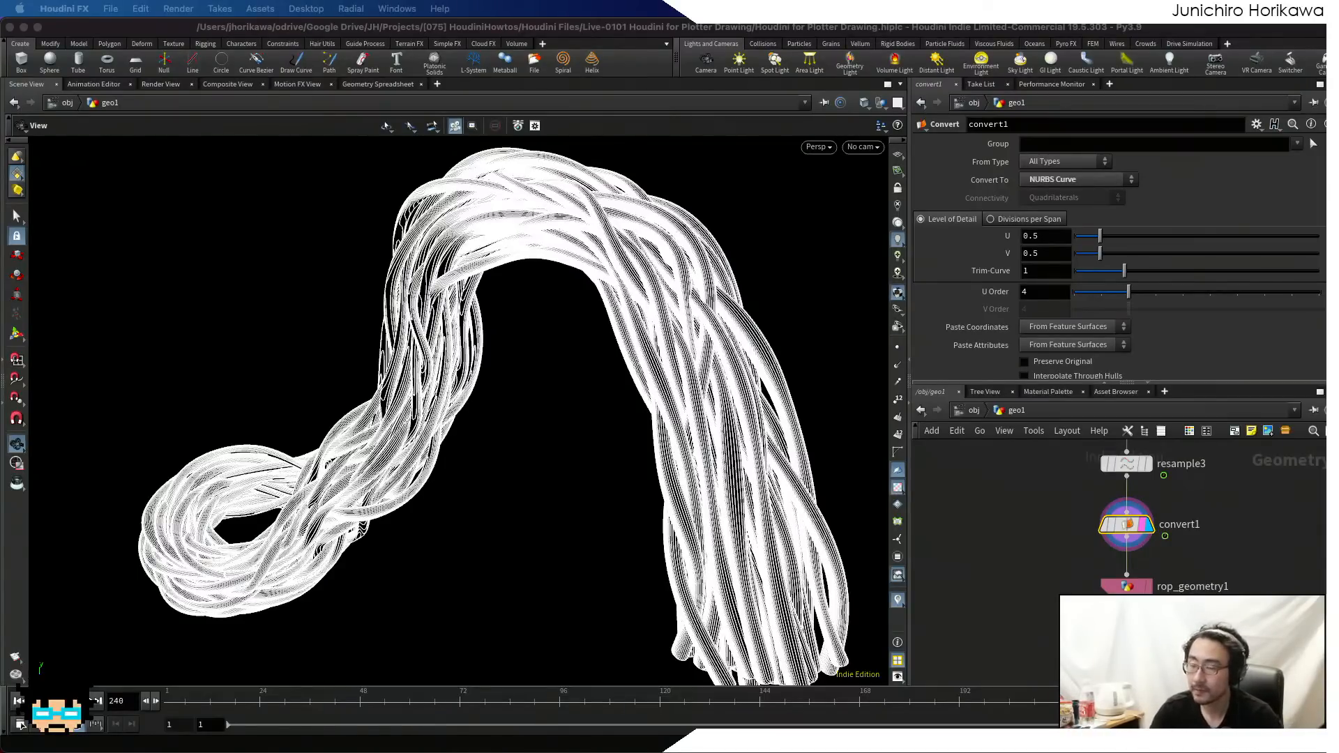
- Examine the NURBS curves of the strand bundle in the viewport, from the whole shape to close-ups of the line density
{"action": "left_click", "coordinate": [721, 298]}
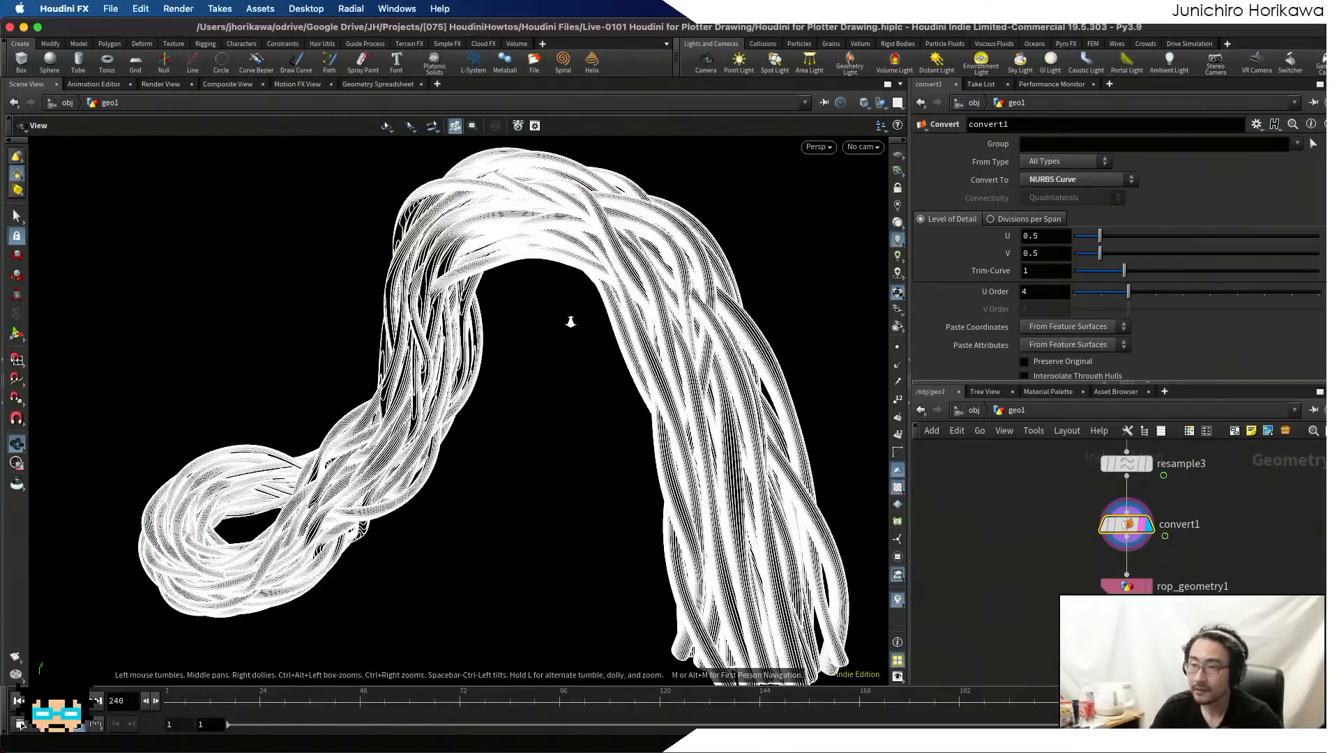
{"action": "right_click_drag", "start_coordinate": [571, 321], "coordinate": [683, 295]}
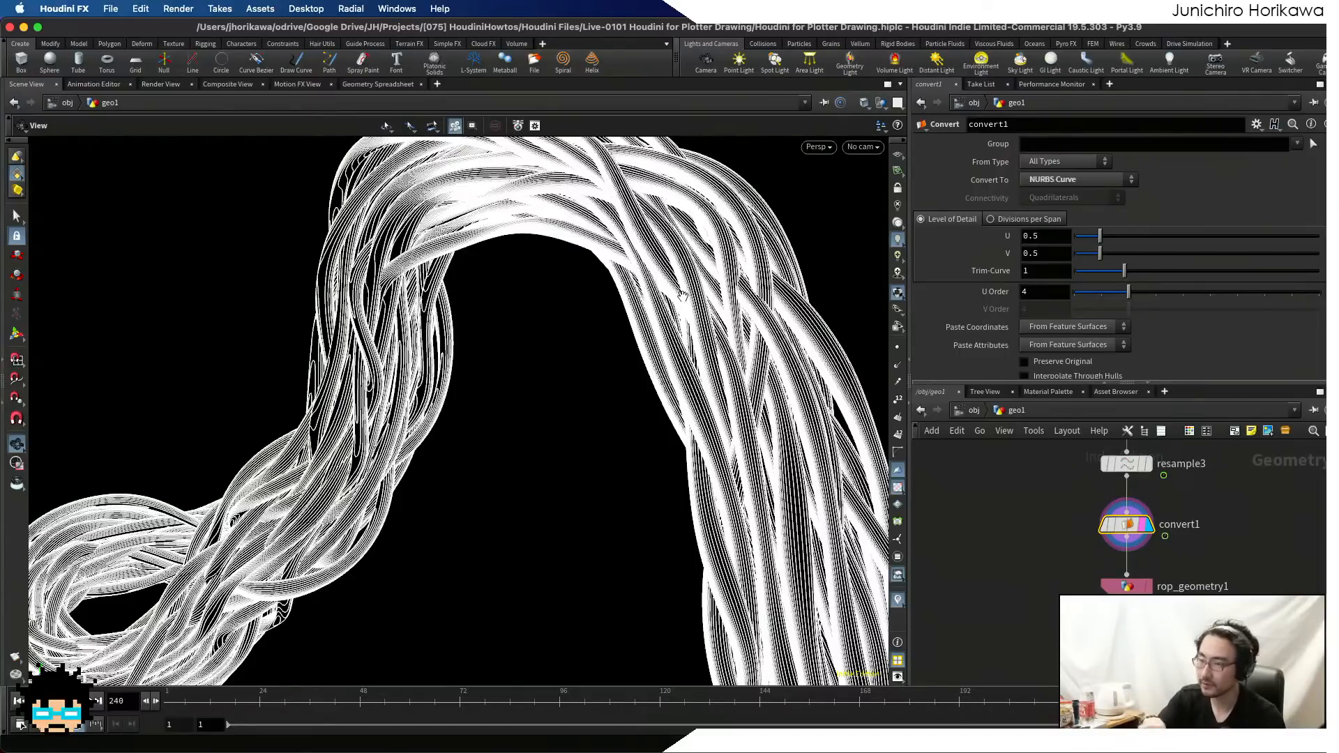
{"action": "right_click_drag", "start_coordinate": [674, 293], "coordinate": [604, 277]}
{"action": "middle_click_drag", "start_coordinate": [604, 278], "coordinate": [606, 292]}
{"action": "right_click_drag", "start_coordinate": [607, 292], "coordinate": [621, 300]}
{"action": "middle_click_drag", "start_coordinate": [593, 286], "coordinate": [610, 351]}
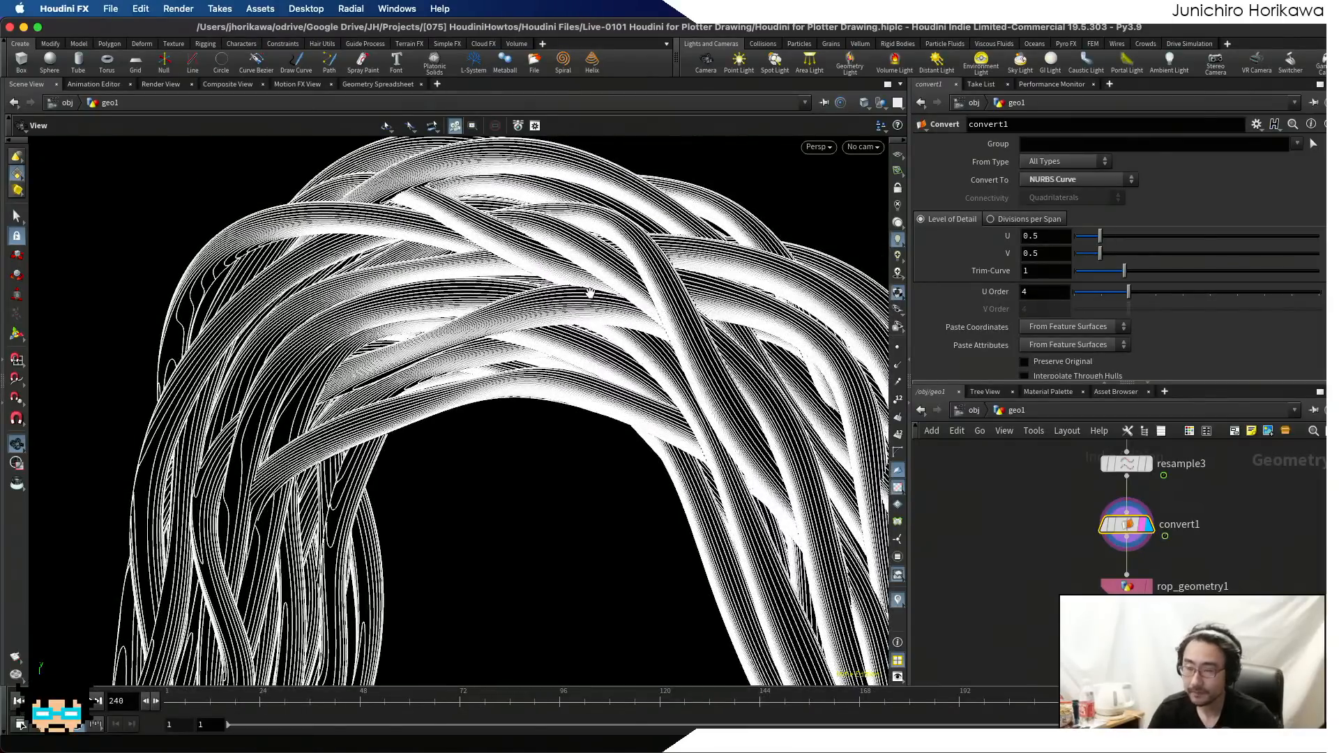
{"action": "scroll", "coordinate": [590, 294], "scroll_direction": "down", "scroll_amount": 8}
{"action": "middle_click_drag", "start_coordinate": [621, 377], "coordinate": [611, 340]}
{"action": "scroll", "coordinate": [592, 323], "scroll_direction": "down", "scroll_amount": 6}
{"action": "scroll", "coordinate": [655, 376], "scroll_direction": "up", "scroll_amount": 10}
{"action": "scroll", "coordinate": [656, 376], "scroll_direction": "up", "scroll_amount": 5}
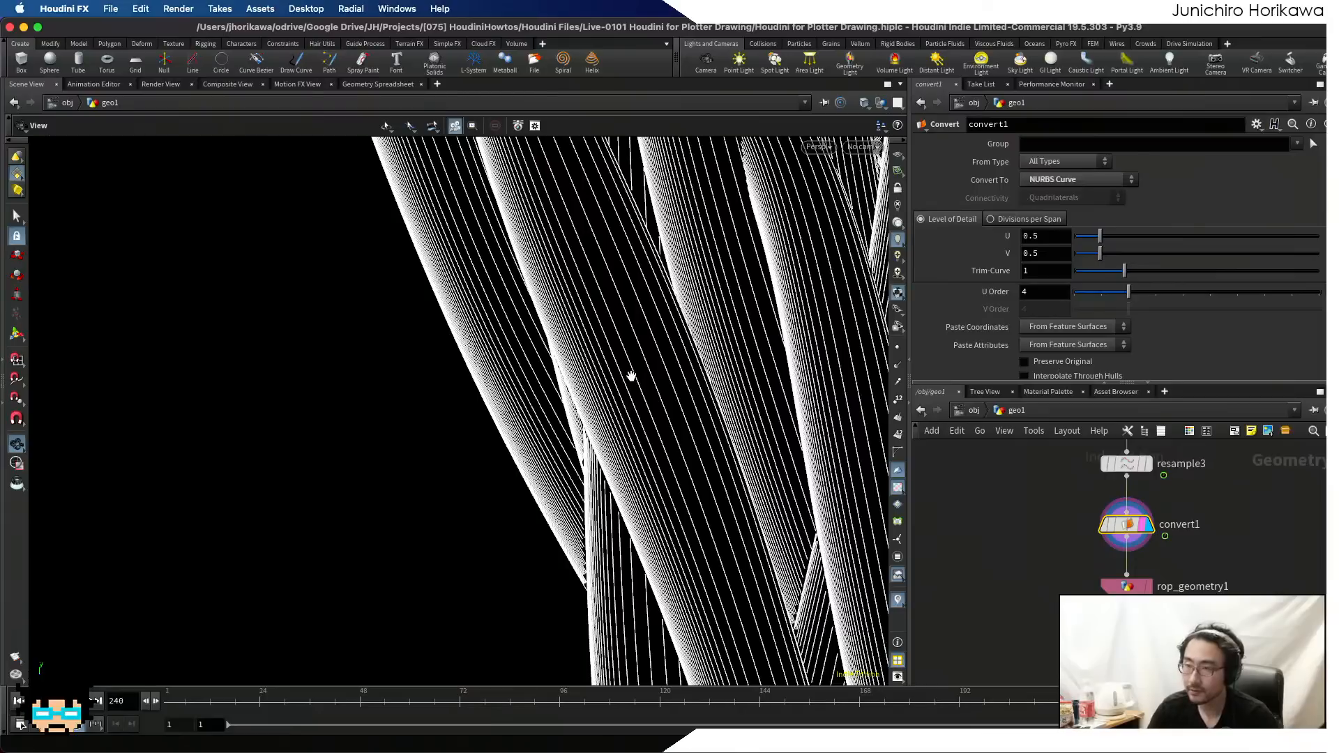
{"action": "scroll", "coordinate": [631, 377], "scroll_direction": "down", "scroll_amount": 10}
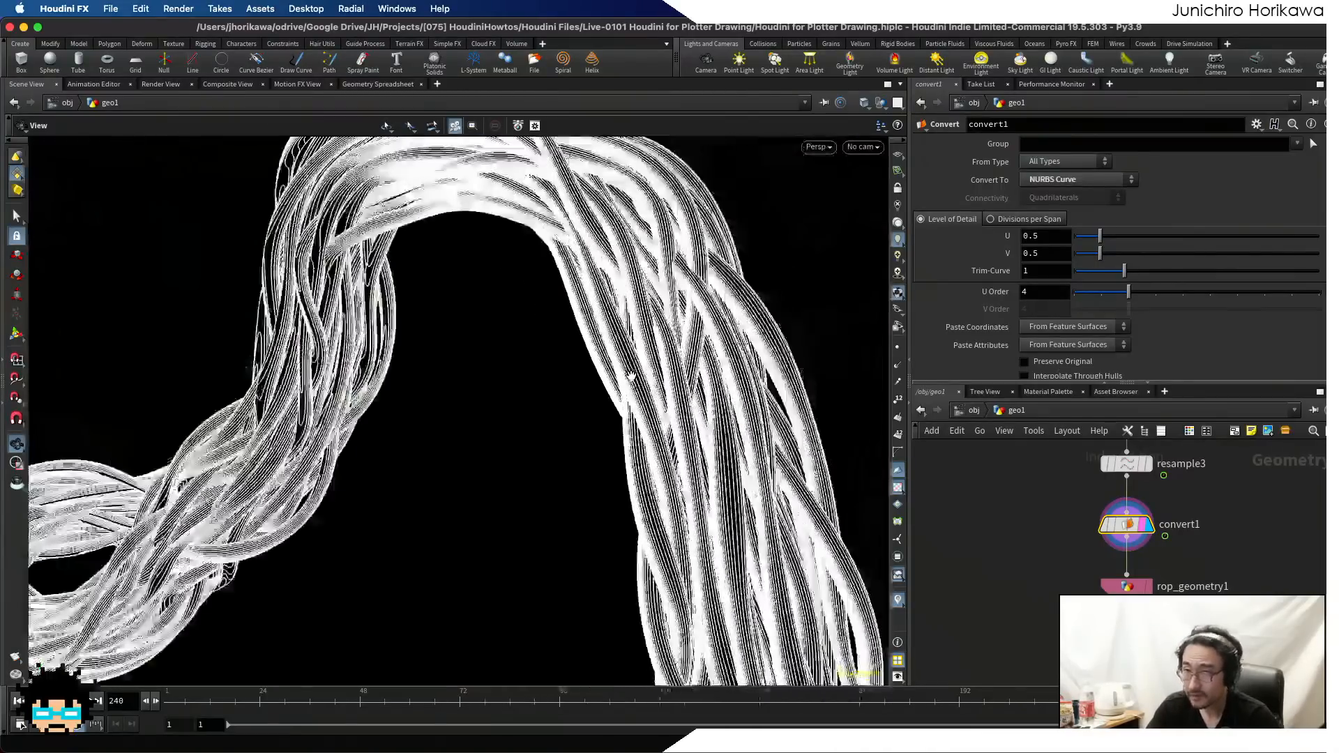
{"action": "left_click_drag", "start_coordinate": [707, 378], "coordinate": [648, 407]}
{"action": "scroll", "coordinate": [645, 408], "scroll_direction": "up", "scroll_amount": 5}
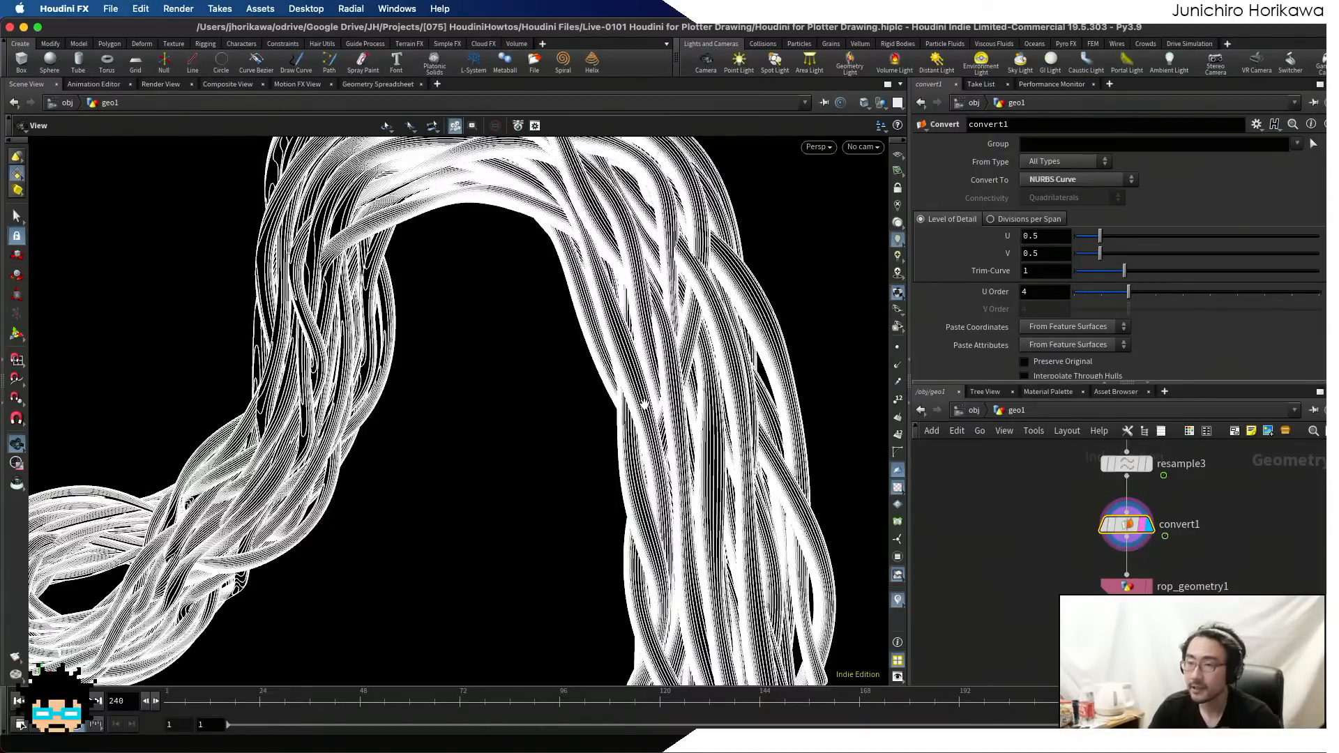
{"action": "scroll", "coordinate": [645, 408], "scroll_direction": "down", "scroll_amount": 8}
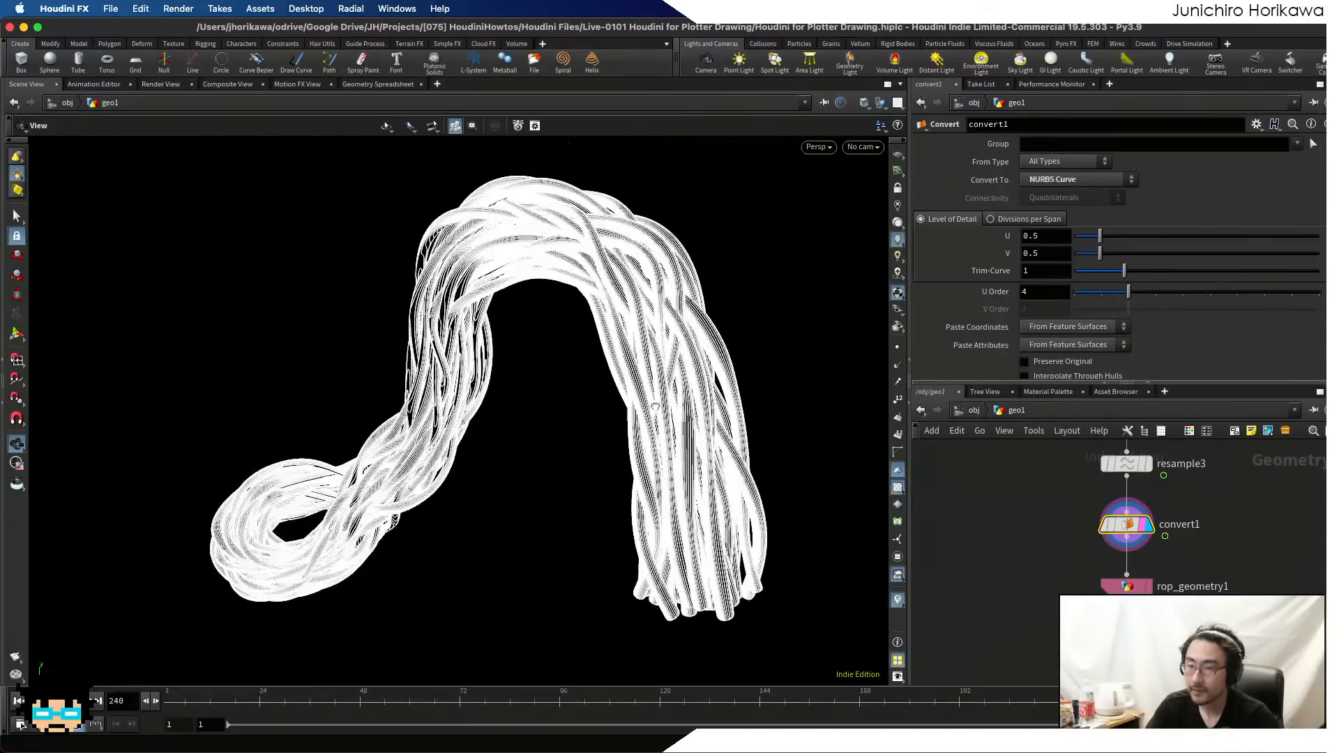
{"action": "scroll", "coordinate": [656, 407], "scroll_direction": "up", "scroll_amount": 5}
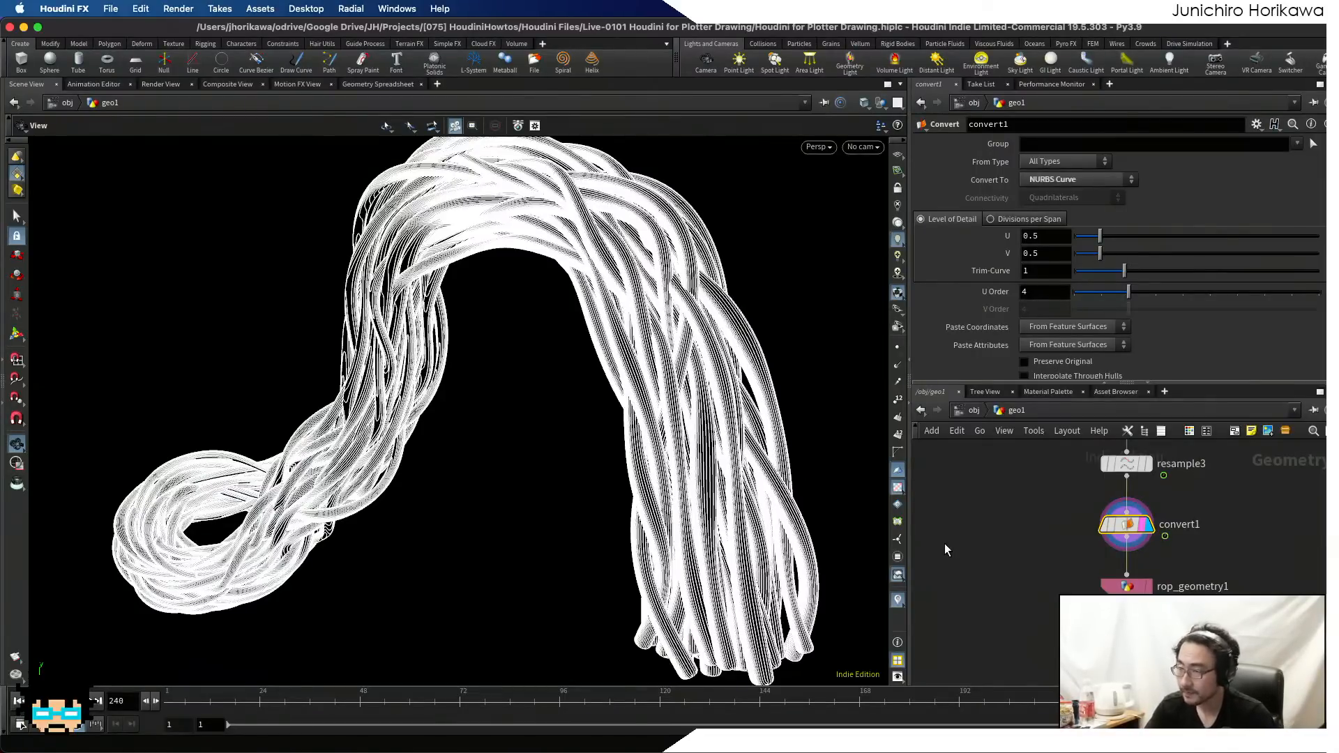
- Display and select the filecache1 node in the geometry network, framing its cached strand mesh in the viewport
{"action": "scroll", "coordinate": [945, 550], "scroll_direction": "down", "scroll_amount": 2}
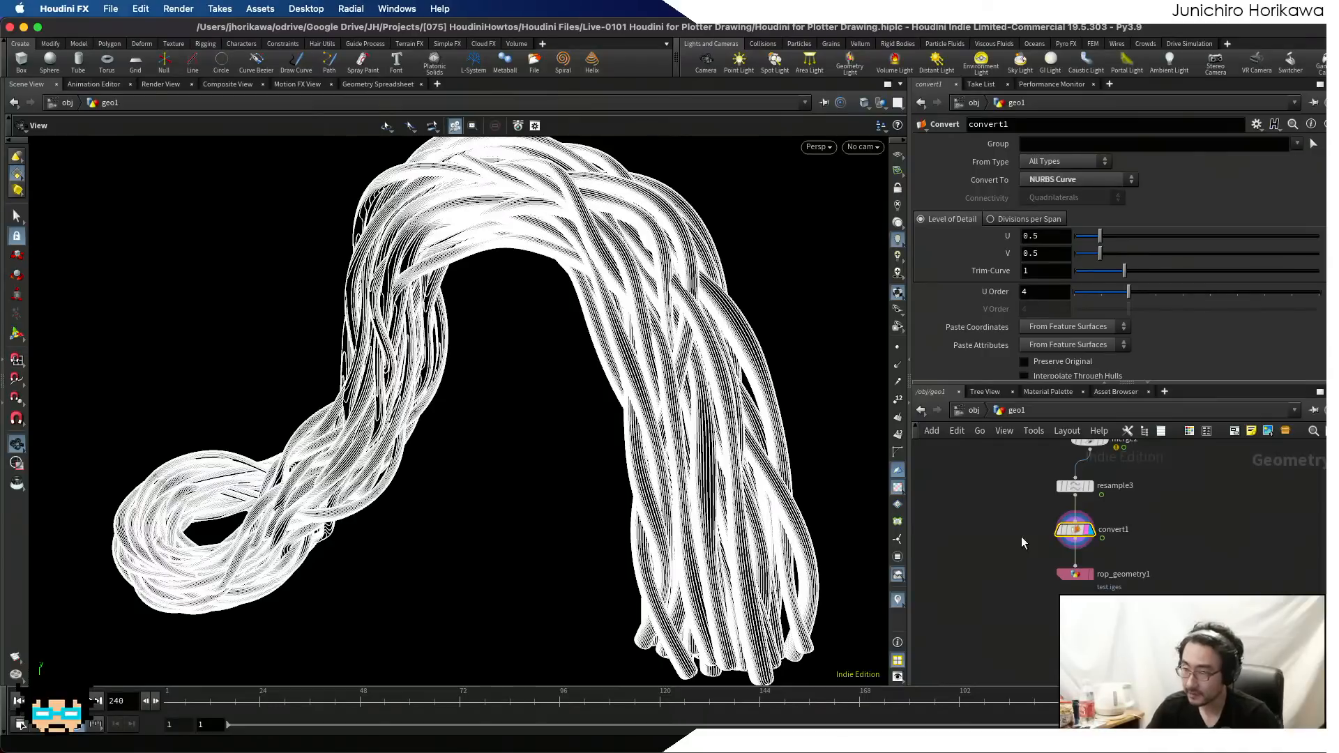
{"action": "scroll", "coordinate": [1021, 543], "scroll_direction": "down", "scroll_amount": 5}
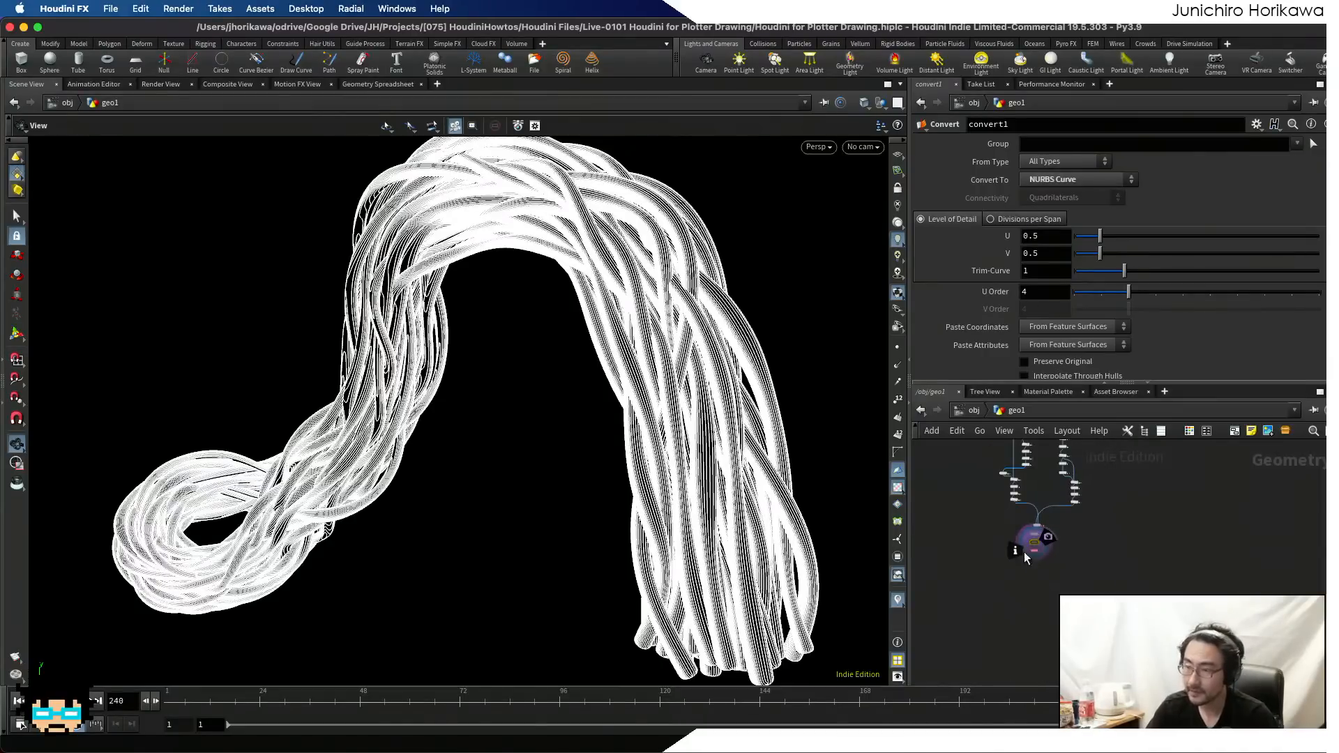
{"action": "middle_click_drag", "start_coordinate": [999, 510], "coordinate": [1002, 559]}
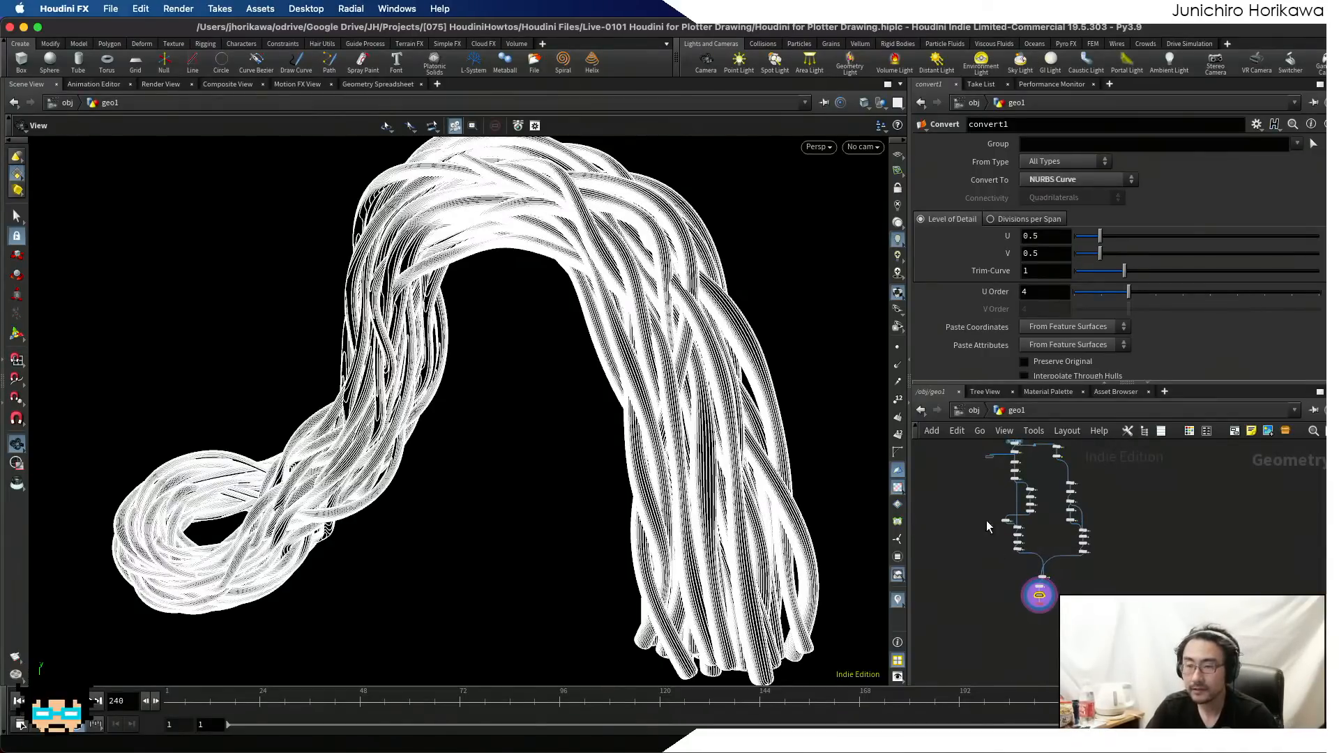
{"action": "scroll", "coordinate": [986, 563], "scroll_direction": "up", "scroll_amount": 5}
{"action": "scroll", "coordinate": [987, 562], "scroll_direction": "up", "scroll_amount": 5}
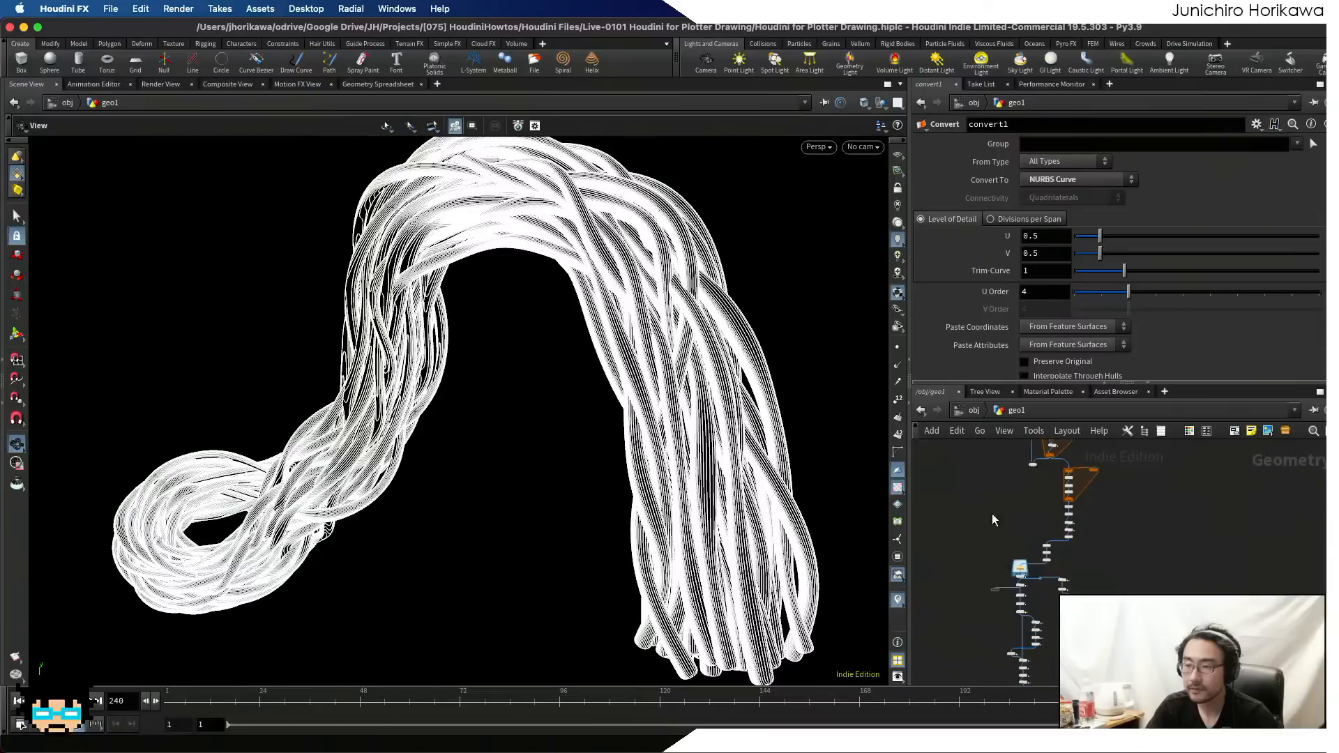
{"action": "left_click", "coordinate": [1083, 583]}
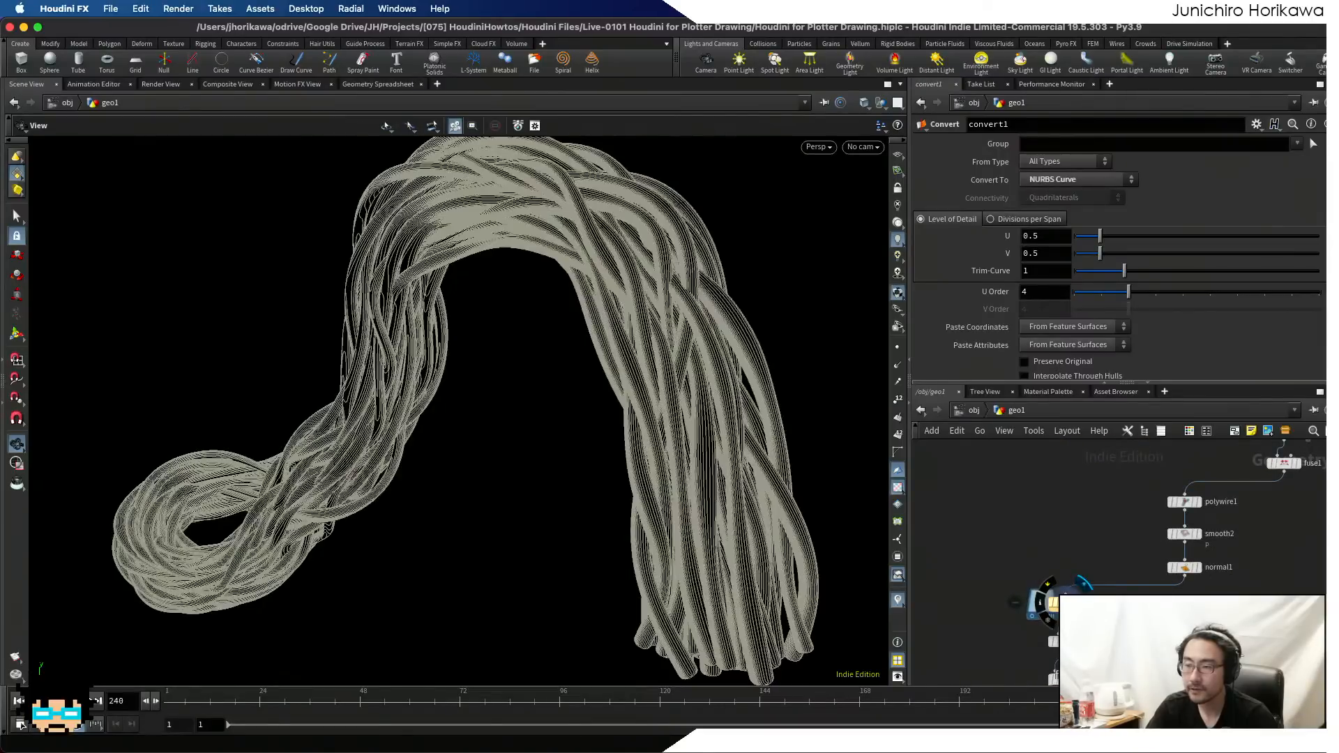
{"action": "left_click", "coordinate": [1065, 603]}
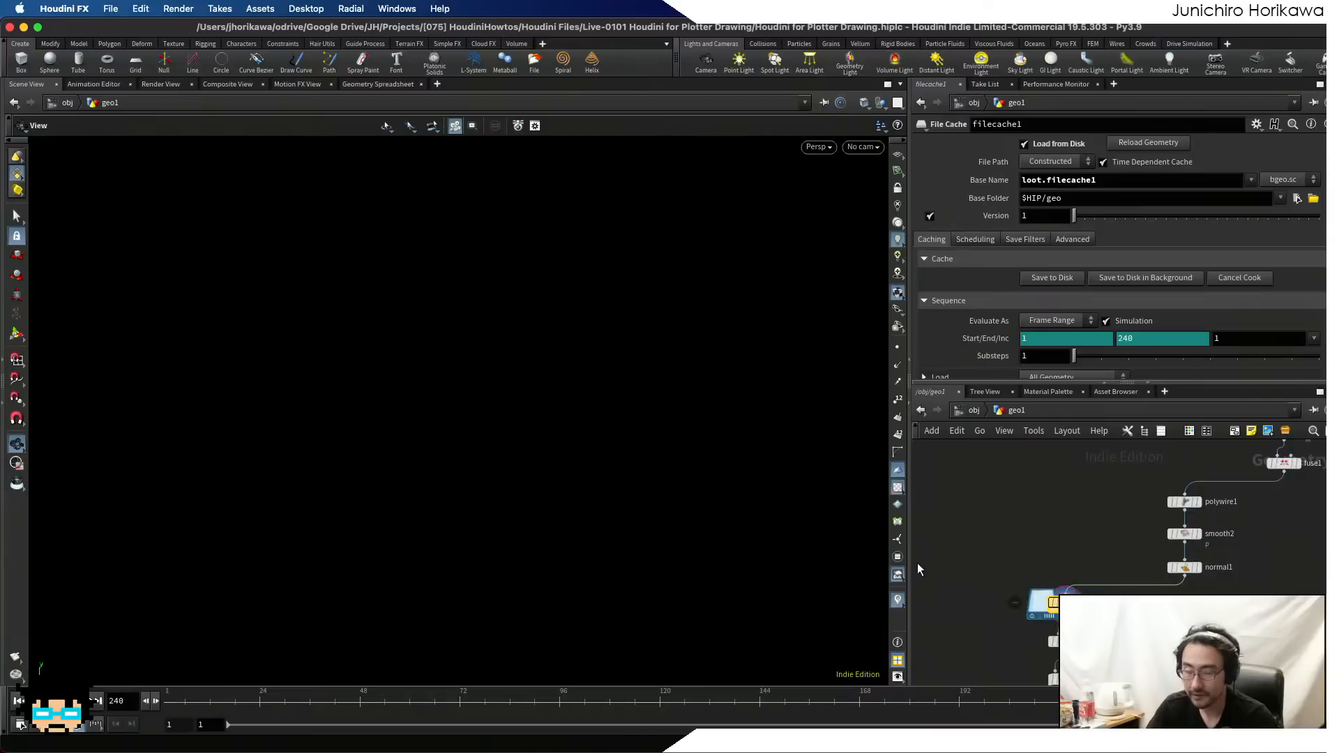
{"action": "key", "text": "f"}
{"action": "left_click_drag", "start_coordinate": [473, 464], "coordinate": [724, 458]}
{"action": "right_click_drag", "start_coordinate": [723, 458], "coordinate": [761, 455]}
{"action": "middle_click_drag", "start_coordinate": [761, 455], "coordinate": [556, 469]}
{"action": "mouse_move", "coordinate": [556, 469]}
{"action": "left_mouse_down"}
{"action": "mouse_move", "coordinate": [460, 413]}
{"action": "mouse_move", "coordinate": [571, 463]}
{"action": "left_mouse_up"}
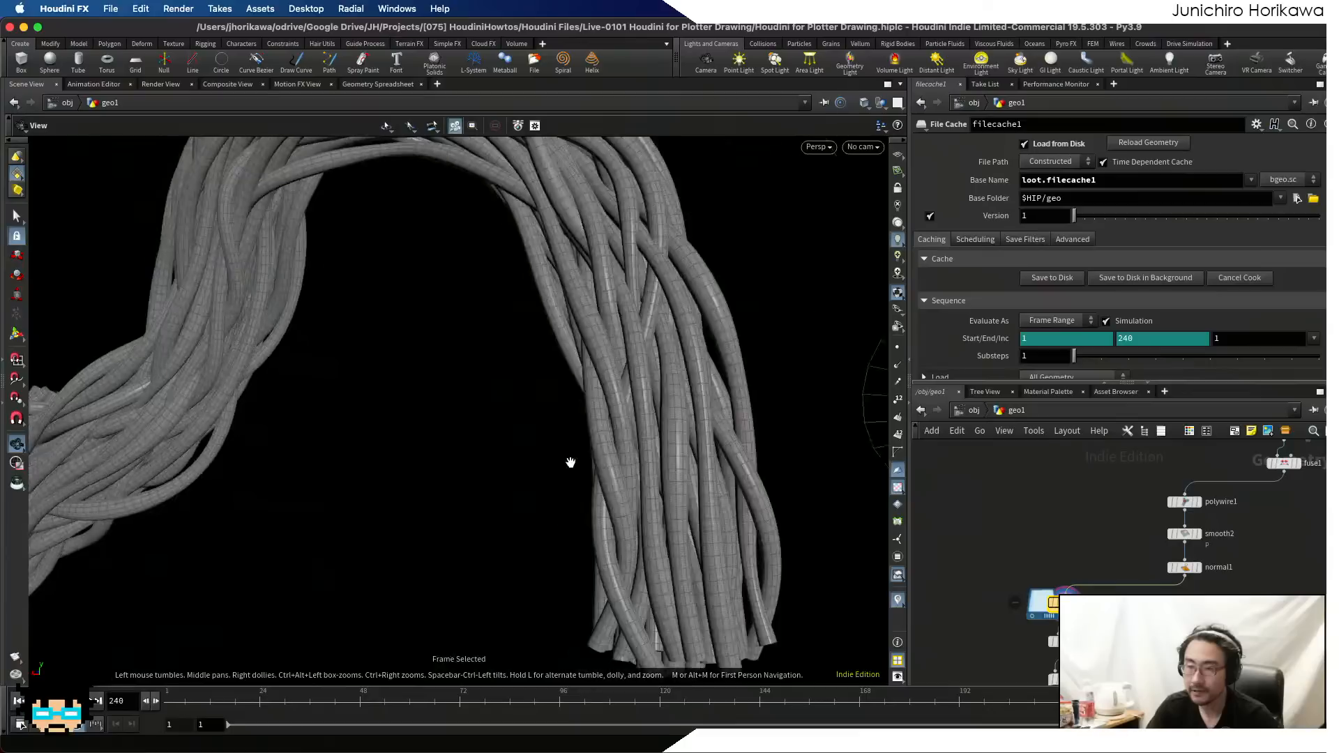
{"action": "right_click_drag", "start_coordinate": [572, 463], "coordinate": [322, 491]}
- Play the cached strand growth animation from the start of the timeline and examine it from several angles
{"action": "left_click", "coordinate": [171, 701]}
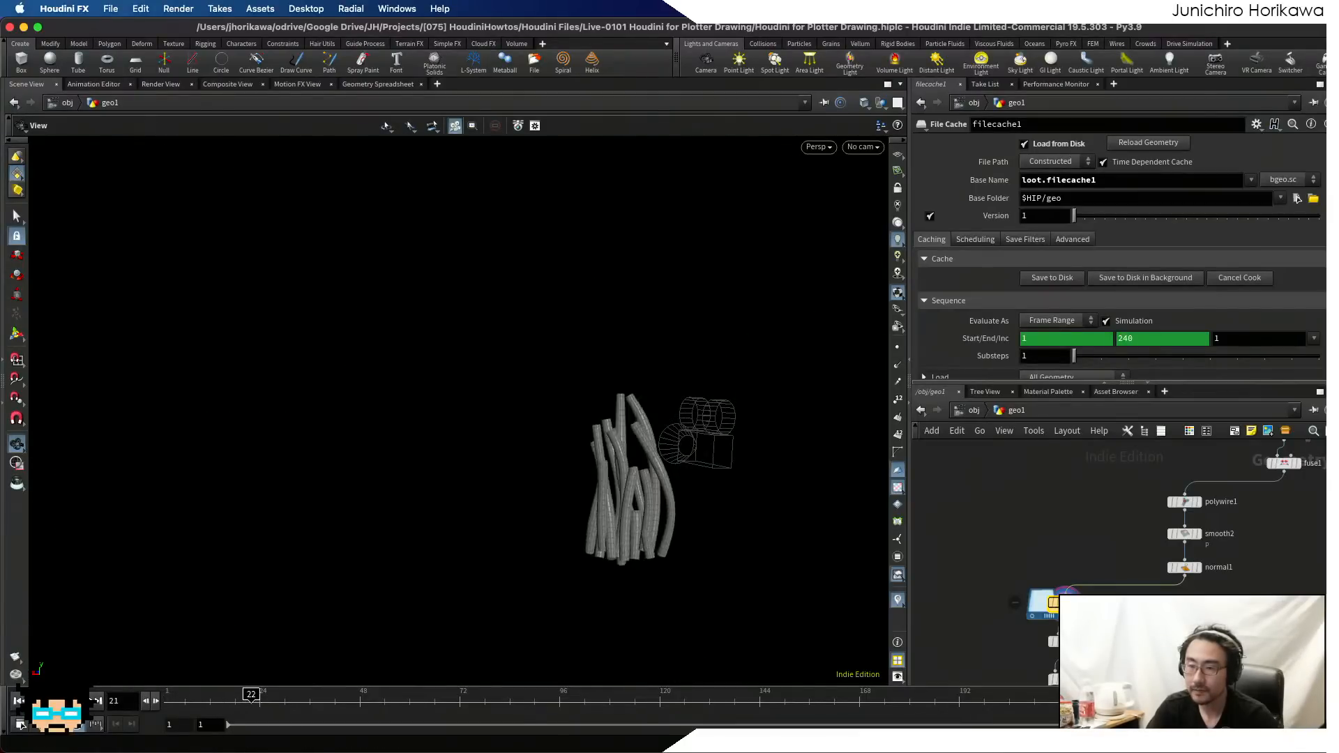
{"action": "left_click_drag", "start_coordinate": [374, 479], "coordinate": [305, 479]}
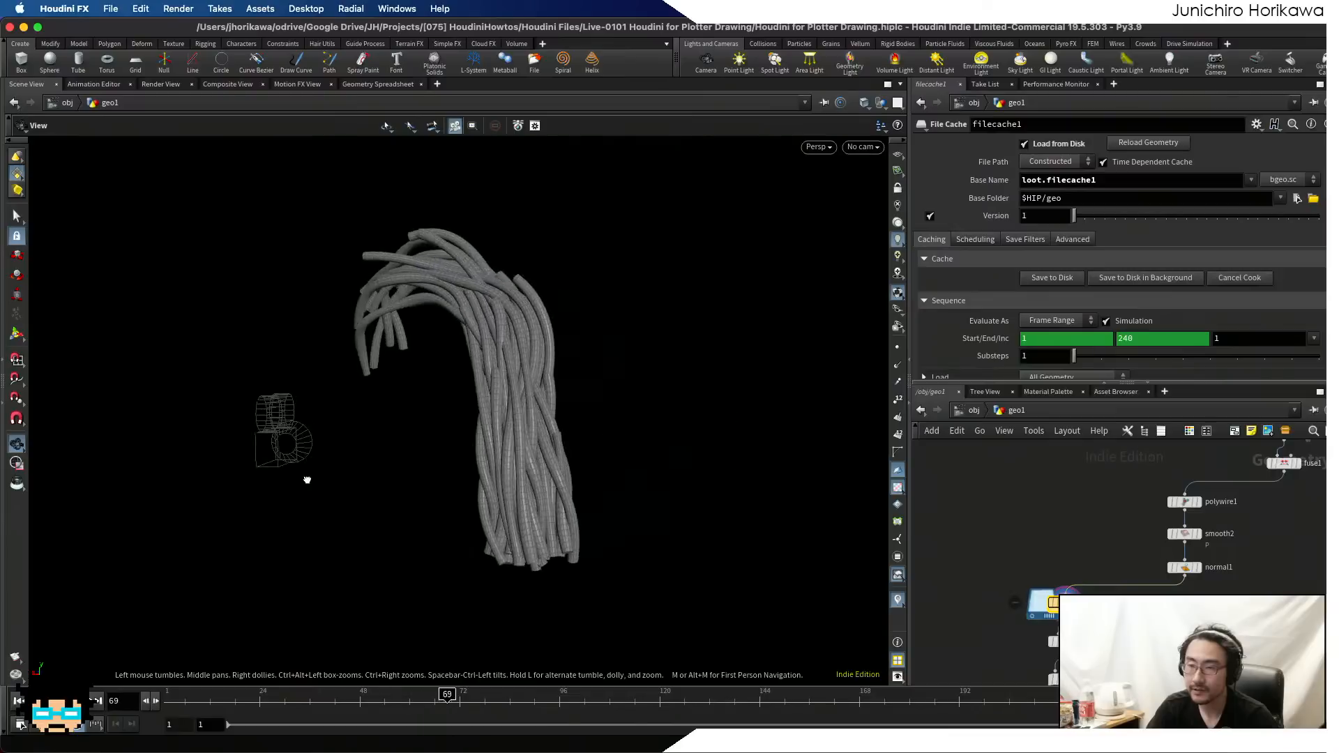
{"action": "right_click_drag", "start_coordinate": [304, 478], "coordinate": [531, 436]}
{"action": "left_click_drag", "start_coordinate": [530, 436], "coordinate": [460, 421]}
{"action": "right_click_drag", "start_coordinate": [461, 421], "coordinate": [470, 440]}
{"action": "left_click_drag", "start_coordinate": [470, 440], "coordinate": [532, 470]}
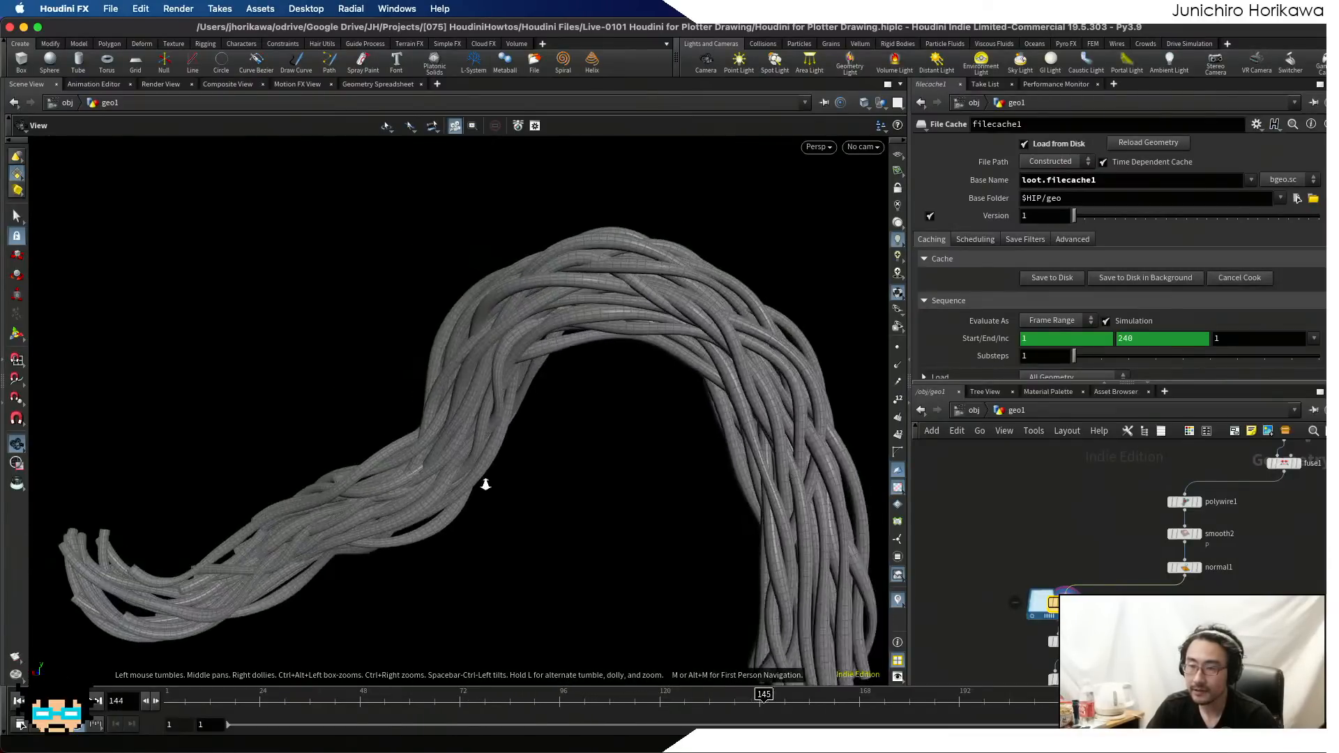
{"action": "left_click_drag", "start_coordinate": [479, 409], "coordinate": [433, 407]}
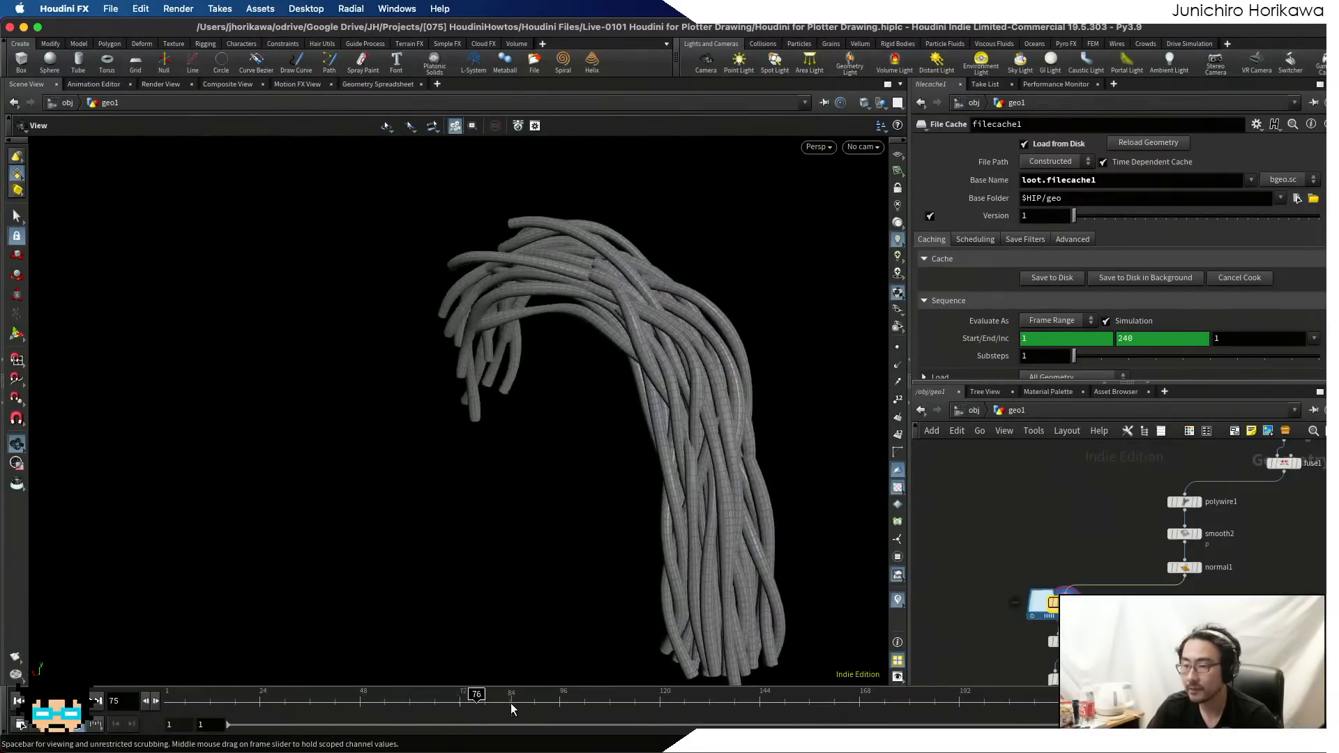
- Set the timeline to frame 213 and inspect the grown strand bundle from different sides
{"action": "left_click_drag", "start_coordinate": [510, 703], "coordinate": [1048, 702]}
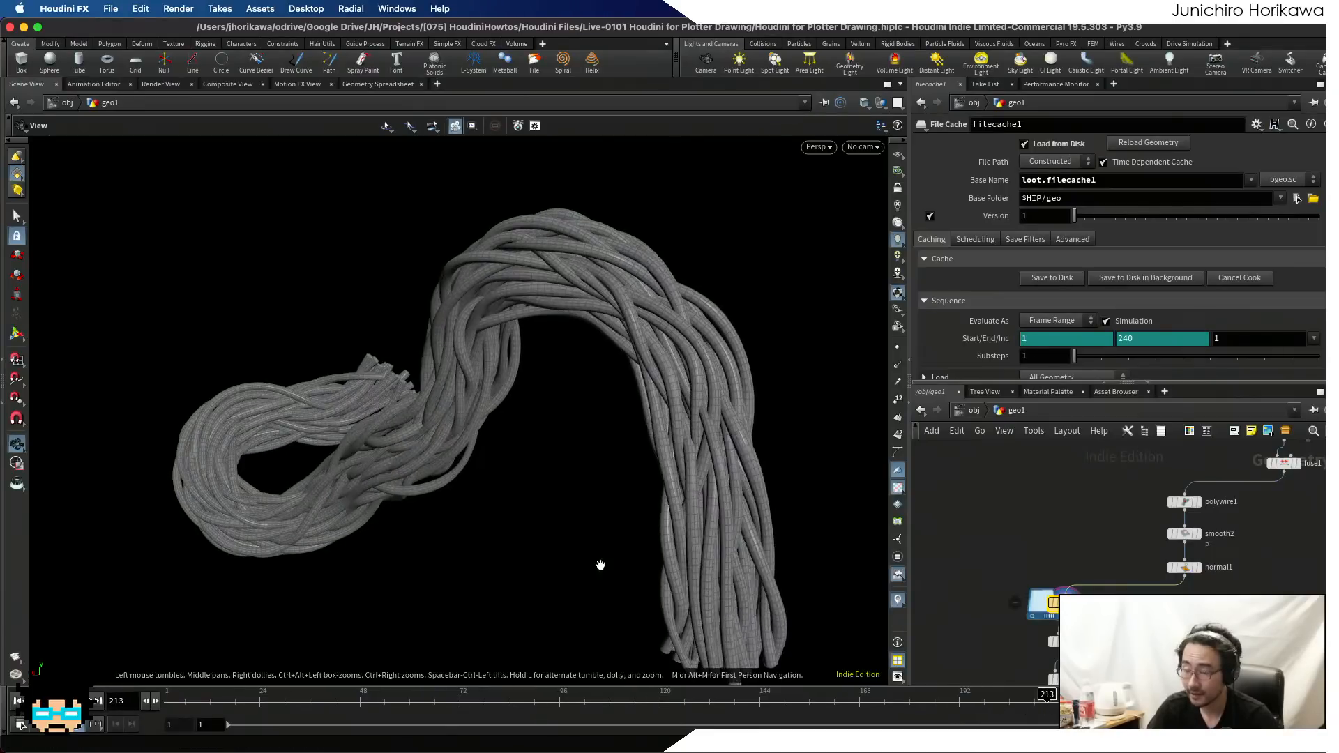
{"action": "right_click_drag", "start_coordinate": [575, 536], "coordinate": [721, 454]}
{"action": "left_click_drag", "start_coordinate": [721, 454], "coordinate": [509, 305]}
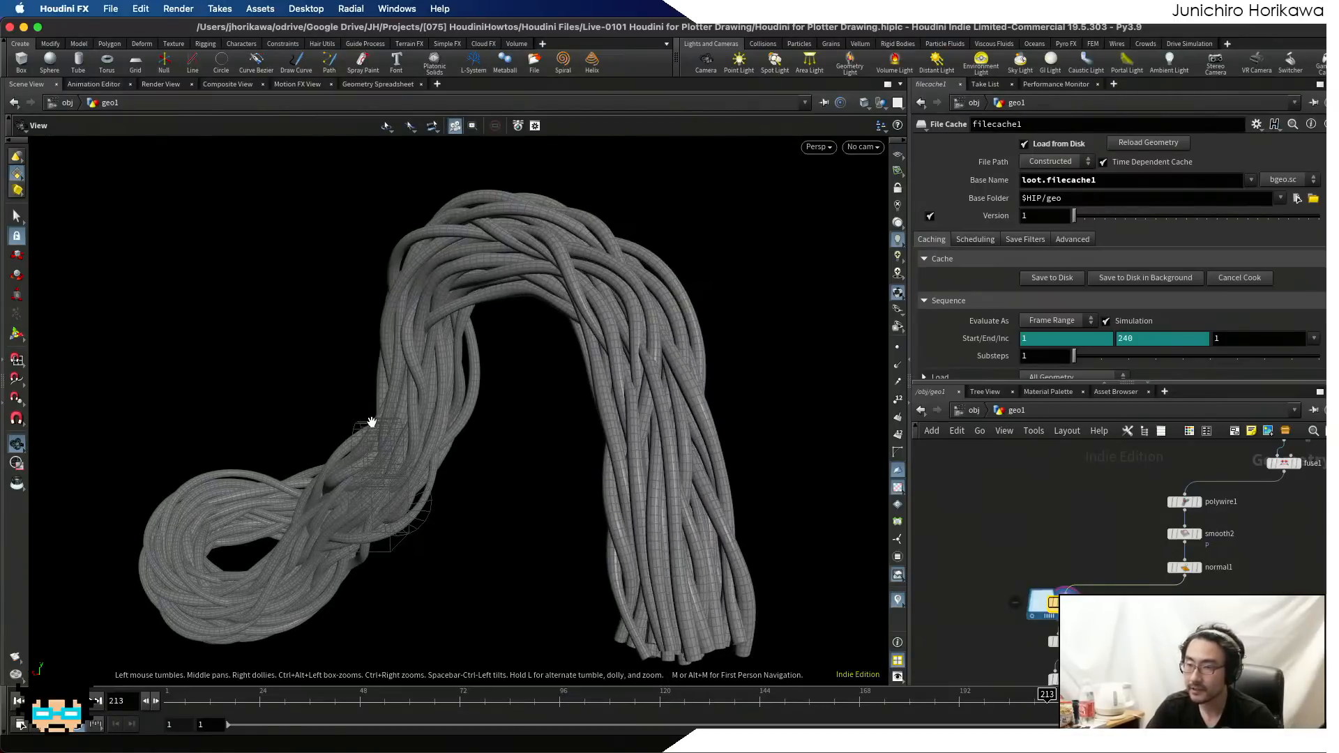
{"action": "mouse_move", "coordinate": [372, 422]}
{"action": "left_mouse_down"}
{"action": "mouse_move", "coordinate": [443, 395]}
{"action": "mouse_move", "coordinate": [275, 448]}
{"action": "left_mouse_up"}
{"action": "mouse_move", "coordinate": [360, 494]}
{"action": "left_mouse_down"}
{"action": "mouse_move", "coordinate": [416, 377]}
{"action": "mouse_move", "coordinate": [693, 383]}
{"action": "mouse_move", "coordinate": [512, 418]}
{"action": "mouse_move", "coordinate": [583, 374]}
{"action": "left_mouse_up"}
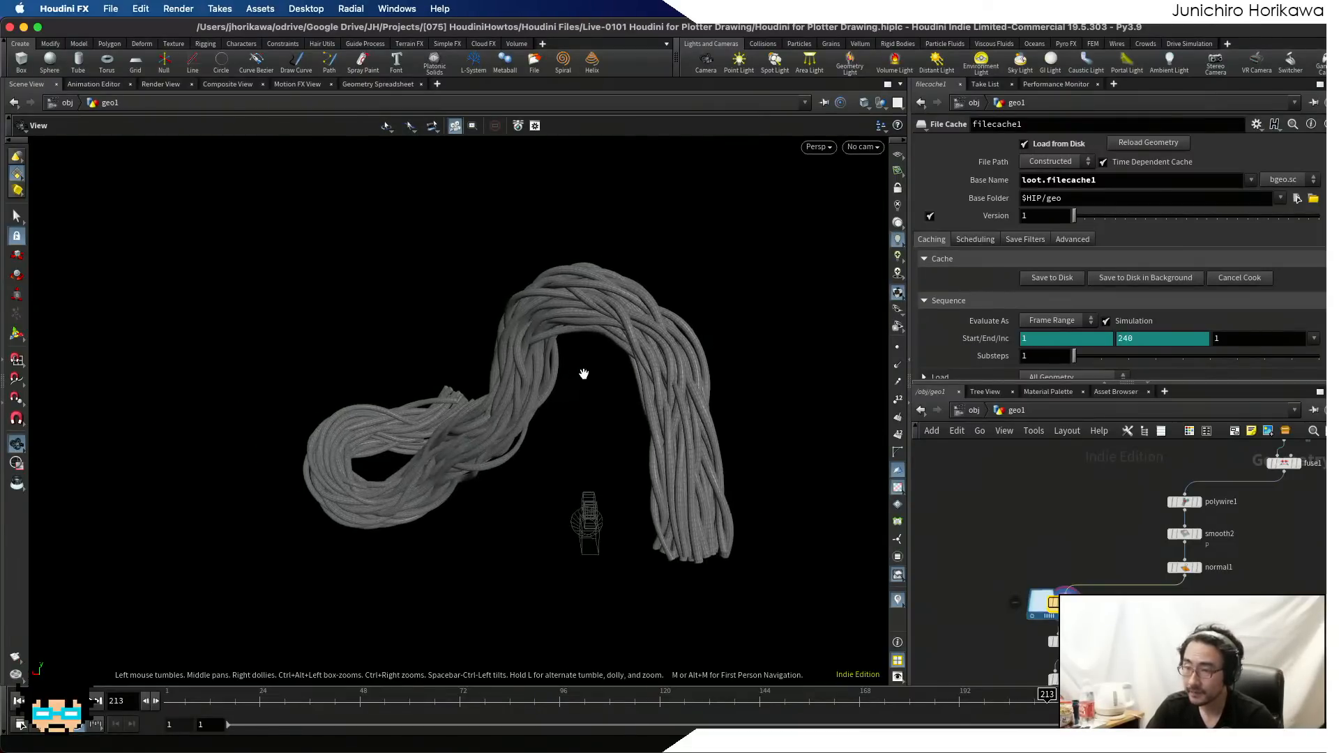
{"action": "right_click_drag", "start_coordinate": [583, 374], "coordinate": [609, 363]}
{"action": "left_click_drag", "start_coordinate": [609, 362], "coordinate": [644, 349]}
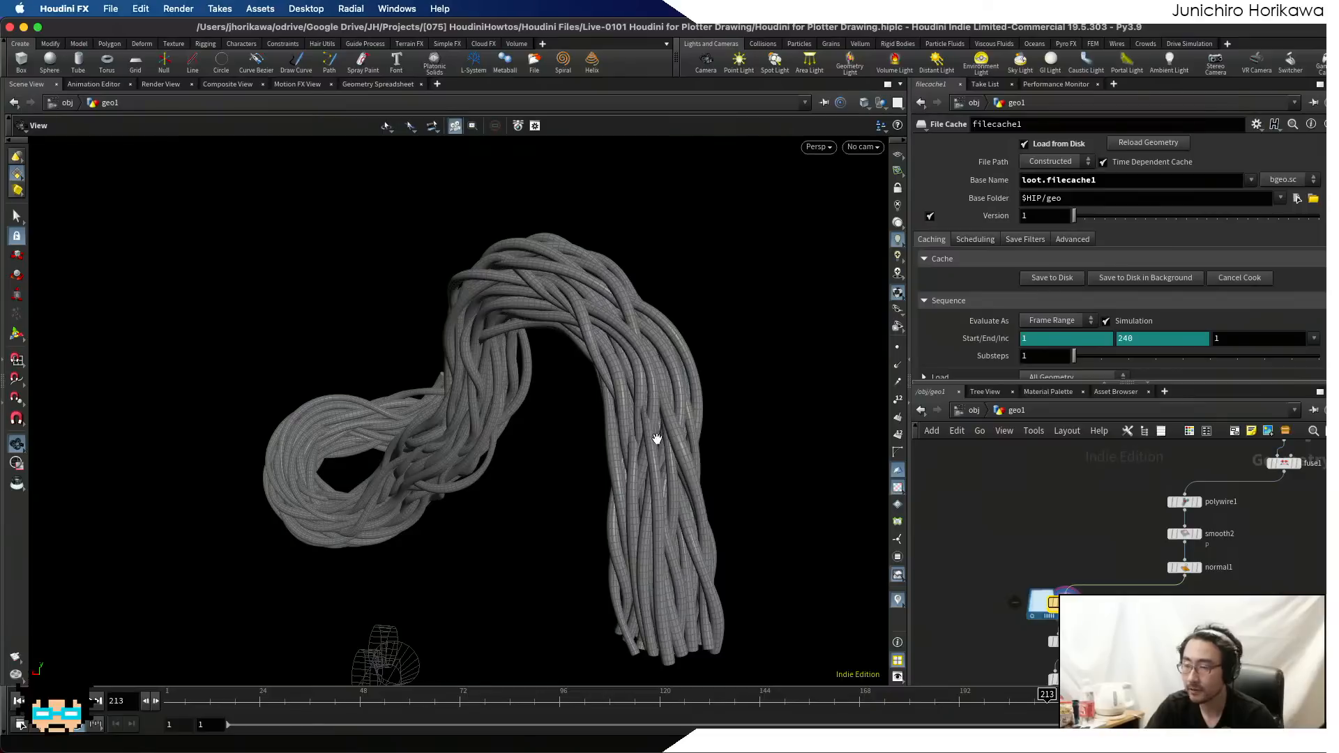
- Display the output of the contour_lines attribute wrangle located below the color1 node
{"action": "scroll", "coordinate": [1007, 462], "scroll_direction": "down", "scroll_amount": 5}
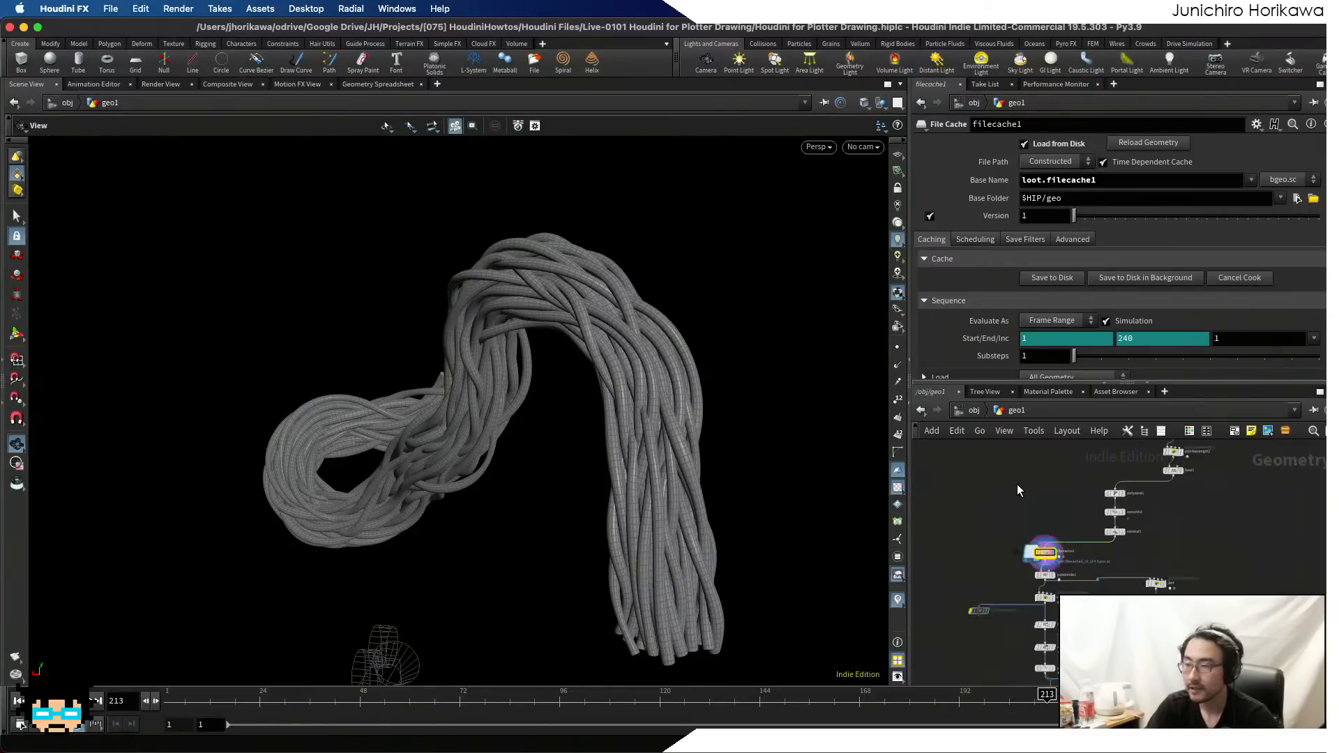
{"action": "scroll", "coordinate": [1068, 589], "scroll_direction": "up", "scroll_amount": 5}
{"action": "middle_click_drag", "start_coordinate": [1066, 585], "coordinate": [1066, 535]}
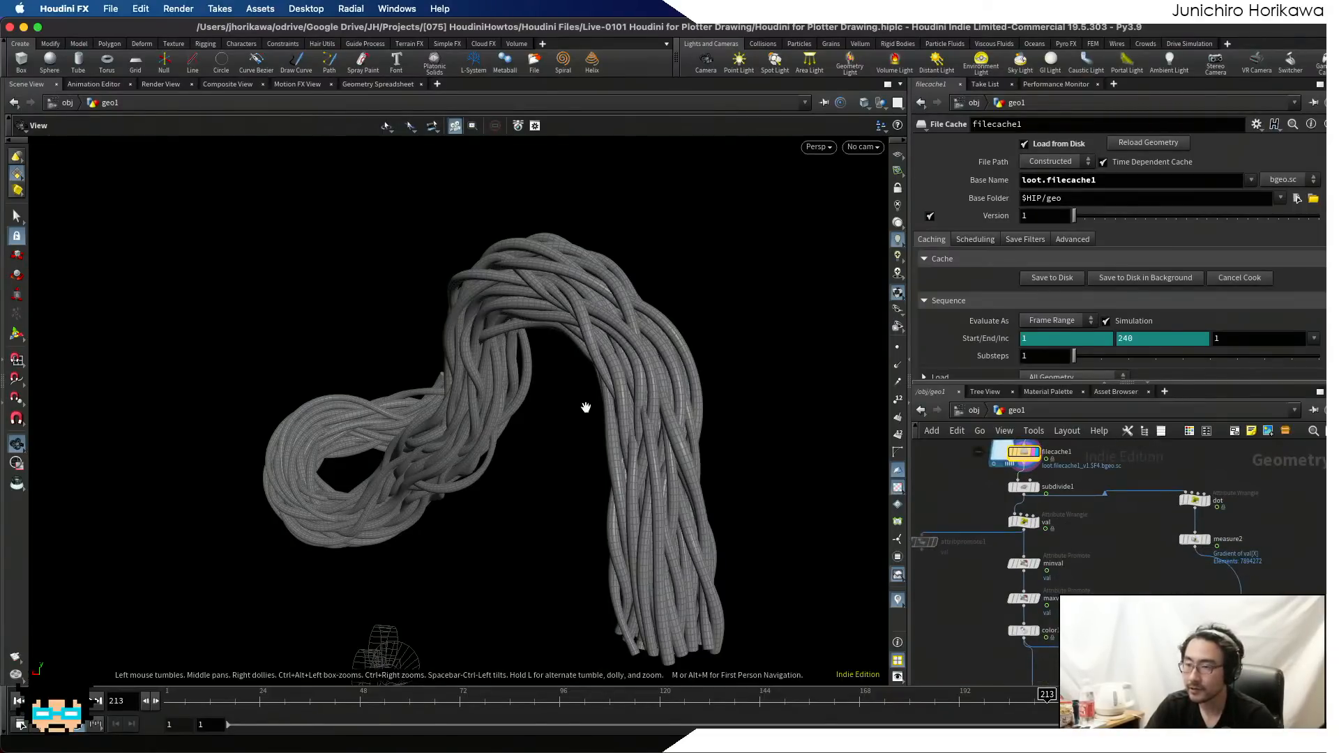
{"action": "left_click_drag", "start_coordinate": [585, 407], "coordinate": [622, 368]}
{"action": "scroll", "coordinate": [1109, 548], "scroll_direction": "down", "scroll_amount": 3}
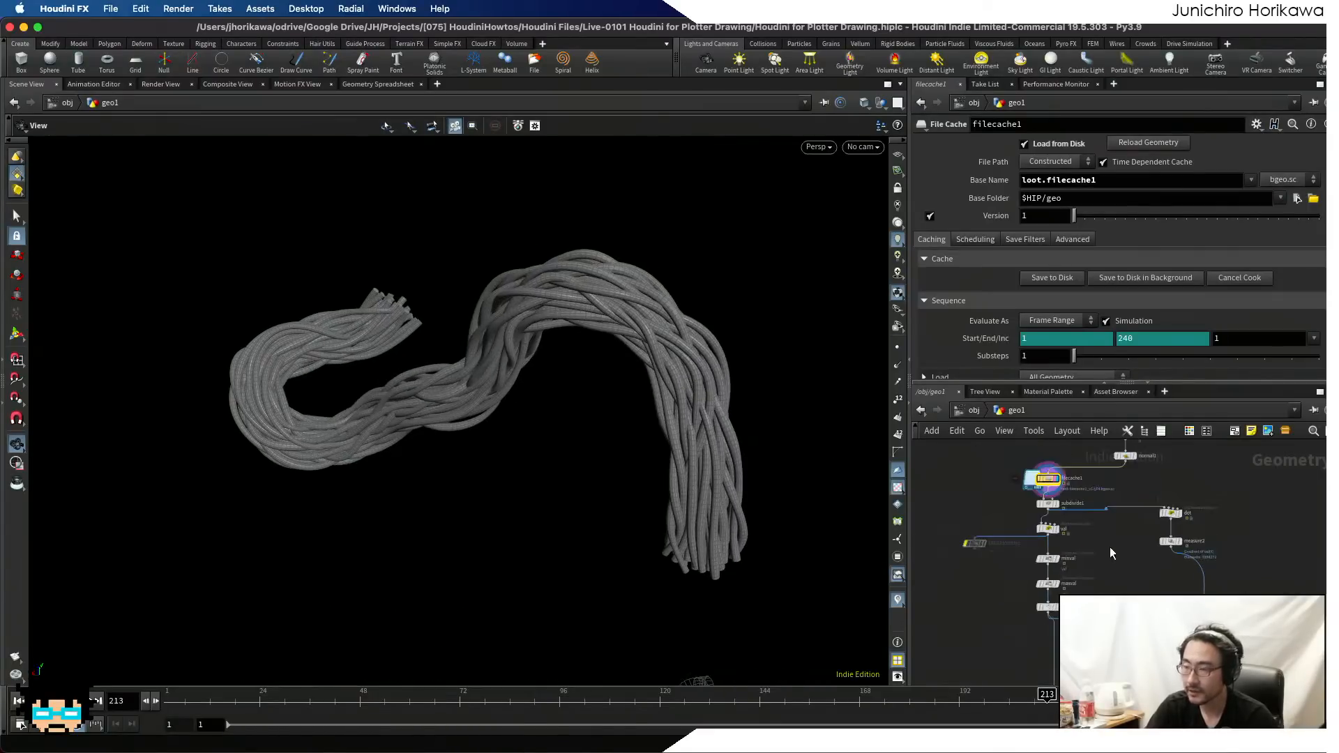
{"action": "scroll", "coordinate": [1103, 613], "scroll_direction": "up", "scroll_amount": 3}
{"action": "middle_click_drag", "start_coordinate": [1100, 612], "coordinate": [1091, 549]}
{"action": "scroll", "coordinate": [1091, 550], "scroll_direction": "up", "scroll_amount": 5}
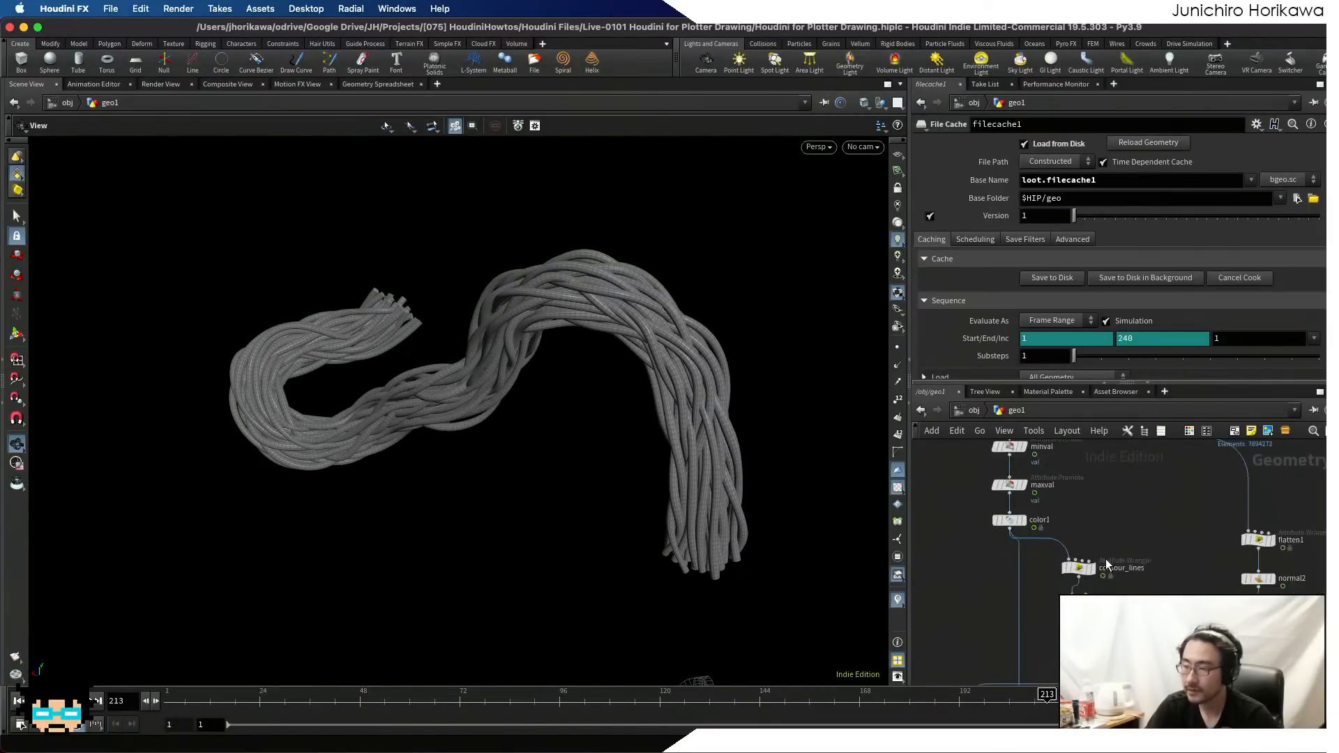
{"action": "mouse_move", "coordinate": [1095, 572]}
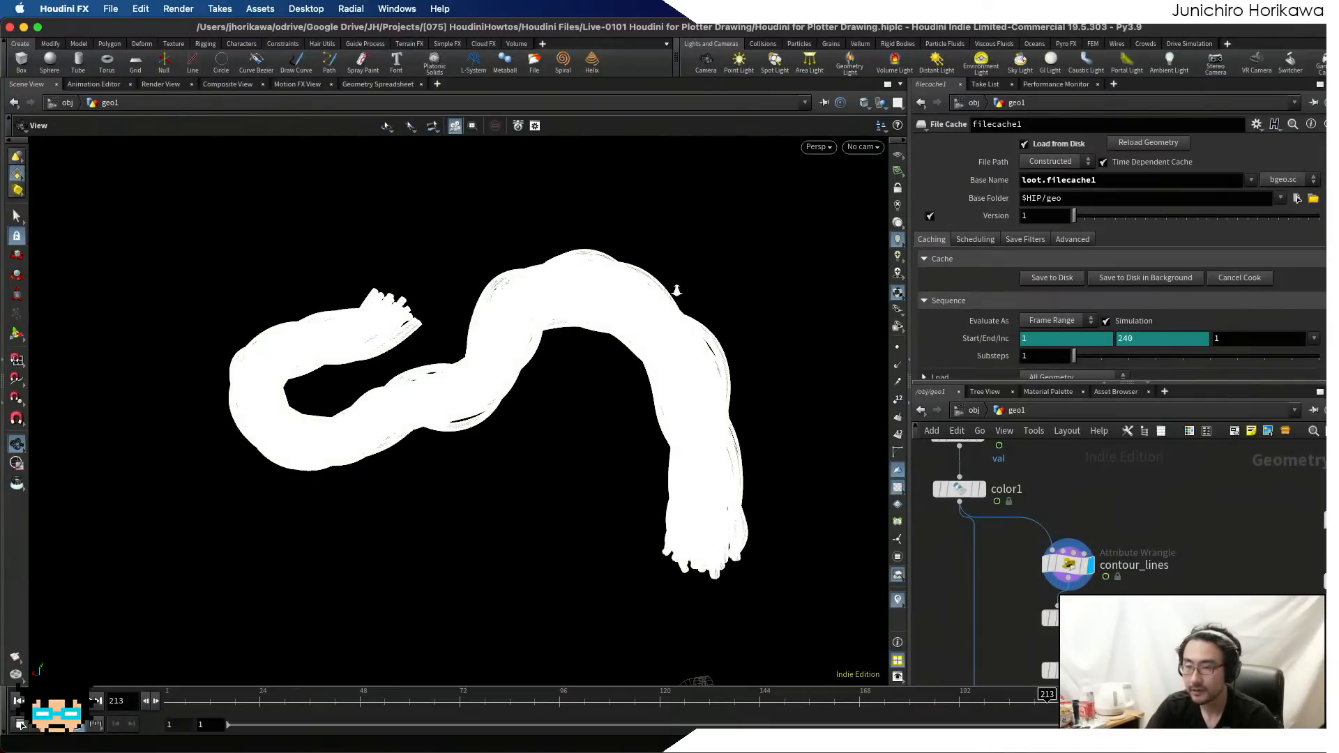
- Examine the dense contour lines on the strand bundle, both close up and as a whole
{"action": "right_click_drag", "start_coordinate": [677, 290], "coordinate": [623, 289]}
{"action": "left_click_drag", "start_coordinate": [696, 282], "coordinate": [447, 288]}
{"action": "middle_click_drag", "start_coordinate": [446, 289], "coordinate": [529, 287]}
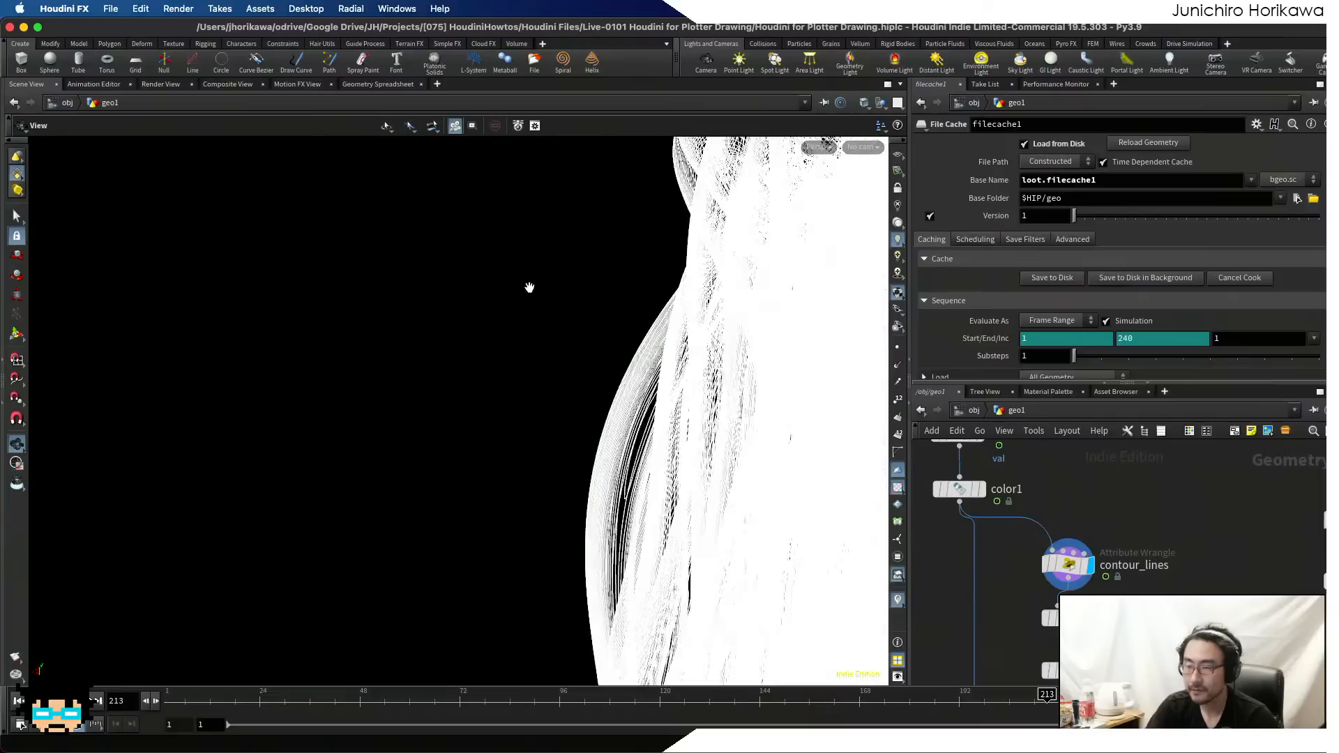
{"action": "left_click_drag", "start_coordinate": [530, 288], "coordinate": [520, 323]}
{"action": "middle_click_drag", "start_coordinate": [521, 323], "coordinate": [548, 298]}
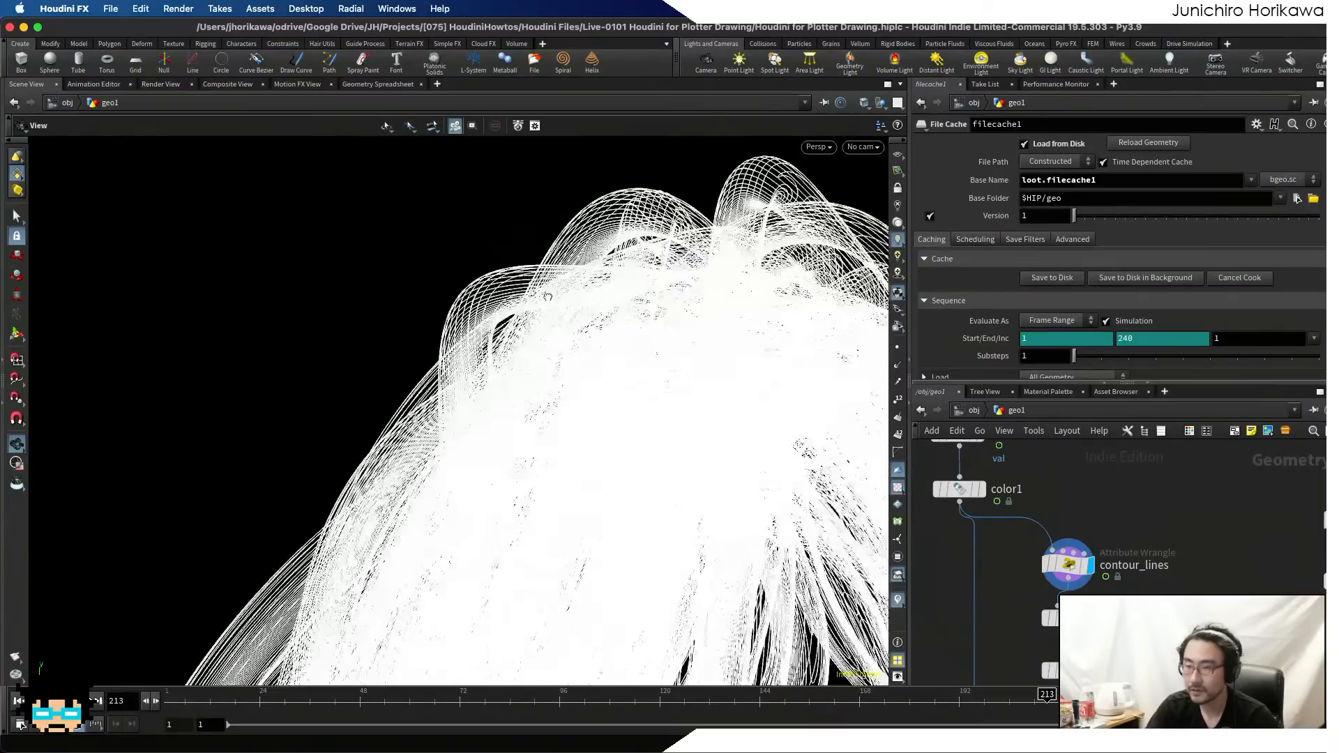
{"action": "left_click_drag", "start_coordinate": [548, 297], "coordinate": [379, 371]}
{"action": "middle_click_drag", "start_coordinate": [380, 370], "coordinate": [540, 252]}
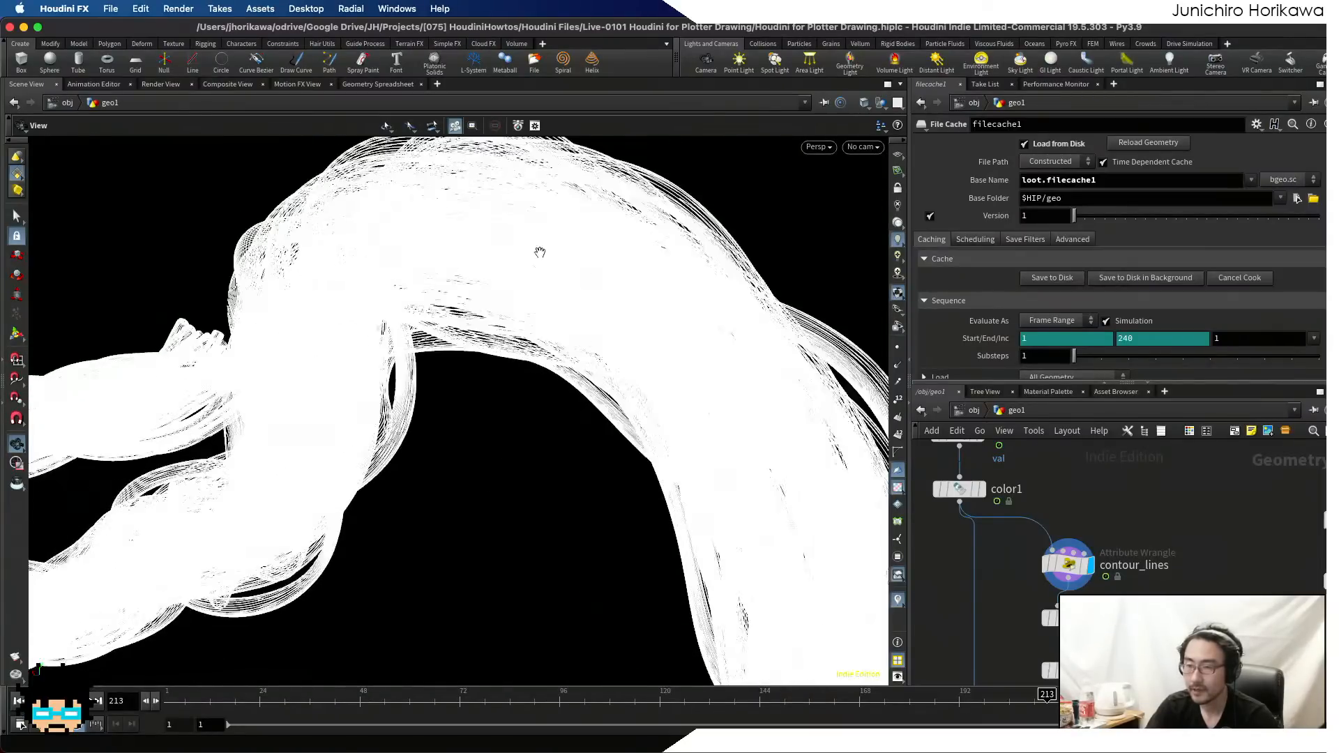
{"action": "left_click_drag", "start_coordinate": [540, 253], "coordinate": [514, 284]}
{"action": "scroll", "coordinate": [352, 321], "scroll_direction": "down", "scroll_amount": 5}
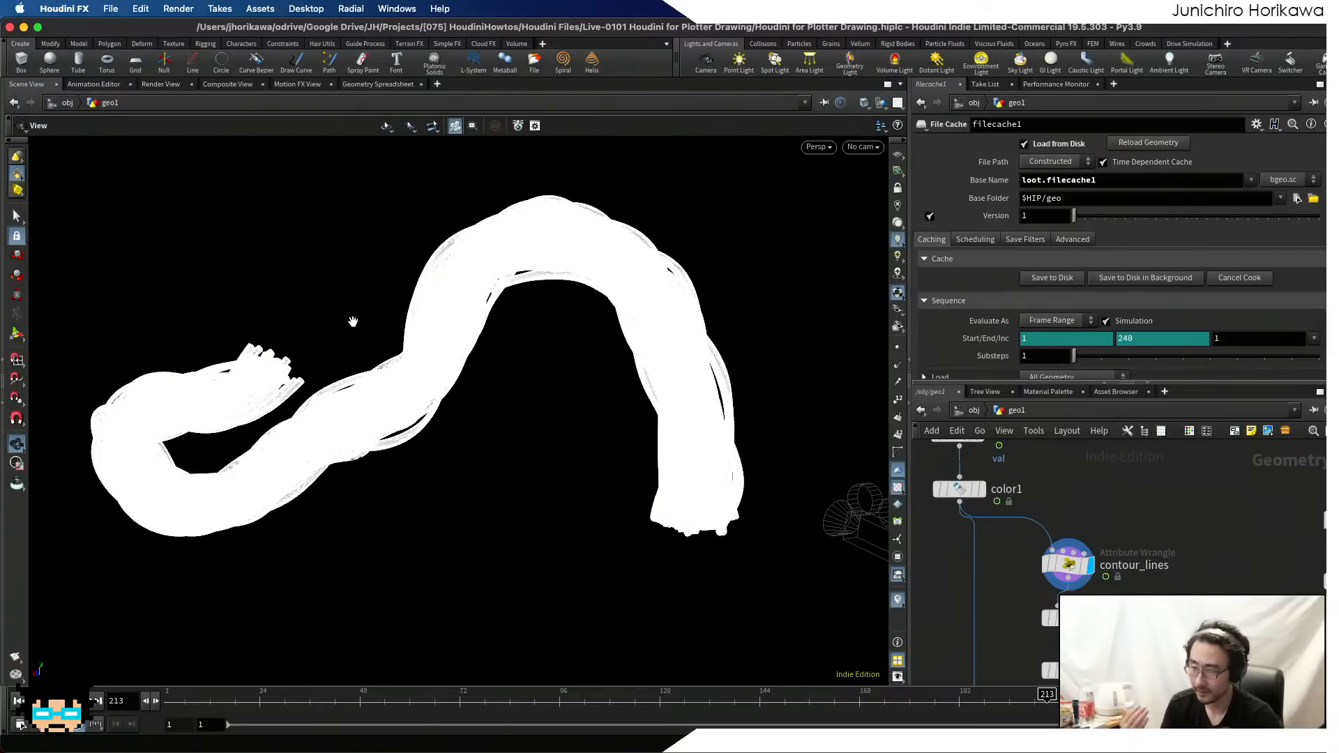
{"action": "left_click_drag", "start_coordinate": [561, 452], "coordinate": [583, 425]}
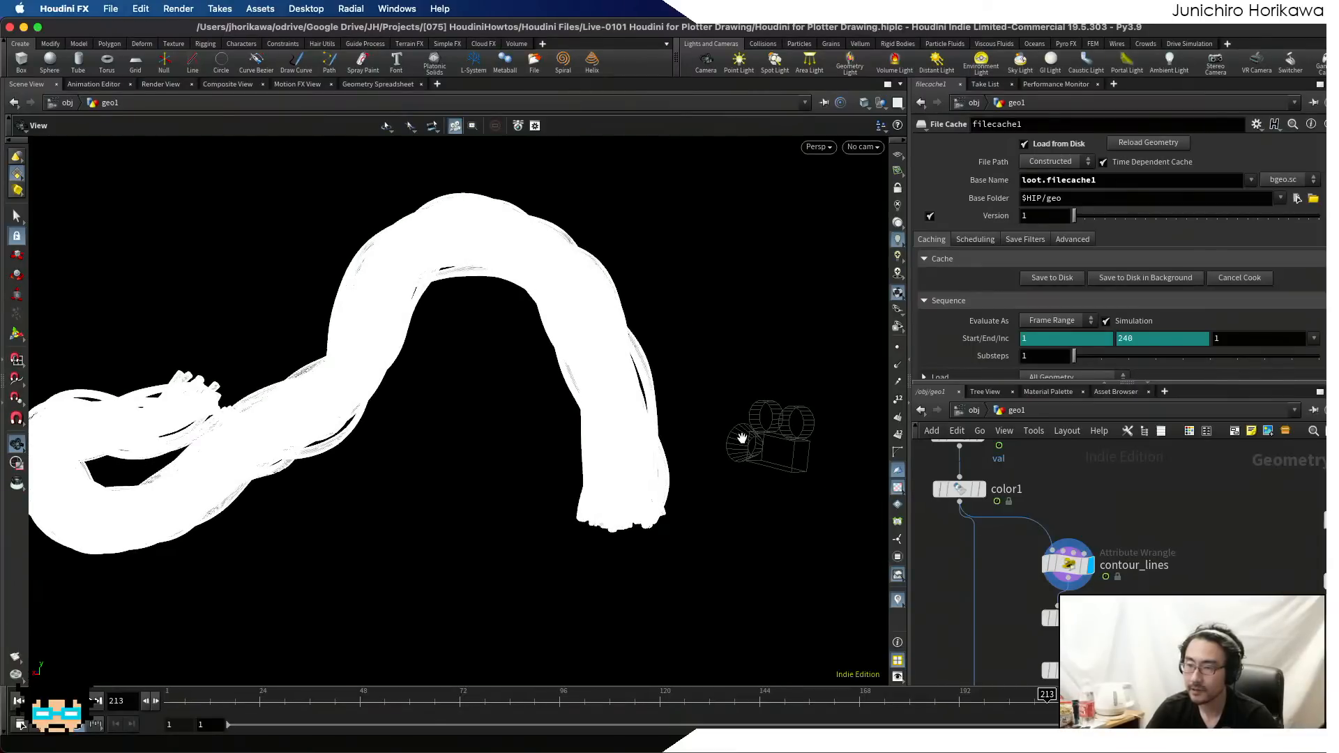
- Set the viewport to look through cam1 at the contour lines
{"action": "left_click", "coordinate": [876, 148]}
{"action": "left_click", "coordinate": [872, 211]}
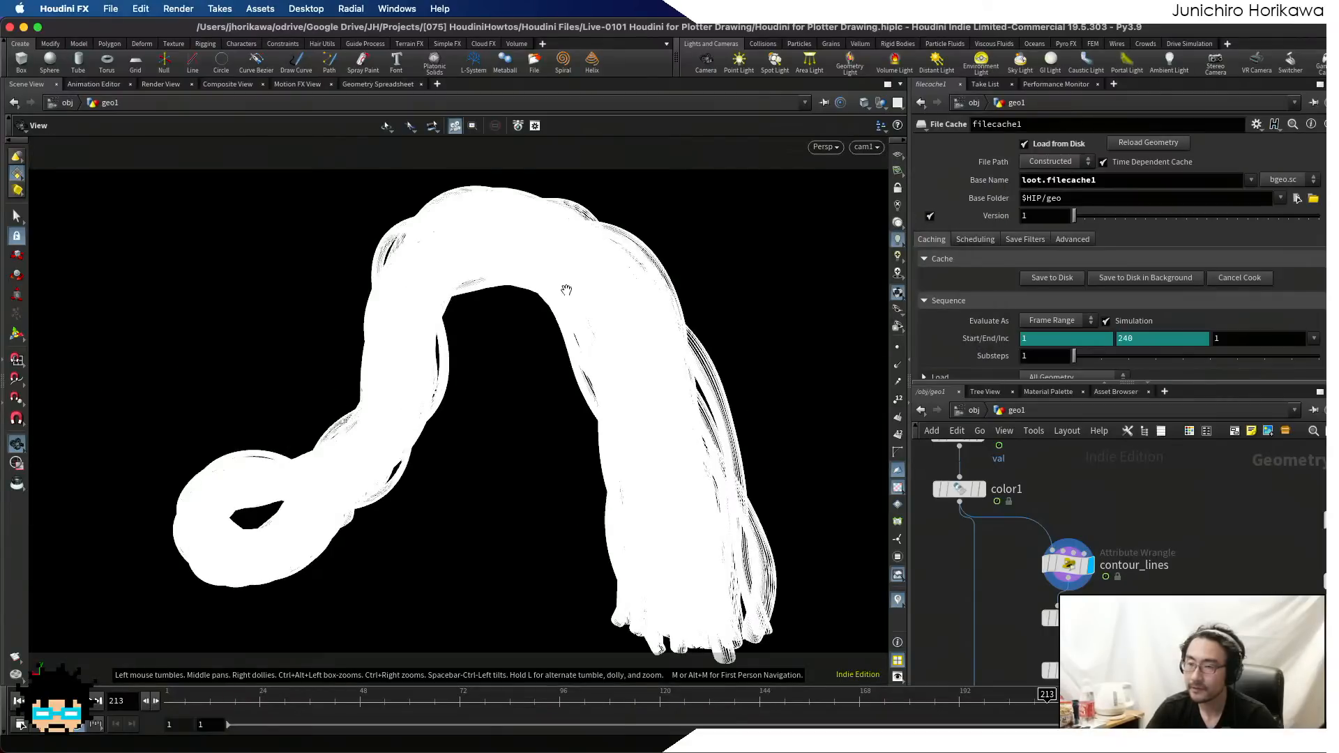
{"action": "middle_click_drag", "start_coordinate": [1027, 642], "coordinate": [1122, 543]}
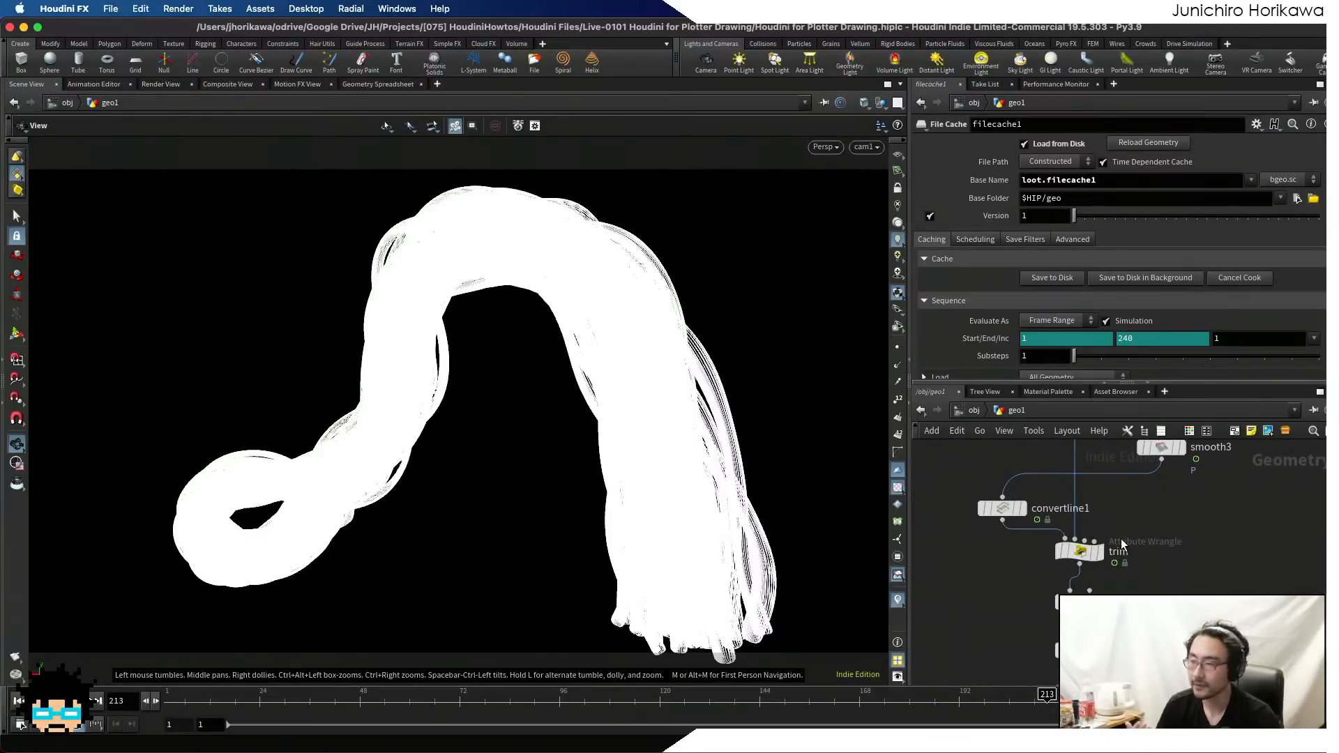
- Examine the dense contour lines close up and off-axis, and return the viewport to cam1
{"action": "scroll", "coordinate": [705, 312], "scroll_direction": "up", "scroll_amount": 5}
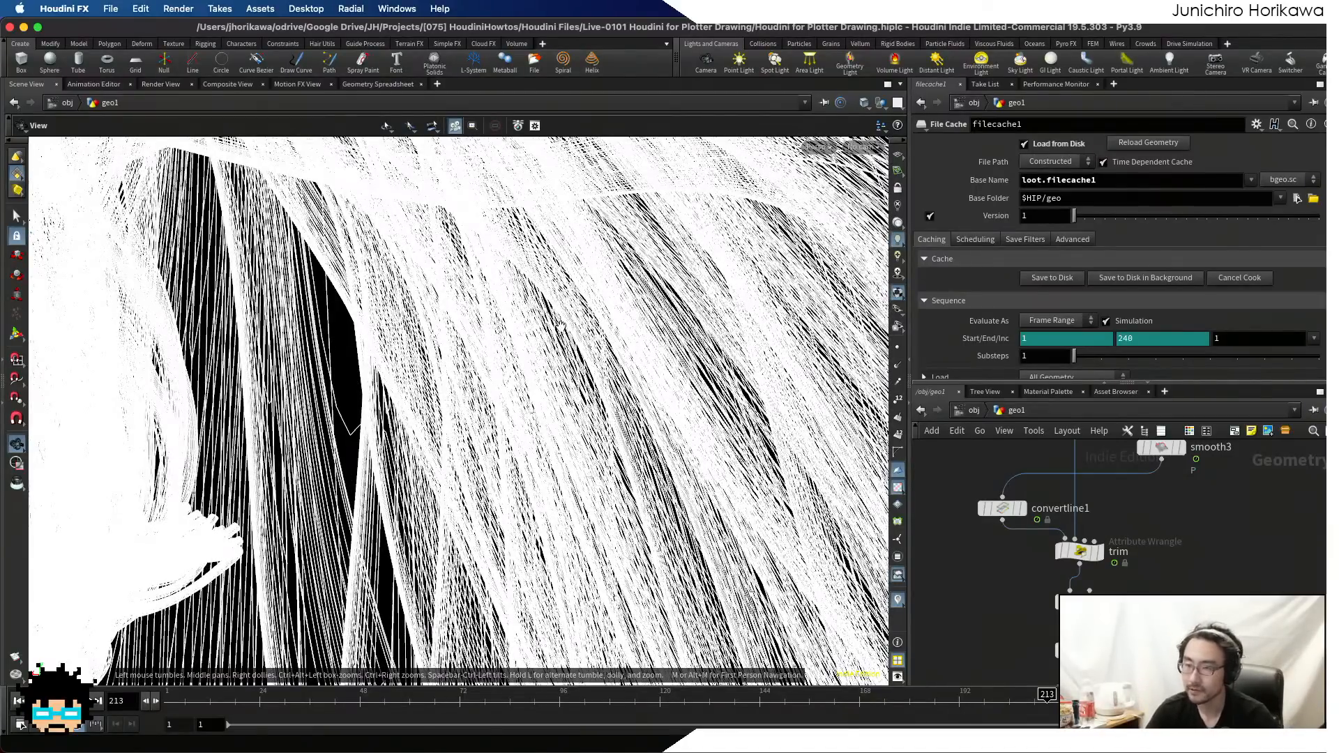
{"action": "scroll", "coordinate": [559, 325], "scroll_direction": "down", "scroll_amount": 10}
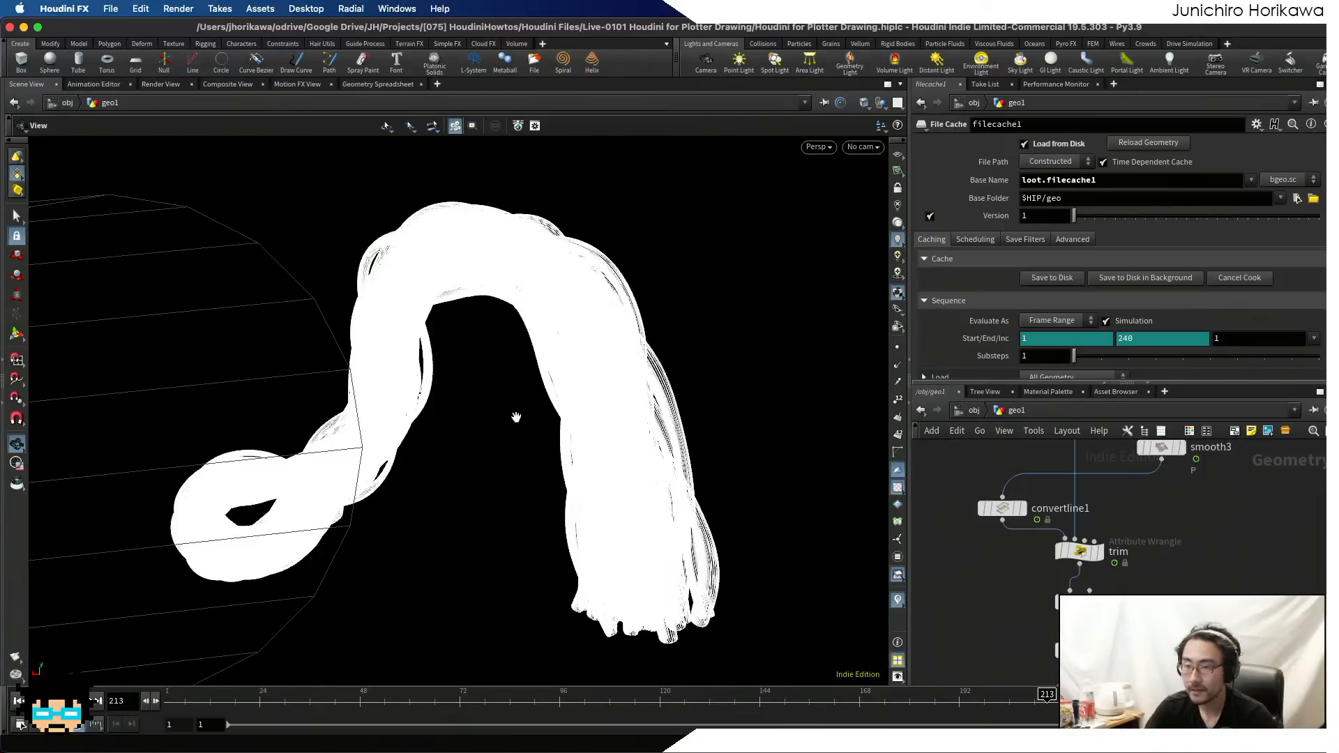
{"action": "left_click_drag", "start_coordinate": [516, 417], "coordinate": [780, 181]}
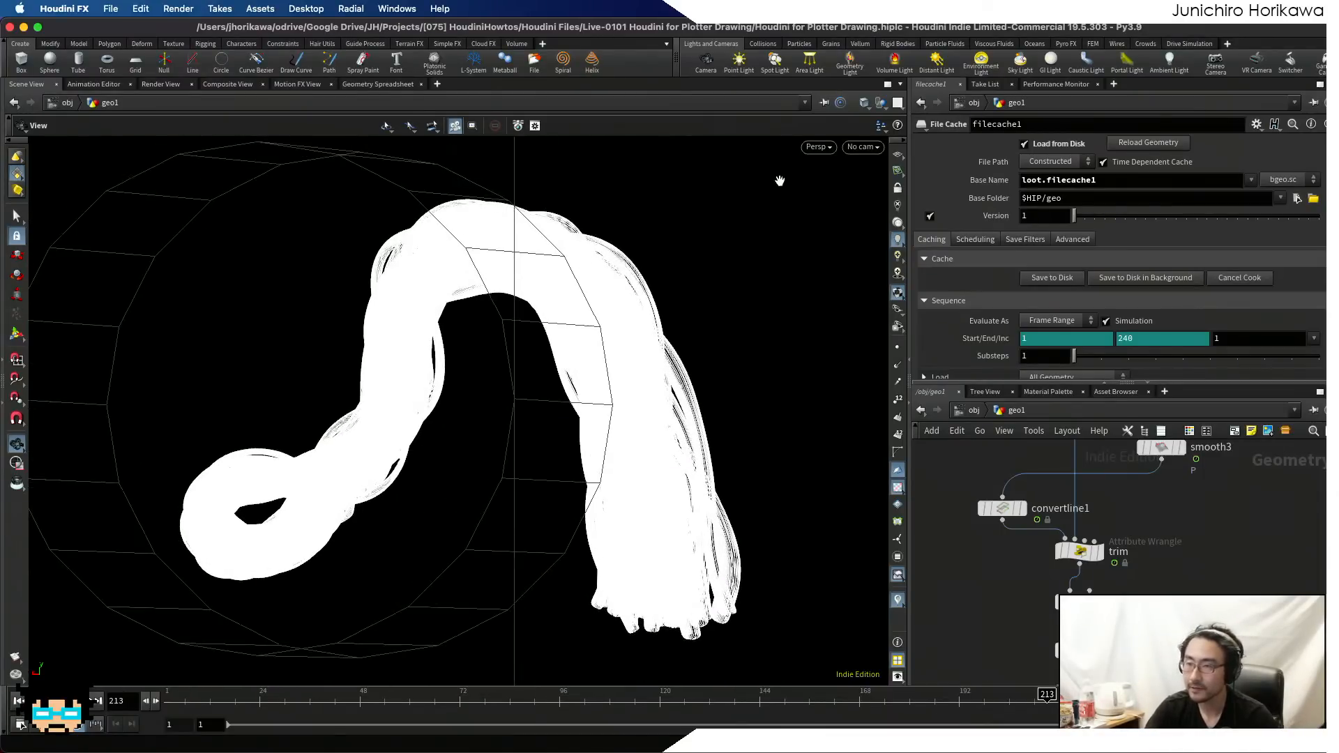
{"action": "left_click", "coordinate": [819, 148]}
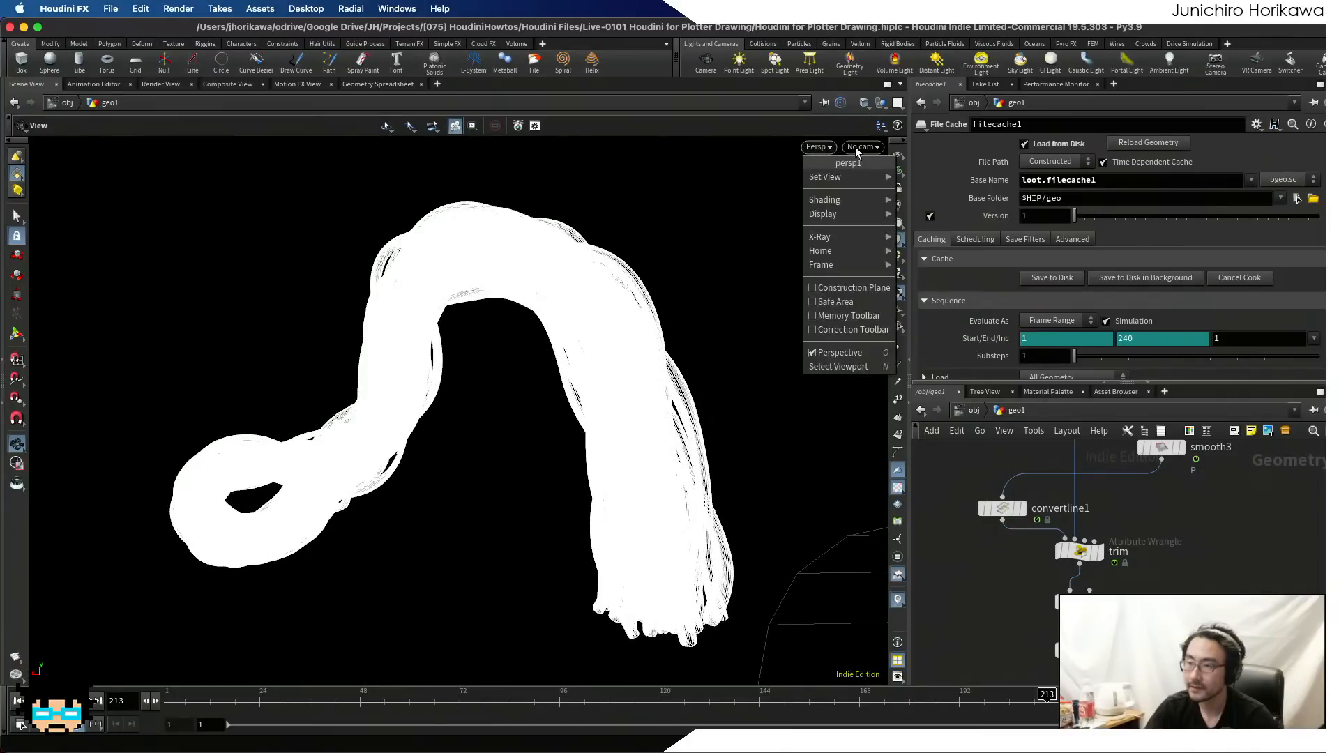
{"action": "left_click", "coordinate": [864, 147]}
{"action": "left_click", "coordinate": [874, 214]}
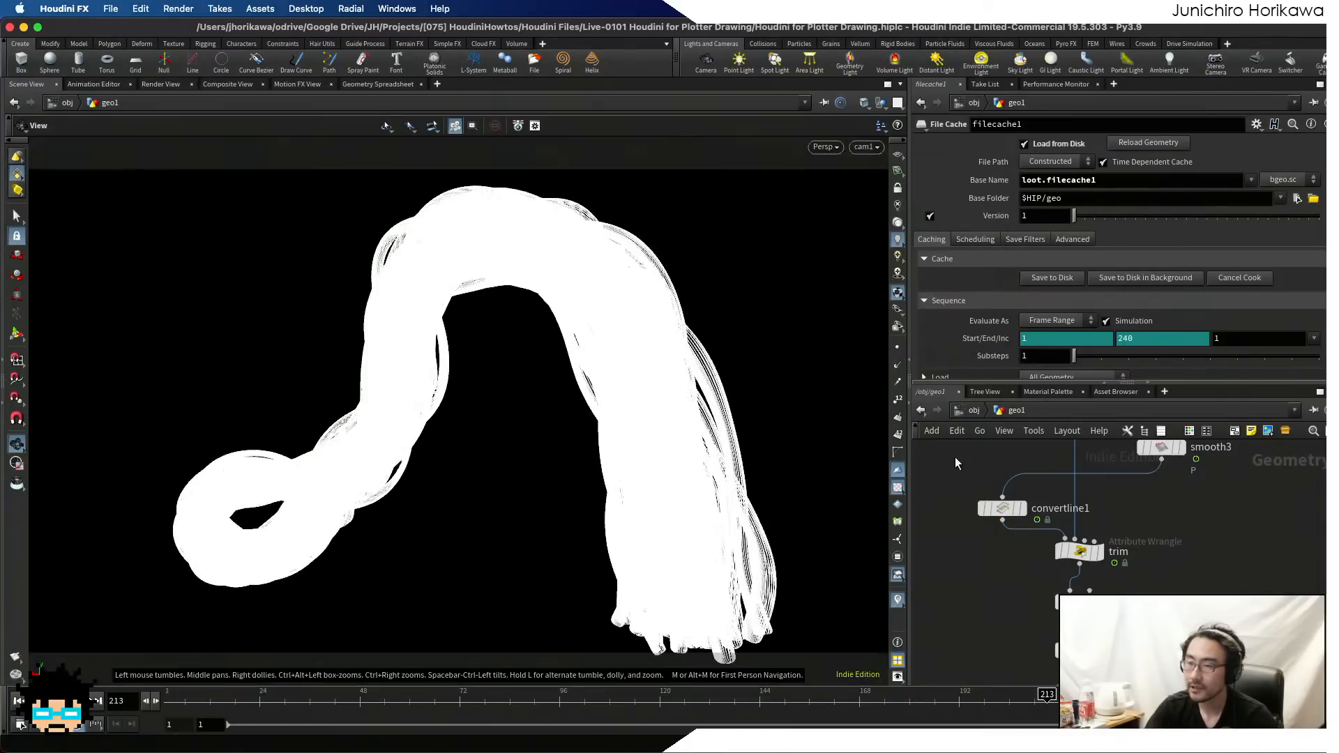
- Display the output of the trim attribute wrangle and inspect the trimmed lines from outside the camera view
{"action": "scroll", "coordinate": [1106, 527], "scroll_direction": "down", "scroll_amount": 2}
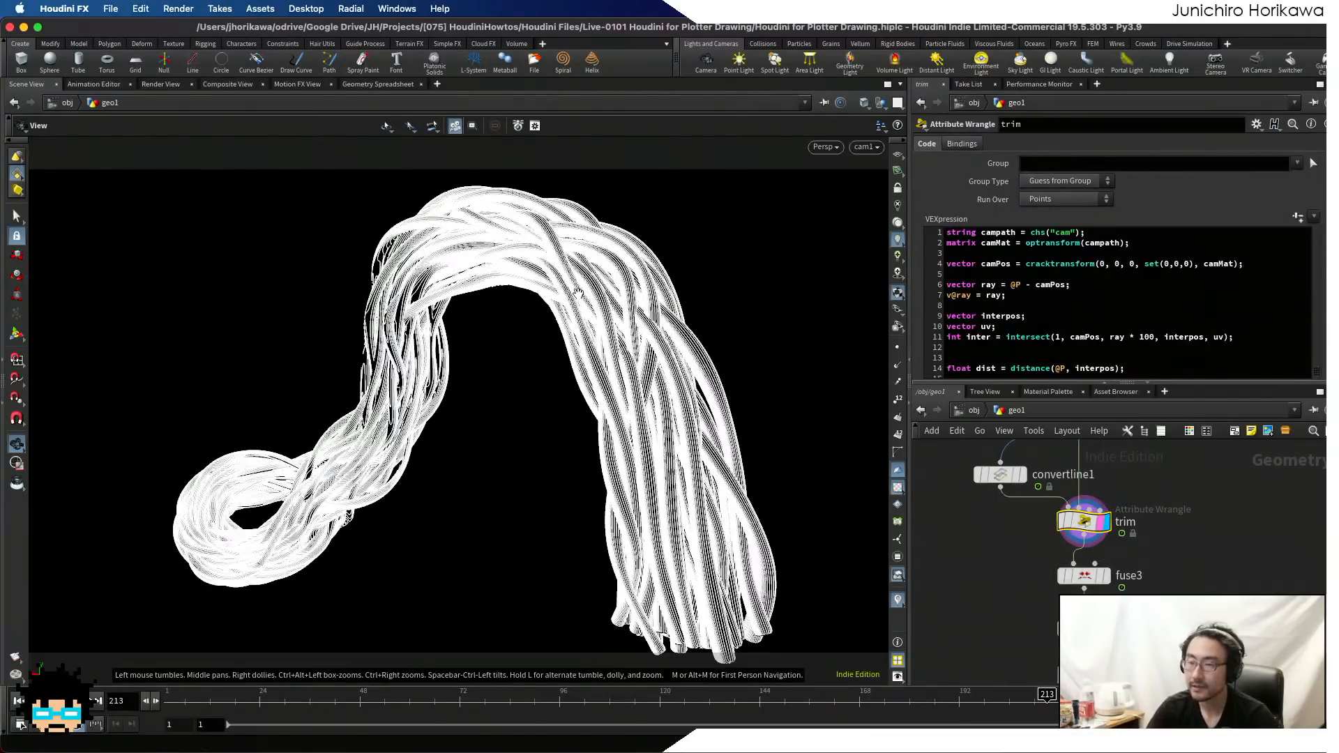
{"action": "scroll", "coordinate": [672, 283], "scroll_direction": "up", "scroll_amount": 5}
{"action": "left_click_drag", "start_coordinate": [673, 281], "coordinate": [851, 328]}
{"action": "scroll", "coordinate": [1175, 535], "scroll_direction": "down", "scroll_amount": 3}
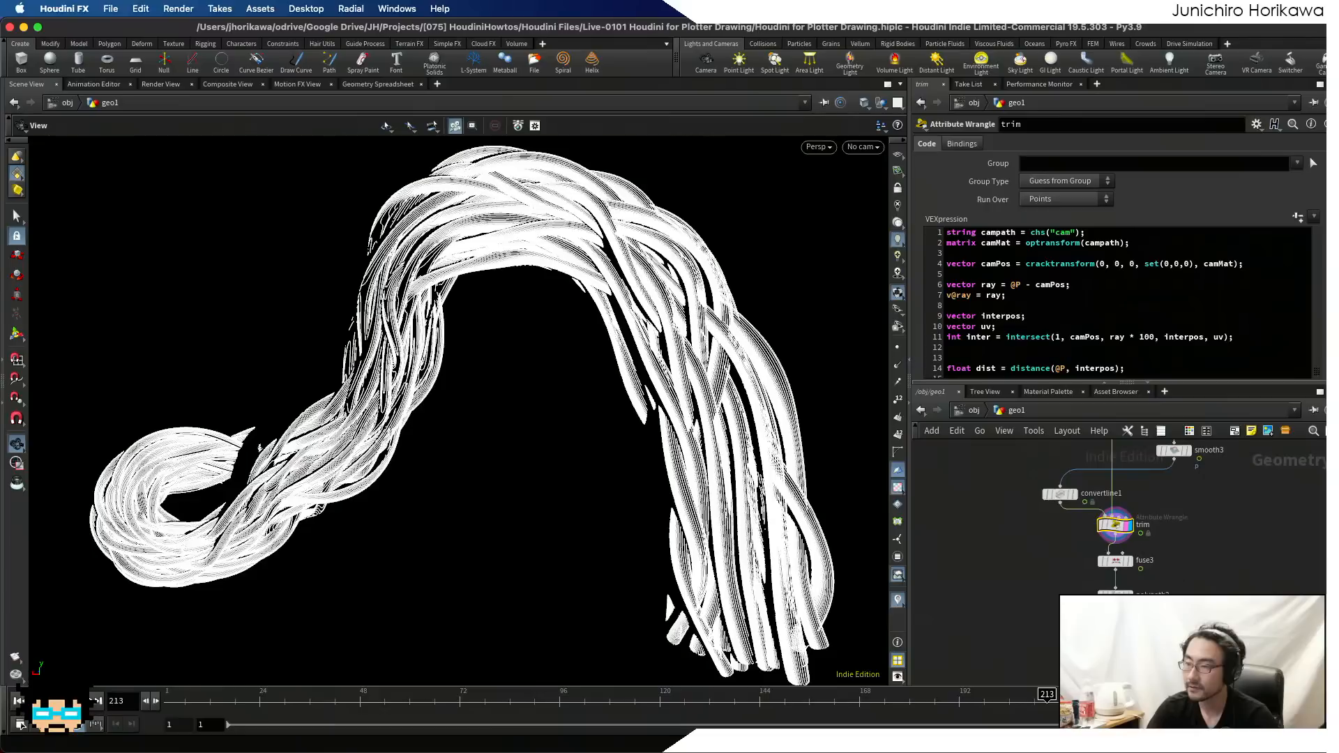
- Display and select the flatten attribute wrangle below polypath2, and frame its output in the viewport
{"action": "middle_click_drag", "start_coordinate": [1130, 659], "coordinate": [1124, 508]}
{"action": "scroll", "coordinate": [1119, 508], "scroll_direction": "up", "scroll_amount": 2}
{"action": "left_click", "coordinate": [1133, 509]}
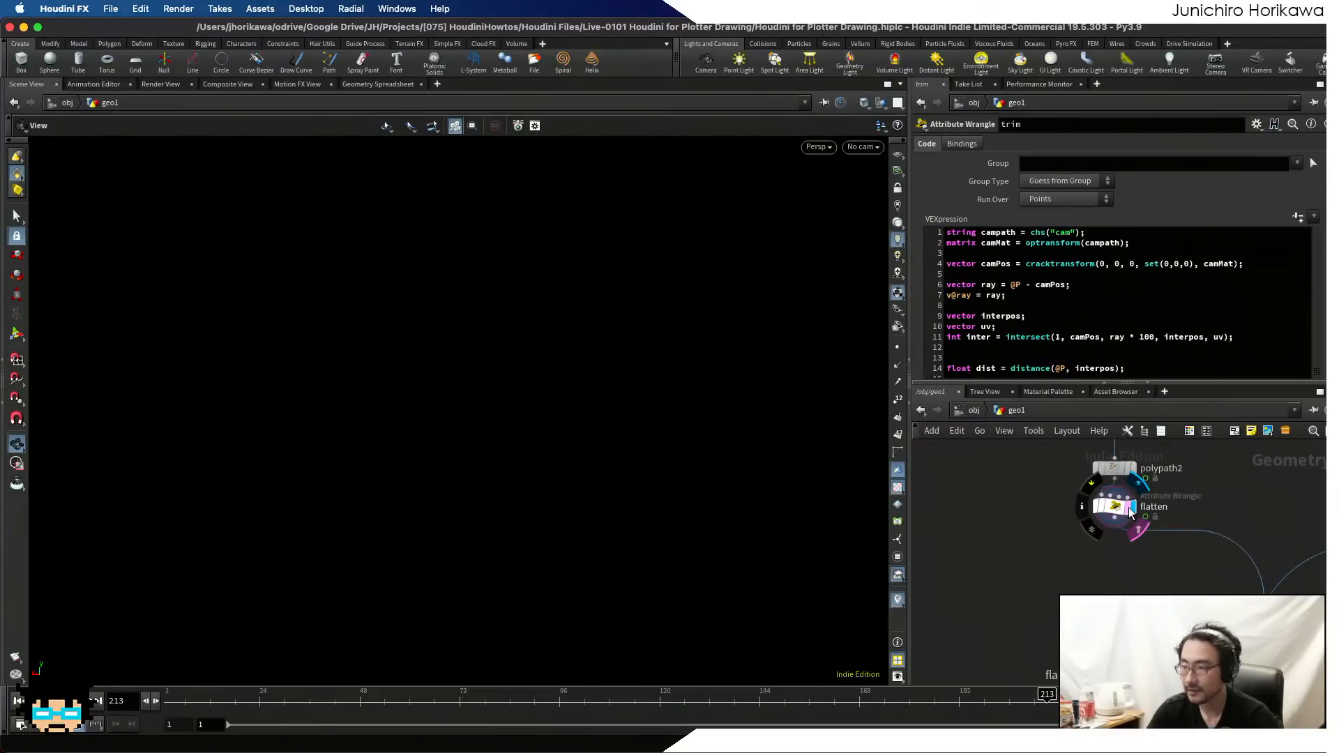
{"action": "left_click", "coordinate": [1116, 507]}
{"action": "key", "text": "g"}
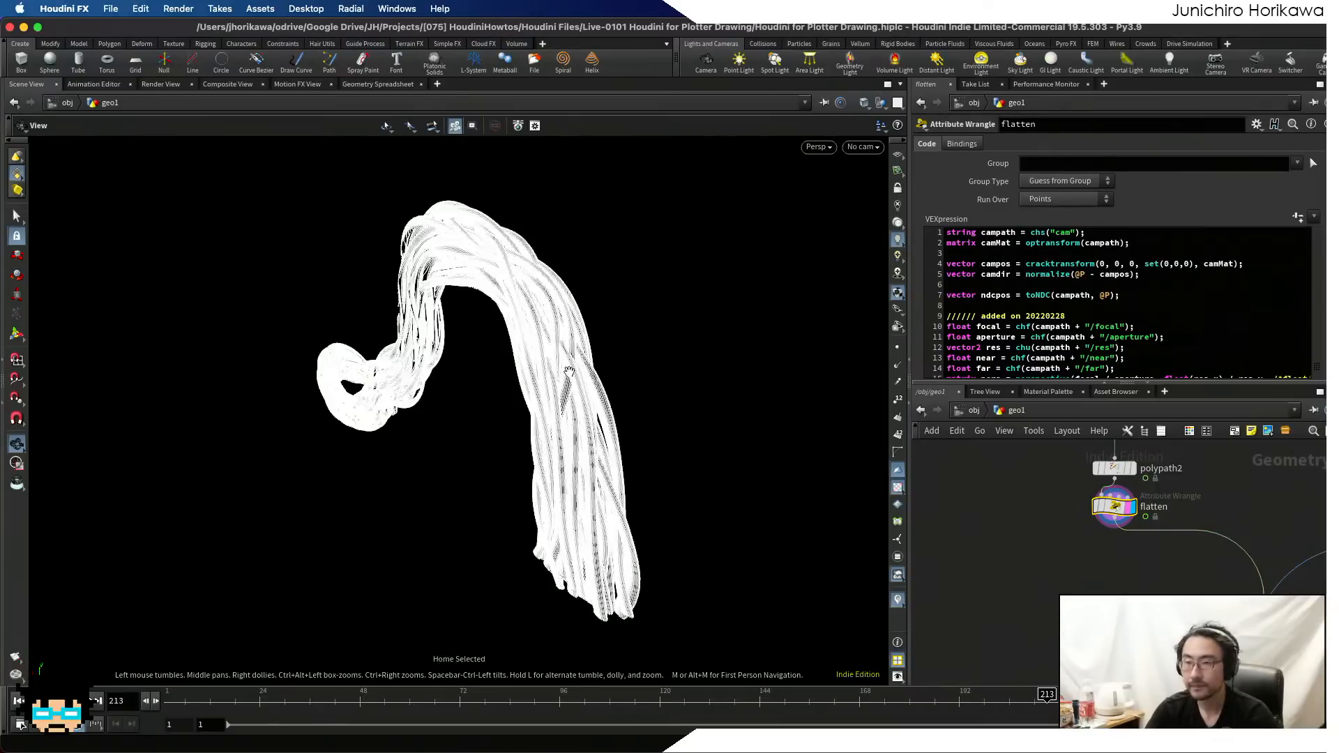
- Inspect the flattened line drawing from the front and at different distances, along with the merge2 branch of the network
{"action": "left_click_drag", "start_coordinate": [569, 375], "coordinate": [598, 344]}
{"action": "scroll", "coordinate": [631, 278], "scroll_direction": "up", "scroll_amount": 8}
{"action": "scroll", "coordinate": [598, 344], "scroll_direction": "down", "scroll_amount": 7}
{"action": "scroll", "coordinate": [1031, 510], "scroll_direction": "down", "scroll_amount": 6}
{"action": "scroll", "coordinate": [1072, 570], "scroll_direction": "up", "scroll_amount": 6}
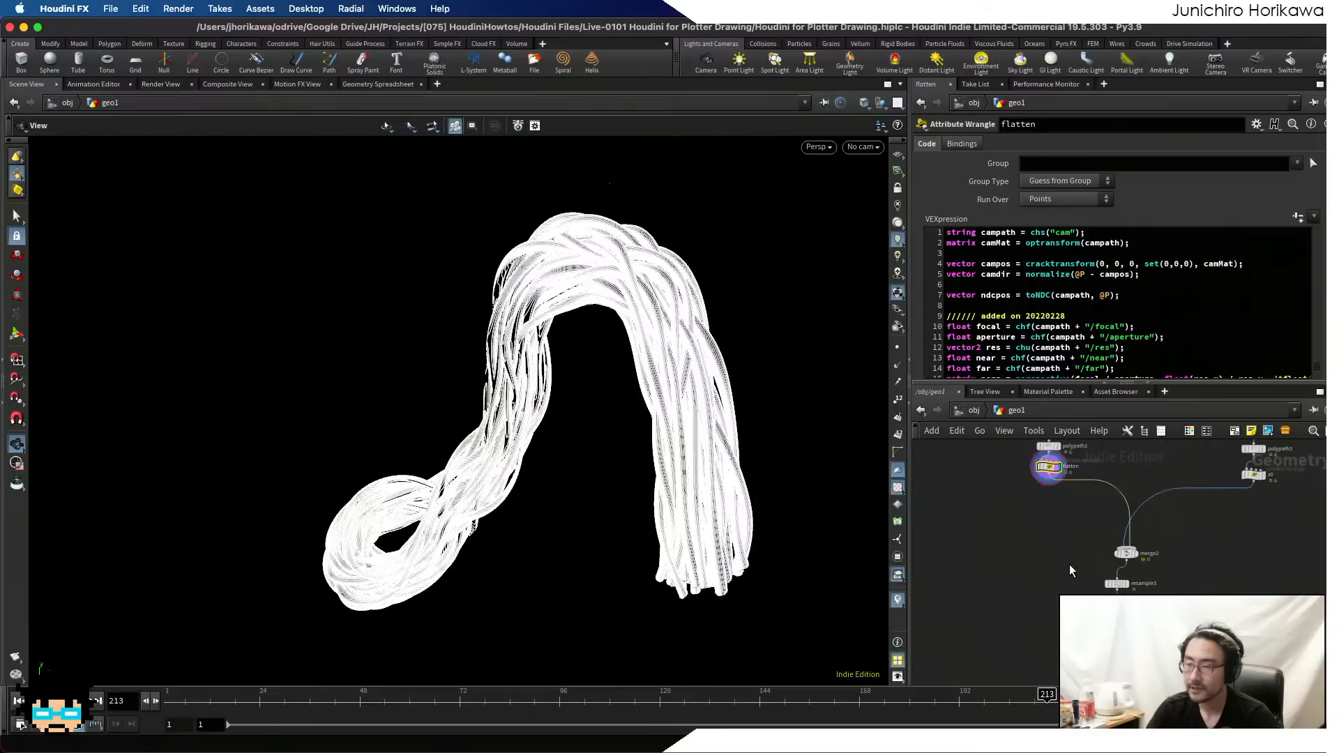
{"action": "scroll", "coordinate": [1057, 510], "scroll_direction": "up", "scroll_amount": 1}
{"action": "mouse_move", "coordinate": [1045, 490]}
{"action": "middle_mouse_down"}
{"action": "mouse_move", "coordinate": [1050, 509]}
{"action": "mouse_move", "coordinate": [1026, 470]}
{"action": "middle_mouse_up"}
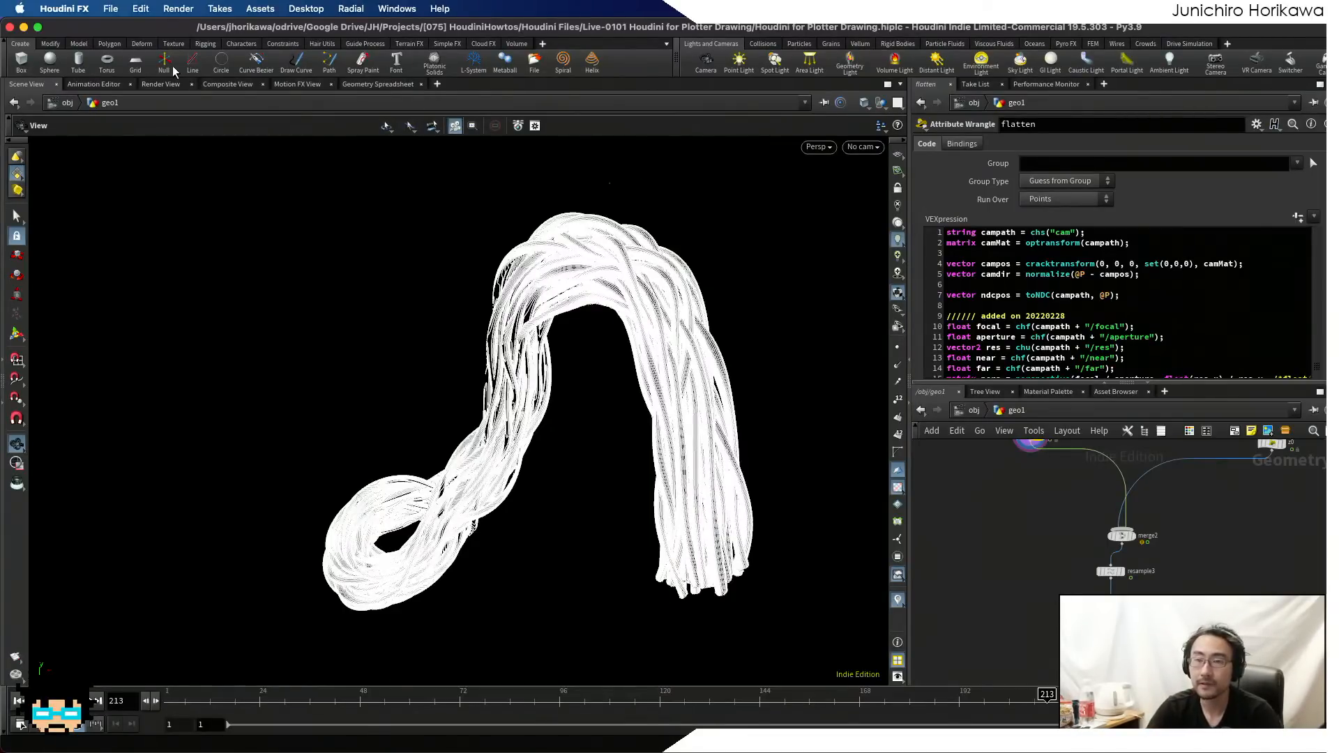
{"action": "left_click", "coordinate": [111, 8]}
{"action": "left_click", "coordinate": [110, 31]}
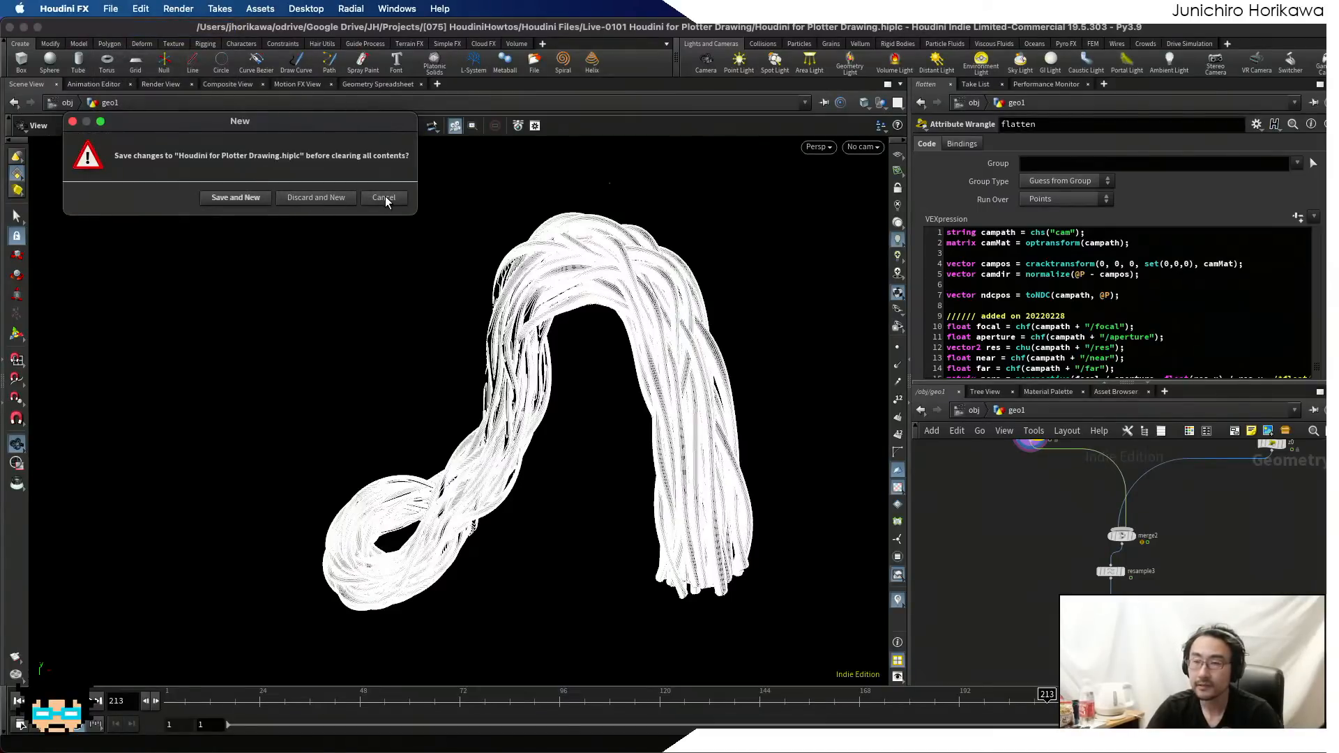
{"action": "left_click", "coordinate": [384, 198]}
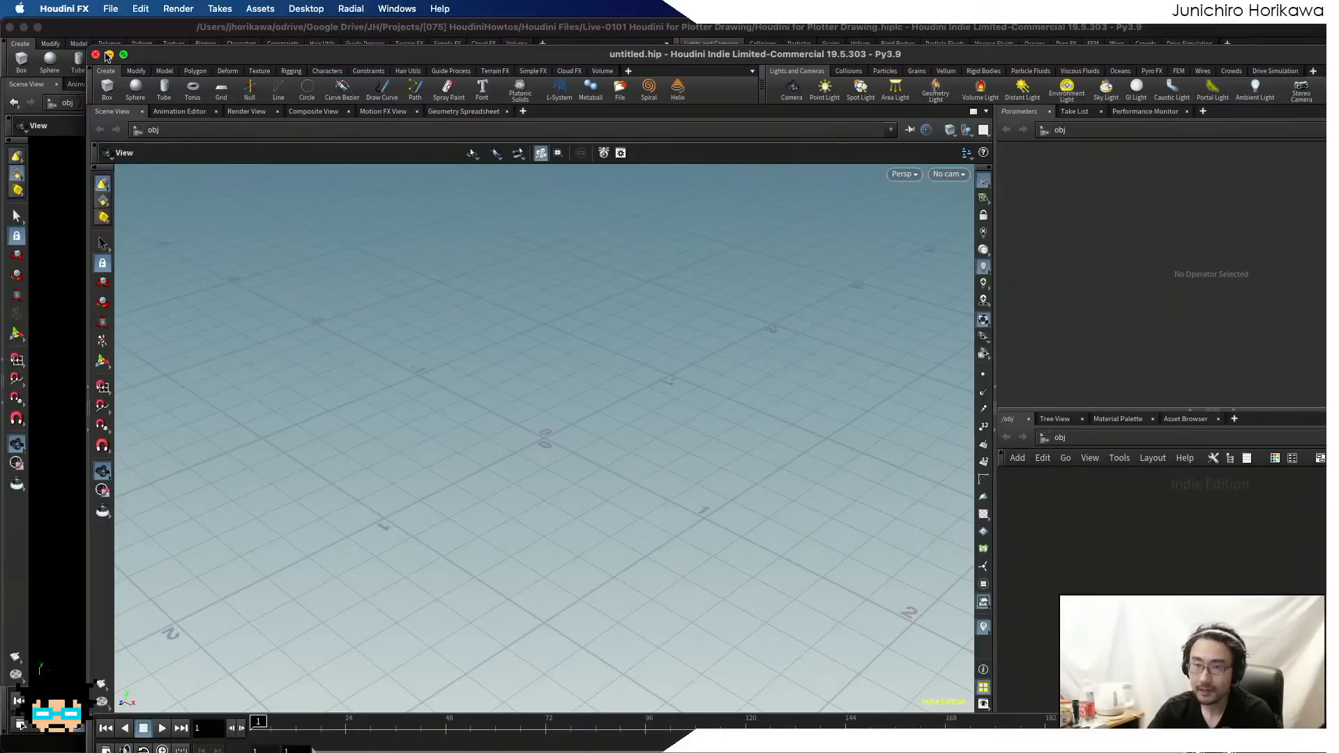
- Fit the new untitled.hip window to the screen and dismiss the Start Here window
{"action": "left_click", "coordinate": [96, 55]}
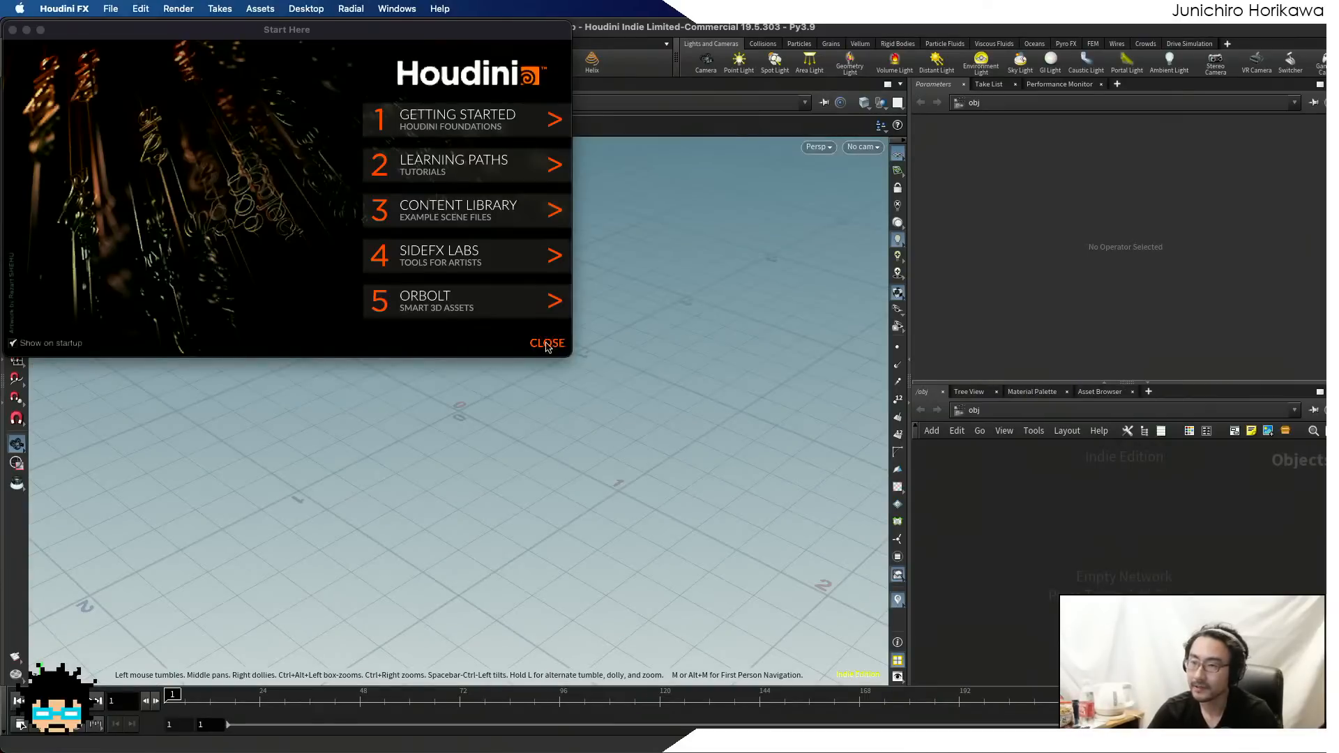
{"action": "left_click", "coordinate": [545, 343]}
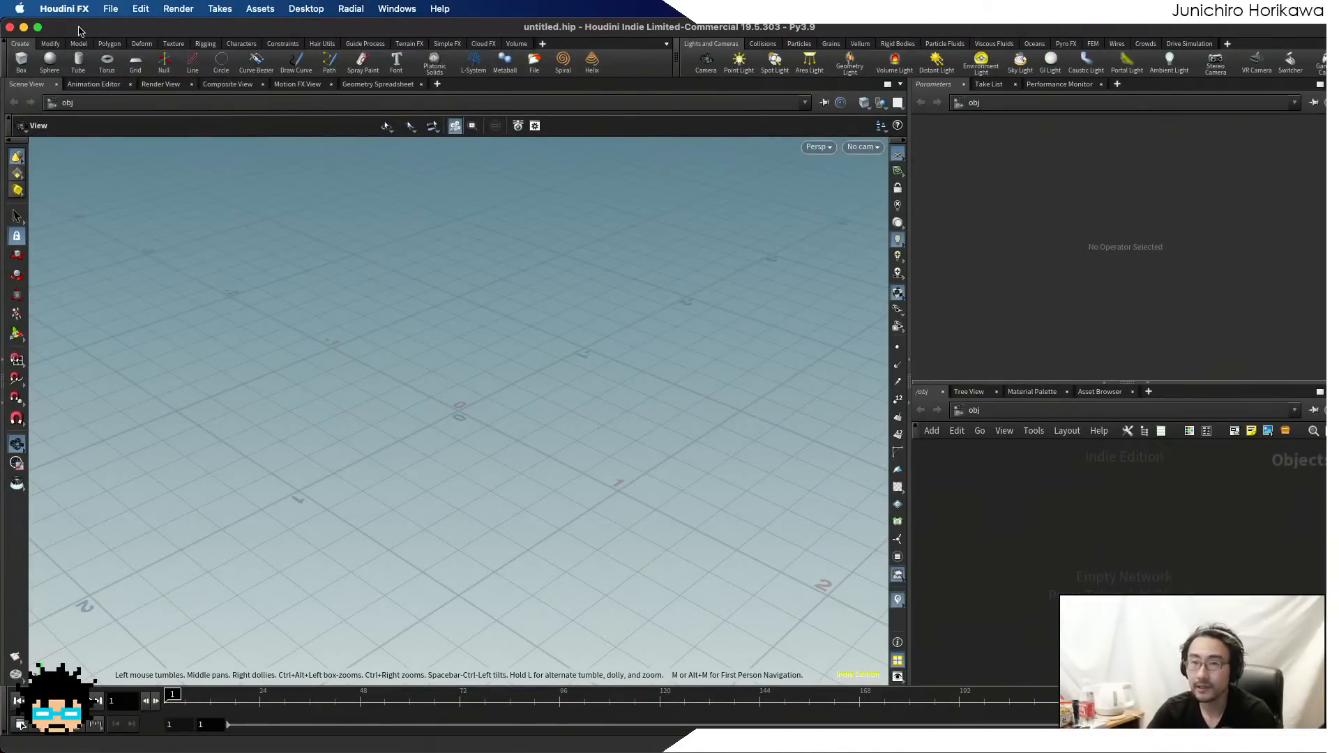
{"action": "mouse_move", "coordinate": [80, 30]}
{"action": "left_mouse_down"}
{"action": "mouse_move", "coordinate": [78, 43]}
{"action": "mouse_move", "coordinate": [94, 0]}
{"action": "mouse_move", "coordinate": [1338, 0]}
{"action": "left_mouse_up"}
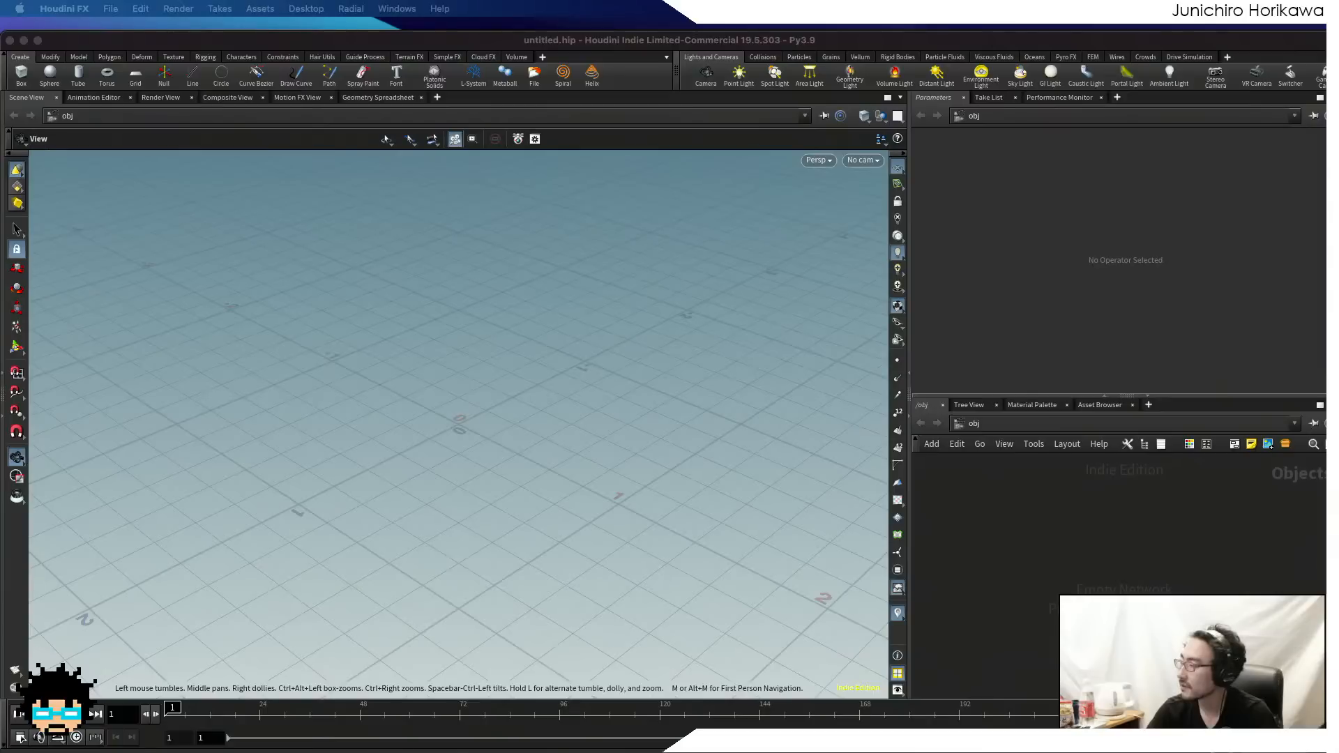
{"action": "left_click_drag", "start_coordinate": [973, 42], "coordinate": [971, 26]}
- Change the viewport's background color scheme from Light to the black one in the display options
{"action": "key", "text": "d"}
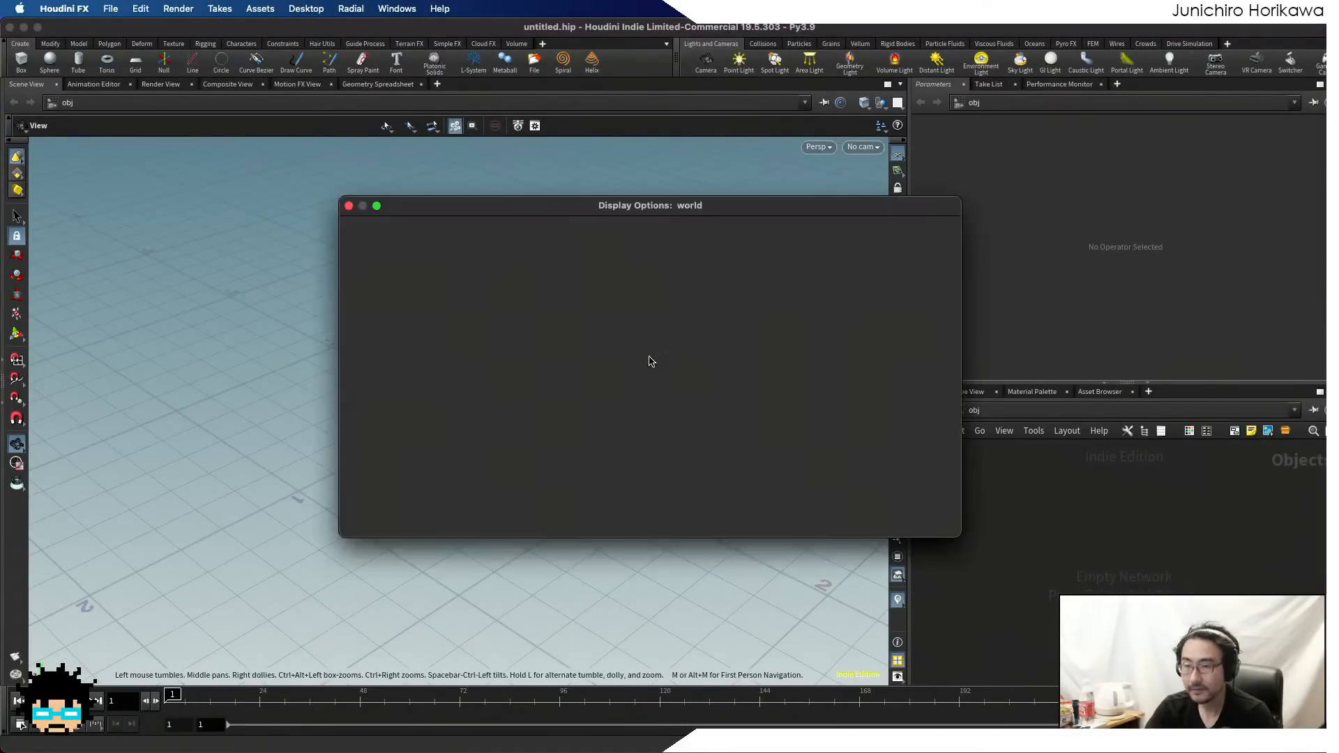
{"action": "left_click", "coordinate": [701, 227]}
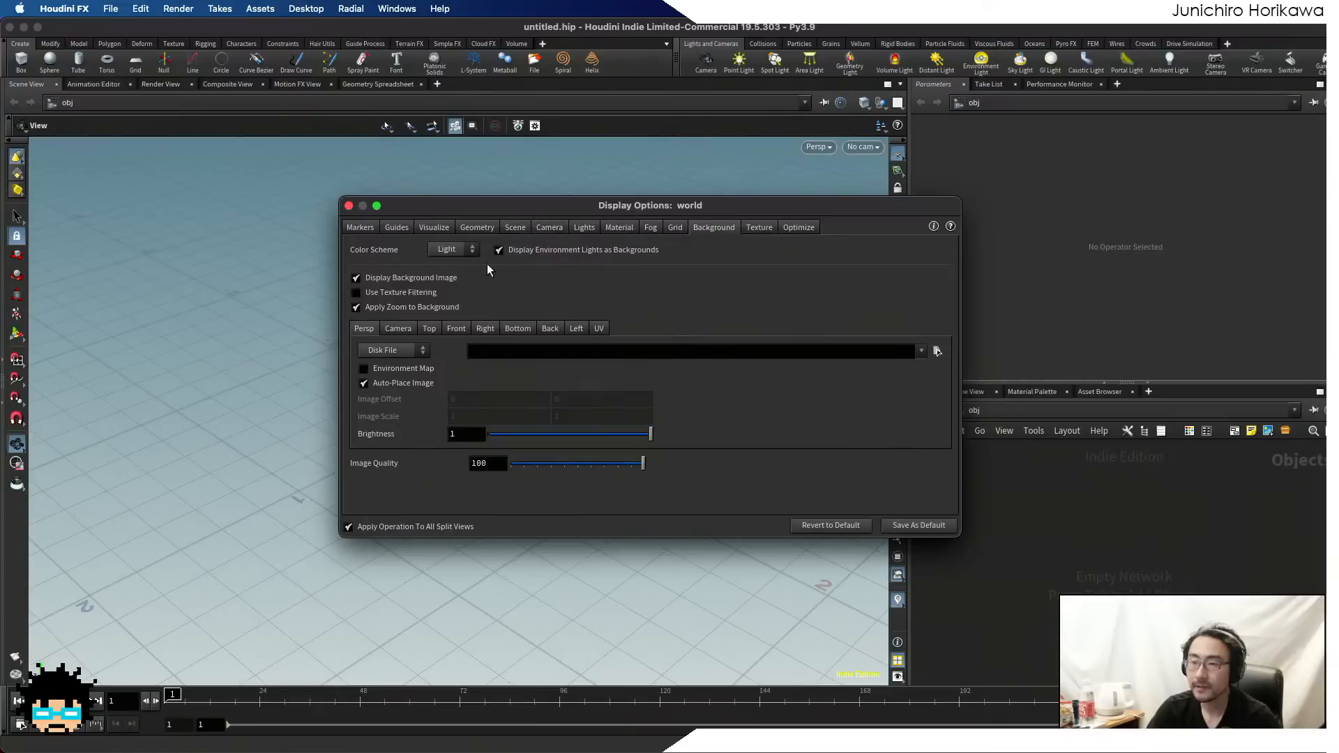
{"action": "left_click", "coordinate": [454, 249]}
{"action": "left_click", "coordinate": [443, 274]}
{"action": "left_click", "coordinate": [349, 205]}
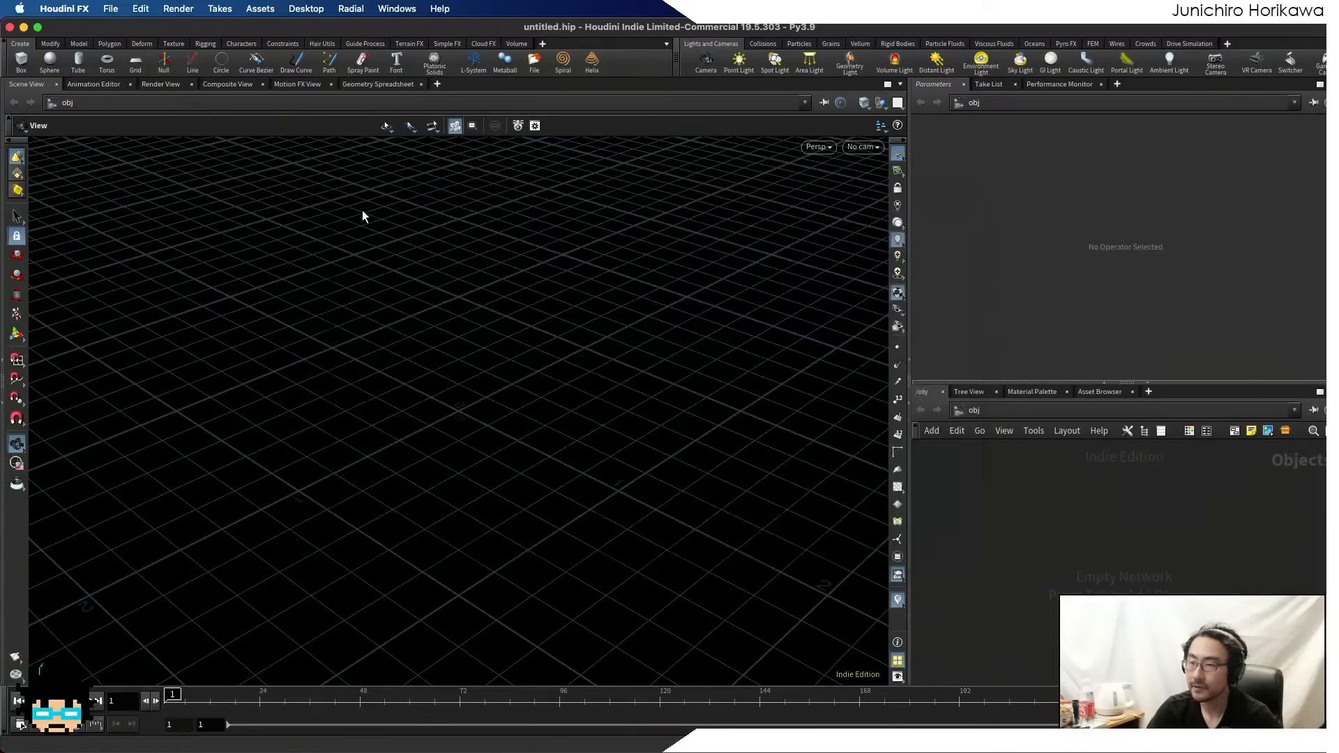
- Create a Geometry object in the empty scene and enter its network
{"action": "key", "text": "Tab"}
{"action": "type", "text": "geo"}
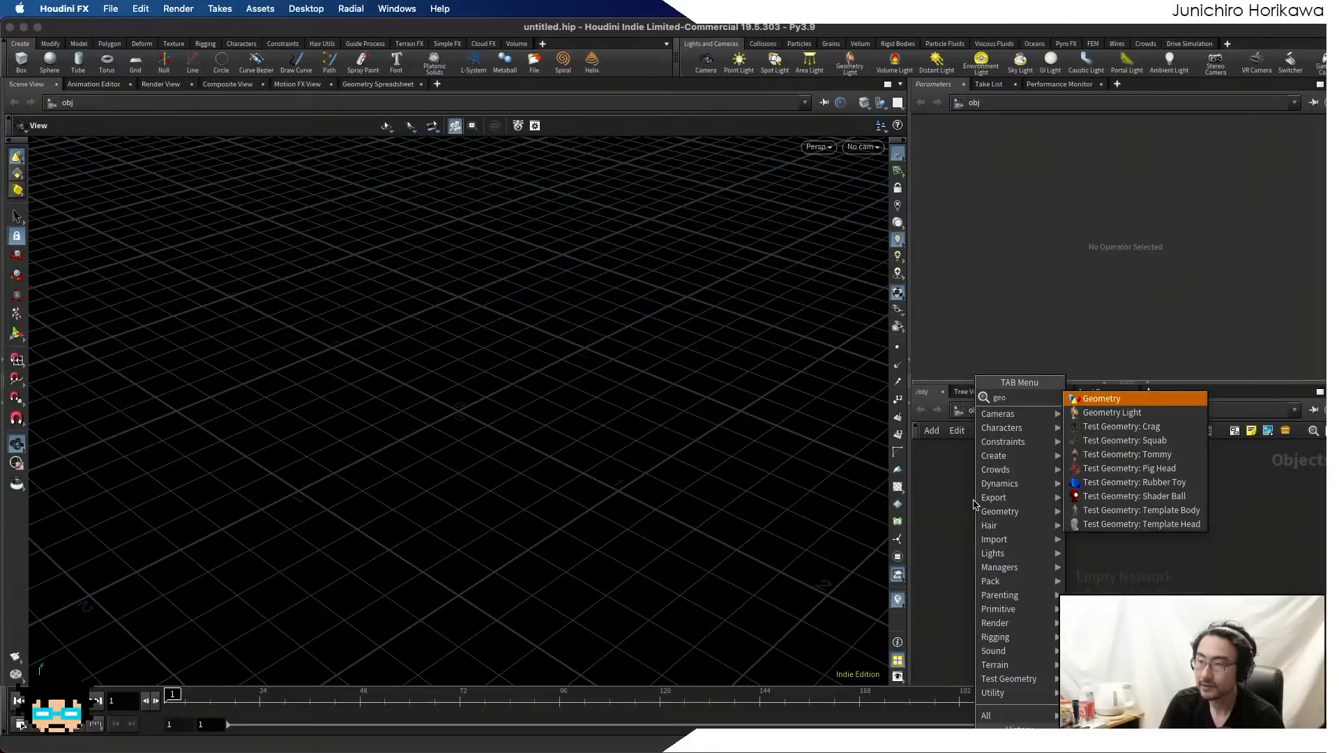
{"action": "key", "text": "Return"}
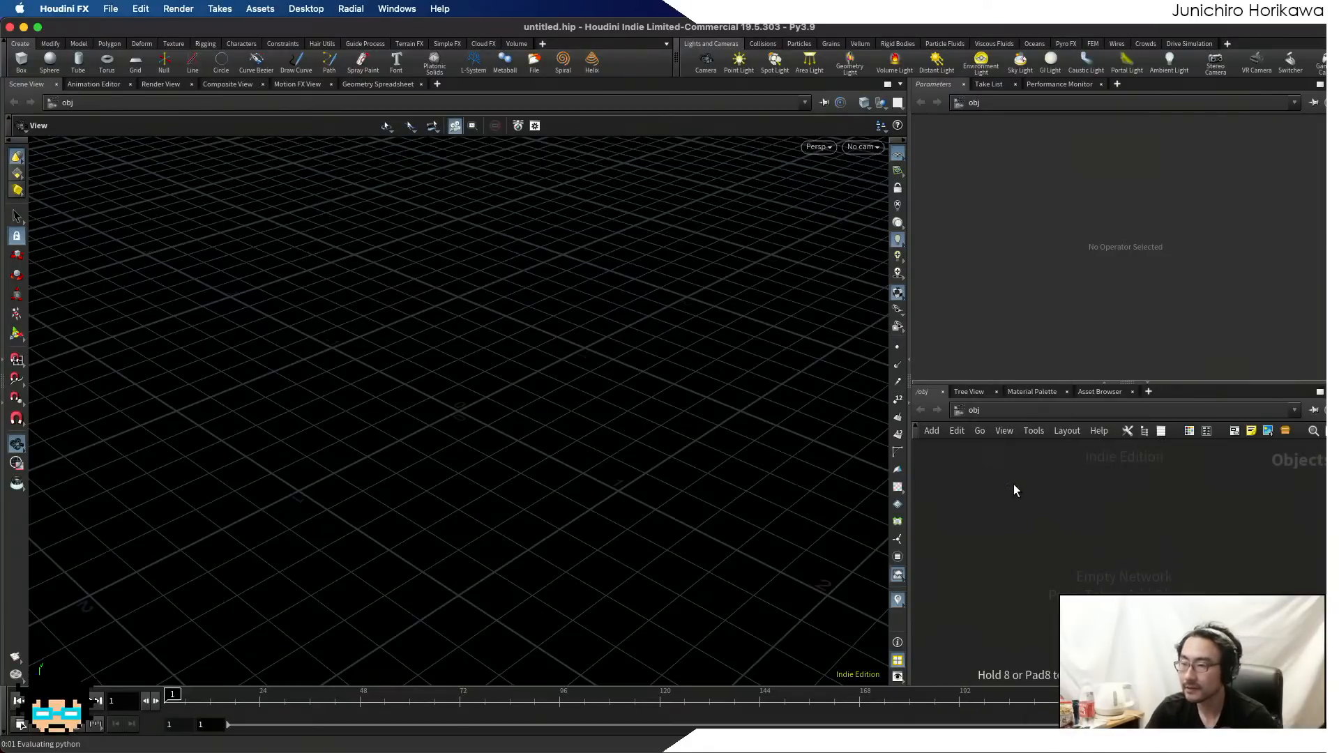
{"action": "left_click", "coordinate": [1019, 487]}
{"action": "double_click", "coordinate": [1046, 490]}
- Enlarge the network editor by shrinking the parameter area above it
{"action": "key", "text": "Tab"}
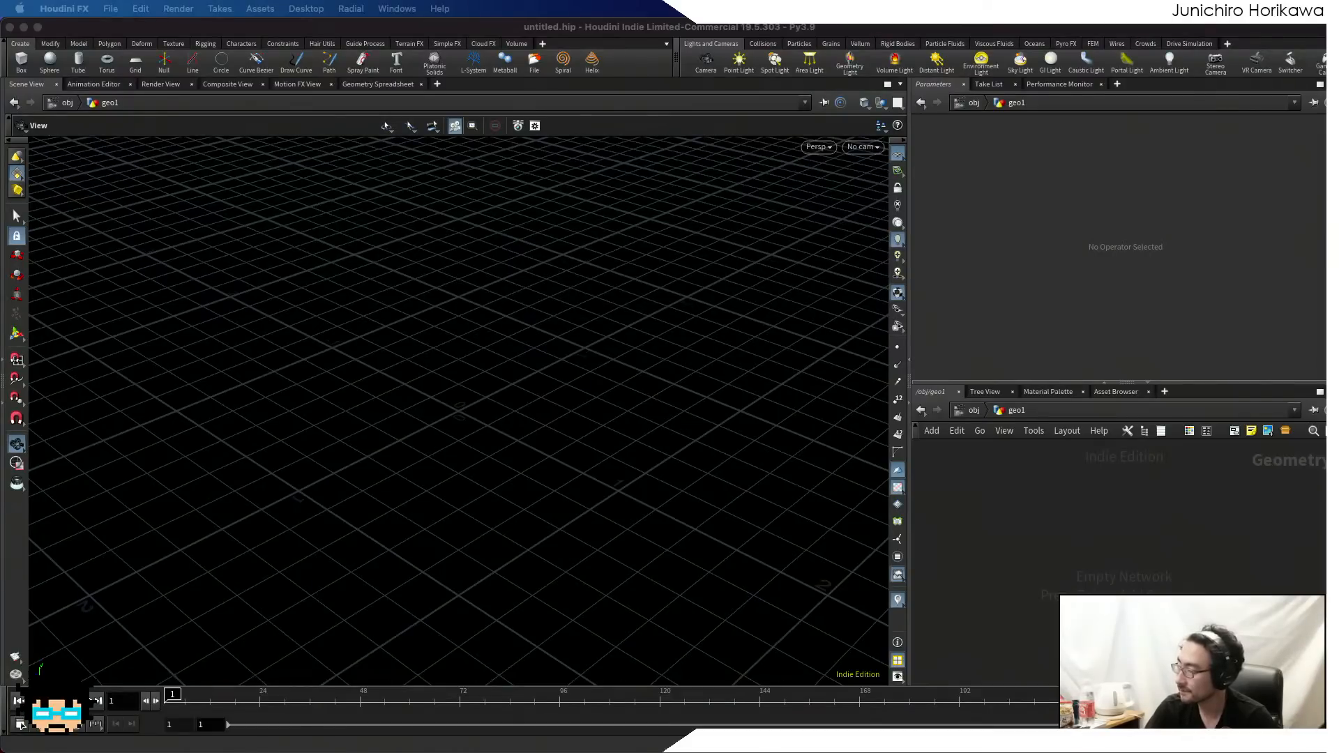
{"action": "left_click", "coordinate": [1126, 457]}
{"action": "left_click_drag", "start_coordinate": [1089, 383], "coordinate": [1078, 283]}
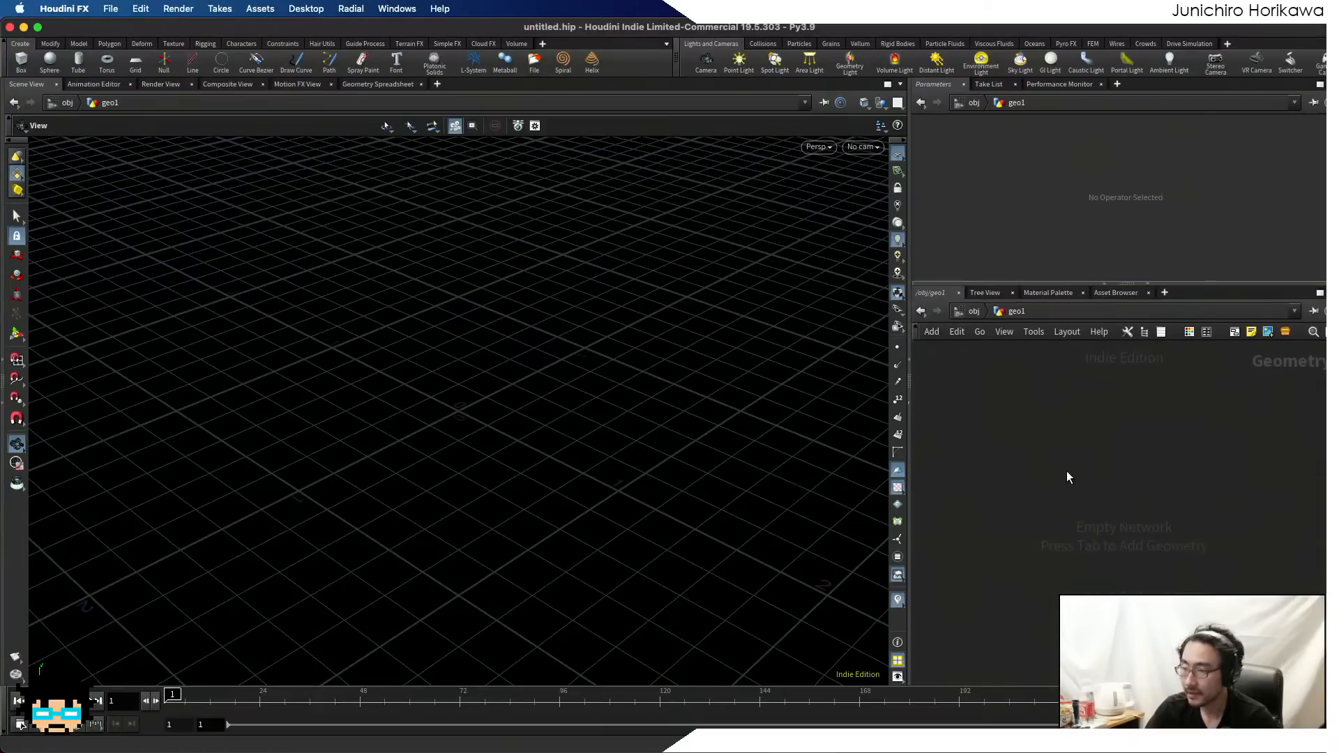
{"action": "key", "text": "Tab"}
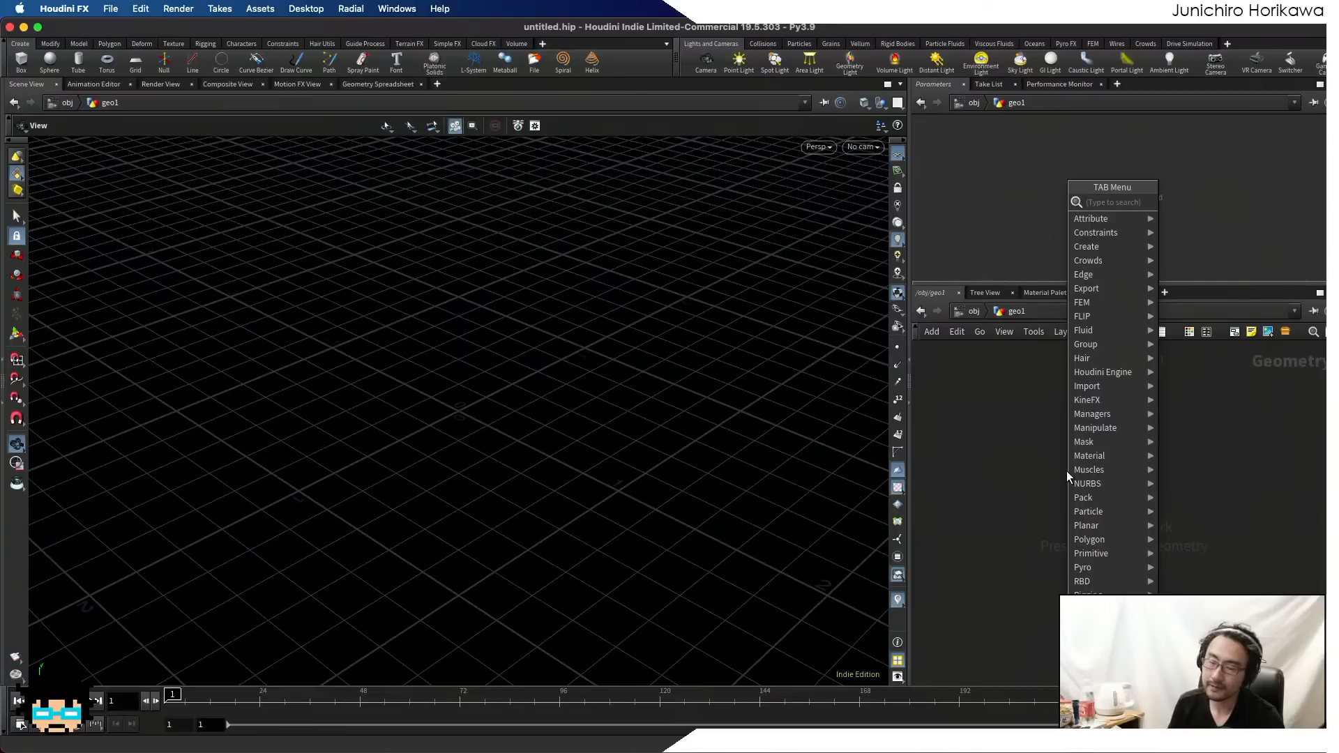
{"action": "mouse_move", "coordinate": [1116, 429]}
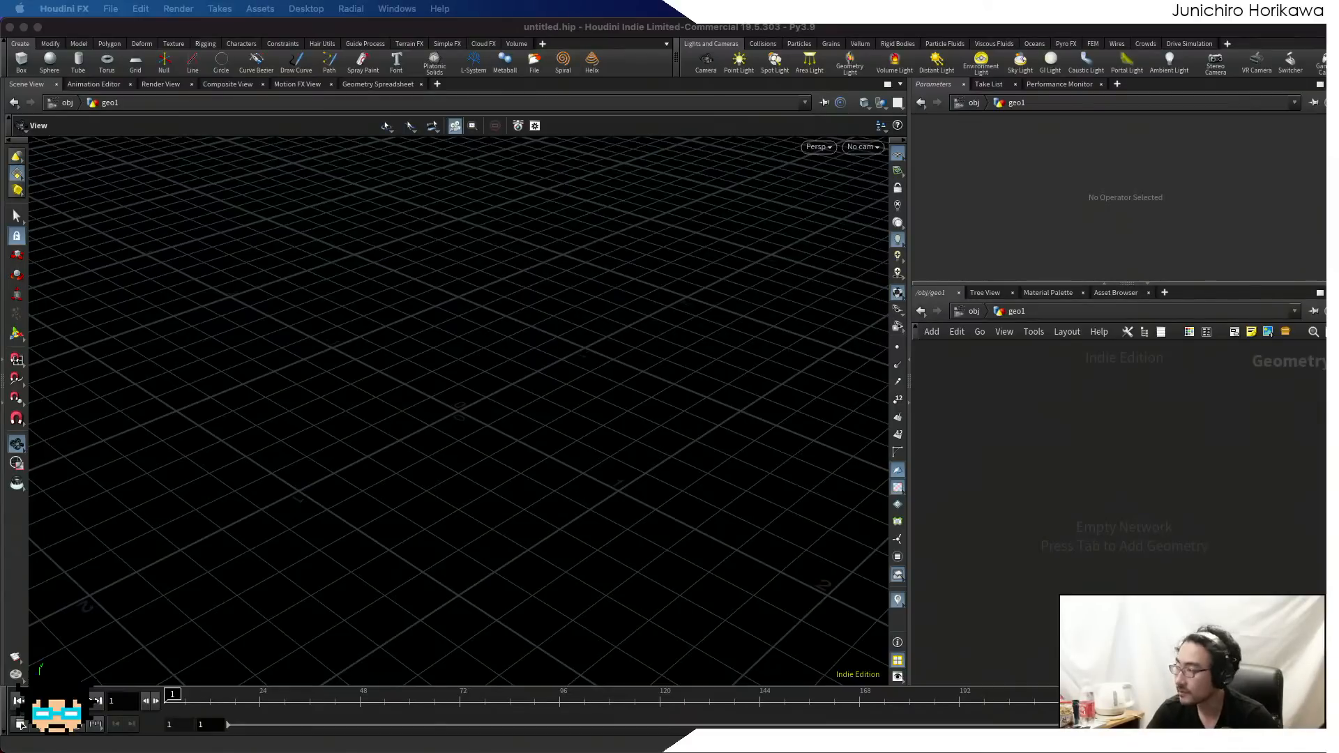
- Bring the finished Houdini for Plotter Drawing scene into view and set its timeline to frame 174
{"action": "left_click_drag", "start_coordinate": [1326, 14], "coordinate": [567, 12]}
{"action": "left_click_drag", "start_coordinate": [619, 257], "coordinate": [585, 358]}
{"action": "middle_click_drag", "start_coordinate": [818, 541], "coordinate": [911, 501]}
{"action": "left_click_drag", "start_coordinate": [274, 689], "coordinate": [739, 676]}
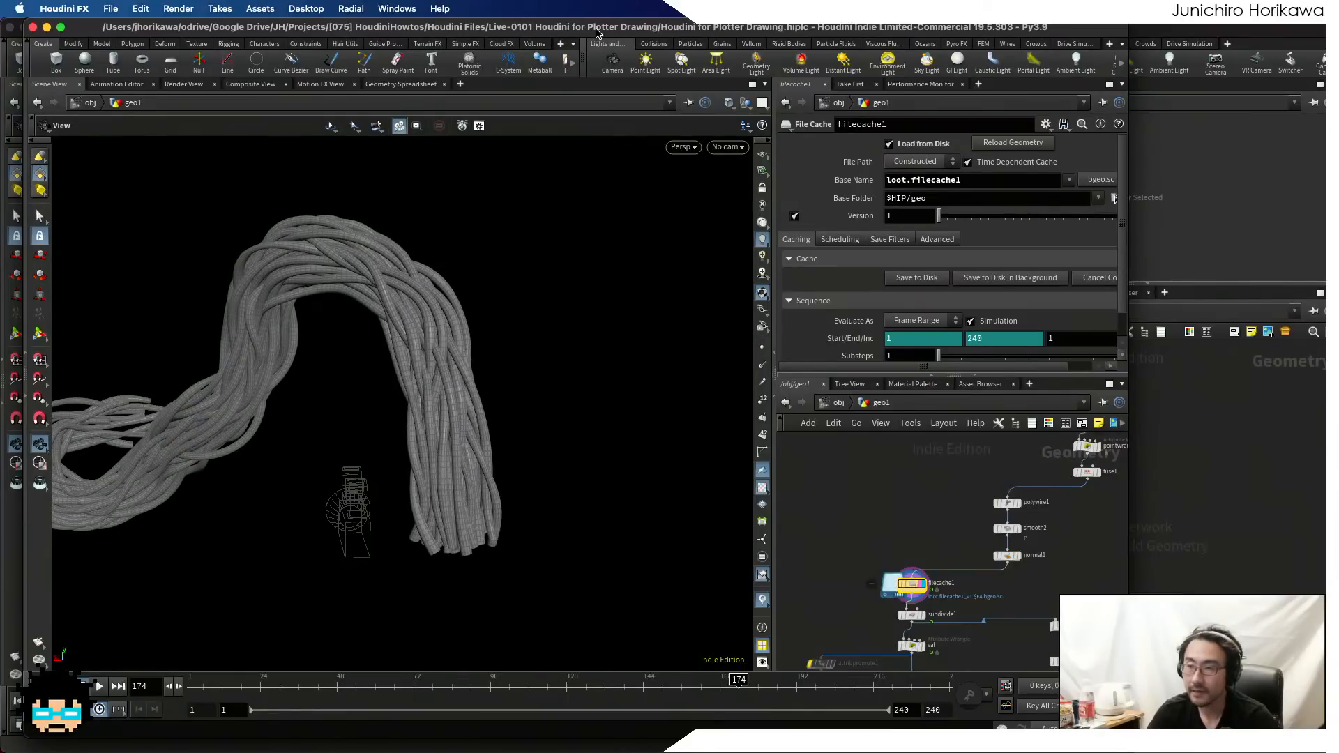
- Inspect the cached strand growth at frame 240 from several sides, and move the finished scene's window out of the way
{"action": "left_click_drag", "start_coordinate": [596, 32], "coordinate": [737, 44]}
{"action": "left_click_drag", "start_coordinate": [595, 275], "coordinate": [614, 446]}
{"action": "left_click_drag", "start_coordinate": [933, 694], "coordinate": [1096, 699]}
{"action": "left_click_drag", "start_coordinate": [668, 505], "coordinate": [660, 478]}
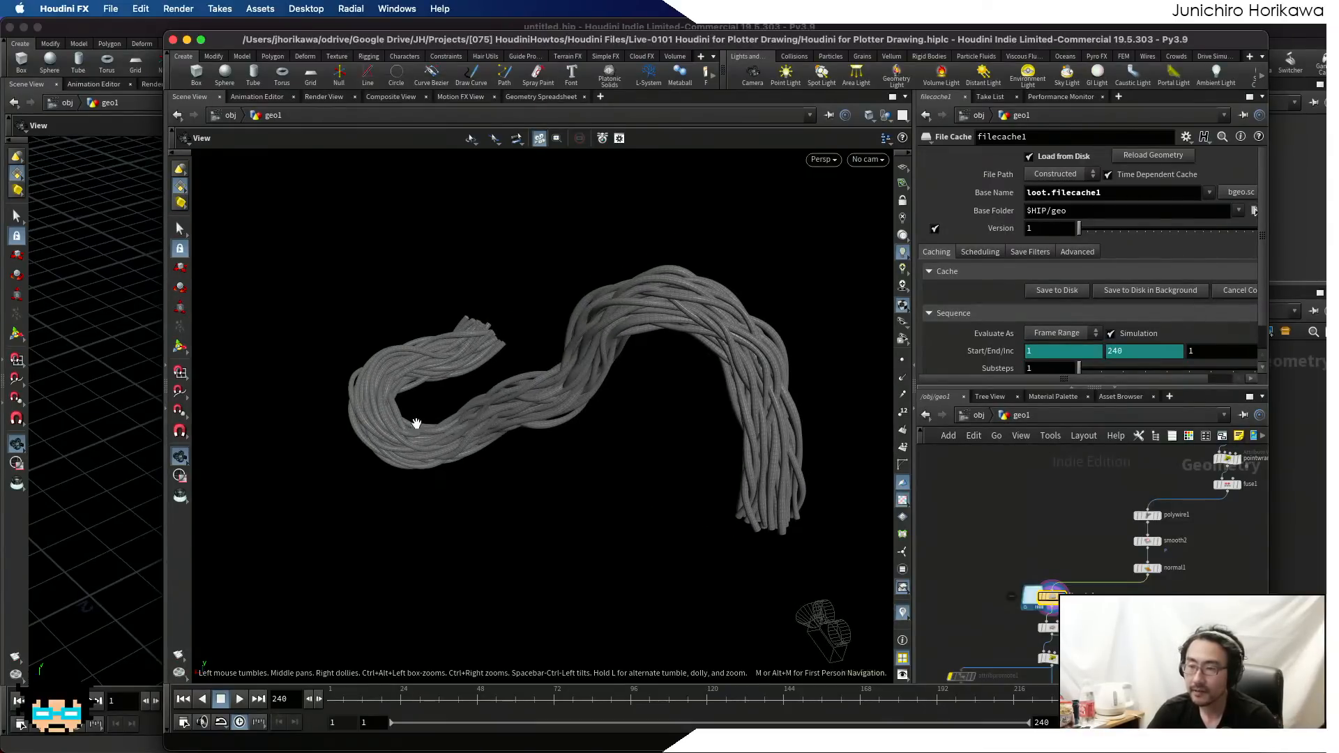
{"action": "left_click_drag", "start_coordinate": [400, 404], "coordinate": [753, 341]}
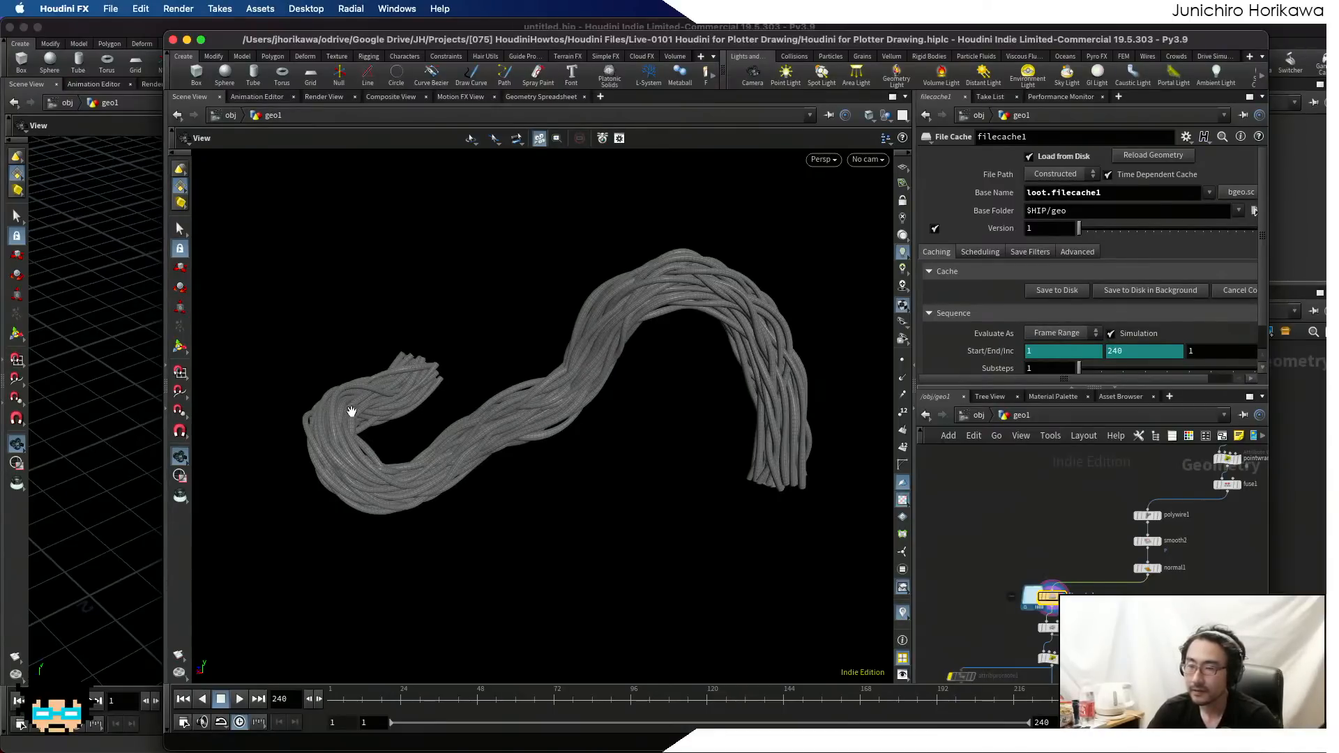
{"action": "left_click_drag", "start_coordinate": [711, 41], "coordinate": [1338, 93]}
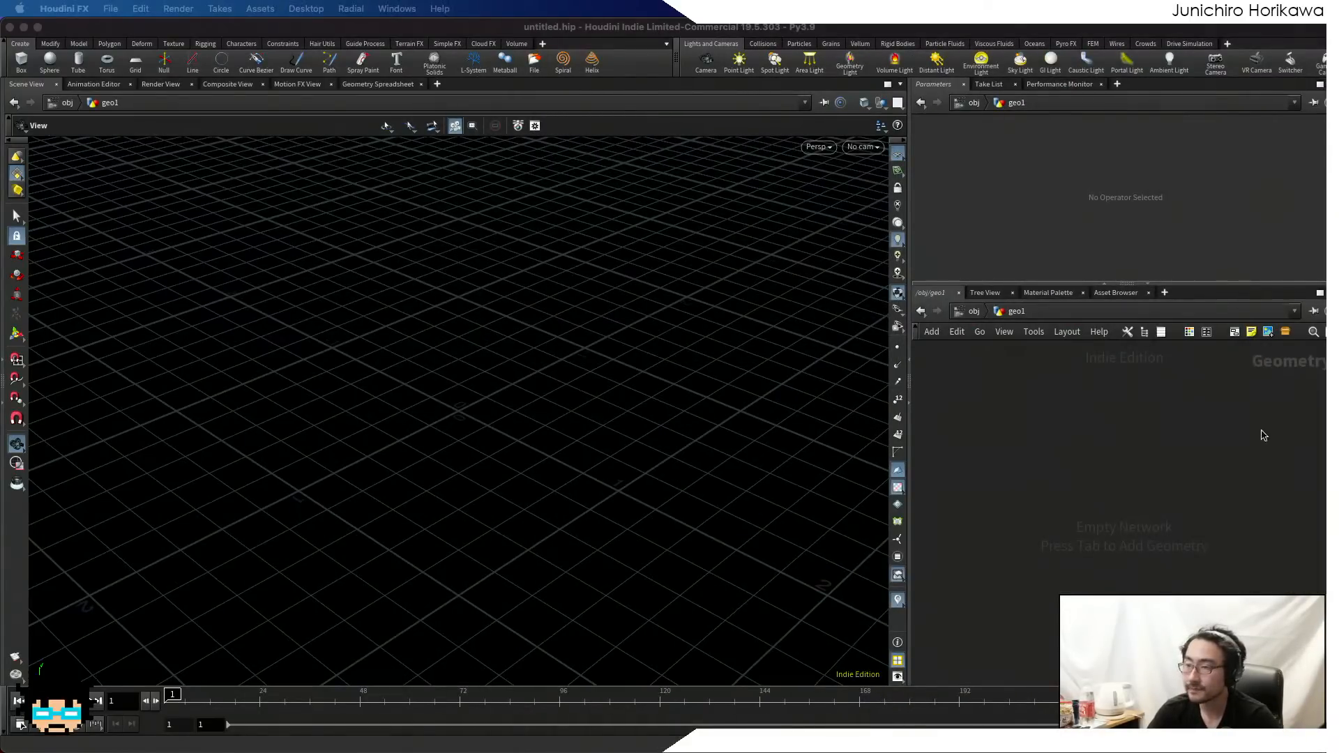
- Add a Line node to the empty geo1 network
{"action": "left_click", "coordinate": [1057, 460]}
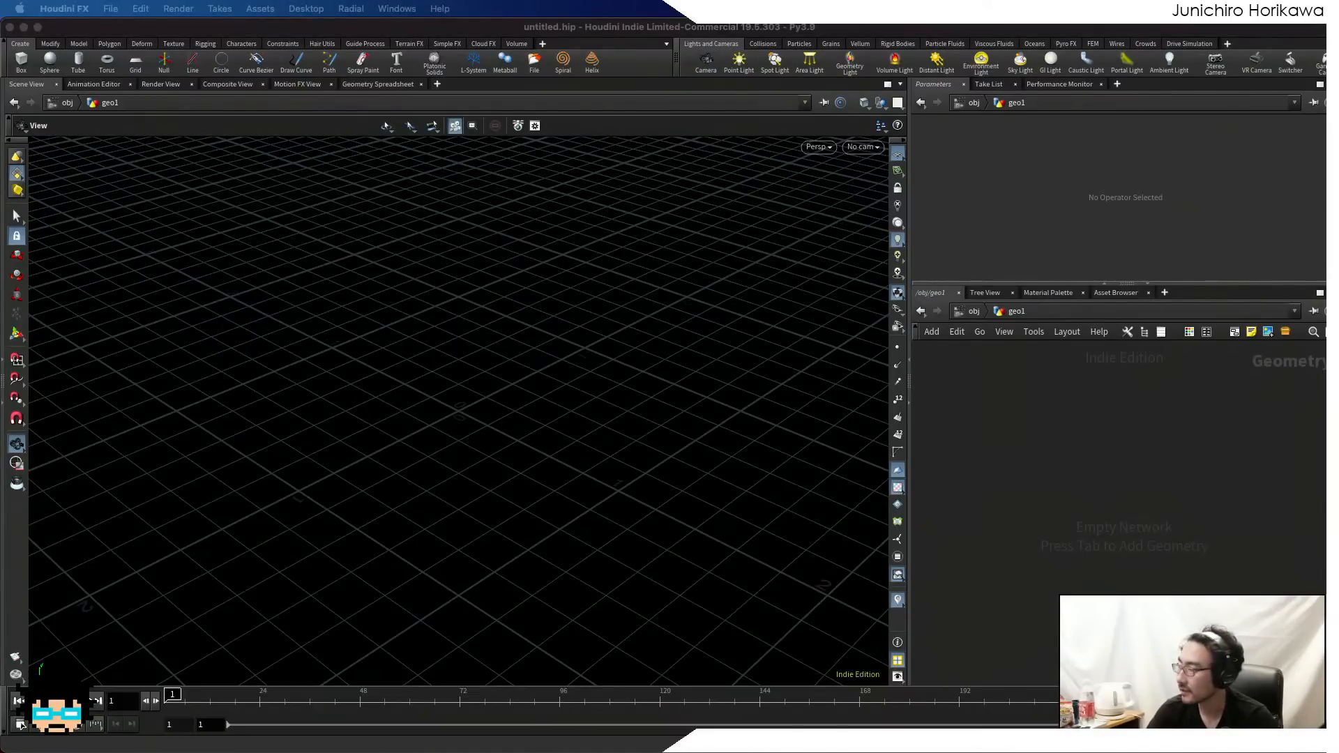
{"action": "left_click", "coordinate": [1062, 416]}
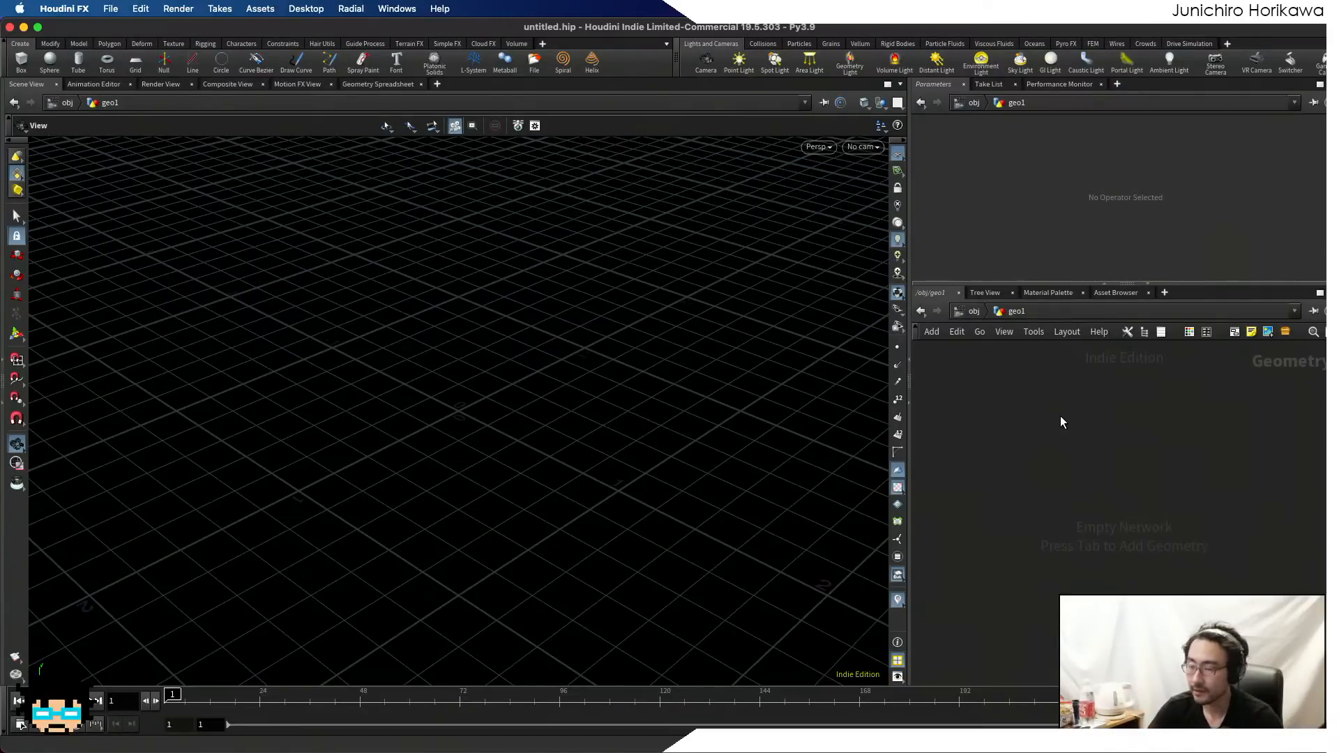
{"action": "key", "text": "Tab"}
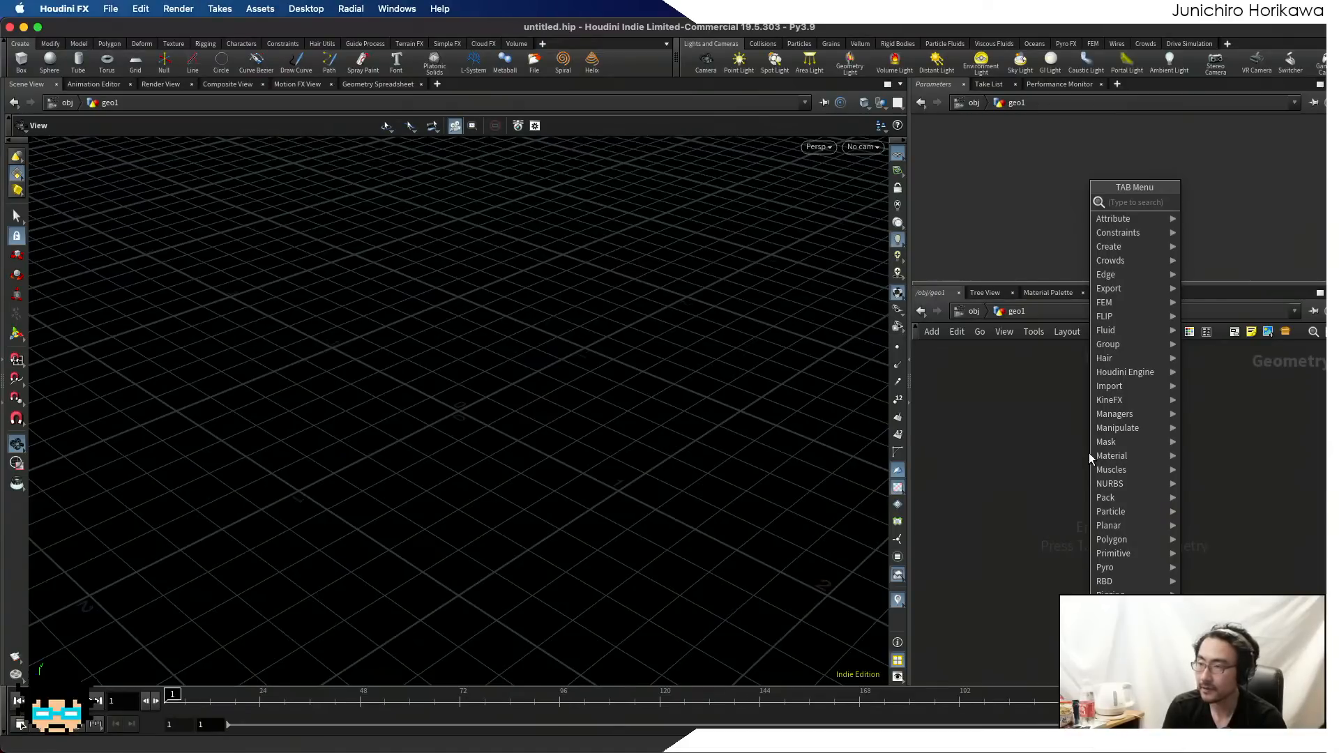
{"action": "type", "text": "line"}
{"action": "key", "text": "Return"}
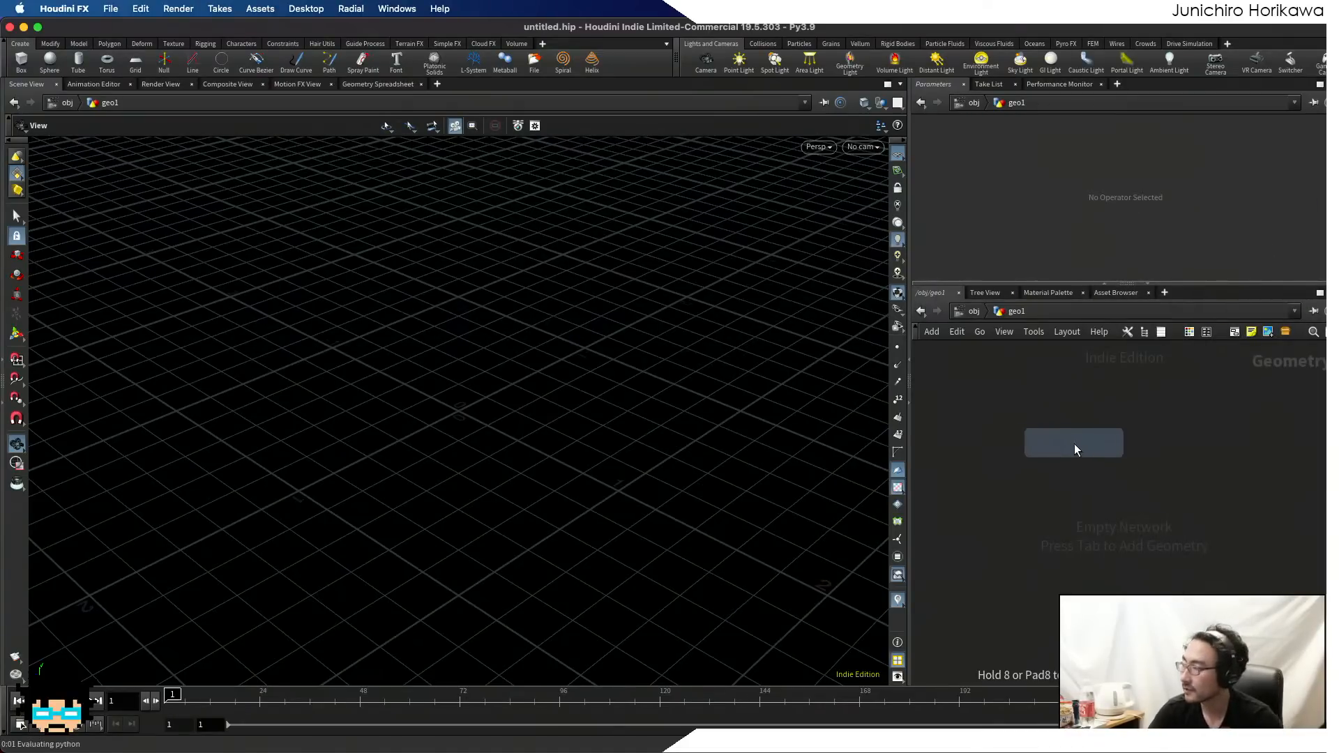
{"action": "left_click", "coordinate": [1074, 447]}
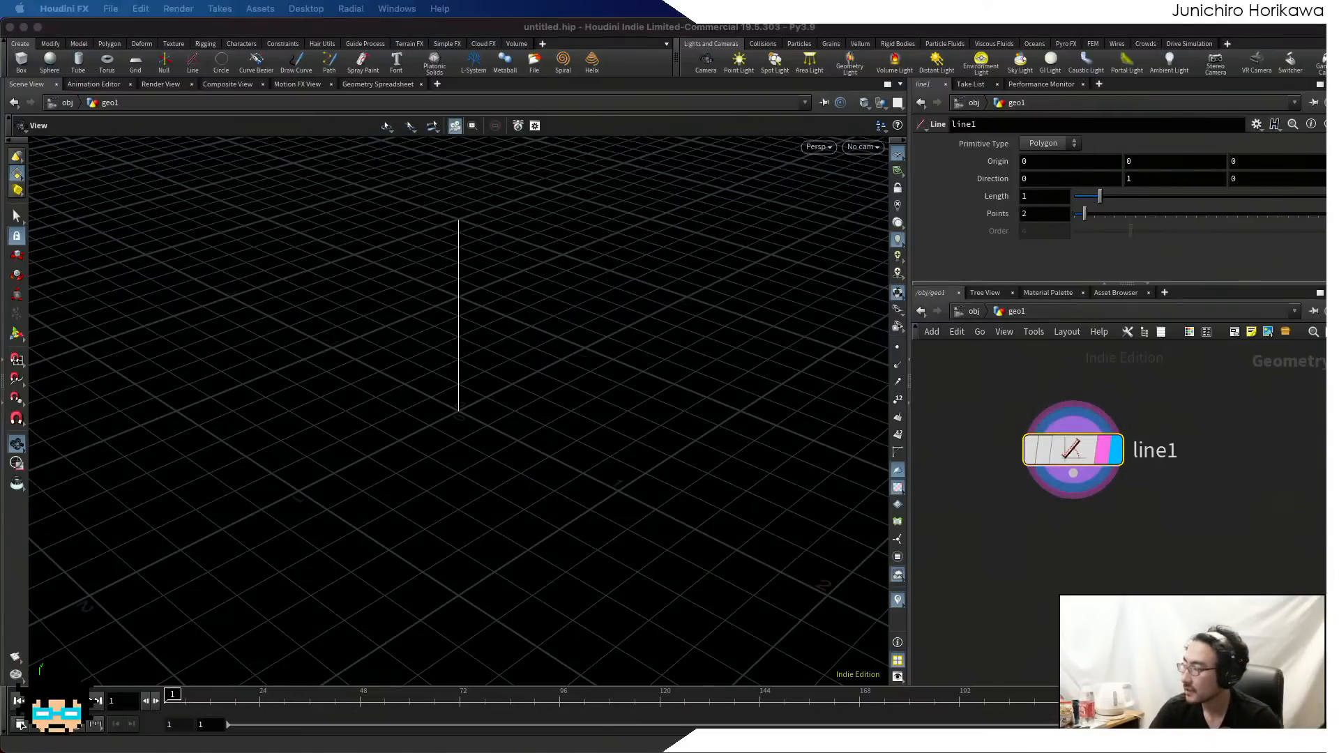
- Set the line's number of points to 100
{"action": "left_click_drag", "start_coordinate": [1154, 218], "coordinate": [1192, 219]}
{"action": "left_click_drag", "start_coordinate": [1046, 214], "coordinate": [997, 216]}
{"action": "type", "text": "100"}
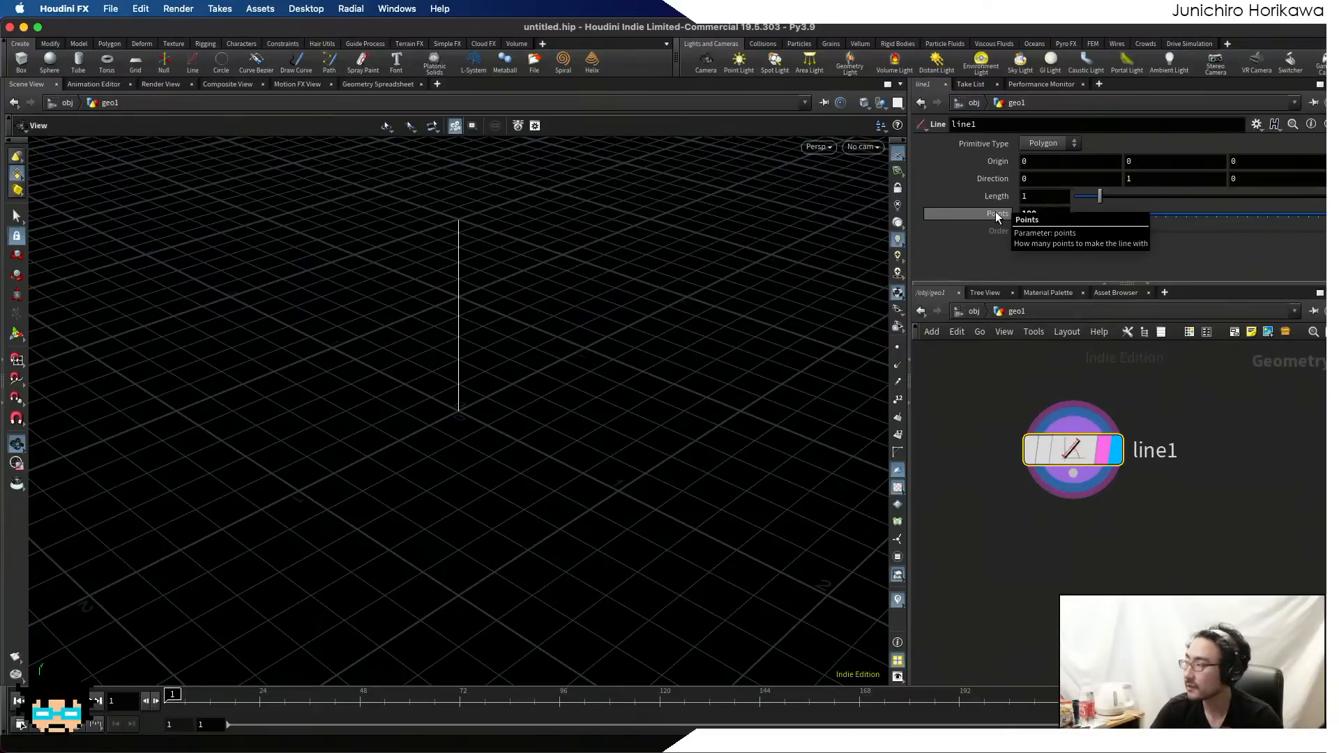
- Set the line's length to 10 and bring the whole line into view
{"action": "key", "text": "Return"}
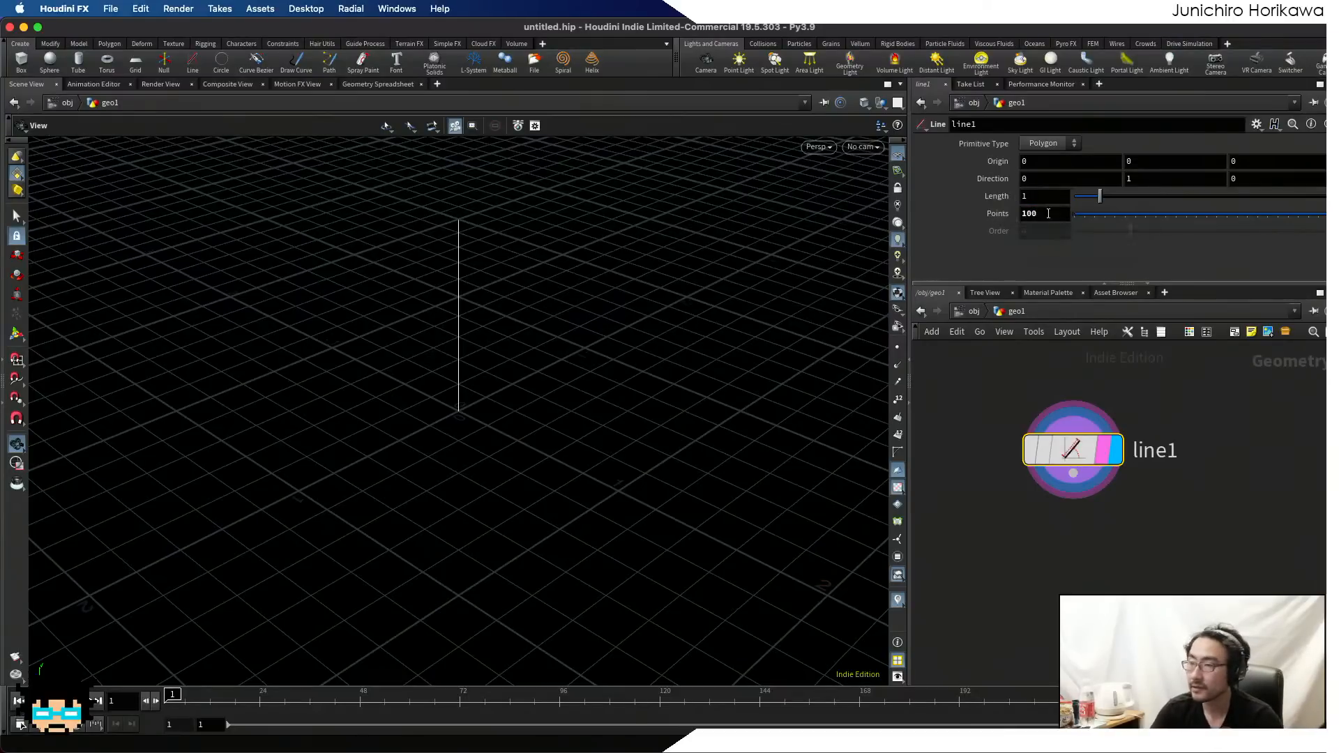
{"action": "left_click", "coordinate": [1050, 202]}
{"action": "type", "text": "0"}
{"action": "key", "text": "Return"}
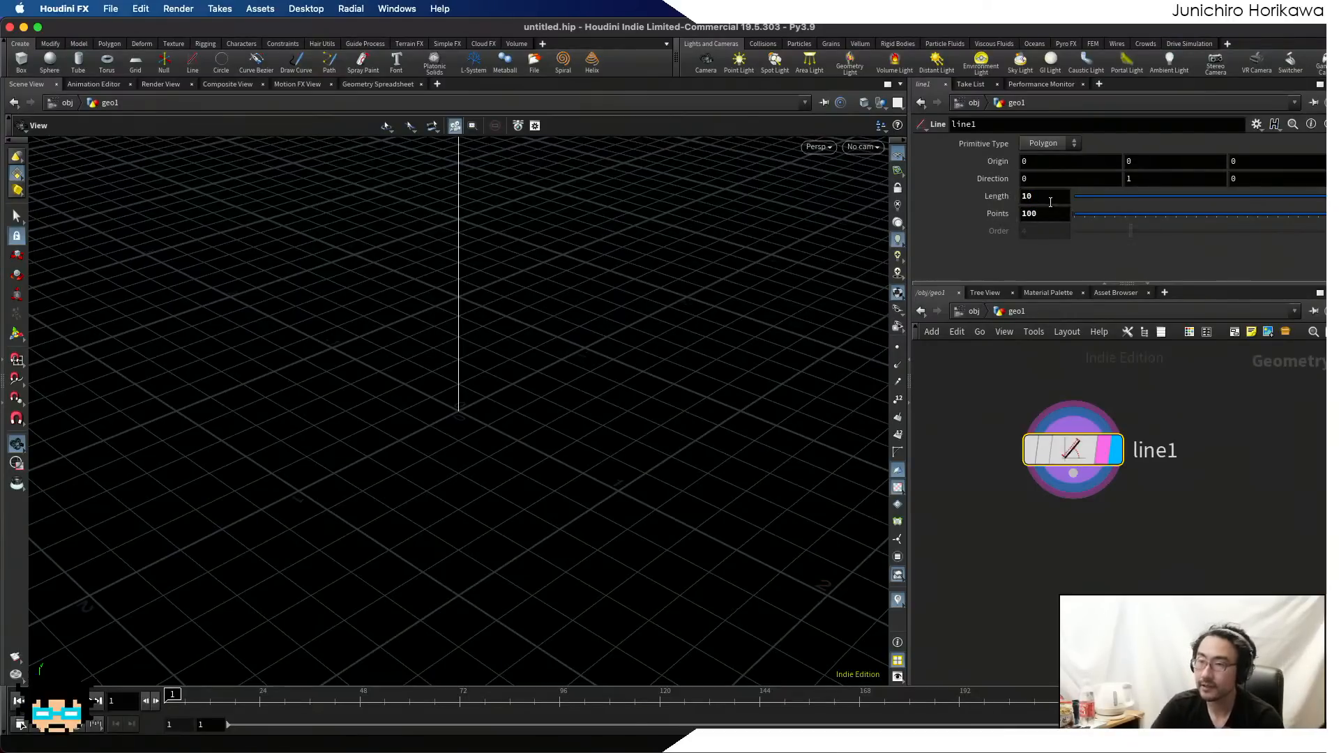
{"action": "middle_click_drag", "start_coordinate": [598, 320], "coordinate": [505, 278]}
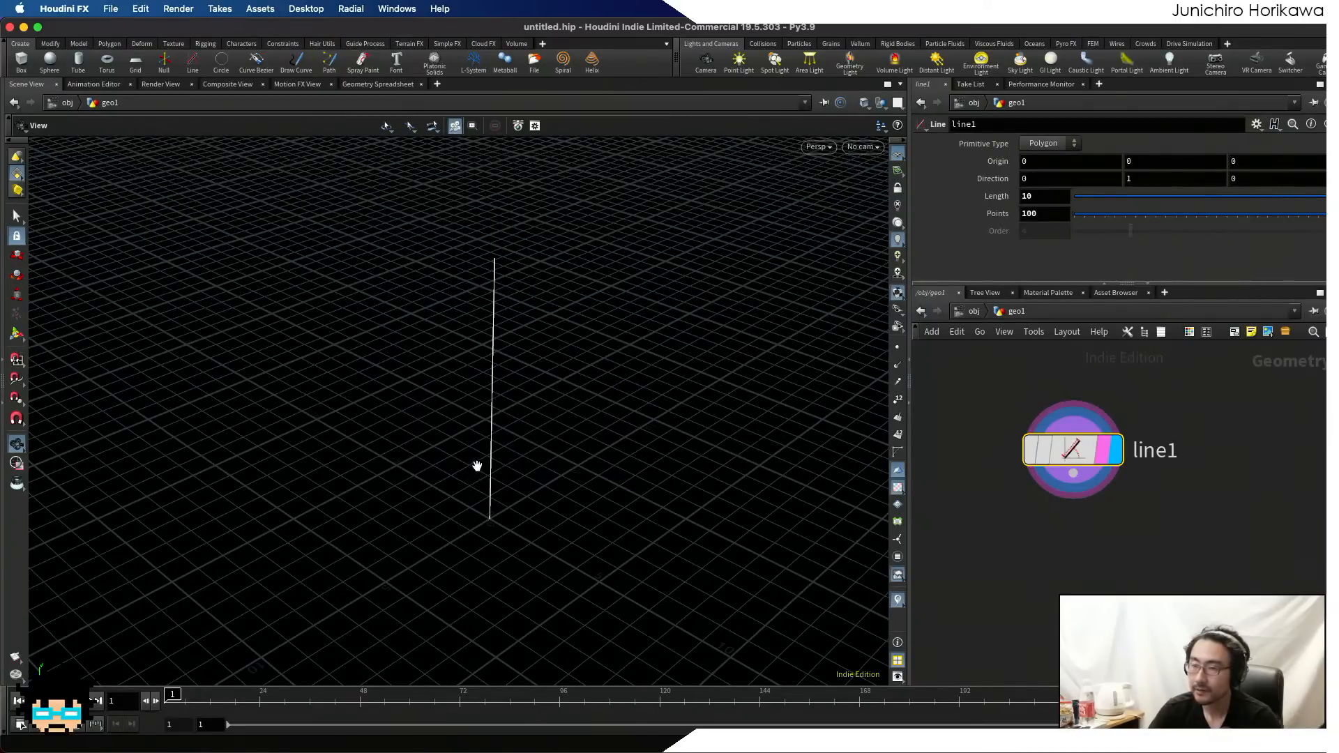
{"action": "scroll", "coordinate": [477, 465], "scroll_direction": "up", "scroll_amount": 1}
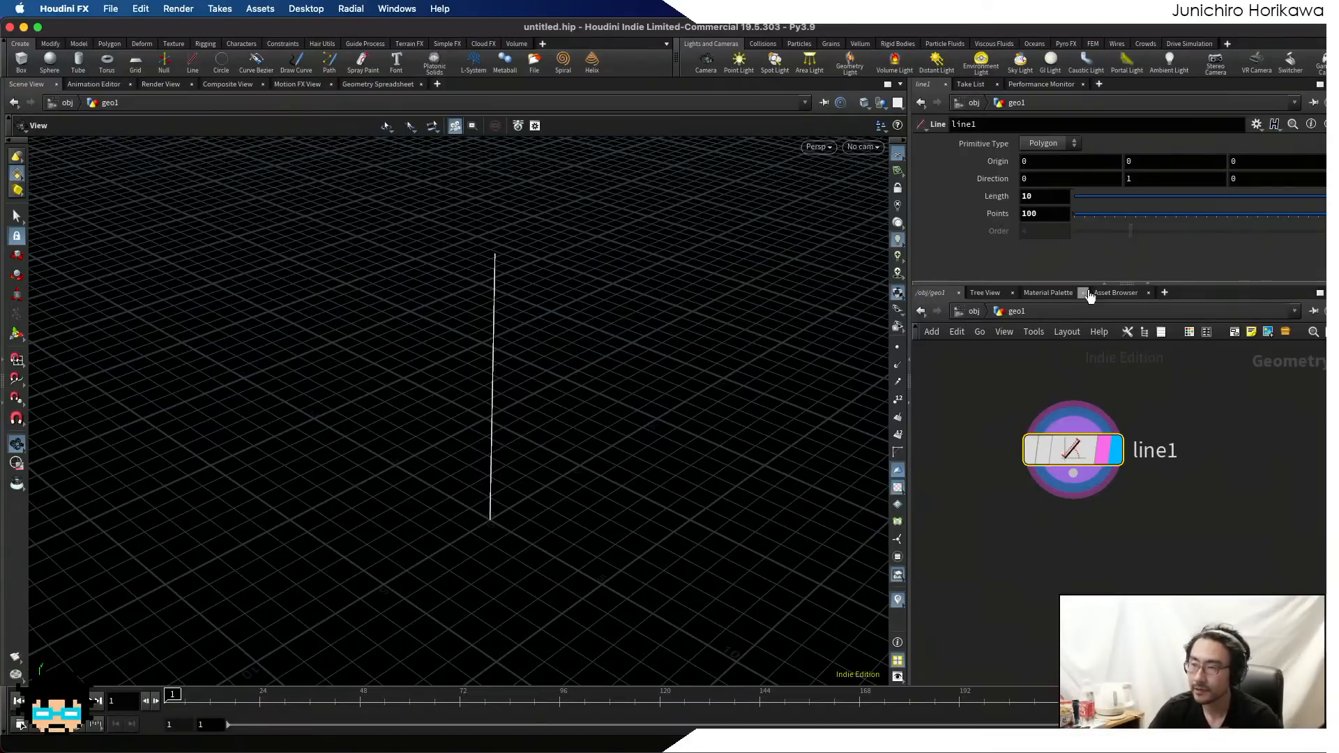
{"action": "left_click", "coordinate": [1021, 196]}
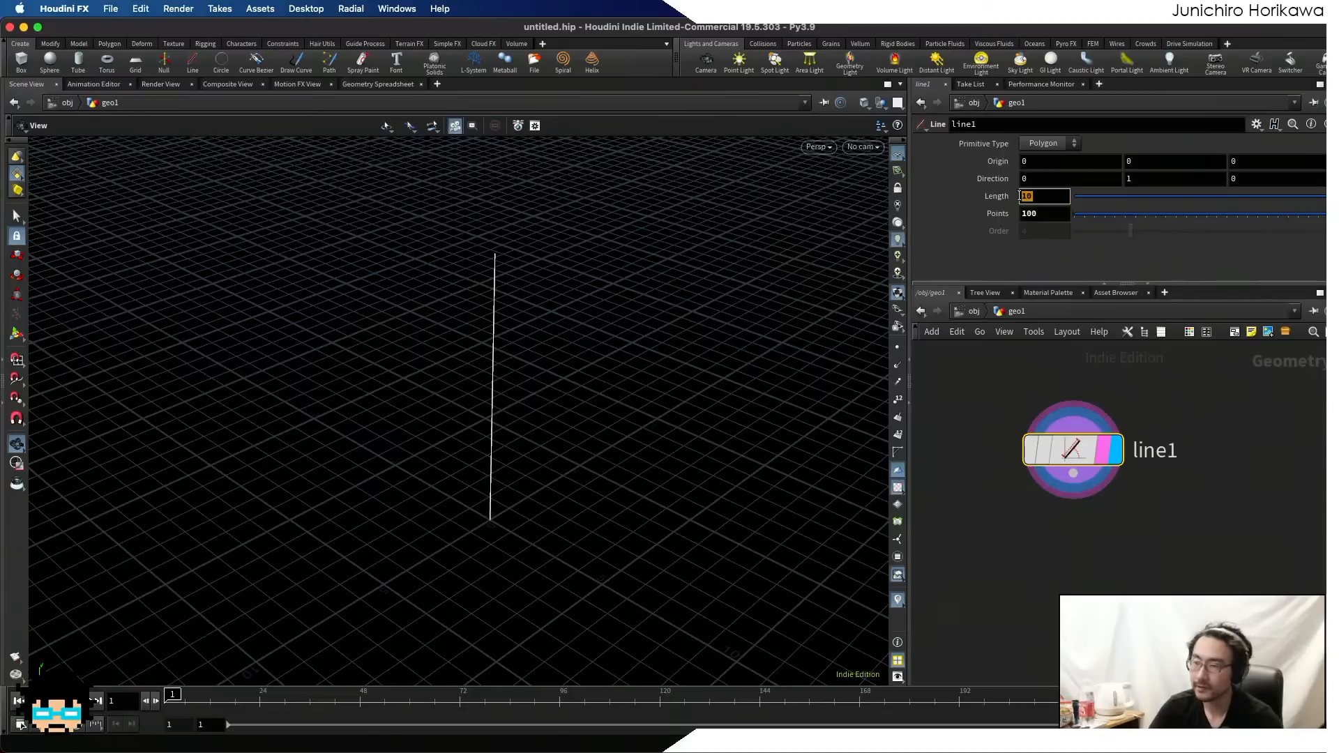
- Add a Rig Doctor node below line1, feed the line into it, and display its result
{"action": "mouse_move", "coordinate": [1077, 447]}
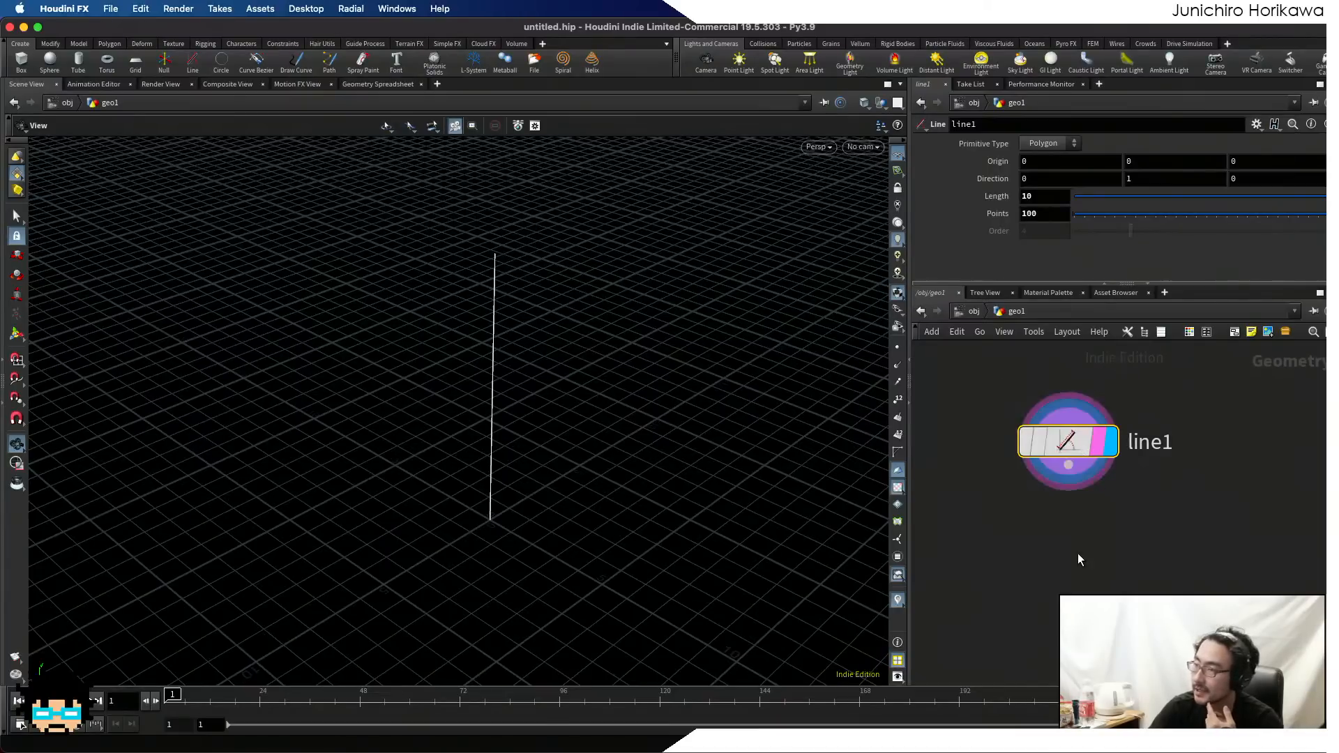
{"action": "key", "text": "Tab"}
{"action": "type", "text": "rig"}
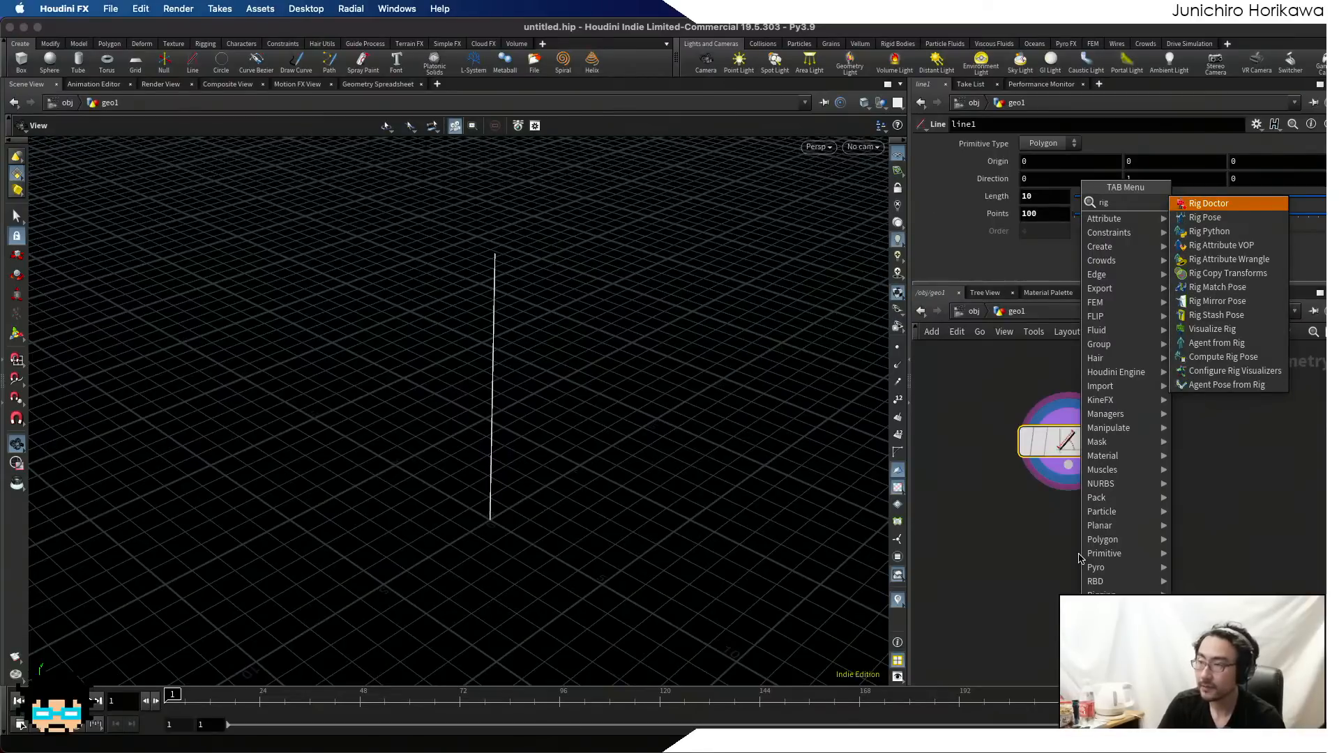
{"action": "key", "text": "Return"}
{"action": "left_click", "coordinate": [1078, 555]}
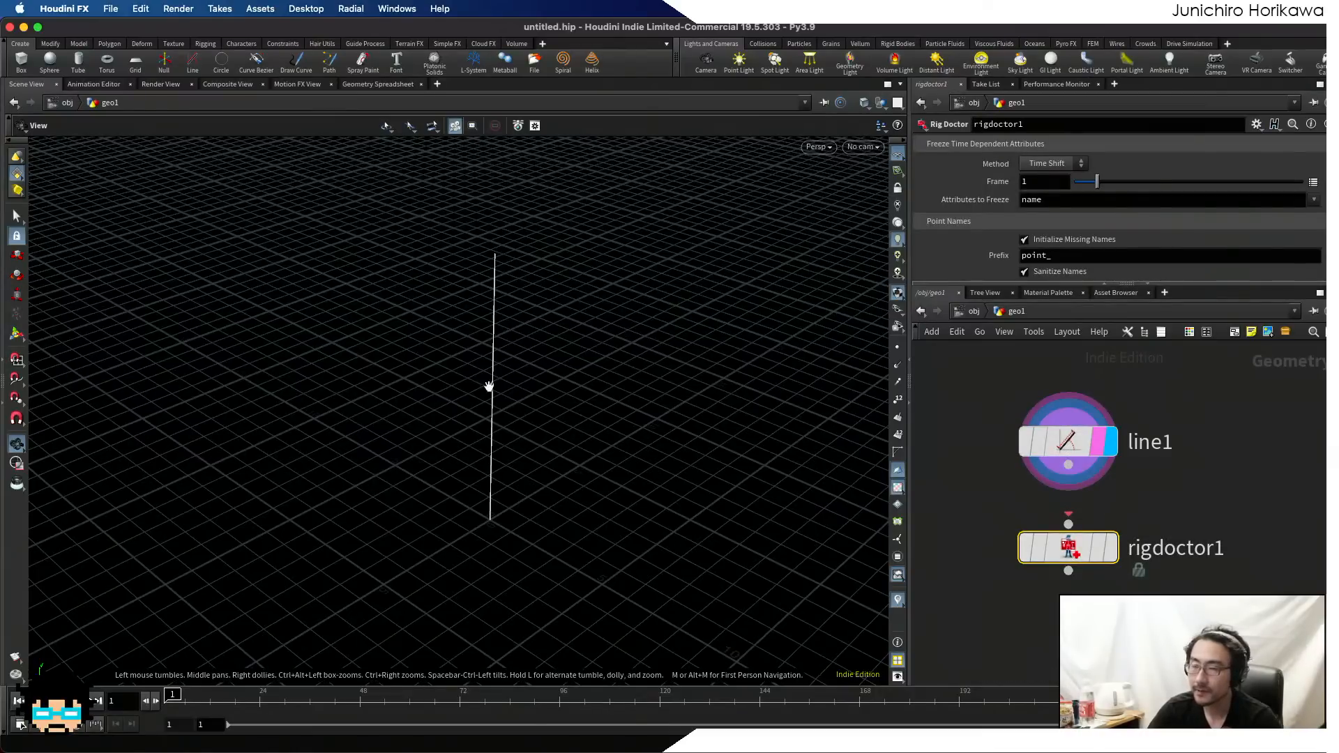
{"action": "left_click_drag", "start_coordinate": [1069, 465], "coordinate": [1069, 523]}
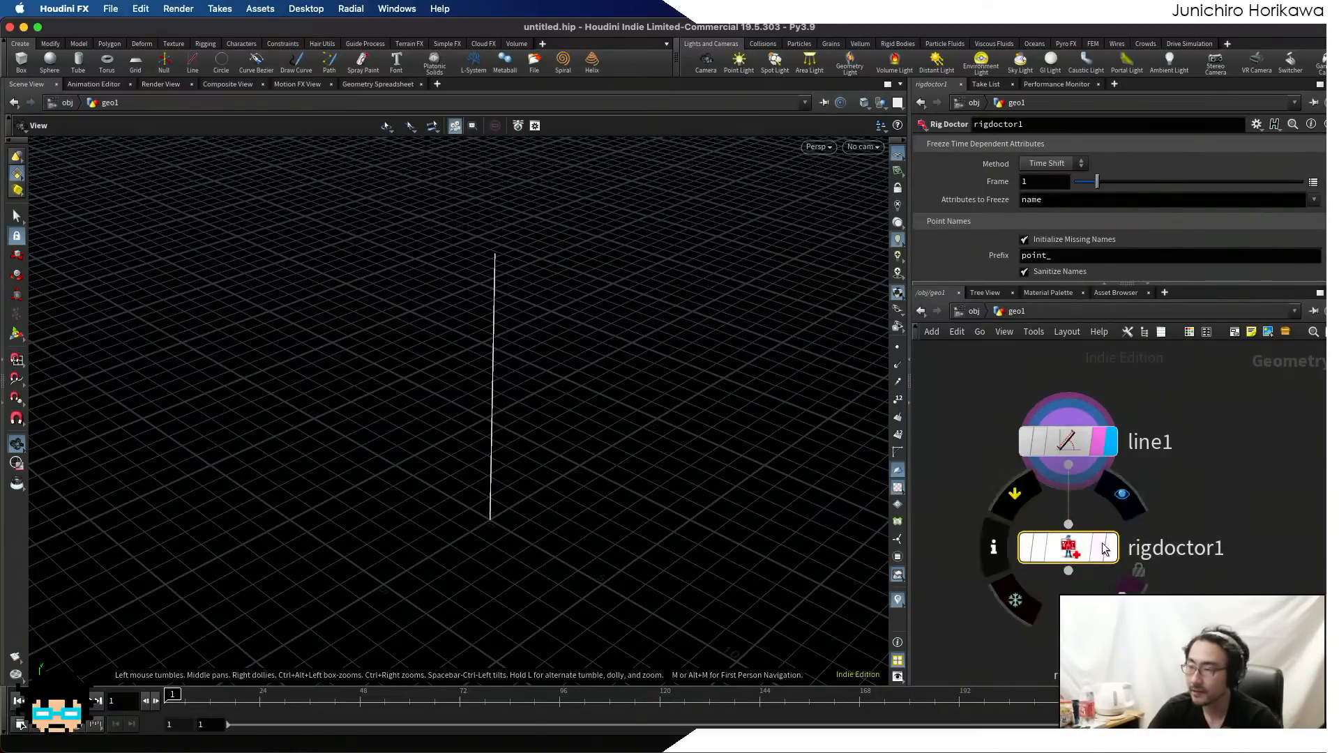
{"action": "left_click", "coordinate": [1109, 549]}
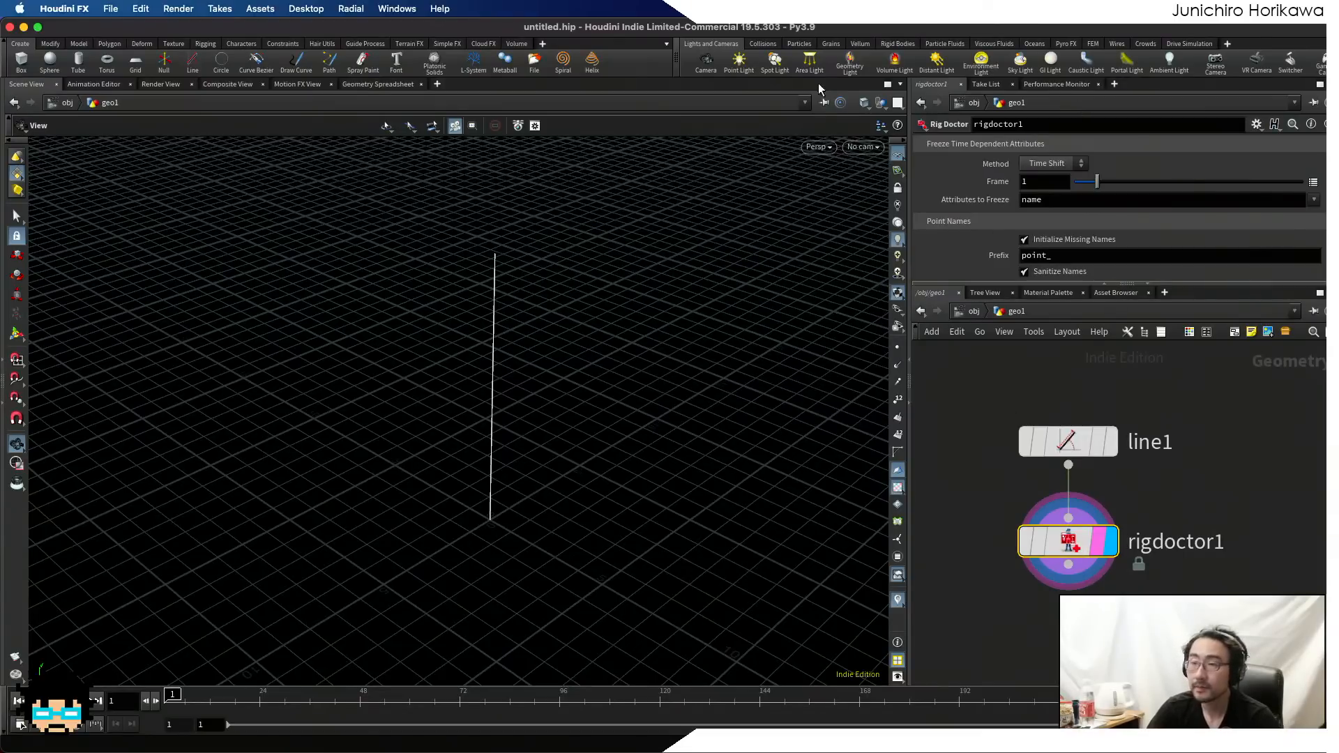
- Add a Geometry Spreadsheet alongside the node parameters and check the Rig Doctor's primitive and point attributes
{"action": "left_click", "coordinate": [1114, 83]}
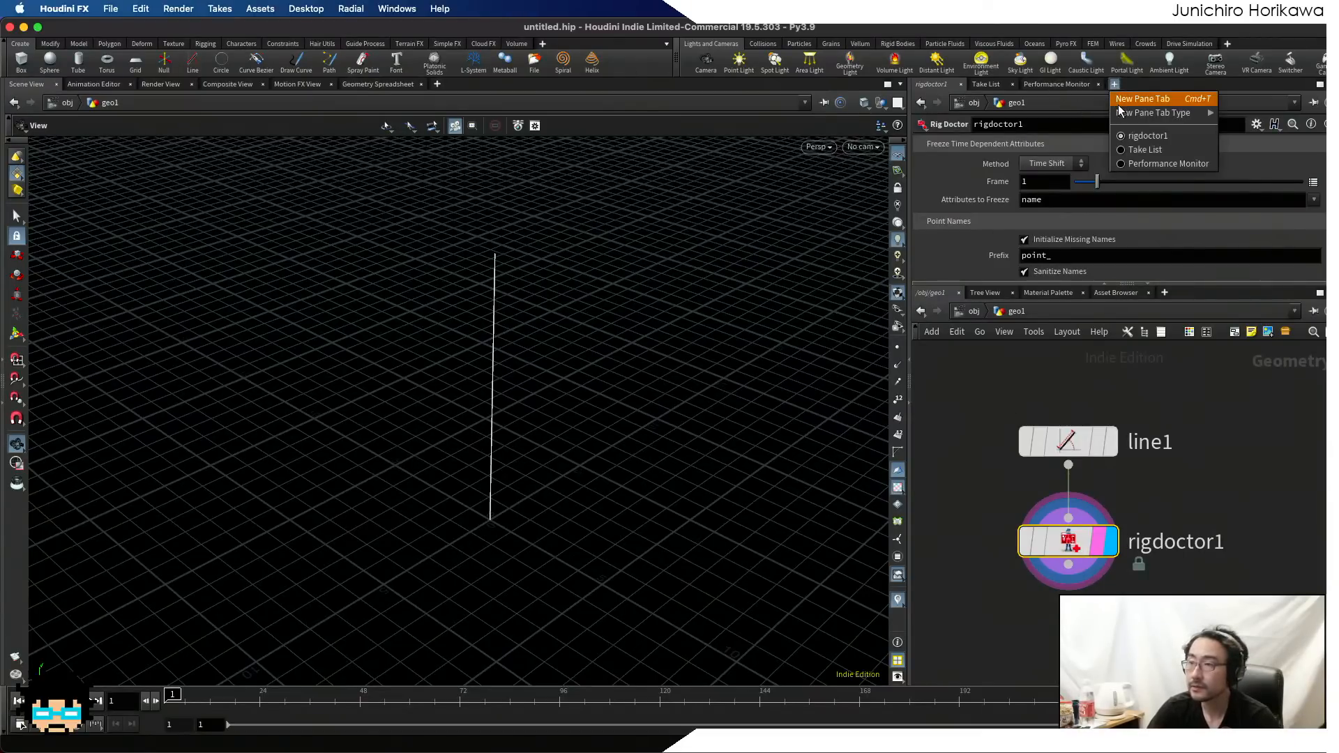
{"action": "mouse_move", "coordinate": [1121, 114]}
{"action": "mouse_move", "coordinate": [1241, 268]}
{"action": "left_click", "coordinate": [1158, 270]}
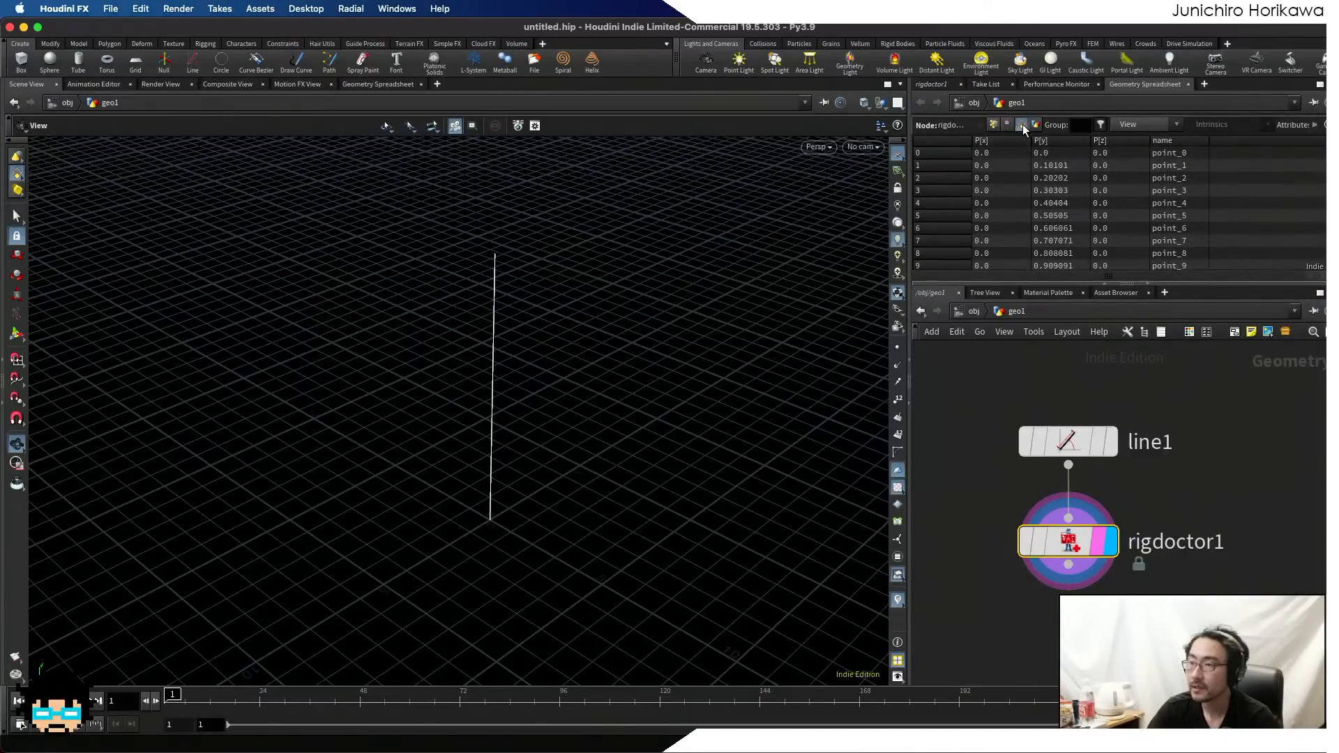
{"action": "left_click", "coordinate": [1023, 126]}
{"action": "left_click", "coordinate": [993, 124]}
- Enlarge the parameter area and enable Initialize Transforms on the Rig Doctor node
{"action": "left_click", "coordinate": [948, 86]}
{"action": "left_click_drag", "start_coordinate": [1029, 283], "coordinate": [1027, 415]}
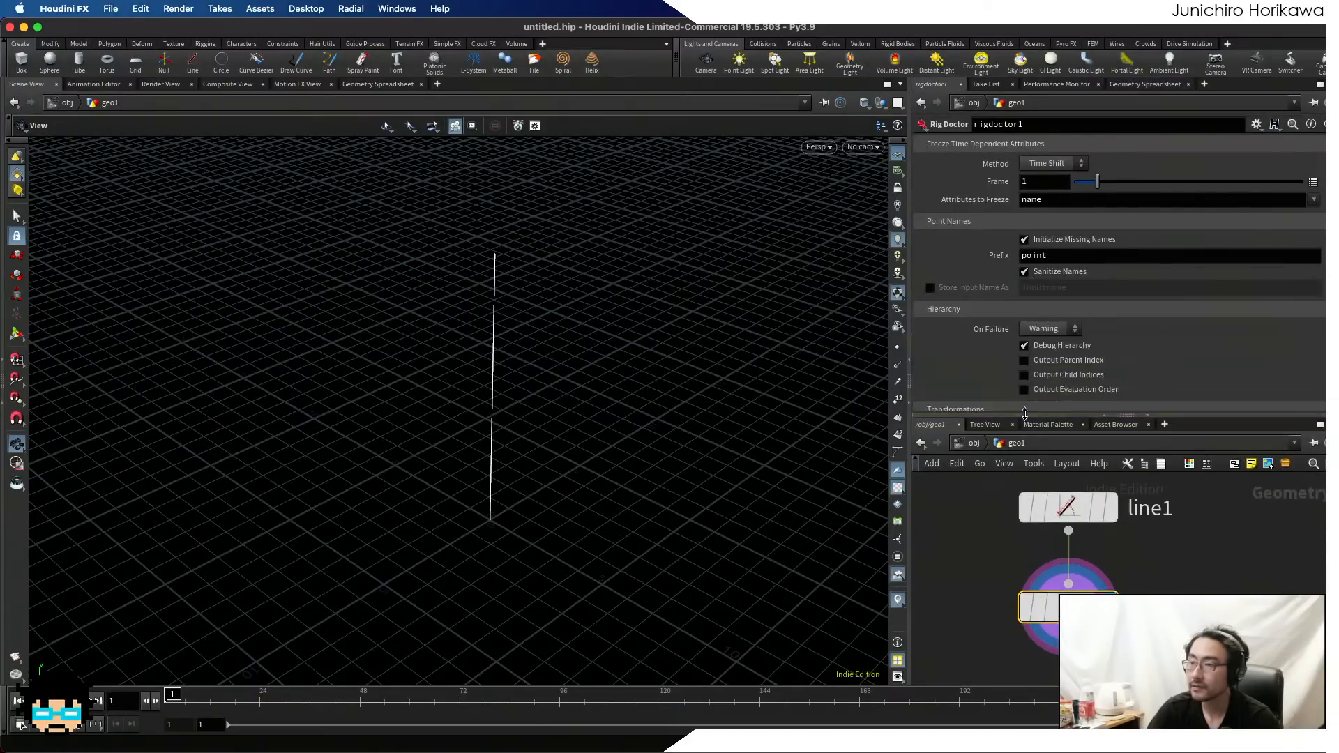
{"action": "scroll", "coordinate": [1043, 279], "scroll_direction": "down", "scroll_amount": 3}
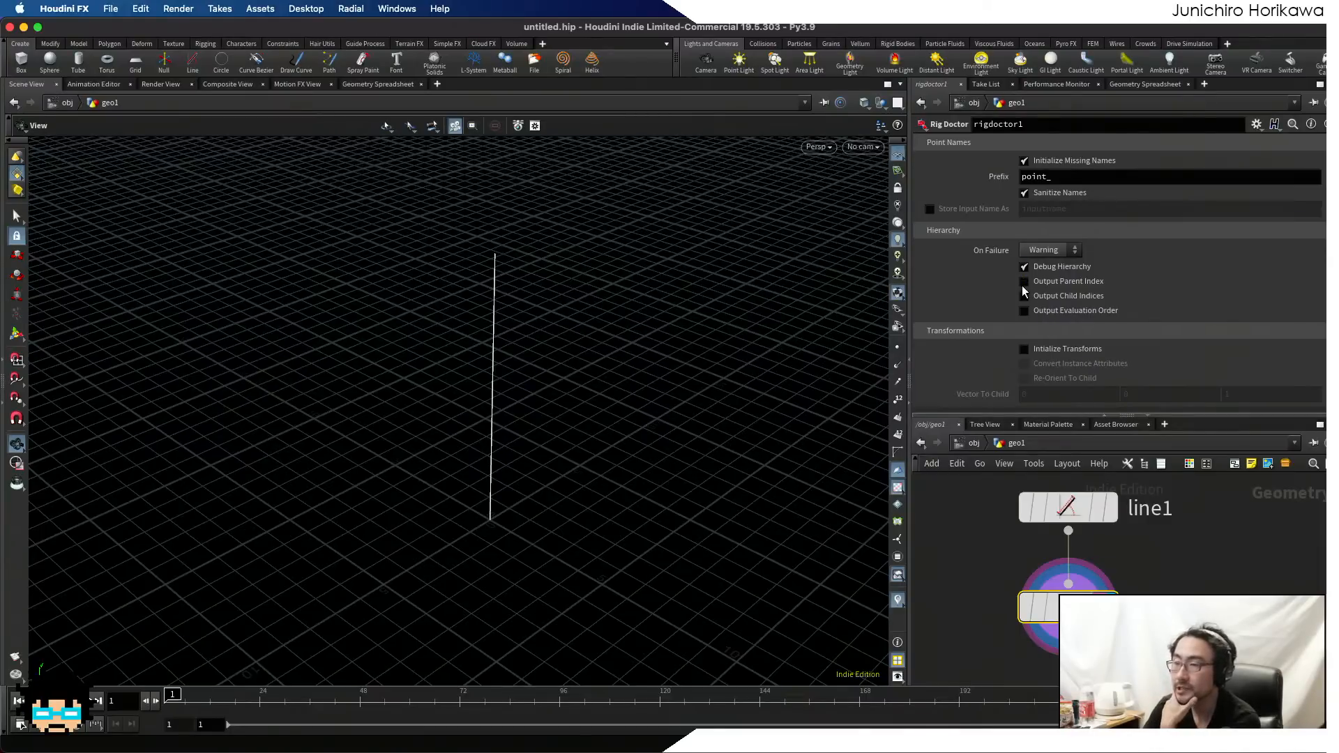
{"action": "left_click", "coordinate": [1025, 348]}
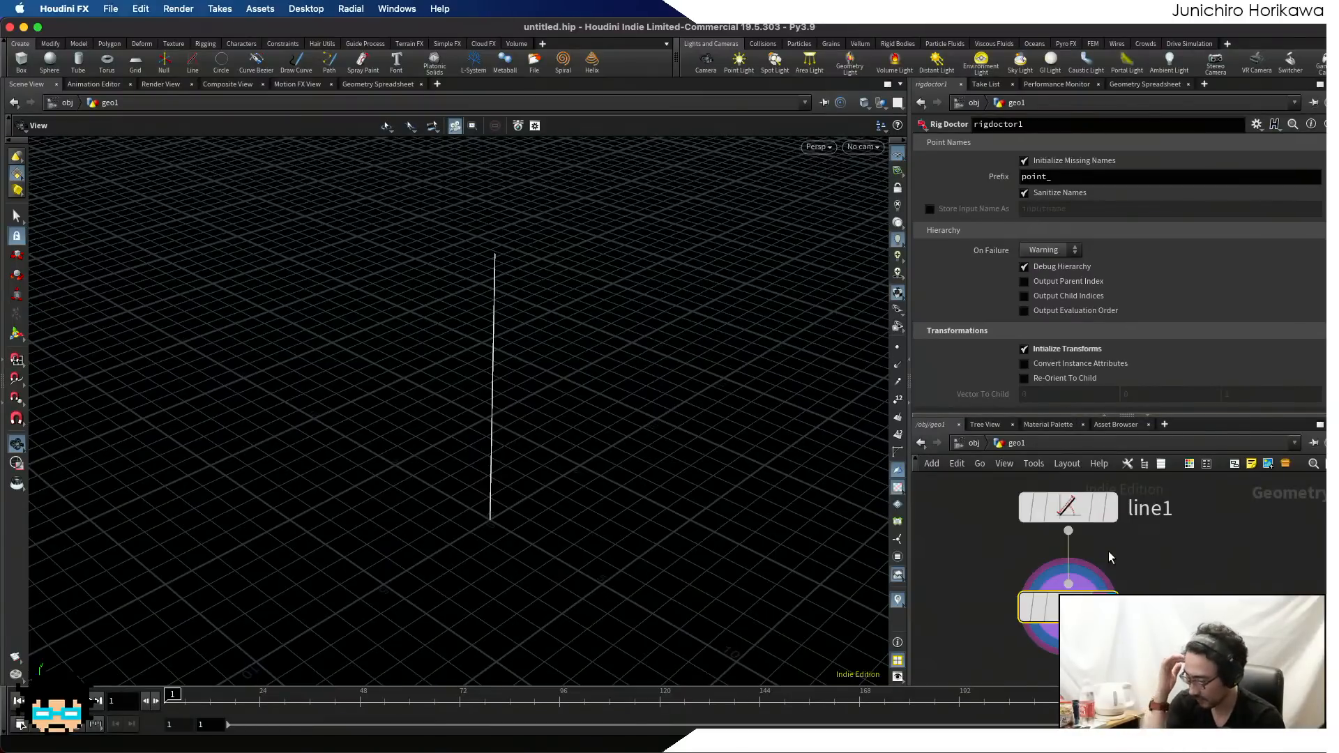
{"action": "key", "text": "h"}
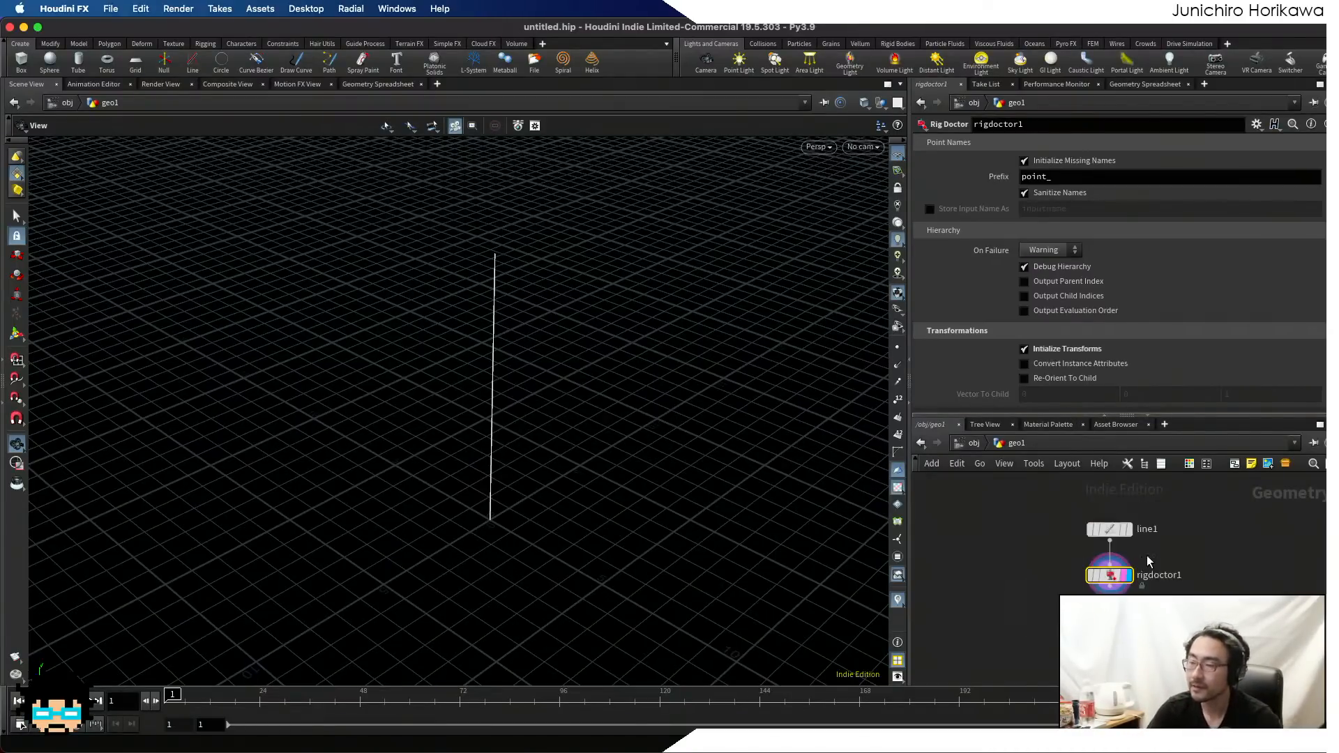
- Examine the Rig Doctor's point and primitive attributes in a widened spreadsheet, especially the transform matrices
{"action": "left_click", "coordinate": [1125, 85]}
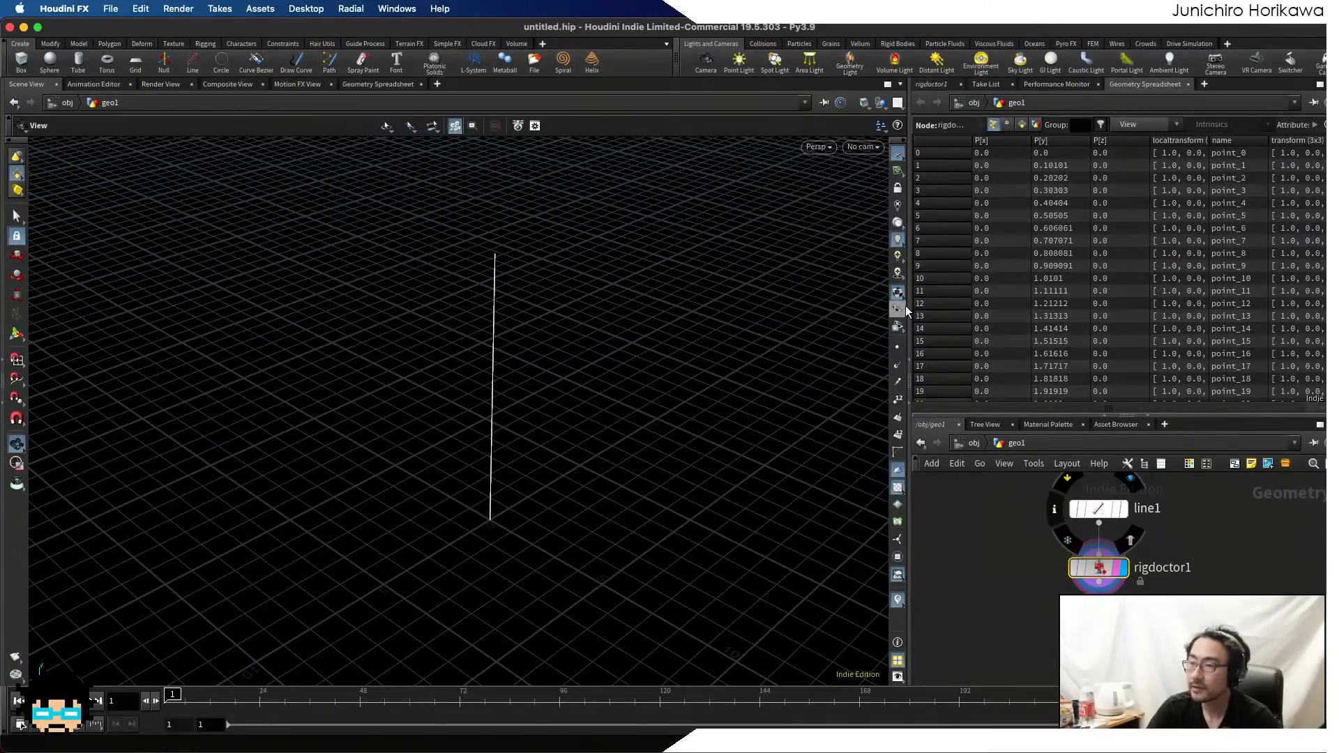
{"action": "left_click_drag", "start_coordinate": [862, 309], "coordinate": [720, 311]}
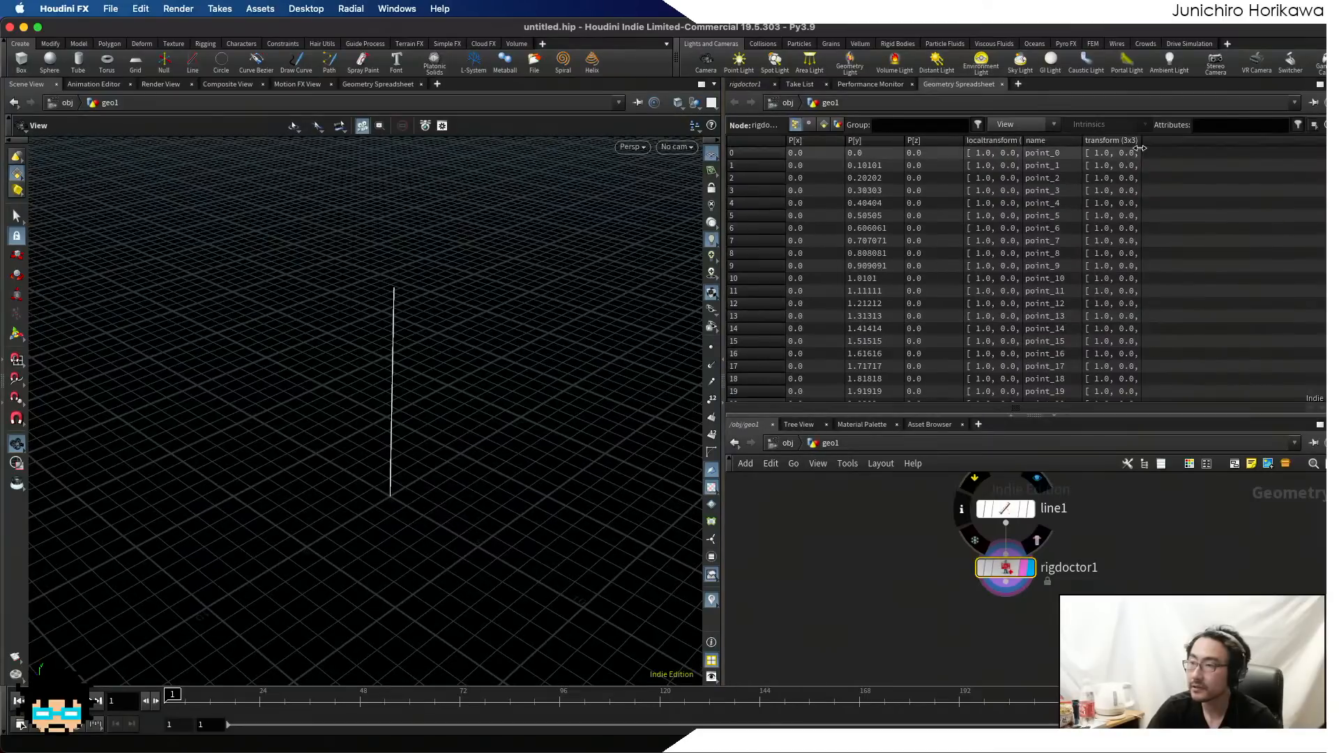
{"action": "left_click_drag", "start_coordinate": [1144, 142], "coordinate": [1273, 142]}
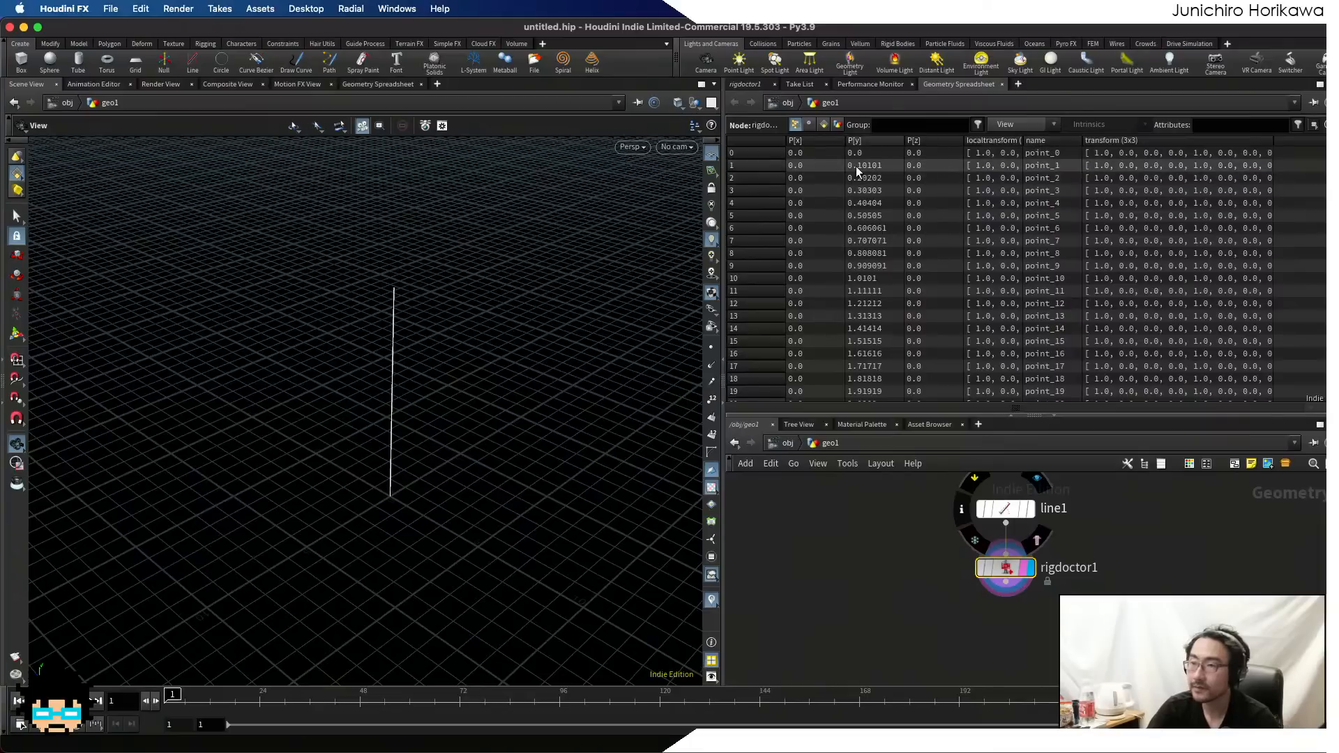
{"action": "left_click", "coordinate": [823, 125]}
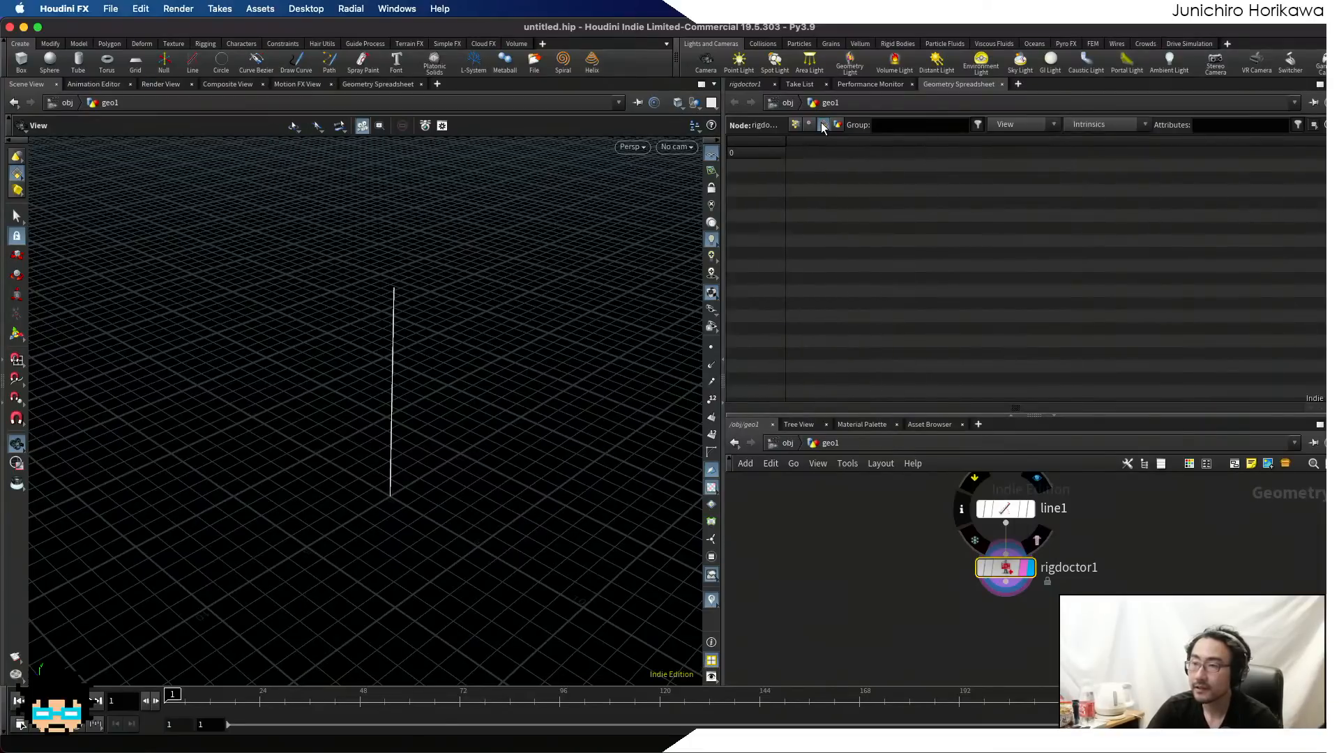
{"action": "left_click", "coordinate": [793, 125]}
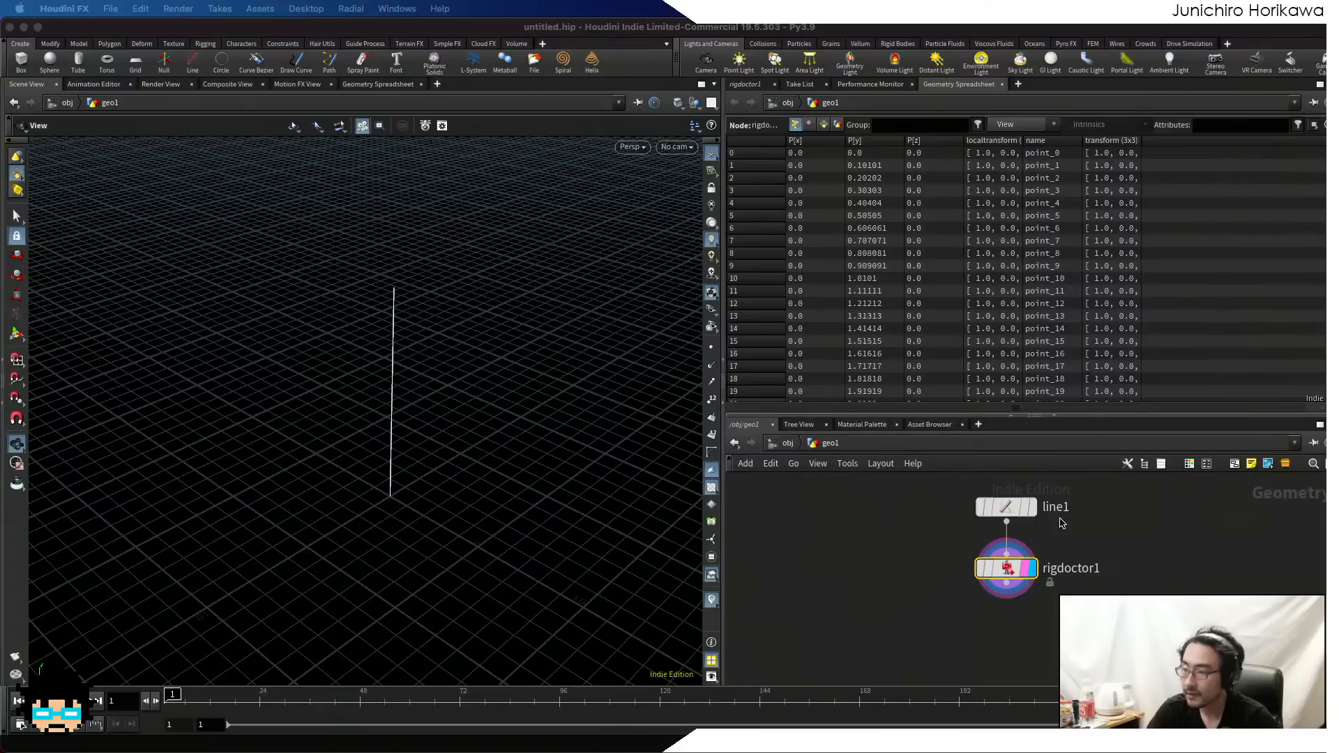
- Add a Rig Attribute Wrangle node below rigdoctor1
{"action": "left_click", "coordinate": [1074, 540]}
{"action": "scroll", "coordinate": [1083, 548], "scroll_direction": "down", "scroll_amount": 3}
{"action": "scroll", "coordinate": [1070, 554], "scroll_direction": "up", "scroll_amount": 5}
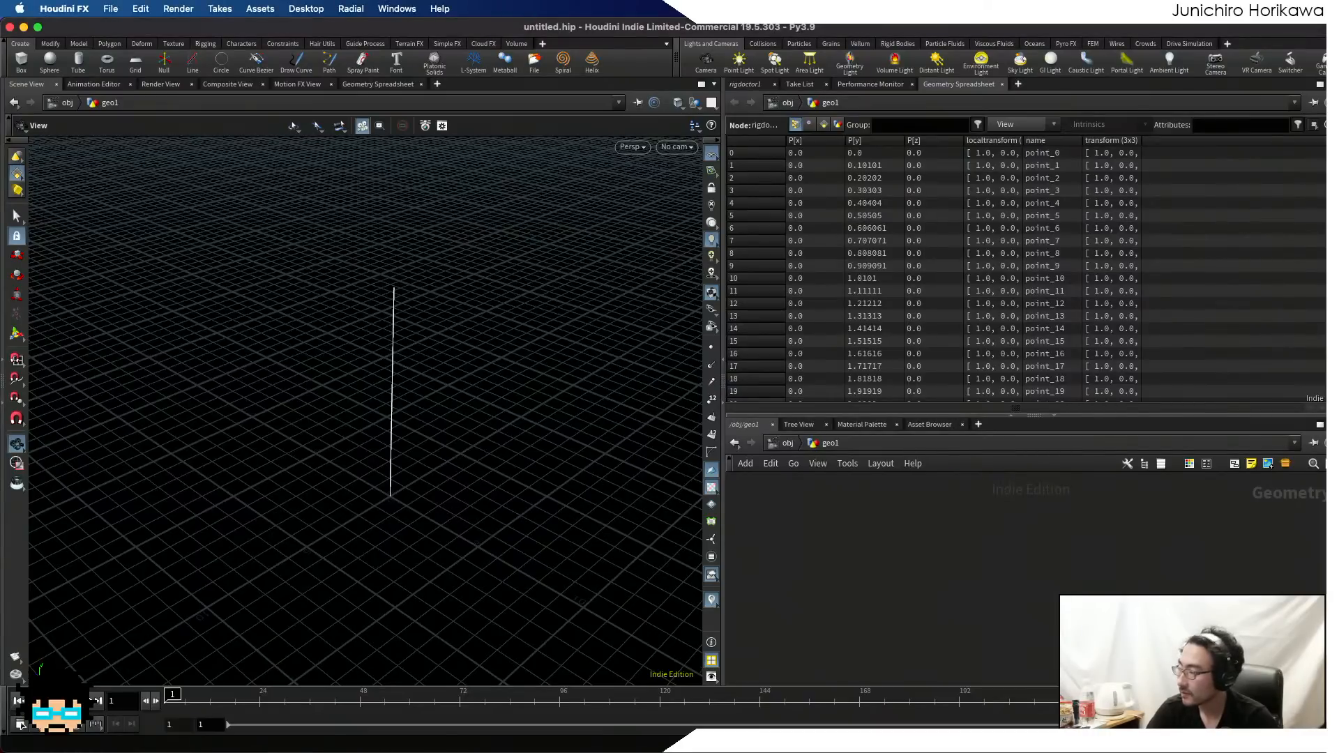
{"action": "middle_click_drag", "start_coordinate": [1067, 556], "coordinate": [1016, 618]}
{"action": "key", "text": "Tab"}
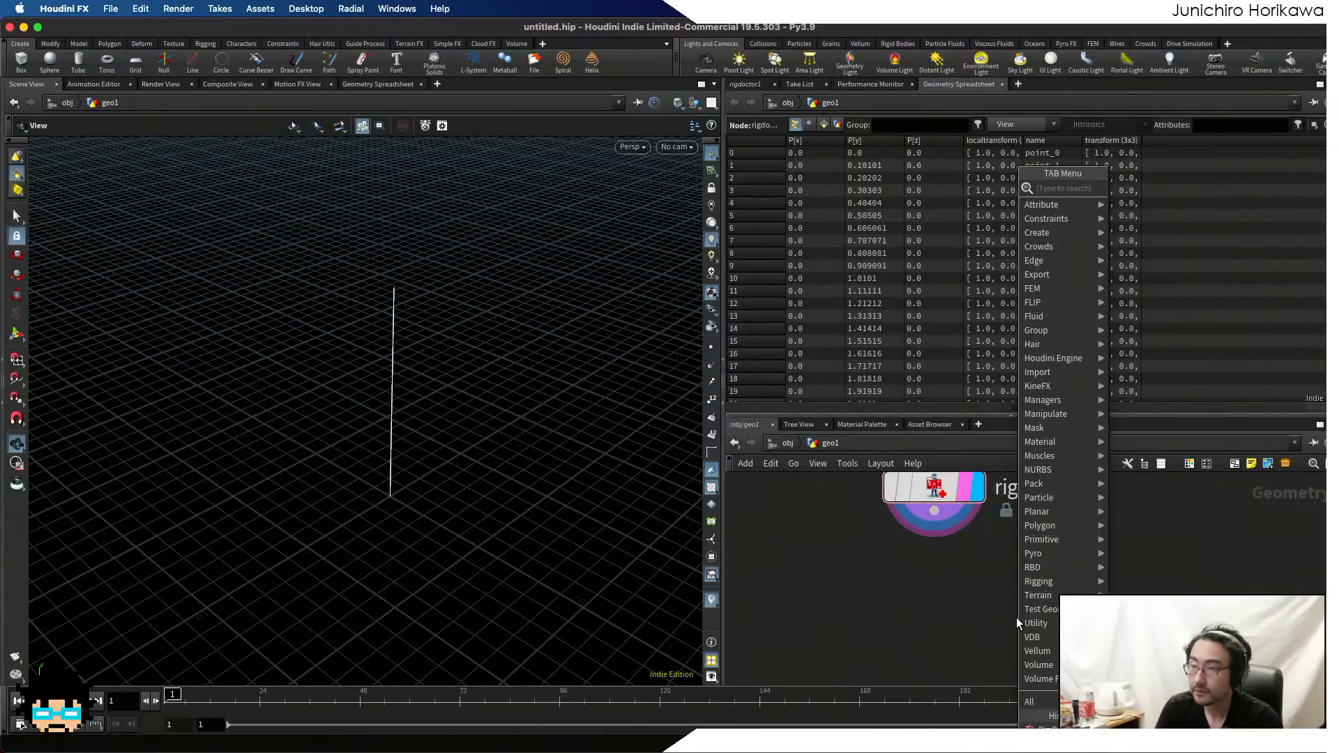
{"action": "type", "text": "rig"}
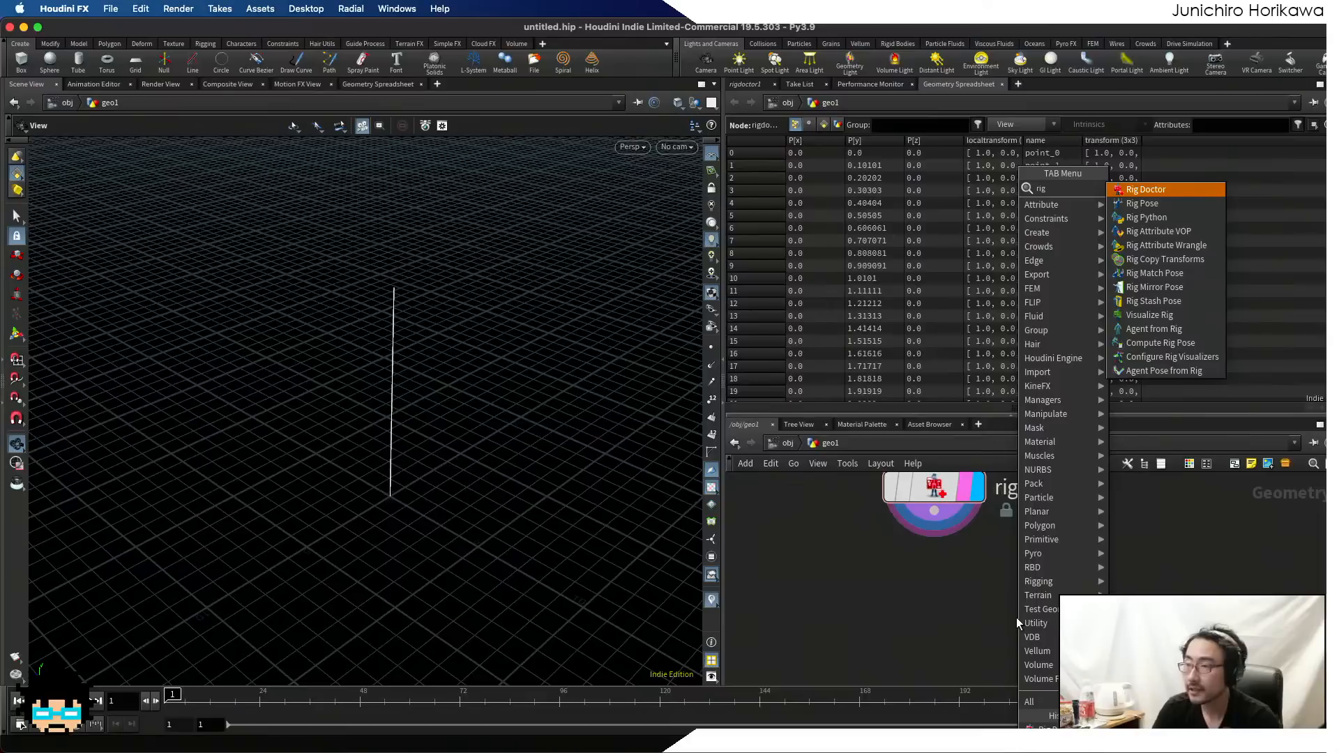
{"action": "key", "text": "Down"}
{"action": "key", "text": "Down"}
{"action": "key", "text": "Down"}
{"action": "key", "text": "Down"}
{"action": "key", "text": "Down"}
{"action": "key", "text": "Down"}
{"action": "key", "text": "Down"}
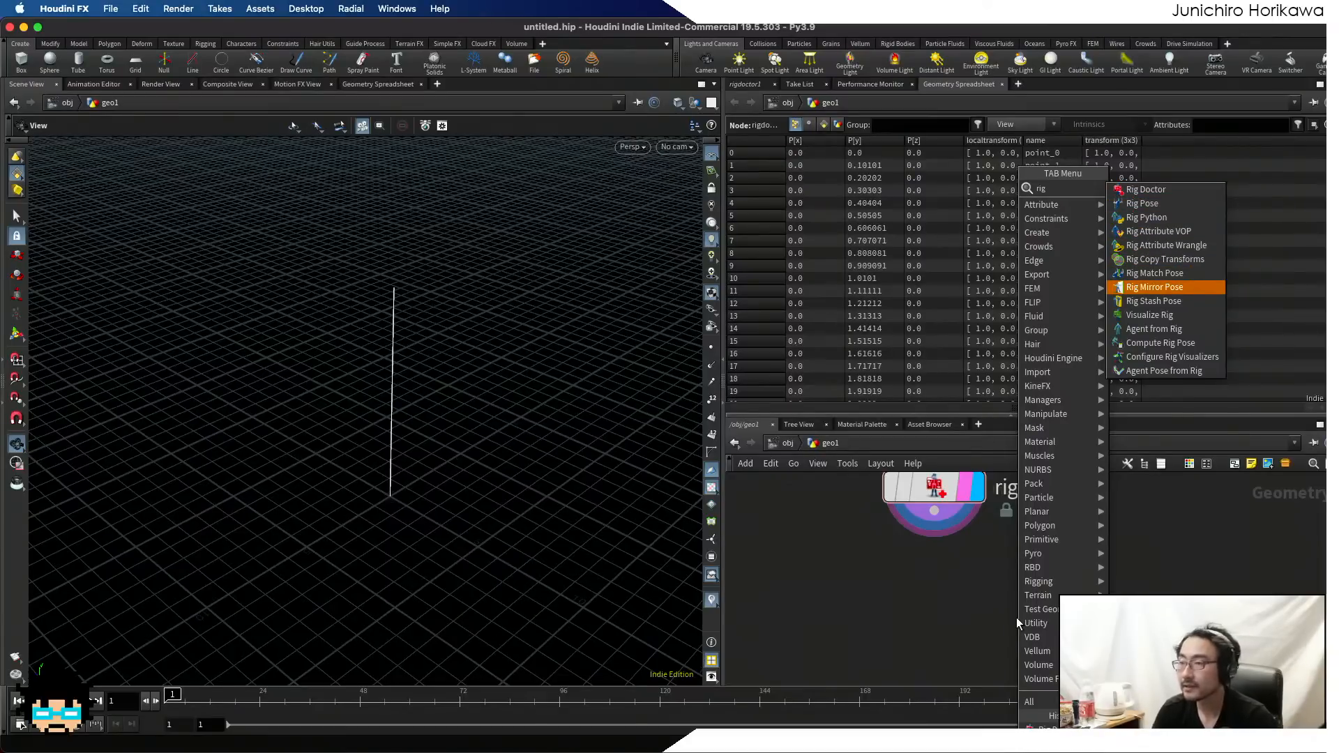
{"action": "key", "text": "Up"}
{"action": "key", "text": "Up"}
{"action": "key", "text": "Up"}
{"action": "key", "text": "Up"}
{"action": "key", "text": "Down"}
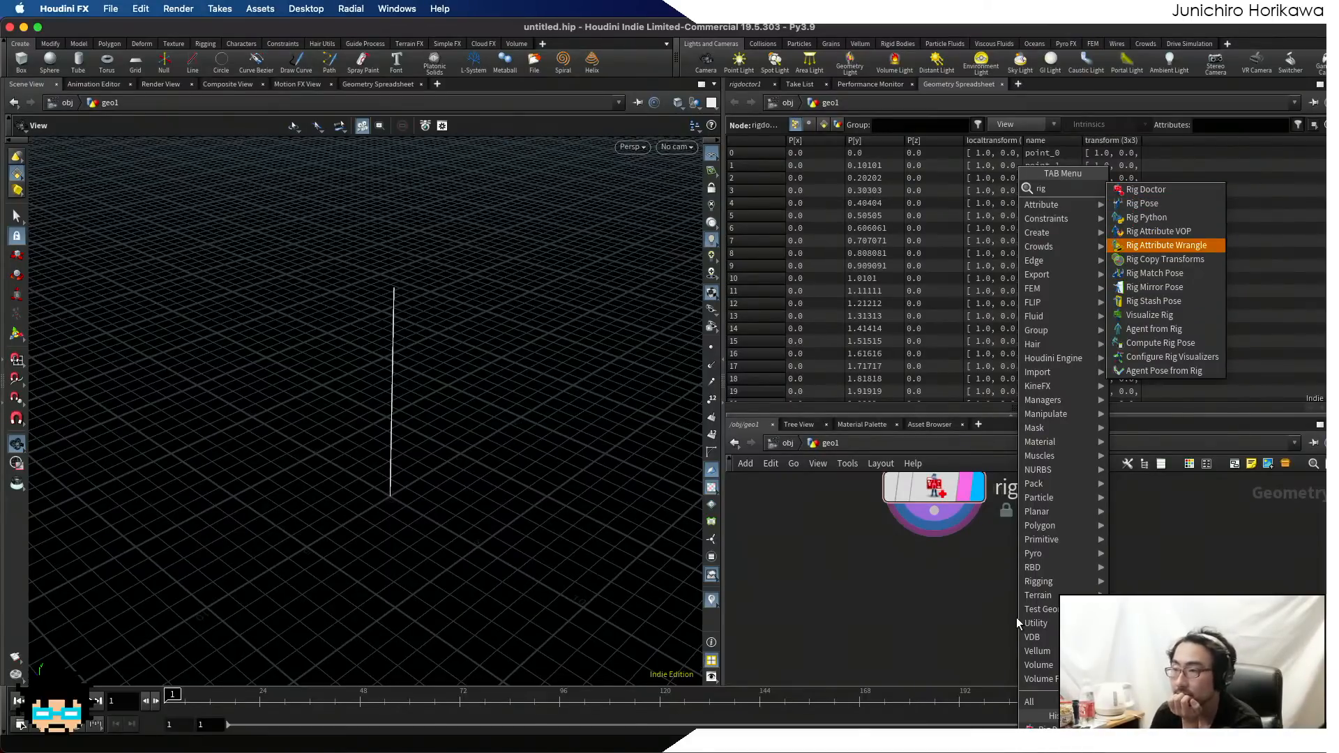
{"action": "key", "text": "Return"}
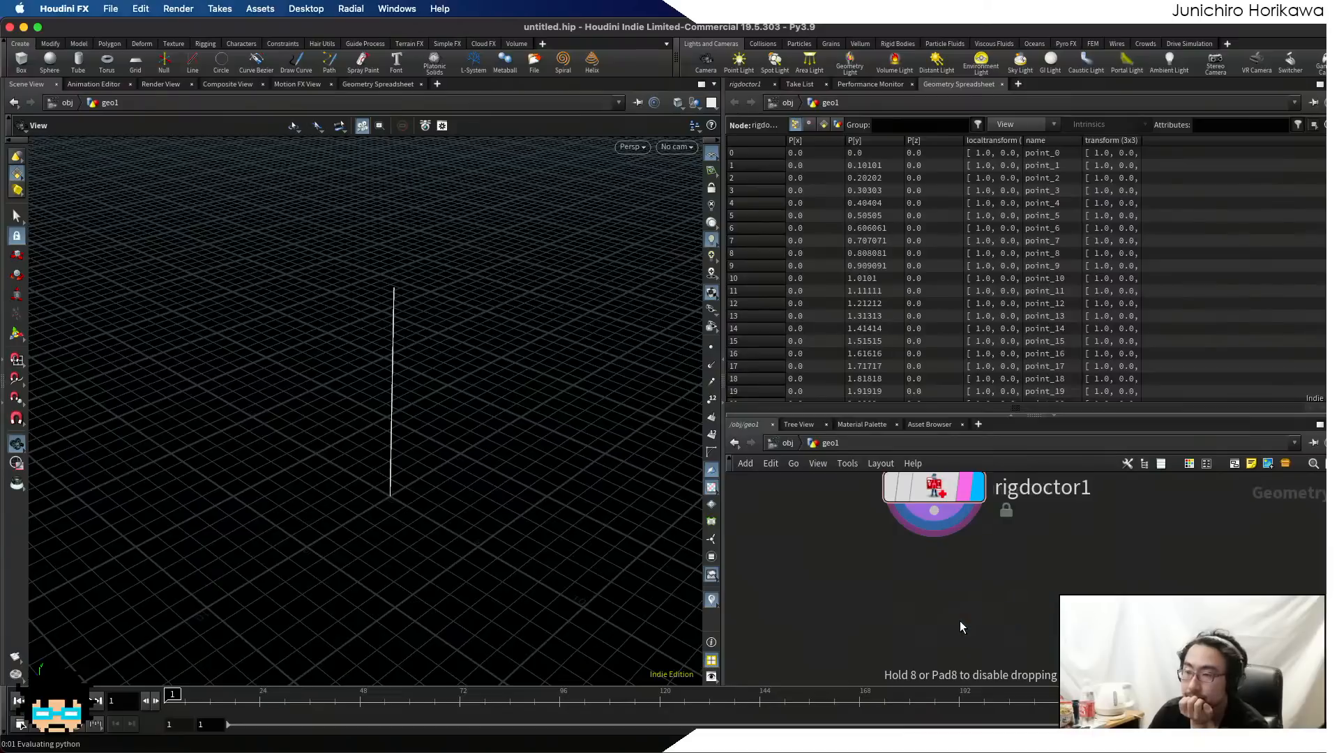
{"action": "scroll", "coordinate": [960, 621], "scroll_direction": "up", "scroll_amount": 1}
{"action": "left_click", "coordinate": [933, 612]}
- Connect rigdoctor1 to the first input of the Rig Attribute Wrangle and display the wrangle's result
{"action": "left_click_drag", "start_coordinate": [934, 507], "coordinate": [902, 588]}
{"action": "mouse_move", "coordinate": [928, 613]}
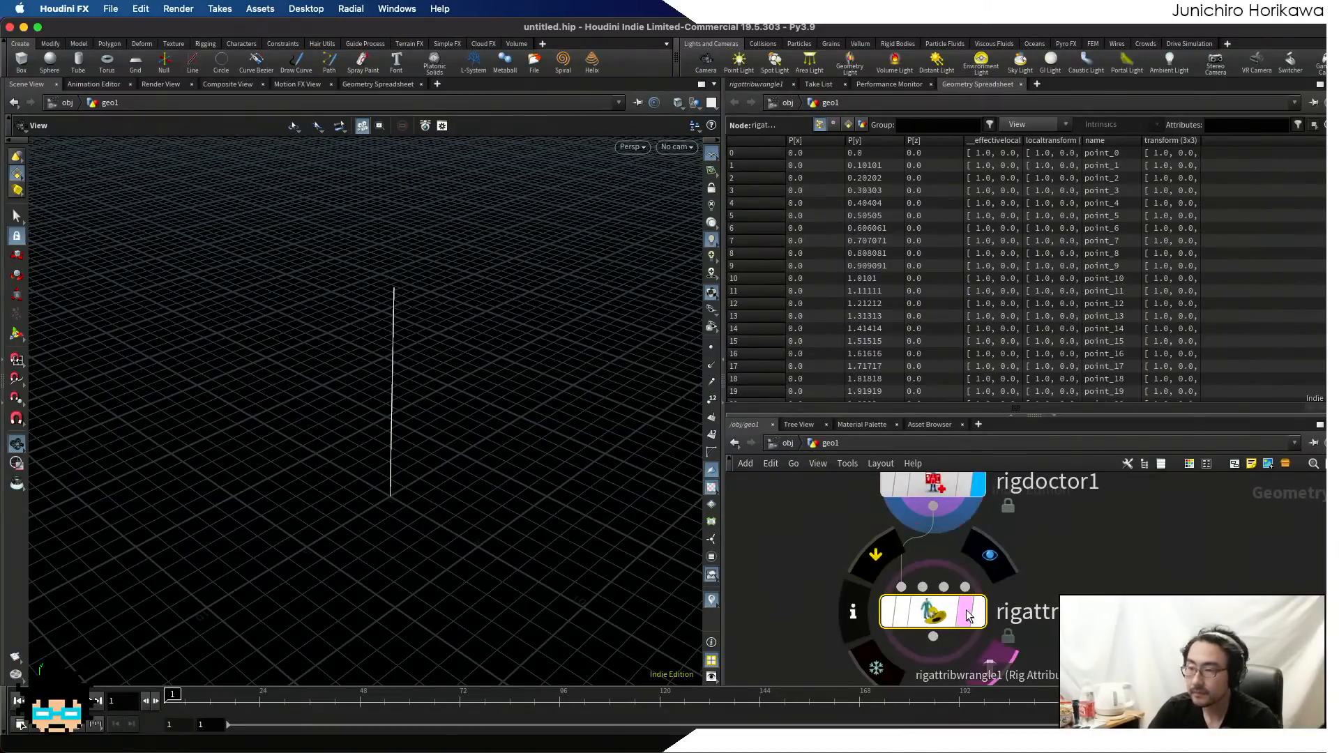
{"action": "left_click", "coordinate": [980, 613]}
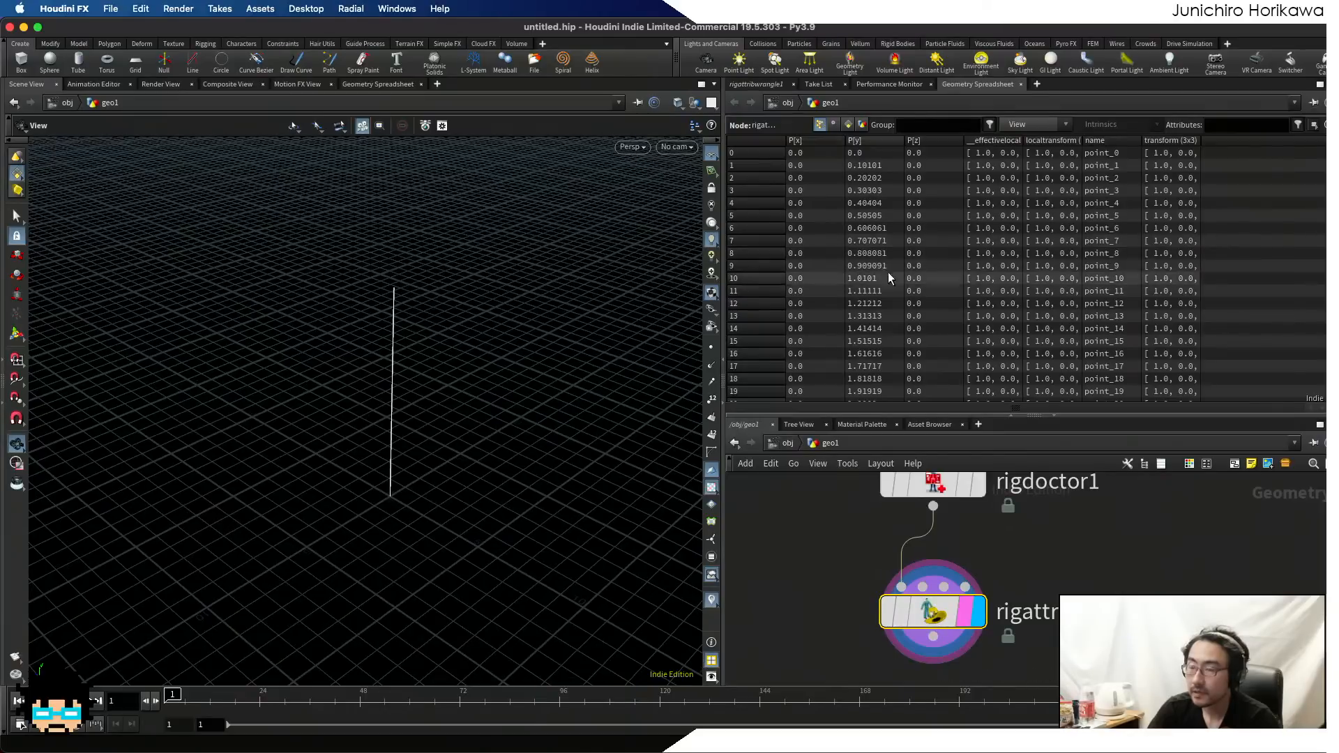
{"action": "left_click", "coordinate": [756, 84]}
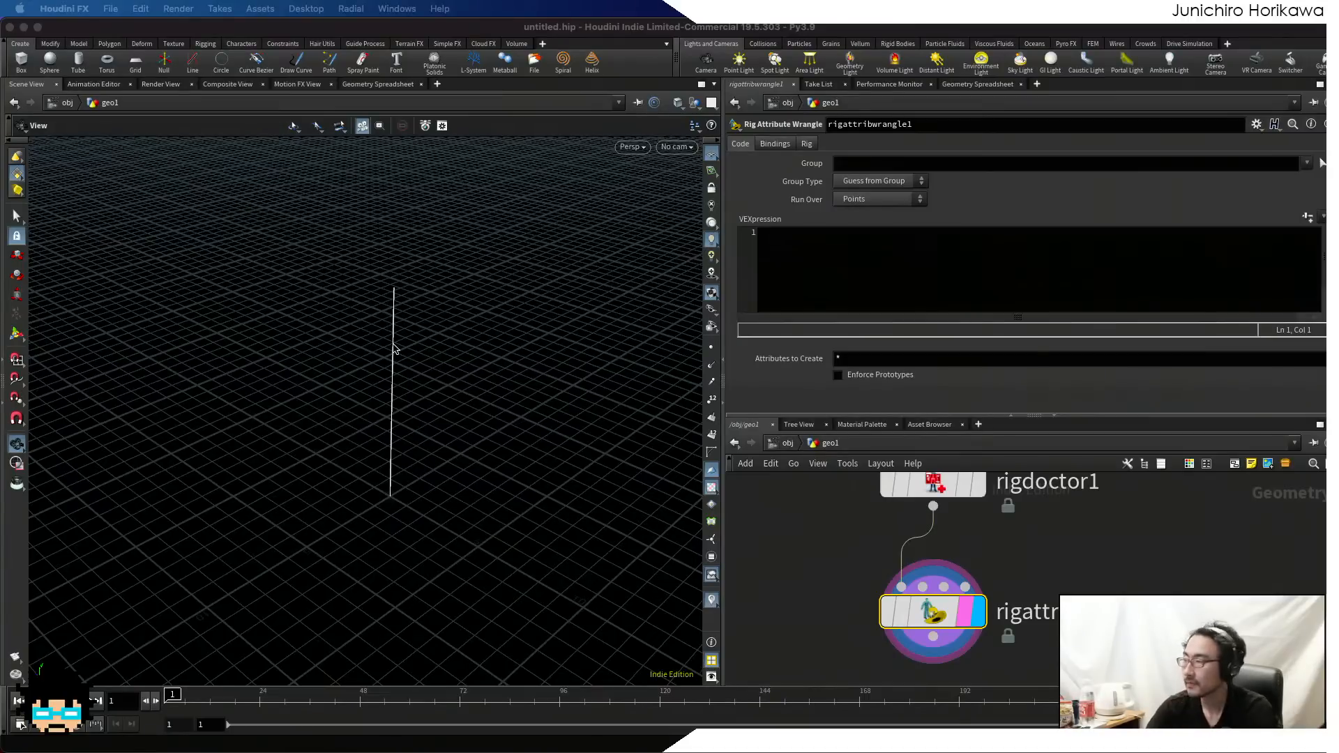
{"action": "left_click", "coordinate": [961, 565]}
{"action": "scroll", "coordinate": [961, 563], "scroll_direction": "down", "scroll_amount": 3}
{"action": "scroll", "coordinate": [963, 562], "scroll_direction": "up", "scroll_amount": 1}
{"action": "left_click_drag", "start_coordinate": [944, 604], "coordinate": [947, 628]}
{"action": "left_click", "coordinate": [890, 262]}
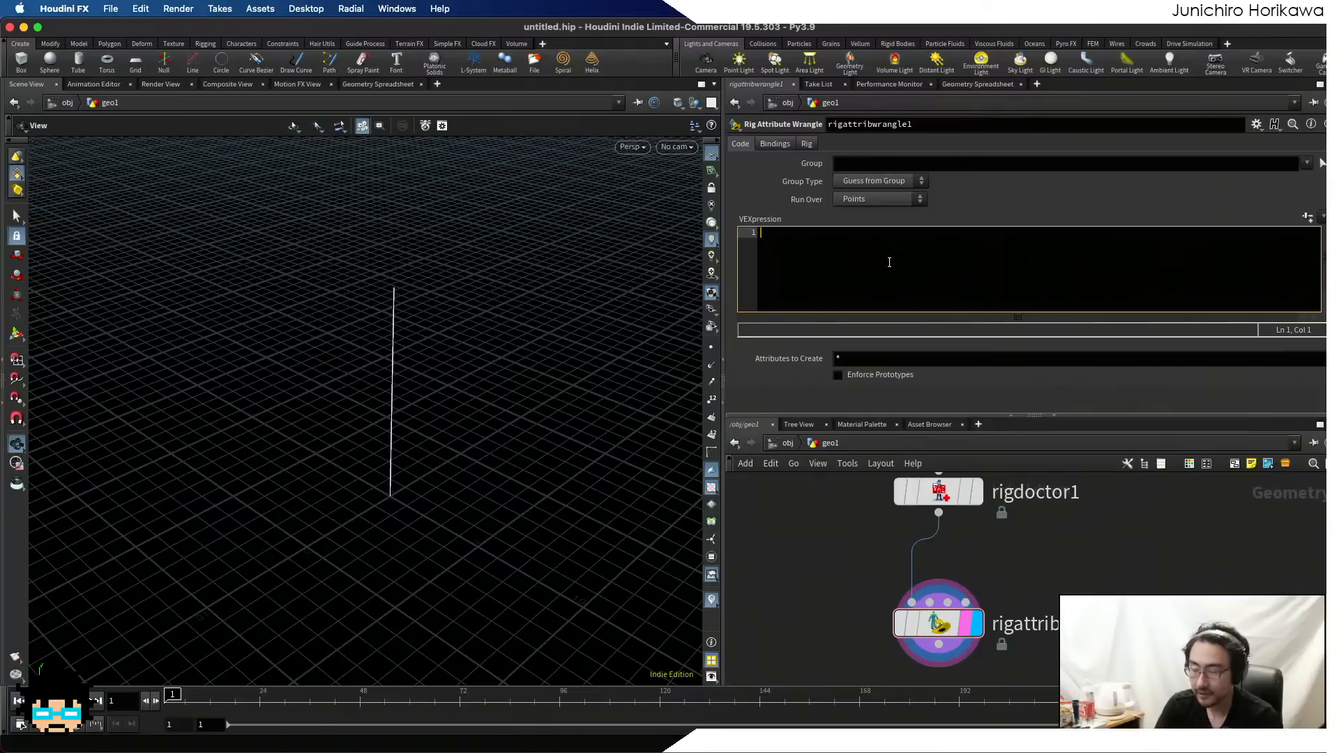
{"action": "type", "text": "float "}
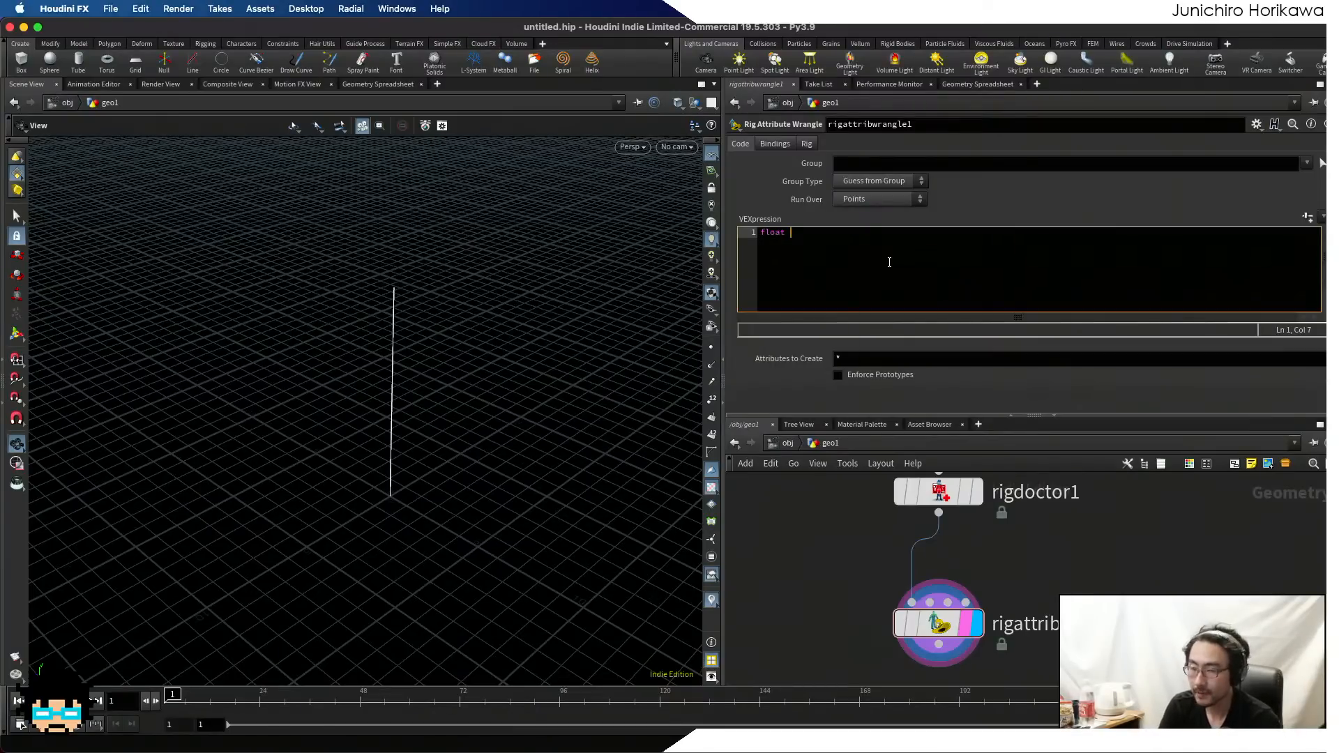
{"action": "type", "text": "p ^"}
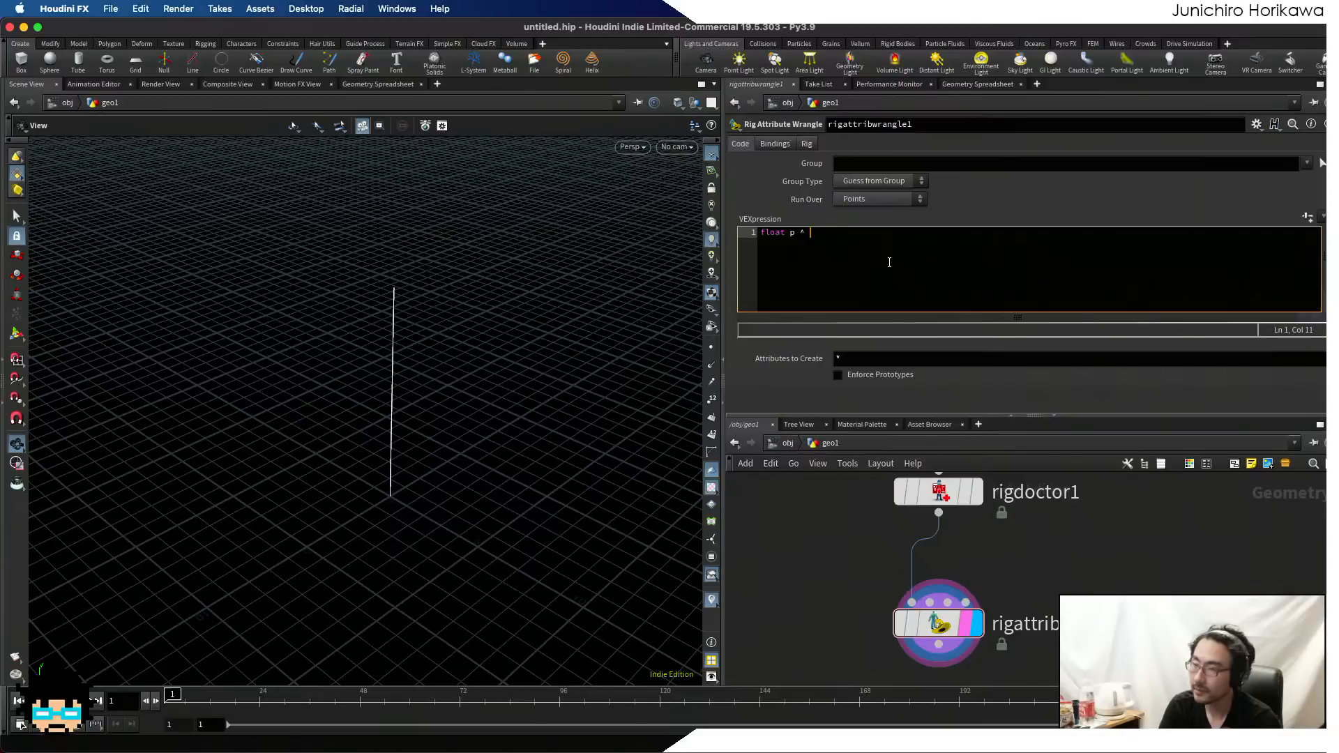
{"action": "key", "text": "BackSpace"}
{"action": "key", "text": "BackSpace"}
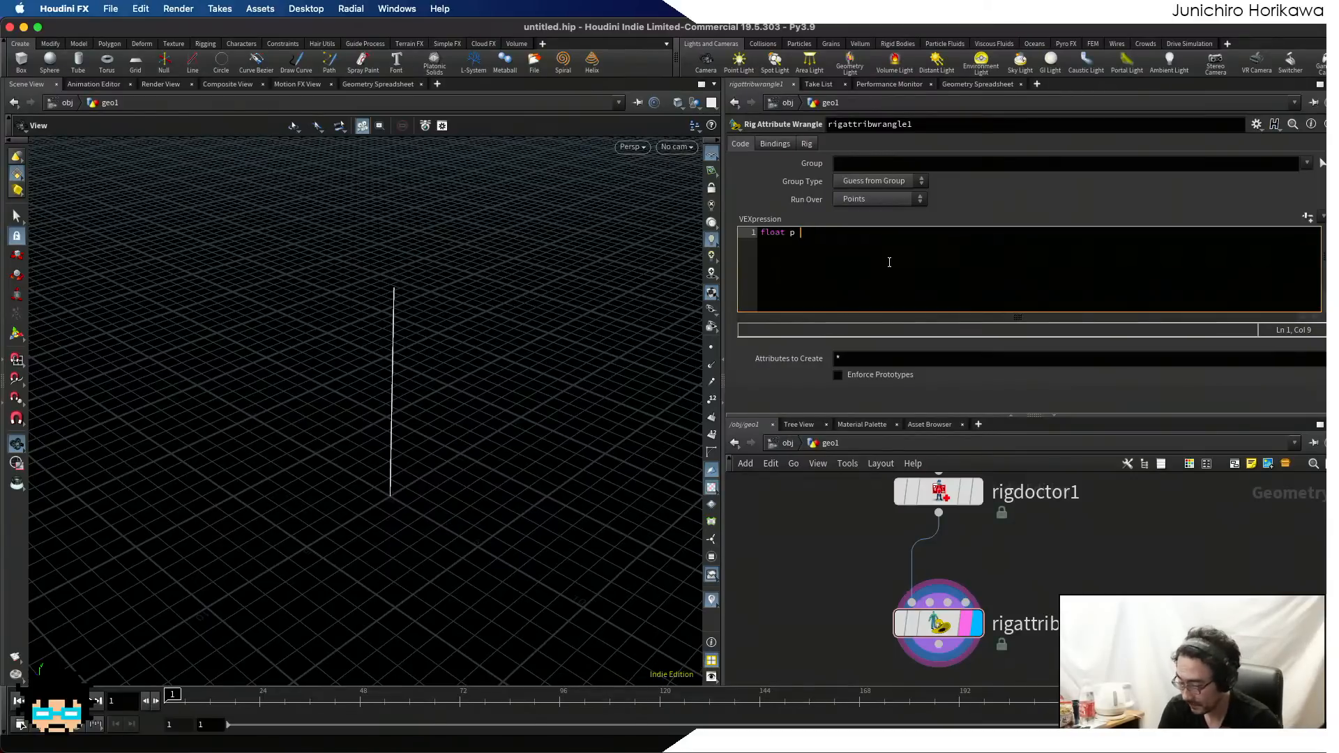
{"action": "type", "text": "= "}
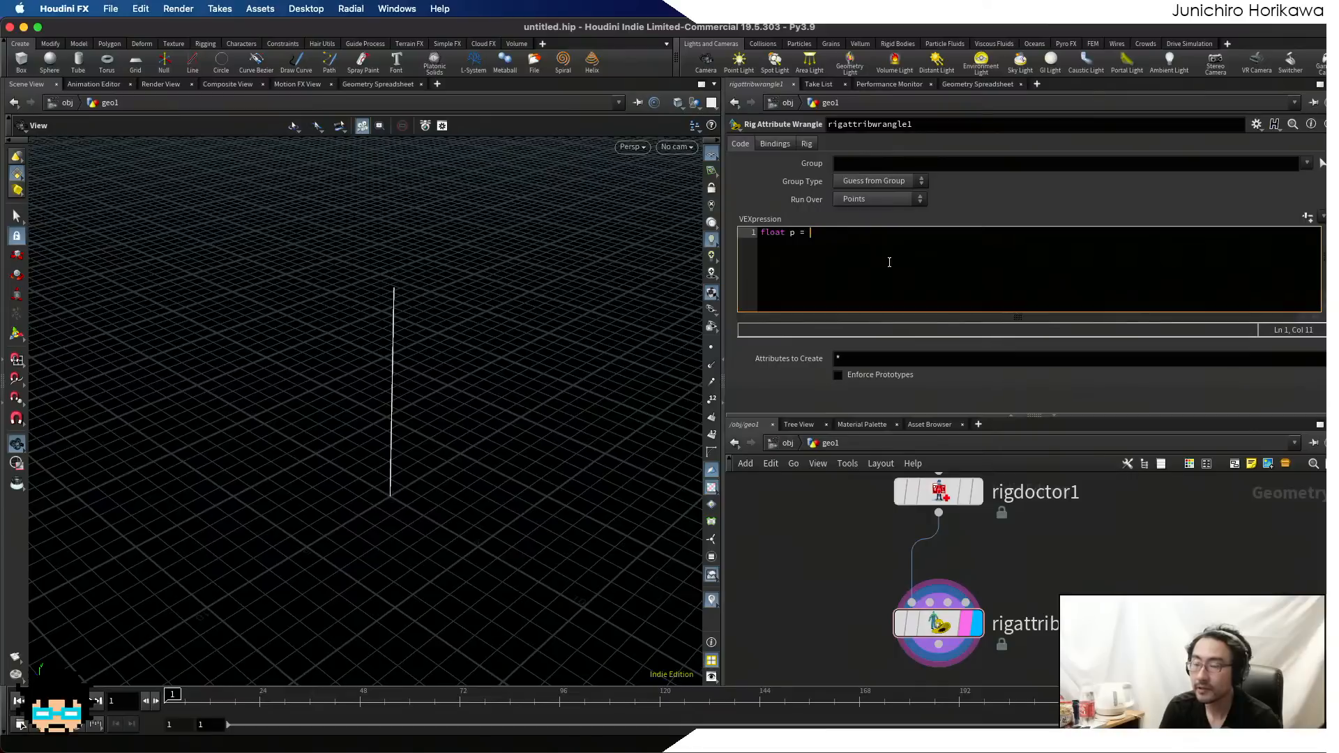
{"action": "type", "text": "@pt"}
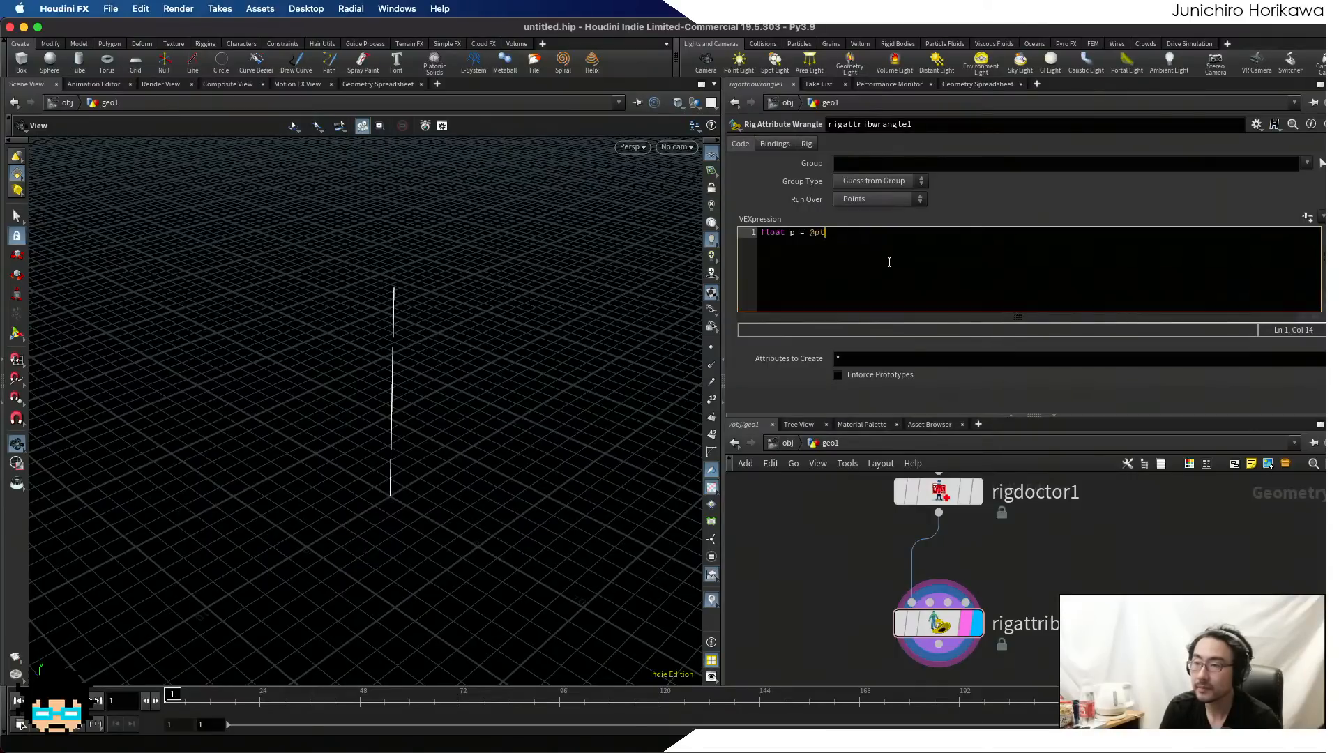
{"action": "type", "text": "num"}
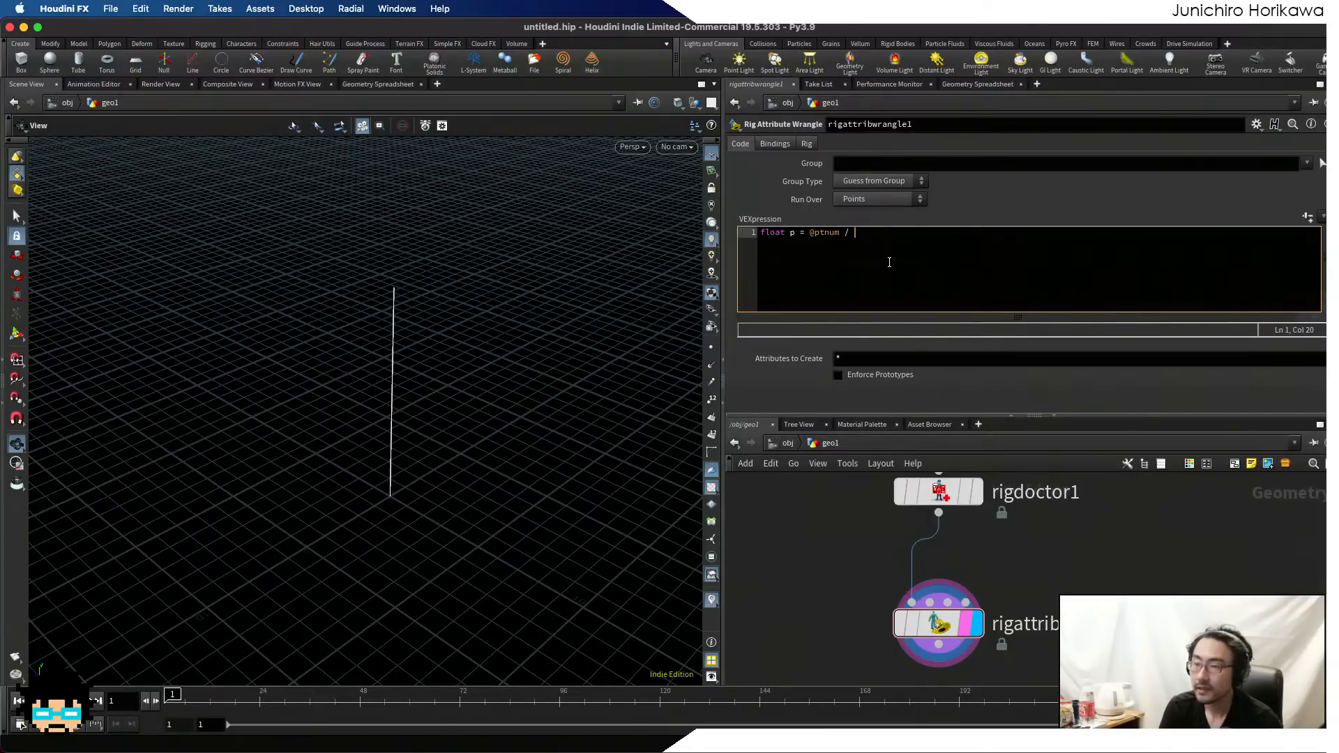
{"action": "type", "text": " / floa"}
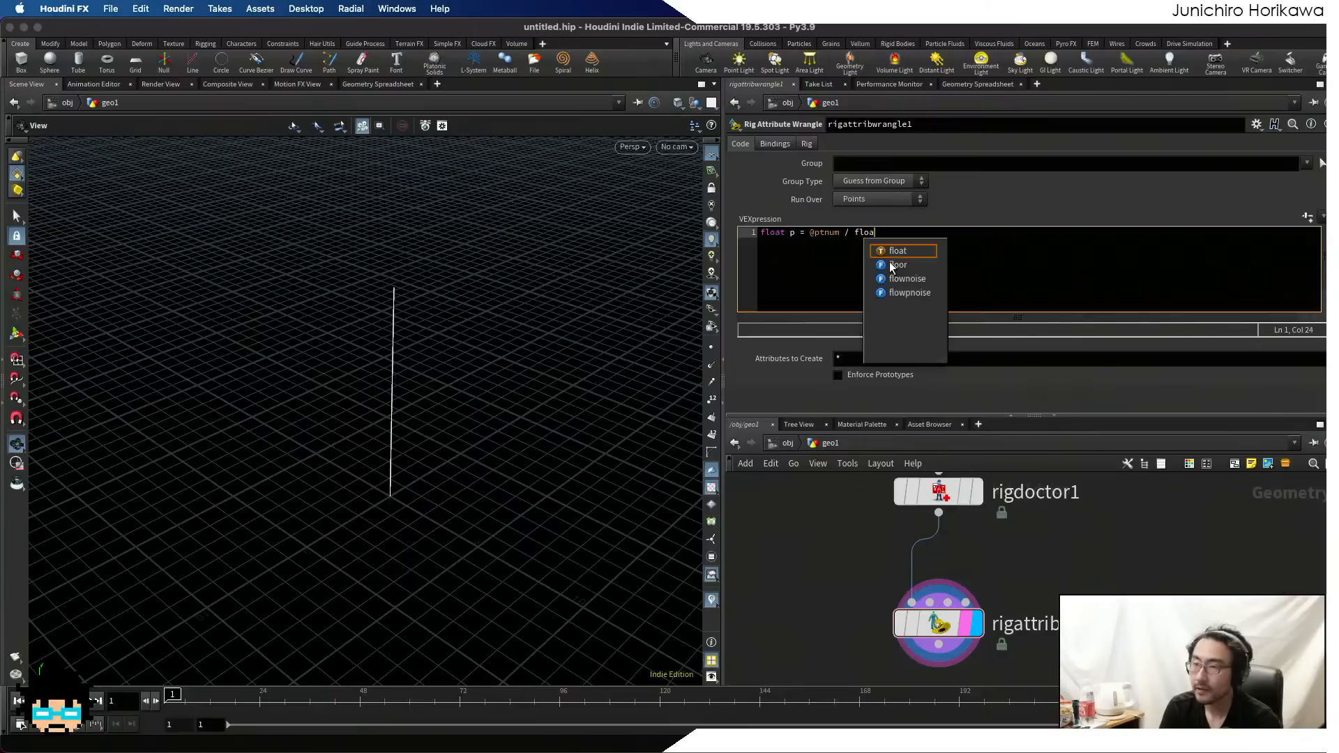
{"action": "type", "text": "t(npoints("}
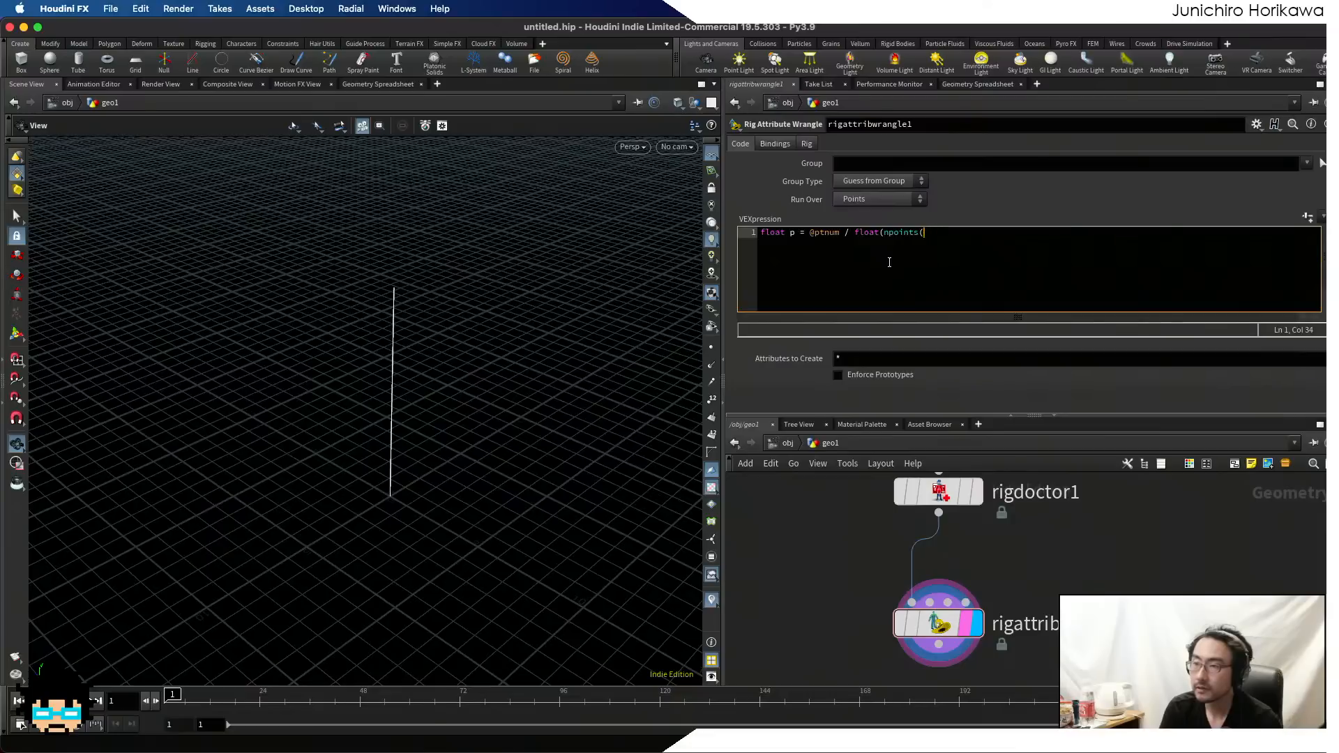
{"action": "type", "text": ")00)"}
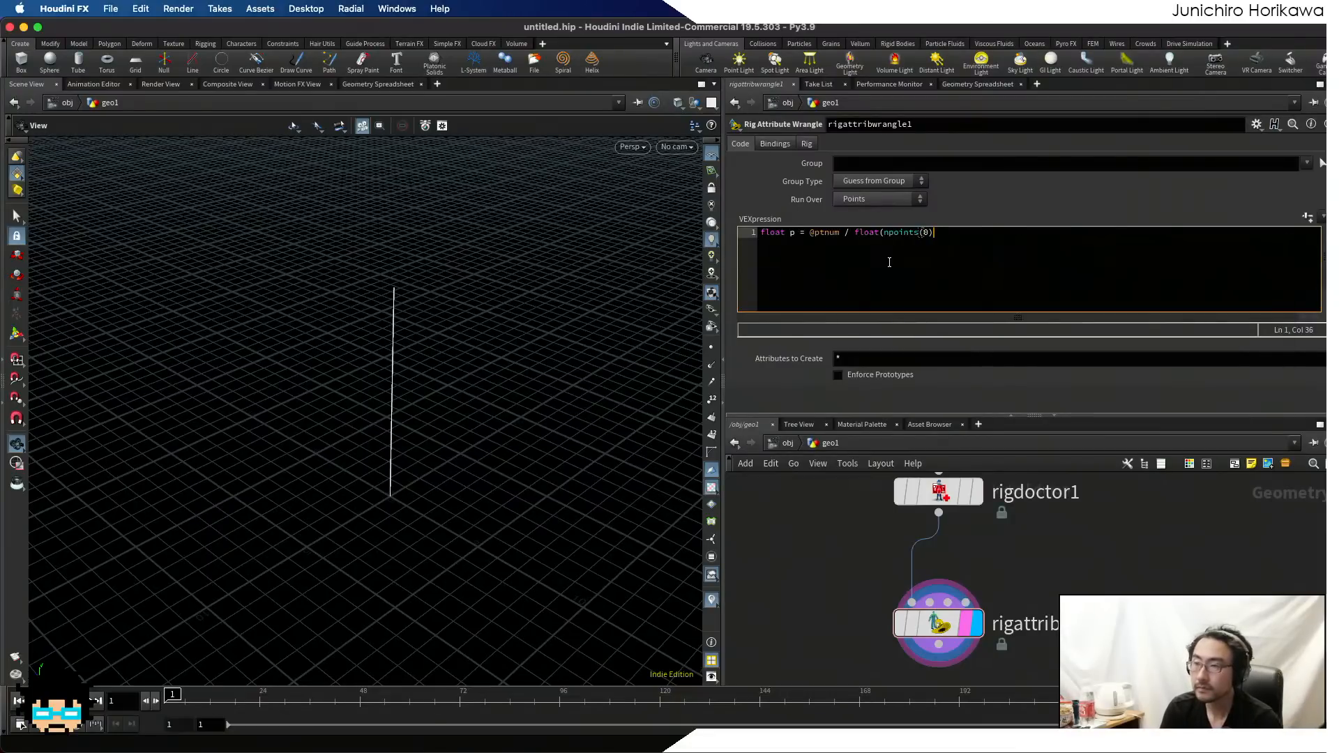
{"action": "type", "text": "-1"}
{"action": "type", "text": ".0"}
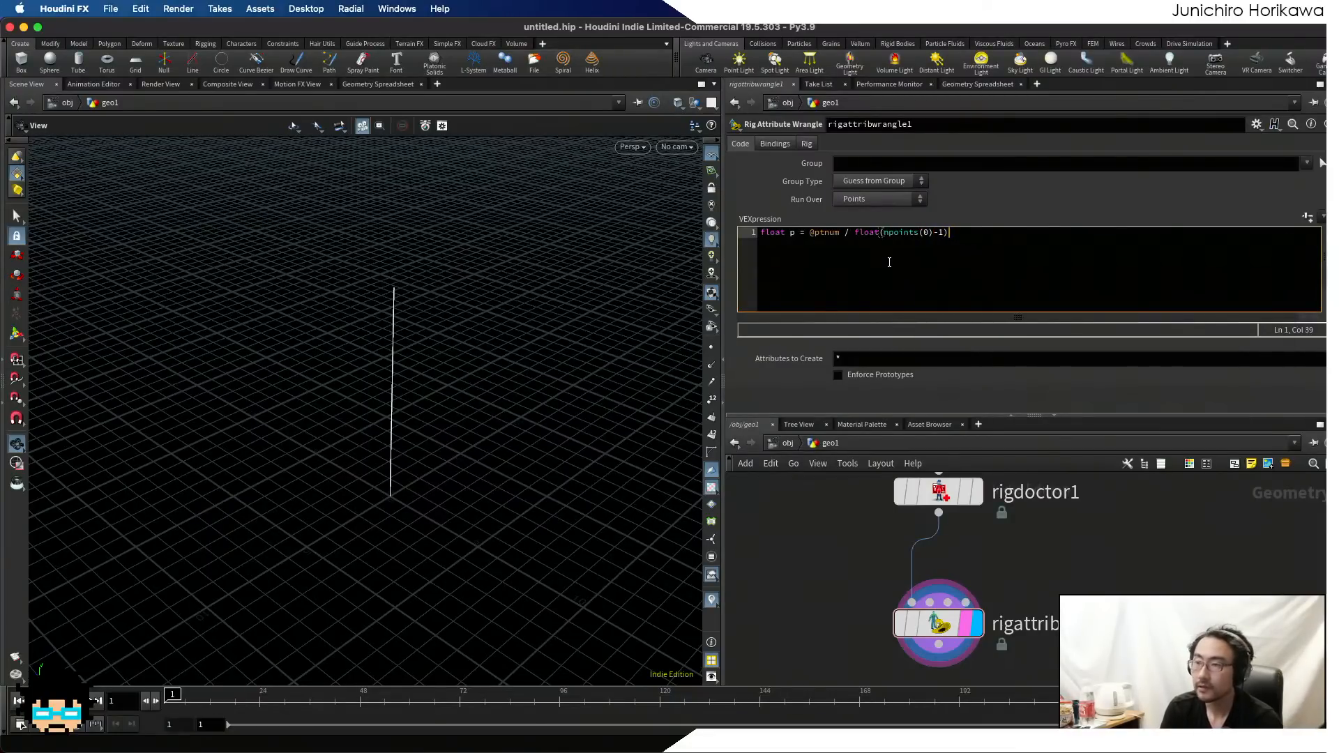
{"action": "type", "text": ")"}
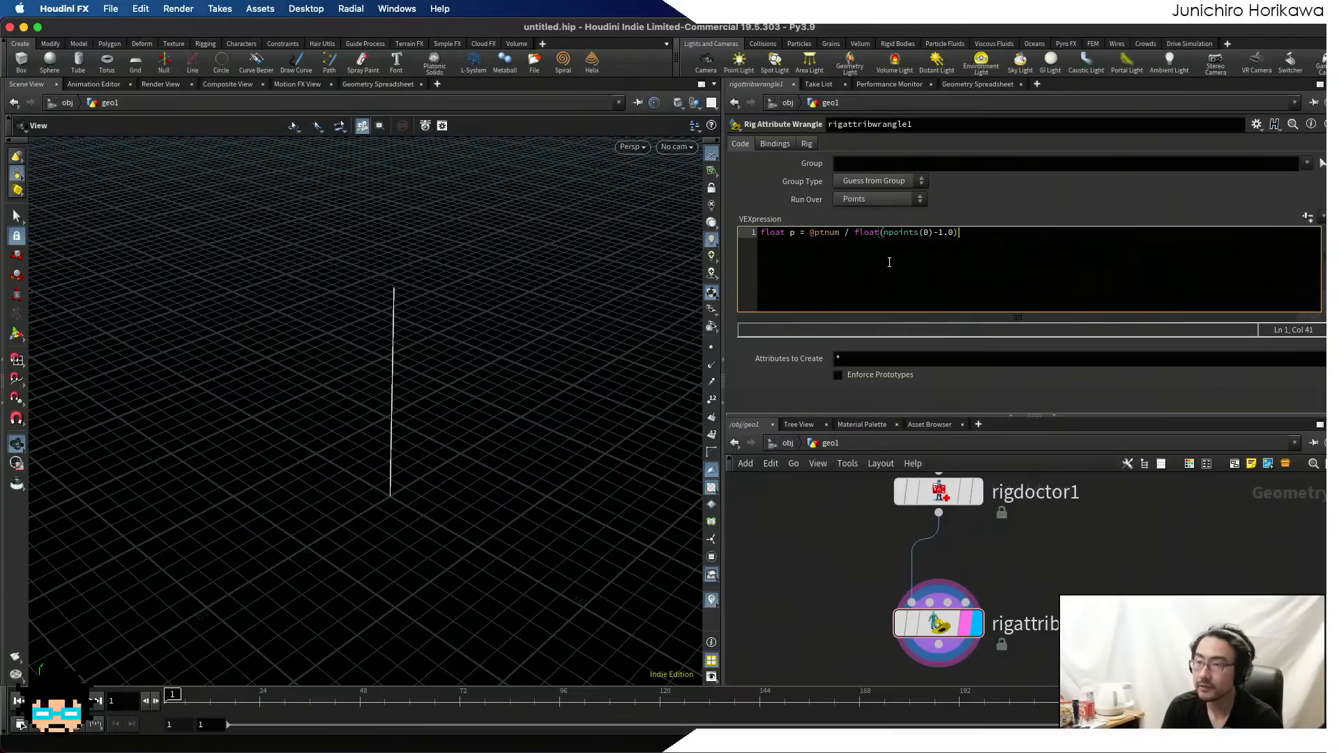
{"action": "type", "text": ";"}
{"action": "key", "text": "Return"}
{"action": "key", "text": "Return"}
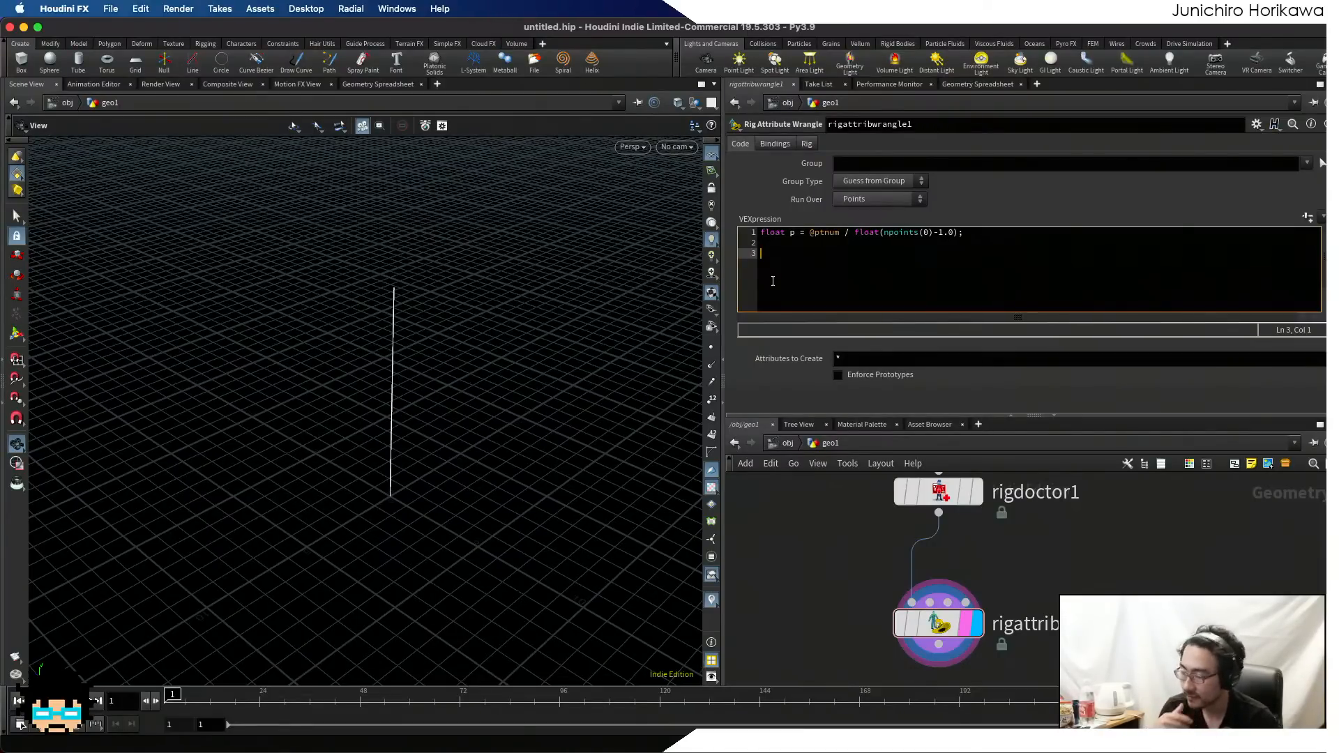
- Add a prerotate() call on line 3 of the wrangle code with 4@localtransorm as its first argument
{"action": "type", "text": "prelo"}
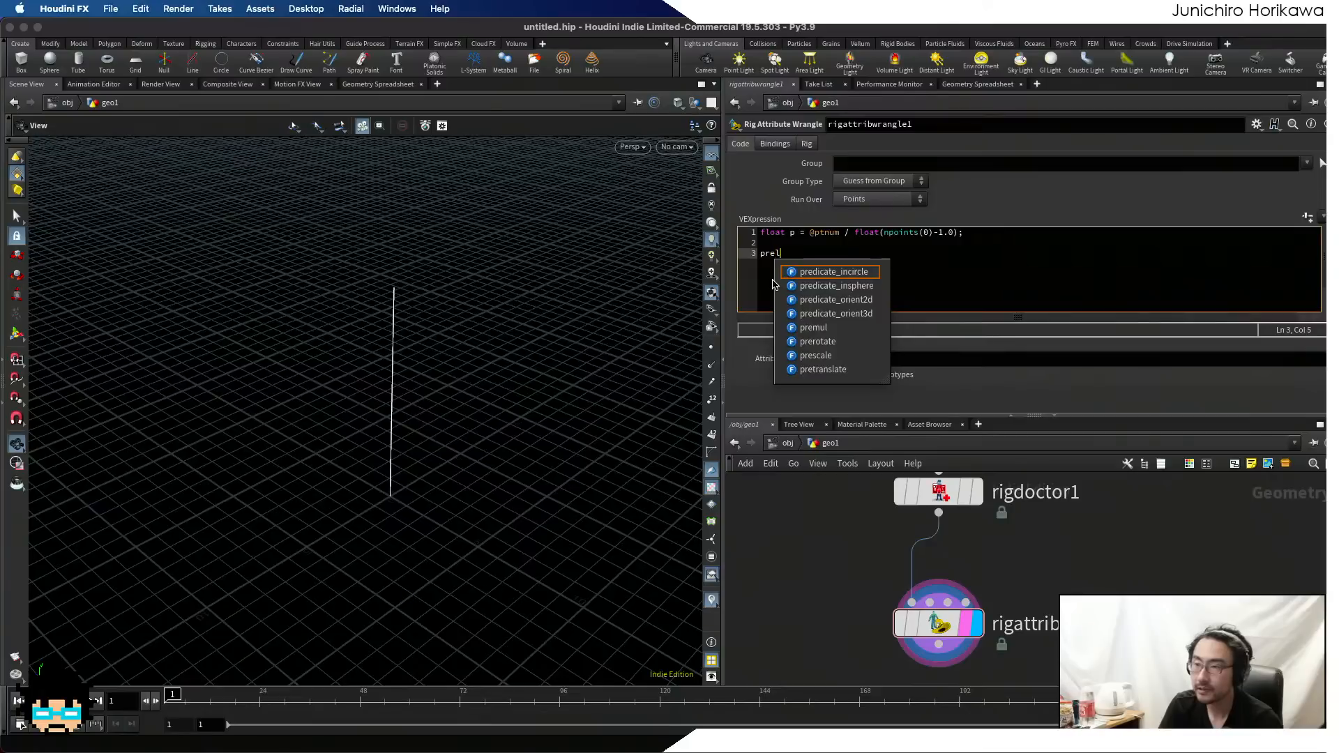
{"action": "key", "text": "BackSpace"}
{"action": "key", "text": "BackSpace"}
{"action": "type", "text": "ro"}
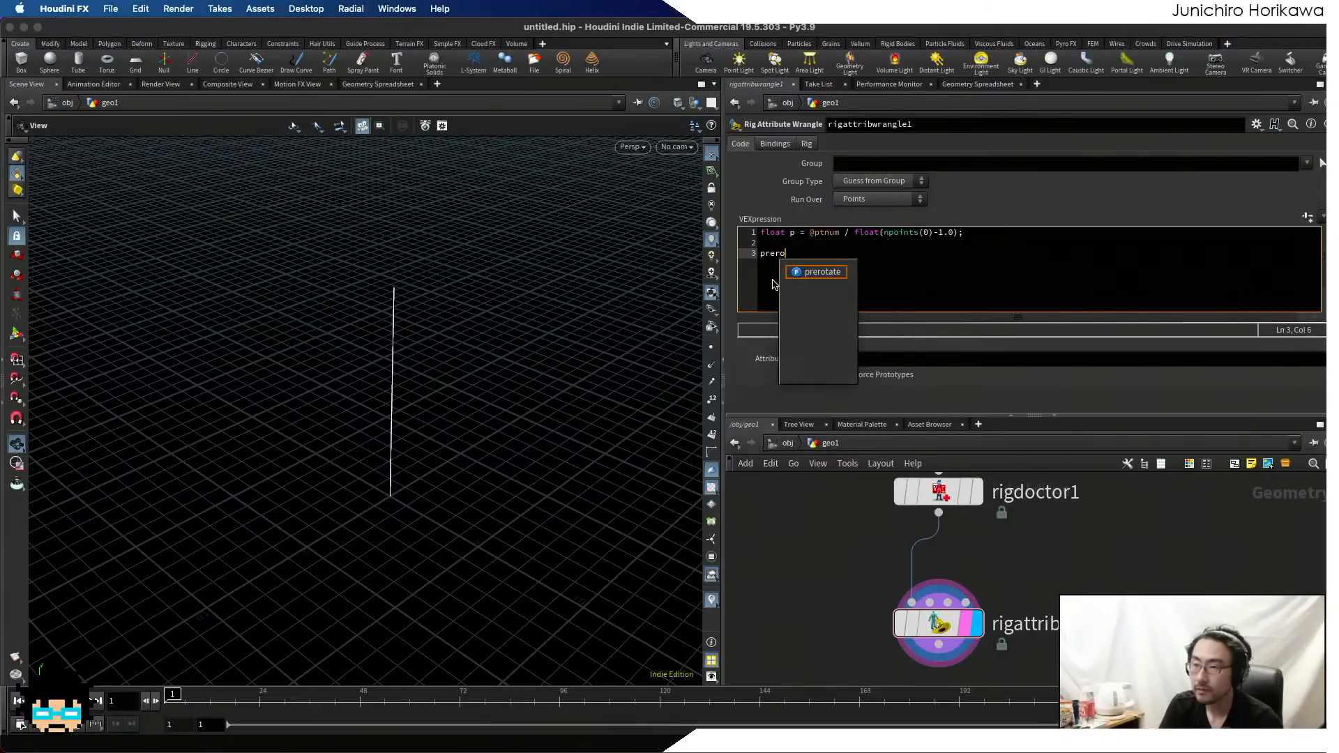
{"action": "type", "text": "tate"}
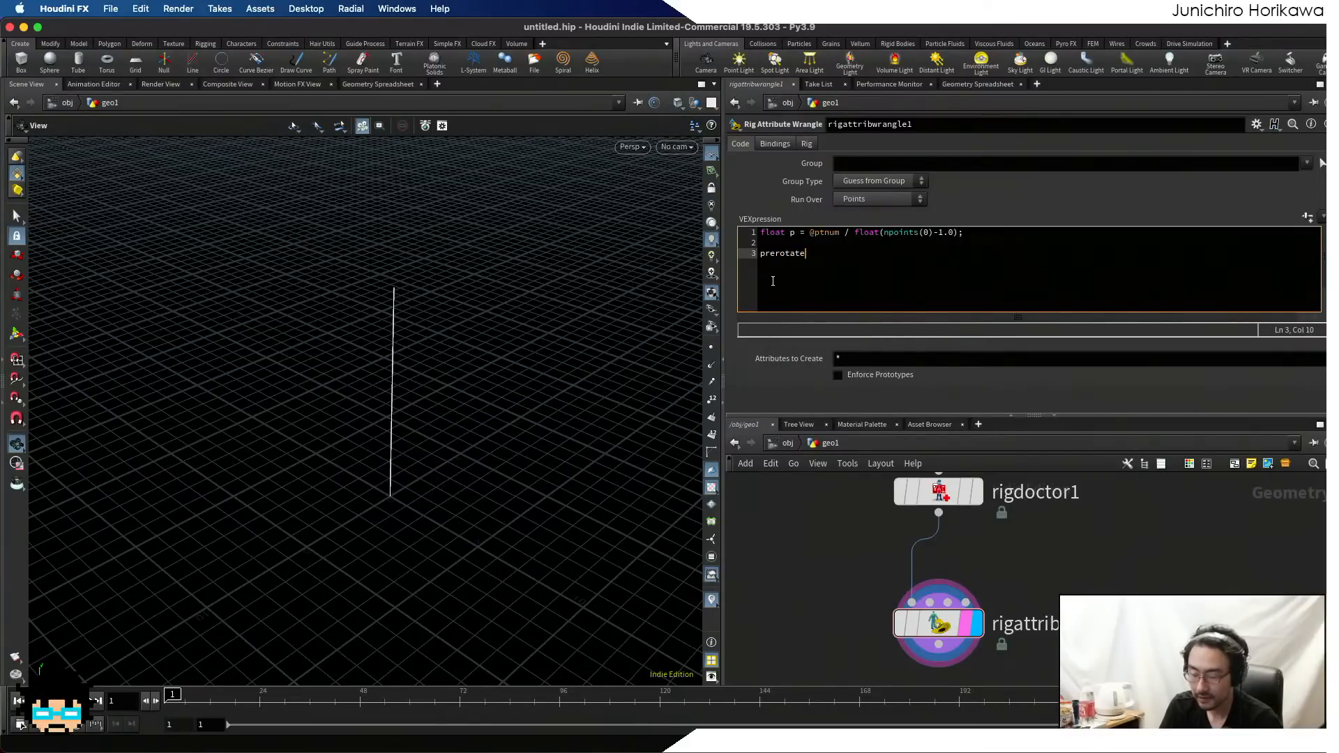
{"action": "type", "text": ")()"}
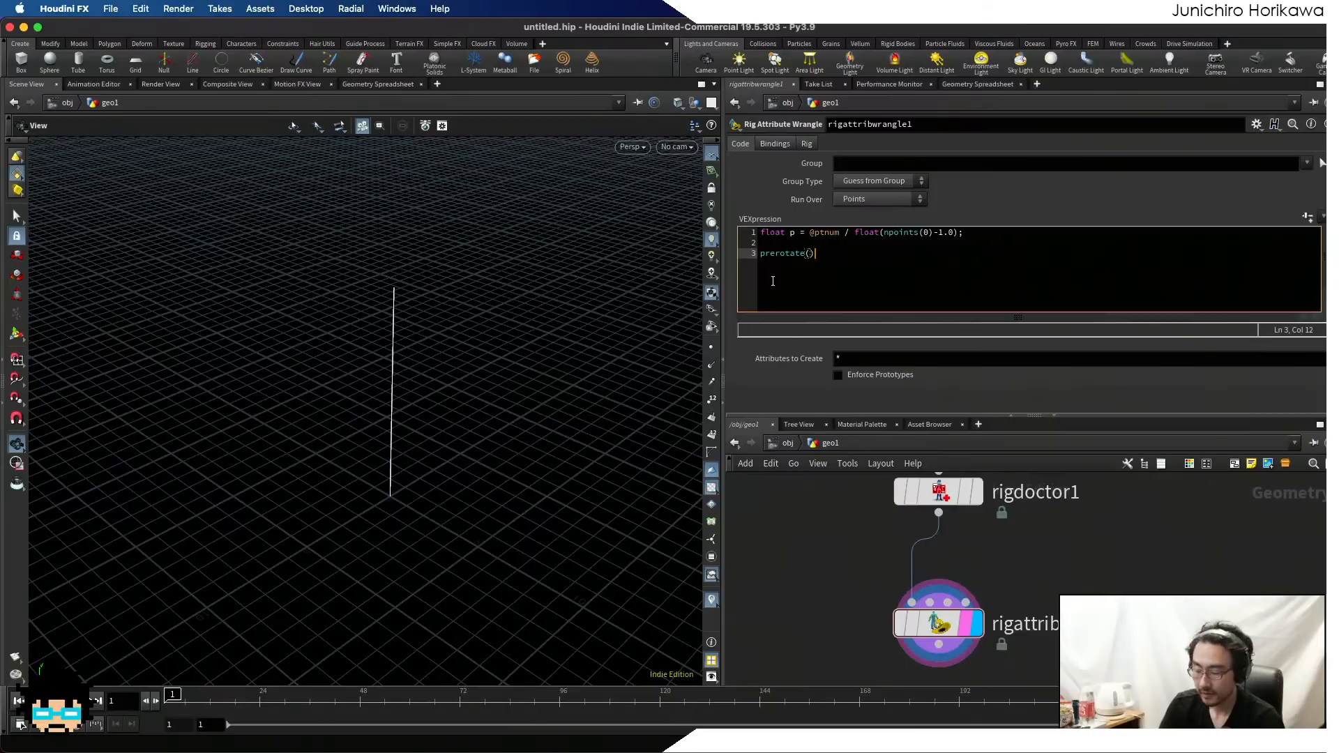
{"action": "key", "text": "Left"}
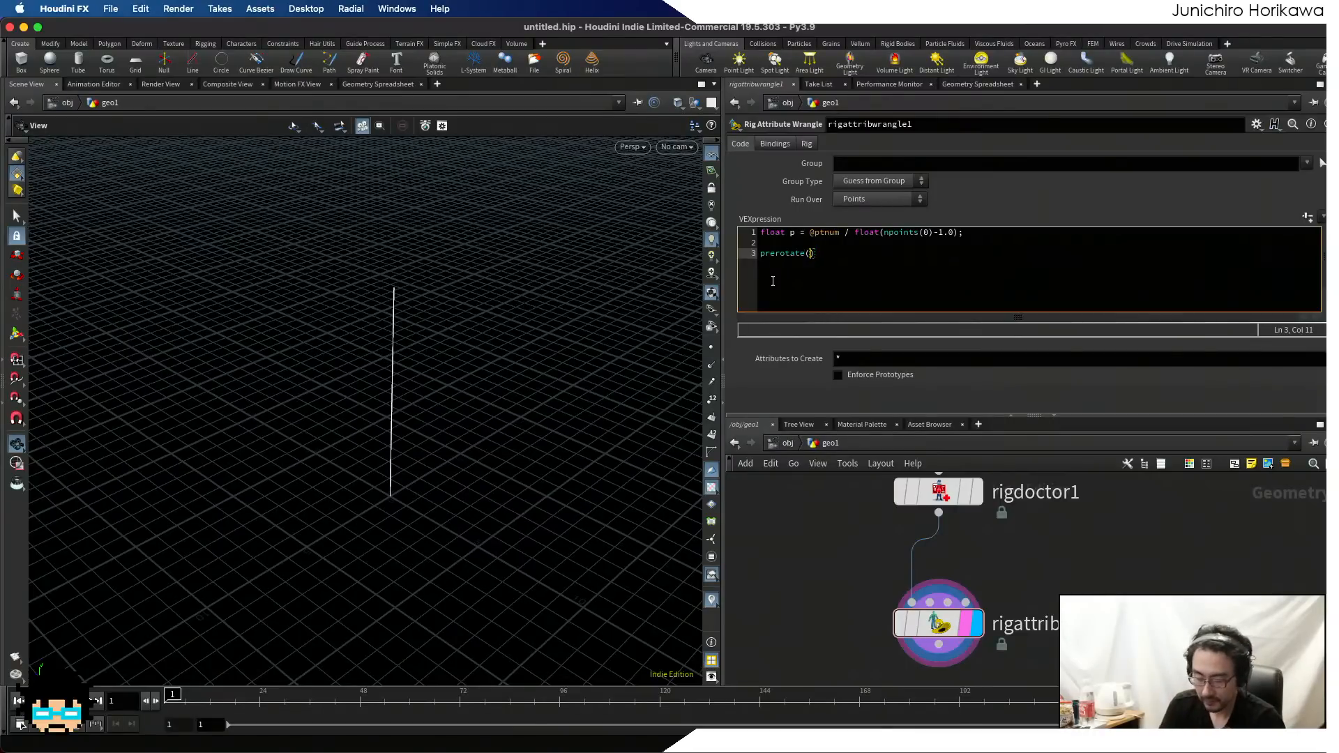
{"action": "type", "text": "4"}
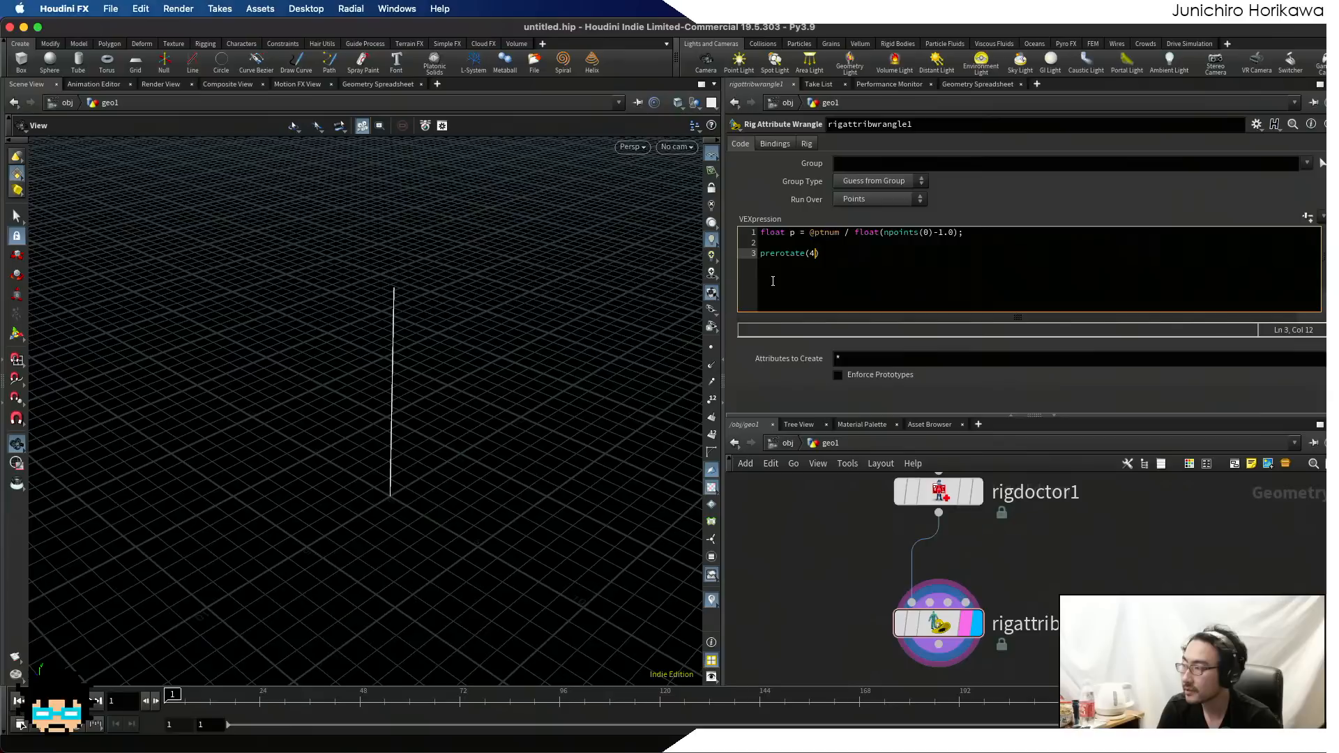
{"action": "type", "text": "@local"}
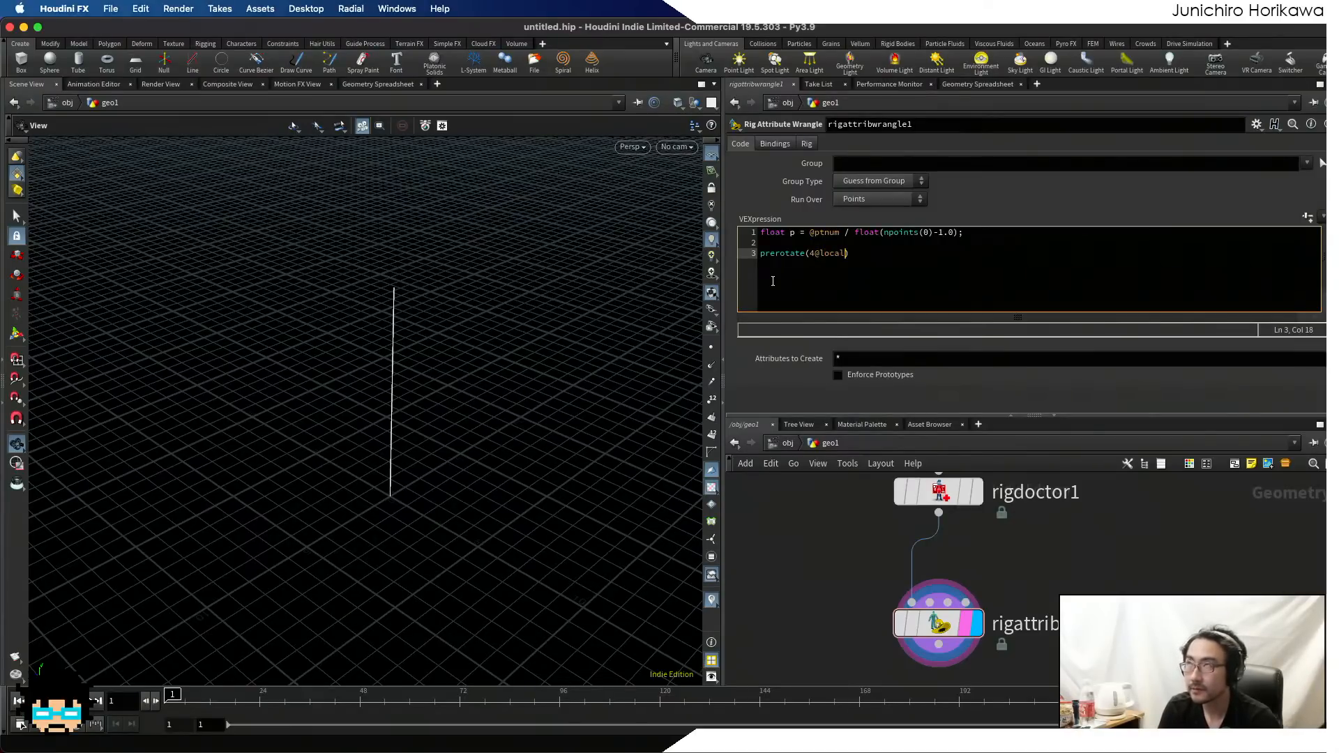
{"action": "type", "text": "transorm"}
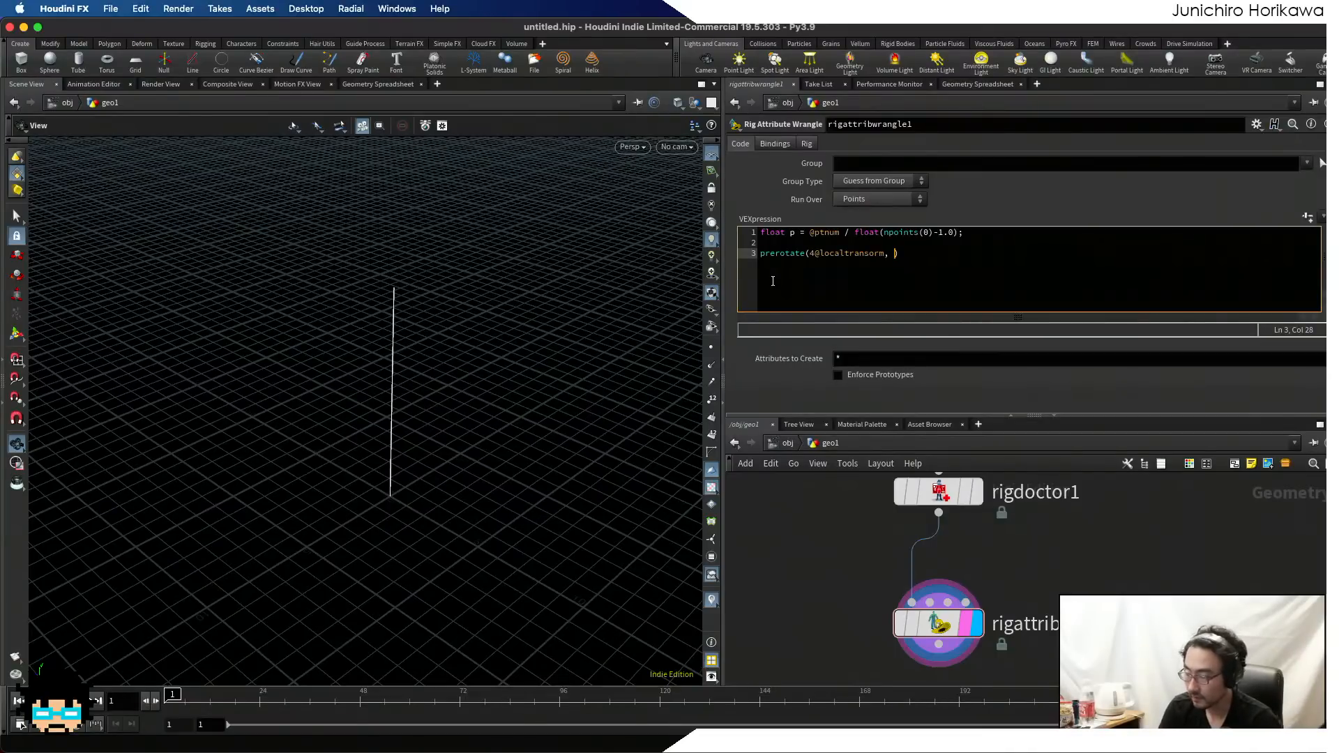
- Complete the prerotate call with the angle p * $PI and the axis set(1,0,0)
{"action": "type", "text": ", "}
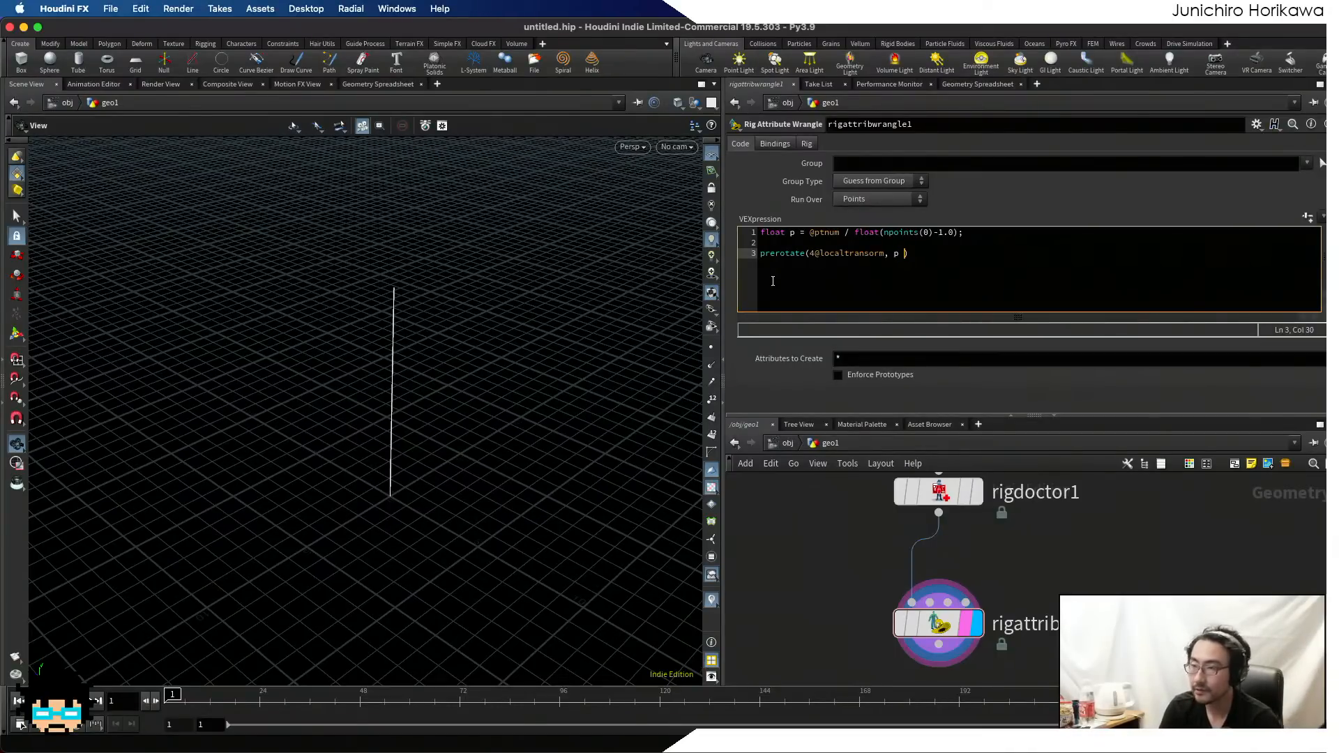
{"action": "type", "text": "p * "}
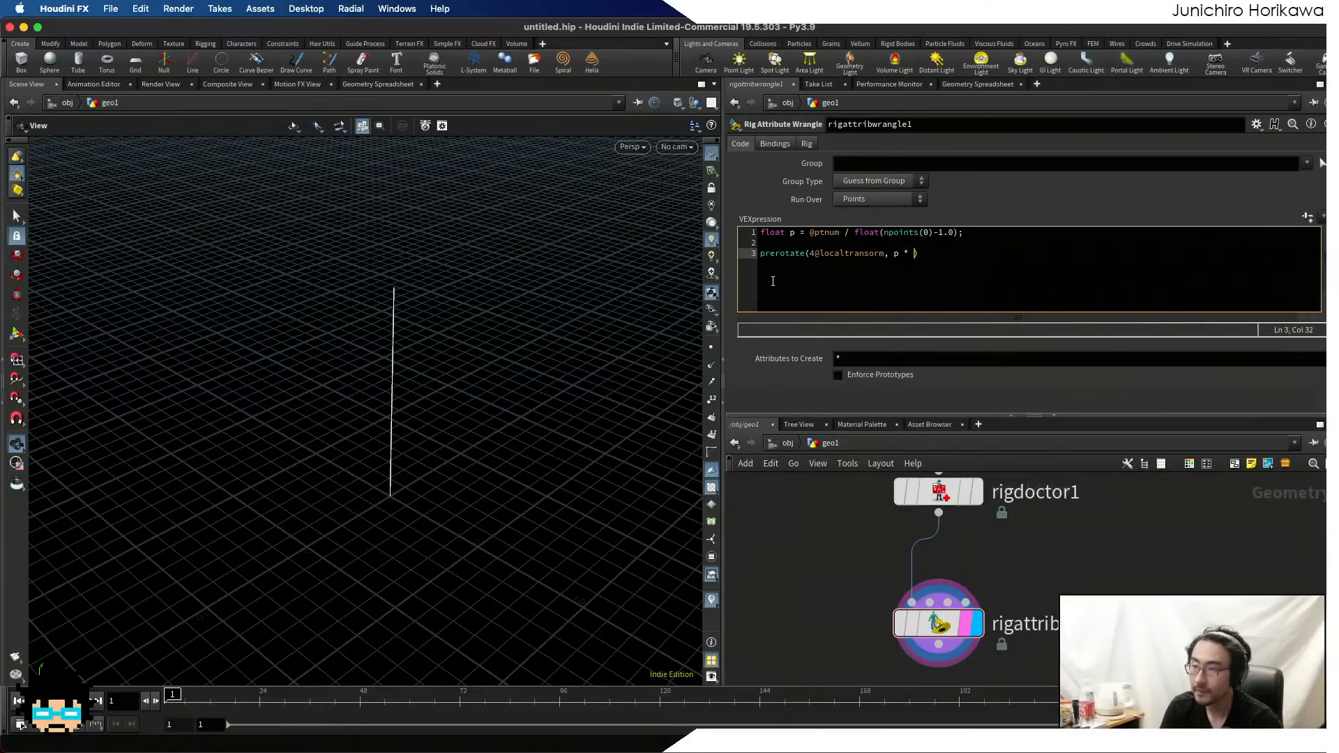
{"action": "type", "text": "$PI,"}
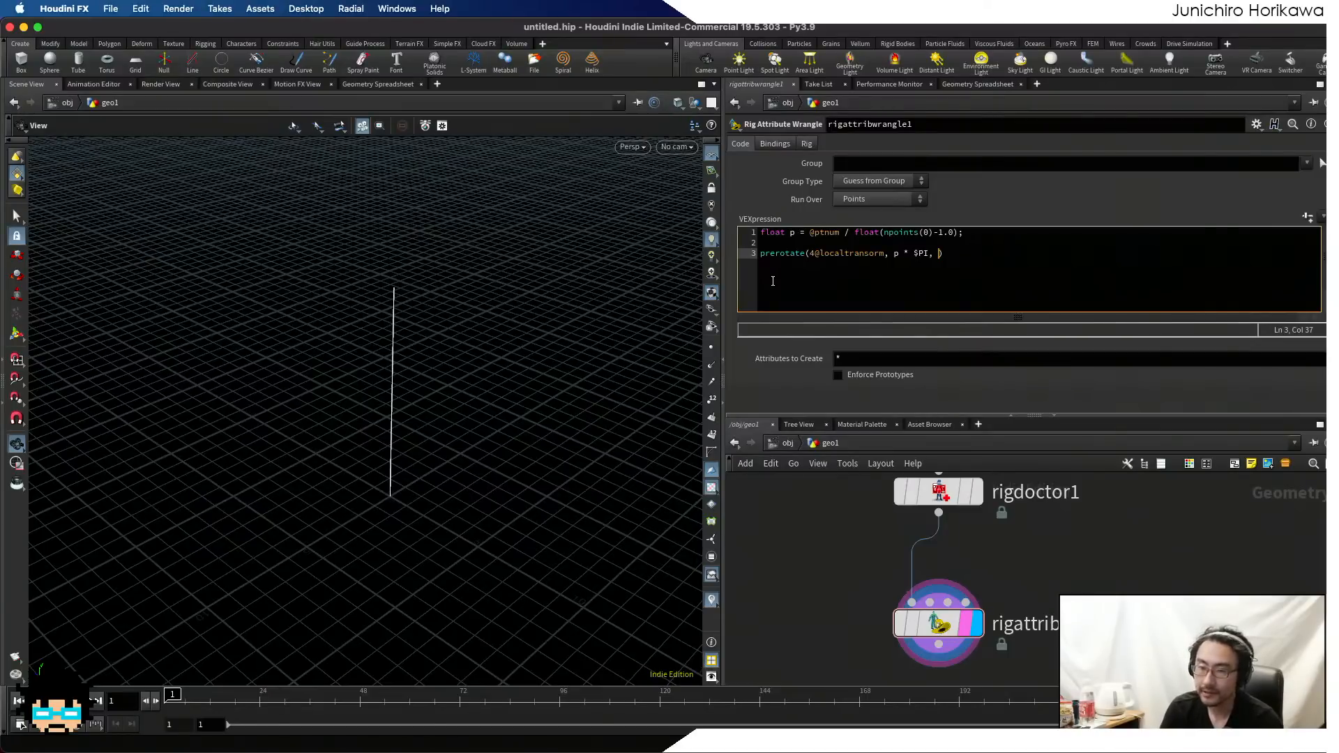
{"action": "type", "text": " set(1,"}
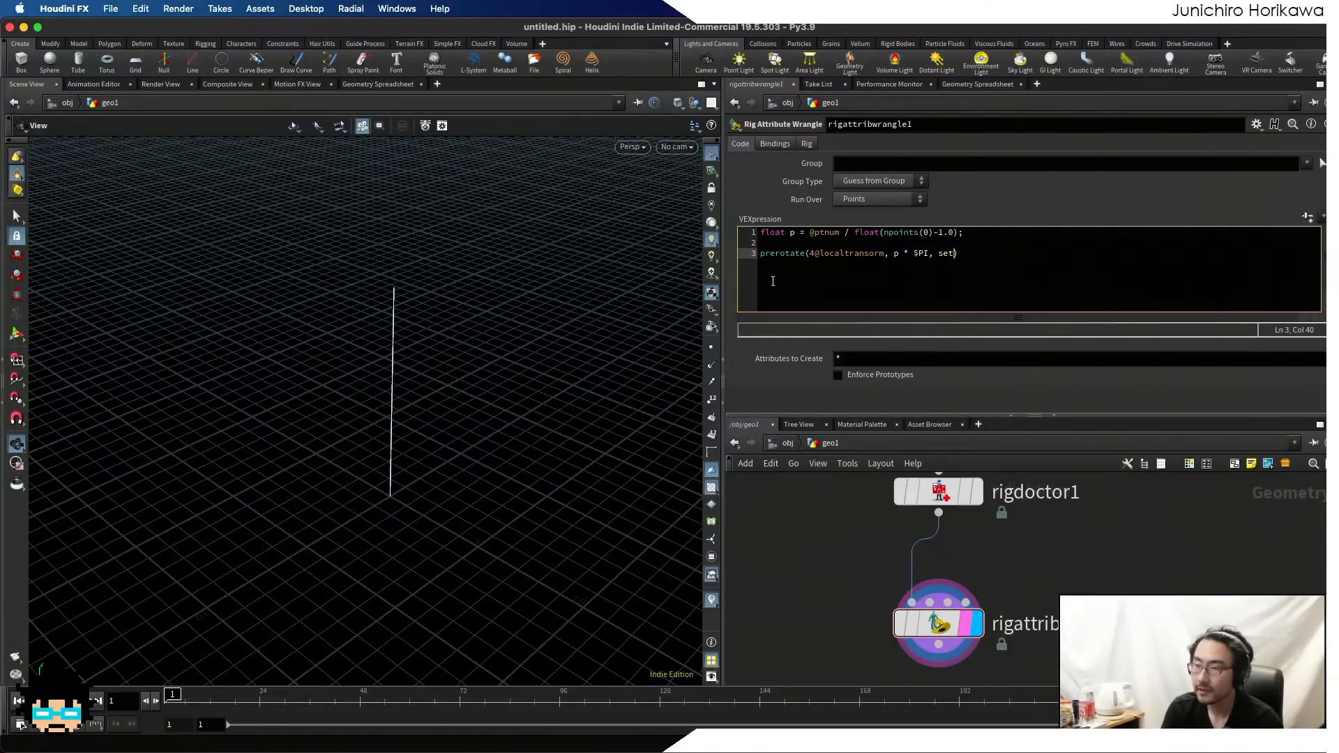
{"action": "type", "text": "(1,0,0"}
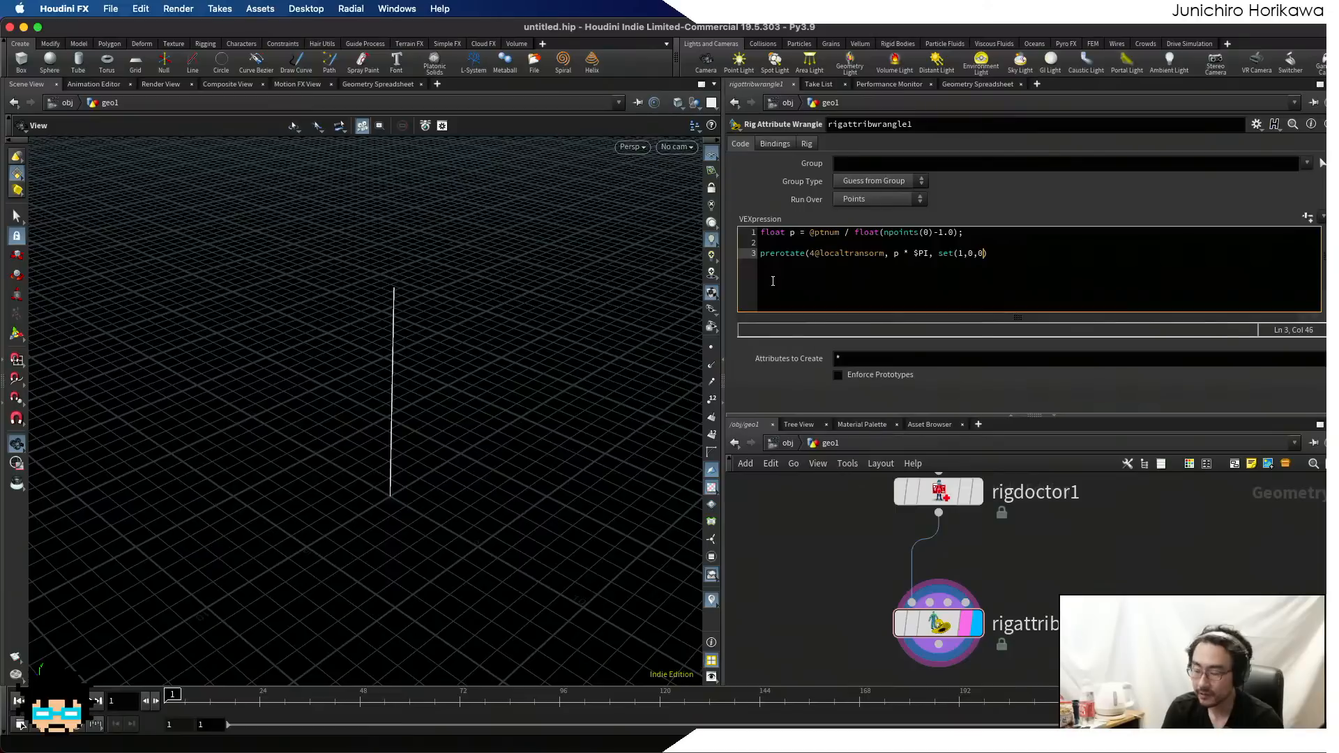
{"action": "type", "text": "));"}
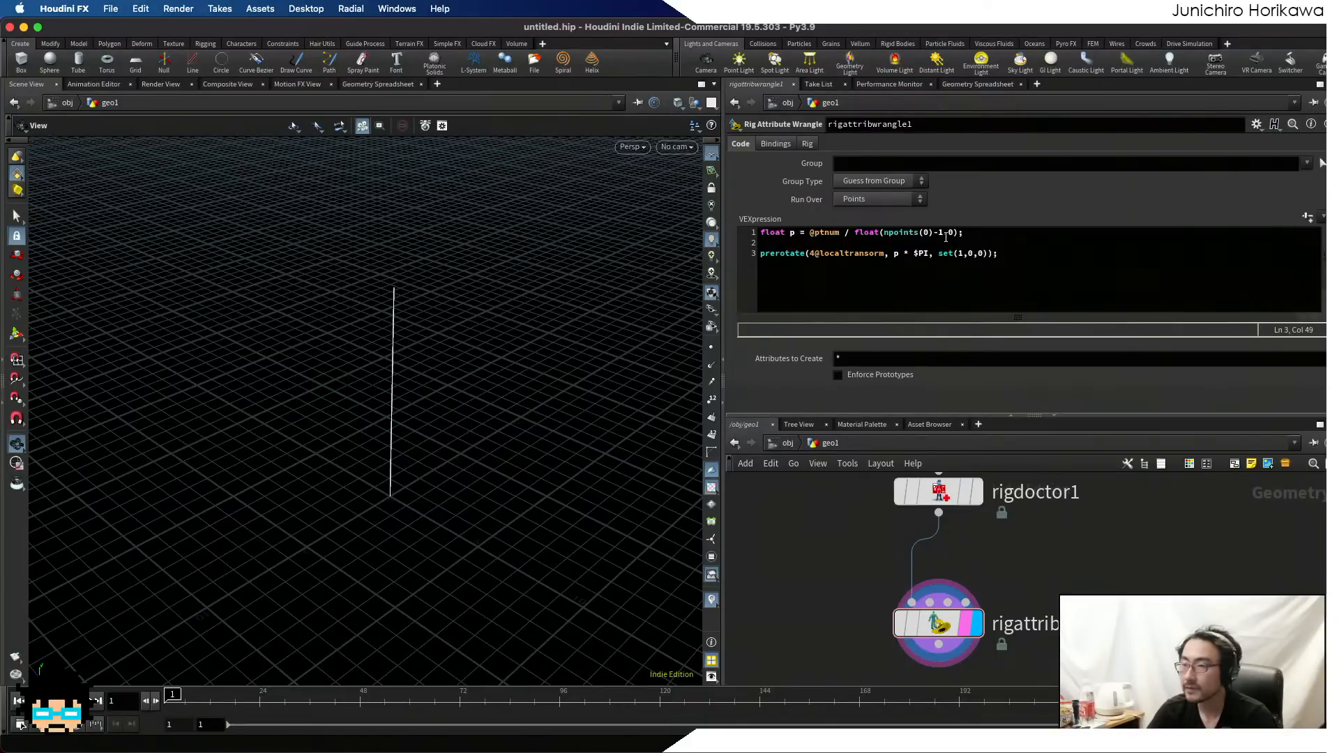
- Store the variable as a point attribute with f@p = p; on line 2 and check the p values of all points in the spreadsheet
{"action": "left_click", "coordinate": [980, 234]}
{"action": "key", "text": "Return"}
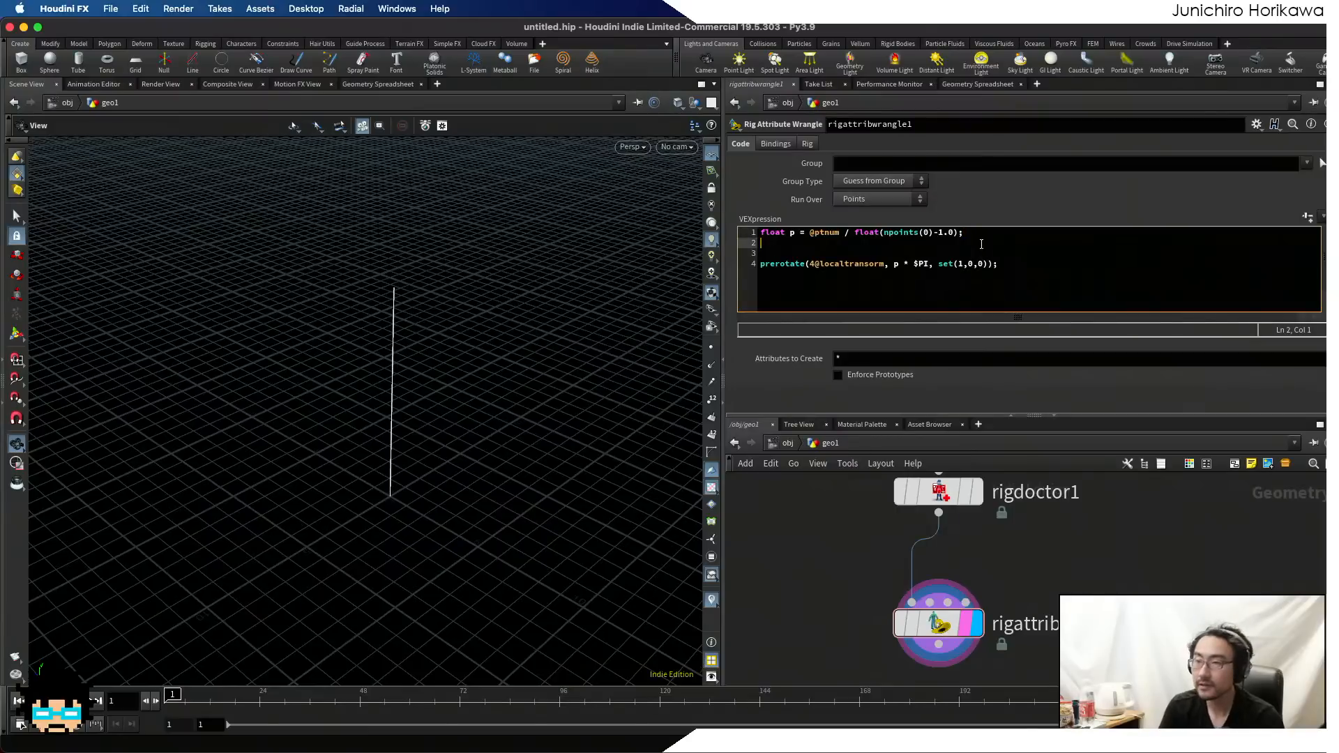
{"action": "type", "text": "f@"}
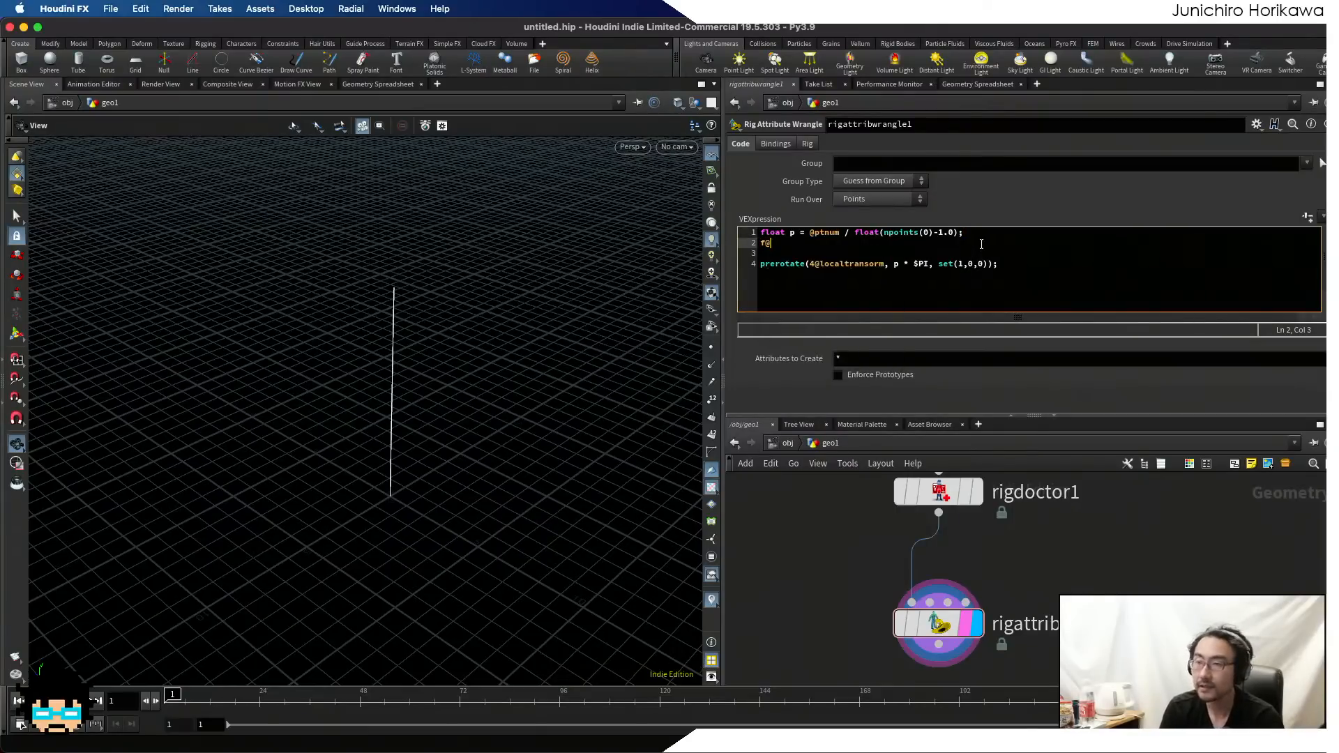
{"action": "type", "text": "p ="}
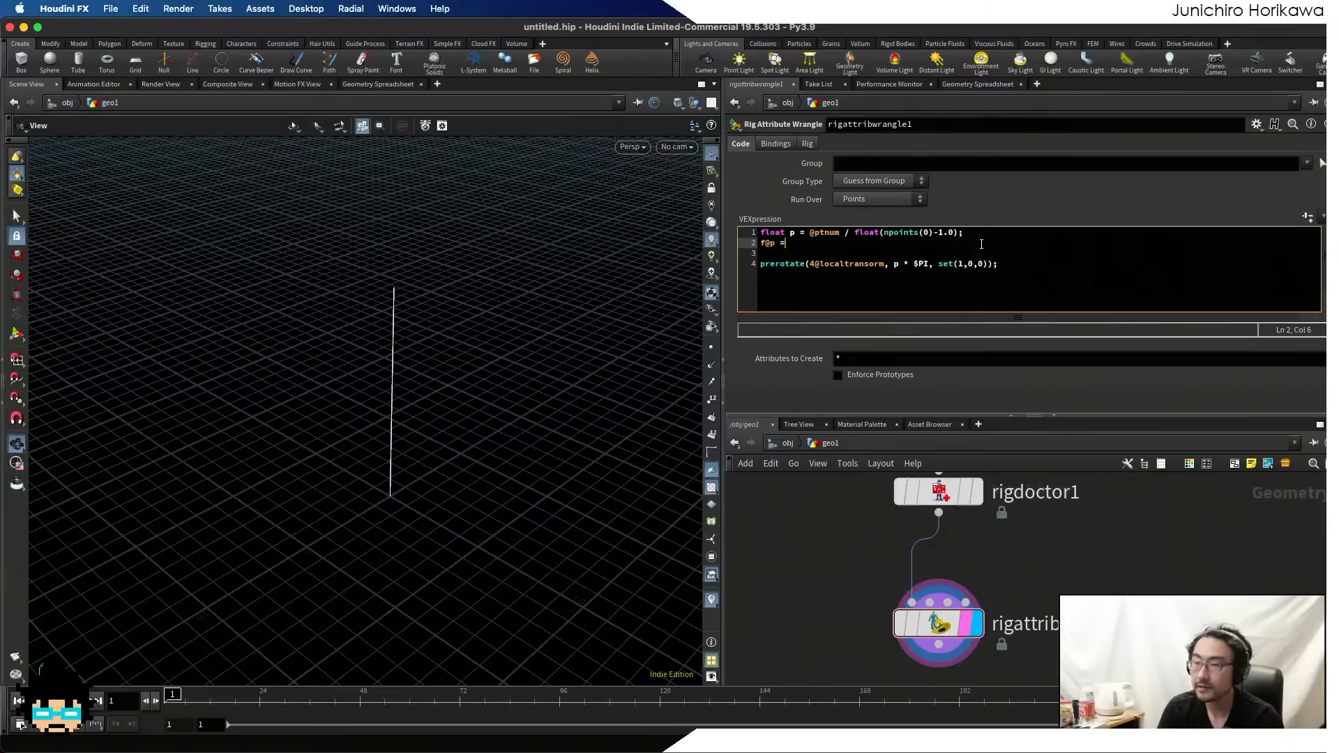
{"action": "type", "text": " p;"}
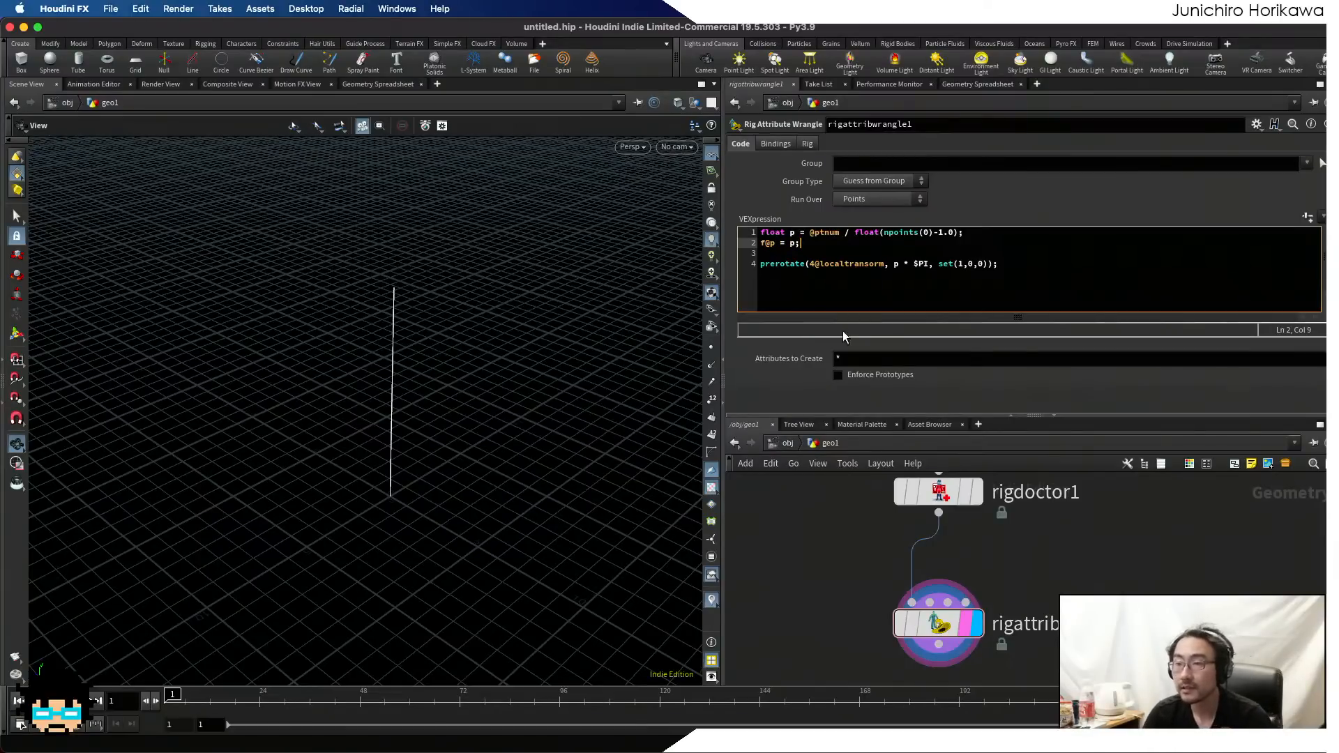
{"action": "left_click", "coordinate": [809, 556]}
{"action": "left_click", "coordinate": [974, 85]}
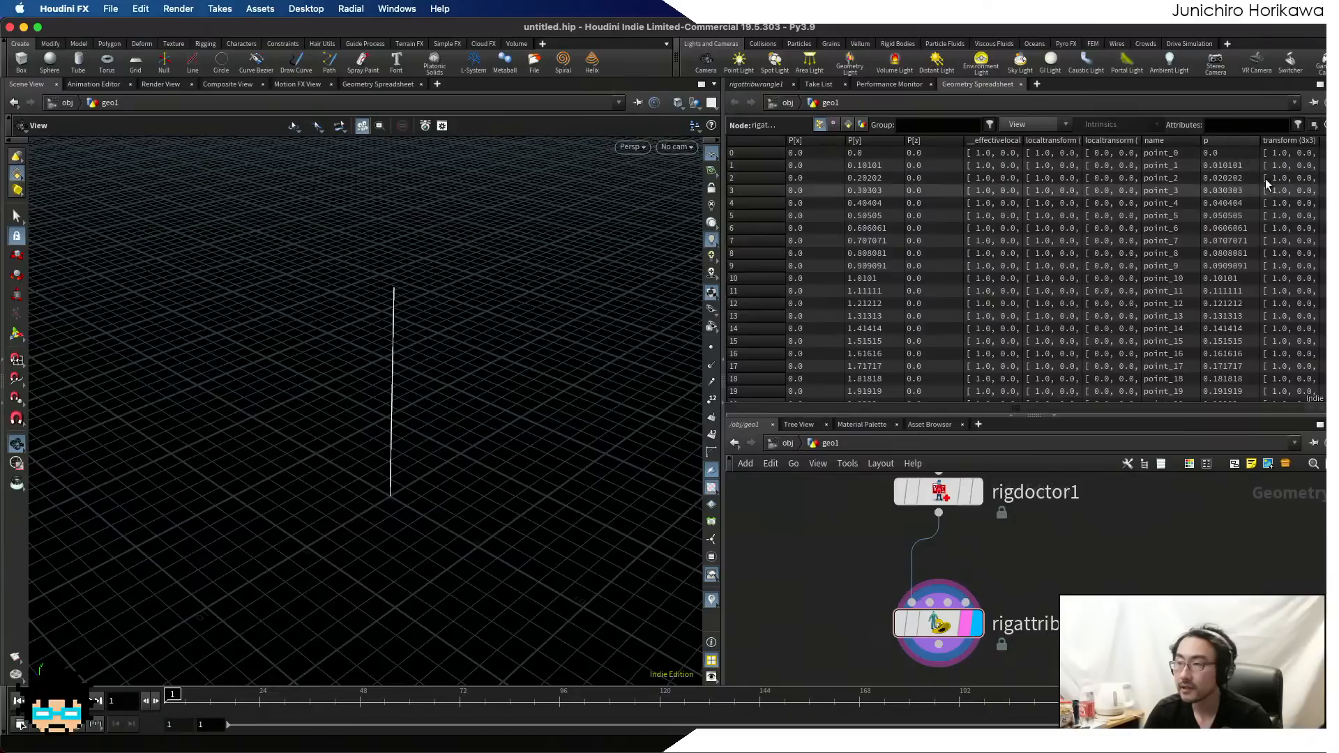
{"action": "scroll", "coordinate": [1268, 183], "scroll_direction": "down", "scroll_amount": 20}
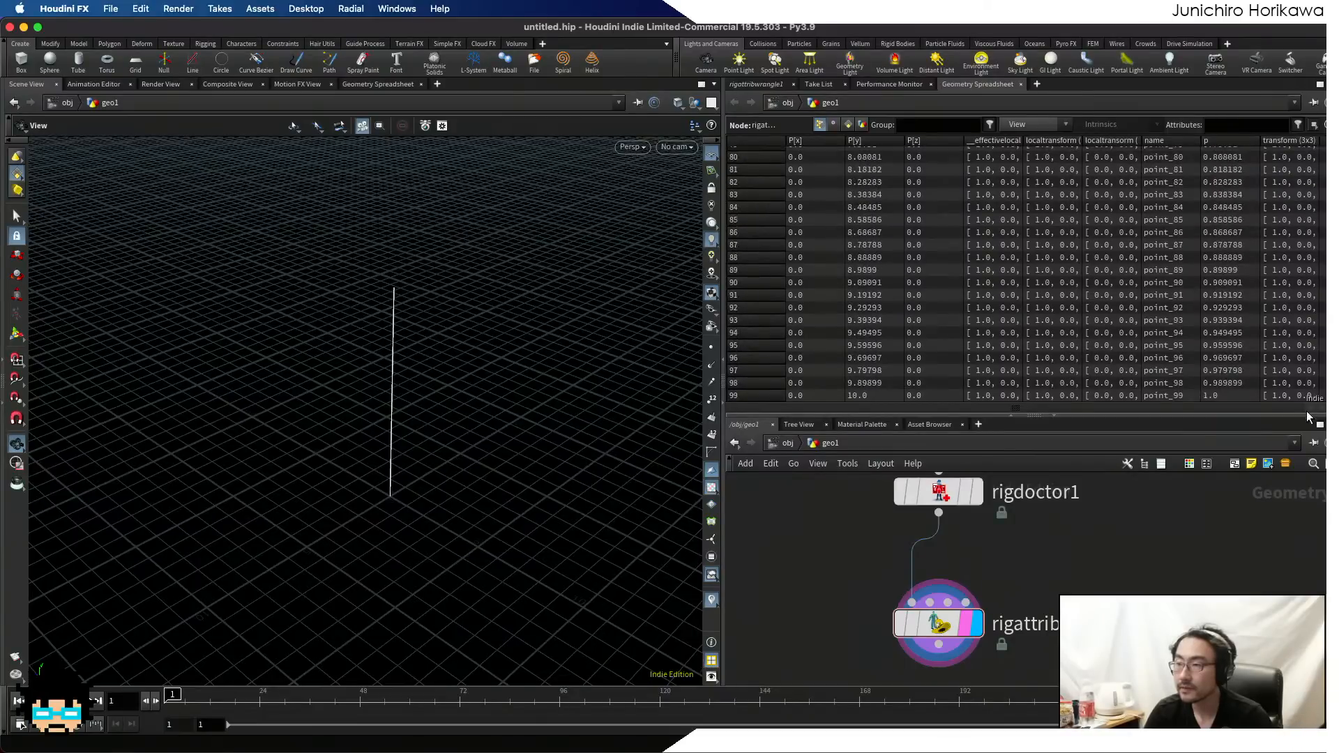
{"action": "left_click", "coordinate": [756, 84]}
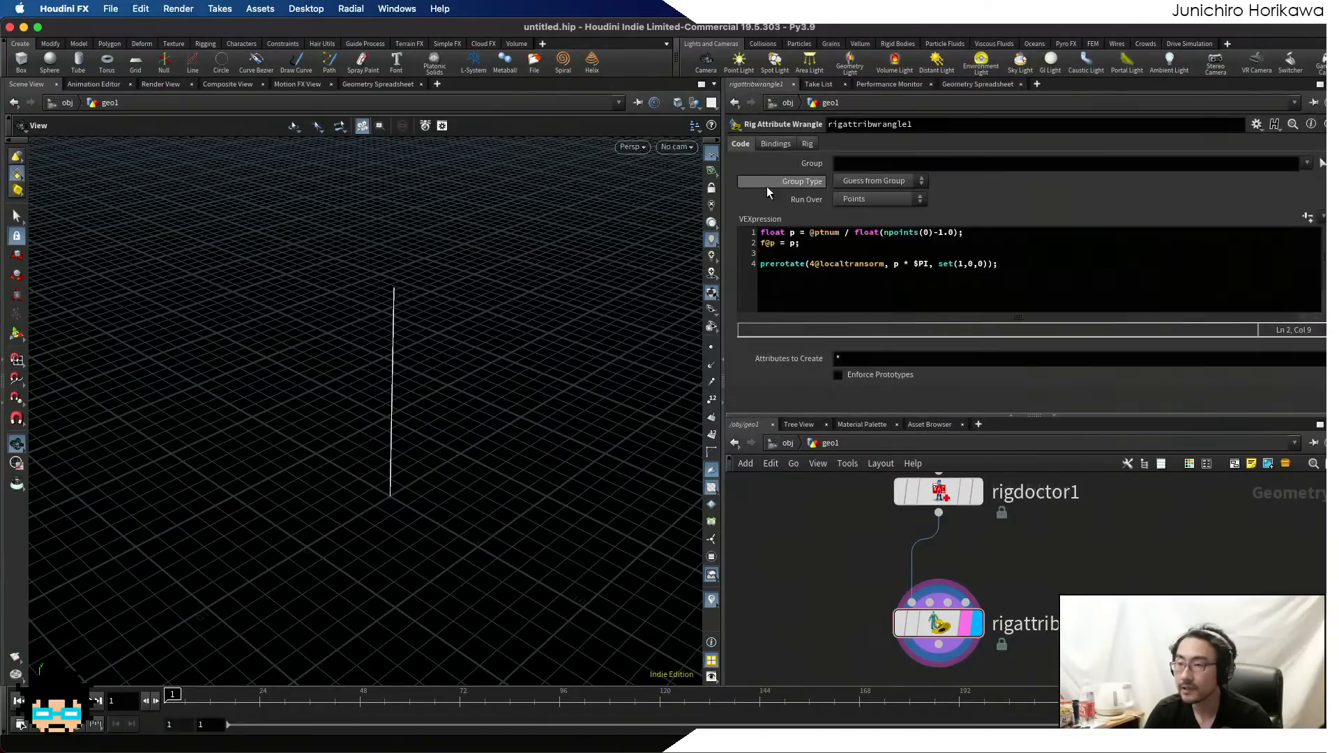
- Correct the misspelled prerotate argument to 4@localtransform and inspect the curled line up close
{"action": "left_click", "coordinate": [867, 265]}
{"action": "type", "text": "f"}
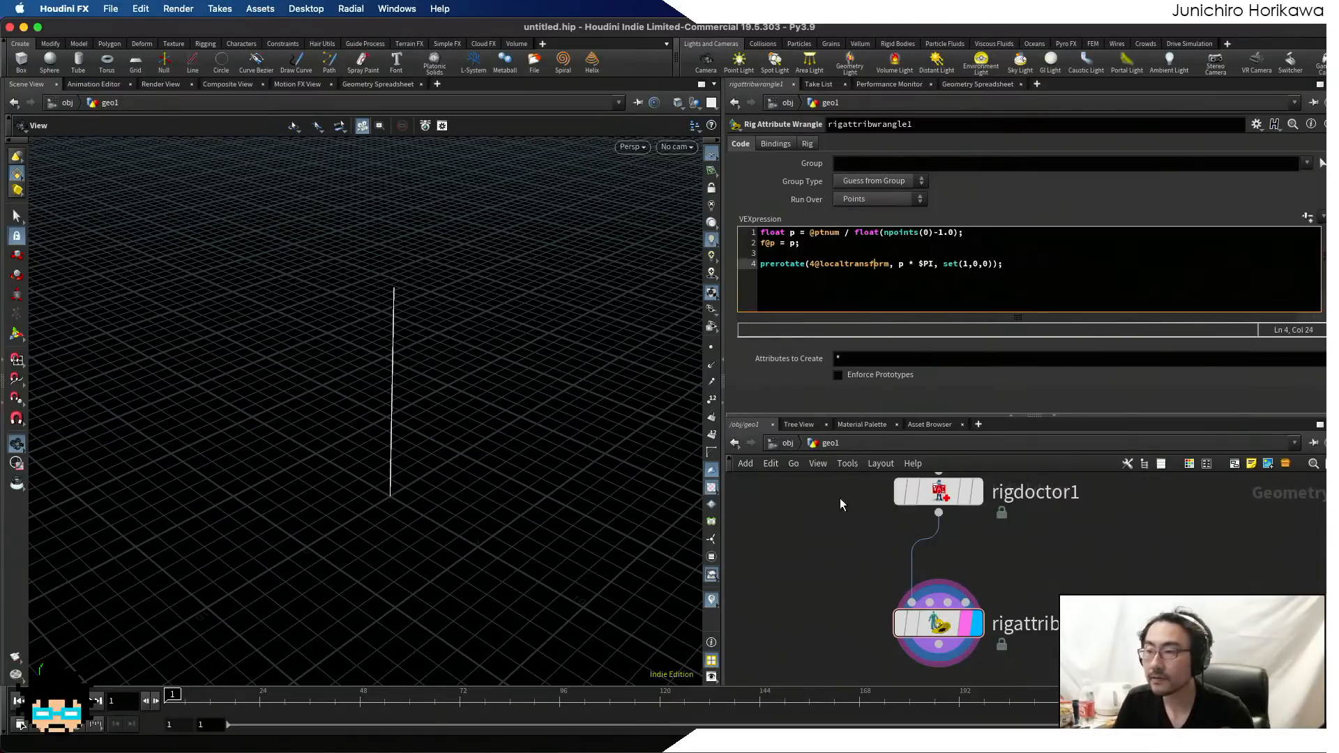
{"action": "left_click", "coordinate": [833, 558]}
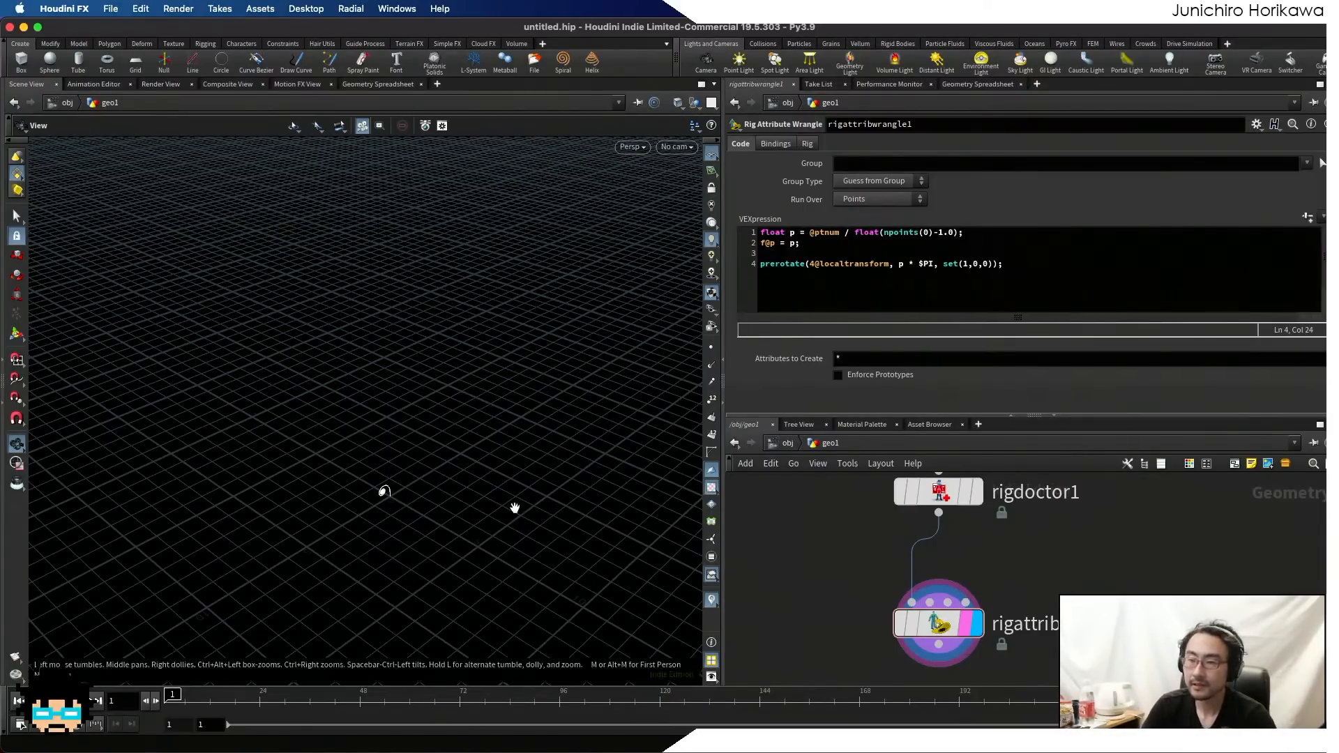
{"action": "right_click_drag", "start_coordinate": [427, 512], "coordinate": [482, 496]}
{"action": "left_click_drag", "start_coordinate": [481, 496], "coordinate": [335, 469]}
{"action": "right_click_drag", "start_coordinate": [335, 470], "coordinate": [437, 443]}
{"action": "left_click_drag", "start_coordinate": [436, 443], "coordinate": [340, 438]}
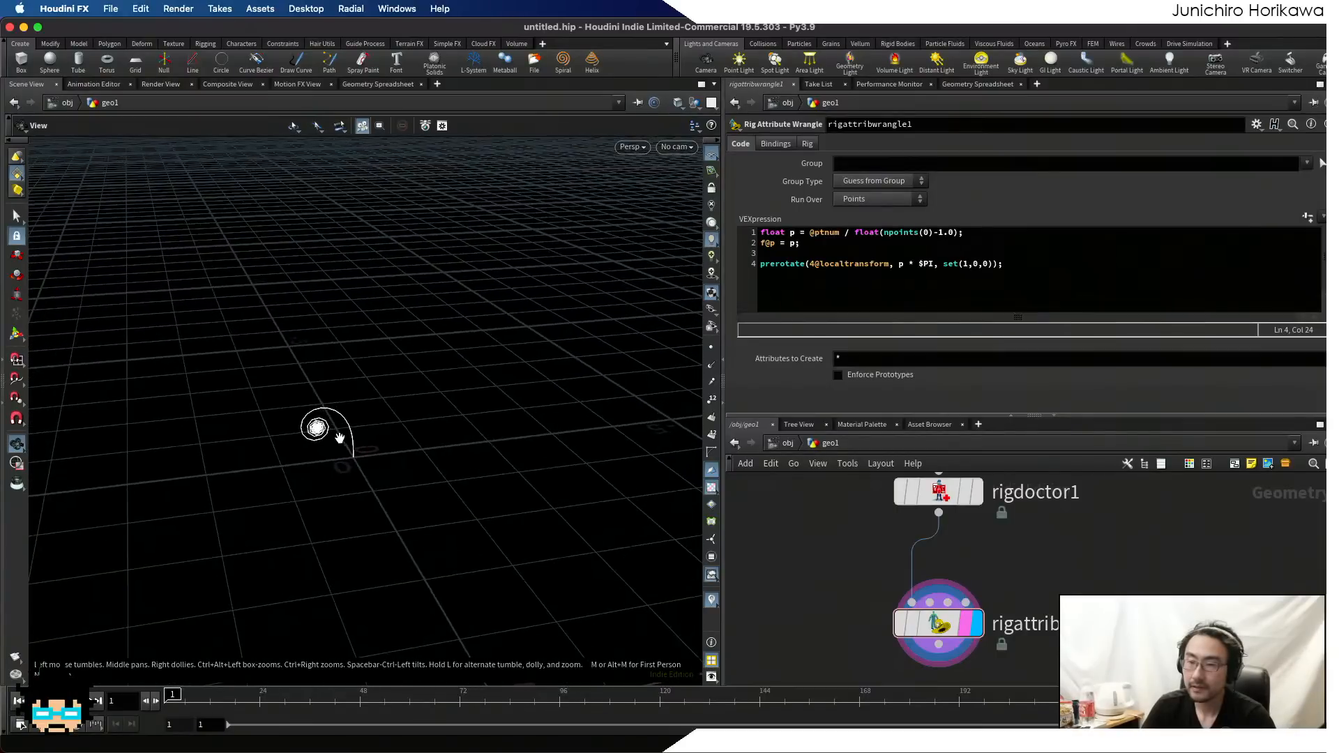
{"action": "right_click_drag", "start_coordinate": [340, 438], "coordinate": [368, 416]}
{"action": "middle_click_drag", "start_coordinate": [367, 416], "coordinate": [427, 409]}
{"action": "right_click_drag", "start_coordinate": [427, 409], "coordinate": [352, 422]}
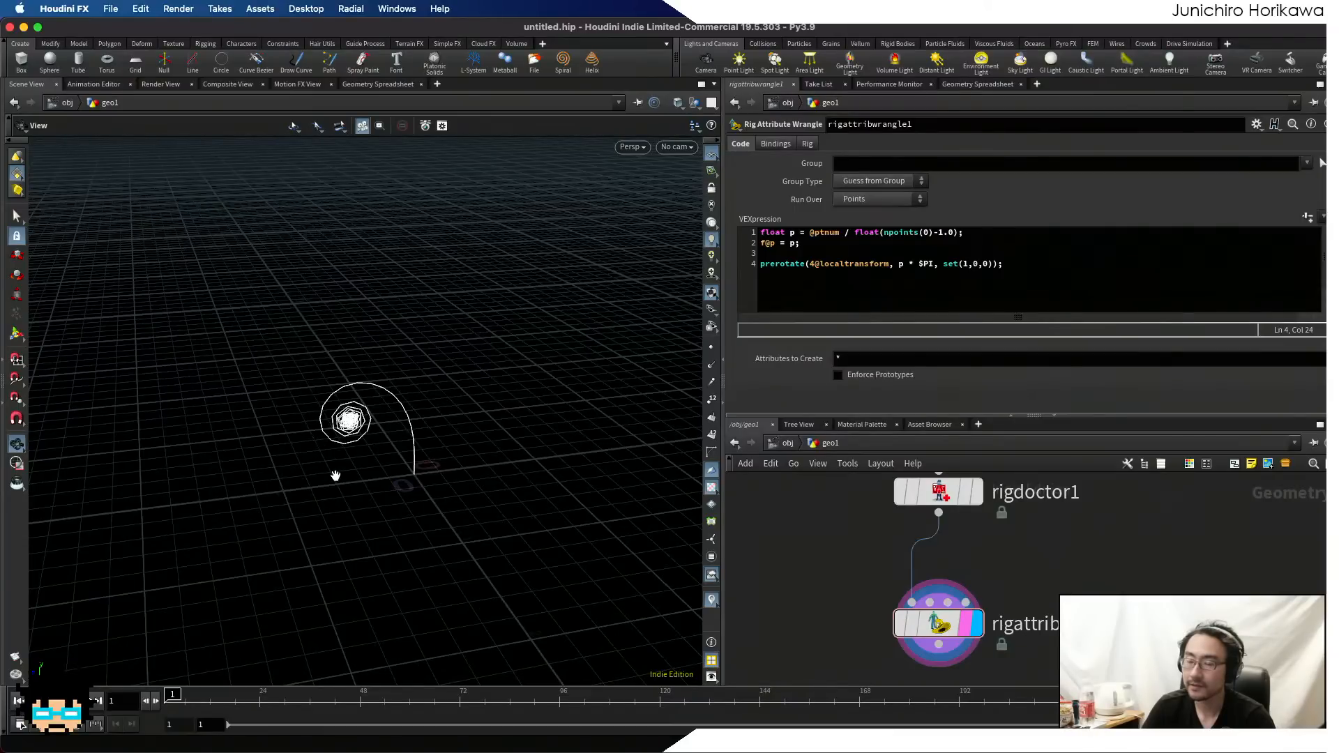
- Add a Measure node below rigattribwrangle1, wire the wrangle's output into it and display the Measure node
{"action": "scroll", "coordinate": [836, 513], "scroll_direction": "down", "scroll_amount": 5}
{"action": "scroll", "coordinate": [865, 530], "scroll_direction": "up", "scroll_amount": 4}
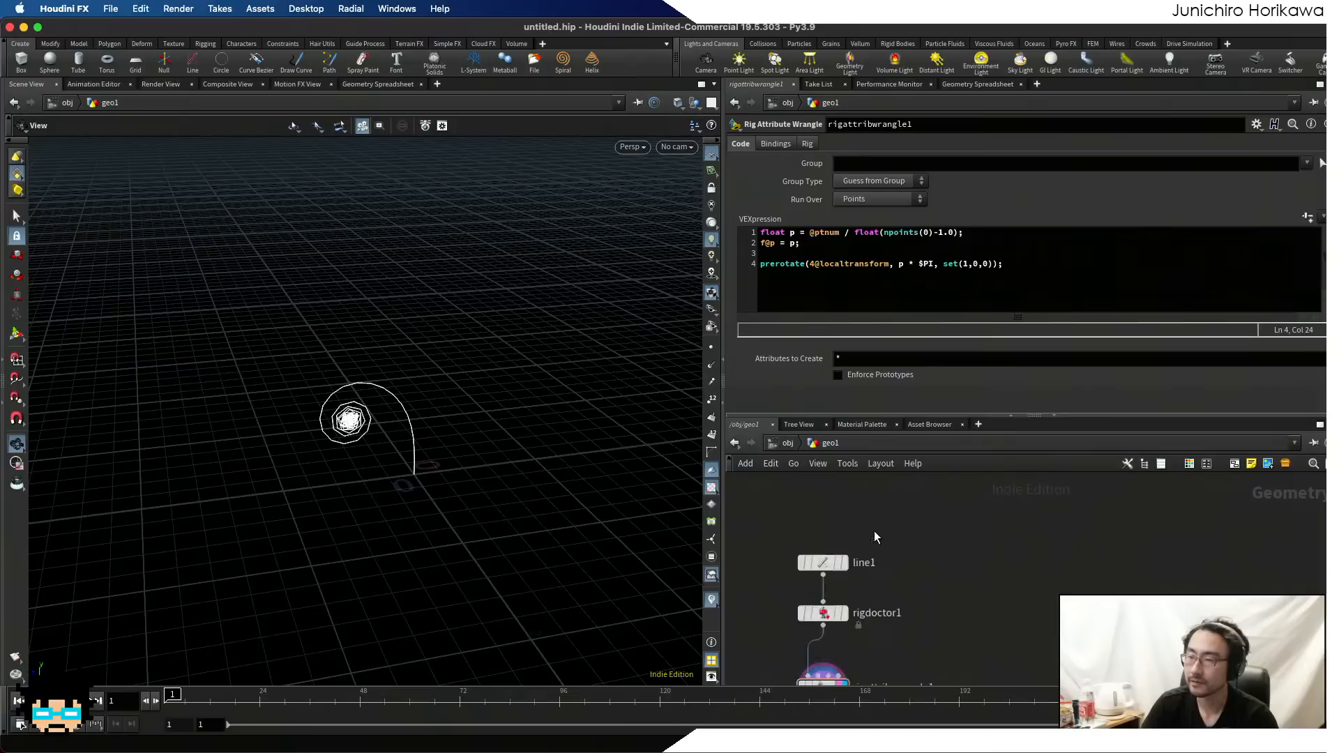
{"action": "left_click", "coordinate": [811, 569]}
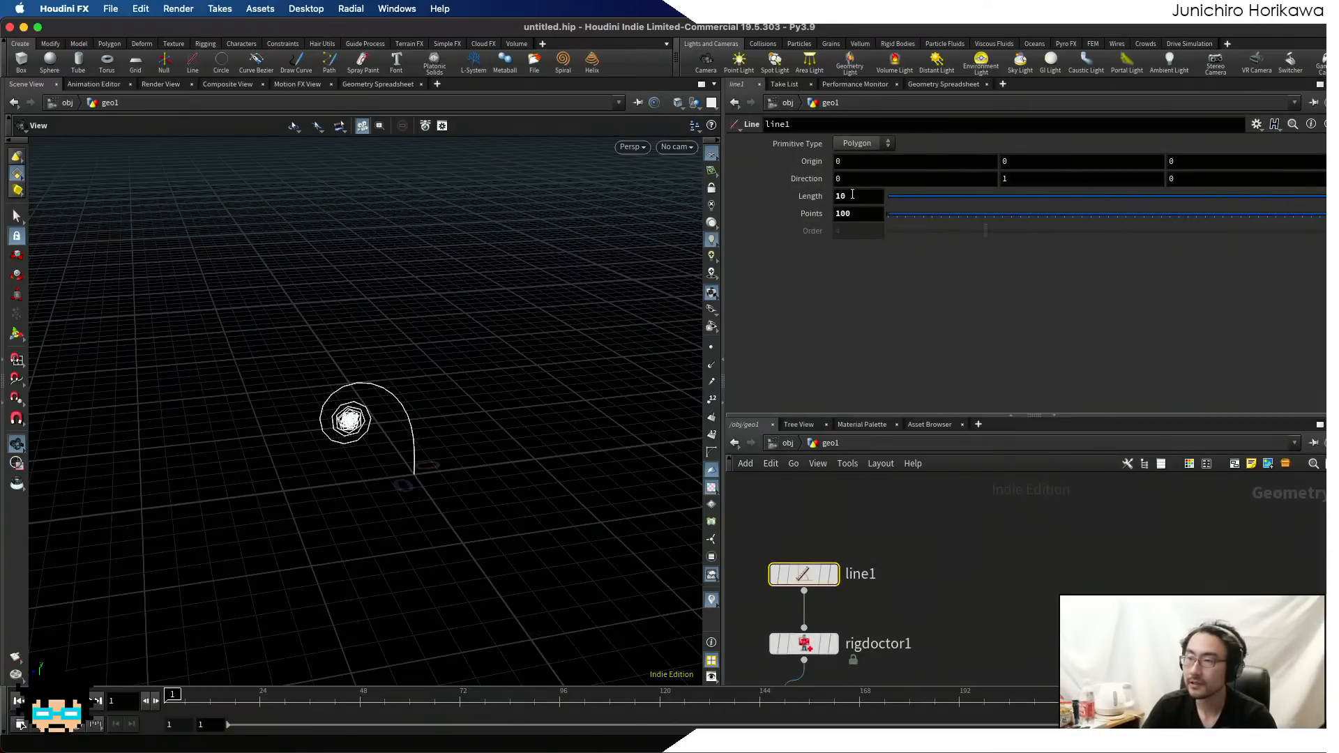
{"action": "scroll", "coordinate": [911, 532], "scroll_direction": "down", "scroll_amount": 5}
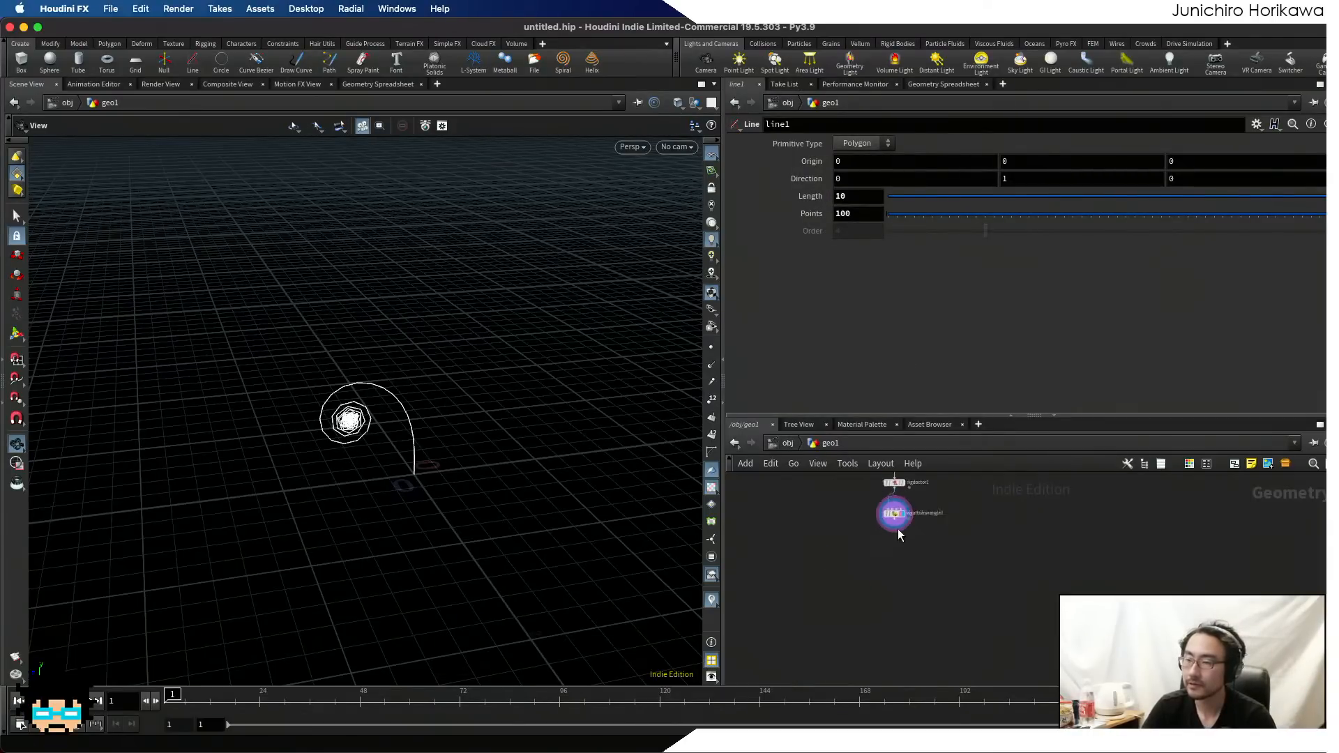
{"action": "key", "text": "Tab"}
{"action": "left_click", "coordinate": [898, 555]}
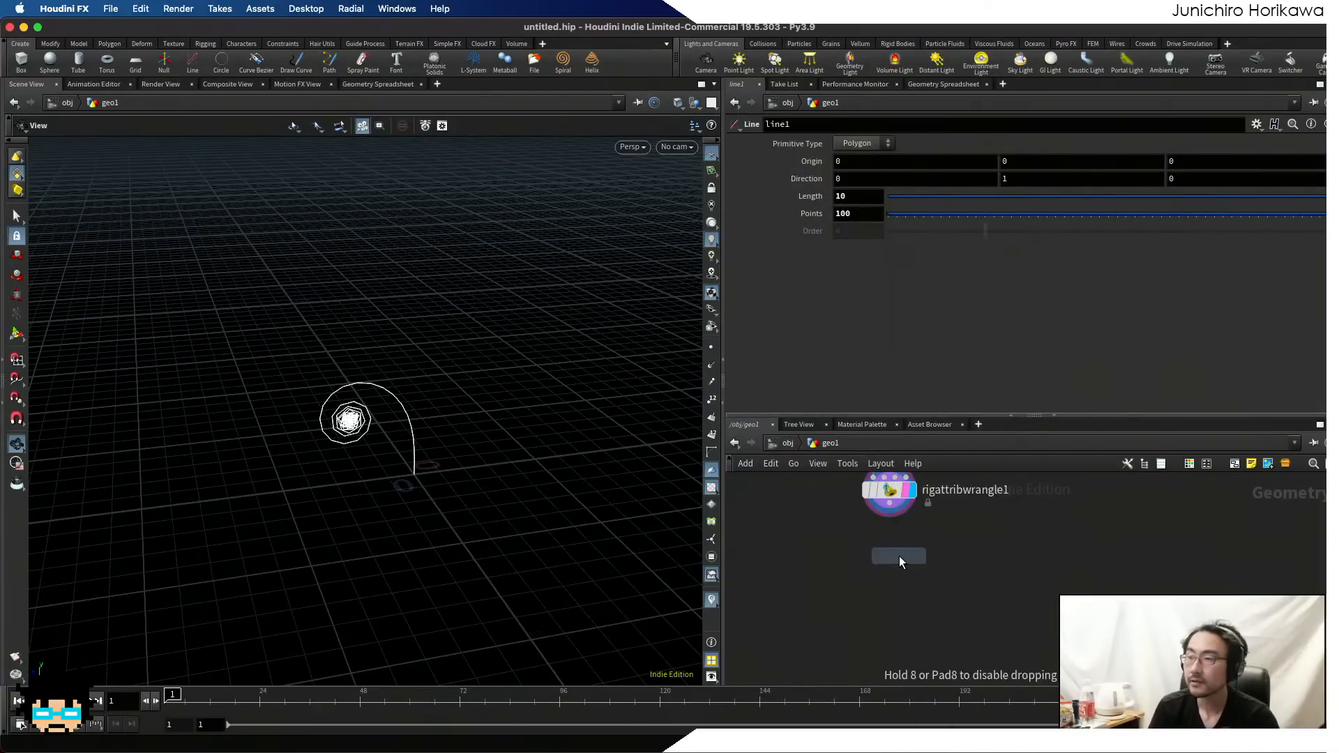
{"action": "left_click", "coordinate": [899, 557]}
{"action": "left_click", "coordinate": [899, 543]}
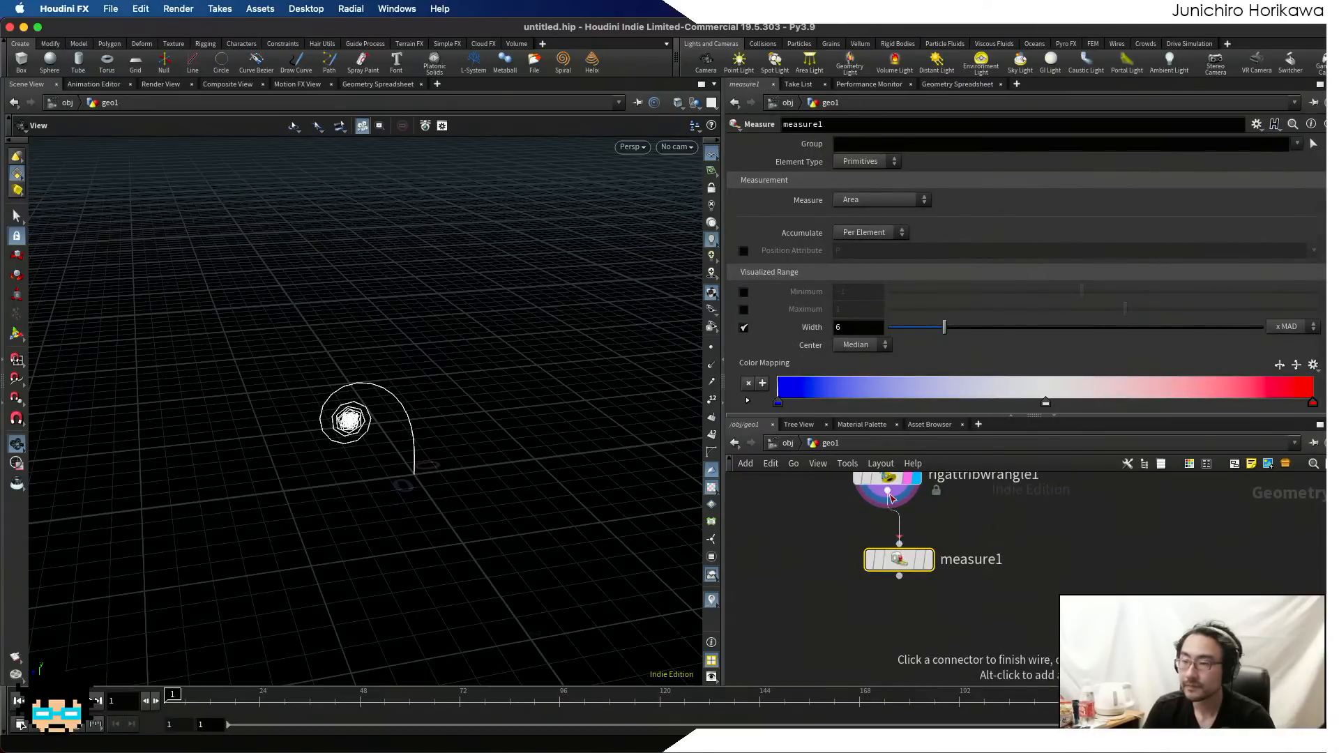
{"action": "left_click", "coordinate": [888, 492]}
{"action": "left_click_drag", "start_coordinate": [916, 558], "coordinate": [905, 572]}
{"action": "left_click", "coordinate": [926, 540]}
{"action": "left_click", "coordinate": [924, 607]}
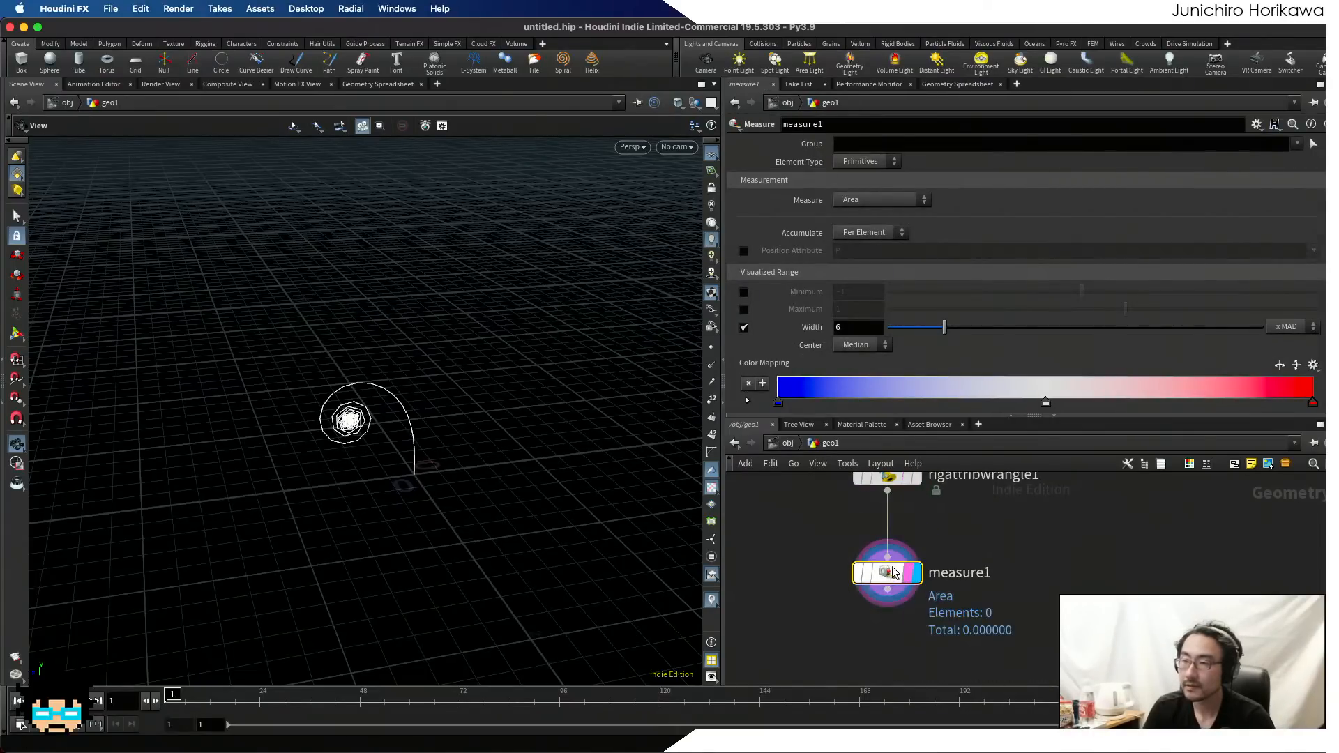
- Set the Measure node to Perimeter / Length and check the curve's primitive perimeter value in the spreadsheet
{"action": "left_click", "coordinate": [958, 85]}
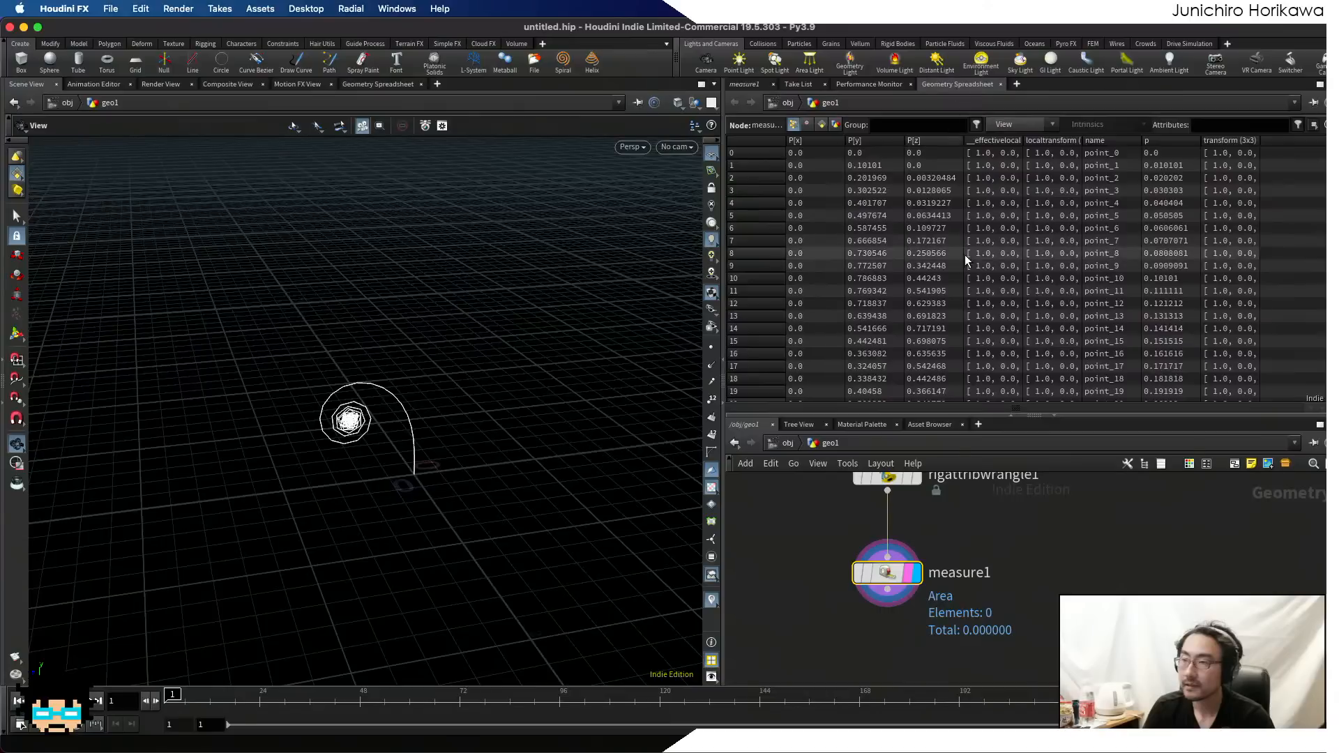
{"action": "left_click", "coordinate": [822, 124]}
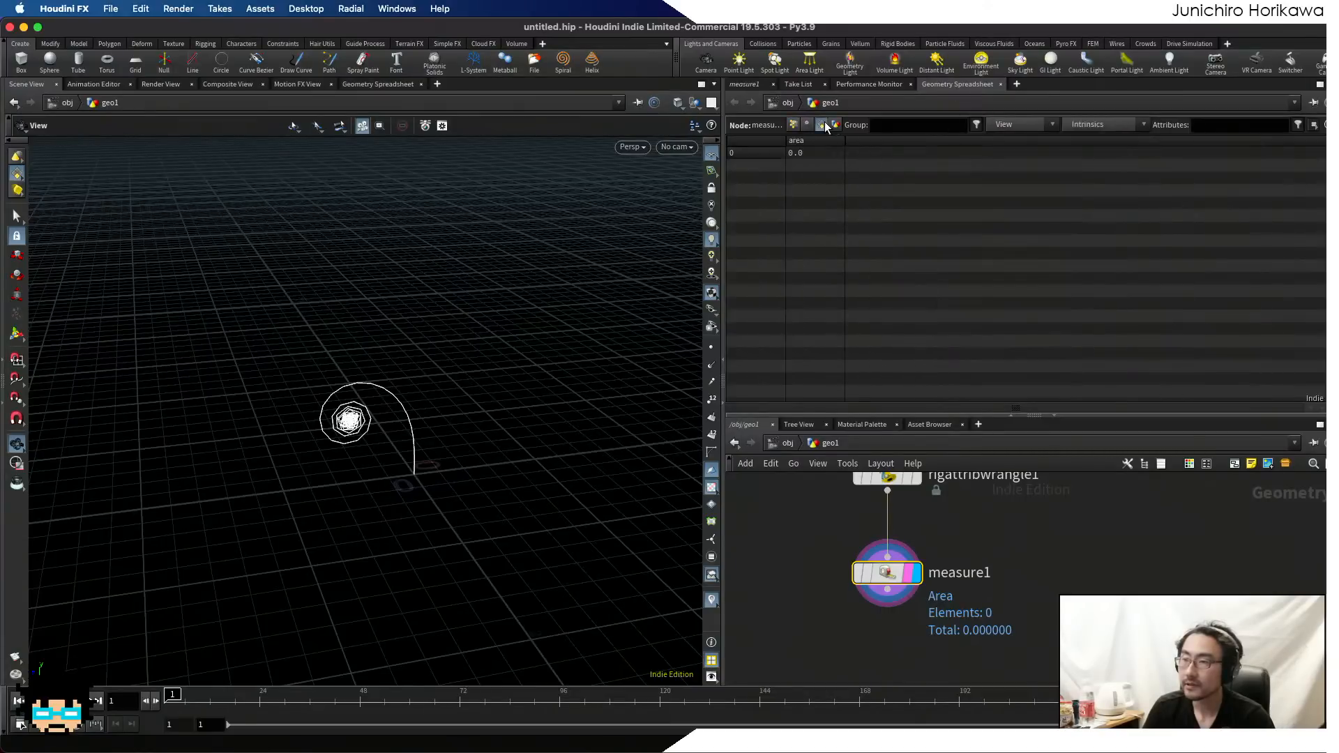
{"action": "left_click", "coordinate": [745, 85]}
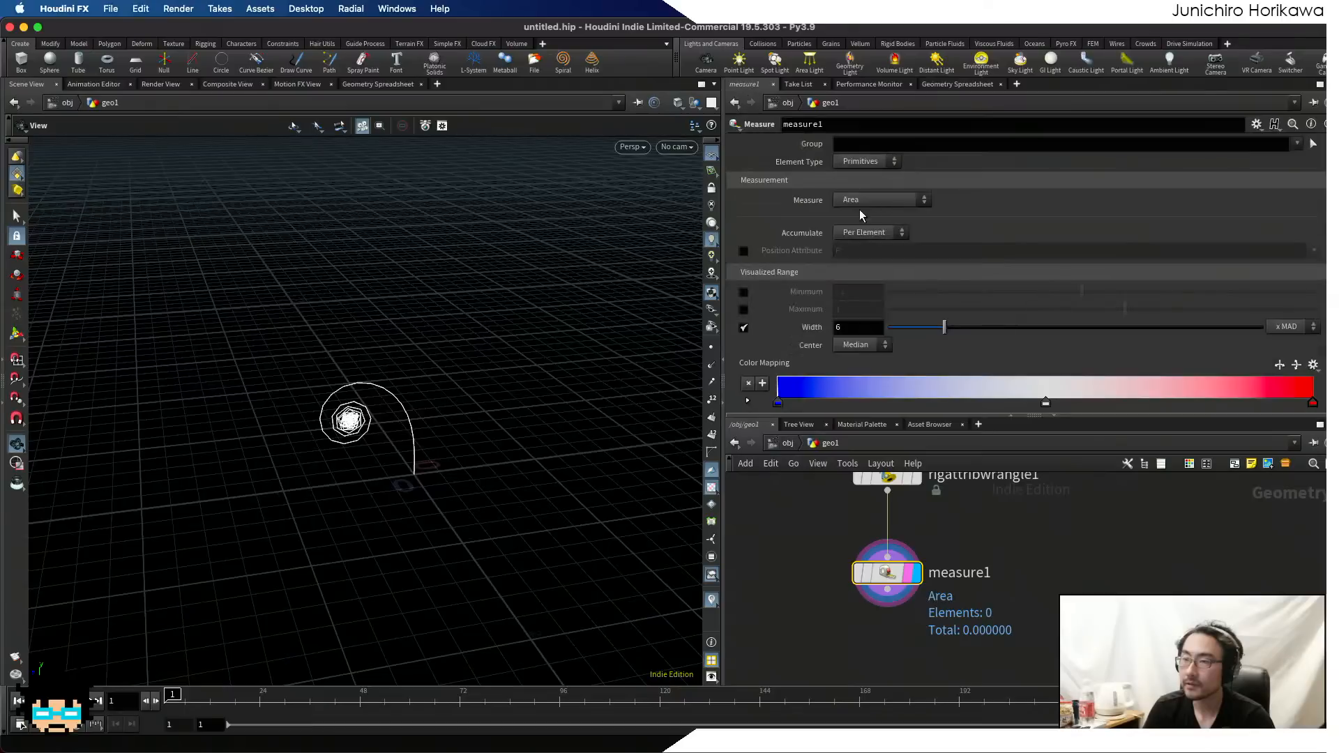
{"action": "left_click", "coordinate": [869, 201]}
{"action": "left_click", "coordinate": [881, 215]}
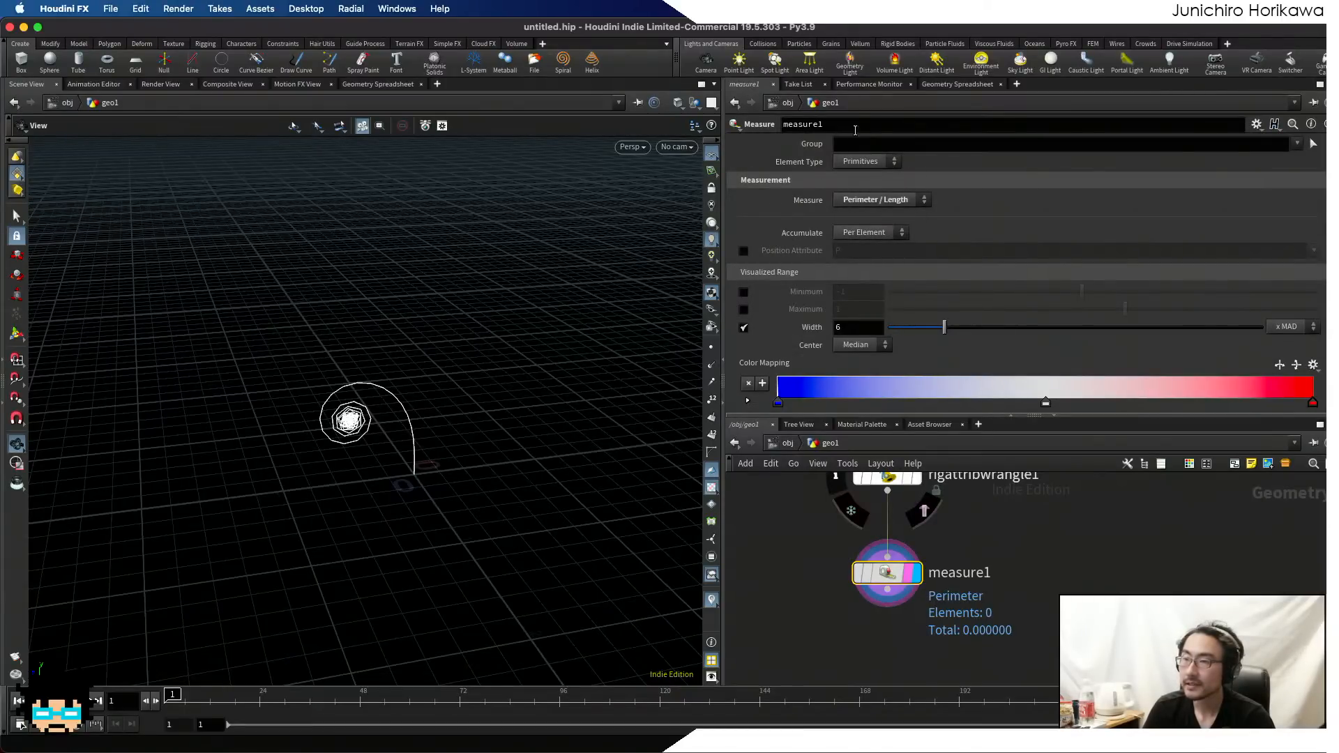
{"action": "left_click", "coordinate": [935, 85]}
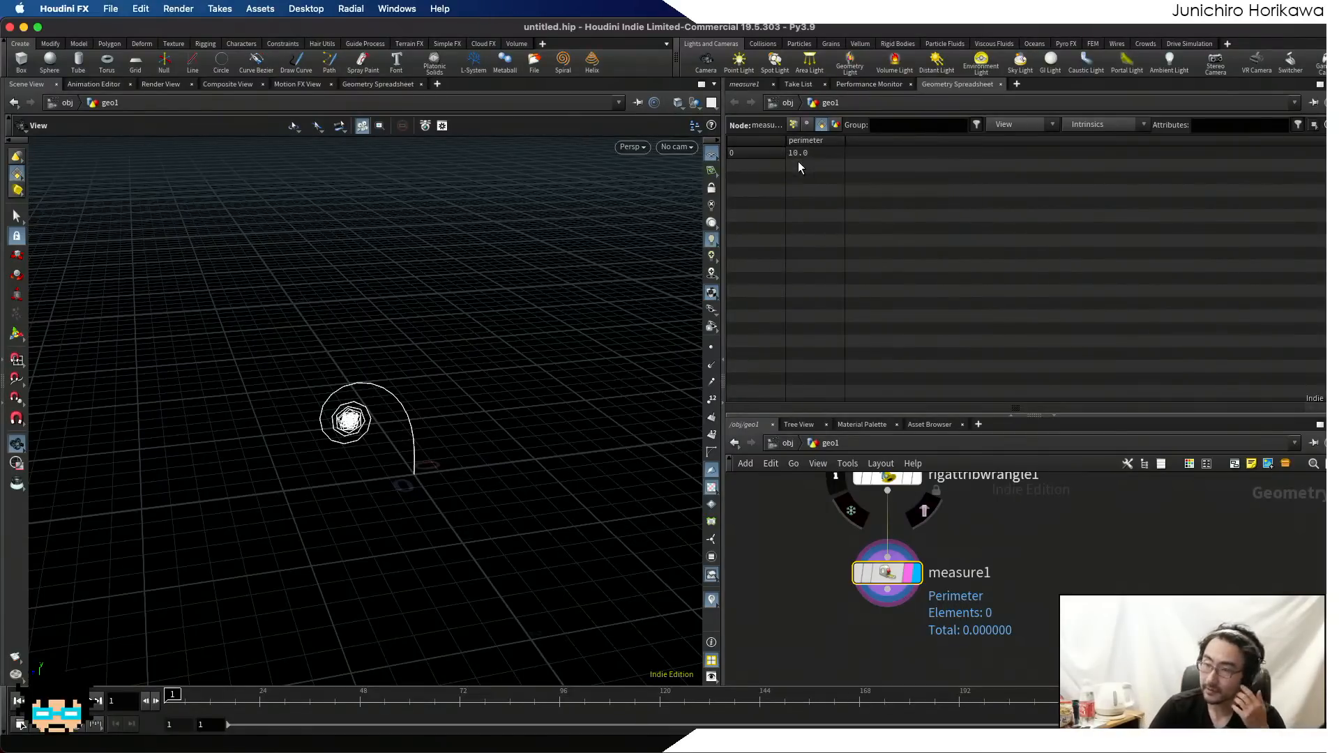
- Replace $PI with radians(10) in the wrangle's prerotate call and frame the looser spiral in the viewport
{"action": "scroll", "coordinate": [967, 529], "scroll_direction": "down", "scroll_amount": 2}
{"action": "left_click", "coordinate": [916, 534]}
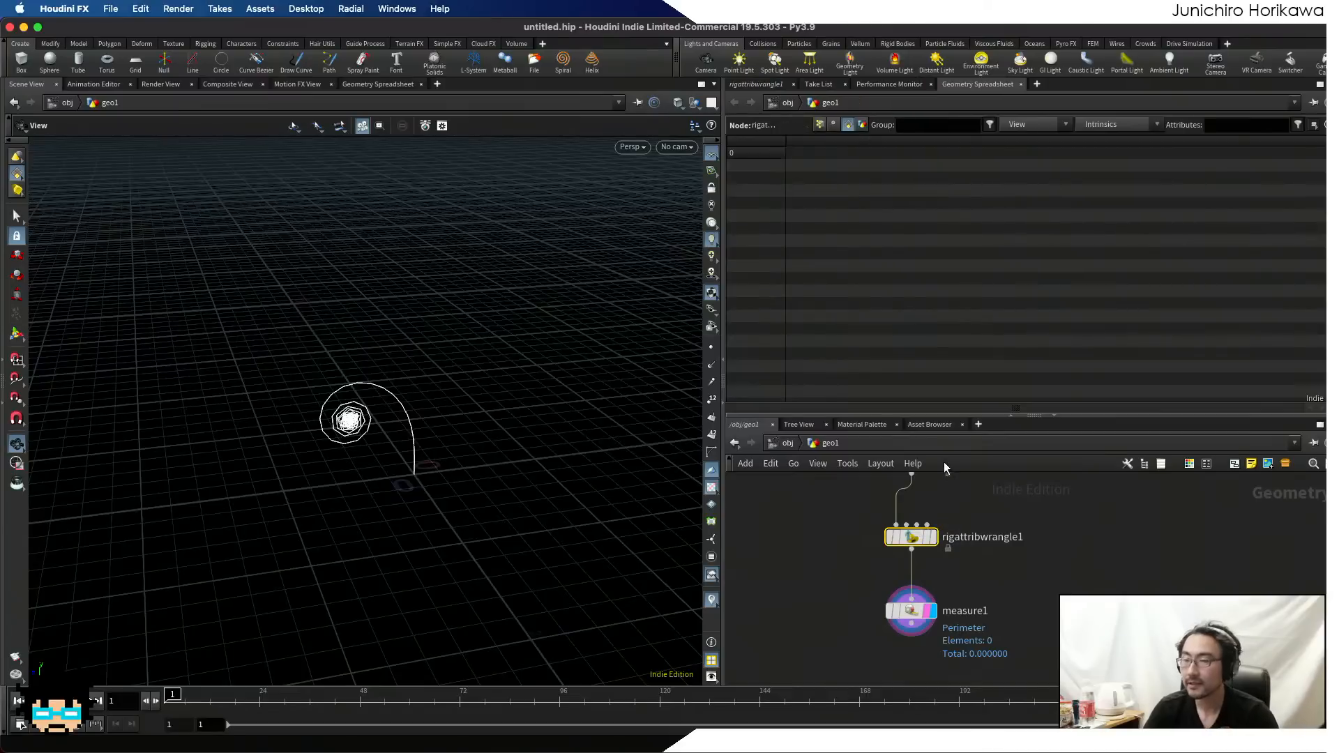
{"action": "left_click", "coordinate": [755, 84]}
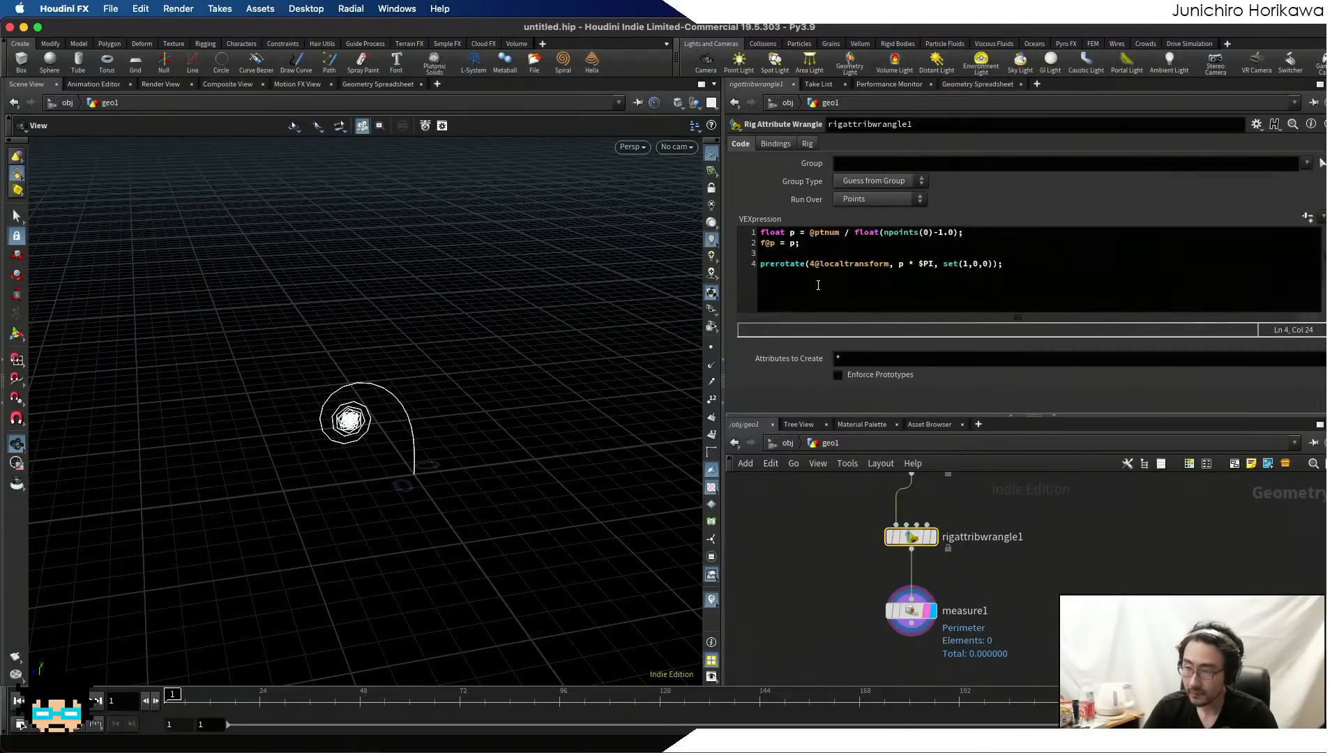
{"action": "double_click", "coordinate": [921, 264]}
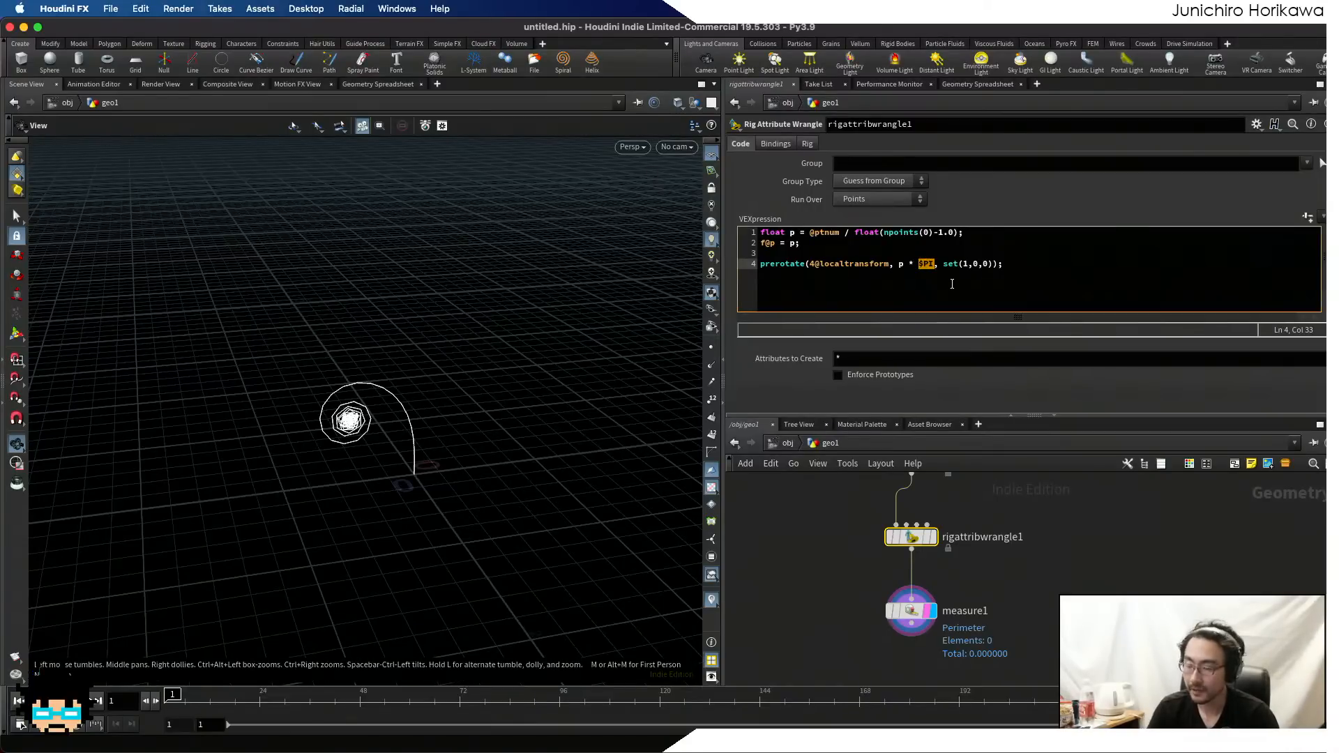
{"action": "type", "text": "radi"}
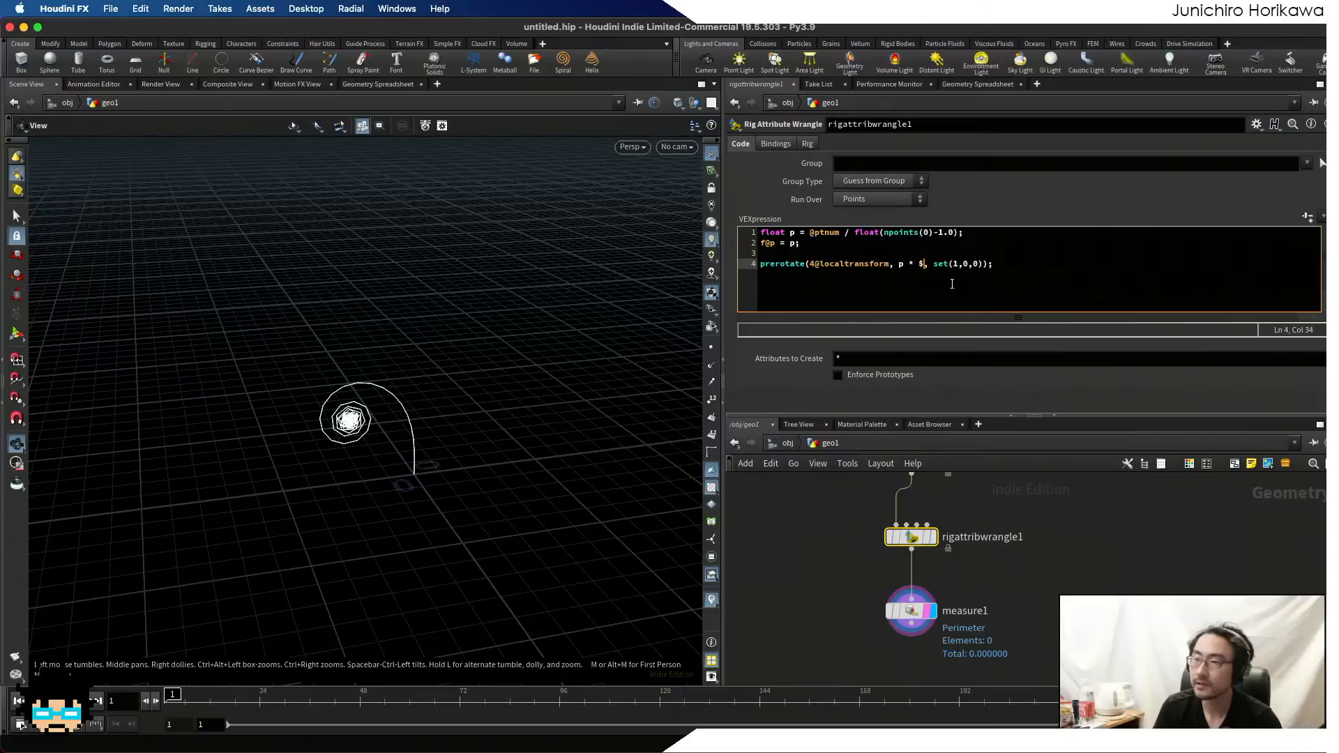
{"action": "key", "text": "Escape"}
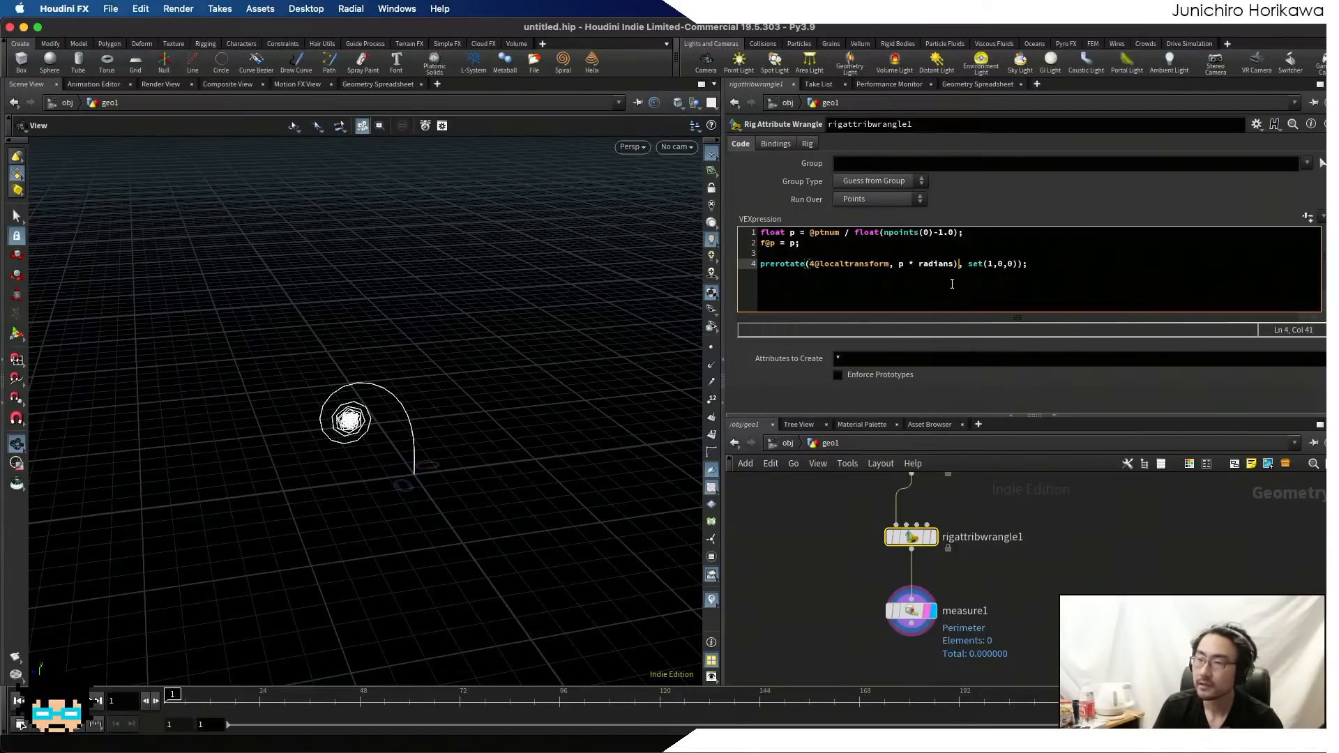
{"action": "key", "text": "BackSpace"}
{"action": "type", "text": "(10)"}
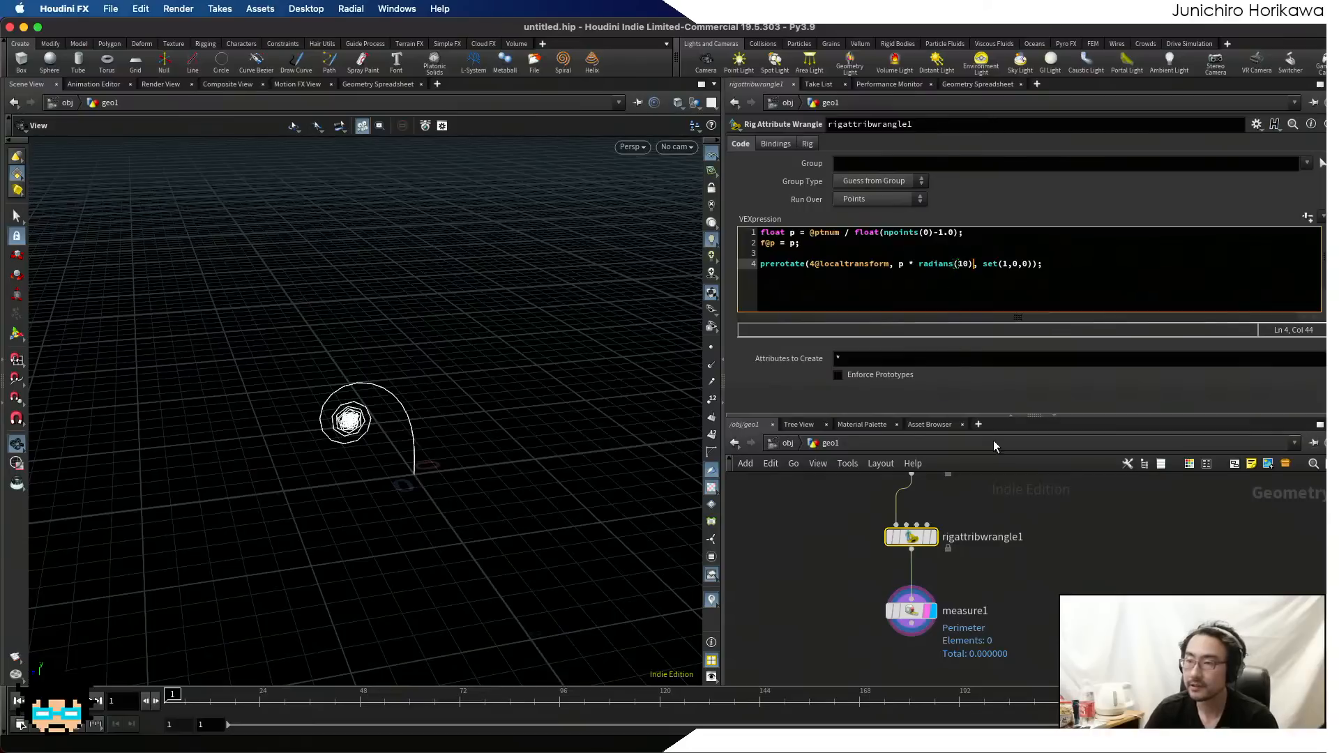
{"action": "left_click", "coordinate": [1094, 533]}
{"action": "right_click_drag", "start_coordinate": [468, 418], "coordinate": [295, 446]}
{"action": "left_click_drag", "start_coordinate": [295, 445], "coordinate": [412, 355]}
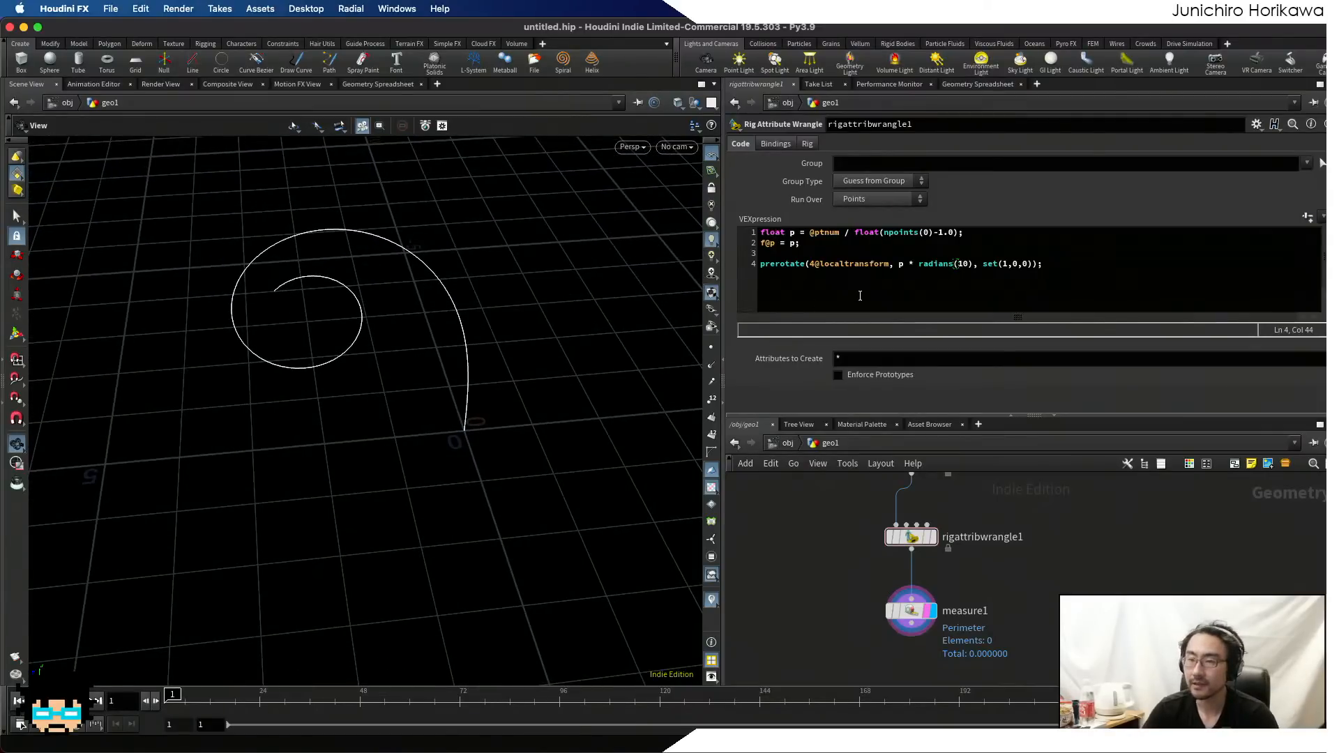
- Examine the rotation axis set(1,0,0) in the wrangle code and how the spiral bends from several viewing angles
{"action": "left_click_drag", "start_coordinate": [983, 264], "coordinate": [1033, 264]}
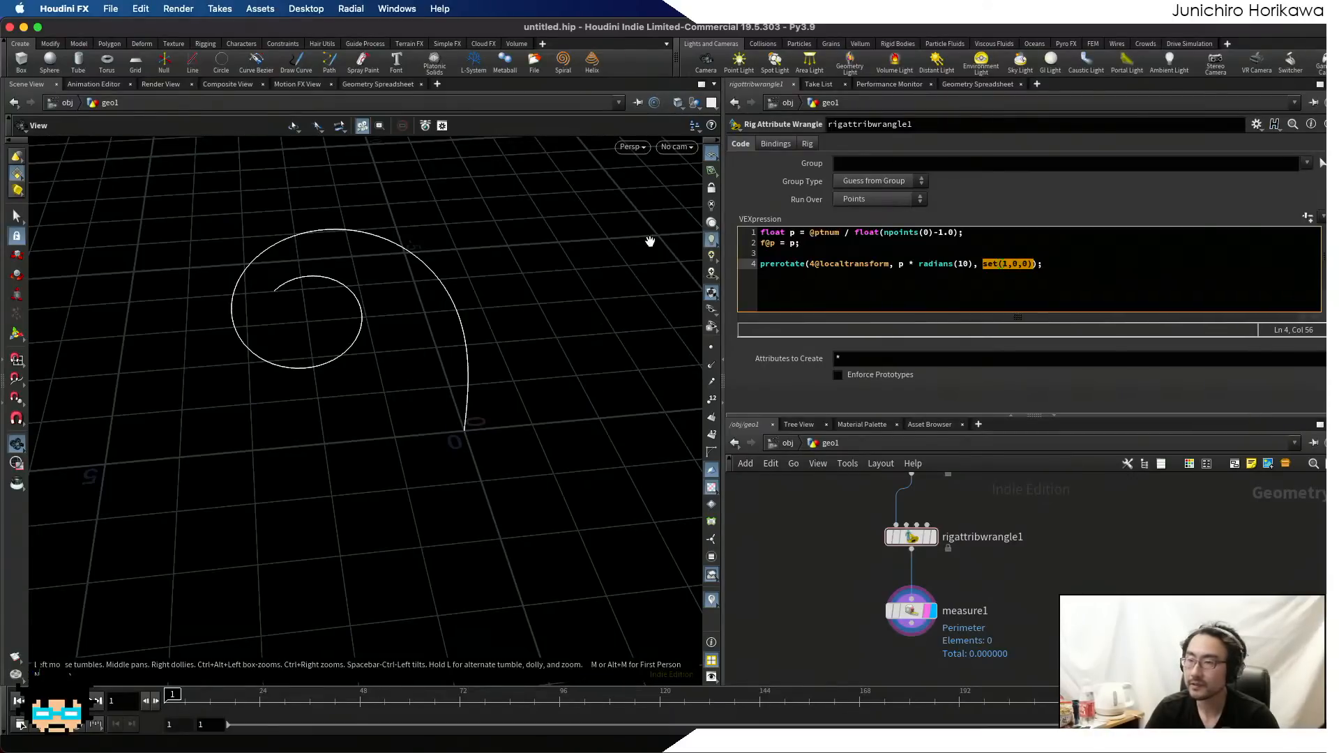
{"action": "left_click", "coordinate": [828, 242]}
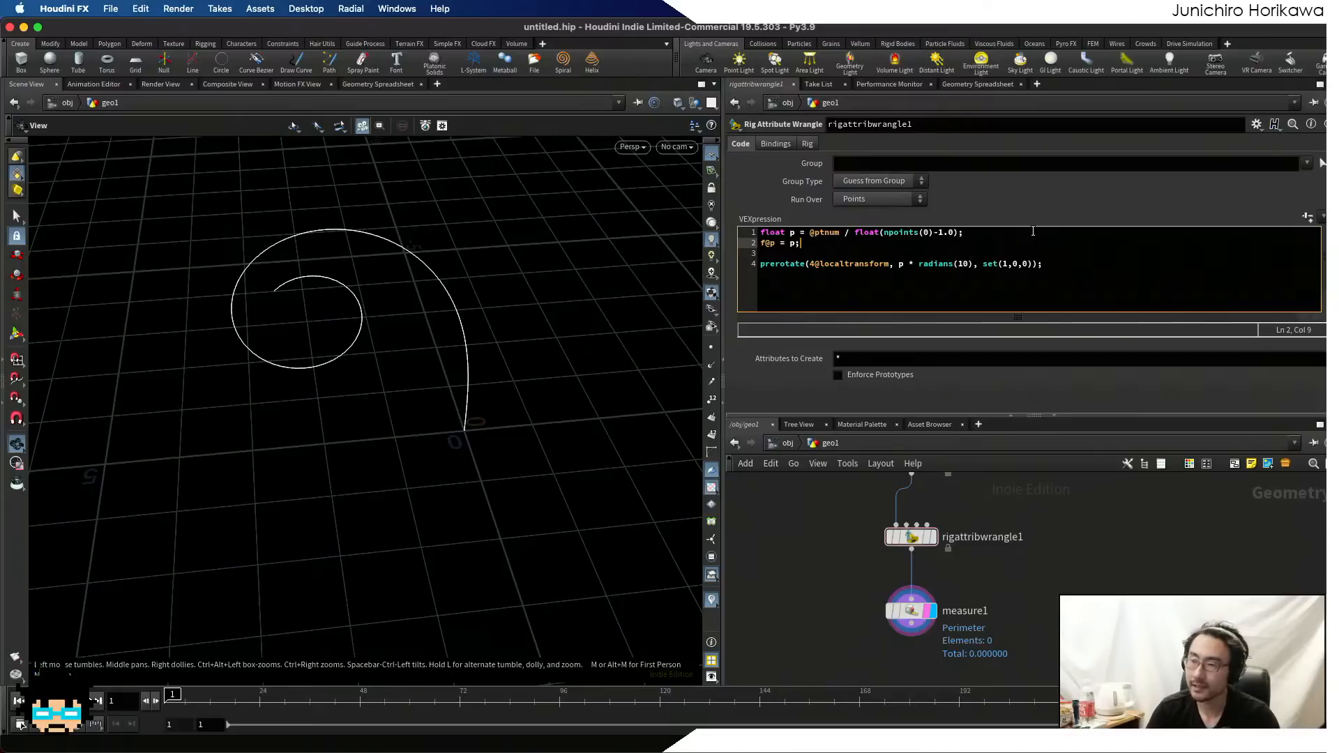
{"action": "mouse_move", "coordinate": [987, 265]}
{"action": "left_mouse_down"}
{"action": "mouse_move", "coordinate": [1032, 266]}
{"action": "mouse_move", "coordinate": [979, 269]}
{"action": "left_mouse_up"}
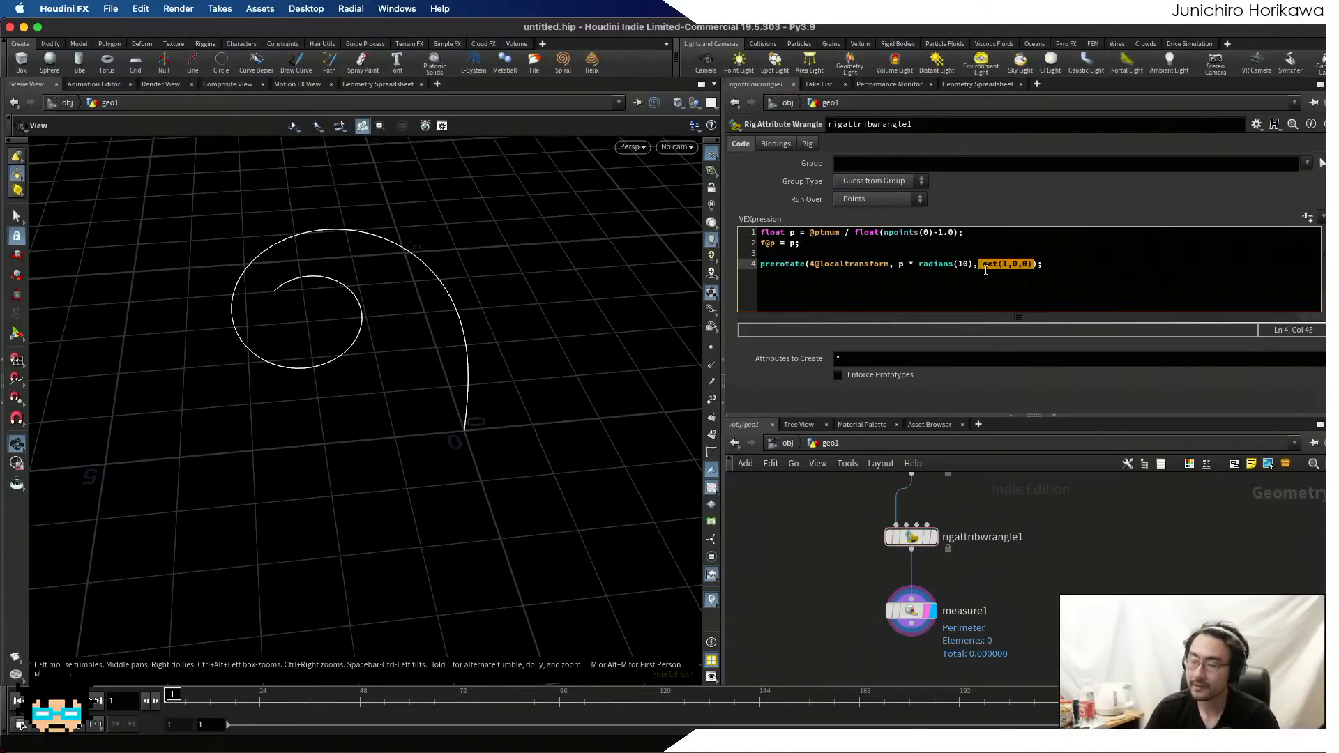
{"action": "left_click", "coordinate": [861, 248]}
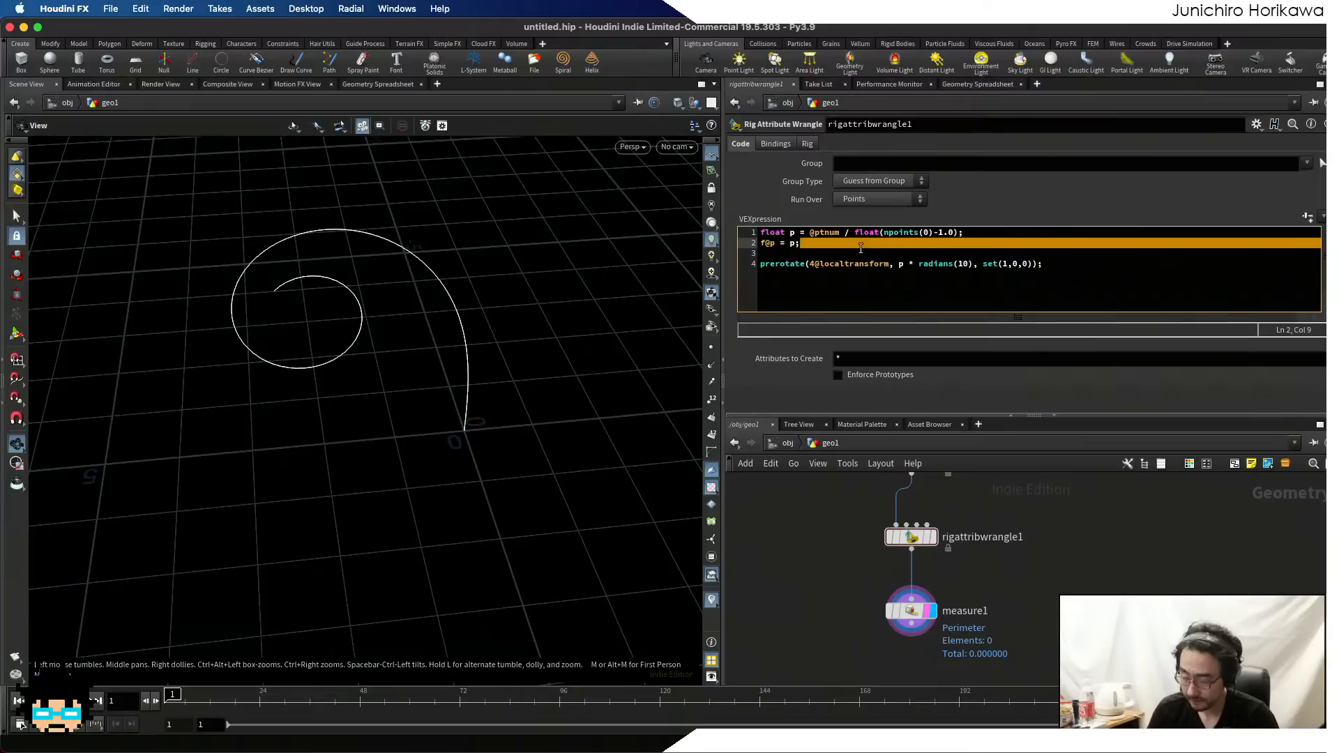
{"action": "left_click", "coordinate": [861, 248]}
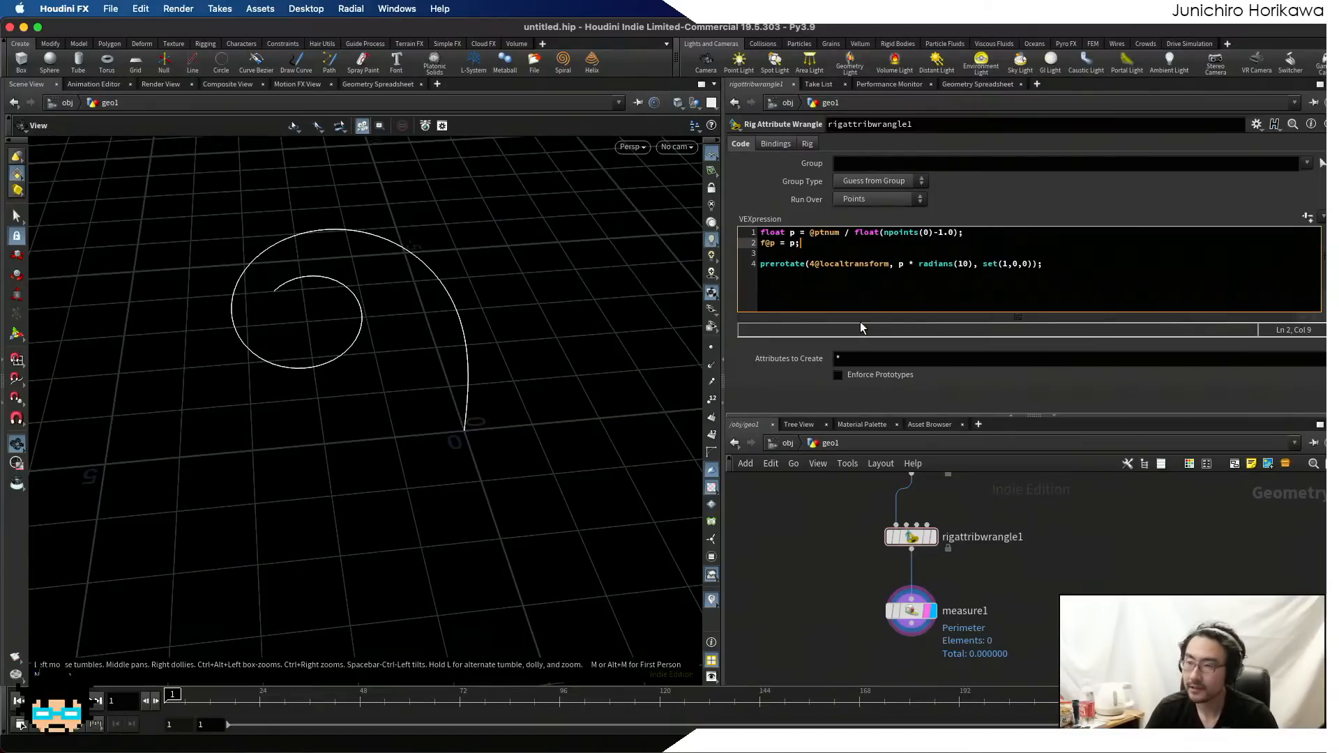
{"action": "middle_click_drag", "start_coordinate": [553, 293], "coordinate": [586, 318]}
{"action": "scroll", "coordinate": [448, 320], "scroll_direction": "up", "scroll_amount": 8}
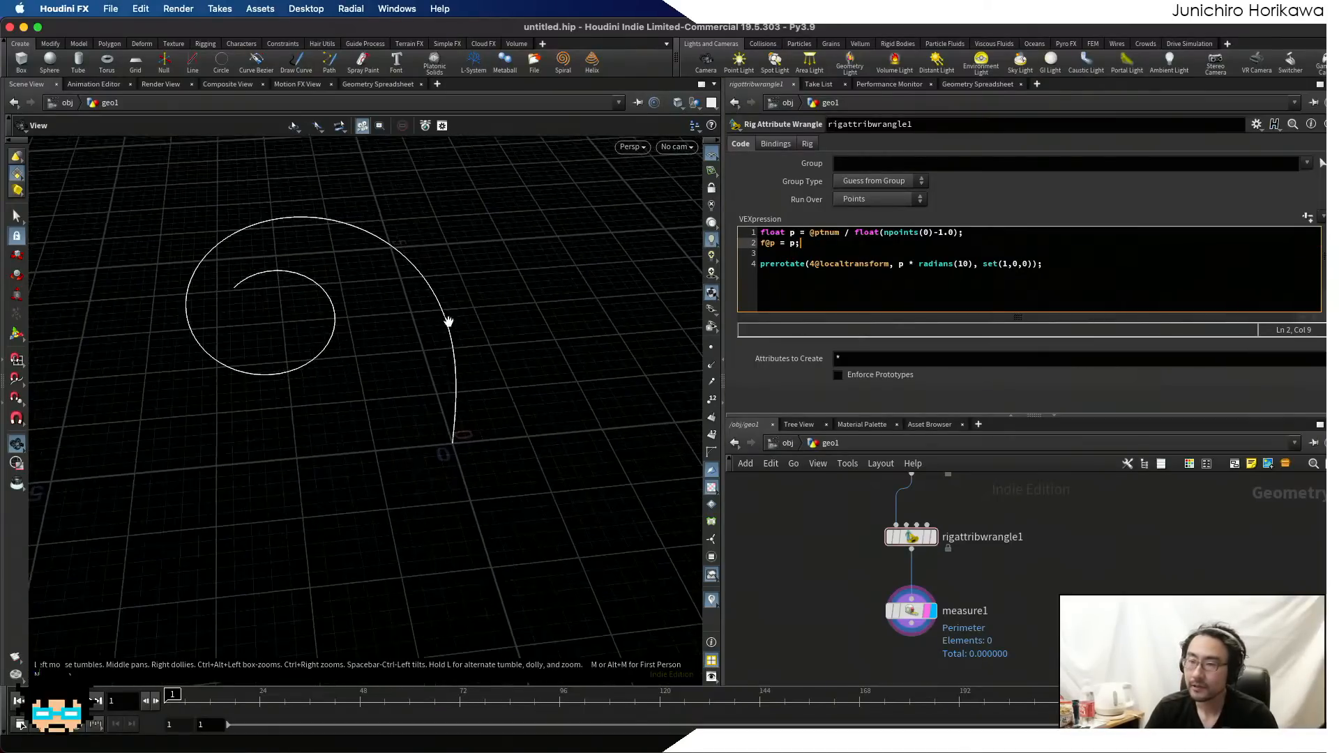
{"action": "scroll", "coordinate": [420, 341], "scroll_direction": "down", "scroll_amount": 8}
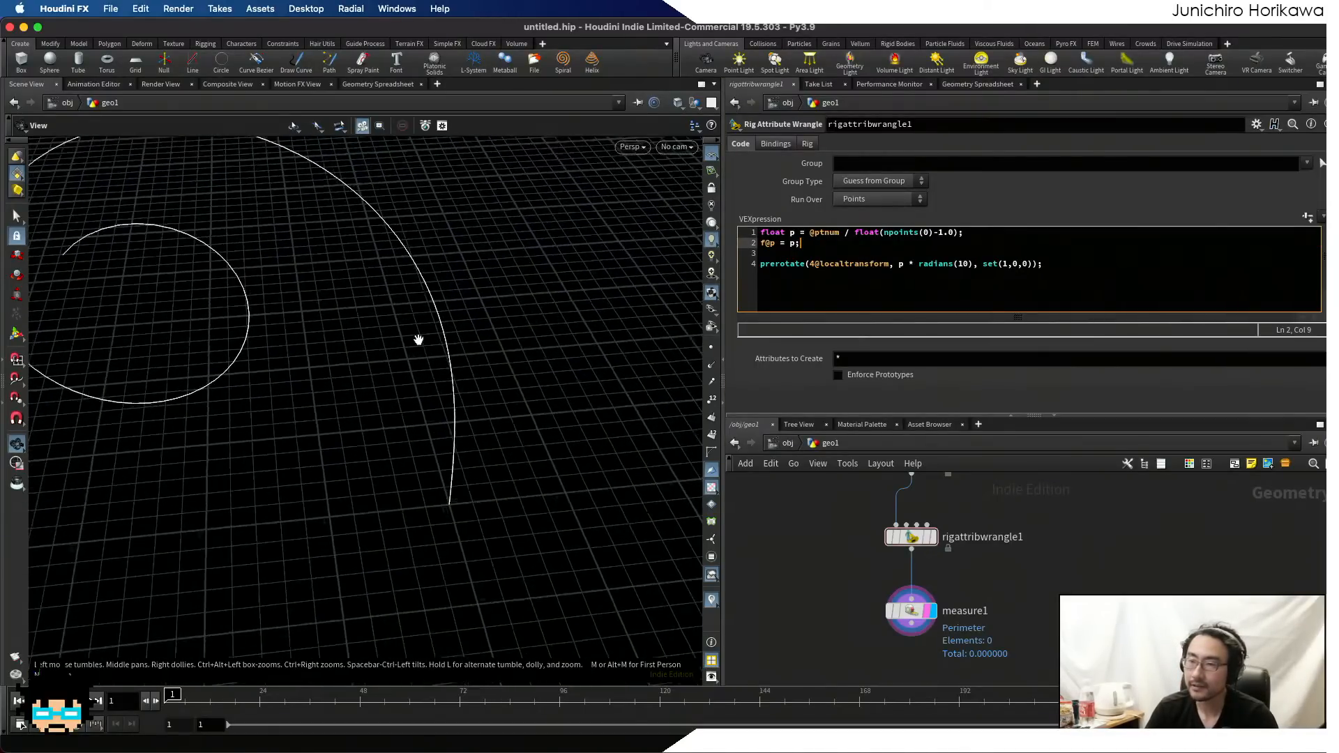
{"action": "left_click_drag", "start_coordinate": [414, 294], "coordinate": [479, 308]}
{"action": "scroll", "coordinate": [480, 306], "scroll_direction": "up", "scroll_amount": 2}
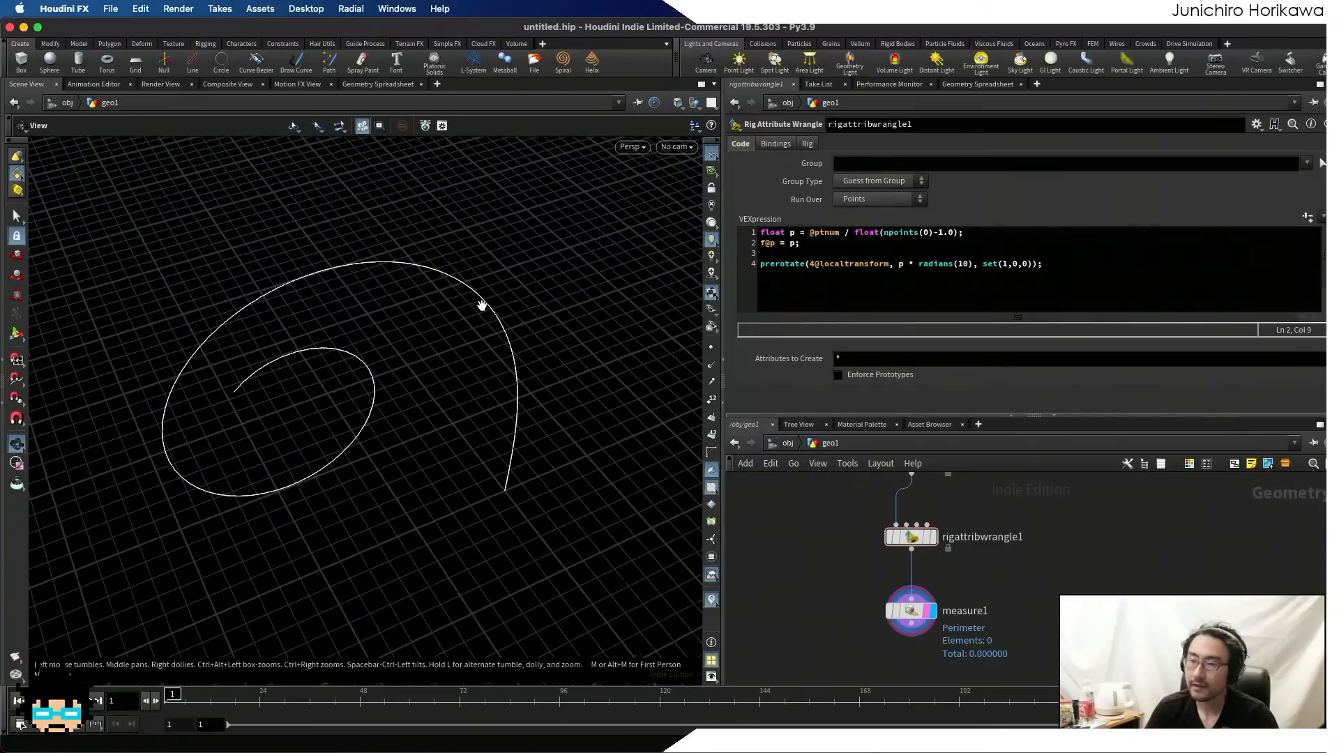
{"action": "scroll", "coordinate": [478, 292], "scroll_direction": "up", "scroll_amount": 3}
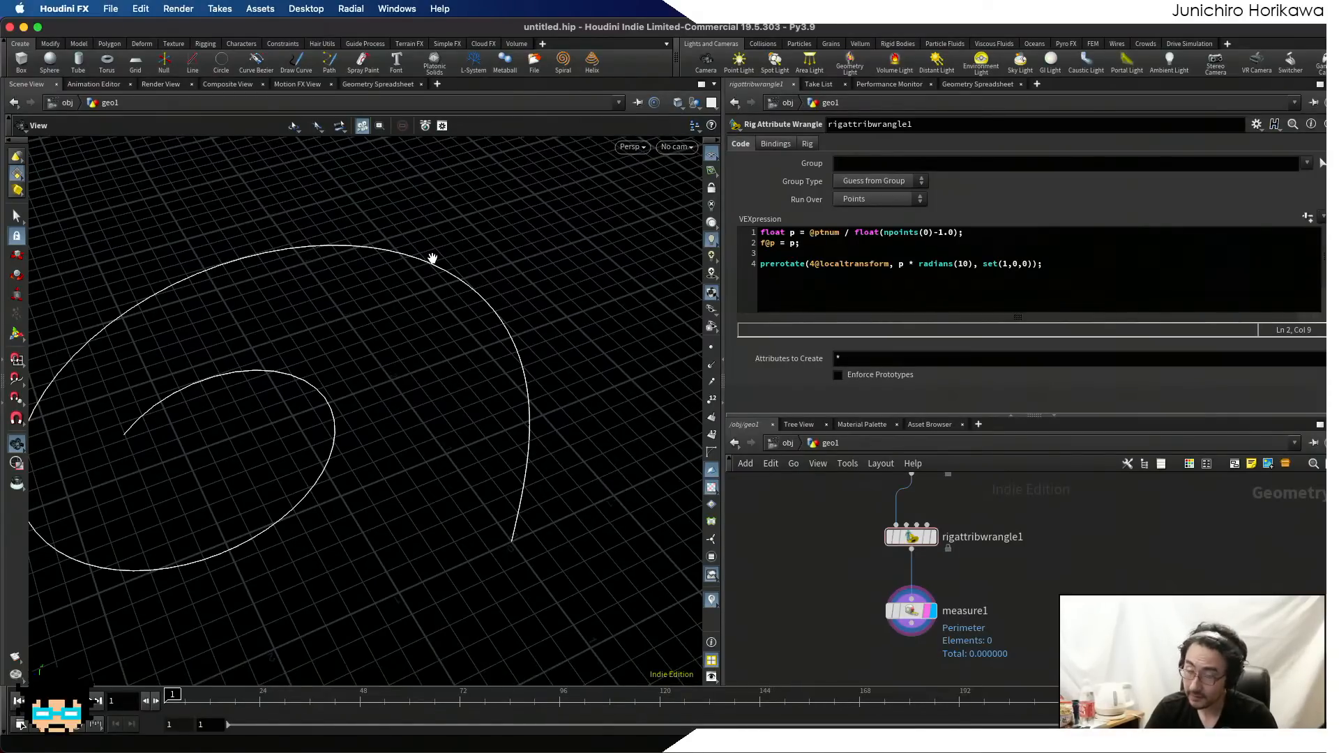
{"action": "left_click_drag", "start_coordinate": [433, 260], "coordinate": [394, 241]}
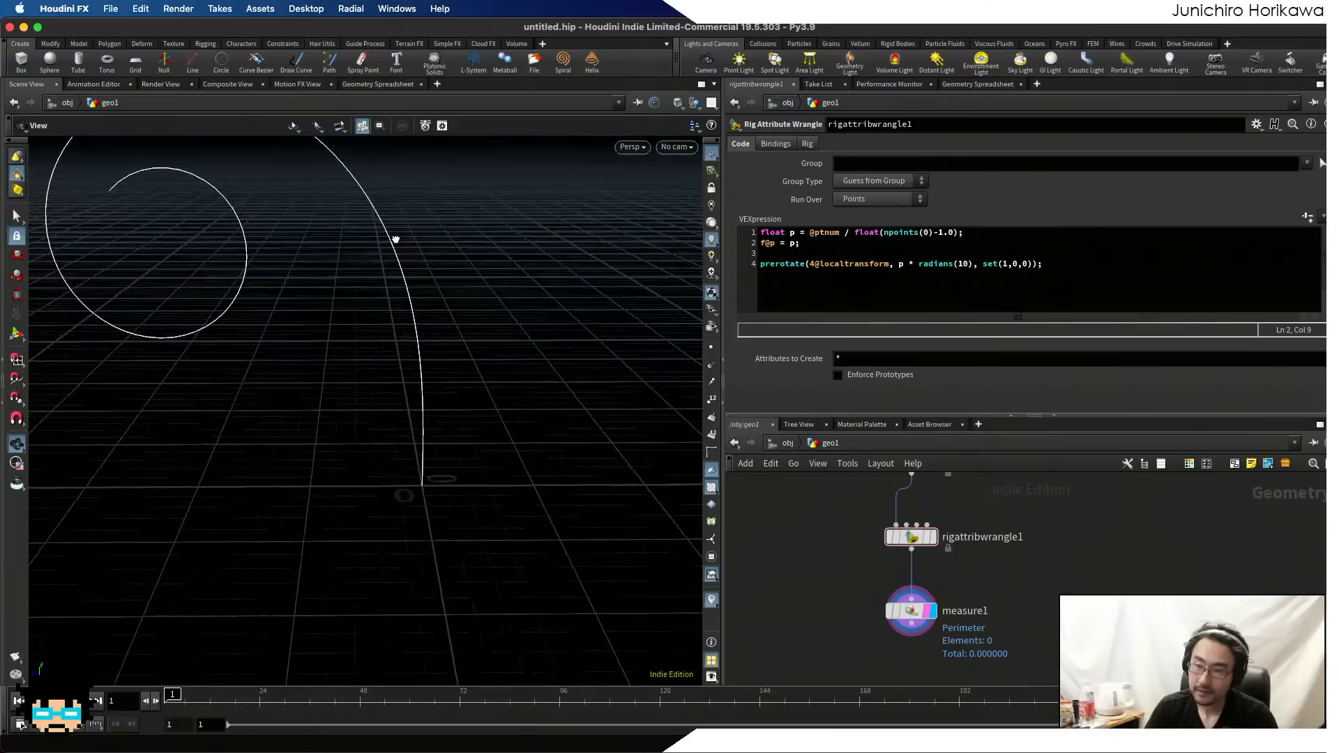
- Display the line1 node and inspect the straight, unbent line from near ground level
{"action": "scroll", "coordinate": [927, 551], "scroll_direction": "down", "scroll_amount": 5}
{"action": "scroll", "coordinate": [907, 506], "scroll_direction": "up", "scroll_amount": 5}
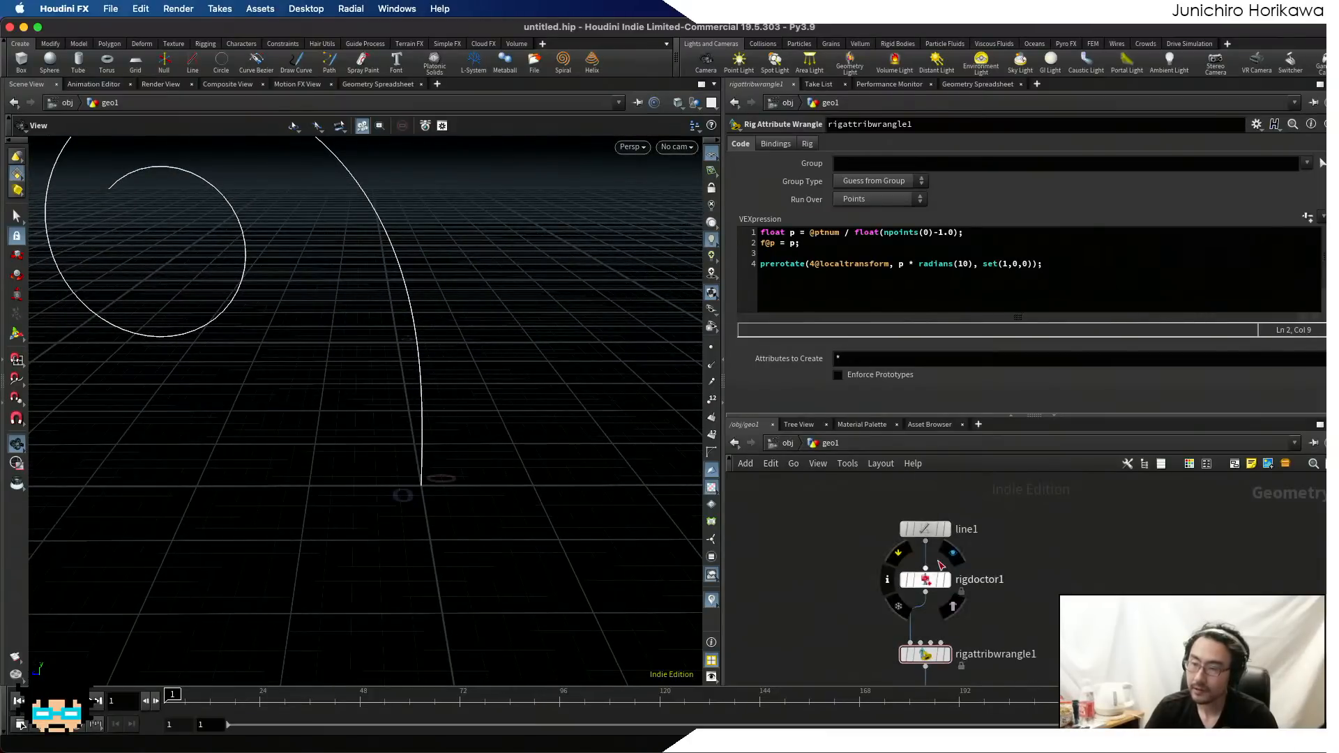
{"action": "left_click", "coordinate": [943, 533]}
{"action": "mouse_move", "coordinate": [454, 480]}
{"action": "left_mouse_down"}
{"action": "mouse_move", "coordinate": [467, 469]}
{"action": "mouse_move", "coordinate": [445, 457]}
{"action": "left_mouse_up"}
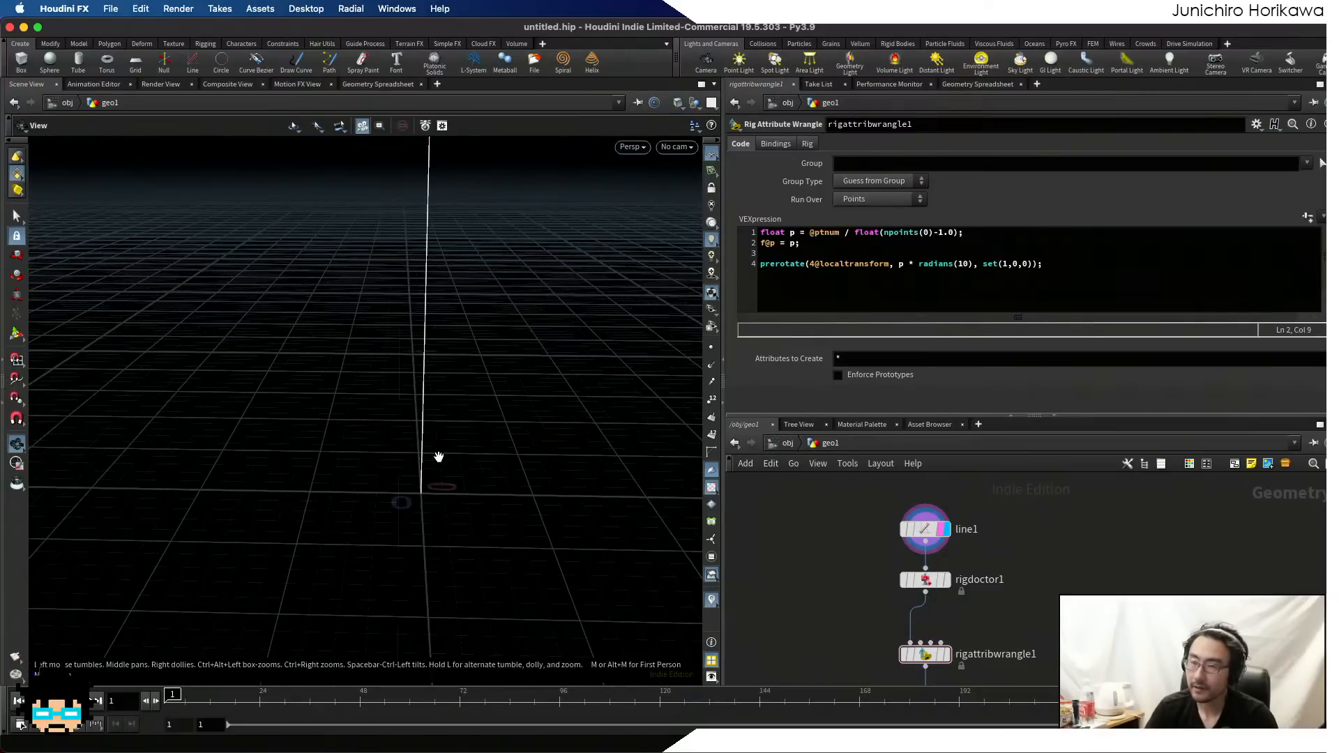
{"action": "right_click_drag", "start_coordinate": [430, 459], "coordinate": [416, 384]}
{"action": "left_click_drag", "start_coordinate": [423, 447], "coordinate": [460, 506]}
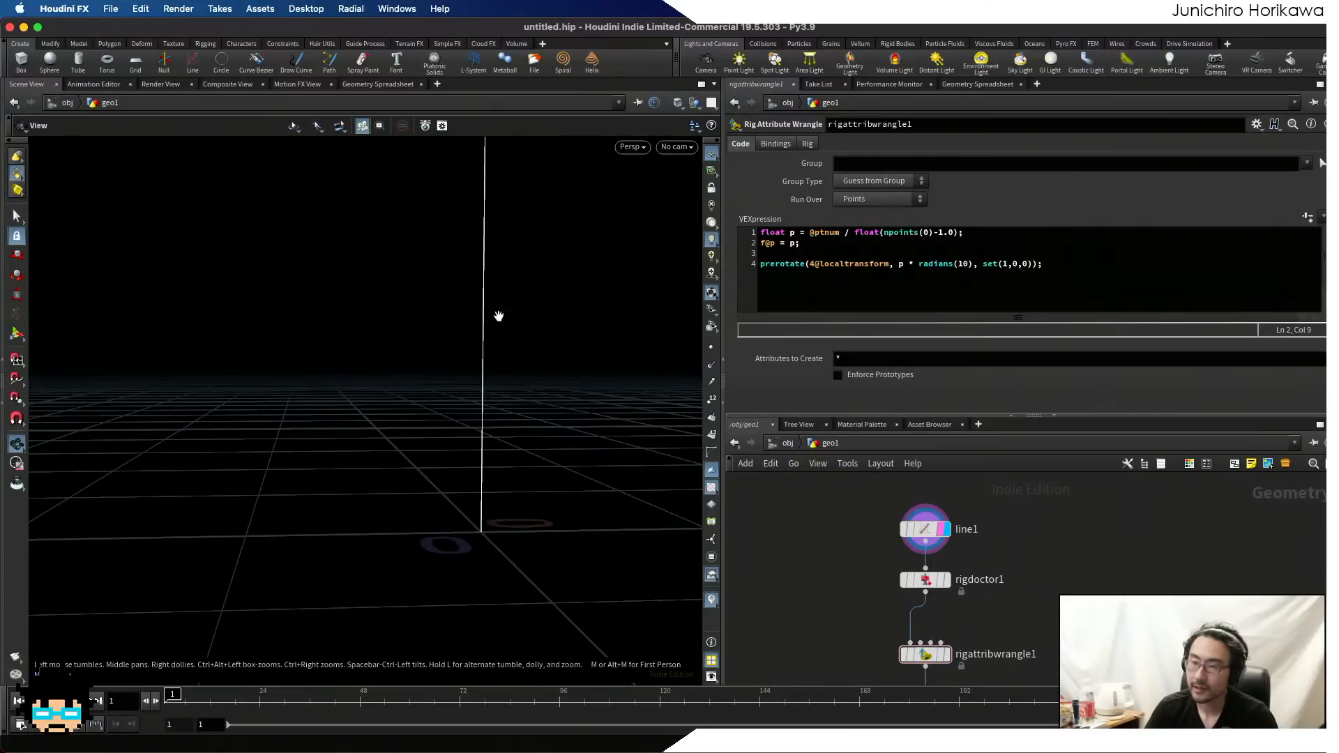
- Start a declaration of a vector variable named axis below the f@p = p line in the wrangle code
{"action": "left_click_drag", "start_coordinate": [481, 337], "coordinate": [475, 366]}
{"action": "scroll", "coordinate": [475, 366], "scroll_direction": "down", "scroll_amount": 3}
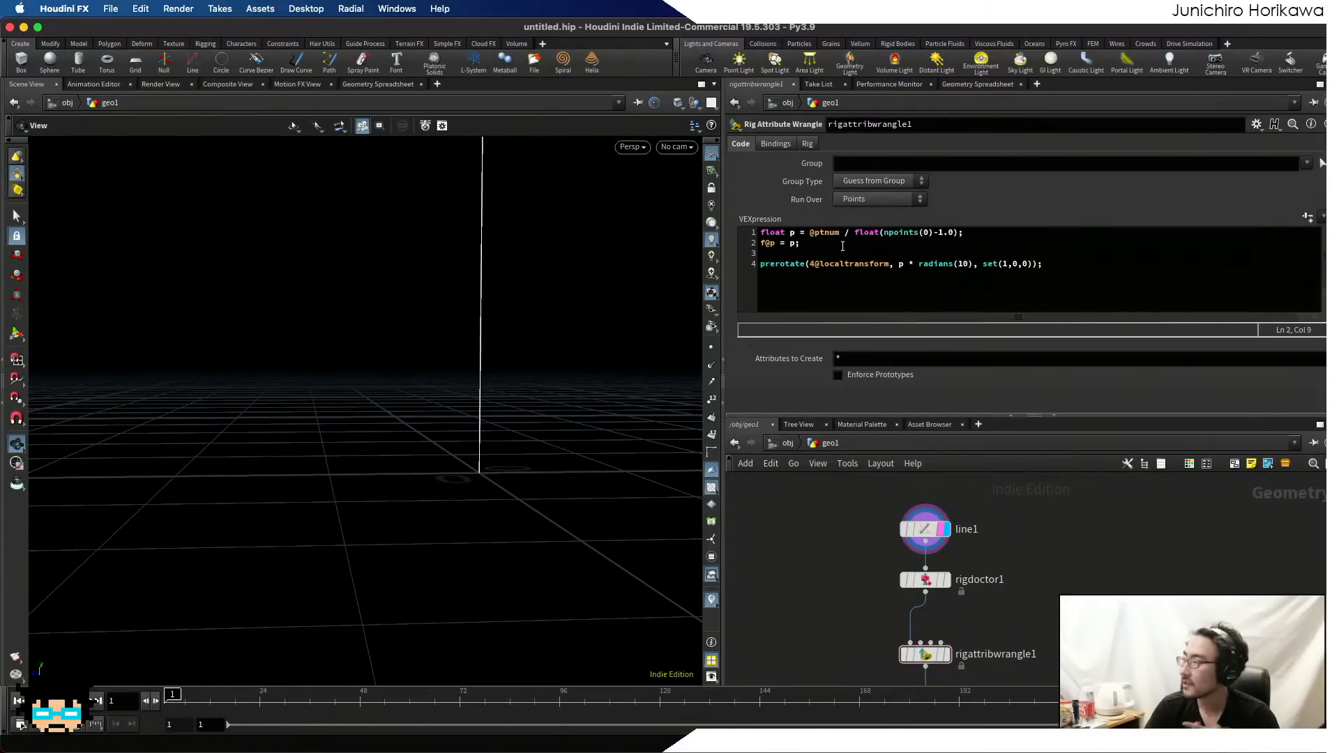
{"action": "left_click", "coordinate": [842, 246]}
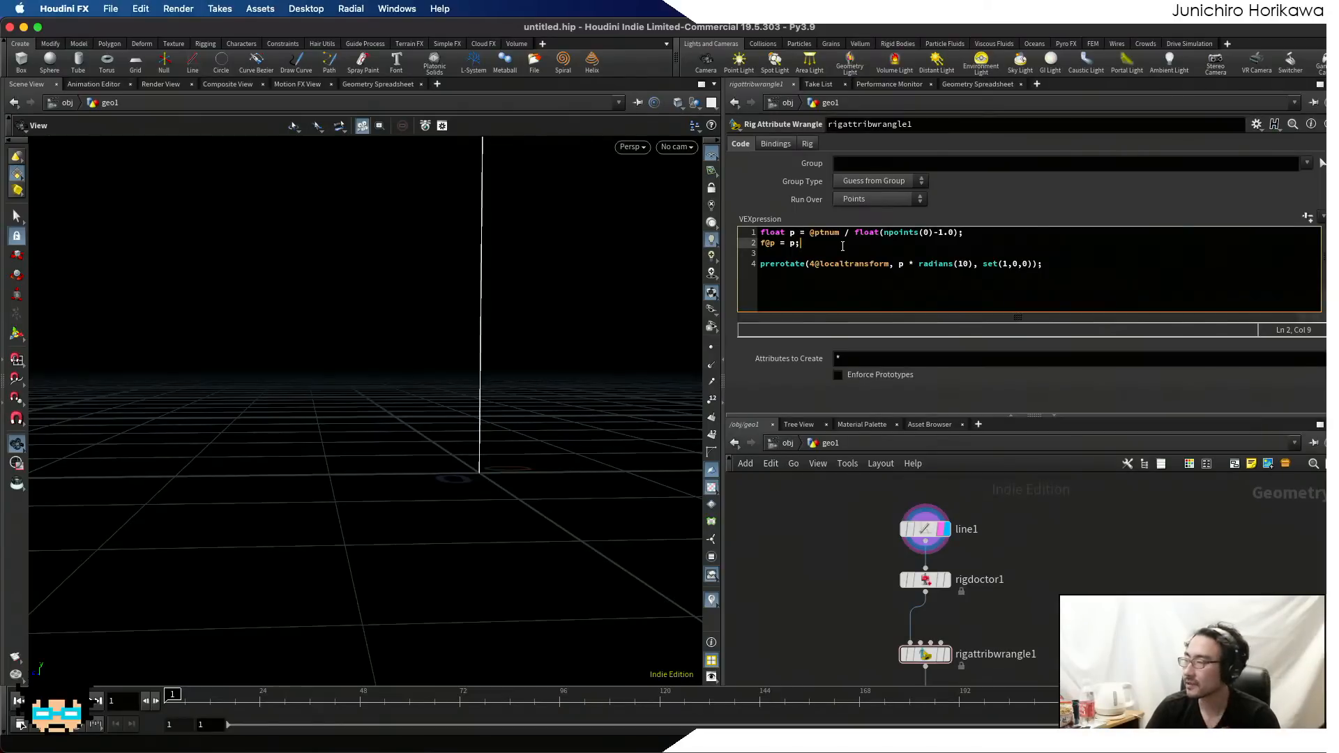
{"action": "key", "text": "Return"}
{"action": "key", "text": "Return"}
{"action": "type", "text": "v"}
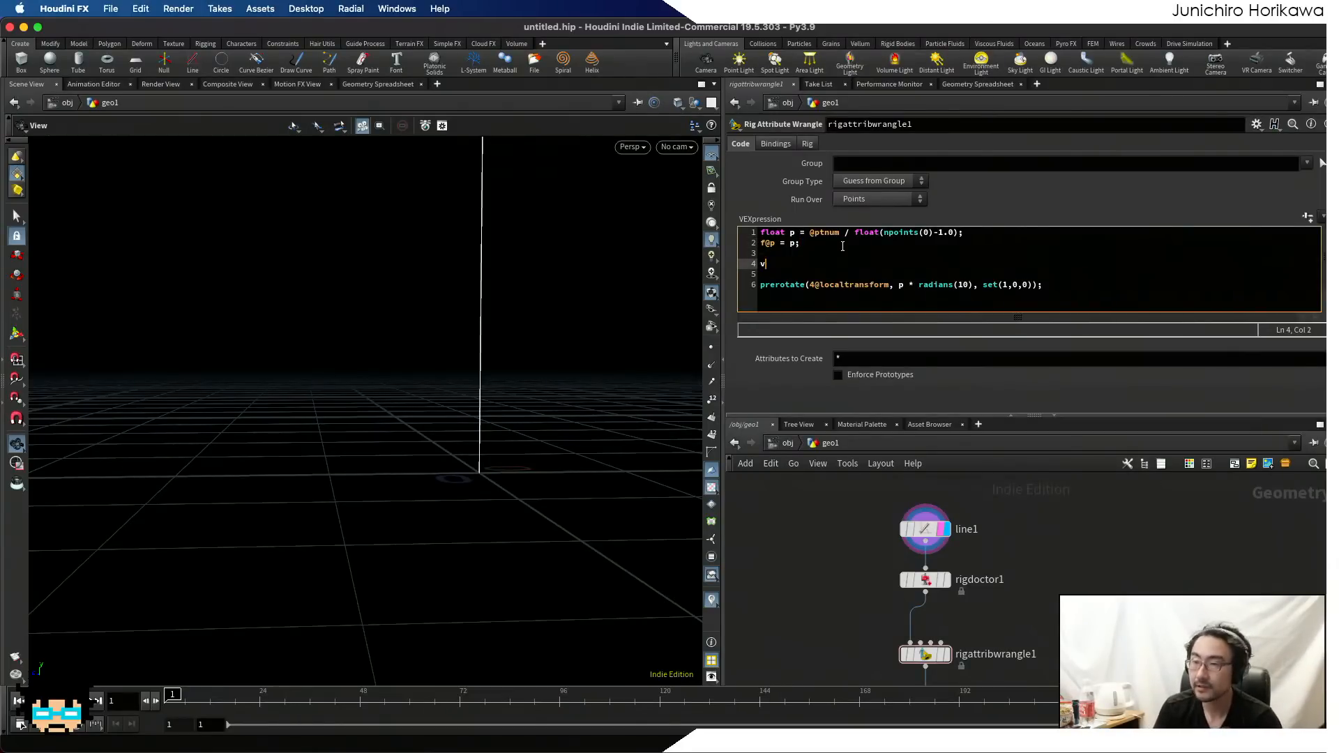
{"action": "type", "text": "extor axsi"}
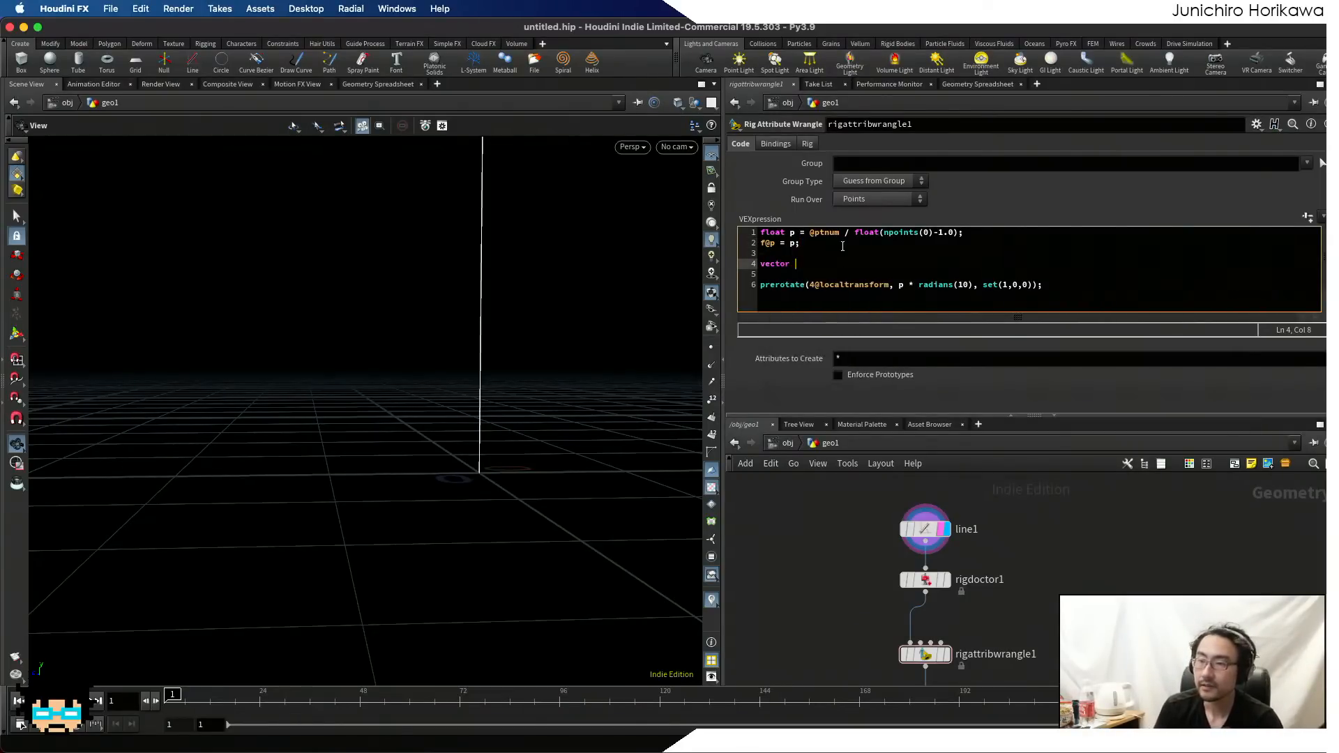
{"action": "key", "text": "BackSpace"}
{"action": "key", "text": "BackSpace"}
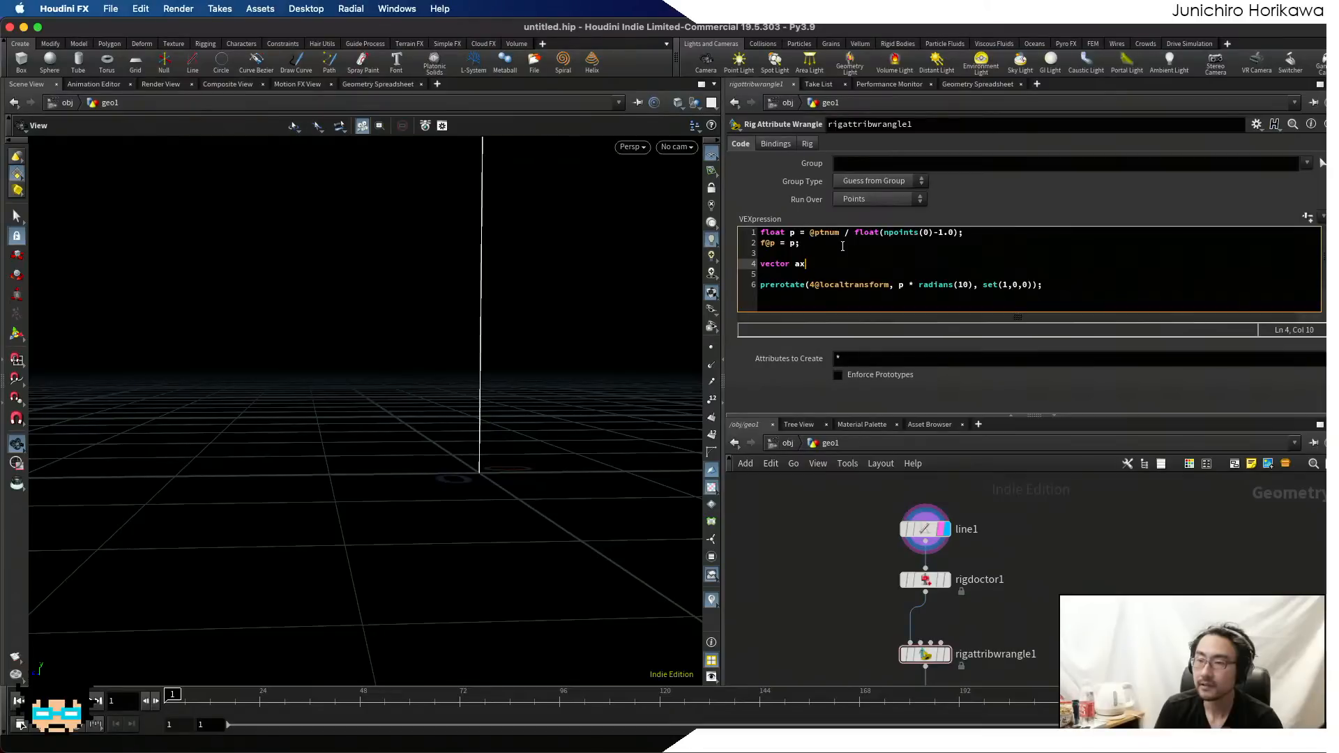
{"action": "type", "text": "is ^"}
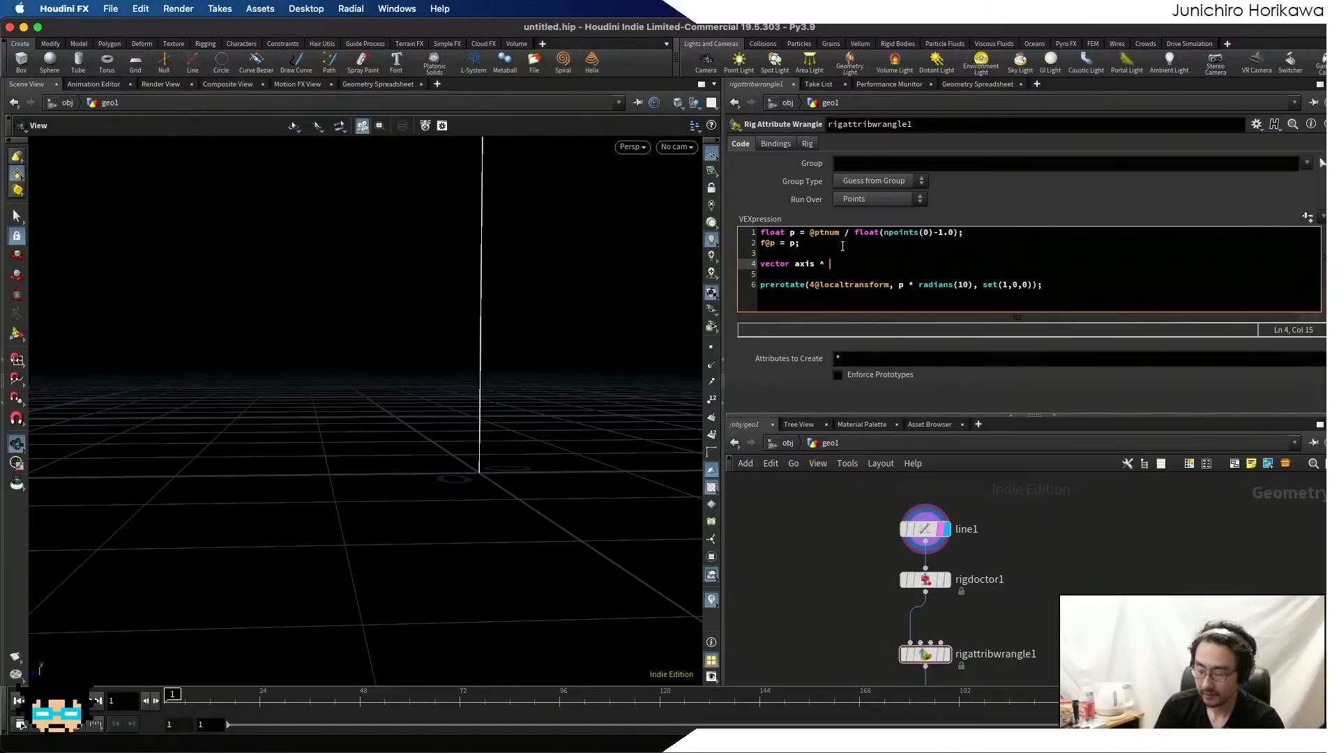
{"action": "key", "text": "BackSpace"}
{"action": "key", "text": "BackSpace"}
{"action": "type", "text": "="}
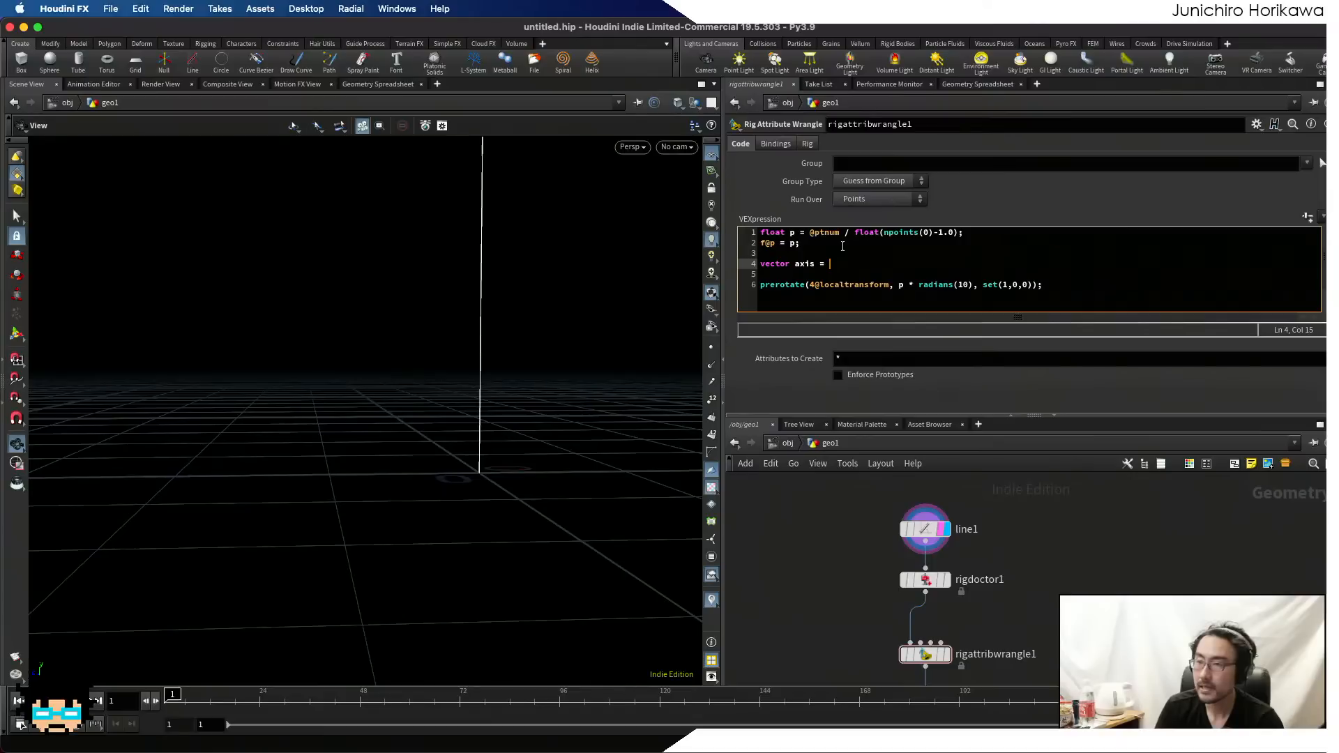
- Assign noise(p * chf("smooth")) to the axis vector and close the statement
{"action": "type", "text": " noise("}
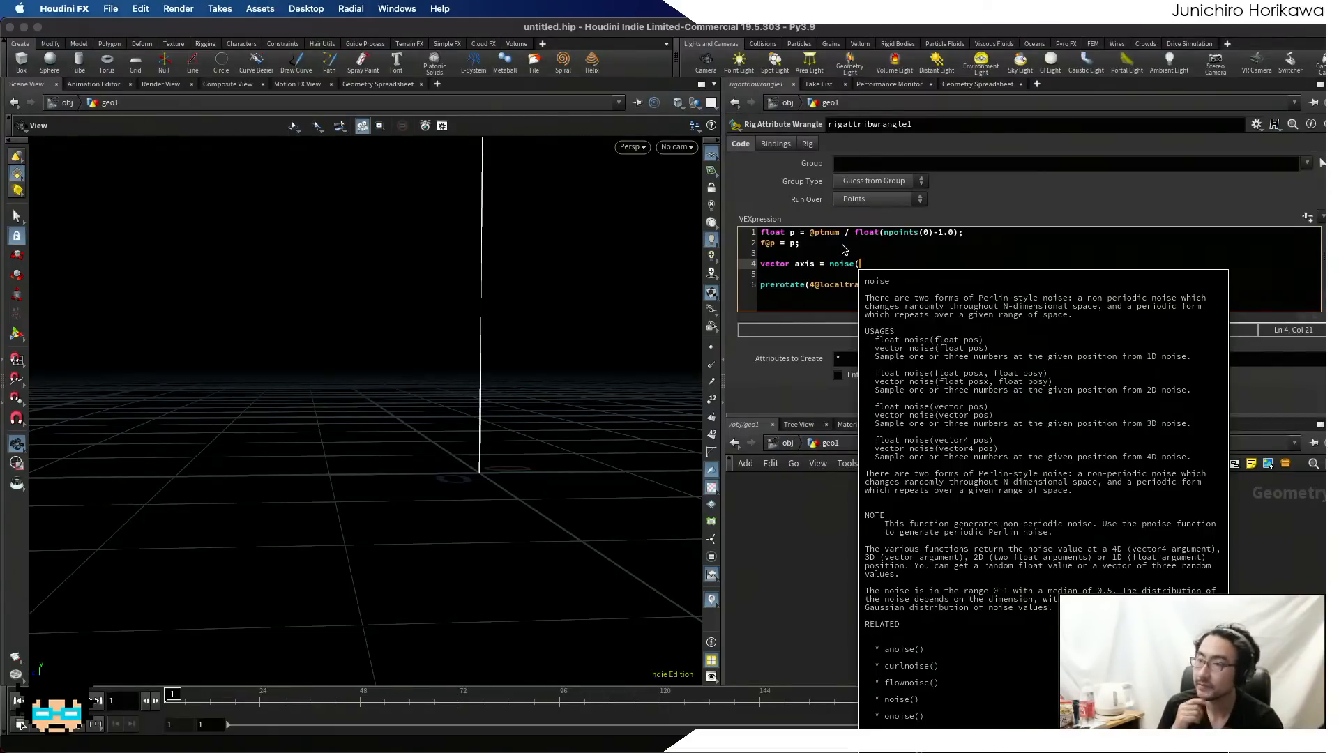
{"action": "left_click", "coordinate": [812, 248]}
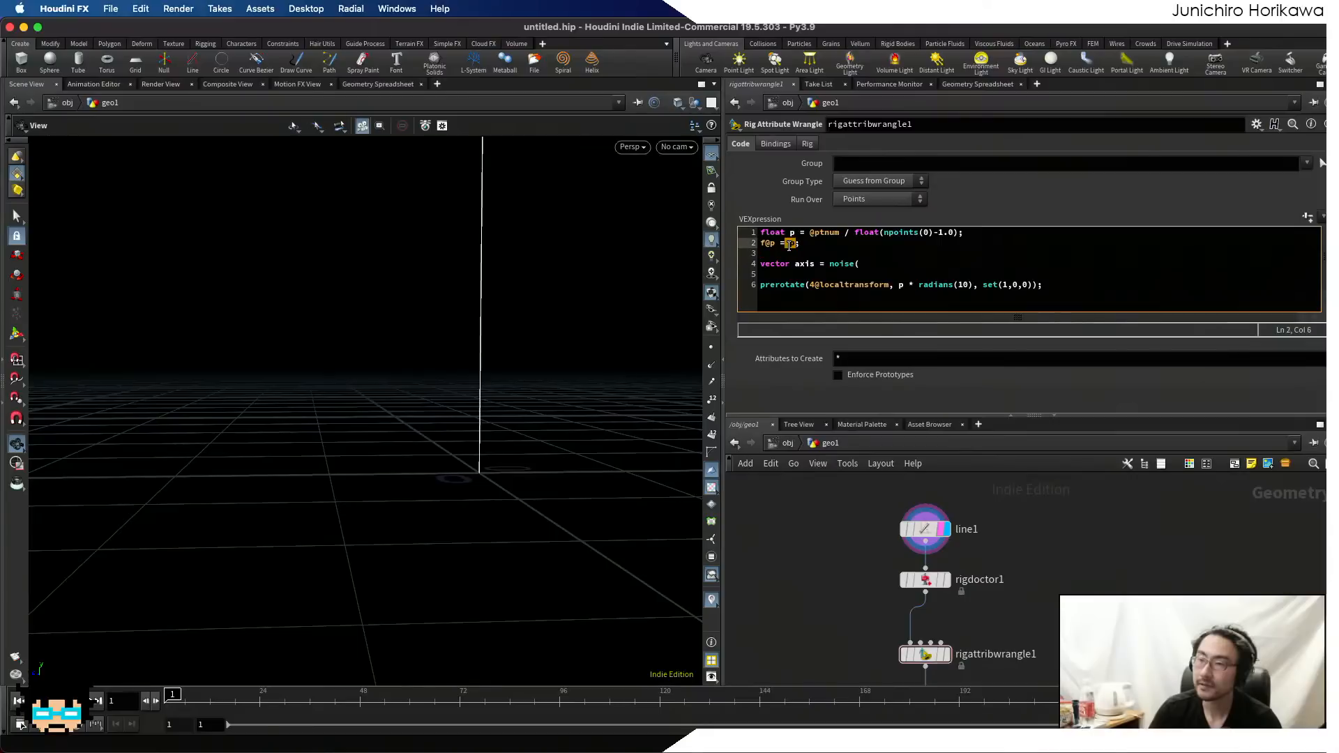
{"action": "left_click", "coordinate": [877, 262]}
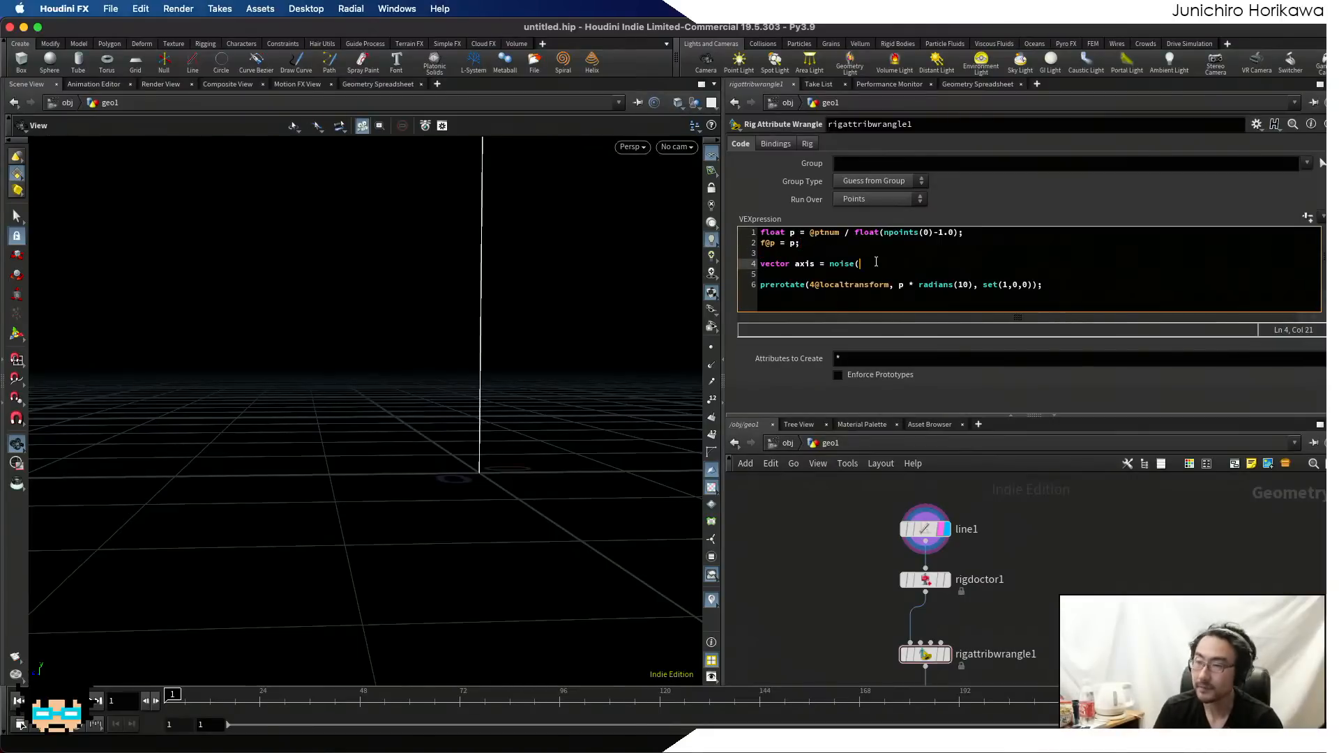
{"action": "type", "text": "p"}
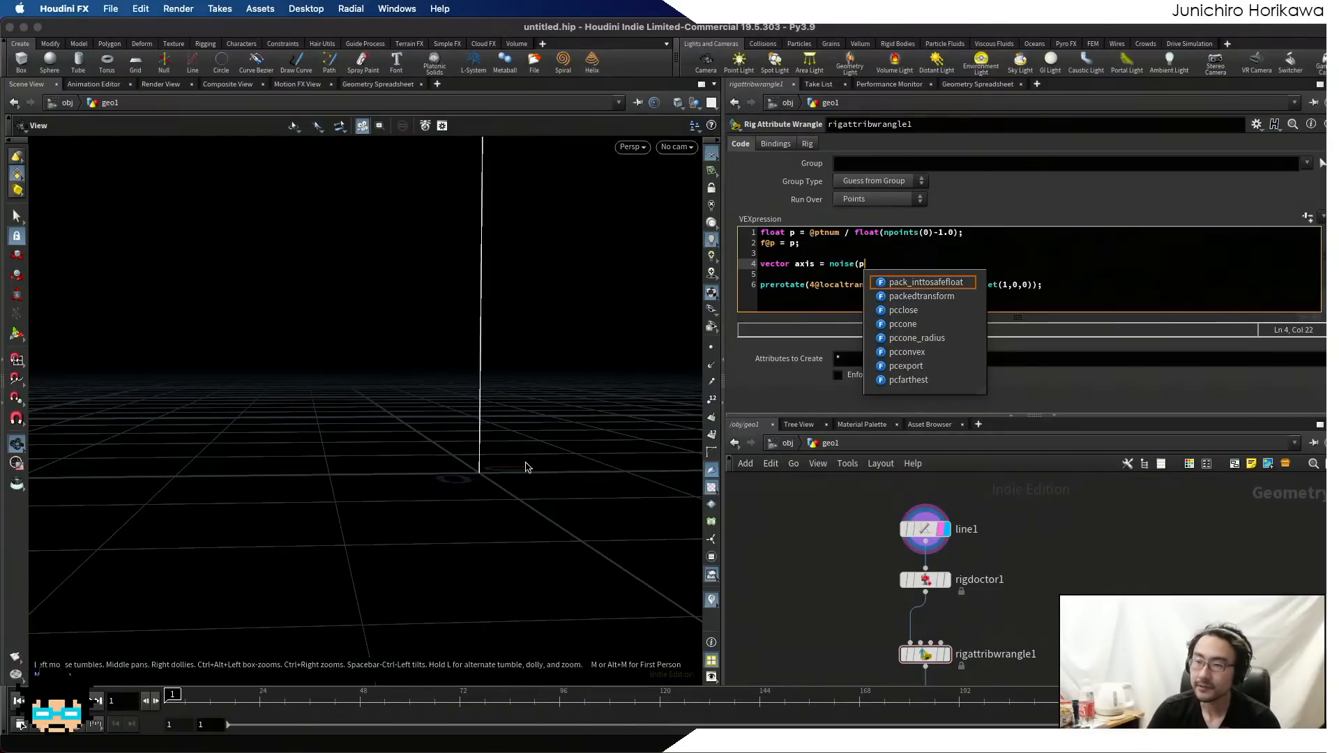
{"action": "left_click", "coordinate": [886, 261]}
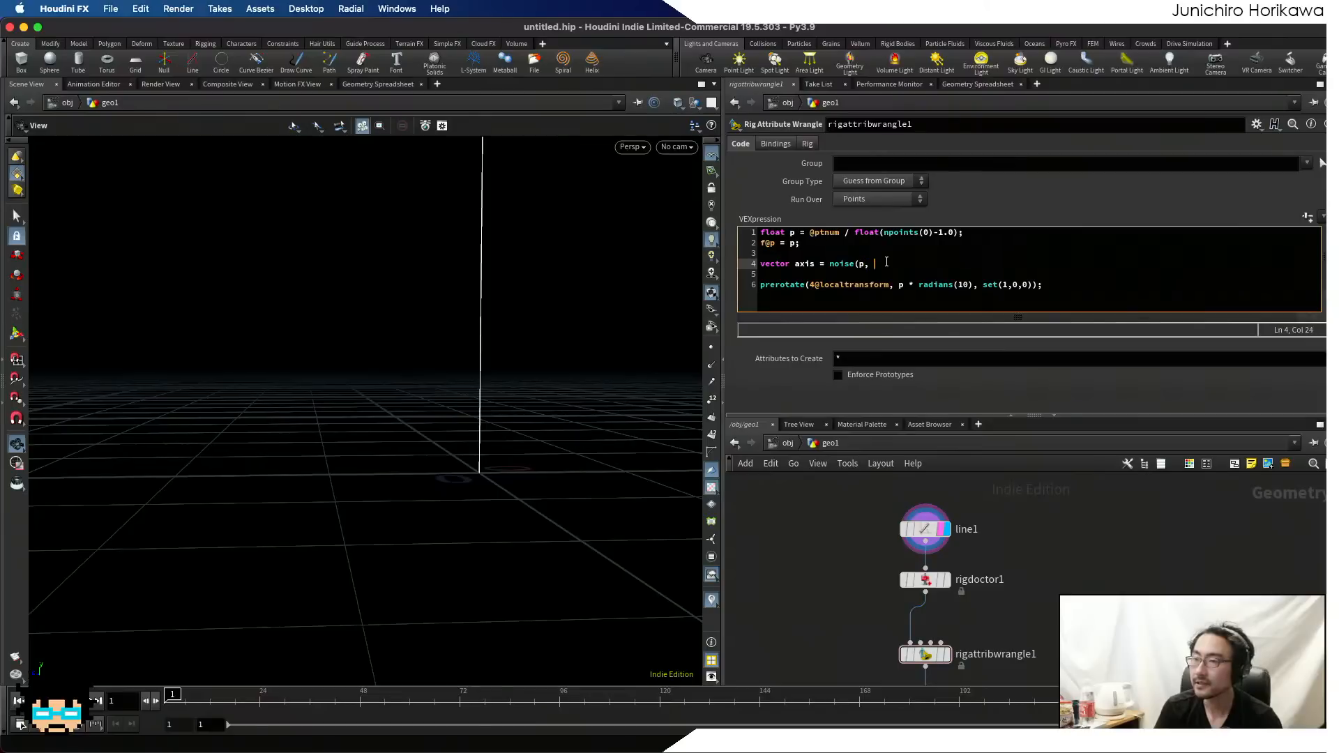
{"action": "key", "text": "BackSpace"}
{"action": "type", "text": "* "}
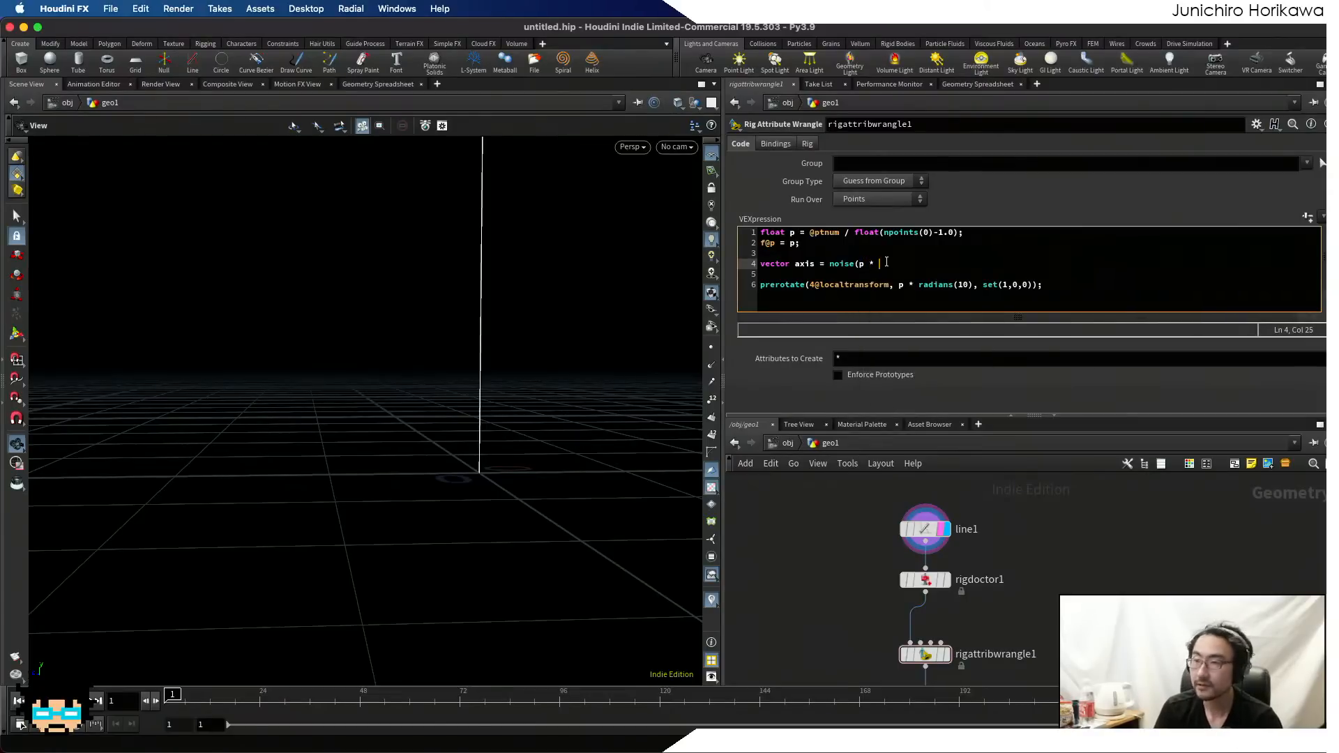
{"action": "type", "text": "chf(\""}
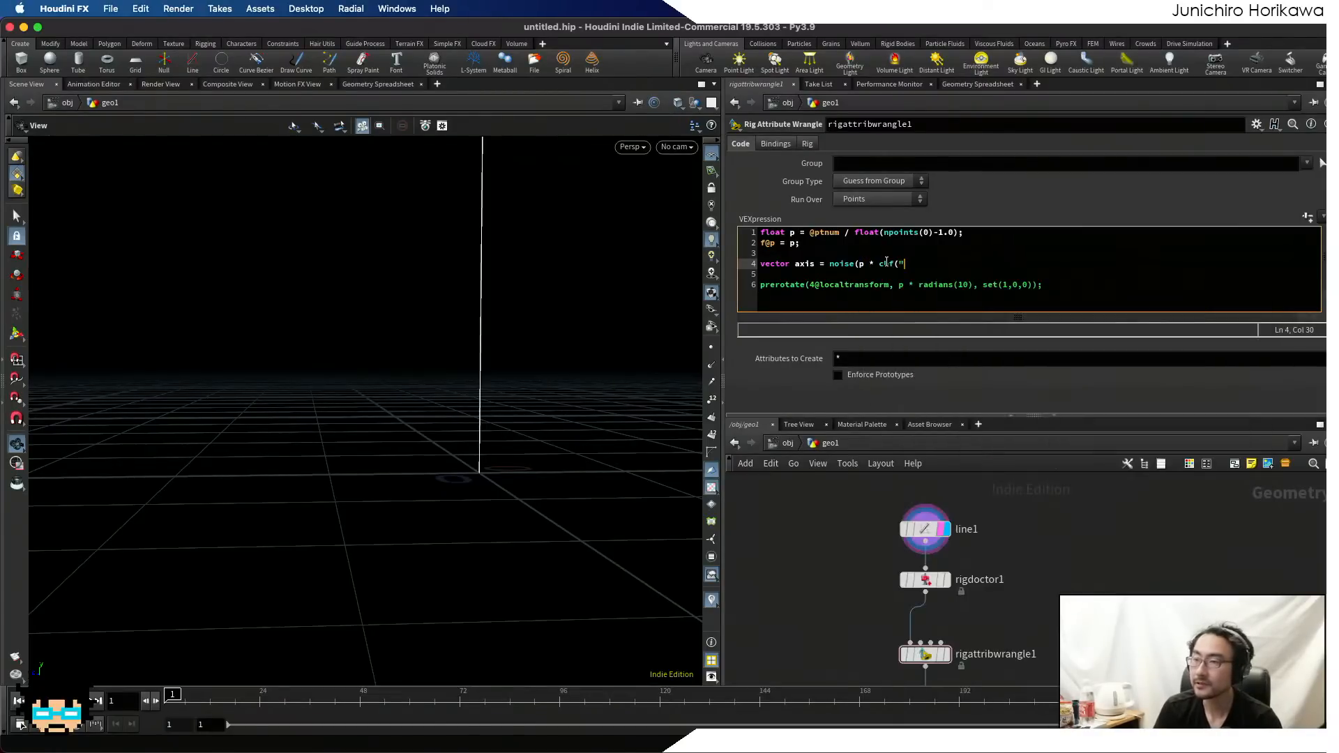
{"action": "type", "text": "smooth\""}
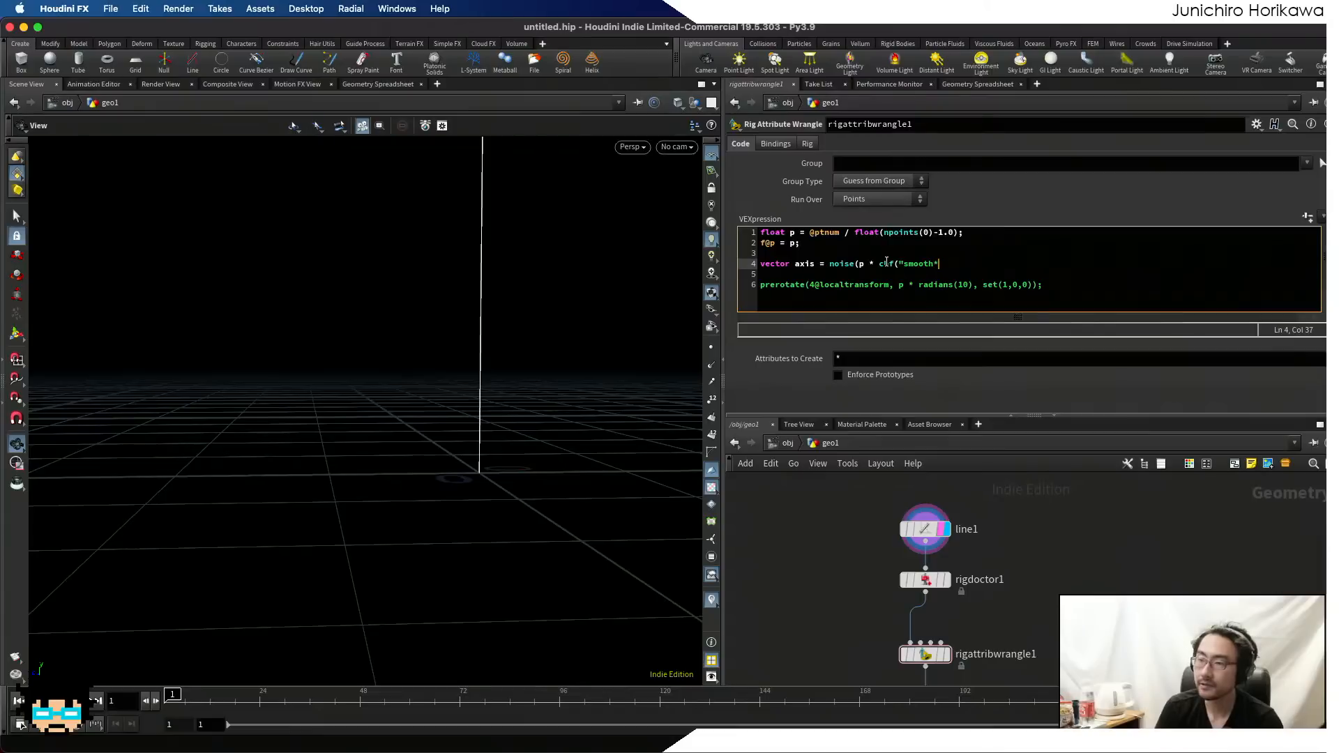
{"action": "type", "text": ")"}
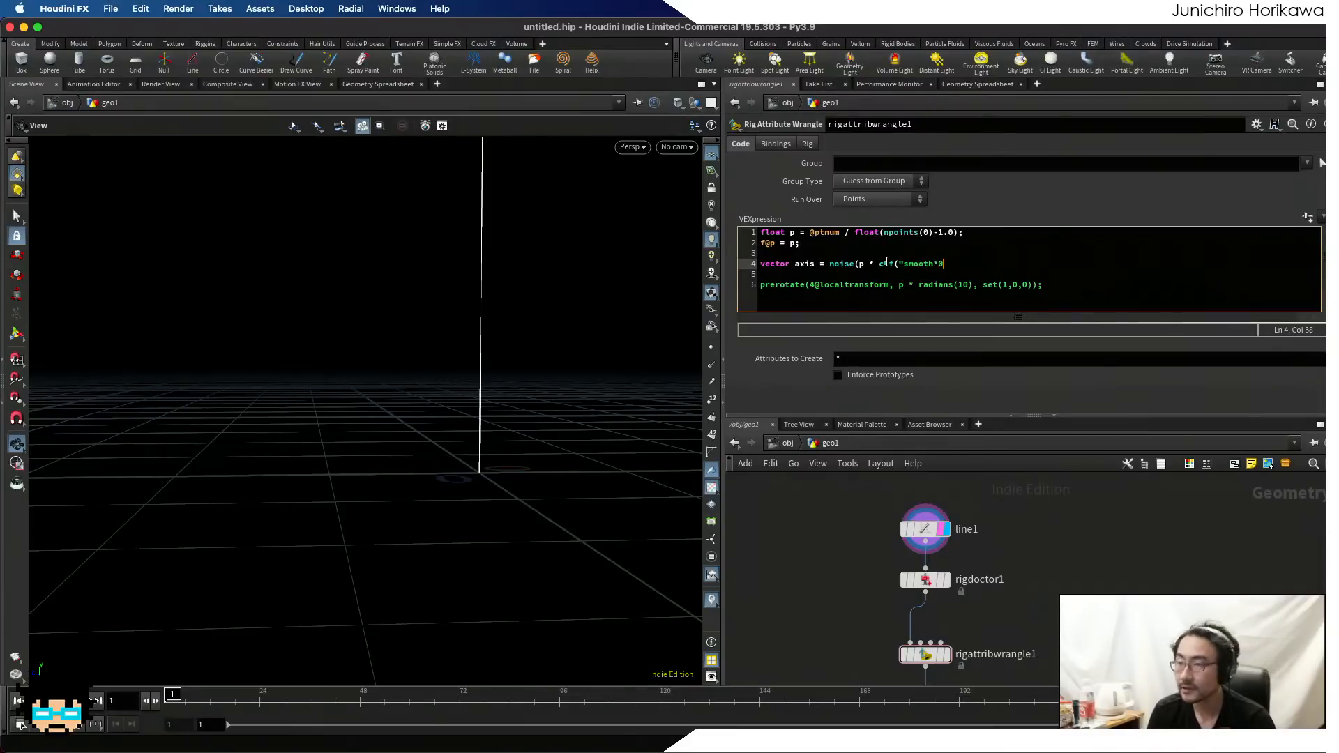
{"action": "key", "text": "BackSpace"}
{"action": "key", "text": "BackSpace"}
{"action": "type", "text": "\")"}
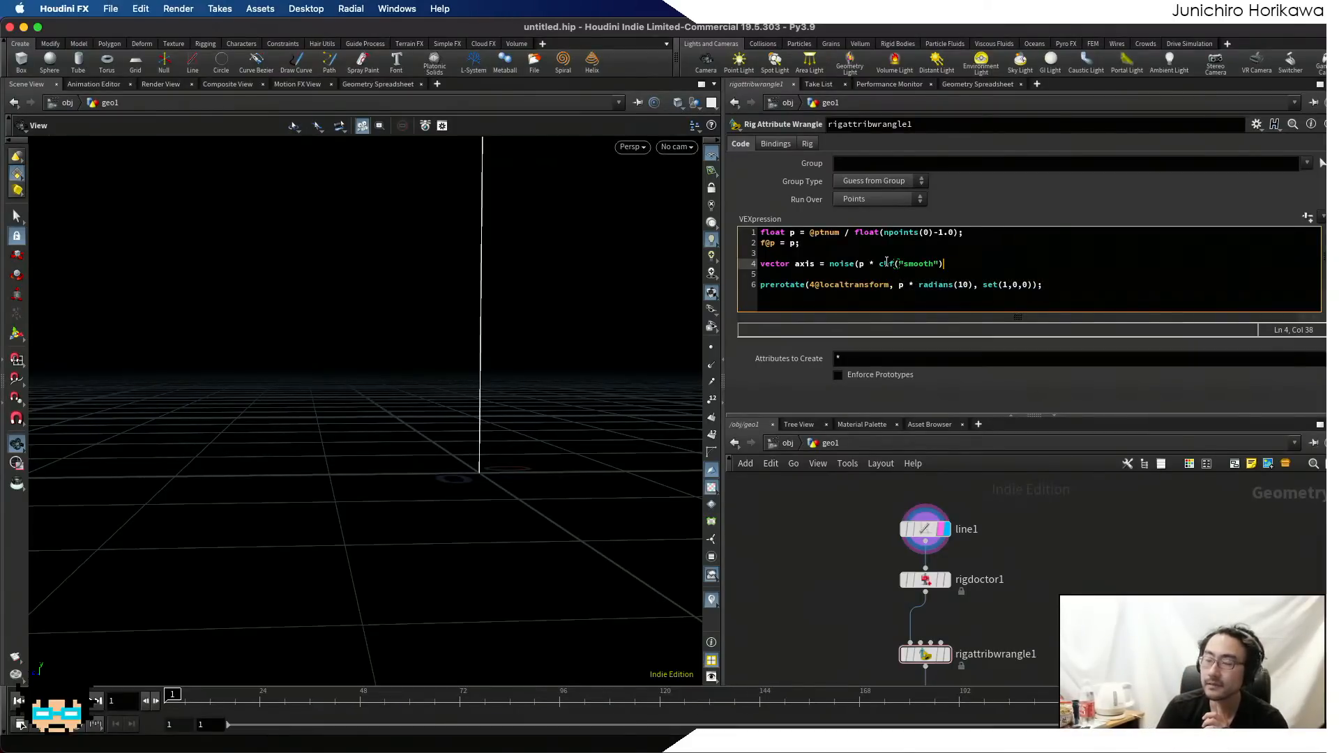
{"action": "type", "text": ");"}
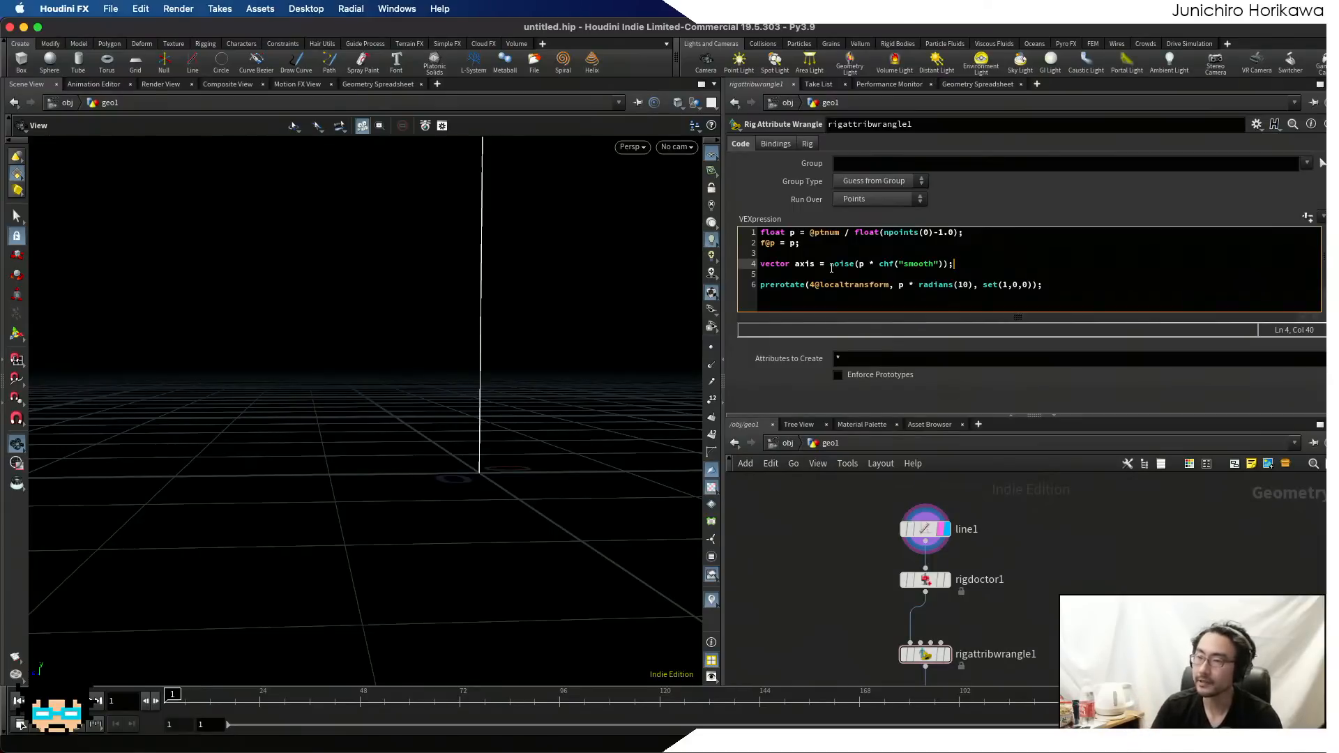
- Add an extra blank line between the axis declaration and the prerotate call
{"action": "key", "text": "Left"}
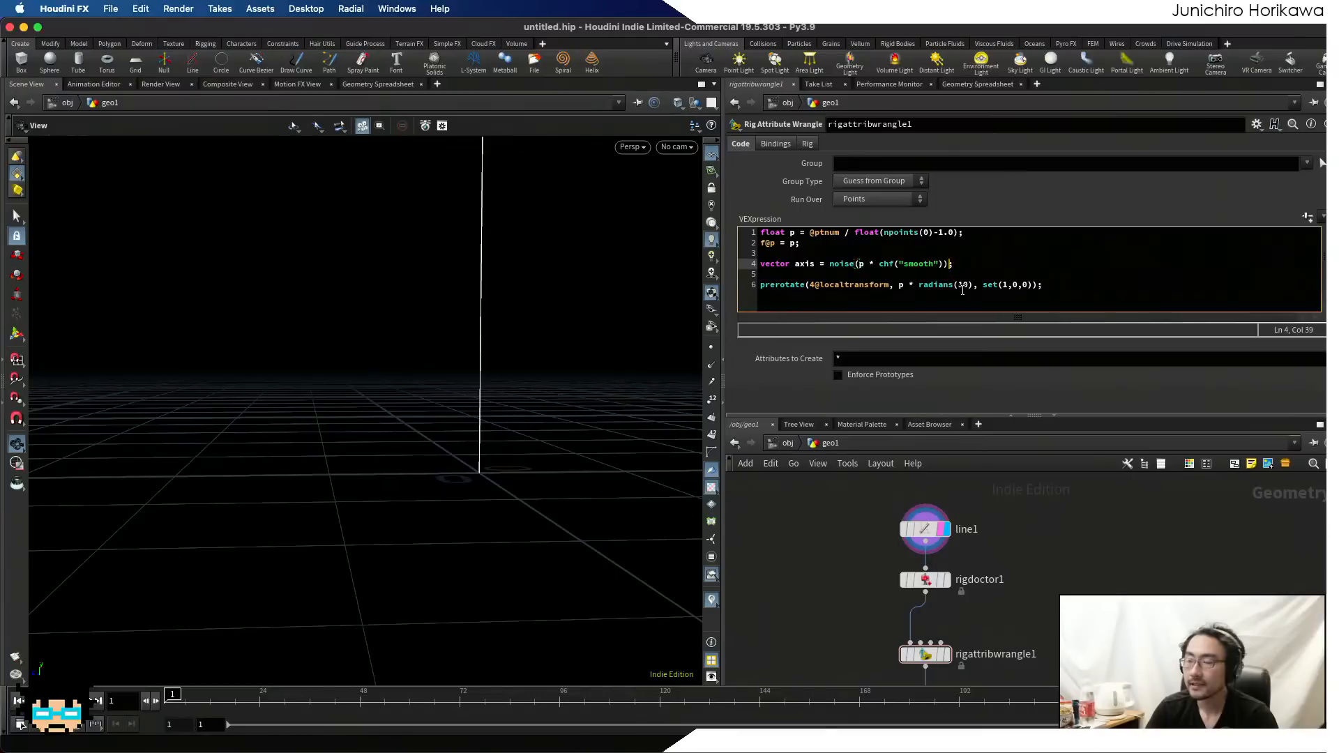
{"action": "key", "text": "Down"}
{"action": "key", "text": "Return"}
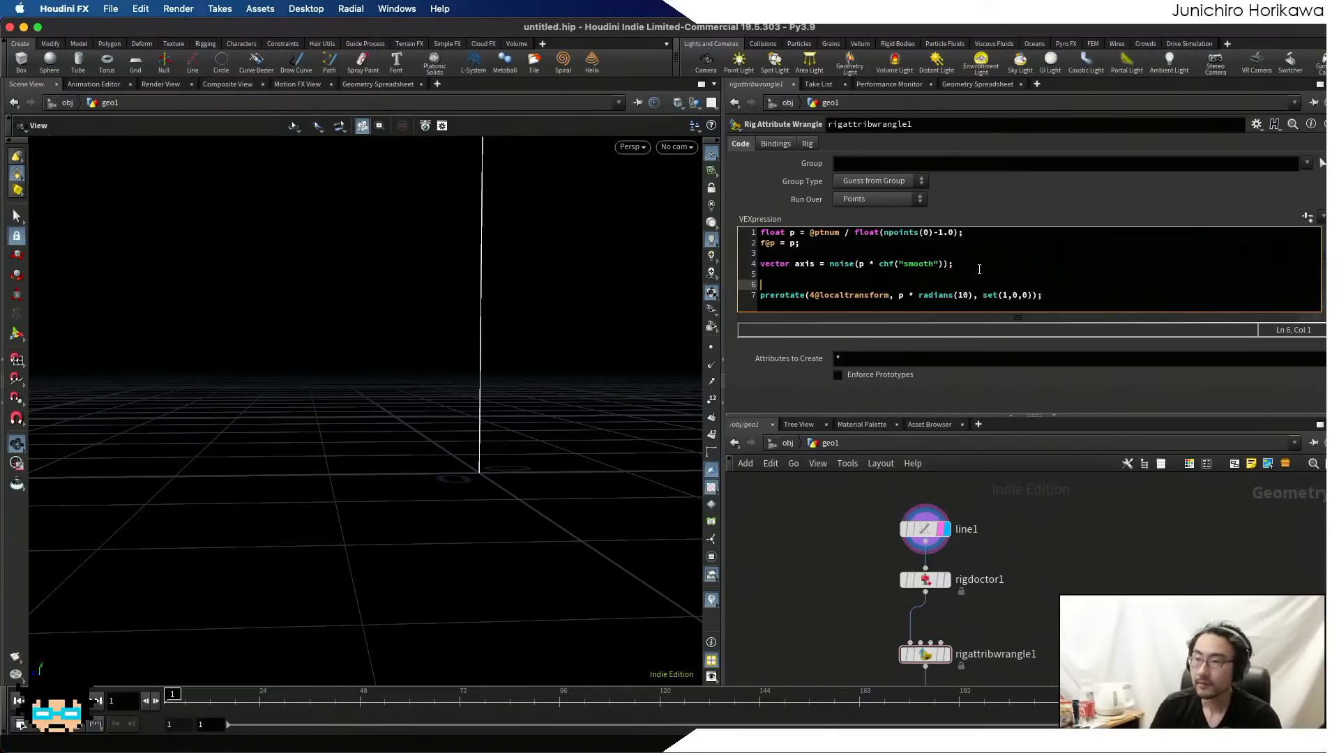
{"action": "key", "text": "Up"}
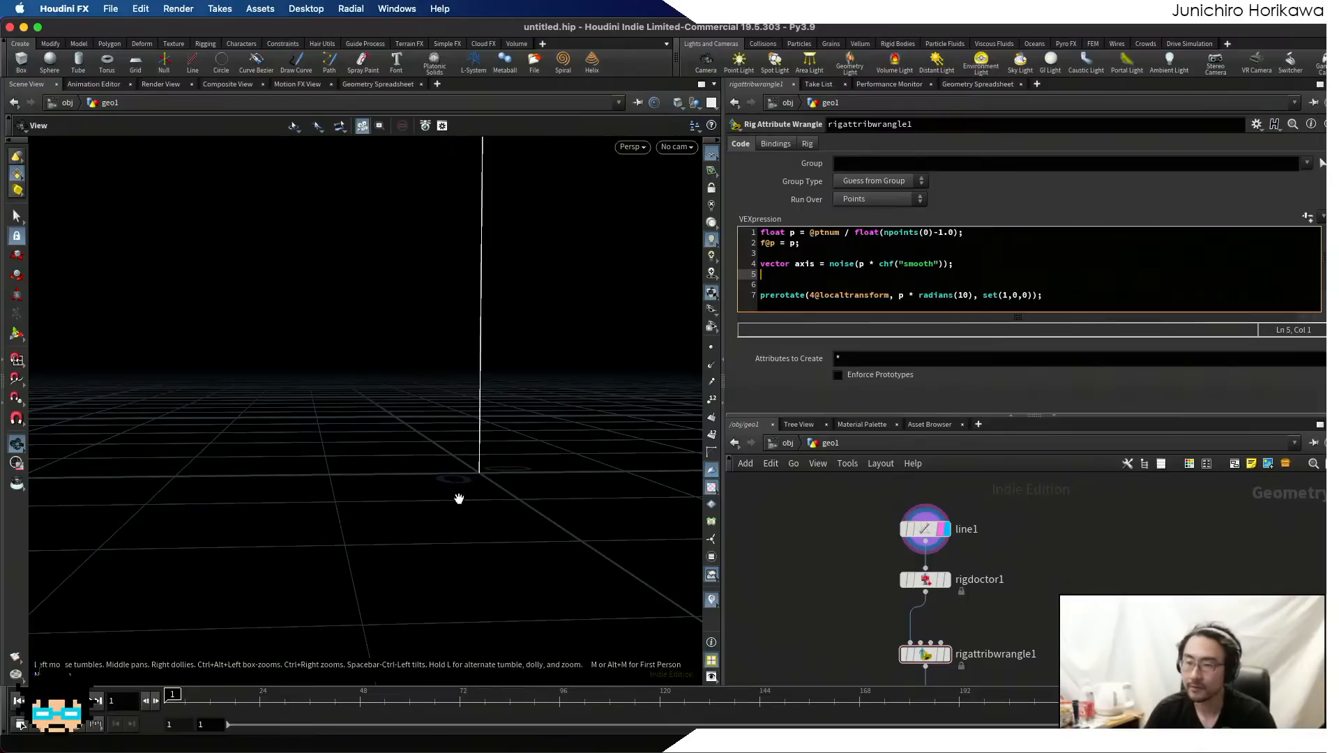
{"action": "left_click_drag", "start_coordinate": [459, 499], "coordinate": [449, 467]}
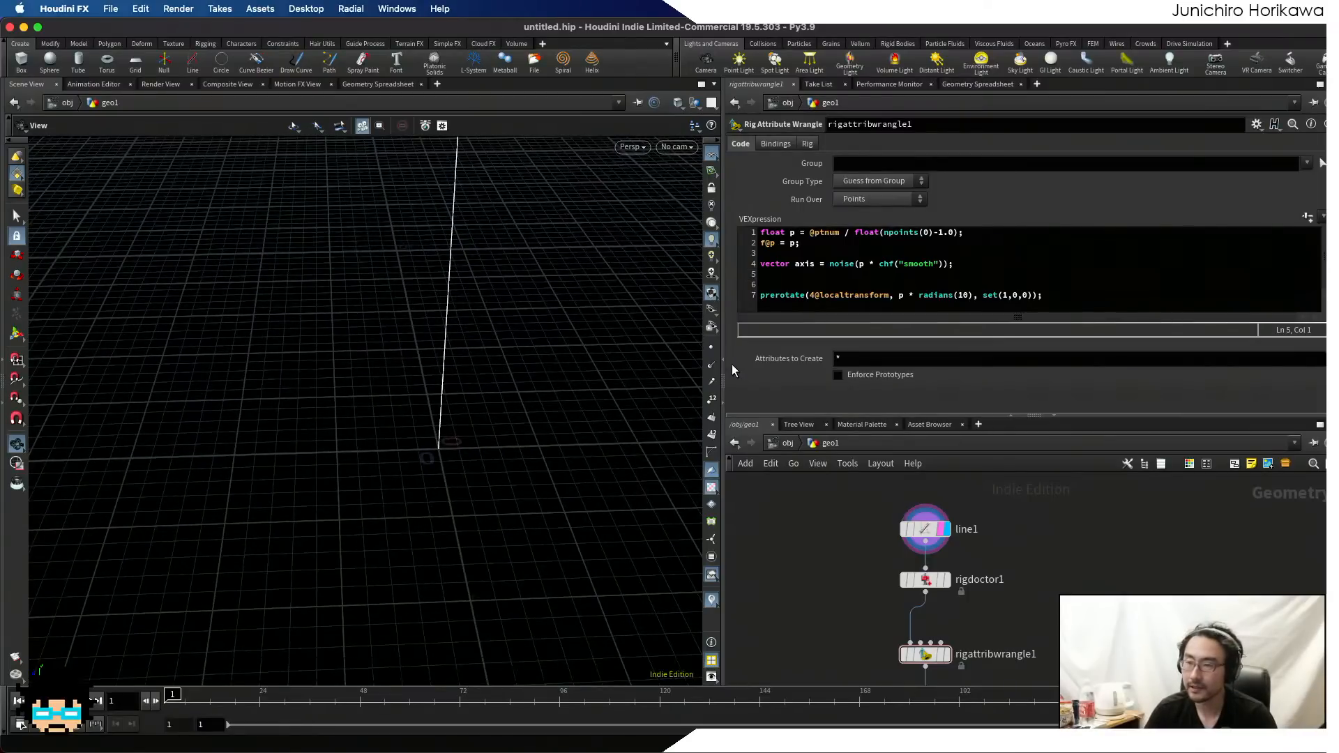
{"action": "left_click", "coordinate": [775, 276]}
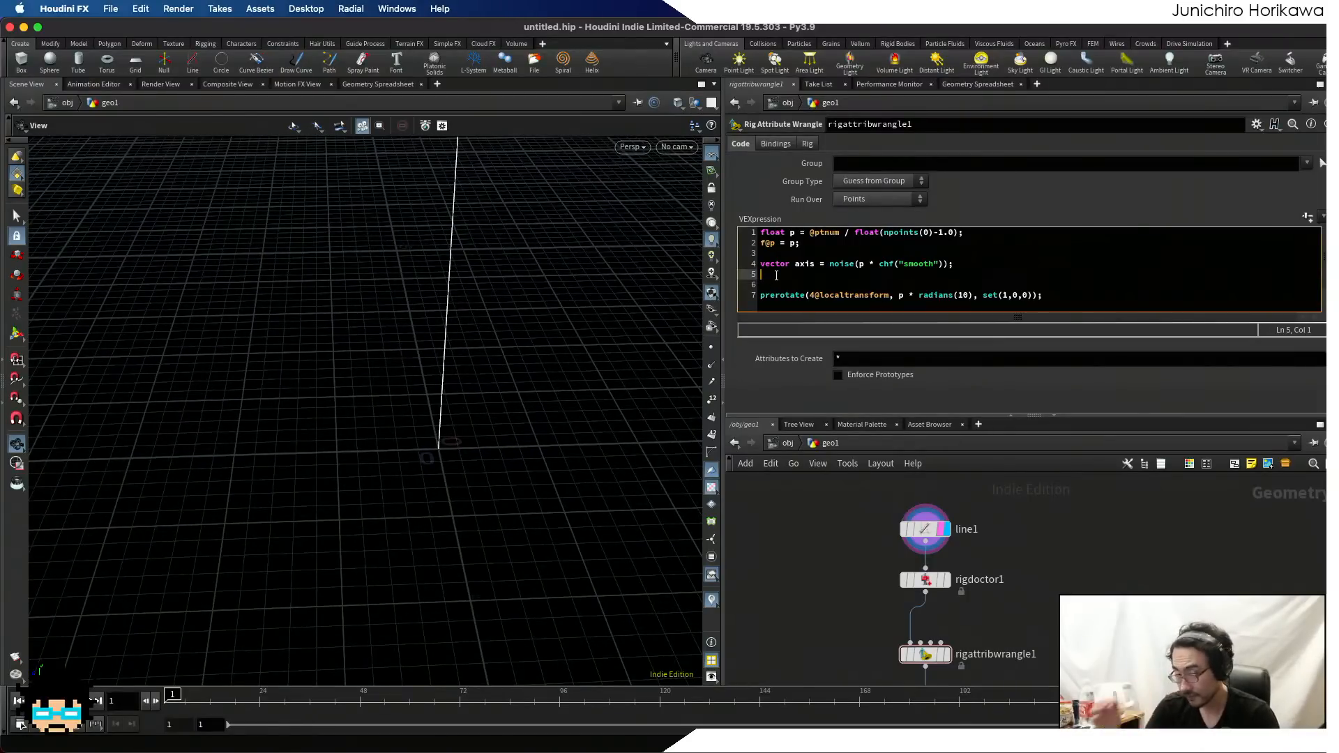
- Subtract set(0.5, 0.5, 0.5) from the noise value in the axis declaration
{"action": "left_click", "coordinate": [856, 264]}
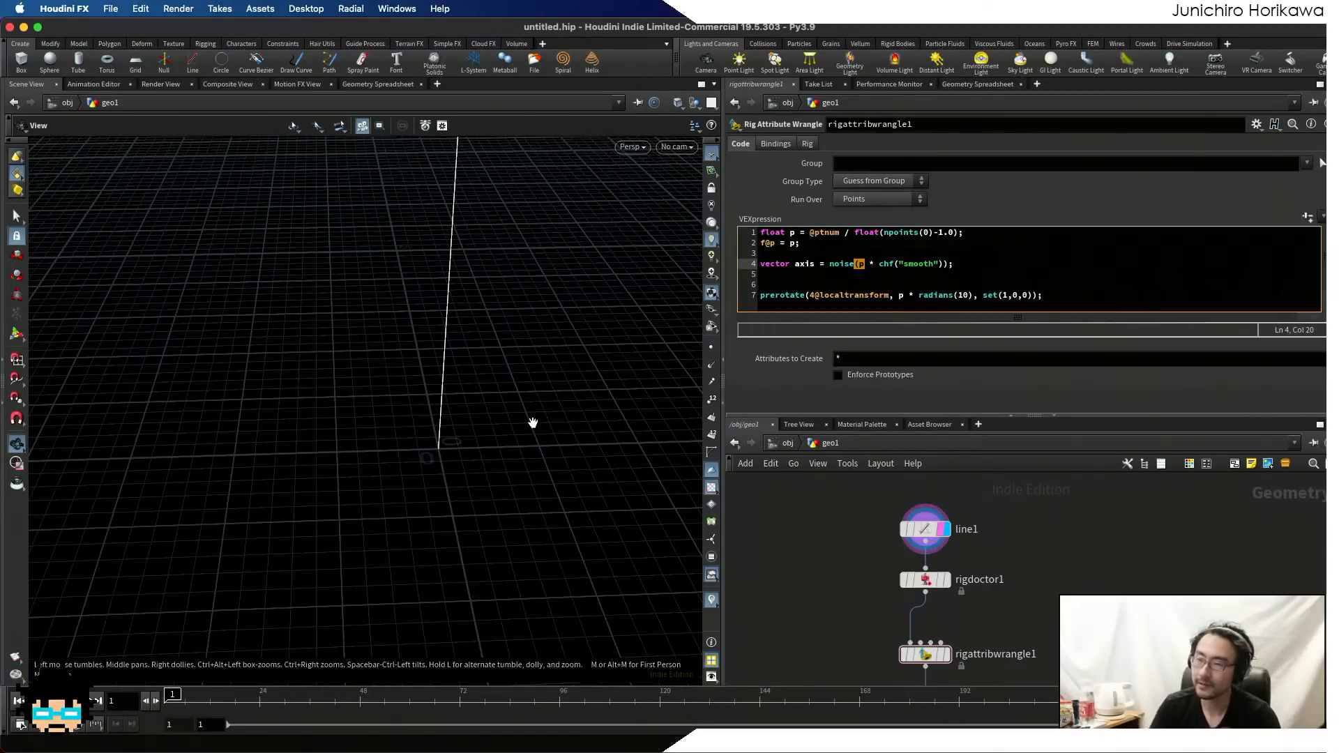
{"action": "left_click", "coordinate": [950, 264]}
{"action": "key", "text": "Left"}
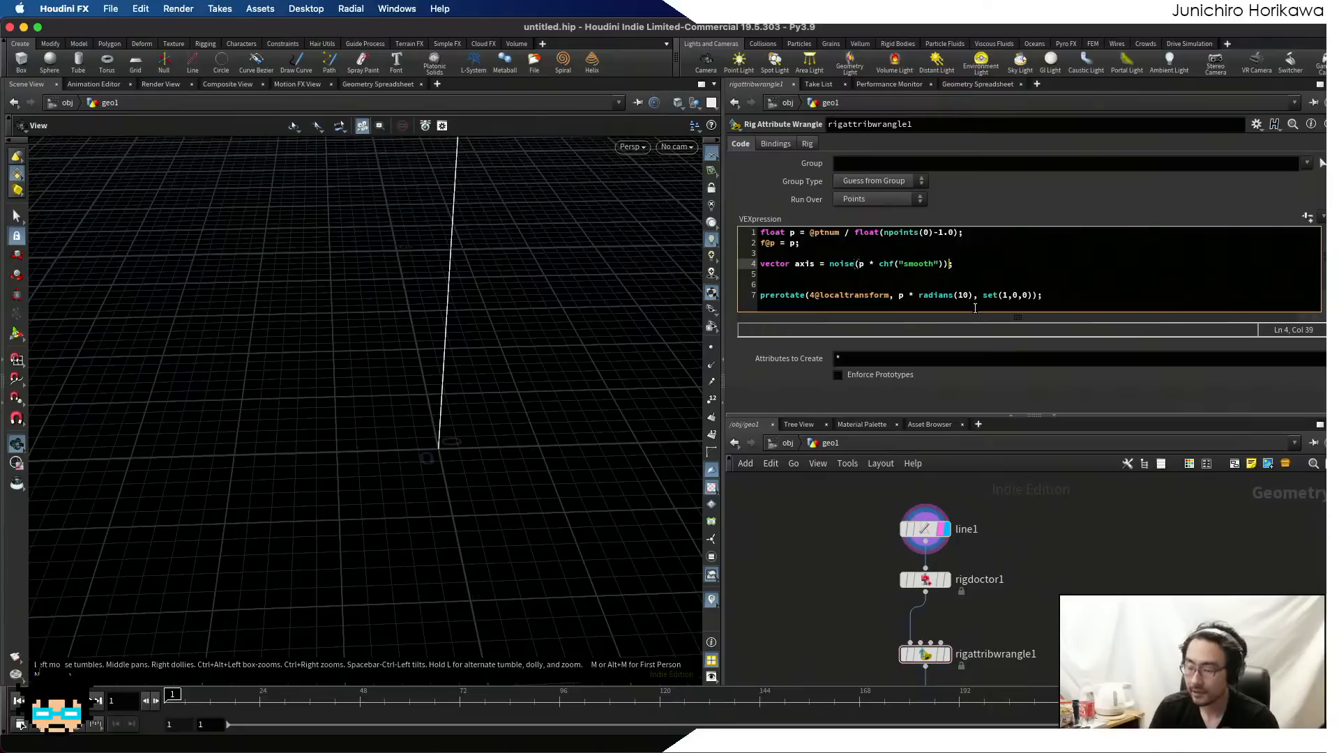
{"action": "type", "text": "- set()"}
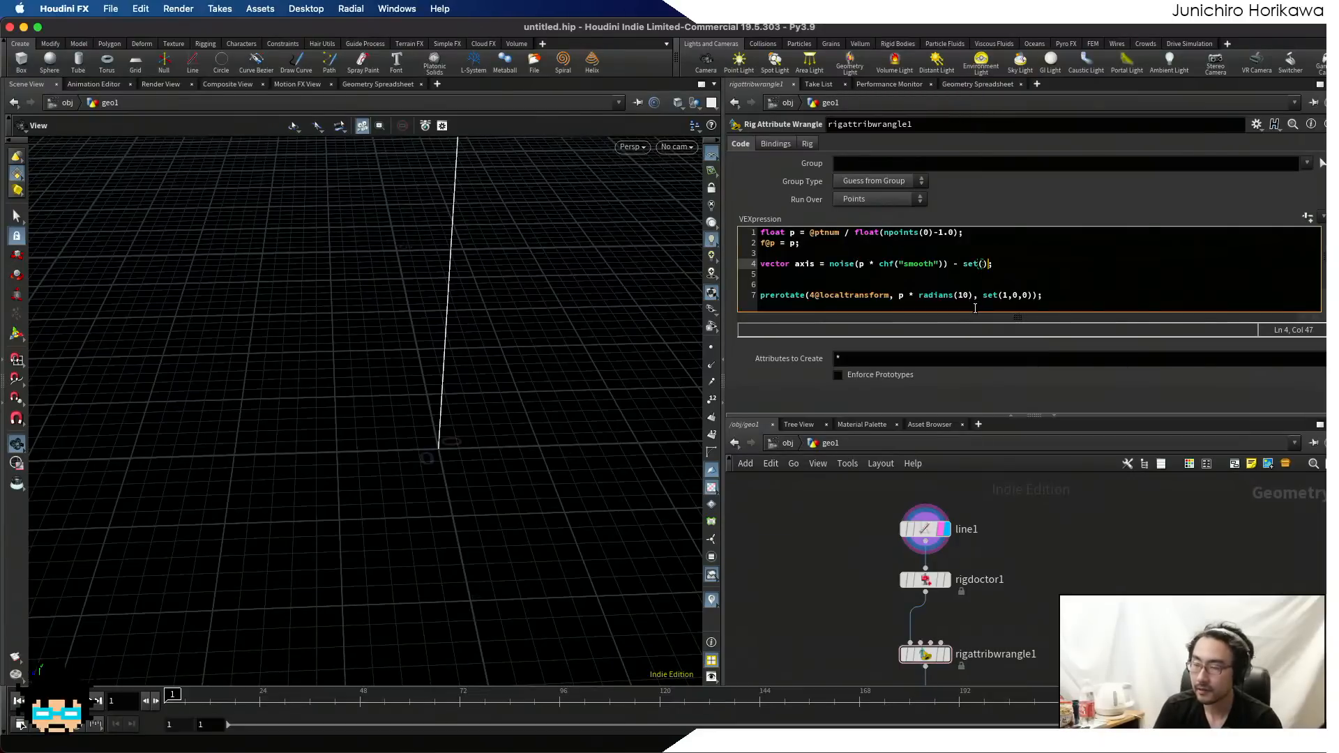
{"action": "key", "text": "Left"}
{"action": "type", "text": "0.5, 0. "}
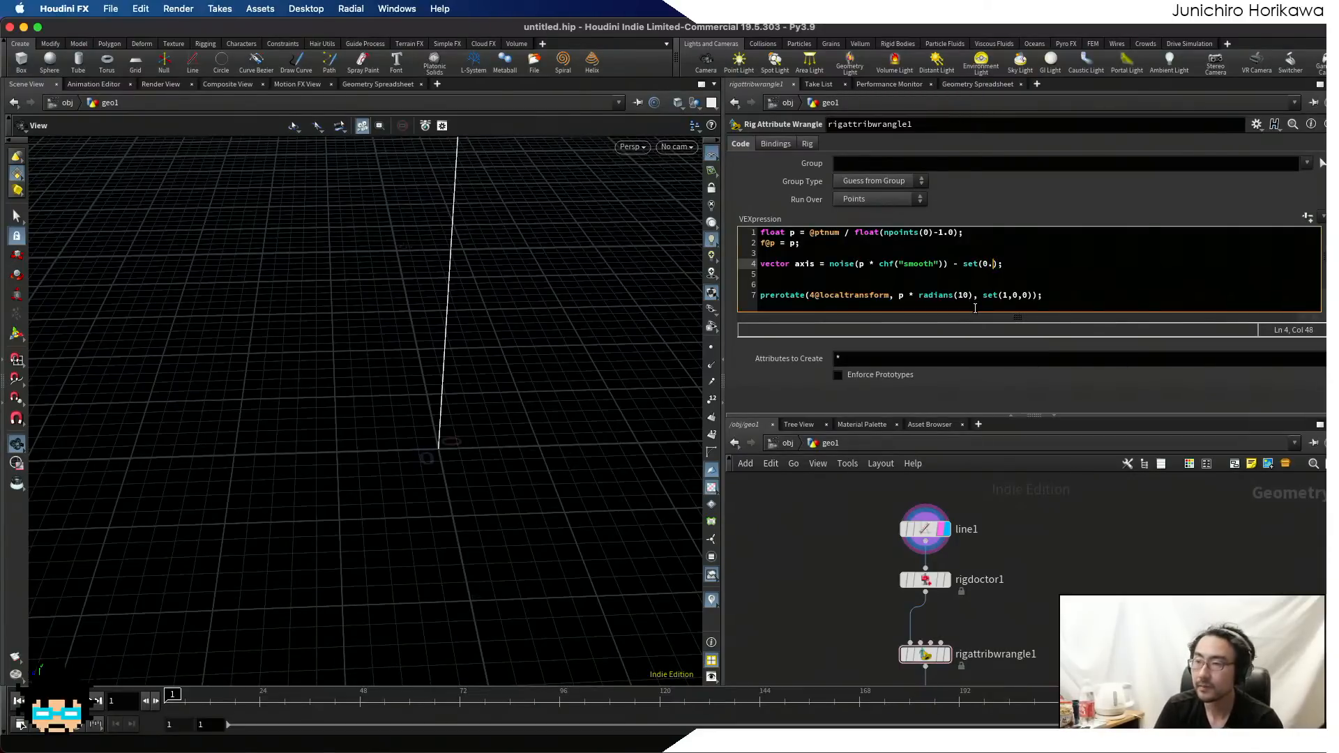
{"action": "type", "text": ", 0.5, 0.5"}
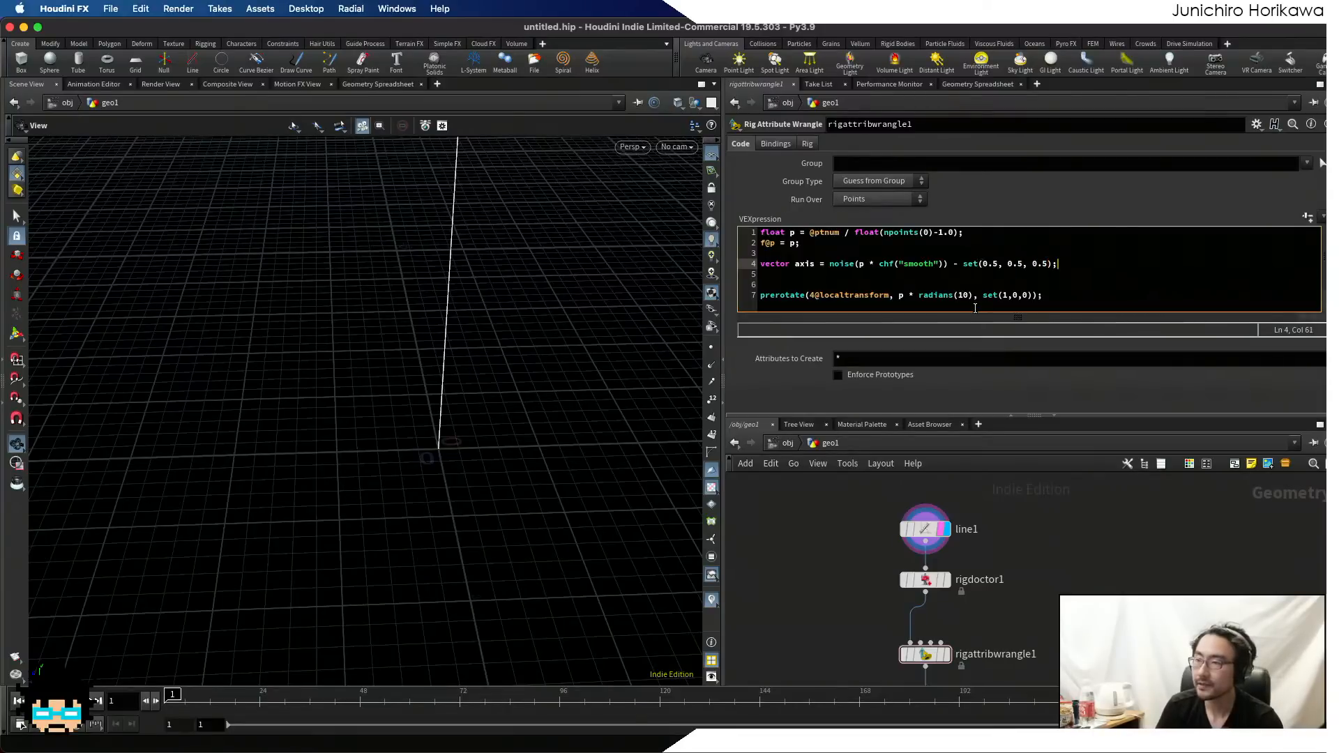
- Add the statement axis.y = 0; directly below the axis declaration
{"action": "key", "text": "Return"}
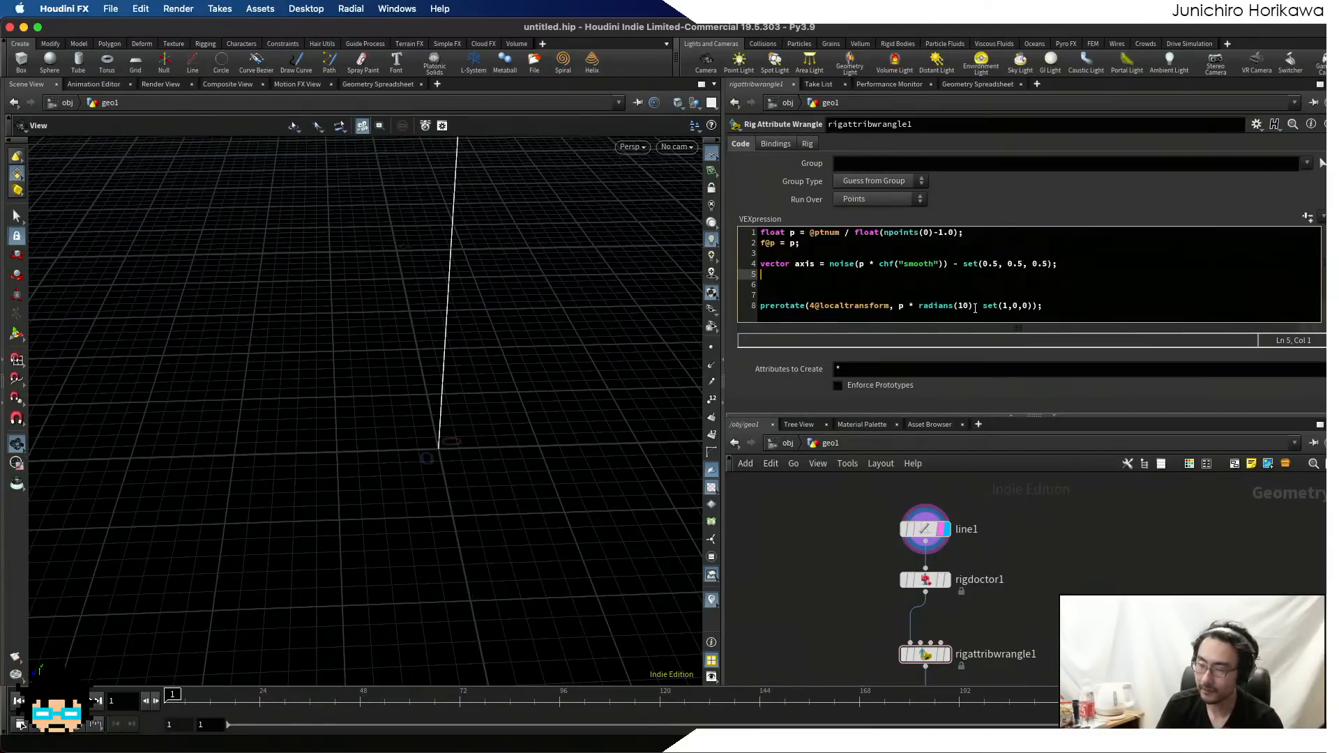
{"action": "type", "text": "axis.y"}
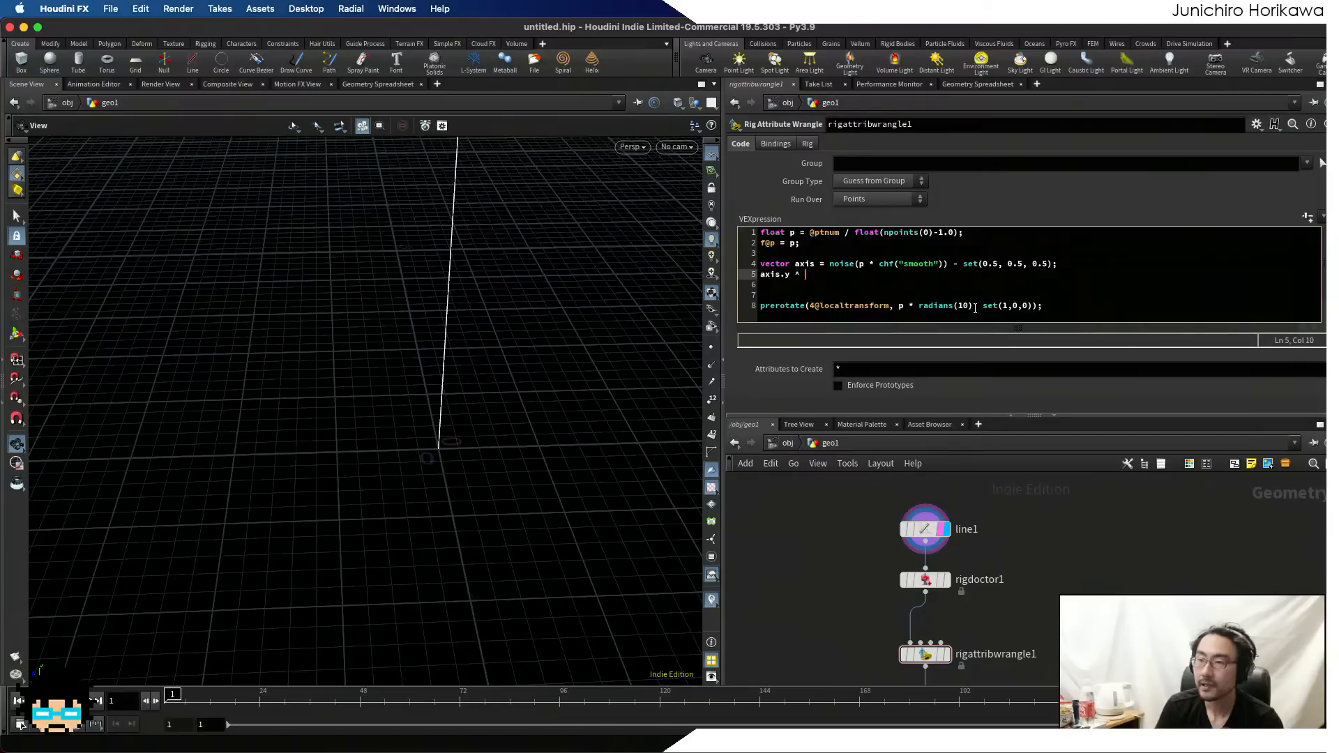
{"action": "type", "text": " = 0"}
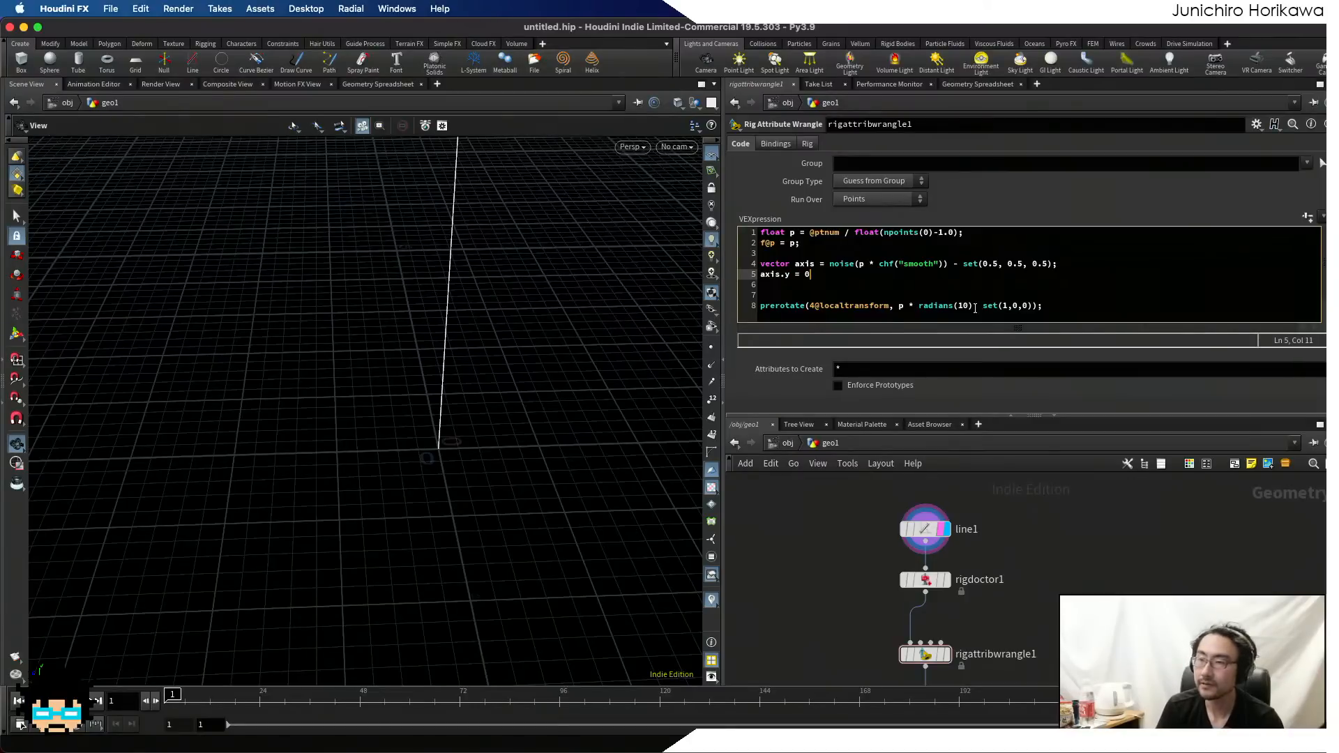
{"action": "type", "text": ";"}
{"action": "key", "text": "Return"}
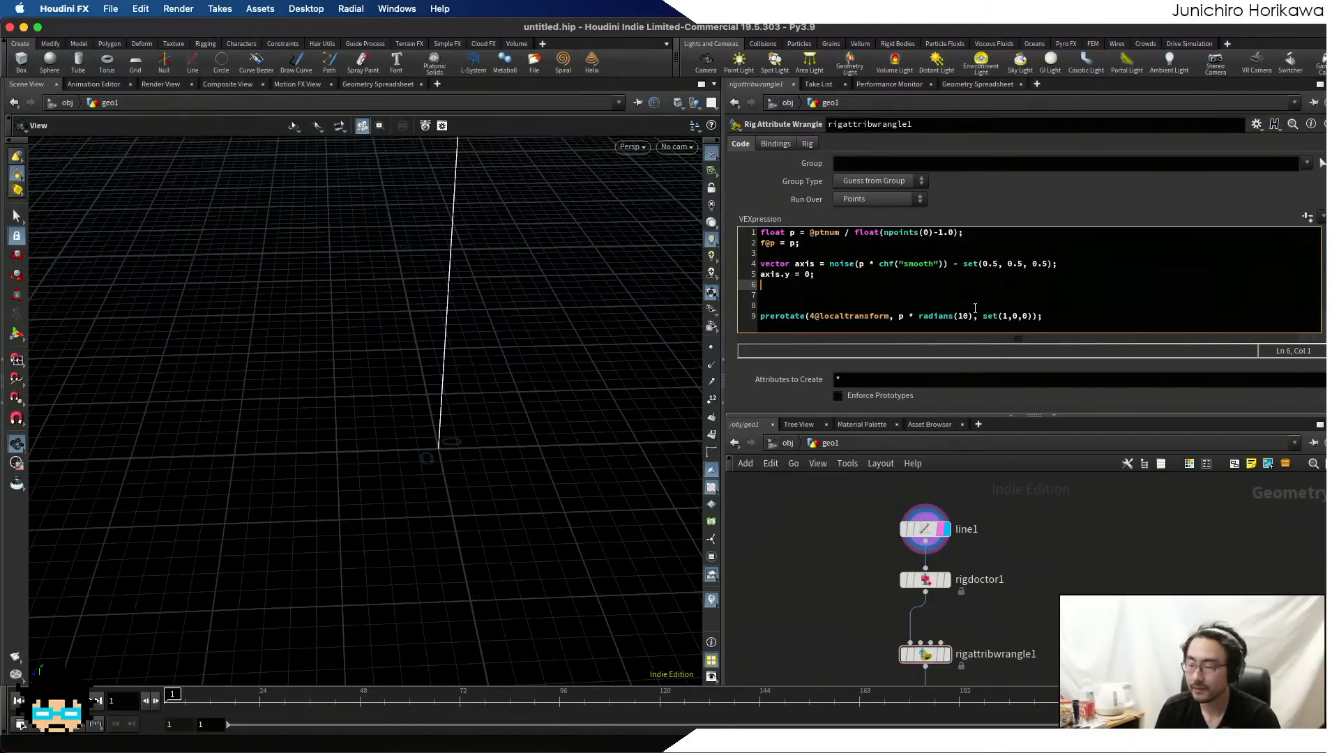
- Add a statement directly below axis.y = 0; that assigns the normalized axis vector back to axis
{"action": "type", "text": "axsis"}
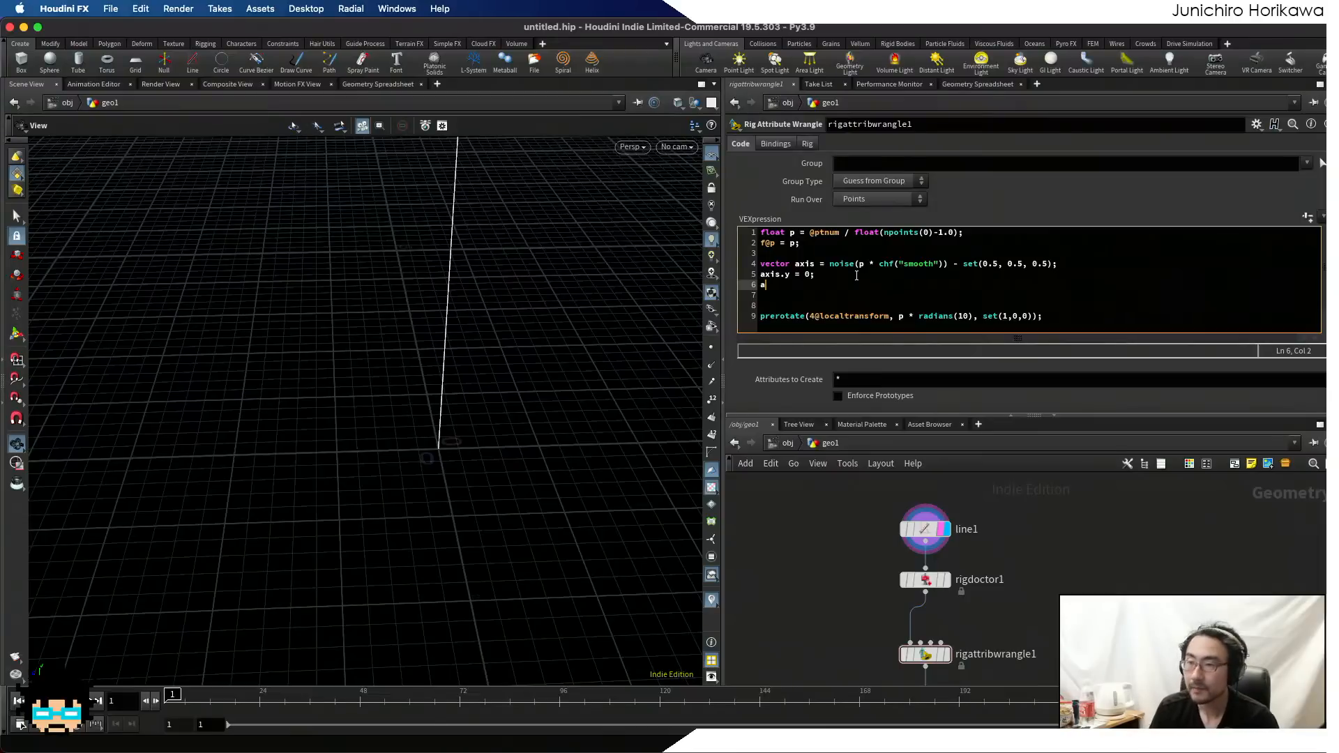
{"action": "key", "text": "BackSpace"}
{"action": "key", "text": "BackSpace"}
{"action": "key", "text": "BackSpace"}
{"action": "key", "text": "BackSpace"}
{"action": "key", "text": "BackSpace"}
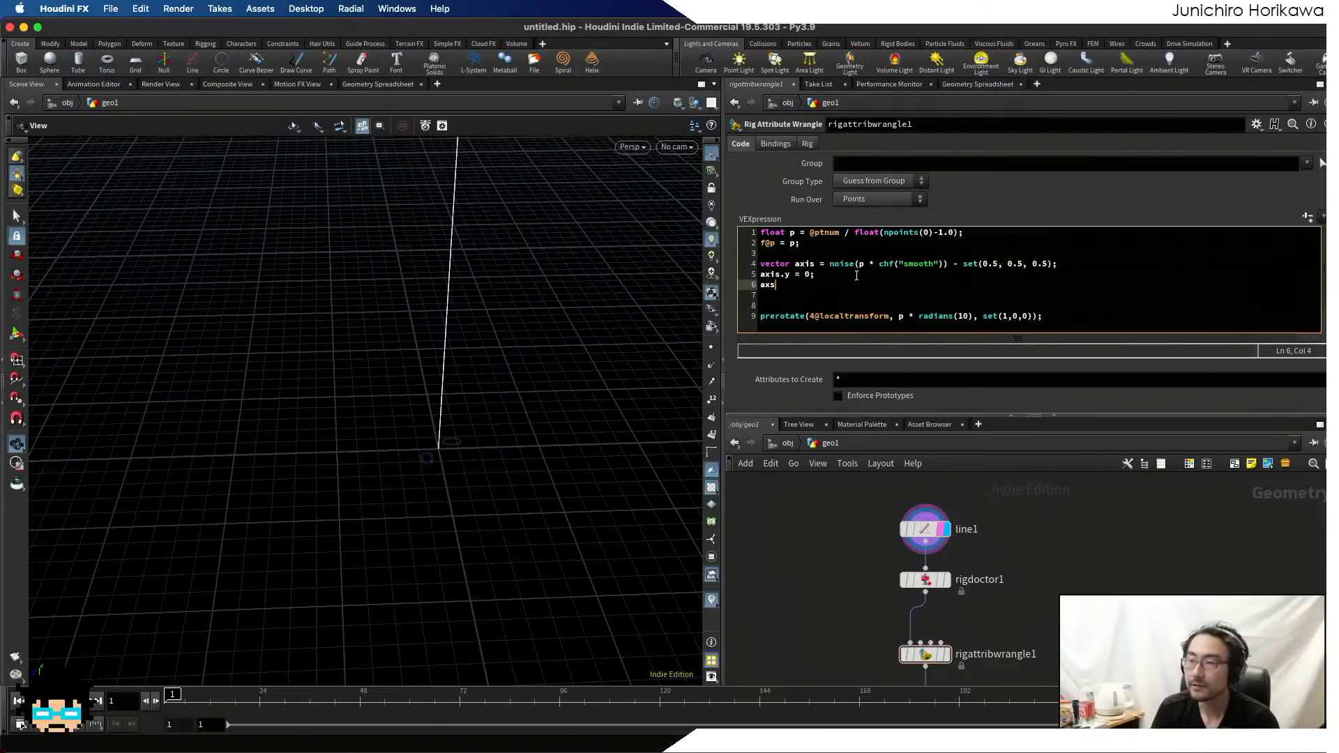
{"action": "type", "text": "xis "}
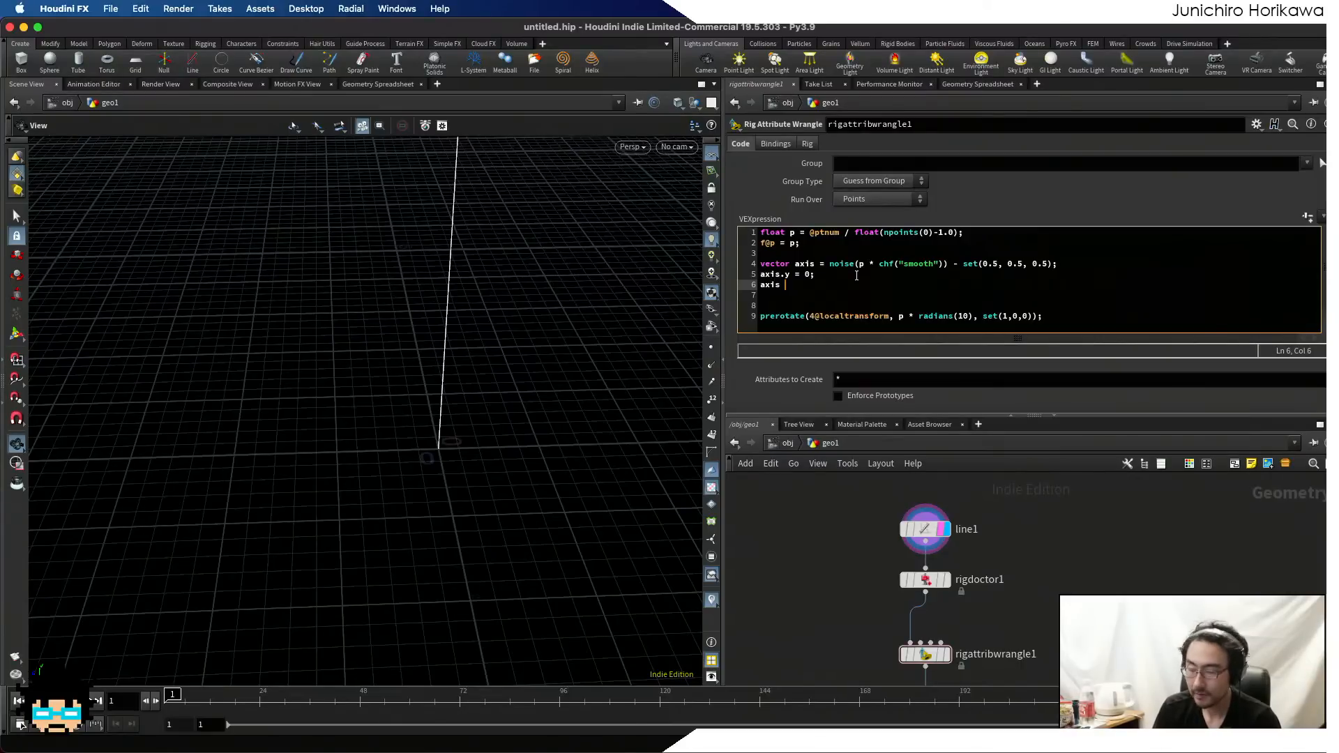
{"action": "type", "text": "= norma"}
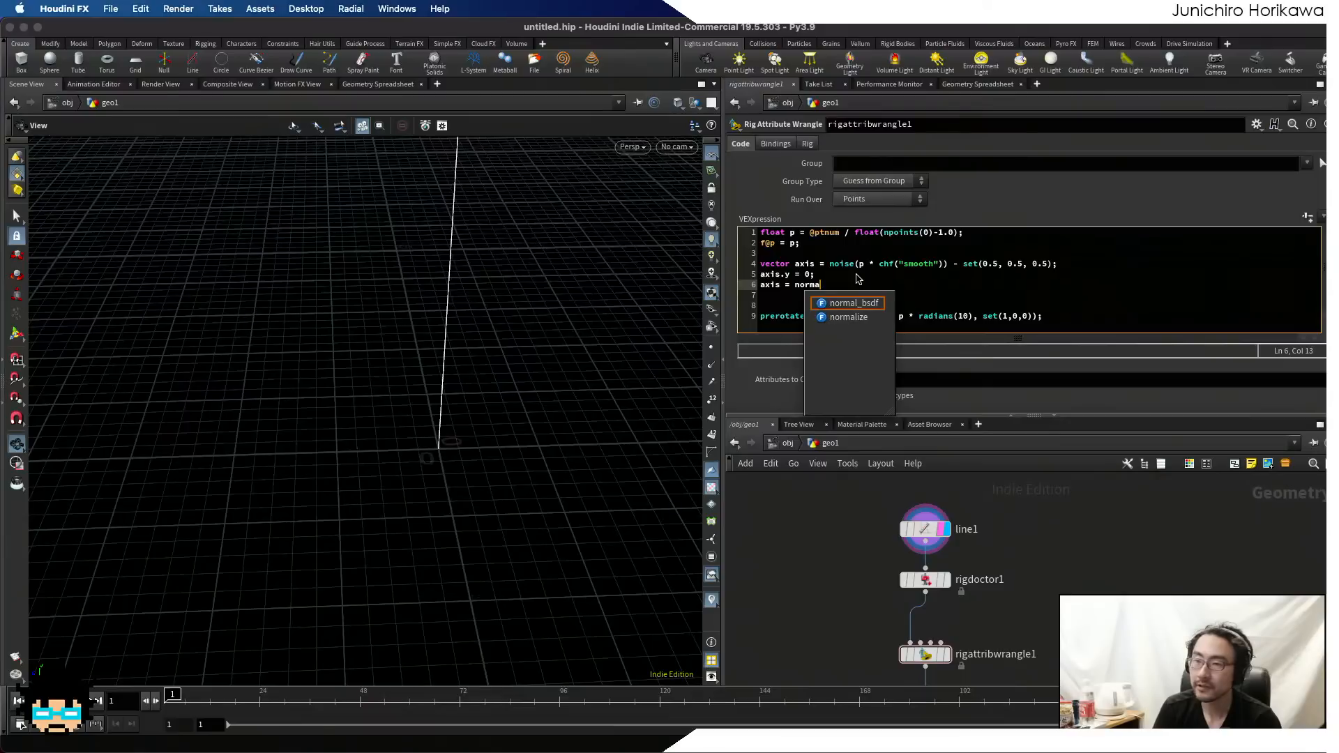
{"action": "type", "text": "alize"}
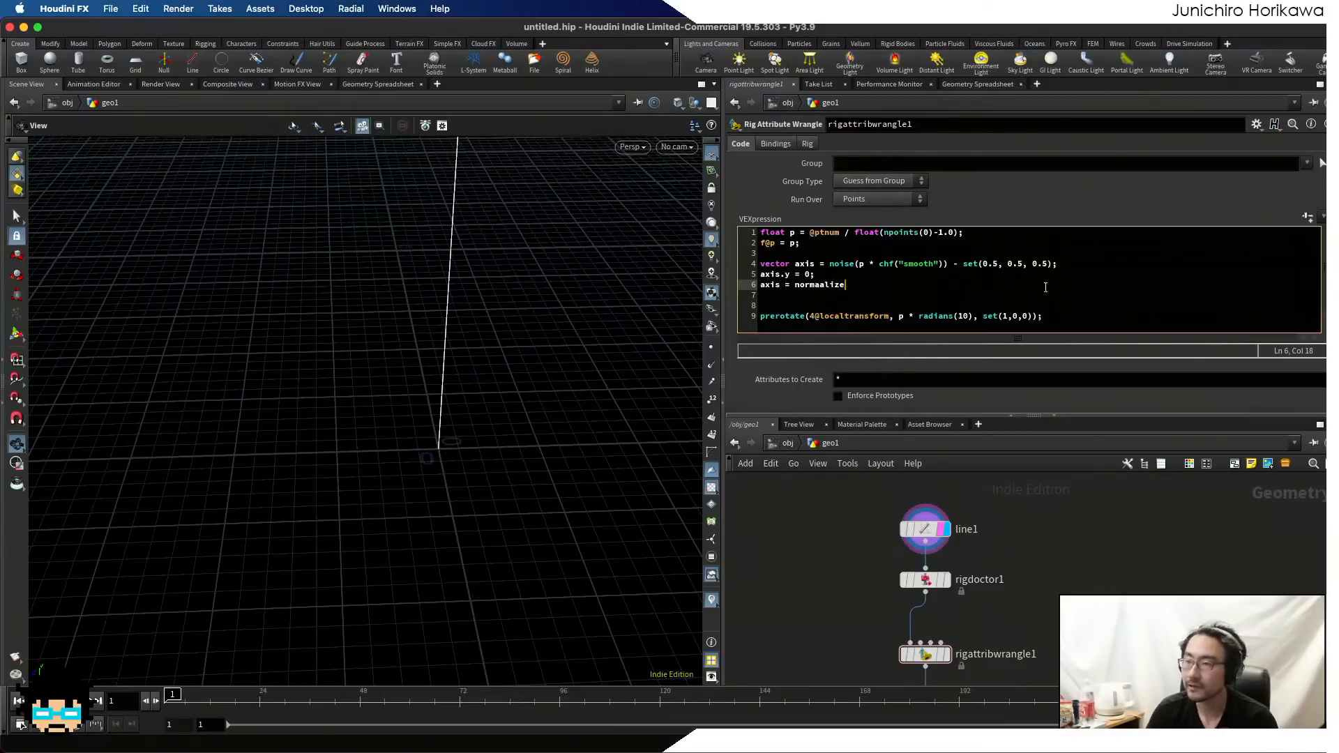
{"action": "left_click_drag", "start_coordinate": [975, 318], "coordinate": [1032, 318]}
{"action": "left_click", "coordinate": [1012, 299]}
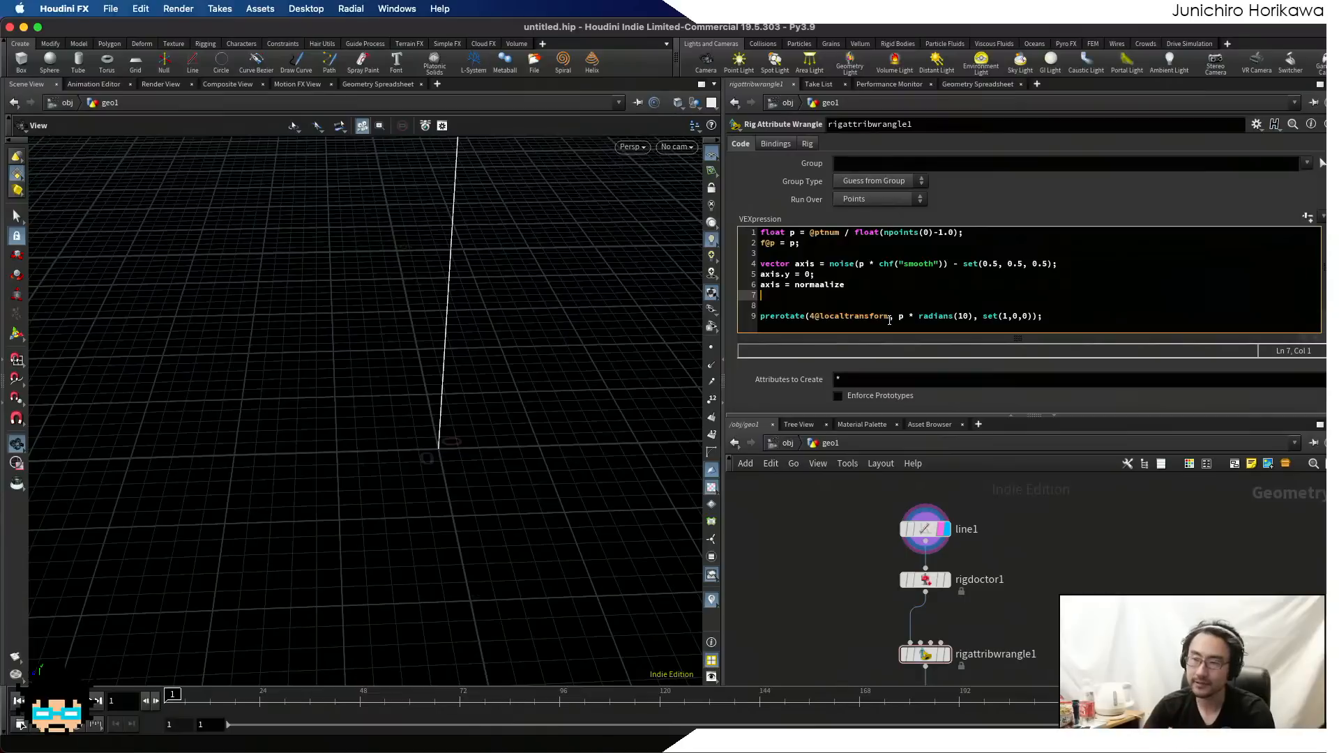
{"action": "left_click", "coordinate": [849, 286]}
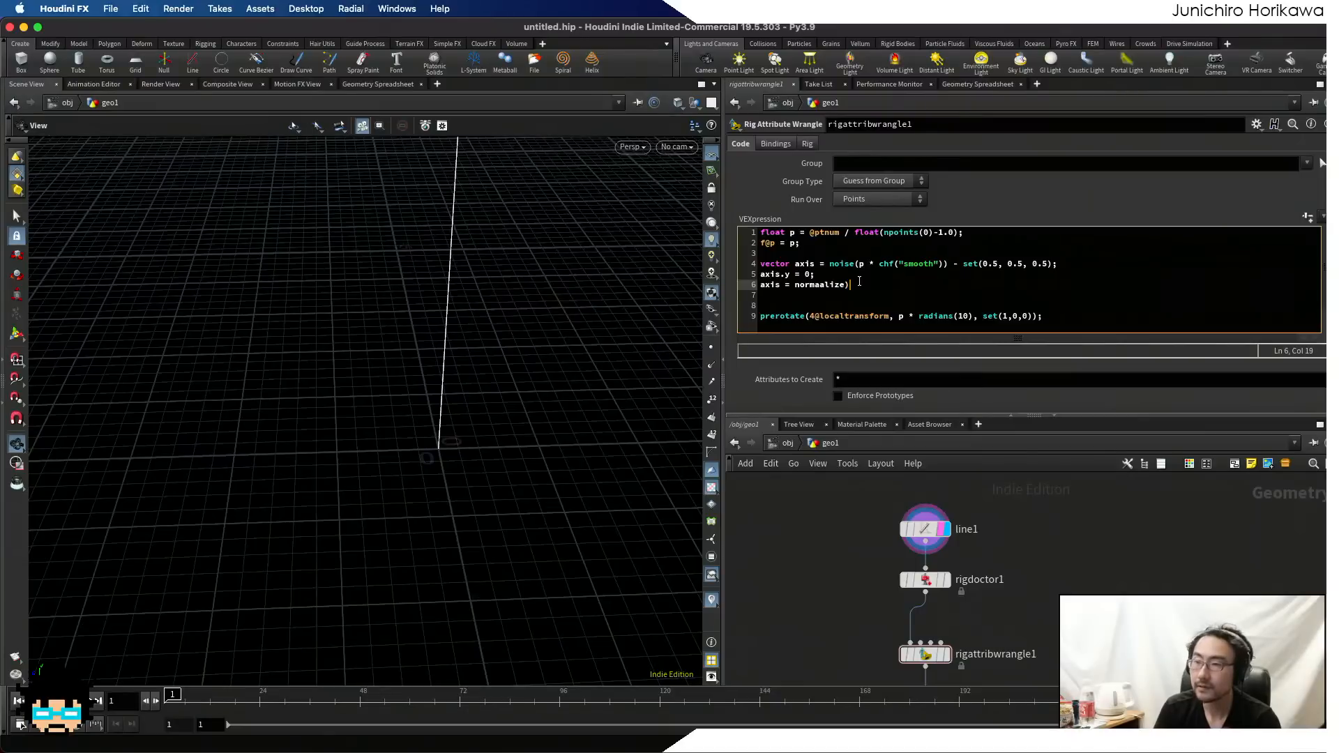
{"action": "type", "text": "(axis"}
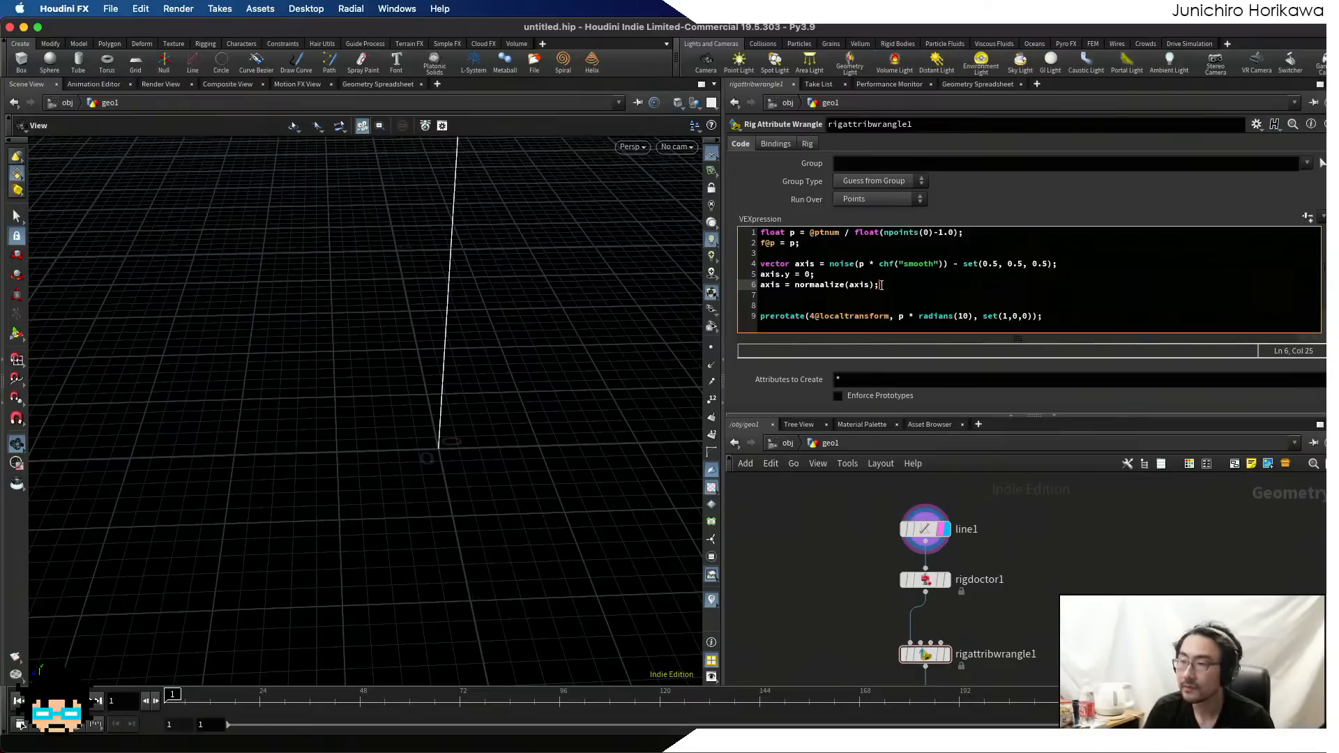
- Replace set(1,0,0) in the prerotate call with the axis variable
{"action": "triple_click", "coordinate": [762, 288]}
{"action": "left_click", "coordinate": [1030, 316]}
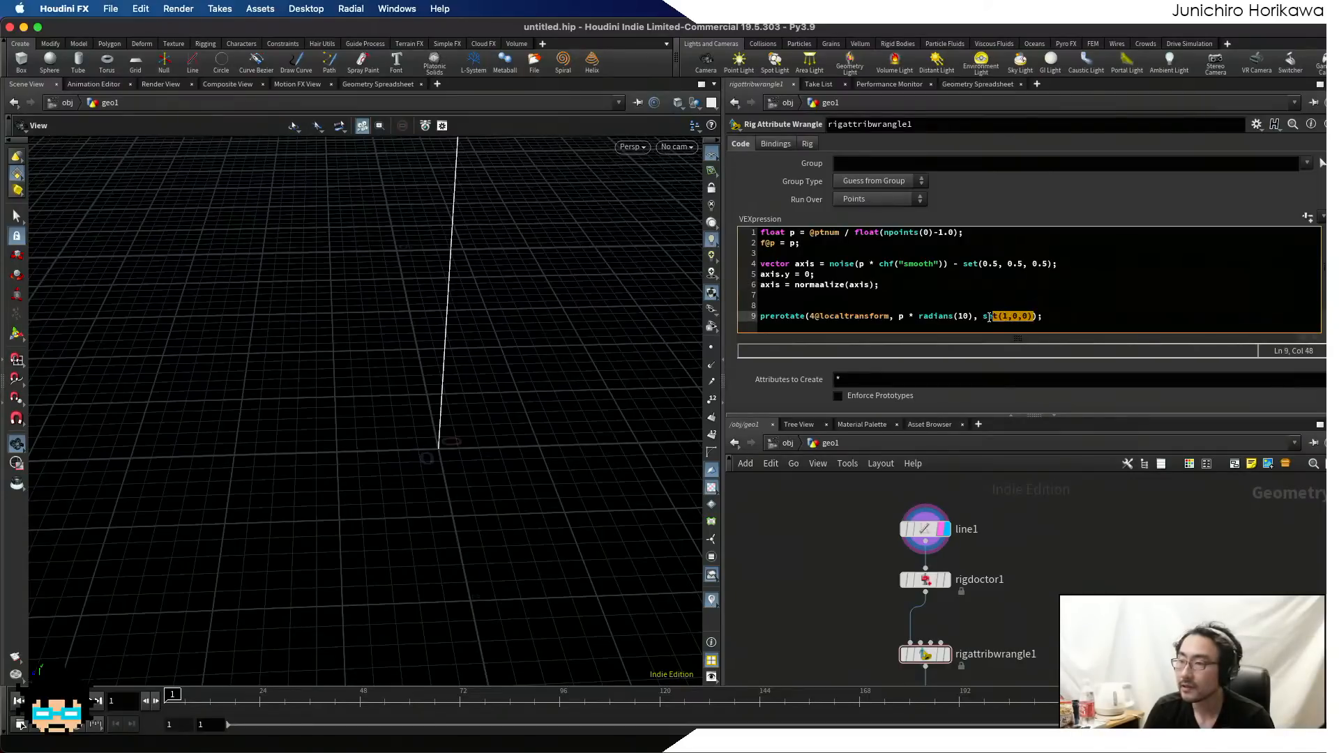
{"action": "type", "text": "axis"}
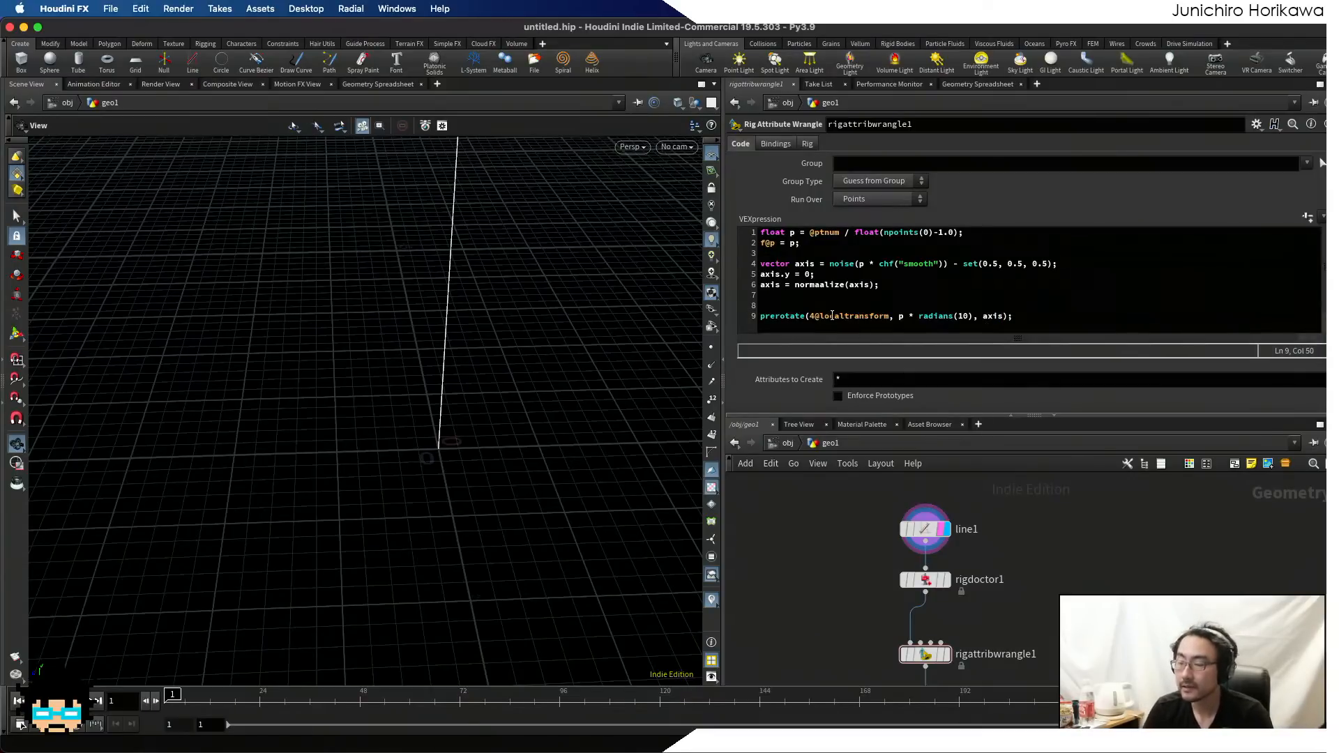
- Generate the parameter for the smooth channel and set Smooth to about 0.144
{"action": "left_click", "coordinate": [1307, 219]}
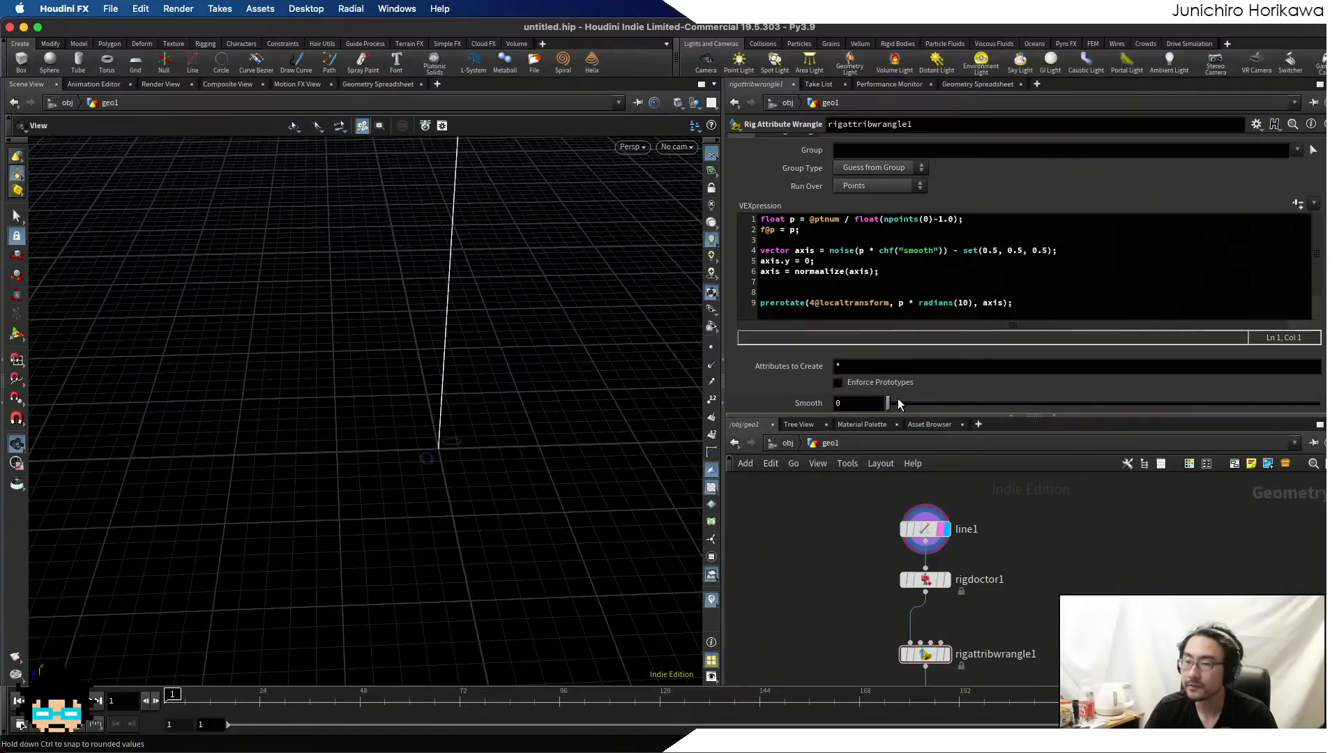
{"action": "left_click_drag", "start_coordinate": [898, 403], "coordinate": [938, 403]}
- Display the rigattribwrangle1 node and correct the misspelled function name in its code to normalize
{"action": "scroll", "coordinate": [975, 571], "scroll_direction": "down", "scroll_amount": 5}
{"action": "scroll", "coordinate": [969, 625], "scroll_direction": "up", "scroll_amount": 7}
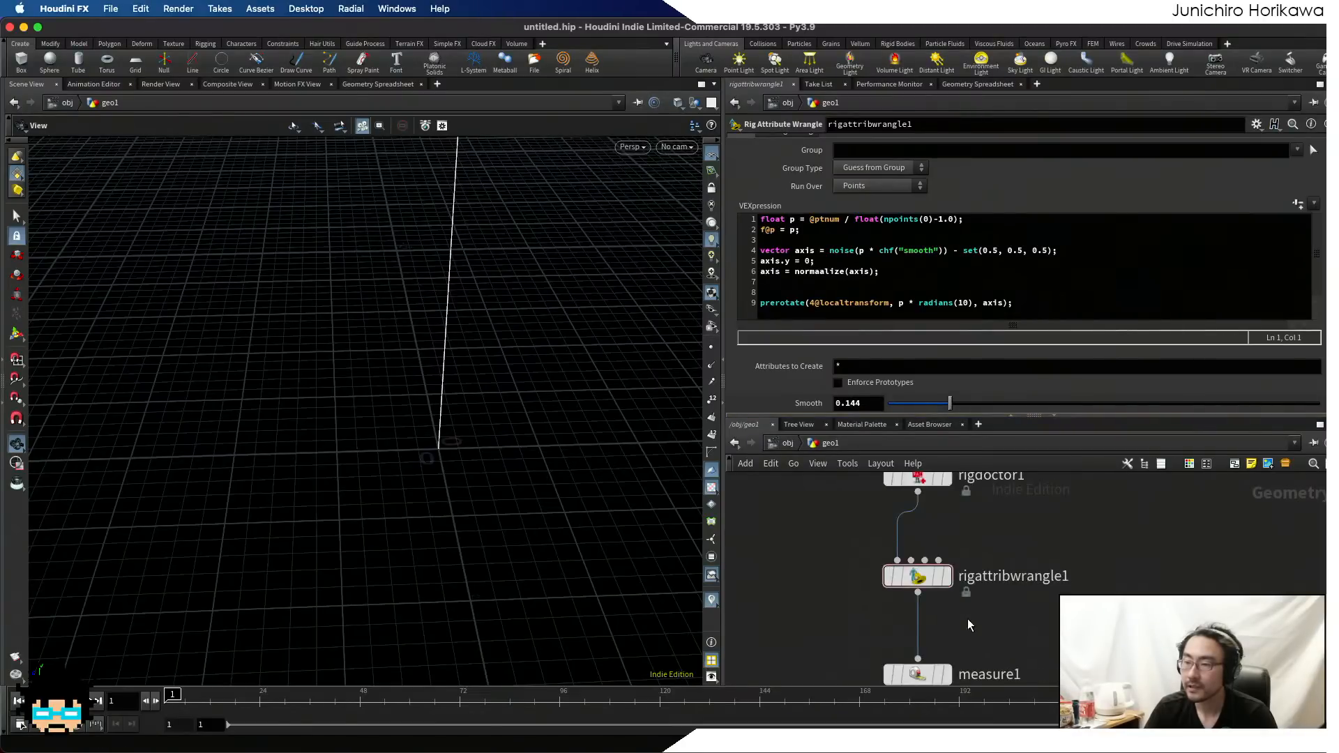
{"action": "left_click", "coordinate": [946, 578]}
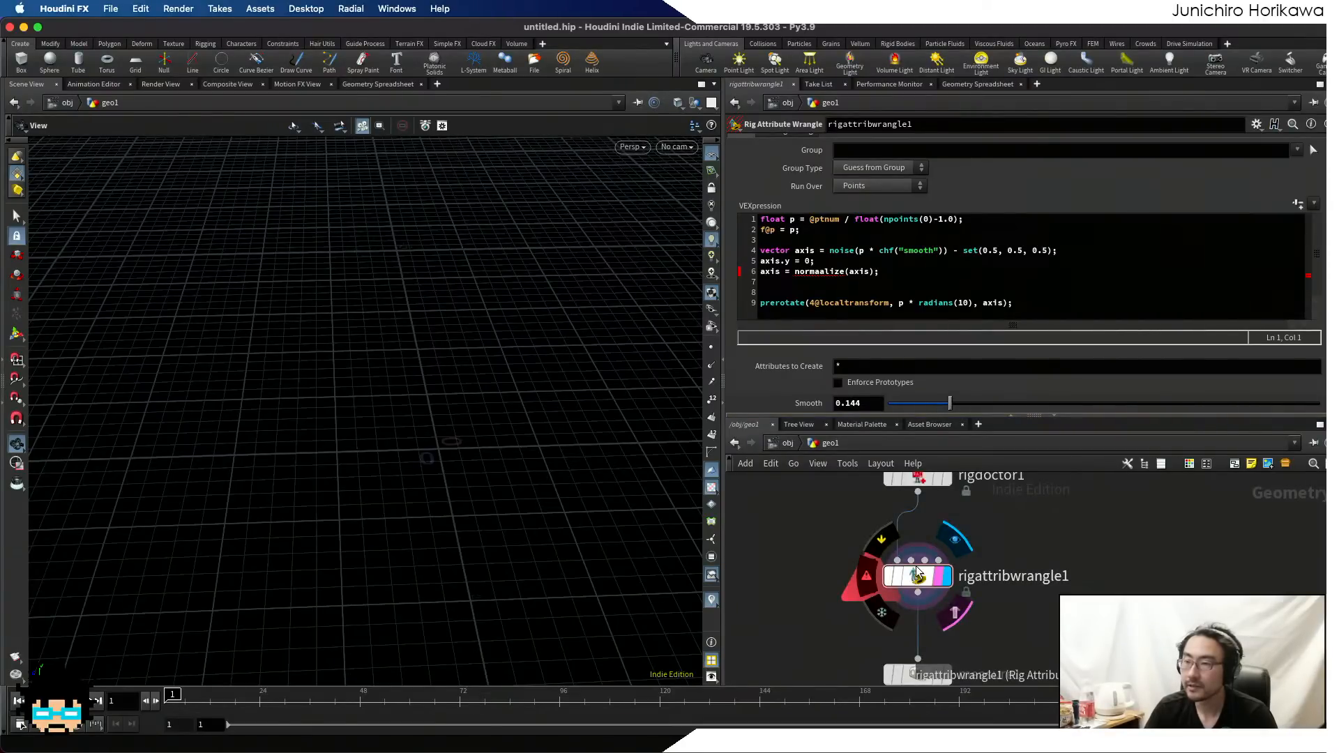
{"action": "double_click", "coordinate": [811, 269]}
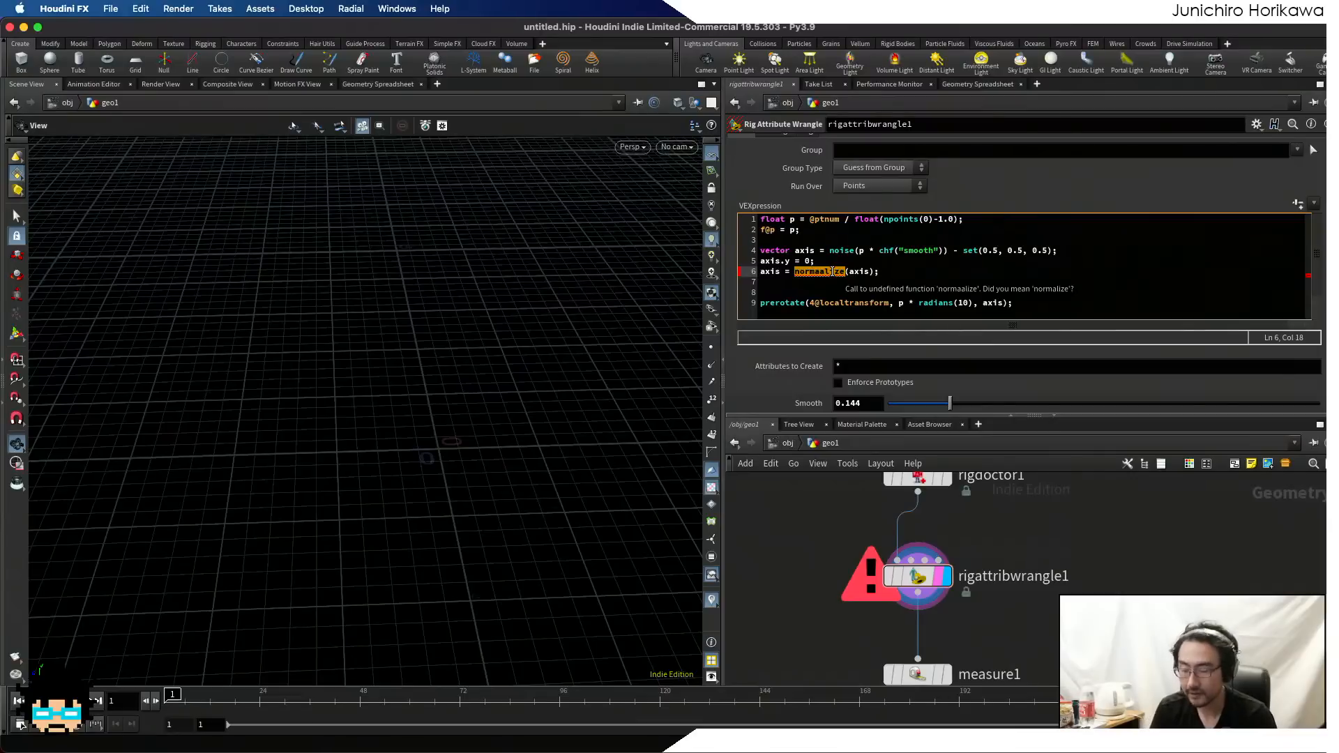
{"action": "type", "text": "normalize"}
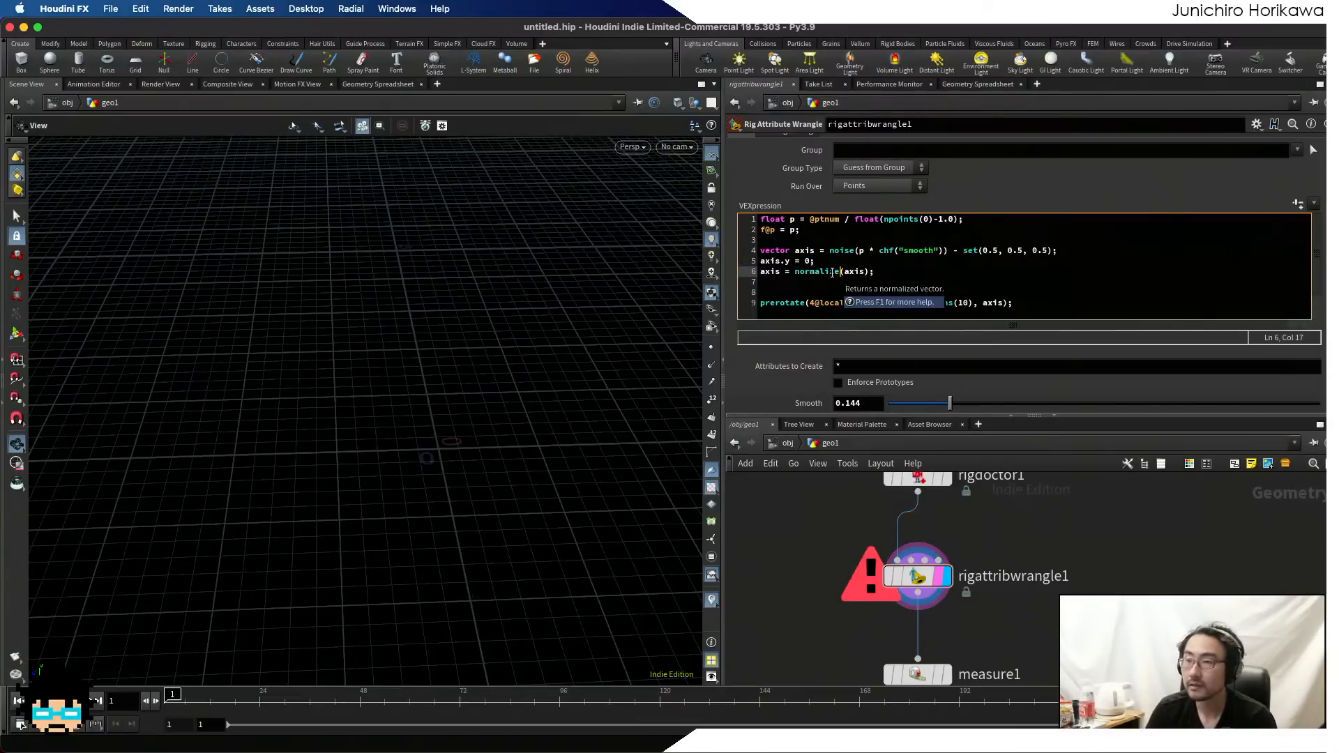
- Apply the corrected code and raise the Smooth parameter to 1
{"action": "left_click", "coordinate": [791, 567]}
{"action": "right_click_drag", "start_coordinate": [567, 434], "coordinate": [460, 460]}
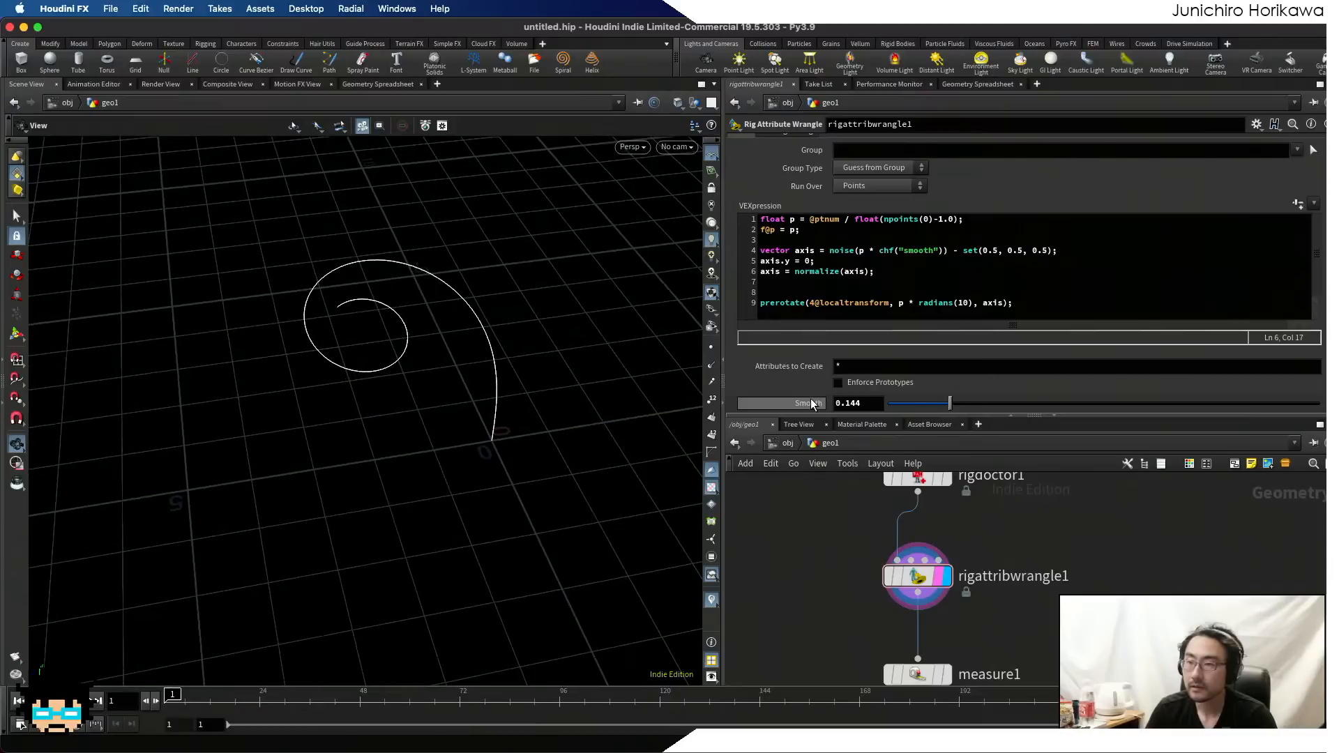
{"action": "left_click_drag", "start_coordinate": [950, 403], "coordinate": [1334, 396]}
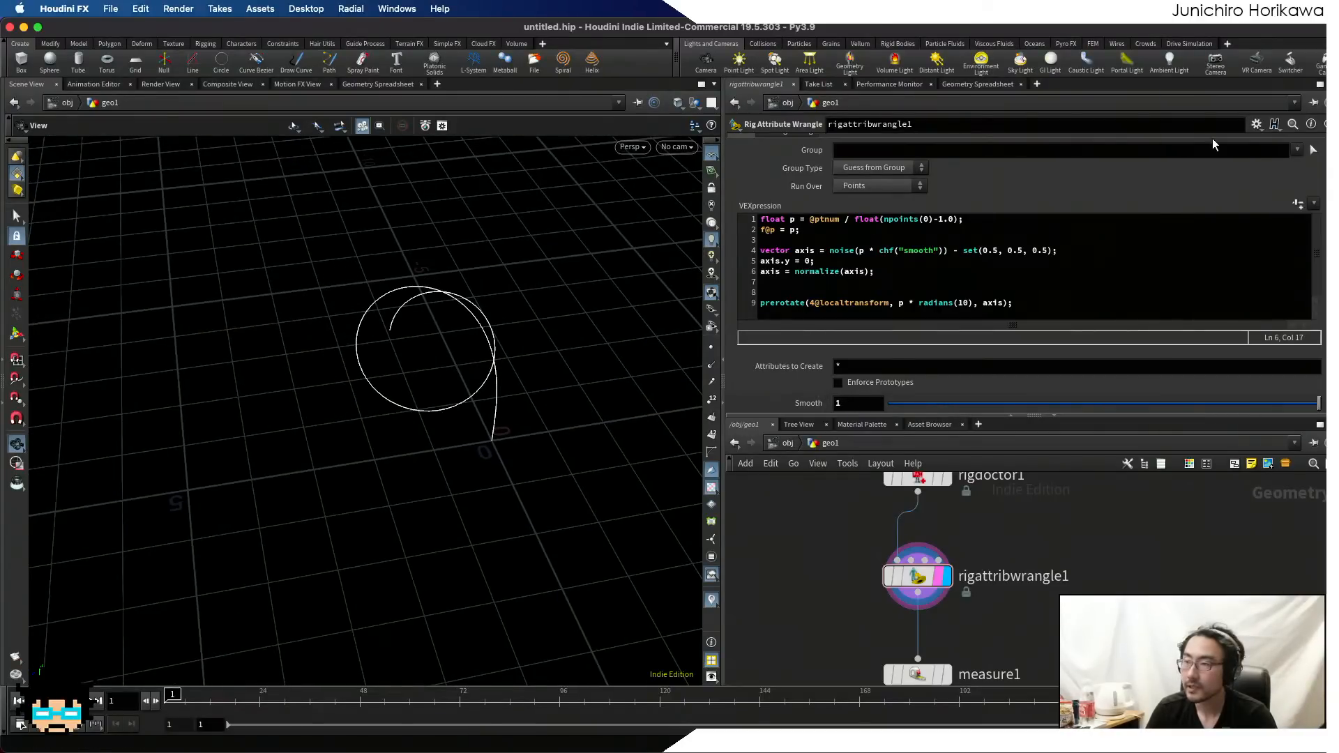
- Extend the Smooth parameter's range to 0–10 in the wrangle's parameter interface and accept the change
{"action": "left_click", "coordinate": [1256, 124]}
{"action": "left_click", "coordinate": [1151, 142]}
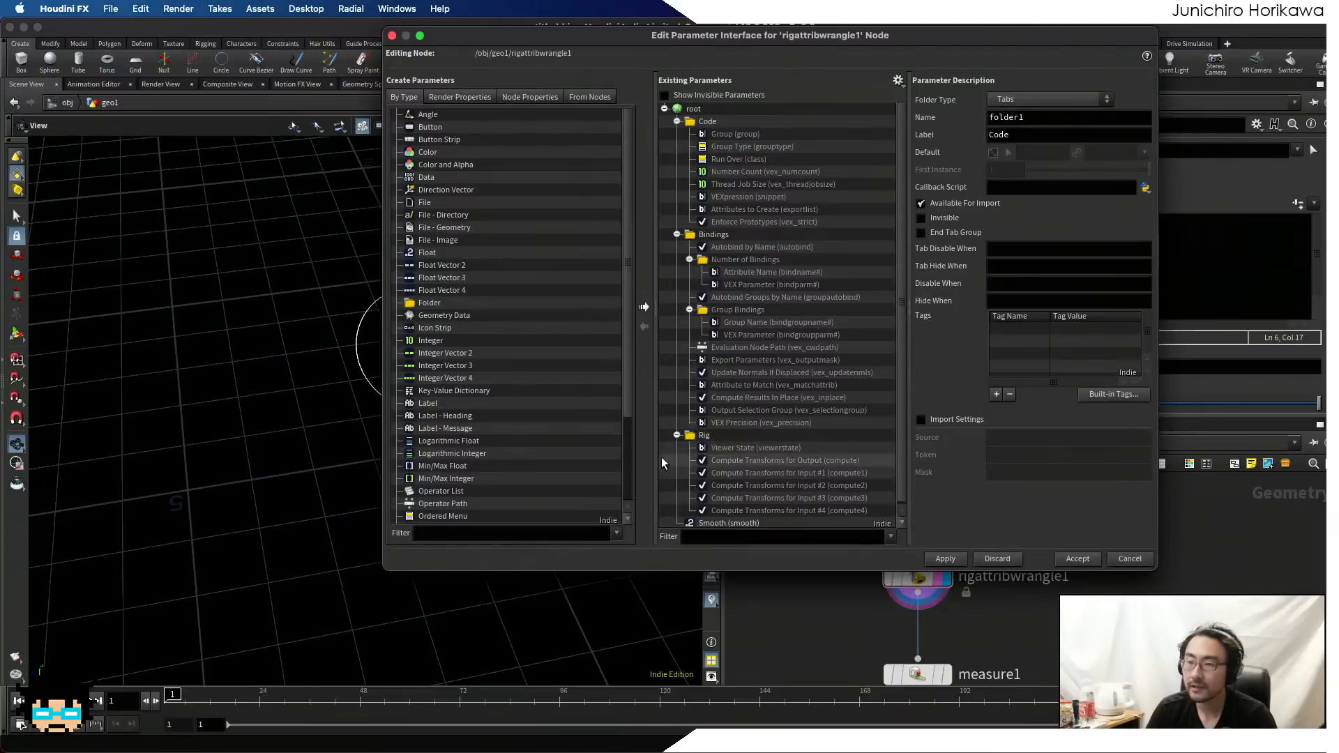
{"action": "scroll", "coordinate": [764, 443], "scroll_direction": "down", "scroll_amount": 1}
{"action": "left_click", "coordinate": [751, 521]}
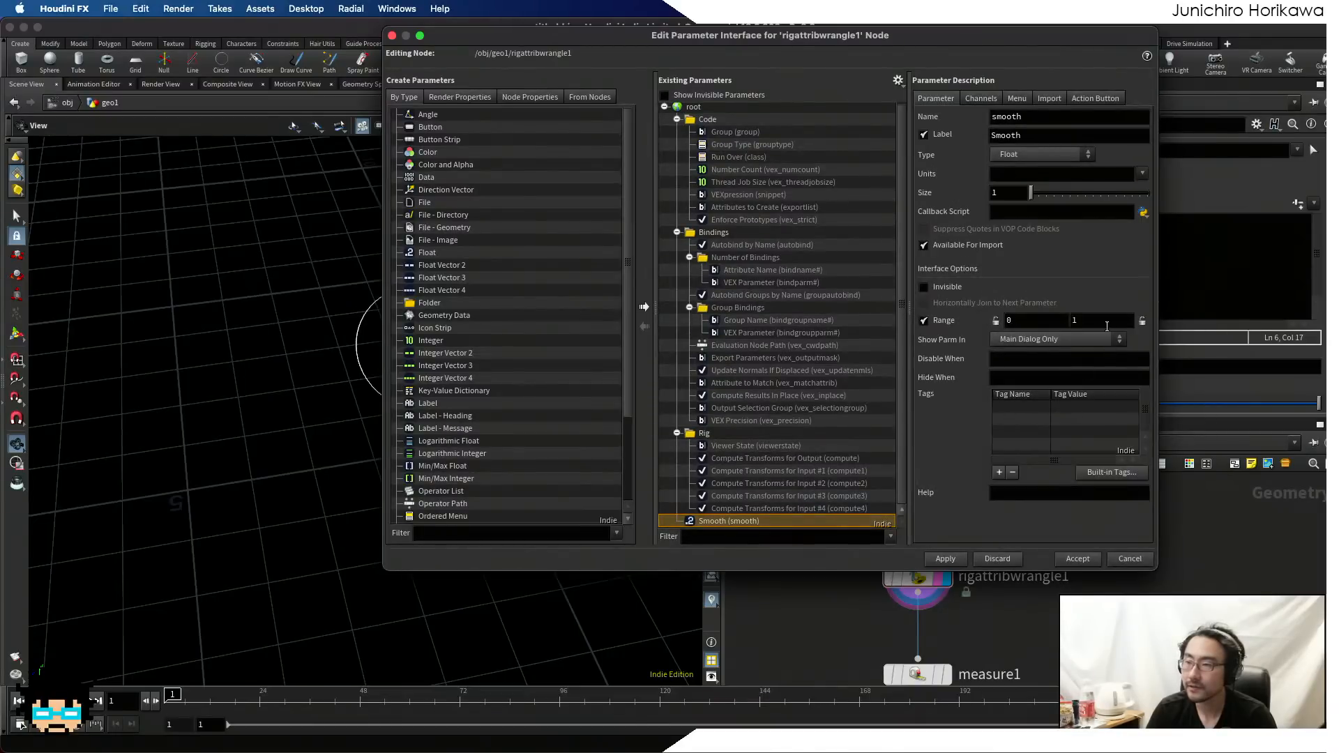
{"action": "left_click", "coordinate": [1107, 326]}
{"action": "type", "text": "0"}
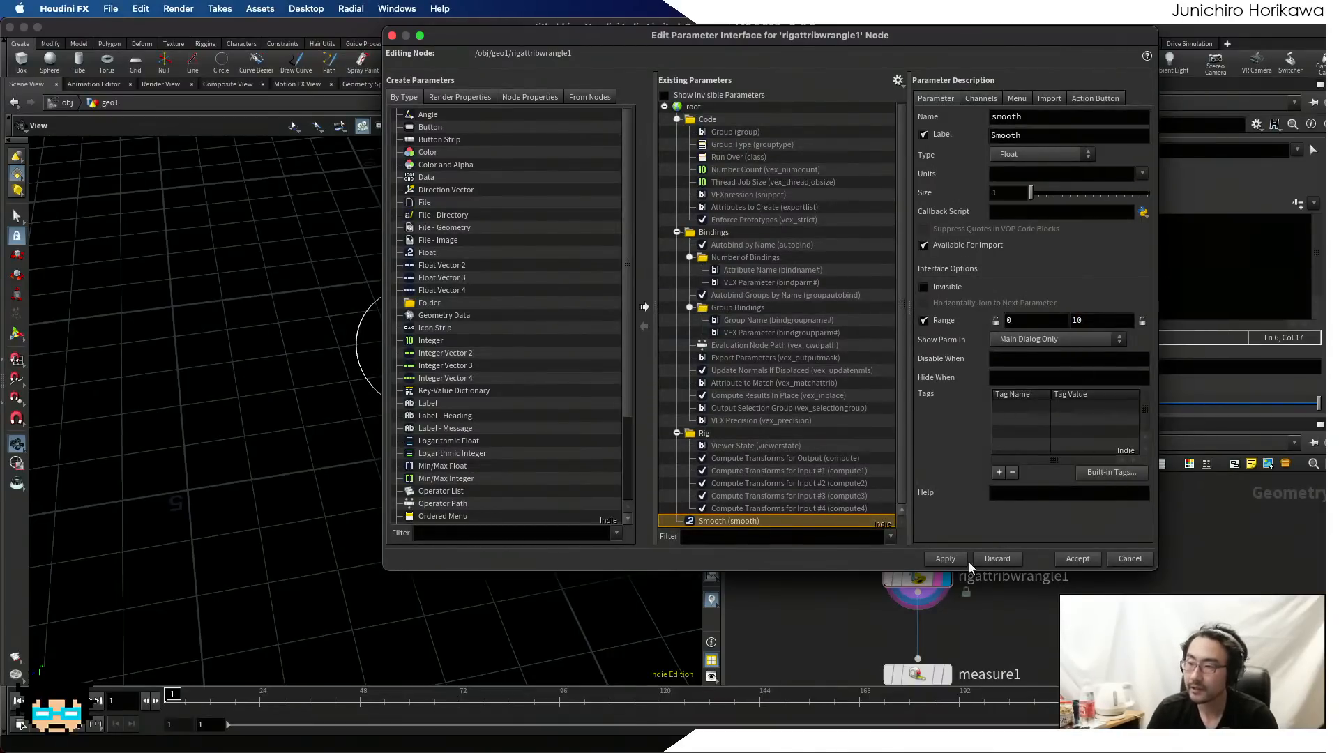
{"action": "left_click", "coordinate": [949, 559]}
{"action": "left_click", "coordinate": [1077, 559]}
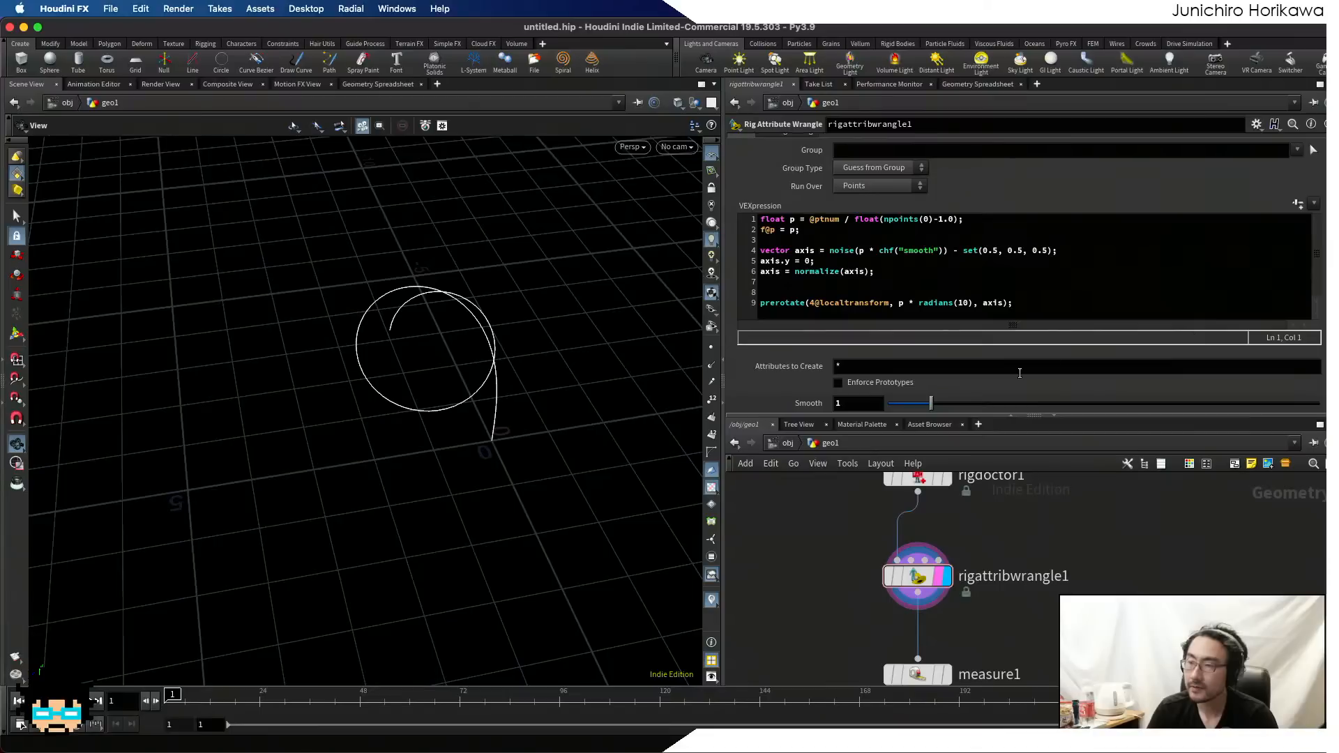
- Adjust the Smooth parameter to about 1.72 while checking the bent line in the viewport
{"action": "mouse_move", "coordinate": [960, 403]}
{"action": "left_mouse_down"}
{"action": "mouse_move", "coordinate": [1010, 404]}
{"action": "mouse_move", "coordinate": [943, 403]}
{"action": "left_mouse_up"}
{"action": "left_click_drag", "start_coordinate": [628, 395], "coordinate": [614, 419]}
{"action": "left_click_drag", "start_coordinate": [943, 403], "coordinate": [964, 421]}
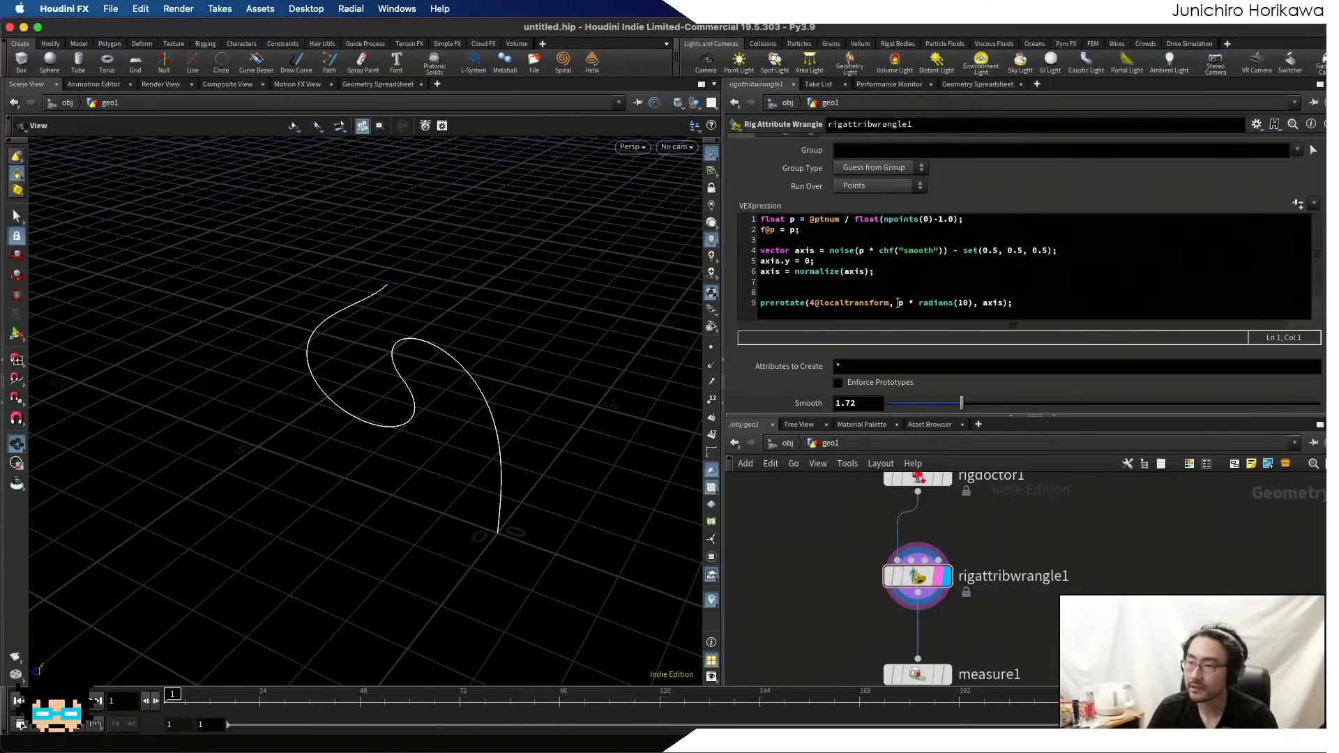
- Remove the p * factor from the prerotate angle, leaving radians(10)
{"action": "left_click_drag", "start_coordinate": [900, 302], "coordinate": [949, 303]}
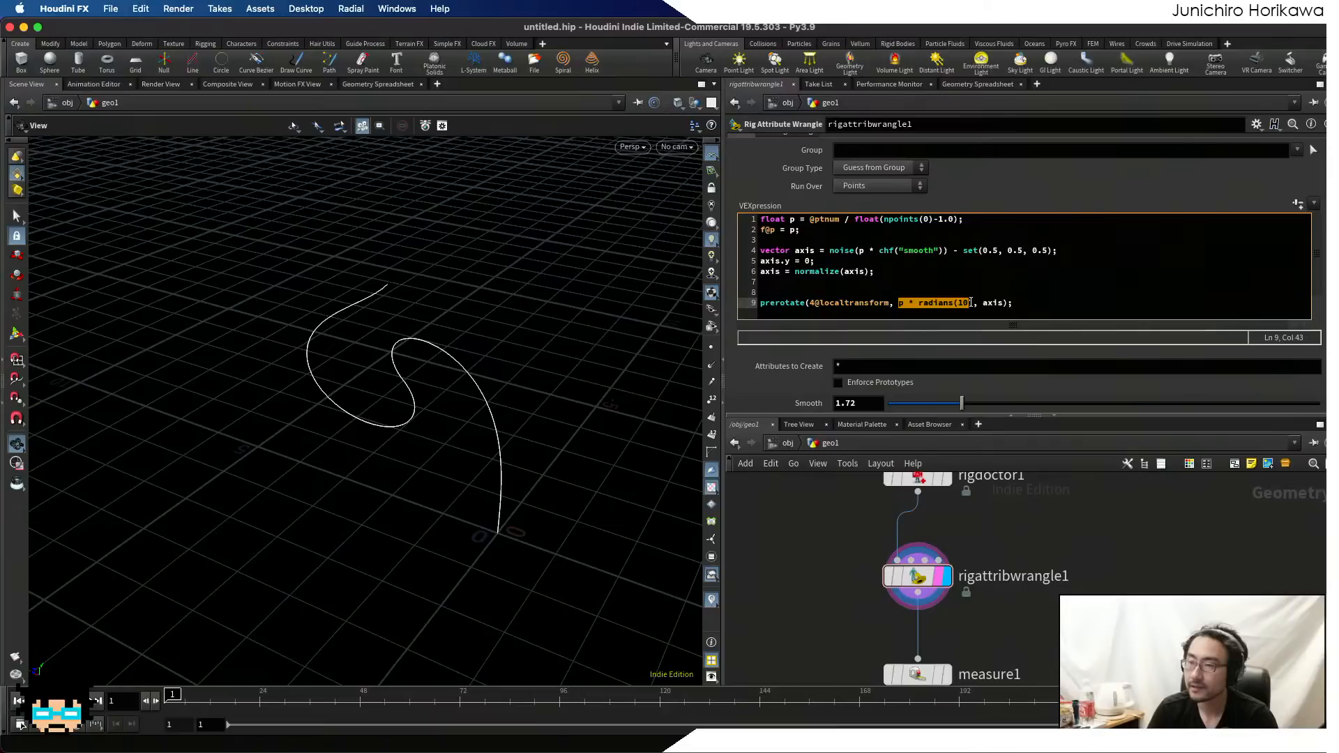
{"action": "left_click", "coordinate": [910, 303]}
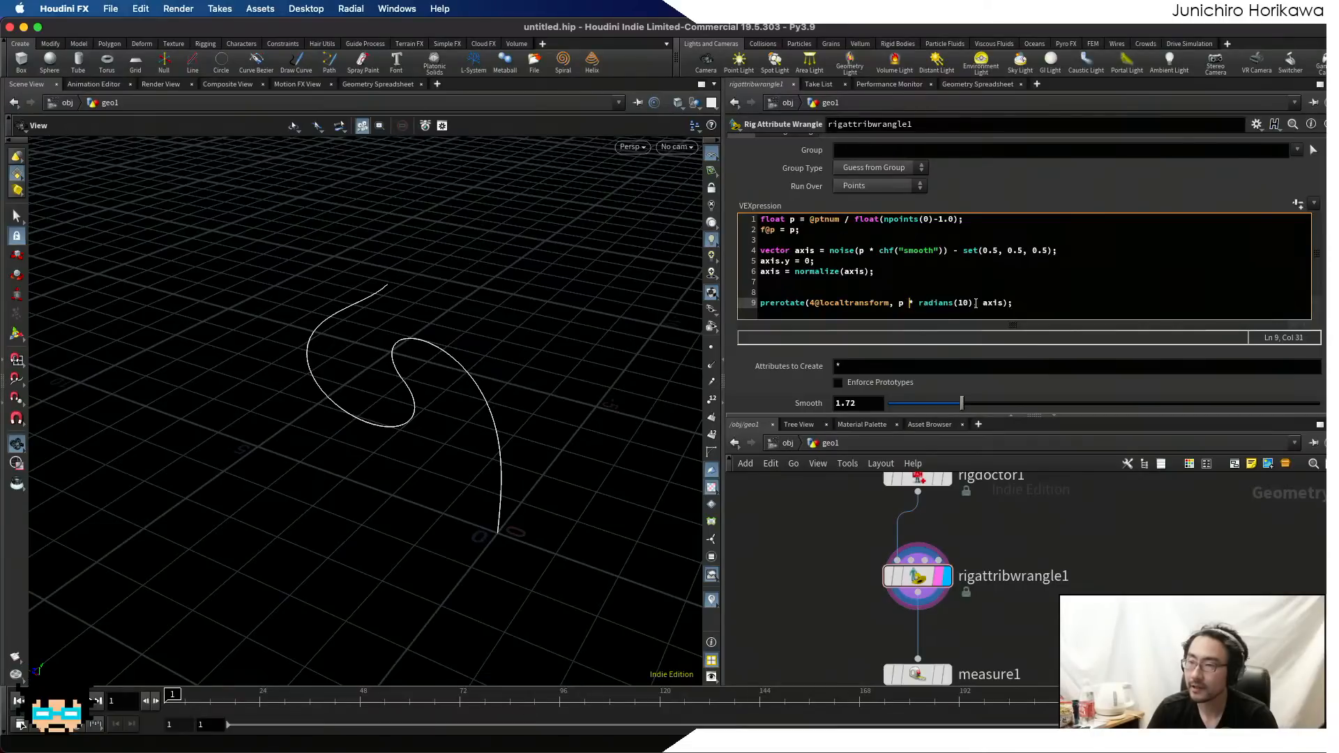
{"action": "mouse_move", "coordinate": [973, 303]}
{"action": "left_mouse_down"}
{"action": "mouse_move", "coordinate": [921, 304]}
{"action": "mouse_move", "coordinate": [965, 303]}
{"action": "left_mouse_up"}
{"action": "left_click", "coordinate": [923, 304]}
{"action": "key", "text": "Left"}
{"action": "key", "text": "Left"}
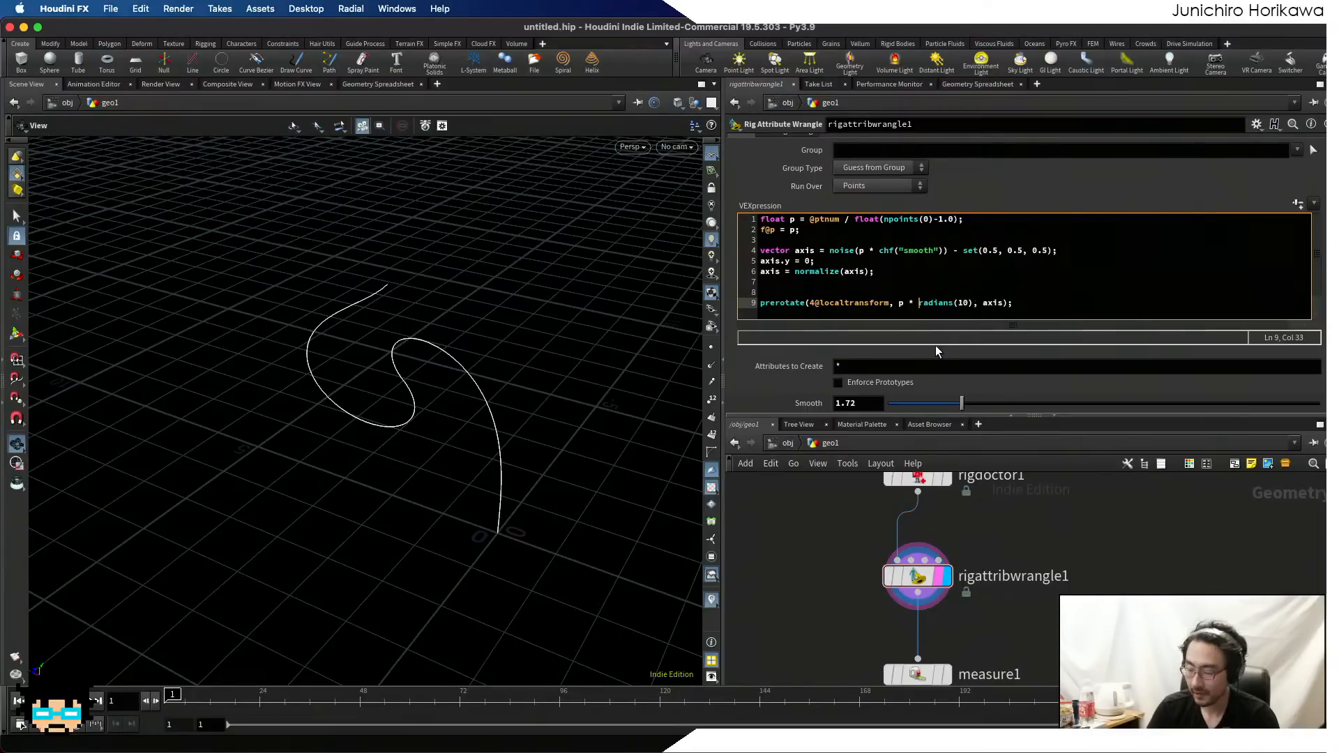
{"action": "key", "text": "BackSpace"}
{"action": "key", "text": "BackSpace"}
{"action": "key", "text": "BackSpace"}
{"action": "key", "text": "BackSpace"}
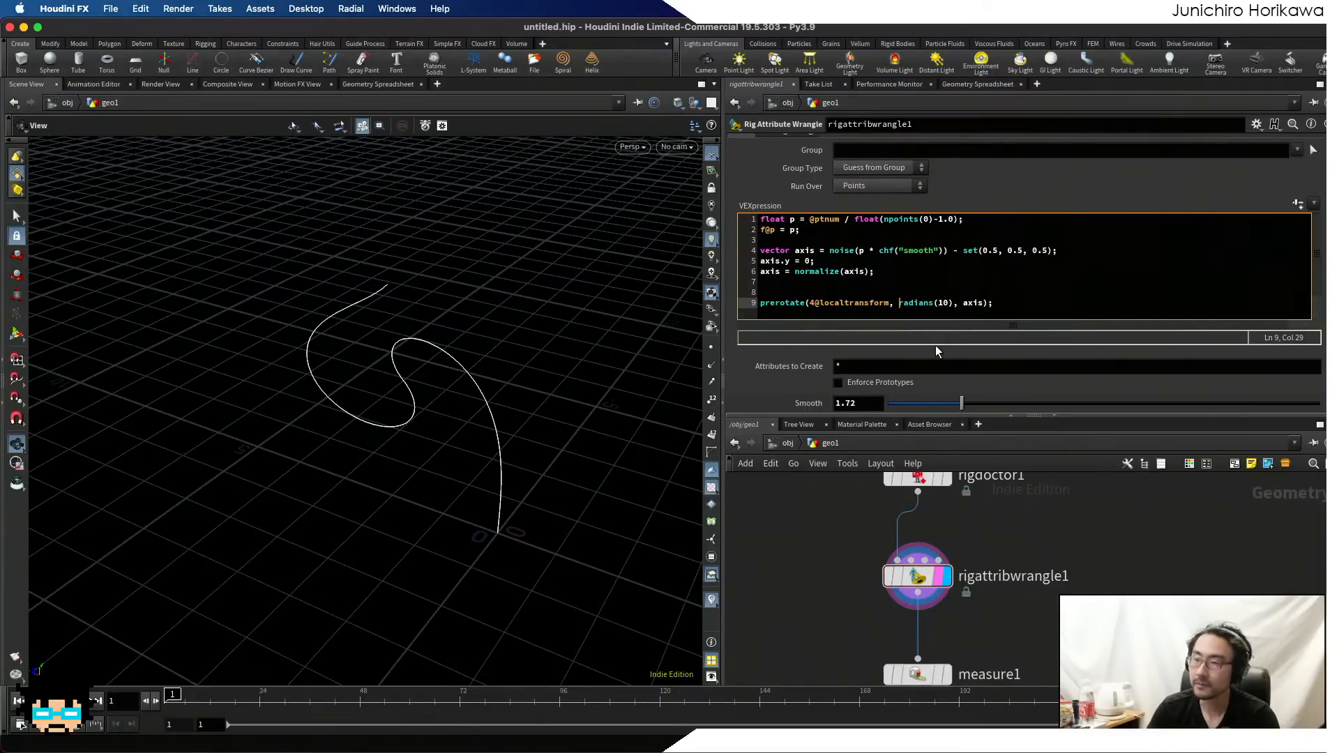
- Apply the code edit and raise Smooth to about 7.38 to inspect the bending curve
{"action": "left_click_drag", "start_coordinate": [554, 493], "coordinate": [600, 391]}
{"action": "left_click_drag", "start_coordinate": [976, 404], "coordinate": [1206, 403]}
{"action": "left_click_drag", "start_coordinate": [529, 406], "coordinate": [553, 420]}
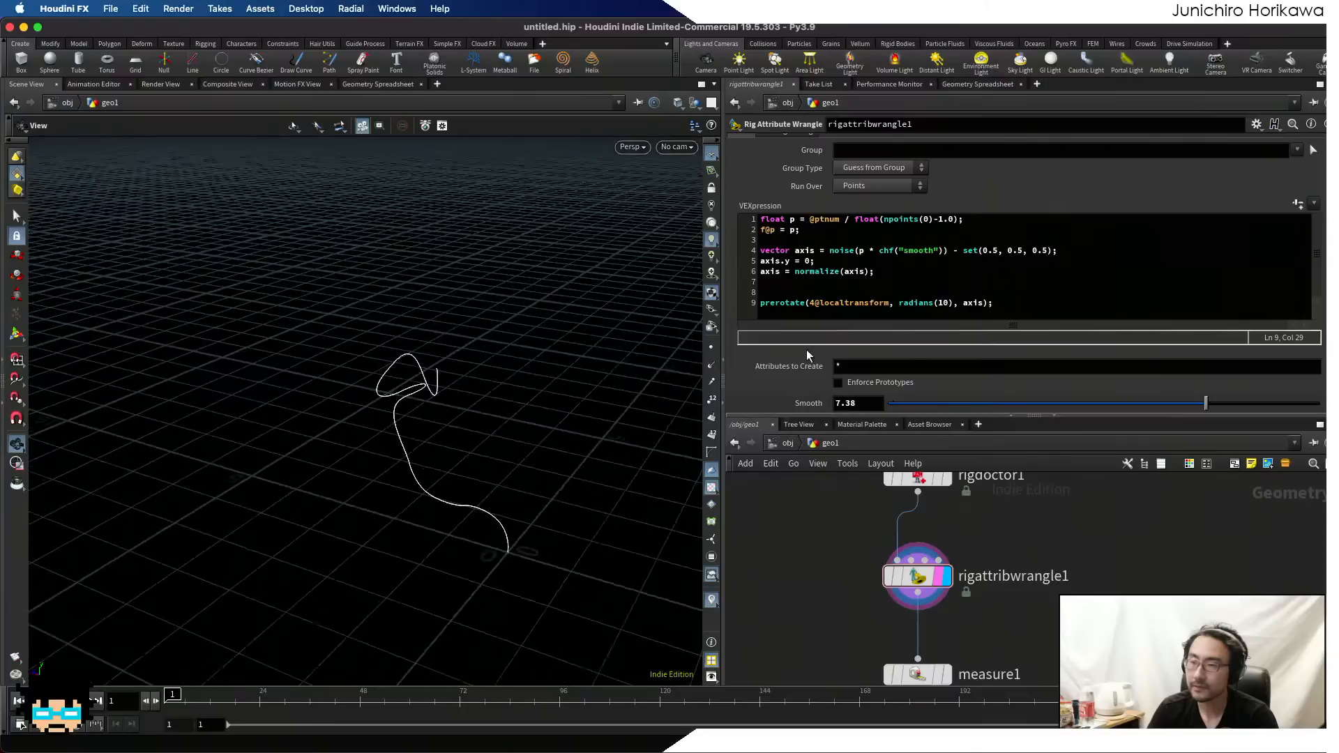
- Change the angle argument of the prerotate call to p * radians(chf("ang"))
{"action": "left_click", "coordinate": [900, 304]}
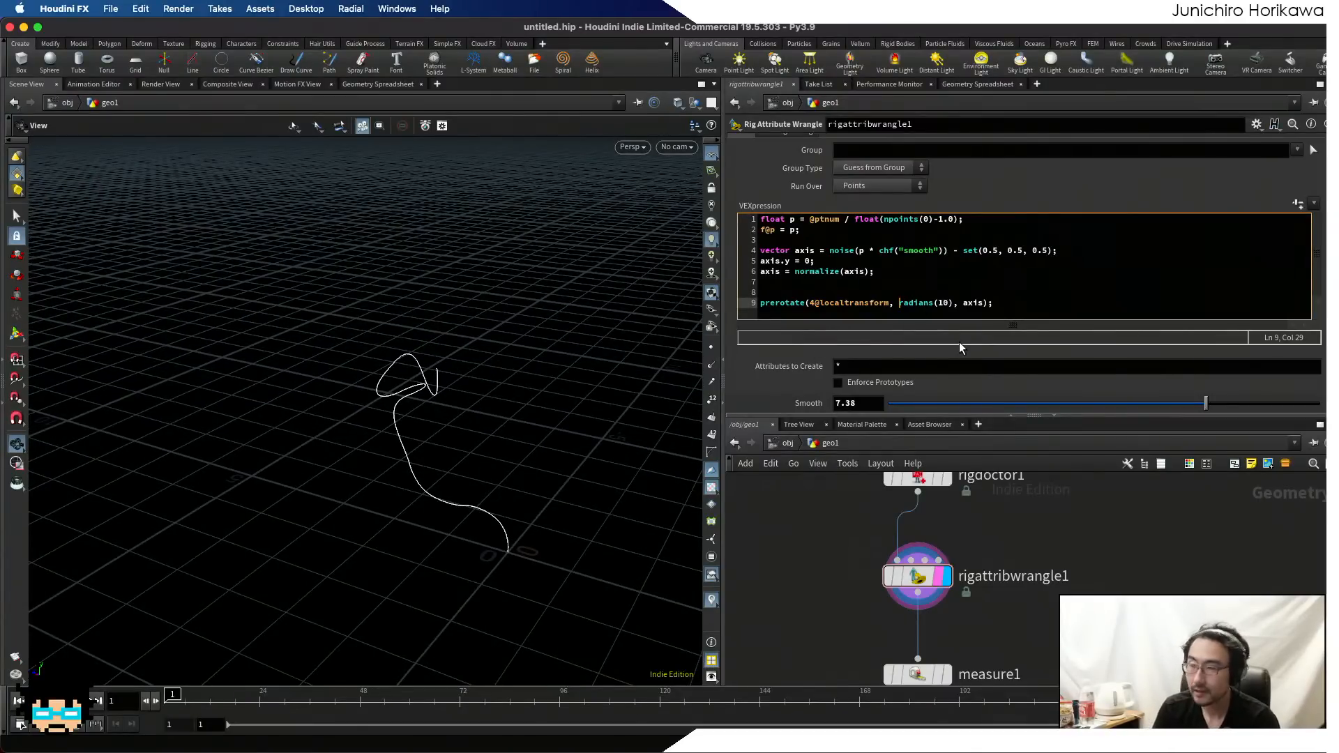
{"action": "type", "text": "p *"}
{"action": "key", "text": "BackSpace"}
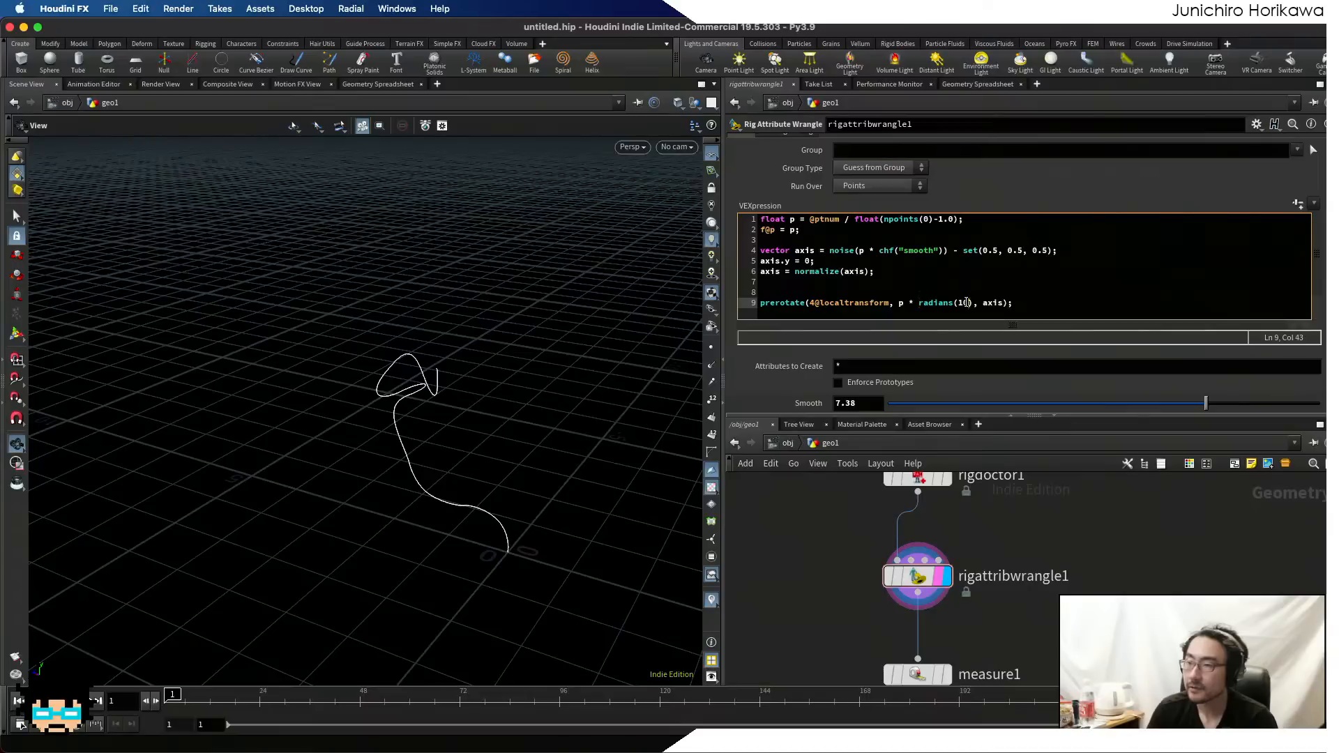
{"action": "type", "text": "chf(\"ang"}
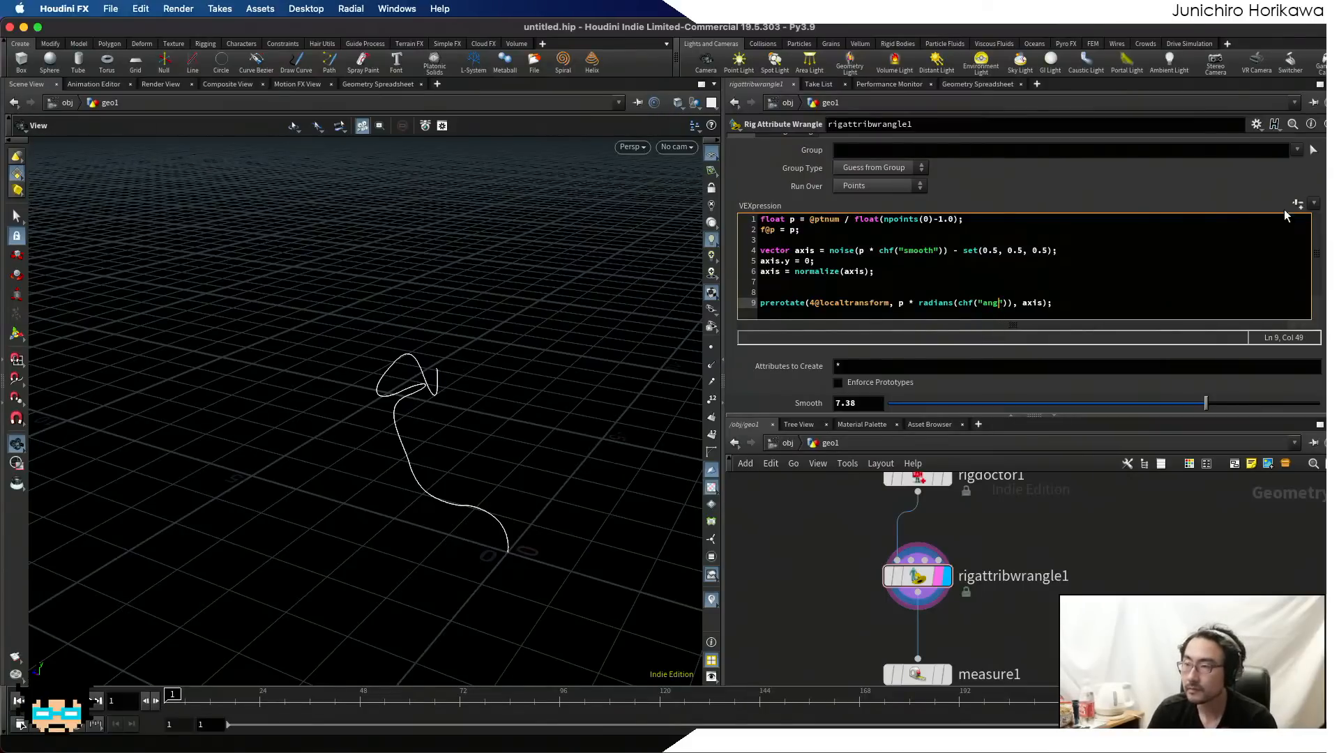
- Generate the ang parameter from the wrangle code and set its slider range to 0–180 in the parameter interface
{"action": "left_click", "coordinate": [1298, 204]}
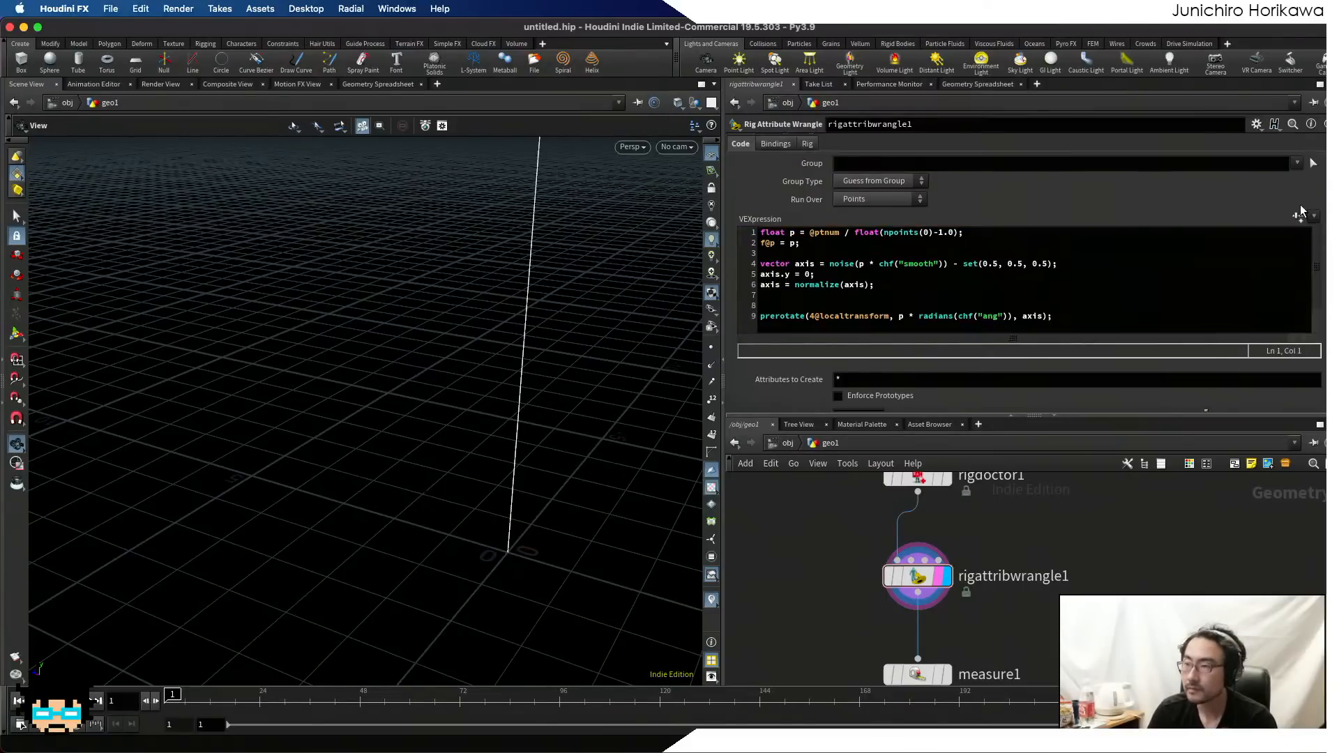
{"action": "left_click", "coordinate": [1257, 124]}
{"action": "left_click", "coordinate": [1248, 138]}
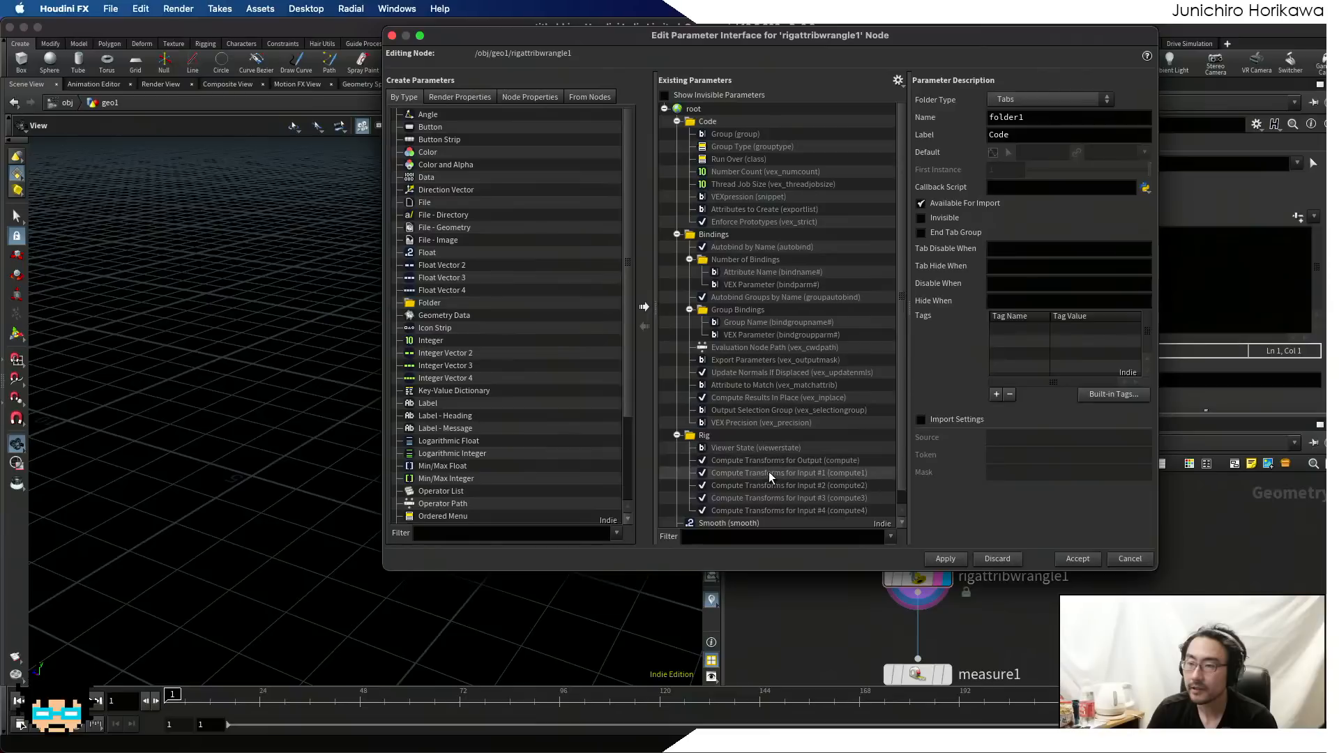
{"action": "scroll", "coordinate": [761, 497], "scroll_direction": "down", "scroll_amount": 1}
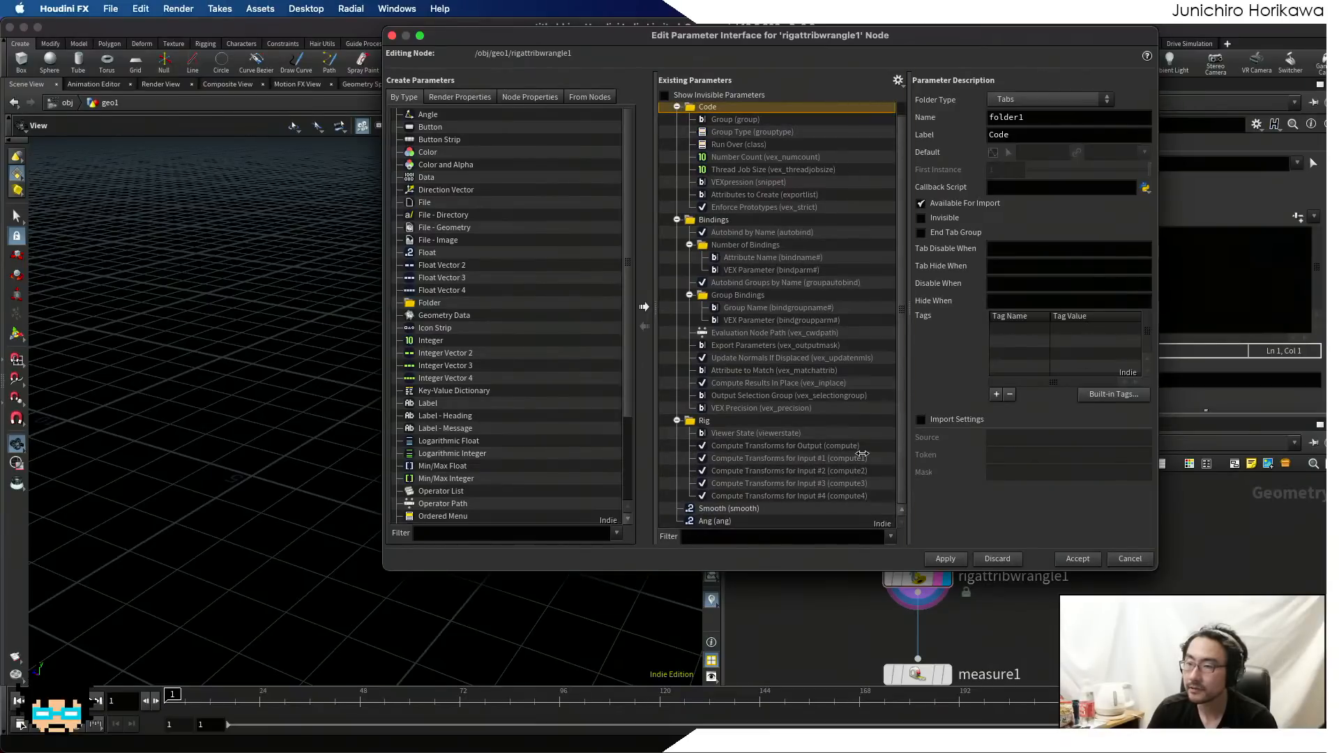
{"action": "left_click", "coordinate": [767, 521]}
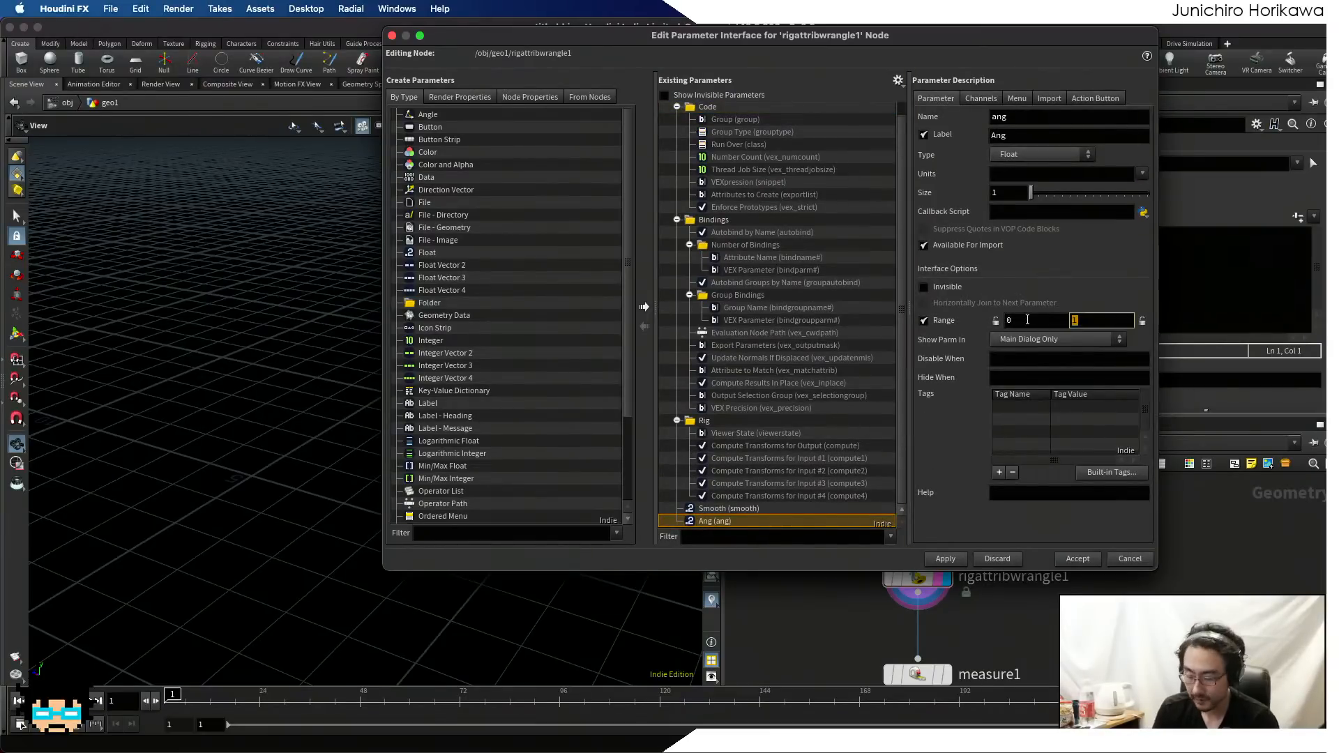
{"action": "type", "text": "80"}
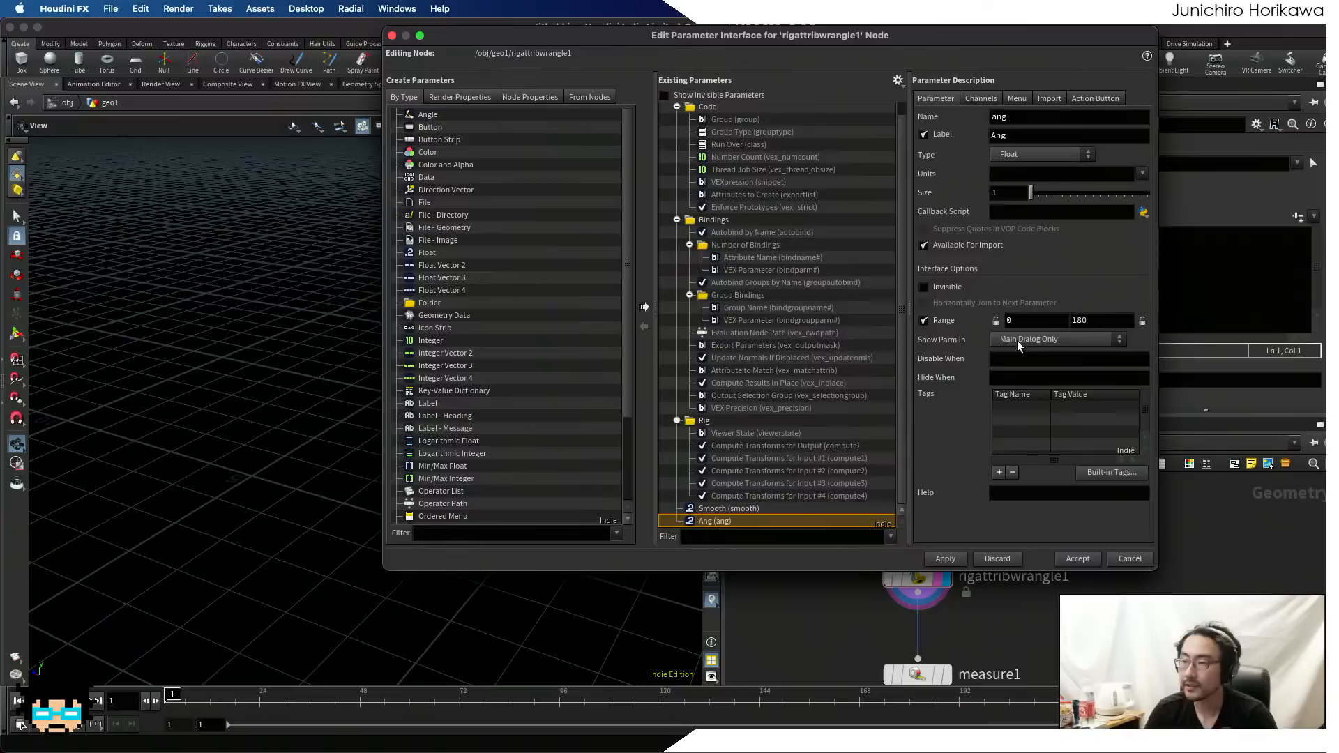
{"action": "left_click", "coordinate": [960, 558]}
{"action": "left_click", "coordinate": [1075, 561]}
- Adjust the Ang parameter to about 22.1 while inspecting the bent line from several angles
{"action": "scroll", "coordinate": [1185, 349], "scroll_direction": "down", "scroll_amount": 2}
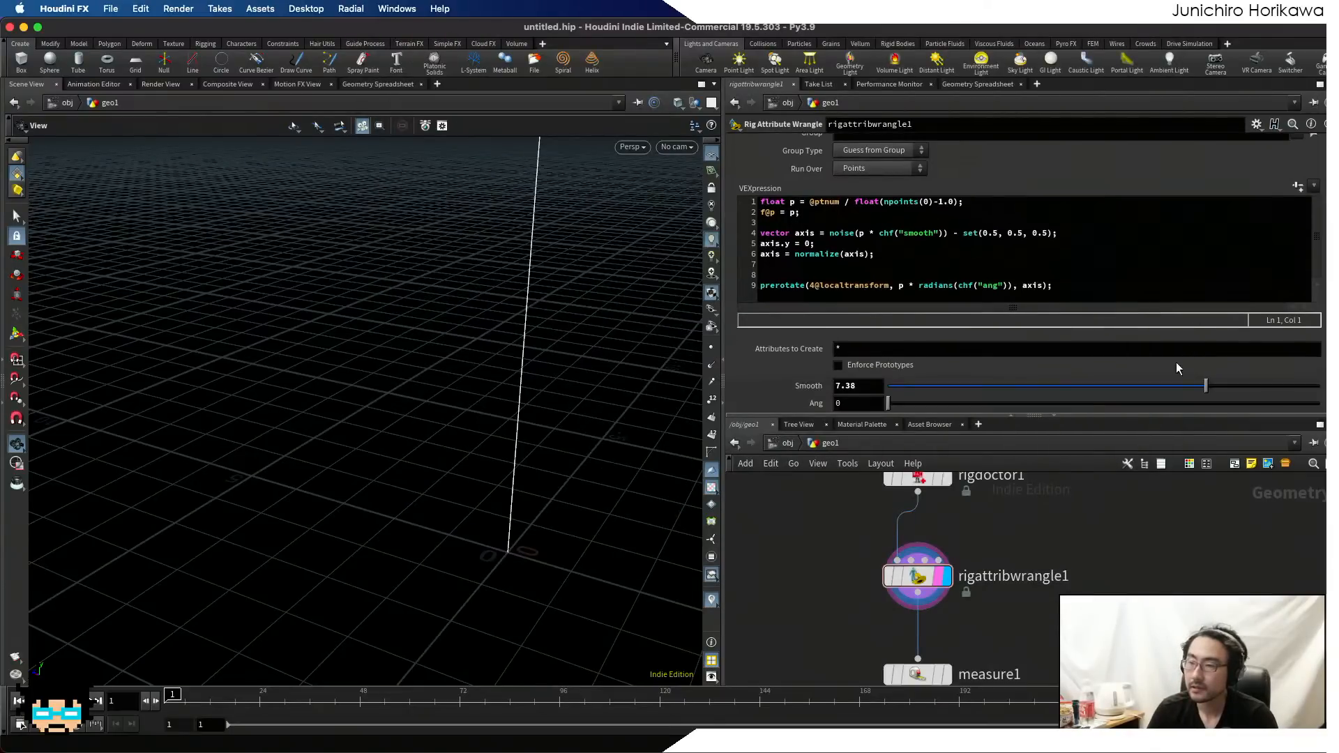
{"action": "left_click_drag", "start_coordinate": [1053, 403], "coordinate": [1008, 412]}
{"action": "left_click_drag", "start_coordinate": [614, 431], "coordinate": [681, 453]}
{"action": "left_click_drag", "start_coordinate": [973, 403], "coordinate": [941, 403]}
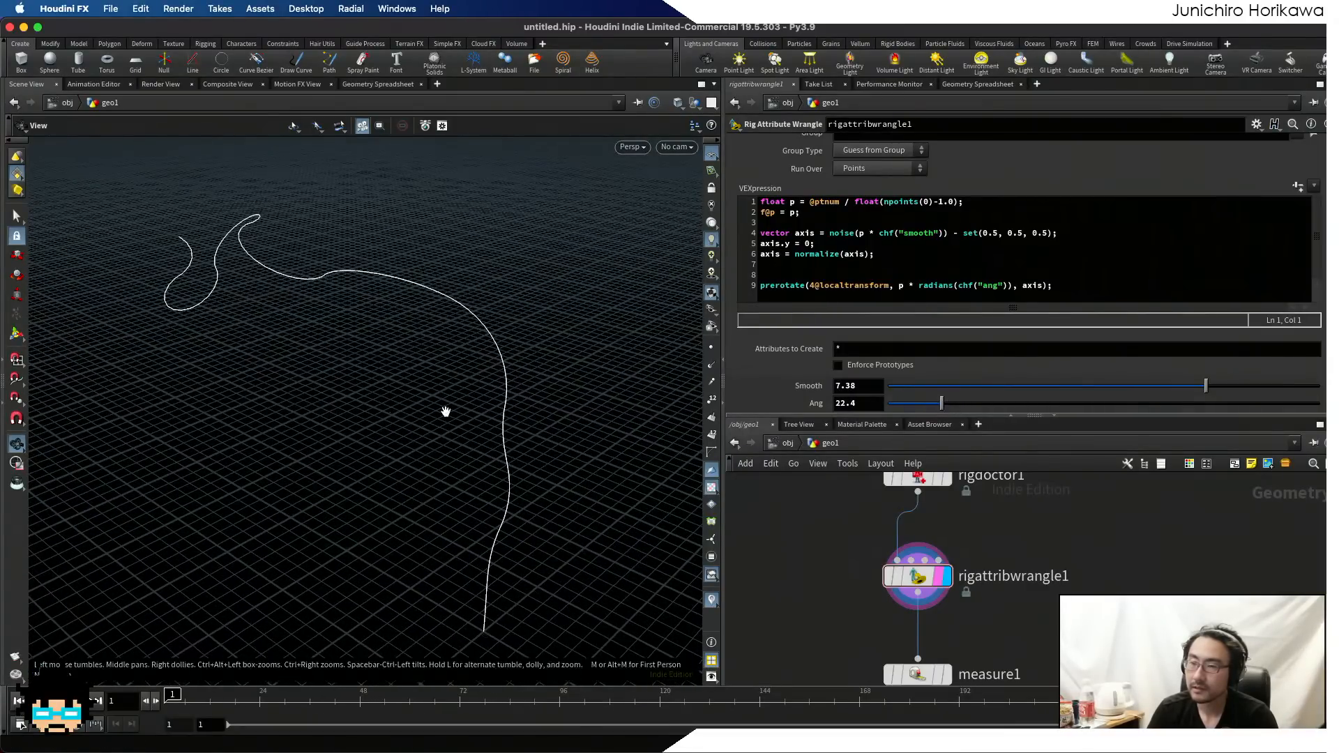
{"action": "left_click_drag", "start_coordinate": [442, 409], "coordinate": [519, 450]}
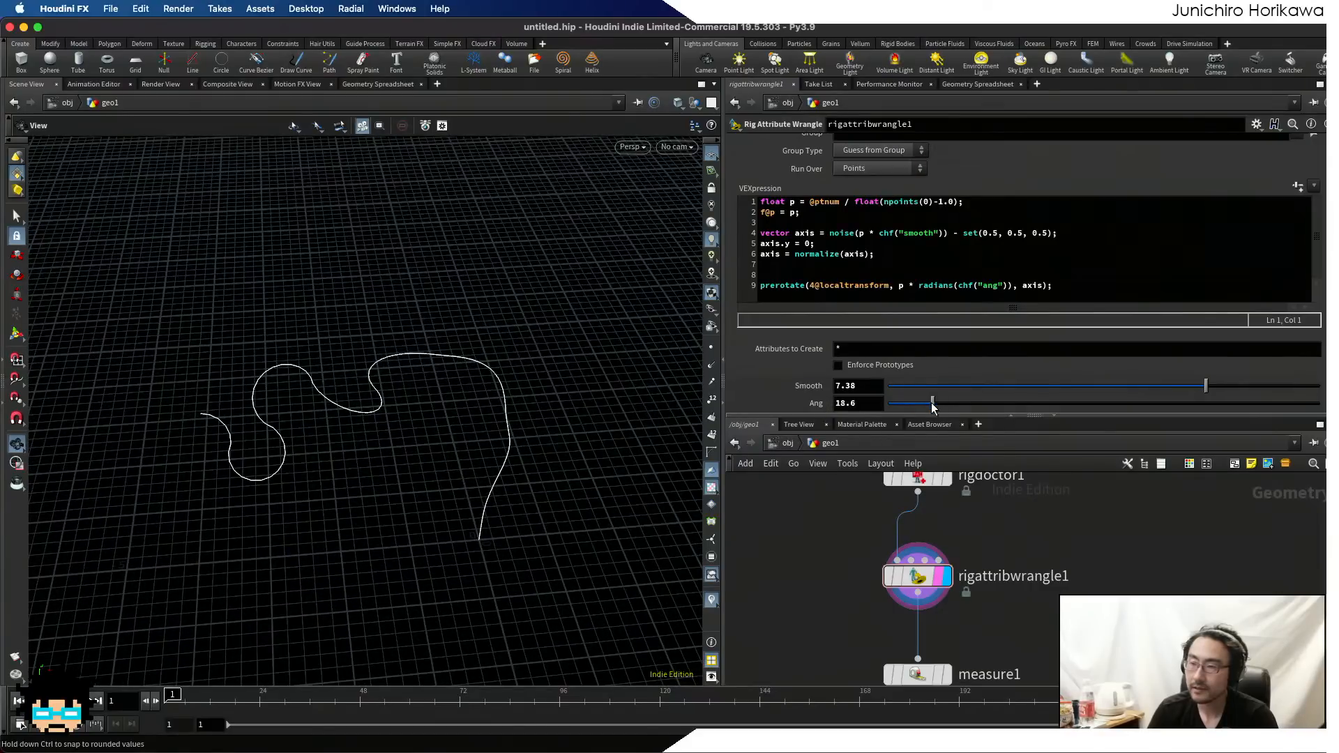
{"action": "left_click_drag", "start_coordinate": [942, 404], "coordinate": [926, 403]}
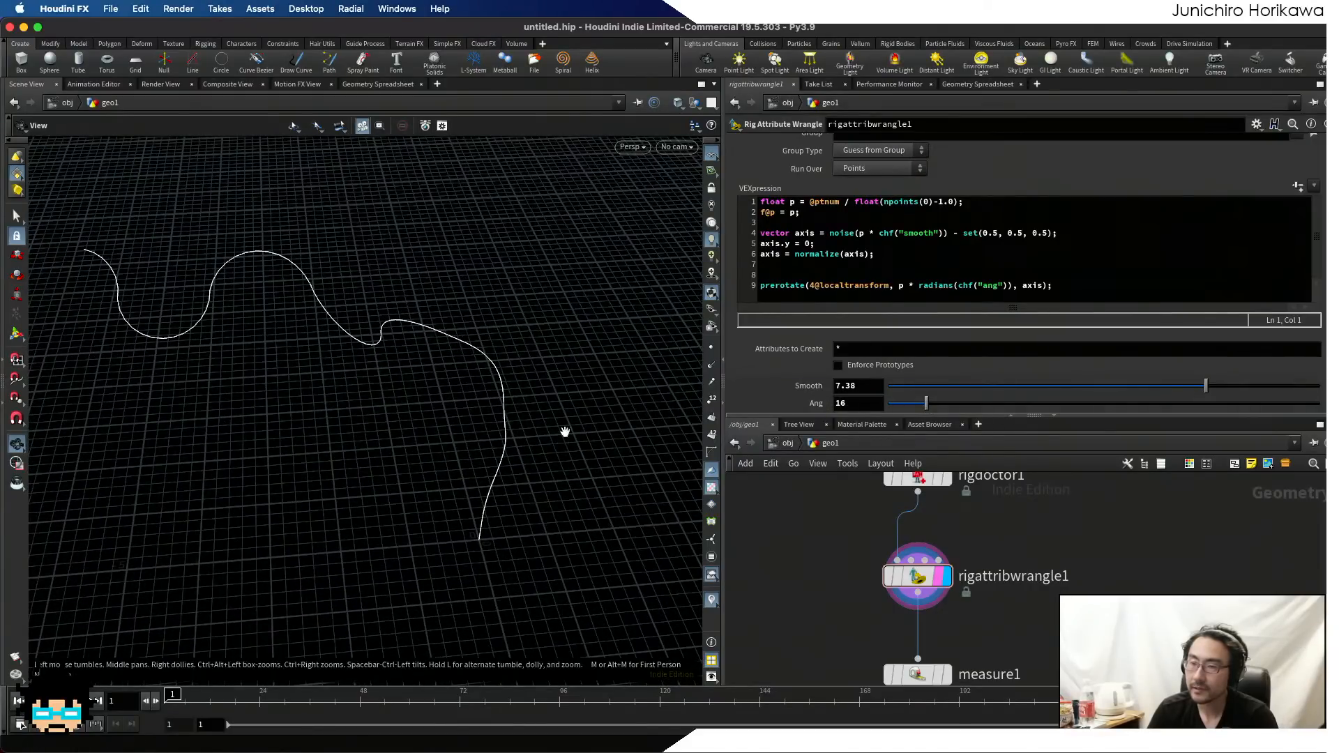
{"action": "left_click_drag", "start_coordinate": [565, 433], "coordinate": [502, 404]}
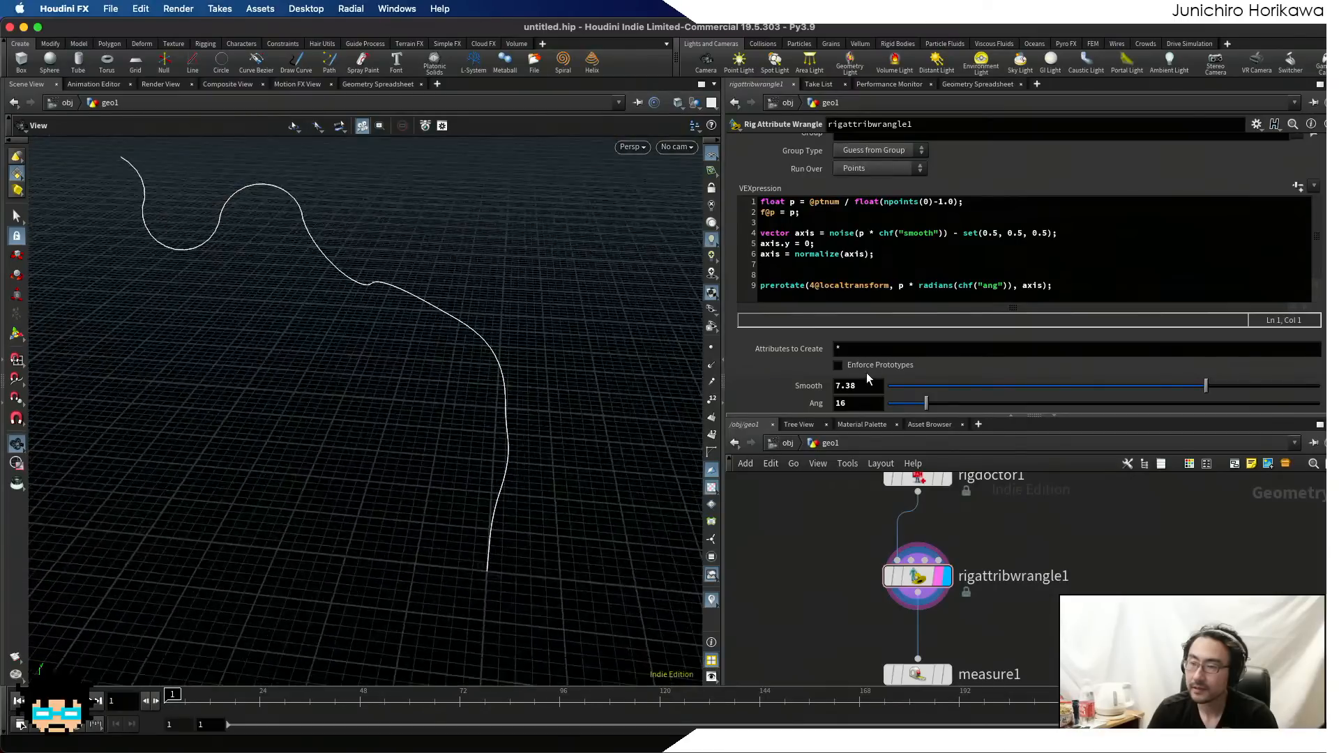
{"action": "left_click_drag", "start_coordinate": [926, 403], "coordinate": [941, 405]}
{"action": "mouse_move", "coordinate": [464, 432]}
{"action": "left_mouse_down"}
{"action": "mouse_move", "coordinate": [532, 418]}
{"action": "mouse_move", "coordinate": [472, 391]}
{"action": "mouse_move", "coordinate": [468, 454]}
{"action": "left_mouse_up"}
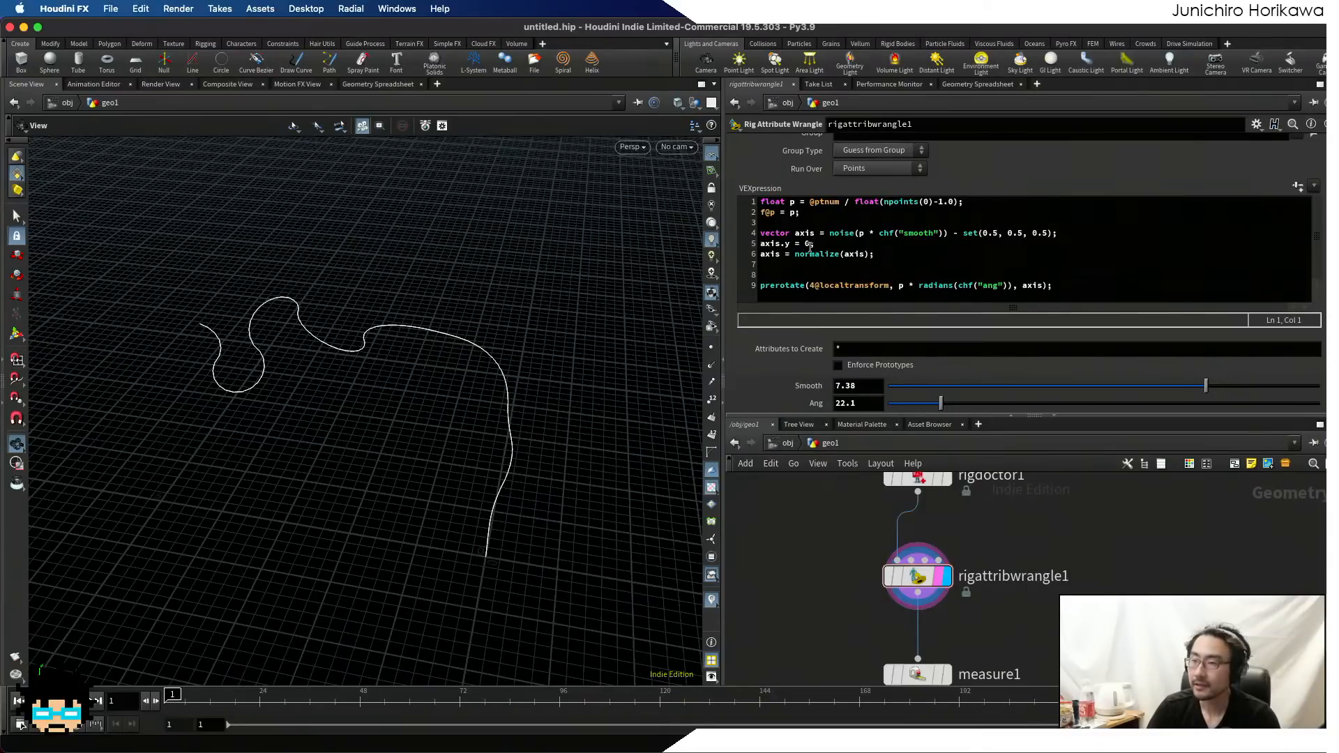
- Add the line float np = chramp("ramp", p); directly above the prerotate call, removing the spare blank line
{"action": "left_click_drag", "start_coordinate": [798, 216], "coordinate": [788, 212]}
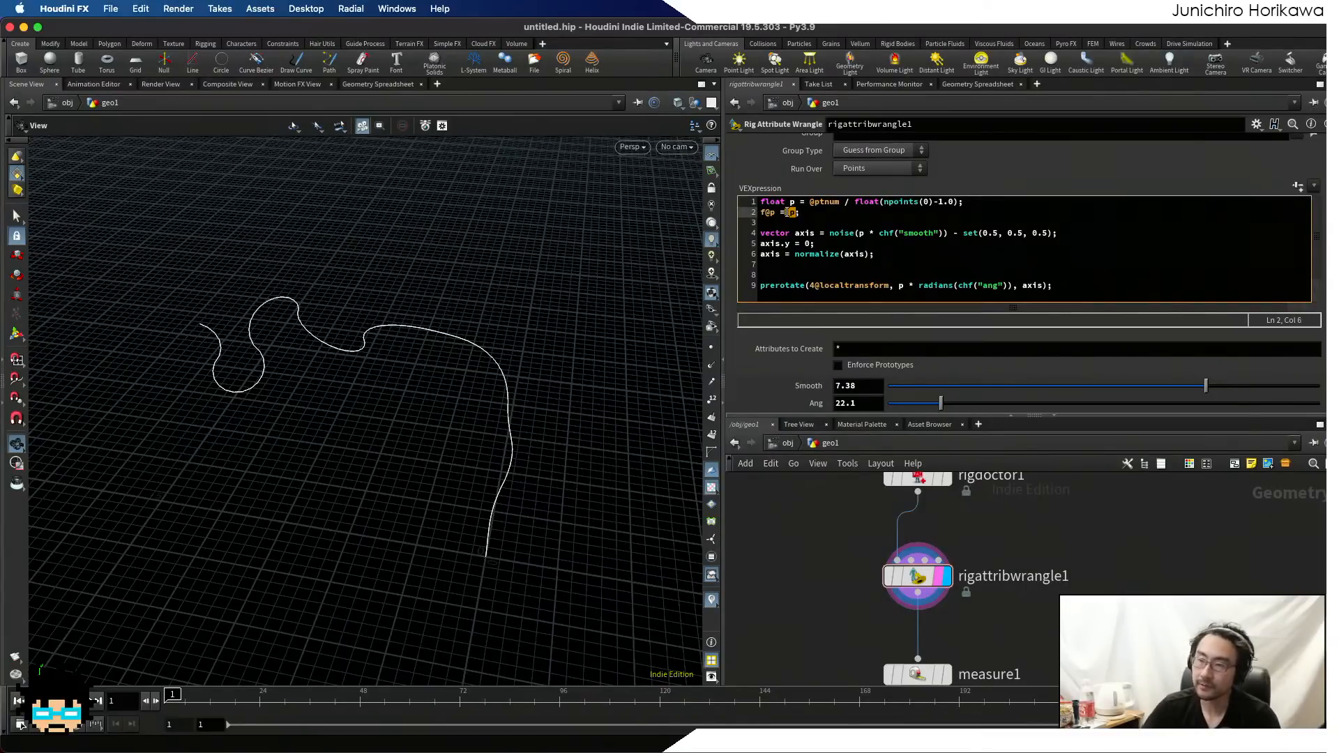
{"action": "left_click", "coordinate": [904, 286]}
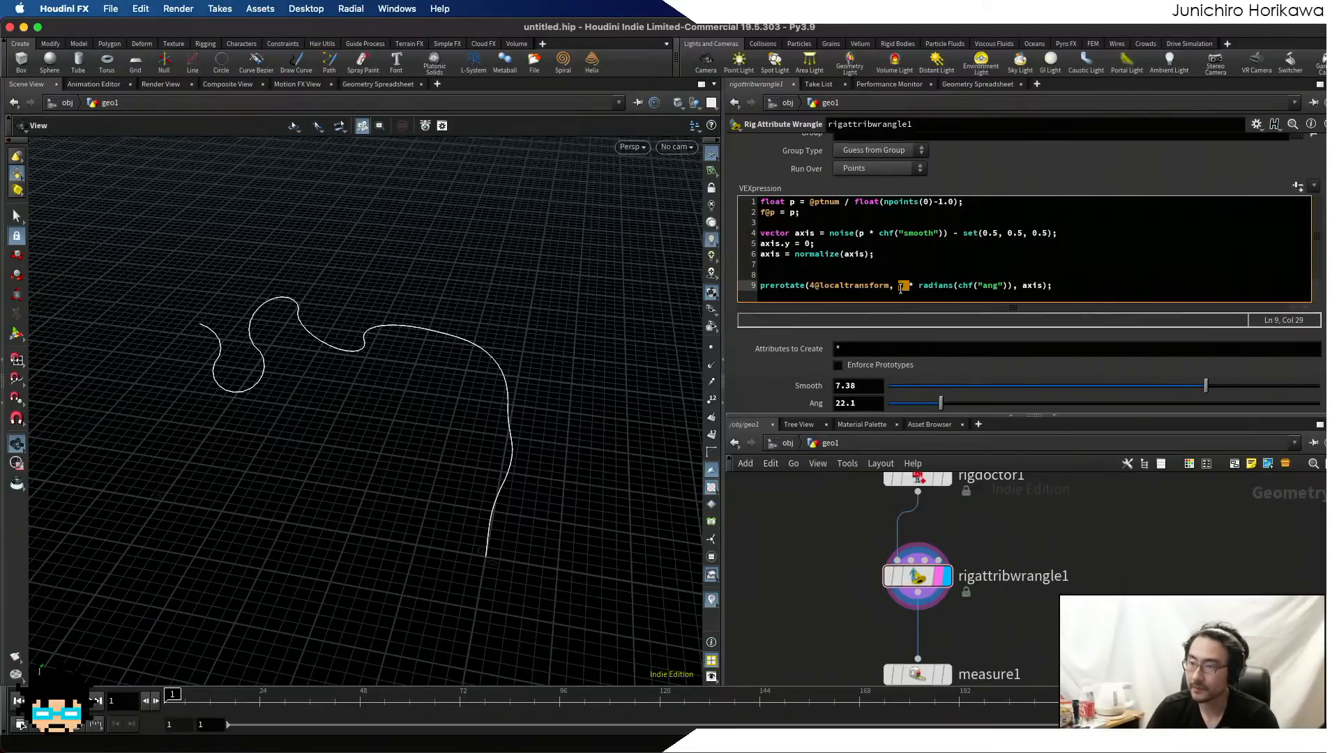
{"action": "left_click", "coordinate": [882, 265]}
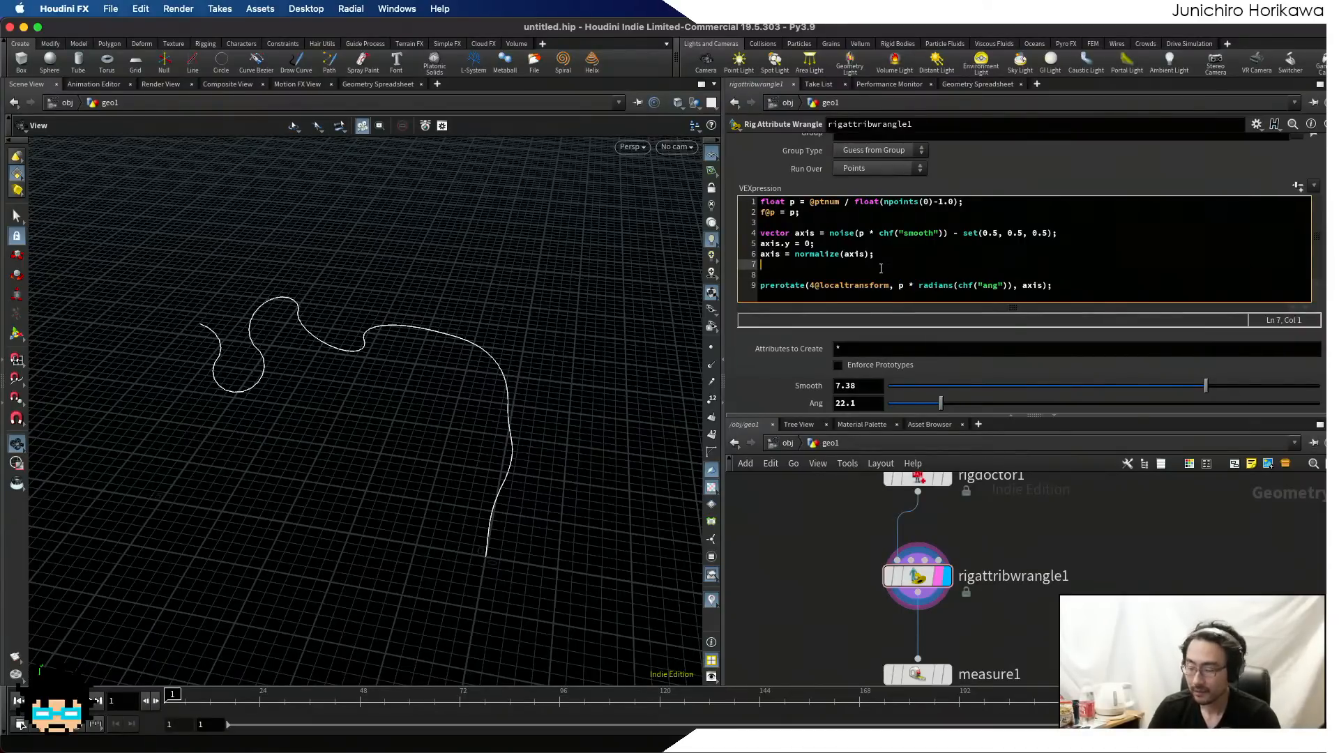
{"action": "key", "text": "Down"}
{"action": "key", "text": "Down"}
{"action": "key", "text": "BackSpace"}
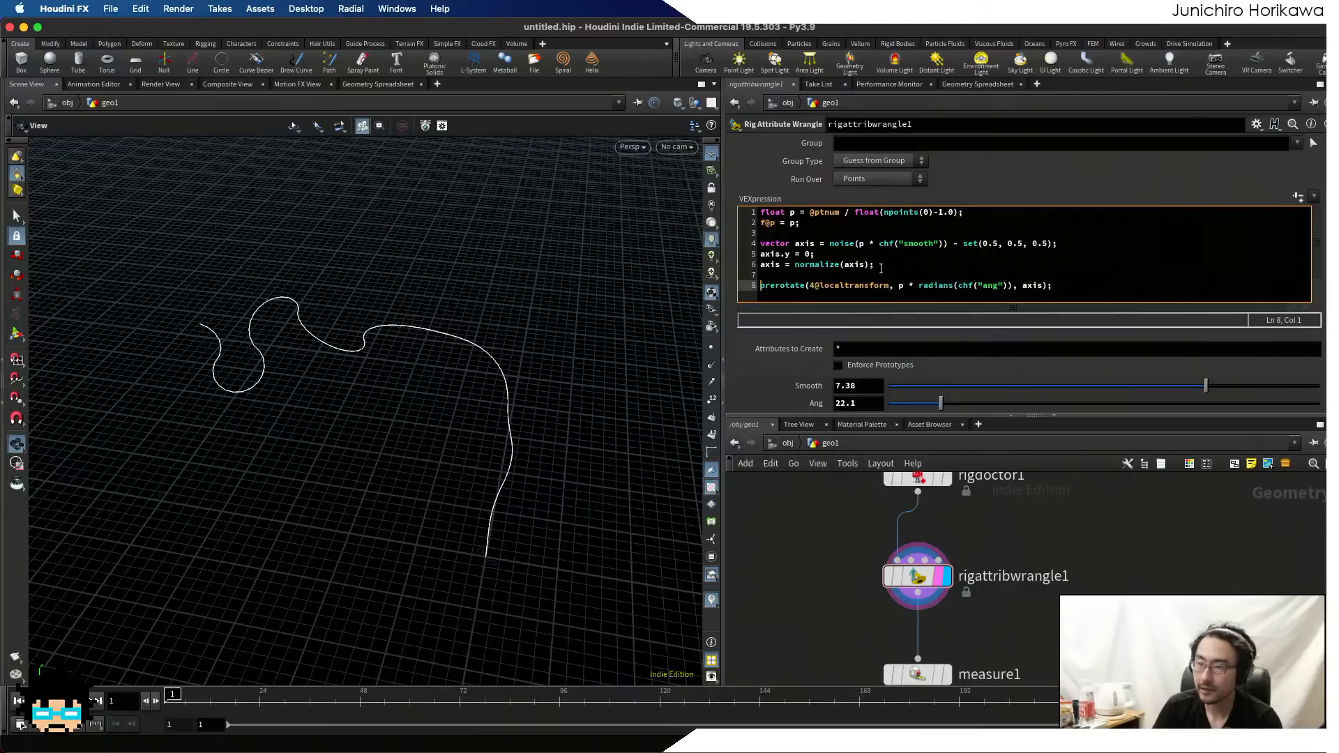
{"action": "key", "text": "Return"}
{"action": "type", "text": "float np = ch"}
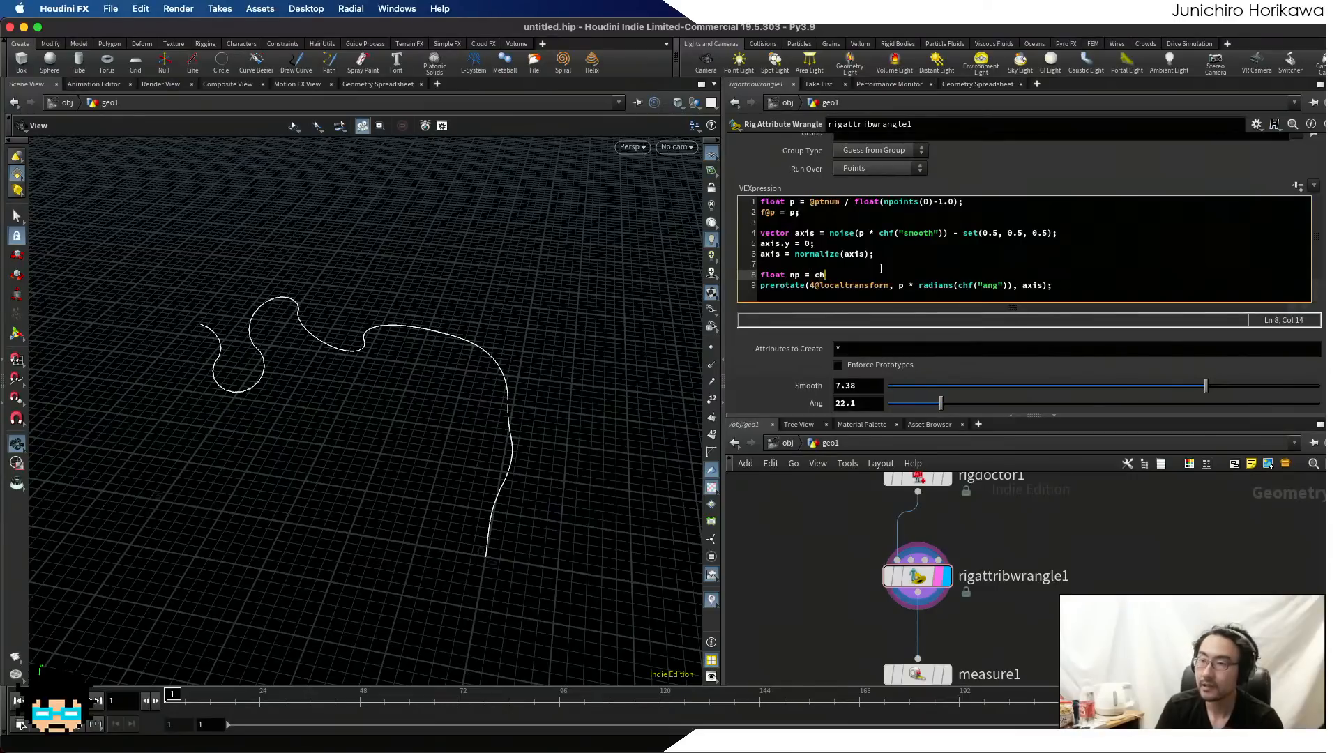
{"action": "type", "text": "f"}
{"action": "key", "text": "BackSpace"}
{"action": "type", "text": "ramp(\"ramp\", p0;"}
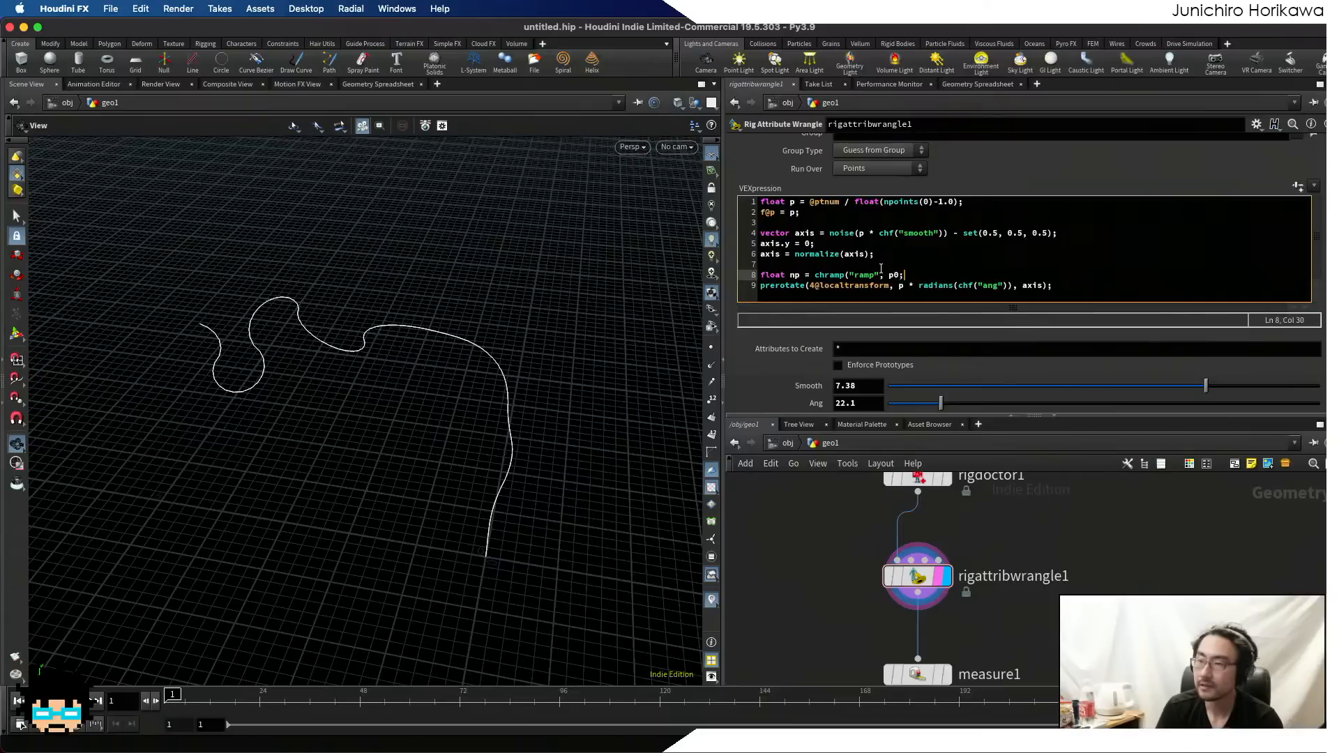
{"action": "key", "text": "BackSpace"}
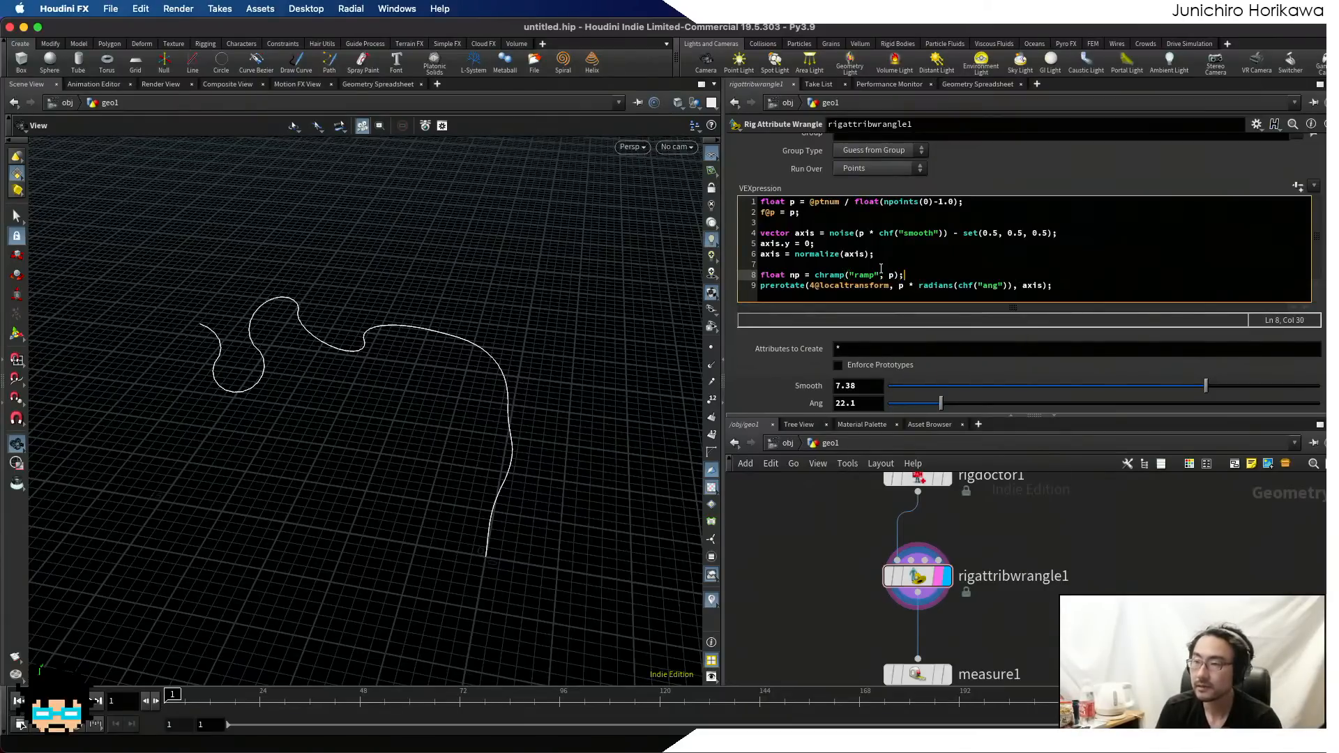
- Replace p with np in the prerotate angle and generate the ramp parameter from the code
{"action": "left_click", "coordinate": [902, 286]}
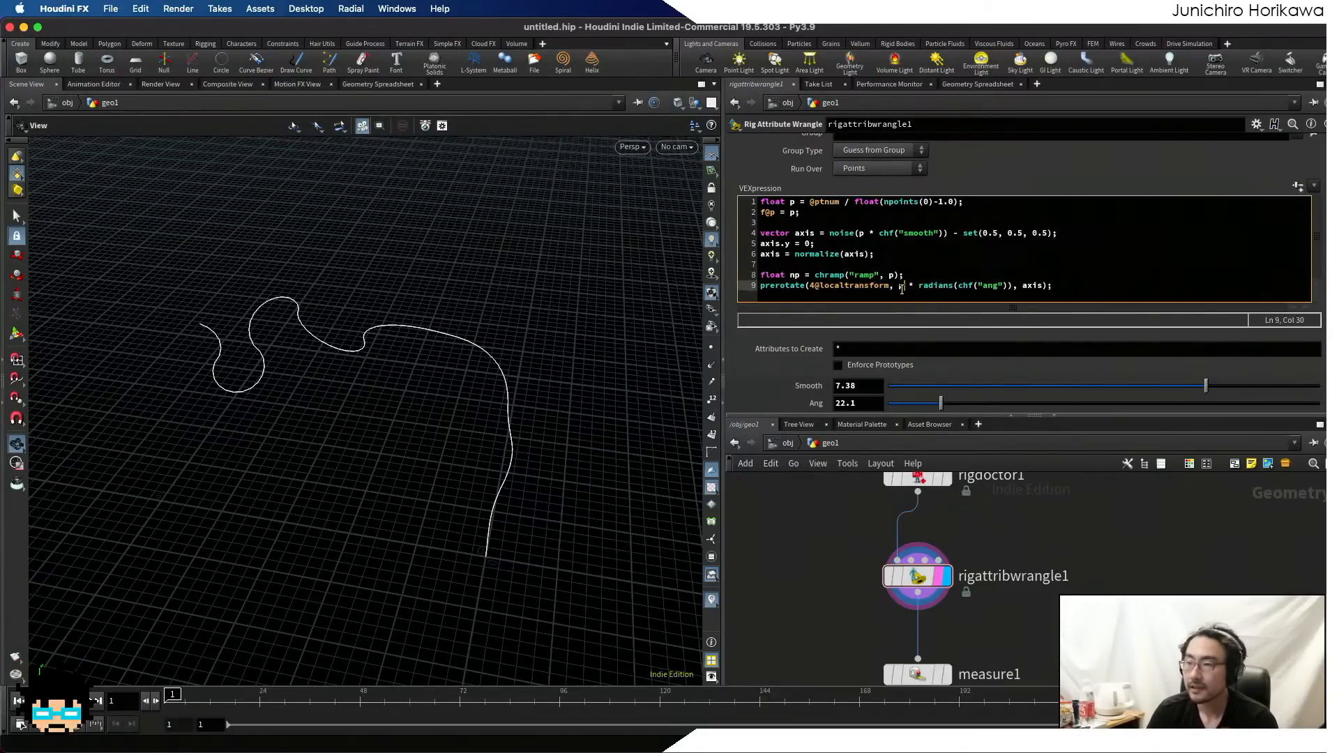
{"action": "type", "text": "np"}
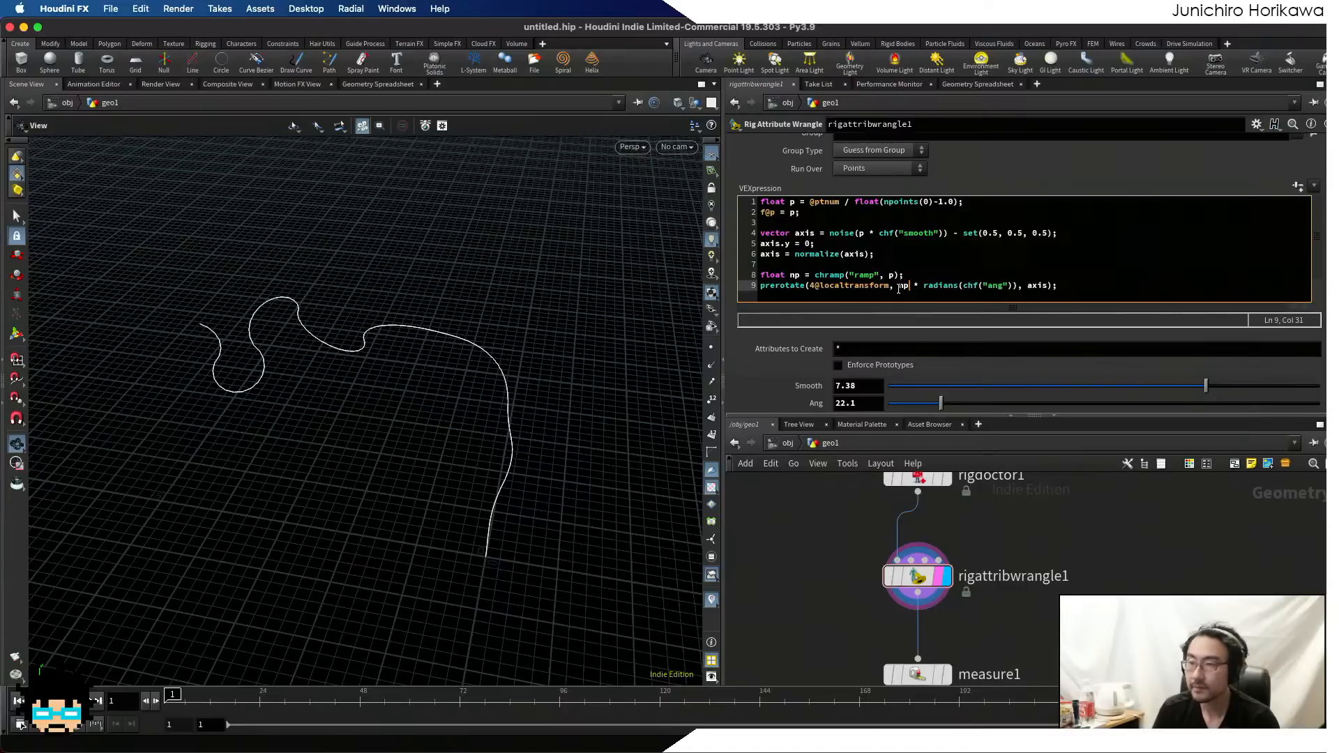
{"action": "left_click", "coordinate": [1299, 186]}
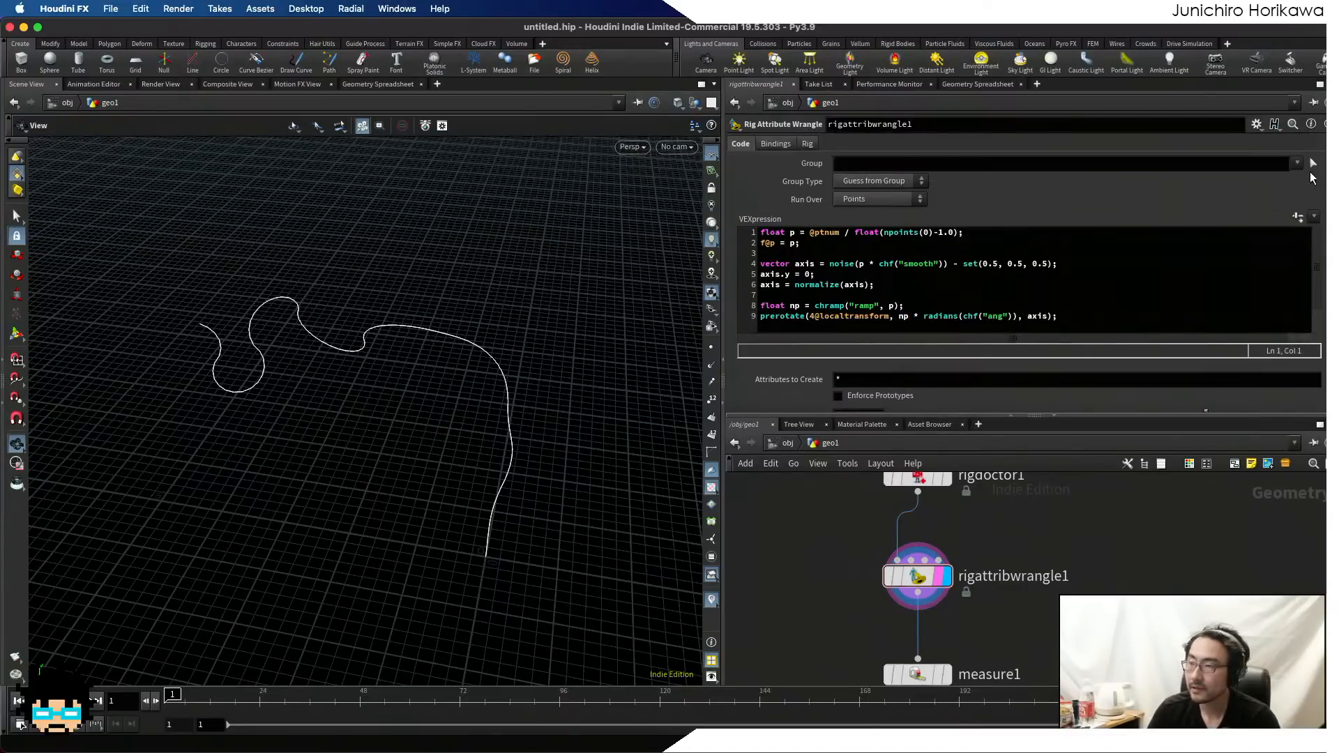
- Enlarge the Ramp editor and set the interpolation of its start and end points to B-Spline
{"action": "scroll", "coordinate": [1303, 178], "scroll_direction": "down", "scroll_amount": 3}
{"action": "scroll", "coordinate": [1071, 308], "scroll_direction": "down", "scroll_amount": 4}
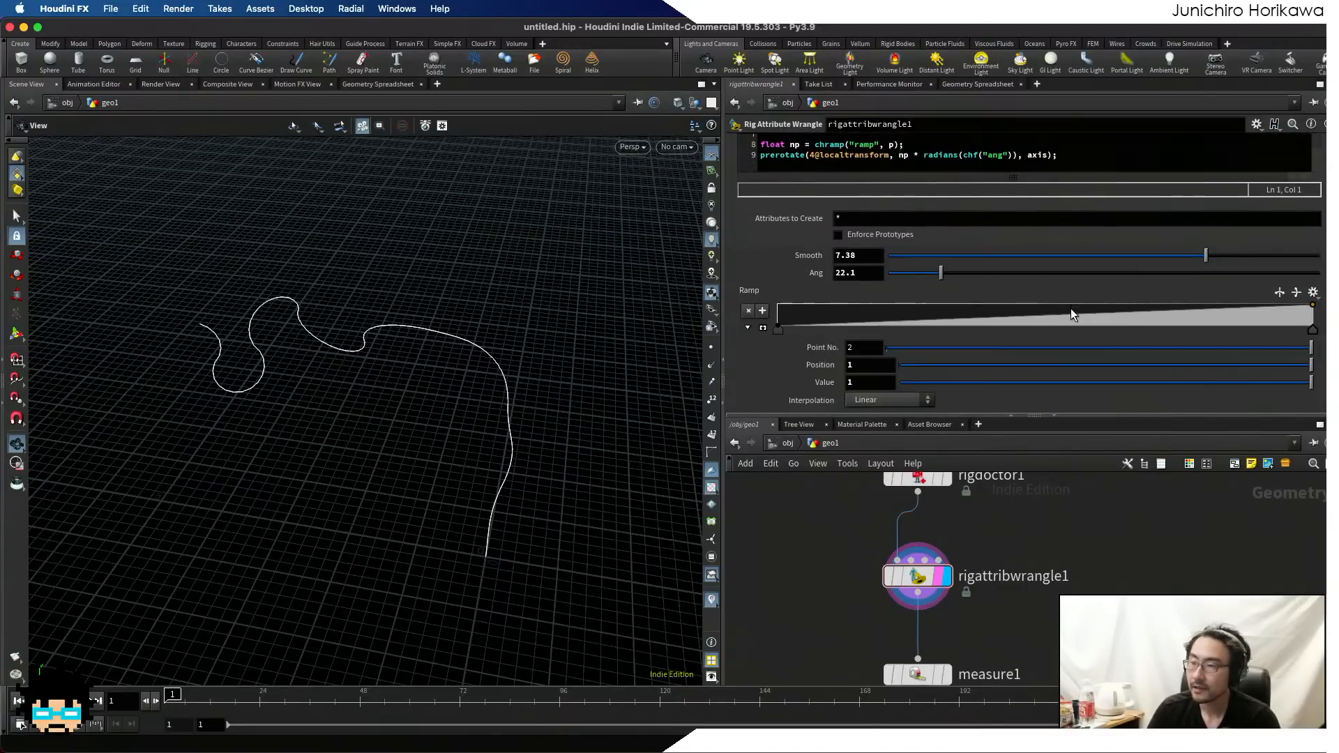
{"action": "left_click", "coordinate": [762, 329]}
{"action": "right_click", "coordinate": [777, 331]}
{"action": "mouse_move", "coordinate": [872, 340]}
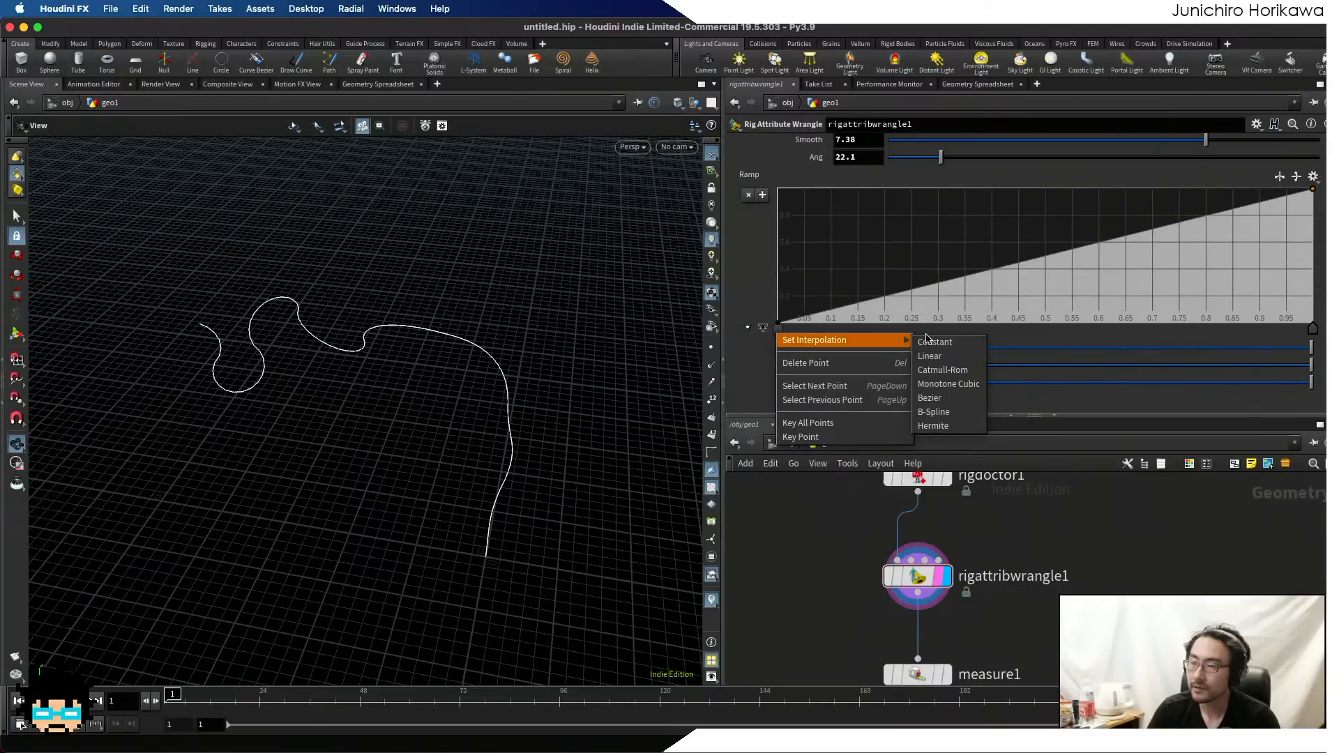
{"action": "left_click", "coordinate": [946, 412]}
{"action": "right_click", "coordinate": [1311, 330]}
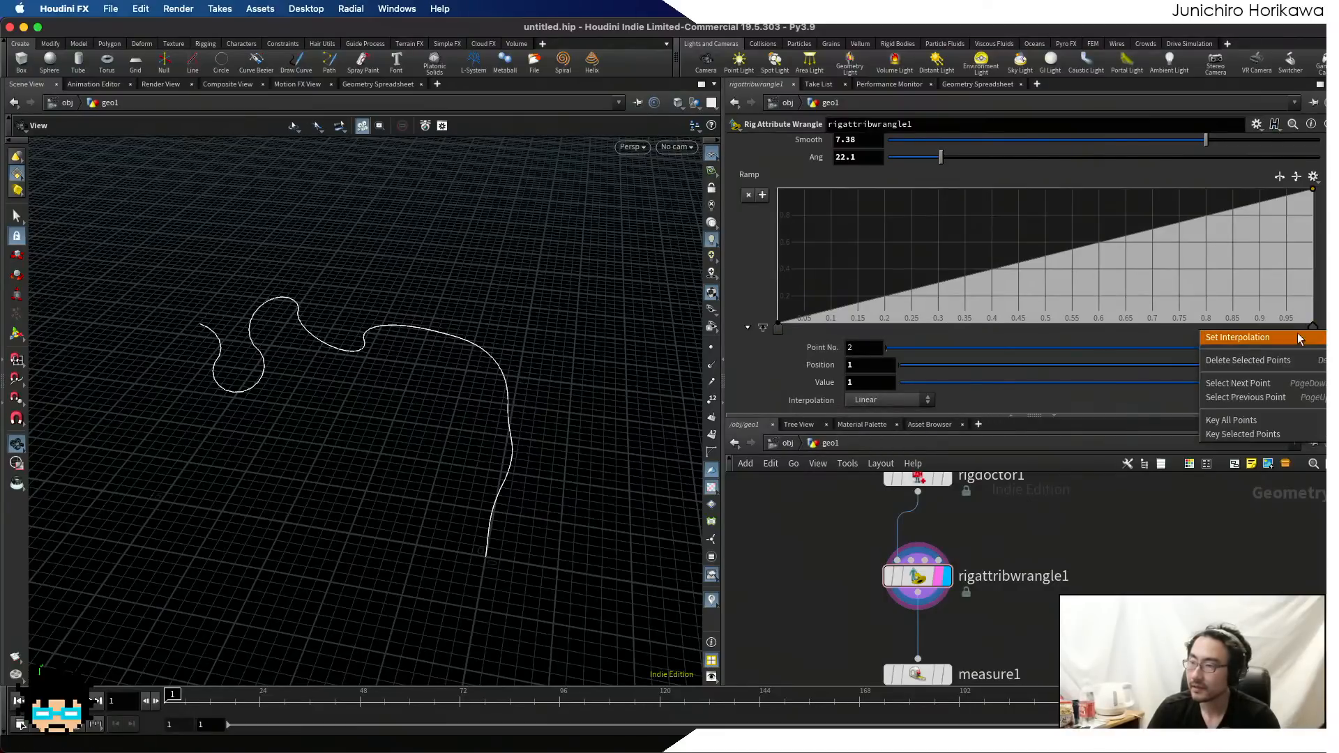
{"action": "mouse_move", "coordinate": [1256, 338]}
{"action": "left_click", "coordinate": [1165, 412]}
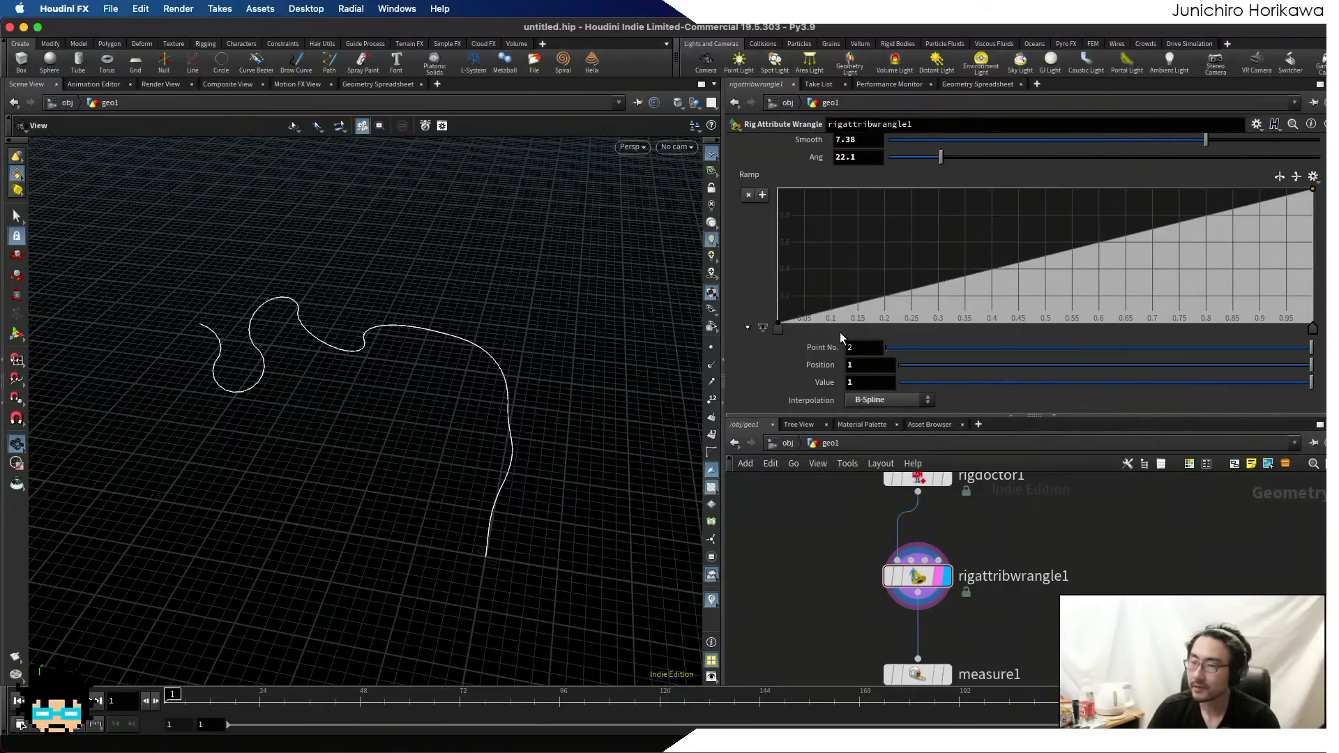
- Add two ramp points: a peak at about position 0.185, value 0.79, and a dip at about position 0.597, value 0.089
{"action": "left_click_drag", "start_coordinate": [857, 318], "coordinate": [851, 243]}
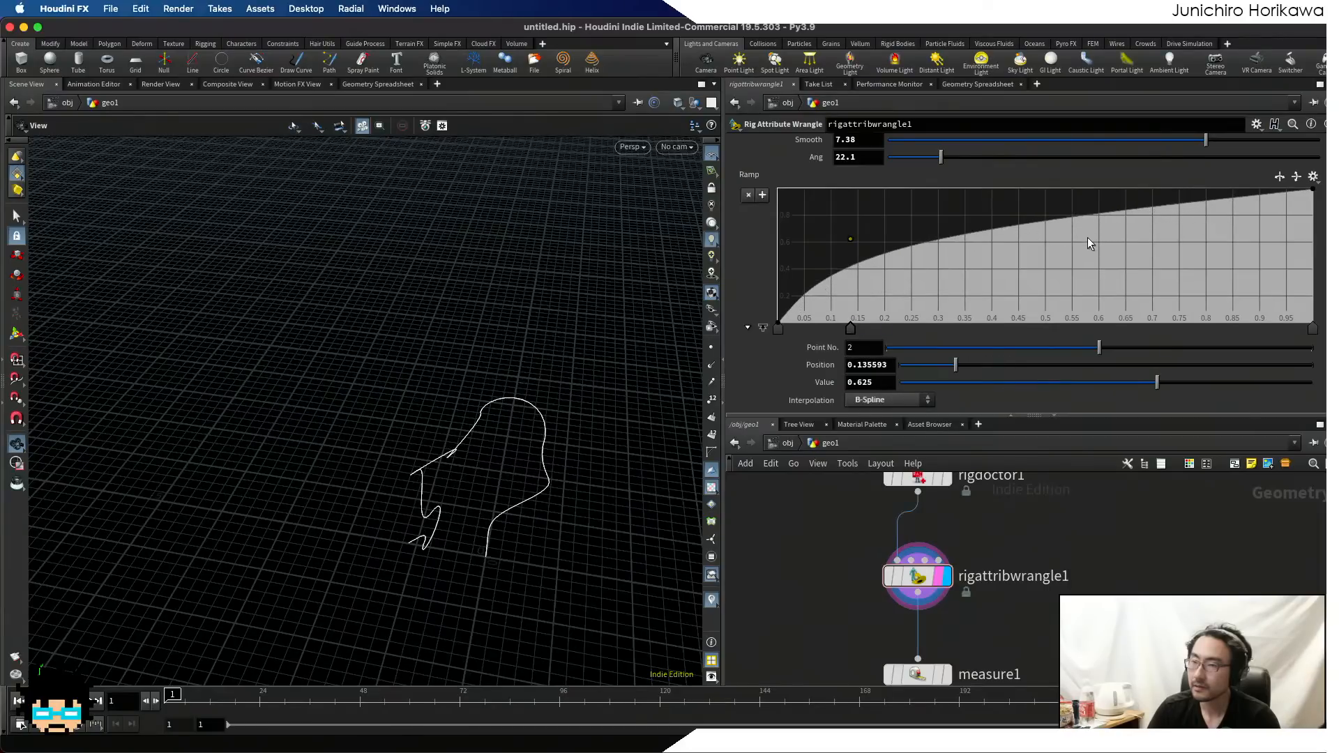
{"action": "left_click_drag", "start_coordinate": [1090, 243], "coordinate": [1098, 309]}
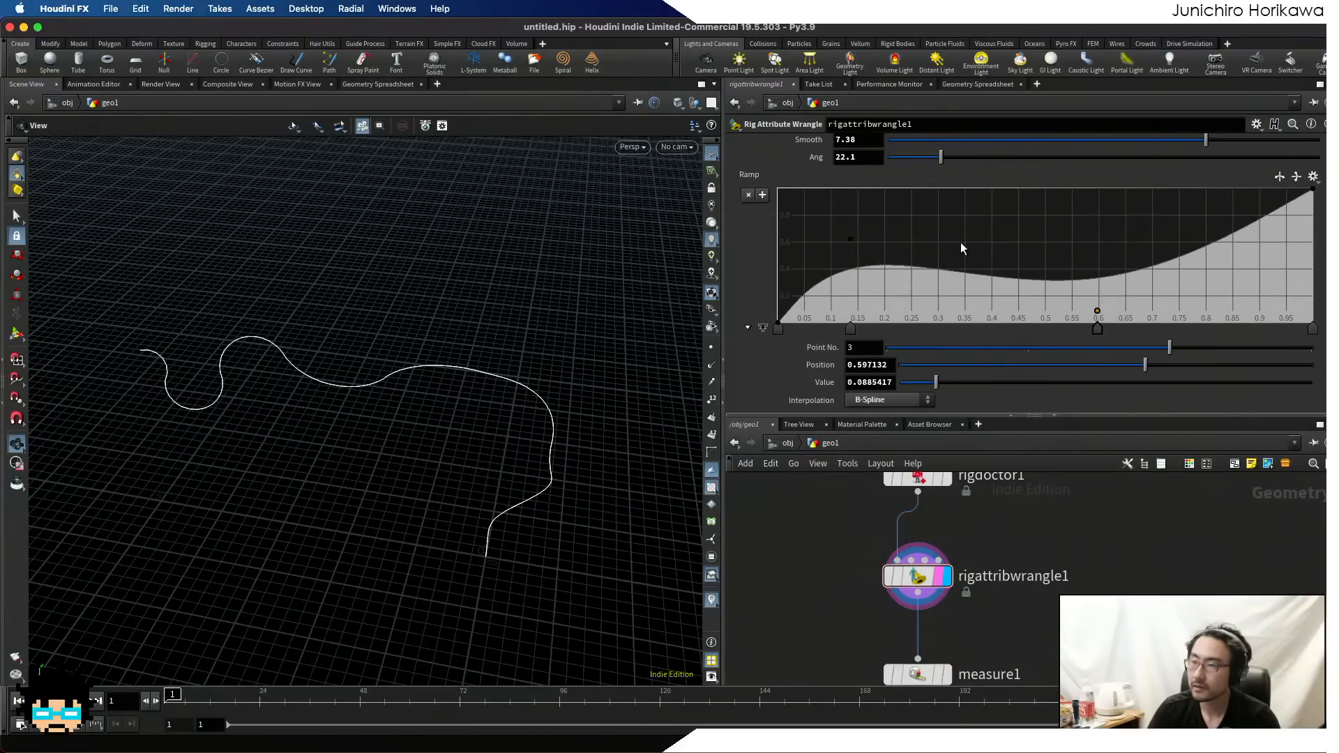
{"action": "left_click_drag", "start_coordinate": [851, 240], "coordinate": [877, 216]}
{"action": "left_click_drag", "start_coordinate": [650, 272], "coordinate": [663, 307]}
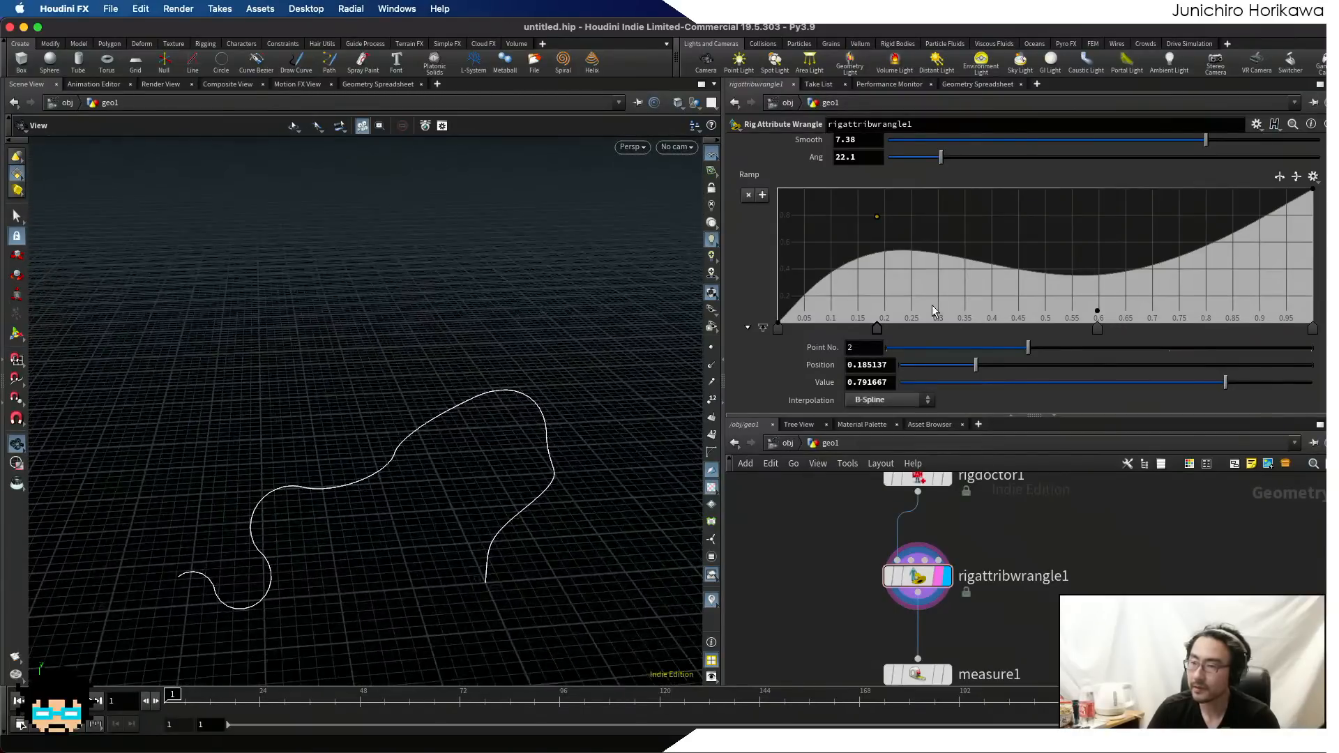
- Move the ramp's dip point to about position 0.62, value 0.026, with the start point at position 0, value 0
{"action": "left_click", "coordinate": [1115, 317]}
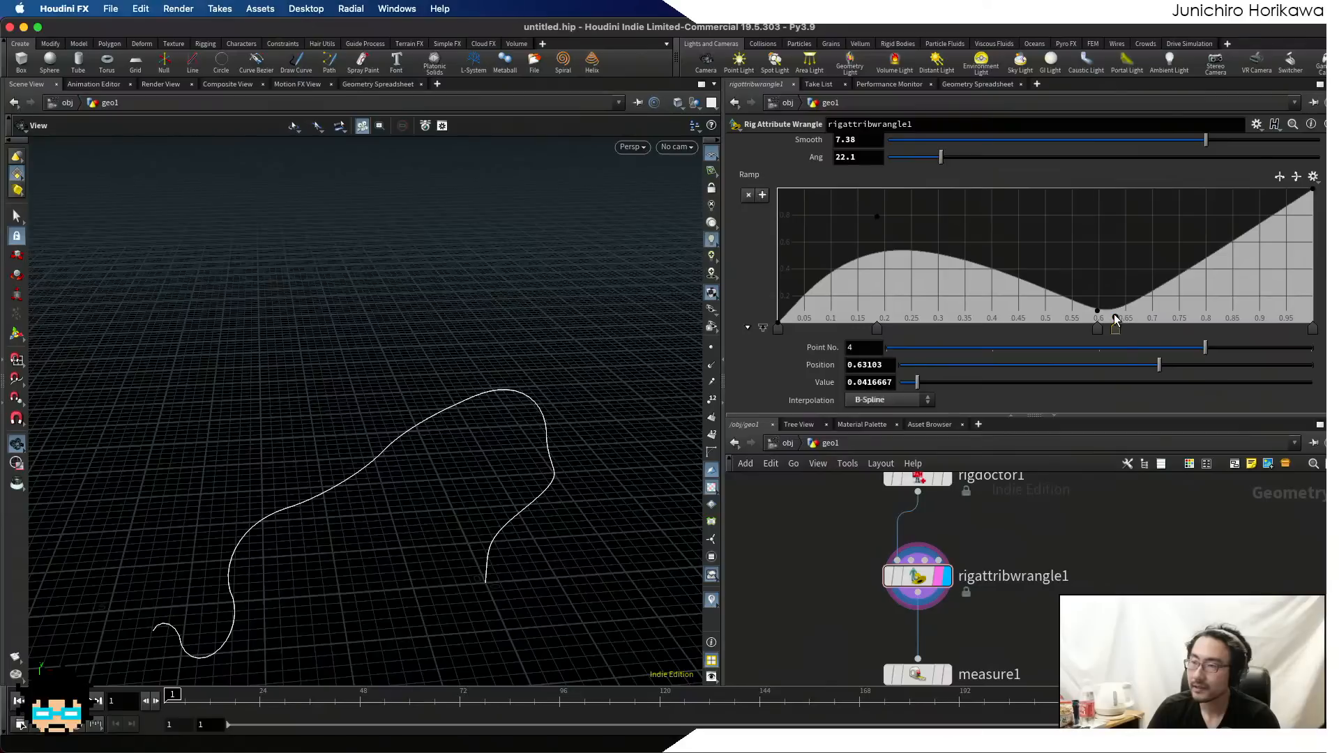
{"action": "left_click_drag", "start_coordinate": [1115, 317], "coordinate": [1112, 357]}
{"action": "left_click_drag", "start_coordinate": [1098, 312], "coordinate": [1111, 323]}
{"action": "left_click_drag", "start_coordinate": [684, 365], "coordinate": [559, 377]}
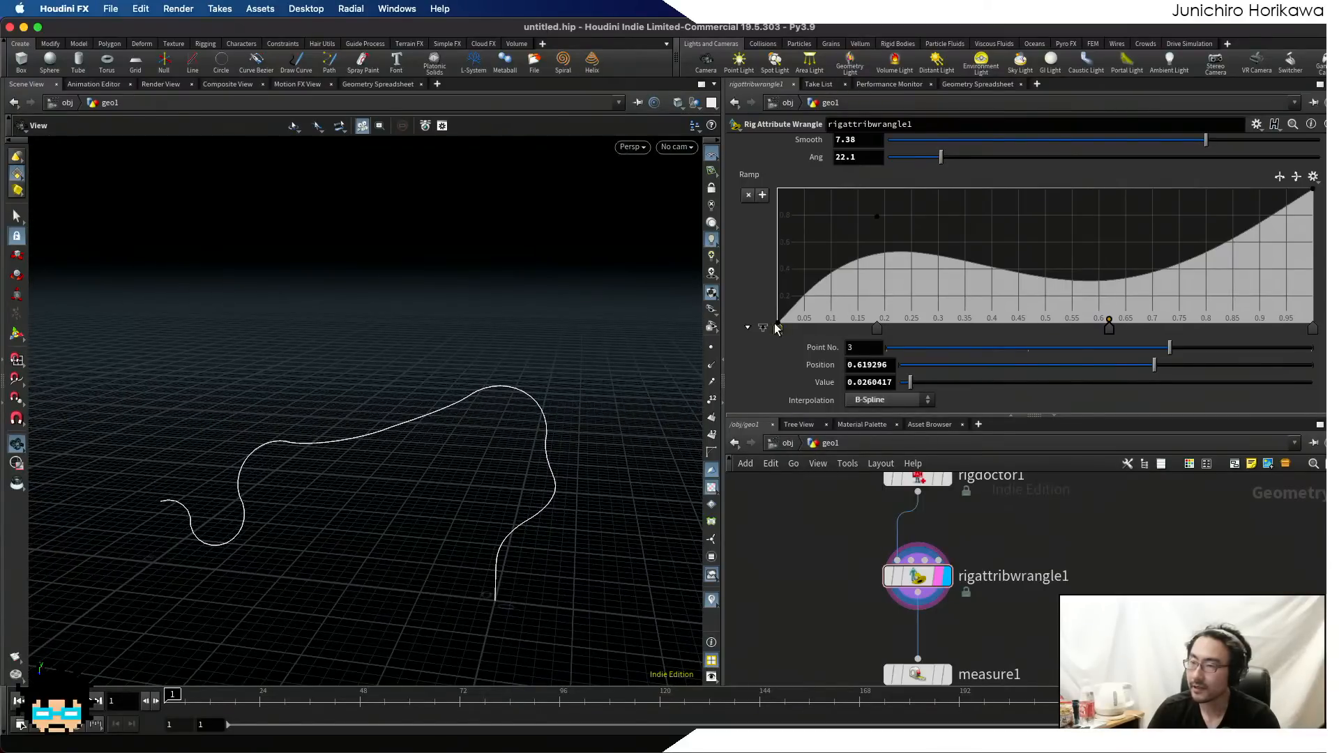
{"action": "left_click_drag", "start_coordinate": [777, 327], "coordinate": [805, 330]}
{"action": "left_click_drag", "start_coordinate": [825, 327], "coordinate": [747, 330]}
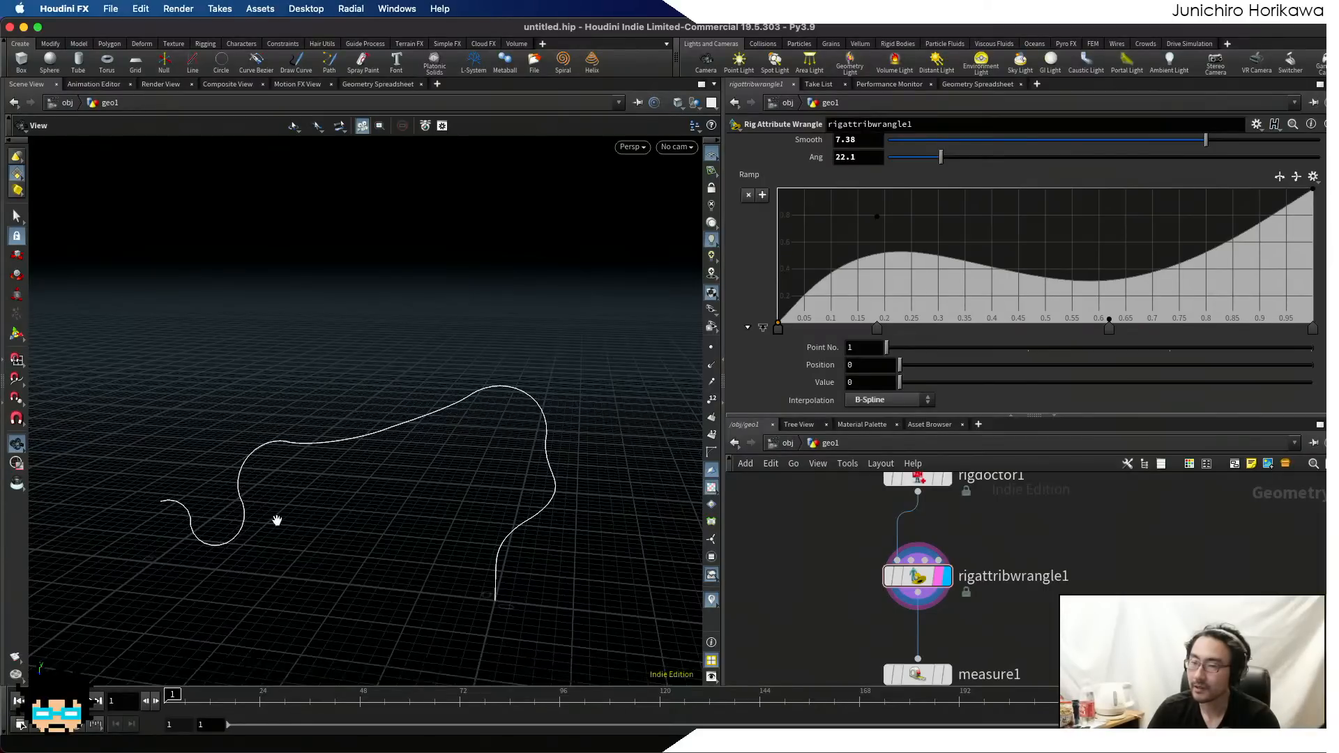
{"action": "left_click_drag", "start_coordinate": [363, 454], "coordinate": [347, 417]}
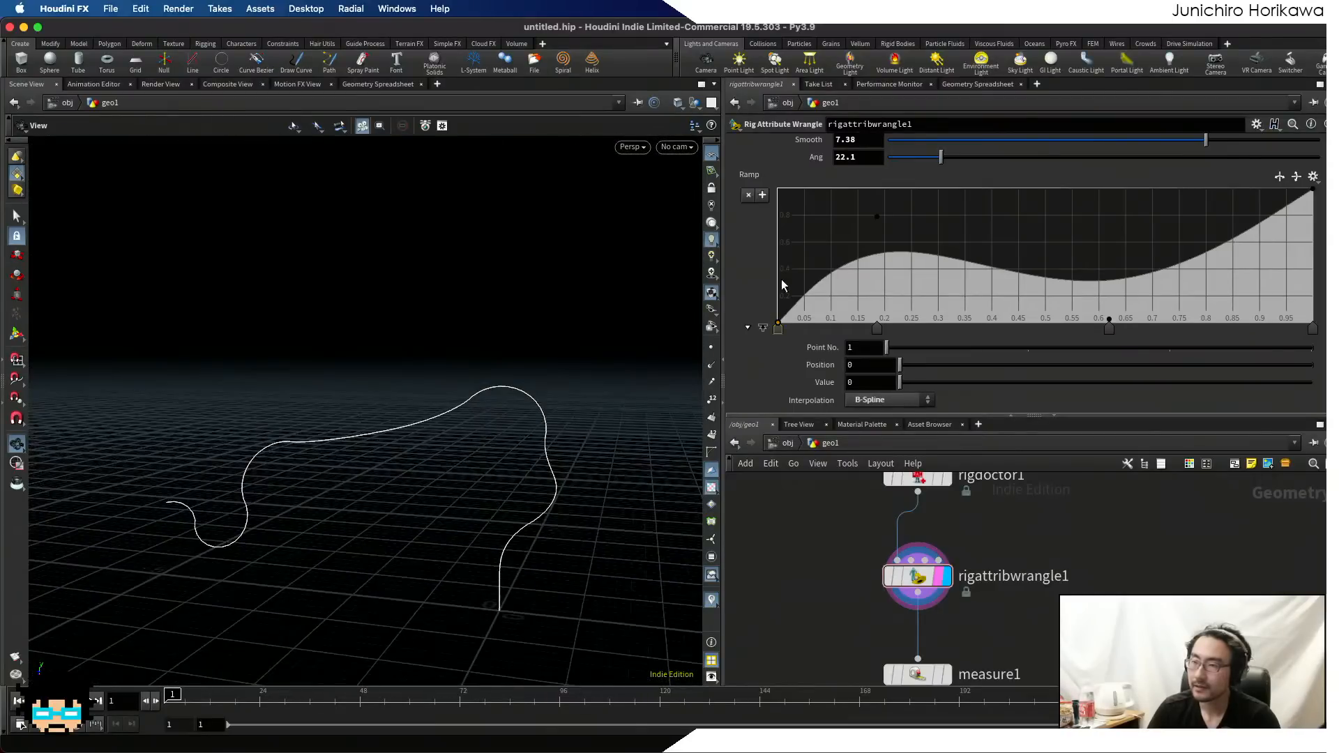
- Set Ang to about 27.1 and Smooth to about 5.86 while checking the curve in the viewport
{"action": "scroll", "coordinate": [872, 223], "scroll_direction": "up", "scroll_amount": 1}
{"action": "left_click_drag", "start_coordinate": [941, 170], "coordinate": [952, 171]}
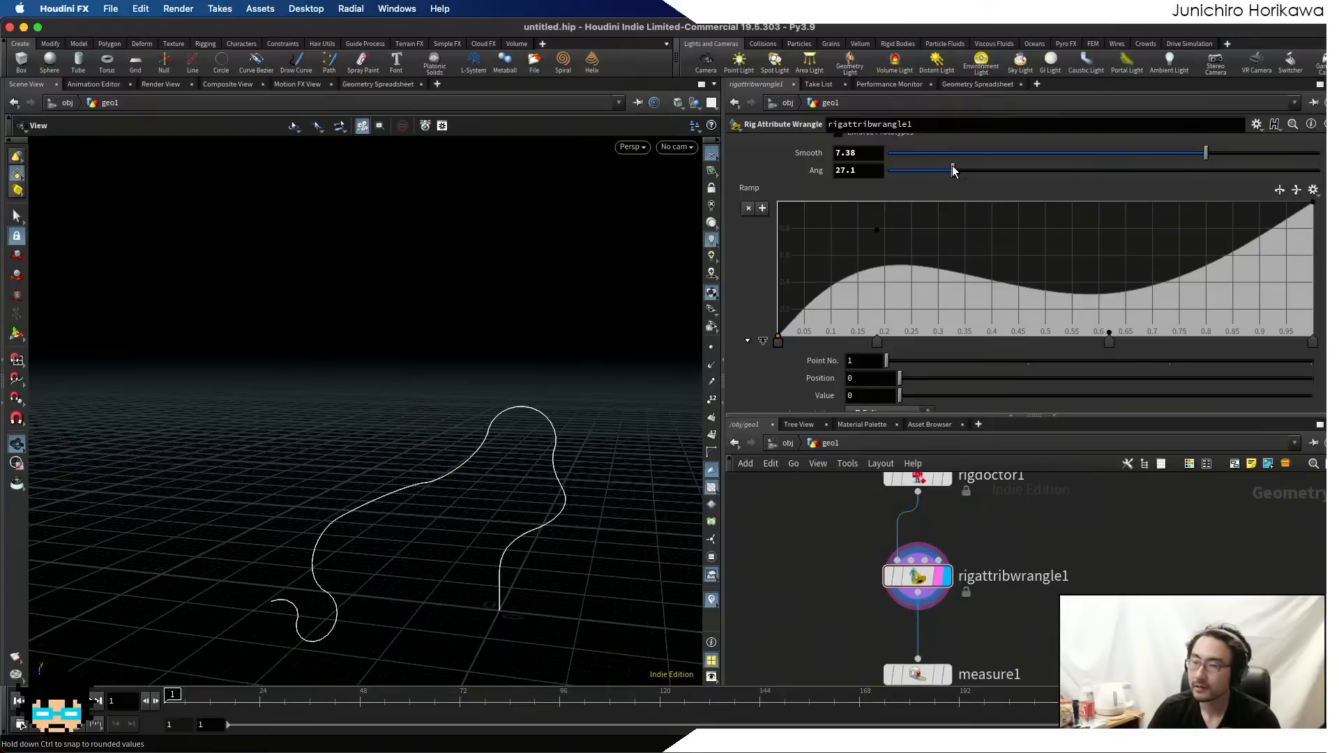
{"action": "left_click_drag", "start_coordinate": [1205, 153], "coordinate": [1128, 153]}
{"action": "left_click_drag", "start_coordinate": [533, 370], "coordinate": [631, 407]}
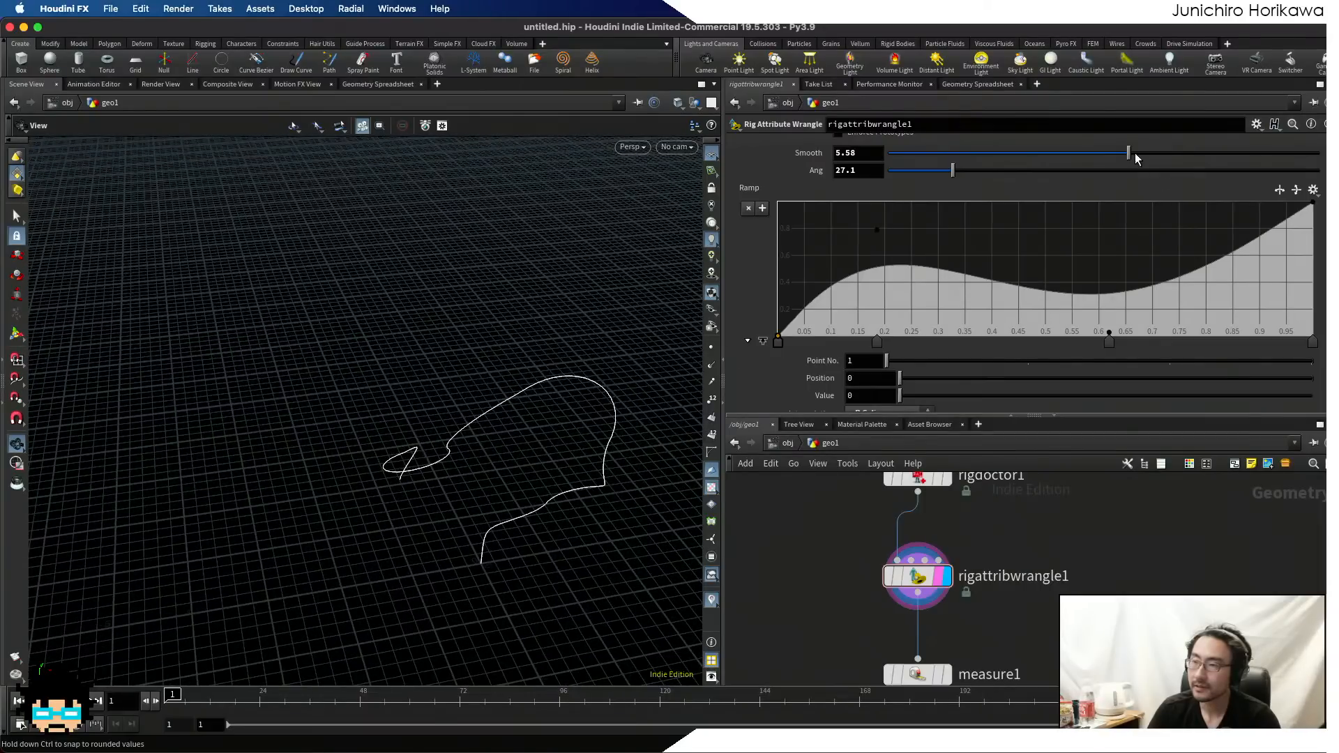
{"action": "left_click_drag", "start_coordinate": [1128, 153], "coordinate": [1141, 153]}
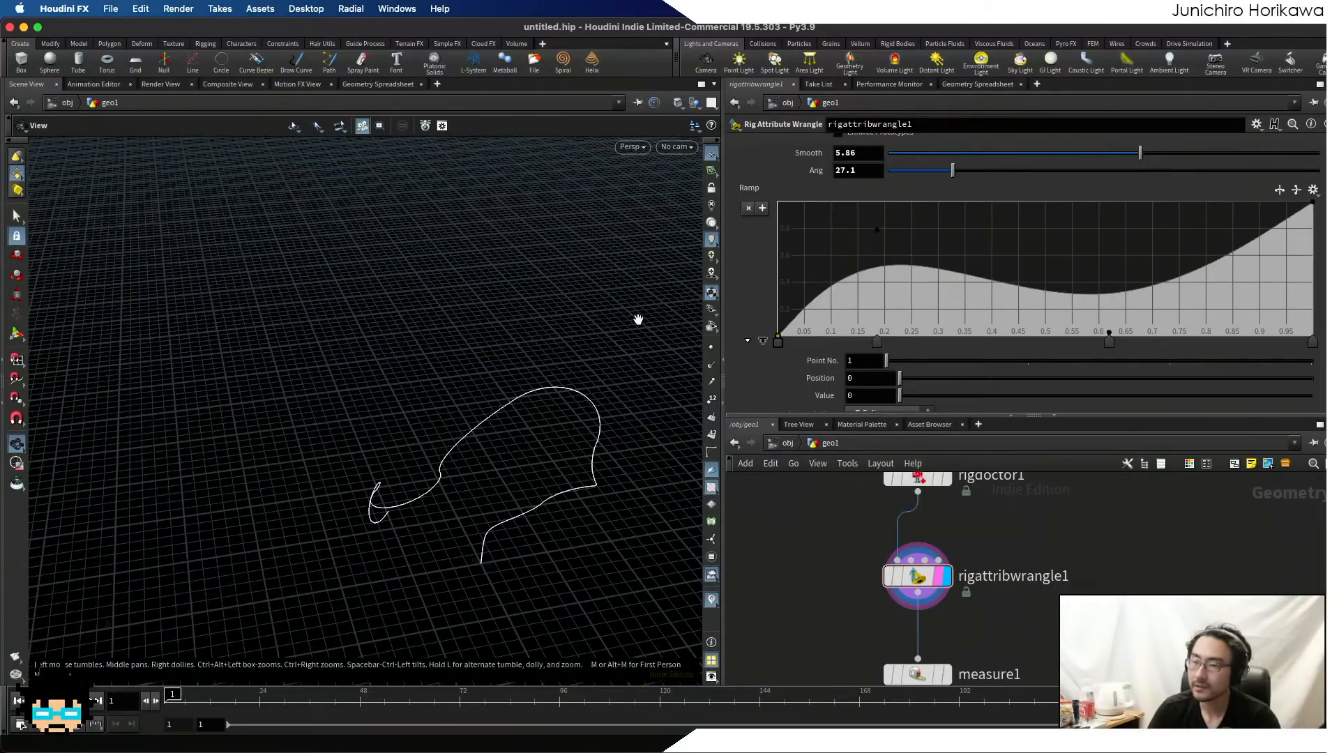
- Move the ramp's dip point to about position 0.733, value 0.036, and check the reshaped curve
{"action": "left_click_drag", "start_coordinate": [637, 320], "coordinate": [642, 290]}
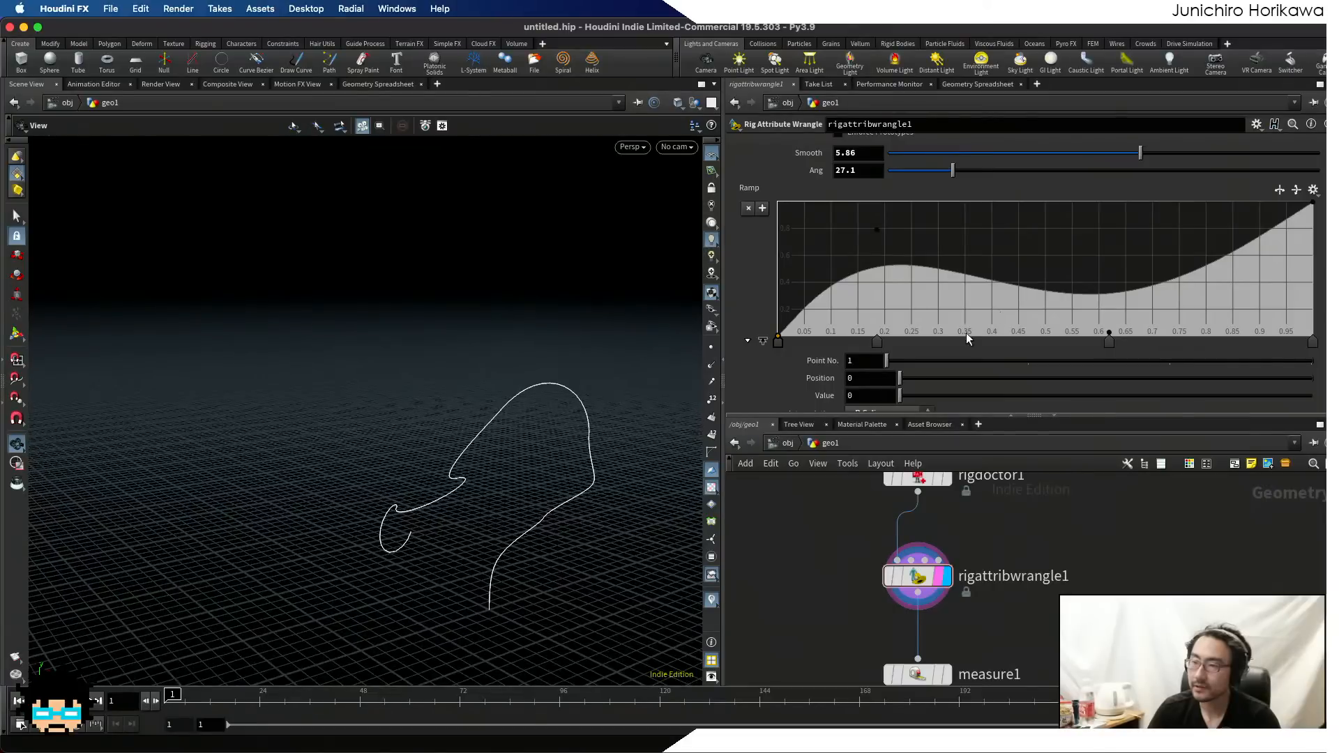
{"action": "left_click", "coordinate": [1111, 333]}
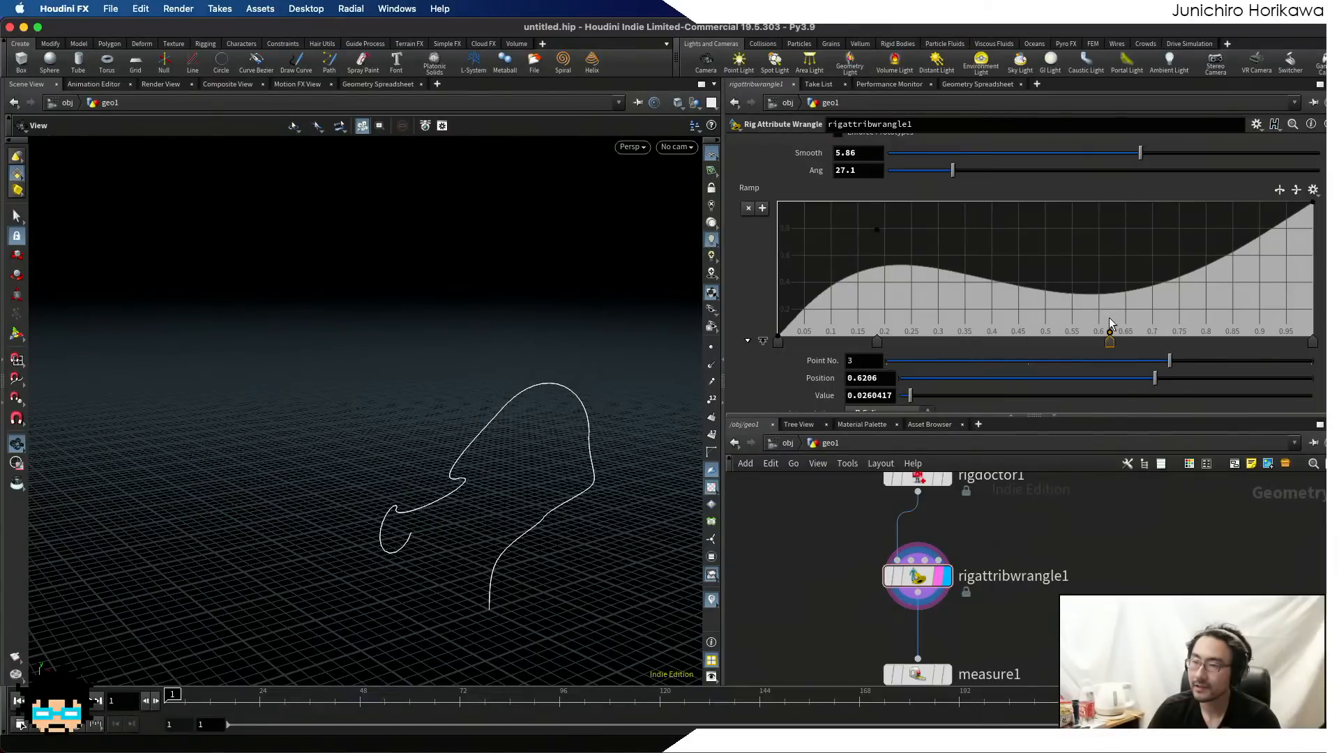
{"action": "left_click_drag", "start_coordinate": [1113, 328], "coordinate": [1170, 333]}
{"action": "left_click_drag", "start_coordinate": [658, 401], "coordinate": [461, 377]}
{"action": "scroll", "coordinate": [1041, 546], "scroll_direction": "down", "scroll_amount": 5}
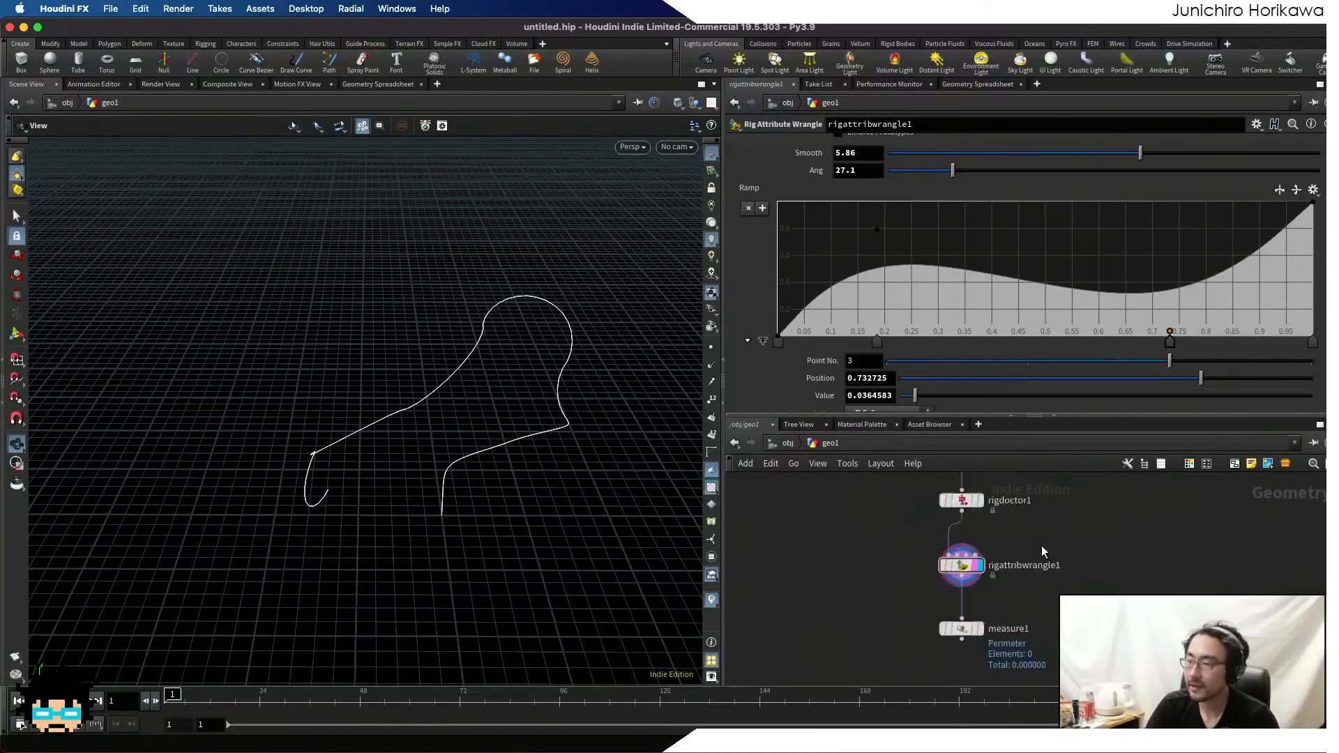
{"action": "scroll", "coordinate": [1003, 596], "scroll_direction": "up", "scroll_amount": 6}
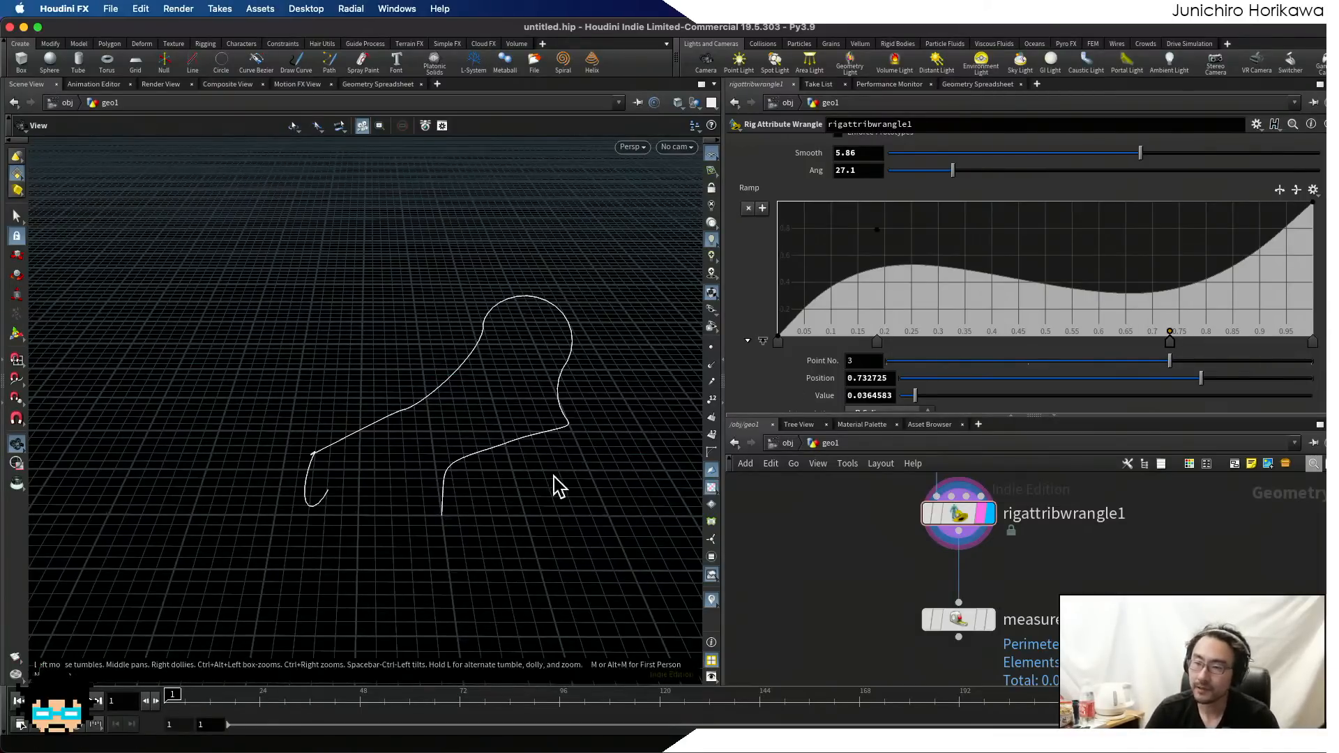
{"action": "mouse_move", "coordinate": [411, 478]}
{"action": "left_mouse_down"}
{"action": "mouse_move", "coordinate": [431, 491]}
{"action": "mouse_move", "coordinate": [547, 439]}
{"action": "mouse_move", "coordinate": [403, 494]}
{"action": "left_mouse_up"}
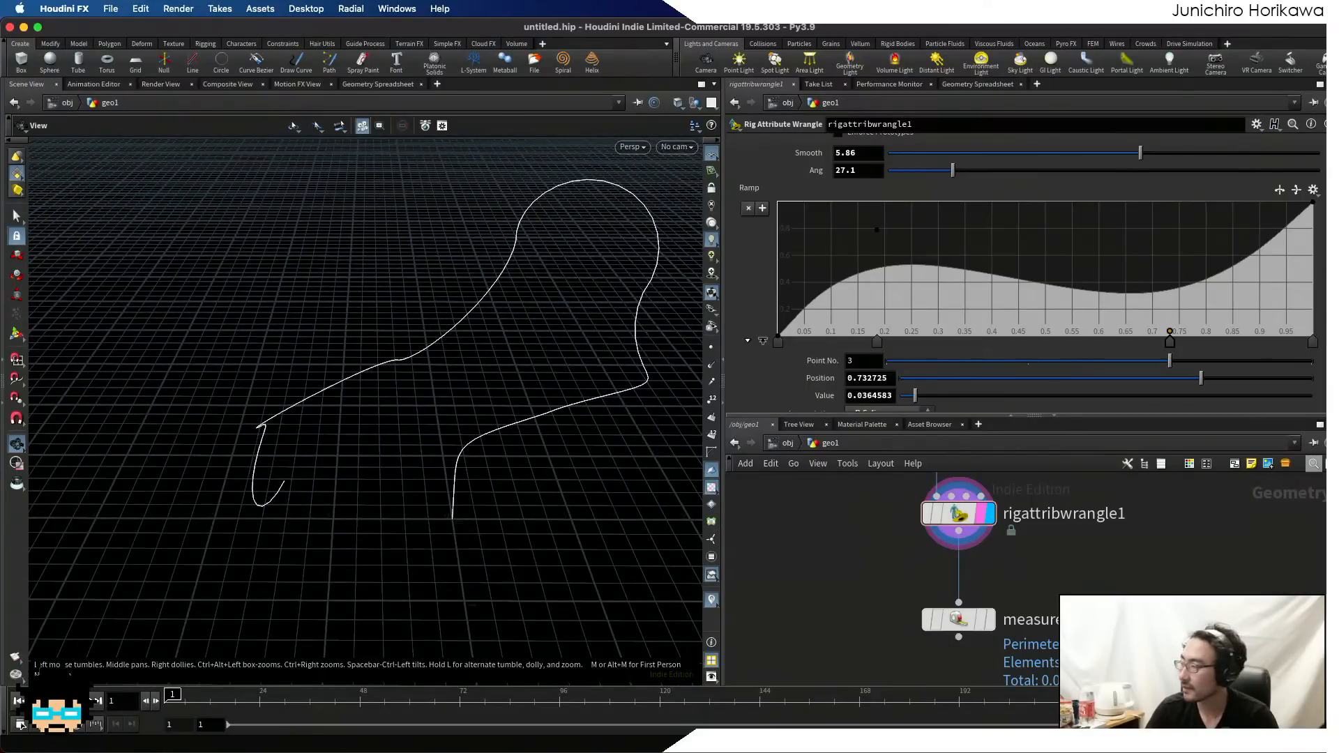
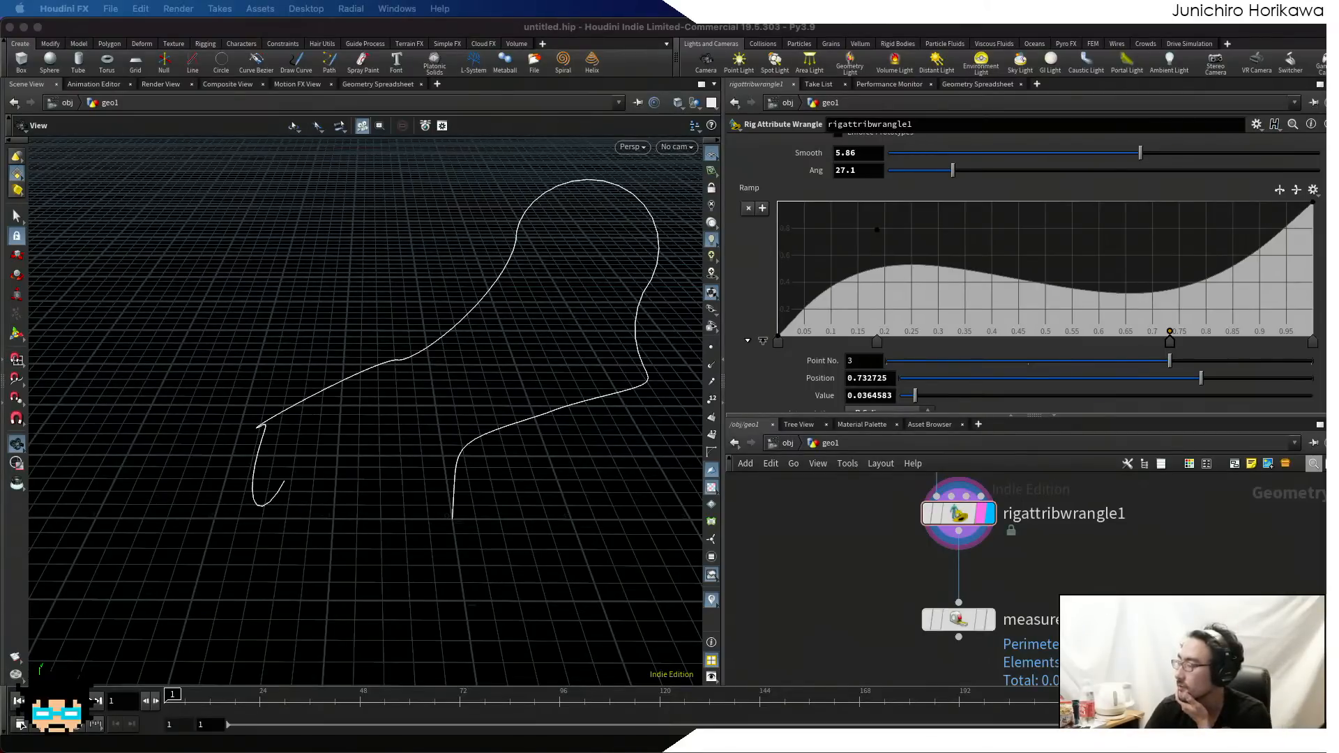
- Display the output of the measure1 node in the viewport
{"action": "left_click", "coordinate": [1068, 550]}
{"action": "middle_click_drag", "start_coordinate": [1068, 549], "coordinate": [1116, 508]}
{"action": "scroll", "coordinate": [1116, 507], "scroll_direction": "up", "scroll_amount": 1}
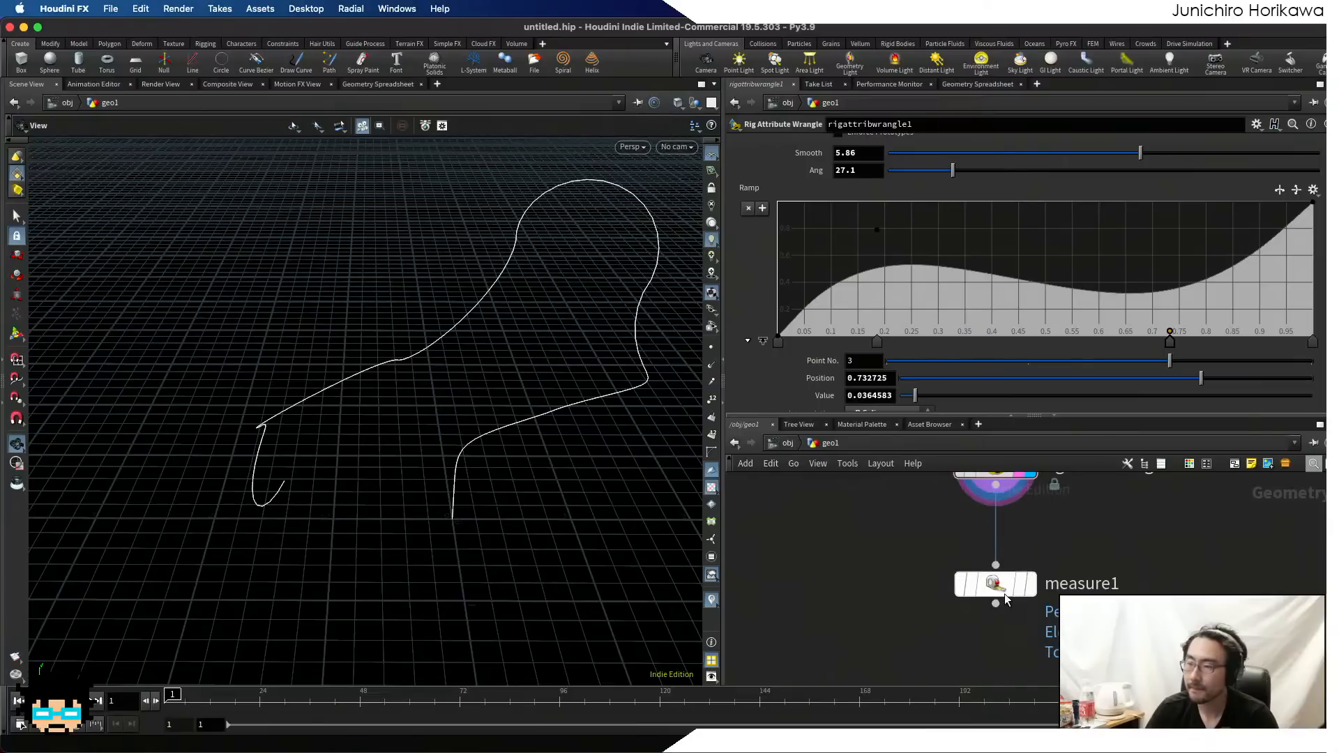
{"action": "left_click", "coordinate": [1031, 585]}
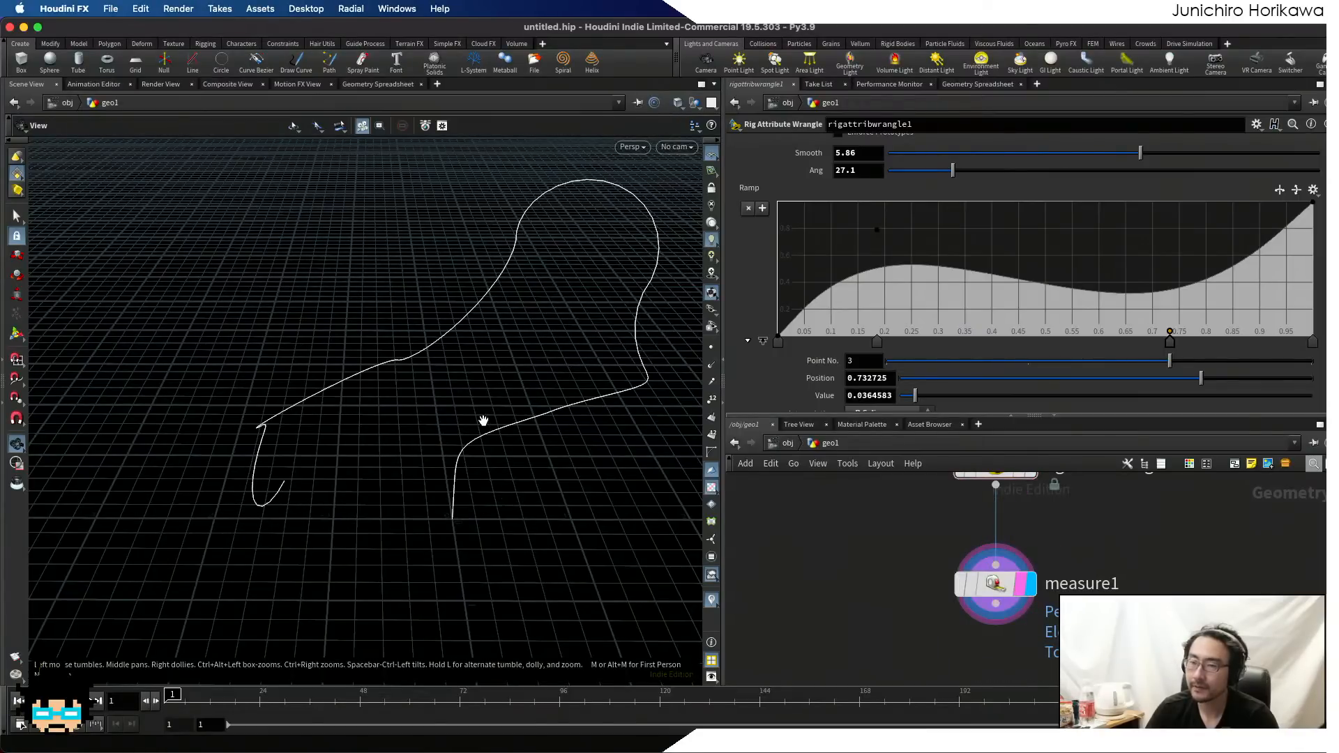
{"action": "left_click_drag", "start_coordinate": [540, 406], "coordinate": [478, 421]}
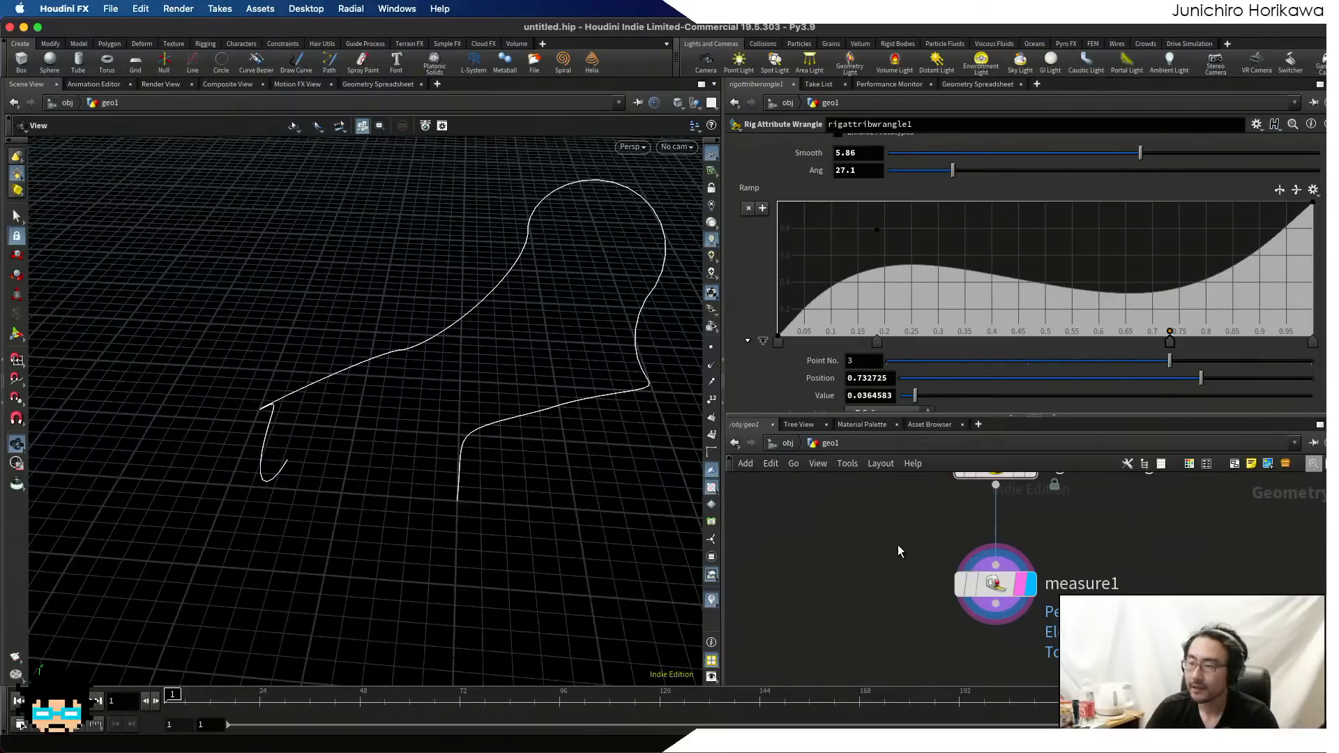
{"action": "key", "text": "Tab"}
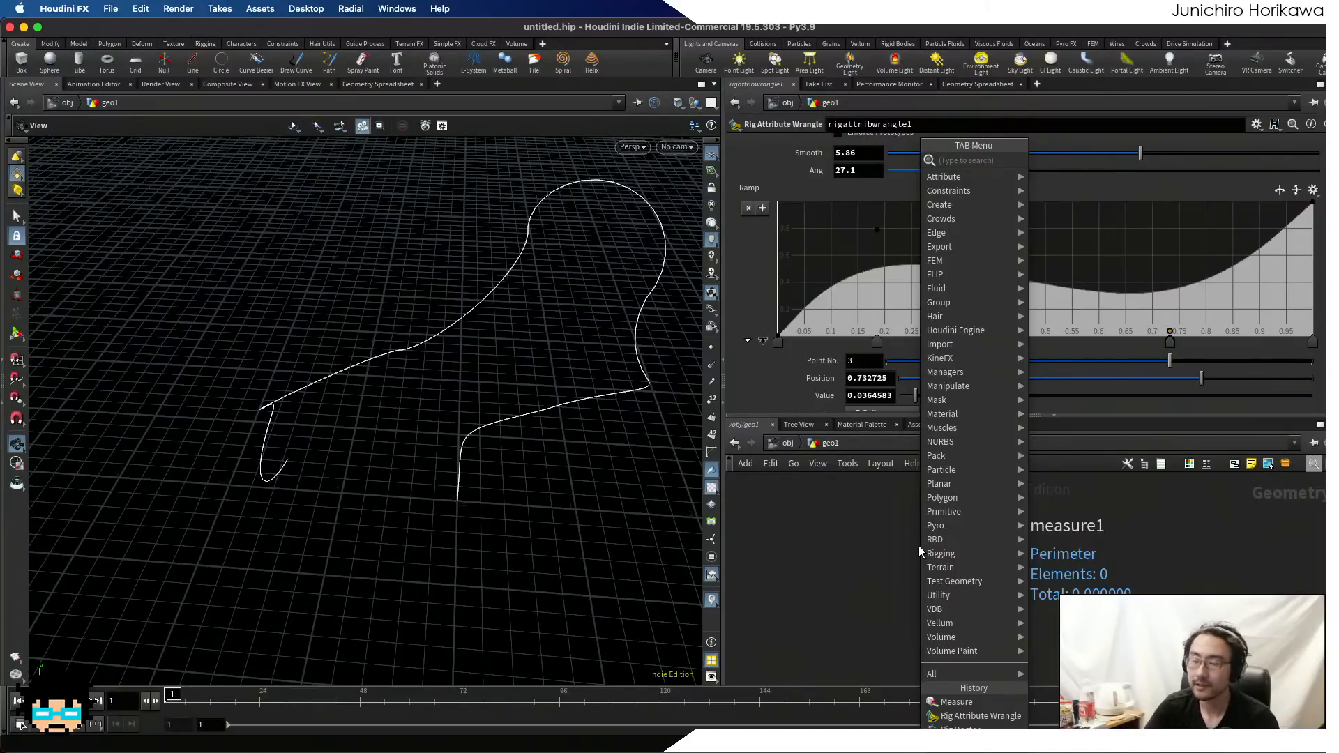
{"action": "key", "text": "Escape"}
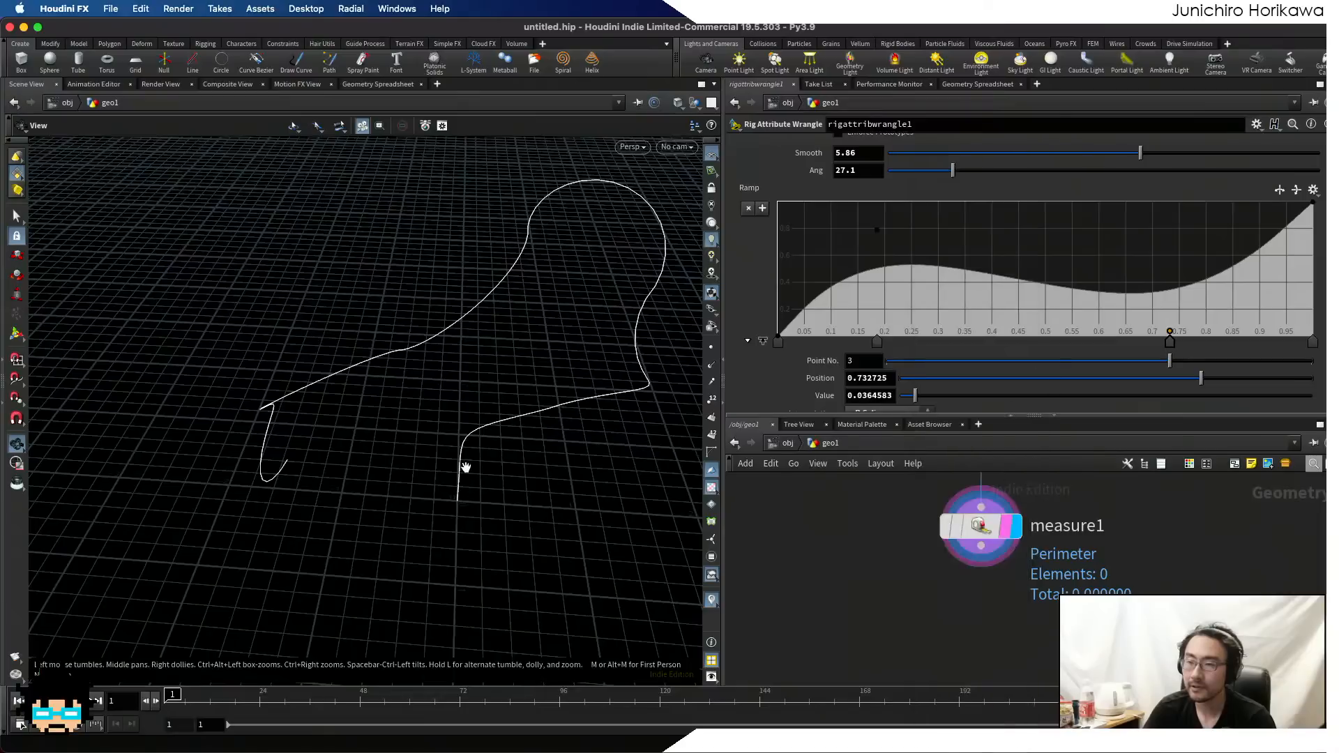
- Turn on the viewport display of points and point normals and inspect them along the curve
{"action": "left_click", "coordinate": [712, 365]}
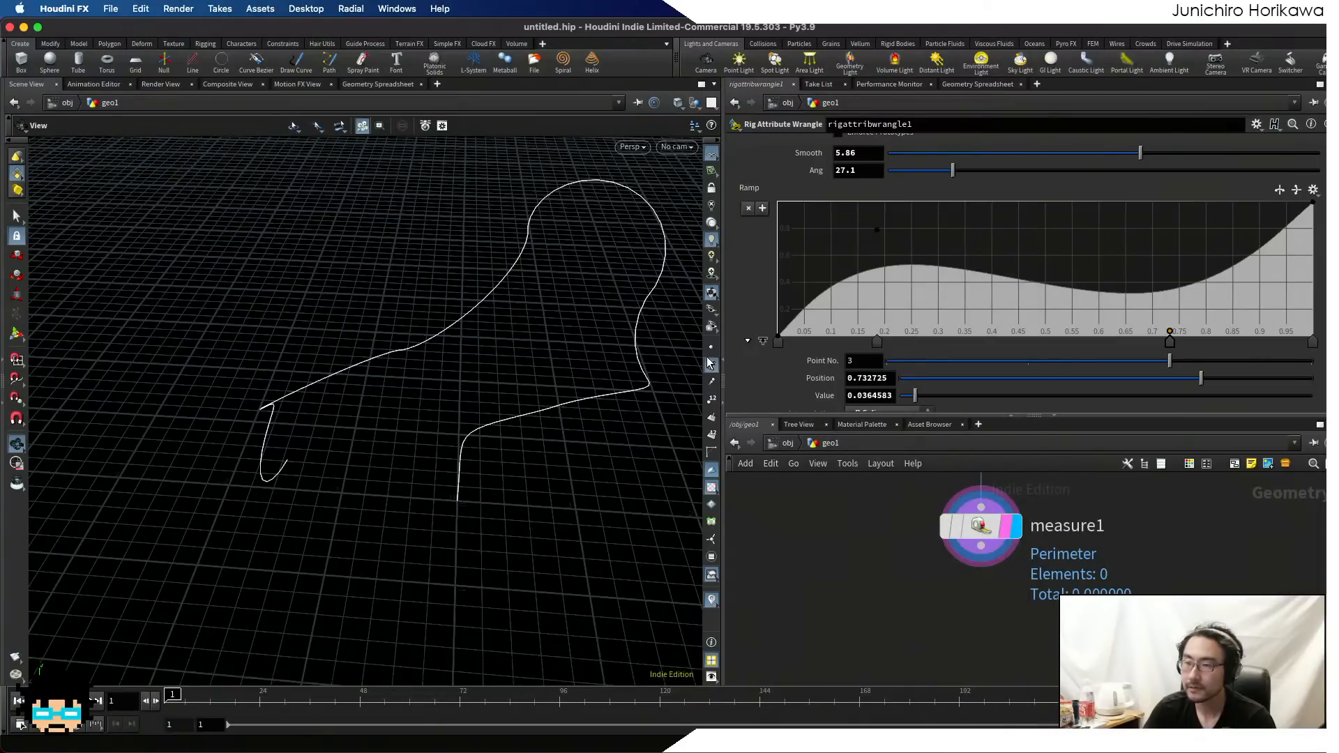
{"action": "left_click", "coordinate": [711, 348]}
{"action": "left_click_drag", "start_coordinate": [502, 462], "coordinate": [473, 496]}
{"action": "right_click_drag", "start_coordinate": [473, 496], "coordinate": [446, 547]}
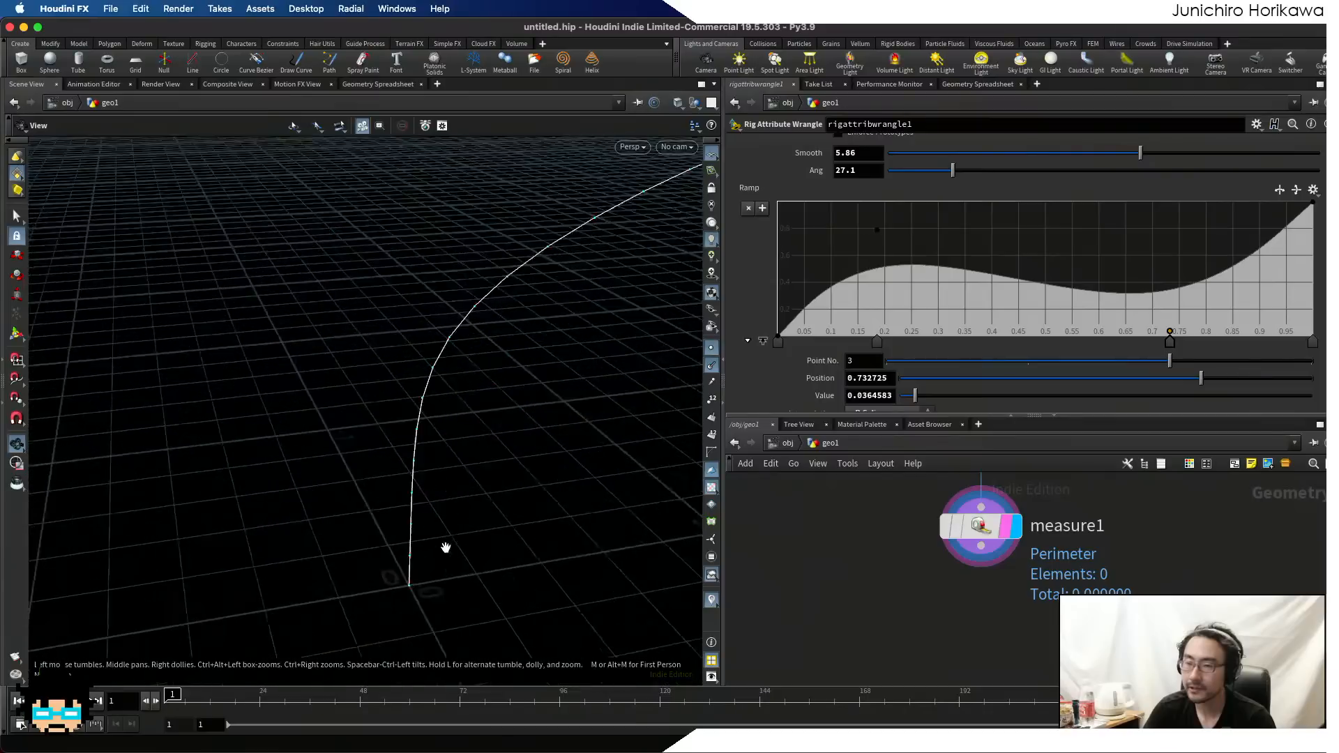
{"action": "left_click_drag", "start_coordinate": [446, 547], "coordinate": [436, 521]}
{"action": "right_click_drag", "start_coordinate": [437, 520], "coordinate": [476, 468]}
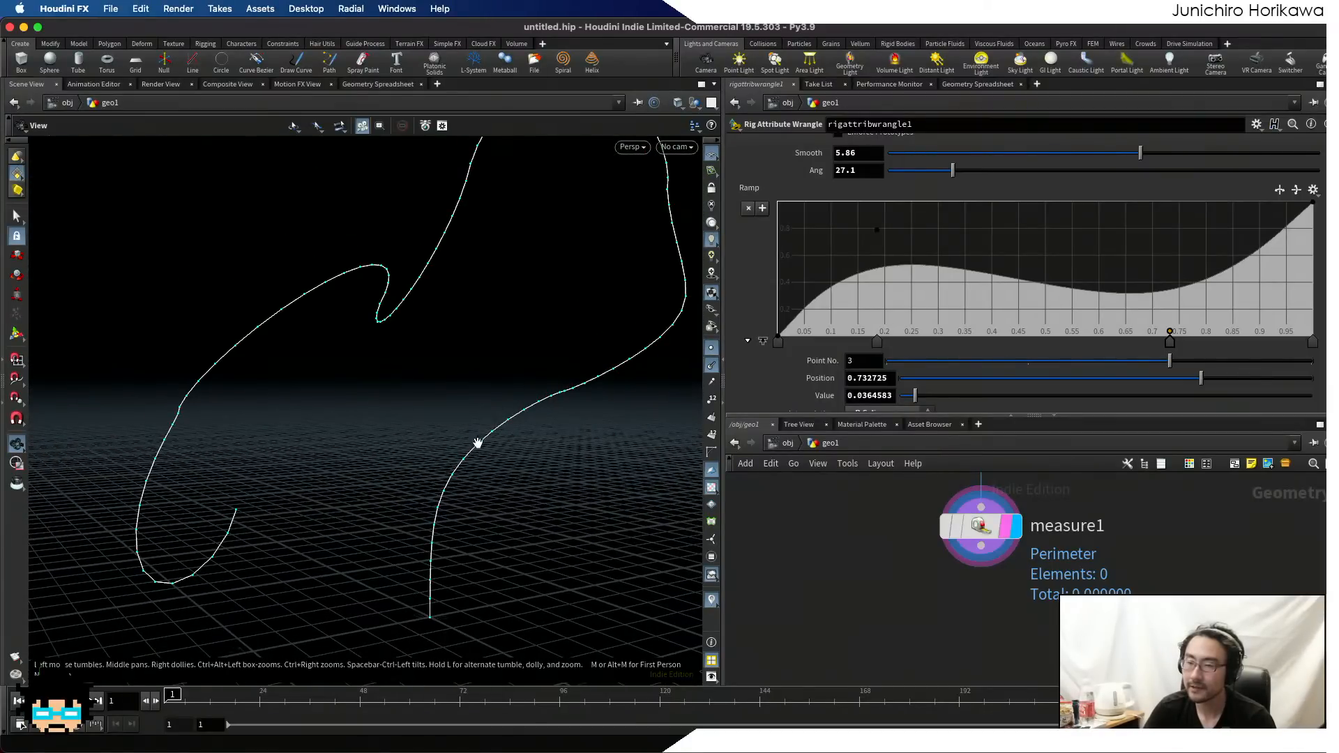
{"action": "scroll", "coordinate": [491, 467], "scroll_direction": "down", "scroll_amount": 6}
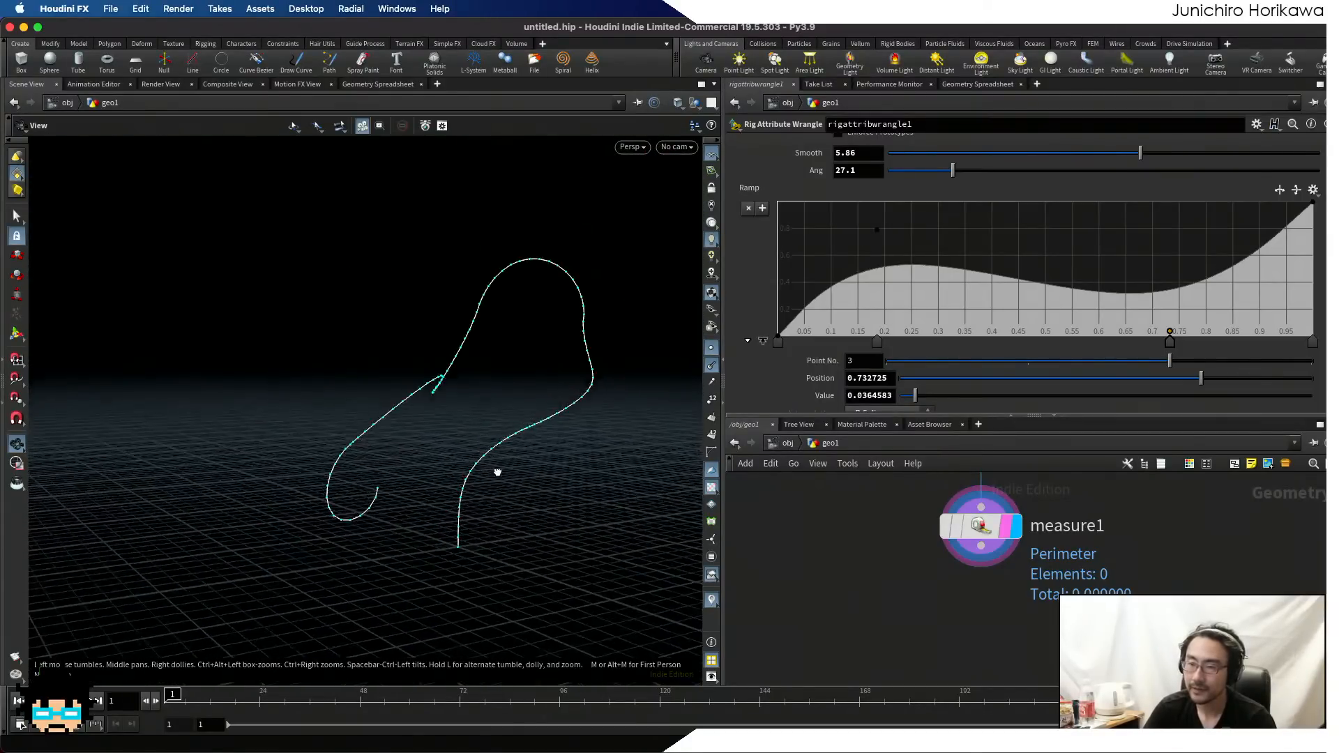
{"action": "left_click_drag", "start_coordinate": [500, 473], "coordinate": [504, 496]}
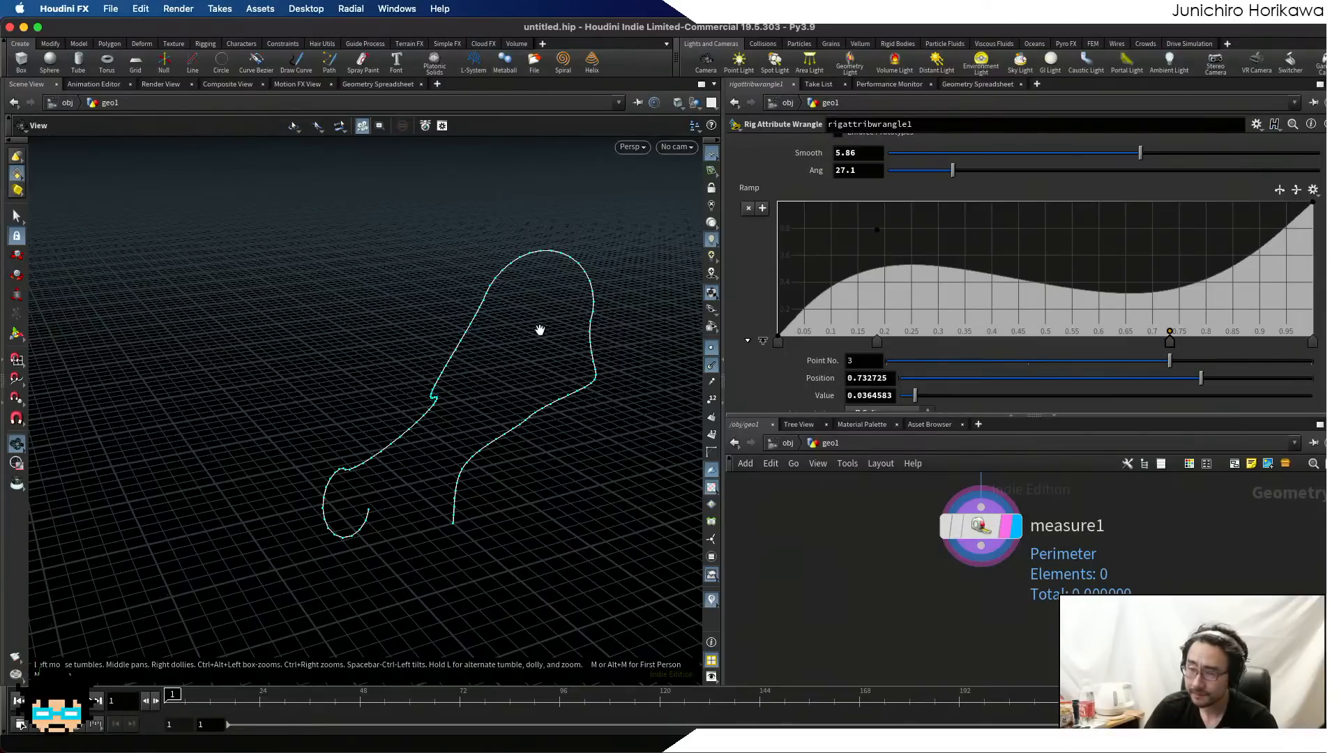
- Add an Orientation Along Curve node after measure1, display it, and bring its output attributes into view
{"action": "key", "text": "Tab"}
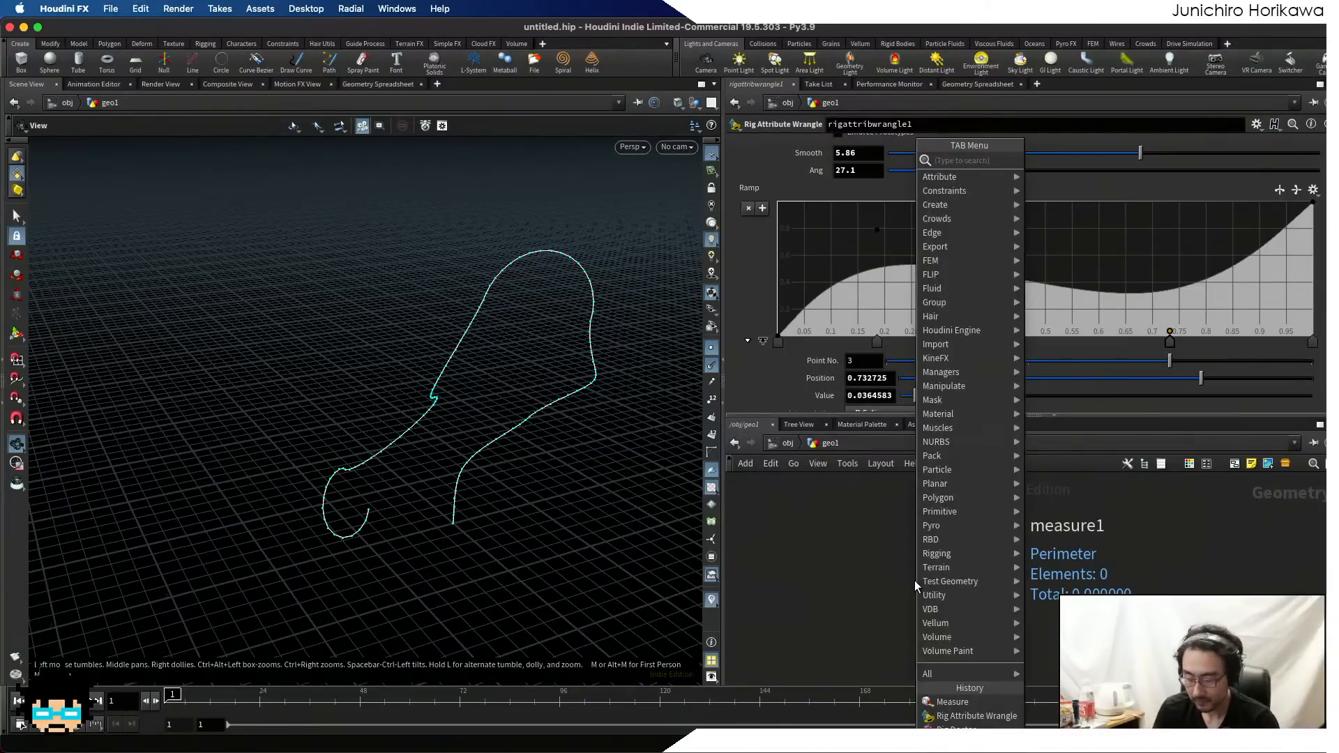
{"action": "type", "text": "orient"}
{"action": "key", "text": "Down"}
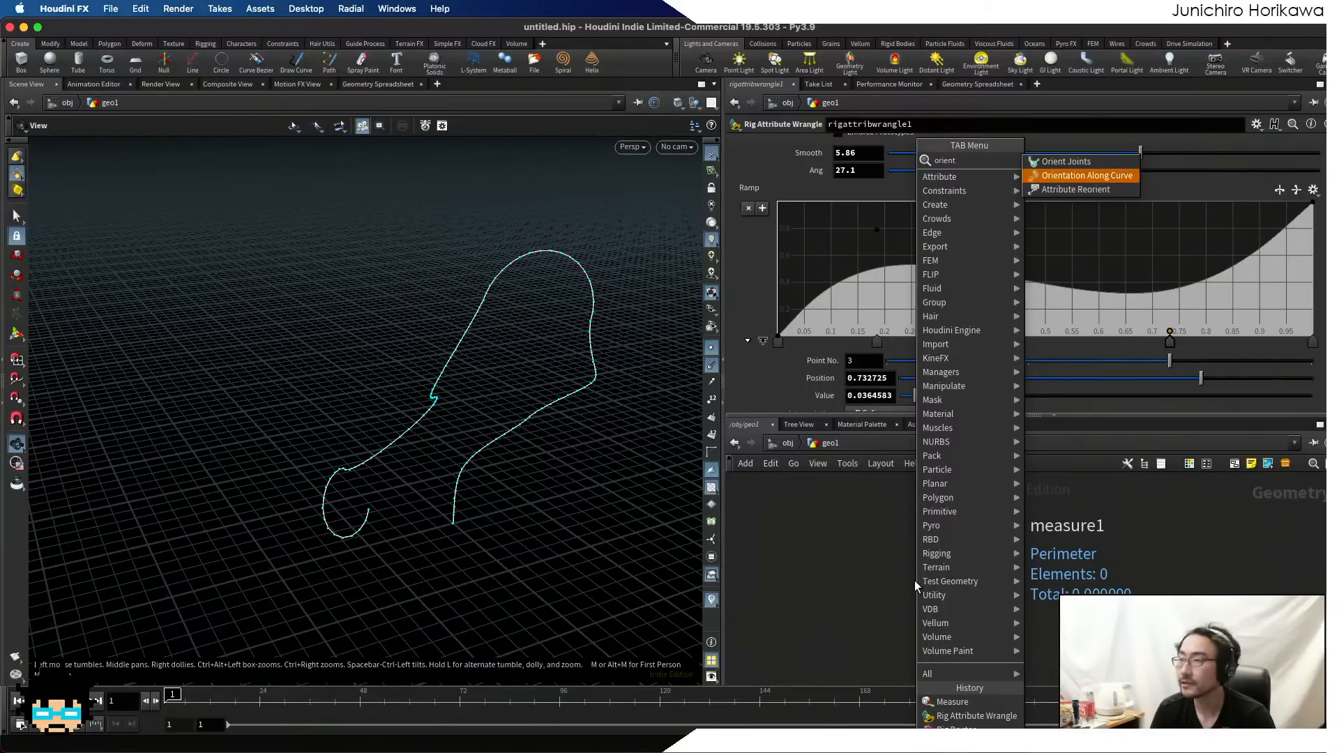
{"action": "key", "text": "Return"}
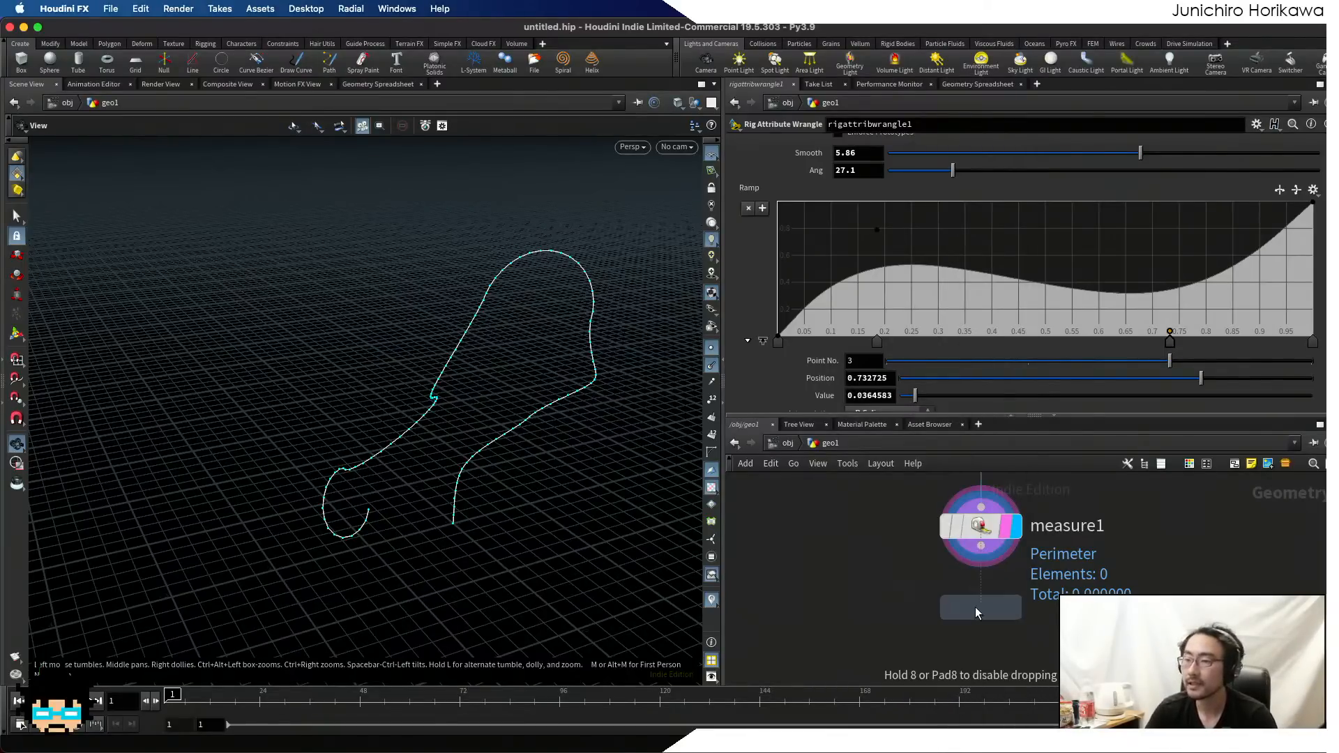
{"action": "left_click", "coordinate": [977, 614]}
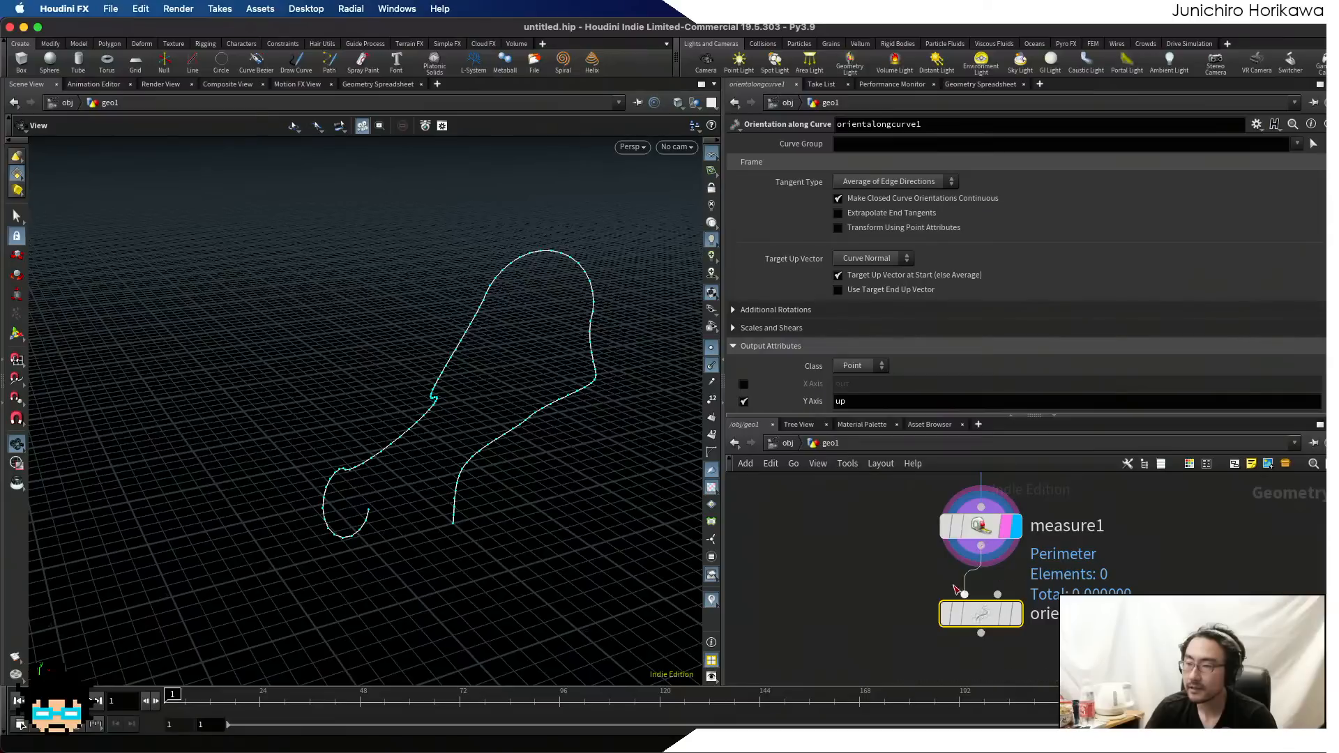
{"action": "mouse_move", "coordinate": [987, 616]}
{"action": "scroll", "coordinate": [862, 343], "scroll_direction": "down", "scroll_amount": 3}
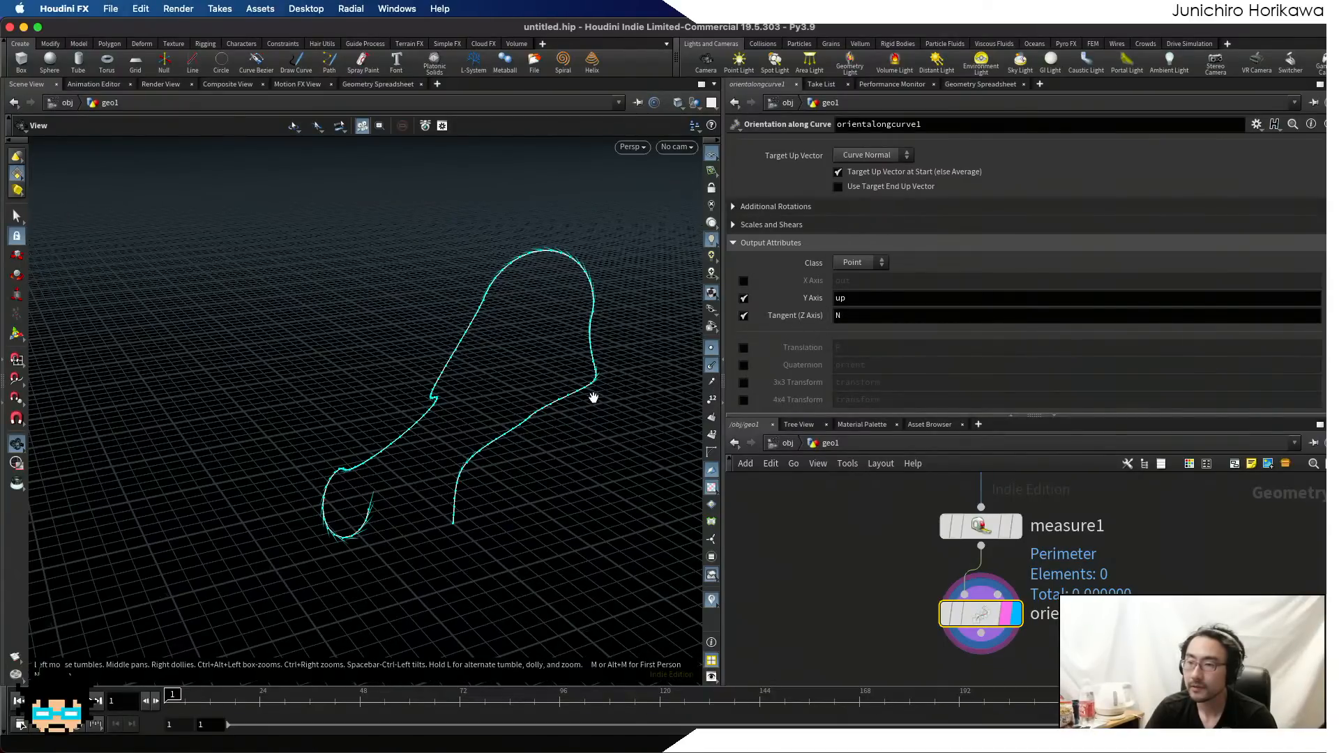
- Create a new scene-level marker visualizer for checking the curve's orientation vectors
{"action": "scroll", "coordinate": [536, 415], "scroll_direction": "up", "scroll_amount": 5}
{"action": "scroll", "coordinate": [536, 415], "scroll_direction": "up", "scroll_amount": 5}
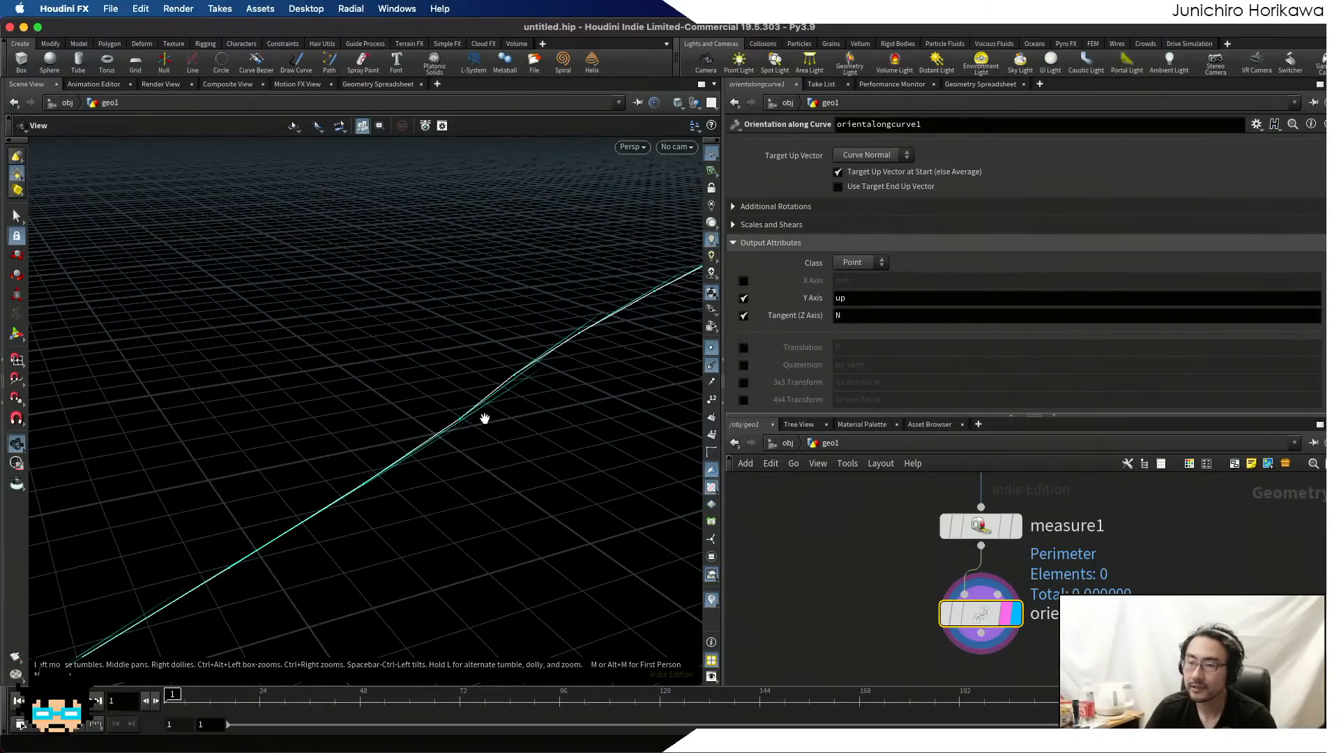
{"action": "left_click_drag", "start_coordinate": [523, 353], "coordinate": [523, 349]}
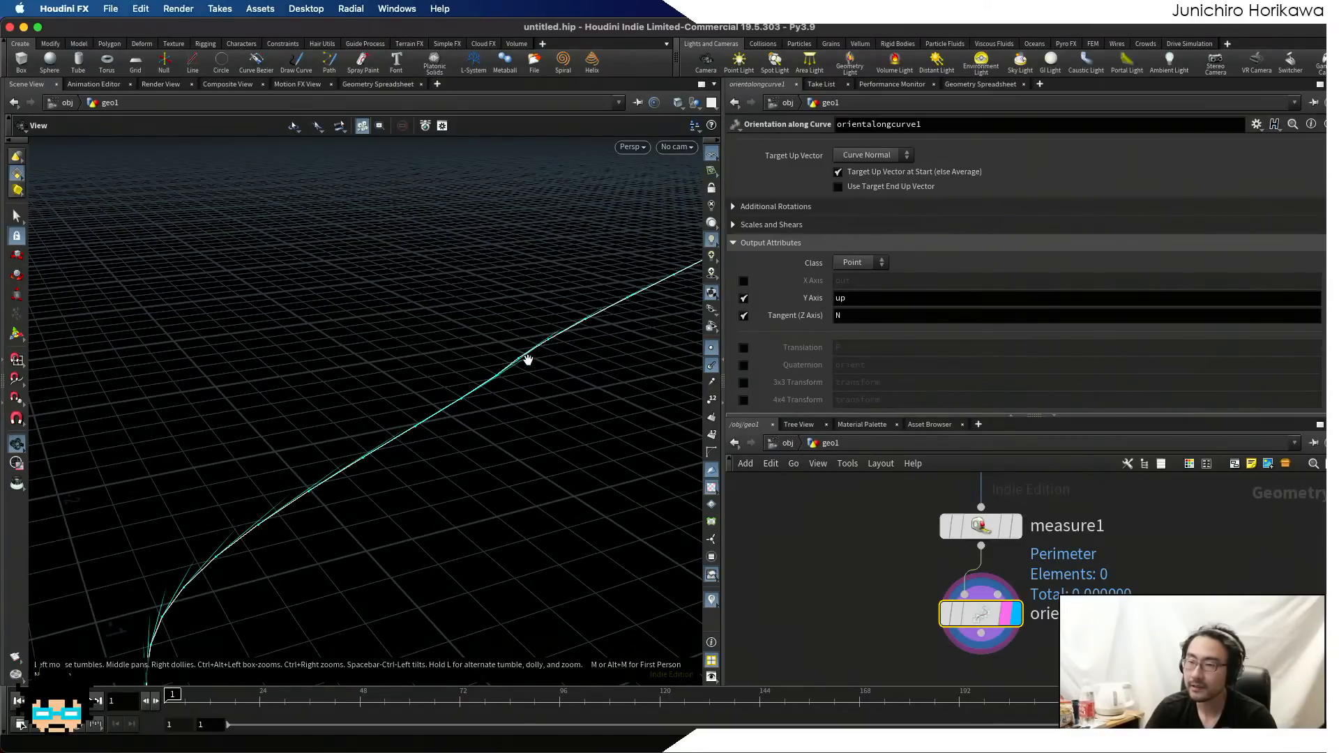
{"action": "left_click_drag", "start_coordinate": [442, 439], "coordinate": [639, 538]}
{"action": "left_click", "coordinate": [711, 602]}
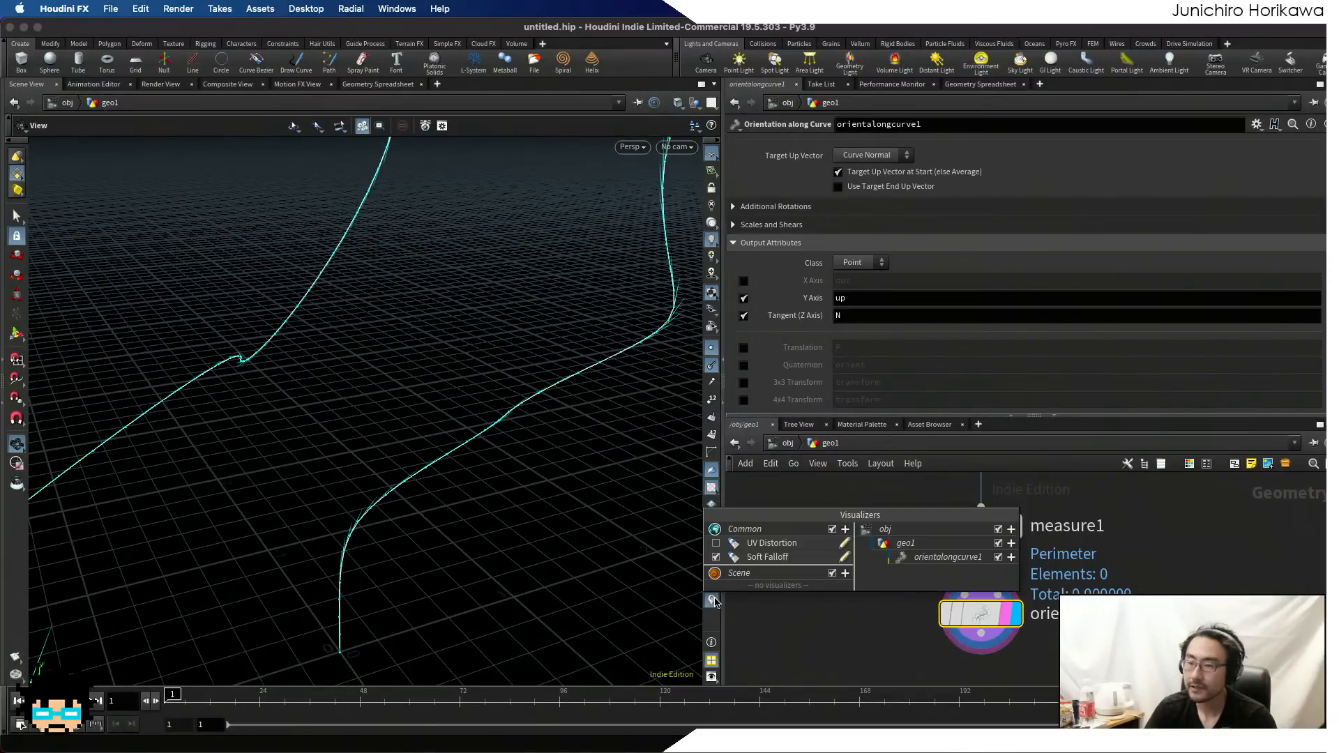
{"action": "left_click", "coordinate": [846, 573]}
{"action": "left_click", "coordinate": [868, 587]}
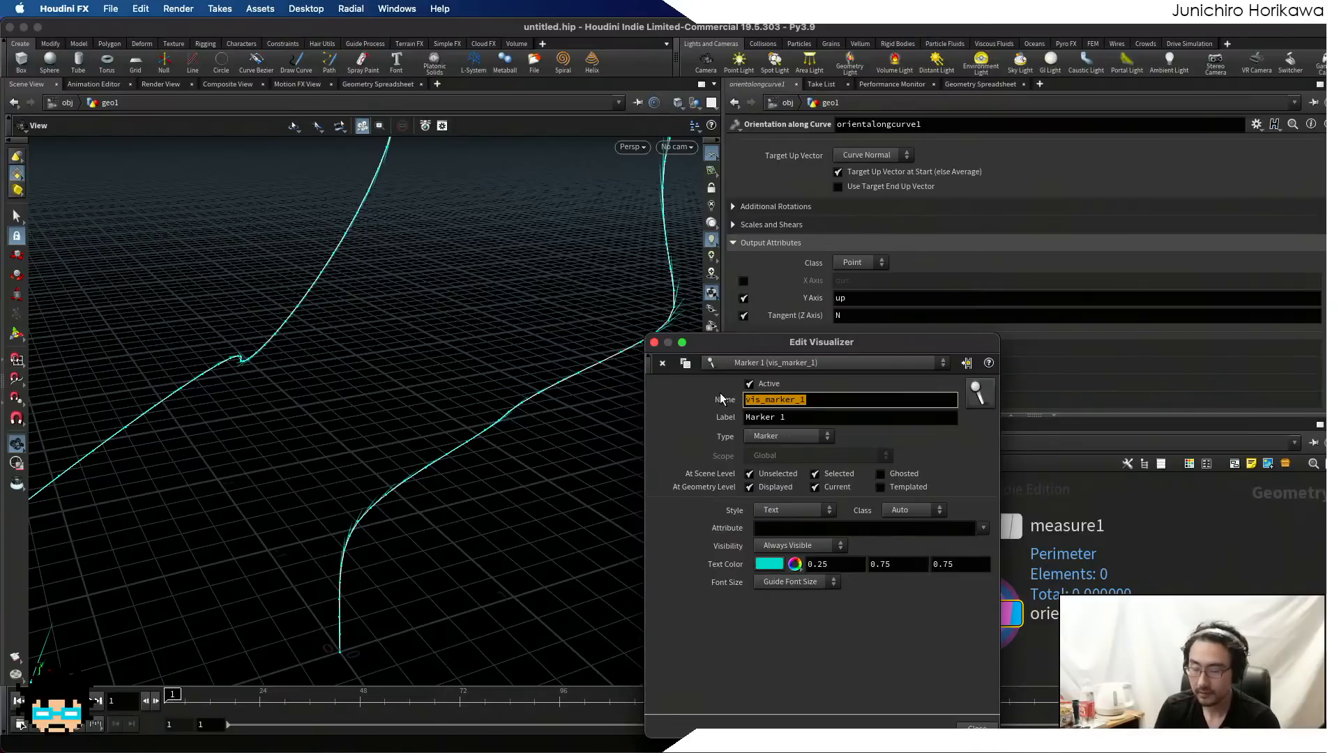
- Name and label the marker visualizer up, and have it show the up attribute
{"action": "type", "text": "up"}
{"action": "key", "text": "Tab"}
{"action": "key", "text": "BackSpace"}
{"action": "type", "text": "up"}
{"action": "key", "text": "Tab"}
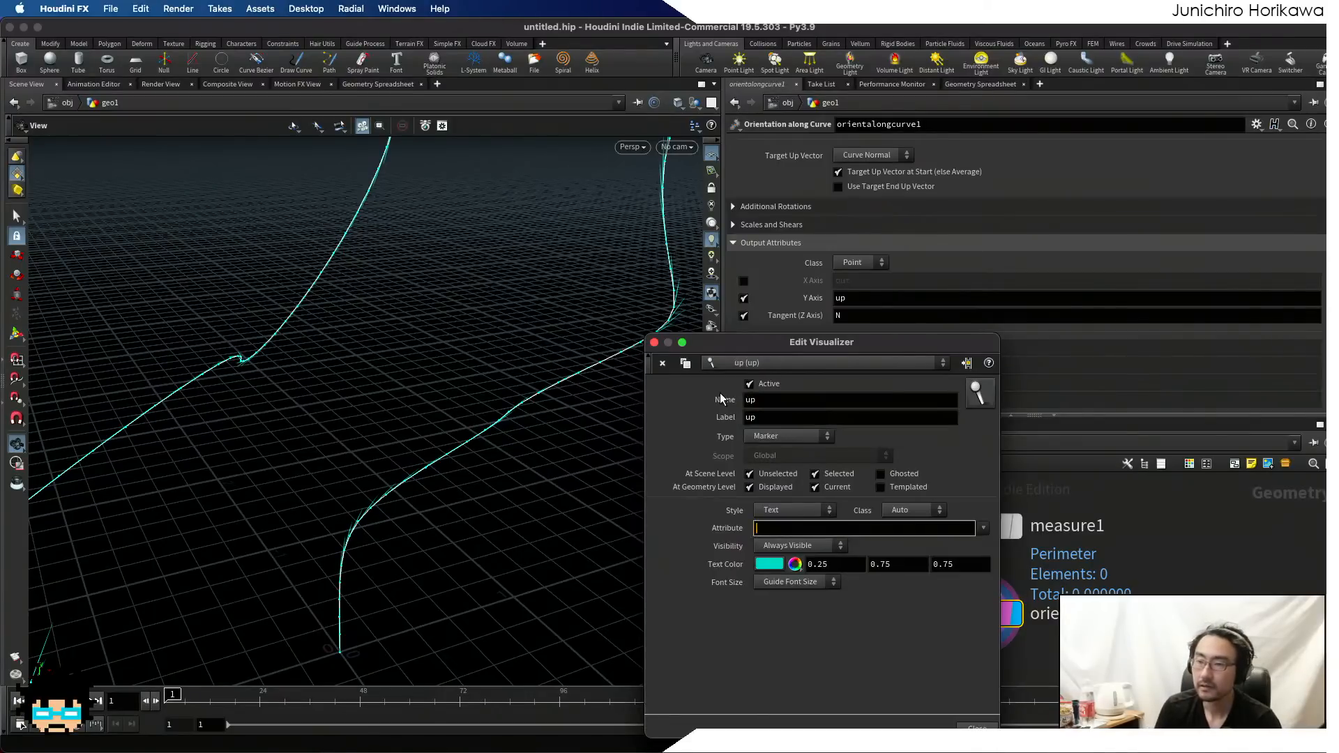
{"action": "type", "text": "up"}
{"action": "key", "text": "Return"}
- Colour the up visualizer yellow (FFFF00) and set its style to Vector
{"action": "left_click", "coordinate": [768, 564]}
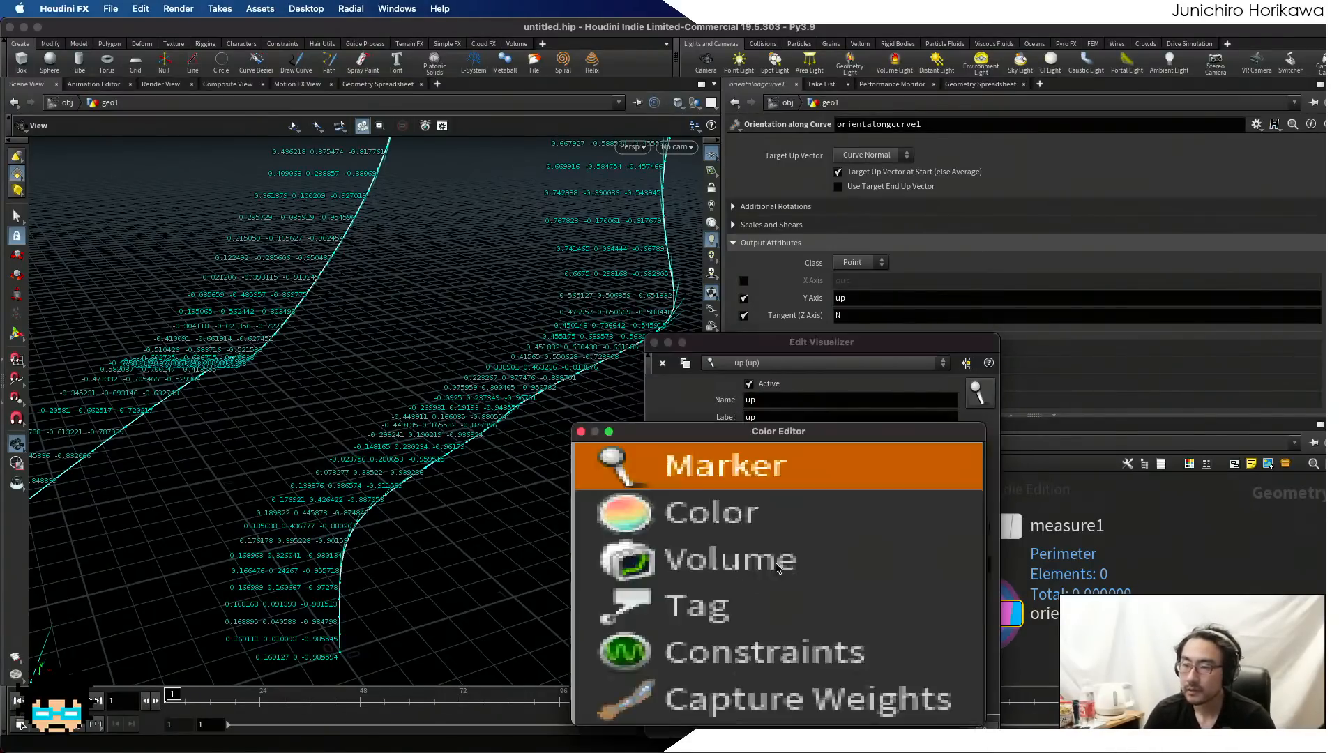
{"action": "left_click", "coordinate": [771, 478]}
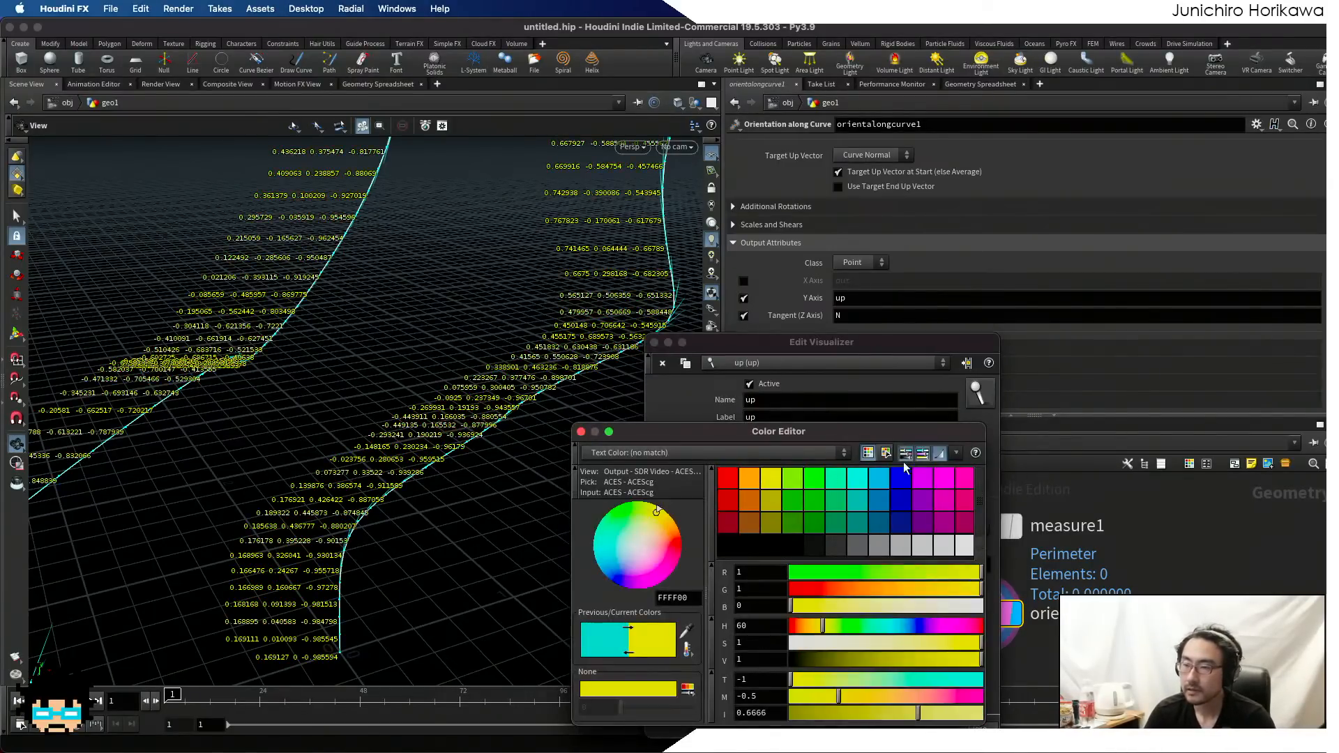
{"action": "left_click", "coordinate": [582, 432]}
{"action": "left_click", "coordinate": [762, 509]}
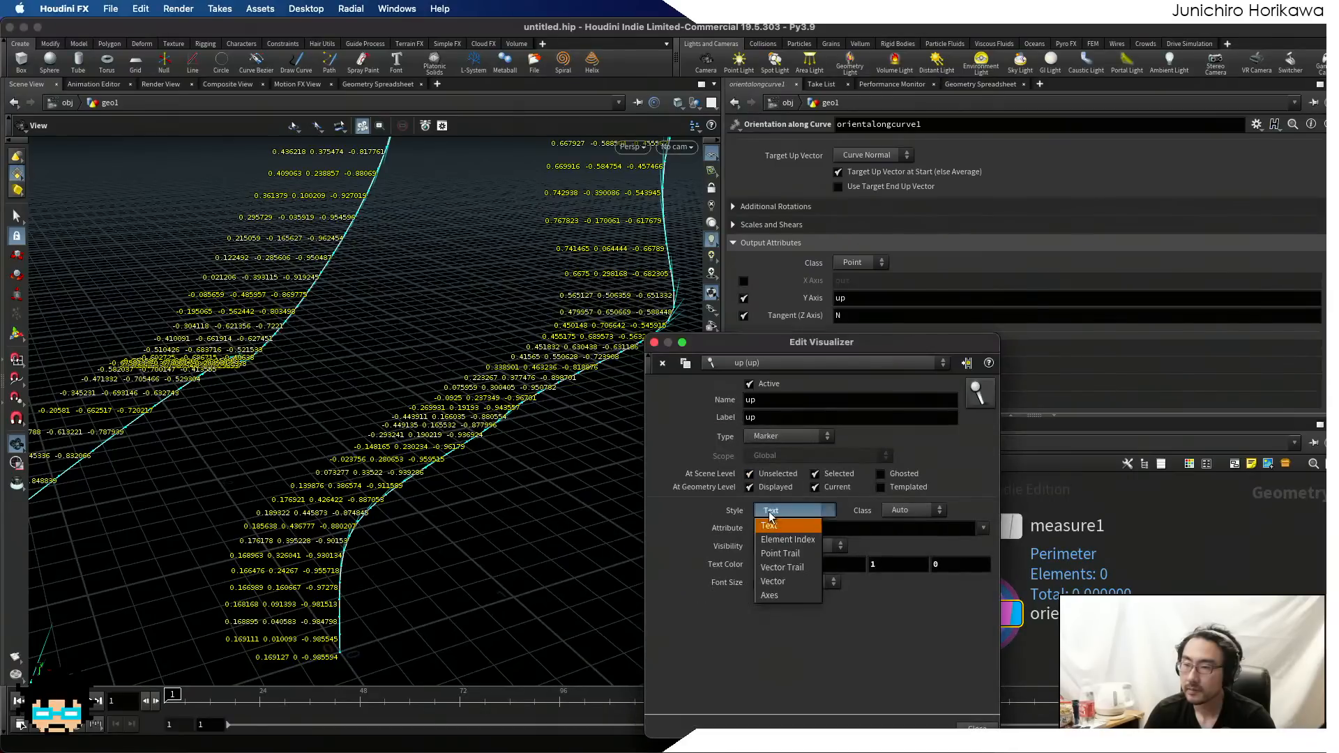
{"action": "left_click", "coordinate": [781, 556]}
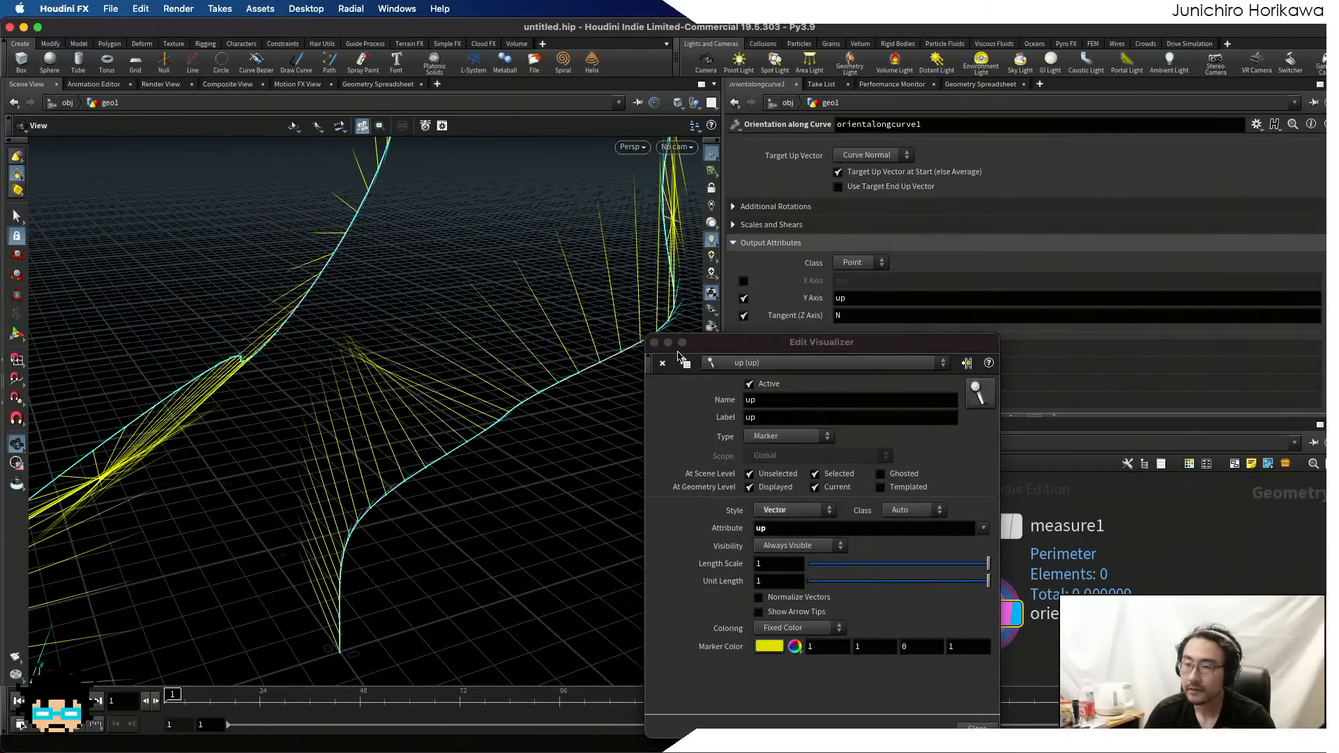
{"action": "left_click", "coordinate": [655, 342]}
- Rename orientalongcurve1's output attributes: the Y axis as N and the tangent (Z axis) as tangent
{"action": "scroll", "coordinate": [560, 387], "scroll_direction": "down", "scroll_amount": 10}
{"action": "left_click_drag", "start_coordinate": [560, 387], "coordinate": [523, 361]}
{"action": "scroll", "coordinate": [569, 397], "scroll_direction": "up", "scroll_amount": 10}
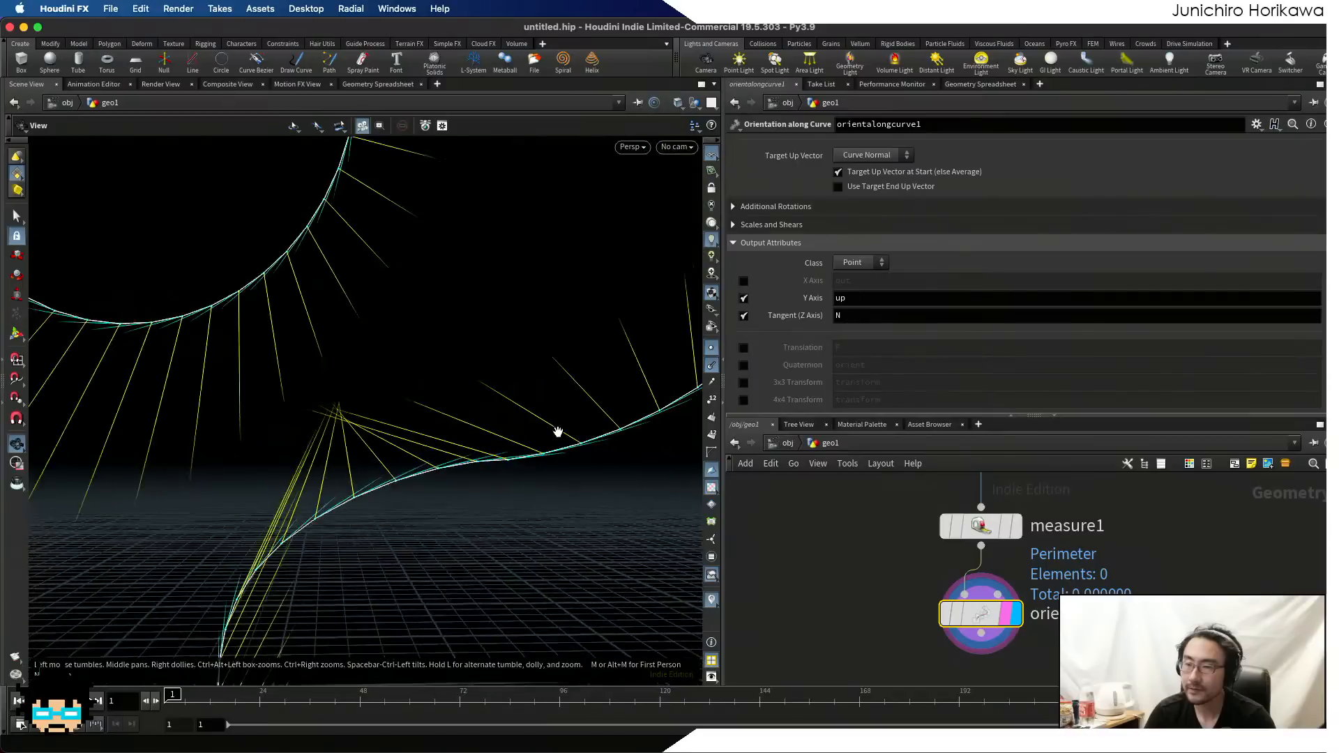
{"action": "left_click_drag", "start_coordinate": [558, 432], "coordinate": [570, 457]}
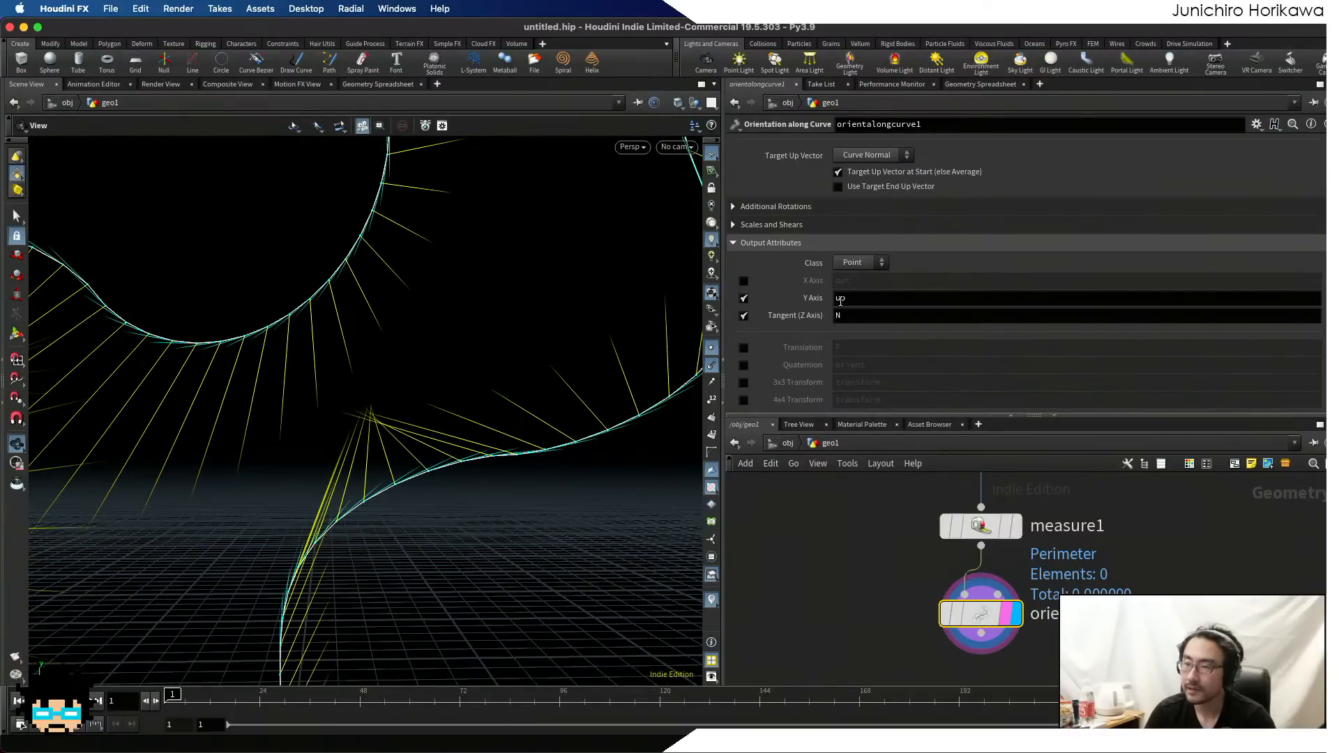
{"action": "left_click", "coordinate": [869, 315]}
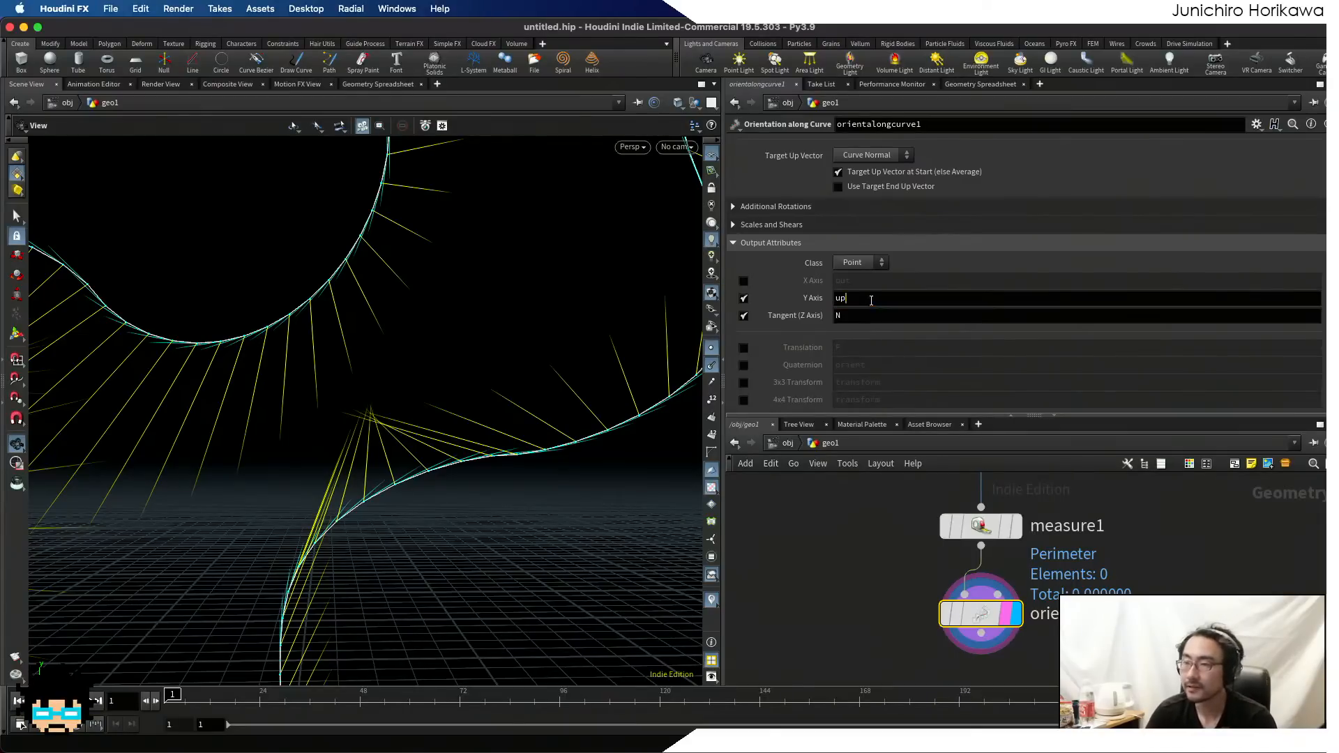
{"action": "left_click_drag", "start_coordinate": [869, 299], "coordinate": [805, 315]}
{"action": "type", "text": "N"}
{"action": "key", "text": "Return"}
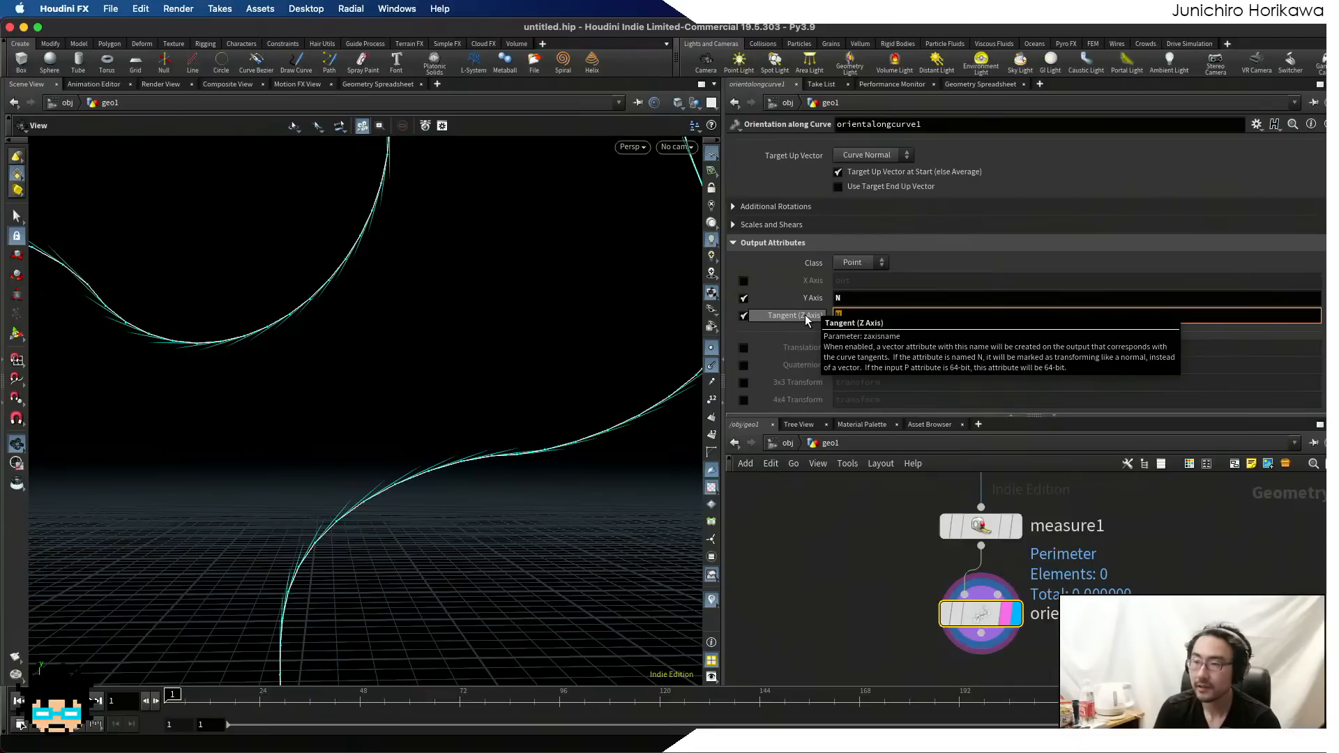
{"action": "type", "text": "tangent"}
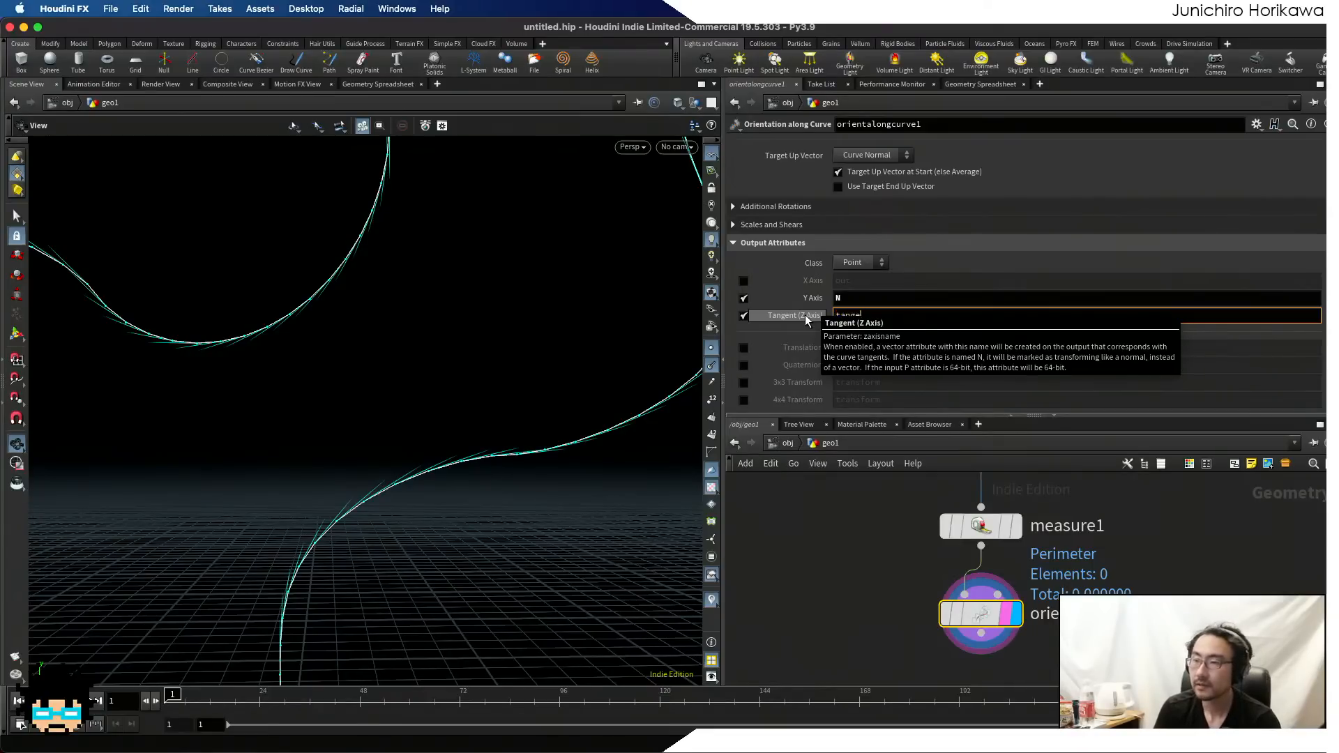
{"action": "key", "text": "Return"}
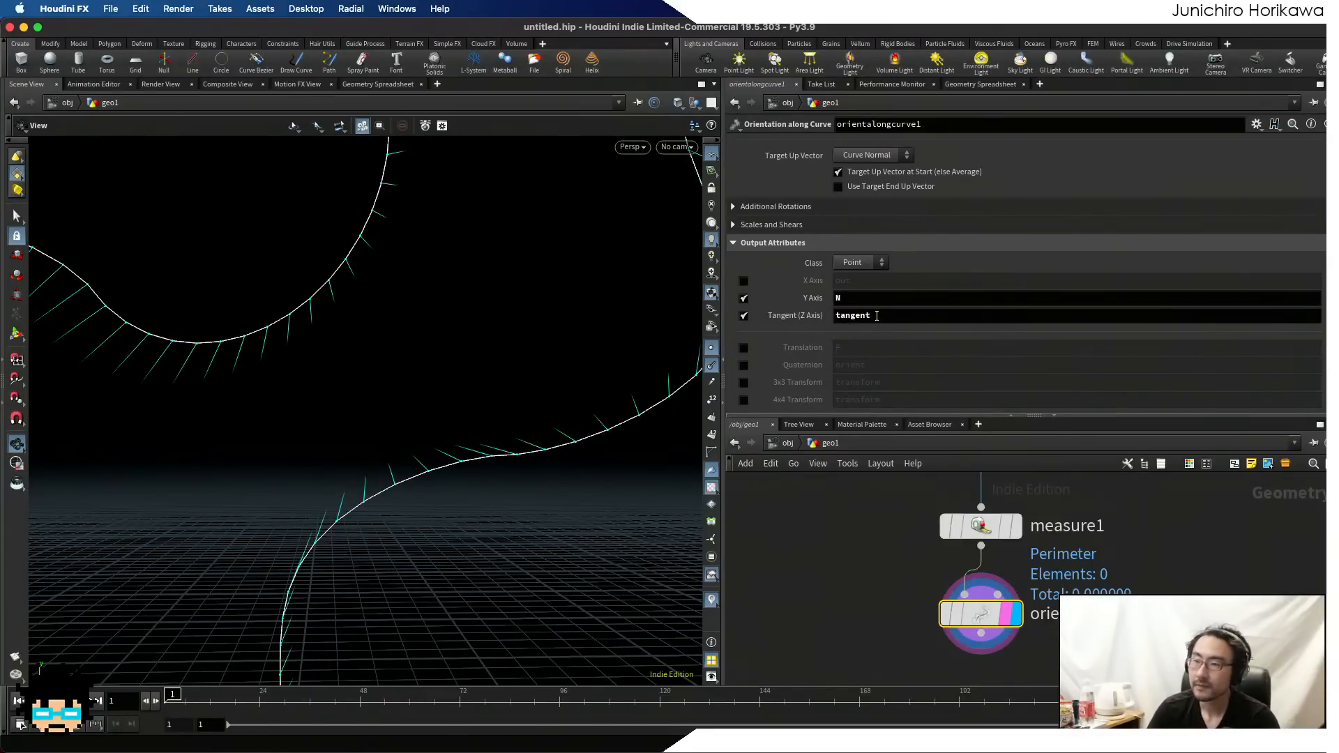
{"action": "left_click_drag", "start_coordinate": [877, 316], "coordinate": [817, 316]}
- Add a For-Each Number loop to the network below orientalongcurve1
{"action": "left_click_drag", "start_coordinate": [523, 445], "coordinate": [524, 493]}
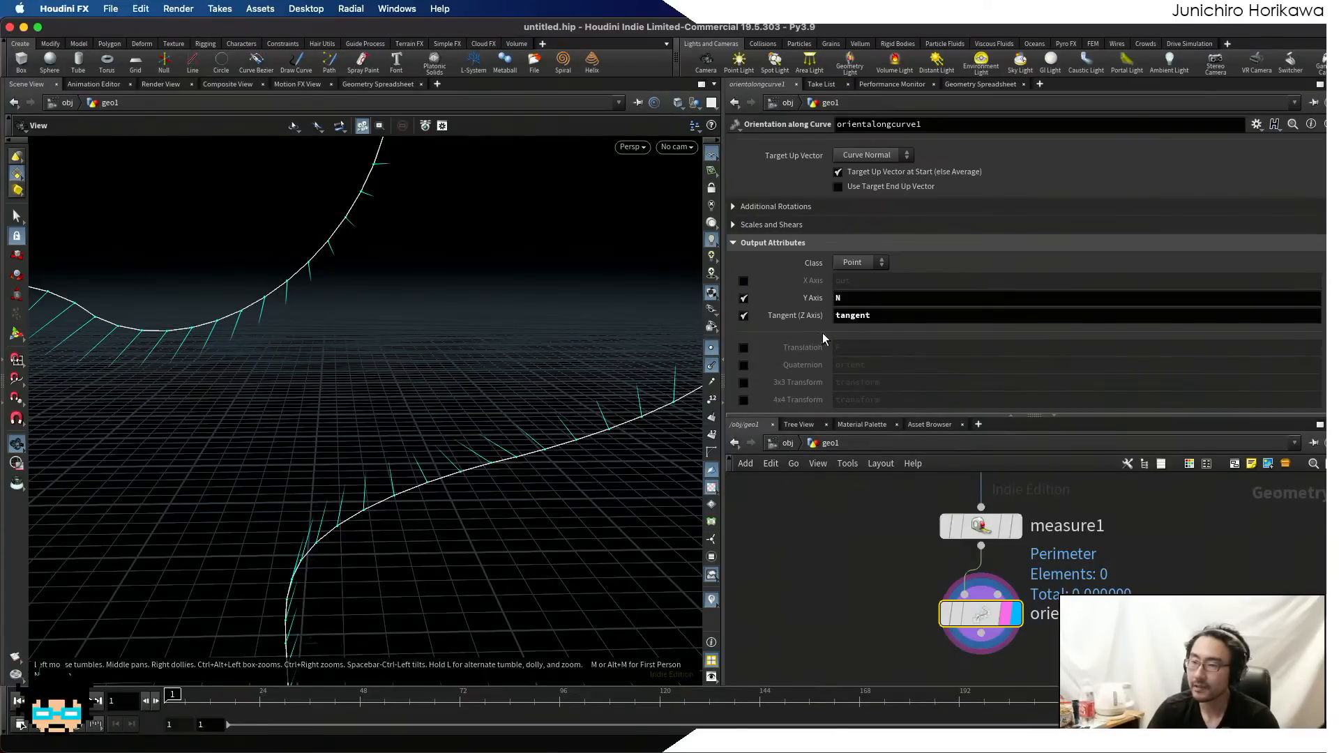
{"action": "left_click_drag", "start_coordinate": [527, 431], "coordinate": [425, 433]}
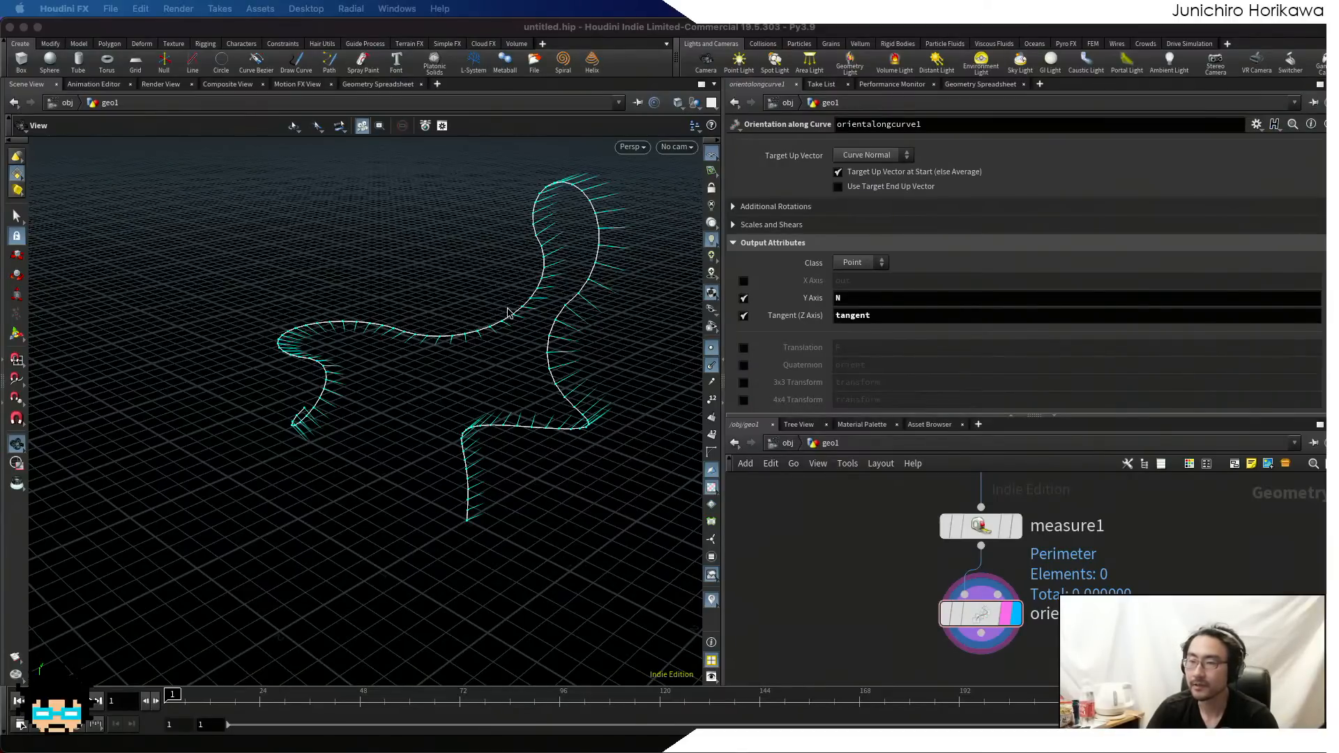
{"action": "left_click_drag", "start_coordinate": [347, 412], "coordinate": [394, 433]}
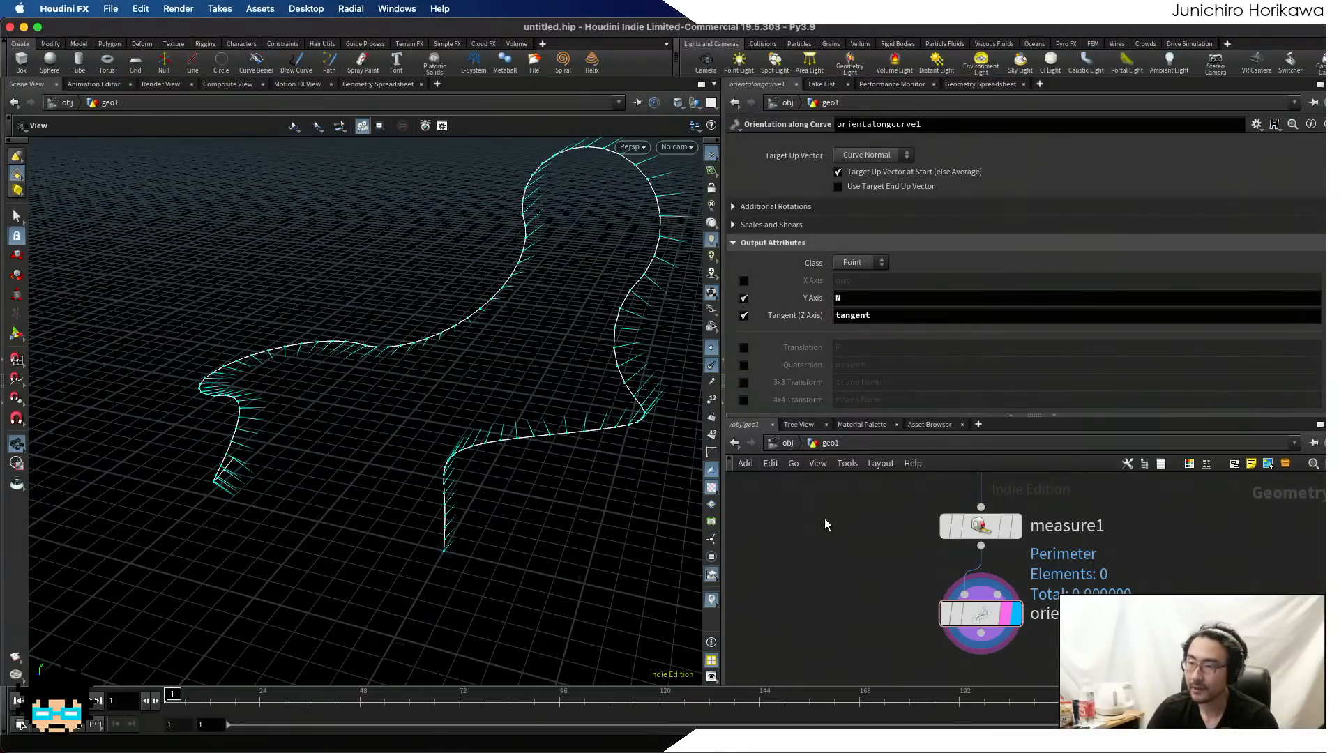
{"action": "left_click_drag", "start_coordinate": [869, 415], "coordinate": [869, 356]}
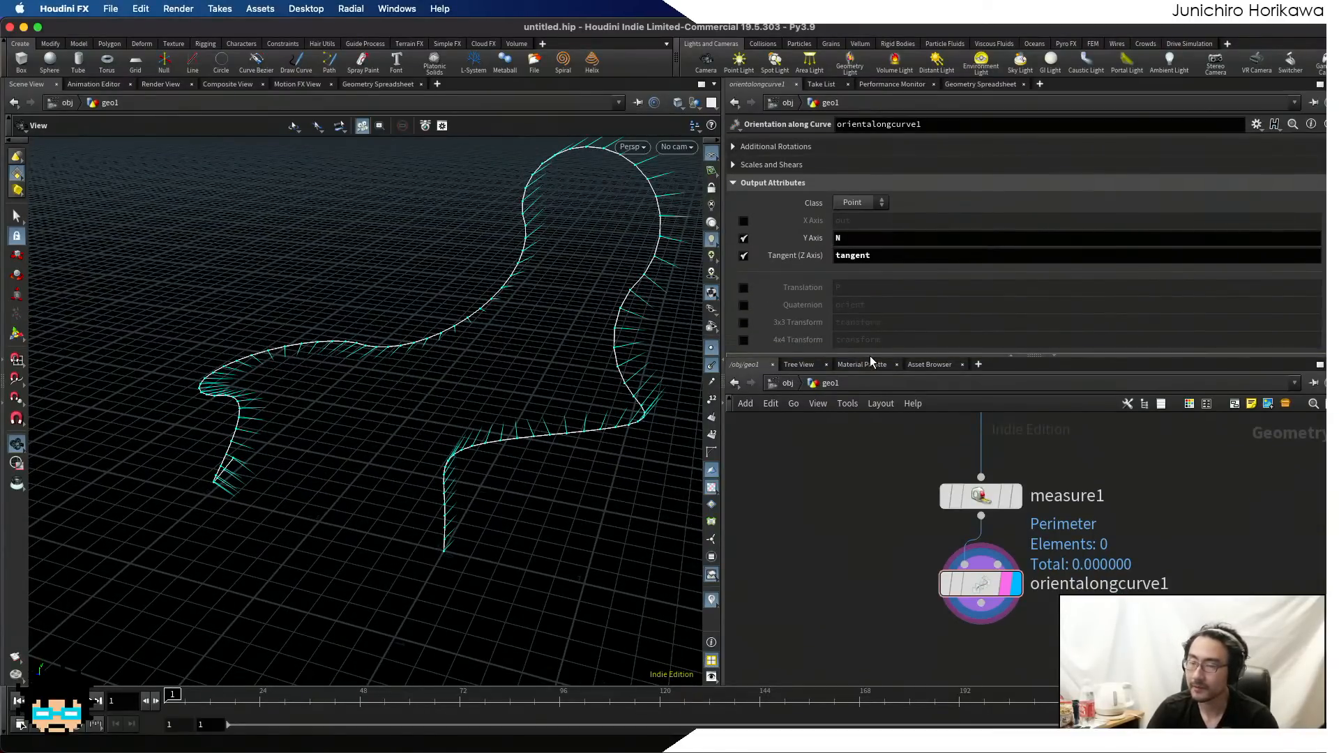
{"action": "scroll", "coordinate": [886, 469], "scroll_direction": "down", "scroll_amount": 8}
{"action": "mouse_move", "coordinate": [893, 531]}
{"action": "middle_mouse_down"}
{"action": "mouse_move", "coordinate": [909, 551]}
{"action": "mouse_move", "coordinate": [918, 541]}
{"action": "middle_mouse_up"}
{"action": "key", "text": "Tab"}
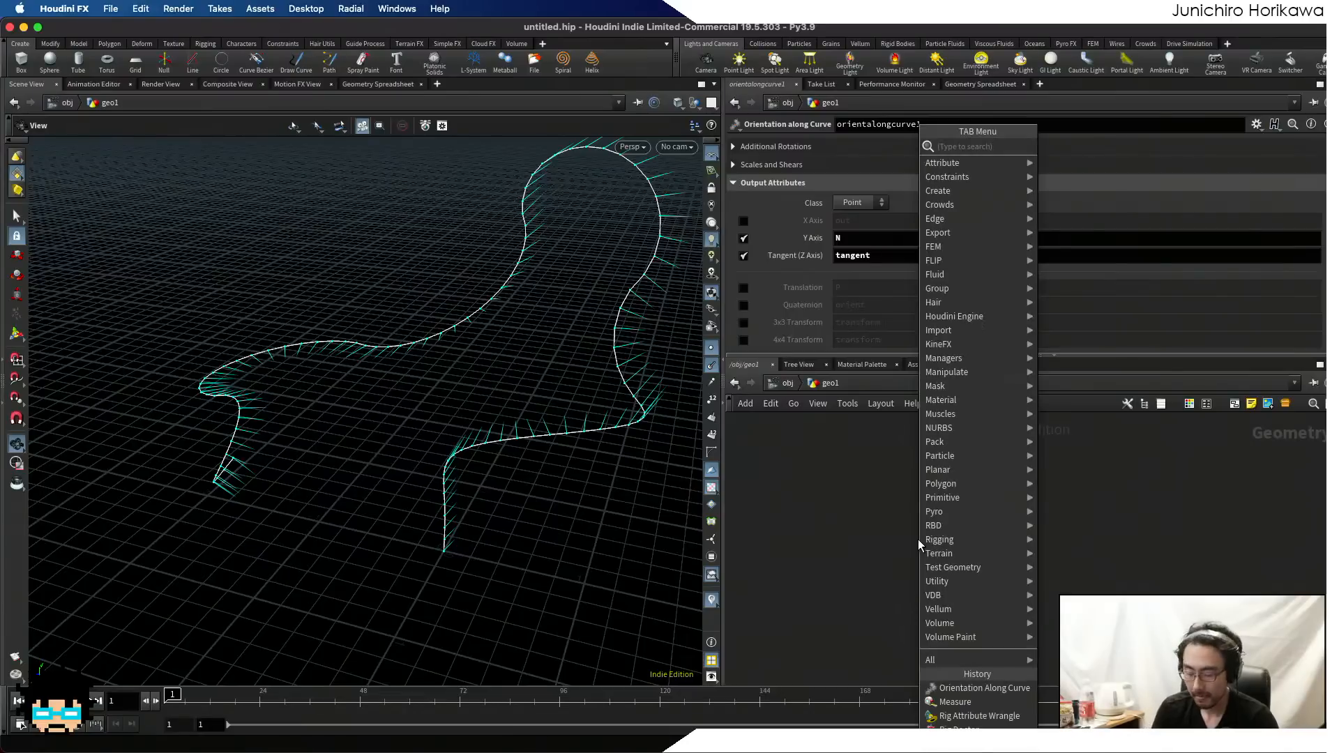
{"action": "type", "text": "foreach"}
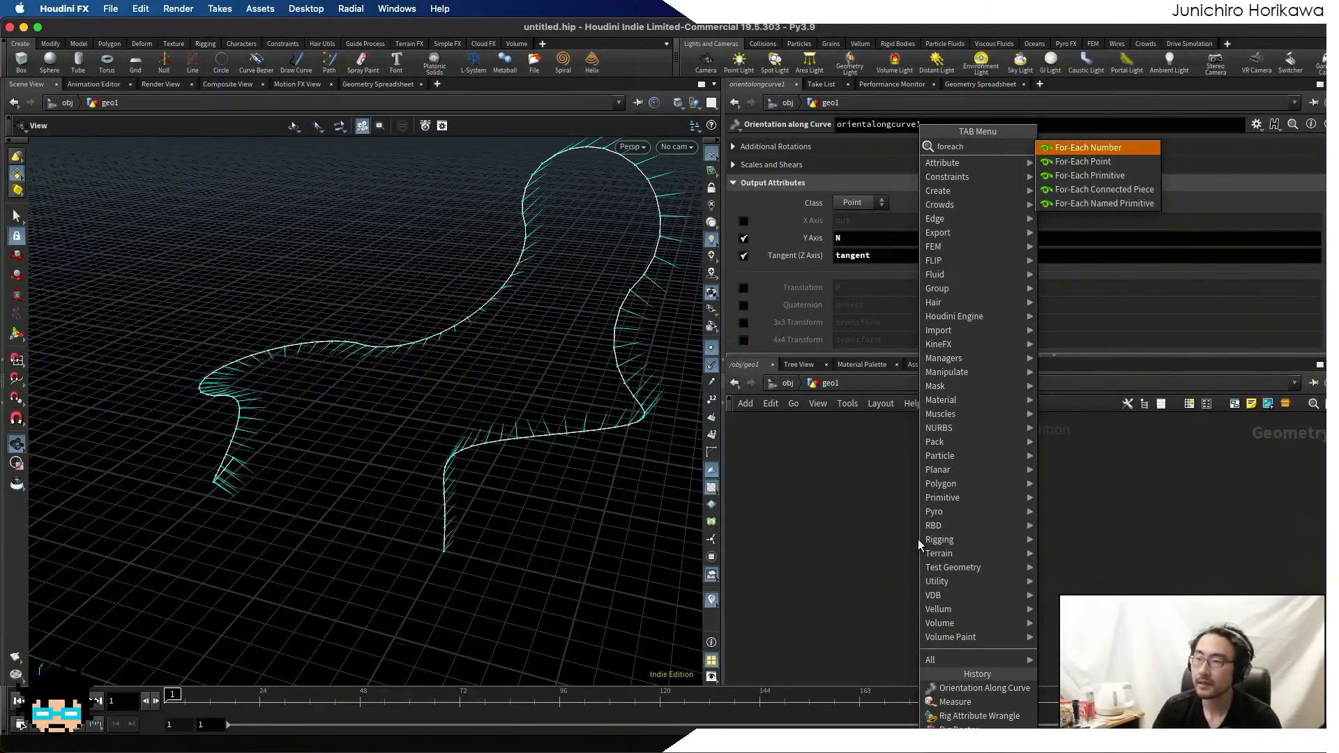
{"action": "key", "text": "Down"}
{"action": "key", "text": "Down"}
{"action": "key", "text": "Down"}
{"action": "key", "text": "Down"}
{"action": "key", "text": "Up"}
{"action": "key", "text": "Up"}
{"action": "key", "text": "Up"}
{"action": "key", "text": "Up"}
{"action": "key", "text": "Return"}
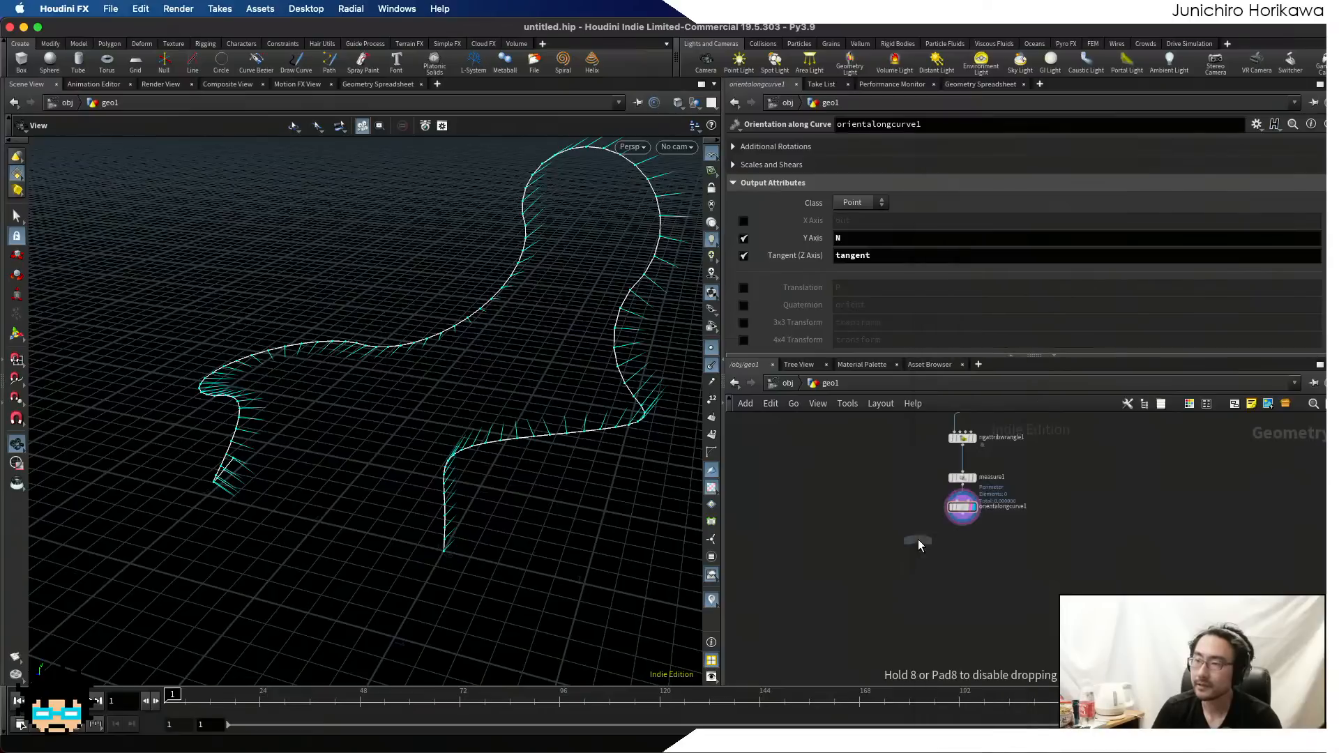
{"action": "scroll", "coordinate": [960, 563], "scroll_direction": "up", "scroll_amount": 5}
{"action": "left_click", "coordinate": [968, 518]}
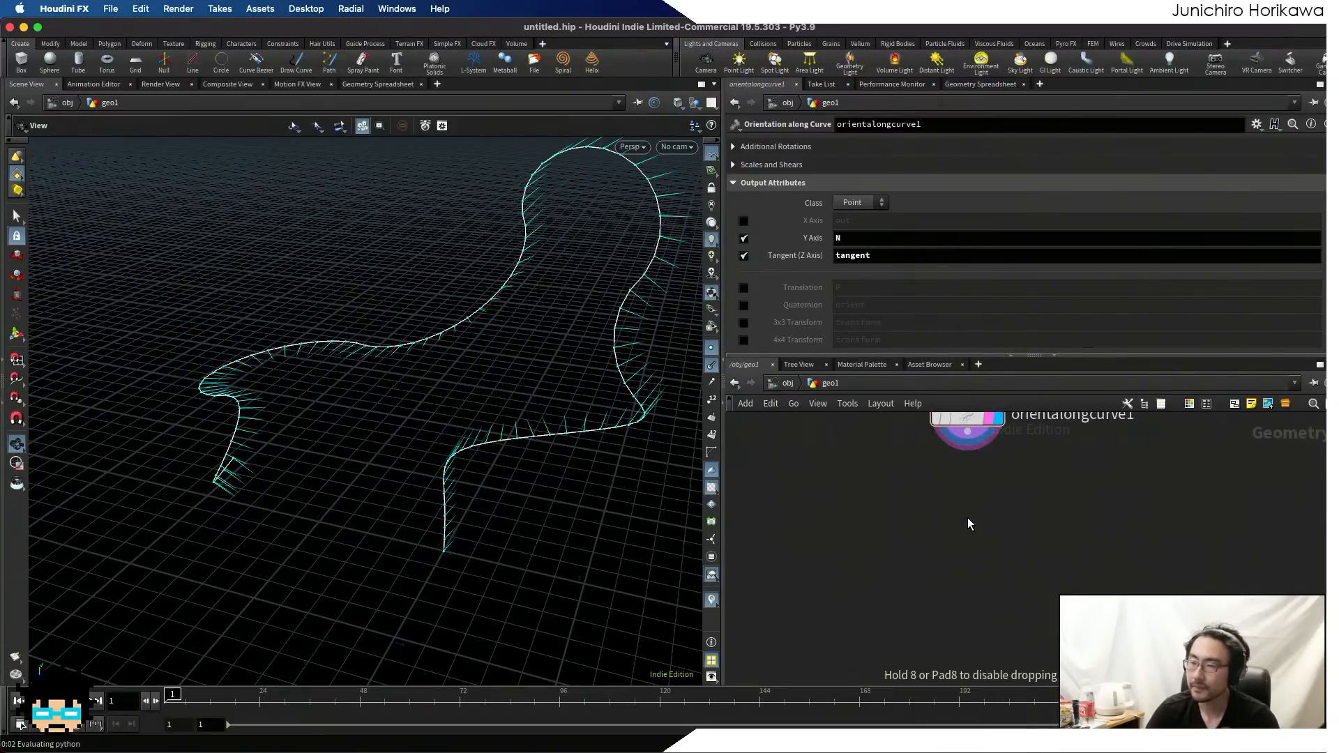
- Connect orientalongcurve1 into foreach_begin1, and open foreach_end1's iteration count for editing
{"action": "scroll", "coordinate": [968, 518], "scroll_direction": "down", "scroll_amount": 5}
{"action": "scroll", "coordinate": [969, 508], "scroll_direction": "up", "scroll_amount": 8}
{"action": "scroll", "coordinate": [968, 496], "scroll_direction": "down", "scroll_amount": 5}
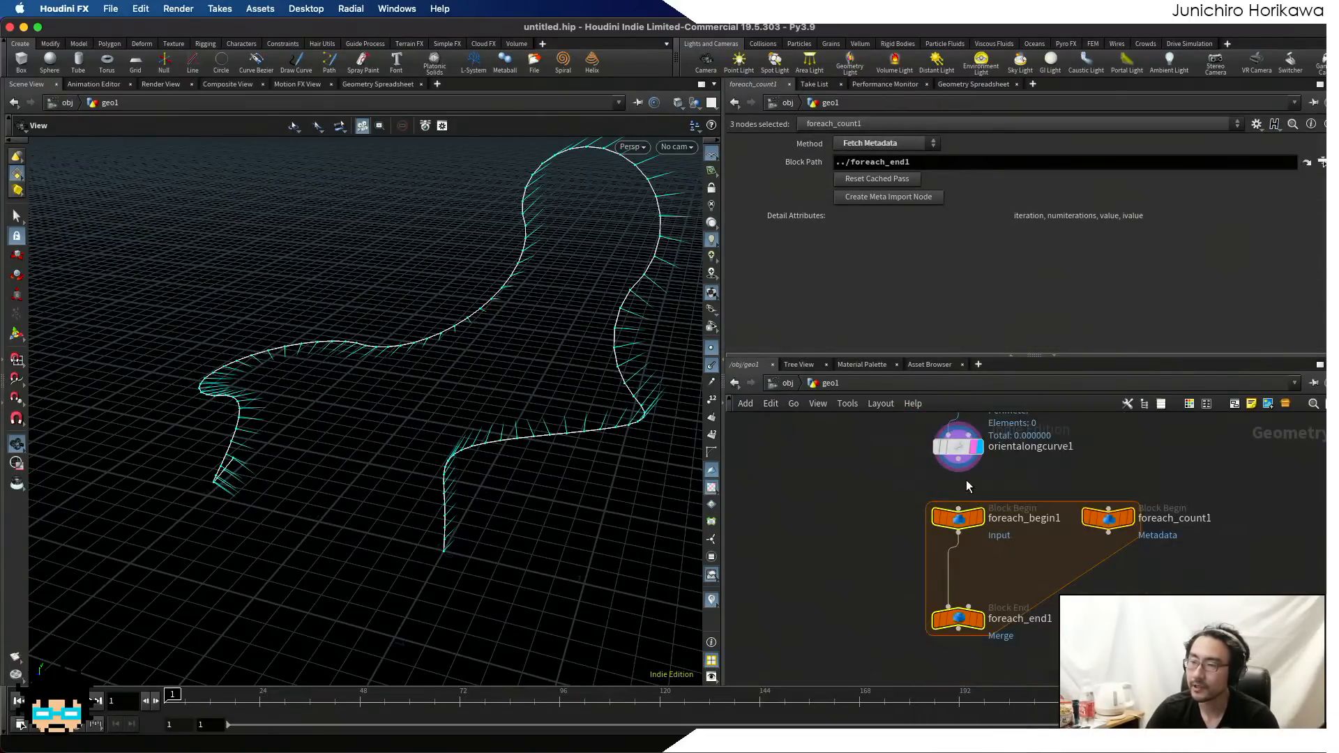
{"action": "left_click", "coordinate": [967, 482]}
{"action": "scroll", "coordinate": [966, 479], "scroll_direction": "up", "scroll_amount": 4}
{"action": "left_click_drag", "start_coordinate": [958, 456], "coordinate": [962, 518]}
{"action": "scroll", "coordinate": [975, 517], "scroll_direction": "down", "scroll_amount": 5}
{"action": "scroll", "coordinate": [999, 589], "scroll_direction": "up", "scroll_amount": 3}
{"action": "left_click_drag", "start_coordinate": [1002, 581], "coordinate": [949, 634]}
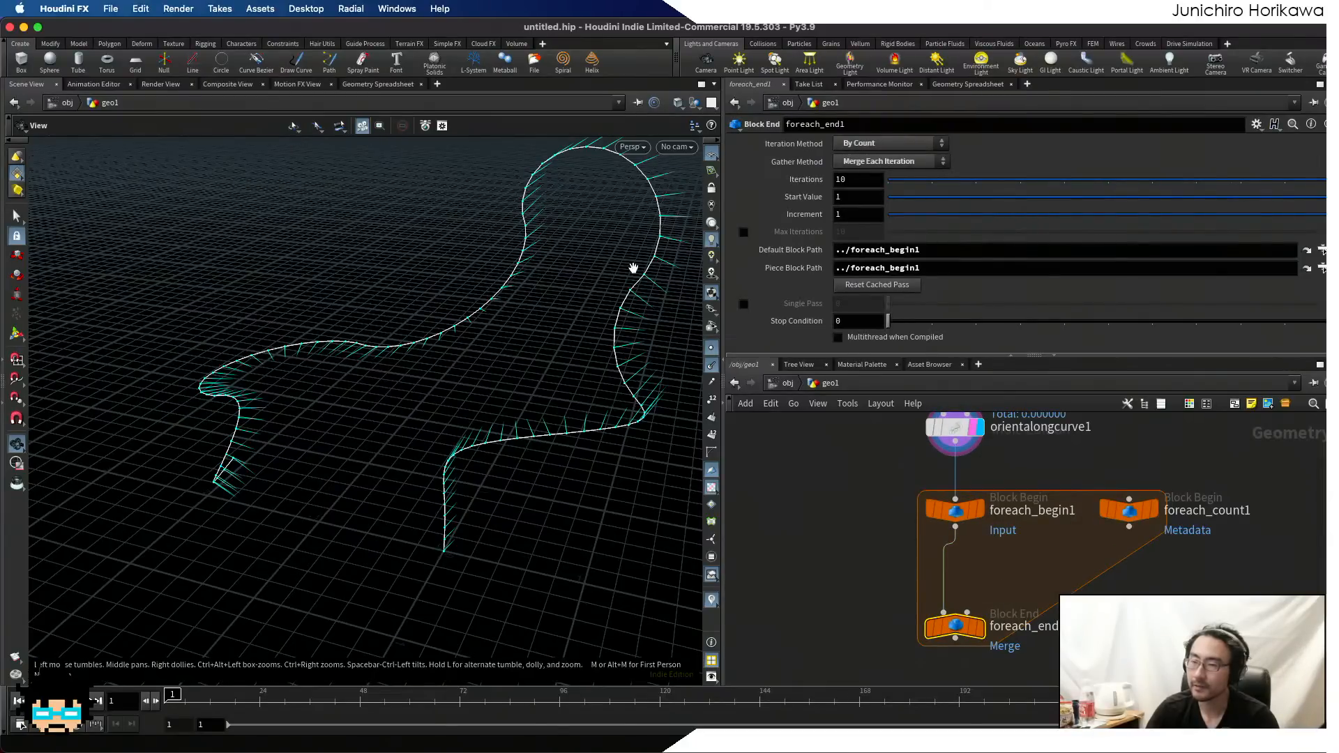
{"action": "left_click", "coordinate": [859, 178]}
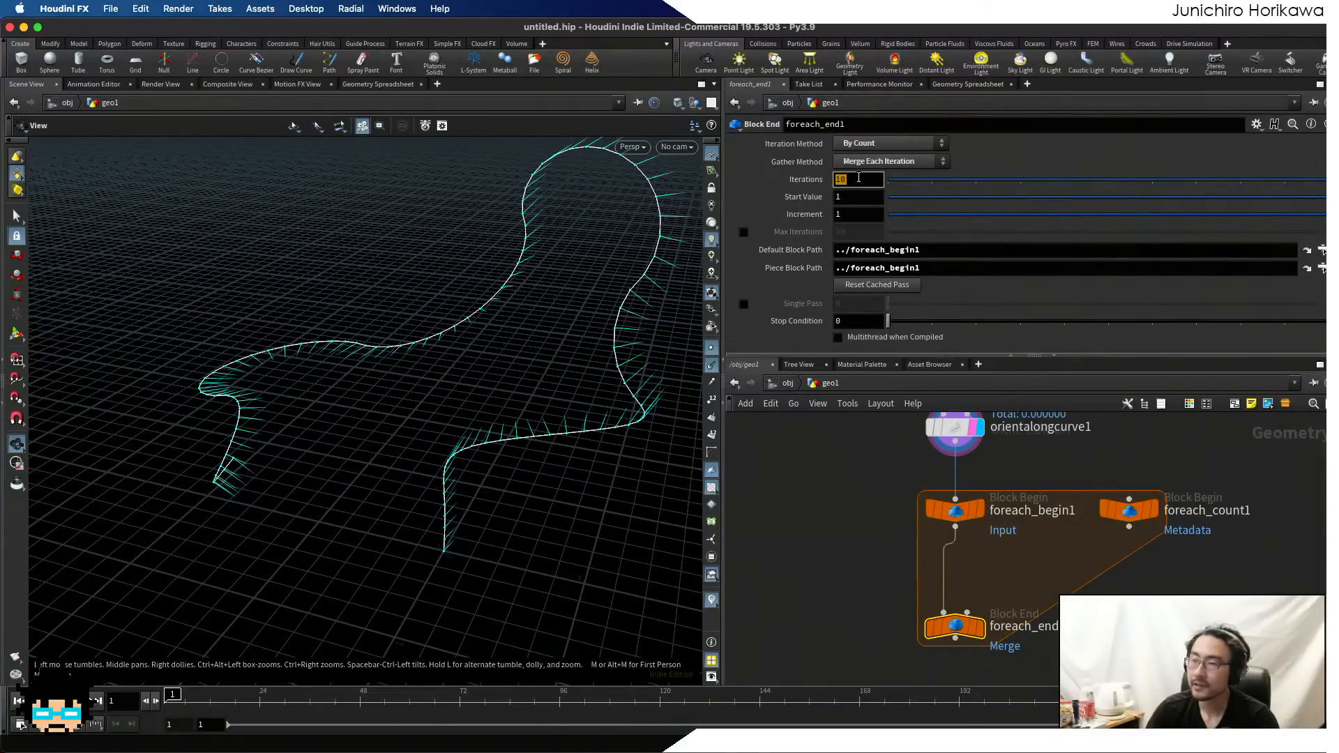
- Add an unconnected Null node in the empty space beside measure1 and orientalongcurve1
{"action": "scroll", "coordinate": [821, 498], "scroll_direction": "down", "scroll_amount": 3}
{"action": "middle_click_drag", "start_coordinate": [820, 498], "coordinate": [881, 566]}
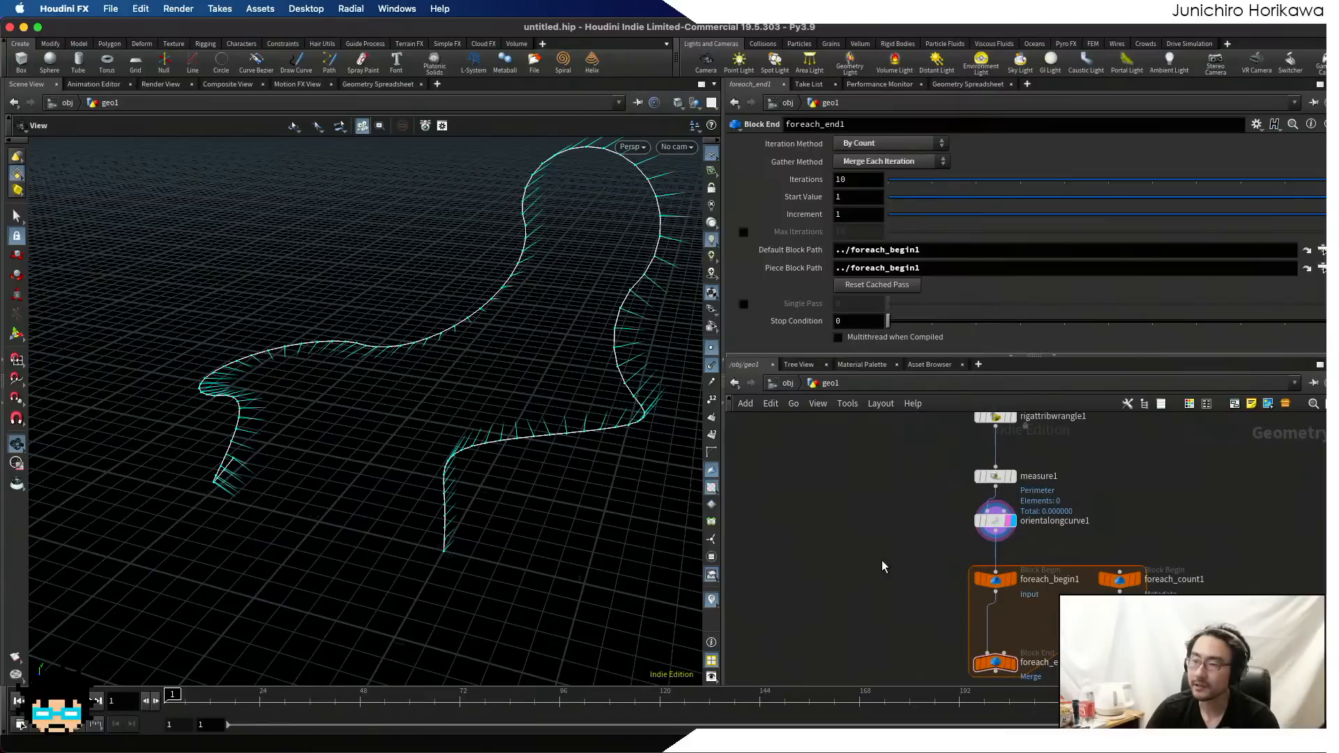
{"action": "key", "text": "Tab"}
{"action": "type", "text": "nul"}
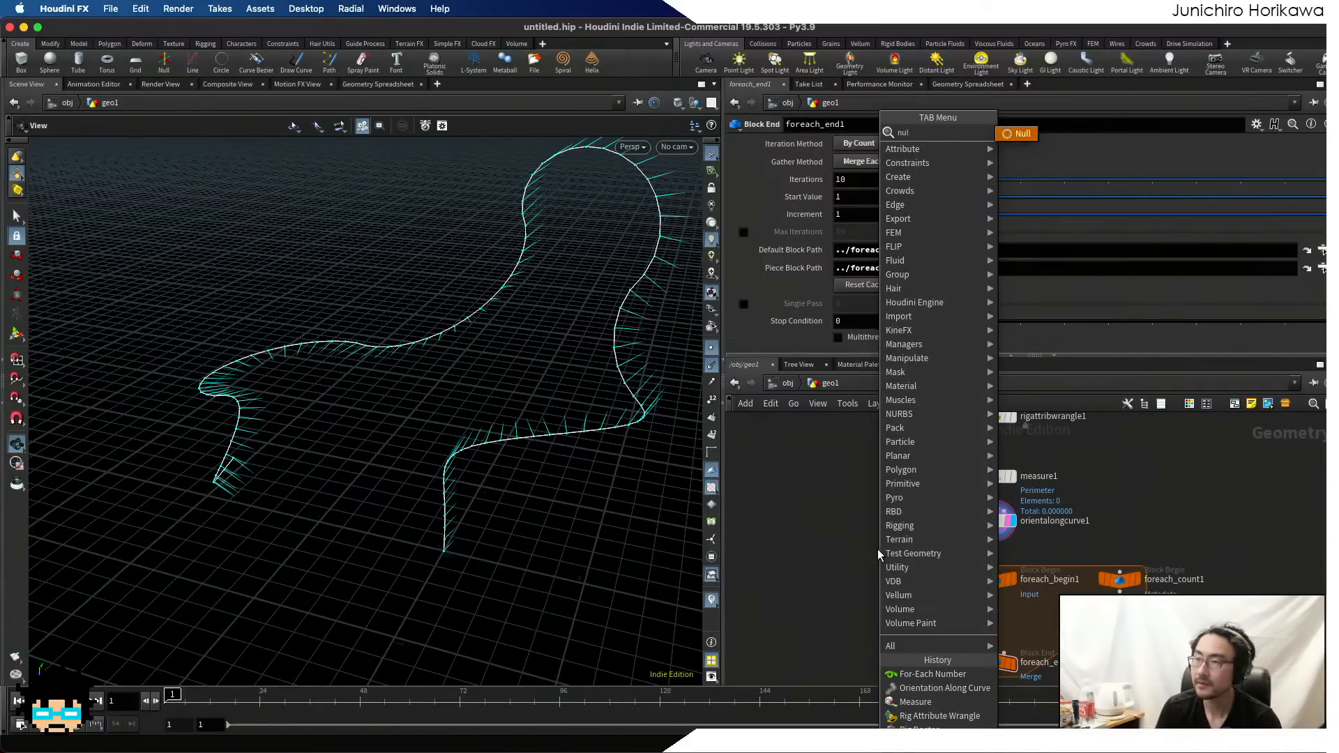
{"action": "key", "text": "Return"}
{"action": "left_click", "coordinate": [810, 506]}
- Rename the new null CONTROLLER and colour the node blue
{"action": "scroll", "coordinate": [810, 506], "scroll_direction": "up", "scroll_amount": 3}
{"action": "double_click", "coordinate": [850, 508]}
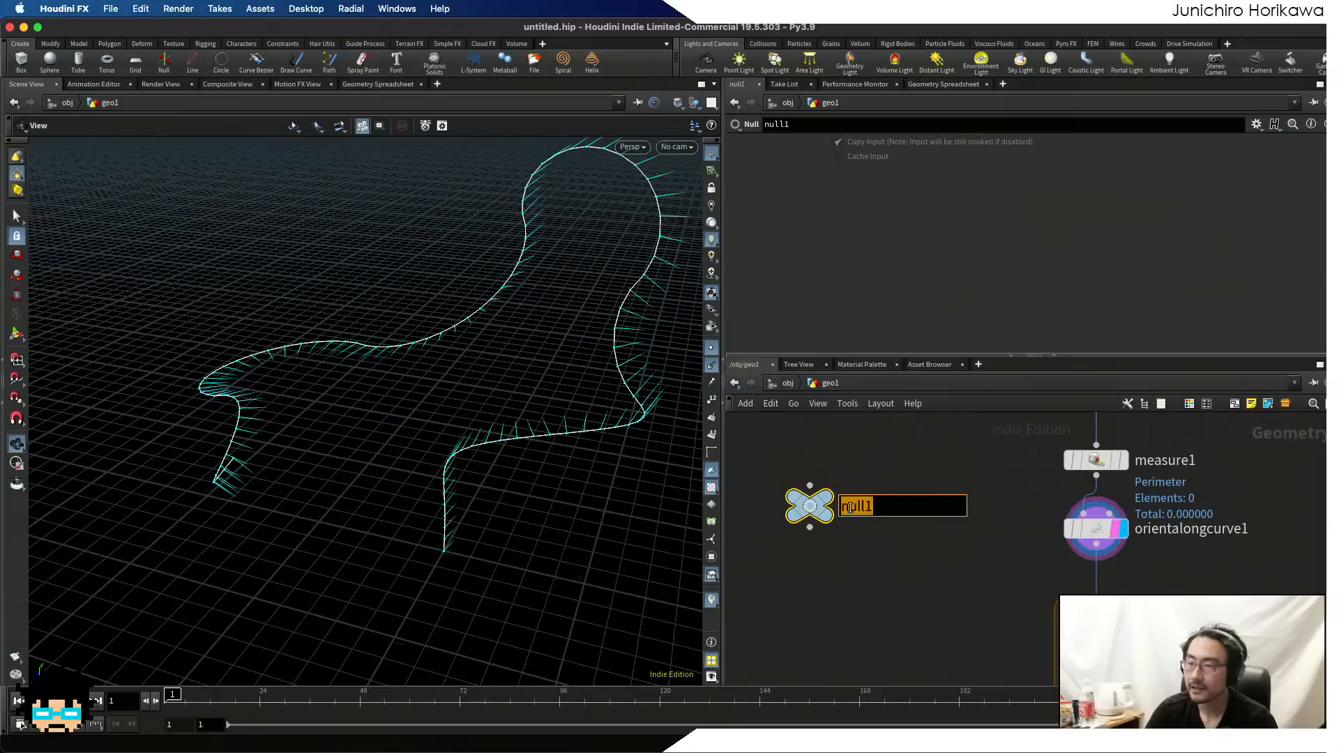
{"action": "type", "text": "CONTRO_"}
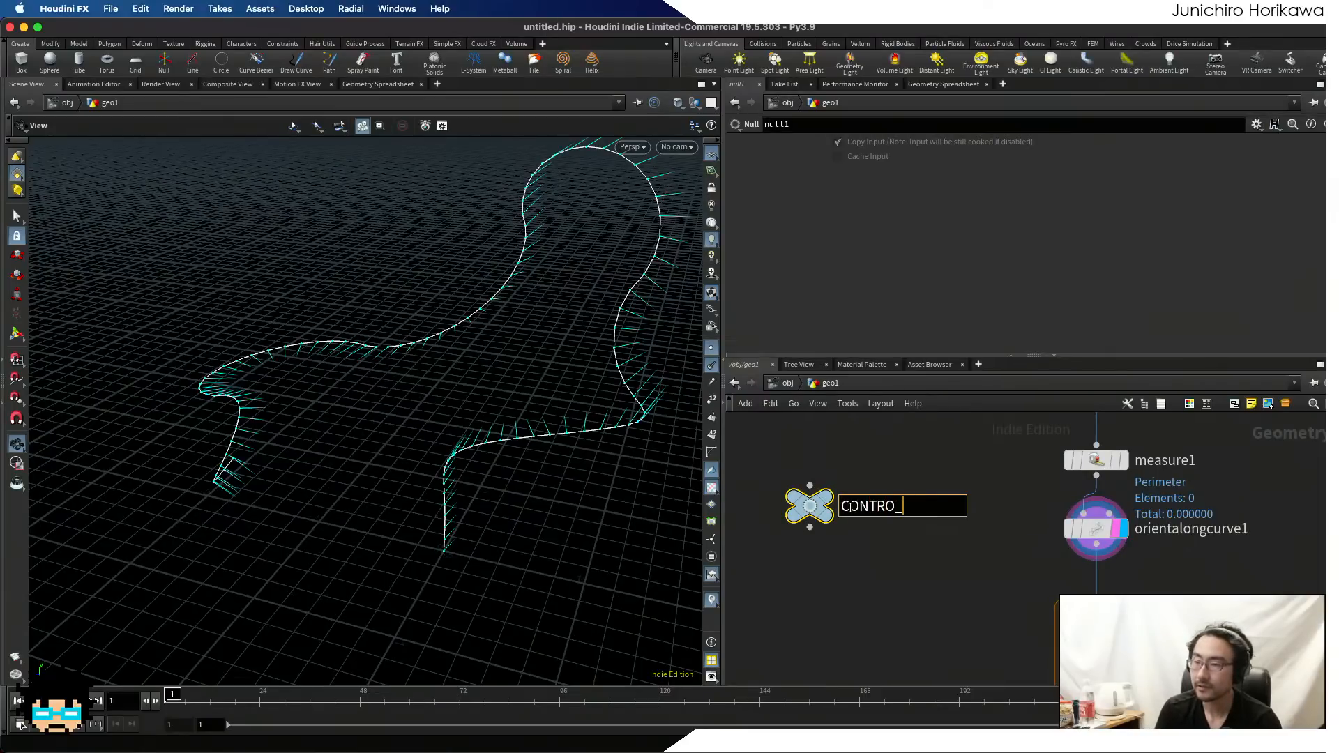
{"action": "type", "text": "L"}
{"action": "key", "text": "BackSpace"}
{"action": "key", "text": "BackSpace"}
{"action": "type", "text": "LL"}
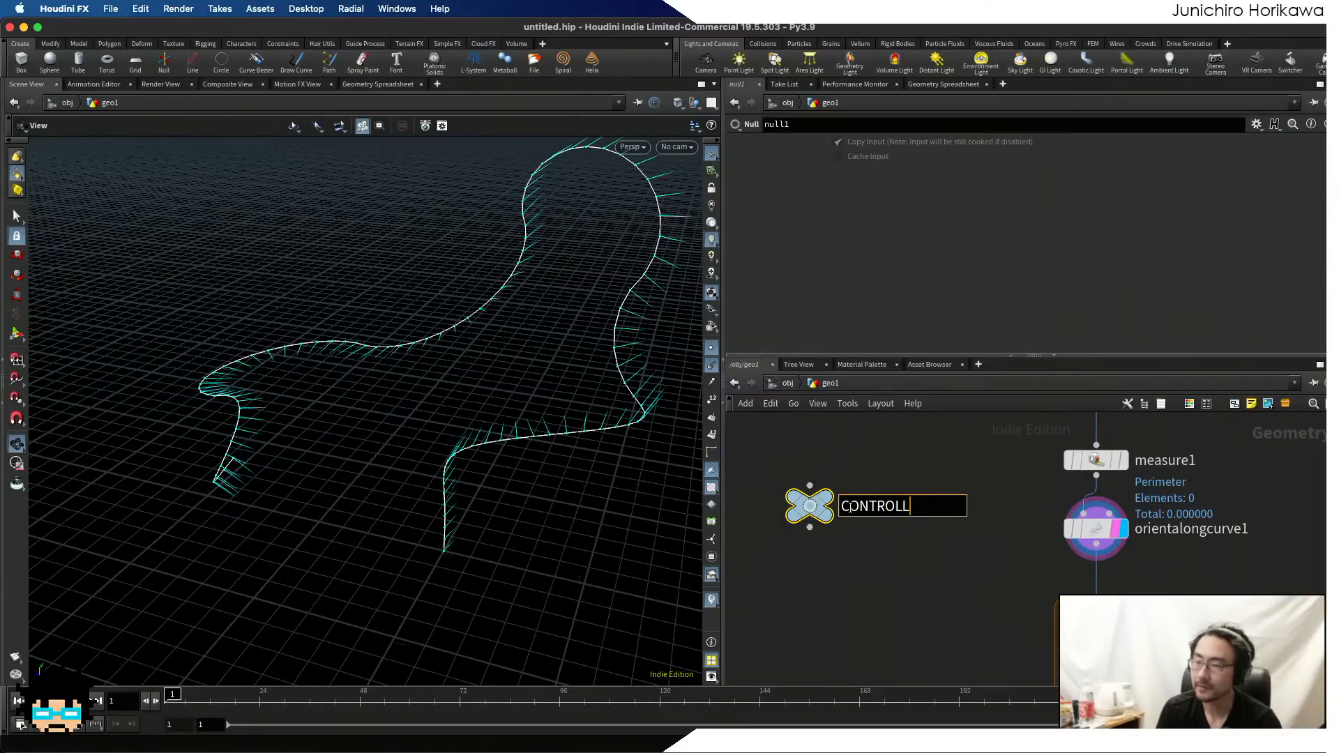
{"action": "type", "text": "ER"}
{"action": "key", "text": "Return"}
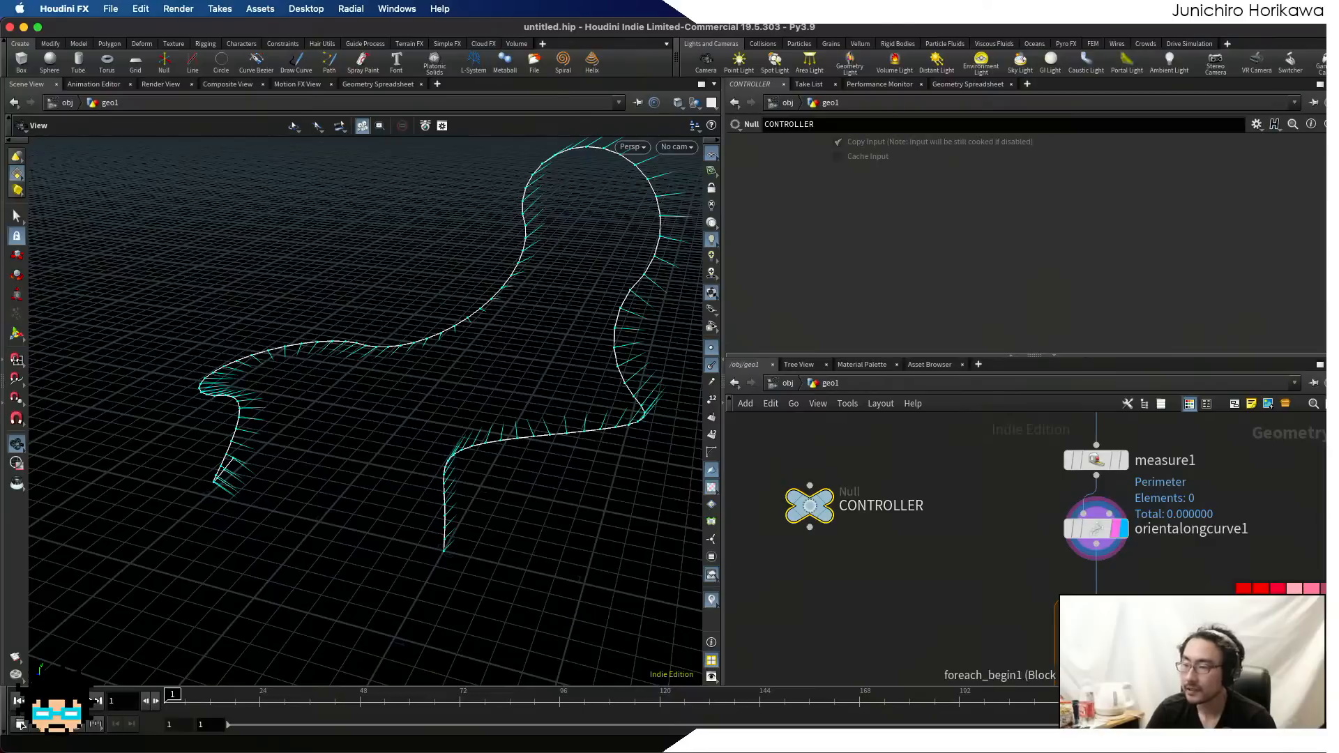
{"action": "left_click", "coordinate": [1221, 621]}
{"action": "key", "text": "c"}
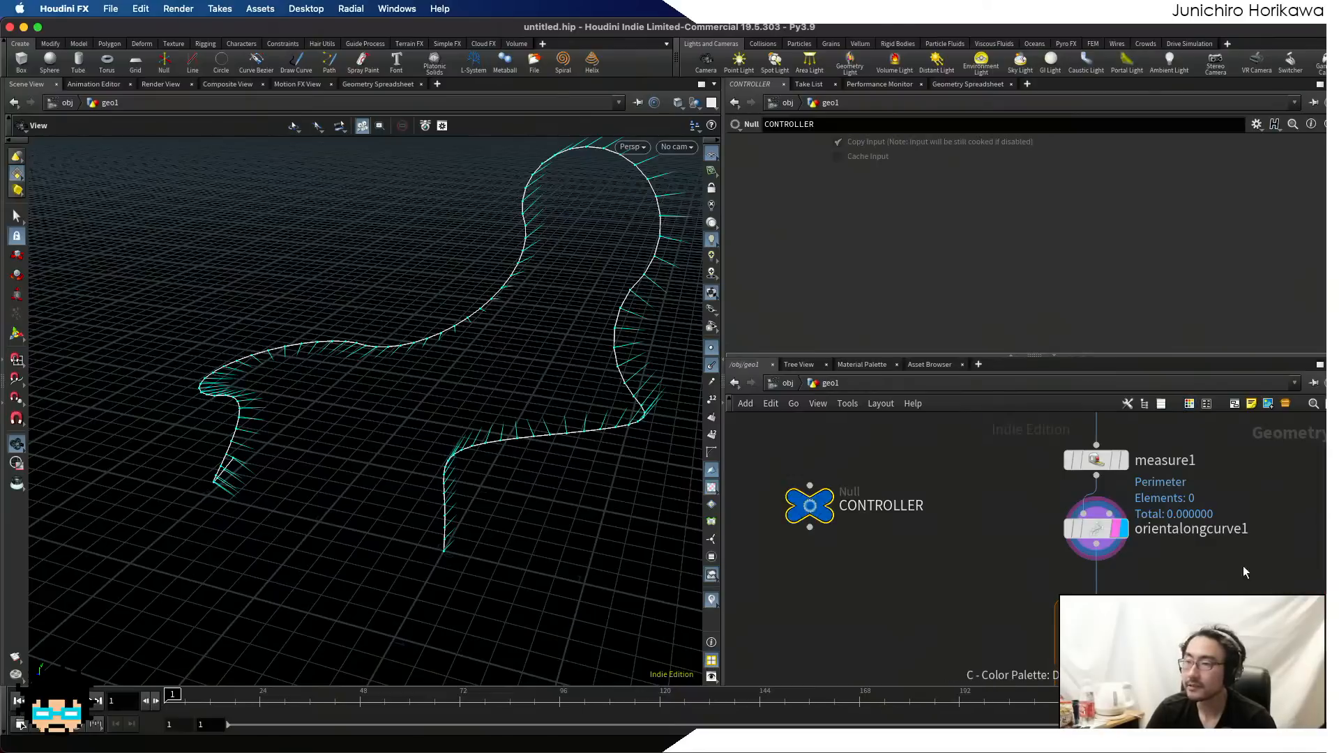
- Add an integer parameter to CONTROLLER's interface, with both its name and label set to number
{"action": "left_click", "coordinate": [1257, 125]}
{"action": "left_click", "coordinate": [1144, 137]}
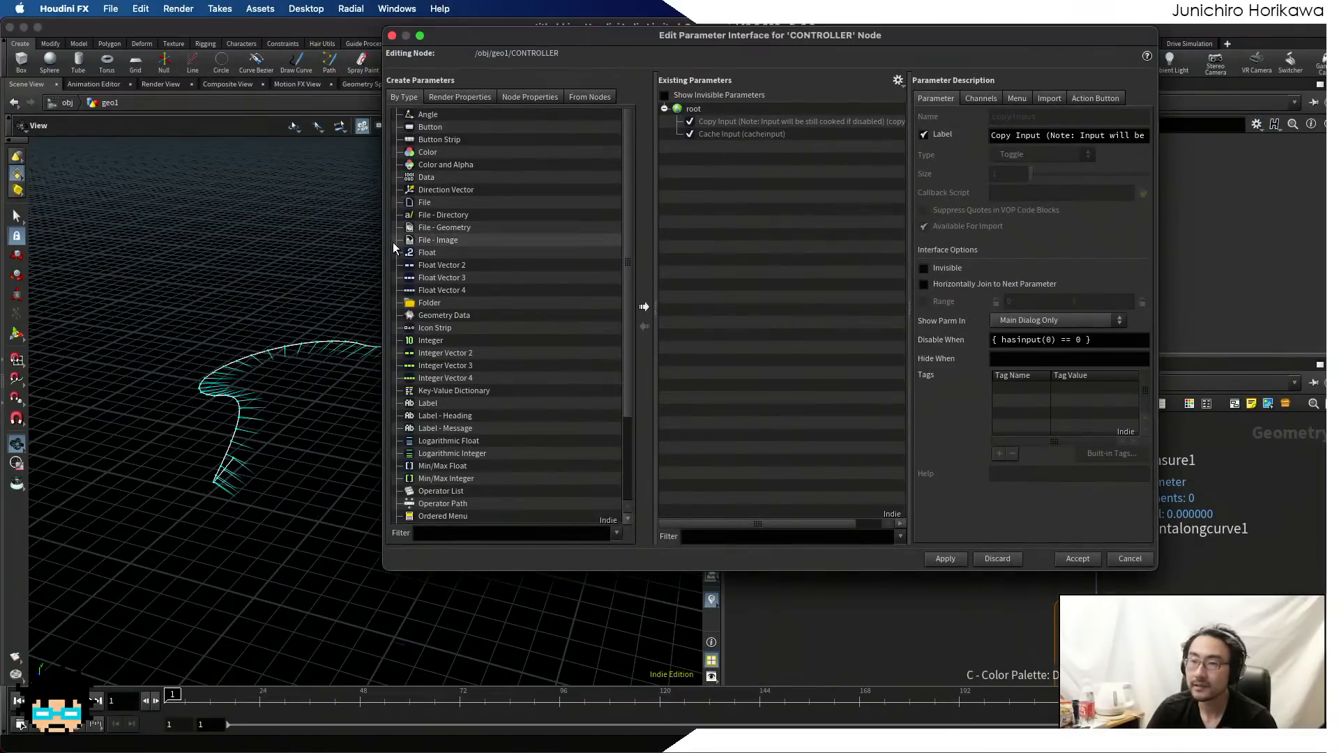
{"action": "left_click_drag", "start_coordinate": [429, 342], "coordinate": [865, 206]}
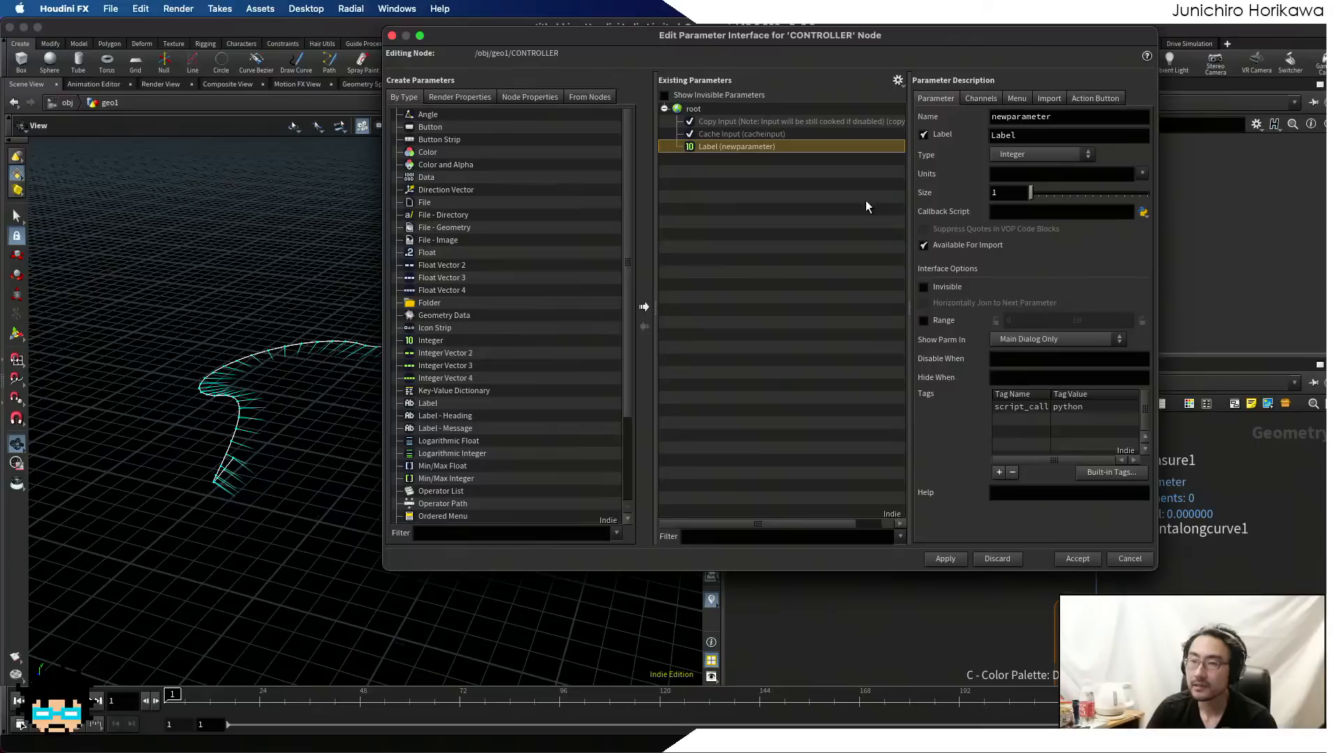
{"action": "double_click", "coordinate": [1067, 113]}
{"action": "type", "text": "number"}
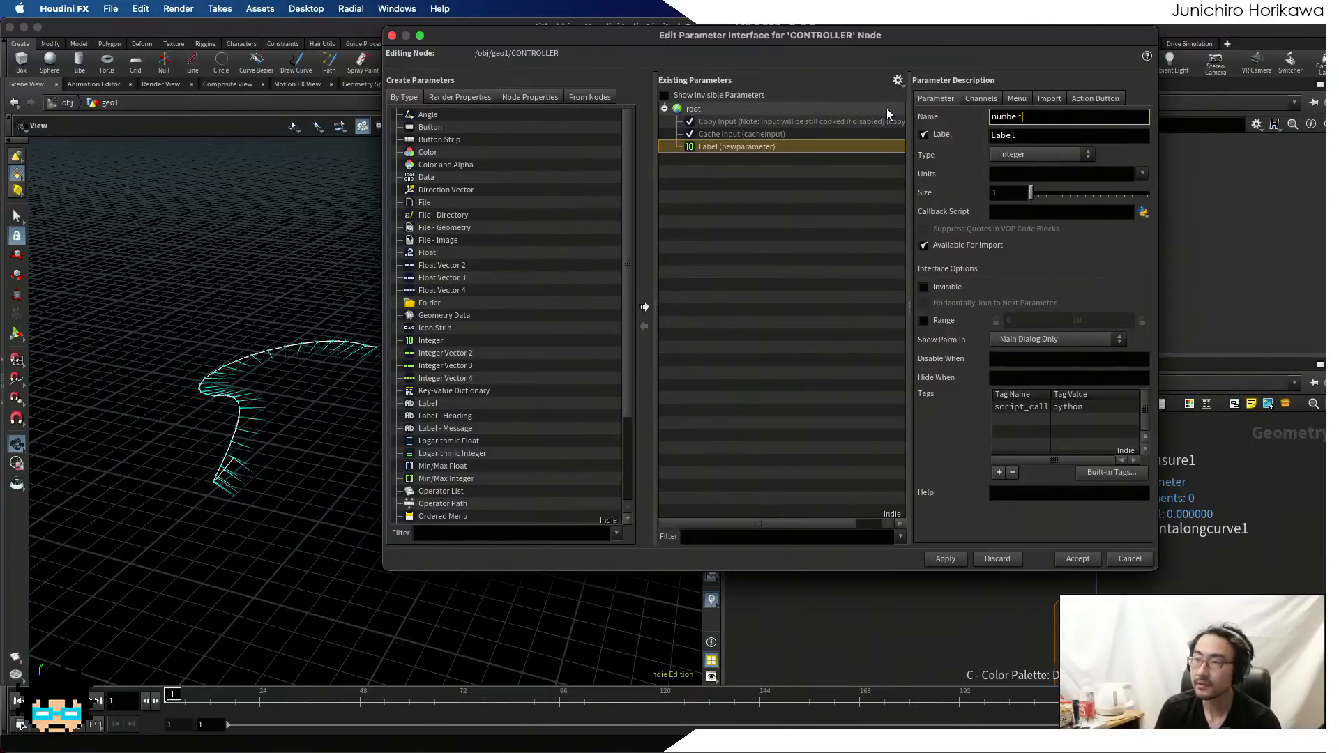
{"action": "key", "text": "Tab"}
{"action": "type", "text": "number"}
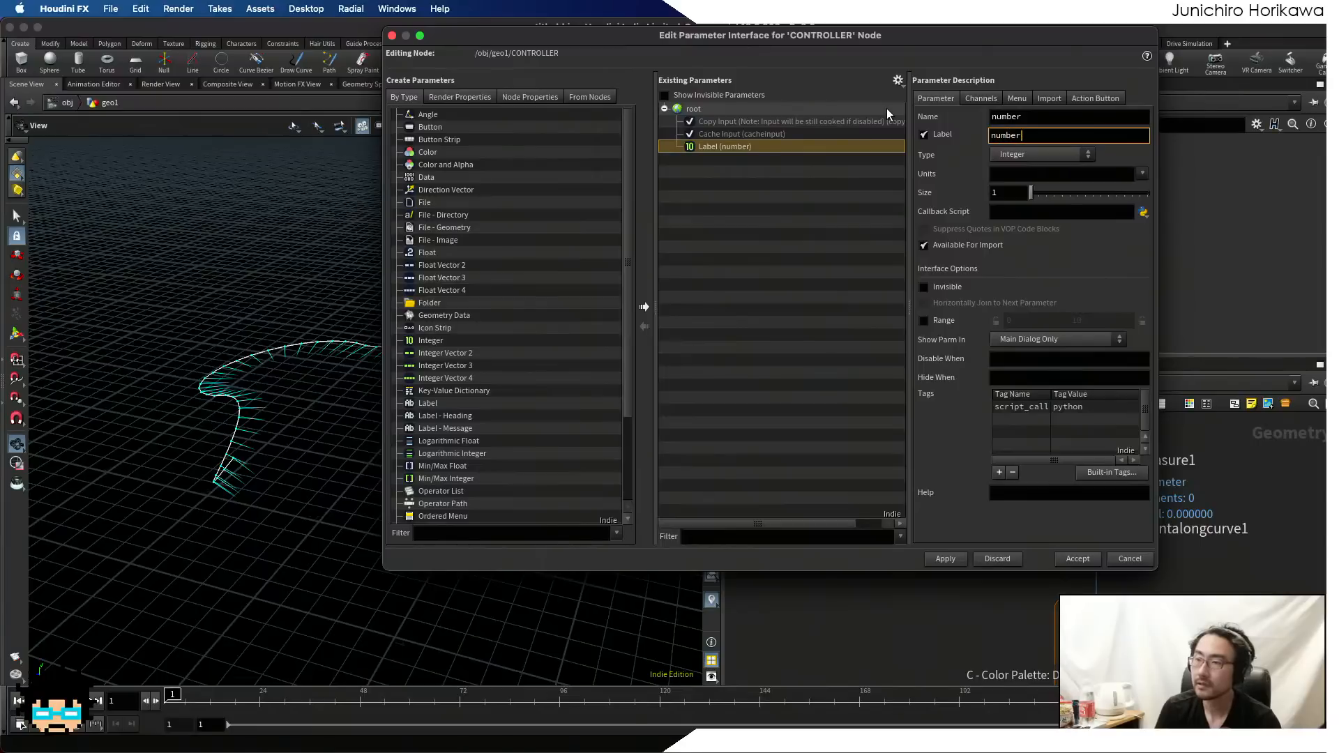
{"action": "key", "text": "Return"}
- Give the number parameter a range of 0 to 100 and accept CONTROLLER's interface changes
{"action": "left_click", "coordinate": [923, 320]}
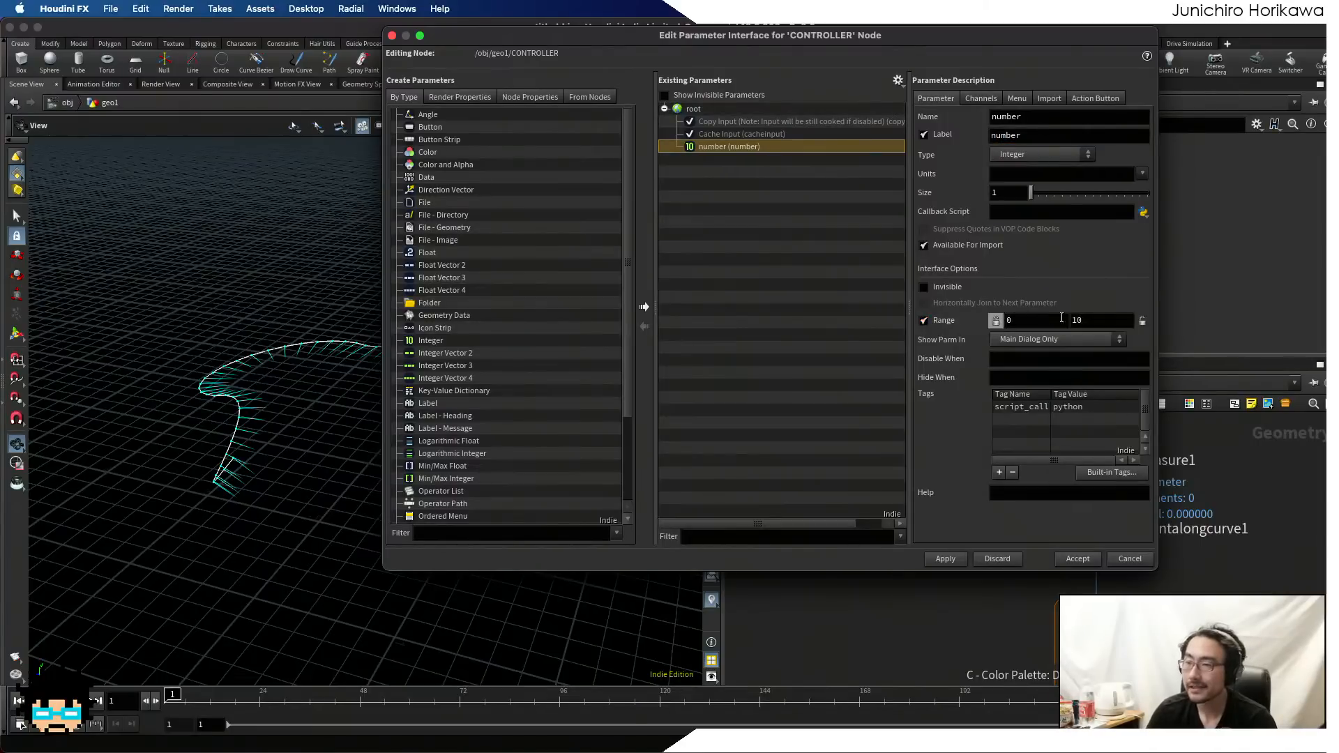
{"action": "left_click", "coordinate": [1086, 320]}
{"action": "type", "text": "0"}
{"action": "key", "text": "Return"}
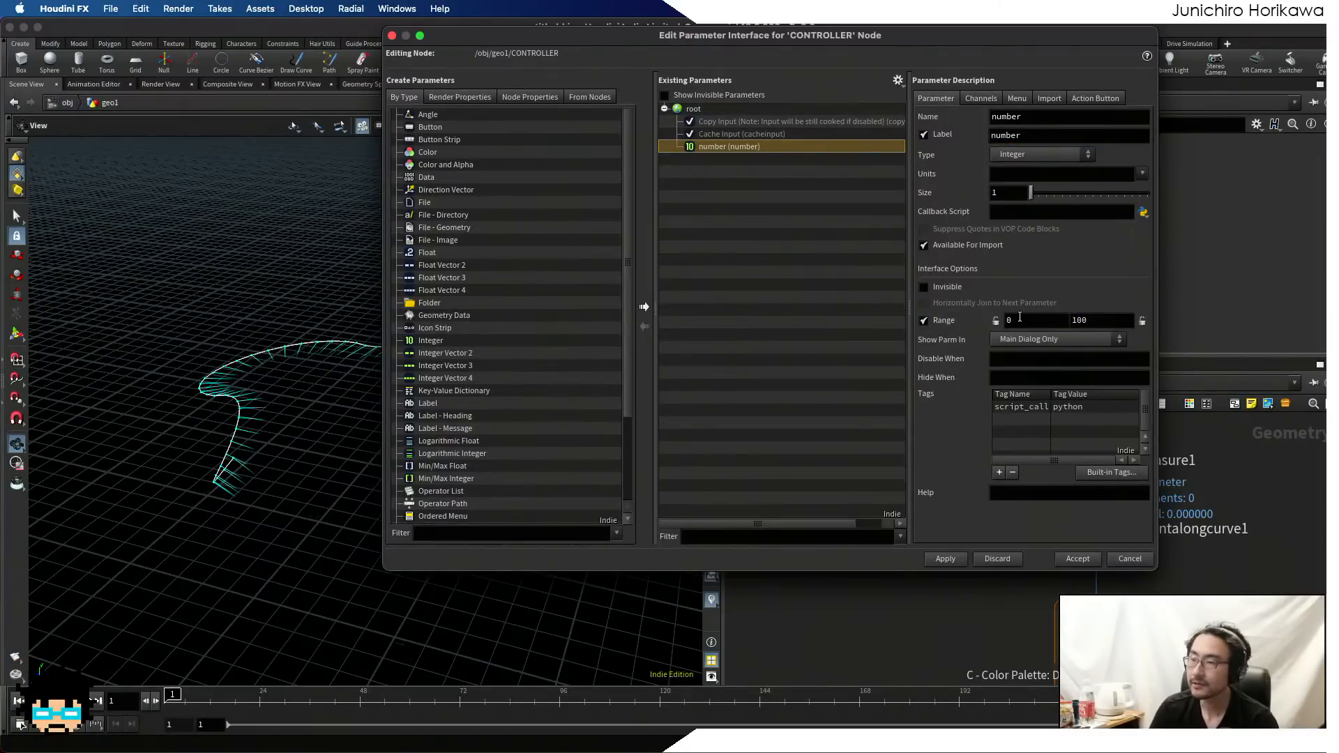
{"action": "left_click", "coordinate": [946, 559]}
{"action": "left_click", "coordinate": [1074, 559]}
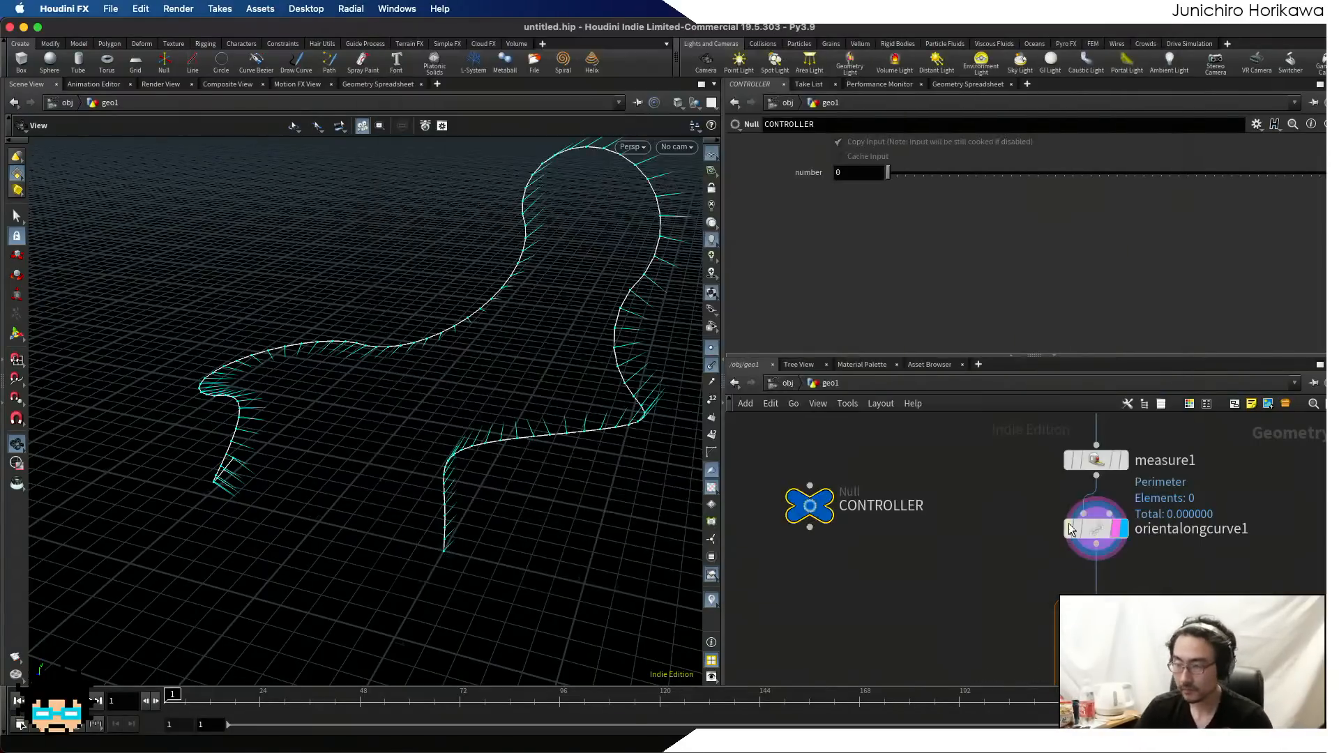
- Set CONTROLLER's number to 34 and copy the parameter for referencing
{"action": "left_click", "coordinate": [994, 172]}
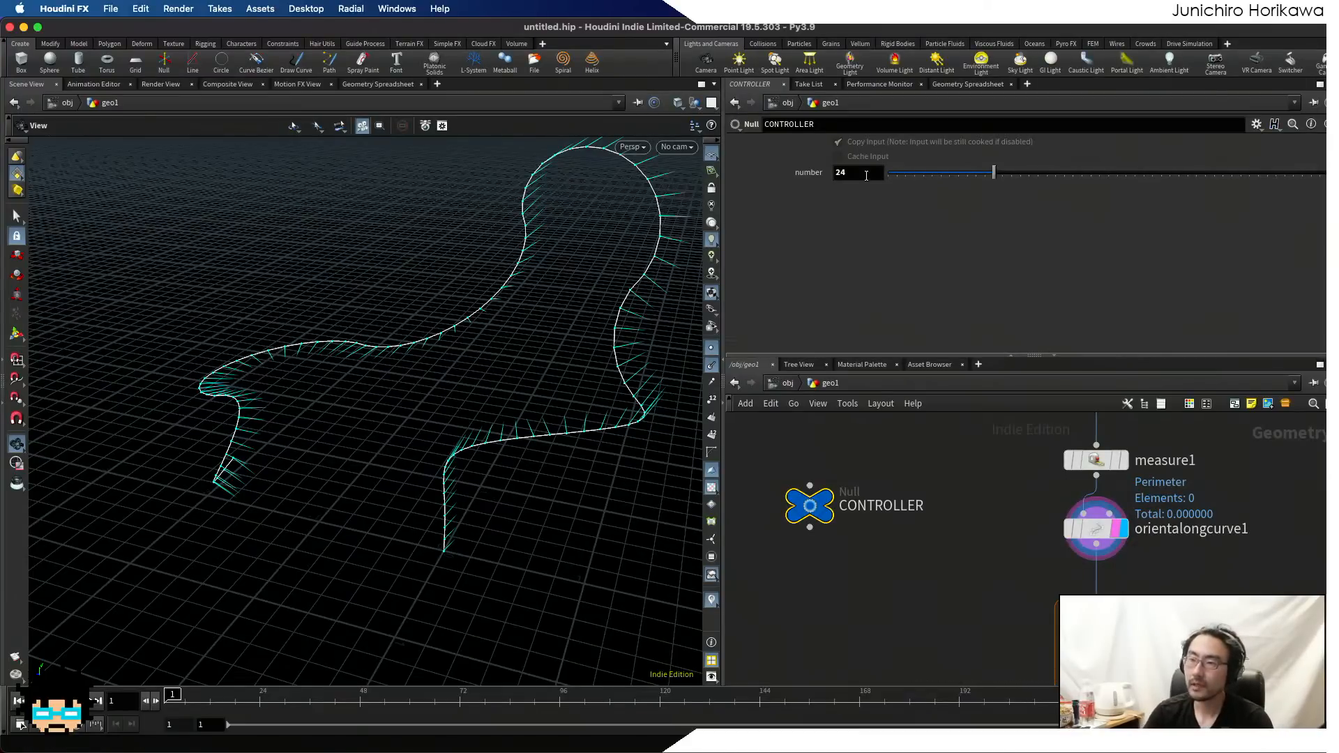
{"action": "left_click", "coordinate": [1039, 172]}
{"action": "right_click", "coordinate": [859, 174]}
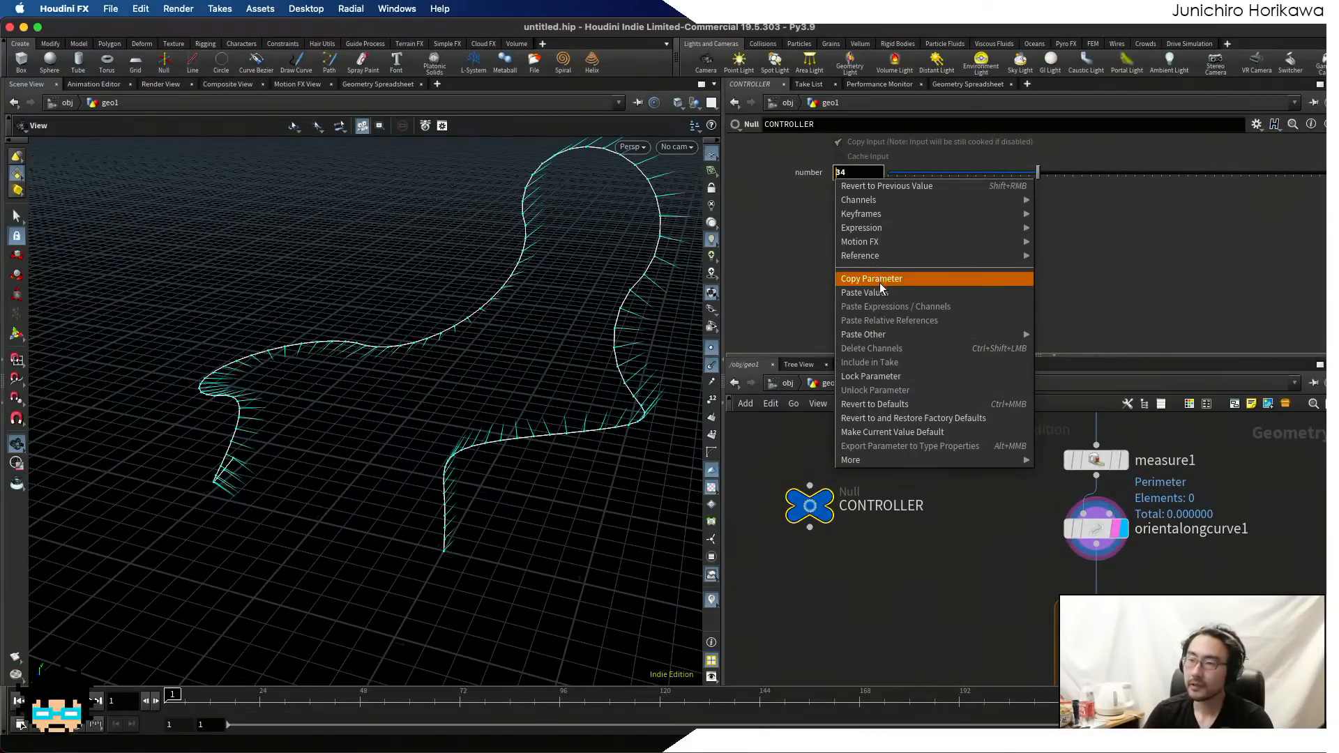
{"action": "left_click", "coordinate": [880, 284]}
- Paste the copied CONTROLLER number parameter as a relative reference into foreach_end1's Iterations
{"action": "scroll", "coordinate": [957, 451], "scroll_direction": "down", "scroll_amount": 4}
{"action": "scroll", "coordinate": [1006, 571], "scroll_direction": "up", "scroll_amount": 2}
{"action": "middle_click_drag", "start_coordinate": [1059, 664], "coordinate": [1052, 578]}
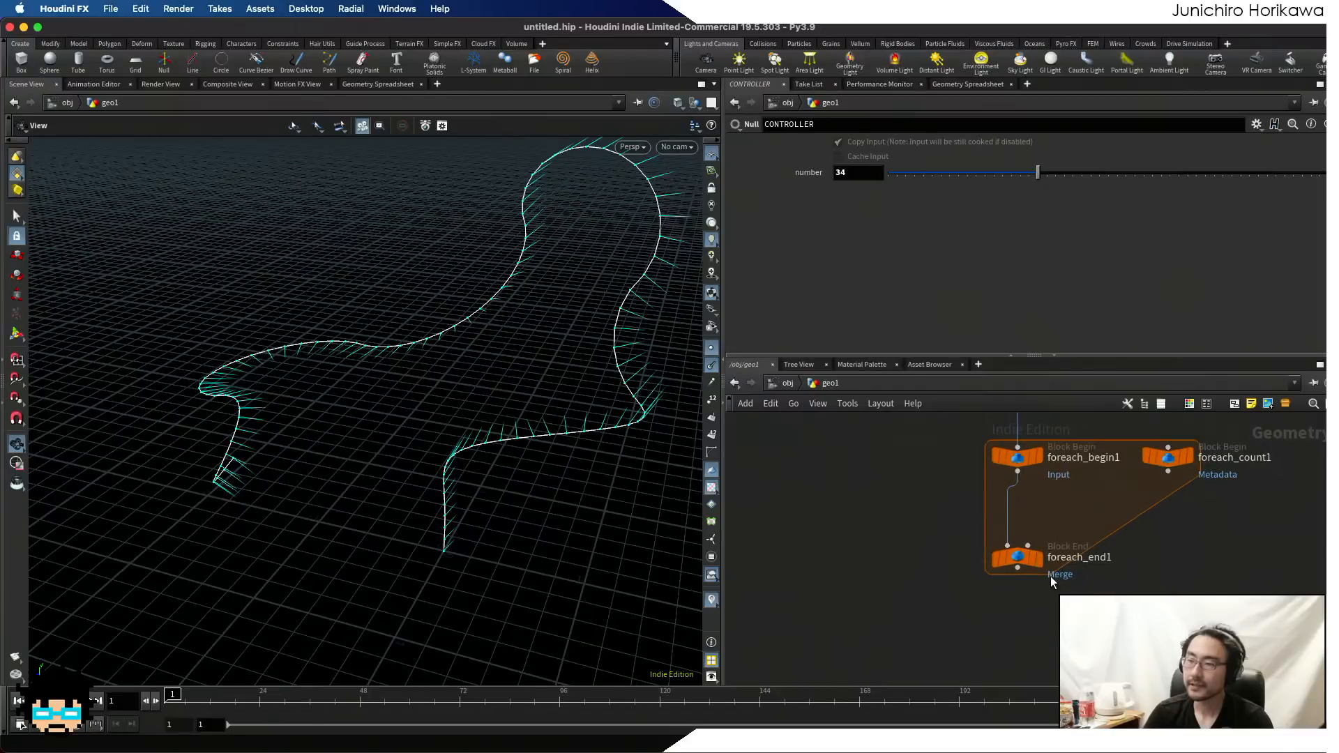
{"action": "left_click", "coordinate": [1053, 583]}
{"action": "left_click", "coordinate": [845, 179]}
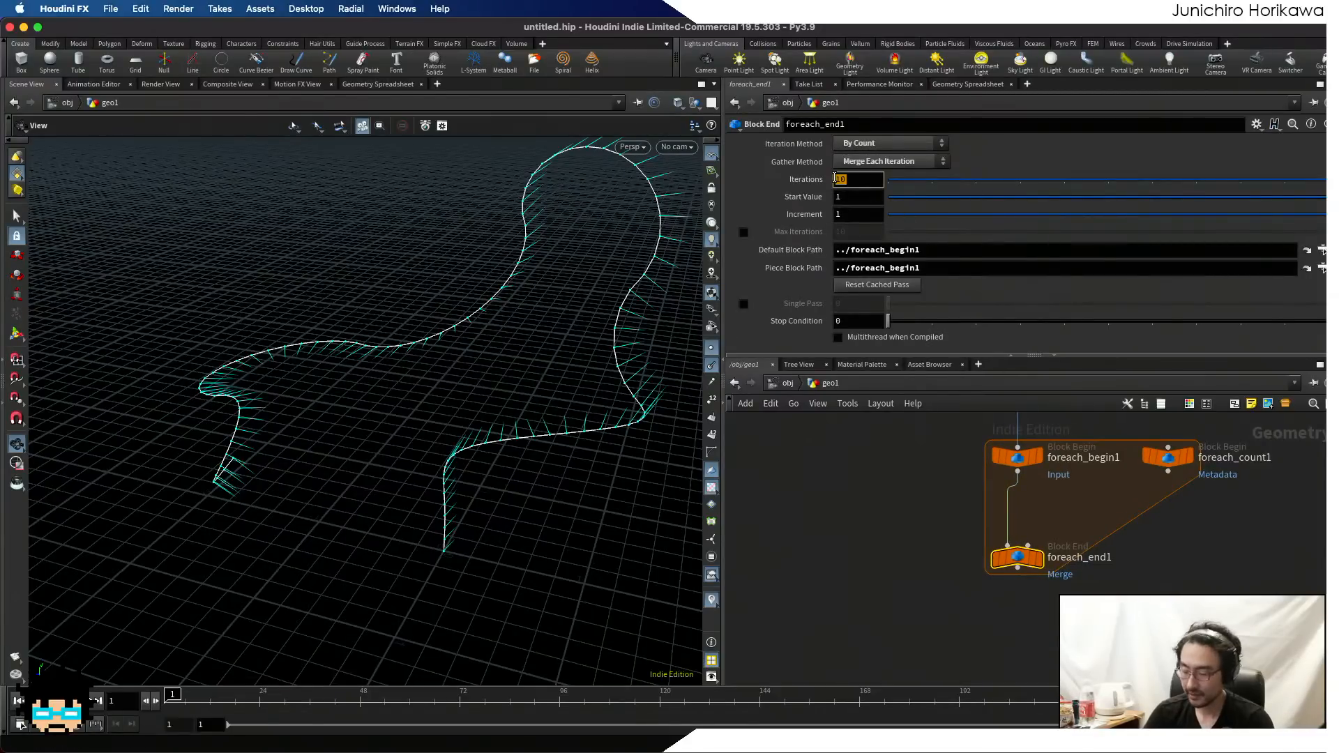
{"action": "right_click", "coordinate": [836, 179]}
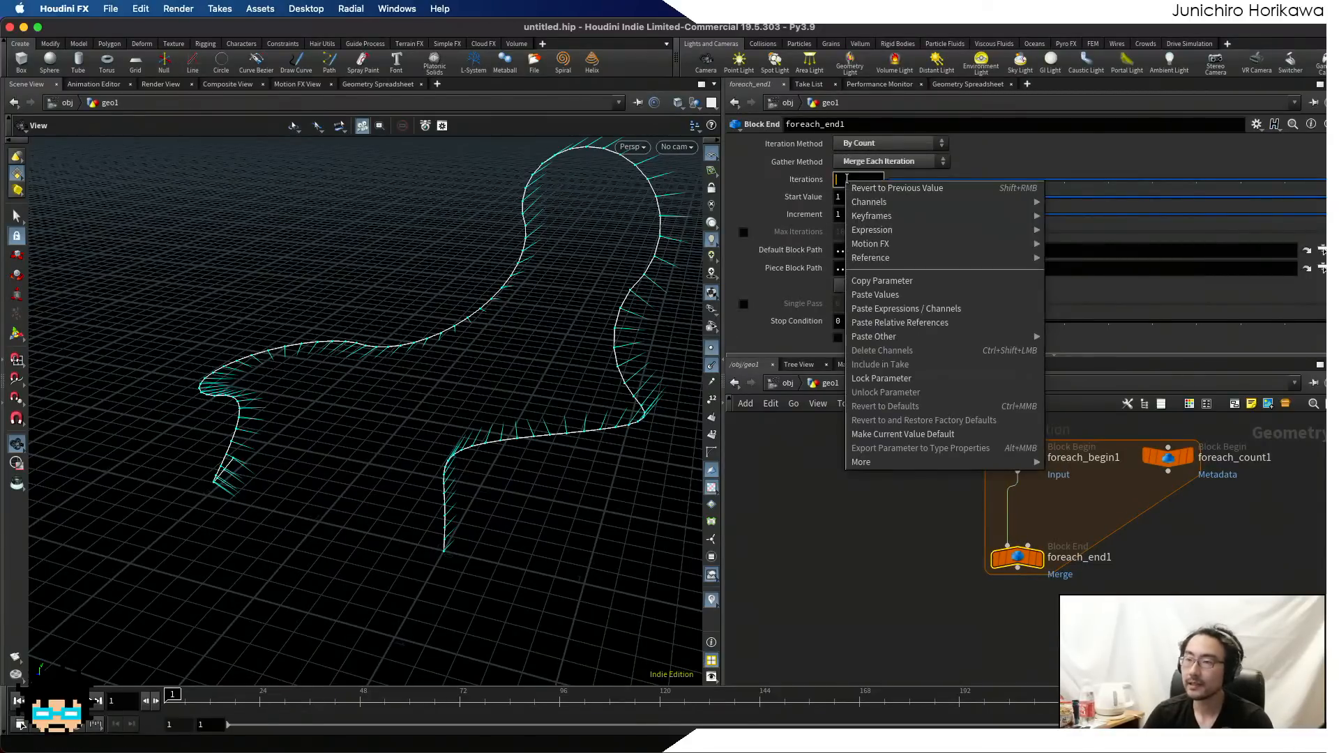
{"action": "left_click", "coordinate": [900, 322]}
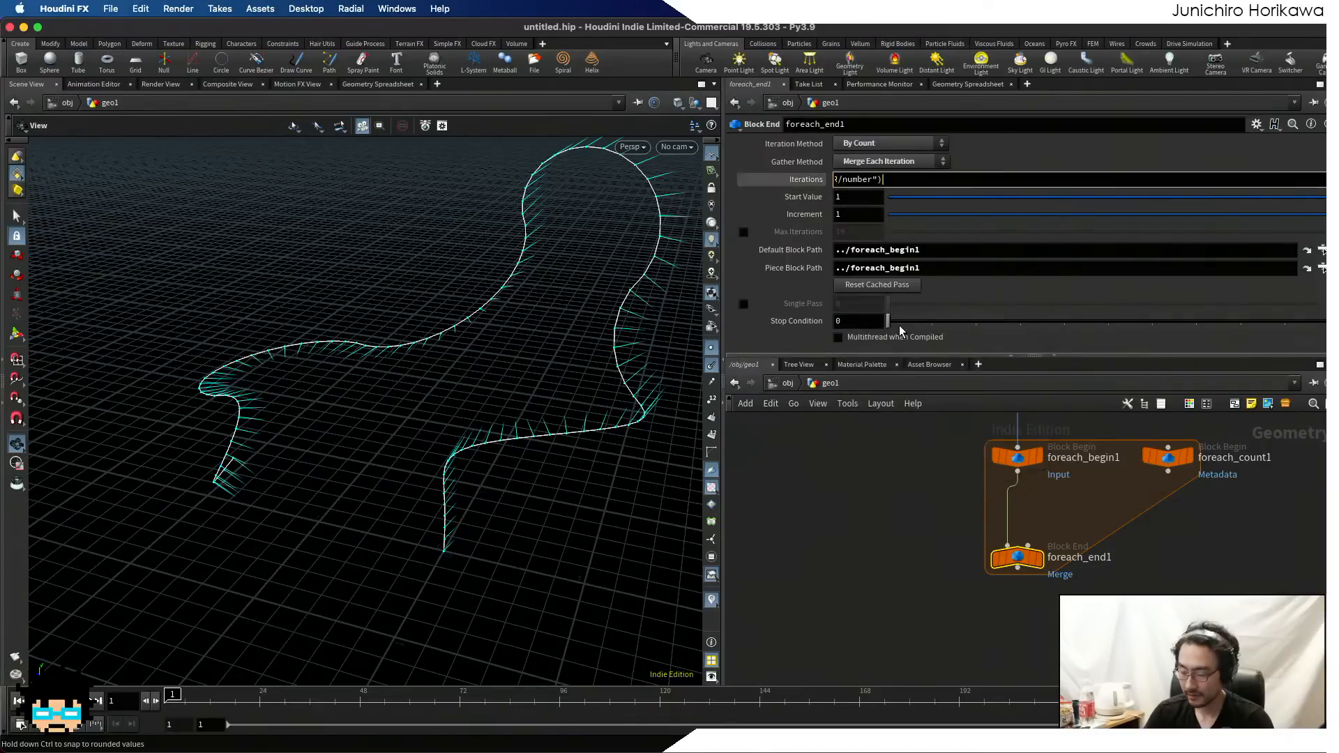
{"action": "left_click", "coordinate": [806, 179]}
{"action": "left_click_drag", "start_coordinate": [849, 180], "coordinate": [828, 178]}
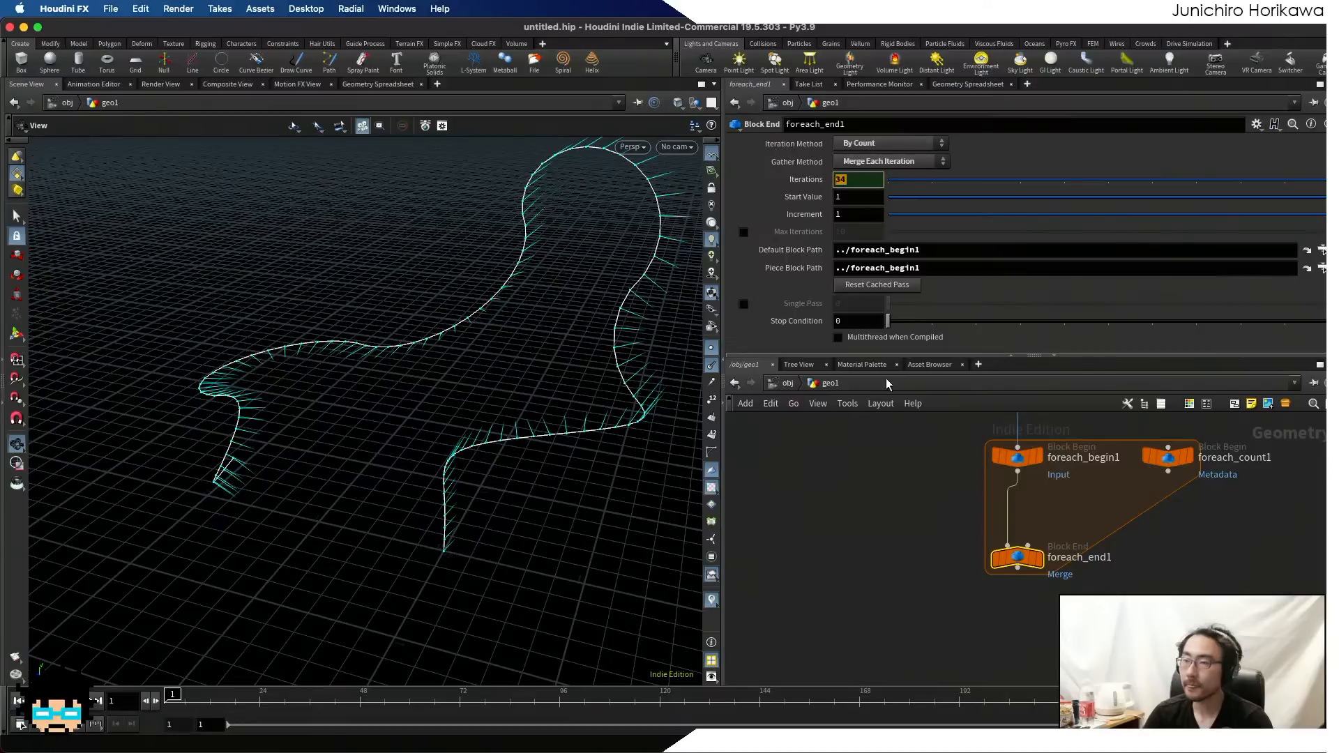
{"action": "left_click", "coordinate": [890, 494]}
- Display foreach_begin1's output and examine the orientation vectors along the curve
{"action": "scroll", "coordinate": [1116, 547], "scroll_direction": "up", "scroll_amount": 3}
{"action": "middle_click_drag", "start_coordinate": [1116, 546], "coordinate": [1058, 560]}
{"action": "scroll", "coordinate": [1062, 563], "scroll_direction": "down", "scroll_amount": 1}
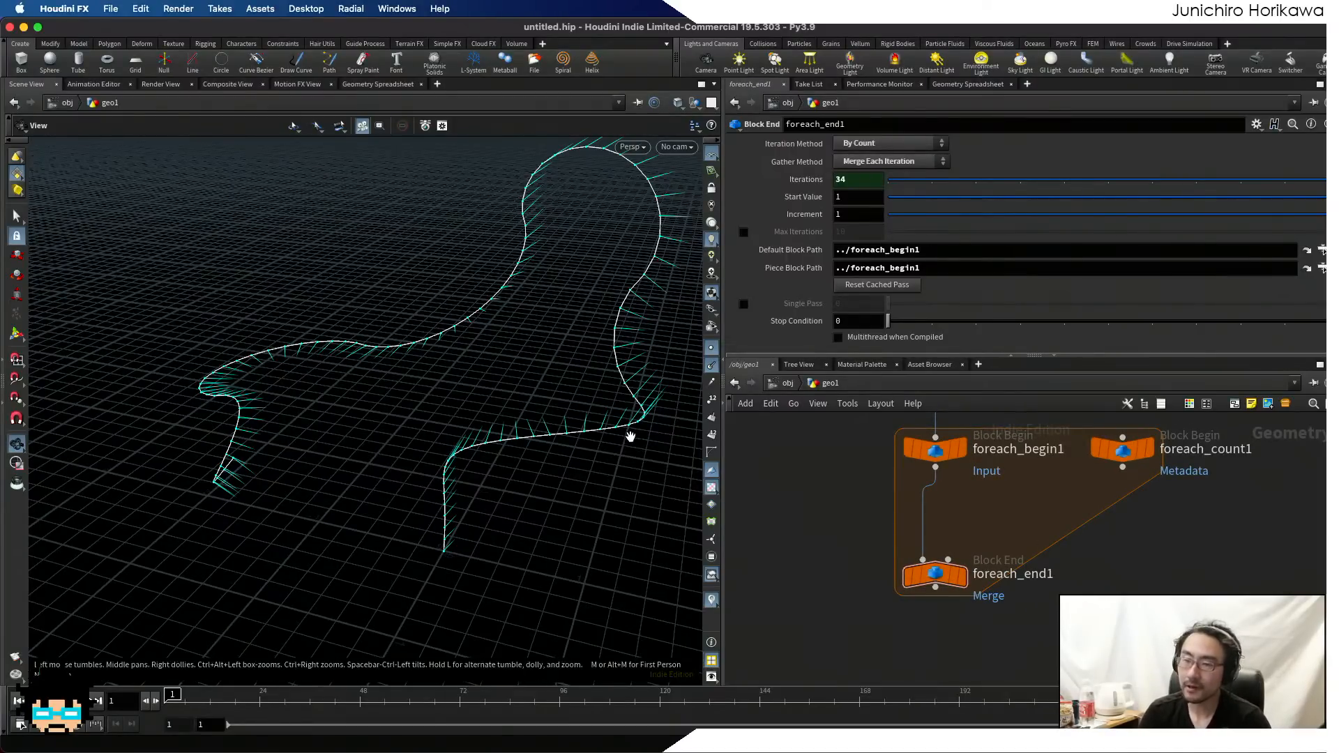
{"action": "scroll", "coordinate": [443, 532], "scroll_direction": "up", "scroll_amount": 2}
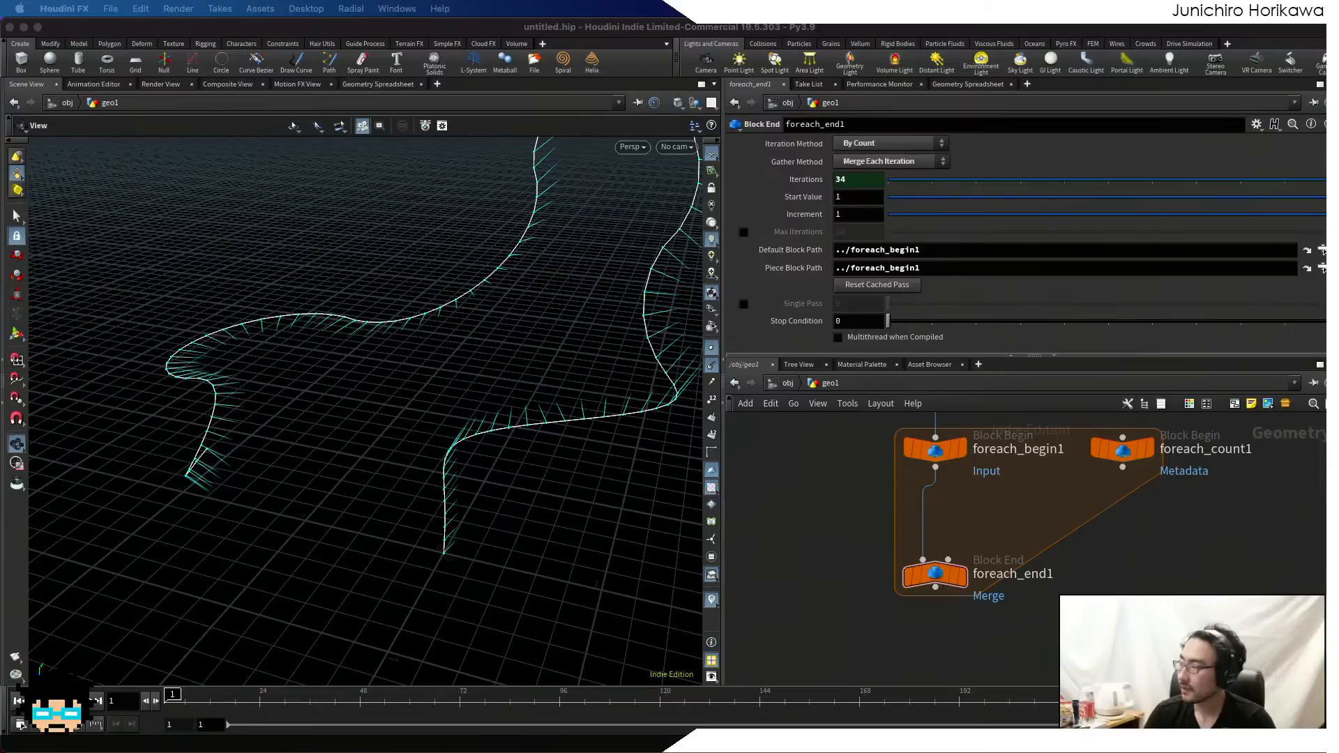
{"action": "scroll", "coordinate": [962, 467], "scroll_direction": "up", "scroll_amount": 3}
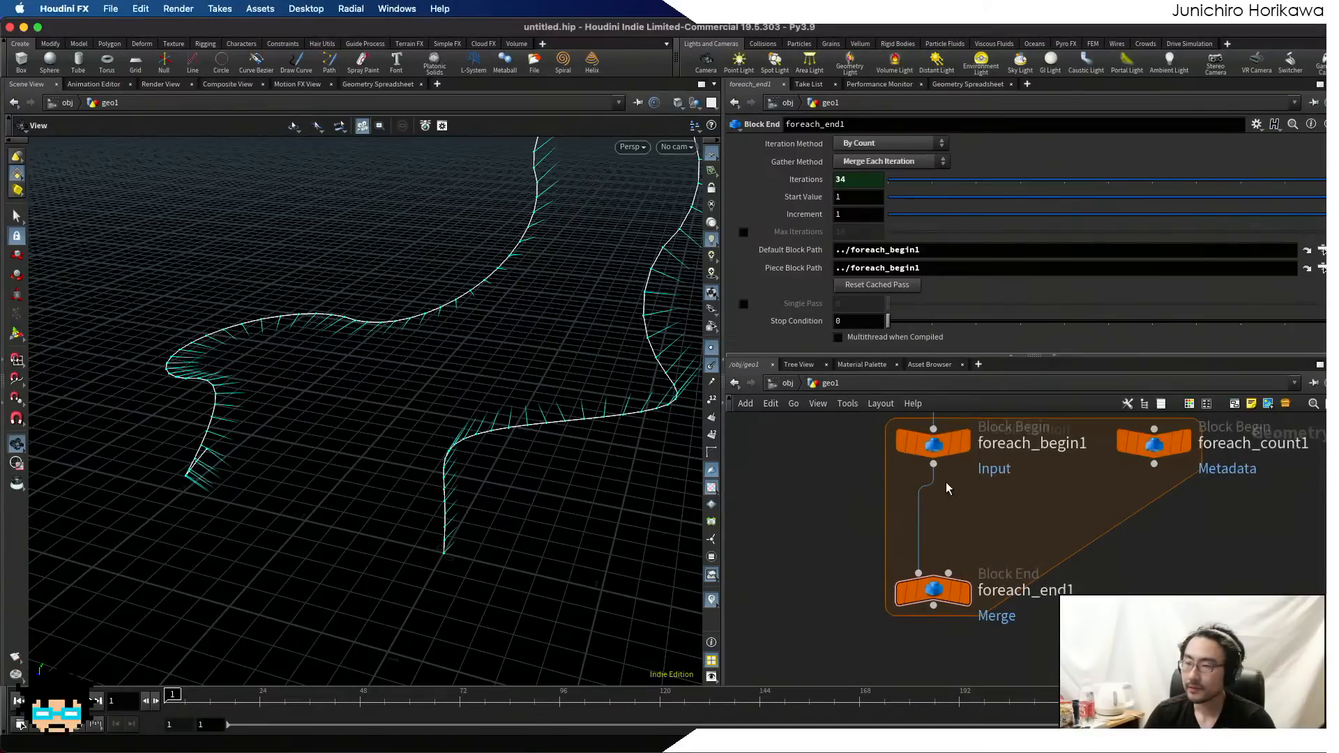
{"action": "left_click", "coordinate": [960, 445]}
{"action": "left_click", "coordinate": [968, 481]}
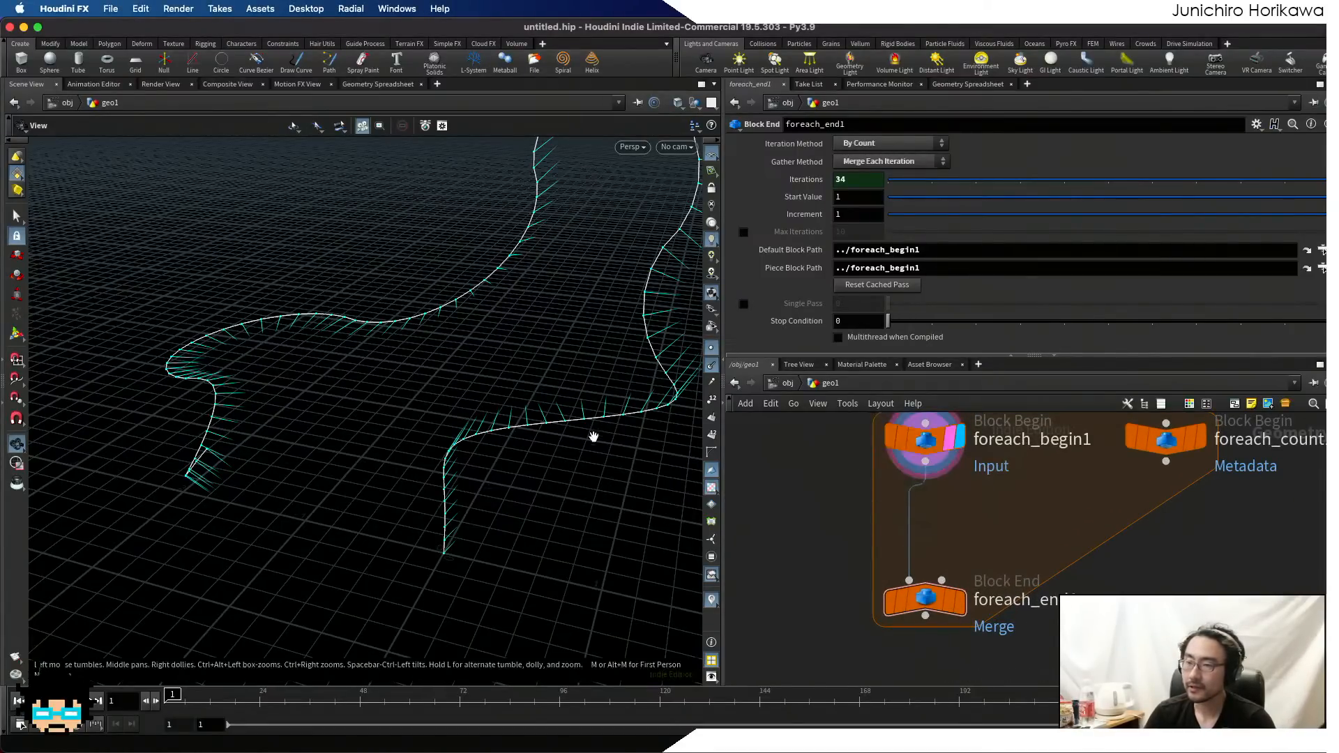
{"action": "left_click_drag", "start_coordinate": [632, 412], "coordinate": [377, 538]}
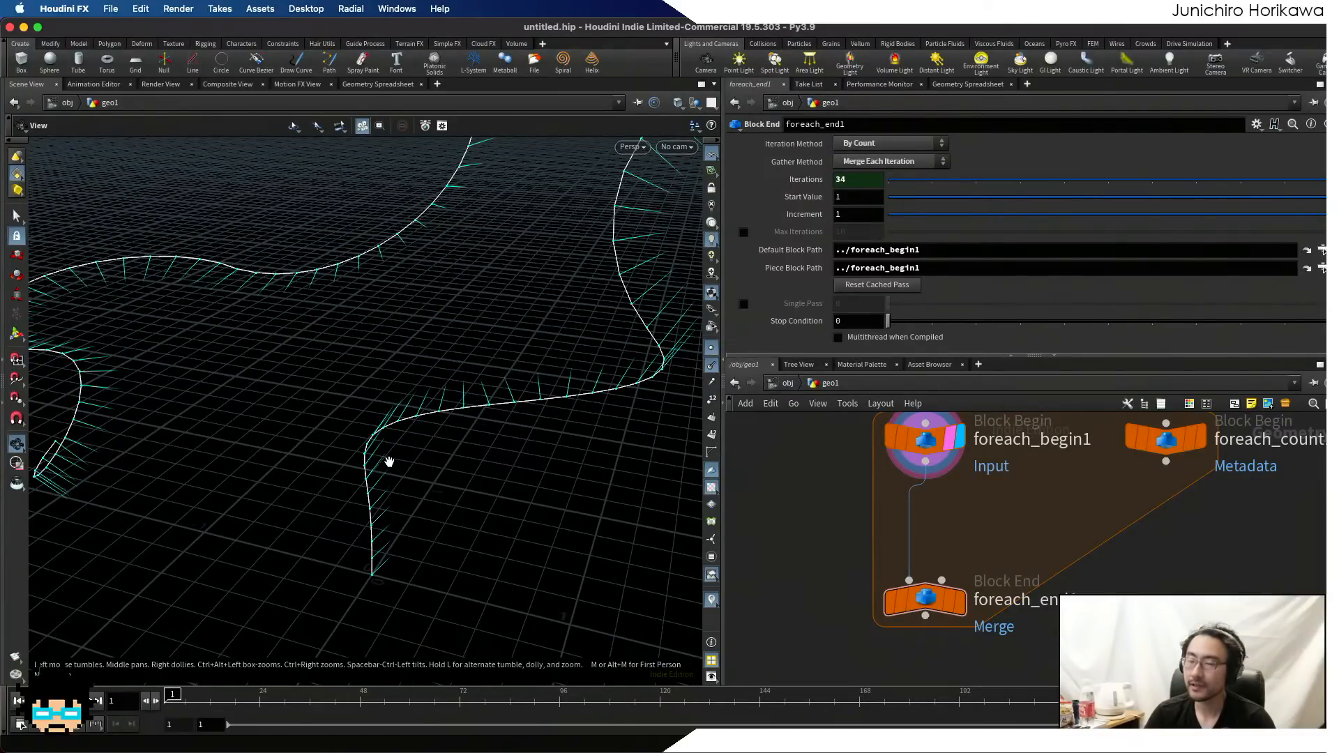
{"action": "left_click_drag", "start_coordinate": [388, 464], "coordinate": [442, 412]}
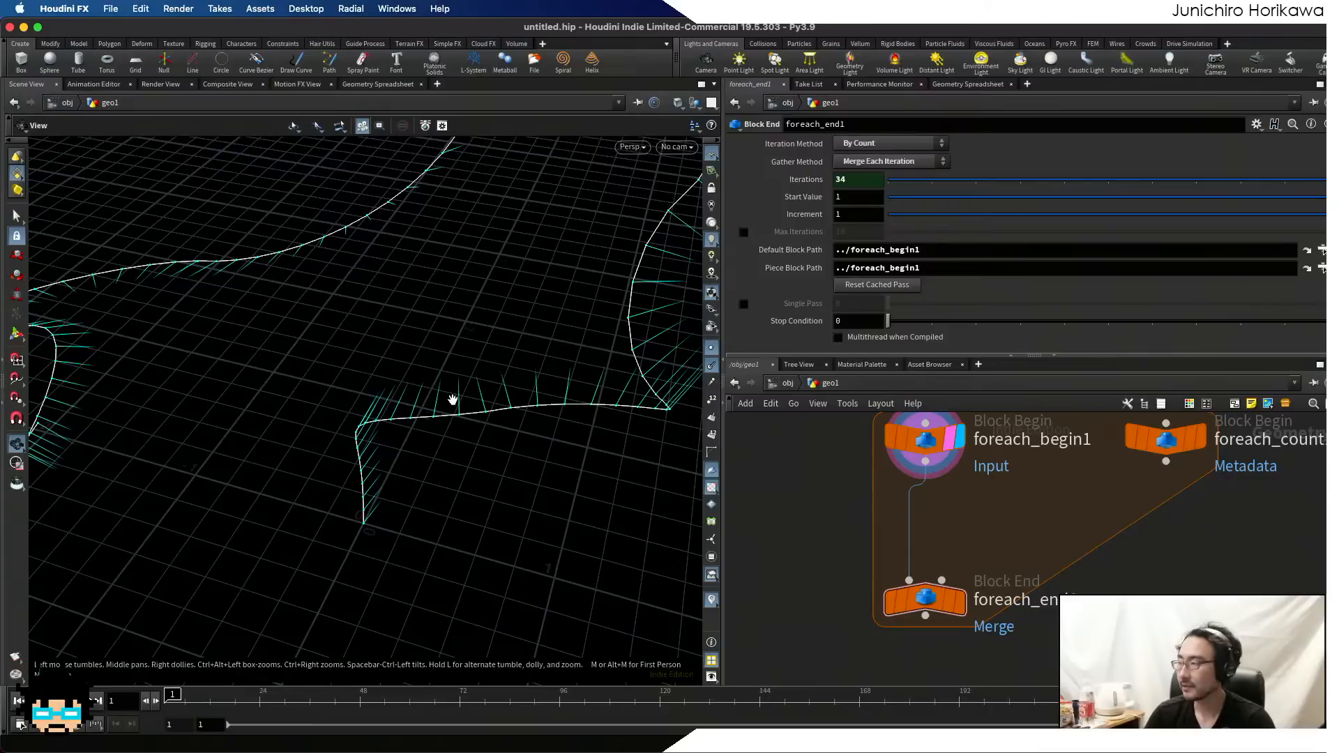
- Insert a Point Wrangle between foreach_begin1 and foreach_end1, spacing the block end further below it
{"action": "key", "text": "Tab"}
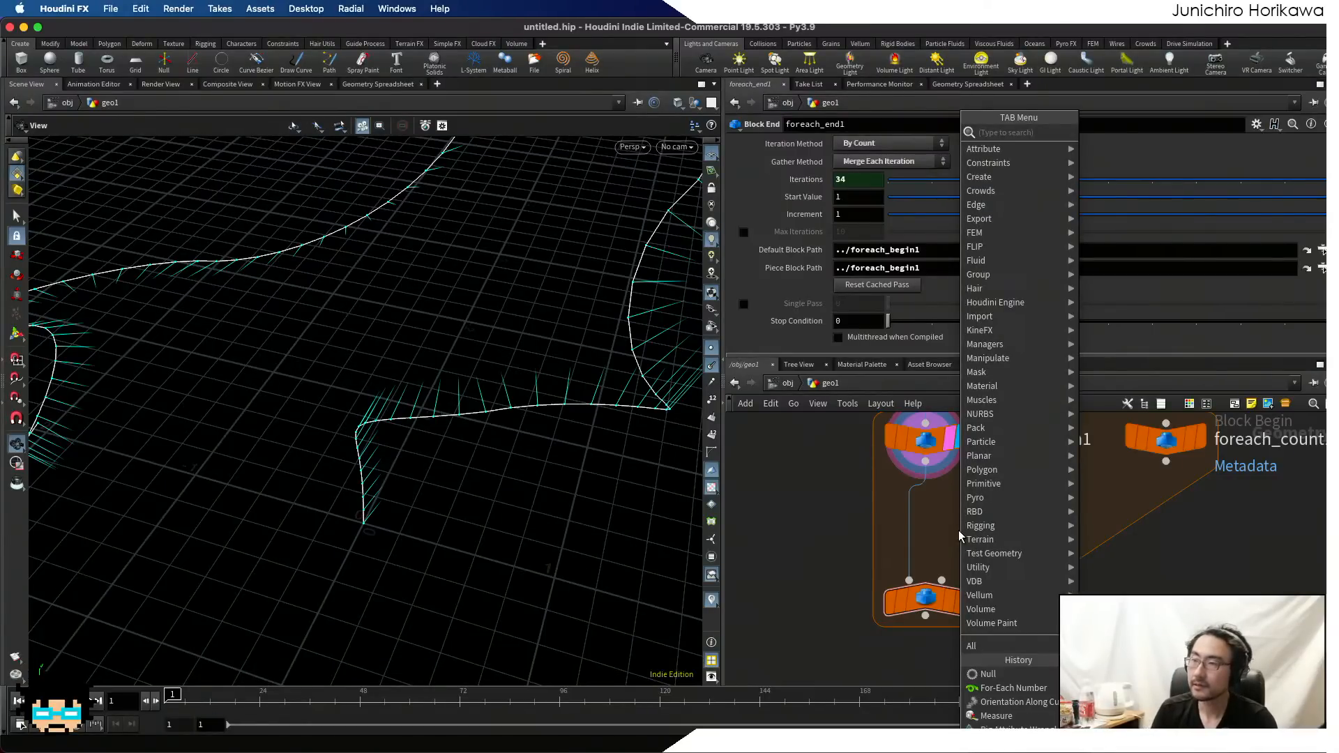
{"action": "type", "text": "pointwran"}
{"action": "key", "text": "Return"}
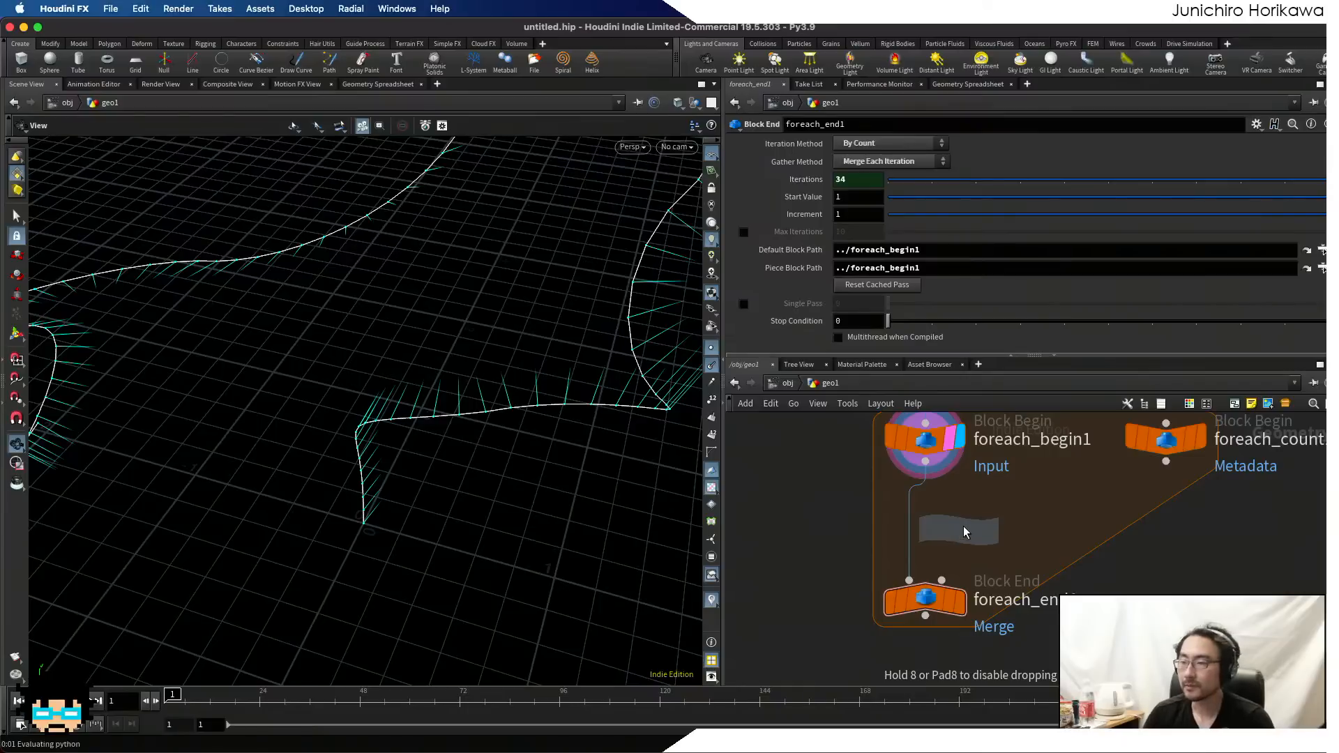
{"action": "left_click", "coordinate": [957, 515]}
{"action": "left_click_drag", "start_coordinate": [954, 516], "coordinate": [925, 517]}
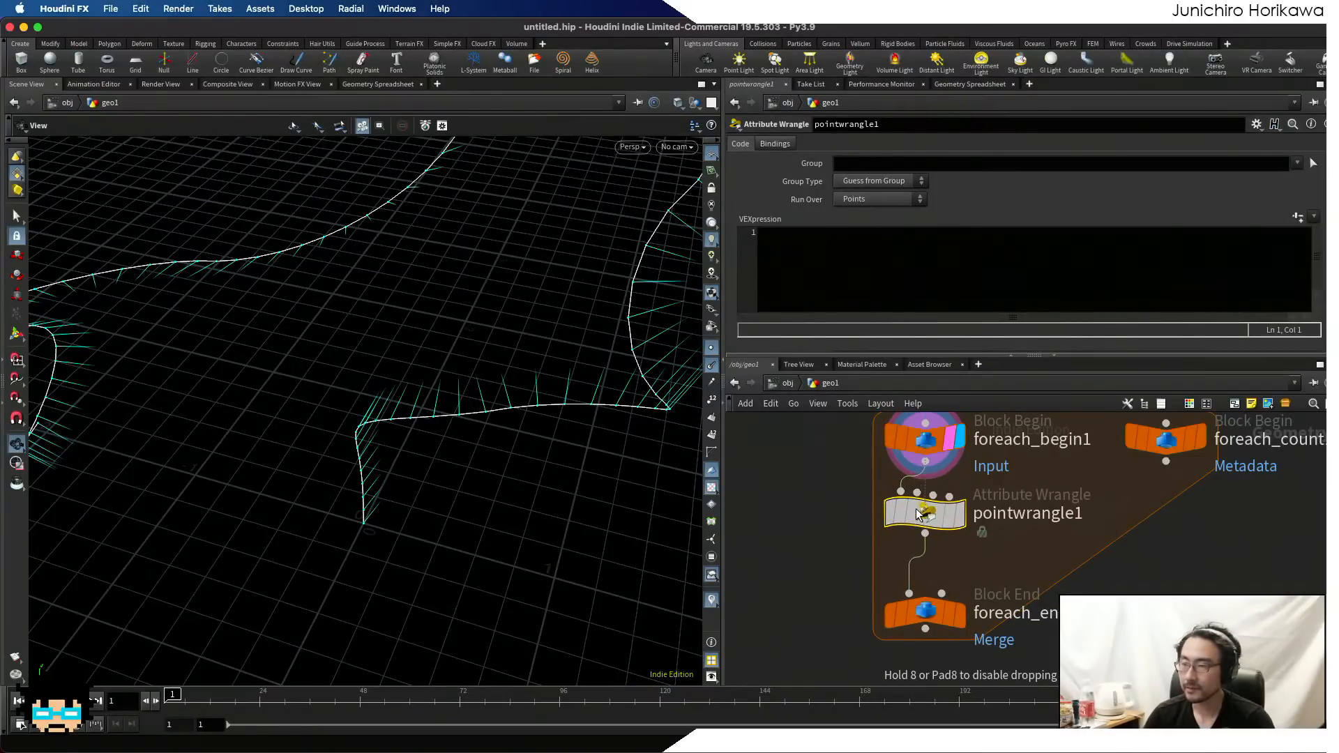
{"action": "scroll", "coordinate": [927, 579], "scroll_direction": "down", "scroll_amount": 4}
{"action": "left_click_drag", "start_coordinate": [925, 606], "coordinate": [924, 638]}
{"action": "scroll", "coordinate": [923, 539], "scroll_direction": "up", "scroll_amount": 1}
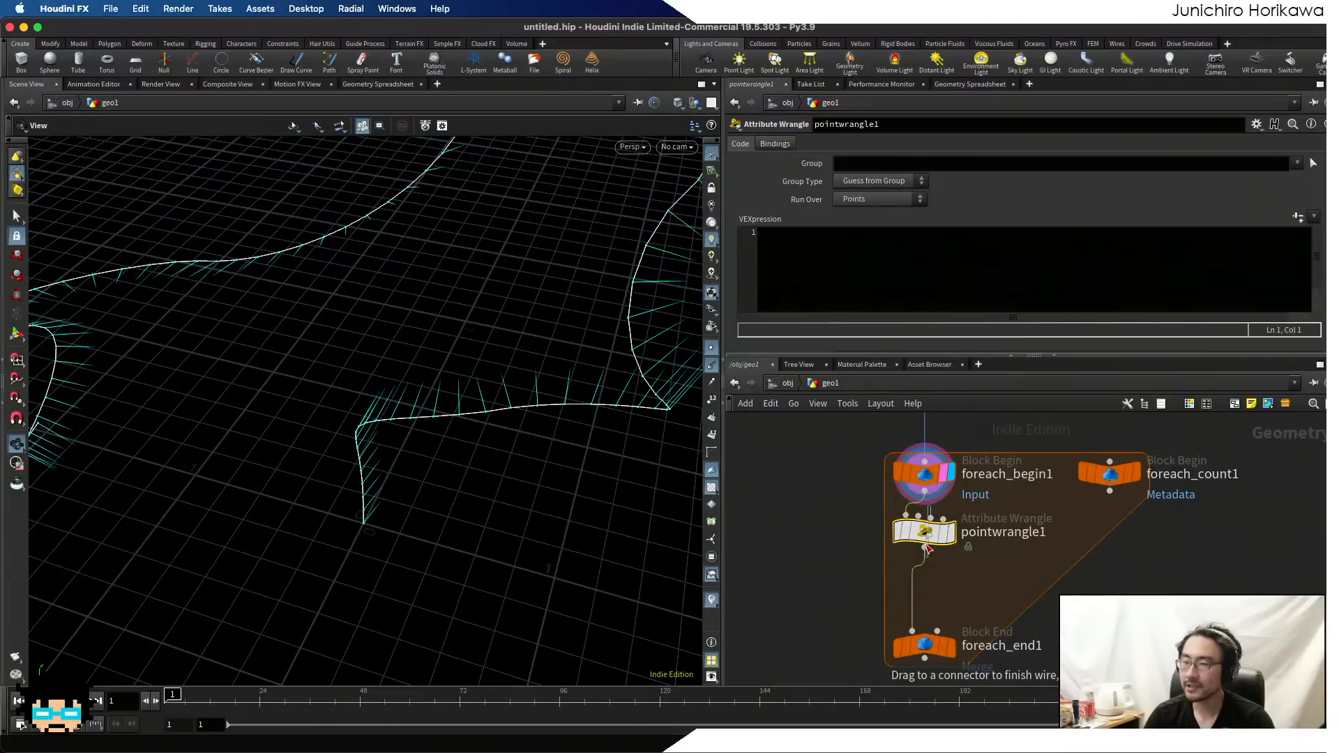
- Connect foreach_count1 to the point wrangle's second input and tidy the positions of both nodes
{"action": "mouse_move", "coordinate": [927, 542]}
{"action": "left_click_drag", "start_coordinate": [926, 543], "coordinate": [938, 558]}
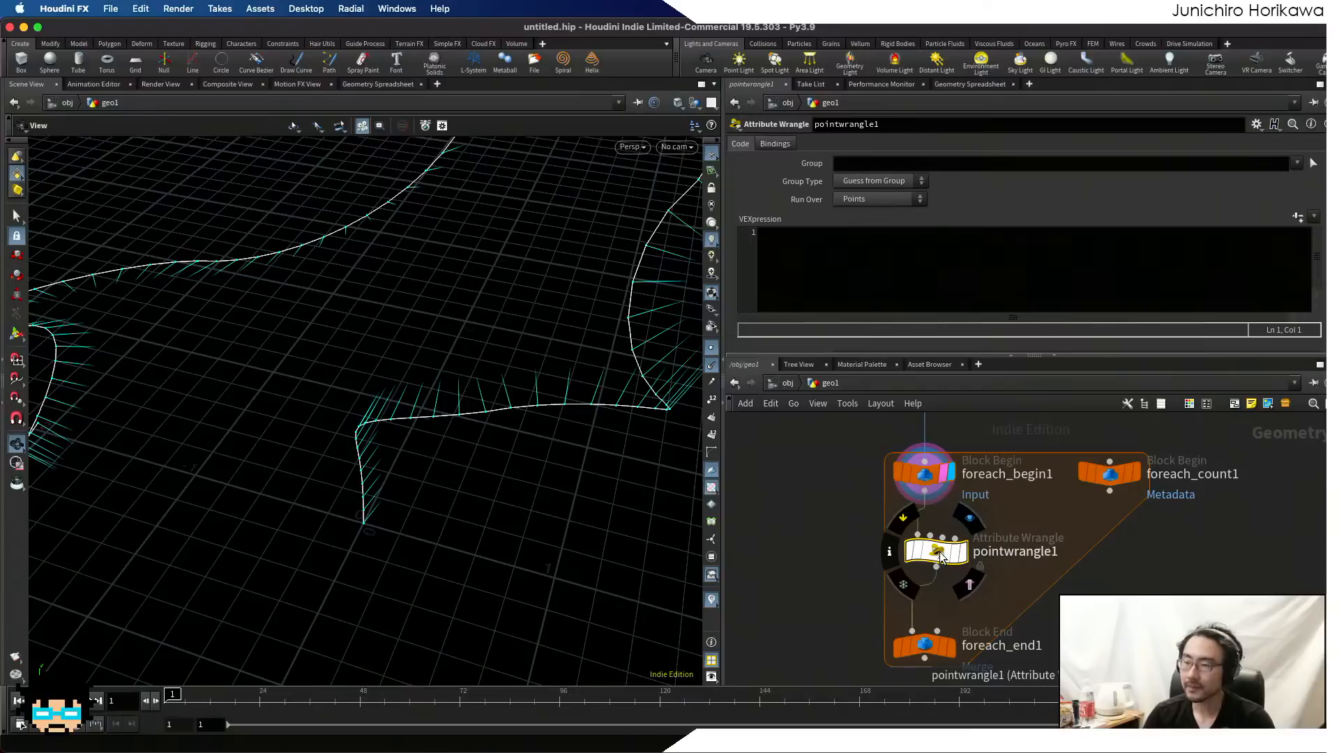
{"action": "left_click_drag", "start_coordinate": [1110, 491], "coordinate": [956, 553]}
{"action": "left_click_drag", "start_coordinate": [1104, 477], "coordinate": [1096, 489]}
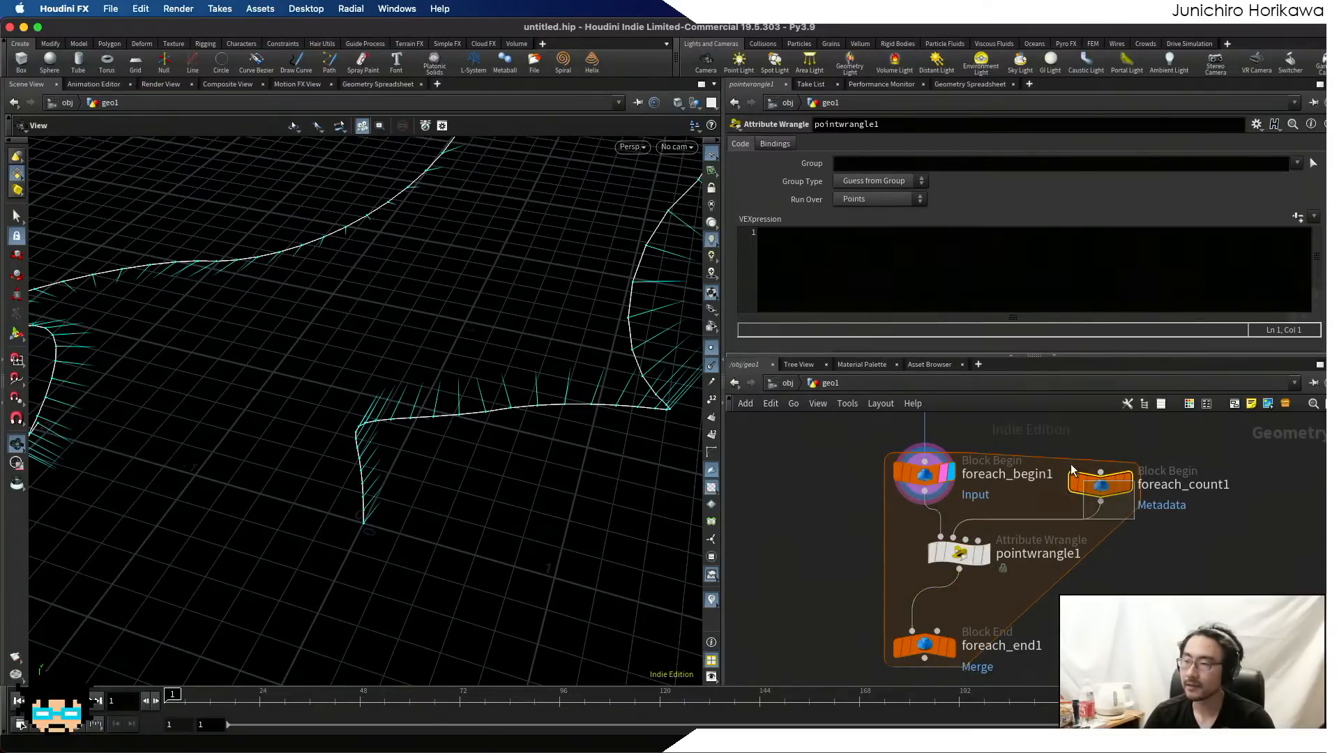
- Display foreach_end1's output and inspect foreach_count1's detail attributes in the geometry spreadsheet
{"action": "left_click", "coordinate": [966, 85]}
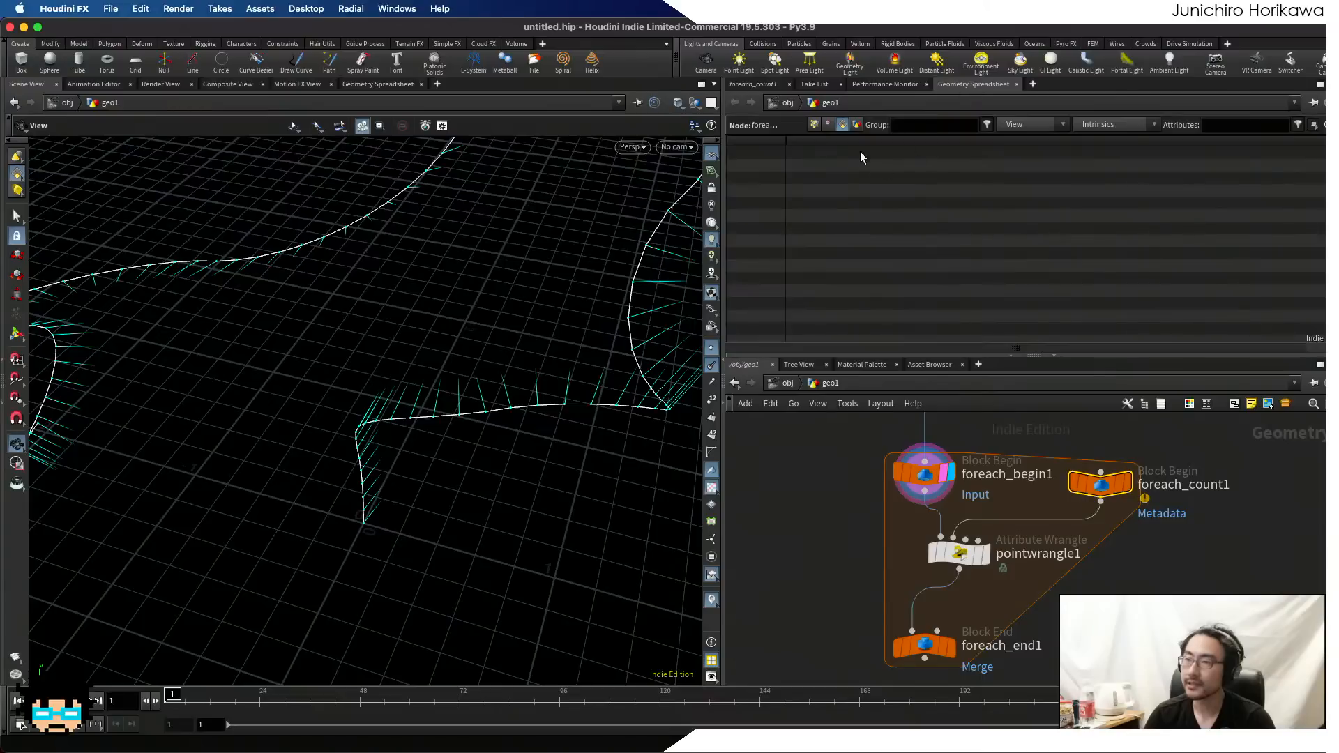
{"action": "left_click", "coordinate": [856, 125]}
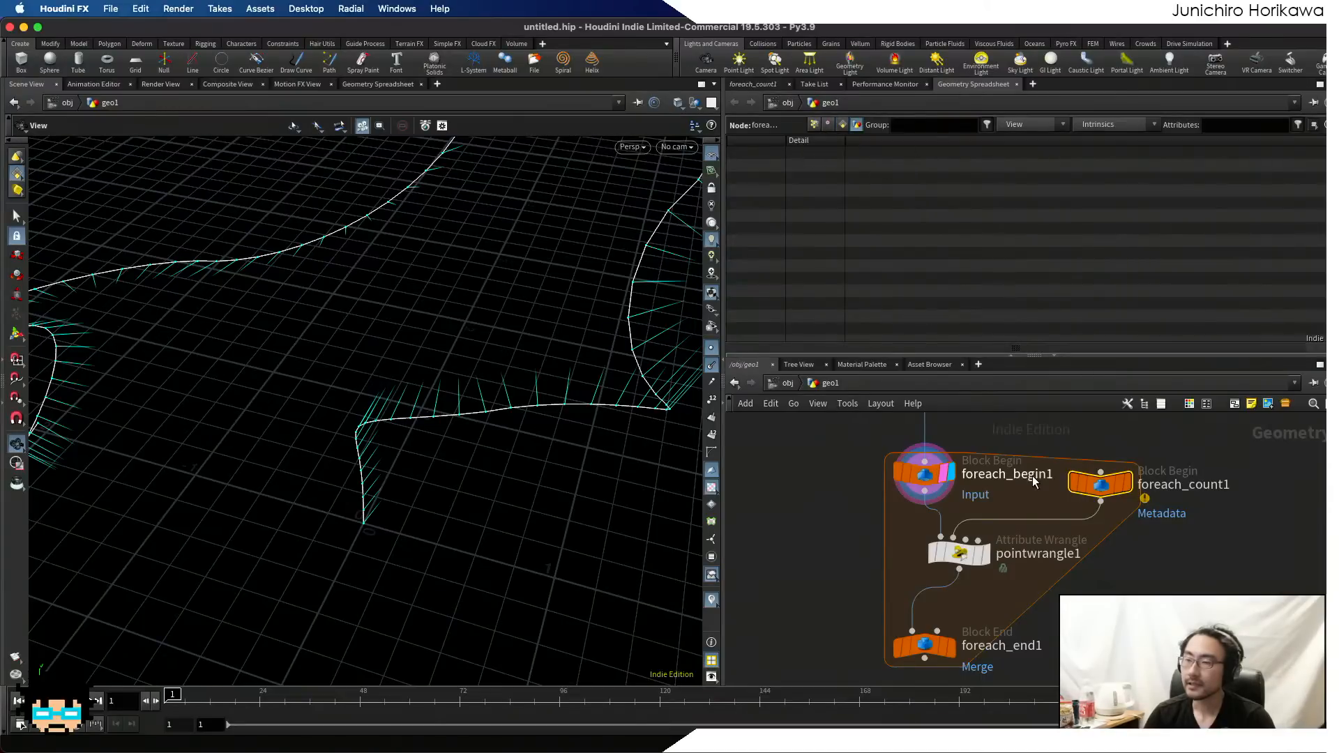
{"action": "left_click", "coordinate": [931, 650]}
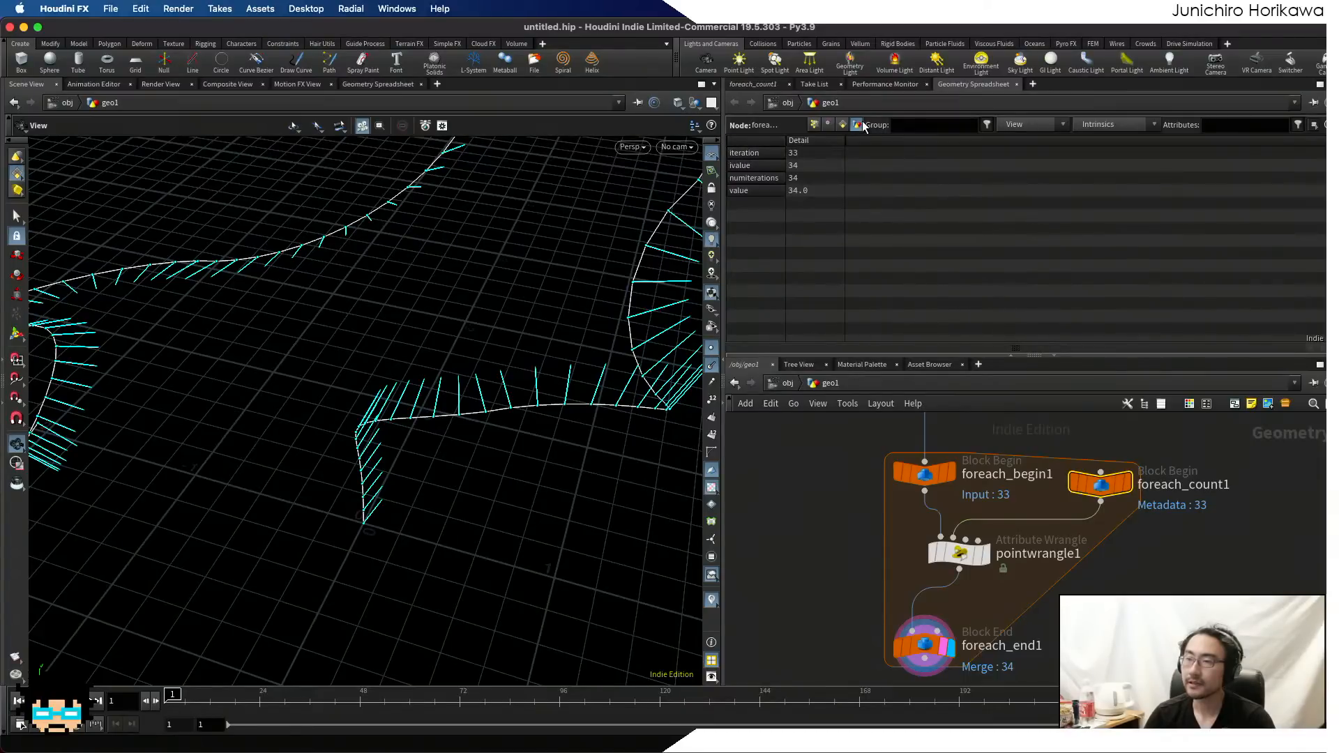
- Rename the point wrangle offset and display its output
{"action": "double_click", "coordinate": [1035, 553]}
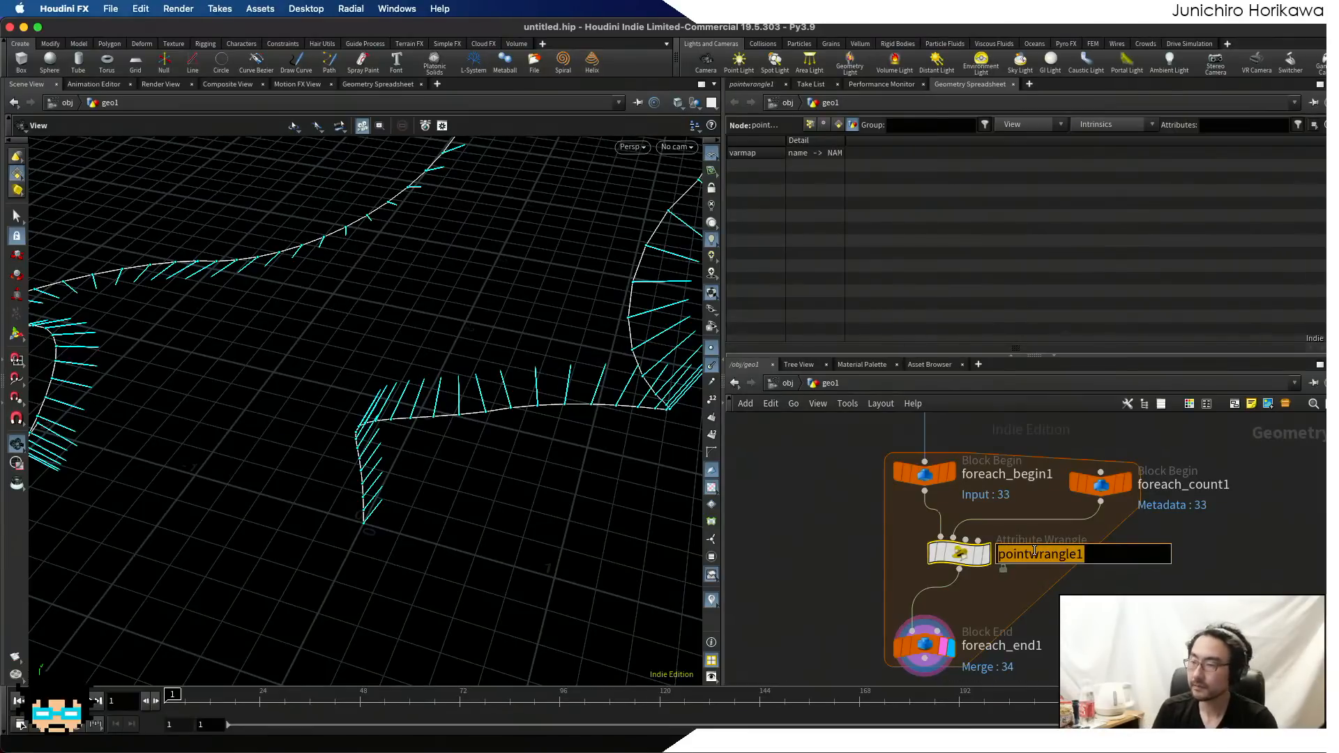
{"action": "type", "text": "offset"}
{"action": "key", "text": "Return"}
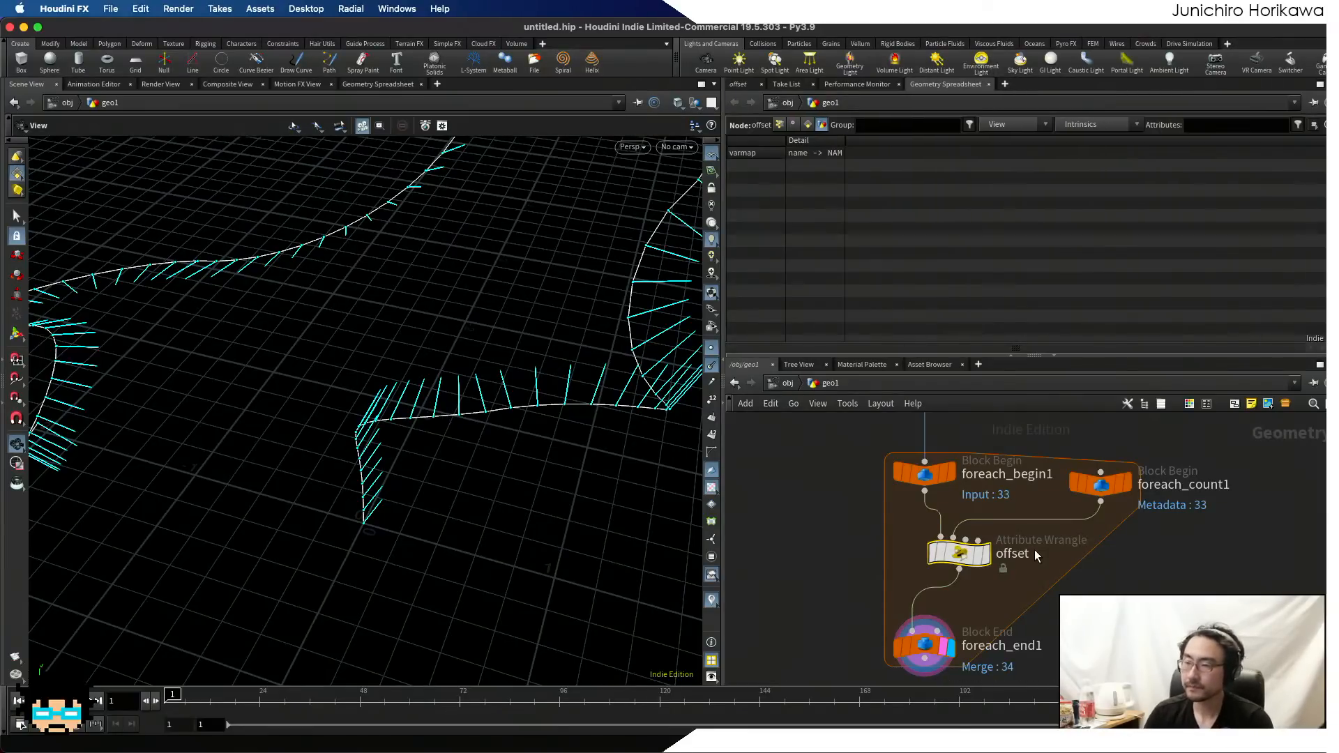
{"action": "left_click", "coordinate": [988, 556]}
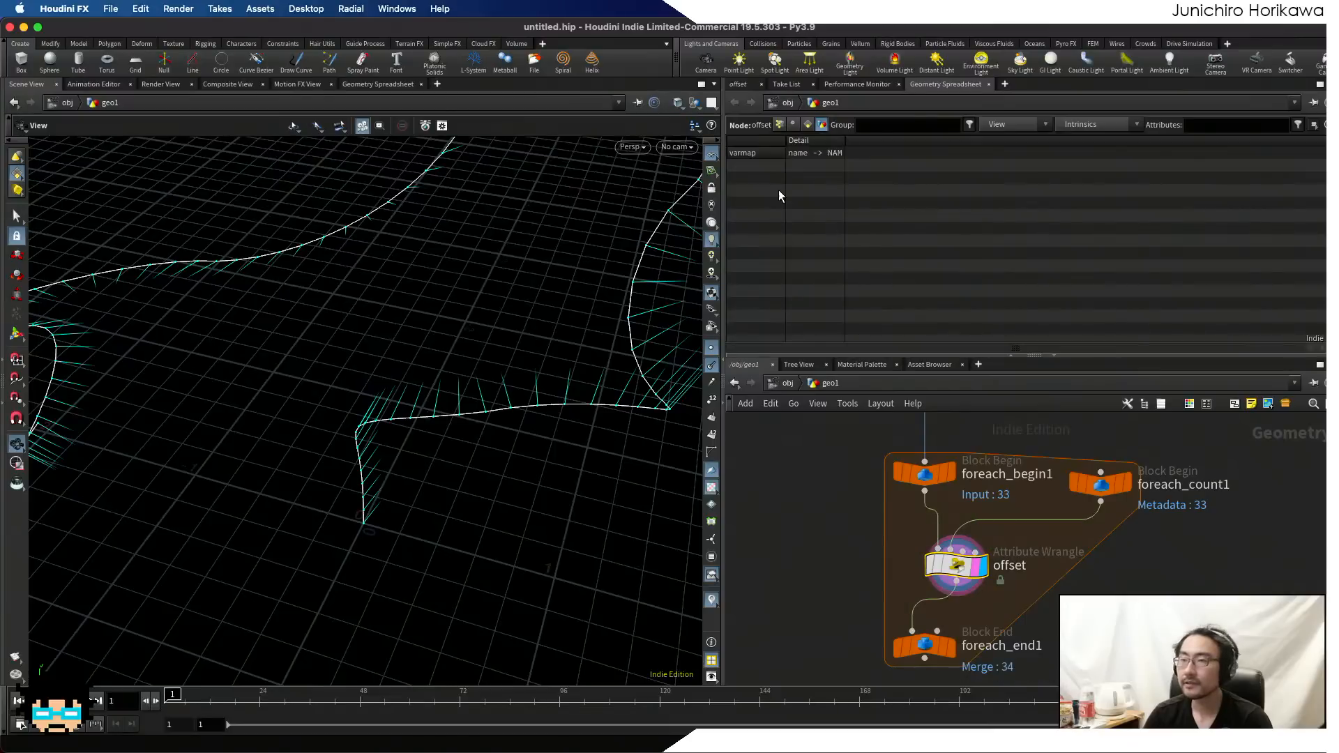
- Write int ite = detail(1, "iteration"); as the offset wrangle's VEX expression
{"action": "left_click", "coordinate": [737, 84]}
{"action": "left_click", "coordinate": [866, 249]}
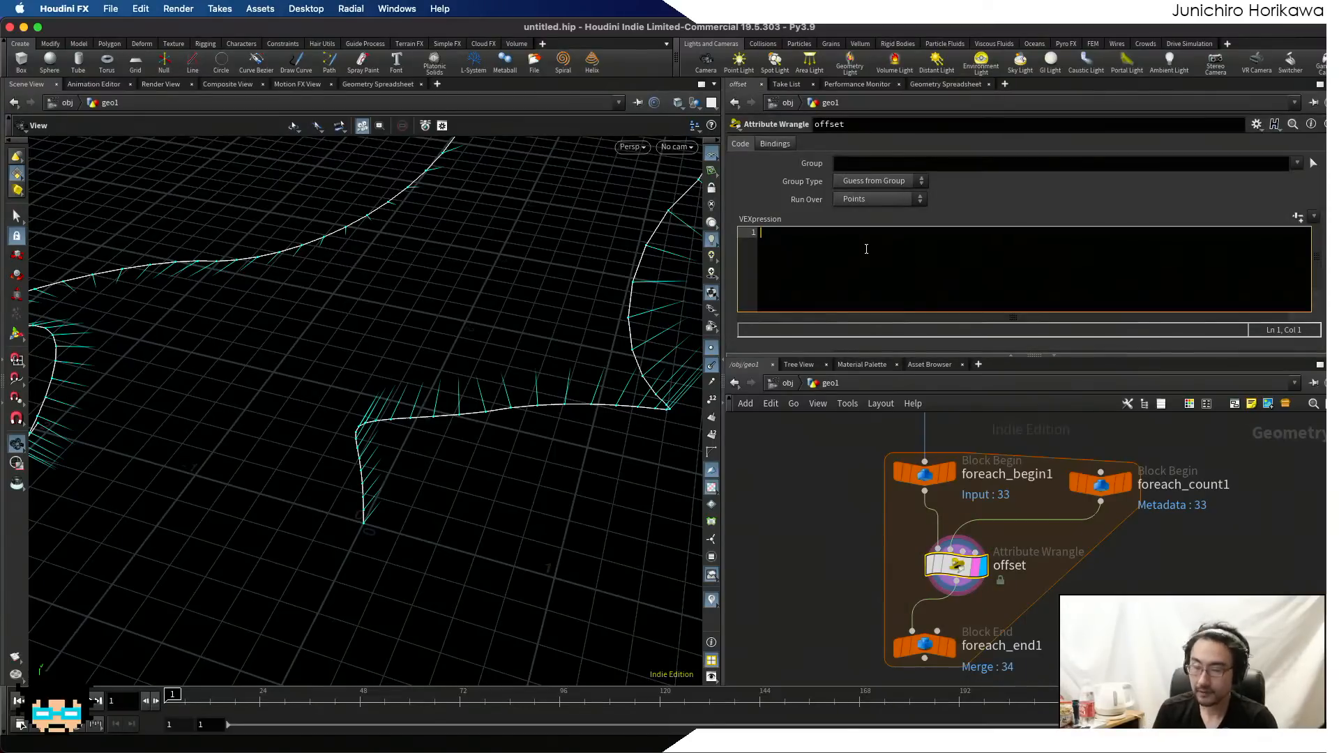
{"action": "type", "text": "int ite = "}
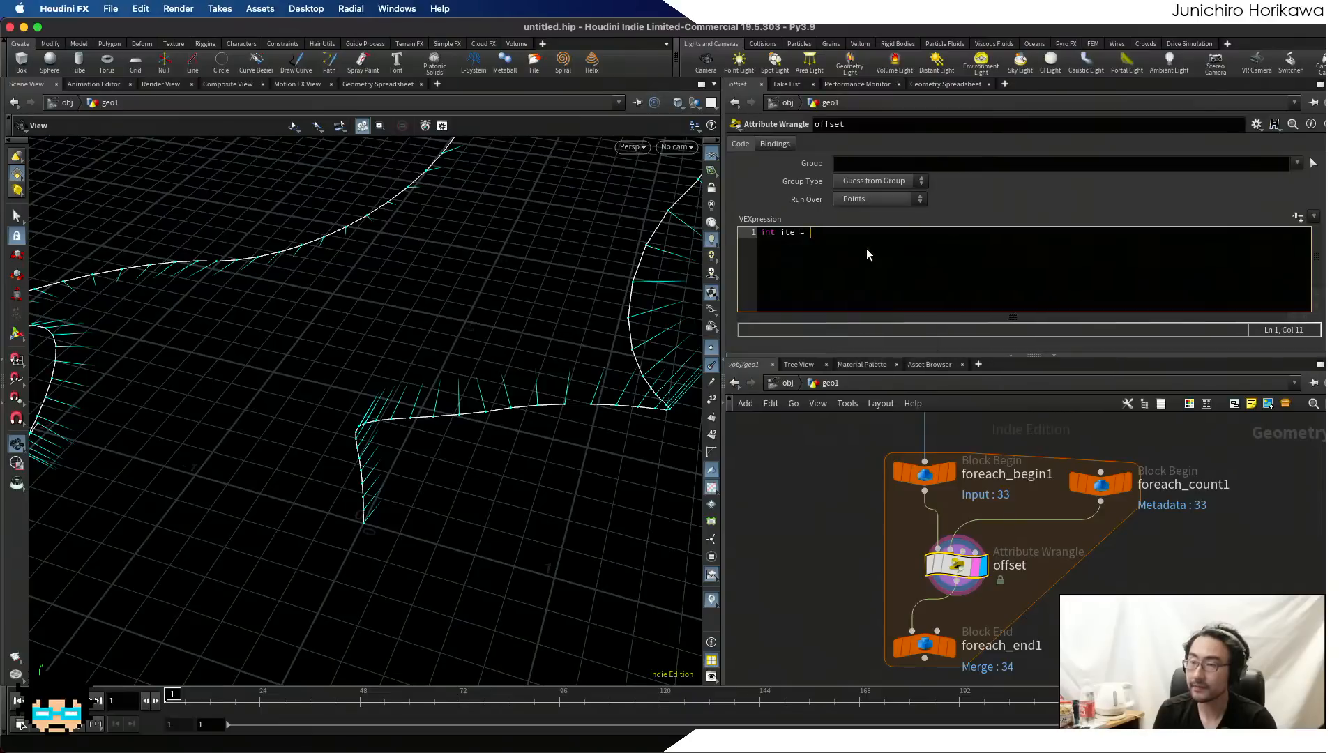
{"action": "type", "text": "detail("}
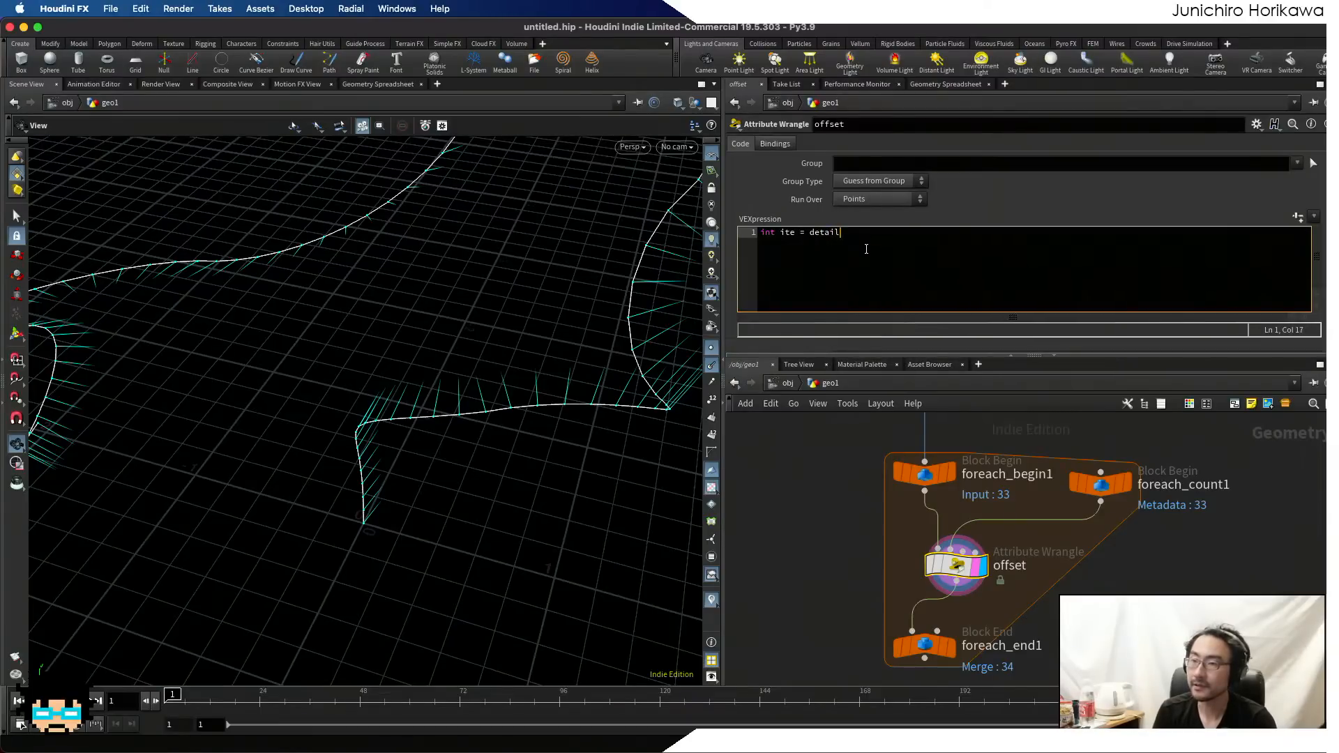
{"action": "type", "text": "(1, "}
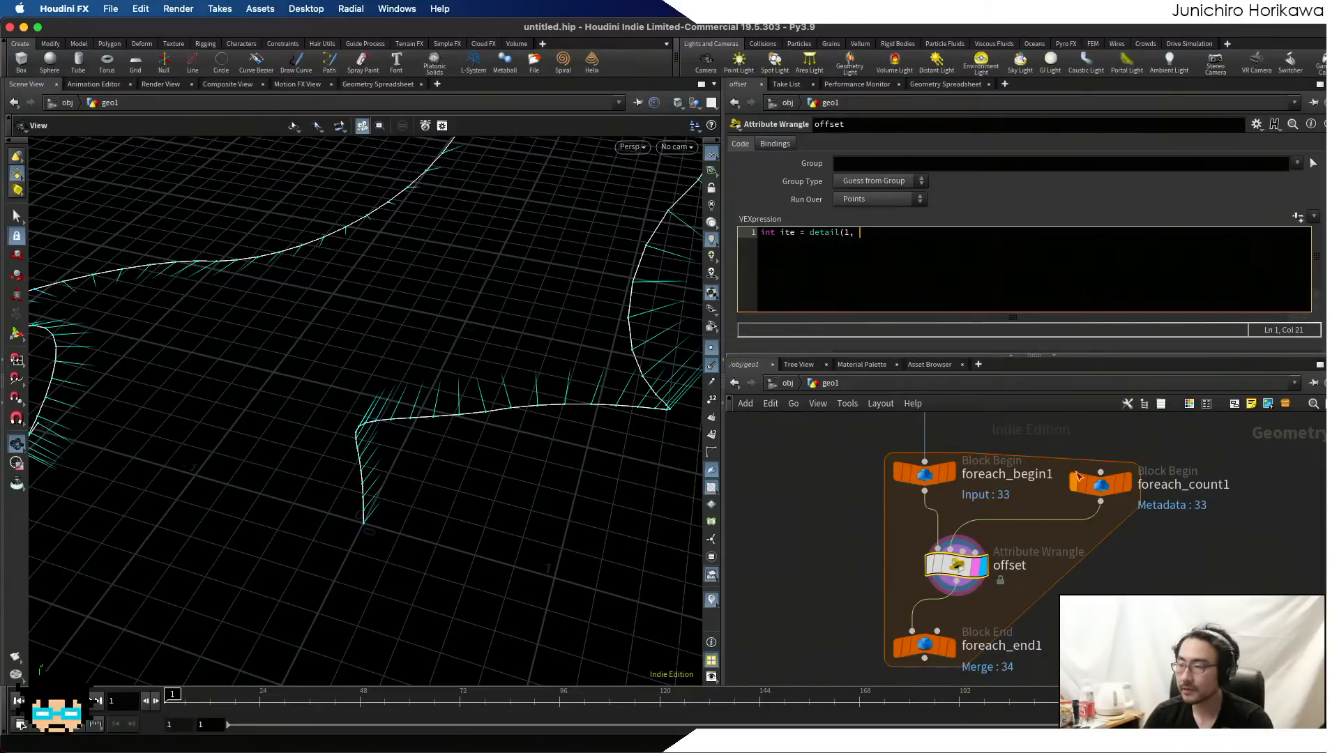
{"action": "type", "text": "\"iterat"}
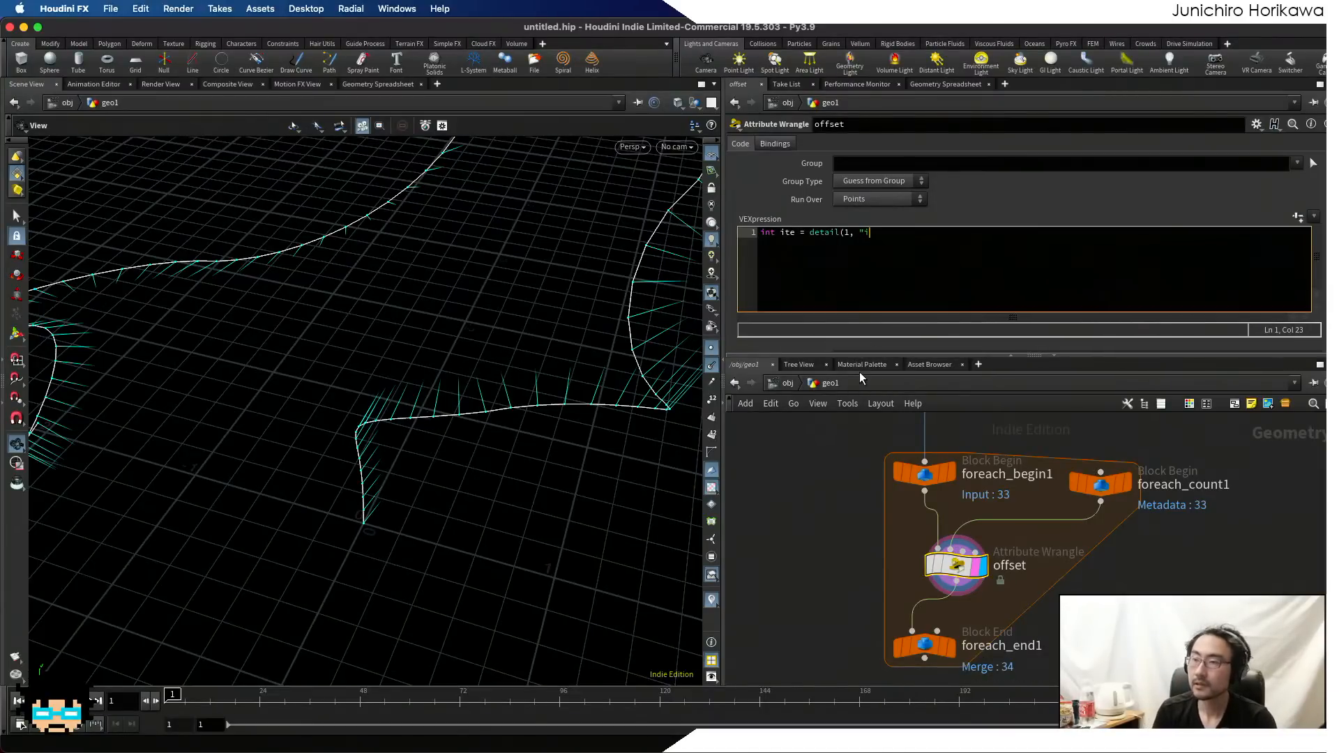
{"action": "key", "text": "BackSpace"}
{"action": "key", "text": "BackSpace"}
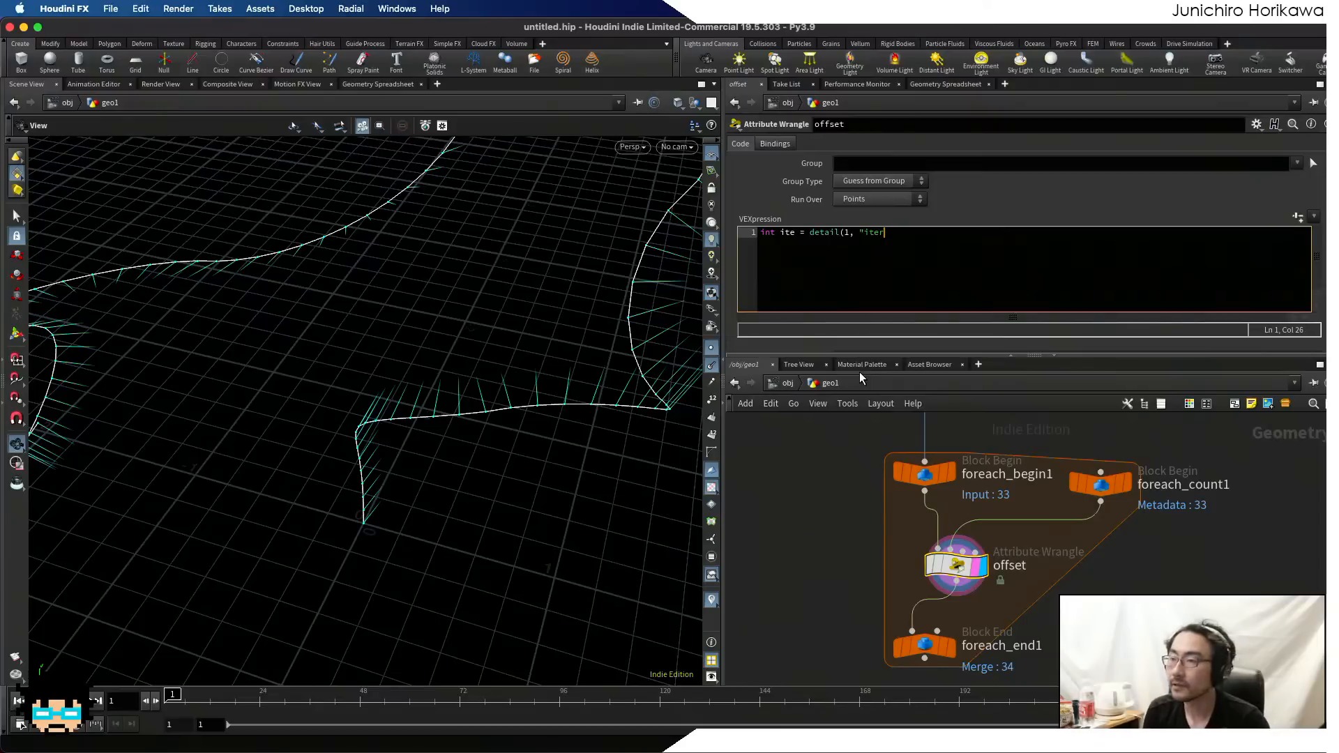
{"action": "type", "text": "ation\"0"}
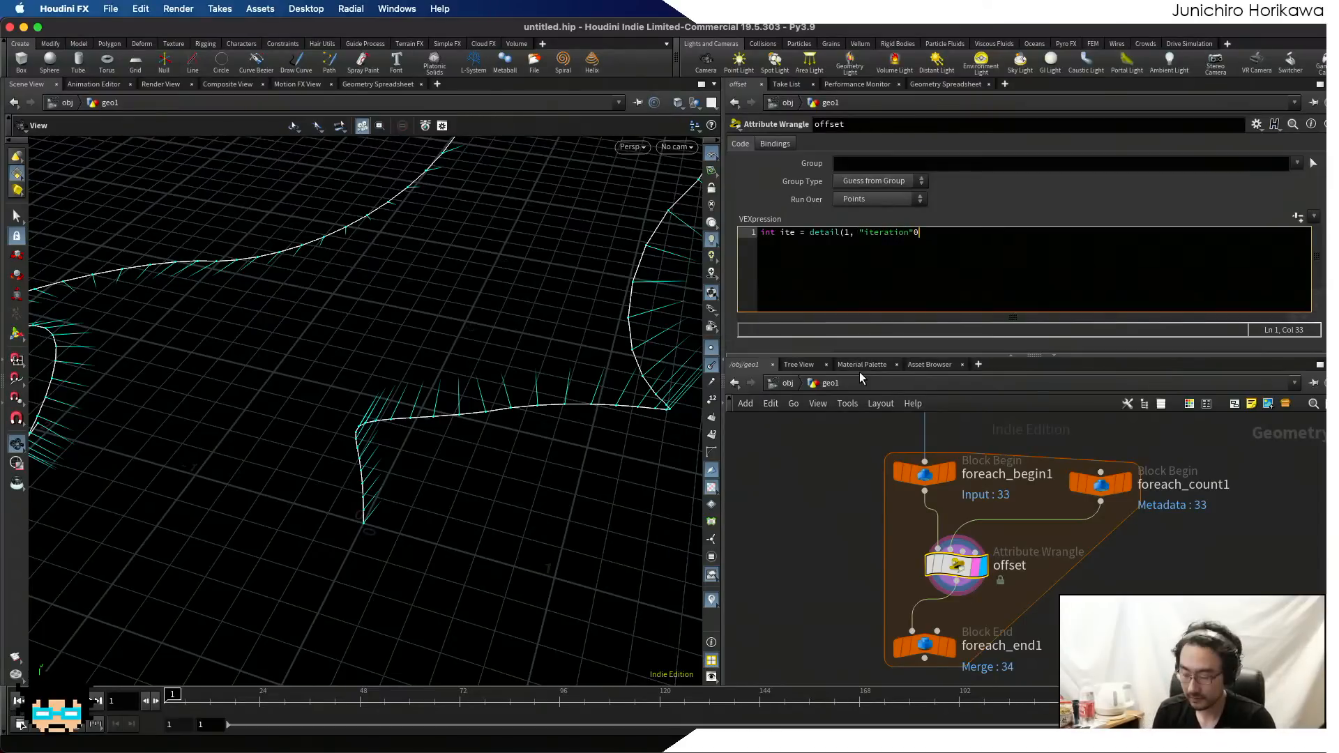
{"action": "key", "text": "BackSpace"}
{"action": "type", "text": ");"}
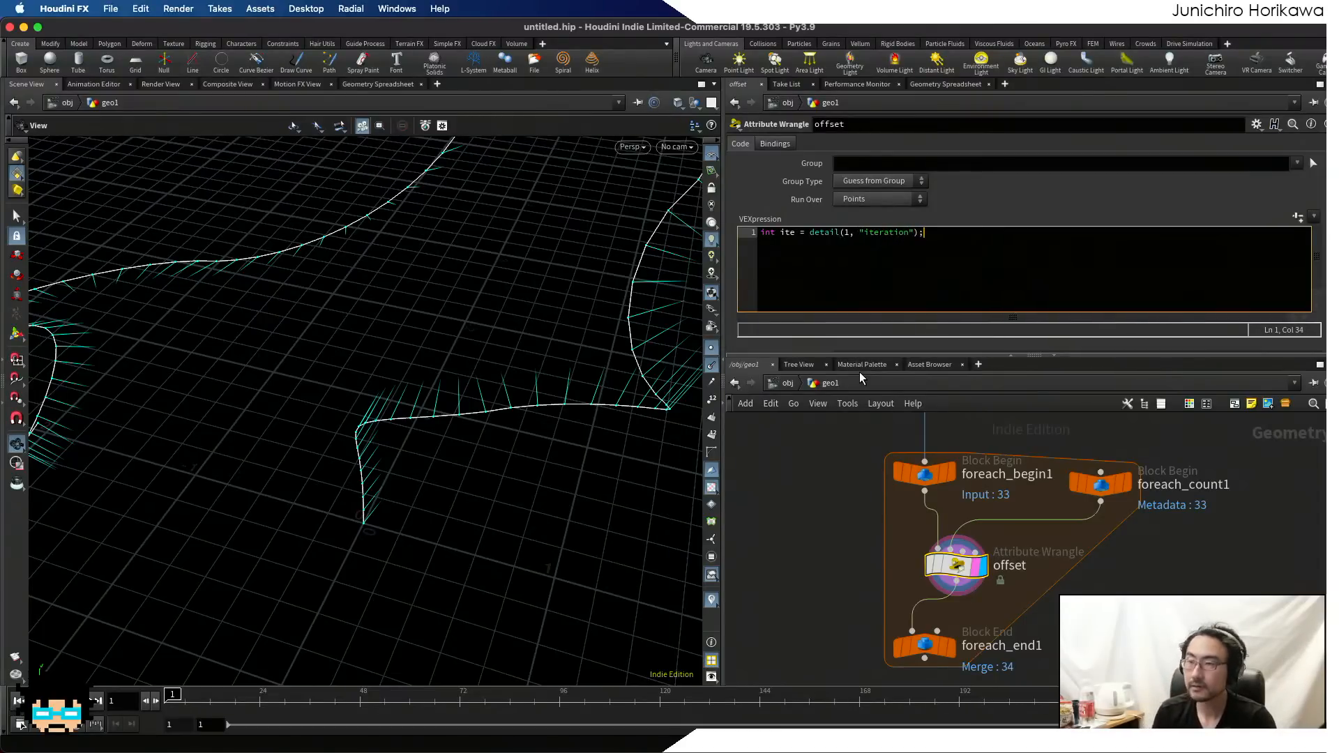
{"action": "left_click", "coordinate": [808, 576]}
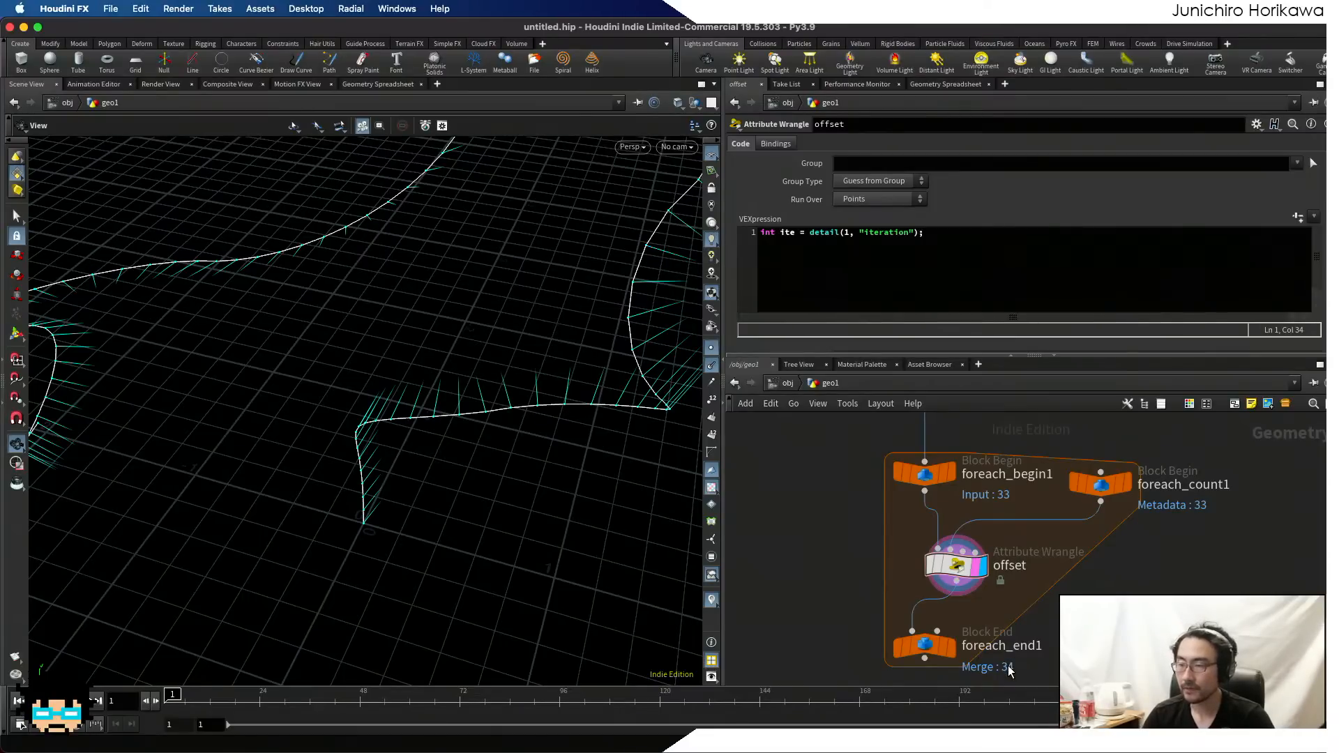
- Add float randval = rand(ite * 524.23 + chf("seed")); below the iteration line in the offset wrangle's VEX expression
{"action": "left_click", "coordinate": [937, 646]}
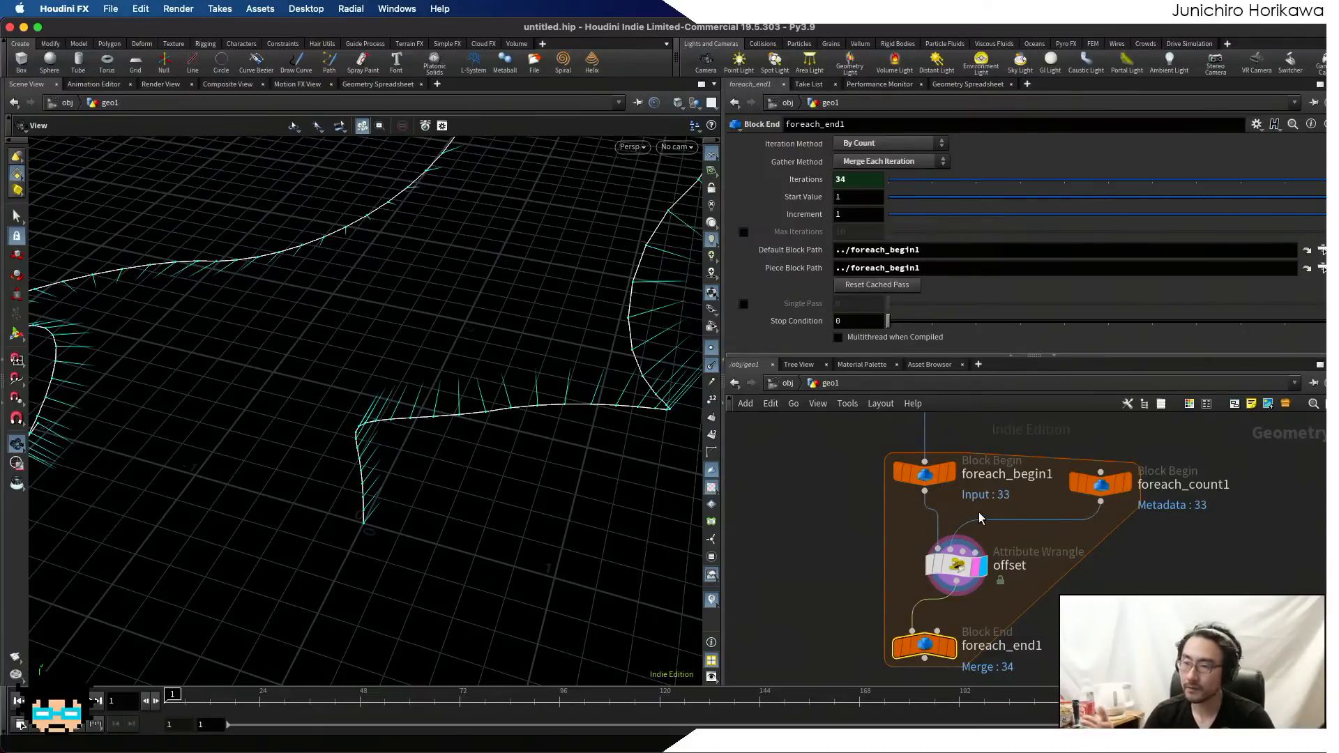
{"action": "left_click", "coordinate": [950, 566]}
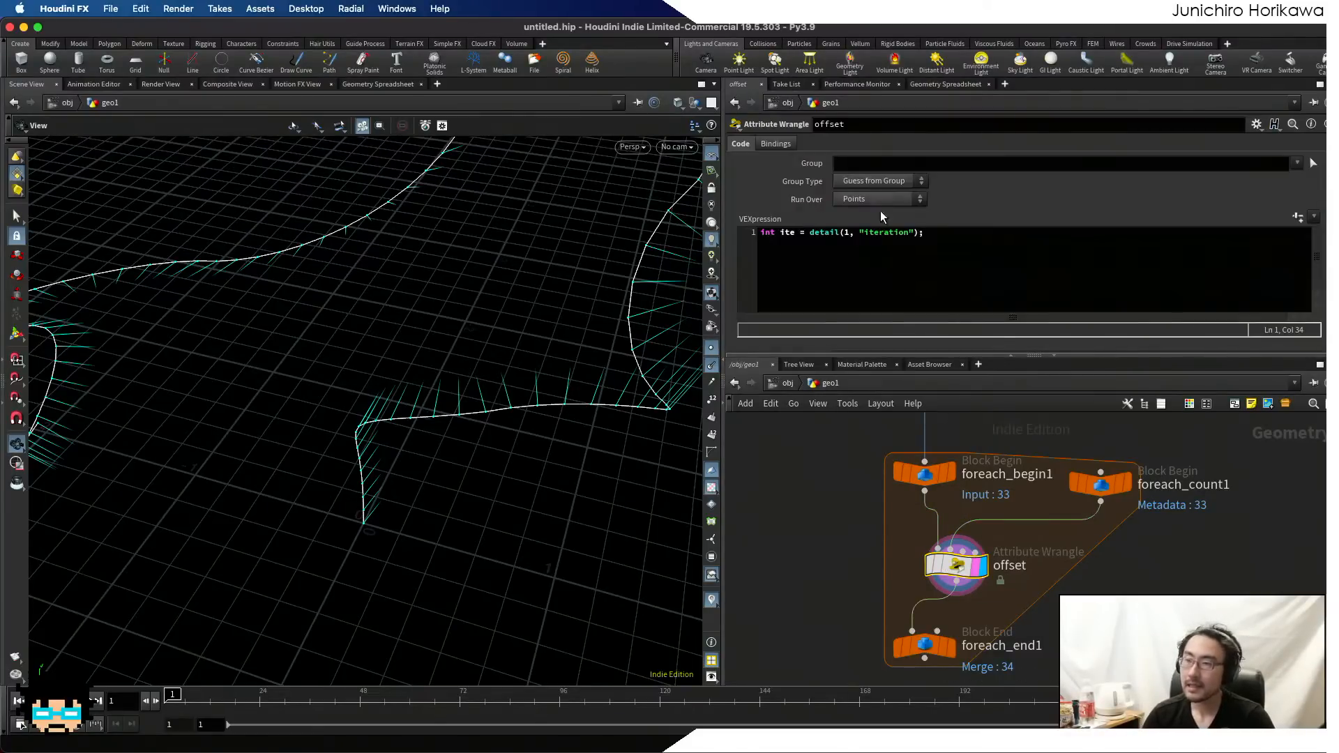
{"action": "left_click", "coordinate": [905, 232]}
{"action": "key", "text": "Return"}
{"action": "key", "text": "Return"}
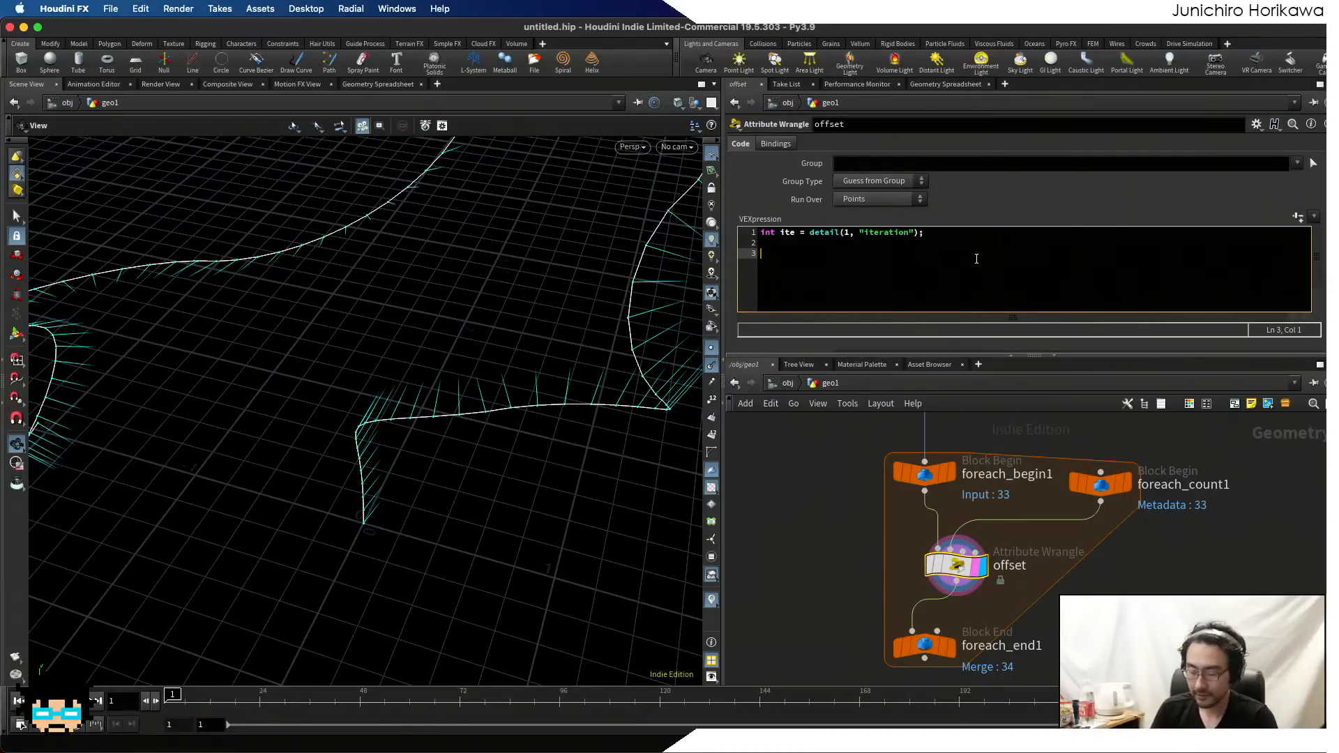
{"action": "type", "text": "float ran"}
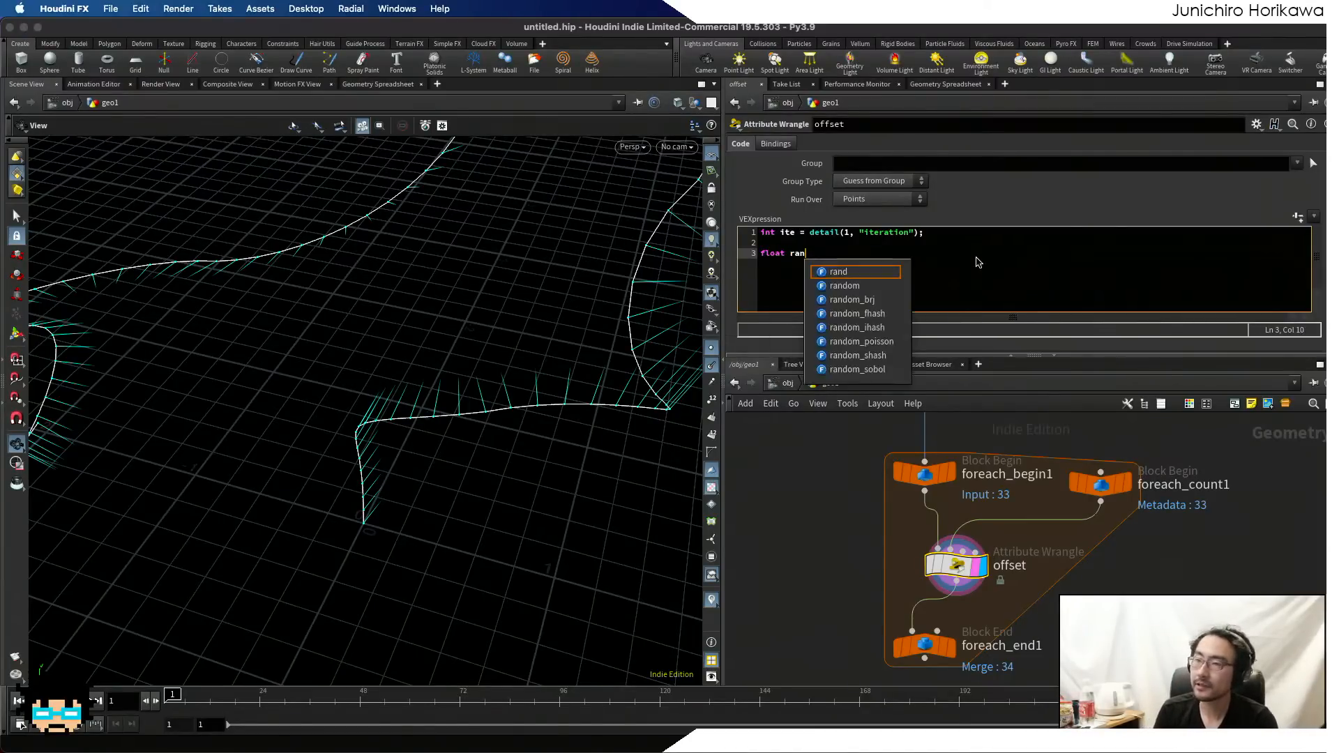
{"action": "type", "text": "d"}
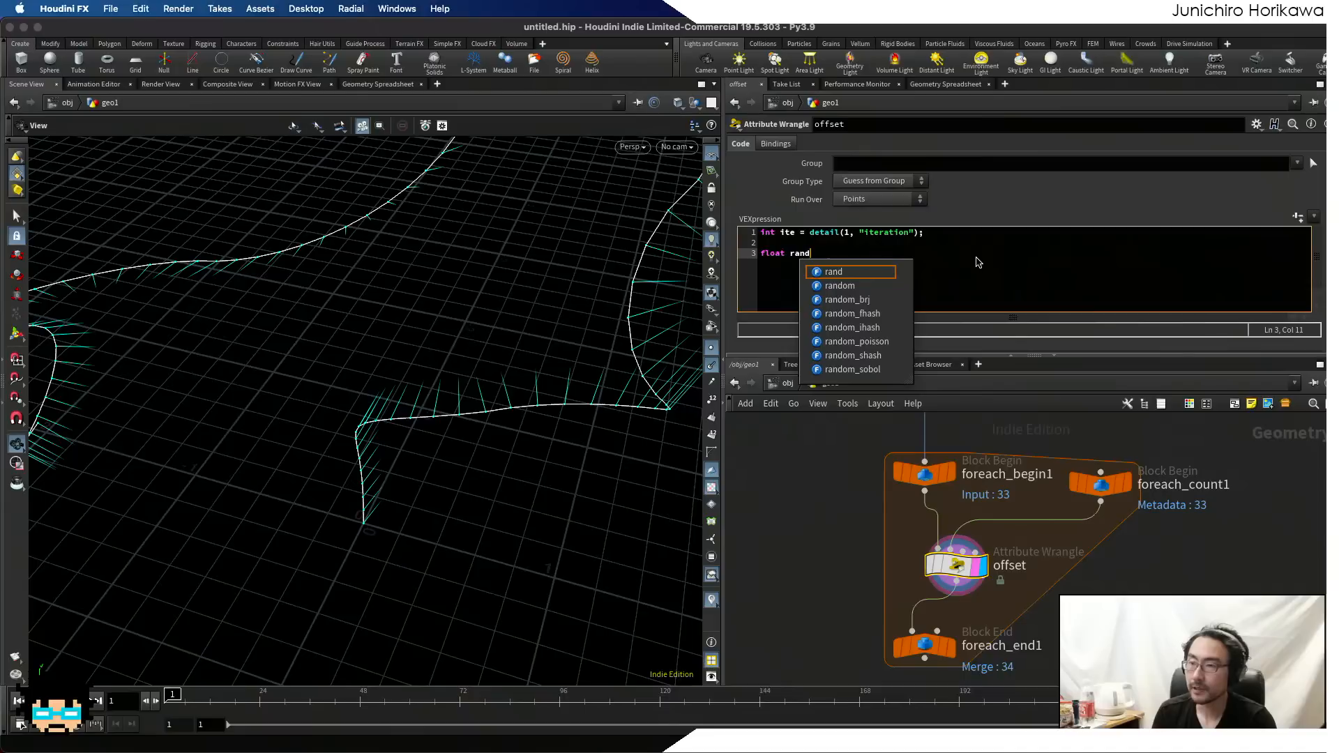
{"action": "type", "text": "o"}
{"action": "key", "text": "BackSpace"}
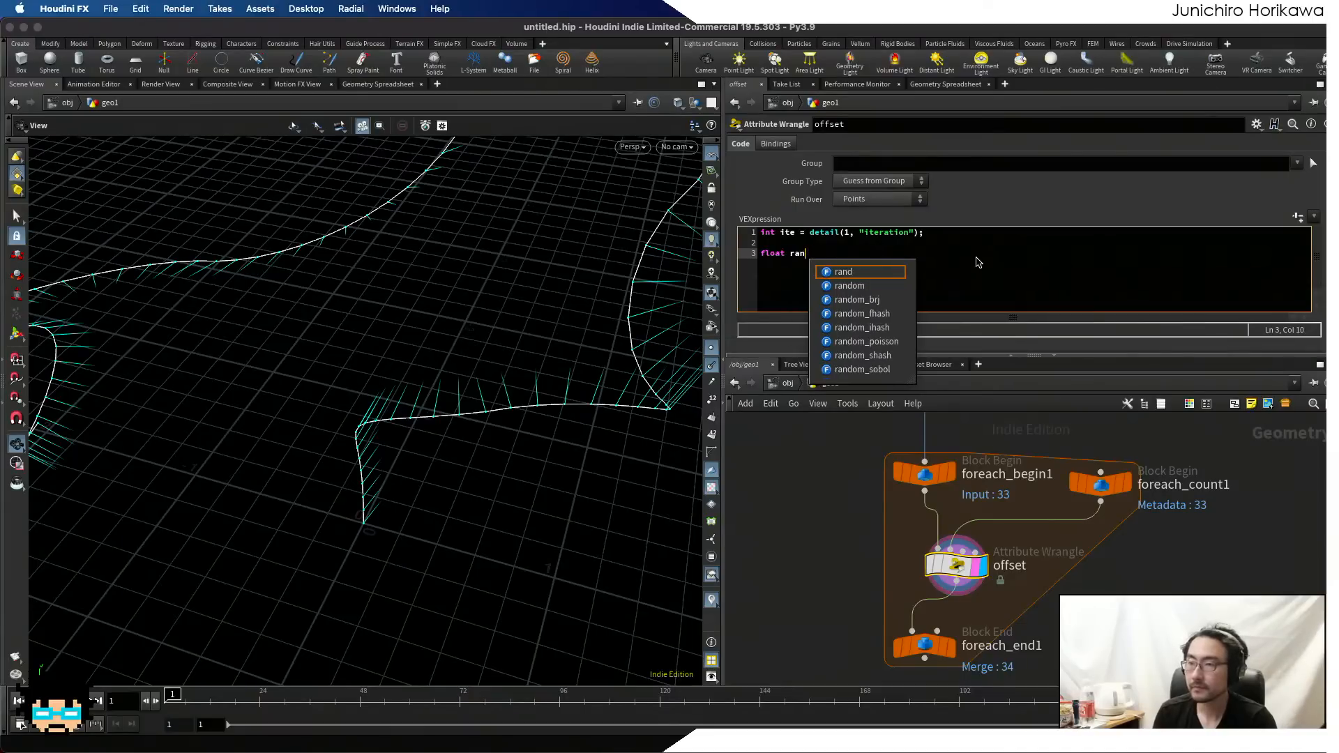
{"action": "type", "text": "val = "}
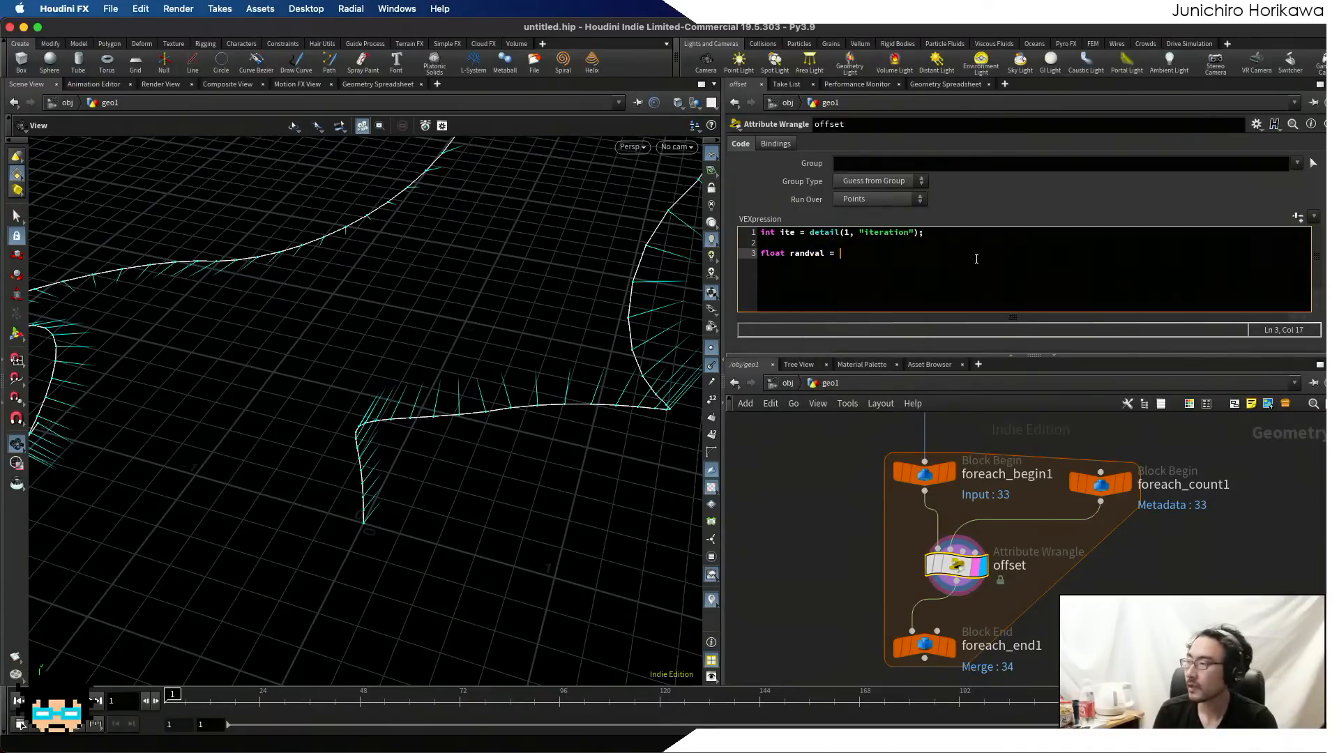
{"action": "type", "text": "rand("}
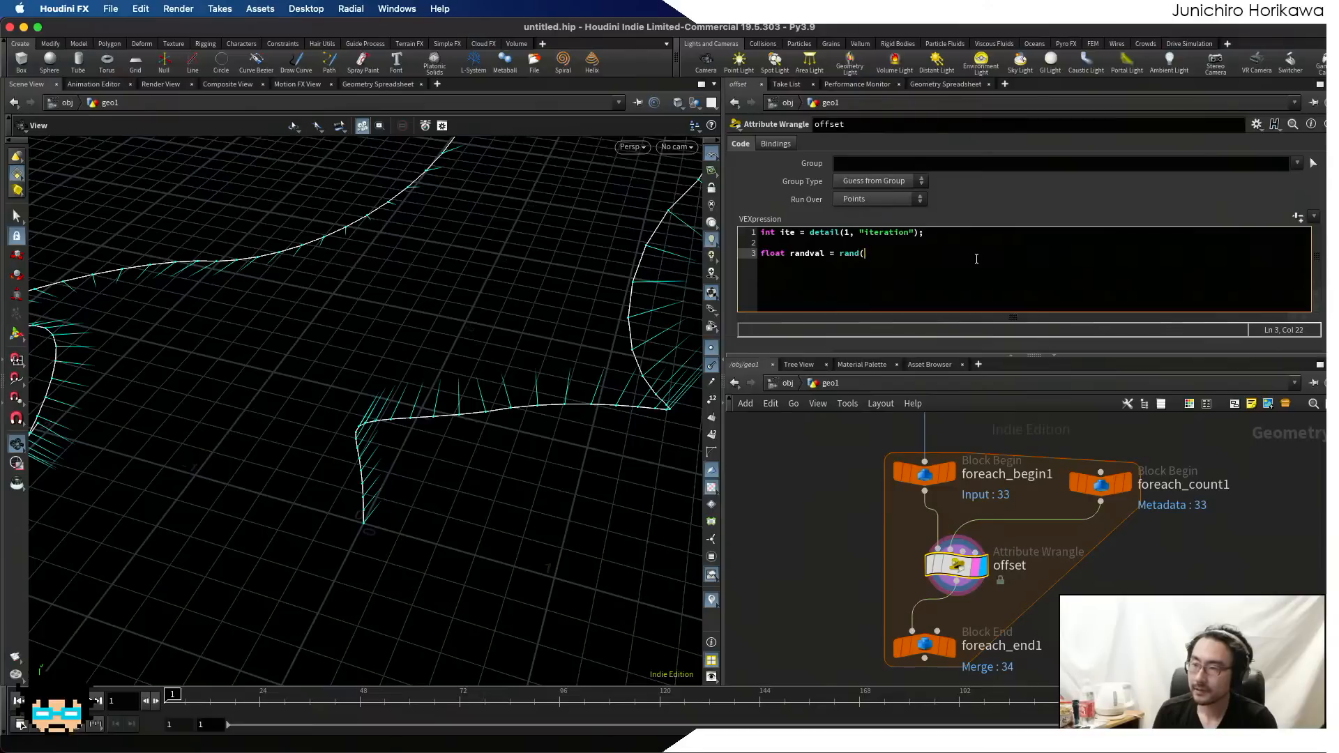
{"action": "type", "text": ")te ("}
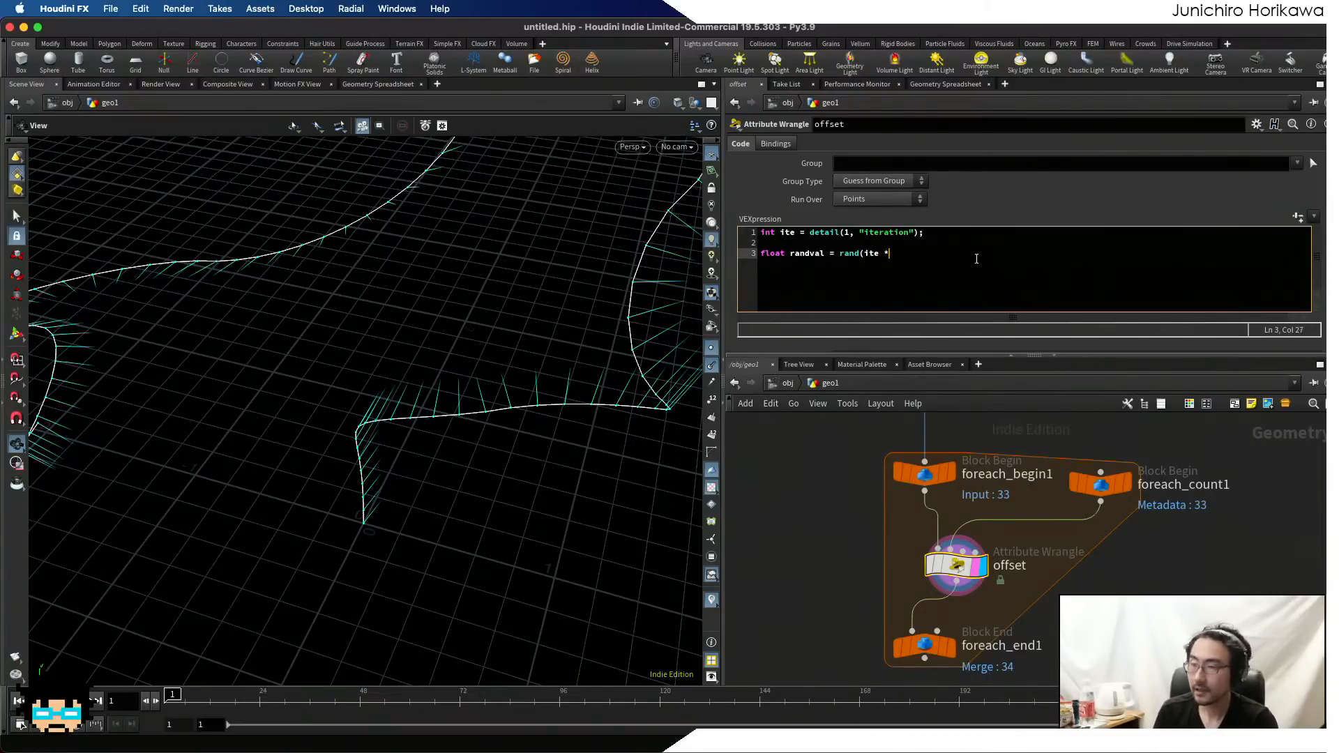
{"action": "type", "text": " 524.23 +"}
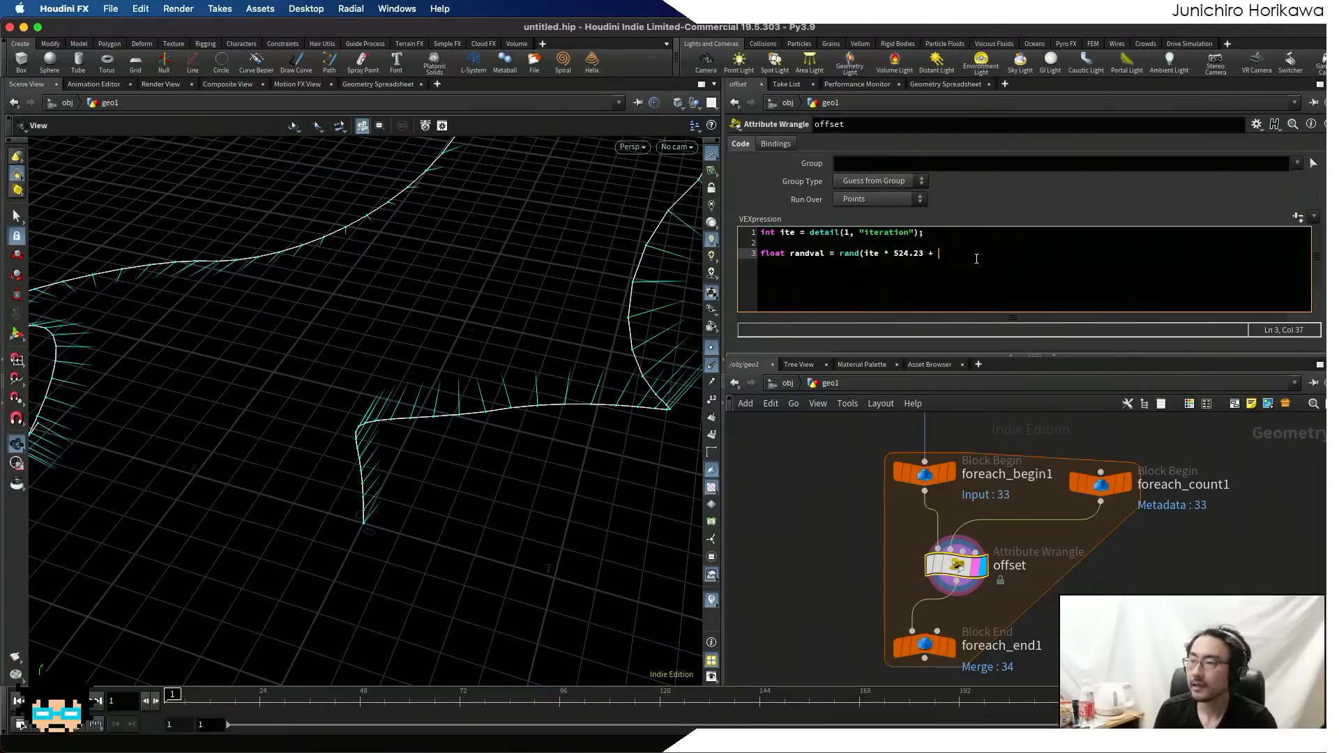
{"action": "type", "text": "chf"}
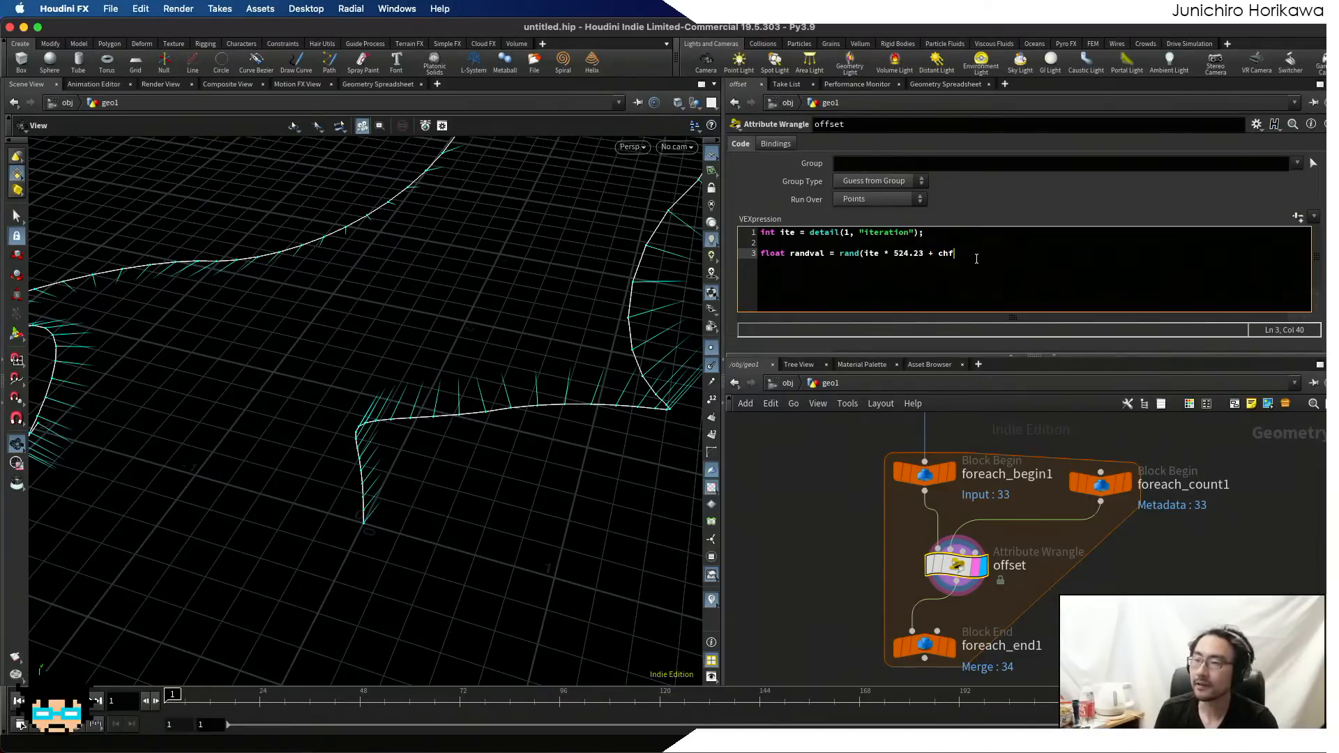
{"action": "type", "text": "(\"seed"}
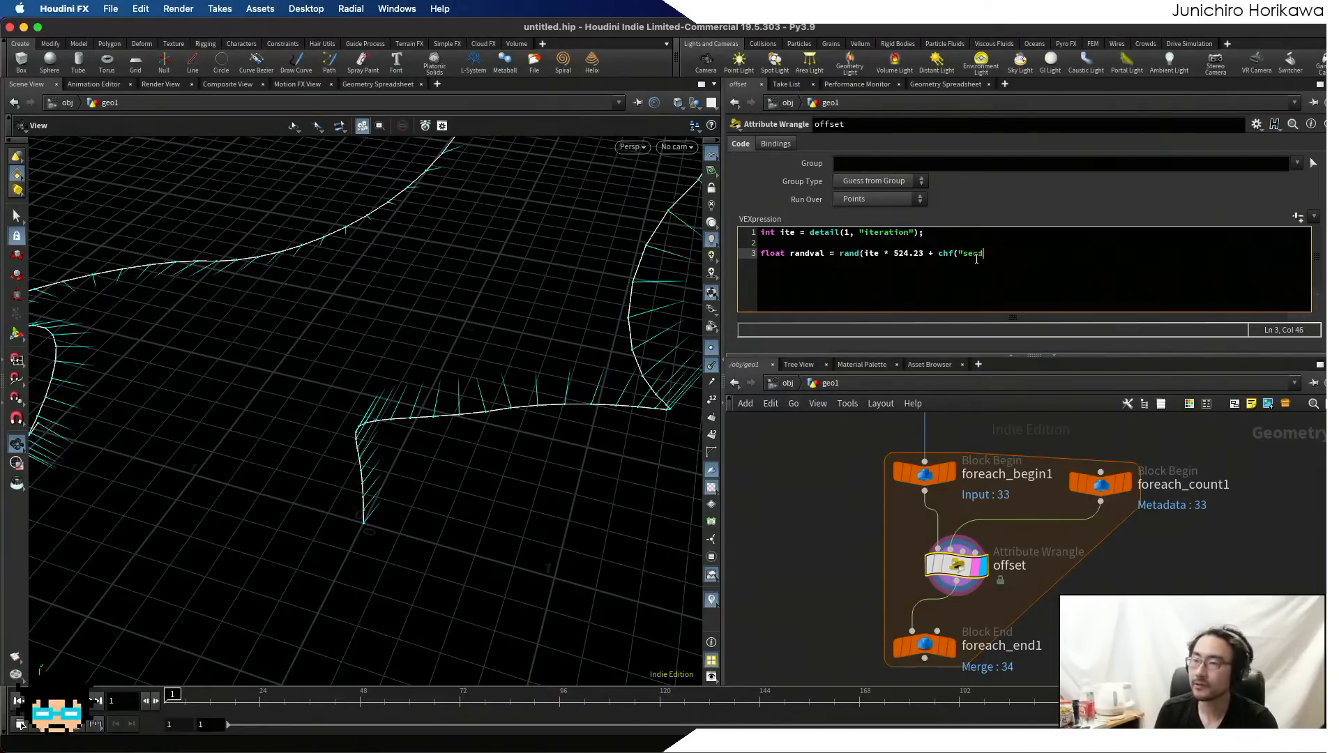
{"action": "type", "text": "\"));"}
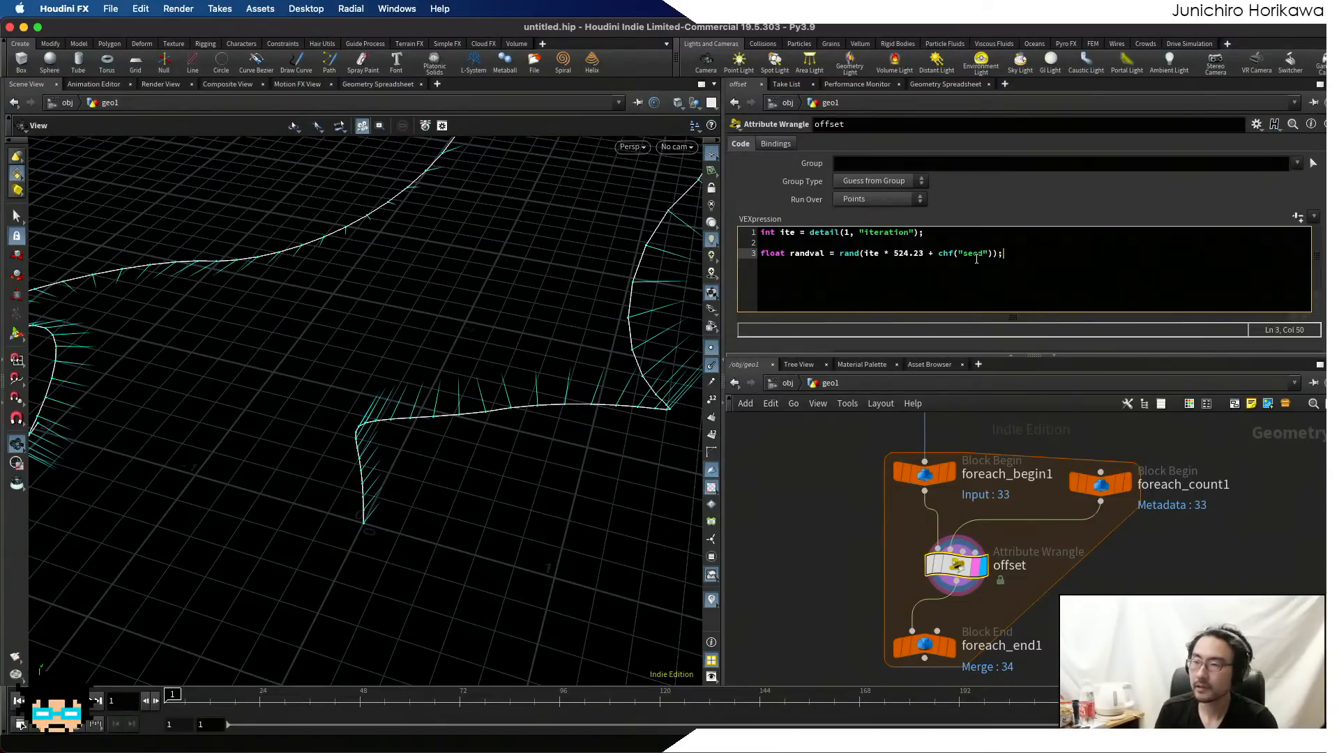
{"action": "key", "text": "Return"}
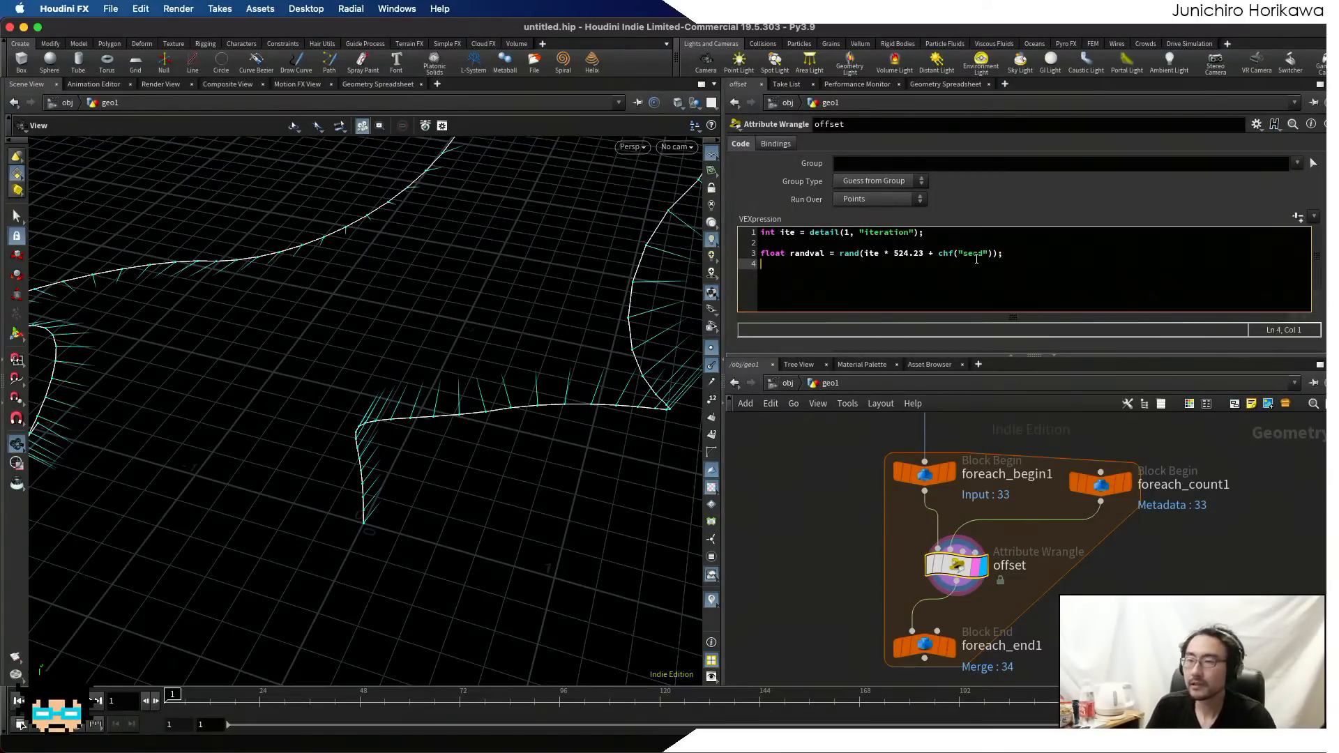
{"action": "left_click_drag", "start_coordinate": [826, 254], "coordinate": [790, 255]}
{"action": "left_click", "coordinate": [791, 256]}
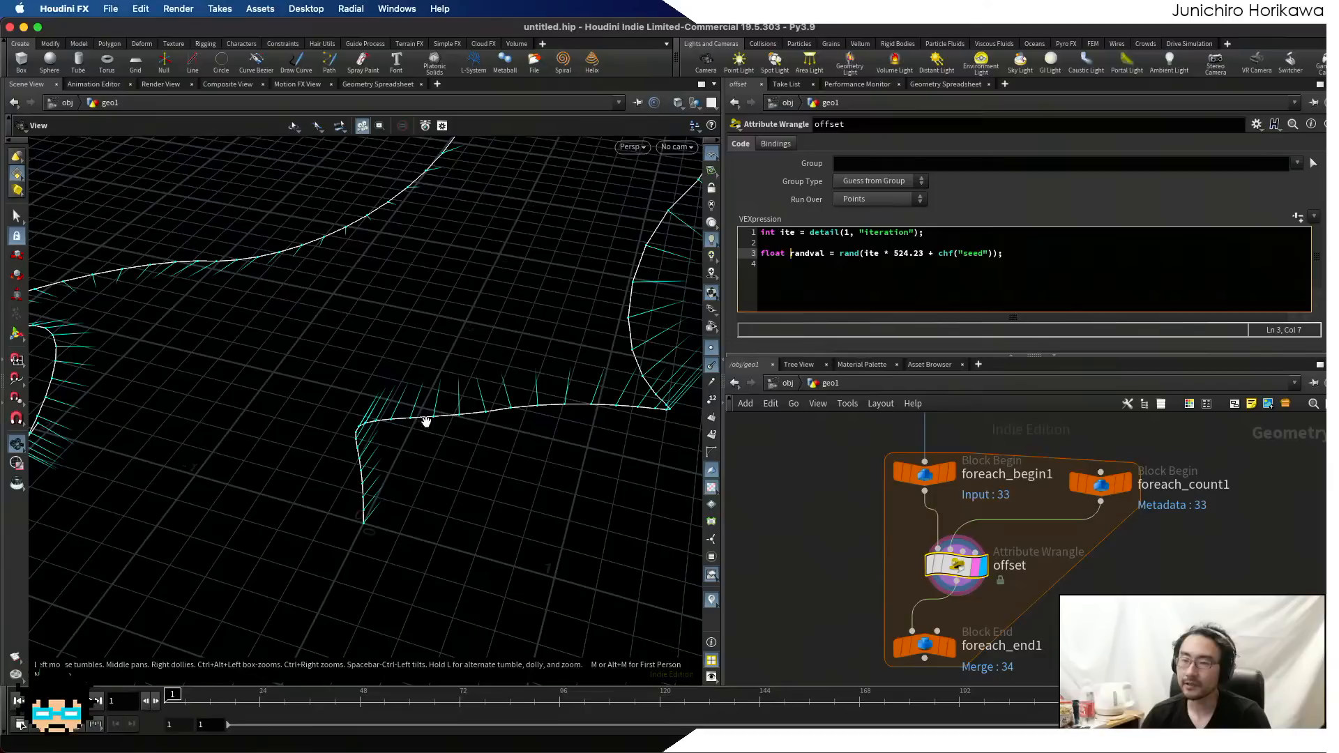
- Scale the random value to a full turn by adding the line rndval *= $PI * 2.0; under its declaration
{"action": "left_click", "coordinate": [1003, 271]}
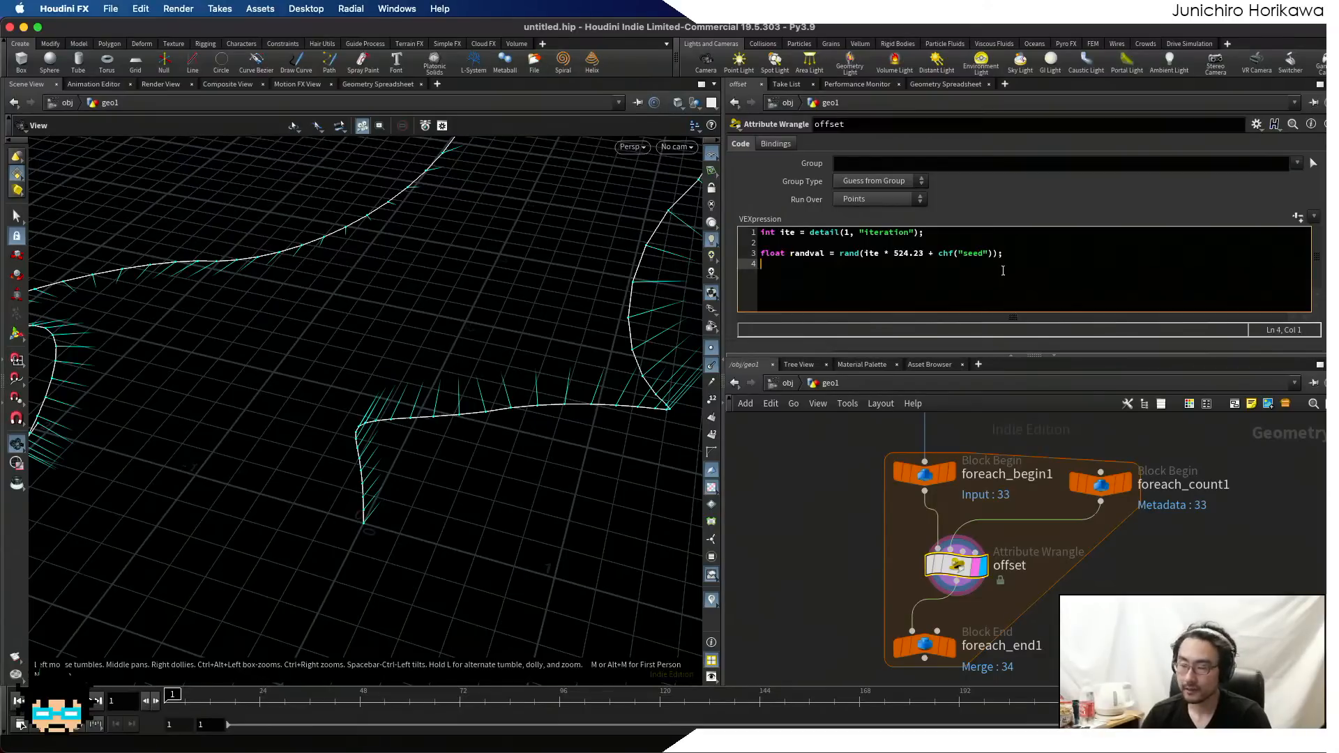
{"action": "key", "text": "Return"}
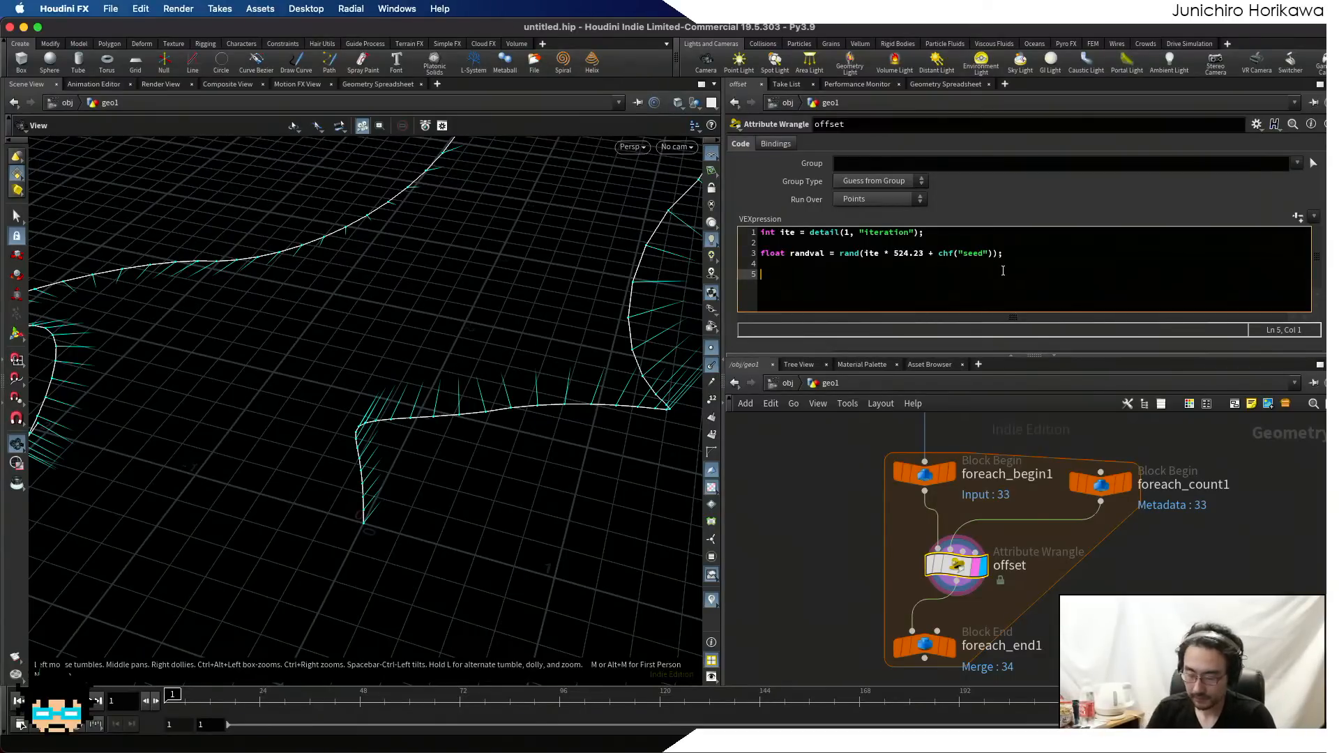
{"action": "key", "text": "Up"}
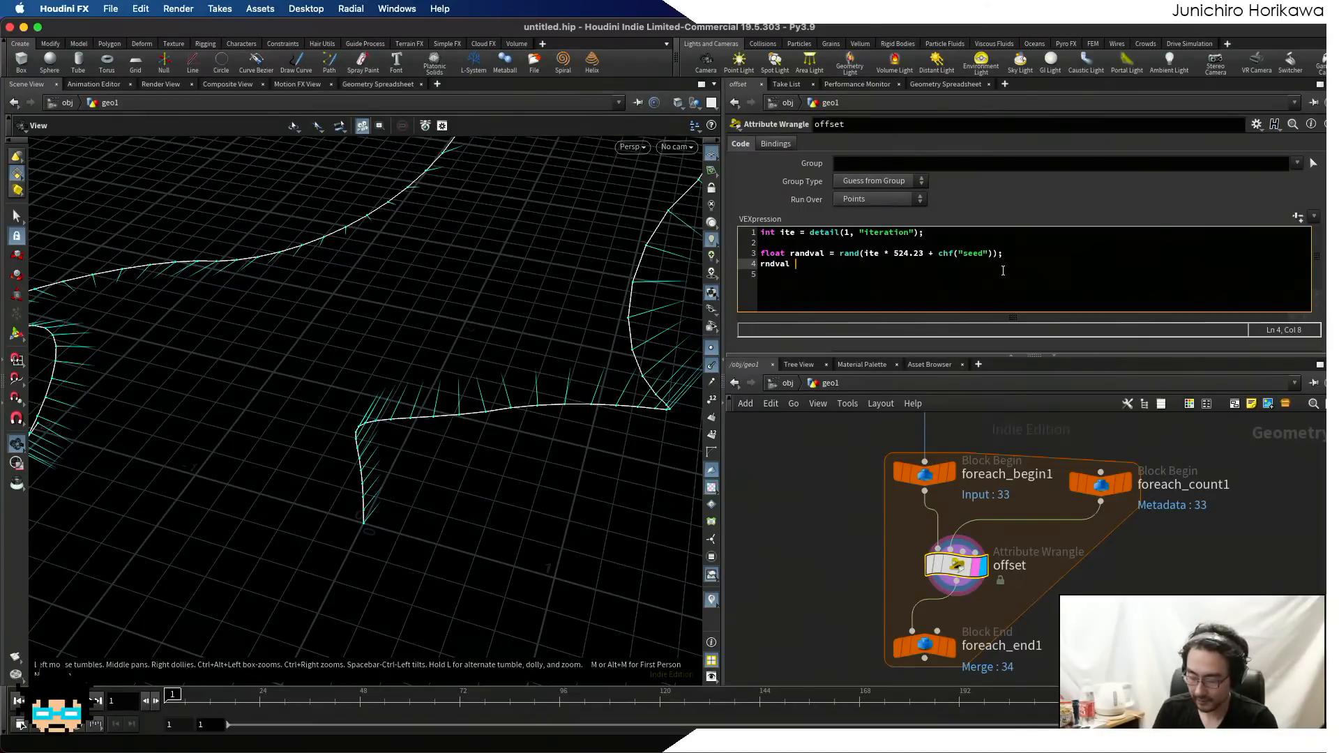
{"action": "type", "text": "rndval *= $P"}
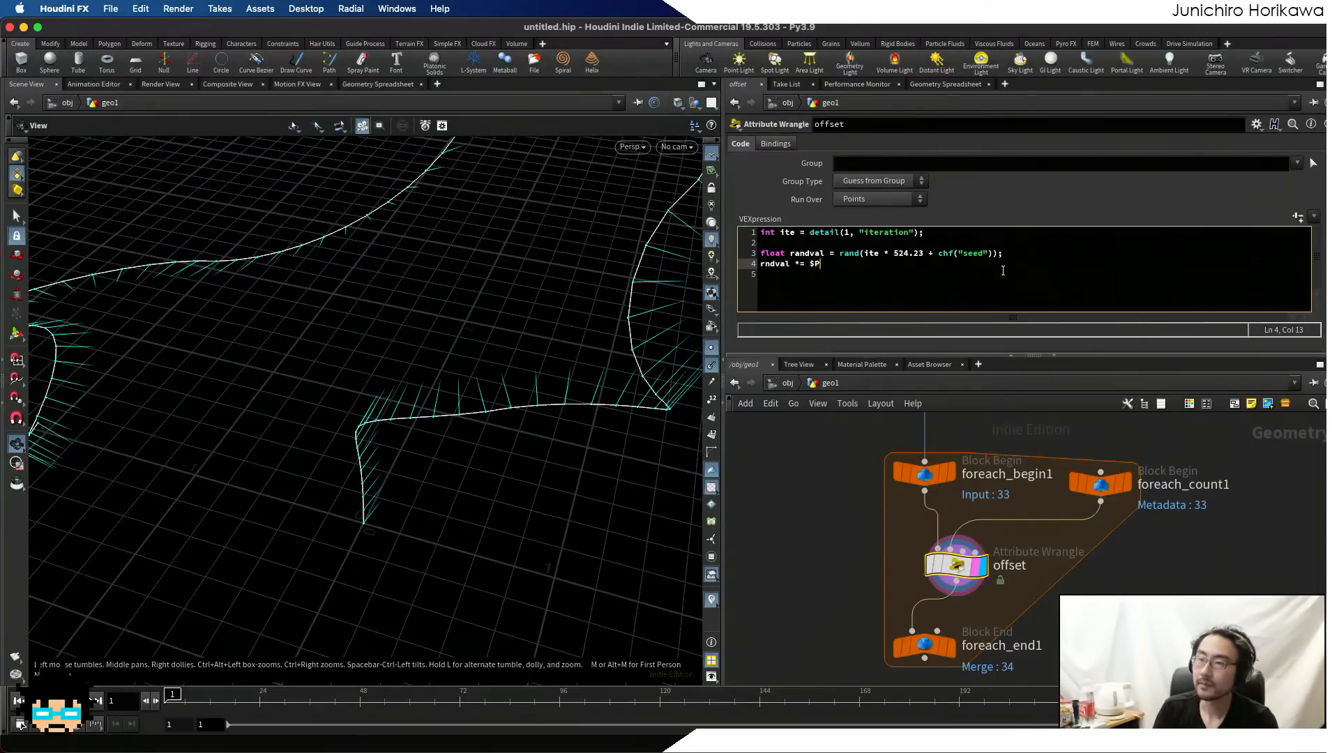
{"action": "type", "text": "I * ."}
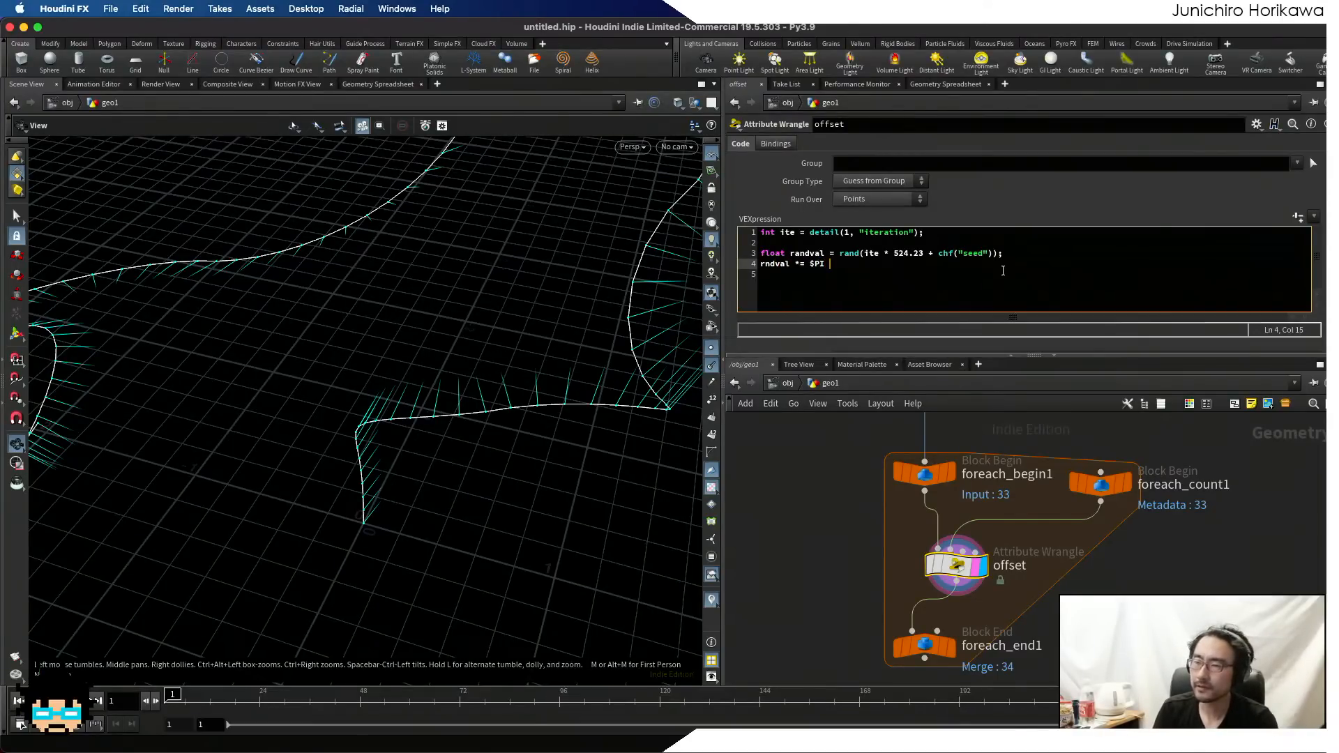
{"action": "type", "text": "2.0;"}
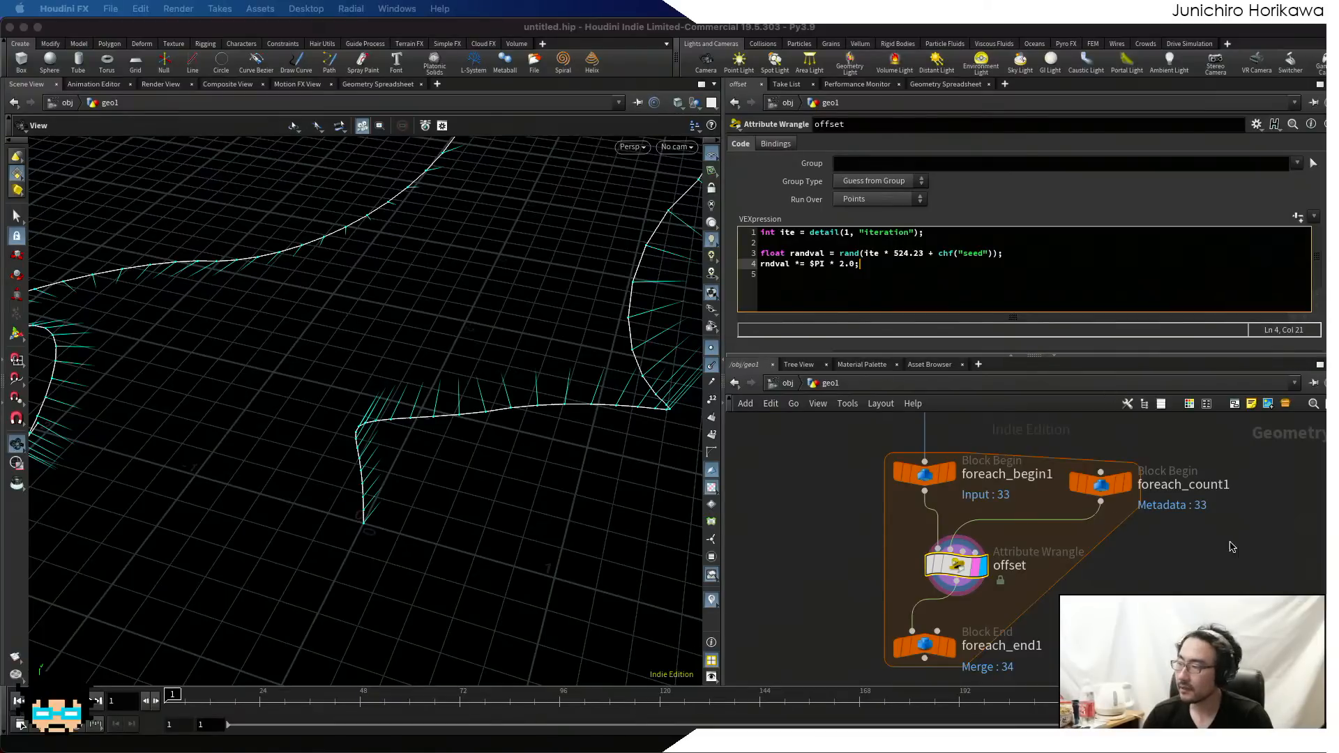
- Correct the misspelled variable name on line 4 of the VEX expression to randval
{"action": "left_click", "coordinate": [1004, 507]}
{"action": "left_click", "coordinate": [789, 266]}
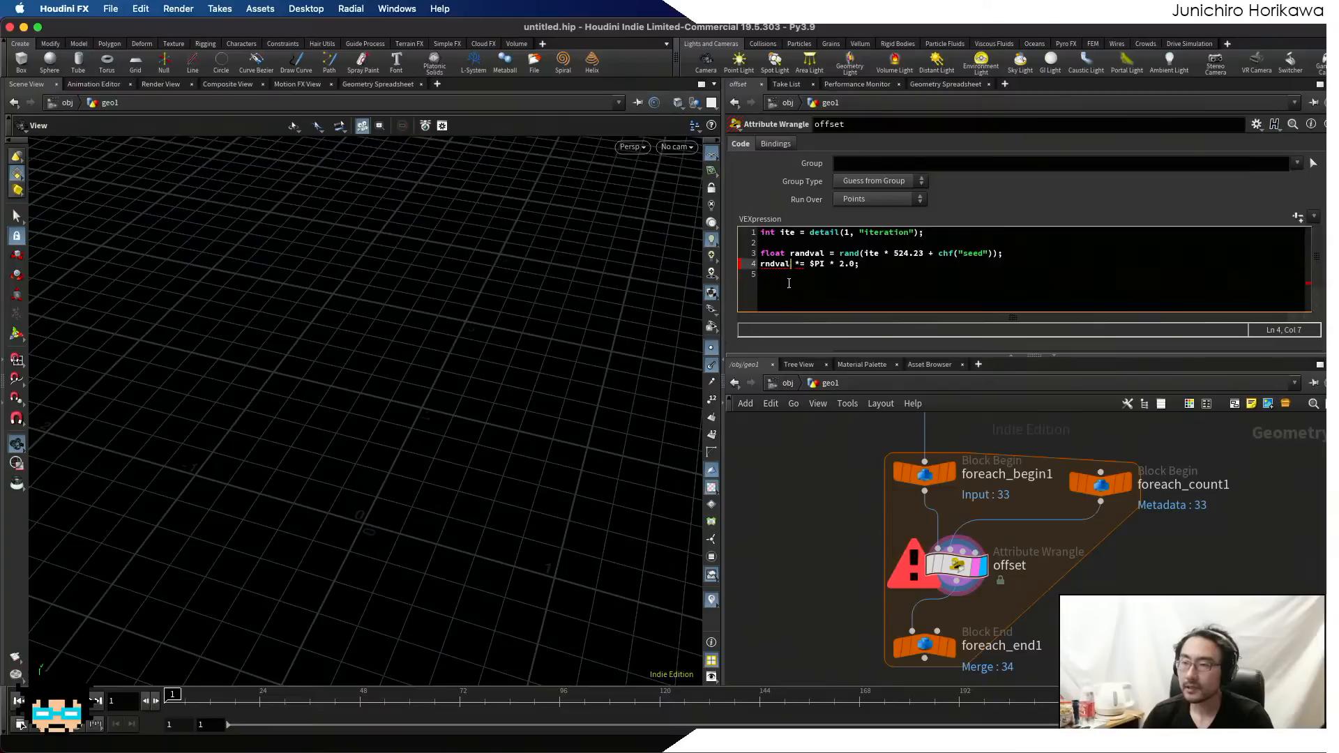
{"action": "left_click", "coordinate": [765, 265]}
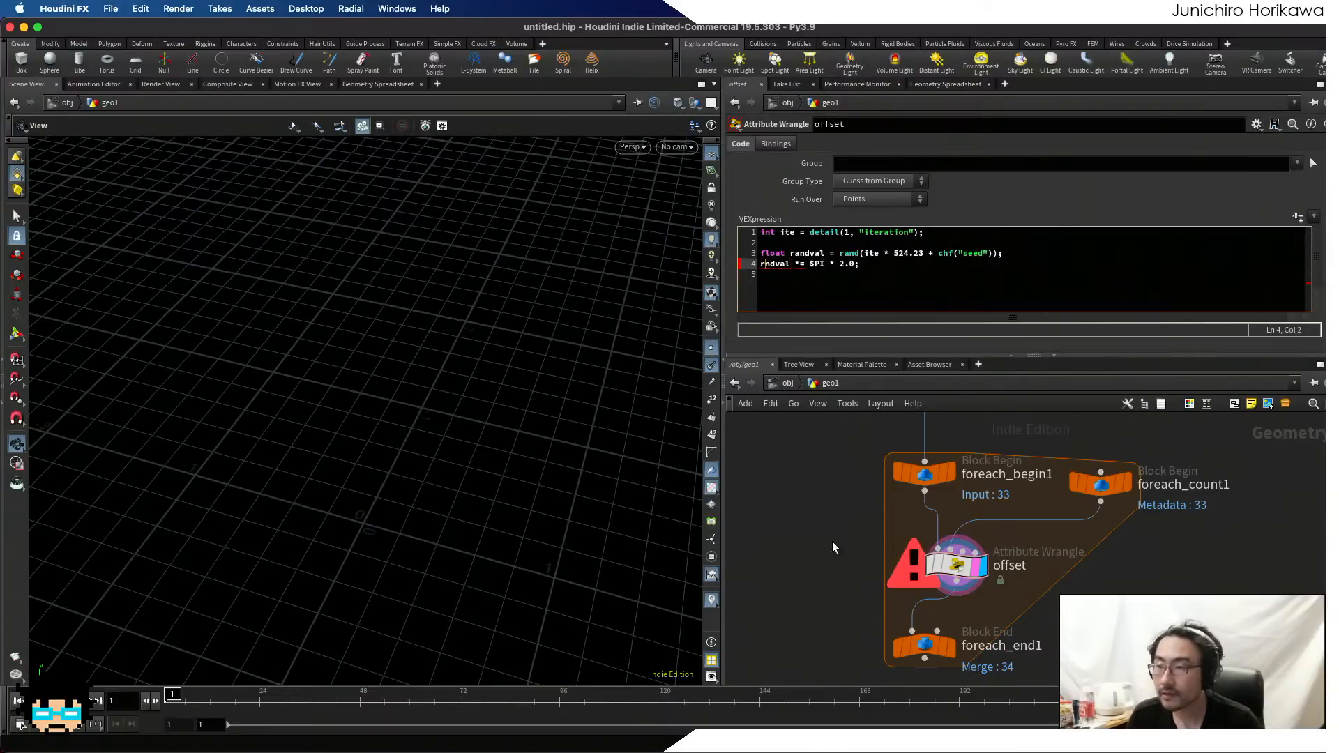
{"action": "type", "text": "a"}
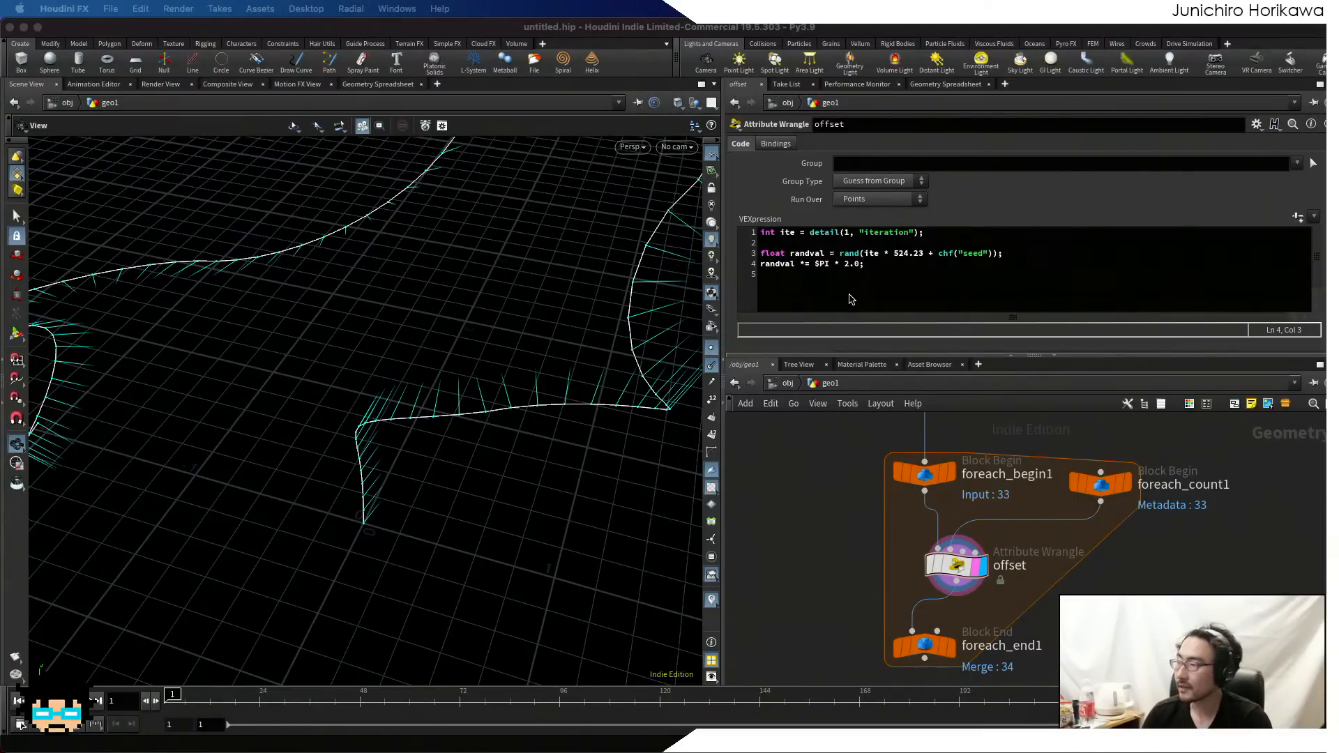
- Declare an identity matrix on line 6 of the wrangle code with matrix mat = ident();
{"action": "left_click", "coordinate": [819, 293]}
{"action": "left_click", "coordinate": [820, 297]}
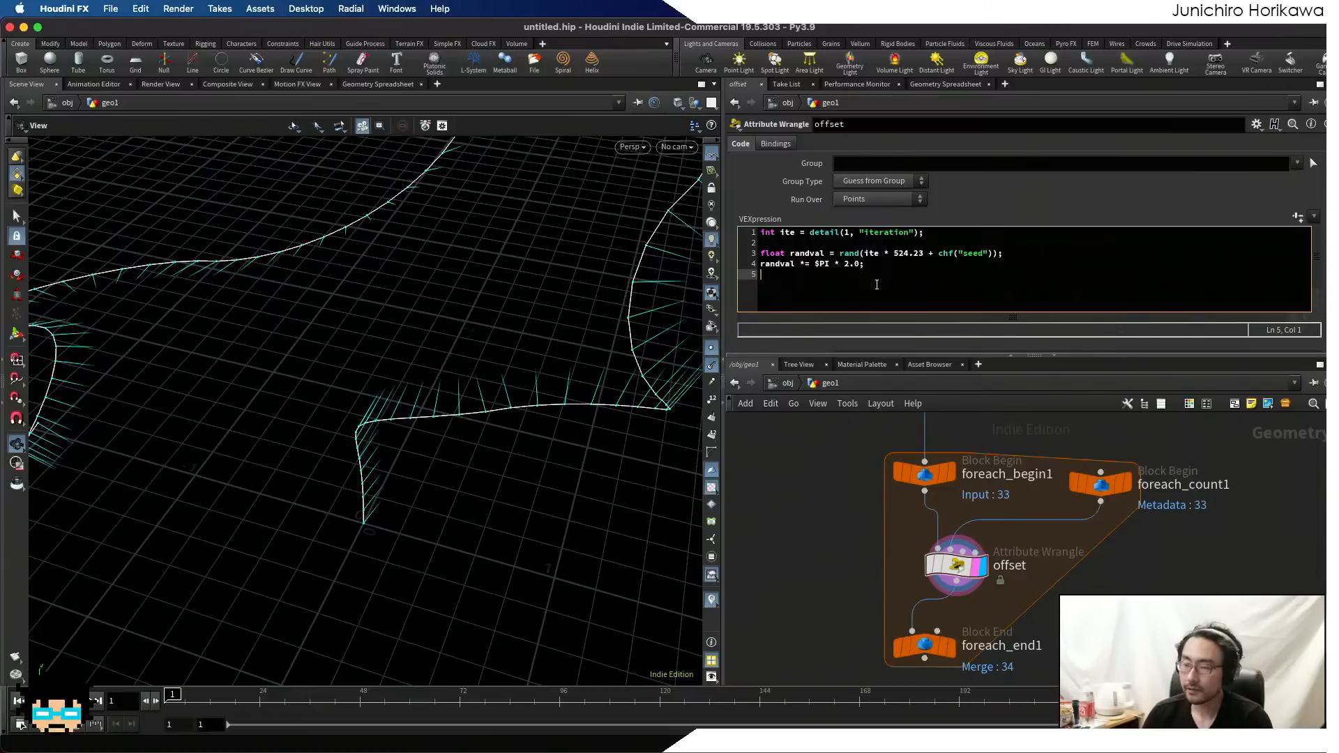
{"action": "key", "text": "Return"}
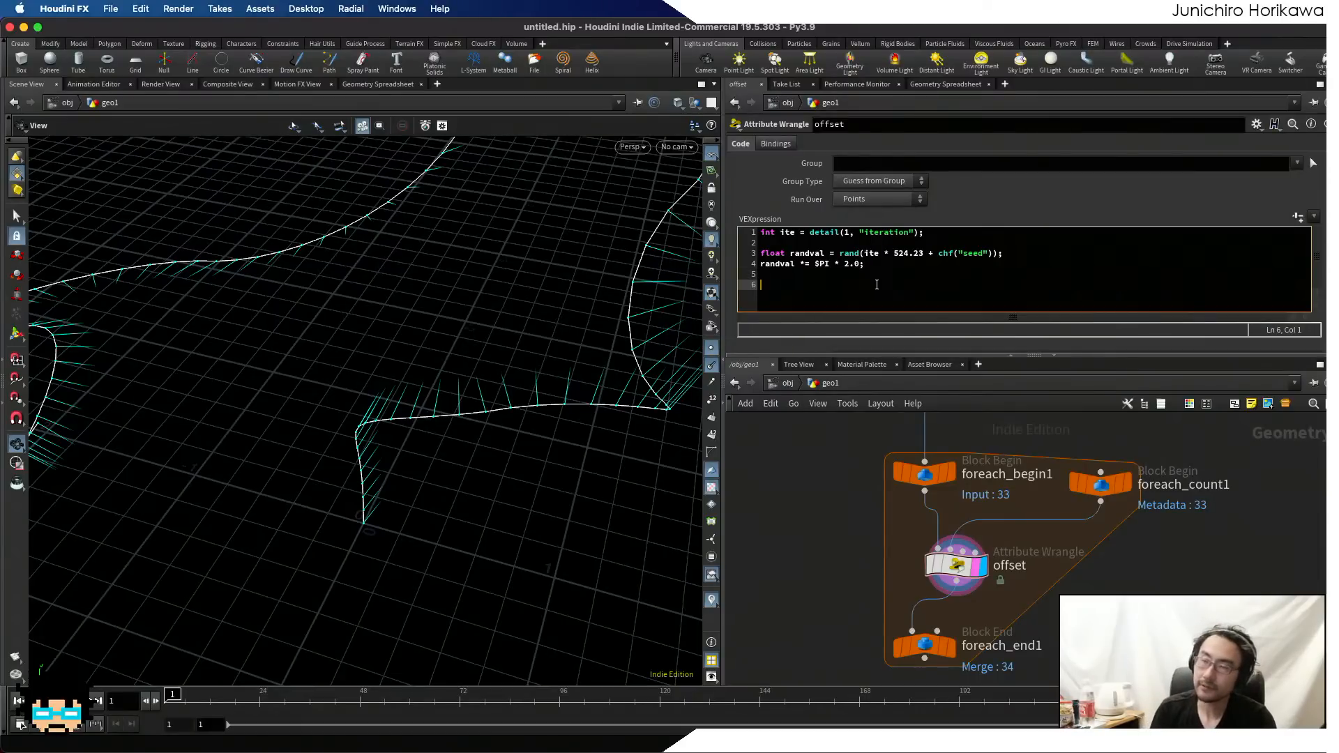
{"action": "type", "text": "matrix mat ~"}
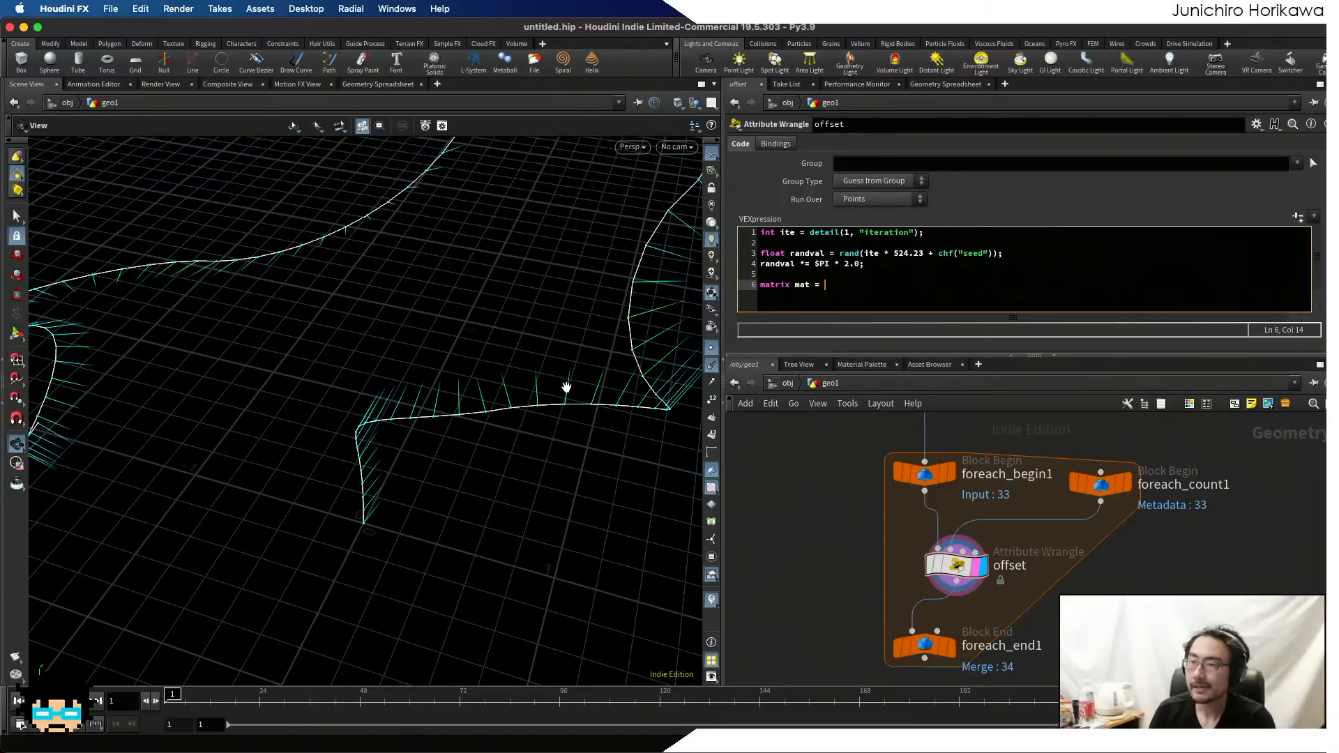
{"action": "type", "text": "ident"}
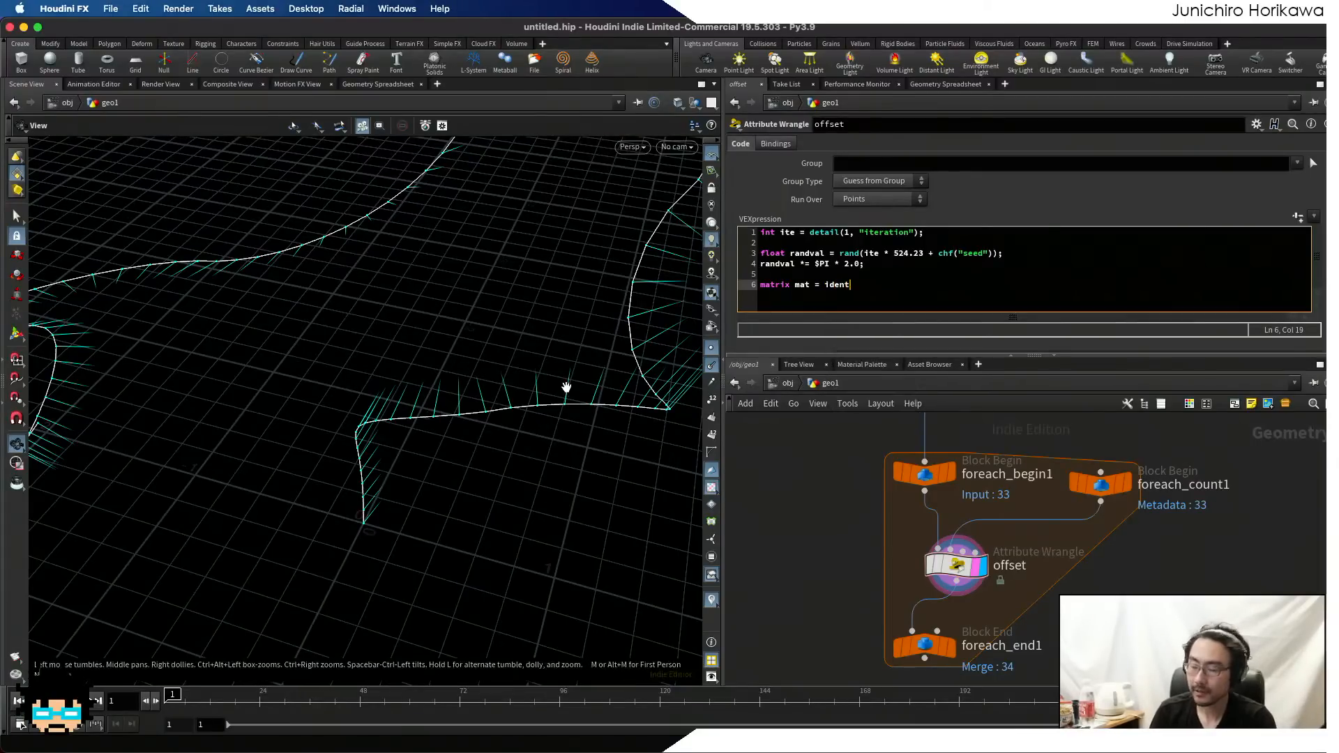
{"action": "type", "text": "();"}
{"action": "key", "text": "Return"}
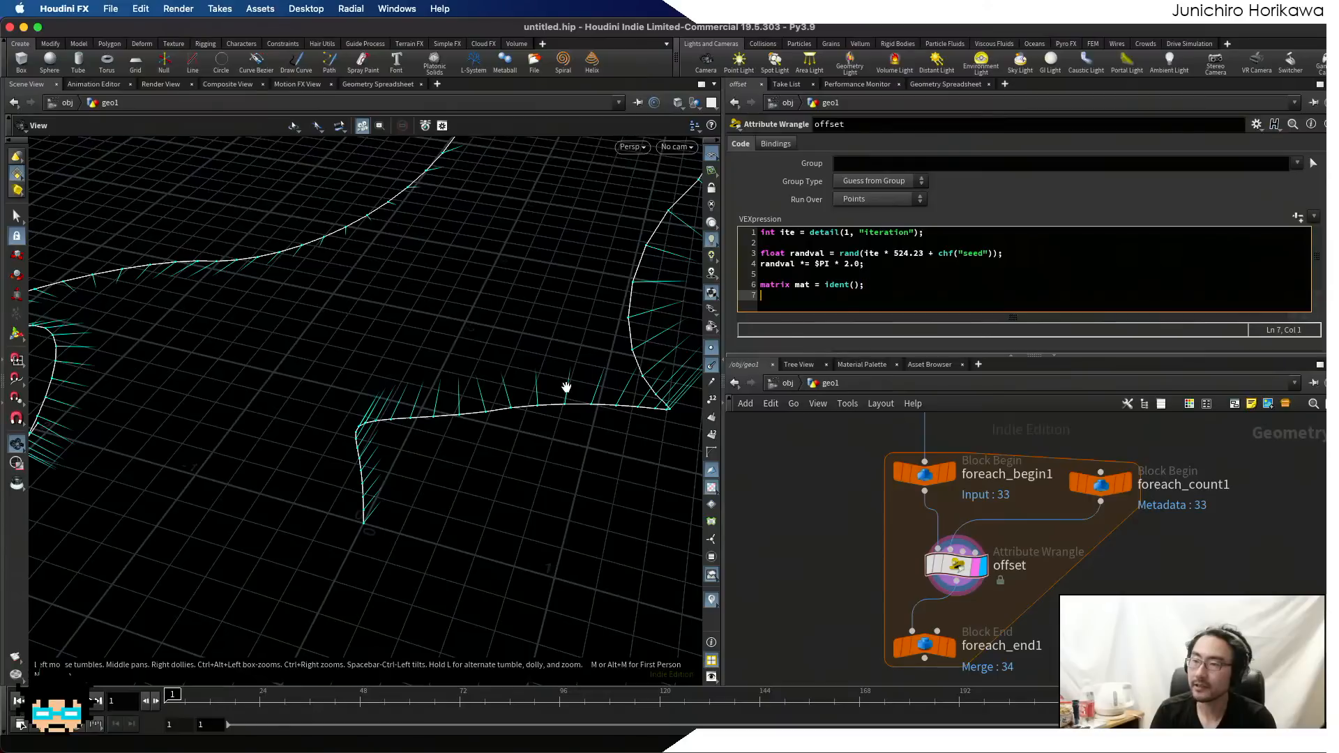
- Write a rotate call on line 7 with mat and randval as its first two arguments
{"action": "type", "text": "rotate(mat,"}
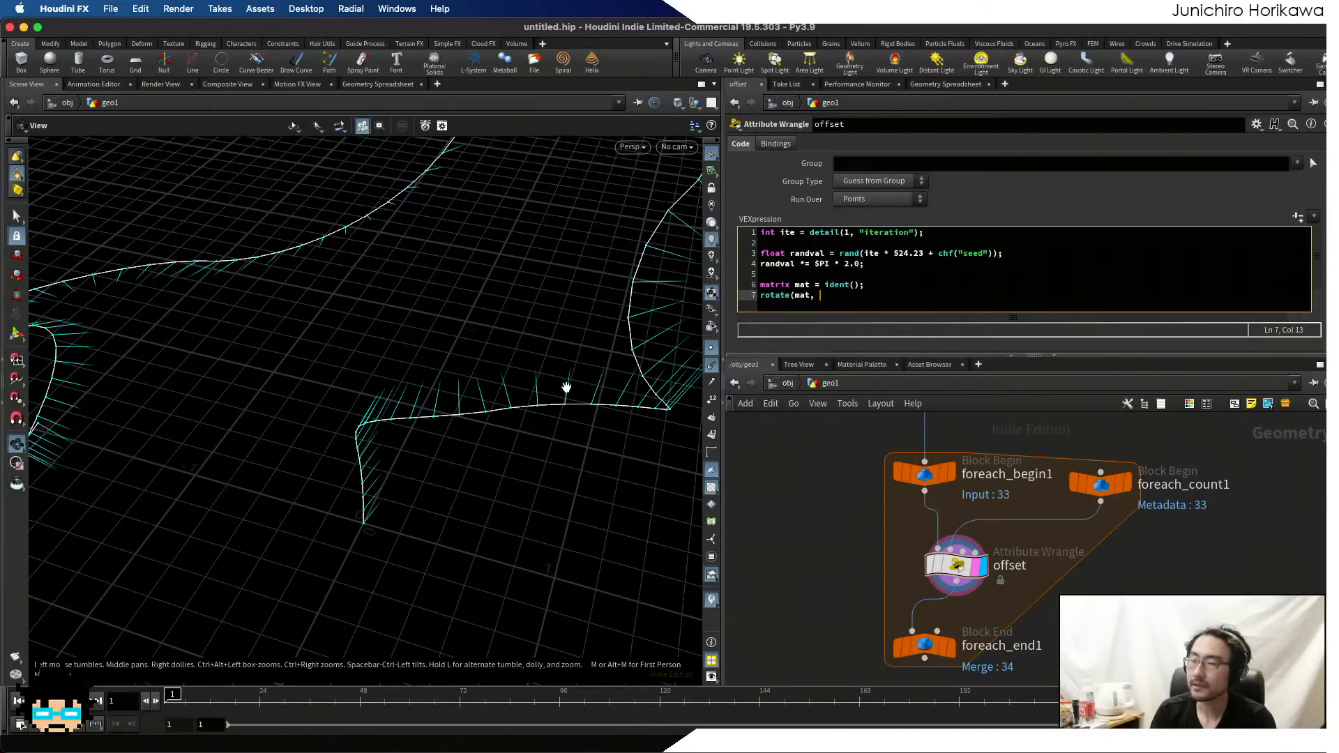
{"action": "type", "text": " r"}
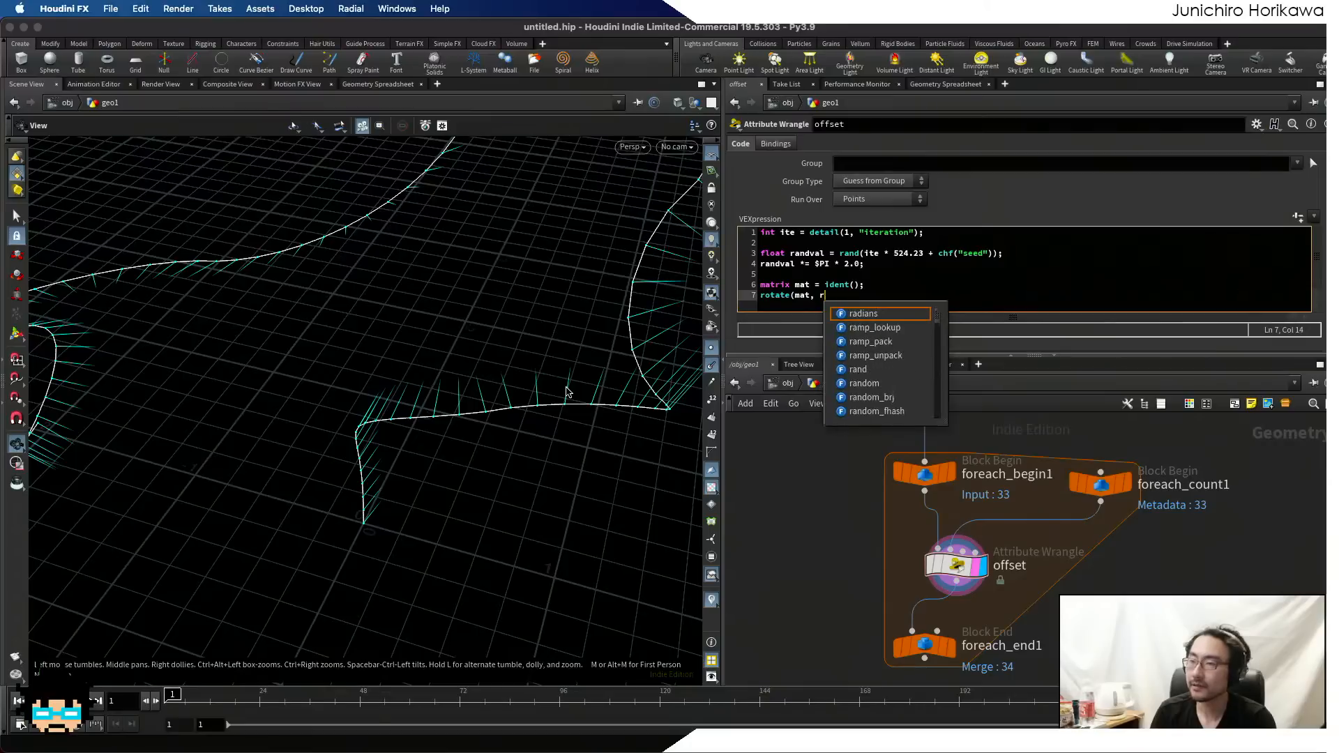
{"action": "type", "text": "andval,"}
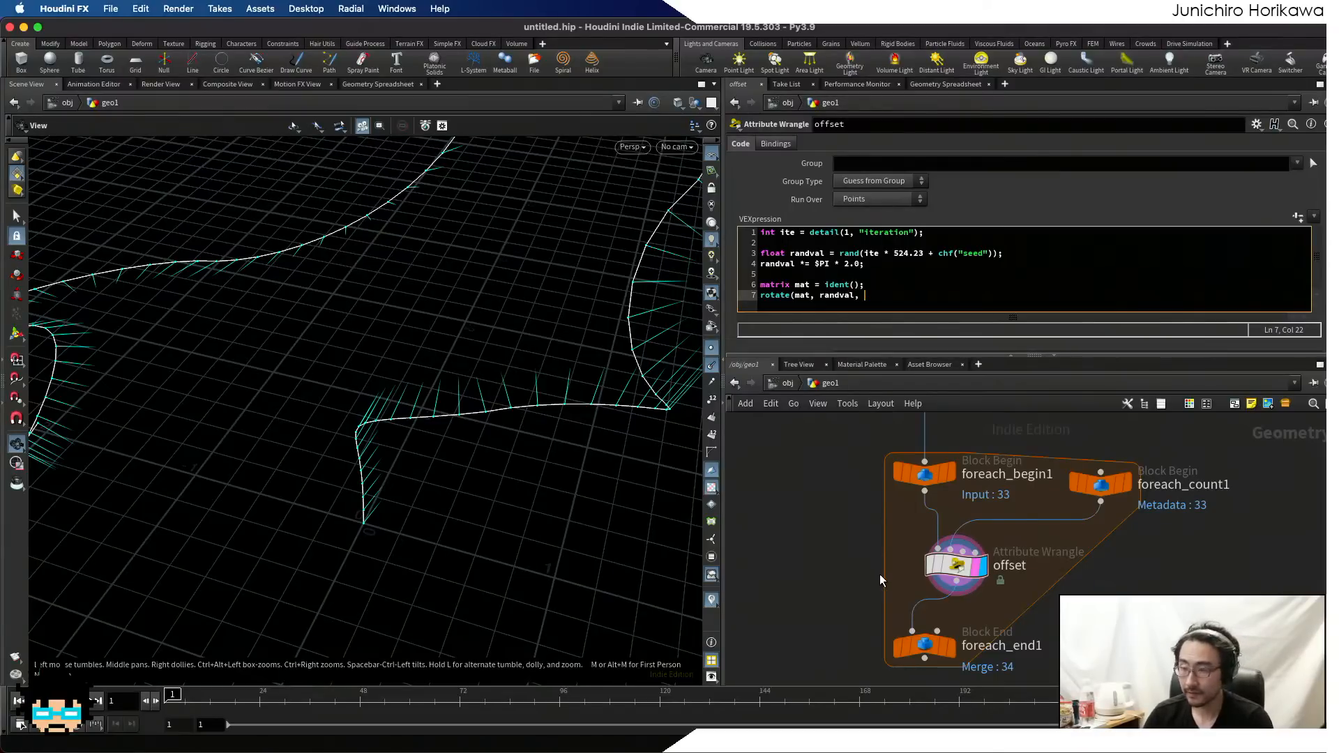
- Inspect the point attributes of the orientalongcurve1 node in the geometry spreadsheet
{"action": "scroll", "coordinate": [893, 568], "scroll_direction": "down", "scroll_amount": 5}
{"action": "left_click", "coordinate": [939, 484]}
{"action": "scroll", "coordinate": [939, 489], "scroll_direction": "up", "scroll_amount": 3}
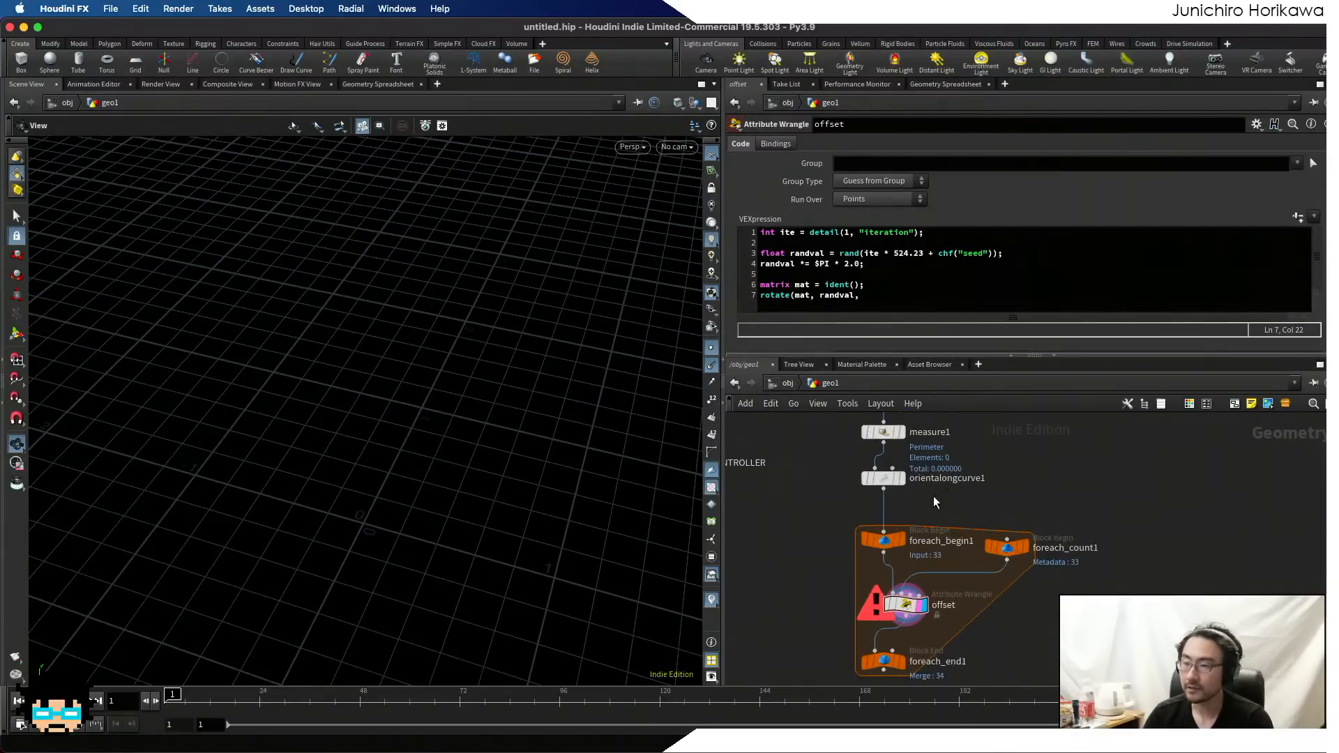
{"action": "left_click", "coordinate": [872, 482]}
{"action": "left_click", "coordinate": [960, 84]}
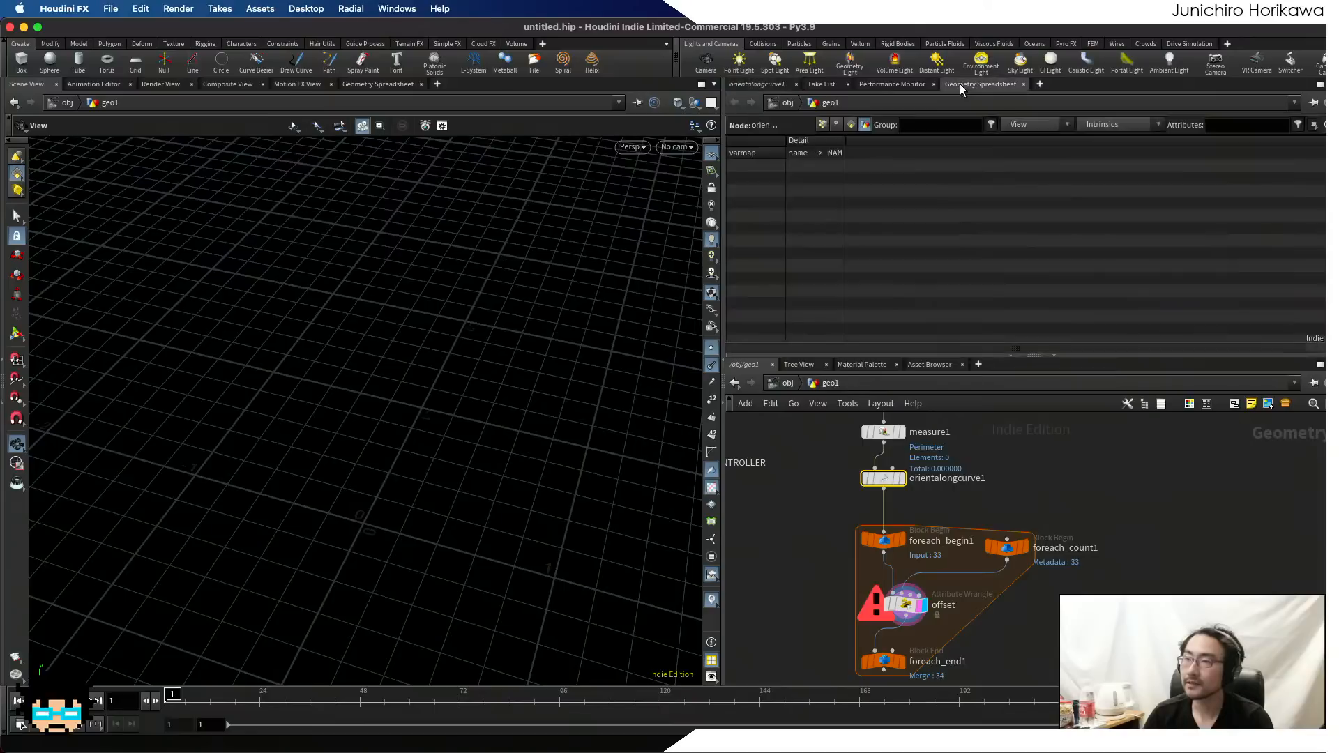
{"action": "left_click", "coordinate": [823, 125]}
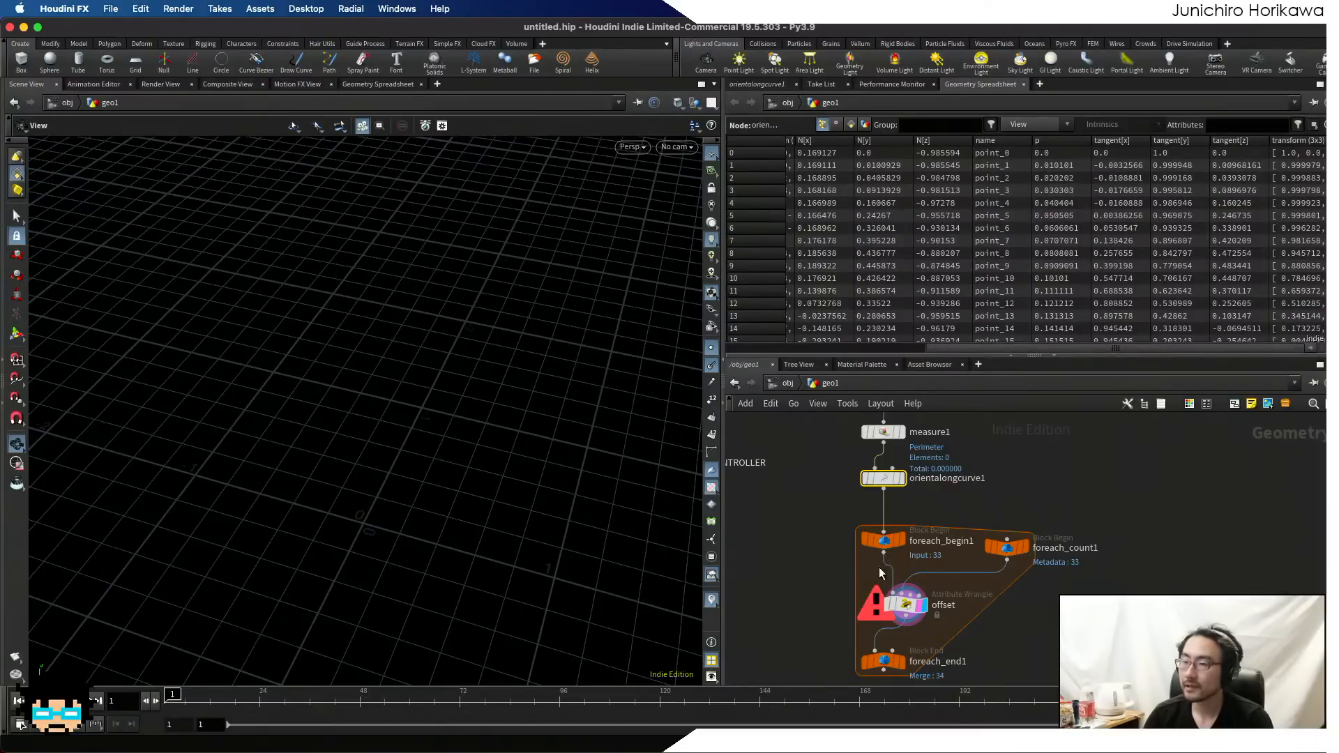
- Complete the rotate call in the offset wrangle's code with v@tangent as the rotation axis
{"action": "left_click", "coordinate": [936, 607]}
{"action": "left_click", "coordinate": [740, 84]}
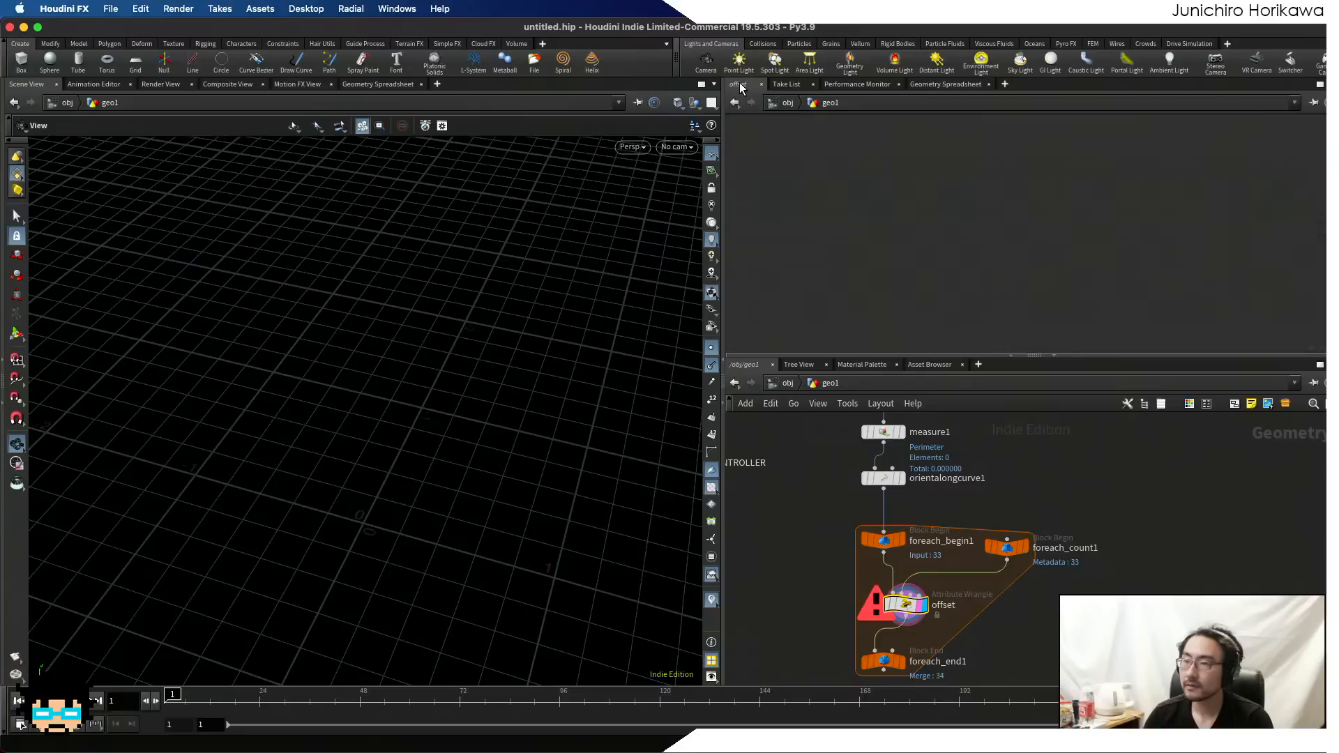
{"action": "left_click", "coordinate": [891, 296]}
{"action": "type", "text": "val, v"}
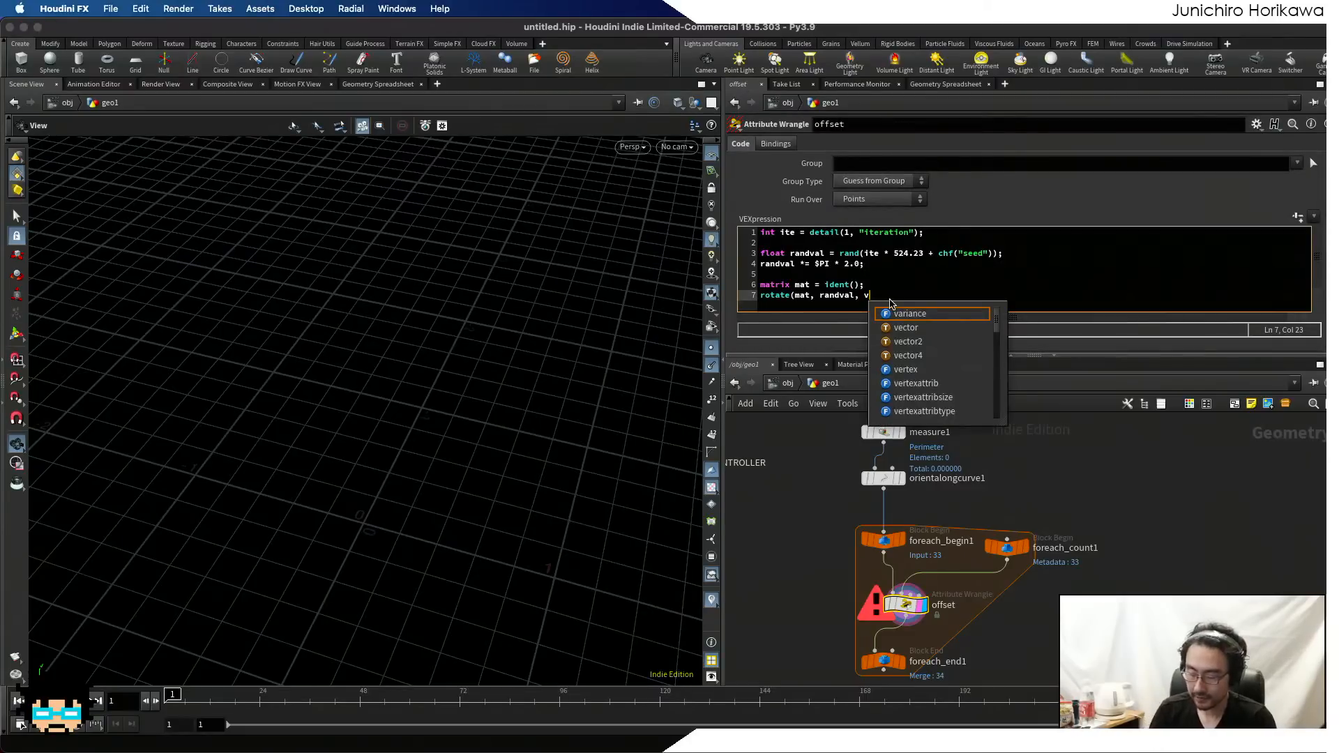
{"action": "type", "text": "@tang"}
{"action": "key", "text": "BackSpace"}
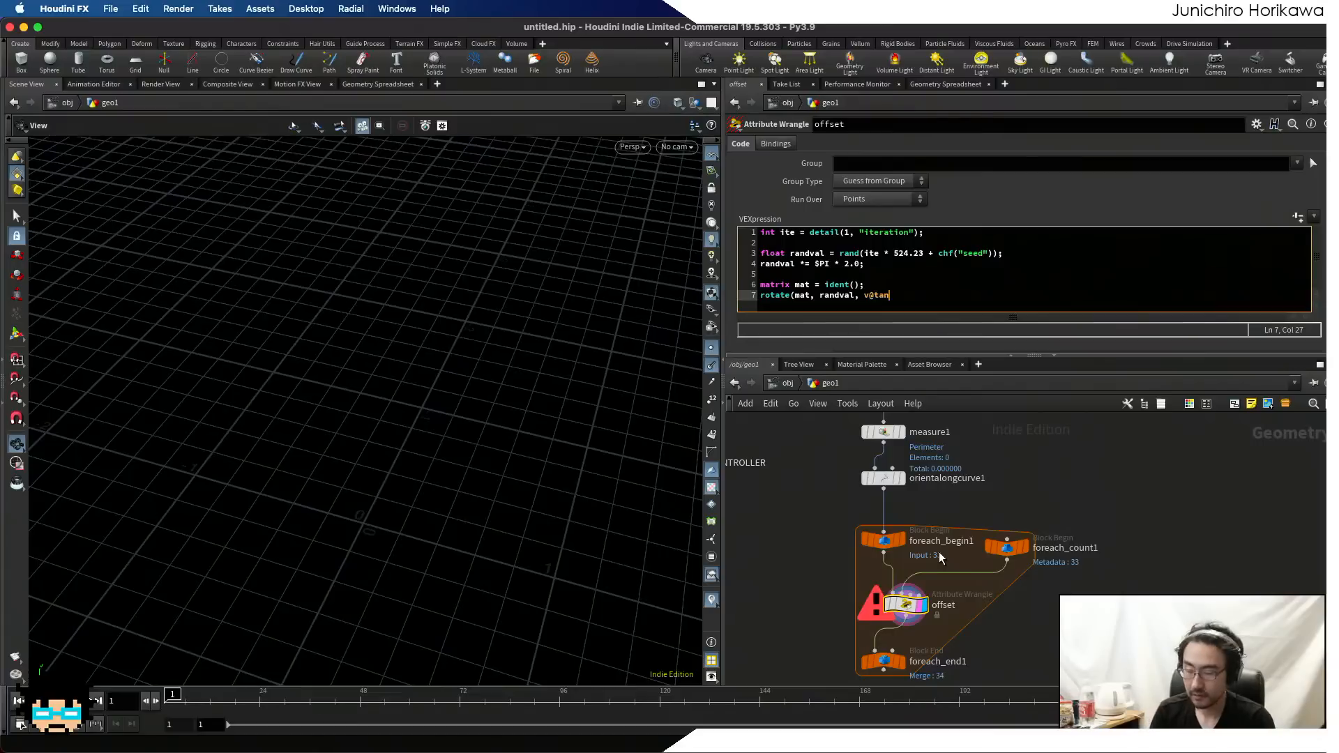
{"action": "type", "text": "gent)"}
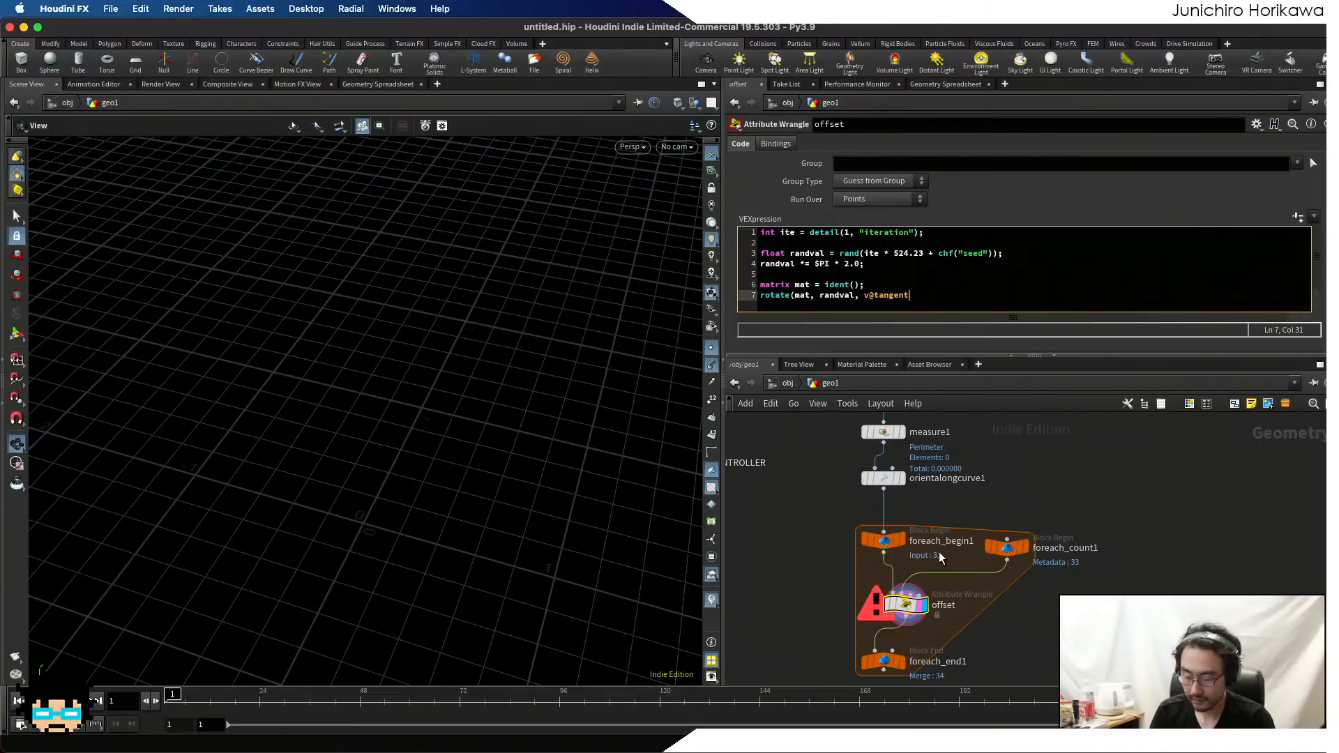
{"action": "type", "text": ";"}
{"action": "key", "text": "Return"}
{"action": "key", "text": "Return"}
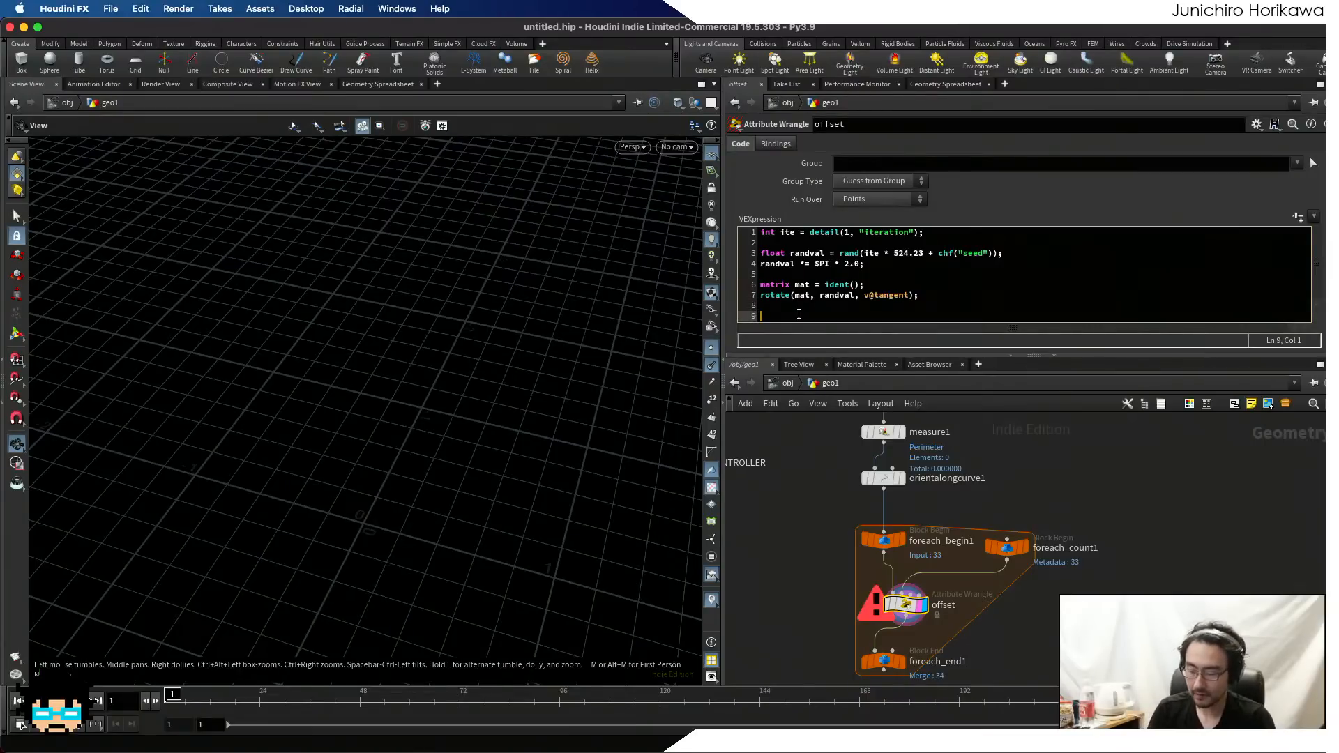
- Add the line v@N *= mat; to the offset wrangle to rotate the normals by the matrix
{"action": "type", "text": "v@N "}
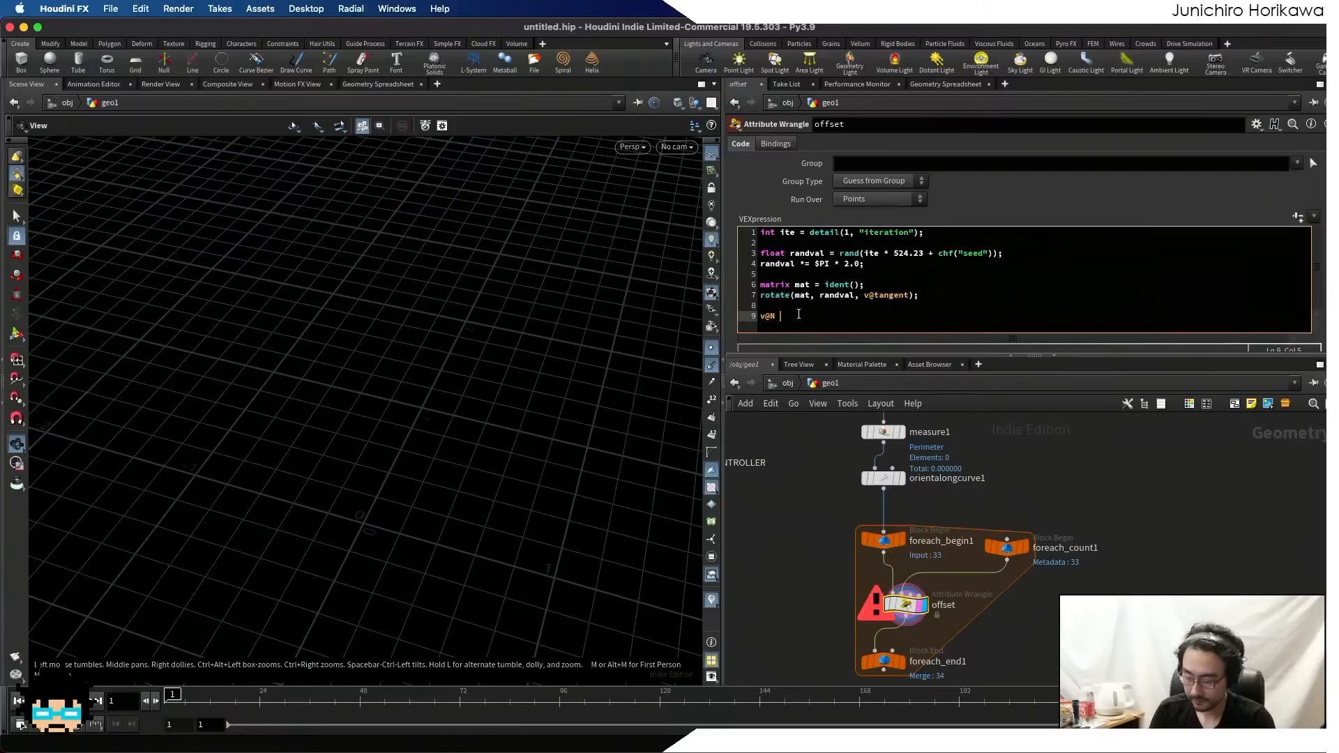
{"action": "type", "text": "*= ma"}
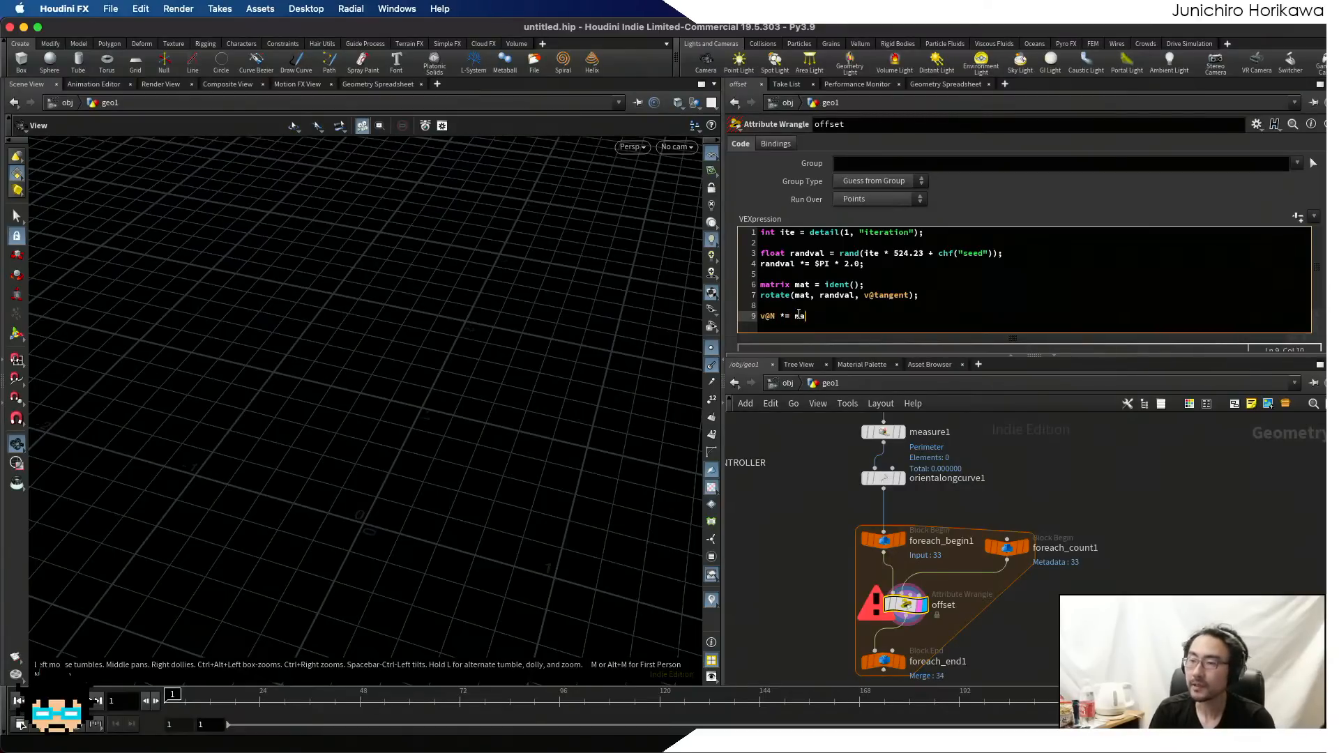
{"action": "type", "text": "t;"}
{"action": "key", "text": "Return"}
{"action": "key", "text": "Return"}
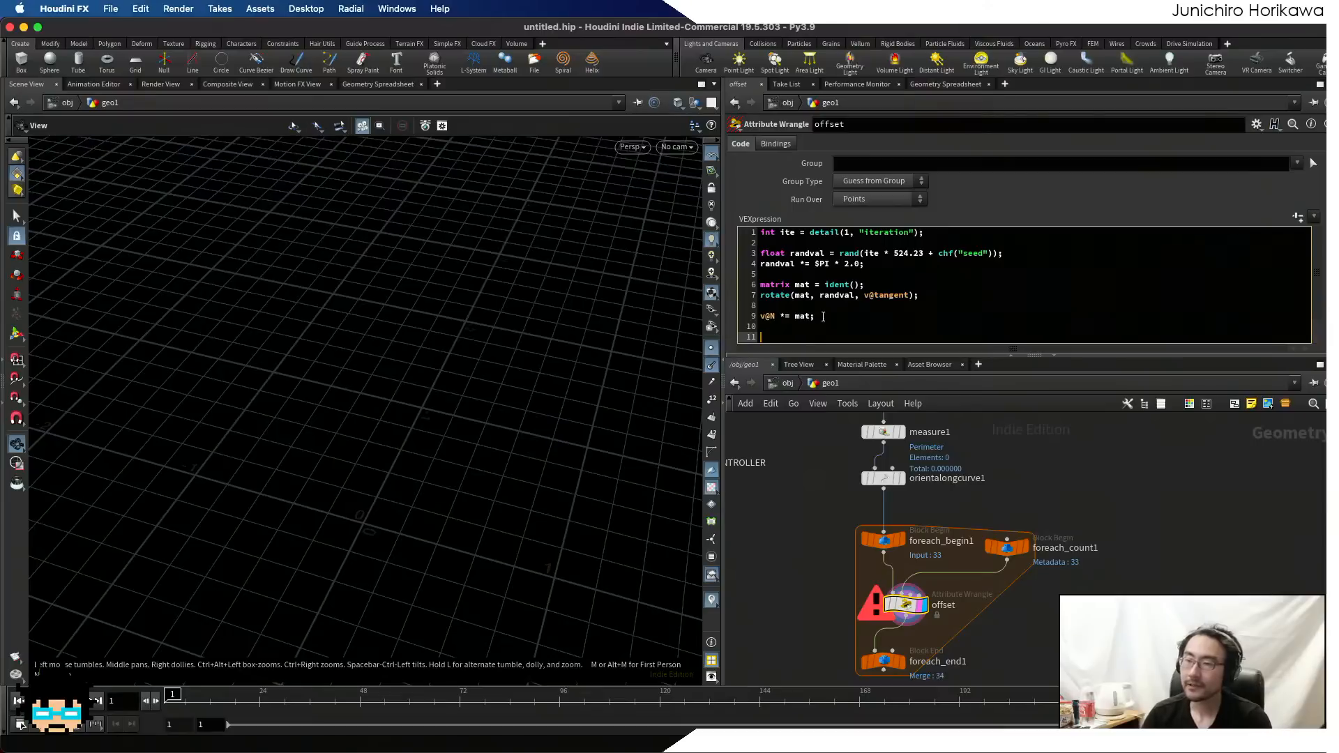
{"action": "left_click_drag", "start_coordinate": [823, 316], "coordinate": [758, 318]}
{"action": "left_click", "coordinate": [836, 332]}
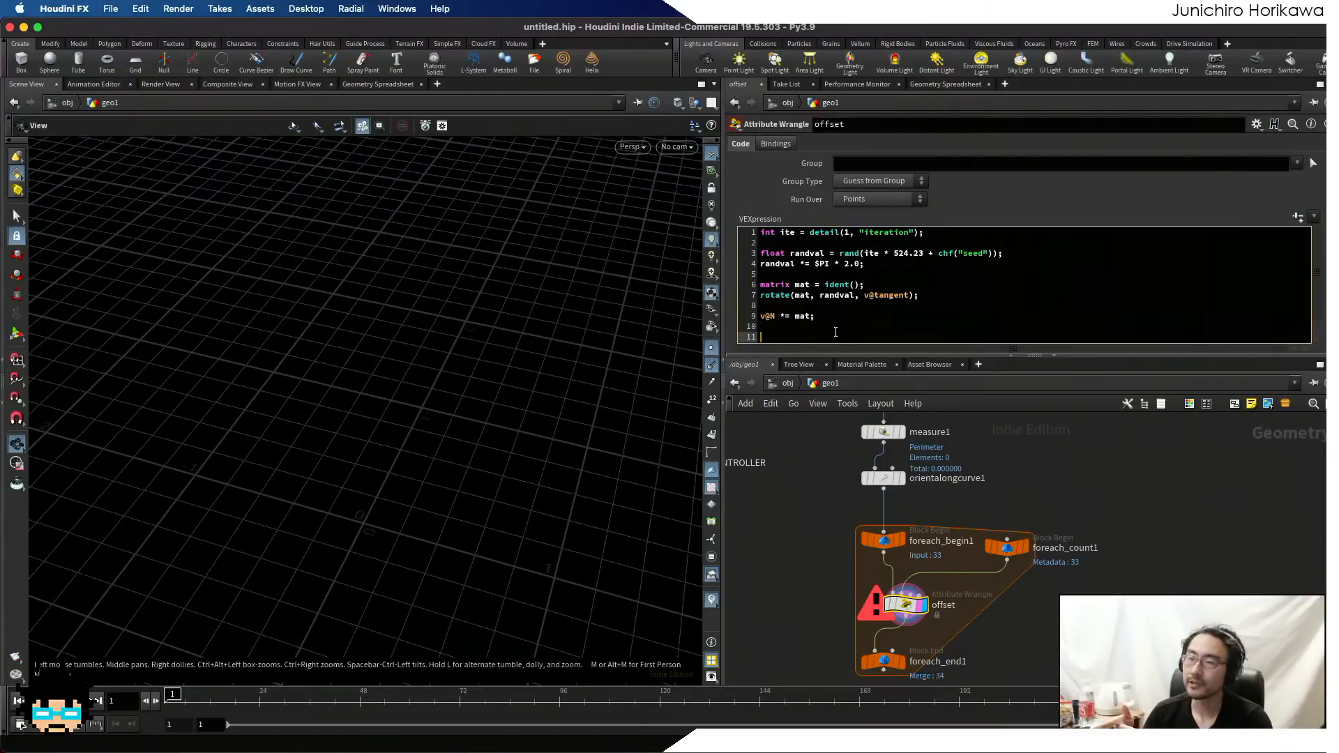
{"action": "left_click_drag", "start_coordinate": [775, 309], "coordinate": [757, 318]}
- Add the line @P += v@N * chf("offset"); to move the points along the rotated normals
{"action": "left_click", "coordinate": [774, 334]}
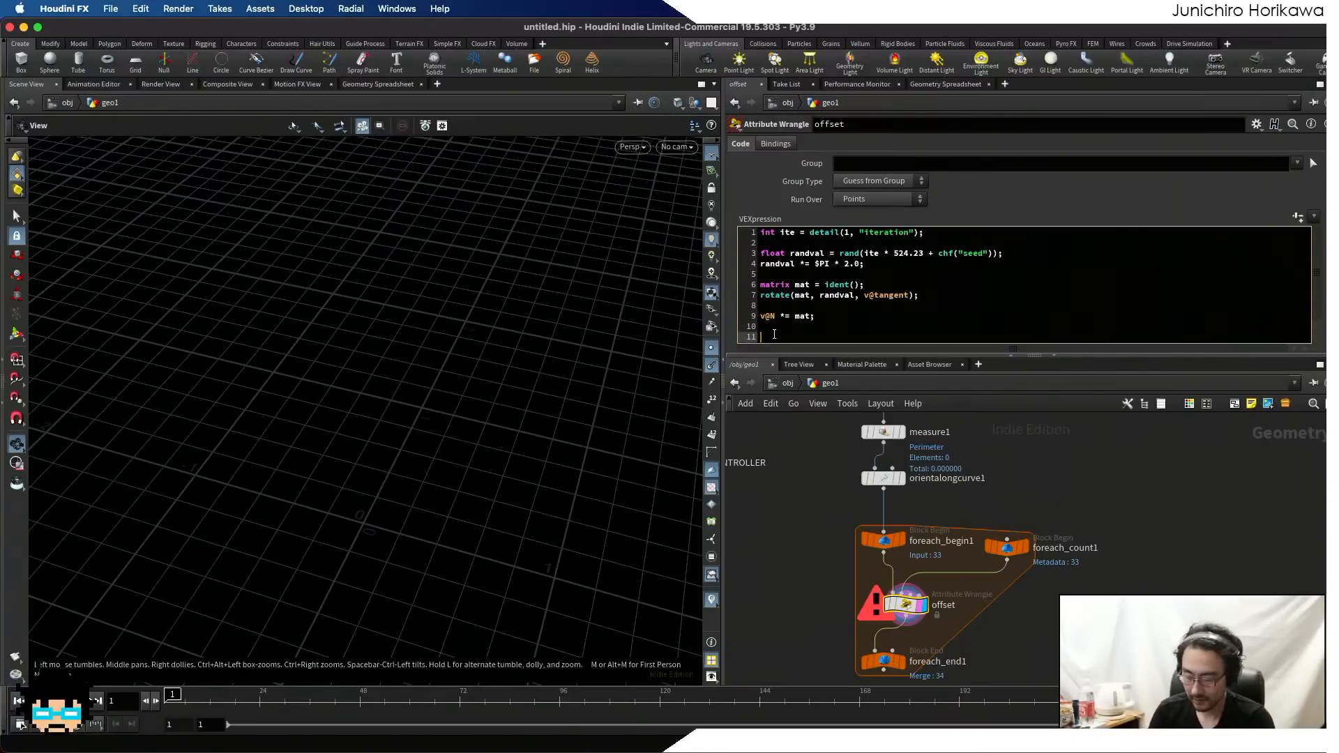
{"action": "type", "text": "@P"}
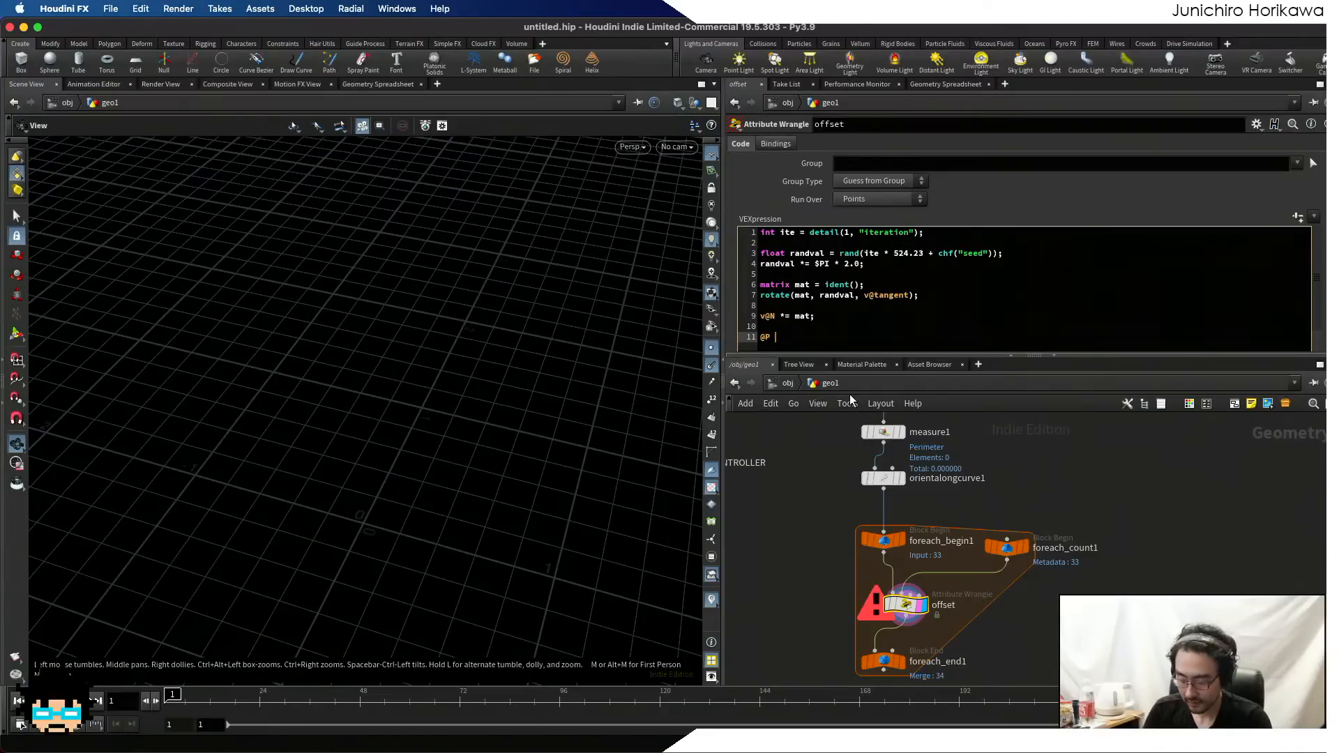
{"action": "type", "text": " += "}
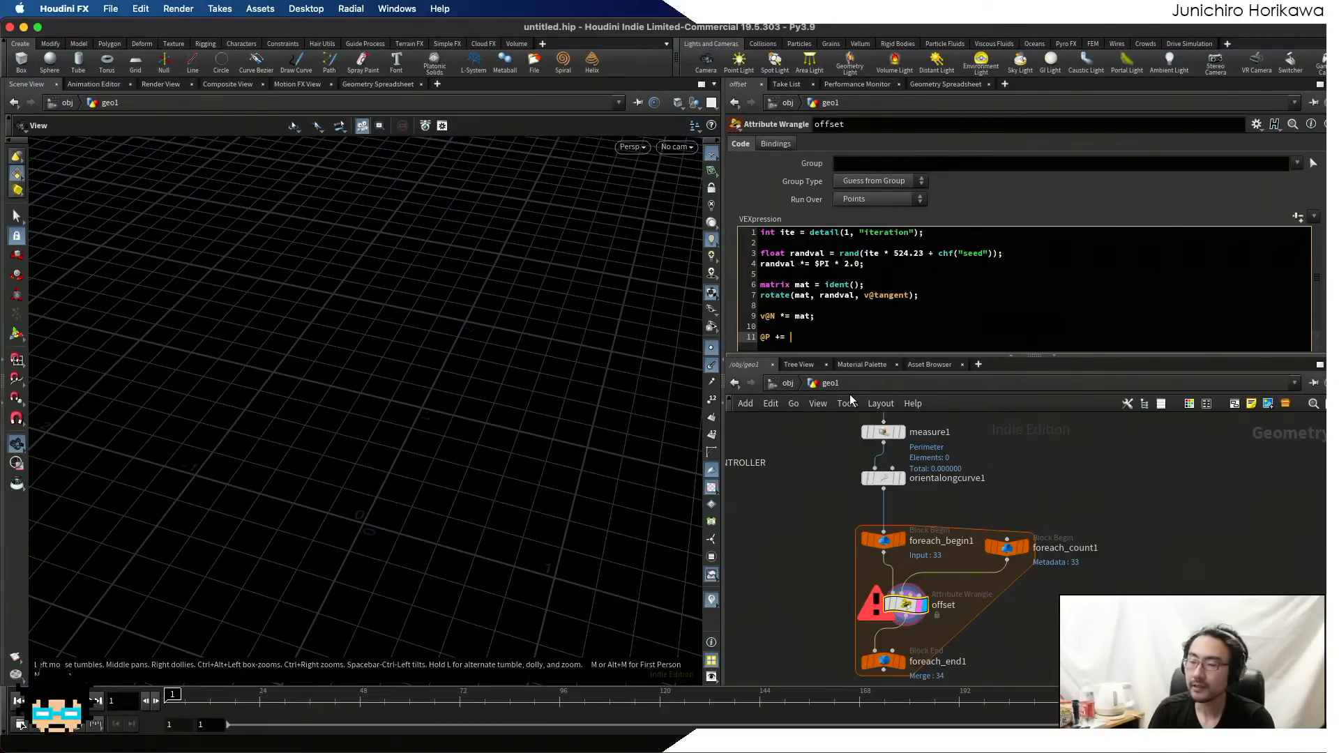
{"action": "type", "text": "v@N "}
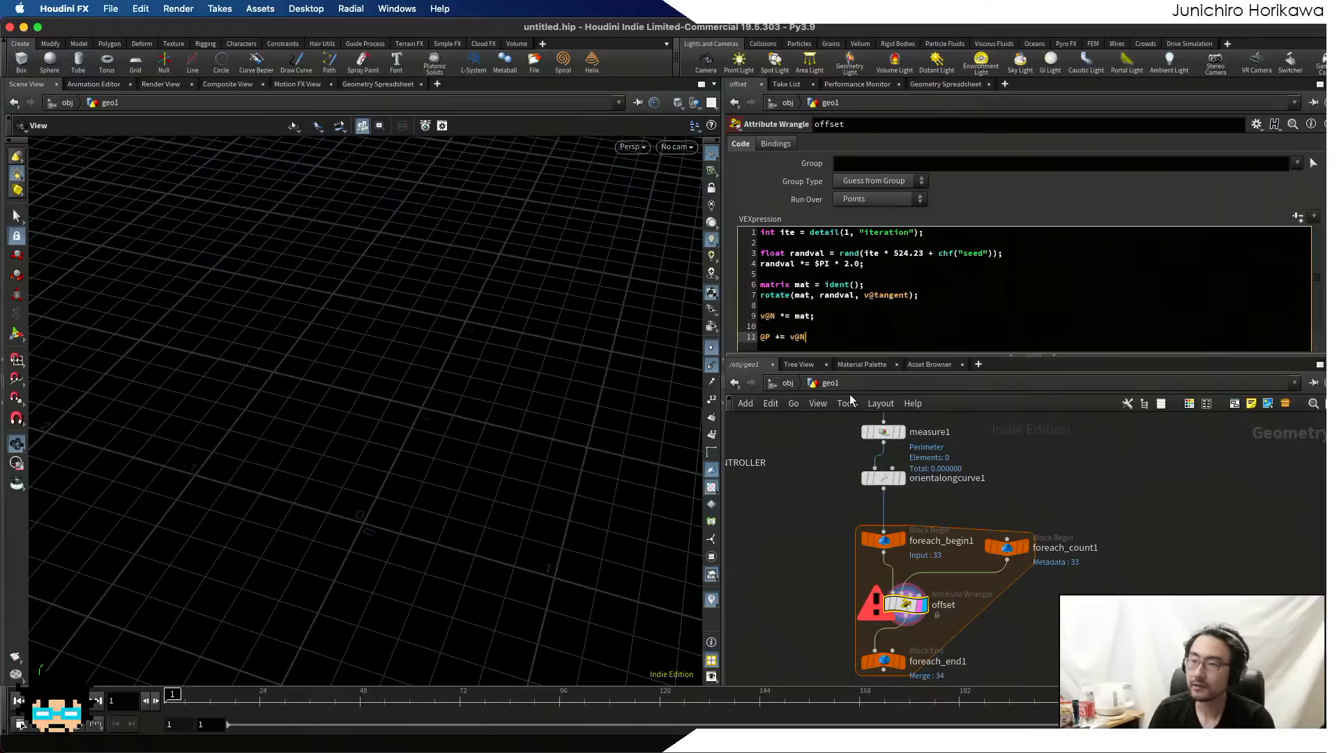
{"action": "type", "text": "* ch"}
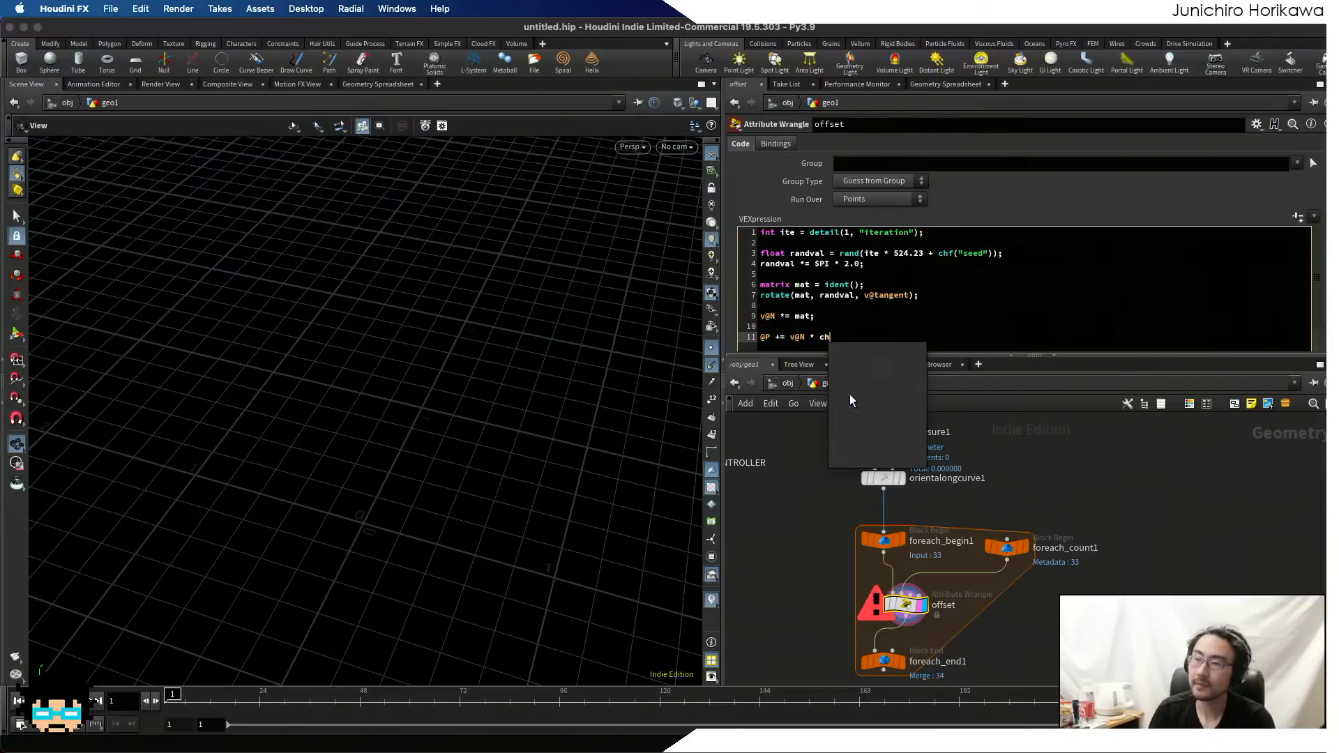
{"action": "type", "text": "f(\"offset"}
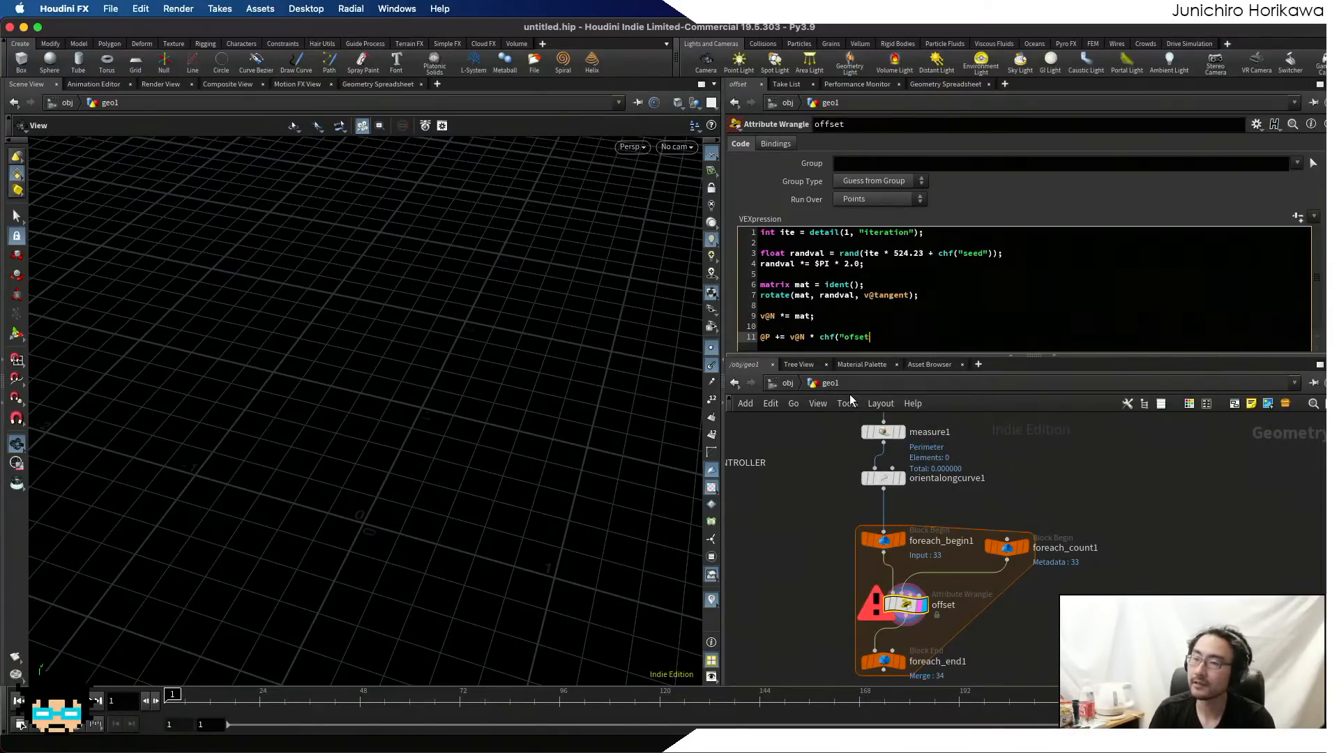
{"action": "type", "text": "\""}
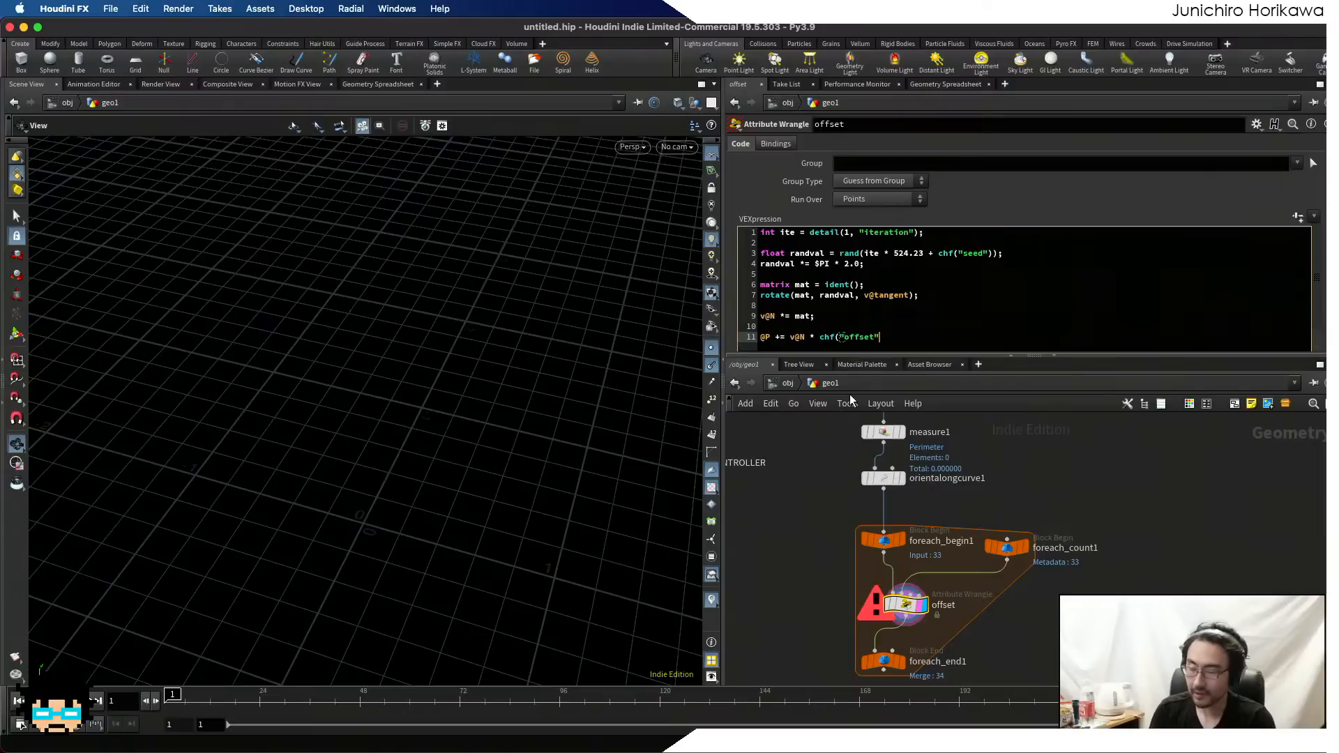
{"action": "type", "text": ");"}
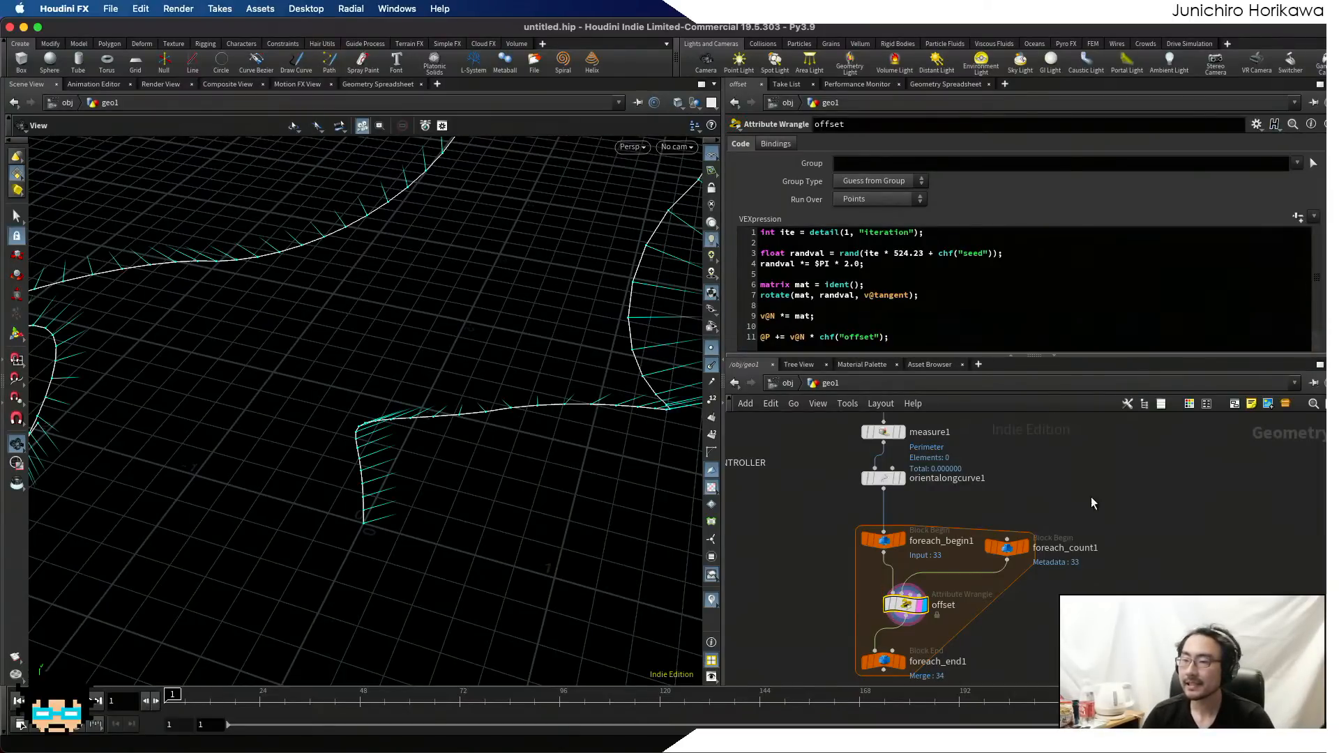
- Create the wrangle's seed and offset channel parameters, setting Seed to 0.273 and Offset to 0.084
{"action": "scroll", "coordinate": [1091, 499], "scroll_direction": "down", "scroll_amount": 3}
{"action": "scroll", "coordinate": [998, 548], "scroll_direction": "up", "scroll_amount": 3}
{"action": "scroll", "coordinate": [1320, 267], "scroll_direction": "down", "scroll_amount": 4}
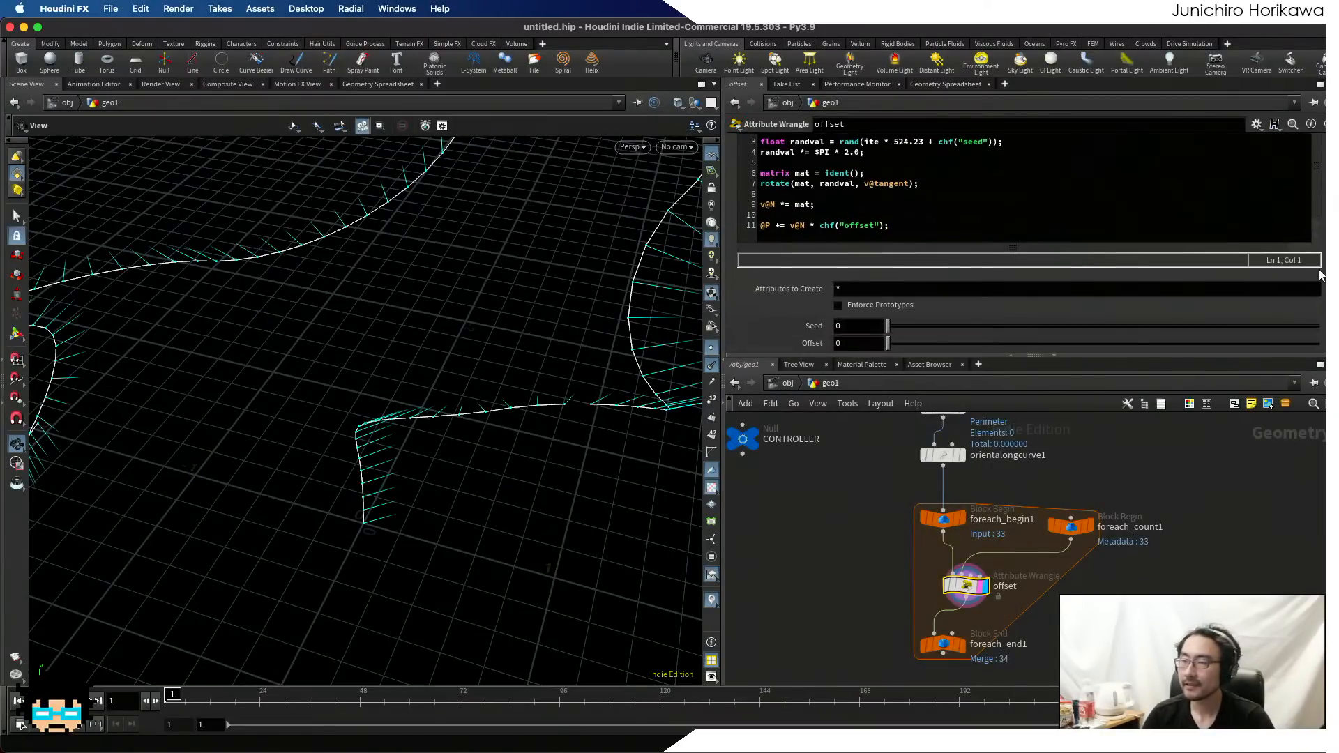
{"action": "left_click_drag", "start_coordinate": [969, 324], "coordinate": [1001, 325]}
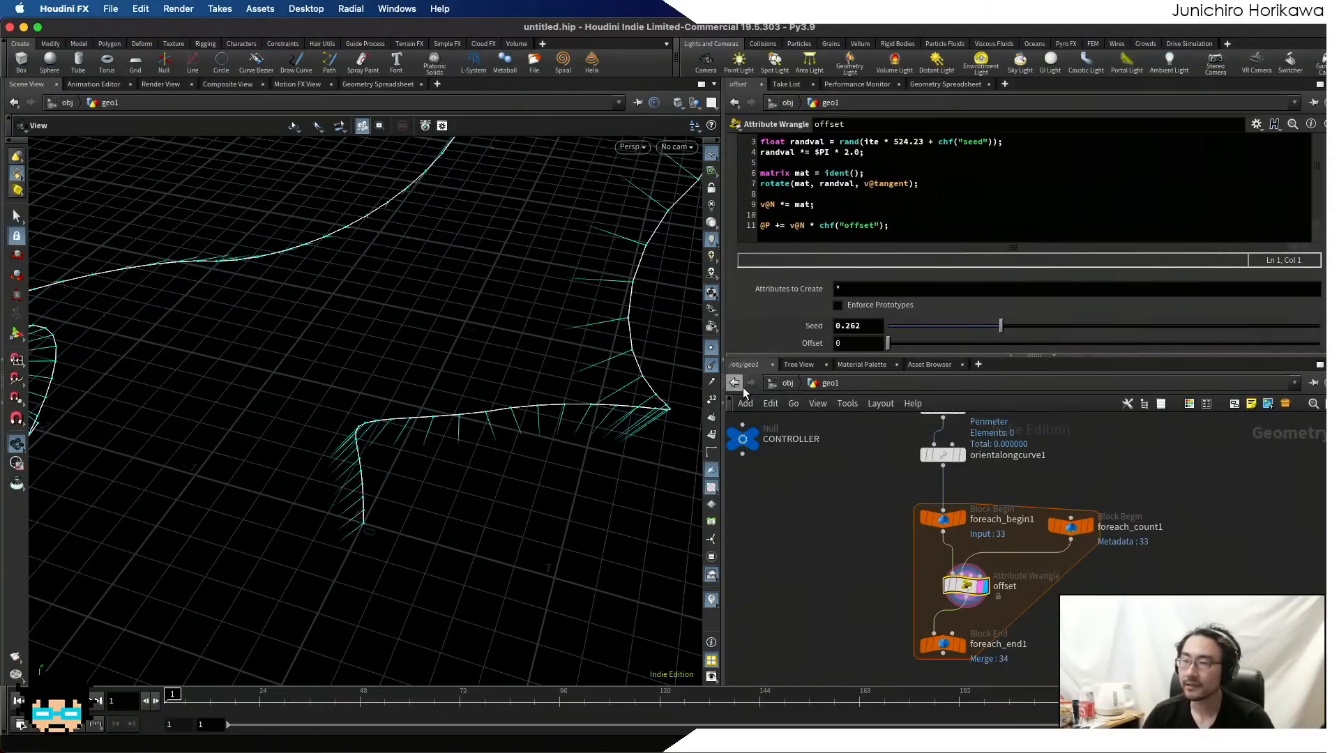
{"action": "left_click_drag", "start_coordinate": [600, 370], "coordinate": [582, 337]}
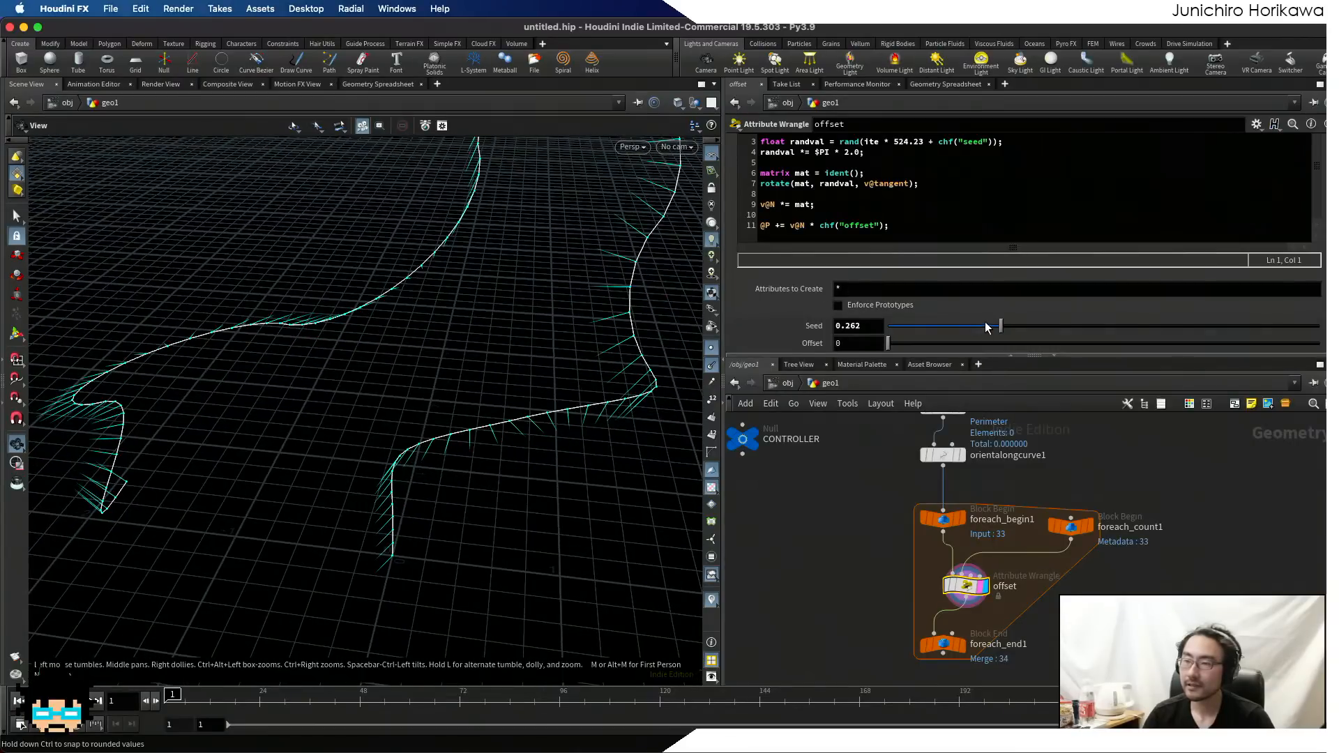
{"action": "mouse_move", "coordinate": [999, 324]}
{"action": "left_mouse_down"}
{"action": "mouse_move", "coordinate": [1021, 322]}
{"action": "mouse_move", "coordinate": [993, 326]}
{"action": "left_mouse_up"}
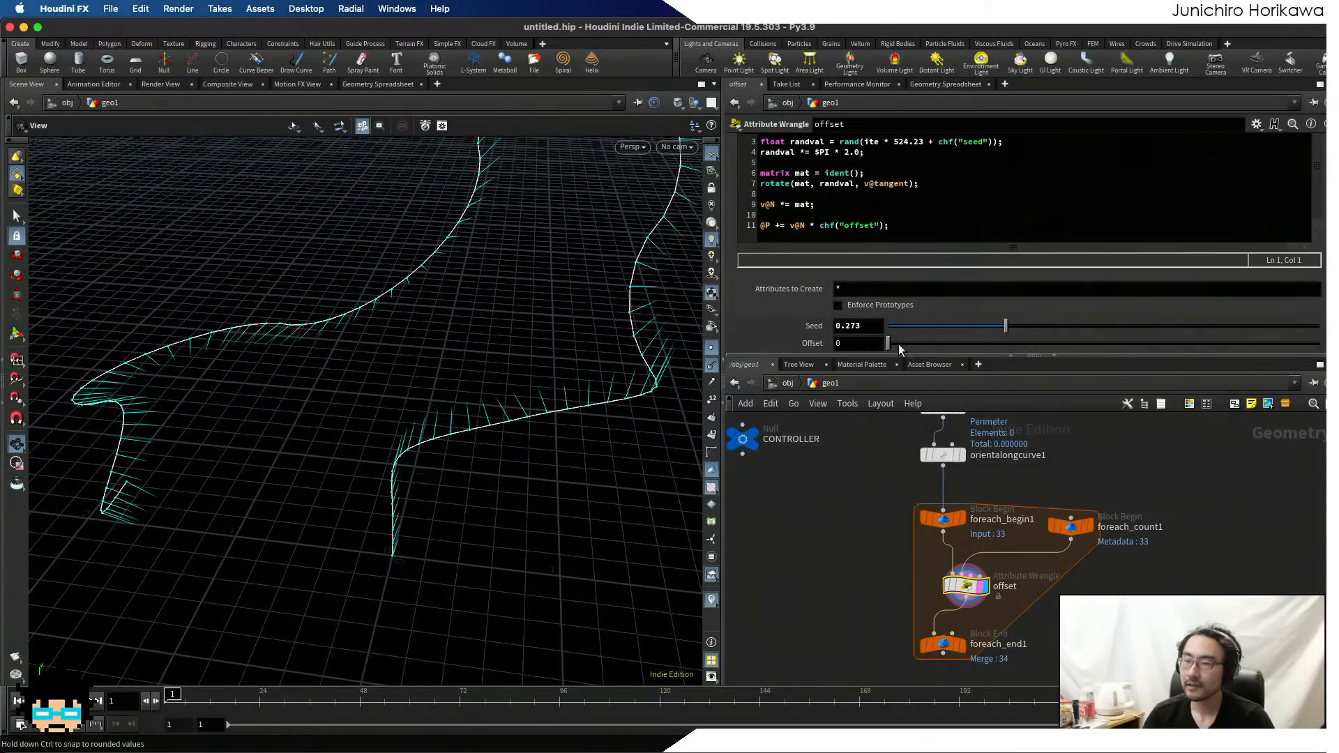
{"action": "mouse_move", "coordinate": [898, 344]}
{"action": "left_mouse_down"}
{"action": "mouse_move", "coordinate": [946, 346]}
{"action": "mouse_move", "coordinate": [859, 354]}
{"action": "mouse_move", "coordinate": [924, 347]}
{"action": "left_mouse_up"}
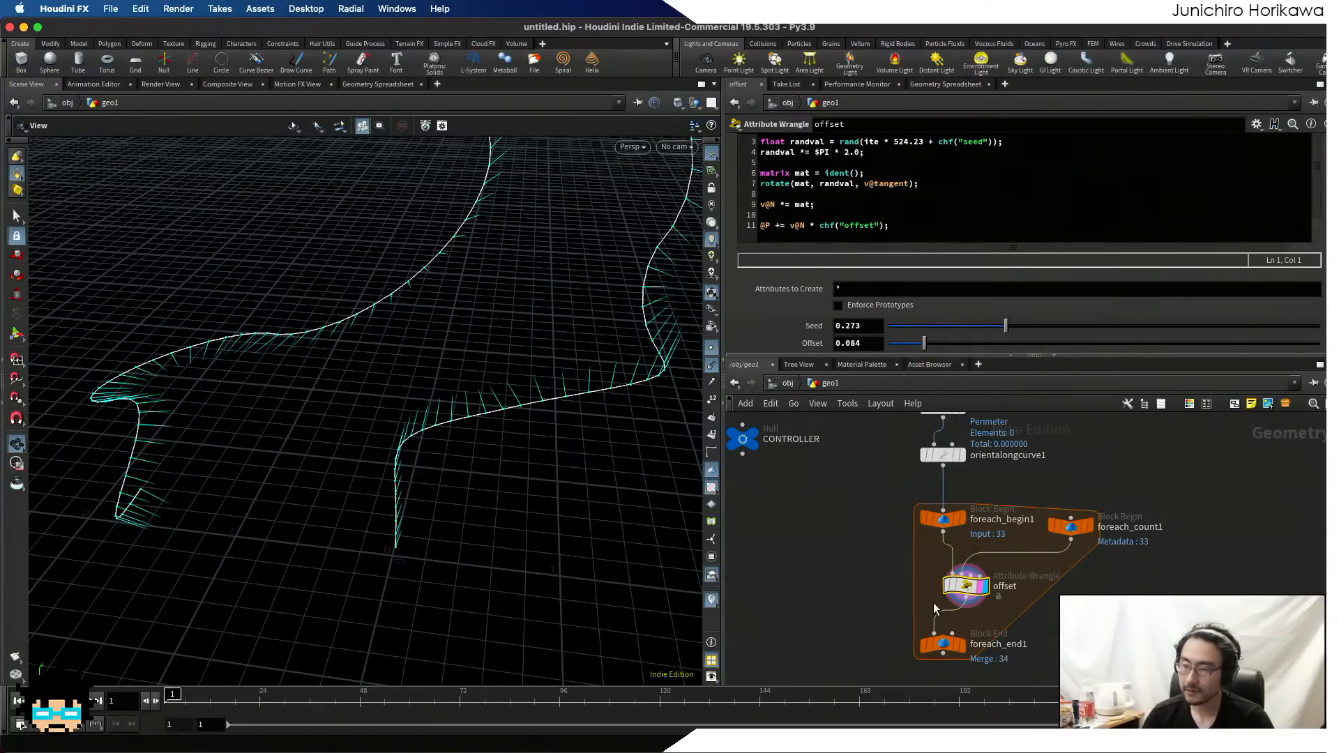
- Display the foreach_end1 output and hide the points and point normals in the viewport
{"action": "left_click", "coordinate": [957, 644]}
{"action": "scroll", "coordinate": [581, 405], "scroll_direction": "up", "scroll_amount": 5}
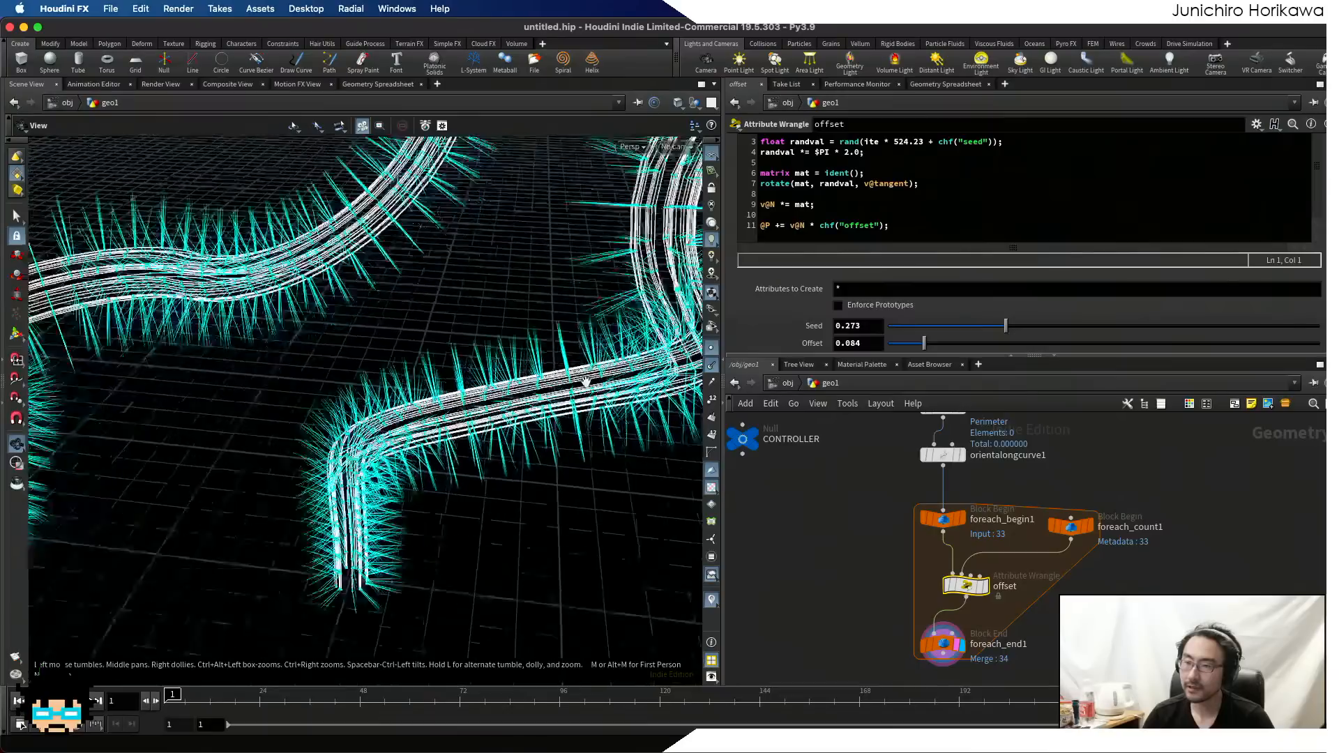
{"action": "left_click", "coordinate": [711, 350]}
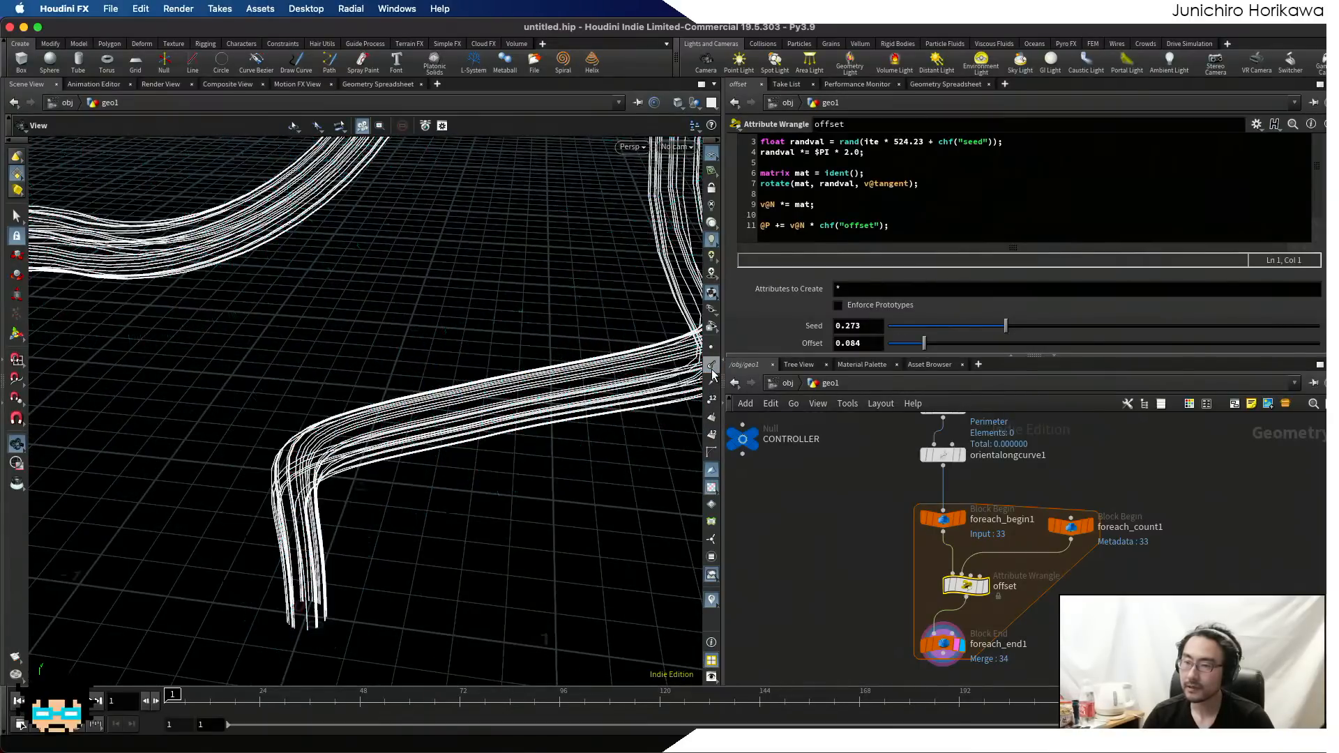
- Set the offset wrangle's Offset to 0.134 and examine the spread of the curve bundle
{"action": "left_click_drag", "start_coordinate": [526, 391], "coordinate": [487, 401]}
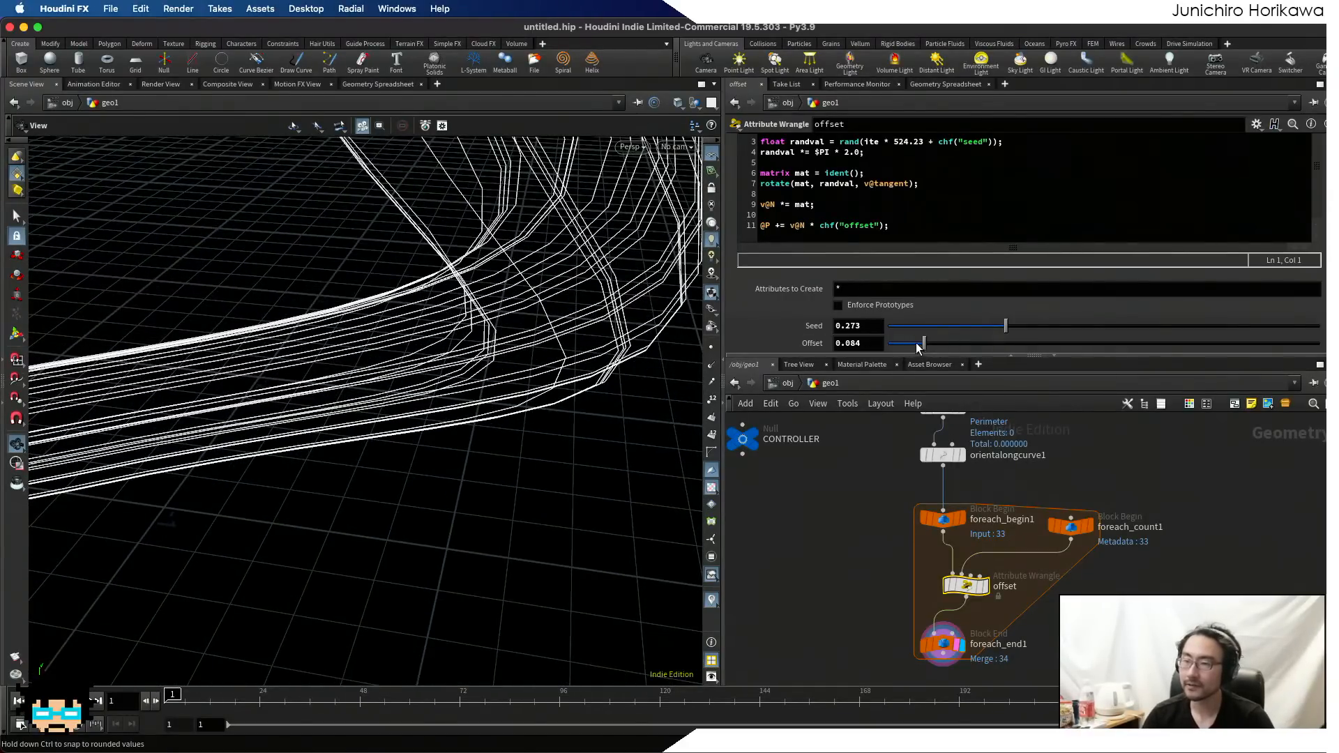
{"action": "left_click_drag", "start_coordinate": [924, 343], "coordinate": [946, 344]}
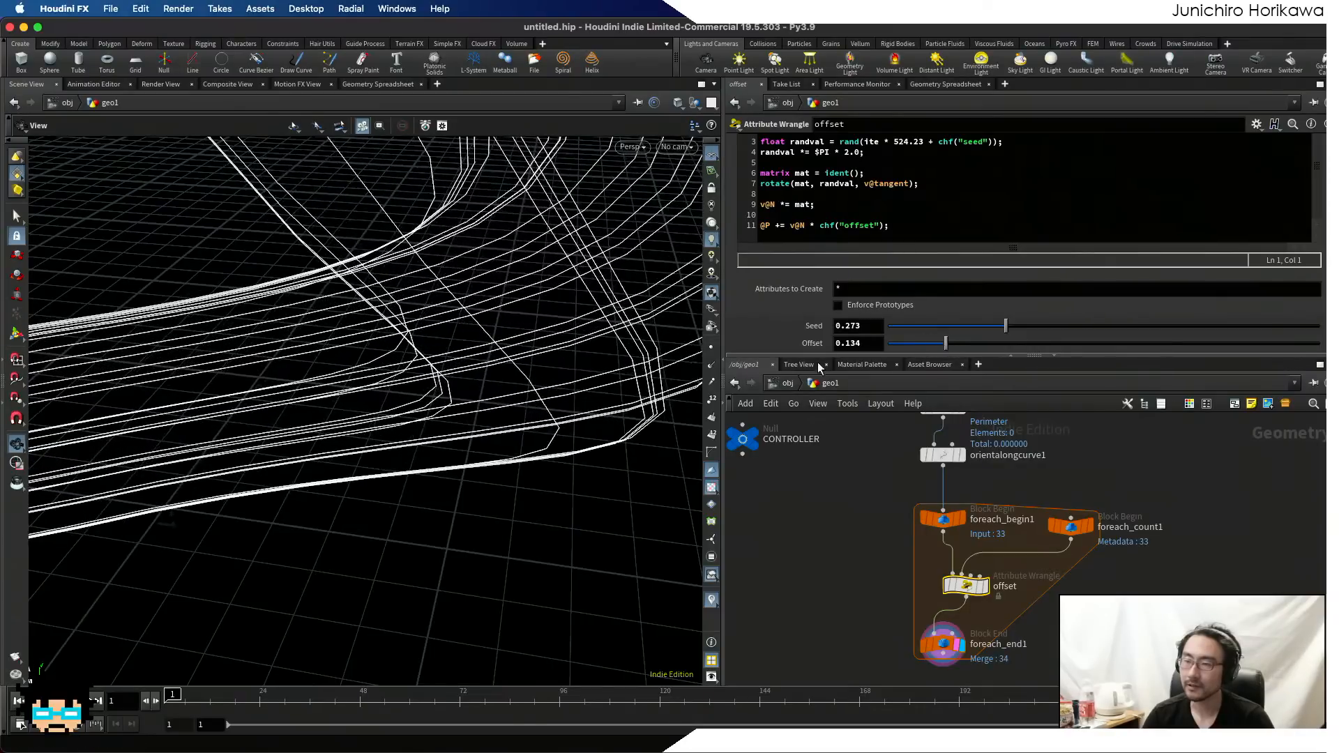
{"action": "left_click_drag", "start_coordinate": [447, 408], "coordinate": [384, 349]}
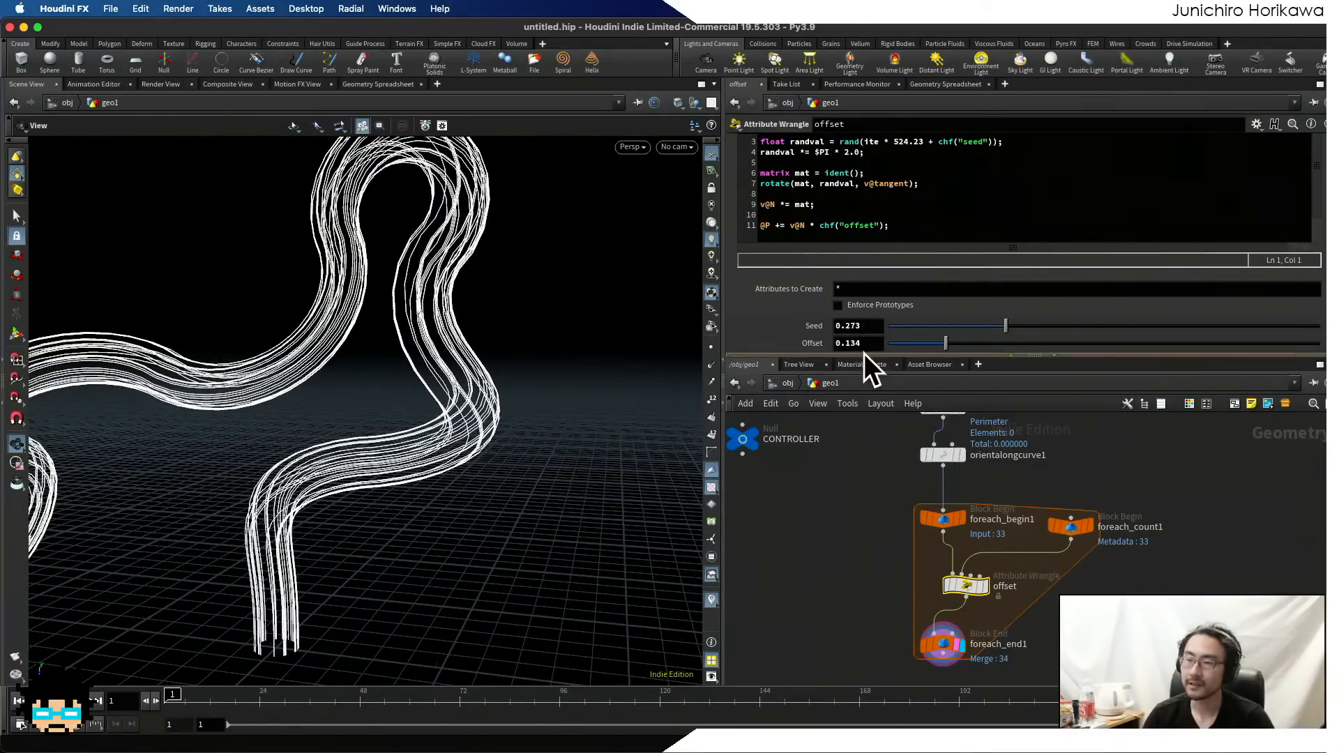
{"action": "left_click_drag", "start_coordinate": [615, 339], "coordinate": [631, 380]}
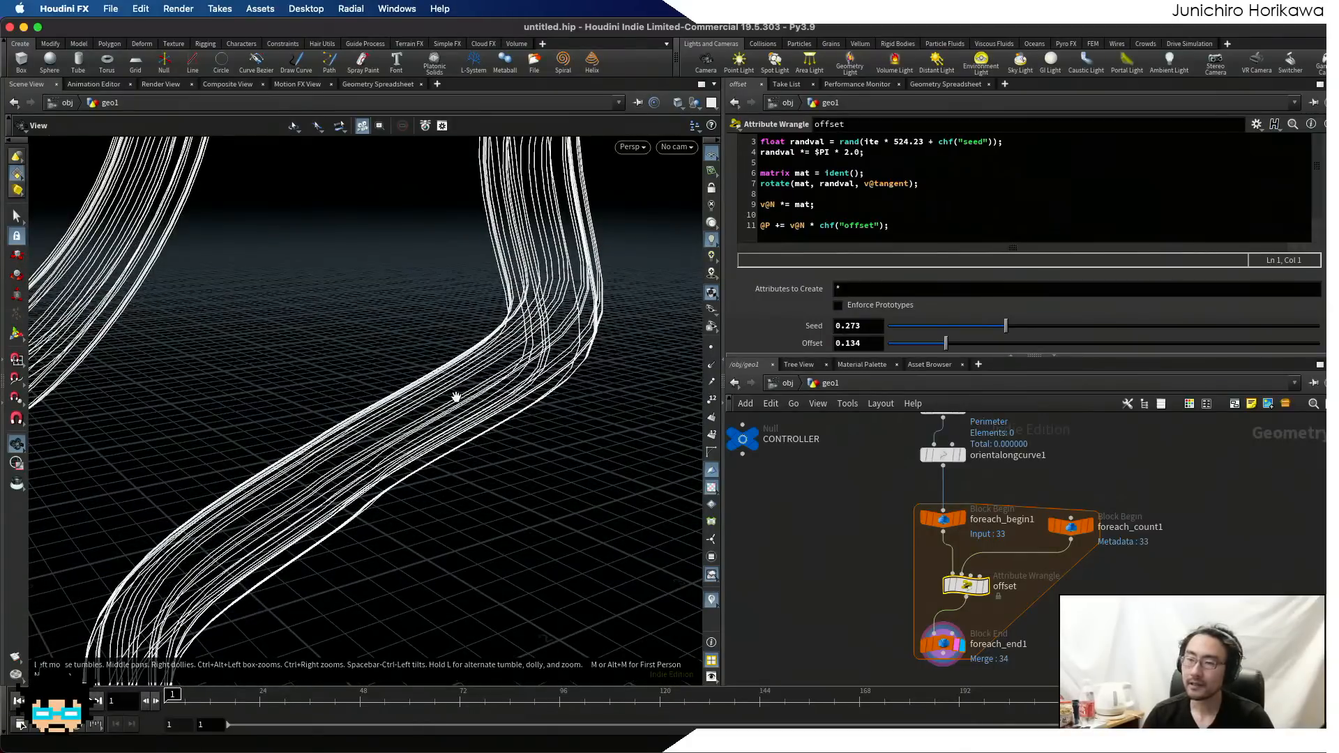
{"action": "left_click_drag", "start_coordinate": [455, 395], "coordinate": [457, 395]}
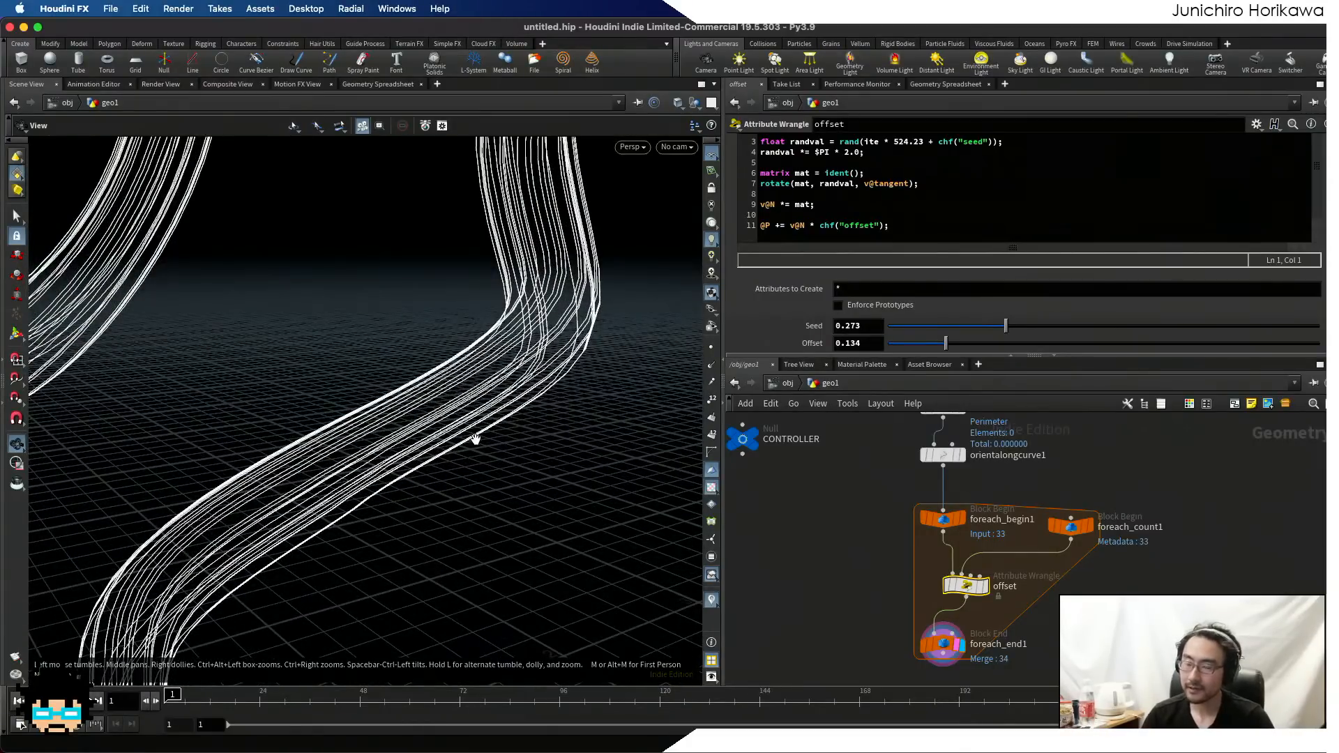
{"action": "left_click_drag", "start_coordinate": [472, 440], "coordinate": [261, 614]}
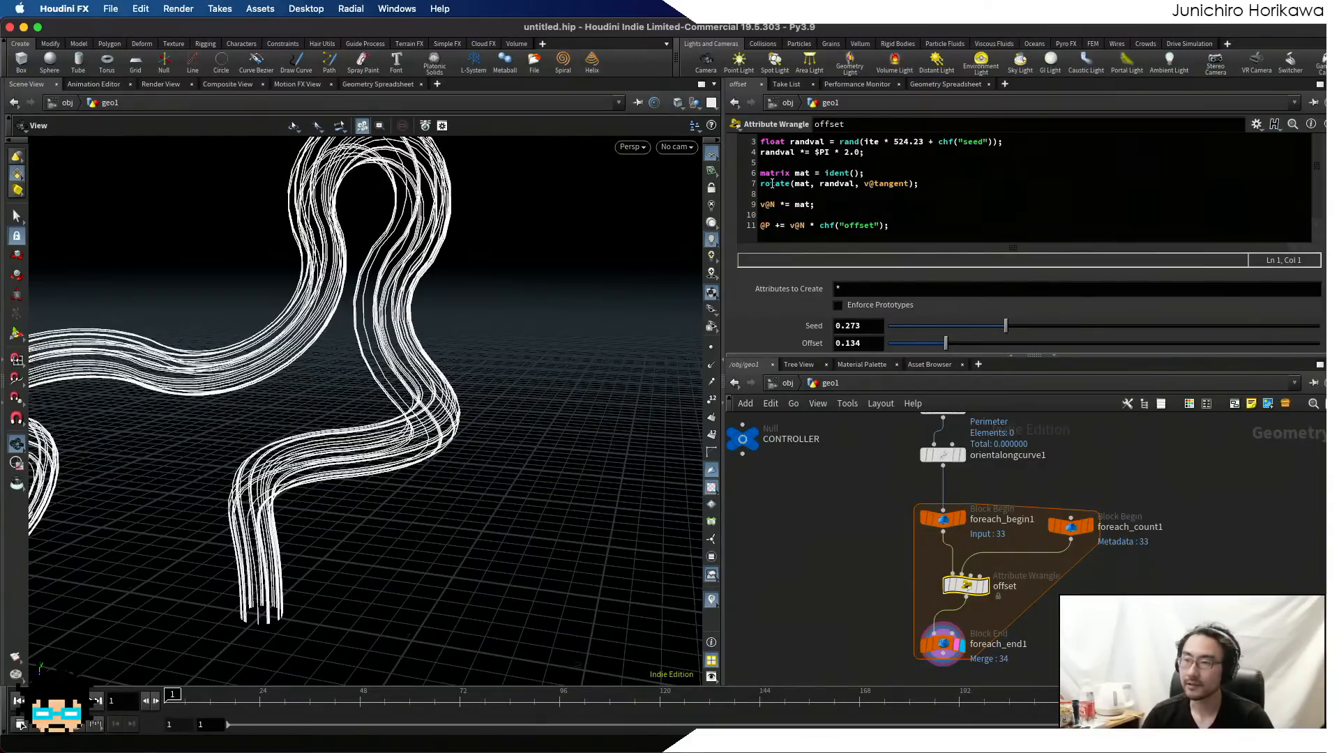
{"action": "left_click_drag", "start_coordinate": [918, 184], "coordinate": [821, 185]}
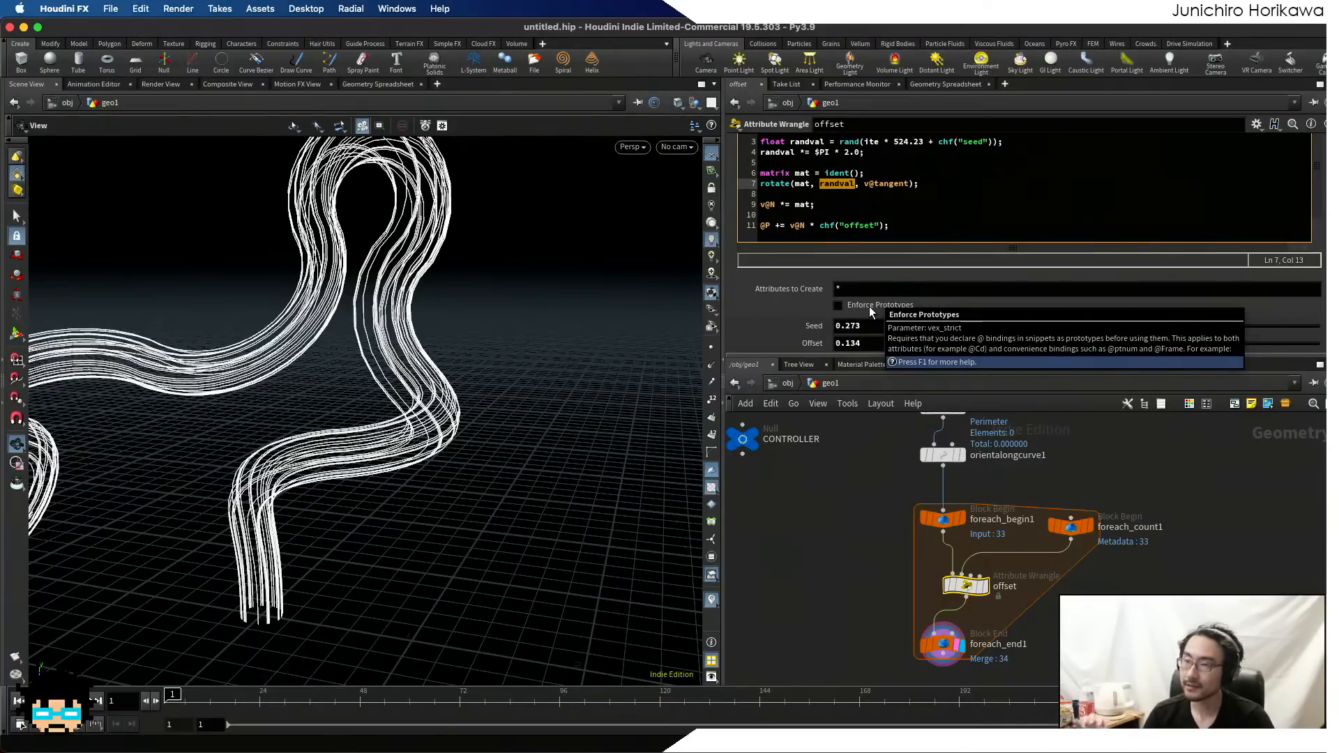
{"action": "left_click", "coordinate": [906, 236]}
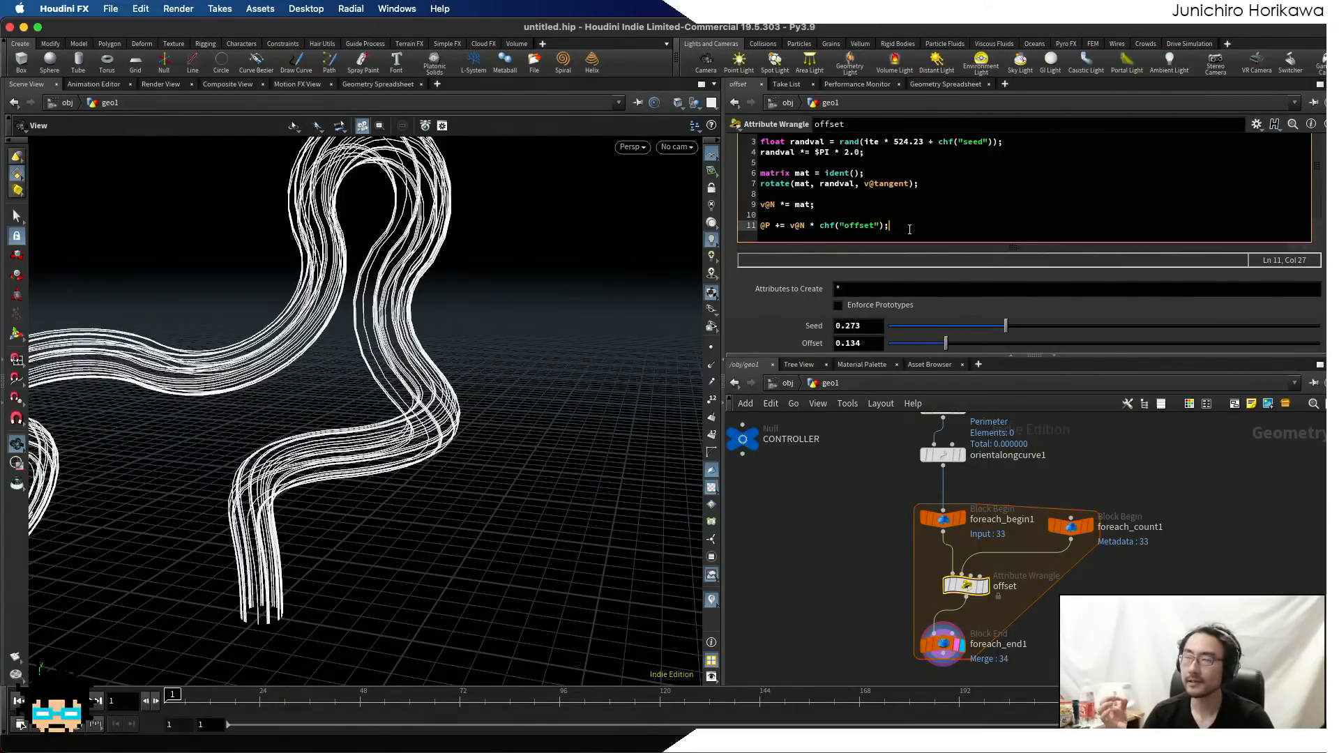
- Start declaring a float variable named offset on its own line above the @P line in the offset wrangle
{"action": "left_click", "coordinate": [901, 200]}
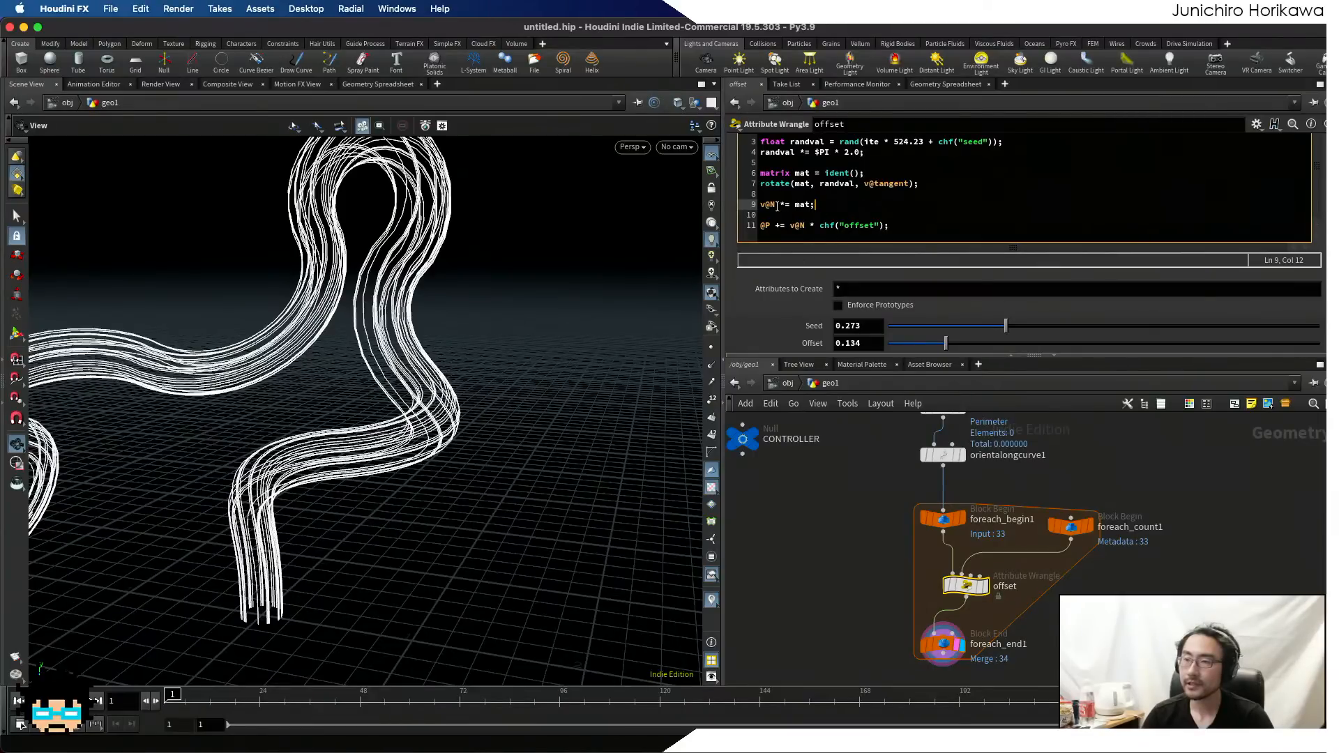
{"action": "scroll", "coordinate": [834, 195], "scroll_direction": "up", "scroll_amount": 2}
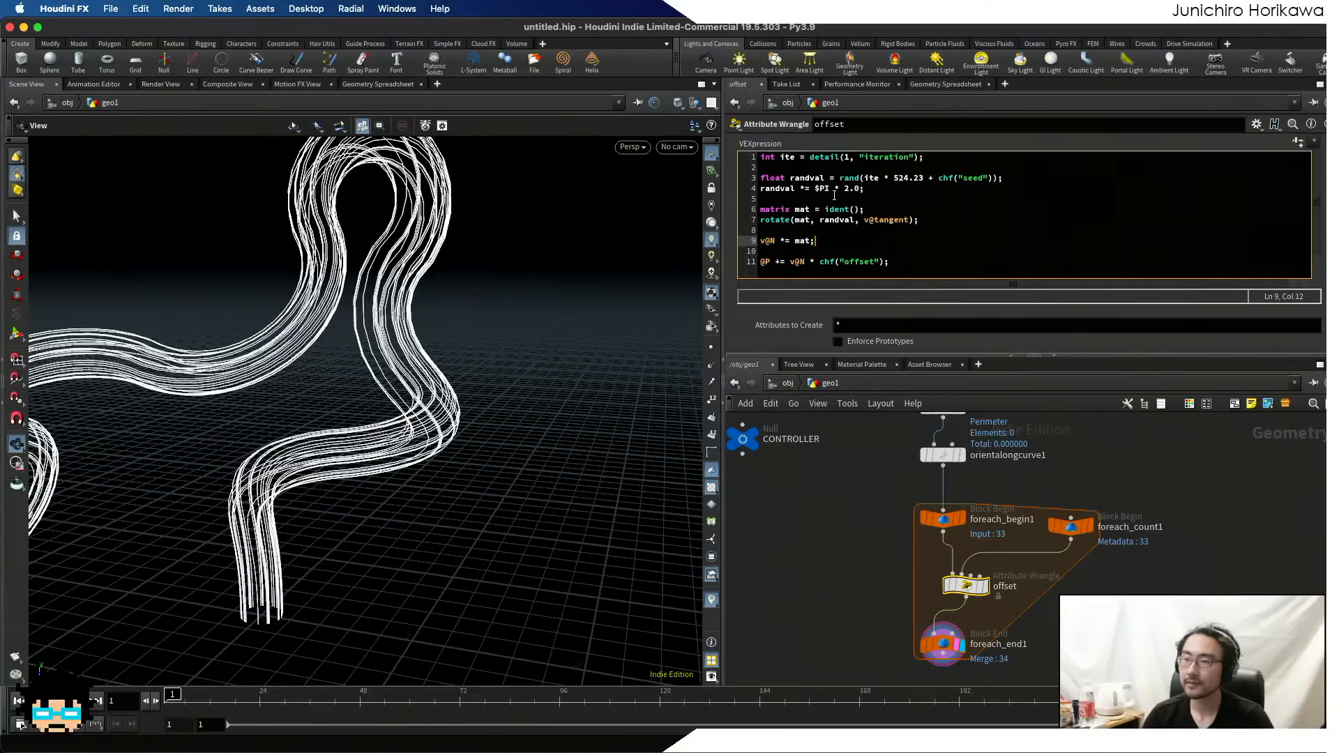
{"action": "mouse_move", "coordinate": [812, 262]}
{"action": "left_mouse_down"}
{"action": "mouse_move", "coordinate": [890, 262]}
{"action": "mouse_move", "coordinate": [813, 261]}
{"action": "left_mouse_up"}
{"action": "left_click", "coordinate": [890, 262]}
{"action": "left_click", "coordinate": [819, 250]}
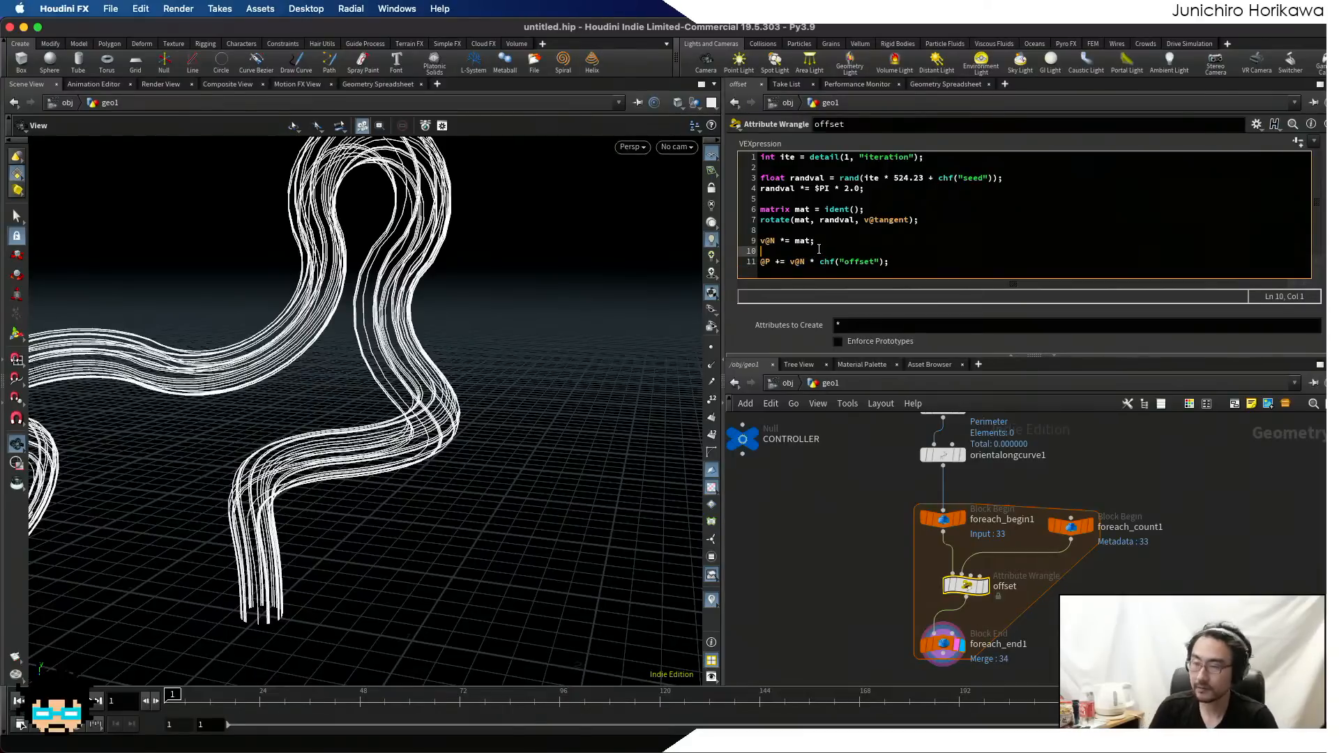
{"action": "key", "text": "Return"}
{"action": "key", "text": "Return"}
{"action": "key", "text": "Up"}
{"action": "type", "text": "float of"}
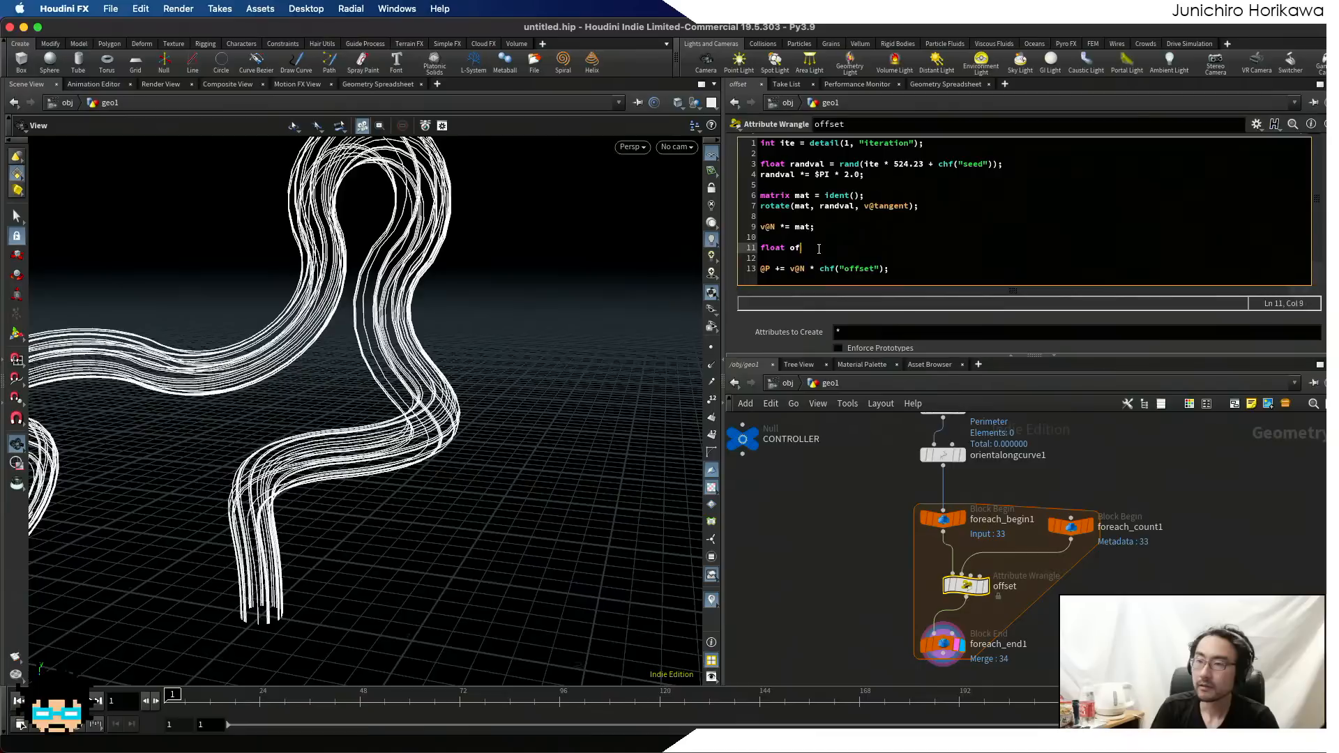
{"action": "type", "text": "fset  ="}
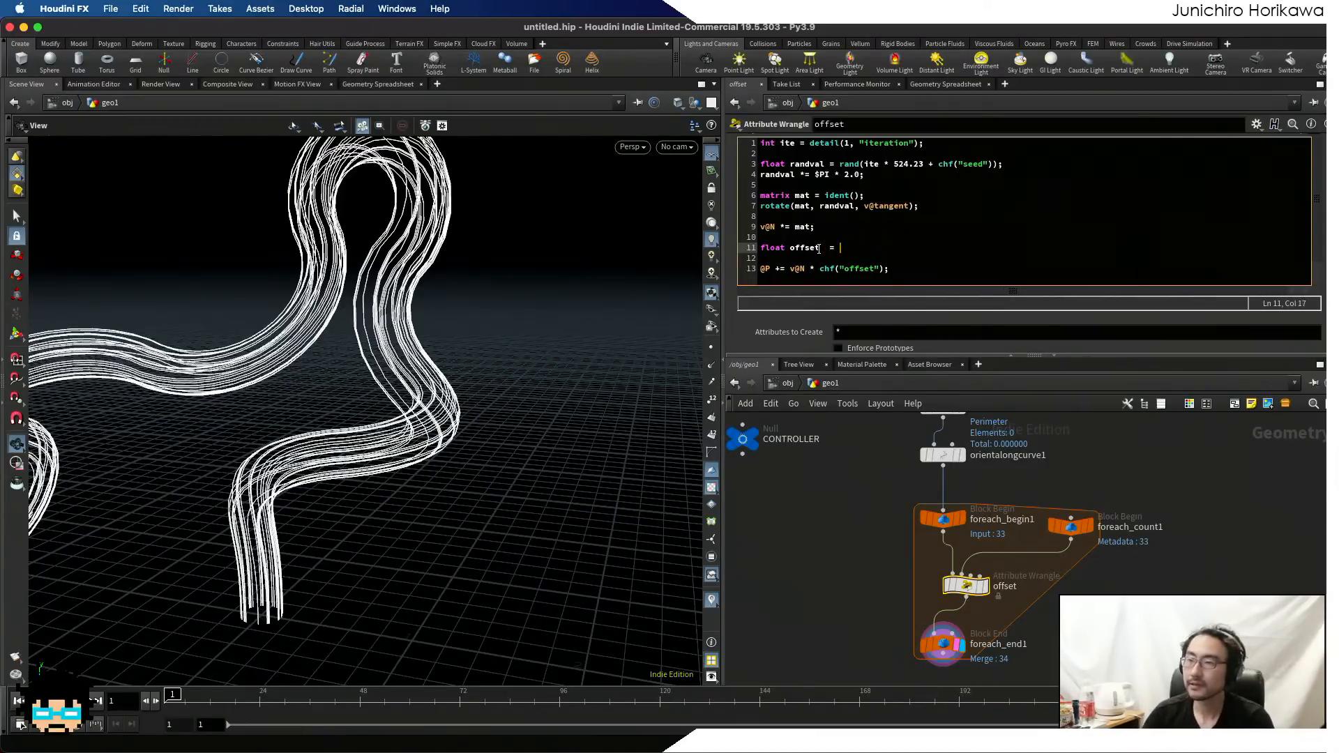
- Move chf("offset") into the offset variable's declaration and multiply v@N by offset in the @P line
{"action": "left_click_drag", "start_coordinate": [820, 269], "coordinate": [888, 270]}
{"action": "key", "text": "super+x"}
{"action": "left_click", "coordinate": [862, 249]}
{"action": "key", "text": "super+v"}
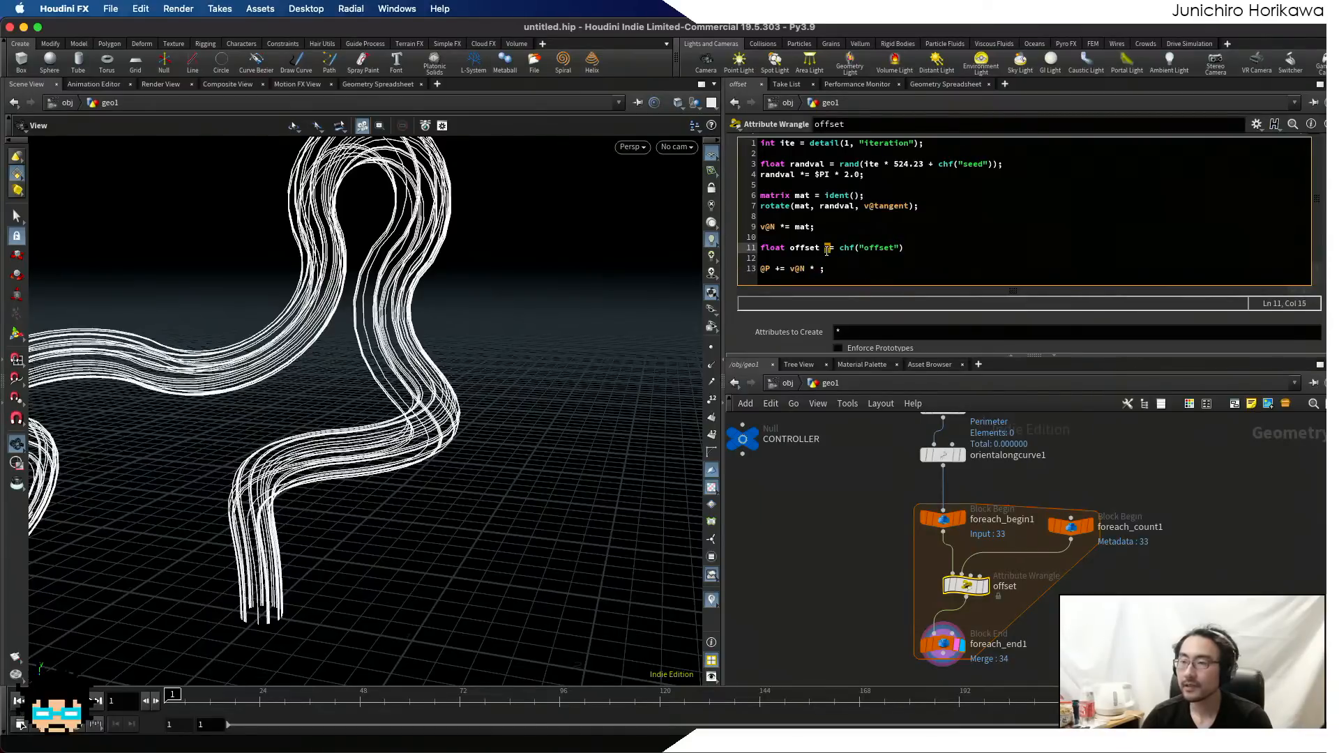
{"action": "left_click", "coordinate": [830, 252]}
{"action": "key", "text": "BackSpace"}
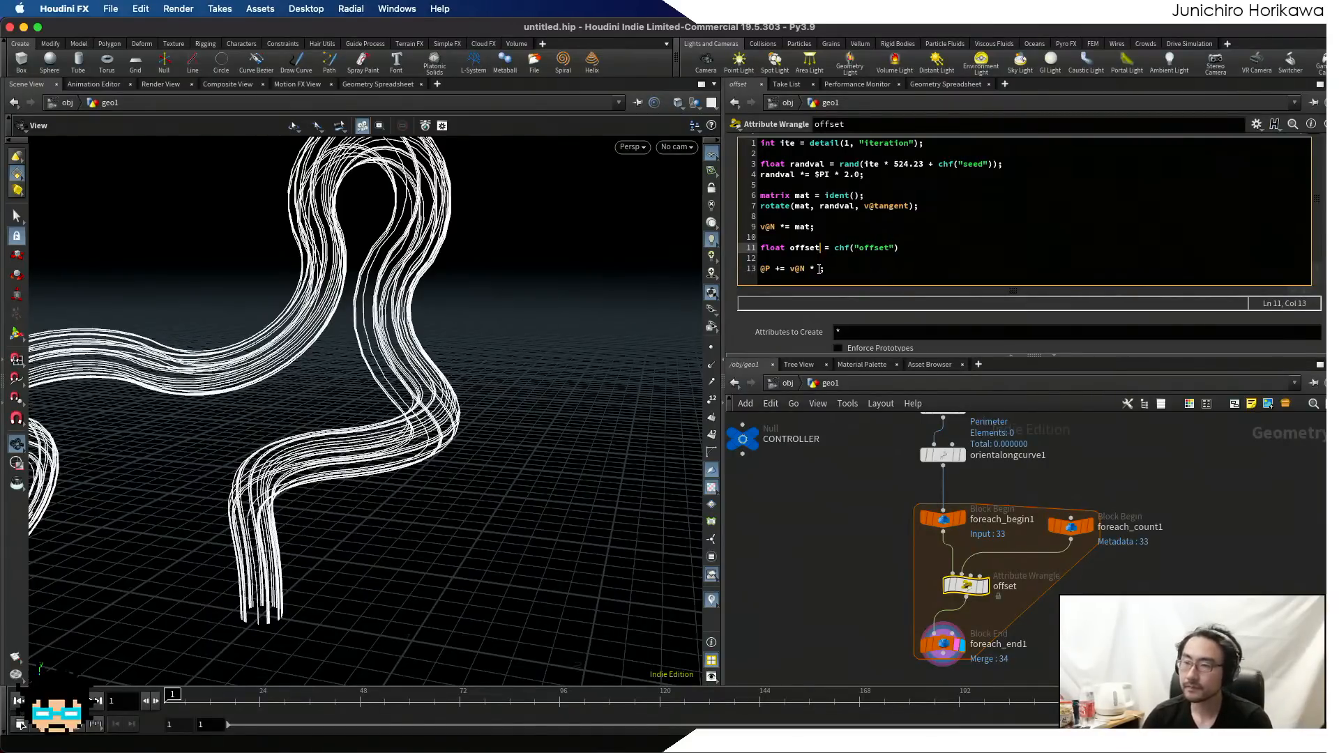
{"action": "left_click", "coordinate": [820, 270]}
{"action": "type", "text": "offset"}
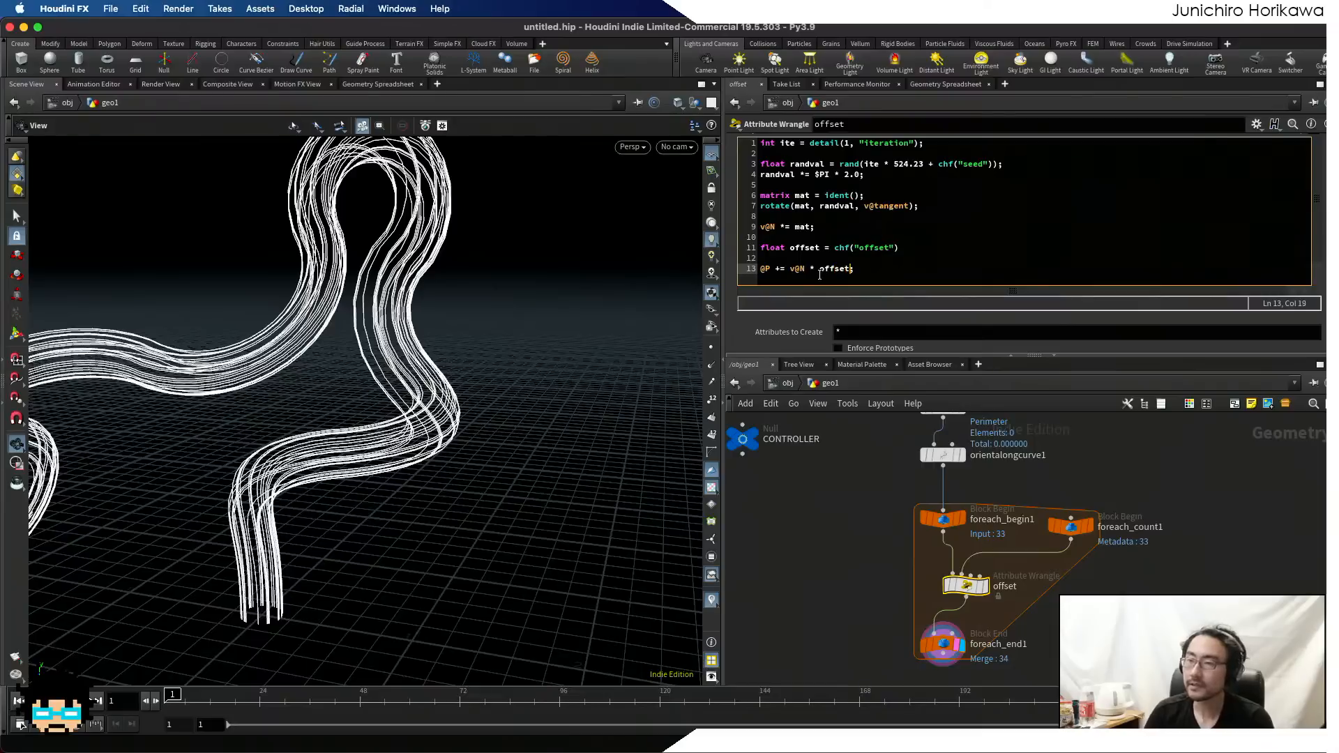
- Multiply chf("offset") by an empty noise() call in the offset declaration and end the line with a semicolon
{"action": "left_click", "coordinate": [913, 248]}
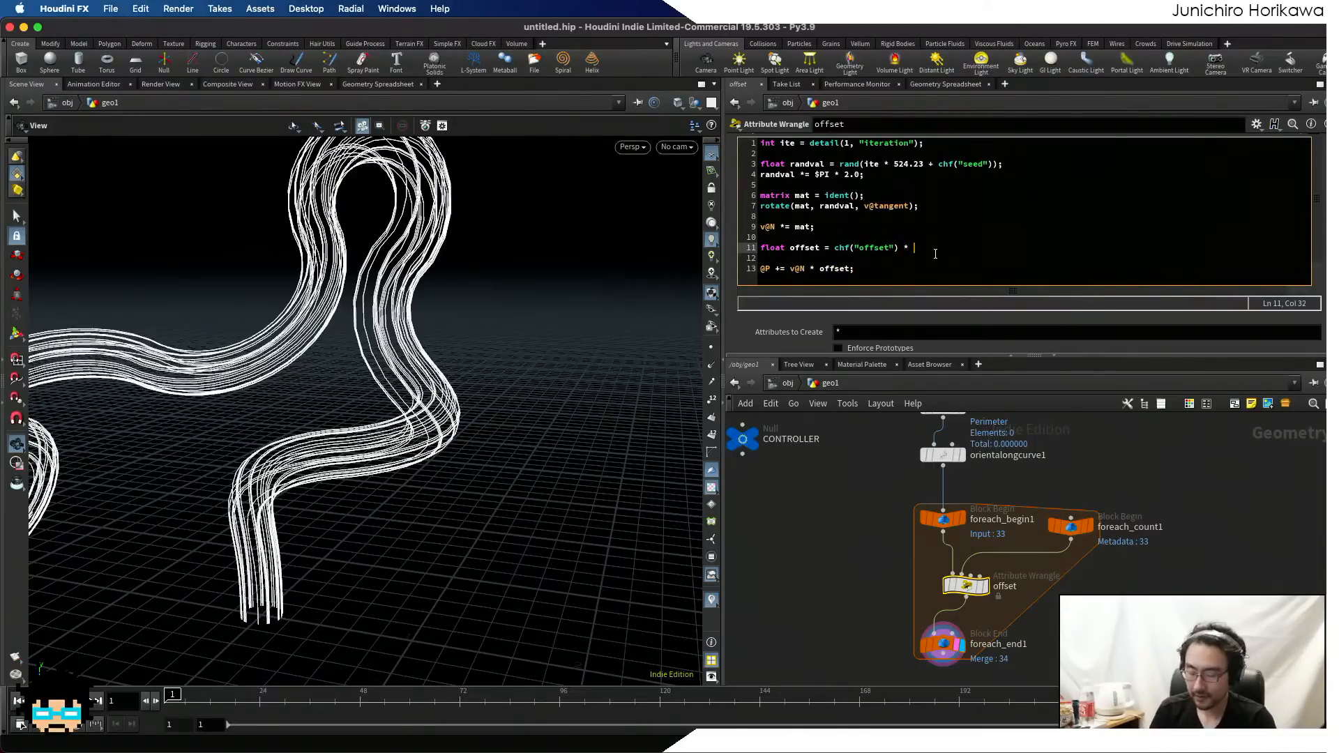
{"action": "type", "text": "* noise"}
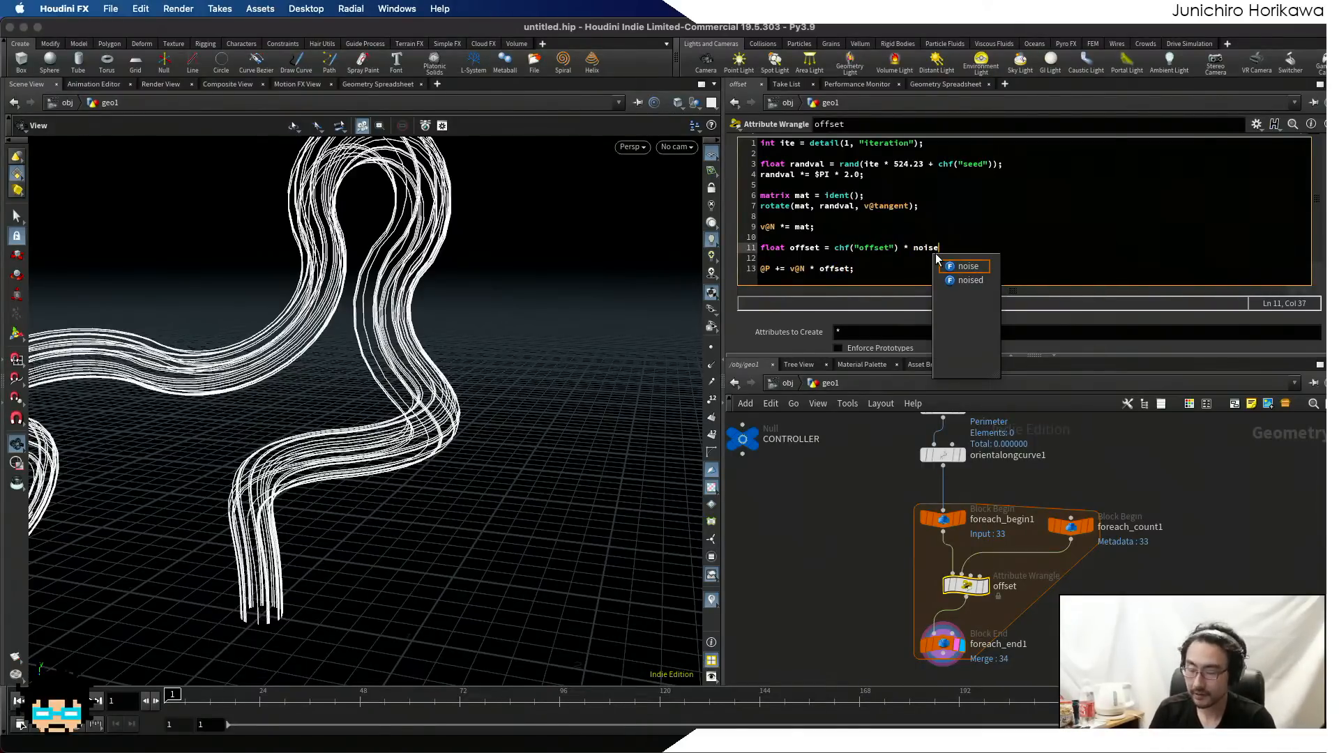
{"action": "type", "text": "();"}
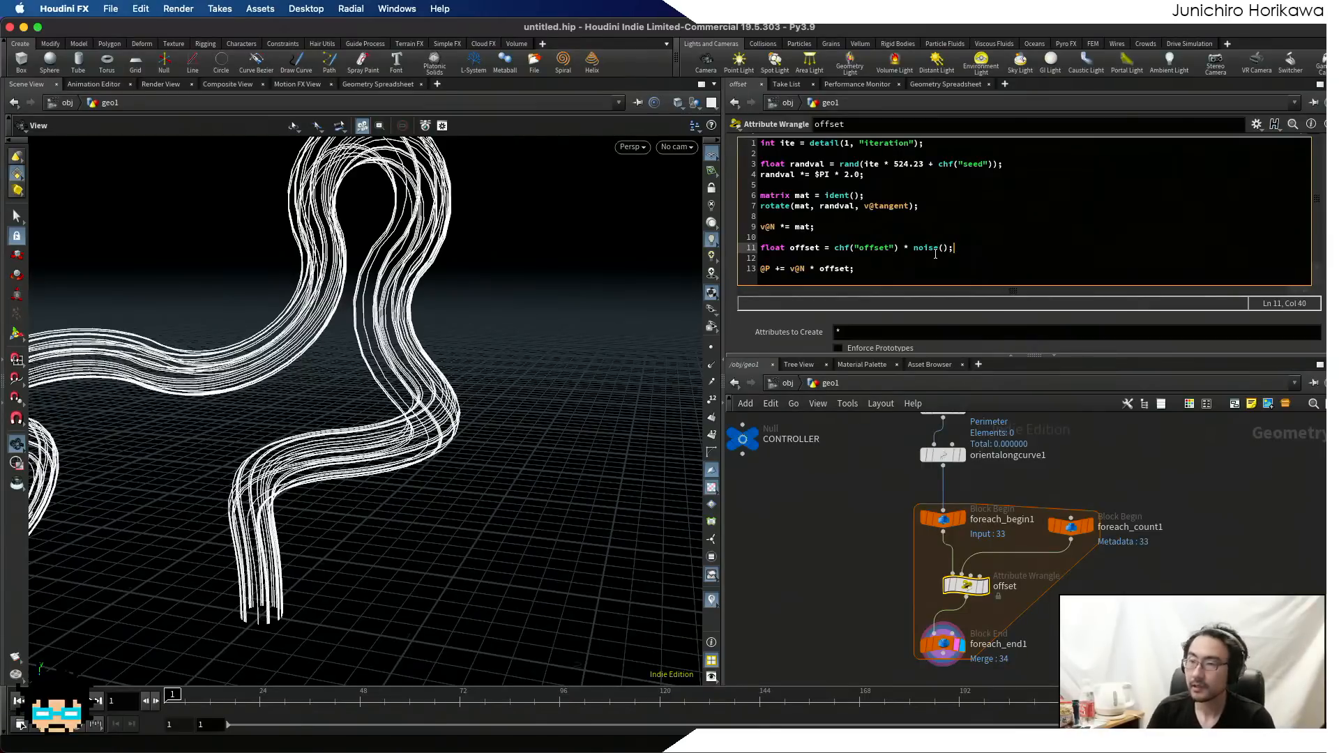
{"action": "key", "text": "Left"}
{"action": "key", "text": "Left"}
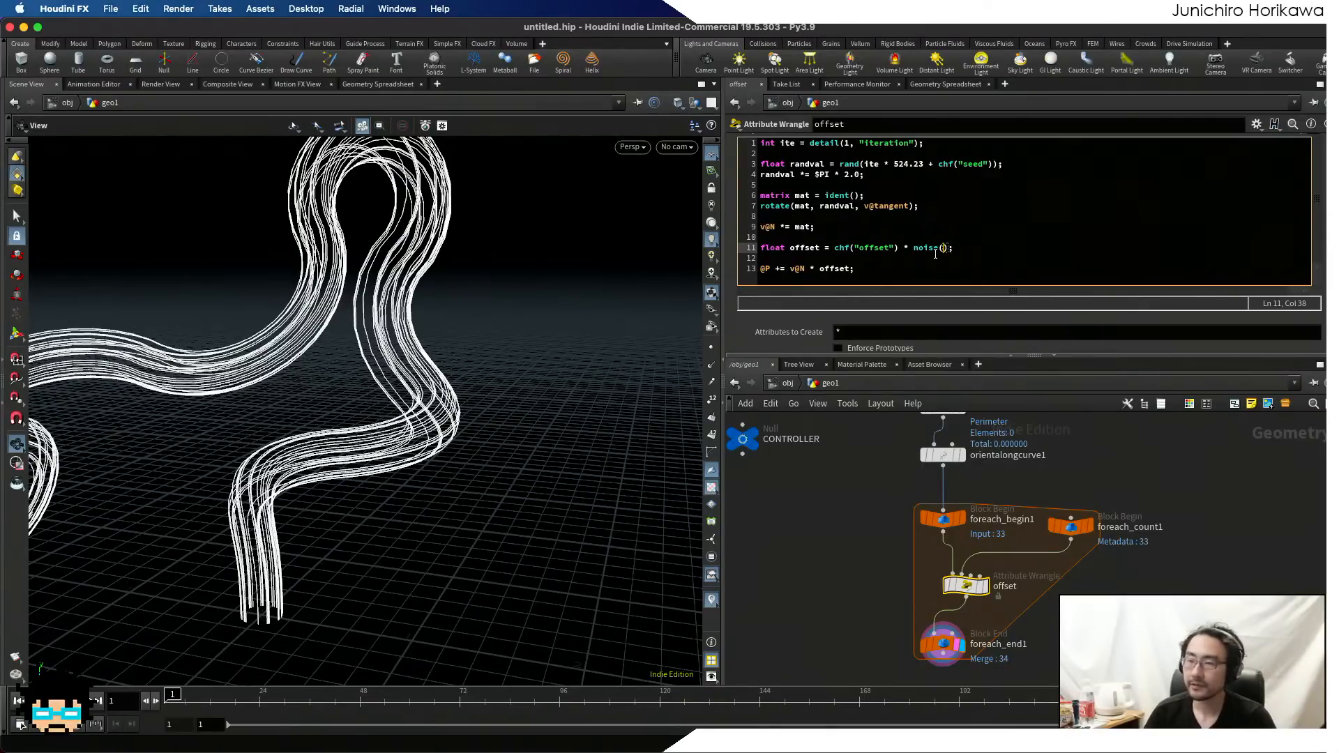
{"action": "key", "text": "Home"}
{"action": "key", "text": "Return"}
{"action": "key", "text": "Up"}
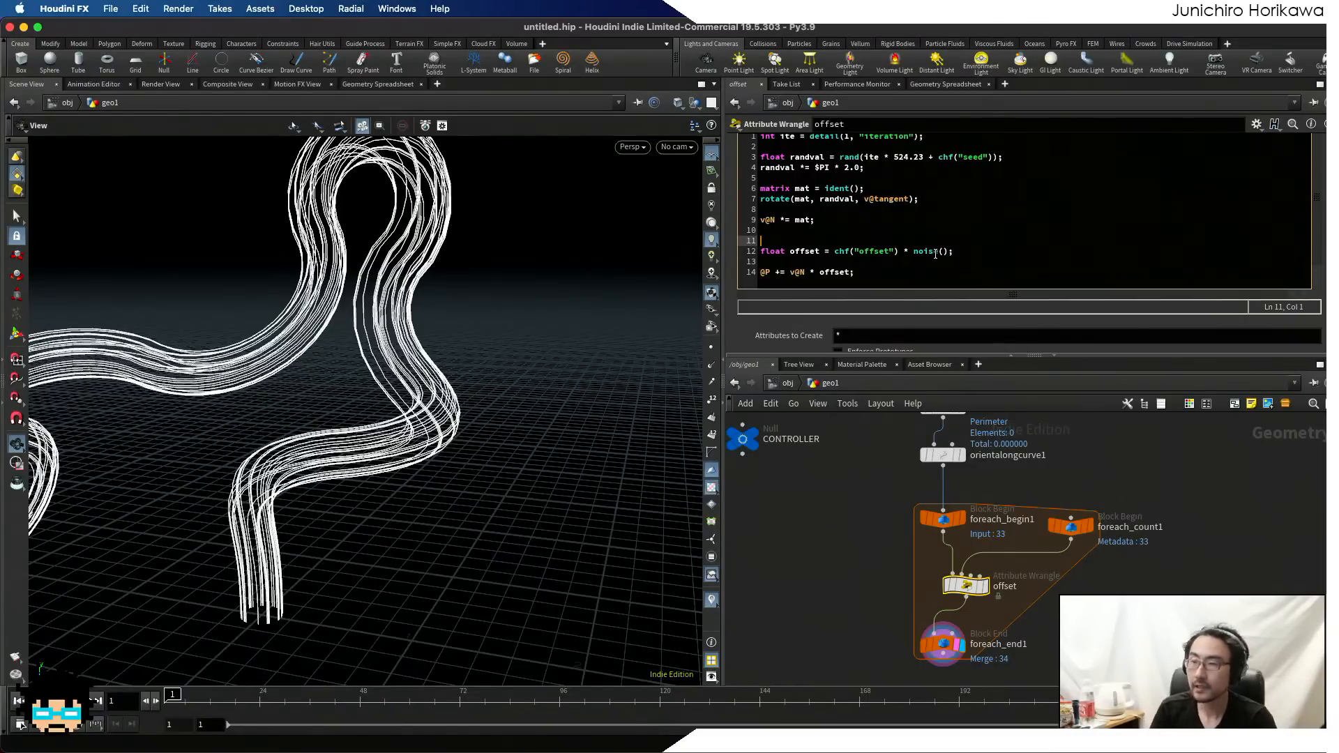
{"action": "type", "text": "f"}
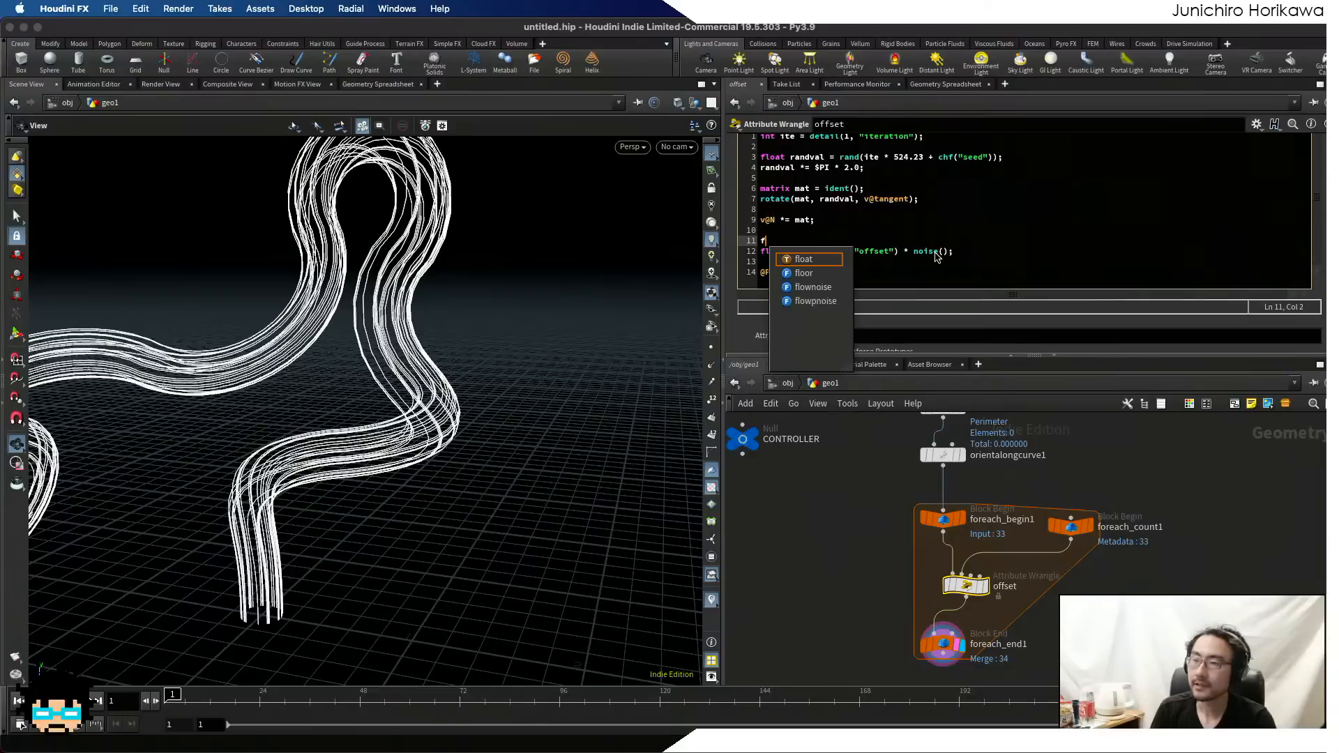
{"action": "key", "text": "BackSpace"}
{"action": "scroll", "coordinate": [934, 241], "scroll_direction": "up", "scroll_amount": 3}
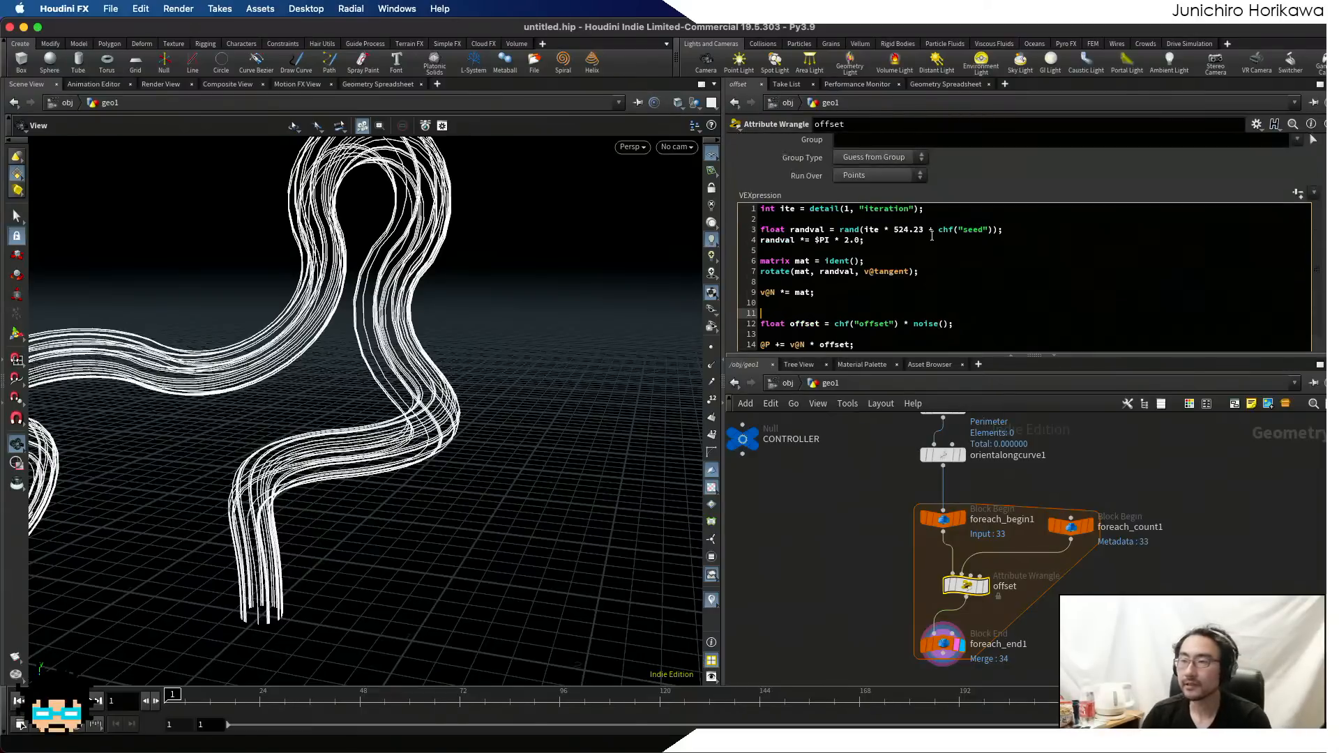
{"action": "left_click", "coordinate": [762, 209]}
{"action": "key", "text": "Return"}
{"action": "key", "text": "Return"}
{"action": "left_click", "coordinate": [770, 205]}
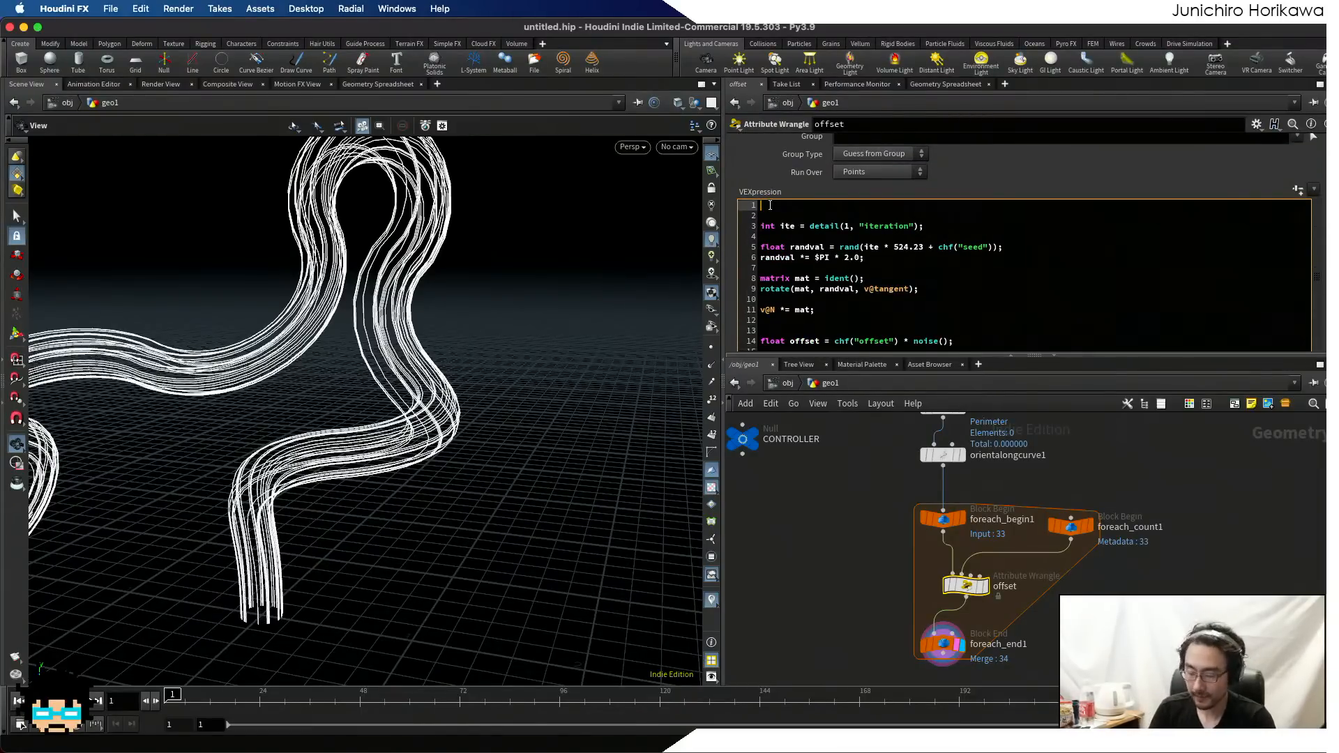
{"action": "type", "text": "float p"}
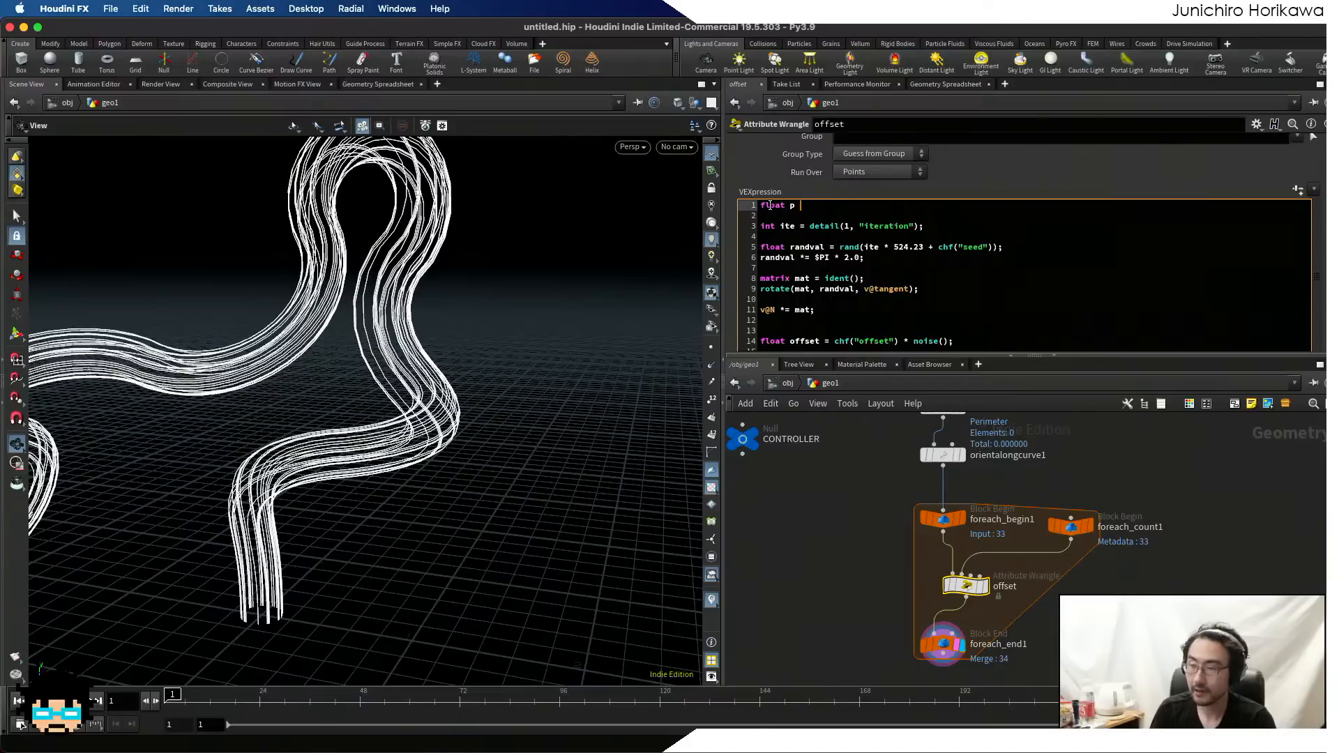
{"action": "type", "text": " = \""}
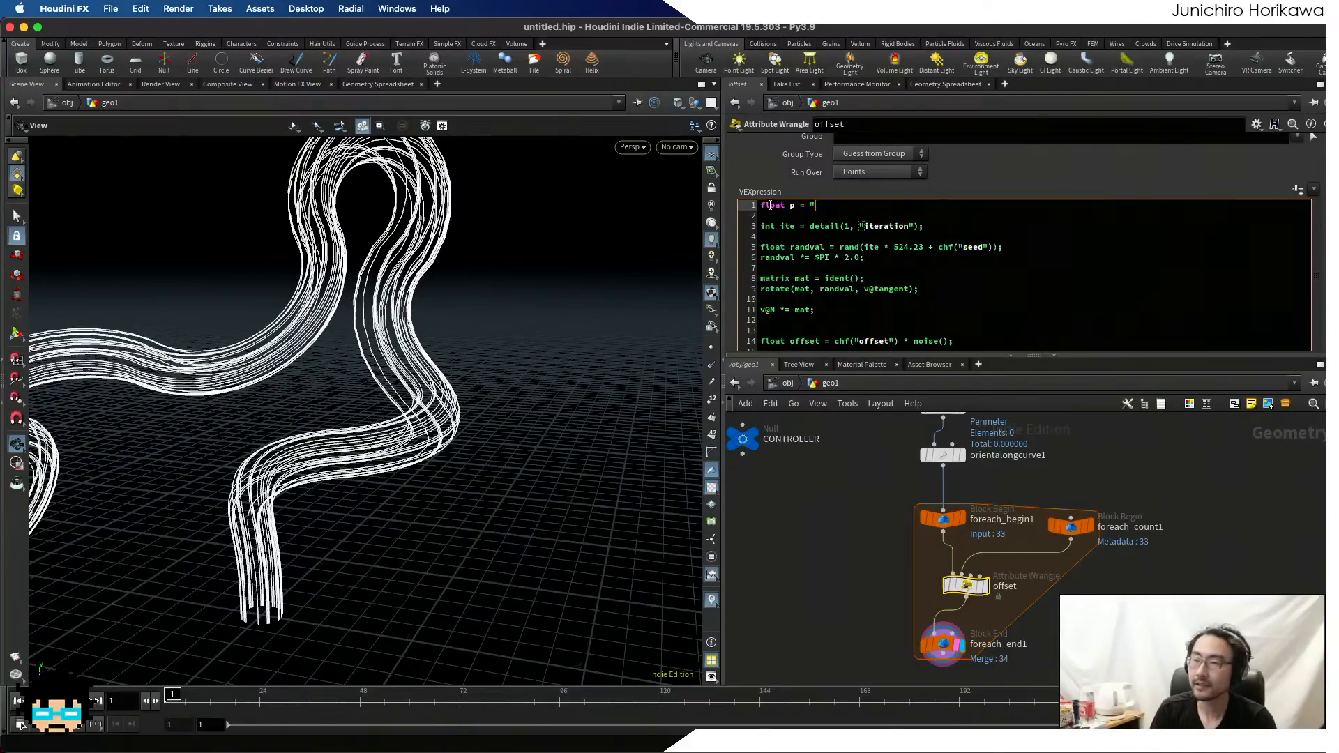
{"action": "key", "text": "BackSpace"}
{"action": "type", "text": "@"}
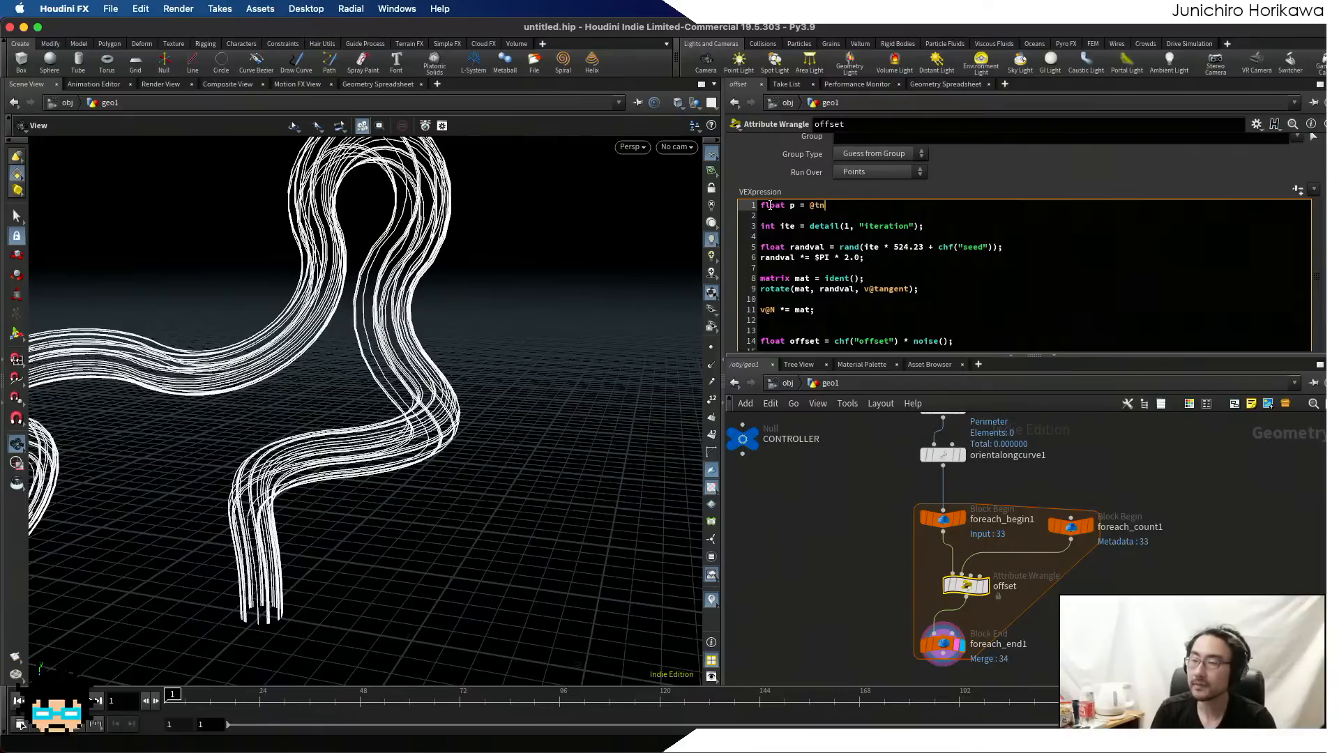
{"action": "type", "text": "ptnum /"}
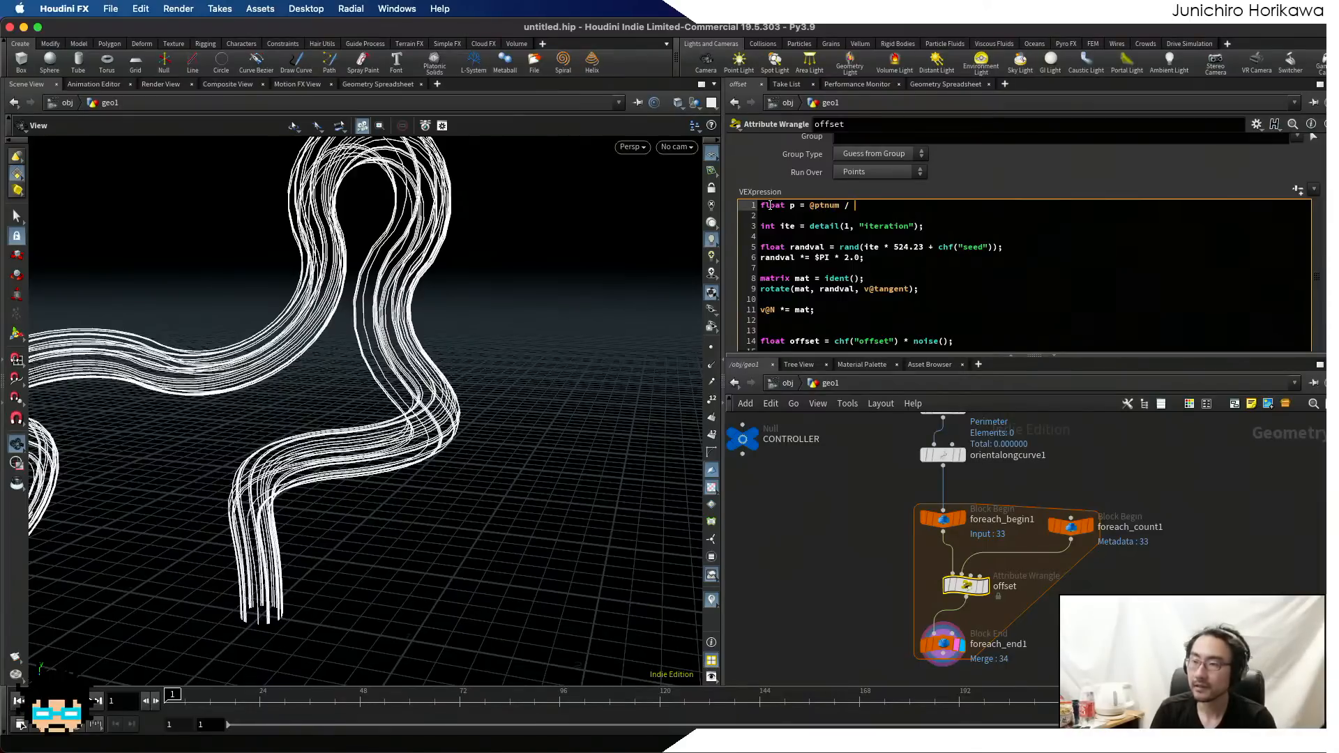
{"action": "type", "text": " np"}
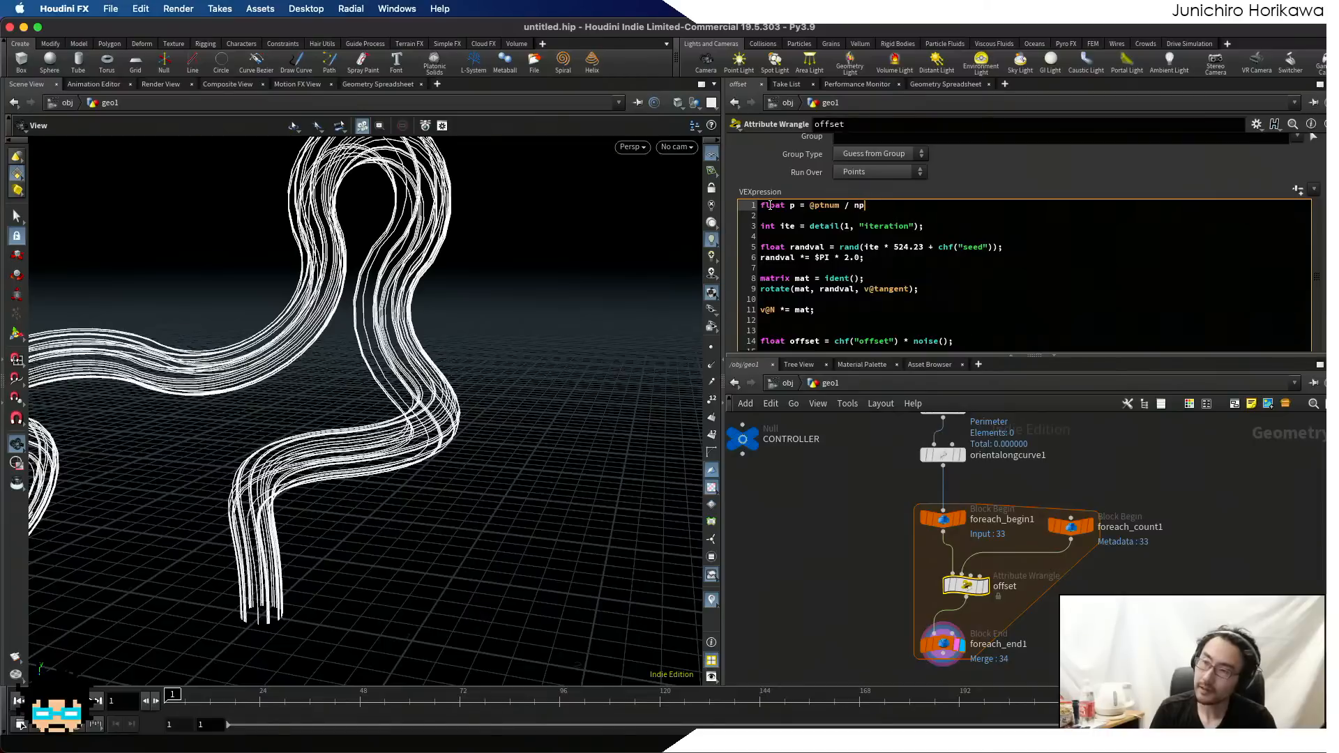
{"action": "type", "text": "oints(00"}
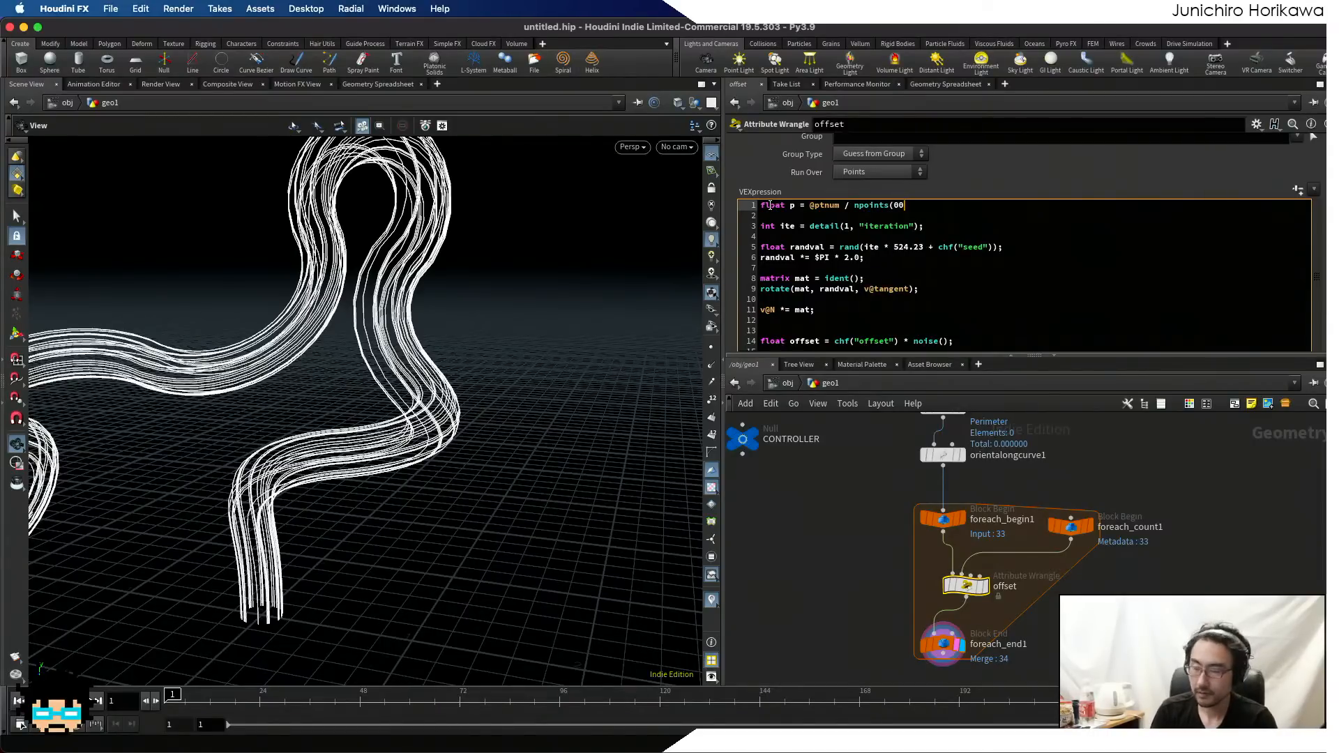
{"action": "key", "text": "BackSpace"}
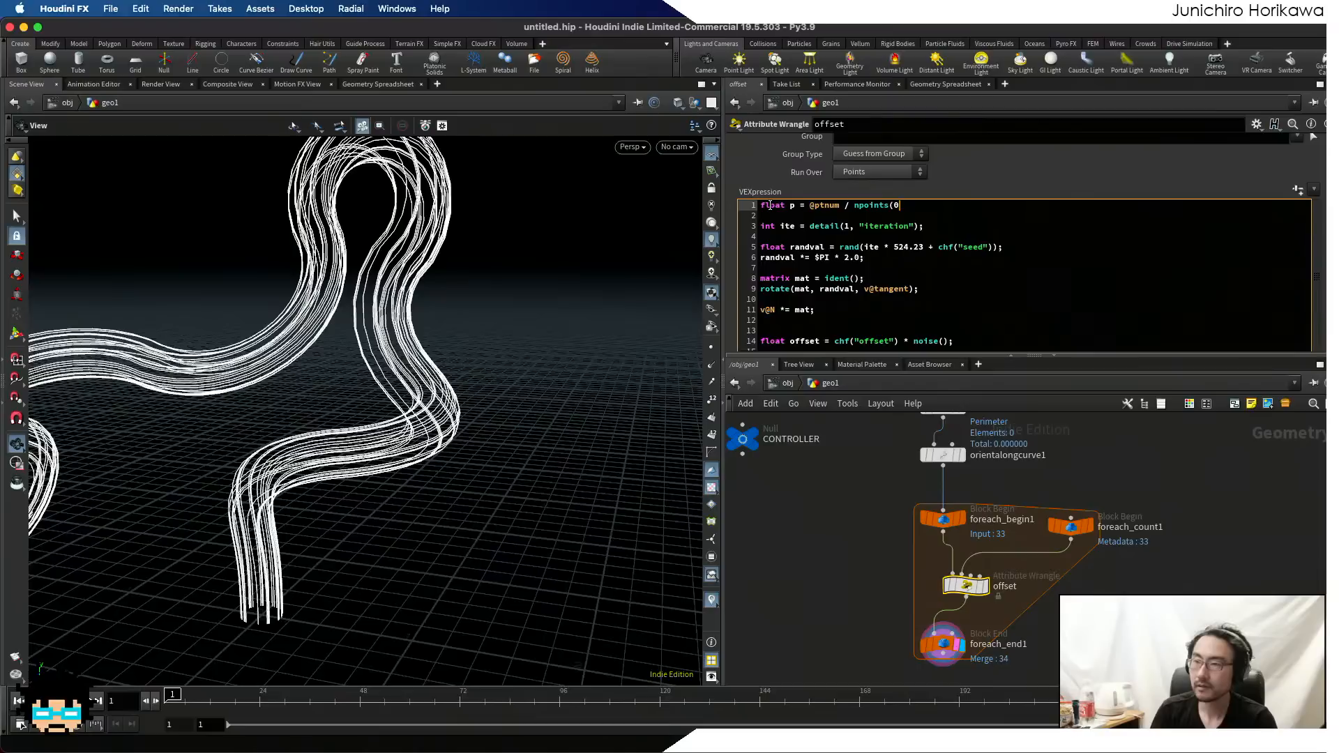
{"action": "type", "text": ") - 1.0"}
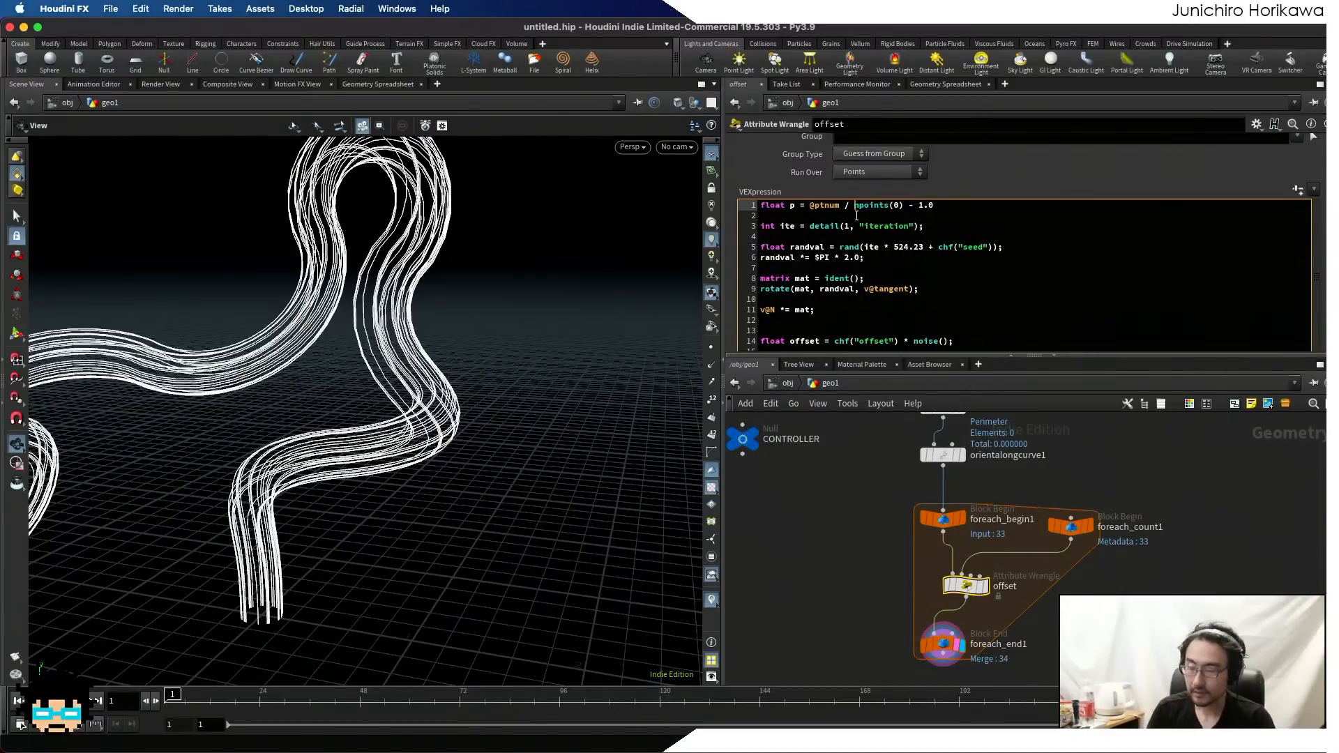
- Enclose npoints(0) - 1.0 in parentheses and end the p declaration with a semicolon
{"action": "type", "text": "("}
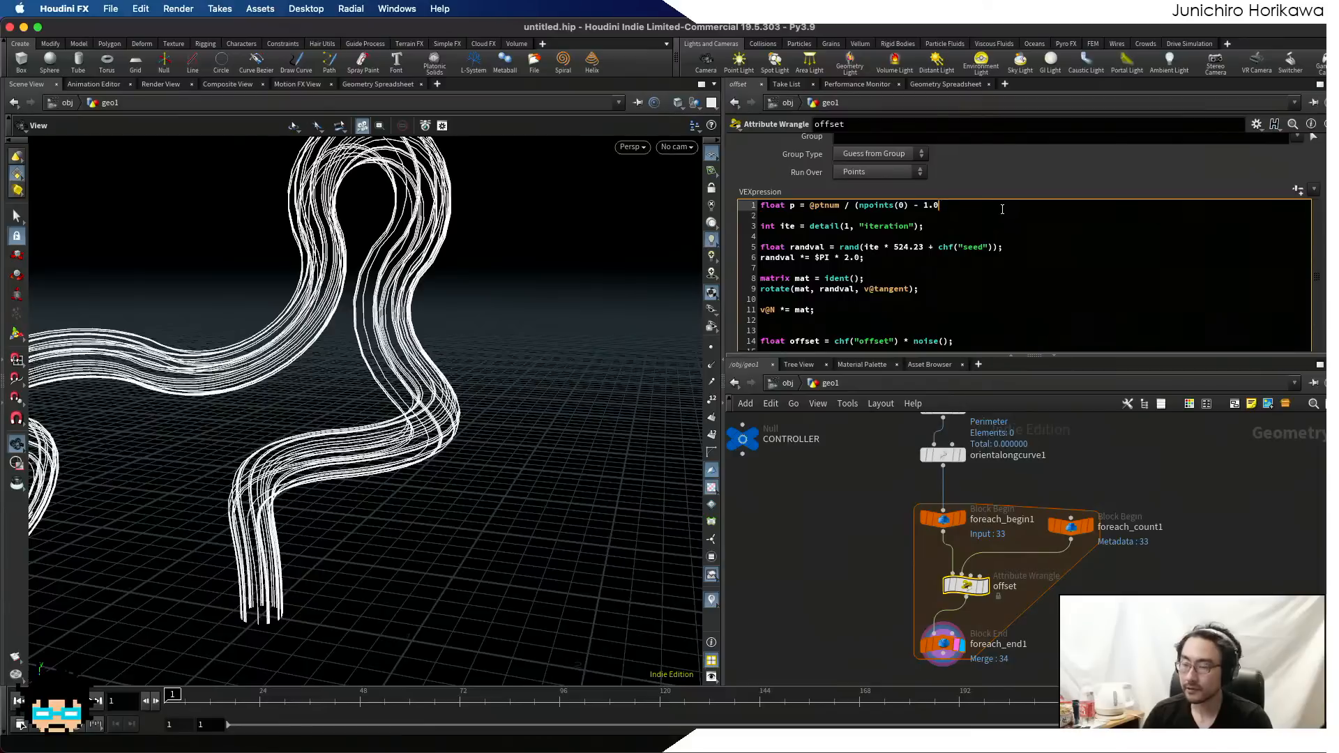
{"action": "left_click", "coordinate": [1002, 209]}
{"action": "type", "text": ");"}
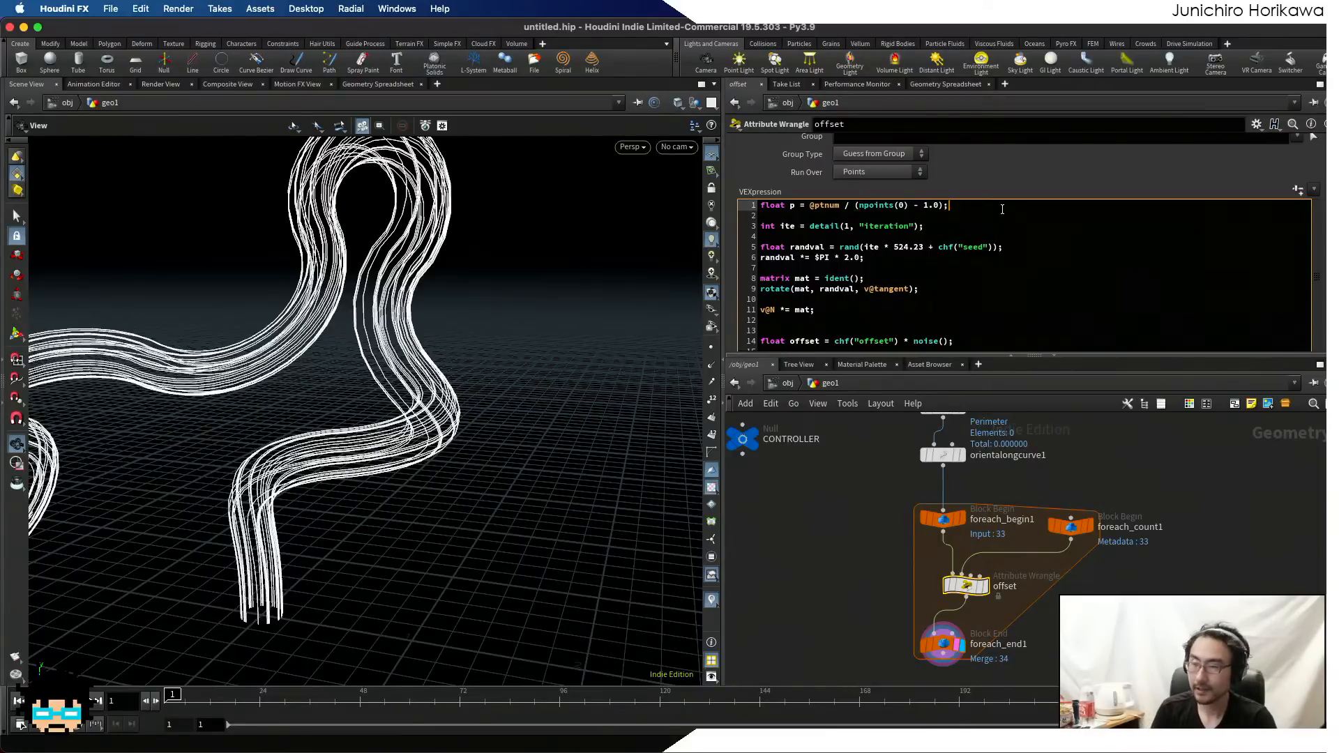
- Give the noise call in the offset line the argument p * chf("smooth"), and shift the foreach_count1 node slightly to apply the code
{"action": "left_click", "coordinate": [937, 229]}
{"action": "left_click_drag", "start_coordinate": [952, 207], "coordinate": [742, 210]}
{"action": "scroll", "coordinate": [840, 238], "scroll_direction": "down", "scroll_amount": 3}
{"action": "left_click", "coordinate": [839, 285]}
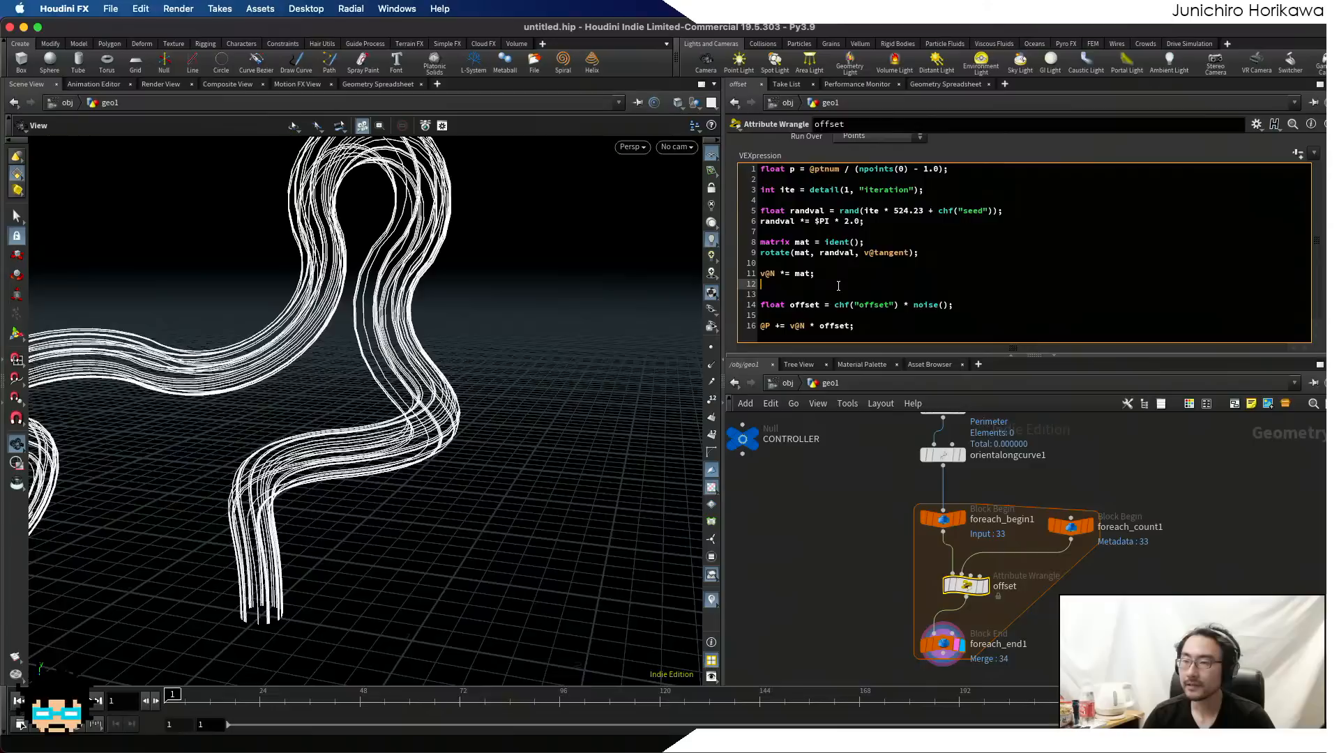
{"action": "left_click", "coordinate": [942, 306]}
{"action": "type", "text": "p "}
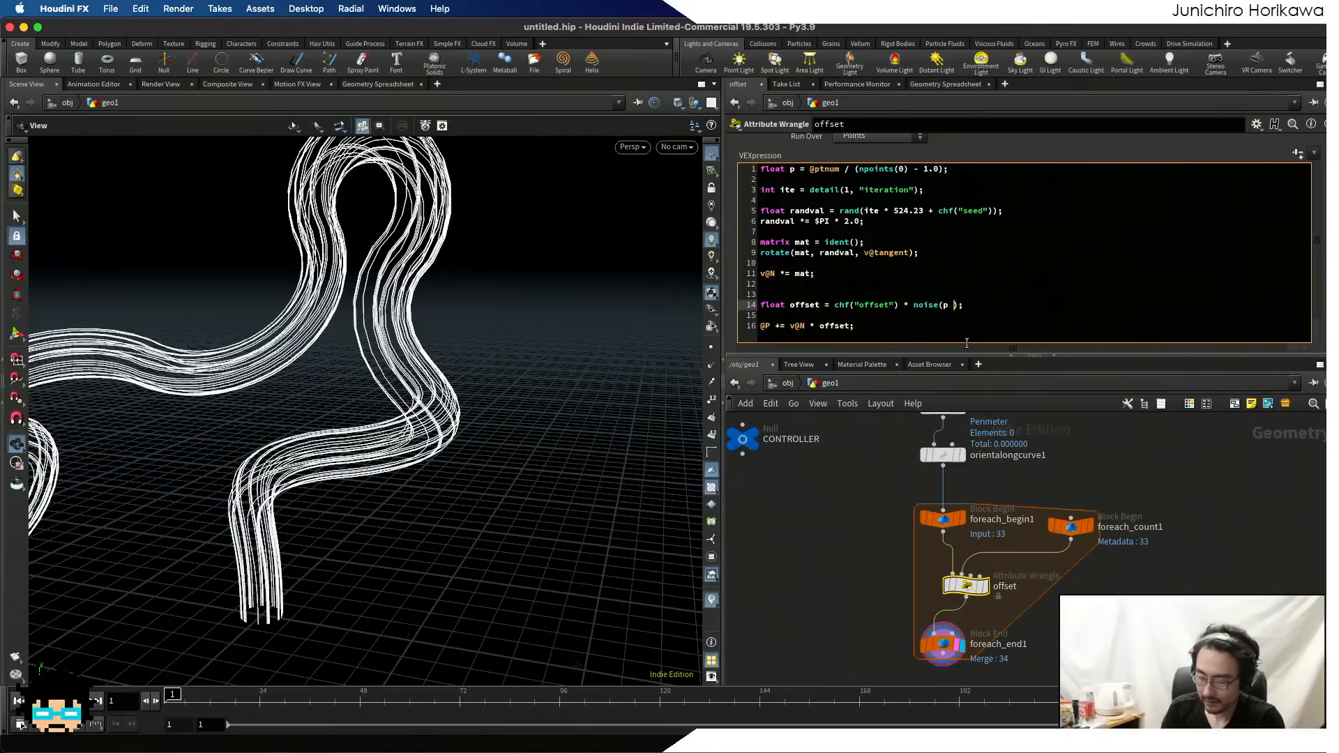
{"action": "type", "text": "* "}
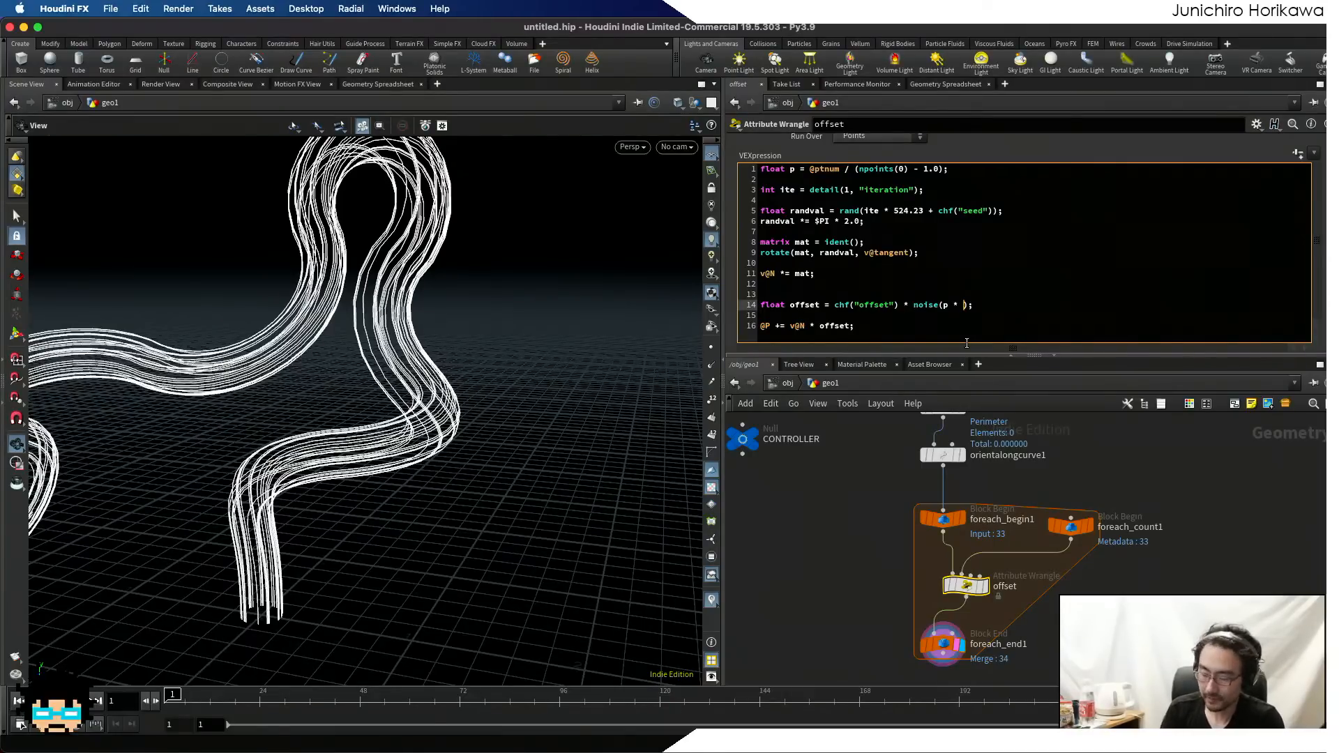
{"action": "type", "text": "chf(\""}
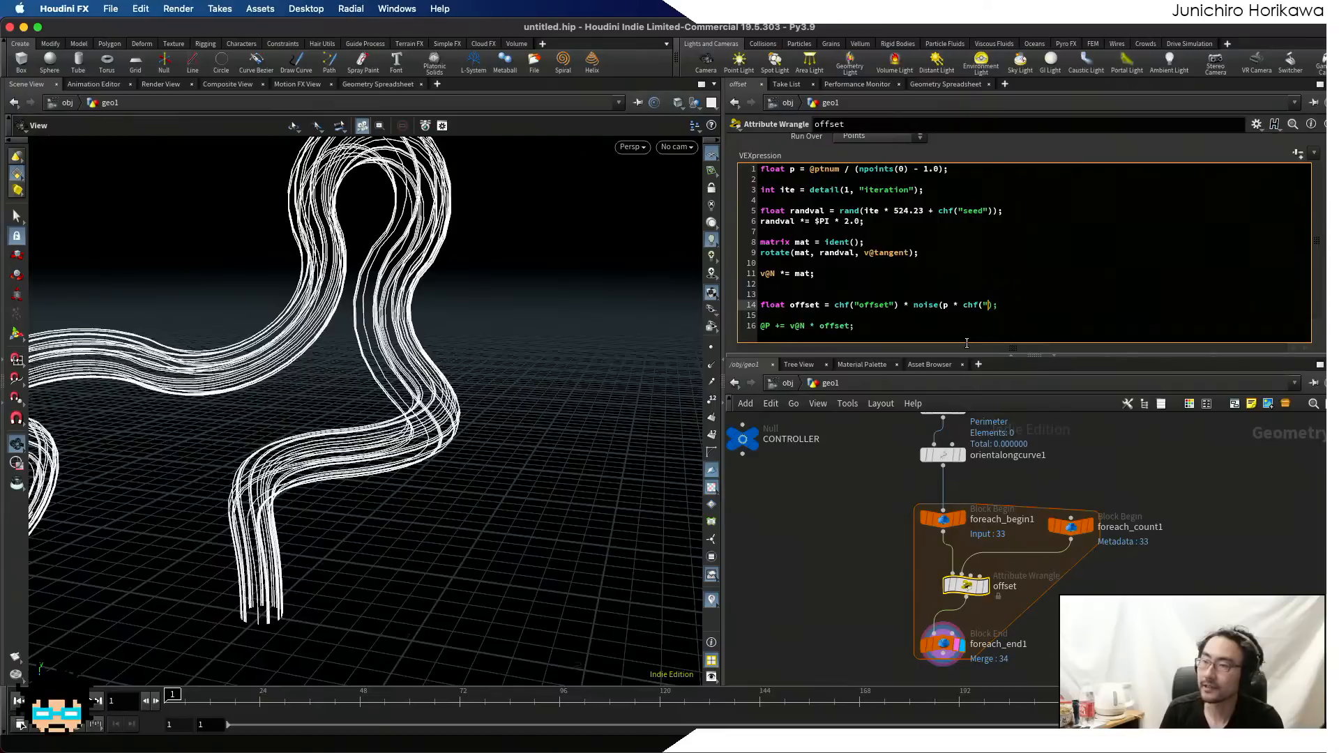
{"action": "type", "text": "smooth"}
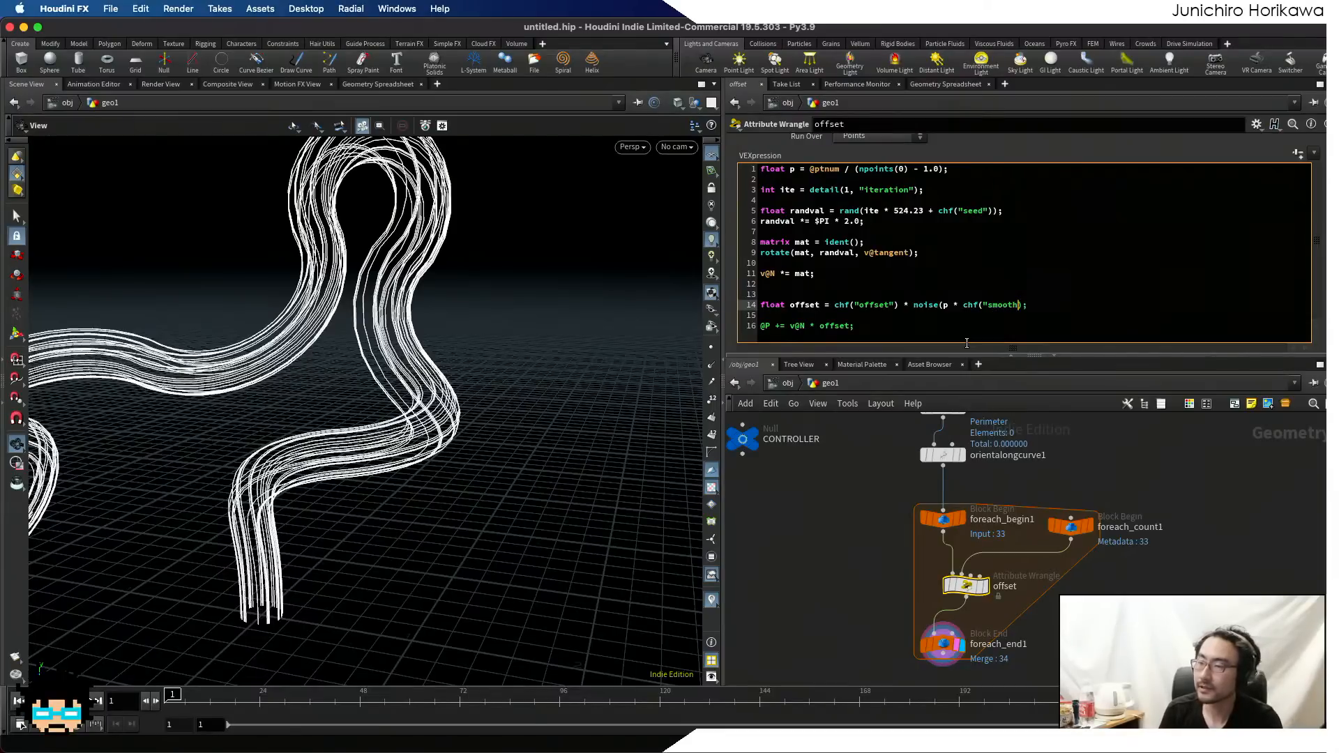
{"action": "type", "text": "\""}
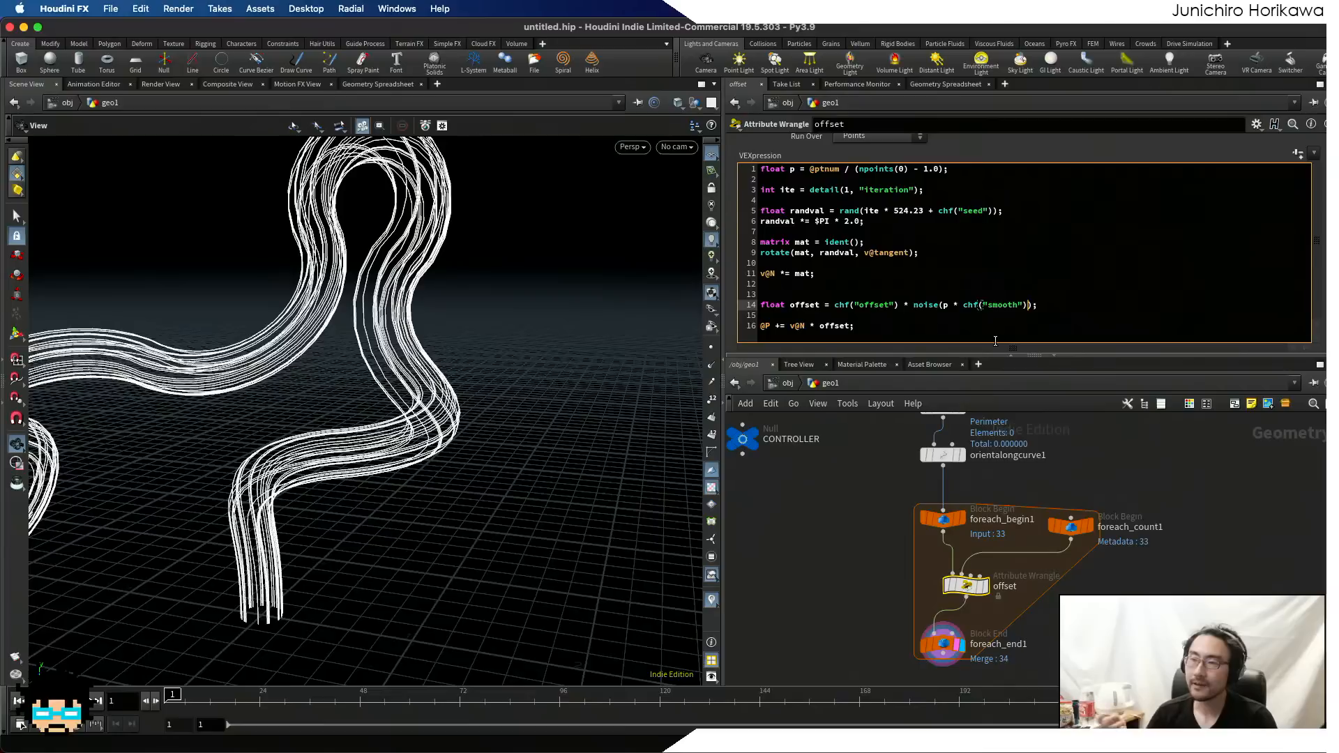
{"action": "mouse_move", "coordinate": [1075, 530]}
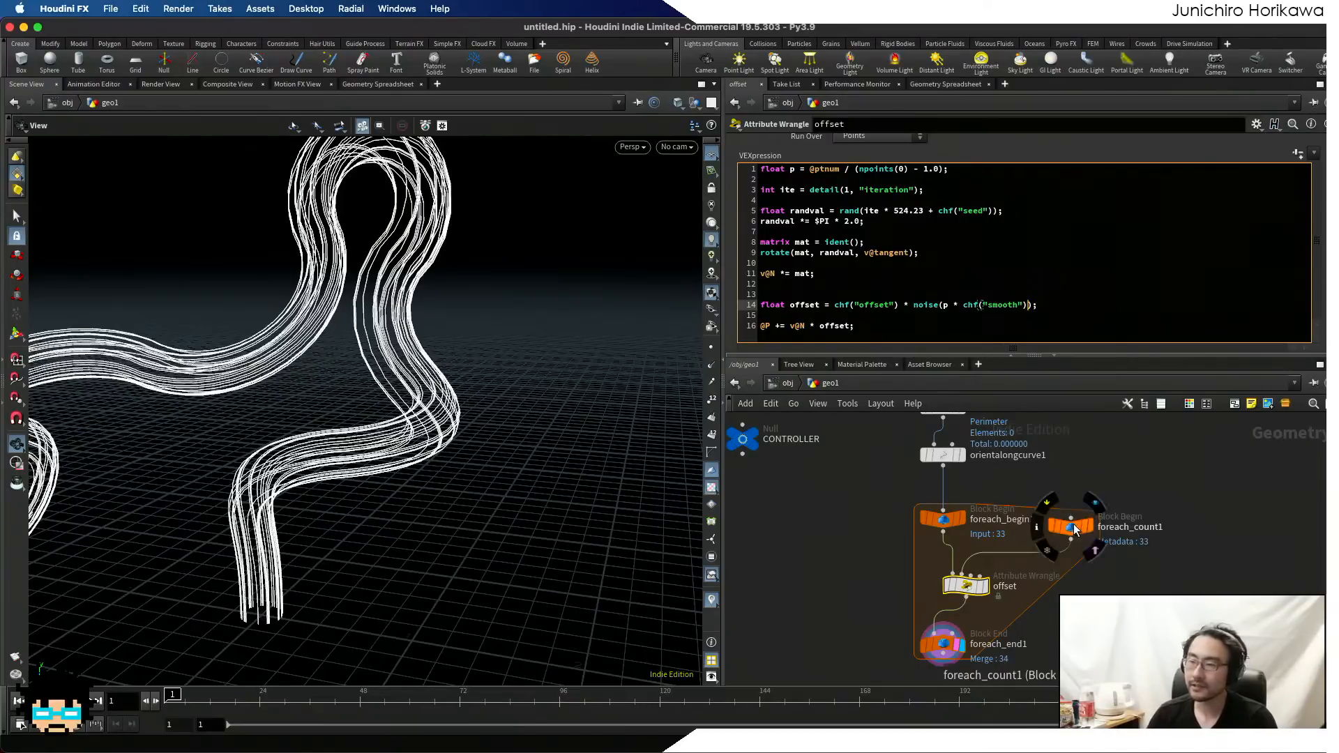
{"action": "left_click_drag", "start_coordinate": [1075, 530], "coordinate": [1089, 535]}
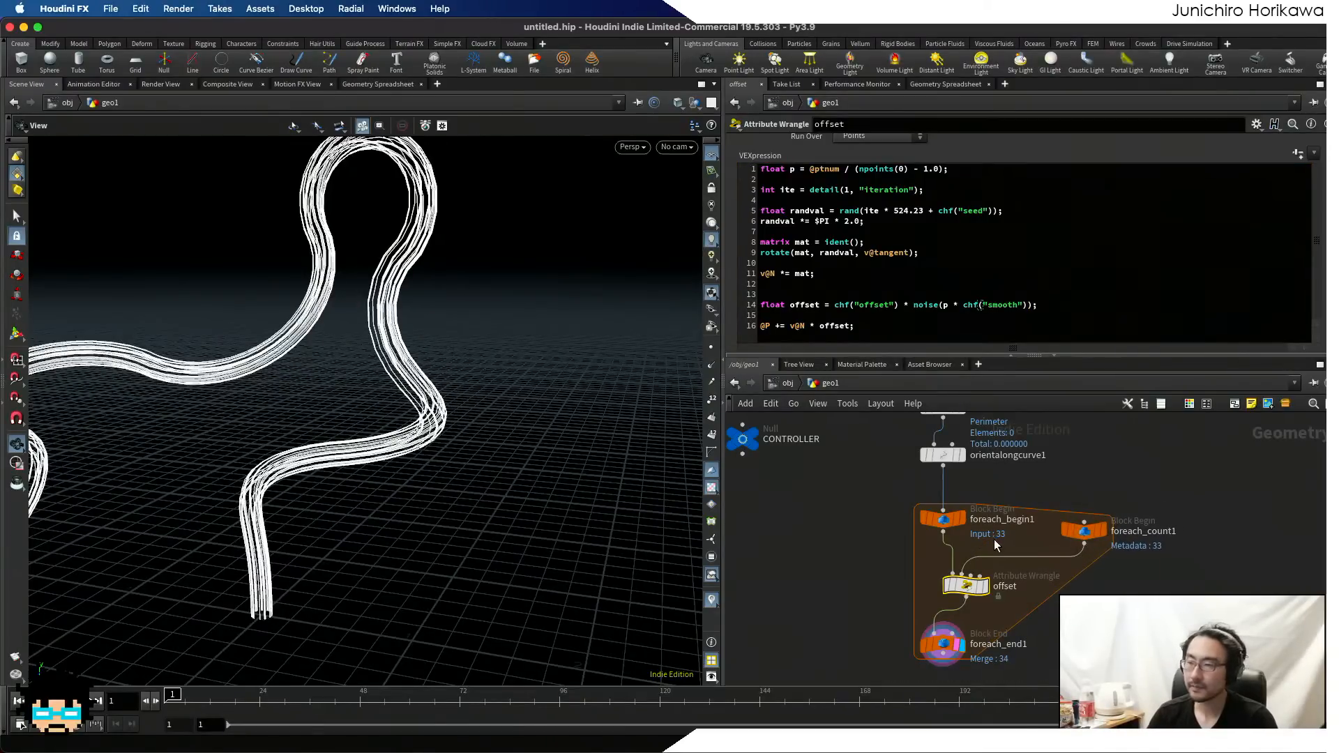
- Add + ite * 100000 after p * chf("smooth") inside the noise call of the offset line and apply the code
{"action": "left_click", "coordinate": [1026, 307]}
{"action": "type", "text": "+ ite *"}
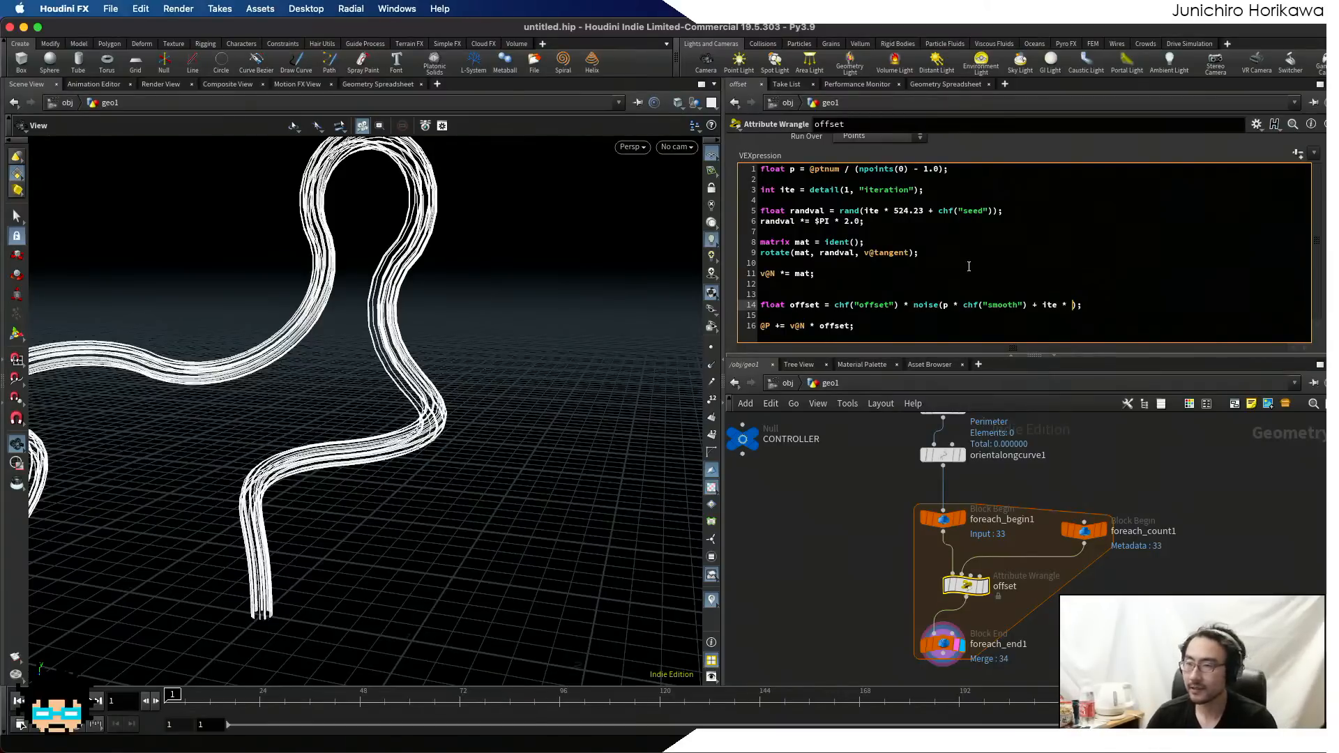
{"action": "left_click", "coordinate": [855, 211]}
{"action": "left_click_drag", "start_coordinate": [855, 211], "coordinate": [832, 216]}
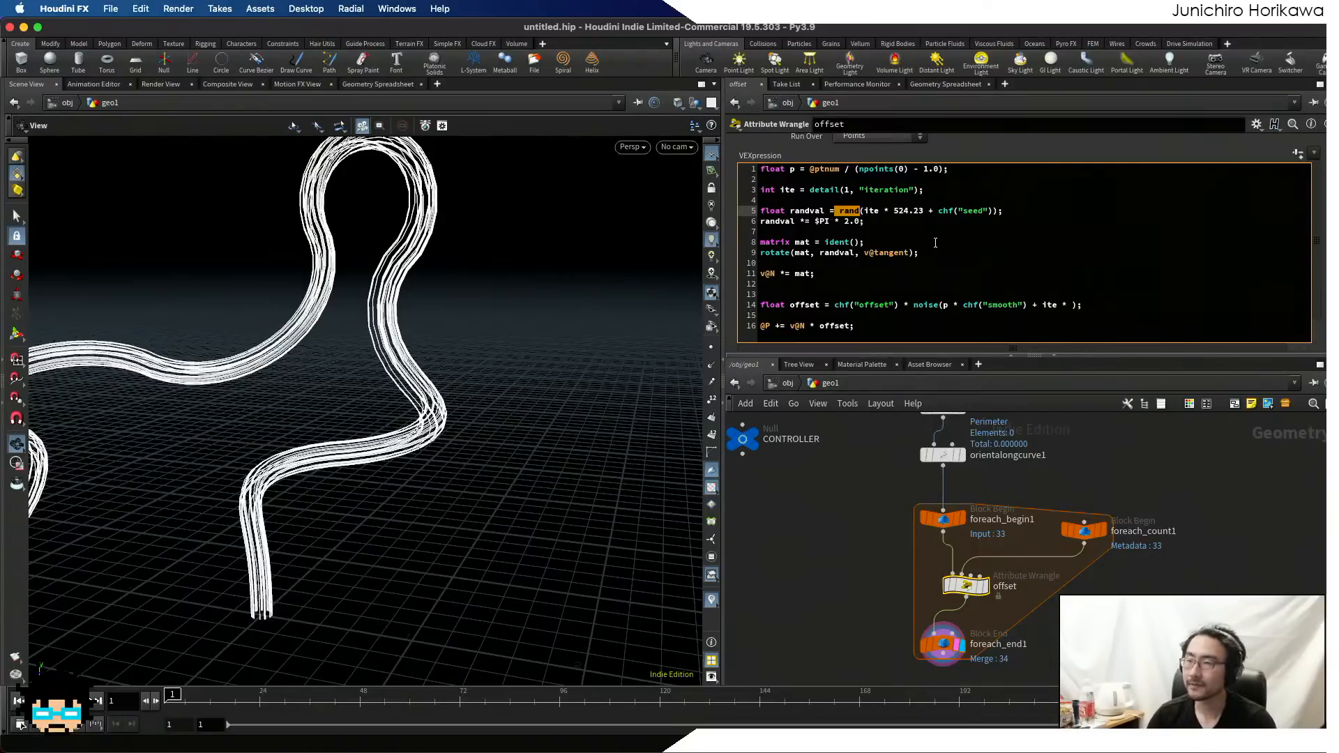
{"action": "left_click", "coordinate": [1000, 313]}
{"action": "double_click", "coordinate": [925, 305]}
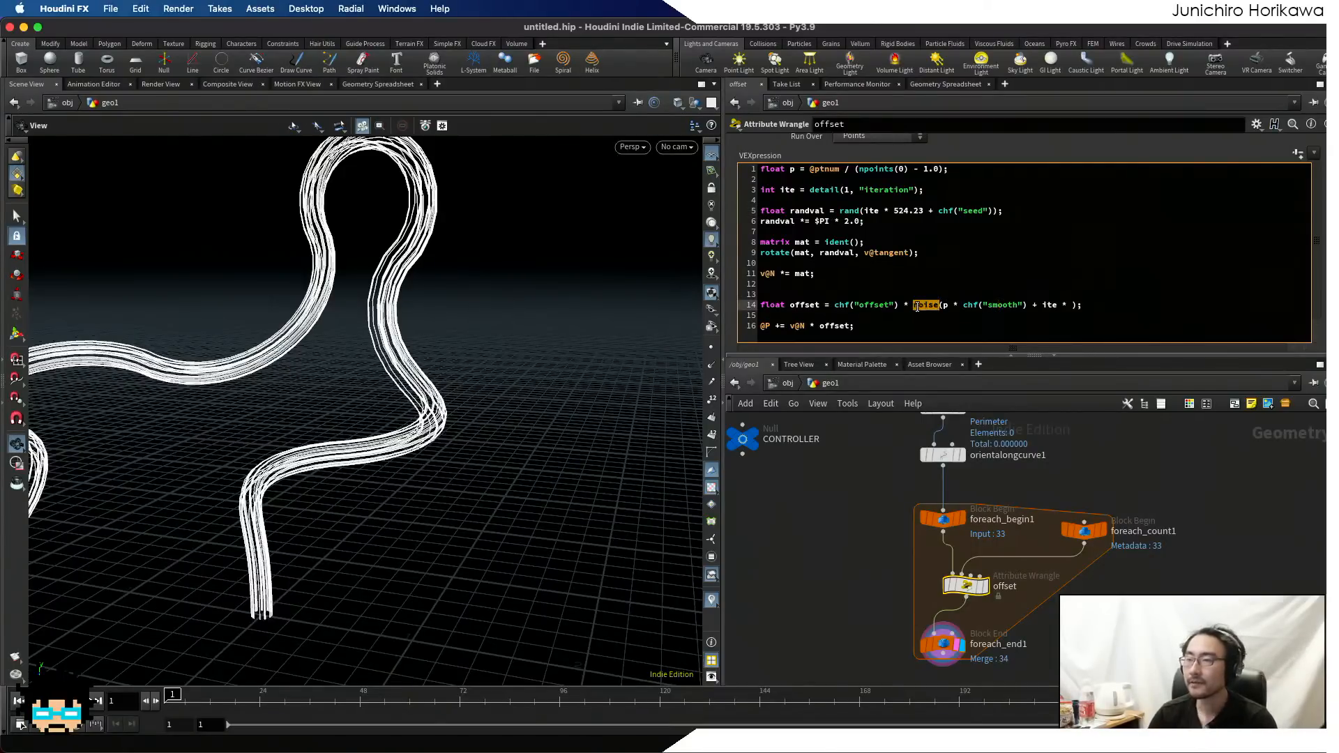
{"action": "mouse_move", "coordinate": [915, 307]}
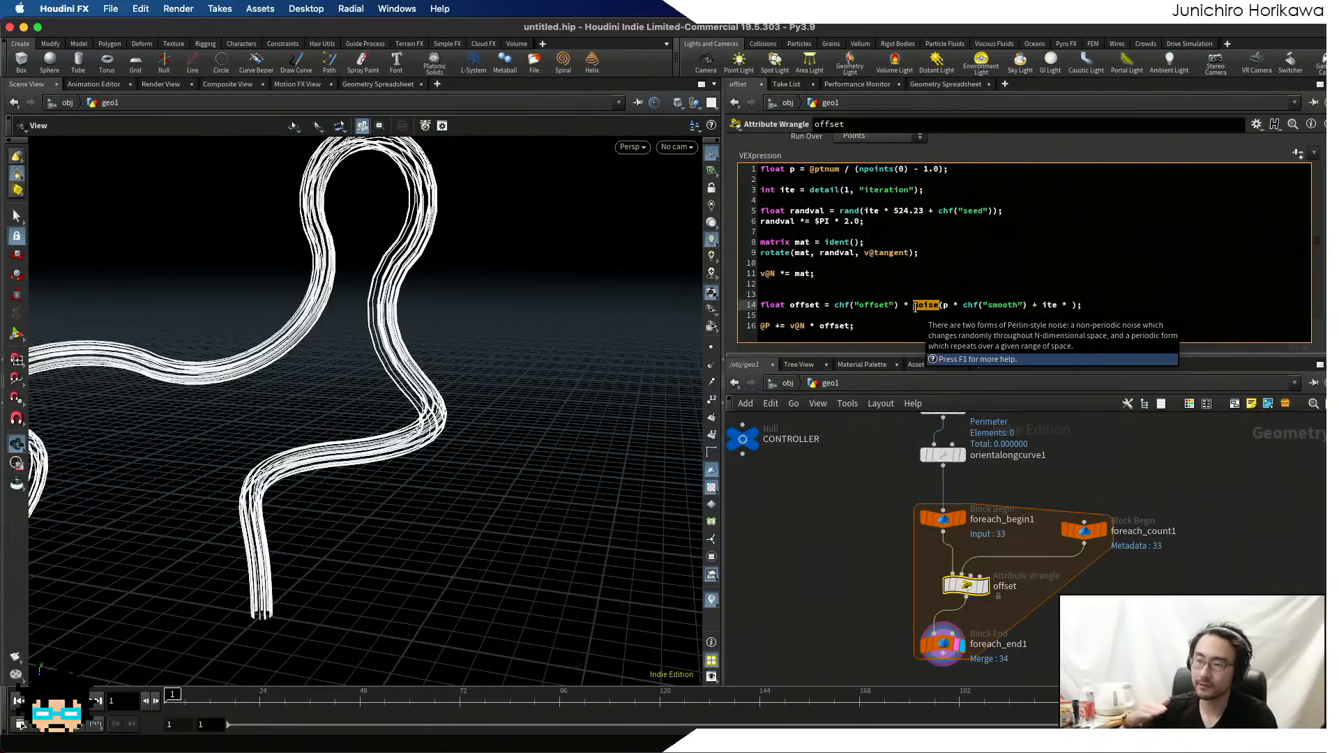
{"action": "left_click", "coordinate": [1073, 305]}
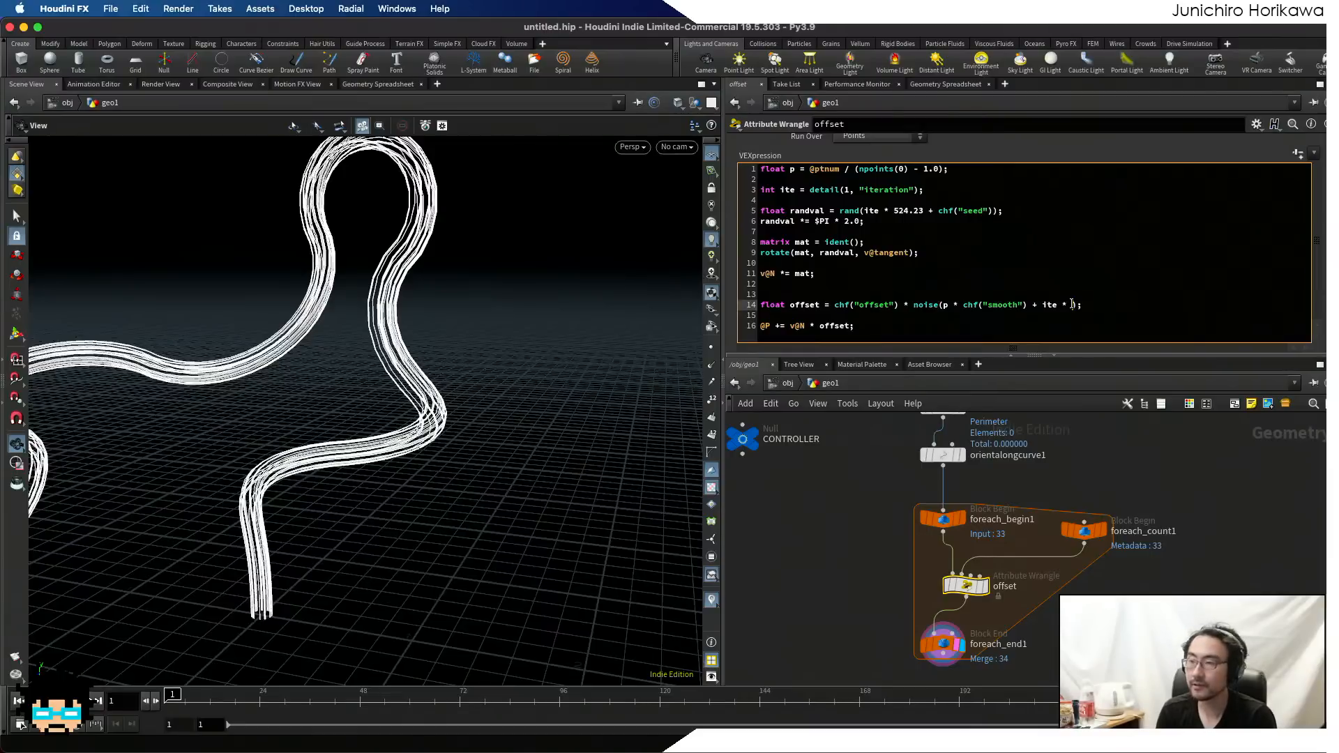
{"action": "type", "text": "10000"}
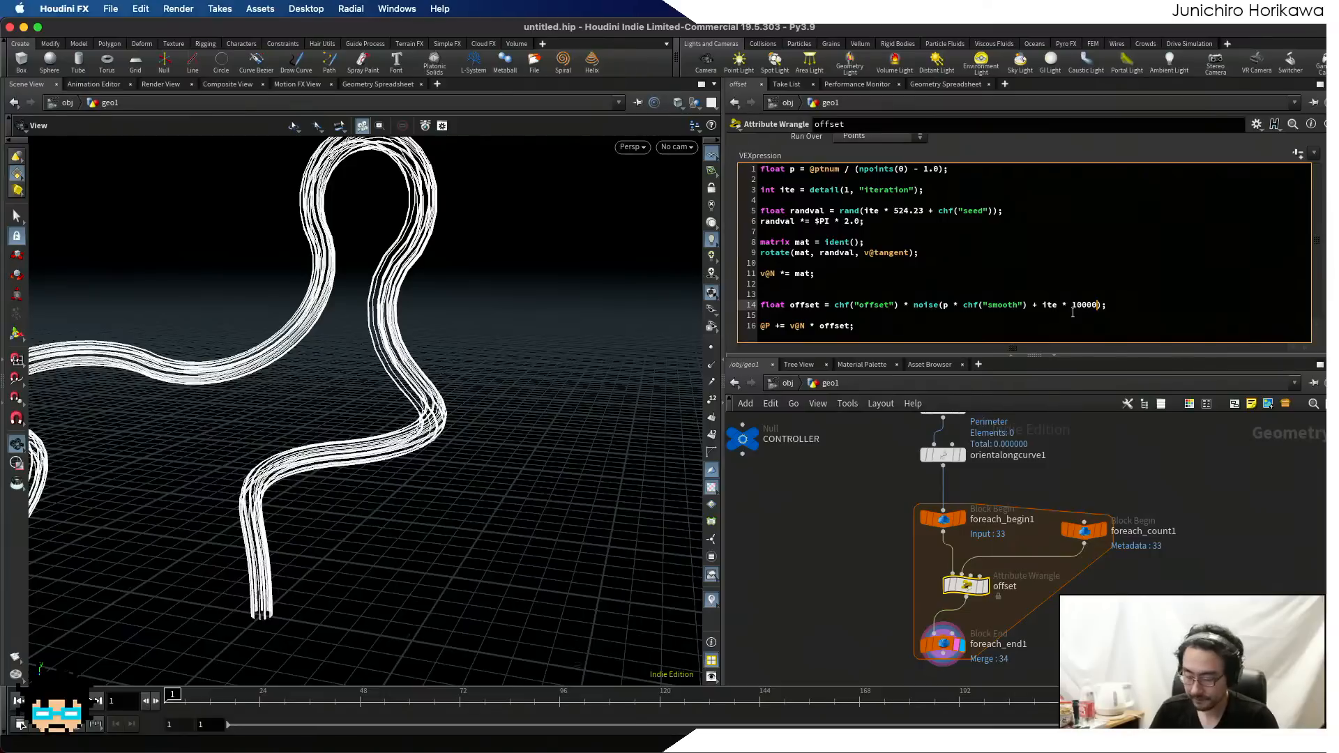
{"action": "type", "text": "0"}
{"action": "left_click", "coordinate": [1094, 478]}
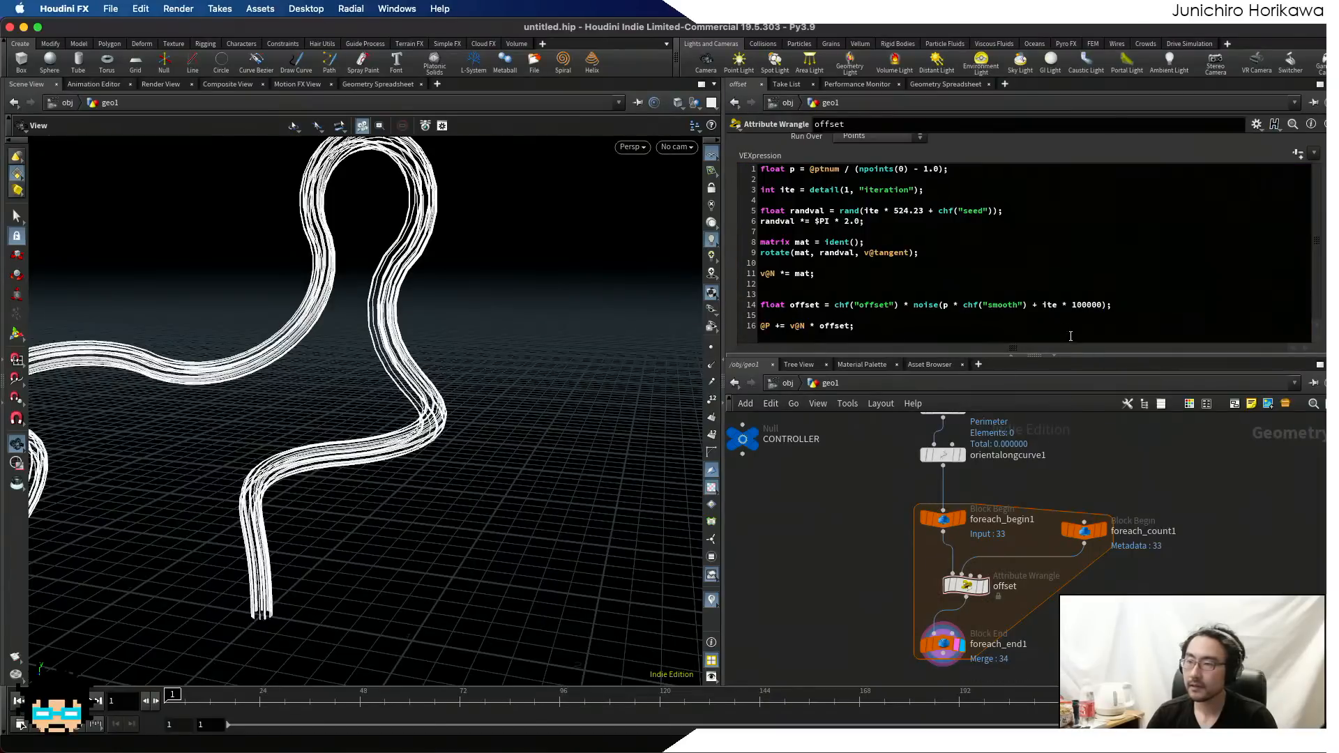
- Change the multiplier of ite in the noise call to 1053543 and apply the code
{"action": "left_click", "coordinate": [1076, 304]}
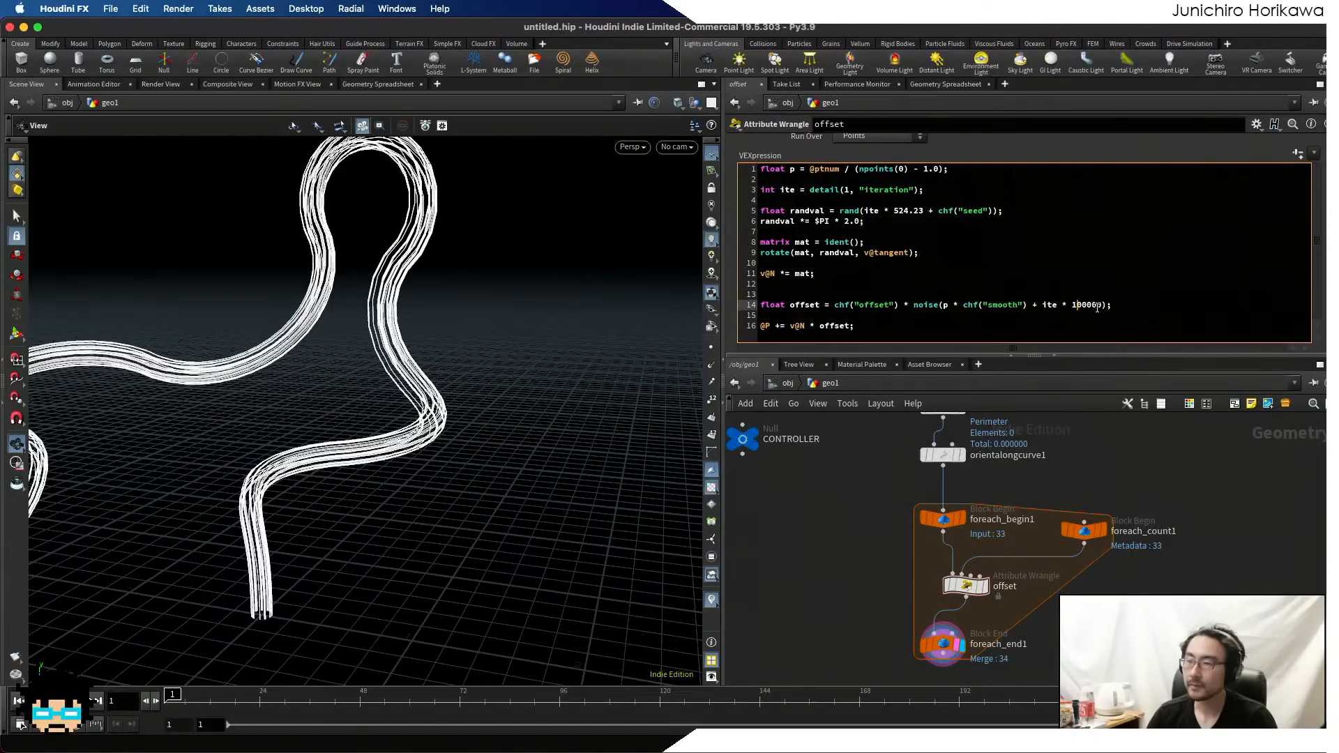
{"action": "left_click_drag", "start_coordinate": [1104, 304], "coordinate": [1083, 305]}
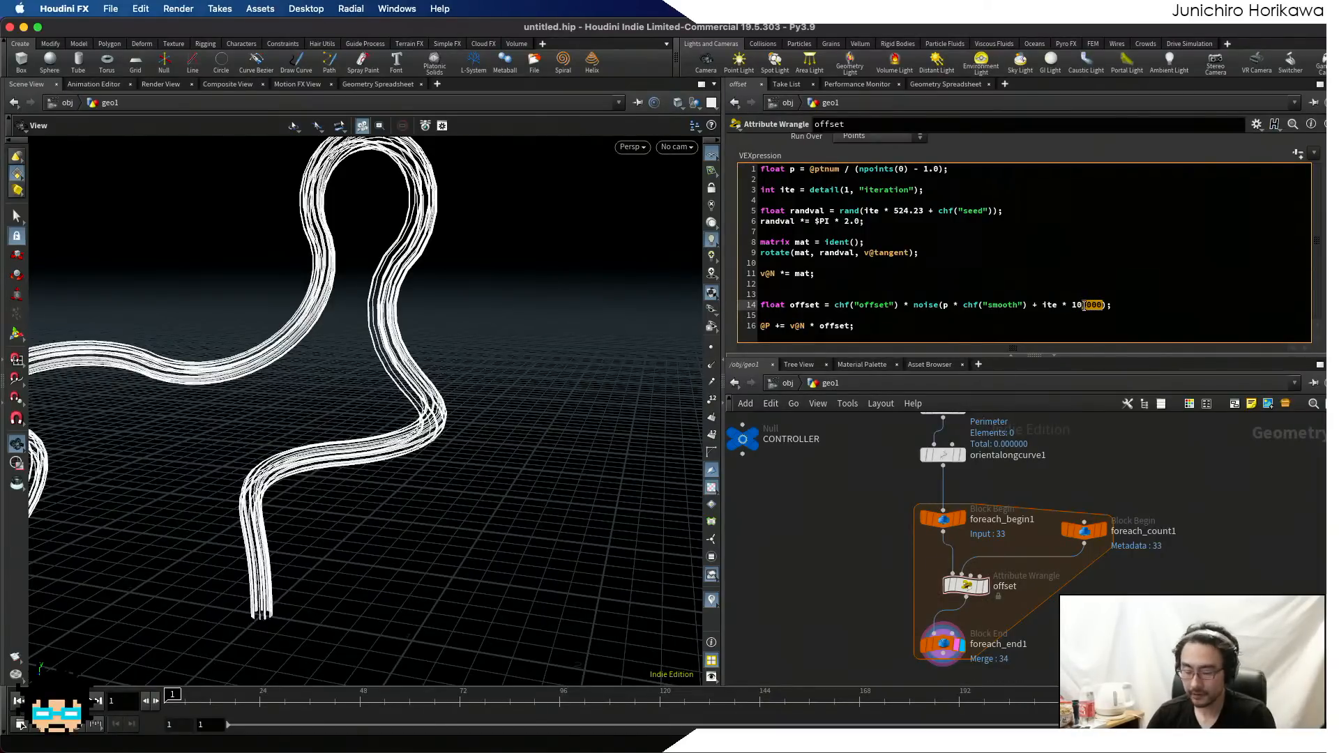
{"action": "type", "text": "53543"}
{"action": "left_click", "coordinate": [1110, 423]}
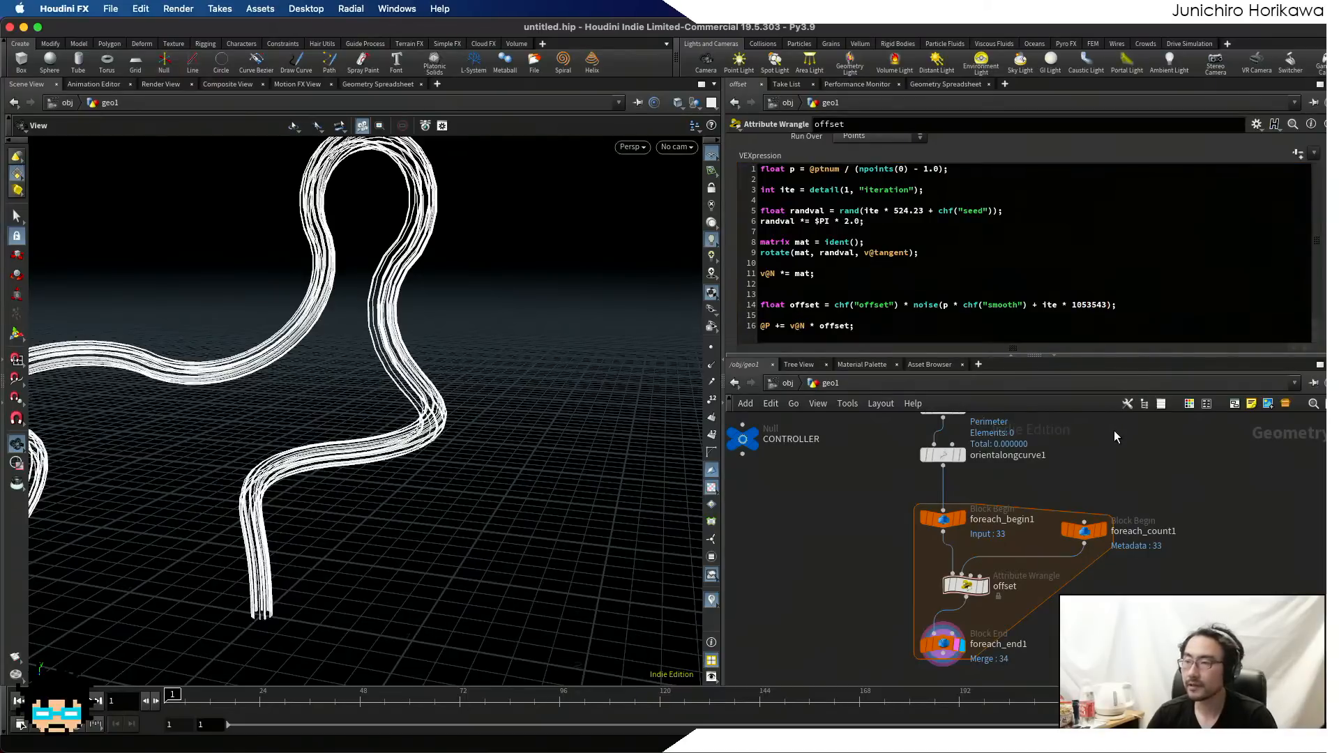
- Raise the offset wrangle's Smooth parameter to 1 and inspect the curve bundle from another angle
{"action": "scroll", "coordinate": [1319, 246], "scroll_direction": "up", "scroll_amount": 1}
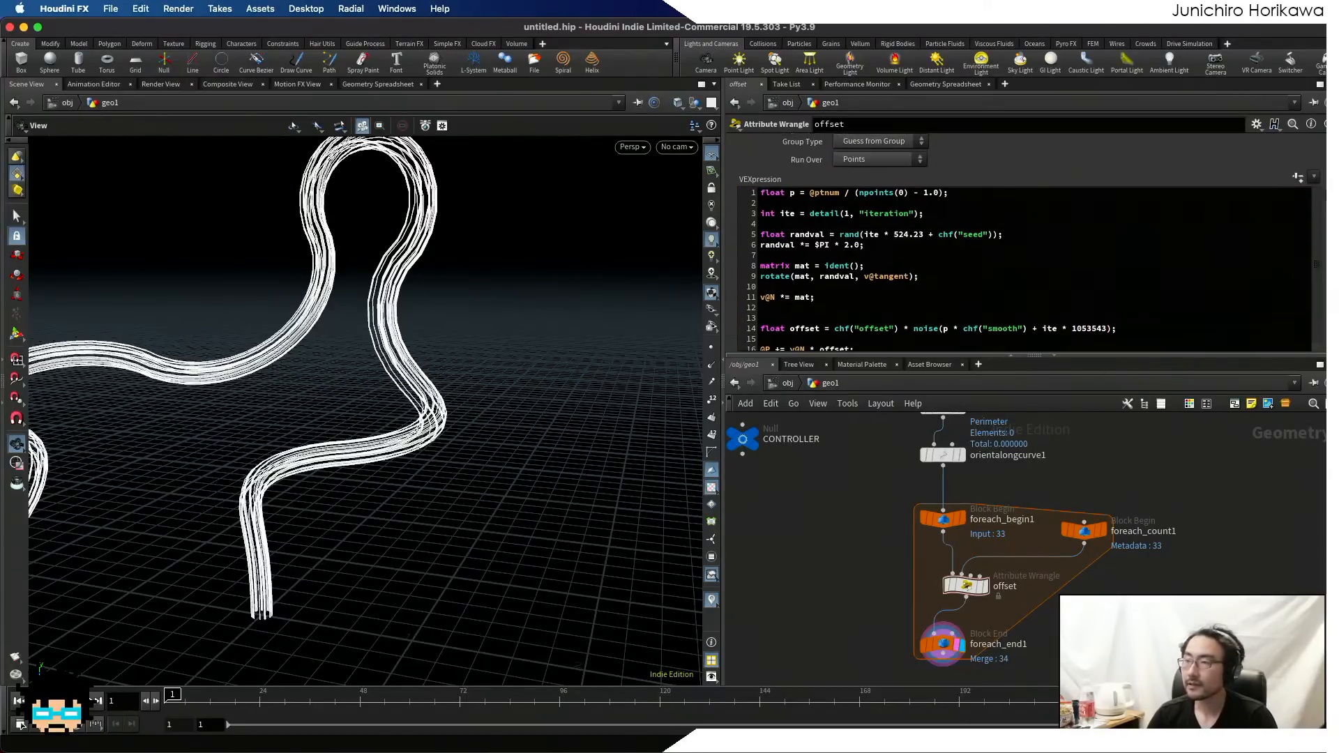
{"action": "scroll", "coordinate": [1302, 175], "scroll_direction": "up", "scroll_amount": 1}
{"action": "scroll", "coordinate": [1295, 191], "scroll_direction": "down", "scroll_amount": 2}
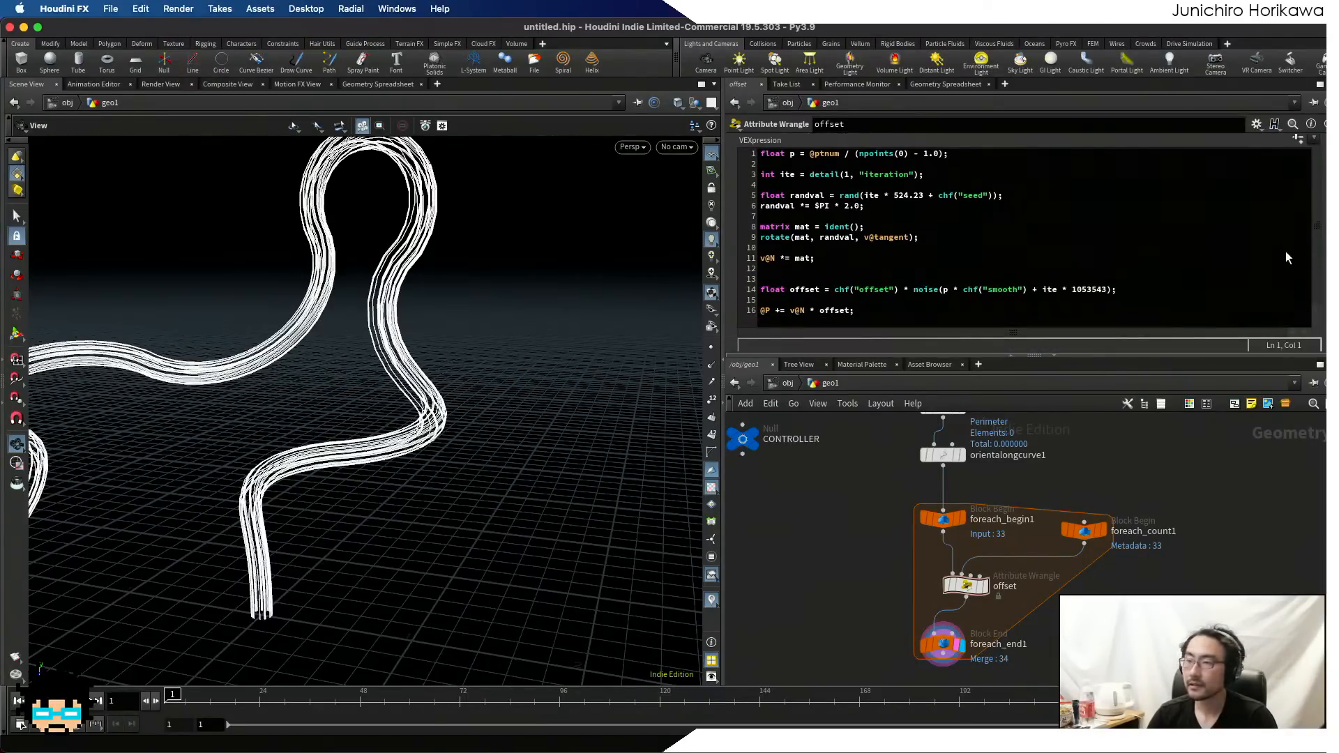
{"action": "scroll", "coordinate": [1323, 323], "scroll_direction": "down", "scroll_amount": 3}
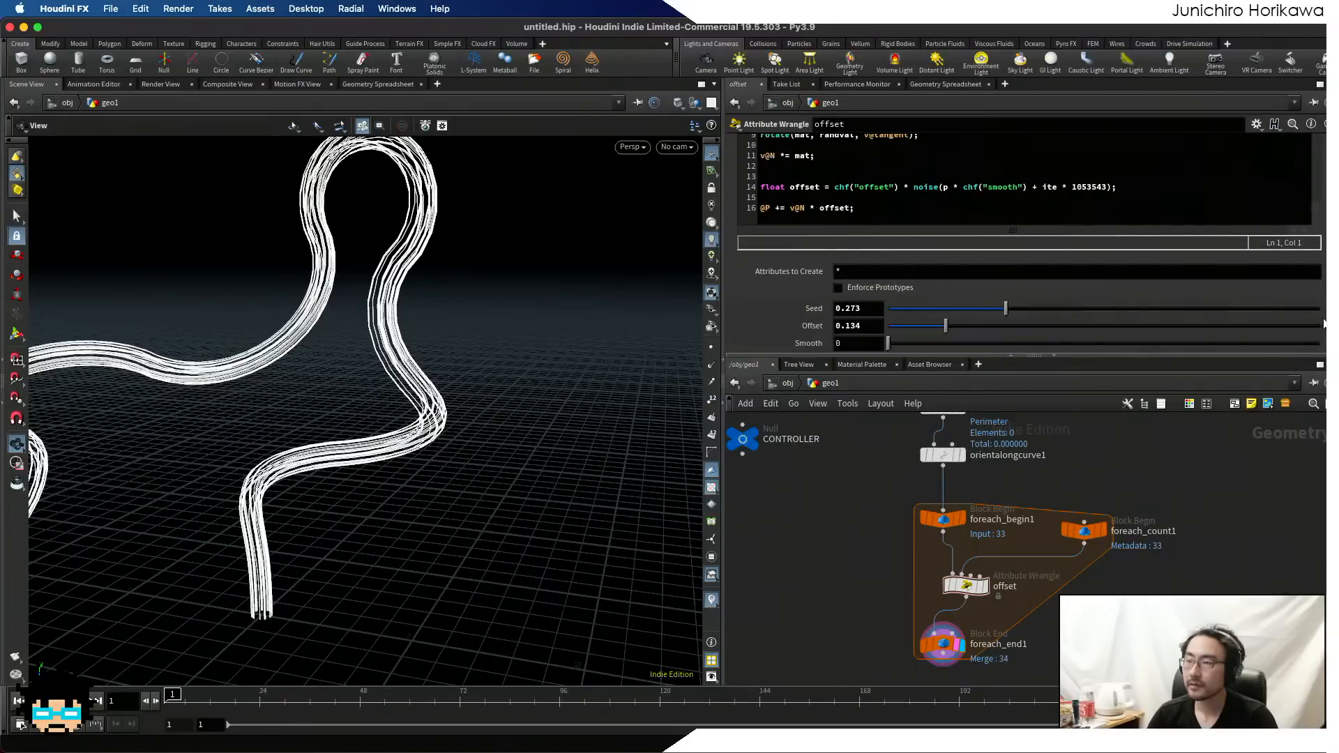
{"action": "left_click_drag", "start_coordinate": [902, 343], "coordinate": [1175, 342]}
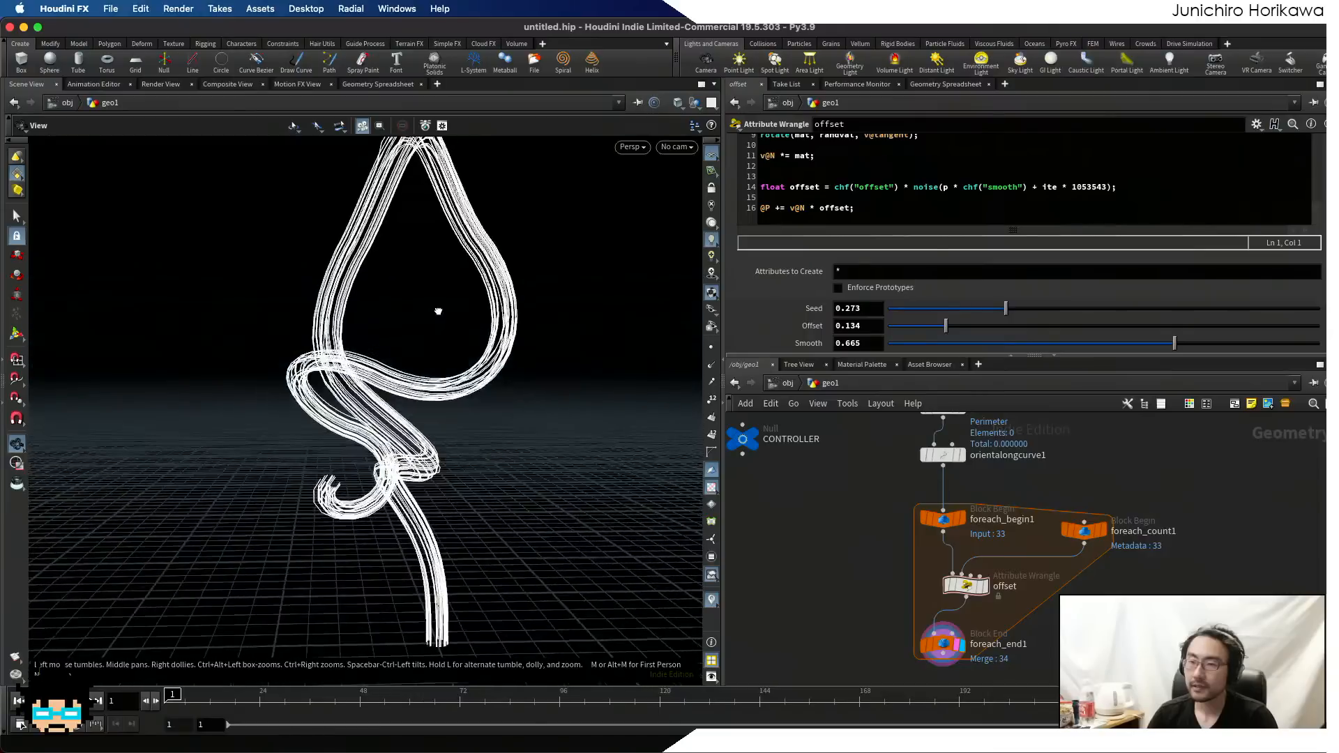
{"action": "left_click_drag", "start_coordinate": [439, 311], "coordinate": [488, 307]}
{"action": "left_click_drag", "start_coordinate": [1185, 345], "coordinate": [1308, 346]}
{"action": "left_click_drag", "start_coordinate": [488, 335], "coordinate": [698, 240], "text": "alt"}
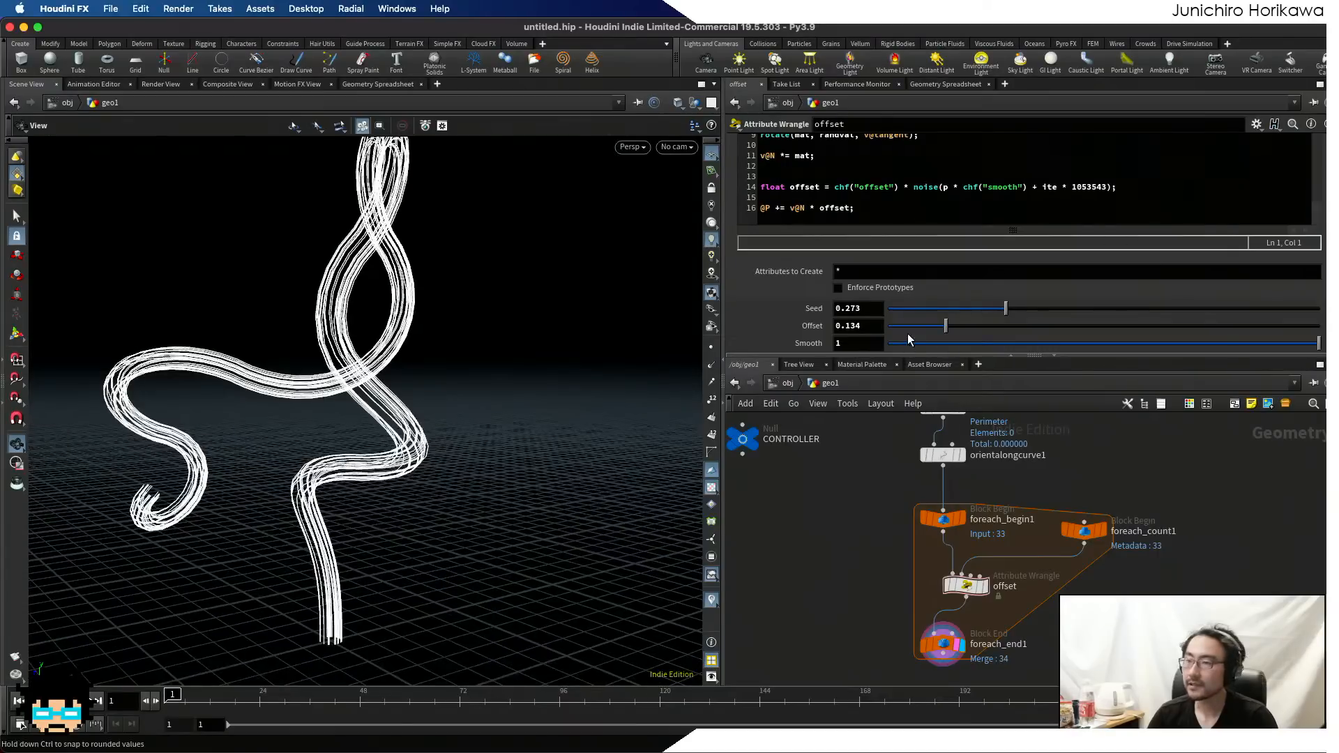
- Edit the offset node's parameter interface so that the Smooth parameter's range goes from 0 to 20
{"action": "left_click", "coordinate": [1257, 125]}
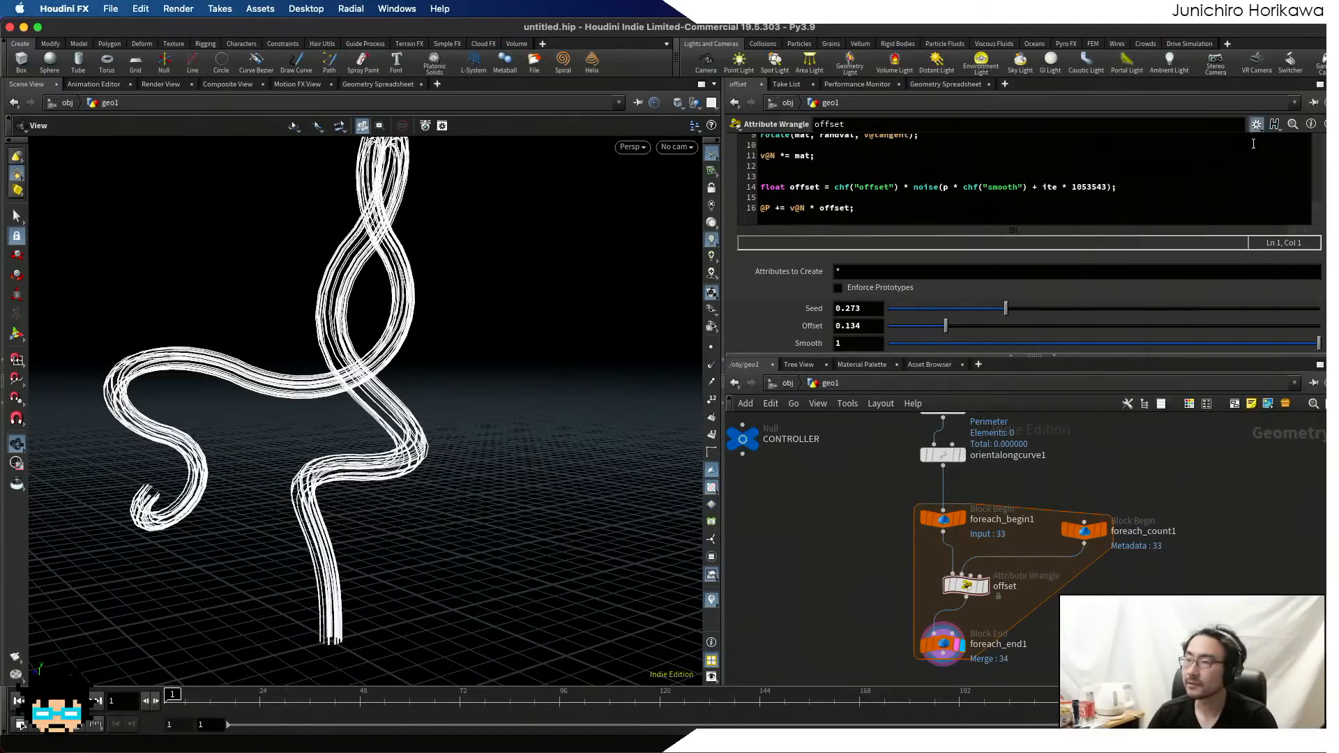
{"action": "left_click", "coordinate": [1131, 335]}
{"action": "left_click", "coordinate": [724, 468]}
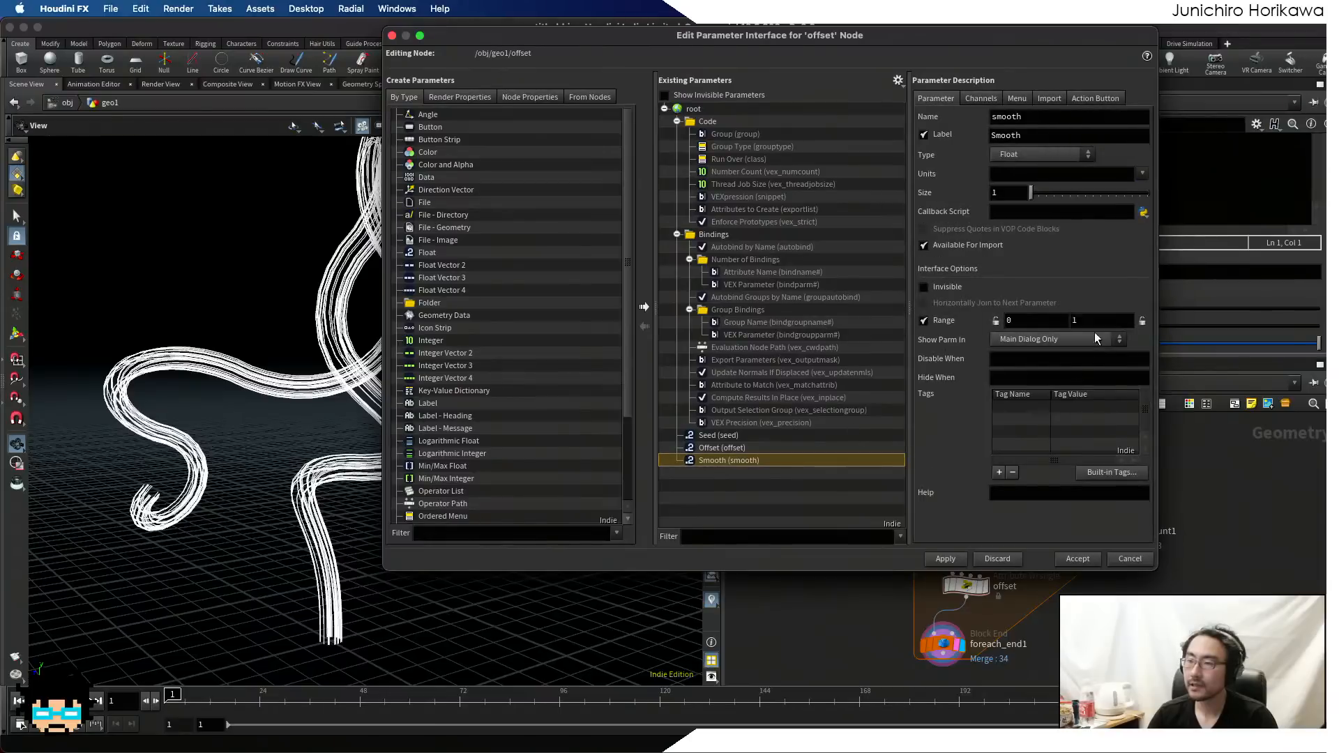
{"action": "left_click", "coordinate": [1099, 325]}
{"action": "key", "text": "BackSpace"}
{"action": "type", "text": "20"}
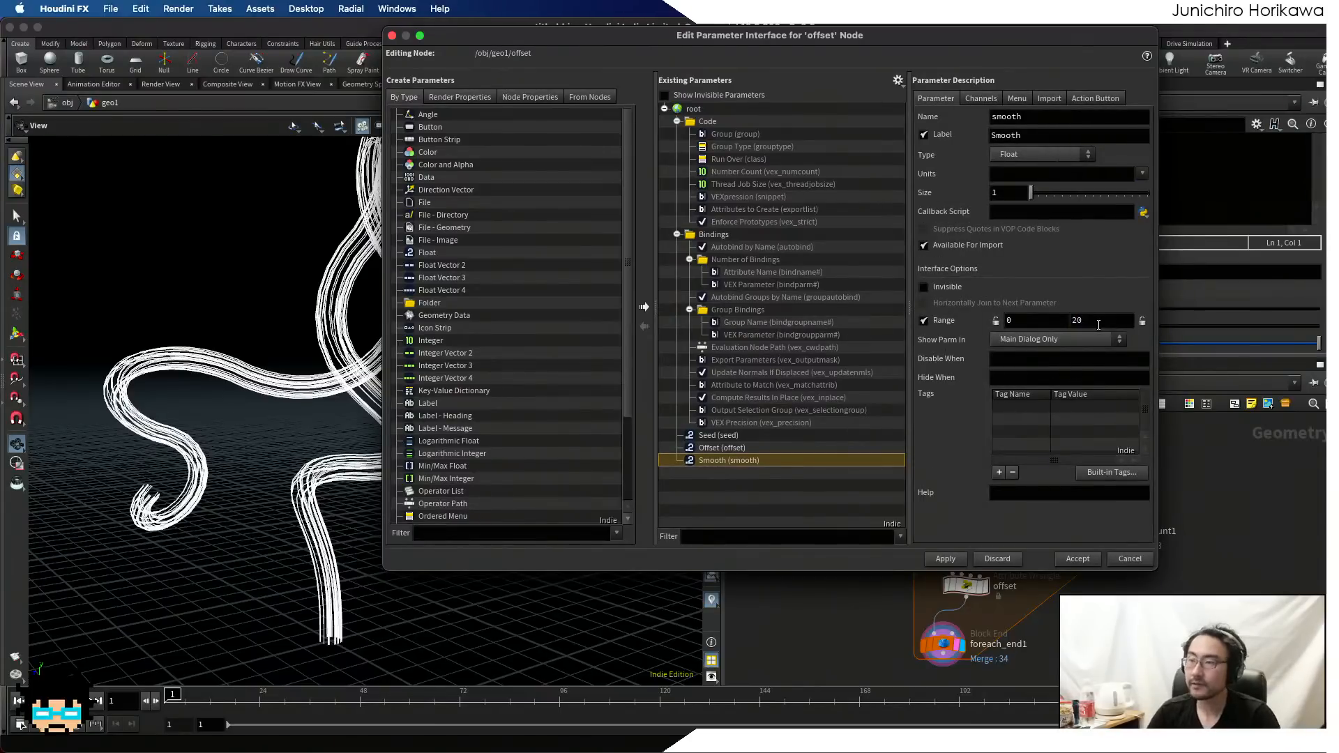
{"action": "left_click", "coordinate": [945, 559]}
{"action": "left_click", "coordinate": [1078, 559]}
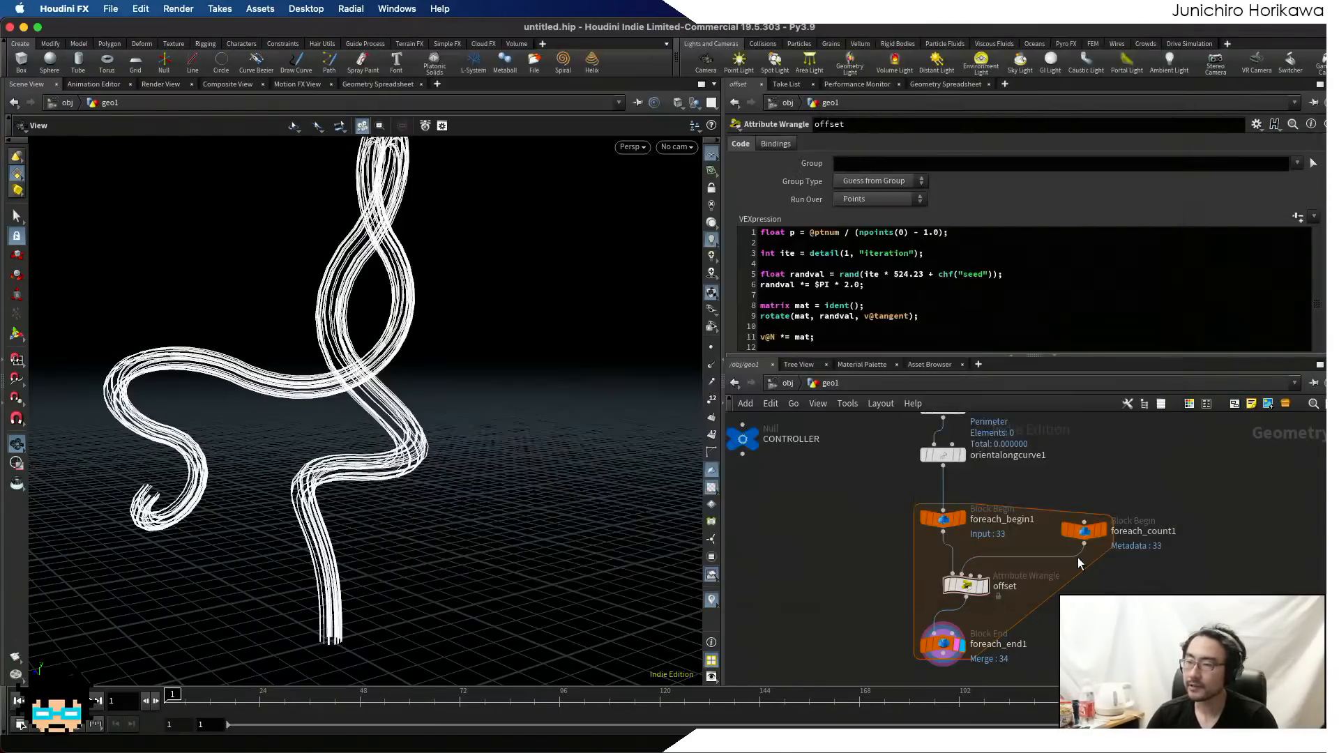
- Set the Smooth parameter to about 12.94 and check the noise variation along the curves up close
{"action": "scroll", "coordinate": [1064, 314], "scroll_direction": "down", "scroll_amount": 3}
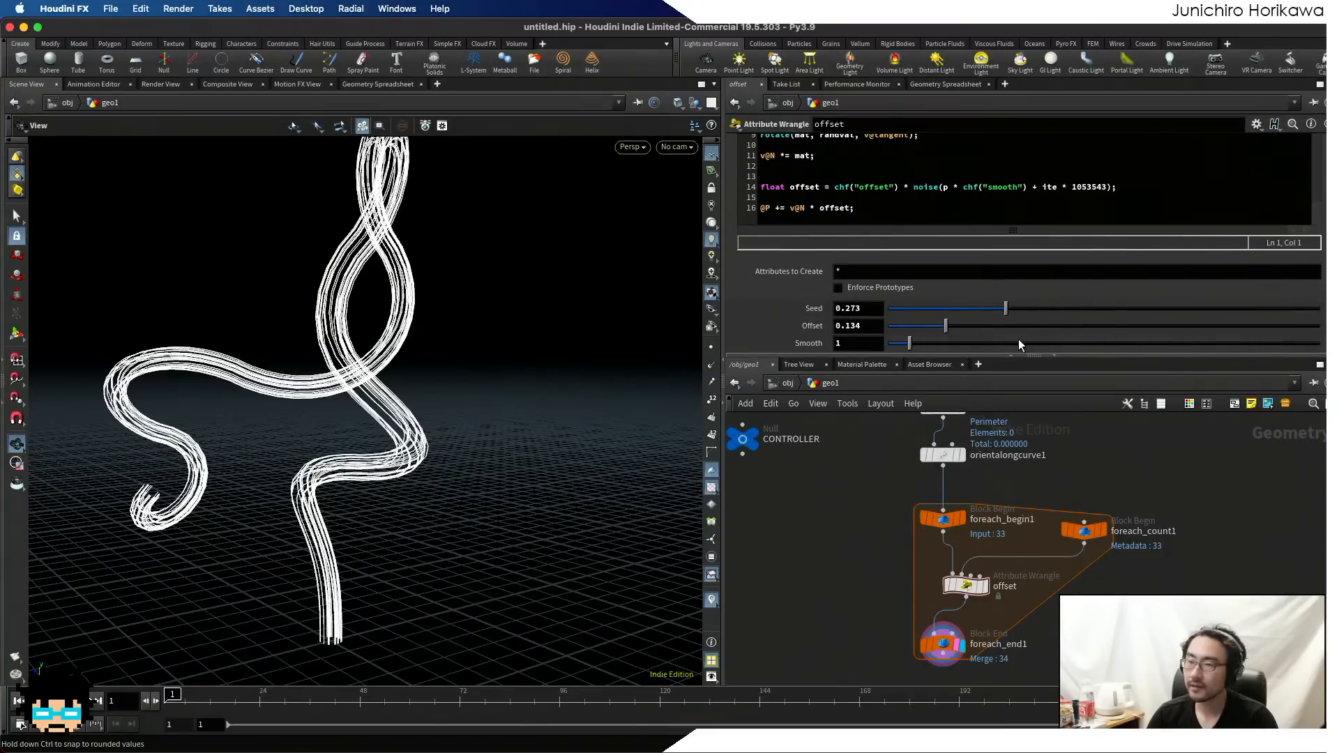
{"action": "left_click_drag", "start_coordinate": [1019, 345], "coordinate": [1137, 353]}
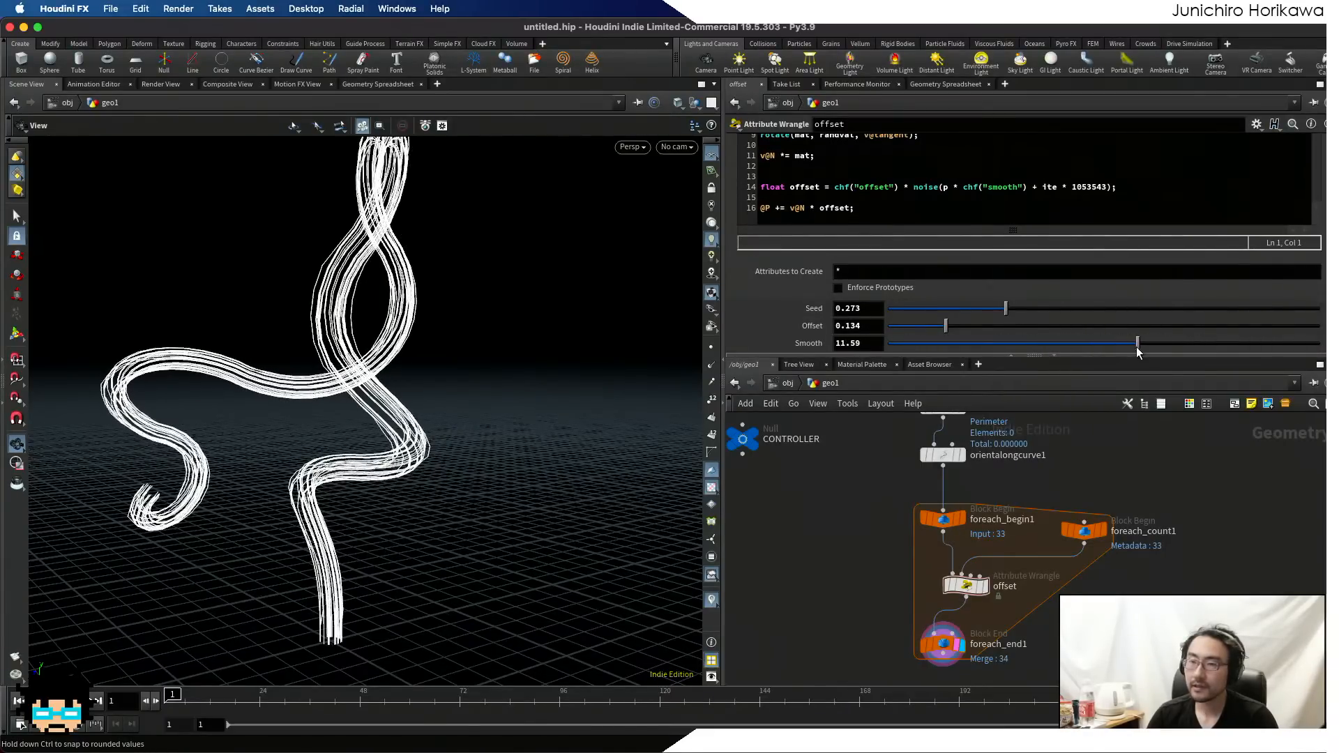
{"action": "left_click_drag", "start_coordinate": [532, 469], "coordinate": [506, 453]}
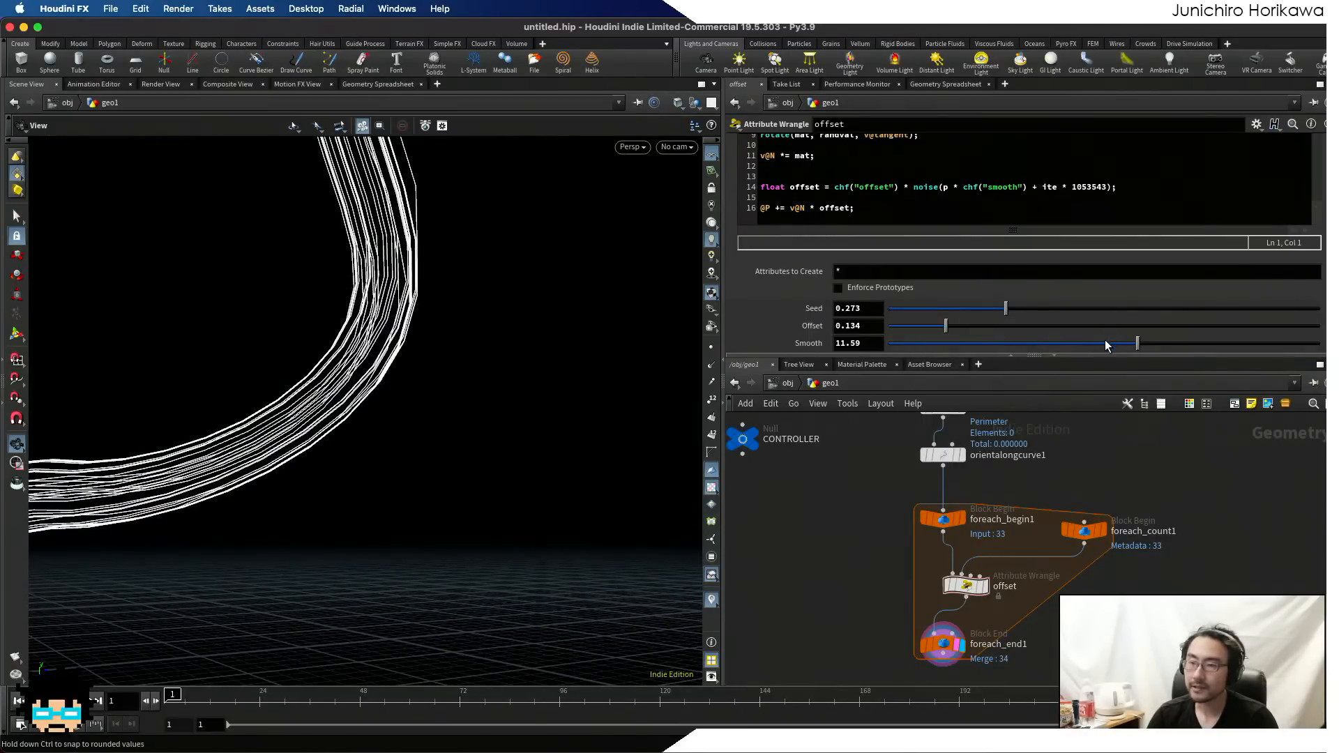
{"action": "left_click_drag", "start_coordinate": [1106, 345], "coordinate": [1167, 346]}
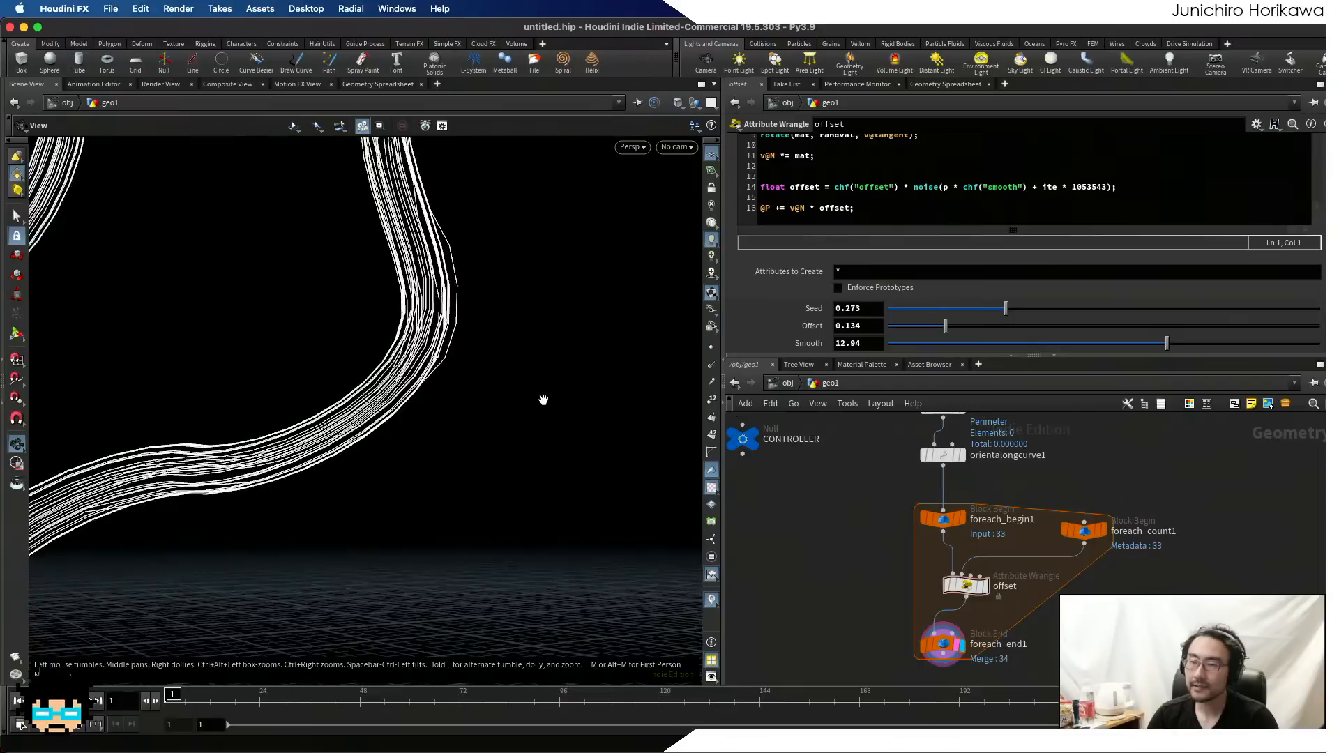
{"action": "scroll", "coordinate": [544, 399], "scroll_direction": "down", "scroll_amount": 10}
{"action": "left_click_drag", "start_coordinate": [542, 398], "coordinate": [422, 210]}
{"action": "scroll", "coordinate": [488, 352], "scroll_direction": "up", "scroll_amount": 10}
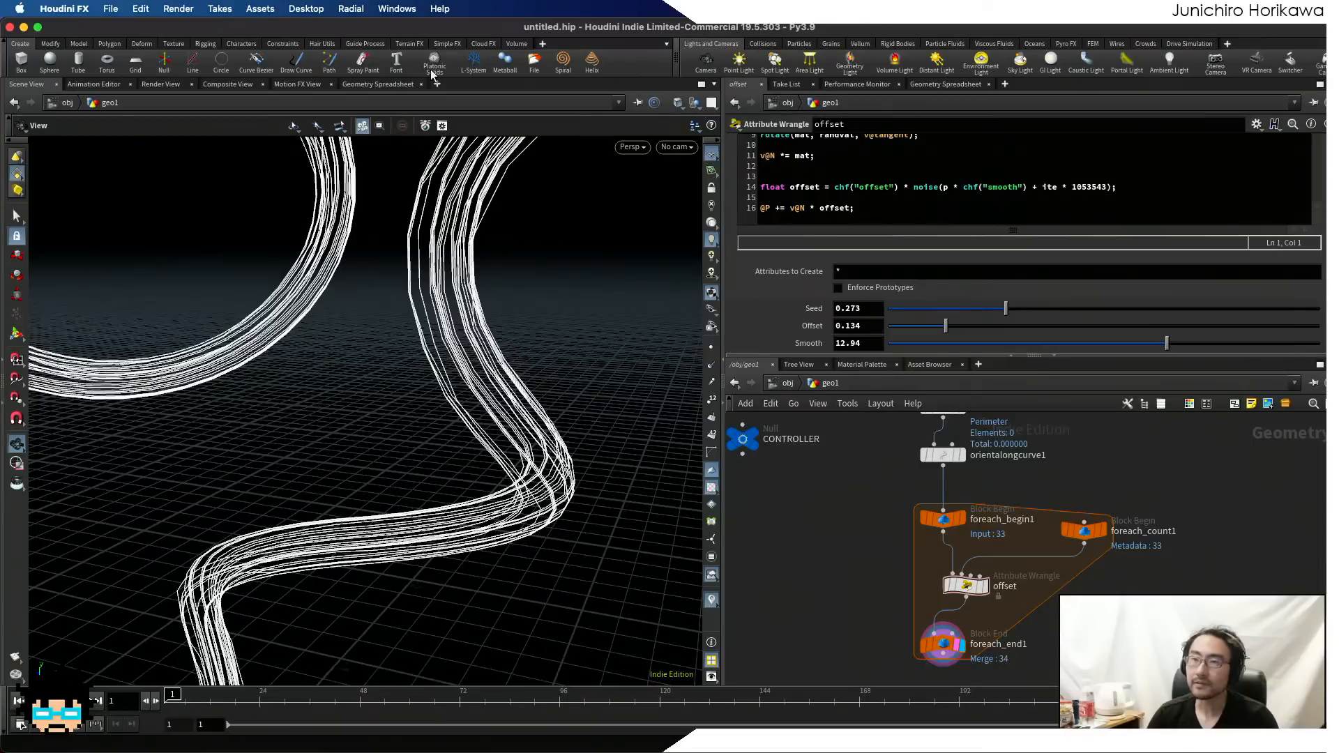
- Try to start the Houdini Launcher from SideFX Labs with the path /Applications/Houdini Launcher, and close the Labs dialogs
{"action": "left_click", "coordinate": [439, 10]}
{"action": "mouse_move", "coordinate": [397, 10]}
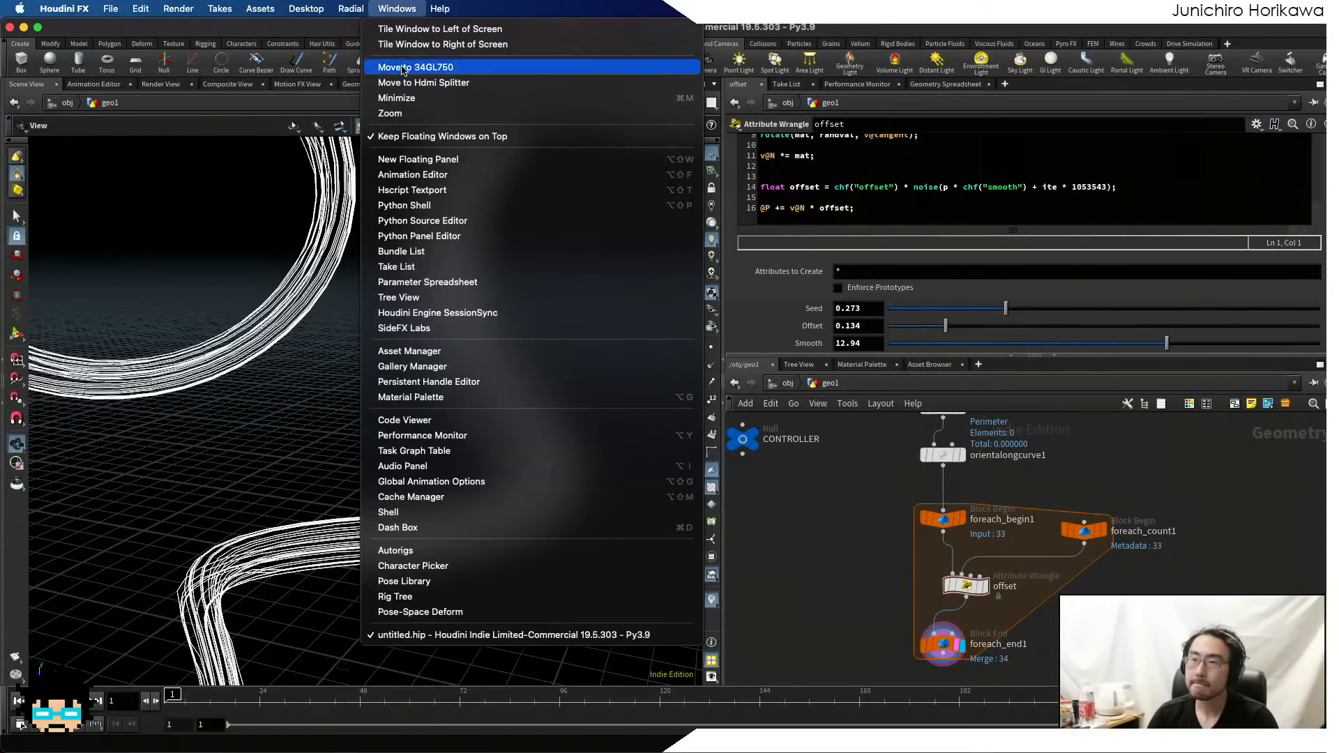
{"action": "mouse_move", "coordinate": [450, 13]}
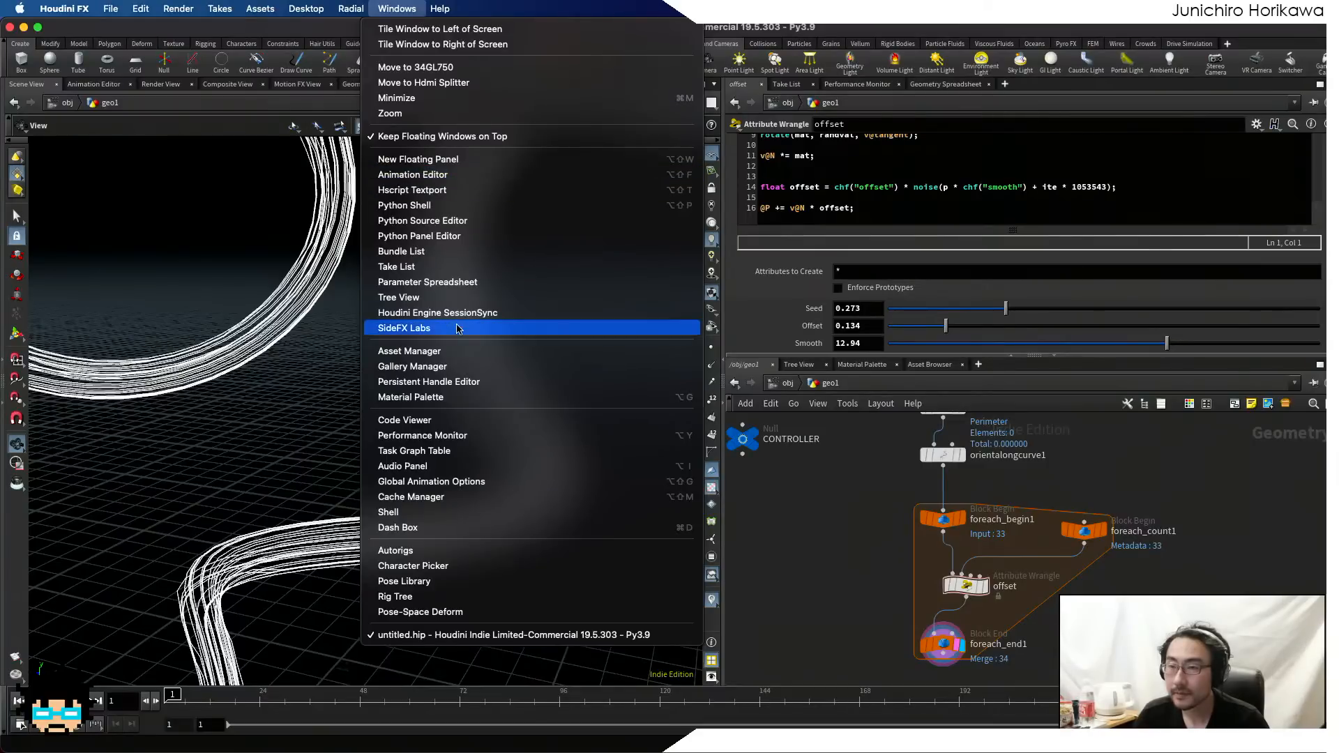
{"action": "left_click", "coordinate": [411, 328]}
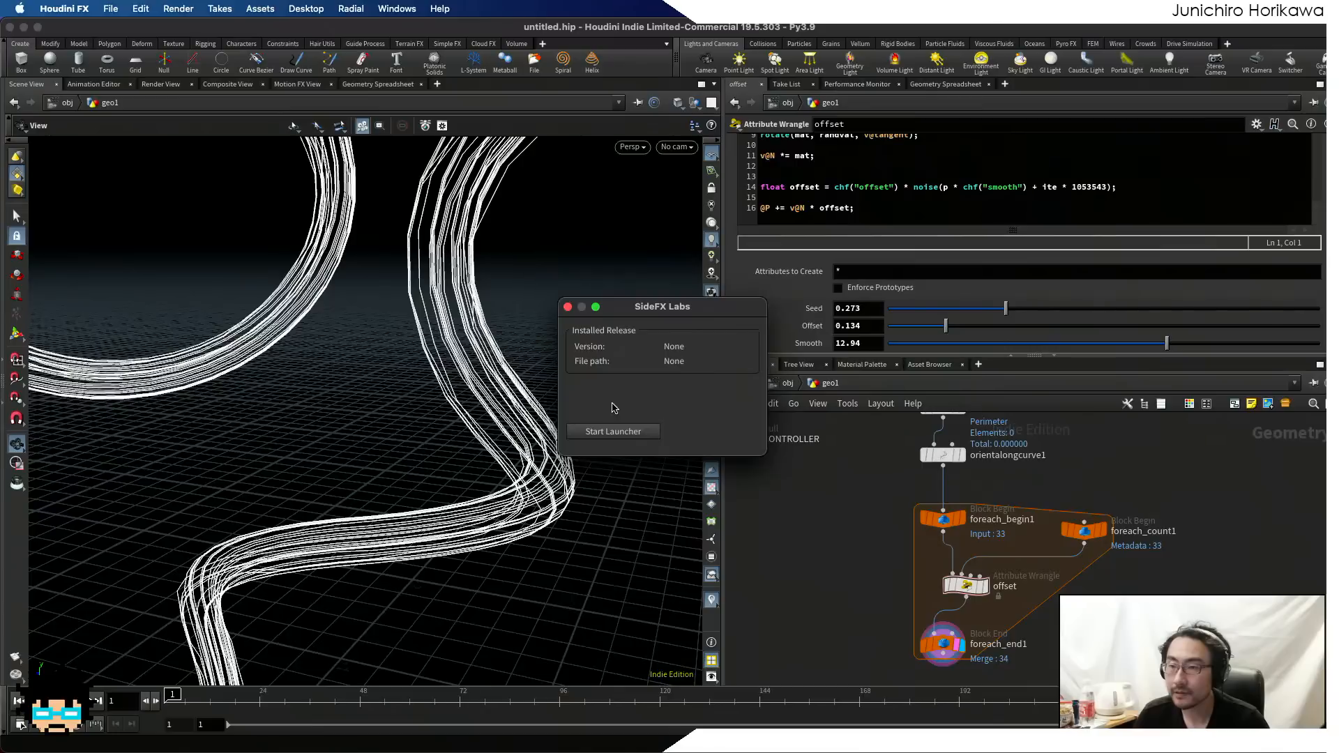
{"action": "left_click", "coordinate": [614, 431]}
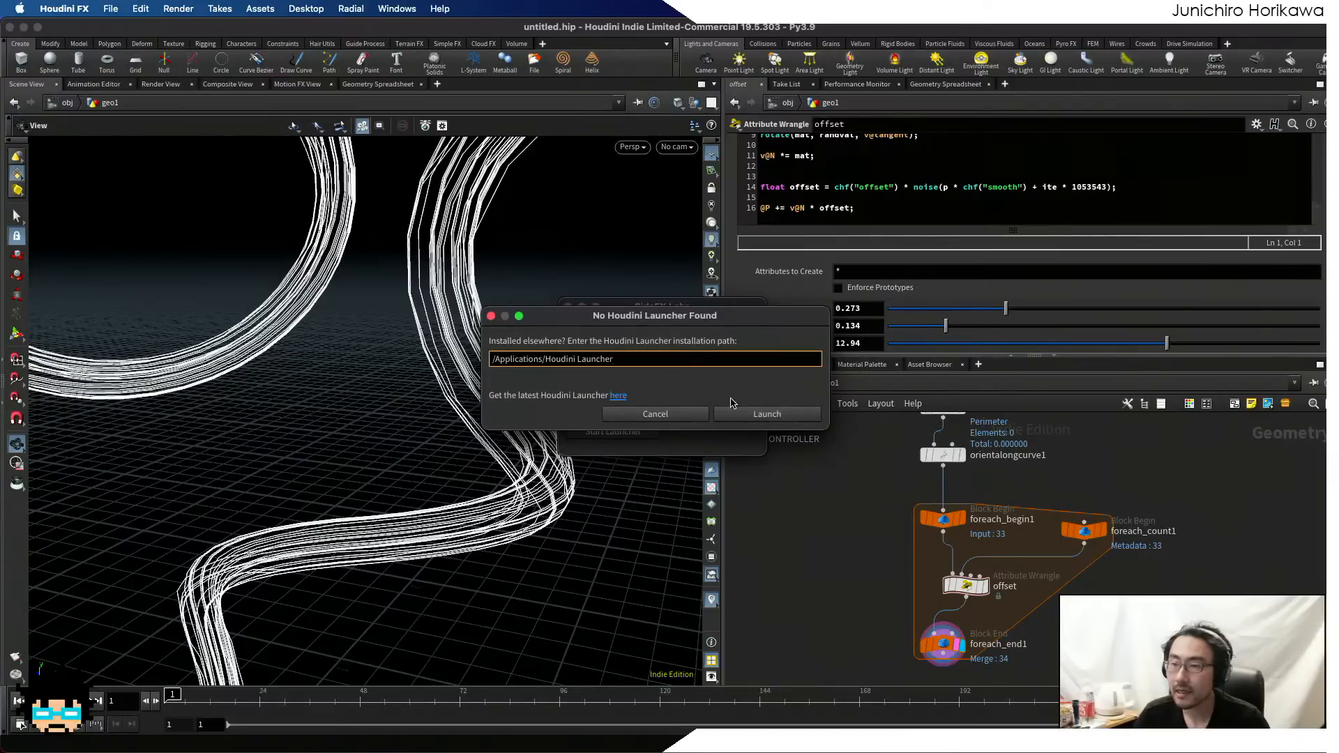
{"action": "left_click", "coordinate": [744, 416]}
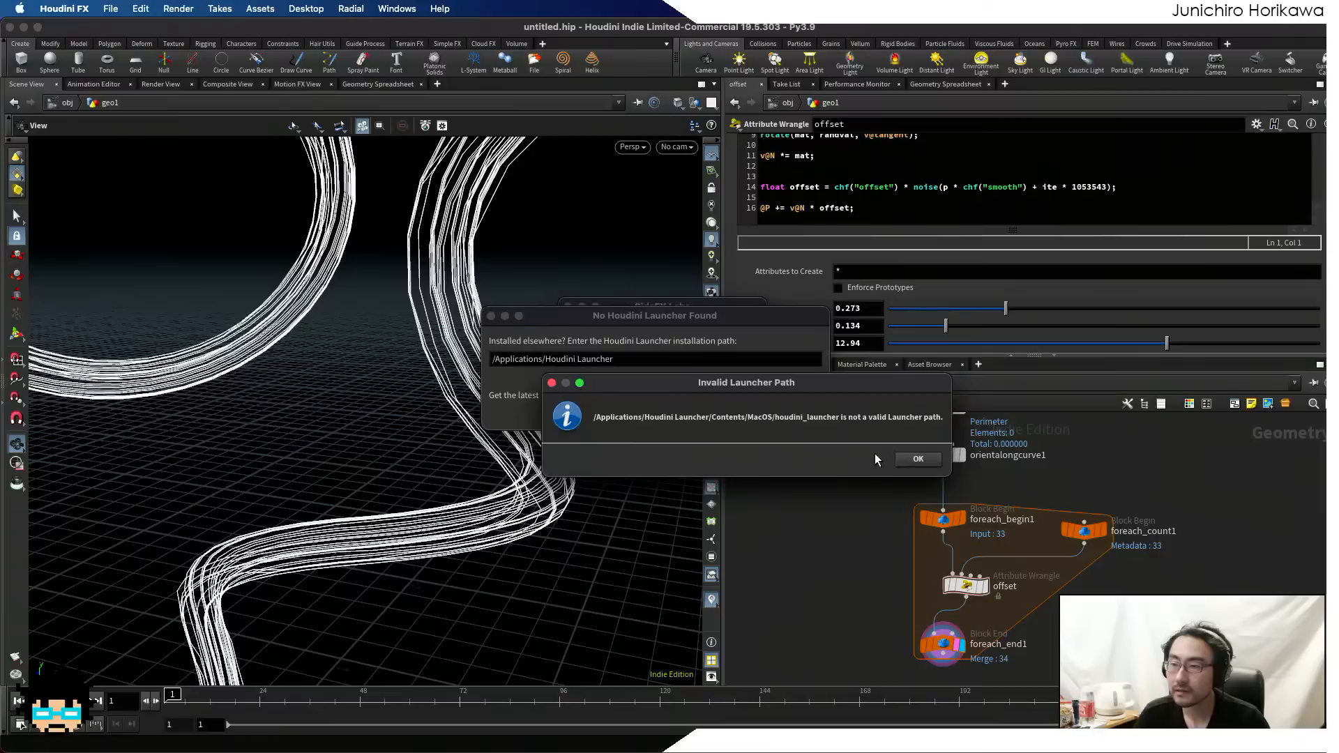
{"action": "left_click", "coordinate": [917, 458]}
{"action": "left_click", "coordinate": [652, 361]}
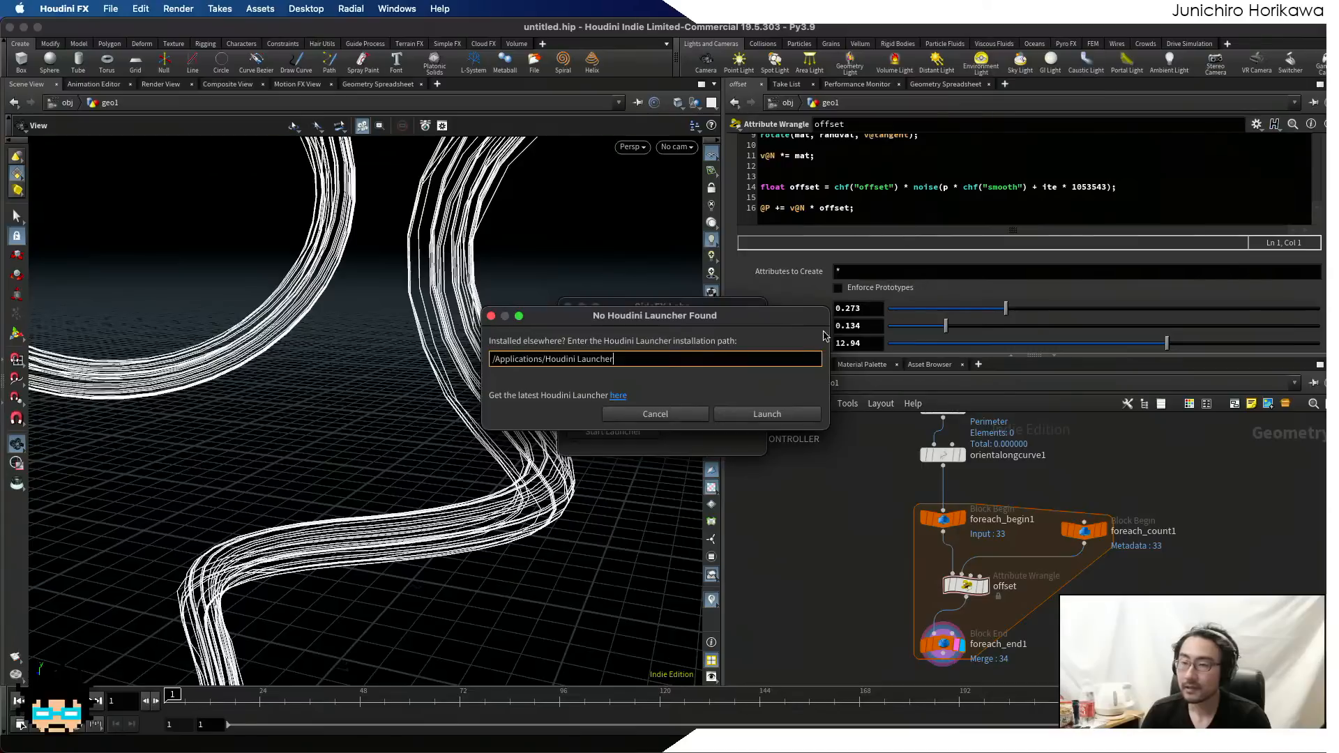
{"action": "left_click", "coordinate": [643, 420]}
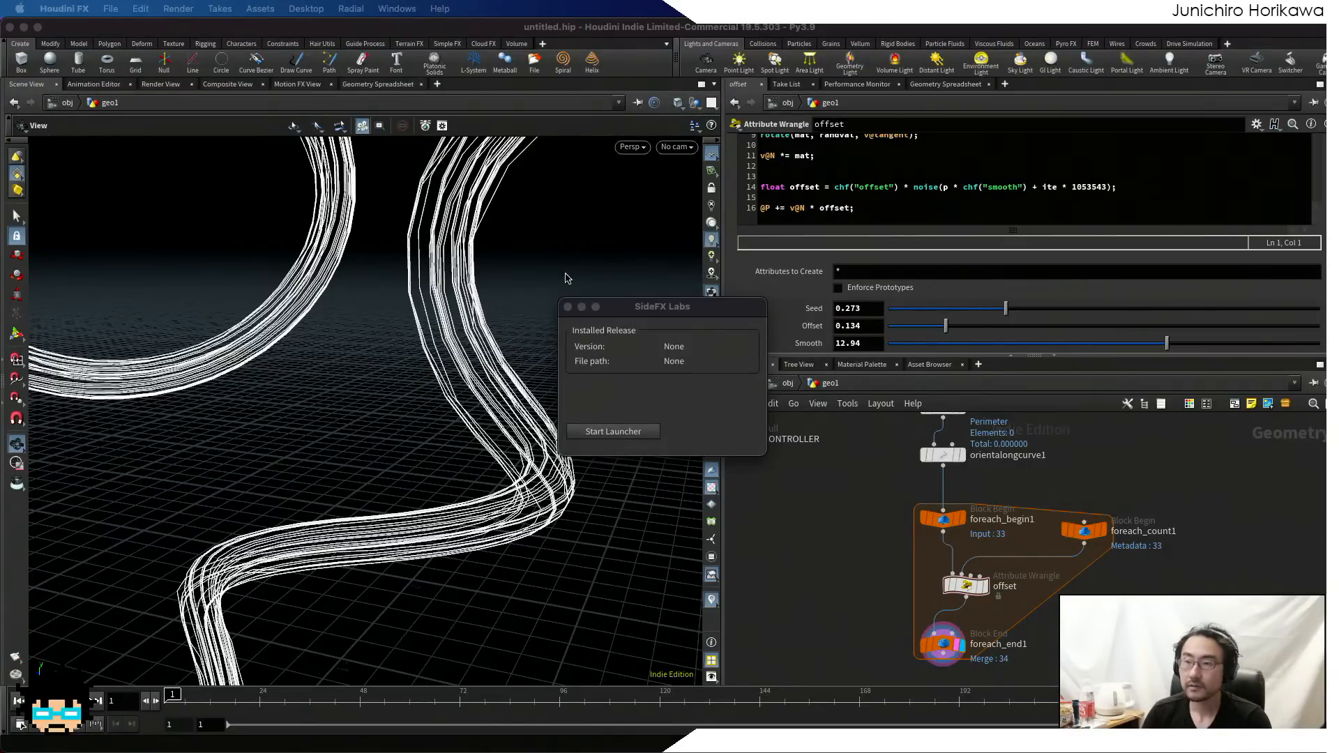
{"action": "left_click", "coordinate": [568, 307]}
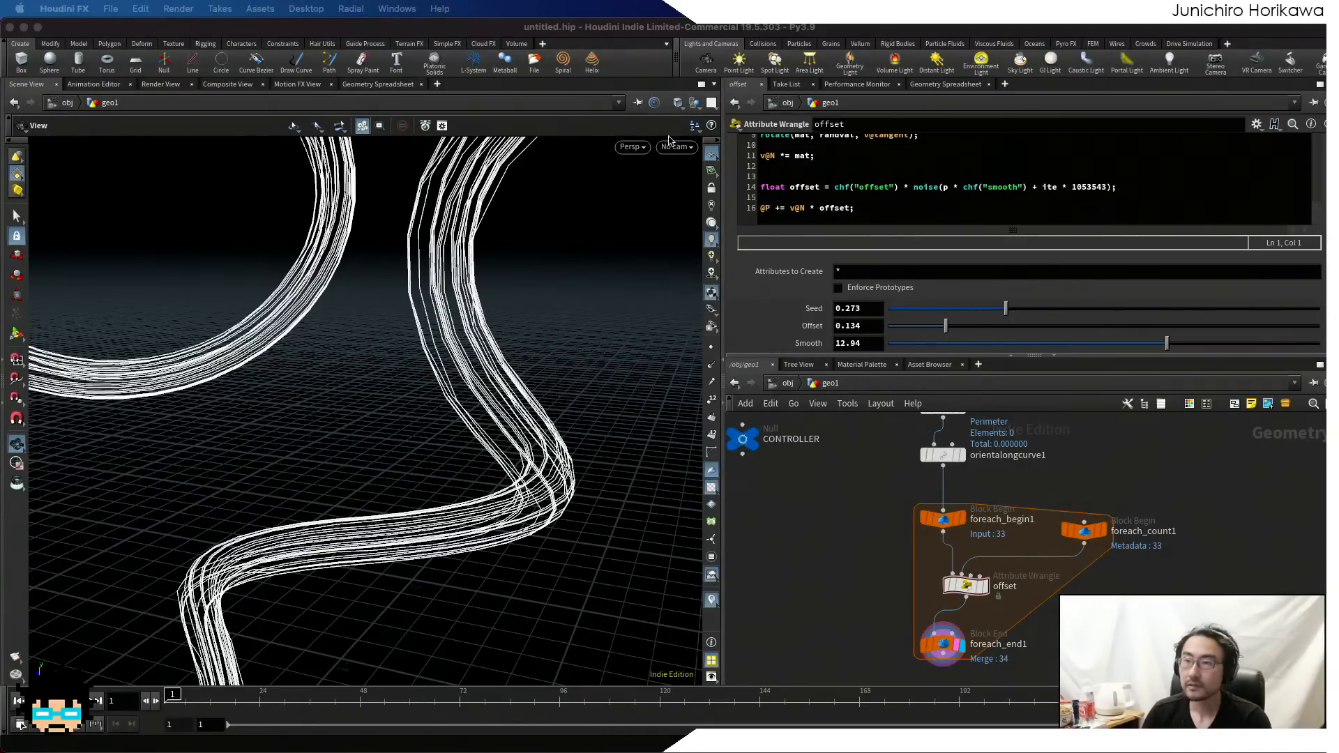
- Add the SideFX Labs shelf to the shelf set and start the Launcher from its Update Toolset tool
{"action": "left_click", "coordinate": [666, 44]}
{"action": "mouse_move", "coordinate": [694, 133]}
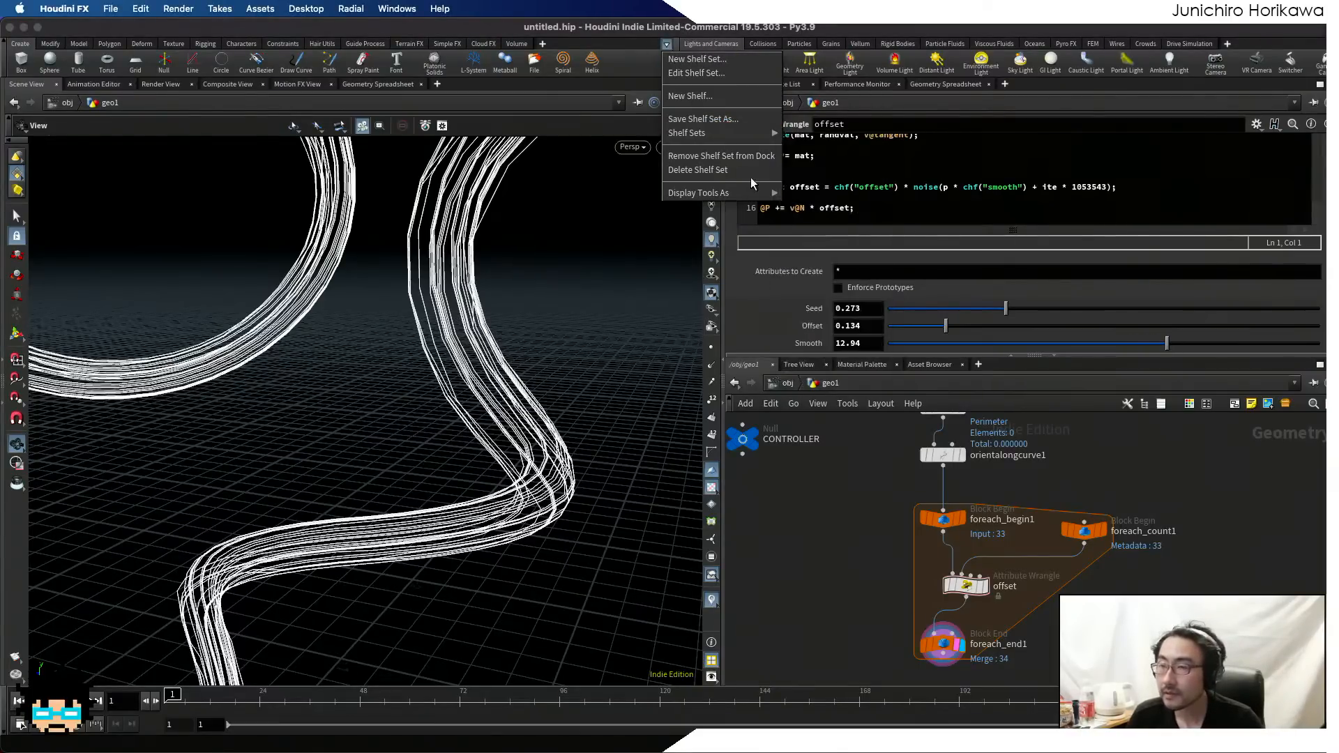
{"action": "left_click", "coordinate": [618, 211]}
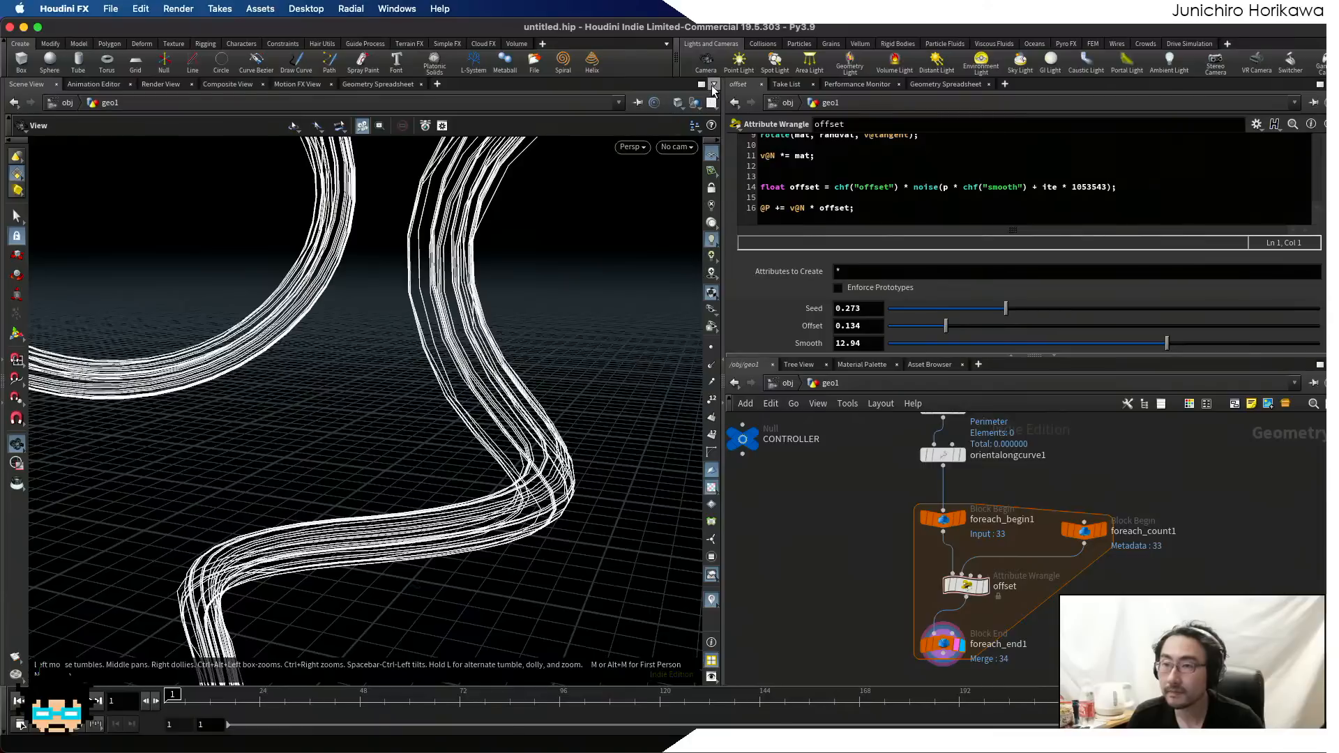
{"action": "left_click", "coordinate": [543, 43]}
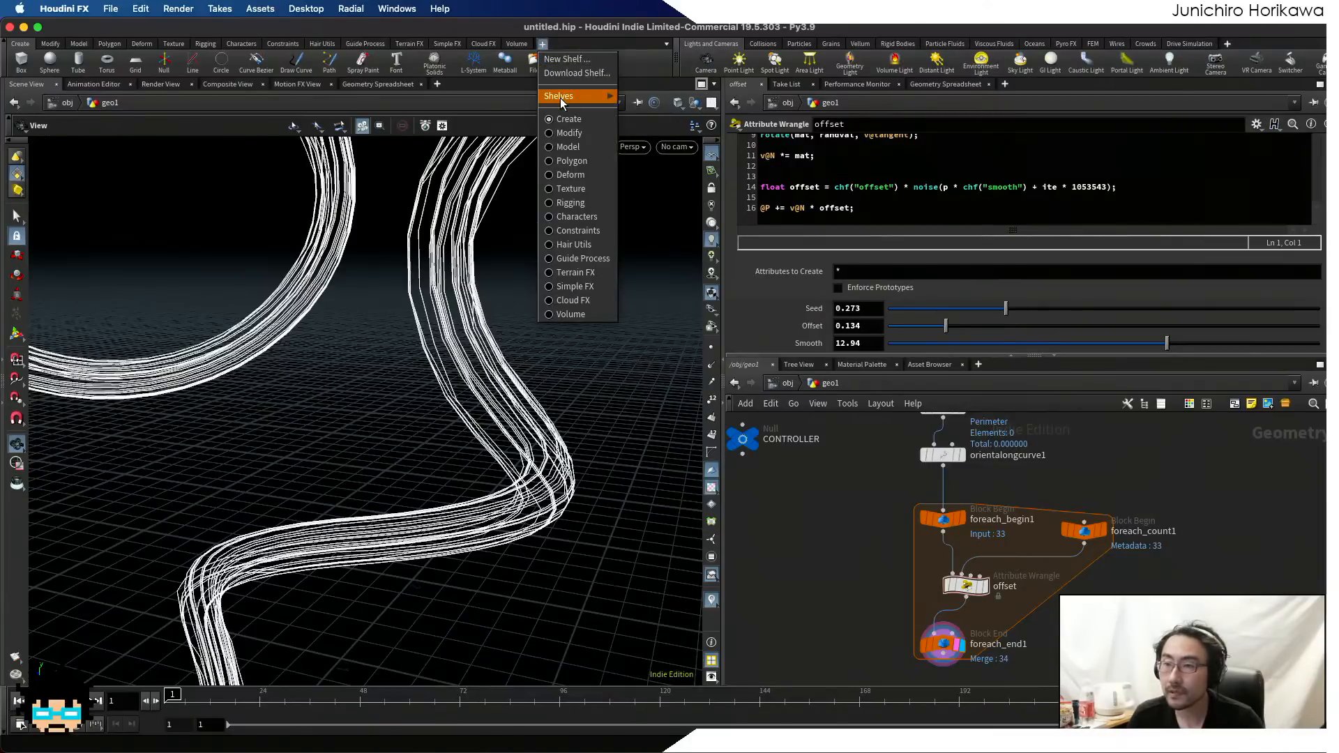
{"action": "mouse_move", "coordinate": [560, 97]}
{"action": "scroll", "coordinate": [655, 490], "scroll_direction": "down", "scroll_amount": 5}
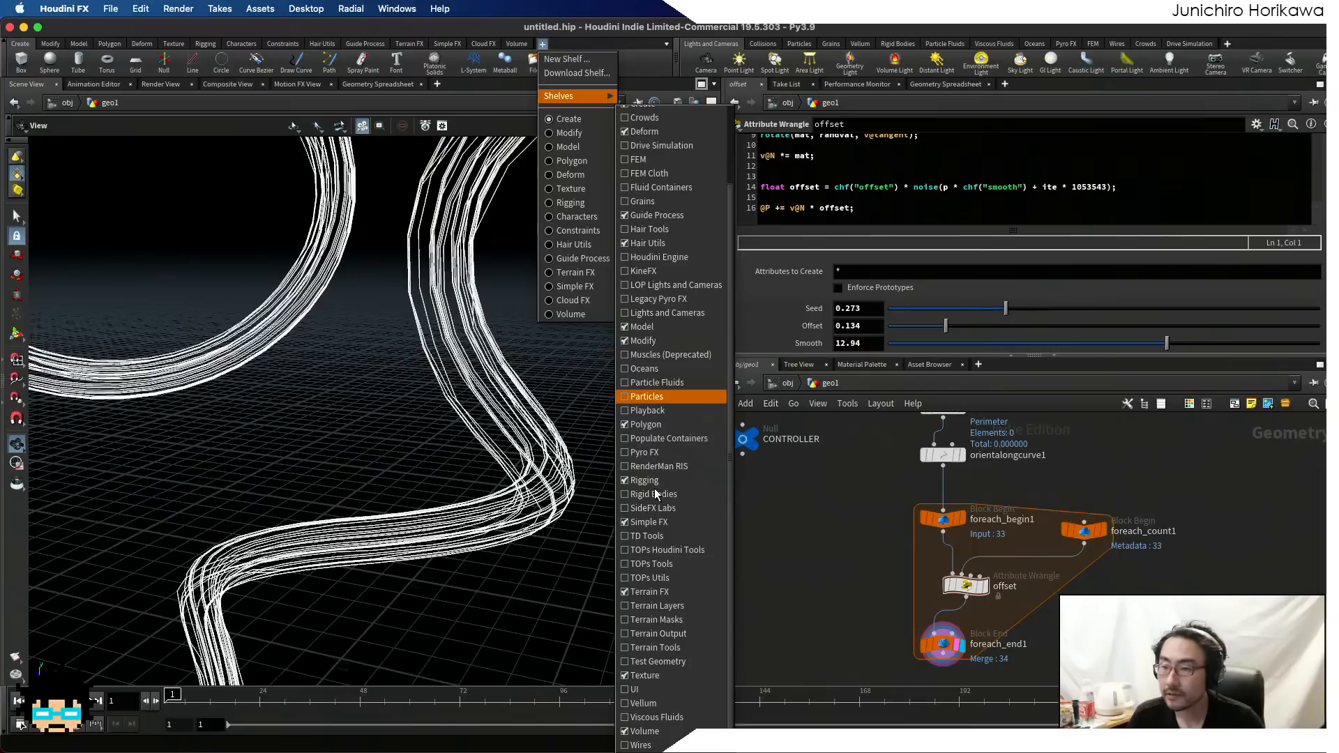
{"action": "left_click", "coordinate": [660, 510]}
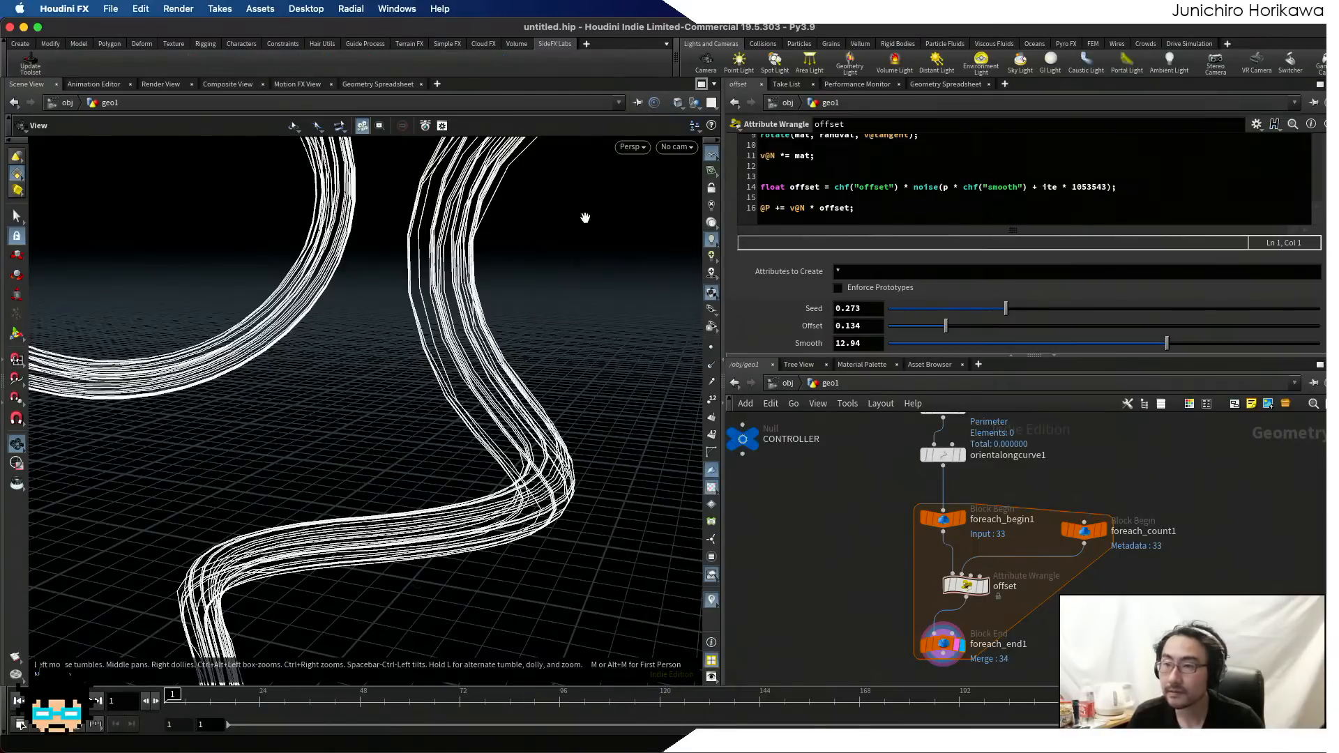
{"action": "left_click", "coordinate": [39, 66]}
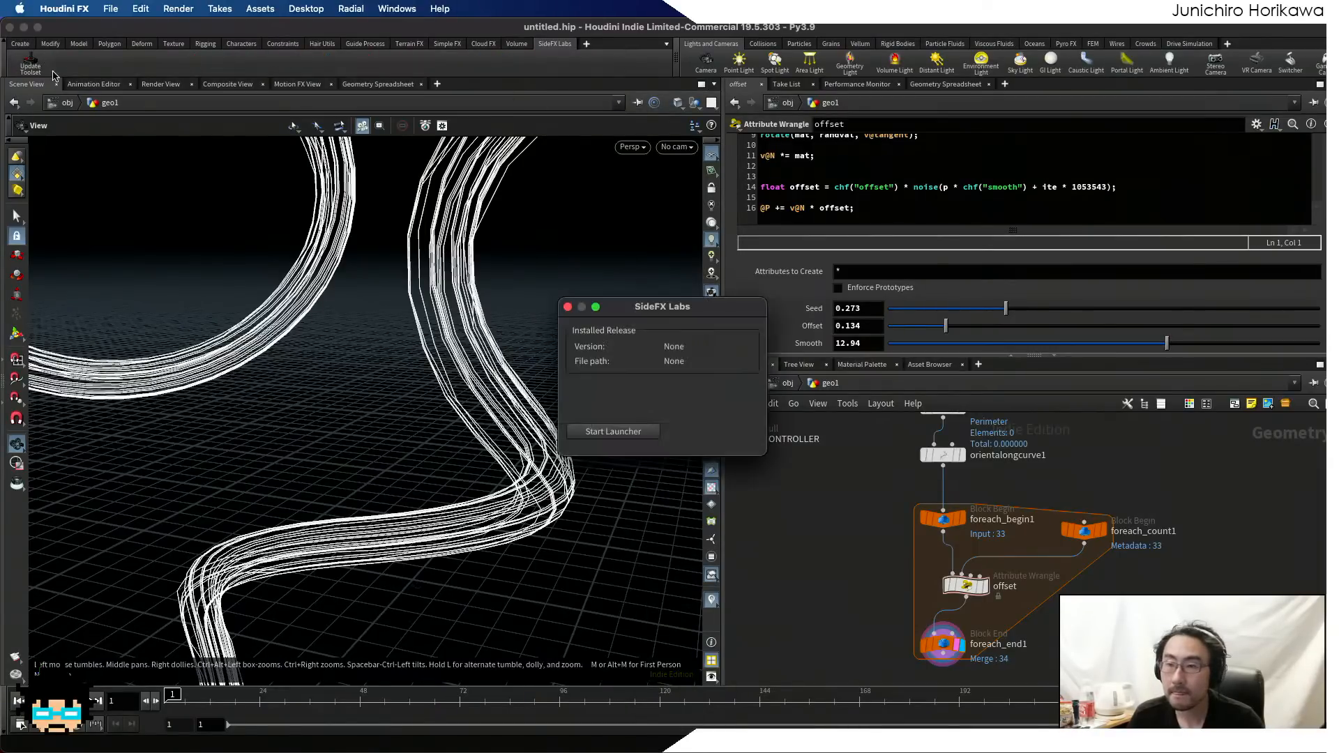
{"action": "left_click", "coordinate": [632, 431]}
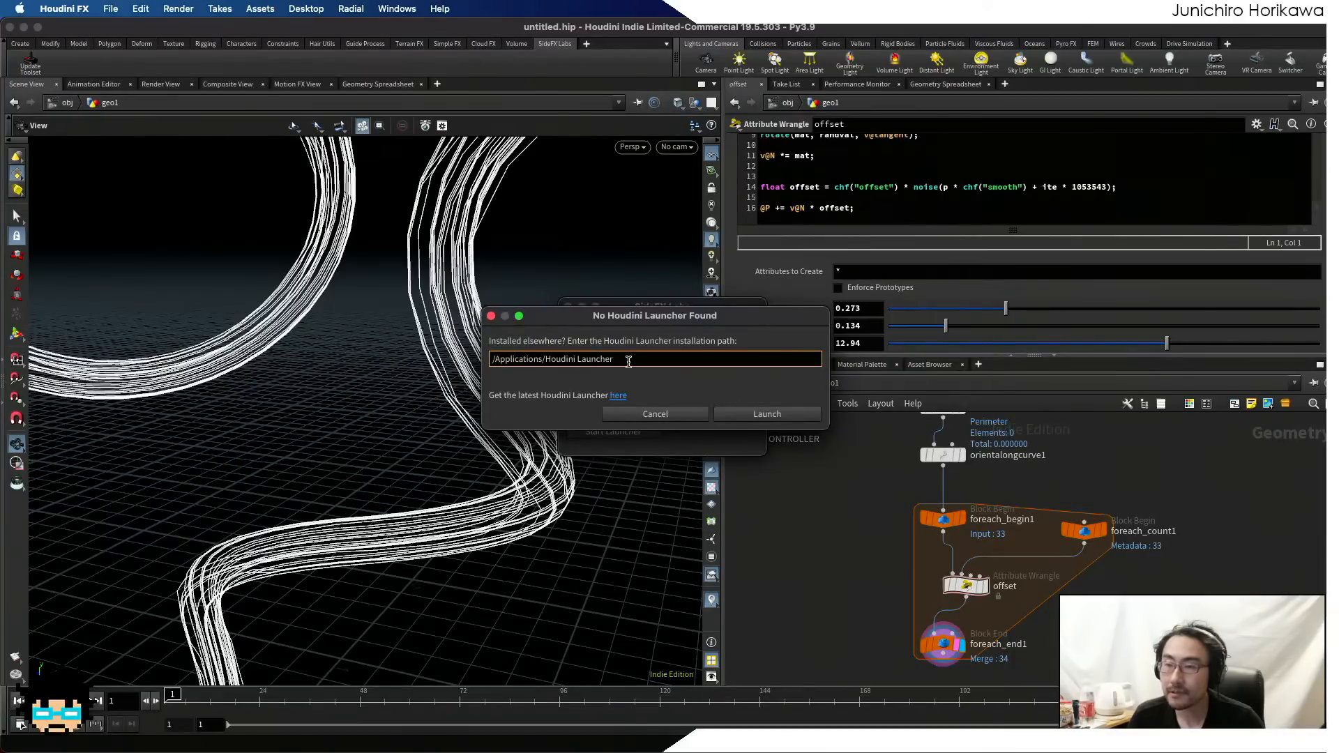
- Try to launch the Houdini Launcher with the paths /Applications/Houdini Launcher and /Application/Houdini Launcher
{"action": "left_click_drag", "start_coordinate": [547, 362], "coordinate": [606, 362]}
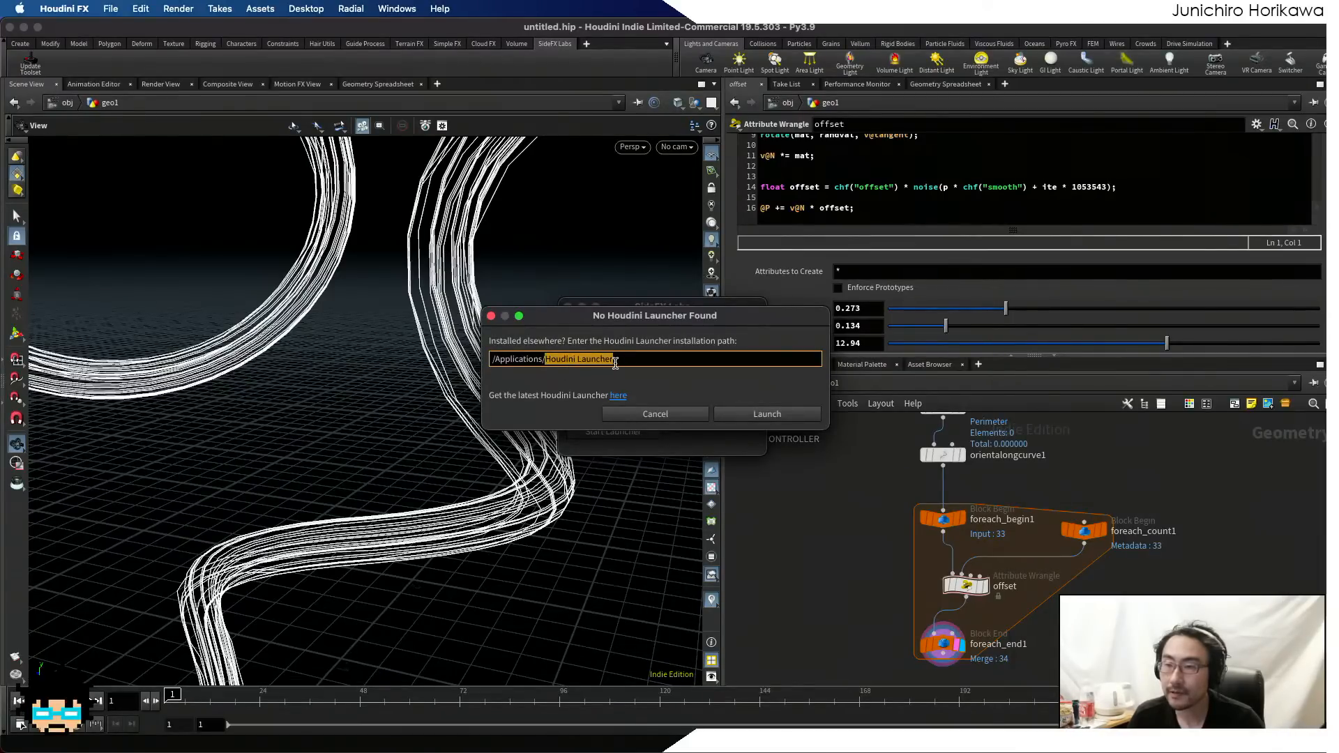
{"action": "left_click", "coordinate": [618, 362]}
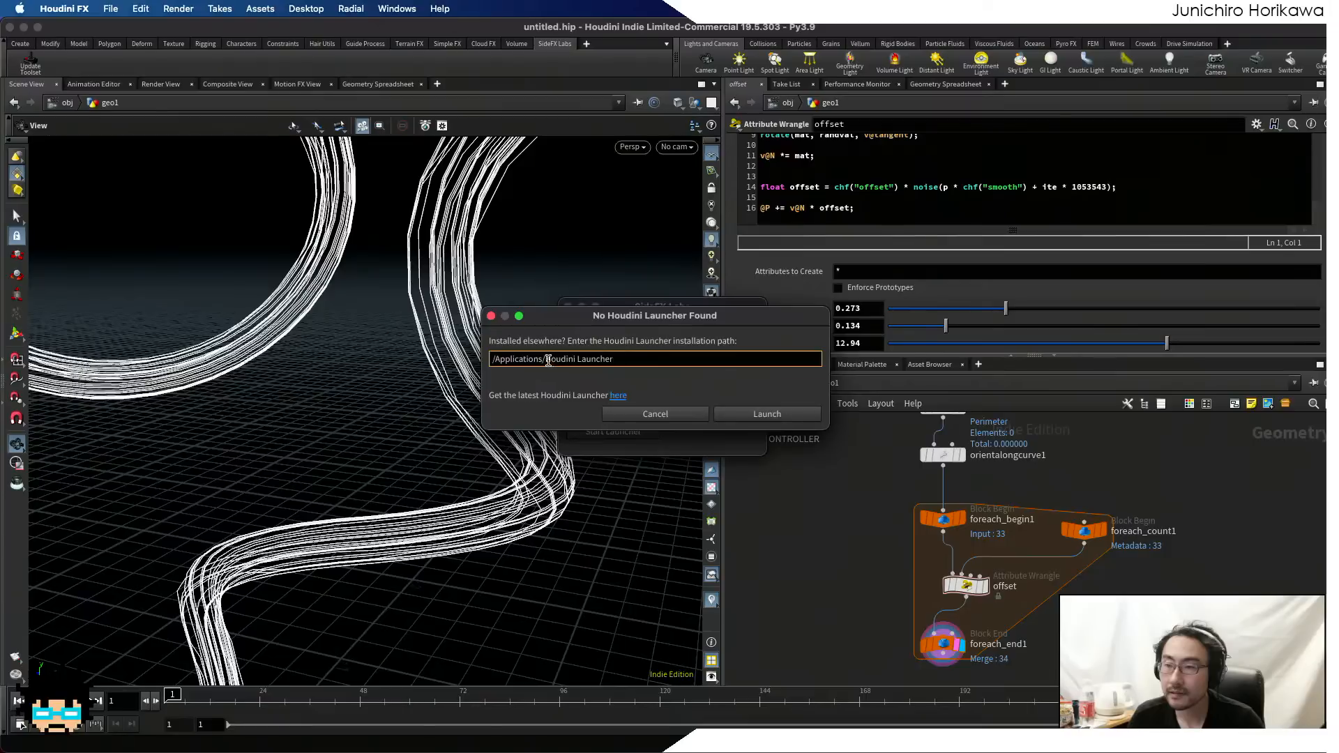
{"action": "left_click_drag", "start_coordinate": [549, 361], "coordinate": [644, 364]}
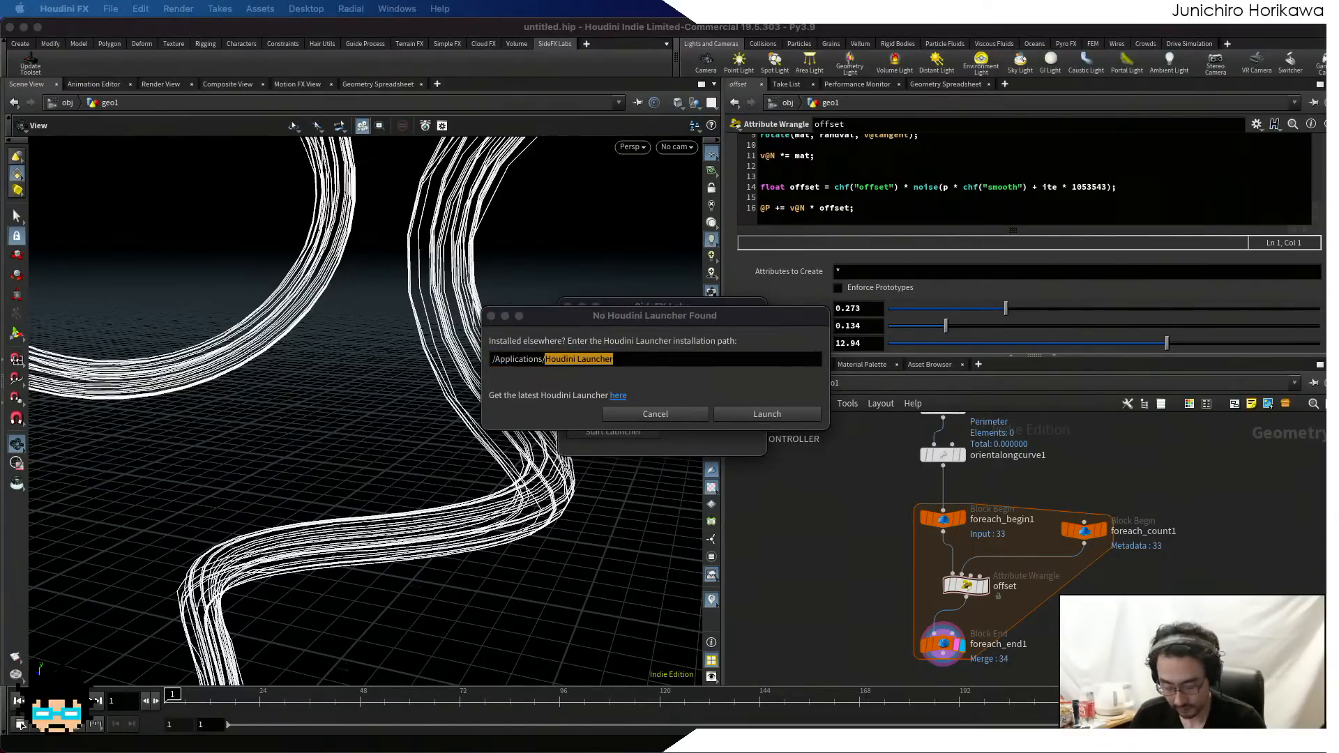
{"action": "left_click", "coordinate": [571, 366]}
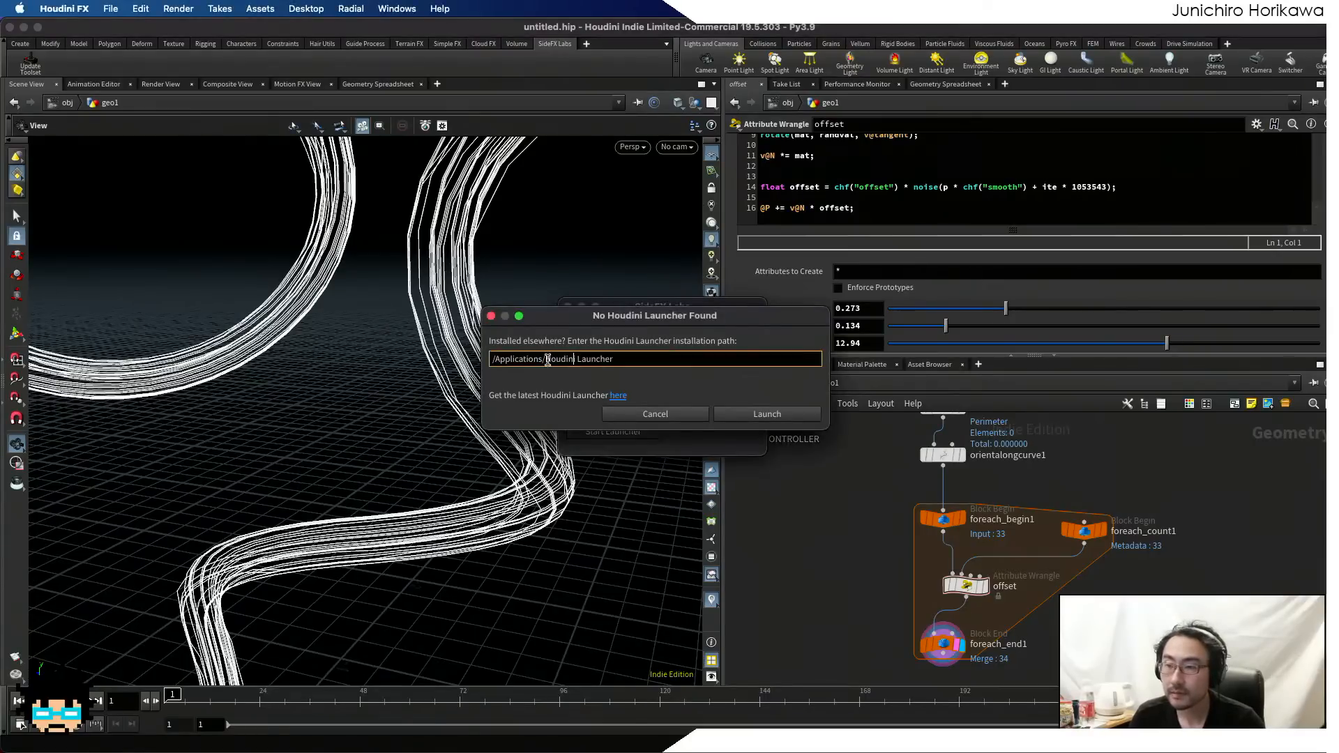
{"action": "left_click", "coordinate": [664, 358]}
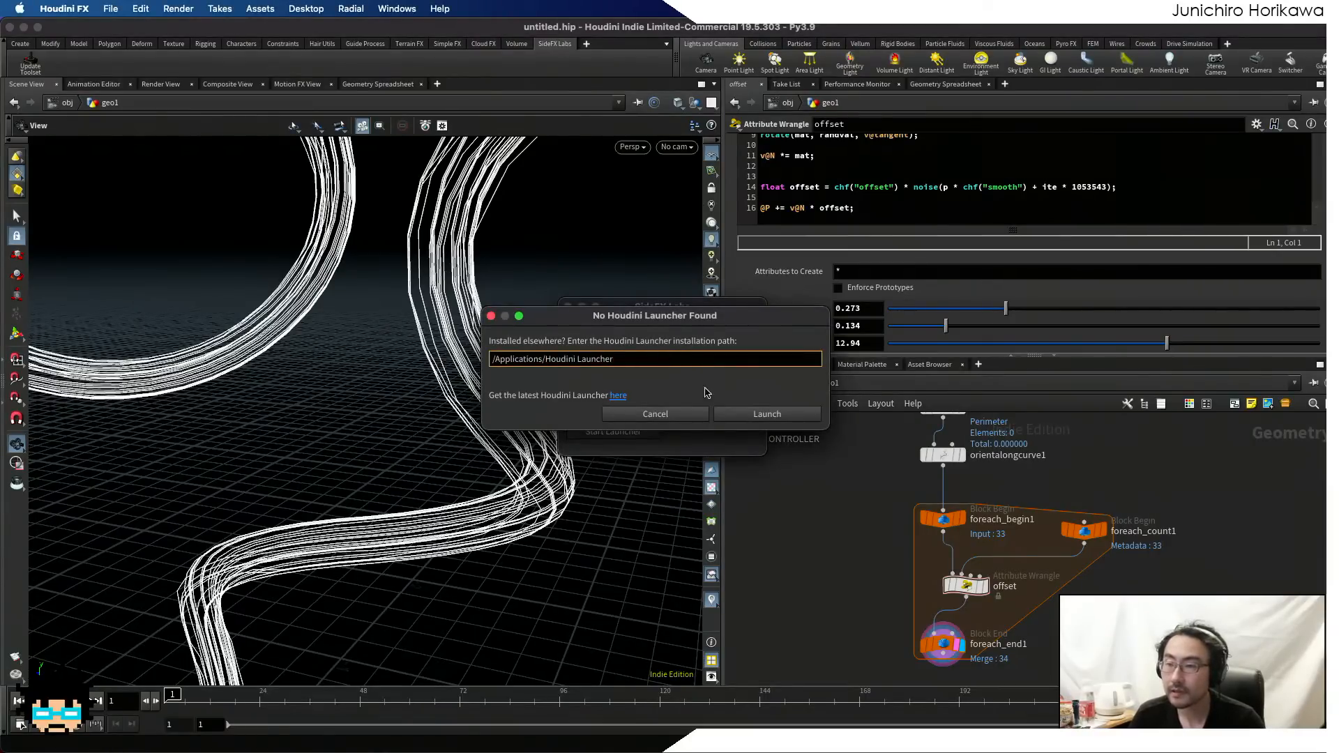
{"action": "left_click", "coordinate": [747, 413]}
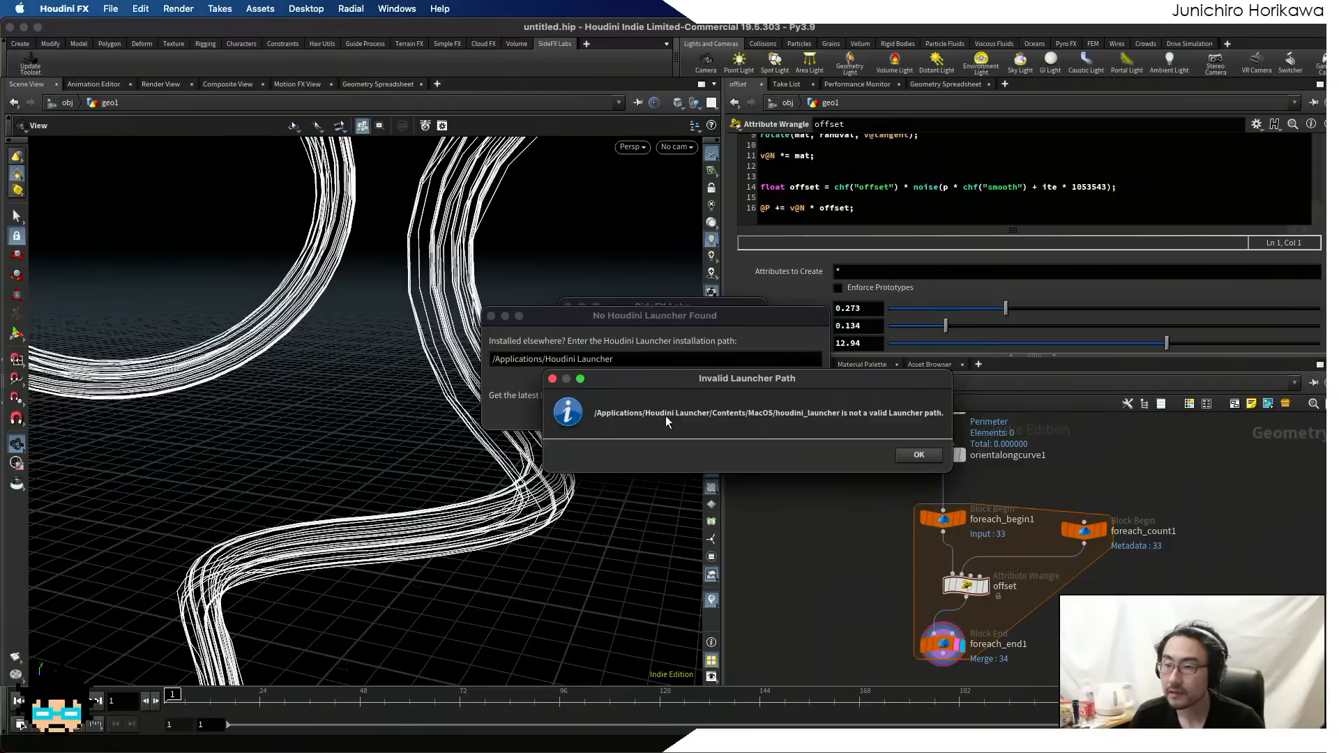
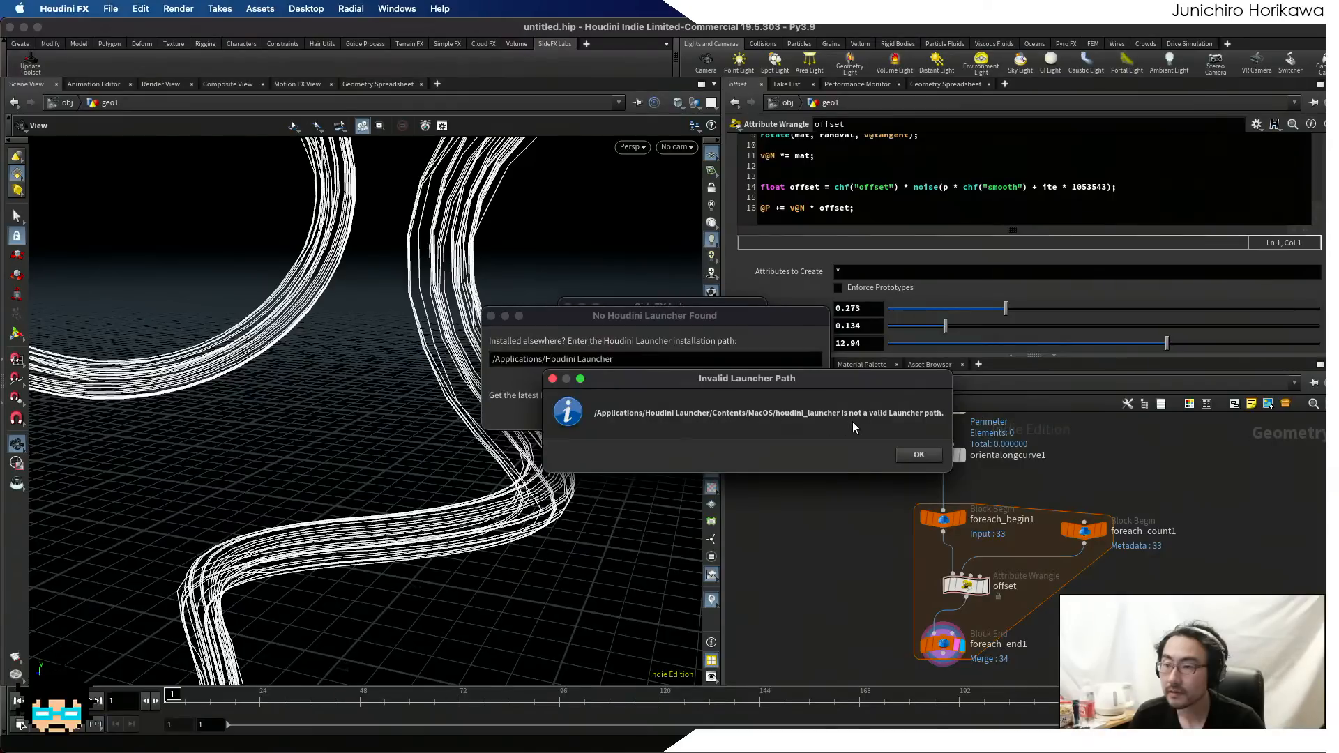
{"action": "left_click", "coordinate": [919, 455]}
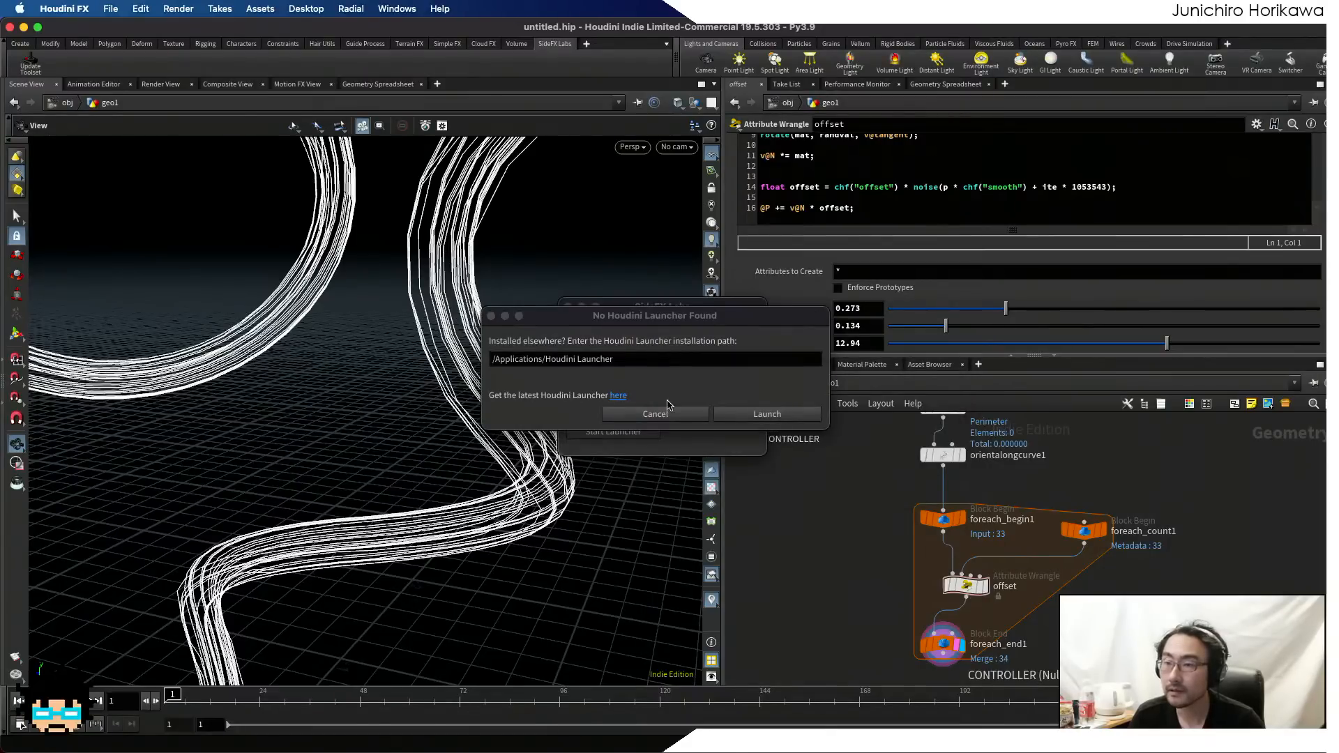
{"action": "left_click", "coordinate": [543, 361]}
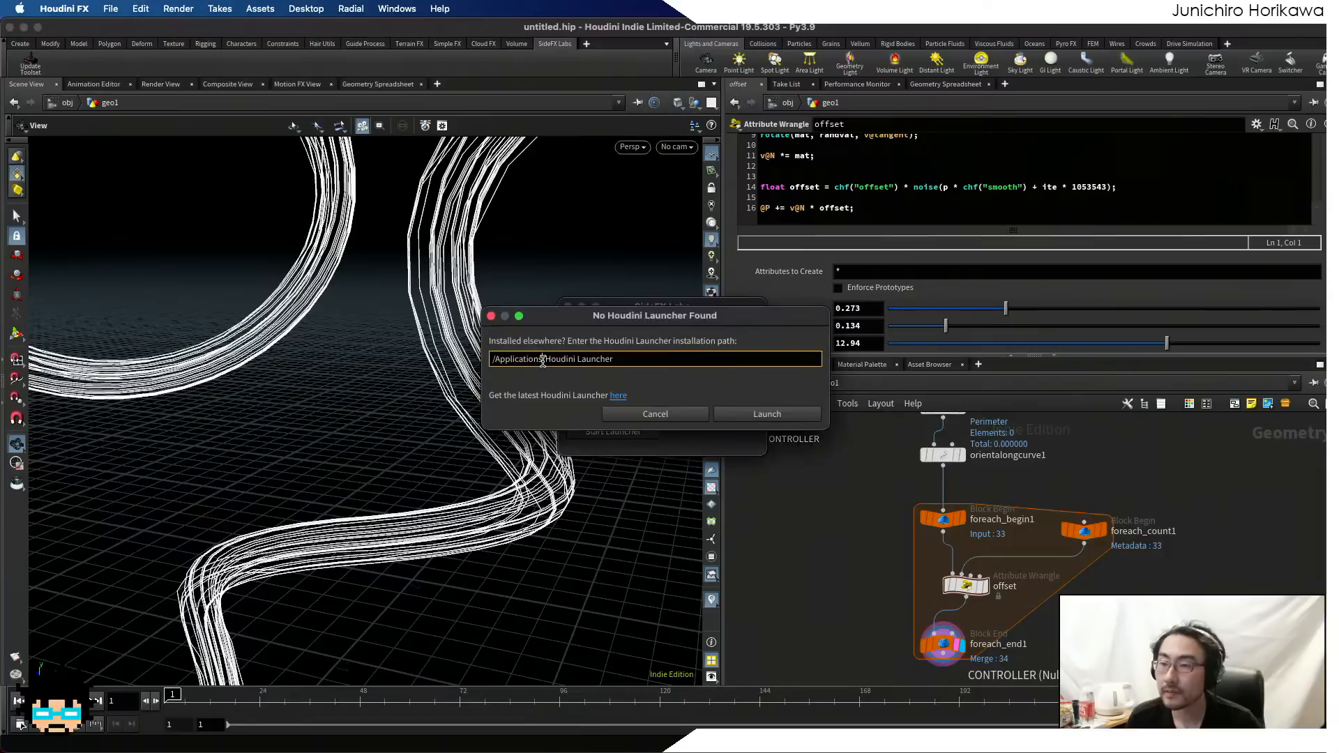
{"action": "key", "text": "BackSpace"}
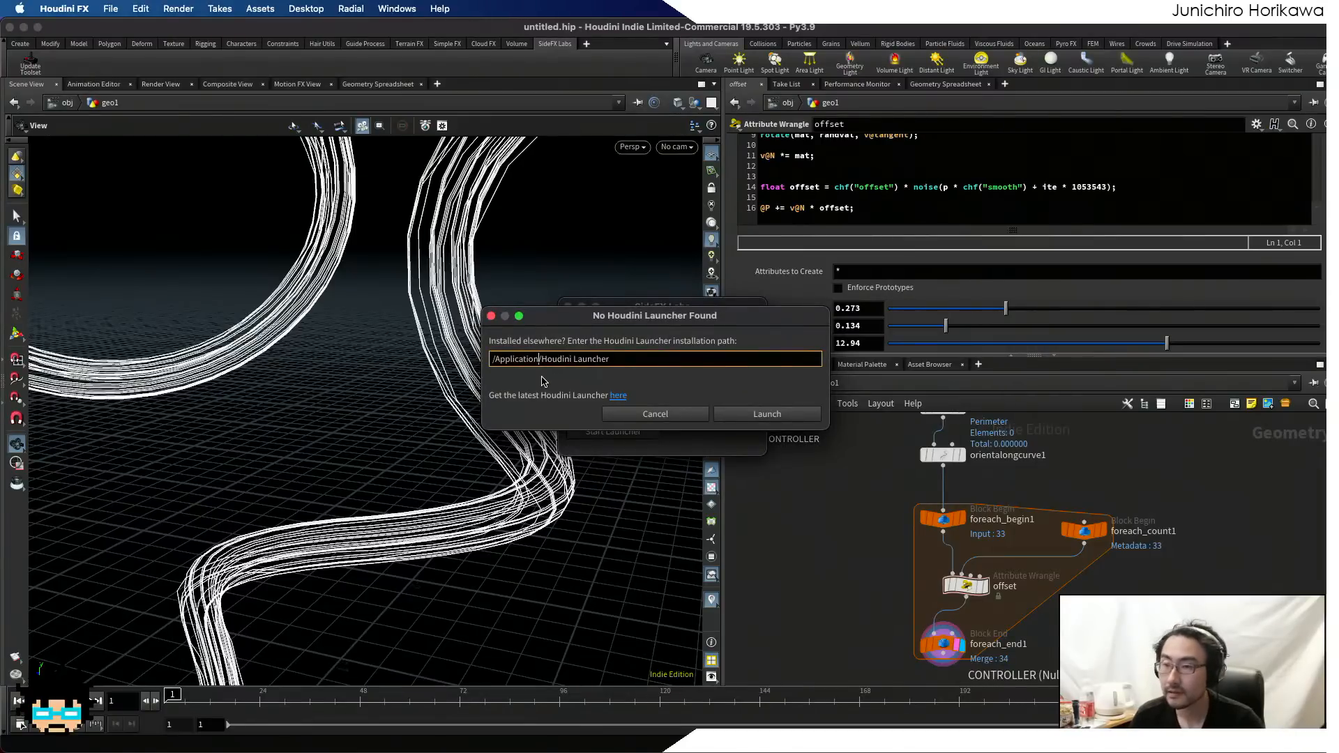
{"action": "left_click", "coordinate": [741, 415]}
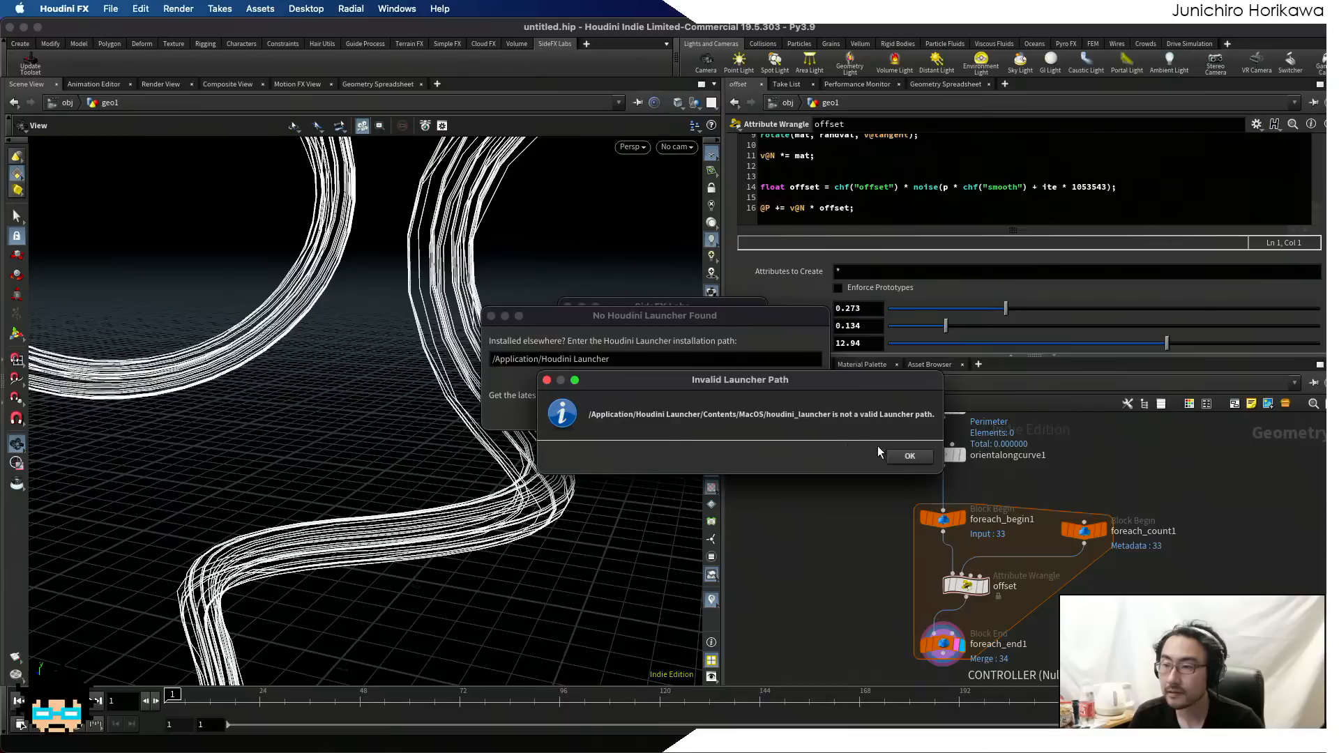
{"action": "left_click", "coordinate": [904, 455]}
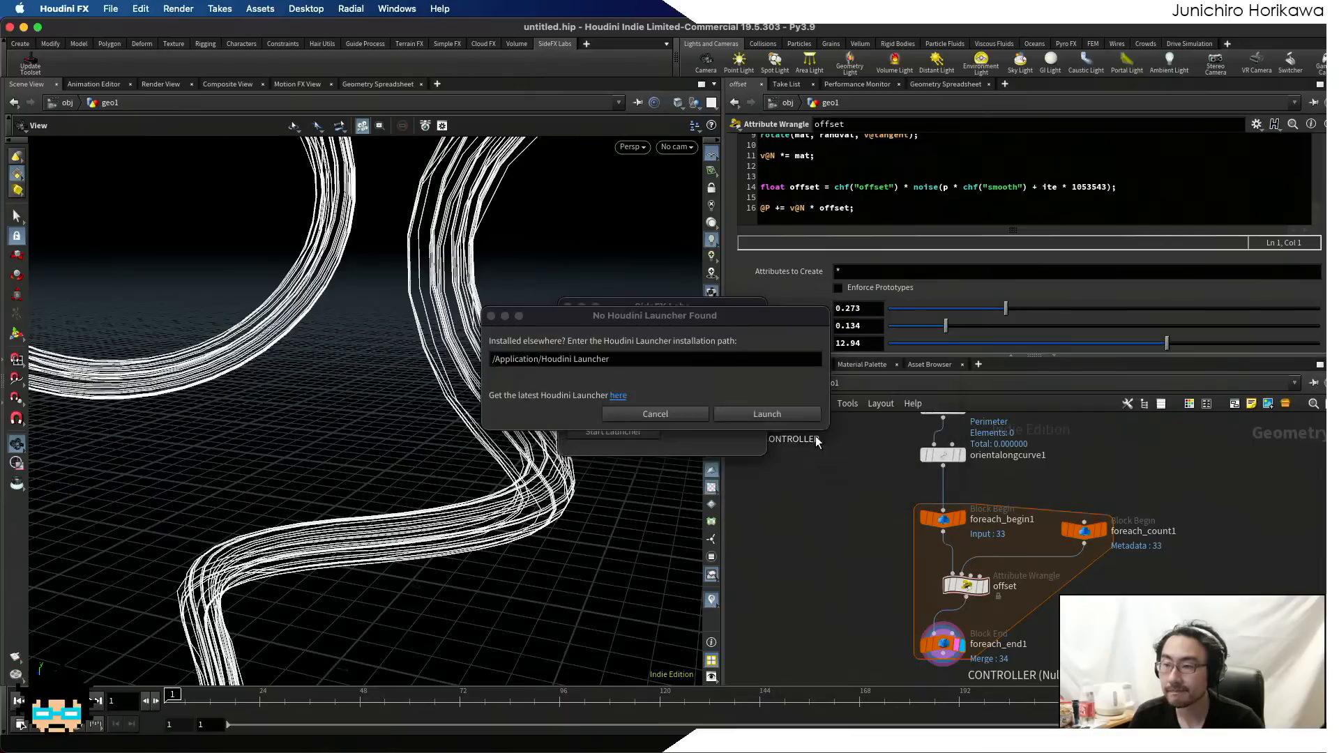
- Correct the installation path to /Applications/Houdini Launcher.app and launch the Houdini Launcher
{"action": "left_click", "coordinate": [538, 361]}
{"action": "type", "text": "s"}
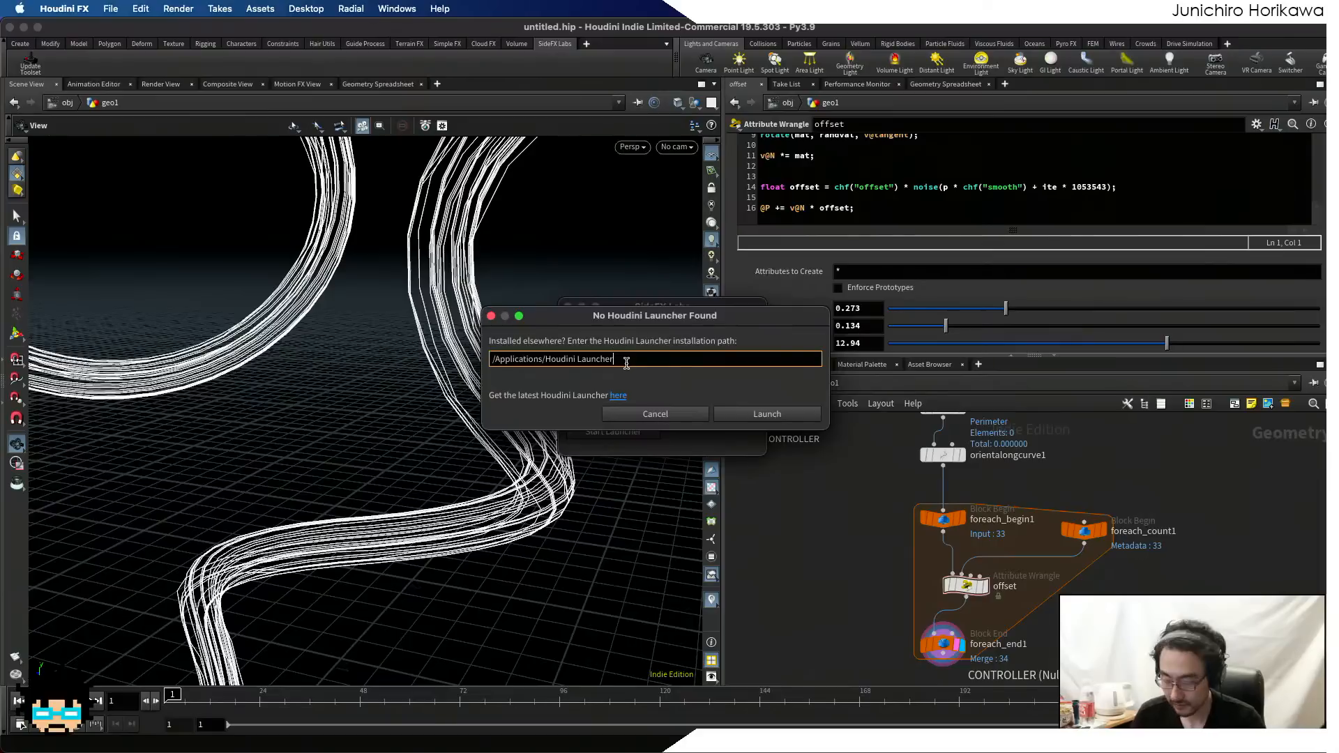
{"action": "type", "text": ".app"}
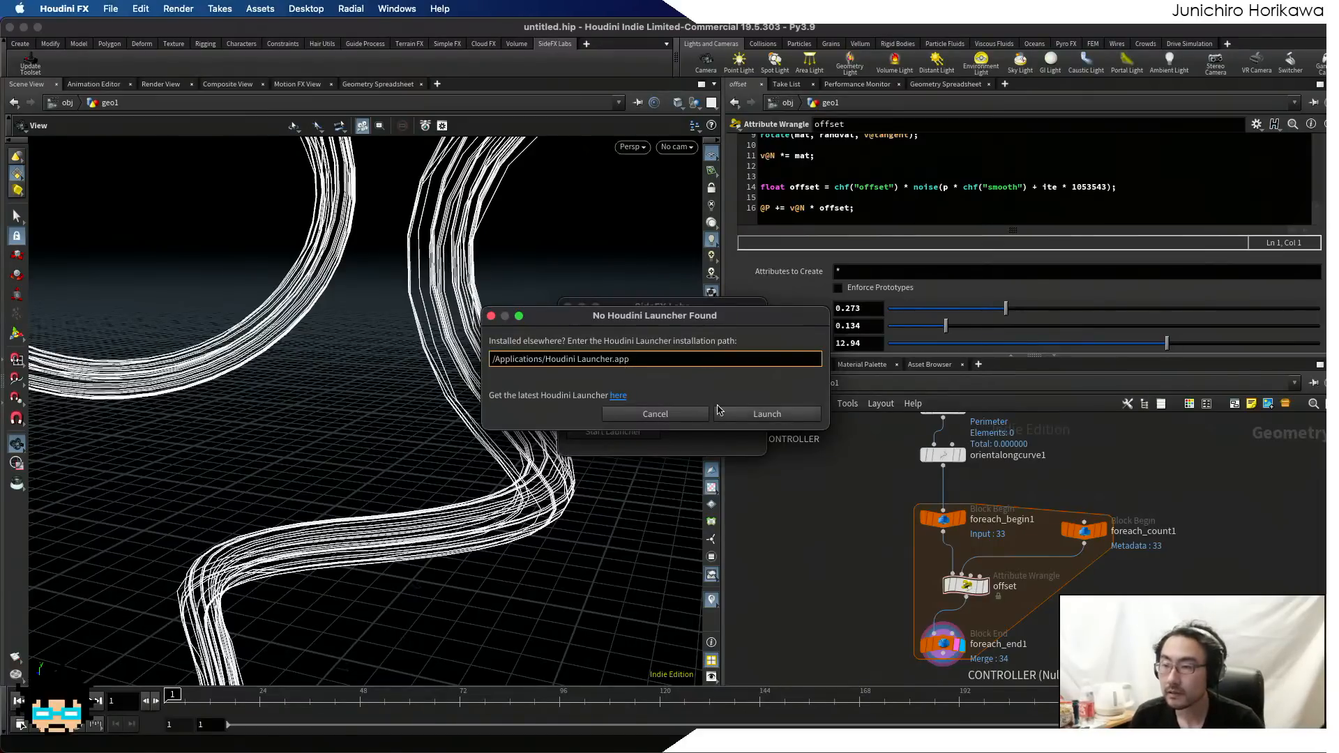
{"action": "left_click", "coordinate": [729, 416]}
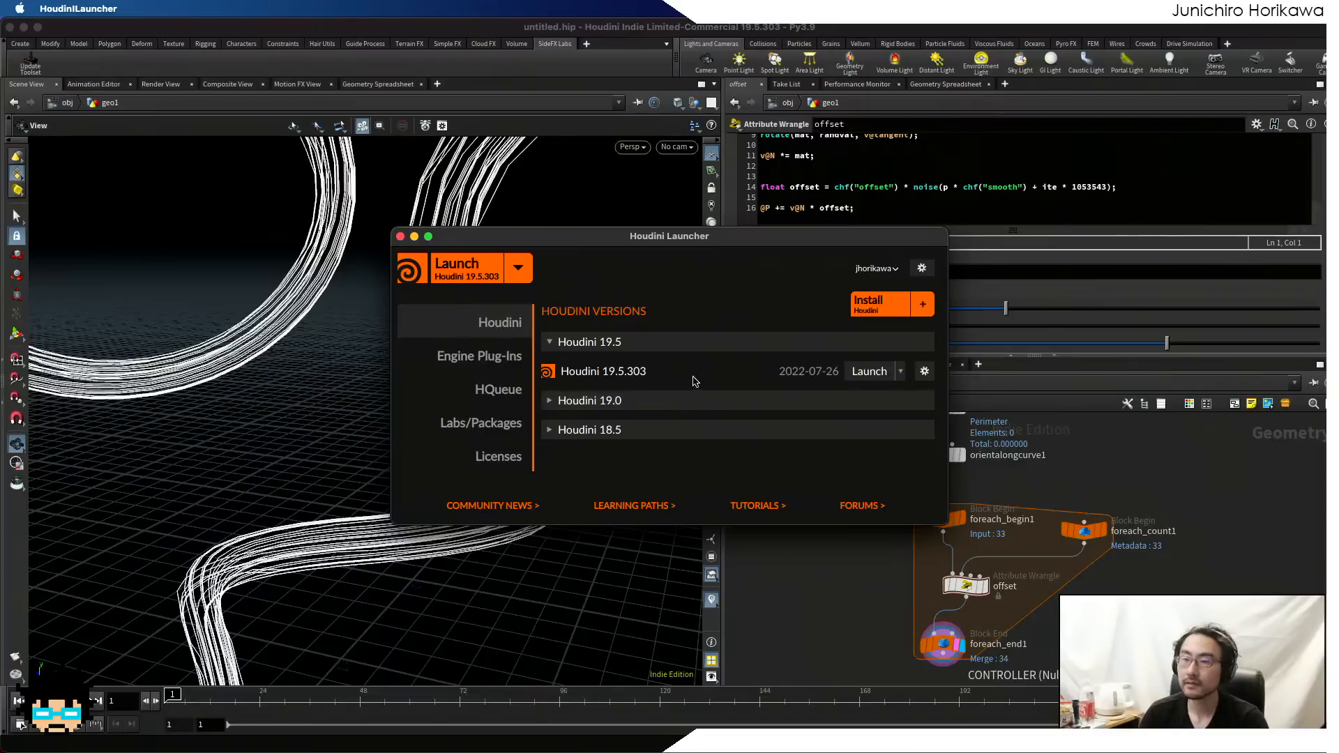
- Check the launch and management options for Houdini 19.5.303, and close the Houdini Launcher and SideFX Labs windows
{"action": "left_click", "coordinate": [899, 376]}
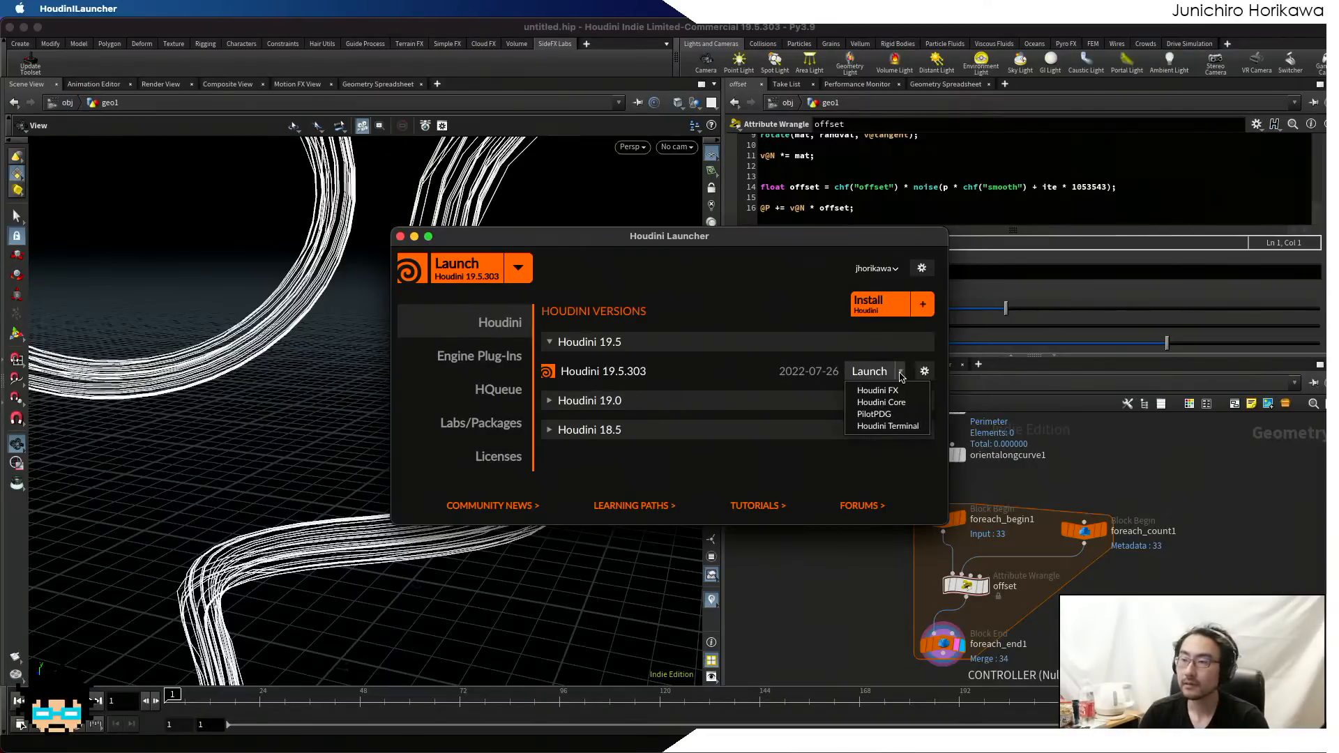
{"action": "left_click", "coordinate": [924, 373]}
{"action": "left_click", "coordinate": [924, 373]}
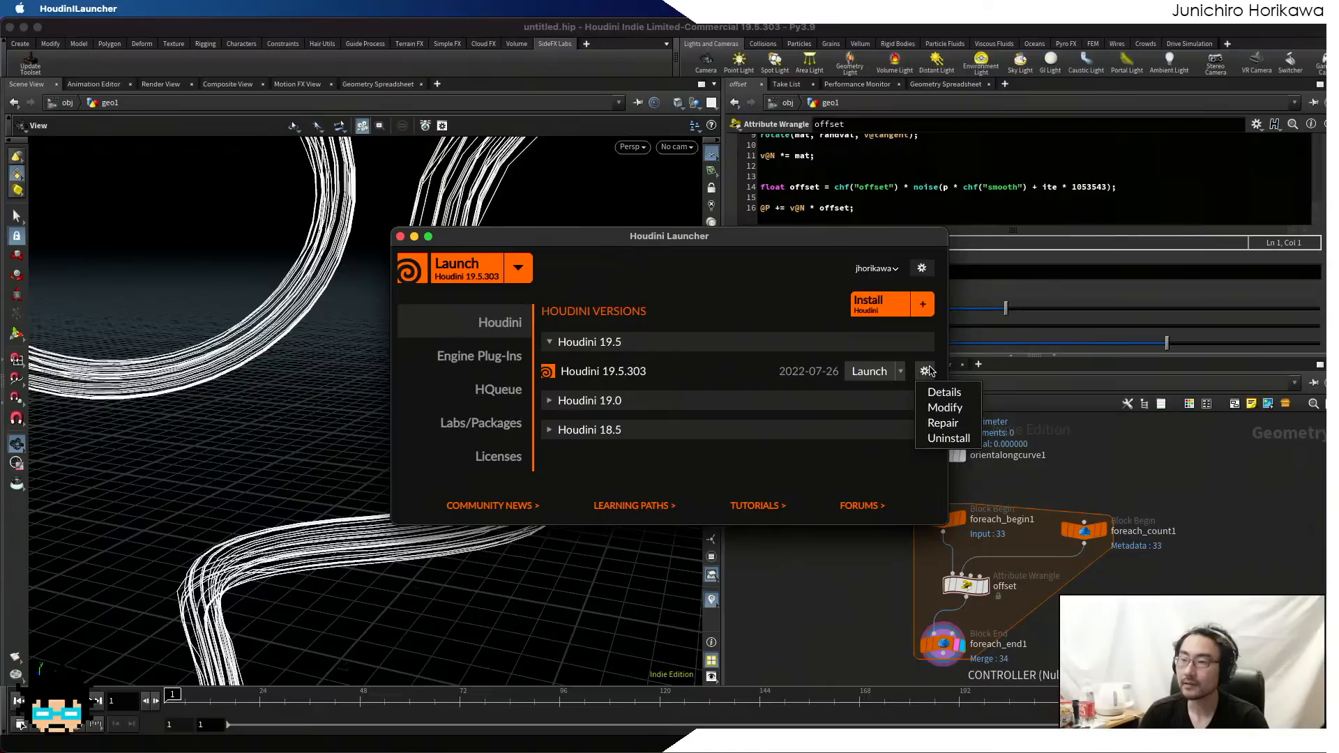
{"action": "left_click", "coordinate": [849, 321]}
{"action": "left_click_drag", "start_coordinate": [567, 247], "coordinate": [850, 265]}
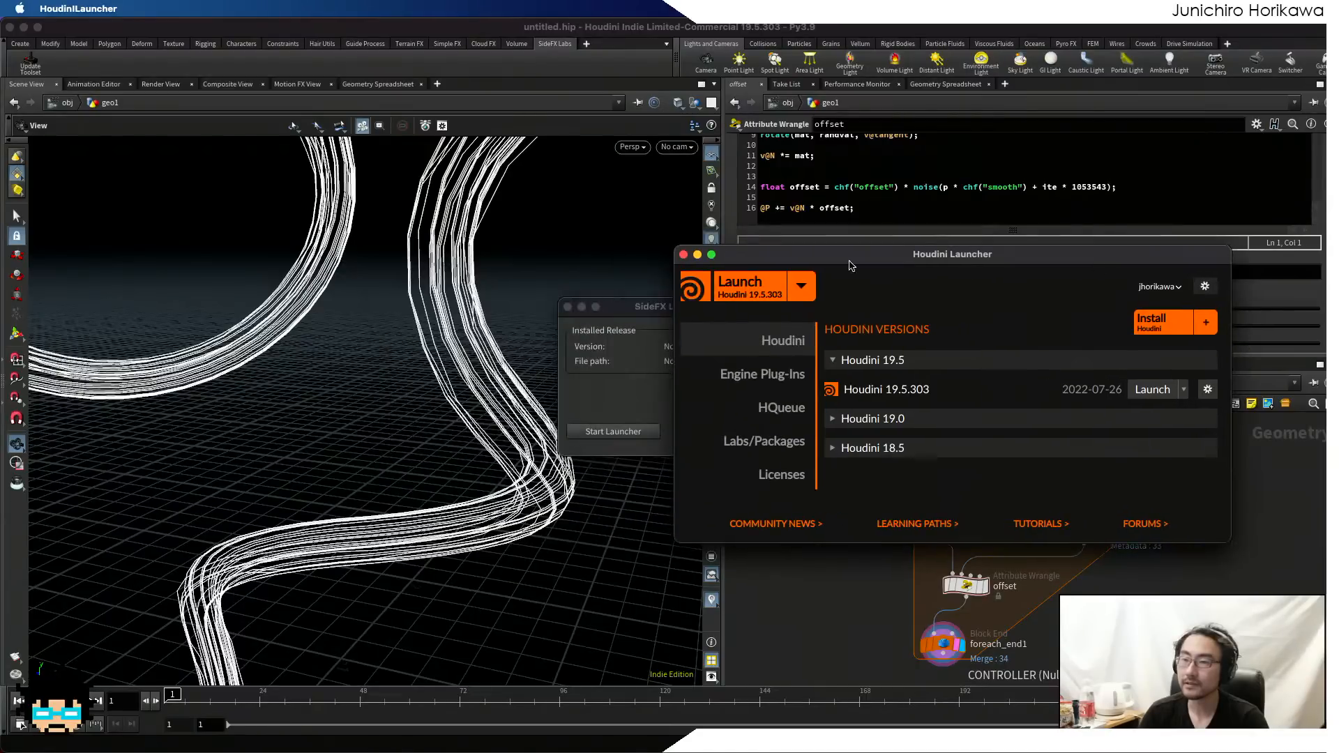
{"action": "left_click", "coordinate": [684, 255]}
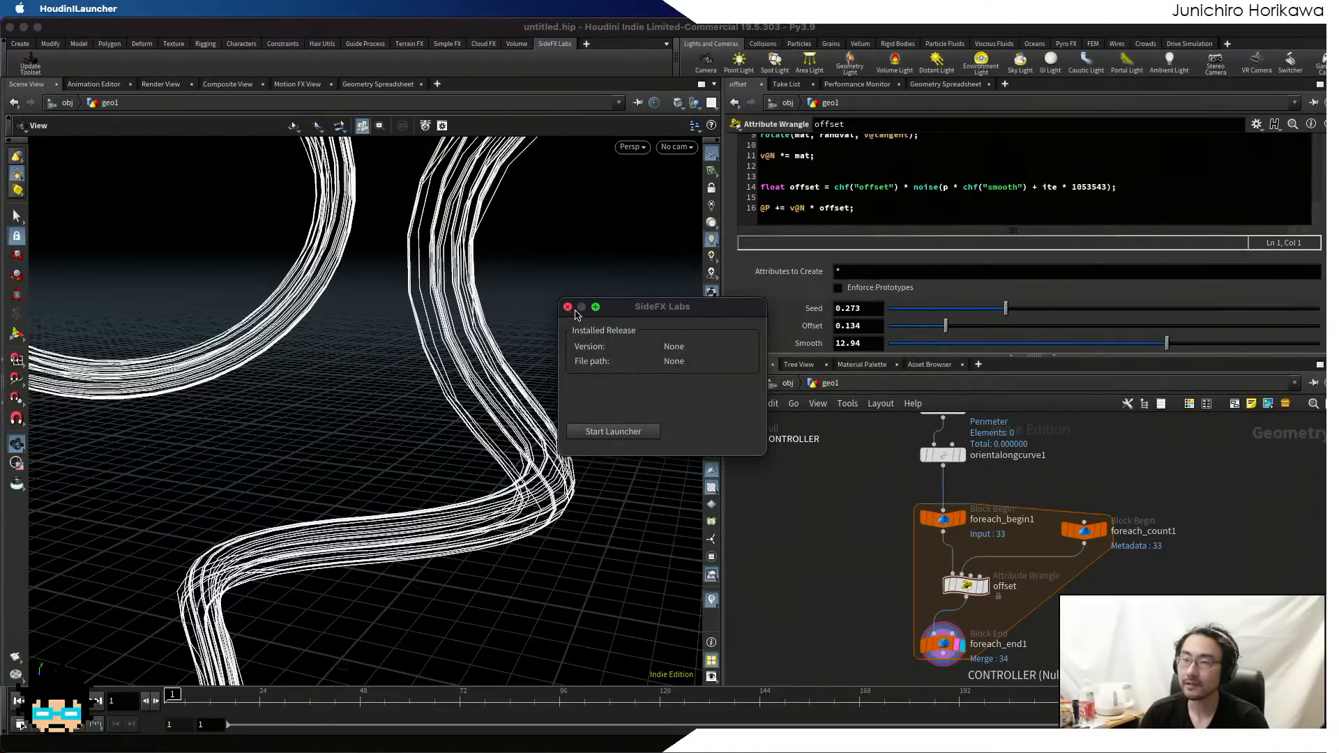
{"action": "left_click", "coordinate": [568, 307]}
- Compare the base curve output of orientalongcurve1 with the curve bundle of foreach_end1 in the viewport
{"action": "left_click", "coordinate": [856, 525]}
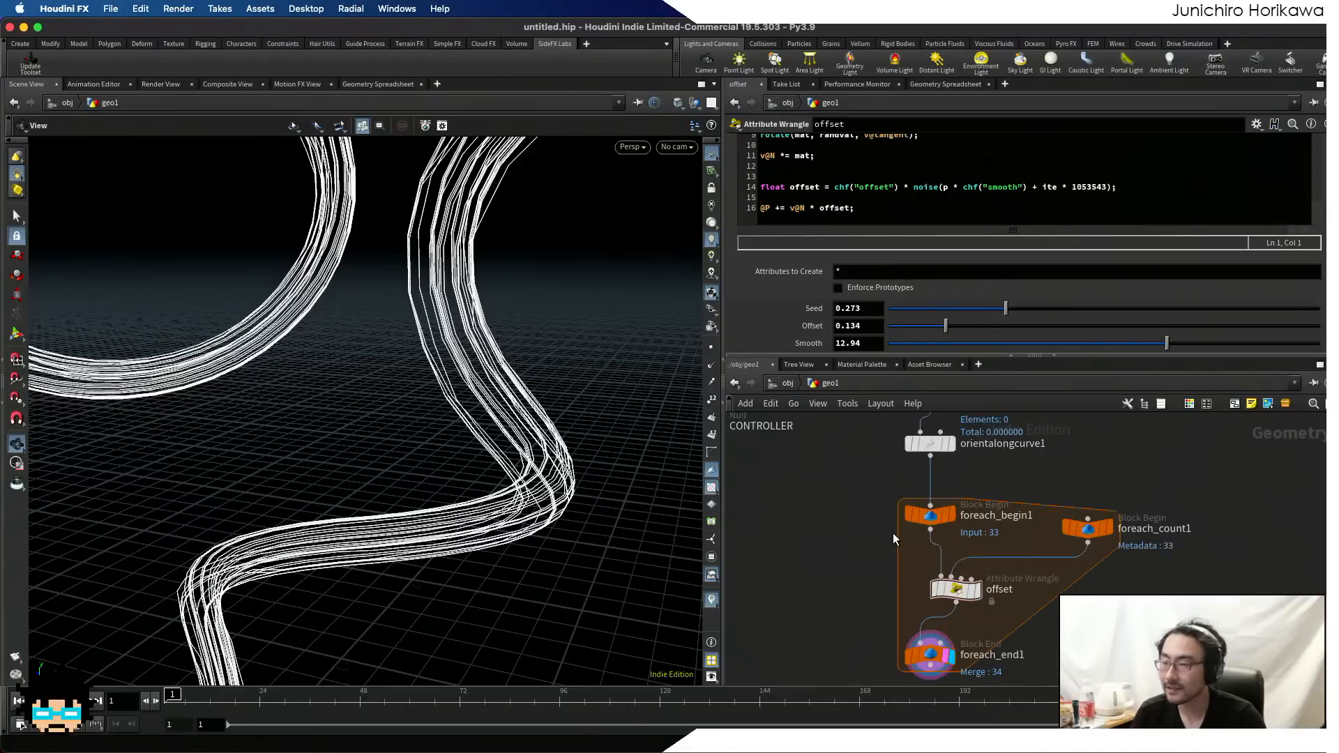
{"action": "scroll", "coordinate": [900, 582], "scroll_direction": "up", "scroll_amount": 1}
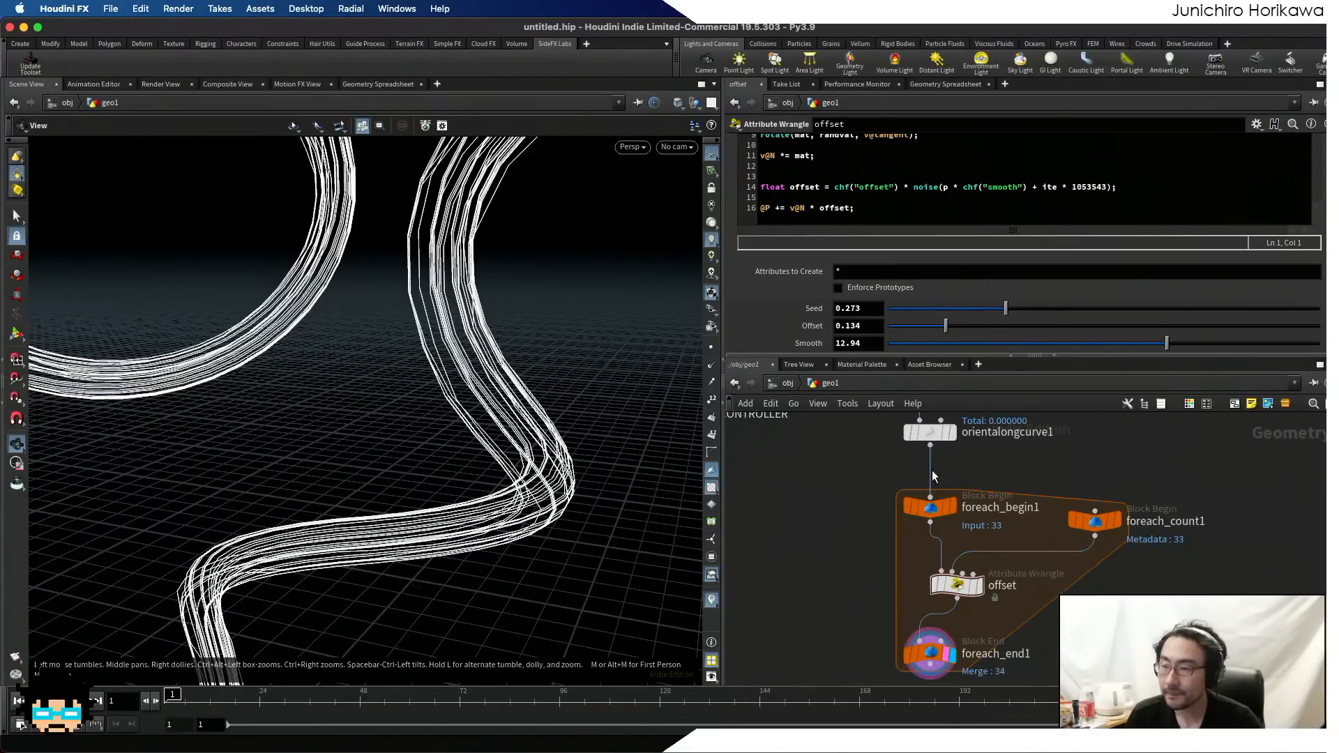
{"action": "left_click", "coordinate": [953, 434]}
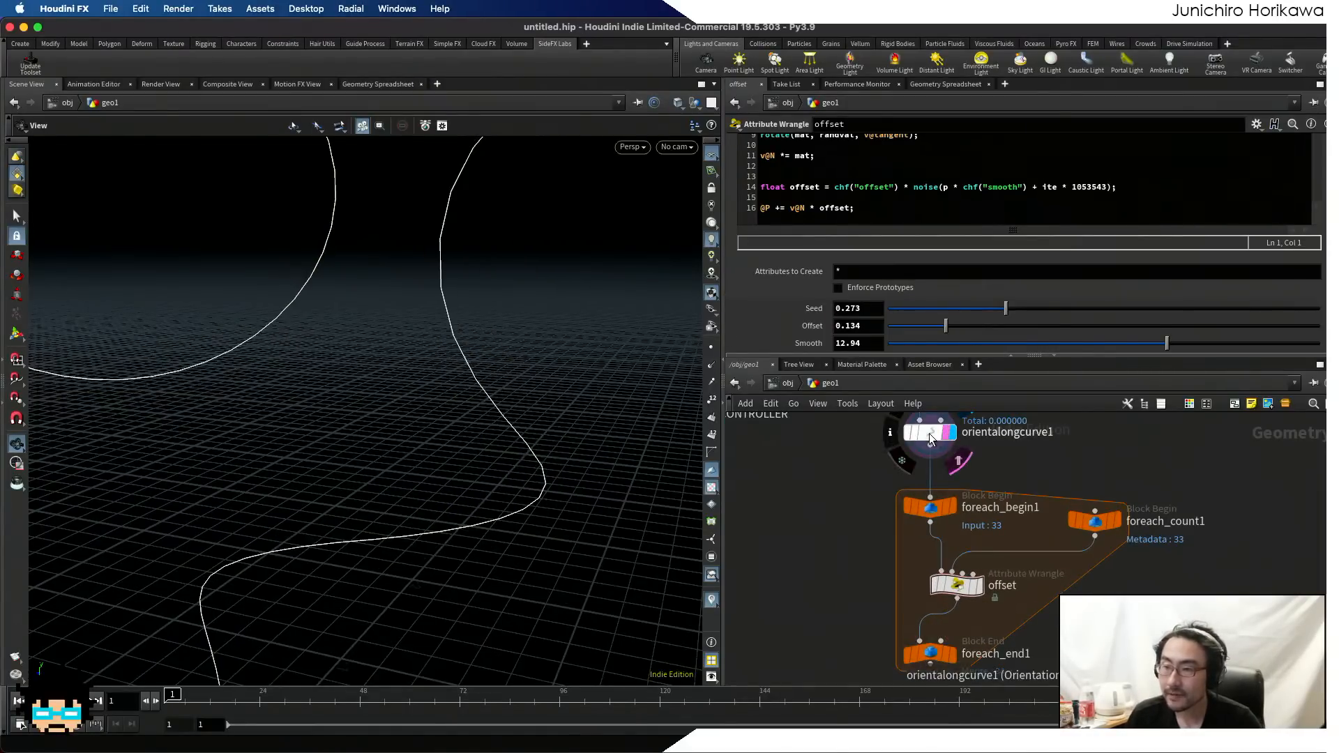
{"action": "left_click", "coordinate": [949, 655]}
{"action": "left_click", "coordinate": [945, 655]}
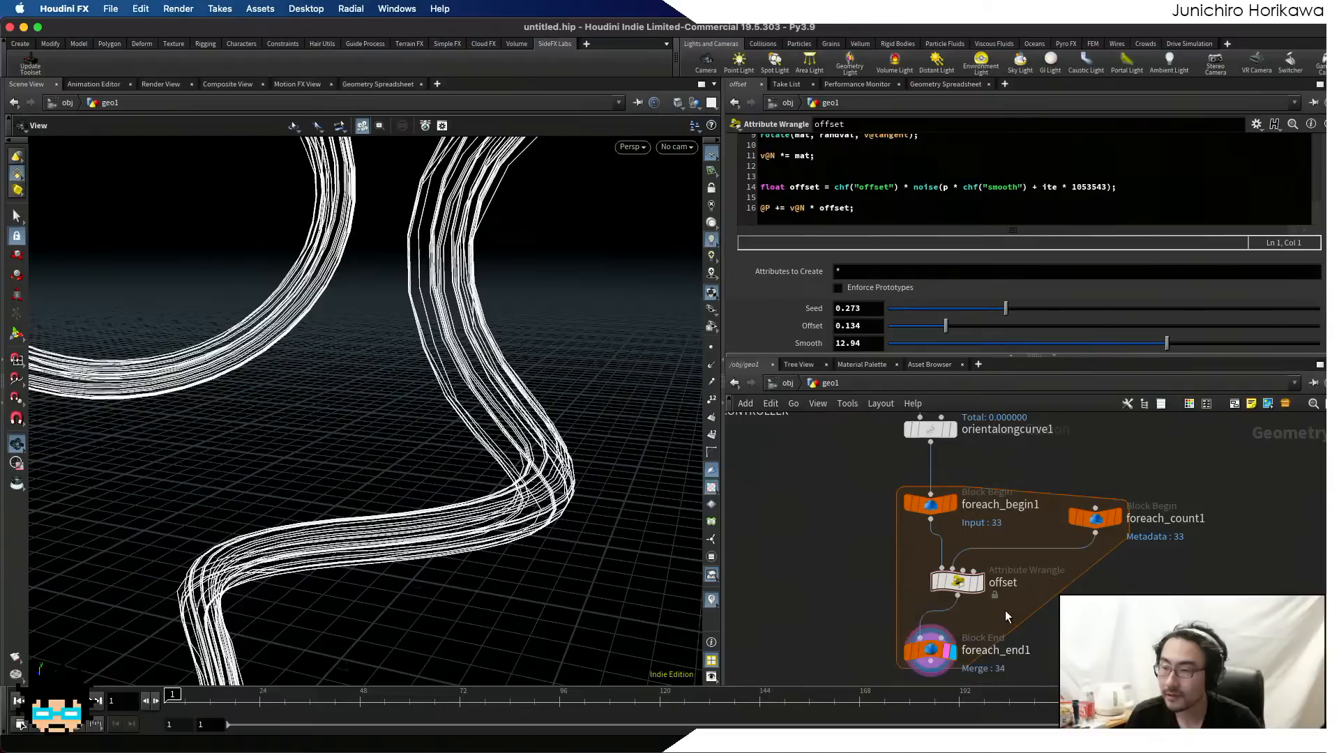
- Set the offset wrangle's Offset parameter to about 0.115 and its Smooth parameter to about 8.58
{"action": "left_click", "coordinate": [957, 585]}
{"action": "mouse_move", "coordinate": [1075, 345]}
{"action": "left_mouse_down"}
{"action": "mouse_move", "coordinate": [931, 345]}
{"action": "mouse_move", "coordinate": [1209, 343]}
{"action": "mouse_move", "coordinate": [1005, 348]}
{"action": "mouse_move", "coordinate": [1112, 349]}
{"action": "mouse_move", "coordinate": [1049, 352]}
{"action": "mouse_move", "coordinate": [1096, 349]}
{"action": "mouse_move", "coordinate": [1084, 345]}
{"action": "left_mouse_up"}
{"action": "mouse_move", "coordinate": [946, 326]}
{"action": "left_mouse_down"}
{"action": "mouse_move", "coordinate": [967, 329]}
{"action": "mouse_move", "coordinate": [918, 329]}
{"action": "mouse_move", "coordinate": [1010, 330]}
{"action": "mouse_move", "coordinate": [938, 339]}
{"action": "left_mouse_up"}
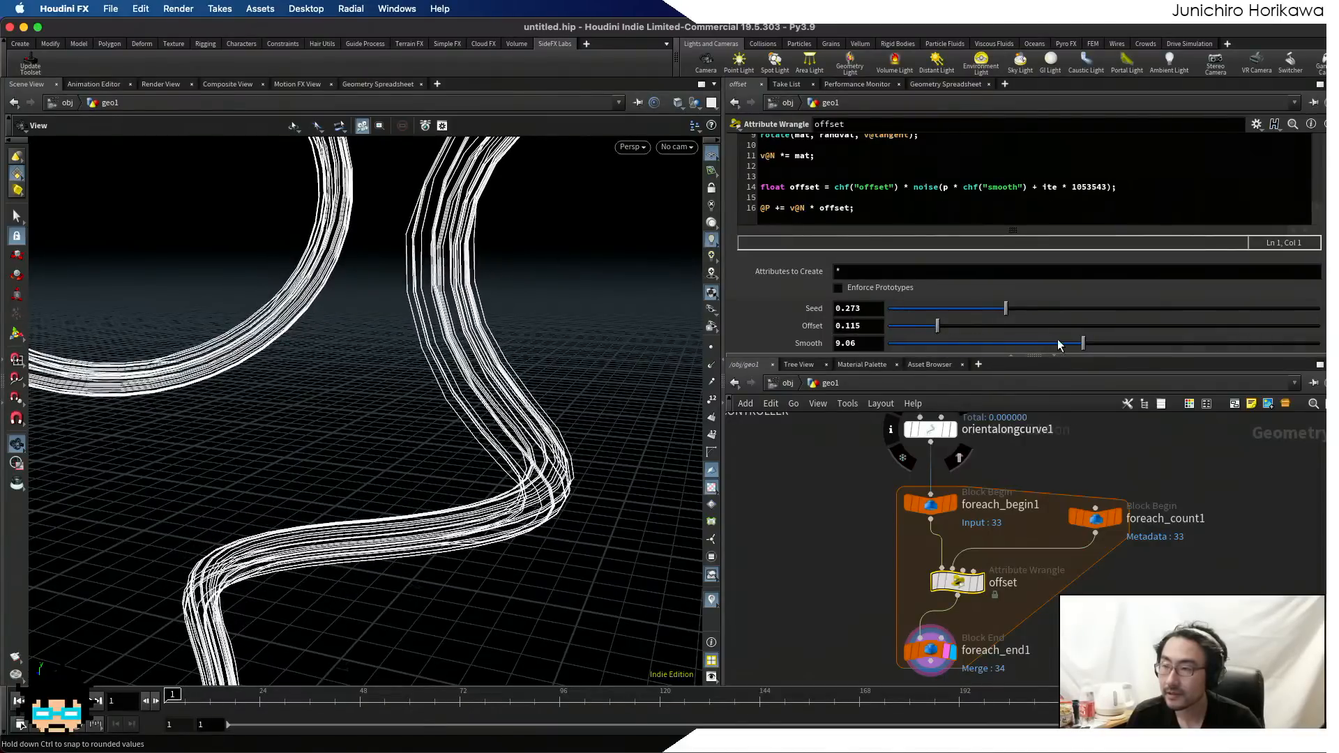
{"action": "mouse_move", "coordinate": [1058, 344]}
{"action": "left_mouse_down"}
{"action": "mouse_move", "coordinate": [1034, 345]}
{"action": "mouse_move", "coordinate": [1071, 345]}
{"action": "left_mouse_up"}
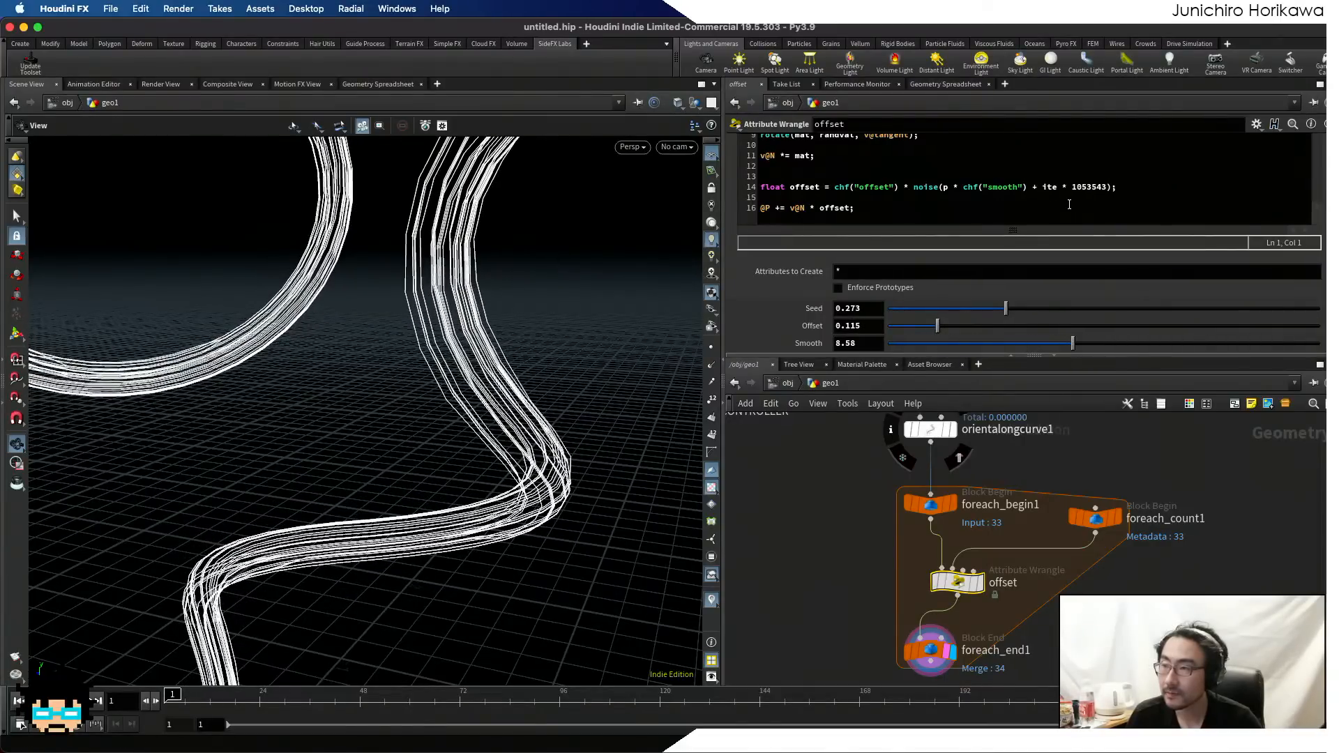
- Shorten the ite multiplier in the offset wrangle's noise expression to 10535
{"action": "left_click", "coordinate": [1111, 187]}
{"action": "key", "text": "BackSpace"}
{"action": "key", "text": "BackSpace"}
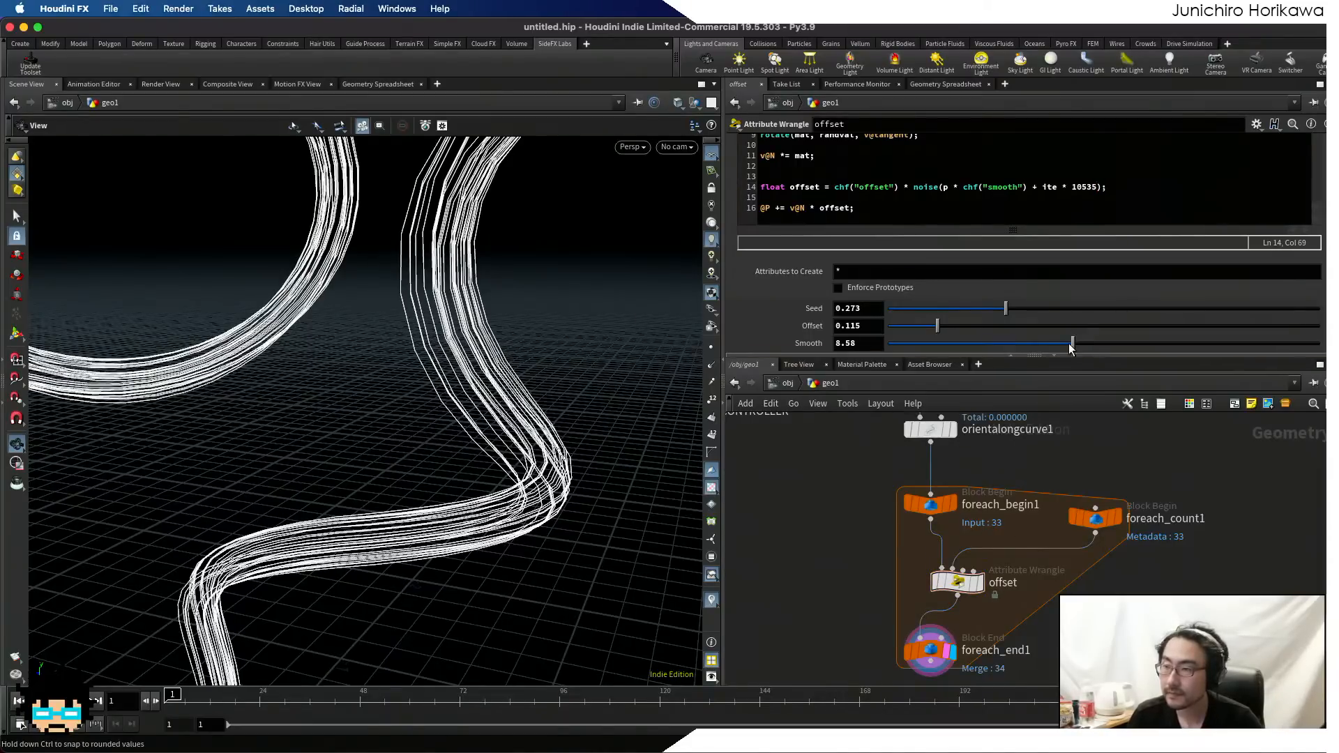
- Vary the Smooth parameter between low values and the upper end of its range while inspecting the whole curve bundle
{"action": "left_click_drag", "start_coordinate": [1046, 349], "coordinate": [999, 353]}
{"action": "left_click_drag", "start_coordinate": [939, 354], "coordinate": [1320, 344]}
{"action": "mouse_move", "coordinate": [587, 419]}
{"action": "left_mouse_down"}
{"action": "mouse_move", "coordinate": [632, 423]}
{"action": "mouse_move", "coordinate": [600, 418]}
{"action": "left_mouse_up"}
{"action": "scroll", "coordinate": [632, 424], "scroll_direction": "down", "scroll_amount": 5}
{"action": "left_click_drag", "start_coordinate": [1188, 341], "coordinate": [1108, 343]}
- Wrap the noise call in the offset wrangle's expression in a fit function mapping 0.3–0.7 to 0.0–1.0
{"action": "scroll", "coordinate": [928, 211], "scroll_direction": "up", "scroll_amount": 1}
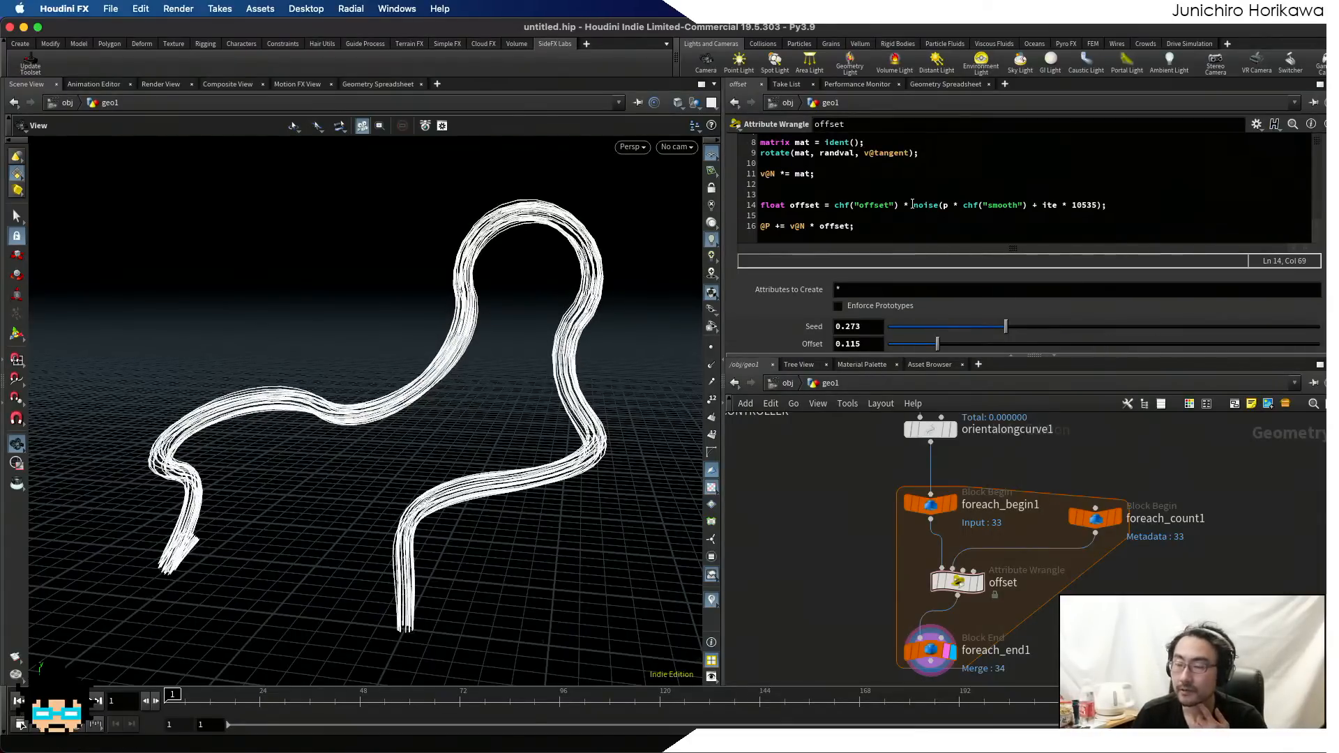
{"action": "left_click", "coordinate": [913, 204]}
{"action": "mouse_move", "coordinate": [911, 204]}
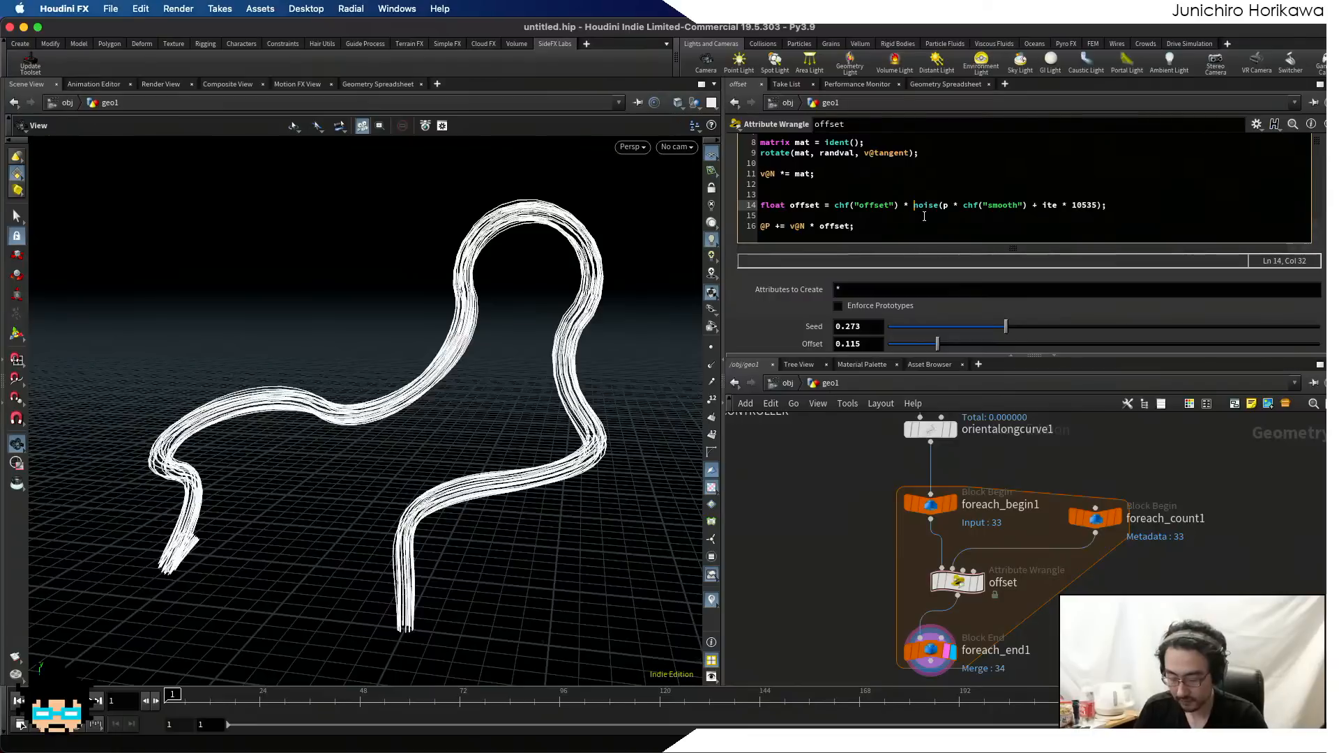
{"action": "type", "text": "fit("}
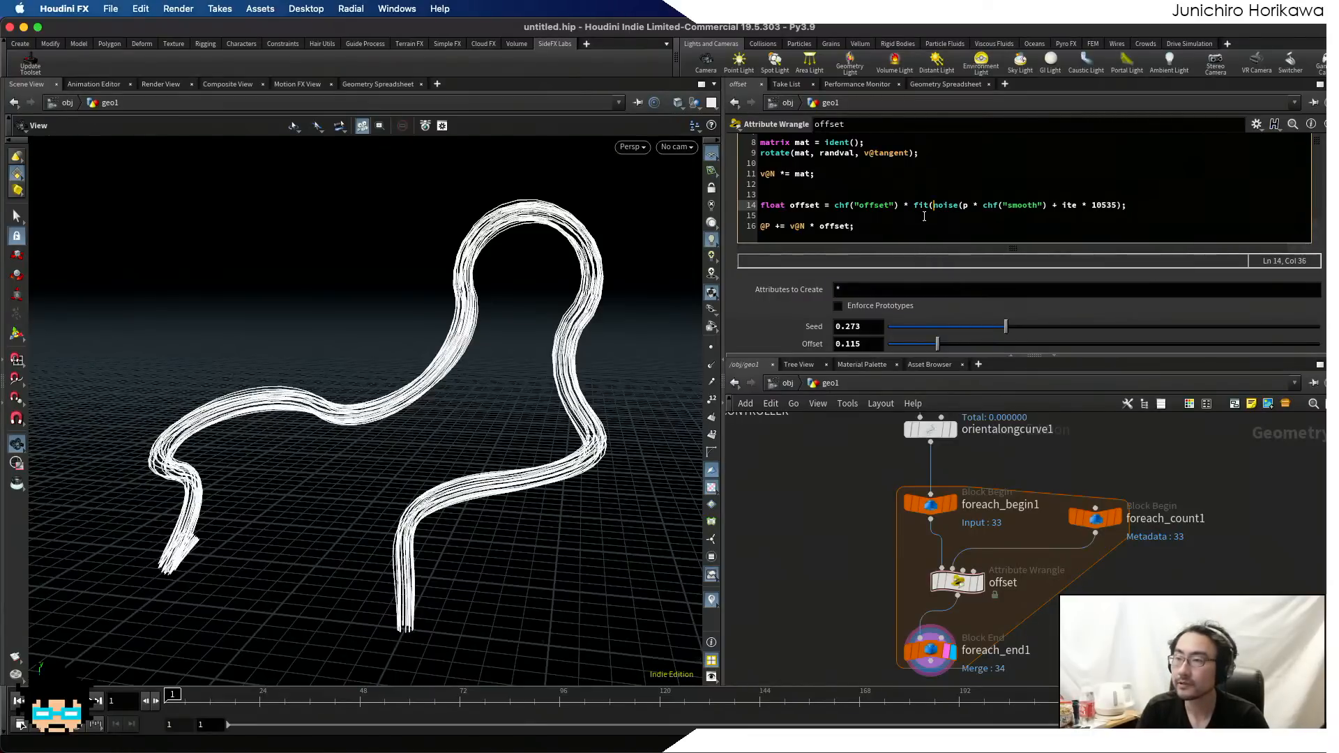
{"action": "left_click", "coordinate": [1056, 195]}
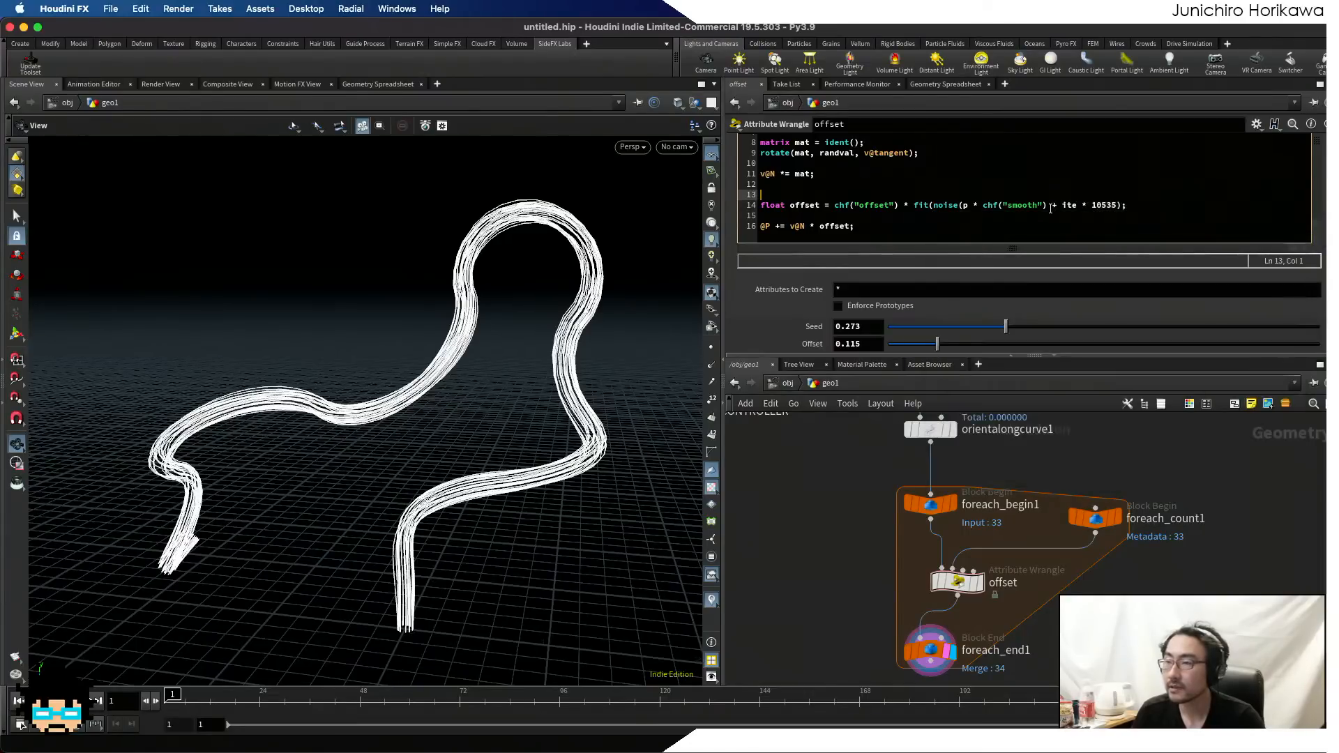
{"action": "left_click", "coordinate": [1121, 206]}
{"action": "type", "text": ", 0.34"}
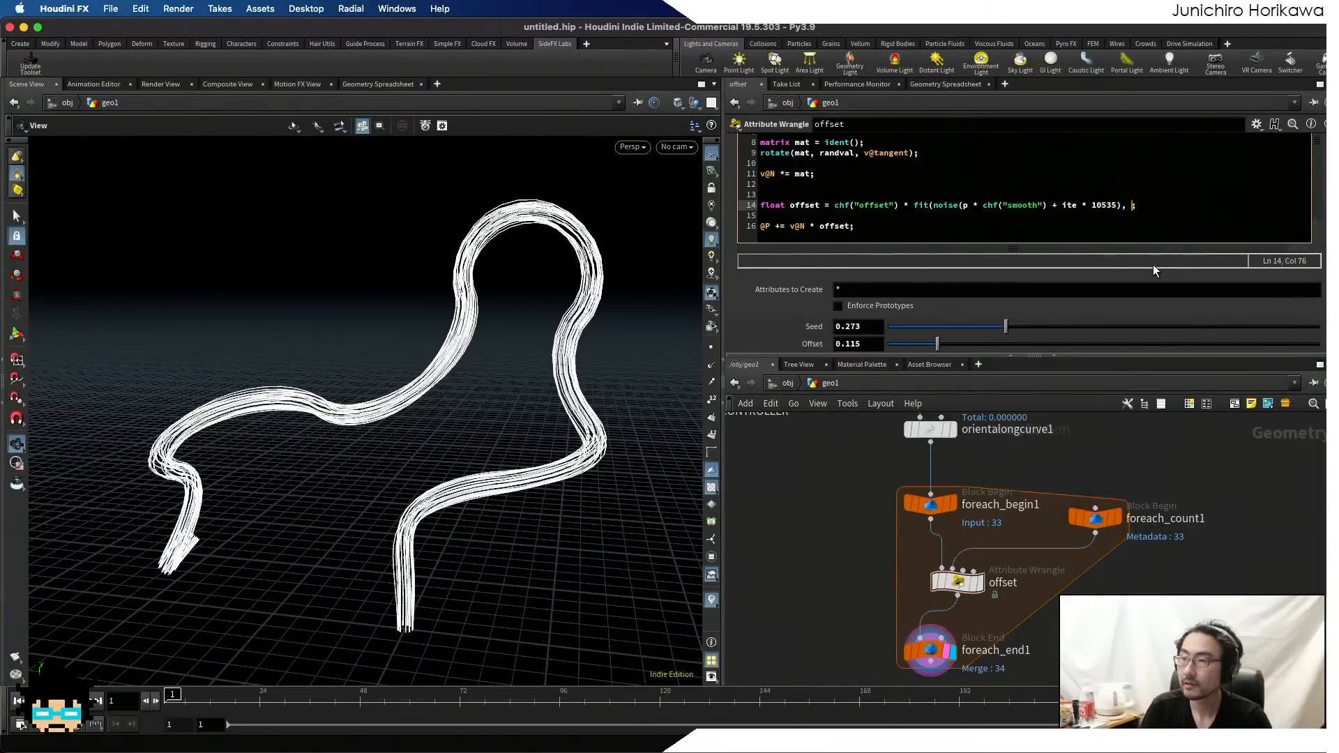
{"action": "key", "text": "Return"}
{"action": "key", "text": "BackSpace"}
{"action": "key", "text": "BackSpace"}
{"action": "key", "text": "BackSpace"}
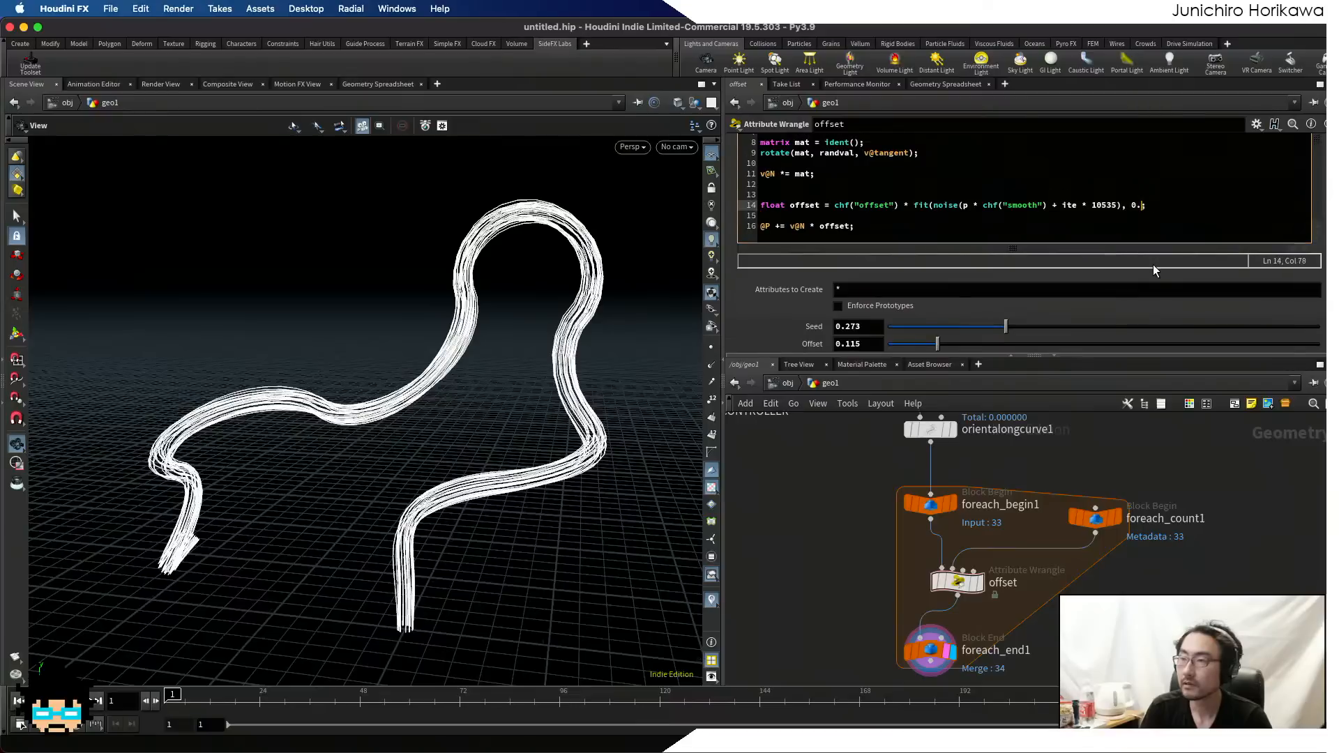
{"action": "type", "text": "3, 0"}
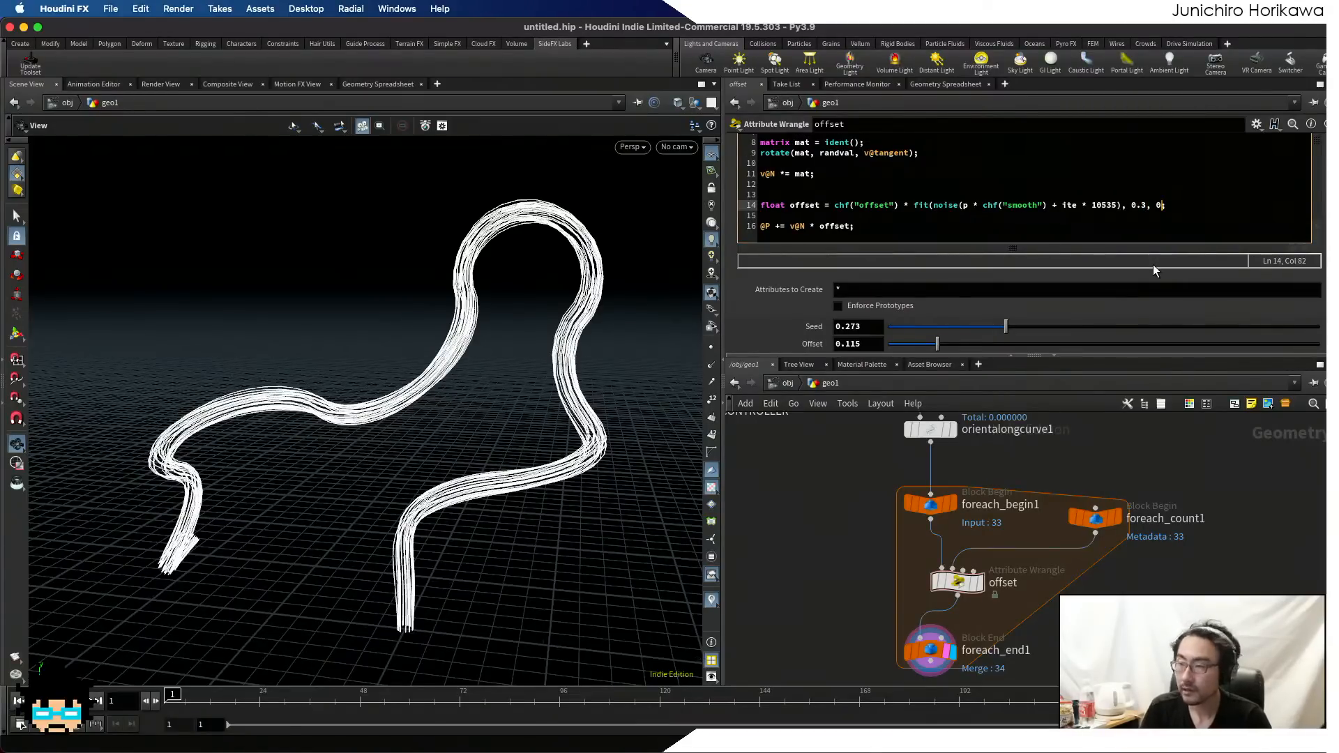
{"action": "type", "text": ".7, "}
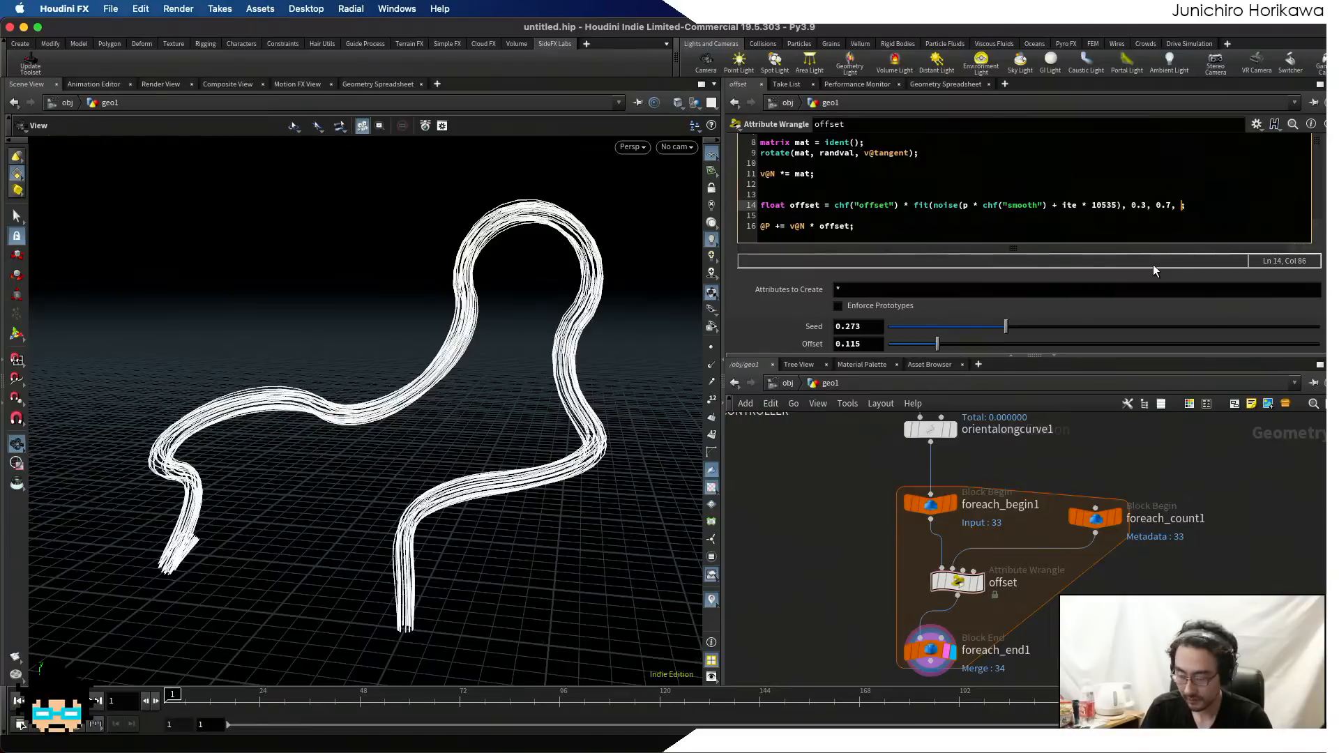
{"action": "type", "text": "0.0,"}
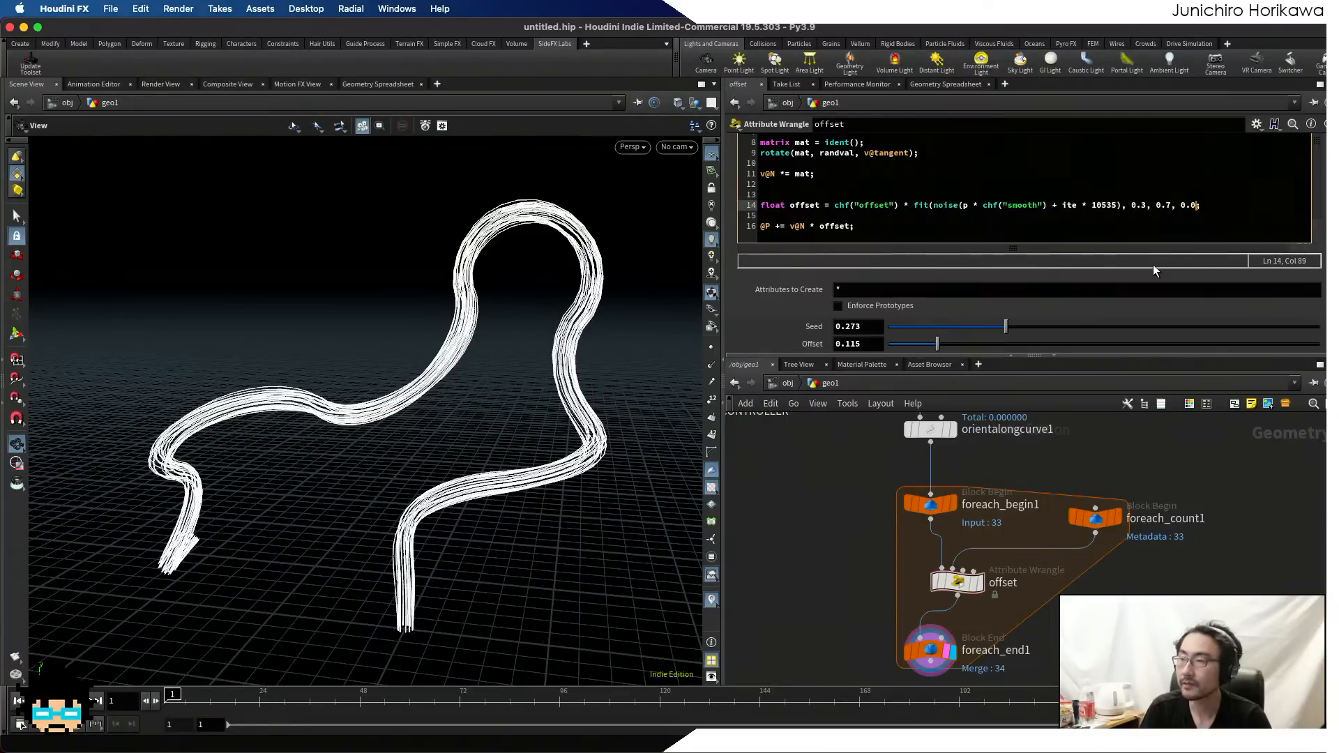
{"action": "type", "text": " 1.0"}
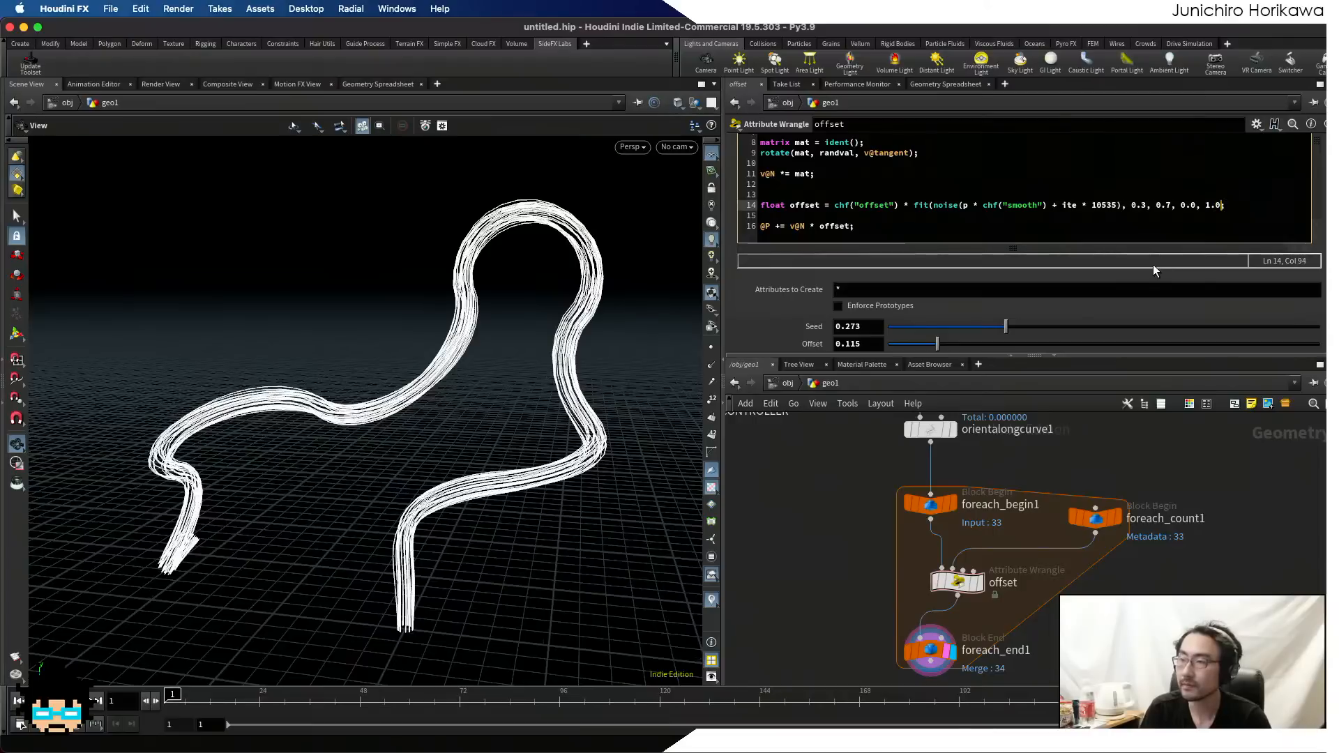
{"action": "type", "text": ")"}
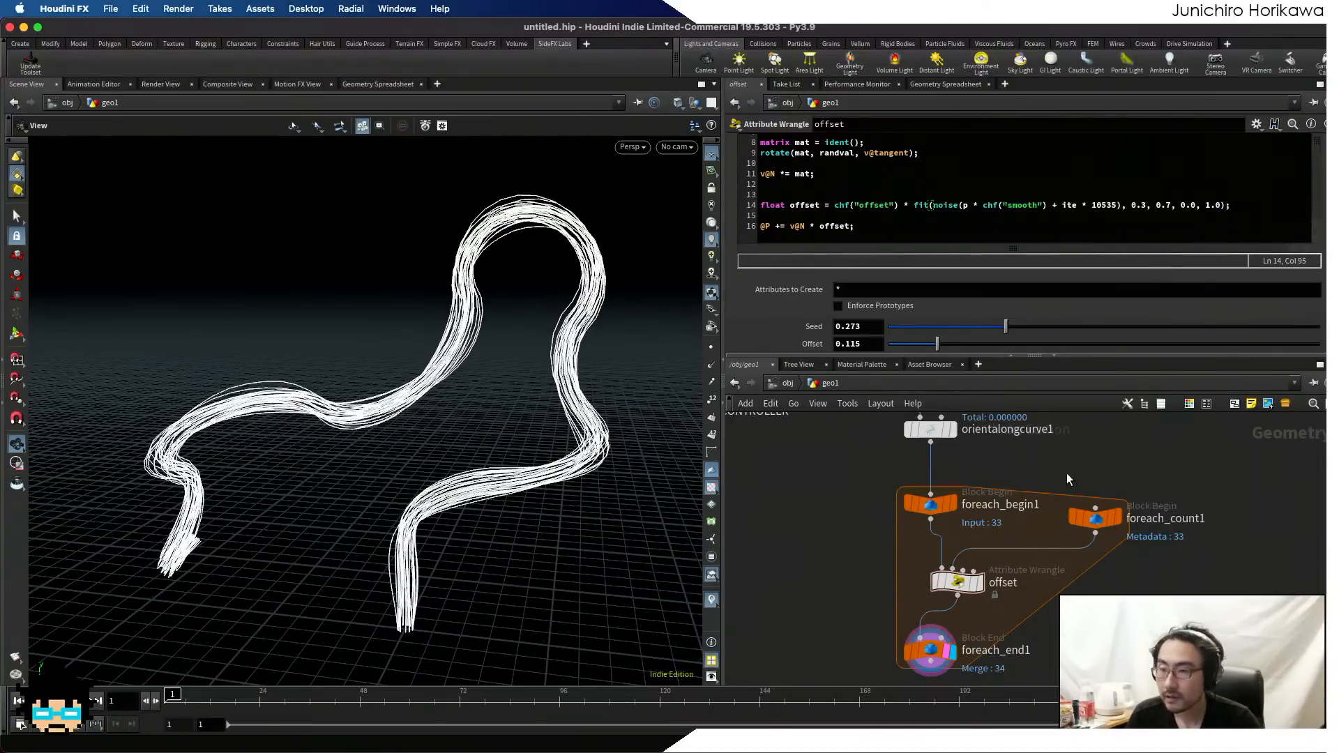
- Set the offset wrangle's Offset parameter to about 0.125 and its Smooth parameter to about 18.93
{"action": "mouse_move", "coordinate": [939, 344]}
{"action": "left_mouse_down"}
{"action": "mouse_move", "coordinate": [1006, 342]}
{"action": "mouse_move", "coordinate": [943, 343]}
{"action": "left_mouse_up"}
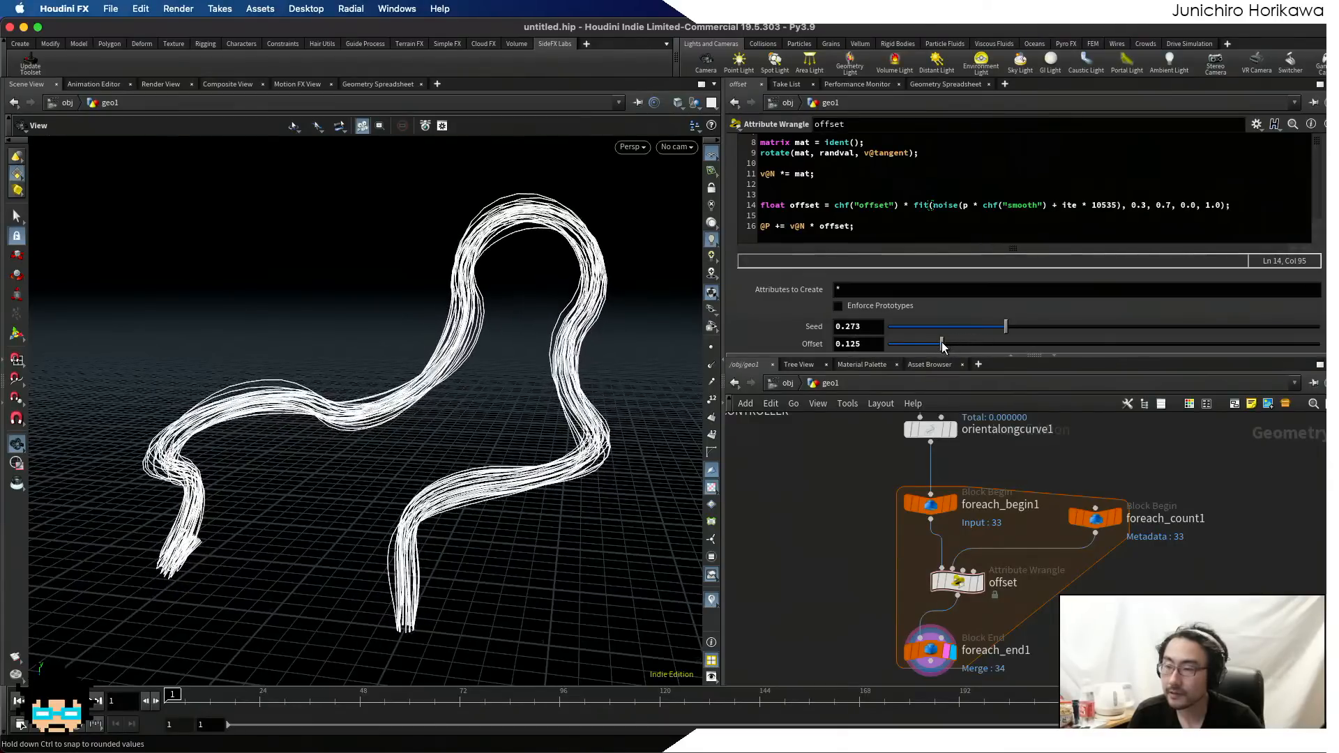
{"action": "scroll", "coordinate": [1006, 333], "scroll_direction": "down", "scroll_amount": 1}
{"action": "left_click_drag", "start_coordinate": [1070, 342], "coordinate": [1298, 341]}
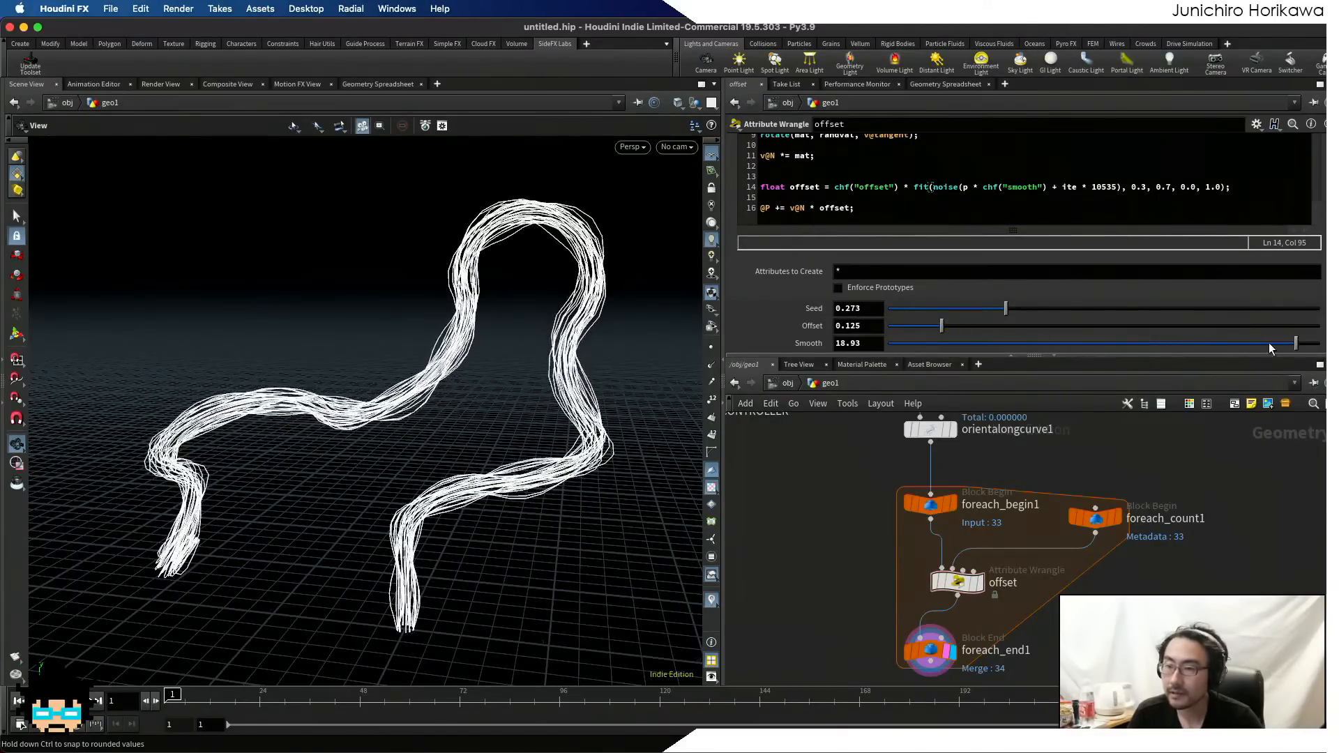
{"action": "left_click_drag", "start_coordinate": [613, 445], "coordinate": [625, 422]}
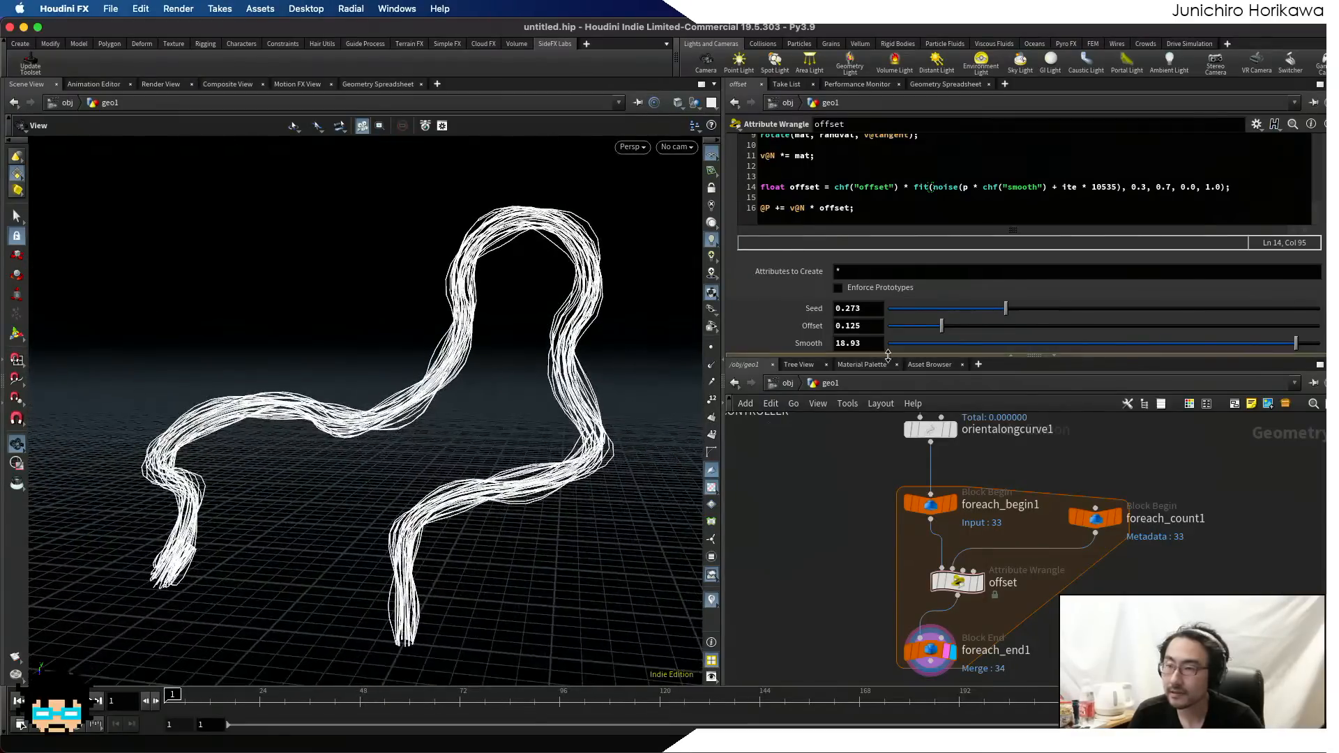
- Set the wrangle's Seed to about 0.233, Offset to about 0.191 and Smooth to about 14.34
{"action": "left_click_drag", "start_coordinate": [1005, 310], "coordinate": [948, 325]}
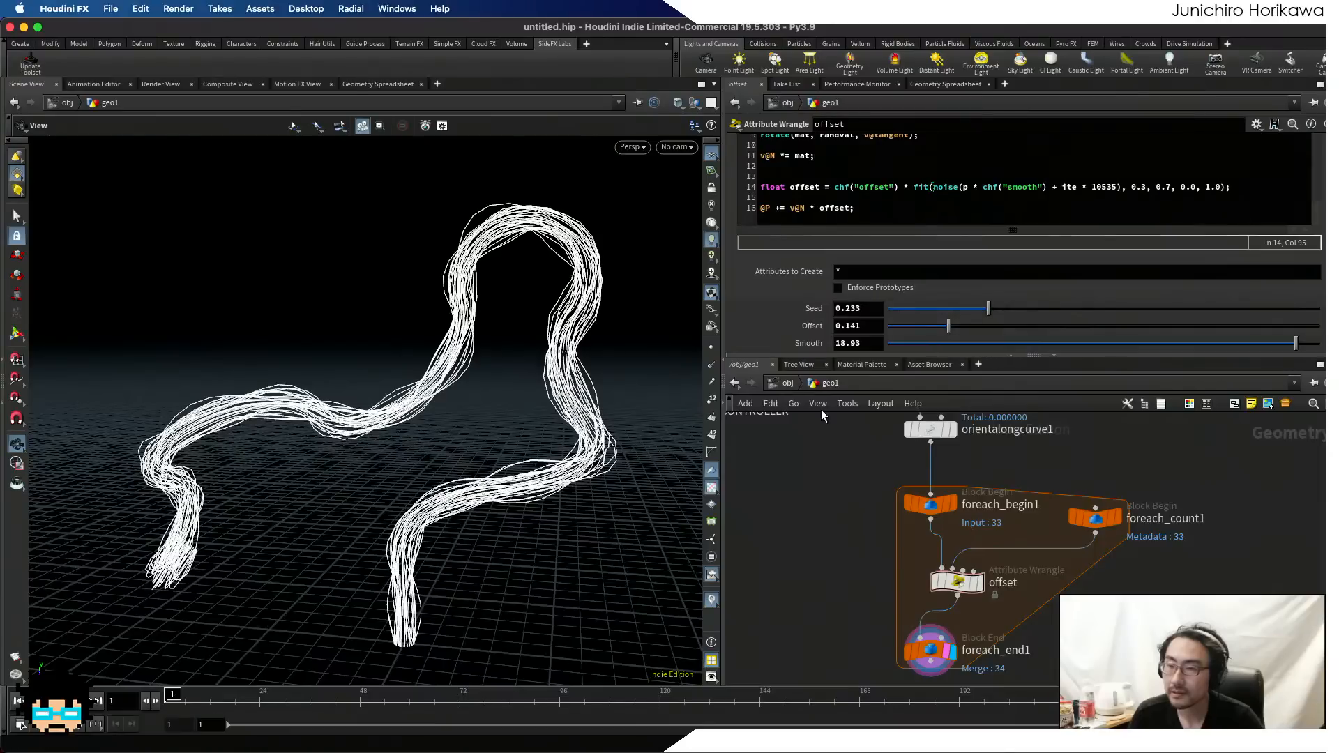
{"action": "left_click_drag", "start_coordinate": [699, 412], "coordinate": [656, 433]}
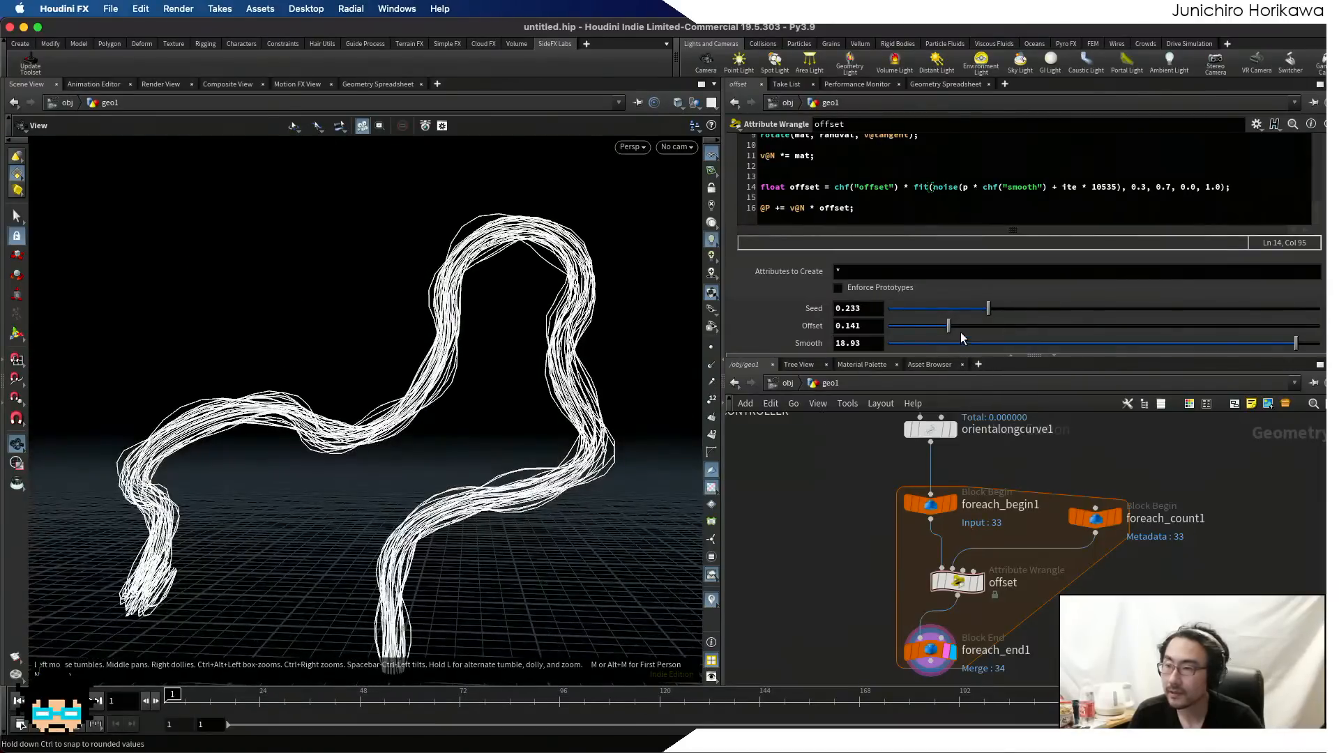
{"action": "left_click_drag", "start_coordinate": [961, 325], "coordinate": [970, 322]}
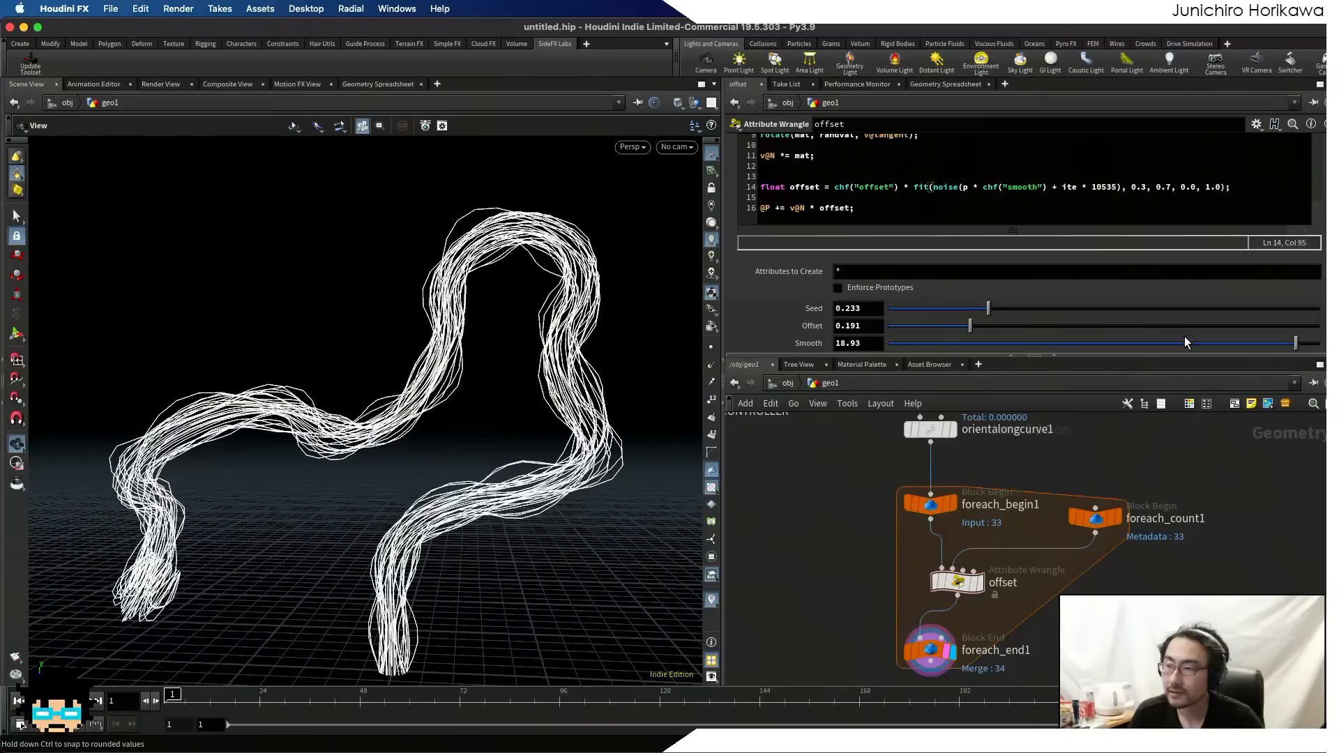
{"action": "left_click_drag", "start_coordinate": [1281, 349], "coordinate": [1197, 339]}
- Inspect the curve bundle up close from several angles and set the Smooth parameter to about 14.14
{"action": "left_click_drag", "start_coordinate": [691, 335], "coordinate": [489, 418]}
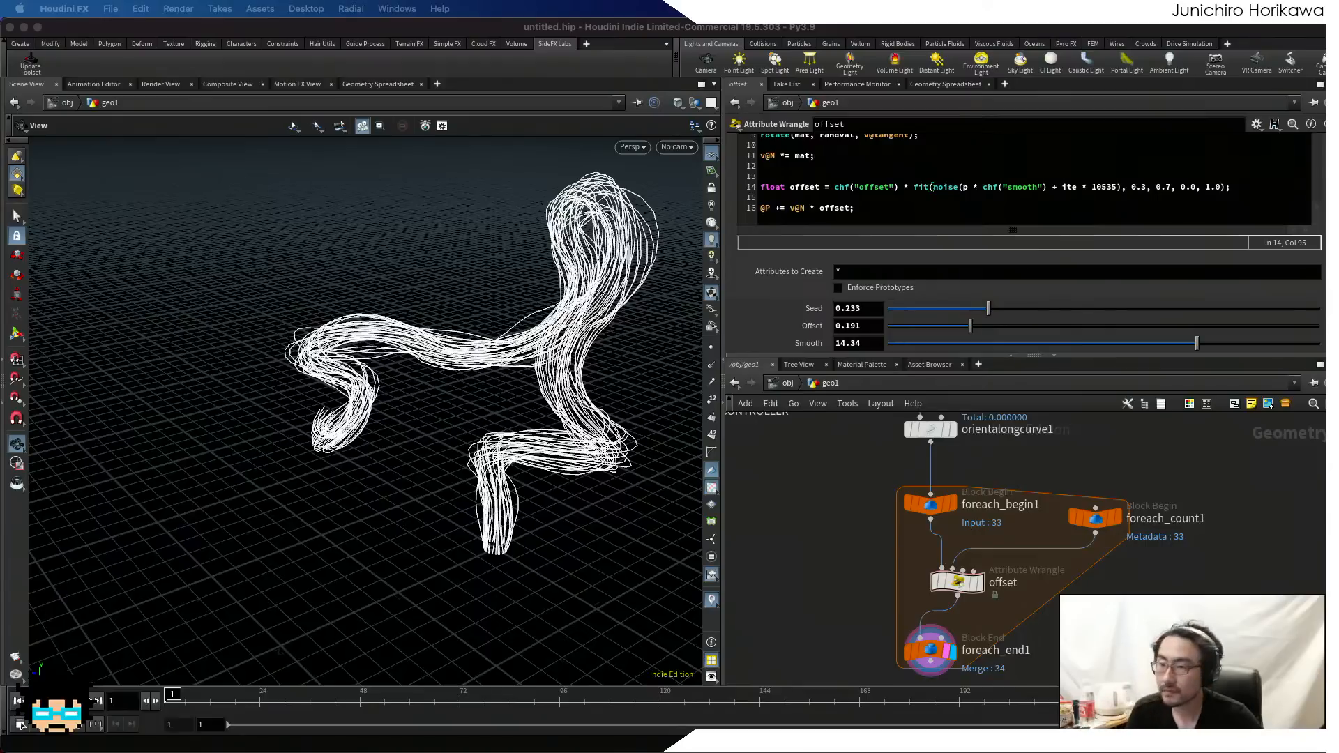
{"action": "left_click", "coordinate": [588, 536]}
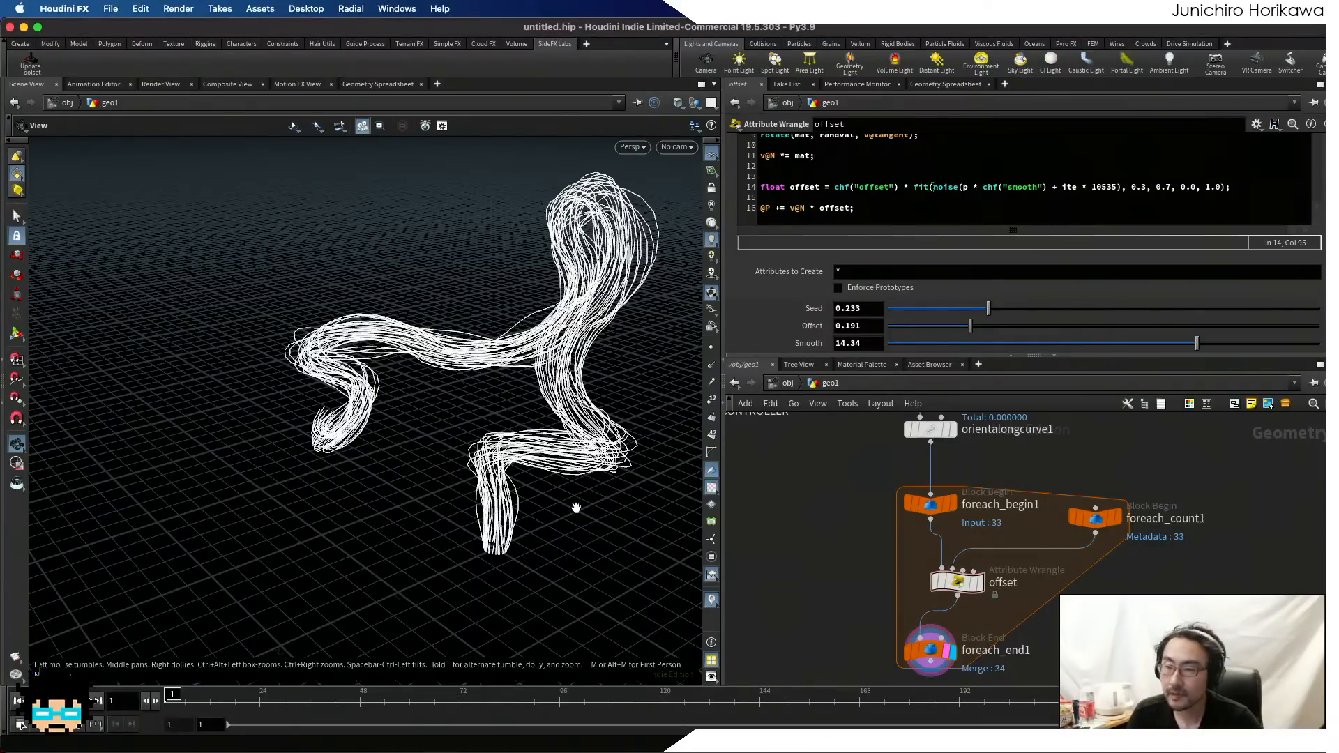
{"action": "left_click_drag", "start_coordinate": [577, 508], "coordinate": [514, 395]}
{"action": "scroll", "coordinate": [583, 479], "scroll_direction": "up", "scroll_amount": 5}
{"action": "scroll", "coordinate": [449, 373], "scroll_direction": "down", "scroll_amount": 5}
{"action": "scroll", "coordinate": [598, 365], "scroll_direction": "up", "scroll_amount": 8}
{"action": "middle_click_drag", "start_coordinate": [597, 365], "coordinate": [511, 368]}
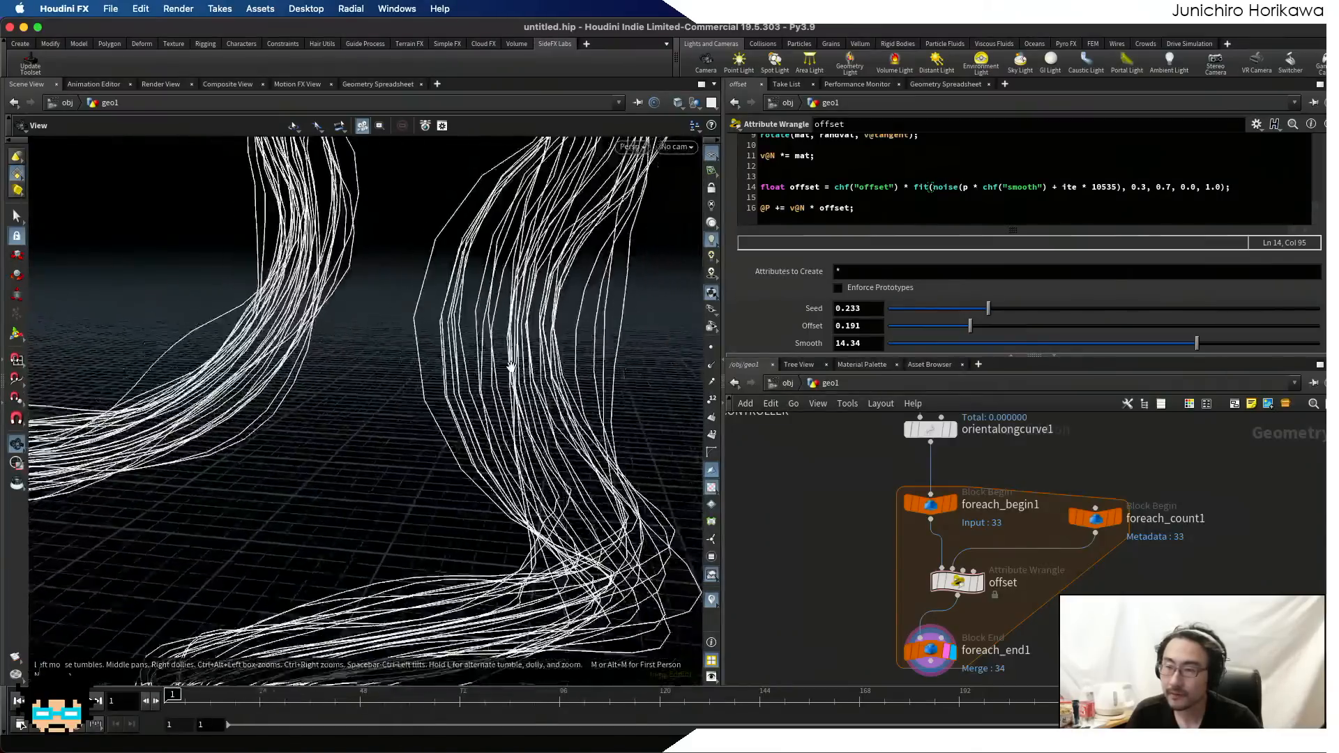
{"action": "scroll", "coordinate": [512, 368], "scroll_direction": "down", "scroll_amount": 5}
{"action": "left_click_drag", "start_coordinate": [517, 356], "coordinate": [664, 374]}
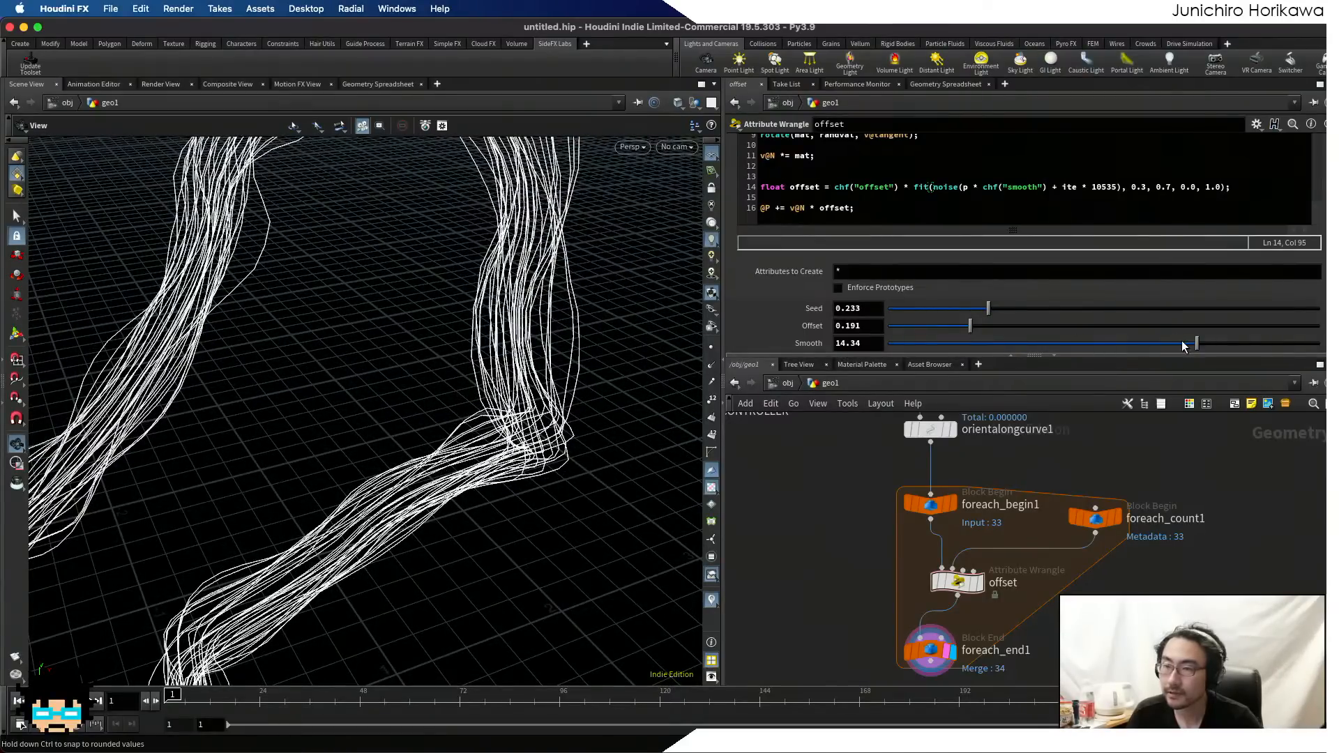
{"action": "left_click_drag", "start_coordinate": [1184, 347], "coordinate": [1179, 342]}
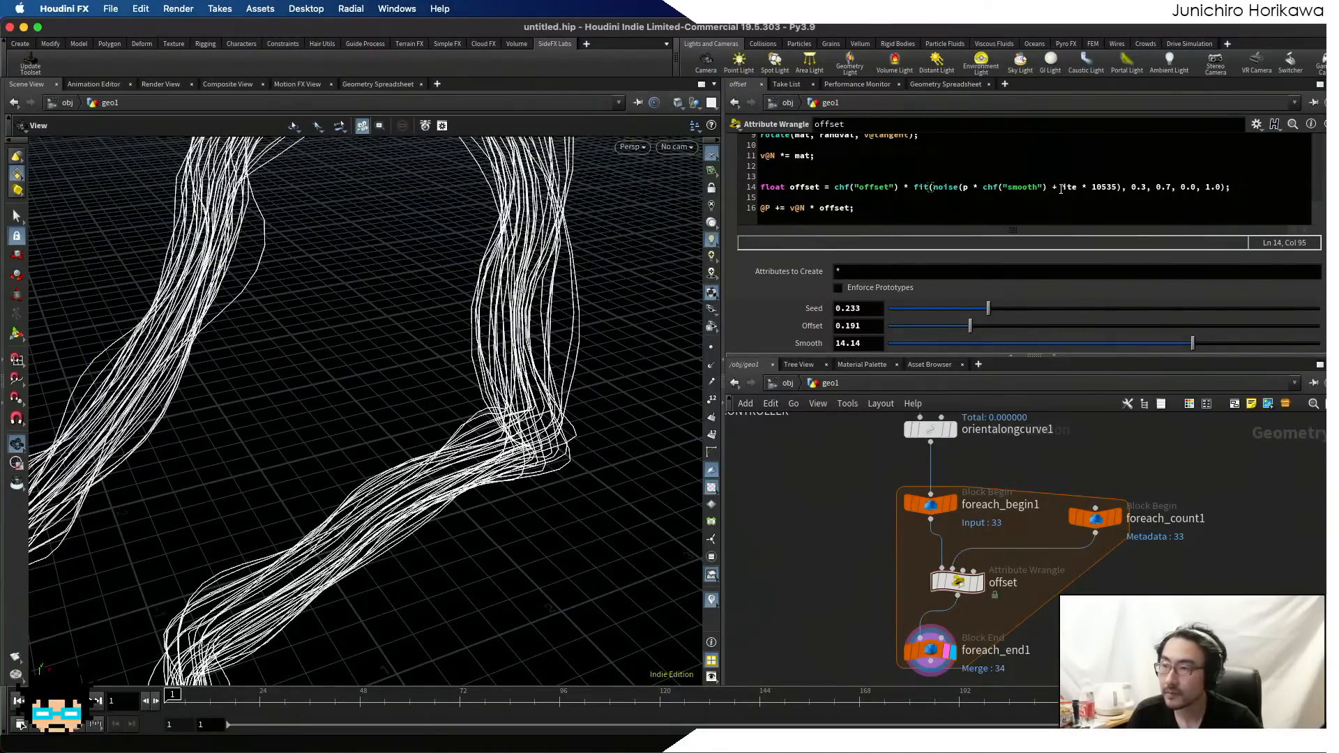
- Replace ite with (ite+1) in the noise expression of the offset wrangle
{"action": "left_click", "coordinate": [1061, 187]}
{"action": "type", "text": "(ite"}
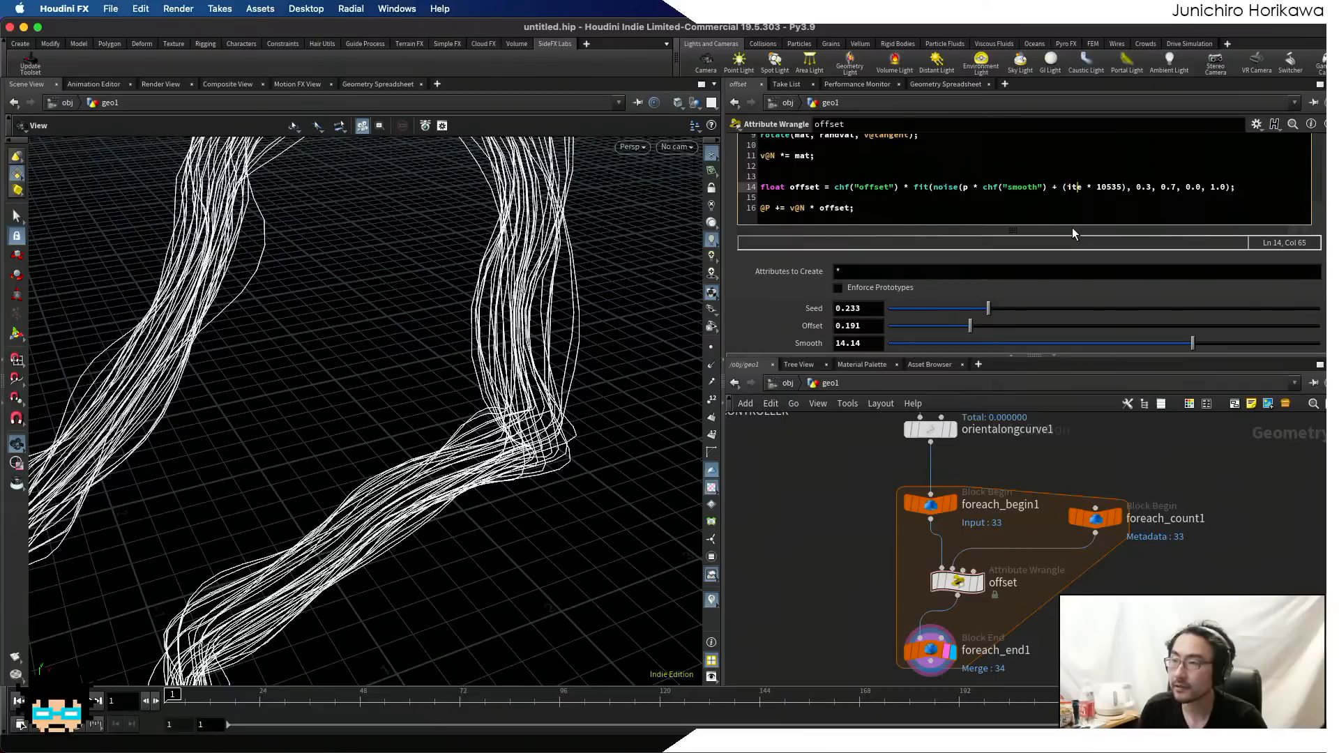
{"action": "type", "text": "+1"}
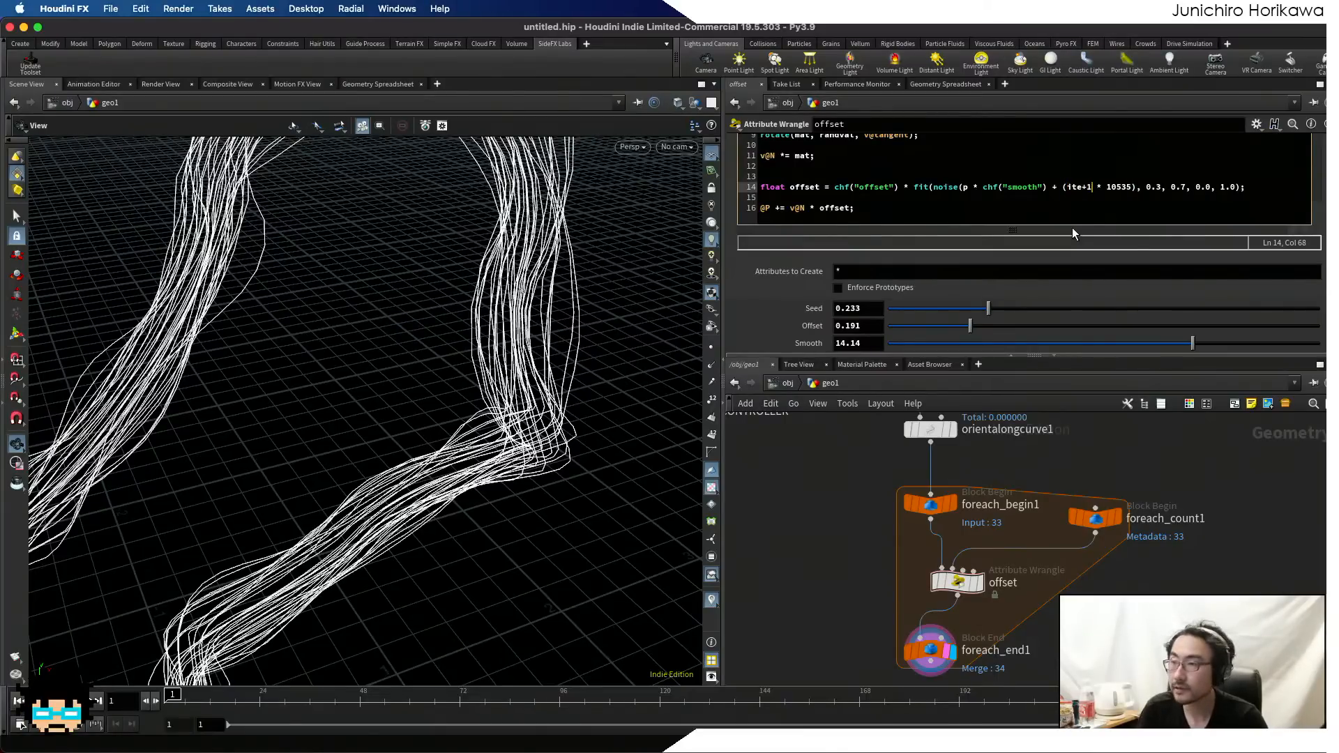
{"action": "type", "text": ")"}
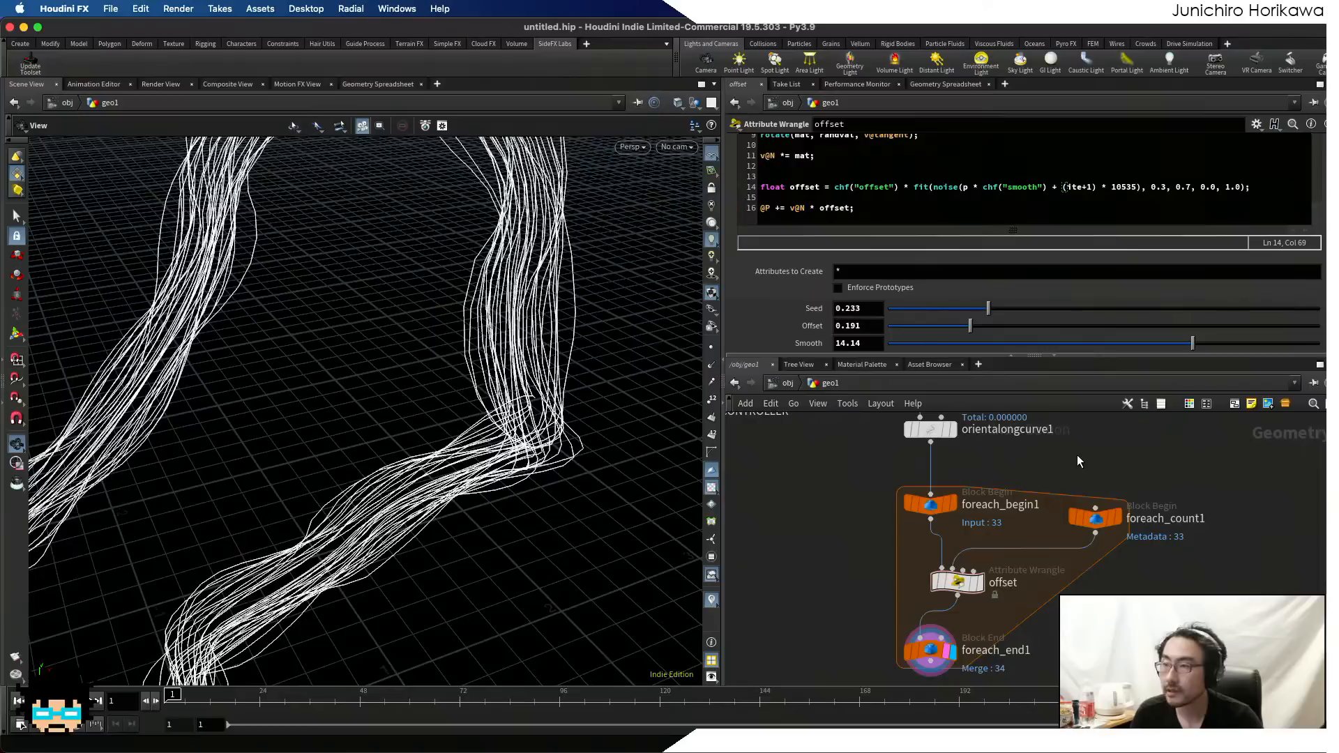
- Multiply the (ite+1) * 10535 term in the noise expression by an integer channel, chi("seed")
{"action": "left_click", "coordinate": [1136, 186]}
{"action": "type", "text": "* chf("}
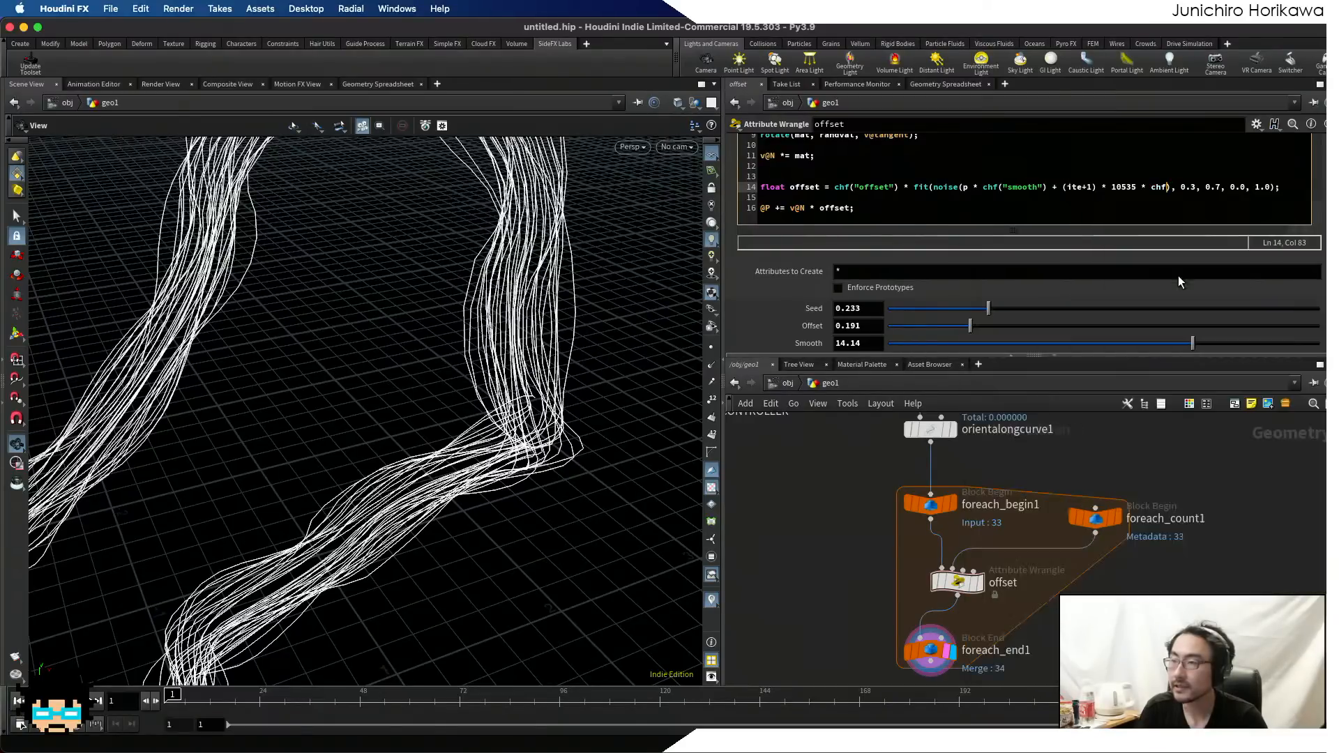
{"action": "key", "text": "BackSpace"}
{"action": "key", "text": "BackSpace"}
{"action": "type", "text": "i("}
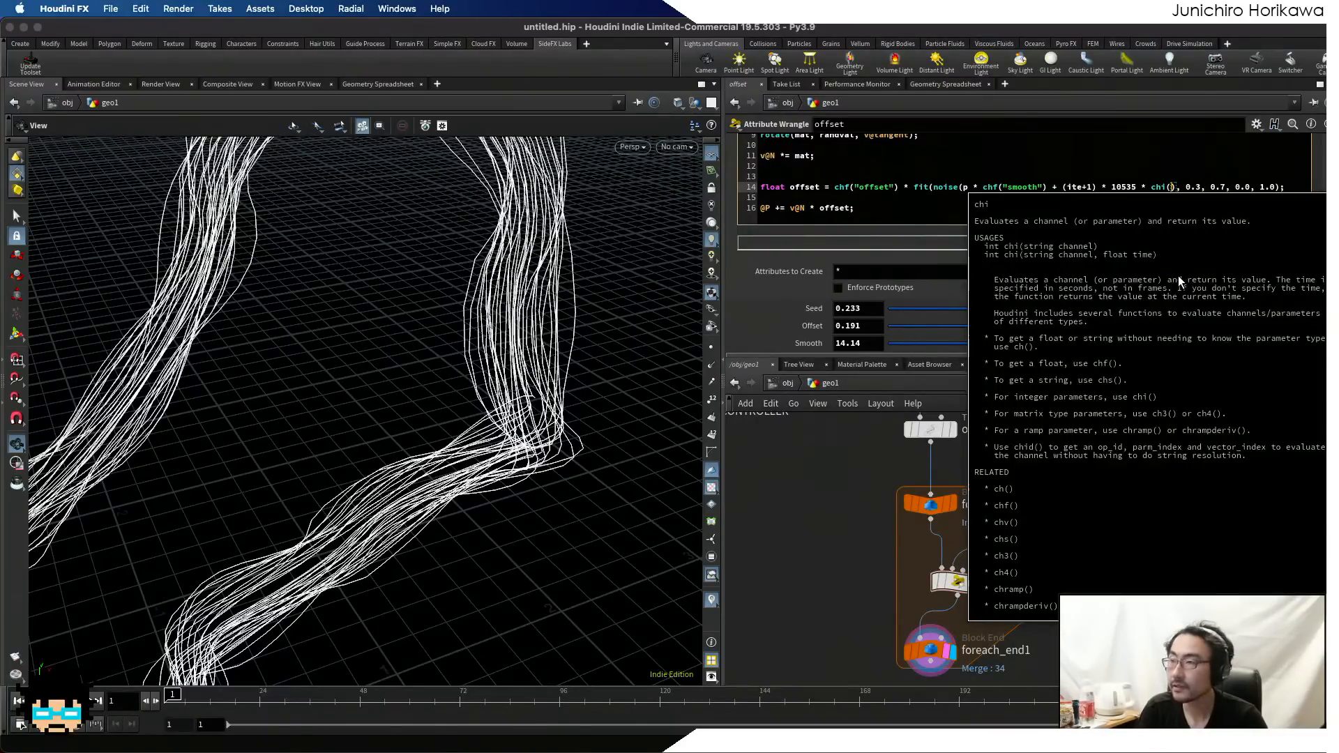
{"action": "type", "text": ")"}
{"action": "key", "text": "Left"}
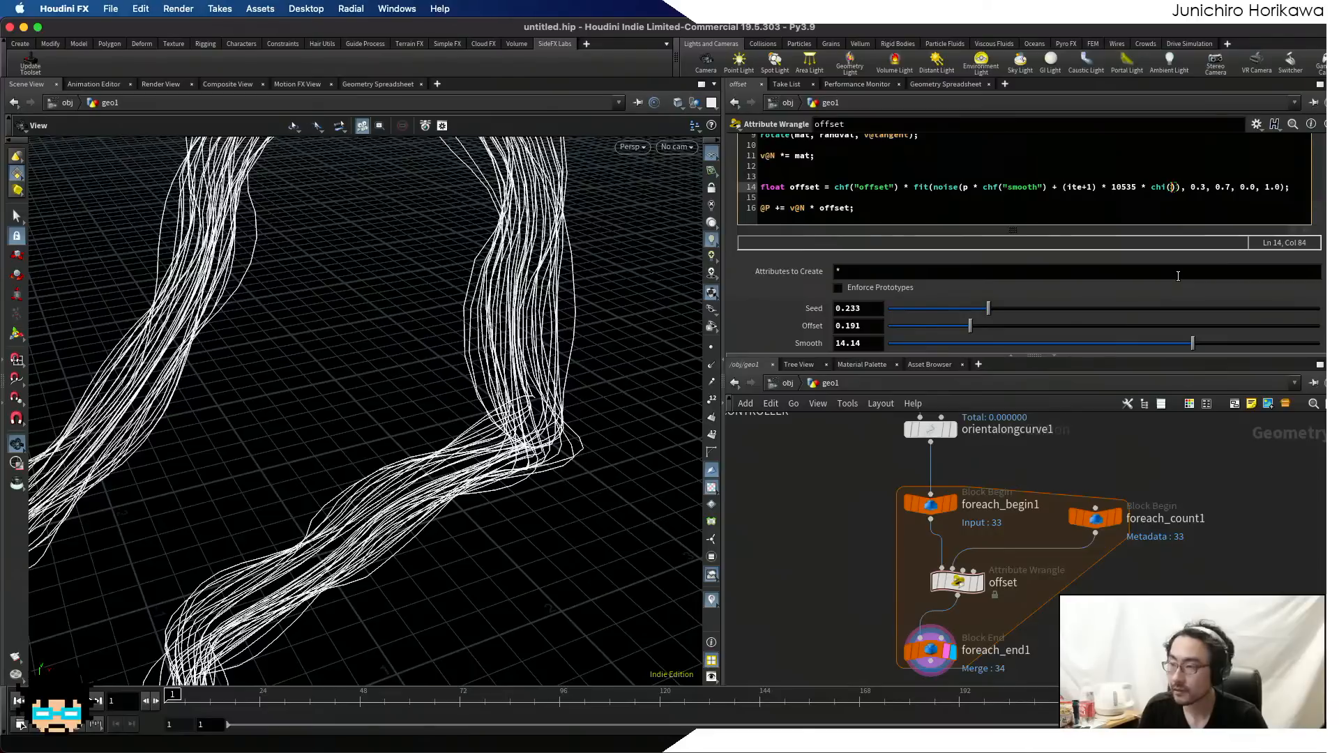
{"action": "type", "text": "\"seed"}
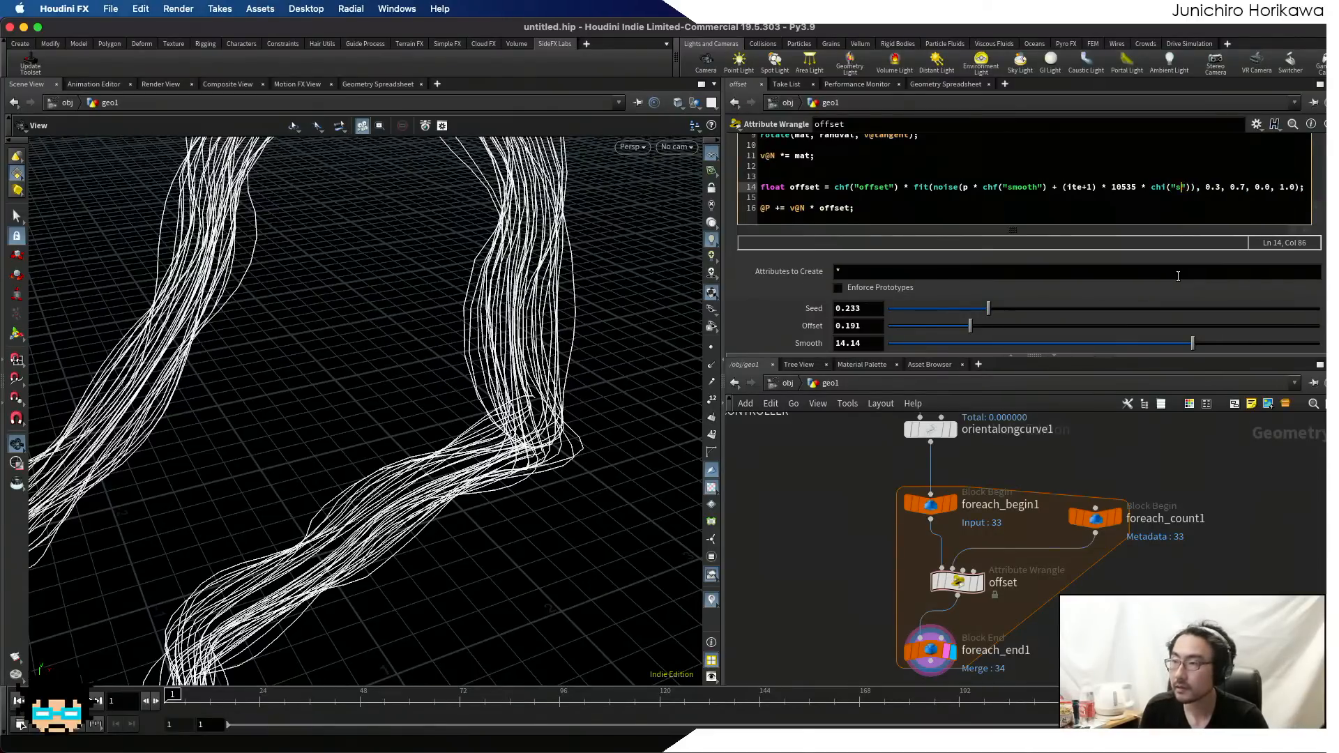
{"action": "key", "text": "Return"}
{"action": "key", "text": "BackSpace"}
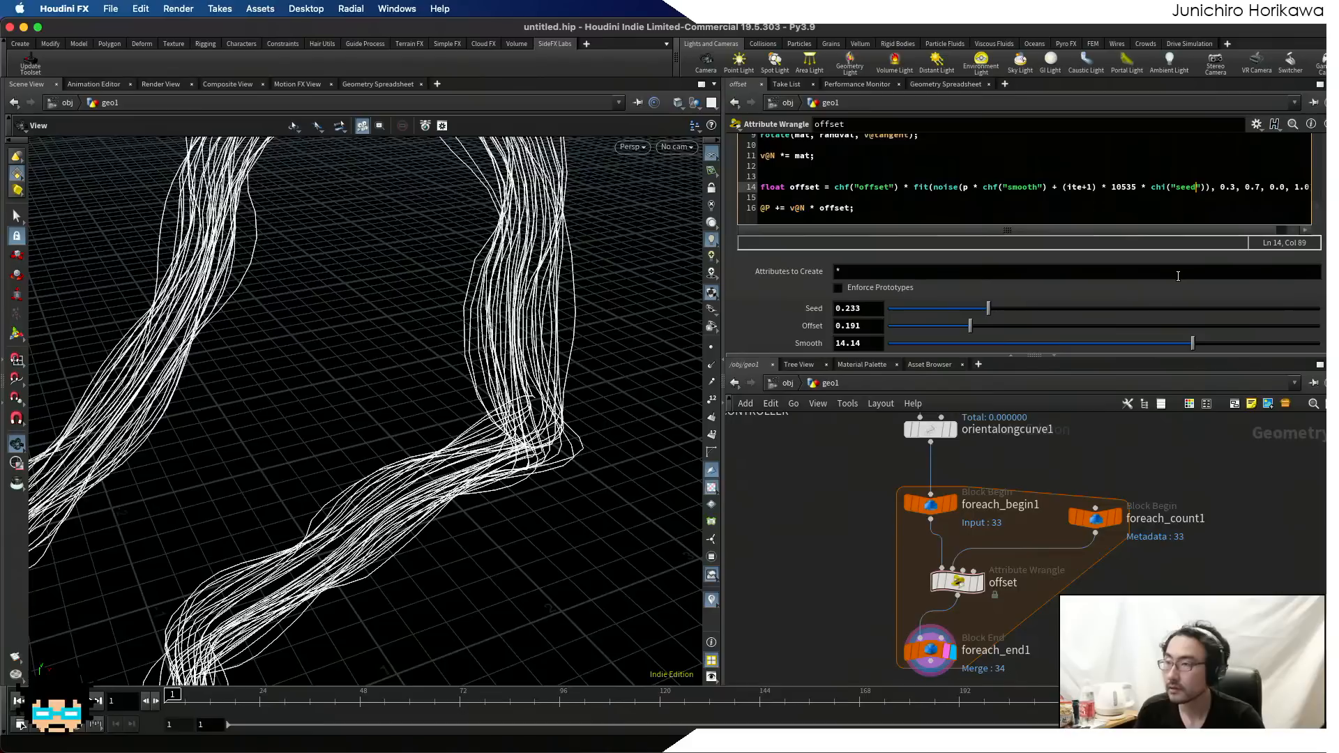
- Rename the integer channel in the noise expression to seed2
{"action": "scroll", "coordinate": [1150, 124], "scroll_direction": "up", "scroll_amount": 5}
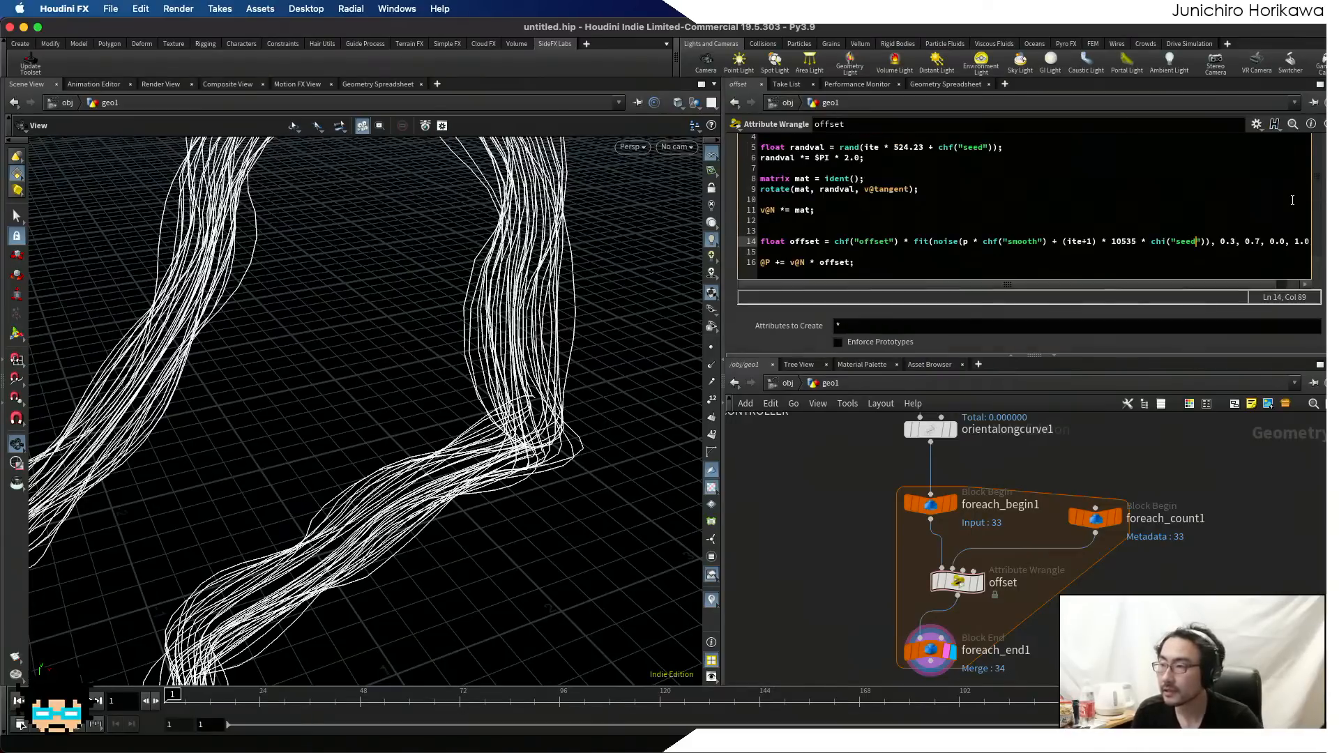
{"action": "scroll", "coordinate": [1323, 259], "scroll_direction": "down", "scroll_amount": 5}
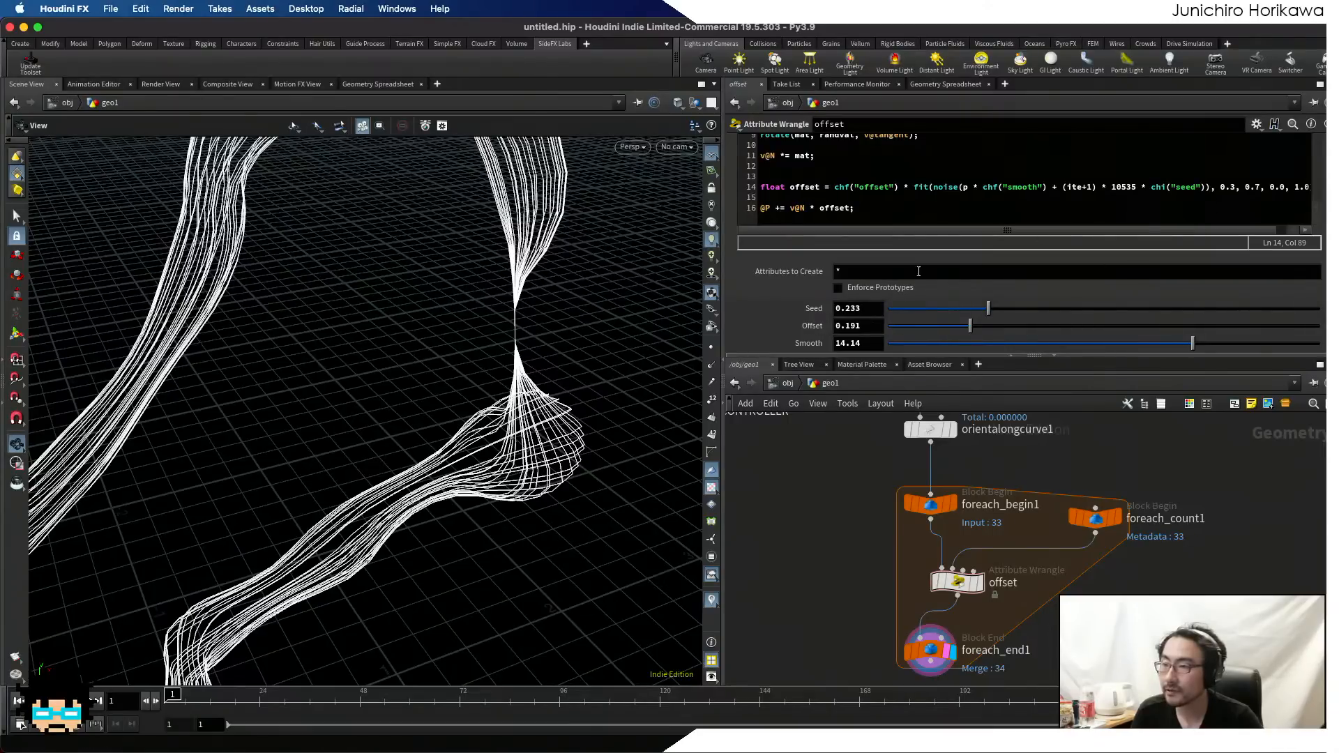
{"action": "type", "text": "2"}
{"action": "scroll", "coordinate": [1306, 183], "scroll_direction": "up", "scroll_amount": 2}
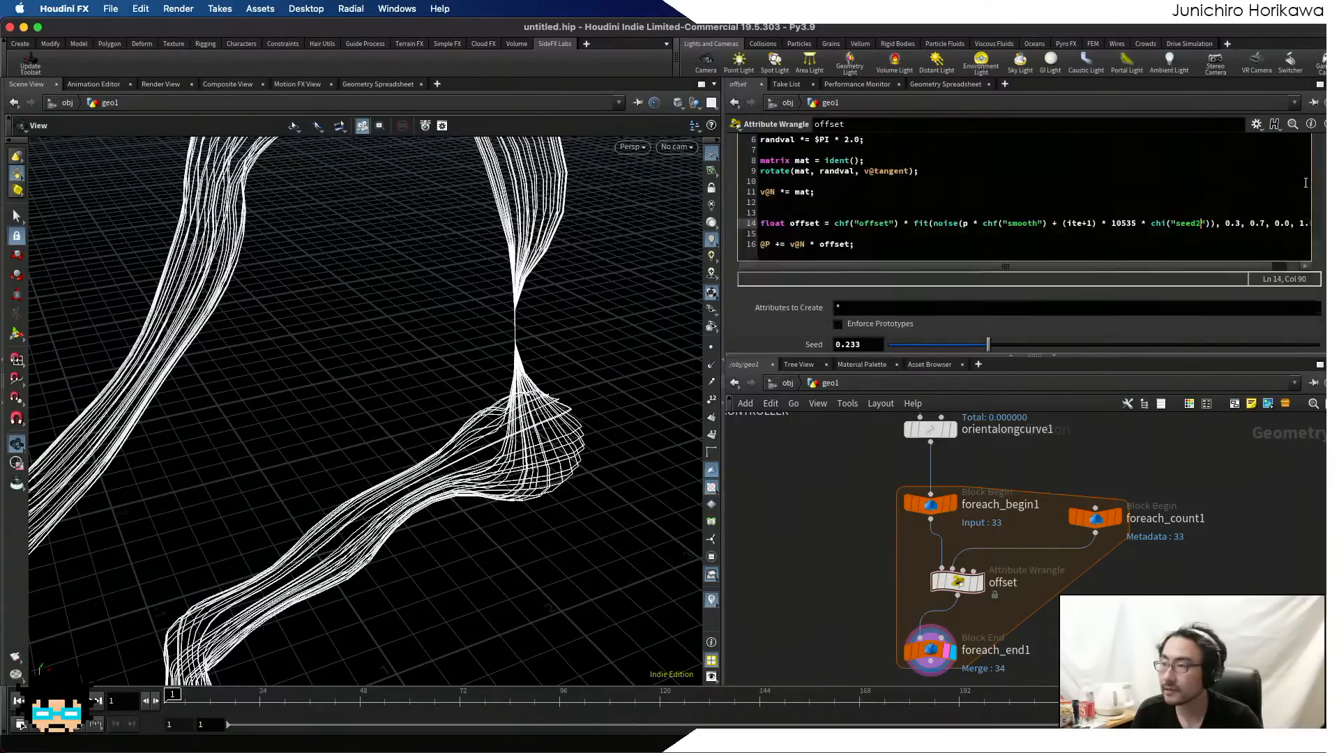
- Create the wrangle's Seed2 parameter from the code and set it to 5, checking the curve bundle
{"action": "scroll", "coordinate": [1302, 188], "scroll_direction": "up", "scroll_amount": 4}
{"action": "scroll", "coordinate": [1290, 204], "scroll_direction": "down", "scroll_amount": 2}
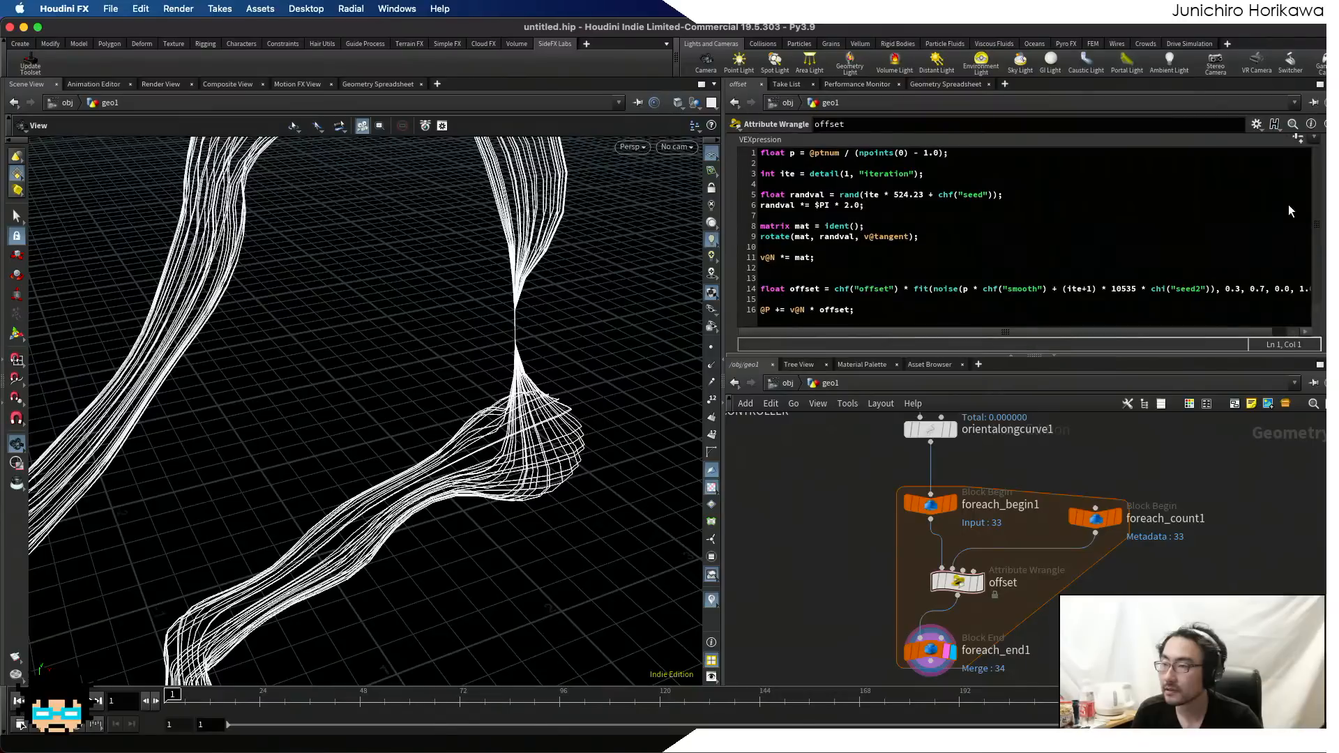
{"action": "scroll", "coordinate": [1288, 204], "scroll_direction": "down", "scroll_amount": 6}
{"action": "left_click_drag", "start_coordinate": [944, 340], "coordinate": [1111, 339]}
{"action": "left_click_drag", "start_coordinate": [613, 379], "coordinate": [502, 398]}
{"action": "scroll", "coordinate": [551, 383], "scroll_direction": "up", "scroll_amount": 8}
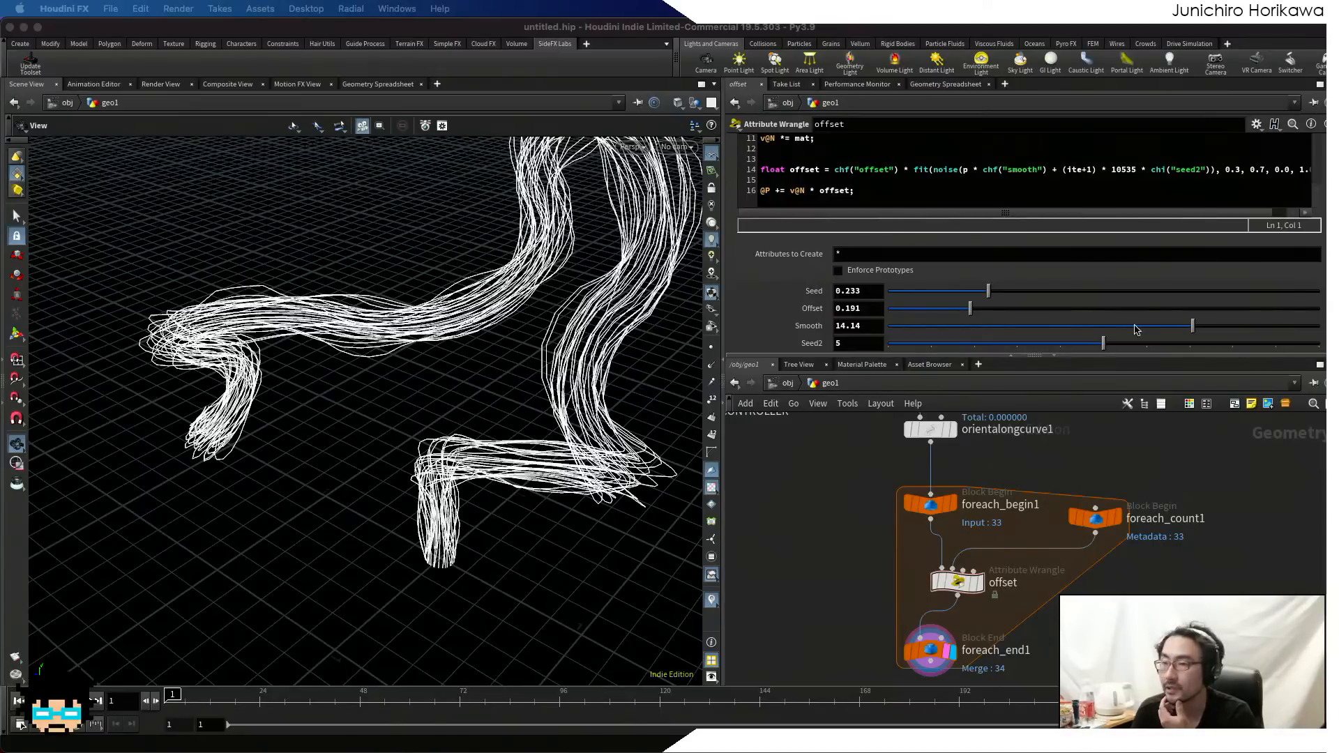
- Enlarge the parameter area to show the whole offset wrangle code and inspect the curve bundle from several angles
{"action": "left_click_drag", "start_coordinate": [556, 416], "coordinate": [538, 437]}
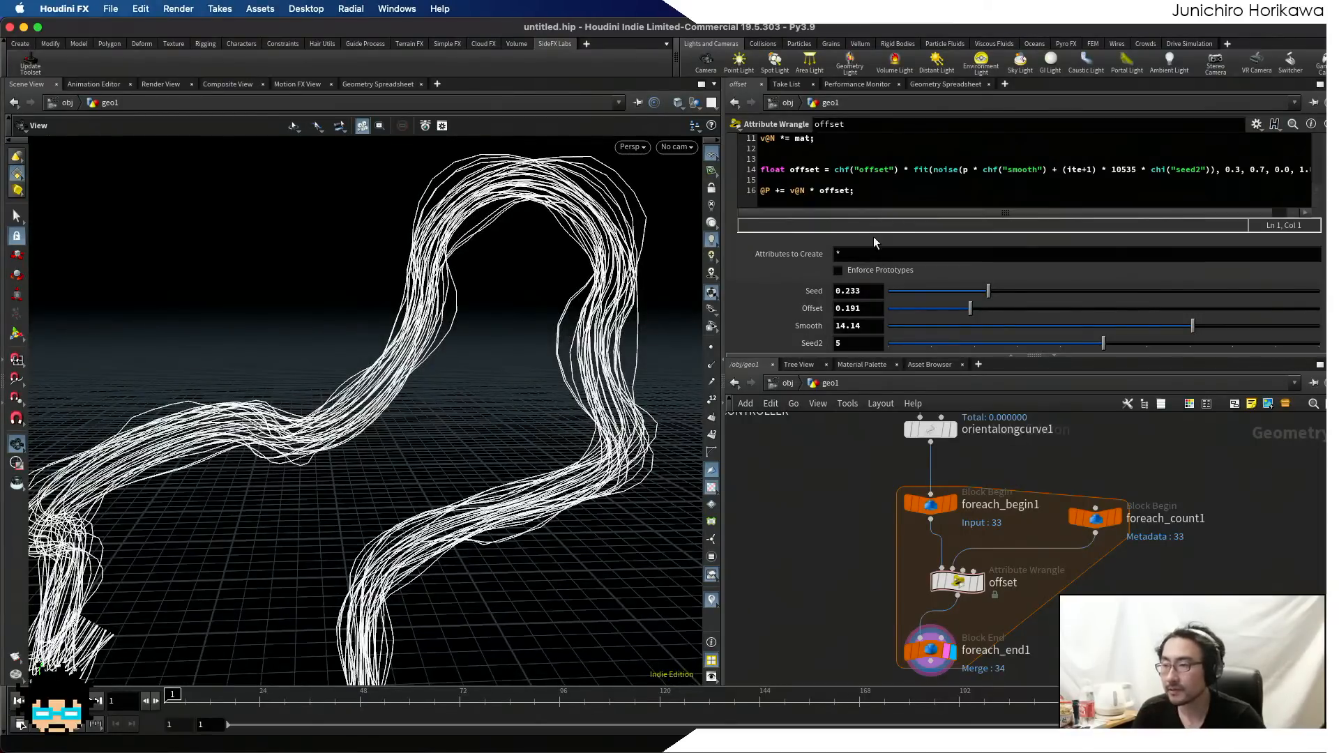
{"action": "left_click_drag", "start_coordinate": [801, 357], "coordinate": [801, 469]}
{"action": "scroll", "coordinate": [833, 311], "scroll_direction": "up", "scroll_amount": 2}
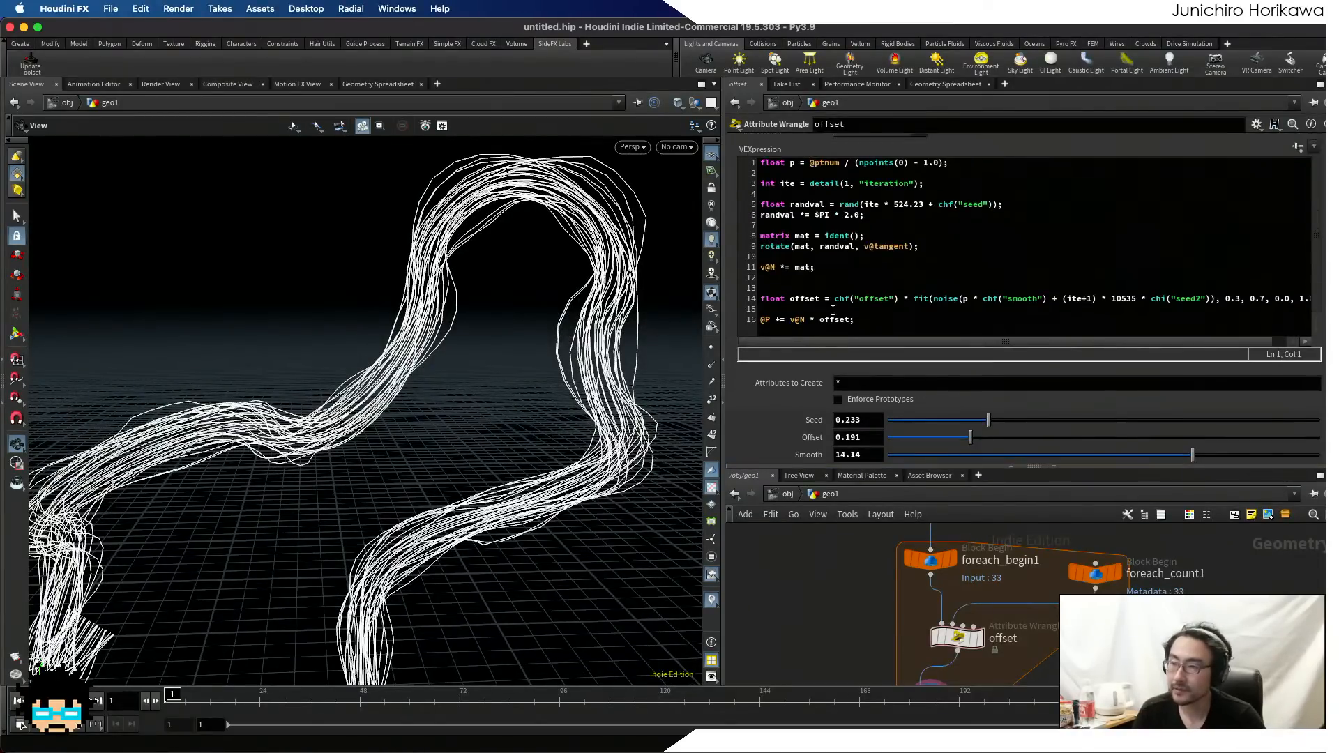
{"action": "left_click_drag", "start_coordinate": [479, 413], "coordinate": [593, 398]}
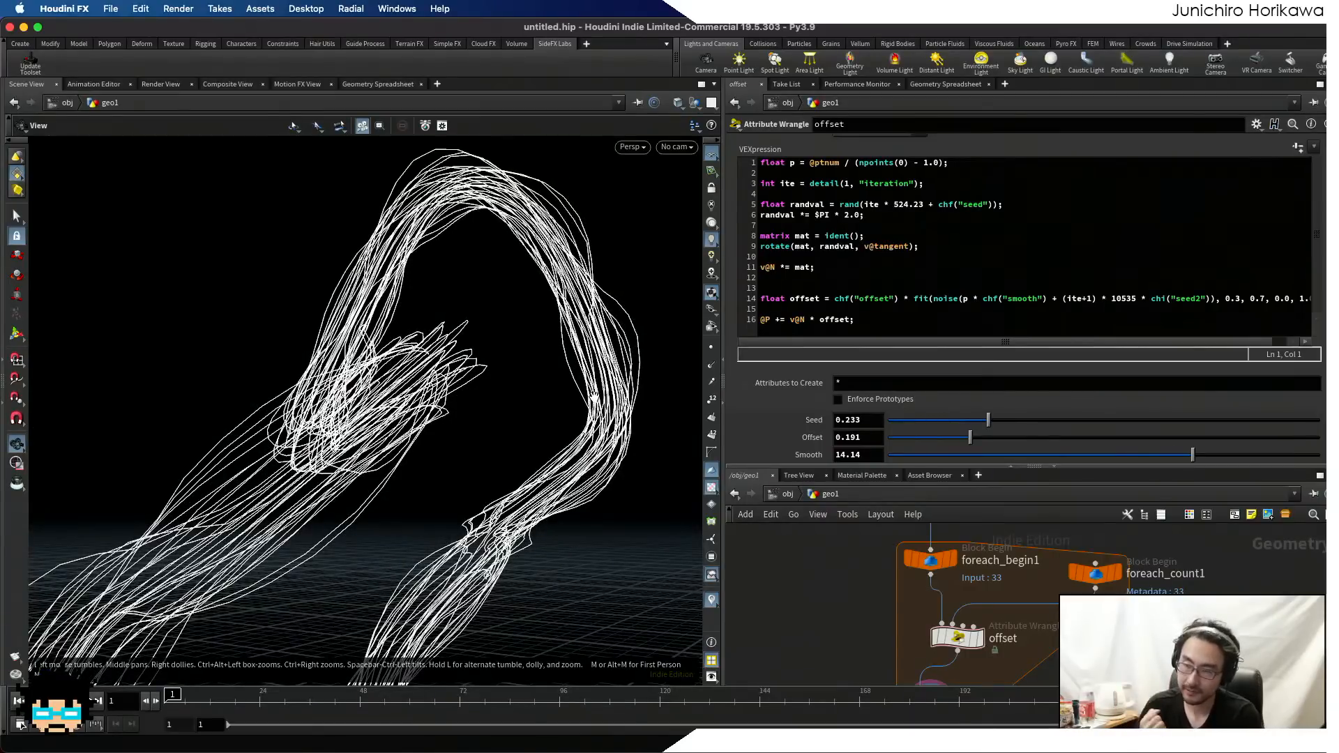
{"action": "left_click_drag", "start_coordinate": [616, 352], "coordinate": [569, 362]}
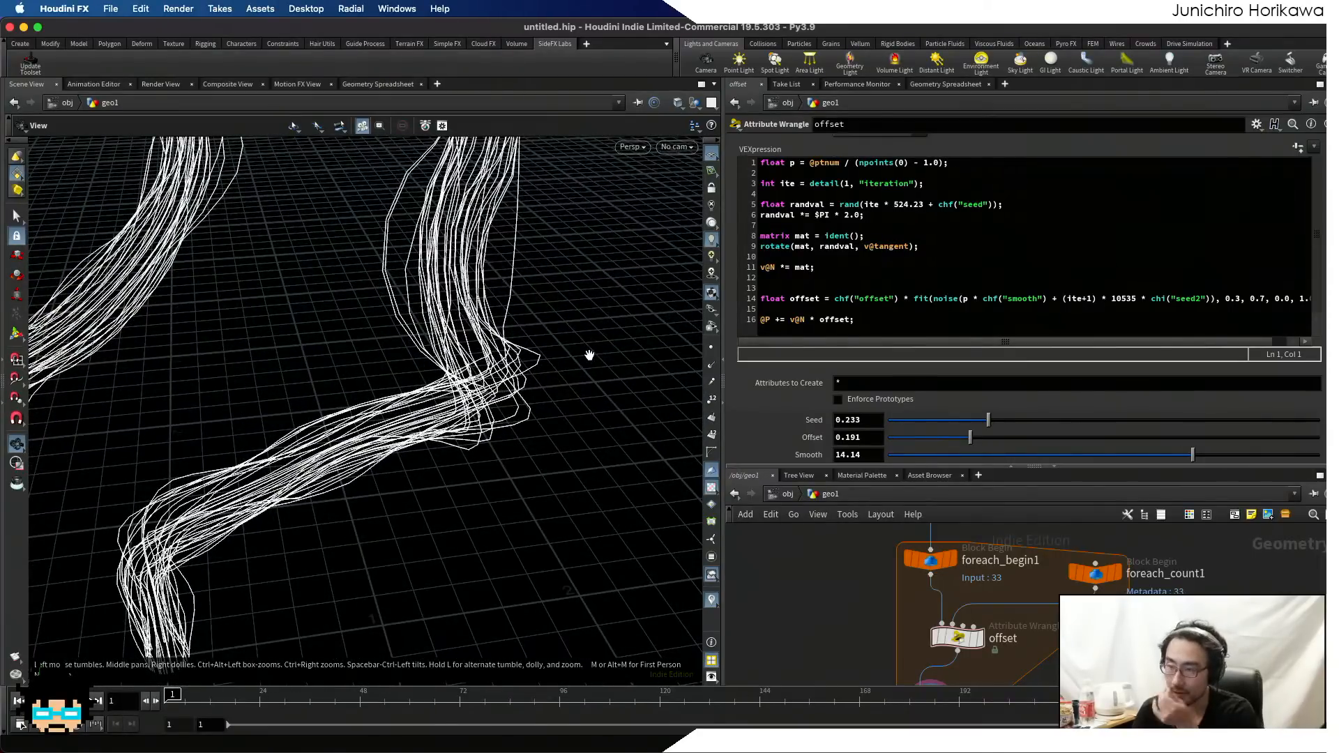
- Add a line below randval *= $PI * 2.0 in the offset wrangle, starting with randval += noise(
{"action": "left_click", "coordinate": [870, 268]}
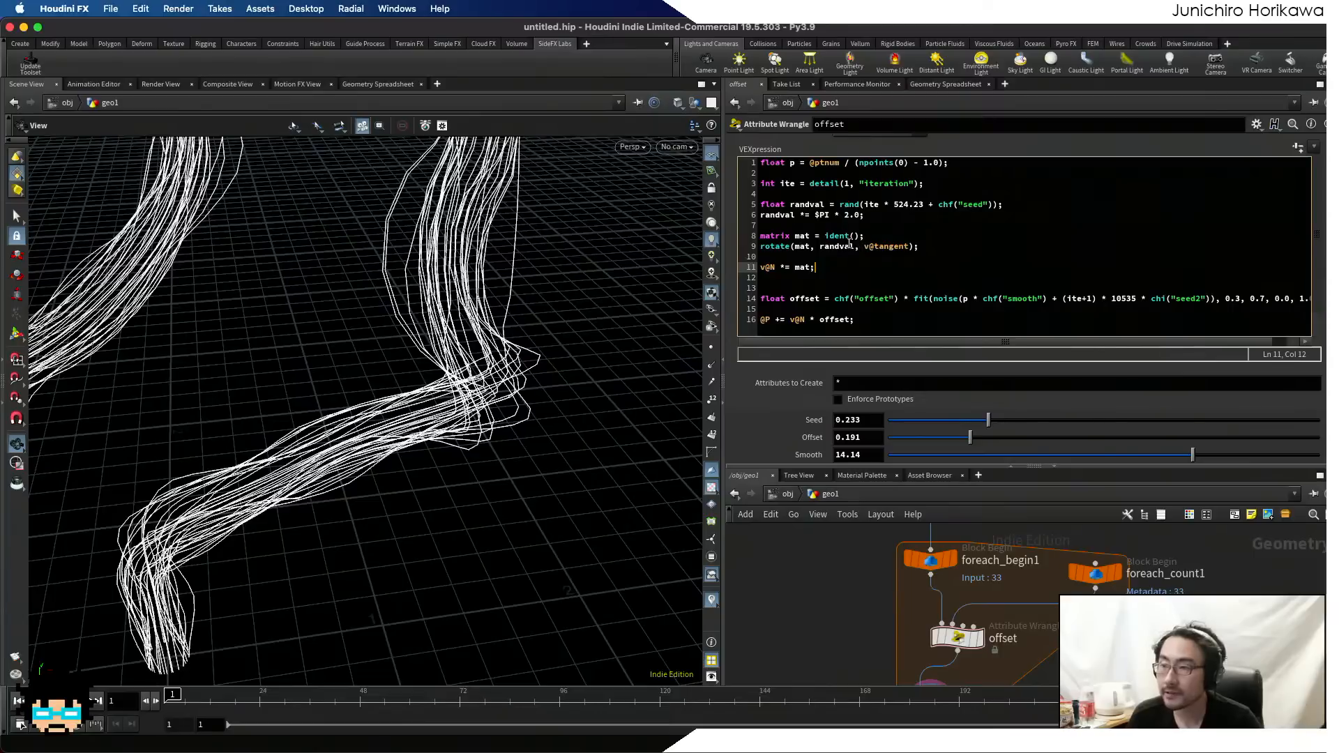
{"action": "left_click_drag", "start_coordinate": [855, 247], "coordinate": [822, 249]}
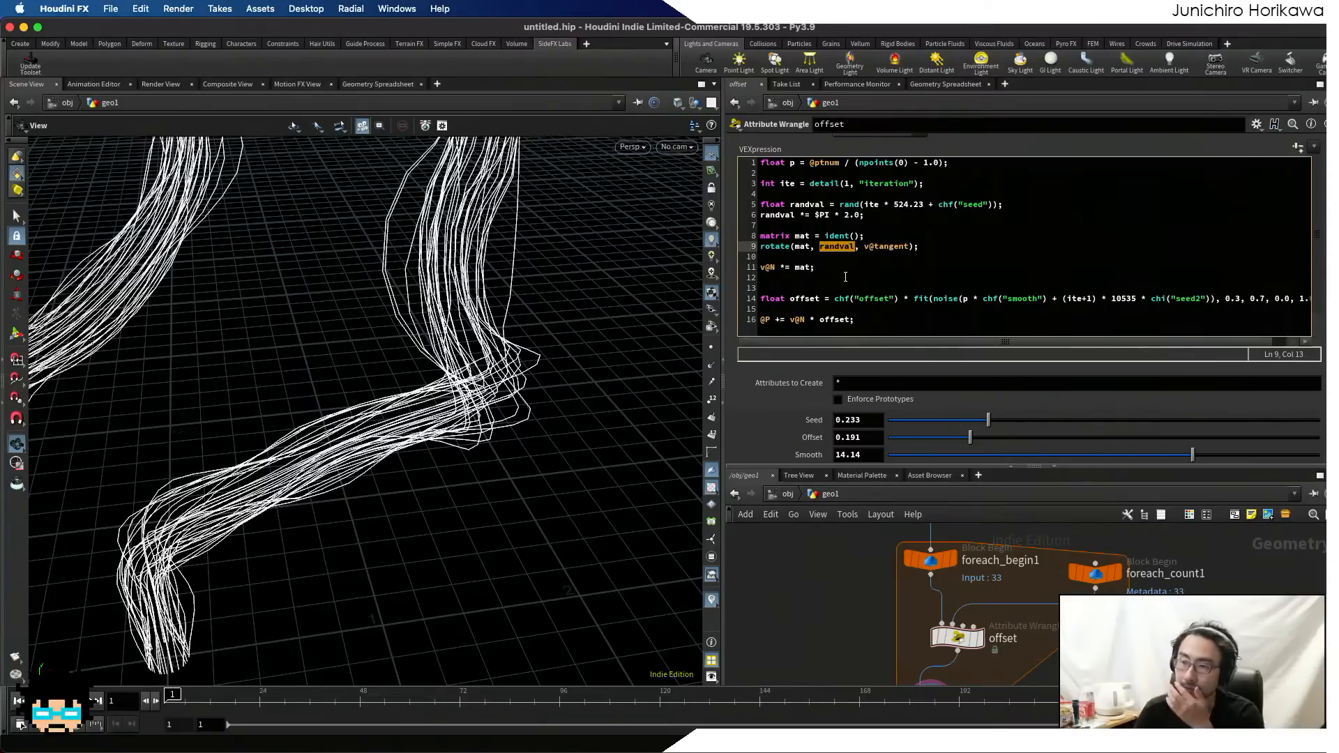
{"action": "left_click", "coordinate": [868, 225]}
{"action": "left_click", "coordinate": [879, 215]}
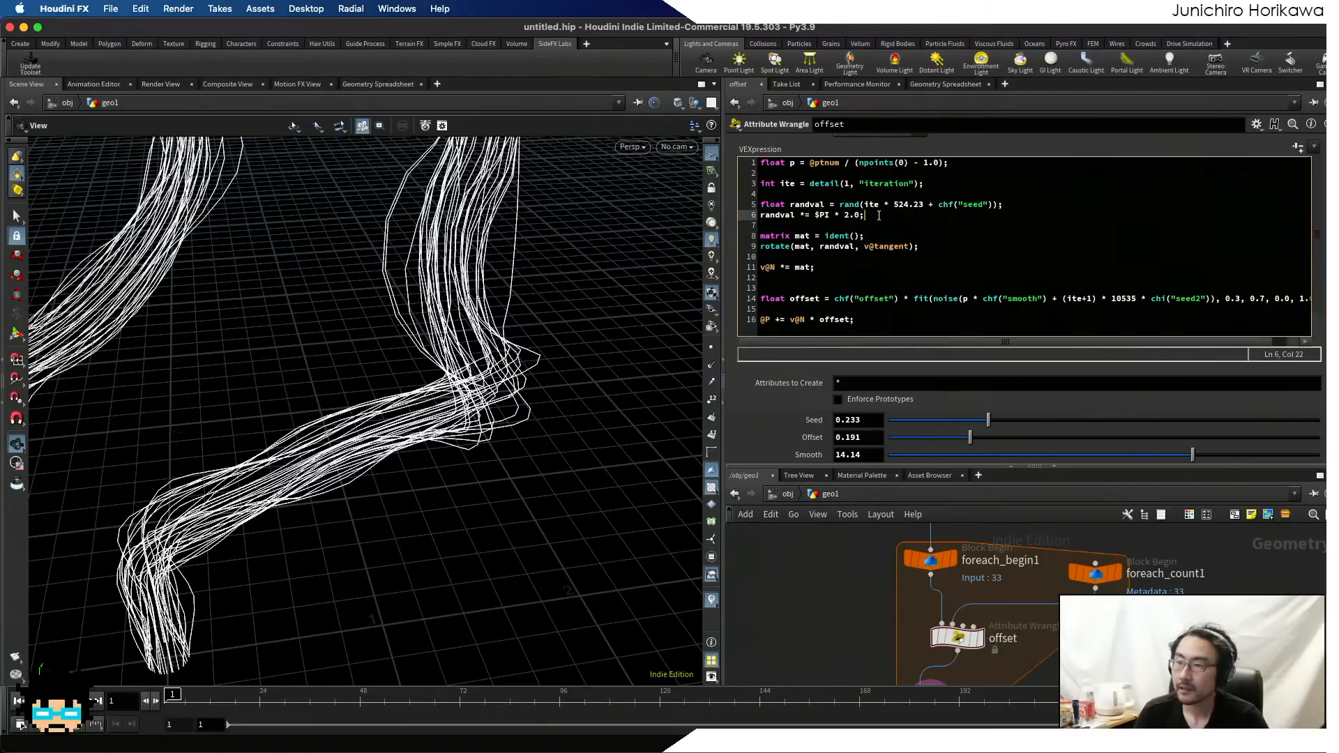
{"action": "key", "text": "Return"}
{"action": "type", "text": "rn"}
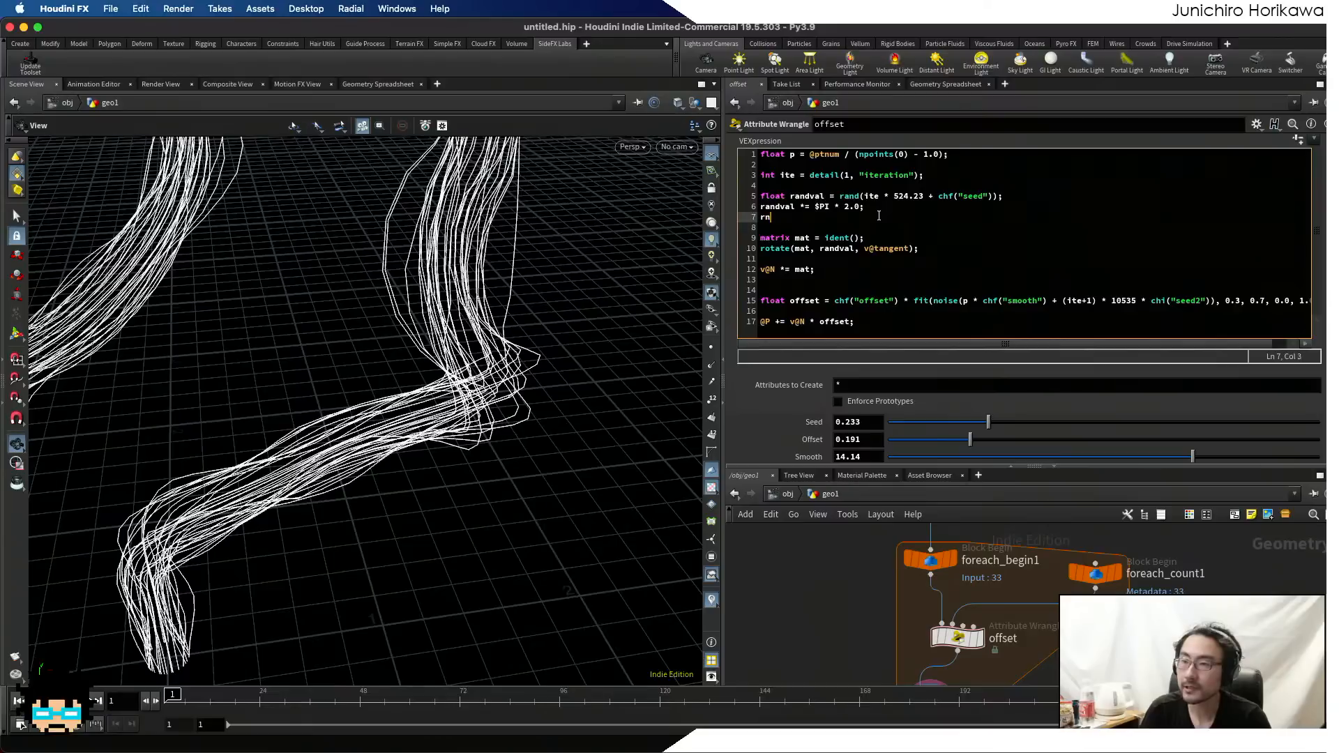
{"action": "key", "text": "BackSpace"}
{"action": "type", "text": "andval "}
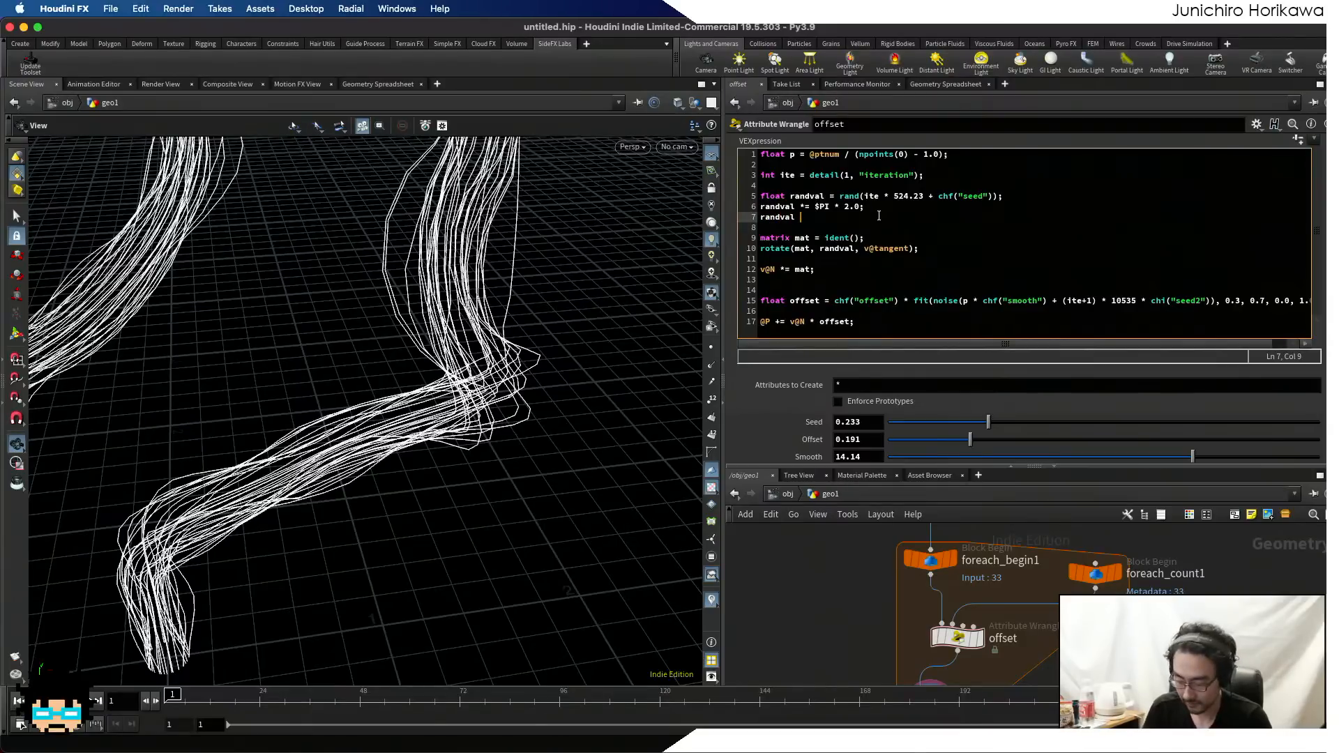
{"action": "type", "text": "+= "}
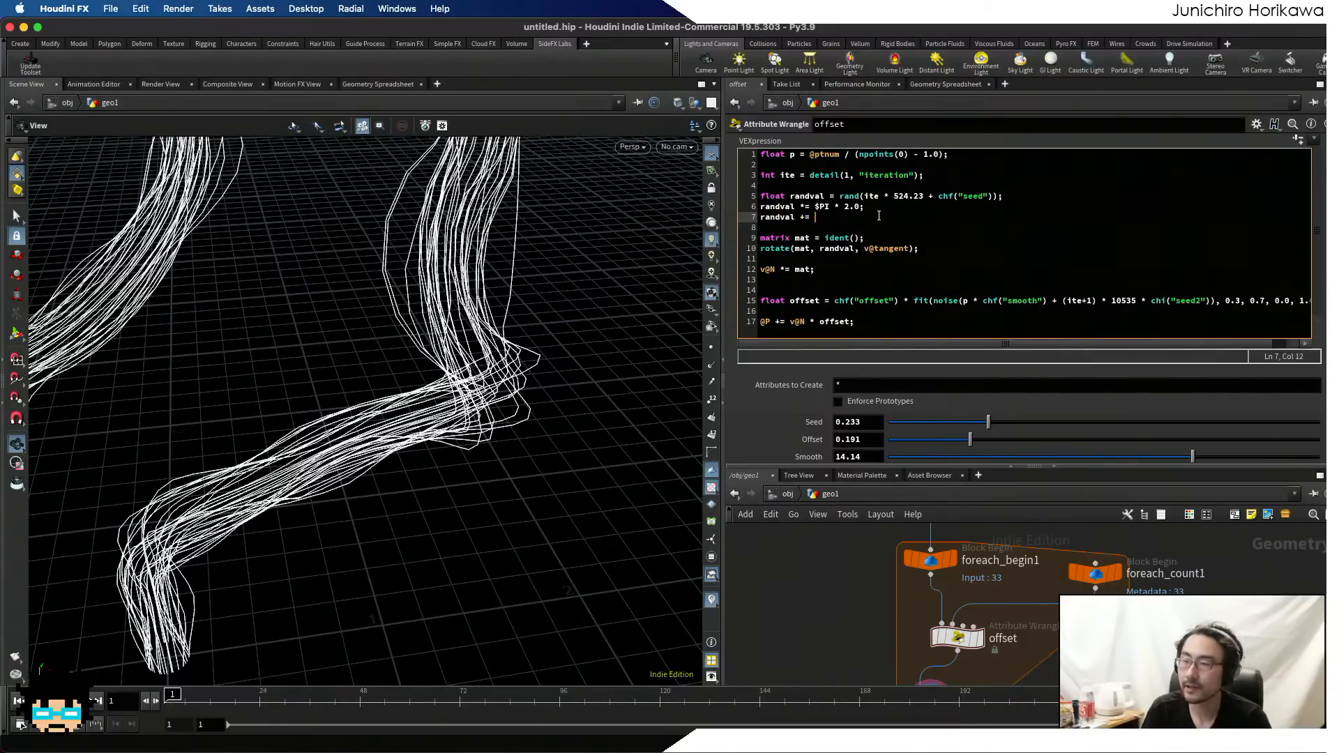
{"action": "type", "text": "noise"}
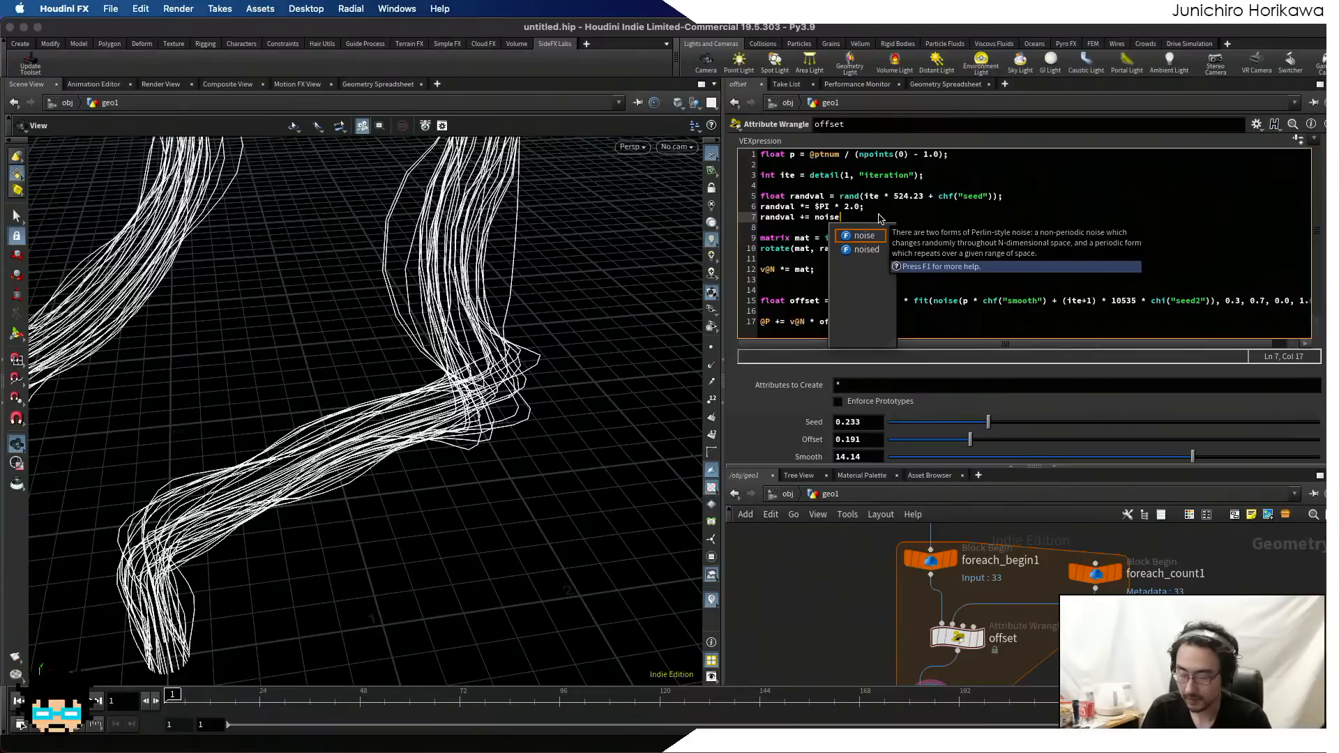
{"action": "type", "text": "("}
{"action": "left_click", "coordinate": [881, 237]}
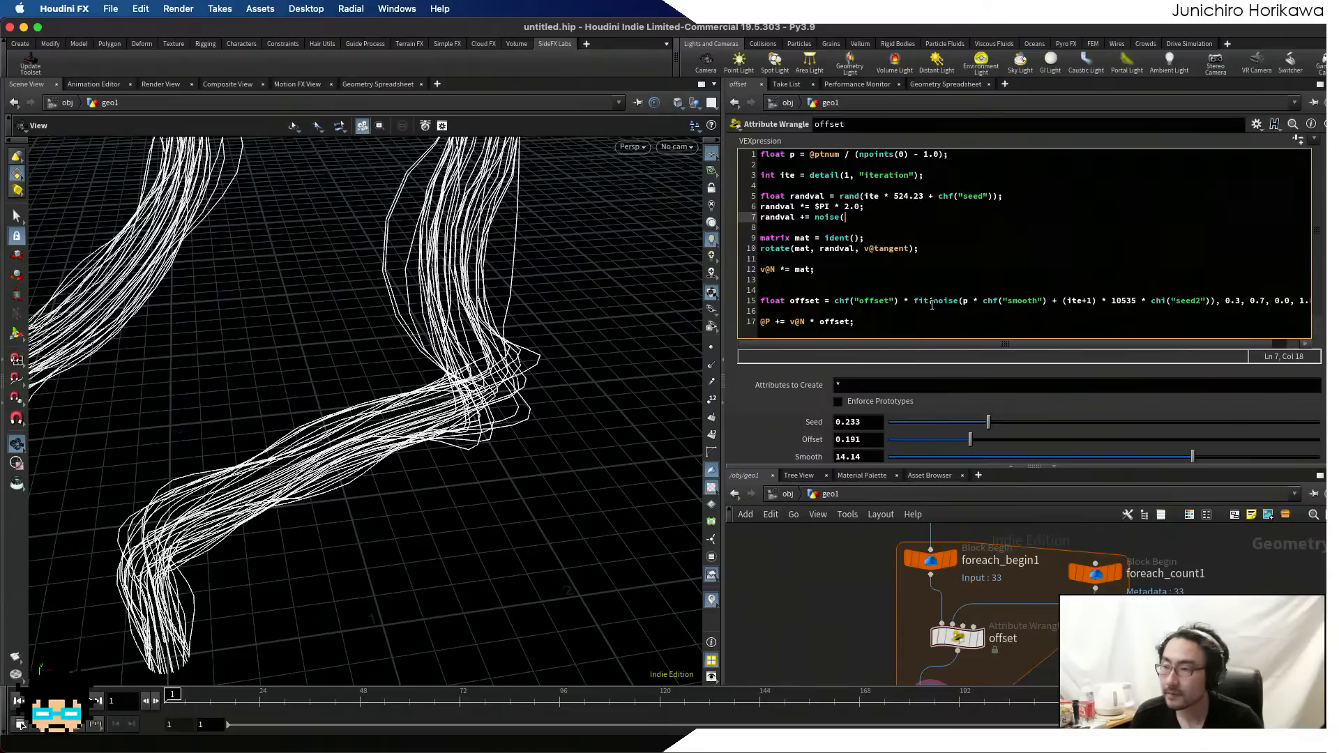
- Replace the unfinished noise( call with a copy of the offset line's whole fit(noise(...)) expression, using chf("smooth2") in place of chf("smooth")
{"action": "left_click_drag", "start_coordinate": [935, 302], "coordinate": [1009, 298]}
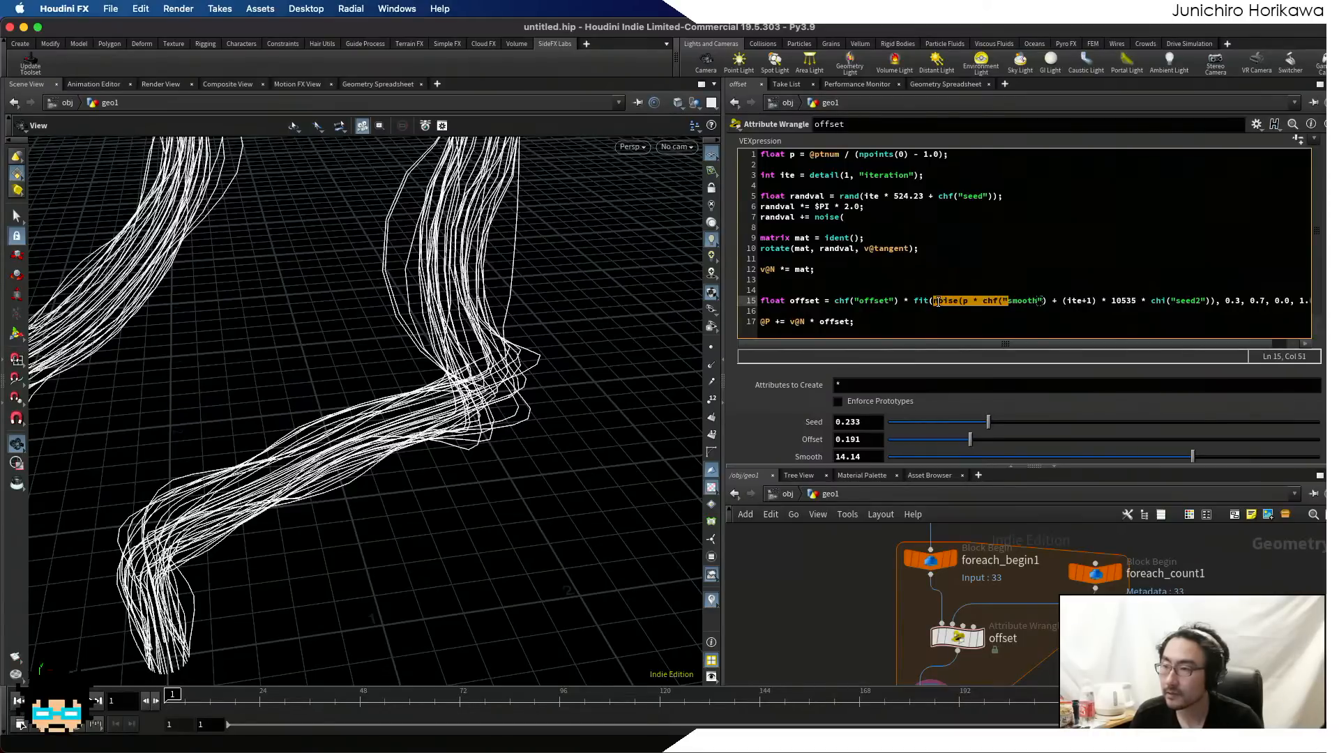
{"action": "left_click_drag", "start_coordinate": [915, 303], "coordinate": [1312, 302]}
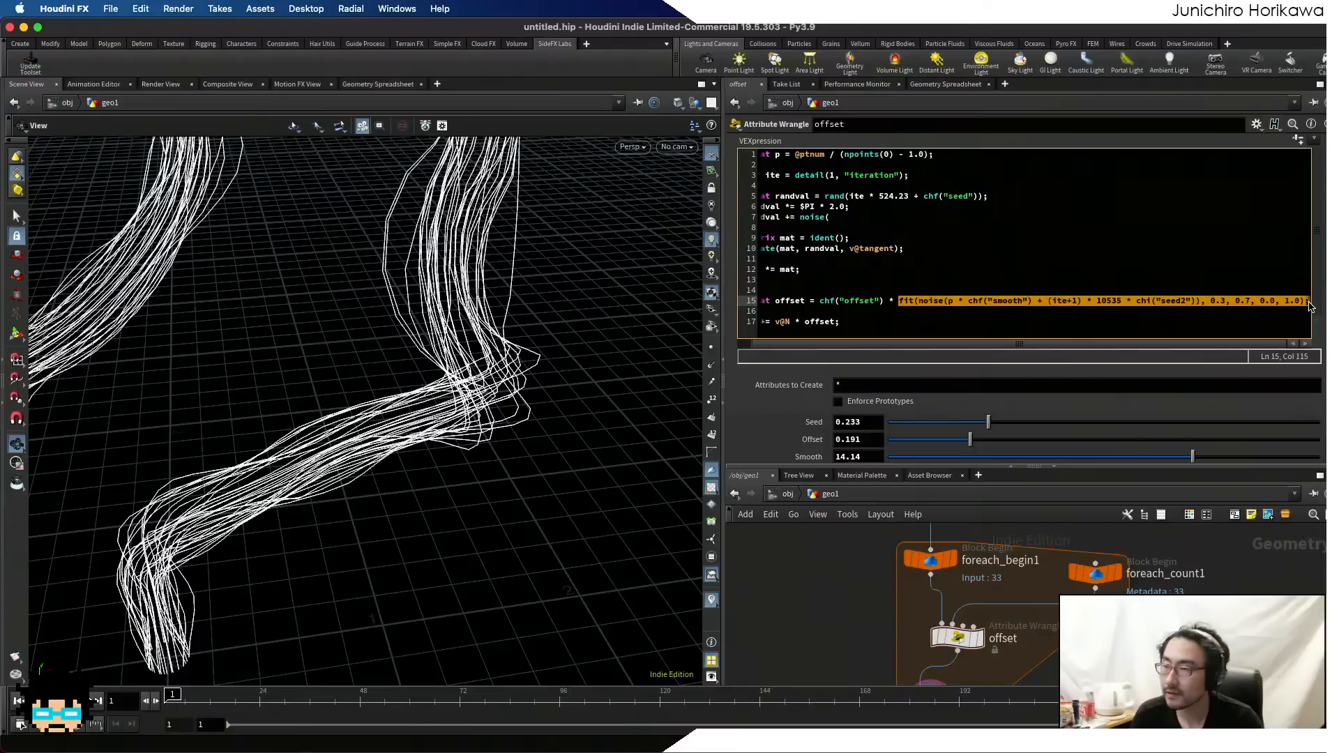
{"action": "left_click", "coordinate": [887, 217]}
{"action": "key", "text": "BackSpace"}
{"action": "key", "text": "BackSpace"}
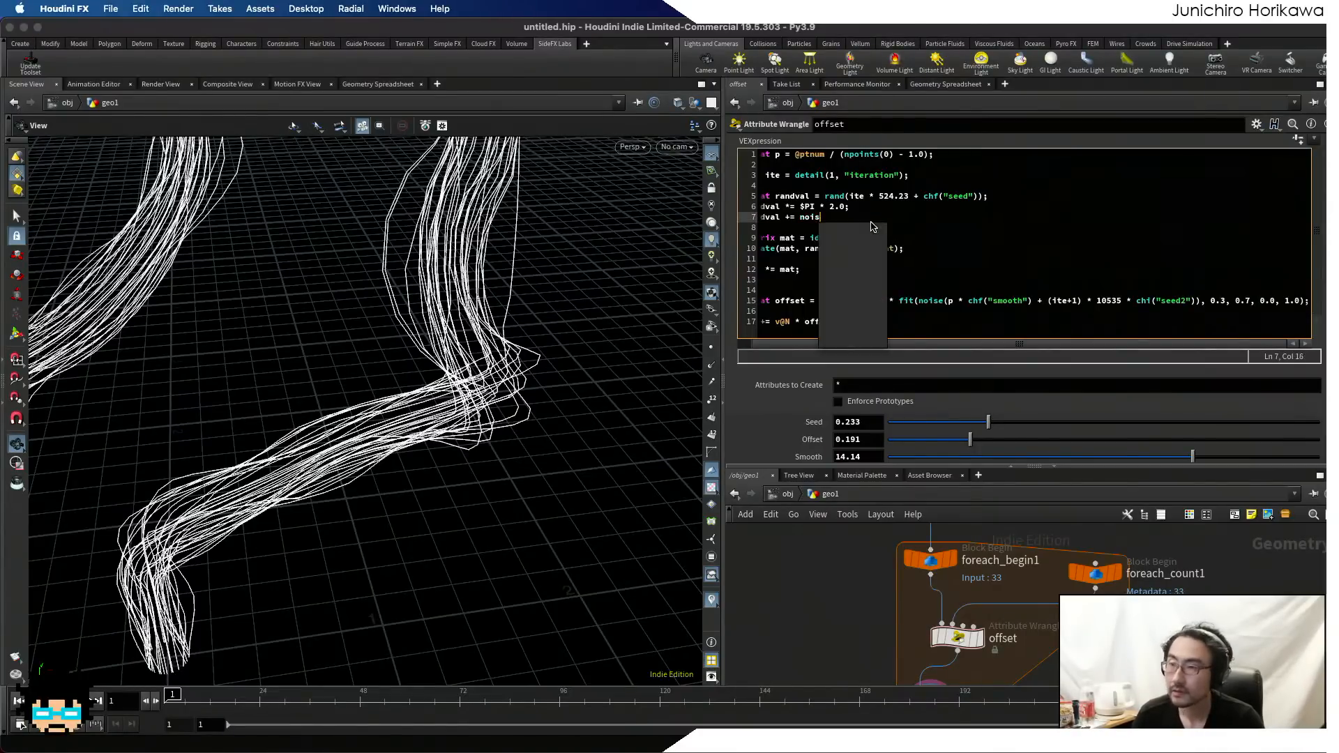
{"action": "key", "text": "BackSpace"}
{"action": "key", "text": "BackSpace"}
{"action": "key", "text": "BackSpace"}
{"action": "key", "text": "BackSpace"}
{"action": "type", "text": "fit(noise(p * chf(\"smooth\") + (ite+1) * 10535 * chi(\"seed2\")), 0.3, 0.7, 0.0, 1.0);"}
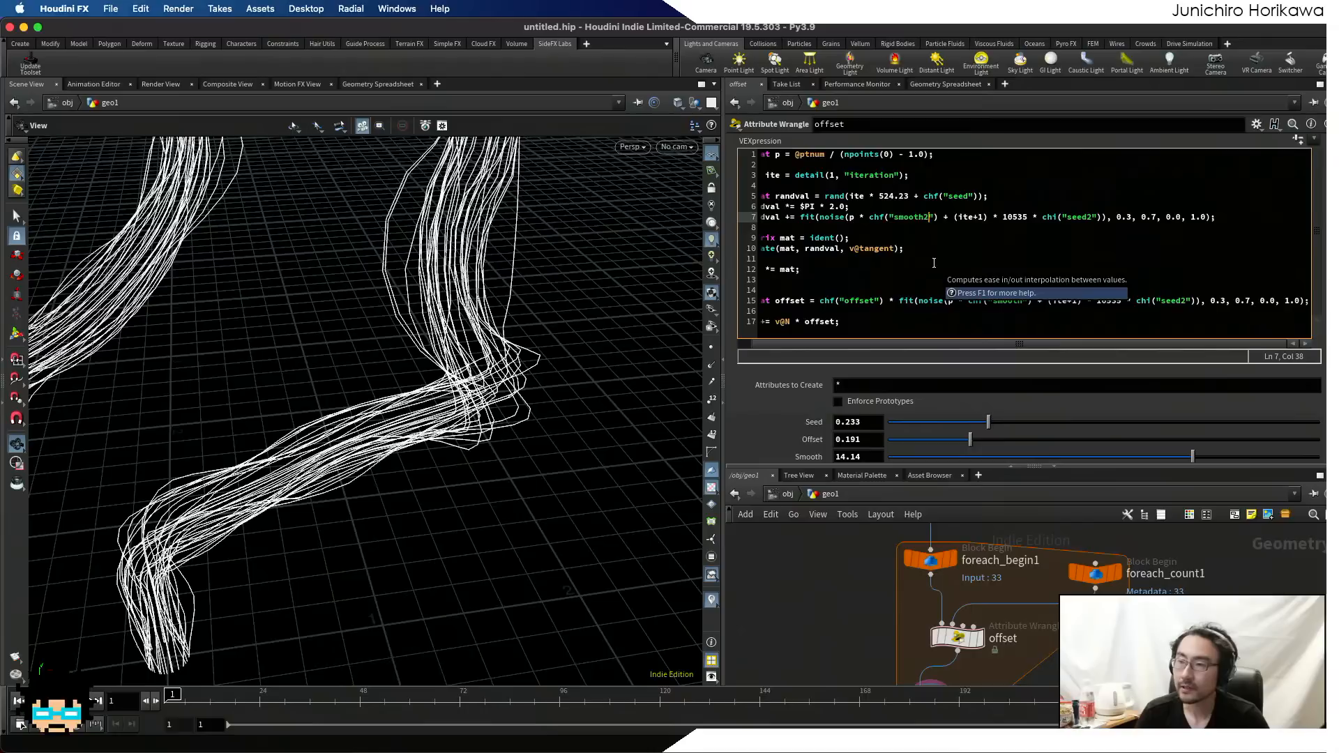
- Change the 10535 multiplier in the new randval noise line to 1067235
{"action": "left_click_drag", "start_coordinate": [1101, 218], "coordinate": [1072, 221]}
{"action": "left_click", "coordinate": [1073, 220]}
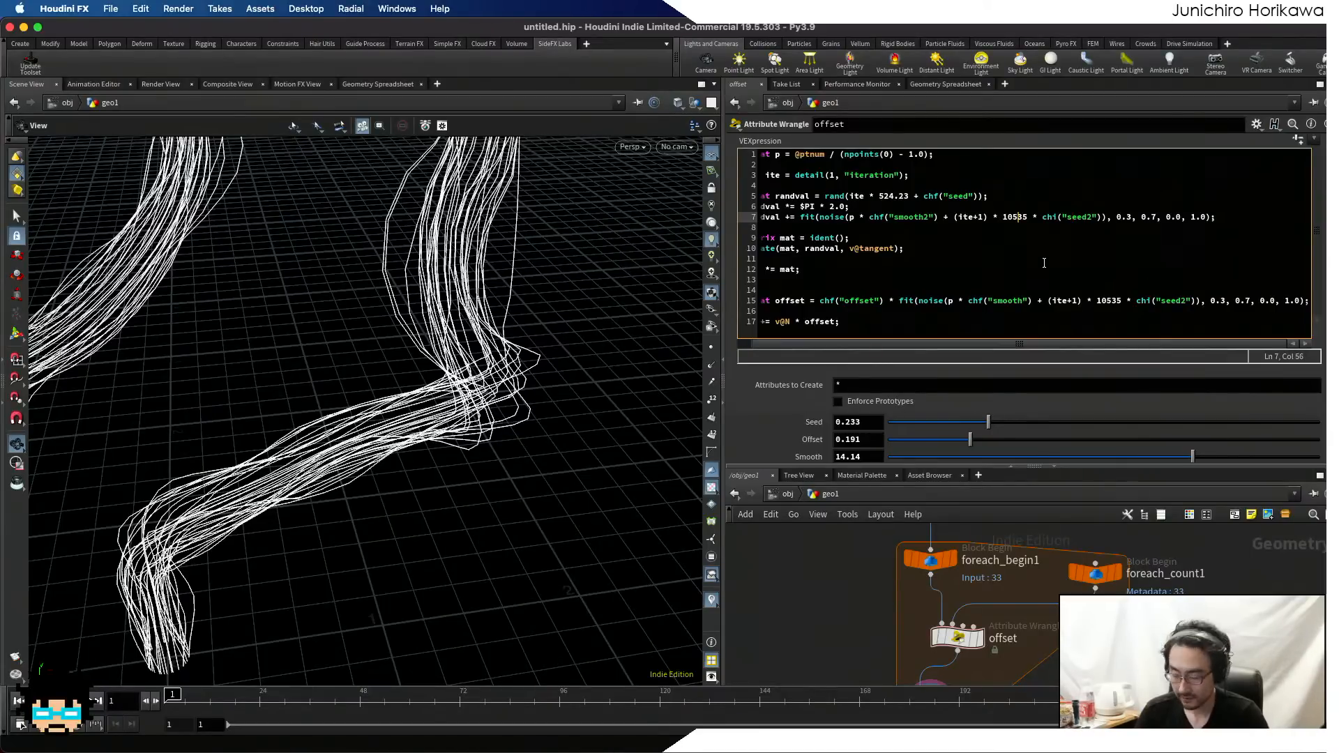
{"action": "key", "text": "BackSpace"}
{"action": "type", "text": "672"}
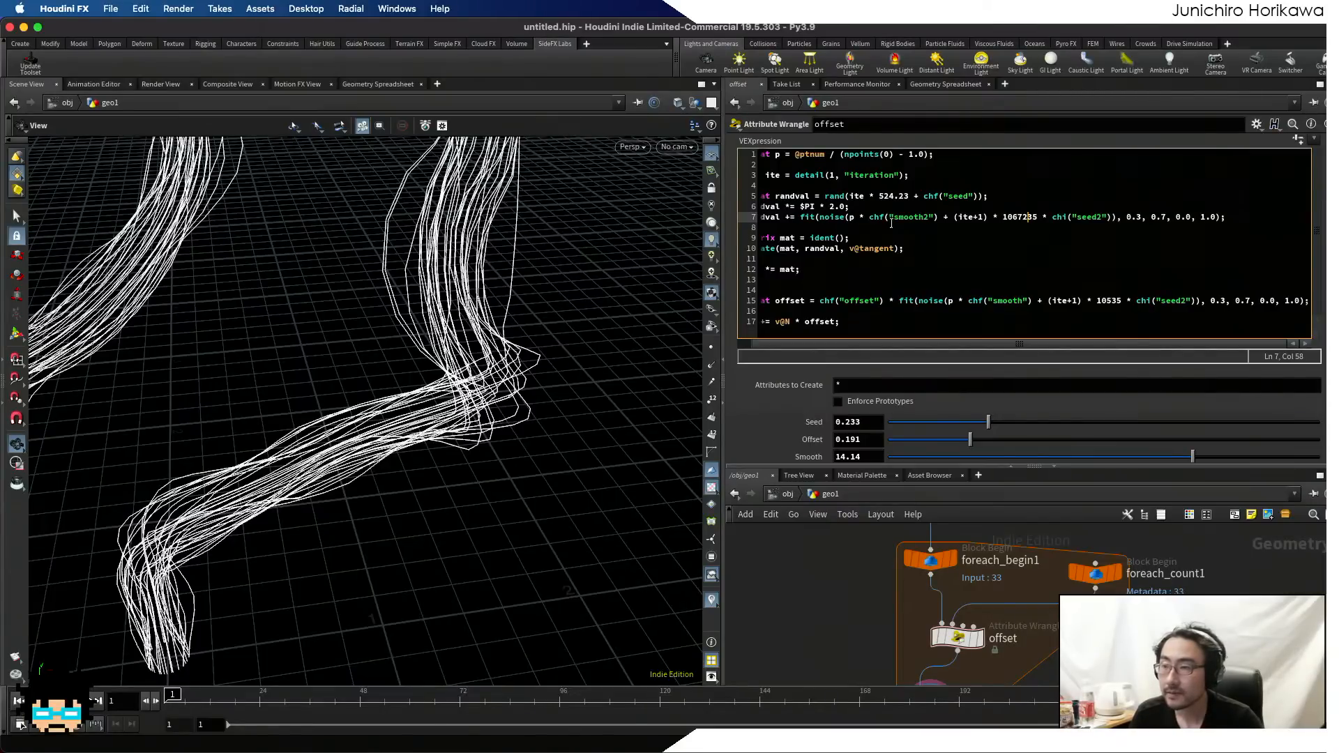
- Multiply the fit expression in the randval += line by a float channel, chf("ang")
{"action": "left_click_drag", "start_coordinate": [801, 217], "coordinate": [1239, 218]}
{"action": "left_click", "coordinate": [1238, 219]}
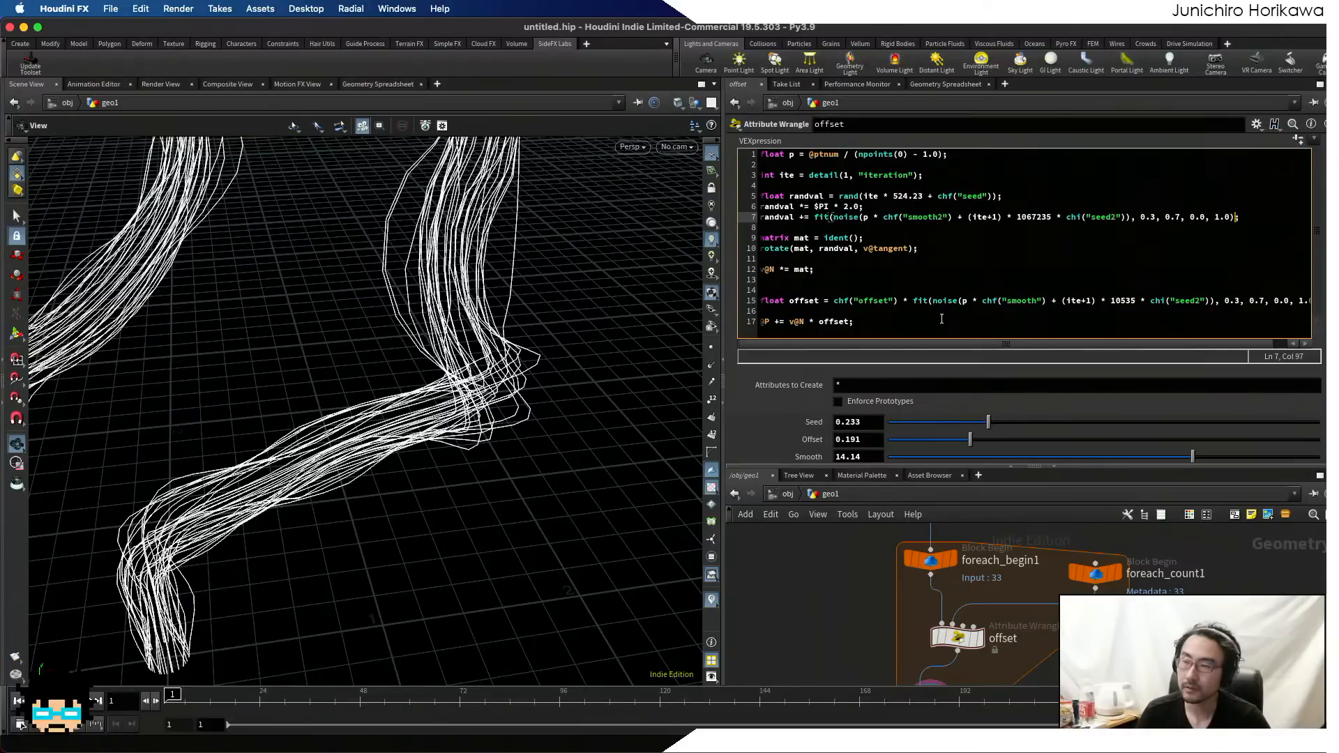
{"action": "left_click_drag", "start_coordinate": [1206, 218], "coordinate": [1192, 217]}
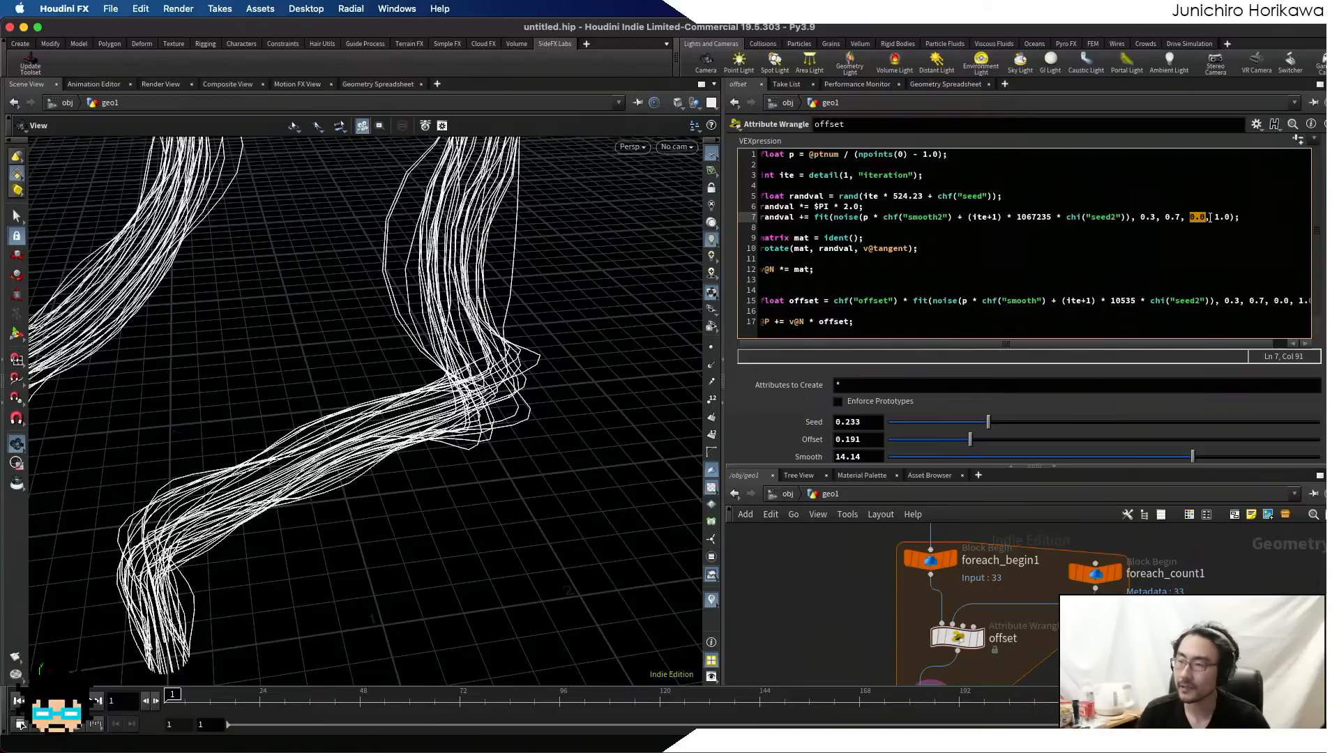
{"action": "left_click_drag", "start_coordinate": [1215, 218], "coordinate": [1233, 217]}
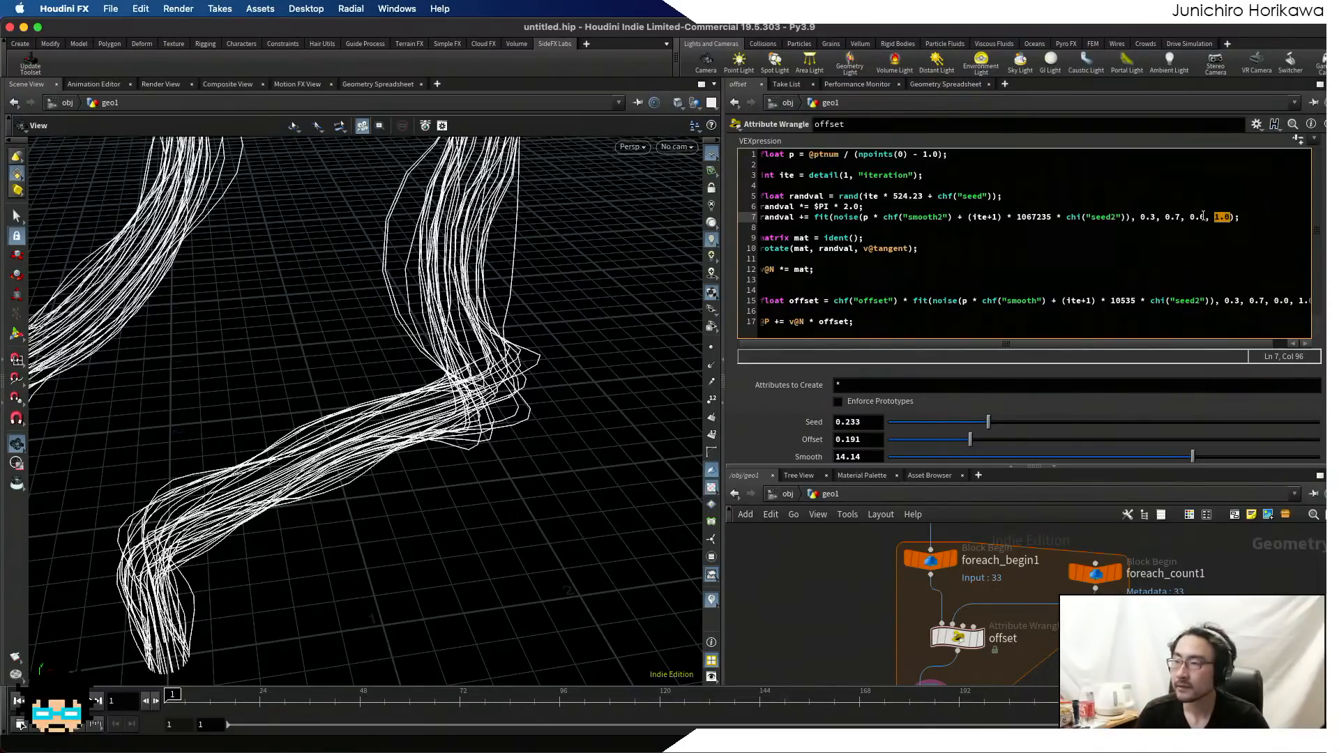
{"action": "left_click_drag", "start_coordinate": [1214, 218], "coordinate": [1234, 216]}
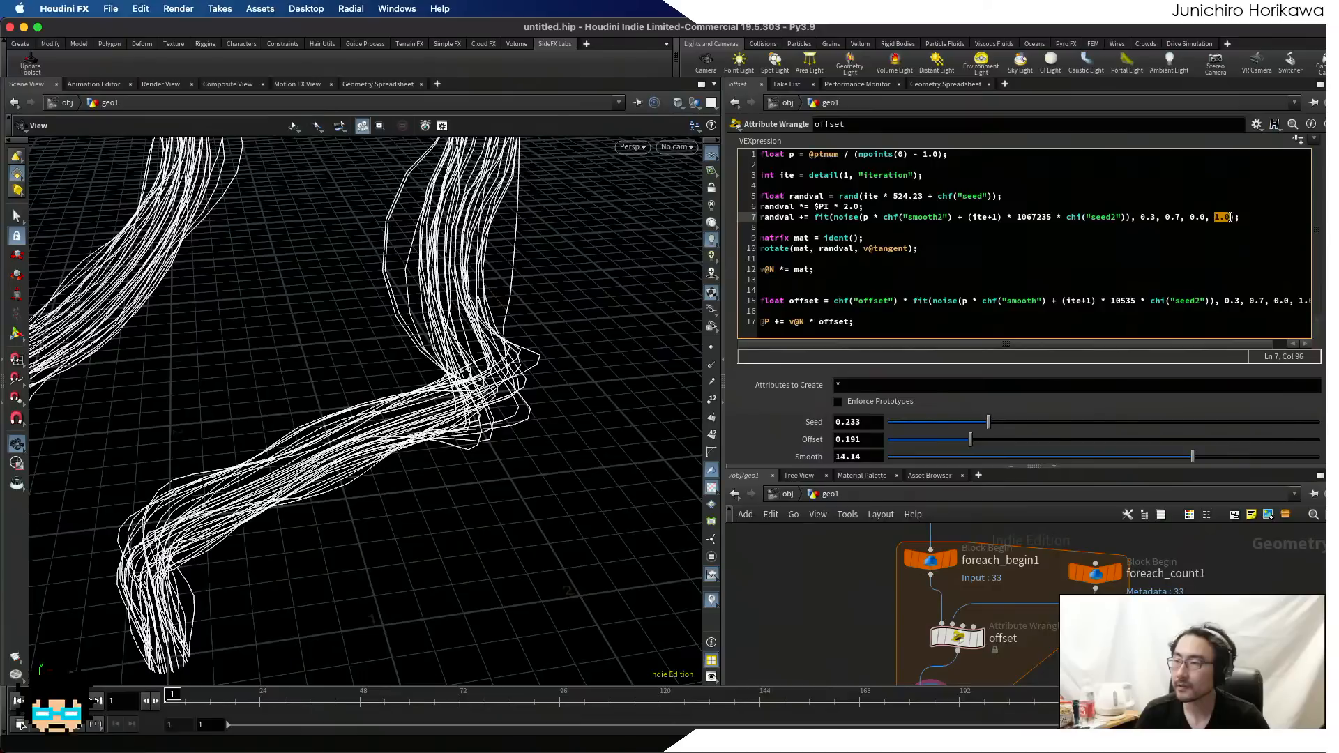
{"action": "left_click", "coordinate": [1237, 218]}
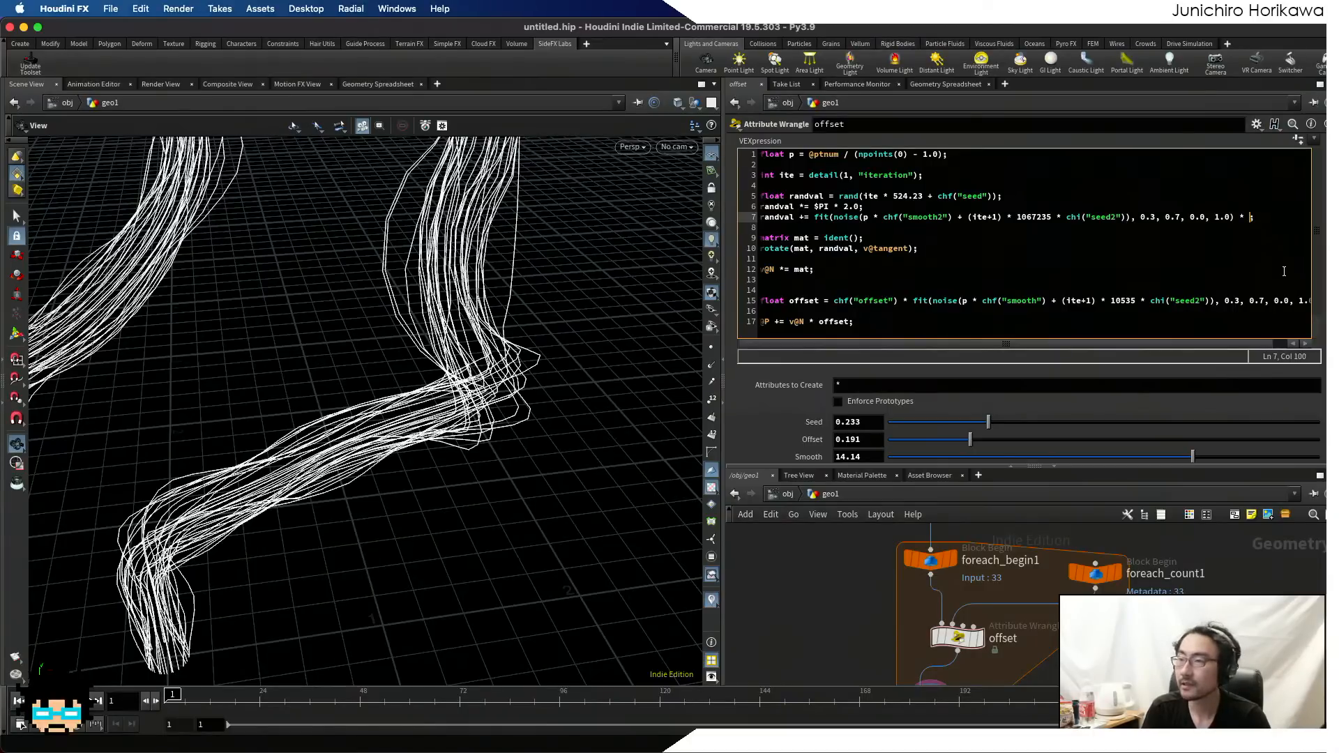
{"action": "type", "text": "* chf(\"a"}
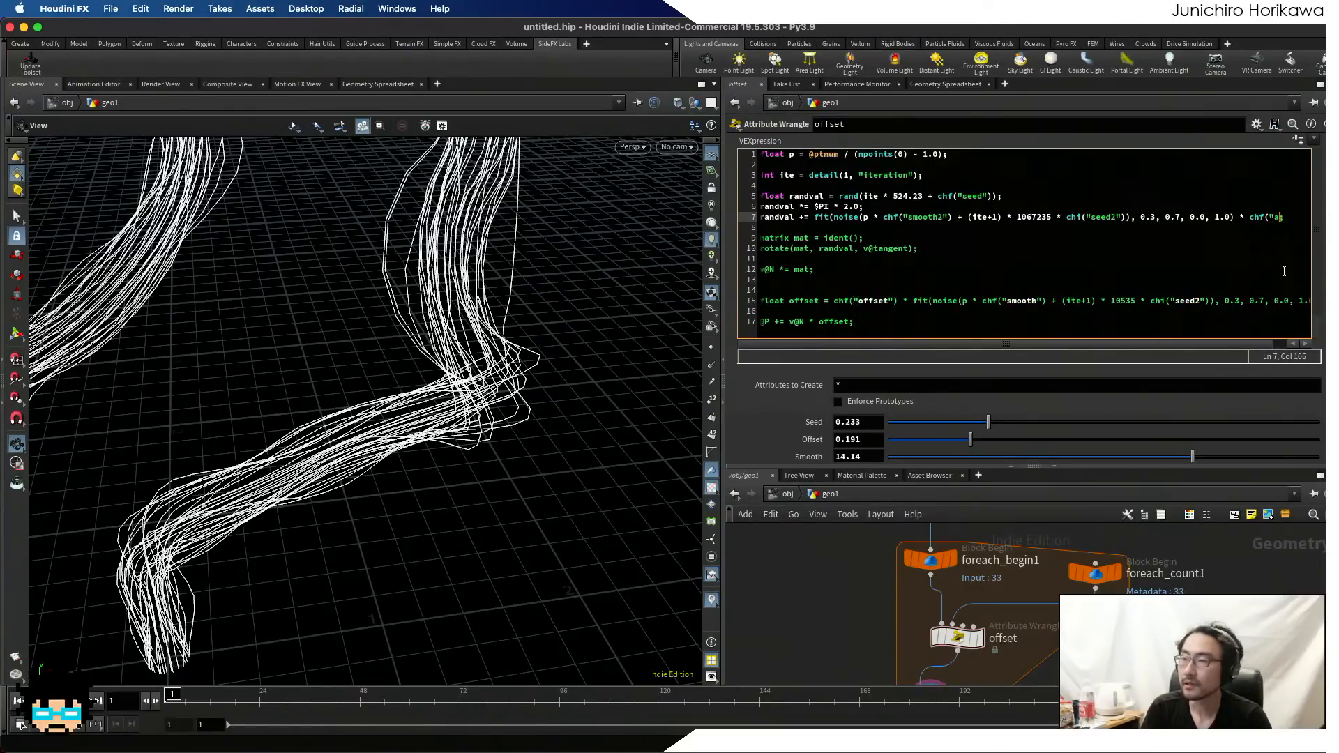
{"action": "type", "text": "ng\");"}
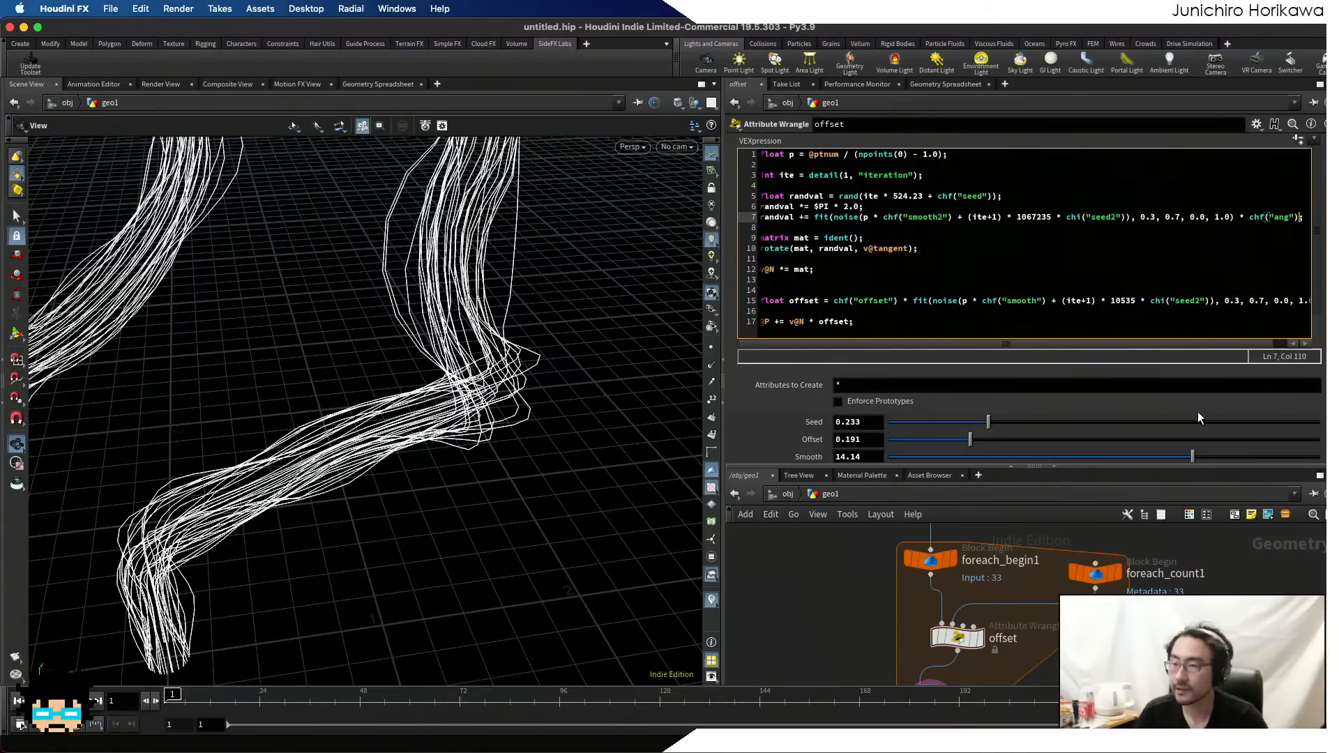
- Create the wrangle's Smooth2 and Ang parameters from the channel references in the code
{"action": "scroll", "coordinate": [1198, 411], "scroll_direction": "down", "scroll_amount": 1}
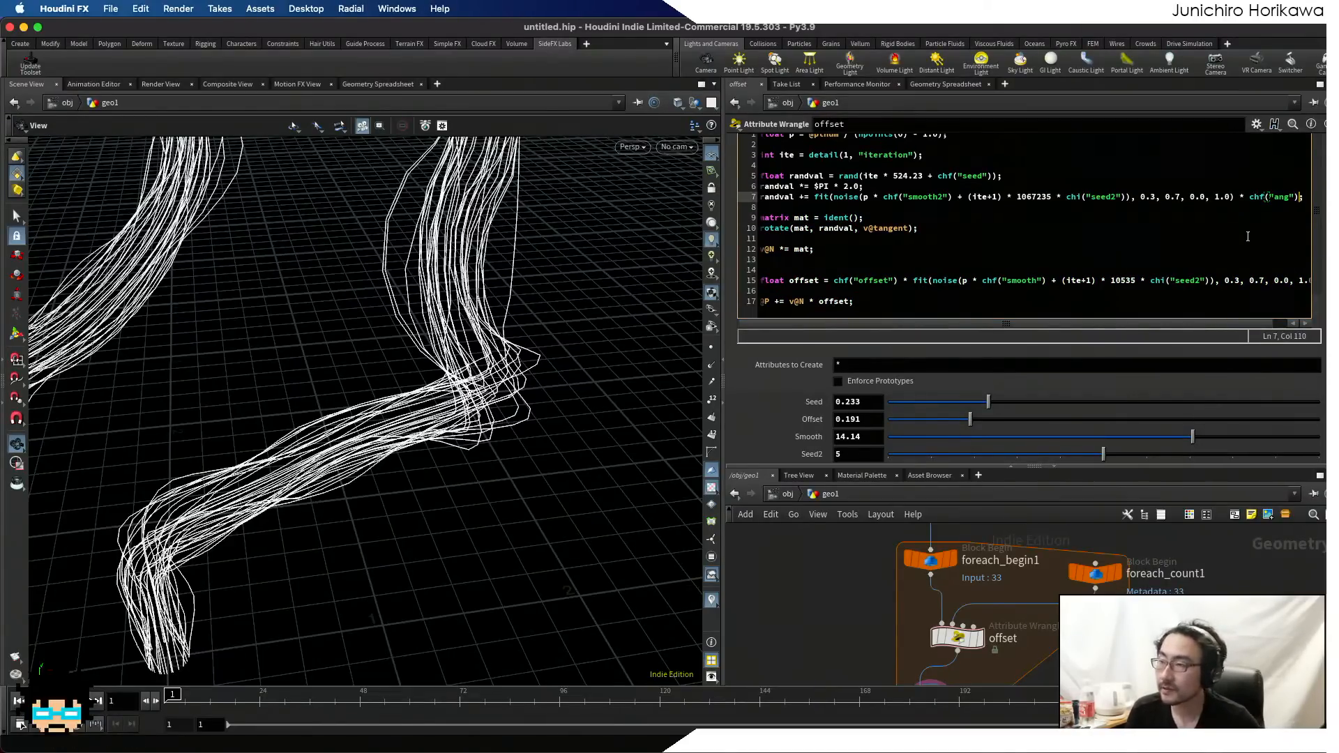
{"action": "scroll", "coordinate": [1298, 209], "scroll_direction": "up", "scroll_amount": 4}
{"action": "left_click", "coordinate": [1297, 207]}
{"action": "scroll", "coordinate": [1315, 209], "scroll_direction": "down", "scroll_amount": 4}
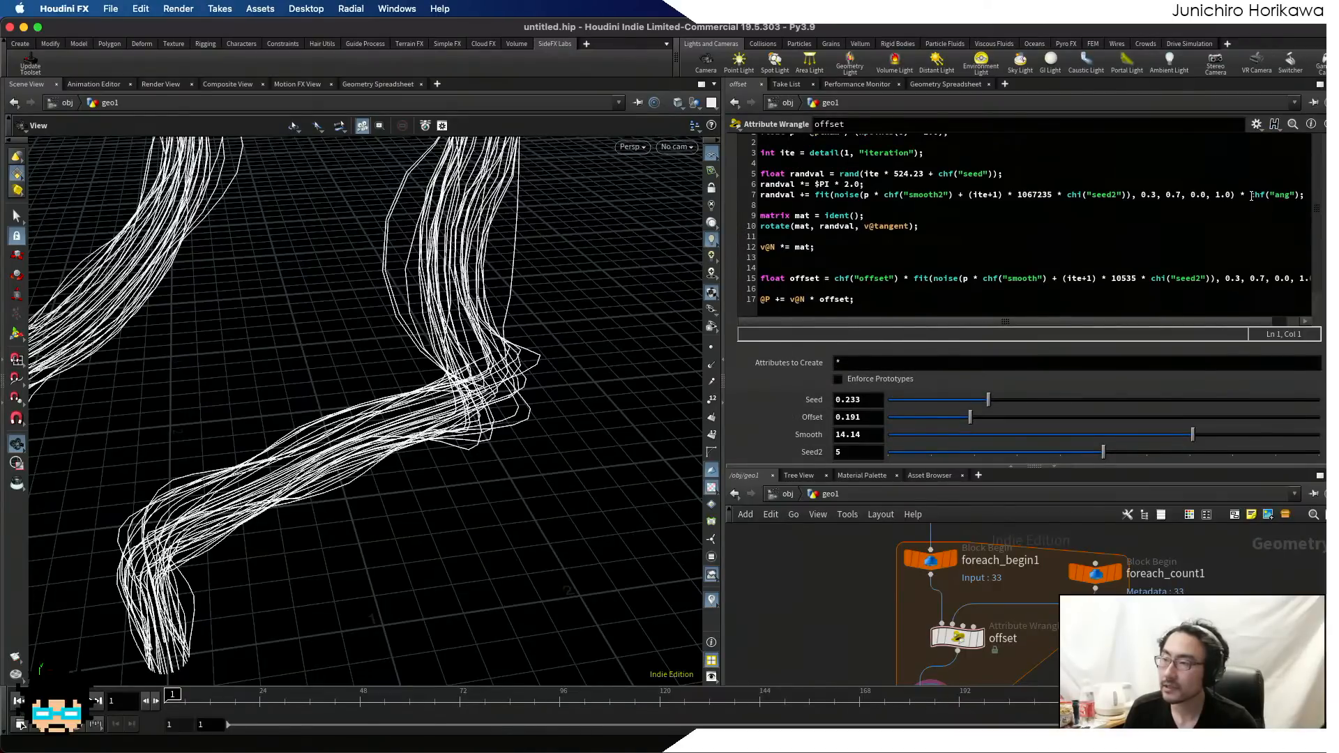
- Wrap the chf("ang") channel in the randval += line in radians(), including the closing parenthesis
{"action": "left_click", "coordinate": [1251, 195]}
{"action": "type", "text": "radi"}
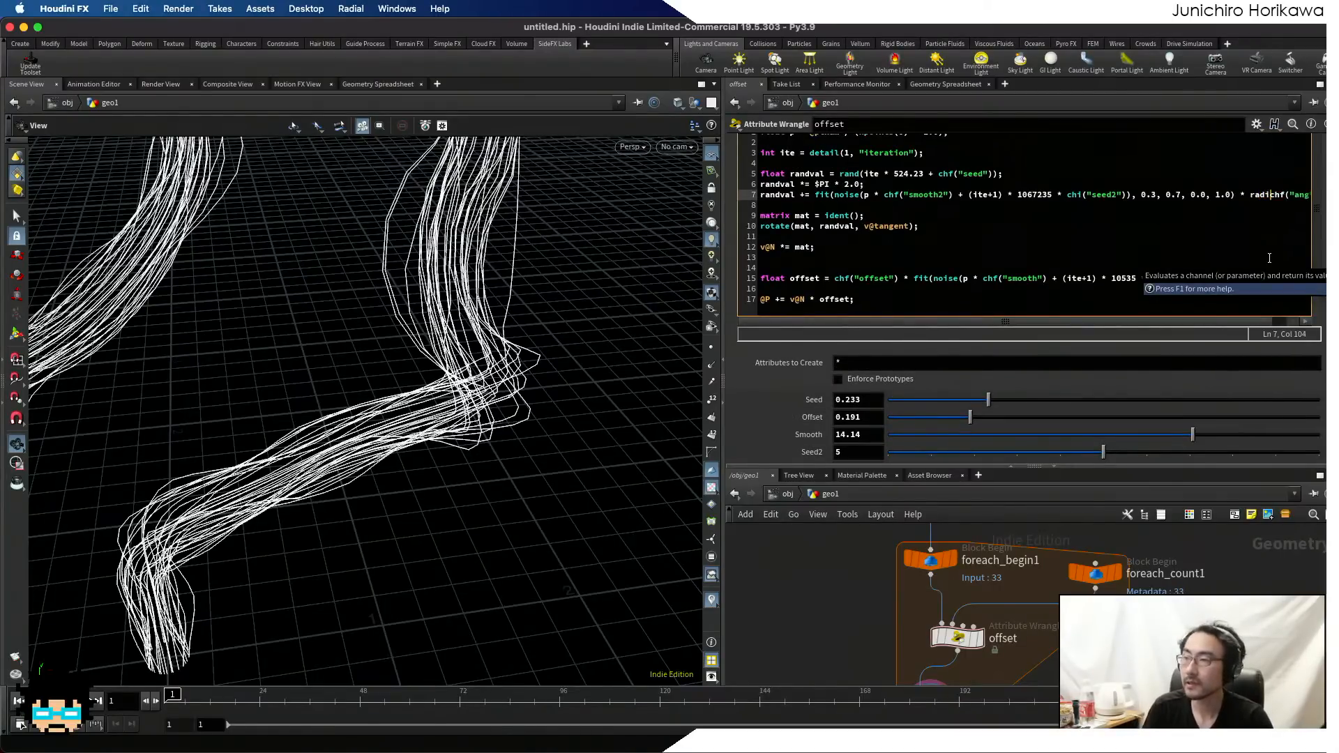
{"action": "type", "text": "ans("}
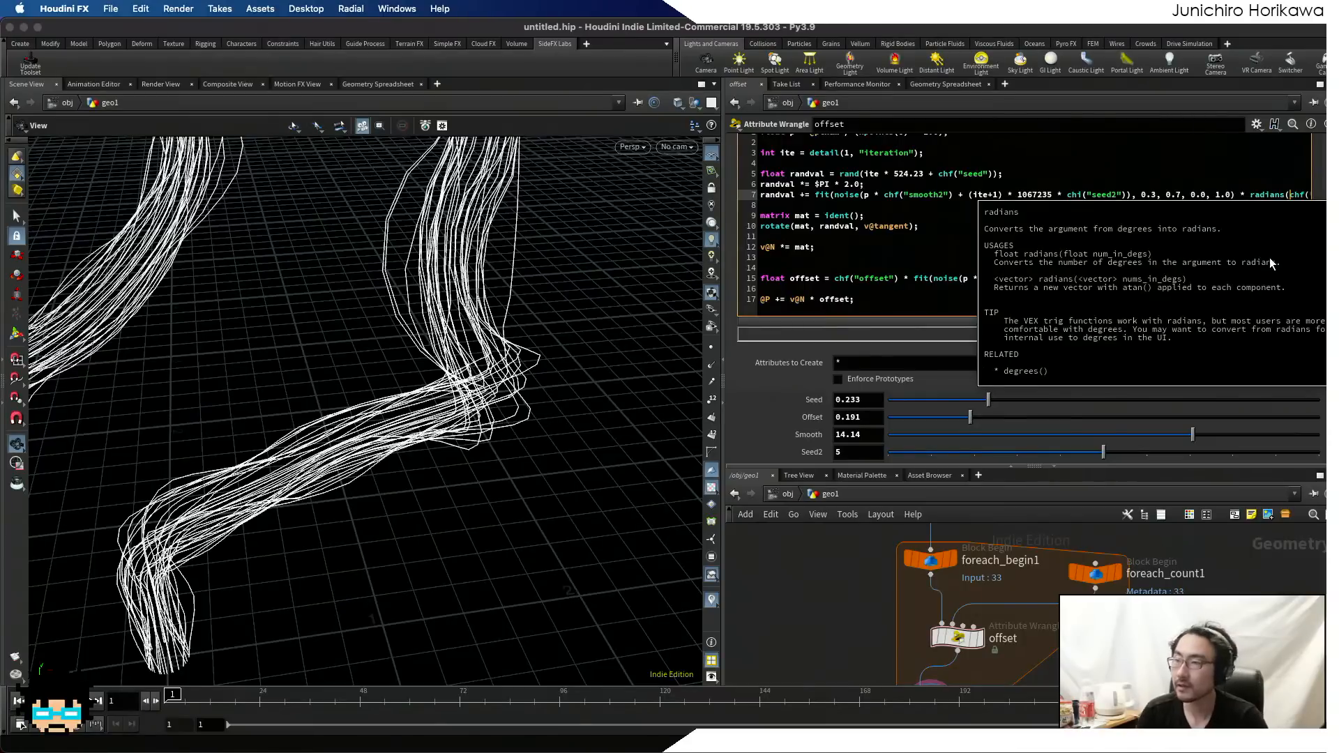
{"action": "left_click", "coordinate": [1234, 184]}
{"action": "left_click_drag", "start_coordinate": [1199, 323], "coordinate": [1282, 326]}
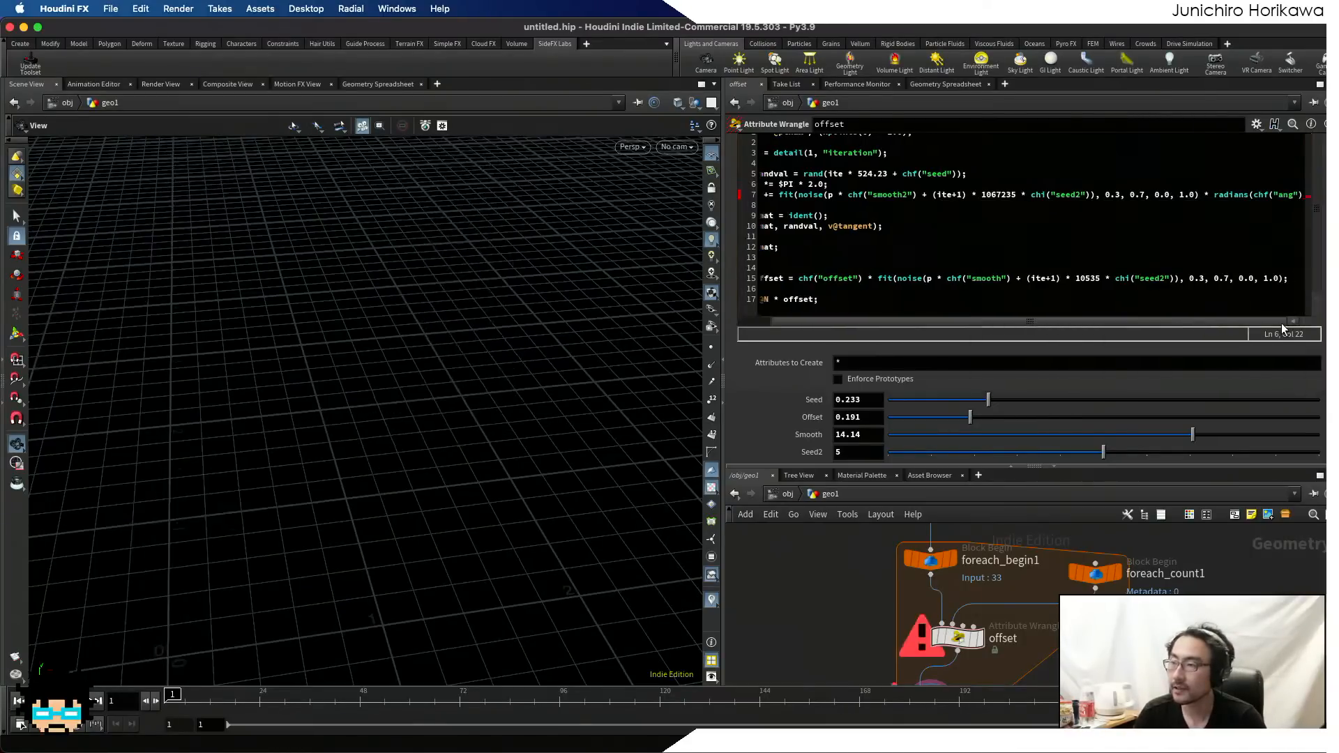
{"action": "left_click", "coordinate": [1277, 195]}
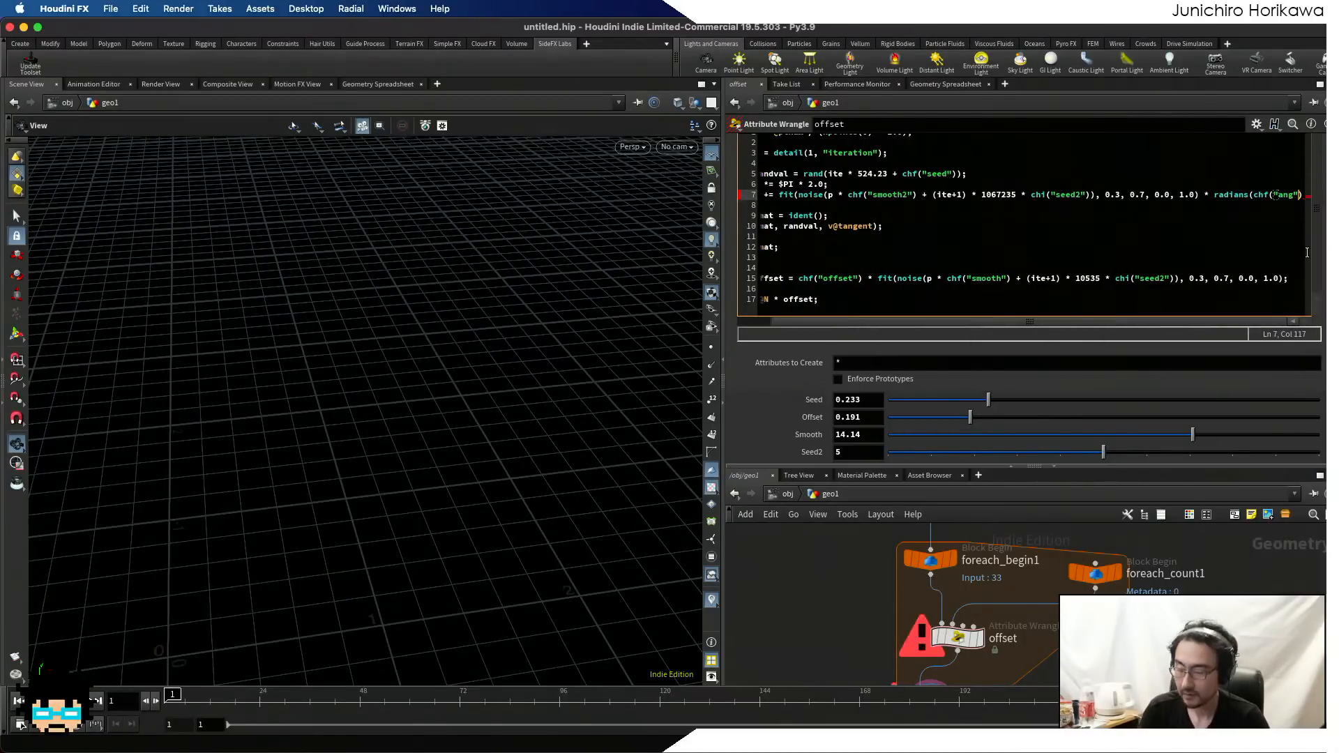
{"action": "type", "text": ");"}
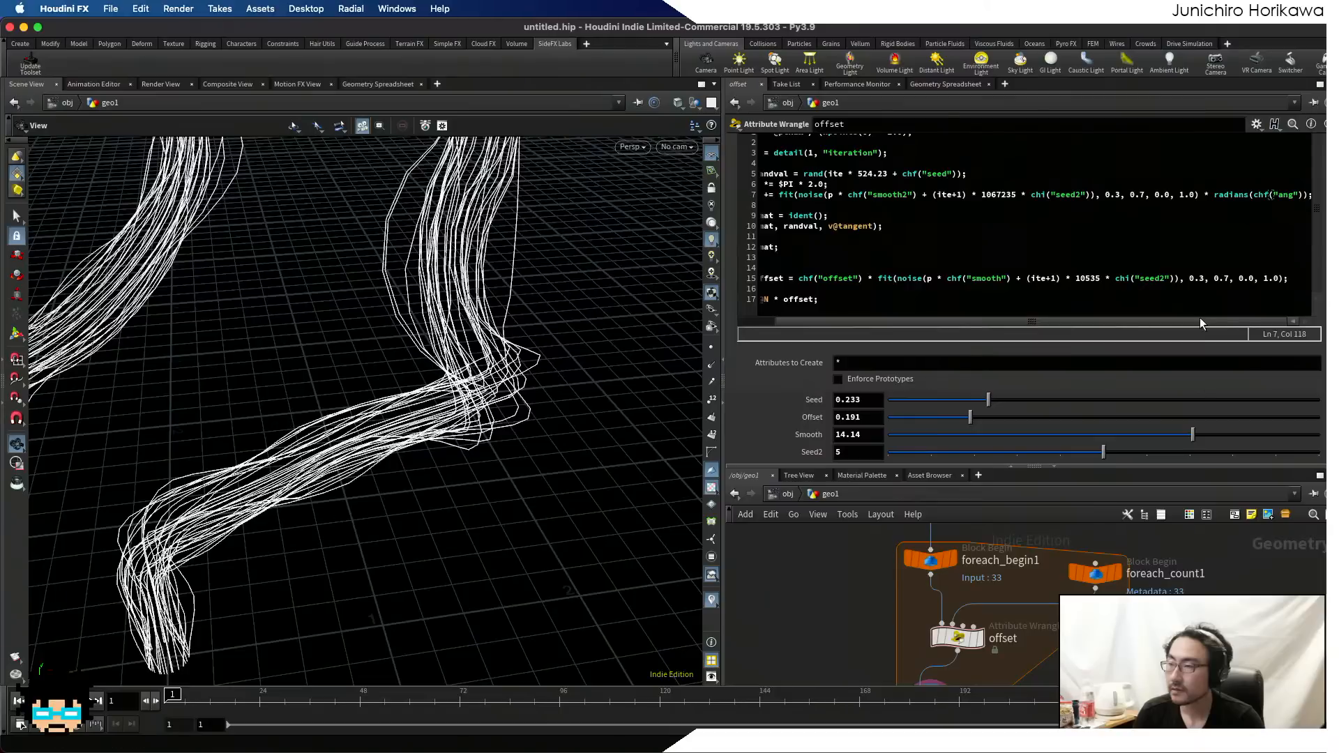
- Set the offset wrangle's Smooth2 parameter to 0.333
{"action": "left_click_drag", "start_coordinate": [1241, 322], "coordinate": [1130, 332]}
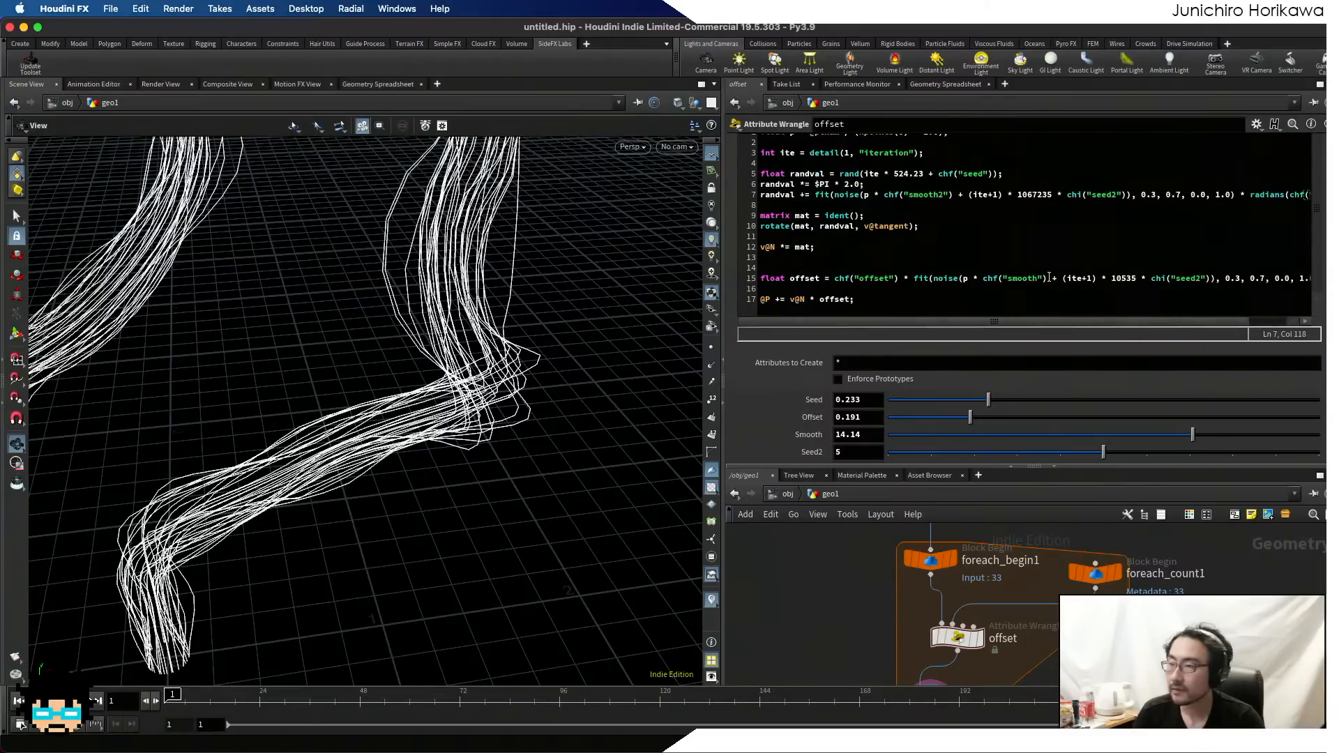
{"action": "scroll", "coordinate": [1041, 420], "scroll_direction": "down", "scroll_amount": 2}
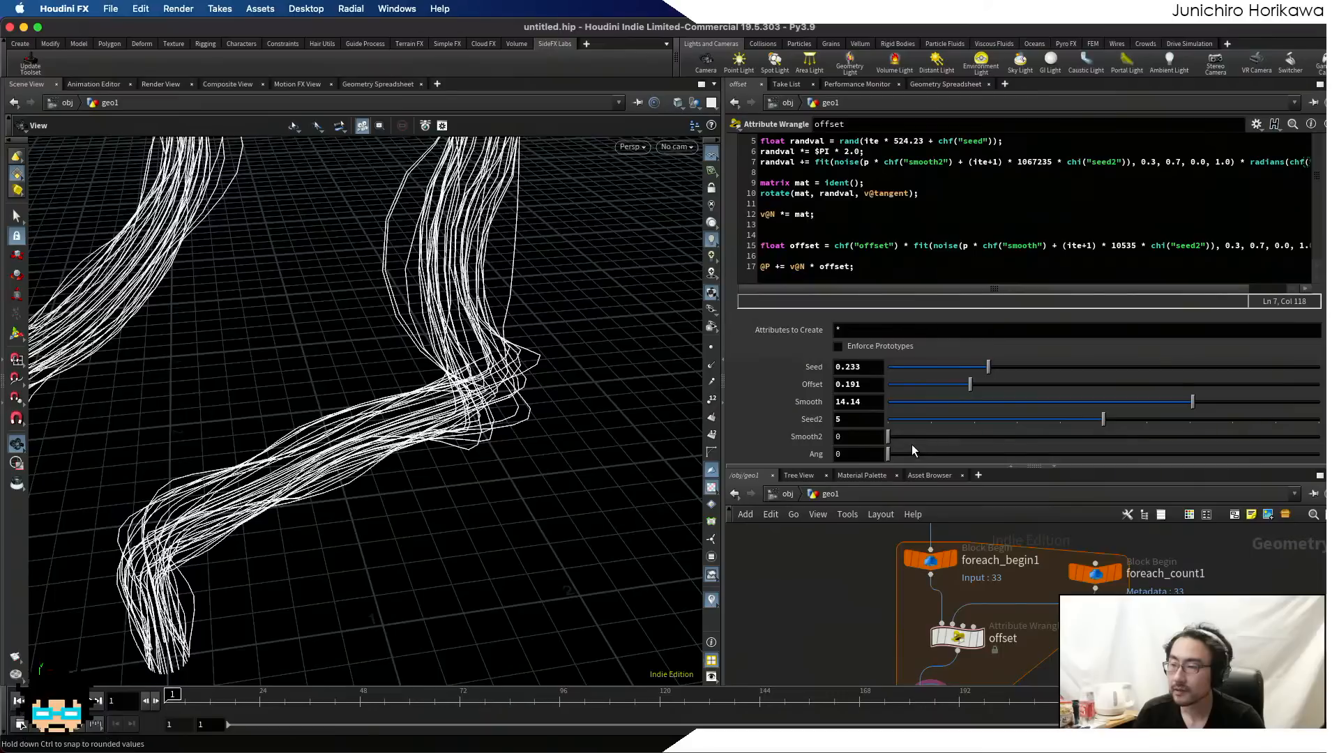
{"action": "left_click_drag", "start_coordinate": [911, 440], "coordinate": [1039, 437]}
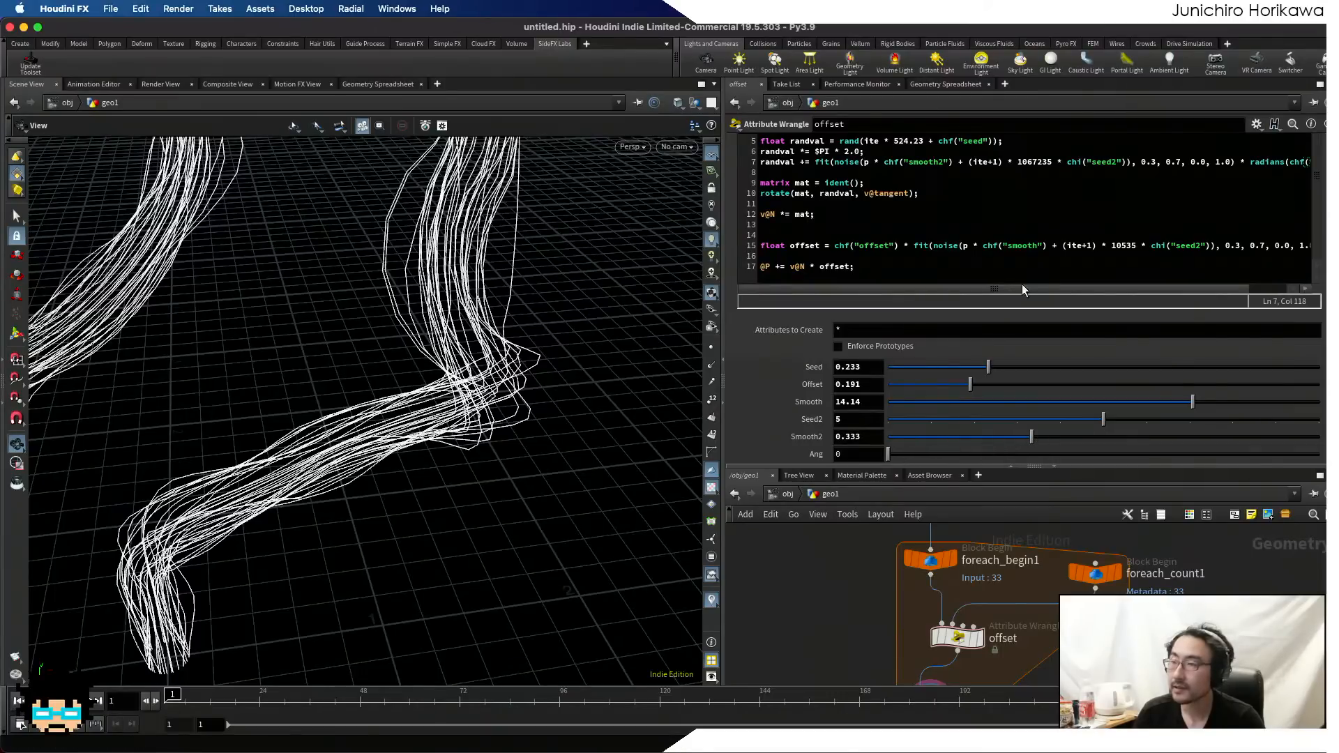
- Set the upper range limit of the offset wrangle's Ang parameter to 360 in its parameter interface
{"action": "left_click", "coordinate": [1256, 124]}
{"action": "left_click", "coordinate": [1158, 141]}
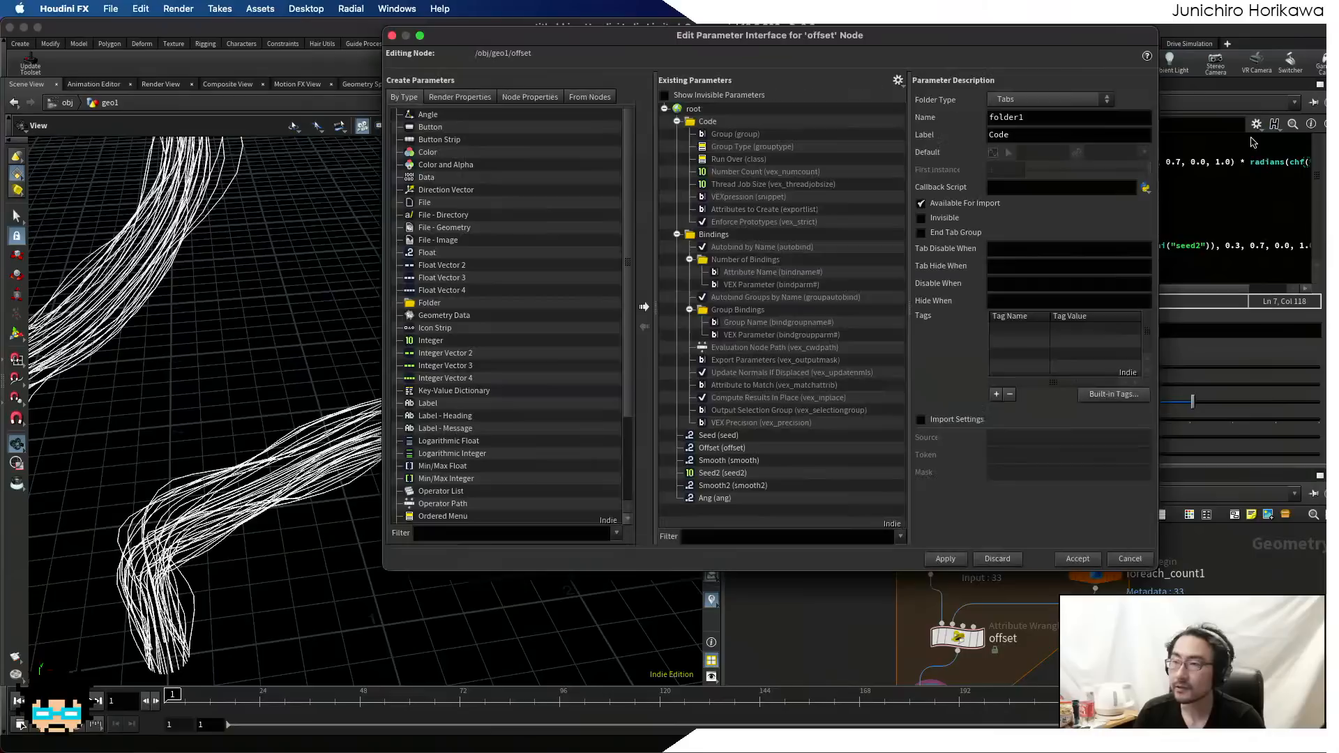
{"action": "left_click", "coordinate": [767, 498]}
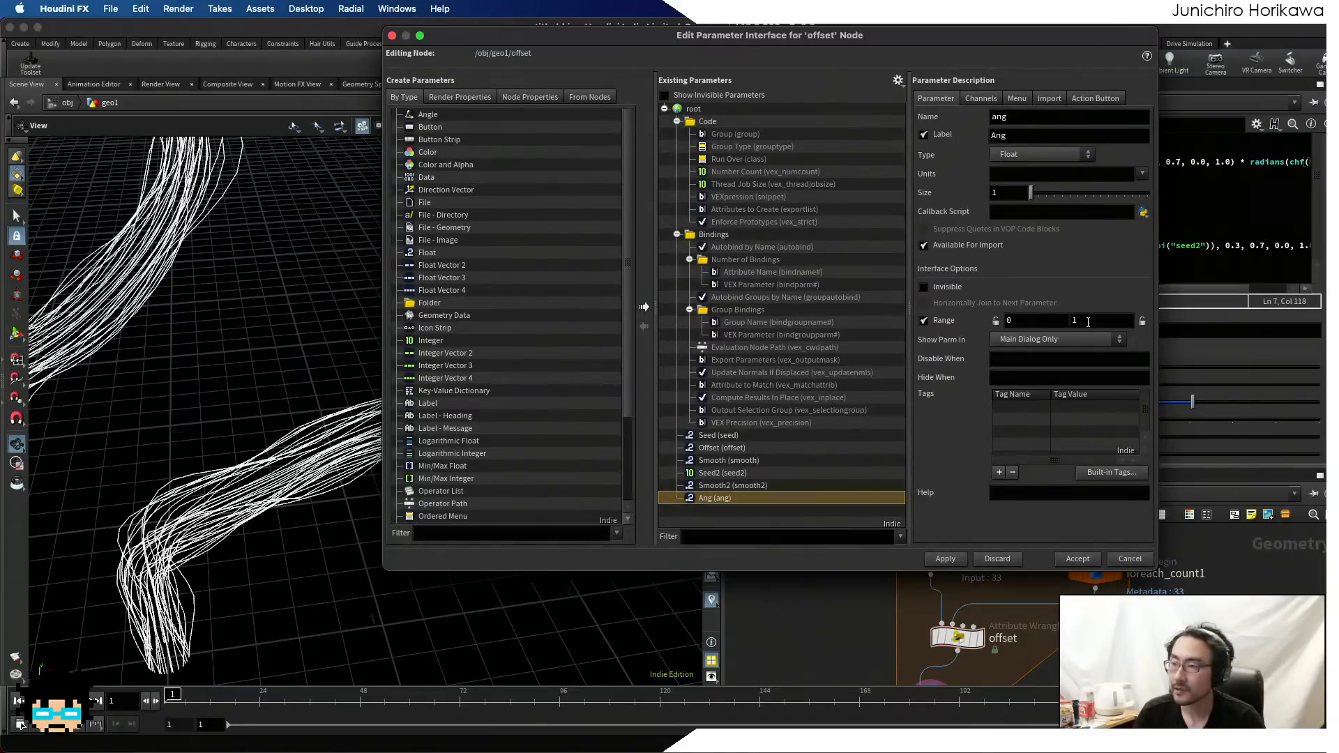
{"action": "double_click", "coordinate": [1102, 320]}
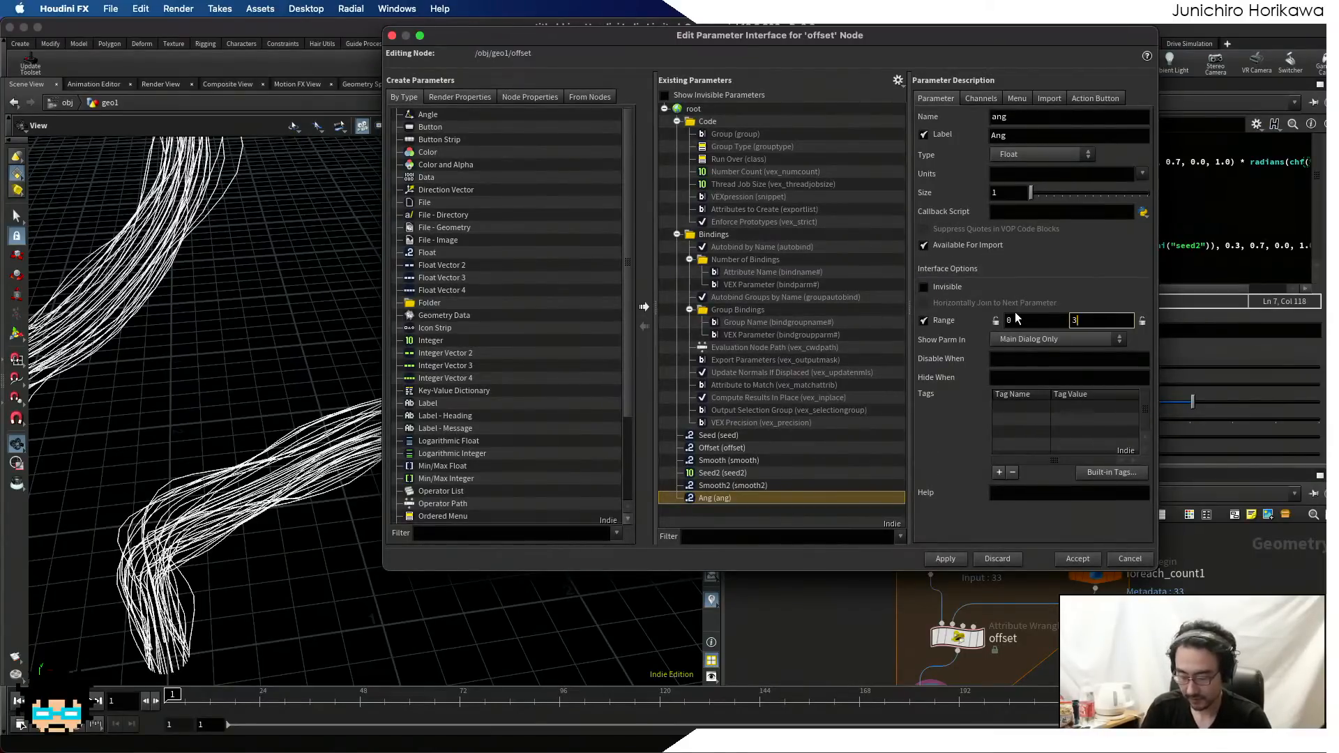
{"action": "type", "text": "360"}
{"action": "left_click", "coordinate": [946, 559]}
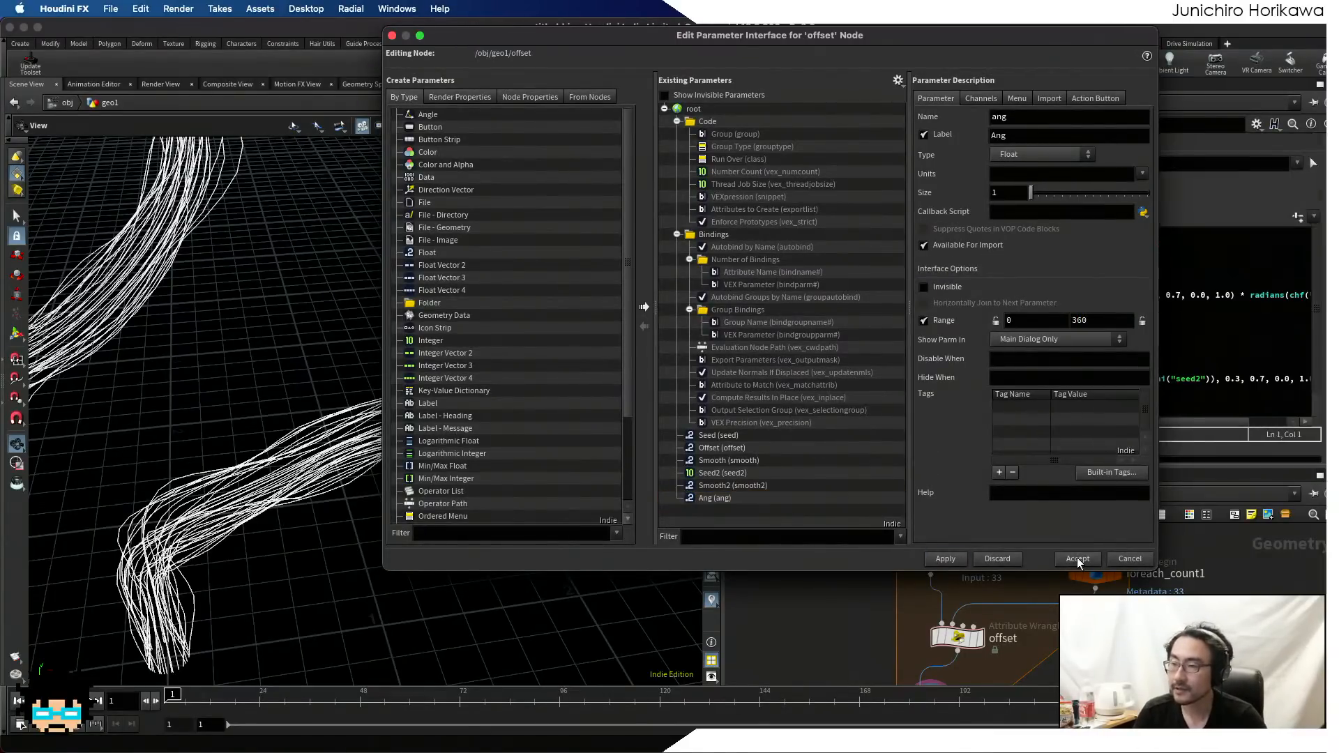
{"action": "left_click", "coordinate": [1077, 559]}
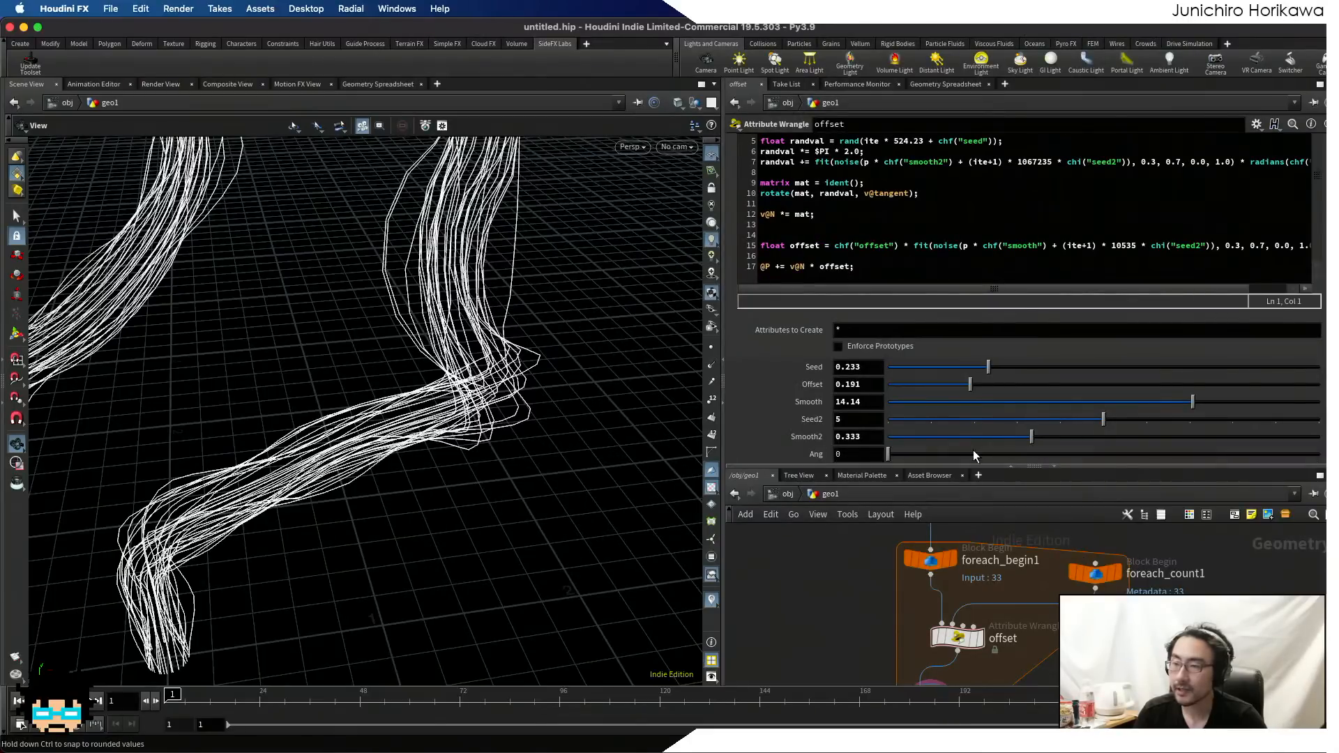
- Try Ang values of 120.6 and 192.8 on the curve bundle, ending with Ang at 168.3
{"action": "left_click_drag", "start_coordinate": [918, 455], "coordinate": [1032, 454]}
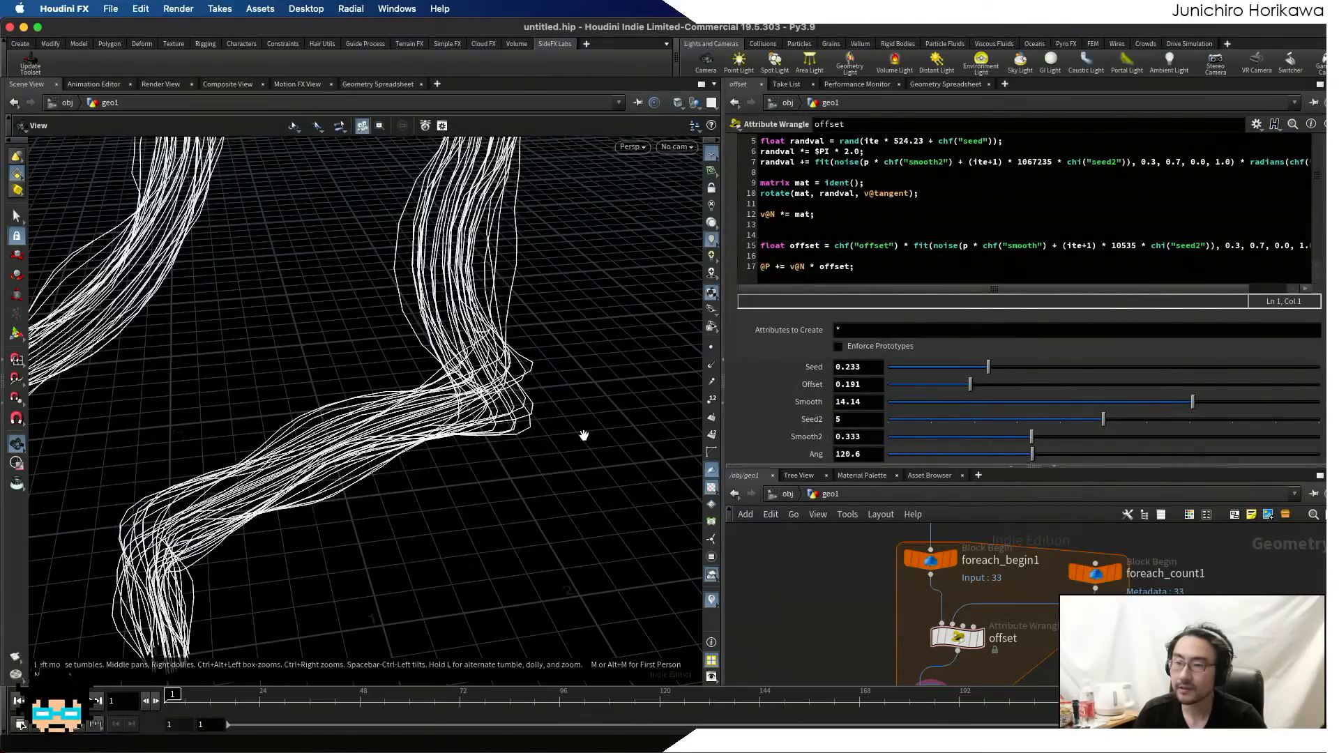
{"action": "left_click_drag", "start_coordinate": [583, 433], "coordinate": [762, 458]}
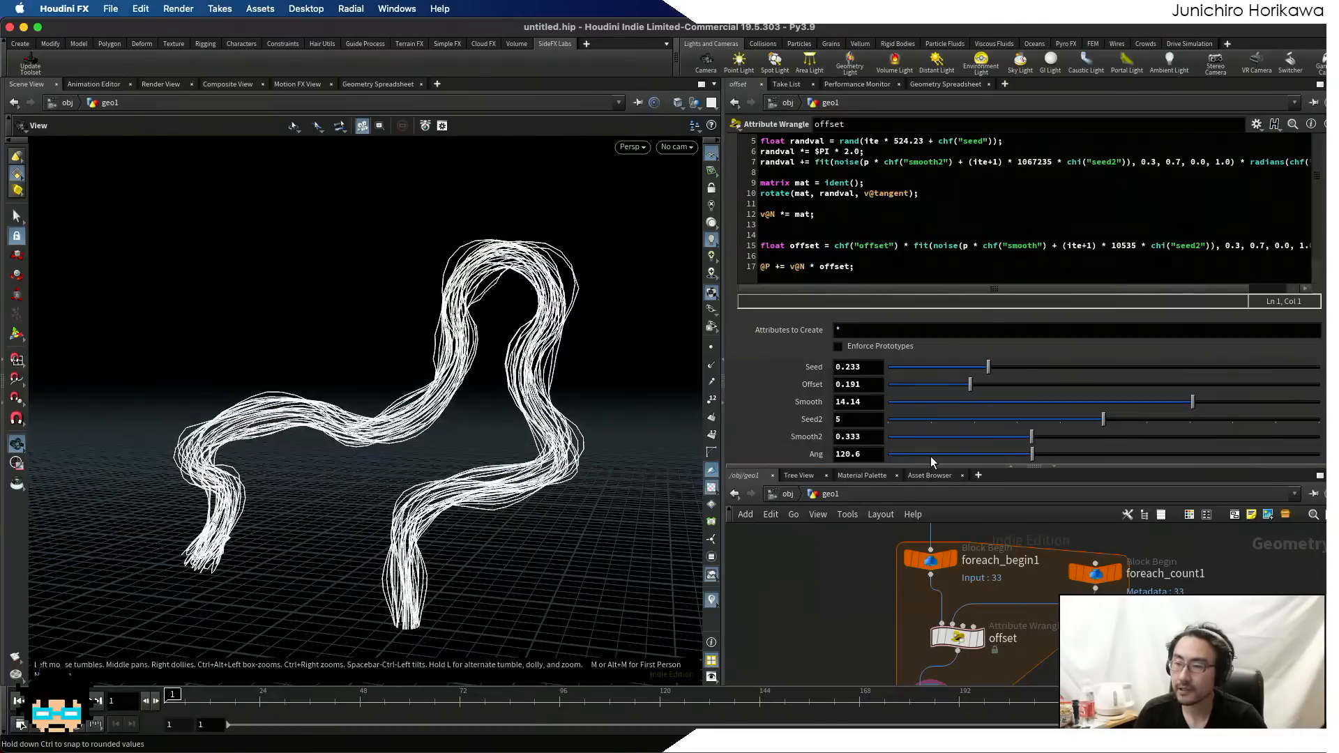
{"action": "left_click_drag", "start_coordinate": [1033, 455], "coordinate": [1119, 454]}
{"action": "scroll", "coordinate": [482, 484], "scroll_direction": "up", "scroll_amount": 10}
{"action": "left_click_drag", "start_coordinate": [478, 487], "coordinate": [619, 395]}
{"action": "scroll", "coordinate": [543, 478], "scroll_direction": "down", "scroll_amount": 10}
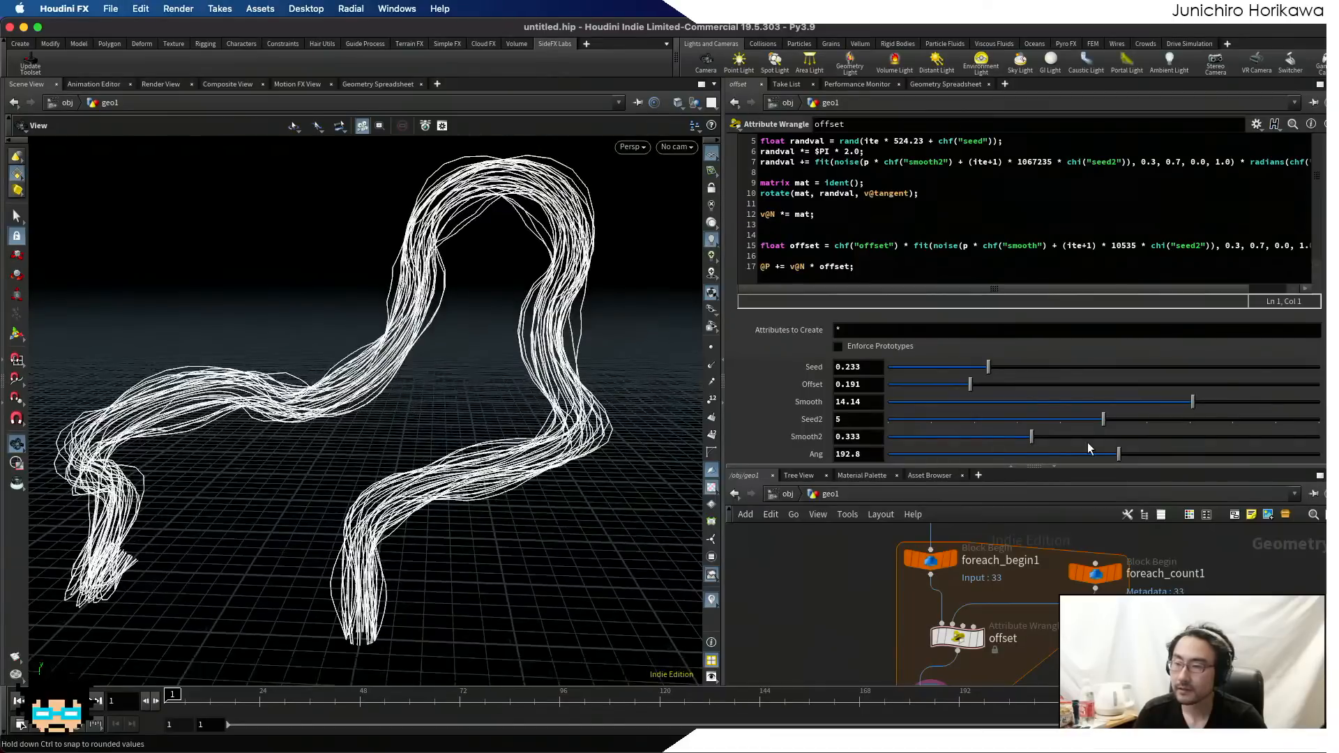
{"action": "mouse_move", "coordinate": [1096, 452]}
{"action": "left_mouse_down"}
{"action": "mouse_move", "coordinate": [1029, 457]}
{"action": "mouse_move", "coordinate": [1157, 452]}
{"action": "mouse_move", "coordinate": [1059, 458]}
{"action": "mouse_move", "coordinate": [1126, 458]}
{"action": "mouse_move", "coordinate": [1073, 456]}
{"action": "mouse_move", "coordinate": [1090, 454]}
{"action": "left_mouse_up"}
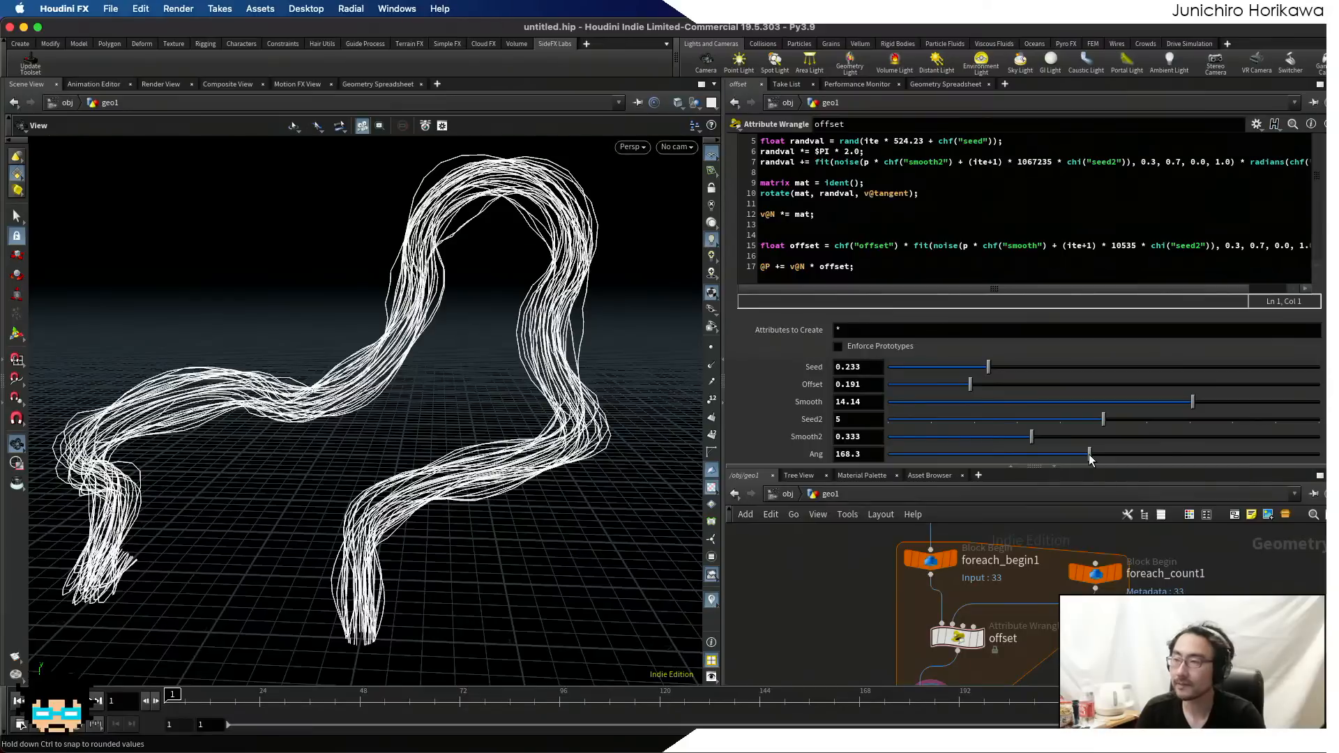
- Widen the code editor, copy radians(chf("ang")) from the randval += line and remove that multiplier after the fit expression
{"action": "left_click_drag", "start_coordinate": [725, 183], "coordinate": [708, 183]}
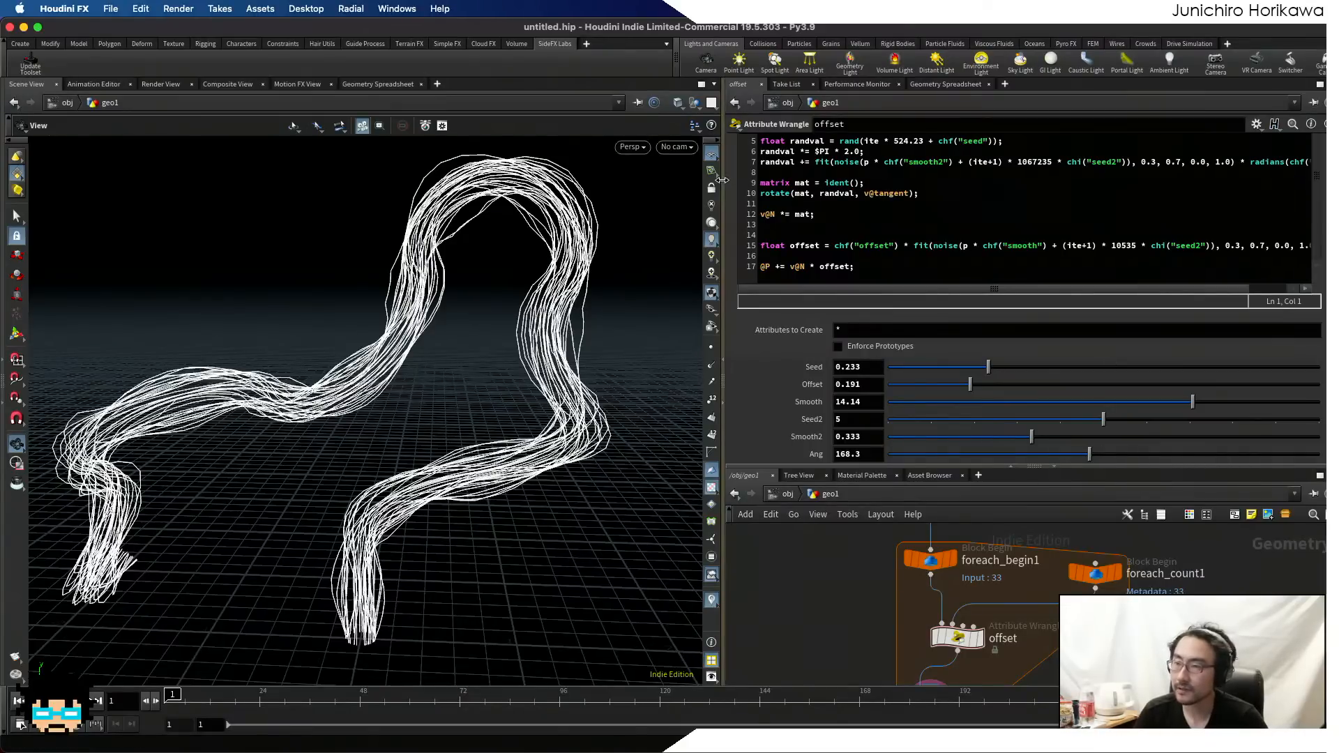
{"action": "left_click_drag", "start_coordinate": [609, 193], "coordinate": [603, 194]}
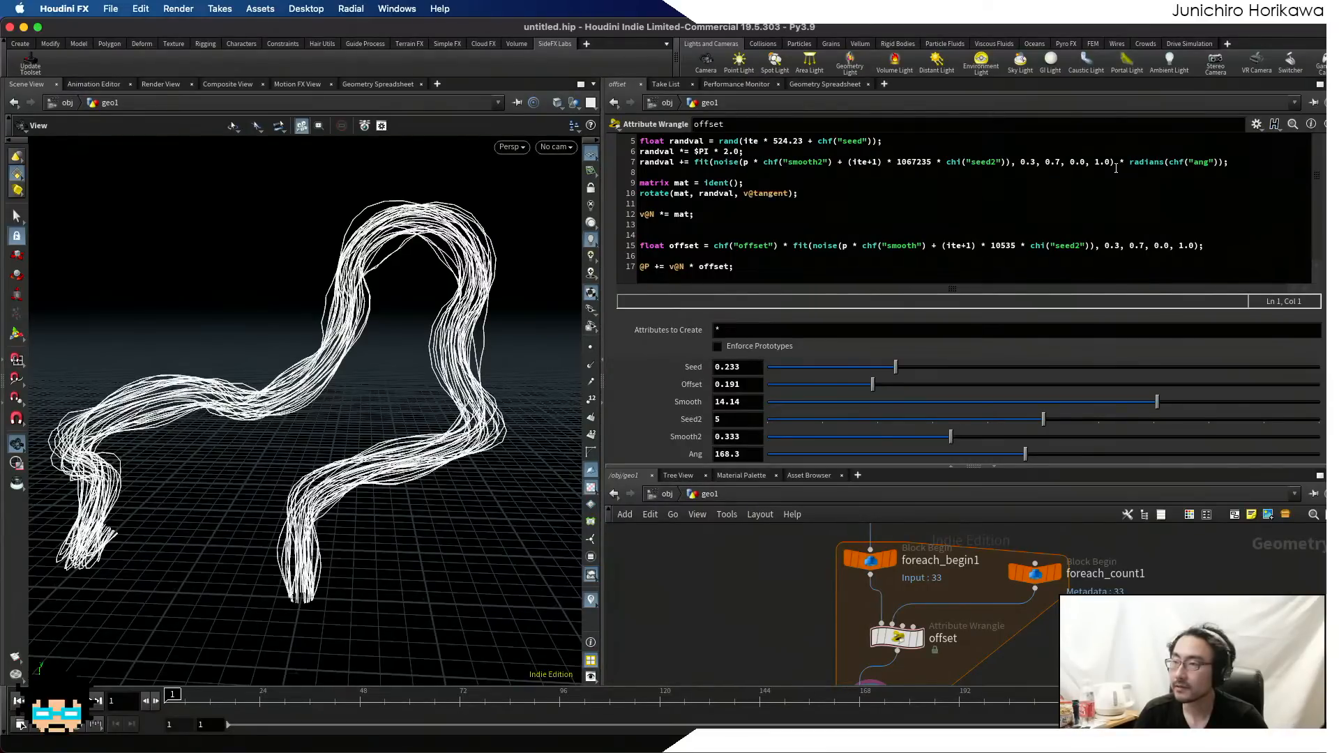
{"action": "left_click", "coordinate": [1124, 162]}
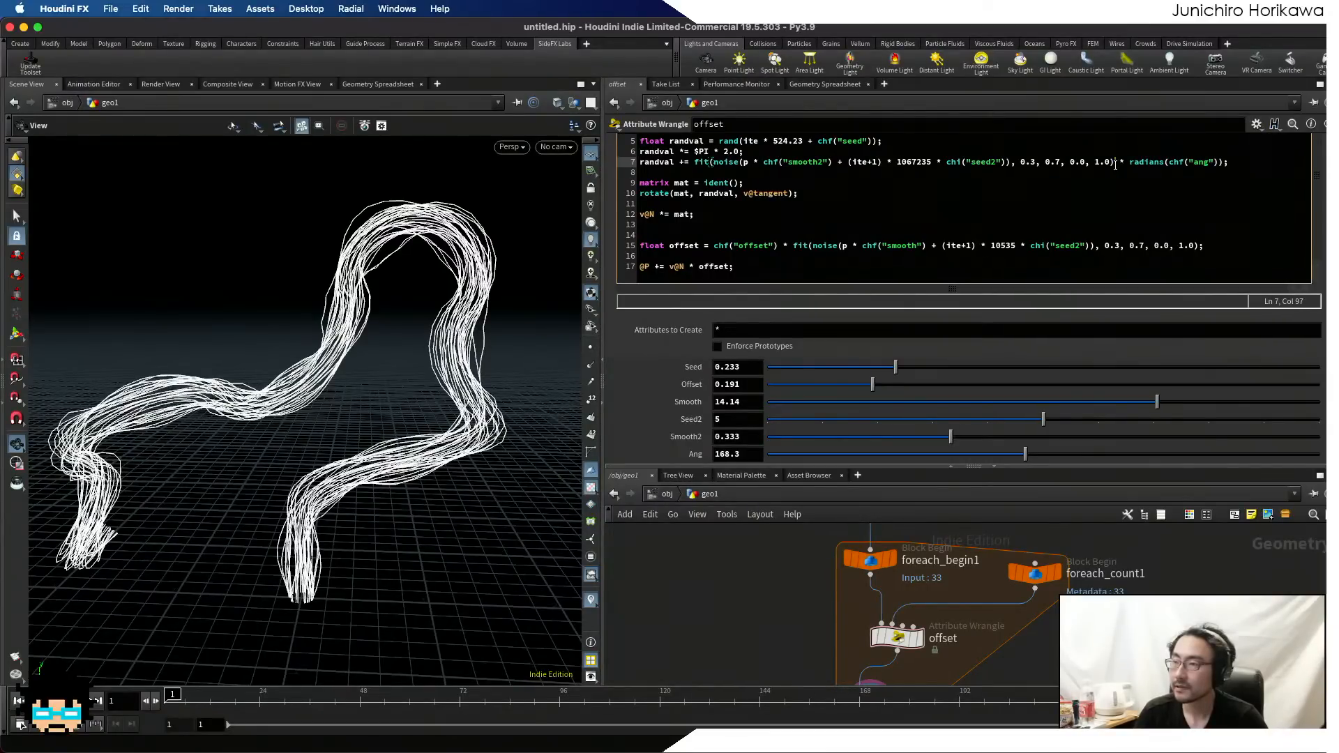
{"action": "key", "text": "BackSpace"}
{"action": "key", "text": "BackSpace"}
{"action": "key", "text": "BackSpace"}
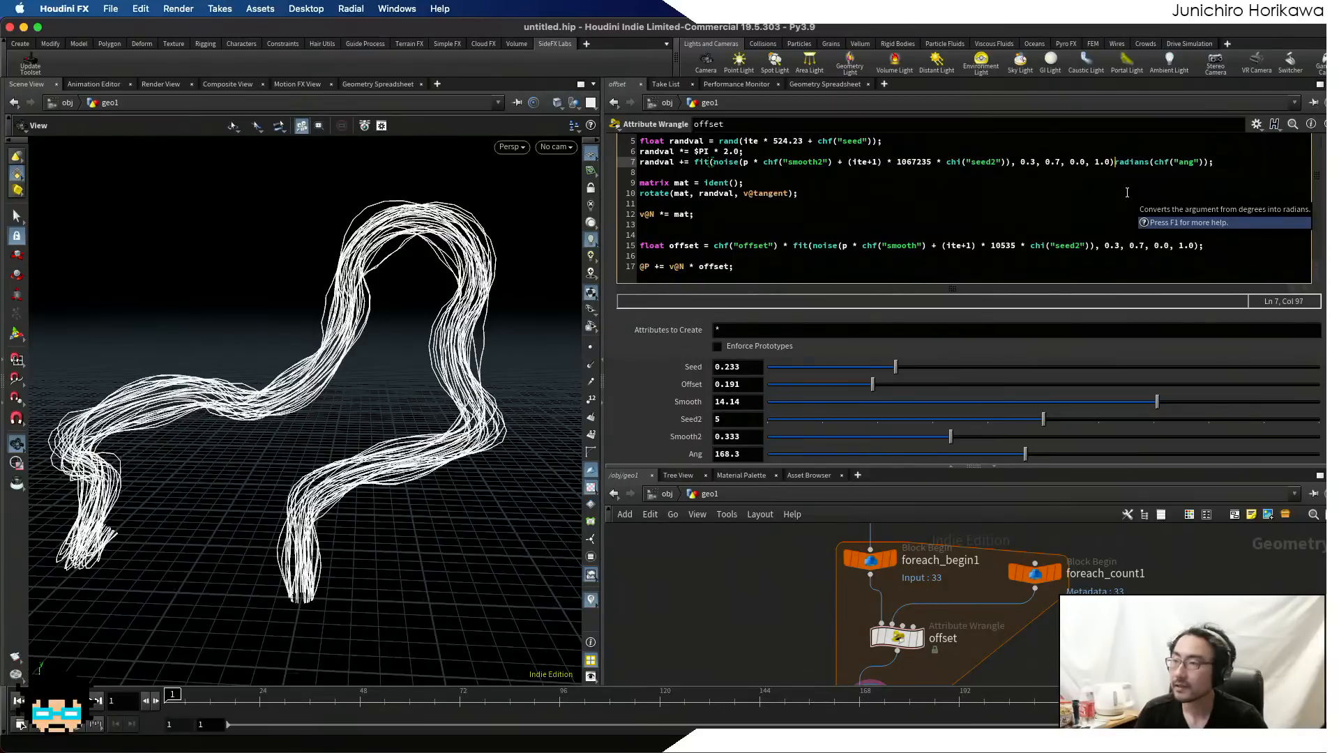
{"action": "left_click_drag", "start_coordinate": [1117, 163], "coordinate": [1211, 164]}
{"action": "key", "text": "super+c"}
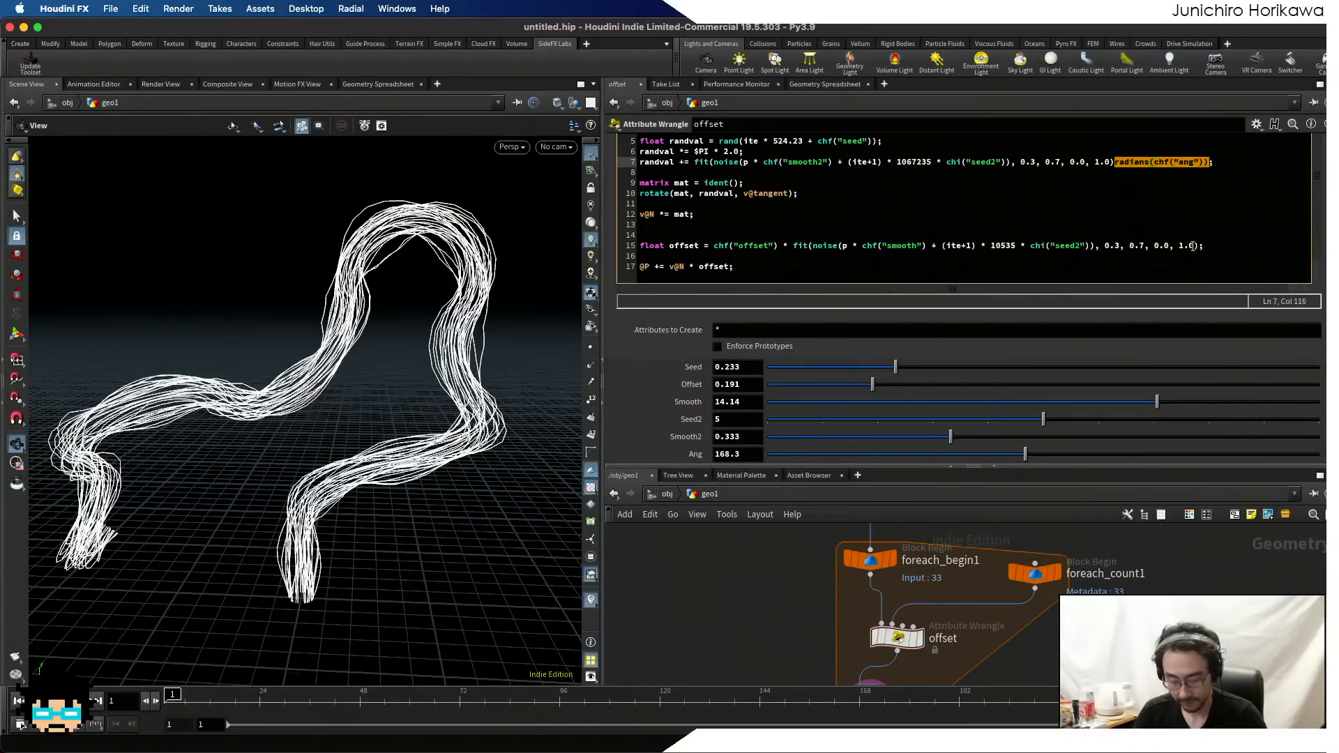
{"action": "key", "text": "BackSpace"}
- Replace the fit output range in the randval += line with -radians(chf("ang")) and radians(chf("ang"))
{"action": "left_click", "coordinate": [1110, 163]}
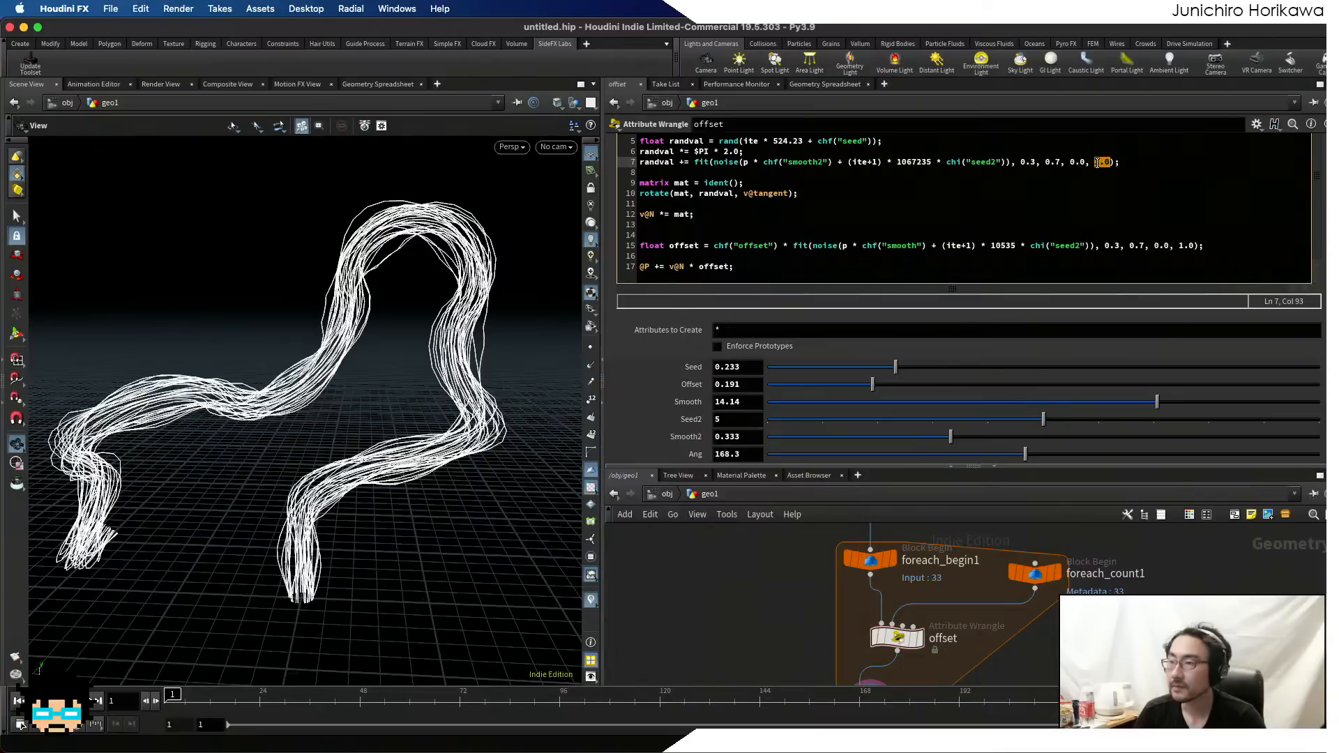
{"action": "key", "text": "super+v"}
{"action": "left_click", "coordinate": [1086, 162]}
{"action": "key", "text": "super+v"}
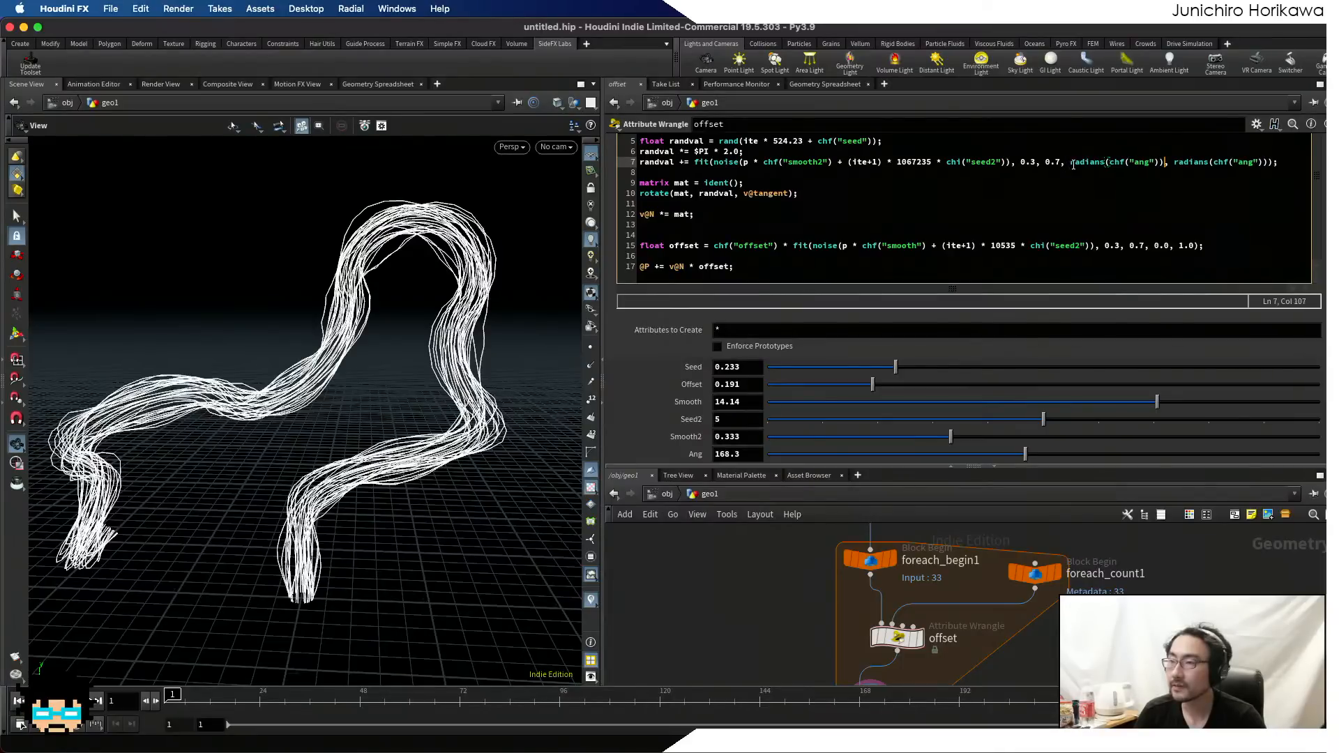
{"action": "type", "text": "-"}
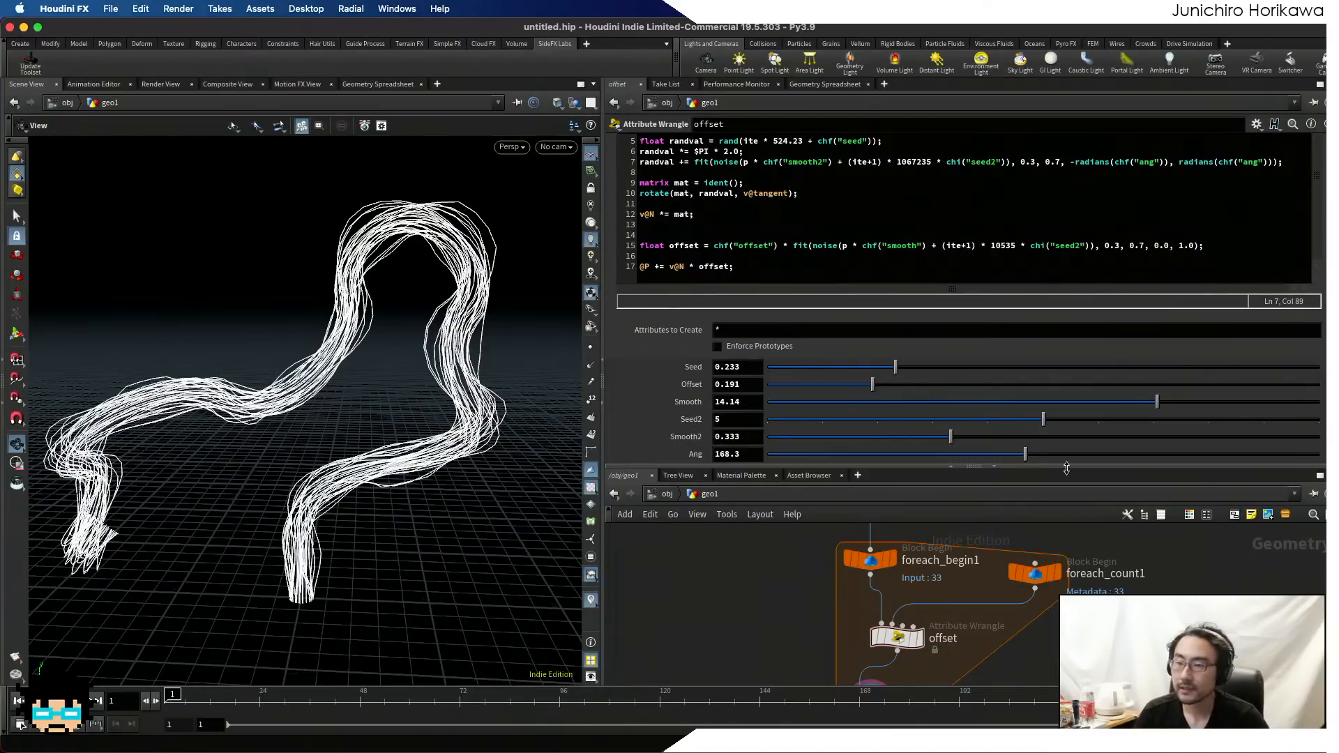
- Set the wrangle's Ang parameter to 164.8 while checking the curve bundle
{"action": "scroll", "coordinate": [534, 345], "scroll_direction": "down", "scroll_amount": 5}
{"action": "left_click_drag", "start_coordinate": [534, 345], "coordinate": [445, 444]}
{"action": "scroll", "coordinate": [445, 445], "scroll_direction": "up", "scroll_amount": 5}
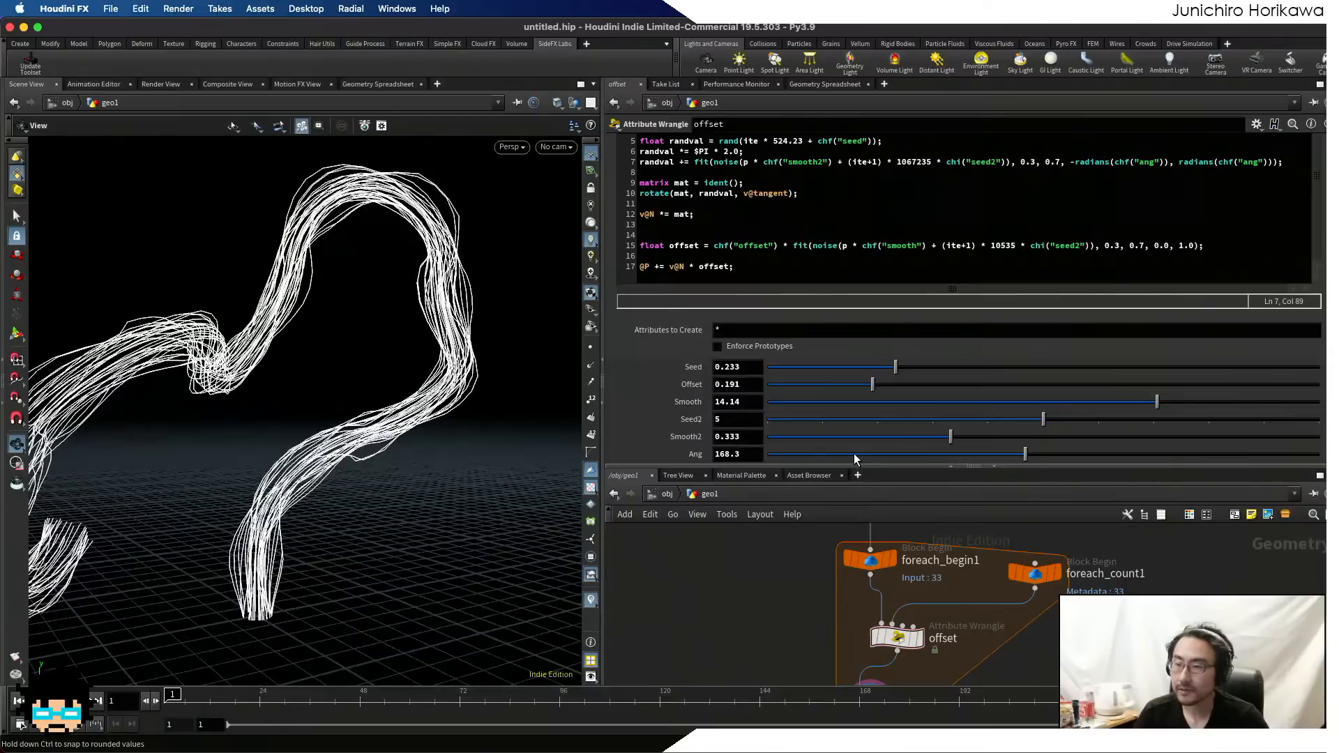
{"action": "mouse_move", "coordinate": [1025, 454]}
{"action": "left_mouse_down"}
{"action": "mouse_move", "coordinate": [872, 460]}
{"action": "mouse_move", "coordinate": [1019, 455]}
{"action": "left_mouse_up"}
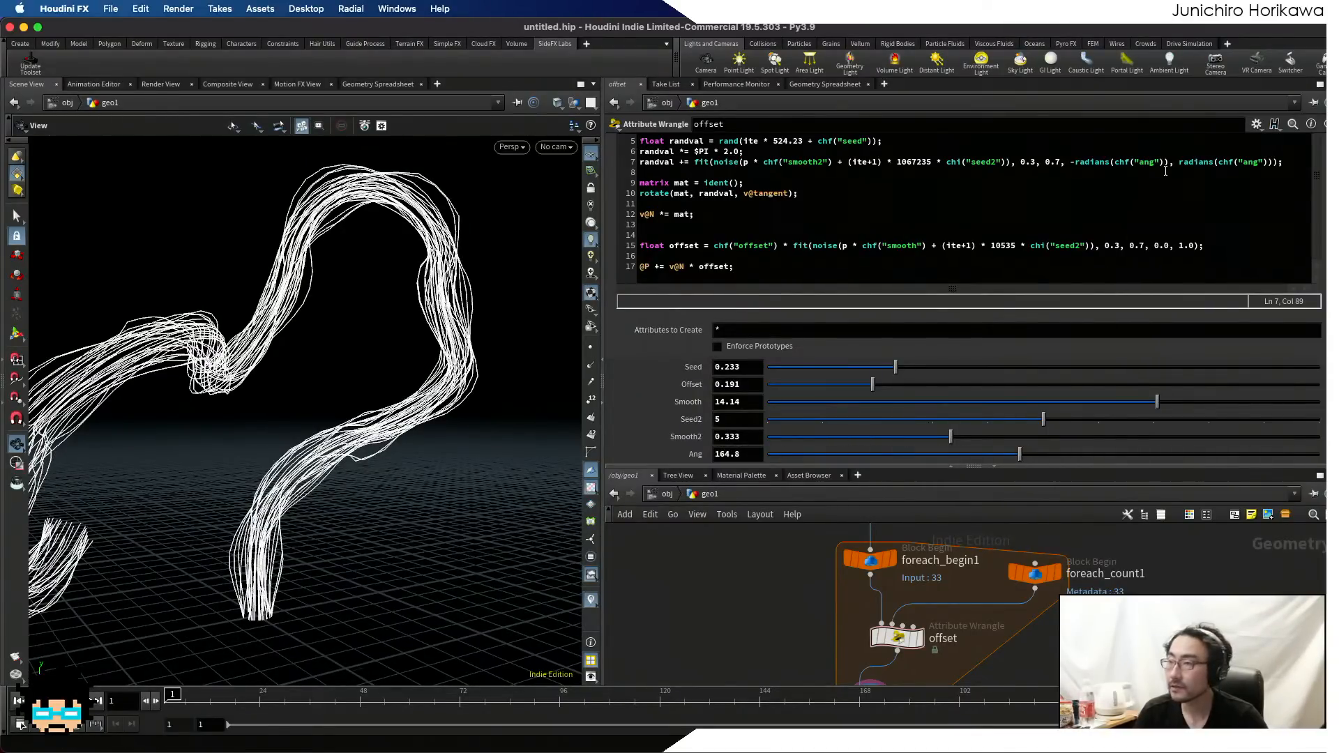
- Try lower Ang values on the curve bundle, first 92.8 and then 68.7
{"action": "left_click", "coordinate": [1278, 162]}
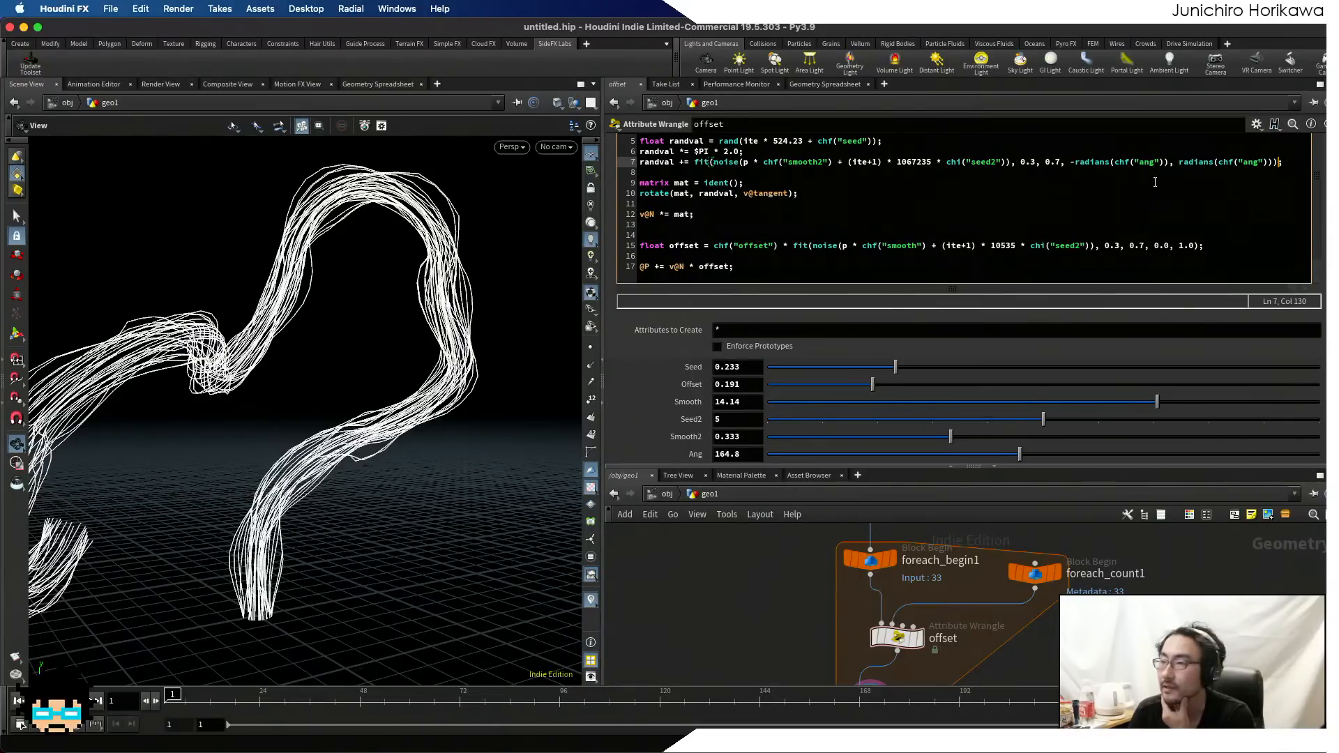
{"action": "scroll", "coordinate": [1301, 171], "scroll_direction": "up", "scroll_amount": 3}
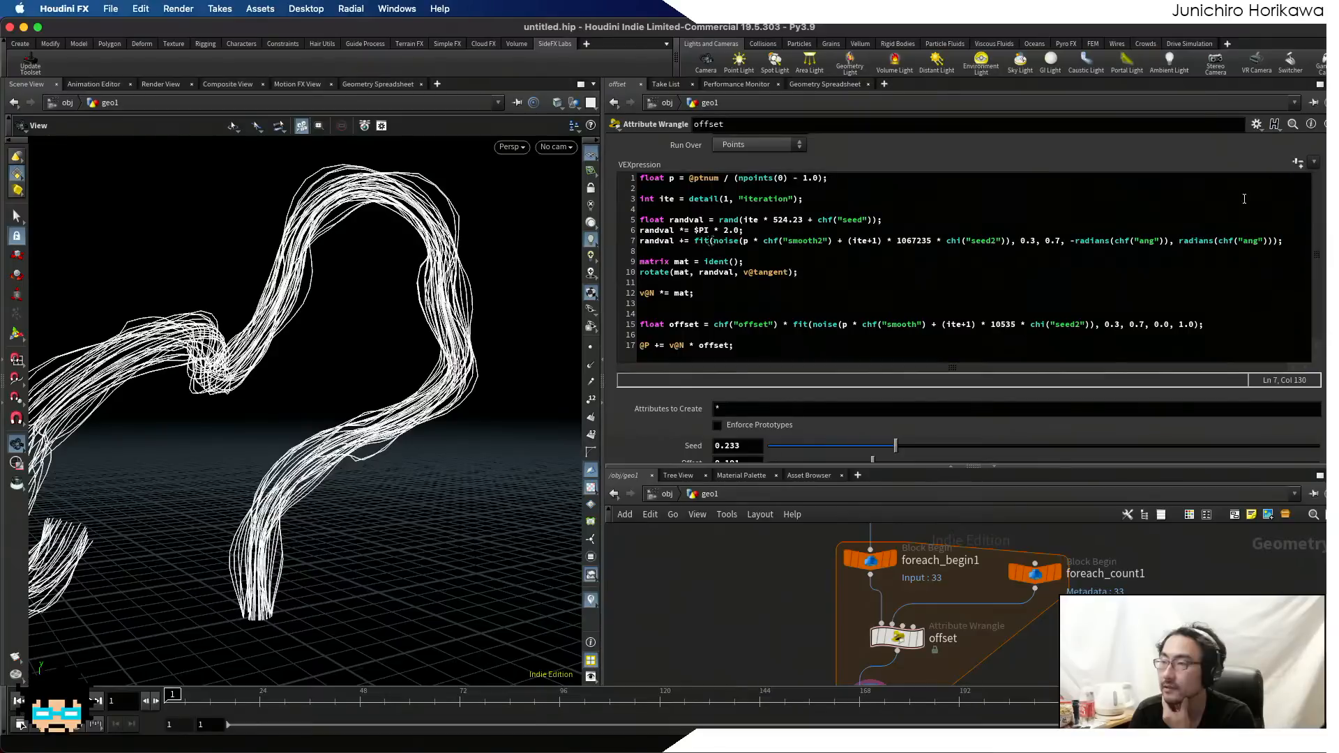
{"action": "left_click", "coordinate": [1074, 241]}
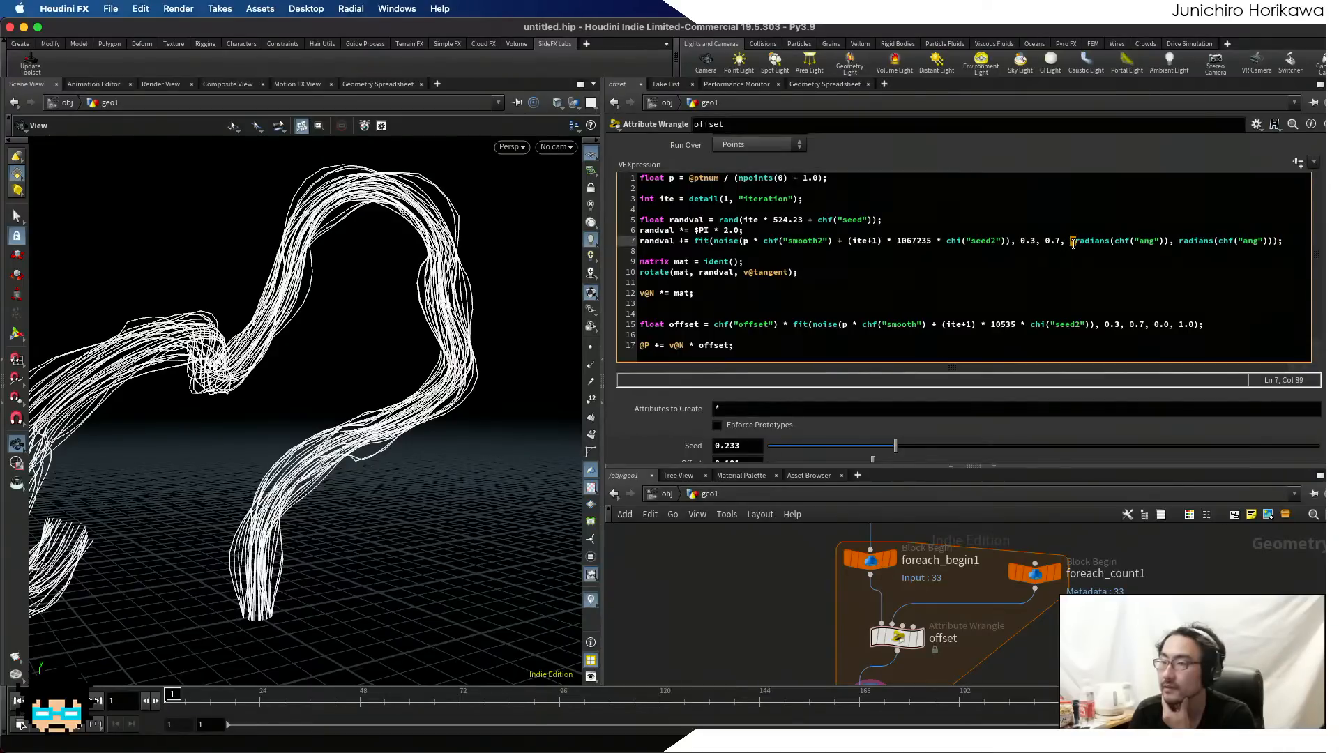
{"action": "scroll", "coordinate": [1011, 380], "scroll_direction": "down", "scroll_amount": 3}
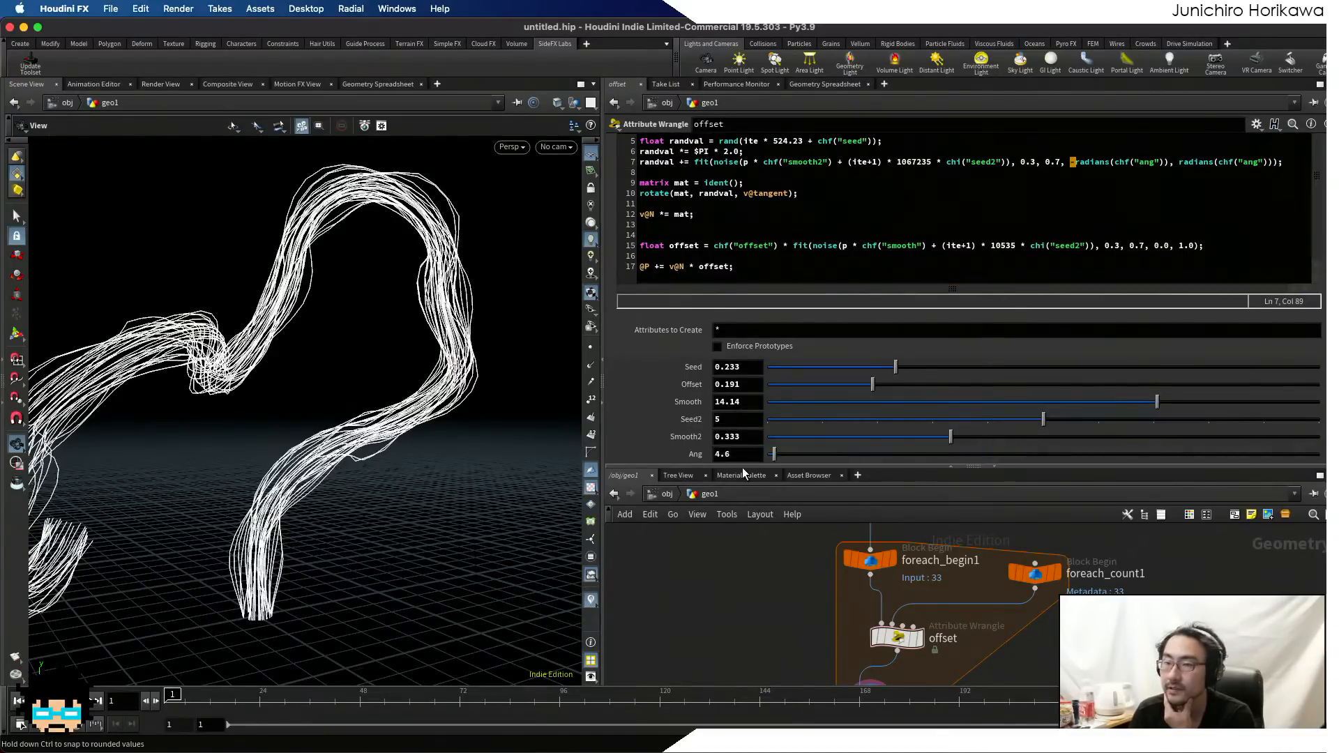
{"action": "left_click_drag", "start_coordinate": [734, 466], "coordinate": [910, 466]}
{"action": "left_click_drag", "start_coordinate": [370, 450], "coordinate": [260, 496]}
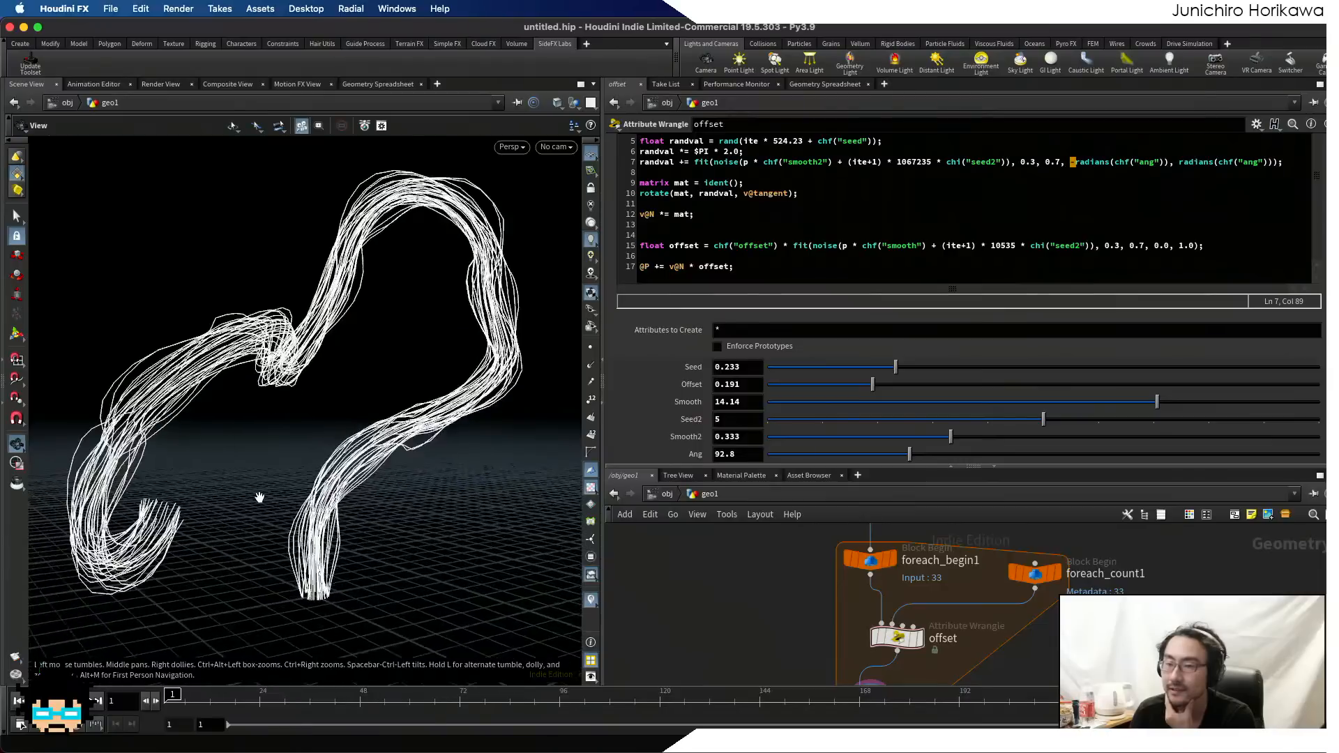
{"action": "right_click_drag", "start_coordinate": [260, 496], "coordinate": [387, 465]}
{"action": "left_click_drag", "start_coordinate": [387, 465], "coordinate": [284, 410]}
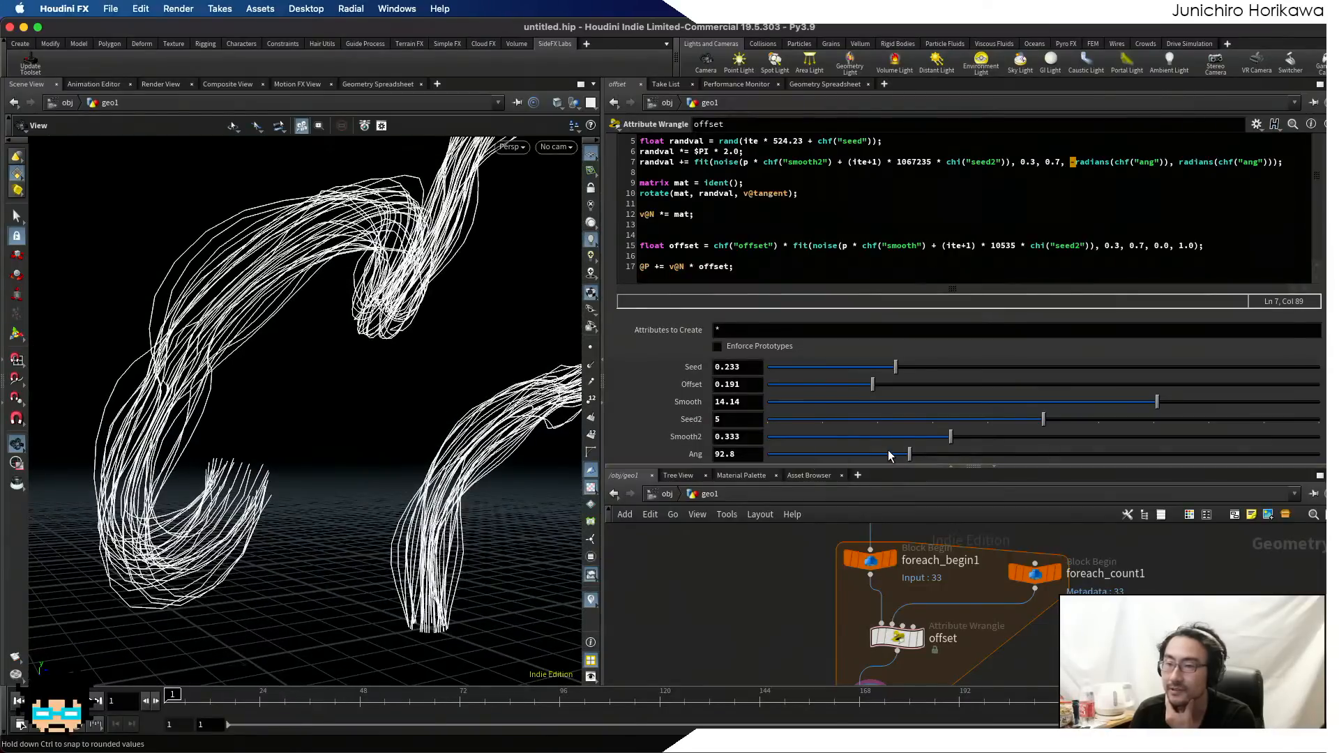
{"action": "left_click_drag", "start_coordinate": [910, 454], "coordinate": [851, 461]}
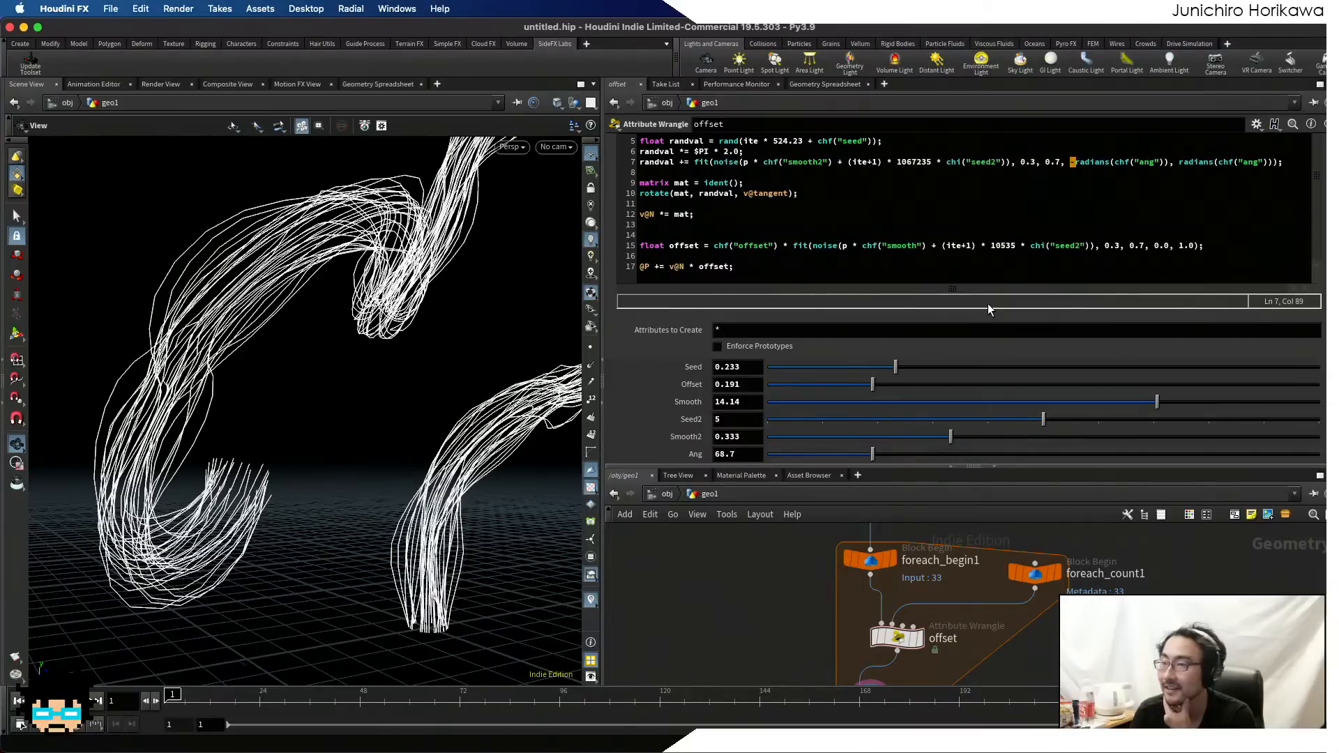
- Review the two radians terms in the randval += line and set Ang to 89.2
{"action": "left_click", "coordinate": [1115, 172]}
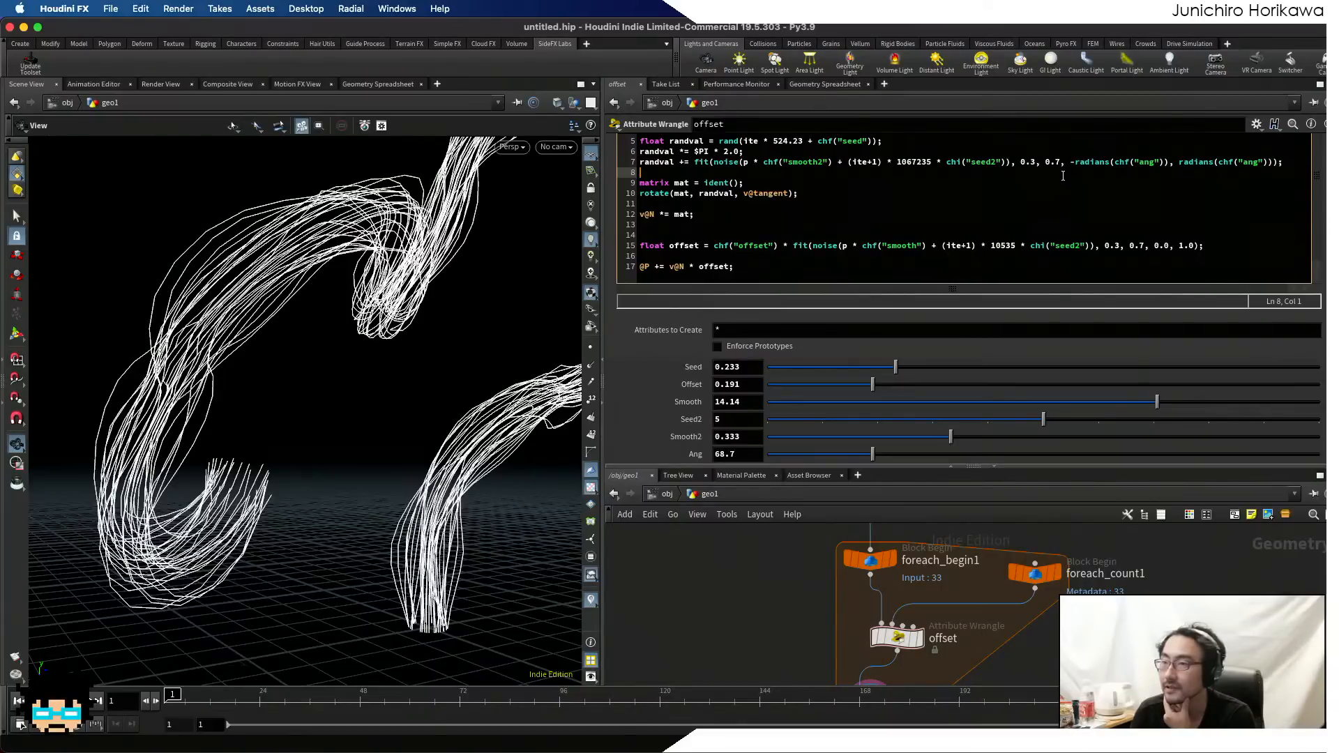
{"action": "left_click", "coordinate": [1173, 164]}
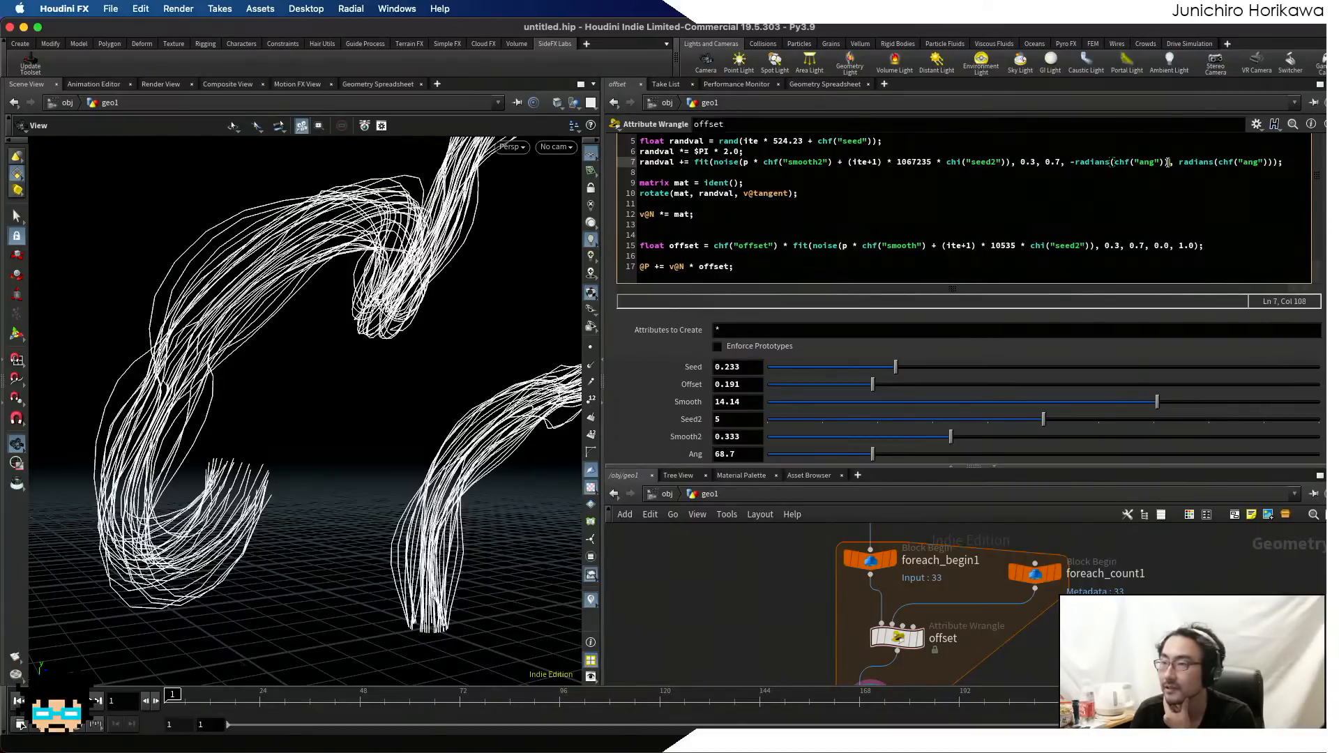
{"action": "left_click", "coordinate": [1271, 164]}
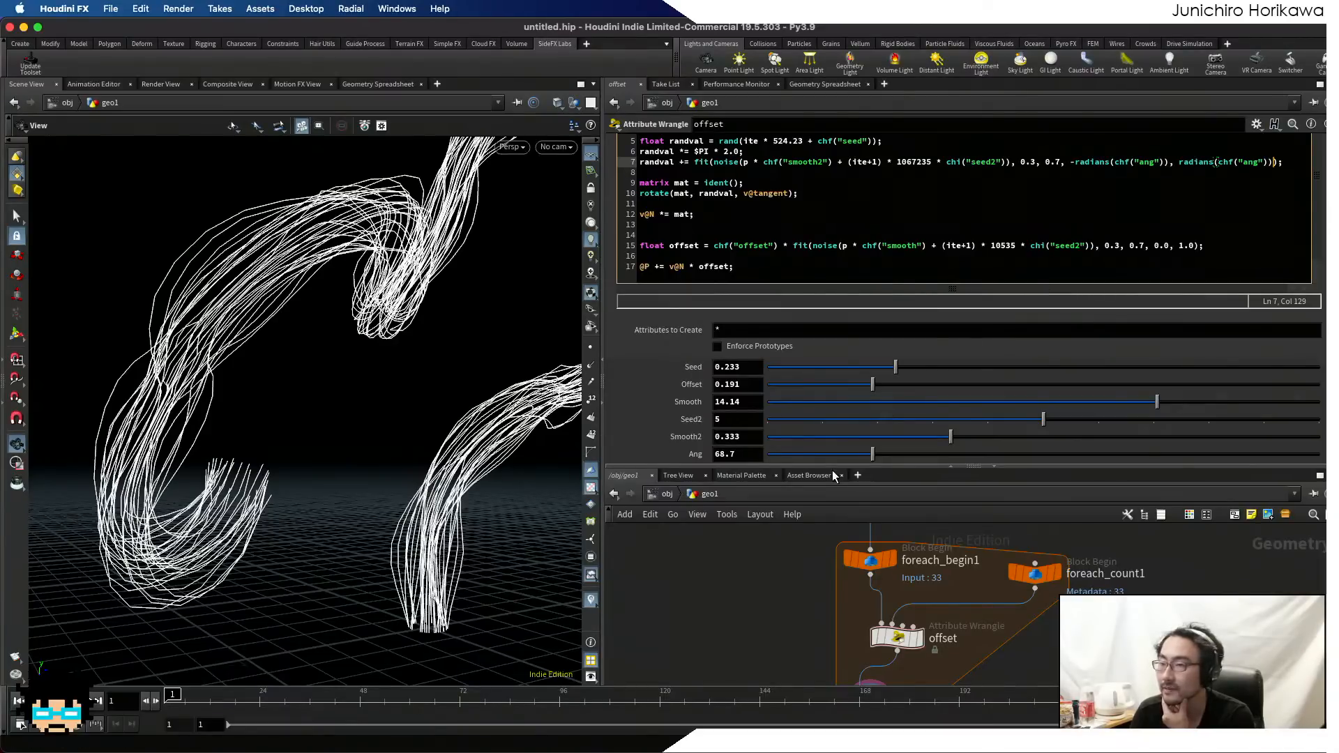
{"action": "mouse_move", "coordinate": [881, 455]}
{"action": "left_mouse_down"}
{"action": "mouse_move", "coordinate": [993, 453]}
{"action": "mouse_move", "coordinate": [904, 454]}
{"action": "left_mouse_up"}
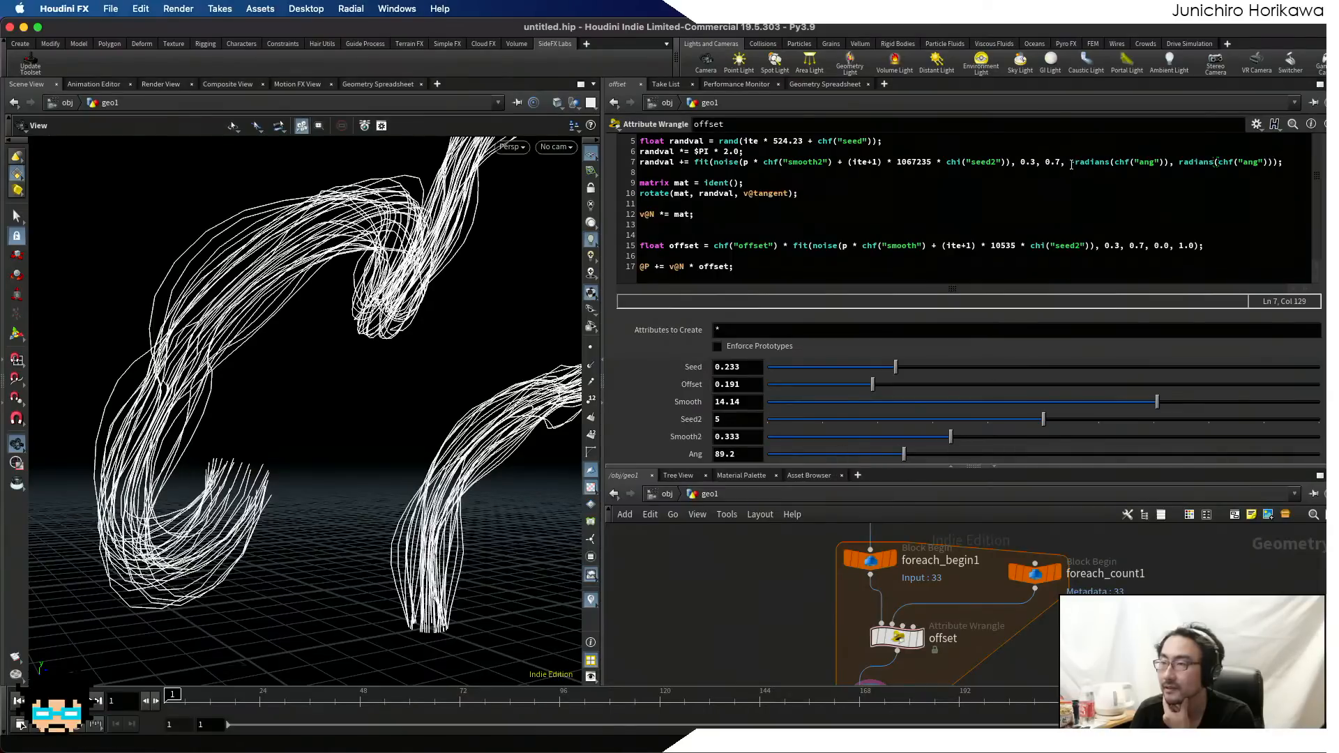
- Change the fit output range in the randval += line to 0 and 1.0, and set Ang to 46
{"action": "left_click_drag", "start_coordinate": [1069, 163], "coordinate": [1169, 161]}
{"action": "type", "text": "0"}
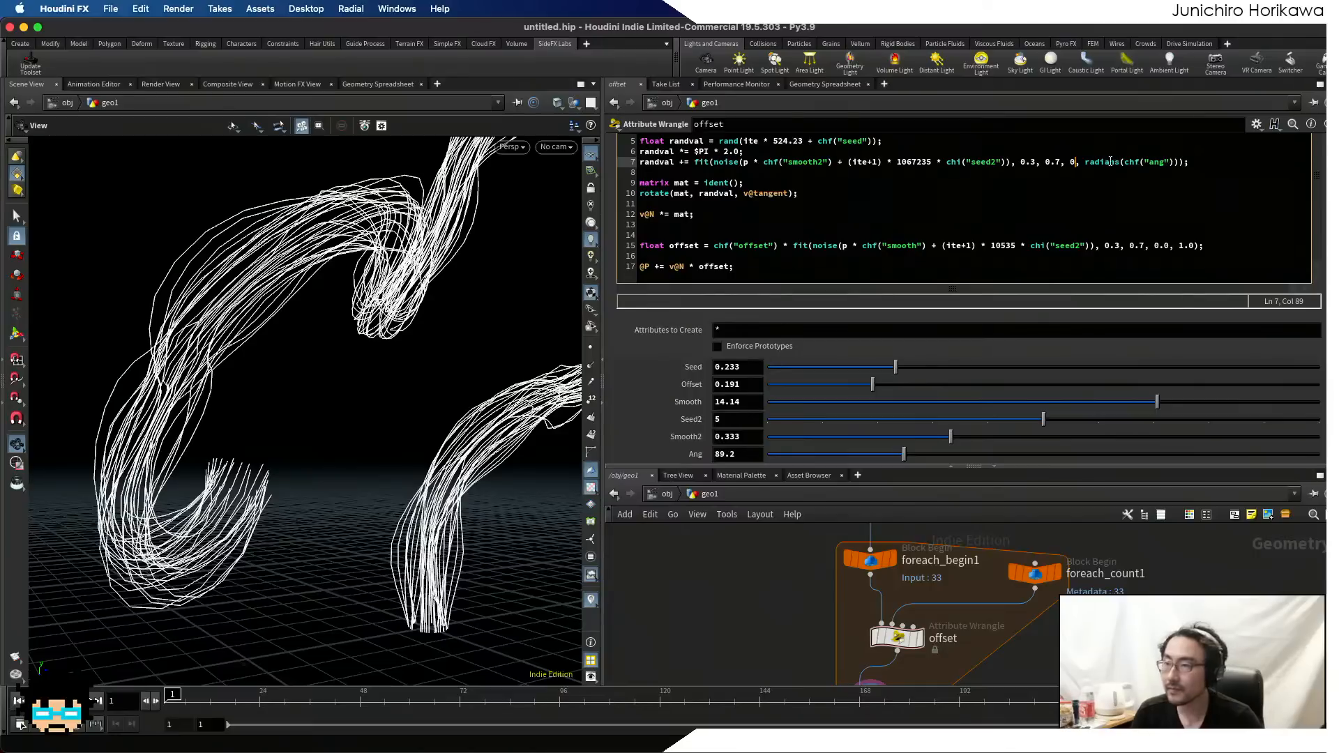
{"action": "left_click_drag", "start_coordinate": [1086, 162], "coordinate": [1160, 161]}
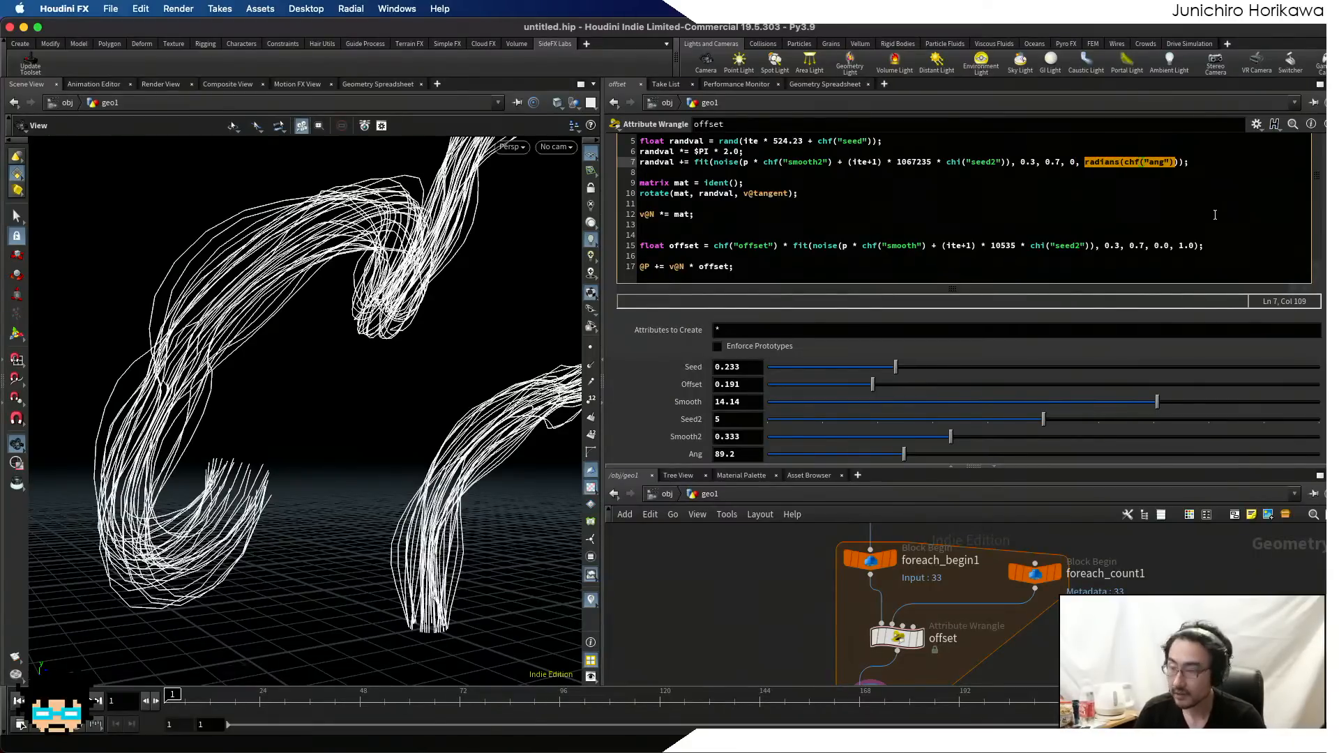
{"action": "key", "text": "BackSpace"}
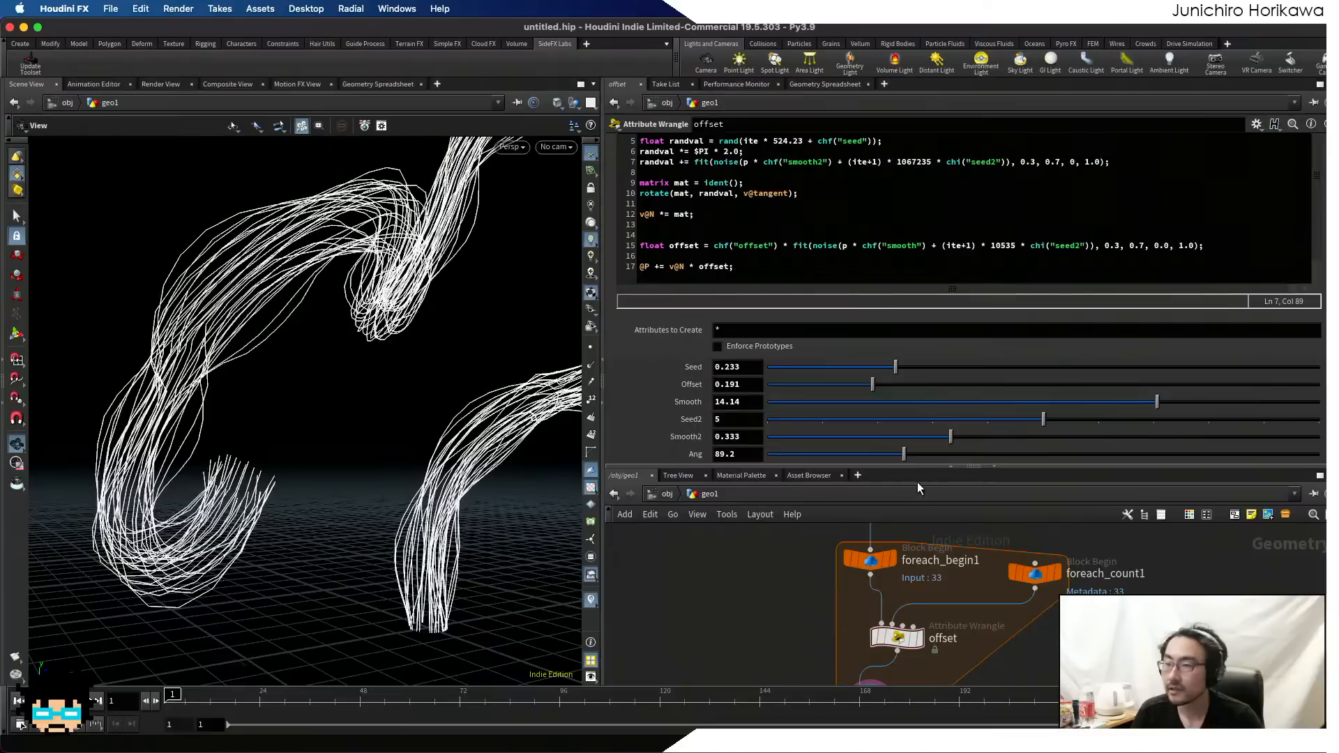
{"action": "left_click_drag", "start_coordinate": [904, 455], "coordinate": [837, 458]}
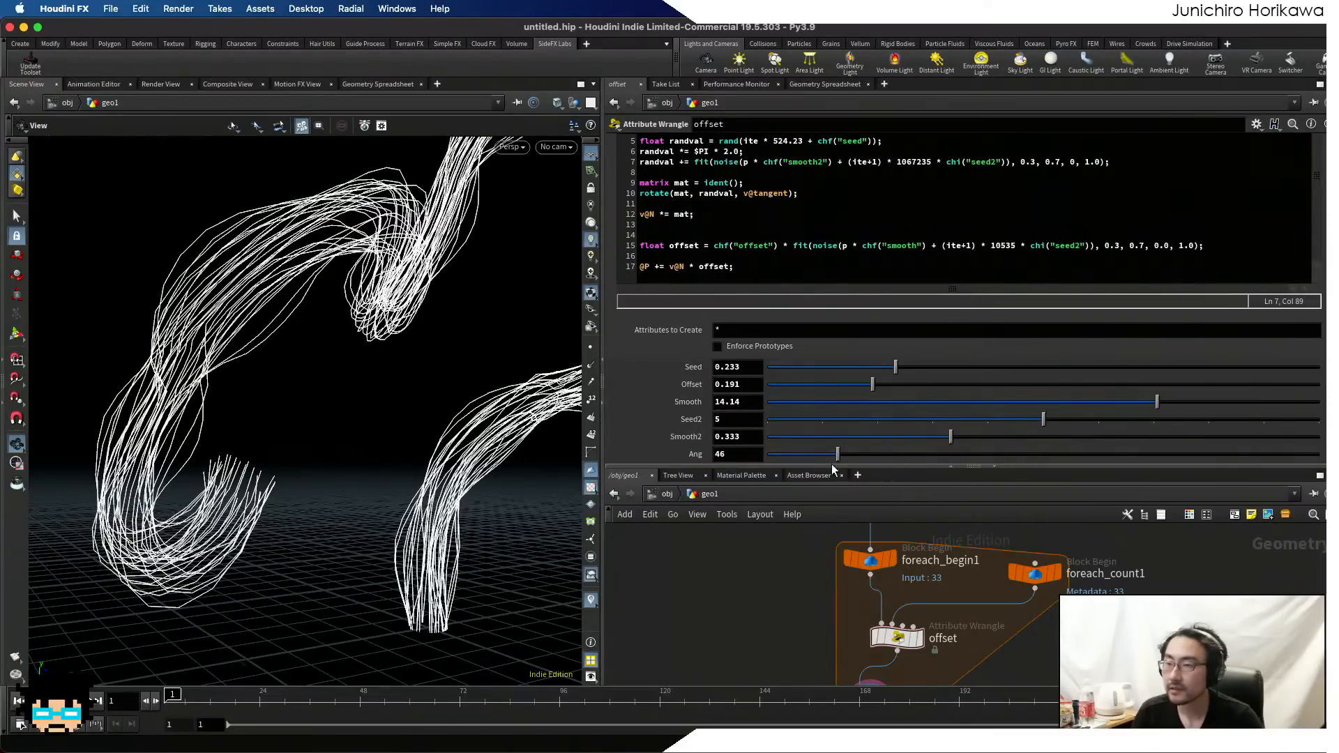
- Multiply the fit result in the randval += line by radians(chf("ang")), apply the code, and set Ang to 46.4
{"action": "left_click", "coordinate": [1103, 166]}
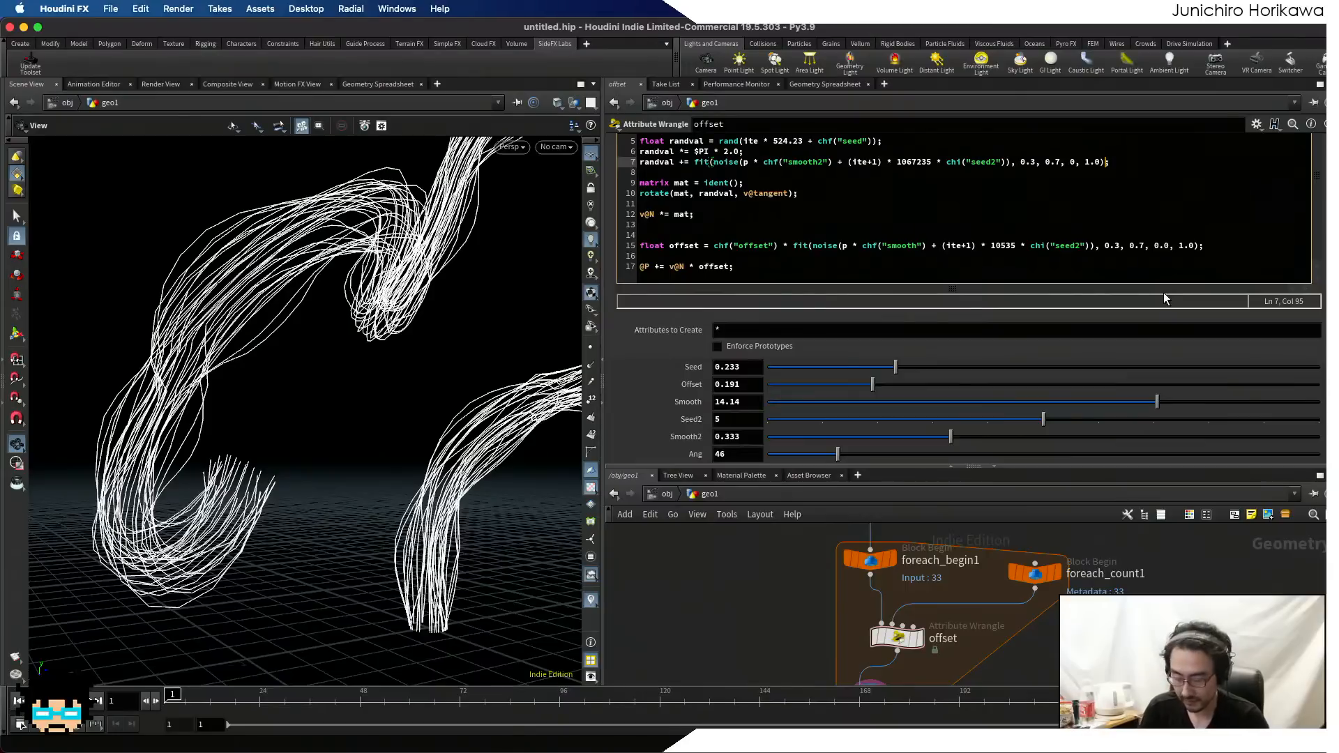
{"action": "type", "text": "*"}
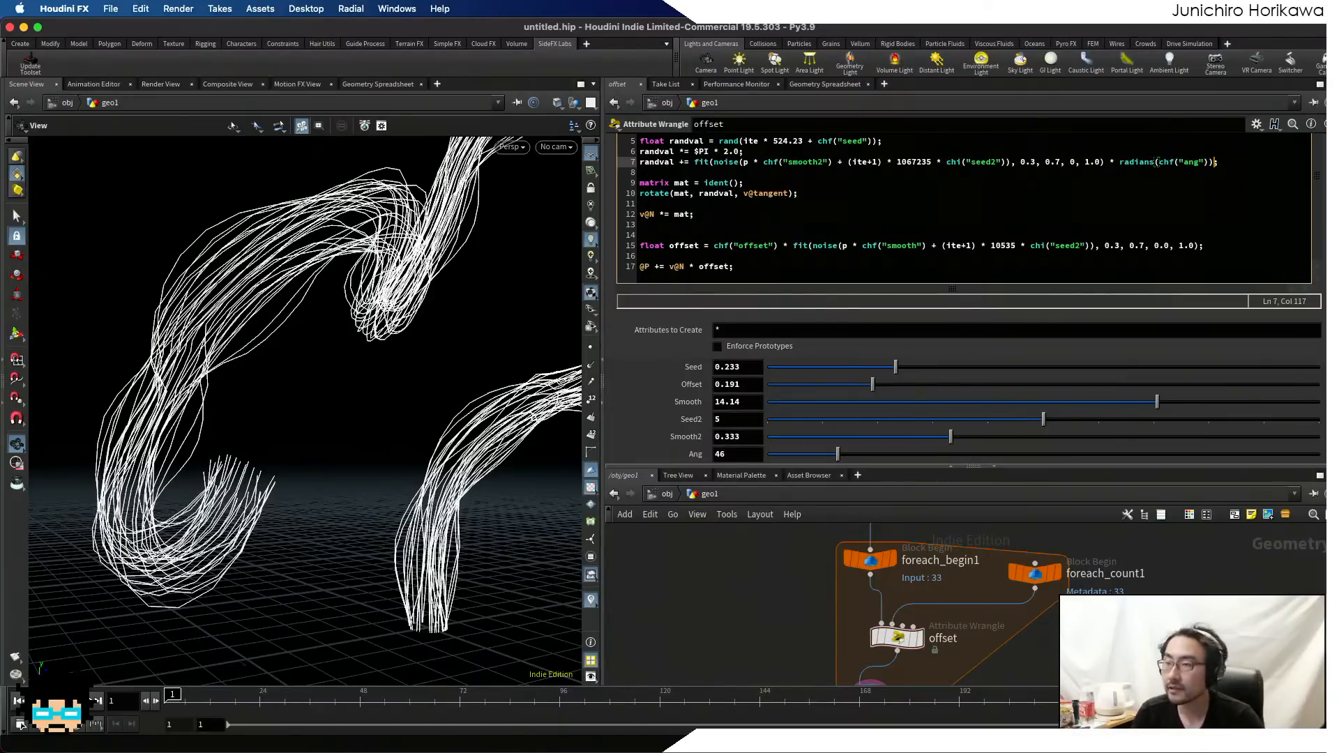
{"action": "key", "text": "ctrl+Return"}
{"action": "mouse_move", "coordinate": [839, 455]}
{"action": "left_mouse_down"}
{"action": "mouse_move", "coordinate": [999, 449]}
{"action": "mouse_move", "coordinate": [803, 458]}
{"action": "mouse_move", "coordinate": [1017, 455]}
{"action": "mouse_move", "coordinate": [839, 462]}
{"action": "left_mouse_up"}
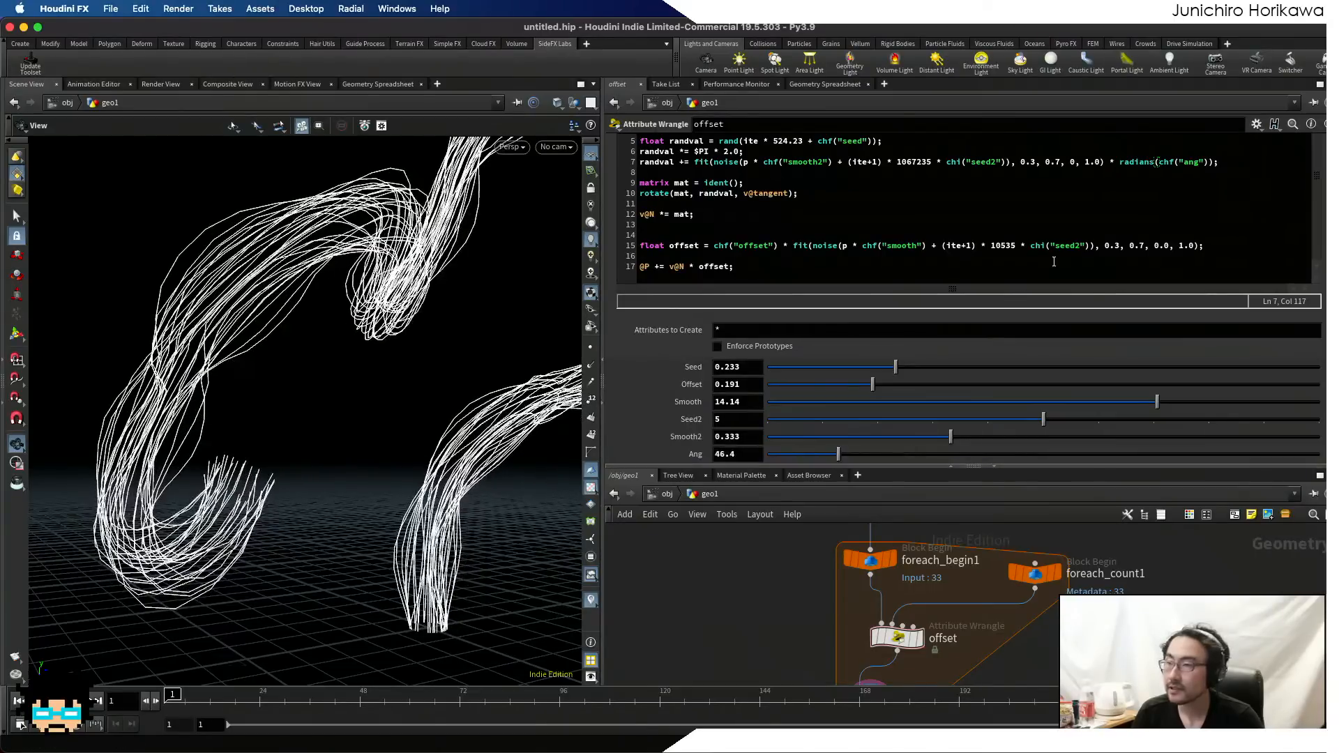
{"action": "left_click", "coordinate": [1119, 161]}
{"action": "key", "text": "BackSpace"}
{"action": "key", "text": "BackSpace"}
{"action": "key", "text": "BackSpace"}
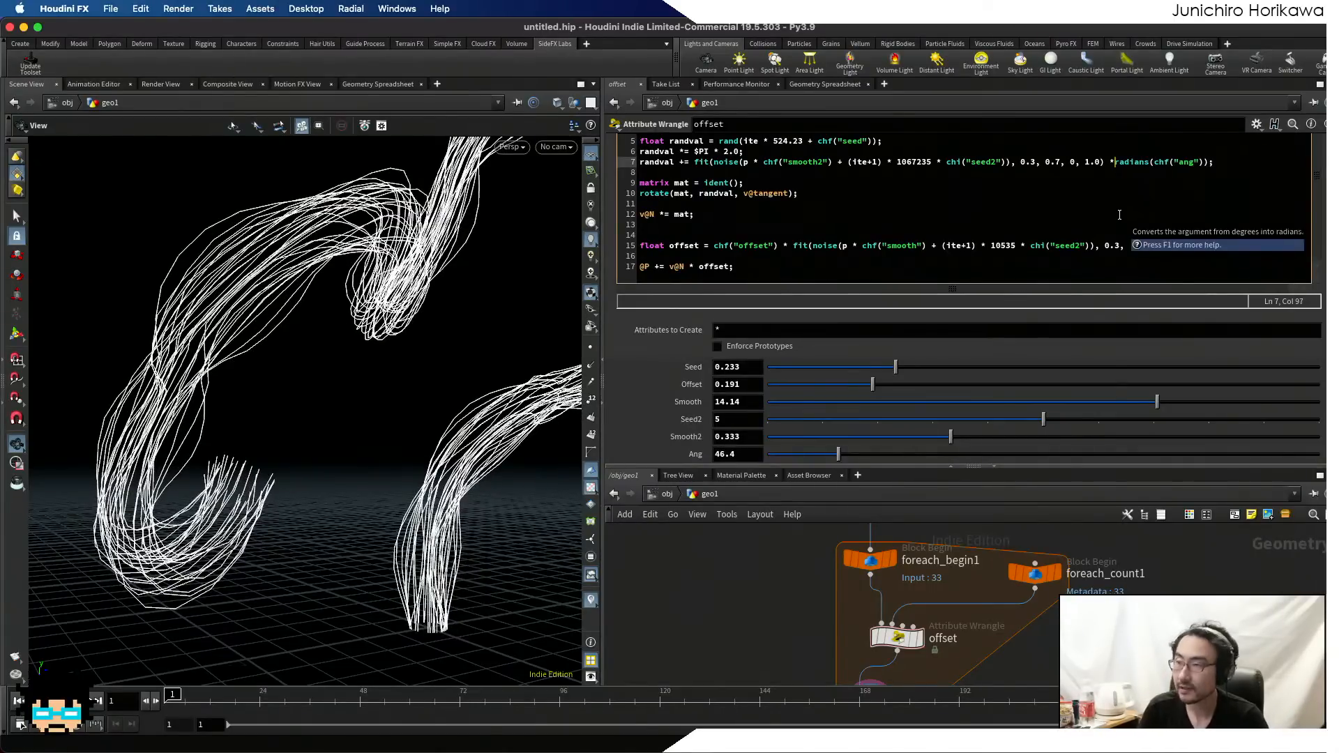
{"action": "type", "text": ";"}
{"action": "key", "text": "Return"}
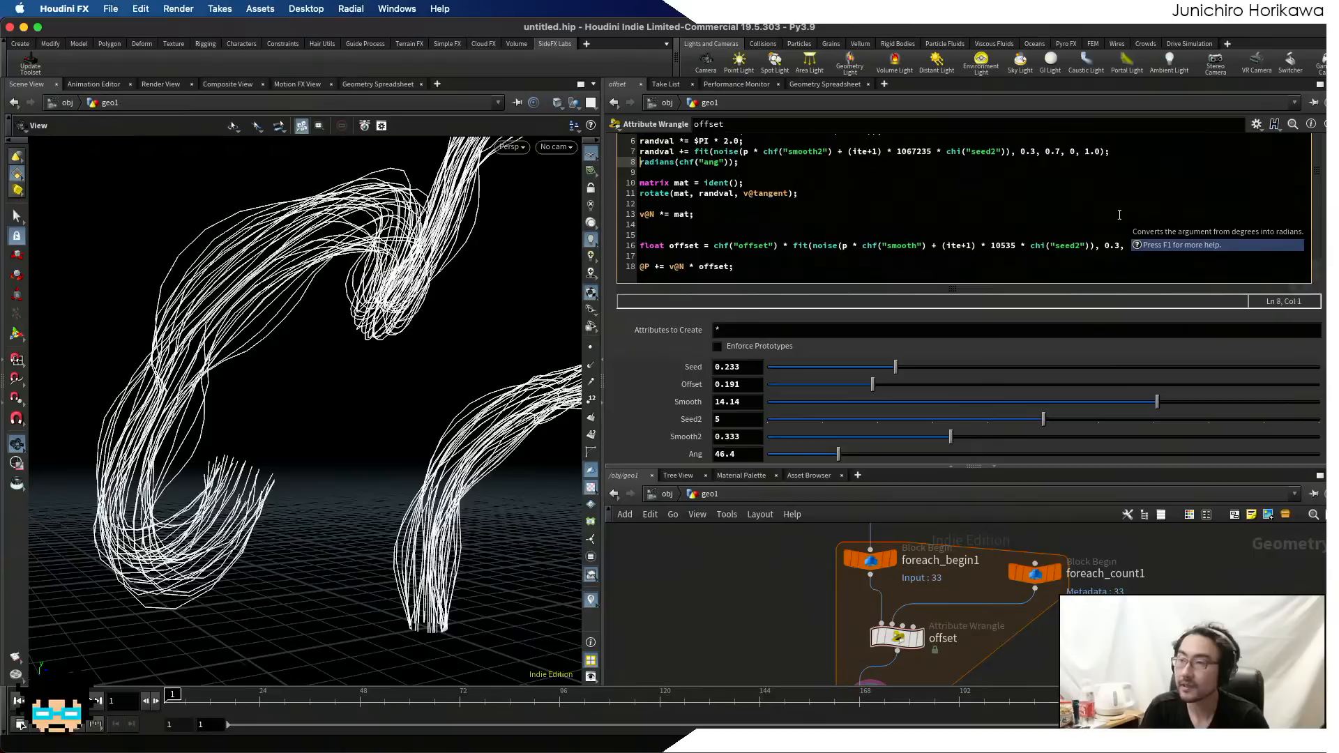
{"action": "type", "text": "rand"}
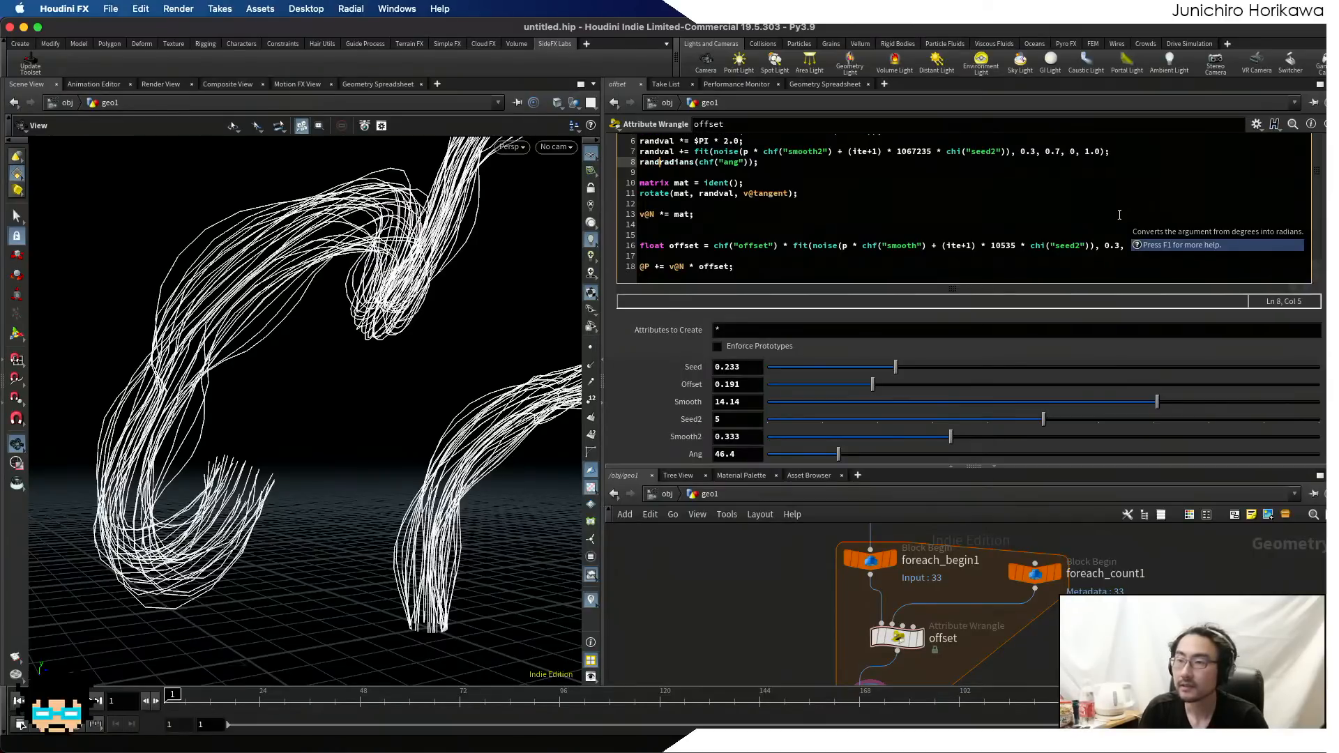
{"action": "key", "text": "BackSpace"}
{"action": "key", "text": "BackSpace"}
{"action": "key", "text": "BackSpace"}
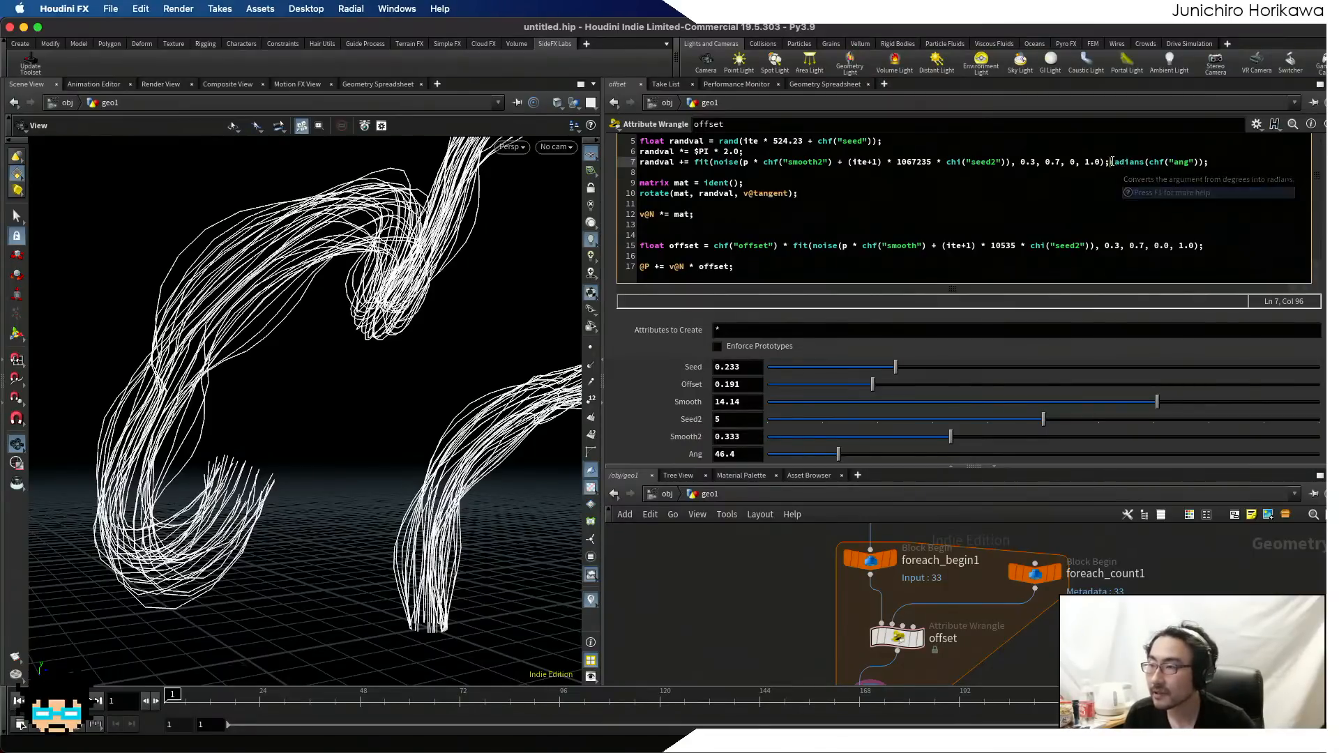
- Move radians(chf("ang")) into the randval fit call as its output maximum in place of 1.0, and raise the Ang value
{"action": "left_click_drag", "start_coordinate": [1109, 162], "coordinate": [1201, 162]}
{"action": "key", "text": "ctrl+c"}
{"action": "key", "text": "BackSpace"}
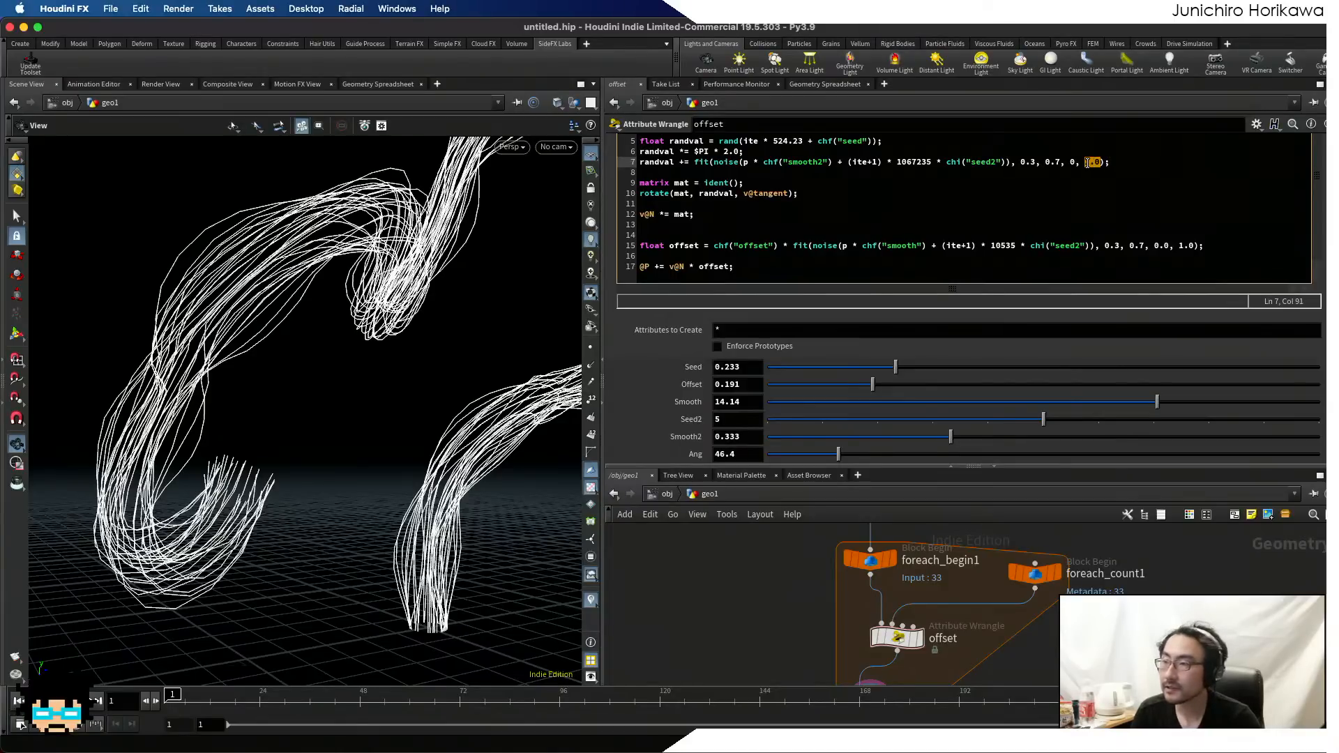
{"action": "key", "text": "BackSpace"}
{"action": "key", "text": "ctrl+v"}
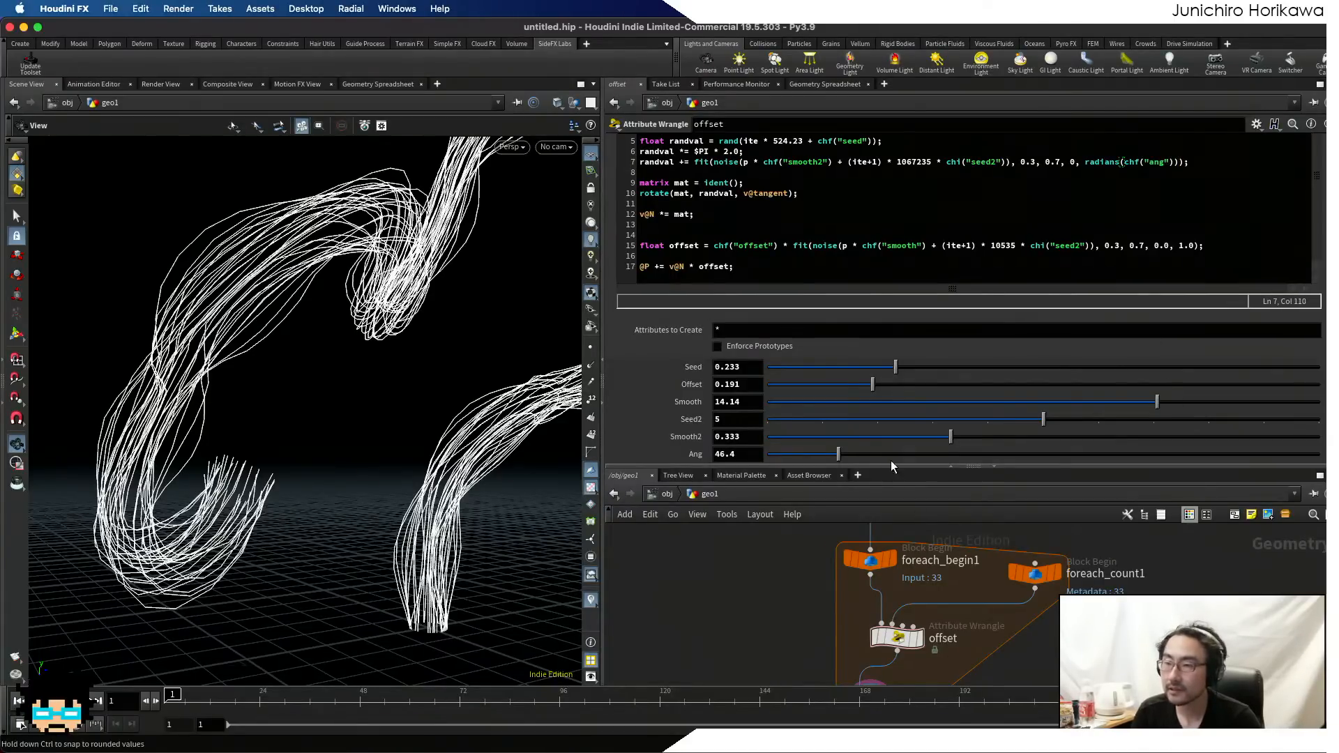
{"action": "left_click_drag", "start_coordinate": [890, 455], "coordinate": [925, 473]}
- Replace the 0 output minimum of the randval fit call with -radians(chf("ang"))
{"action": "scroll", "coordinate": [1030, 189], "scroll_direction": "up", "scroll_amount": 1}
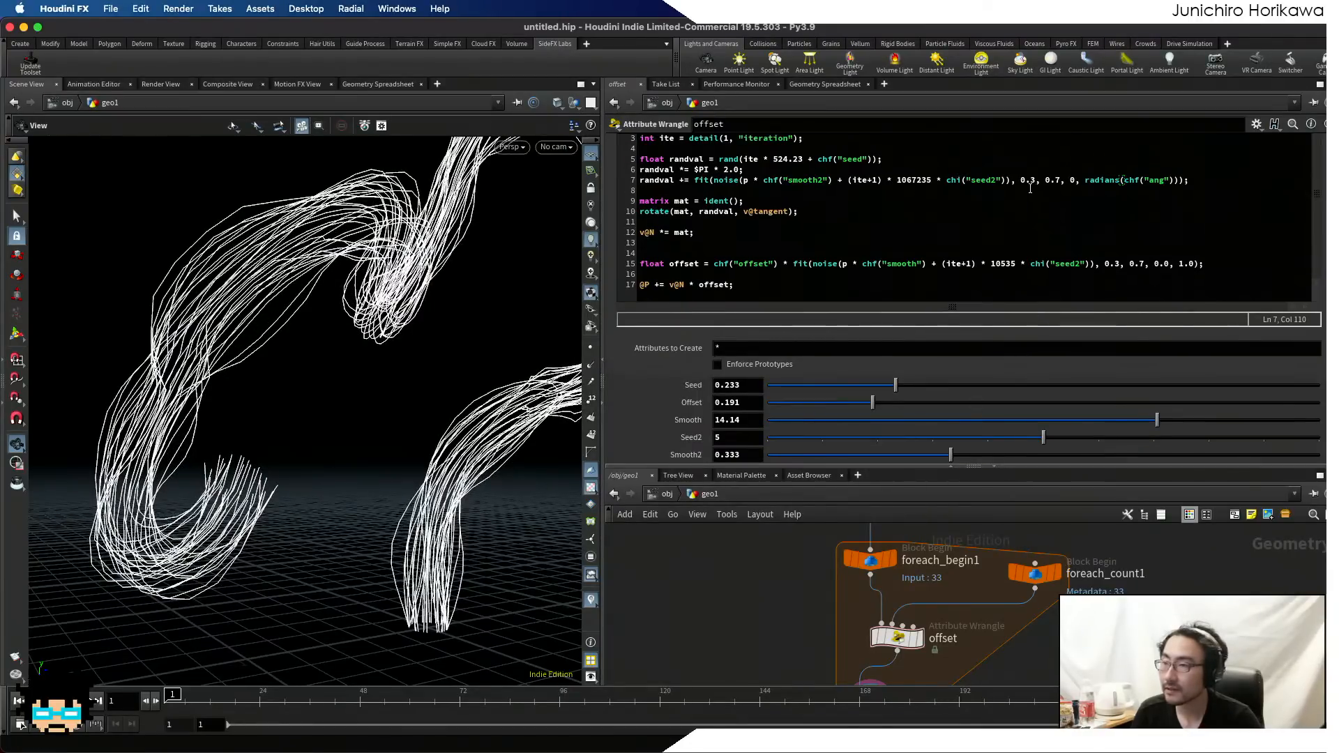
{"action": "scroll", "coordinate": [1030, 196], "scroll_direction": "up", "scroll_amount": 2}
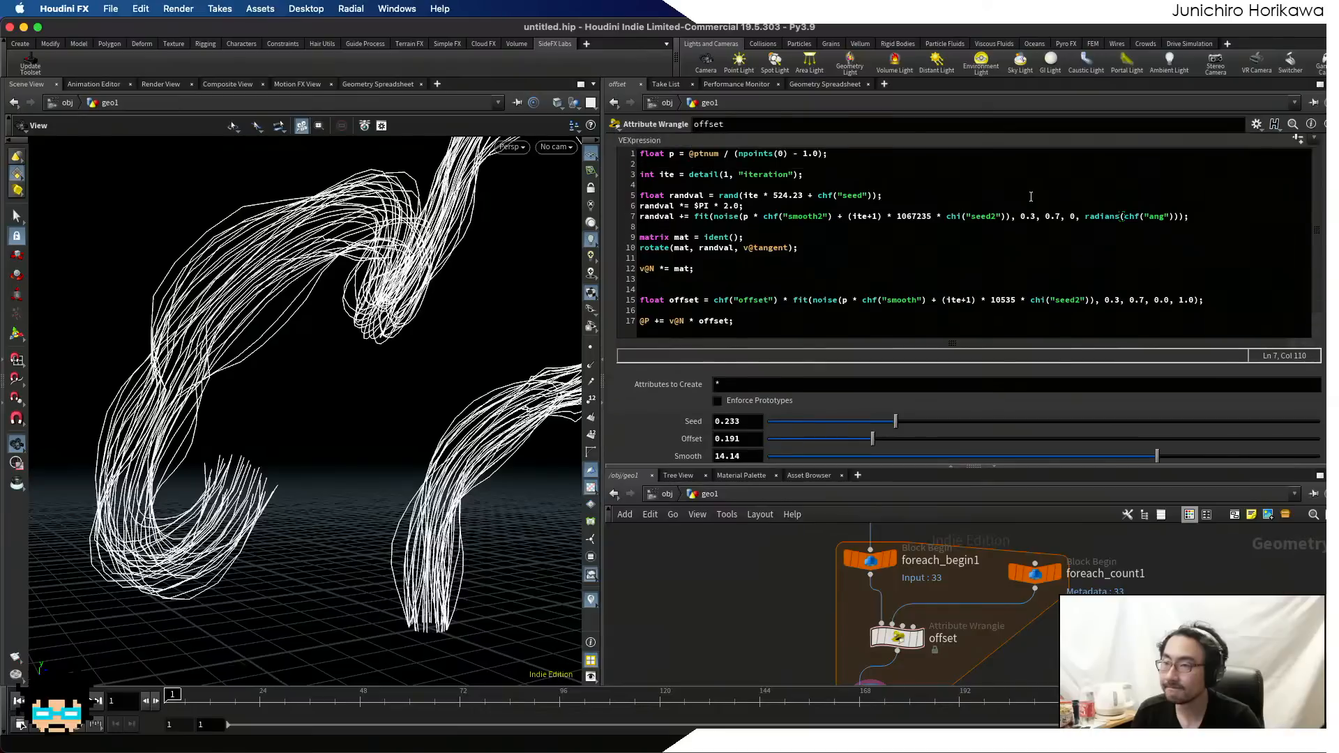
{"action": "left_click", "coordinate": [1074, 217]}
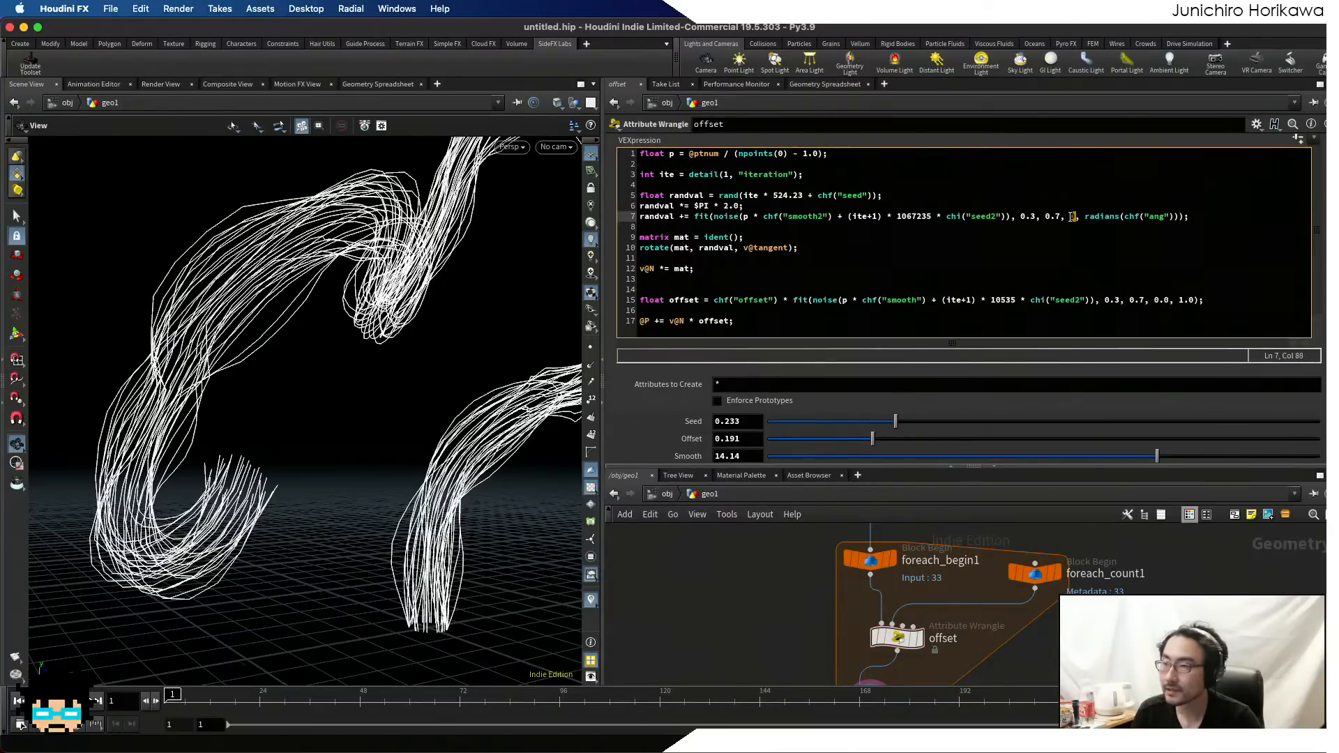
{"action": "key", "text": "super+v"}
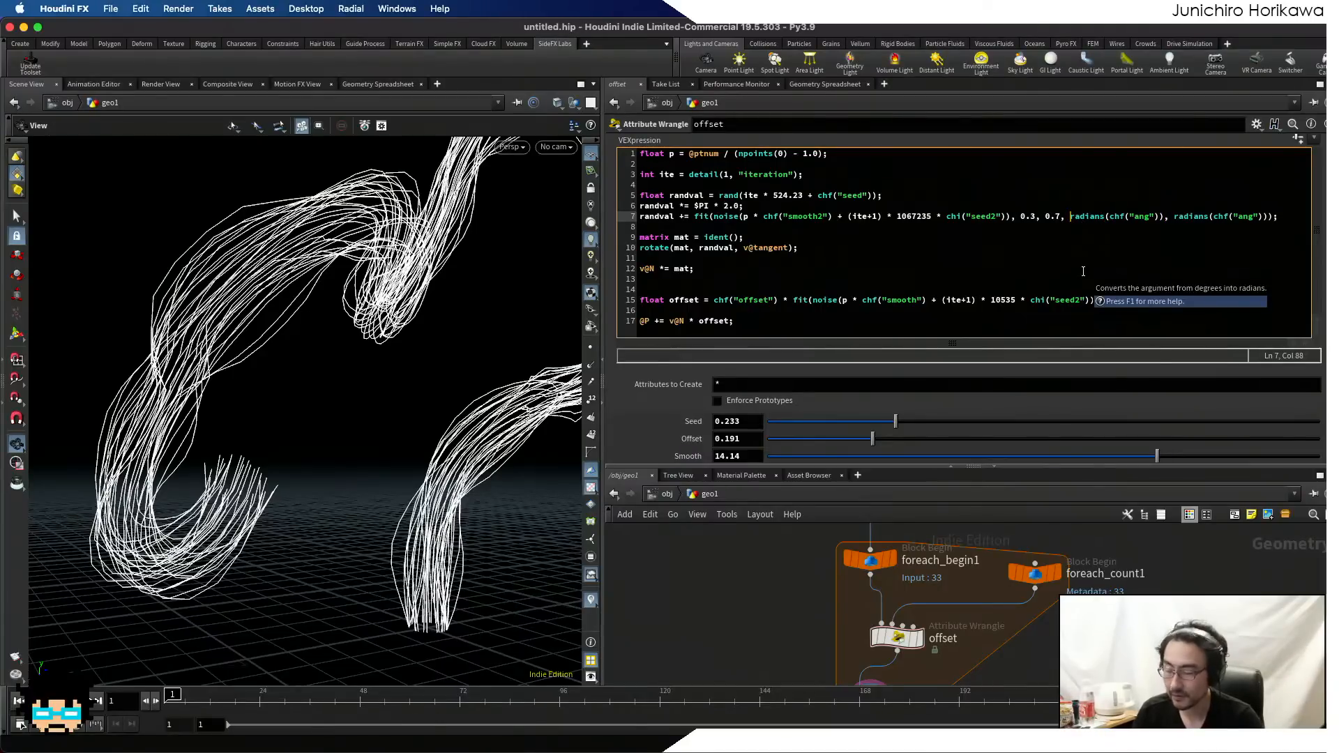
{"action": "type", "text": "-"}
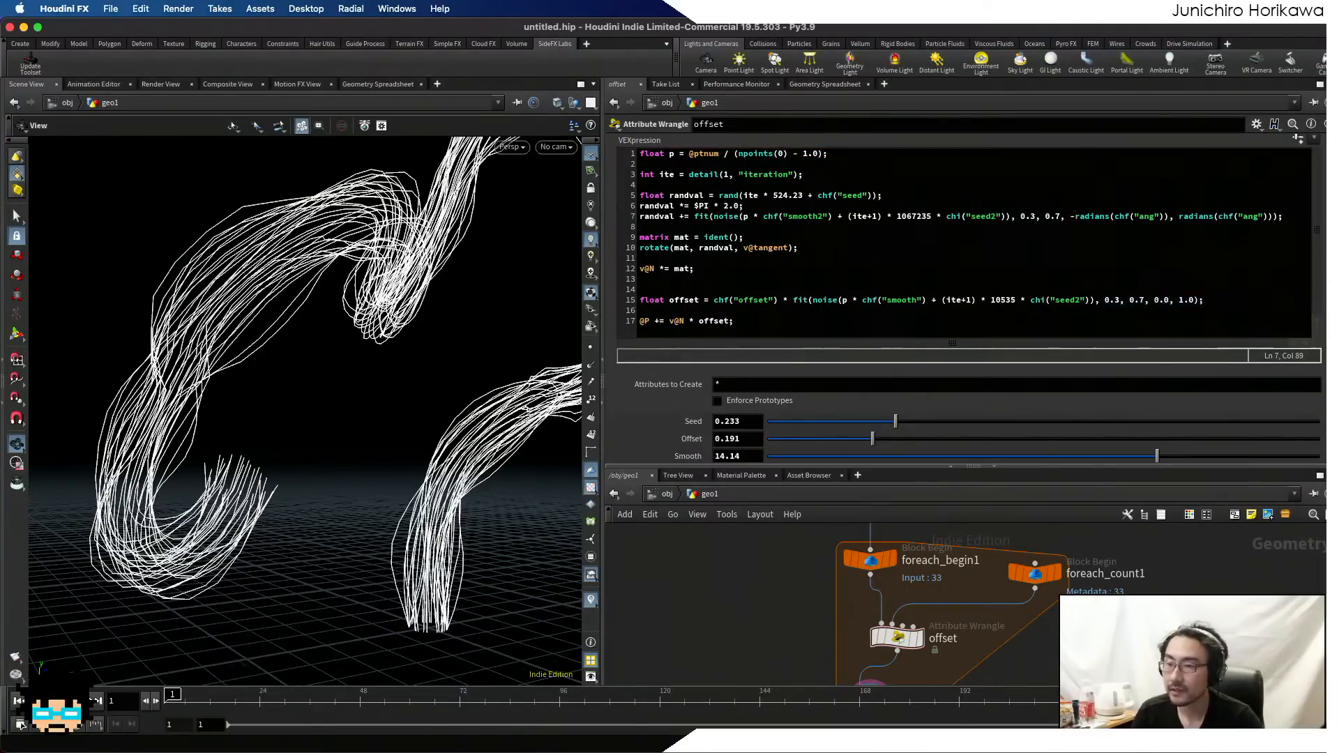
- Set the wrangle's Smooth to 9.46, Seed2 to 7, Smooth2 to 0.398 and Ang to 107 while viewing the whole curve bundle
{"action": "left_click_drag", "start_coordinate": [1157, 457], "coordinate": [1130, 456]}
{"action": "scroll", "coordinate": [469, 428], "scroll_direction": "down", "scroll_amount": 5}
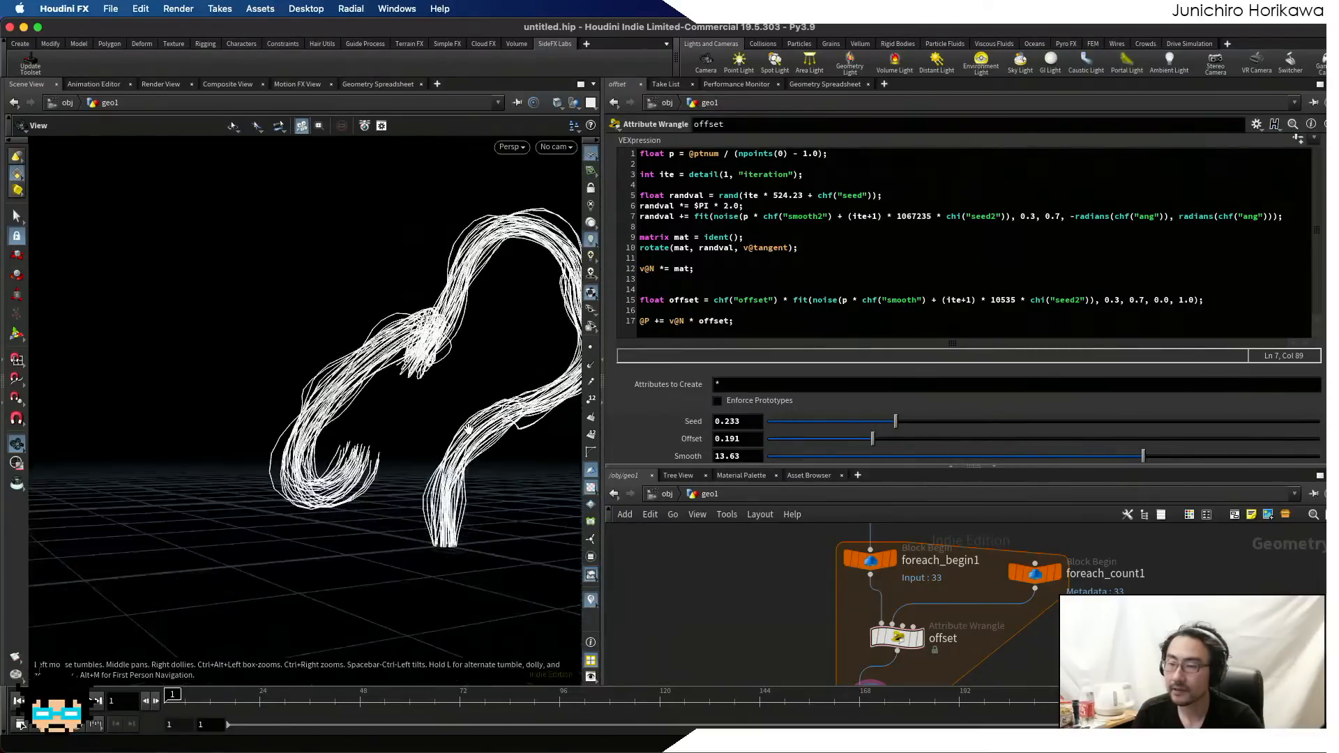
{"action": "left_click_drag", "start_coordinate": [469, 428], "coordinate": [377, 429]}
{"action": "scroll", "coordinate": [803, 433], "scroll_direction": "down", "scroll_amount": 3}
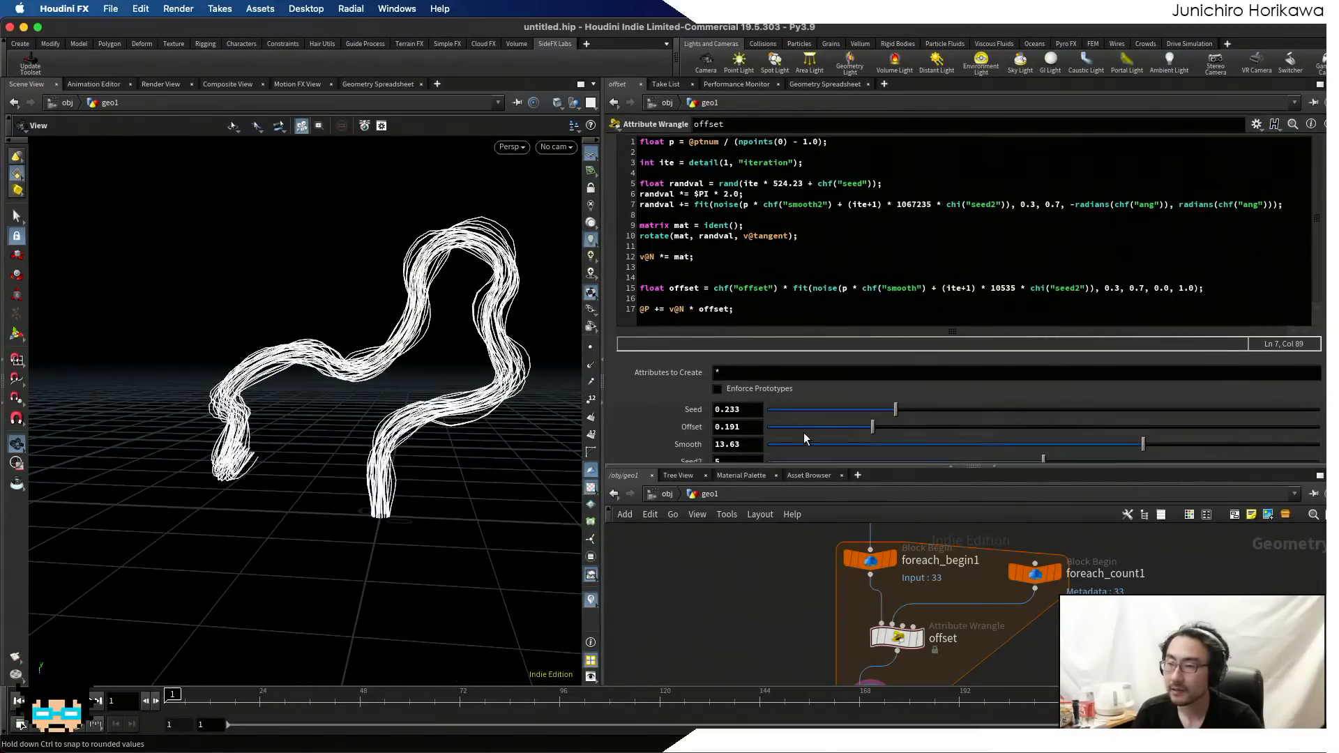
{"action": "left_click_drag", "start_coordinate": [1066, 402], "coordinate": [1028, 402]}
{"action": "mouse_move", "coordinate": [949, 454]}
{"action": "left_mouse_down"}
{"action": "mouse_move", "coordinate": [1061, 456]}
{"action": "mouse_move", "coordinate": [921, 438]}
{"action": "mouse_move", "coordinate": [987, 438]}
{"action": "mouse_move", "coordinate": [968, 454]}
{"action": "left_mouse_up"}
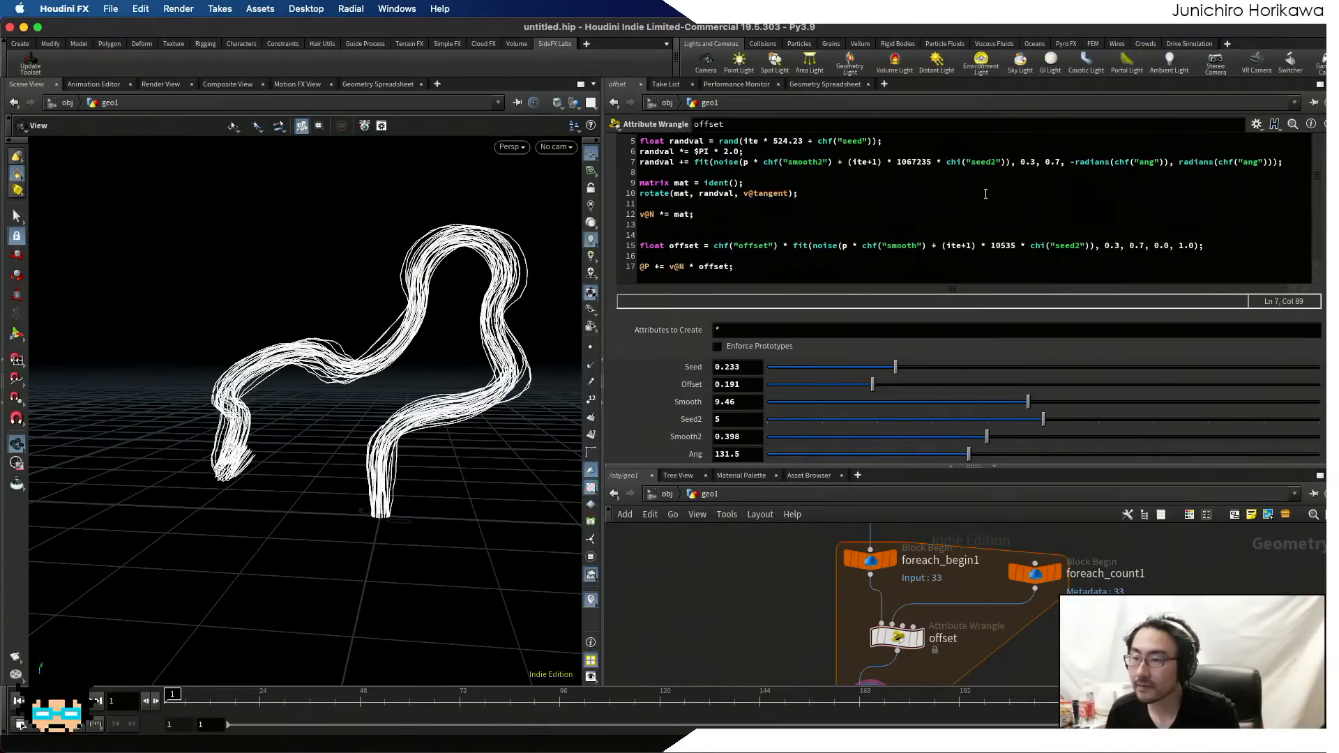
{"action": "left_click_drag", "start_coordinate": [1044, 419], "coordinate": [1121, 419]}
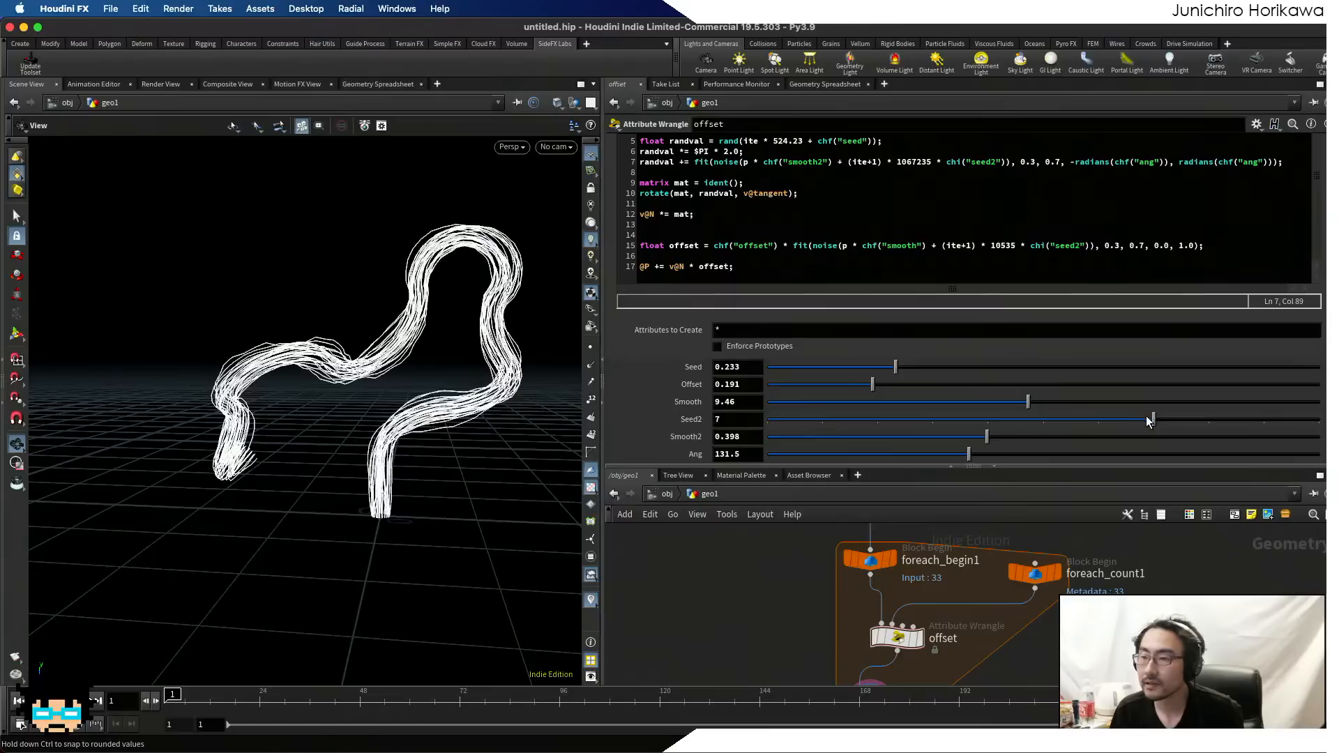
{"action": "left_click_drag", "start_coordinate": [980, 454], "coordinate": [931, 473]}
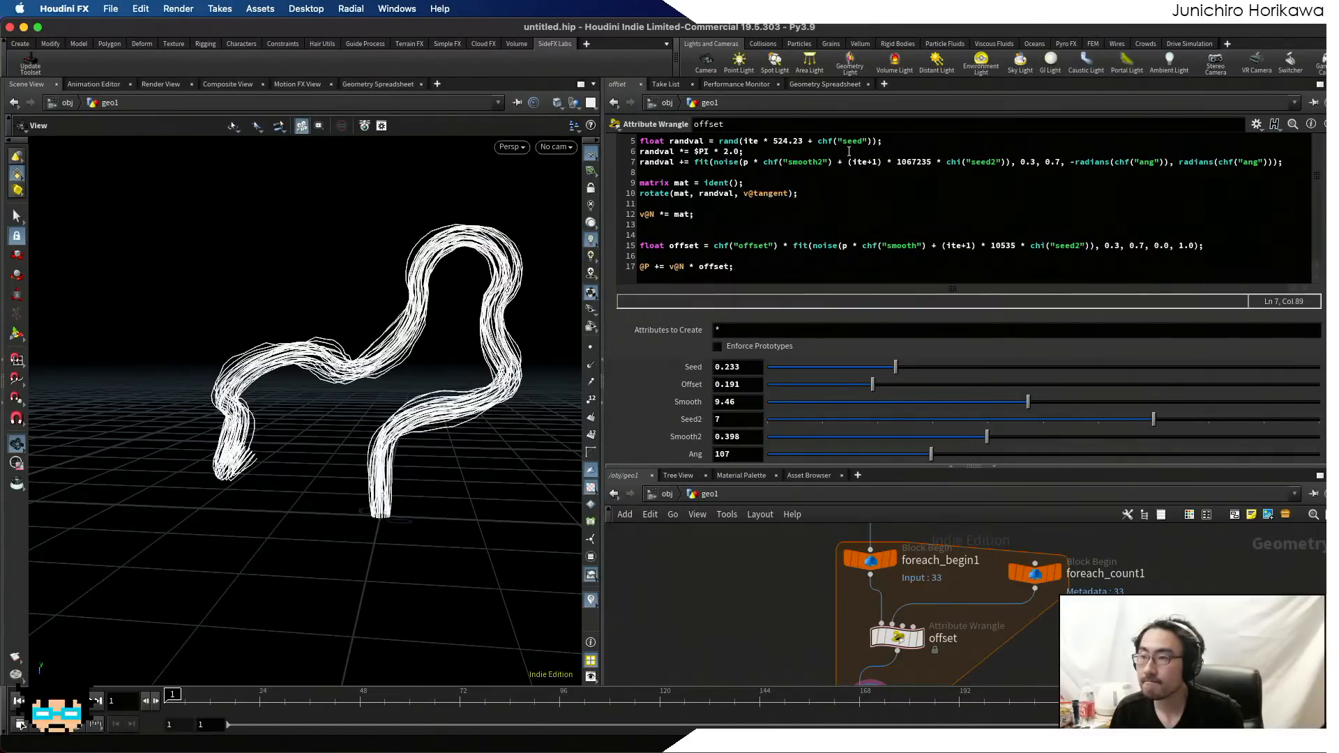
- Start a new float variable declaration named n on its own line above the randval += line
{"action": "left_click", "coordinate": [747, 163]}
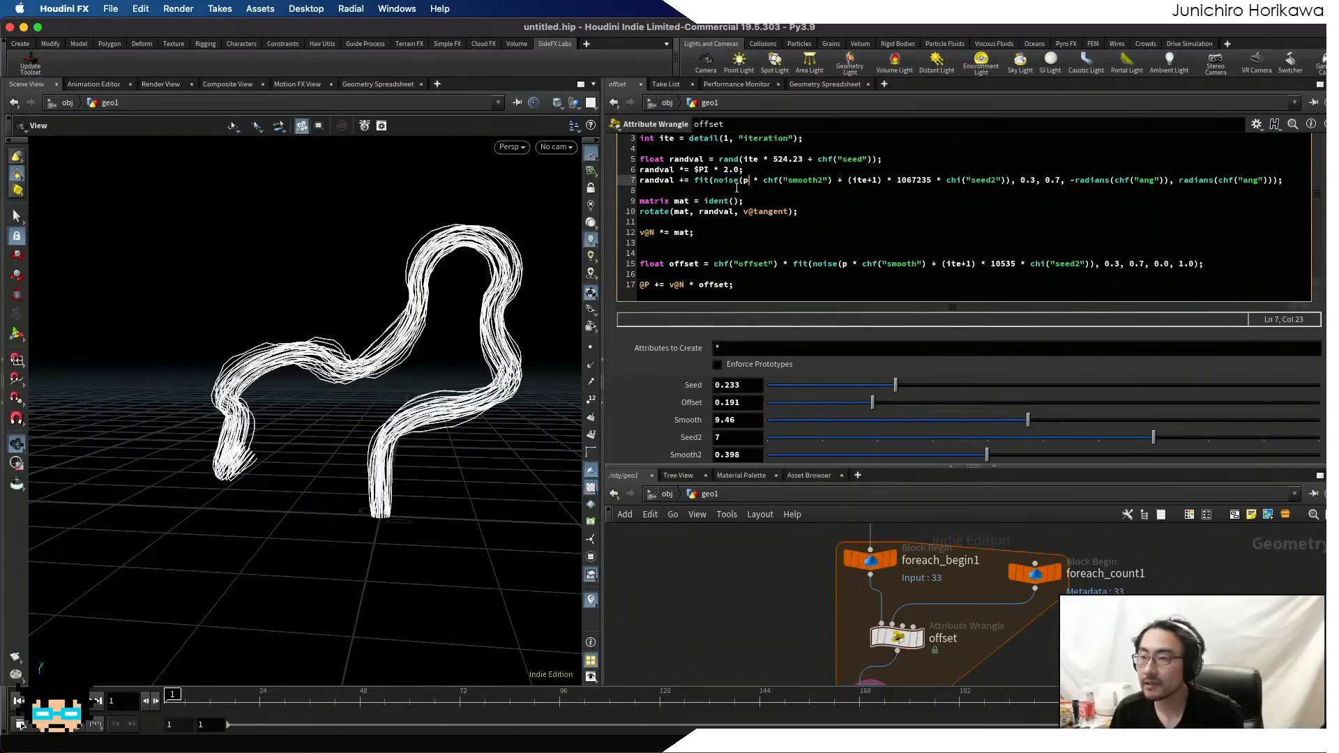
{"action": "left_click", "coordinate": [821, 180]}
{"action": "type", "text": "2"}
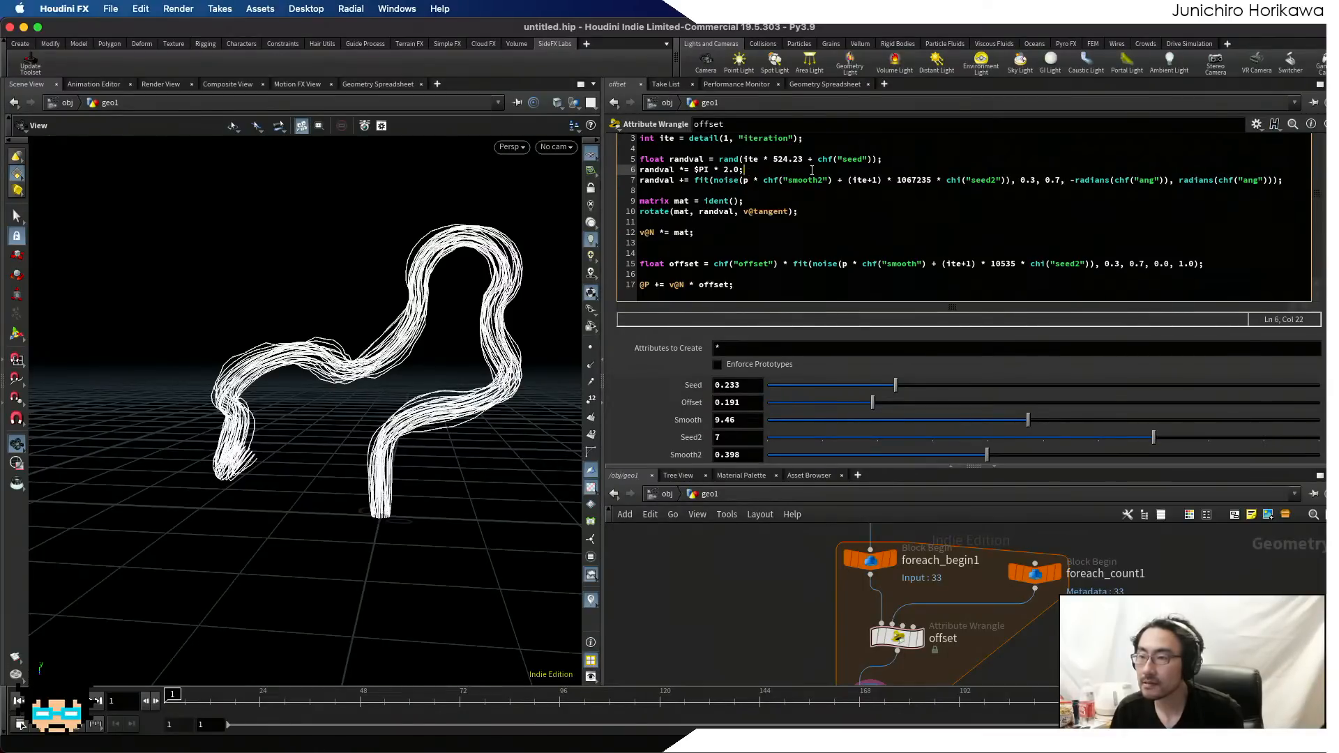
{"action": "left_click", "coordinate": [811, 169]}
{"action": "key", "text": "Return"}
{"action": "type", "text": "float "}
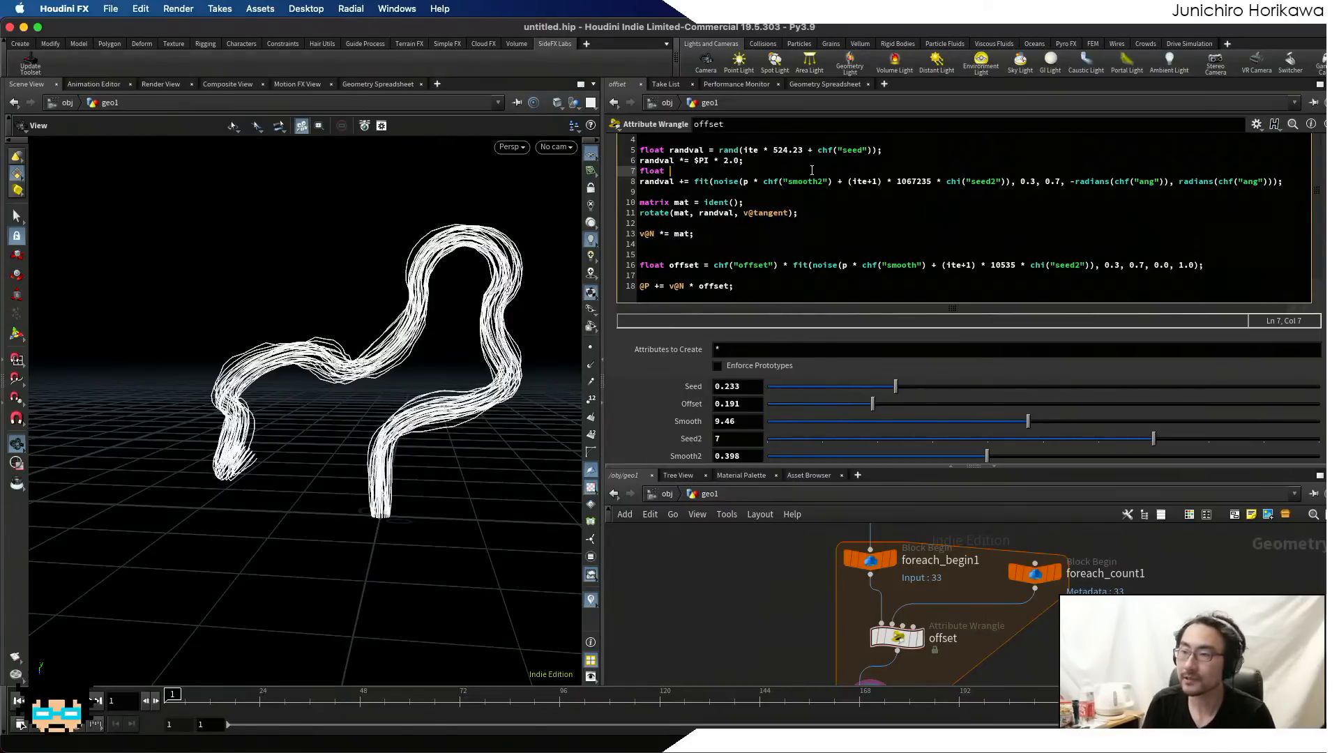
{"action": "type", "text": "n "}
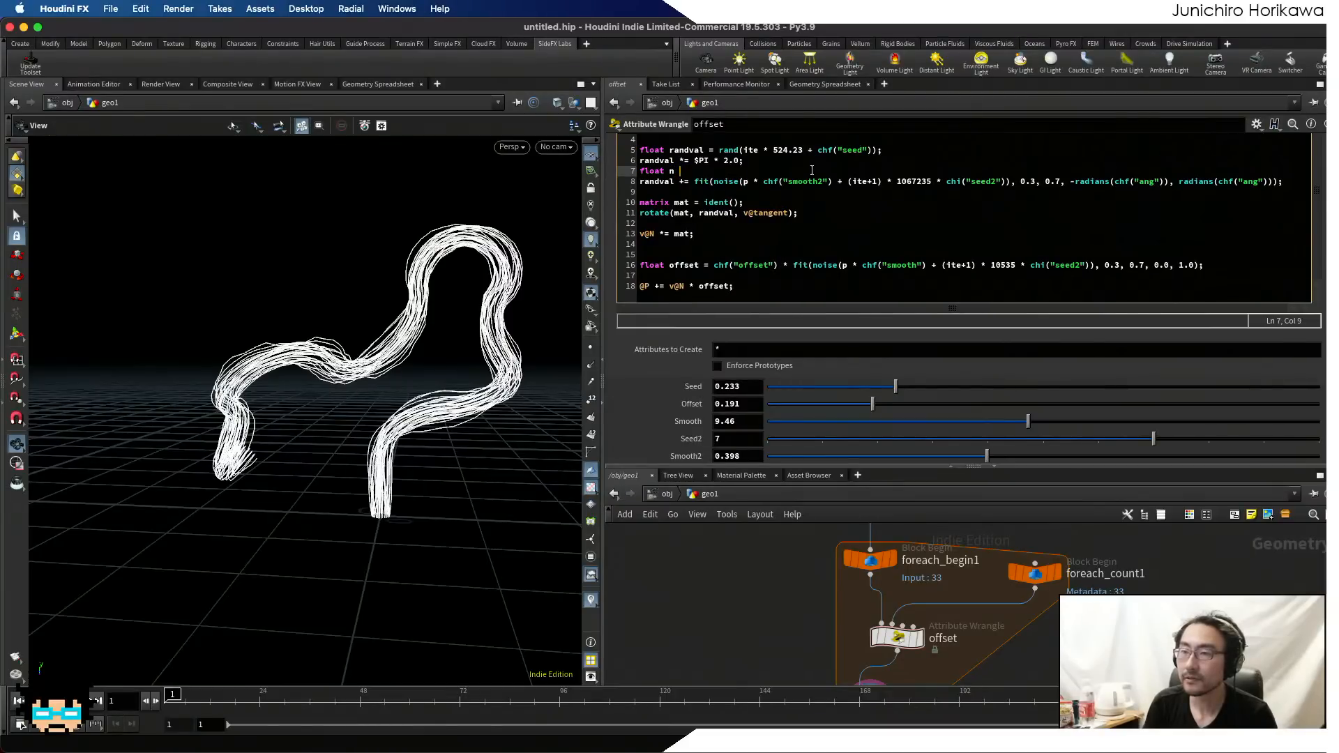
{"action": "type", "text": "= -"}
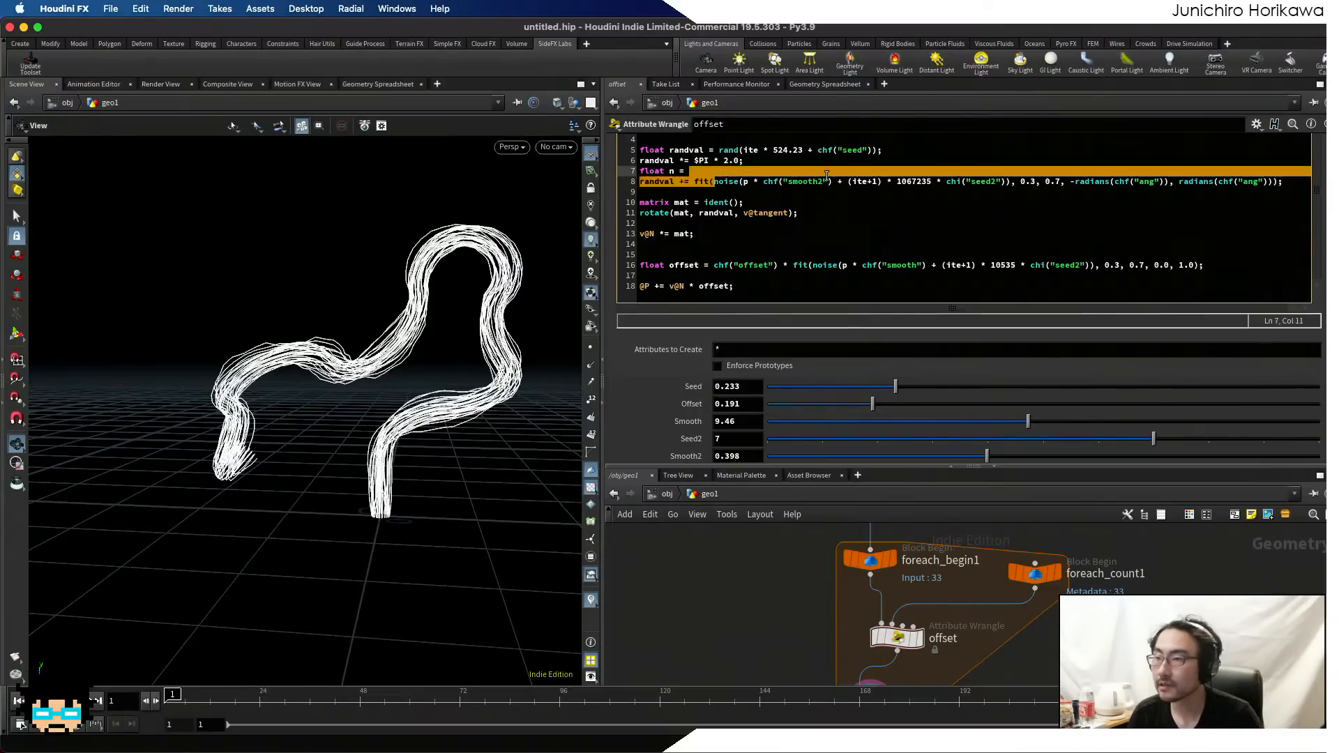
- Move the noise expression with smooth2 and seed2 out of the fit call into the declaration of n
{"action": "left_click_drag", "start_coordinate": [713, 182], "coordinate": [959, 185]}
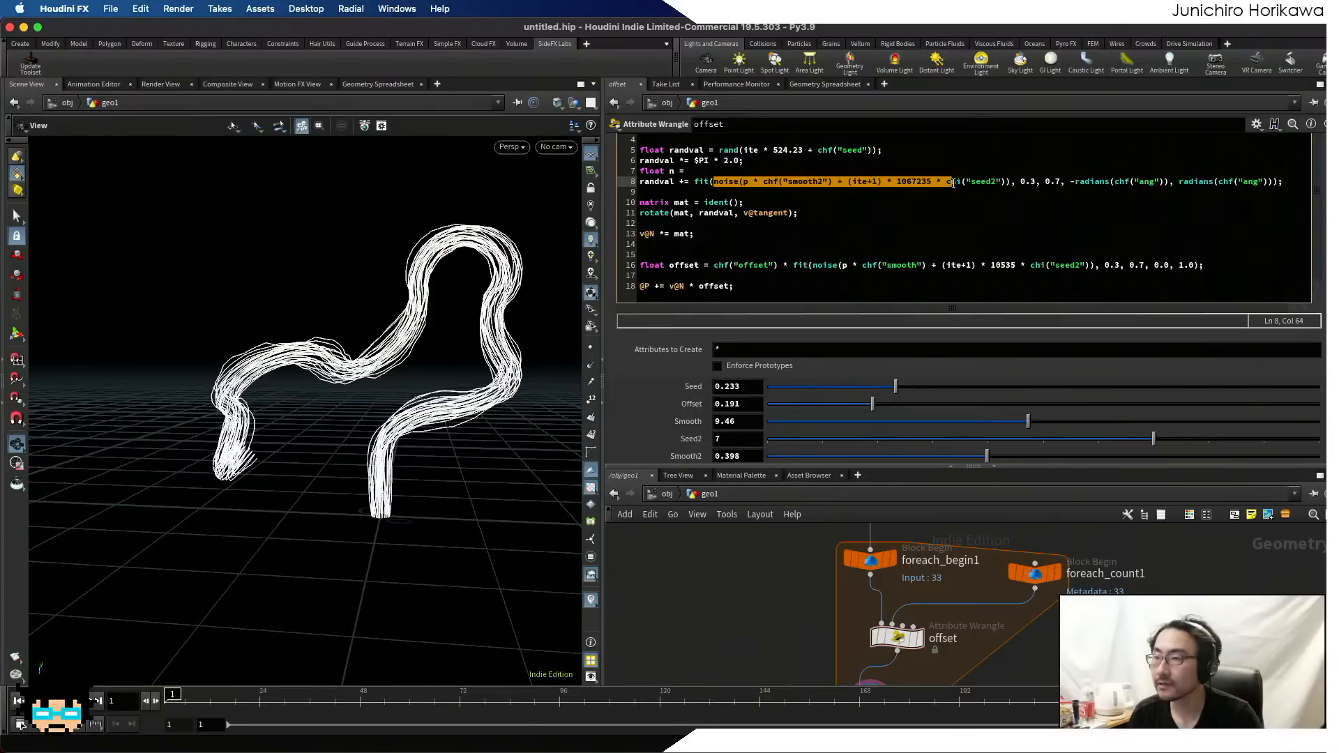
{"action": "left_click_drag", "start_coordinate": [954, 184], "coordinate": [1003, 185]}
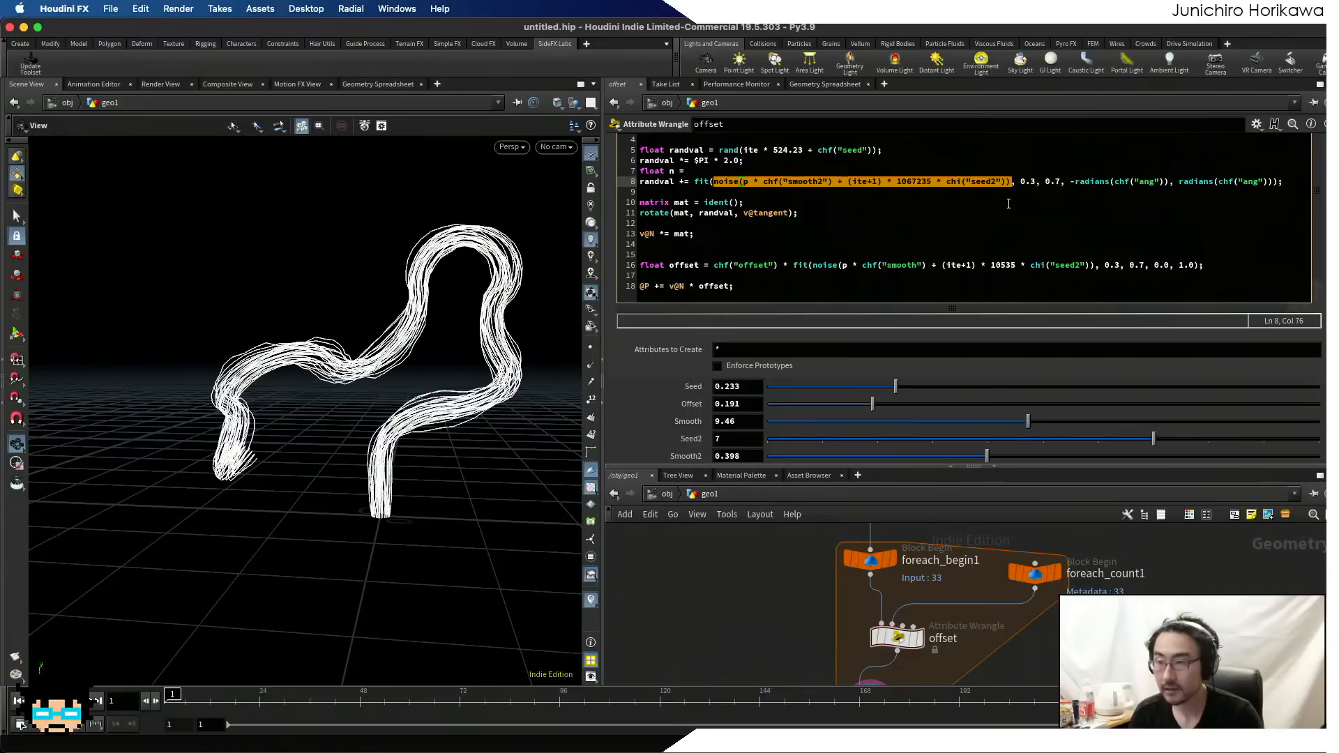
{"action": "key", "text": "super+x"}
{"action": "key", "text": "Up"}
{"action": "key", "text": "super+v"}
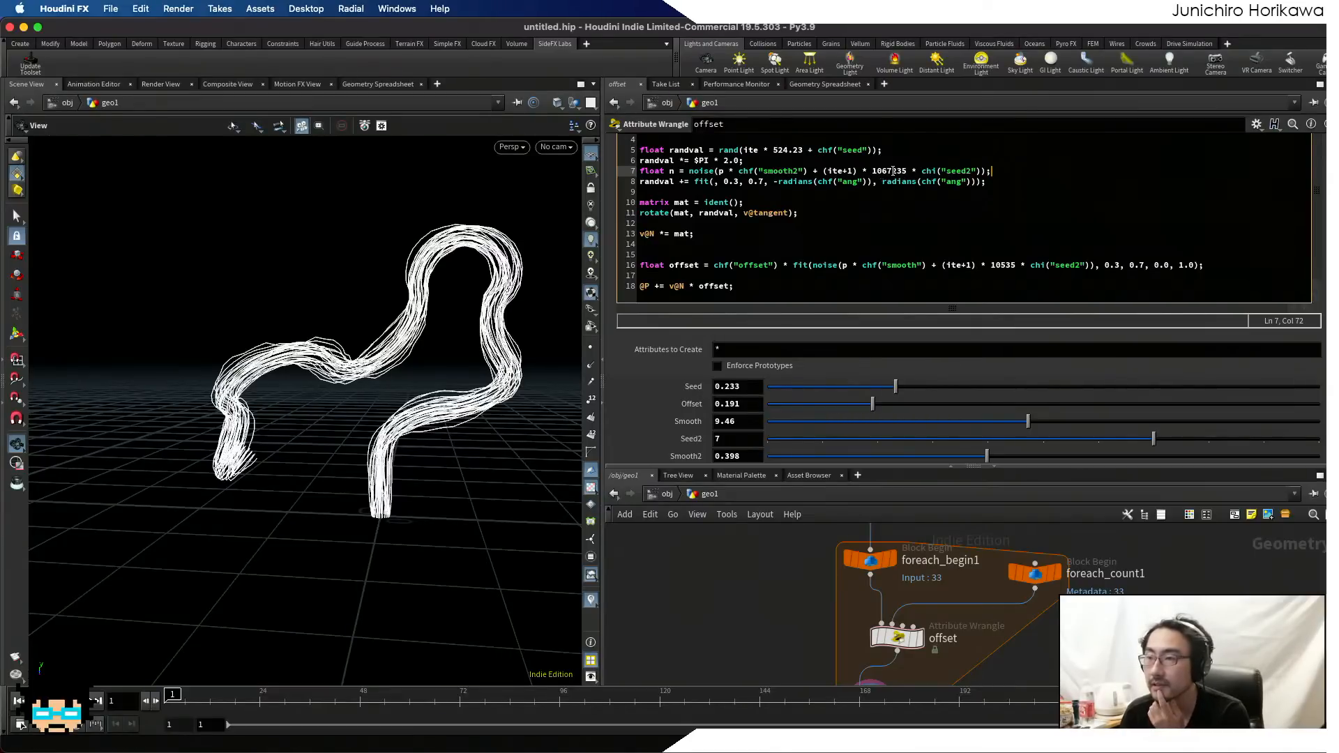
- Change the multiplier in the n line to 106235 and pass n as the fit call's first argument
{"action": "key", "text": "BackSpace"}
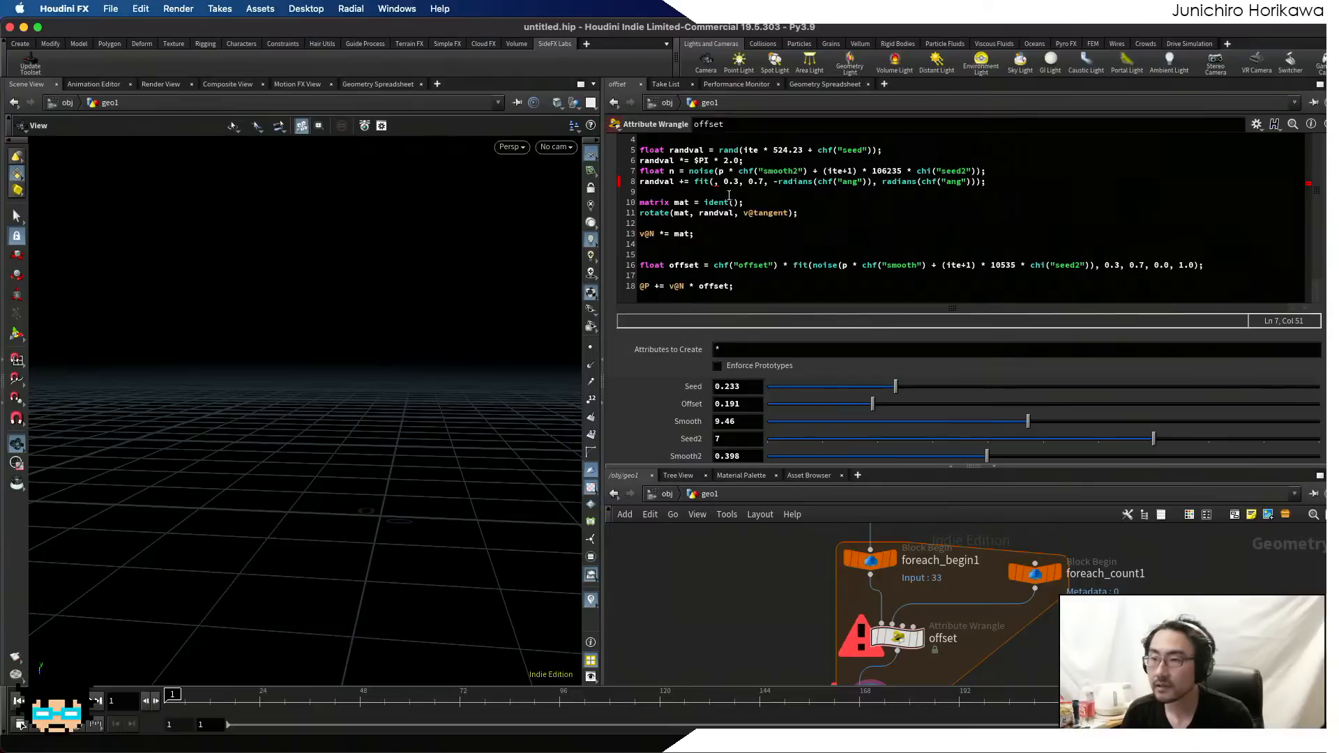
{"action": "left_click", "coordinate": [713, 183]}
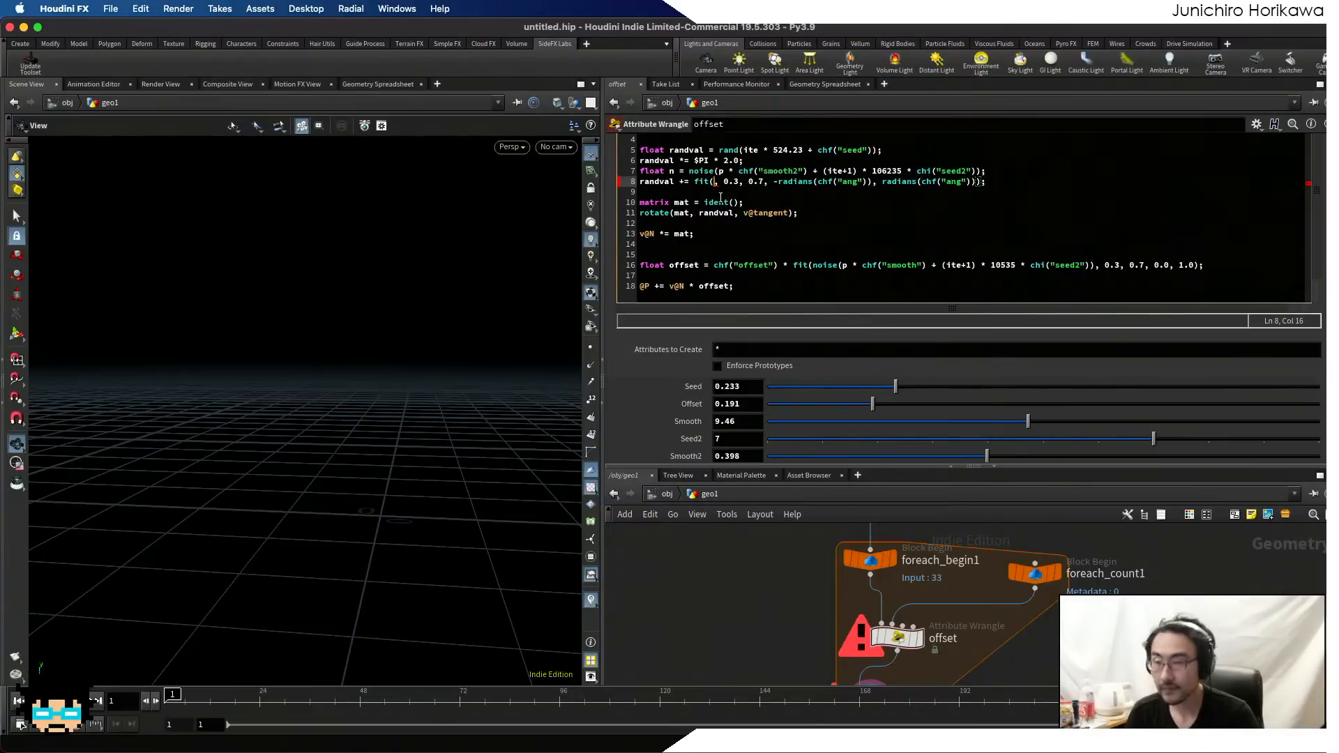
{"action": "type", "text": "n"}
- Set the wrangle's Ang parameter to 123.3
{"action": "scroll", "coordinate": [1002, 450], "scroll_direction": "down", "scroll_amount": 1}
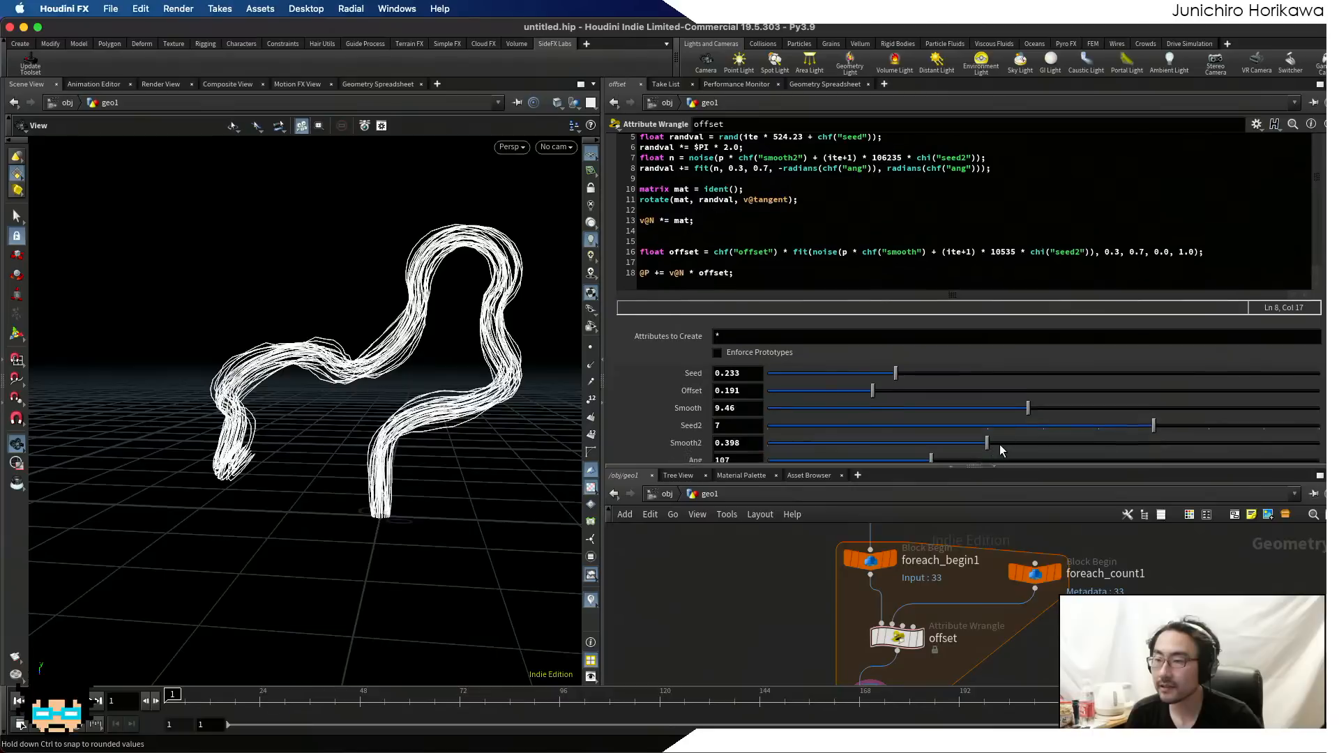
{"action": "scroll", "coordinate": [1000, 447], "scroll_direction": "down", "scroll_amount": 1}
{"action": "mouse_move", "coordinate": [934, 455]}
{"action": "left_mouse_down"}
{"action": "mouse_move", "coordinate": [1036, 450]}
{"action": "mouse_move", "coordinate": [841, 457]}
{"action": "mouse_move", "coordinate": [1062, 455]}
{"action": "mouse_move", "coordinate": [856, 461]}
{"action": "mouse_move", "coordinate": [1041, 458]}
{"action": "mouse_move", "coordinate": [870, 466]}
{"action": "mouse_move", "coordinate": [1030, 459]}
{"action": "mouse_move", "coordinate": [911, 470]}
{"action": "mouse_move", "coordinate": [956, 469]}
{"action": "left_mouse_up"}
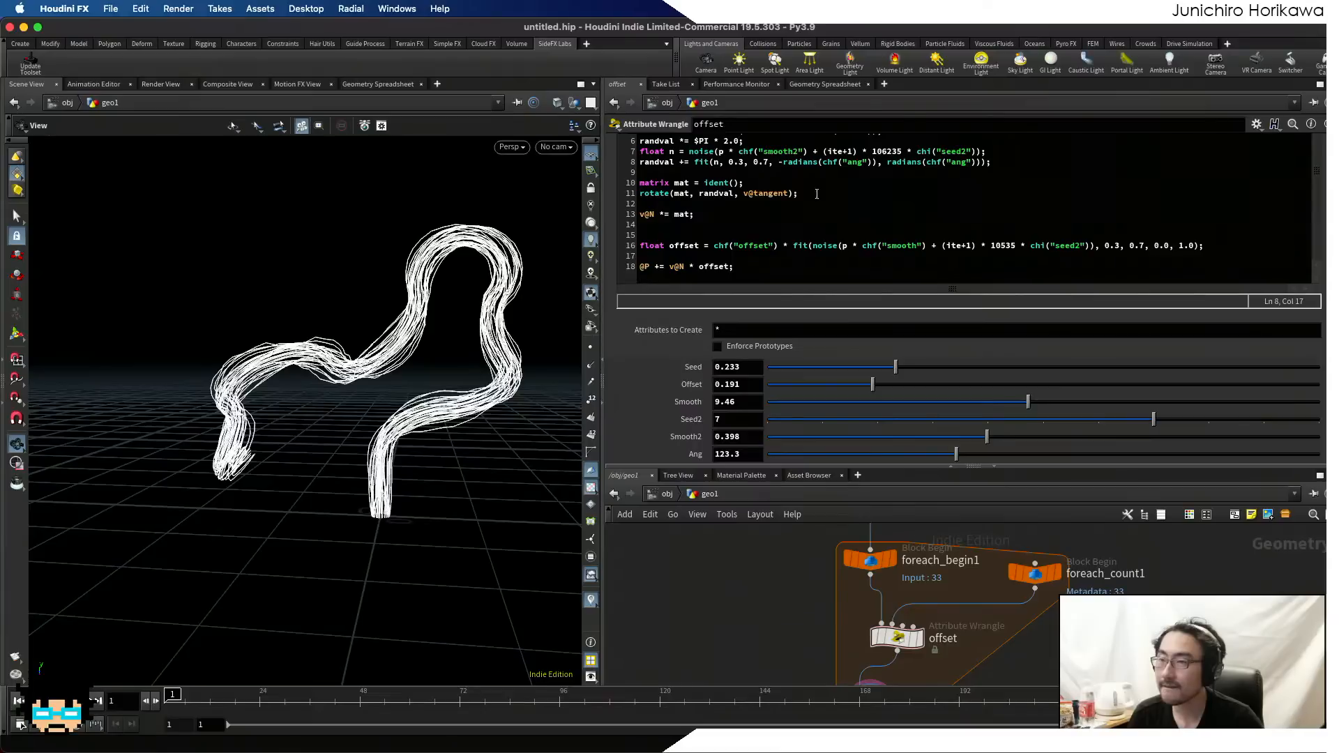
- Try 1065 as the (ite+1) multiplier in the n line, replace it with 999, and set Ang to 122
{"action": "left_click", "coordinate": [898, 152]}
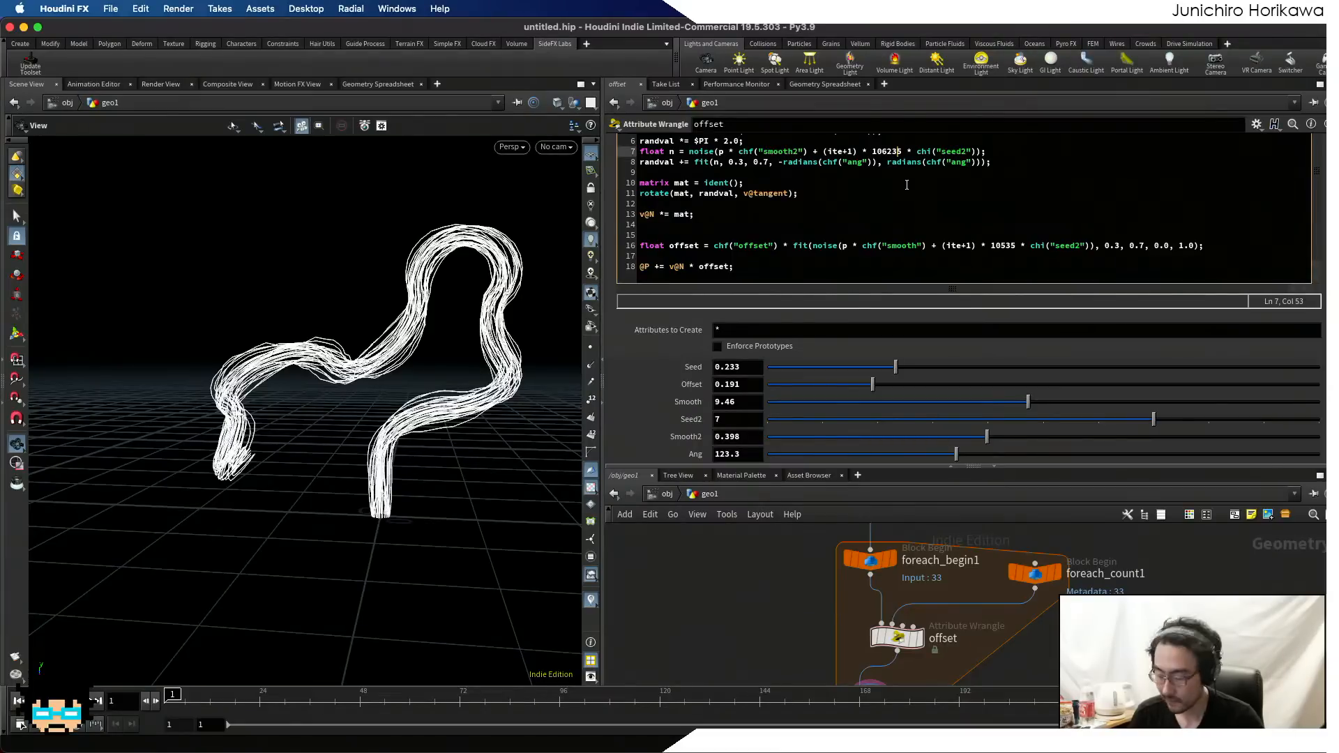
{"action": "key", "text": "BackSpace"}
{"action": "key", "text": "BackSpace"}
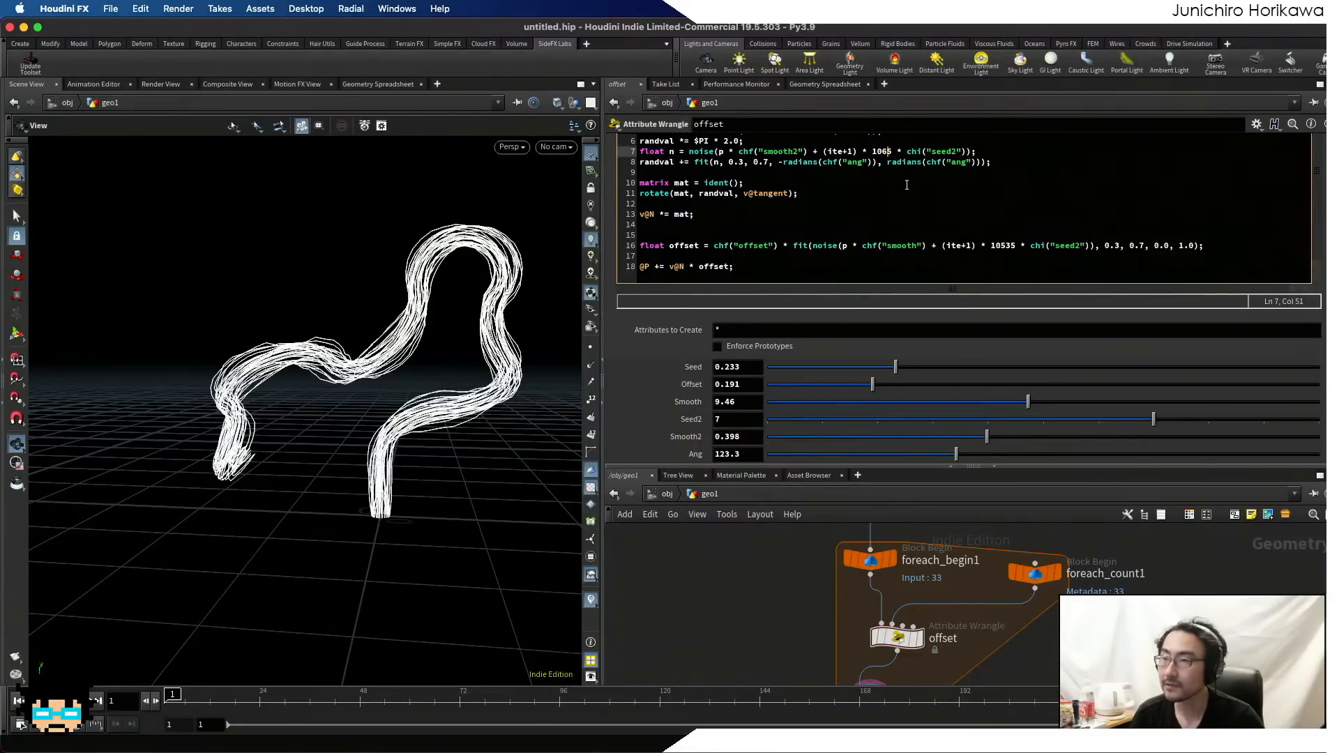
{"action": "mouse_move", "coordinate": [935, 455]}
{"action": "left_mouse_down"}
{"action": "mouse_move", "coordinate": [837, 460]}
{"action": "mouse_move", "coordinate": [1098, 464]}
{"action": "mouse_move", "coordinate": [843, 480]}
{"action": "mouse_move", "coordinate": [1102, 461]}
{"action": "mouse_move", "coordinate": [954, 459]}
{"action": "left_mouse_up"}
{"action": "left_click", "coordinate": [892, 151]}
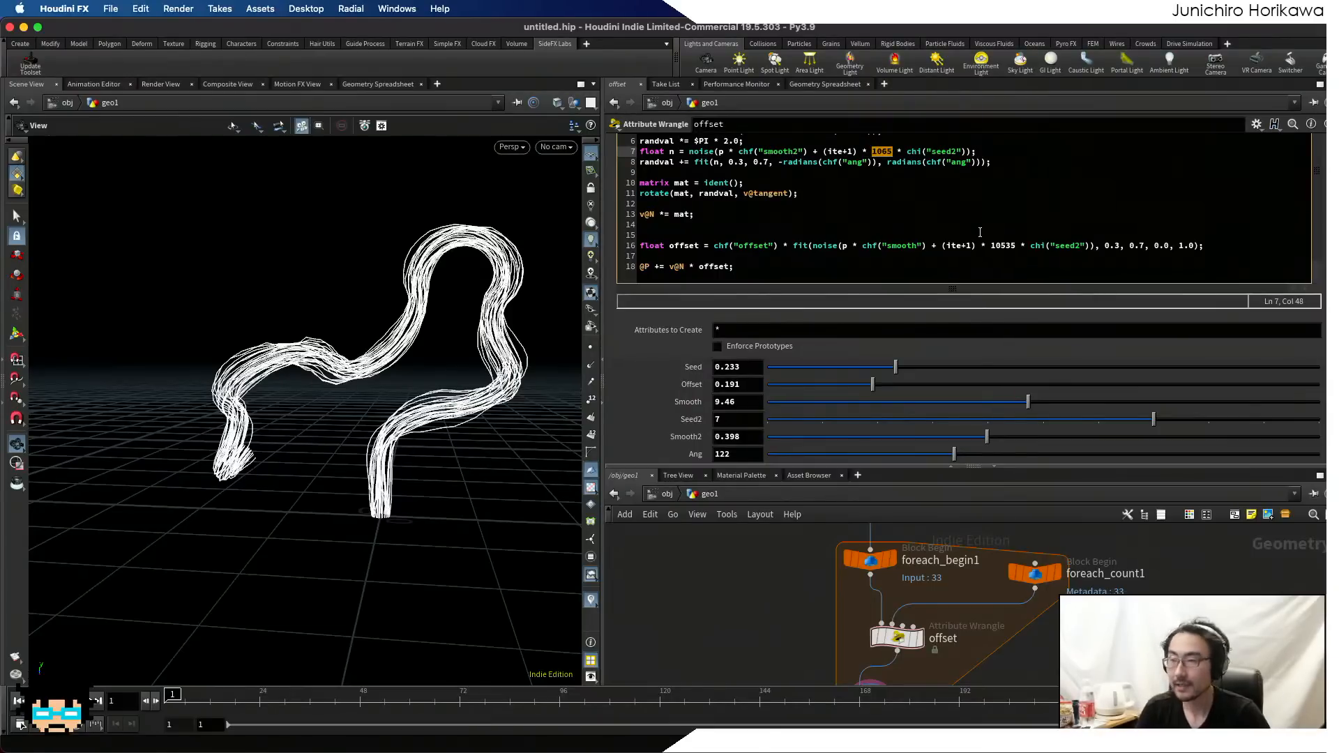
{"action": "type", "text": "999"}
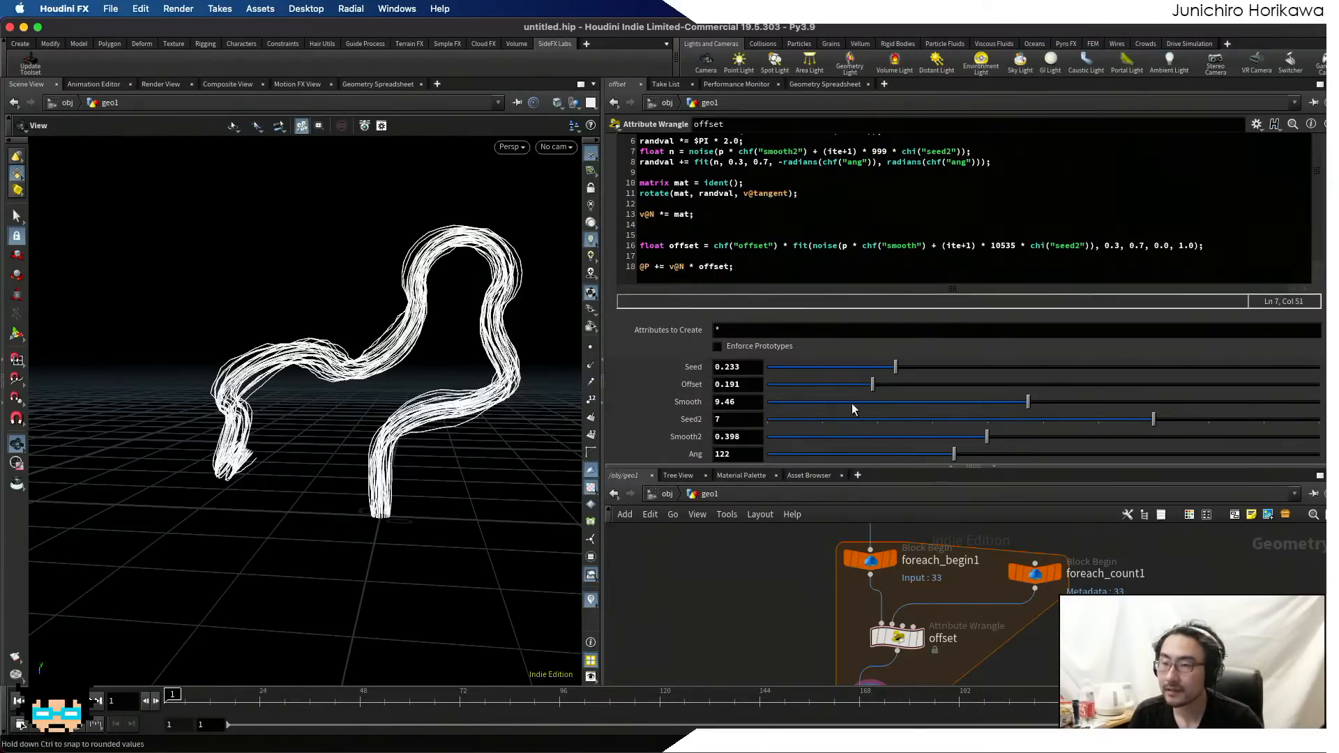
- Change the (ite+1) multiplier in the offset line of the wrangle code to 888
{"action": "left_click_drag", "start_coordinate": [1017, 246], "coordinate": [1007, 246]}
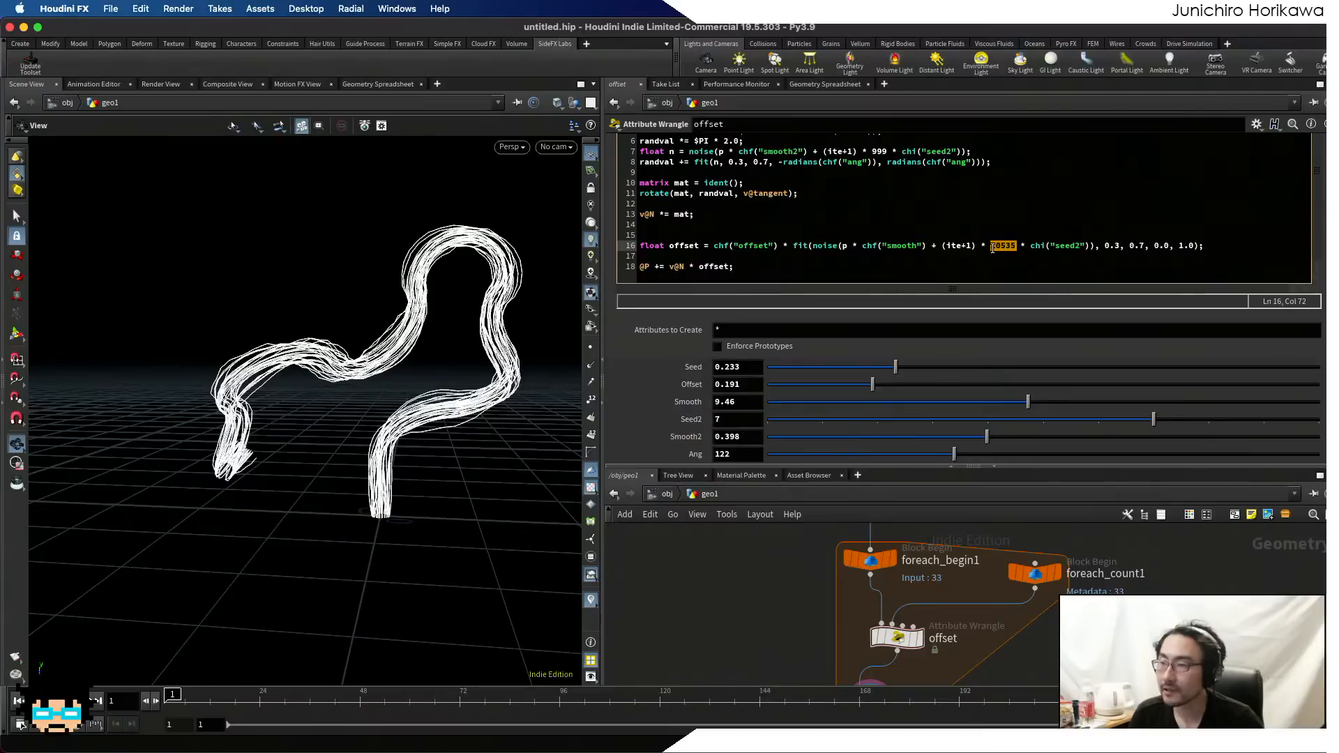
{"action": "type", "text": "18887"}
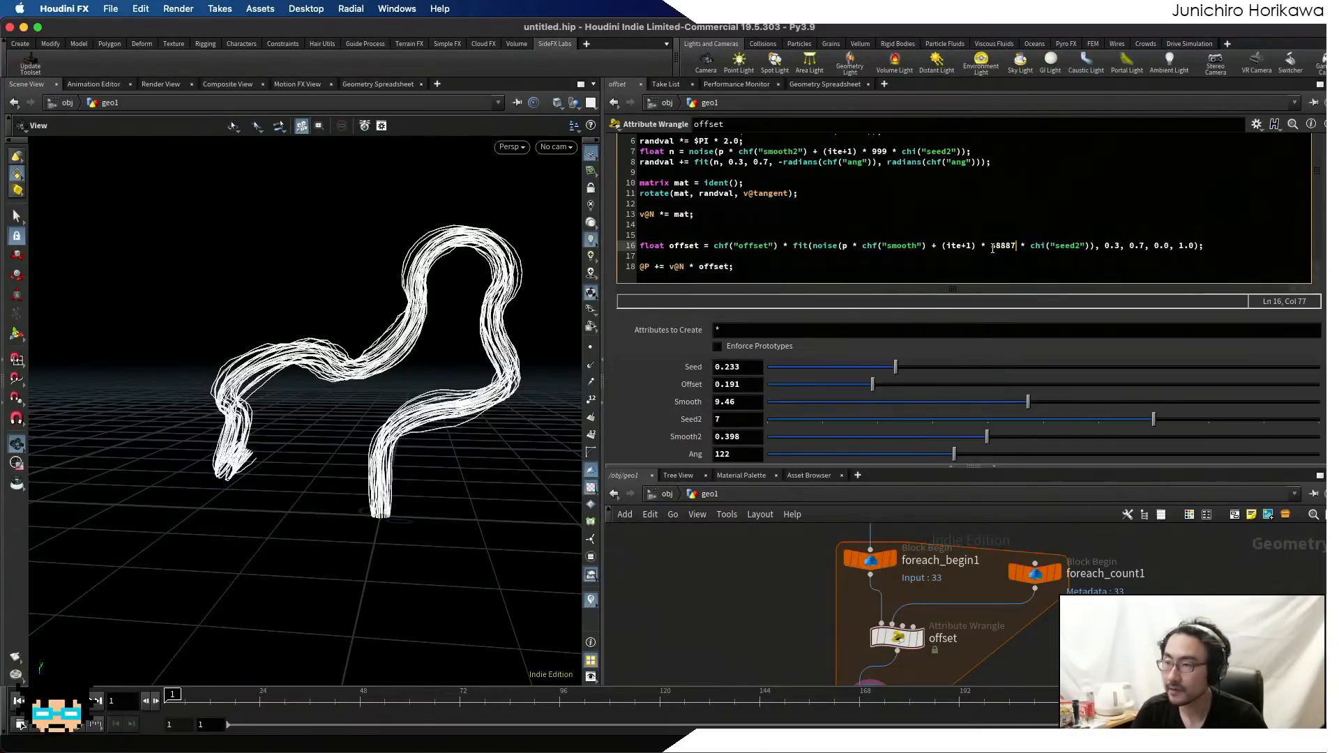
{"action": "key", "text": "BackSpace"}
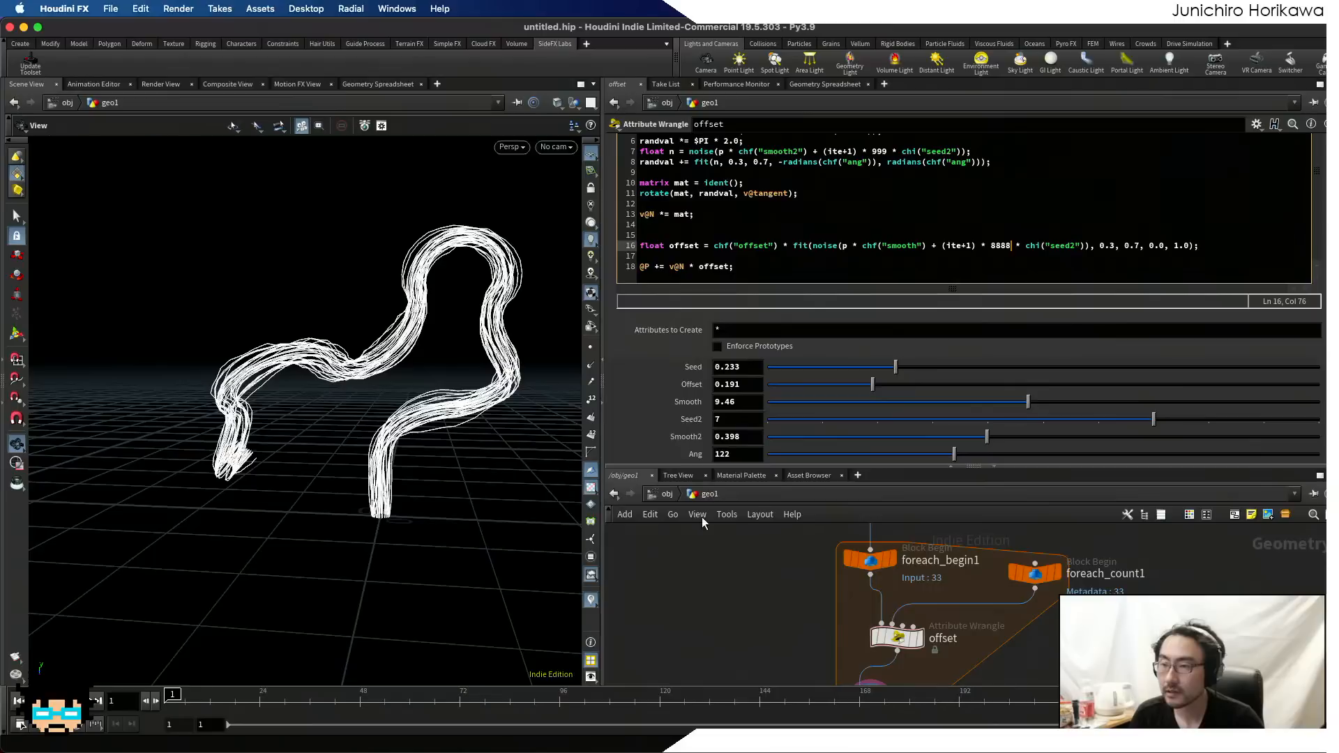
{"action": "key", "text": "BackSpace"}
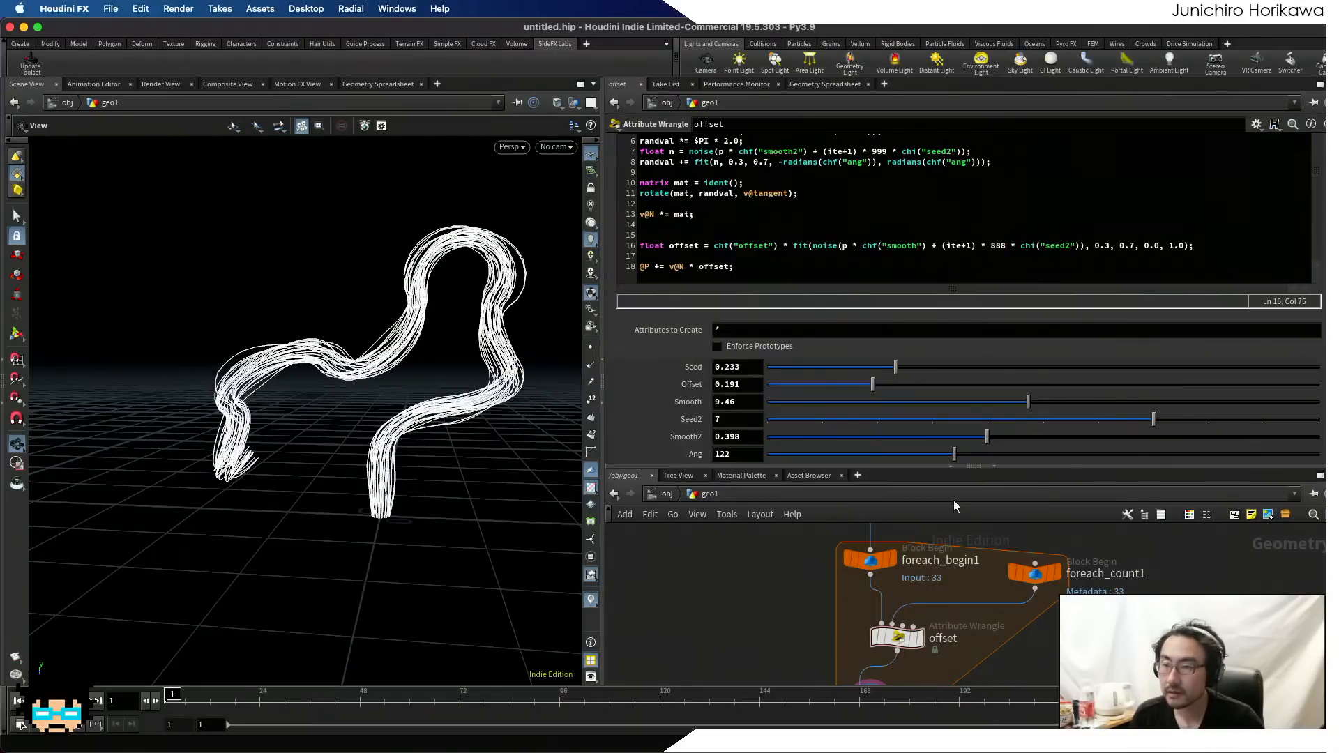
- Try a higher Ang of 240.3 on the wrangle, view the curves from another angle, and set Ang to 86.9
{"action": "left_click_drag", "start_coordinate": [997, 452], "coordinate": [1136, 466]}
{"action": "left_click_drag", "start_coordinate": [467, 489], "coordinate": [421, 442]}
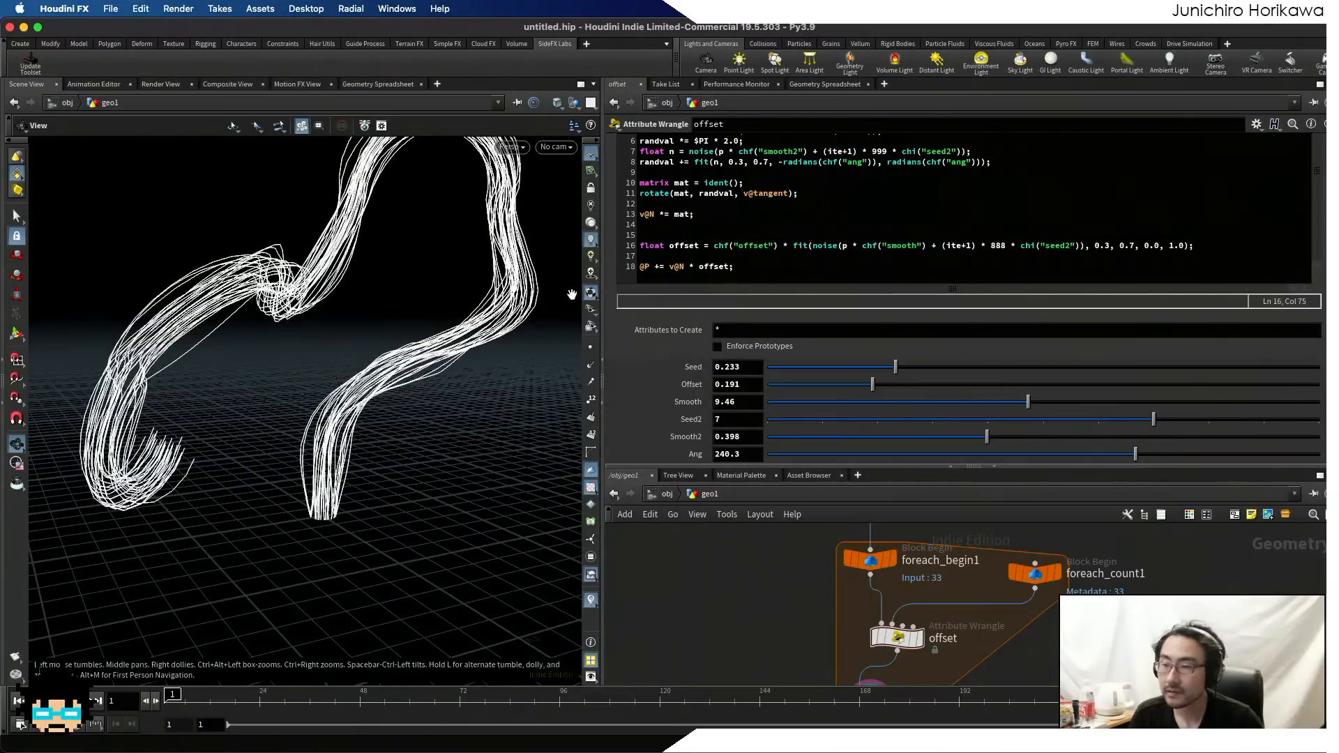
{"action": "left_click_drag", "start_coordinate": [1101, 454], "coordinate": [900, 454]}
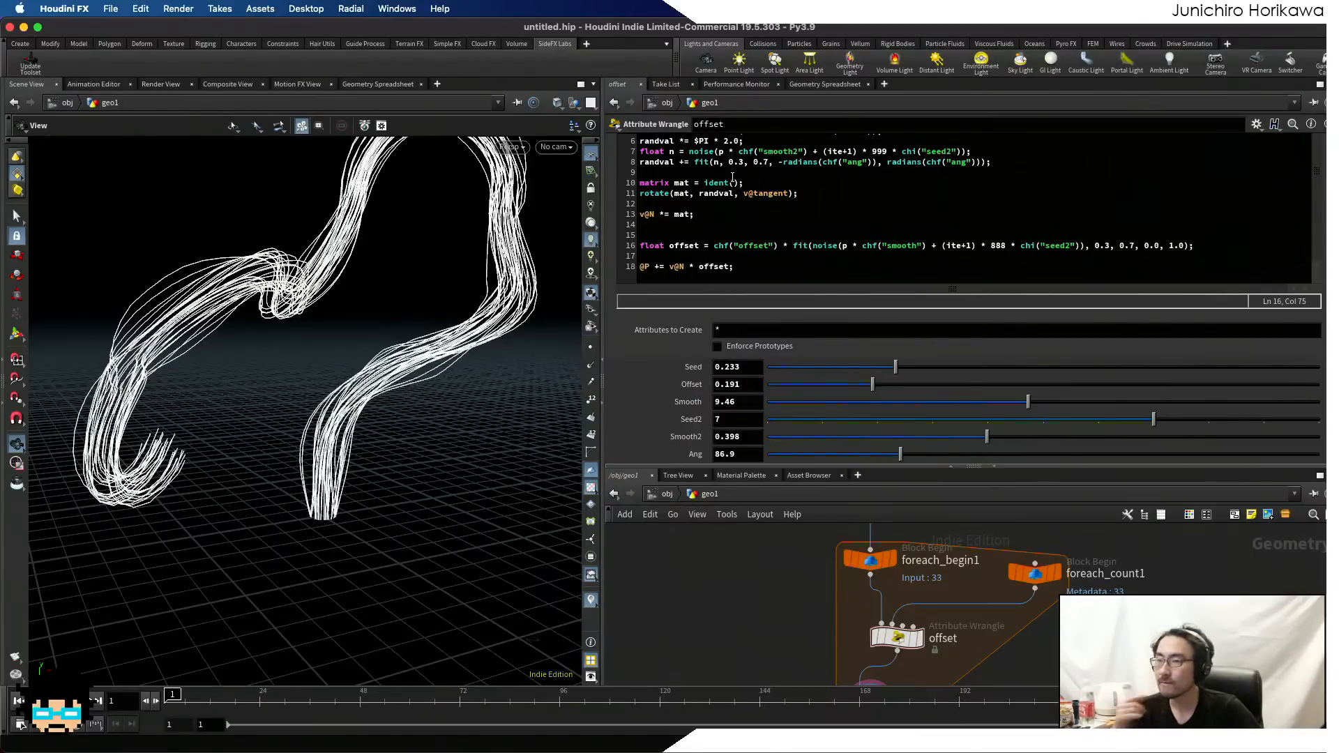
- Replace p with (p + 1) in the noise call of the n line and set Ang to 128.8
{"action": "left_click", "coordinate": [718, 154]}
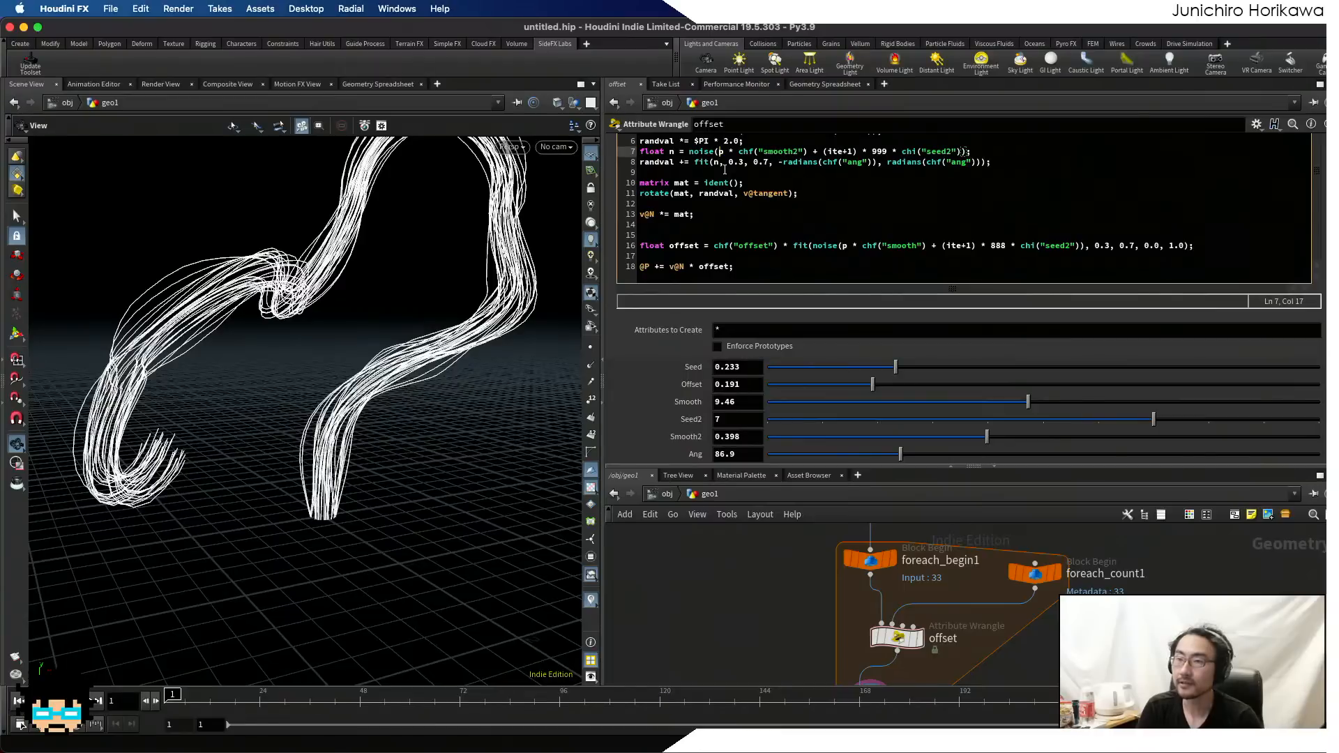
{"action": "type", "text": "(p + 1"}
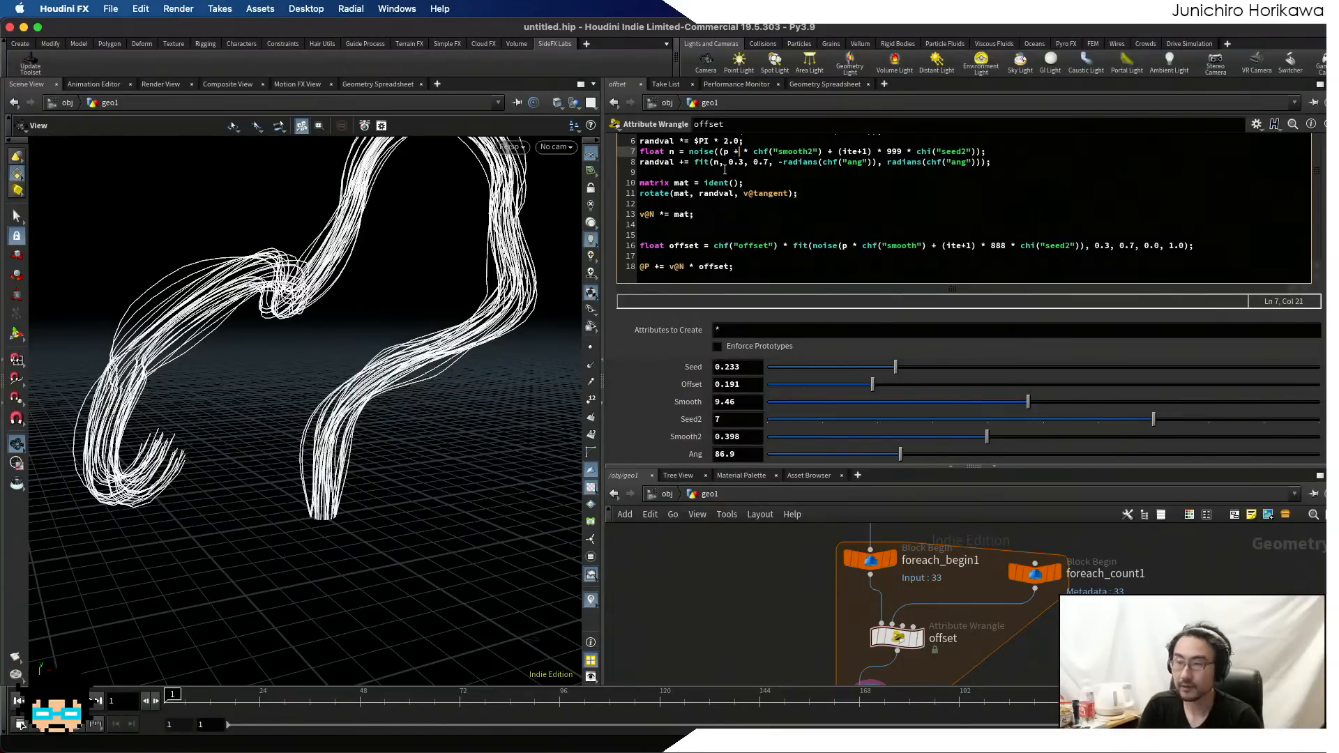
{"action": "type", "text": ")"}
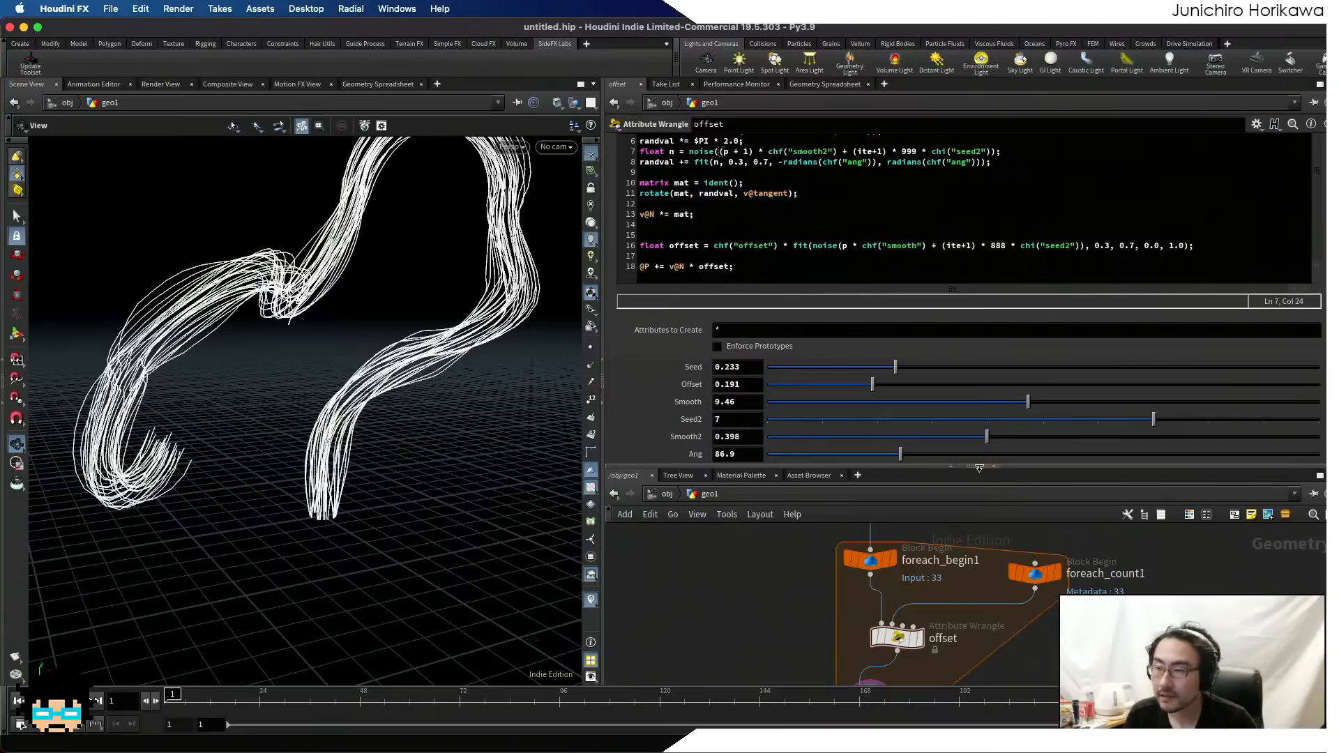
{"action": "left_click_drag", "start_coordinate": [978, 455], "coordinate": [1206, 444]}
{"action": "left_click_drag", "start_coordinate": [1040, 463], "coordinate": [913, 450]}
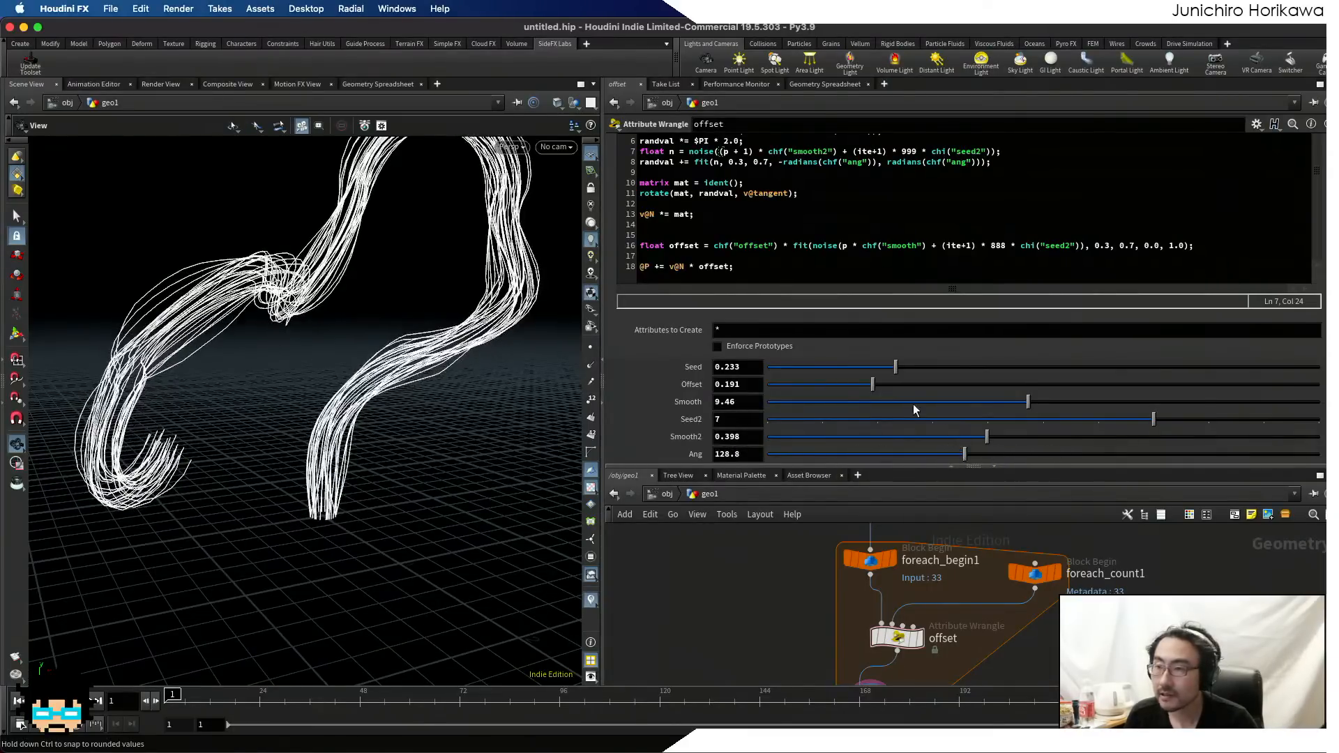
- Replace p with (p+1) in the offset line's noise call, then set Ang to 160.7 and Smooth2 to 0.391
{"action": "left_click", "coordinate": [846, 245]}
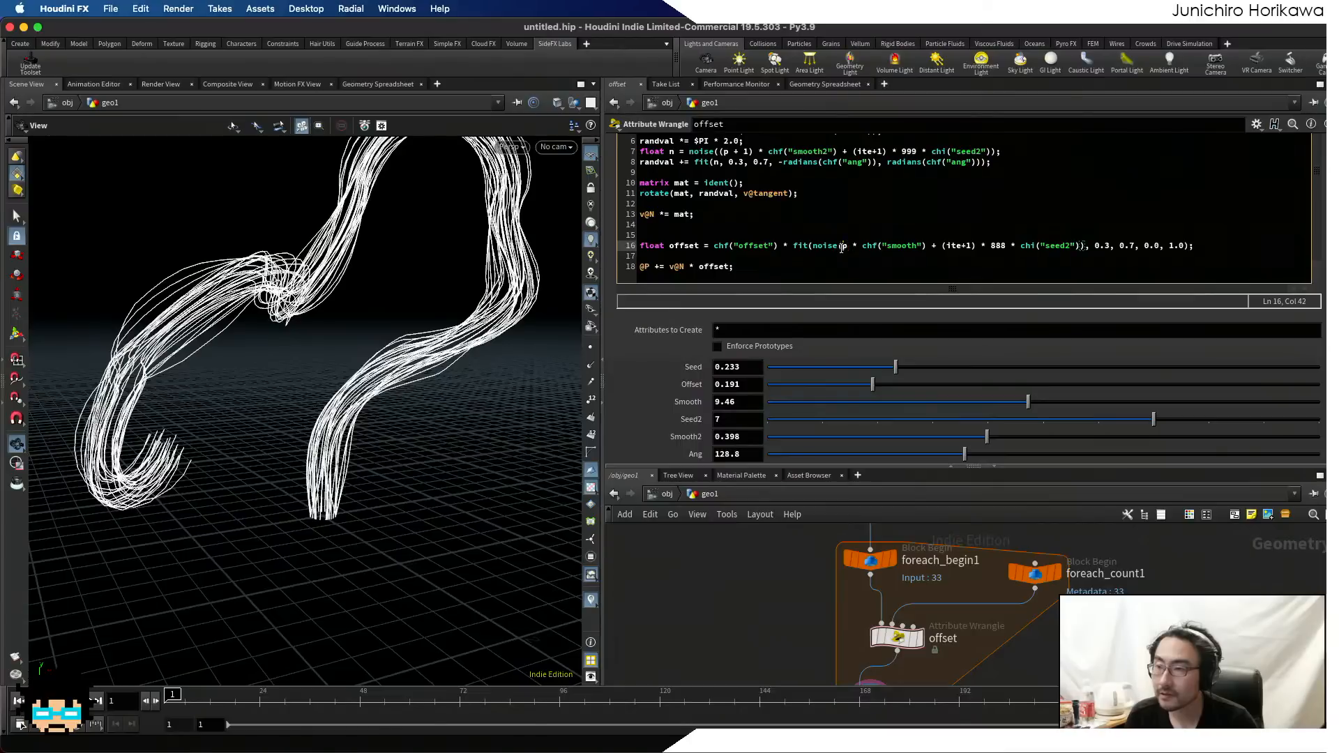
{"action": "type", "text": "(p"}
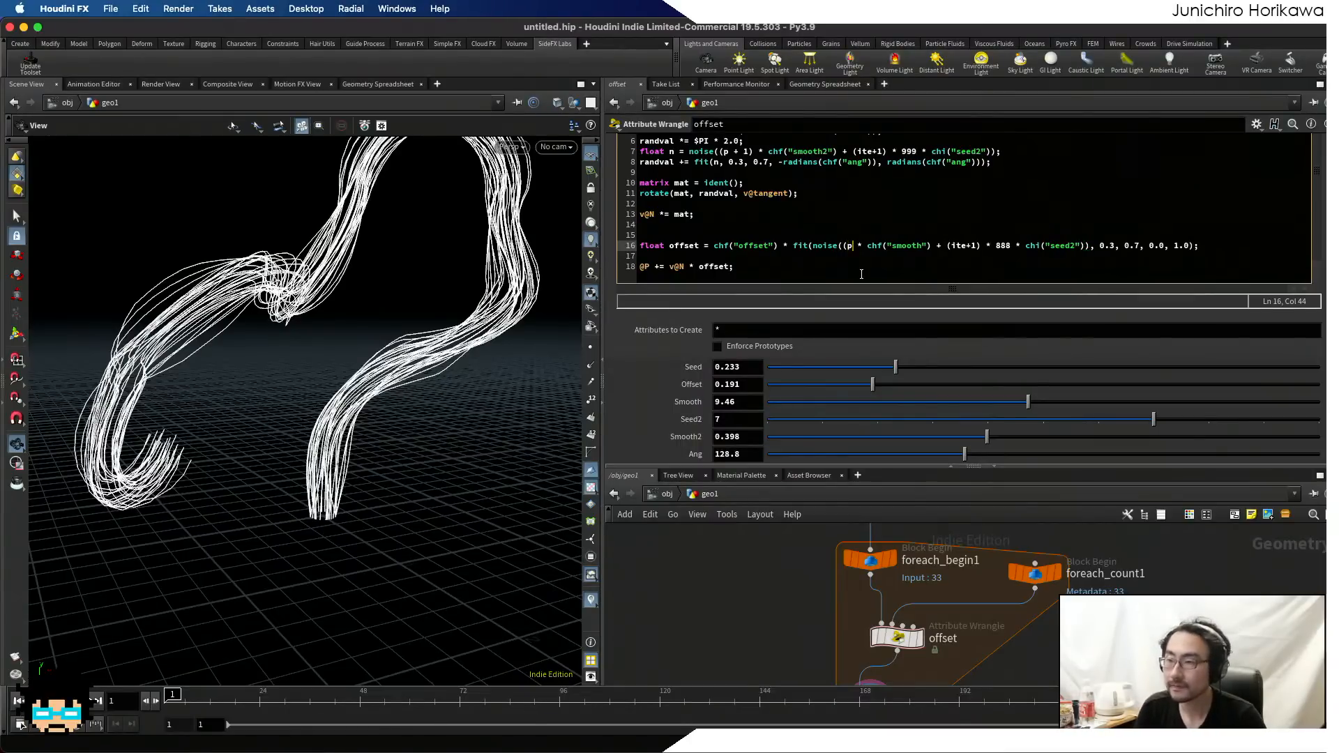
{"action": "type", "text": "+1)"}
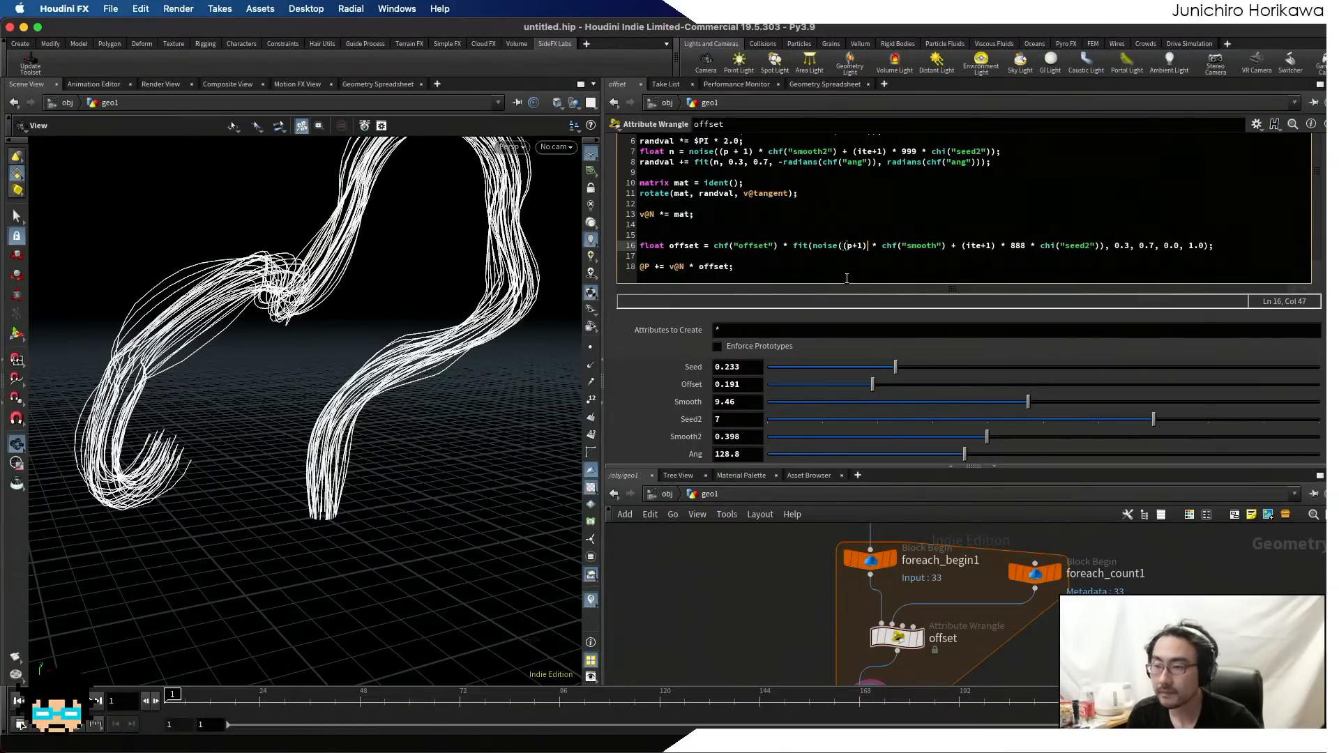
{"action": "left_click_drag", "start_coordinate": [965, 454], "coordinate": [923, 454]}
{"action": "left_click_drag", "start_coordinate": [1012, 454], "coordinate": [984, 447]}
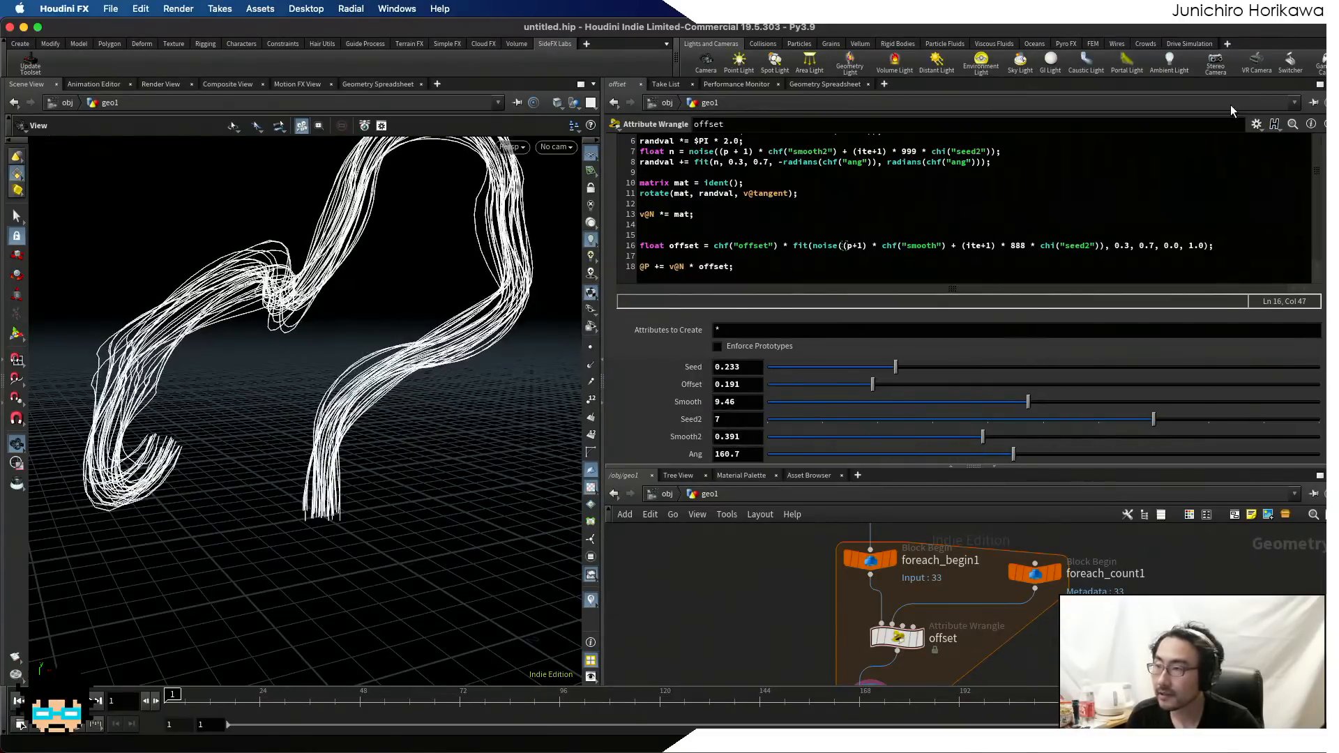
- Raise the upper limit of the Smooth2 range in the wrangle's parameter interface and accept the change
{"action": "left_click", "coordinate": [1256, 123]}
{"action": "left_click", "coordinate": [1253, 139]}
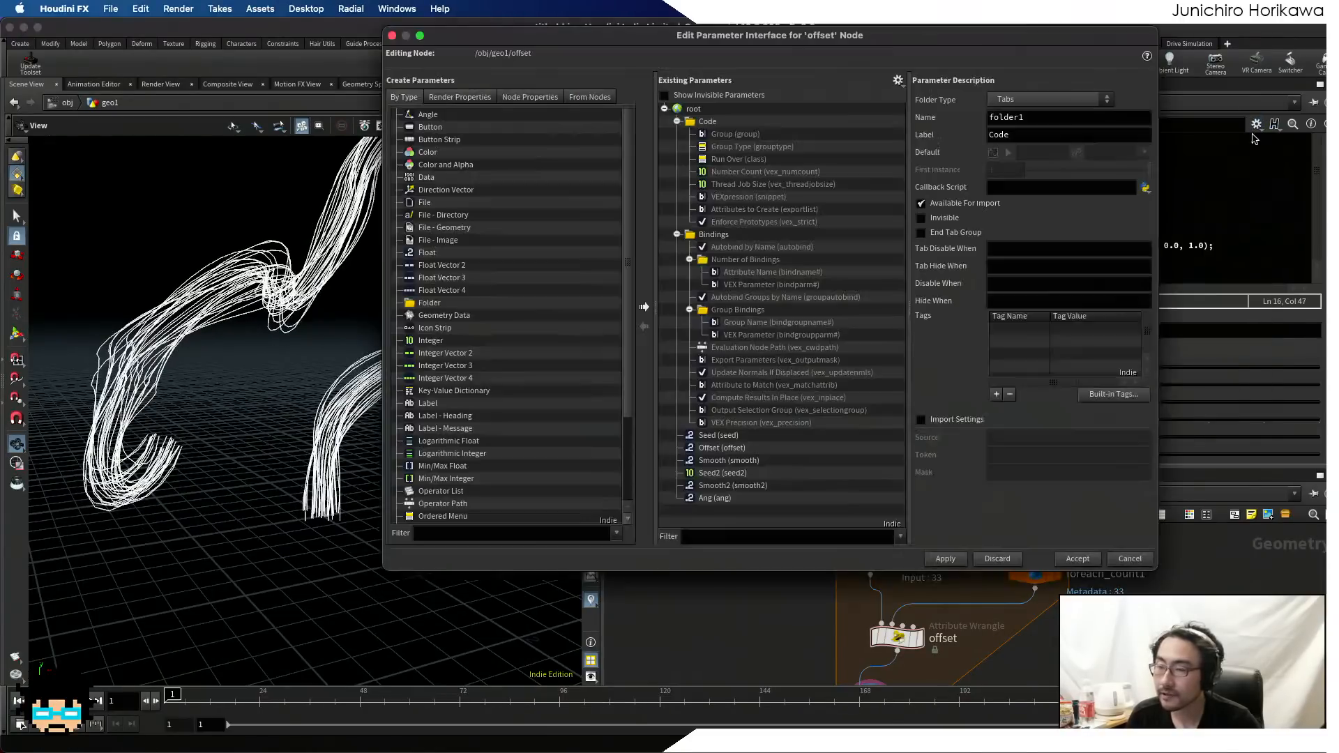
{"action": "left_click", "coordinate": [802, 484]}
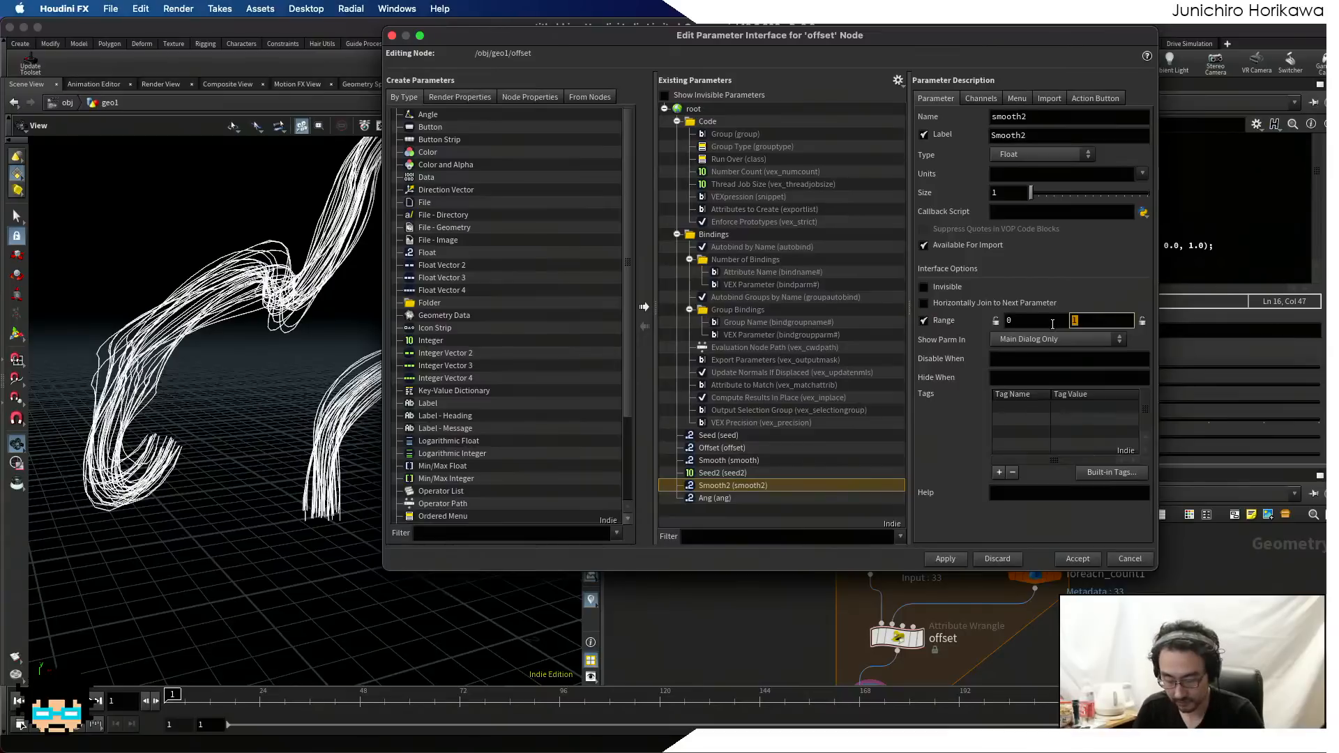
{"action": "left_click", "coordinate": [955, 560]}
{"action": "left_click", "coordinate": [1078, 559]}
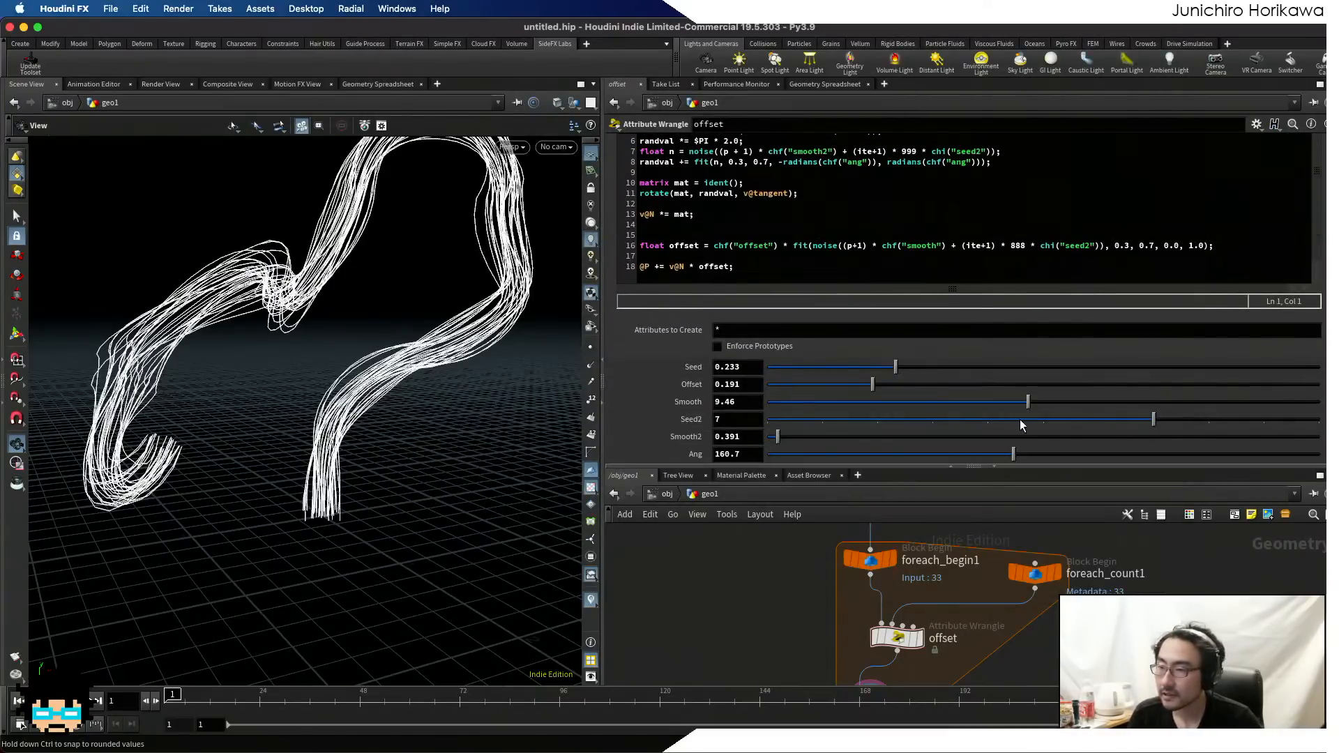
- Set the wrangle's Smooth2 to 4.85 and Offset to 0.243
{"action": "left_click_drag", "start_coordinate": [1022, 435], "coordinate": [902, 439]}
{"action": "left_click_drag", "start_coordinate": [505, 406], "coordinate": [388, 300]}
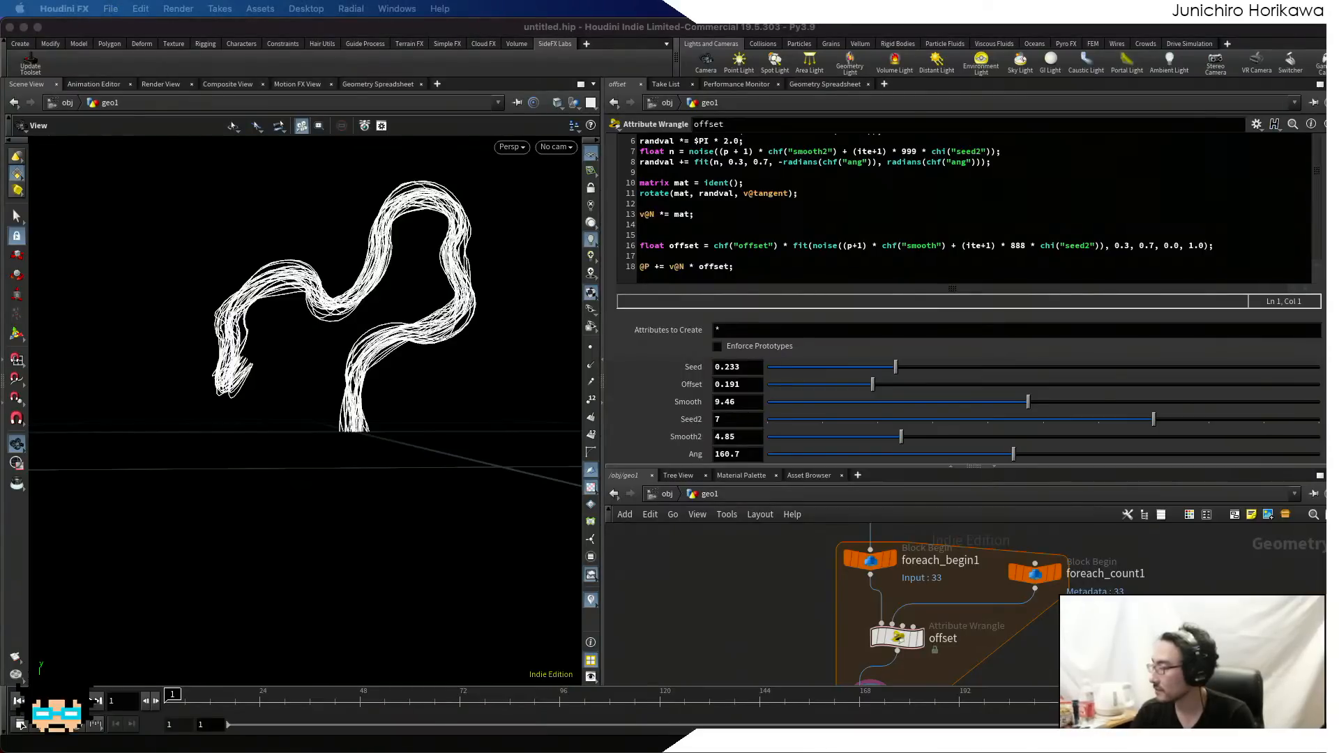
{"action": "left_click", "coordinate": [490, 467]}
{"action": "mouse_move", "coordinate": [455, 432]}
{"action": "left_mouse_down"}
{"action": "mouse_move", "coordinate": [407, 386]}
{"action": "mouse_move", "coordinate": [454, 410]}
{"action": "left_mouse_up"}
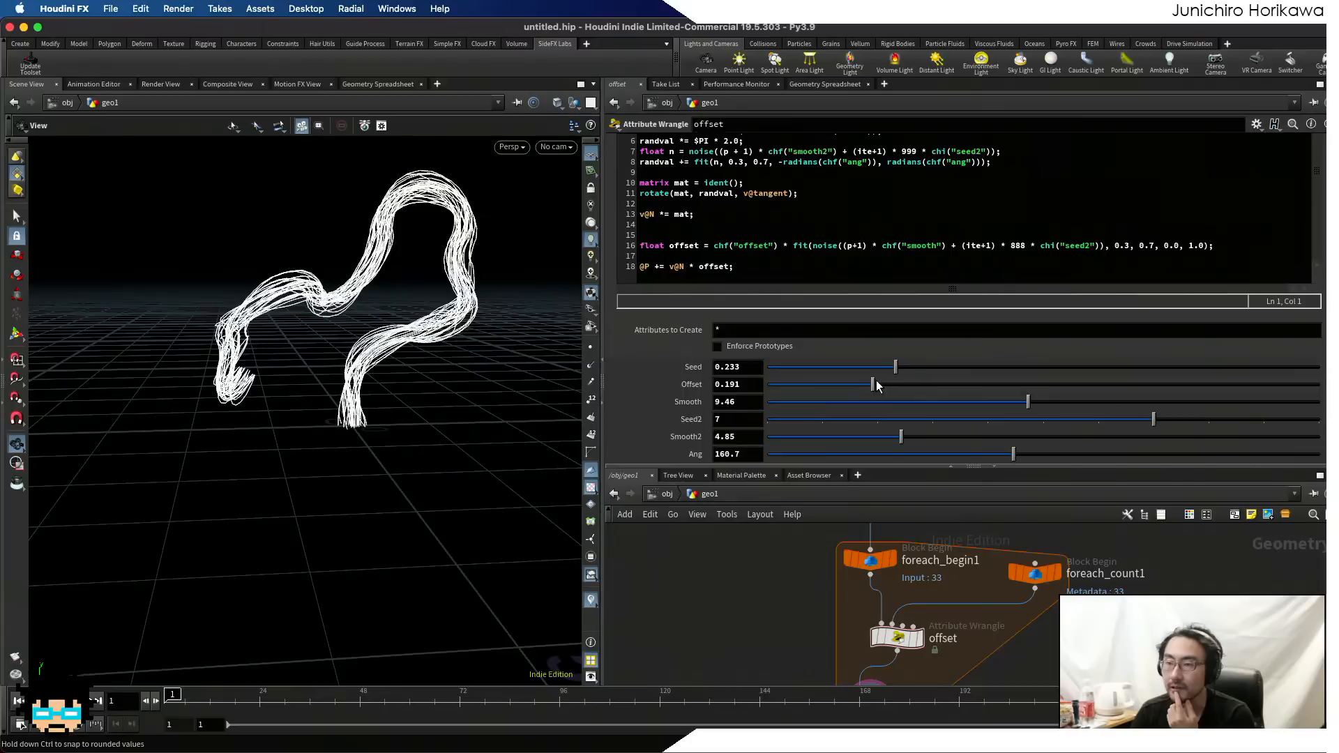
{"action": "left_click_drag", "start_coordinate": [874, 384], "coordinate": [902, 387]}
- Enlarge the network pane and examine the curve bundle up close for strands that cross each other
{"action": "left_click_drag", "start_coordinate": [440, 389], "coordinate": [434, 347]}
{"action": "scroll", "coordinate": [409, 346], "scroll_direction": "up", "scroll_amount": 5}
{"action": "left_click_drag", "start_coordinate": [836, 400], "coordinate": [834, 351]}
{"action": "scroll", "coordinate": [811, 489], "scroll_direction": "down", "scroll_amount": 8}
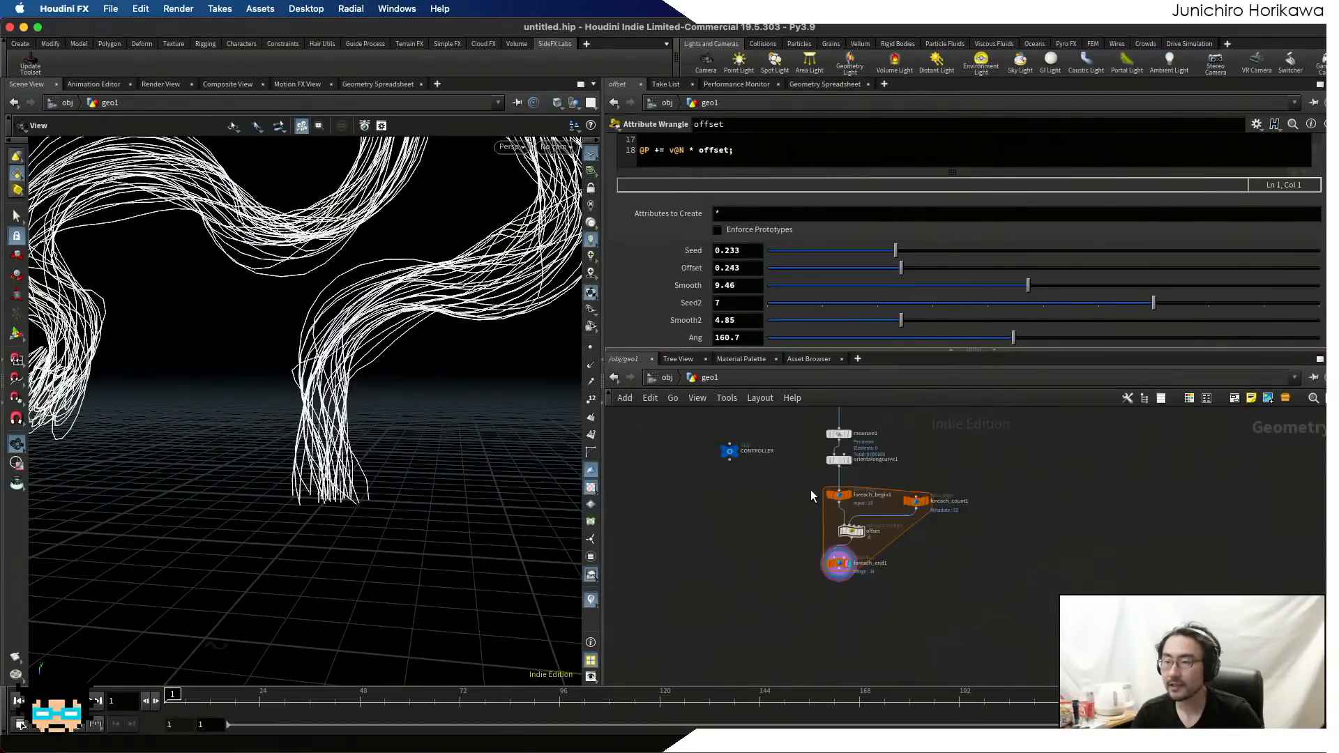
{"action": "scroll", "coordinate": [826, 517], "scroll_direction": "up", "scroll_amount": 6}
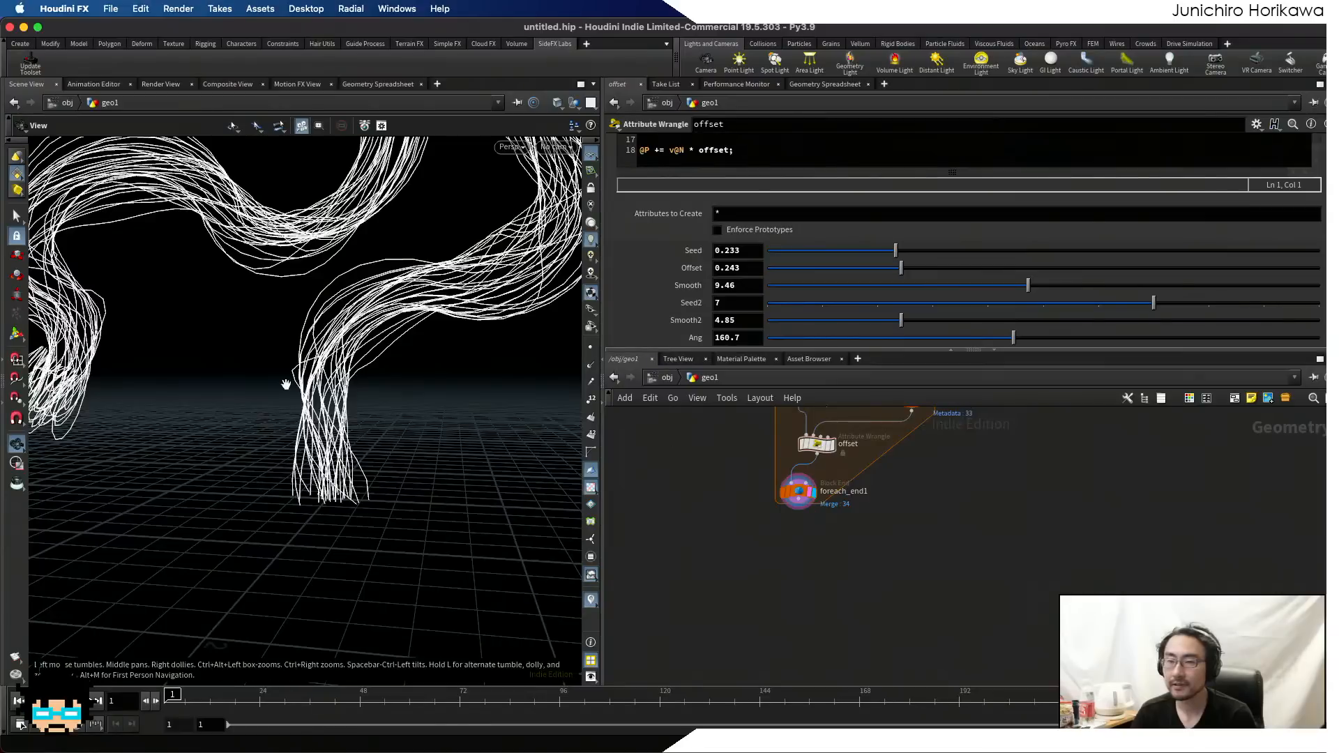
{"action": "middle_click_drag", "start_coordinate": [347, 366], "coordinate": [328, 457]}
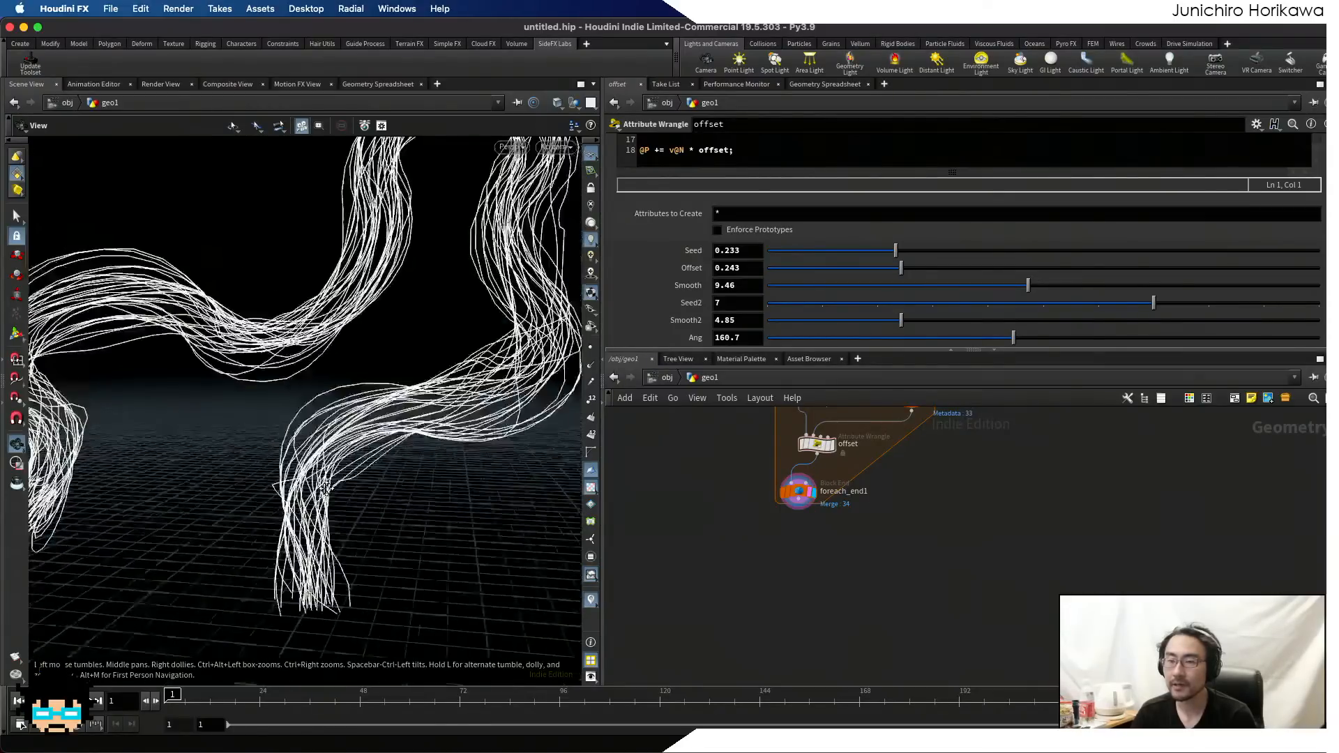
{"action": "scroll", "coordinate": [325, 457], "scroll_direction": "up", "scroll_amount": 4}
{"action": "left_click_drag", "start_coordinate": [317, 457], "coordinate": [287, 455]}
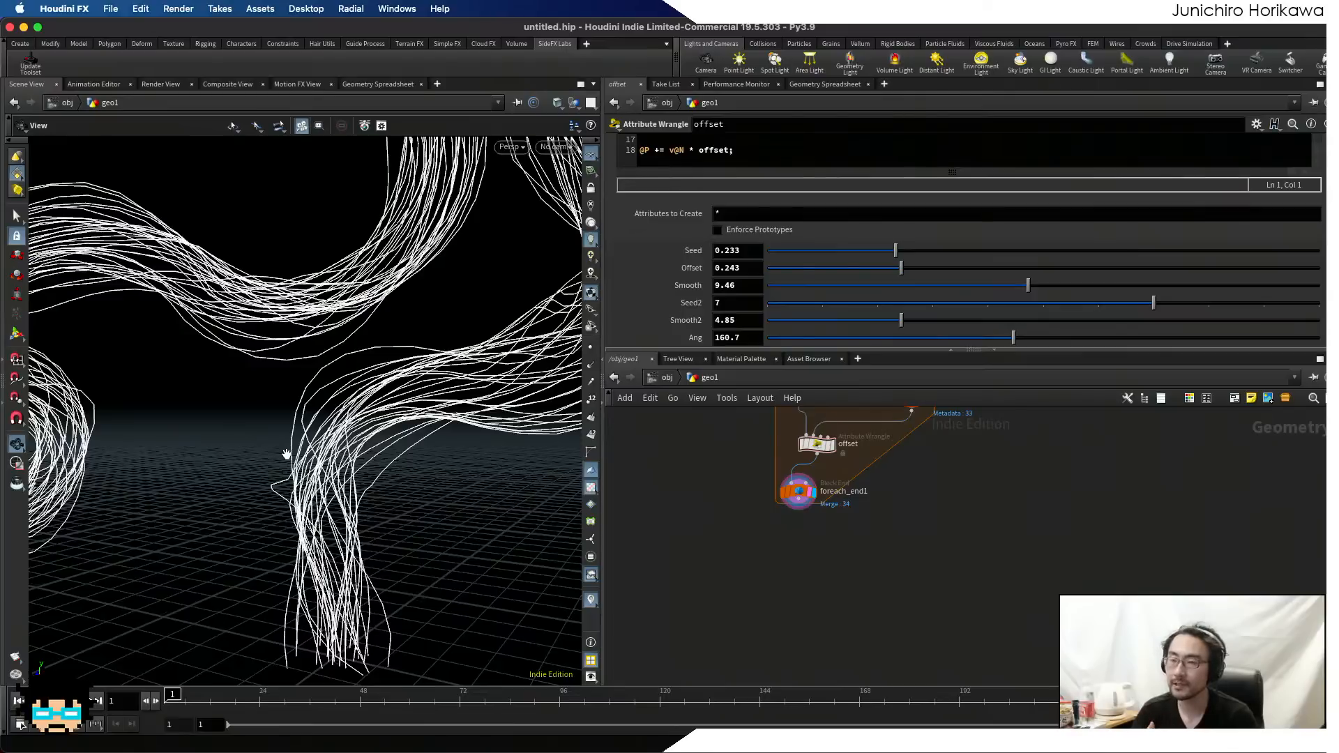
- Add a Detangle node below the for-each block and connect foreach_end1 to its first input
{"action": "key", "text": "Tab"}
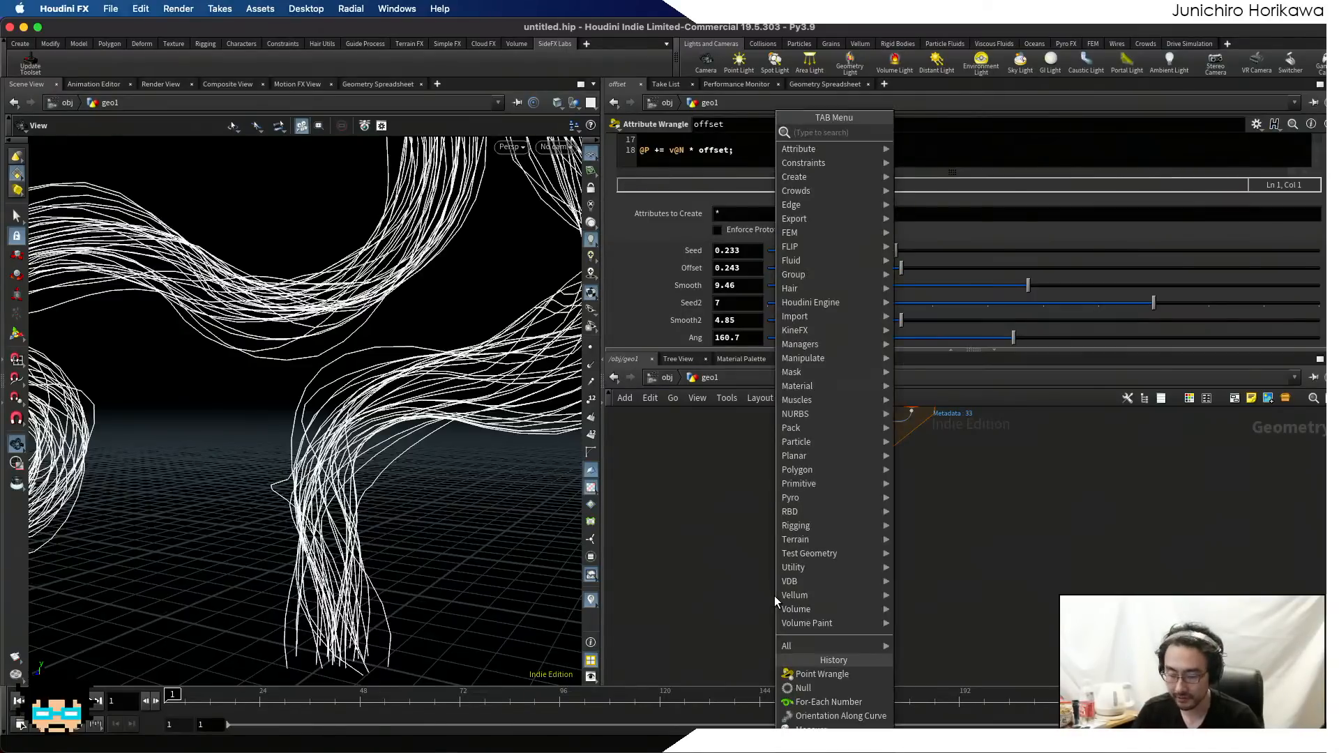
{"action": "type", "text": "detan"}
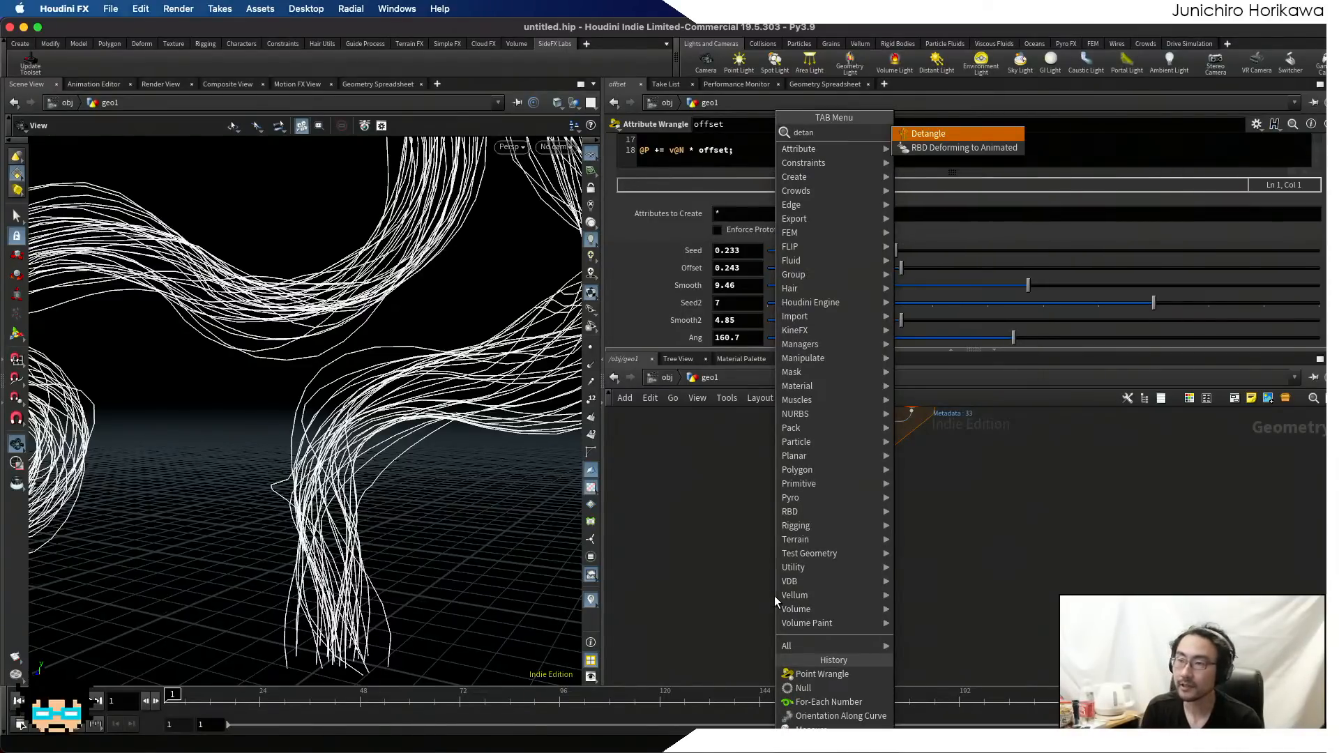
{"action": "key", "text": "Return"}
{"action": "left_click", "coordinate": [816, 577]}
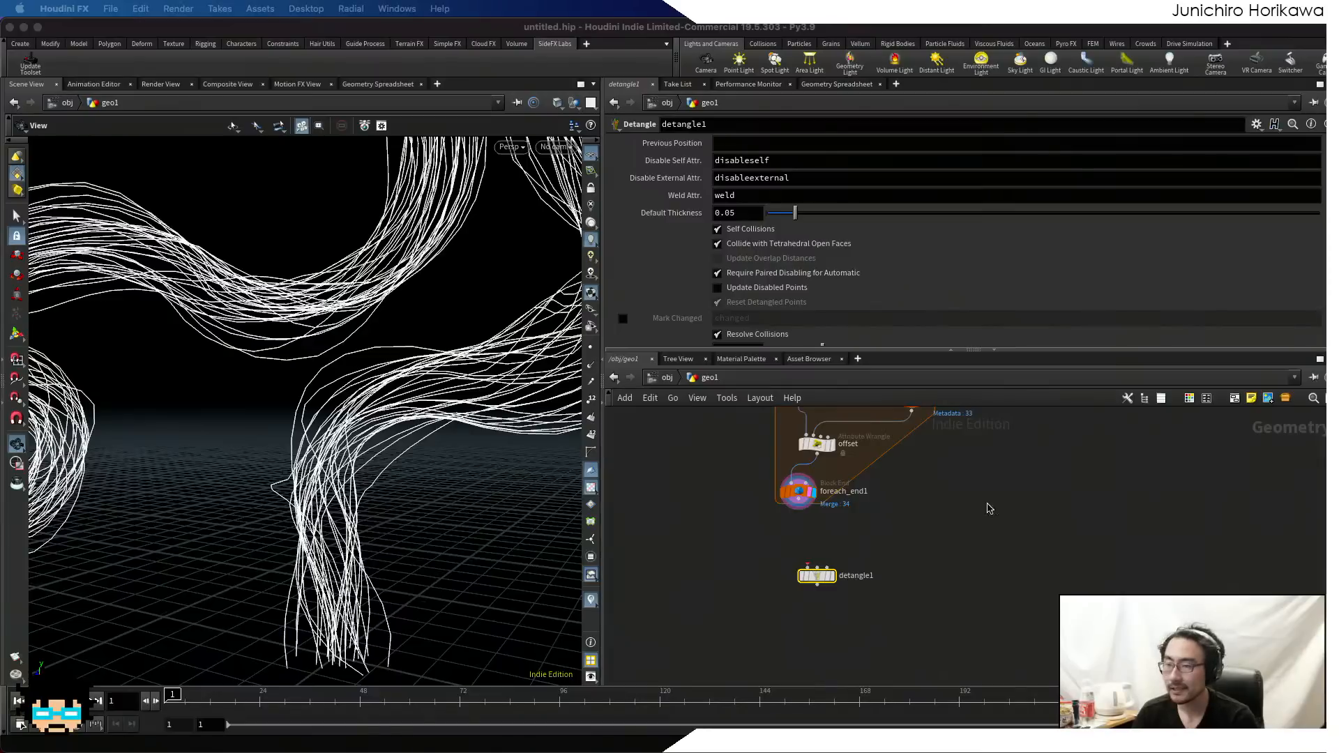
{"action": "left_click_drag", "start_coordinate": [817, 578], "coordinate": [865, 619]}
{"action": "scroll", "coordinate": [883, 584], "scroll_direction": "up", "scroll_amount": 4}
{"action": "scroll", "coordinate": [873, 555], "scroll_direction": "up", "scroll_amount": 2}
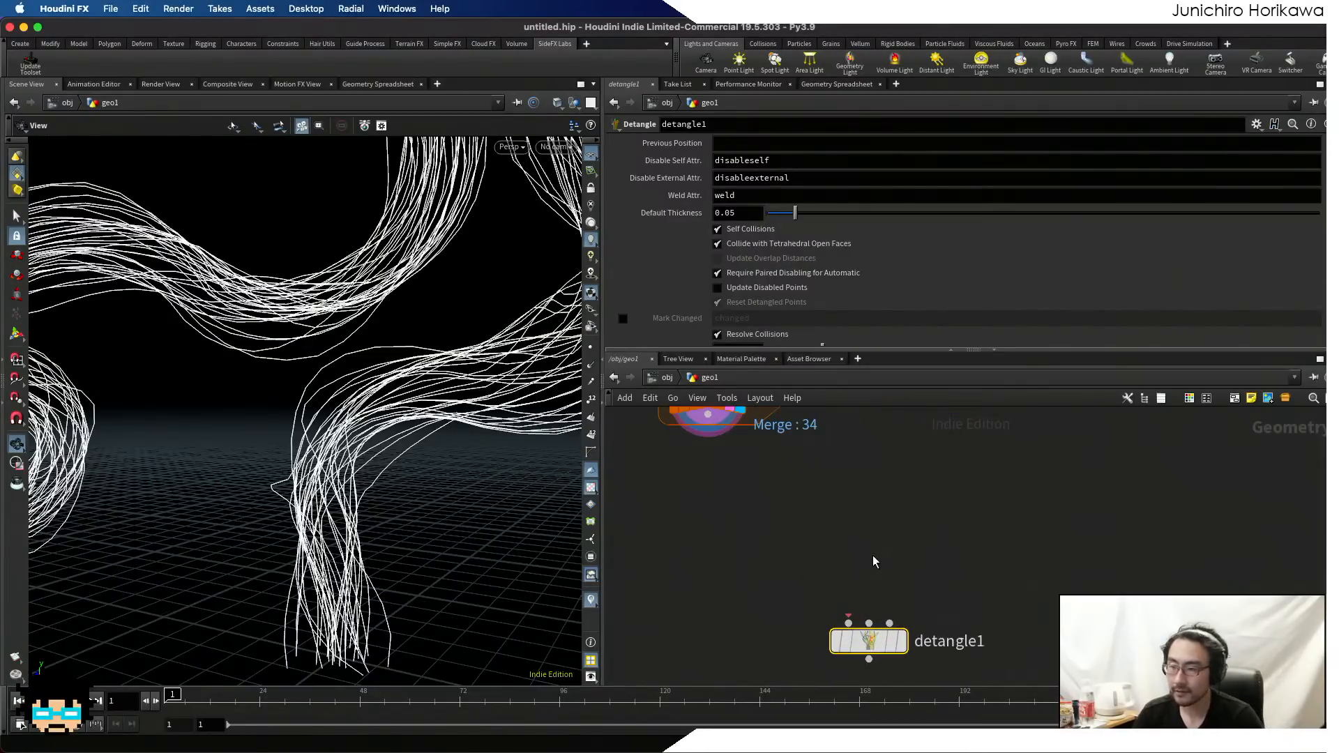
{"action": "left_click_drag", "start_coordinate": [713, 425], "coordinate": [848, 623]}
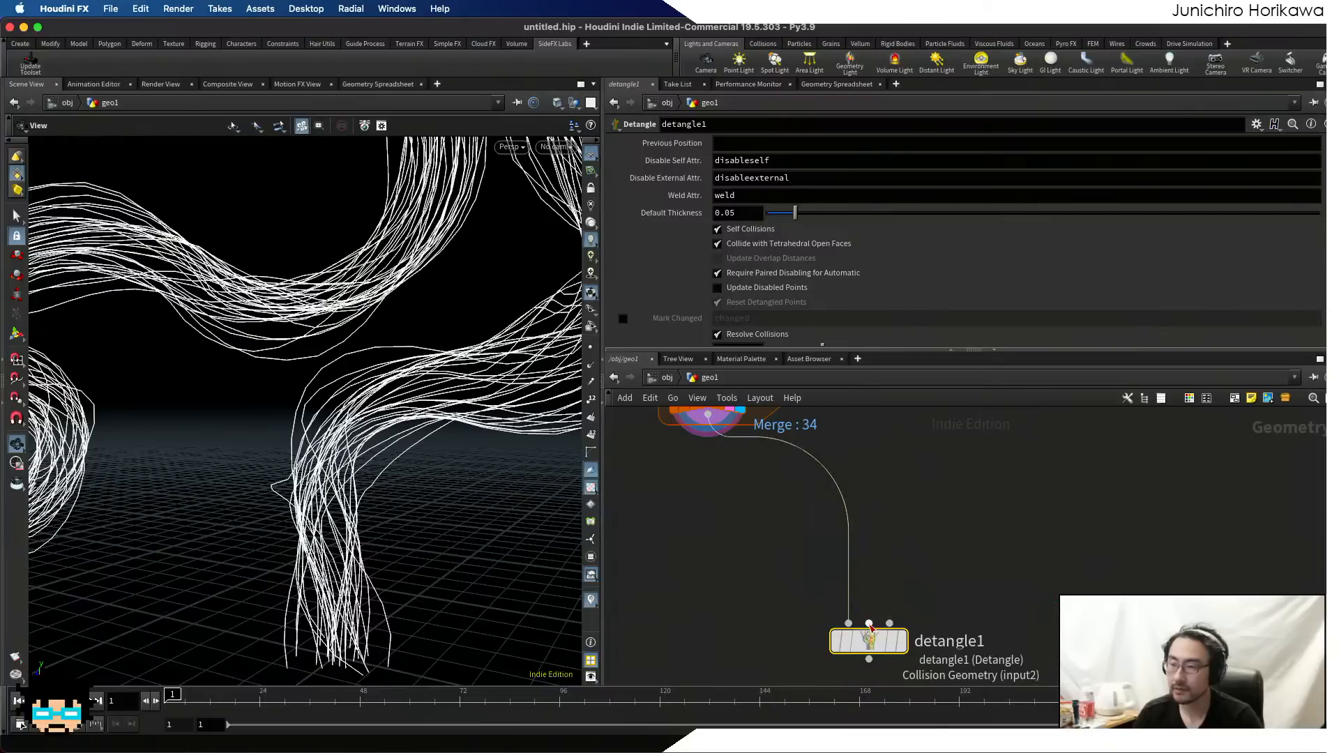
- Set the Detangle node's Previous Position attribute to rest and display that node
{"action": "left_click", "coordinate": [727, 142]}
{"action": "type", "text": "rest"}
{"action": "key", "text": "Return"}
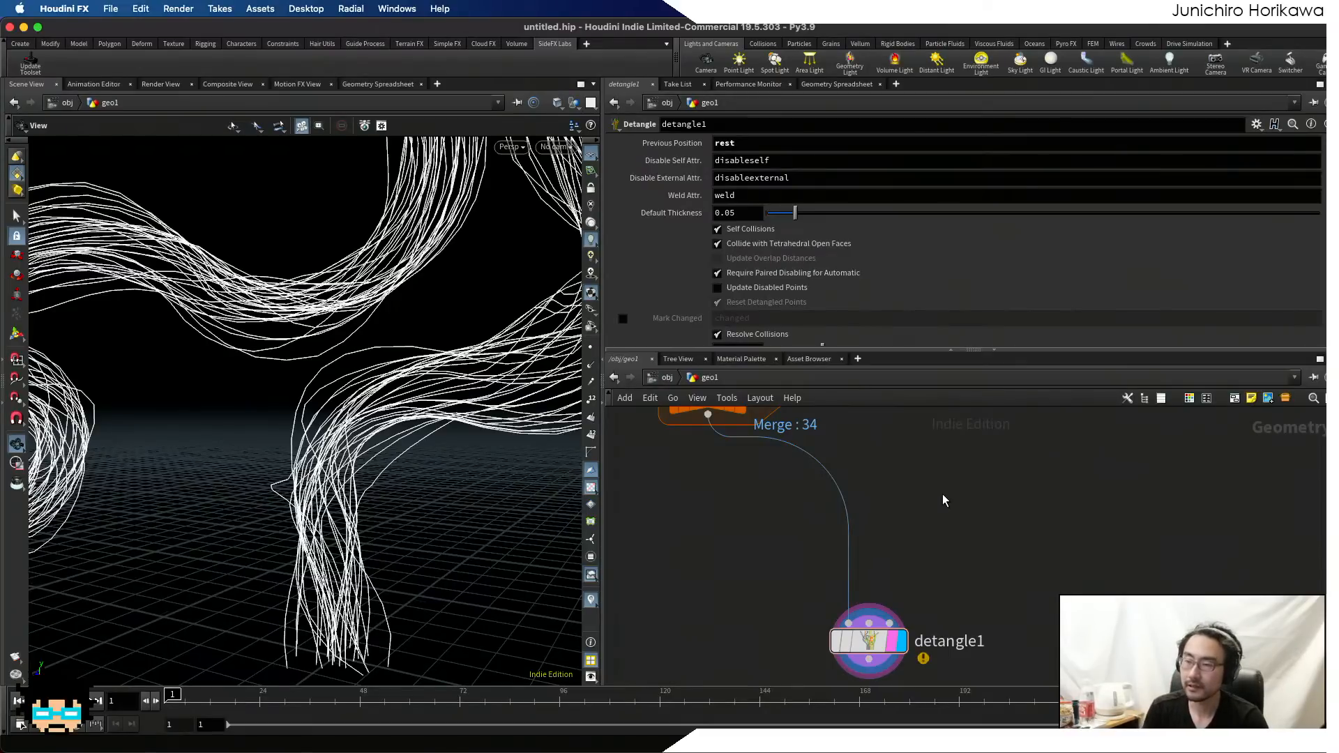
- Insert a Rest Position node on the connection between foreach_end1 and detangle1
{"action": "key", "text": "Tab"}
{"action": "type", "text": "rest"}
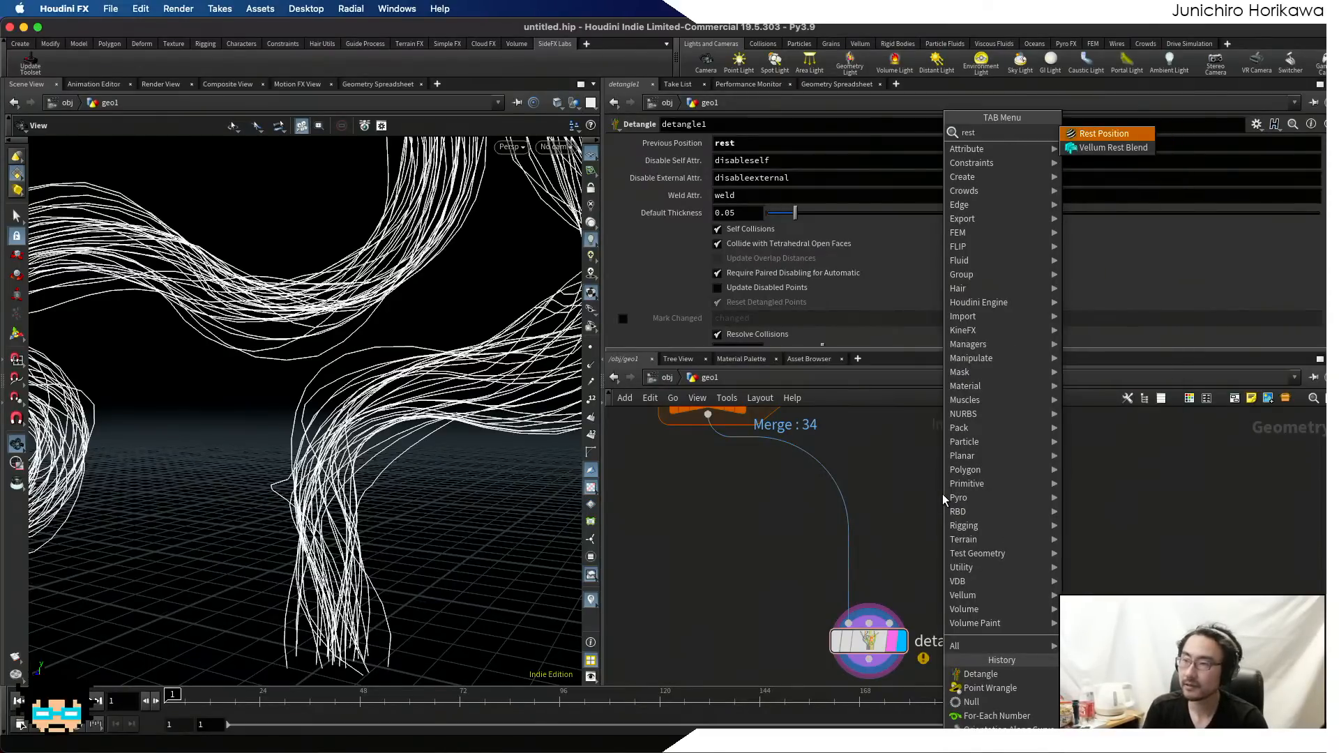
{"action": "key", "text": "Return"}
{"action": "left_click", "coordinate": [902, 530]}
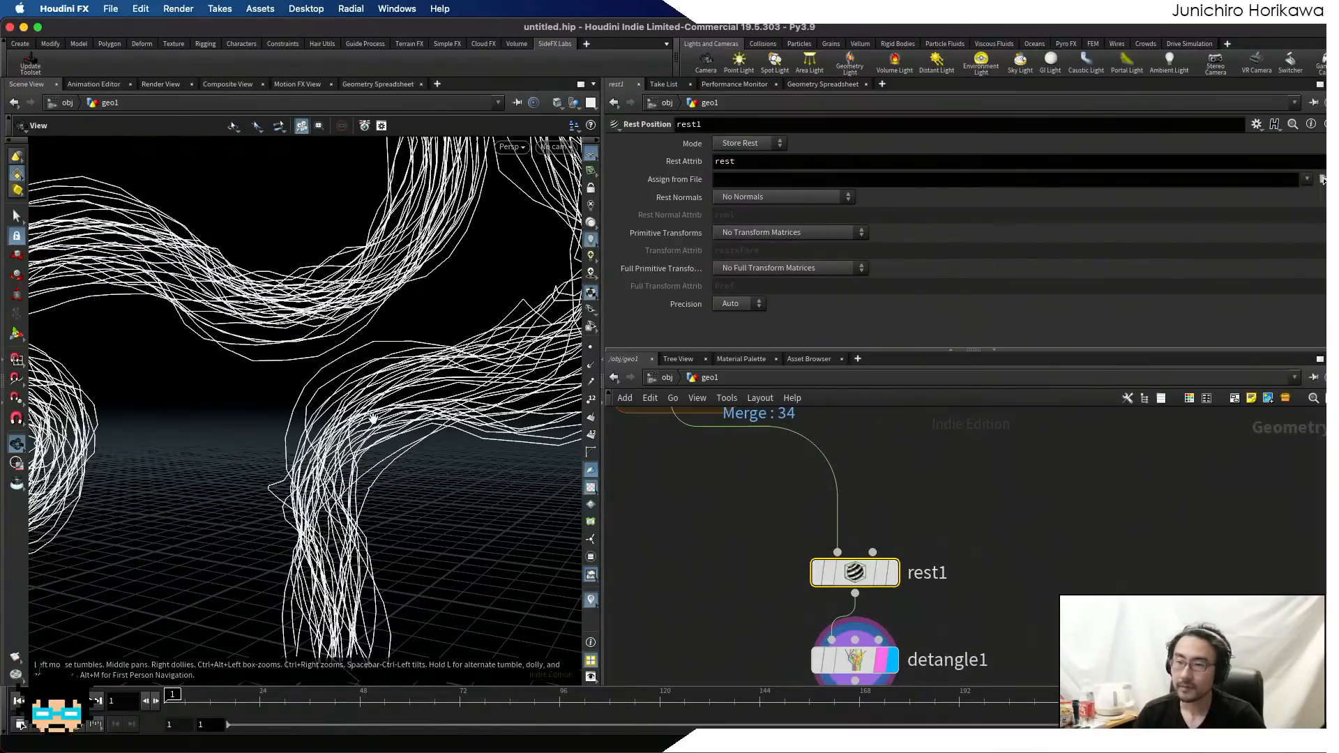
{"action": "left_click_drag", "start_coordinate": [372, 417], "coordinate": [427, 371]}
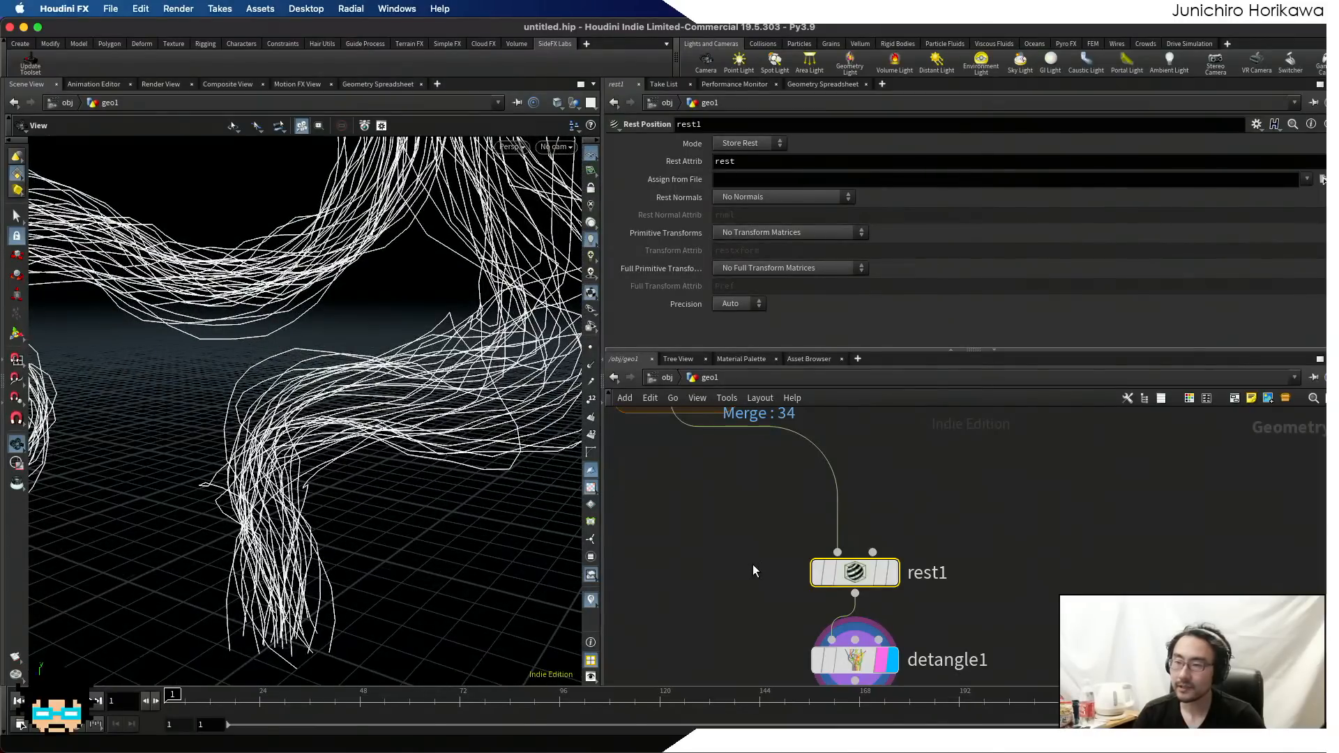
- Try another Default Thickness on detangle1 while checking the bundle, and leave it at 0.05
{"action": "left_click", "coordinate": [854, 660]}
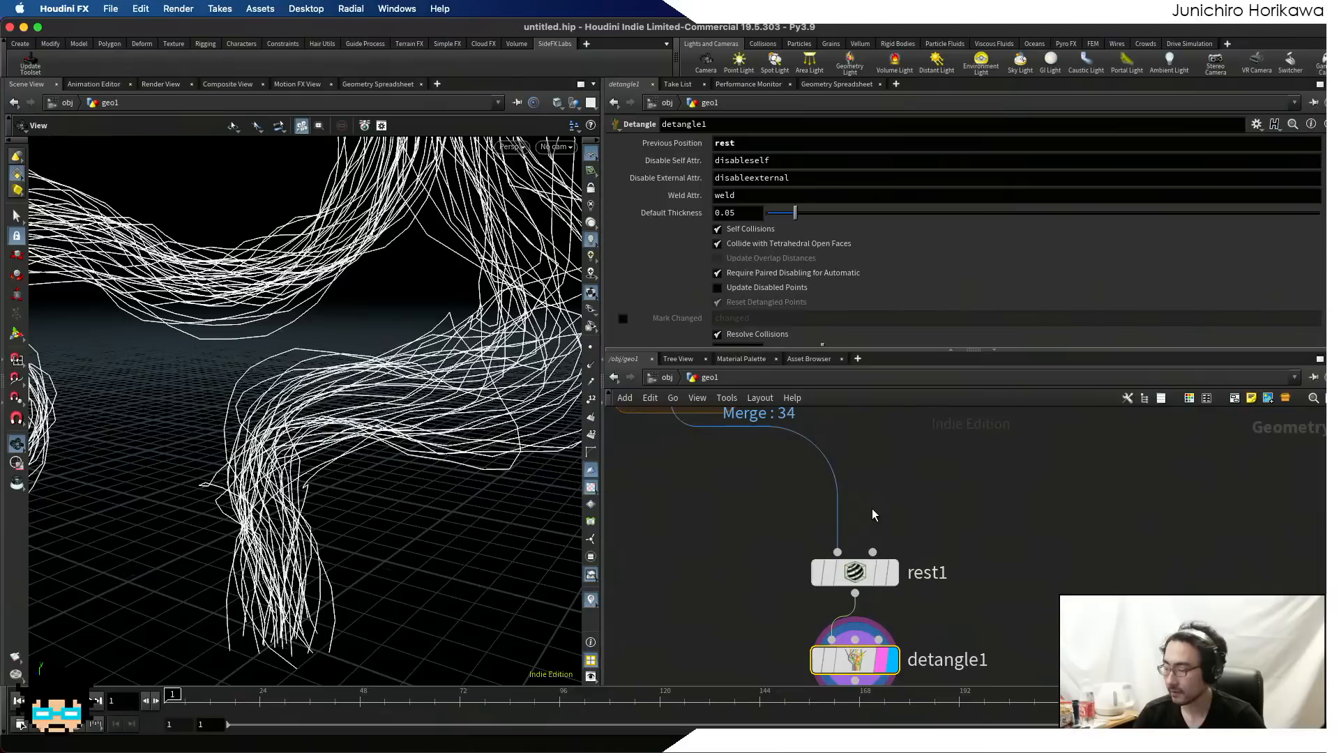
{"action": "scroll", "coordinate": [797, 537], "scroll_direction": "down", "scroll_amount": 6}
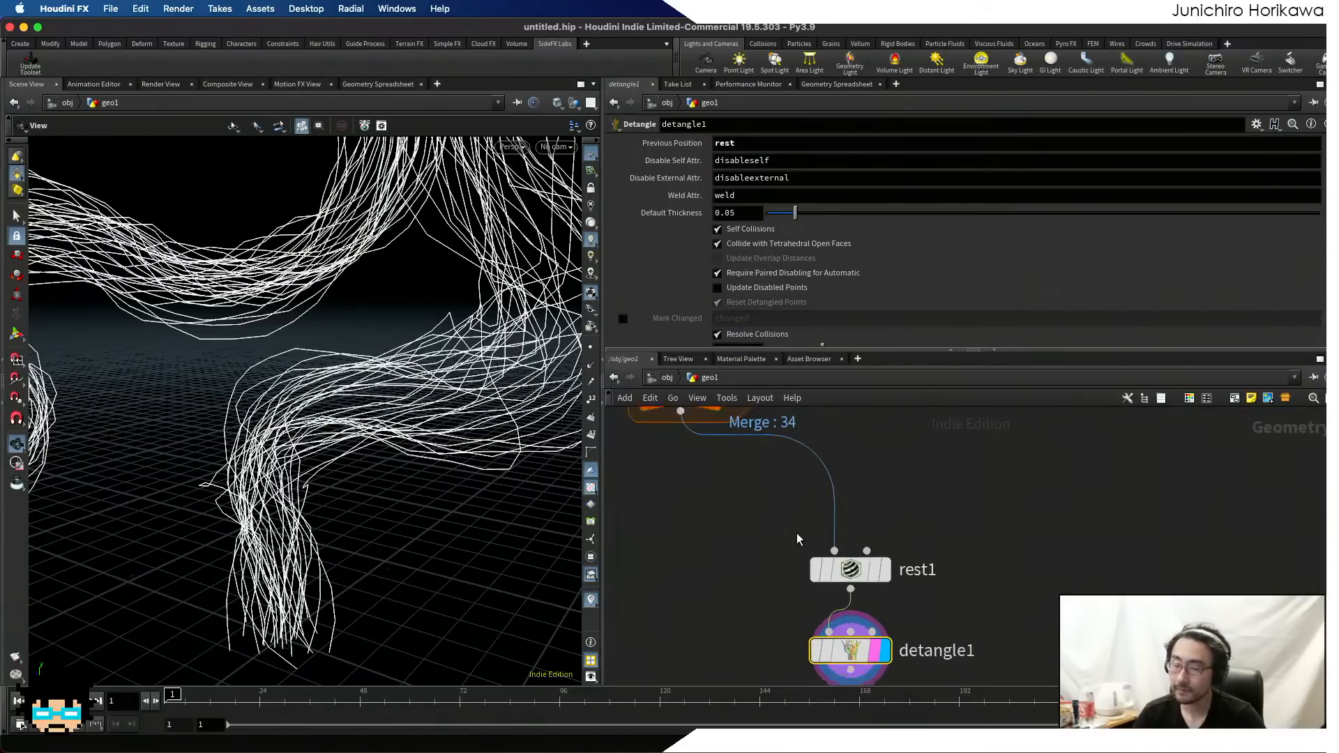
{"action": "scroll", "coordinate": [795, 550], "scroll_direction": "up", "scroll_amount": 5}
{"action": "left_click_drag", "start_coordinate": [476, 490], "coordinate": [300, 474]}
{"action": "mouse_move", "coordinate": [806, 216]}
{"action": "left_mouse_down"}
{"action": "mouse_move", "coordinate": [755, 219]}
{"action": "mouse_move", "coordinate": [787, 213]}
{"action": "left_mouse_up"}
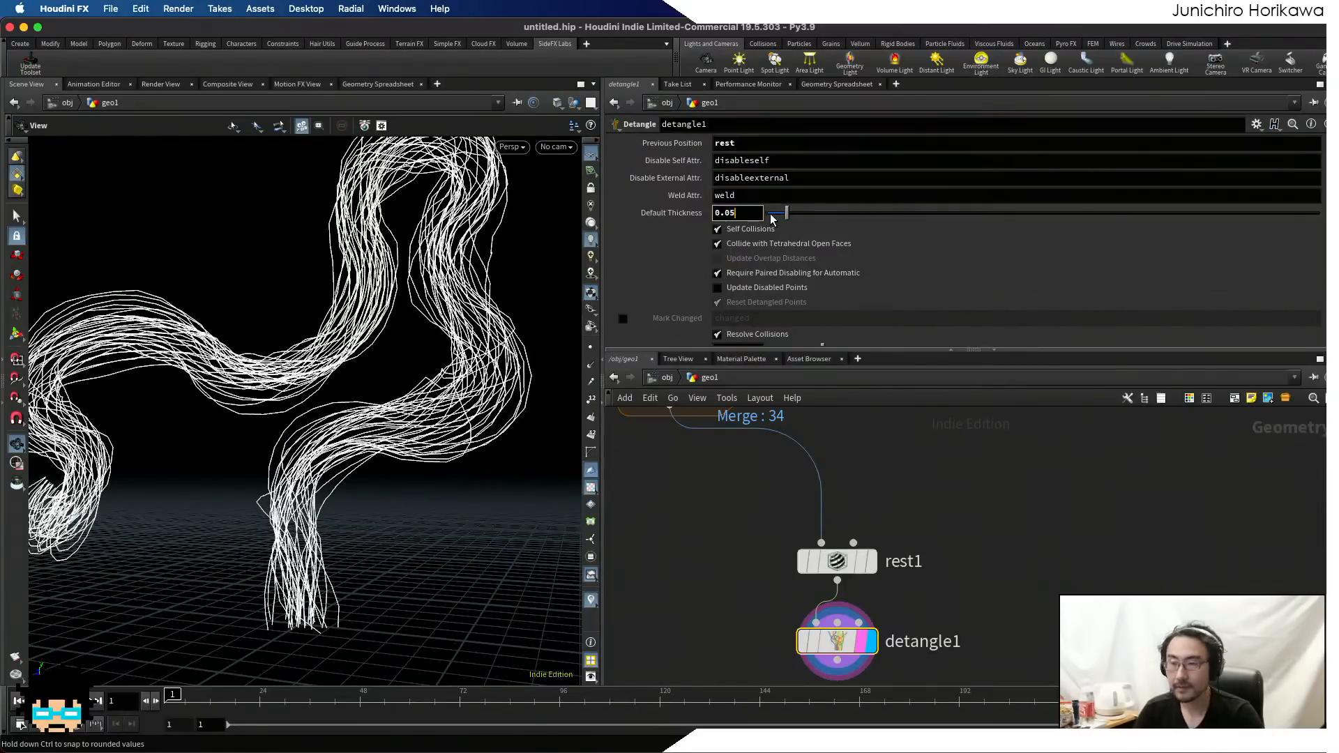
{"action": "key", "text": "Return"}
{"action": "left_click_drag", "start_coordinate": [467, 354], "coordinate": [436, 322]}
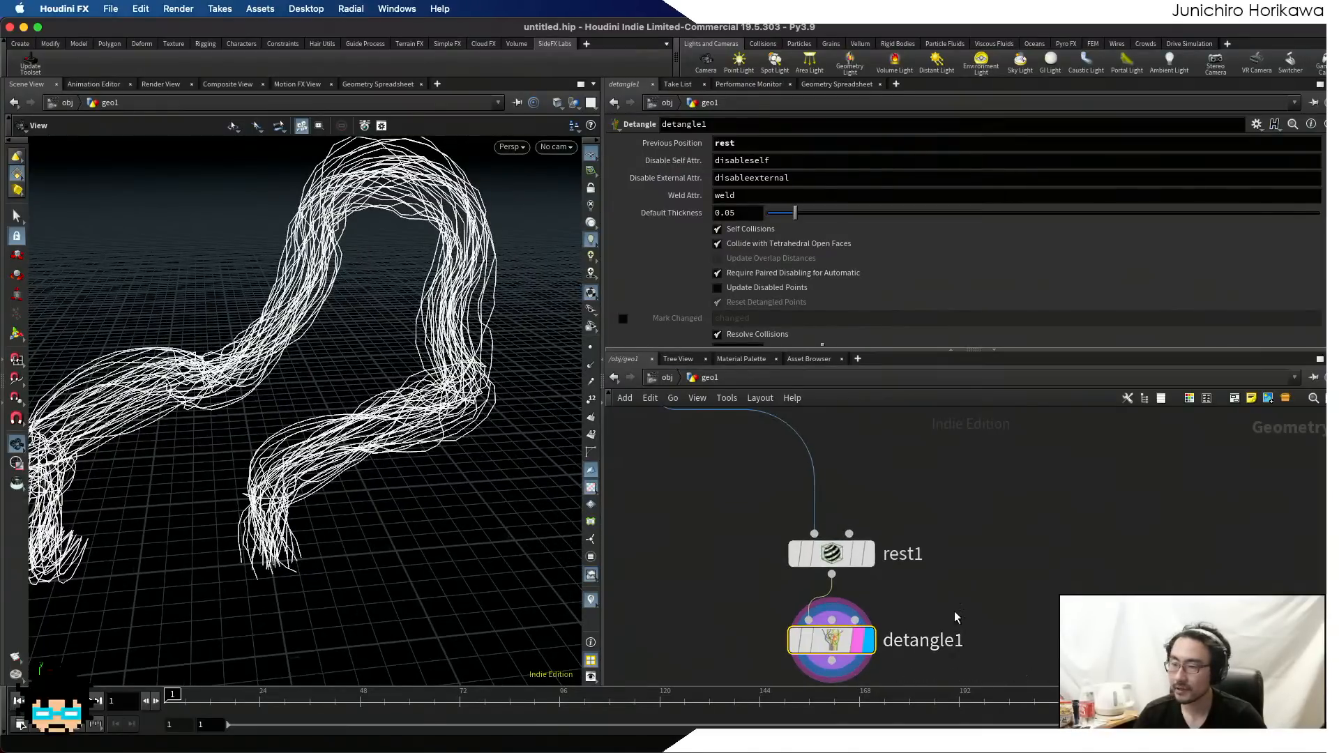
- Add a Smooth node below detangle1, connect detangle1 to its input and display it to inspect the smoothed strands
{"action": "scroll", "coordinate": [954, 611], "scroll_direction": "down", "scroll_amount": 3}
{"action": "key", "text": "Tab"}
{"action": "type", "text": "smoo"}
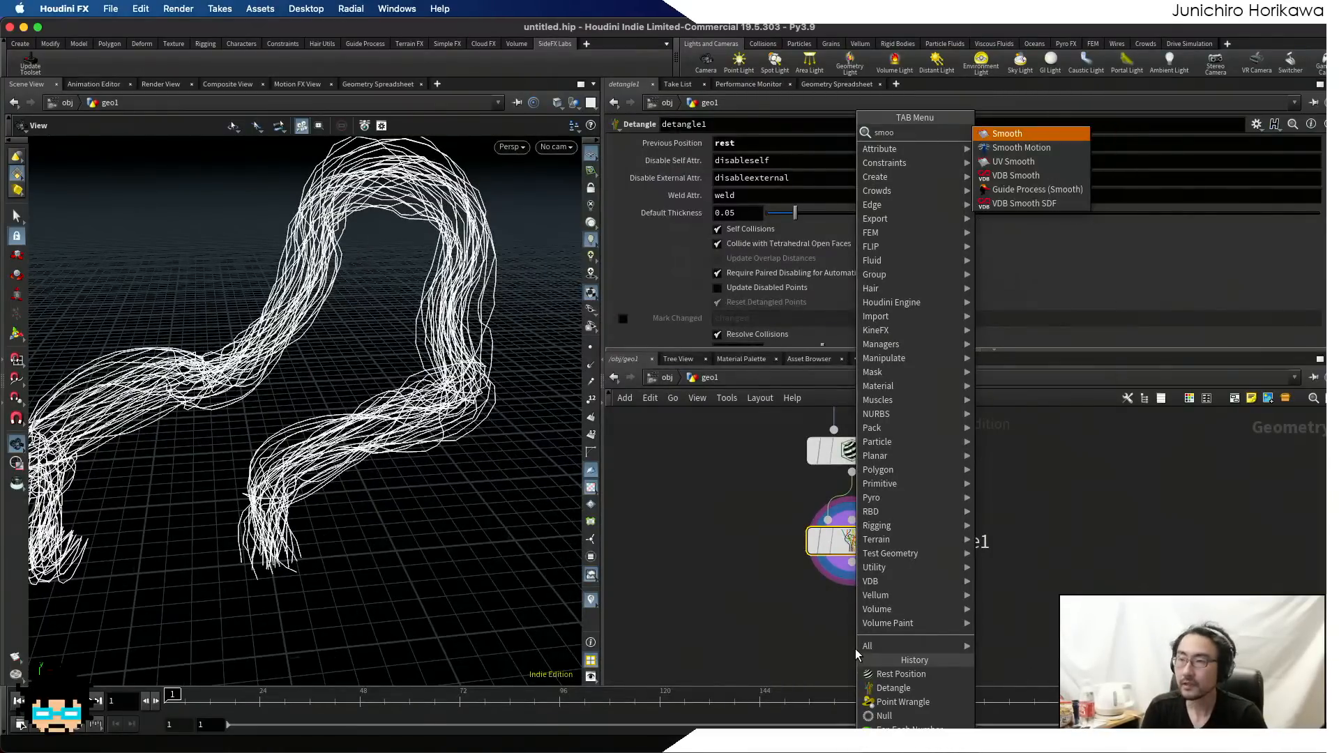
{"action": "key", "text": "Return"}
{"action": "left_click", "coordinate": [855, 649]}
{"action": "scroll", "coordinate": [869, 602], "scroll_direction": "up", "scroll_amount": 2}
{"action": "left_click_drag", "start_coordinate": [845, 550], "coordinate": [847, 633]}
{"action": "left_click_drag", "start_coordinate": [857, 660], "coordinate": [858, 621]}
{"action": "left_click", "coordinate": [894, 620]}
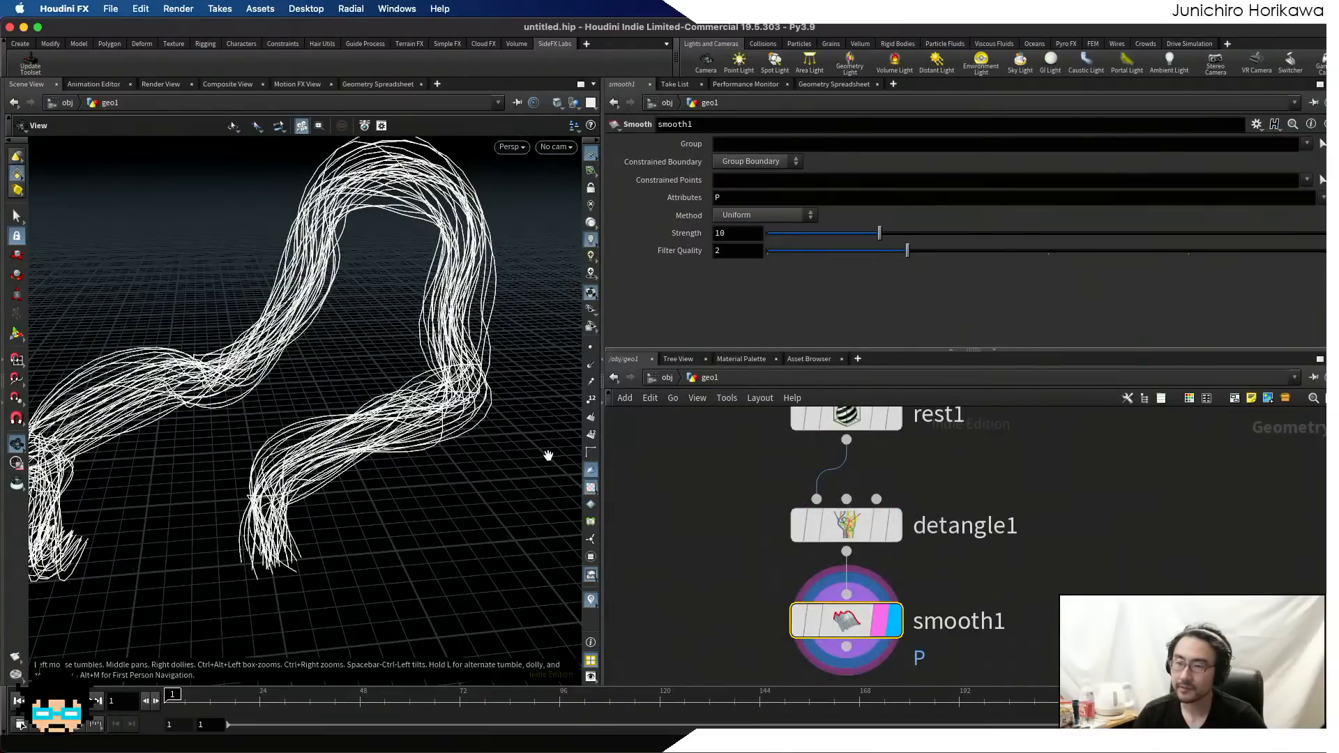
{"action": "left_click_drag", "start_coordinate": [547, 454], "coordinate": [438, 458]}
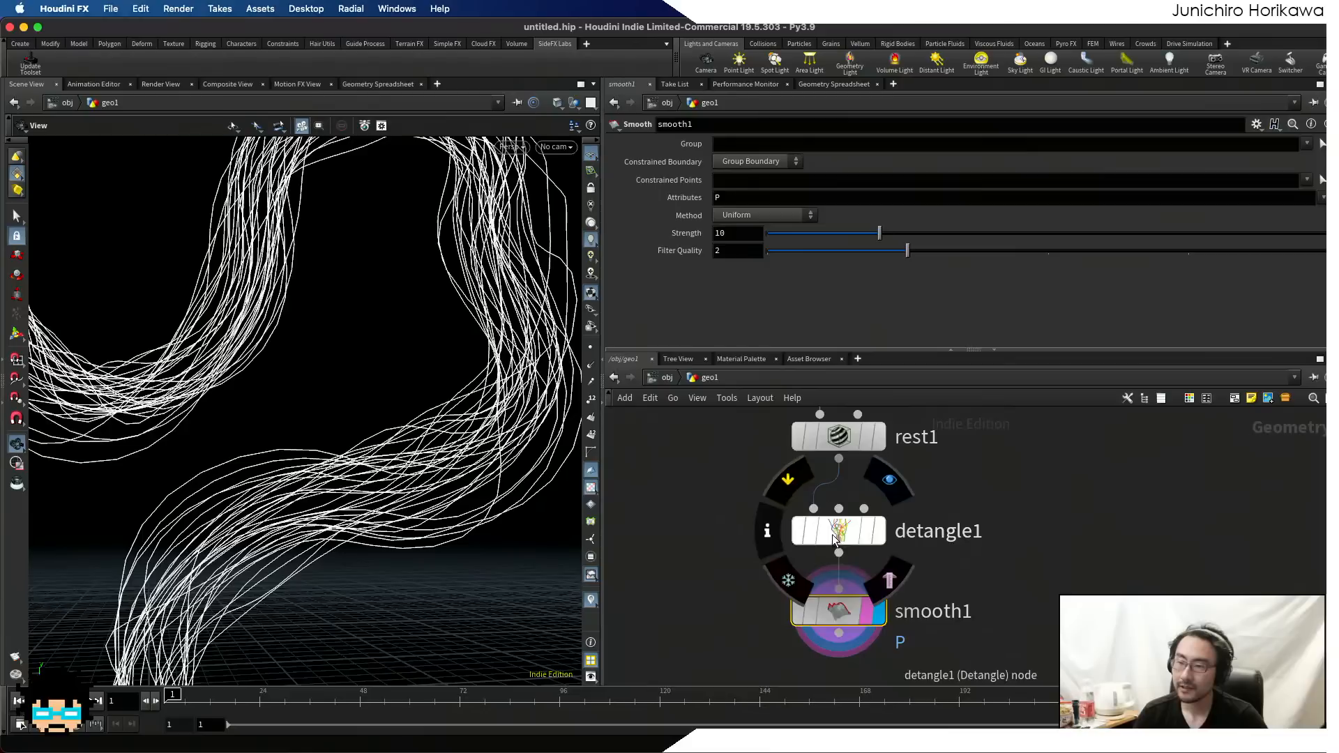
- Add a For-Each Number block next to the rest1, detangle1 and smooth1 chain
{"action": "scroll", "coordinate": [833, 527], "scroll_direction": "down", "scroll_amount": 4}
{"action": "key", "text": "Tab"}
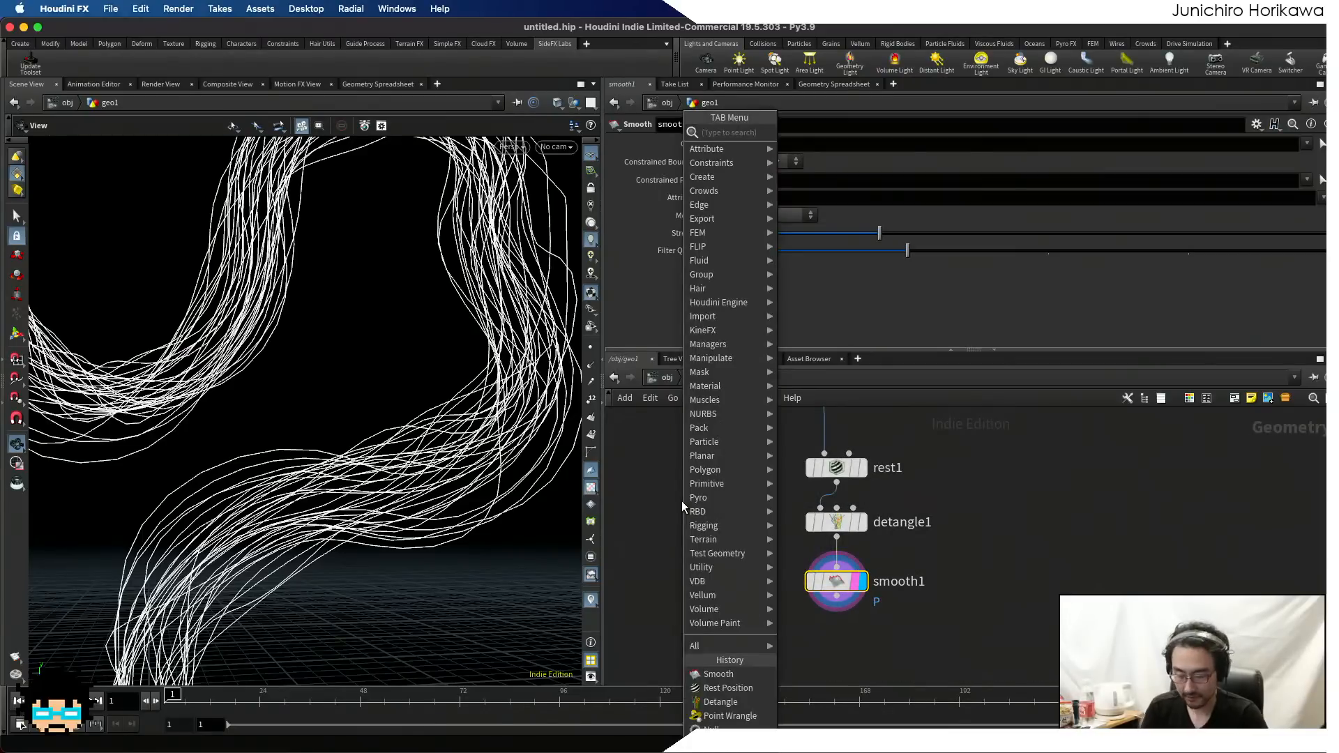
{"action": "type", "text": "forea"}
{"action": "key", "text": "Return"}
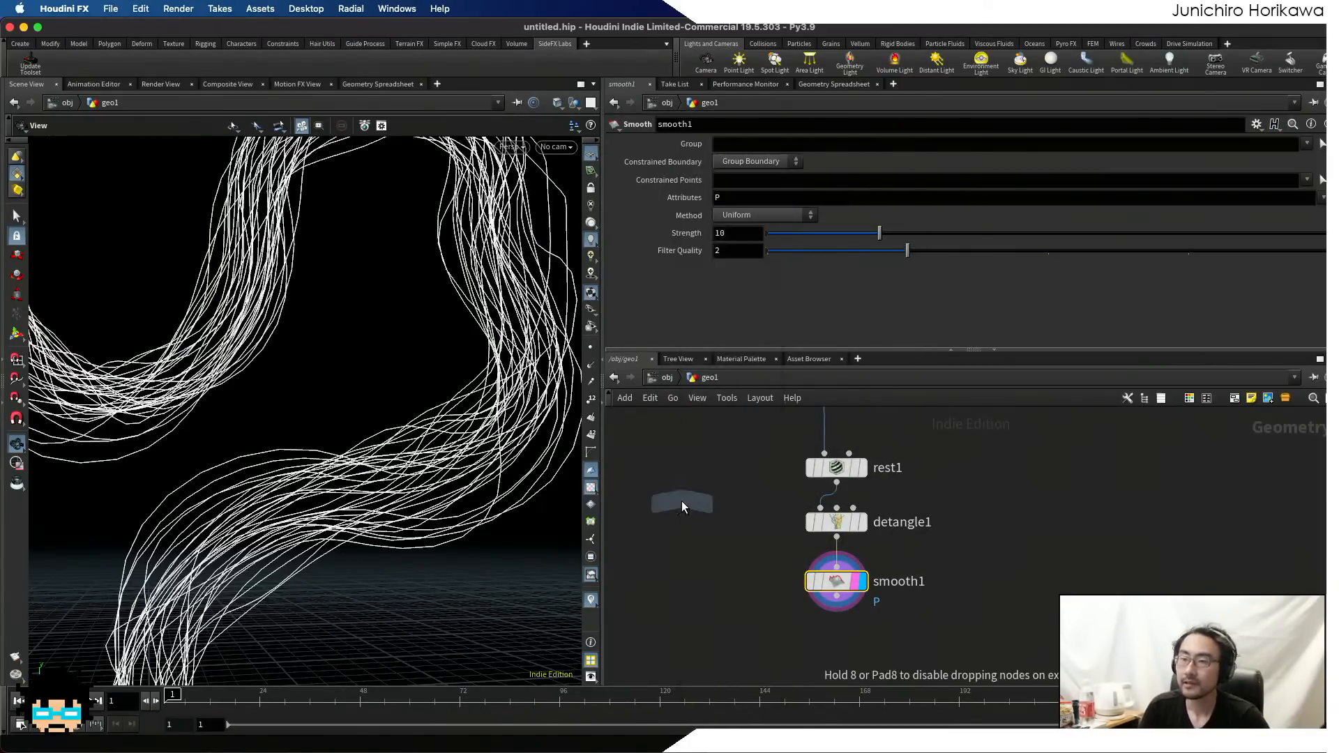
{"action": "left_click", "coordinate": [685, 488]}
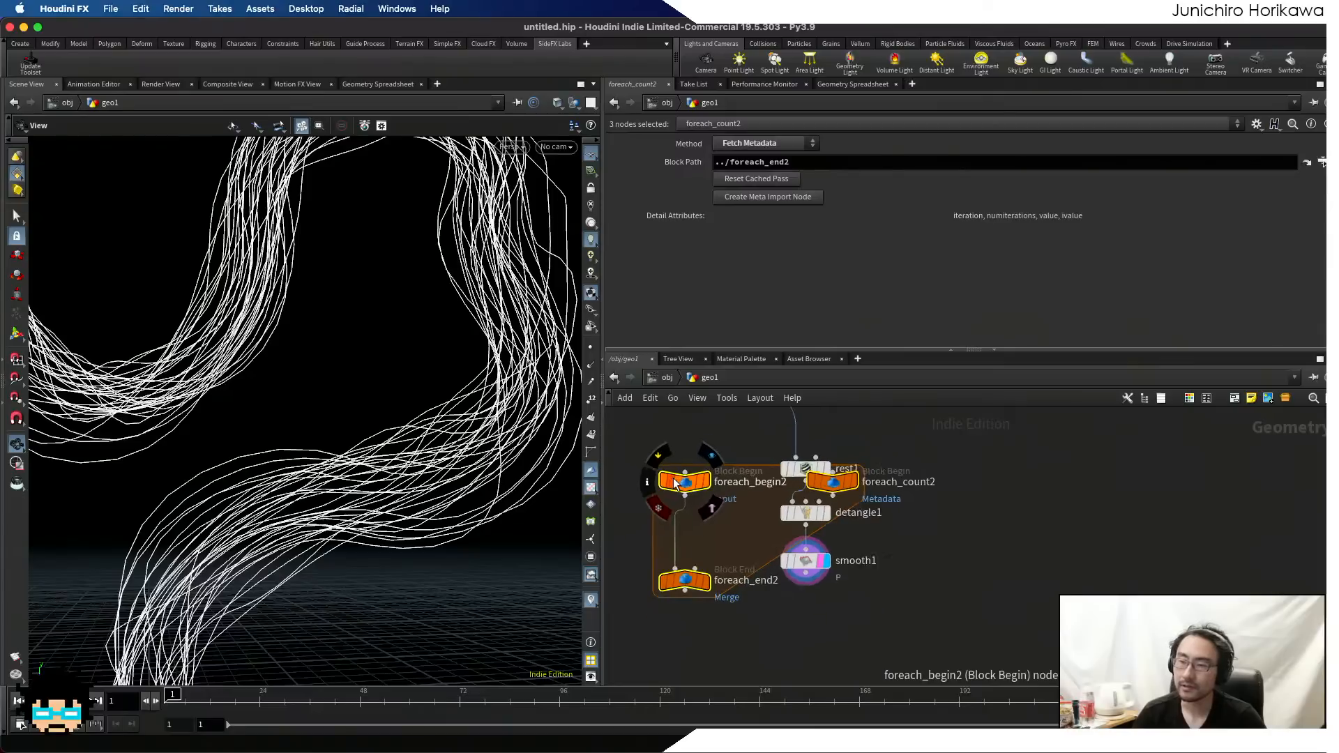
{"action": "left_click", "coordinate": [751, 501]}
{"action": "scroll", "coordinate": [750, 500], "scroll_direction": "down", "scroll_amount": 3}
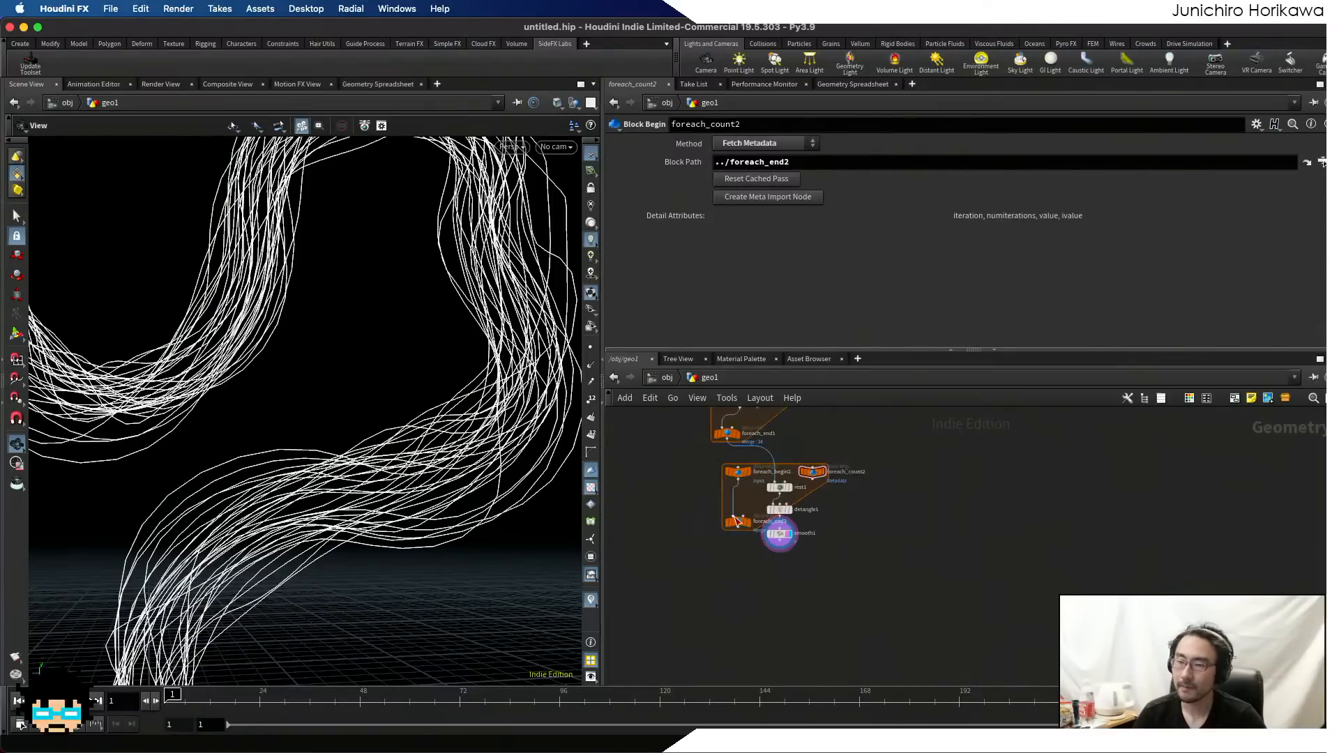
- Move foreach_end2 below smooth1 and wire the rest1, detangle1 and smooth1 chain between foreach_begin2 and foreach_end2
{"action": "left_click_drag", "start_coordinate": [740, 526], "coordinate": [757, 580]}
{"action": "scroll", "coordinate": [769, 553], "scroll_direction": "up", "scroll_amount": 4}
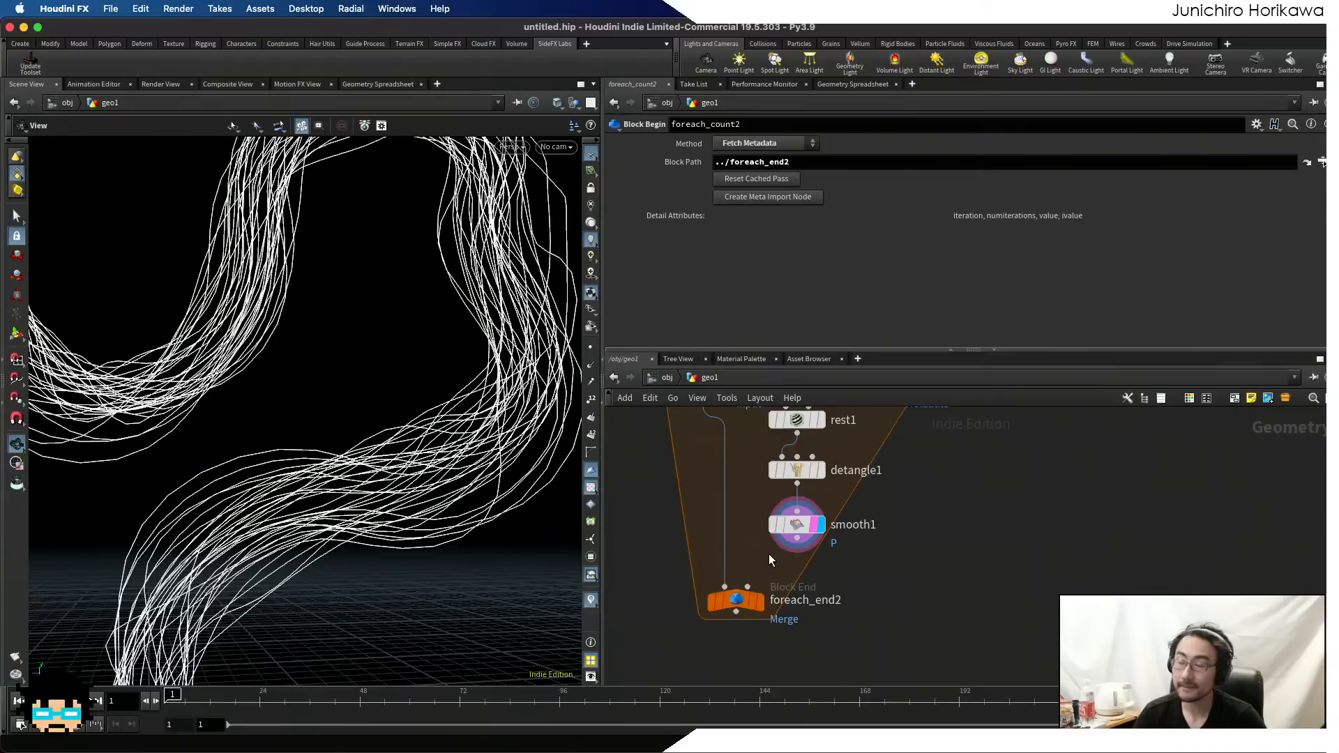
{"action": "scroll", "coordinate": [795, 614], "scroll_direction": "up", "scroll_amount": 1}
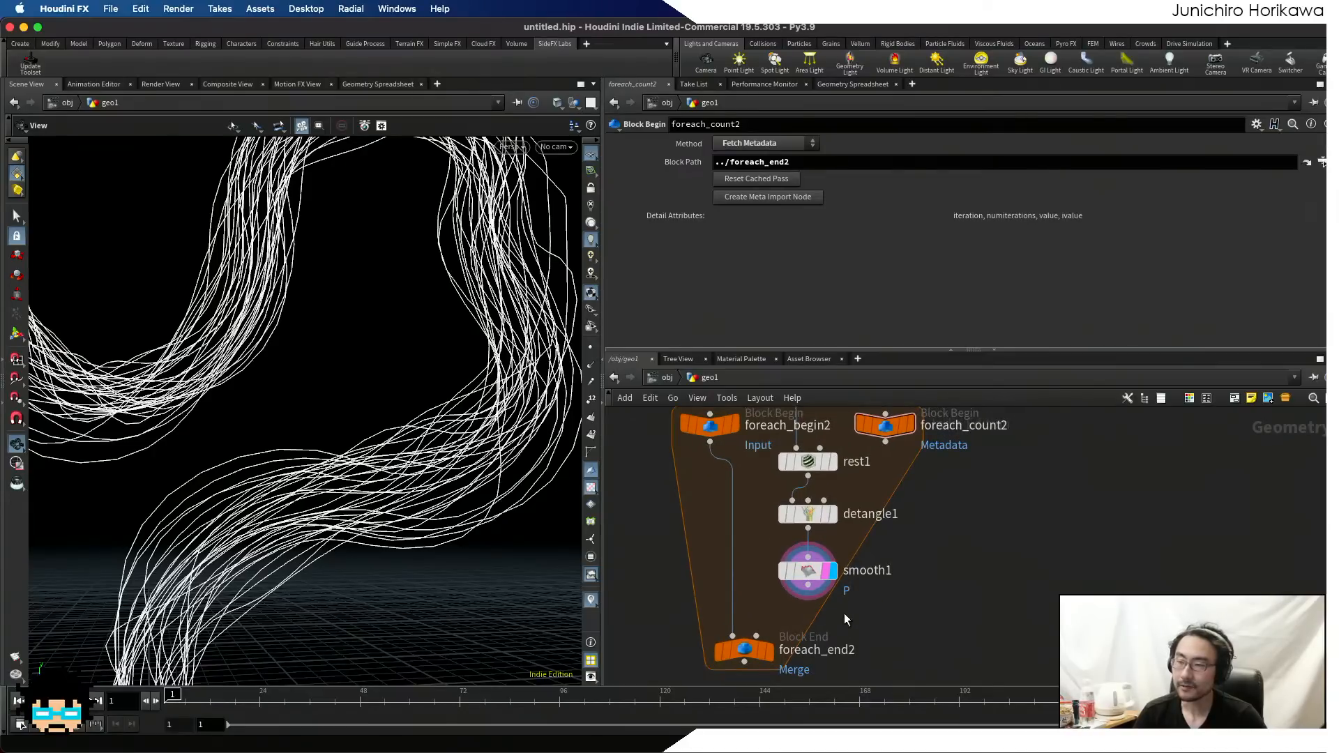
{"action": "left_click_drag", "start_coordinate": [845, 619], "coordinate": [815, 482]}
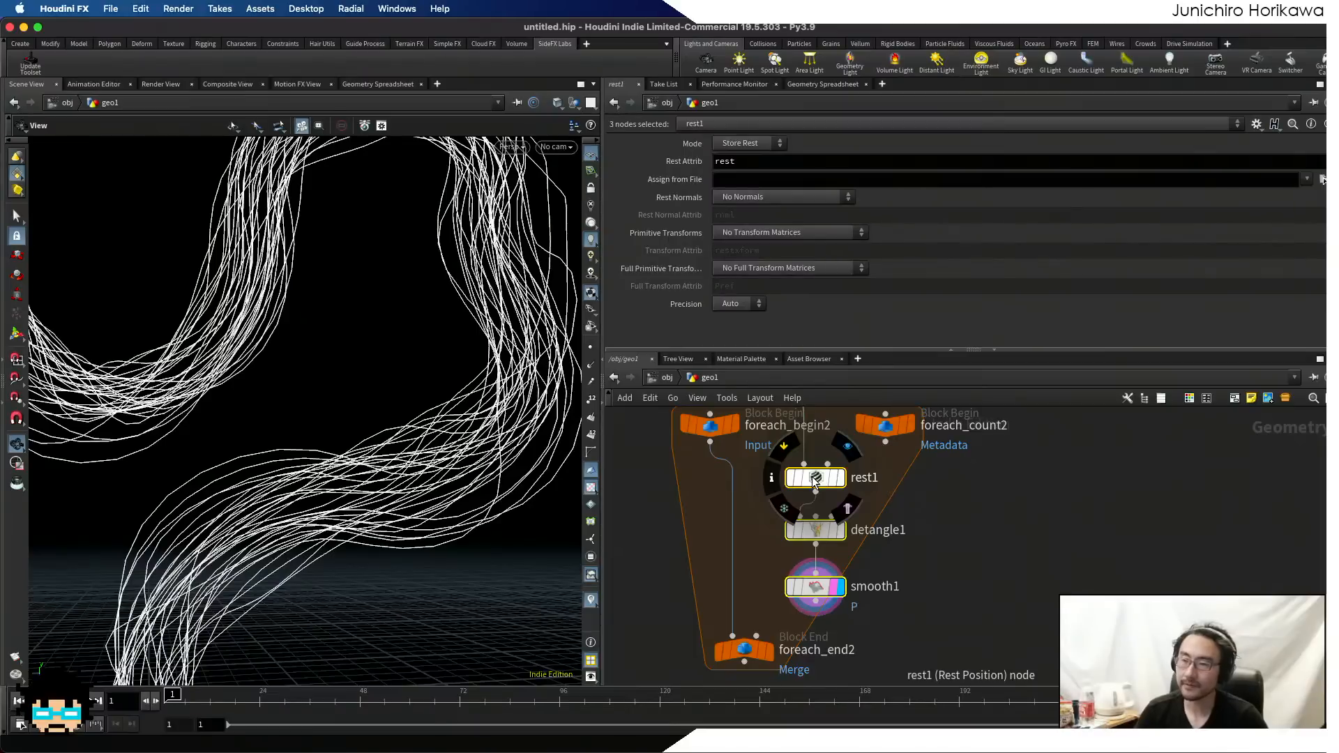
{"action": "left_click_drag", "start_coordinate": [814, 481], "coordinate": [768, 483]}
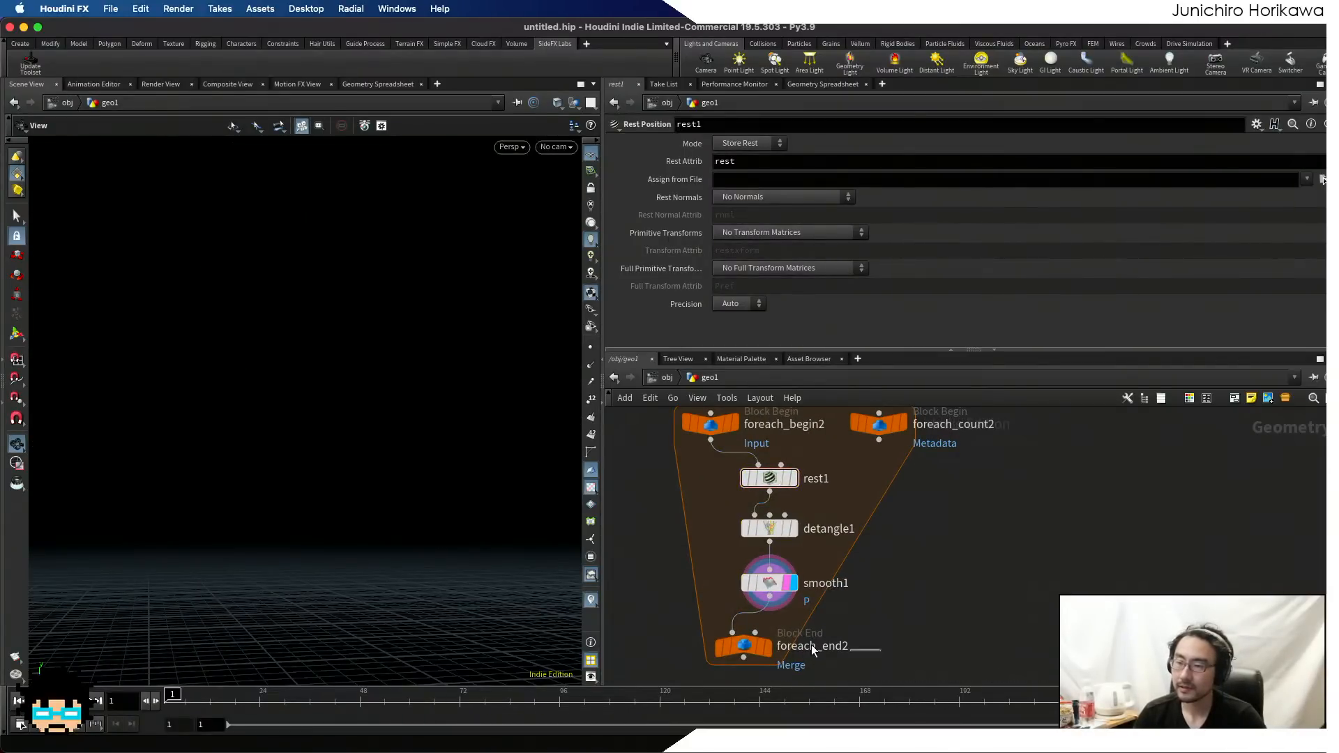
- Set foreach_end2 to iterate By Count with the Feedback Each Iteration gather method
{"action": "left_click", "coordinate": [750, 643]}
{"action": "left_click", "coordinate": [767, 144]}
{"action": "left_click", "coordinate": [750, 183]}
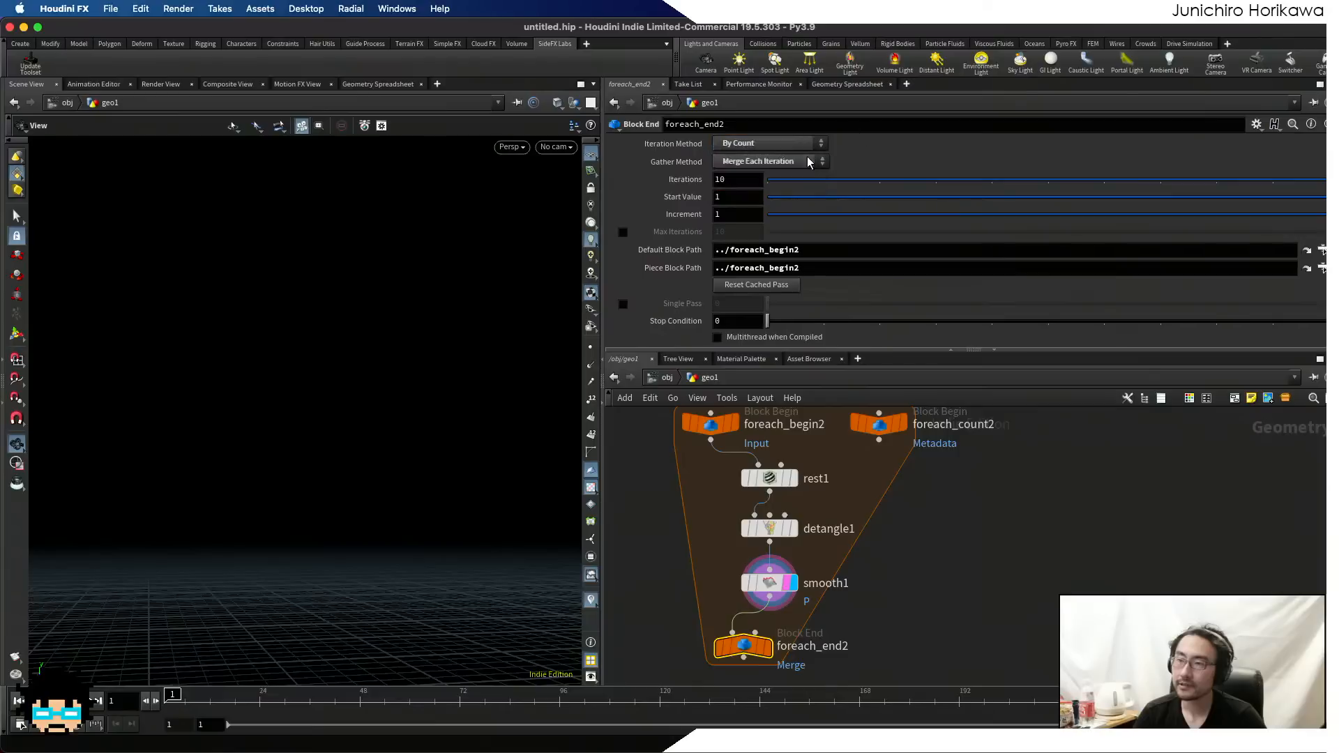
{"action": "left_click", "coordinate": [767, 161]}
{"action": "left_click", "coordinate": [793, 189]}
- Set the method of foreach_begin2 to Fetch Feedback
{"action": "middle_click_drag", "start_coordinate": [933, 542], "coordinate": [1014, 644]}
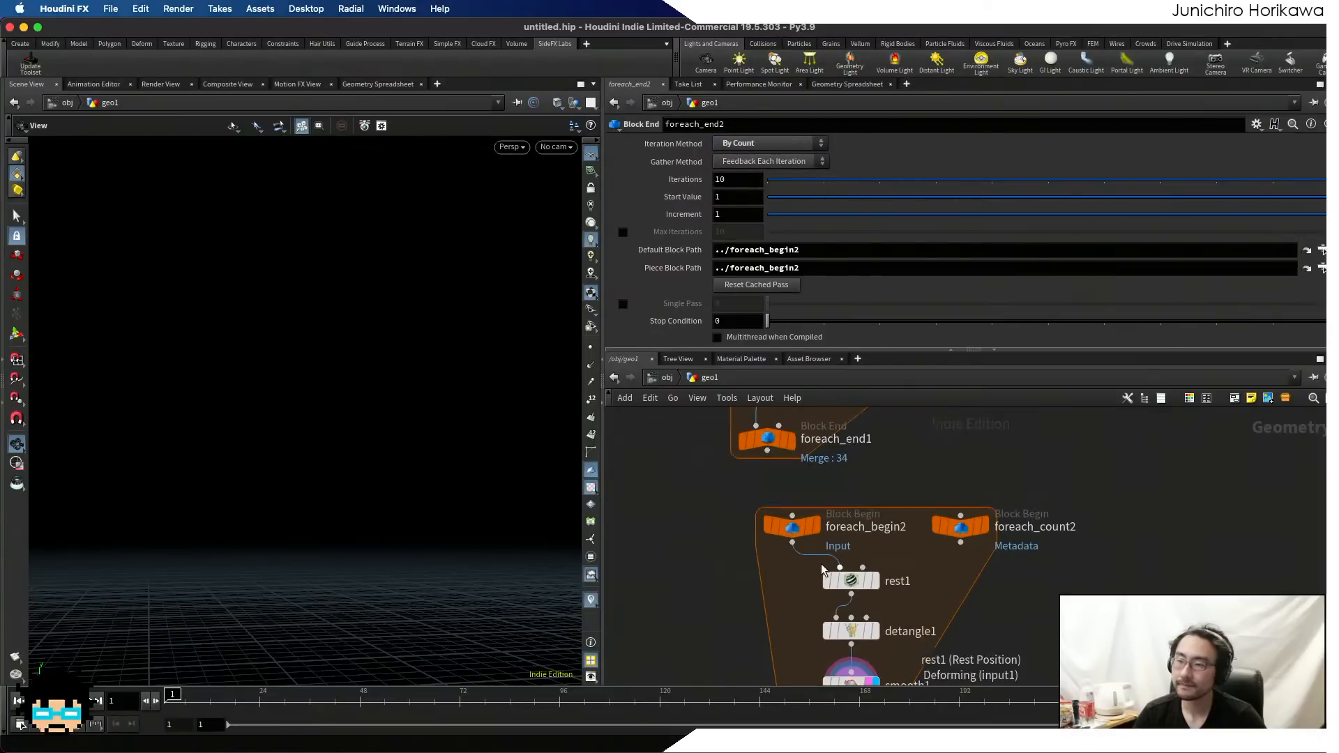
{"action": "left_click", "coordinate": [790, 525]}
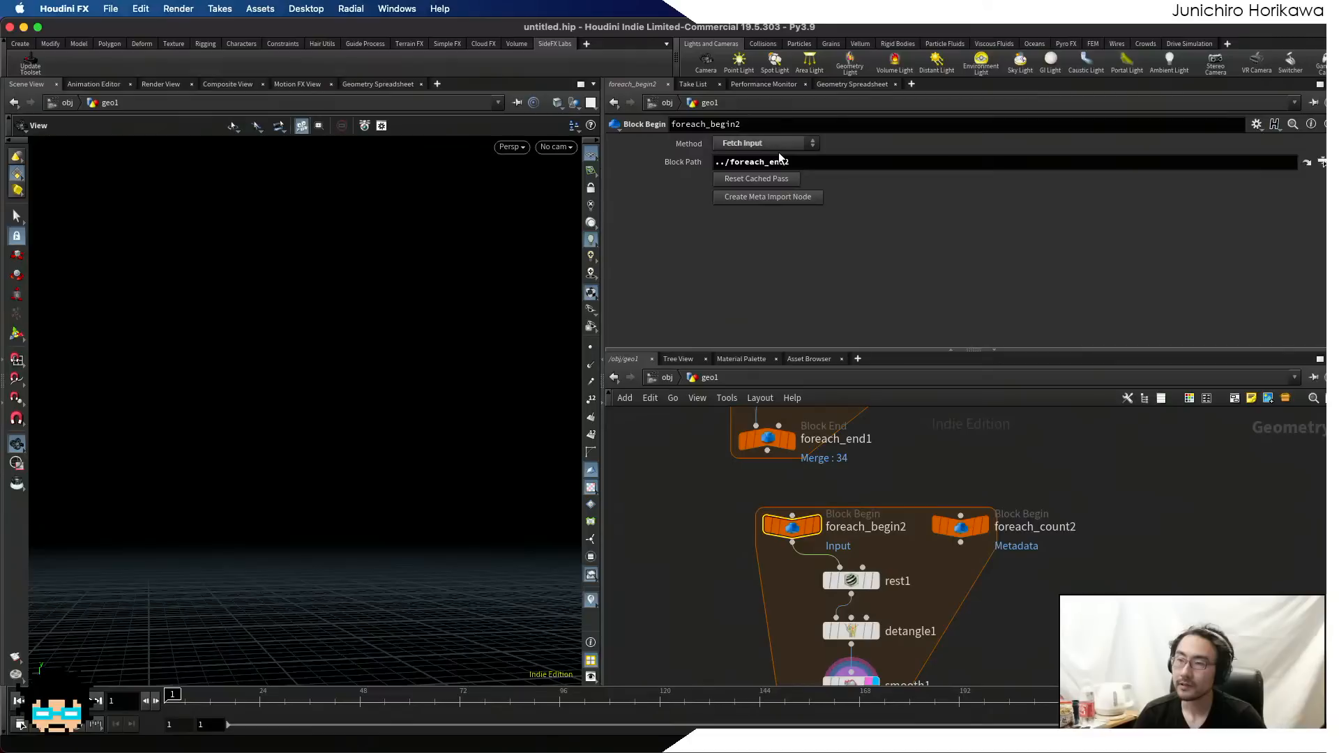
{"action": "left_click", "coordinate": [776, 144]}
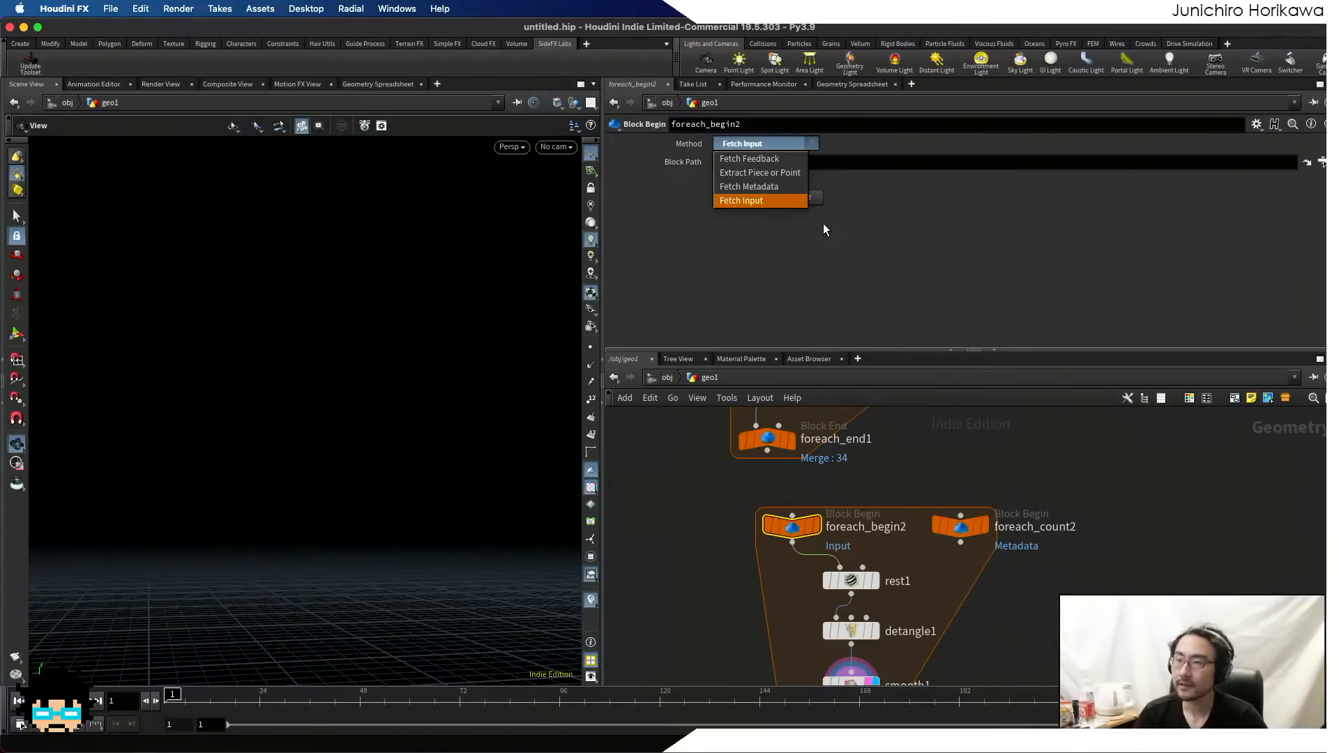
{"action": "left_click", "coordinate": [751, 160]}
{"action": "left_click", "coordinate": [849, 502]}
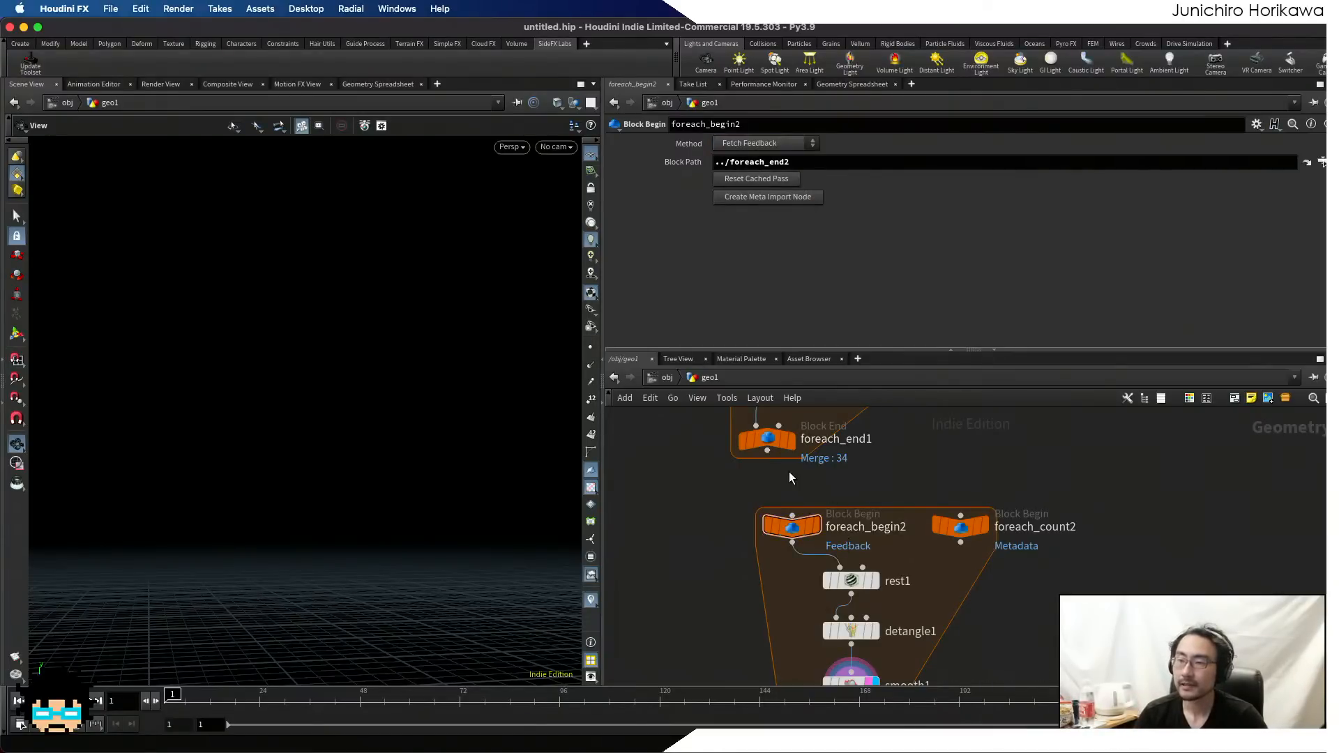
- Connect the output of foreach_end1 to foreach_begin2 and display foreach_end2
{"action": "left_click", "coordinate": [768, 451]}
{"action": "left_click", "coordinate": [792, 517]}
{"action": "scroll", "coordinate": [857, 503], "scroll_direction": "down", "scroll_amount": 5}
{"action": "scroll", "coordinate": [858, 607], "scroll_direction": "up", "scroll_amount": 6}
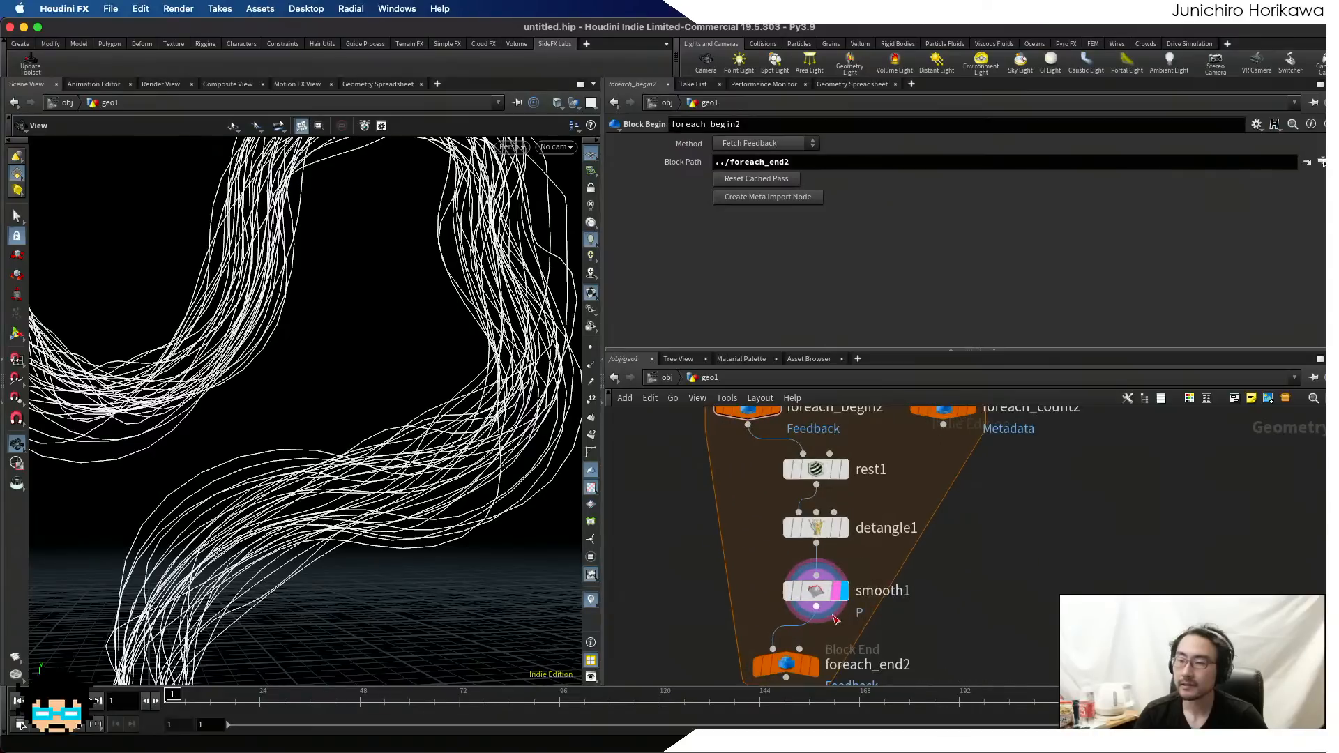
{"action": "left_click", "coordinate": [809, 668]}
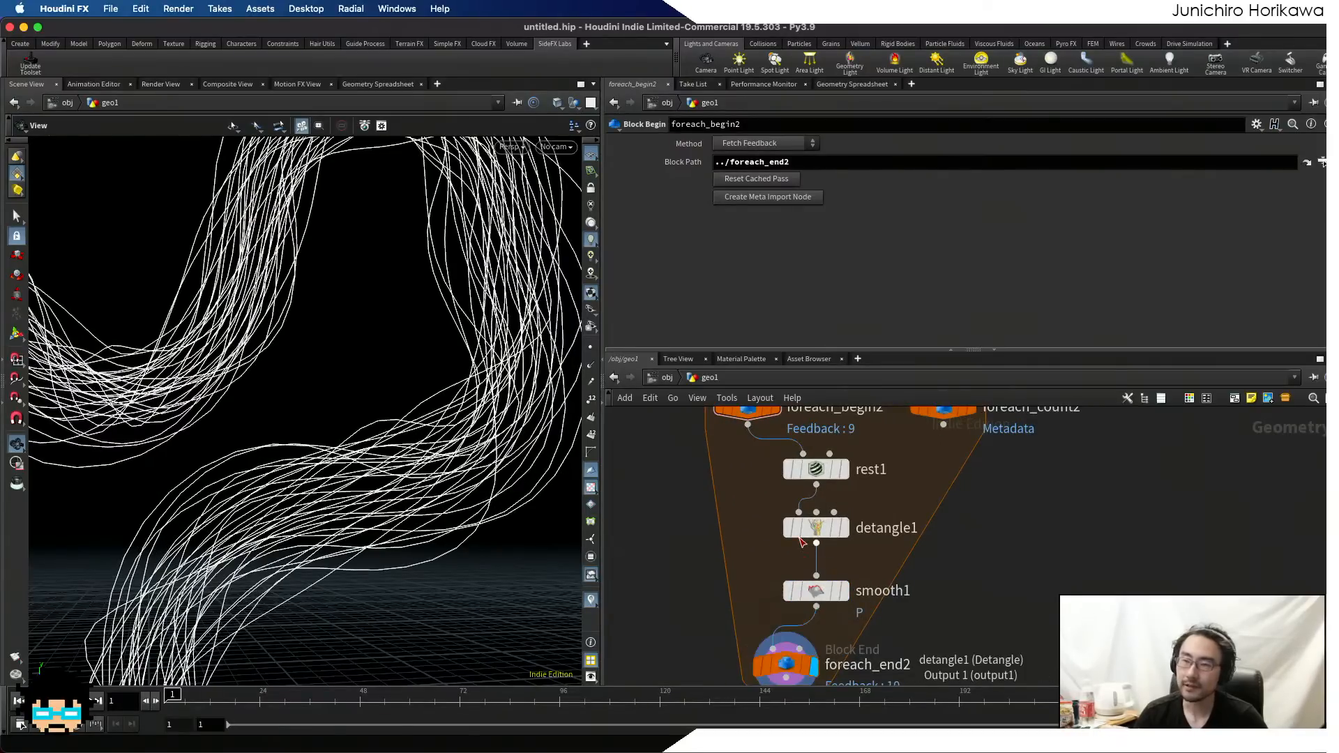
- Compare the curve bundle with the Iterations of foreach_end2 at 1 and back at 10
{"action": "left_click_drag", "start_coordinate": [972, 630], "coordinate": [807, 464]}
{"action": "left_click", "coordinate": [790, 665]}
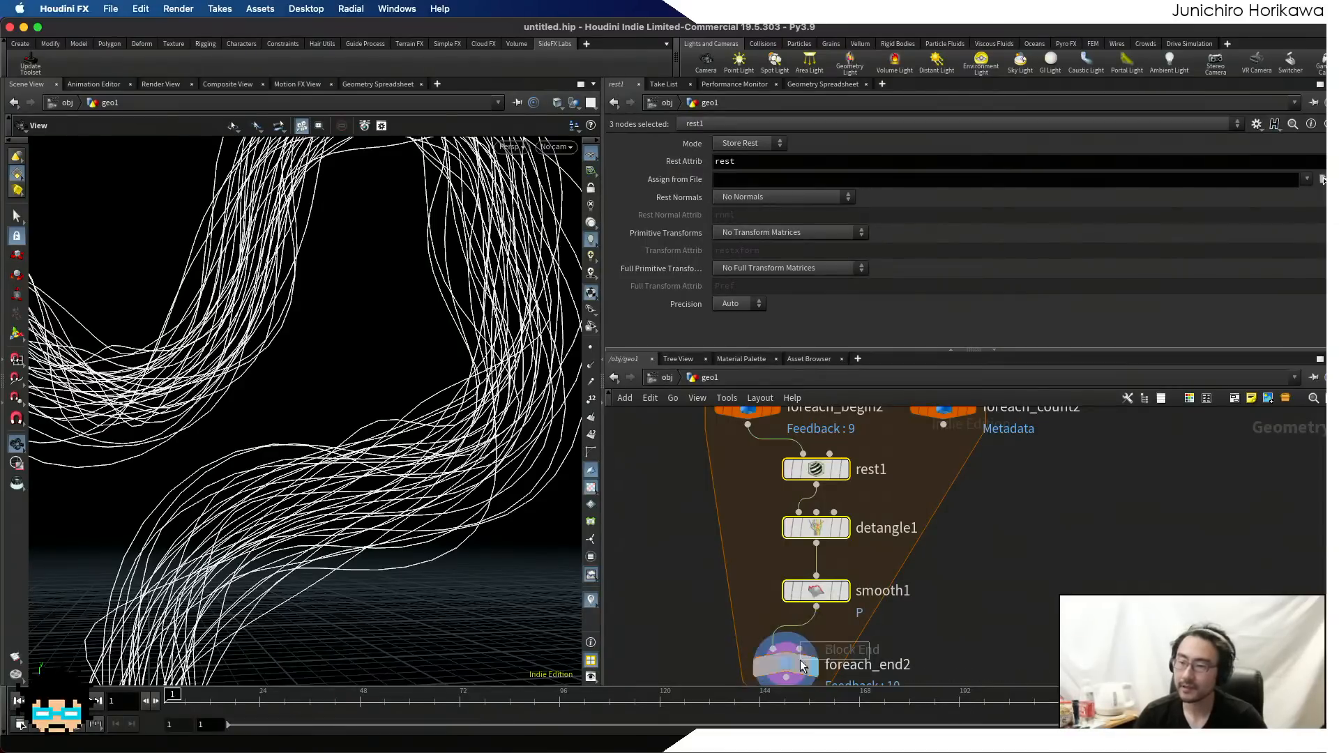
{"action": "mouse_move", "coordinate": [827, 188]}
{"action": "left_mouse_down"}
{"action": "mouse_move", "coordinate": [751, 191]}
{"action": "mouse_move", "coordinate": [811, 178]}
{"action": "left_mouse_up"}
{"action": "scroll", "coordinate": [551, 335], "scroll_direction": "down", "scroll_amount": 5}
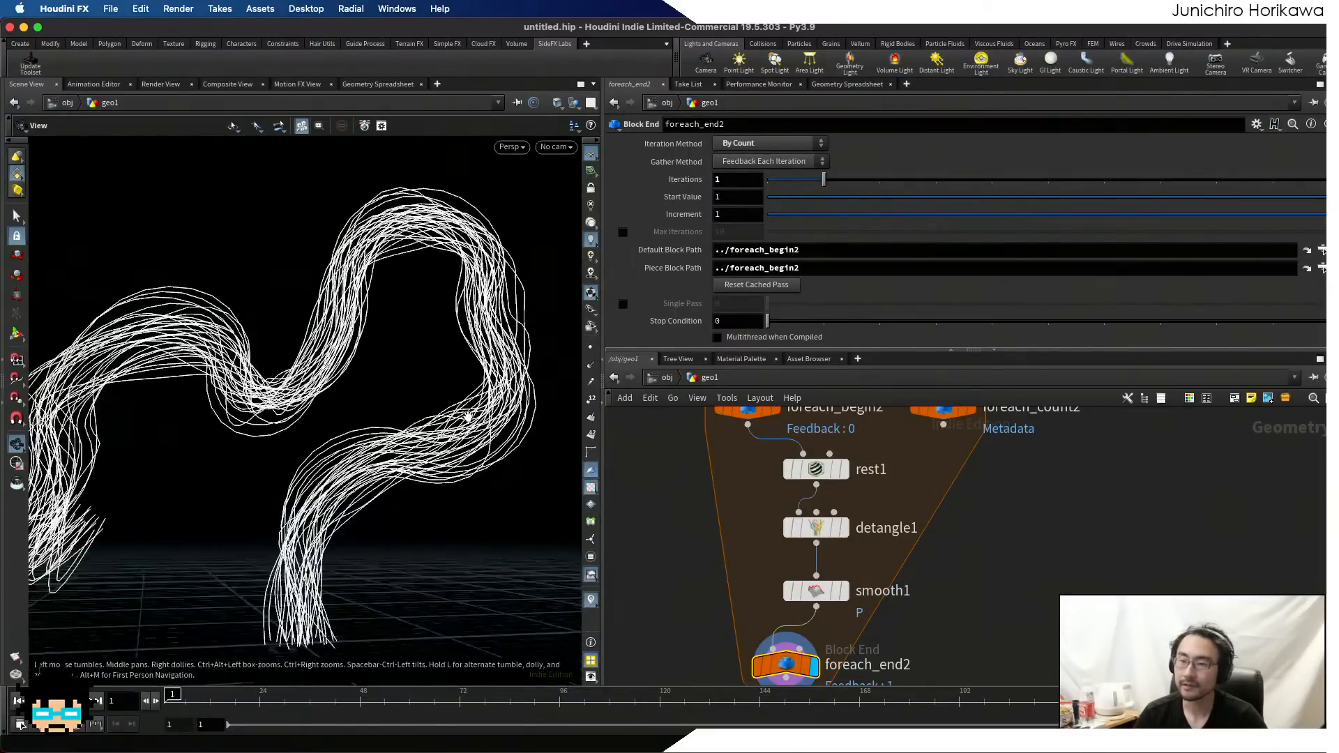
{"action": "left_click_drag", "start_coordinate": [502, 363], "coordinate": [455, 440]}
{"action": "scroll", "coordinate": [457, 411], "scroll_direction": "up", "scroll_amount": 5}
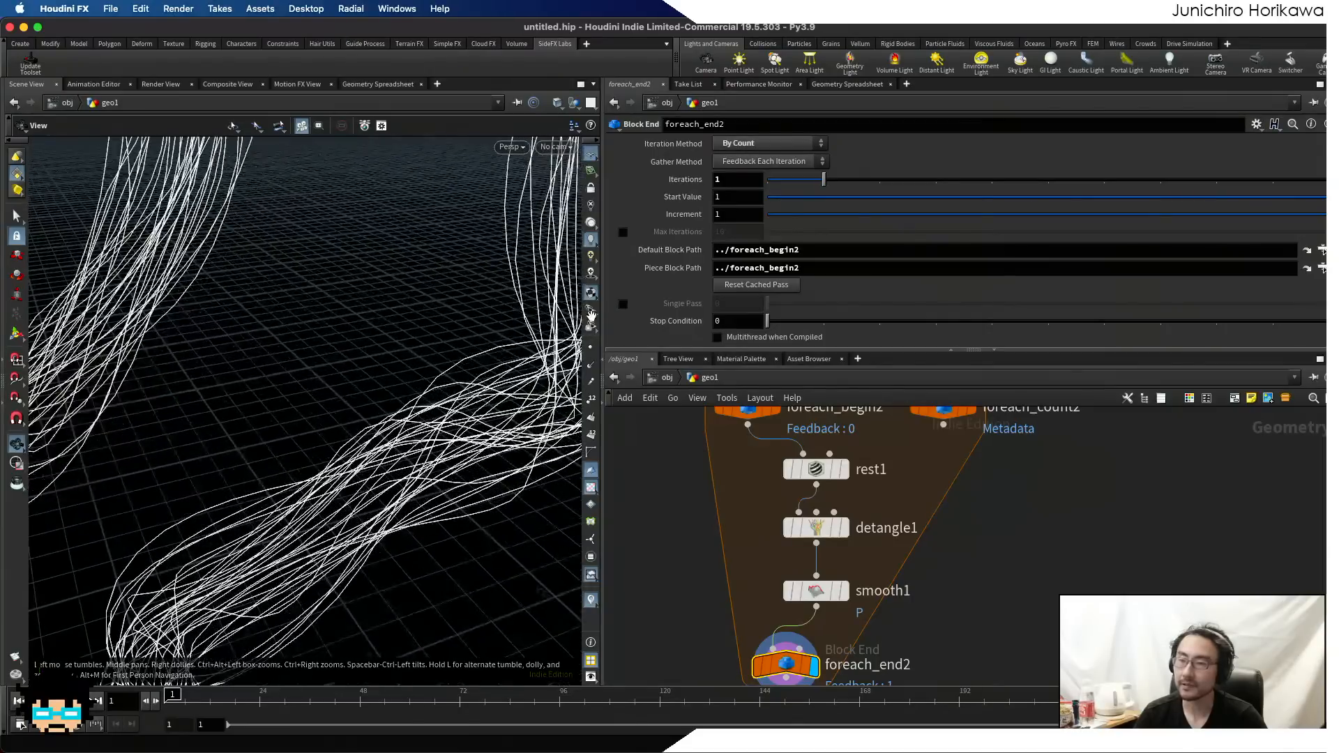
{"action": "left_click_drag", "start_coordinate": [824, 179], "coordinate": [1329, 179]}
{"action": "left_click_drag", "start_coordinate": [533, 307], "coordinate": [500, 370]}
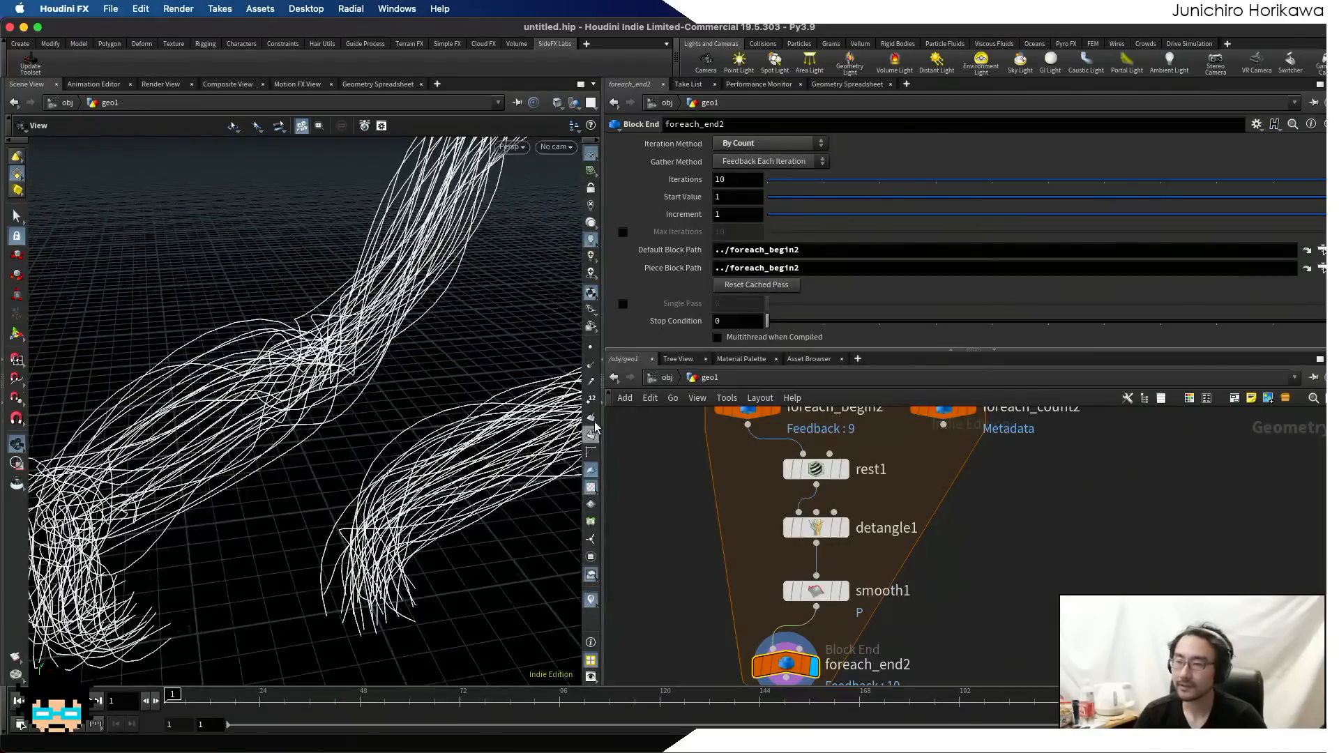
{"action": "left_click_drag", "start_coordinate": [596, 426], "coordinate": [447, 390]}
- Add a PolyWire node beside the second for-each block
{"action": "scroll", "coordinate": [720, 513], "scroll_direction": "down", "scroll_amount": 5}
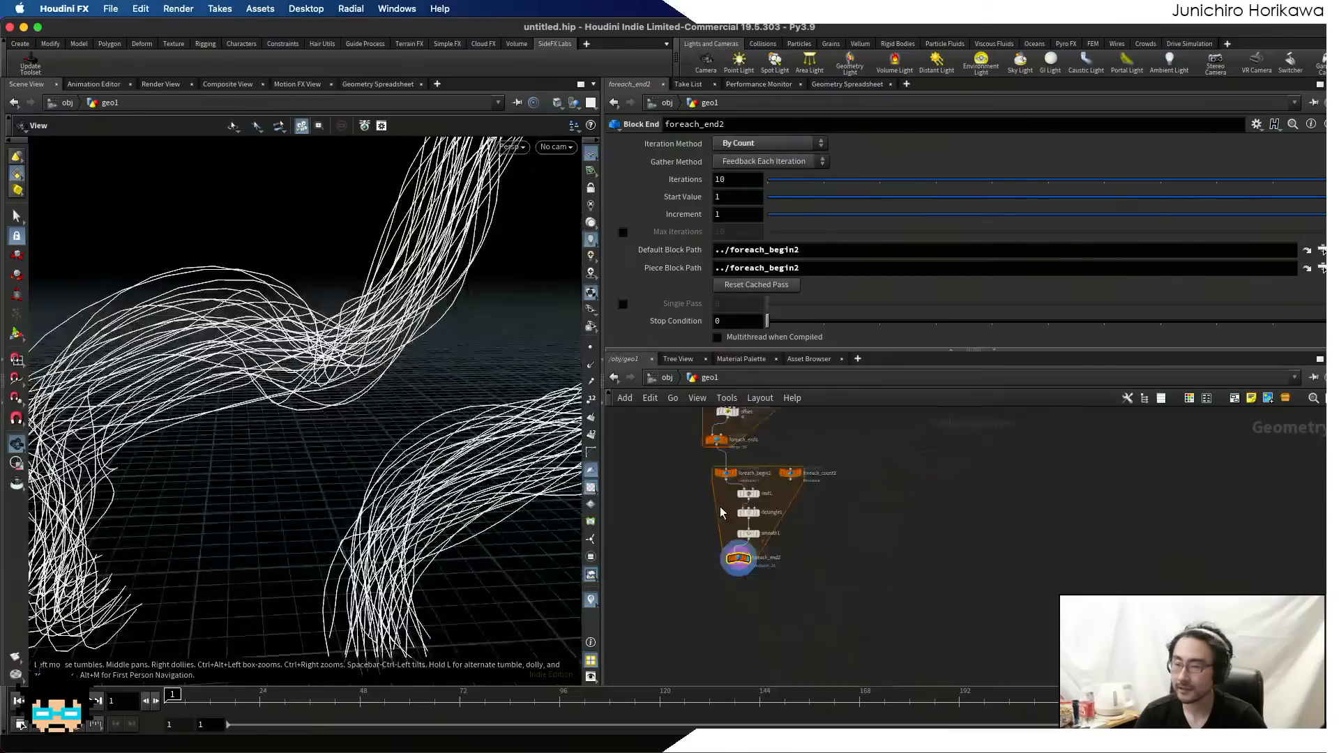
{"action": "scroll", "coordinate": [705, 520], "scroll_direction": "up", "scroll_amount": 5}
{"action": "key", "text": "Tab"}
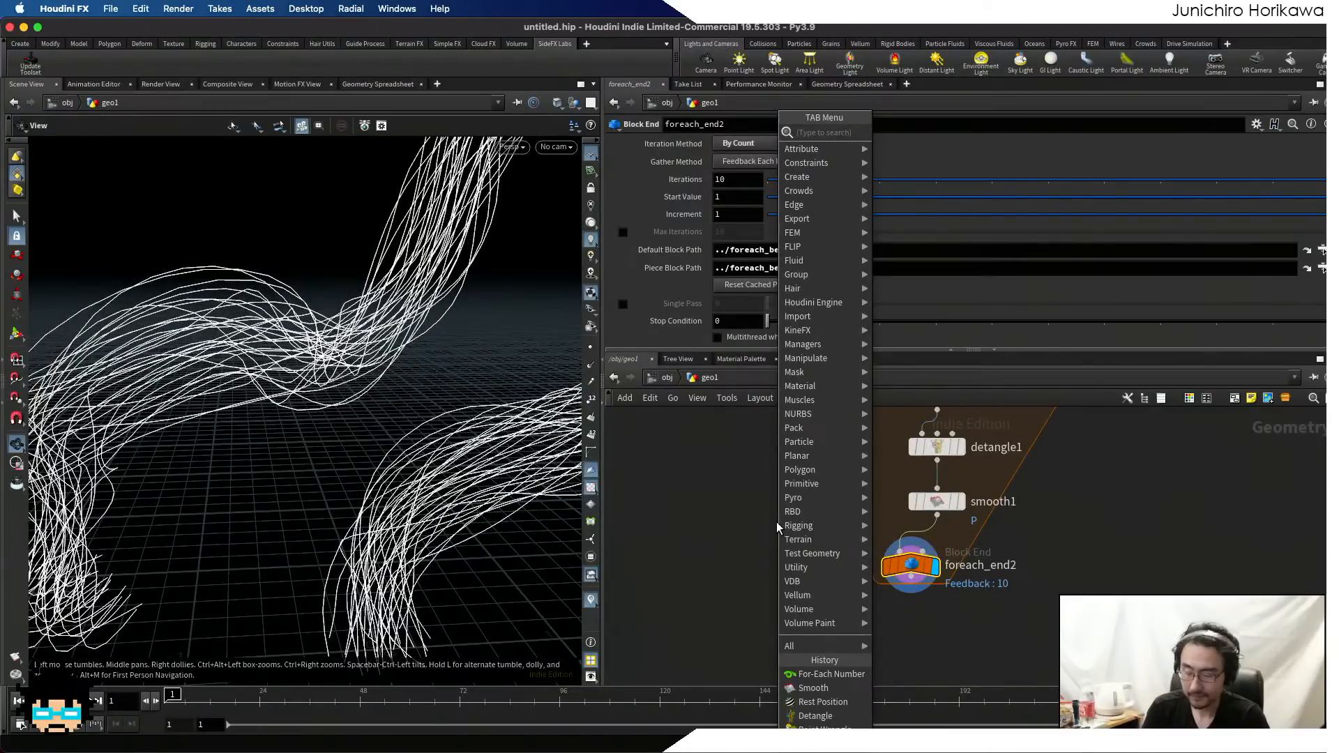
{"action": "type", "text": "p"}
{"action": "type", "text": "po"}
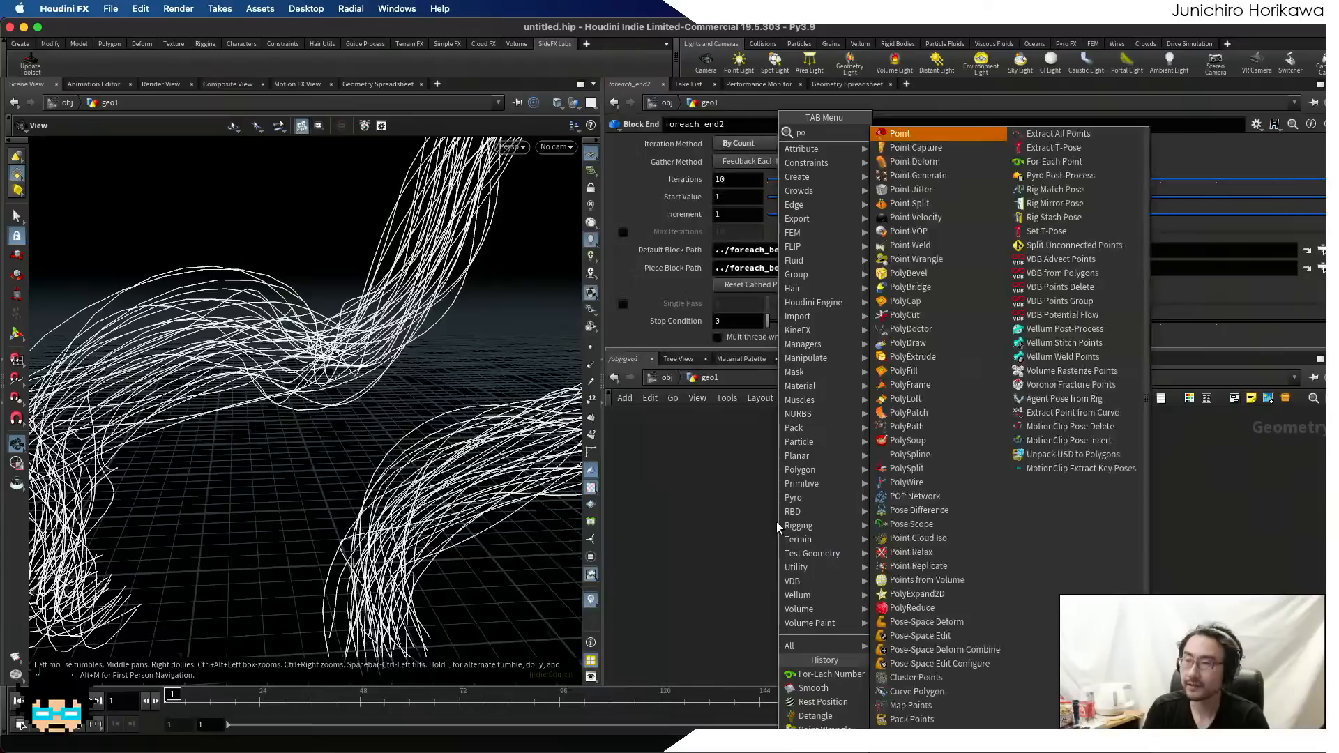
{"action": "type", "text": "lyw"}
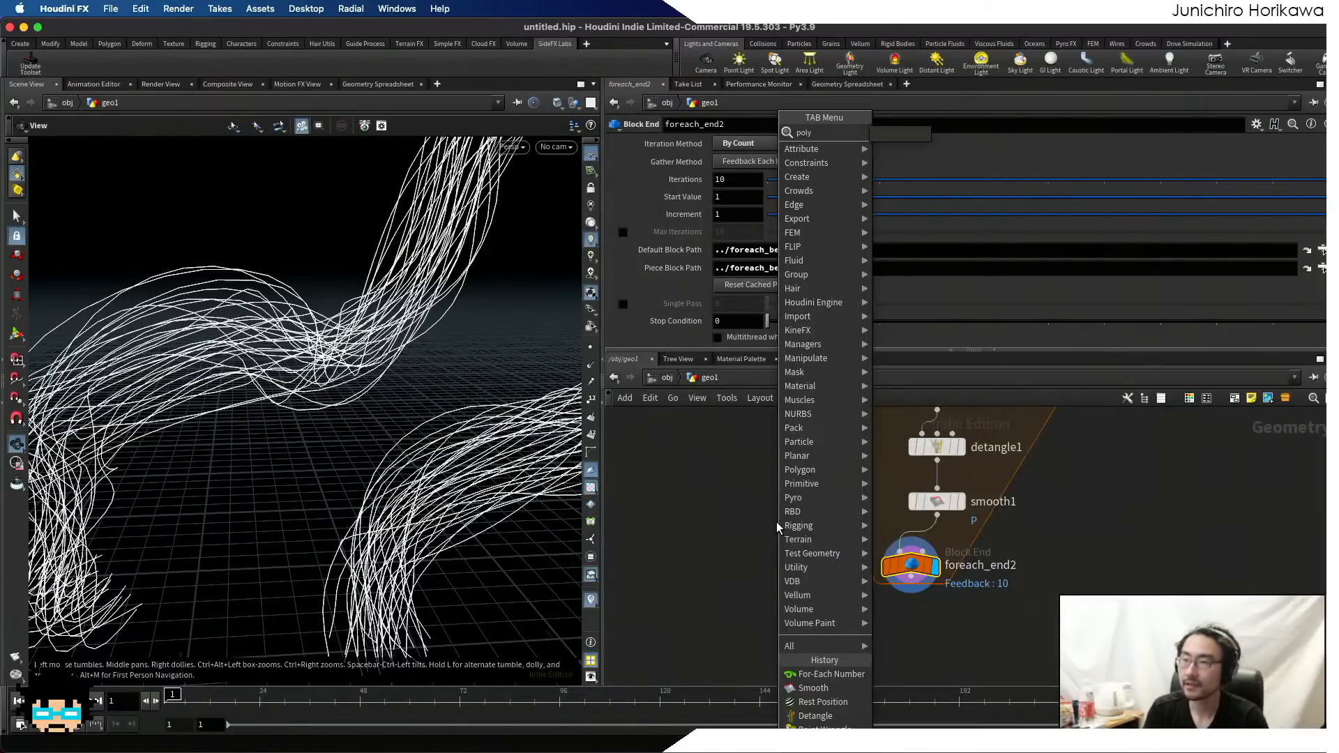
{"action": "key", "text": "Return"}
{"action": "left_click", "coordinate": [775, 533]}
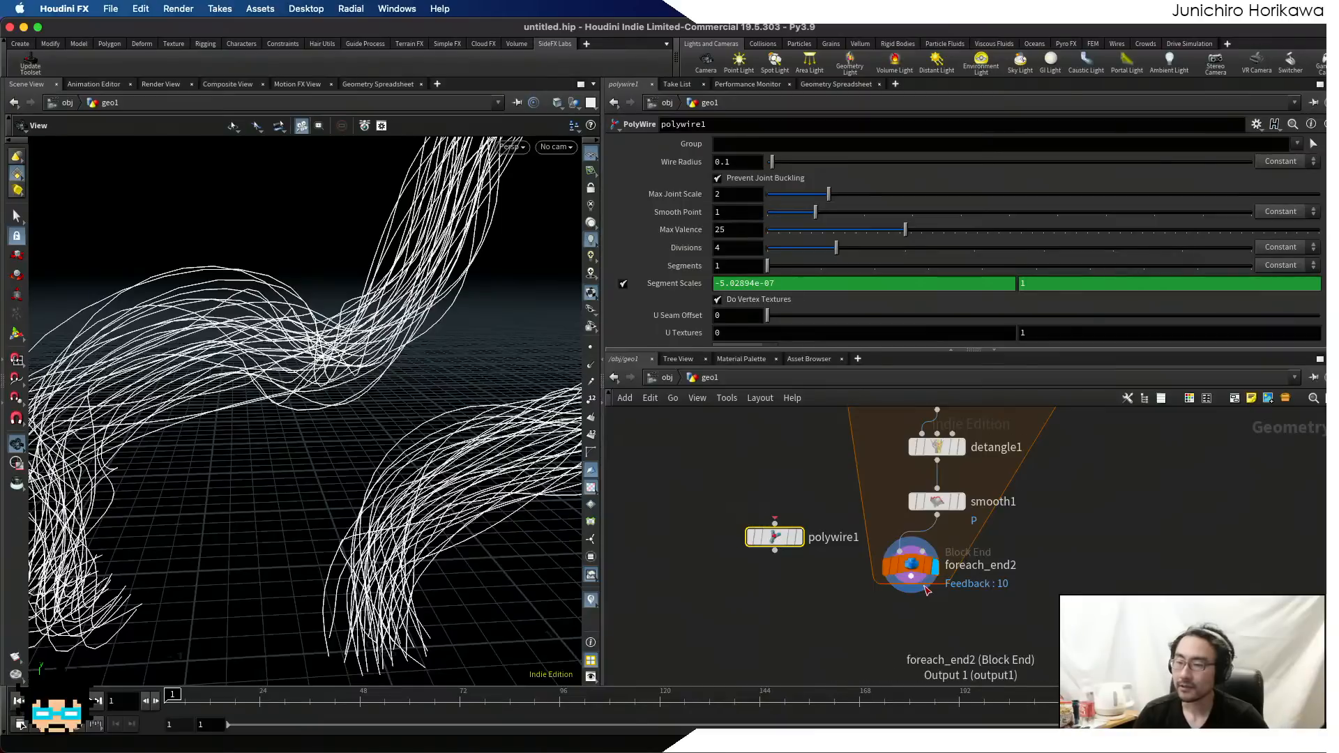
- Place polywire1 below foreach_end2, connect foreach_end2 to its input and display it
{"action": "scroll", "coordinate": [847, 502], "scroll_direction": "down", "scroll_amount": 2}
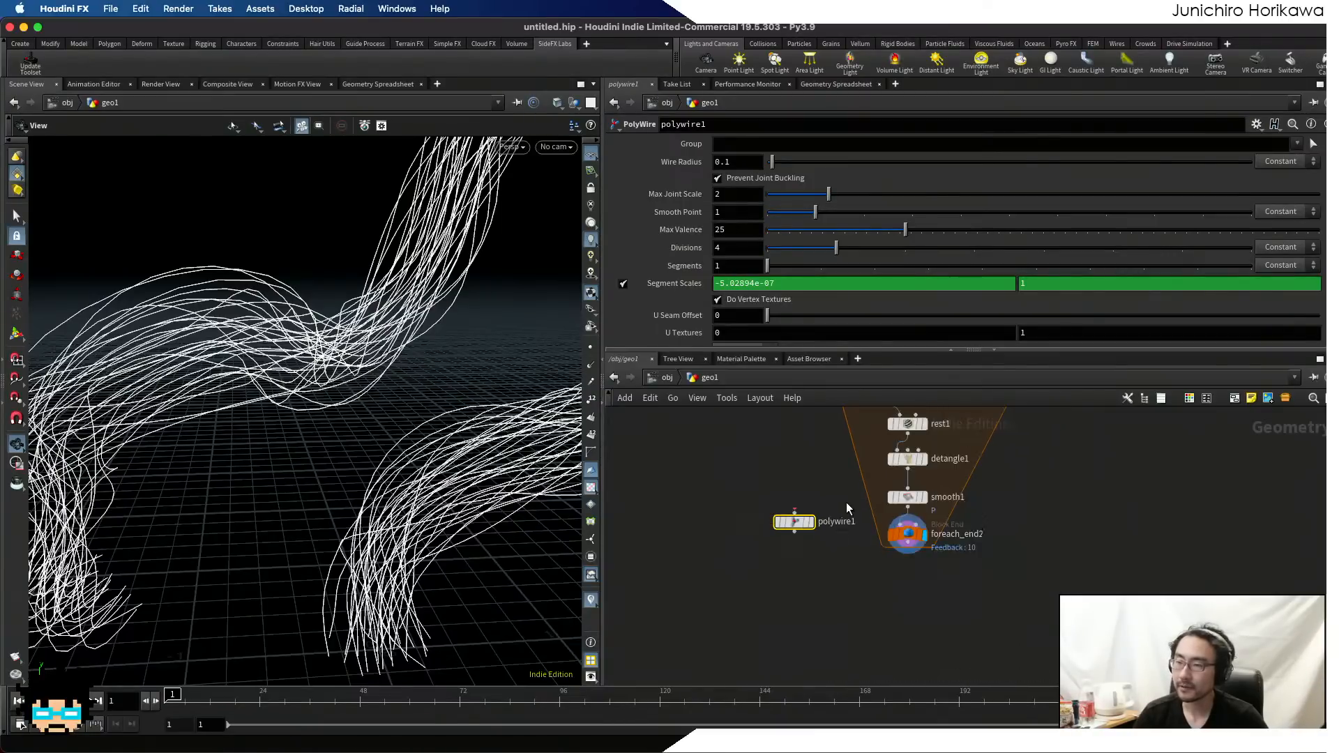
{"action": "scroll", "coordinate": [790, 524], "scroll_direction": "up", "scroll_amount": 2}
{"action": "left_click_drag", "start_coordinate": [789, 524], "coordinate": [899, 612]}
{"action": "scroll", "coordinate": [935, 569], "scroll_direction": "up", "scroll_amount": 3}
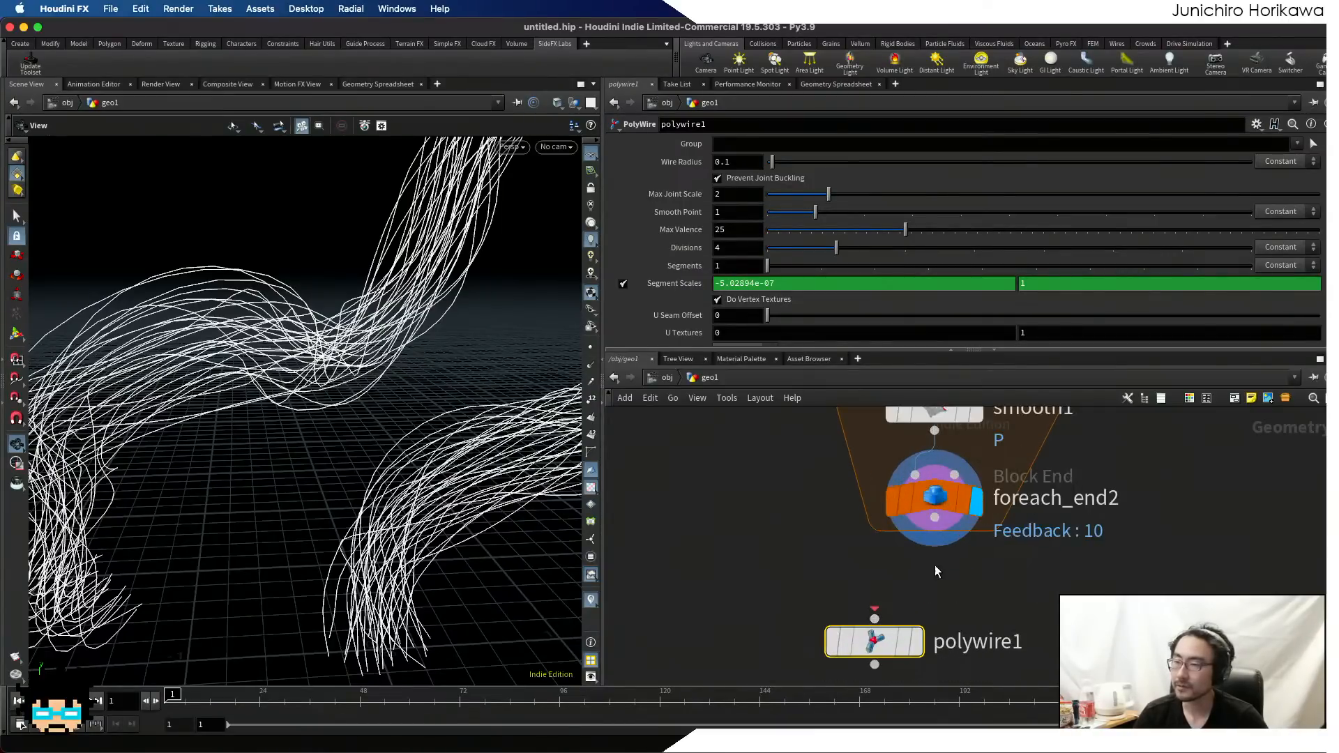
{"action": "left_click_drag", "start_coordinate": [934, 520], "coordinate": [961, 614]}
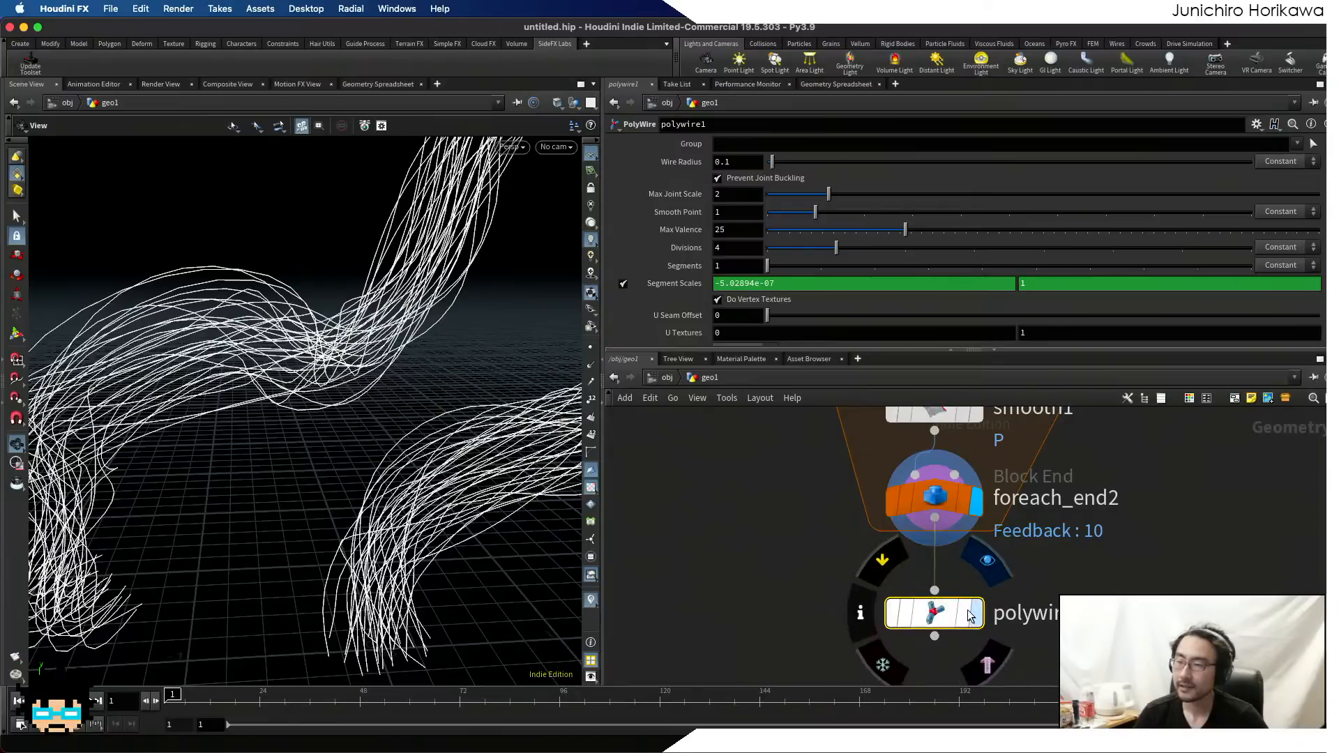
{"action": "left_click", "coordinate": [963, 613]}
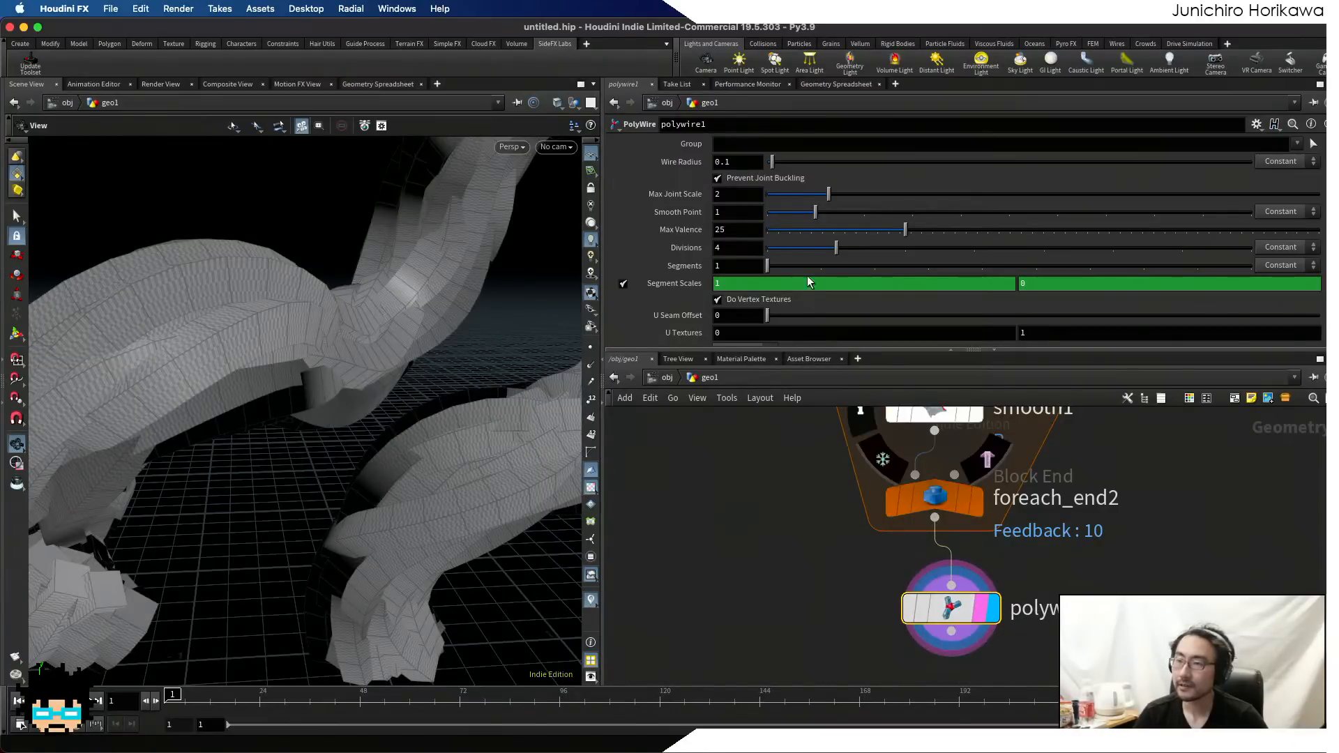
- Set the Divisions of polywire1 to 16
{"action": "left_click_drag", "start_coordinate": [851, 248], "coordinate": [1293, 257]}
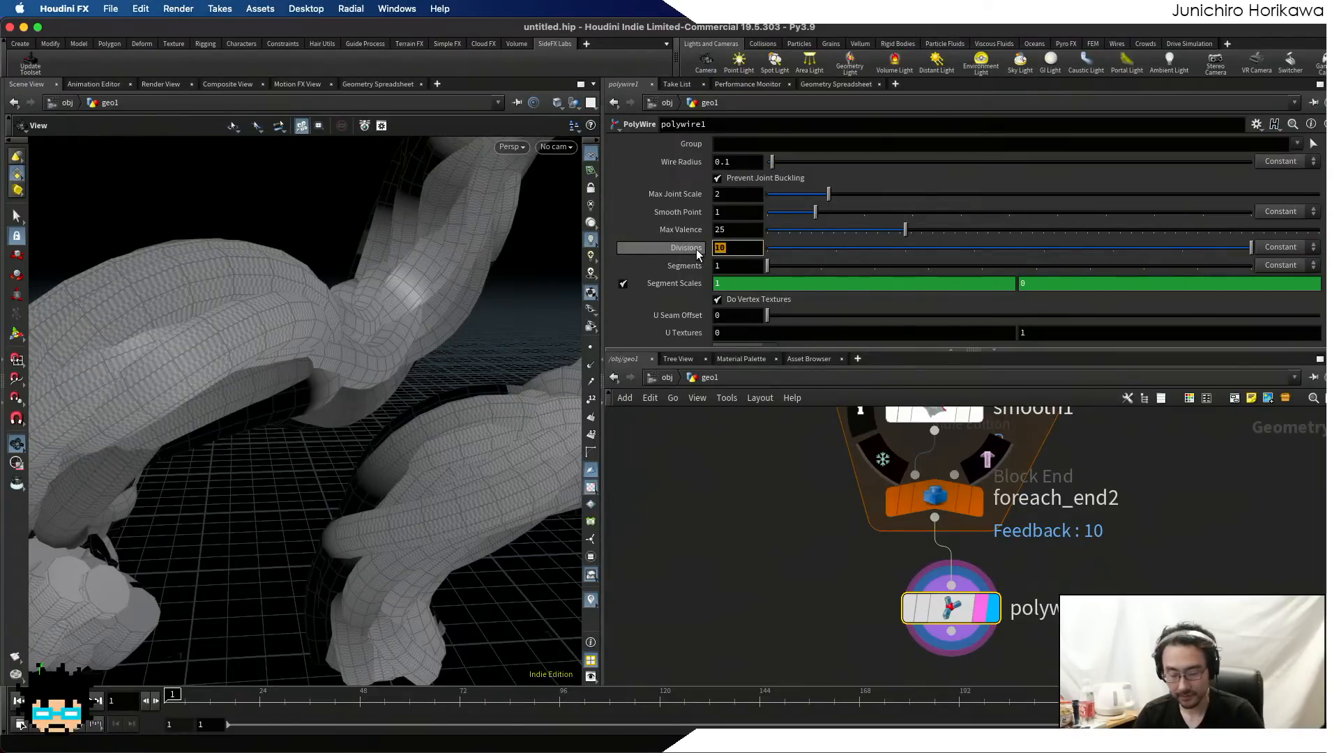
{"action": "type", "text": "16"}
{"action": "key", "text": "Return"}
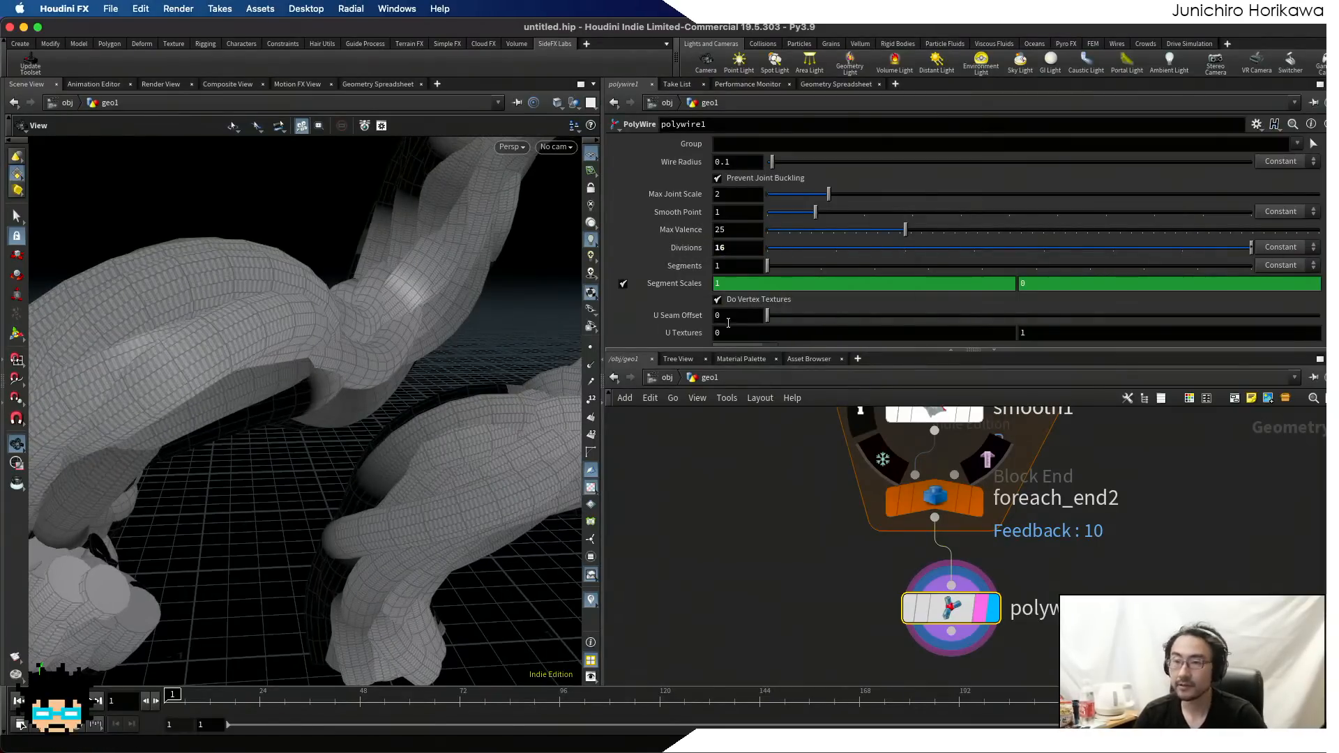
{"action": "left_click_drag", "start_coordinate": [433, 335], "coordinate": [433, 356], "text": "alt"}
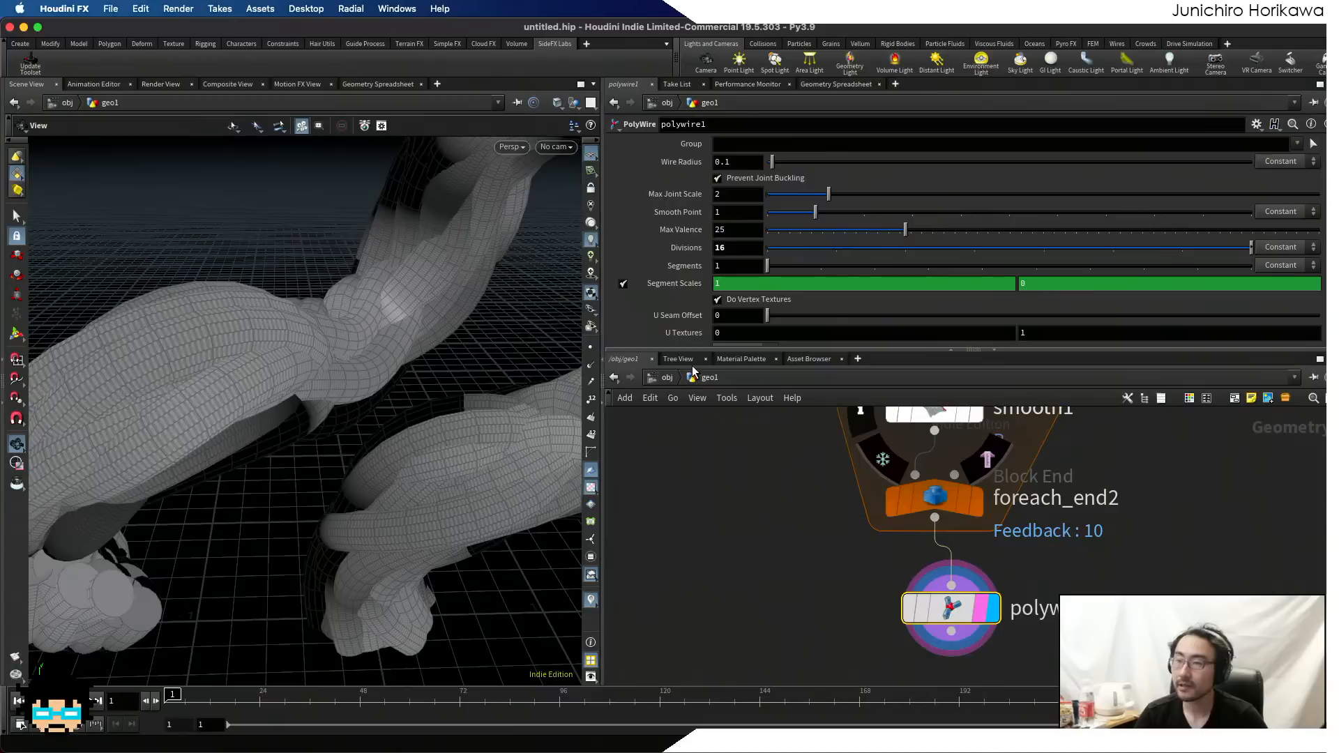
- Align polywire1 directly beneath foreach_end2 in the network
{"action": "scroll", "coordinate": [924, 617], "scroll_direction": "down", "scroll_amount": 4}
{"action": "middle_click_drag", "start_coordinate": [984, 587], "coordinate": [969, 618]}
{"action": "scroll", "coordinate": [921, 642], "scroll_direction": "up", "scroll_amount": 2}
{"action": "left_click_drag", "start_coordinate": [922, 648], "coordinate": [919, 646]}
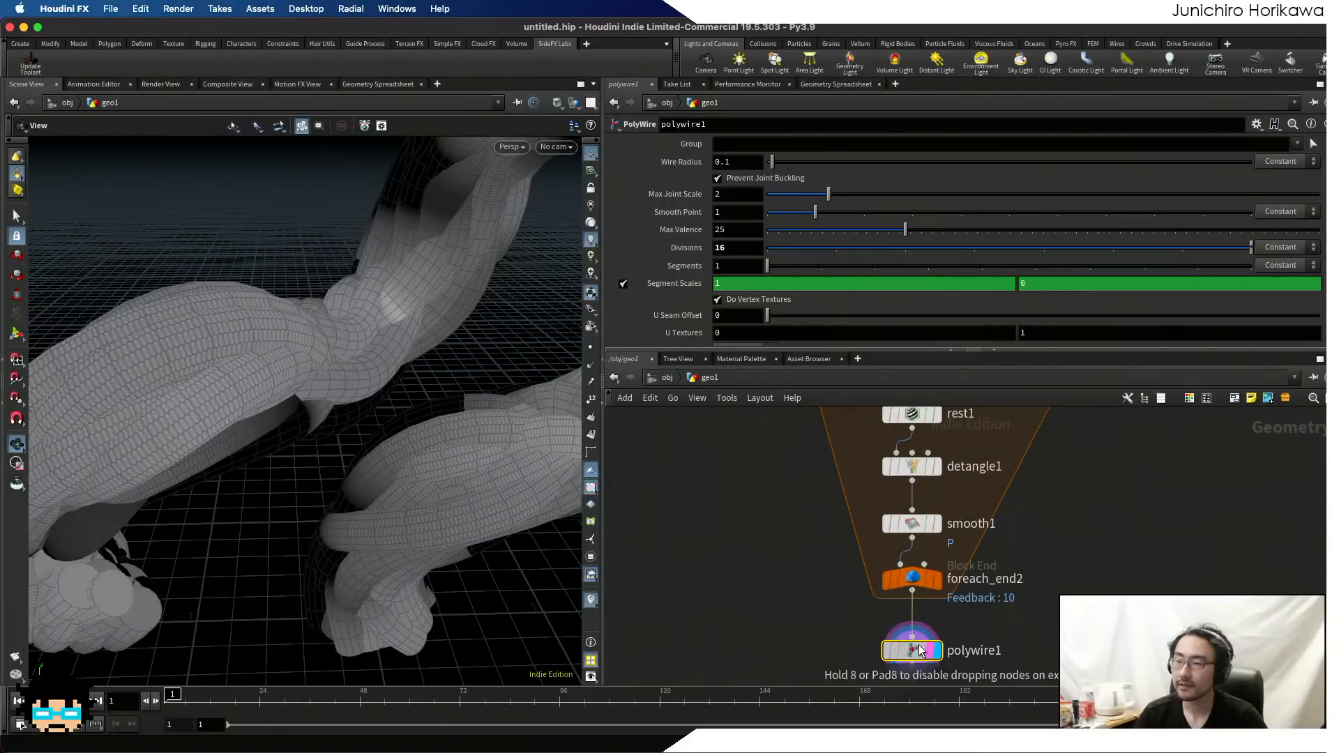
{"action": "scroll", "coordinate": [921, 651], "scroll_direction": "down", "scroll_amount": 3}
{"action": "scroll", "coordinate": [965, 536], "scroll_direction": "up", "scroll_amount": 5}
{"action": "scroll", "coordinate": [966, 535], "scroll_direction": "down", "scroll_amount": 3}
{"action": "scroll", "coordinate": [989, 623], "scroll_direction": "up", "scroll_amount": 1}
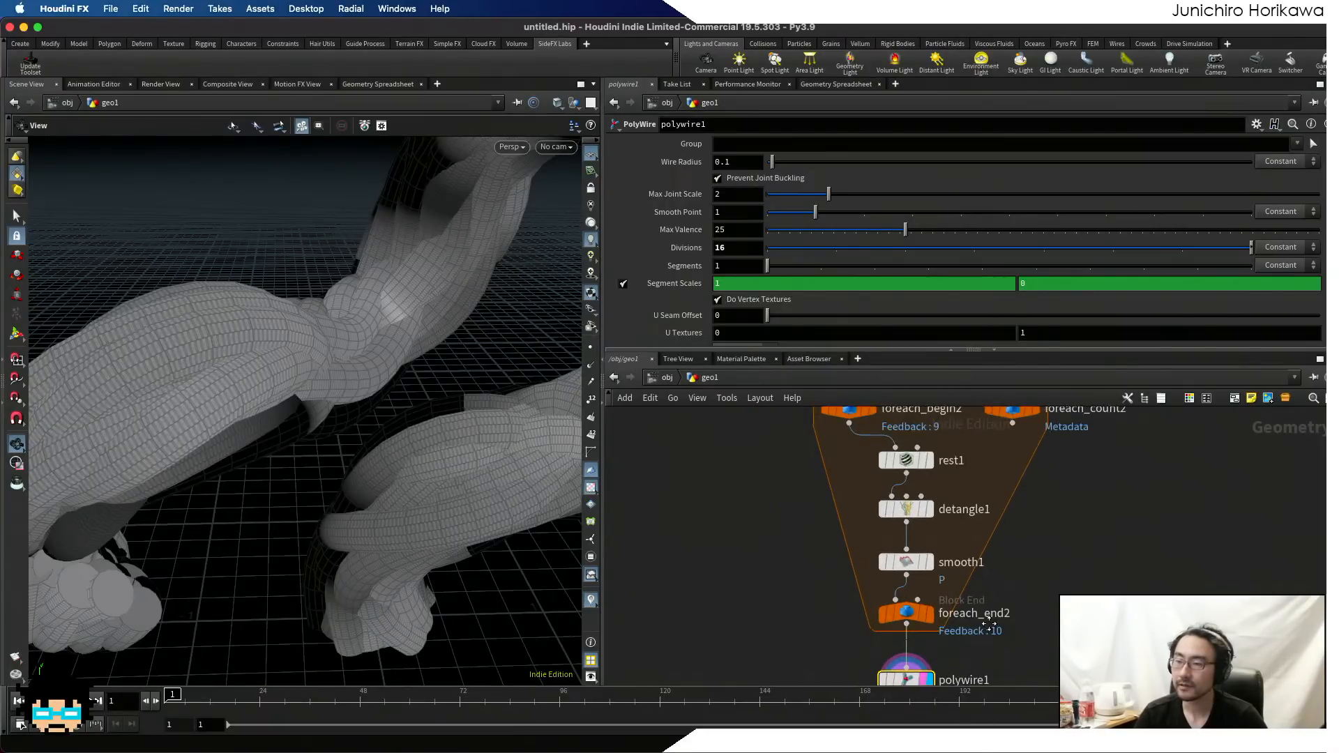
{"action": "middle_click_drag", "start_coordinate": [990, 623], "coordinate": [993, 532]}
{"action": "scroll", "coordinate": [994, 531], "scroll_direction": "up", "scroll_amount": 1}
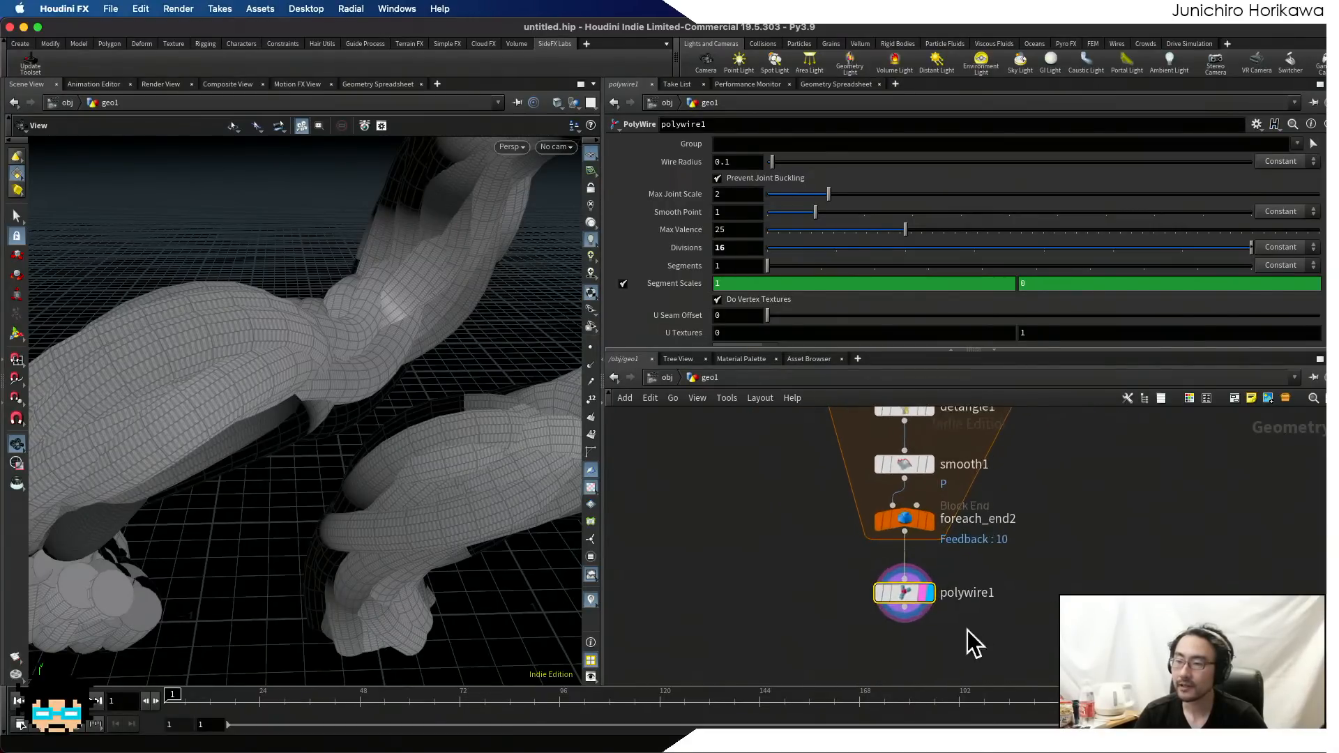
{"action": "right_click", "coordinate": [732, 162]}
{"action": "mouse_move", "coordinate": [772, 324]}
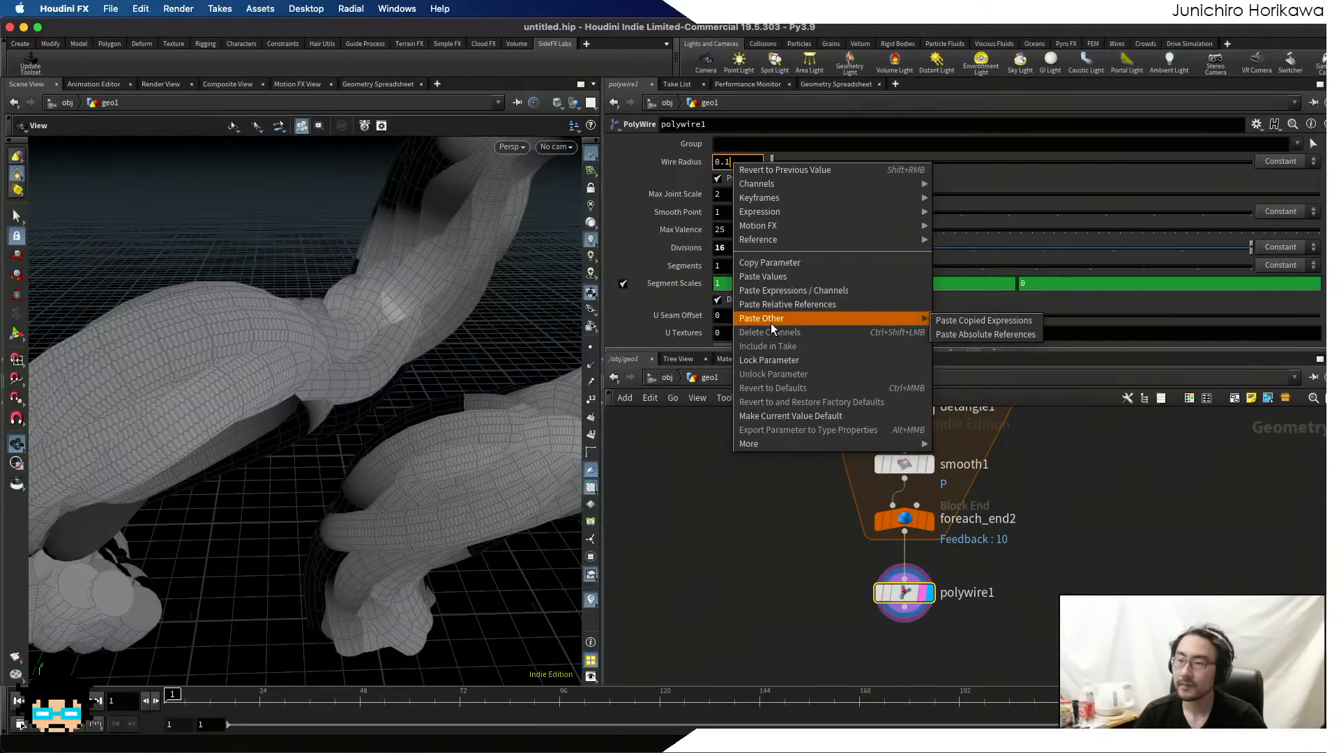
{"action": "left_click", "coordinate": [1024, 586]}
{"action": "middle_click_drag", "start_coordinate": [997, 519], "coordinate": [998, 664]}
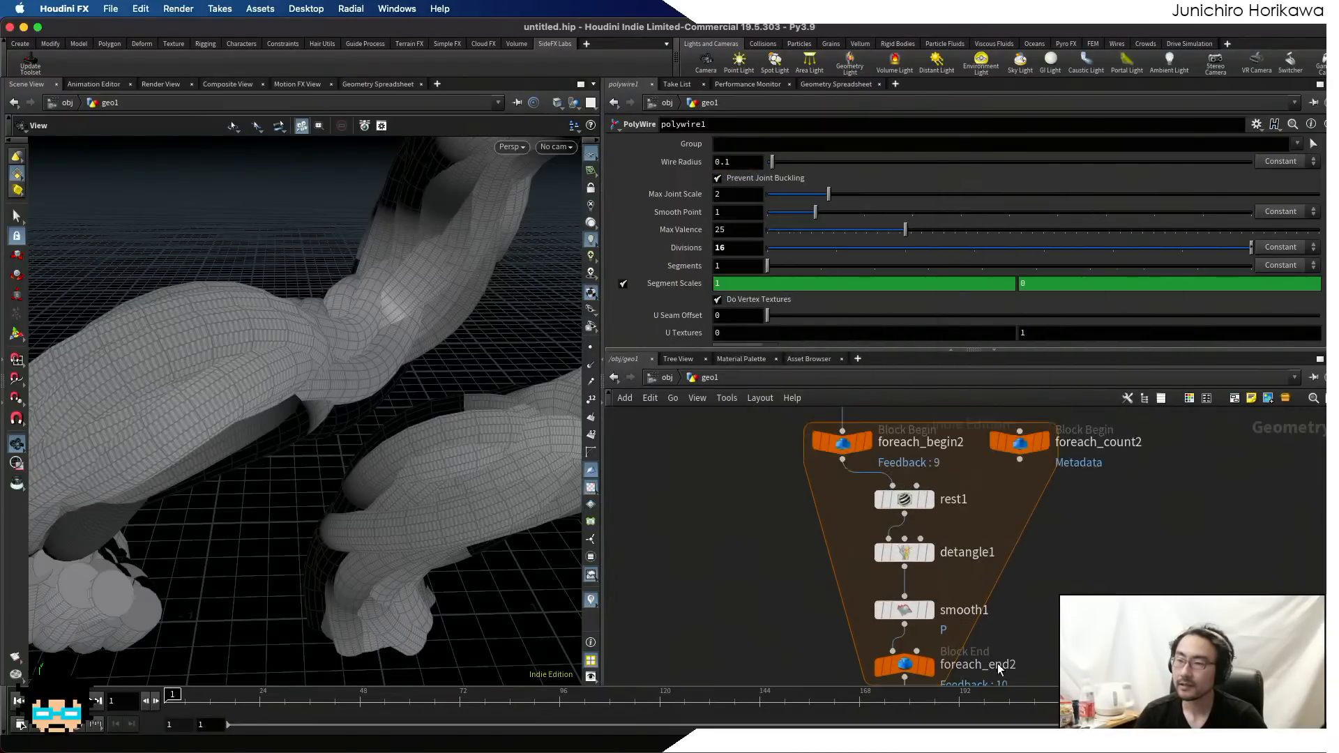
{"action": "scroll", "coordinate": [974, 508], "scroll_direction": "up", "scroll_amount": 1}
{"action": "left_click", "coordinate": [898, 556]}
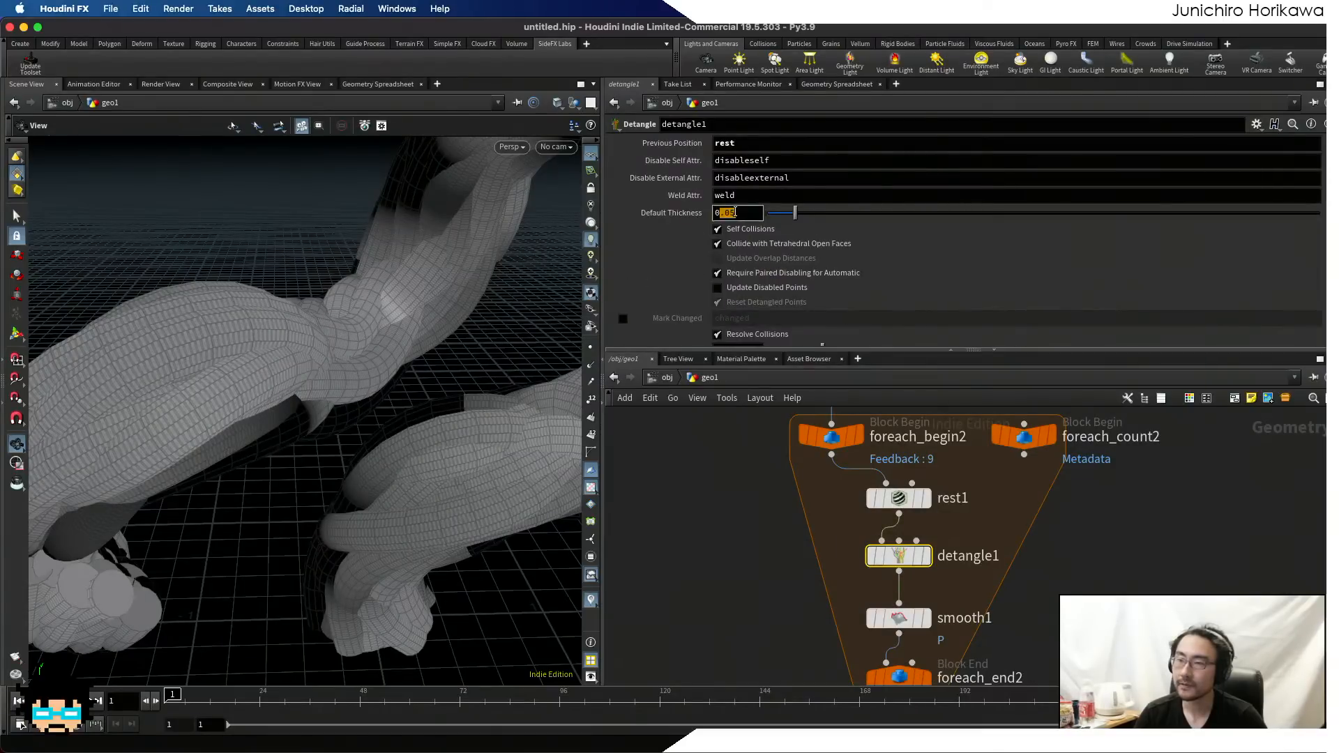
- Open the parameter interface of the CONTROLLER null for editing and add a Float parameter after number
{"action": "scroll", "coordinate": [841, 456], "scroll_direction": "down", "scroll_amount": 5}
{"action": "middle_click_drag", "start_coordinate": [784, 463], "coordinate": [865, 611]}
{"action": "scroll", "coordinate": [865, 611], "scroll_direction": "up", "scroll_amount": 2}
{"action": "left_click", "coordinate": [819, 437]}
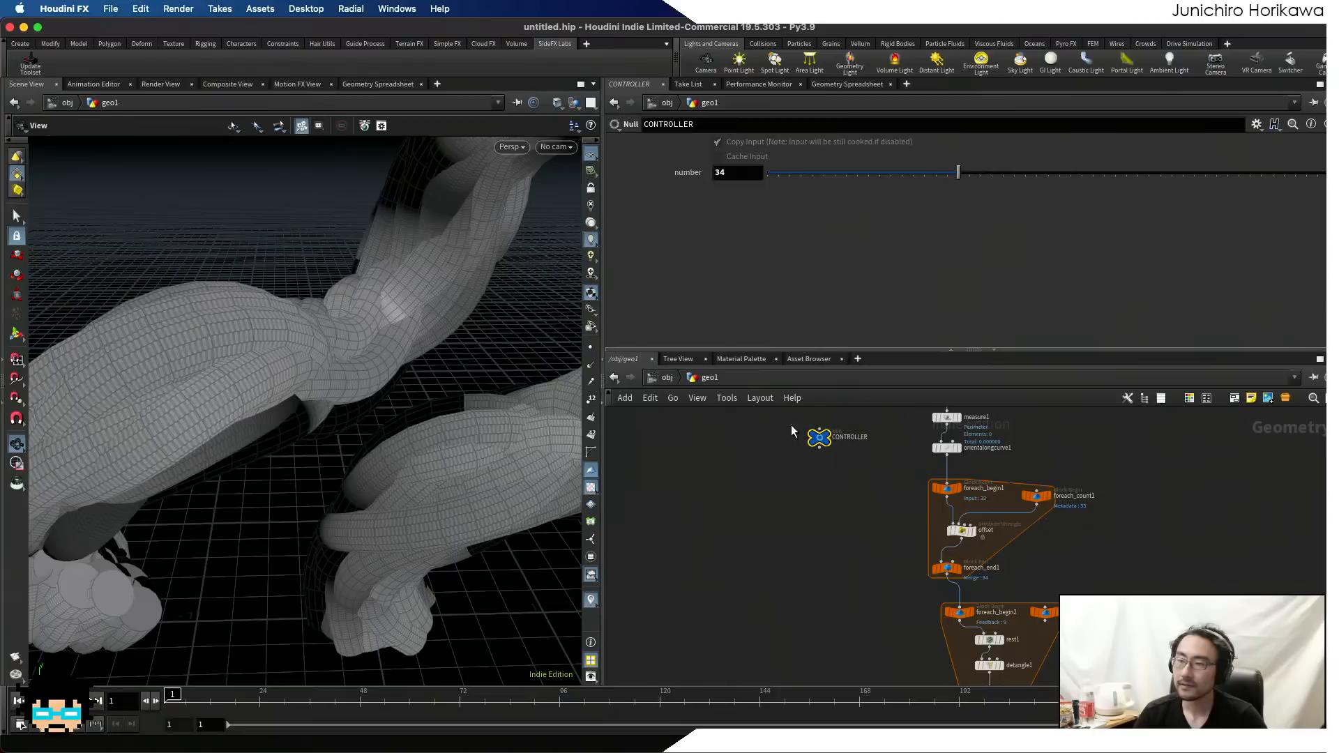
{"action": "left_click", "coordinate": [1256, 124]}
{"action": "left_click", "coordinate": [1249, 140]}
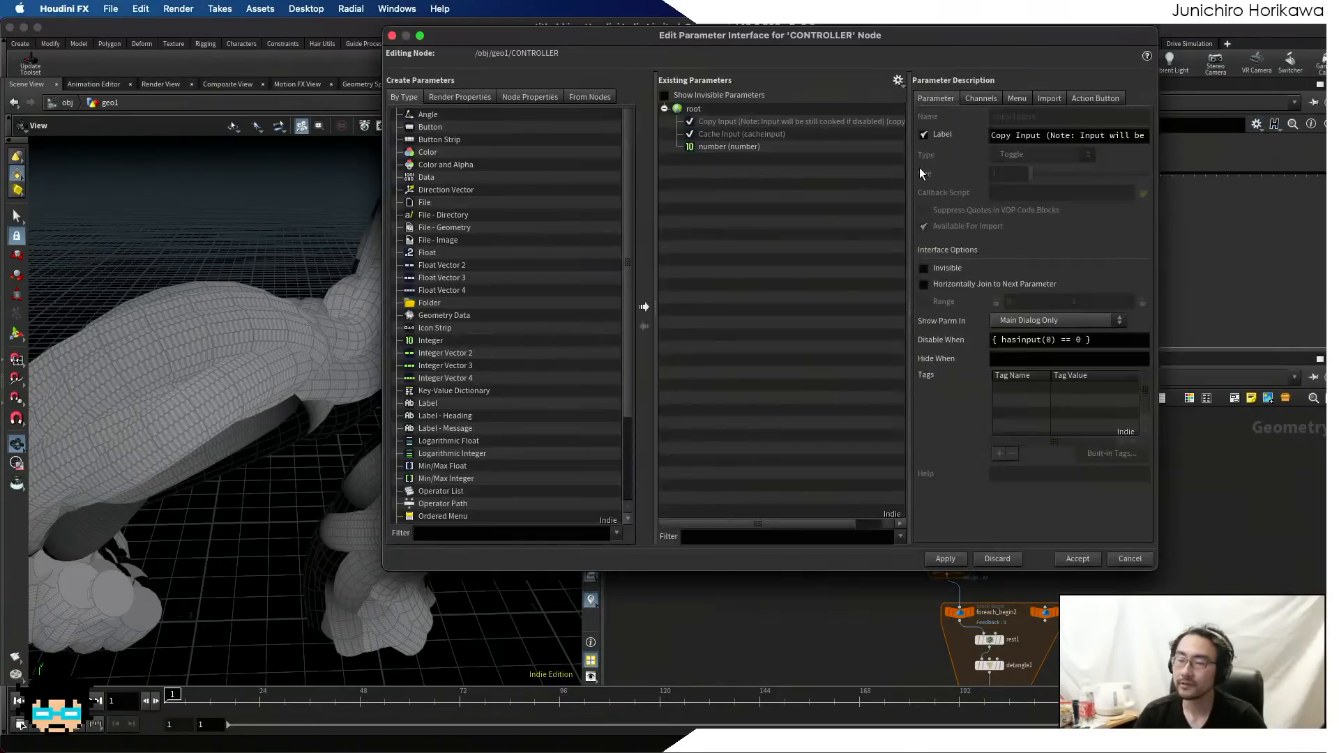
{"action": "left_click_drag", "start_coordinate": [429, 256], "coordinate": [693, 249]}
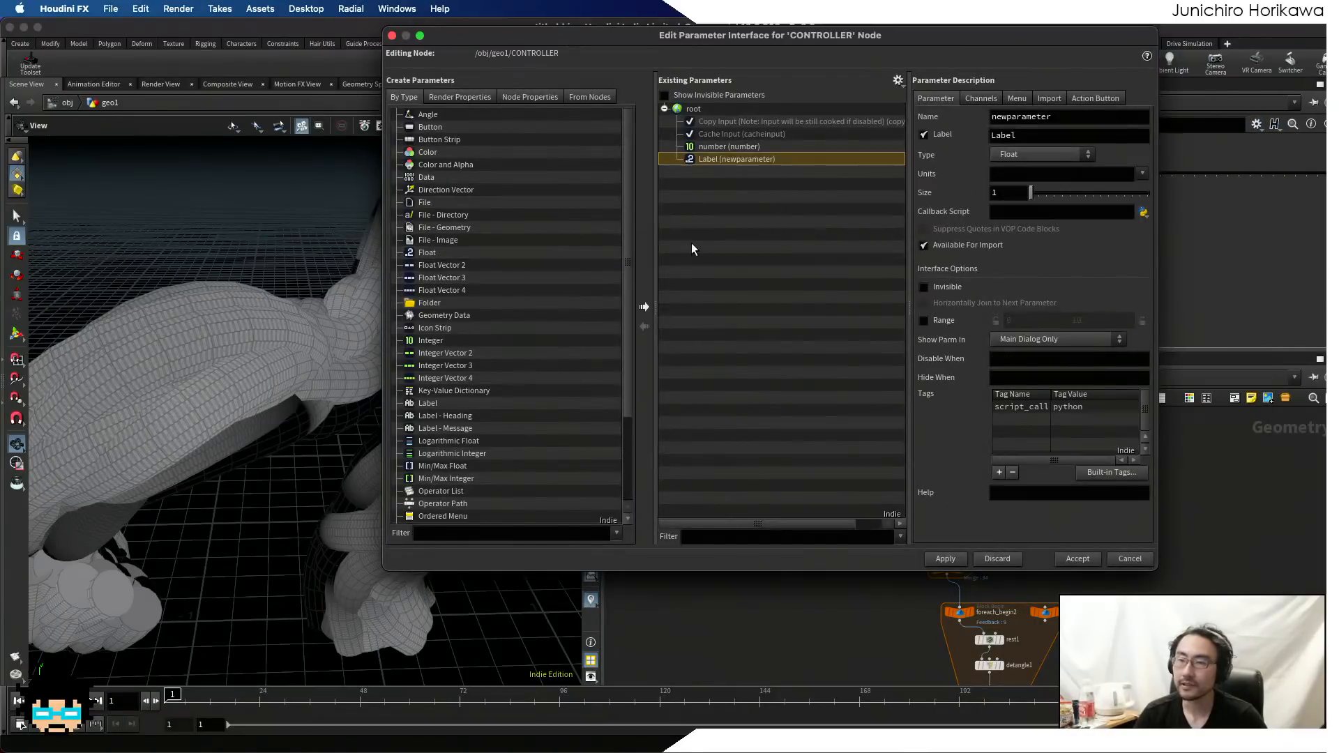
- Give the new Float parameter the name and label thickness
{"action": "left_click", "coordinate": [1075, 117]}
{"action": "type", "text": "thic"}
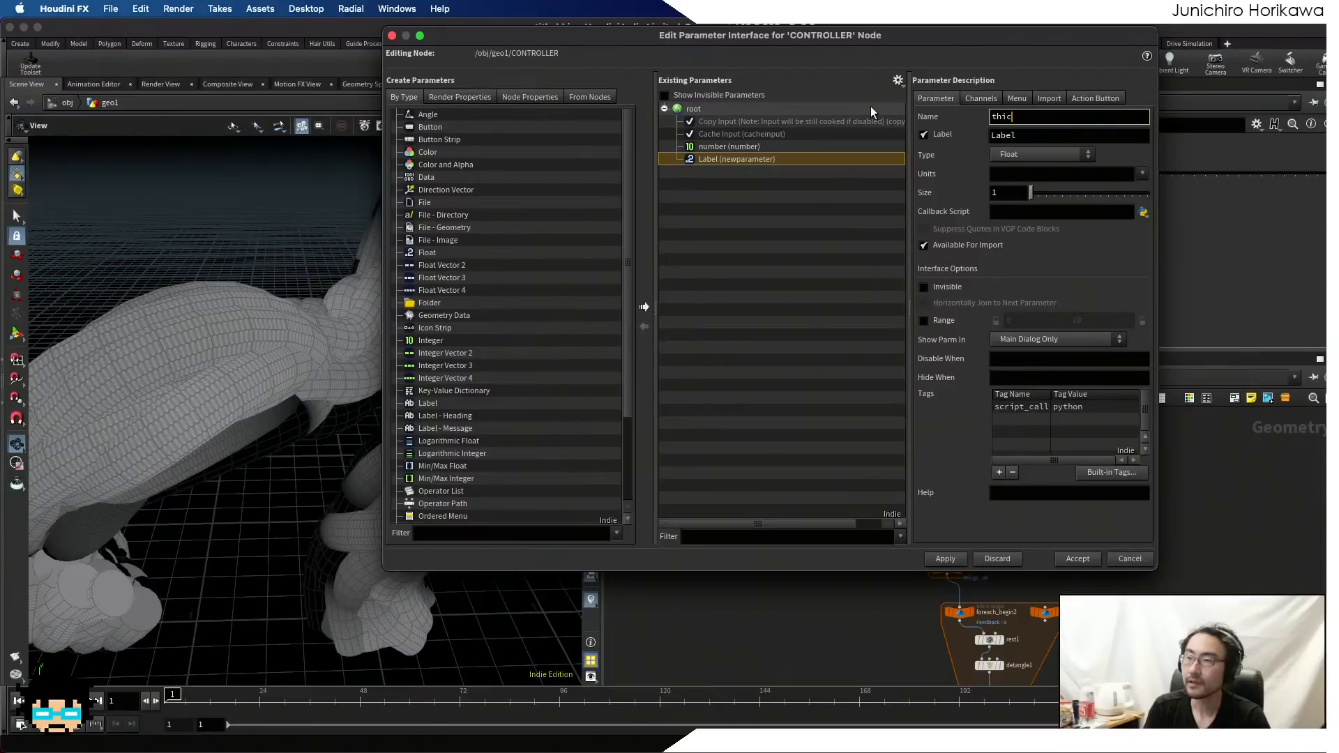
{"action": "type", "text": "kness"}
{"action": "key", "text": "Tab"}
{"action": "type", "text": "thick"}
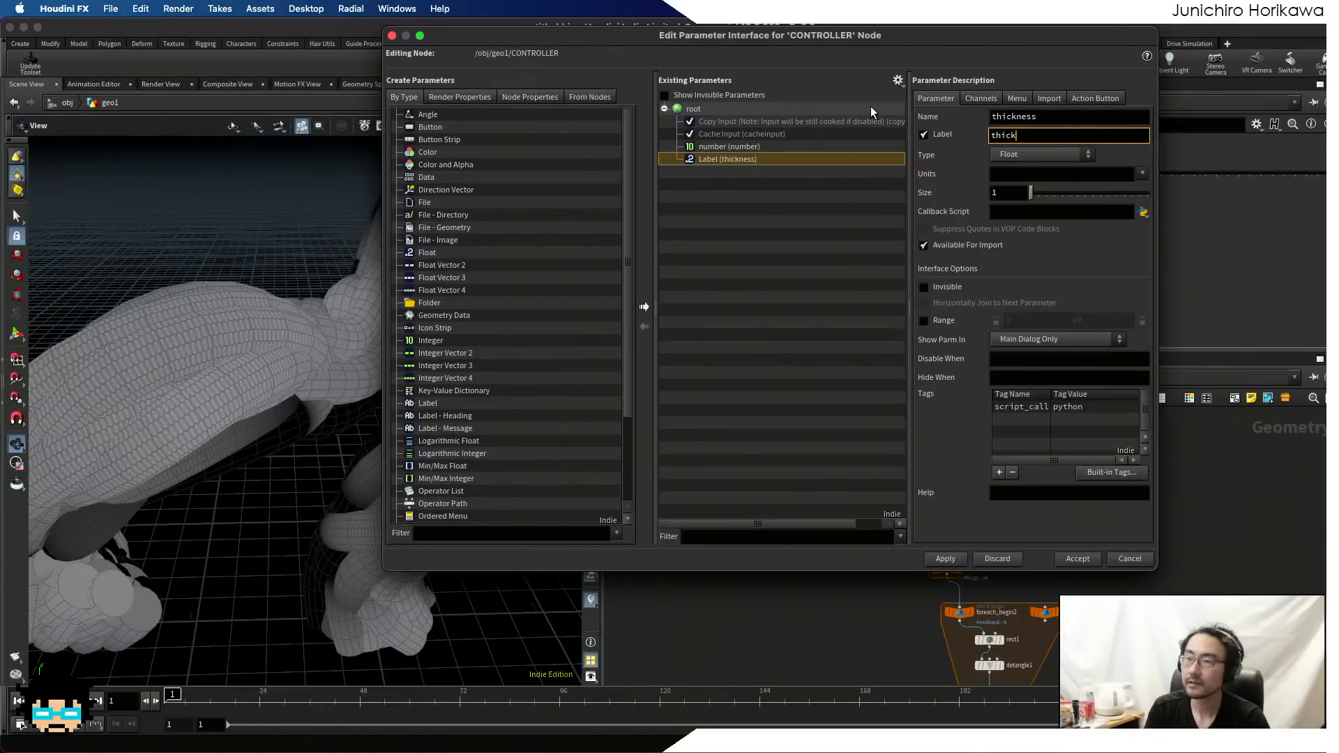
{"action": "type", "text": "ness"}
{"action": "key", "text": "Tab"}
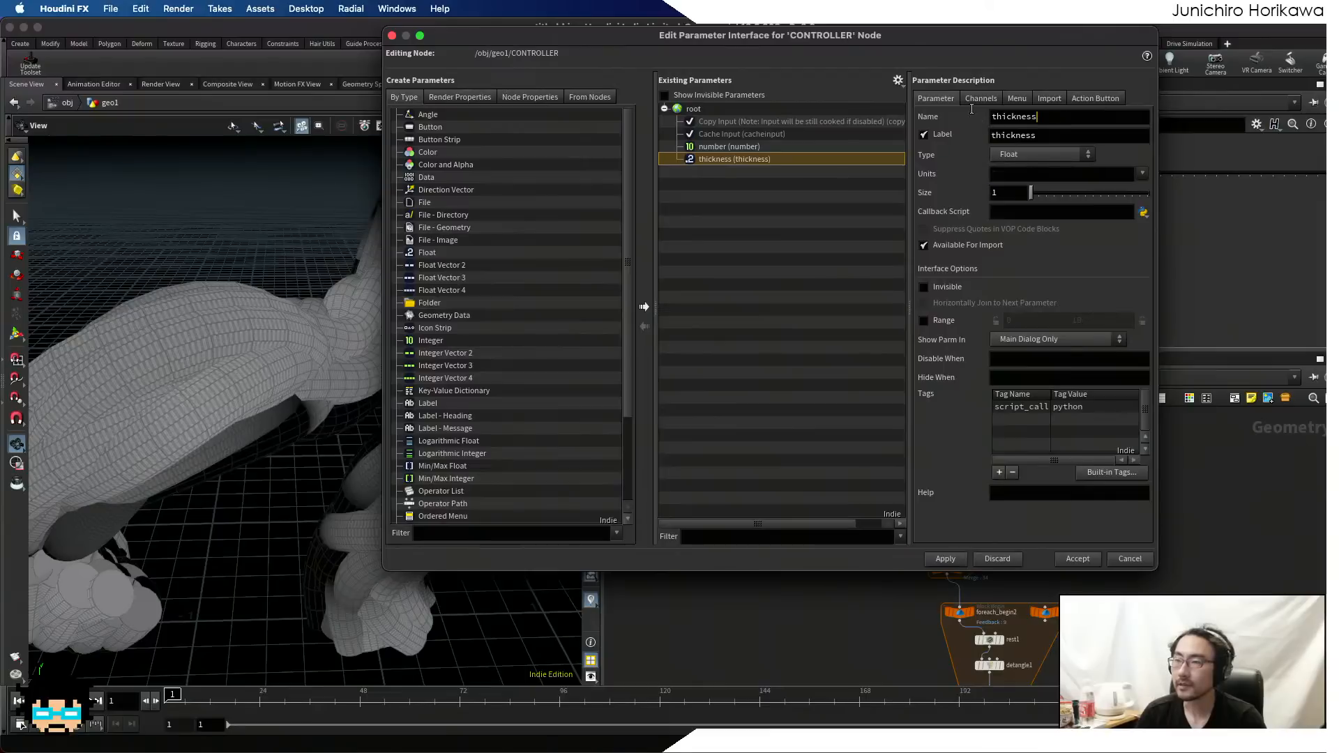
- Rename the new Float parameter to pipe_rad with the label pipe rad
{"action": "left_click_drag", "start_coordinate": [1044, 118], "coordinate": [898, 102]}
{"action": "type", "text": "pipe_rad"}
{"action": "key", "text": "Tab"}
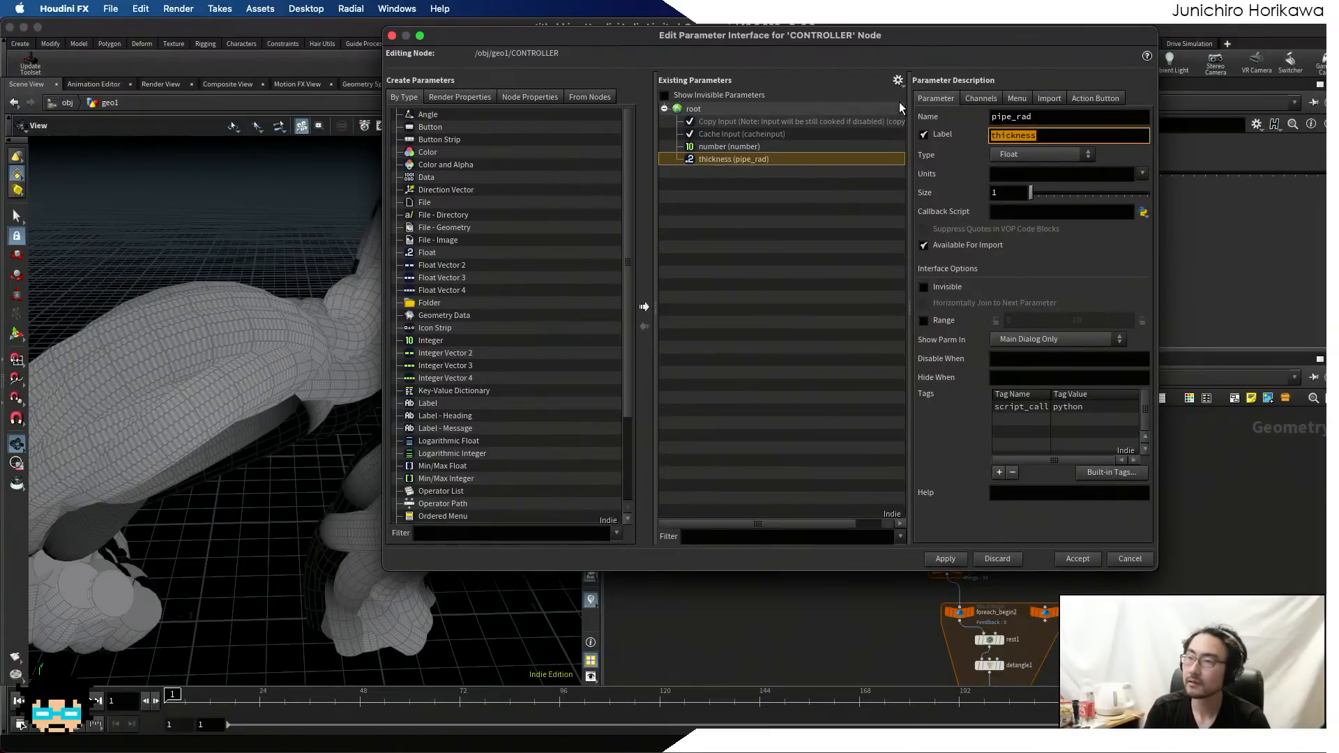
{"action": "type", "text": "pipe rad"}
{"action": "key", "text": "Tab"}
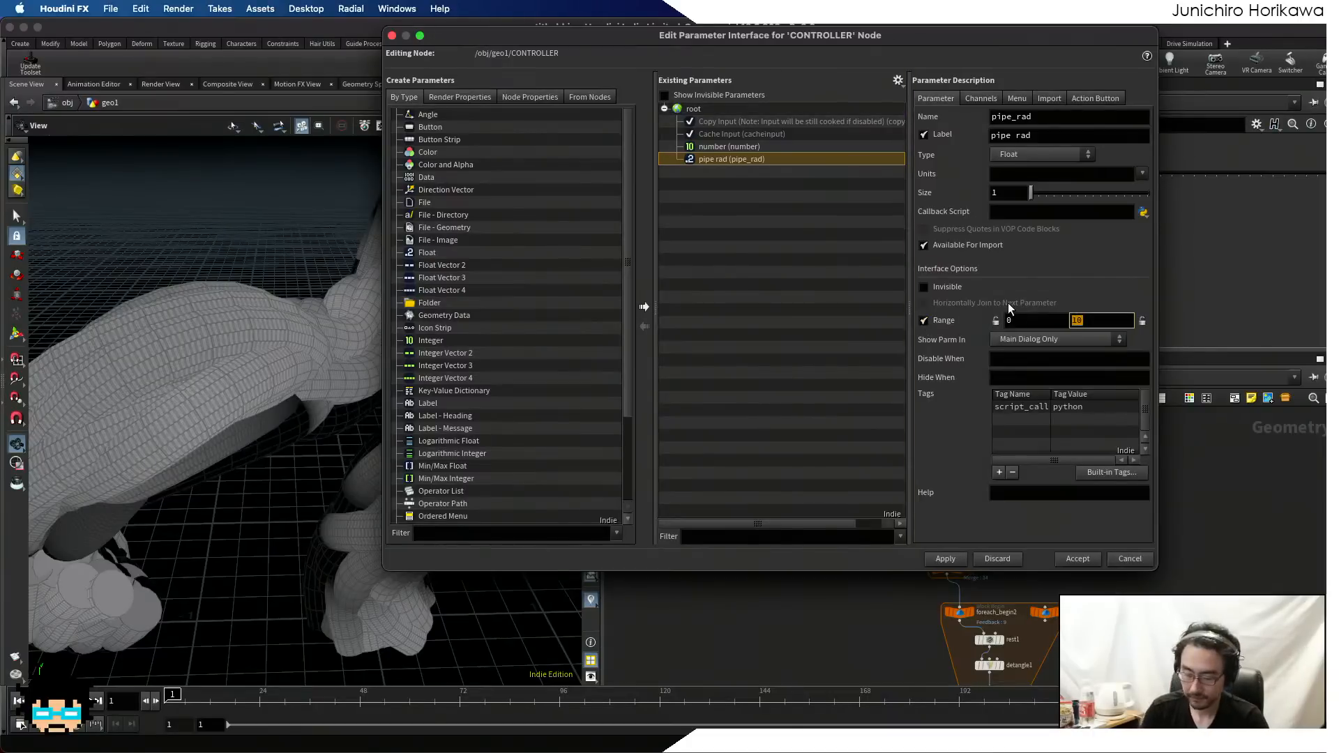
- Give pipe rad a range of 0 to 0.1, accept the interface edits, and set its value to 0.05
{"action": "type", "text": "0.1"}
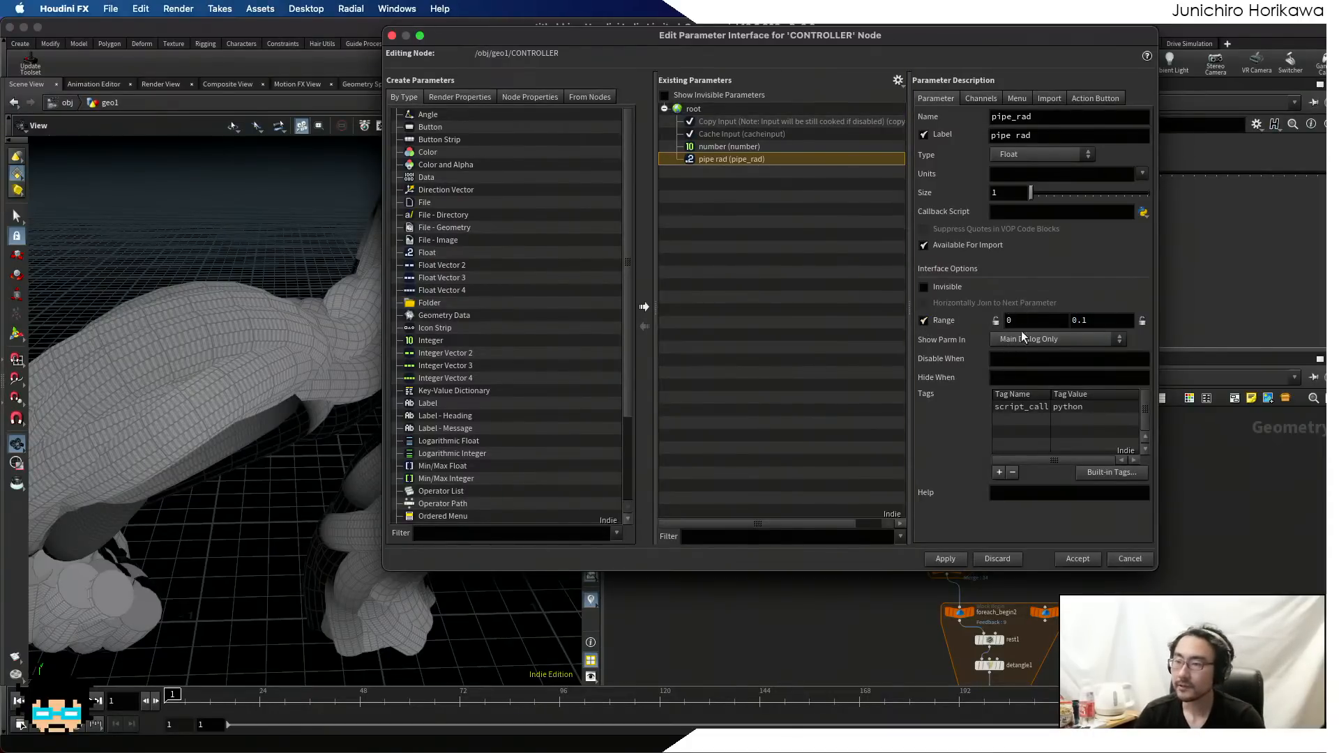
{"action": "left_click", "coordinate": [952, 561]}
{"action": "left_click", "coordinate": [1079, 559]}
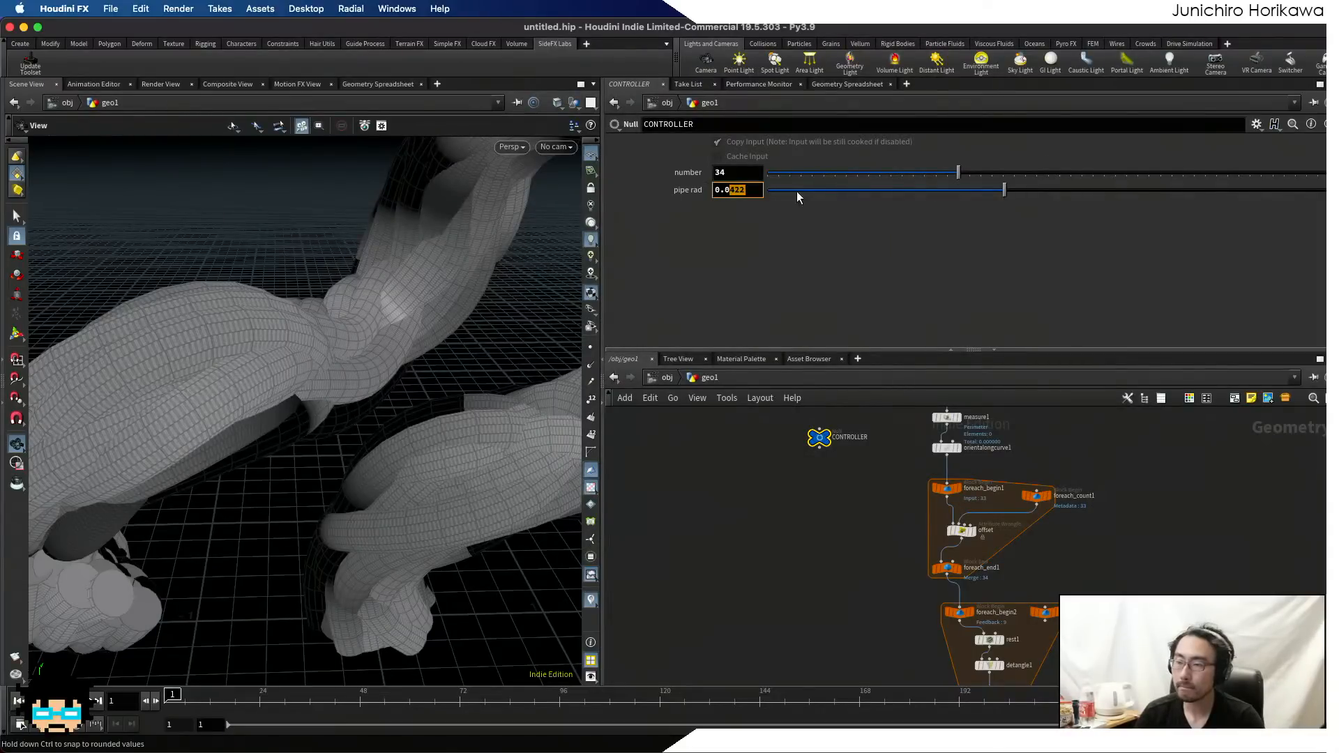
{"action": "type", "text": "5"}
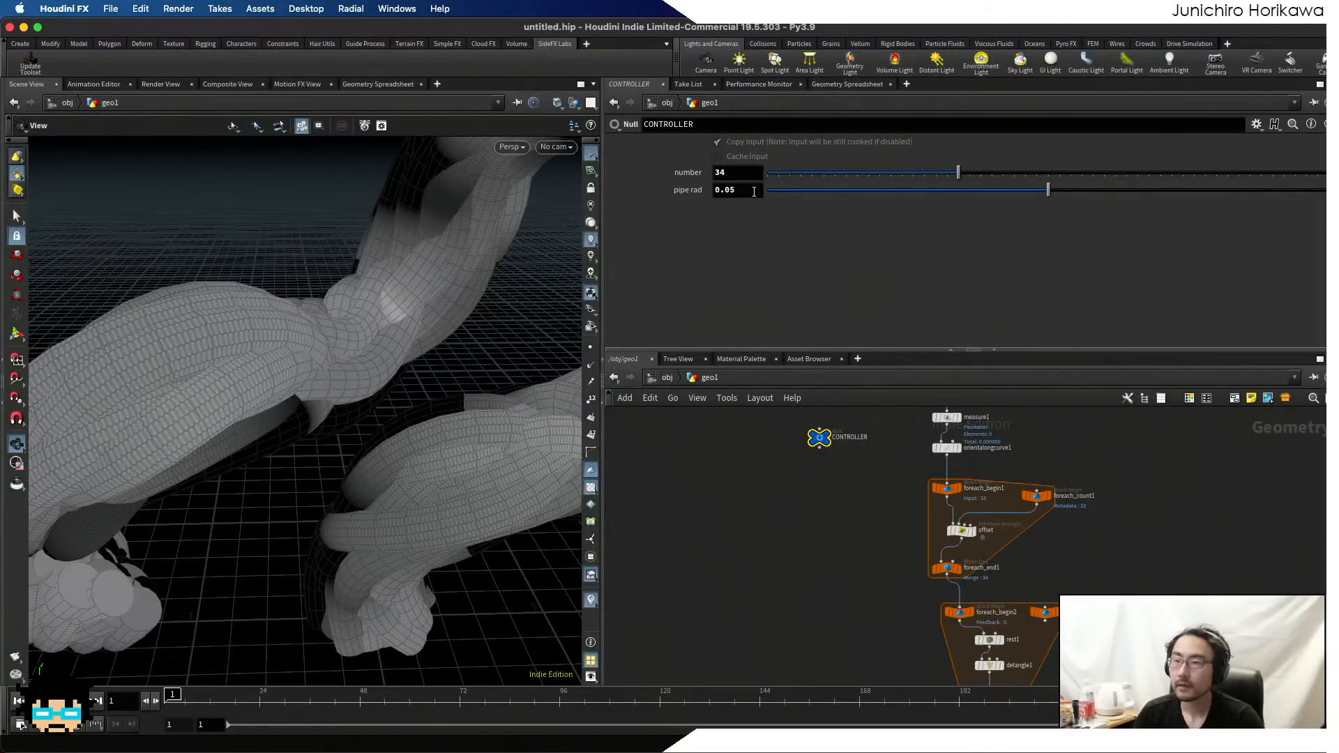
- Link the Wire Radius of polywire1 to CONTROLLER's pipe rad with a relative reference
{"action": "right_click", "coordinate": [743, 194]}
{"action": "left_click", "coordinate": [789, 295]}
{"action": "scroll", "coordinate": [857, 541], "scroll_direction": "down", "scroll_amount": 6}
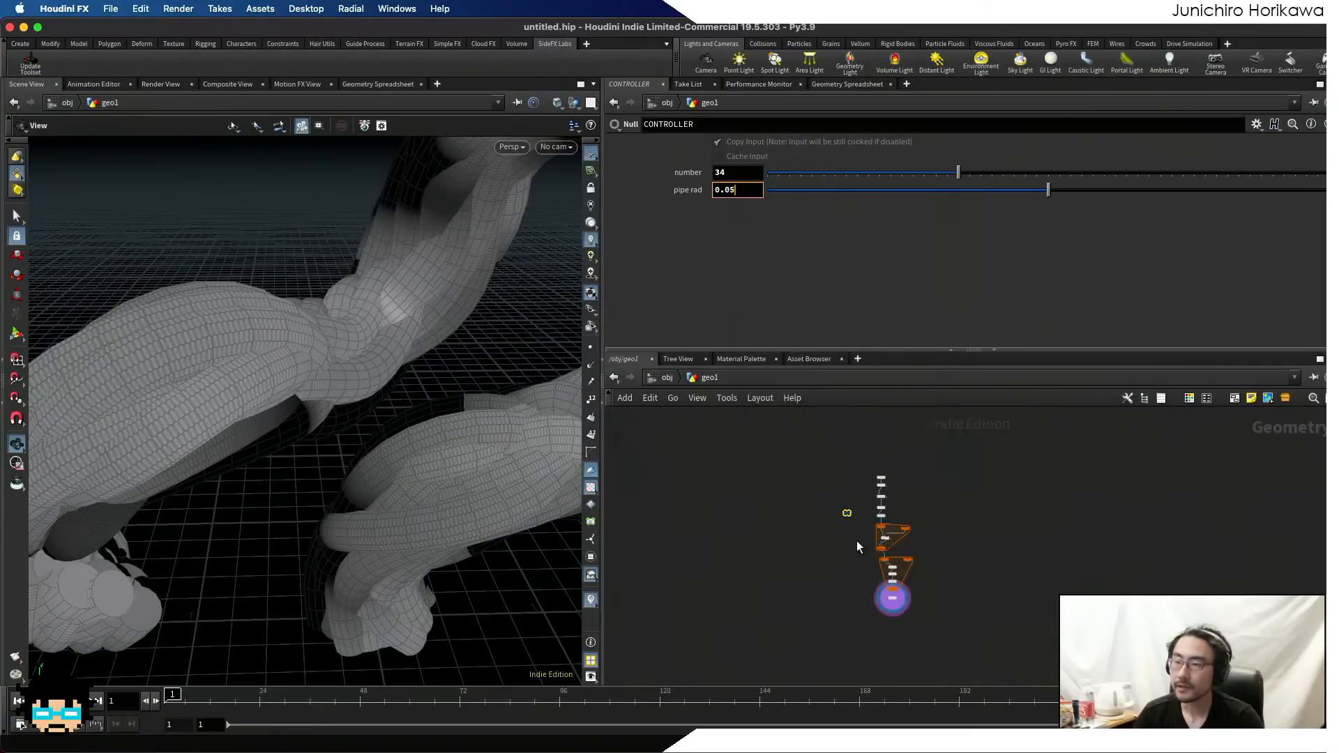
{"action": "scroll", "coordinate": [901, 587], "scroll_direction": "up", "scroll_amount": 8}
{"action": "left_click", "coordinate": [785, 531]}
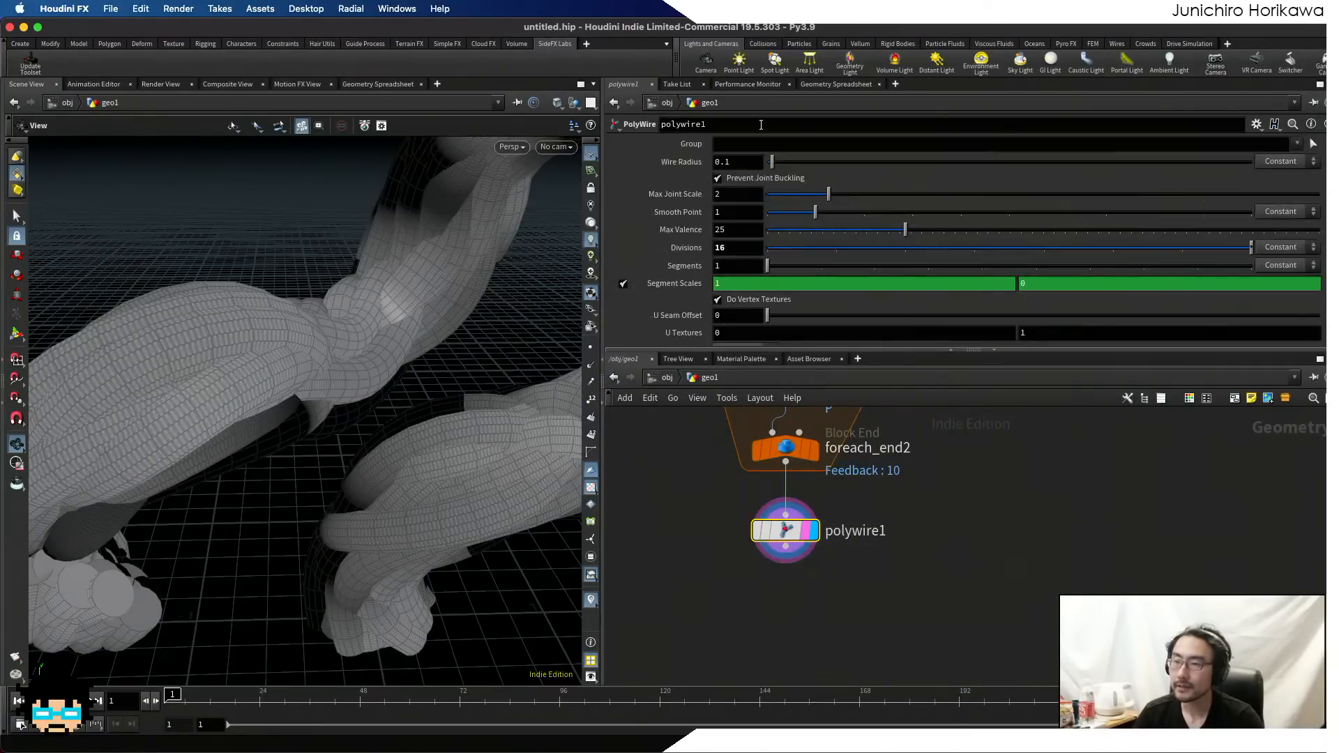
{"action": "right_click", "coordinate": [753, 166]}
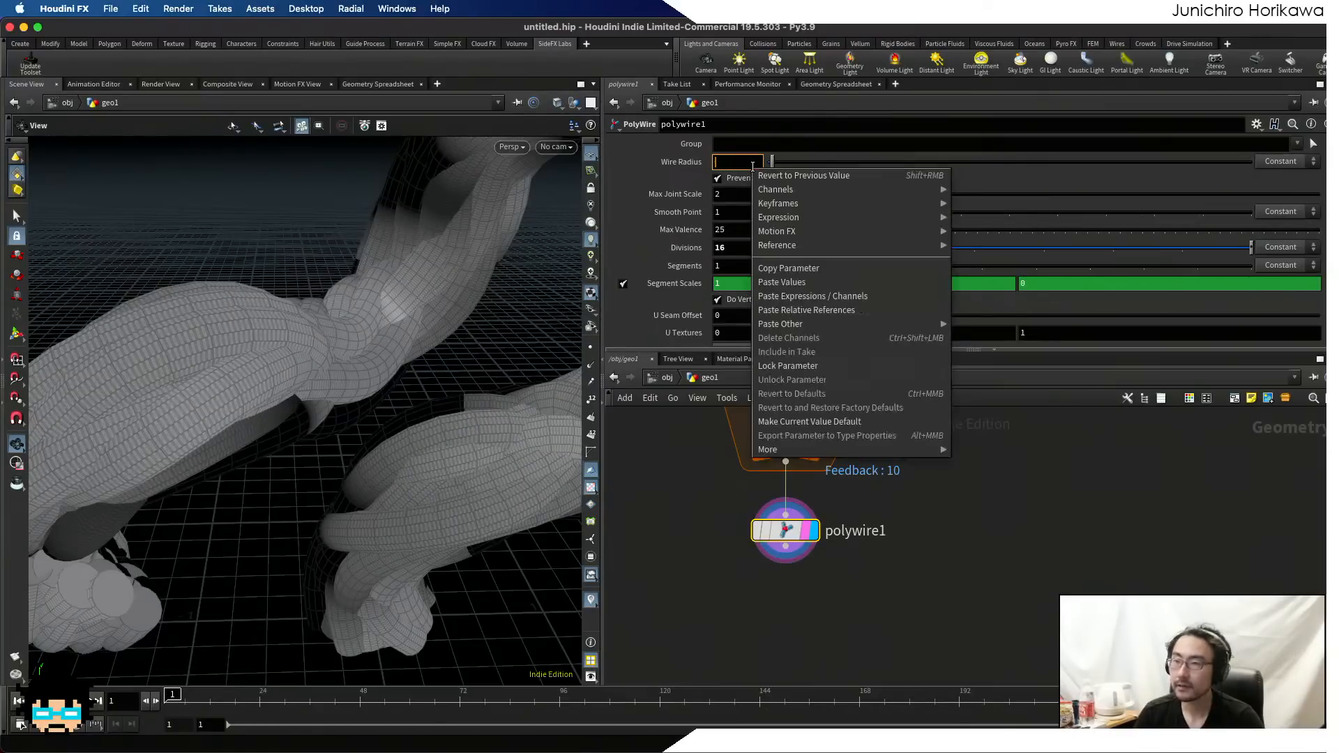
{"action": "left_click", "coordinate": [795, 310]}
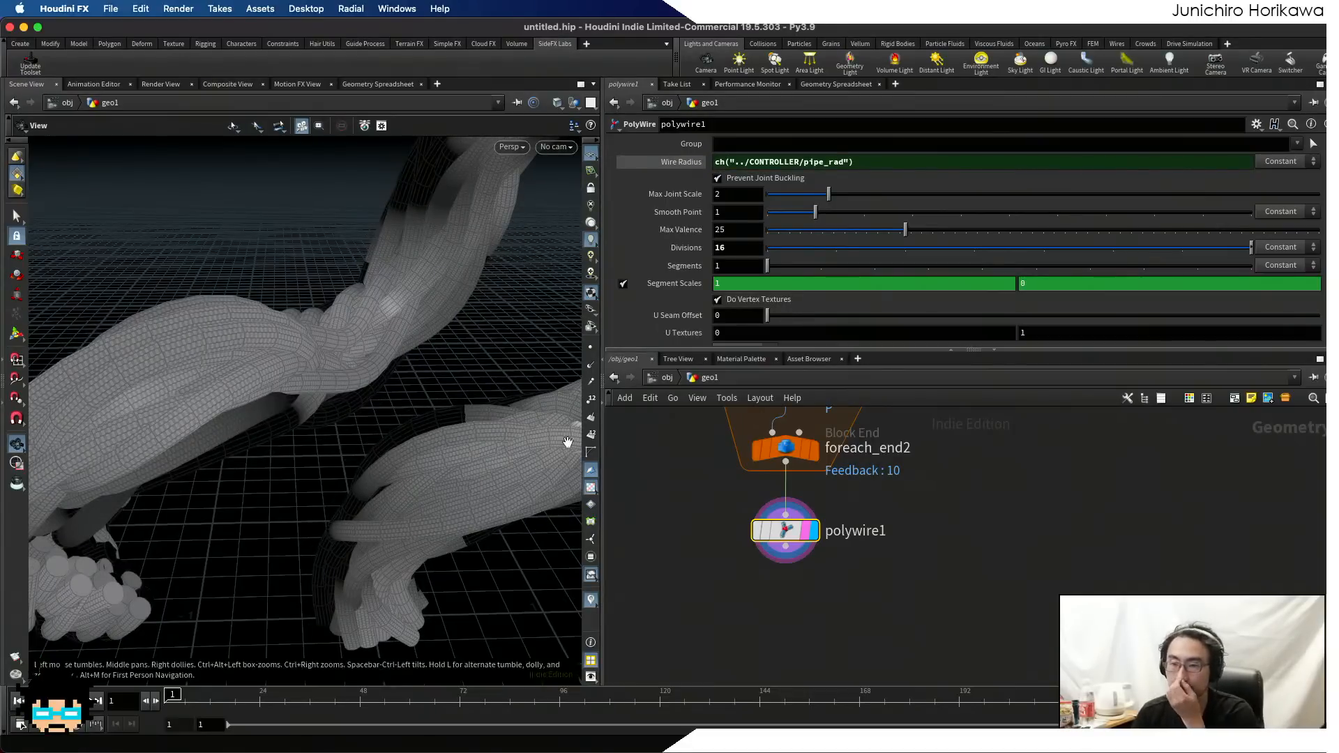
- Add a Normal node below polywire1, connected to its output, and display it
{"action": "right_click_drag", "start_coordinate": [442, 465], "coordinate": [481, 463]}
{"action": "left_click_drag", "start_coordinate": [481, 463], "coordinate": [482, 431]}
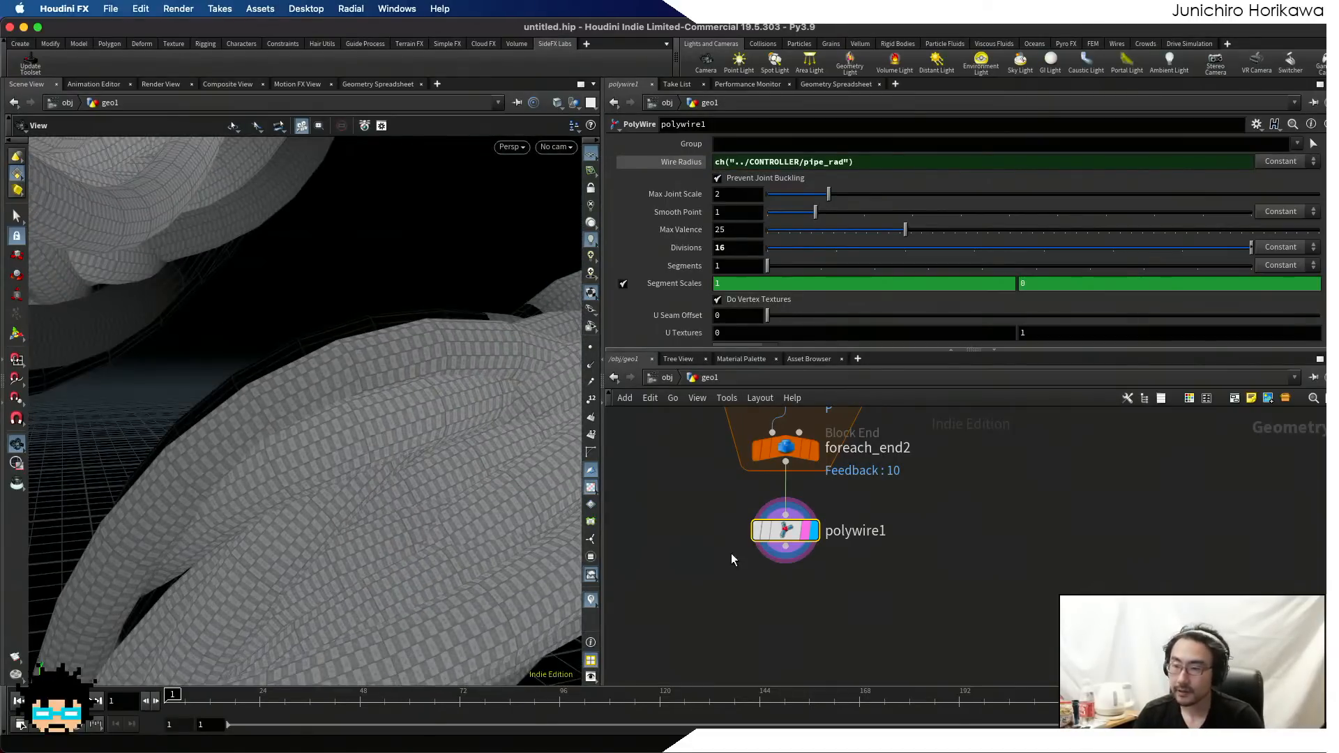
{"action": "key", "text": "Tab"}
{"action": "type", "text": "nor"}
{"action": "key", "text": "Return"}
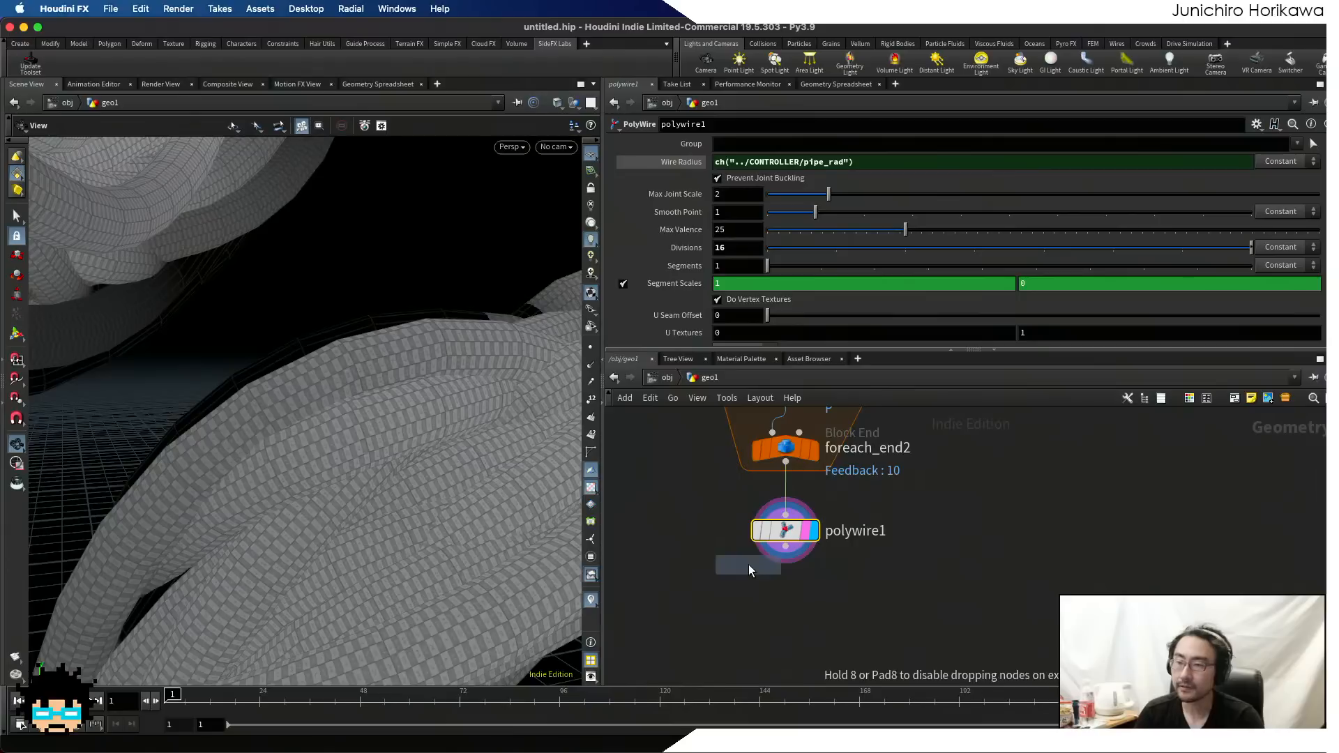
{"action": "left_click", "coordinate": [770, 604]}
{"action": "left_click", "coordinate": [794, 608]}
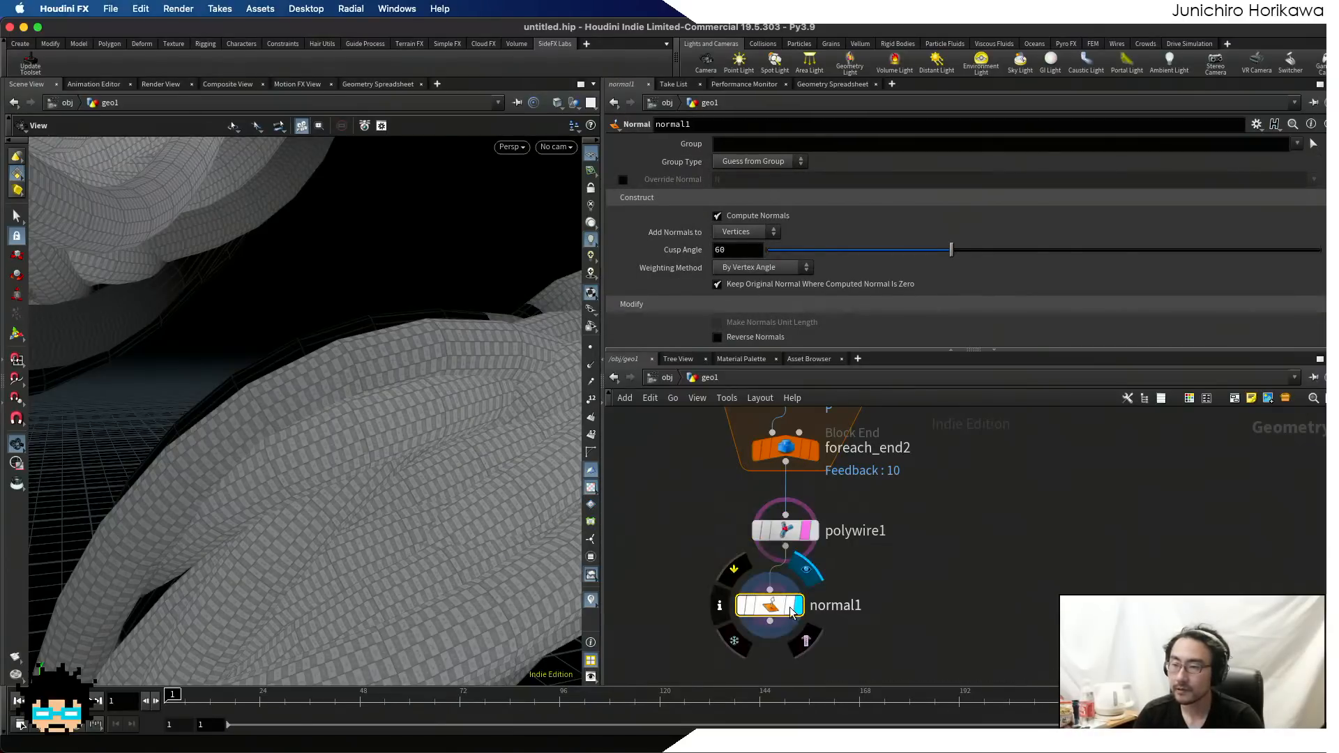
- Link the Default Thickness of detangle1 to CONTROLLER's pipe rad with a relative reference
{"action": "scroll", "coordinate": [787, 614], "scroll_direction": "down", "scroll_amount": 10}
{"action": "middle_click_drag", "start_coordinate": [844, 560], "coordinate": [857, 630]}
{"action": "scroll", "coordinate": [823, 621], "scroll_direction": "up", "scroll_amount": 5}
{"action": "scroll", "coordinate": [824, 621], "scroll_direction": "up", "scroll_amount": 3}
{"action": "left_click", "coordinate": [809, 616]}
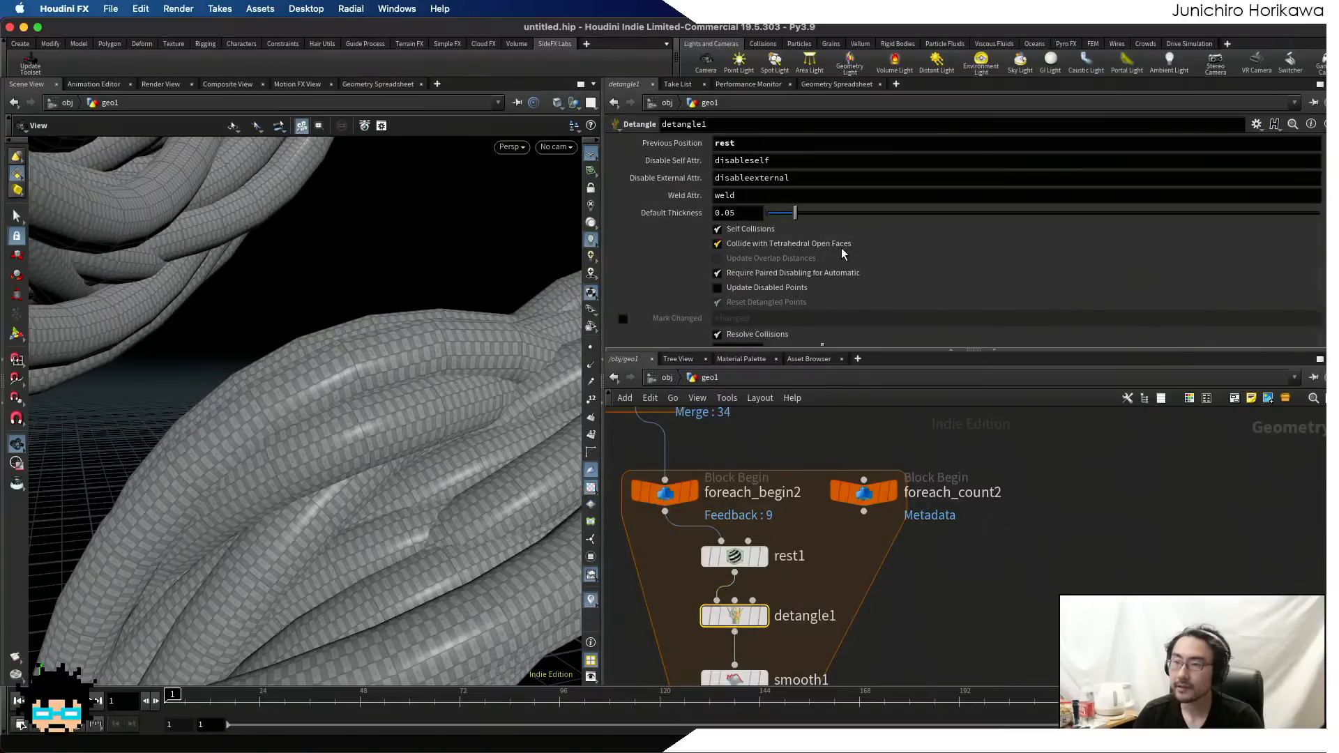
{"action": "right_click", "coordinate": [748, 215]}
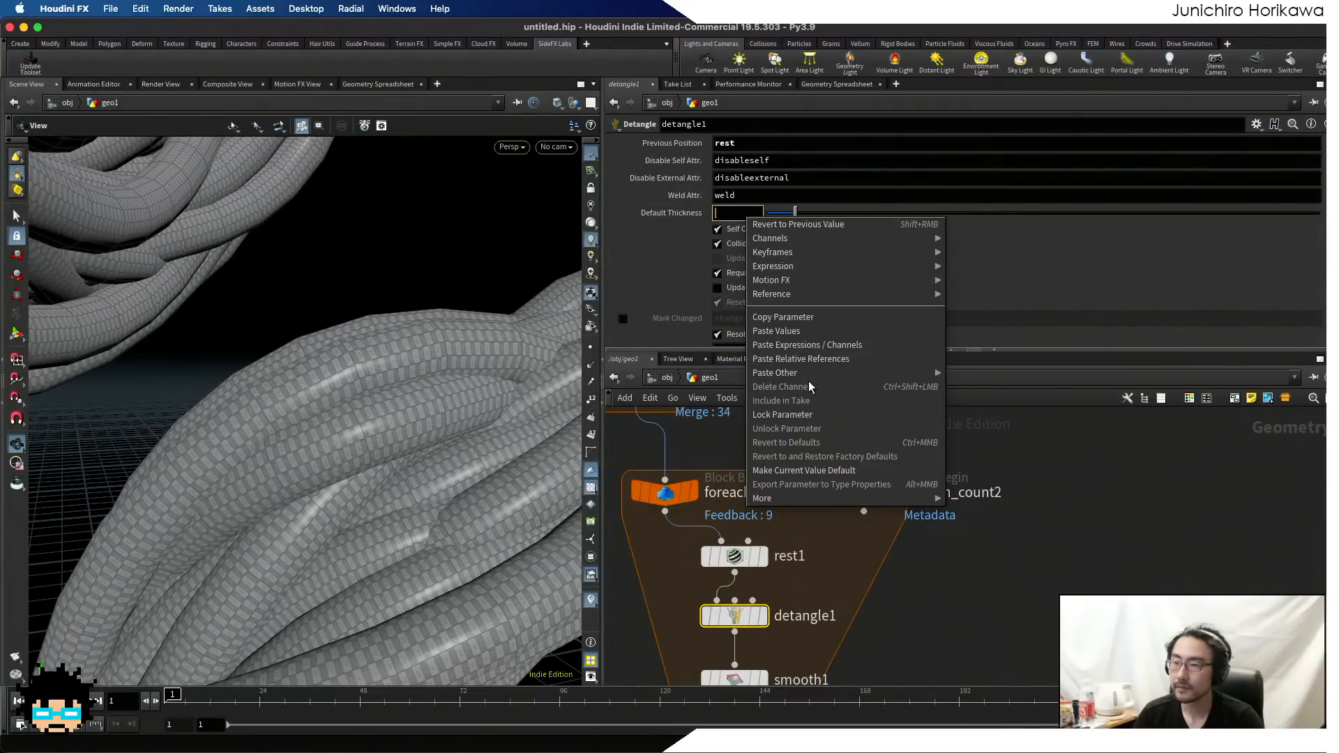
{"action": "left_click", "coordinate": [795, 358]}
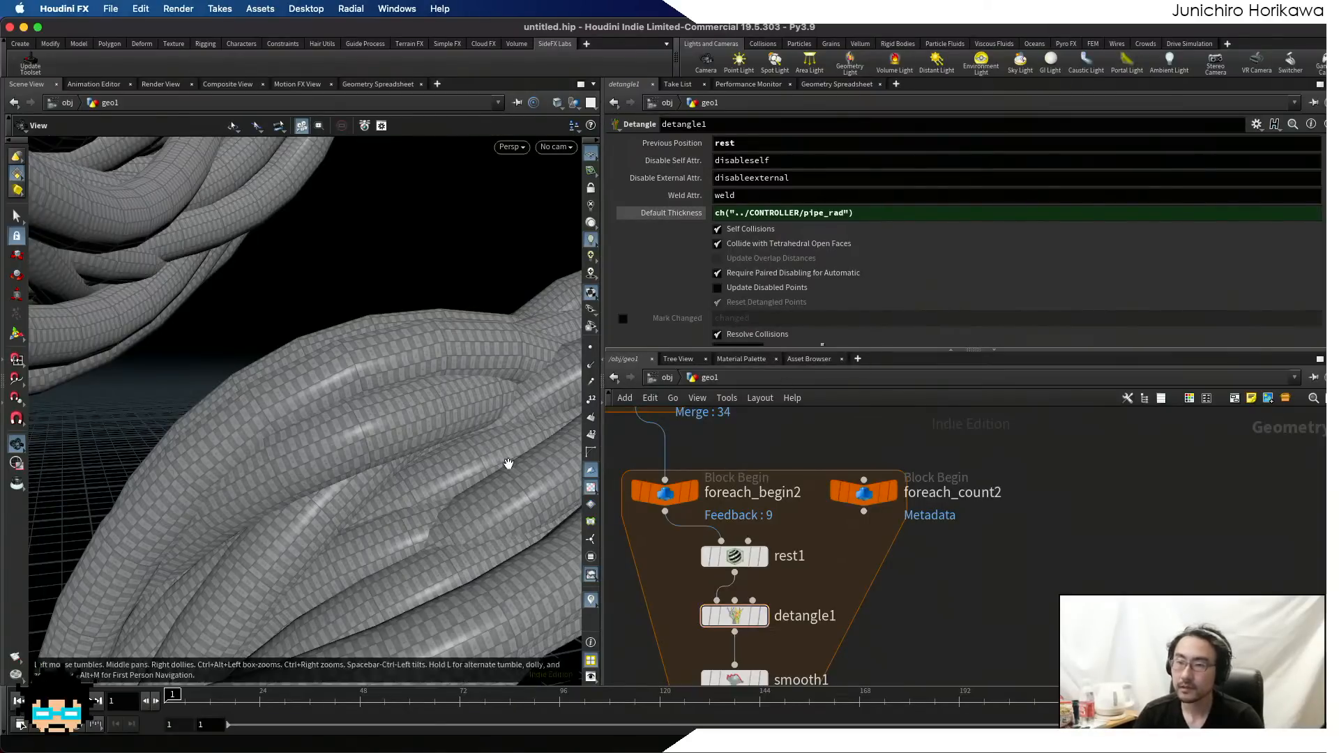
- Set the Iterations of foreach_end2 to 40 and inspect the tube bundle
{"action": "left_click_drag", "start_coordinate": [509, 462], "coordinate": [346, 417]}
{"action": "scroll", "coordinate": [787, 570], "scroll_direction": "down", "scroll_amount": 1}
{"action": "middle_click_drag", "start_coordinate": [787, 570], "coordinate": [827, 438]}
{"action": "left_click", "coordinate": [857, 606]}
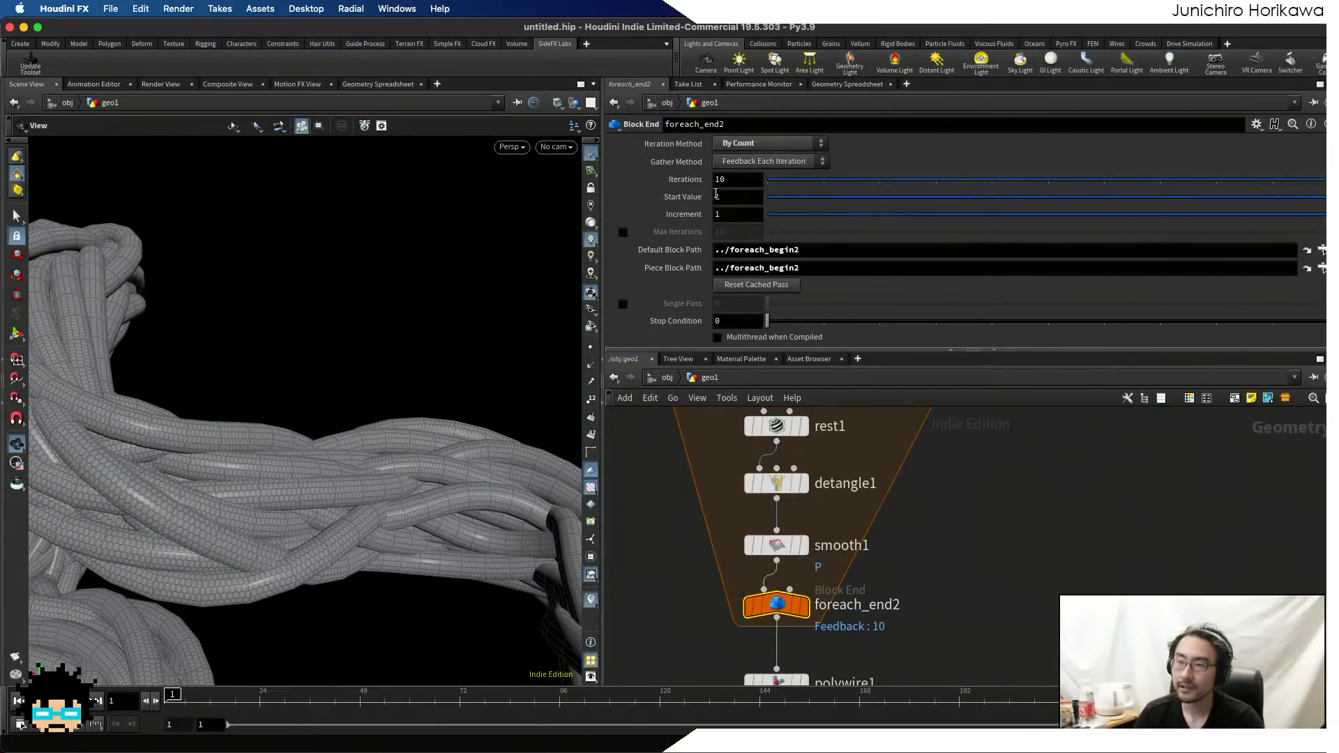
{"action": "key", "text": "Return"}
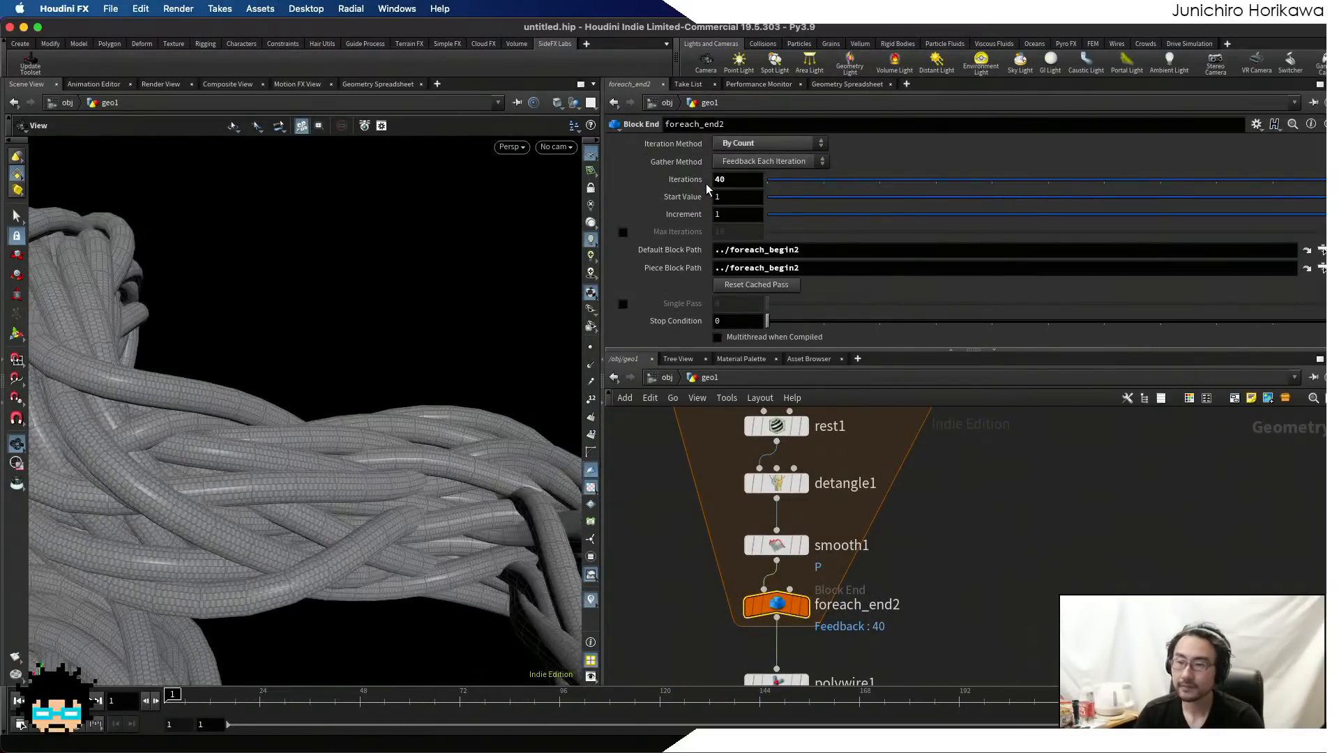
{"action": "left_click_drag", "start_coordinate": [329, 474], "coordinate": [417, 352]}
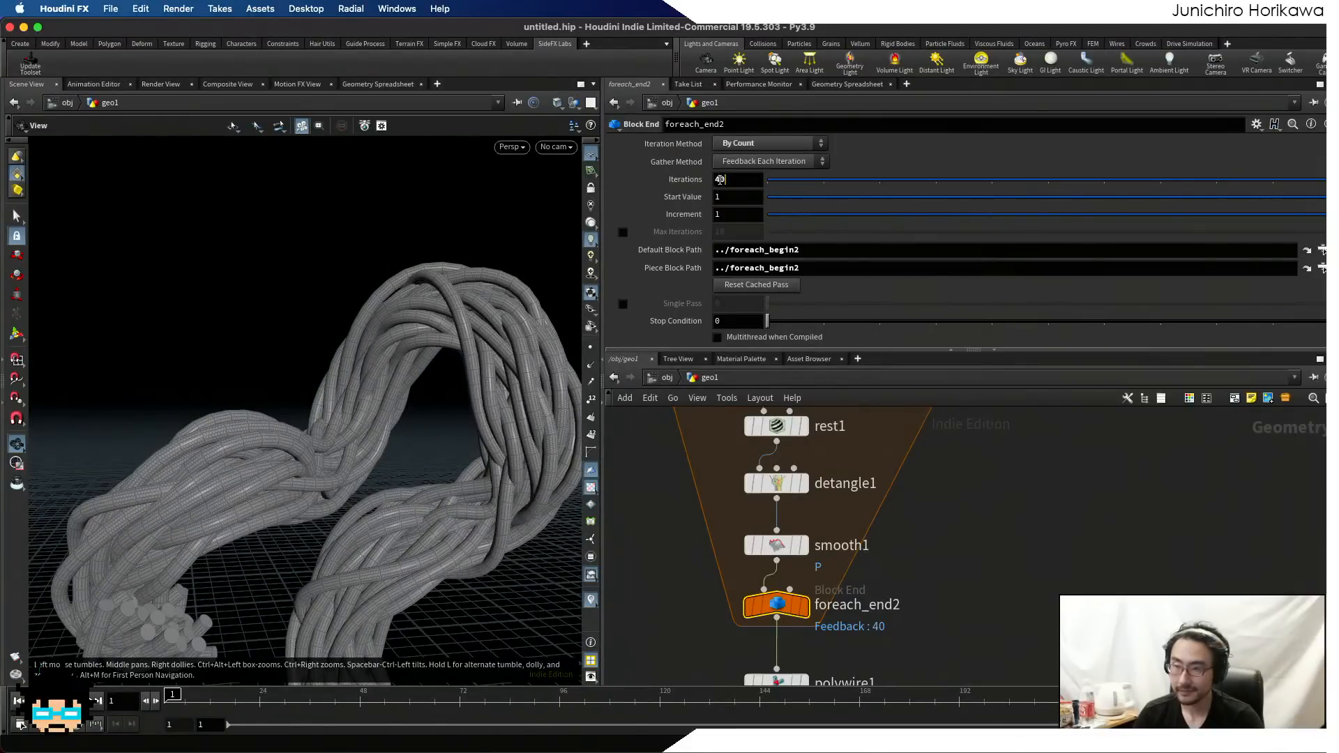
- Set the Iterations of foreach_end2 to 20 and inspect the tube bundle
{"action": "type", "text": "20"}
{"action": "key", "text": "Return"}
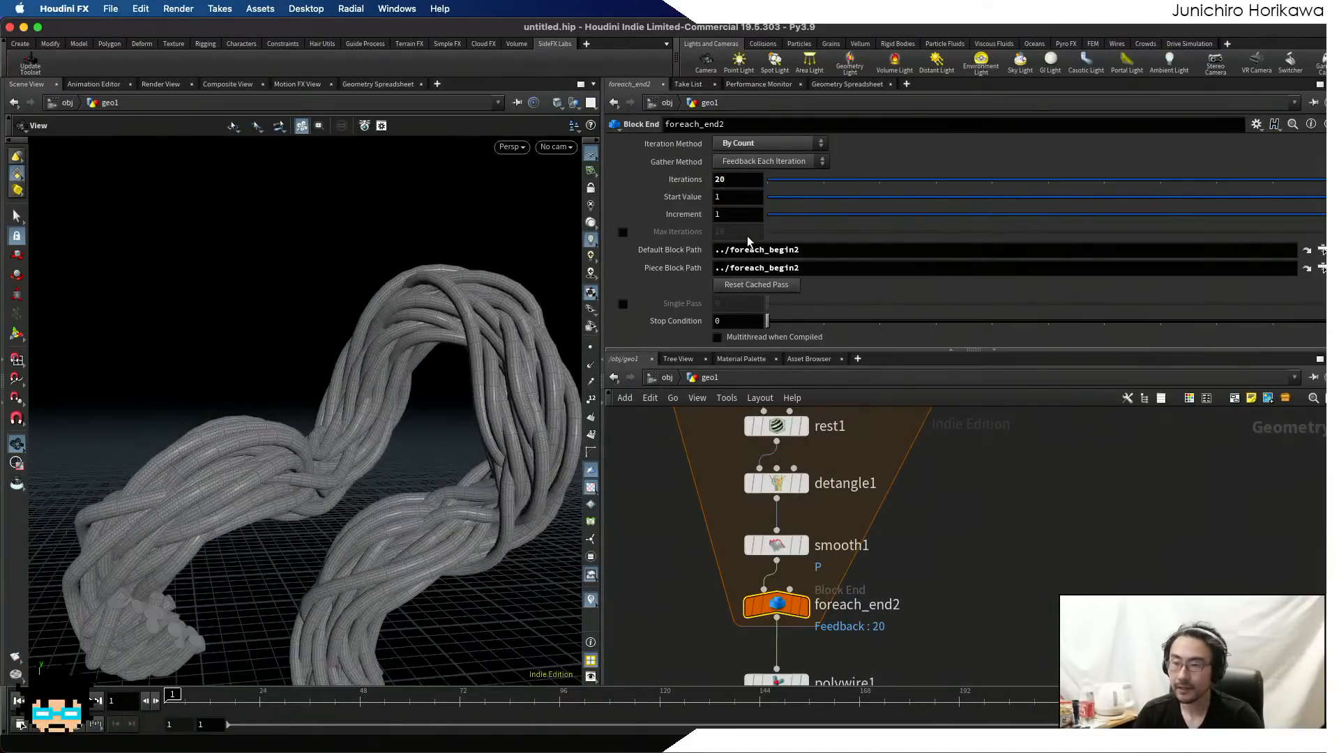
{"action": "scroll", "coordinate": [467, 425], "scroll_direction": "up", "scroll_amount": 5}
{"action": "left_click_drag", "start_coordinate": [466, 425], "coordinate": [232, 347]}
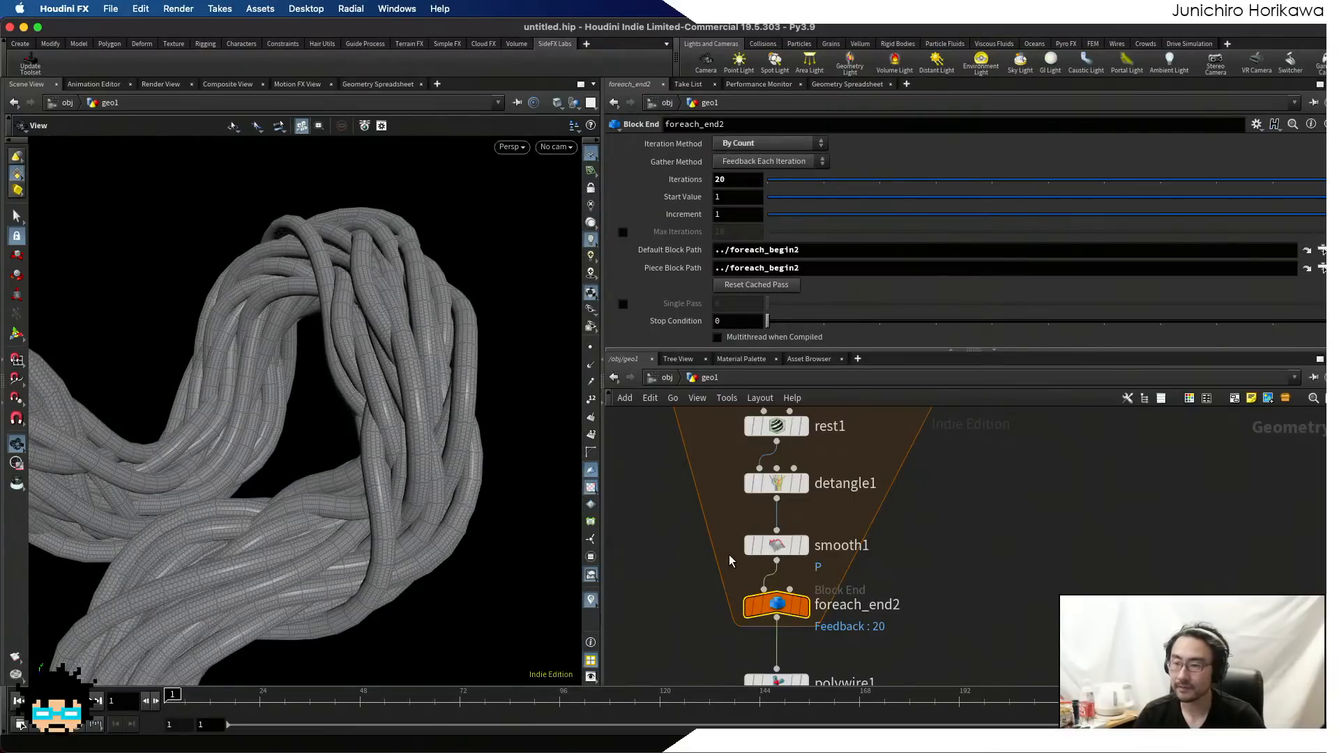
- Double detangle1's Default Thickness by multiplying its pipe_rad reference by 2, and inspect the tube bundle
{"action": "middle_click_drag", "start_coordinate": [839, 501], "coordinate": [891, 599]}
{"action": "left_click", "coordinate": [828, 583]}
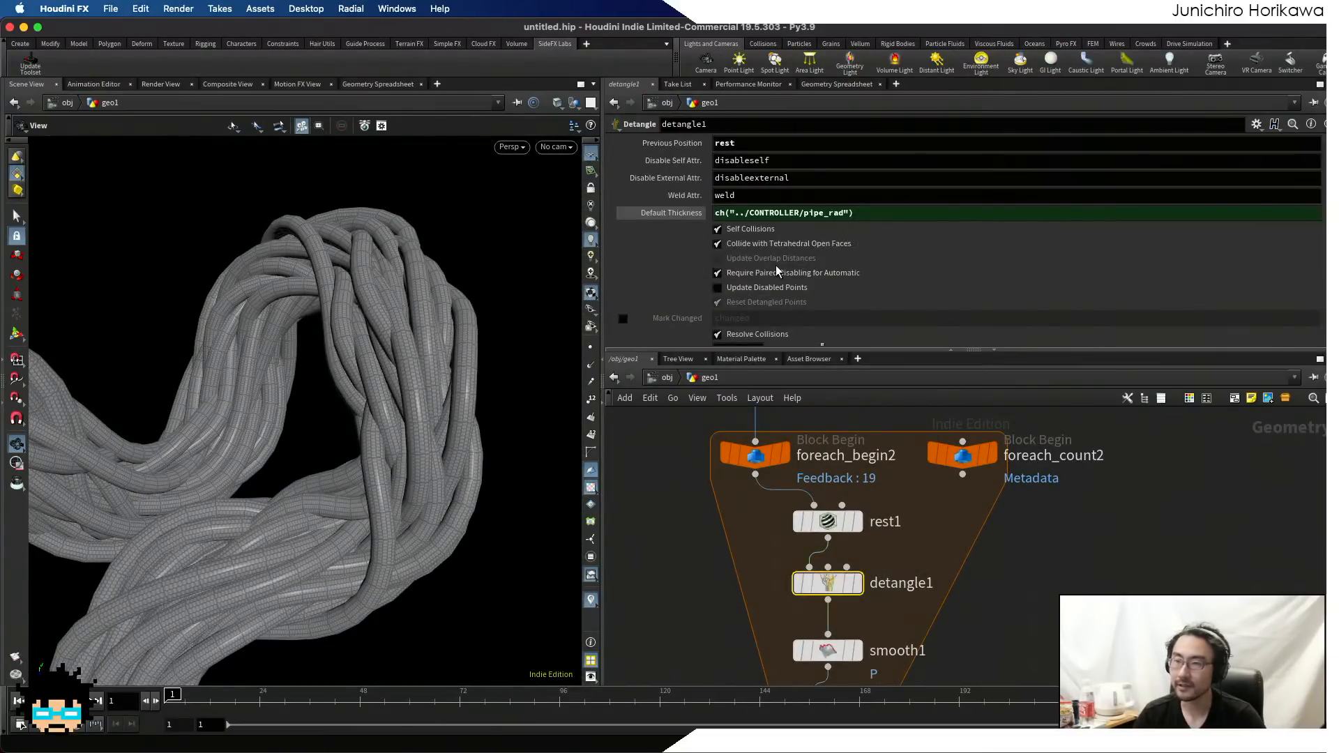
{"action": "left_click", "coordinate": [872, 211]}
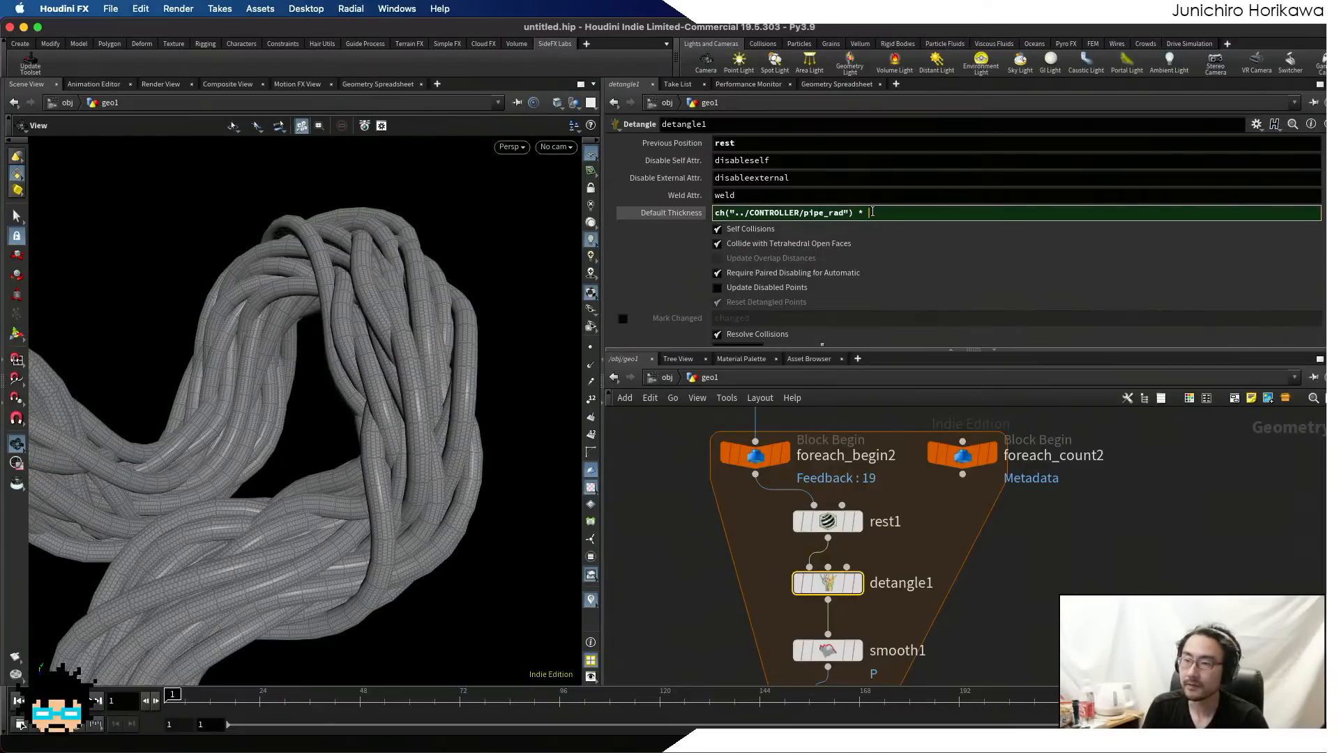
{"action": "key", "text": "Return"}
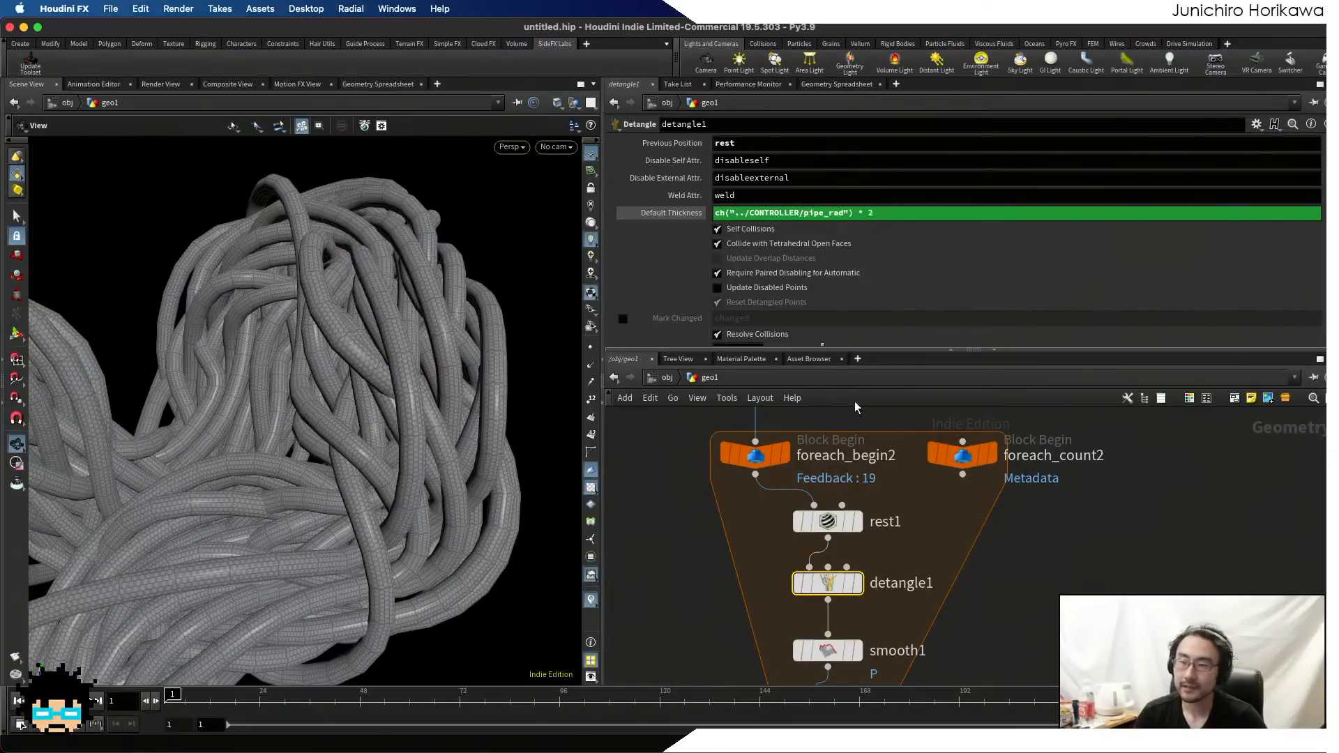
{"action": "scroll", "coordinate": [409, 341], "scroll_direction": "down", "scroll_amount": 5}
{"action": "left_click_drag", "start_coordinate": [409, 342], "coordinate": [415, 443]}
{"action": "scroll", "coordinate": [707, 578], "scroll_direction": "down", "scroll_amount": 3}
{"action": "scroll", "coordinate": [768, 649], "scroll_direction": "up", "scroll_amount": 3}
- Set the Iterations of foreach_end2 to 10 and inspect the tube bundle
{"action": "left_click", "coordinate": [768, 649]}
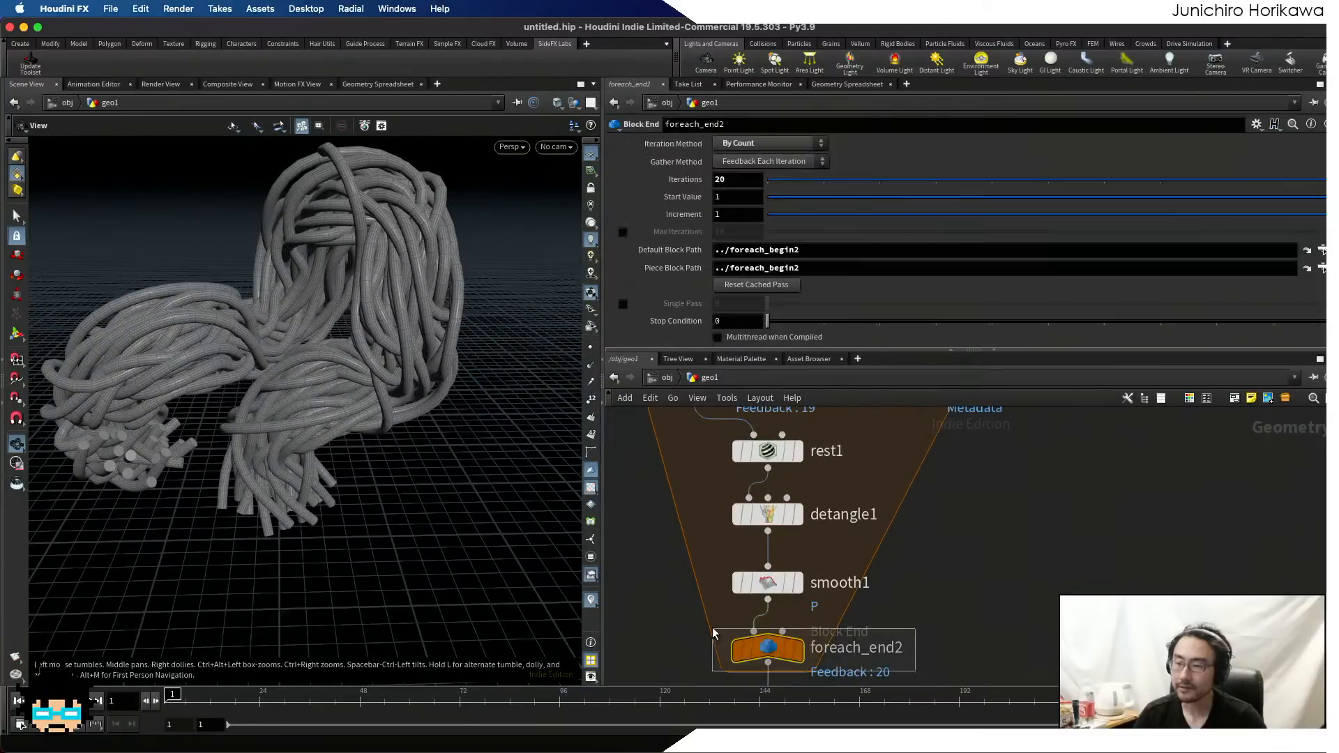
{"action": "left_click_drag", "start_coordinate": [721, 182], "coordinate": [700, 203]}
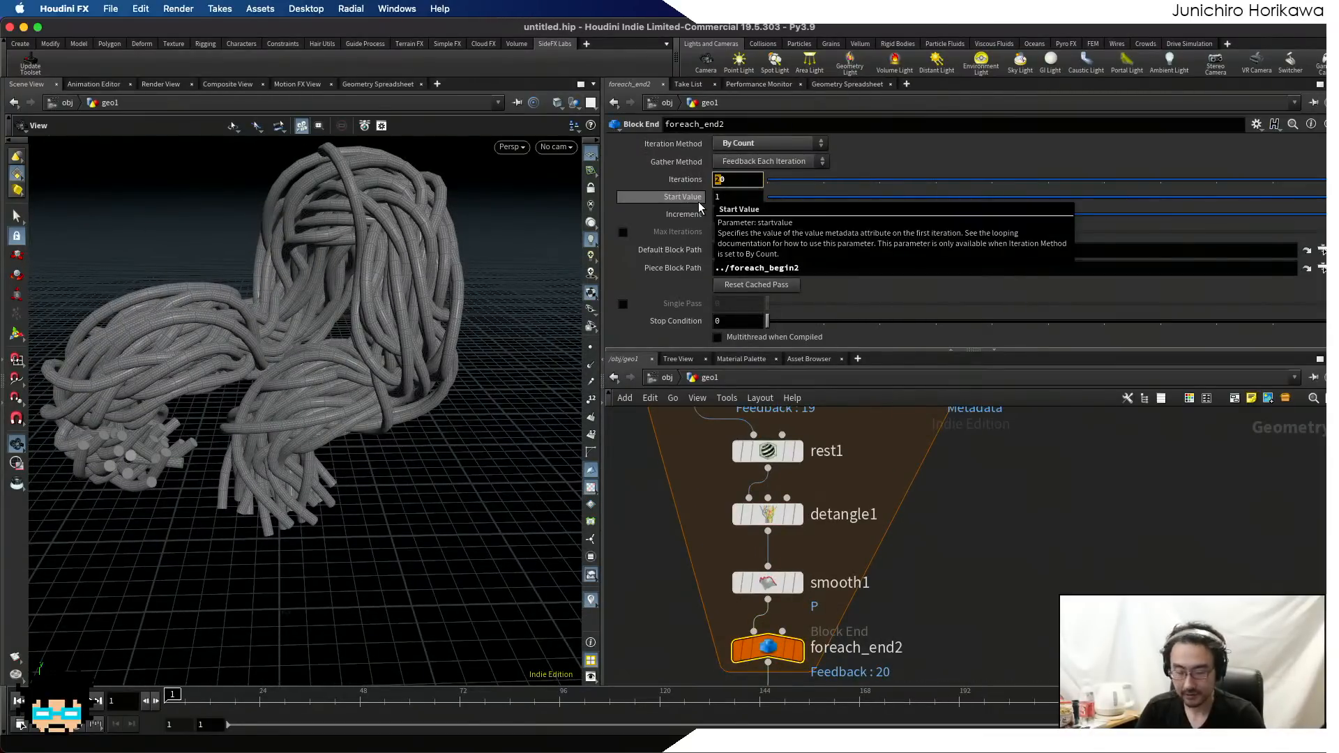
{"action": "type", "text": "1"}
{"action": "key", "text": "Return"}
{"action": "mouse_move", "coordinate": [425, 298]}
{"action": "left_mouse_down"}
{"action": "mouse_move", "coordinate": [446, 267]}
{"action": "mouse_move", "coordinate": [434, 285]}
{"action": "left_mouse_up"}
{"action": "scroll", "coordinate": [692, 513], "scroll_direction": "down", "scroll_amount": 5}
- Reduce the Offset parameter of the offset wrangle to about 0.193
{"action": "middle_click_drag", "start_coordinate": [691, 516], "coordinate": [777, 577]}
{"action": "scroll", "coordinate": [837, 537], "scroll_direction": "up", "scroll_amount": 3}
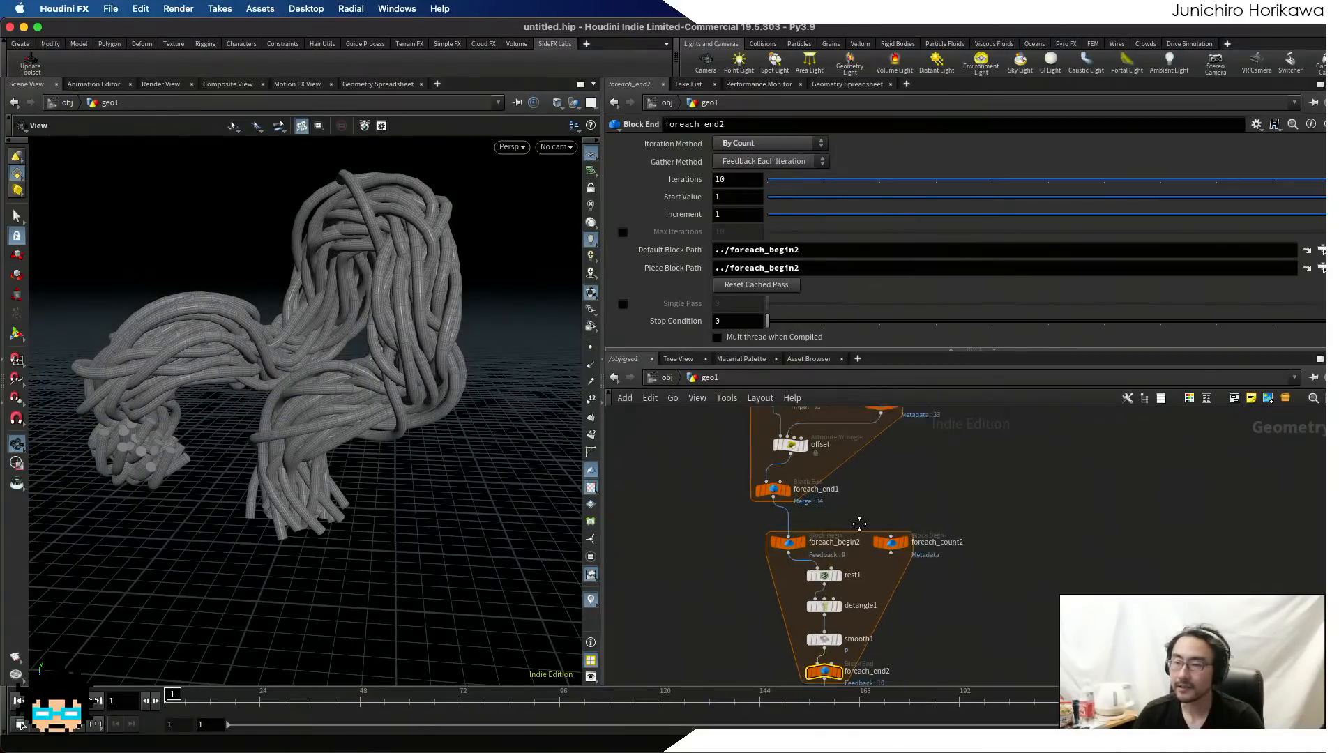
{"action": "middle_click_drag", "start_coordinate": [858, 523], "coordinate": [854, 592]}
{"action": "left_click", "coordinate": [777, 505]}
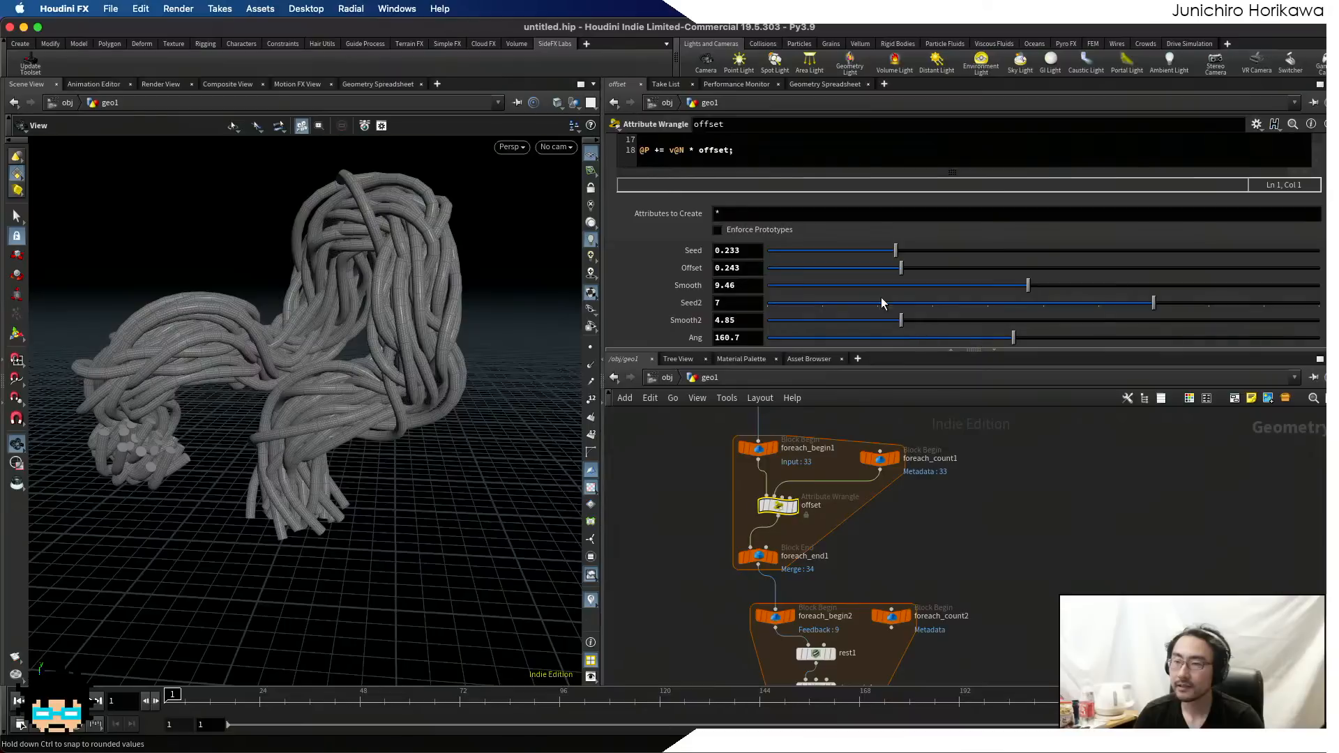
{"action": "mouse_move", "coordinate": [863, 274]}
{"action": "left_mouse_down"}
{"action": "mouse_move", "coordinate": [847, 273]}
{"action": "mouse_move", "coordinate": [870, 273]}
{"action": "left_mouse_up"}
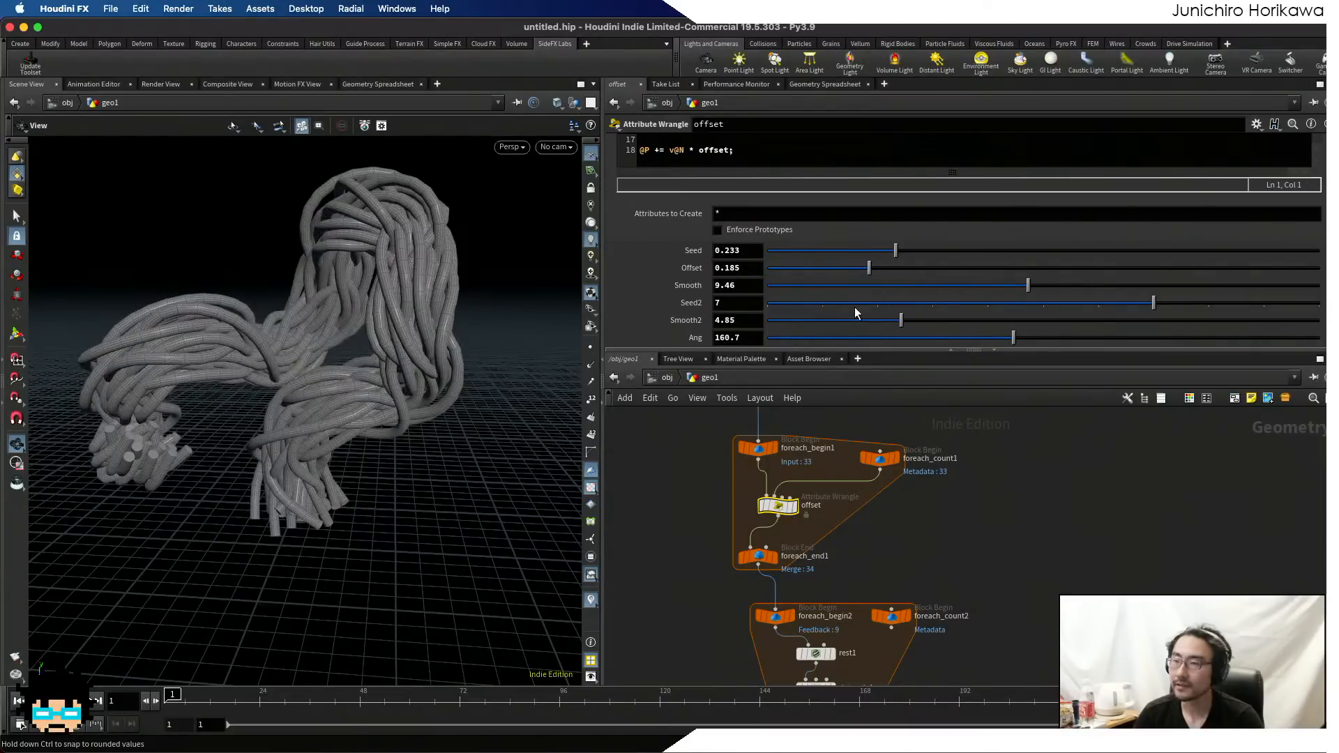
{"action": "left_click_drag", "start_coordinate": [869, 269], "coordinate": [877, 269]}
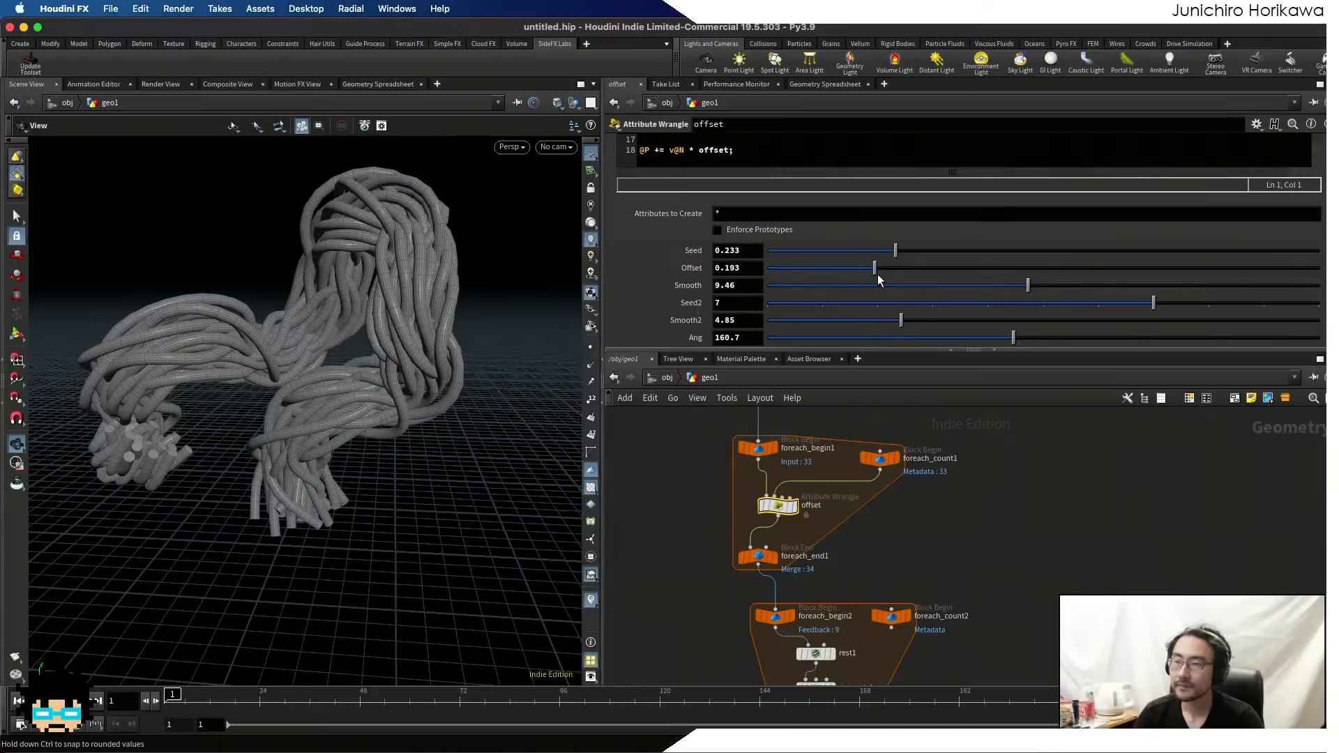
- Set the Iterations of foreach_end1 to 30, inspect the bundle up close, and raise the value to 40
{"action": "left_click", "coordinate": [760, 555]}
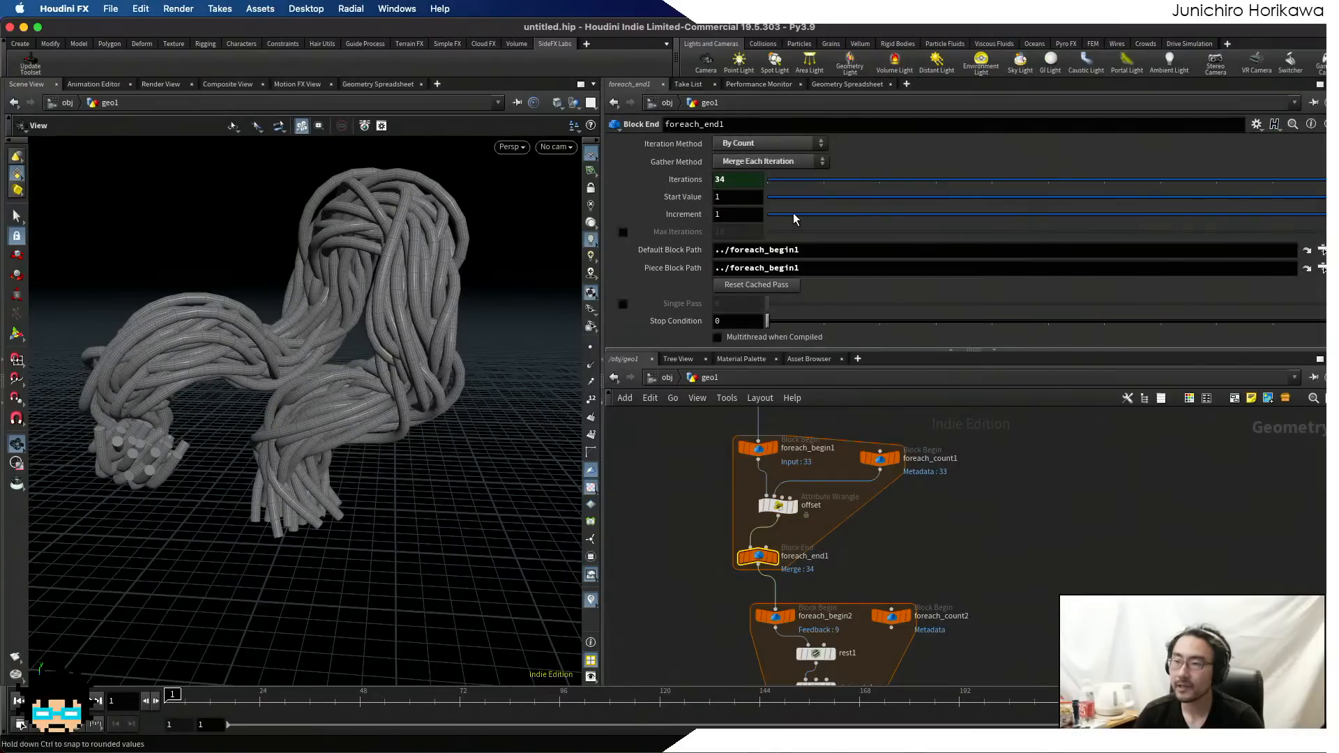
{"action": "left_click", "coordinate": [723, 179]}
{"action": "type", "text": "30"}
{"action": "key", "text": "Return"}
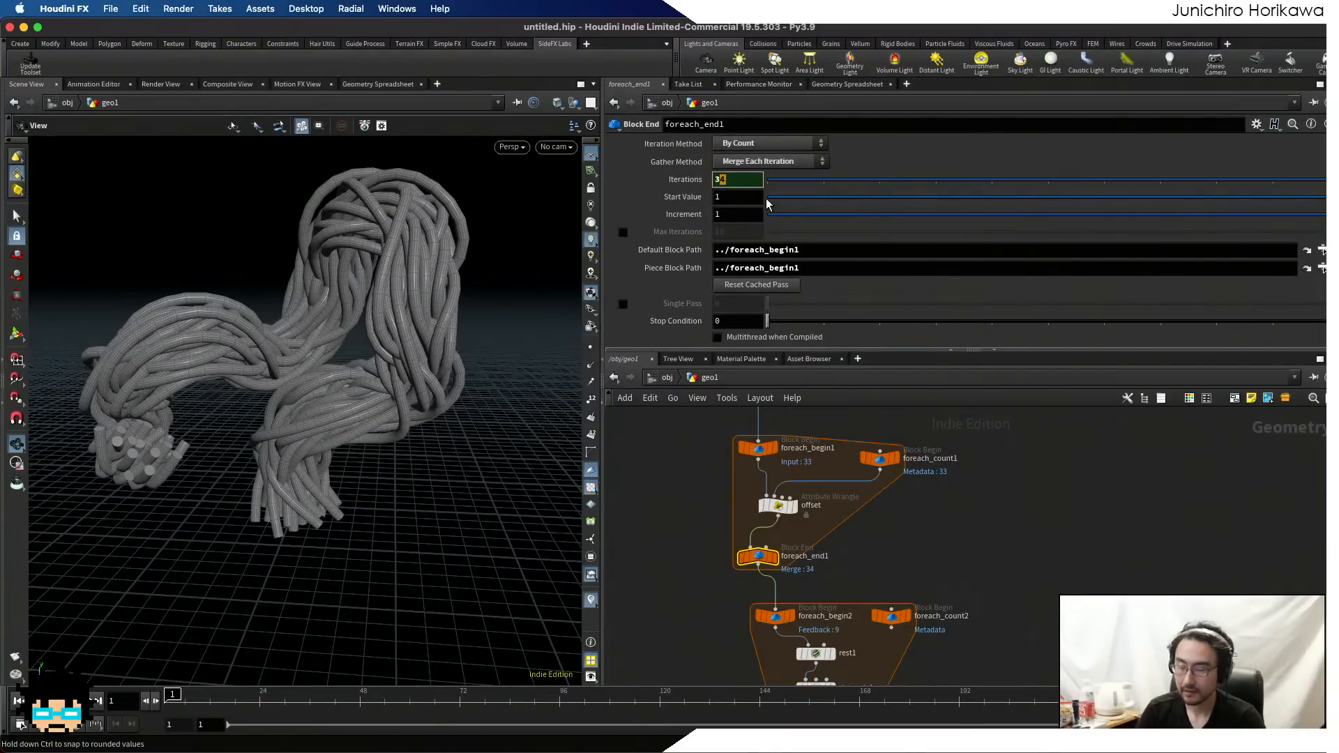
{"action": "left_click_drag", "start_coordinate": [463, 332], "coordinate": [526, 299]}
{"action": "scroll", "coordinate": [316, 376], "scroll_direction": "up", "scroll_amount": 5}
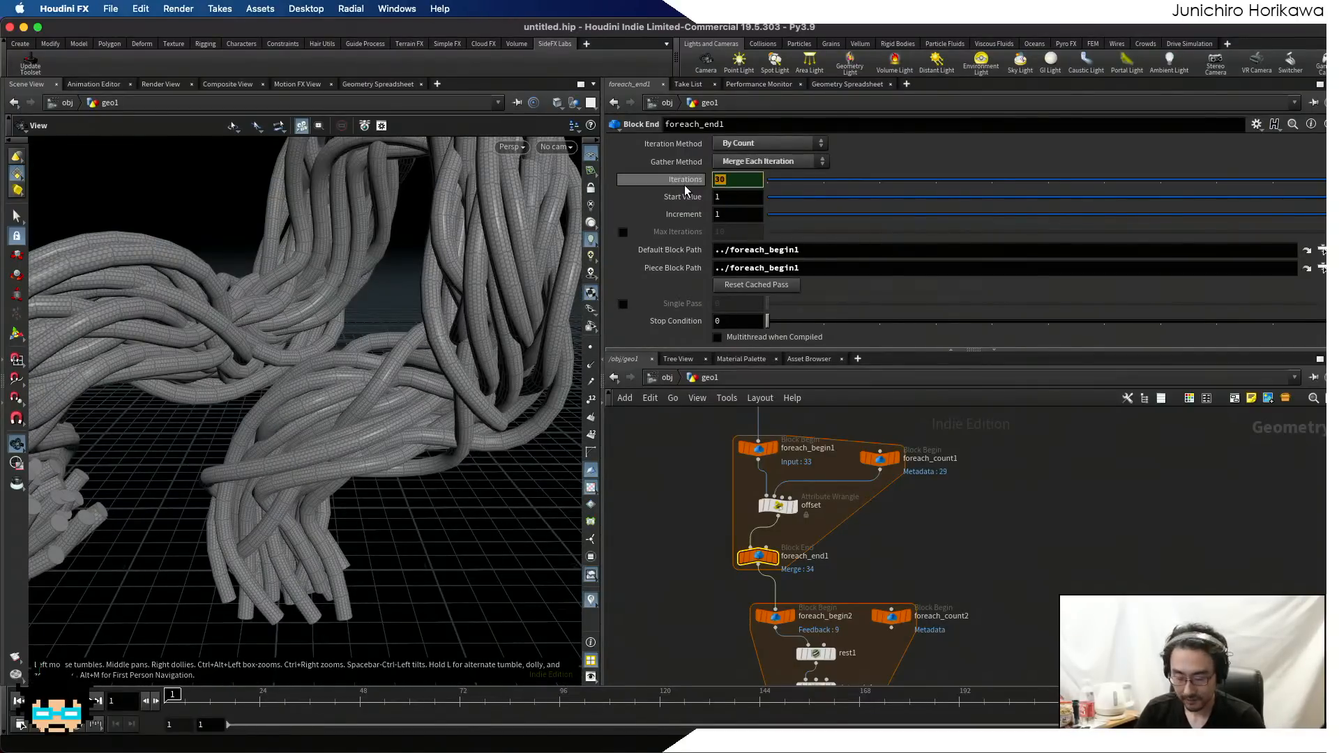
{"action": "type", "text": "40"}
{"action": "key", "text": "Return"}
- Set the pipe rad of the CONTROLLER null to 0.025 and inspect the thinner tubes
{"action": "scroll", "coordinate": [921, 589], "scroll_direction": "down", "scroll_amount": 8}
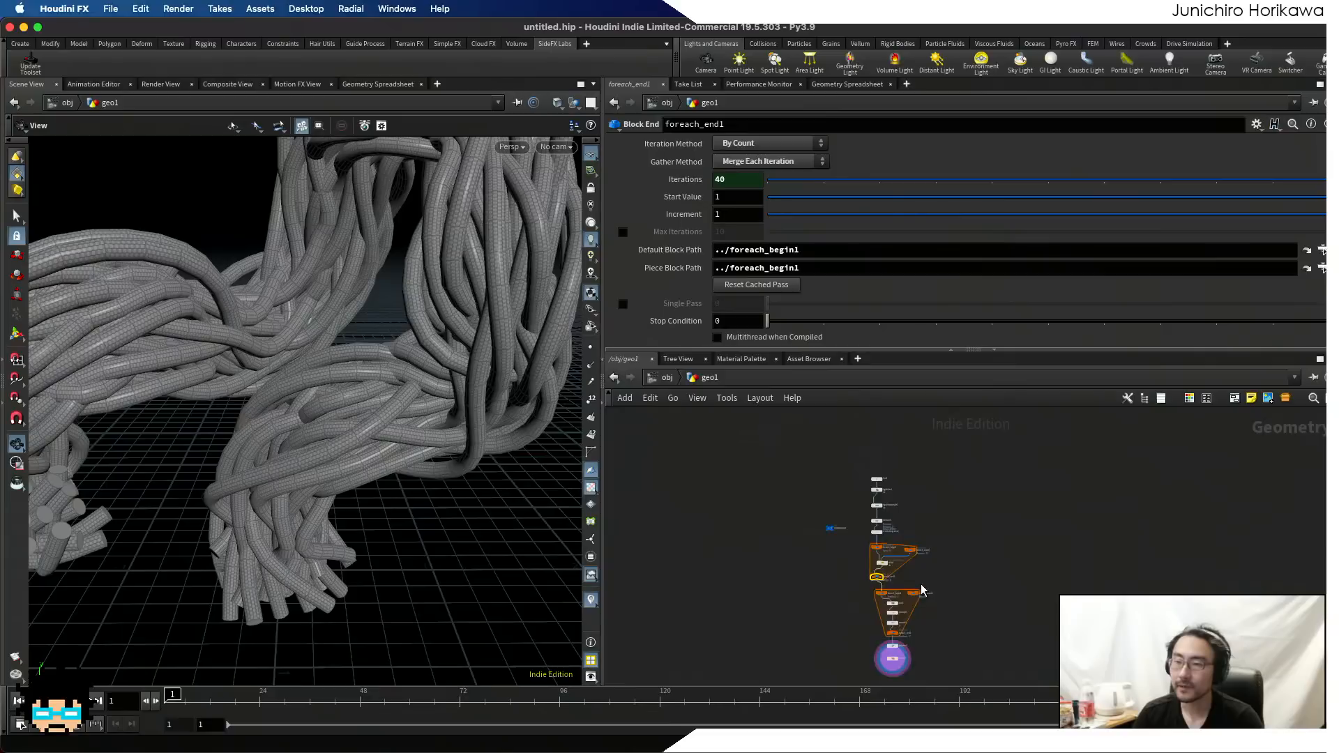
{"action": "middle_click_drag", "start_coordinate": [858, 544], "coordinate": [901, 584]}
{"action": "scroll", "coordinate": [901, 585], "scroll_direction": "up", "scroll_amount": 8}
{"action": "left_click_drag", "start_coordinate": [887, 602], "coordinate": [777, 492]}
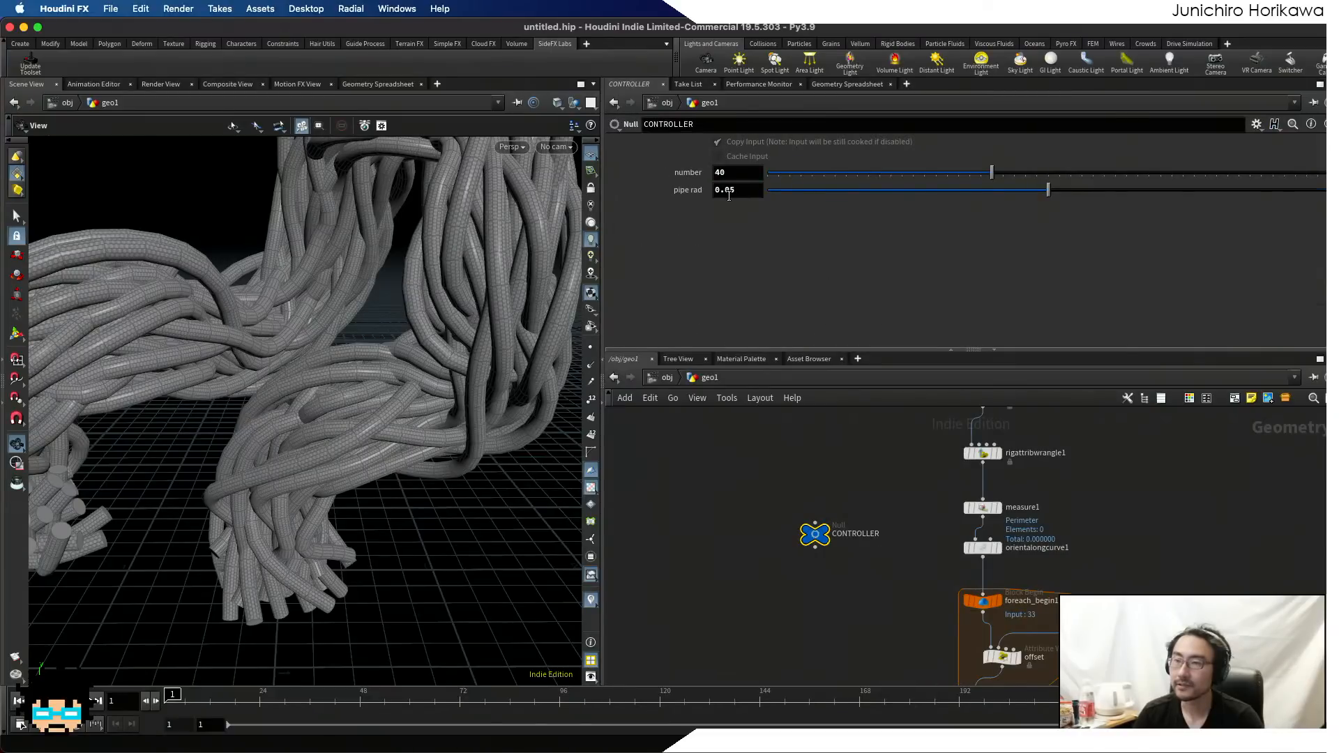
{"action": "type", "text": "25"}
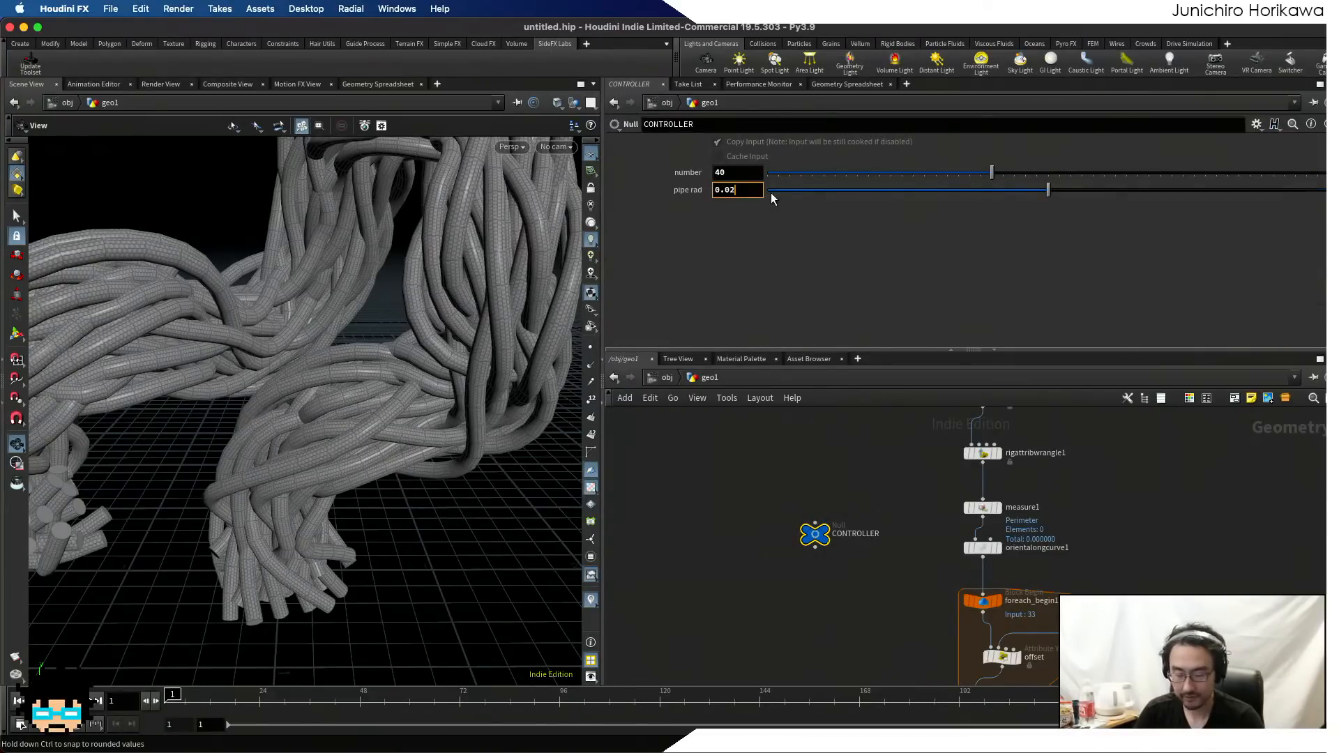
{"action": "key", "text": "Return"}
{"action": "left_click_drag", "start_coordinate": [551, 489], "coordinate": [440, 526]}
{"action": "scroll", "coordinate": [458, 422], "scroll_direction": "up", "scroll_amount": 5}
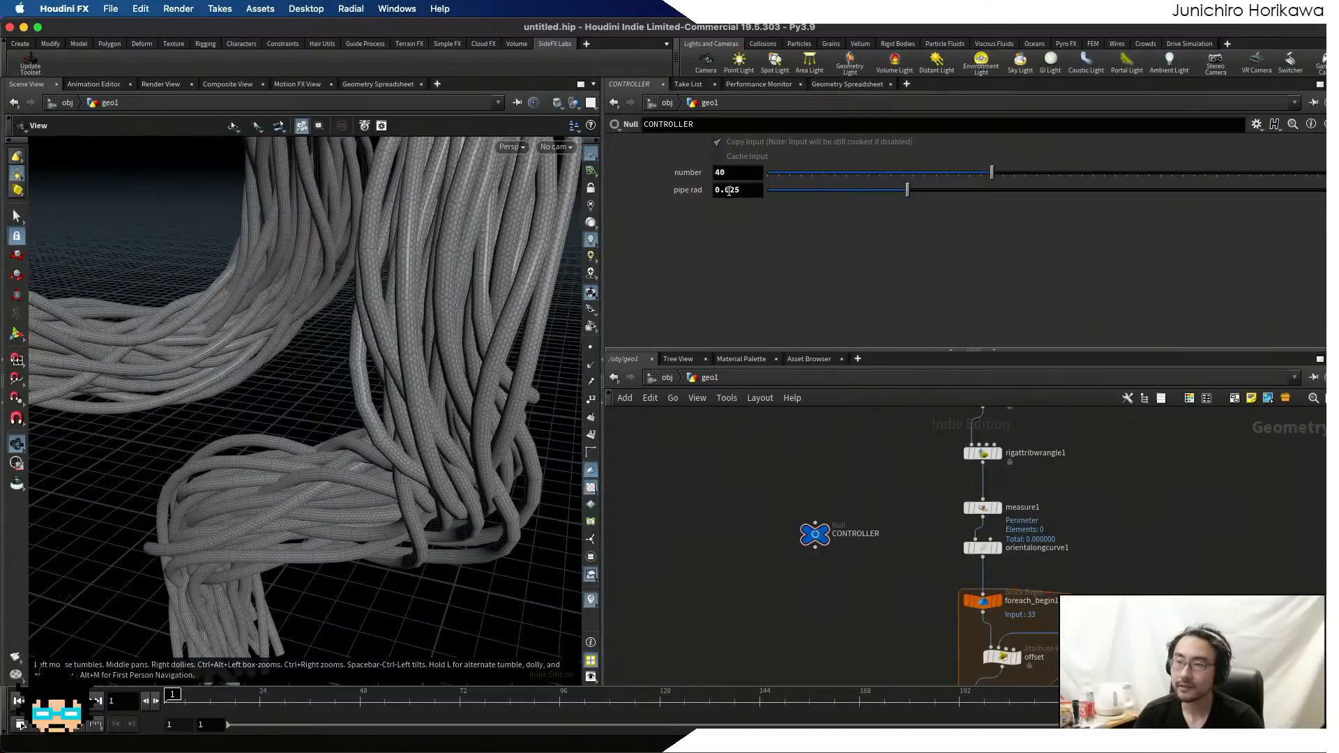
- Set CONTROLLER's pipe rad to 0.03 and inspect the whole tube bundle from several angles
{"action": "left_click_drag", "start_coordinate": [729, 191], "coordinate": [771, 193]}
{"action": "type", "text": "3"}
{"action": "key", "text": "Return"}
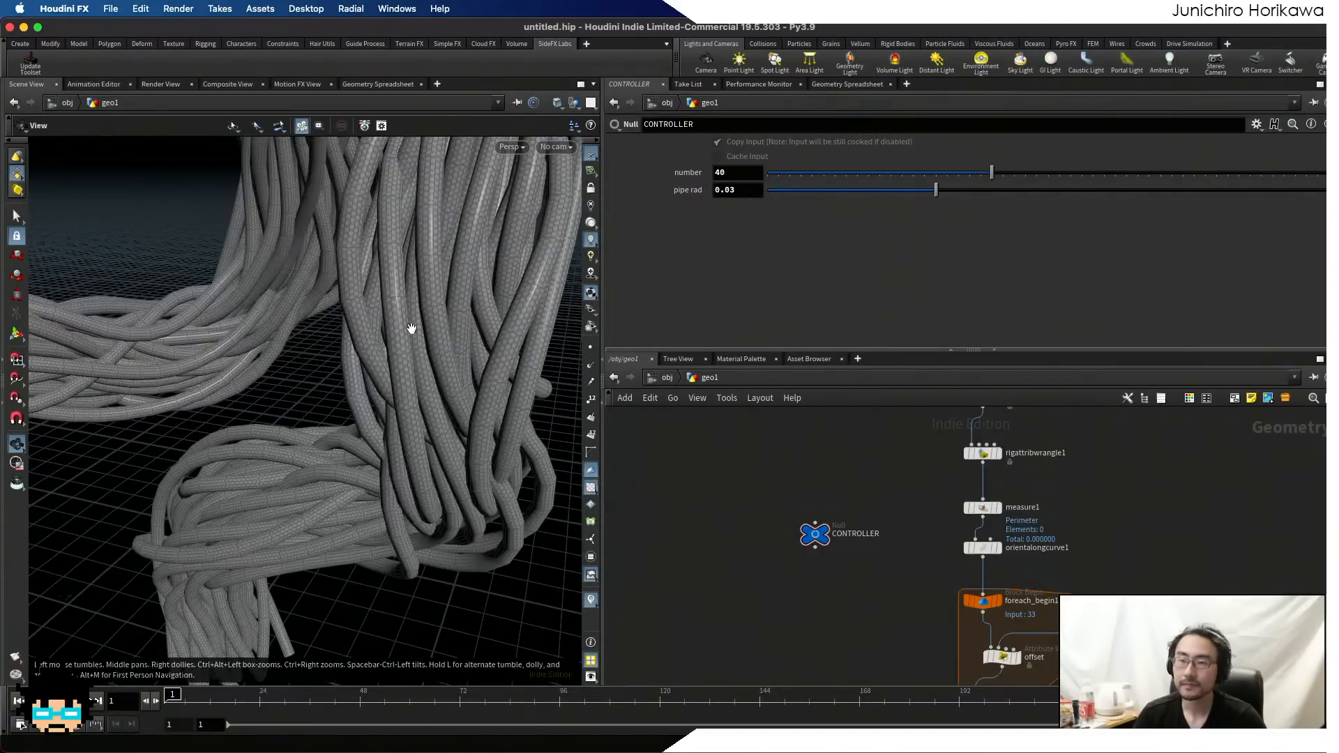
{"action": "left_click_drag", "start_coordinate": [413, 323], "coordinate": [383, 420]}
{"action": "left_click_drag", "start_coordinate": [299, 490], "coordinate": [370, 442]}
{"action": "scroll", "coordinate": [395, 418], "scroll_direction": "down", "scroll_amount": 10}
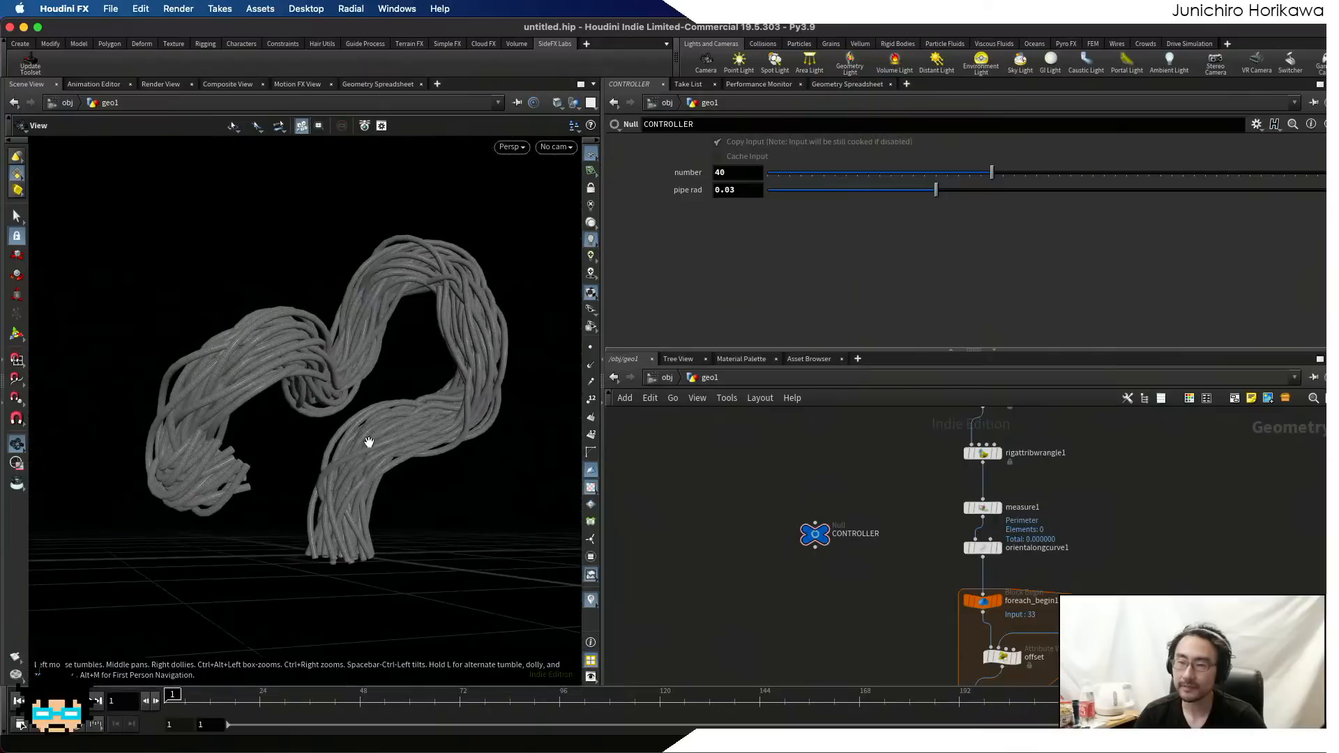
{"action": "scroll", "coordinate": [349, 441], "scroll_direction": "up", "scroll_amount": 5}
{"action": "scroll", "coordinate": [344, 442], "scroll_direction": "down", "scroll_amount": 3}
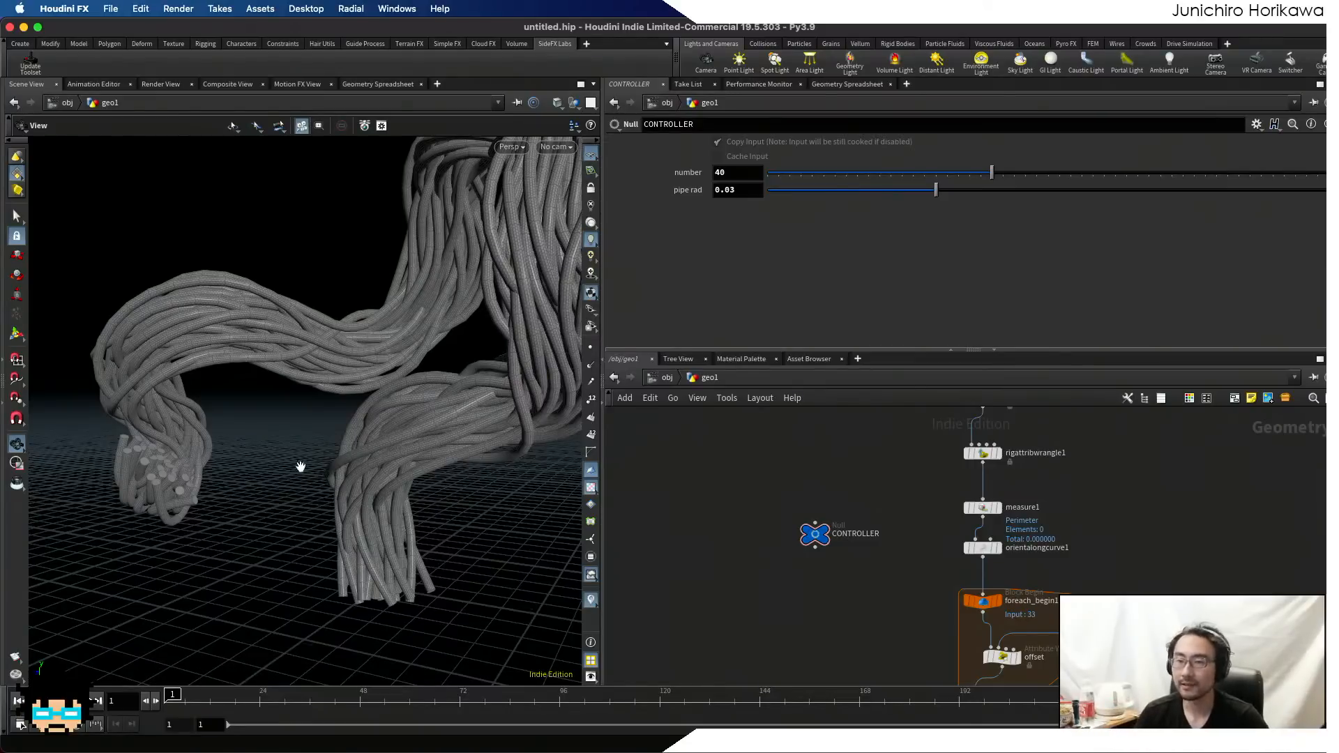
- Examine the bundle of tubes from several angles and up close where the strands cross
{"action": "scroll", "coordinate": [277, 468], "scroll_direction": "down", "scroll_amount": 5}
{"action": "left_click_drag", "start_coordinate": [243, 473], "coordinate": [308, 307]}
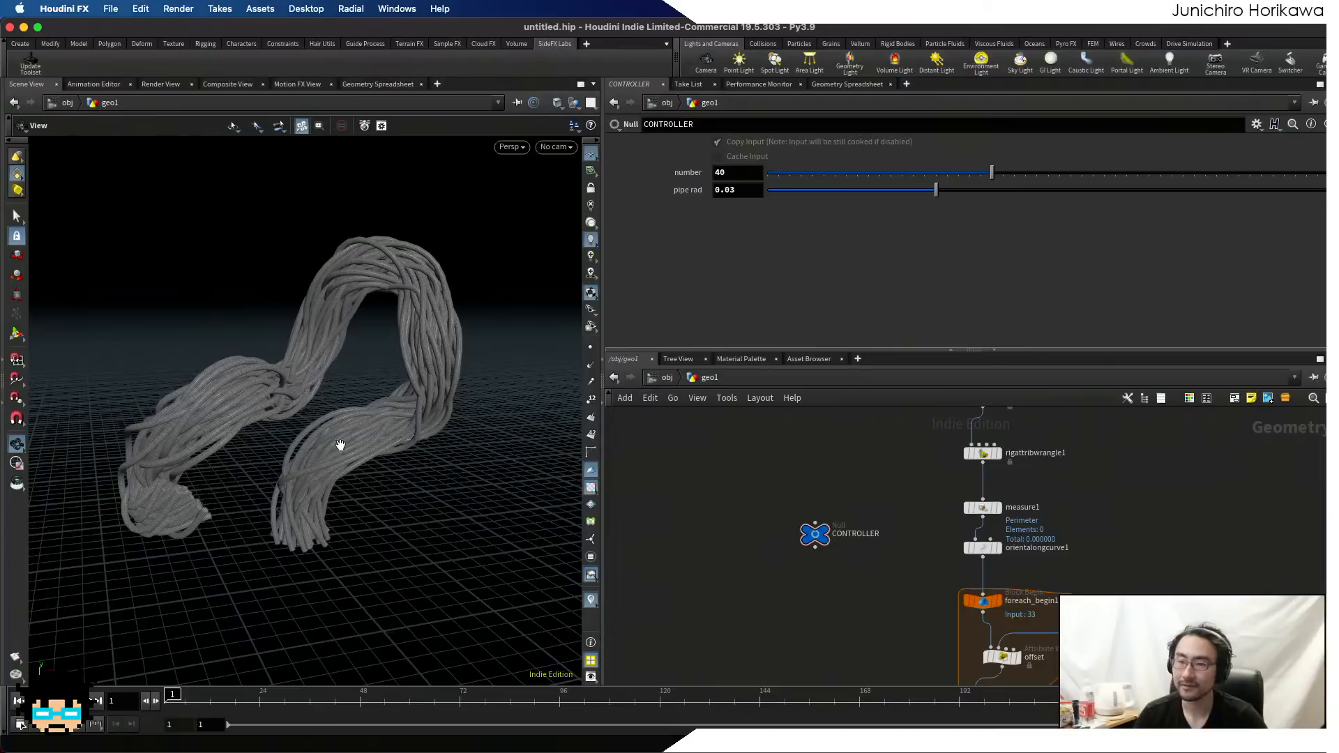
{"action": "scroll", "coordinate": [713, 543], "scroll_direction": "down", "scroll_amount": 8}
{"action": "scroll", "coordinate": [755, 597], "scroll_direction": "up", "scroll_amount": 6}
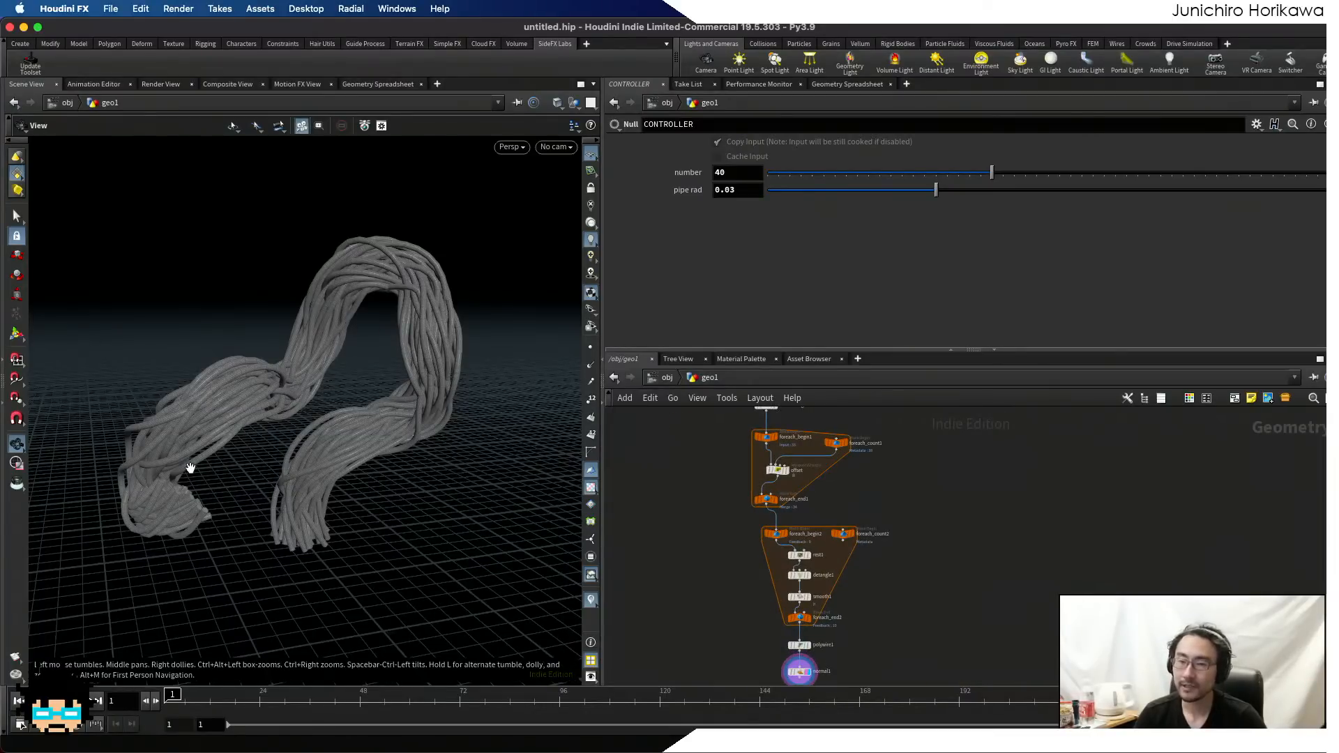
{"action": "right_click_drag", "start_coordinate": [191, 468], "coordinate": [245, 474]}
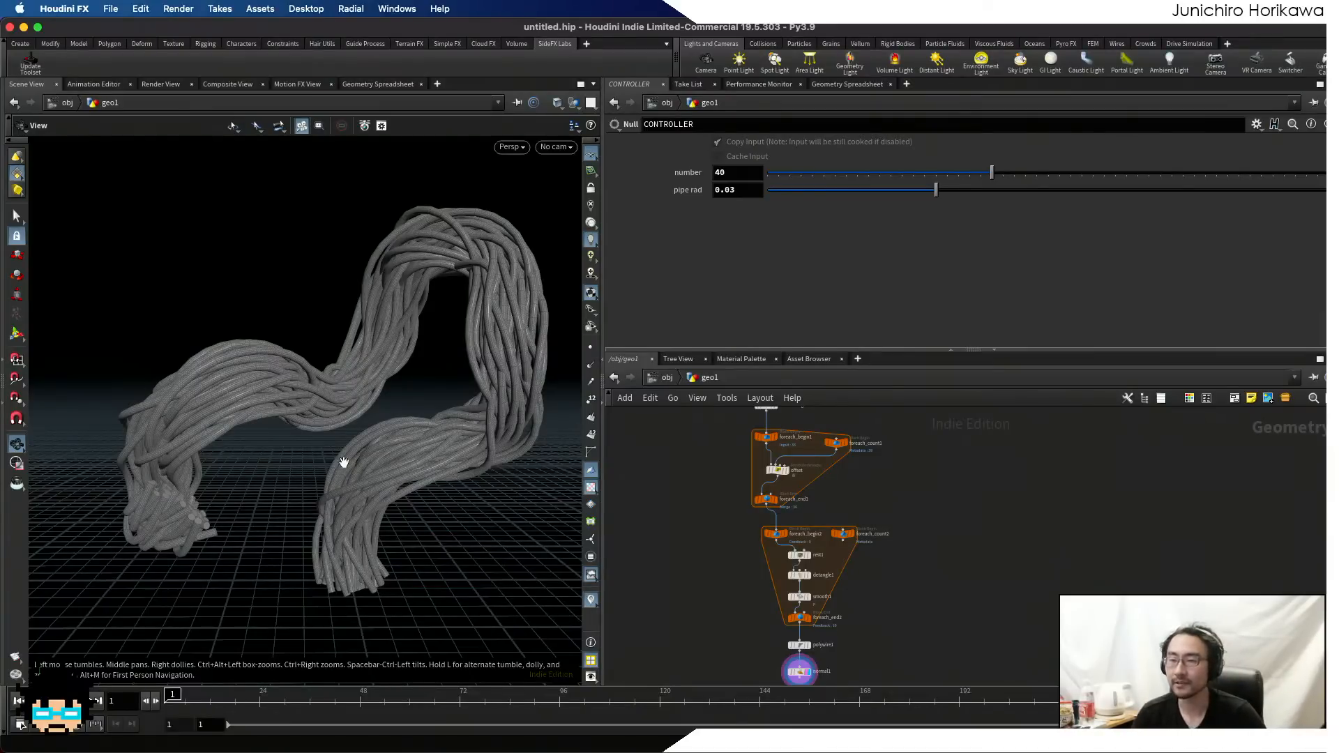
{"action": "left_click_drag", "start_coordinate": [267, 485], "coordinate": [419, 461]}
{"action": "right_click_drag", "start_coordinate": [419, 460], "coordinate": [217, 492]}
{"action": "middle_click_drag", "start_coordinate": [218, 492], "coordinate": [246, 521]}
{"action": "left_click_drag", "start_coordinate": [246, 522], "coordinate": [306, 338]}
{"action": "scroll", "coordinate": [307, 338], "scroll_direction": "up", "scroll_amount": 5}
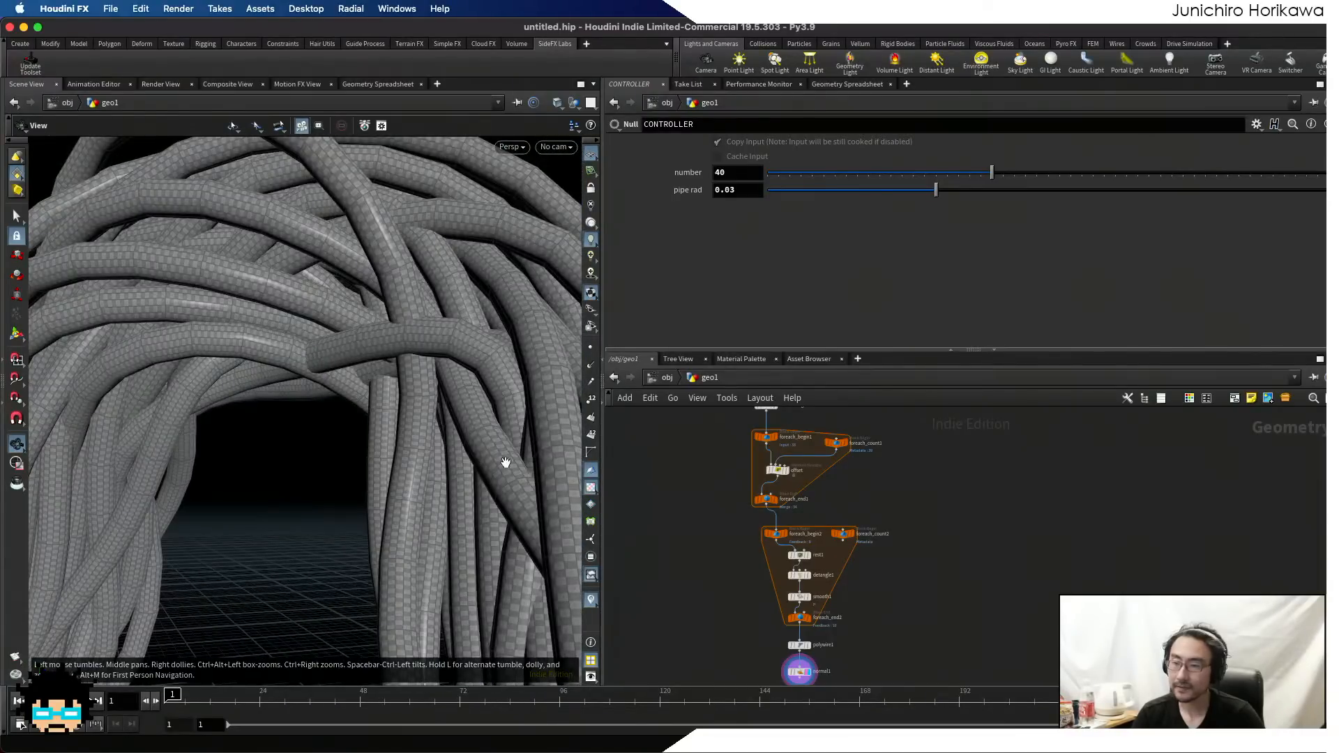
- Set the iterations of the foreach_end2 feedback loop to 15
{"action": "scroll", "coordinate": [819, 651], "scroll_direction": "up", "scroll_amount": 1}
{"action": "scroll", "coordinate": [819, 650], "scroll_direction": "up", "scroll_amount": 3}
{"action": "left_click", "coordinate": [778, 588]}
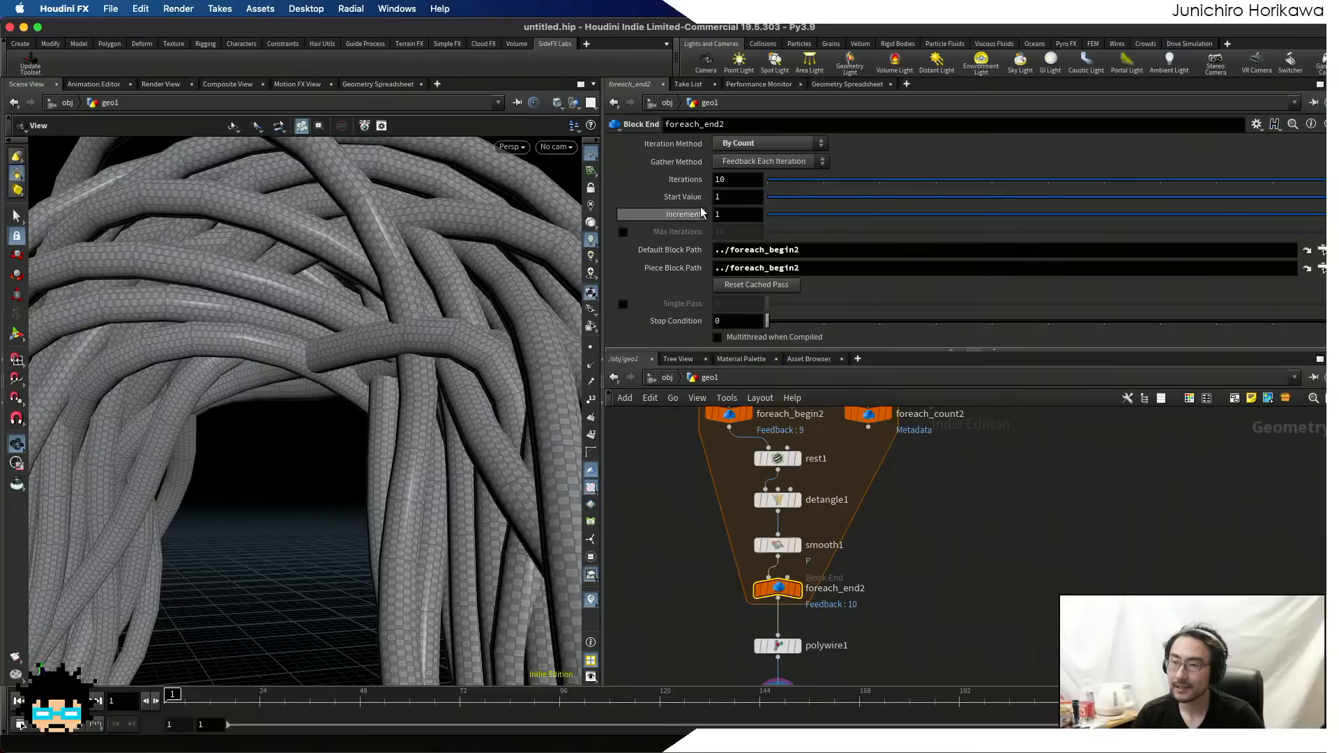
{"action": "key", "text": "Return"}
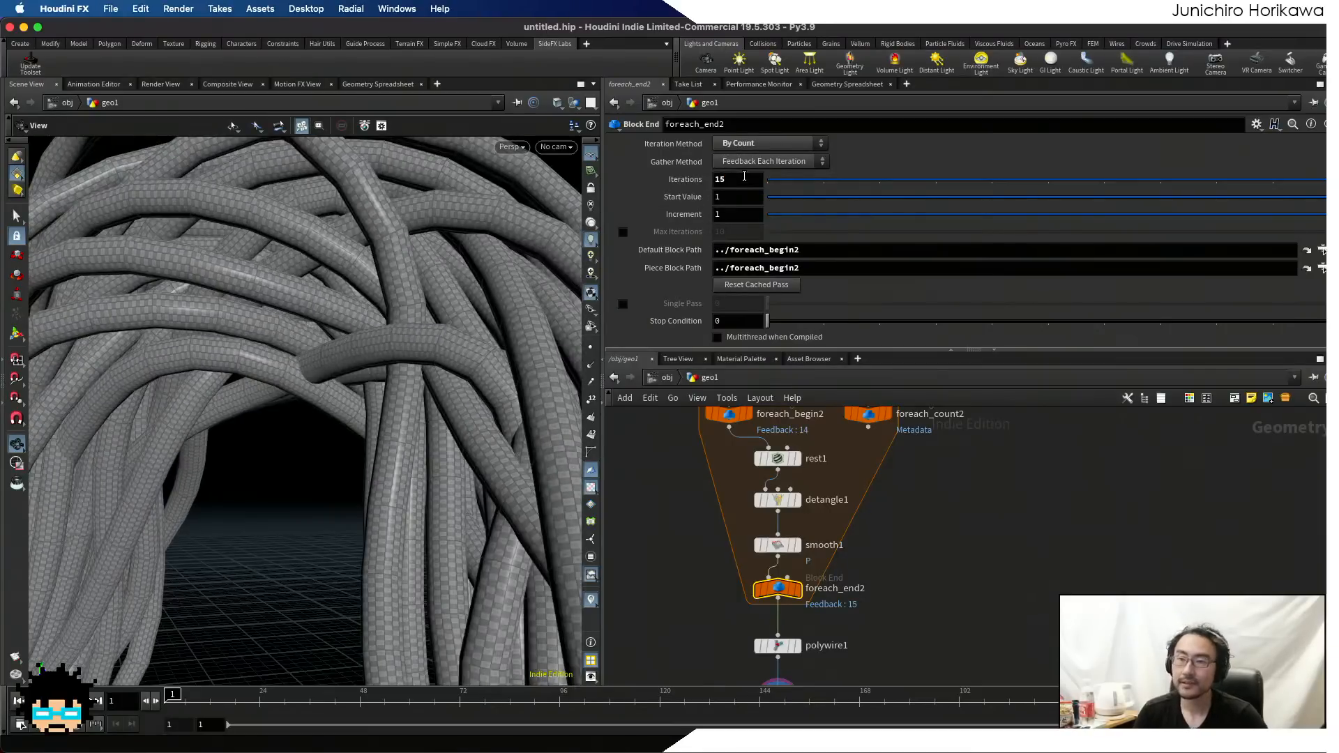
{"action": "left_click_drag", "start_coordinate": [374, 335], "coordinate": [388, 414]}
{"action": "scroll", "coordinate": [395, 368], "scroll_direction": "down", "scroll_amount": 10}
- Move the polywire1 and normal1 nodes together farther below foreach_end2 and display the foreach_end2 output
{"action": "middle_click_drag", "start_coordinate": [801, 634], "coordinate": [849, 504]}
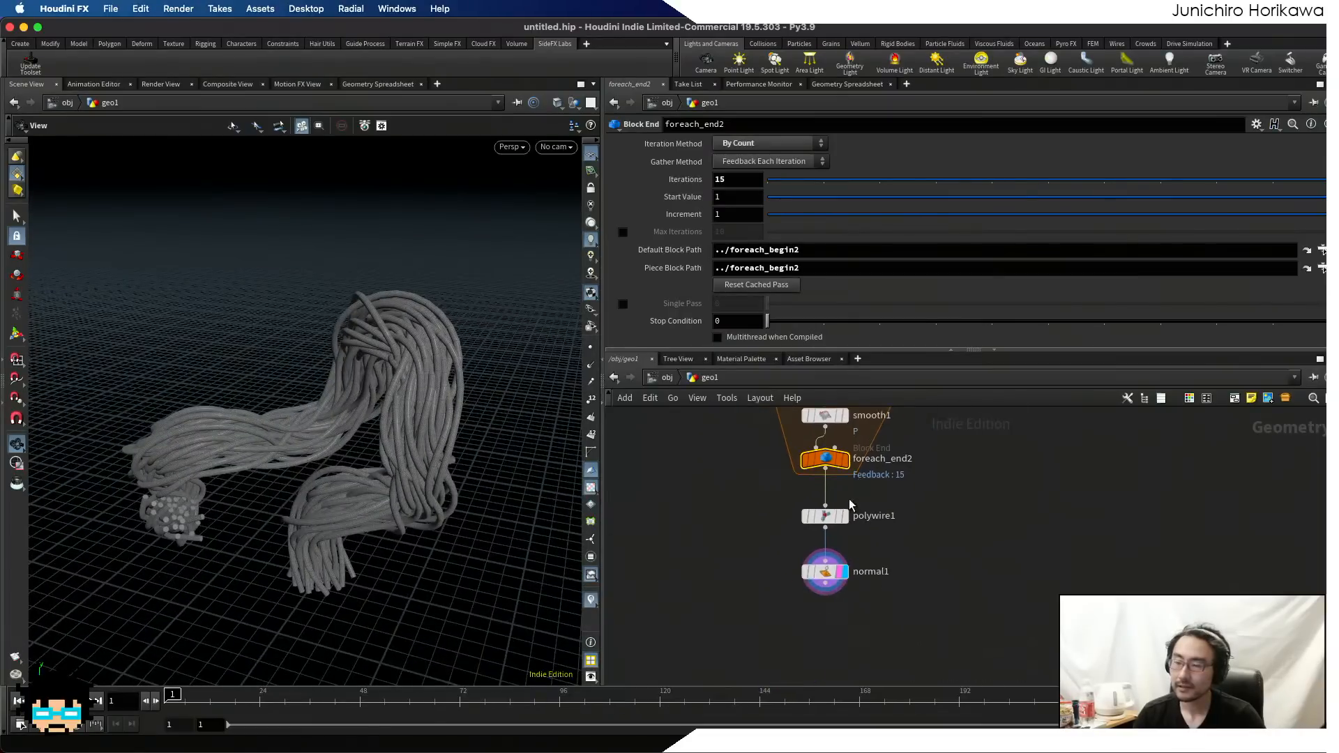
{"action": "scroll", "coordinate": [834, 564], "scroll_direction": "up", "scroll_amount": 5}
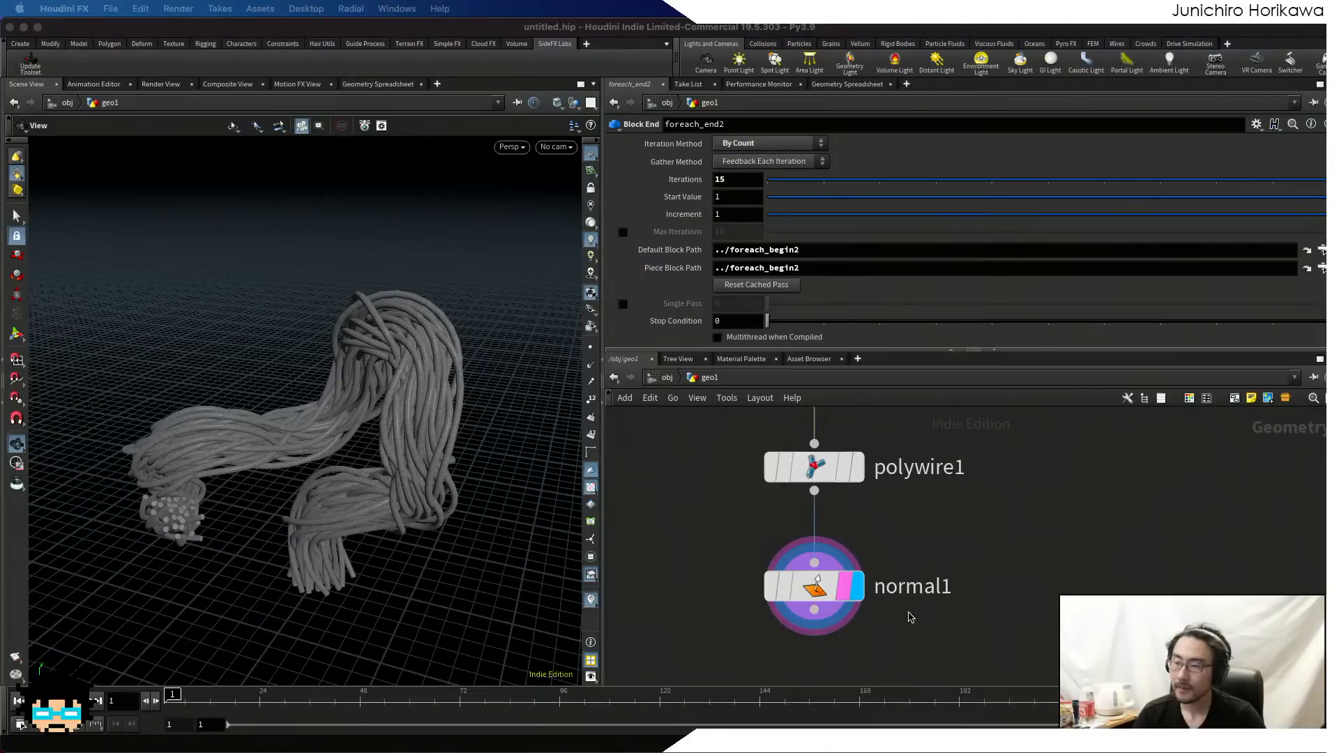
{"action": "scroll", "coordinate": [909, 617], "scroll_direction": "down", "scroll_amount": 5}
{"action": "left_click", "coordinate": [840, 477], "text": "shift"}
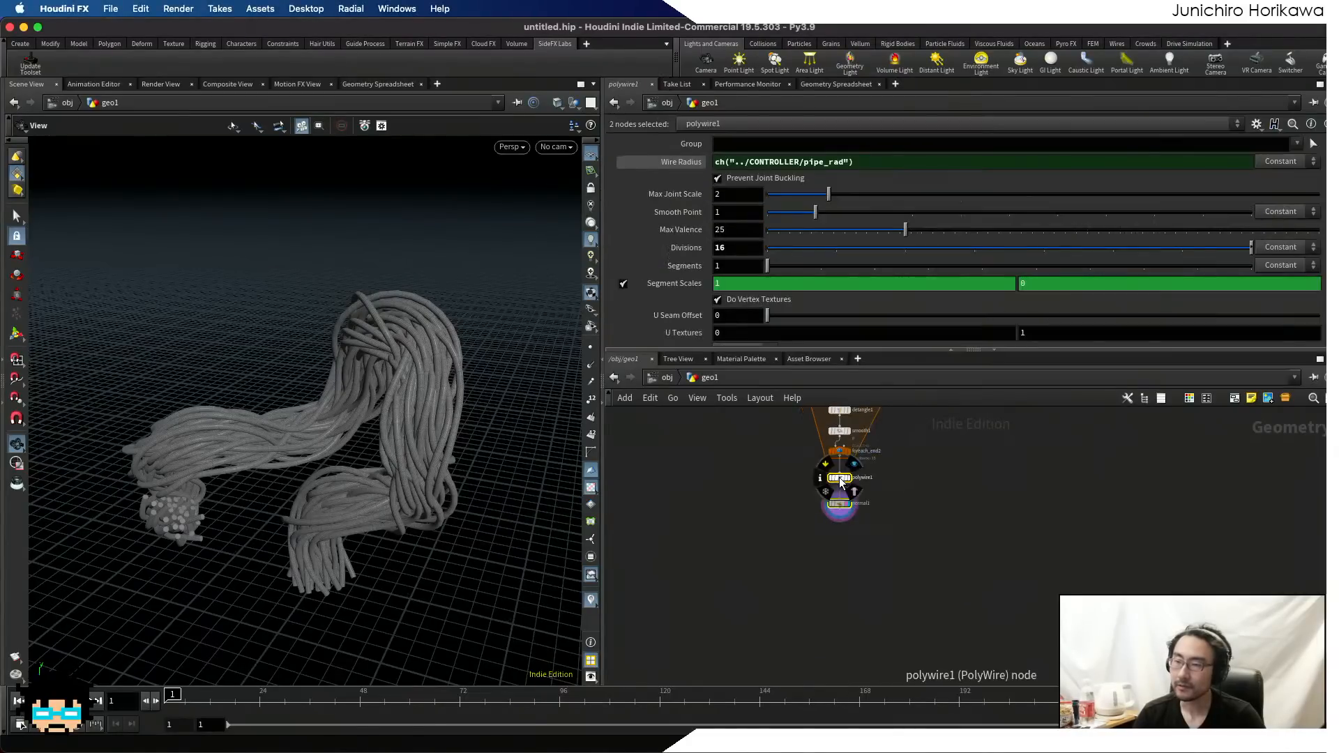
{"action": "left_click_drag", "start_coordinate": [840, 477], "coordinate": [800, 569]}
{"action": "scroll", "coordinate": [852, 454], "scroll_direction": "up", "scroll_amount": 5}
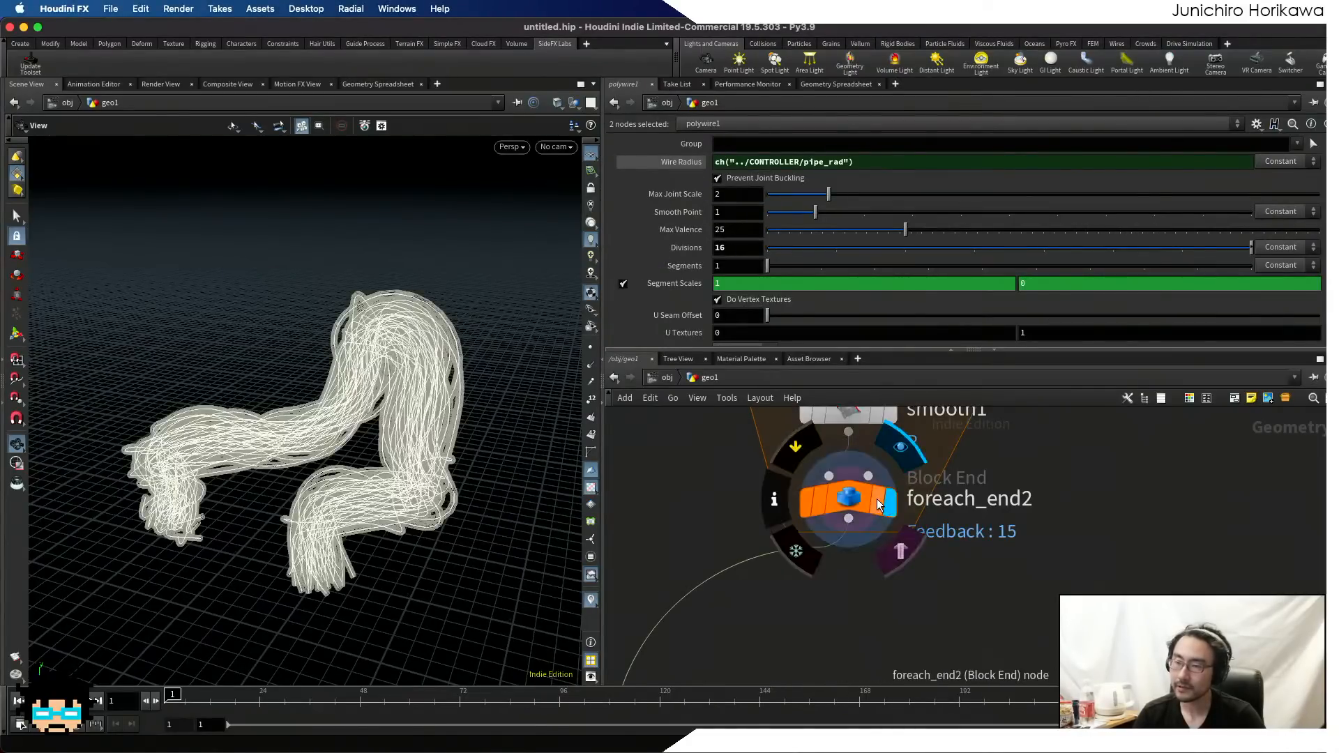
{"action": "left_click", "coordinate": [879, 506]}
- Examine the bare curves up close for the smoothness of their bends
{"action": "left_click_drag", "start_coordinate": [412, 528], "coordinate": [397, 460]}
{"action": "scroll", "coordinate": [291, 619], "scroll_direction": "up", "scroll_amount": 8}
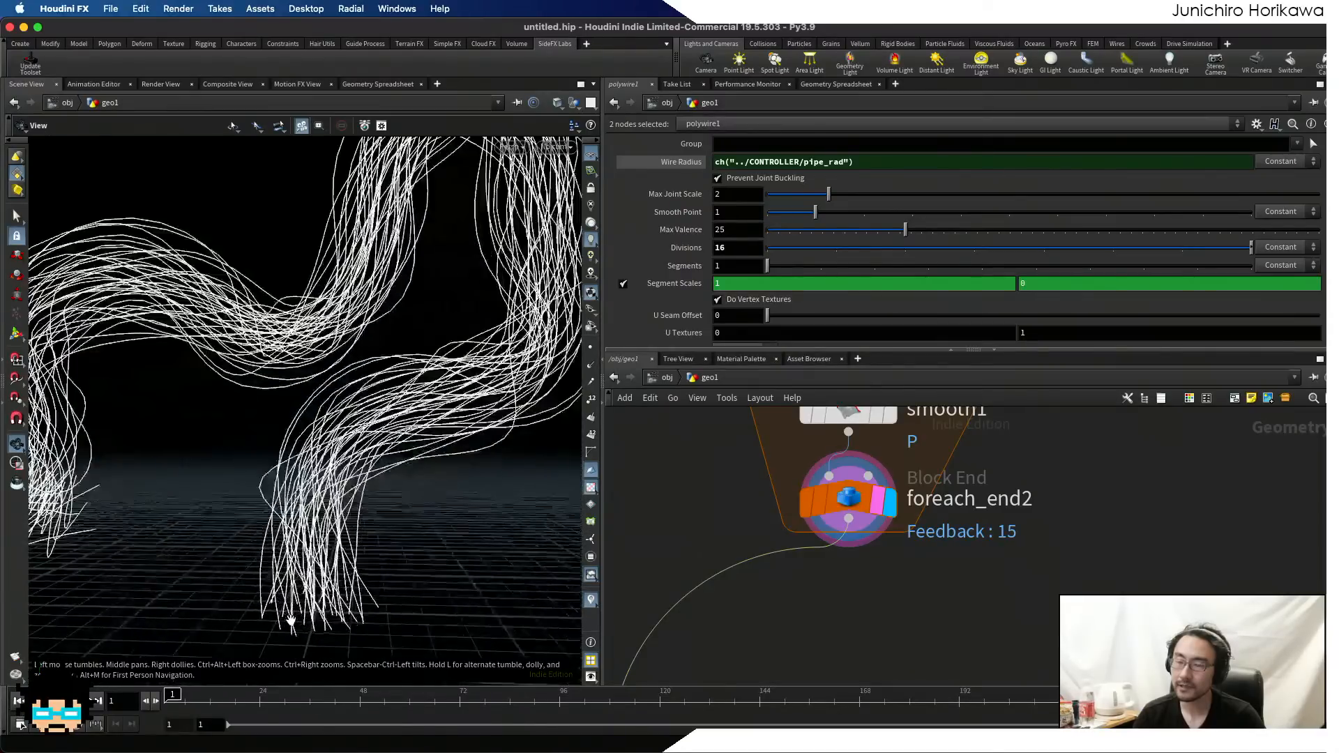
{"action": "scroll", "coordinate": [291, 619], "scroll_direction": "down", "scroll_amount": 3}
{"action": "scroll", "coordinate": [302, 601], "scroll_direction": "down", "scroll_amount": 3}
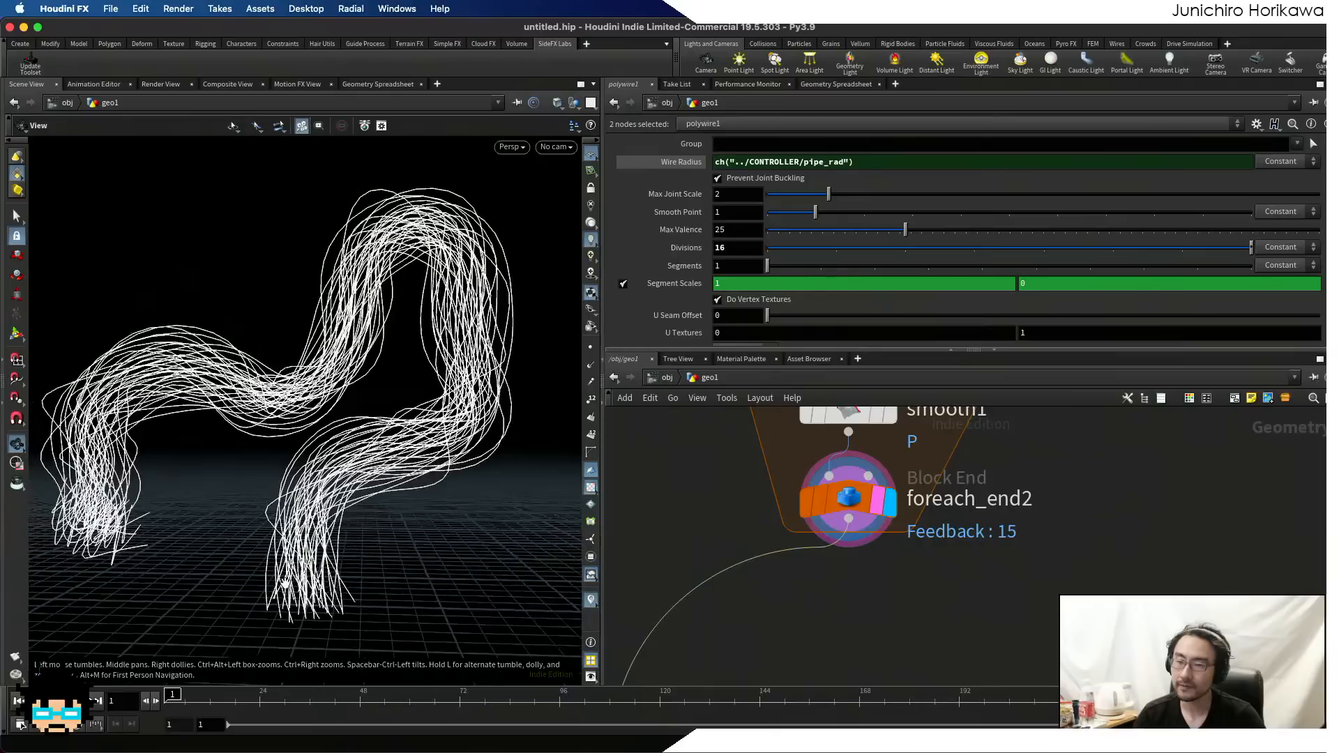
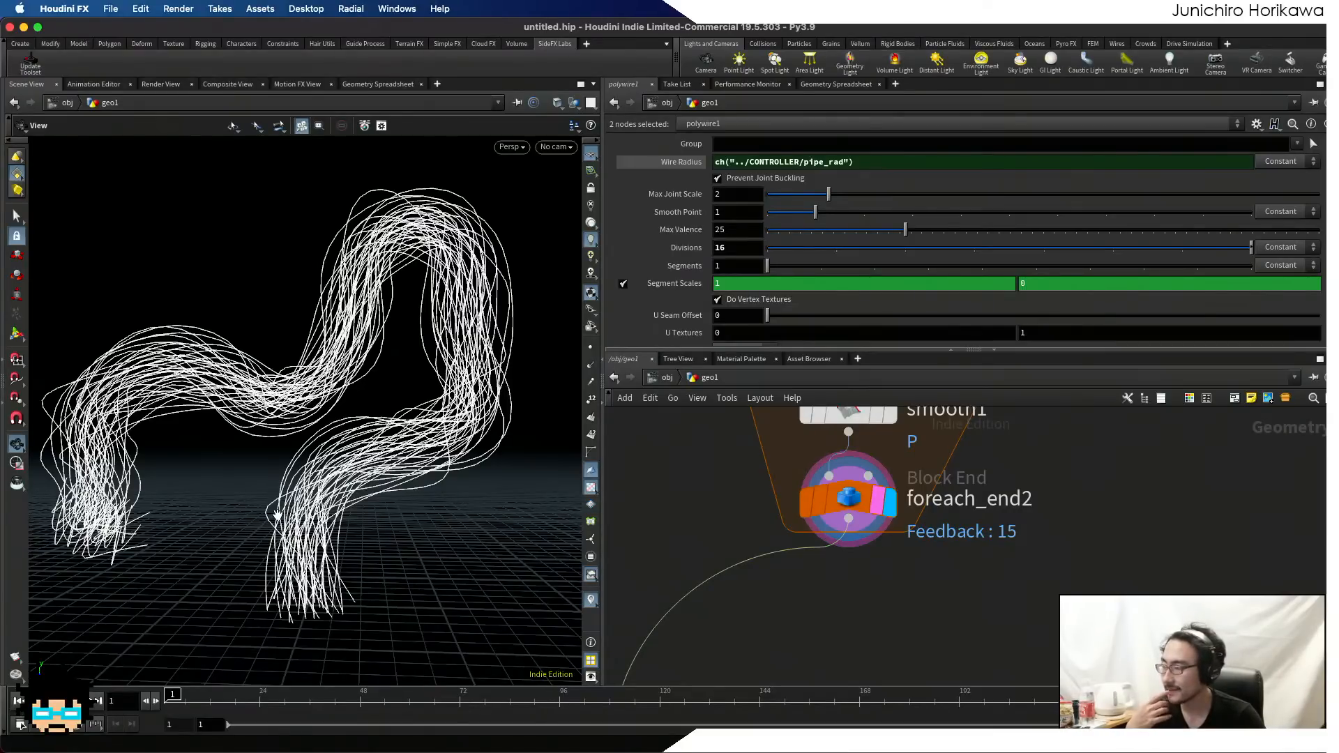
{"action": "scroll", "coordinate": [354, 435], "scroll_direction": "up", "scroll_amount": 10}
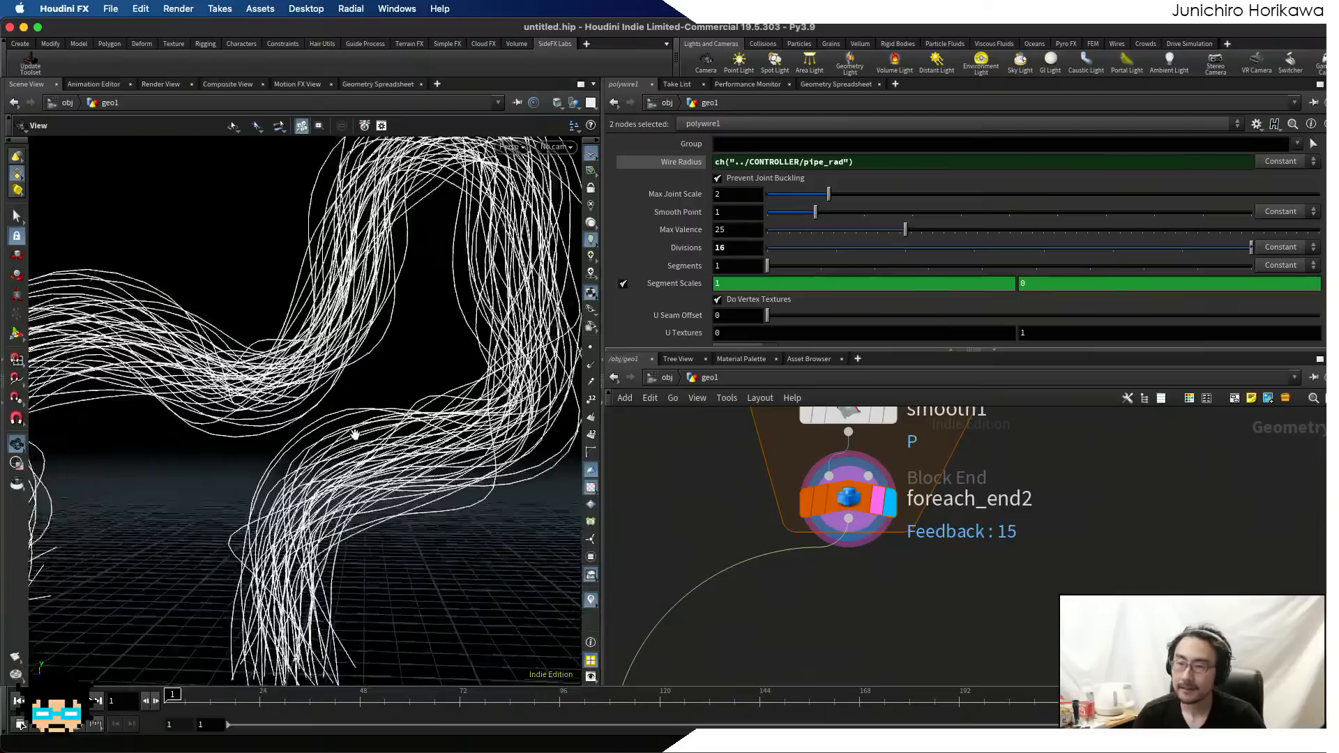
{"action": "scroll", "coordinate": [364, 440], "scroll_direction": "down", "scroll_amount": 3}
{"action": "mouse_move", "coordinate": [398, 436]}
{"action": "left_mouse_down"}
{"action": "mouse_move", "coordinate": [388, 430]}
{"action": "mouse_move", "coordinate": [398, 482]}
{"action": "mouse_move", "coordinate": [422, 429]}
{"action": "mouse_move", "coordinate": [403, 430]}
{"action": "left_mouse_up"}
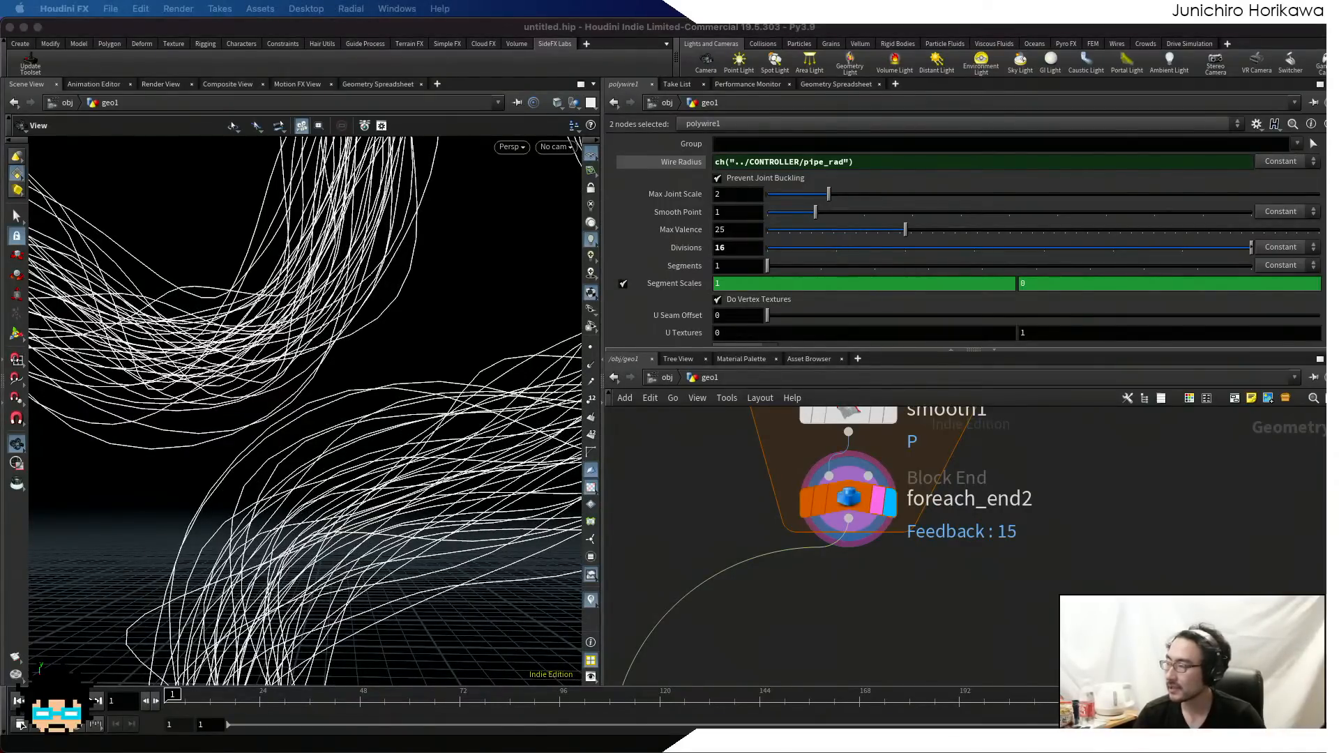
{"action": "left_click_drag", "start_coordinate": [473, 326], "coordinate": [417, 394]}
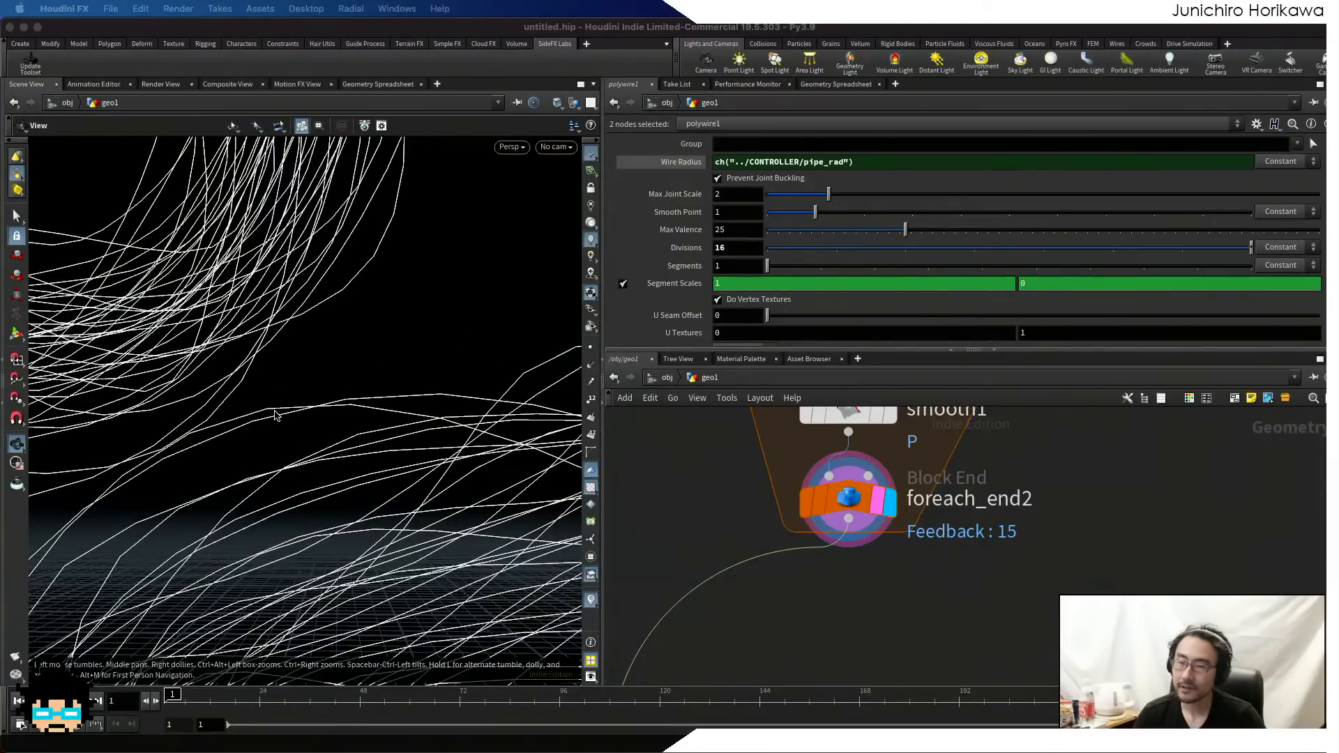
{"action": "left_click_drag", "start_coordinate": [369, 402], "coordinate": [414, 396]}
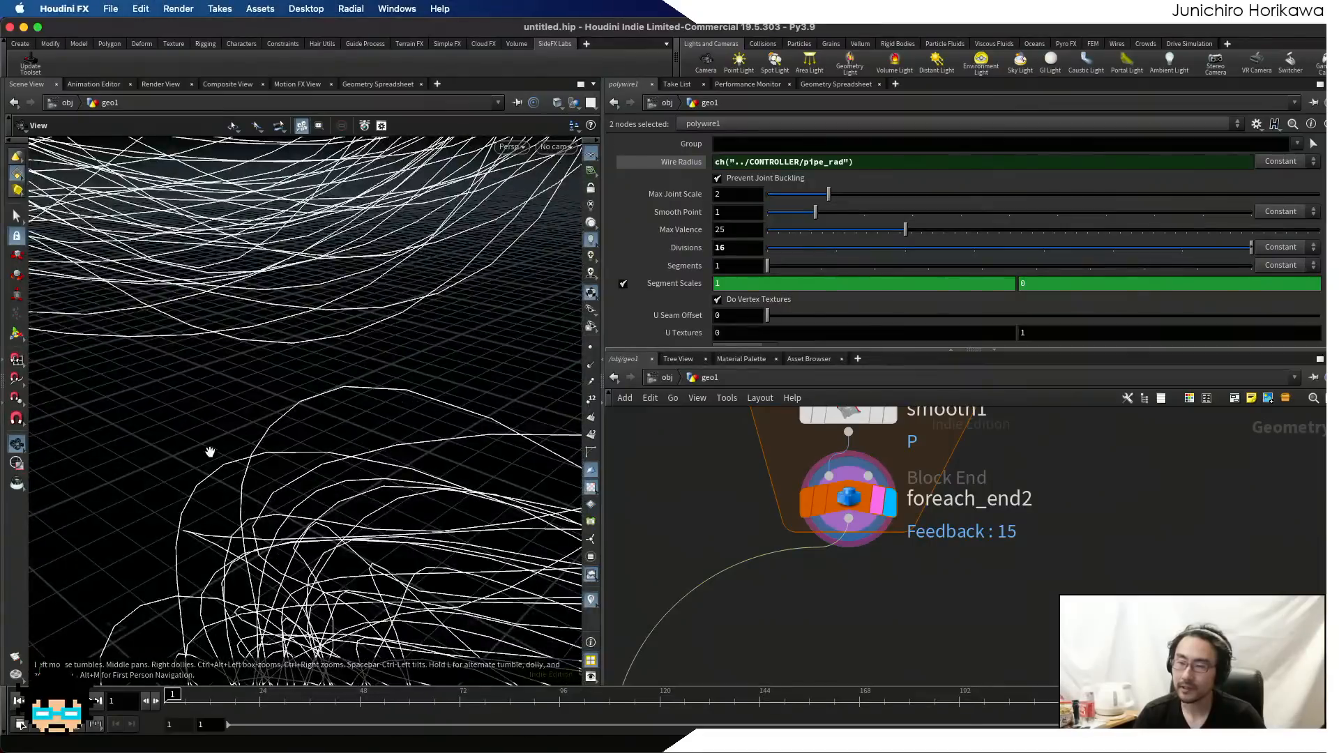
{"action": "left_click_drag", "start_coordinate": [210, 452], "coordinate": [260, 439]}
- Insert a Resample node on the wire between foreach_end2 and polywire1 and display its output
{"action": "scroll", "coordinate": [802, 575], "scroll_direction": "down", "scroll_amount": 5}
{"action": "middle_click_drag", "start_coordinate": [801, 585], "coordinate": [809, 500]}
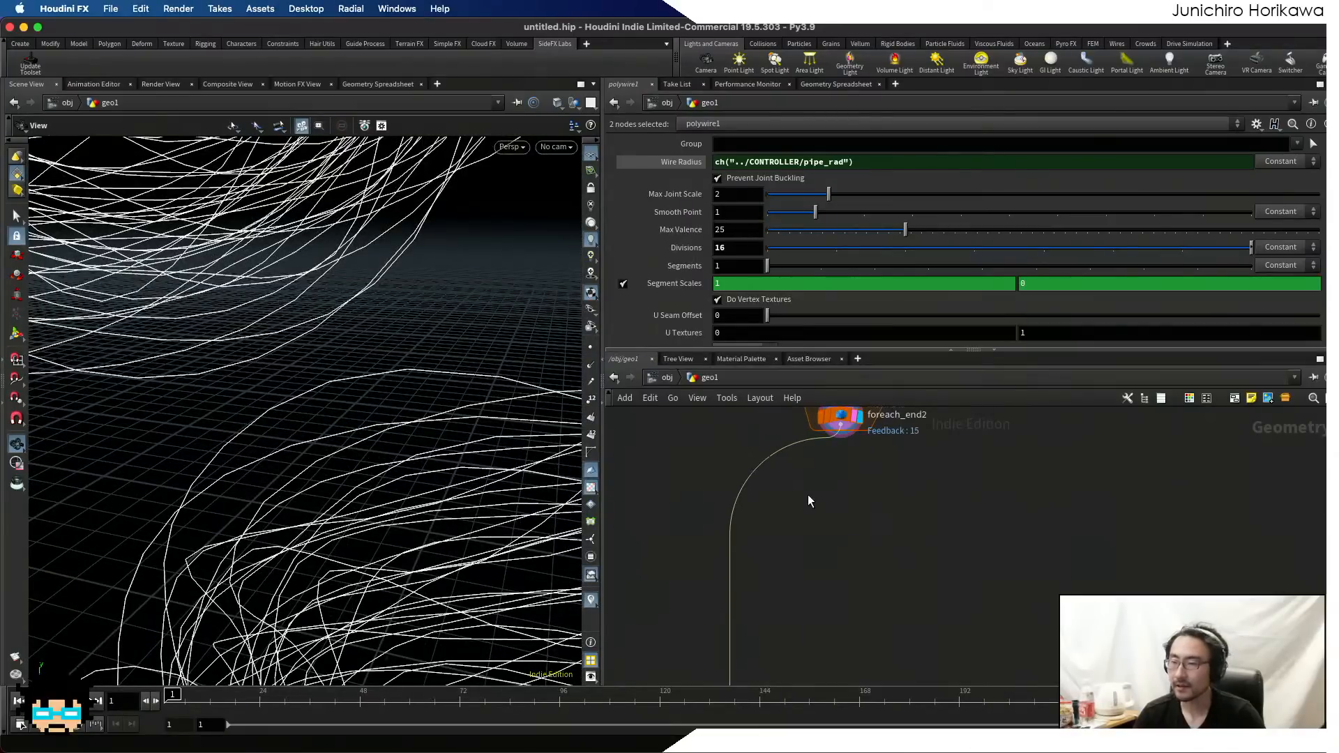
{"action": "key", "text": "Tab"}
{"action": "type", "text": "resa"}
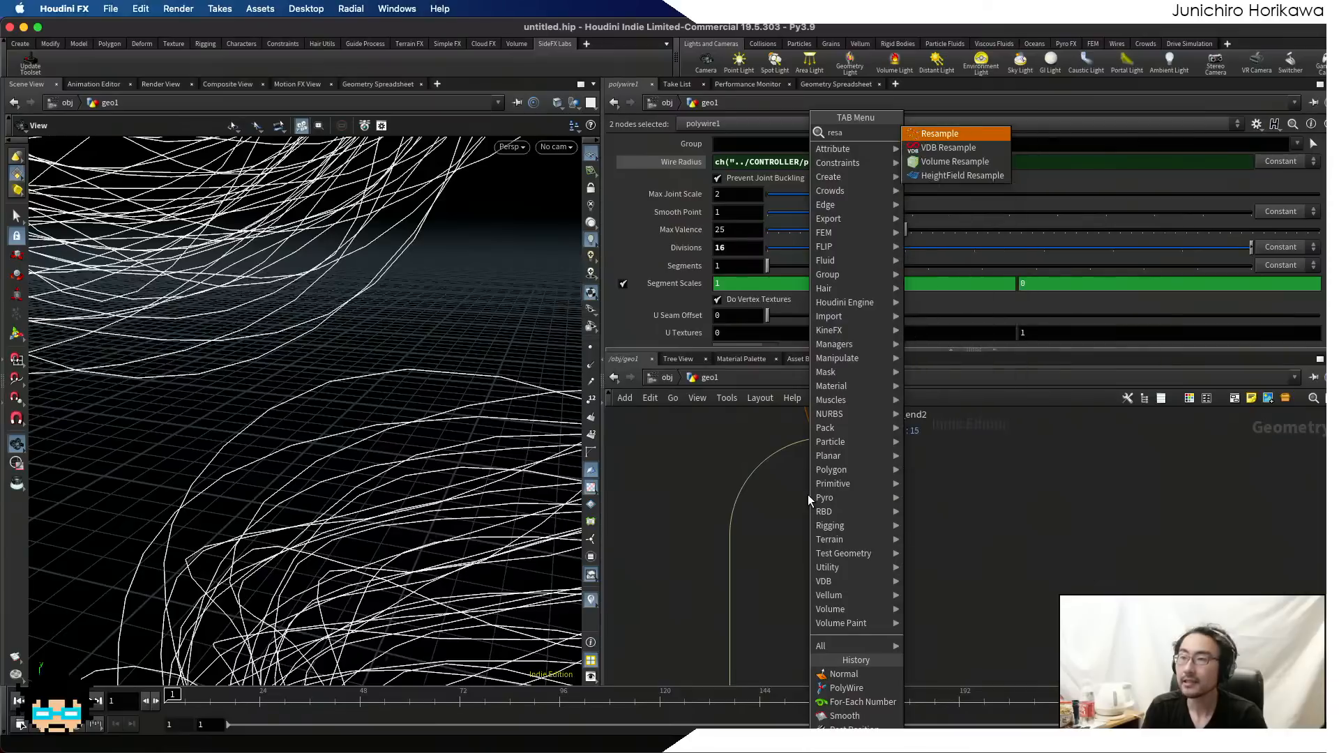
{"action": "key", "text": "Return"}
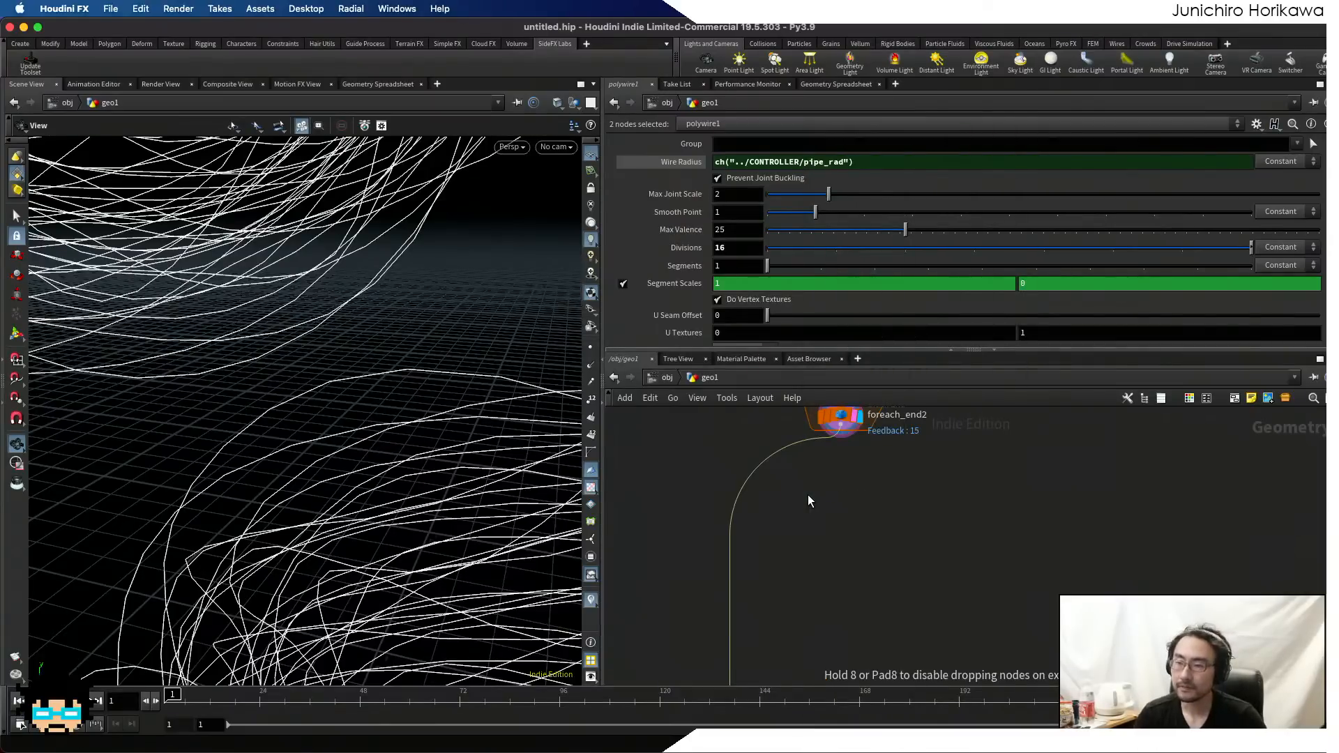
{"action": "left_click", "coordinate": [771, 488]}
{"action": "mouse_move", "coordinate": [771, 488]}
{"action": "left_mouse_down"}
{"action": "mouse_move", "coordinate": [677, 476]}
{"action": "mouse_move", "coordinate": [777, 506]}
{"action": "left_mouse_up"}
{"action": "scroll", "coordinate": [680, 480], "scroll_direction": "down", "scroll_amount": 2}
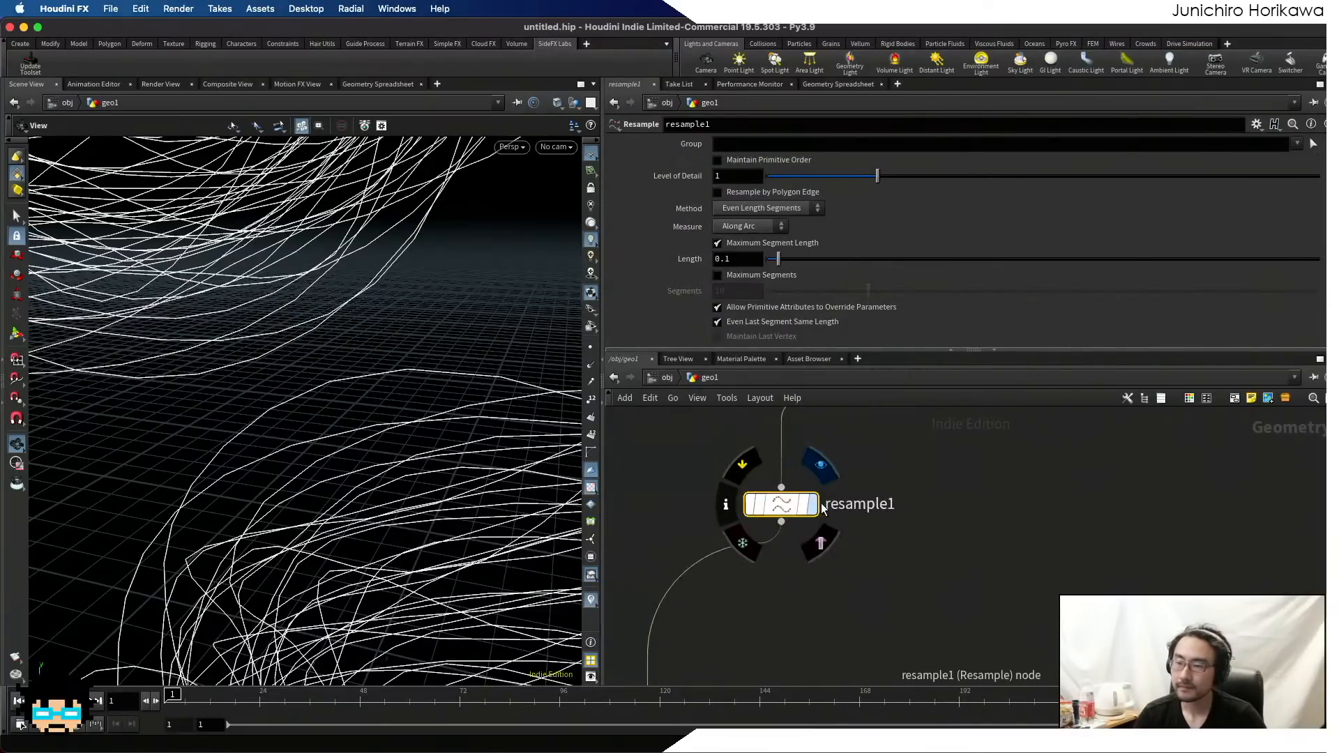
{"action": "left_click", "coordinate": [810, 503]}
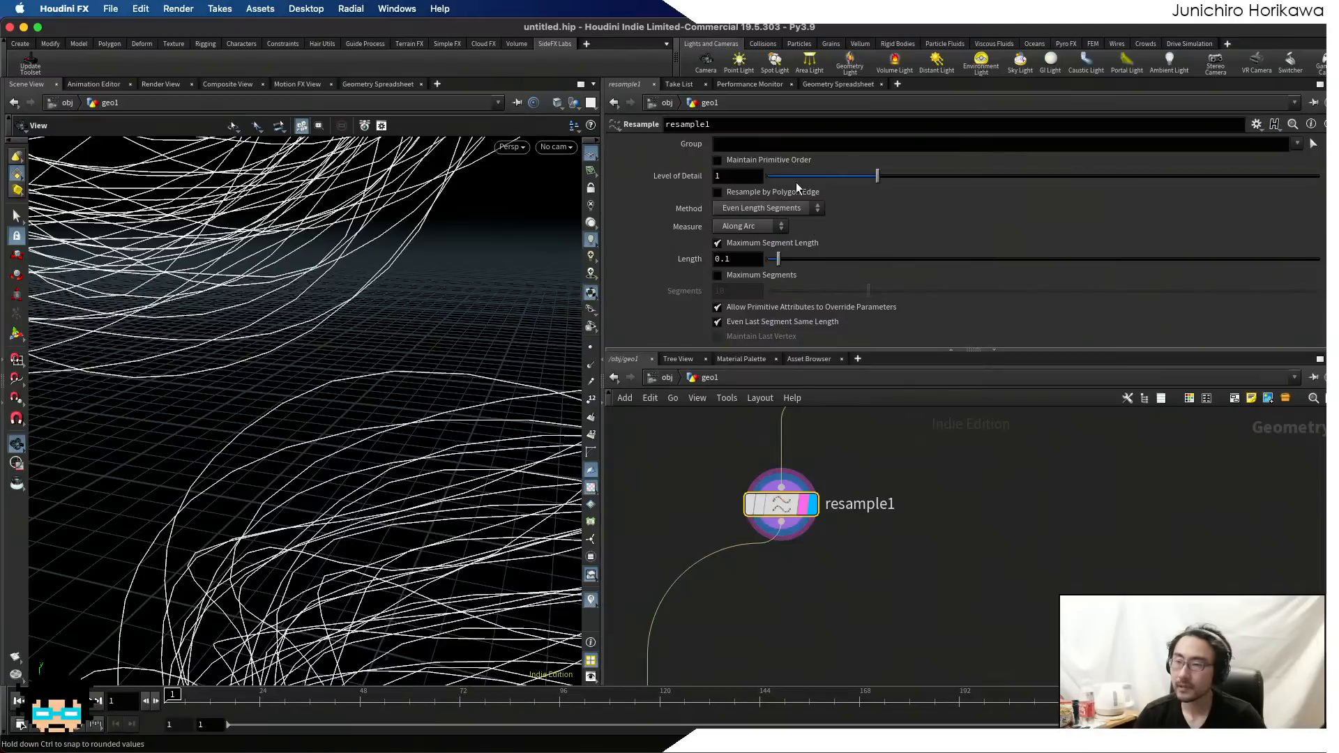
- Set the resample1 segment length to 0.025 and treat the polygons as Subdivision Curves
{"action": "left_click", "coordinate": [772, 261]}
{"action": "left_click_drag", "start_coordinate": [772, 261], "coordinate": [769, 258]}
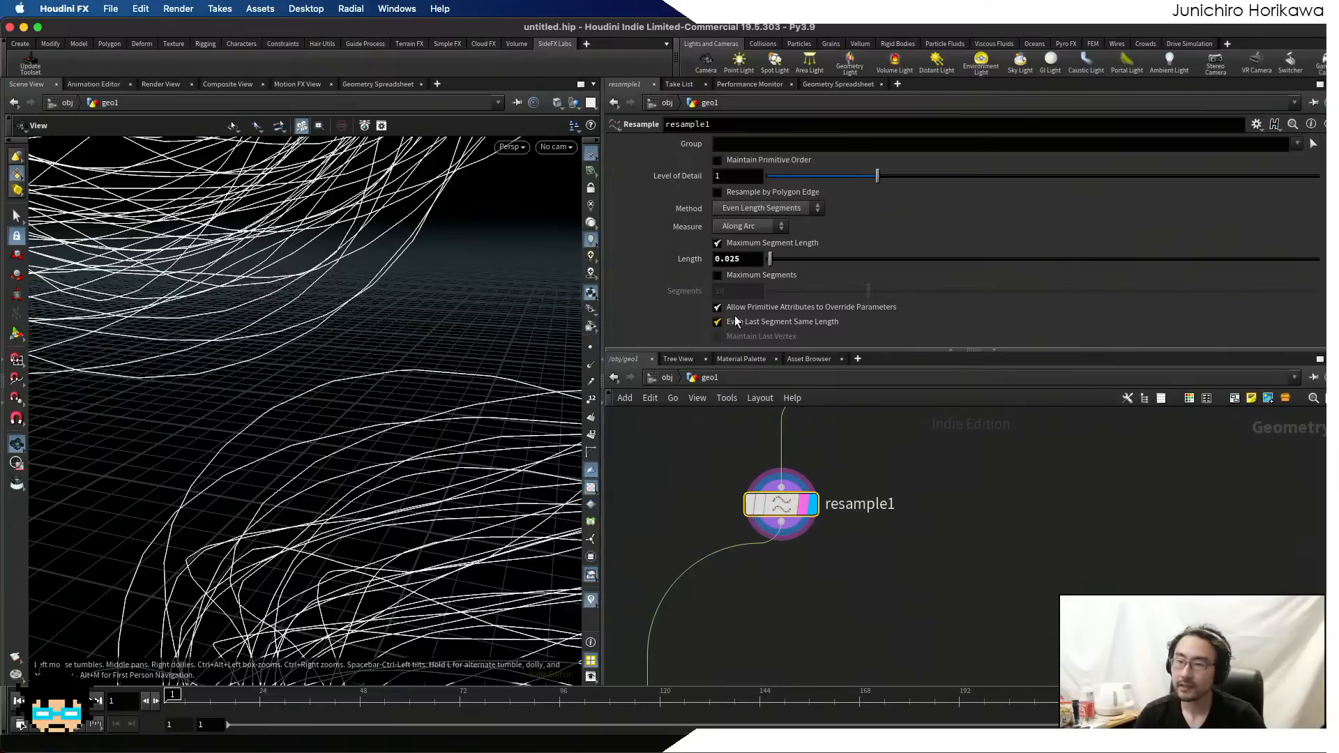
{"action": "scroll", "coordinate": [752, 297], "scroll_direction": "down", "scroll_amount": 3}
{"action": "left_click", "coordinate": [759, 254]}
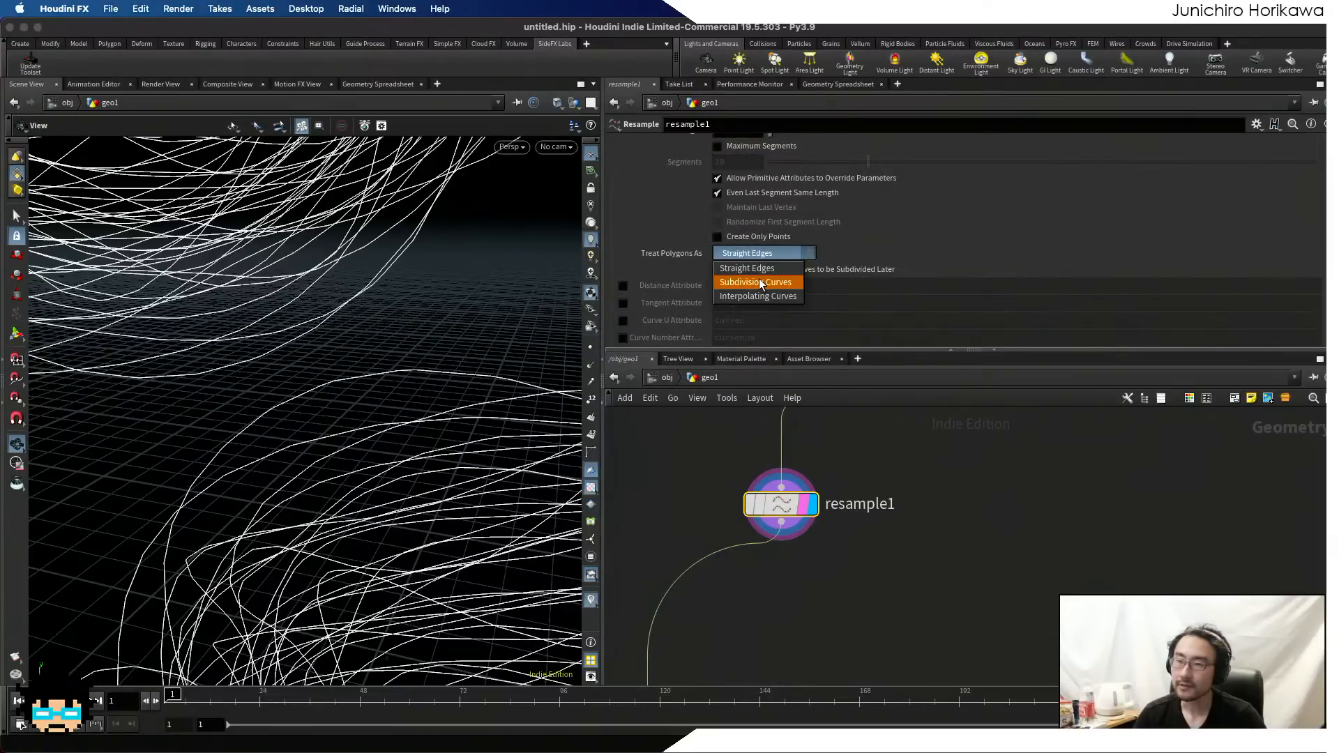
{"action": "left_click", "coordinate": [761, 284]}
{"action": "left_click", "coordinate": [764, 254]}
{"action": "left_click", "coordinate": [765, 296]}
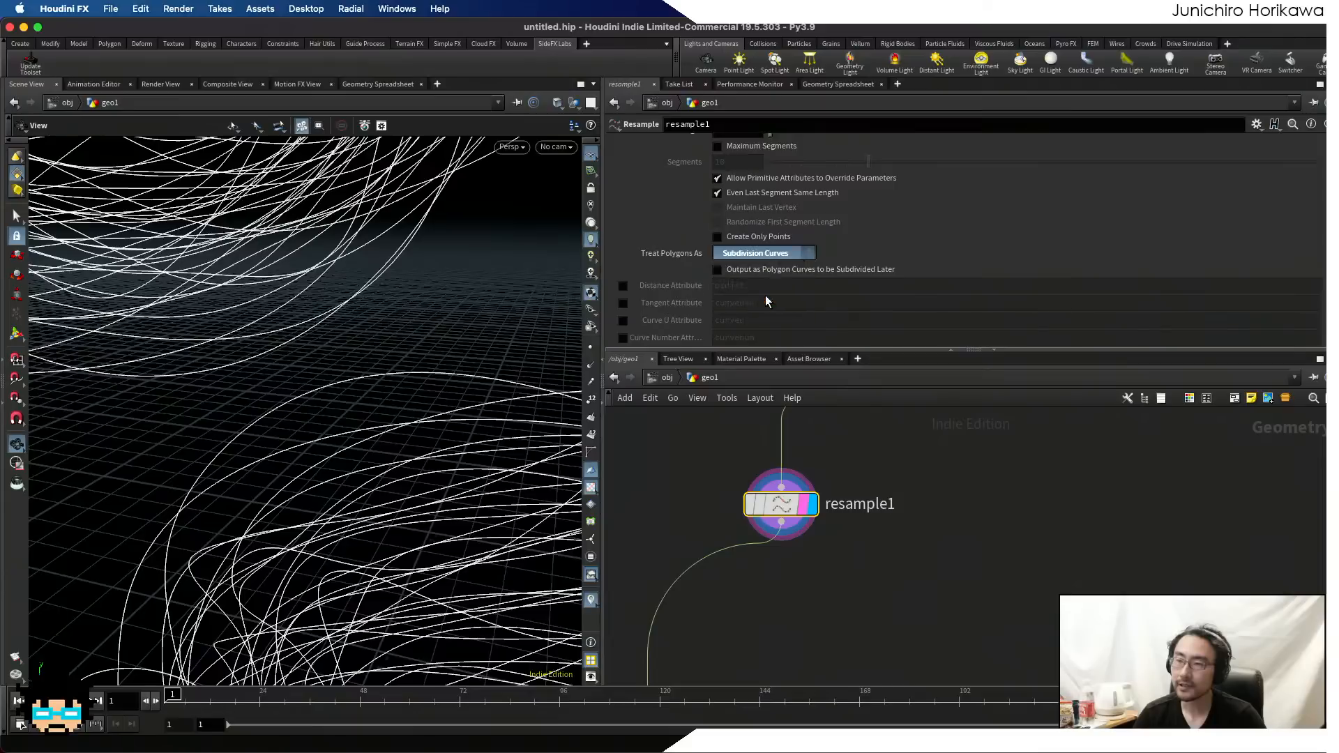
{"action": "left_click", "coordinate": [763, 258]}
{"action": "left_click", "coordinate": [767, 283]}
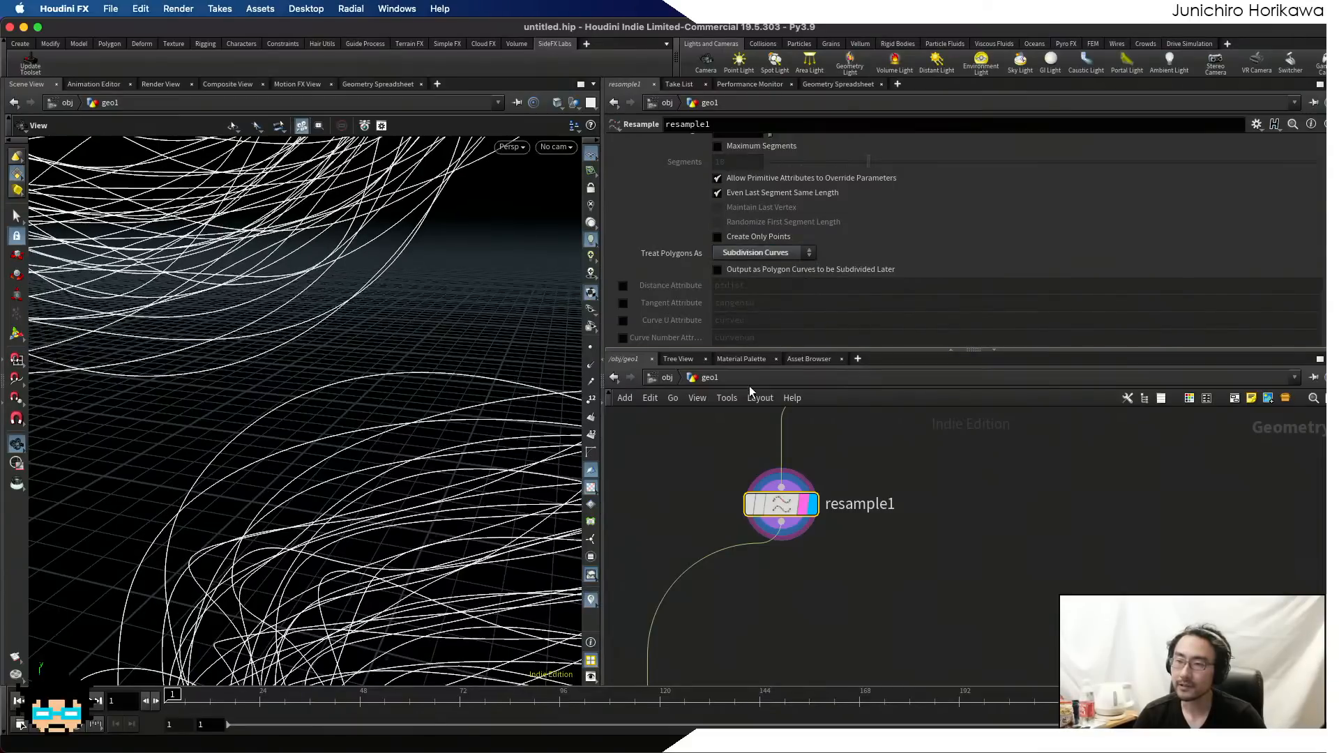
- Check the resampled curves up close by temporarily turning on the display of their points
{"action": "left_click_drag", "start_coordinate": [499, 463], "coordinate": [427, 454]}
{"action": "scroll", "coordinate": [436, 450], "scroll_direction": "up", "scroll_amount": 5}
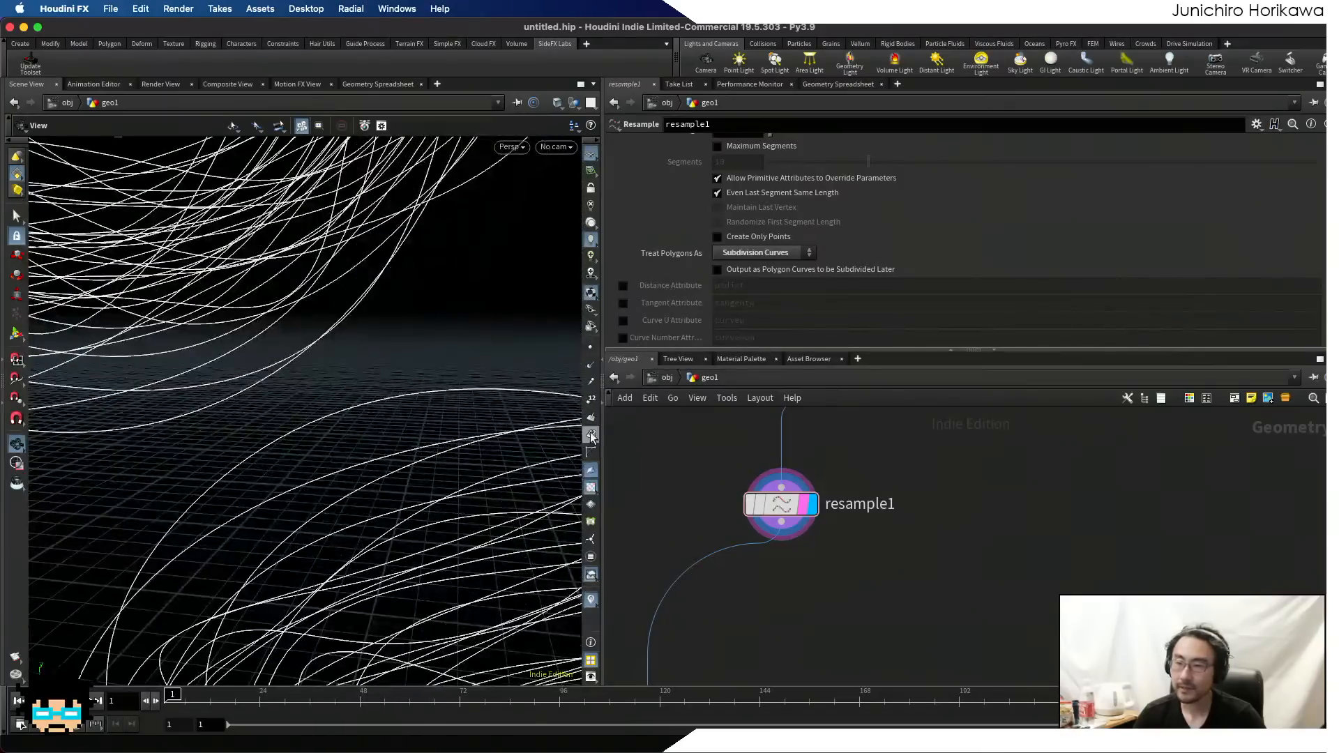
{"action": "left_click", "coordinate": [590, 348]}
{"action": "left_click_drag", "start_coordinate": [367, 408], "coordinate": [555, 454]}
{"action": "left_click", "coordinate": [588, 351]}
{"action": "scroll", "coordinate": [365, 427], "scroll_direction": "down", "scroll_amount": 10}
- Save the scene to the Desktop as "Plotter Drawing.hip"
{"action": "key", "text": "super+shift+s"}
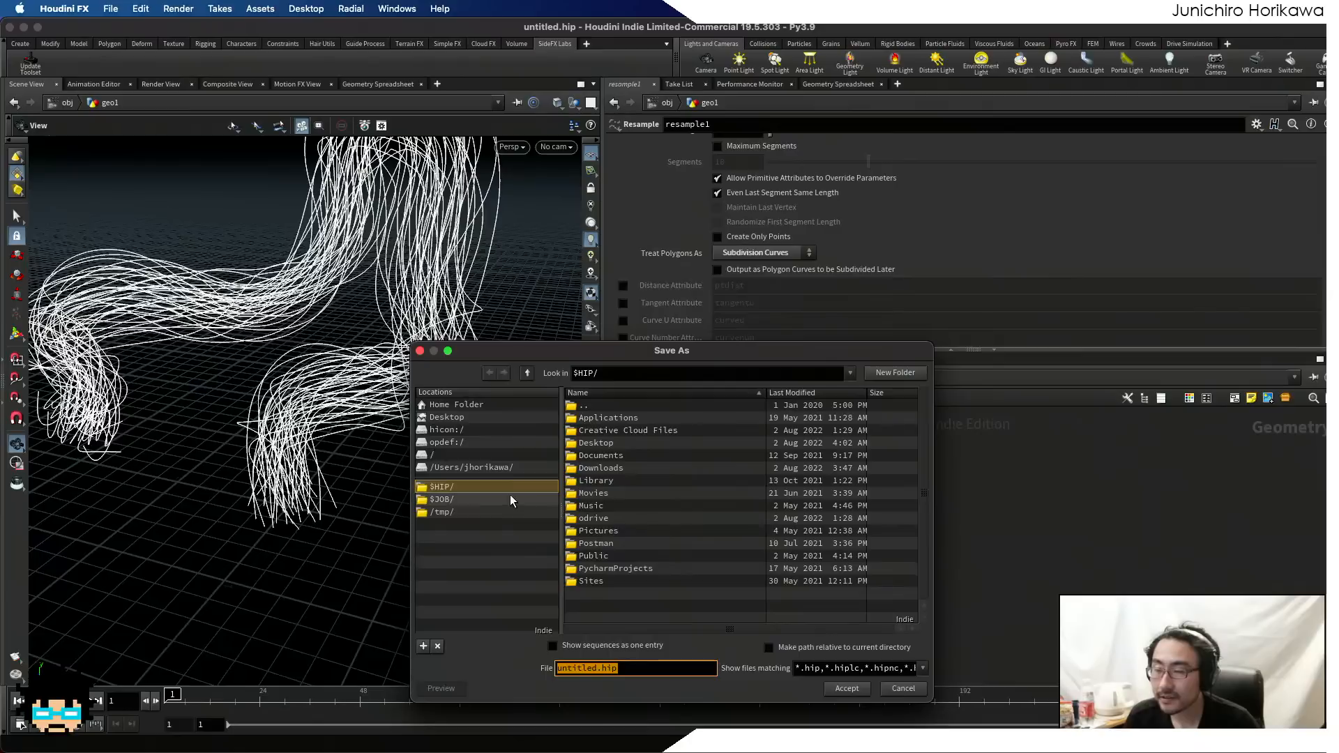
{"action": "left_click", "coordinate": [487, 419]}
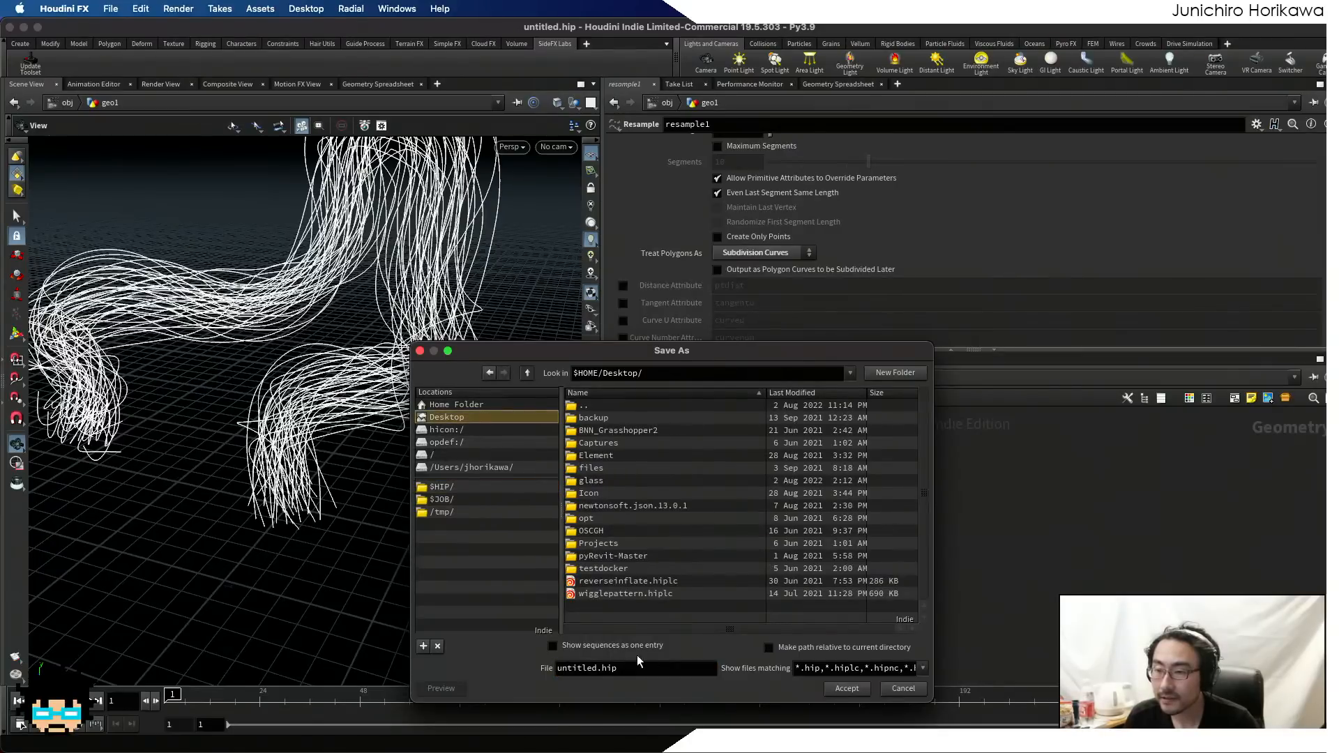
{"action": "left_click", "coordinate": [655, 667]}
{"action": "double_click", "coordinate": [593, 668]}
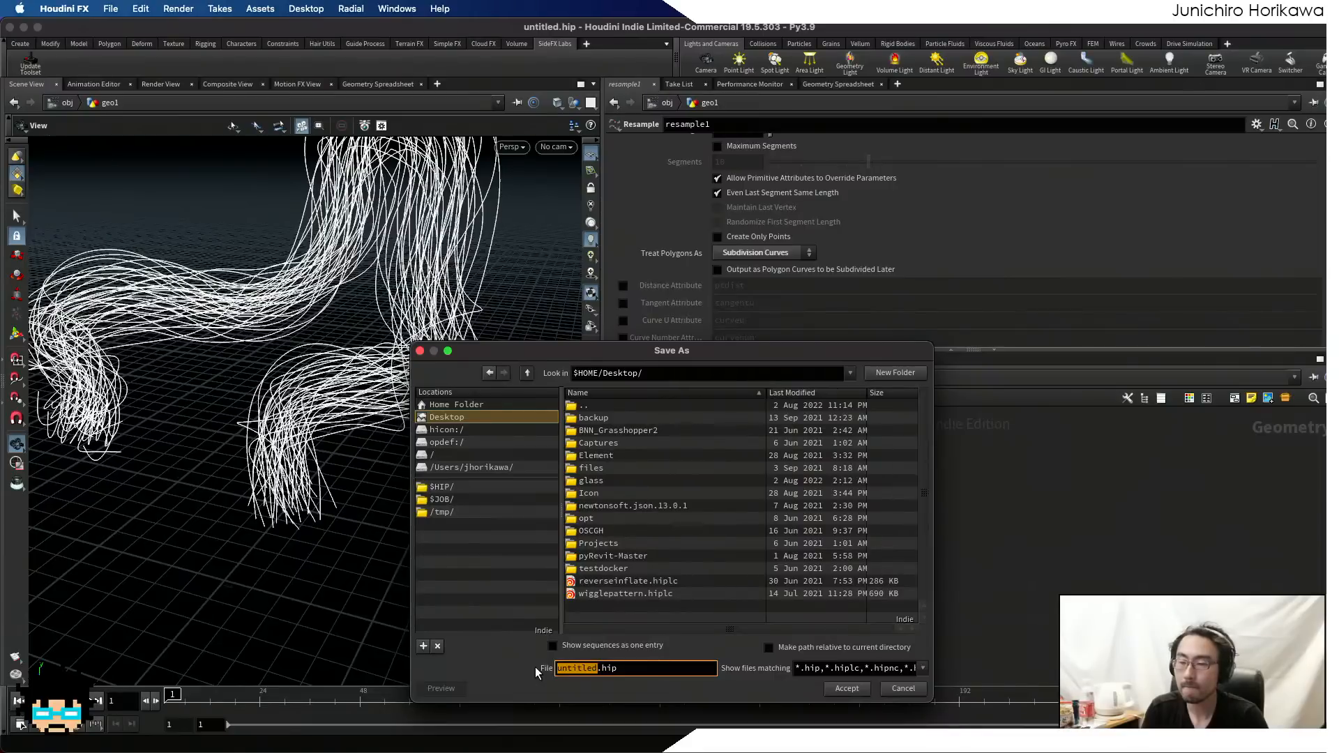
{"action": "type", "text": "Plotter"}
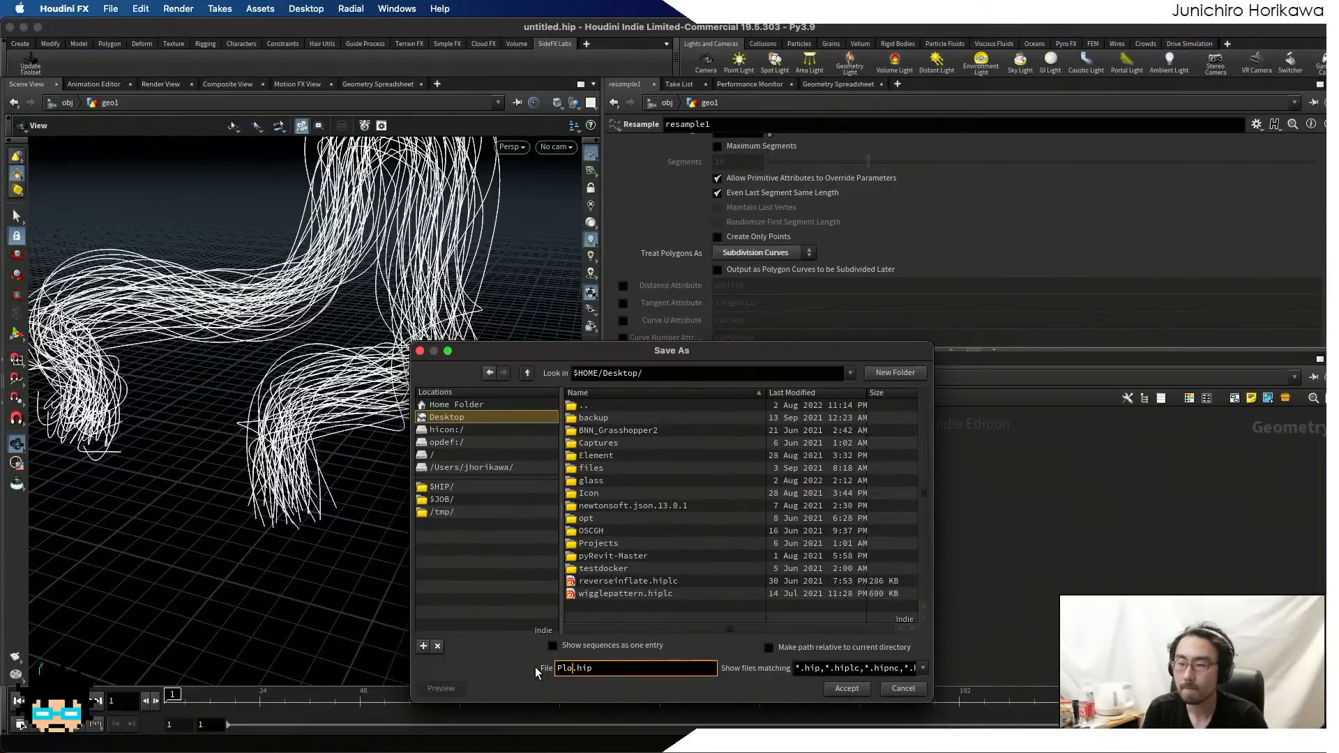
{"action": "type", "text": " Drawing"}
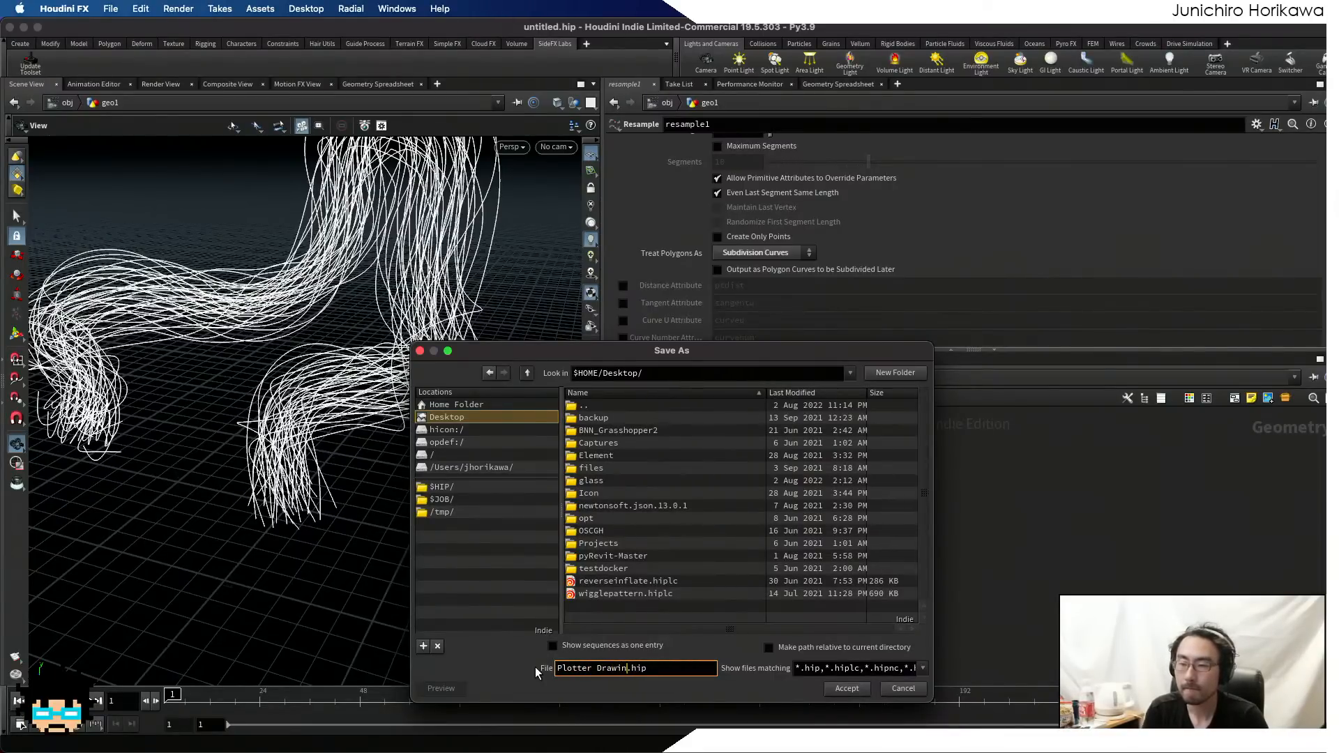
{"action": "key", "text": "Return"}
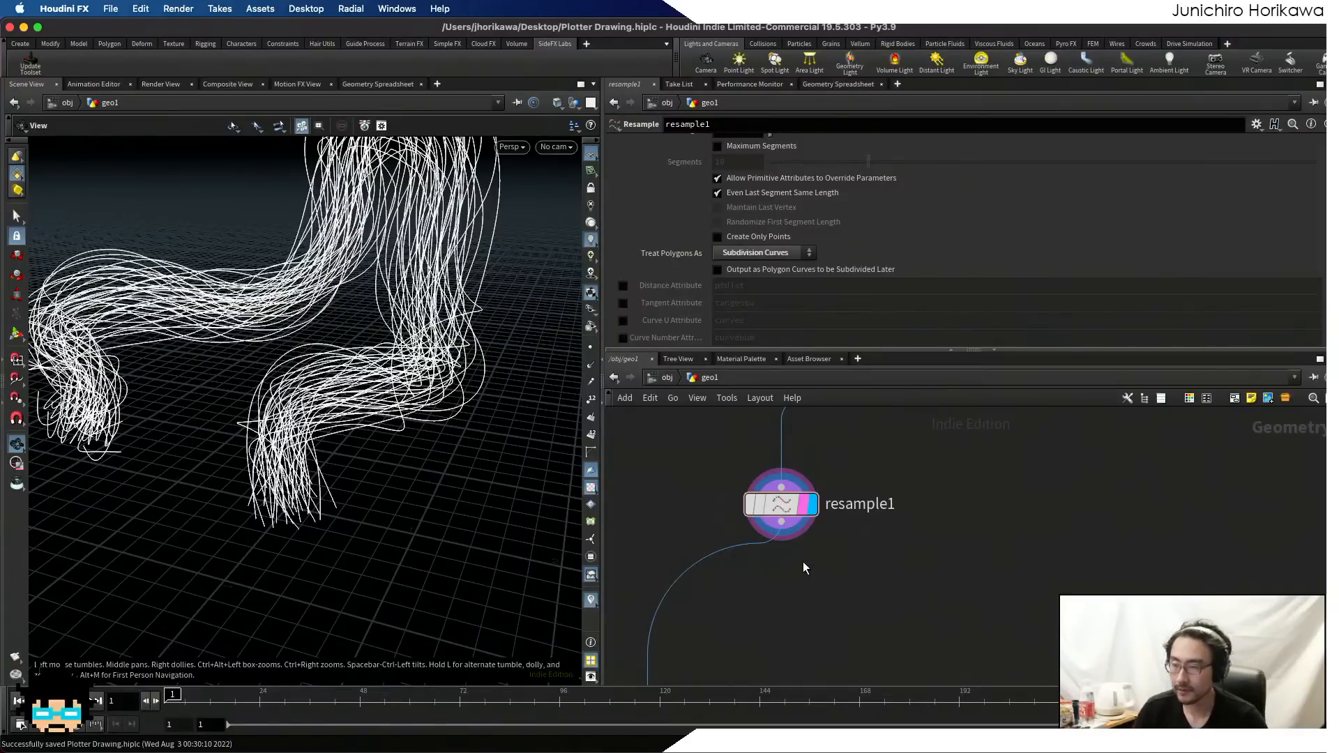
- Insert a Carve node on the wire directly after resample1 and display its output
{"action": "key", "text": "Tab"}
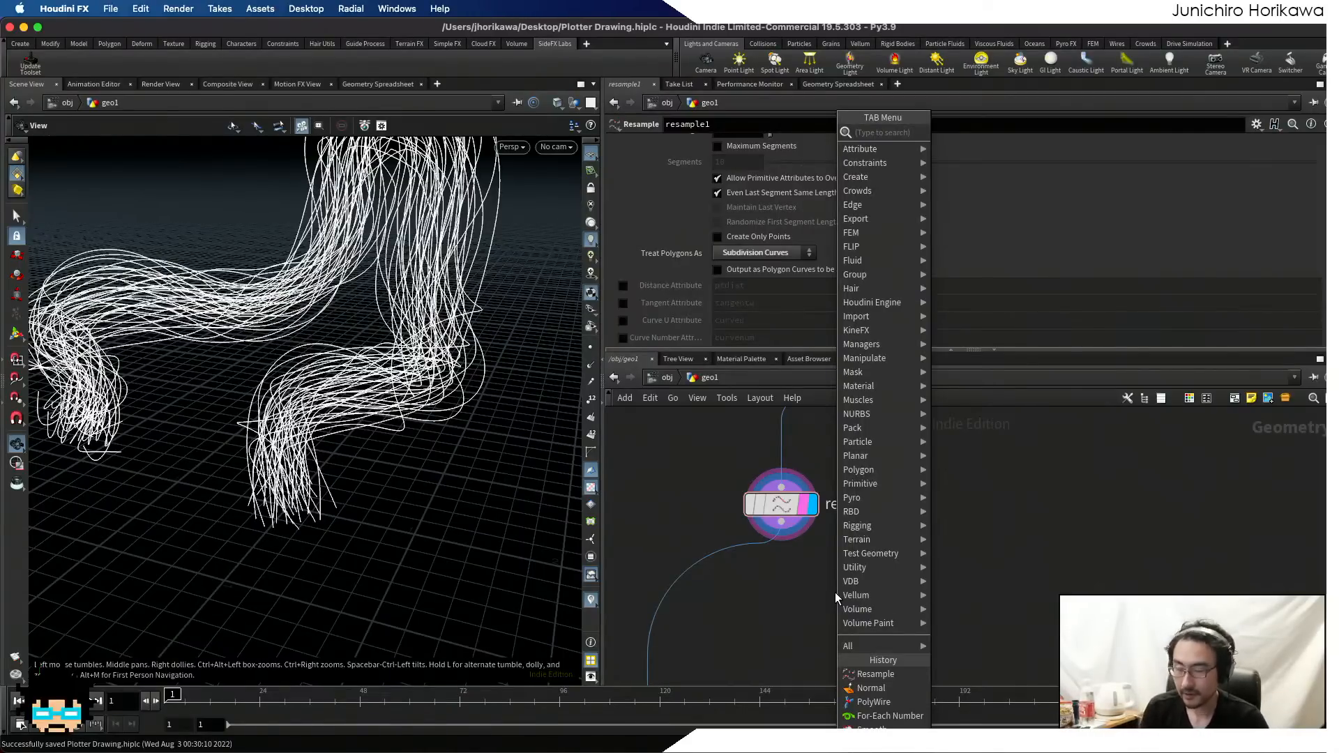
{"action": "type", "text": "carv"}
{"action": "key", "text": "Return"}
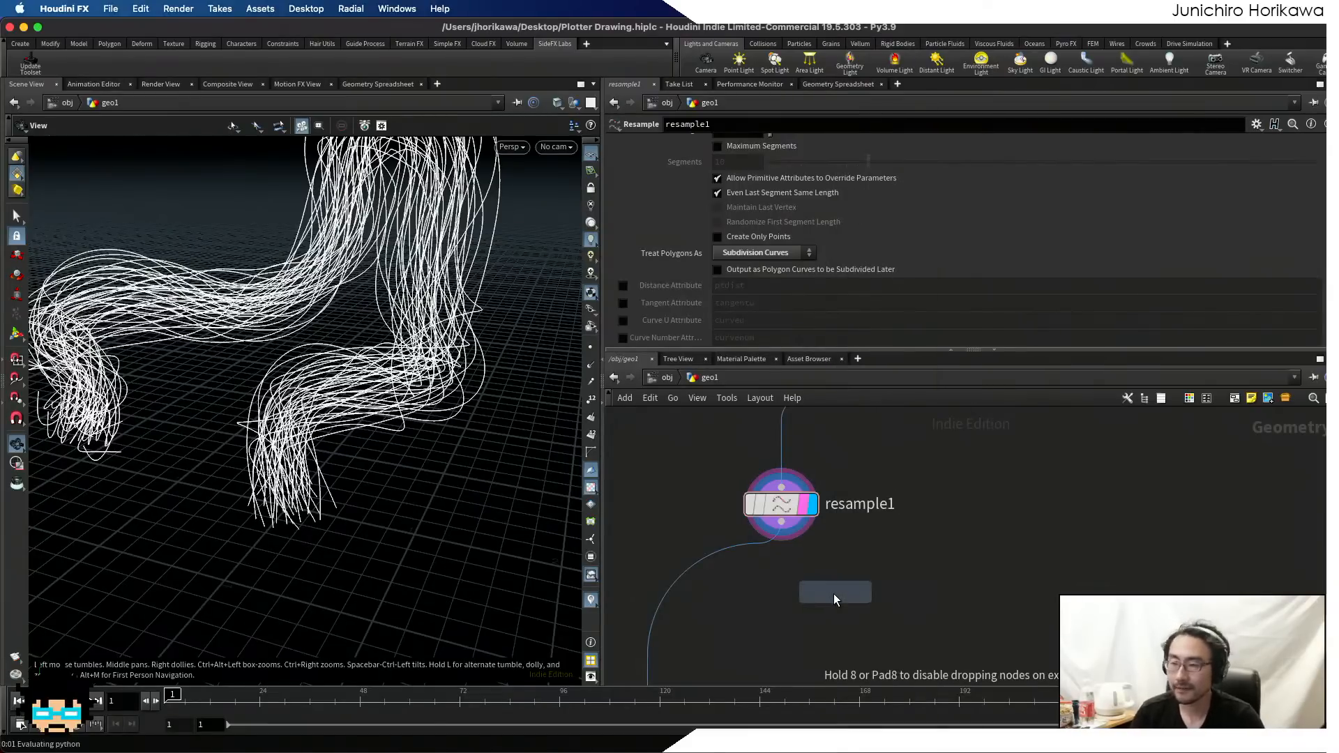
{"action": "left_click", "coordinate": [780, 596]}
{"action": "scroll", "coordinate": [781, 596], "scroll_direction": "up", "scroll_amount": 4}
{"action": "left_click_drag", "start_coordinate": [781, 595], "coordinate": [744, 579]}
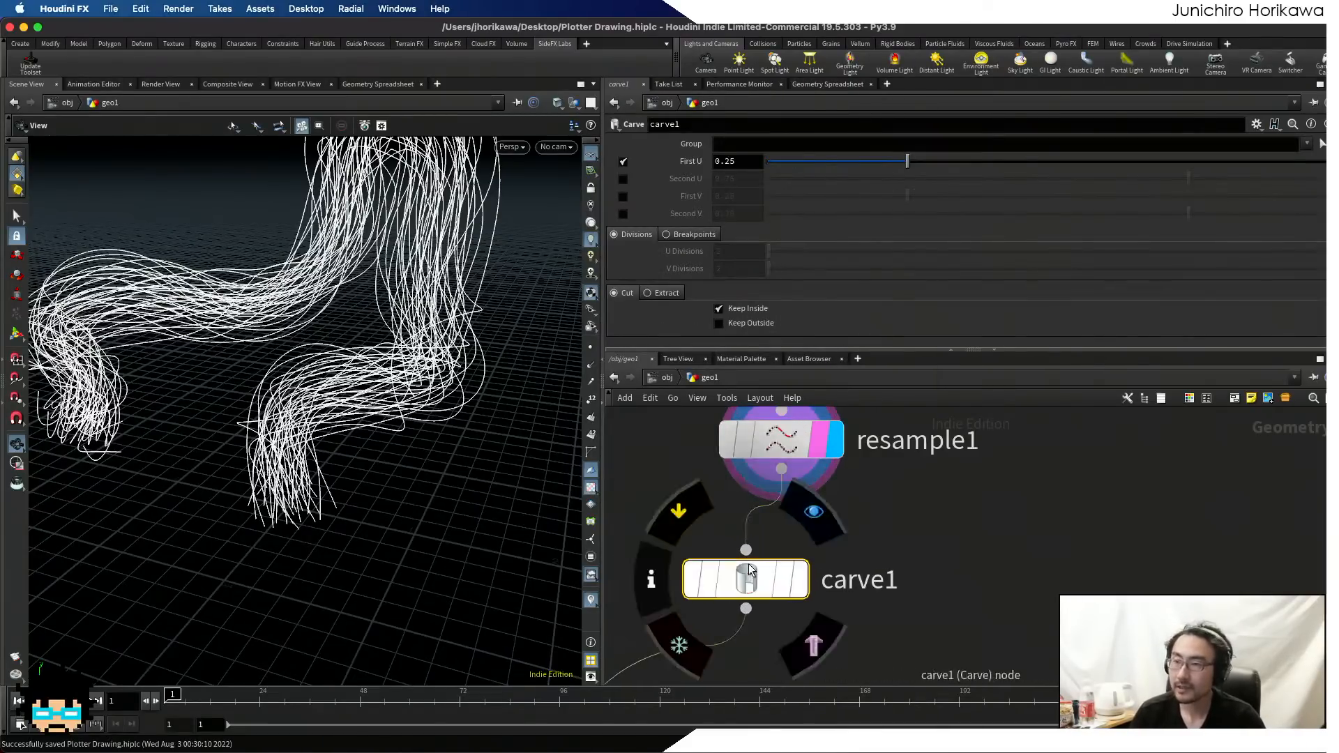
{"action": "left_click", "coordinate": [799, 579]}
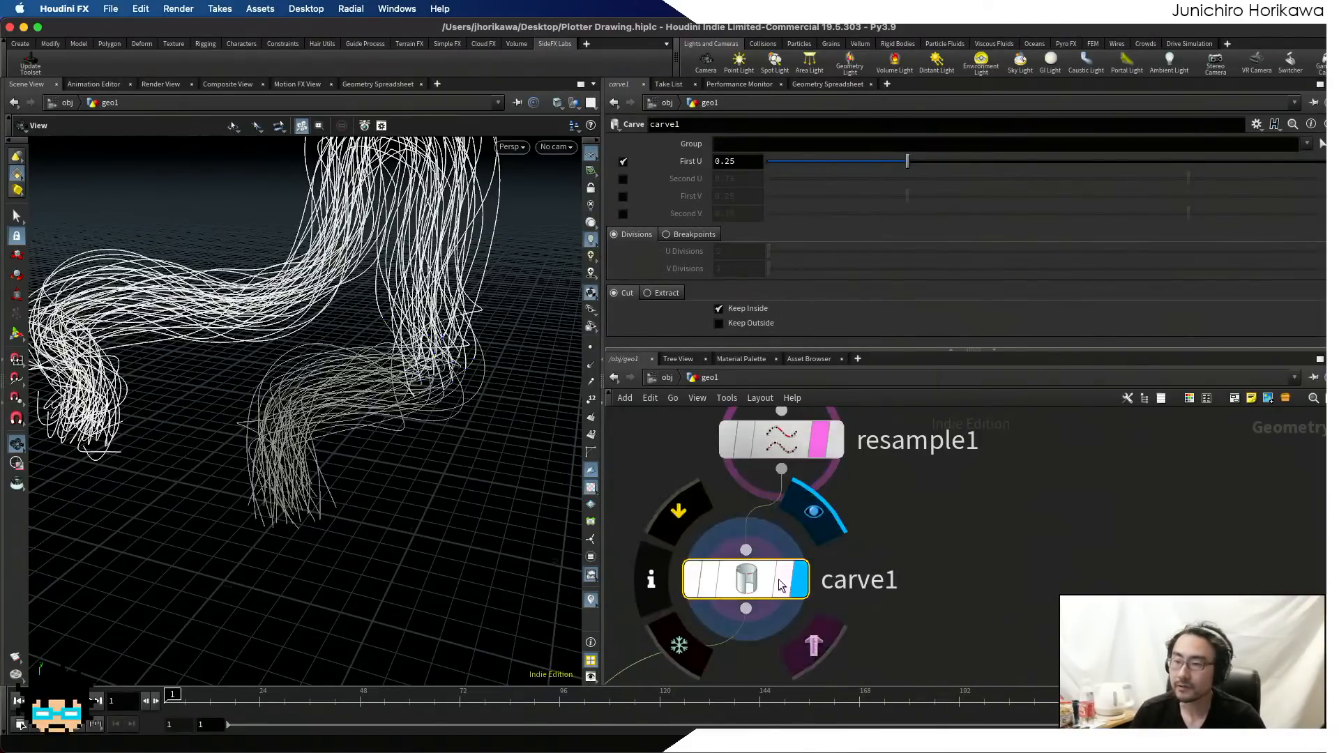
- Enable Second U on carve1 and set First U to 0 and Second U to 1
{"action": "left_click", "coordinate": [623, 179]}
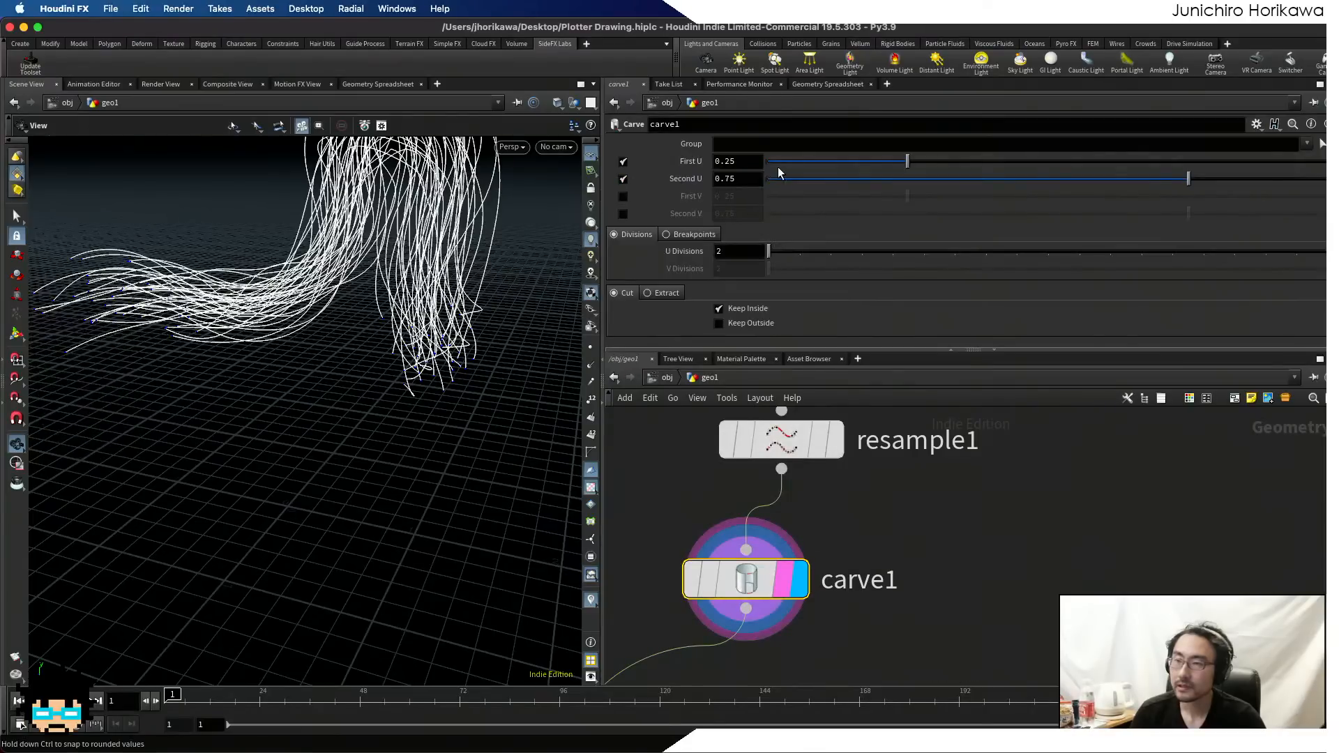
{"action": "left_click_drag", "start_coordinate": [777, 161], "coordinate": [766, 161]}
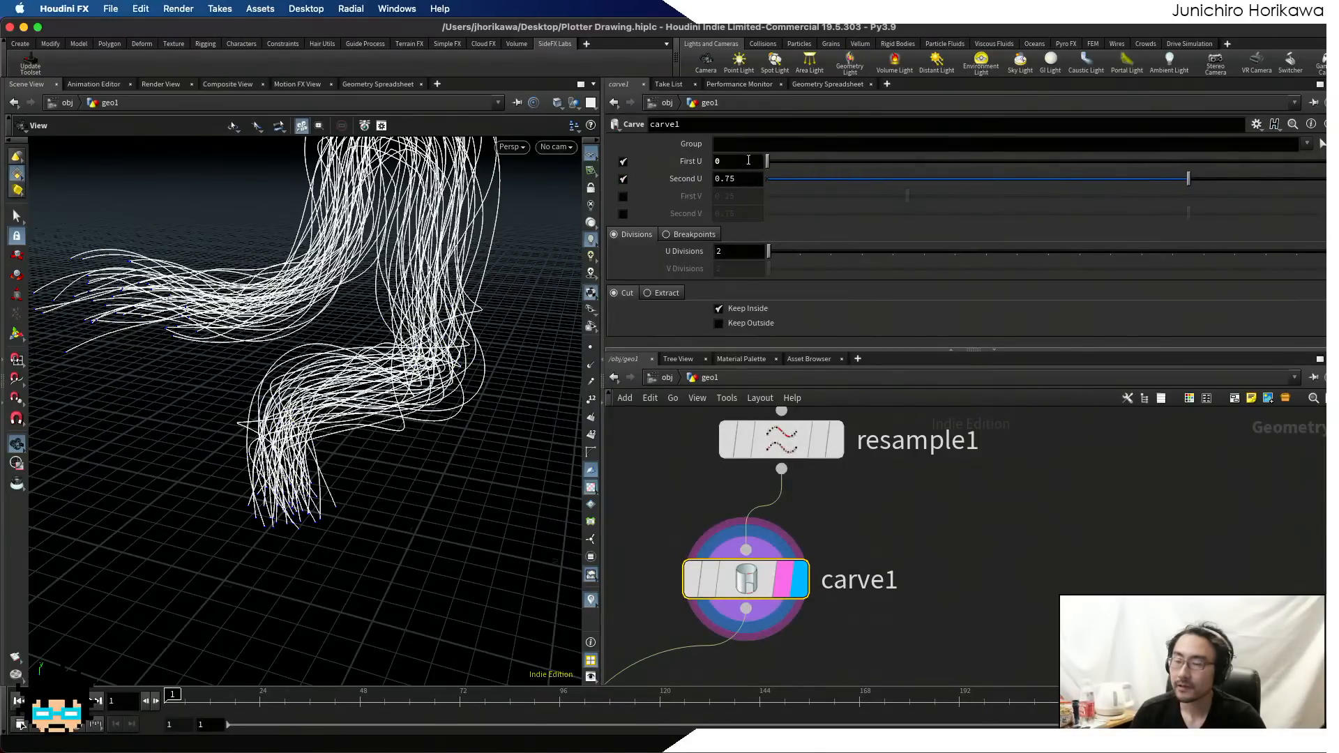
{"action": "left_click_drag", "start_coordinate": [1188, 179], "coordinate": [1322, 172]}
- Add a For-Each Primitive block beside carve1 in the network
{"action": "scroll", "coordinate": [875, 451], "scroll_direction": "down", "scroll_amount": 2}
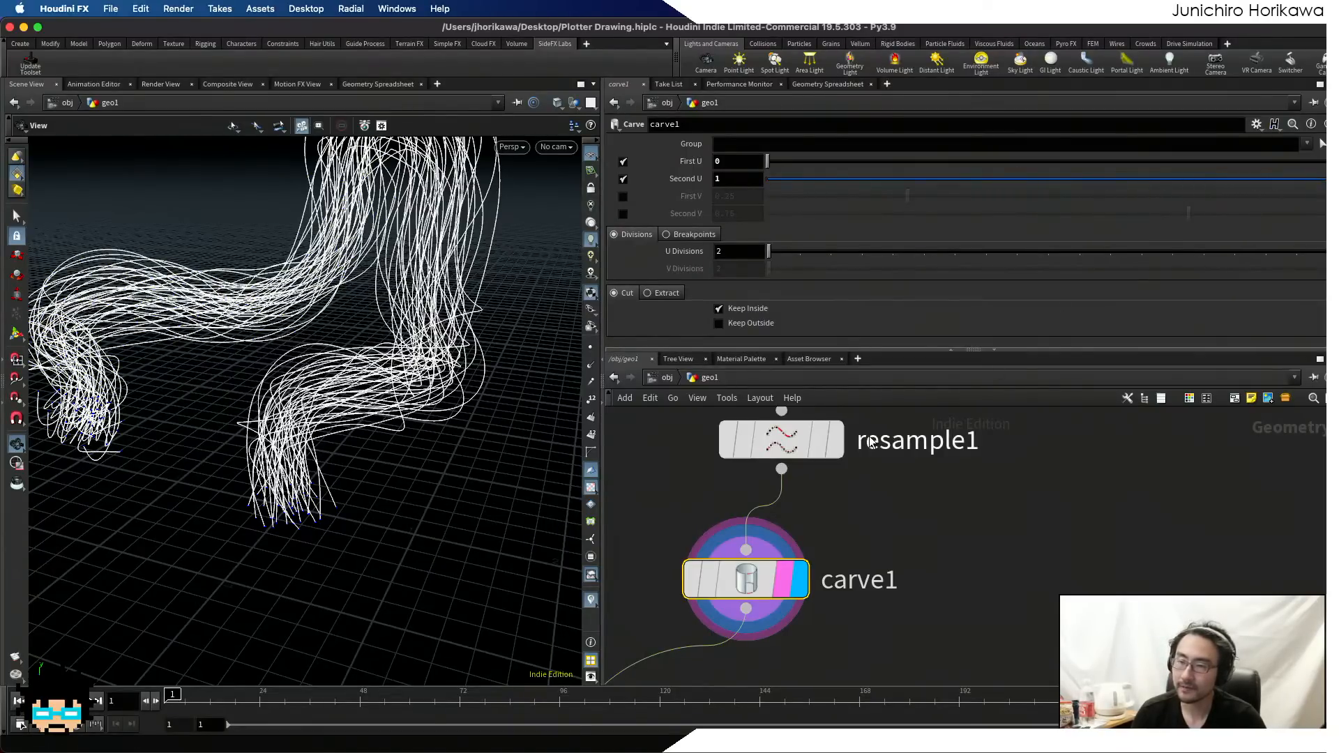
{"action": "key", "text": "Tab"}
{"action": "type", "text": "forea"}
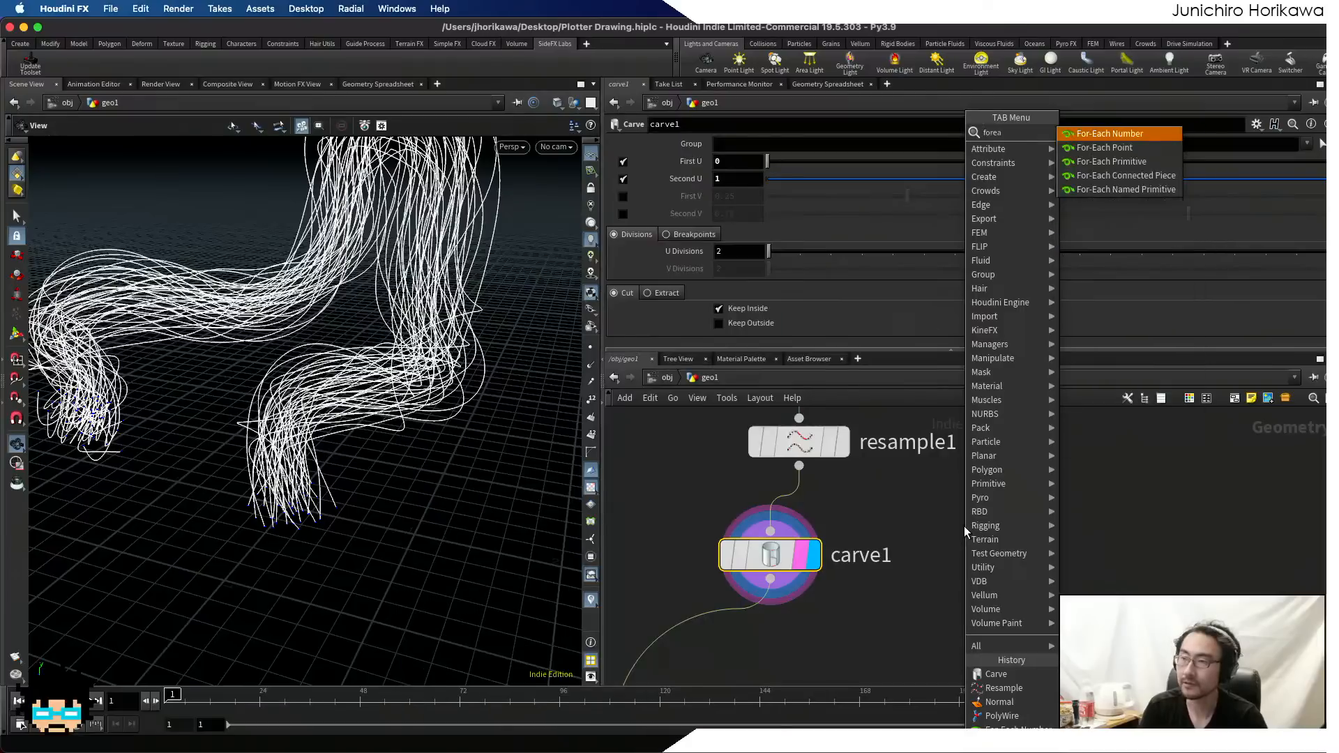
{"action": "type", "text": "ch"}
{"action": "key", "text": "Down"}
{"action": "key", "text": "Down"}
{"action": "key", "text": "Return"}
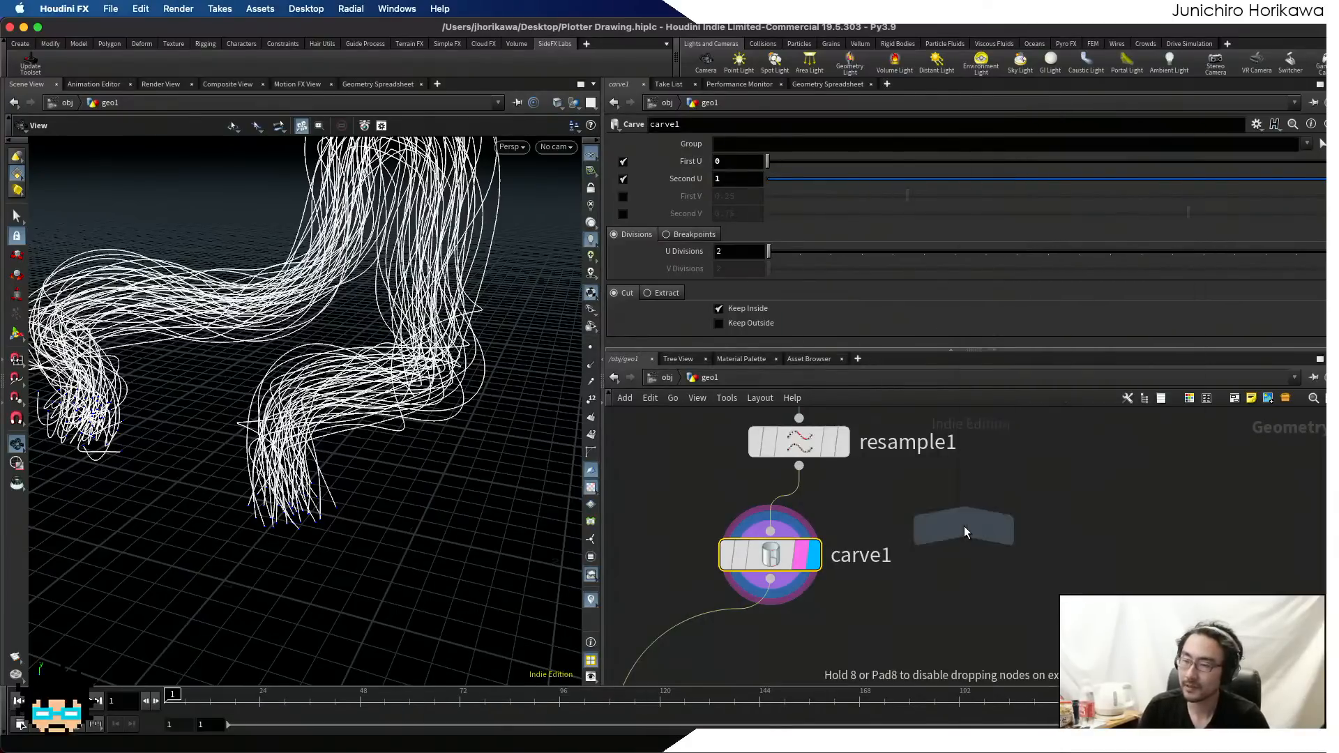
{"action": "left_click", "coordinate": [964, 526]}
{"action": "scroll", "coordinate": [964, 525], "scroll_direction": "down", "scroll_amount": 3}
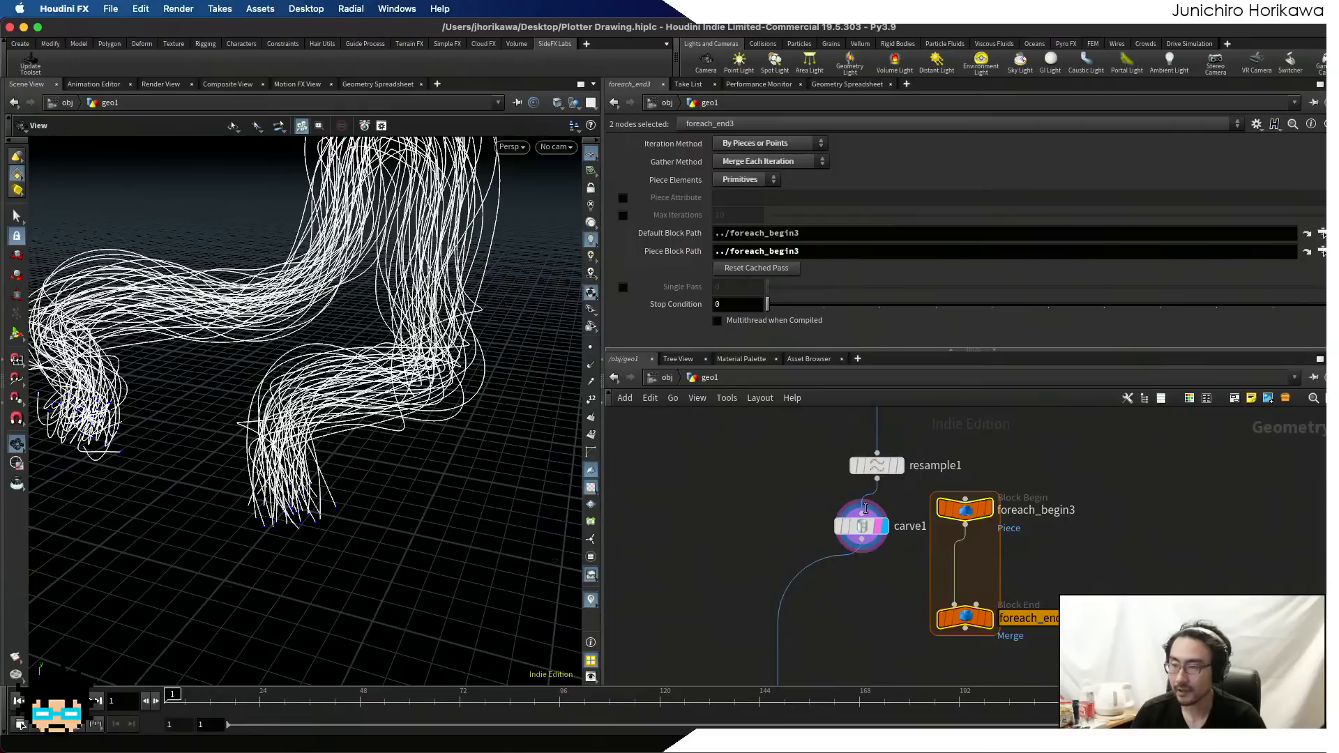
- Delete carve1 together with the new For-Each Primitive block
{"action": "left_click", "coordinate": [965, 618]}
{"action": "left_click_drag", "start_coordinate": [1077, 659], "coordinate": [844, 502]}
{"action": "key", "text": "Delete"}
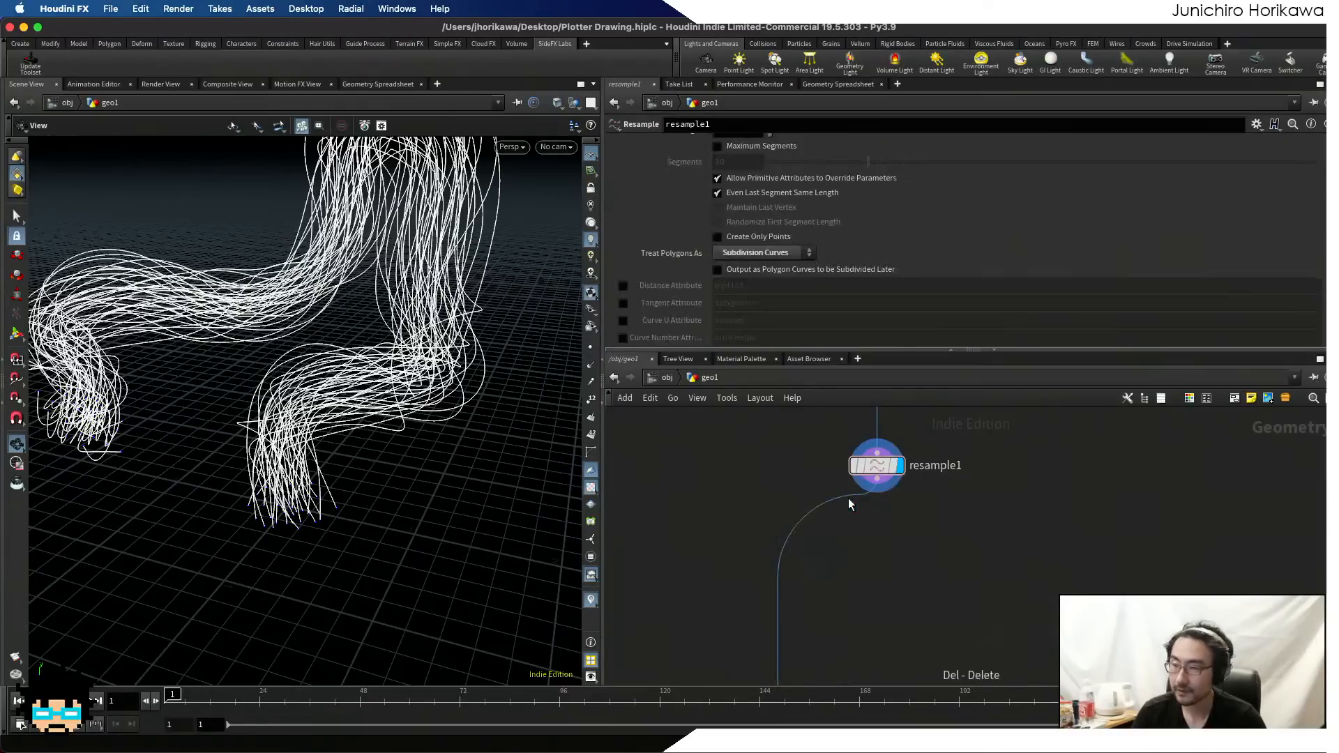
- Add a Primitive Wrangle node and insert it on the wire directly after resample1
{"action": "key", "text": "Tab"}
{"action": "type", "text": "primit"}
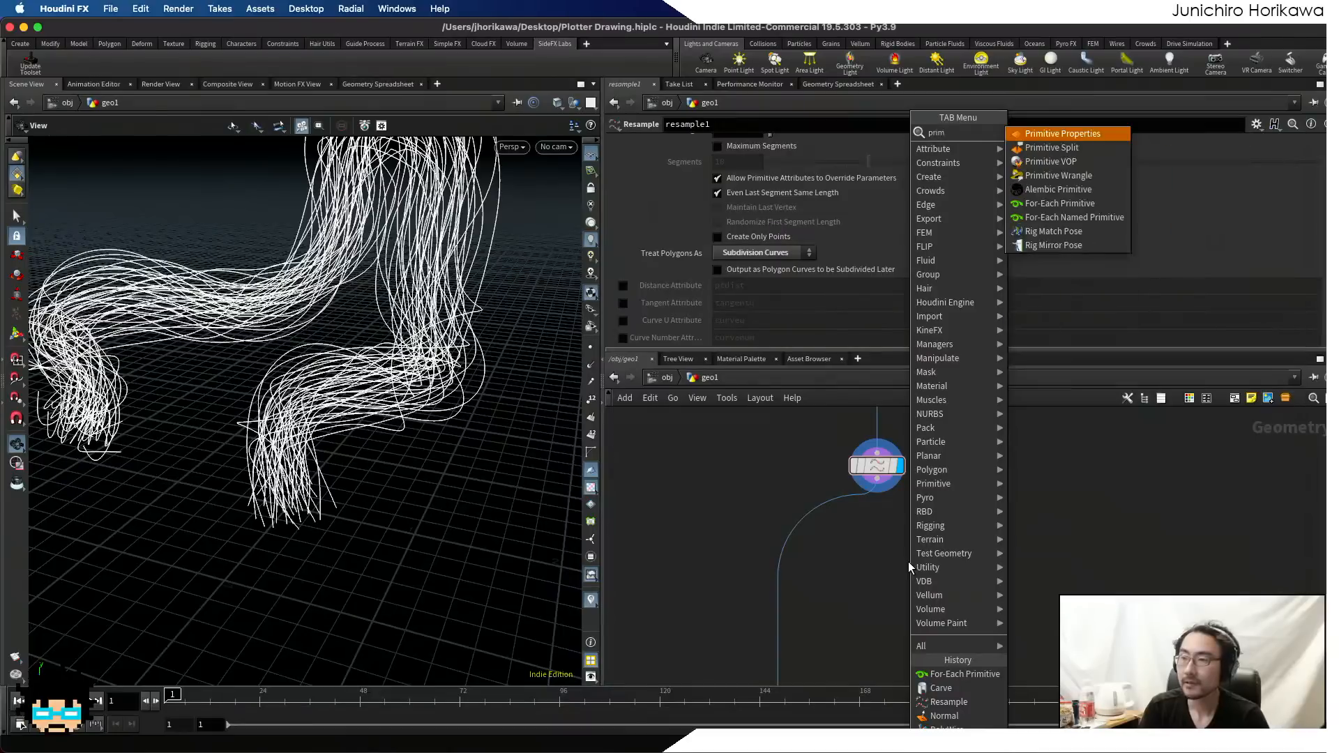
{"action": "key", "text": "Down"}
{"action": "key", "text": "Down"}
{"action": "key", "text": "Down"}
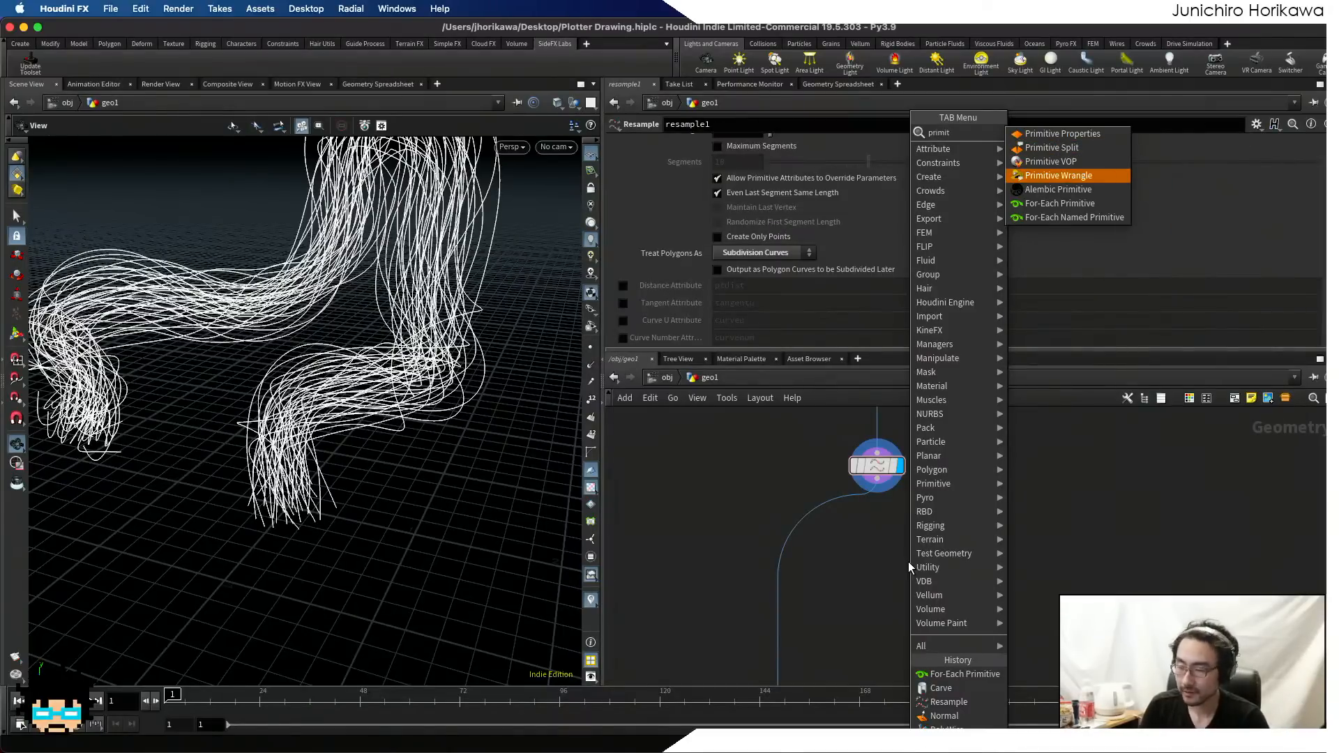
{"action": "key", "text": "Return"}
{"action": "left_click", "coordinate": [909, 563]}
{"action": "left_click_drag", "start_coordinate": [908, 562], "coordinate": [814, 528]}
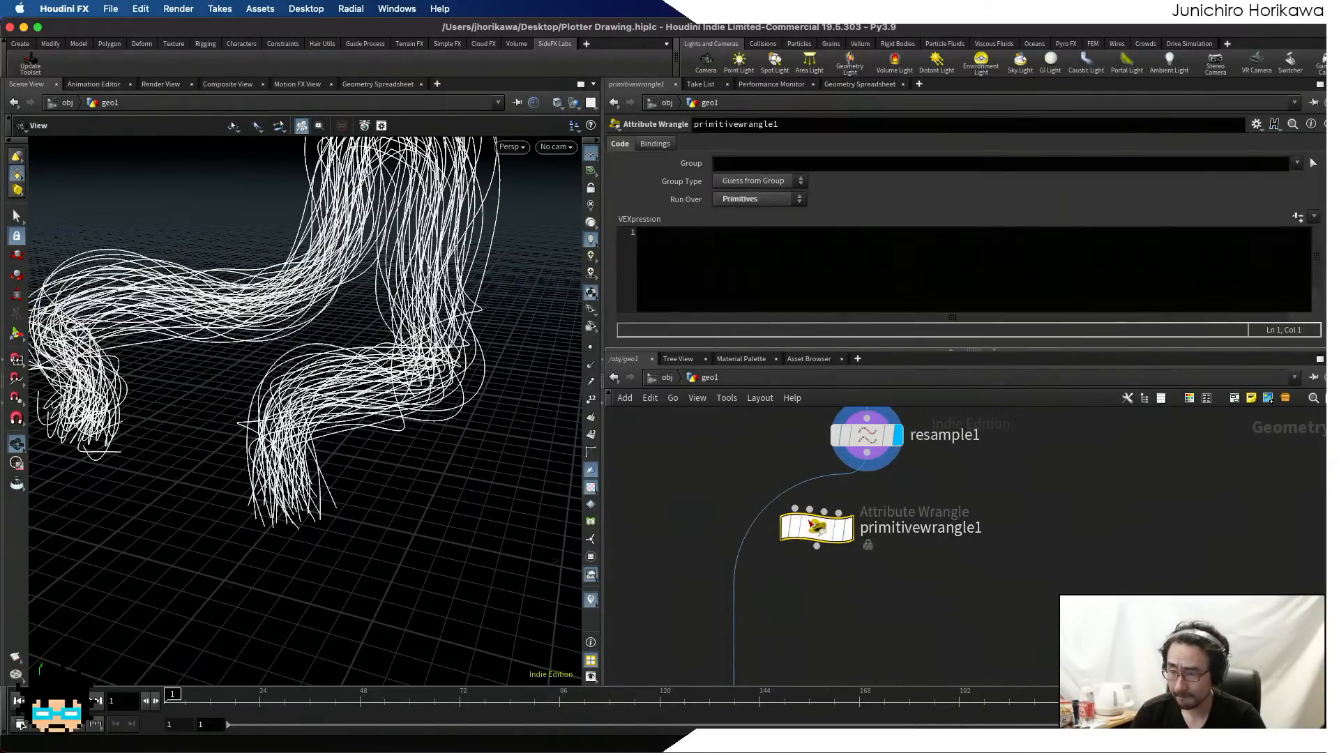
{"action": "double_click", "coordinate": [815, 528]}
{"action": "left_click", "coordinate": [705, 383]}
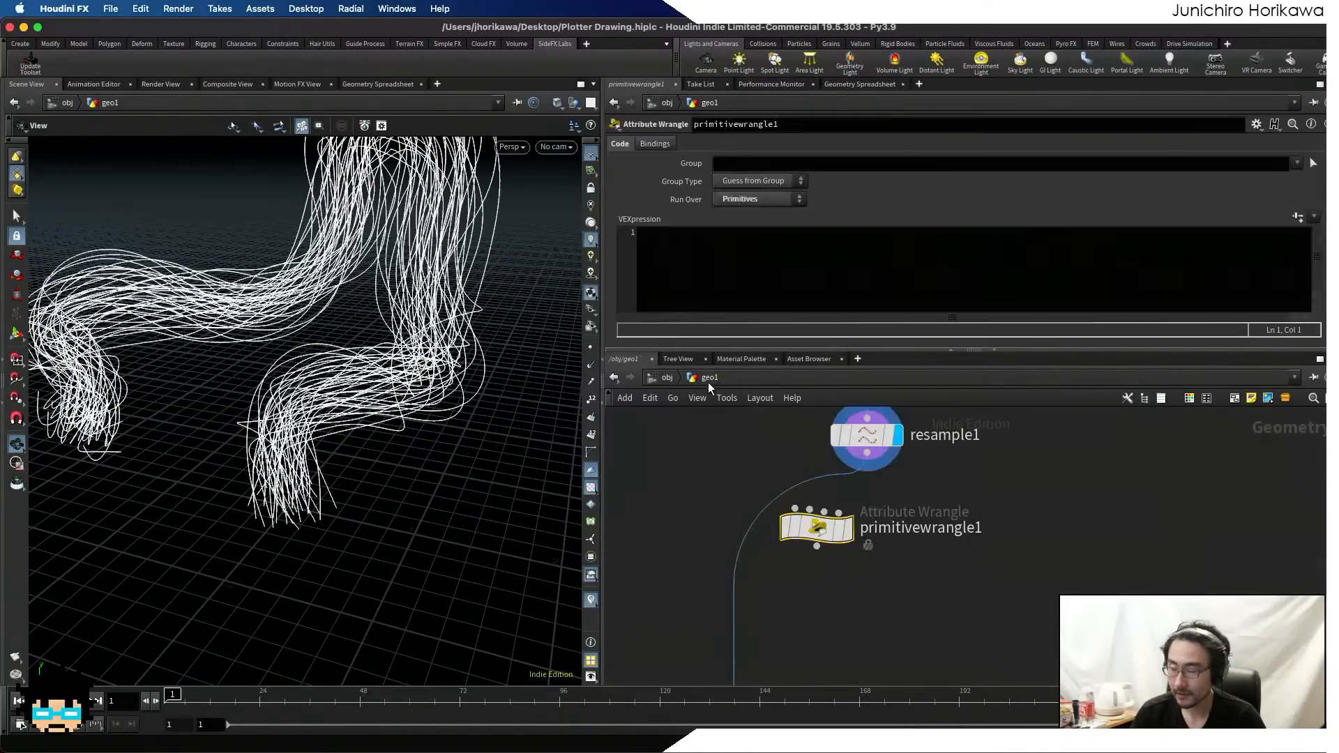
{"action": "left_click_drag", "start_coordinate": [810, 531], "coordinate": [872, 527]}
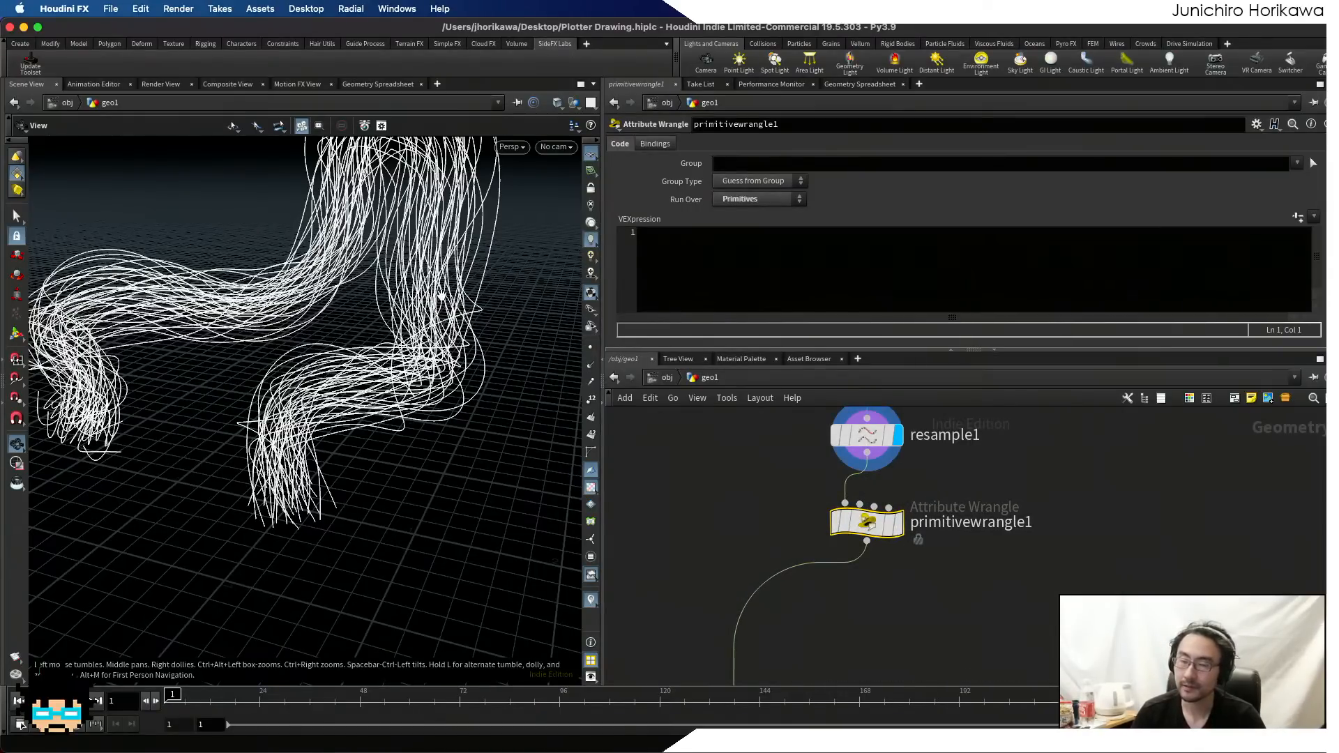
- Write VEX code in primitivewrangle1 that includes <groom.h> and calls adjustPrimLength() without arguments
{"action": "left_click", "coordinate": [744, 206]}
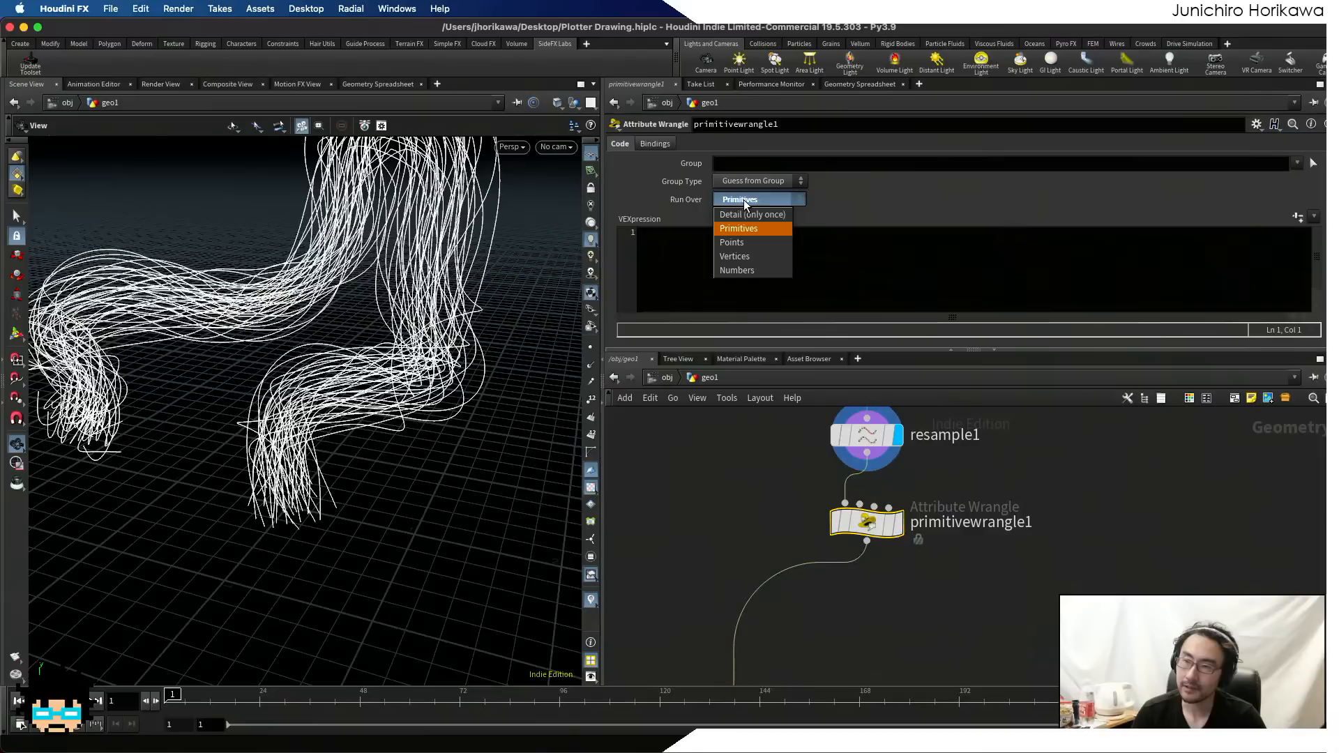
{"action": "left_click", "coordinate": [741, 203]}
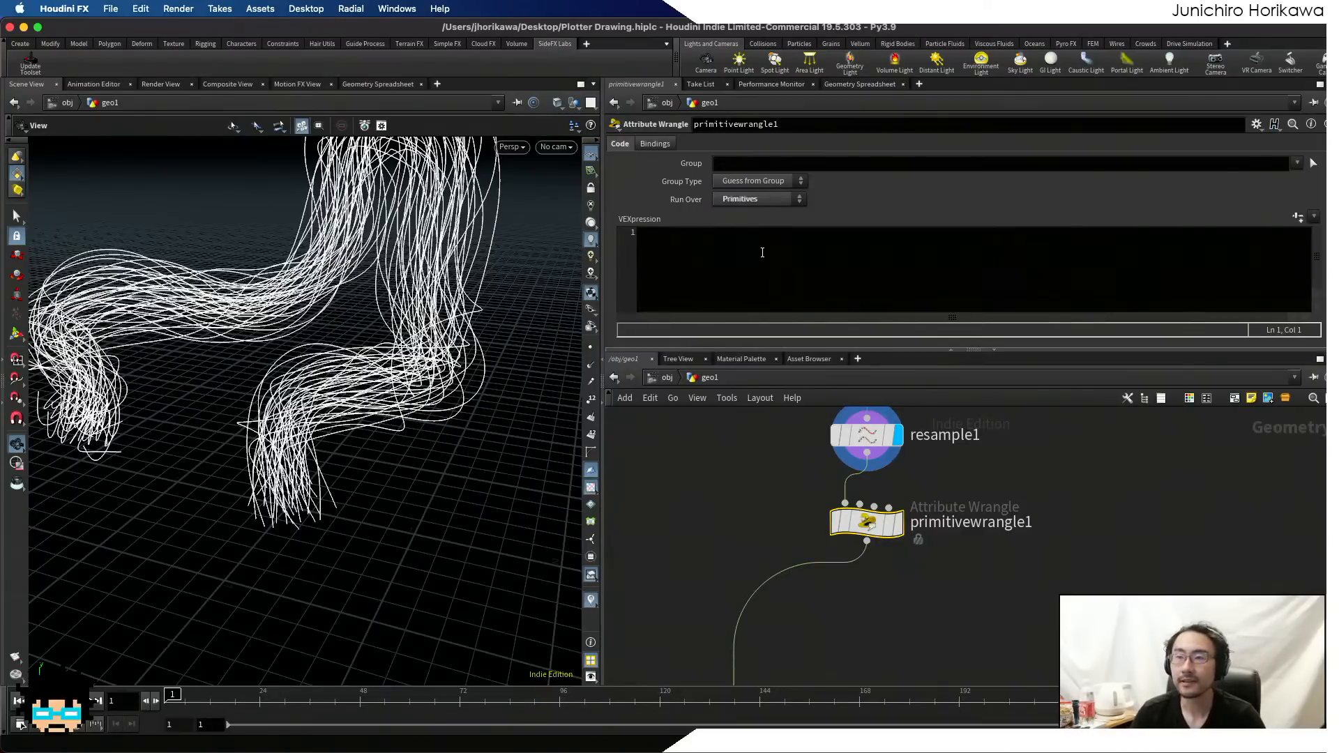
{"action": "left_click", "coordinate": [761, 250]}
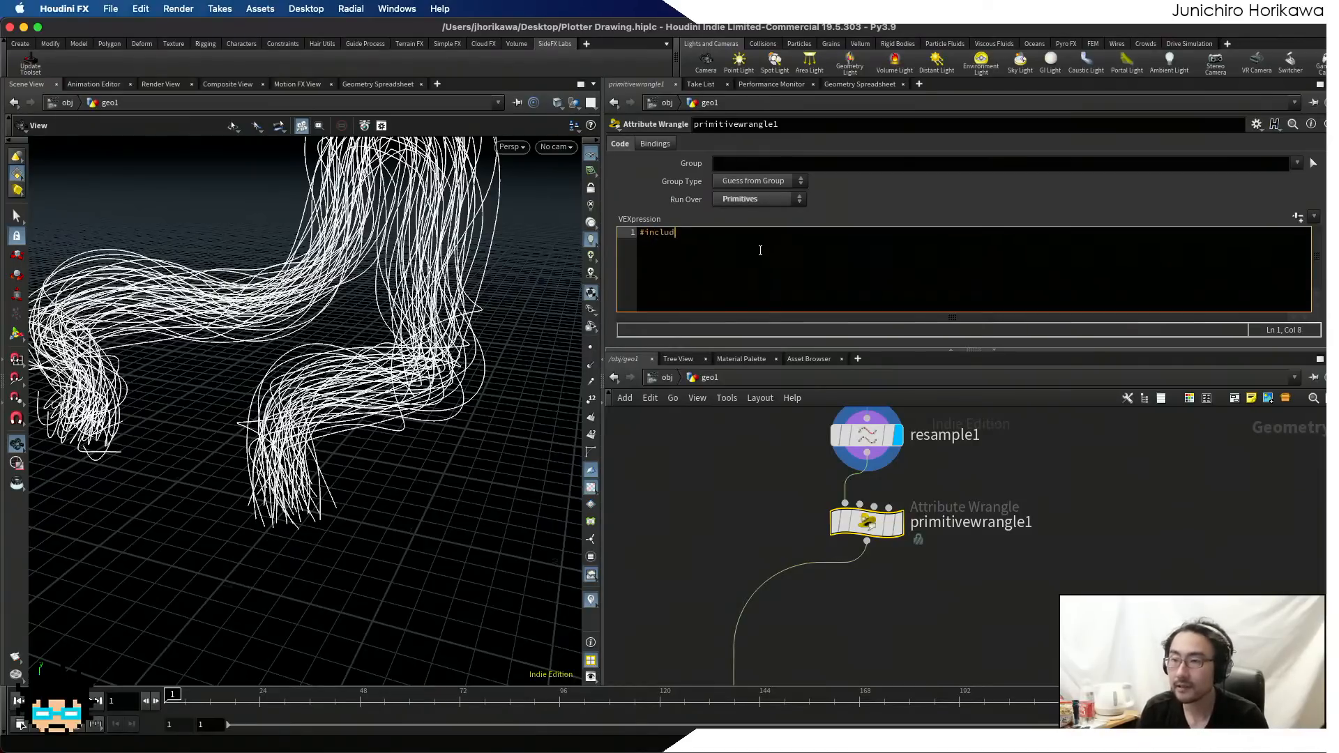
{"action": "type", "text": "<grooh"}
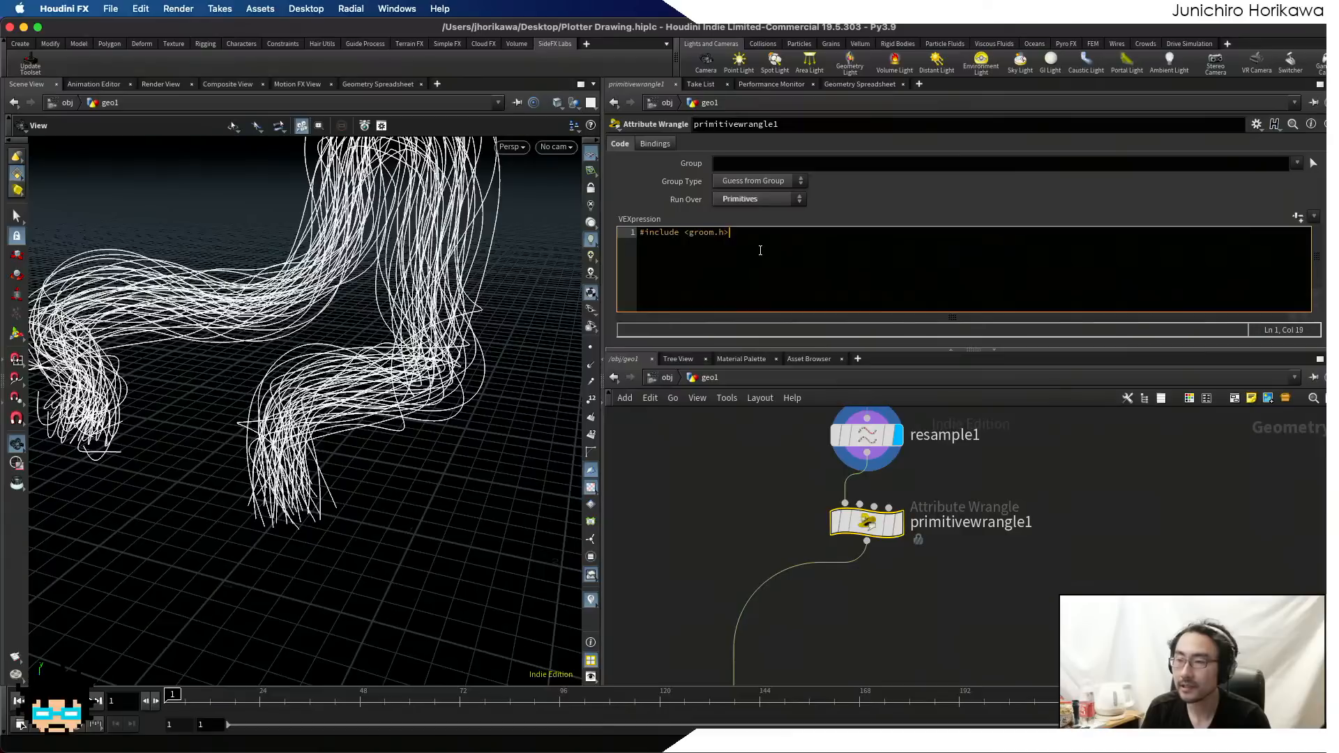
{"action": "key", "text": "Return"}
{"action": "key", "text": "Return"}
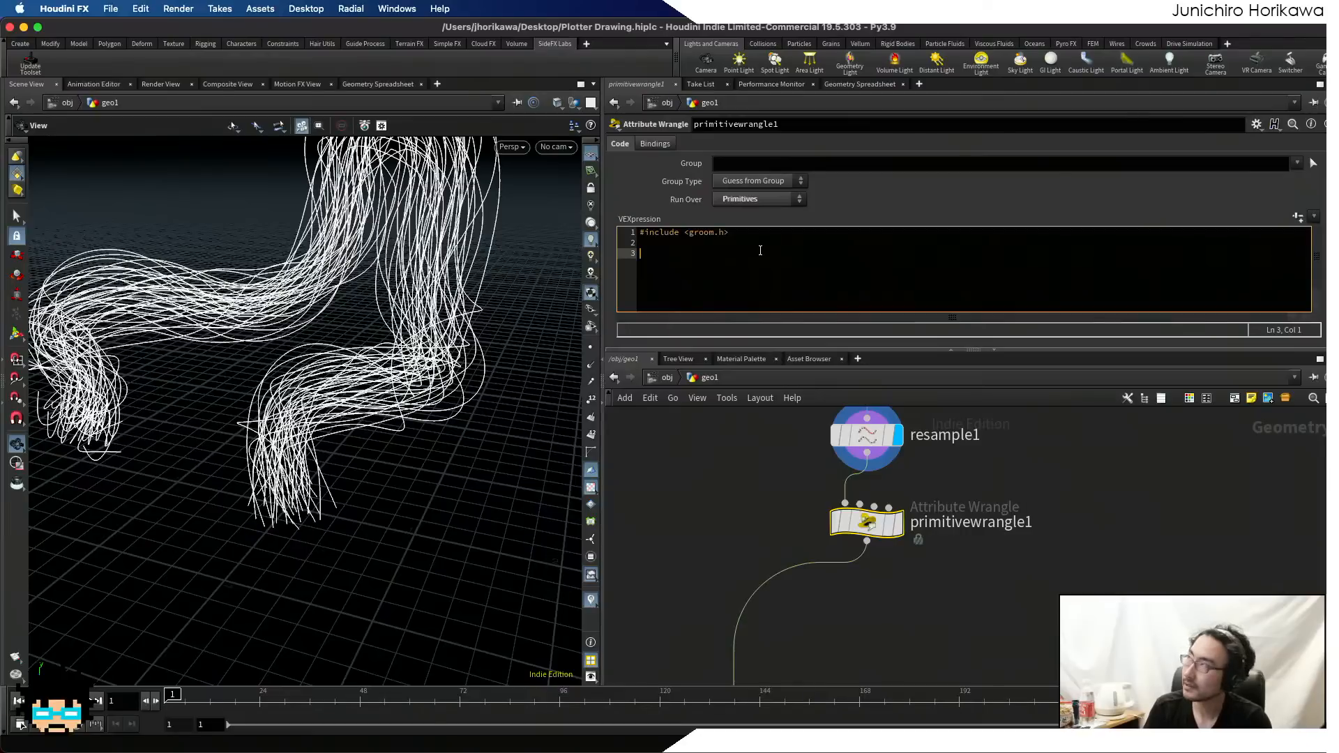
{"action": "type", "text": "adjust"}
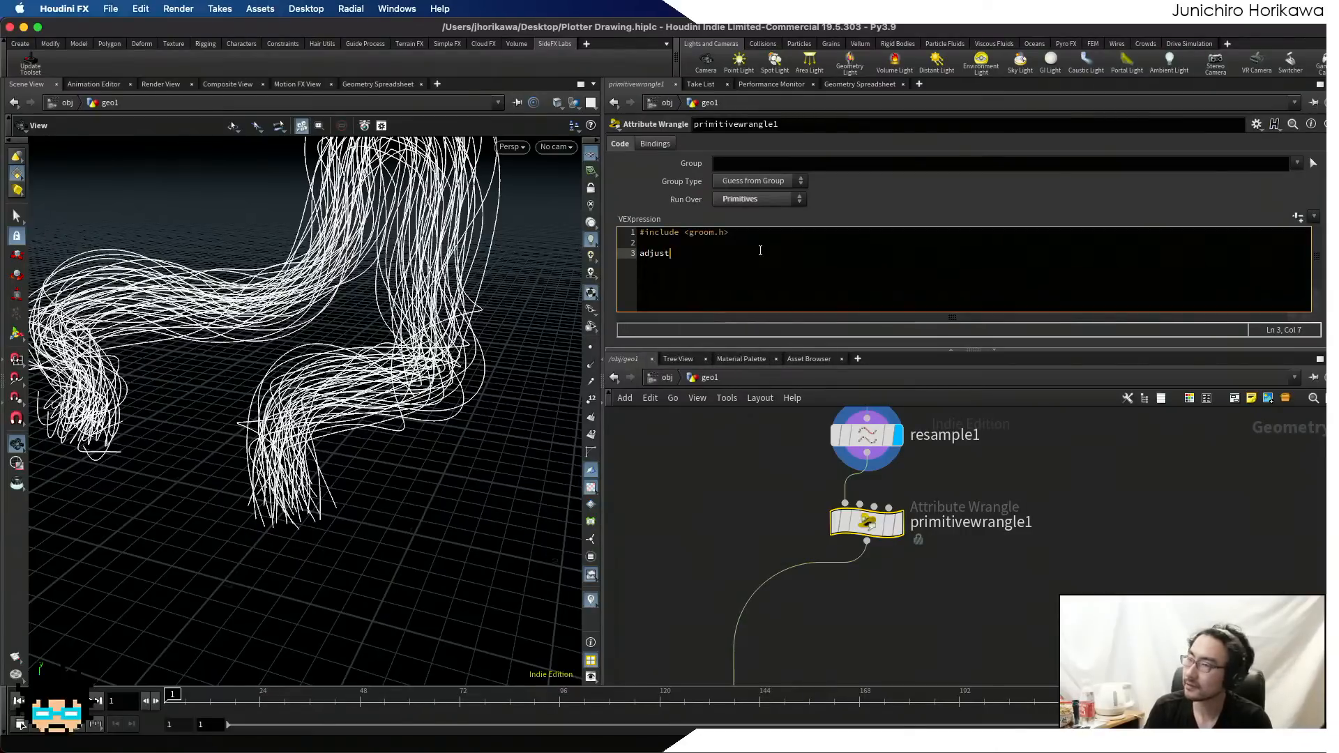
{"action": "type", "text": "PrimLeng"}
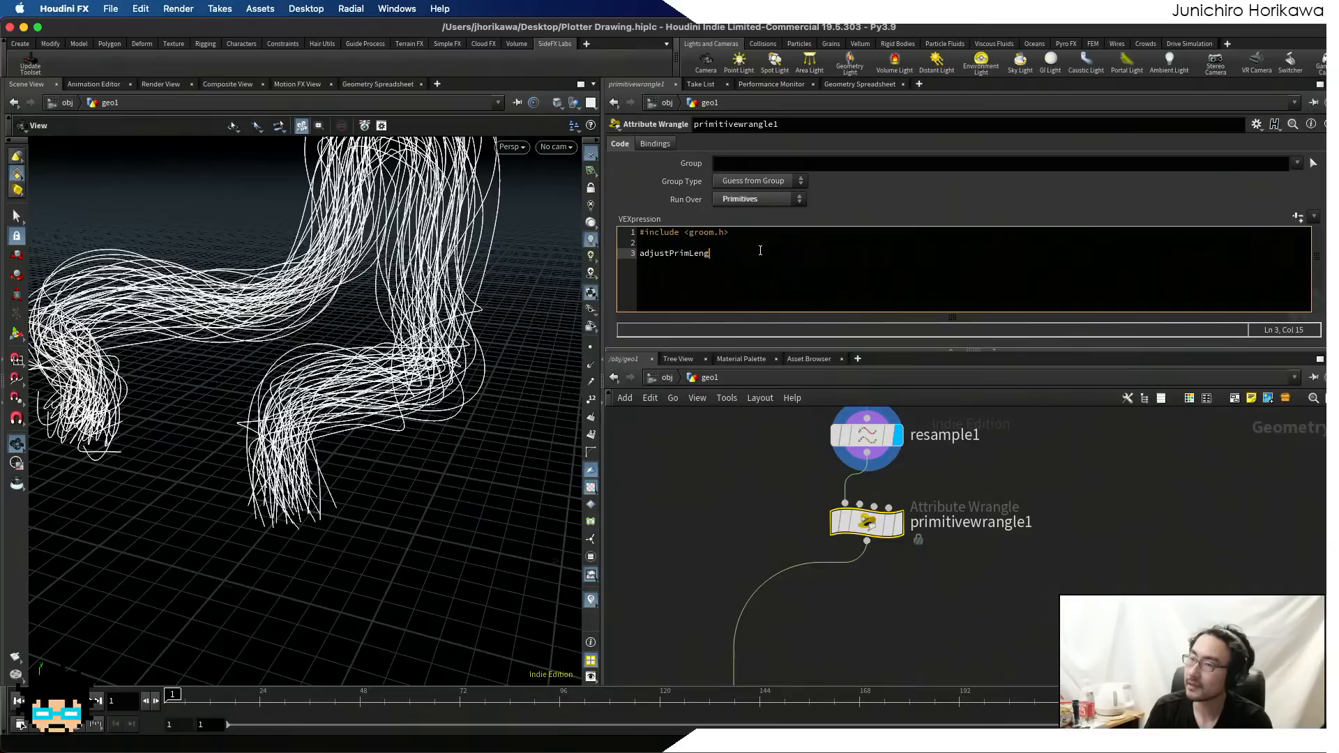
{"action": "type", "text": "th();"}
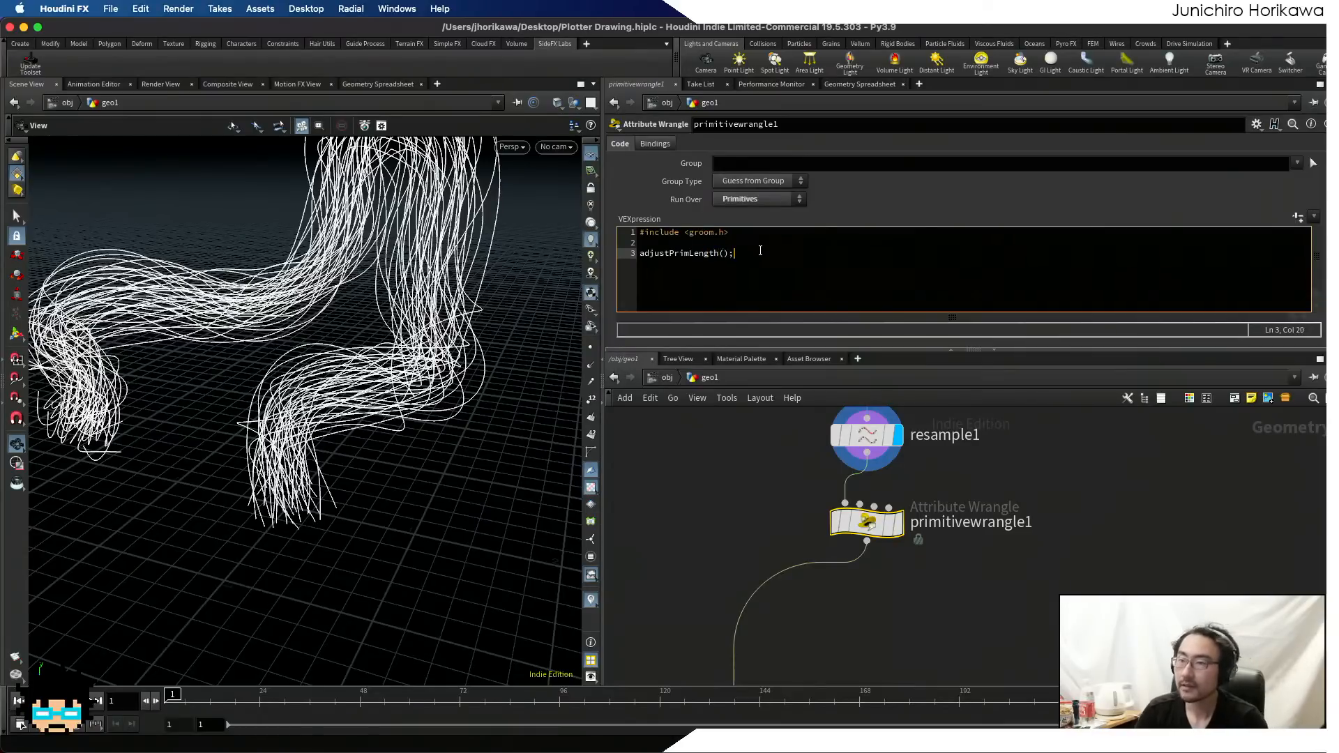
{"action": "left_click", "coordinate": [740, 459]}
- Display the output of primitivewrangle1 and read its node info for the arguments adjustPrimLength expects
{"action": "scroll", "coordinate": [857, 518], "scroll_direction": "up", "scroll_amount": 2}
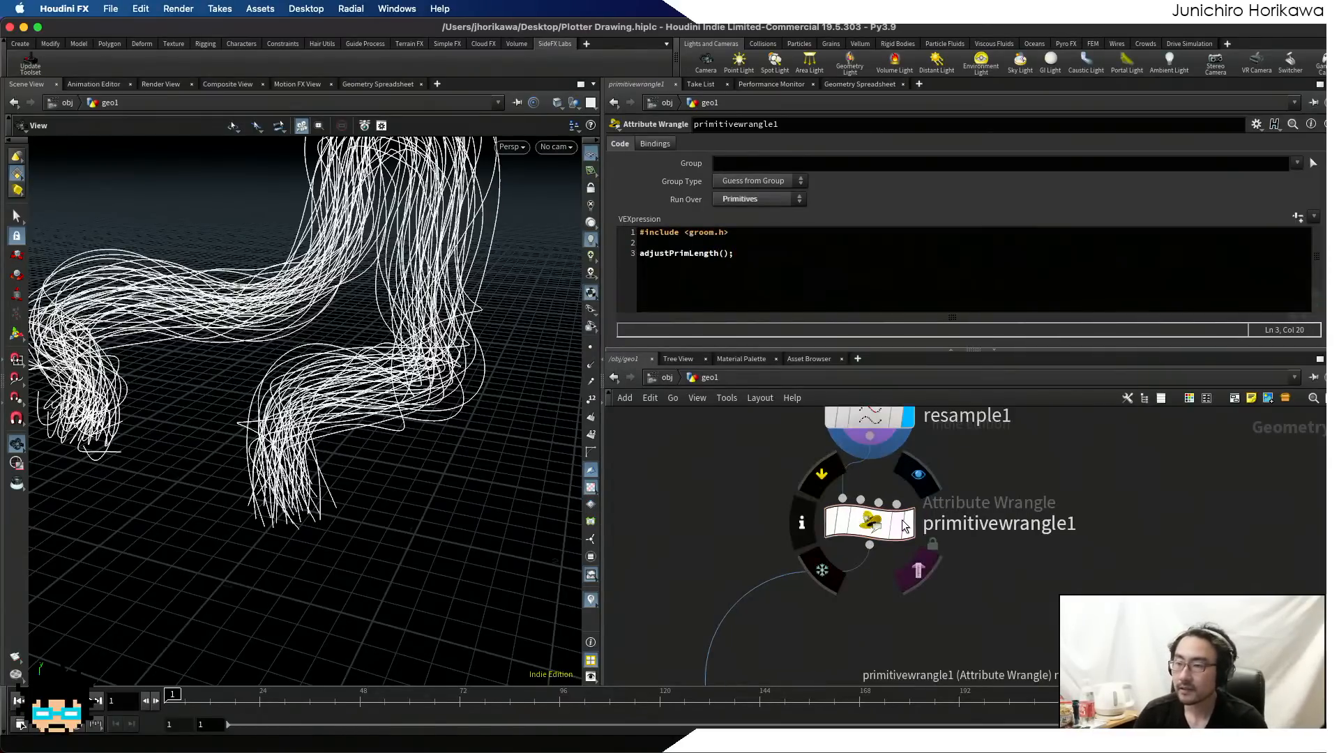
{"action": "left_click", "coordinate": [899, 524]}
{"action": "left_click", "coordinate": [910, 525]}
{"action": "left_click", "coordinate": [800, 535]}
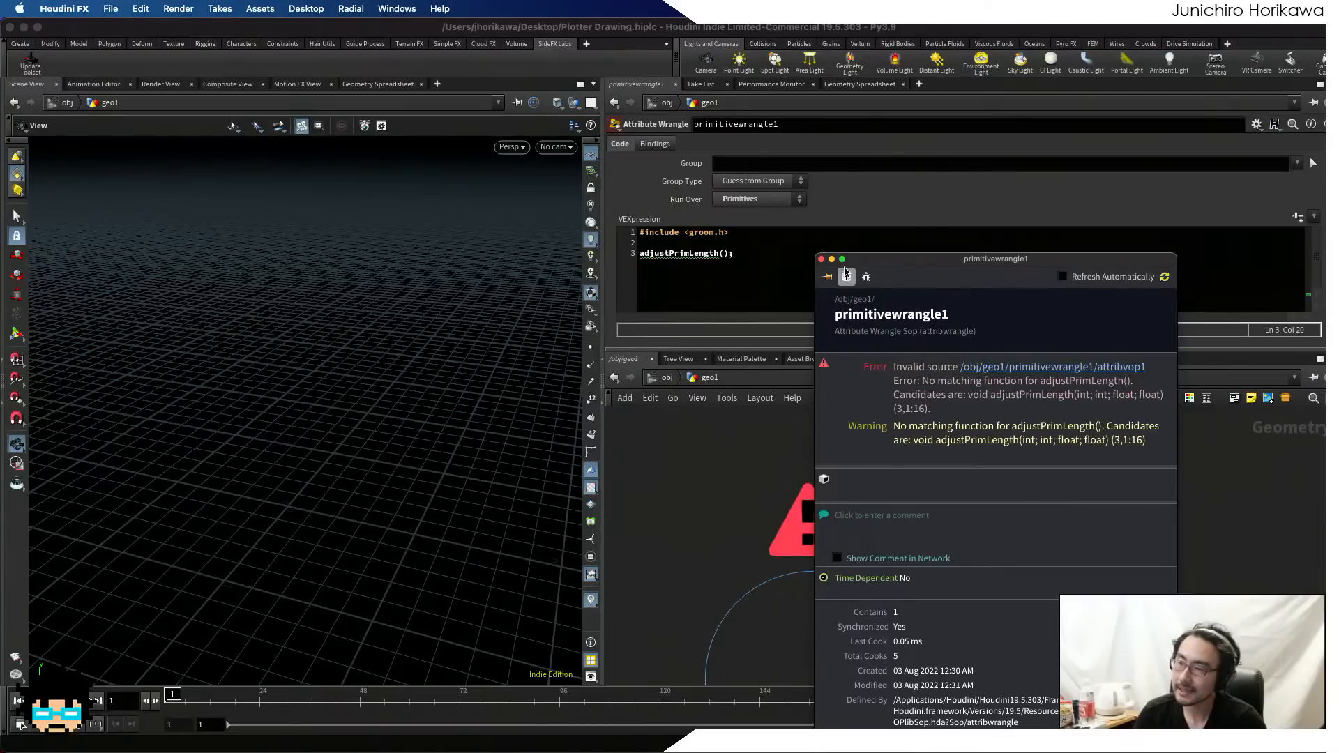
{"action": "left_click", "coordinate": [822, 259]}
{"action": "left_click", "coordinate": [726, 255]}
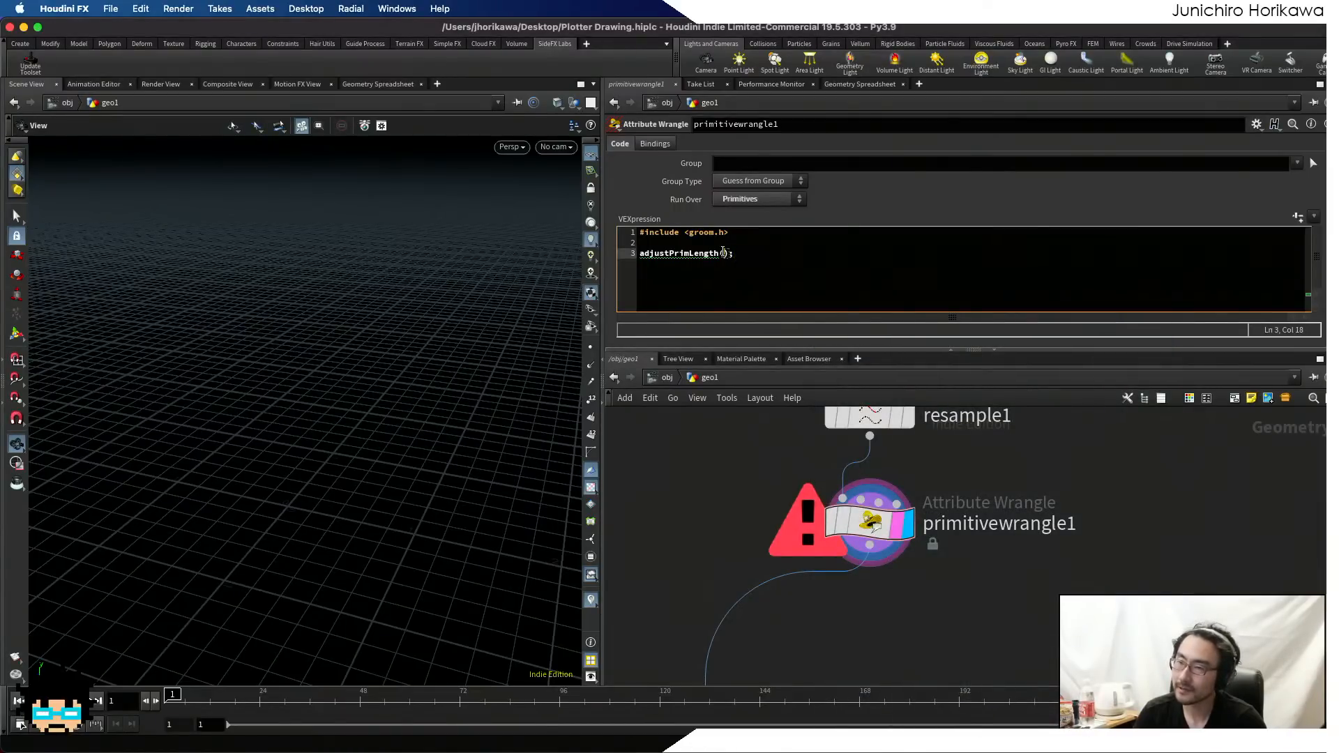
{"action": "type", "text": "0,"}
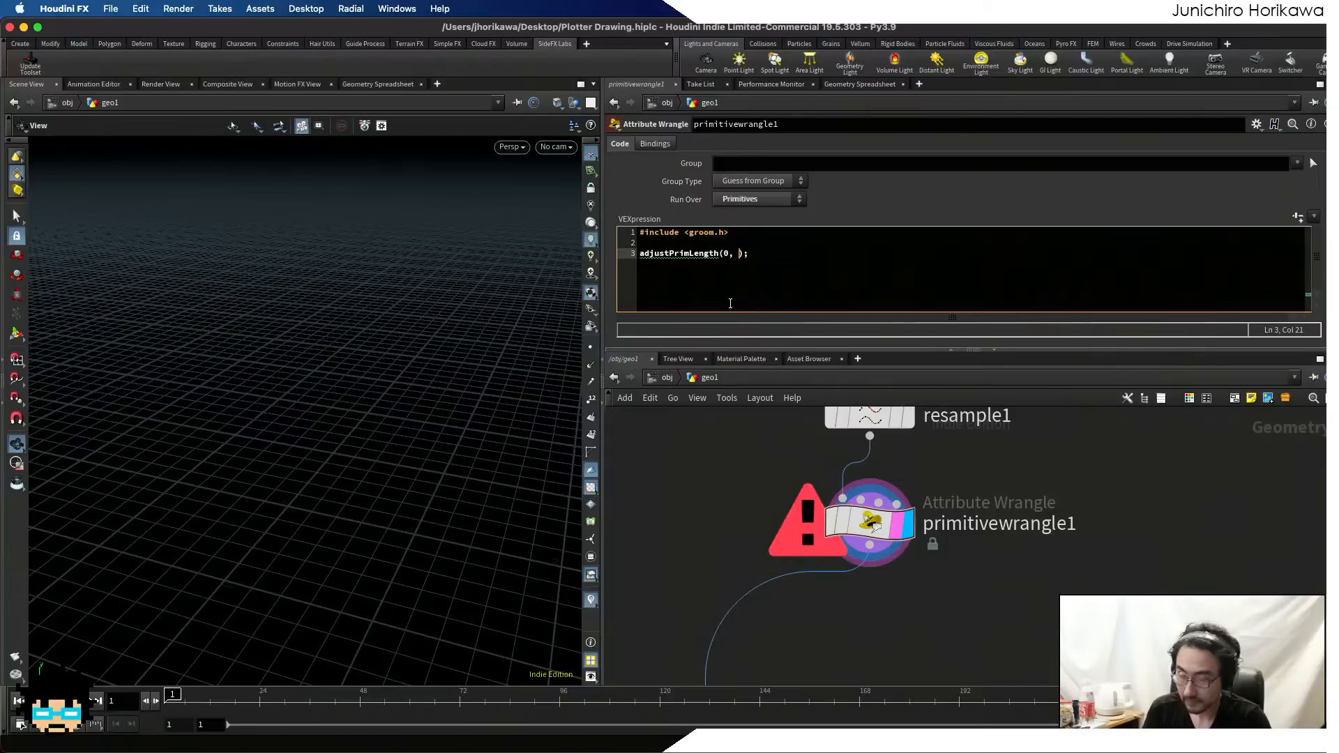
{"action": "type", "text": "p"}
{"action": "key", "text": "BackSpace"}
{"action": "type", "text": "\""}
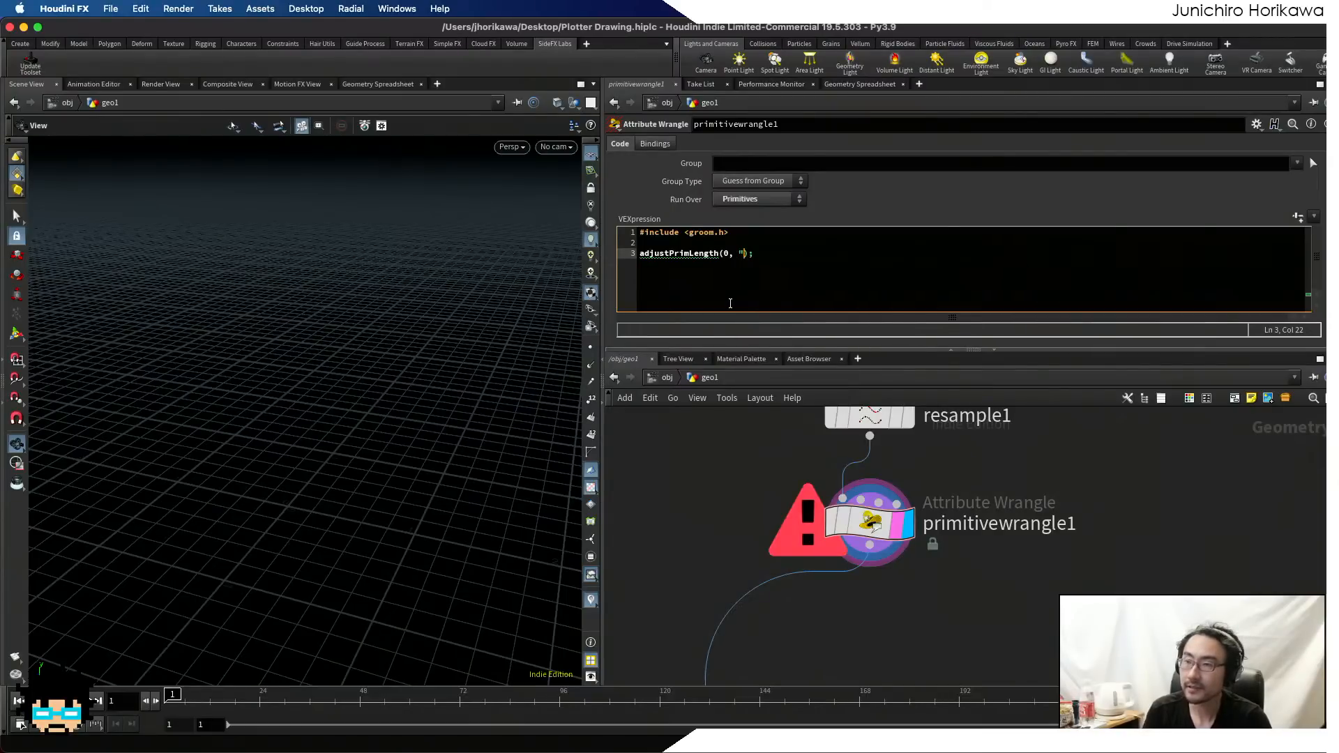
{"action": "type", "text": "primnum,"}
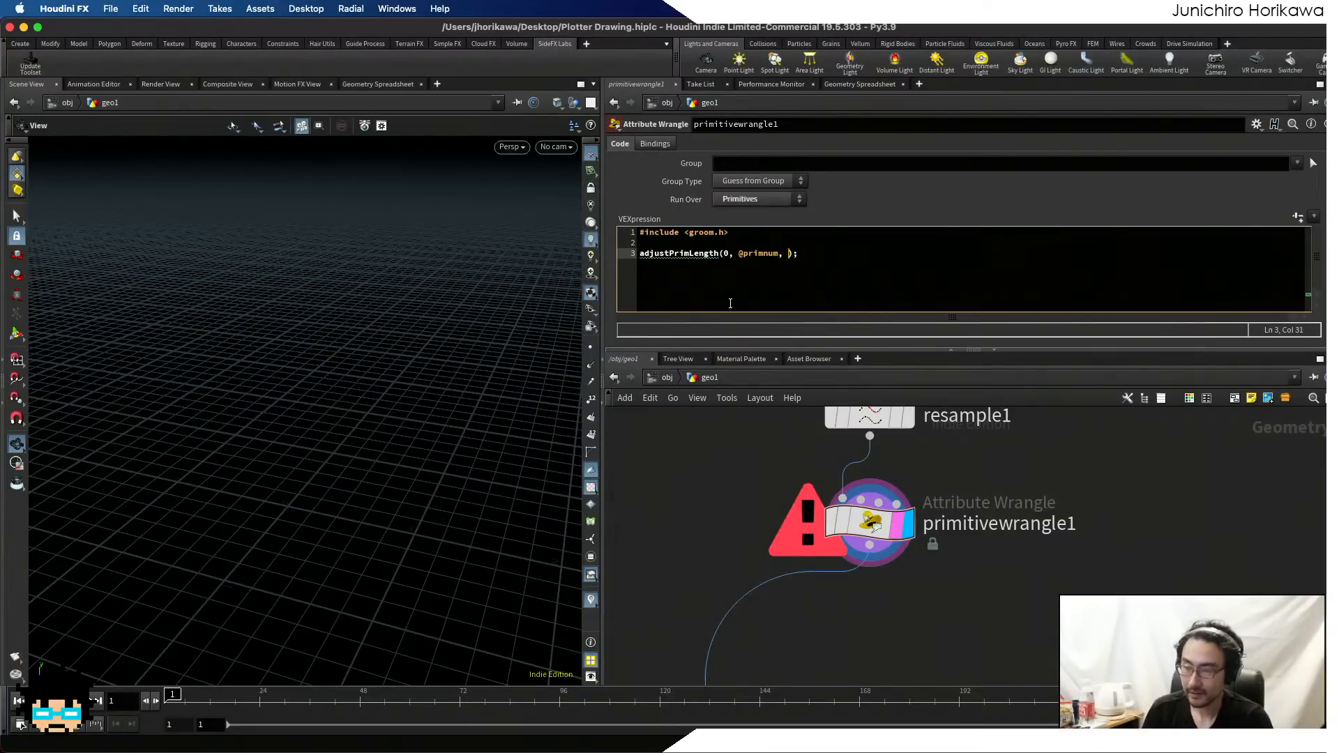
- Add a Measure node and insert it on the wire between resample1 and primitivewrangle1
{"action": "scroll", "coordinate": [885, 579], "scroll_direction": "down", "scroll_amount": 5}
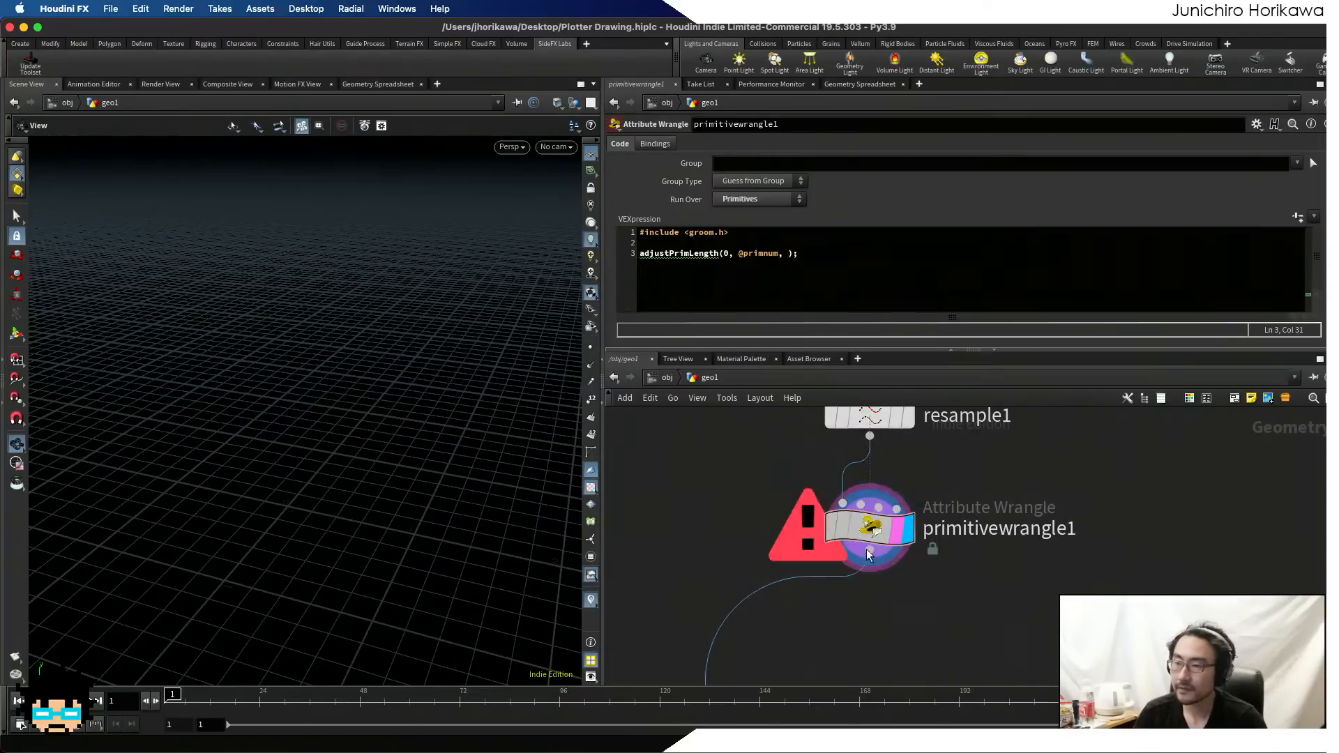
{"action": "scroll", "coordinate": [885, 576], "scroll_direction": "up", "scroll_amount": 2}
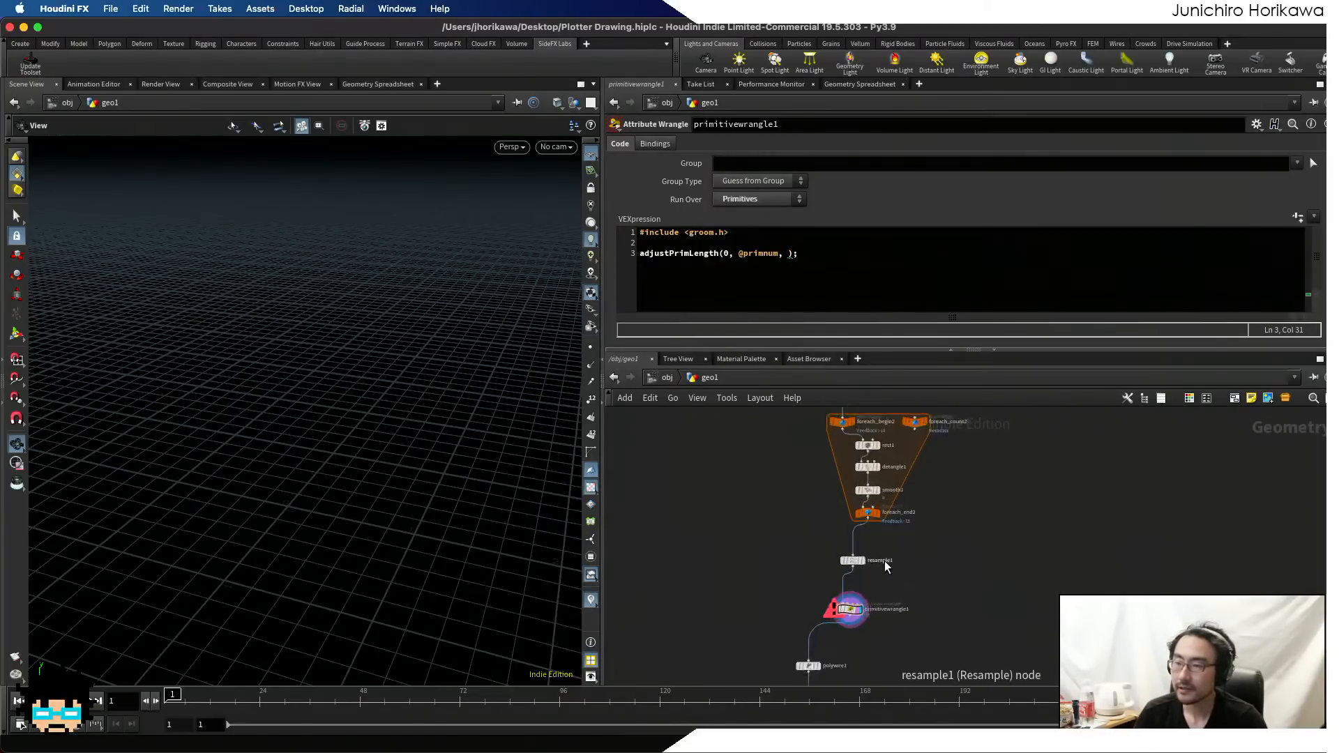
{"action": "scroll", "coordinate": [884, 579], "scroll_direction": "down", "scroll_amount": 2}
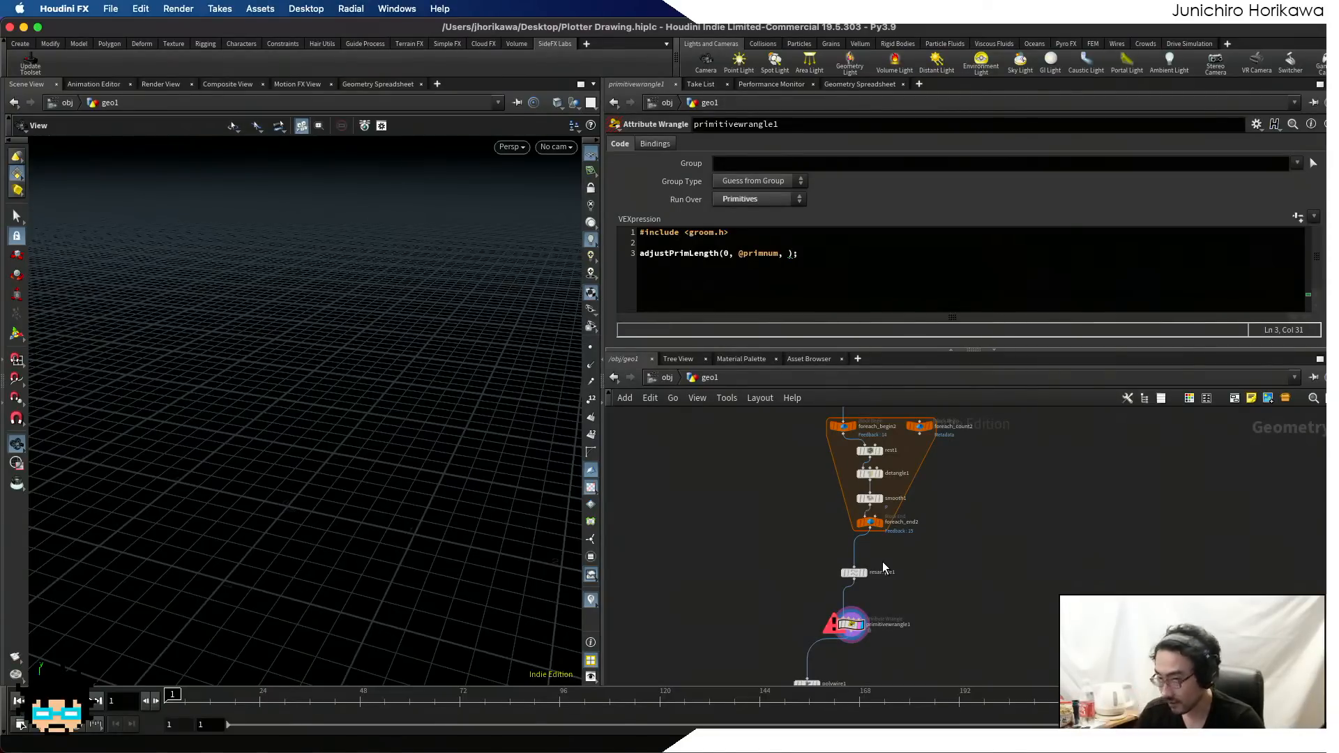
{"action": "scroll", "coordinate": [850, 590], "scroll_direction": "up", "scroll_amount": 2}
{"action": "scroll", "coordinate": [837, 572], "scroll_direction": "up", "scroll_amount": 3}
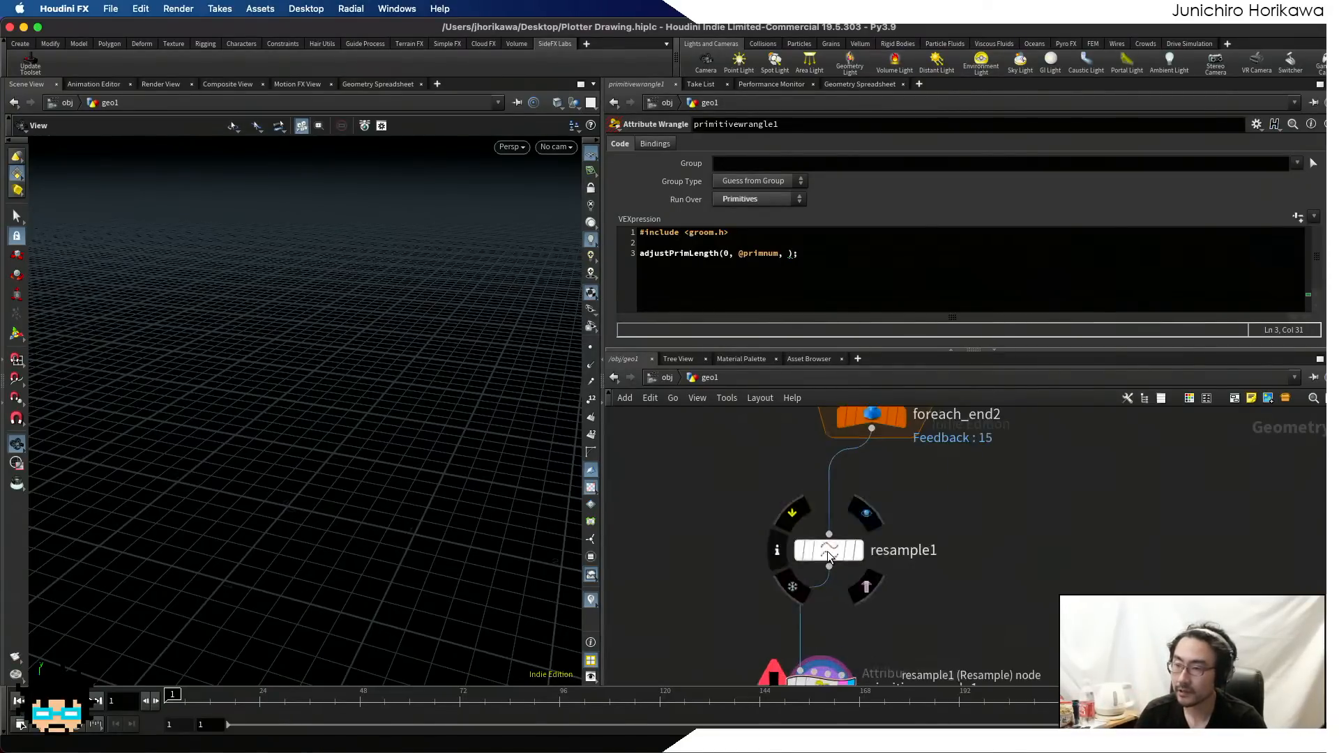
{"action": "key", "text": "Tab"}
{"action": "type", "text": "meas"}
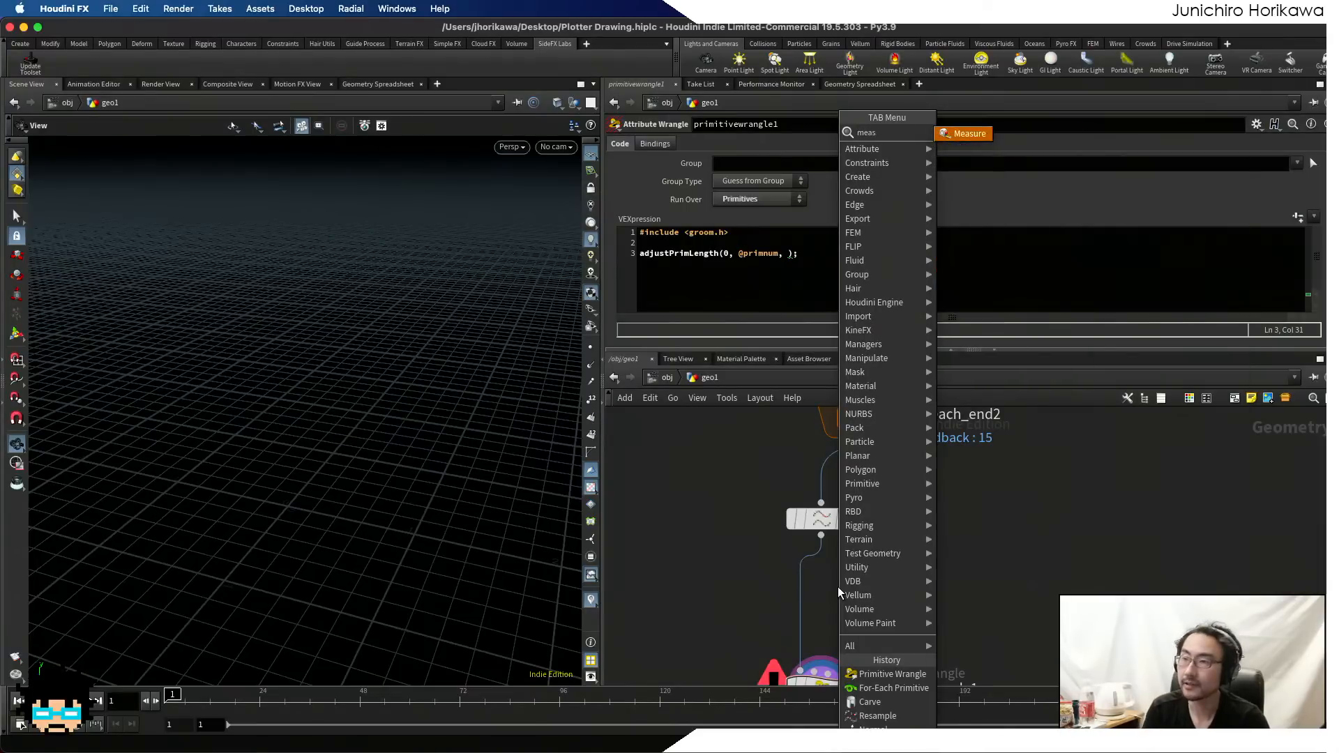
{"action": "key", "text": "Return"}
{"action": "left_click", "coordinate": [838, 587]}
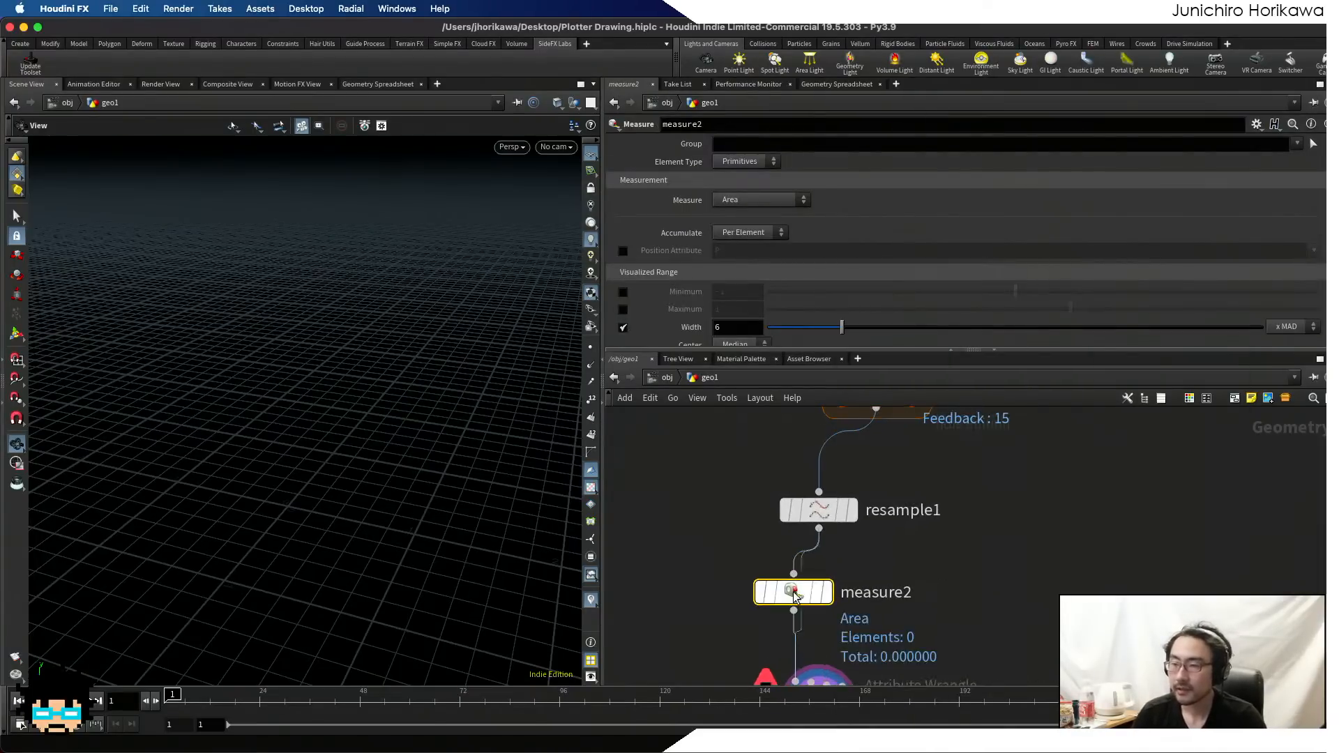
- Set measure2 to measure Perimeter / Length and line the node up beneath resample1
{"action": "left_click", "coordinate": [729, 200]}
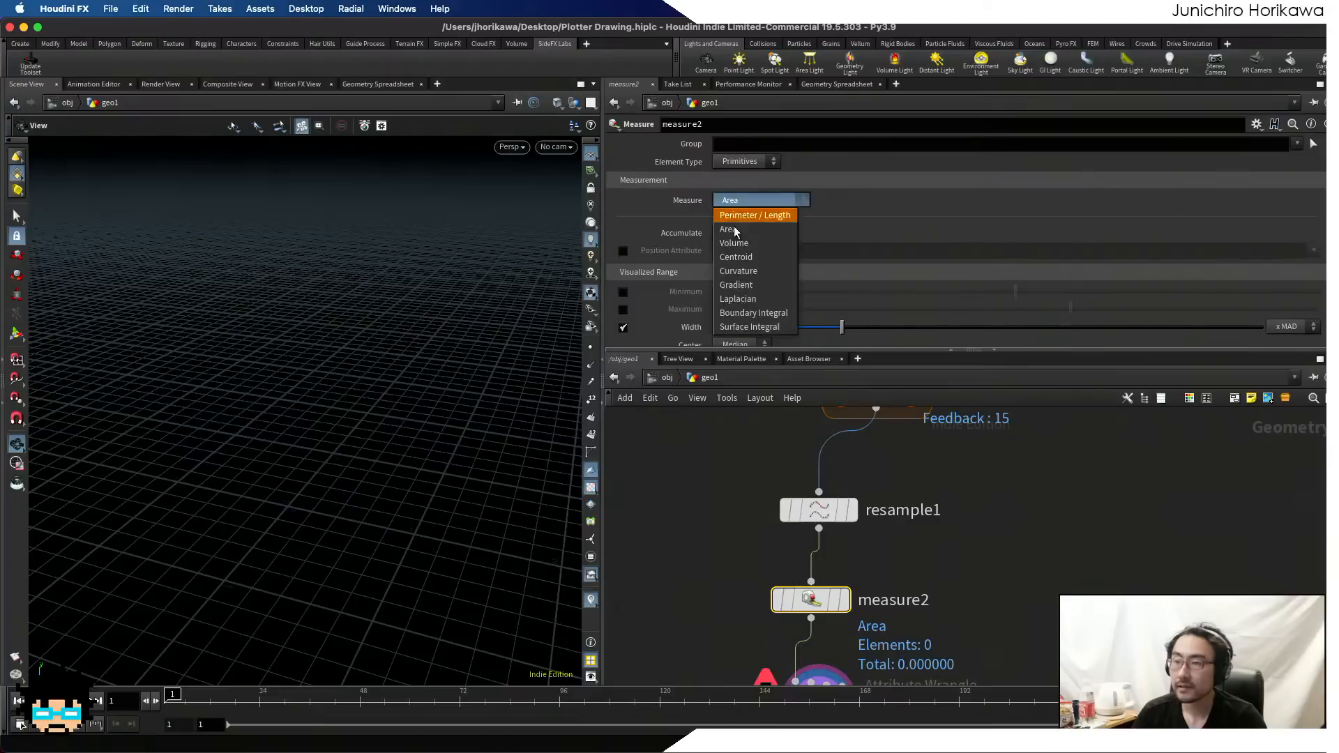
{"action": "left_click", "coordinate": [735, 214]}
{"action": "left_click_drag", "start_coordinate": [817, 603], "coordinate": [826, 598]}
{"action": "left_click_drag", "start_coordinate": [908, 635], "coordinate": [792, 565]}
- Check the per-primitive perimeter values of measure2 in the Geometry Spreadsheet
{"action": "left_click", "coordinate": [852, 87]}
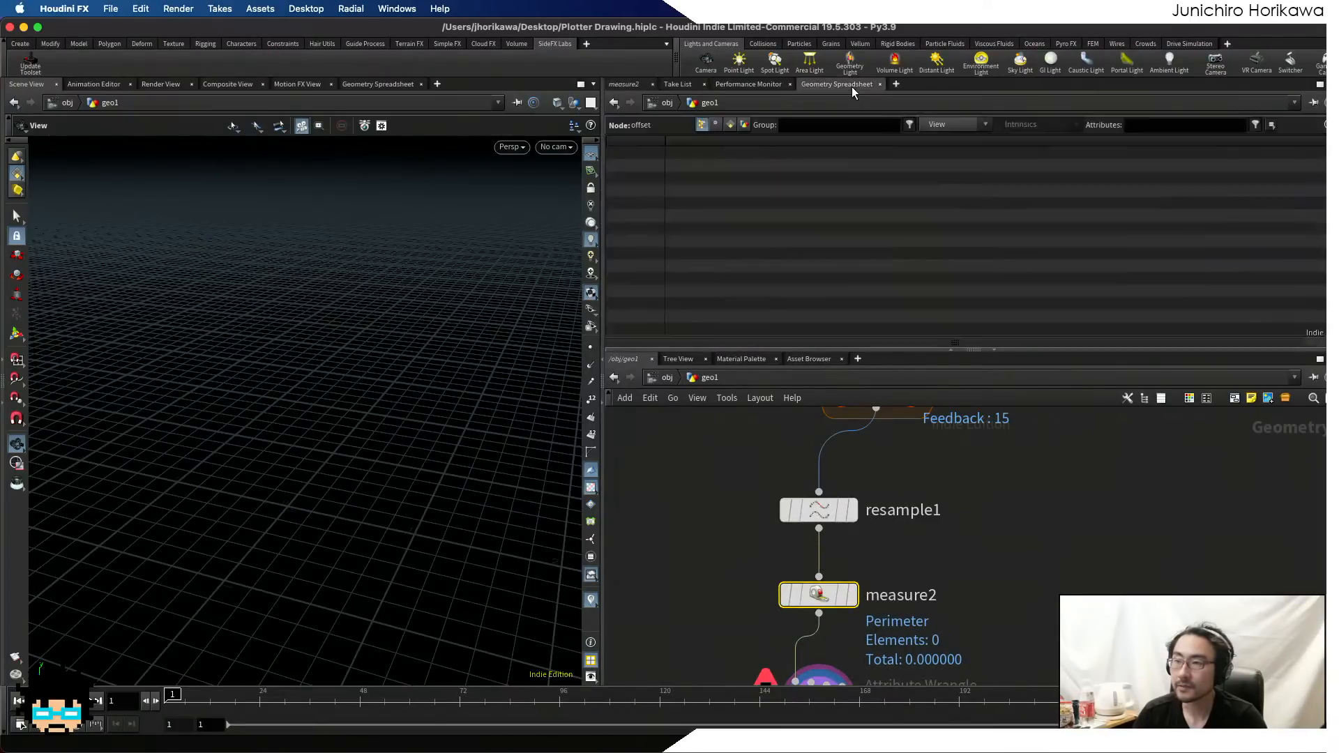
{"action": "left_click", "coordinate": [737, 125]}
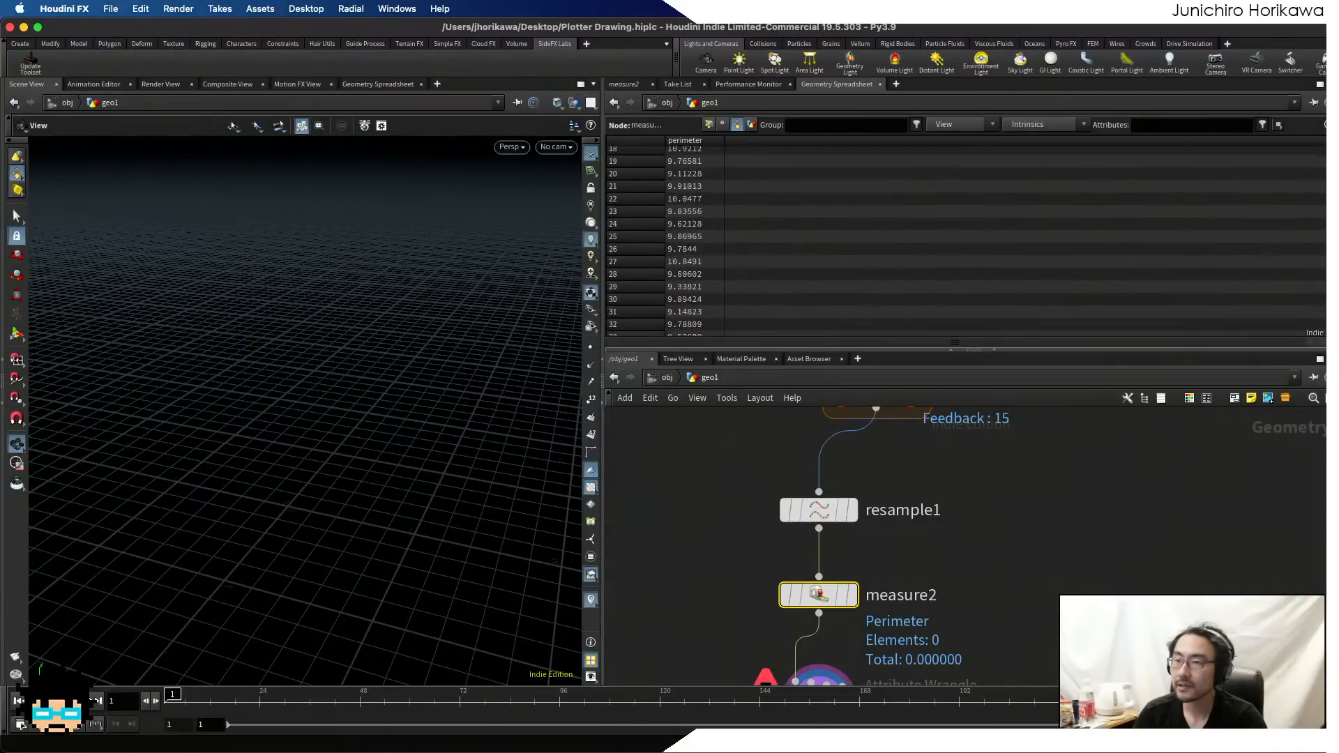
{"action": "scroll", "coordinate": [1007, 529], "scroll_direction": "down", "scroll_amount": 5}
{"action": "scroll", "coordinate": [1007, 529], "scroll_direction": "left", "scroll_amount": 5}
- In primitivewrangle1, complete the adjustPrimLength call with the arguments f@perimeter and f@perimeter * chf("s")
{"action": "left_click", "coordinate": [943, 562]}
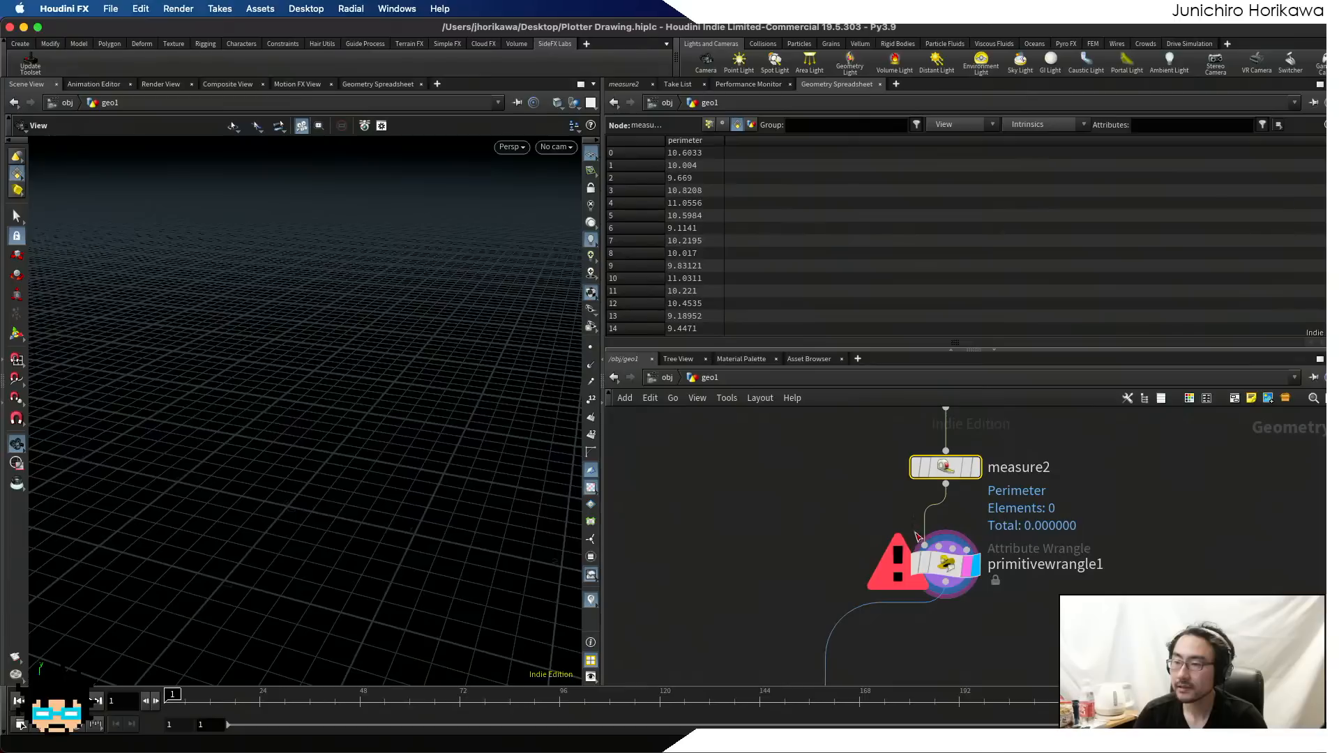
{"action": "left_click", "coordinate": [636, 85]}
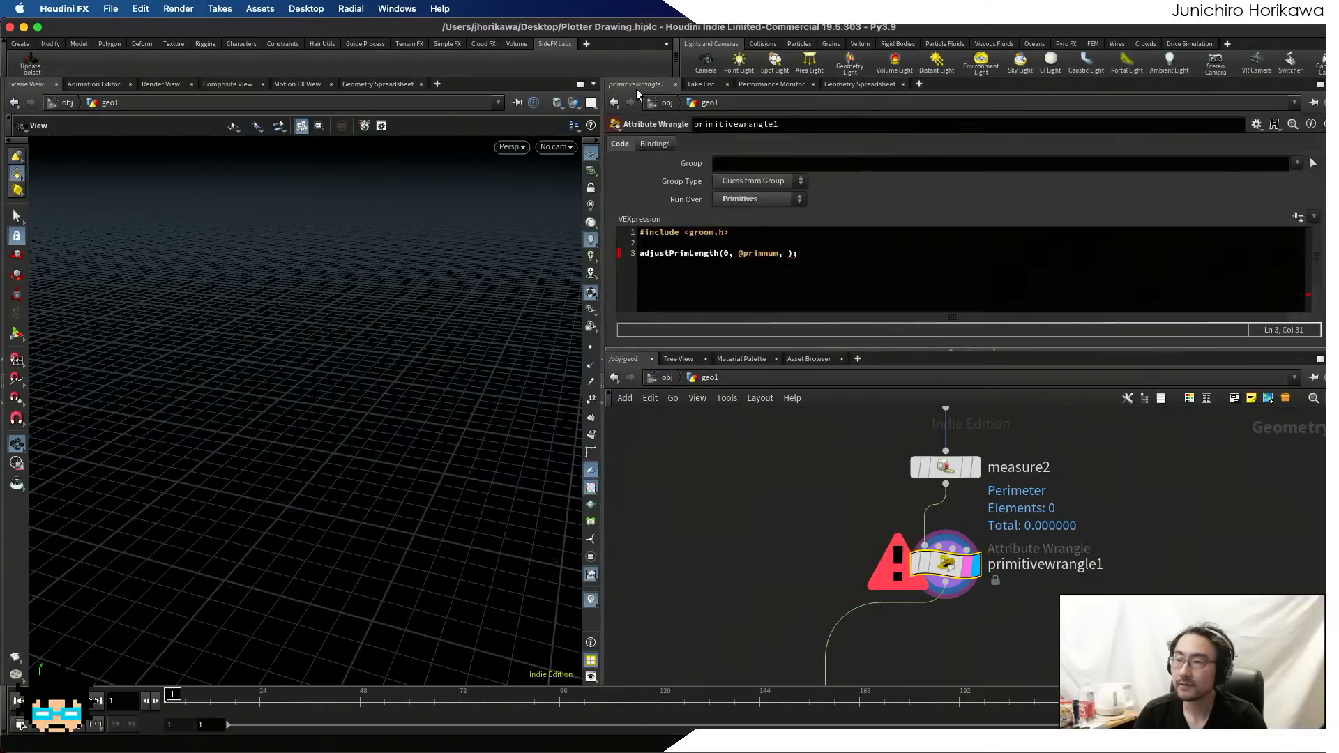
{"action": "left_click", "coordinate": [788, 254]}
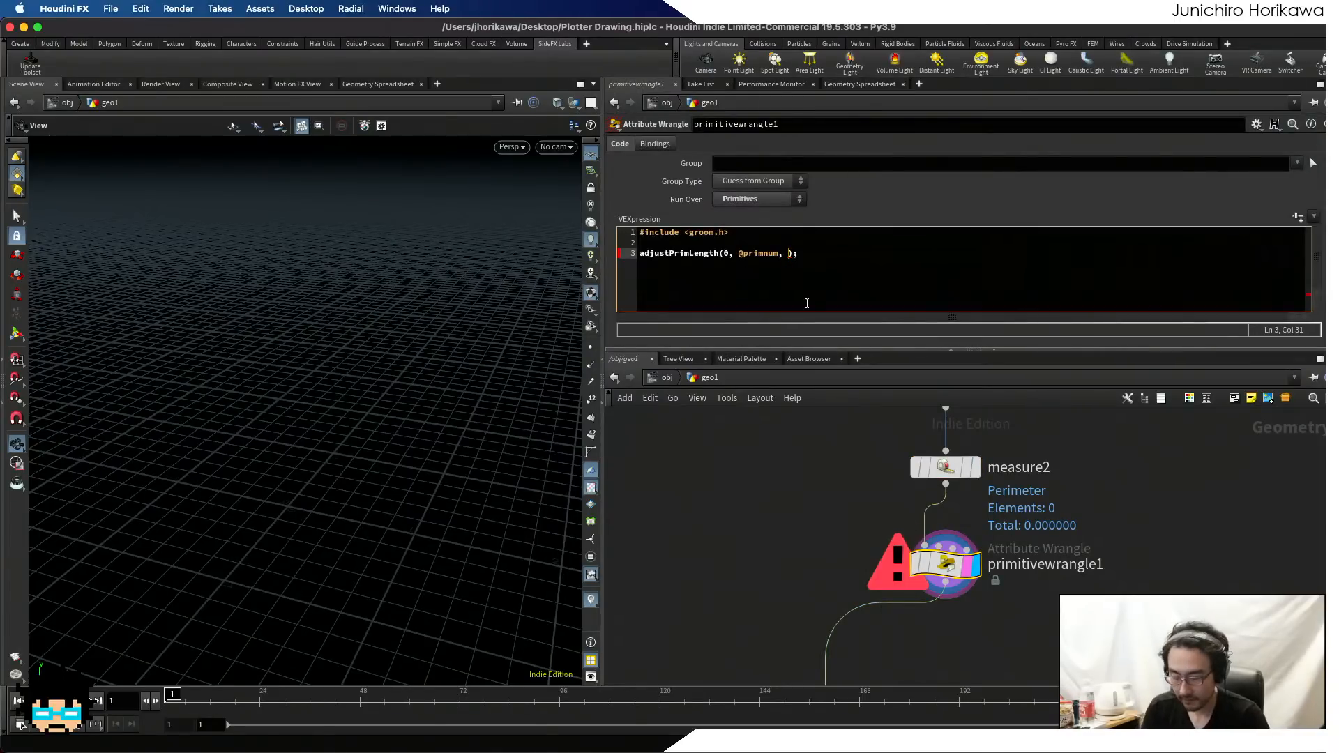
{"action": "type", "text": "f@peri"}
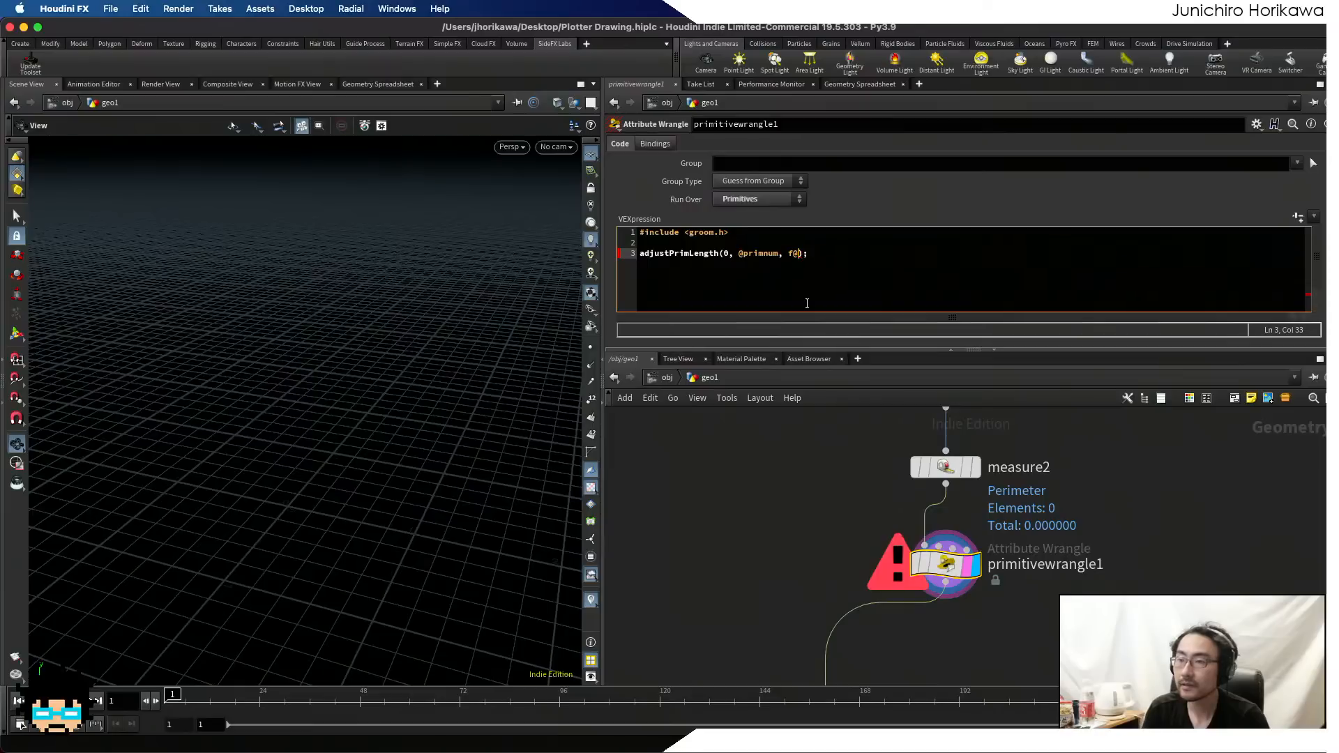
{"action": "type", "text": "meter,"}
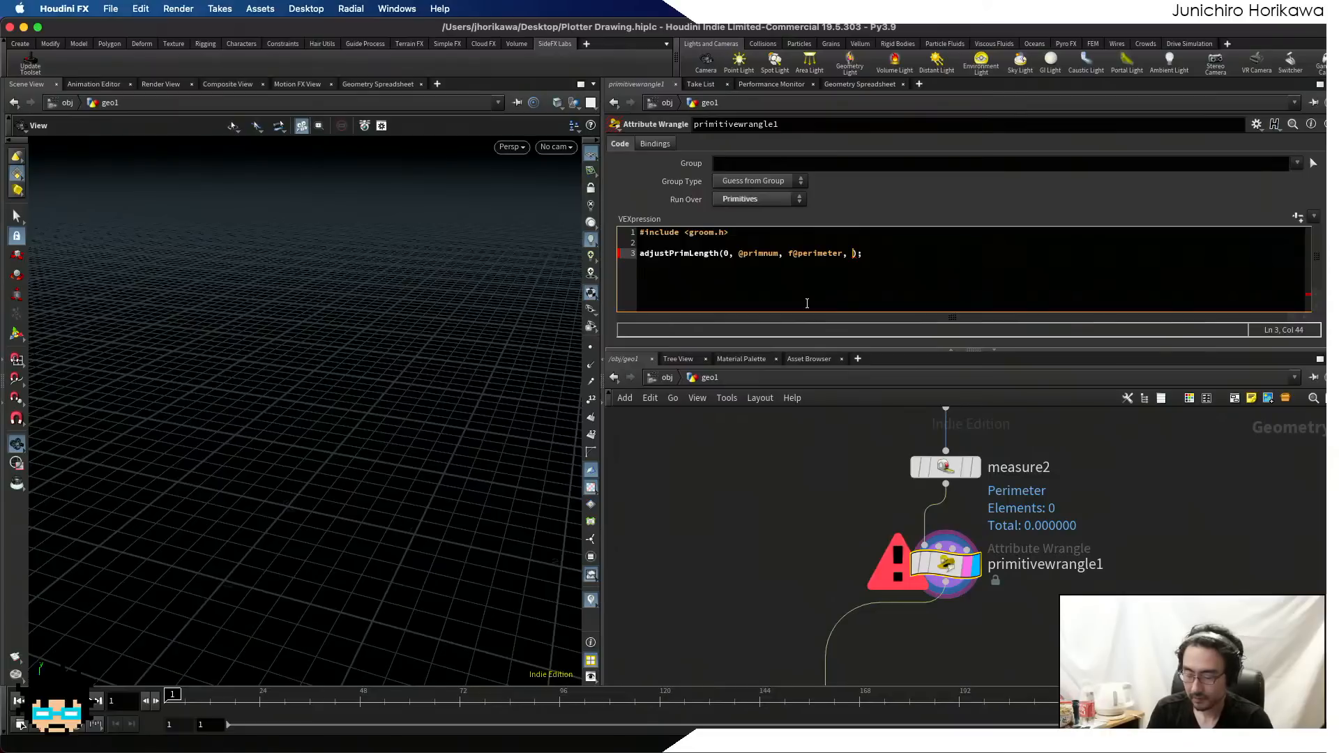
{"action": "type", "text": "f@"}
{"action": "type", "text": "me"}
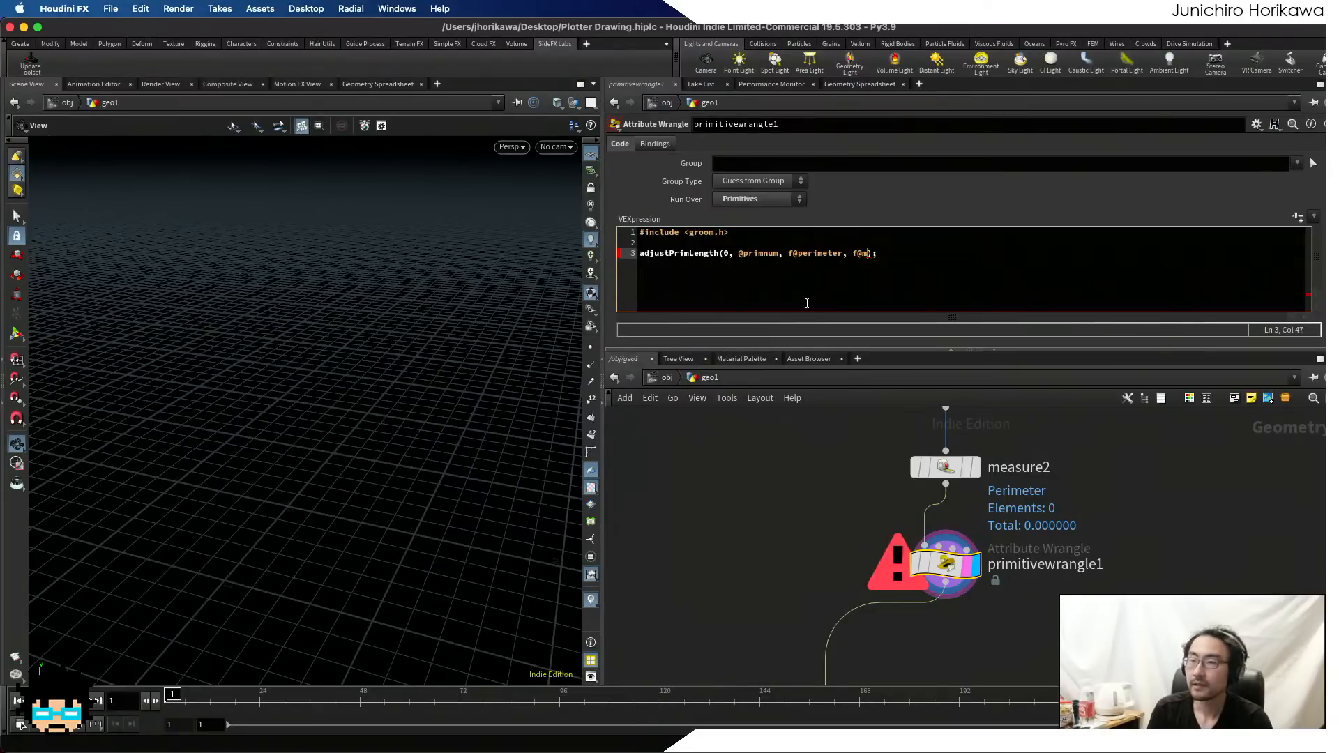
{"action": "type", "text": "p"}
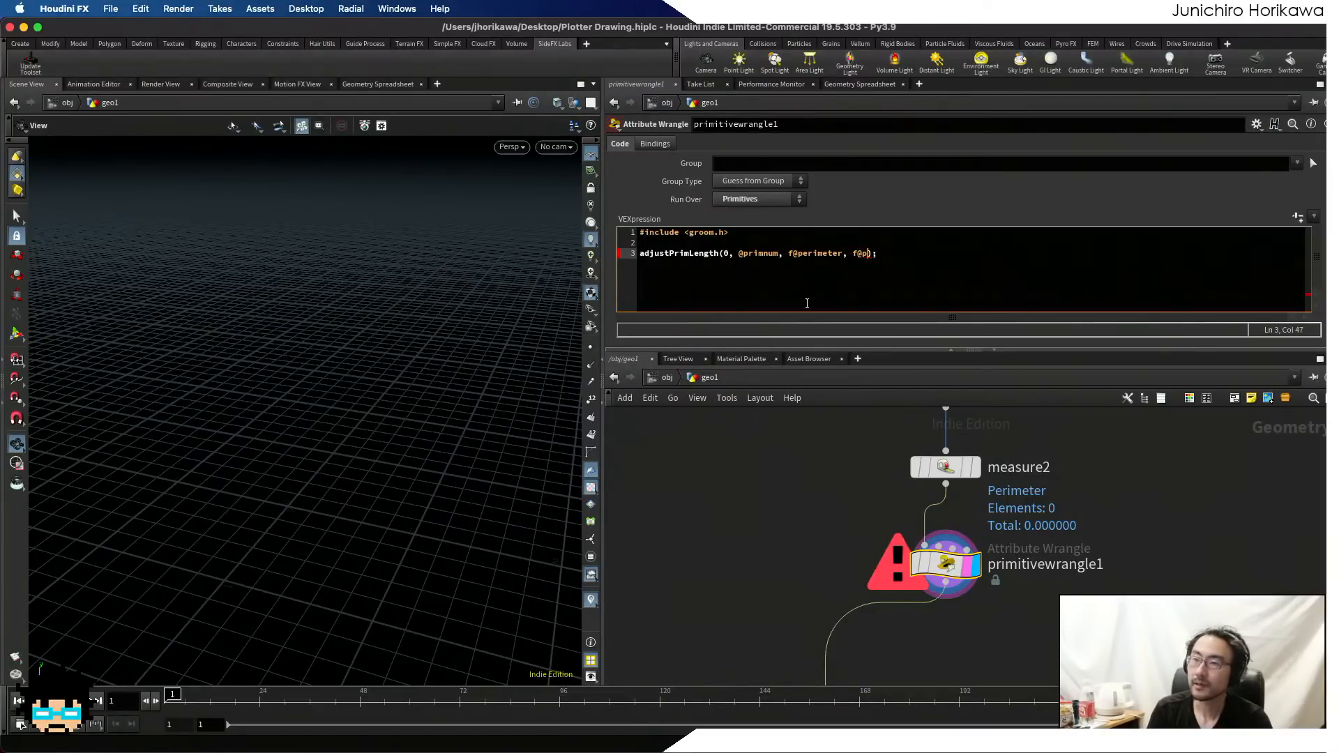
{"action": "type", "text": "ri"}
{"action": "type", "text": "erimeter * chf(\"s"}
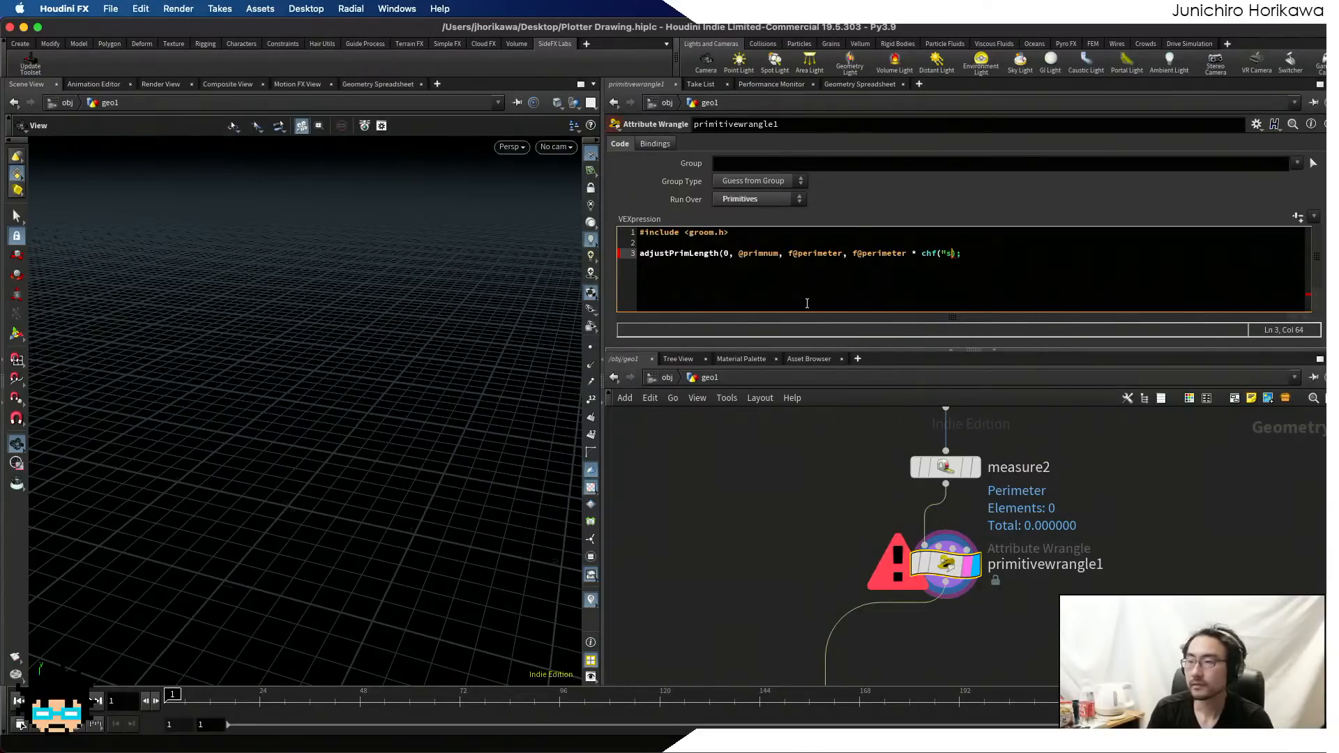
{"action": "type", "text": "\")"}
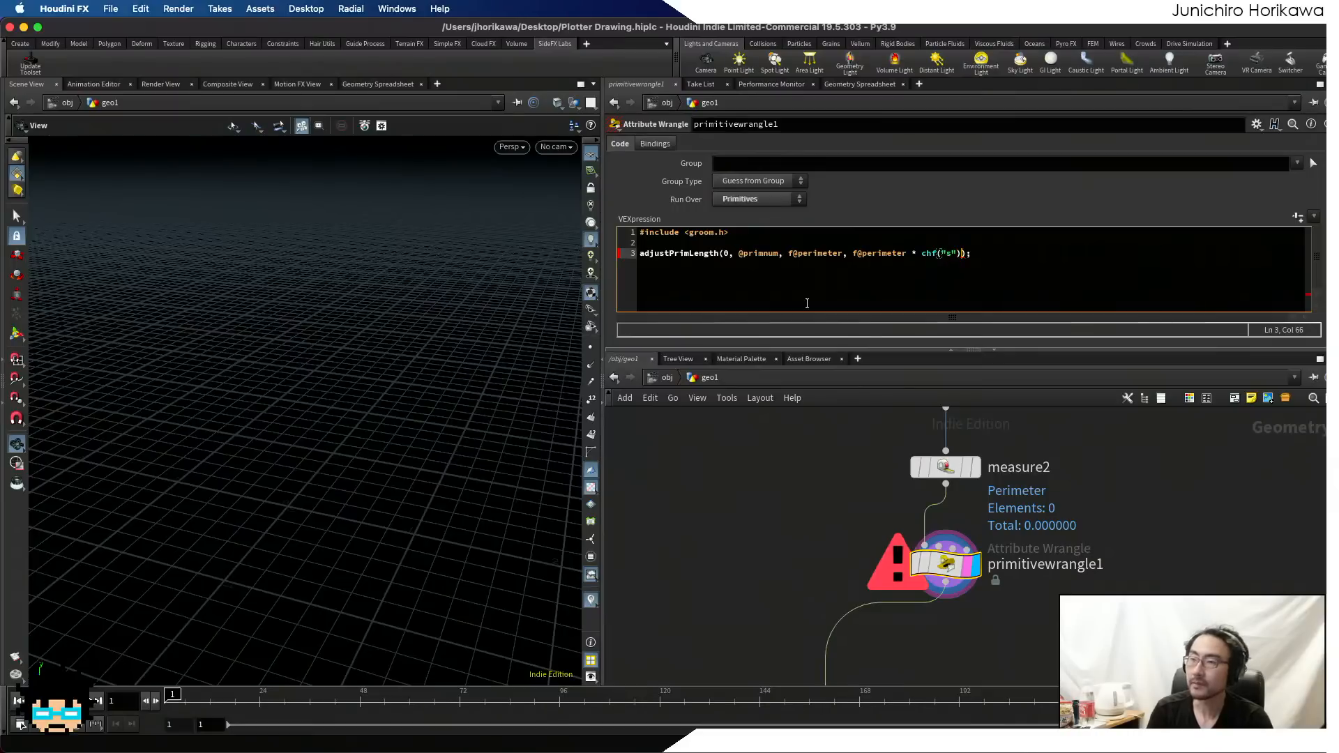
{"action": "left_click", "coordinate": [1130, 304]}
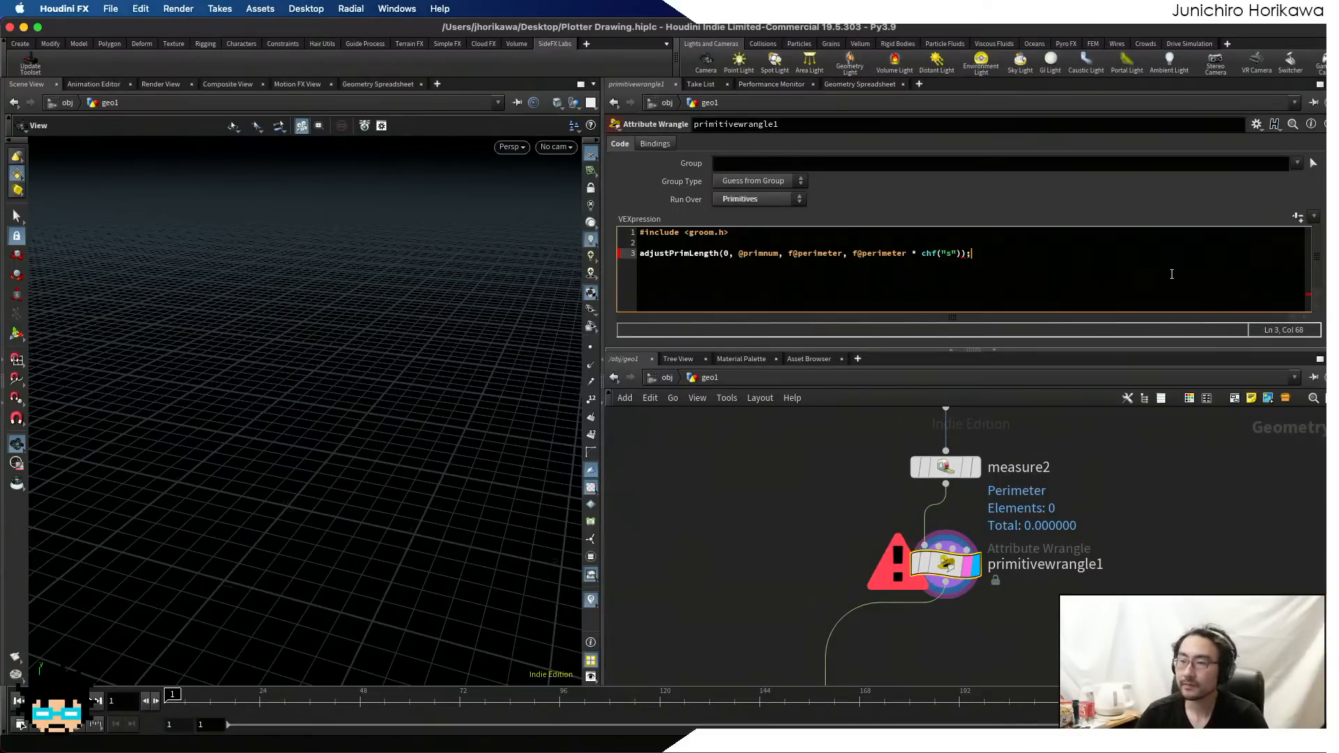
- Create the S parameter from the channel reference in the wrangle code and raise its value to lengthen the curves
{"action": "left_click", "coordinate": [1297, 218]}
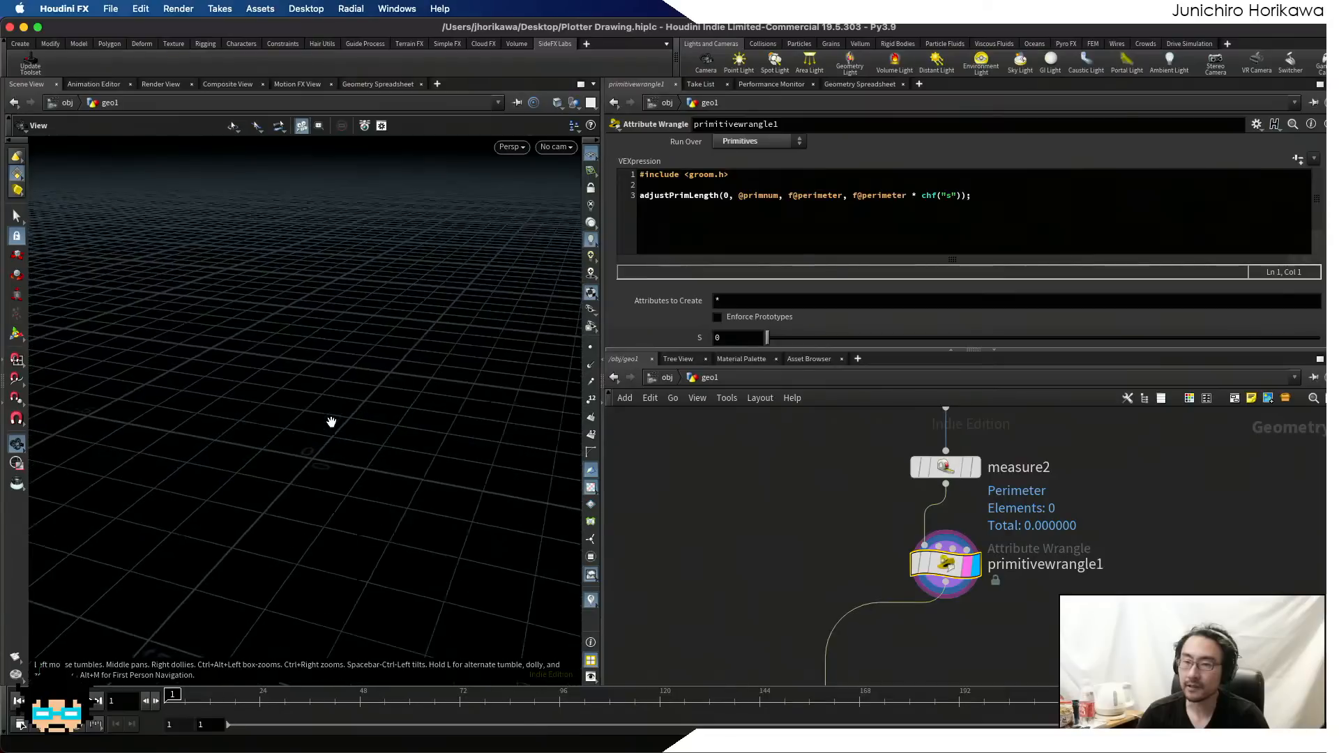
{"action": "left_click_drag", "start_coordinate": [767, 338], "coordinate": [1326, 322]}
{"action": "scroll", "coordinate": [746, 185], "scroll_direction": "up", "scroll_amount": 1}
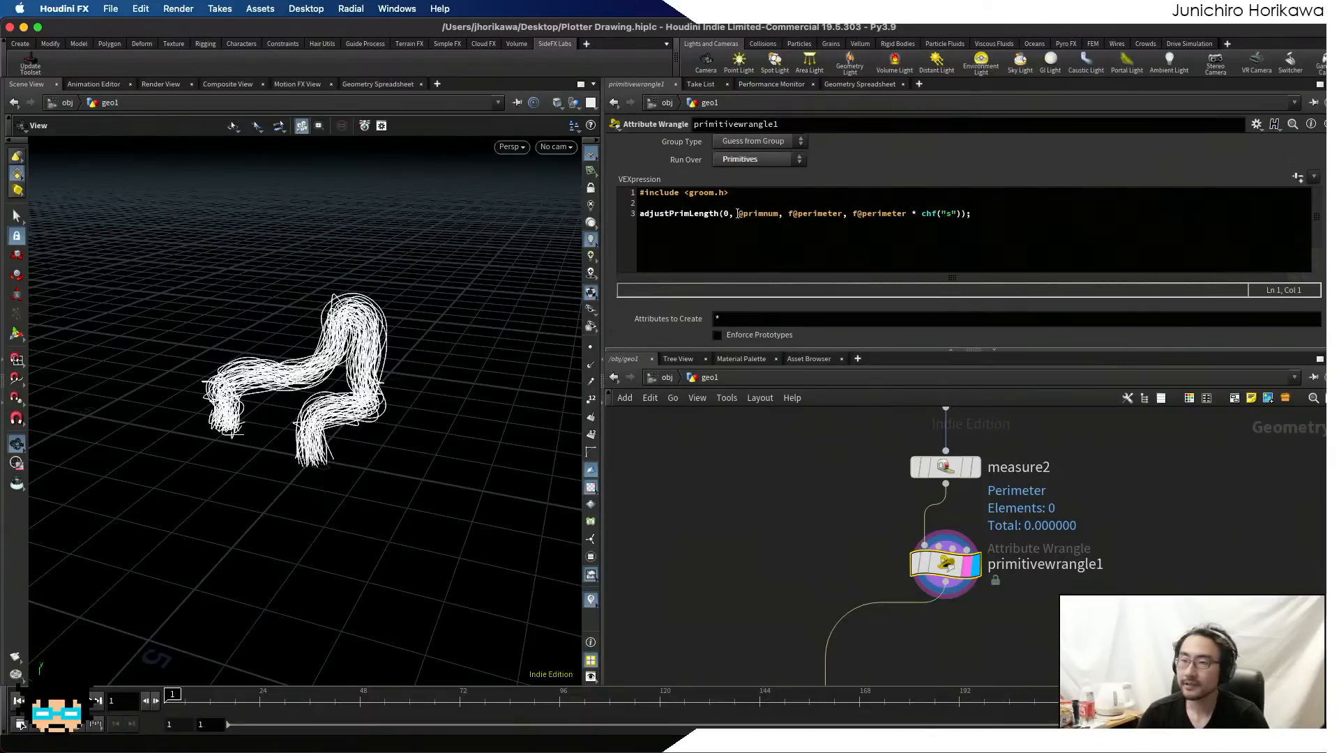
- Review the adjustPrimLength line and the curve bundle up close, and scrub through the timeline, returning to frame 1
{"action": "left_click_drag", "start_coordinate": [1011, 233], "coordinate": [604, 213]}
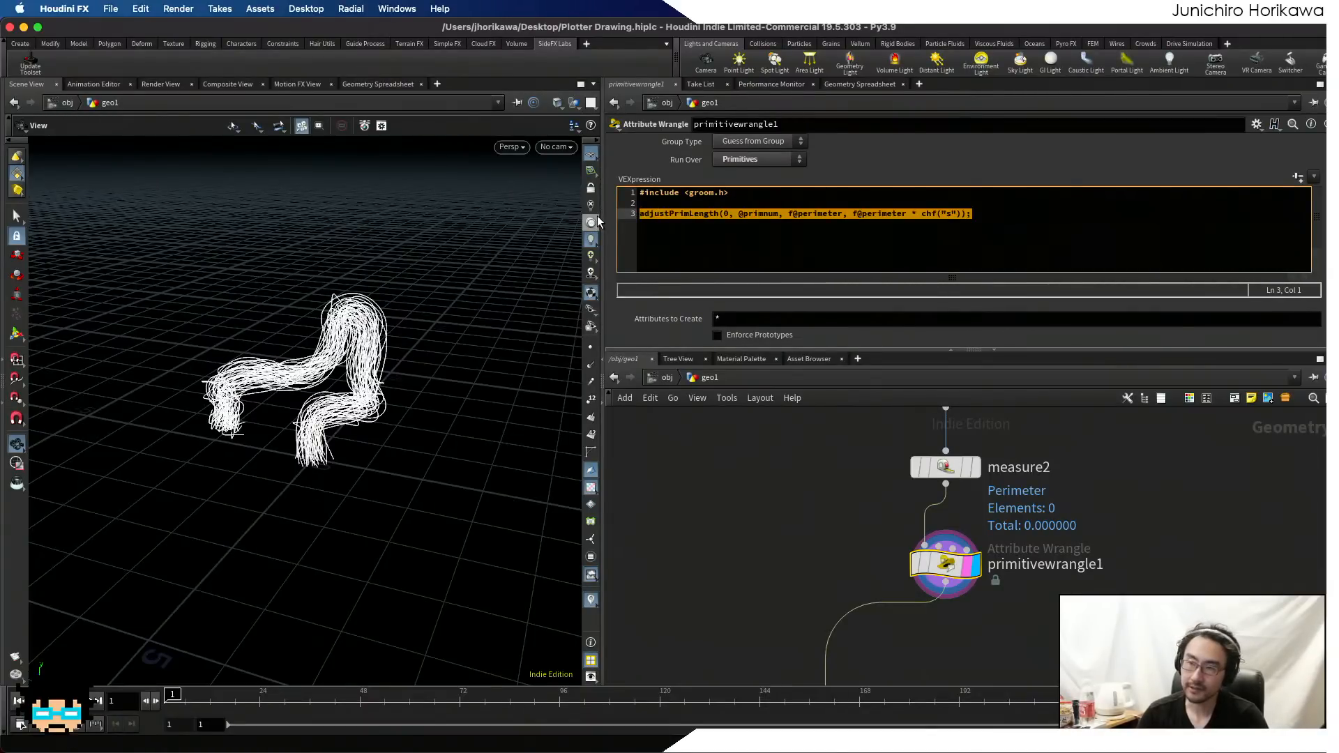
{"action": "left_click", "coordinate": [654, 212]}
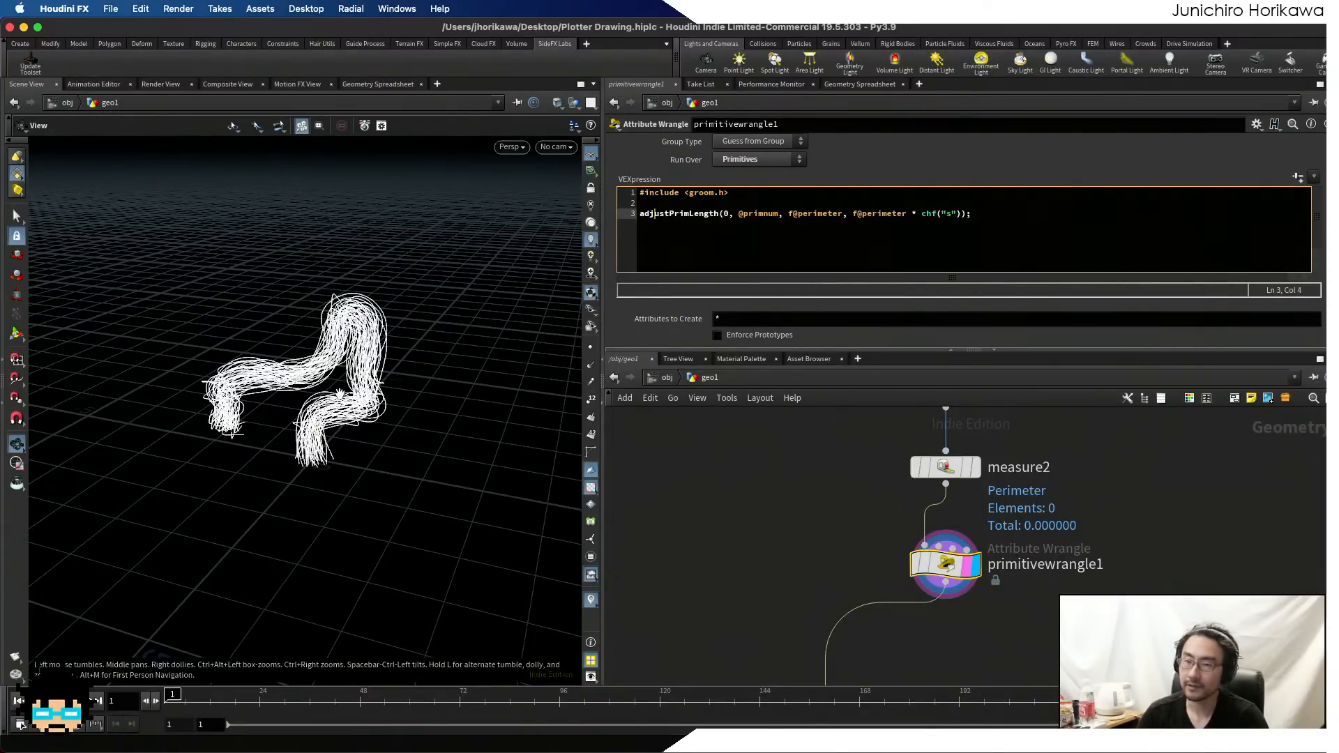
{"action": "scroll", "coordinate": [302, 417], "scroll_direction": "up", "scroll_amount": 8}
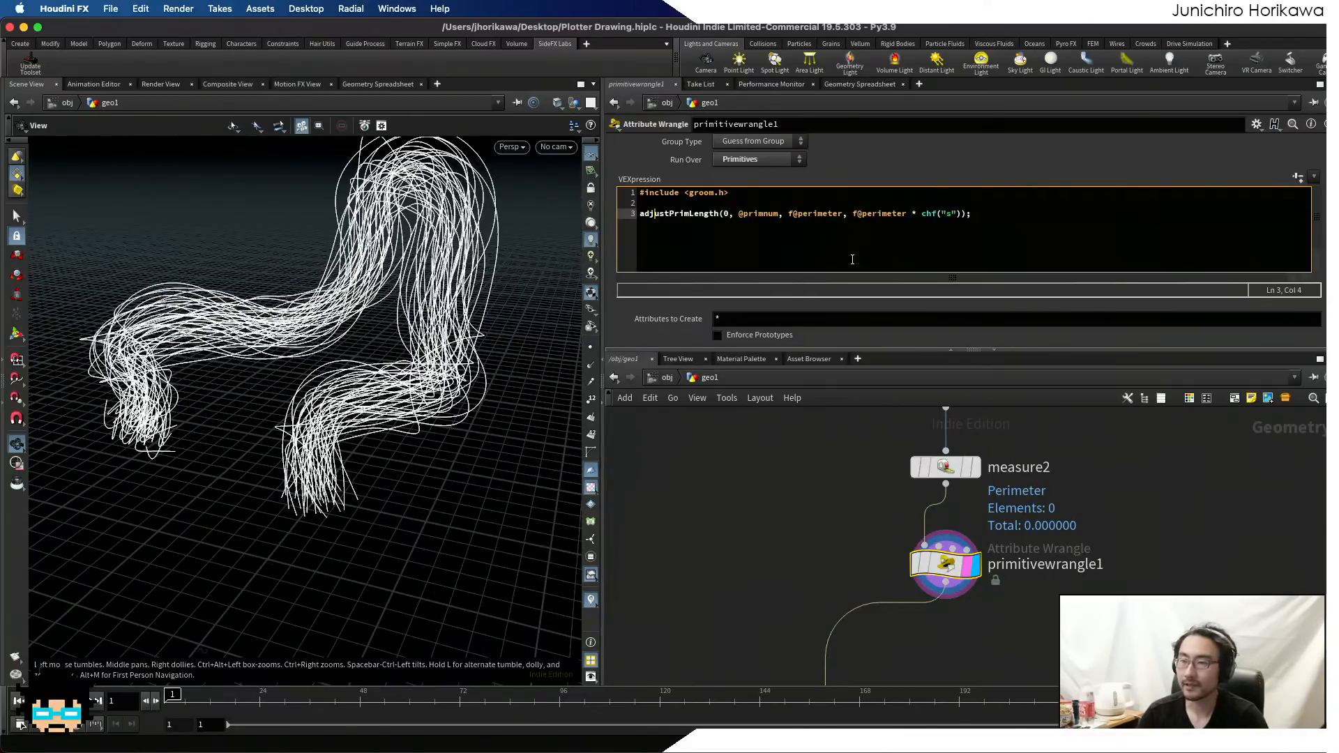
{"action": "left_click_drag", "start_coordinate": [964, 214], "coordinate": [920, 214]}
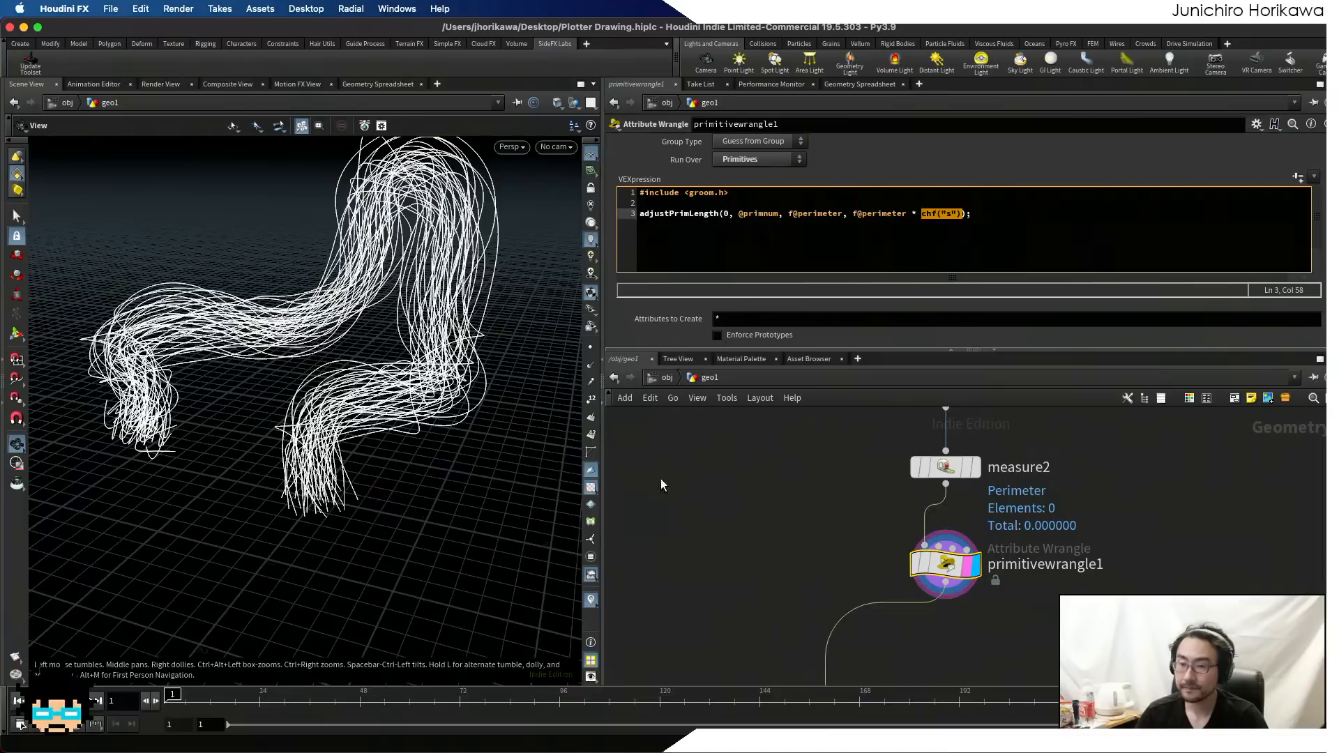
{"action": "left_click_drag", "start_coordinate": [1020, 703], "coordinate": [171, 680]}
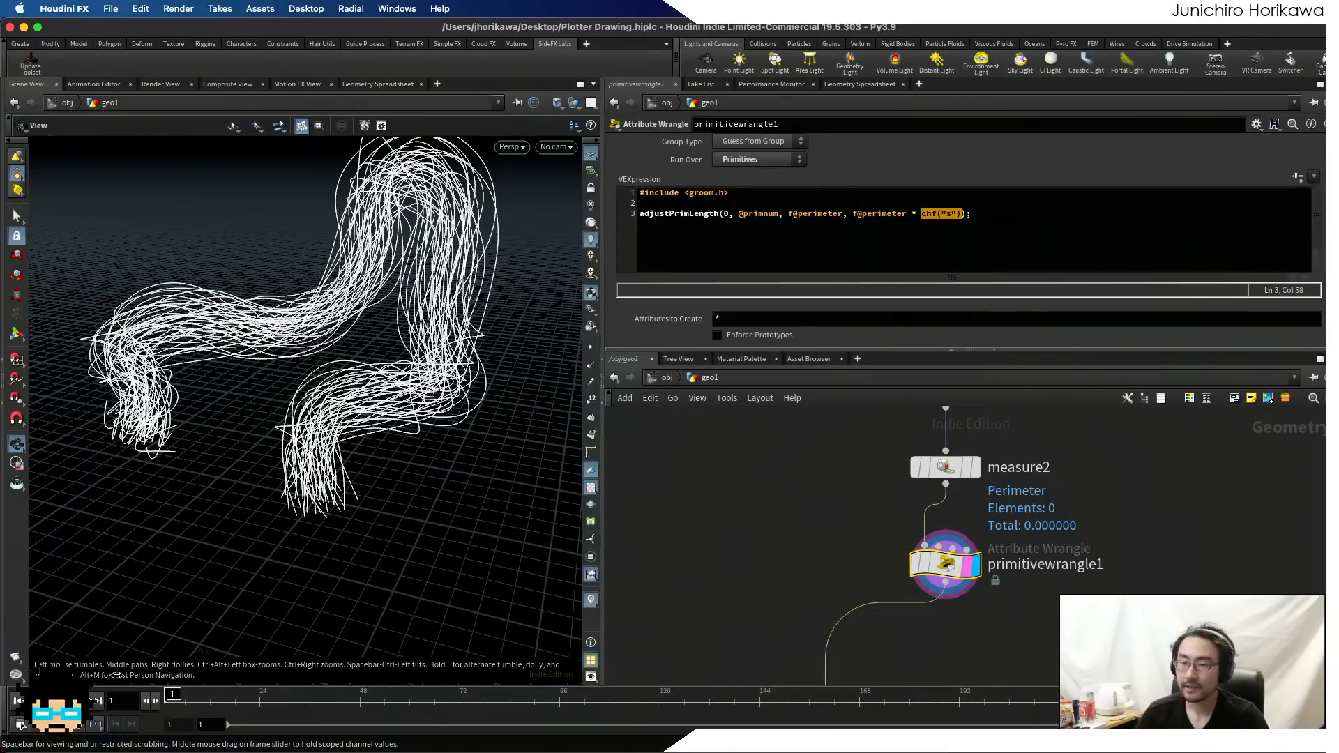
{"action": "left_click_drag", "start_coordinate": [655, 701], "coordinate": [173, 701]}
{"action": "left_click", "coordinate": [172, 702]}
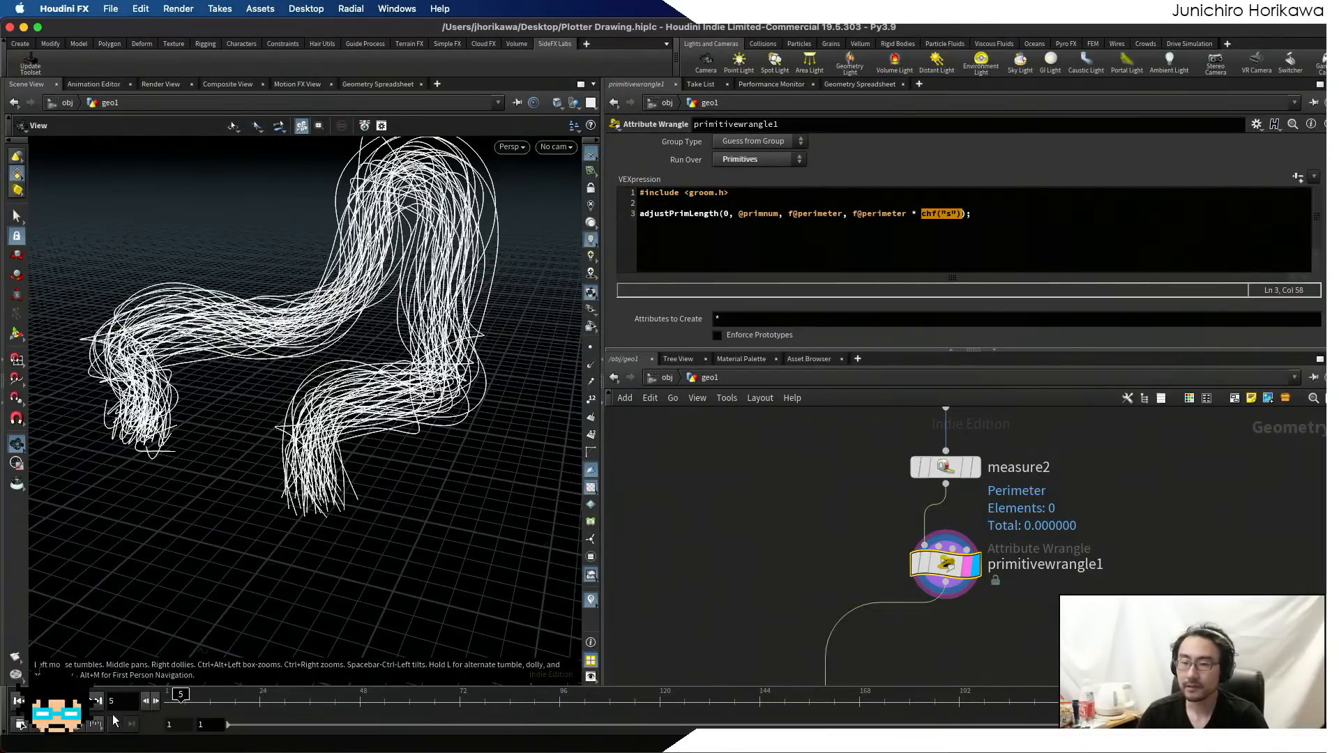
{"action": "left_click", "coordinate": [80, 726]}
{"action": "left_click", "coordinate": [79, 702]}
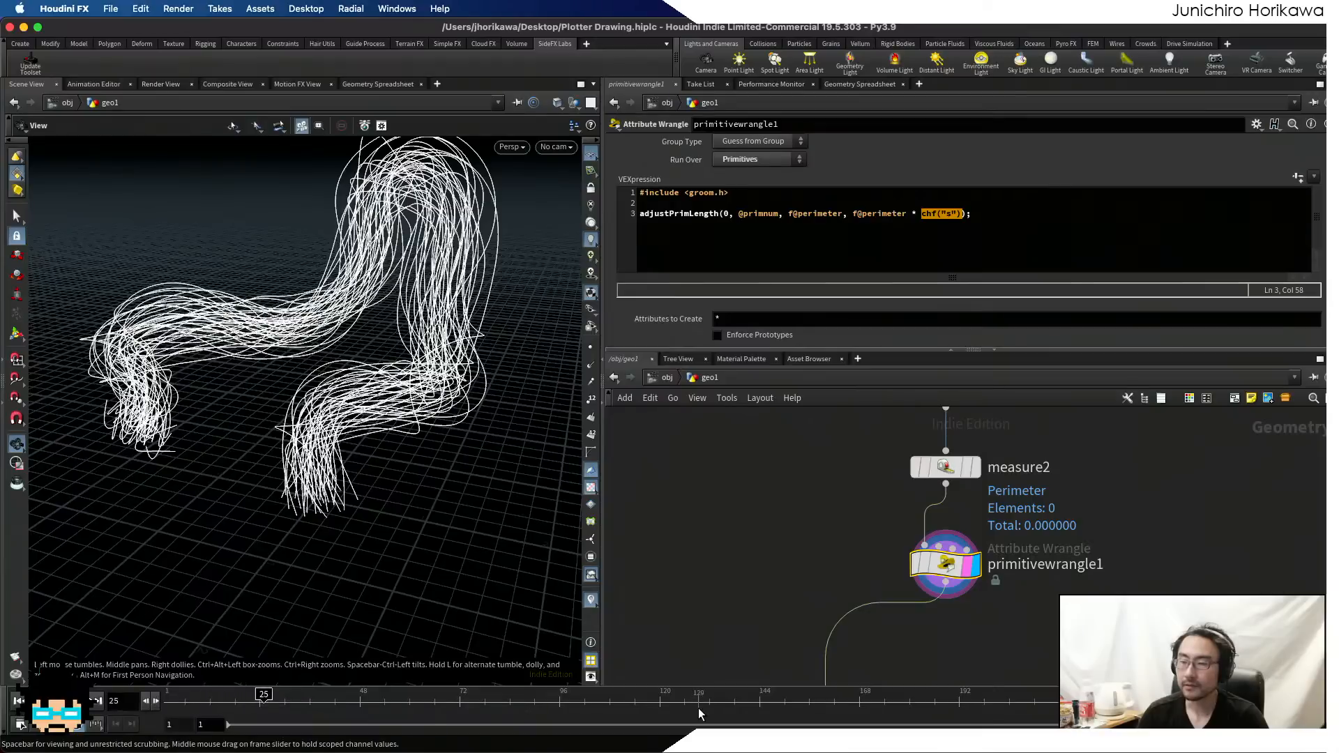
{"action": "left_click_drag", "start_coordinate": [395, 699], "coordinate": [167, 694]}
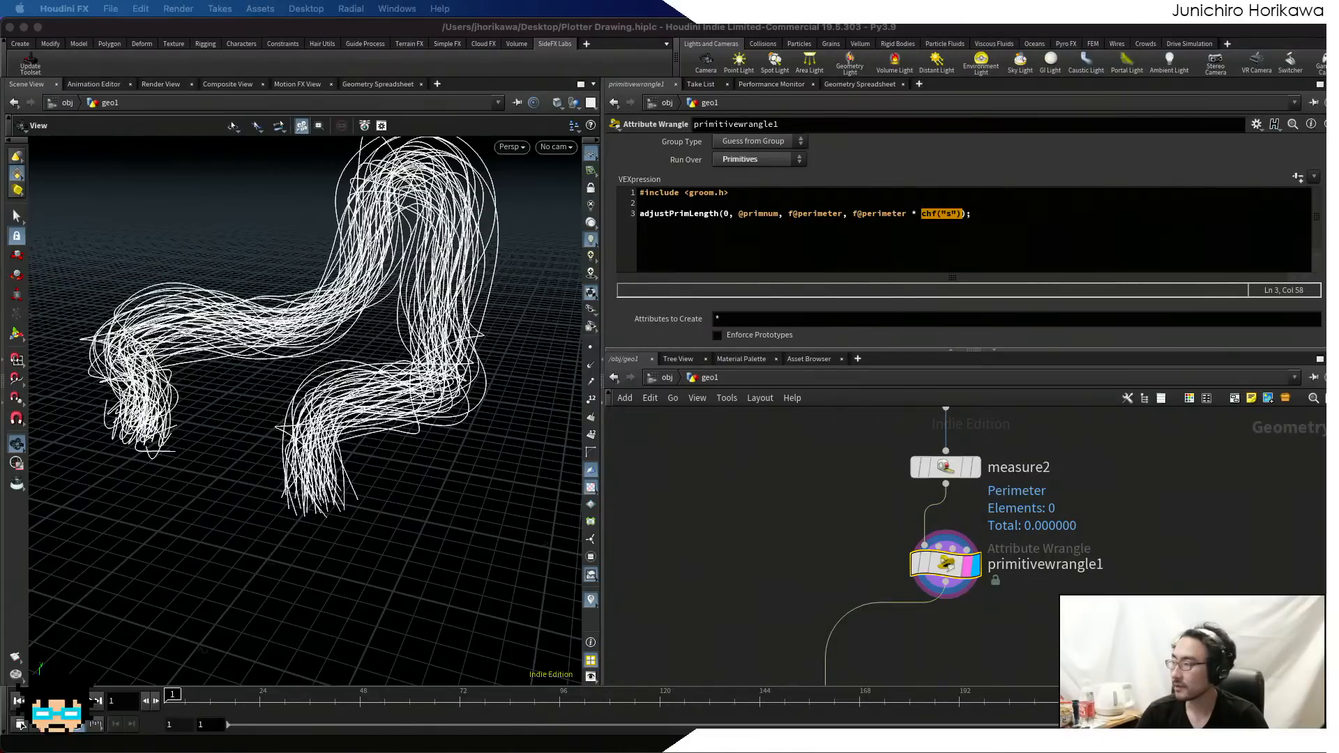
- Above the adjustPrimLength call in primitivewrangle1, declare a float variable startframe and begin assigning it a rand() call
{"action": "left_click", "coordinate": [808, 203]}
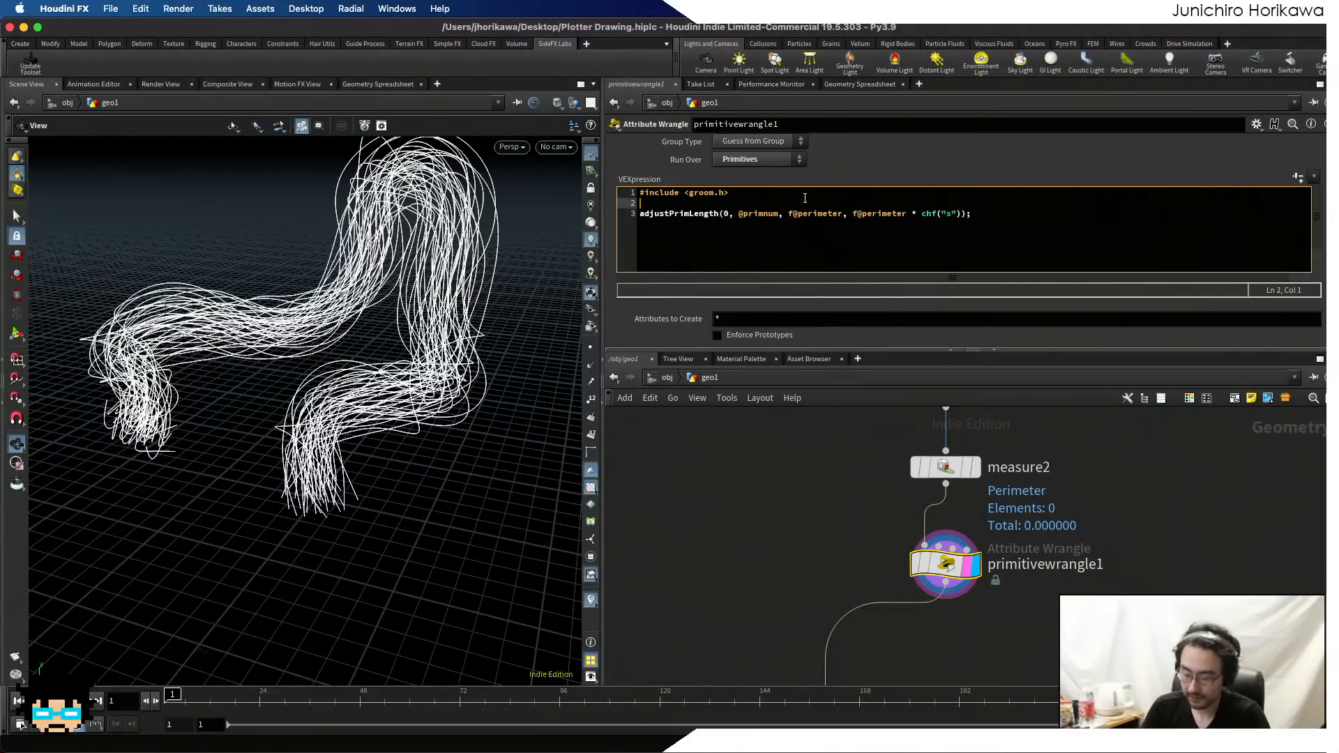
{"action": "key", "text": "Return"}
{"action": "key", "text": "Return"}
{"action": "key", "text": "Up"}
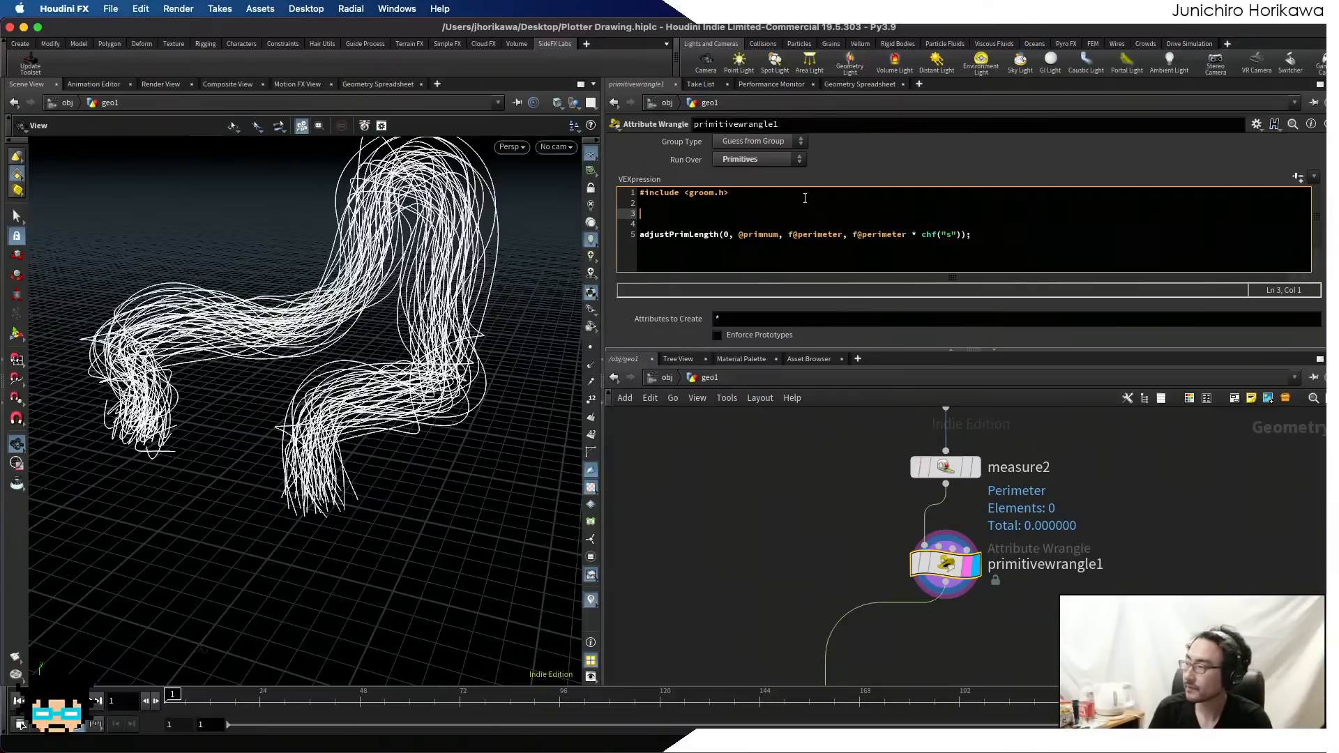
{"action": "type", "text": "float start"}
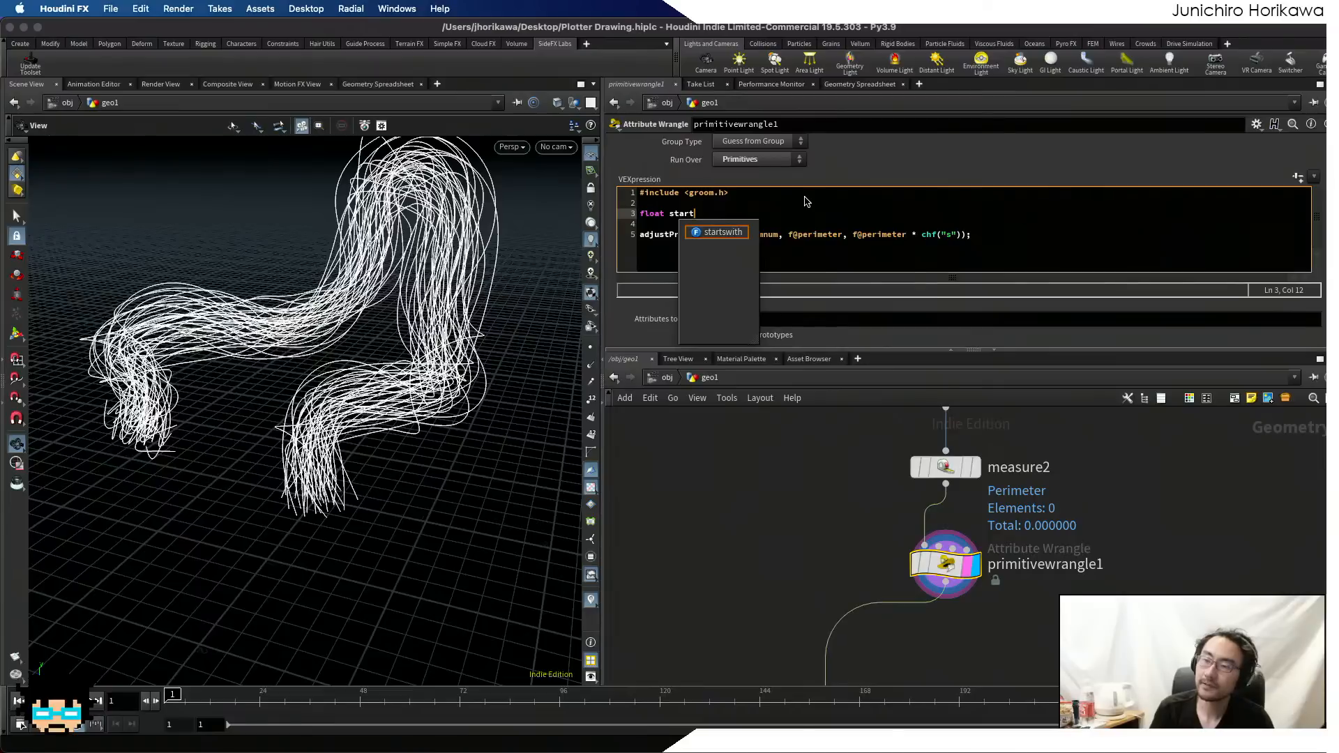
{"action": "type", "text": "frame"}
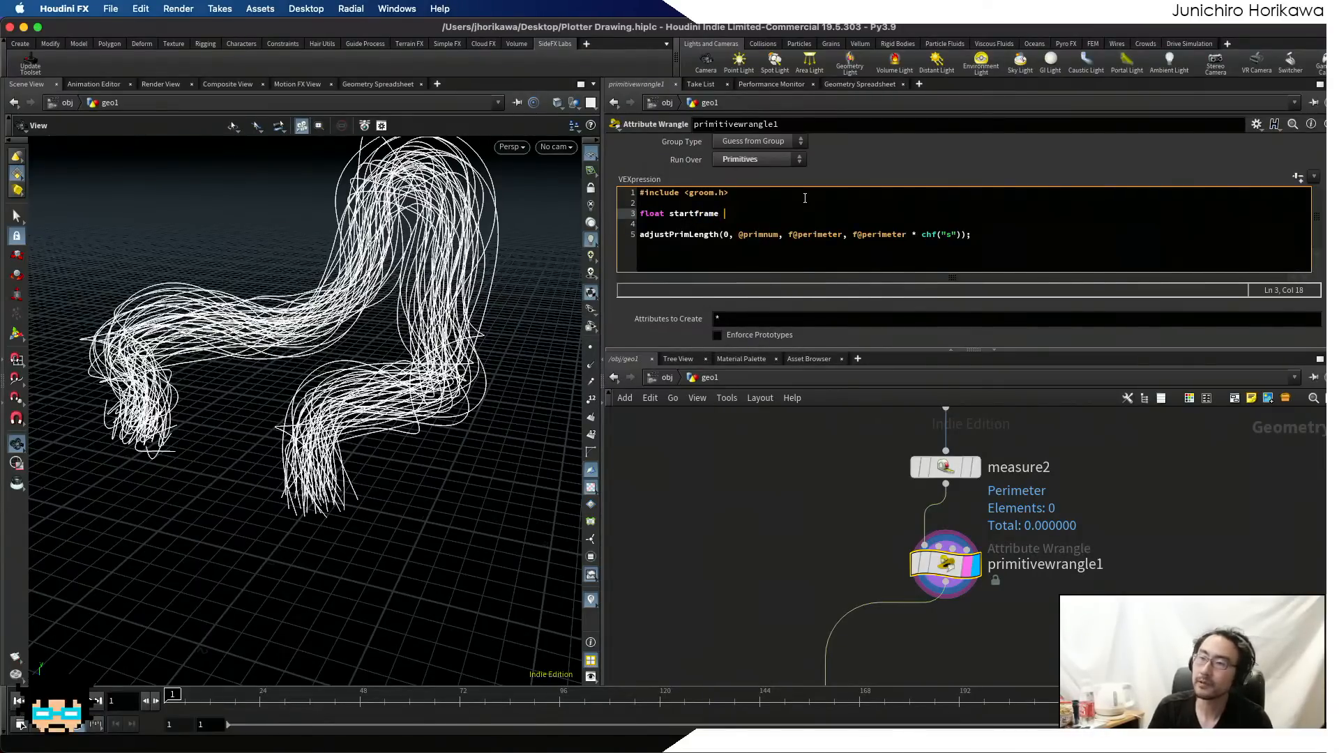
{"action": "type", "text": " = r"}
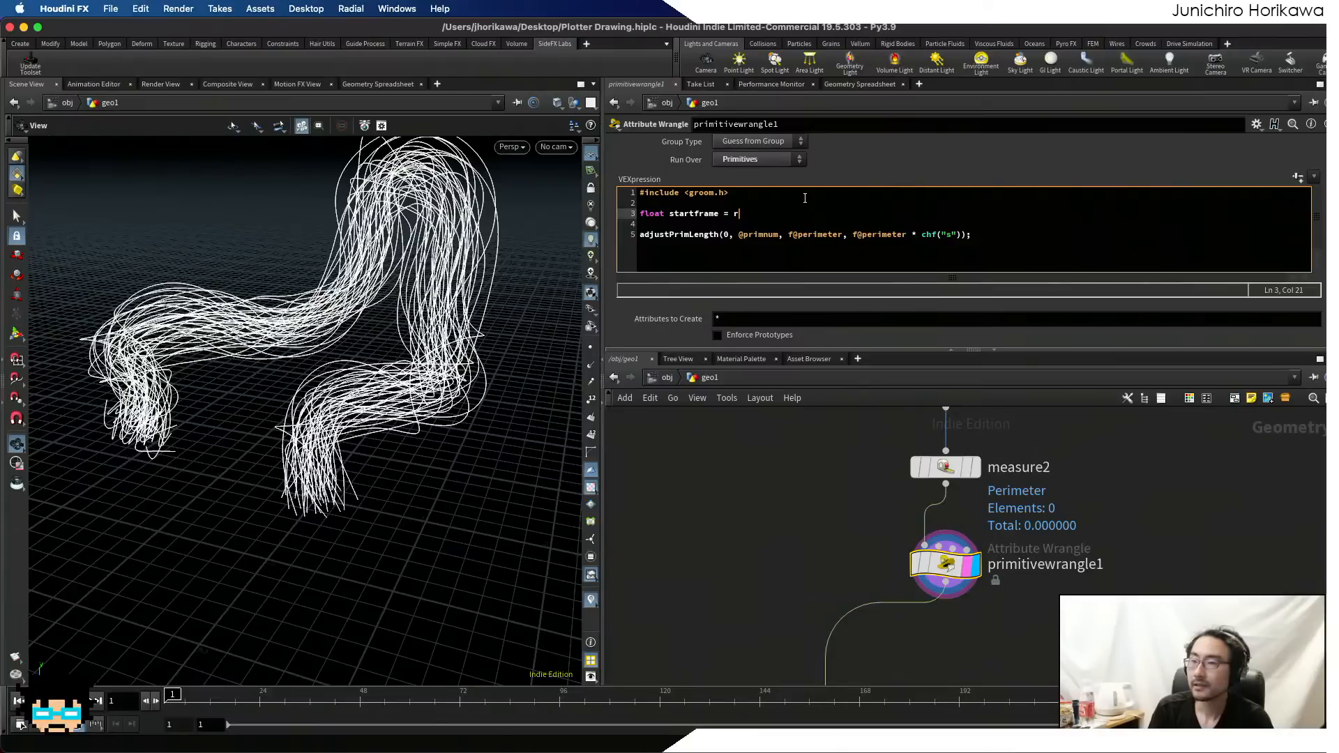
{"action": "type", "text": "and()"}
{"action": "key", "text": "BackSpace"}
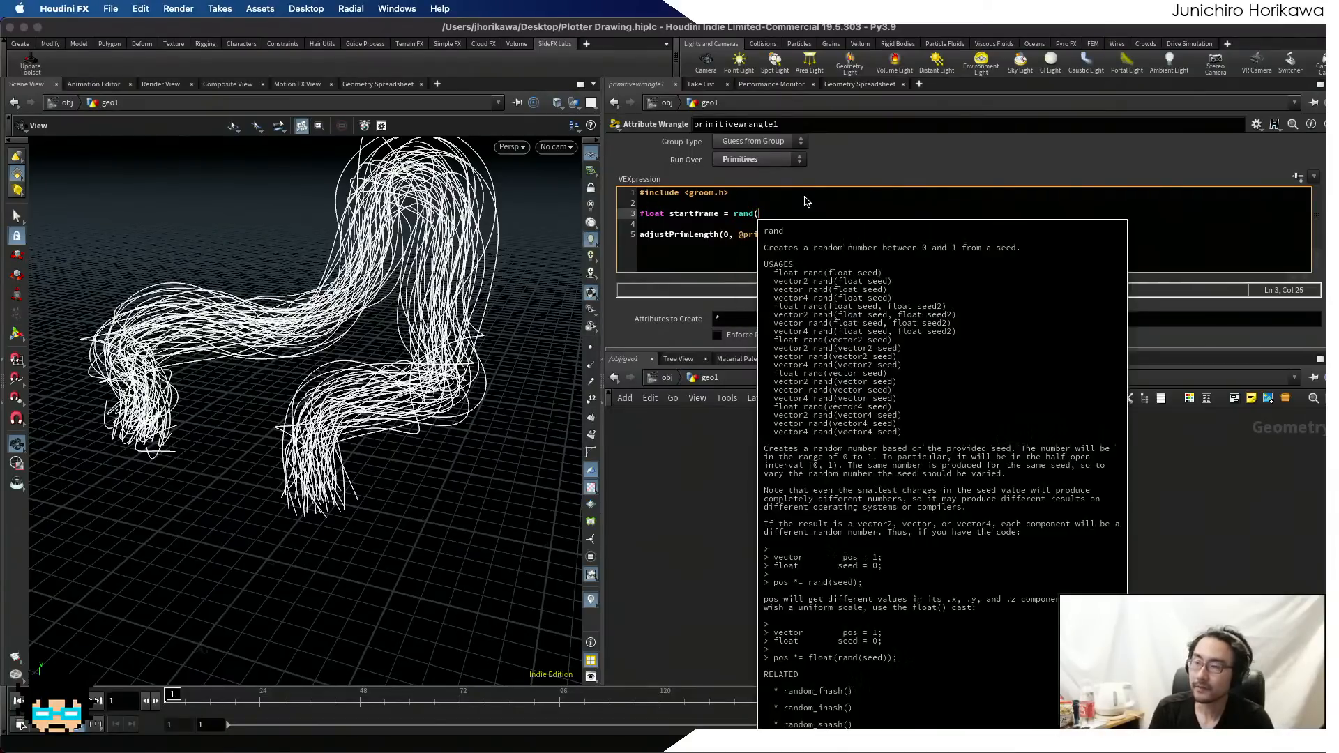
{"action": "key", "text": "Escape"}
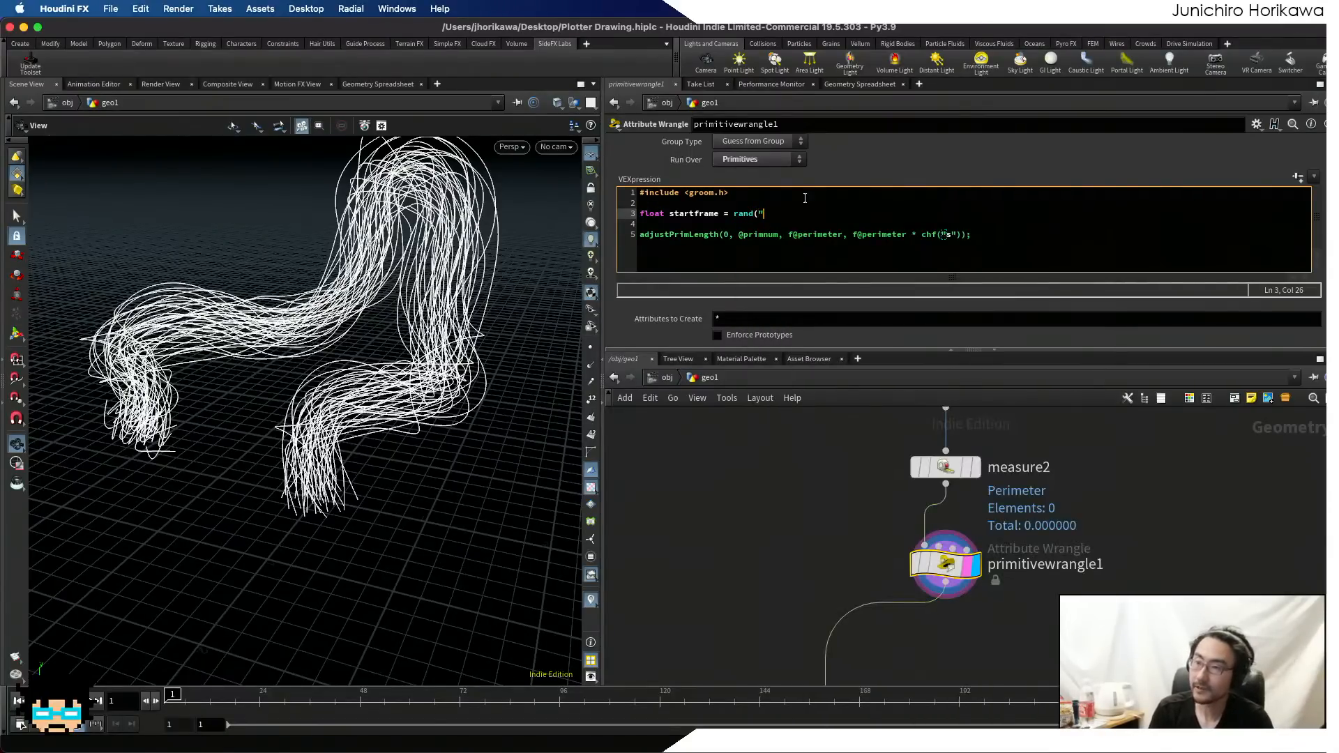
{"action": "type", "text": "@primnum ("}
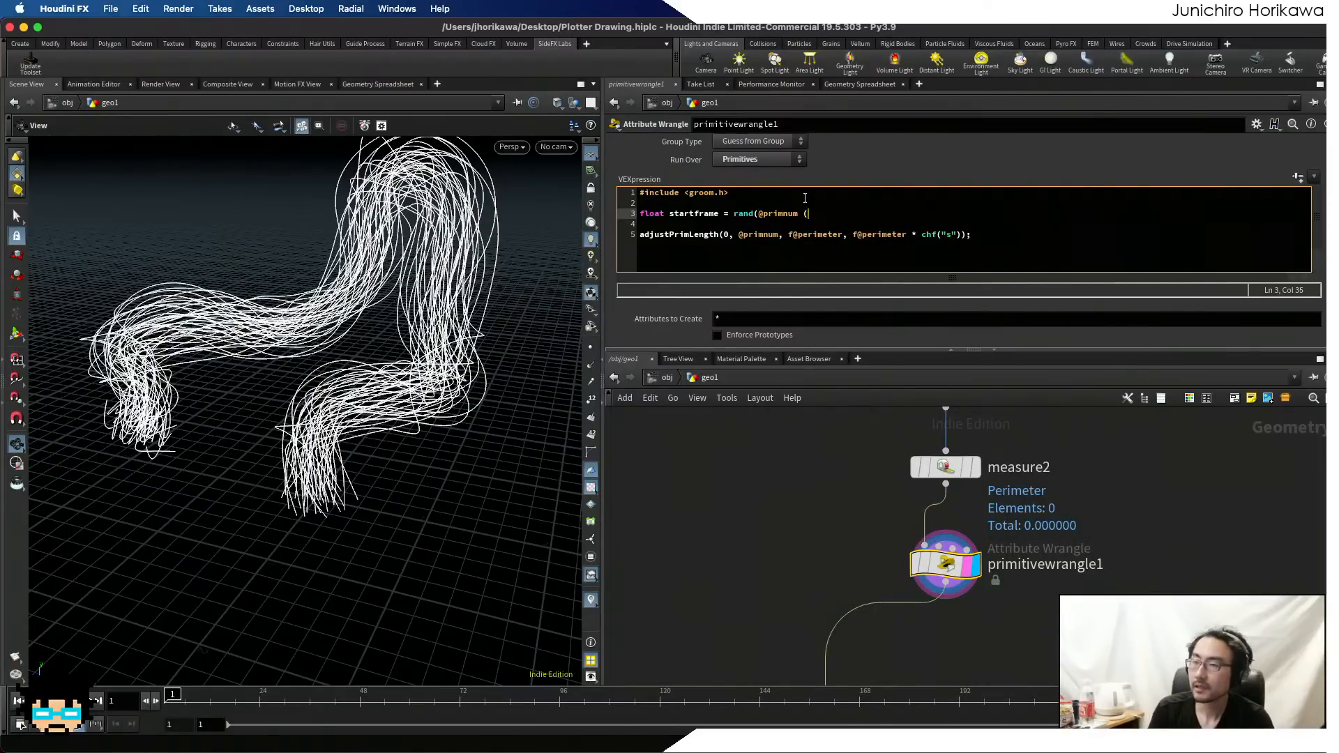
{"action": "key", "text": "BackSpace"}
{"action": "type", "text": "* "}
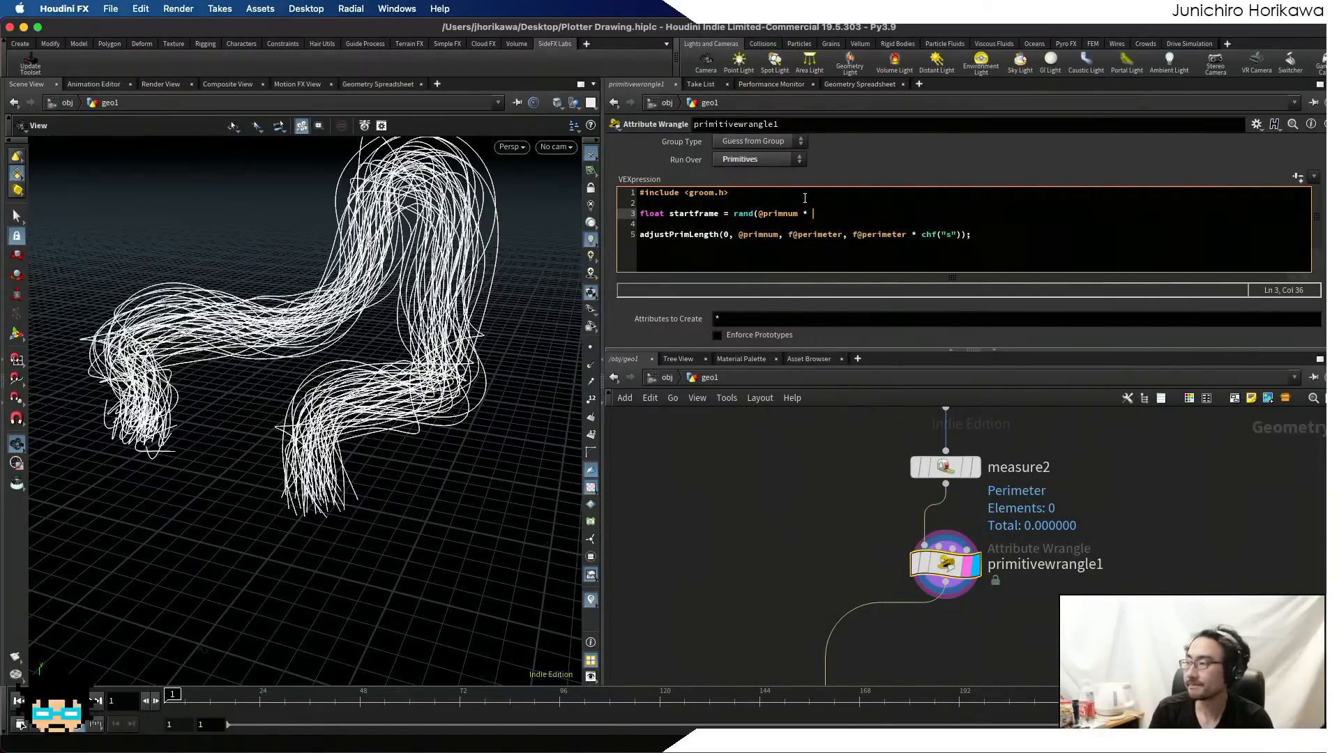
{"action": "type", "text": "5234"}
{"action": "key", "text": "BackSpace"}
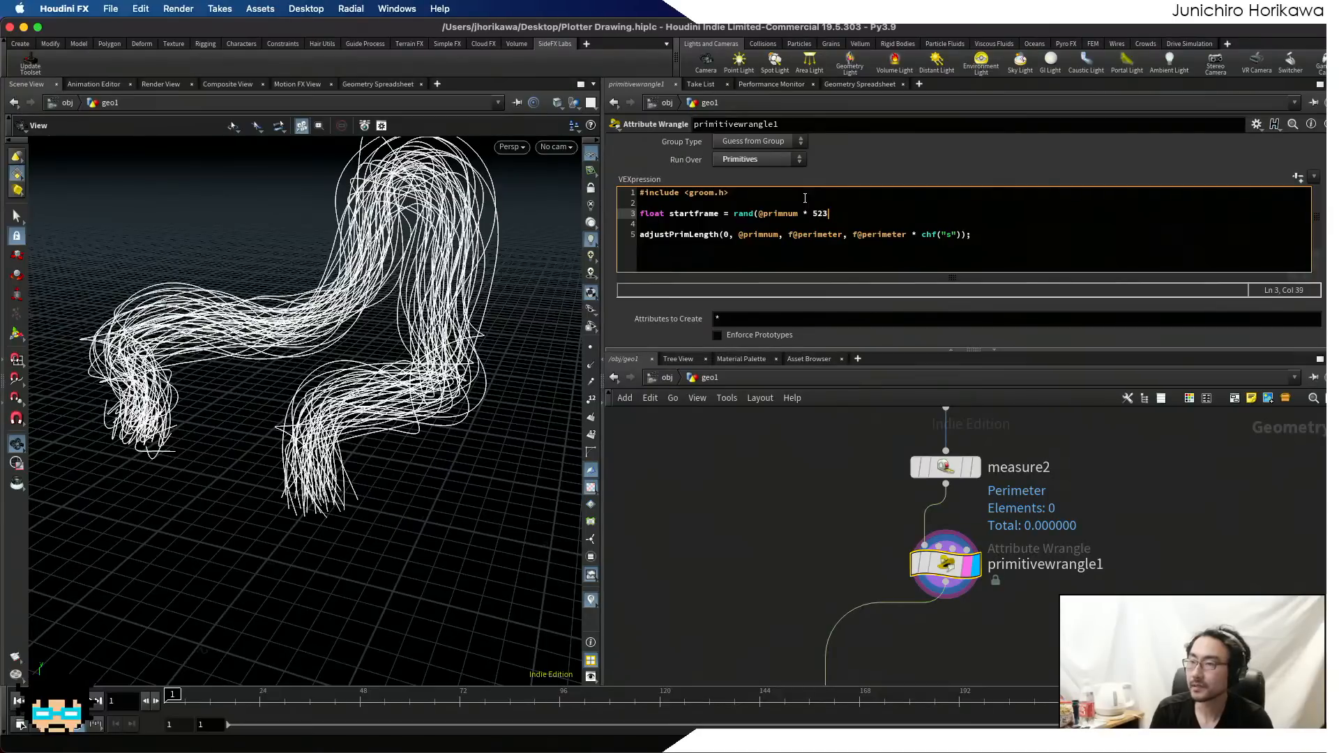
{"action": "type", "text": ".234"}
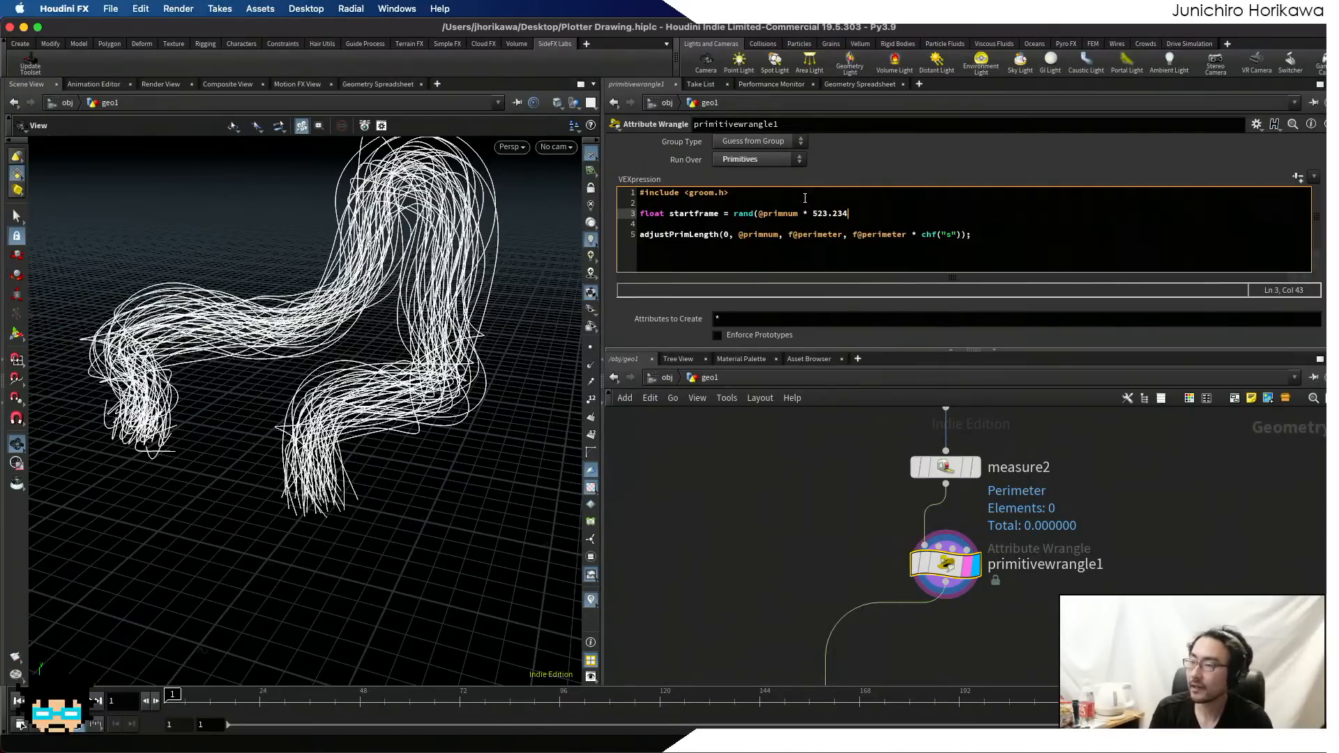
{"action": "type", "text": " + chf(\""}
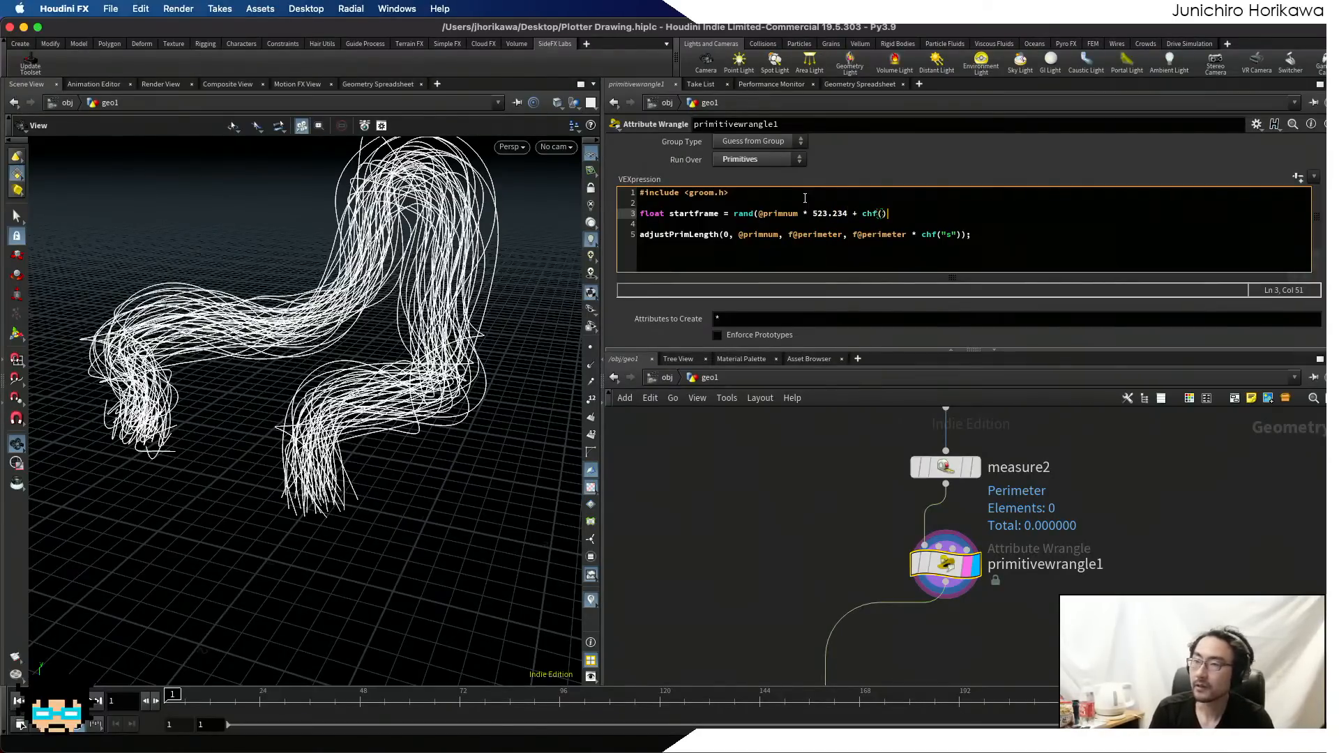
{"action": "type", "text": "see"}
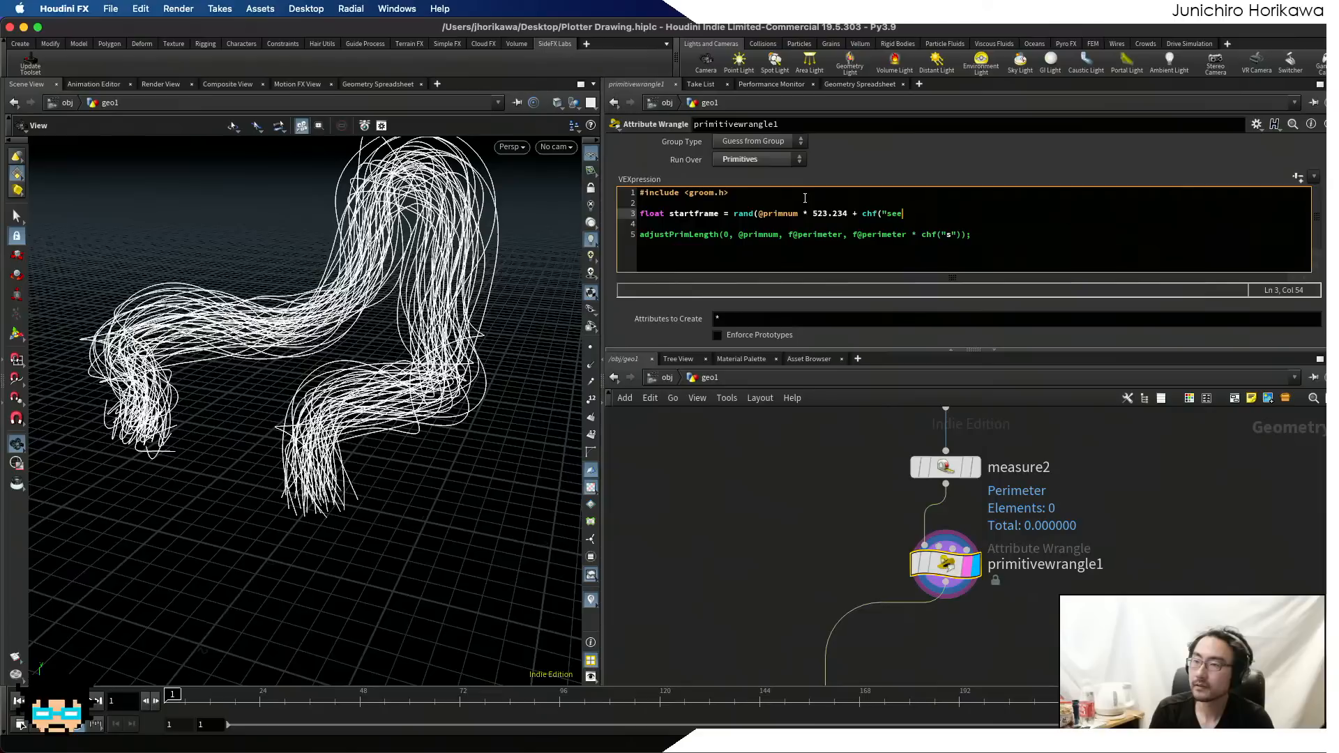
{"action": "type", "text": "d\"))"}
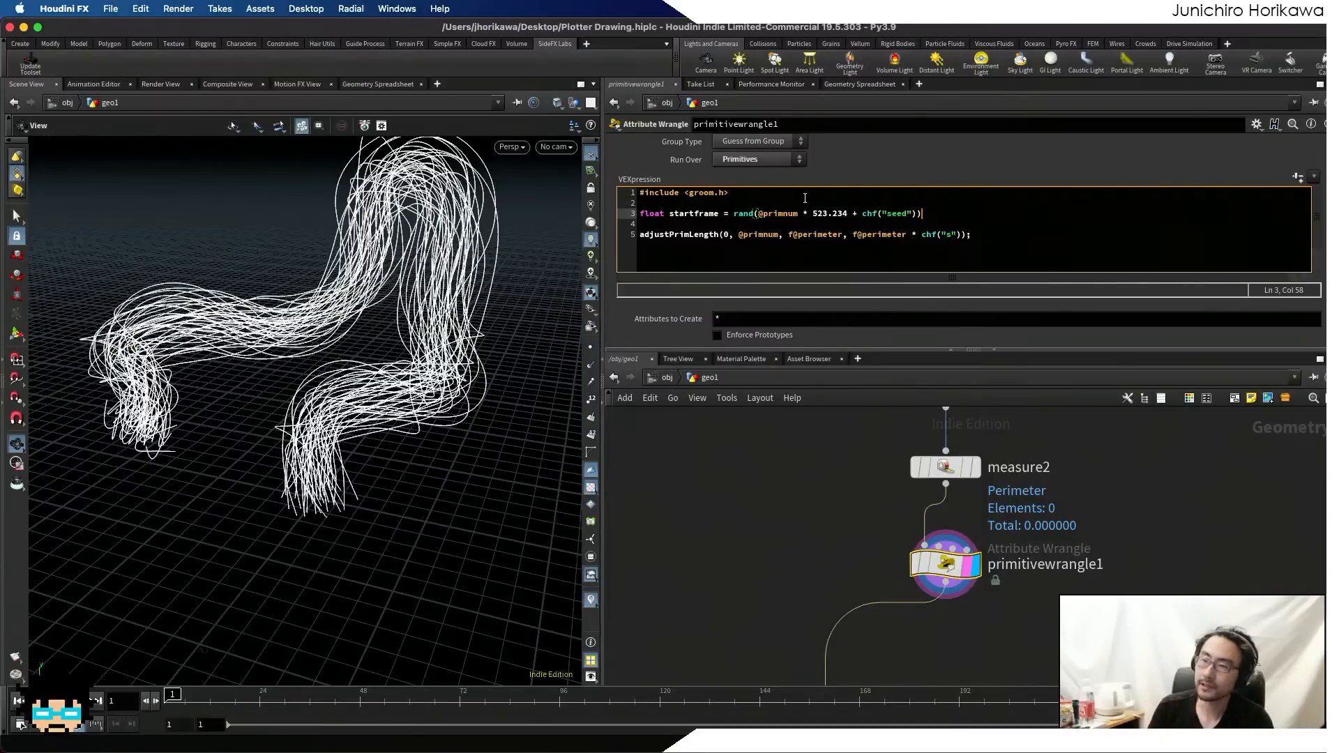
- Multiply the random startframe value by chf("startframe") and end the statement with a semicolon
{"action": "type", "text": "* chf"}
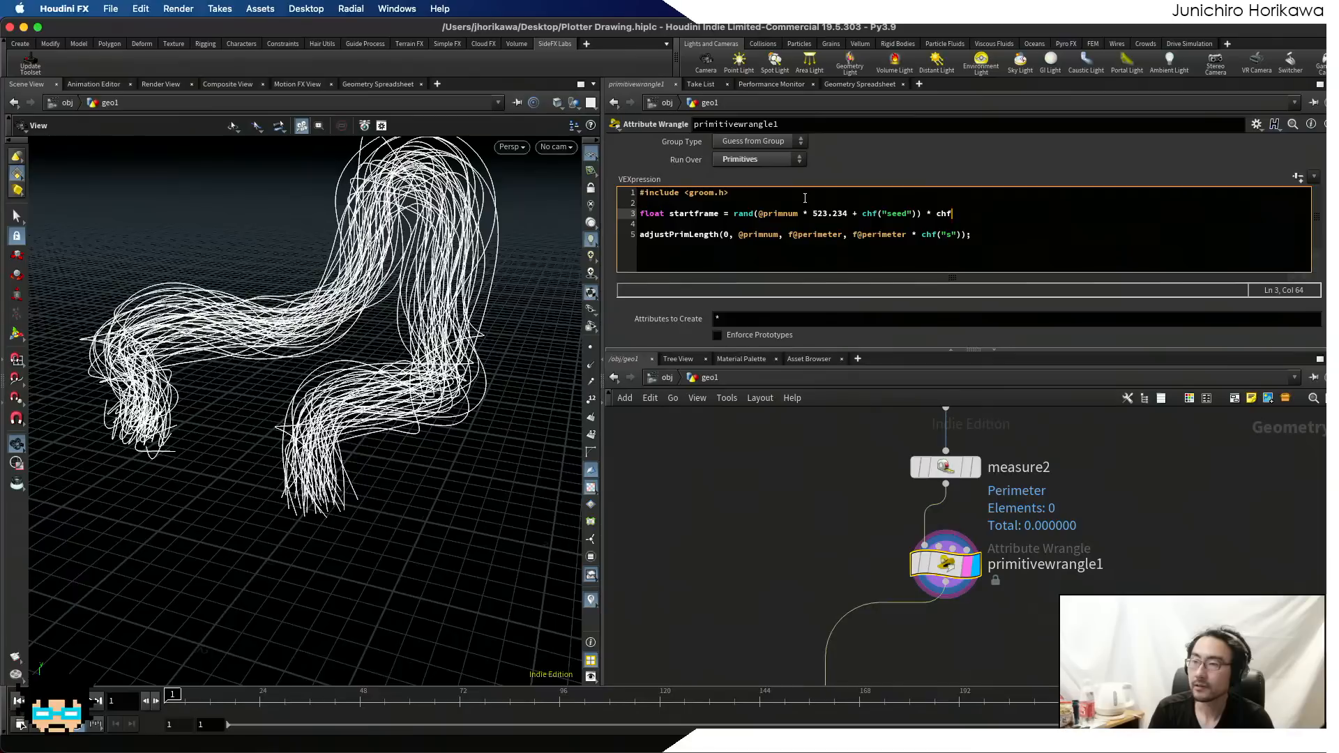
{"action": "type", "text": "("}
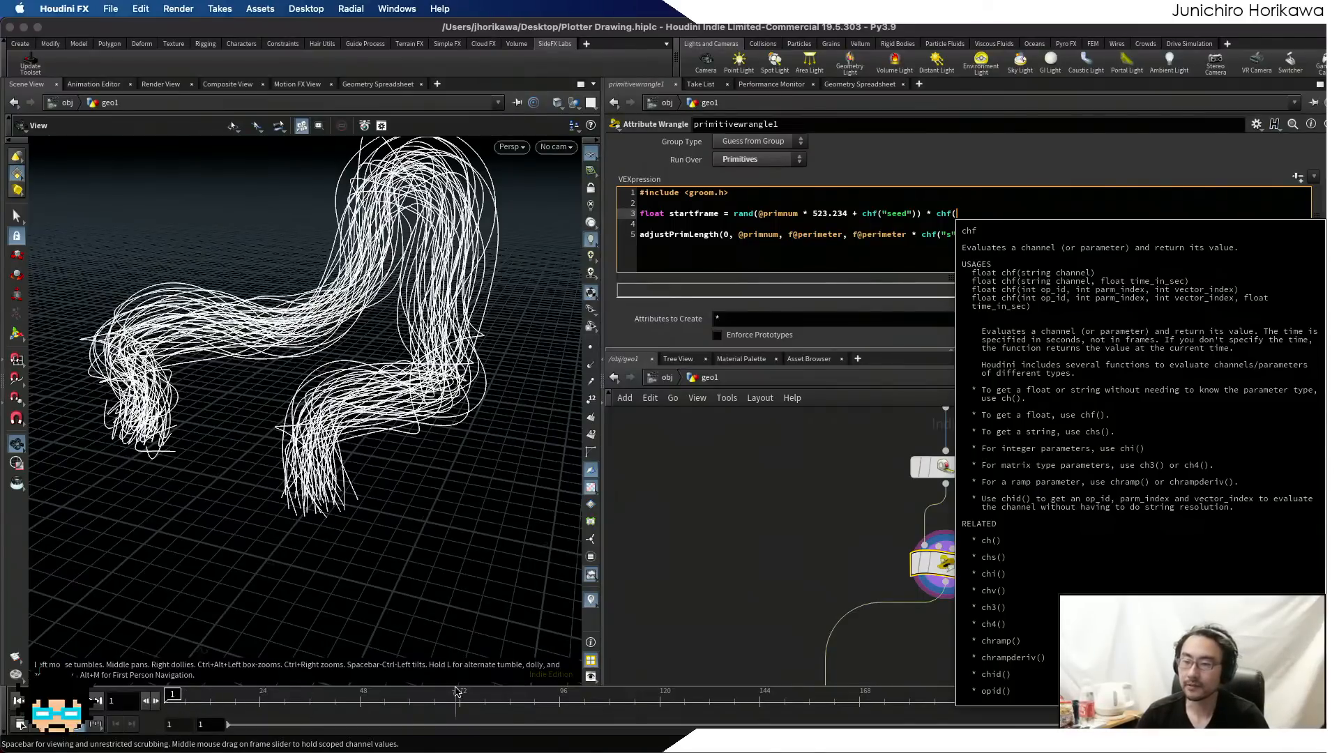
{"action": "left_click", "coordinate": [957, 213]}
{"action": "type", "text": "chf("}
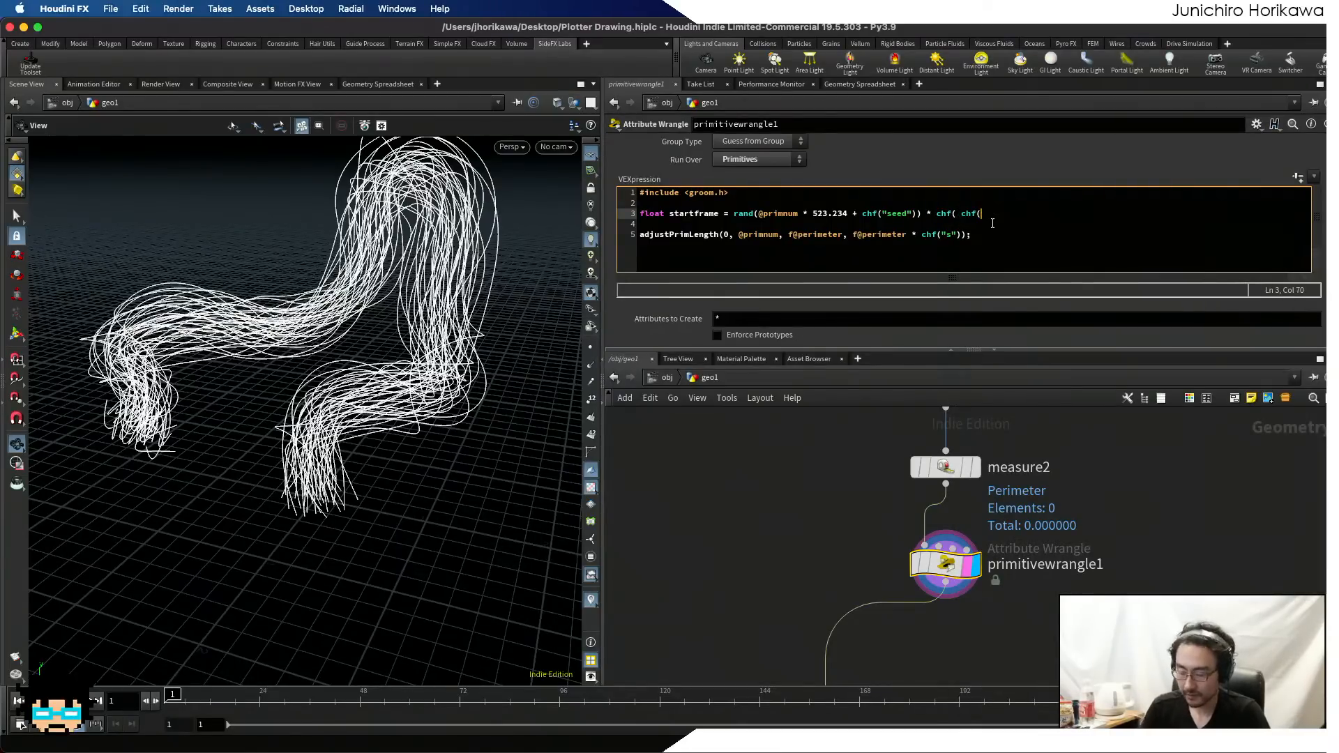
{"action": "key", "text": "BackSpace"}
{"action": "key", "text": "BackSpace"}
{"action": "key", "text": "BackSpace"}
{"action": "key", "text": "BackSpace"}
{"action": "key", "text": "BackSpace"}
{"action": "type", "text": "\""}
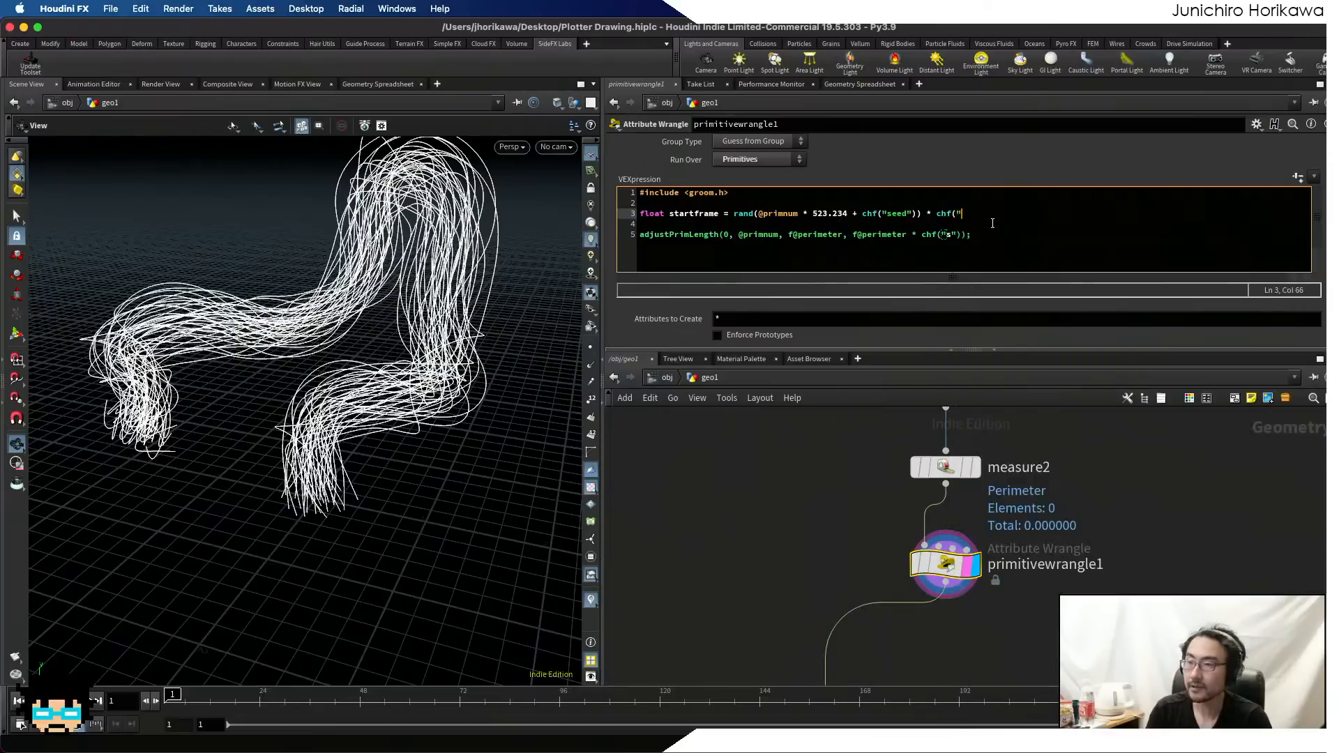
{"action": "type", "text": "startframe\""}
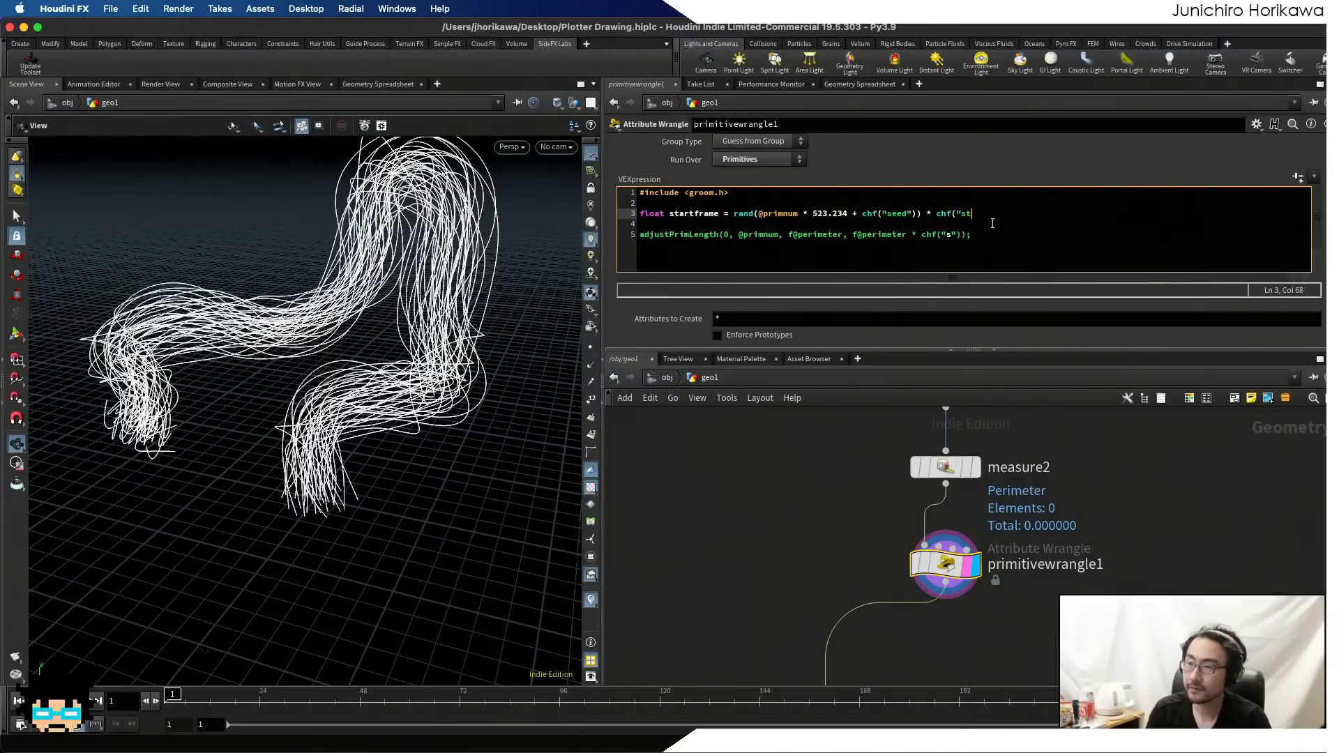
{"action": "type", "text": ")"}
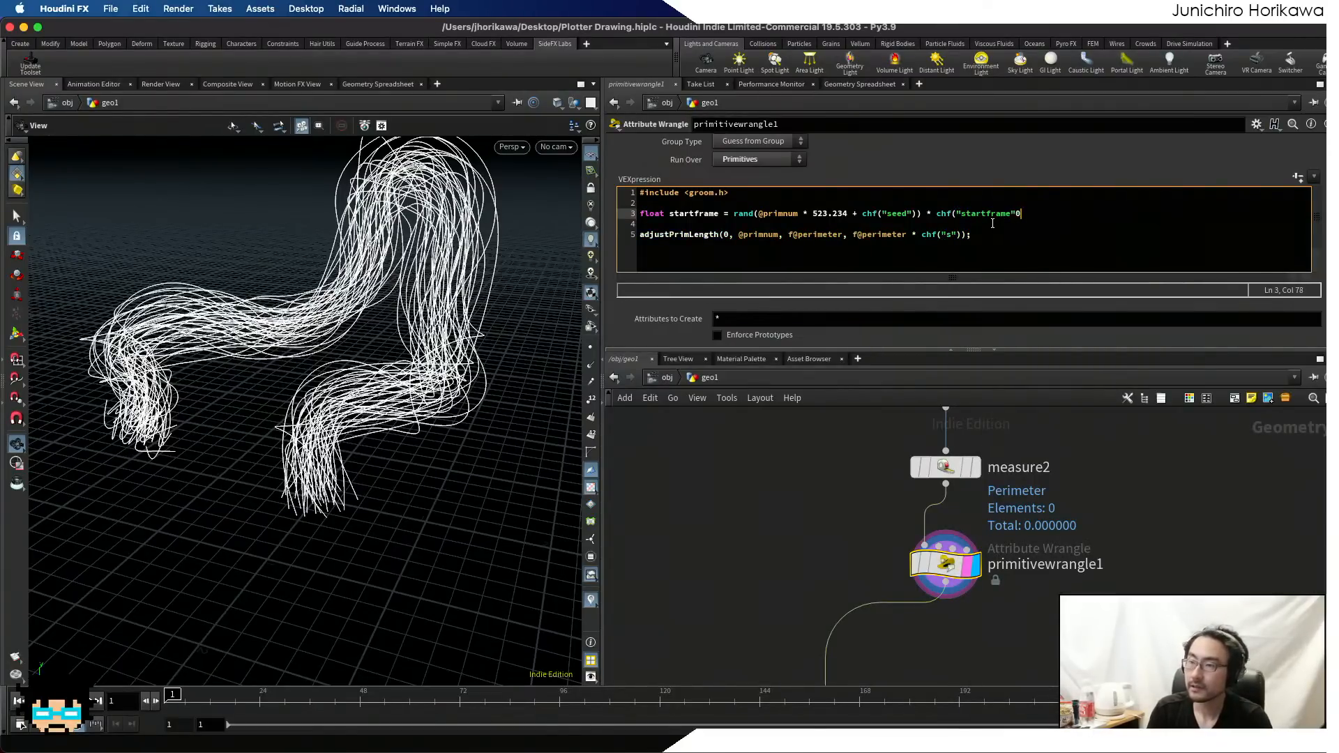
{"action": "type", "text": ";"}
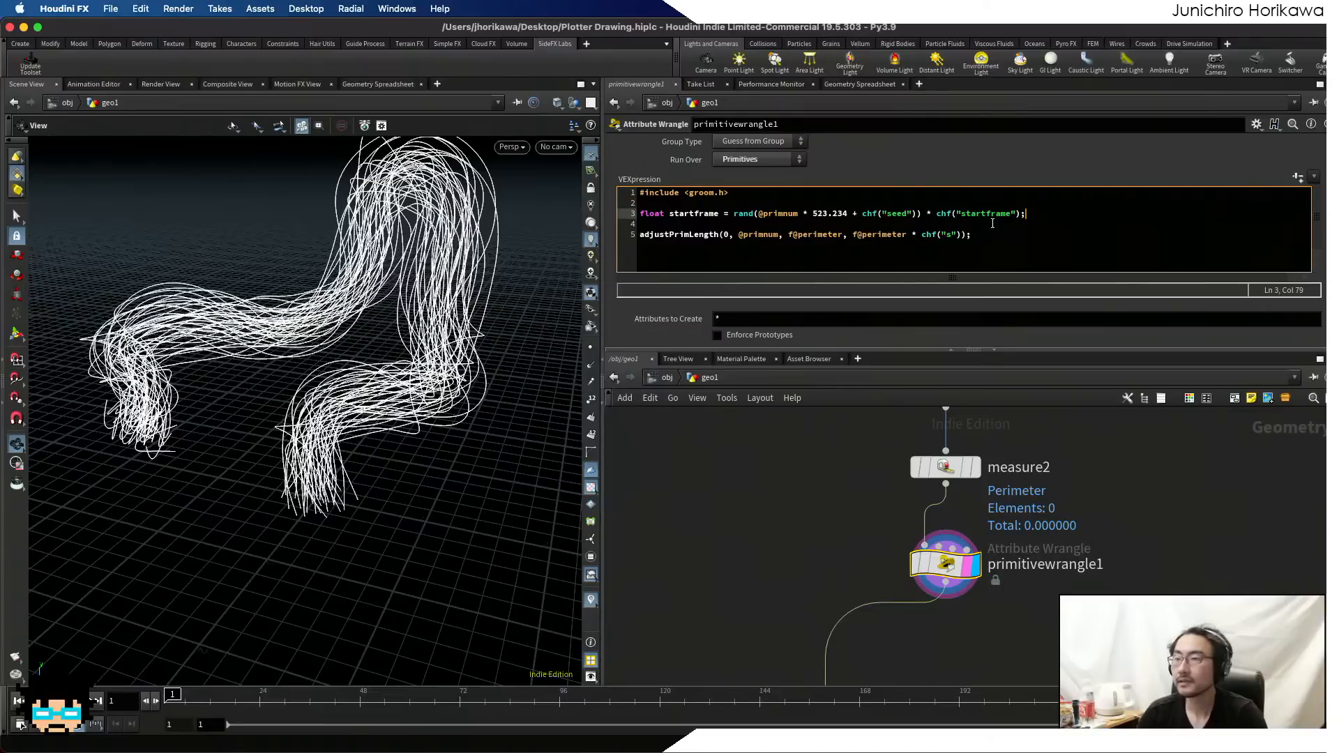
- Create the Seed and Startframe parameters from the wrangle code, set Seed to 100, and enlarge the parameter area
{"action": "left_click", "coordinate": [1298, 177]}
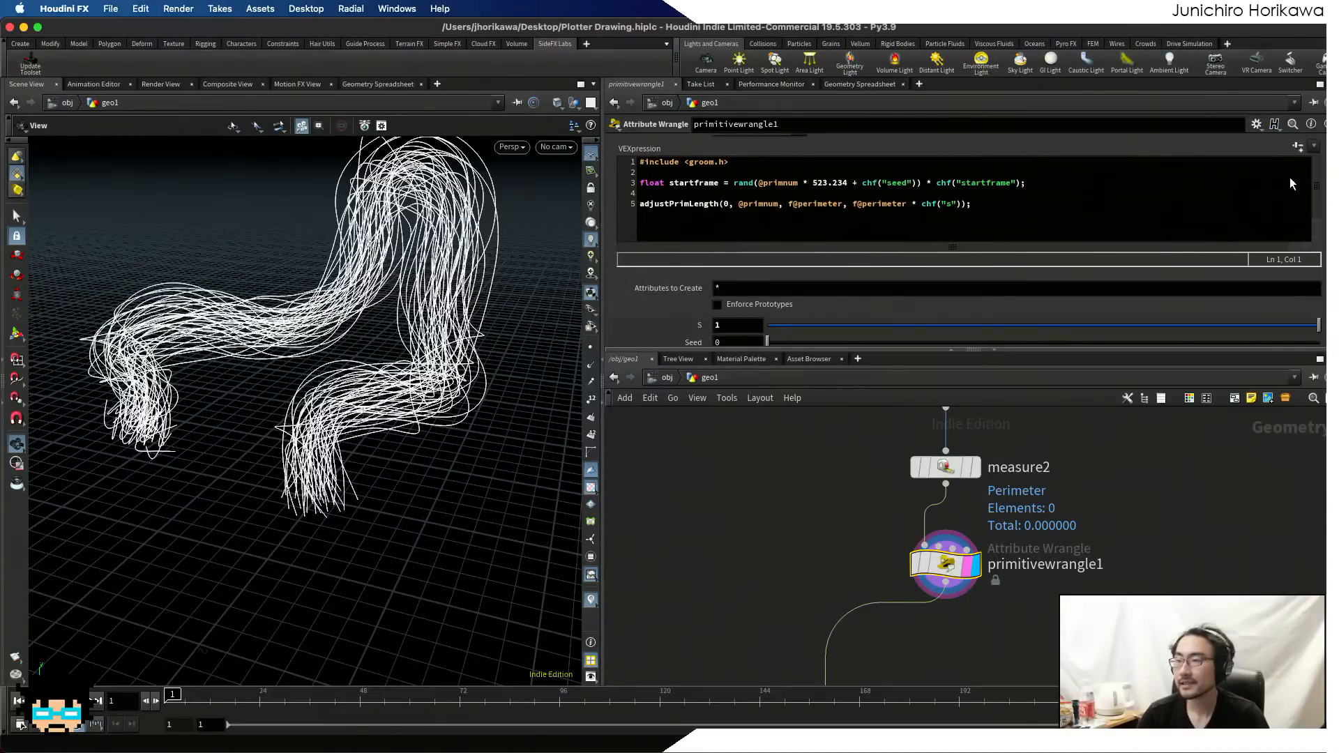
{"action": "left_click_drag", "start_coordinate": [726, 340], "coordinate": [676, 336]}
{"action": "type", "text": "100"}
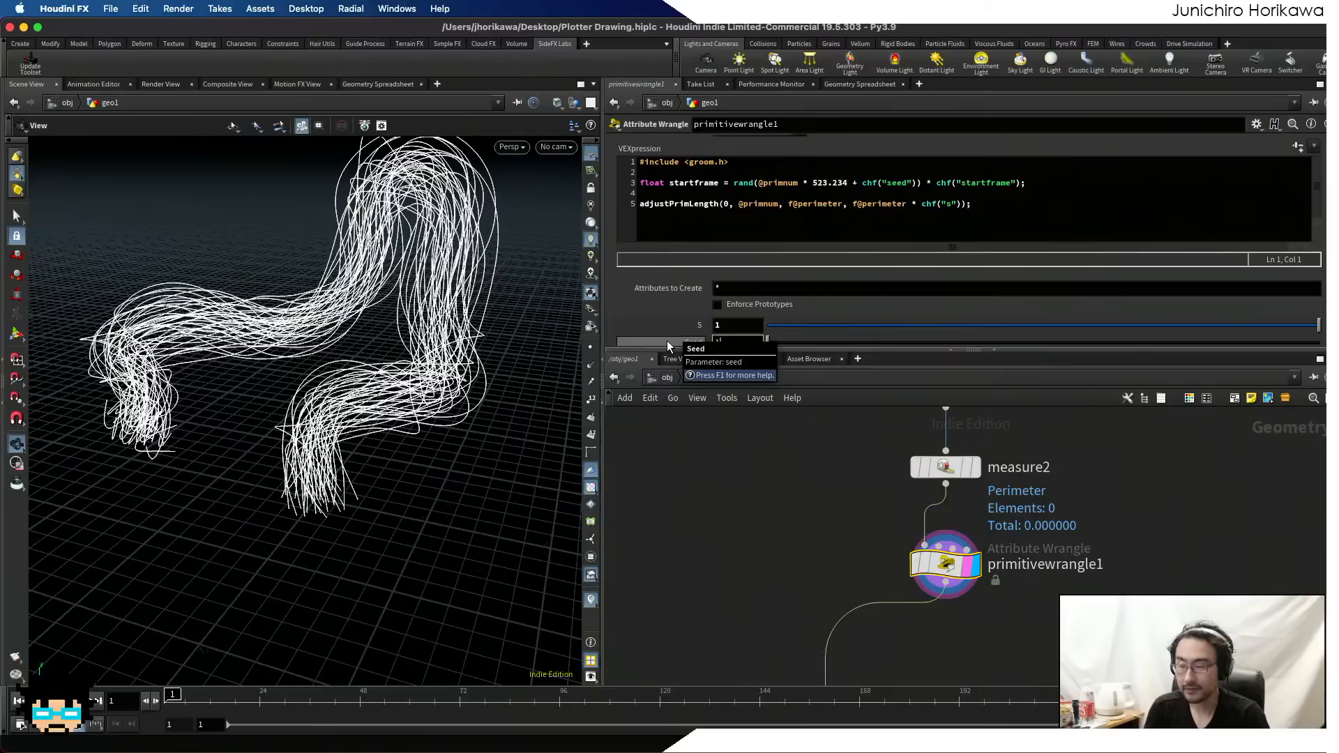
{"action": "key", "text": "Return"}
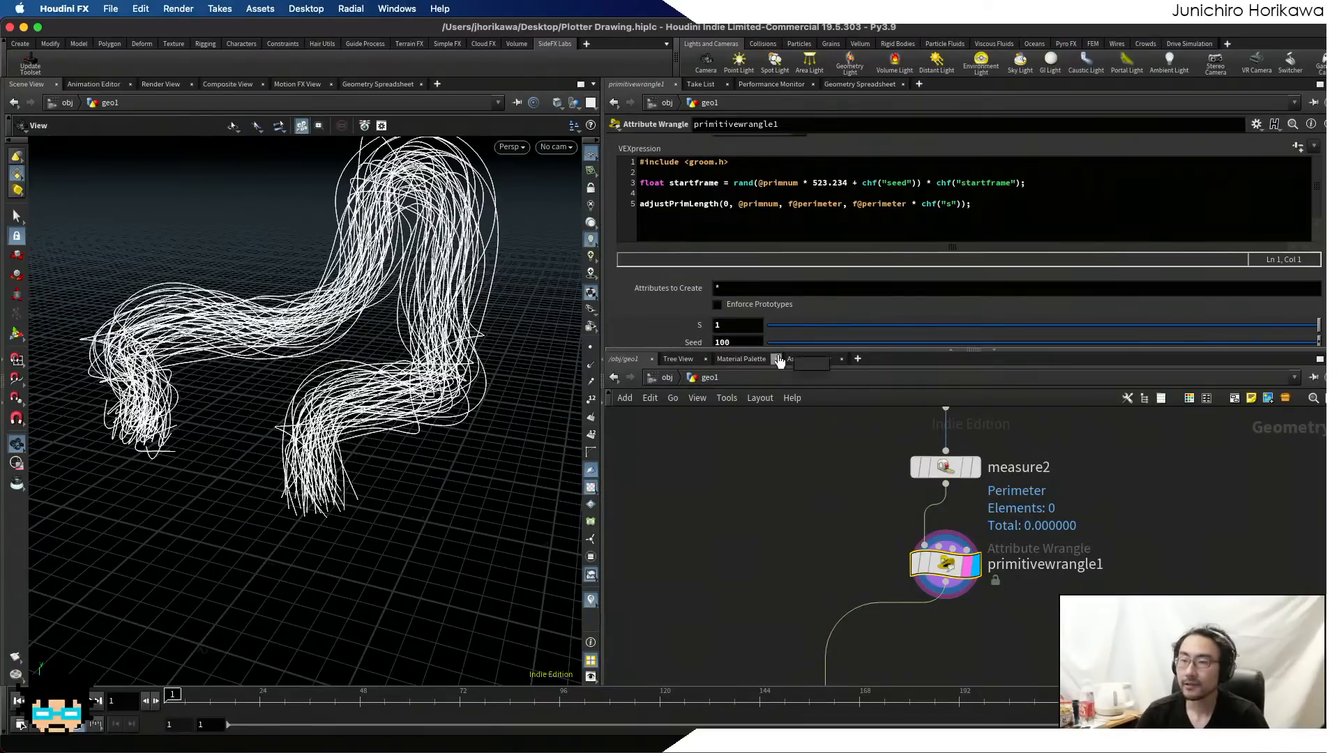
{"action": "left_click_drag", "start_coordinate": [760, 349], "coordinate": [759, 416]}
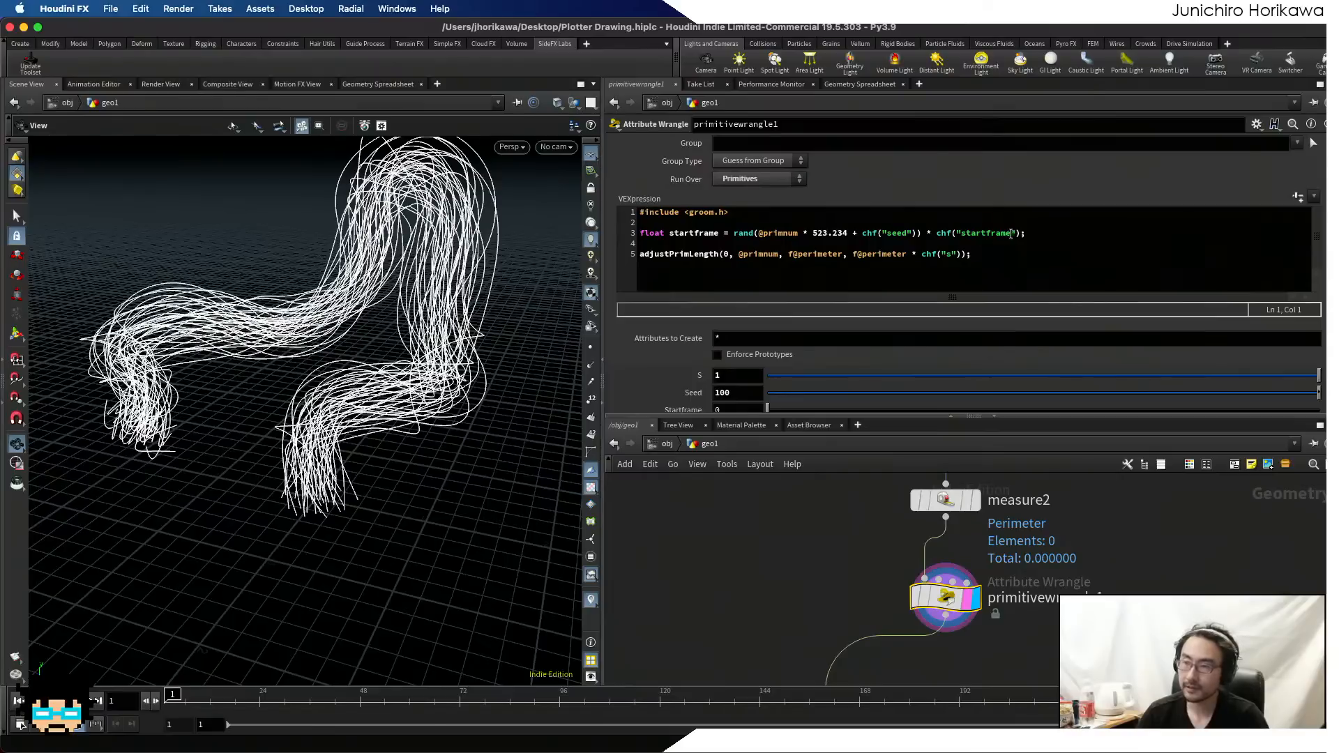
- Wrap the whole random expression assigned to startframe in a ceil() function
{"action": "left_click_drag", "start_coordinate": [1026, 233], "coordinate": [733, 235]}
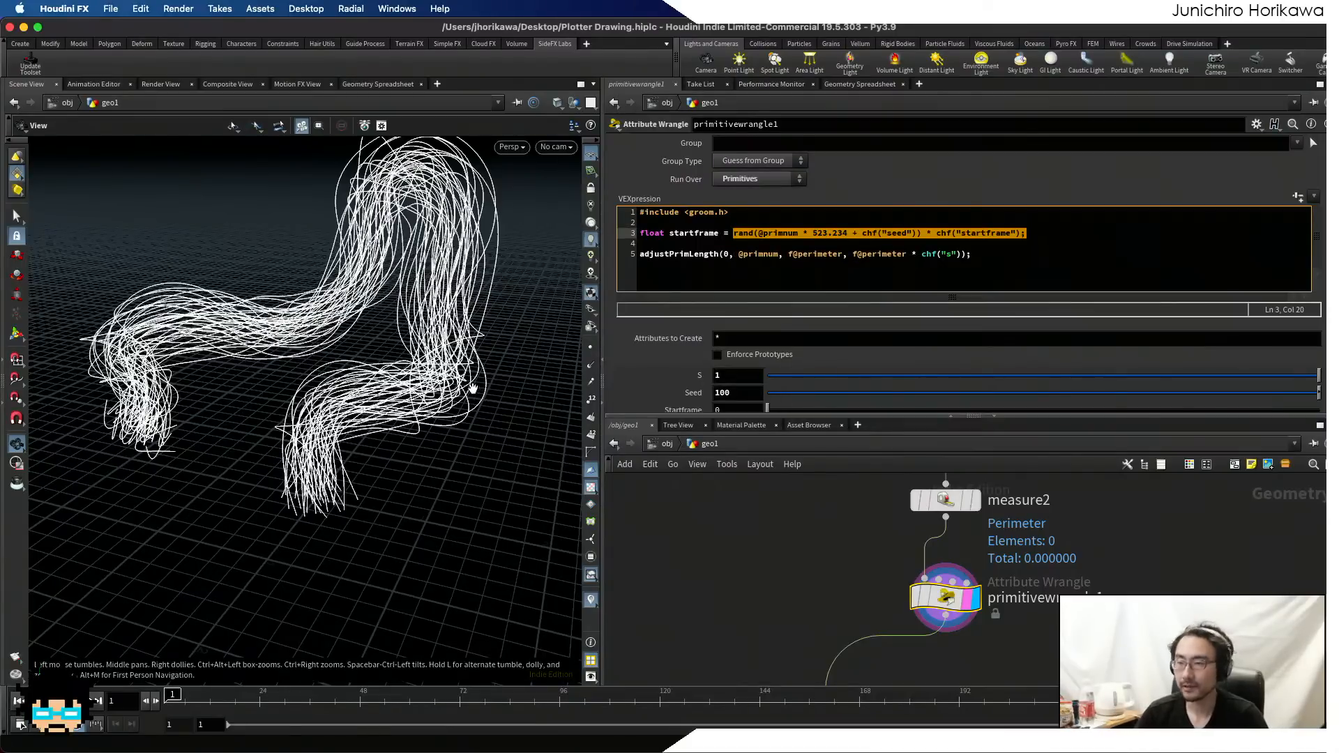
{"action": "left_click", "coordinate": [731, 235]}
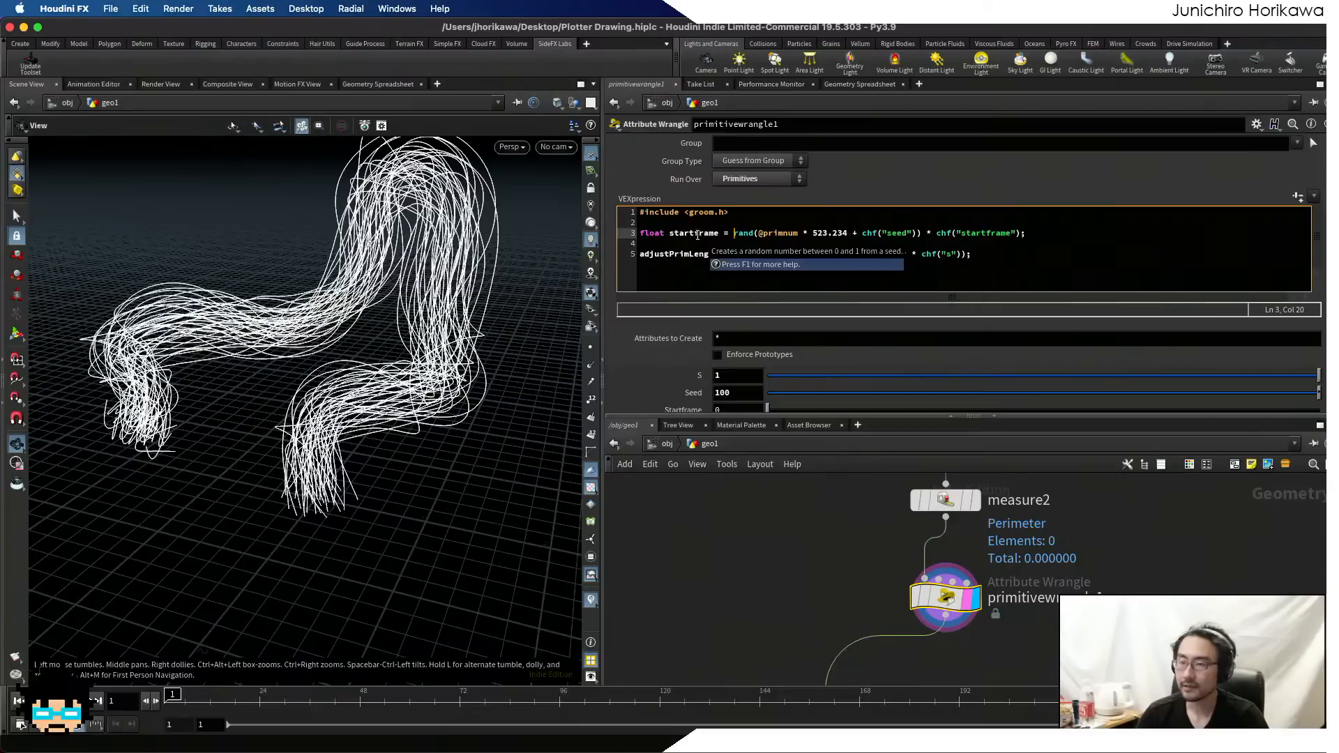
{"action": "type", "text": "ceil"}
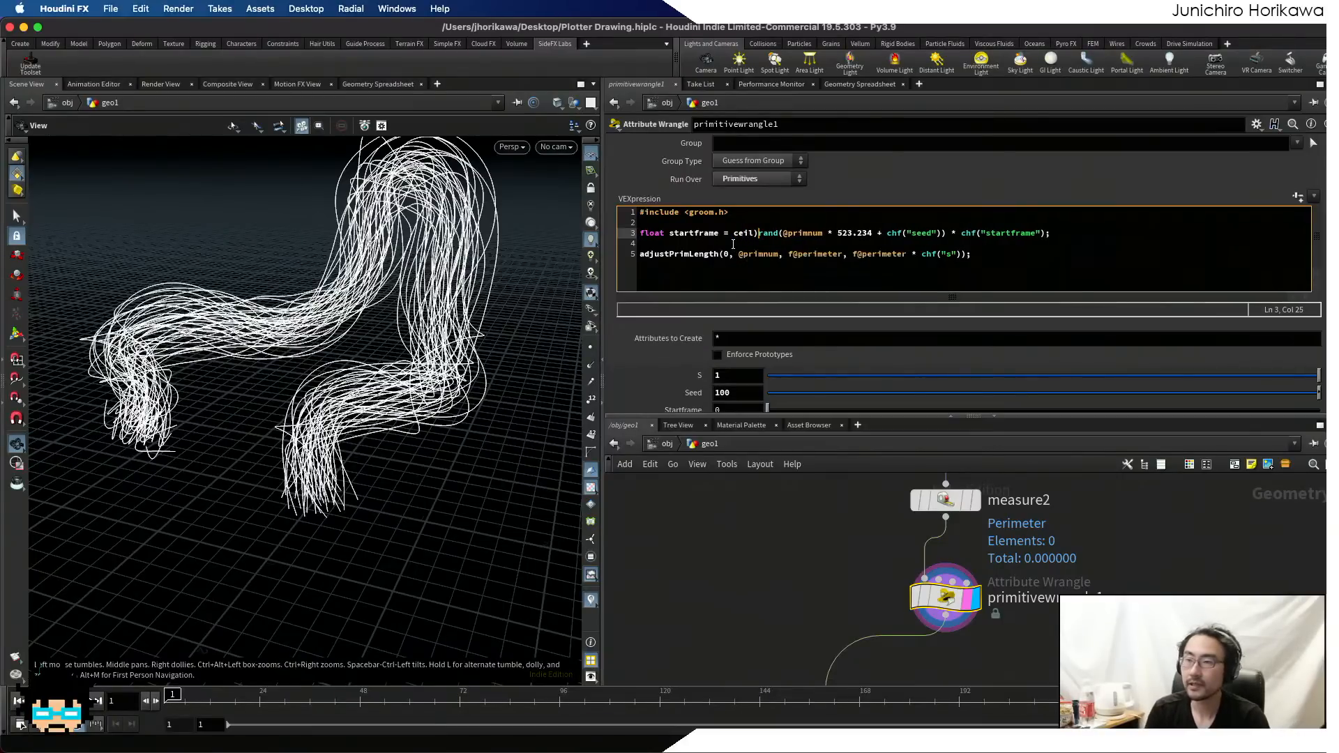
{"action": "type", "text": "("}
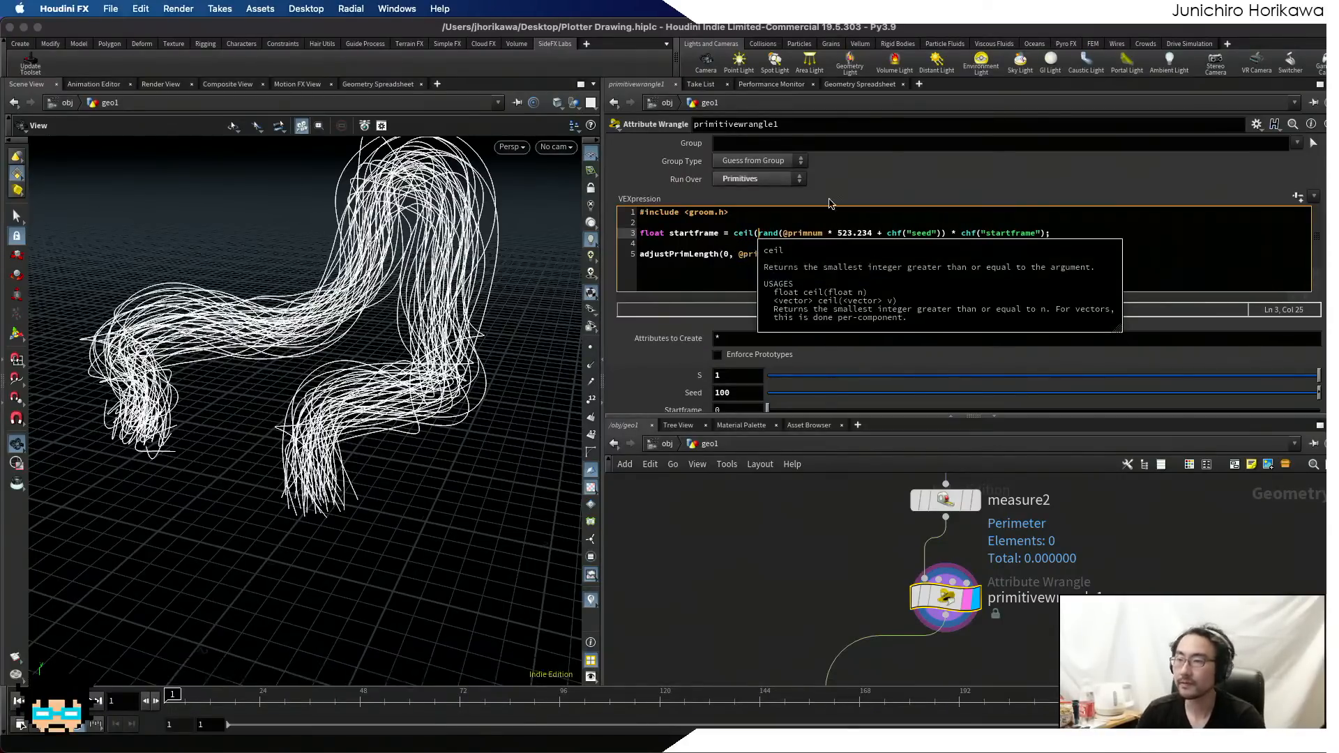
{"action": "left_click", "coordinate": [1045, 234]}
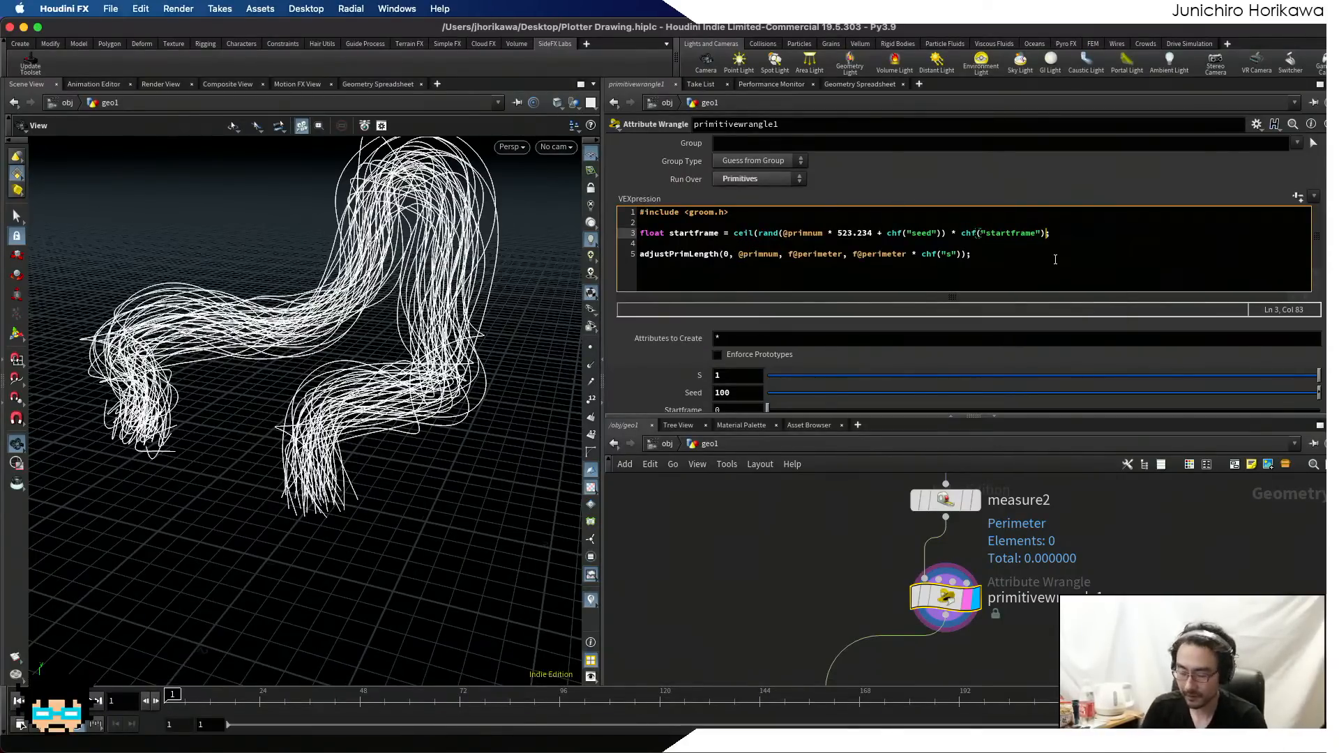
{"action": "type", "text": ")"}
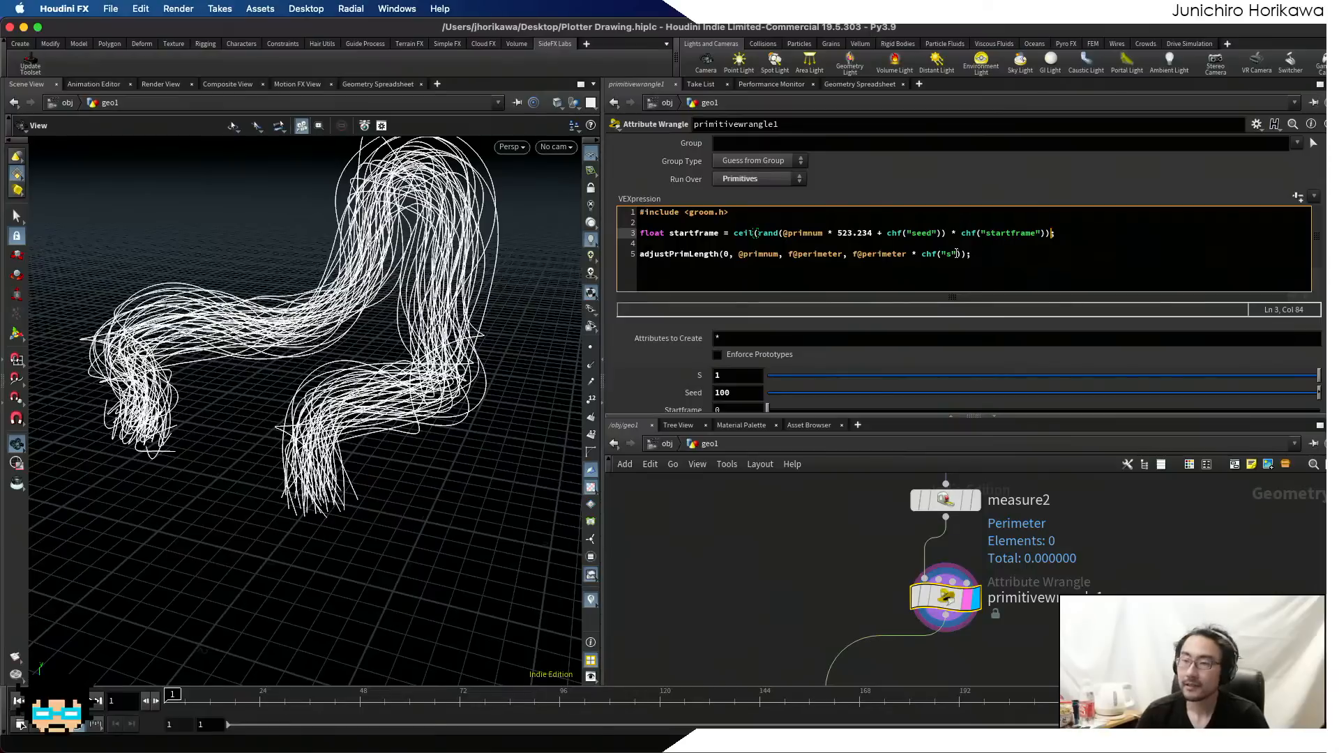
{"action": "left_click", "coordinate": [1055, 258]}
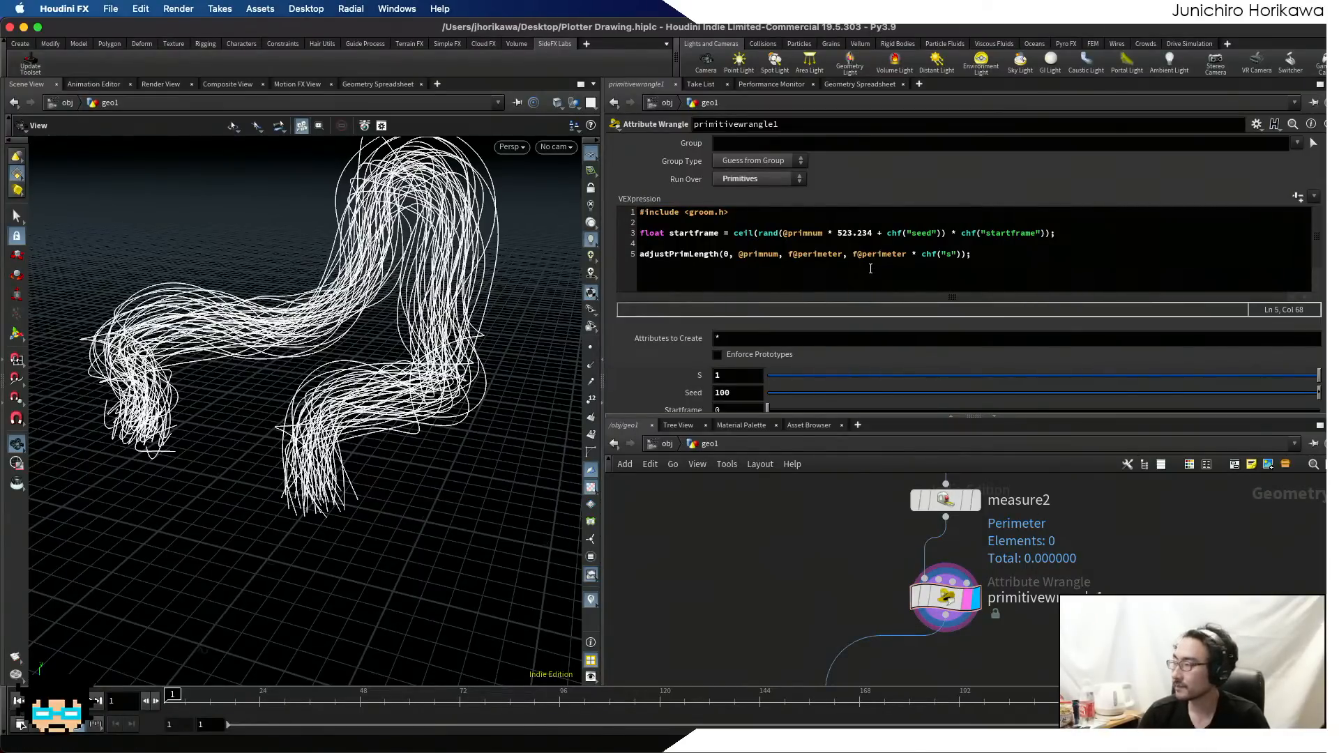
- Insert two blank lines between the startframe statement and the adjustPrimLength call in the wrangle code
{"action": "left_click", "coordinate": [1077, 224]}
{"action": "key", "text": "Down"}
{"action": "key", "text": "Down"}
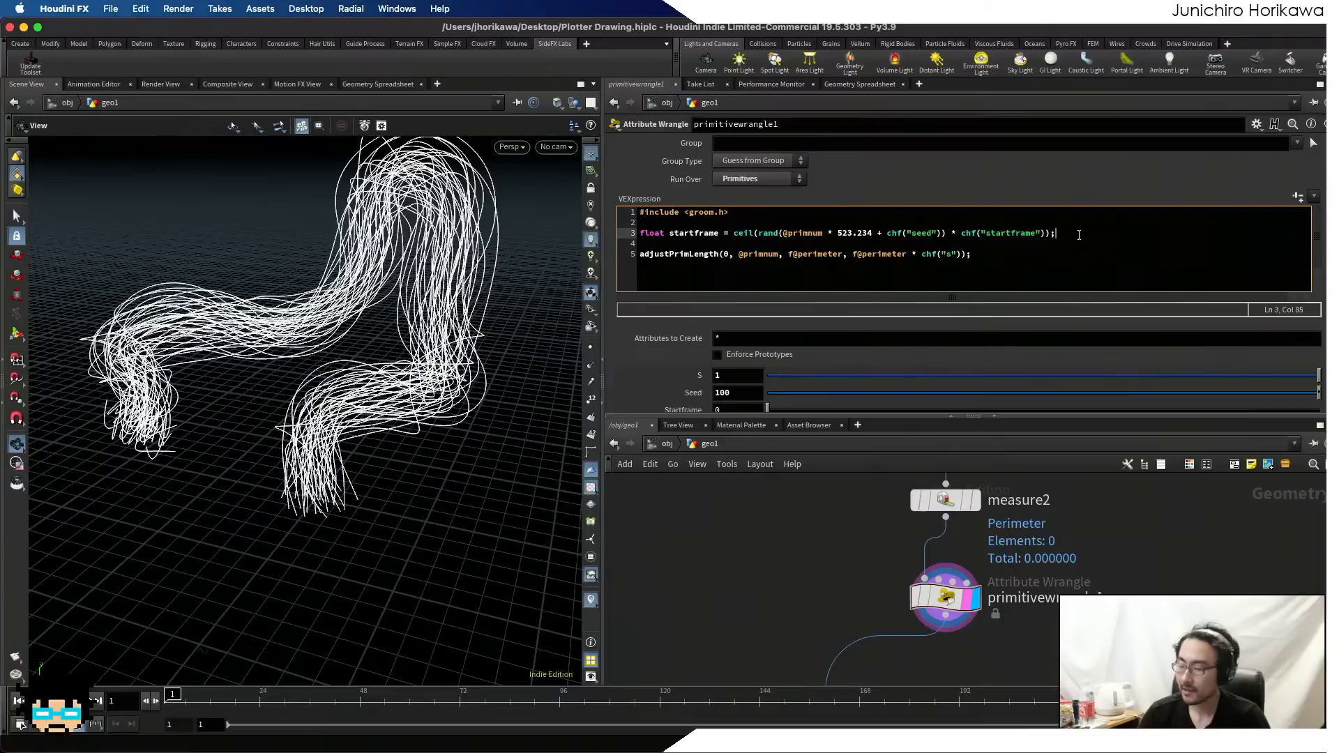
{"action": "key", "text": "Return"}
{"action": "key", "text": "Return"}
{"action": "key", "text": "Up"}
{"action": "key", "text": "Up"}
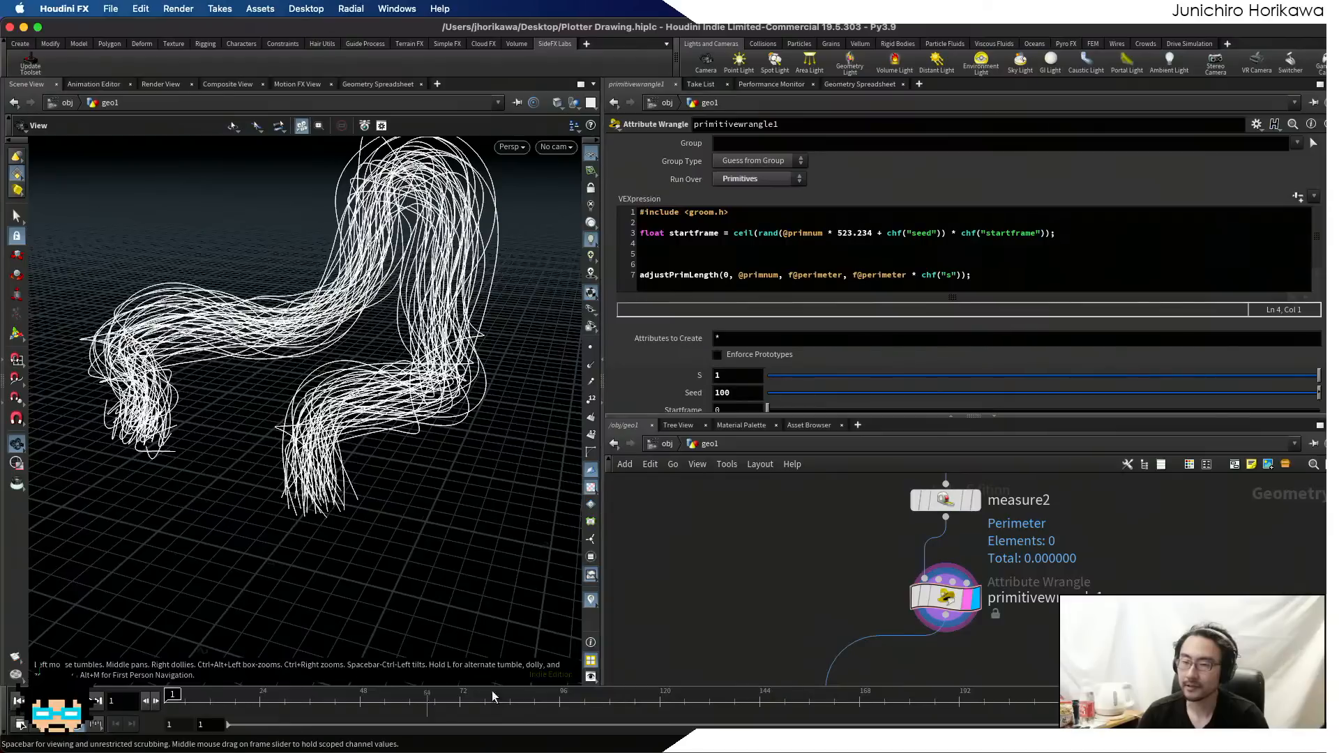
- Declare float range = $FEND - startframe; directly below the startframe statement
{"action": "left_click", "coordinate": [695, 251]}
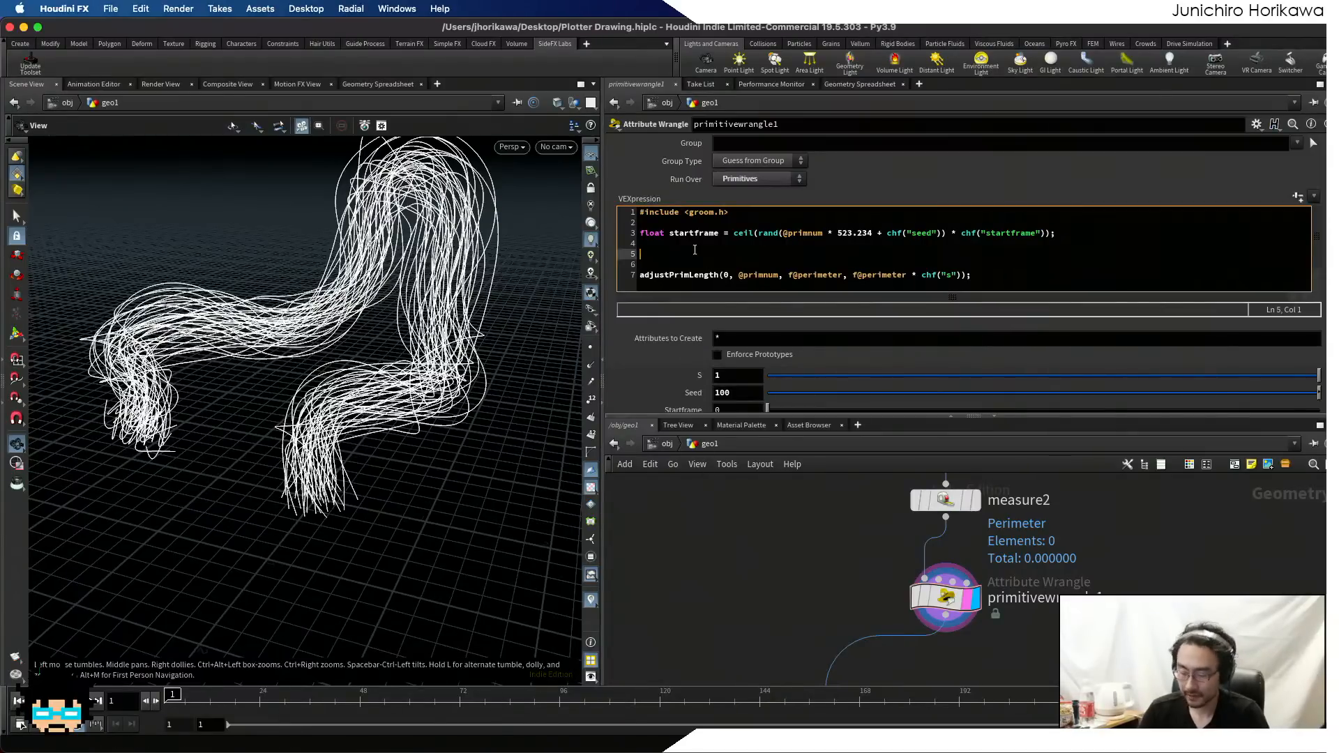
{"action": "key", "text": "Up"}
{"action": "type", "text": "float "}
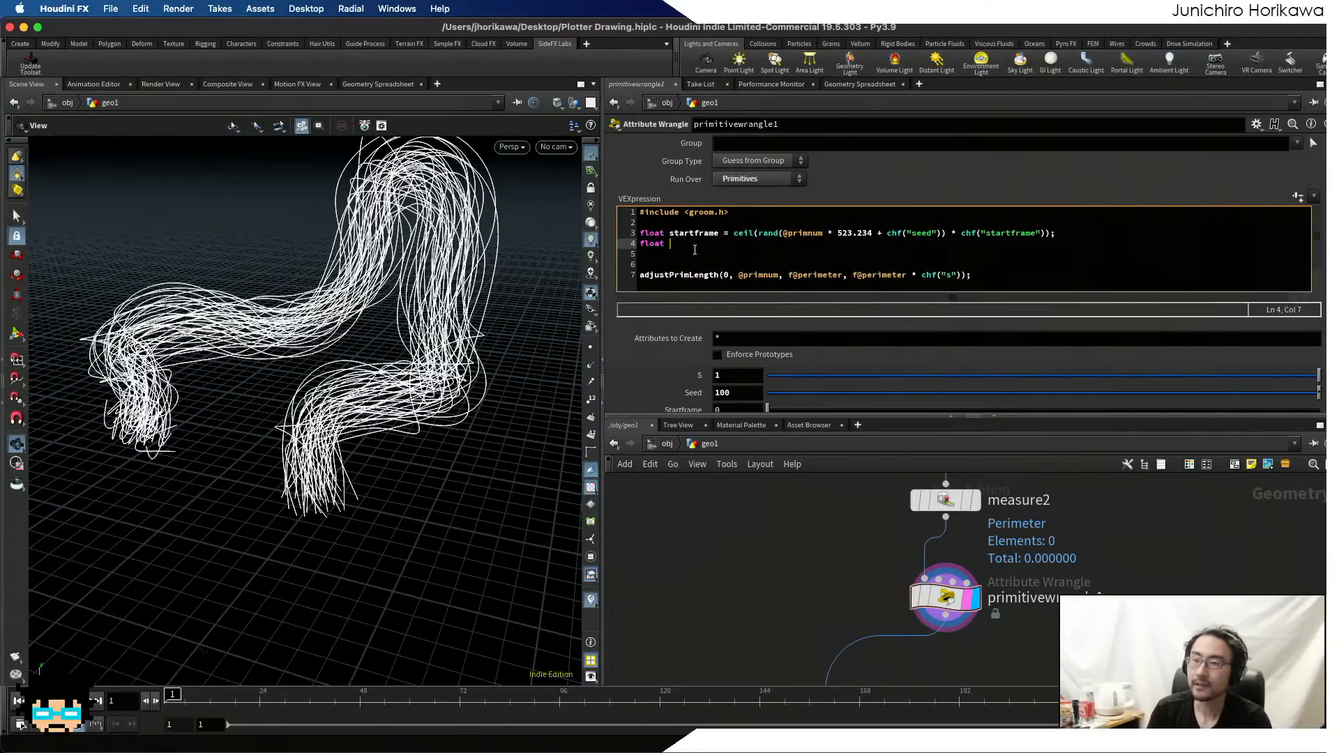
{"action": "type", "text": "range "}
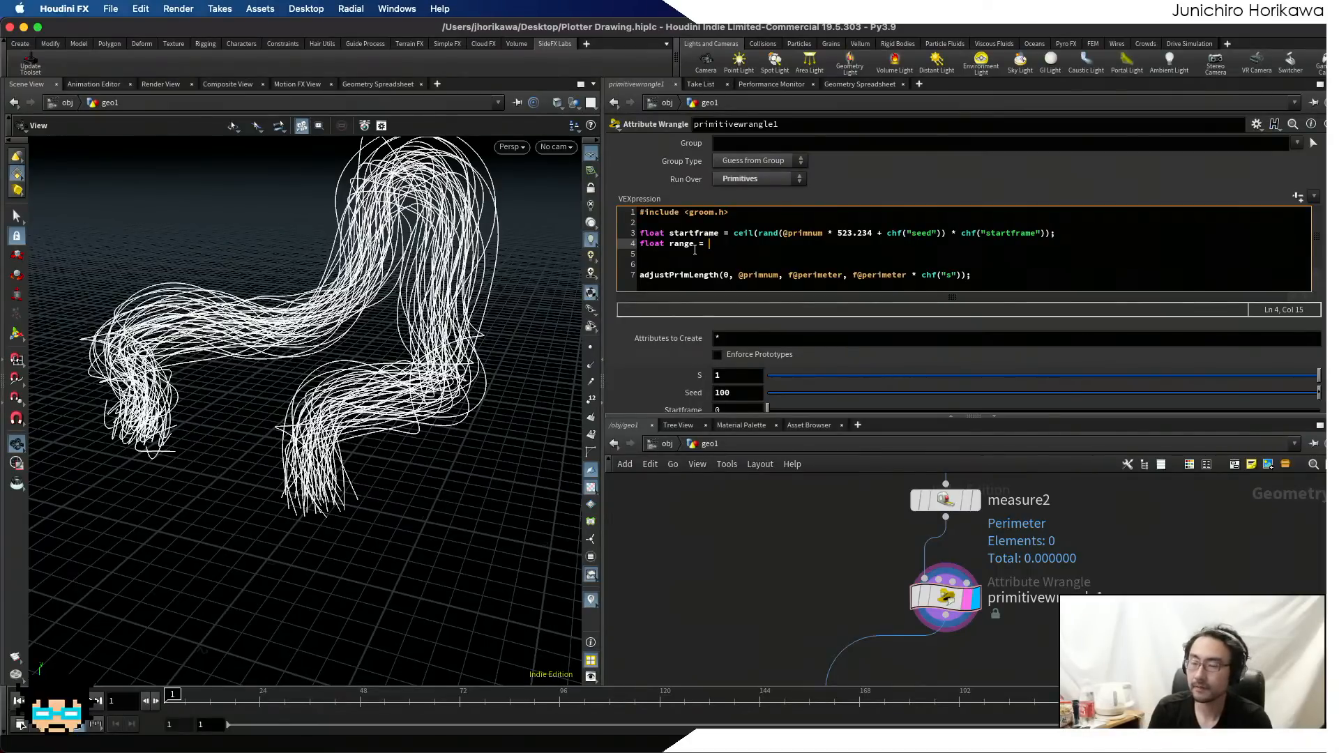
{"action": "type", "text": "= $FEND"}
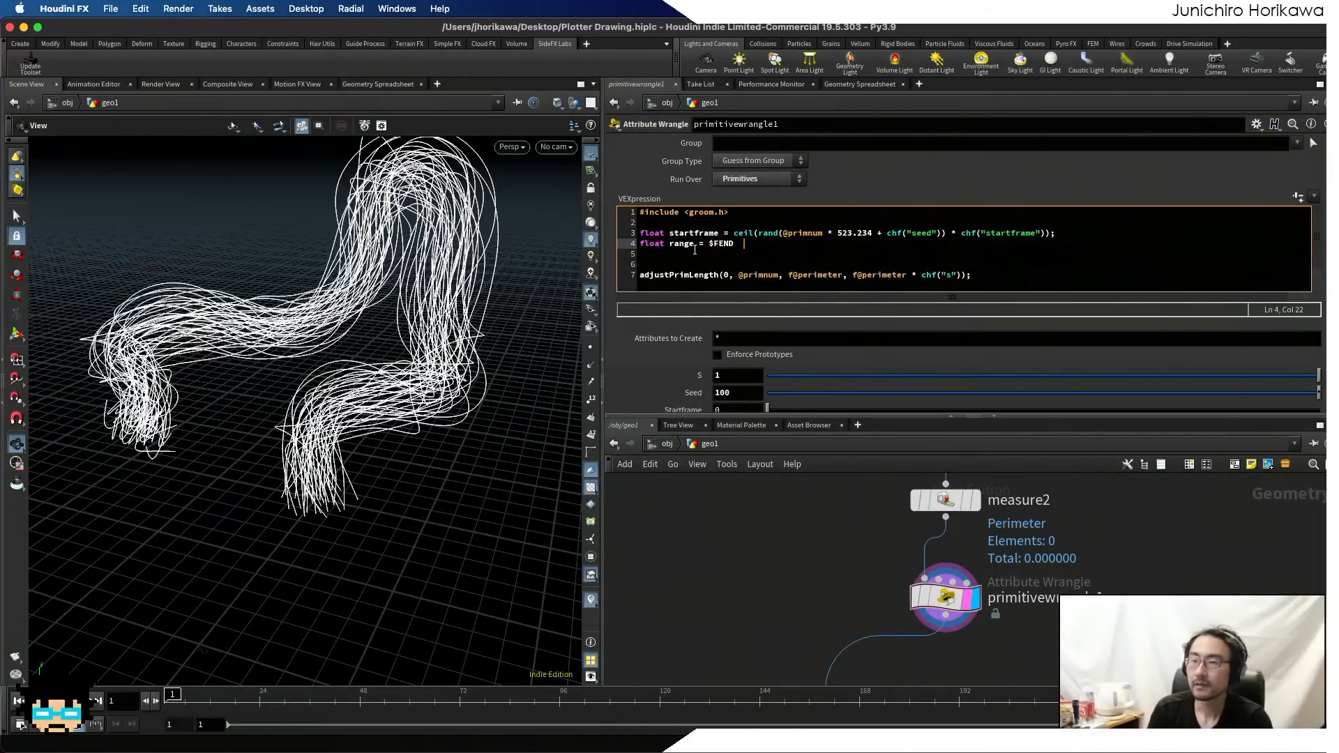
{"action": "key", "text": "BackSpace"}
{"action": "type", "text": "- c"}
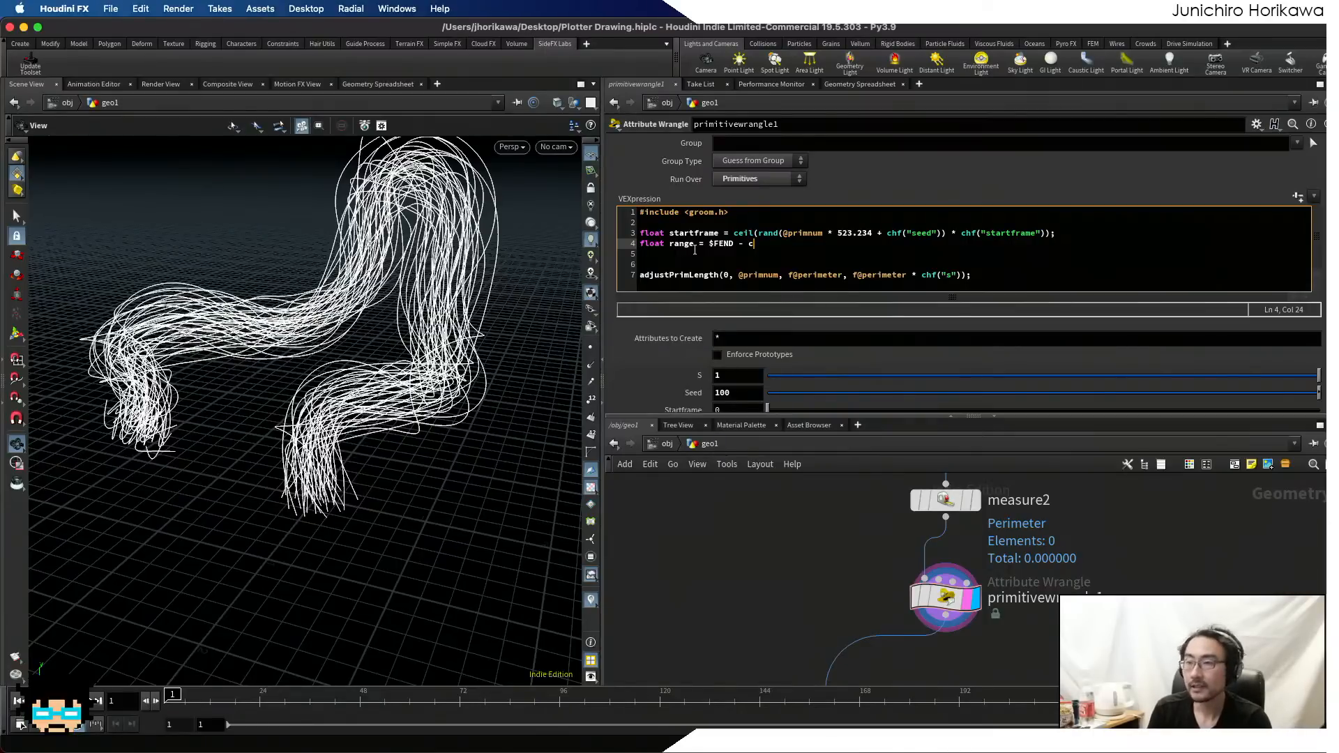
{"action": "key", "text": "BackSpace"}
{"action": "type", "text": "startframe;"}
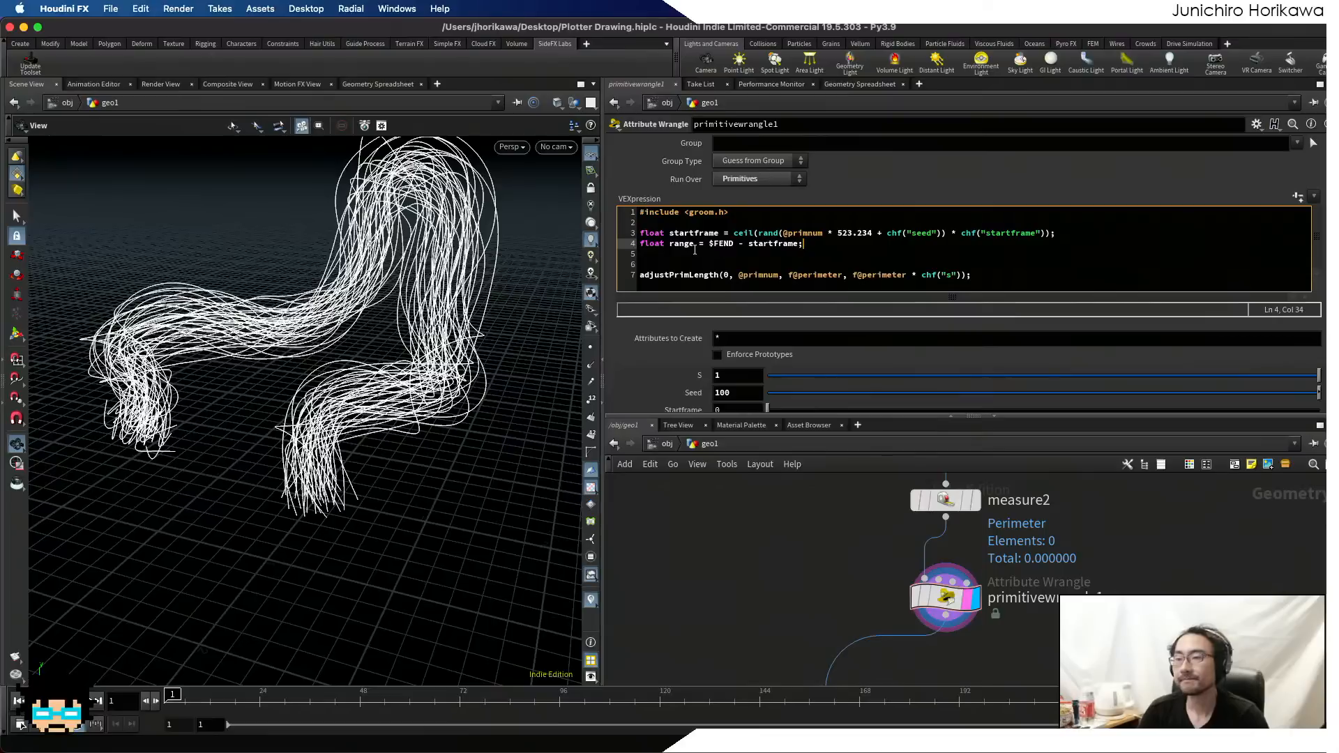
{"action": "key", "text": "Return"}
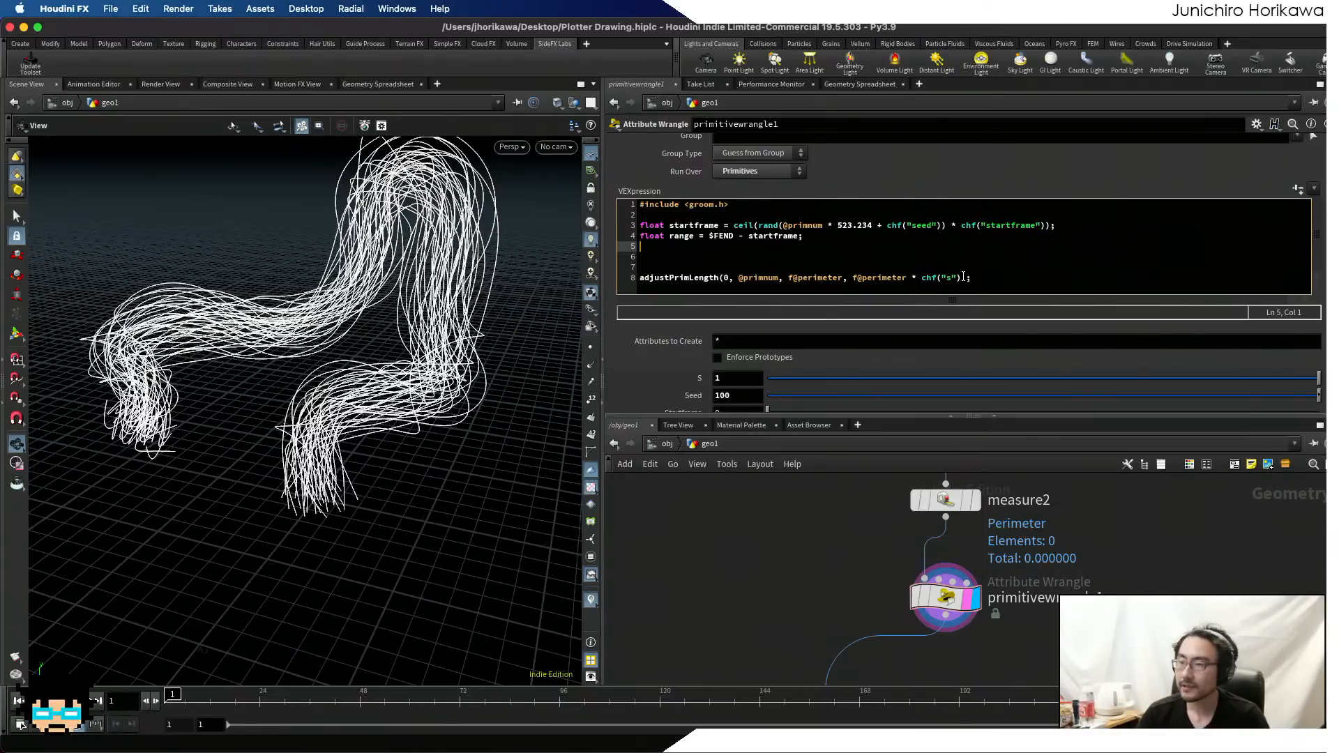
{"action": "left_click_drag", "start_coordinate": [966, 277], "coordinate": [925, 279]}
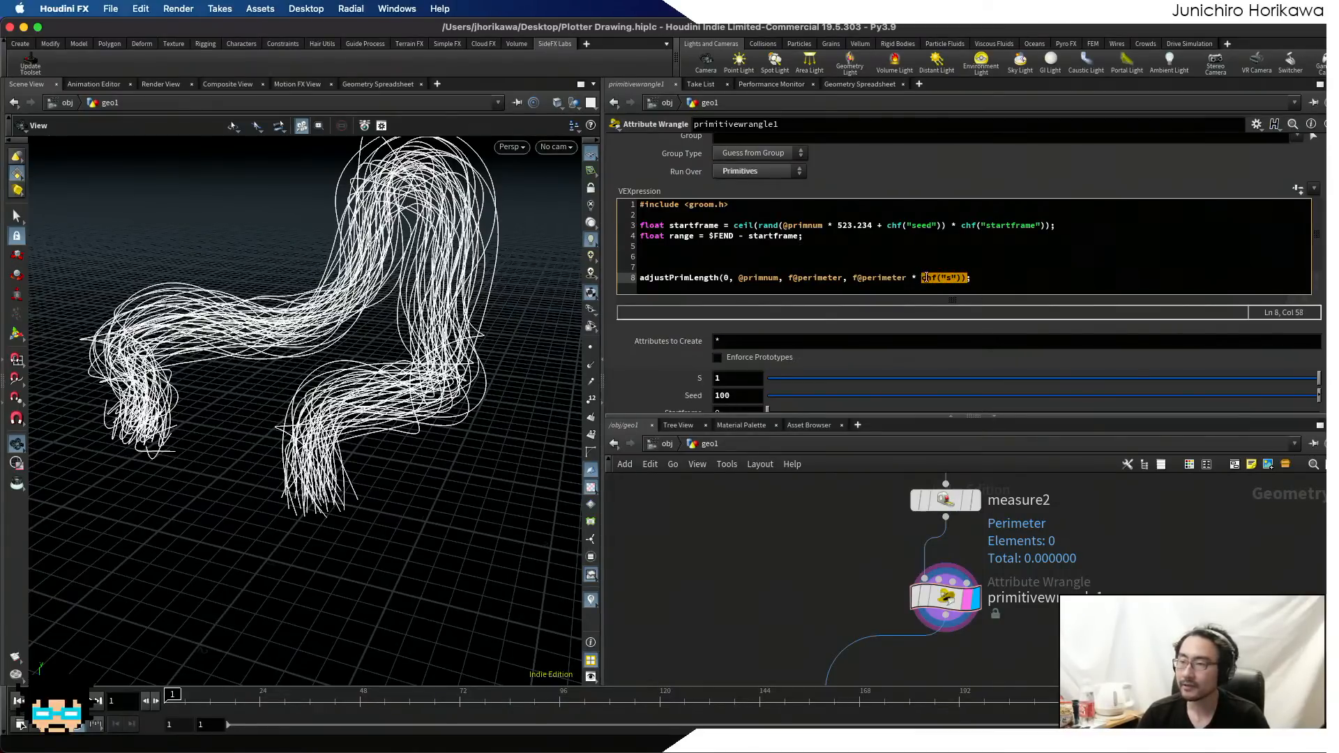
{"action": "left_click", "coordinate": [822, 247]}
{"action": "type", "text": "float s = "}
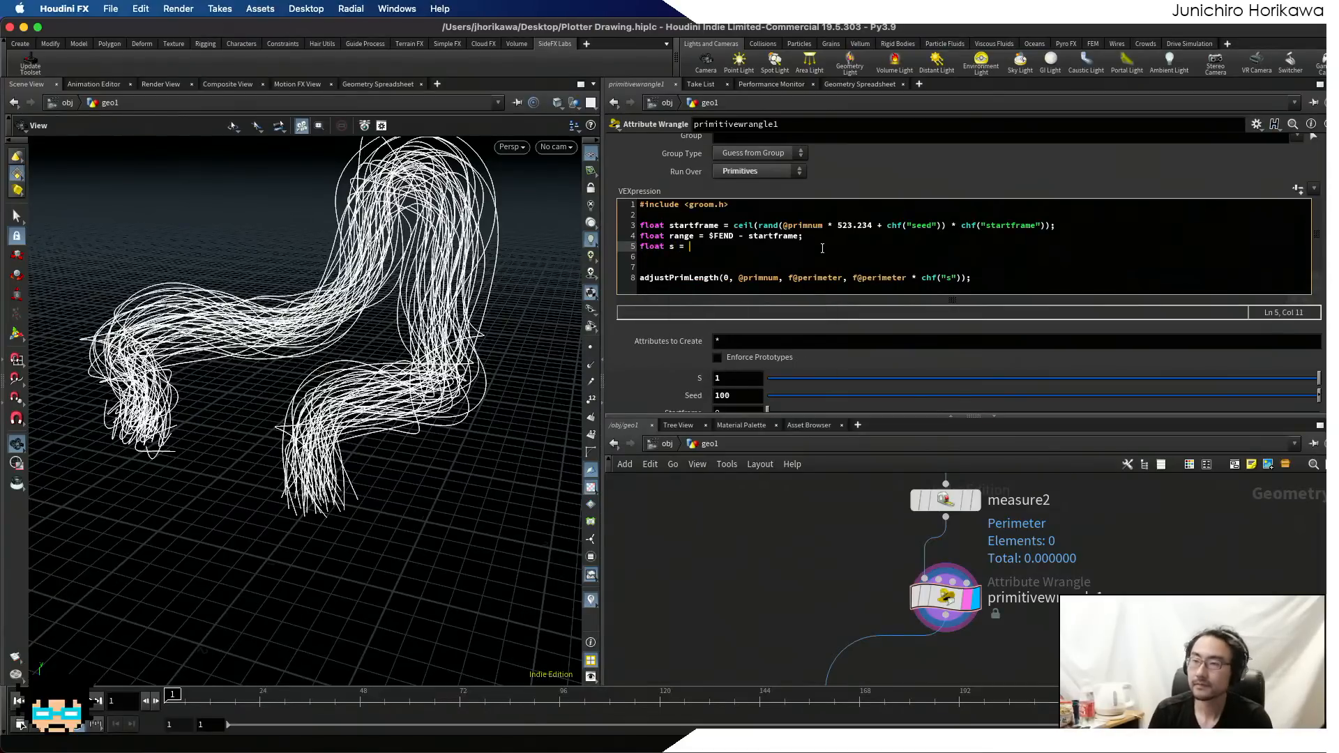
{"action": "type", "text": "fit("}
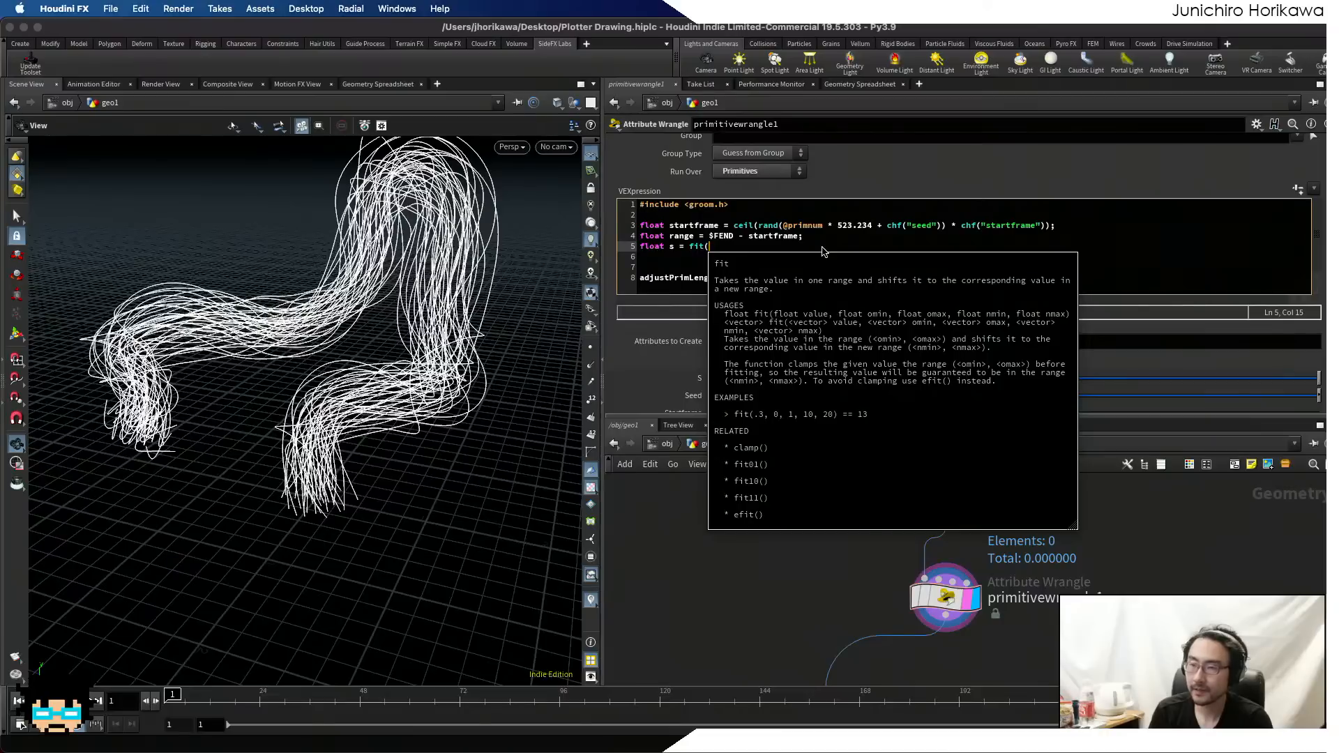
{"action": "type", "text": "@Frm"}
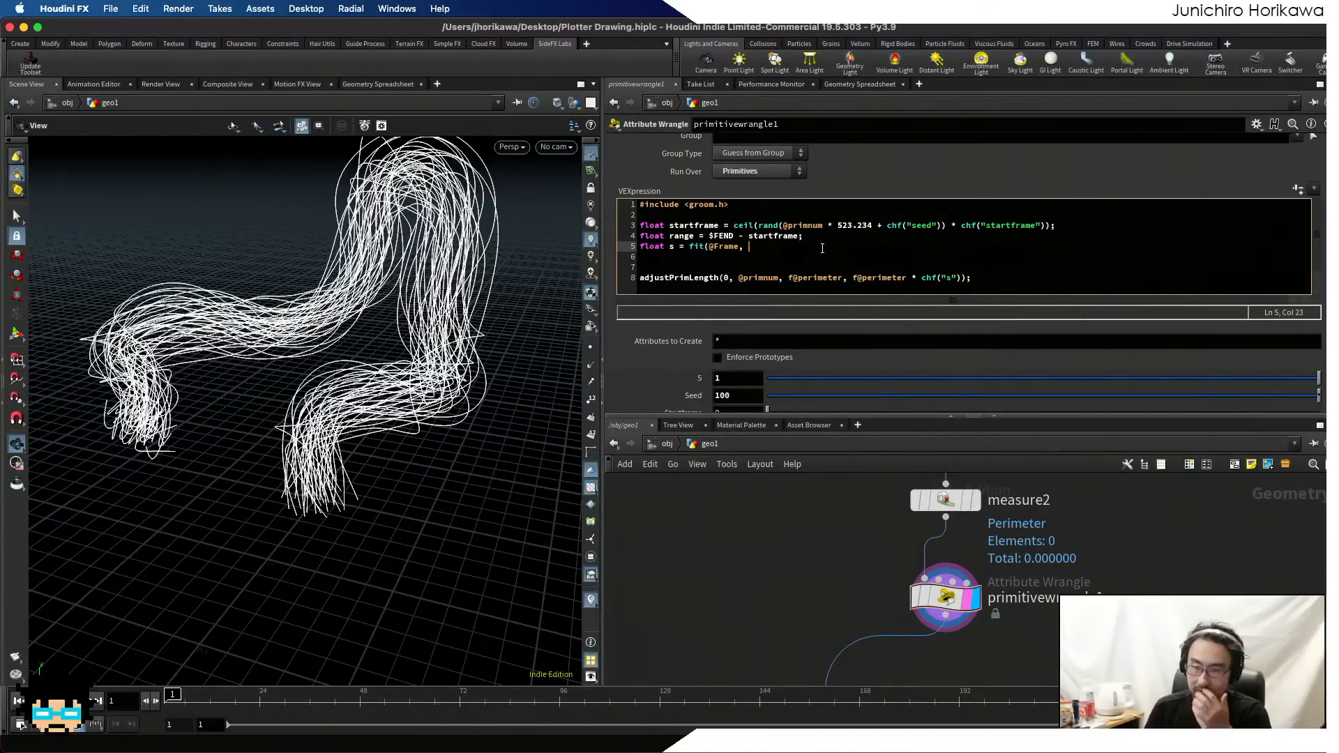
- Scrub the timeline to frame 154 and back to 1, and add startframe as the second fit() argument
{"action": "left_click_drag", "start_coordinate": [227, 701], "coordinate": [802, 699]}
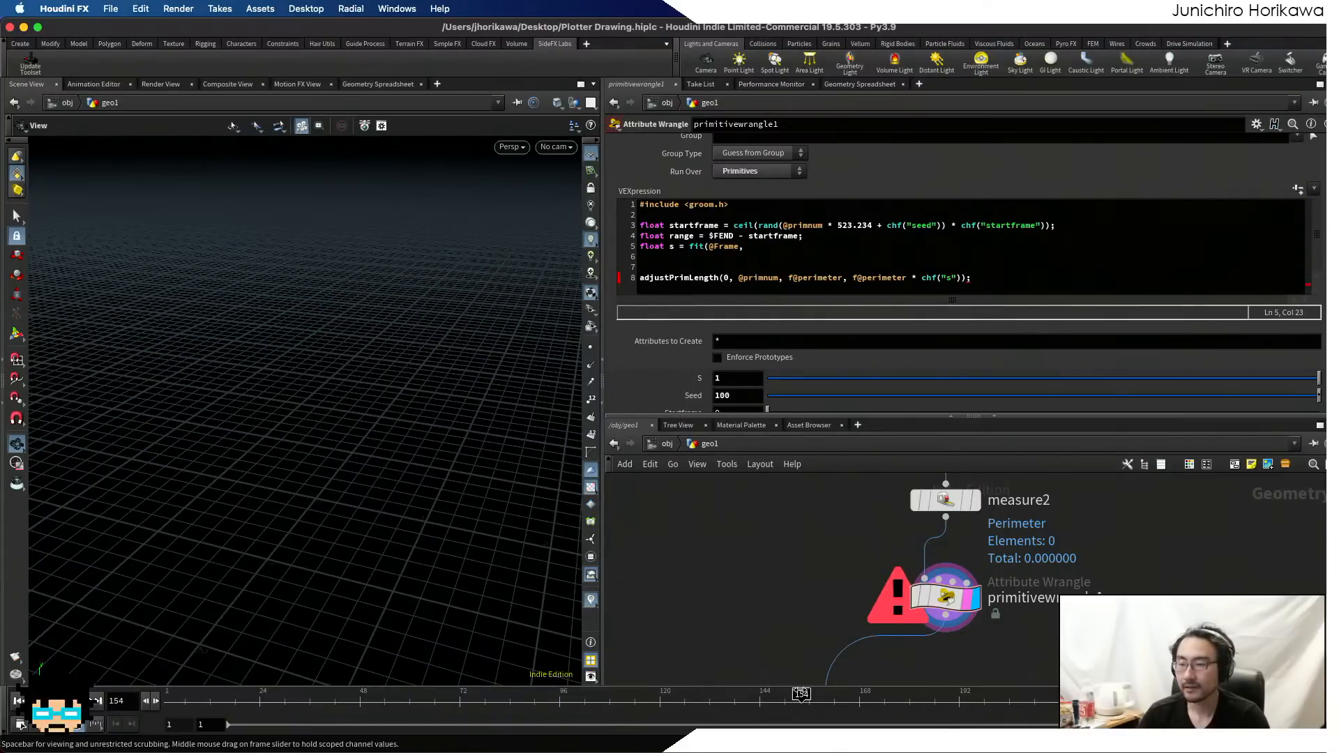
{"action": "left_click_drag", "start_coordinate": [265, 703], "coordinate": [114, 706]}
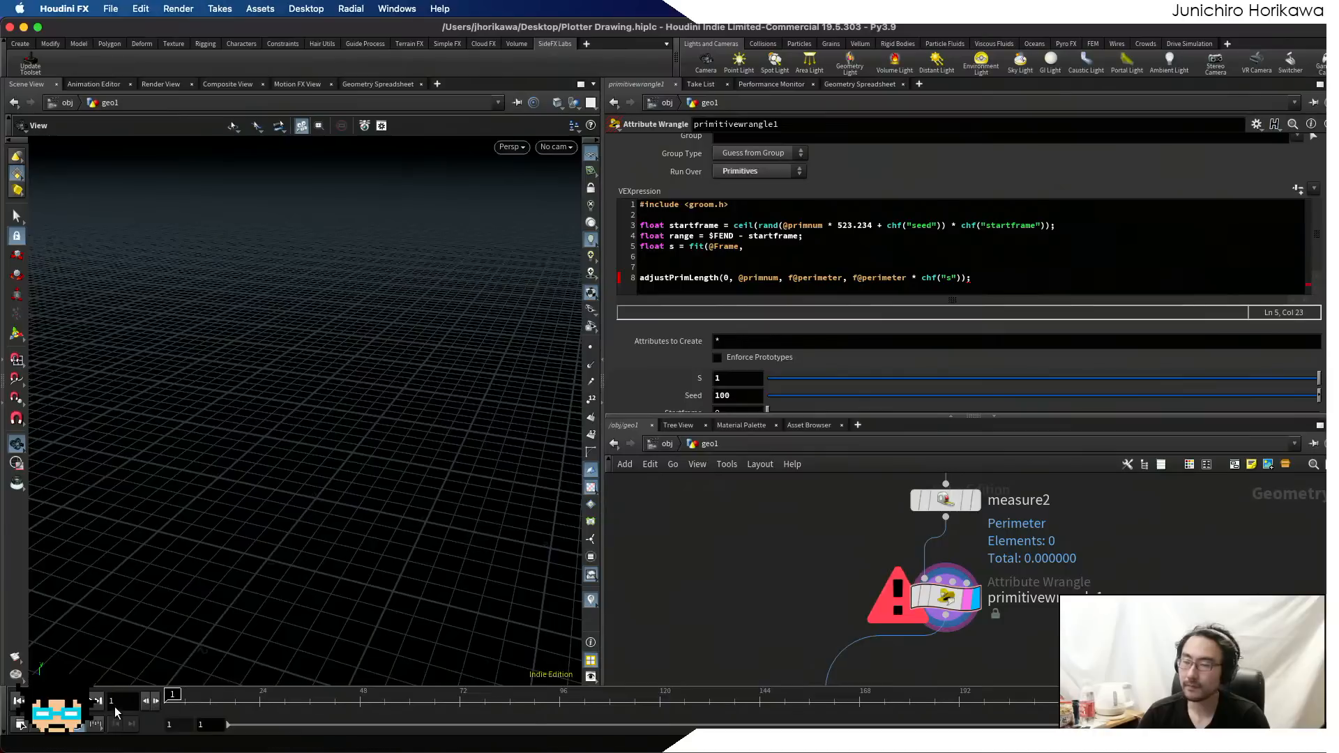
{"action": "left_click", "coordinate": [759, 246]}
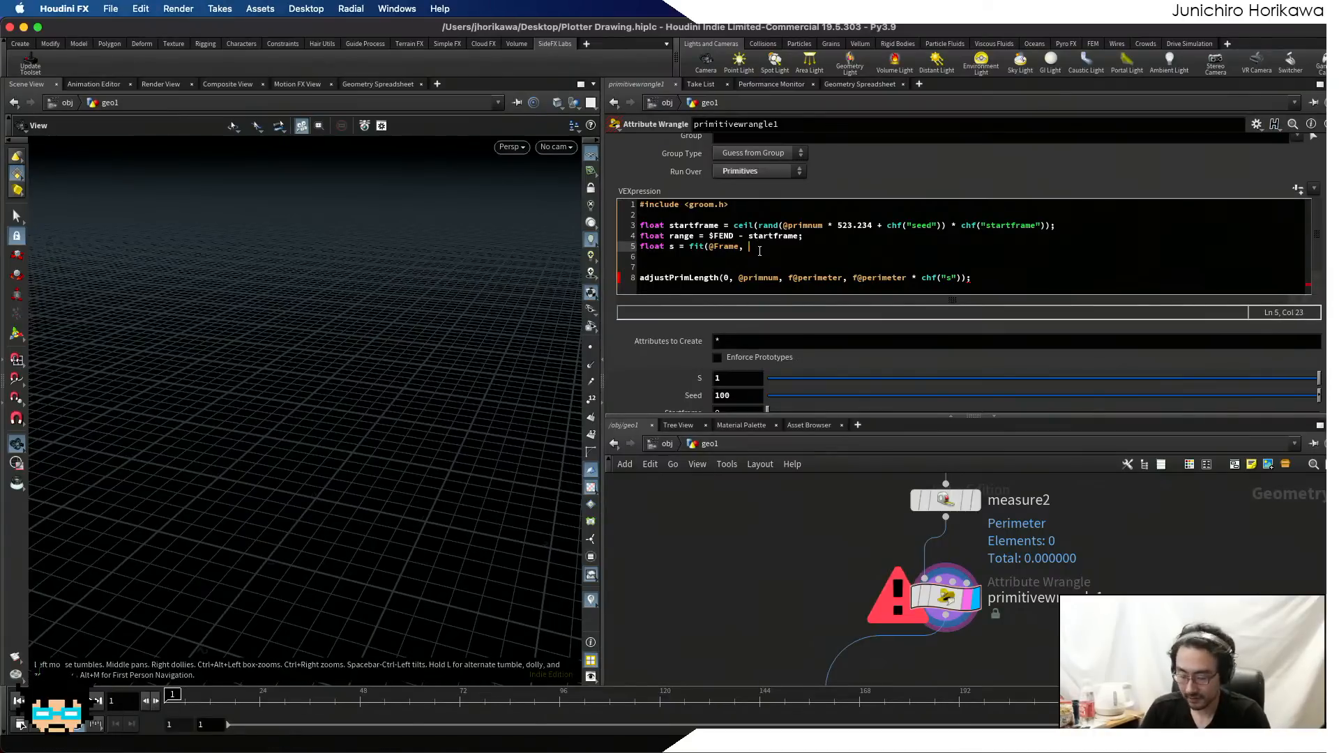
{"action": "type", "text": "start"}
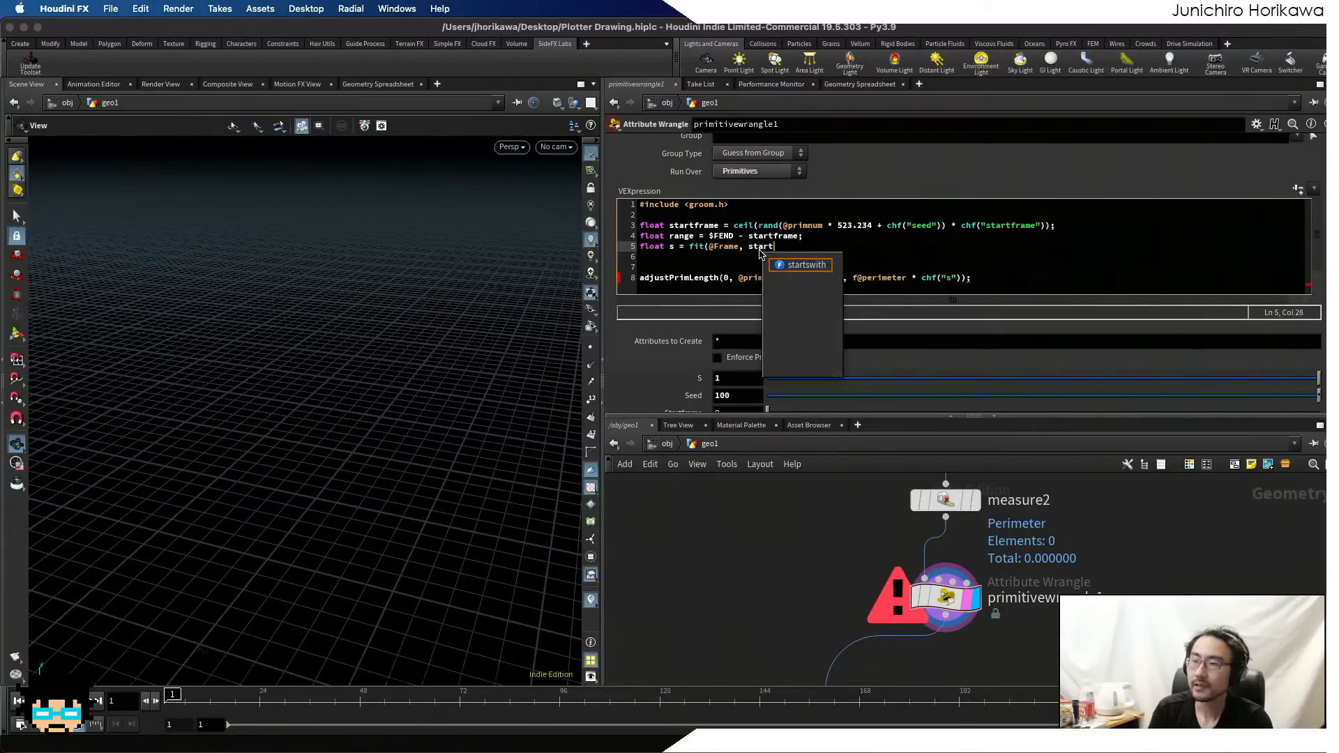
{"action": "type", "text": "frame,"}
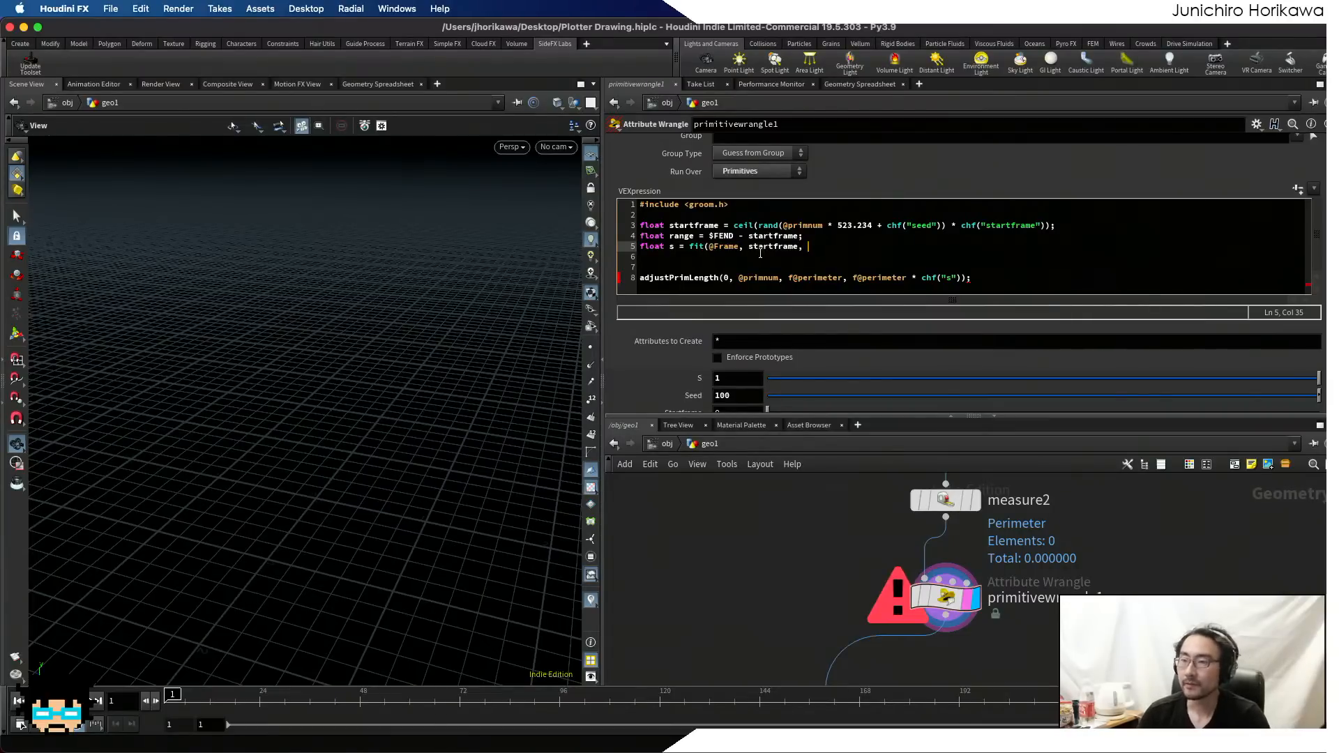
{"action": "left_click_drag", "start_coordinate": [740, 247], "coordinate": [710, 246]}
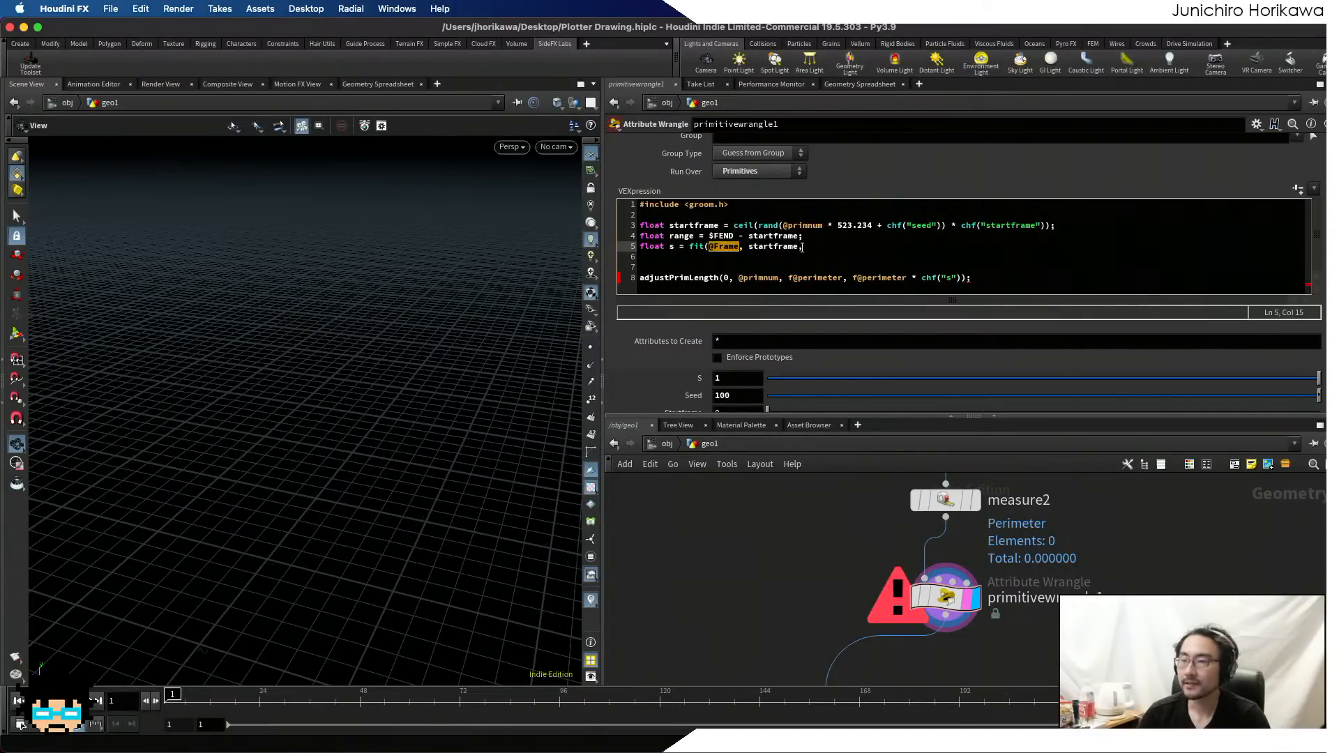
{"action": "left_click_drag", "start_coordinate": [804, 246], "coordinate": [746, 248]}
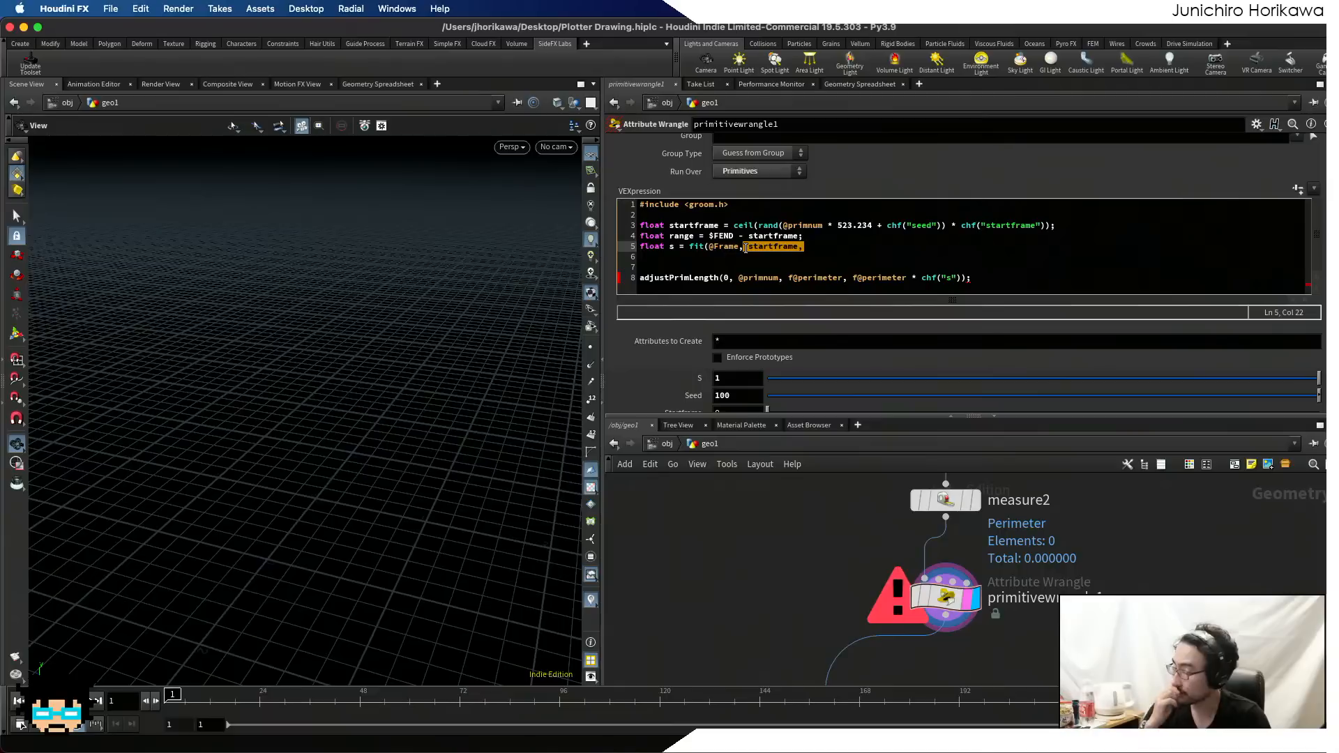
- Complete the fit() call with startframe + range, 0.0 and 1.0, end the statement with a semicolon, and apply the code
{"action": "left_click", "coordinate": [828, 245]}
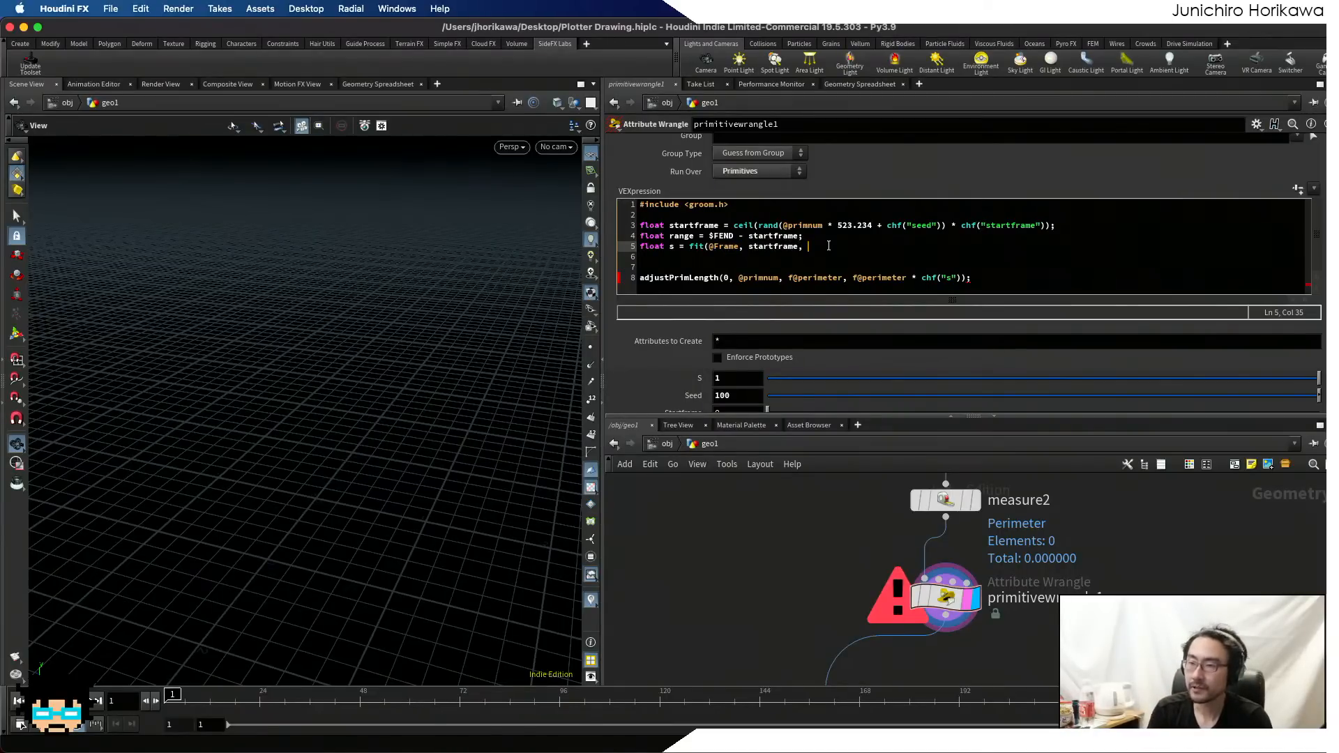
{"action": "type", "text": "sta"}
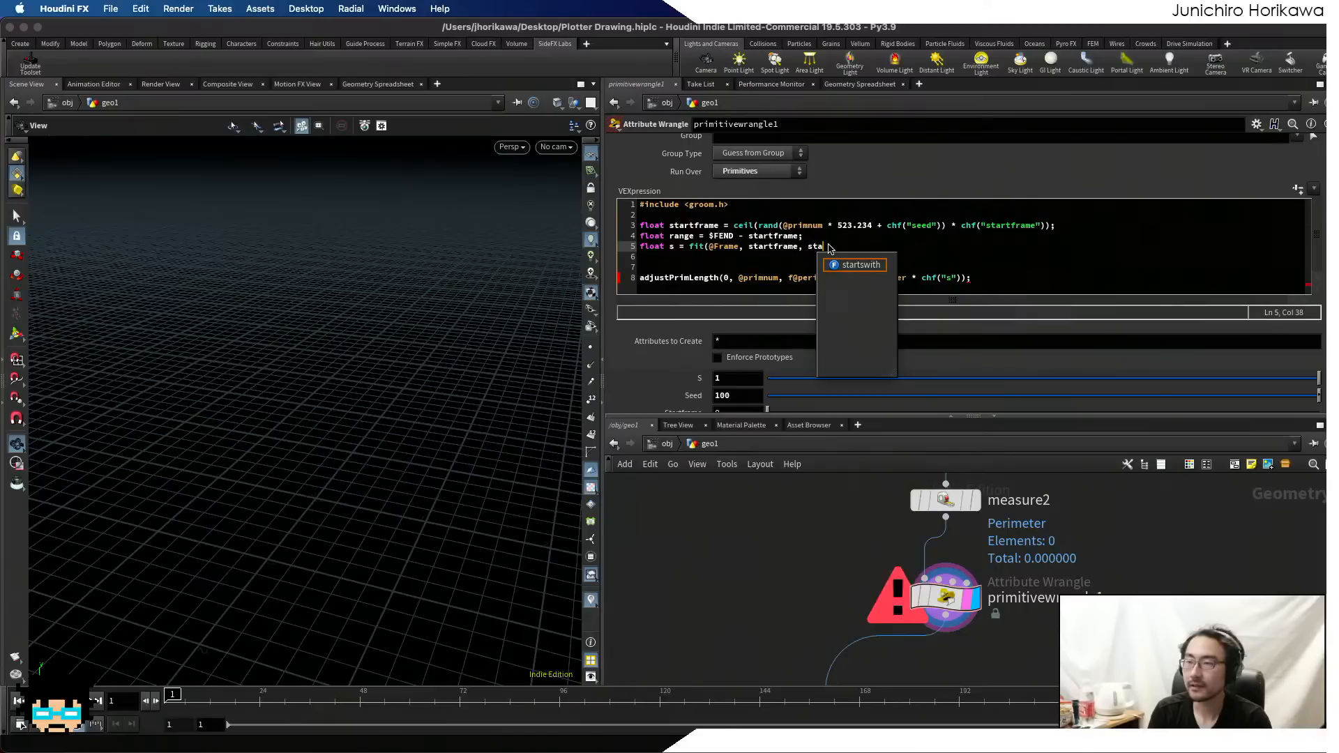
{"action": "type", "text": "rtframe + range,"}
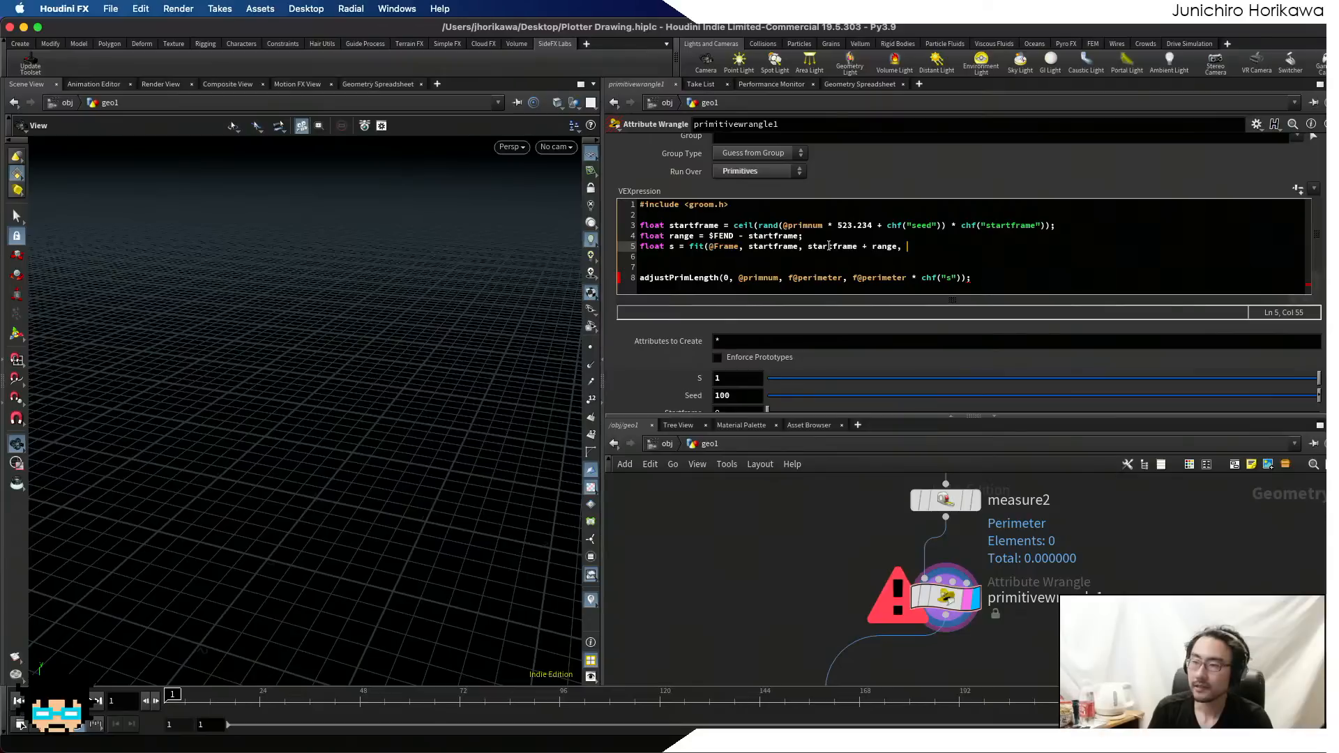
{"action": "type", "text": "1.0);"}
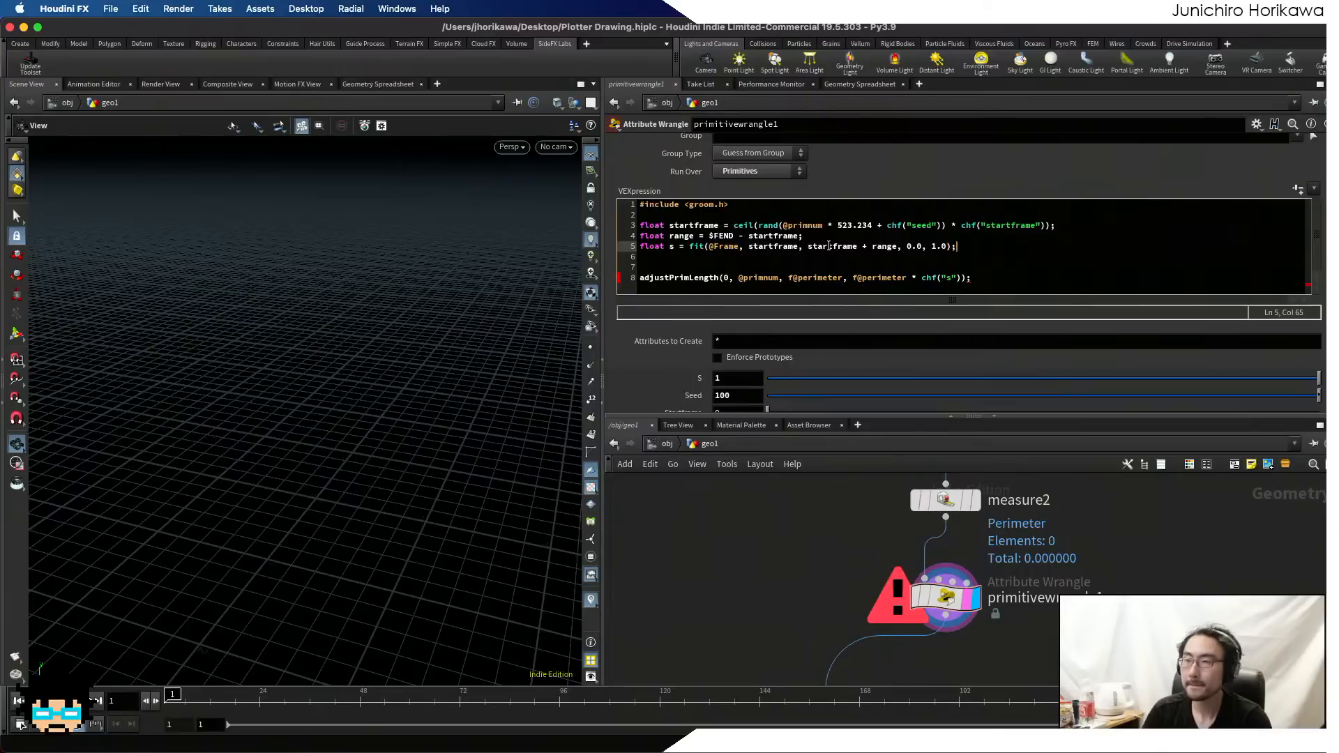
{"action": "left_click", "coordinate": [805, 583]}
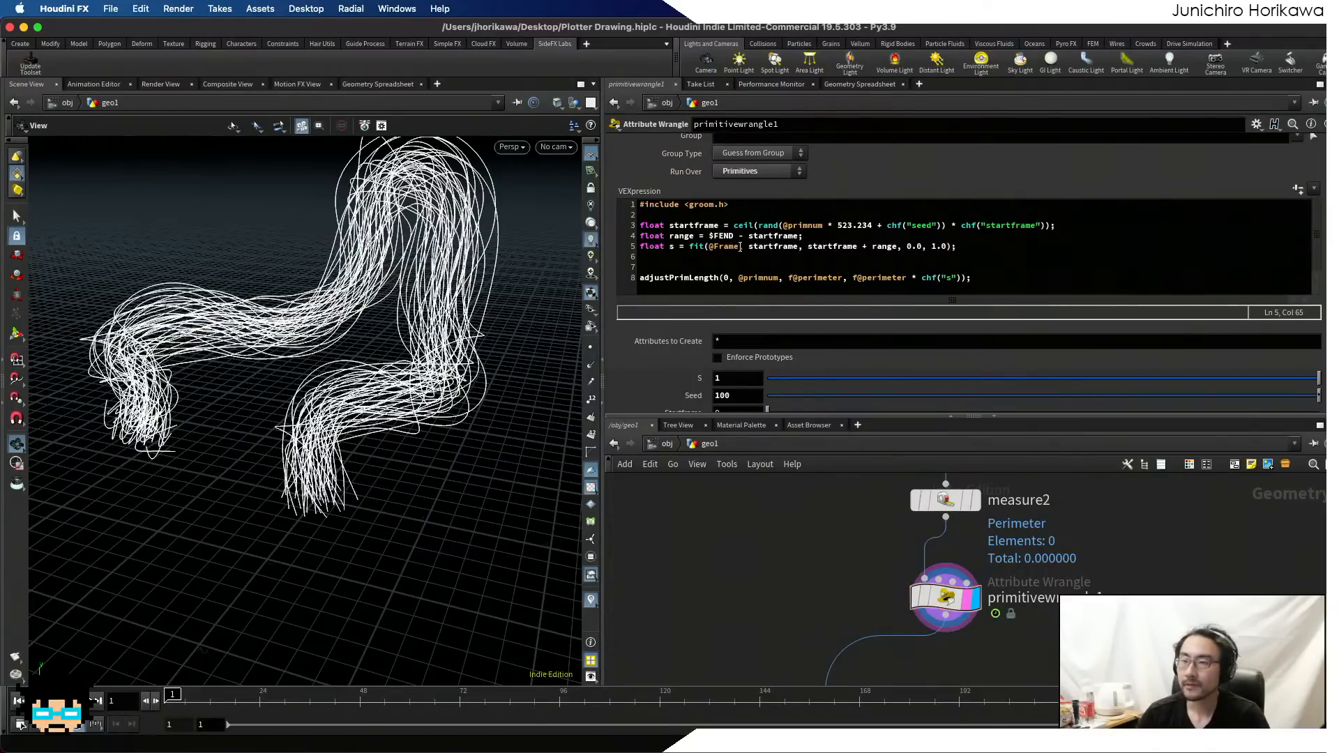
- Review the input value, source range and target range arguments of the fit() call that defines s
{"action": "left_click_drag", "start_coordinate": [741, 247], "coordinate": [711, 247]}
{"action": "left_click_drag", "start_coordinate": [796, 247], "coordinate": [756, 246]}
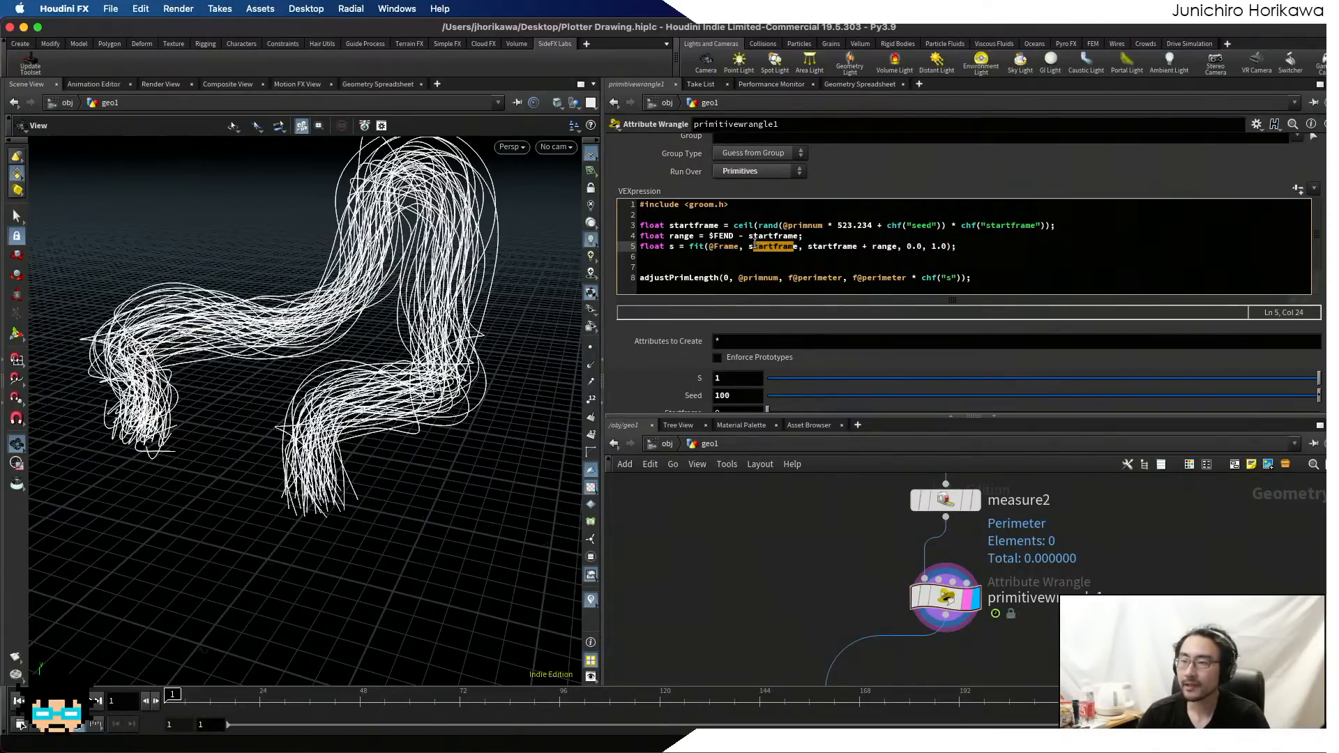
{"action": "left_click_drag", "start_coordinate": [922, 247], "coordinate": [911, 247]}
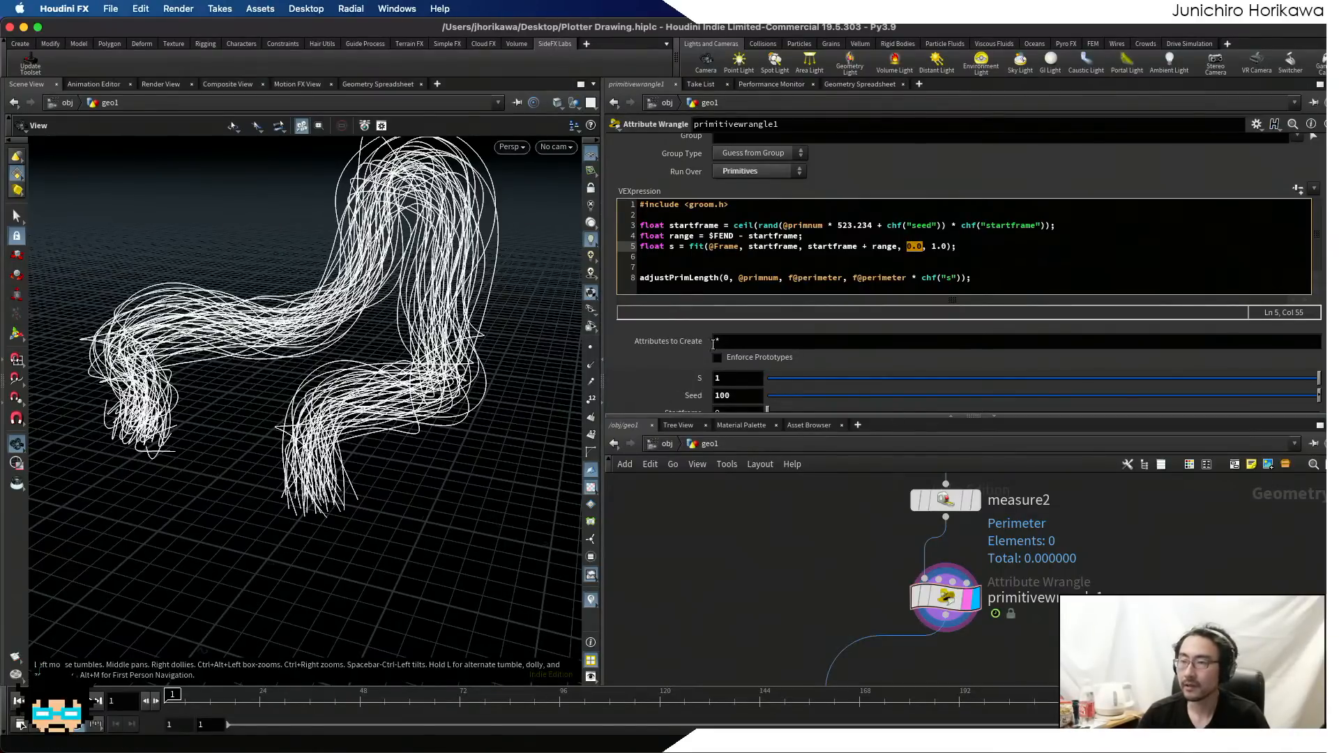
{"action": "left_click", "coordinate": [826, 249]}
{"action": "left_click_drag", "start_coordinate": [801, 247], "coordinate": [748, 248]}
{"action": "left_click", "coordinate": [888, 248]}
{"action": "left_click_drag", "start_coordinate": [888, 248], "coordinate": [808, 249]}
{"action": "left_click_drag", "start_coordinate": [931, 248], "coordinate": [948, 244]}
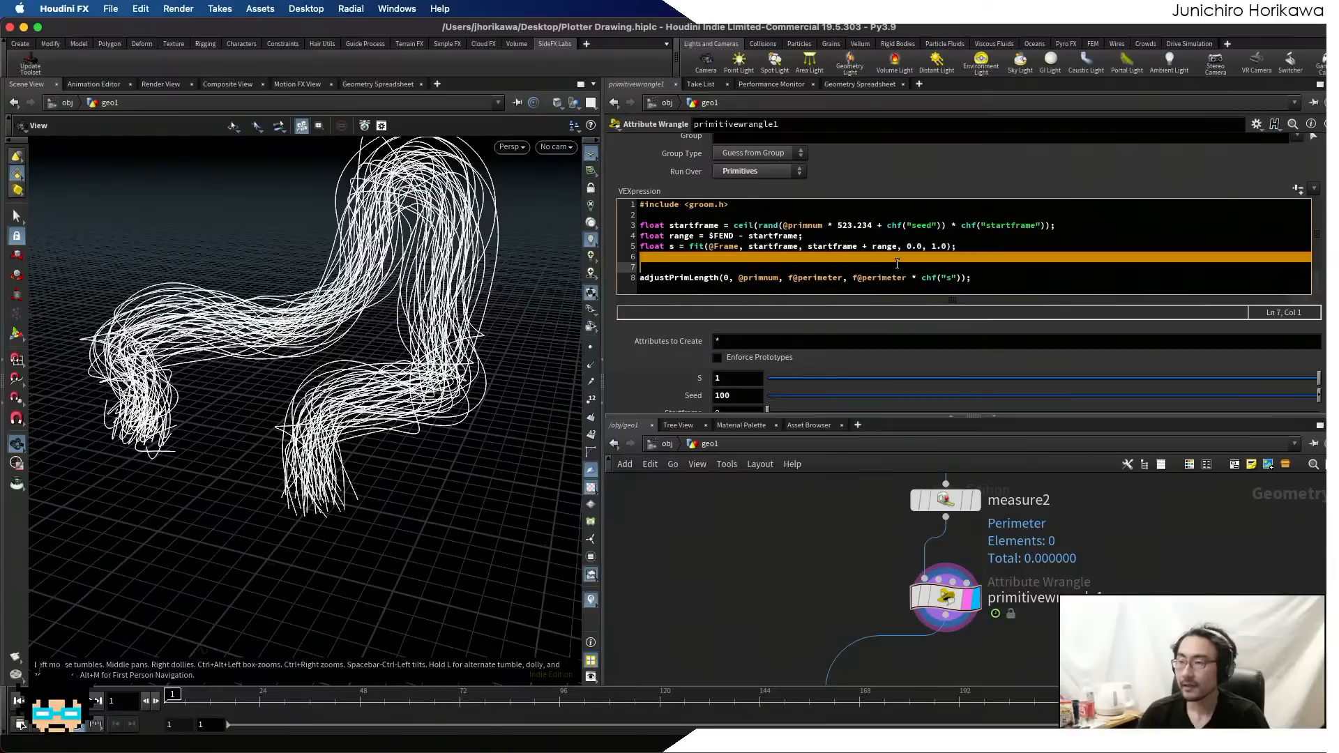
- Replace chf("s") with the variable s in the adjustPrimLength call and apply the code
{"action": "left_click", "coordinate": [962, 278]}
{"action": "left_click_drag", "start_coordinate": [962, 278], "coordinate": [921, 281]}
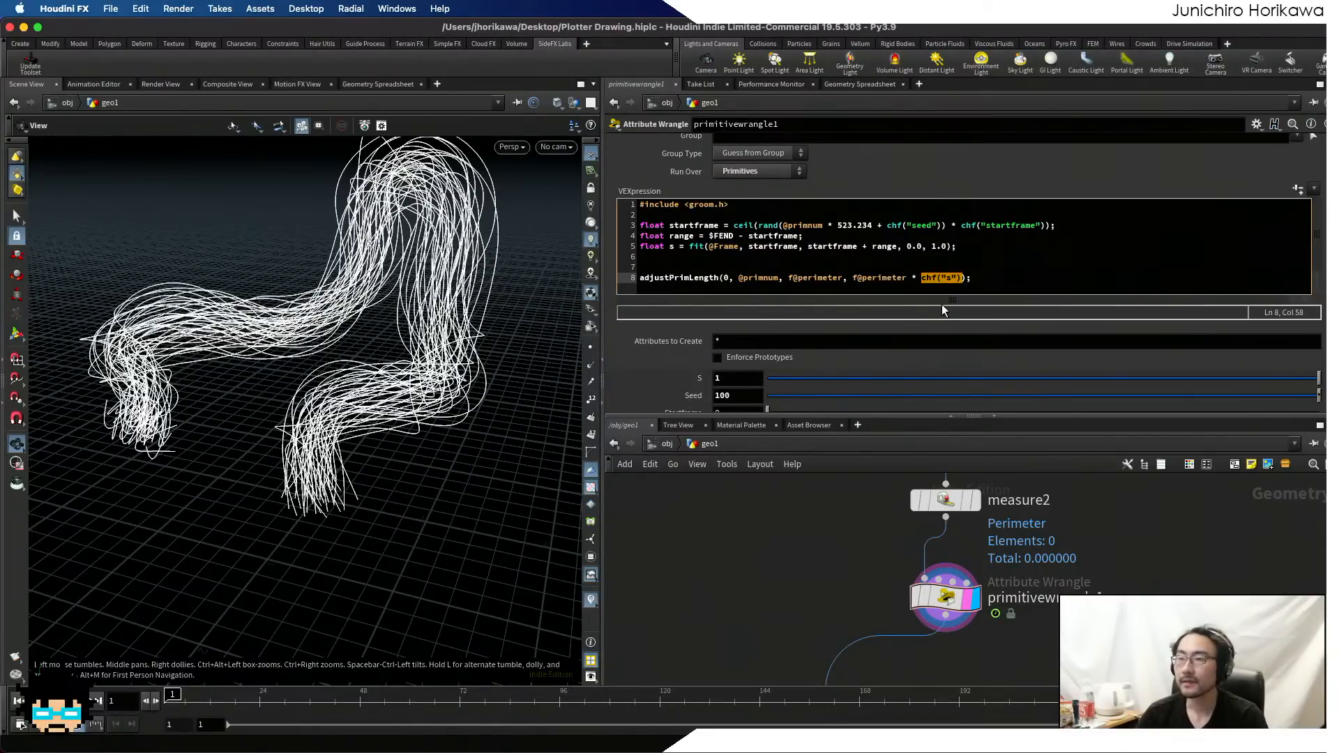
{"action": "type", "text": "r"}
{"action": "key", "text": "BackSpace"}
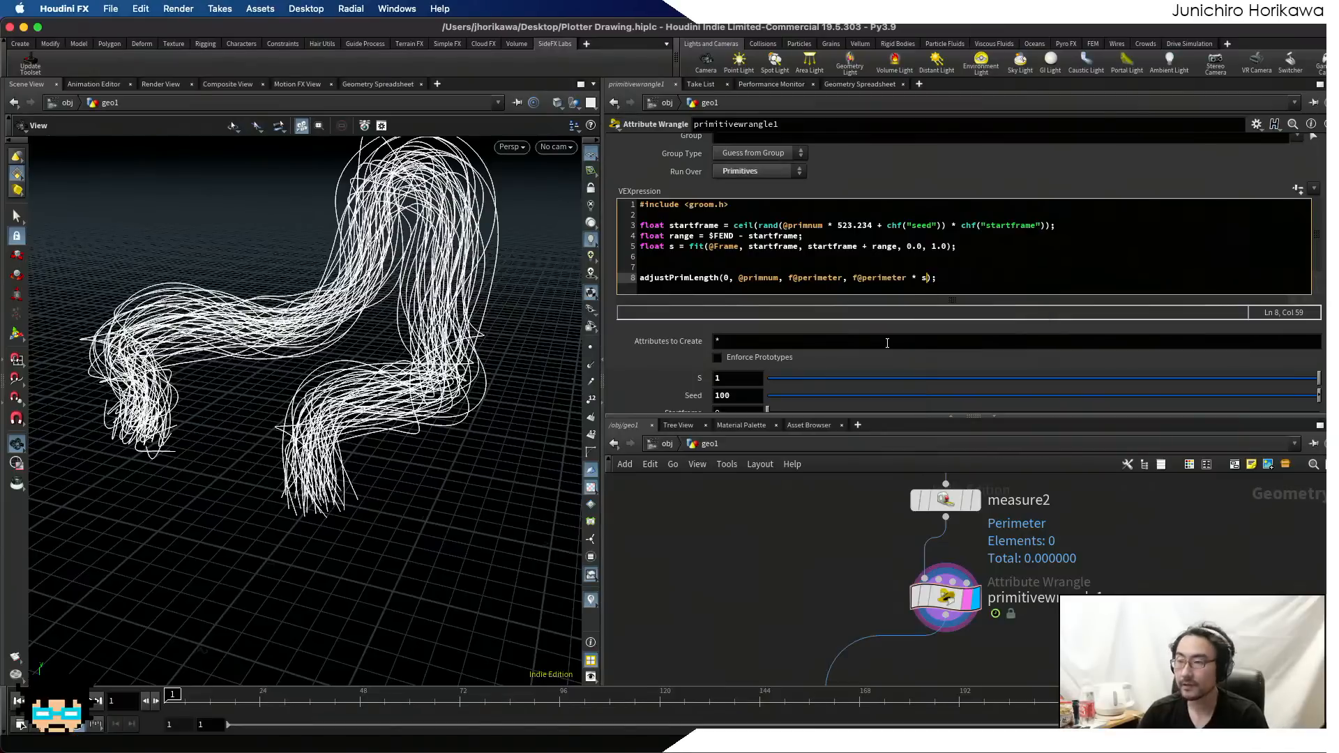
{"action": "type", "text": "s"}
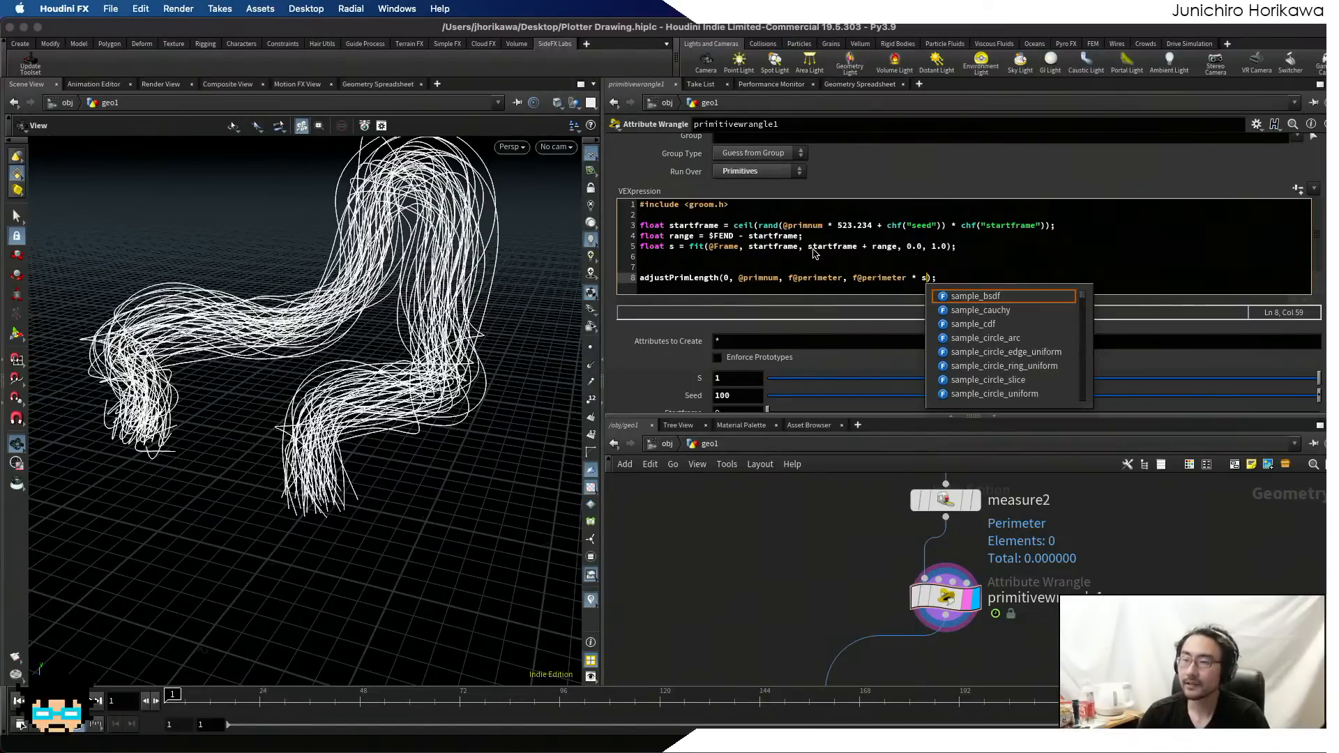
{"action": "left_click", "coordinate": [923, 279]}
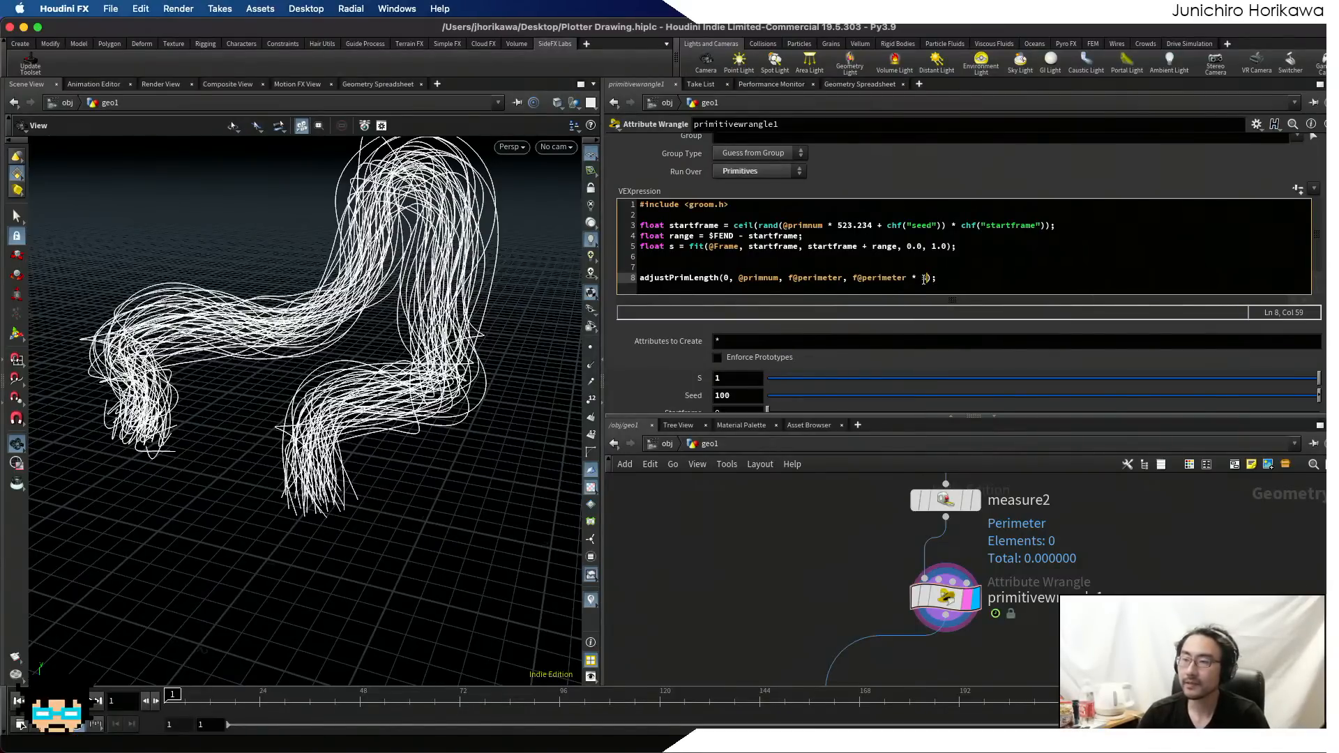
{"action": "left_click", "coordinate": [810, 557]}
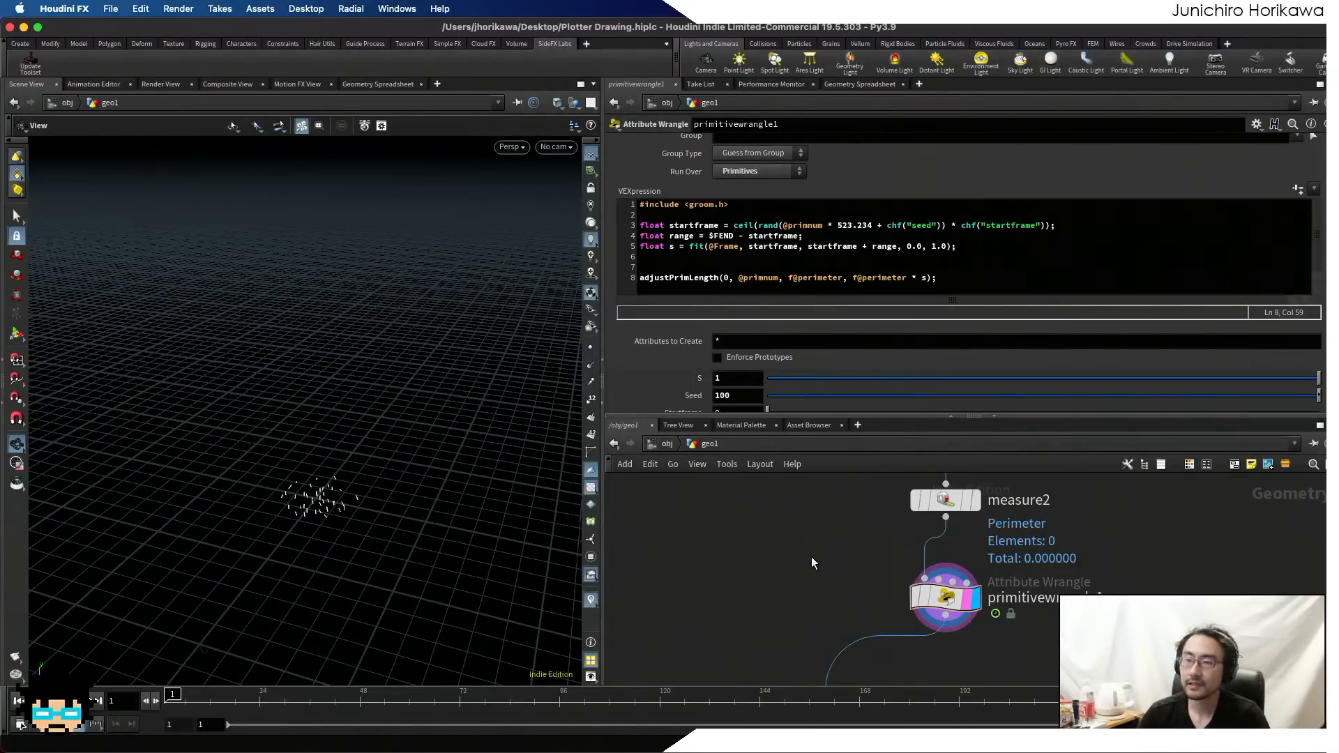
- Play the curve growth up to frame 44 and set the Startframe parameter to 0.284
{"action": "left_click", "coordinate": [78, 701]}
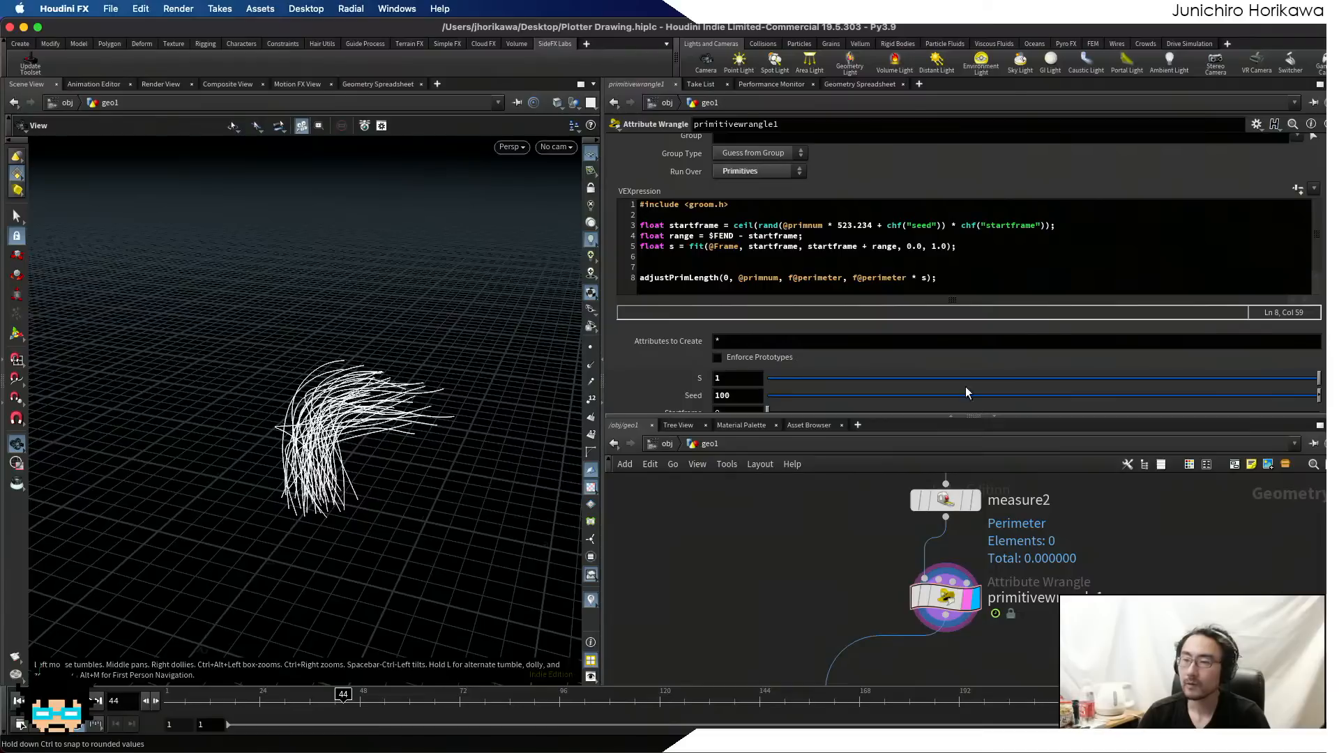
{"action": "scroll", "coordinate": [956, 391], "scroll_direction": "down", "scroll_amount": 1}
{"action": "left_click_drag", "start_coordinate": [786, 404], "coordinate": [924, 404]}
{"action": "left_click", "coordinate": [1256, 124]}
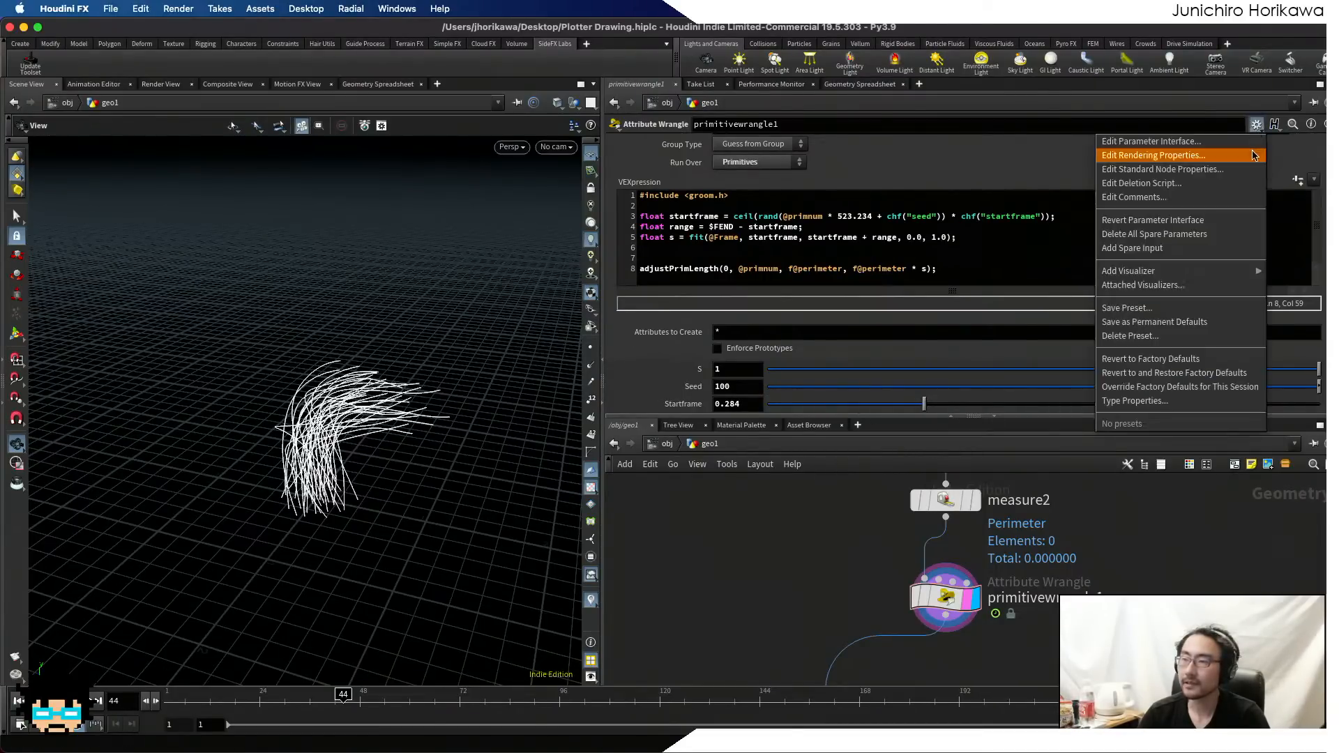
{"action": "left_click", "coordinate": [1158, 155]}
{"action": "left_click", "coordinate": [1131, 559]}
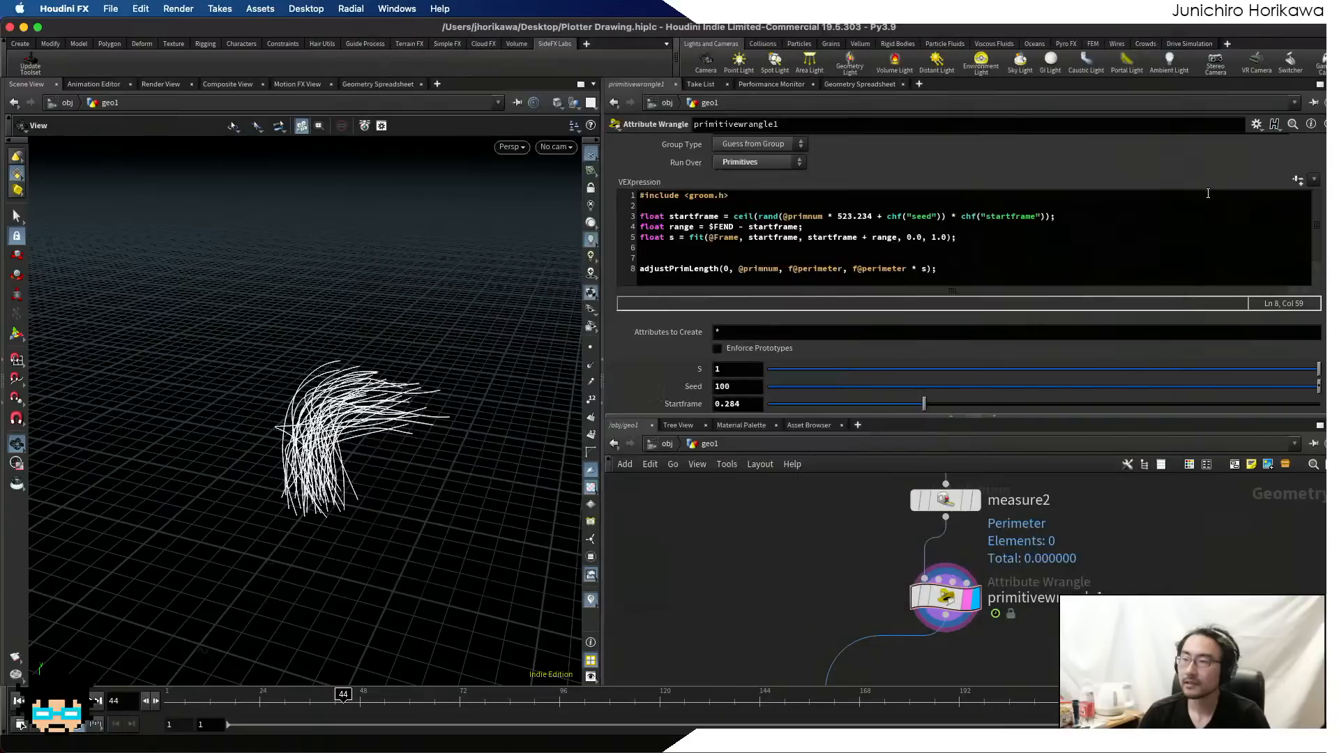
- Edit the wrangle's parameter interface so the Startframe parameter's range maximum is 200, and accept the change
{"action": "left_click", "coordinate": [1255, 124]}
{"action": "left_click", "coordinate": [1155, 141]}
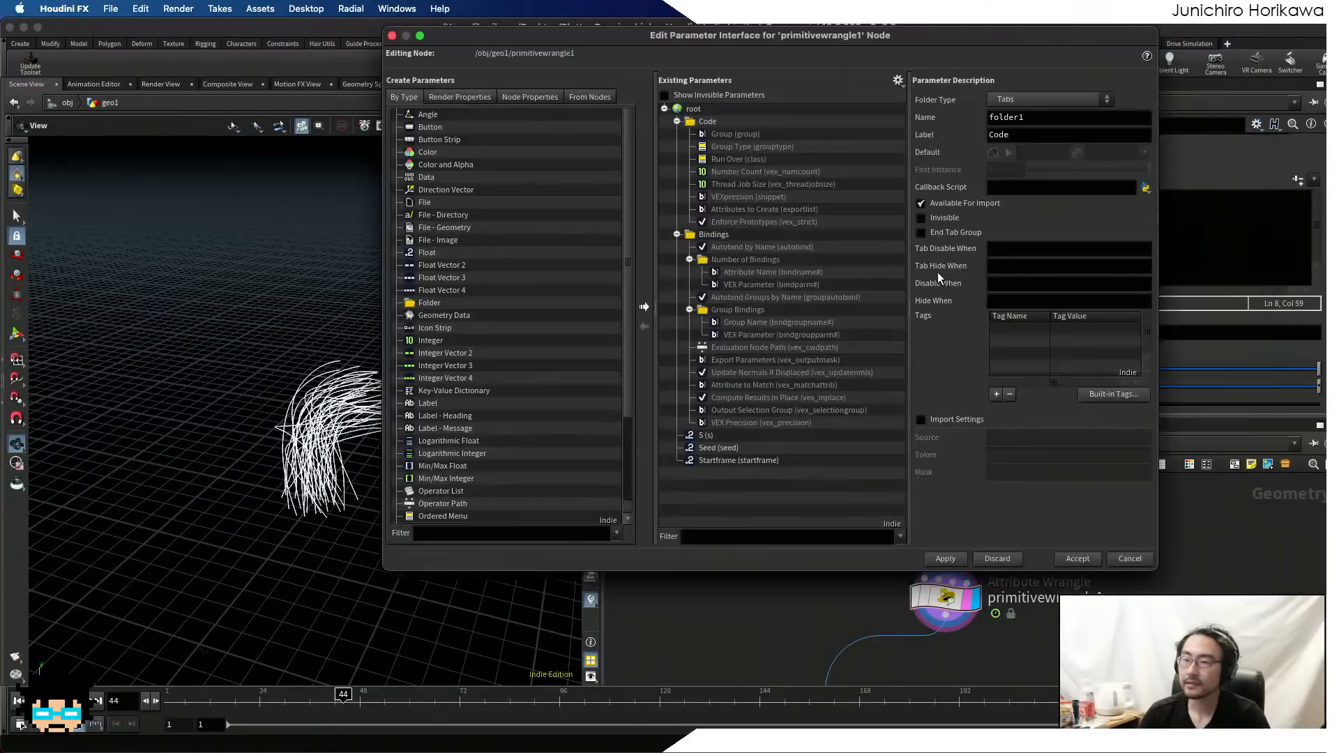
{"action": "left_click", "coordinate": [715, 462]}
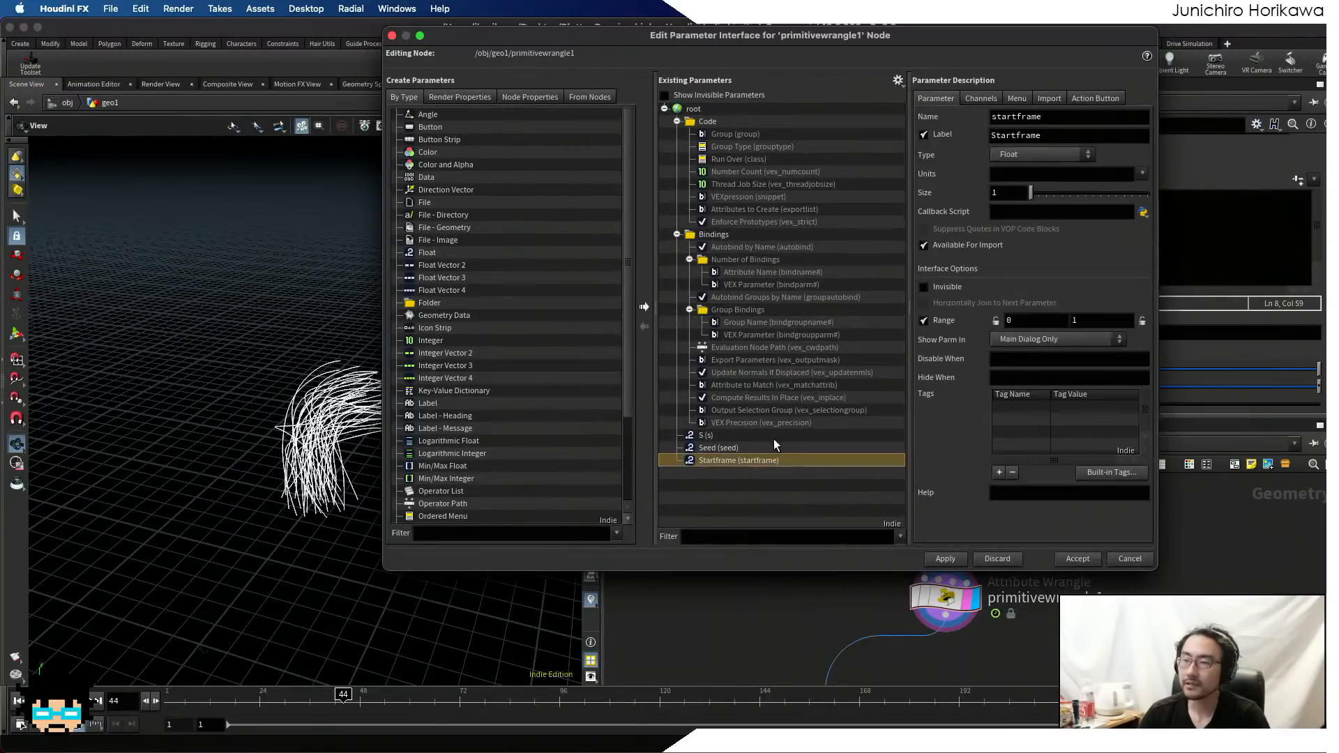
{"action": "left_click", "coordinate": [1078, 321]}
{"action": "type", "text": "2"}
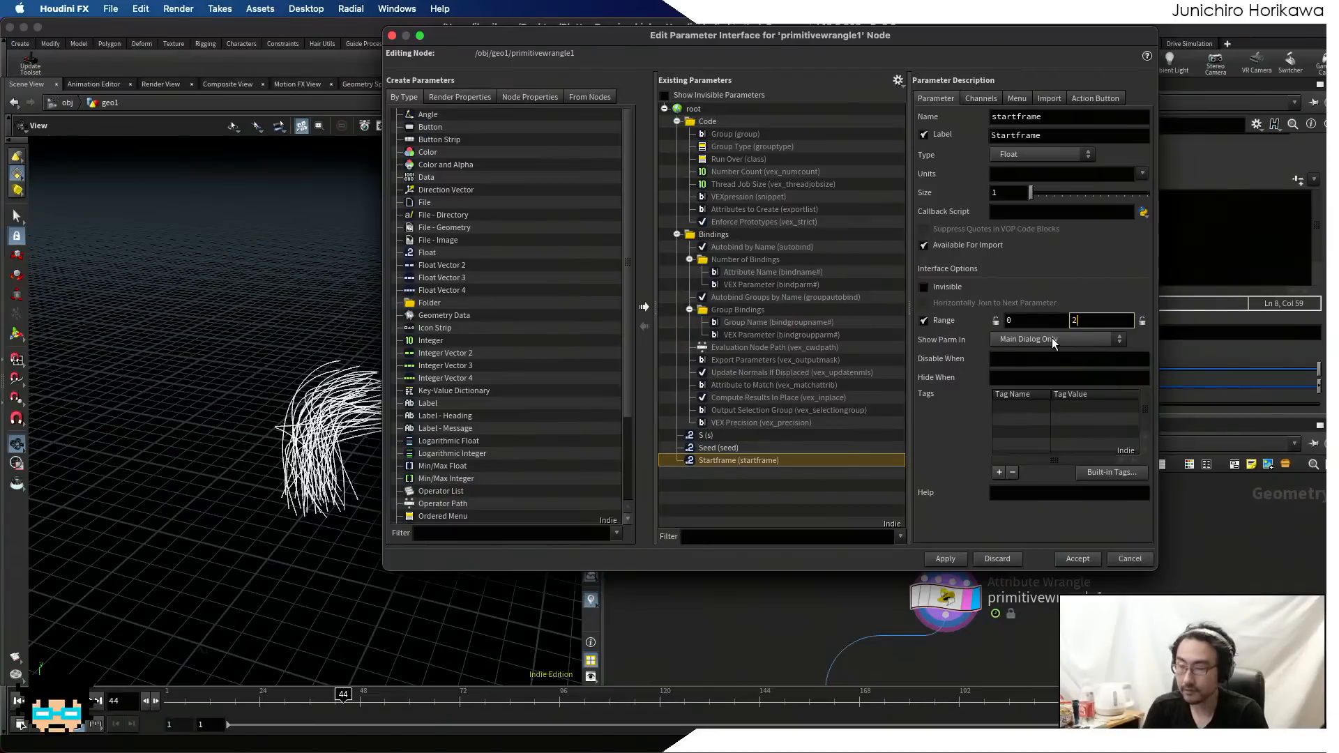
{"action": "type", "text": "00"}
{"action": "key", "text": "Return"}
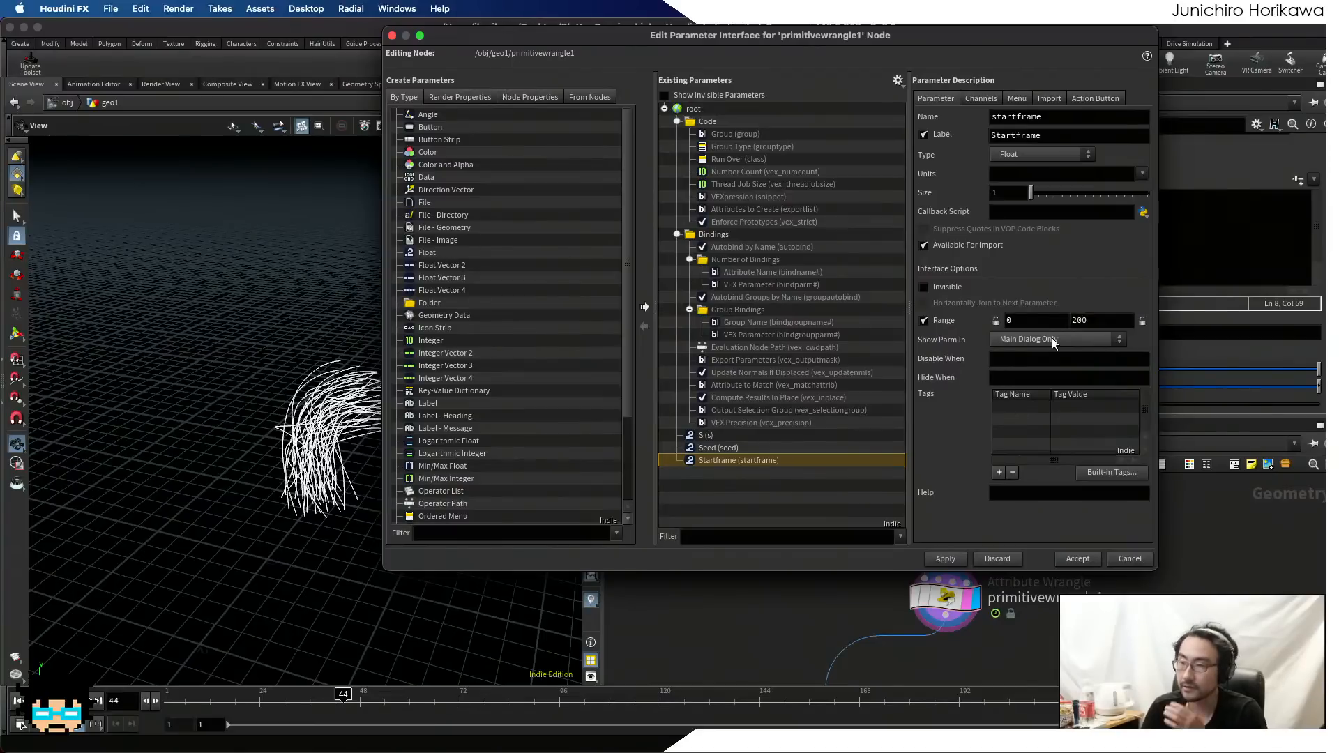
{"action": "left_click", "coordinate": [946, 559]}
{"action": "left_click", "coordinate": [1078, 559]}
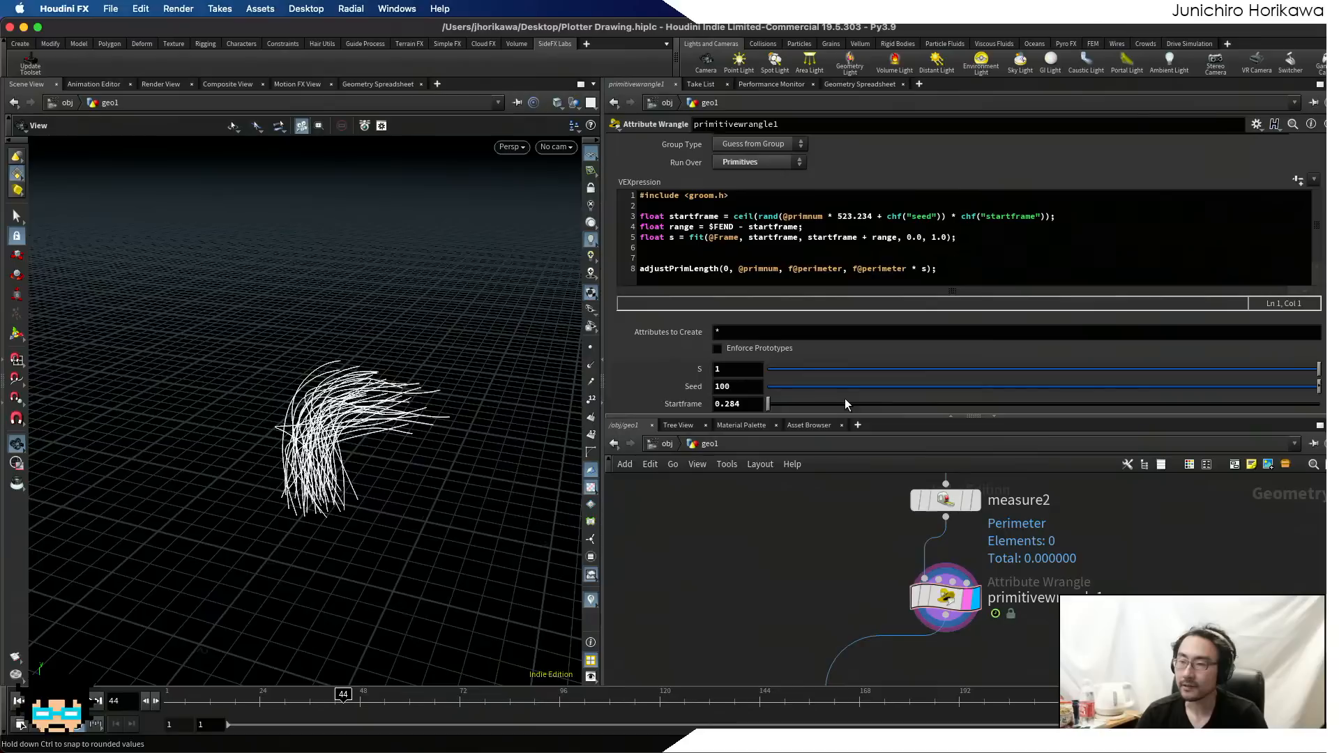
- Set the Startframe parameter to 100 and play the curve growth from the first frame
{"action": "left_click_drag", "start_coordinate": [742, 409], "coordinate": [637, 406]}
{"action": "type", "text": "1"}
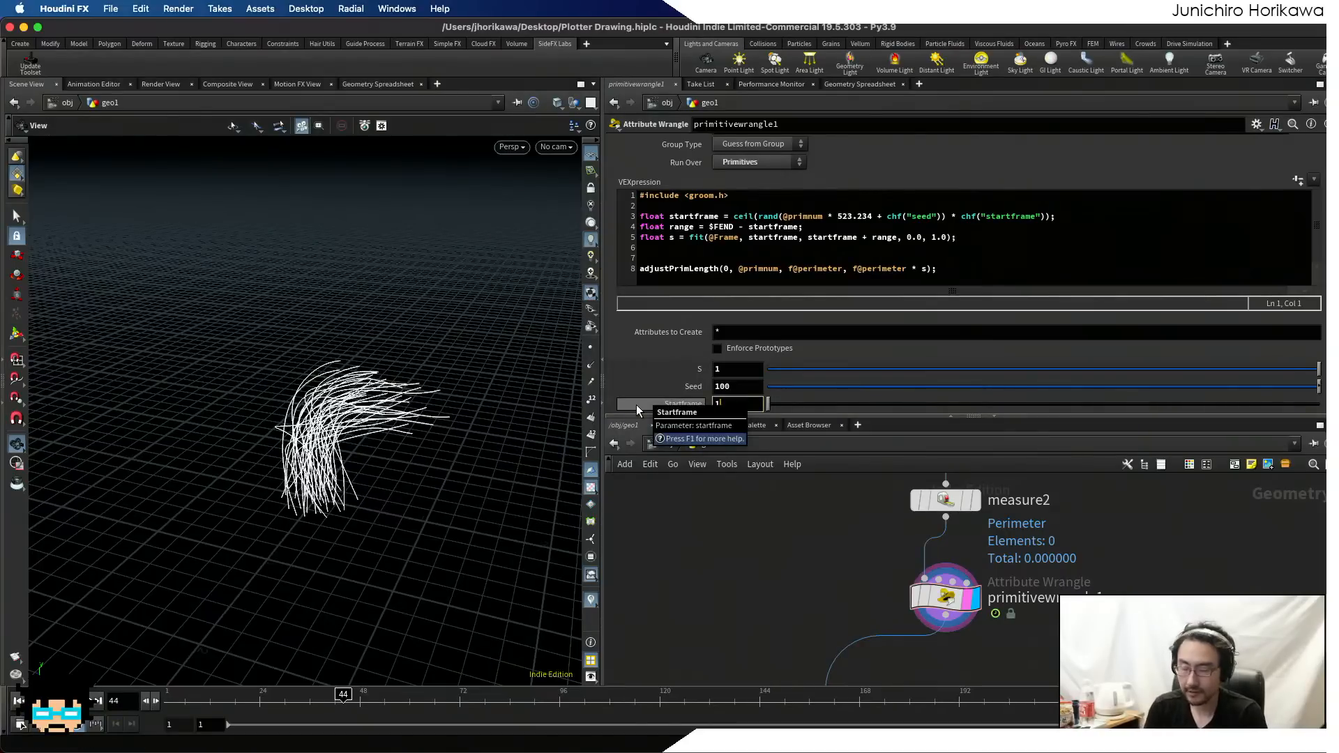
{"action": "type", "text": "00"}
{"action": "key", "text": "Return"}
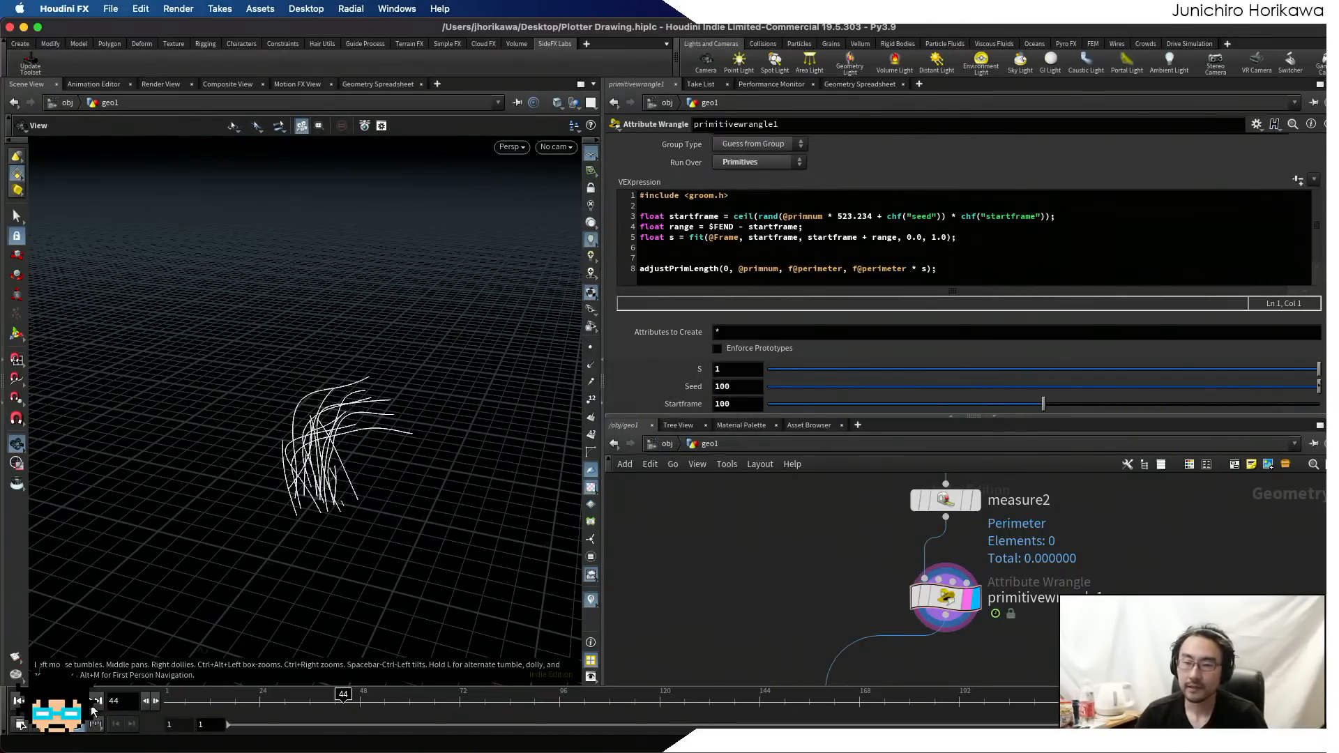
{"action": "left_click", "coordinate": [17, 702]}
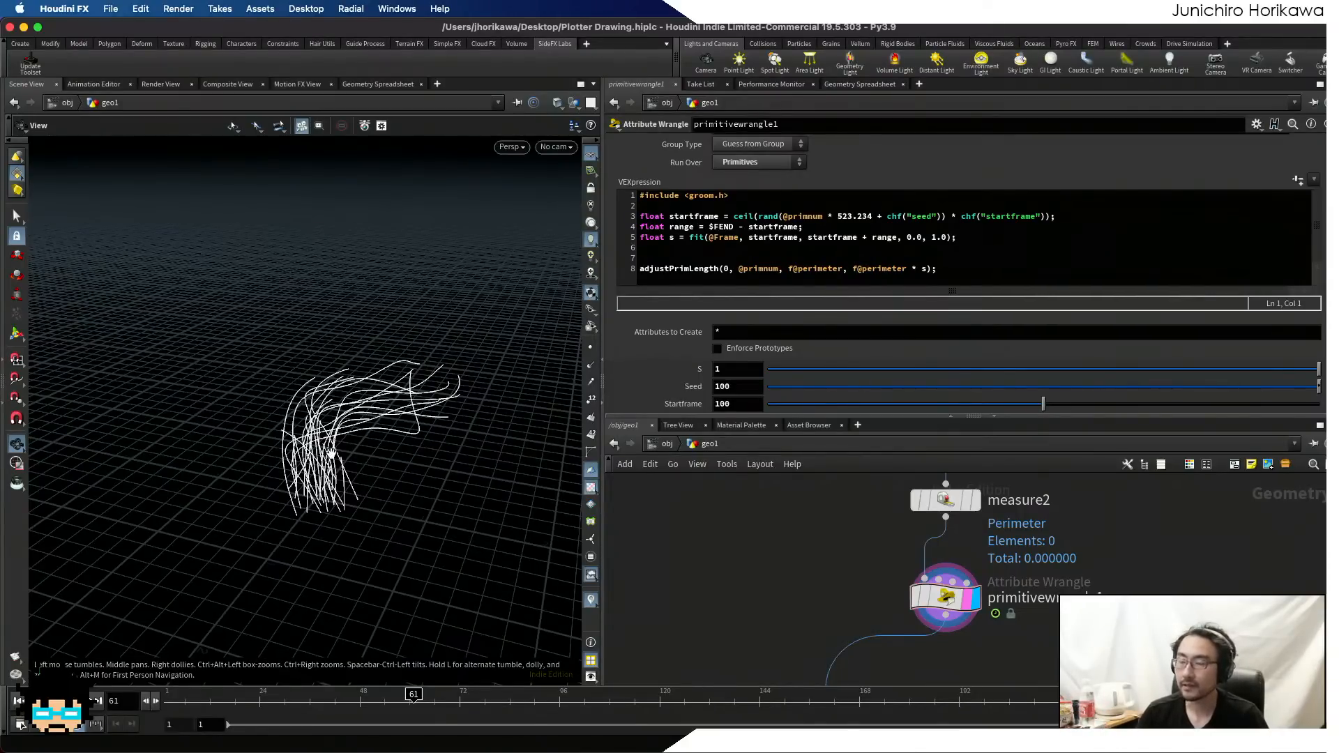
- Examine the range = $FEND - startframe line and check the curve growth at frames 222 and 130
{"action": "left_click_drag", "start_coordinate": [804, 226], "coordinate": [678, 227]}
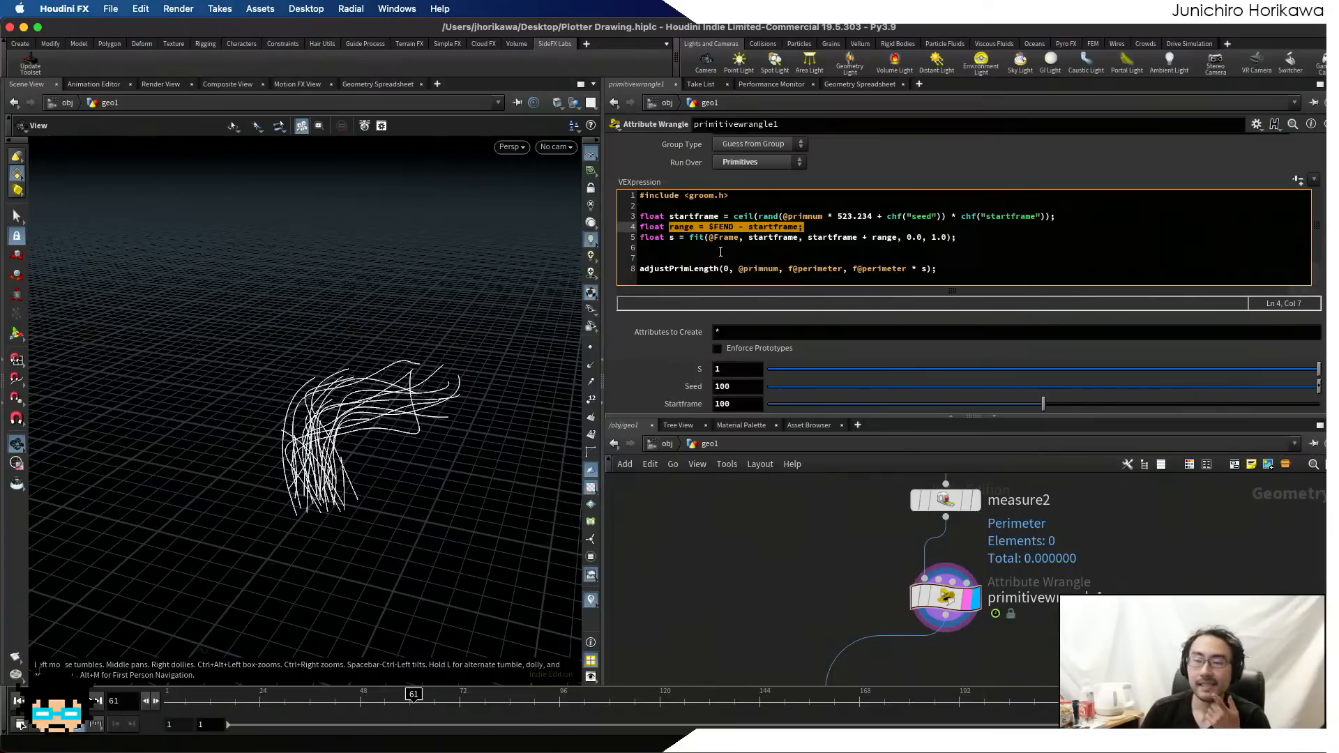
{"action": "left_click", "coordinate": [709, 227]}
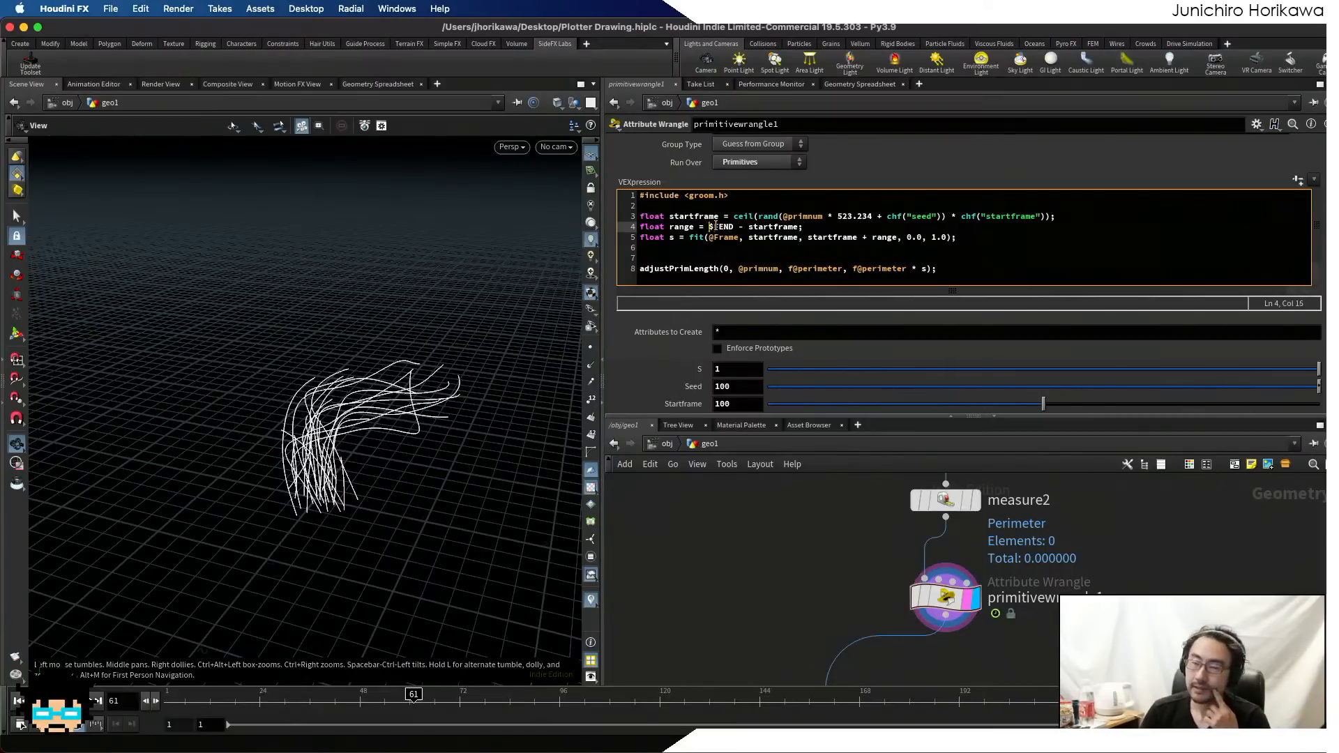
{"action": "left_click_drag", "start_coordinate": [710, 227], "coordinate": [803, 228]}
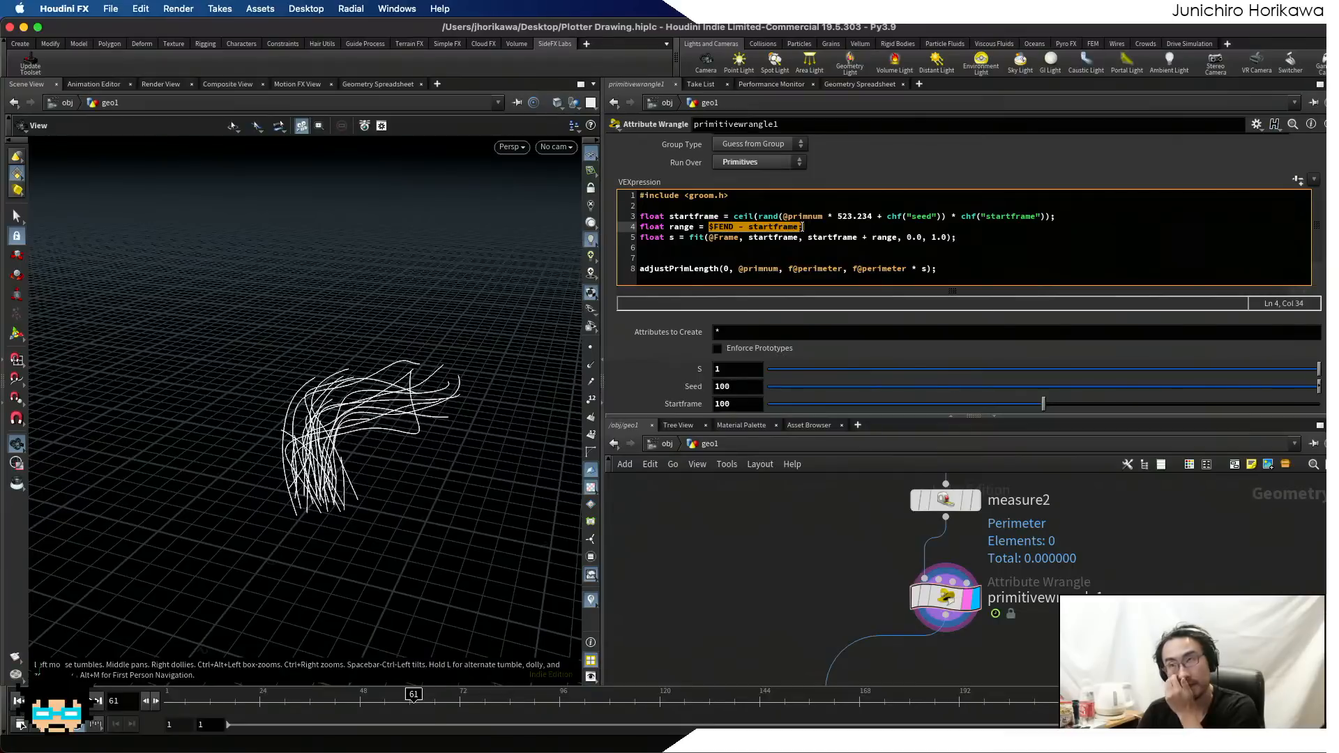
{"action": "left_click", "coordinate": [802, 228]}
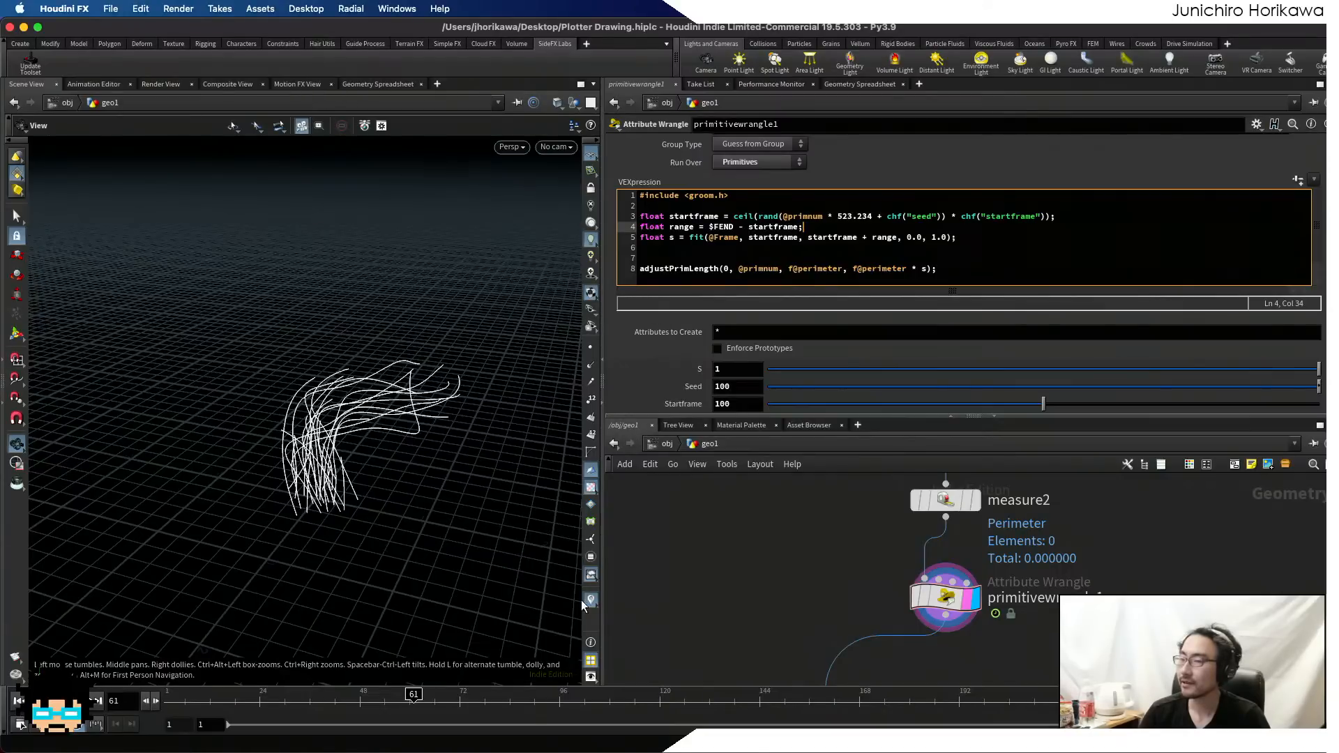
{"action": "left_click_drag", "start_coordinate": [403, 695], "coordinate": [1090, 695]}
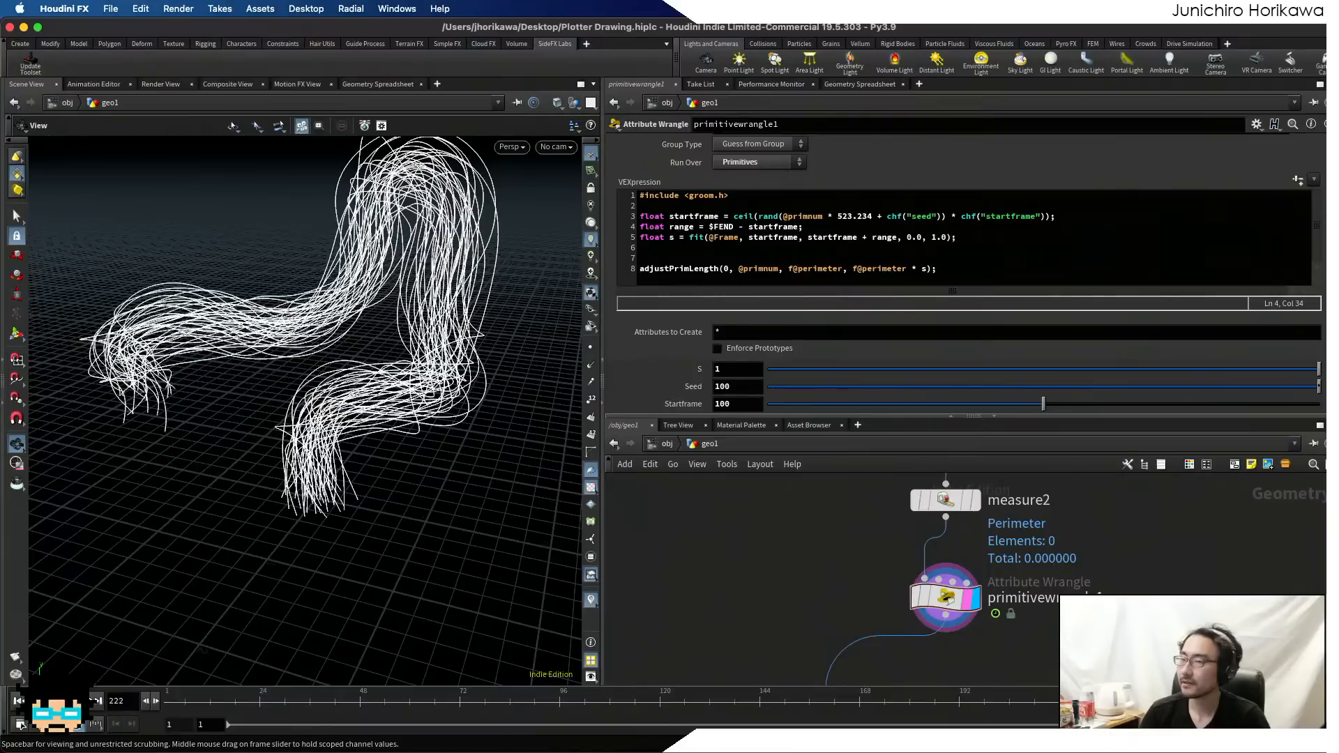
{"action": "left_click", "coordinate": [701, 695]}
{"action": "left_click", "coordinate": [773, 227]}
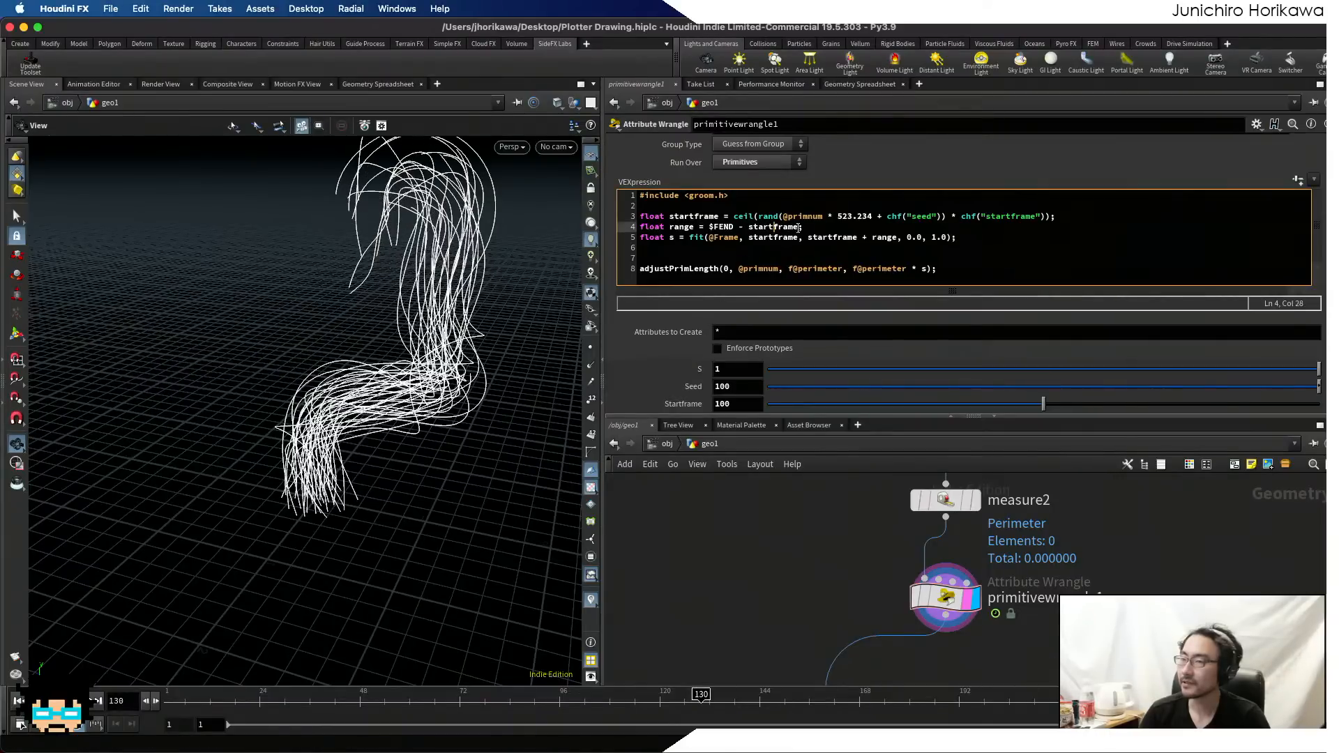
{"action": "left_click_drag", "start_coordinate": [799, 229], "coordinate": [750, 228]}
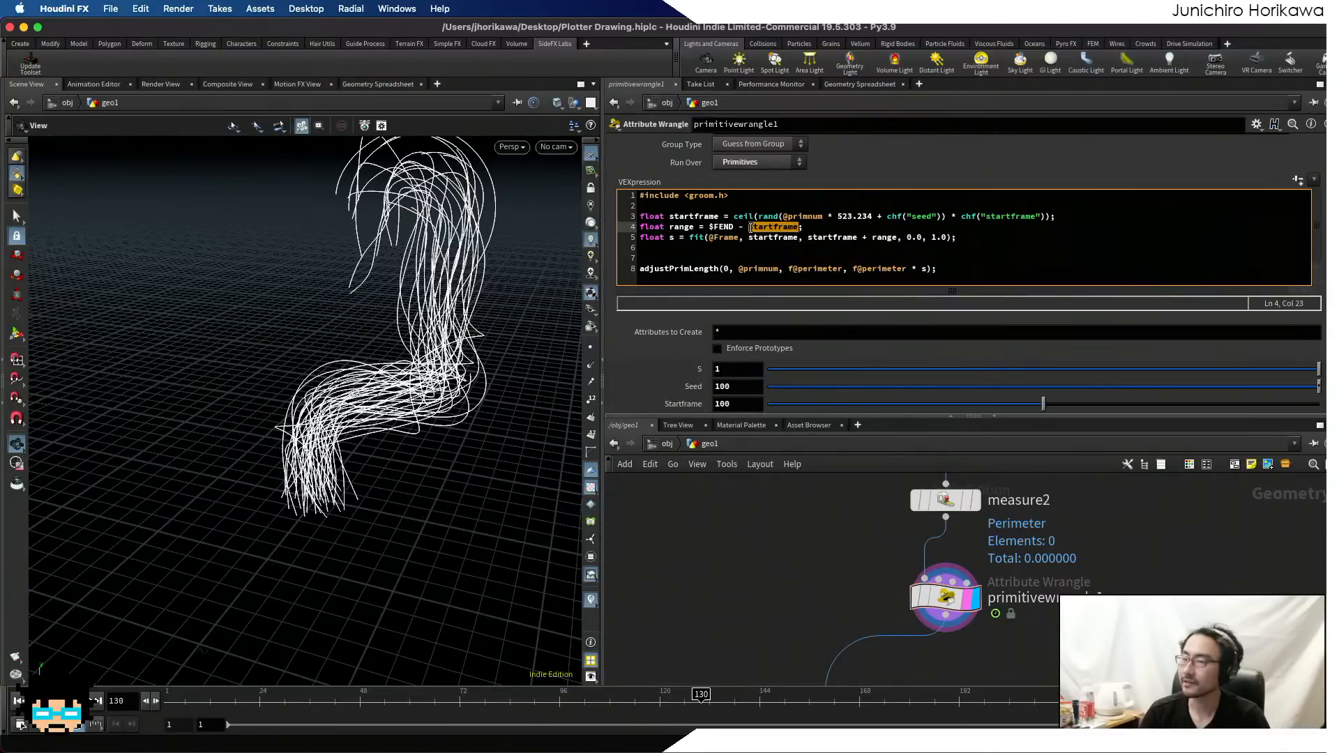
{"action": "left_click", "coordinate": [797, 238]}
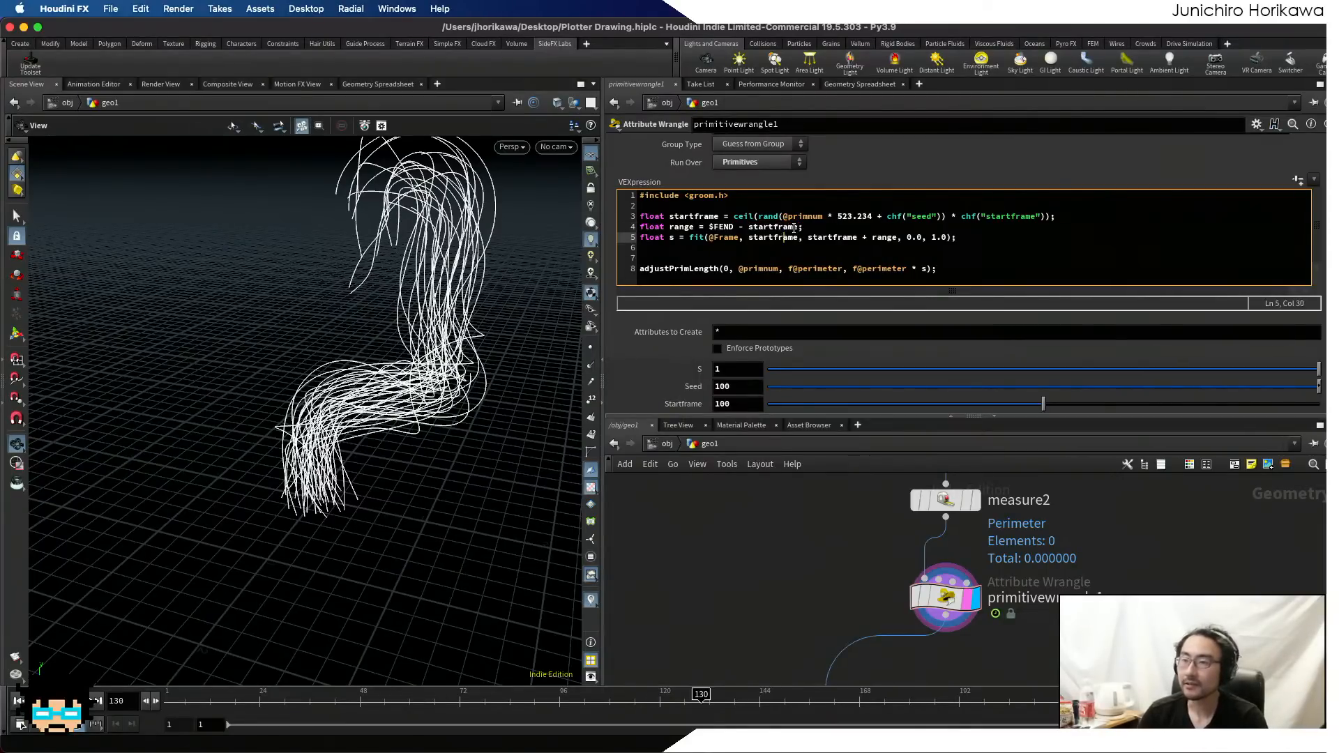
- Replace startframe with a copy of chf("startframe") in the range definition and apply the code
{"action": "left_click_drag", "start_coordinate": [800, 228], "coordinate": [749, 229]}
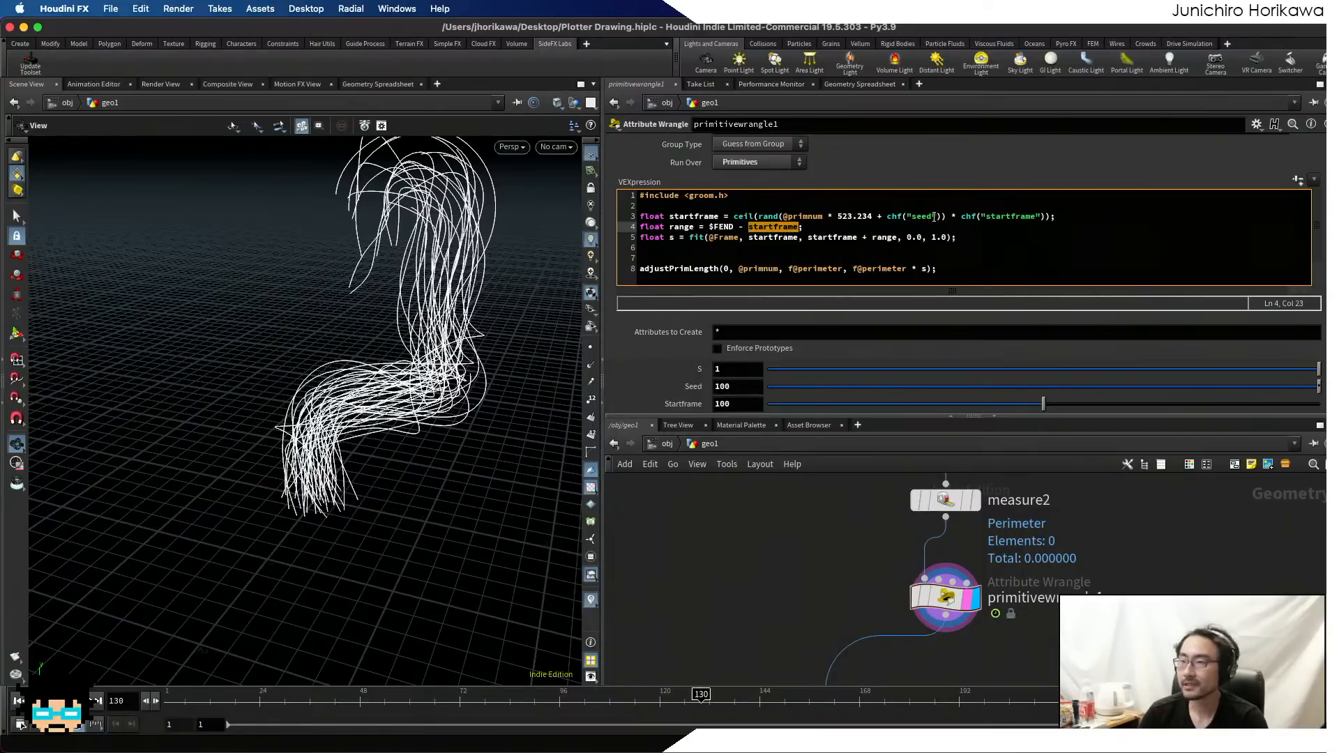
{"action": "left_click_drag", "start_coordinate": [962, 216], "coordinate": [1049, 219]}
{"action": "key", "text": "super+c"}
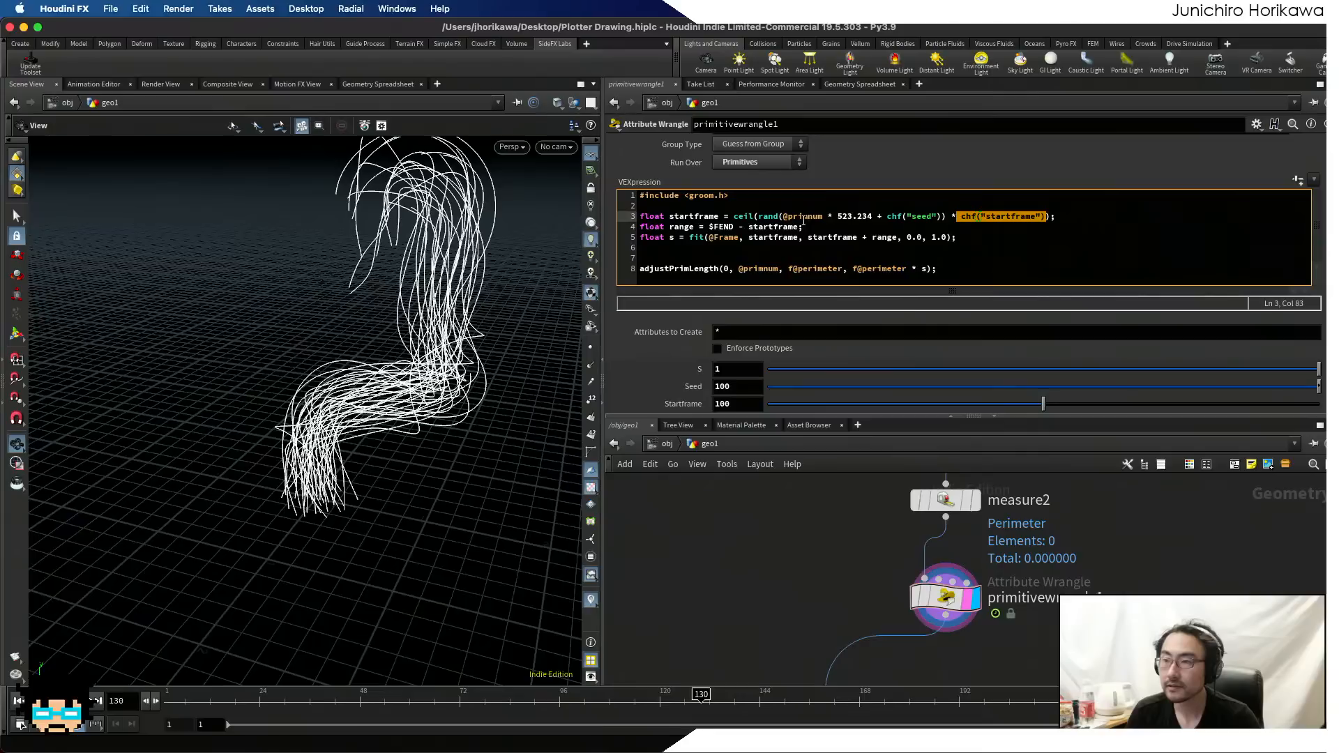
{"action": "double_click", "coordinate": [774, 227]}
{"action": "key", "text": "super+v"}
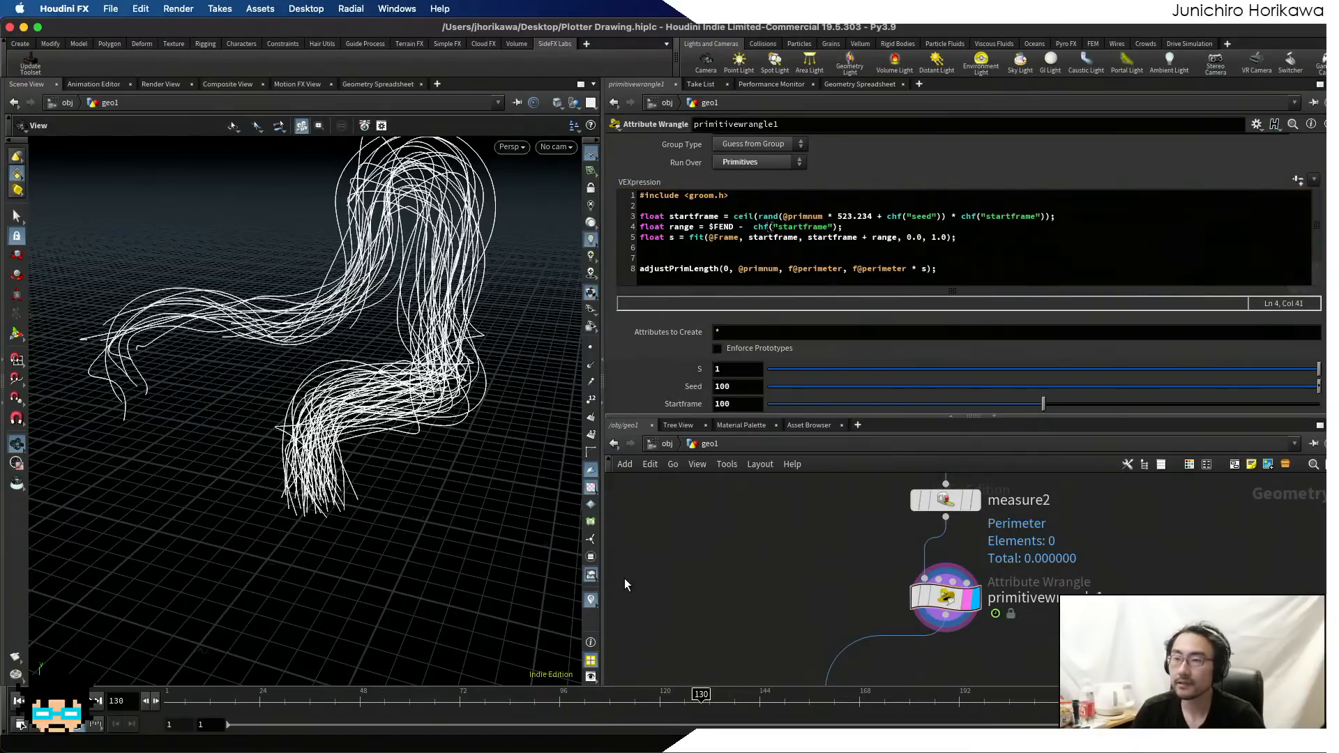
- Play the curve growth from the first frame to frame 231 and review the revised range expression
{"action": "left_click", "coordinate": [16, 701]}
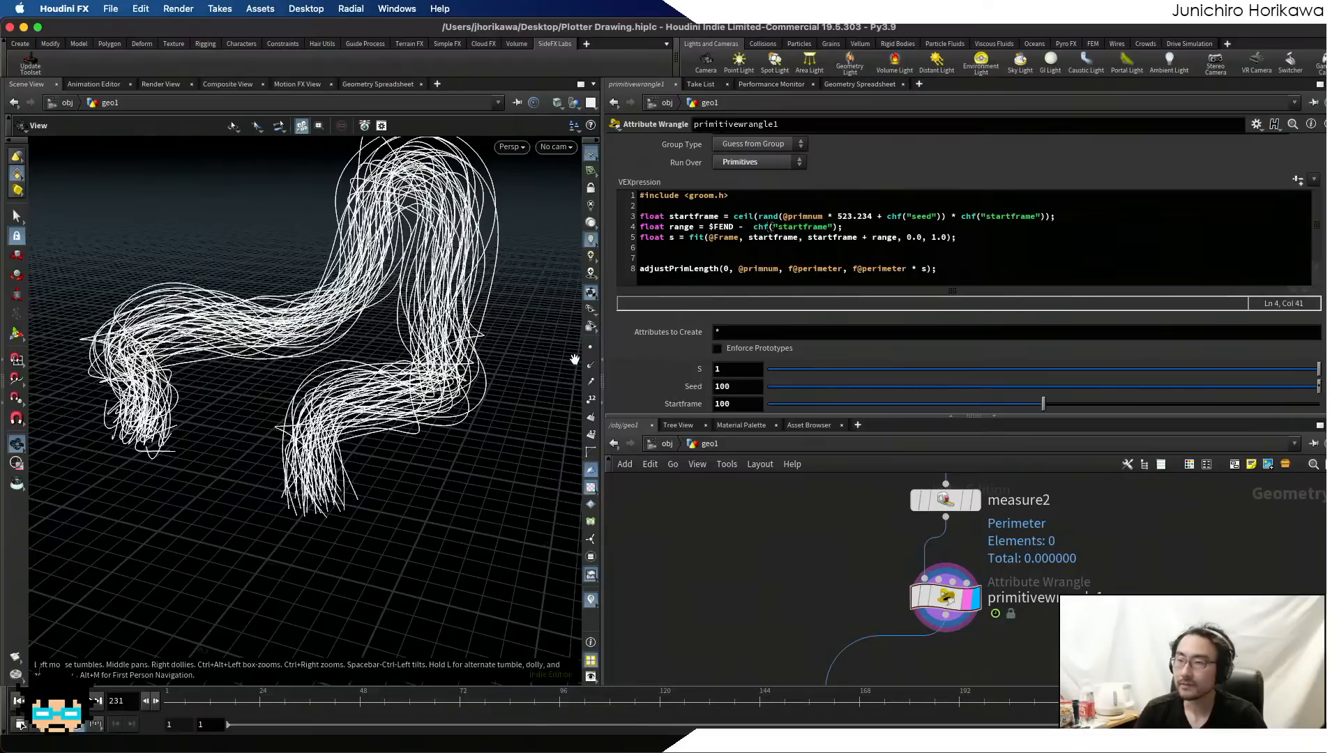
{"action": "left_click", "coordinate": [802, 226]}
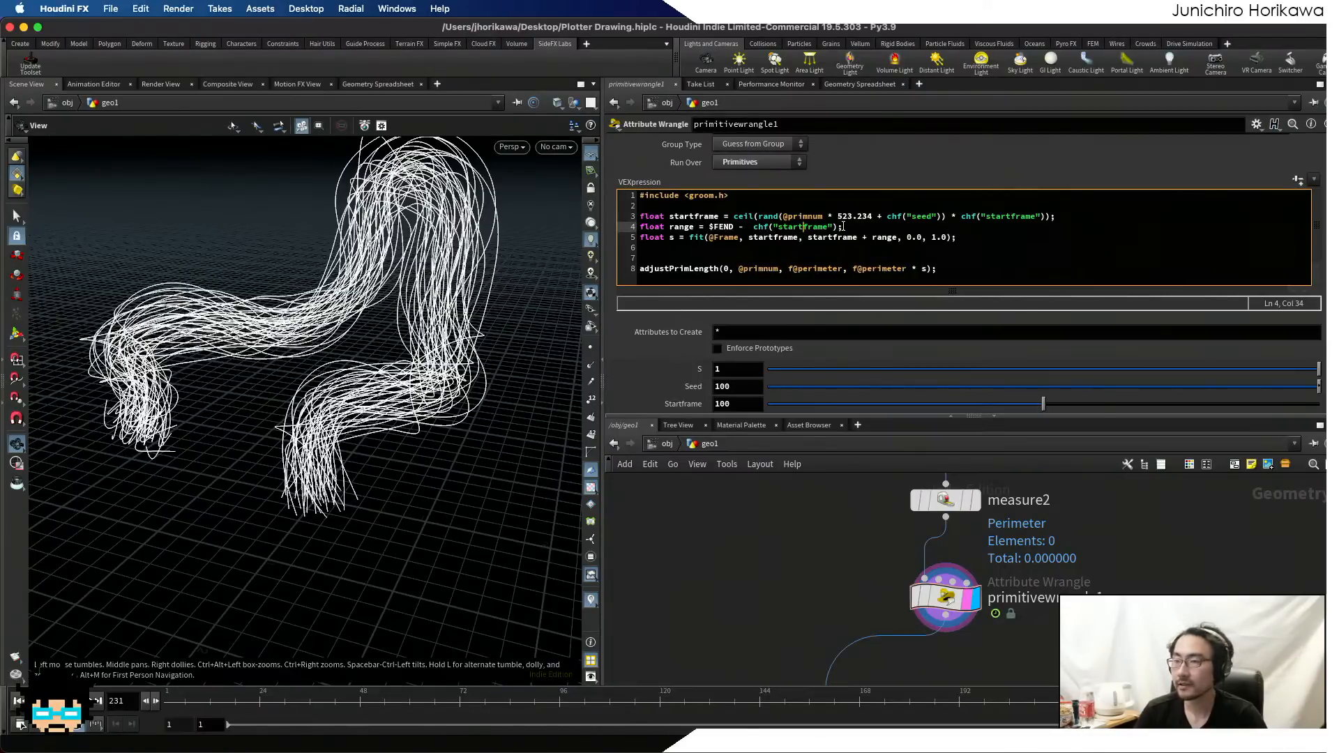
{"action": "left_click_drag", "start_coordinate": [844, 227], "coordinate": [709, 228]}
{"action": "left_click", "coordinate": [709, 228]}
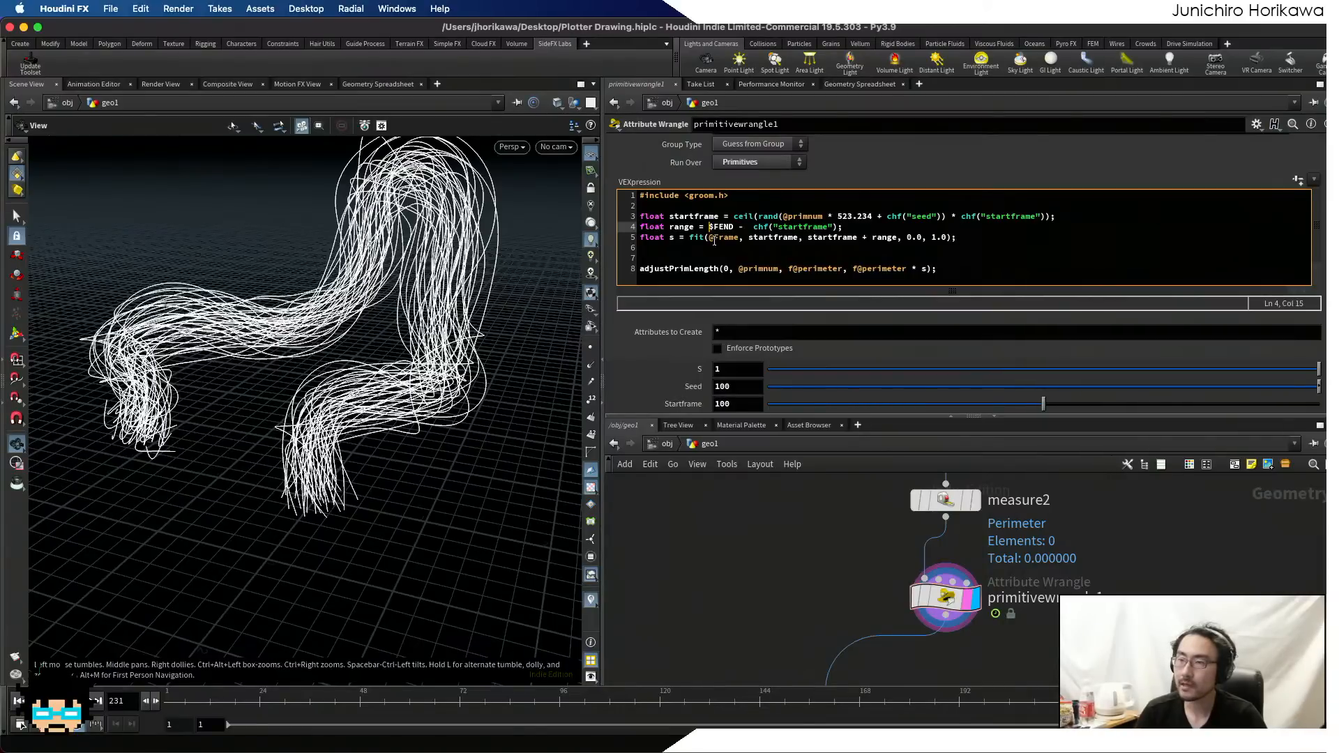
{"action": "left_click_drag", "start_coordinate": [709, 228], "coordinate": [846, 228]}
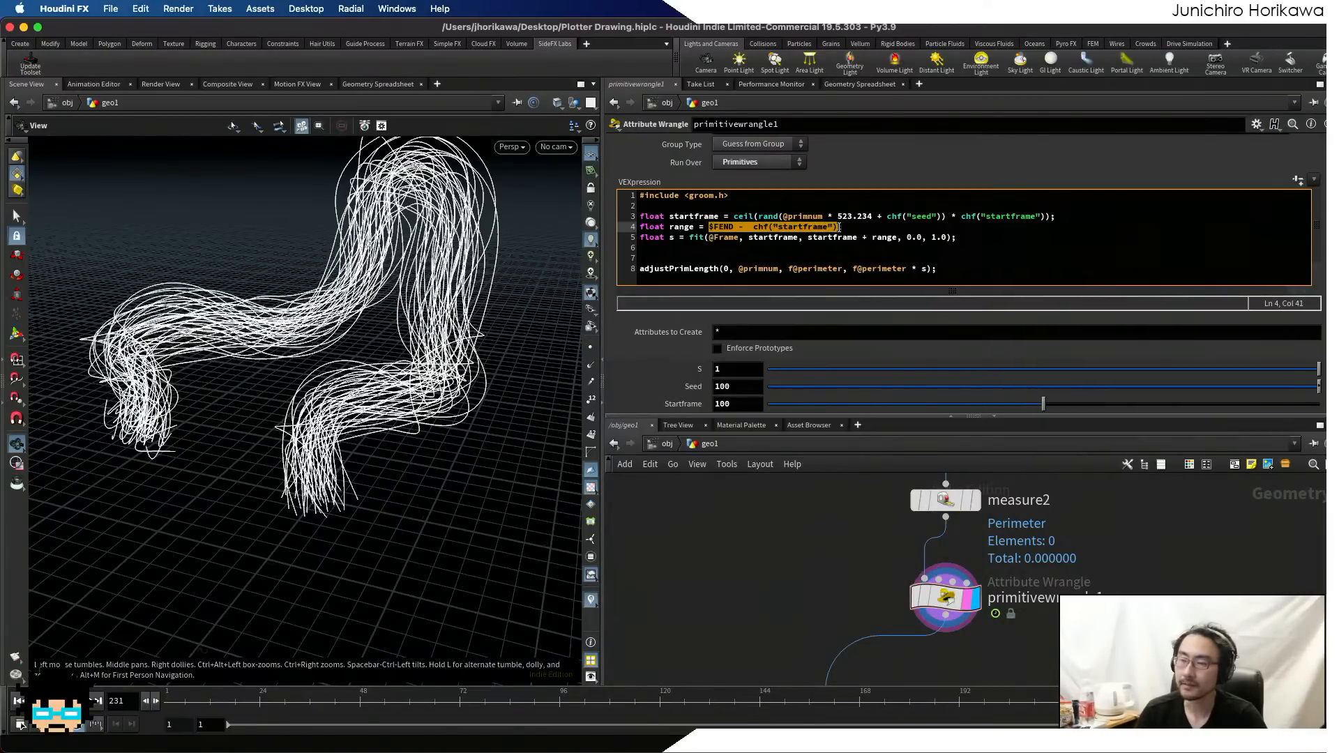
- Add a new code line below the range definition, starting it with the existing variable range
{"action": "left_click", "coordinate": [841, 227]}
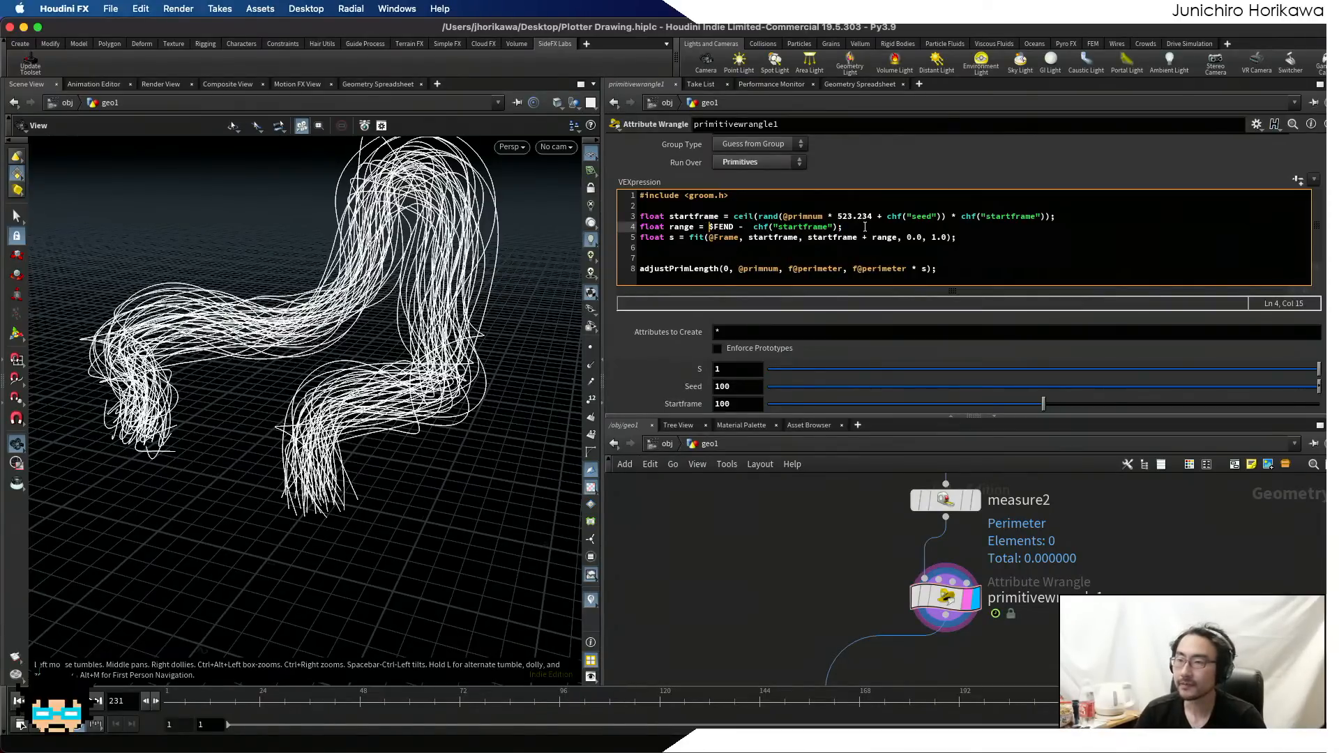
{"action": "key", "text": "Return"}
{"action": "type", "text": "float "}
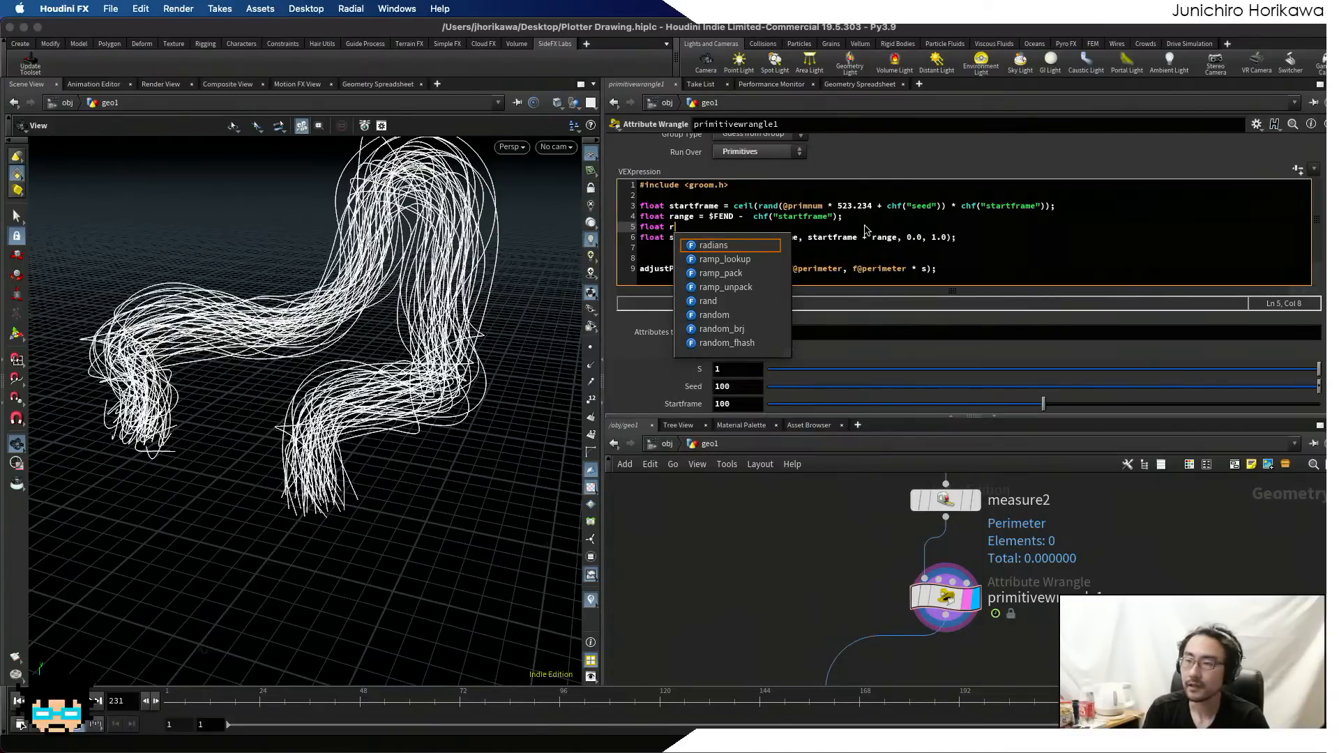
{"action": "type", "text": "r"}
{"action": "key", "text": "BackSpace"}
{"action": "key", "text": "BackSpace"}
{"action": "key", "text": "BackSpace"}
{"action": "key", "text": "BackSpace"}
{"action": "key", "text": "BackSpace"}
{"action": "key", "text": "BackSpace"}
{"action": "key", "text": "BackSpace"}
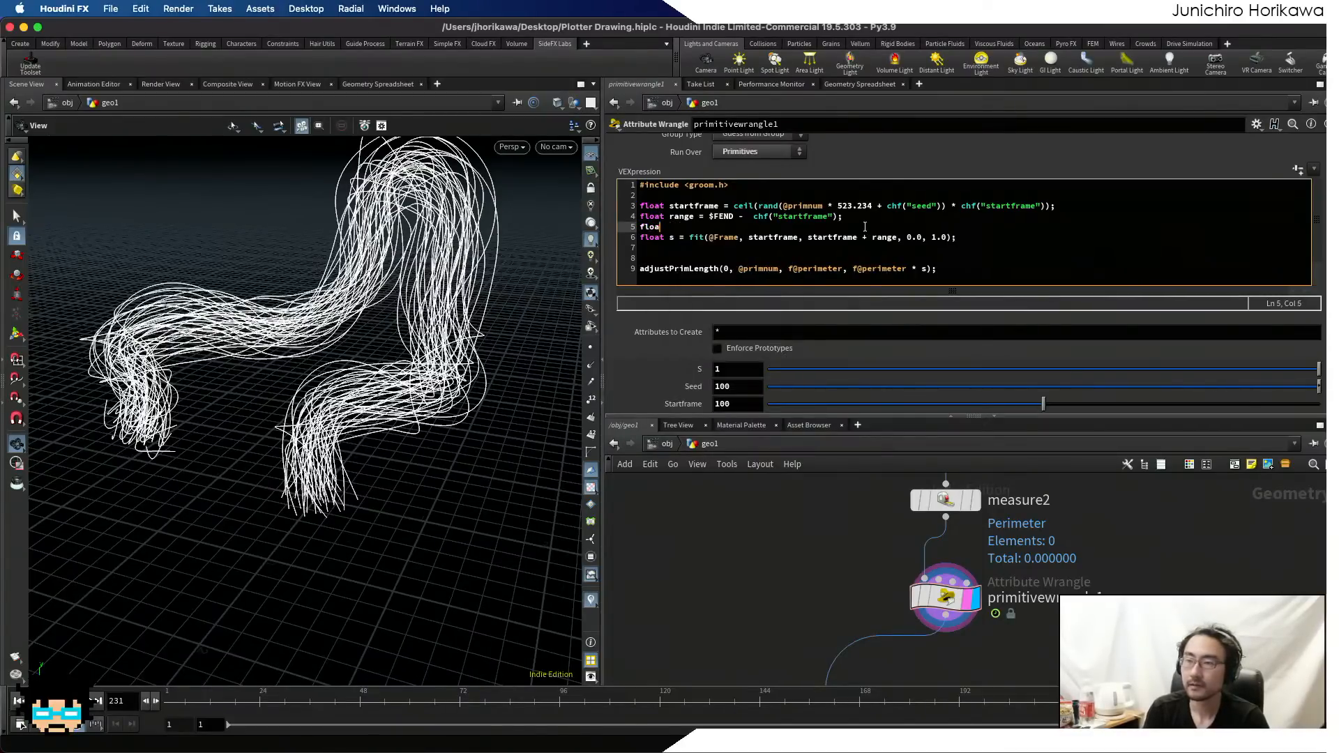
{"action": "type", "text": "rand ge"}
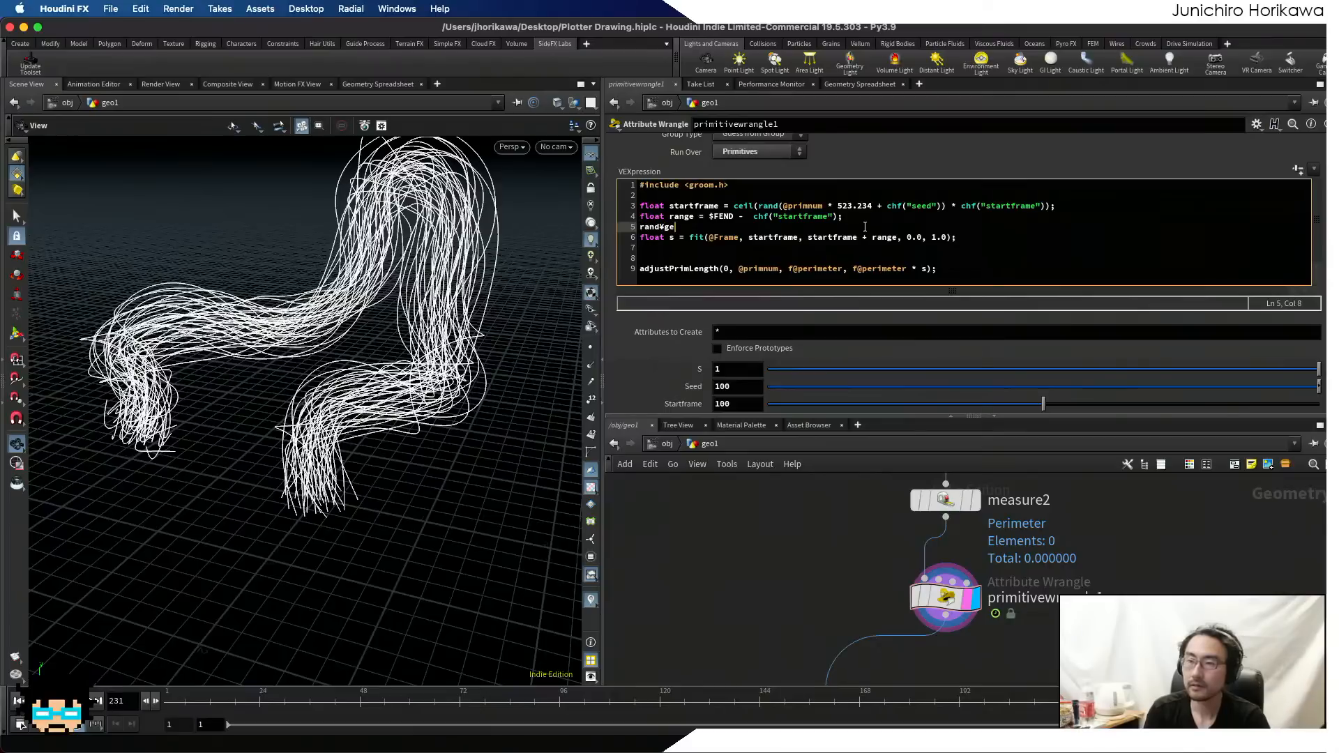
{"action": "key", "text": "BackSpace"}
{"action": "key", "text": "BackSpace"}
{"action": "key", "text": "BackSpace"}
{"action": "key", "text": "BackSpace"}
{"action": "type", "text": "ge - "}
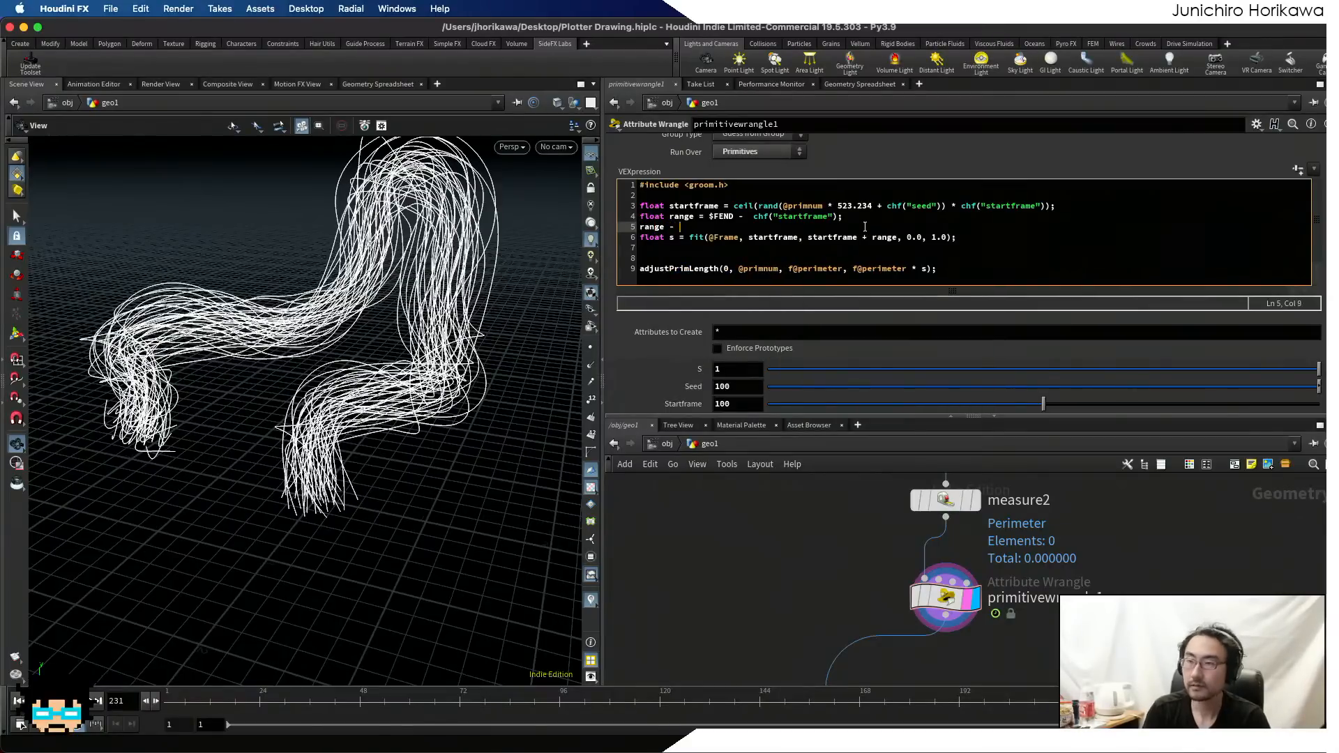
{"action": "type", "text": "ran"}
{"action": "key", "text": "BackSpace"}
{"action": "key", "text": "BackSpace"}
{"action": "key", "text": "BackSpace"}
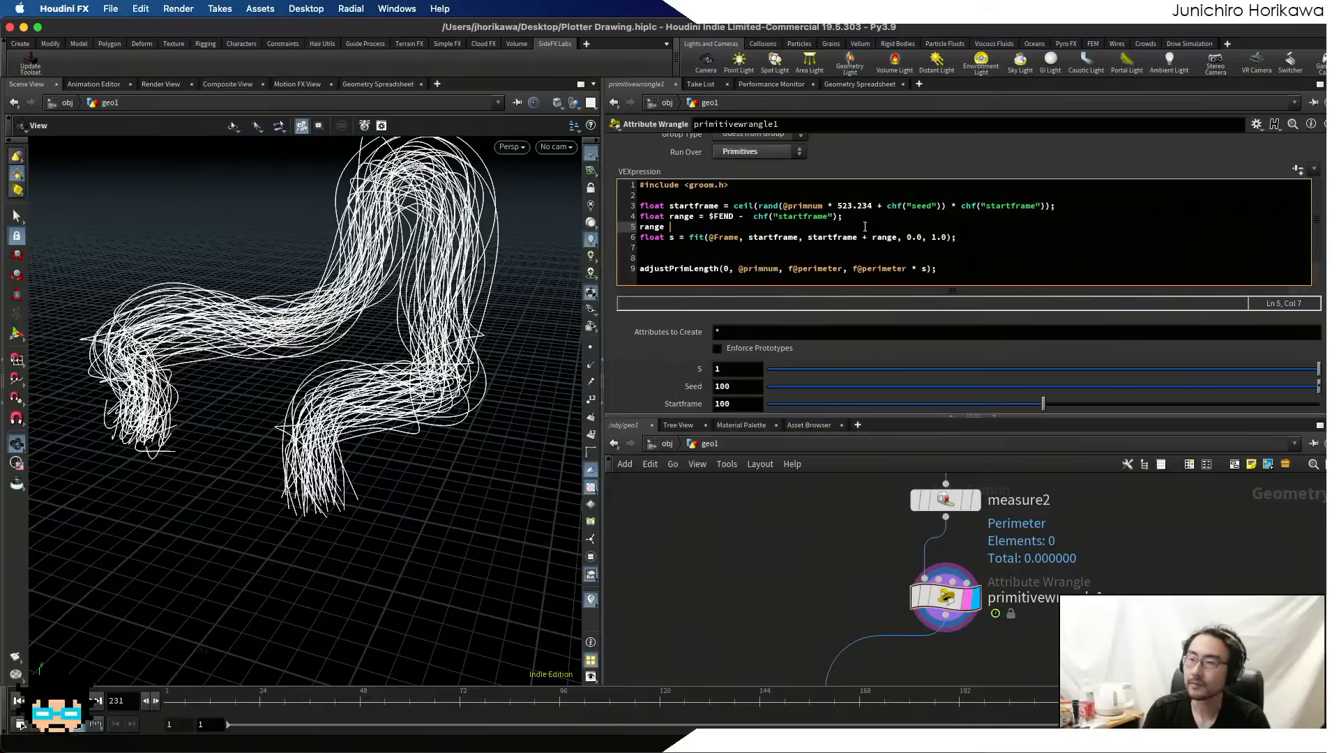
{"action": "type", "text": "rand("}
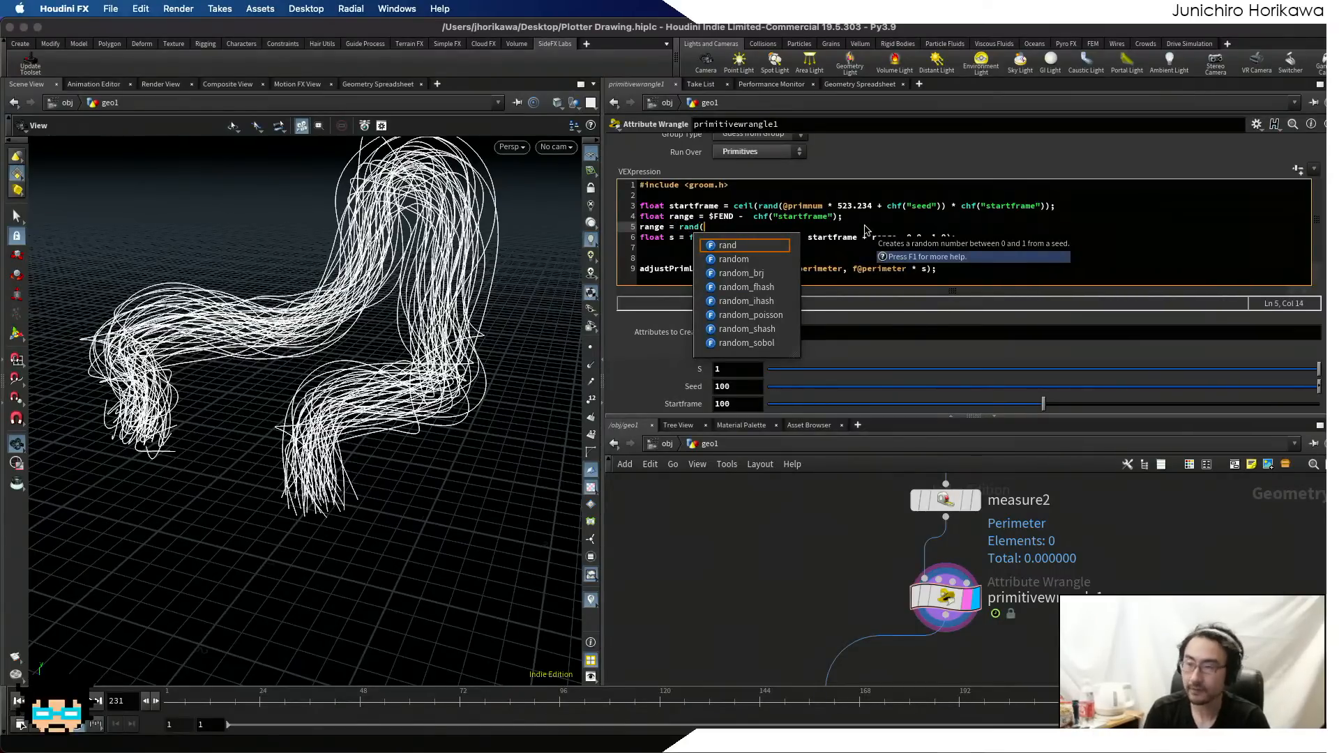
{"action": "key", "text": "F1"}
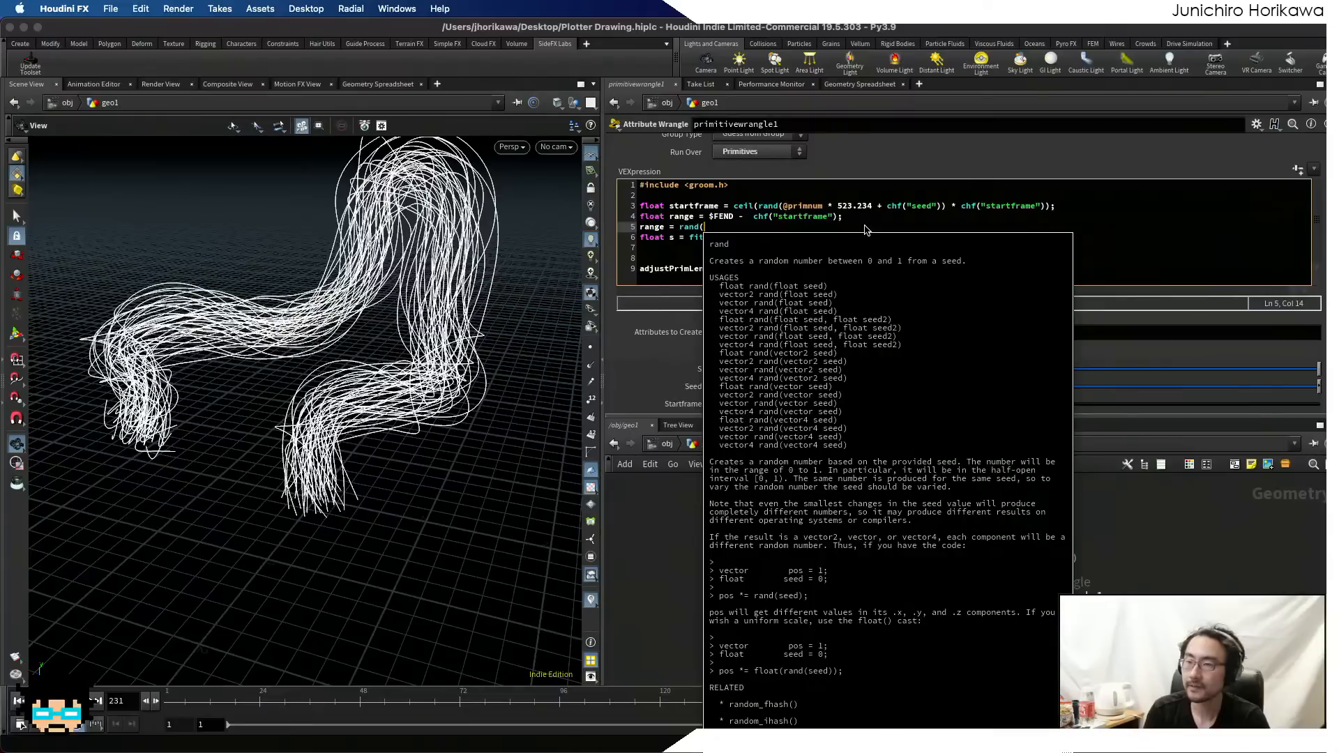
{"action": "type", "text": "@"}
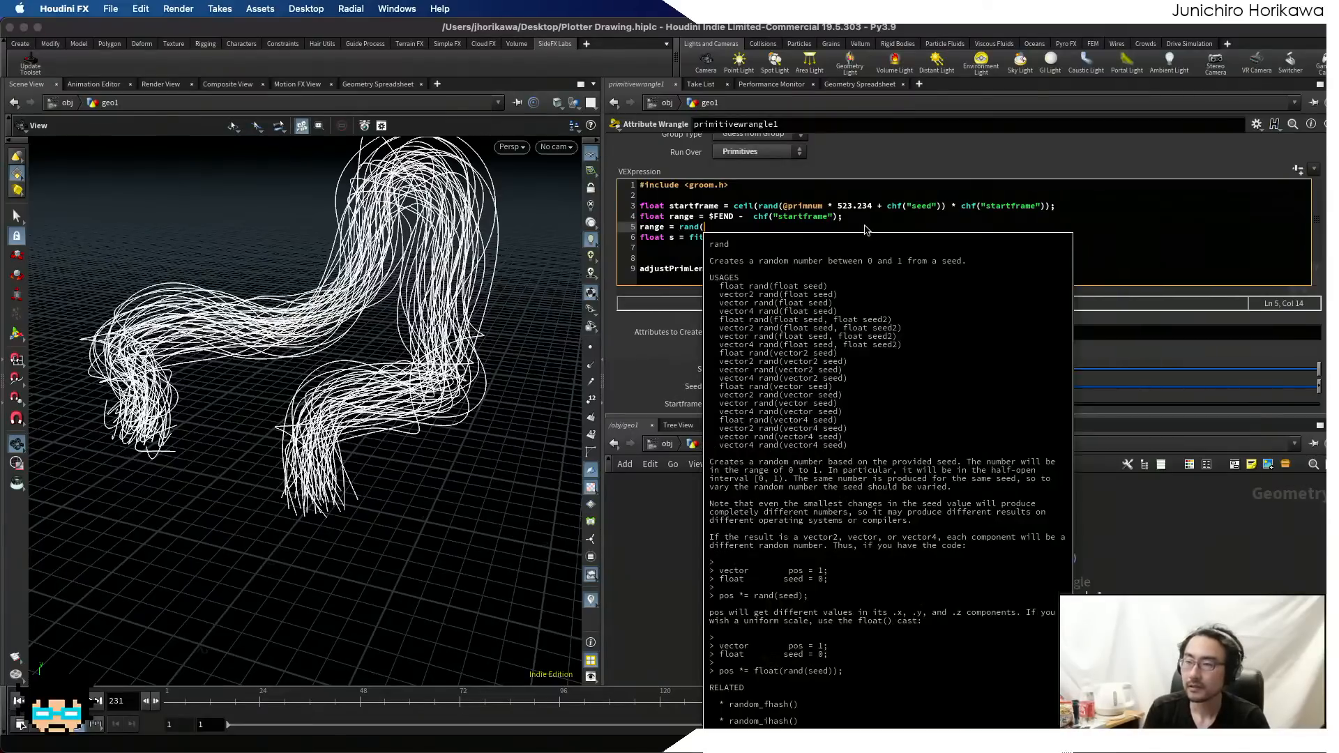
{"action": "left_click", "coordinate": [937, 206]}
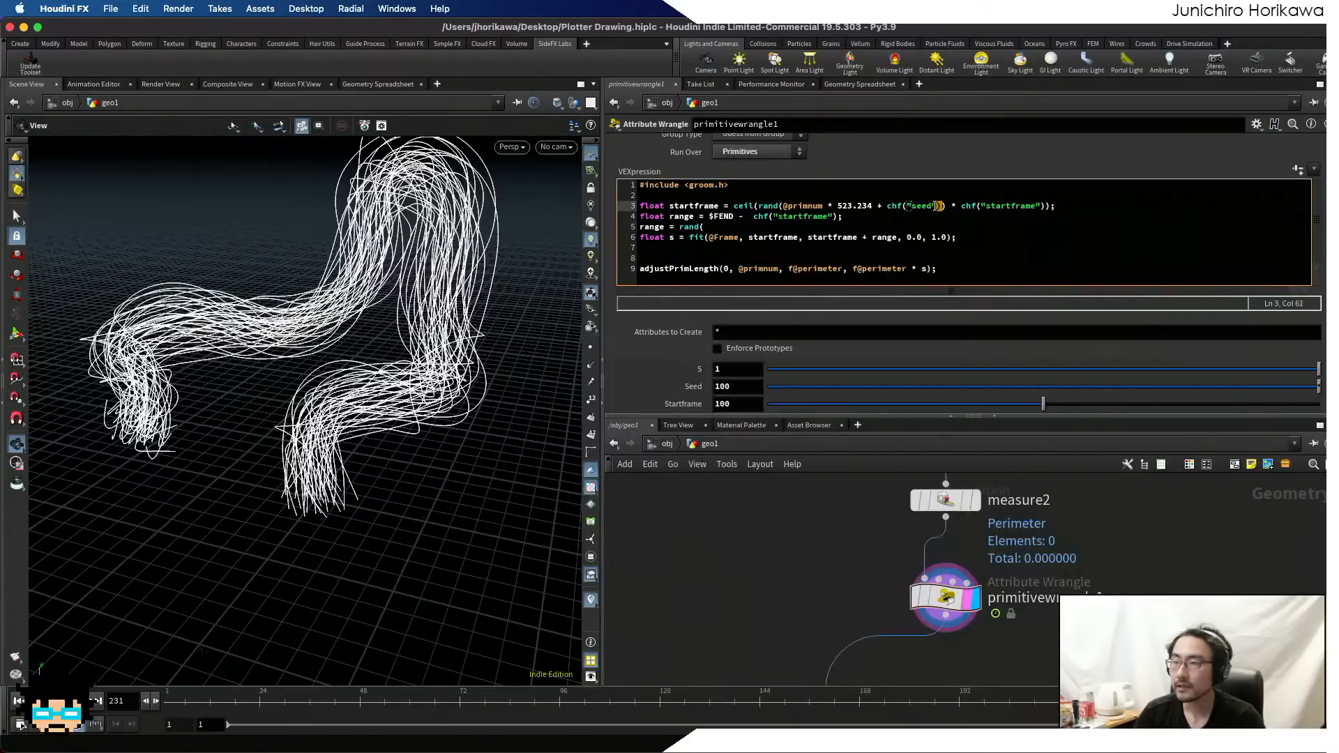
{"action": "left_click_drag", "start_coordinate": [946, 205], "coordinate": [760, 206]}
{"action": "key", "text": "super+c"}
{"action": "left_click", "coordinate": [703, 227]}
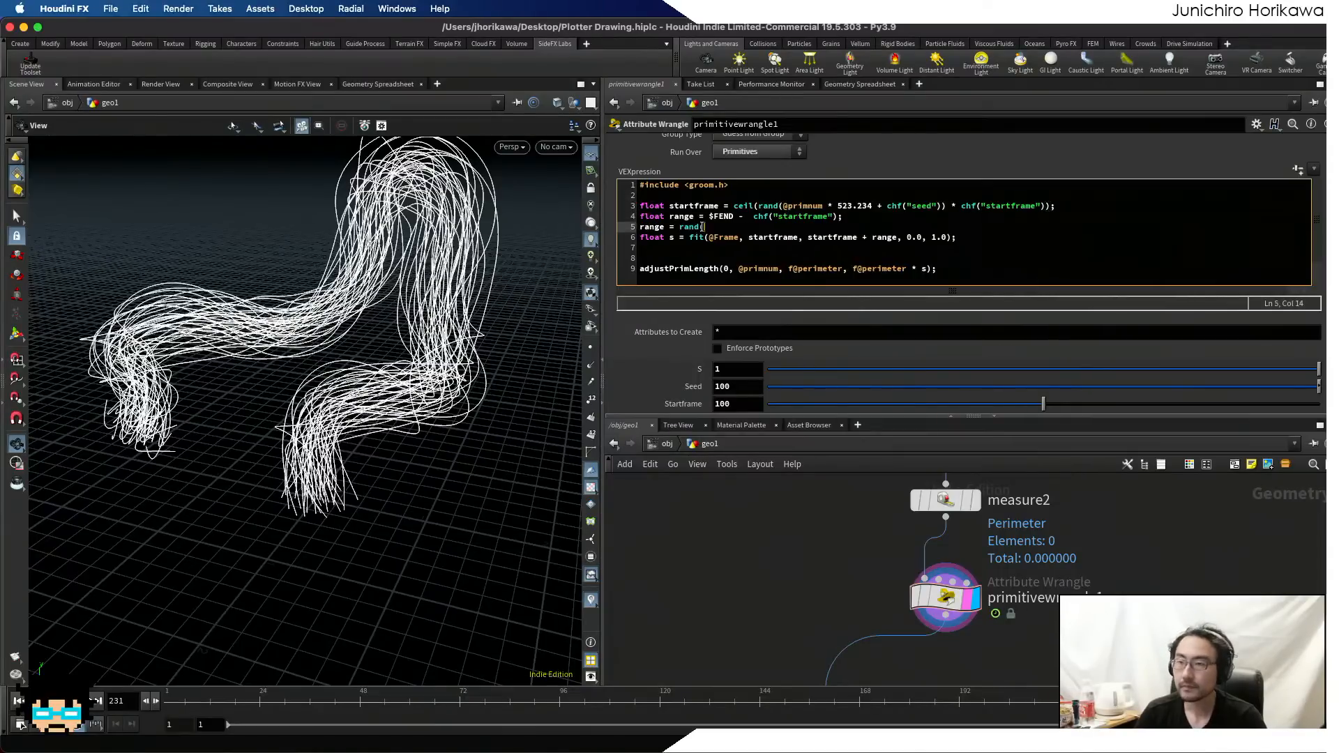
{"action": "key", "text": "super+v"}
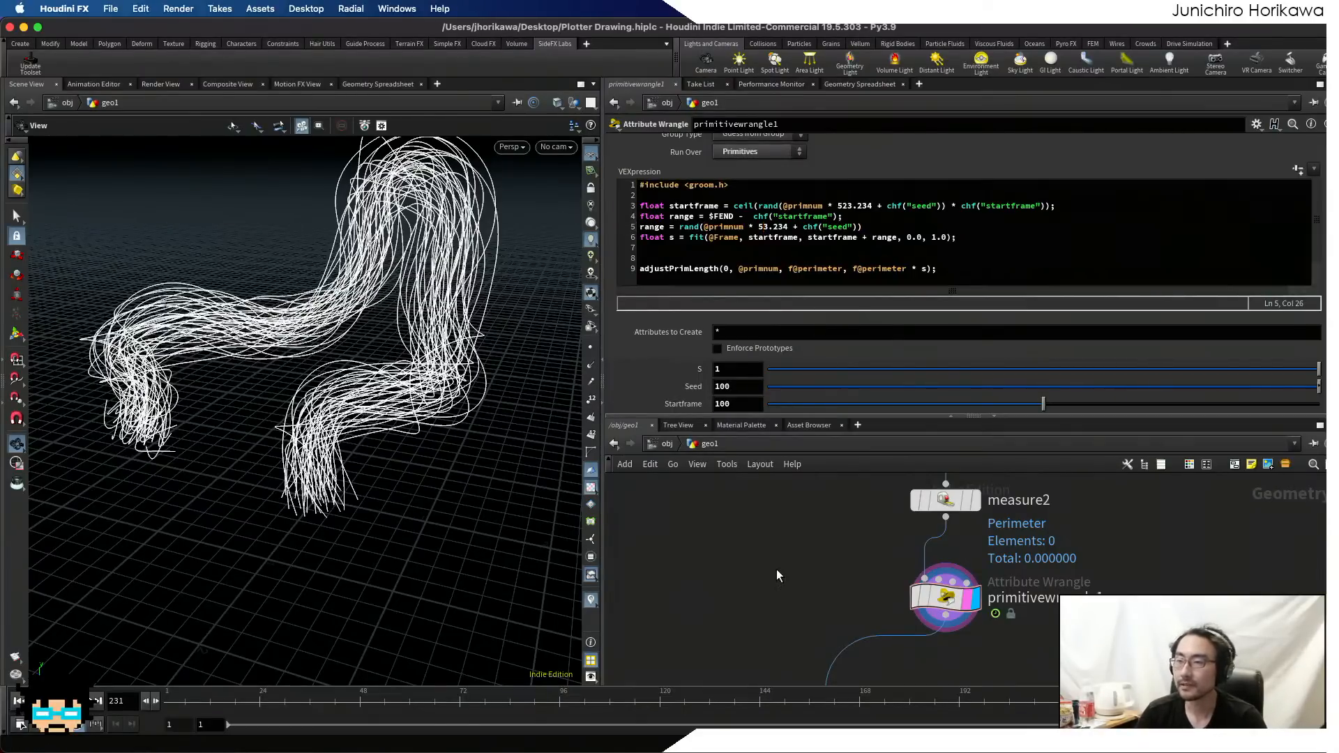
- Remap the random range value with fit01 to between range * 0.25 and range, apply the code and play the growth
{"action": "left_click", "coordinate": [867, 227]}
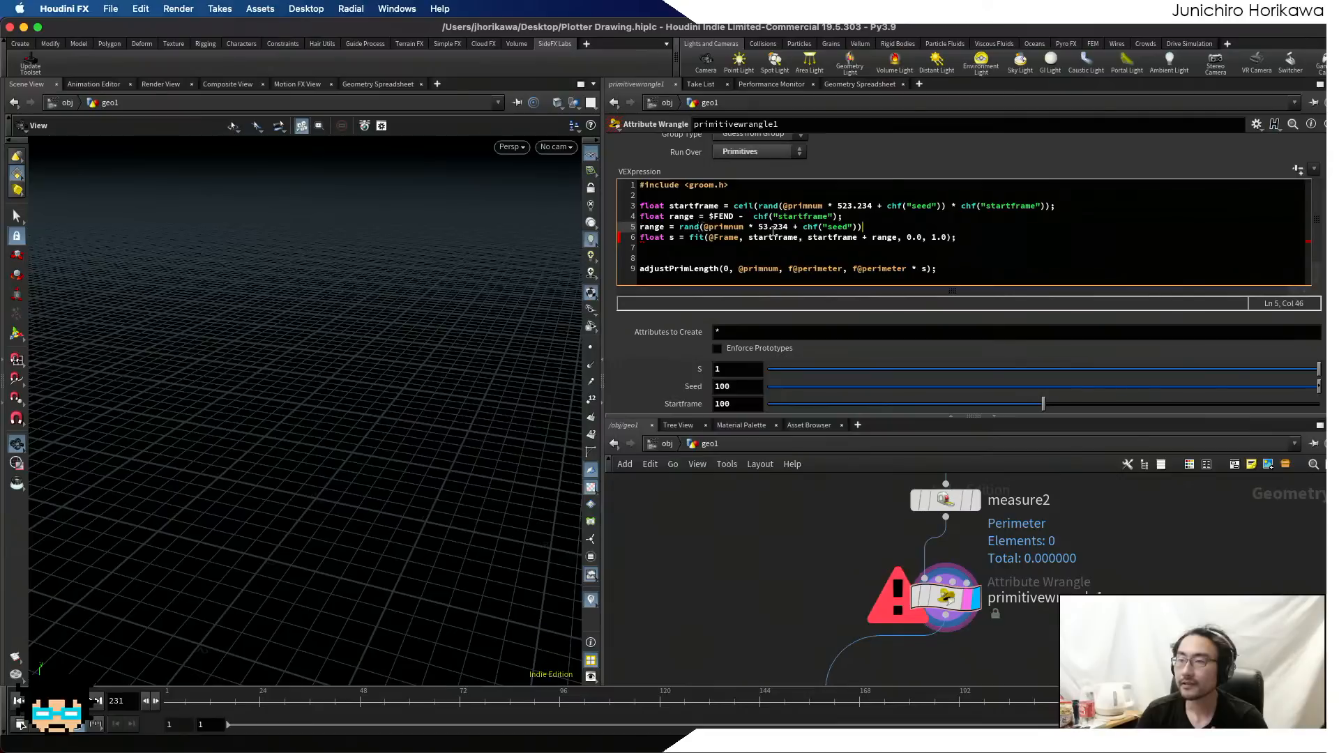
{"action": "left_click", "coordinate": [683, 227]}
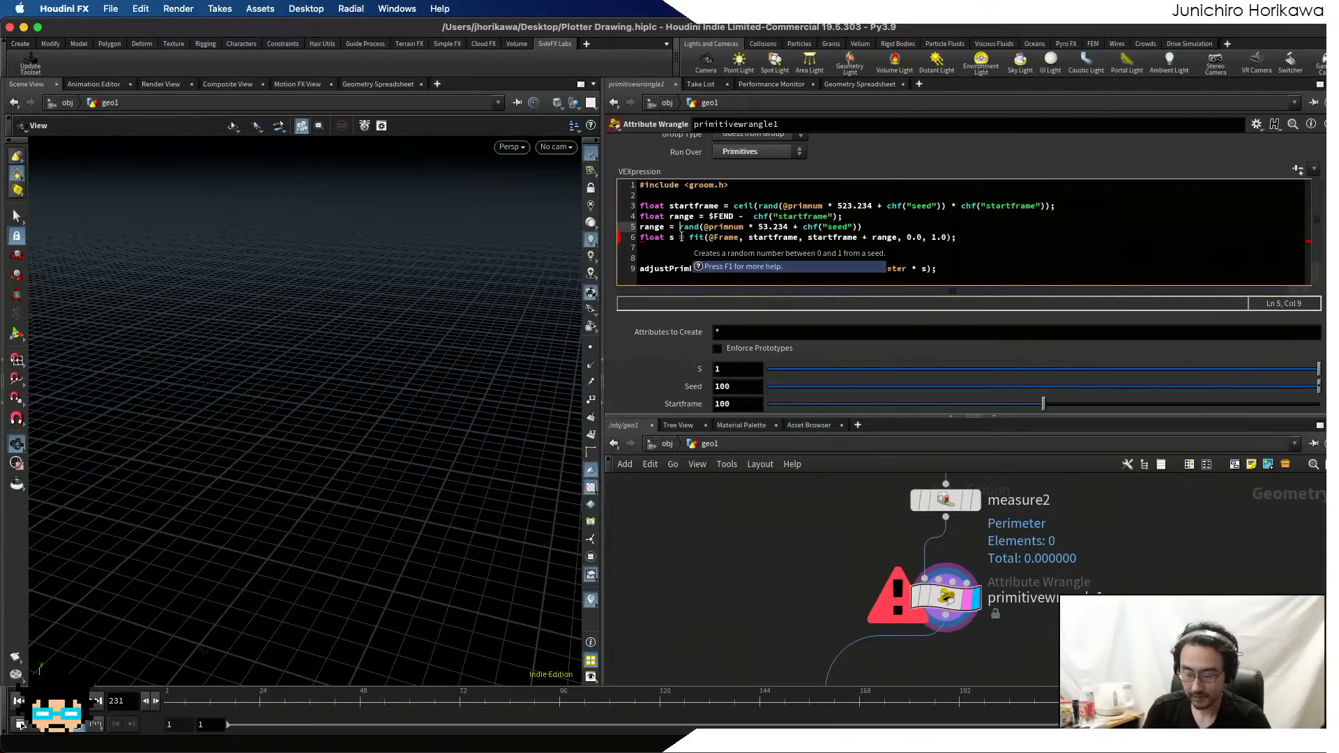
{"action": "type", "text": "fit01("}
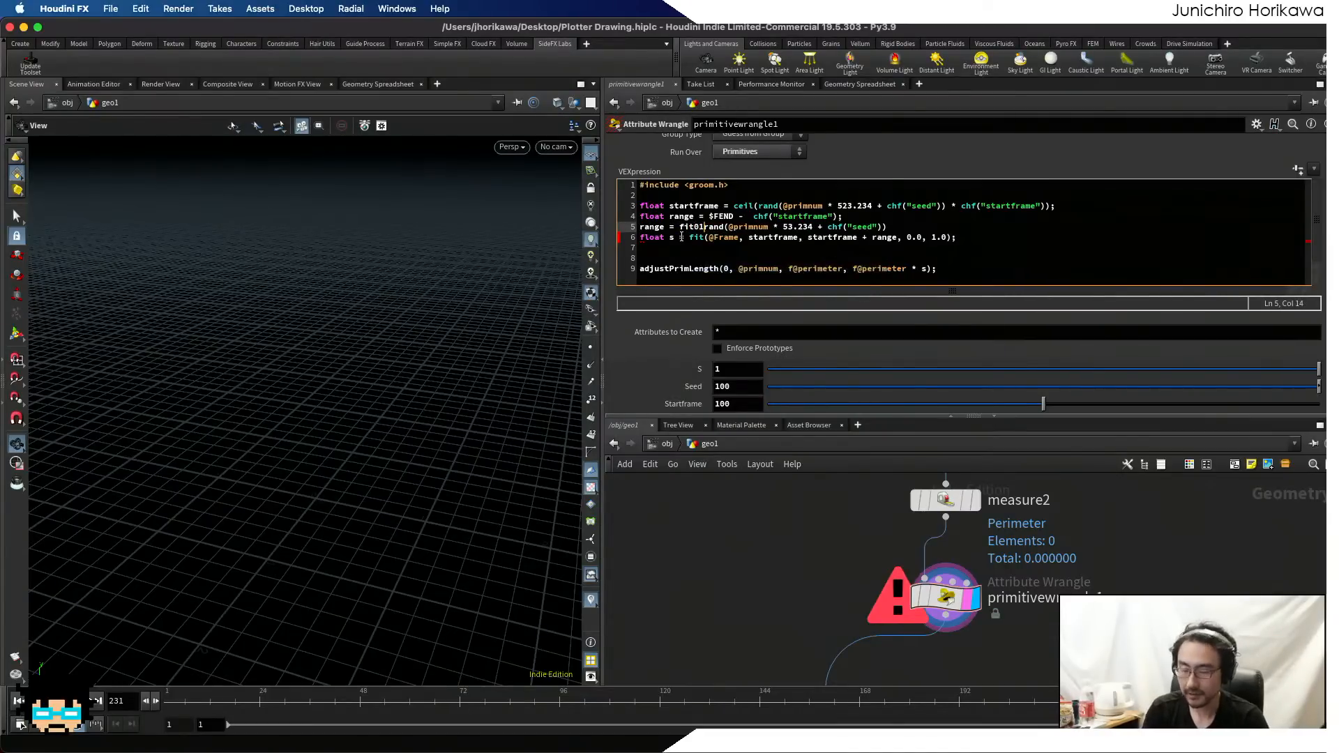
{"action": "left_click", "coordinate": [911, 220]}
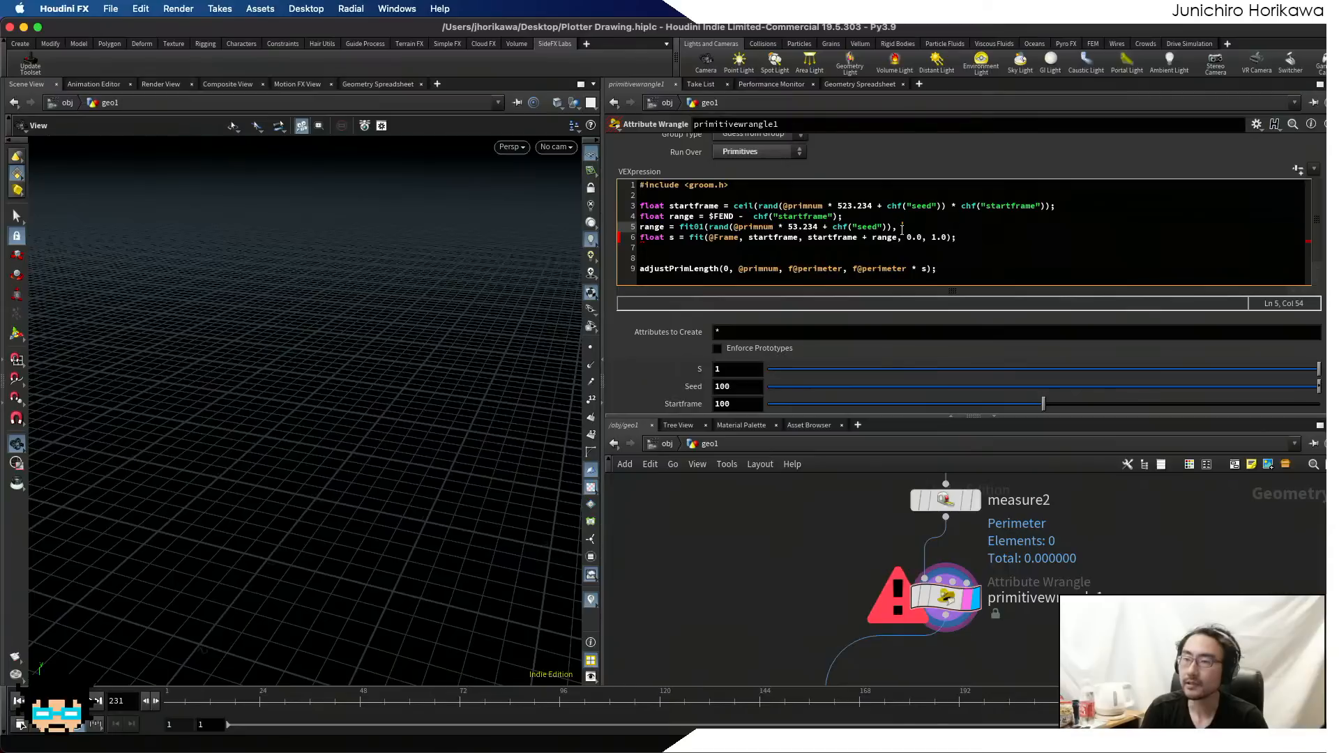
{"action": "type", "text": "nge ("}
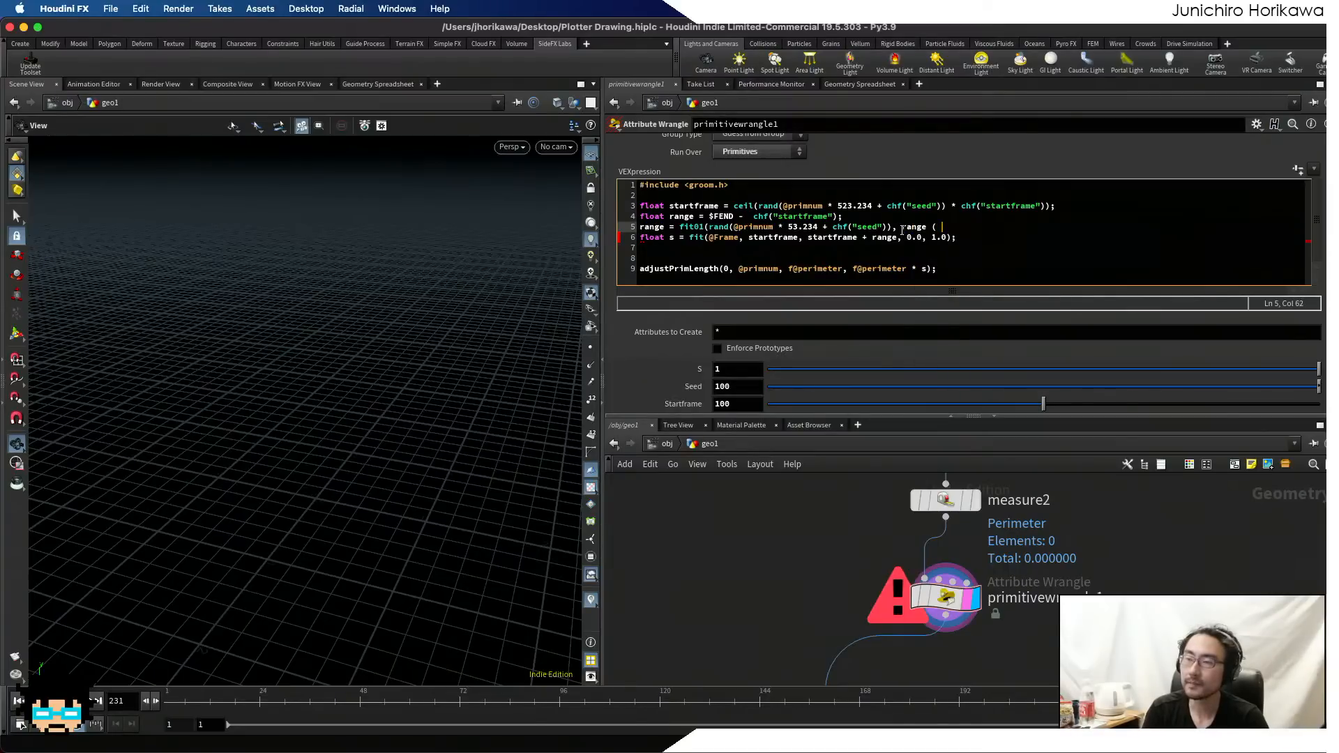
{"action": "key", "text": "BackSpace"}
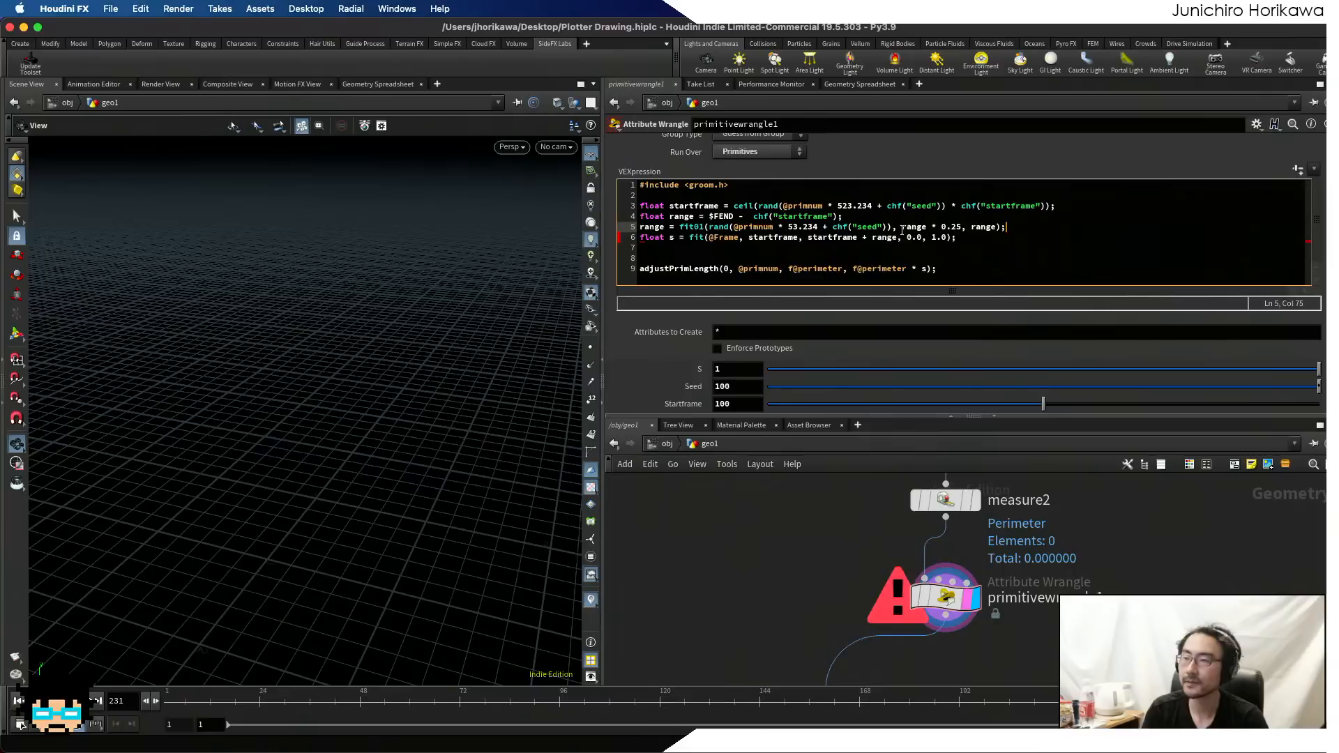
{"action": "left_click", "coordinate": [757, 499]}
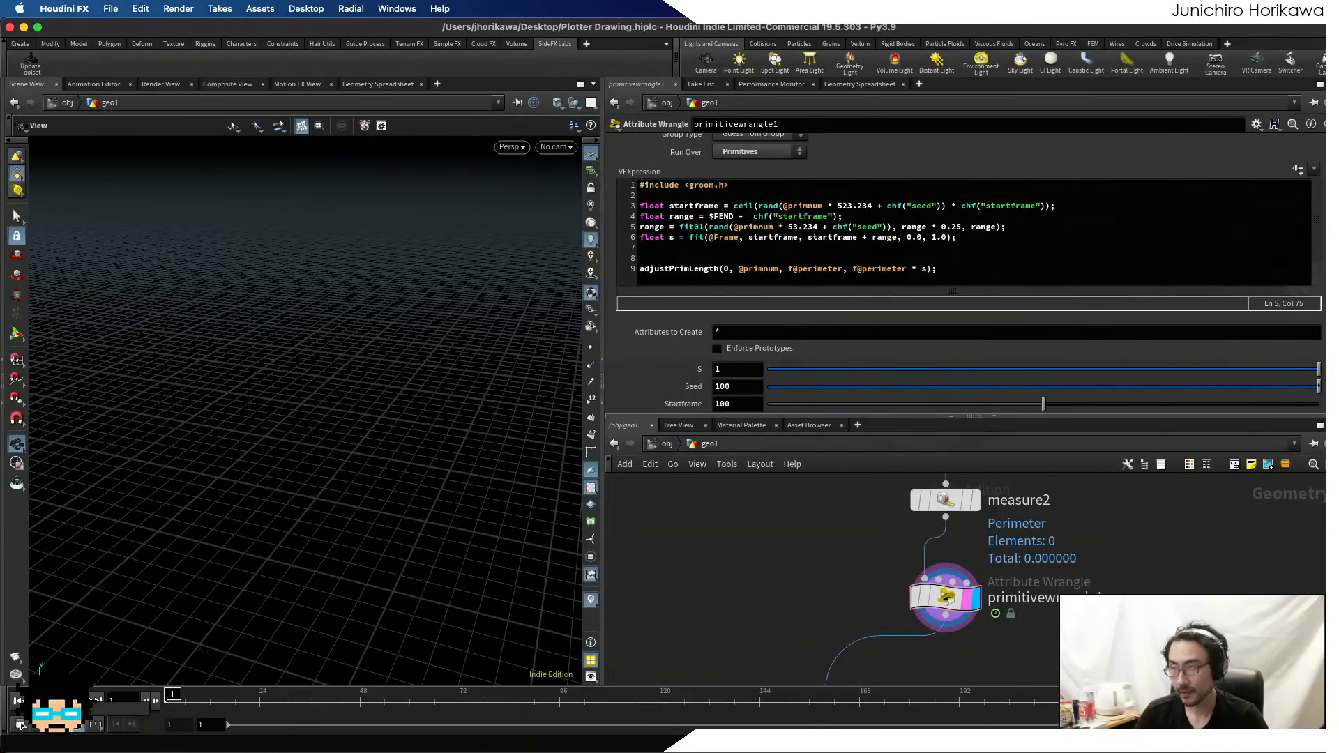
{"action": "left_click", "coordinate": [95, 700]}
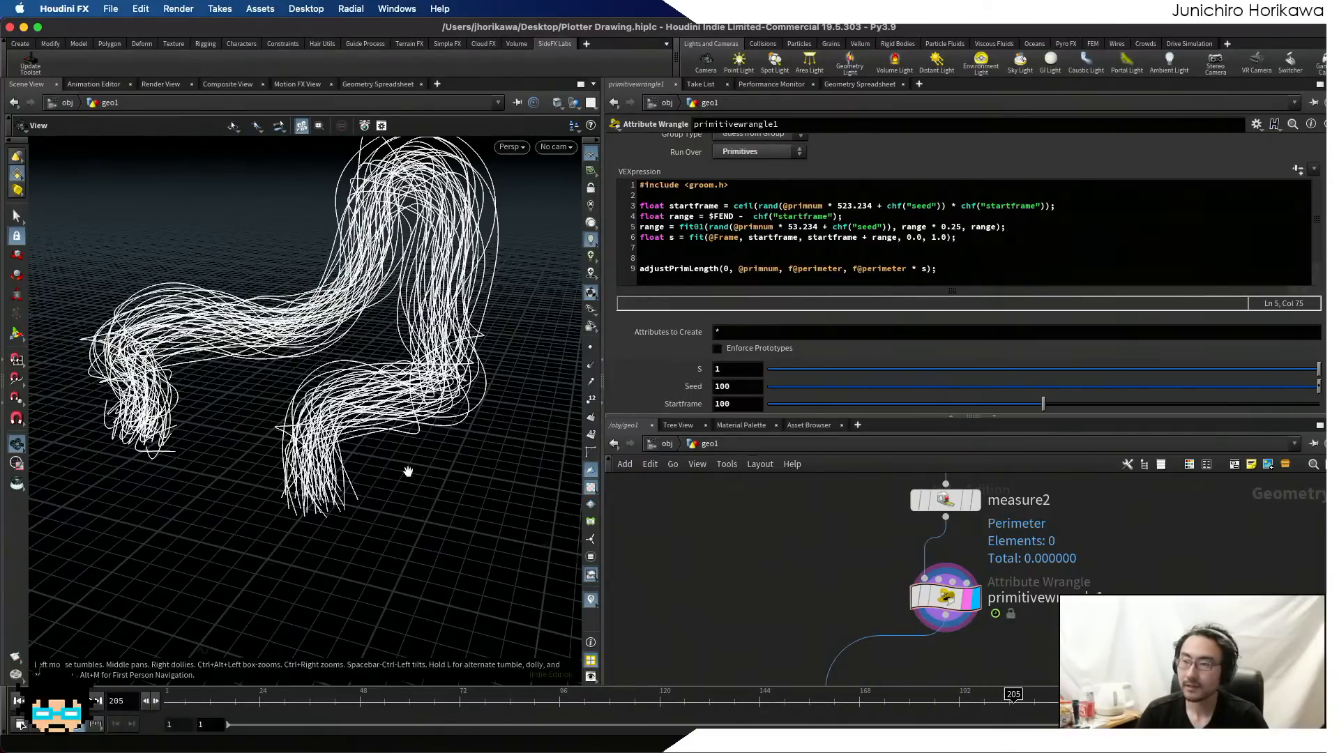
- Change the lower bound of the fit01 remap to range * 0.5 and replay the curve growth from the first frame
{"action": "left_click", "coordinate": [957, 228]}
{"action": "key", "text": "BackSpace"}
{"action": "type", "text": "5"}
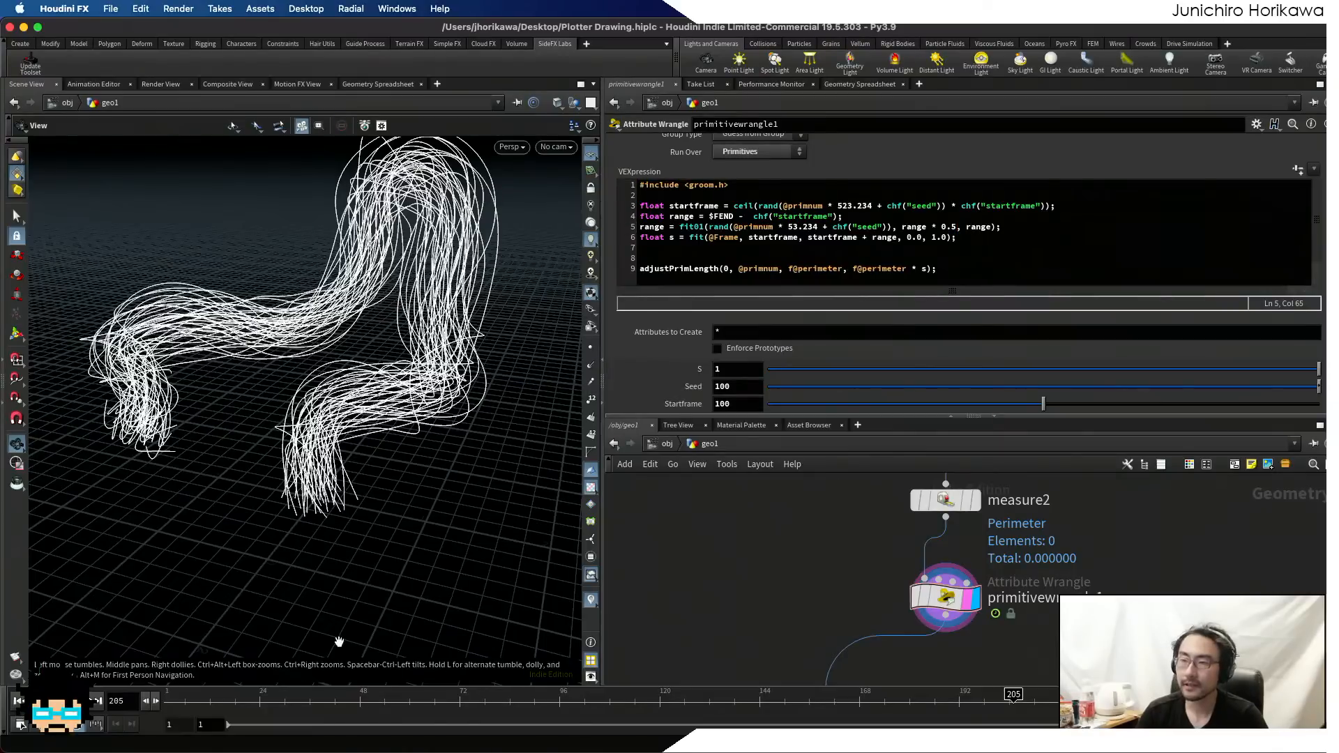
{"action": "key", "text": "ctrl+Up"}
{"action": "key", "text": "Up"}
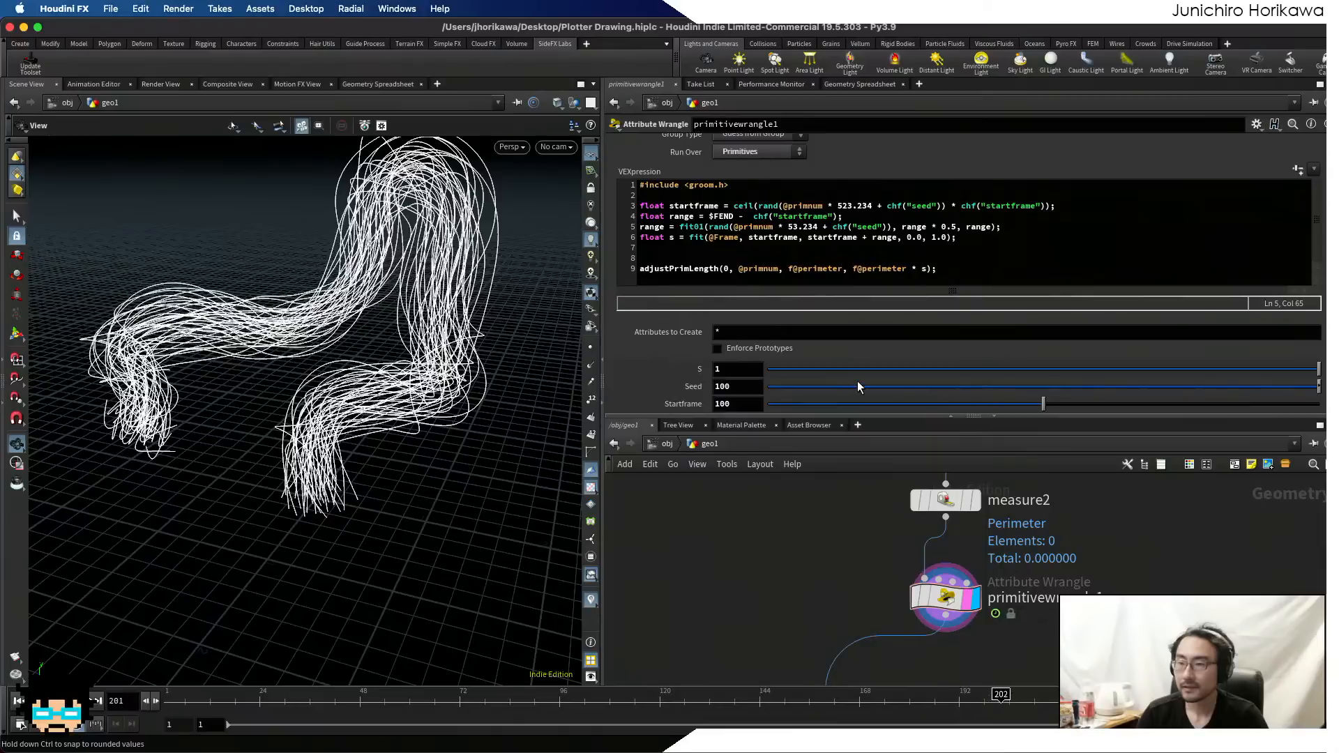
- Try different seed values during playback, settle on 0.571 and restart the growth from the beginning
{"action": "left_click_drag", "start_coordinate": [860, 386], "coordinate": [1036, 386]}
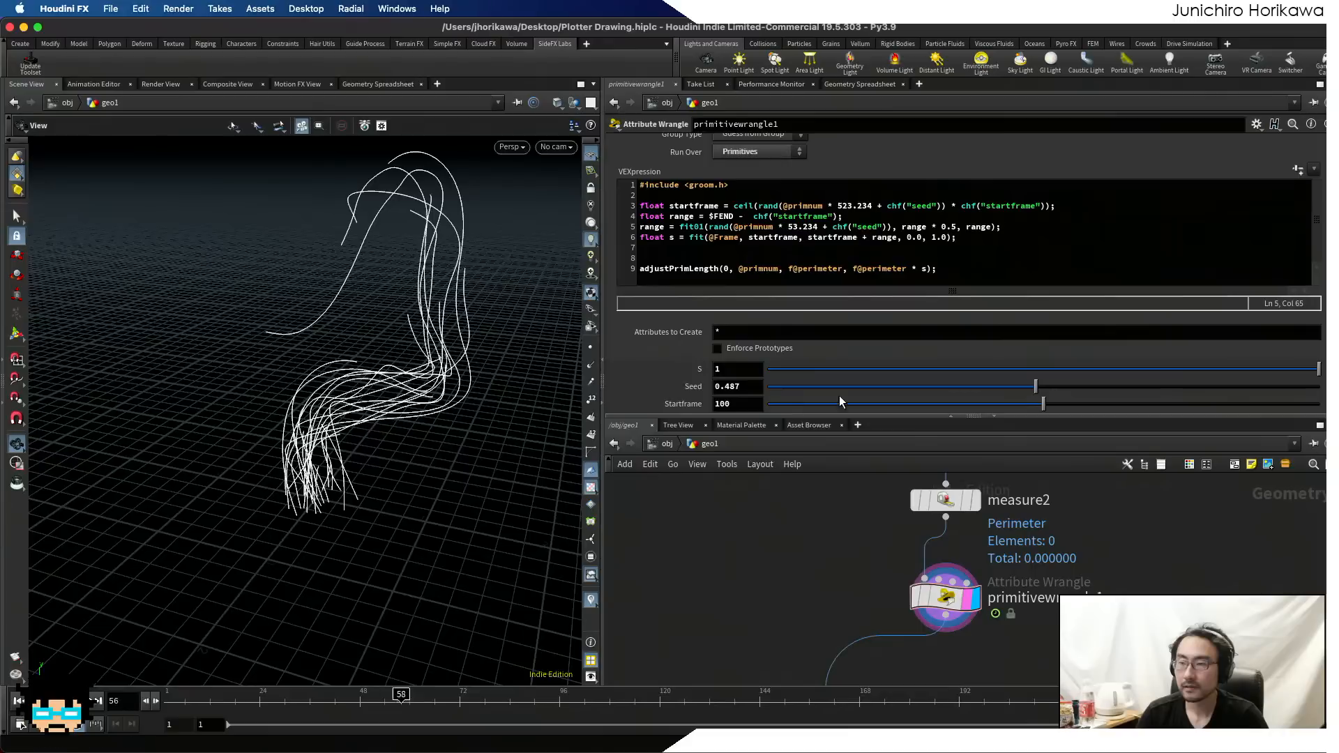
{"action": "left_click", "coordinate": [874, 389]}
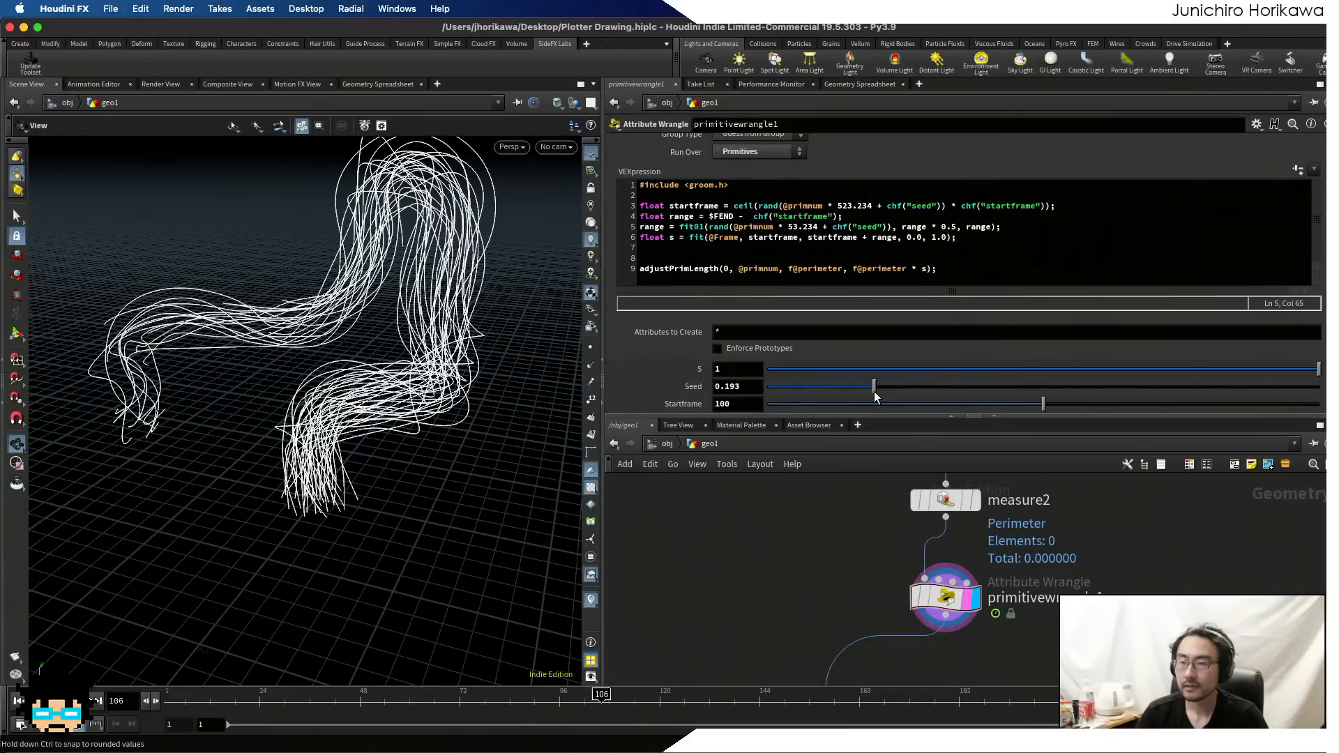
{"action": "left_click_drag", "start_coordinate": [874, 391], "coordinate": [1082, 395]}
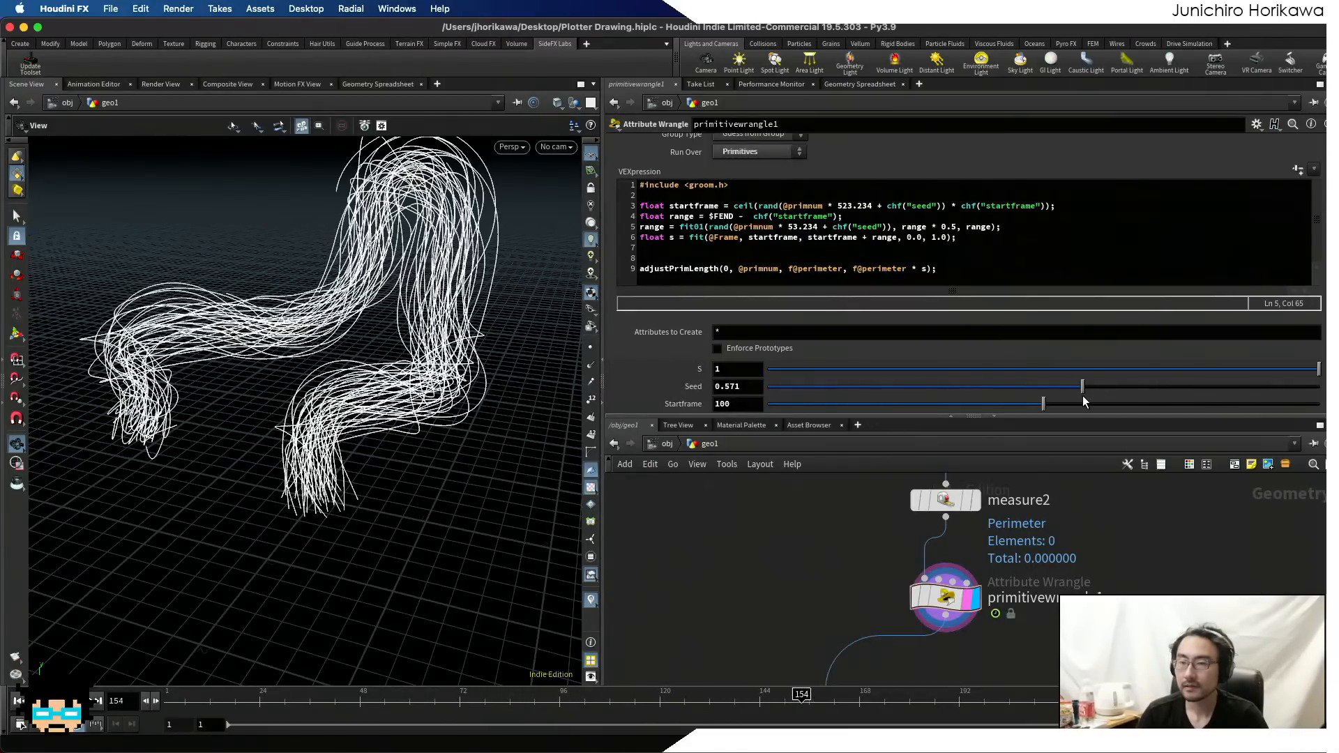
{"action": "left_click_drag", "start_coordinate": [209, 673], "coordinate": [145, 693]}
{"action": "left_click", "coordinate": [79, 702]}
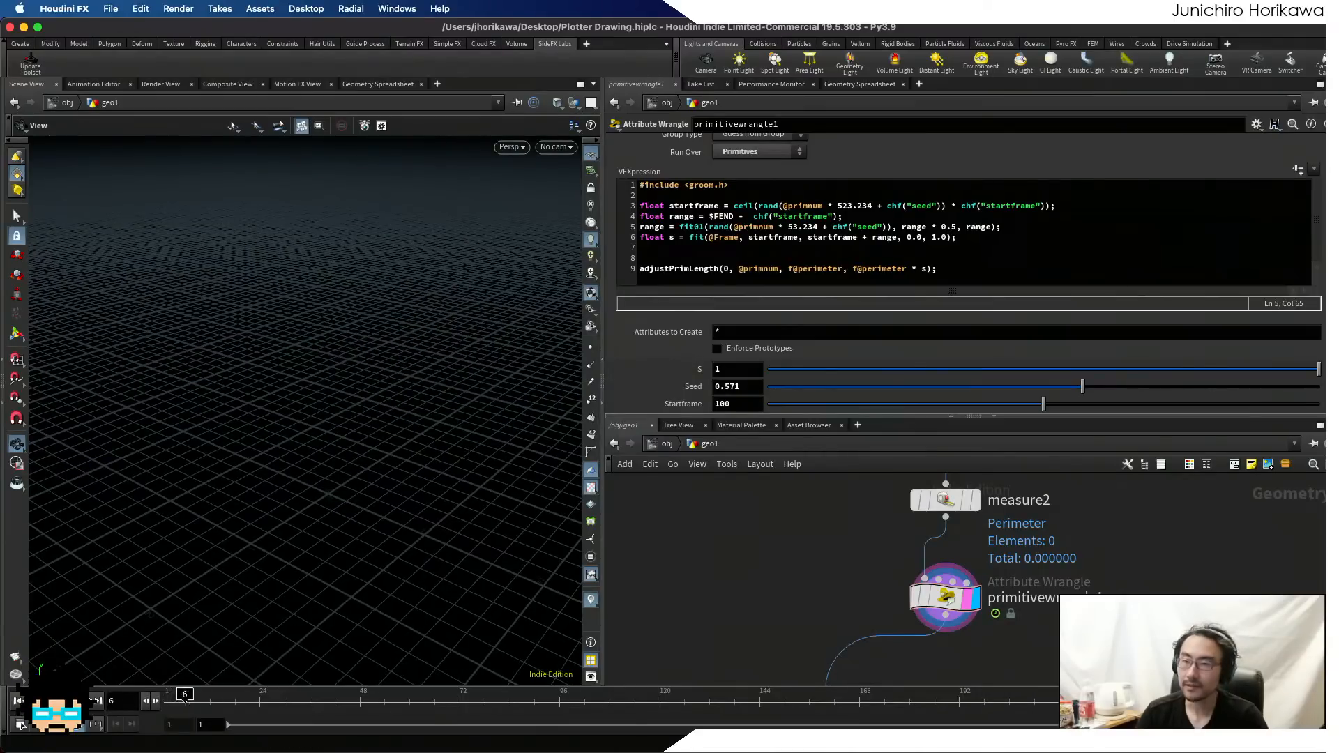
- Display and select the normal1 node to show the curves as tubes, and scrub to an earlier frame around 92
{"action": "scroll", "coordinate": [757, 498], "scroll_direction": "down", "scroll_amount": 5}
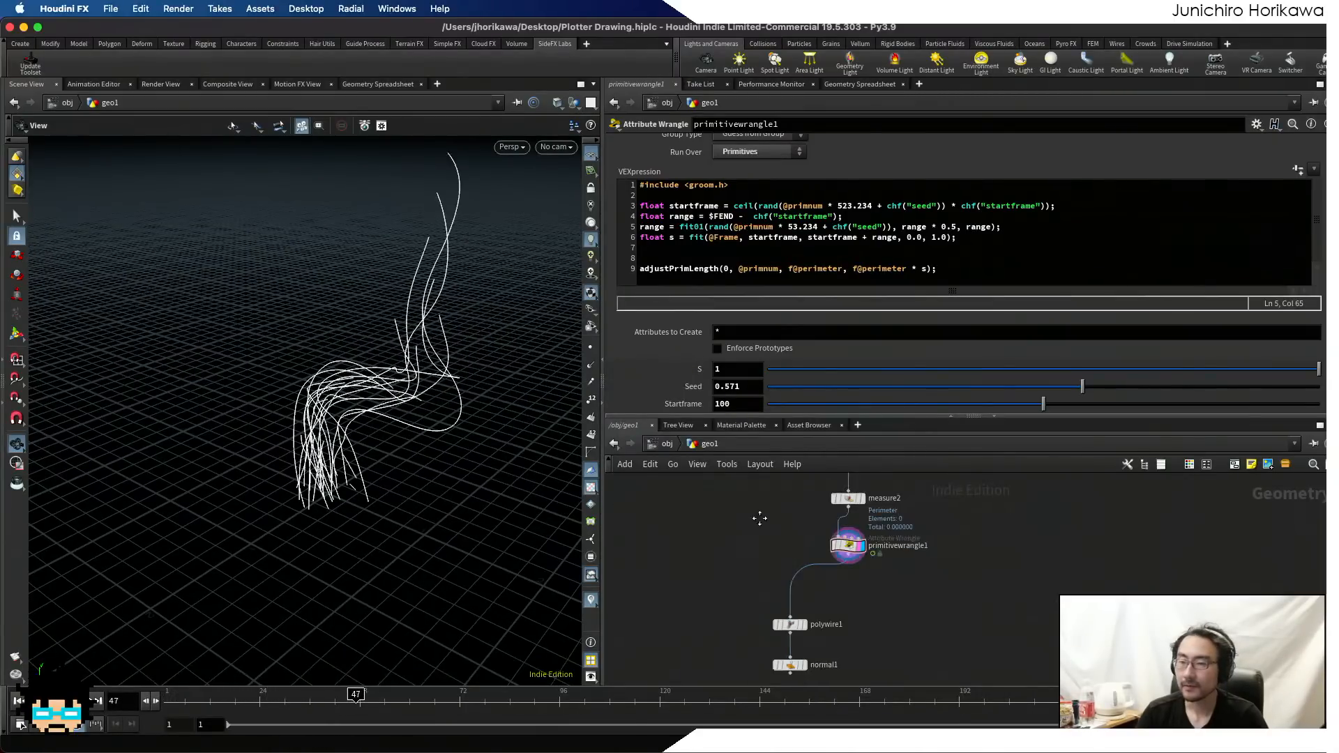
{"action": "middle_click_drag", "start_coordinate": [762, 601], "coordinate": [807, 535]}
{"action": "scroll", "coordinate": [807, 535], "scroll_direction": "up", "scroll_amount": 3}
{"action": "left_click_drag", "start_coordinate": [364, 464], "coordinate": [395, 448]}
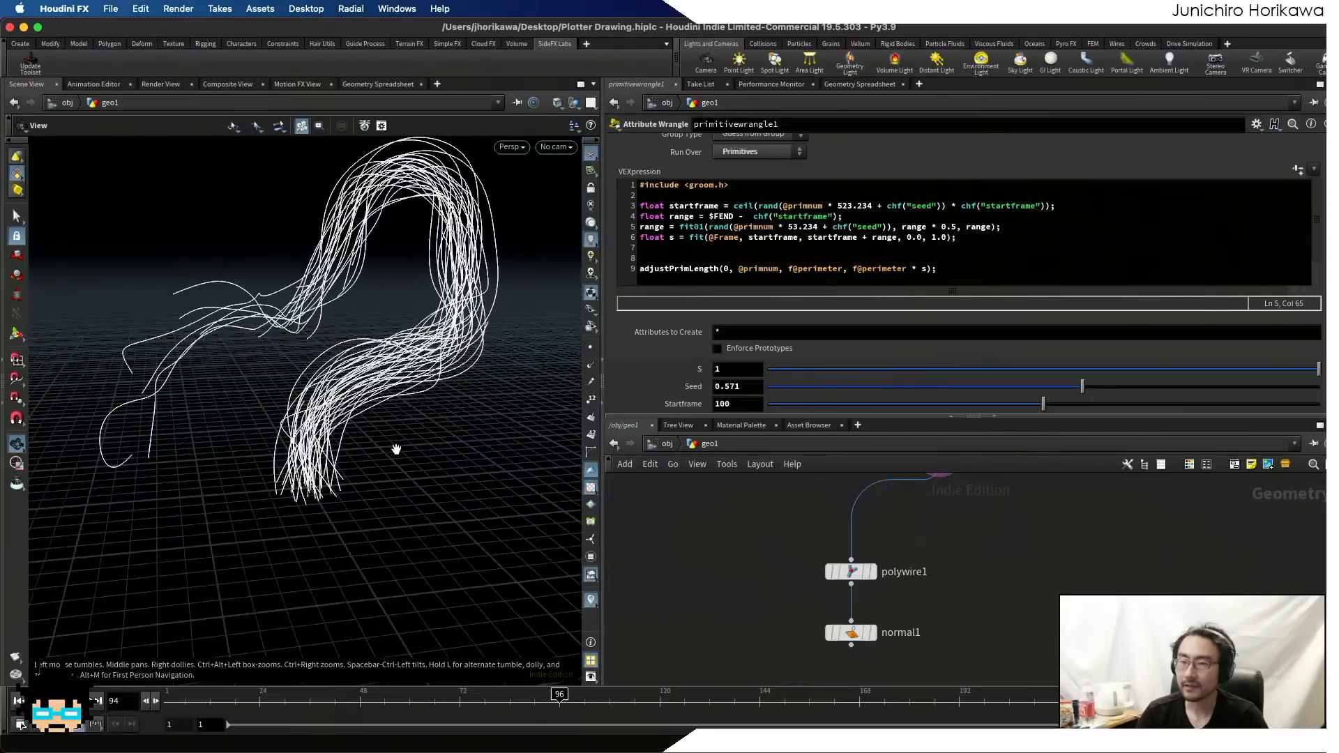
{"action": "left_click", "coordinate": [870, 634]}
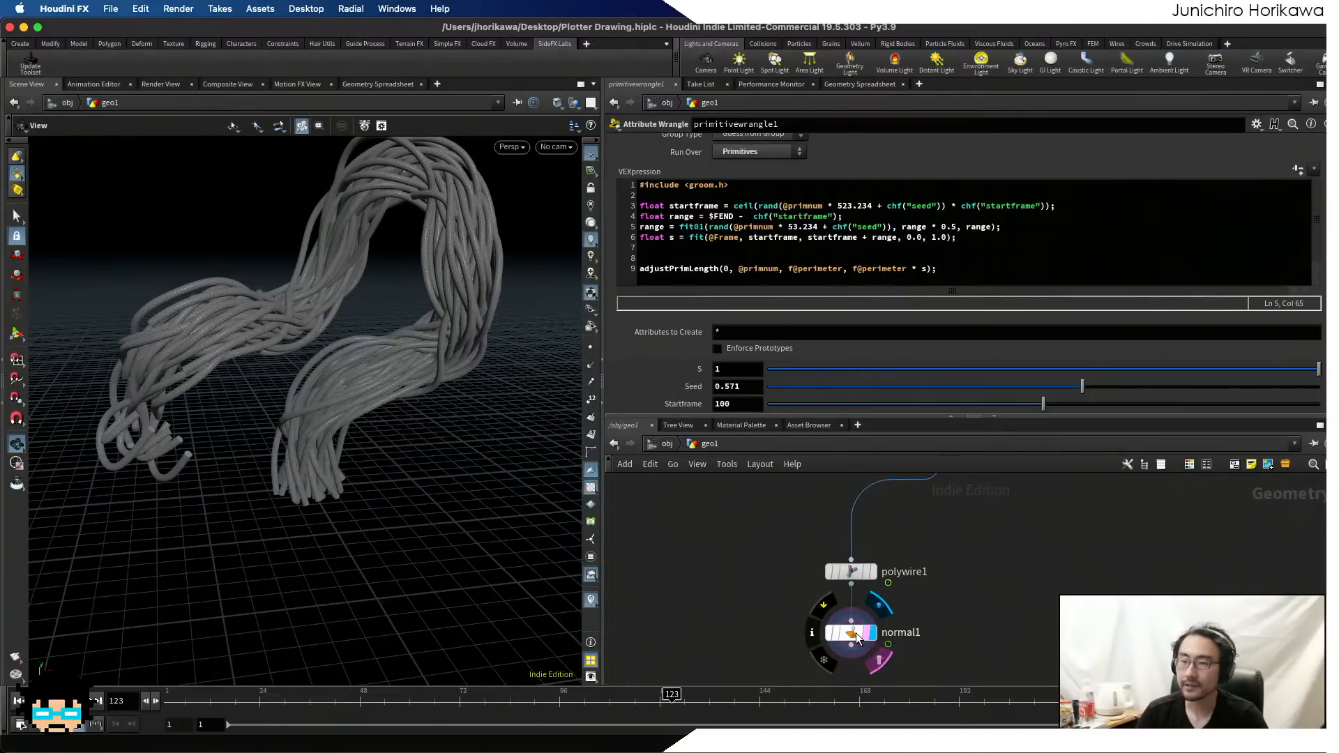
{"action": "left_click", "coordinate": [851, 633]}
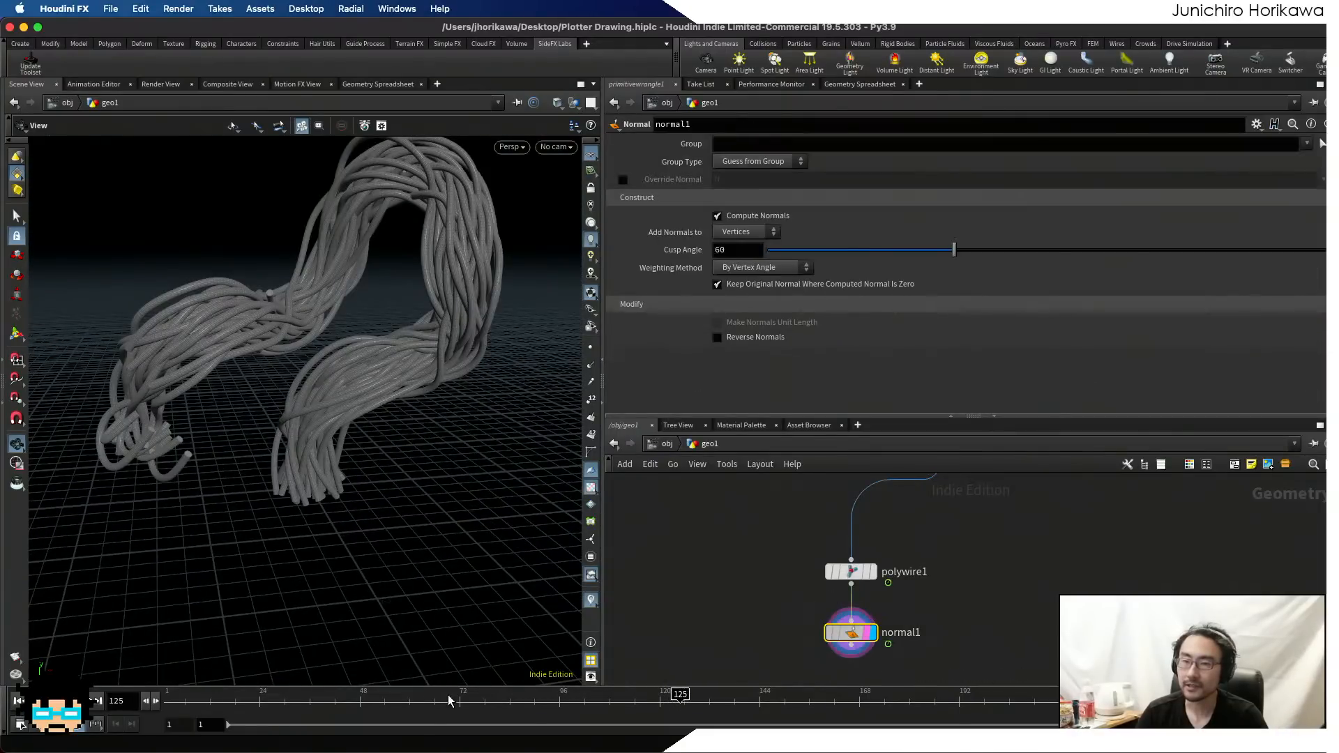
{"action": "left_click", "coordinate": [519, 701]}
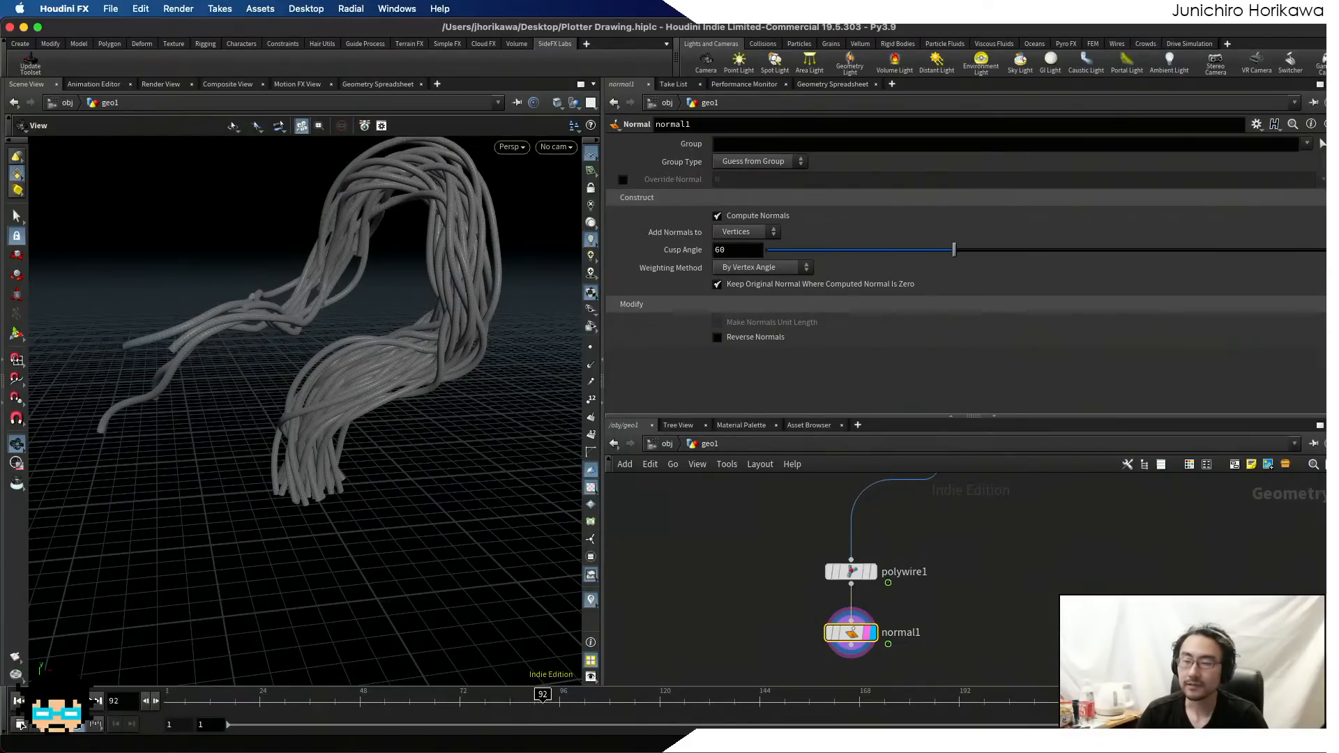
- Set the maximum segment length of the resample1 node to 0.05
{"action": "scroll", "coordinate": [700, 610], "scroll_direction": "up", "scroll_amount": 5}
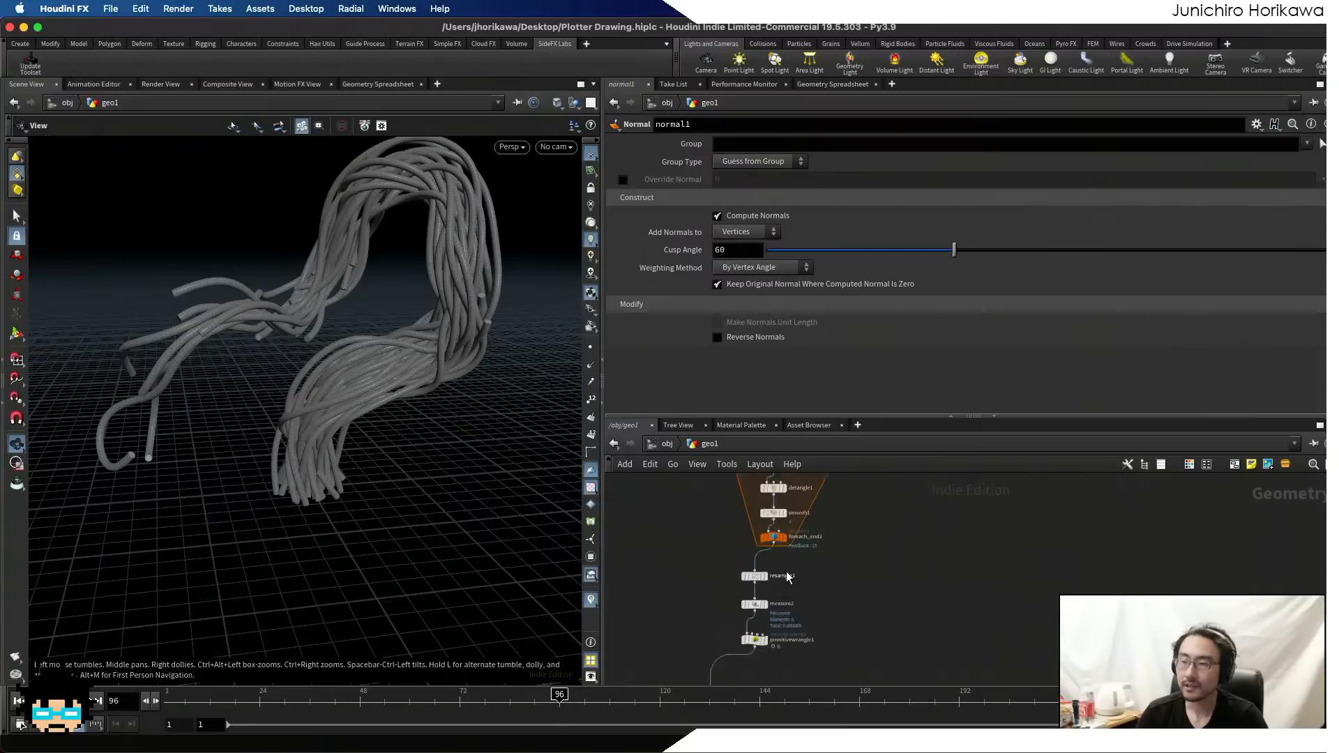
{"action": "left_click", "coordinate": [719, 577]}
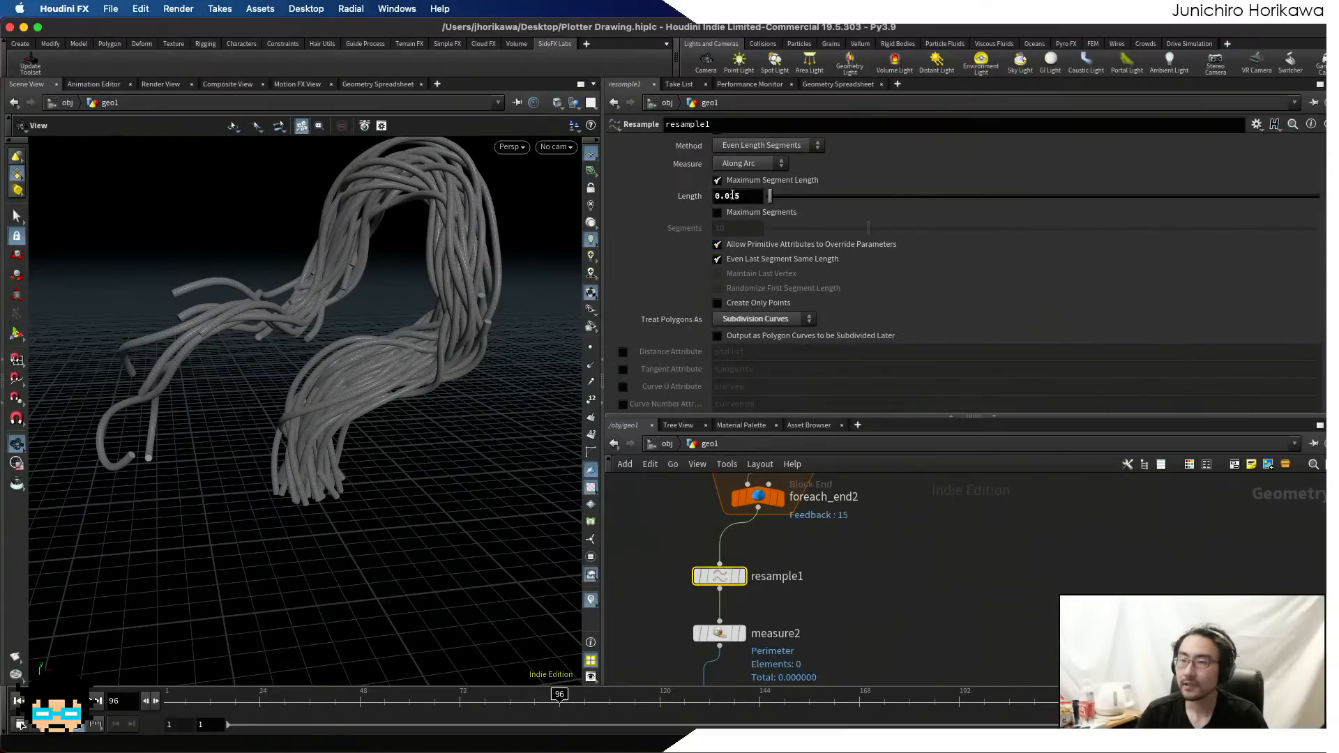
{"action": "left_click_drag", "start_coordinate": [730, 196], "coordinate": [749, 198]}
{"action": "type", "text": "5"}
{"action": "key", "text": "Return"}
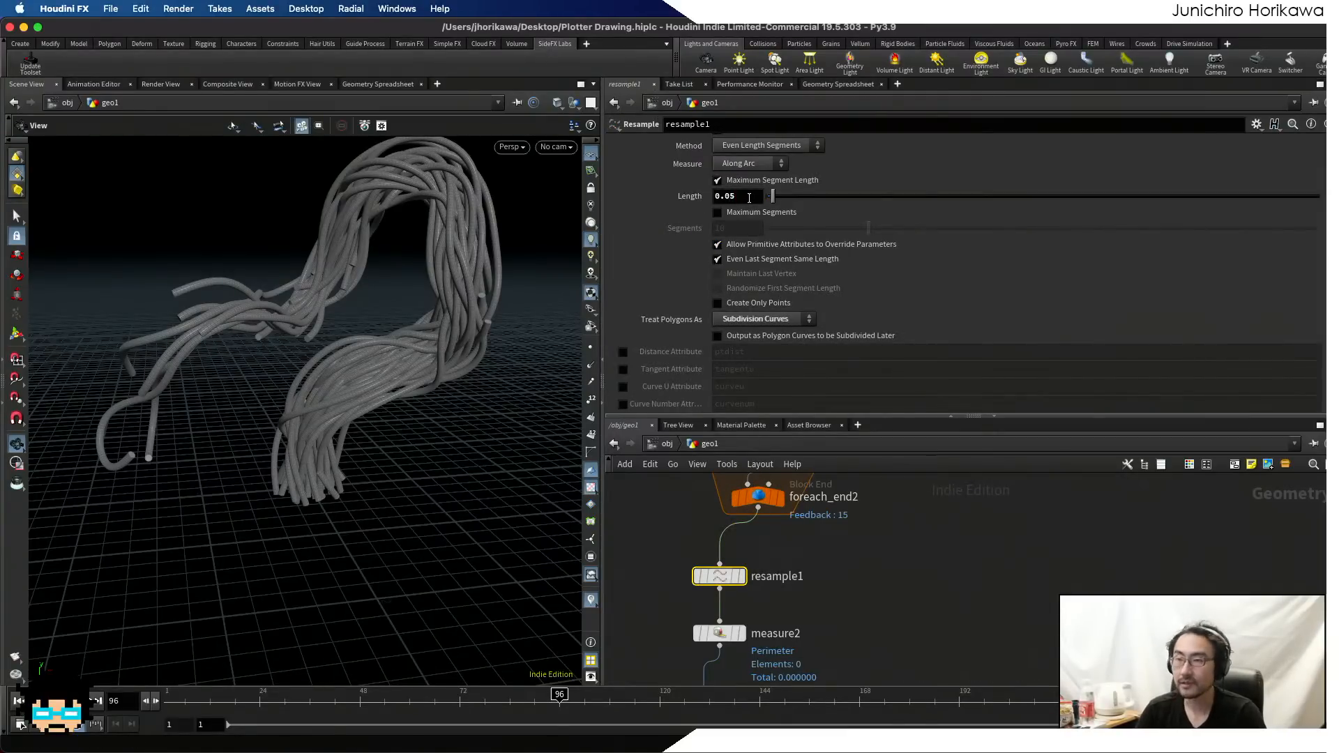
{"action": "left_click", "coordinate": [885, 634]}
- Play the tube growth from the first frame and examine the tube surfaces and ends up close and as a whole
{"action": "scroll", "coordinate": [732, 613], "scroll_direction": "down", "scroll_amount": 8}
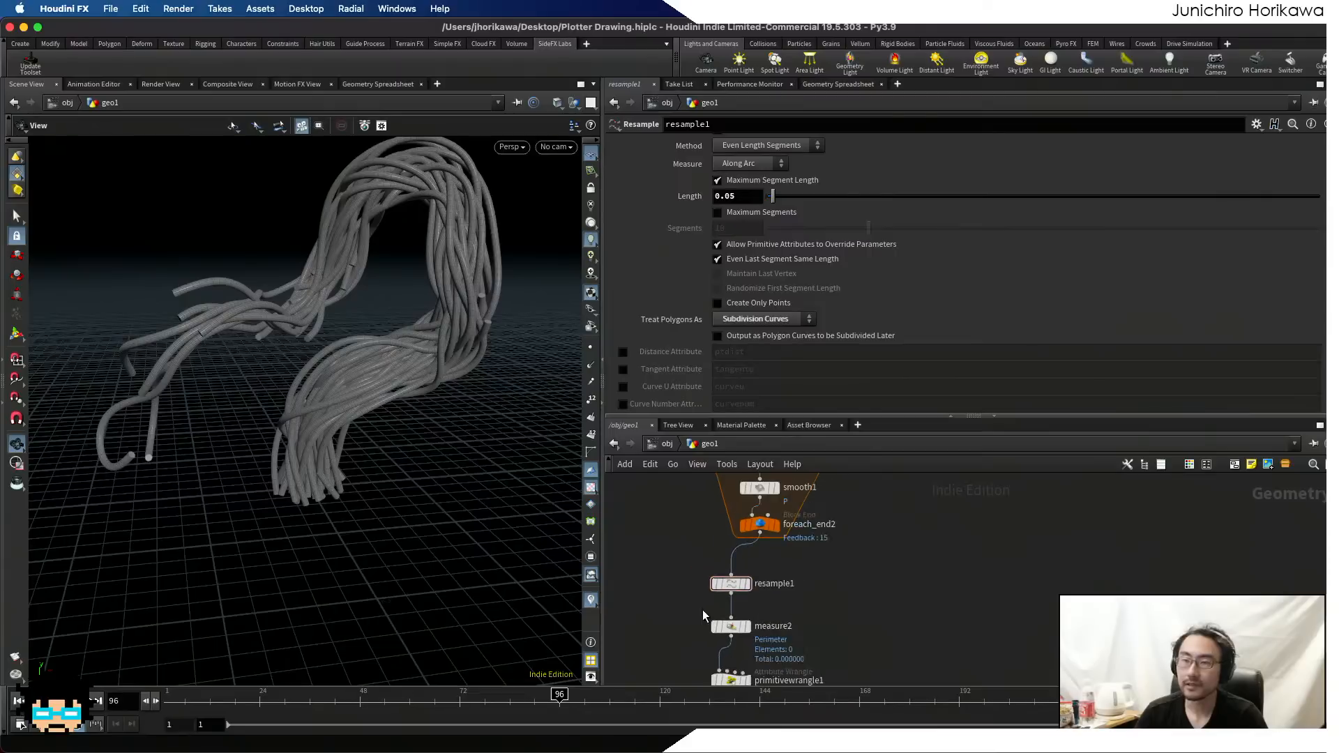
{"action": "middle_click_drag", "start_coordinate": [670, 680], "coordinate": [719, 610]}
{"action": "scroll", "coordinate": [720, 610], "scroll_direction": "up", "scroll_amount": 4}
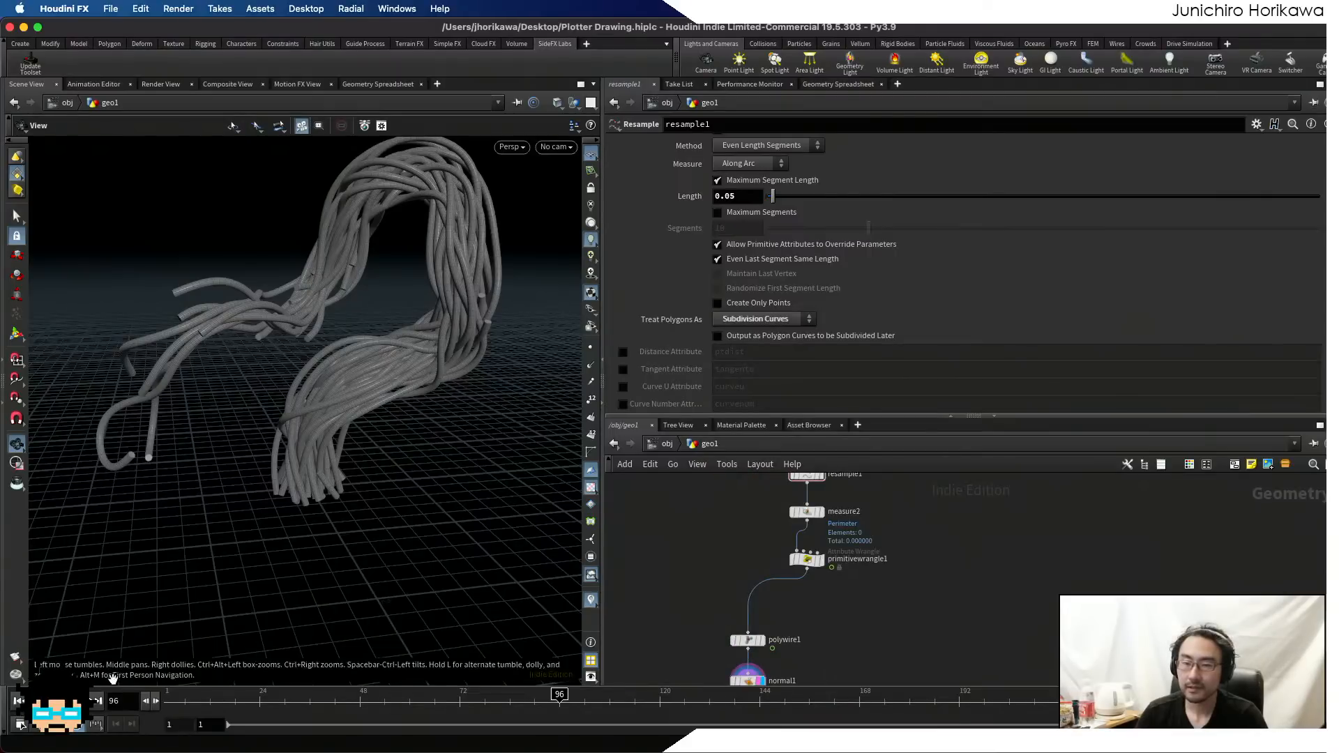
{"action": "left_click", "coordinate": [19, 701]}
{"action": "left_click", "coordinate": [78, 701]}
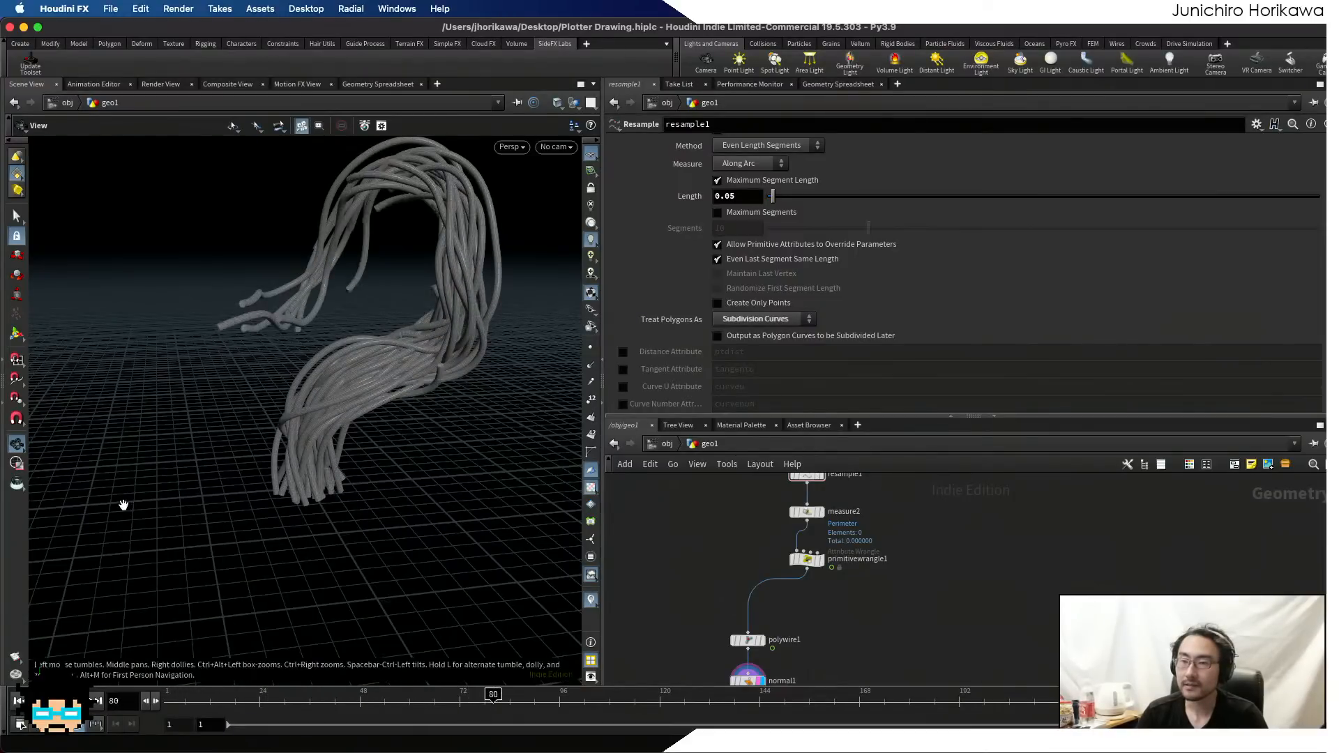
{"action": "left_click_drag", "start_coordinate": [143, 498], "coordinate": [200, 475]}
{"action": "scroll", "coordinate": [320, 327], "scroll_direction": "up", "scroll_amount": 10}
{"action": "scroll", "coordinate": [323, 327], "scroll_direction": "down", "scroll_amount": 10}
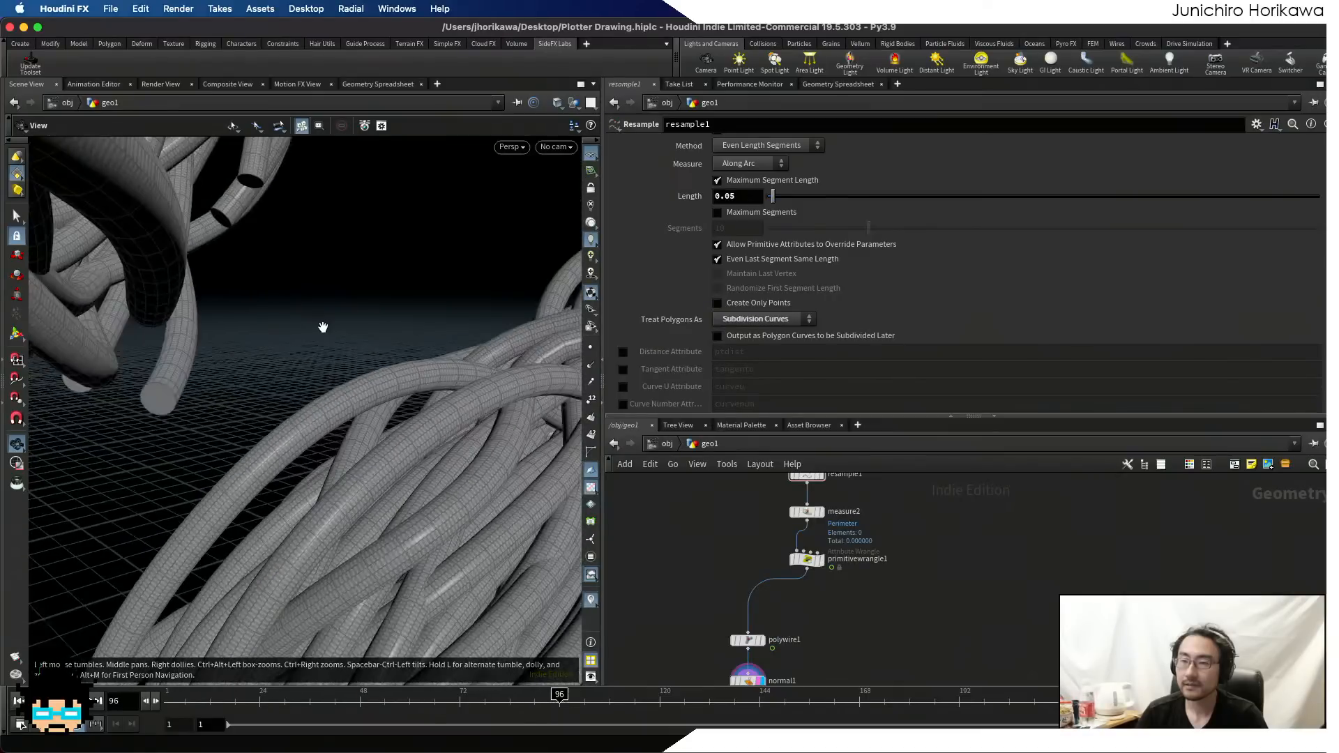
{"action": "left_click_drag", "start_coordinate": [323, 327], "coordinate": [250, 338]}
{"action": "scroll", "coordinate": [193, 338], "scroll_direction": "down", "scroll_amount": 5}
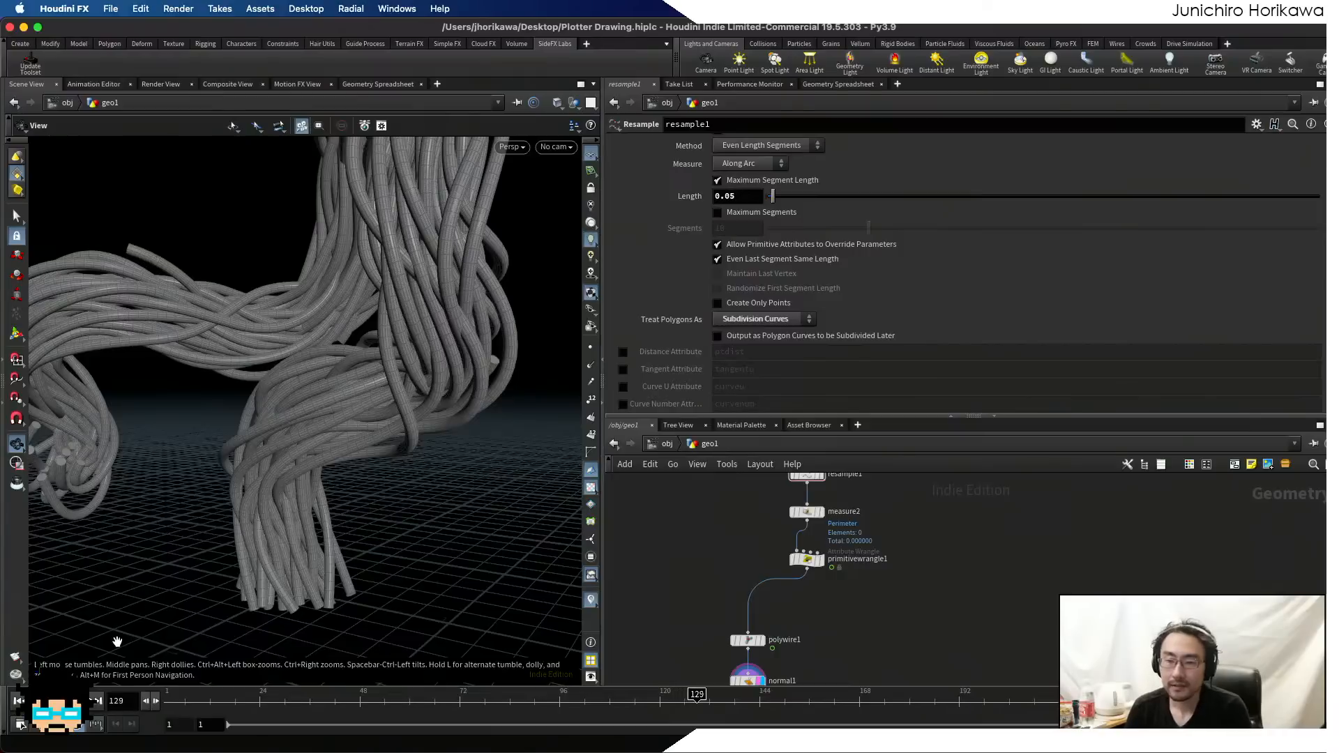
{"action": "scroll", "coordinate": [360, 497], "scroll_direction": "down", "scroll_amount": 5}
{"action": "left_click_drag", "start_coordinate": [360, 497], "coordinate": [325, 422]}
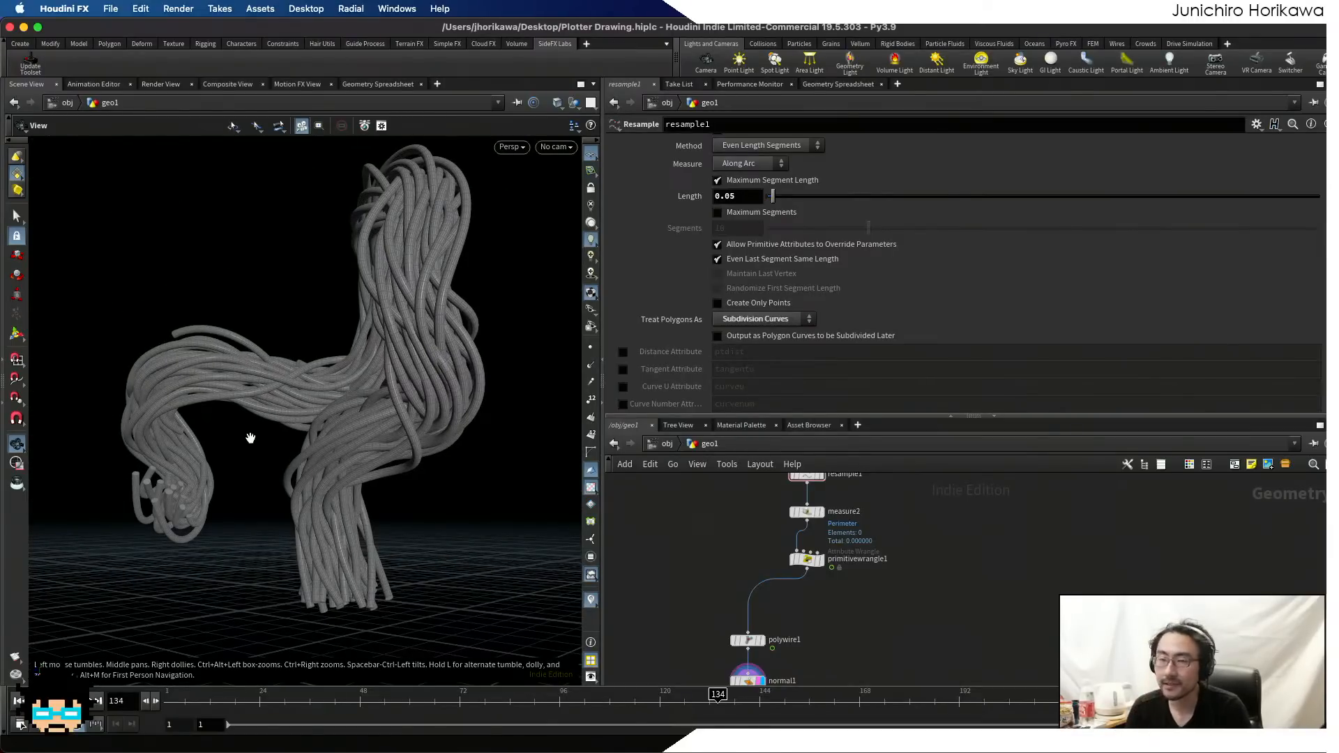
- Display and select the primitivewrangle1 node to show the bare curves instead of the tubes
{"action": "right_click_drag", "start_coordinate": [332, 516], "coordinate": [374, 610]}
{"action": "mouse_move", "coordinate": [375, 610]}
{"action": "left_mouse_down"}
{"action": "mouse_move", "coordinate": [400, 615]}
{"action": "mouse_move", "coordinate": [384, 622]}
{"action": "left_mouse_up"}
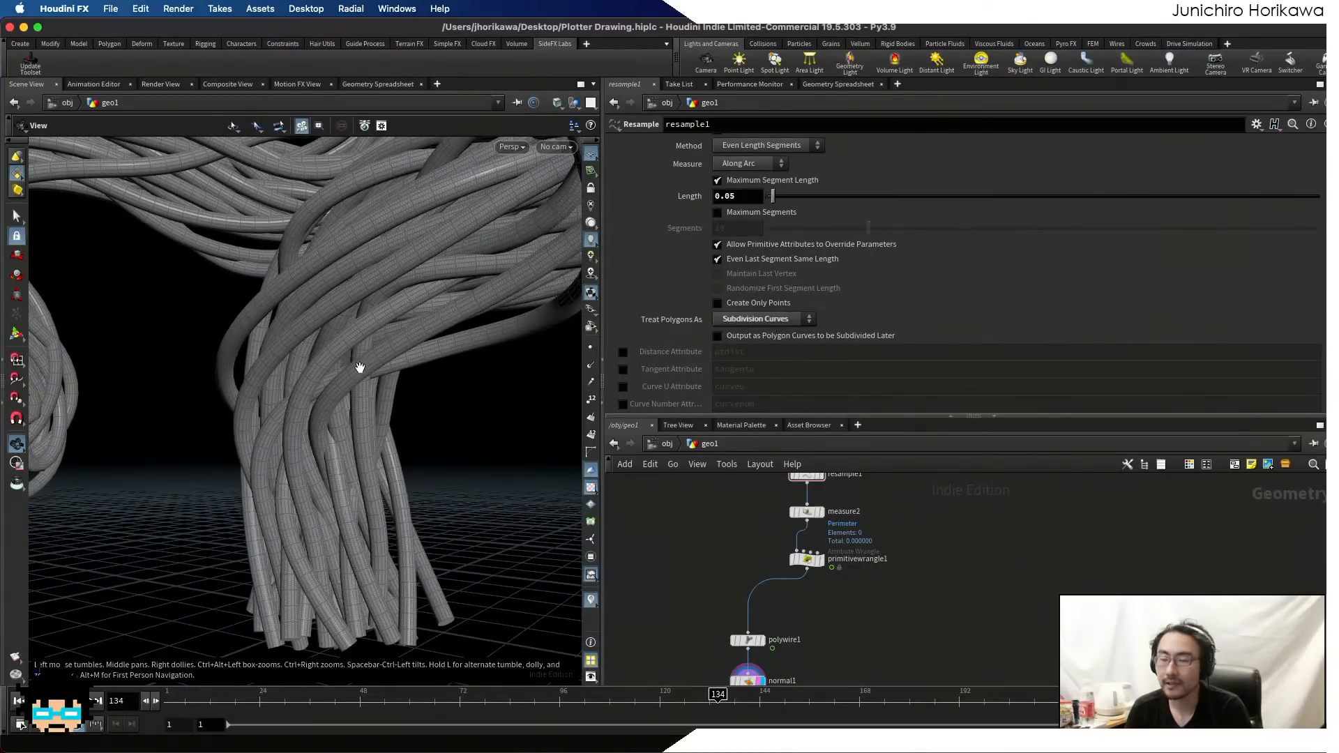
{"action": "left_click_drag", "start_coordinate": [353, 344], "coordinate": [326, 577]}
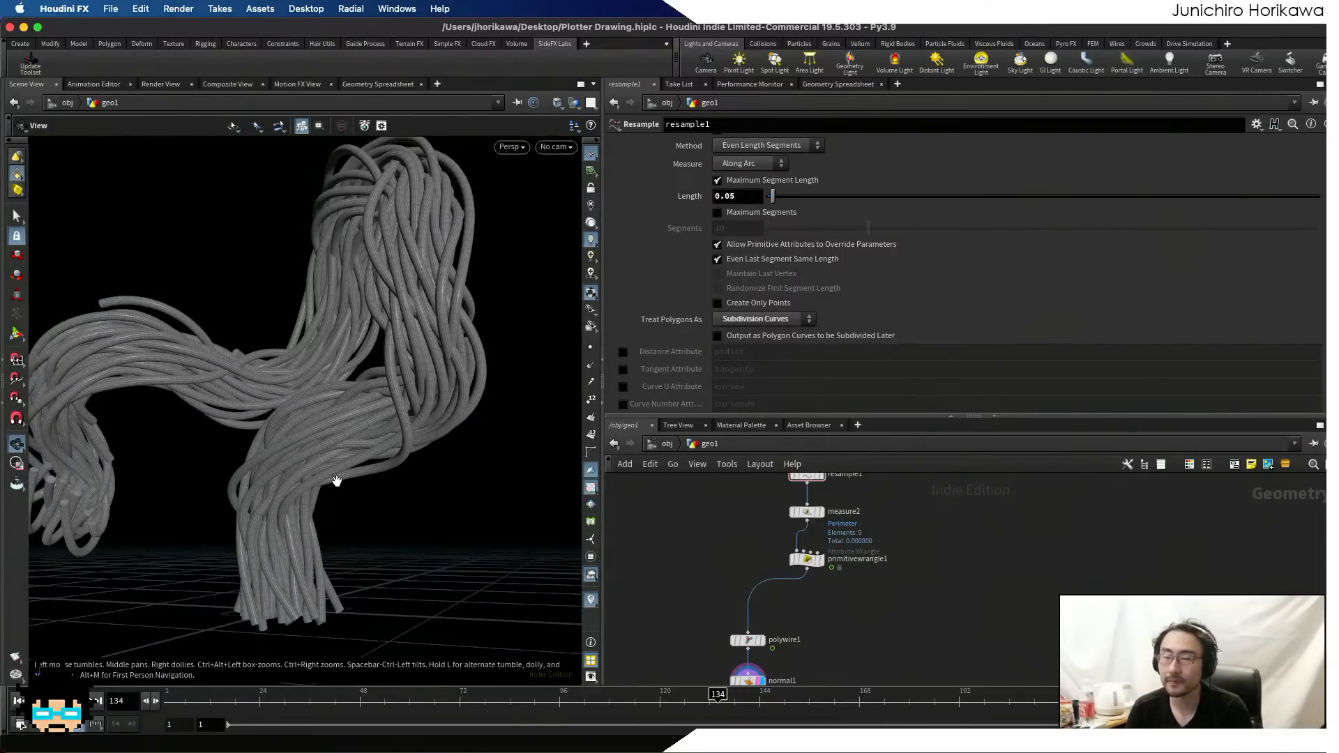
{"action": "scroll", "coordinate": [844, 567], "scroll_direction": "up", "scroll_amount": 5}
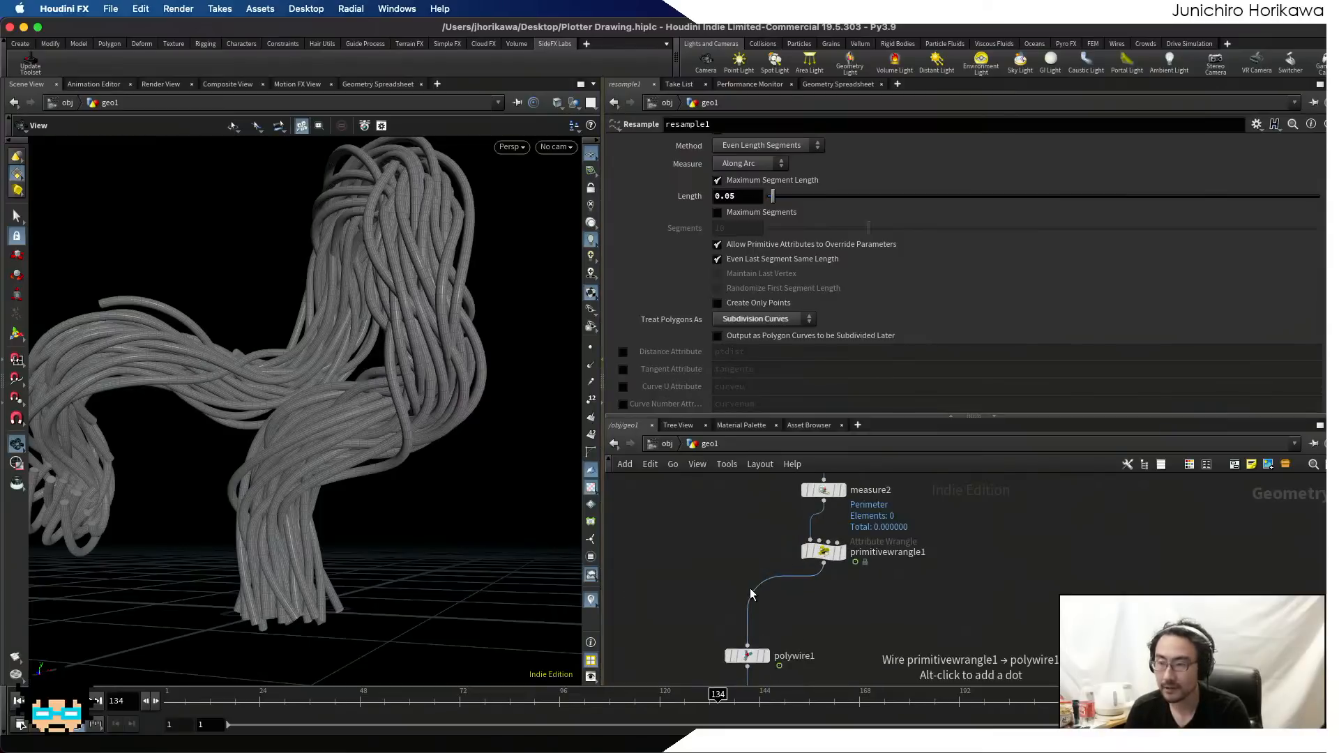
{"action": "scroll", "coordinate": [929, 591], "scroll_direction": "down", "scroll_amount": 1}
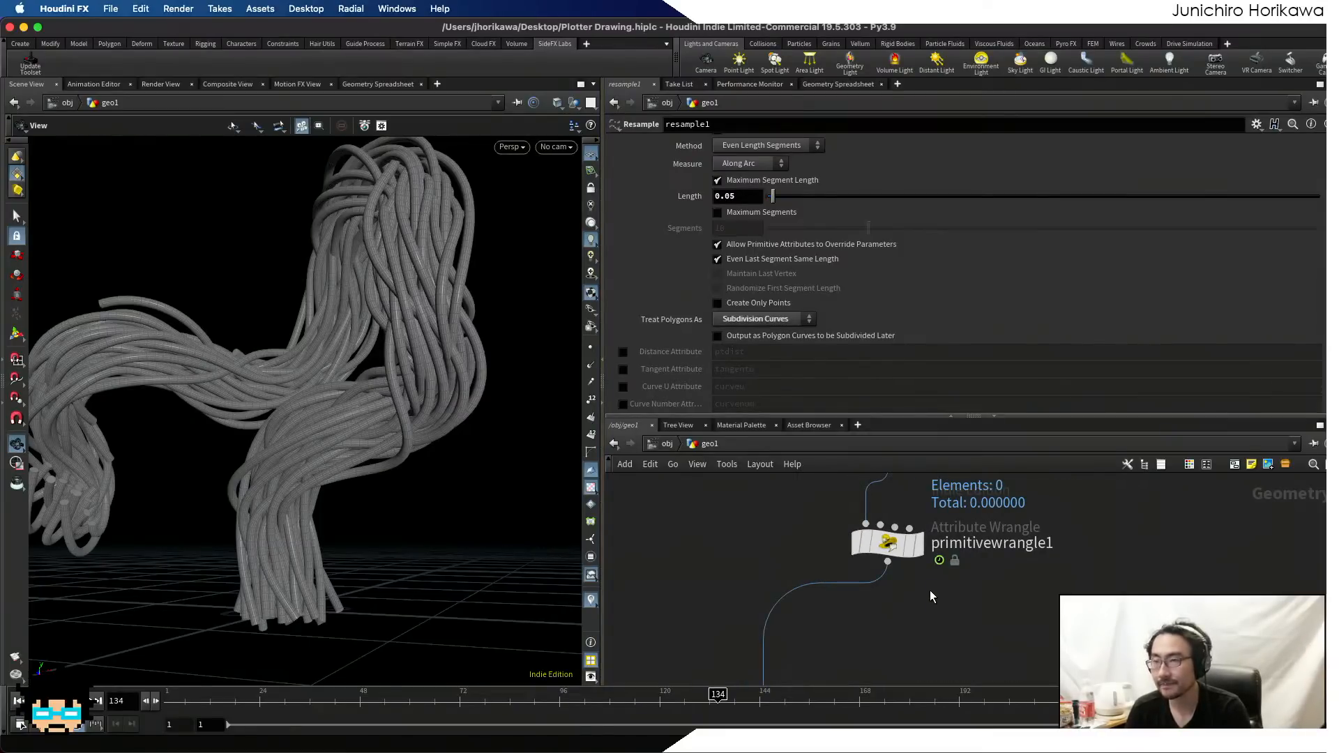
{"action": "left_click_drag", "start_coordinate": [950, 619], "coordinate": [877, 559]}
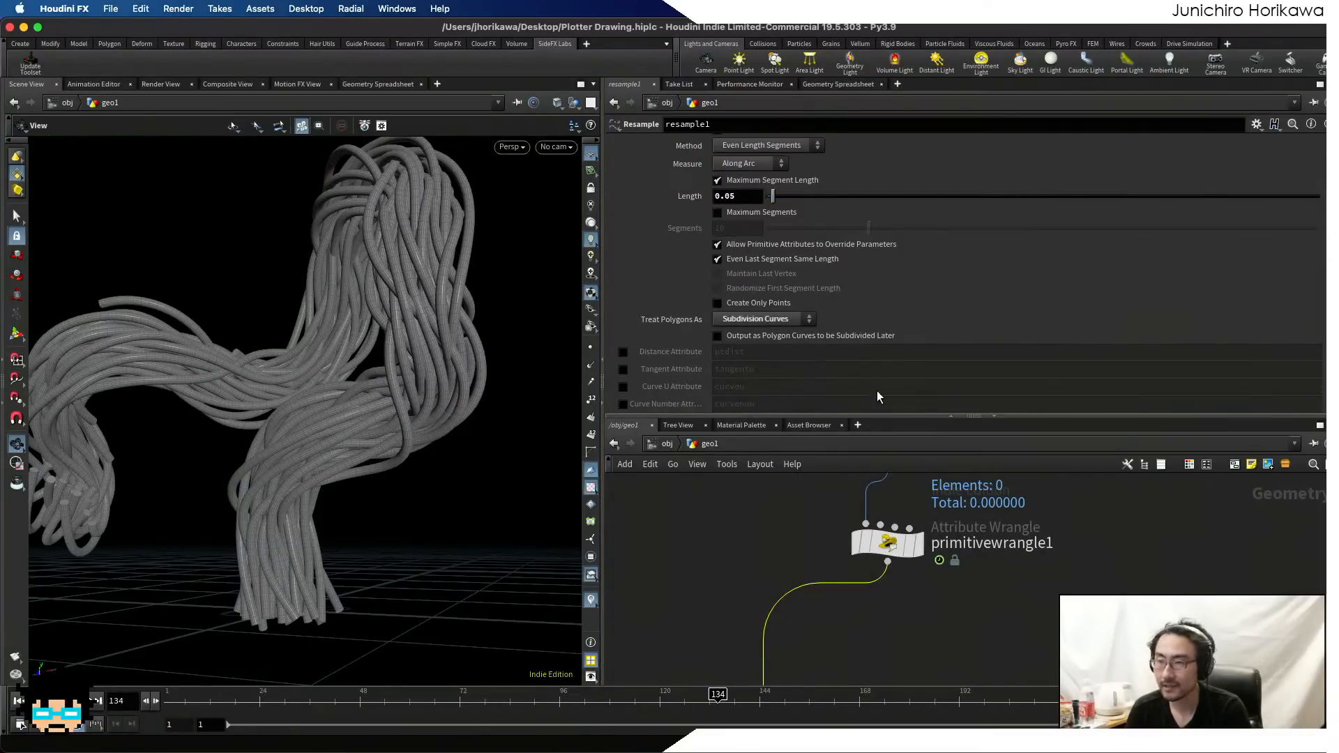
{"action": "left_click", "coordinate": [918, 543]}
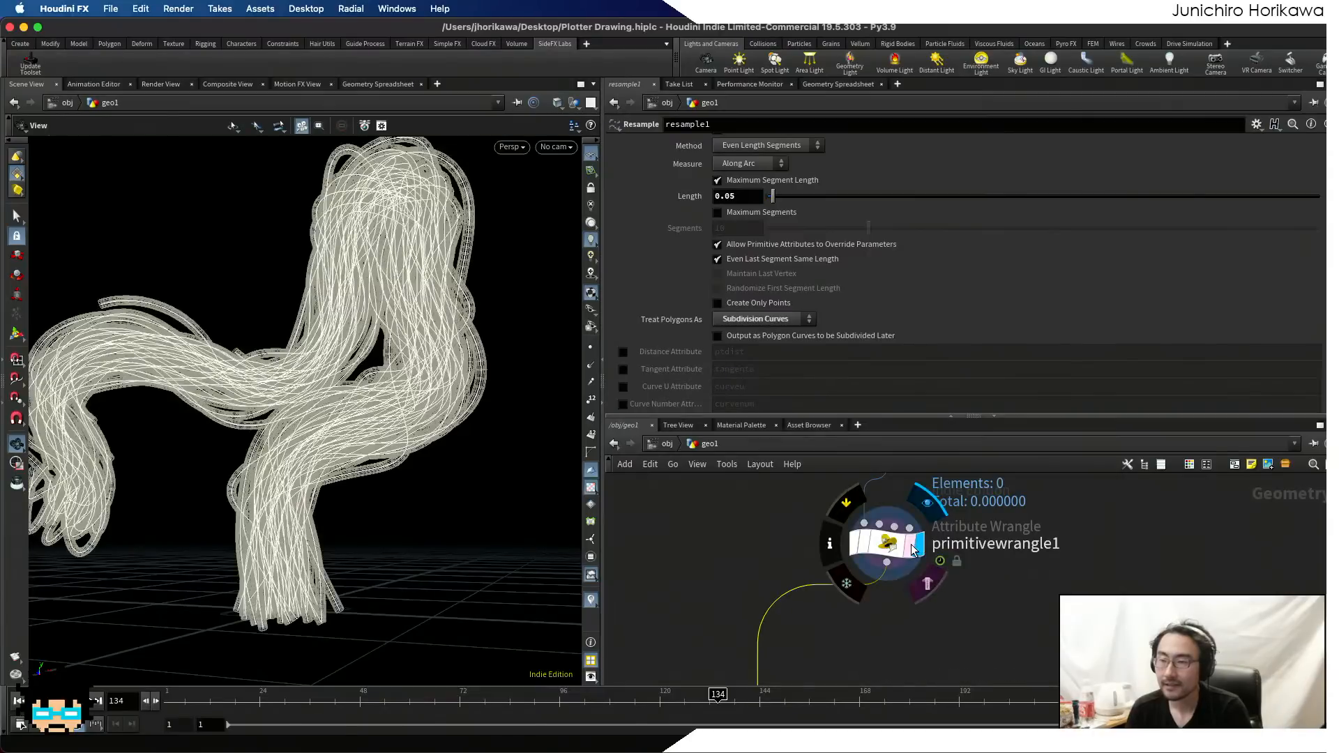
{"action": "left_click", "coordinate": [893, 547]}
{"action": "scroll", "coordinate": [722, 487], "scroll_direction": "down", "scroll_amount": 3}
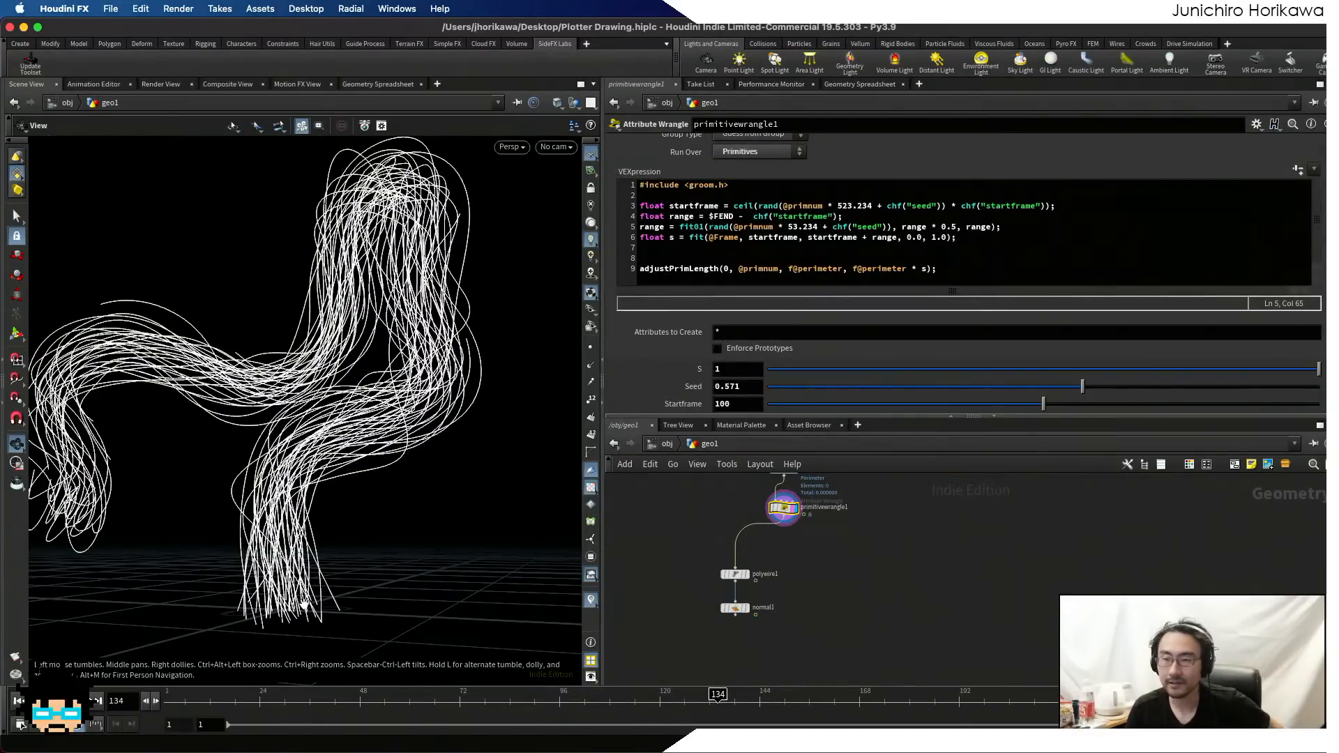
- Move the timeline to frame 240 and view the curve bundle from above
{"action": "left_click_drag", "start_coordinate": [312, 612], "coordinate": [277, 609]}
{"action": "left_click_drag", "start_coordinate": [329, 584], "coordinate": [324, 593]}
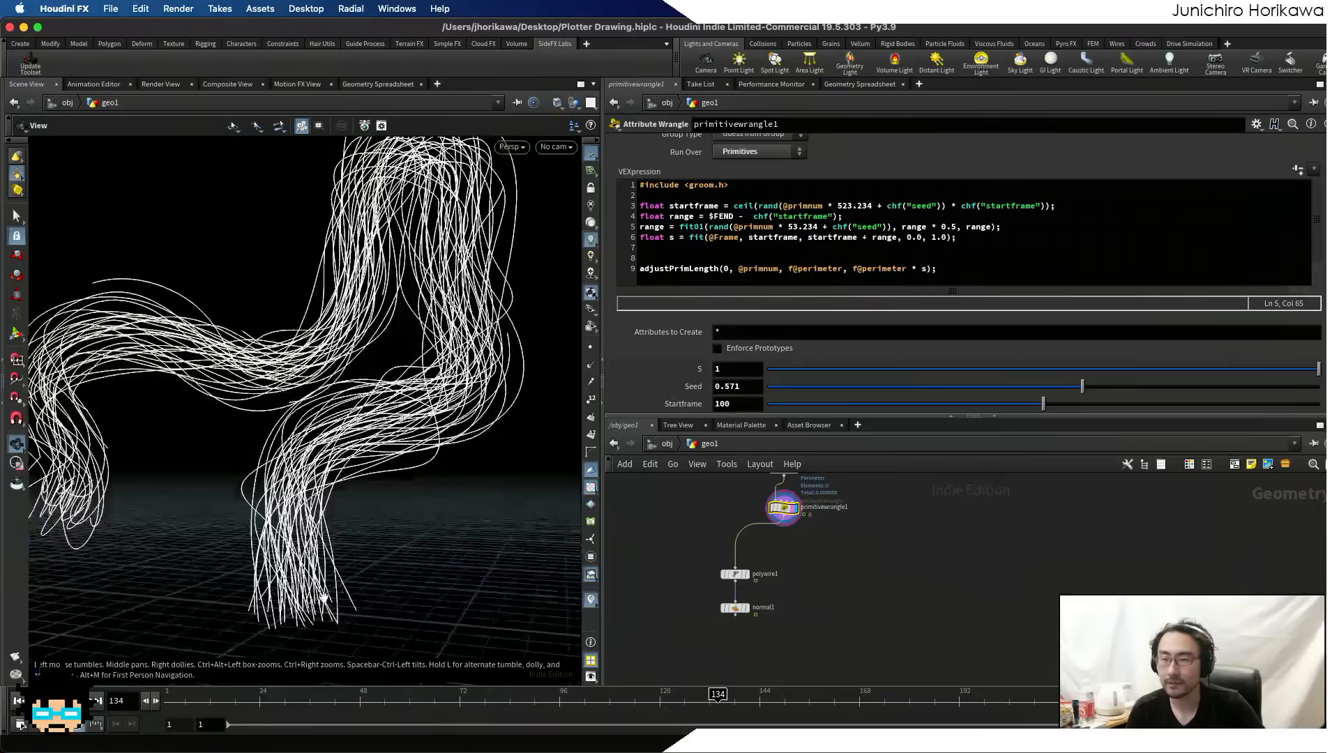
{"action": "left_click_drag", "start_coordinate": [455, 310], "coordinate": [364, 383]}
{"action": "left_click", "coordinate": [1165, 703]}
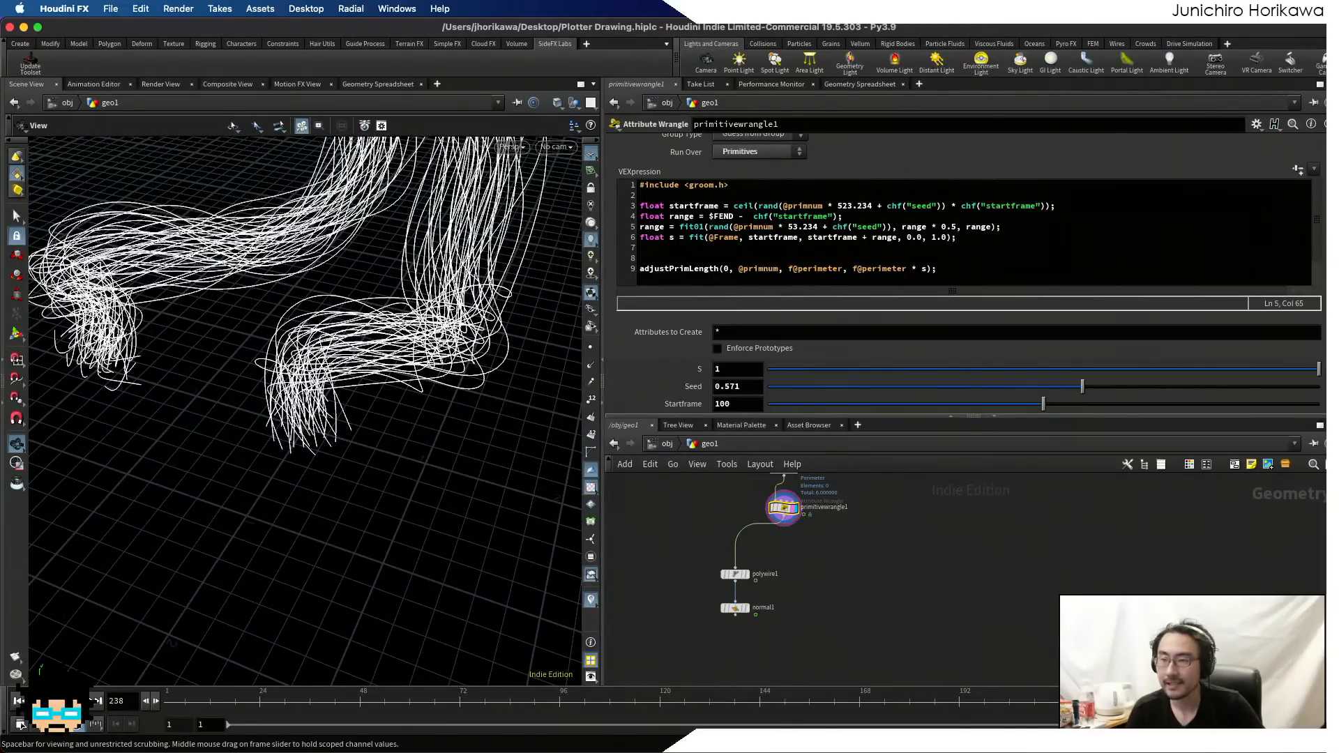
- Rename the primitivewrangle1 node as animate
{"action": "scroll", "coordinate": [818, 560], "scroll_direction": "up", "scroll_amount": 6}
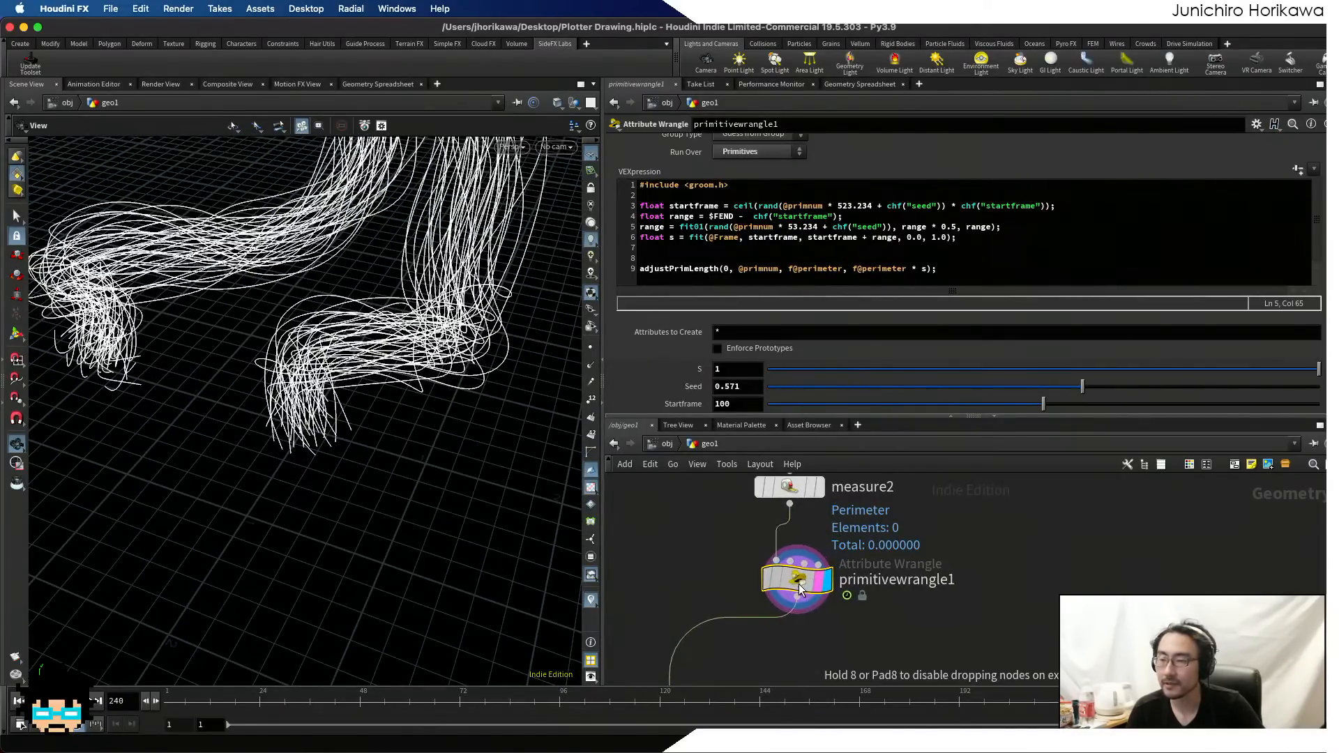
{"action": "mouse_move", "coordinate": [798, 585]}
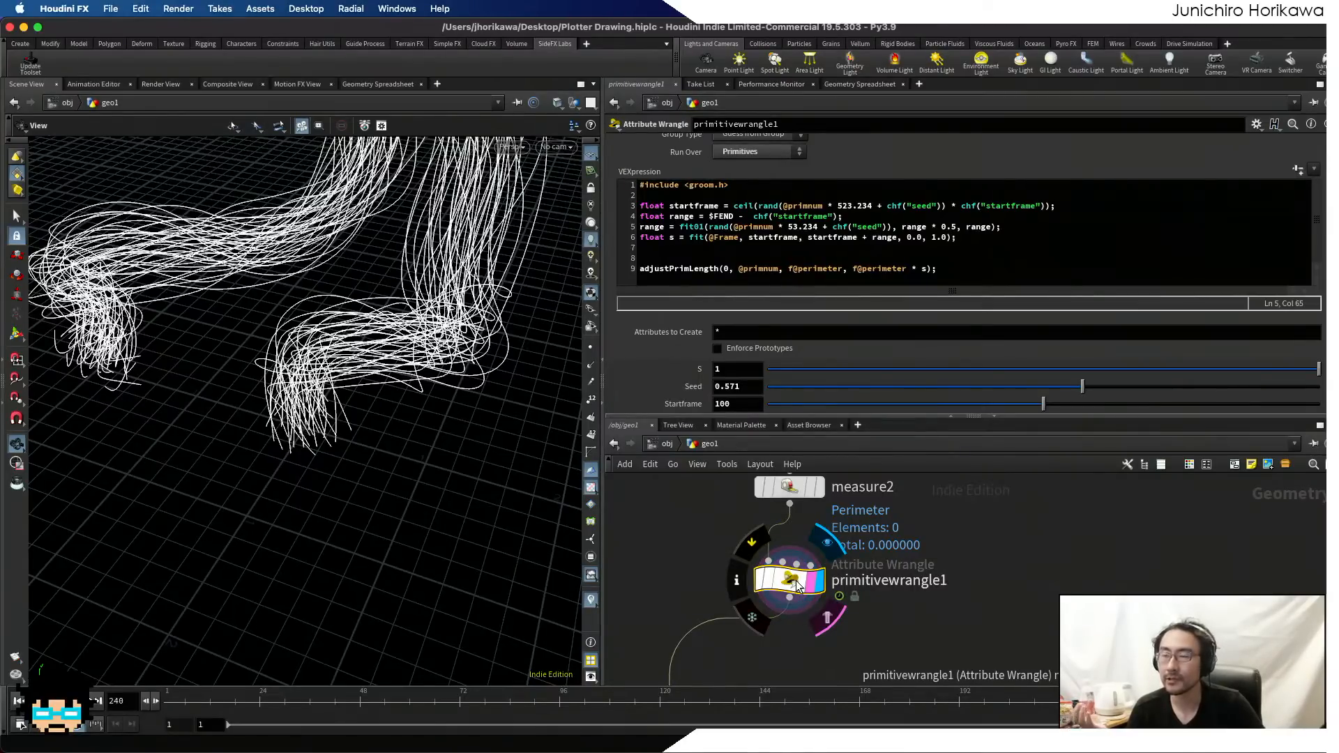
{"action": "double_click", "coordinate": [906, 590]}
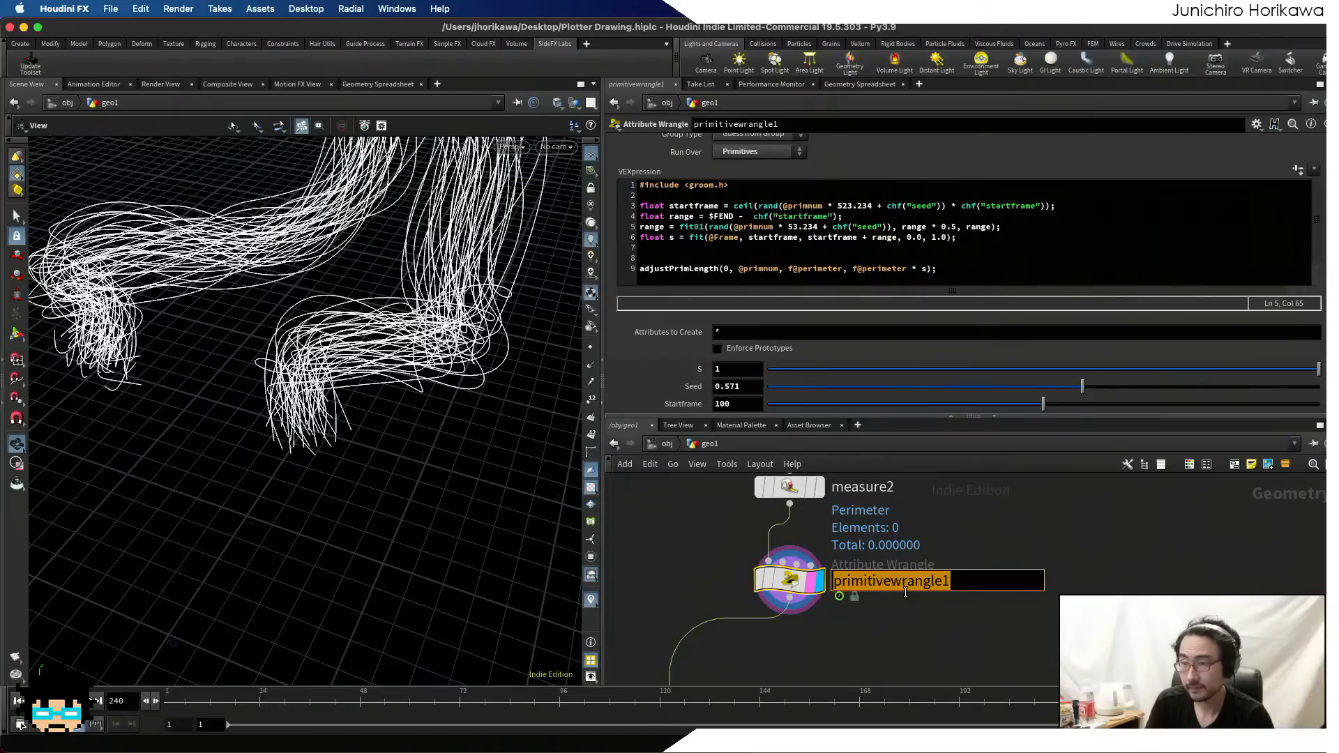
{"action": "type", "text": "trim"}
{"action": "key", "text": "Return"}
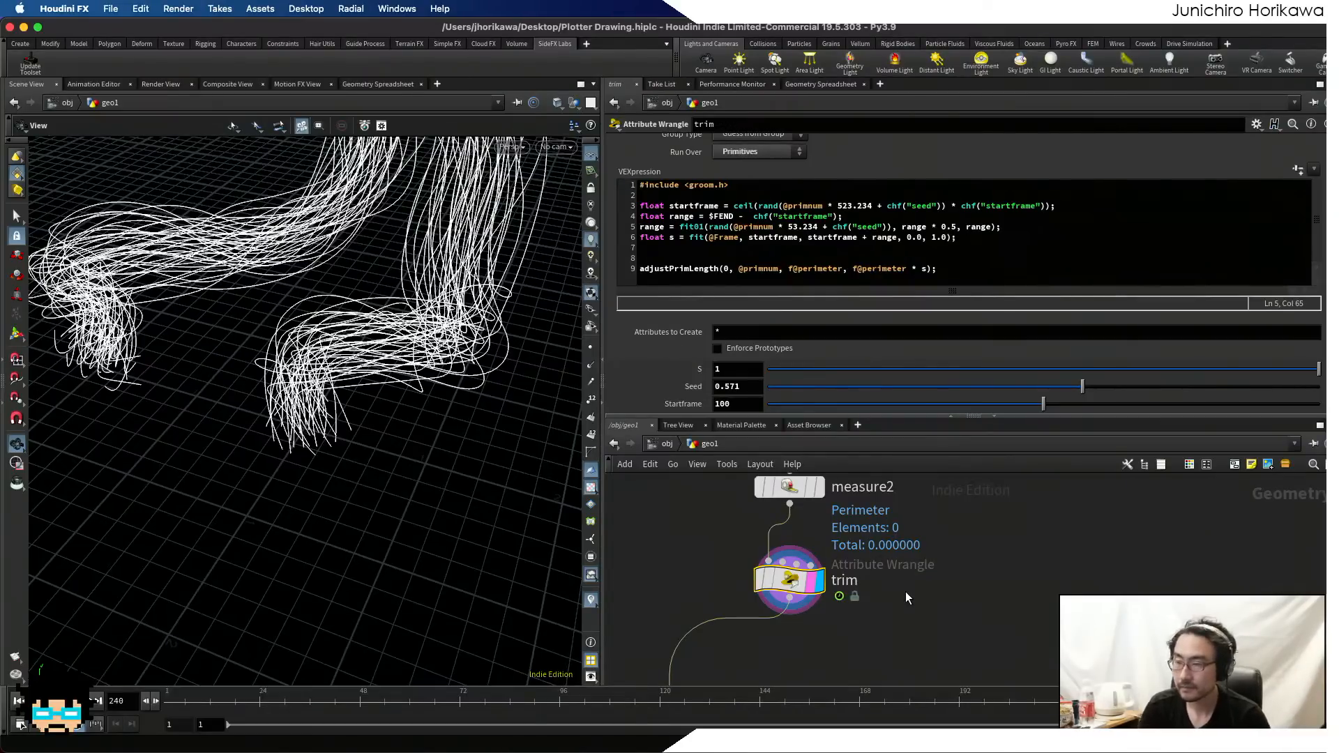
{"action": "double_click", "coordinate": [844, 581]}
{"action": "type", "text": "animate"}
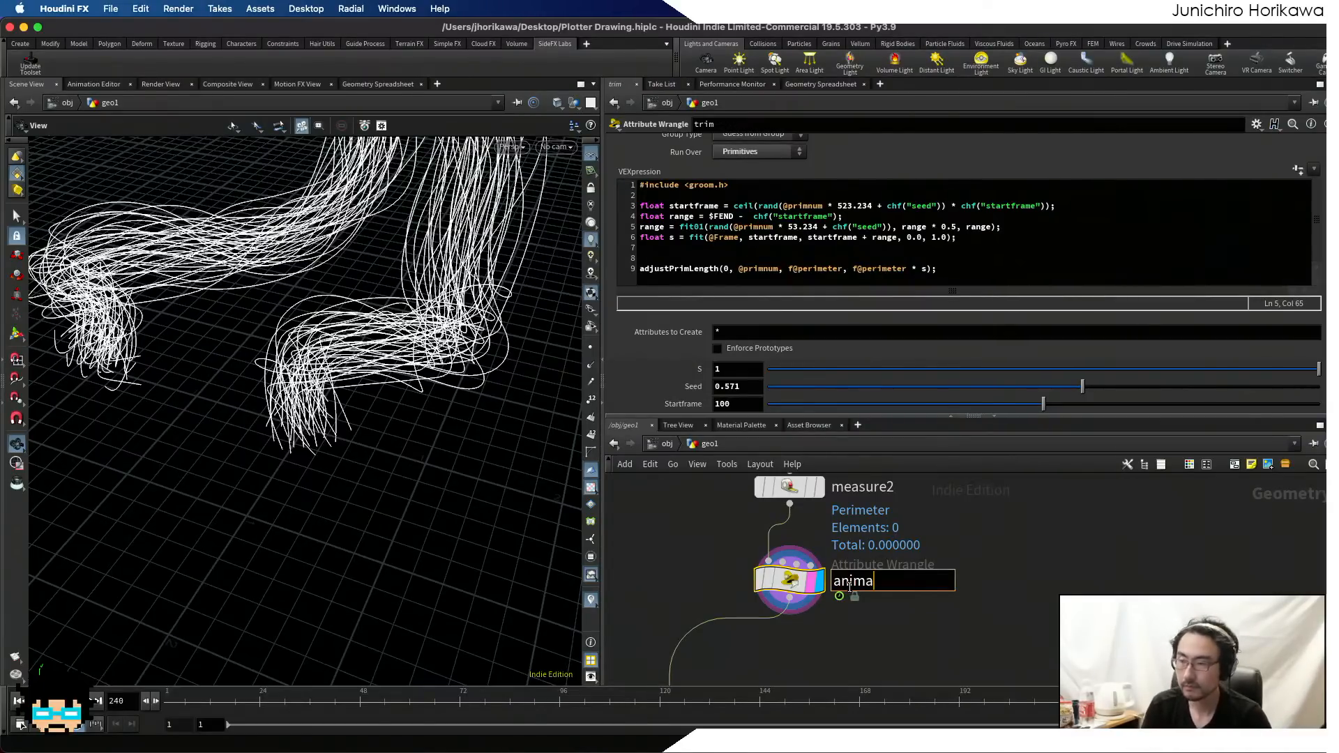
{"action": "key", "text": "Return"}
- Insert a Point Wrangle into the wire between the animate and polywire1 nodes and save the scene file
{"action": "scroll", "coordinate": [865, 604], "scroll_direction": "down", "scroll_amount": 3}
{"action": "key", "text": "Tab"}
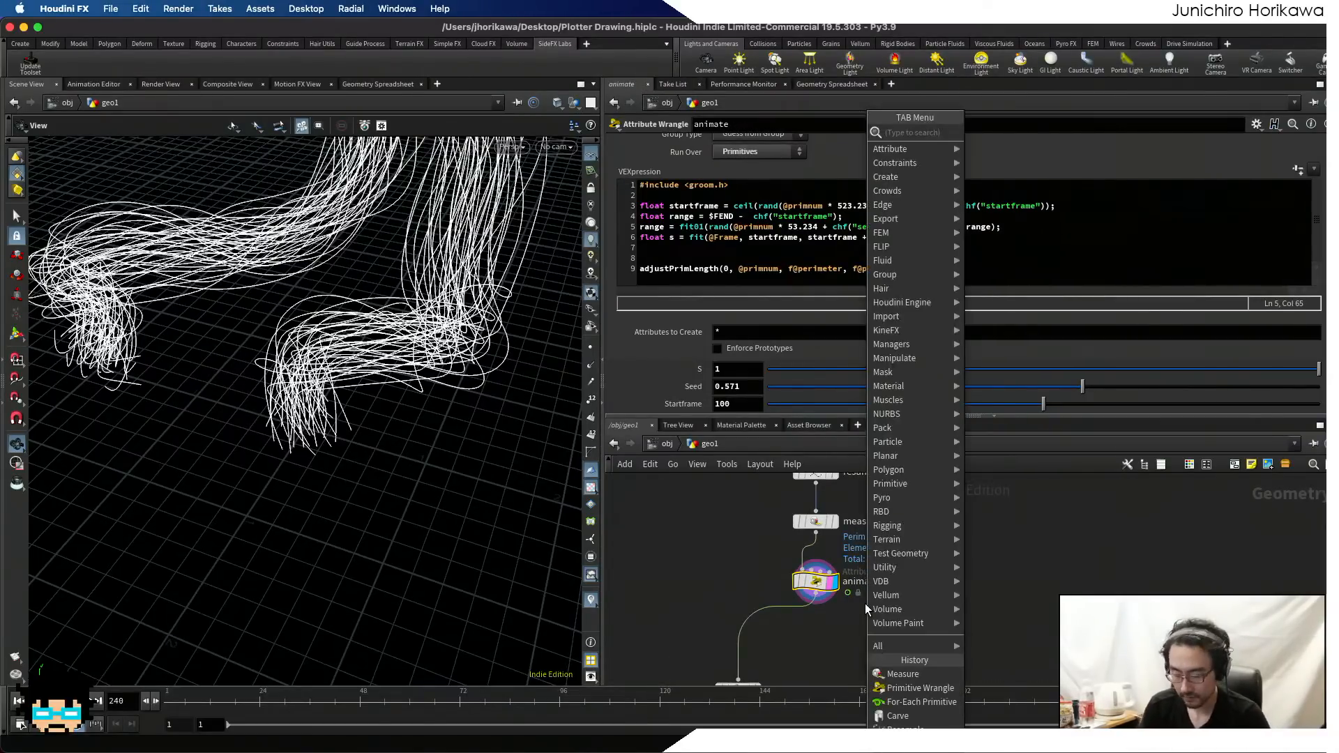
{"action": "type", "text": "polywire"}
{"action": "key", "text": "Return"}
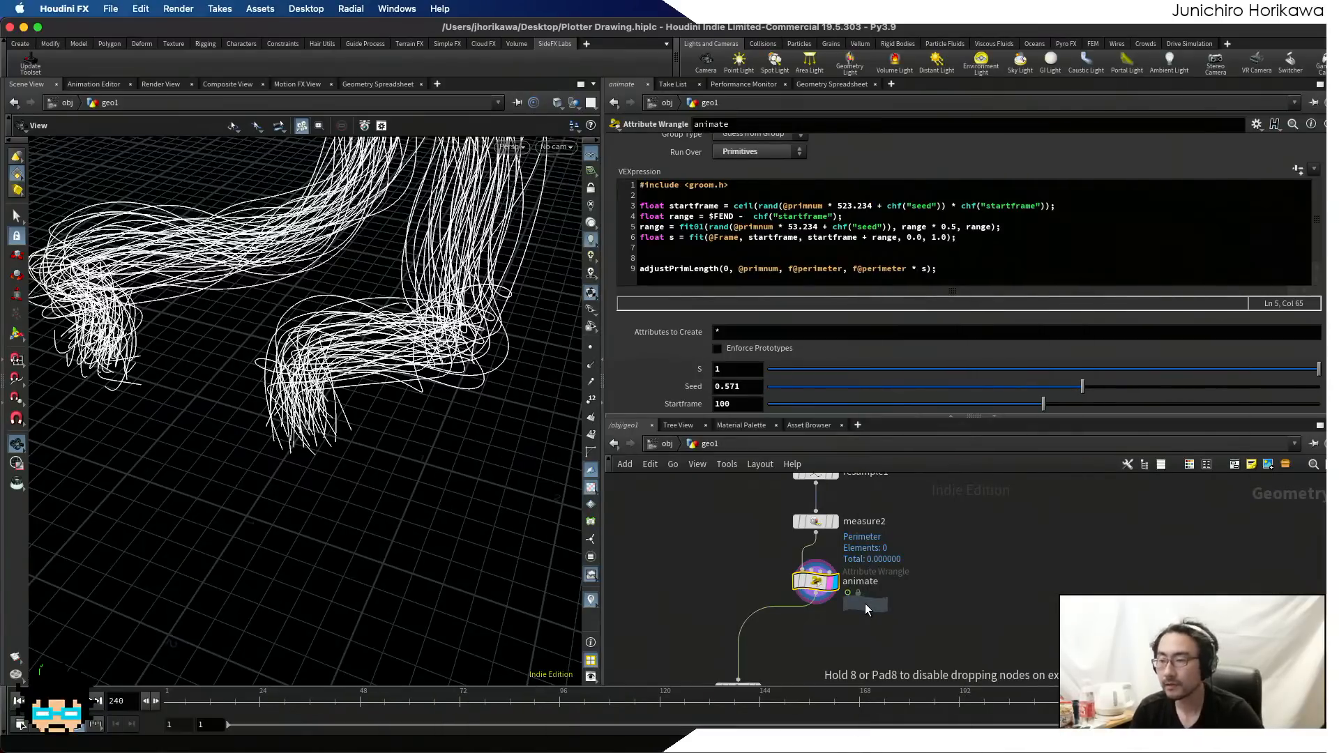
{"action": "left_click", "coordinate": [865, 605]}
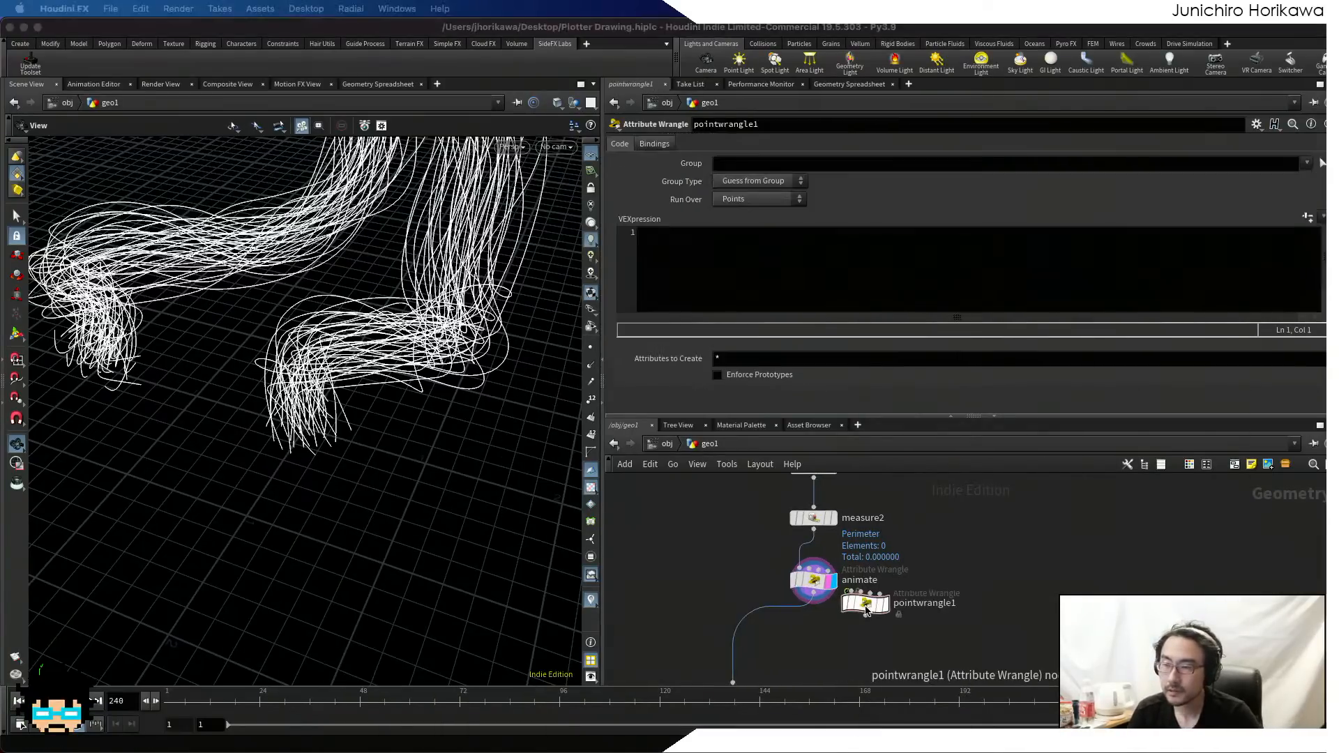
{"action": "left_click_drag", "start_coordinate": [865, 605], "coordinate": [810, 624]}
{"action": "key", "text": "super+s"}
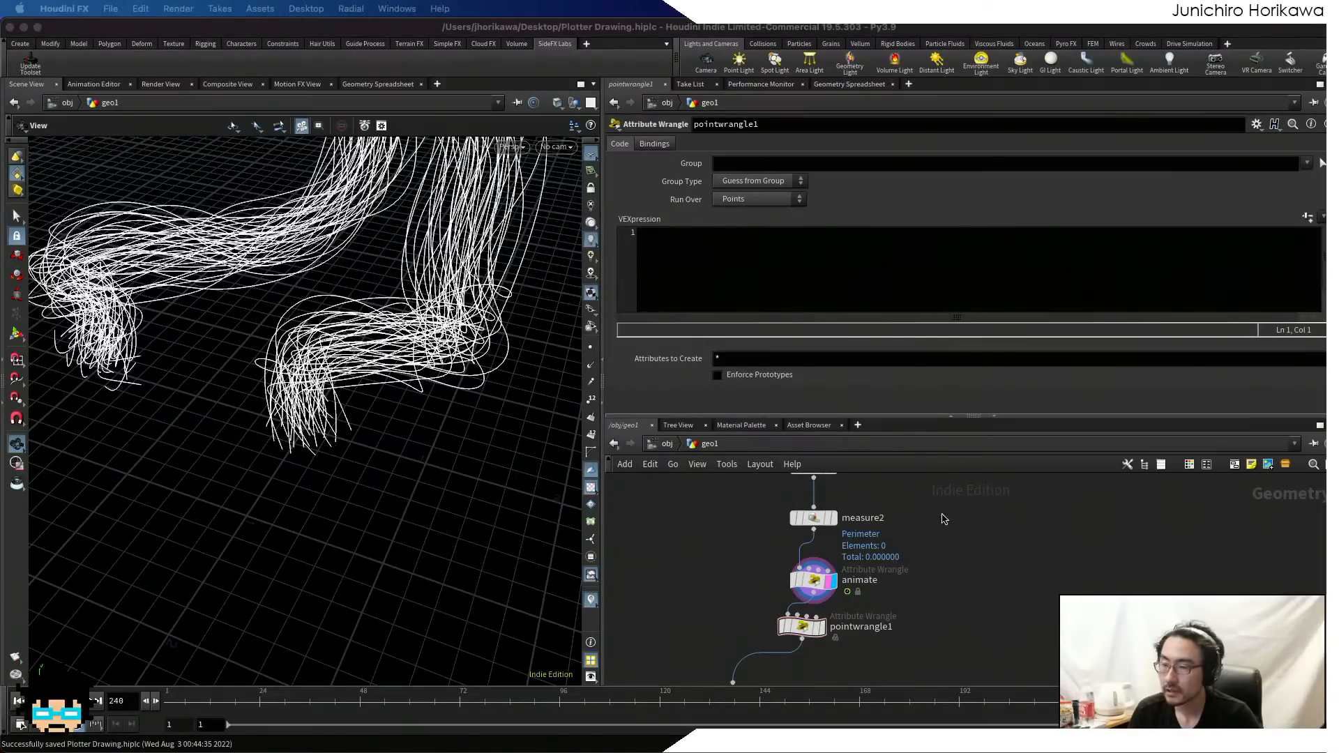
{"action": "left_click_drag", "start_coordinate": [820, 641], "coordinate": [850, 641]}
- Rename the new point wrangle as pump, display its output and align it directly under the animate node
{"action": "double_click", "coordinate": [881, 627]}
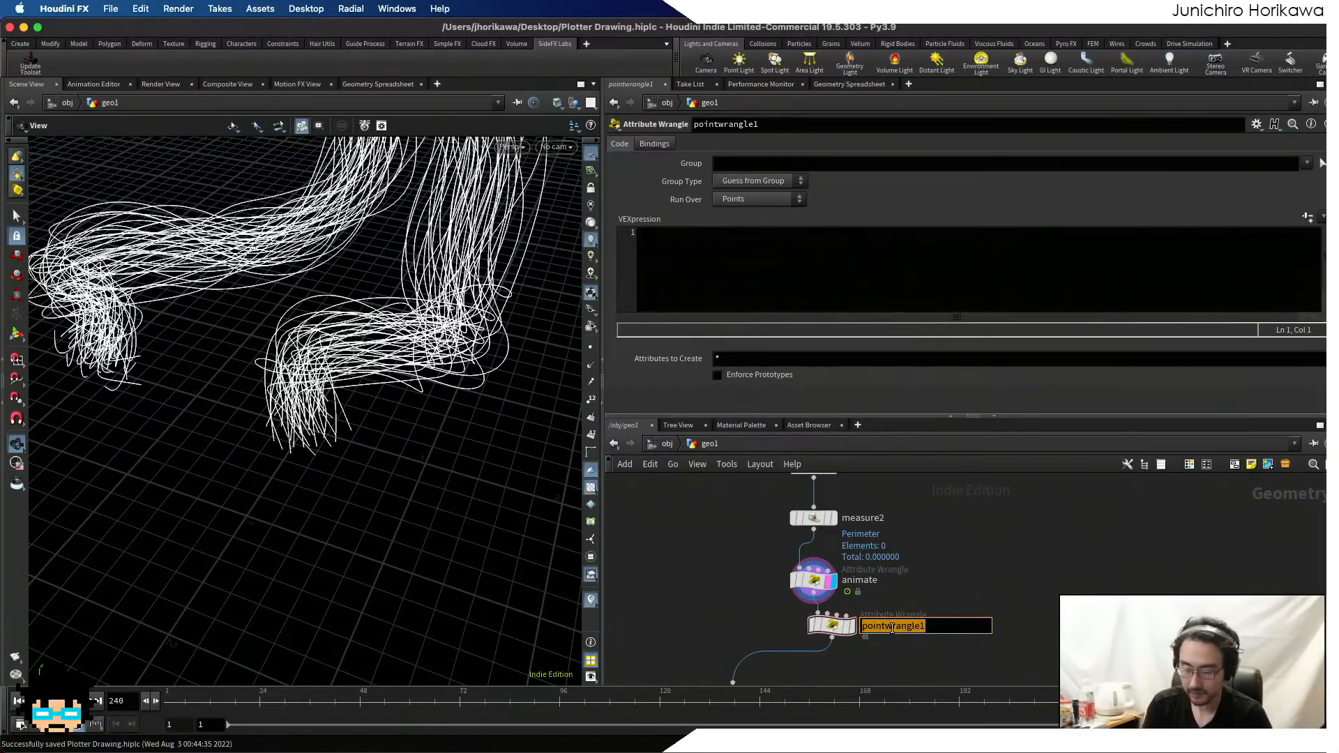
{"action": "type", "text": "pum"}
{"action": "key", "text": "Return"}
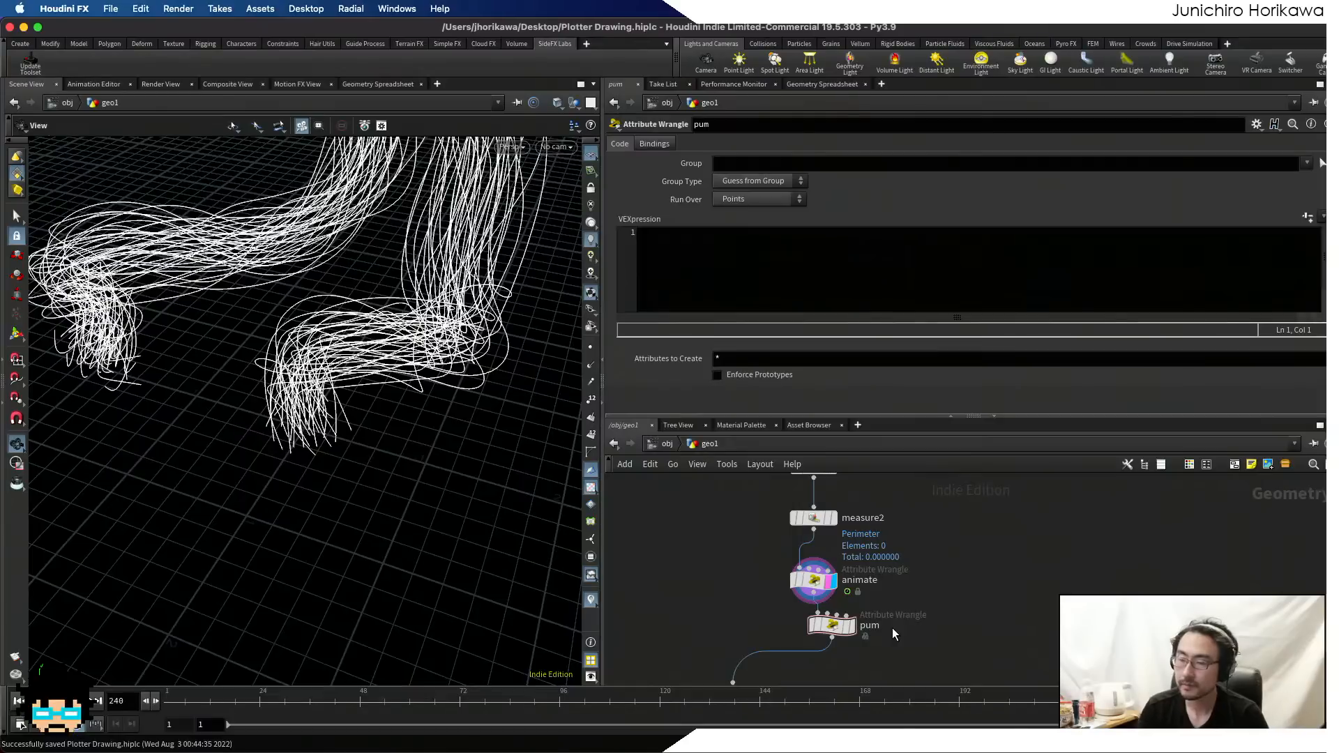
{"action": "double_click", "coordinate": [871, 626]}
{"action": "type", "text": "pump"}
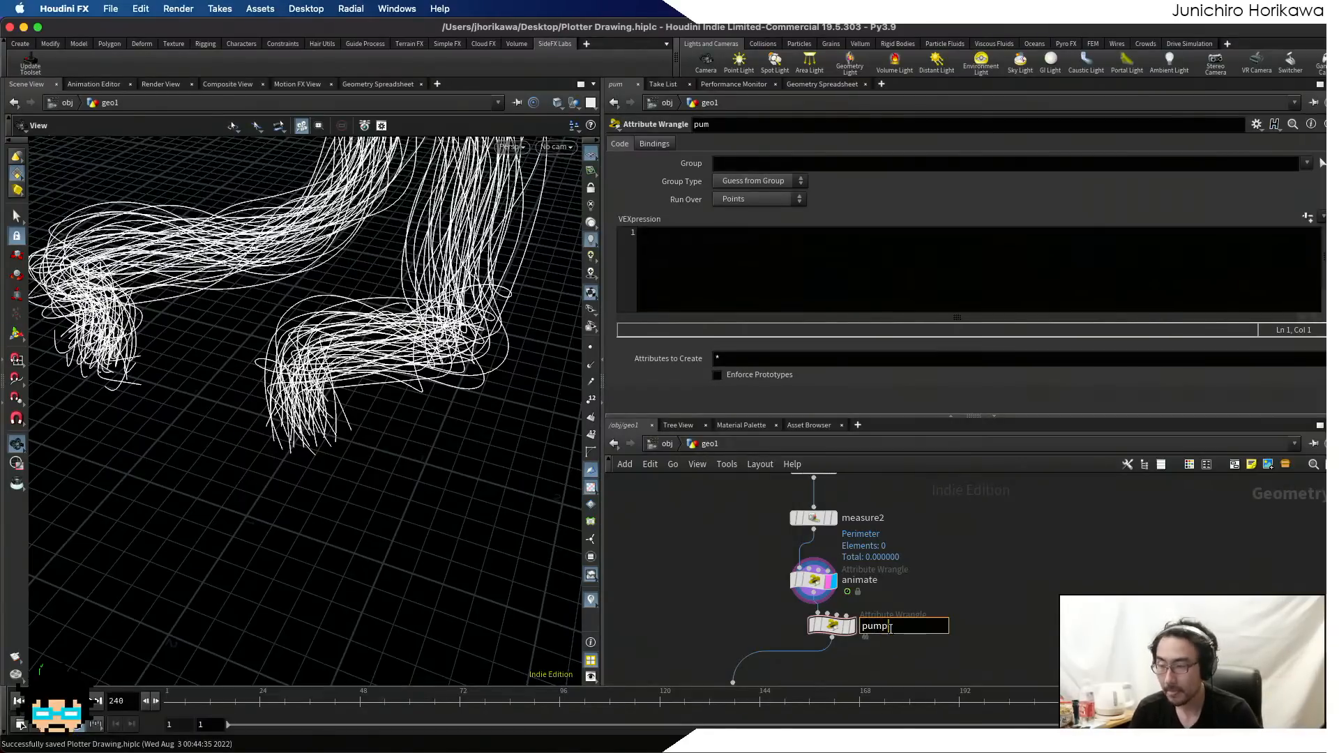
{"action": "key", "text": "Return"}
{"action": "scroll", "coordinate": [858, 635], "scroll_direction": "up", "scroll_amount": 1}
{"action": "scroll", "coordinate": [856, 633], "scroll_direction": "up", "scroll_amount": 2}
{"action": "left_click", "coordinate": [852, 625]}
{"action": "left_click_drag", "start_coordinate": [826, 625], "coordinate": [797, 626]}
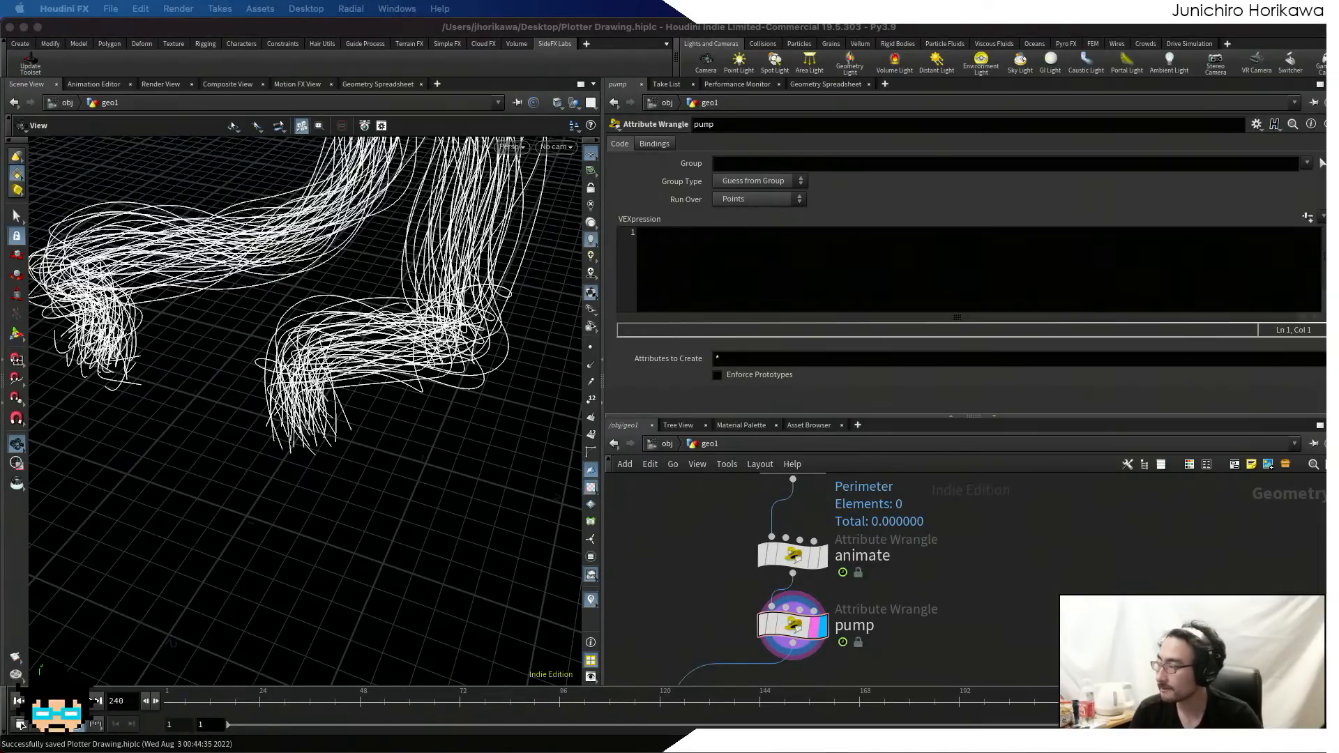
{"action": "left_click", "coordinate": [837, 267]}
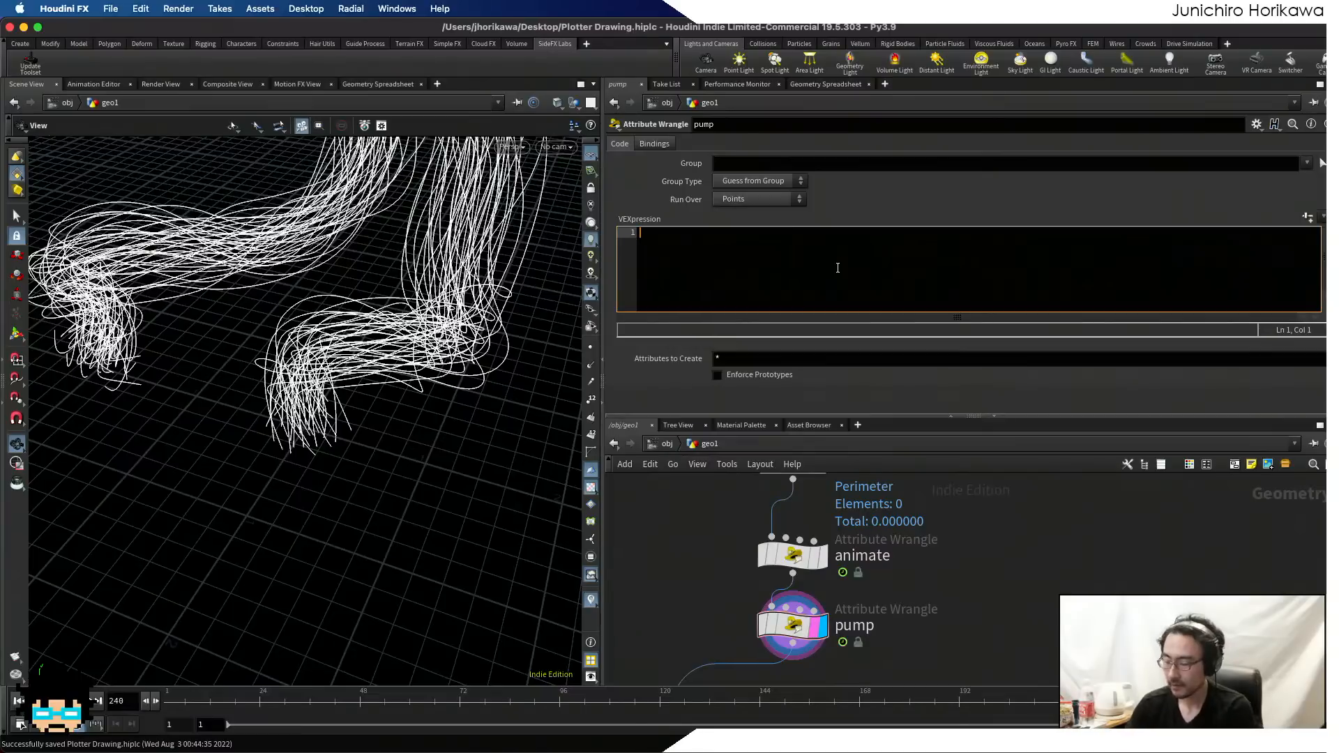
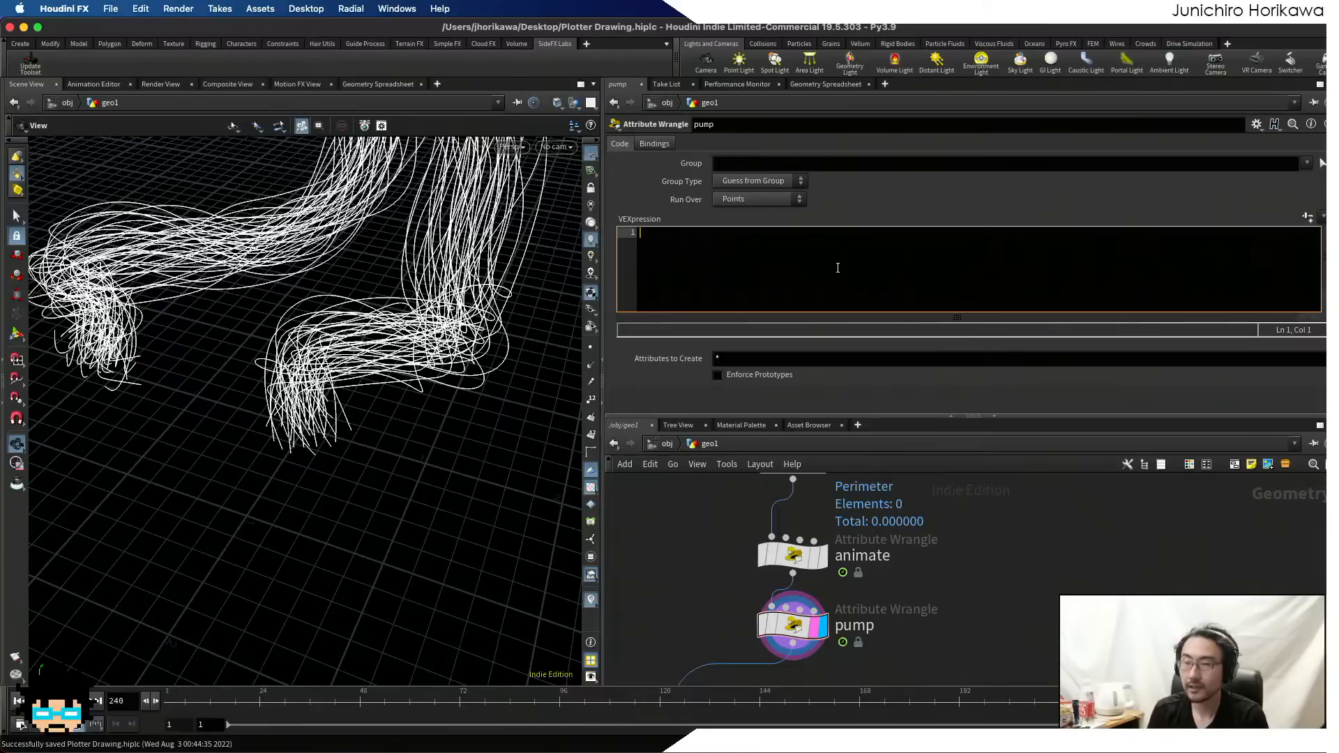
{"action": "type", "text": "int "}
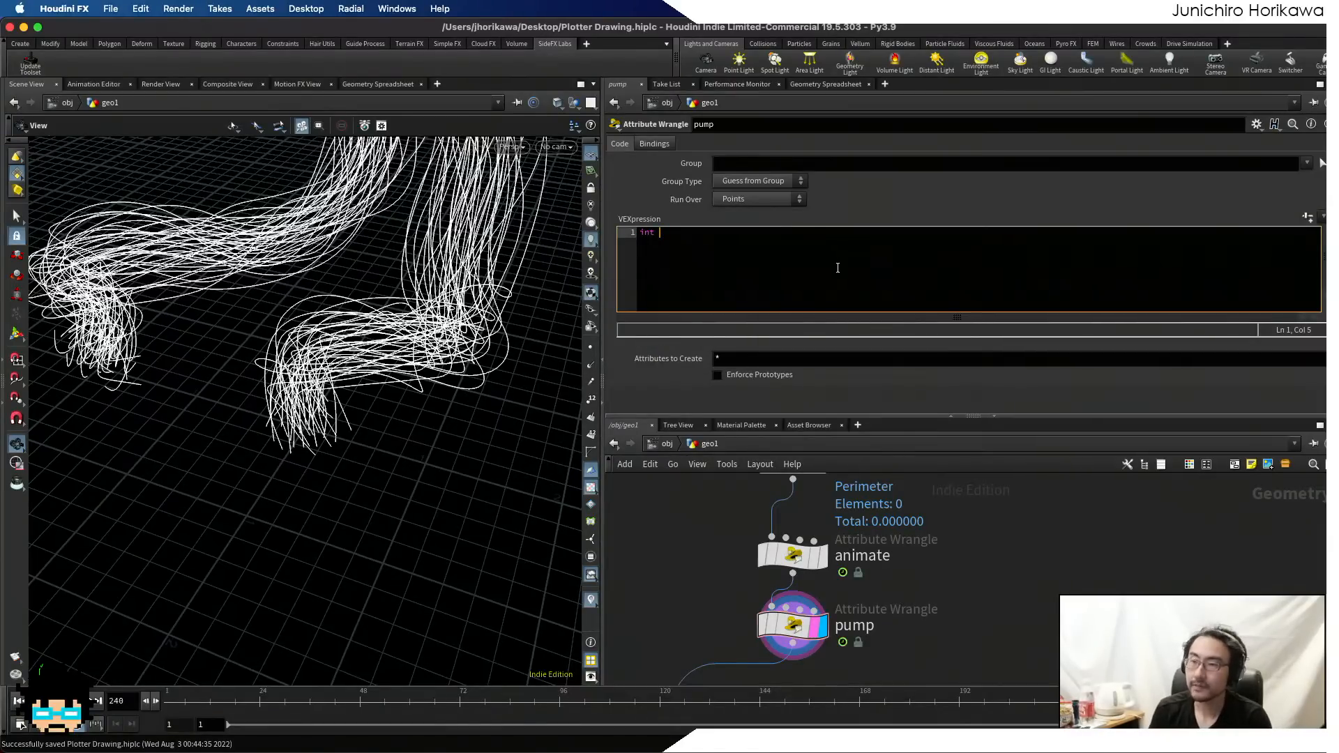
{"action": "type", "text": "prim "}
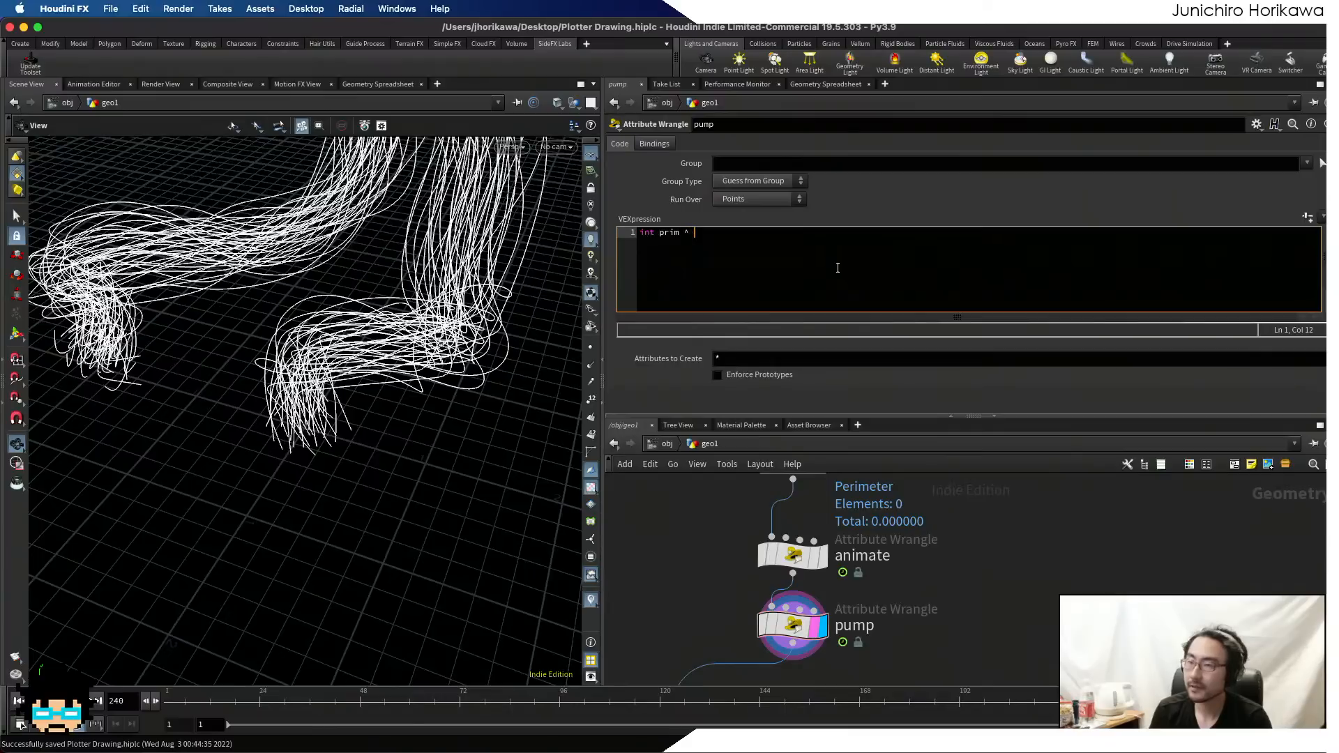
{"action": "type", "text": "= pr"}
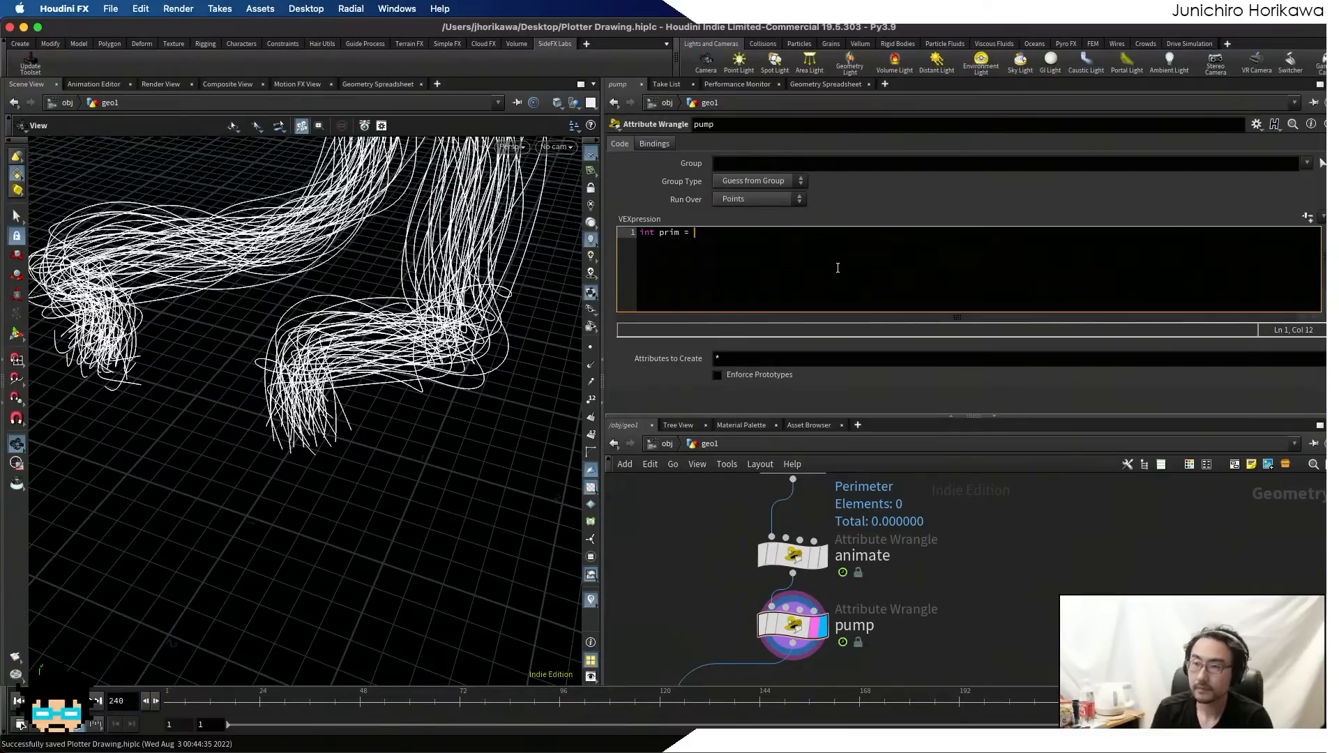
{"action": "key", "text": "BackSpace"}
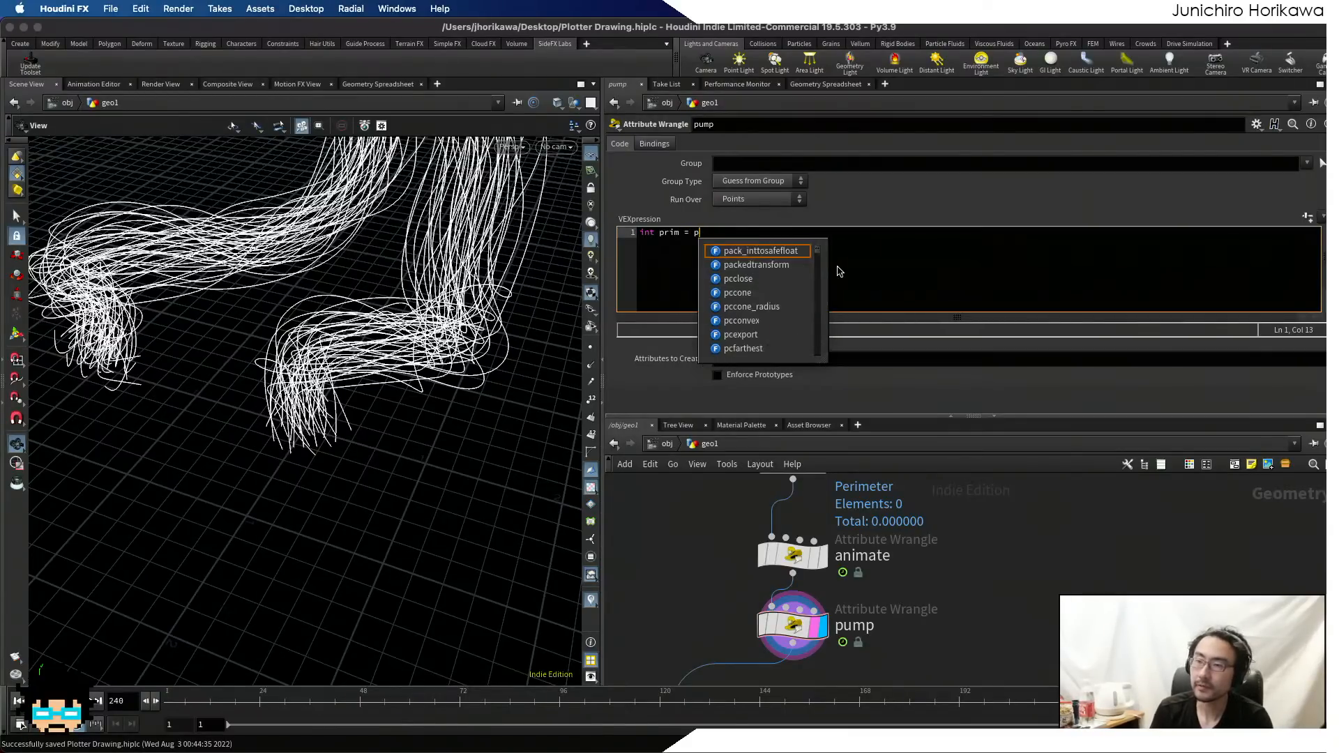
{"action": "type", "text": "i"}
{"action": "key", "text": "BackSpace"}
{"action": "type", "text": "ointprims"}
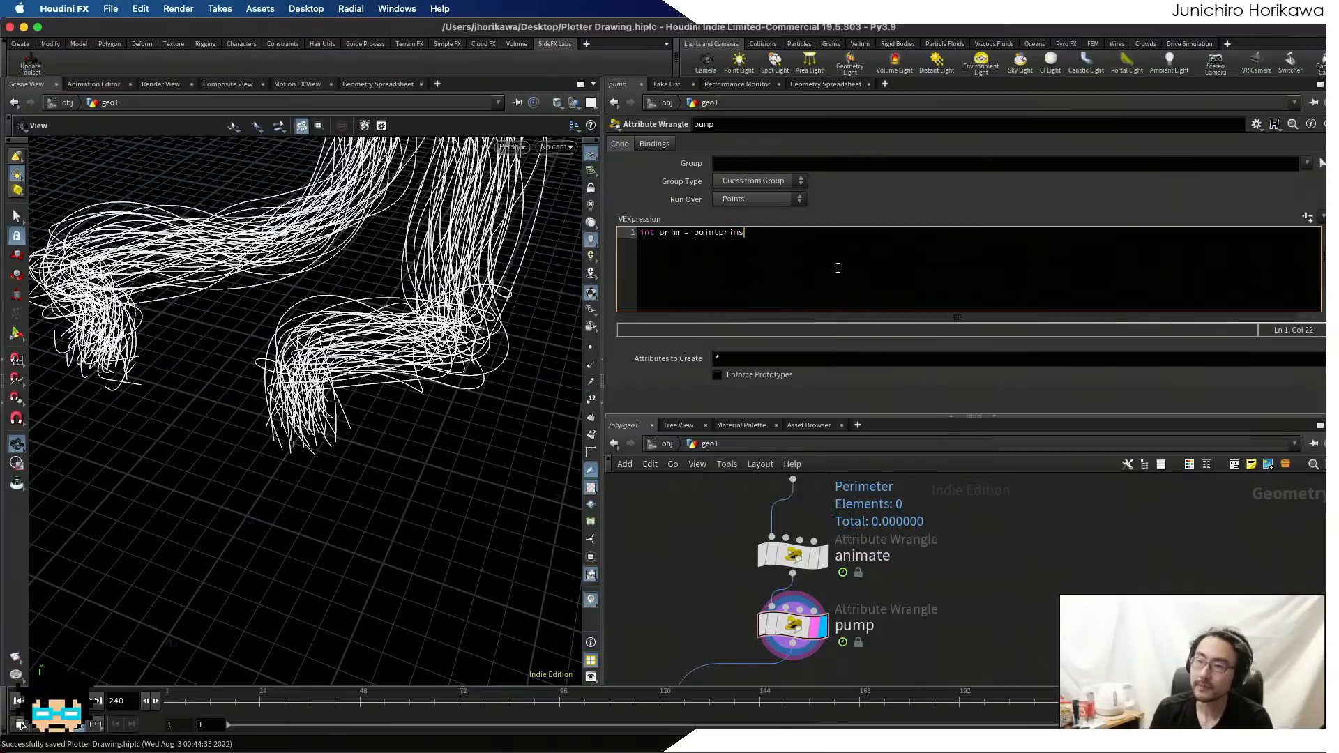
{"action": "type", "text": "(0, @ptnum"}
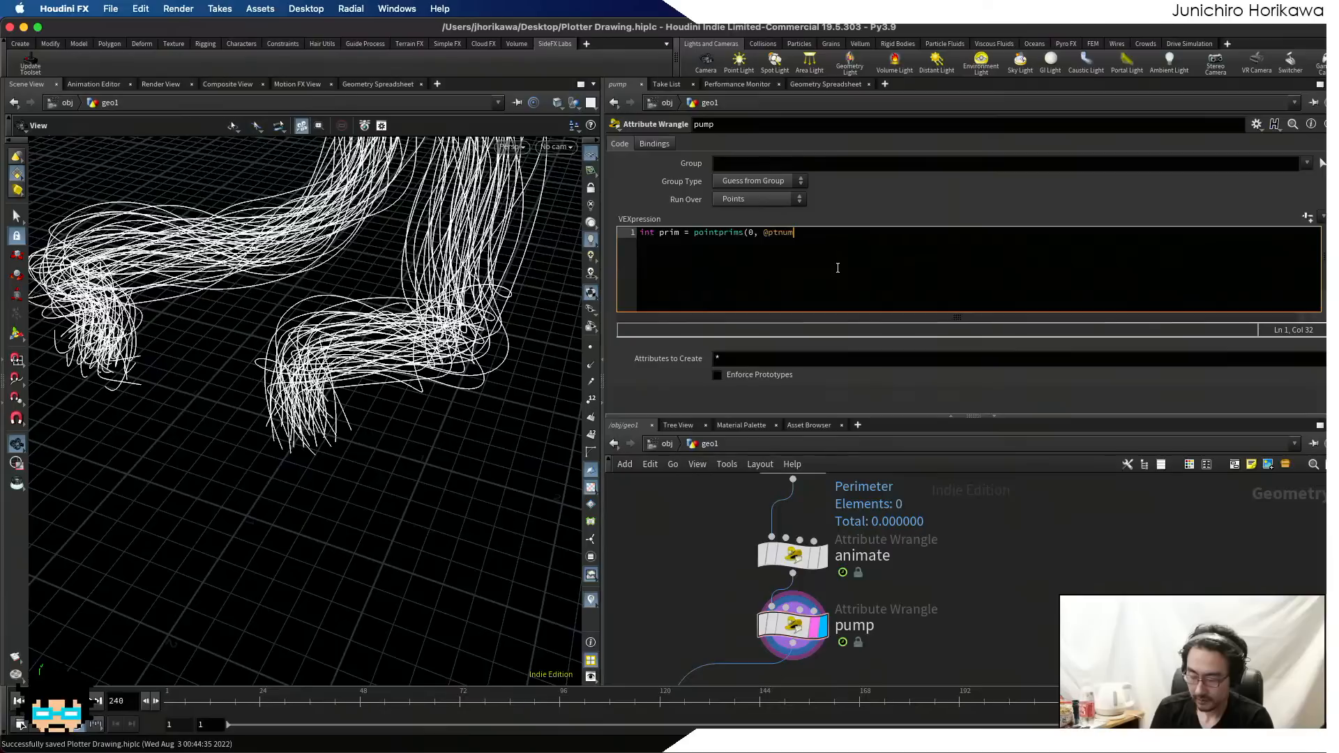
{"action": "type", "text": ")[0]"}
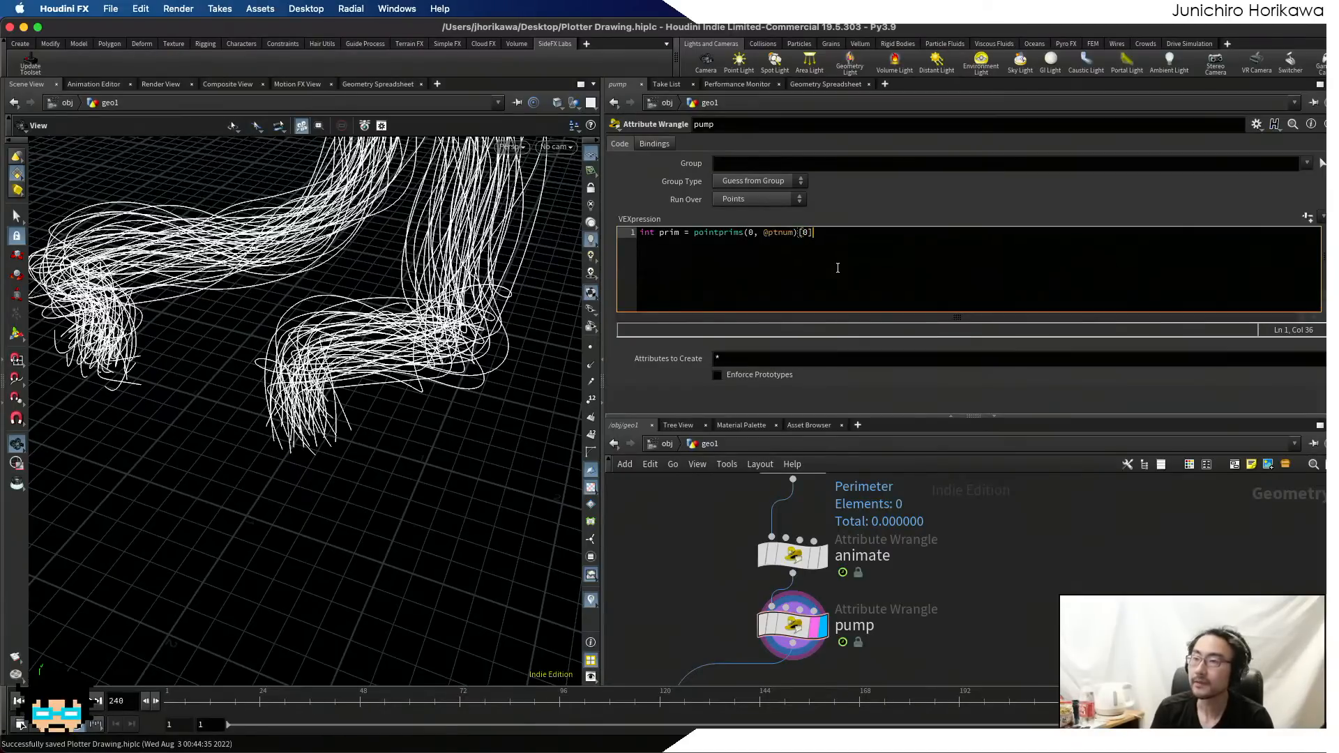
{"action": "type", "text": ";"}
{"action": "key", "text": "Return"}
{"action": "key", "text": "Return"}
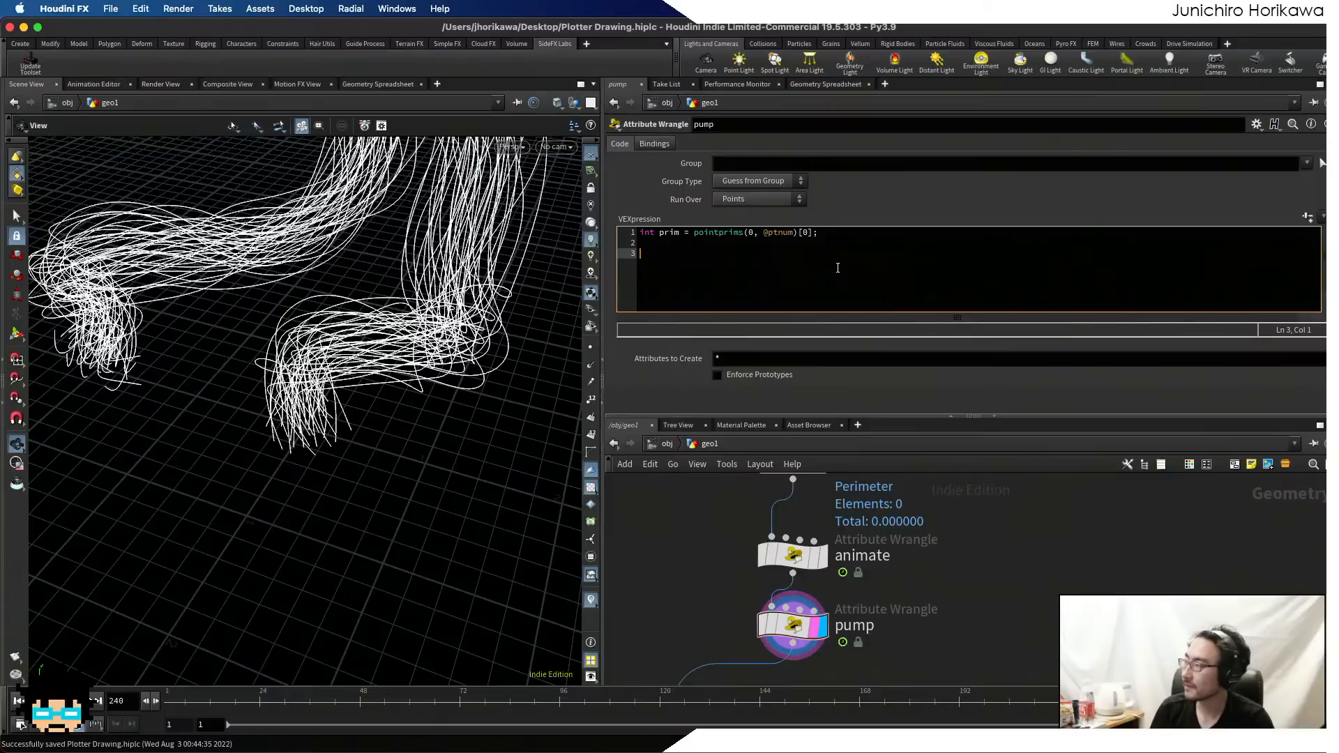
- Begin the scale variable on a new line of the pump code: float sc = noise(prim * 10000 -
{"action": "type", "text": "flaot"}
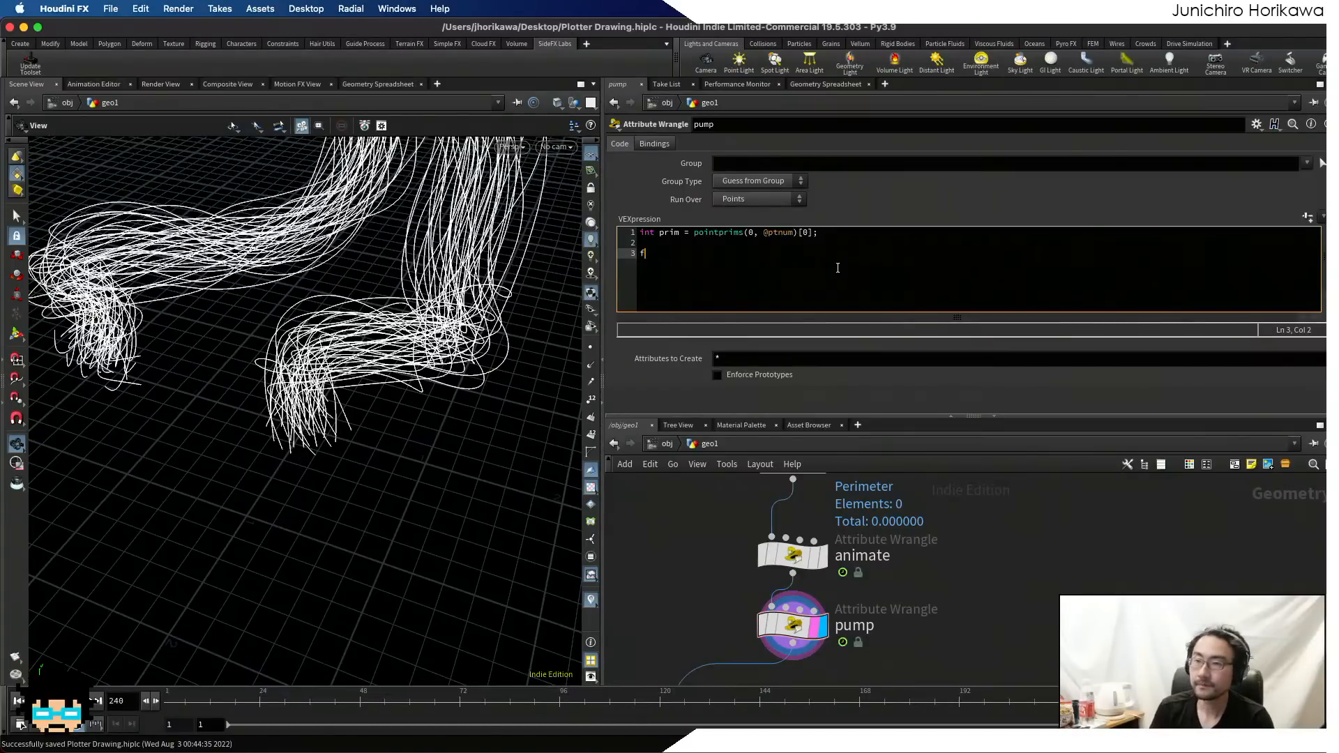
{"action": "key", "text": "BackSpace"}
{"action": "key", "text": "BackSpace"}
{"action": "key", "text": "BackSpace"}
{"action": "type", "text": "oa"}
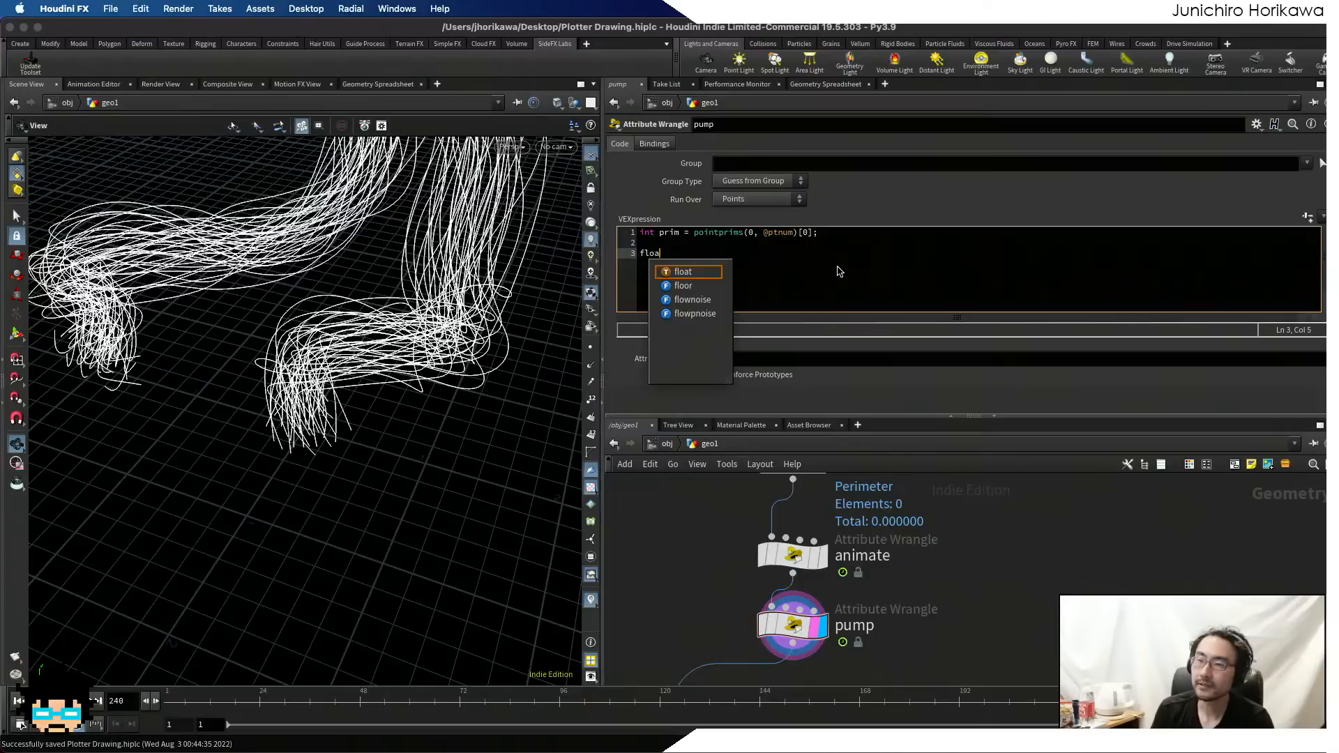
{"action": "type", "text": "t sc "}
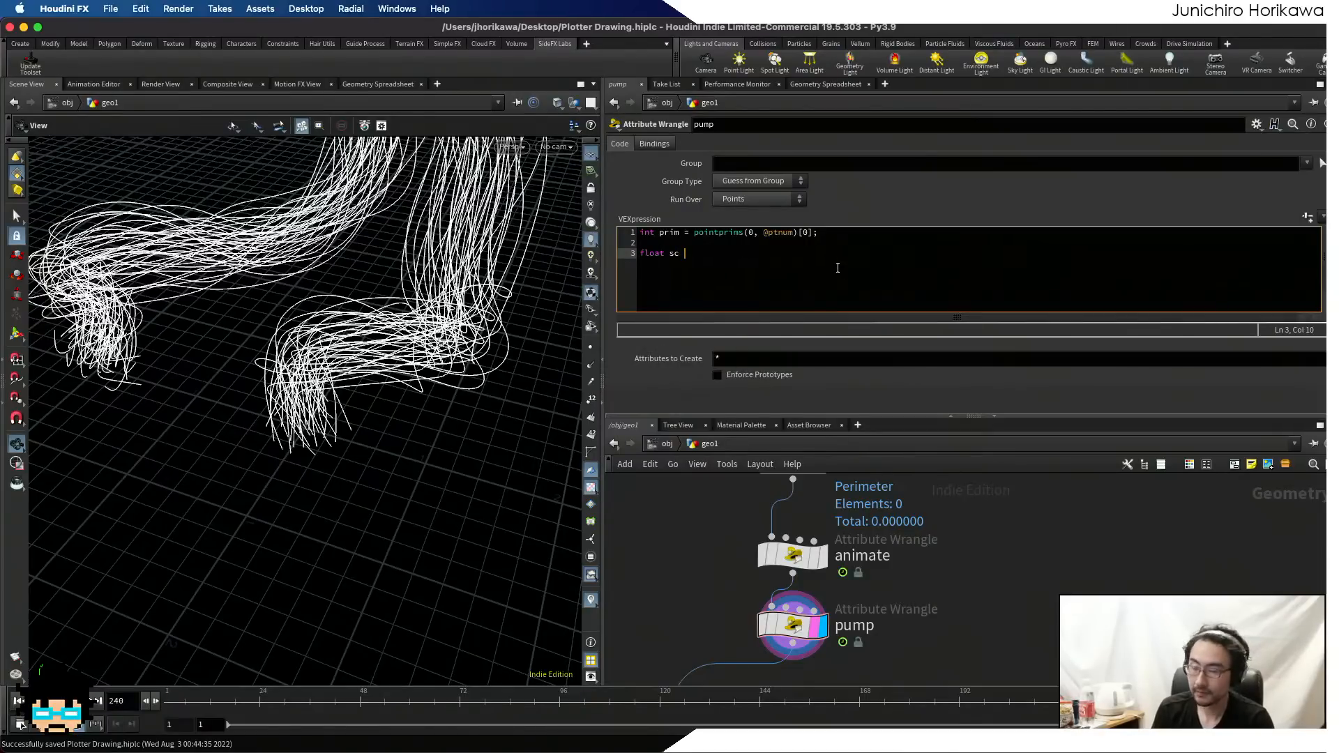
{"action": "type", "text": "= "}
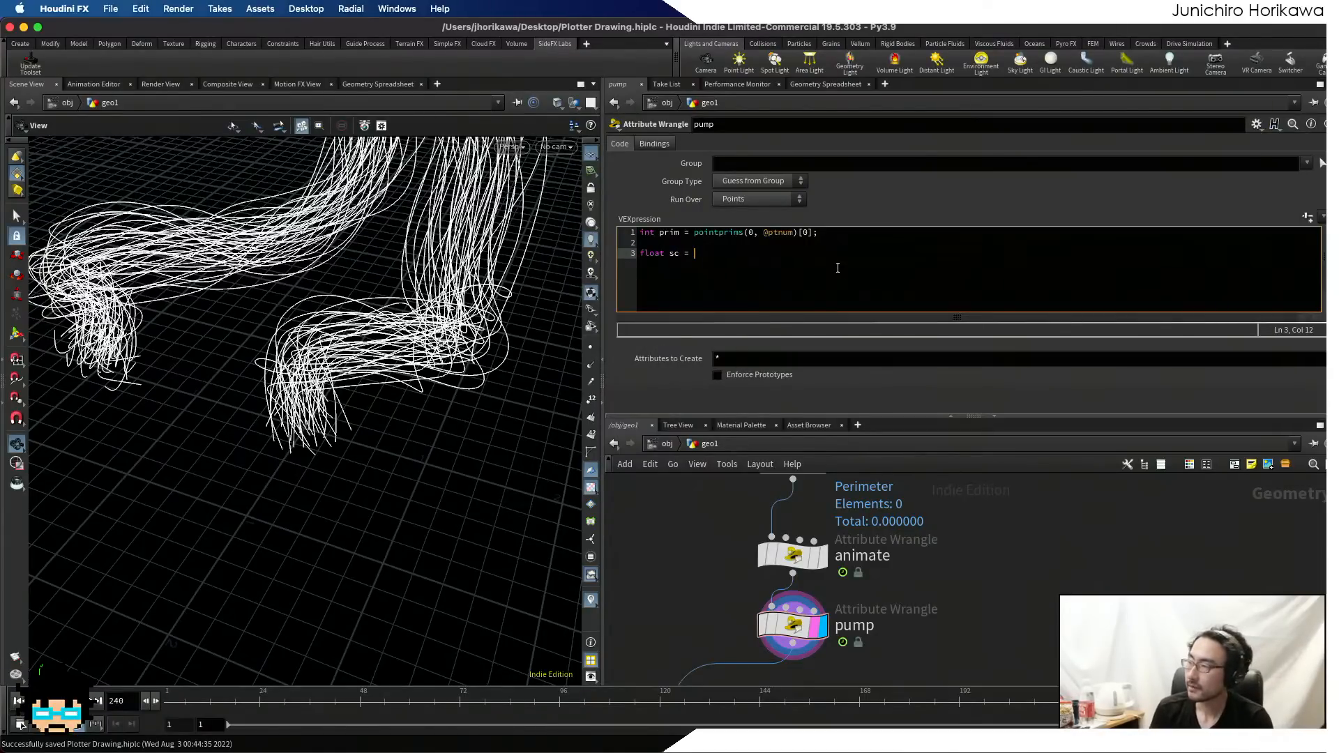
{"action": "type", "text": "noise(prim "}
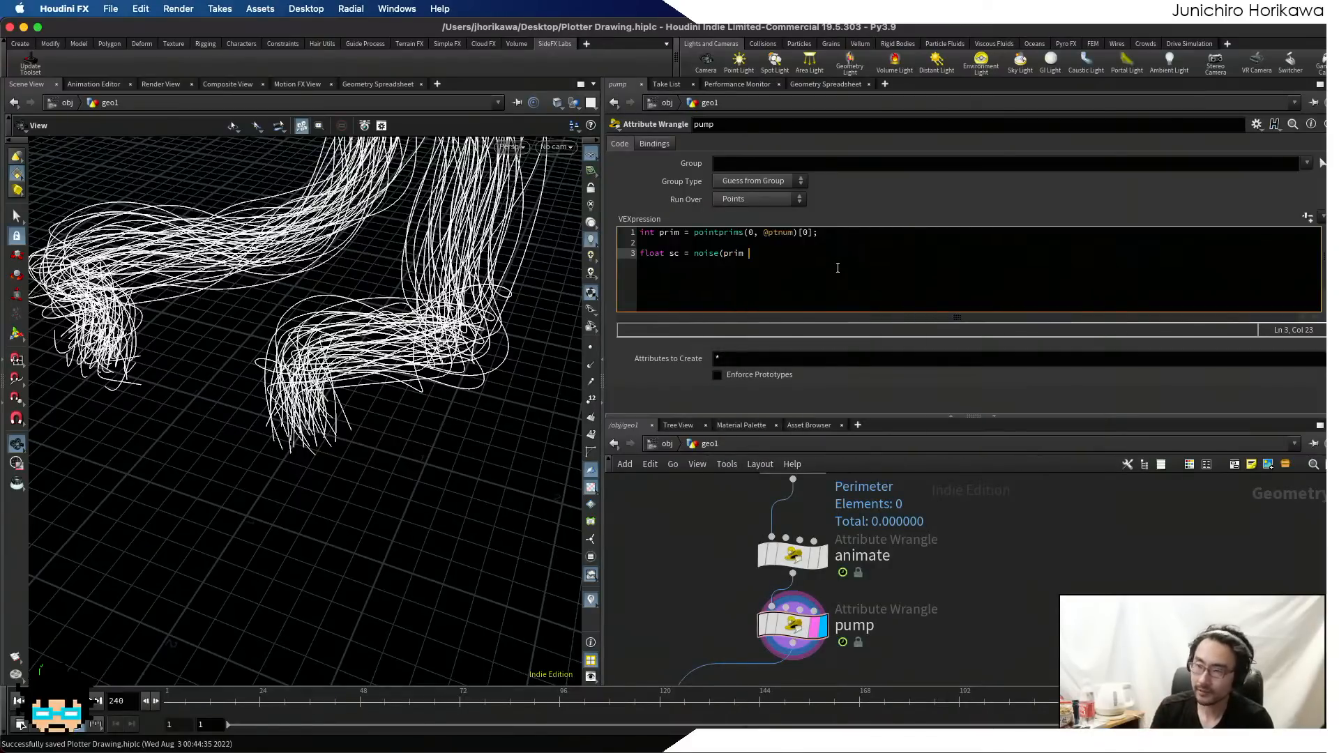
{"action": "type", "text": "* 1000"}
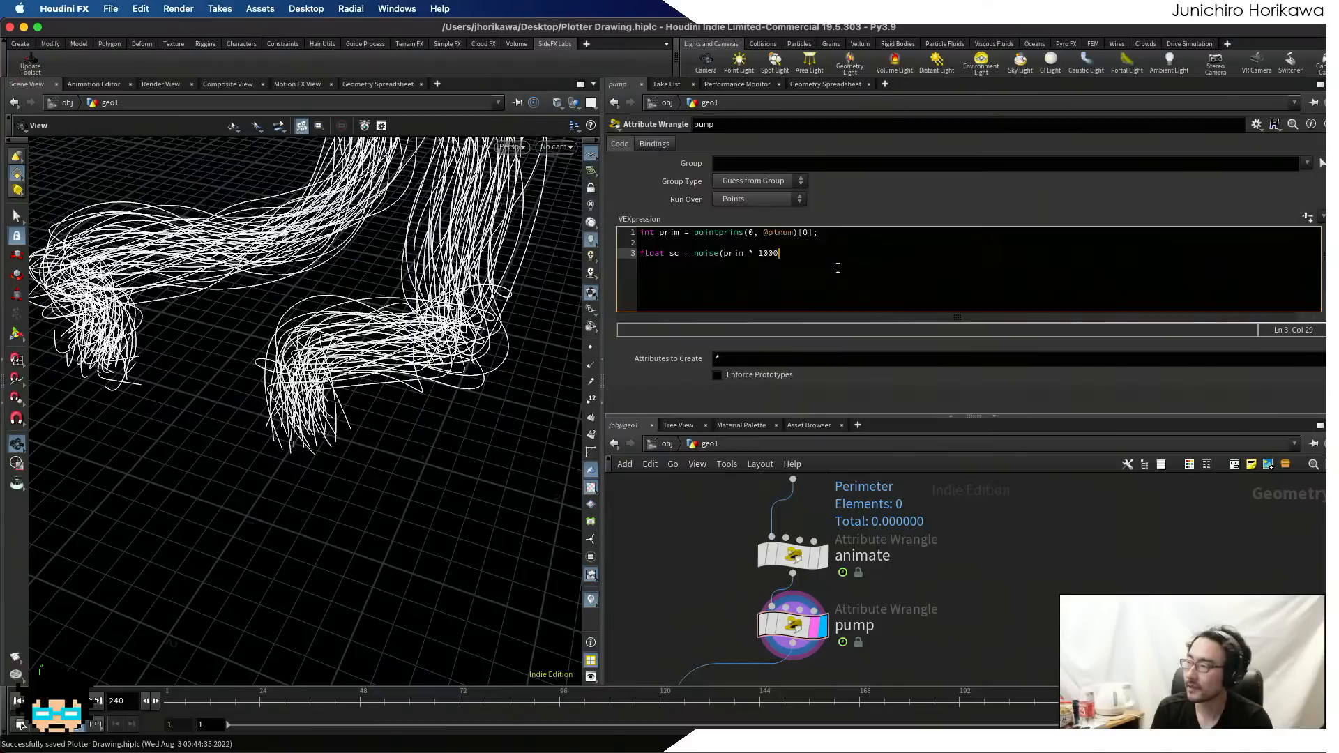
{"action": "type", "text": "0"}
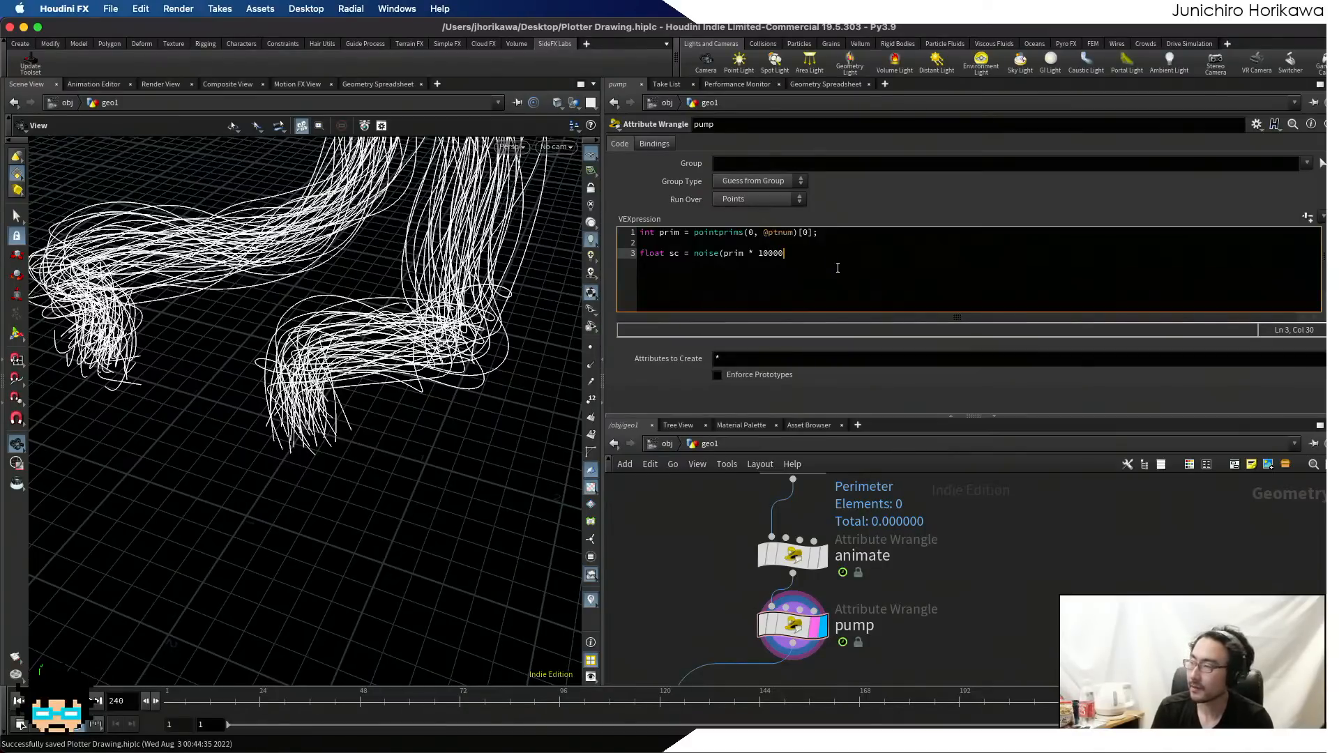
{"action": "type", "text": " -"}
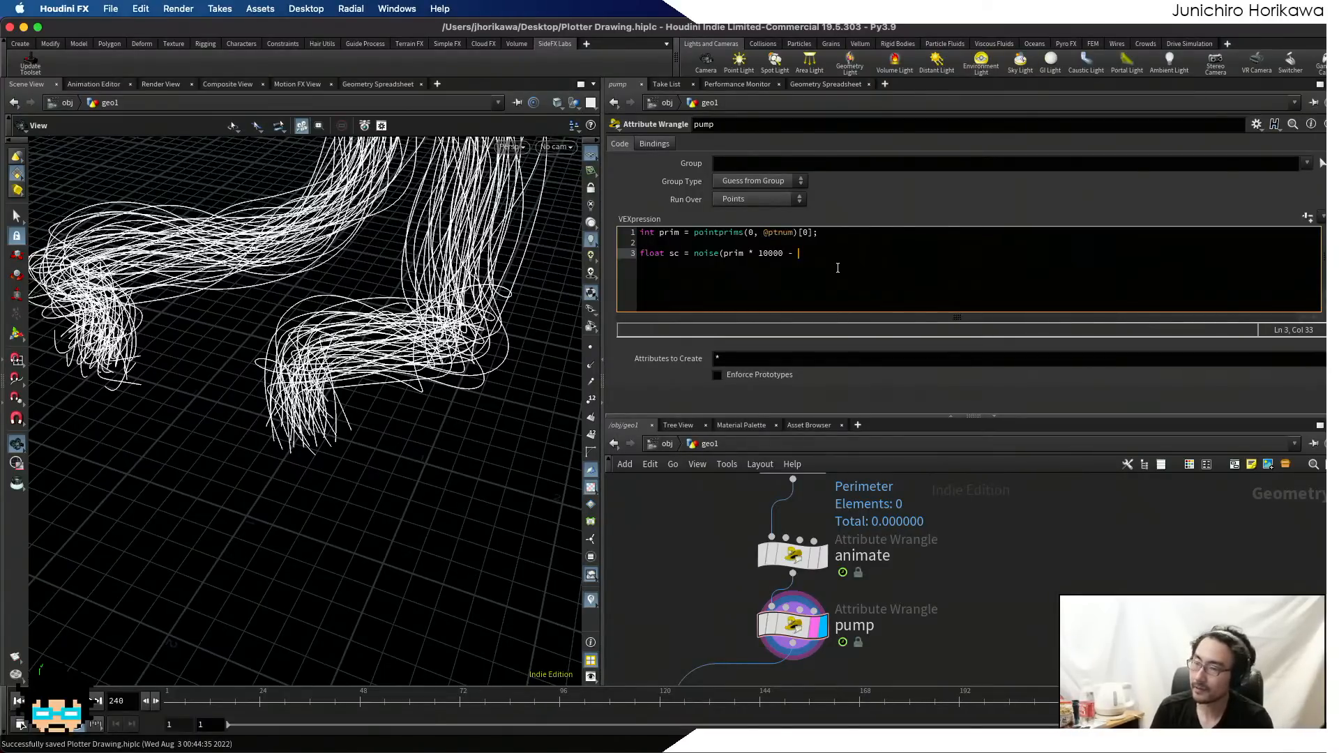
{"action": "key", "text": "Up"}
{"action": "key", "text": "Return"}
{"action": "key", "text": "Return"}
{"action": "key", "text": "Up"}
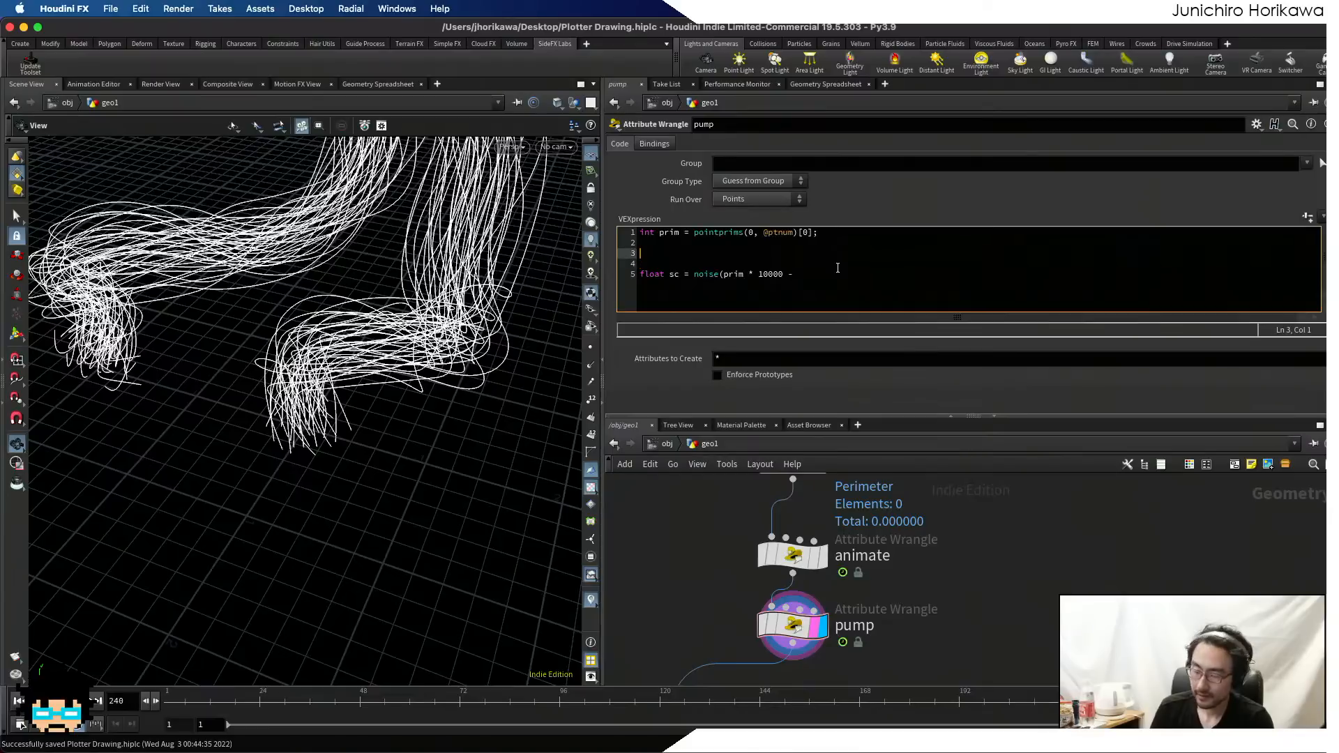
{"action": "type", "text": "float "}
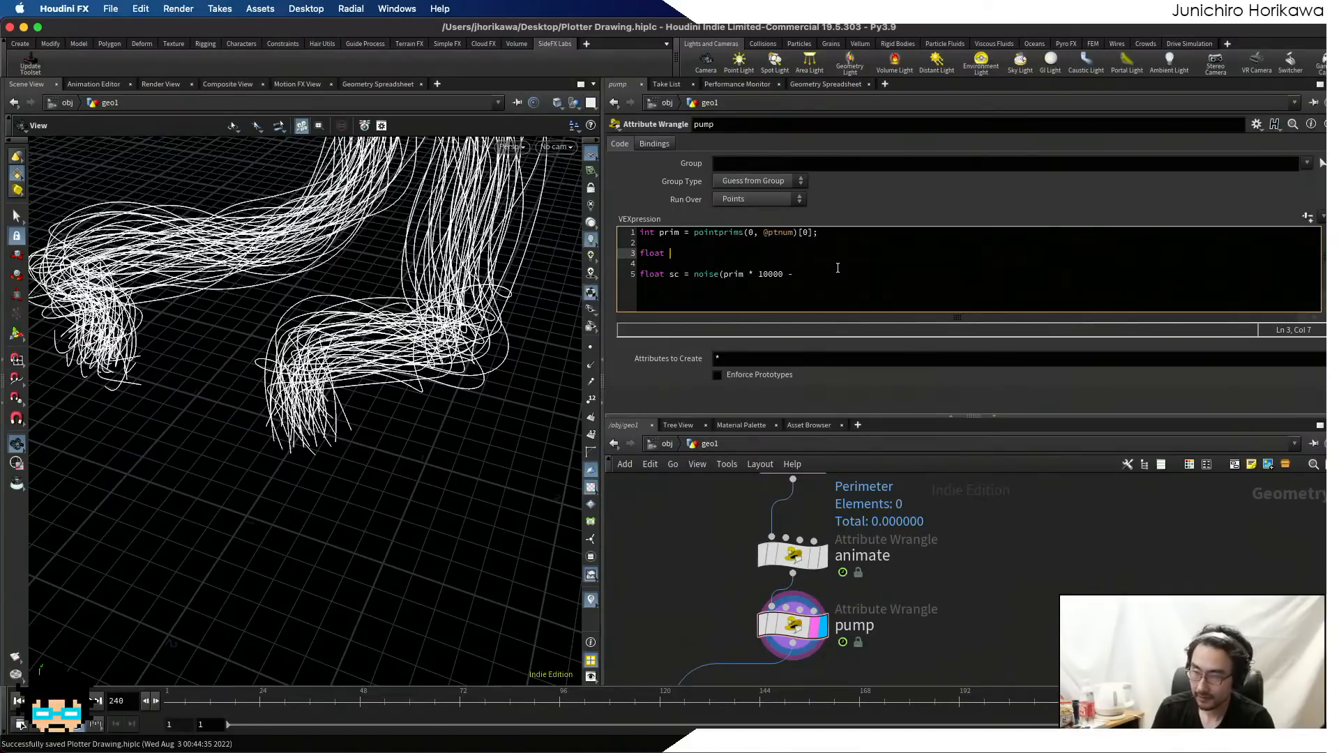
{"action": "type", "text": "p -"}
{"action": "key", "text": "BackSpace"}
{"action": "key", "text": "BackSpace"}
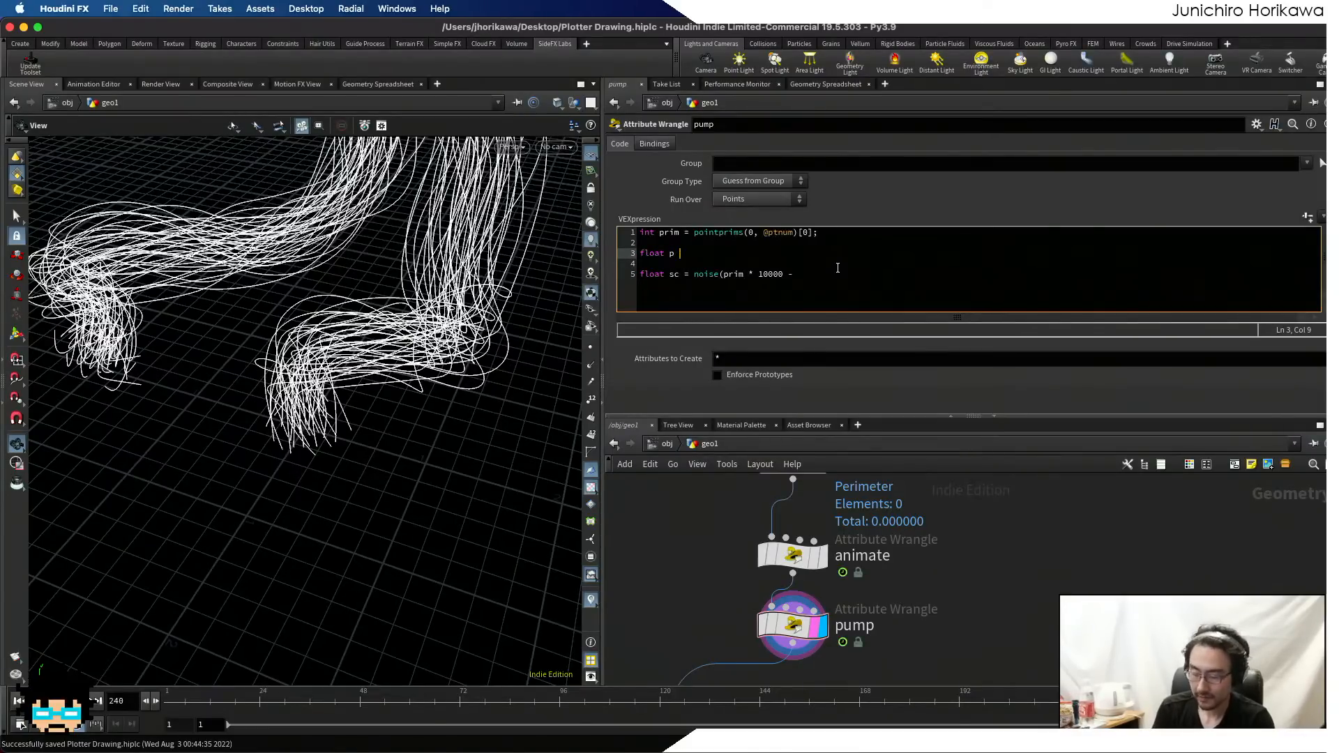
{"action": "type", "text": "= "}
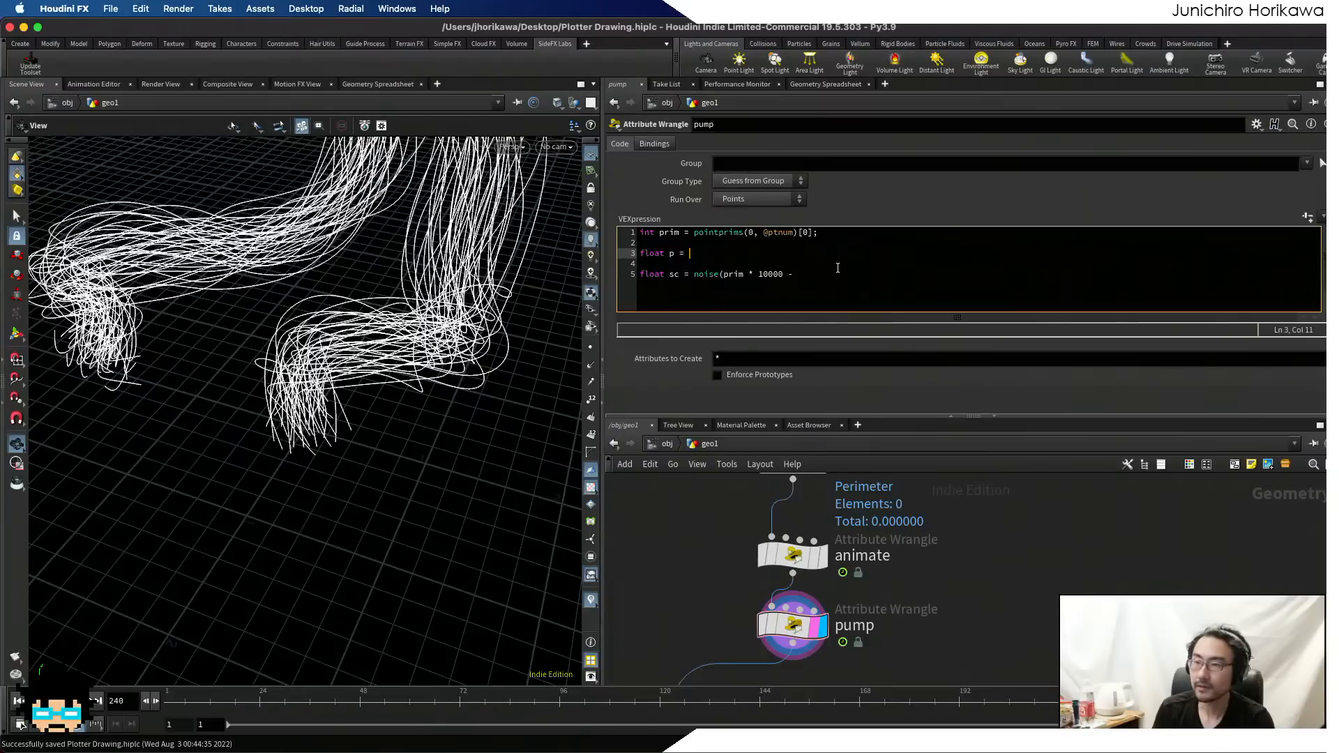
{"action": "type", "text": "@ptn"}
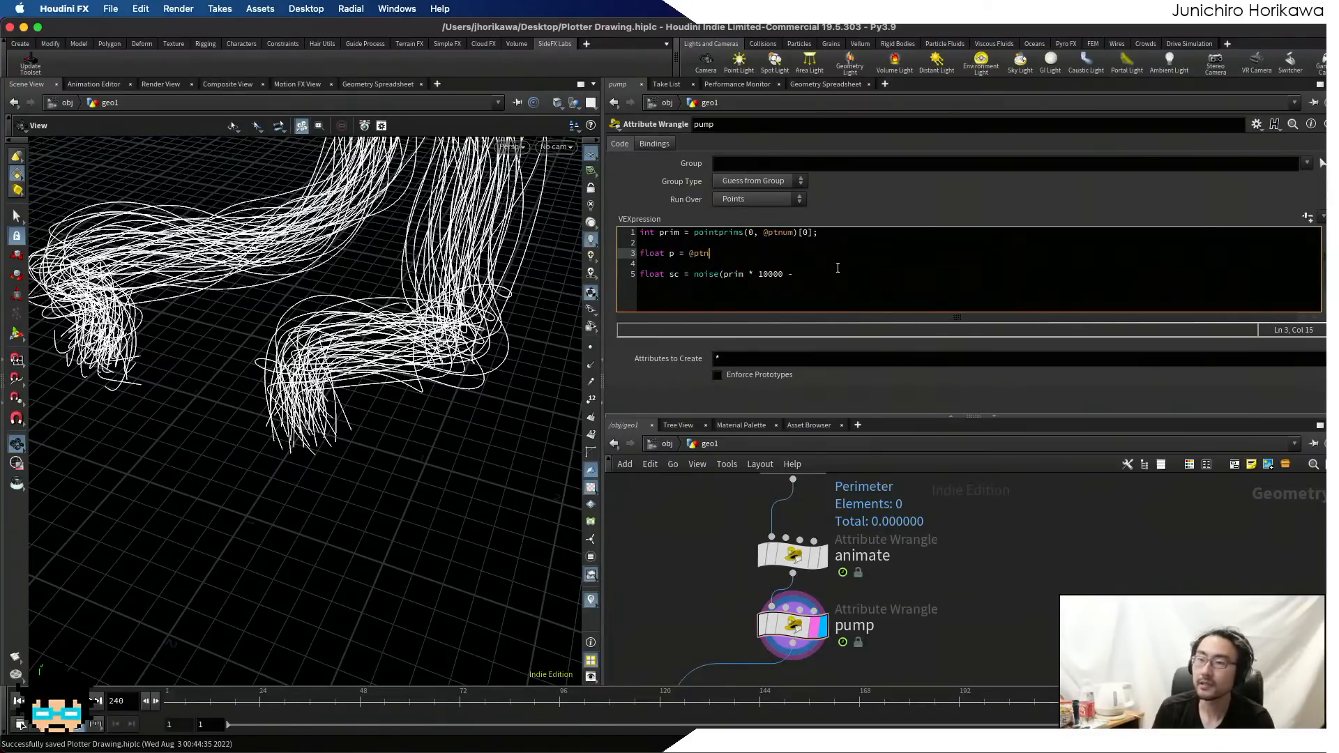
{"action": "type", "text": "um / npoint"}
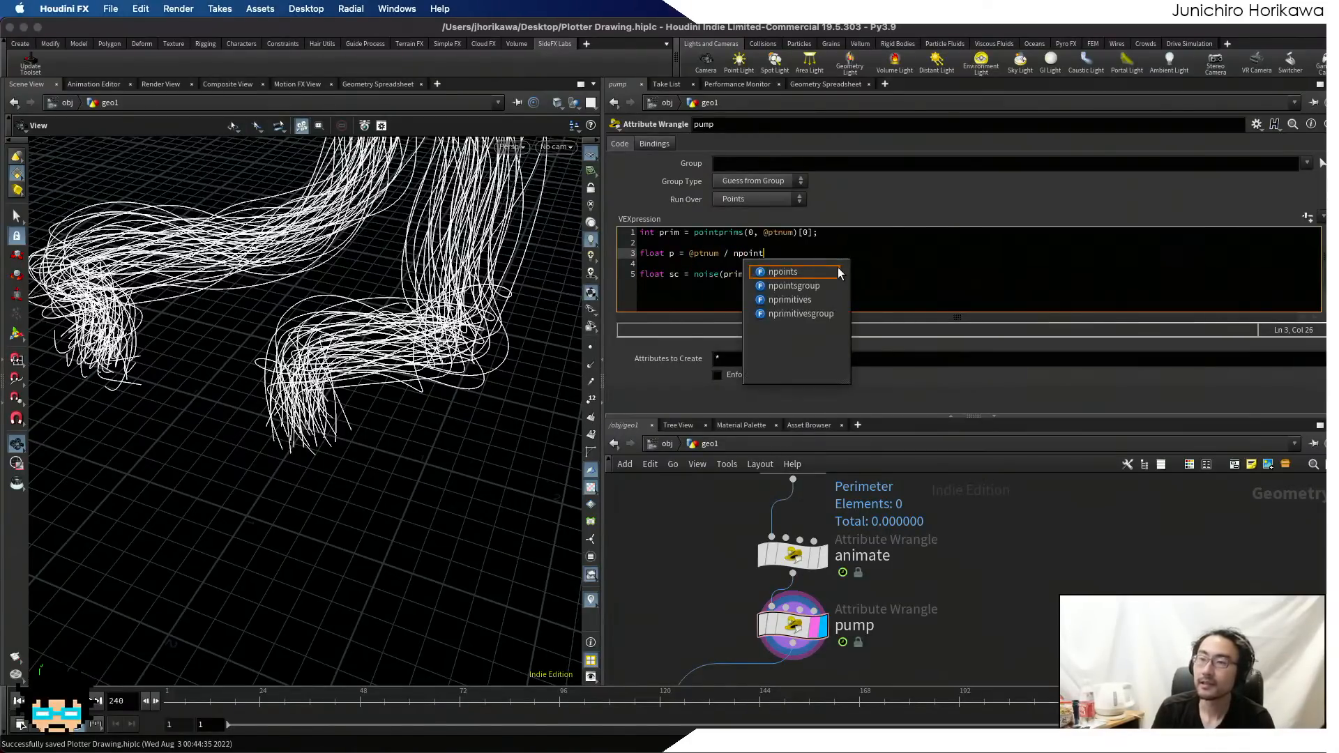
{"action": "type", "text": ")(0"}
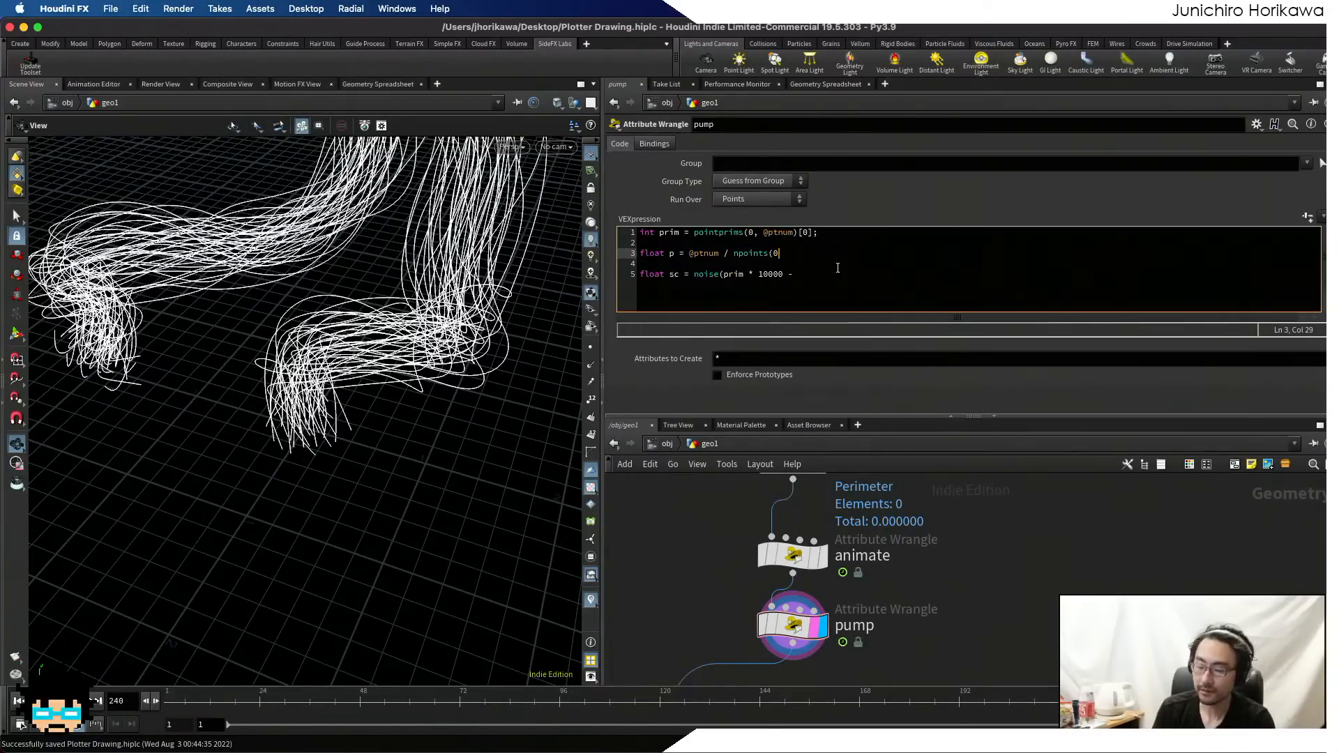
{"action": "type", "text": ") - 1.0"}
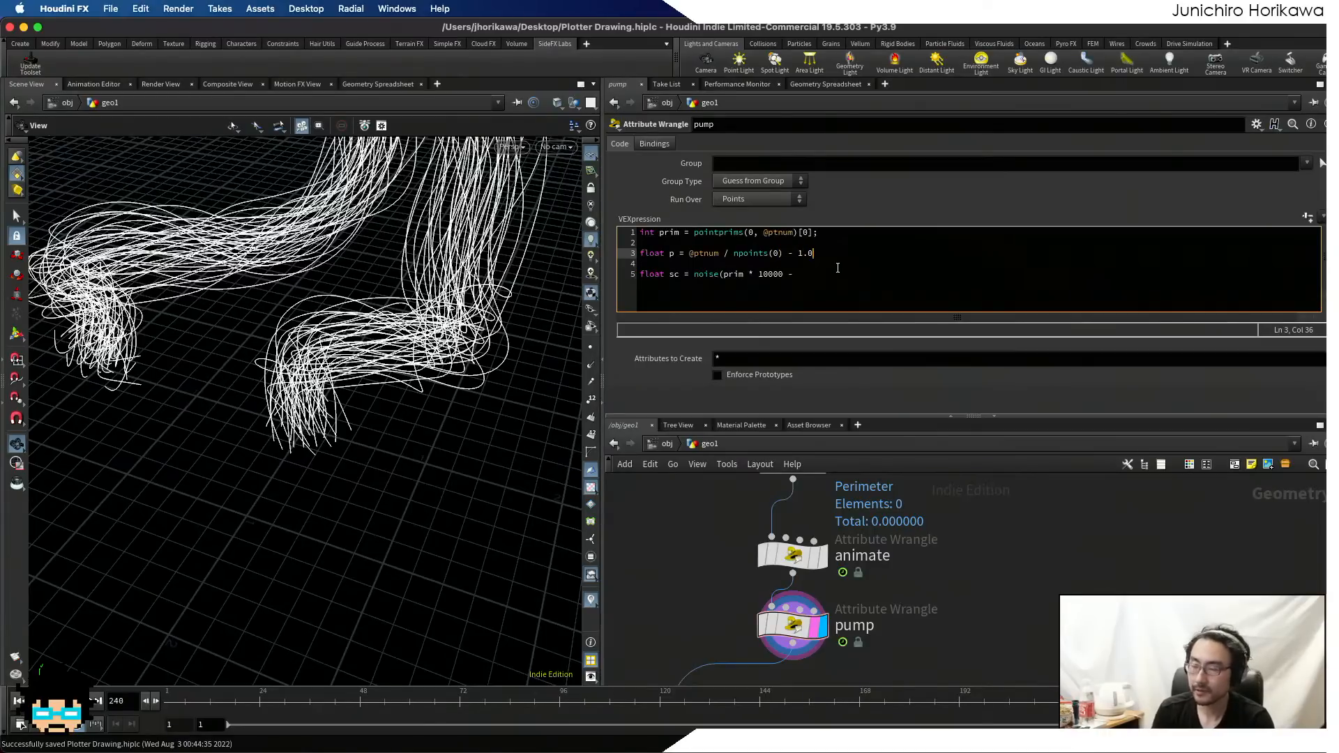
{"action": "left_click", "coordinate": [733, 253]}
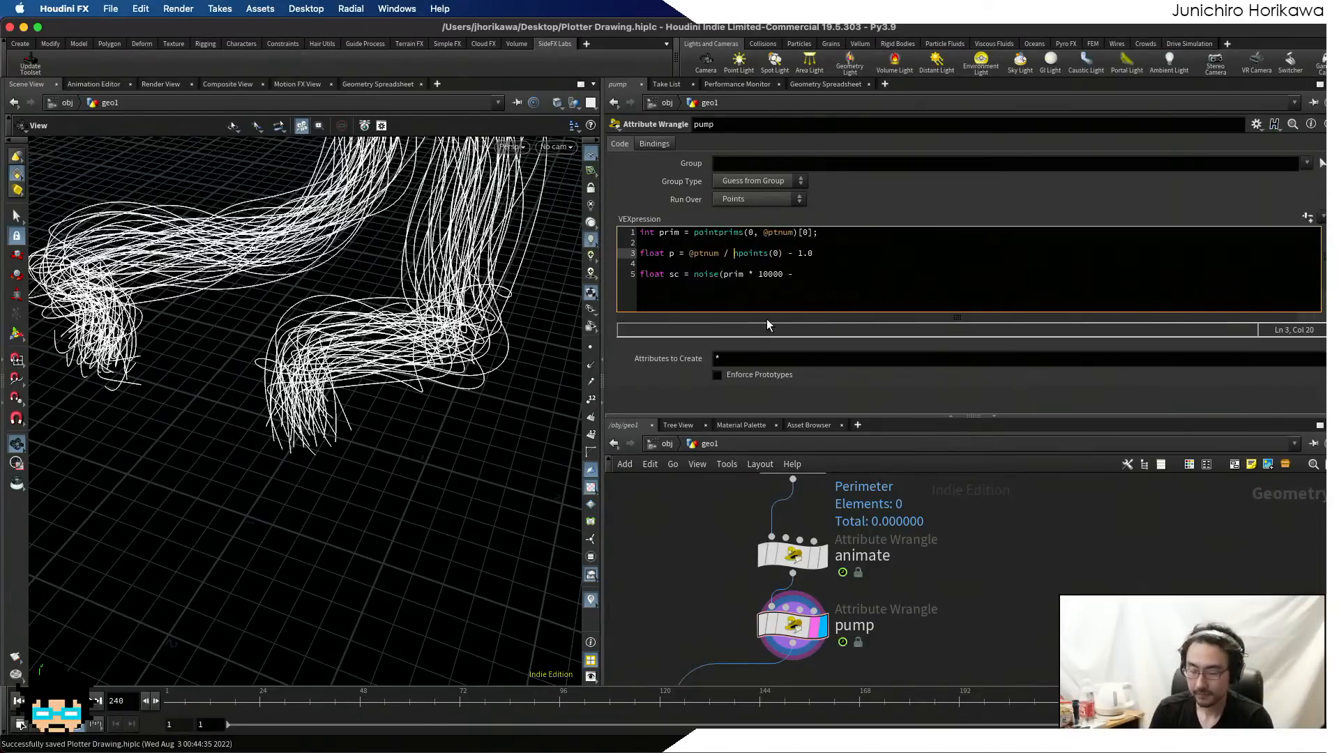
{"action": "type", "text": "("}
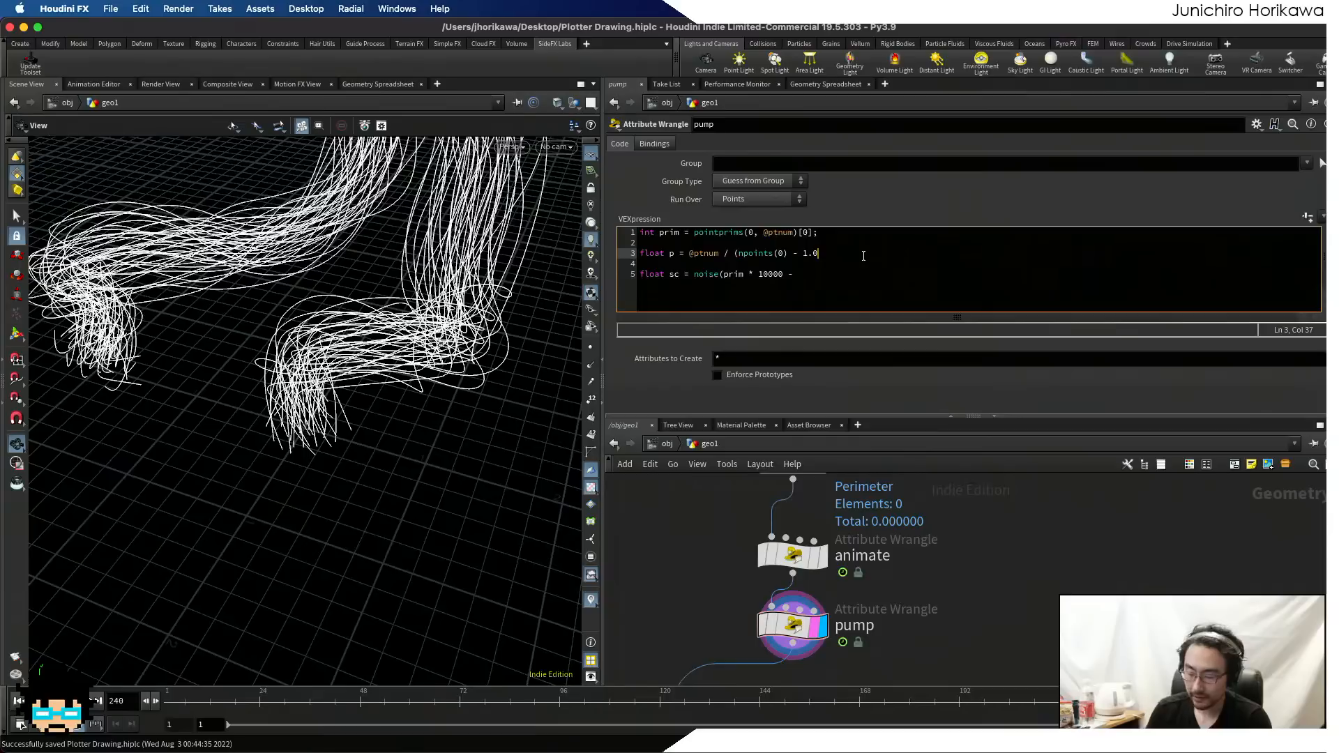
{"action": "type", "text": ");"}
- Continue the noise argument on the sc line with p * chf("smooth")
{"action": "key", "text": "Down"}
{"action": "key", "text": "Down"}
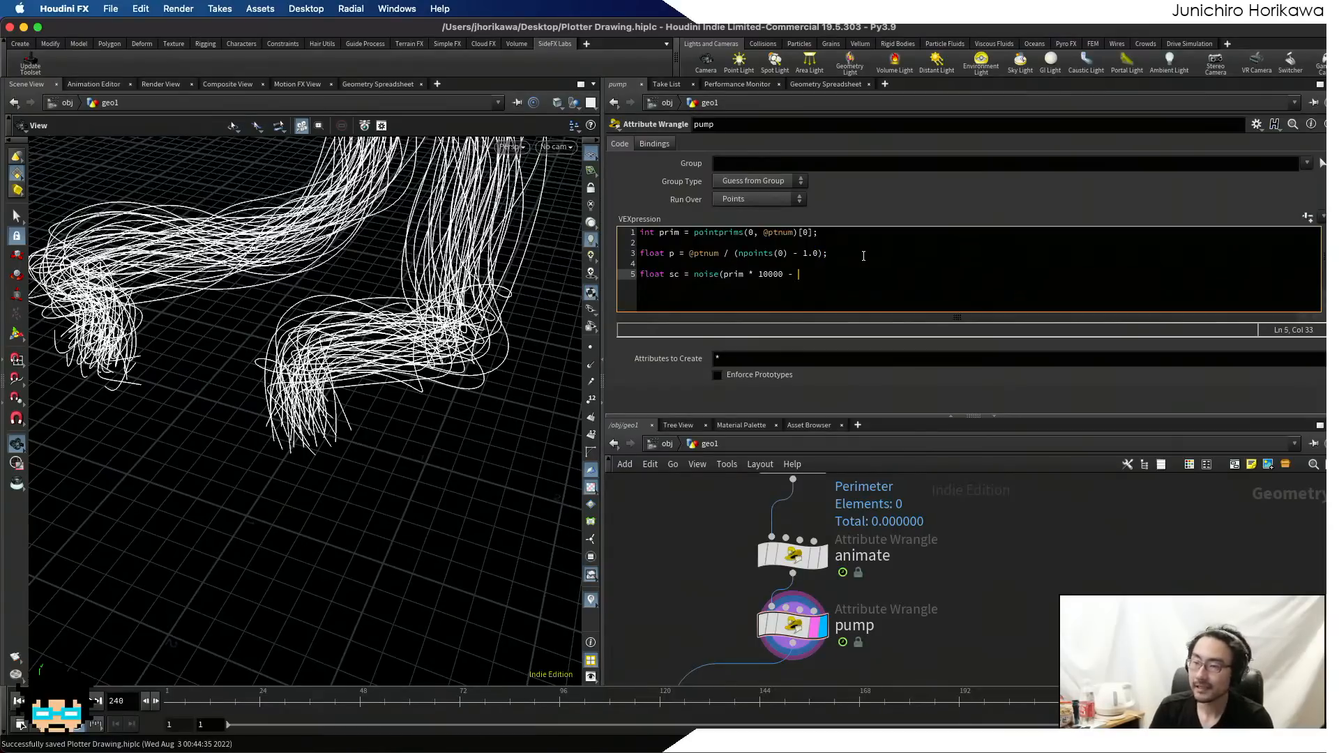
{"action": "type", "text": "p"}
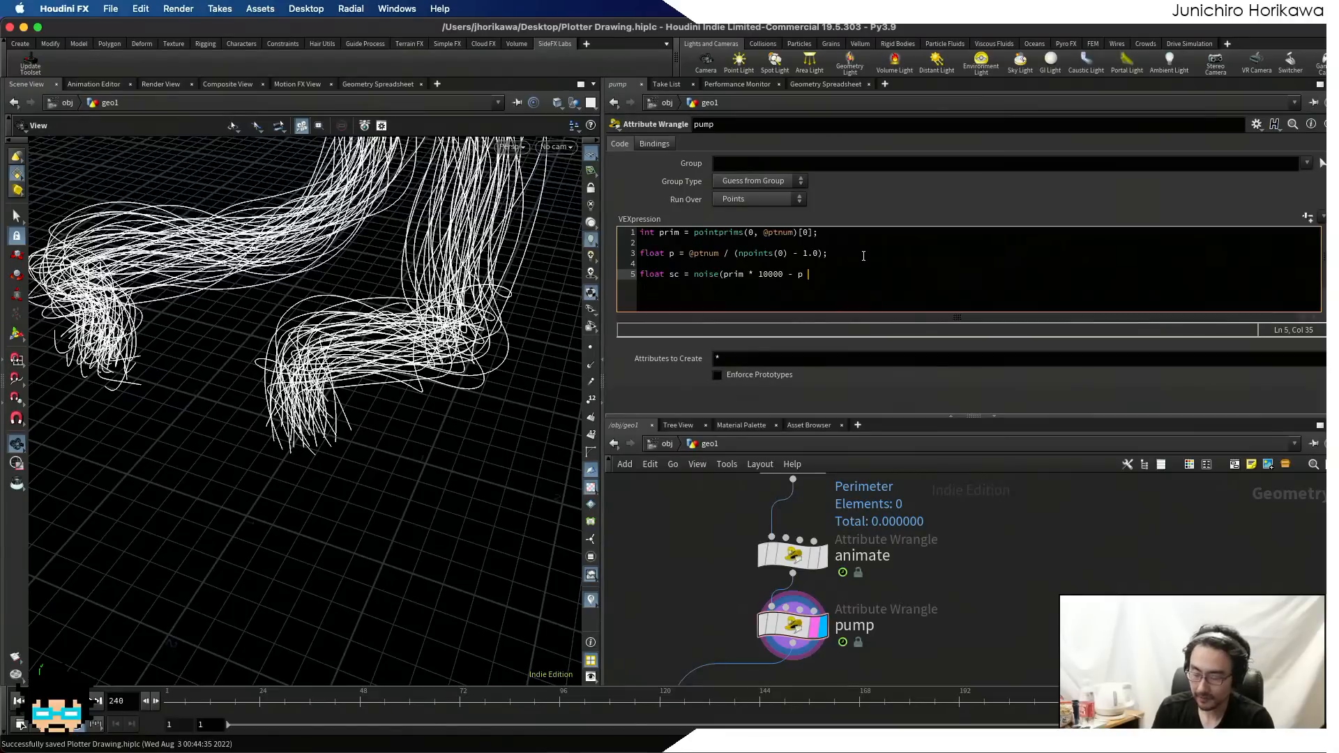
{"action": "type", "text": " * chf(\""}
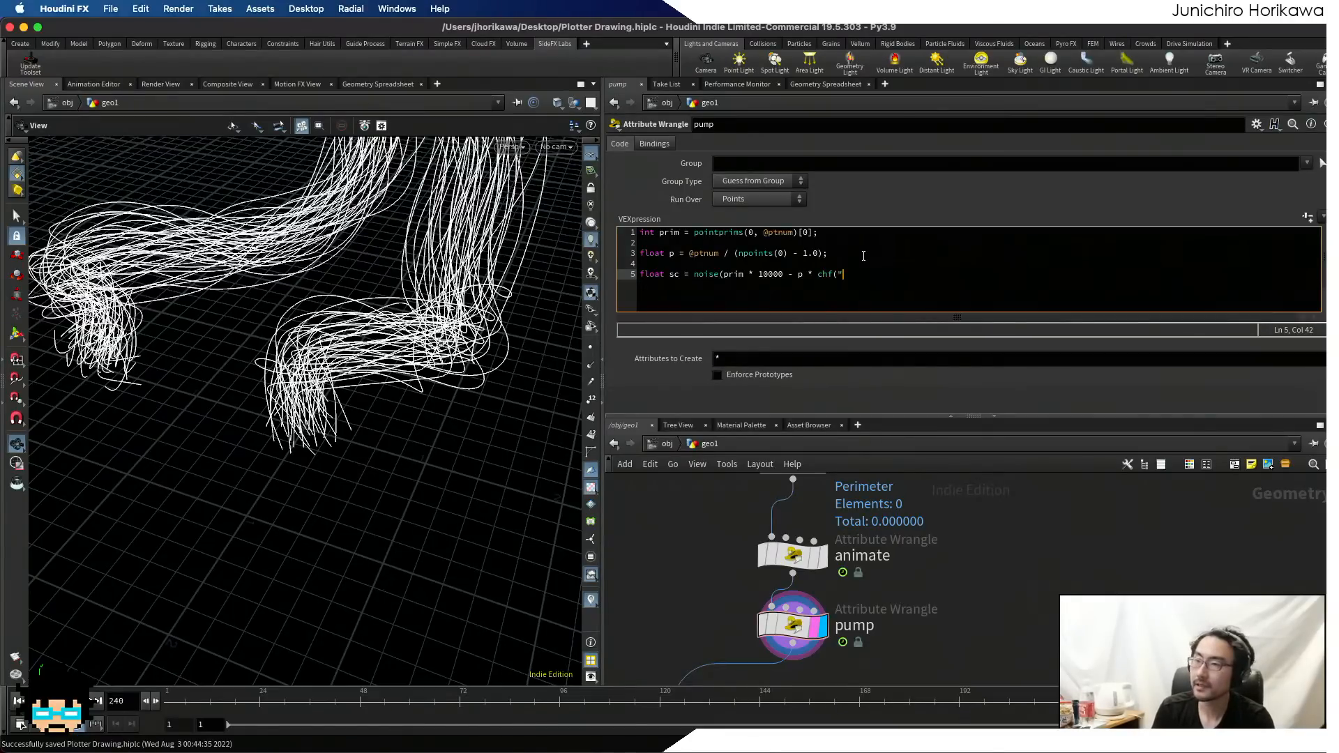
{"action": "type", "text": "smooth"}
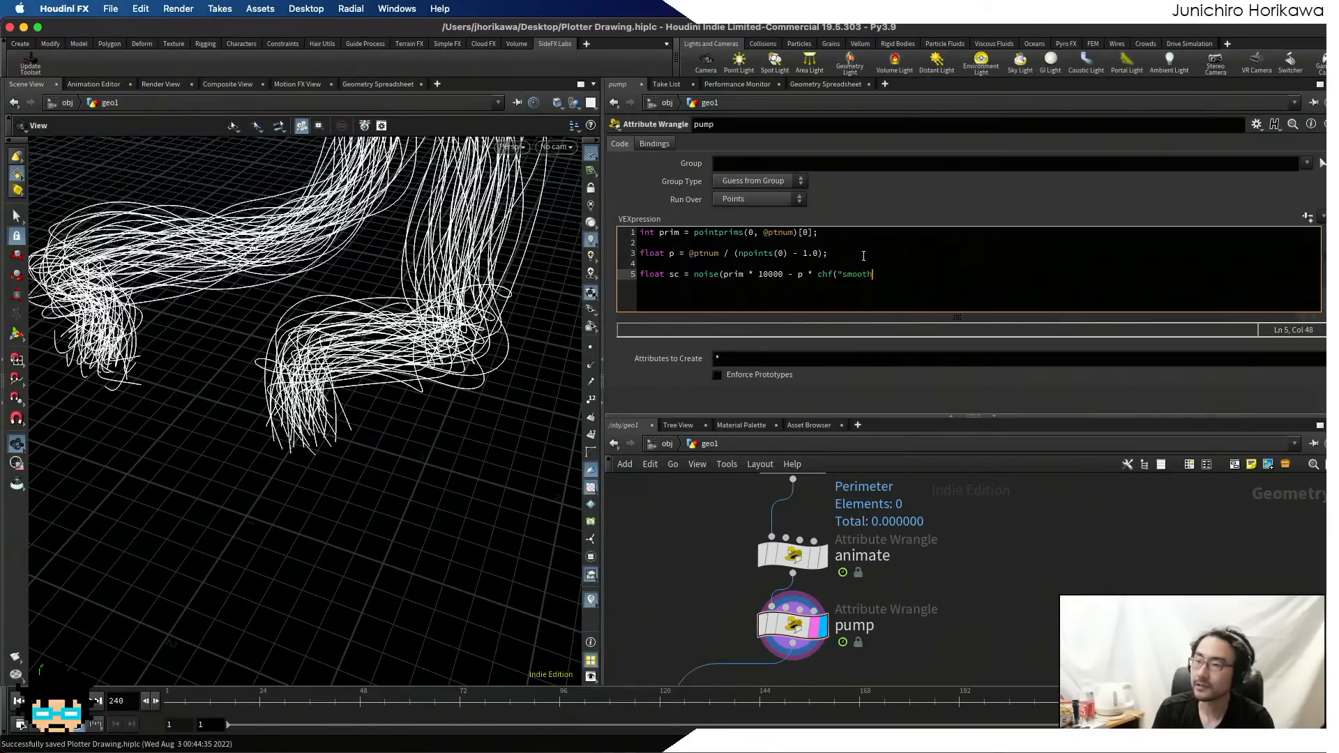
{"action": "type", "text": "\")"}
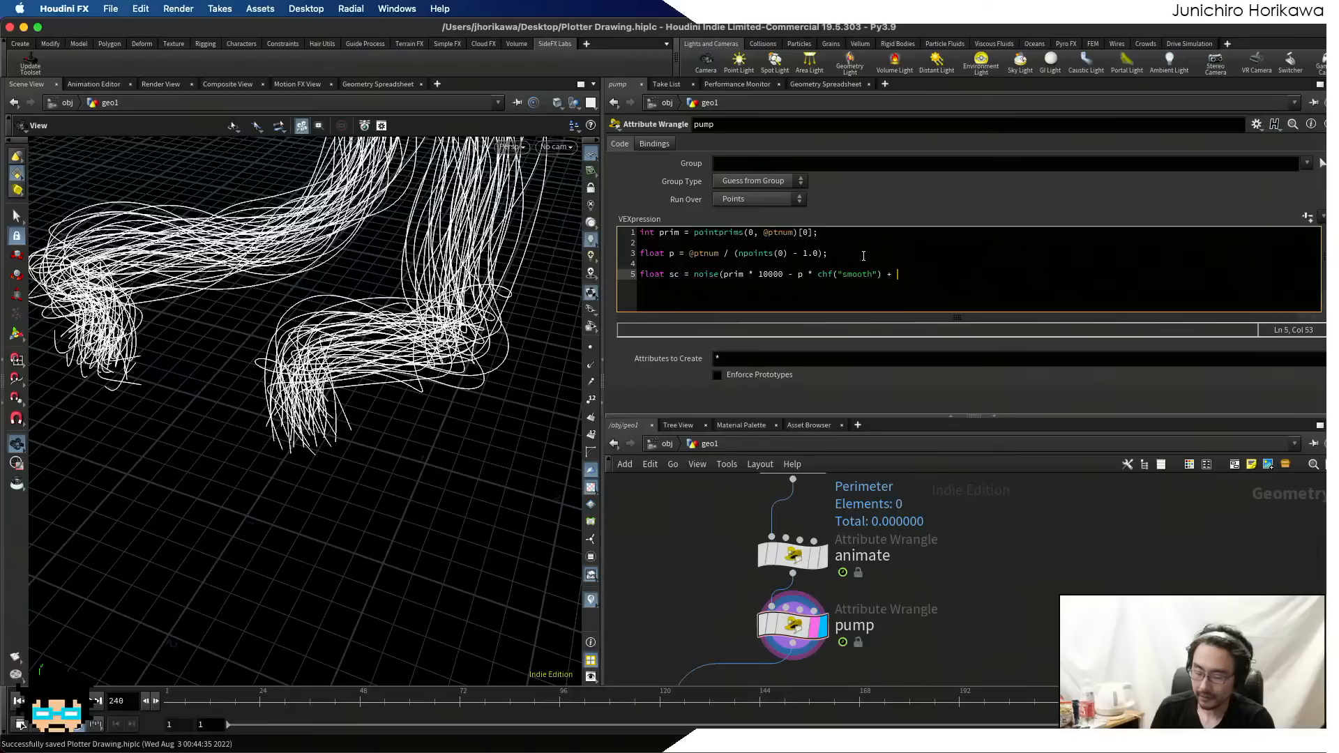
{"action": "type", "text": " + @Frame"}
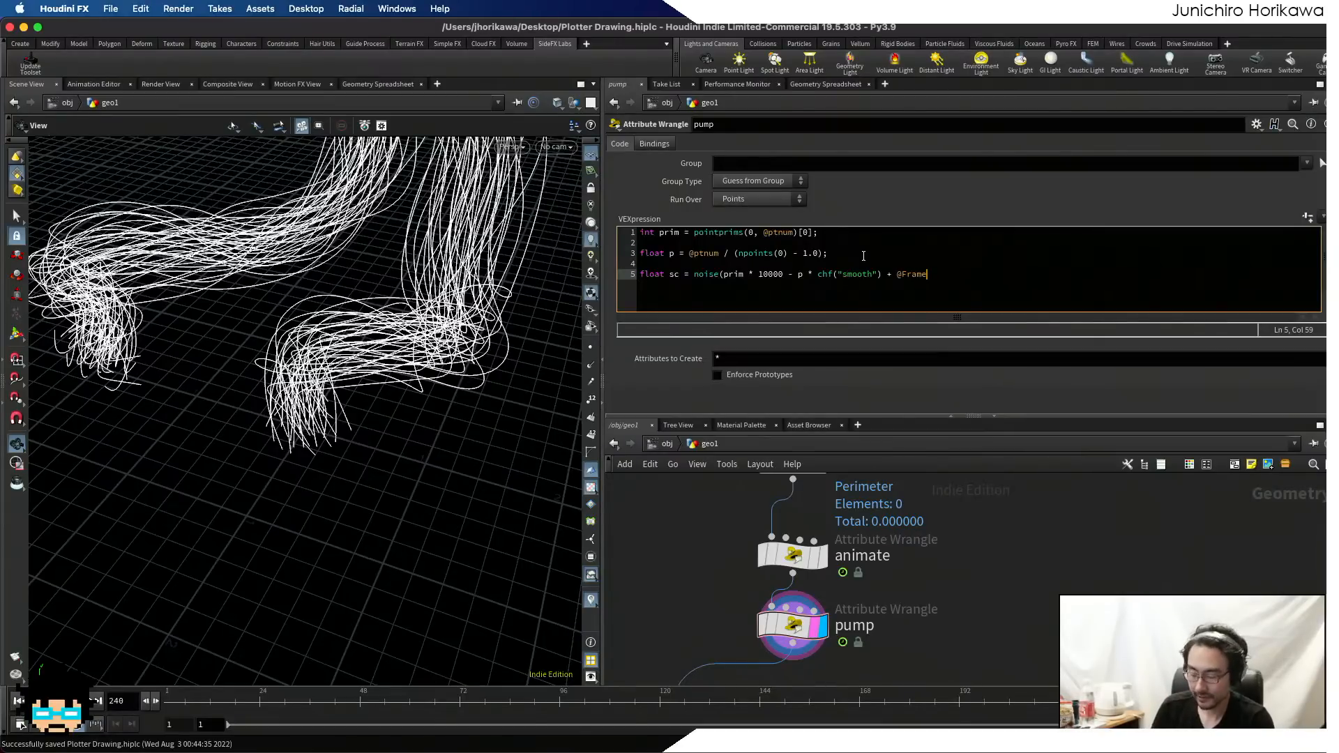
{"action": "type", "text": "* chf("}
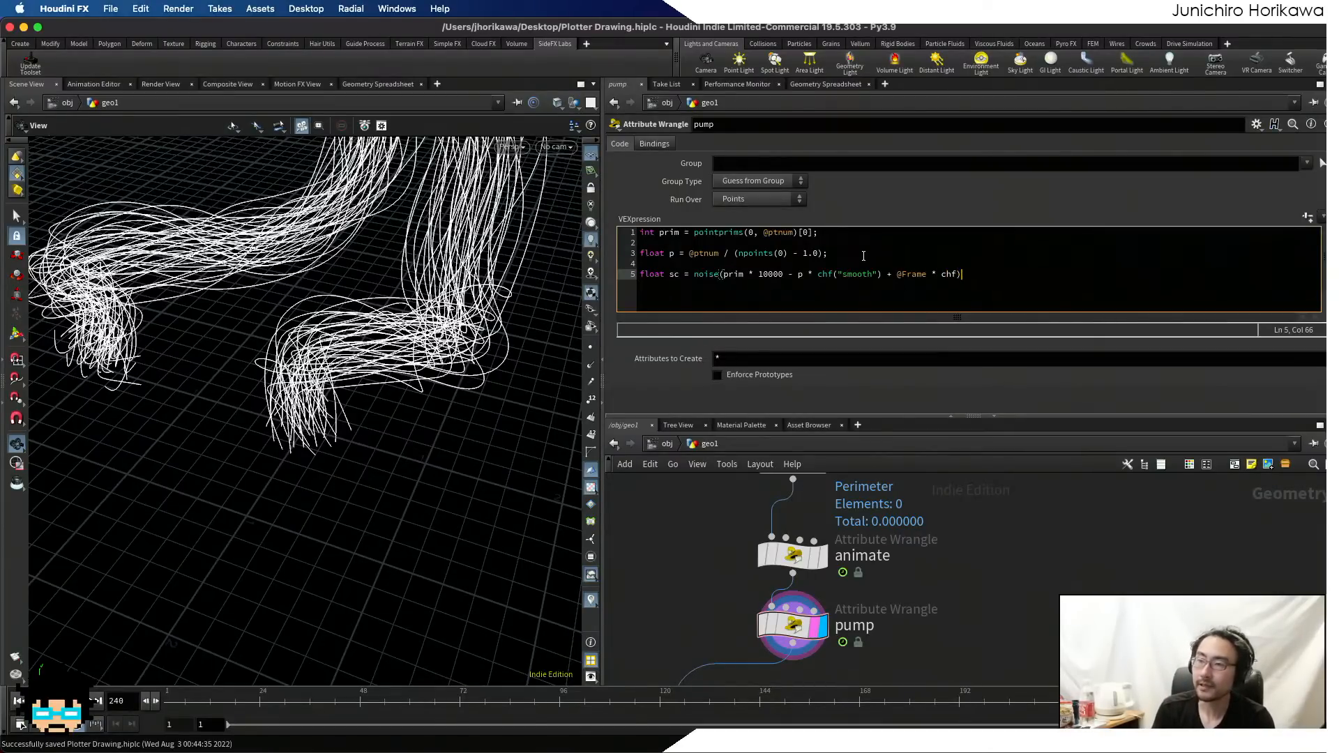
{"action": "type", "text": "\""}
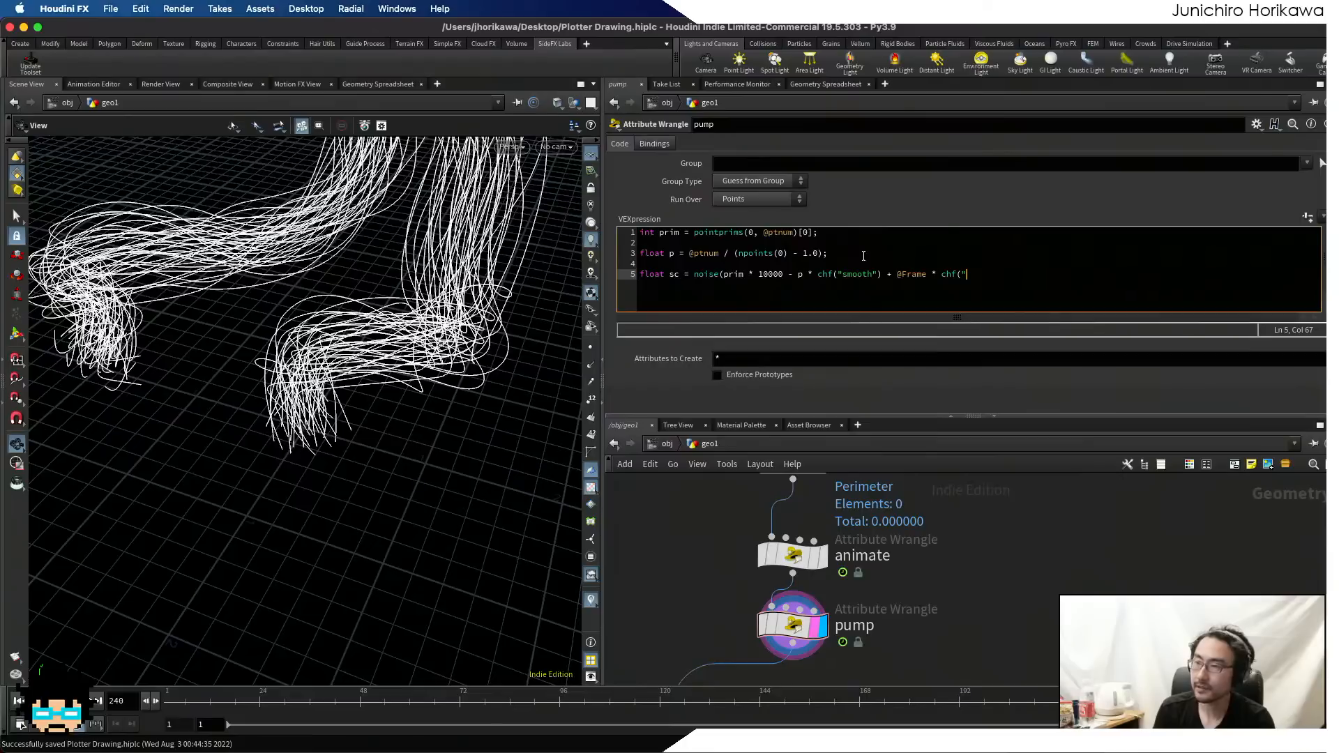
{"action": "type", "text": "speed\")"}
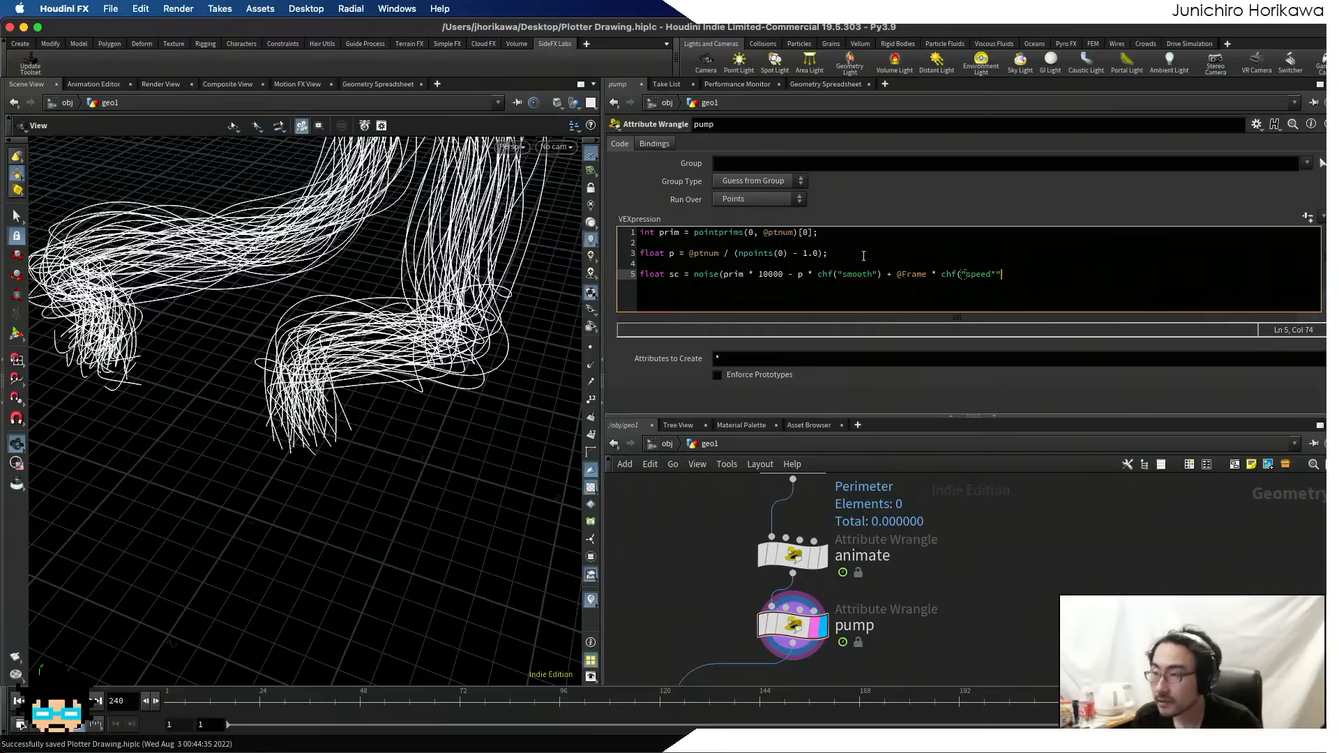
{"action": "key", "text": "BackSpace"}
{"action": "key", "text": "BackSpace"}
{"action": "type", "text": "\");"}
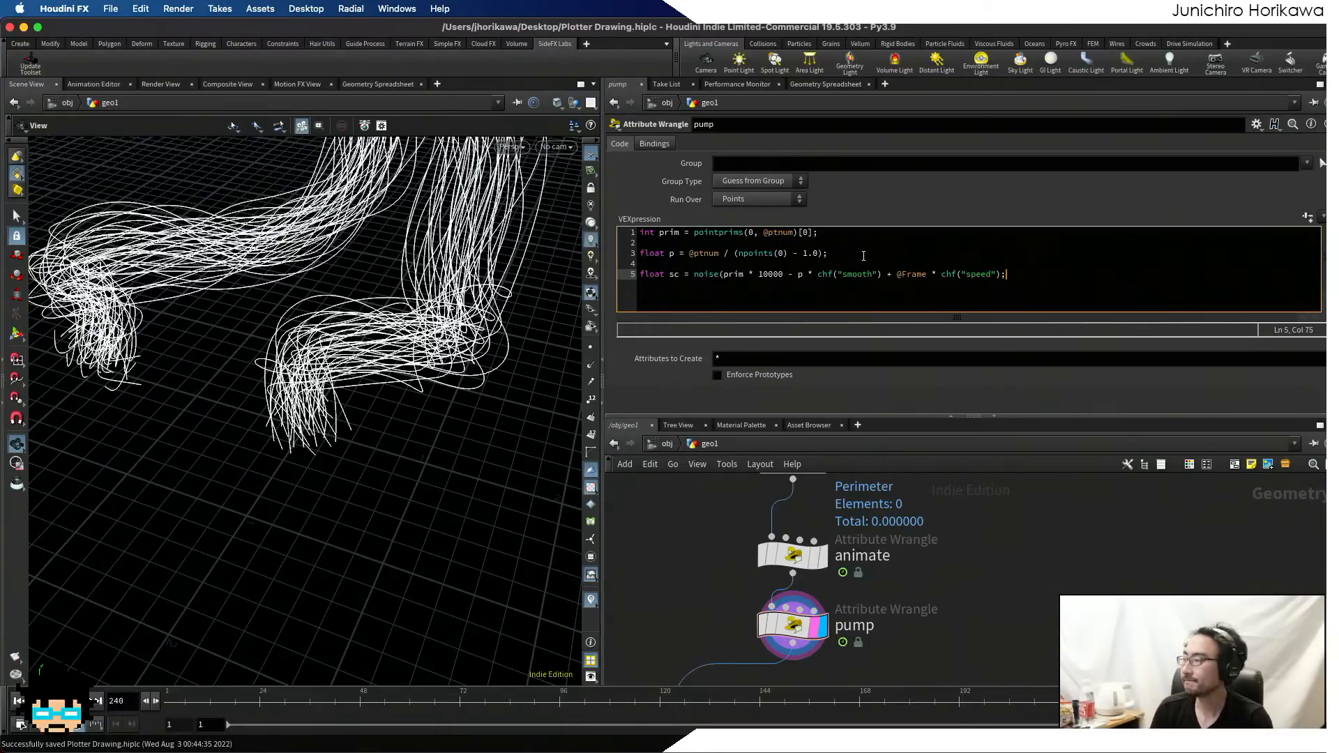
{"action": "key", "text": "BackSpace"}
{"action": "type", "text": ")"}
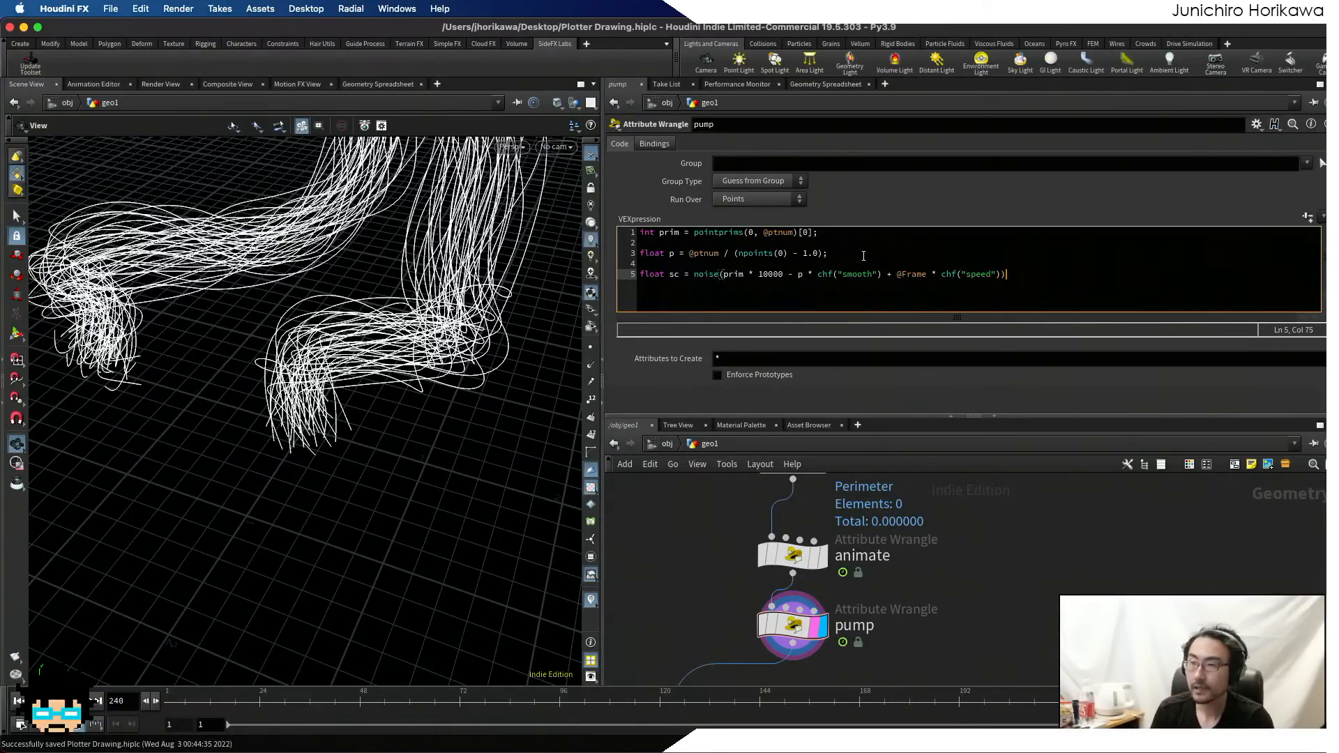
- Wrap the noise call on the sc line in fit() with an input range of 0.3 to 0.7
{"action": "left_click_drag", "start_coordinate": [694, 274], "coordinate": [1015, 277]}
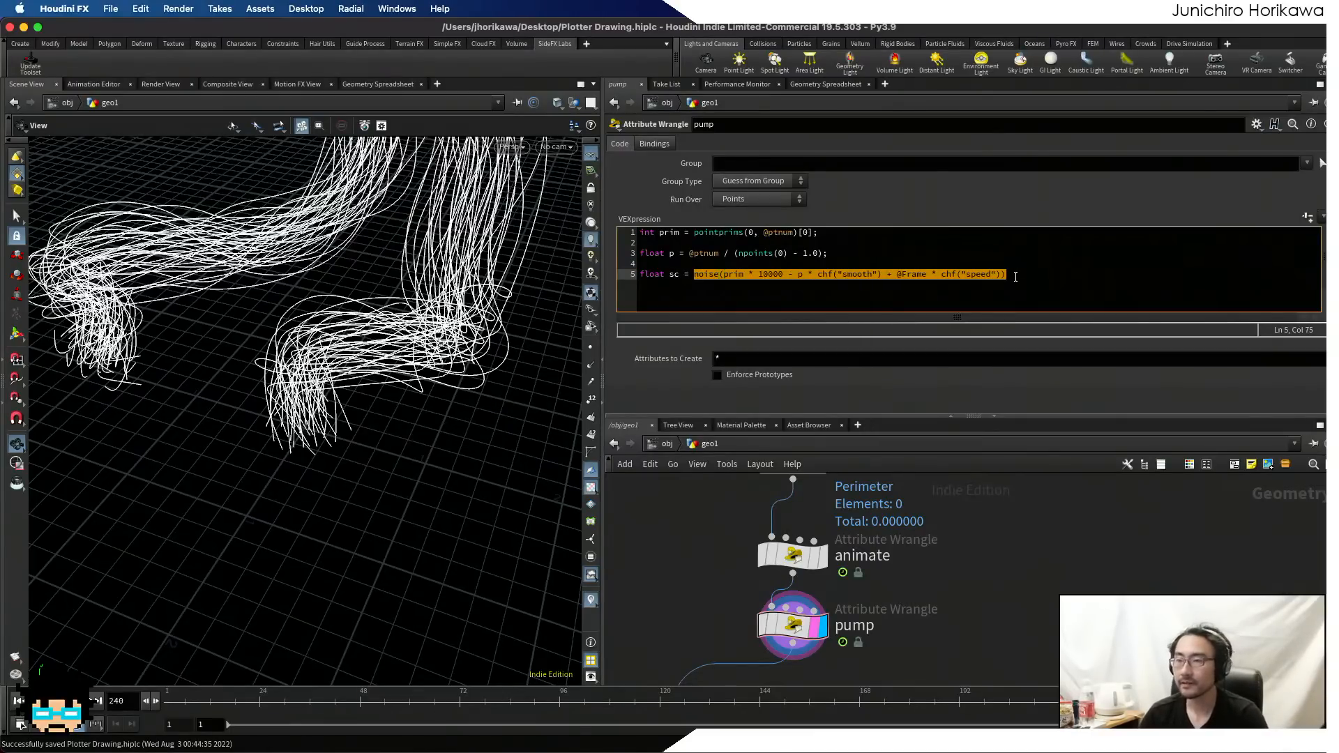
{"action": "left_click", "coordinate": [694, 274]}
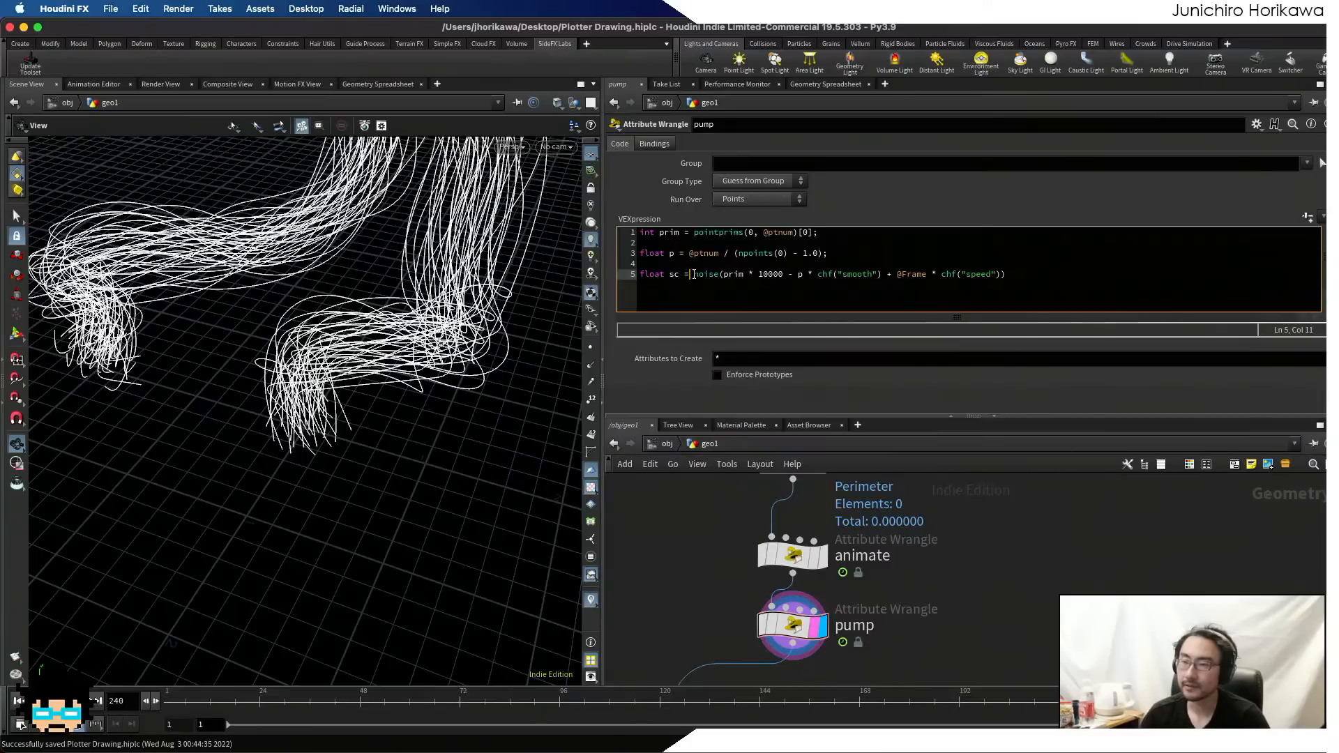
{"action": "type", "text": "fit()"}
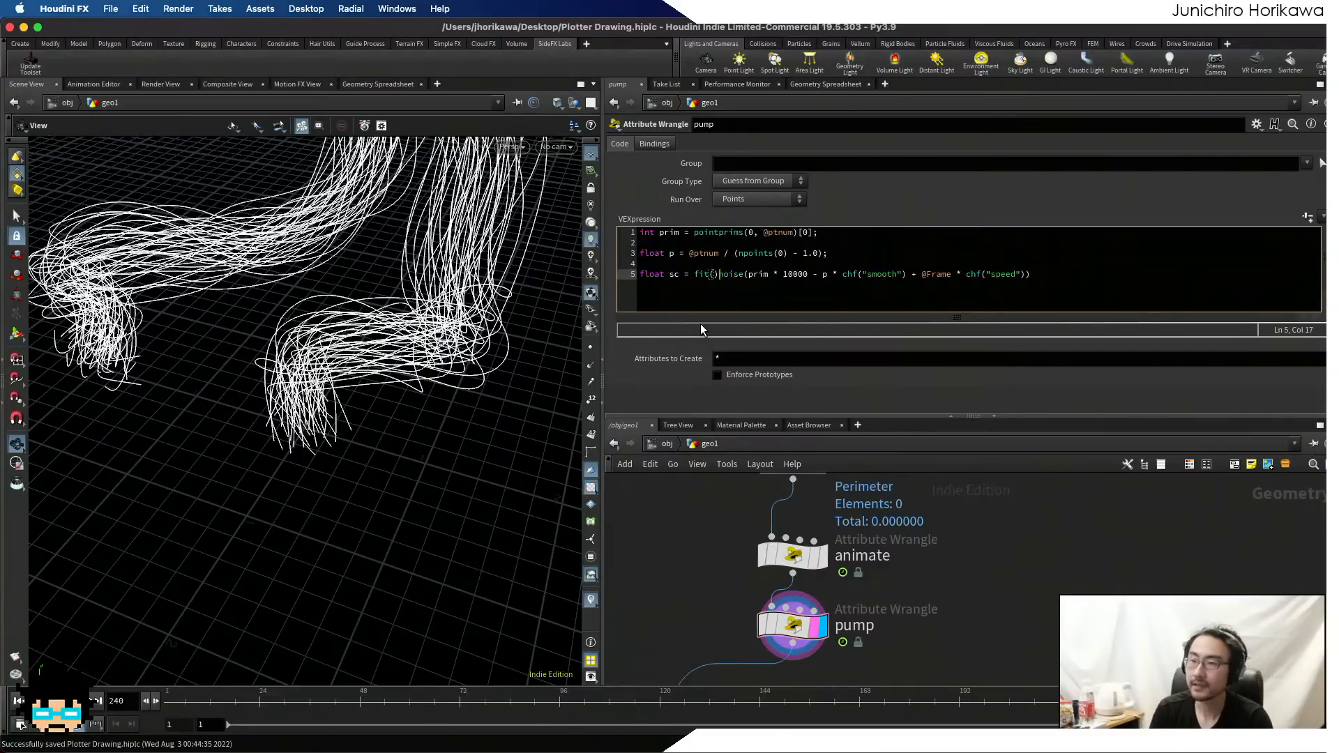
{"action": "key", "text": "BackSpace"}
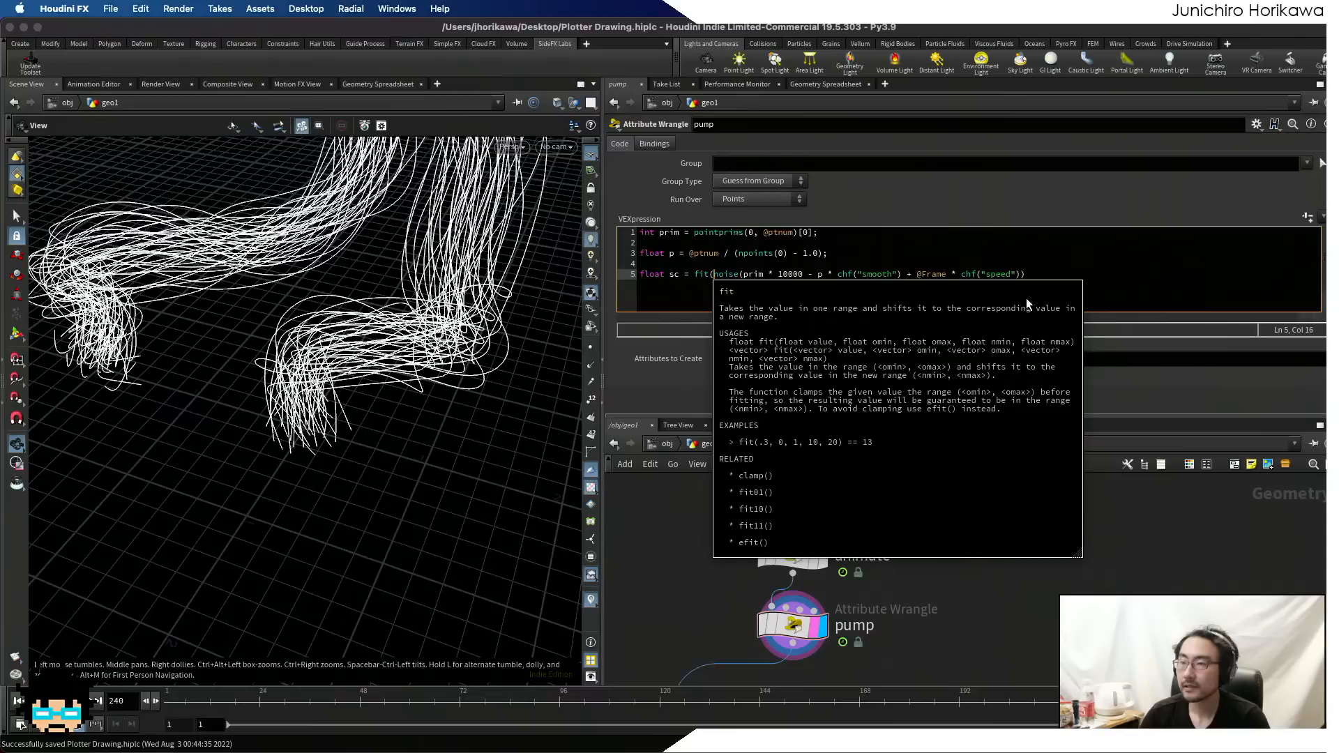
{"action": "left_click", "coordinate": [1040, 275]}
{"action": "type", "text": ", 0"}
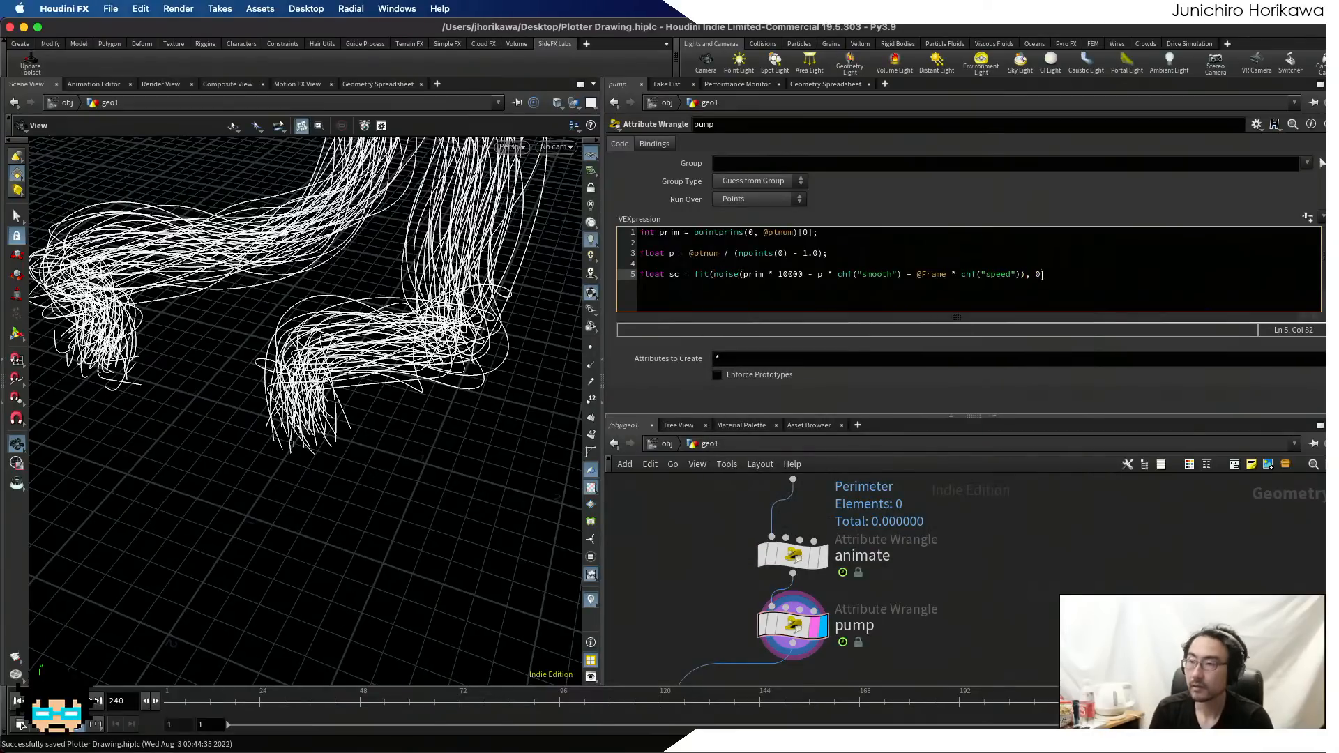
{"action": "type", "text": ".3, 0.7, "}
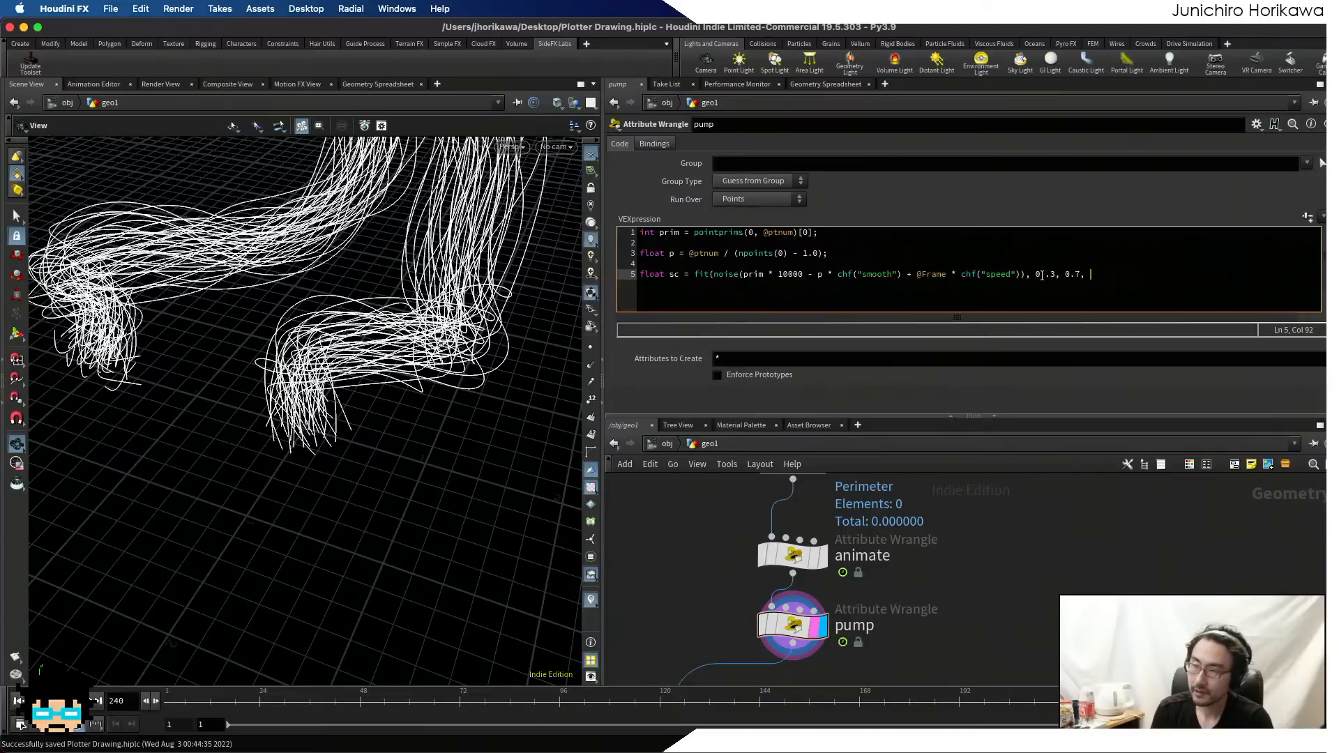
- Complete the fit call with chf("minr") and chf("maxr") as output range and add the line f@pscale = sc; below it
{"action": "type", "text": "chf(\""}
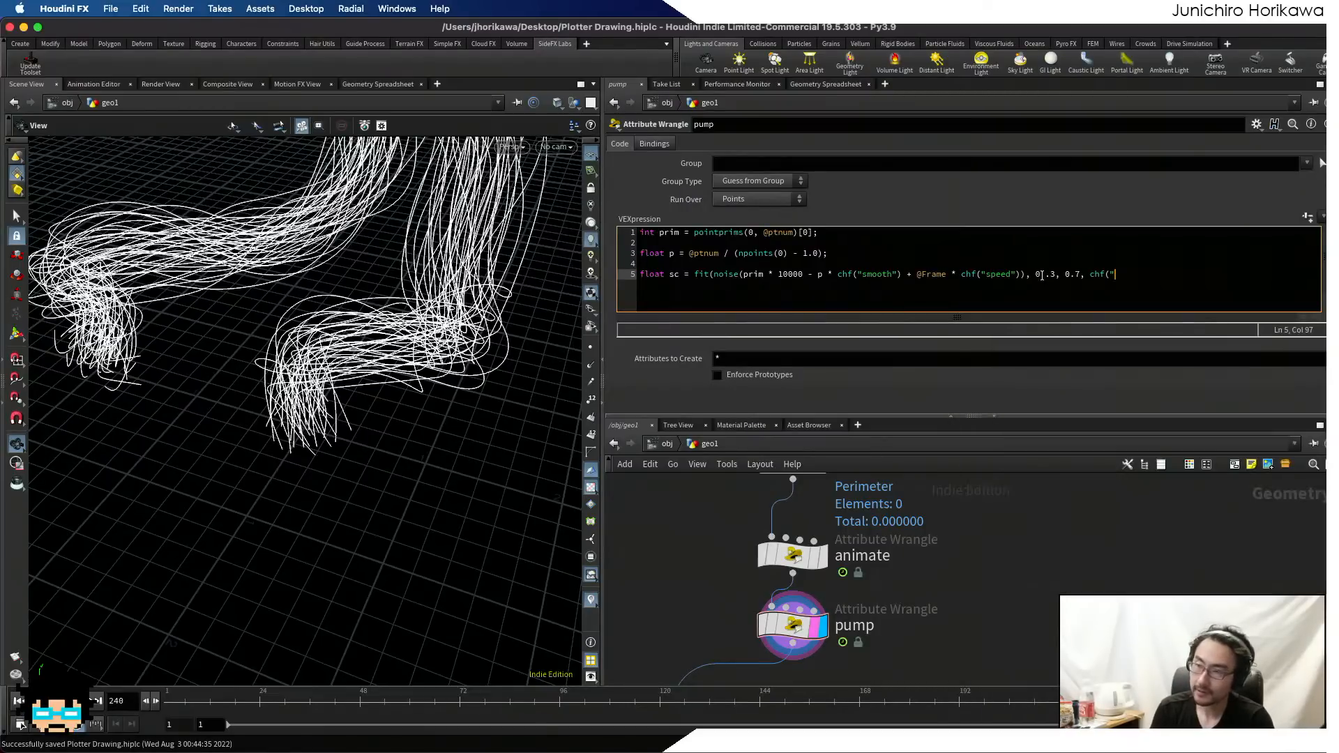
{"action": "type", "text": "minr"}
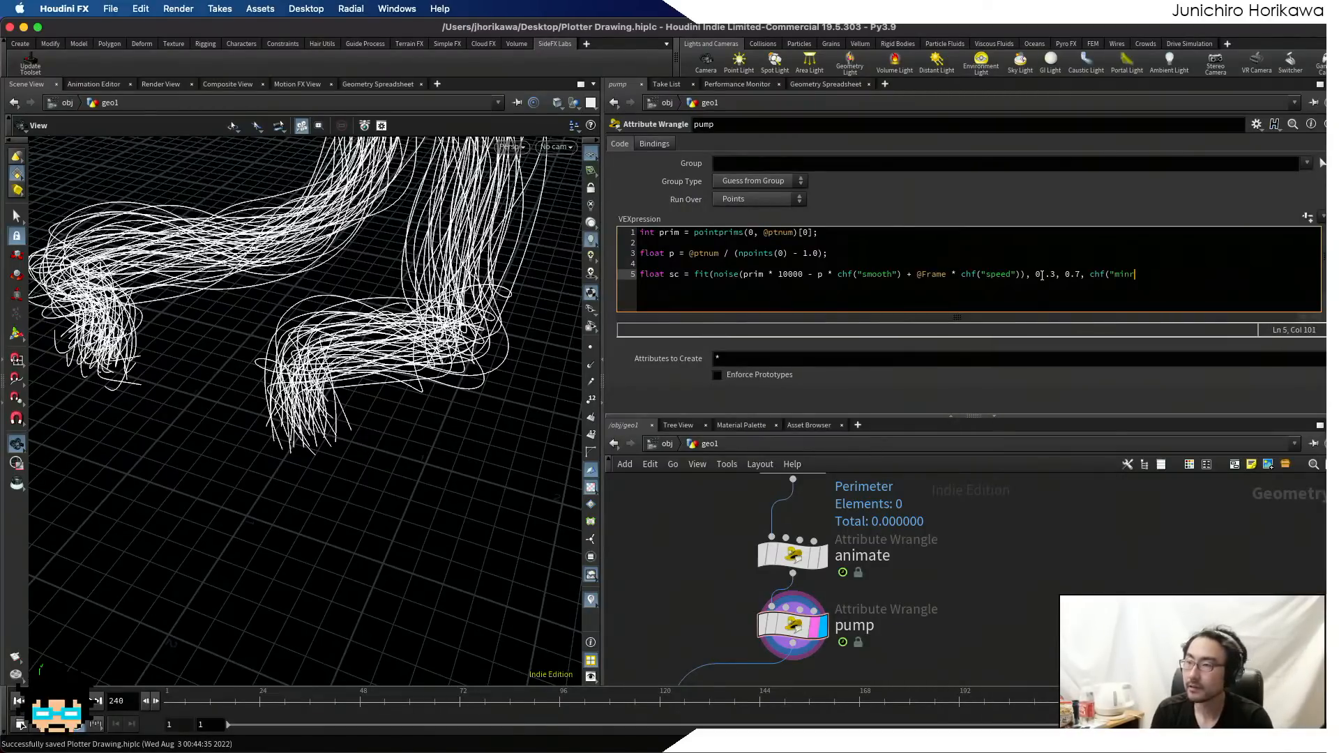
{"action": "type", "text": "\"), ch"}
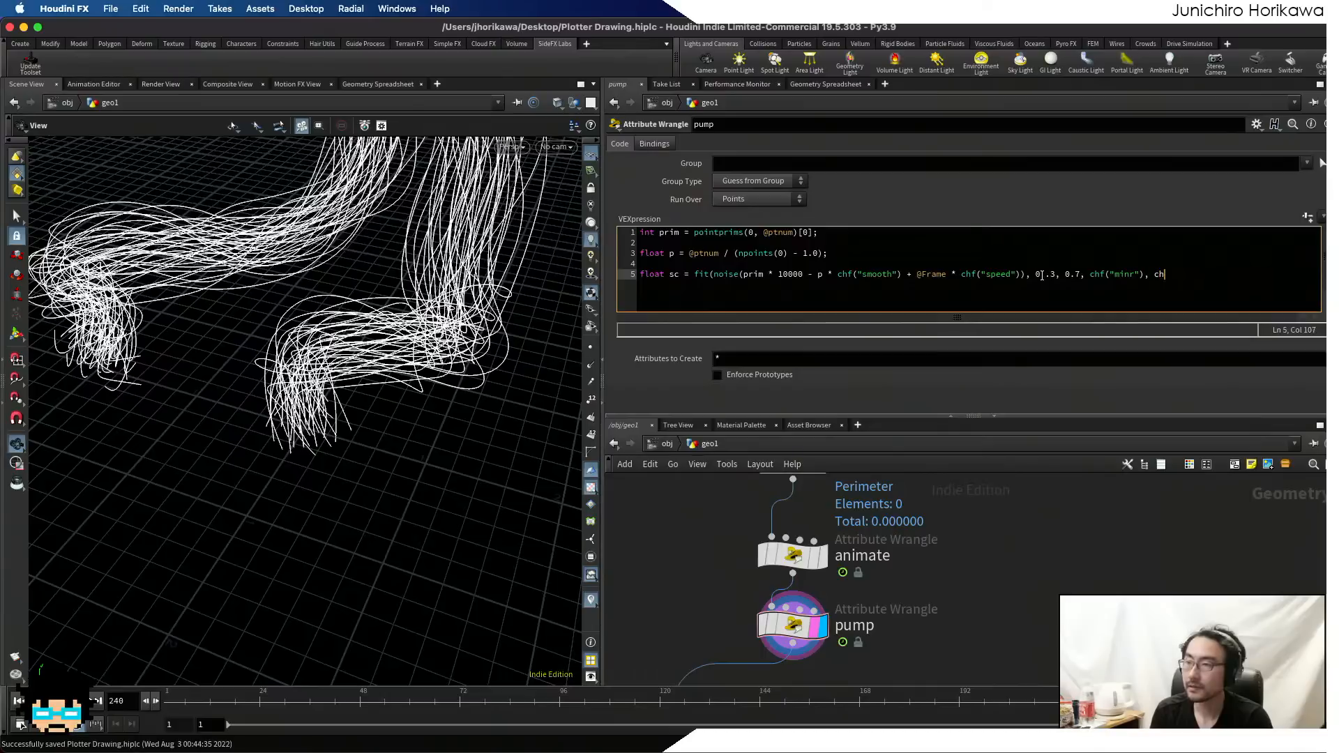
{"action": "type", "text": "f(\"maxr"}
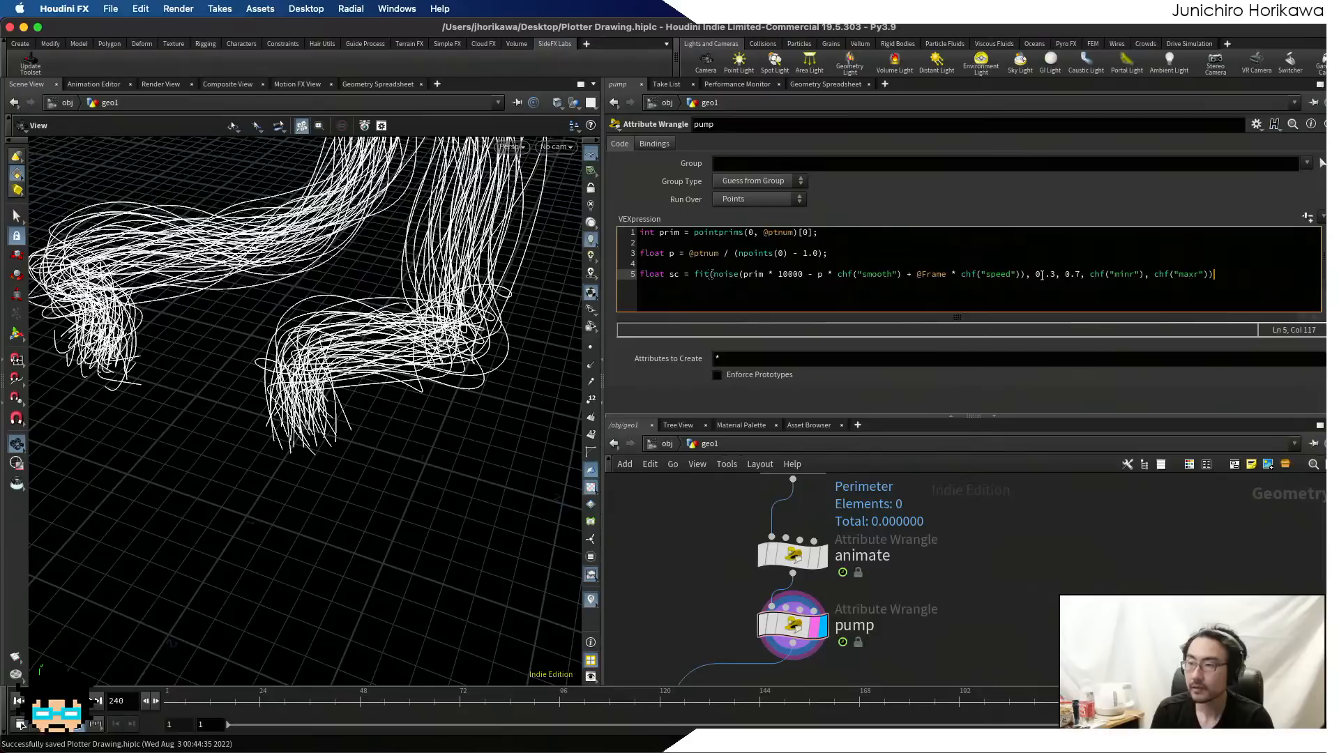
{"action": "type", "text": "f@pscale = sc;"}
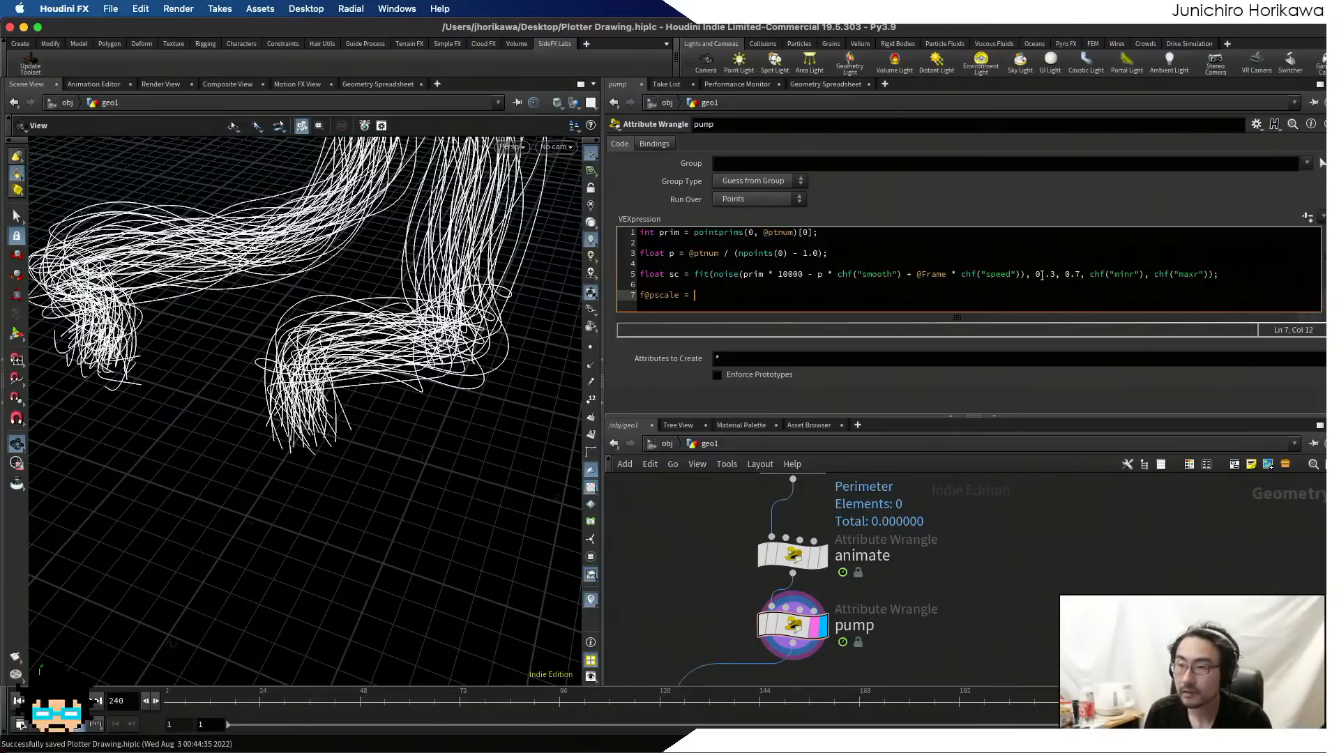
- Create the pump wrangle's channel parameters from the code and remove the stray semicolon inside the 0.3 argument of fit
{"action": "left_click", "coordinate": [1303, 219]}
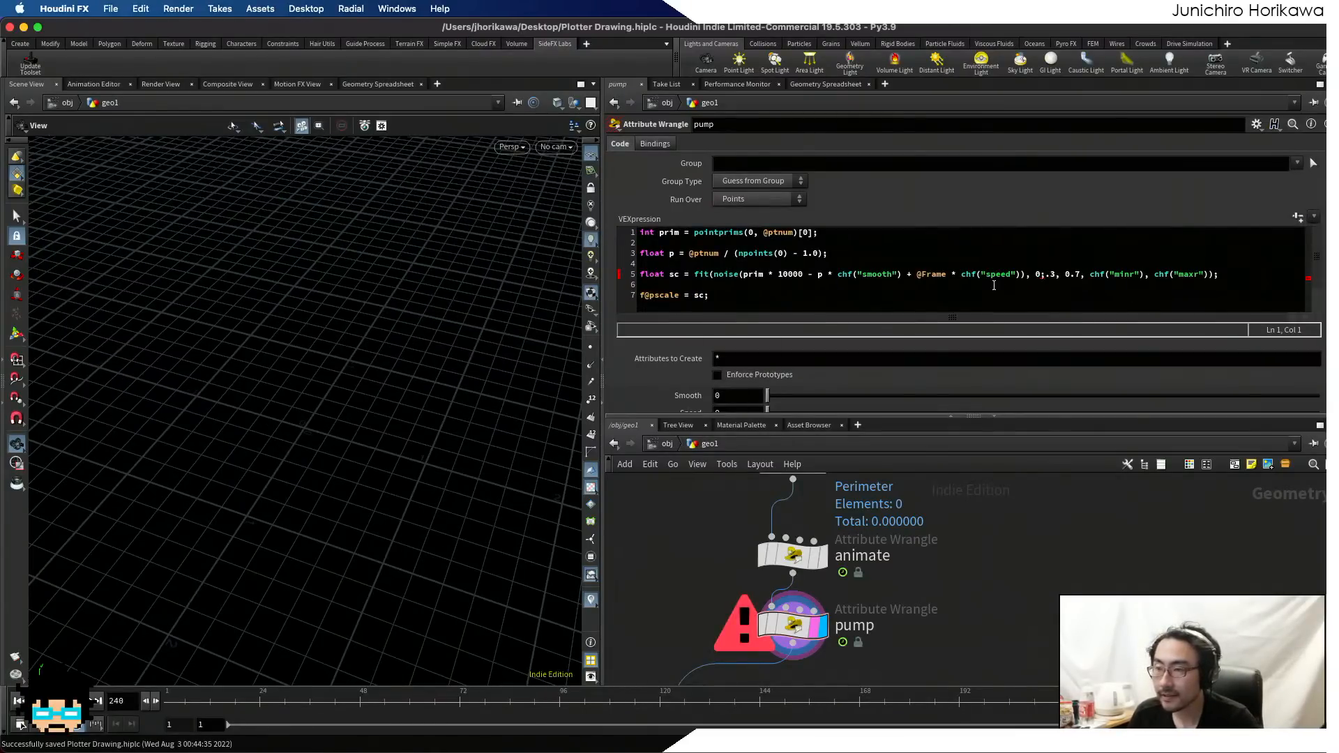
{"action": "left_click", "coordinate": [1043, 274]}
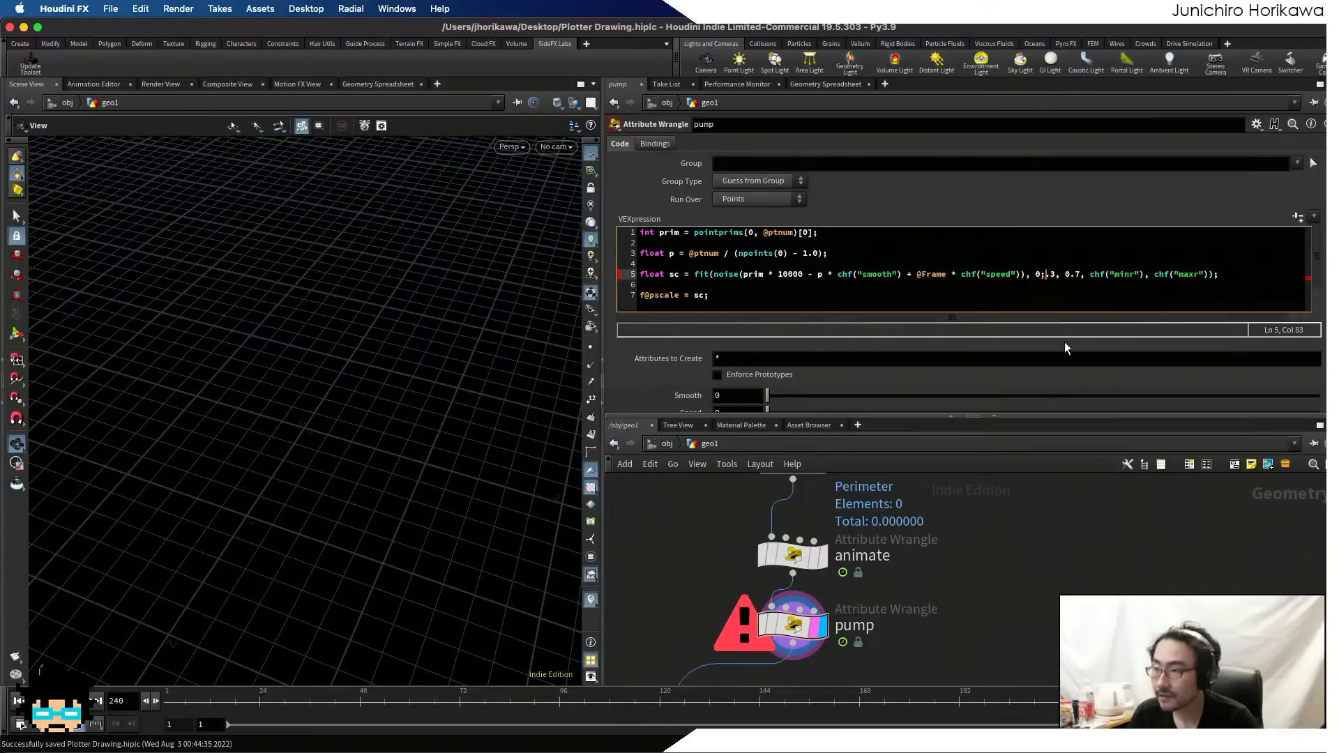
{"action": "key", "text": "BackSpace"}
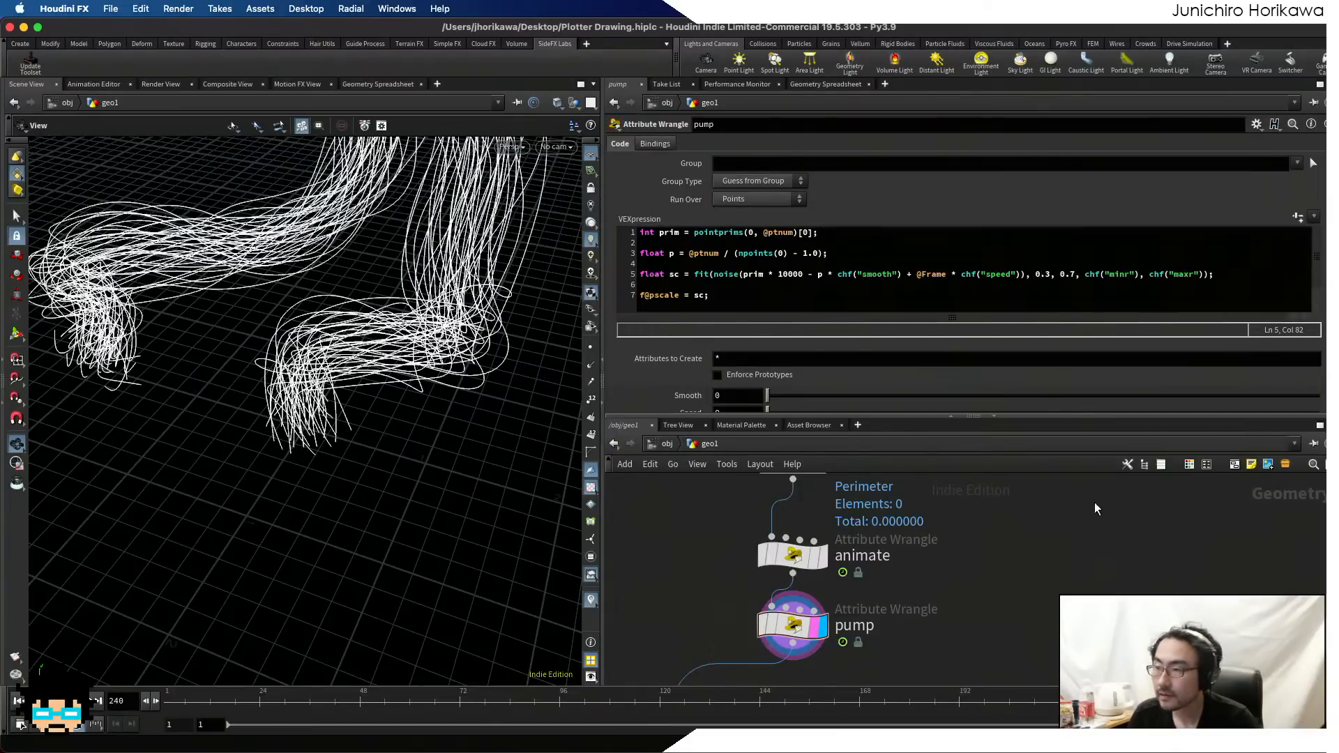
- Edit the pump node's parameter interface and set the upper range limit of Smooth to 100
{"action": "scroll", "coordinate": [1070, 369], "scroll_direction": "down", "scroll_amount": 2}
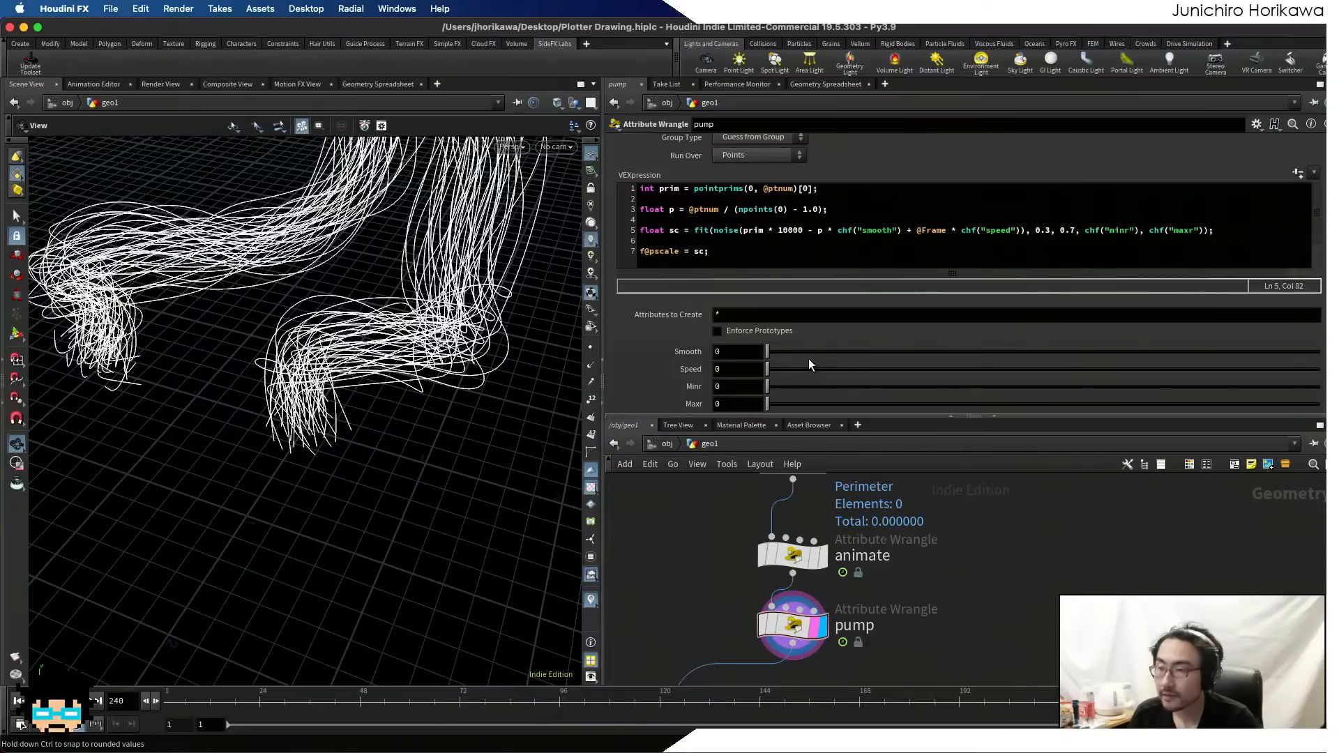
{"action": "left_click_drag", "start_coordinate": [880, 351], "coordinate": [974, 352]}
{"action": "left_click", "coordinate": [1258, 125]}
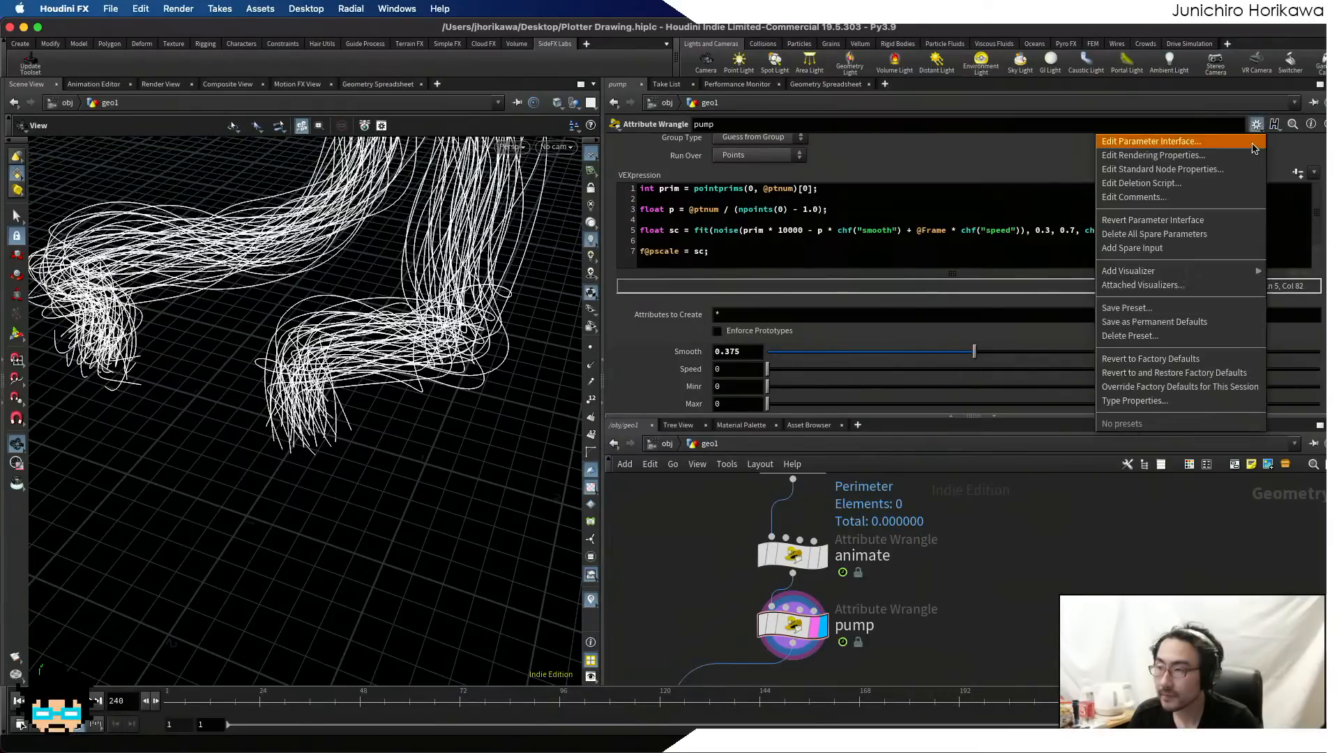
{"action": "left_click", "coordinate": [1144, 139]}
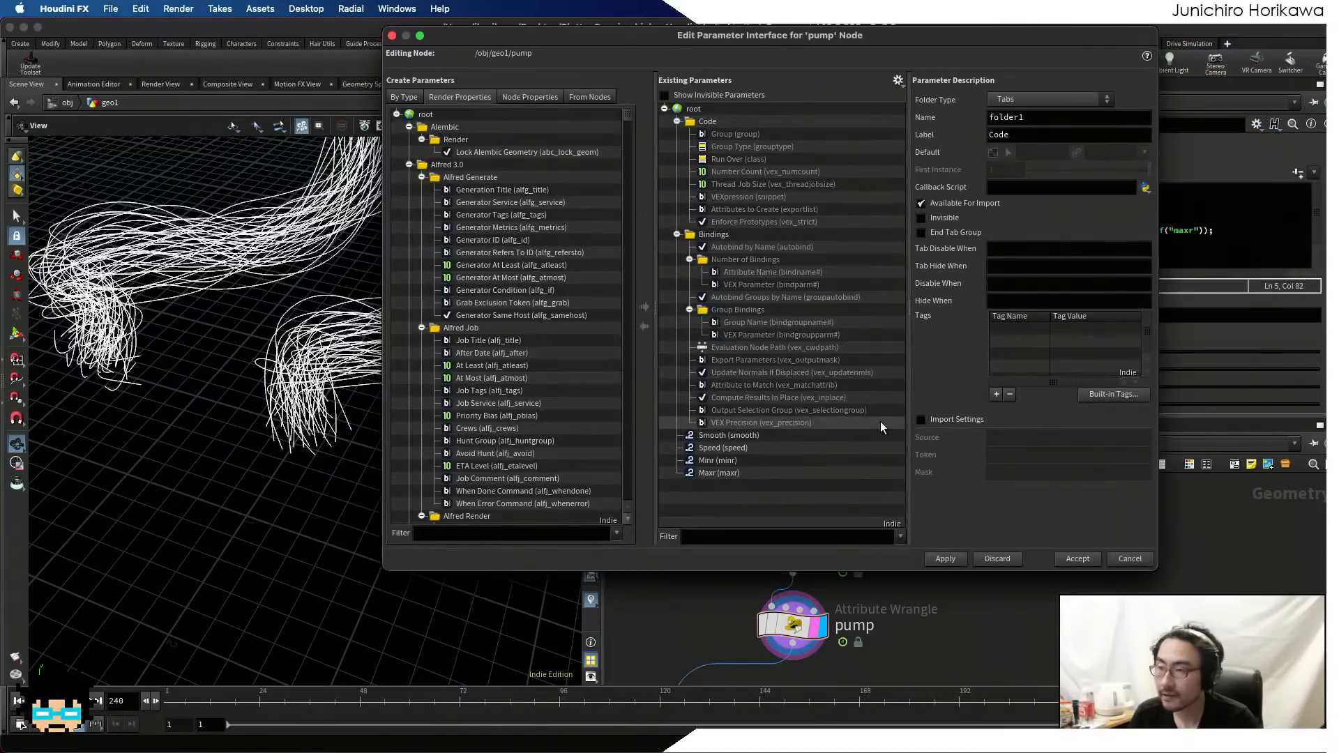
{"action": "left_click", "coordinate": [756, 434]}
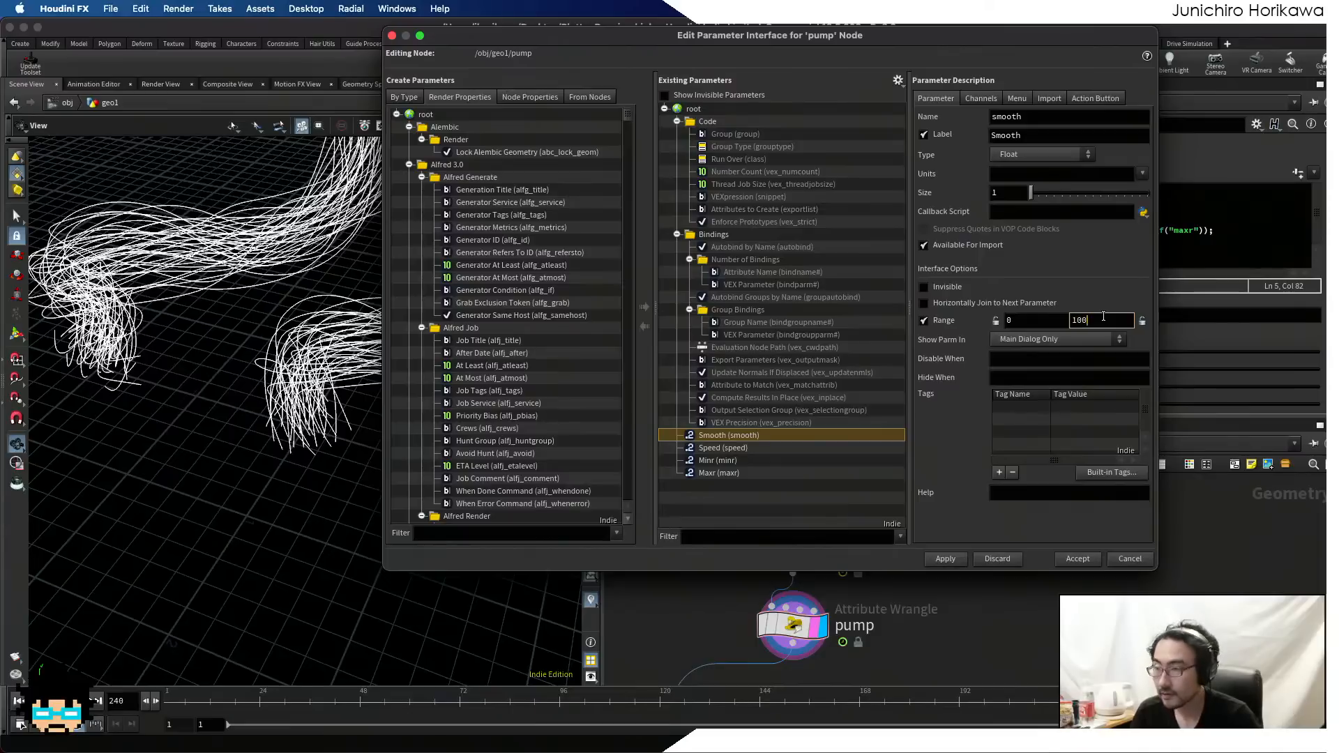
{"action": "key", "text": "Return"}
- Set the upper range limit of both Minr and Maxr to 3 and accept the parameter interface changes
{"action": "left_click", "coordinate": [831, 446]}
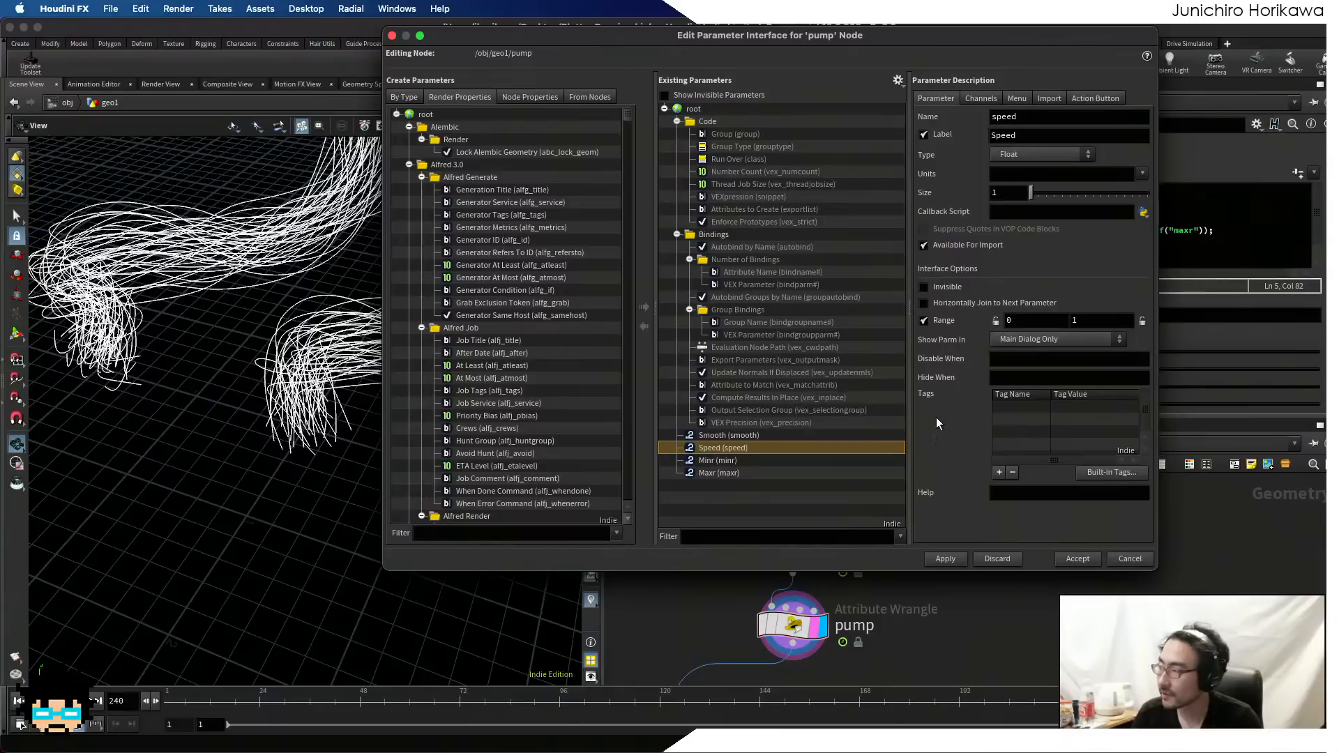
{"action": "left_click", "coordinate": [794, 459]}
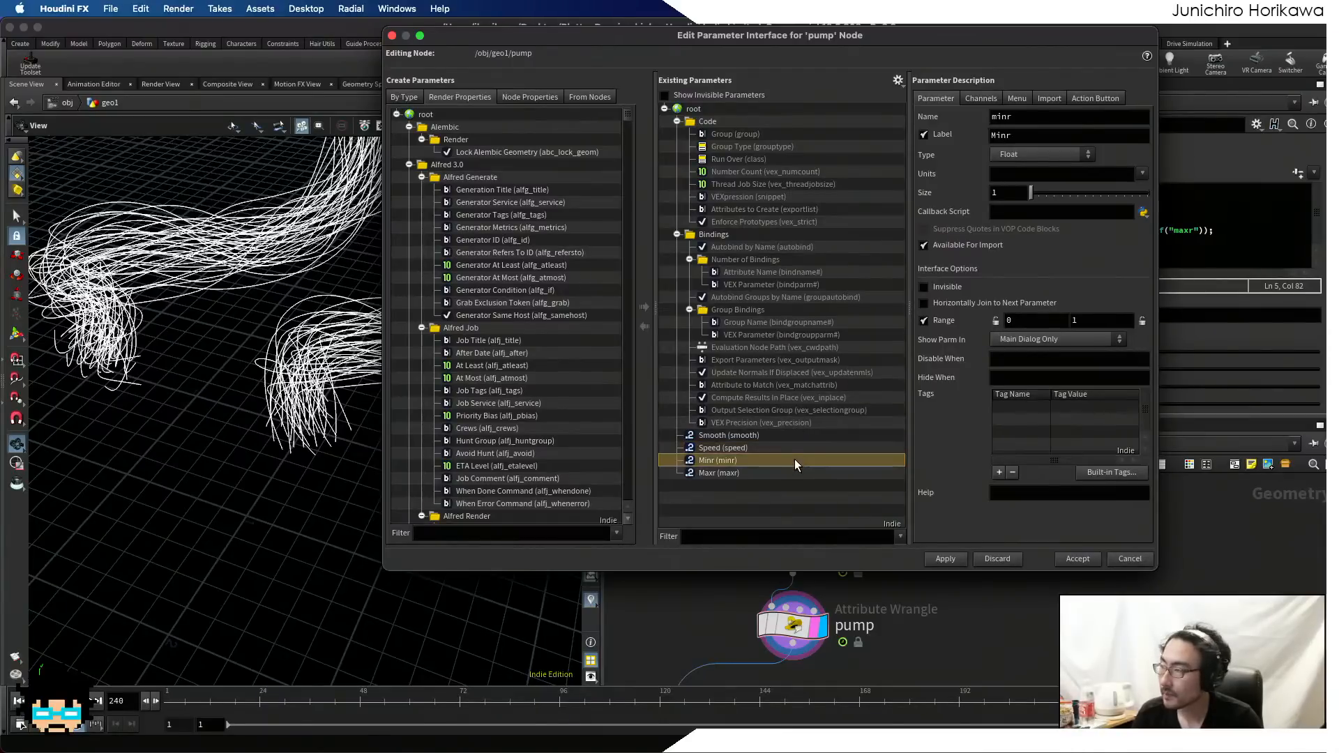
{"action": "left_click", "coordinate": [793, 471]}
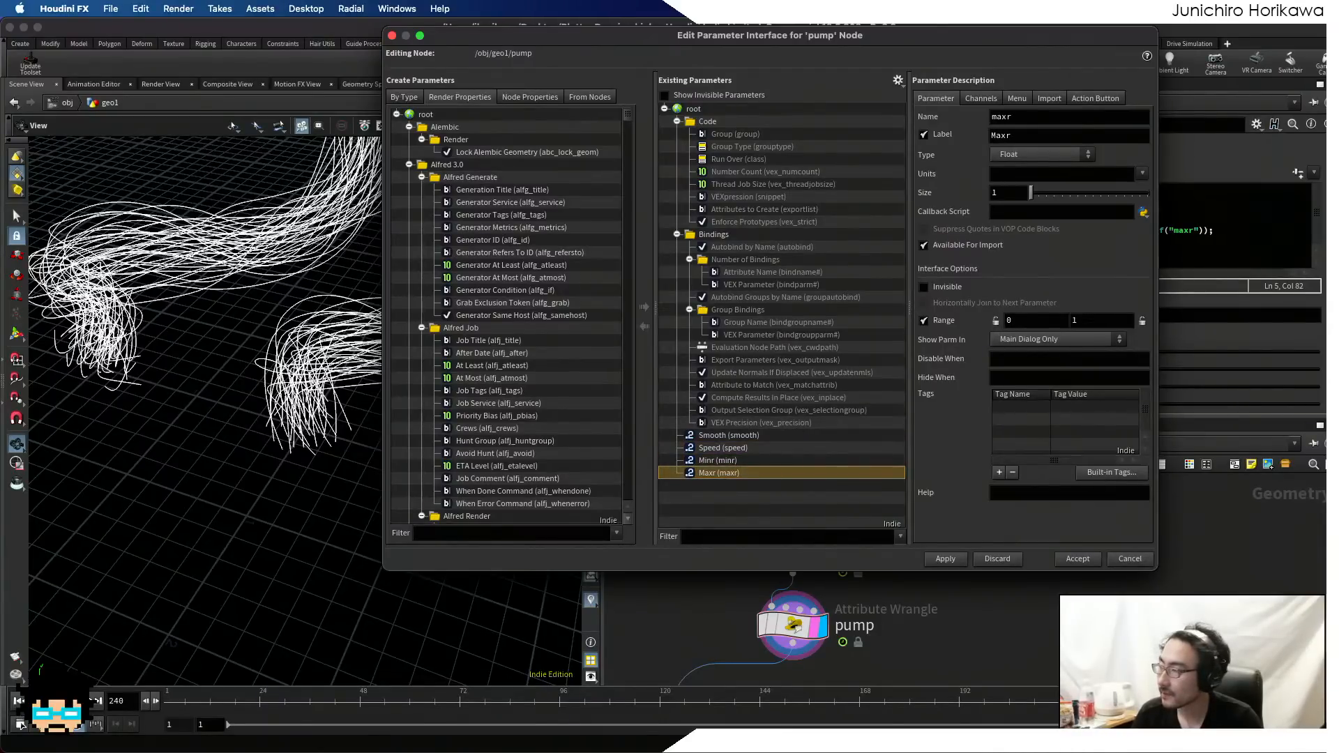
{"action": "left_click", "coordinate": [760, 461], "text": "shift"}
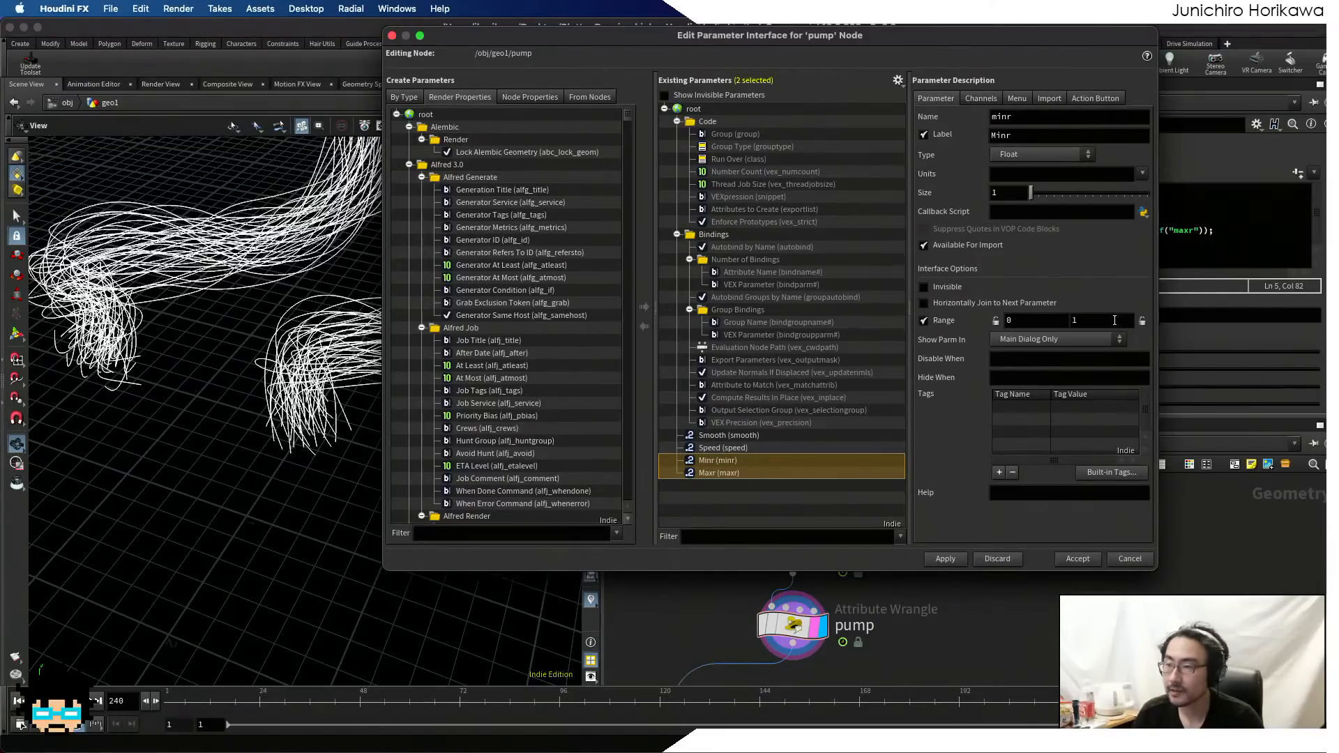
{"action": "double_click", "coordinate": [1115, 320]}
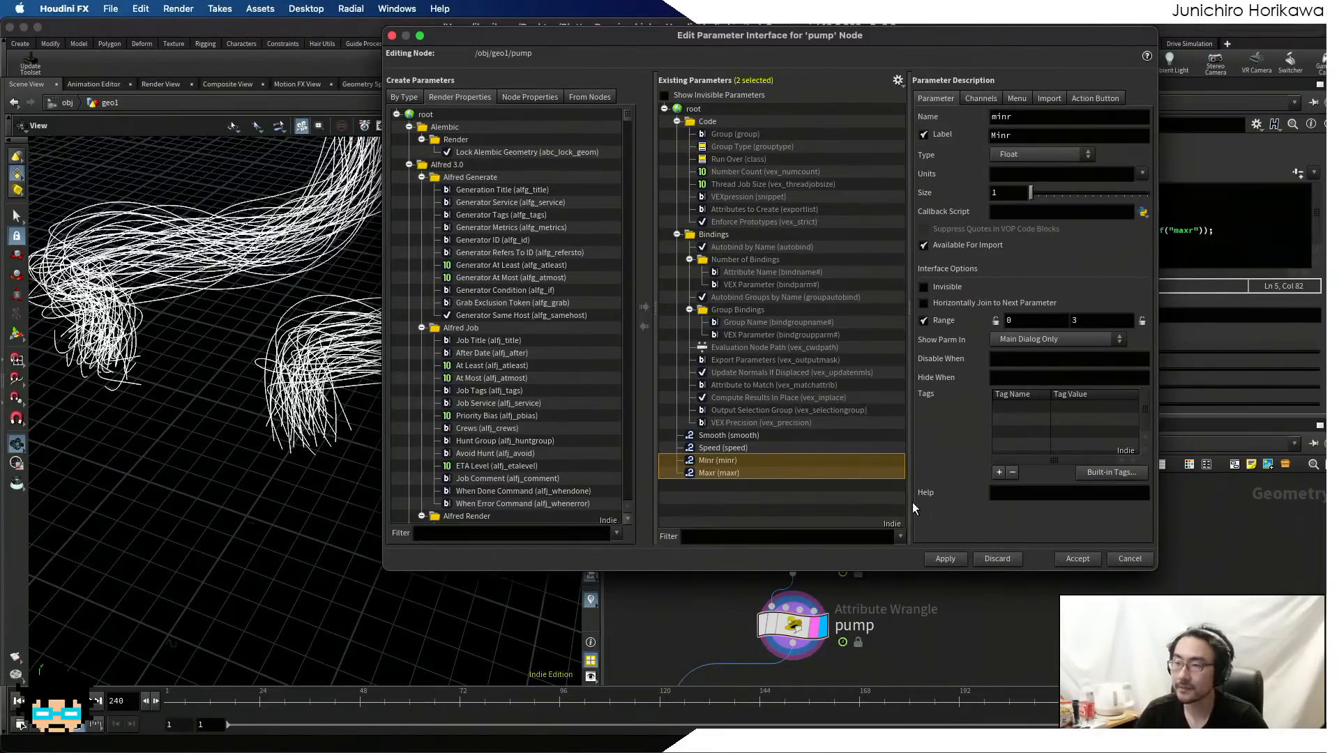
{"action": "left_click", "coordinate": [1078, 559]}
- Set the pump parameters Smooth to 38.1, Speed to 0.142, Minr to 0.421 and Maxr to 1.138
{"action": "scroll", "coordinate": [1074, 373], "scroll_direction": "down", "scroll_amount": 3}
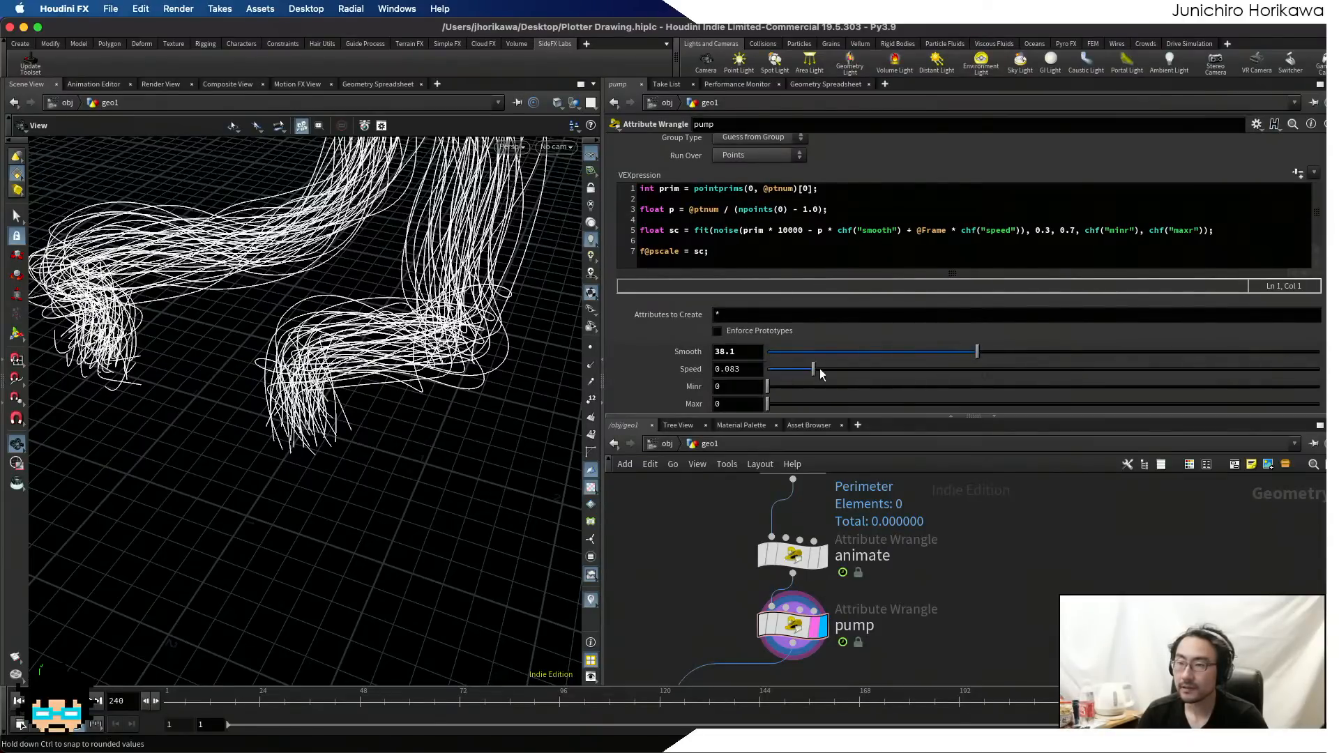
{"action": "left_click_drag", "start_coordinate": [789, 386], "coordinate": [846, 386]}
{"action": "left_click", "coordinate": [801, 404]}
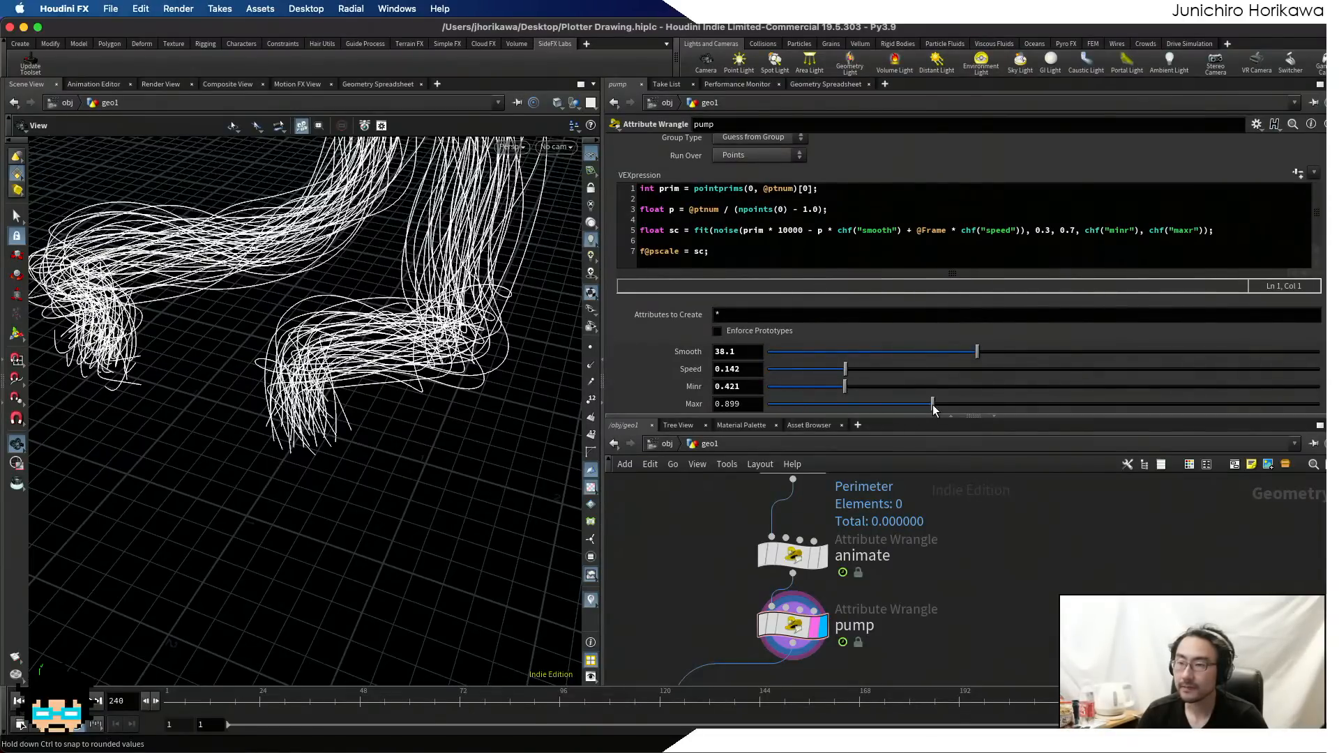
{"action": "left_click_drag", "start_coordinate": [947, 407], "coordinate": [977, 407]}
- Select the polywire1 node to show its parameters and display the output of normal1 in the viewport
{"action": "scroll", "coordinate": [922, 526], "scroll_direction": "down", "scroll_amount": 3}
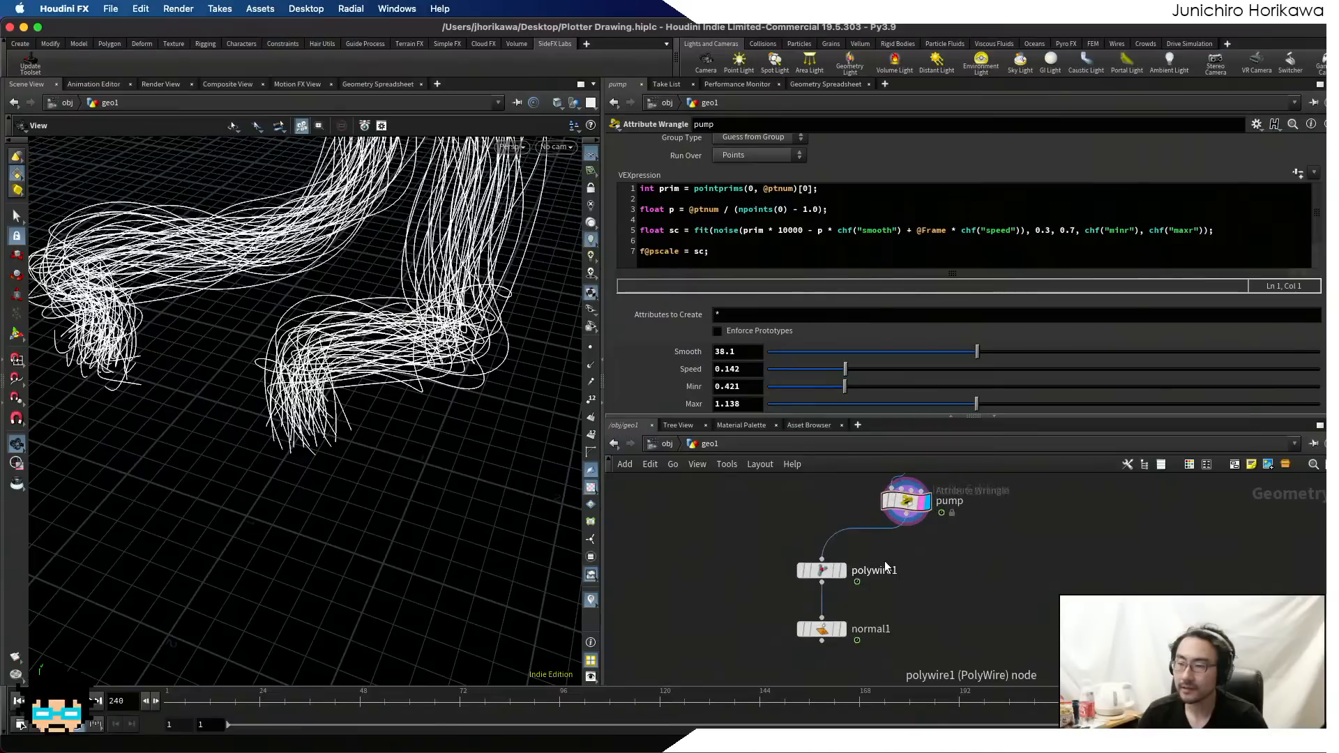
{"action": "left_click", "coordinate": [842, 574]}
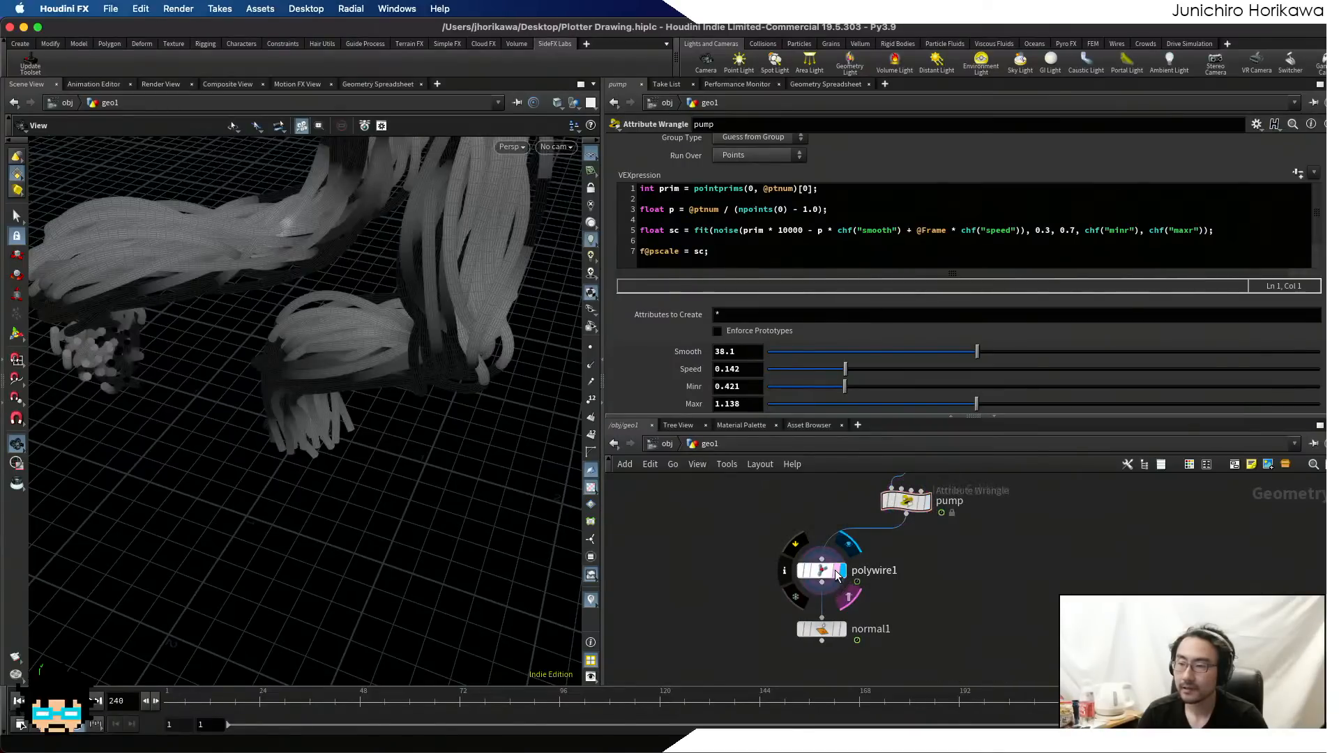
{"action": "left_click", "coordinate": [801, 570]}
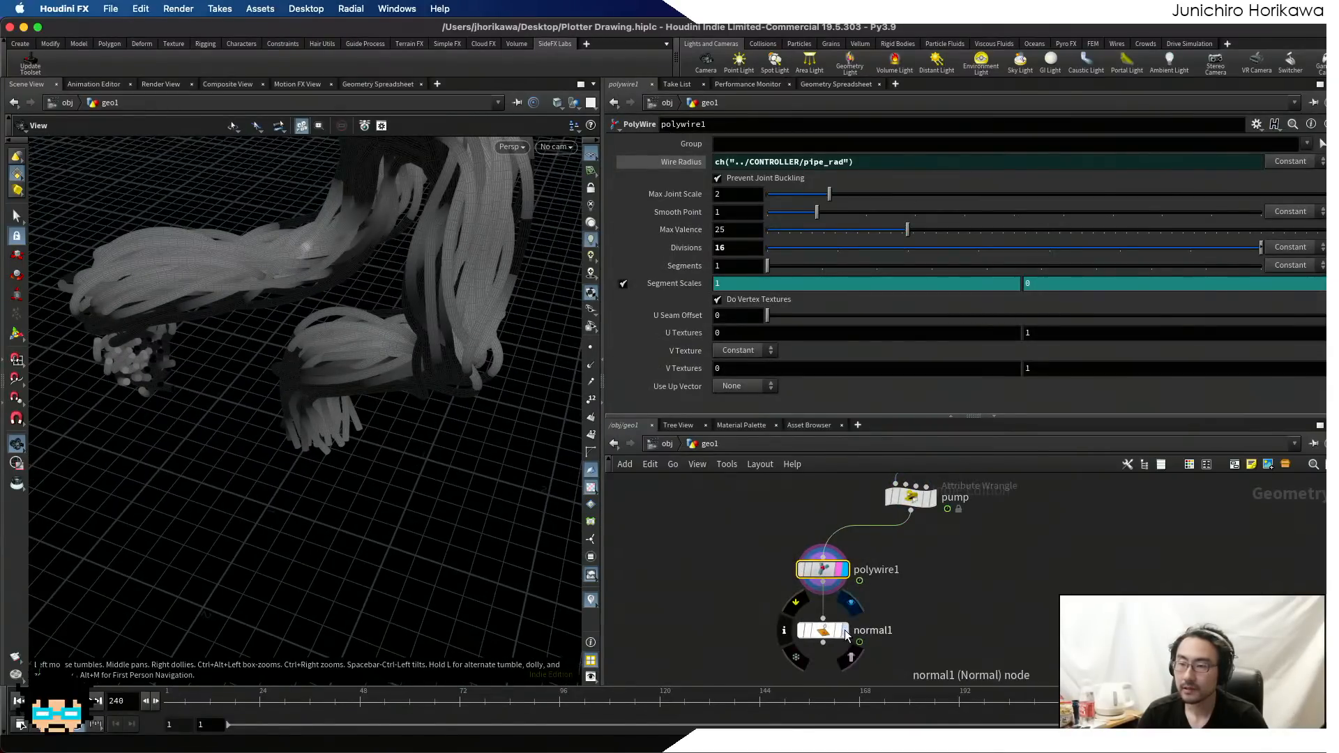
{"action": "left_click", "coordinate": [841, 631]}
- Play the growth animation from frame 1 to about frame 87 and examine the pipe thickness up close
{"action": "mouse_move", "coordinate": [319, 484]}
{"action": "left_mouse_down"}
{"action": "mouse_move", "coordinate": [368, 418]}
{"action": "mouse_move", "coordinate": [362, 452]}
{"action": "mouse_move", "coordinate": [314, 473]}
{"action": "mouse_move", "coordinate": [343, 455]}
{"action": "left_mouse_up"}
{"action": "left_click", "coordinate": [169, 699]}
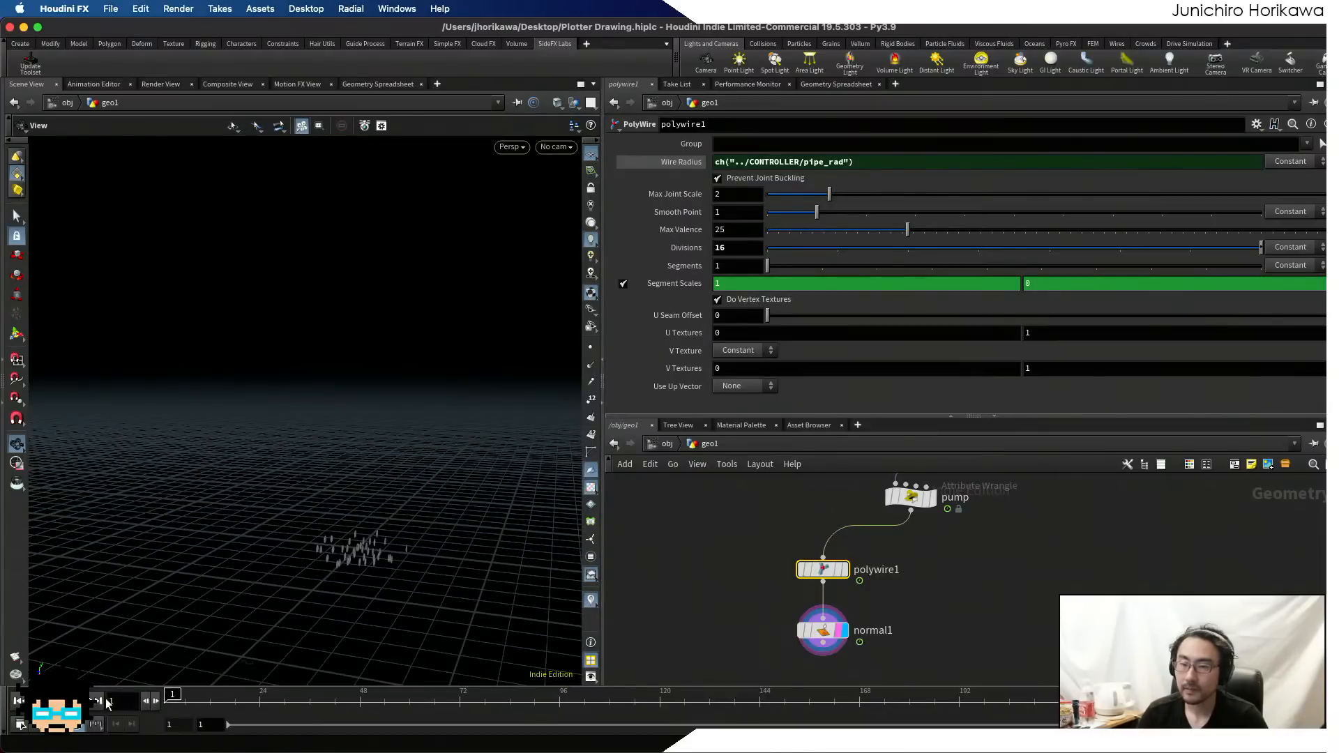
{"action": "left_click", "coordinate": [78, 701]}
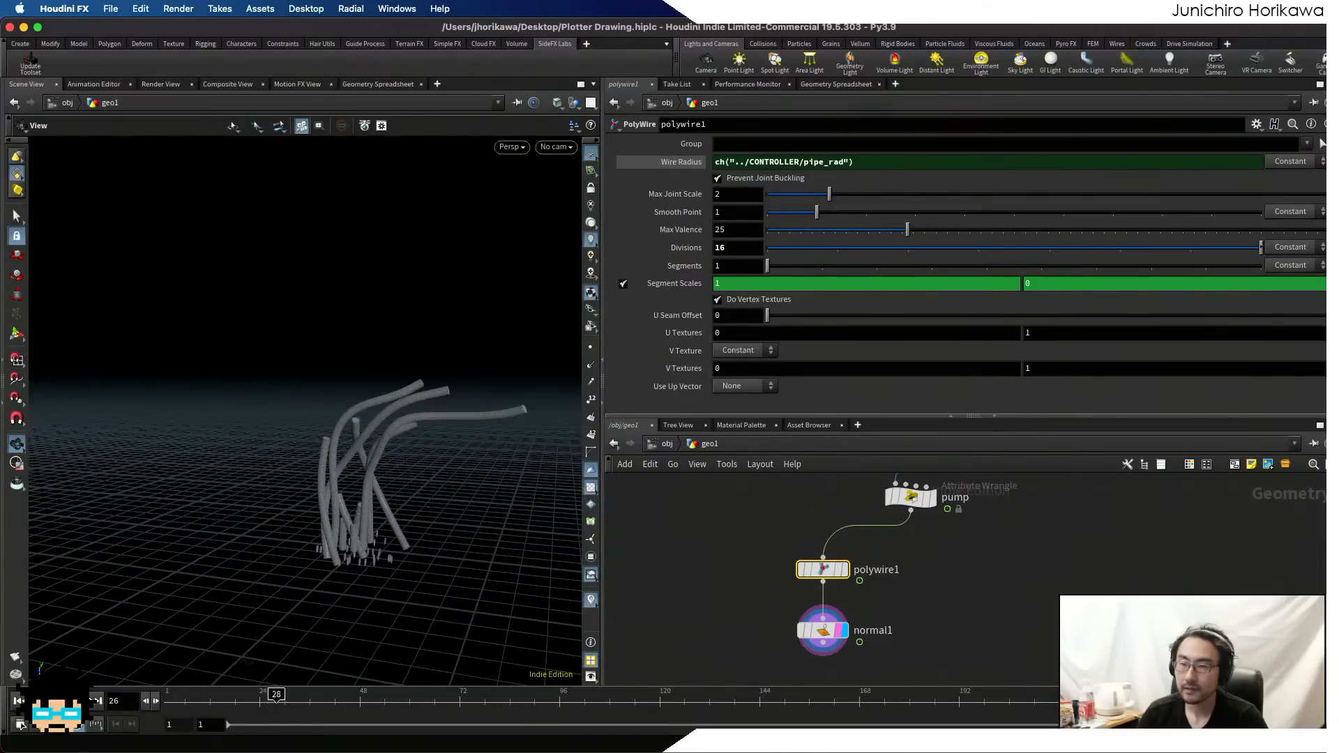
{"action": "left_click_drag", "start_coordinate": [290, 568], "coordinate": [400, 517]}
{"action": "scroll", "coordinate": [405, 511], "scroll_direction": "up", "scroll_amount": 5}
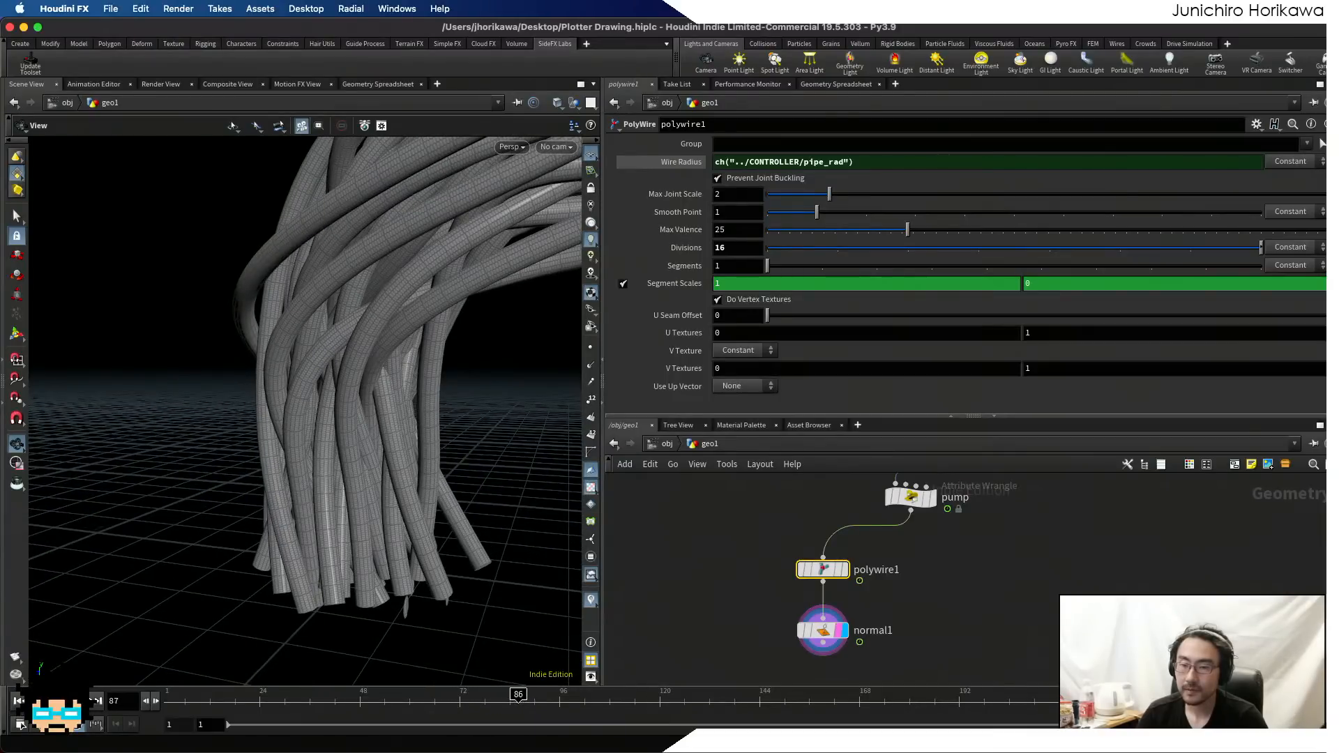
{"action": "left_click", "coordinate": [79, 701]}
- Set polywire1's Wire Radius expression to ch("../CONTROLLER/pipe_rad") * $PSCALE
{"action": "scroll", "coordinate": [687, 588], "scroll_direction": "down", "scroll_amount": 2}
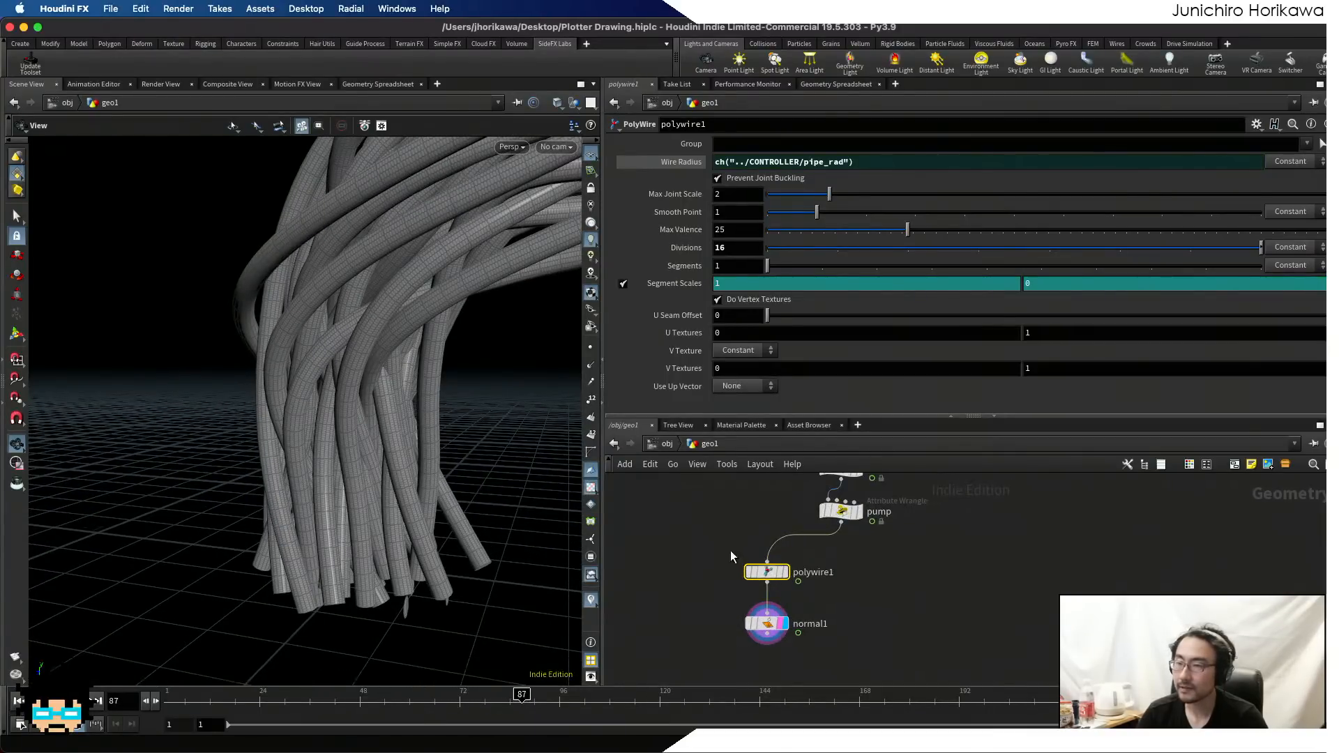
{"action": "left_click", "coordinate": [700, 163]}
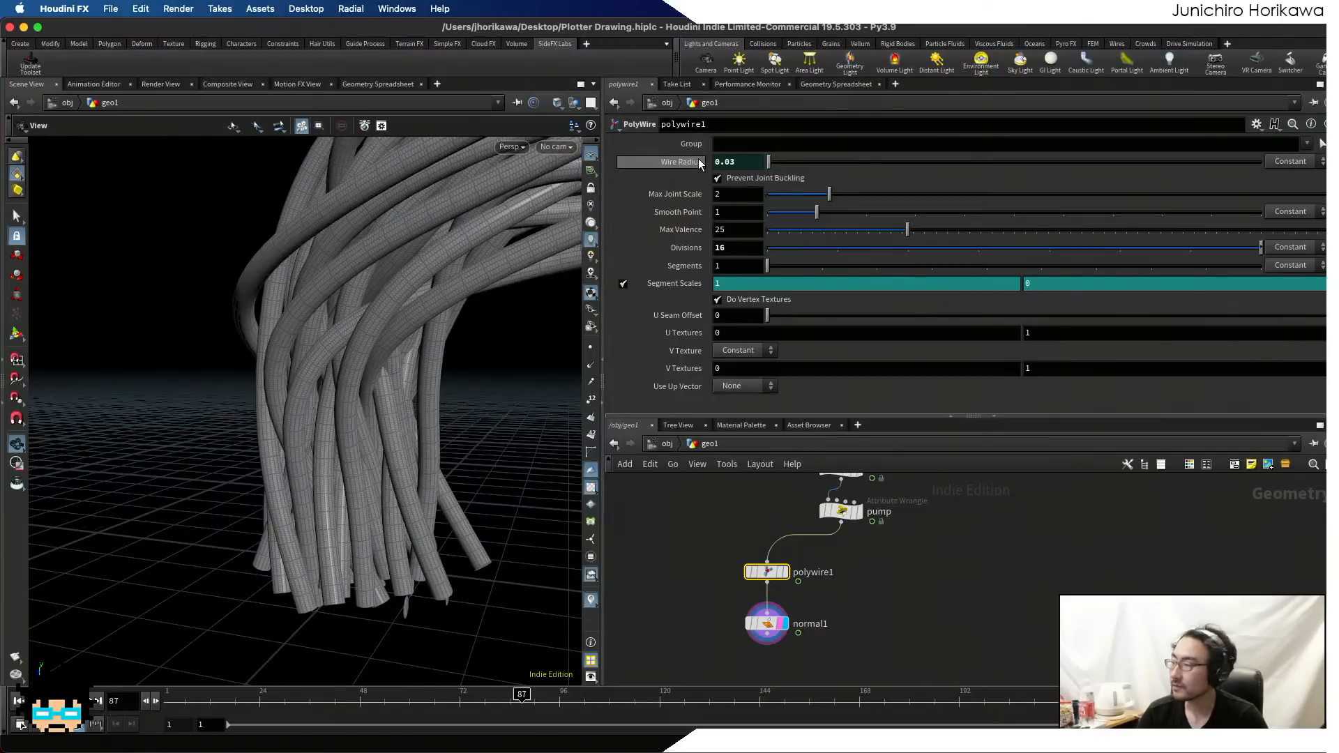
{"action": "left_click", "coordinate": [700, 163]}
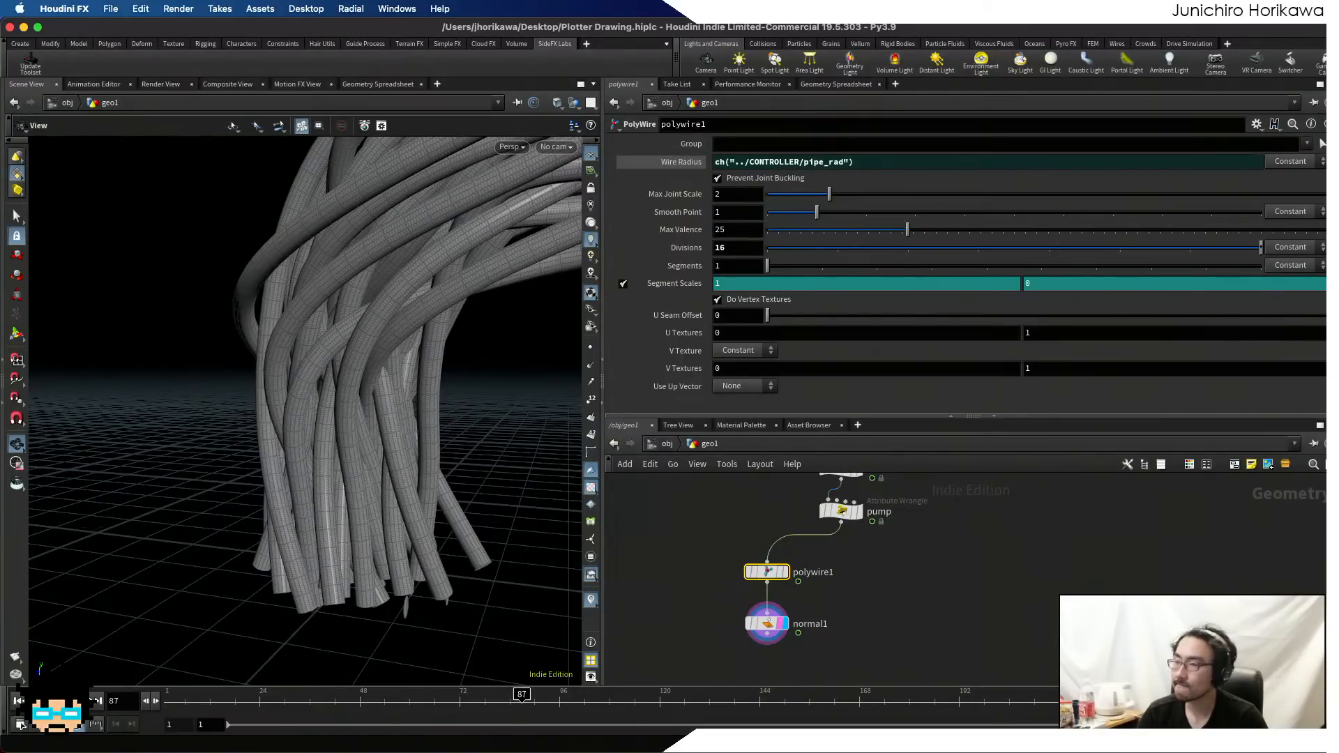
{"action": "left_click", "coordinate": [981, 163]}
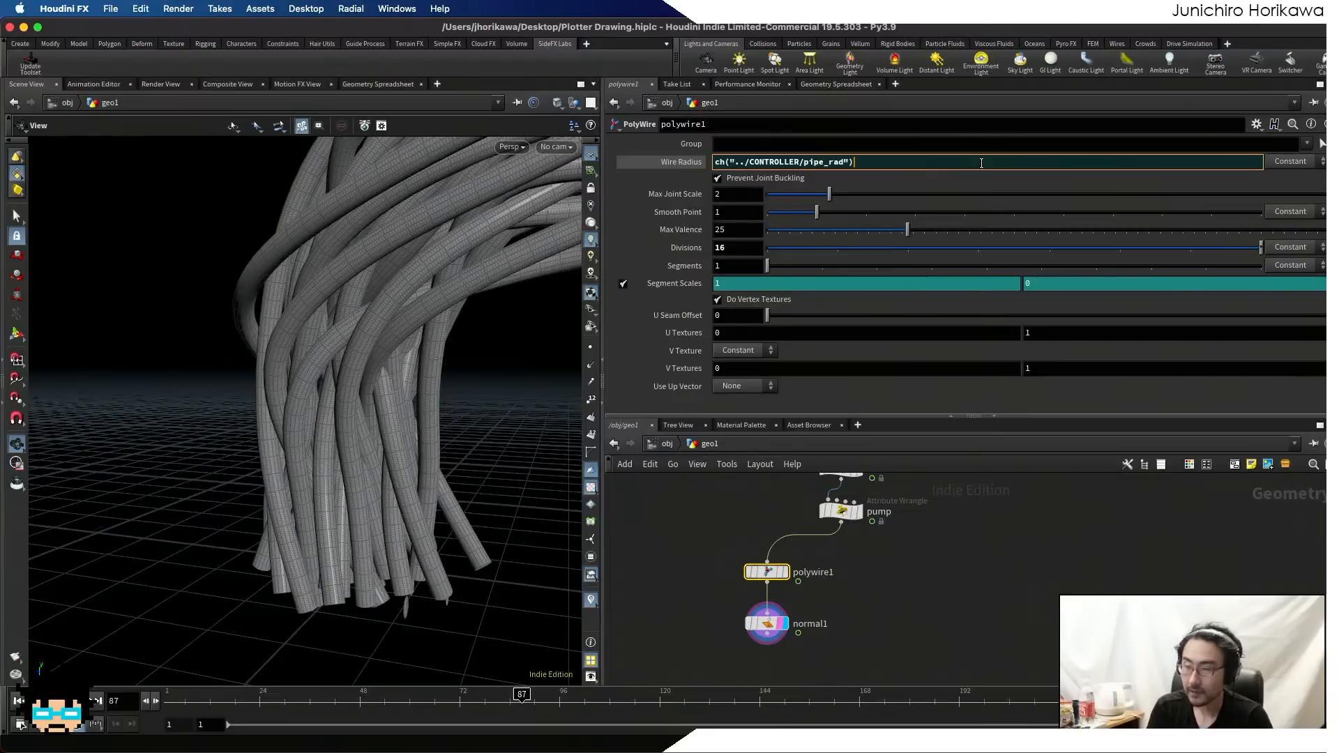
{"action": "type", "text": "* $PSCALE"}
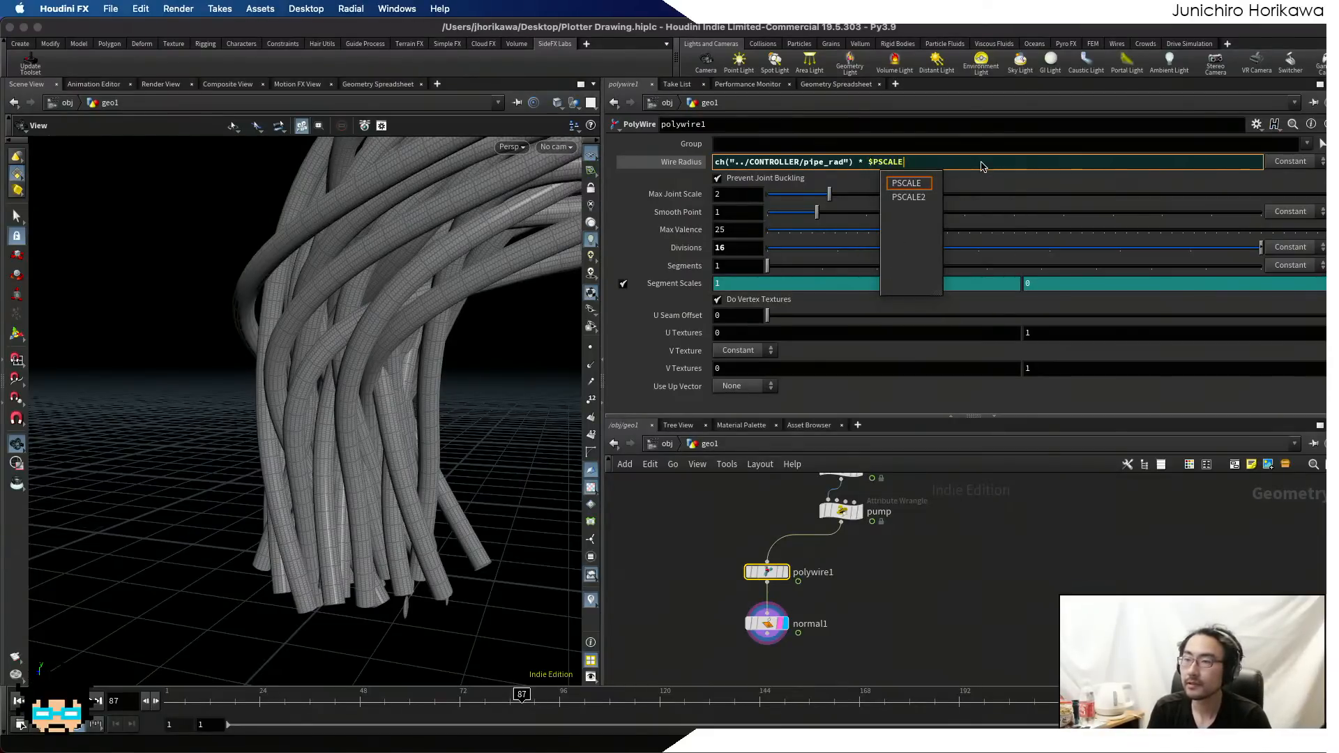
{"action": "key", "text": "Return"}
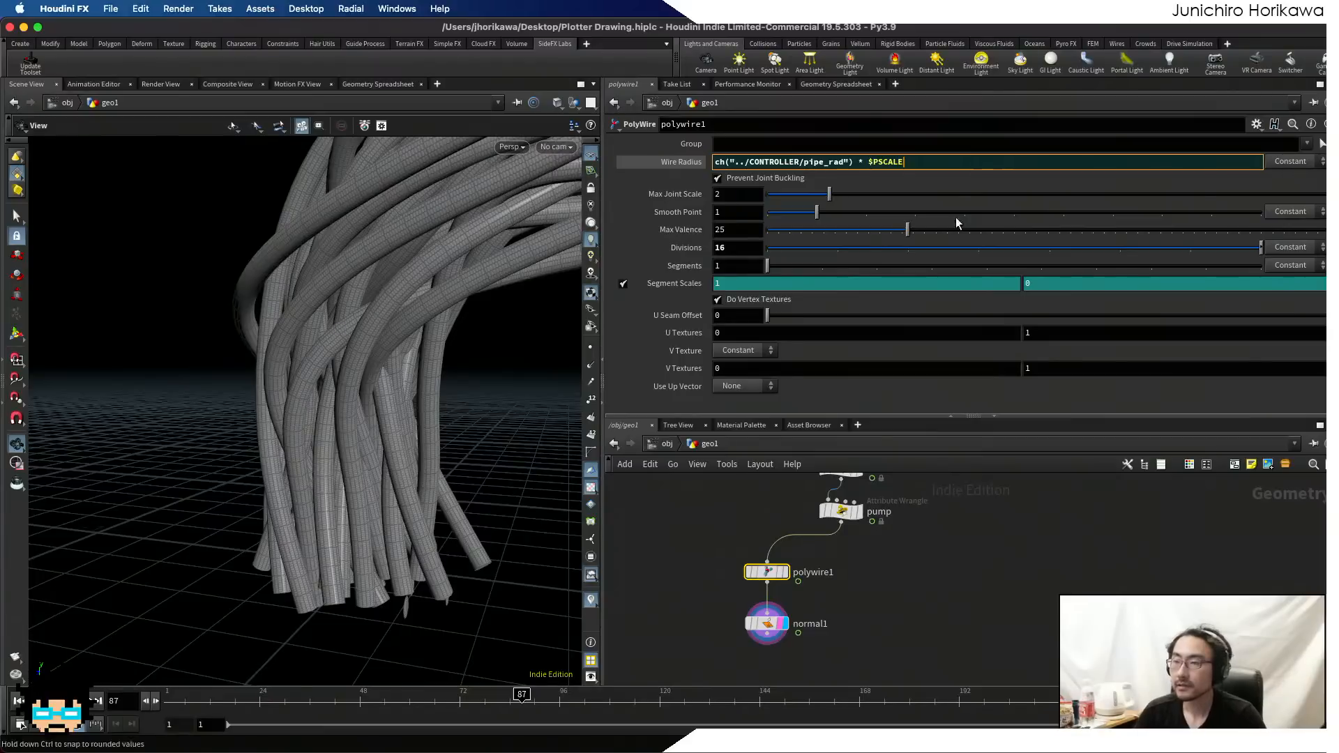
{"action": "key", "text": "Return"}
- Set the pump node's Minr to 1 and Maxr to 2
{"action": "scroll", "coordinate": [976, 551], "scroll_direction": "up", "scroll_amount": 3}
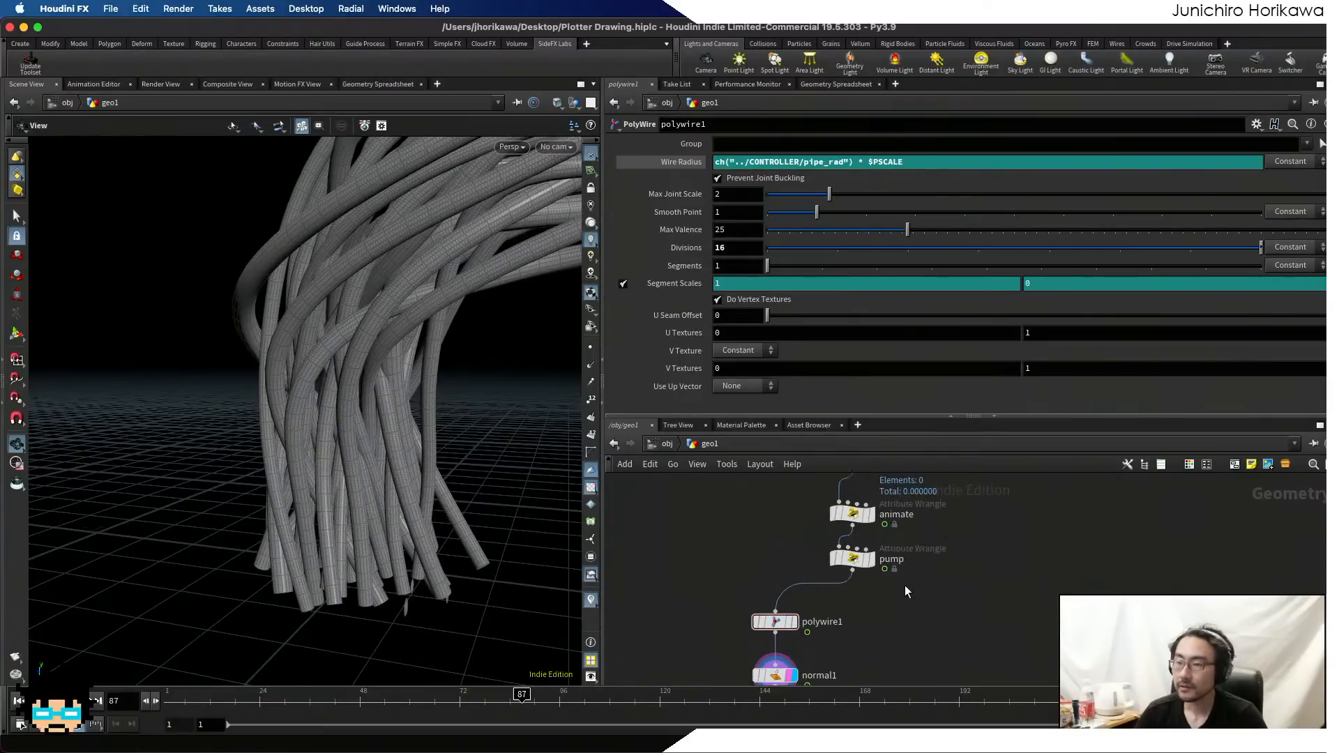
{"action": "left_click", "coordinate": [841, 555]}
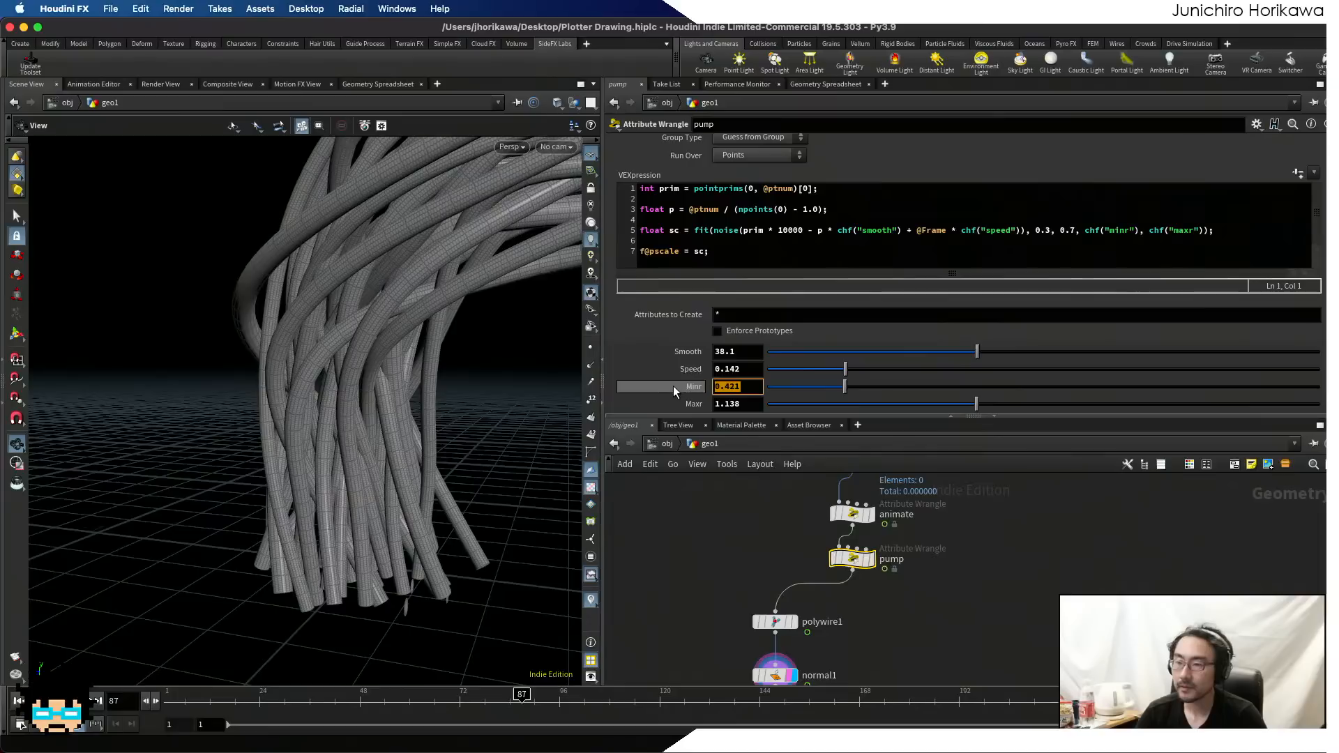
{"action": "type", "text": "1"}
{"action": "key", "text": "Return"}
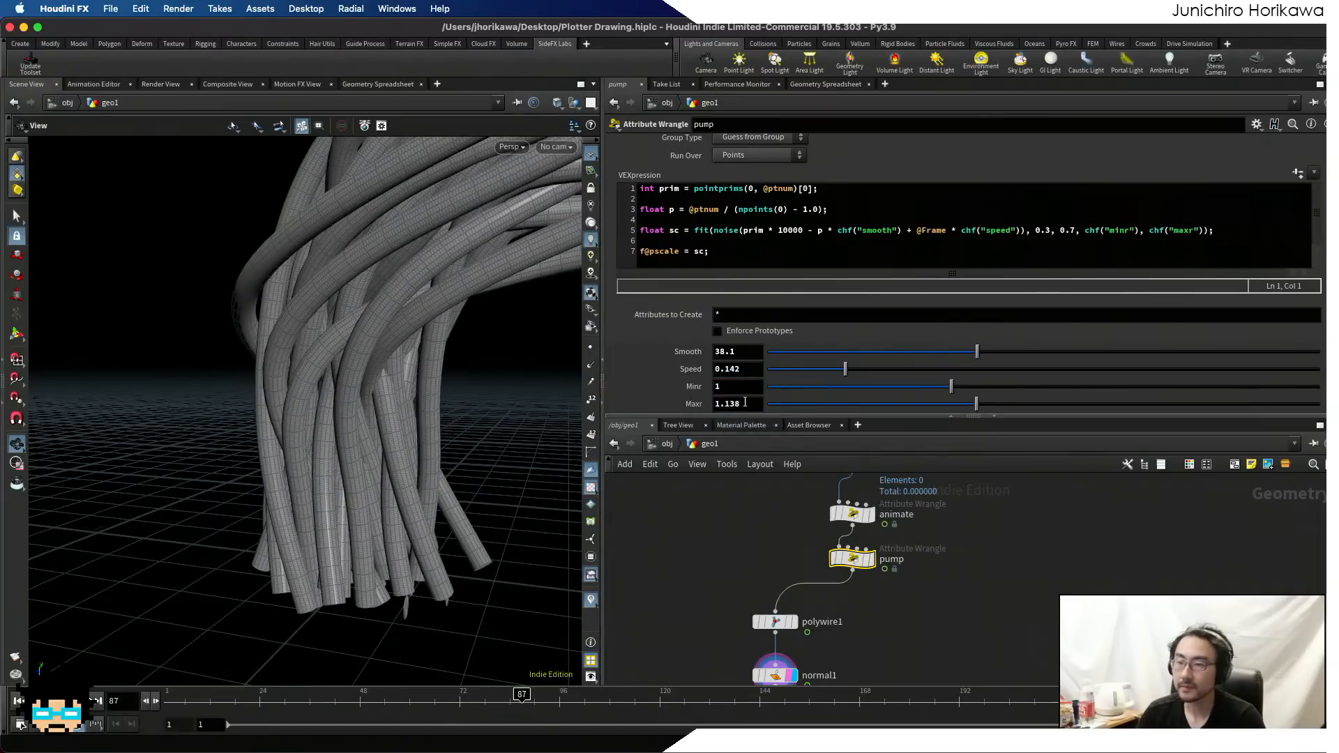
{"action": "type", "text": "2"}
{"action": "key", "text": "Return"}
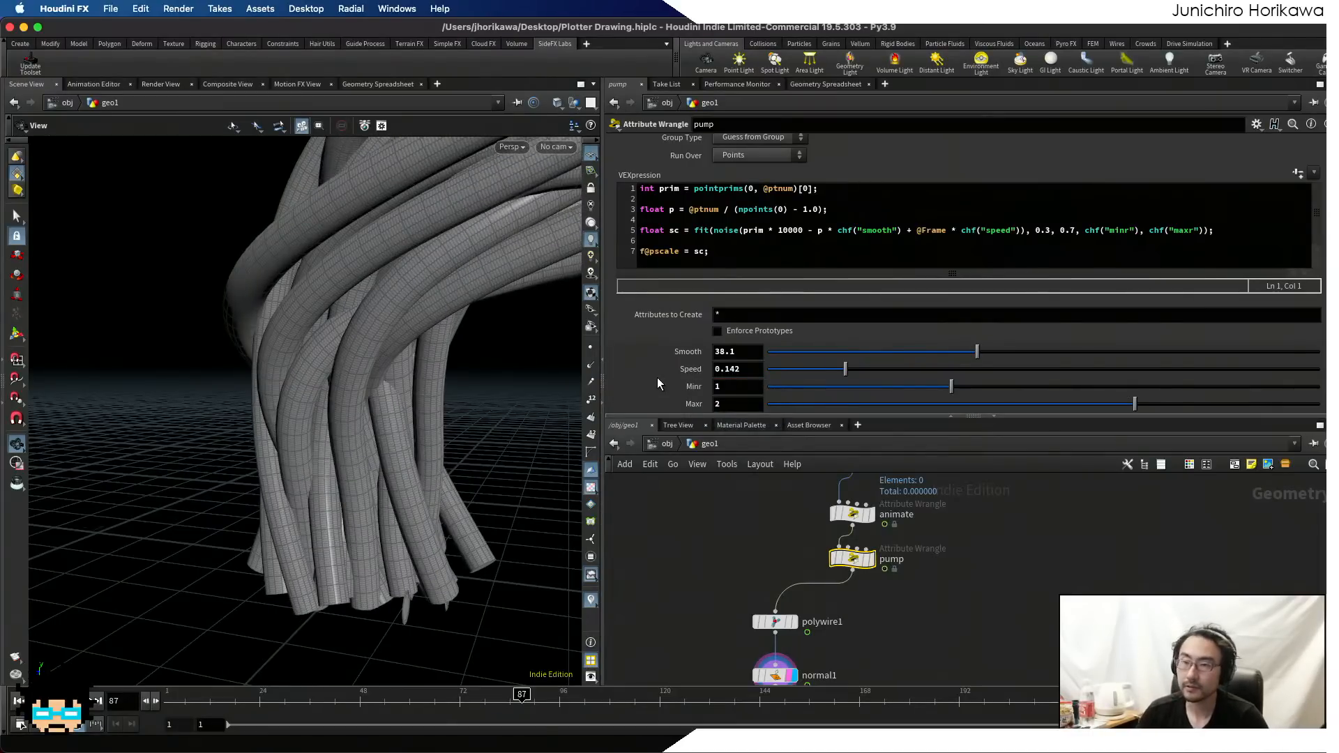
- Replay the growth animation from the start to frame 139 and examine the pipe thickness near and far
{"action": "right_click_drag", "start_coordinate": [520, 564], "coordinate": [300, 499]}
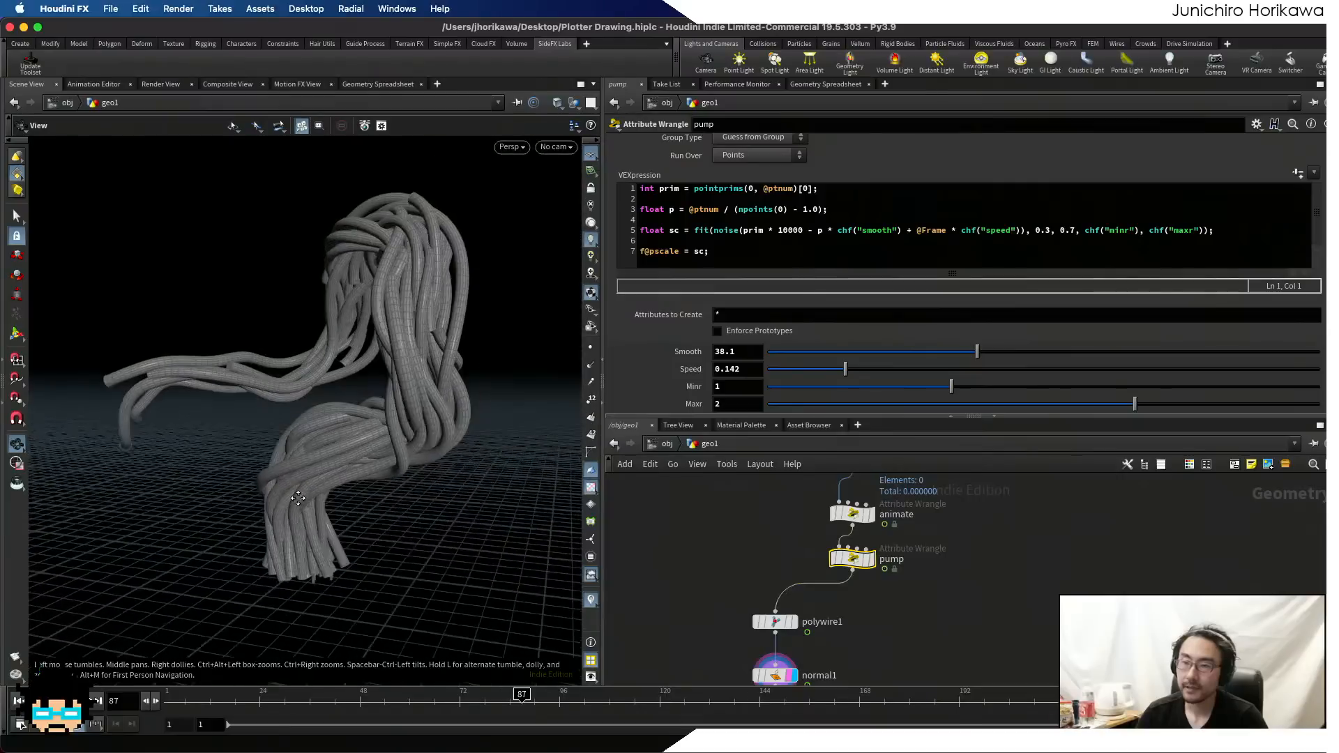
{"action": "left_click_drag", "start_coordinate": [300, 500], "coordinate": [310, 488]}
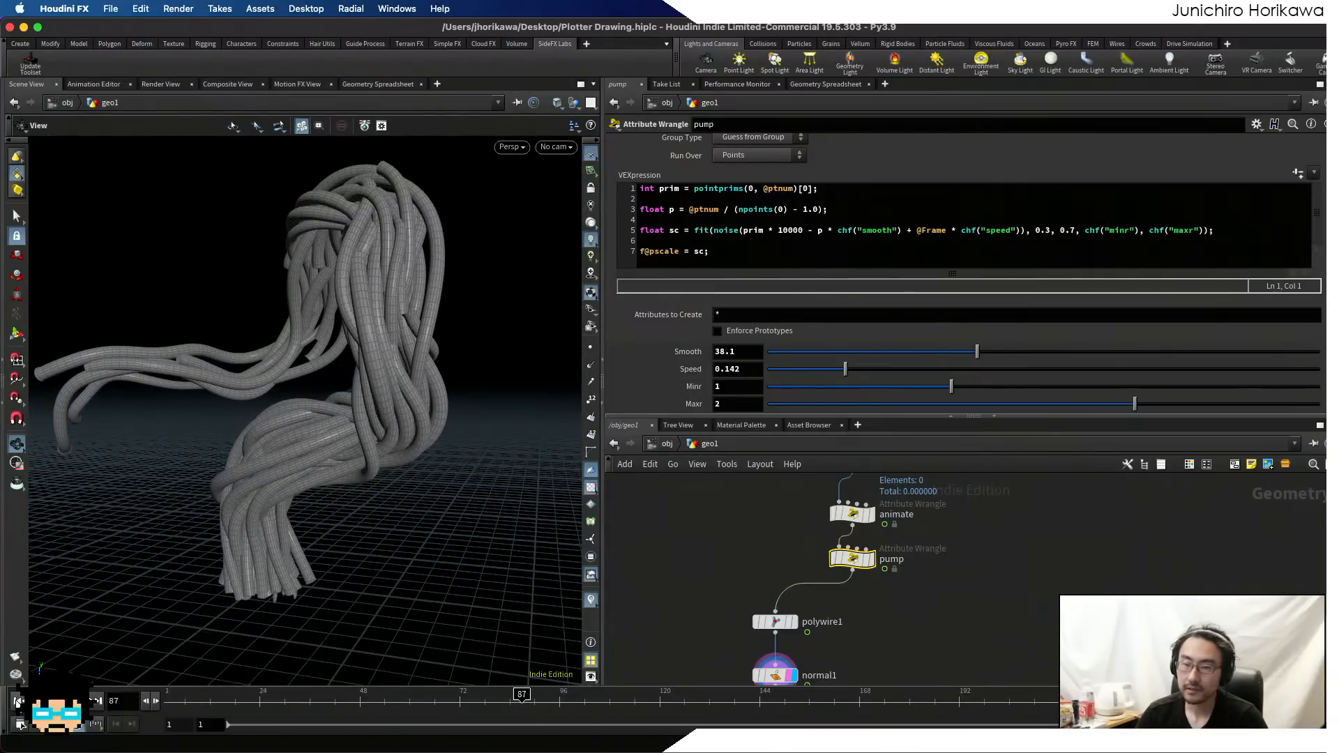
{"action": "left_click", "coordinate": [16, 702]}
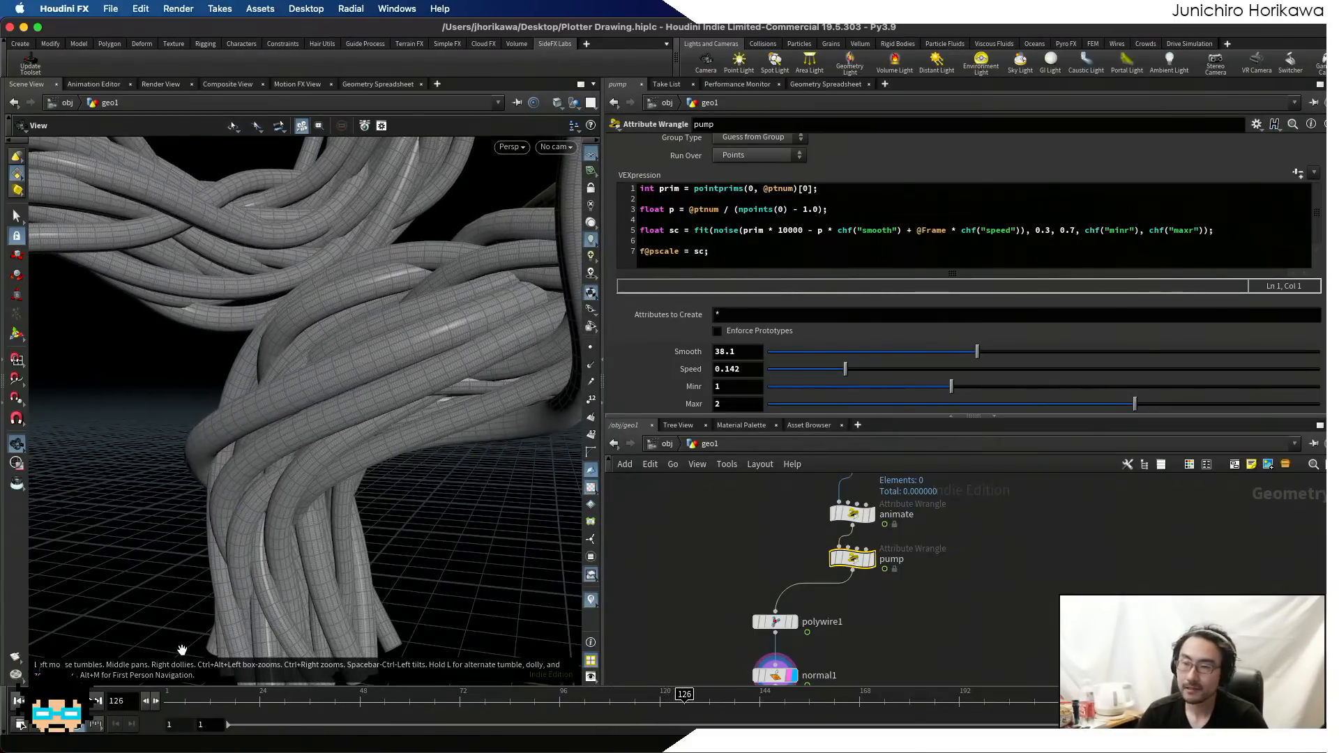
{"action": "scroll", "coordinate": [287, 466], "scroll_direction": "down", "scroll_amount": 10}
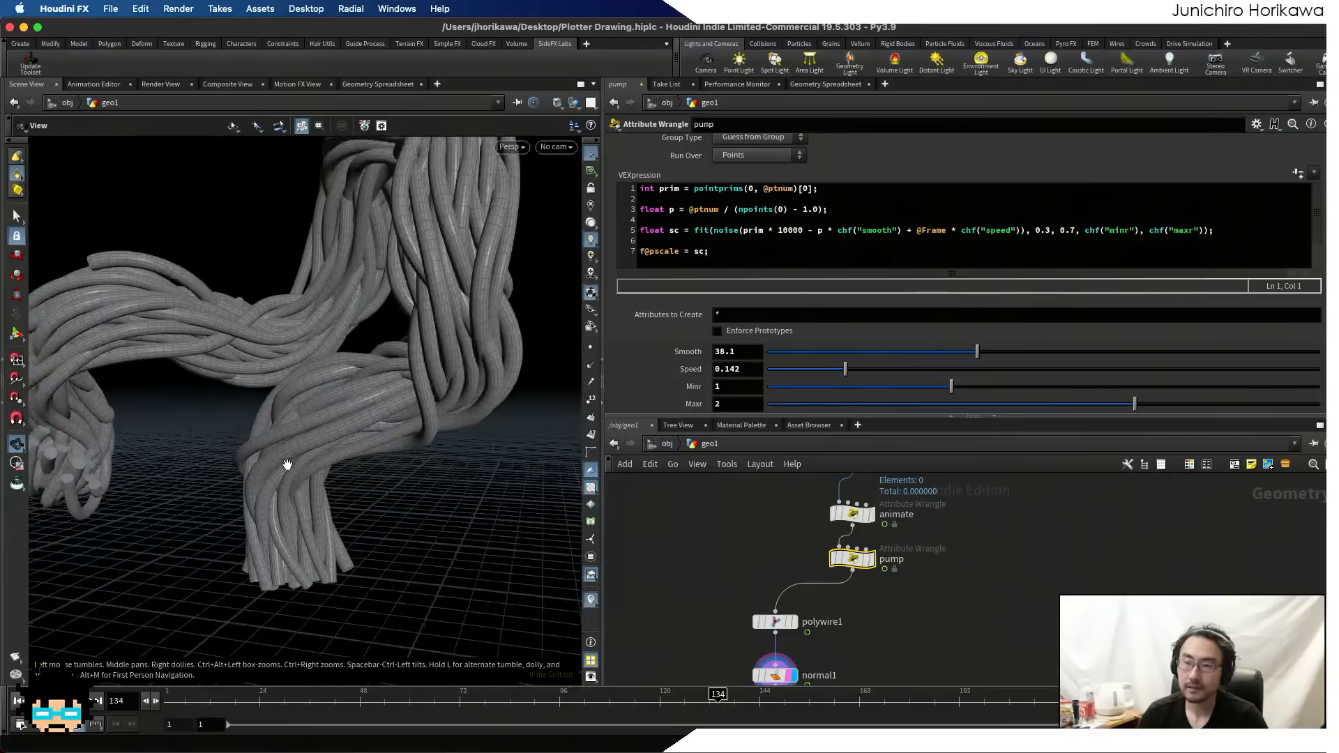
{"action": "mouse_move", "coordinate": [288, 466]}
{"action": "left_mouse_down"}
{"action": "mouse_move", "coordinate": [302, 446]}
{"action": "mouse_move", "coordinate": [289, 450]}
{"action": "left_mouse_up"}
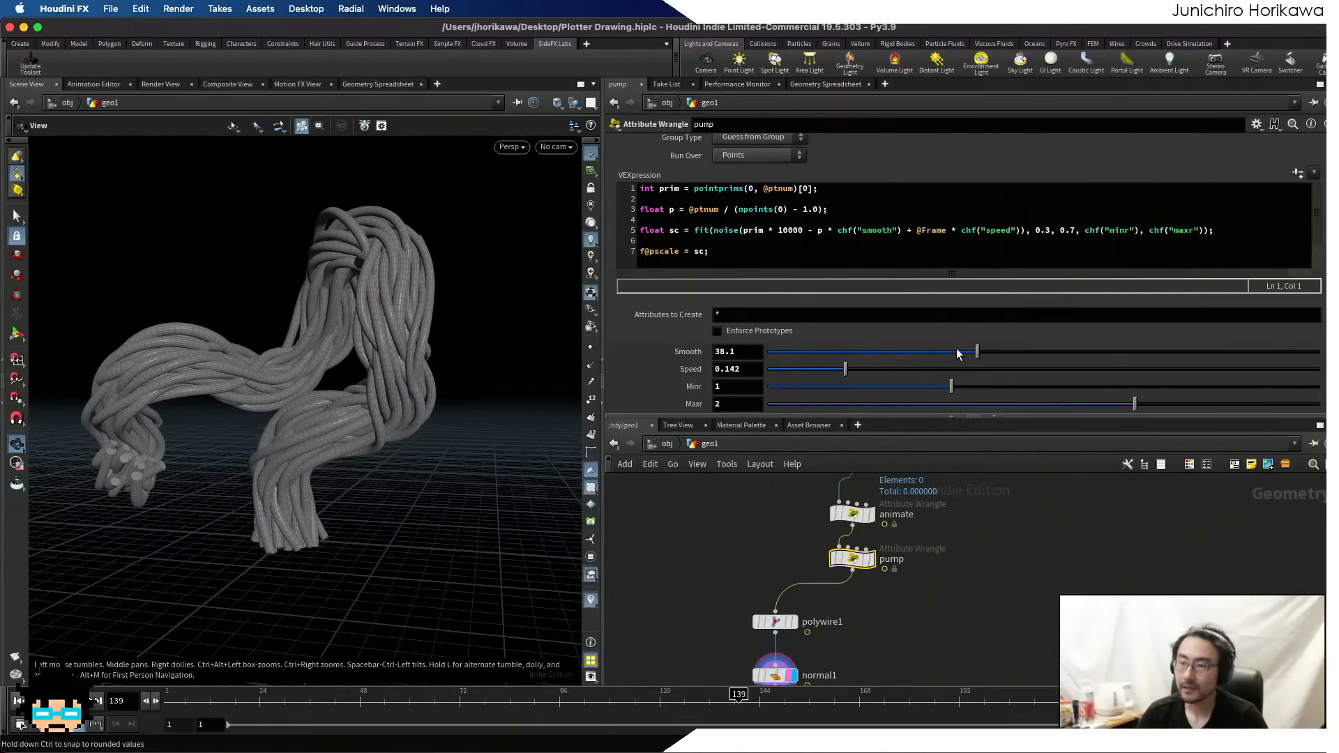
- Set the pump's Smooth to 70.2 and replay the growth animation from the start to check the thickness variation
{"action": "left_click_drag", "start_coordinate": [1031, 350], "coordinate": [1158, 347]}
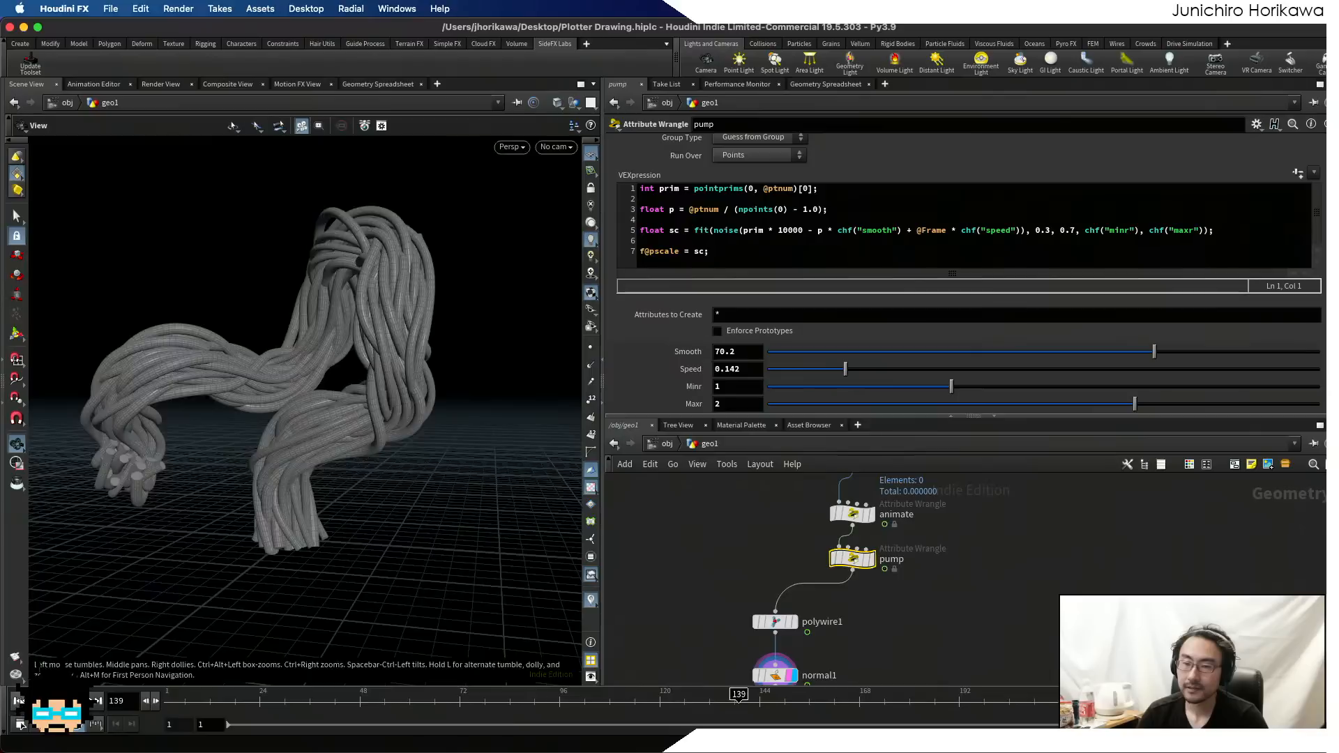
{"action": "left_click", "coordinate": [19, 701]}
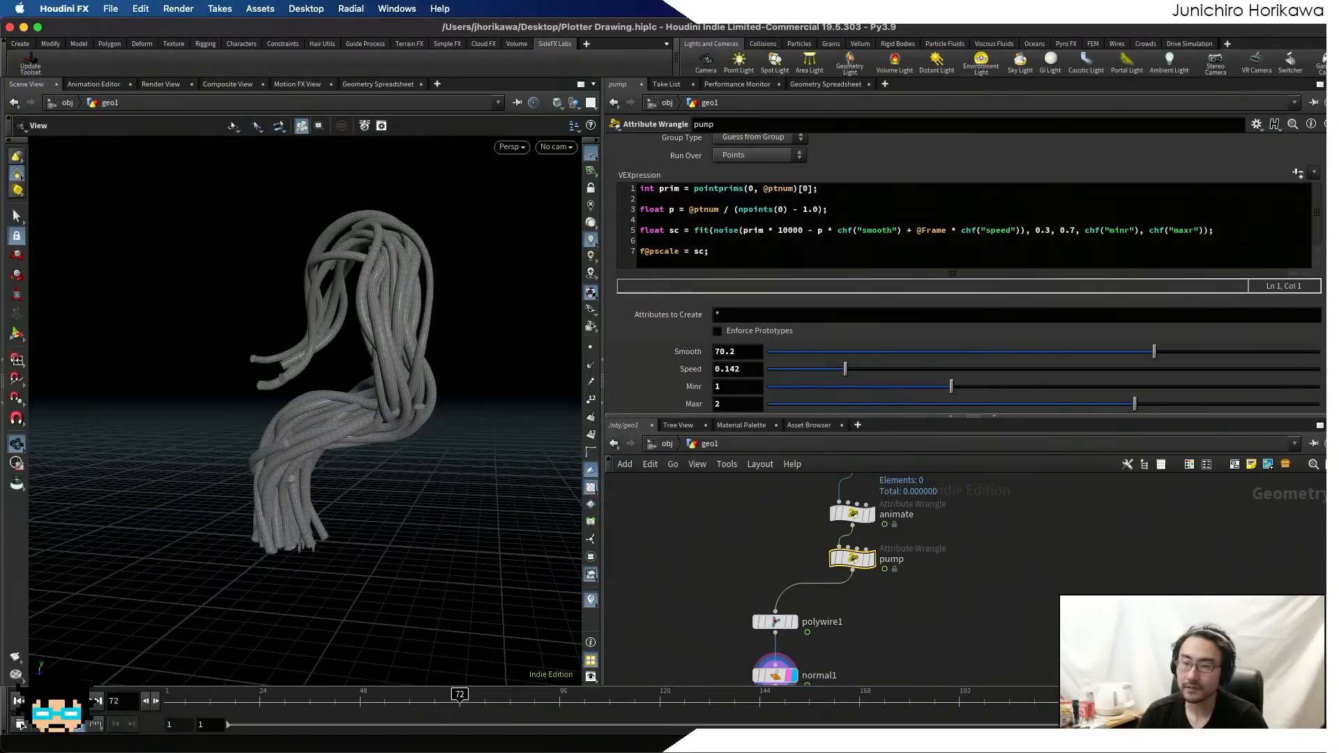
{"action": "scroll", "coordinate": [347, 412], "scroll_direction": "up", "scroll_amount": 5}
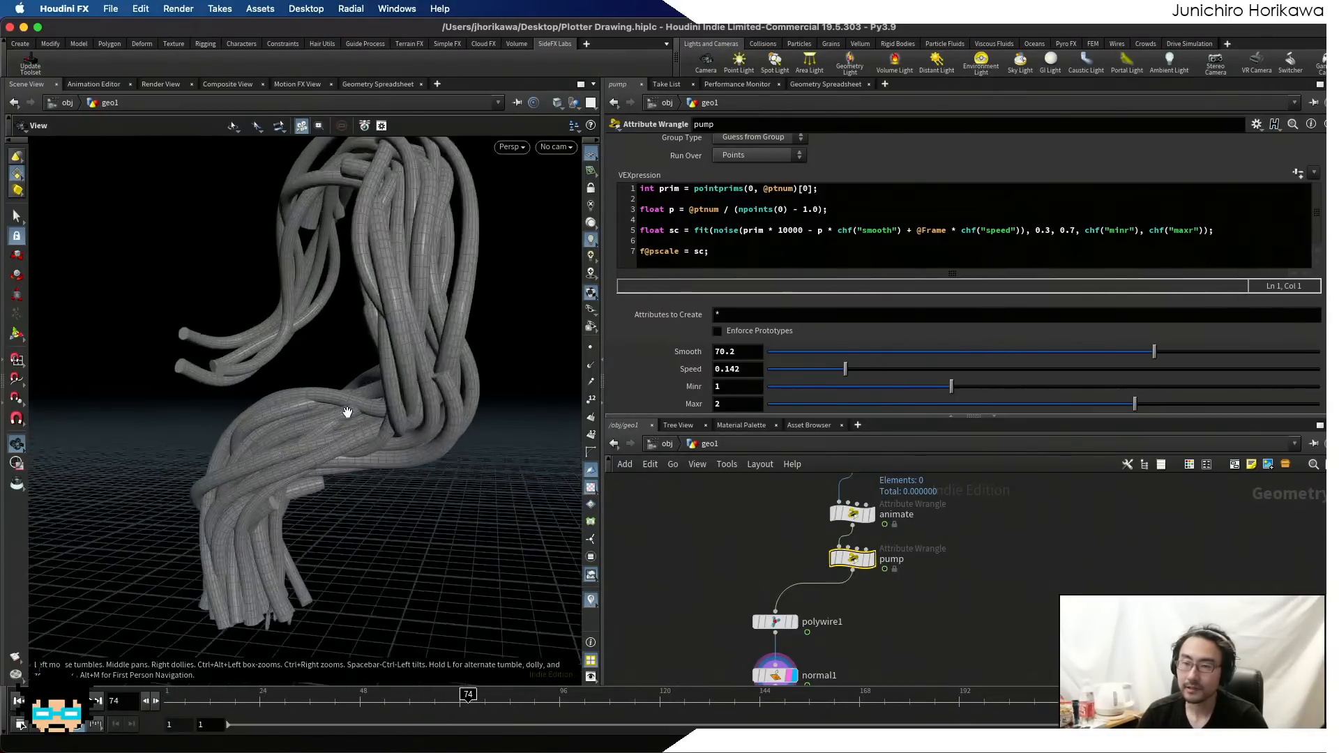
{"action": "scroll", "coordinate": [347, 412], "scroll_direction": "up", "scroll_amount": 5}
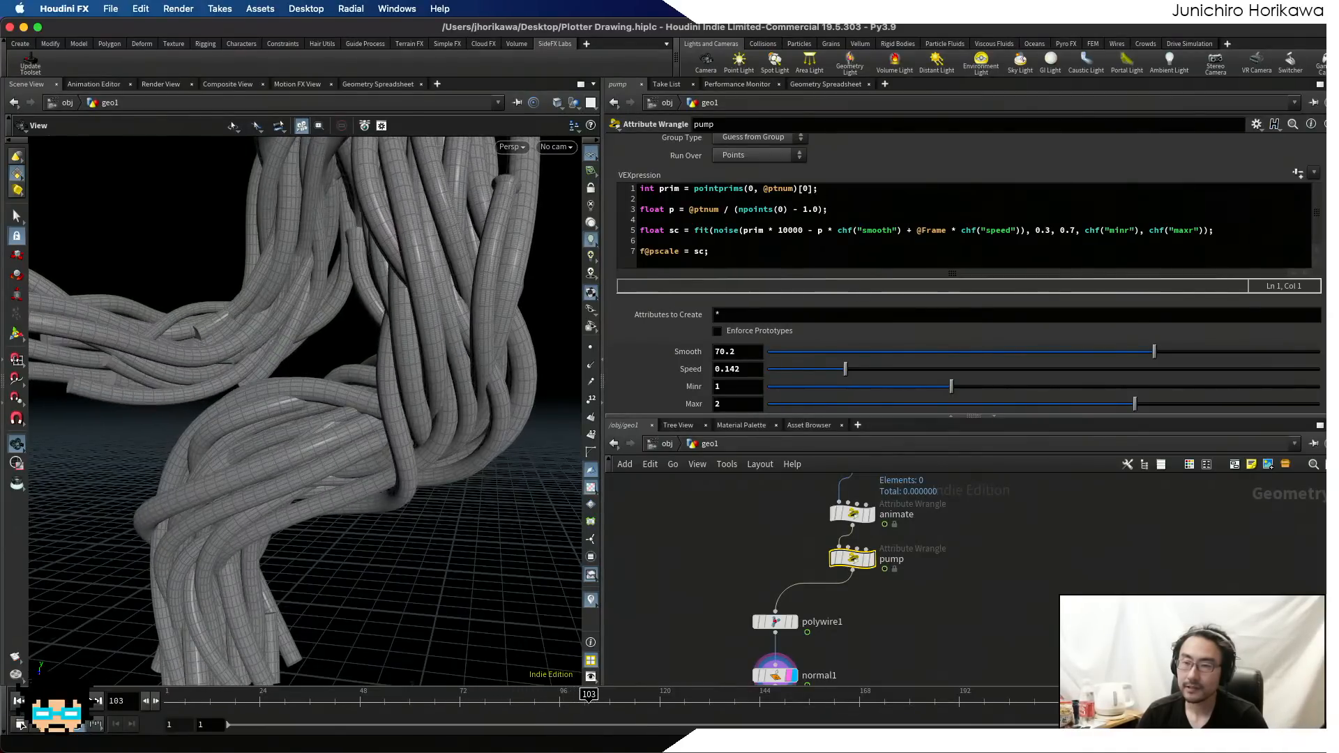
- Go to frame 19 and examine the bulges along the first growing pipes from several angles
{"action": "left_click", "coordinate": [213, 696]}
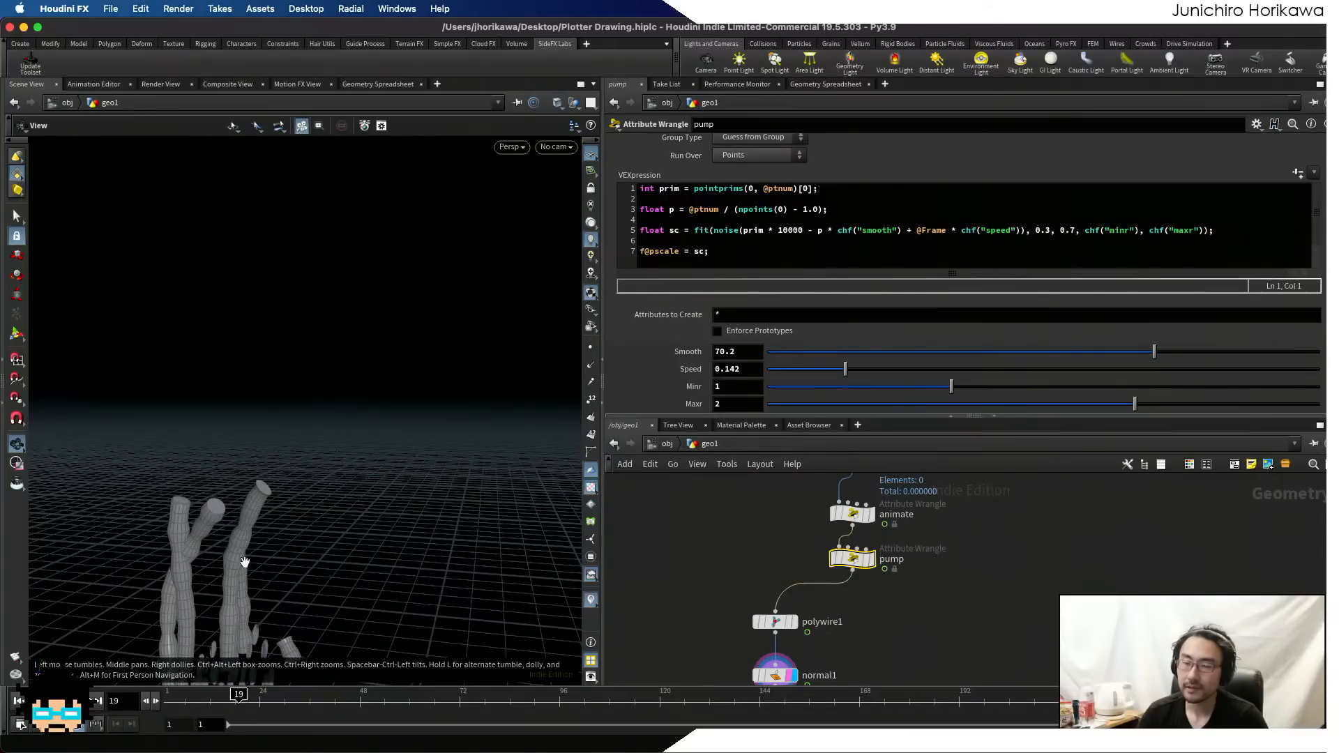
{"action": "left_click_drag", "start_coordinate": [245, 562], "coordinate": [230, 601]}
{"action": "middle_click_drag", "start_coordinate": [230, 601], "coordinate": [281, 460]}
{"action": "left_click_drag", "start_coordinate": [281, 461], "coordinate": [272, 475]}
{"action": "scroll", "coordinate": [282, 475], "scroll_direction": "up", "scroll_amount": 5}
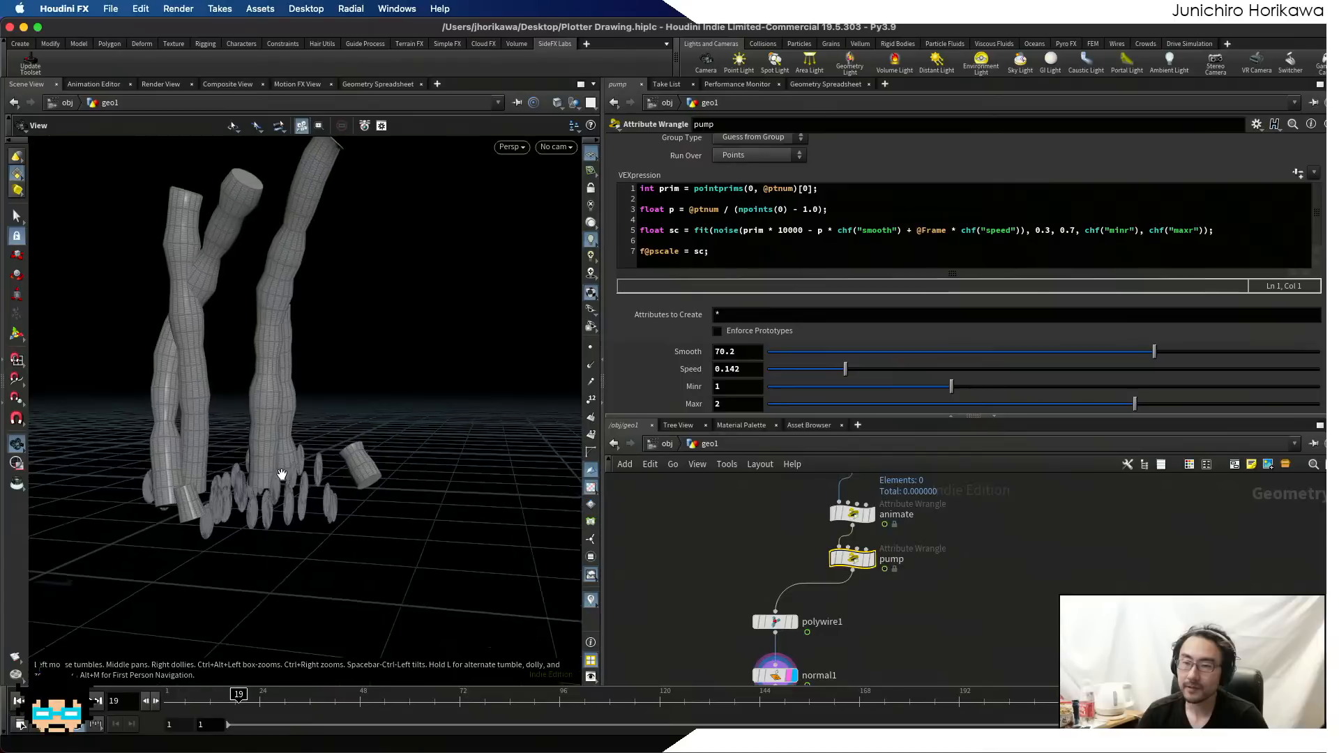
{"action": "middle_click_drag", "start_coordinate": [282, 475], "coordinate": [278, 542]}
{"action": "scroll", "coordinate": [270, 537], "scroll_direction": "up", "scroll_amount": 2}
{"action": "scroll", "coordinate": [270, 530], "scroll_direction": "down", "scroll_amount": 2}
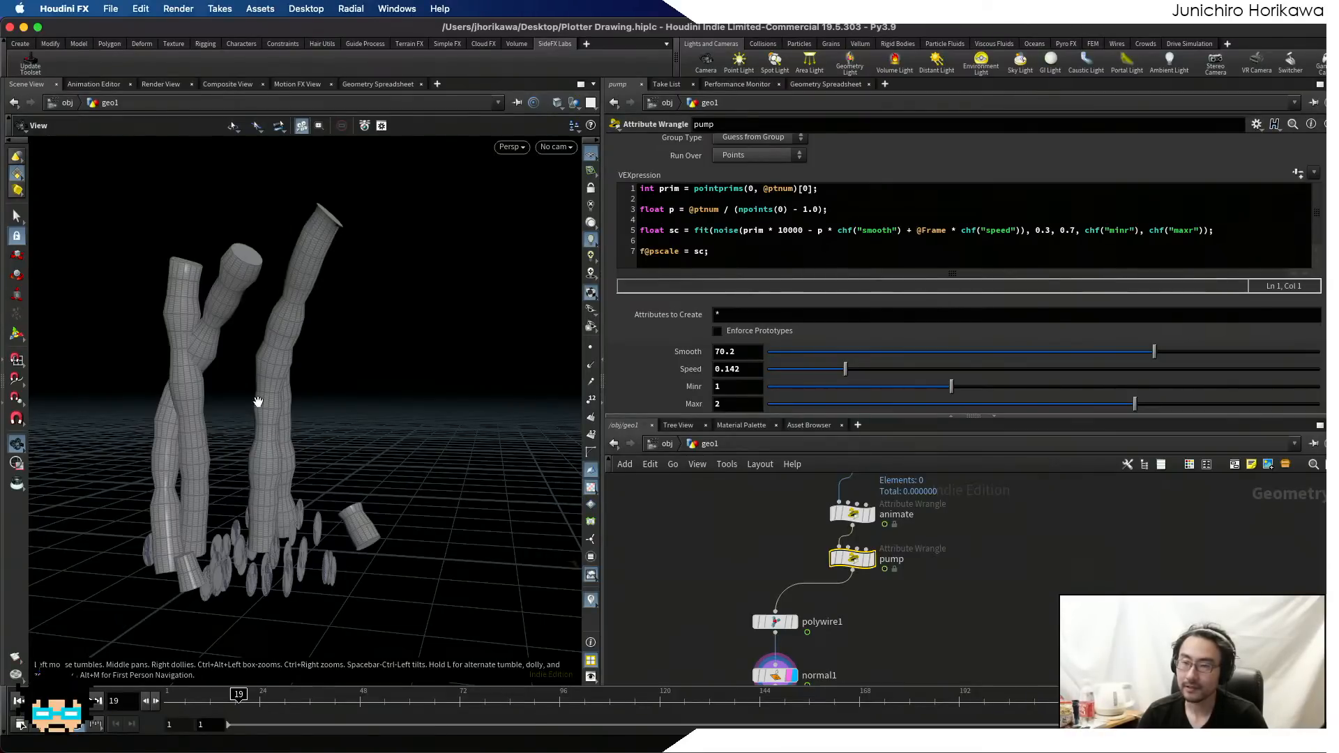
{"action": "left_click_drag", "start_coordinate": [258, 402], "coordinate": [299, 454]}
{"action": "scroll", "coordinate": [795, 589], "scroll_direction": "down", "scroll_amount": 1}
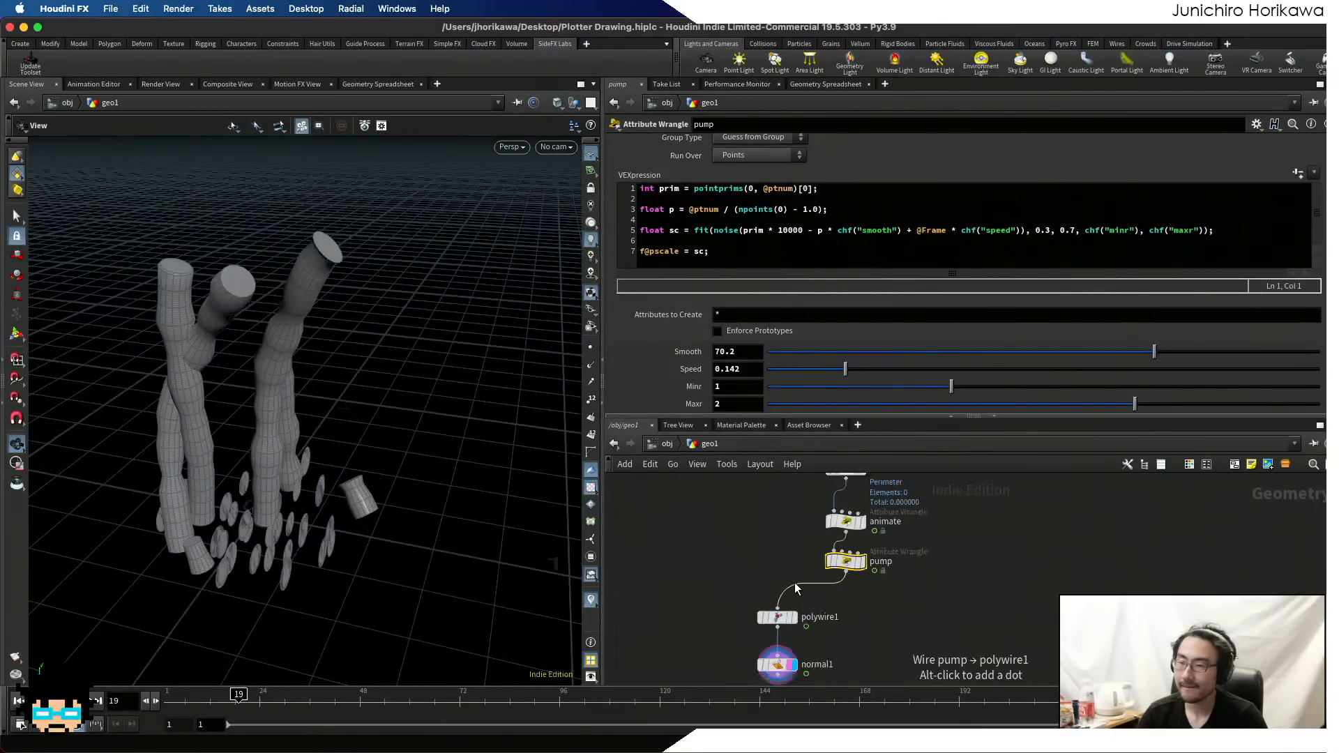
{"action": "scroll", "coordinate": [791, 558], "scroll_direction": "down", "scroll_amount": 5}
{"action": "scroll", "coordinate": [792, 556], "scroll_direction": "up", "scroll_amount": 6}
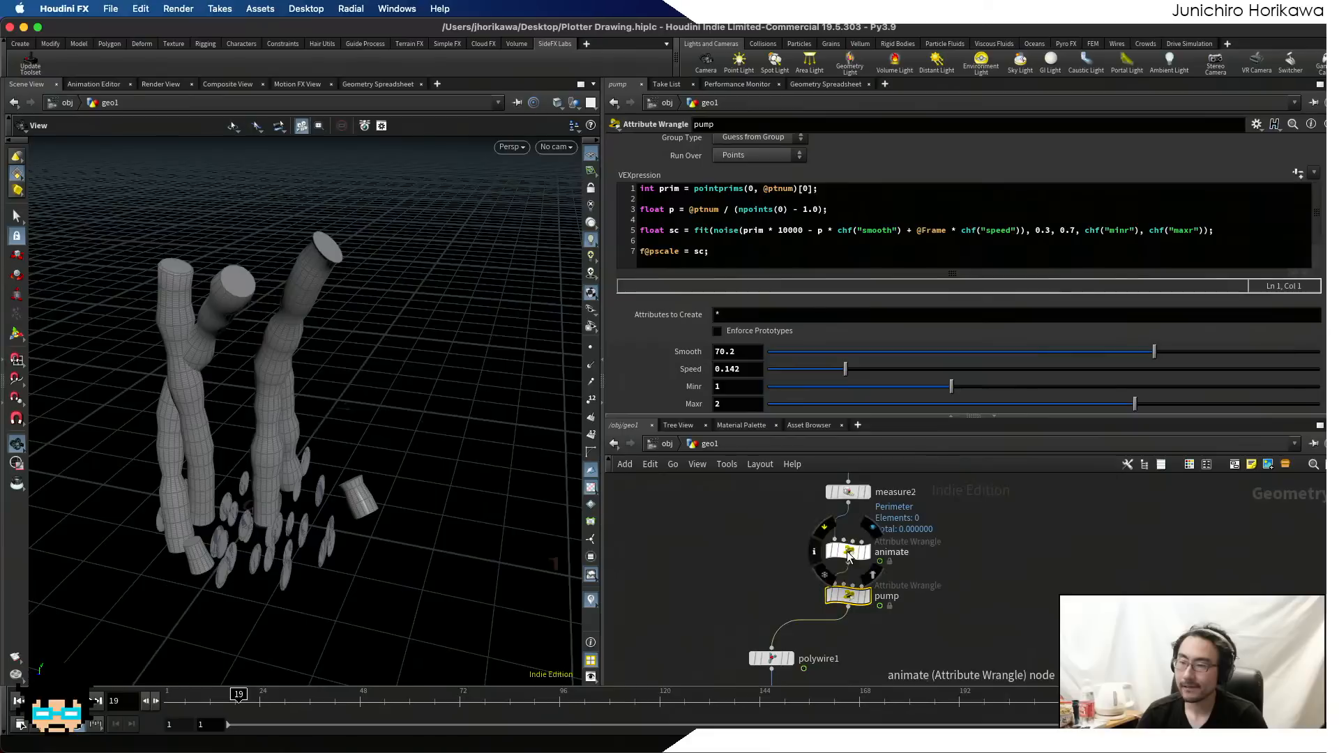
{"action": "left_click_drag", "start_coordinate": [849, 555], "coordinate": [849, 545]}
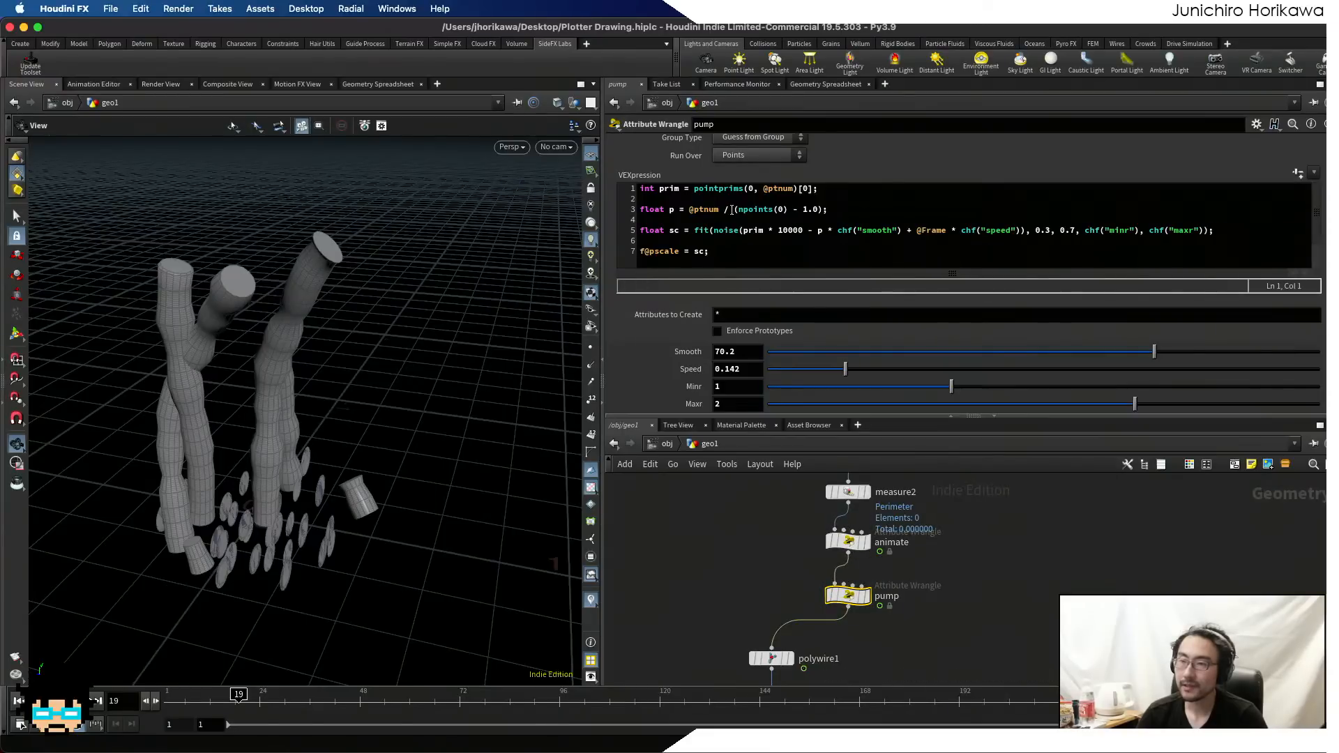
{"action": "left_click_drag", "start_coordinate": [858, 209], "coordinate": [620, 214]}
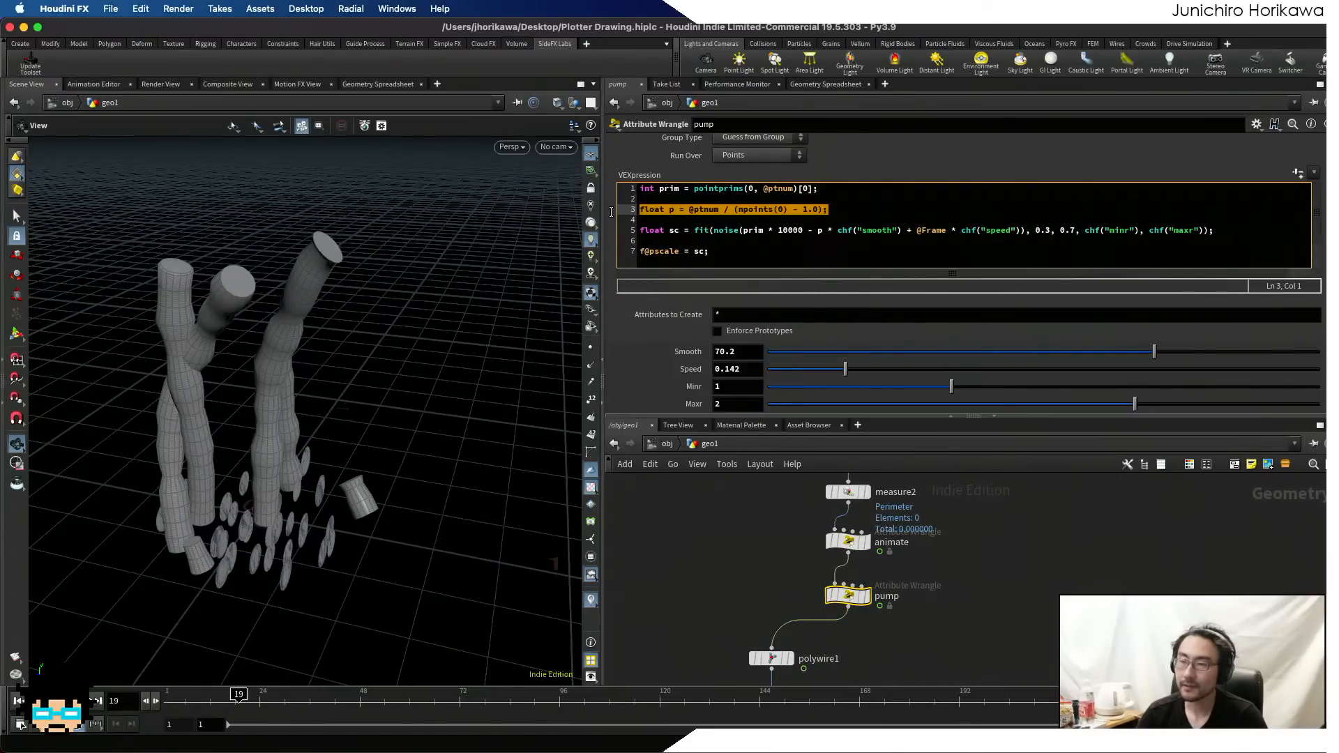
{"action": "scroll", "coordinate": [823, 558], "scroll_direction": "up", "scroll_amount": 3}
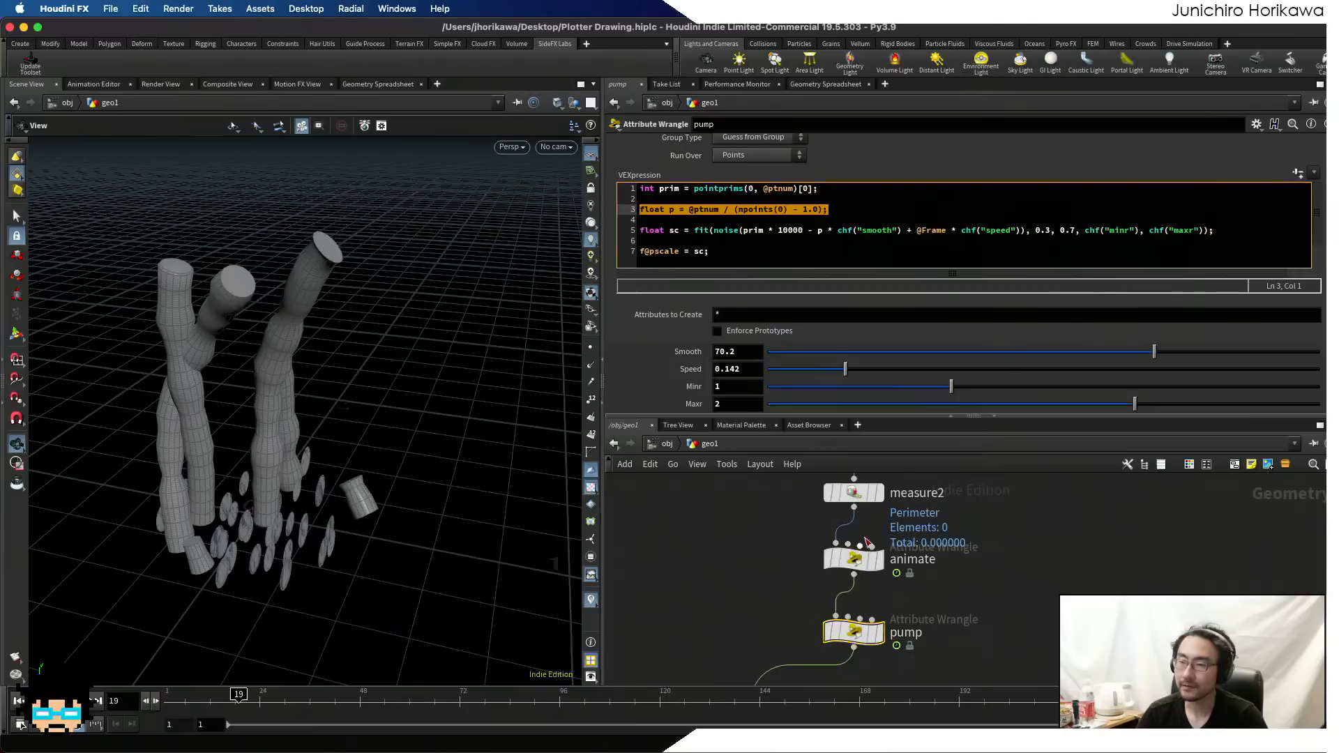
- Spread out the network by moving the animate node down and the resample1 and measure2 nodes up
{"action": "middle_click_drag", "start_coordinate": [948, 512], "coordinate": [924, 572]}
{"action": "scroll", "coordinate": [876, 543], "scroll_direction": "up", "scroll_amount": 1}
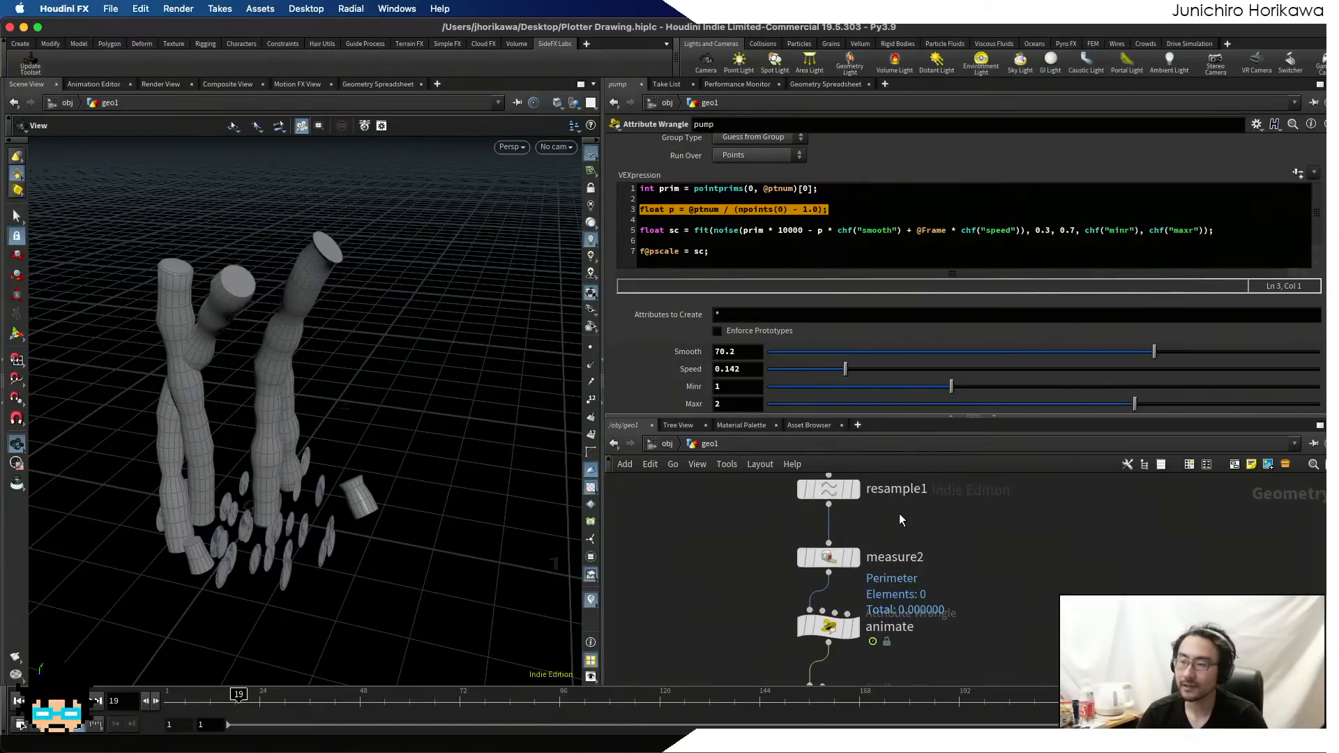
{"action": "middle_click_drag", "start_coordinate": [900, 518], "coordinate": [872, 519]}
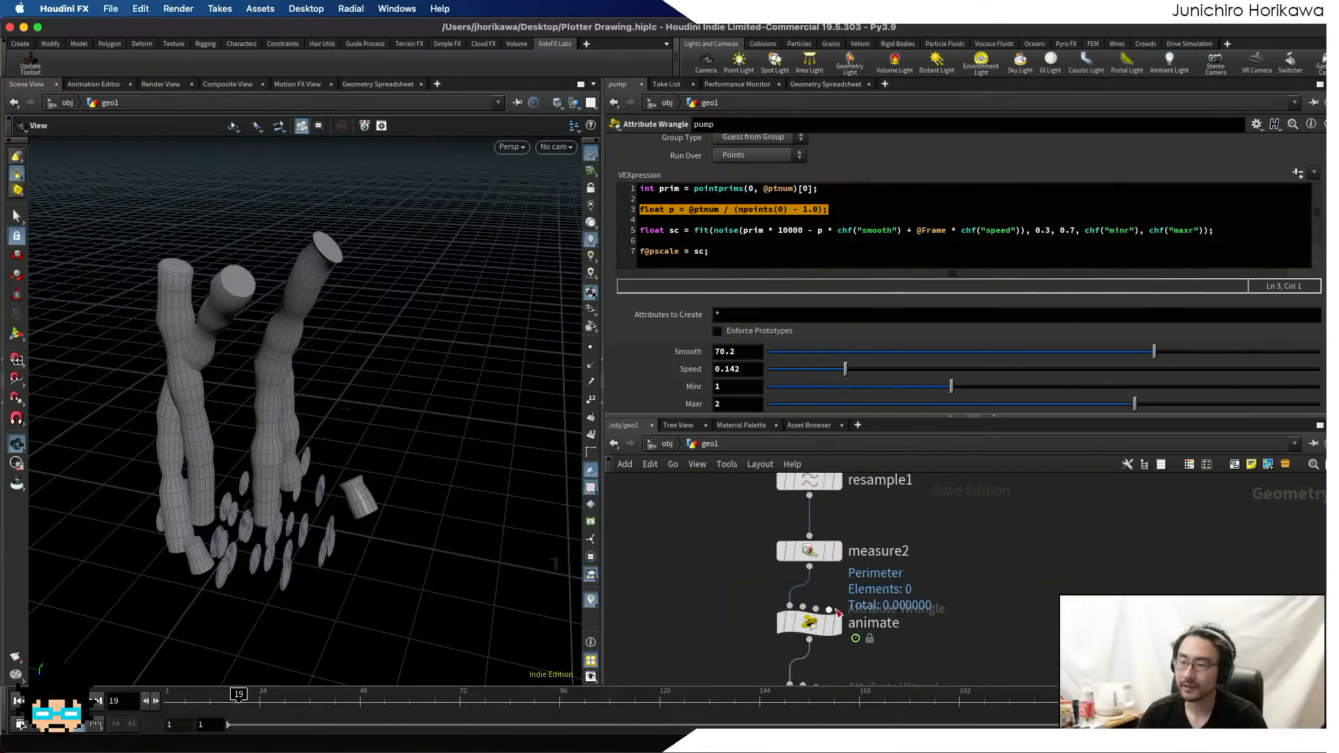
{"action": "left_click_drag", "start_coordinate": [824, 612], "coordinate": [821, 639]}
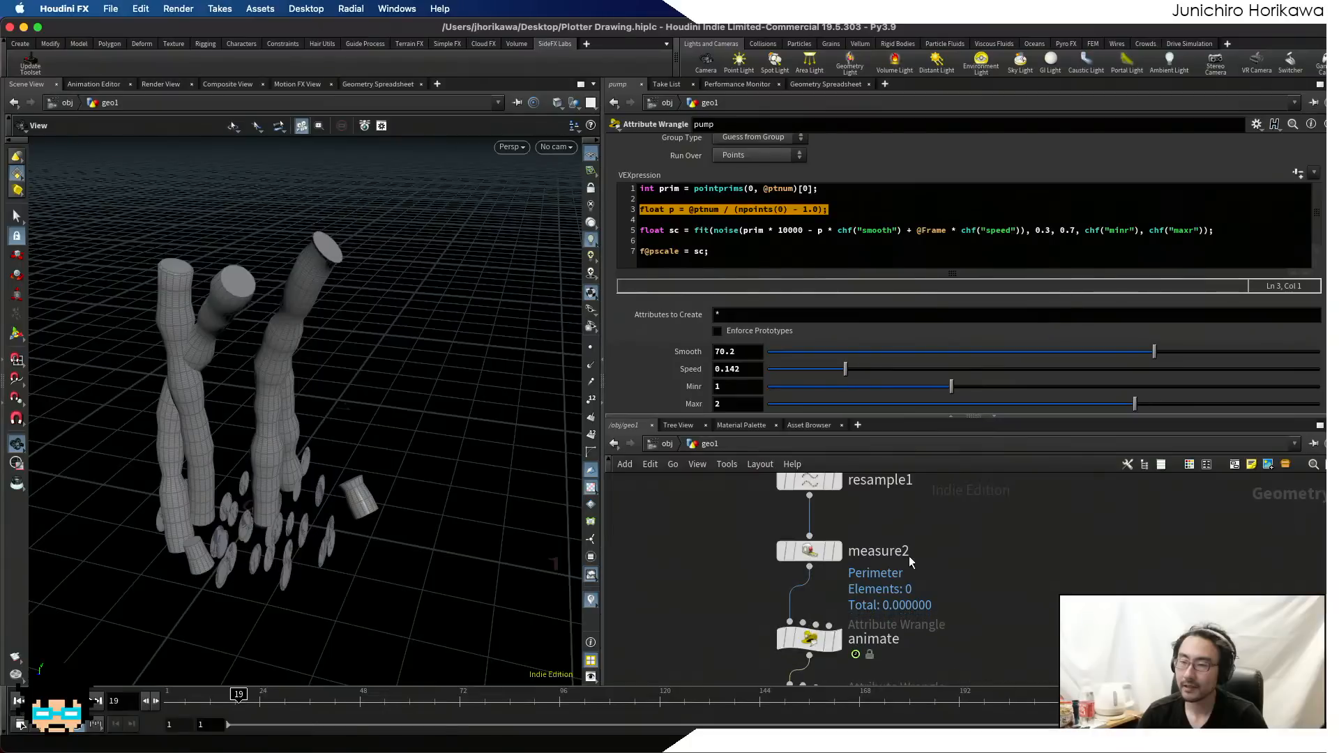
{"action": "middle_click_drag", "start_coordinate": [909, 554], "coordinate": [893, 594]}
{"action": "left_click_drag", "start_coordinate": [893, 505], "coordinate": [804, 597]}
{"action": "left_click_drag", "start_coordinate": [803, 595], "coordinate": [797, 548]}
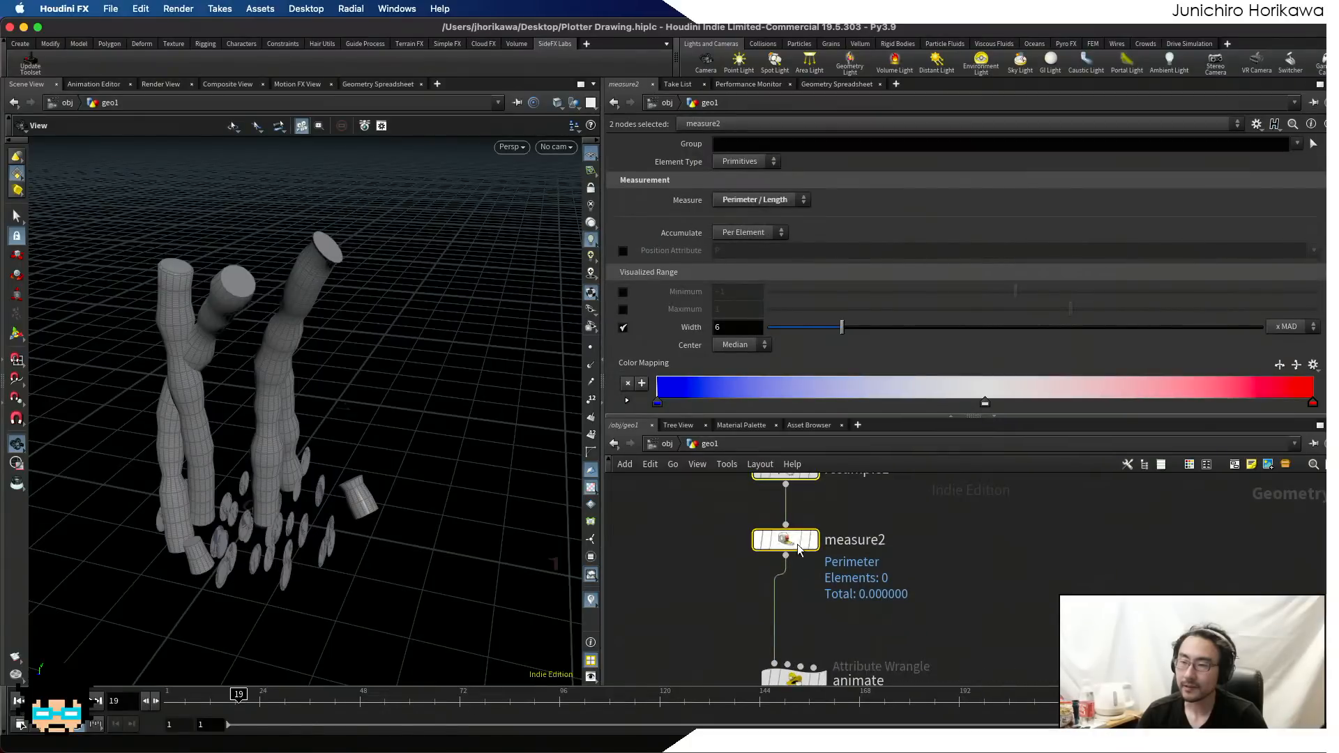
- Enable the Curve U Attribute output on resample1, keeping the attribute name curveu
{"action": "middle_click_drag", "start_coordinate": [762, 472], "coordinate": [774, 536]}
{"action": "left_click", "coordinate": [774, 536]}
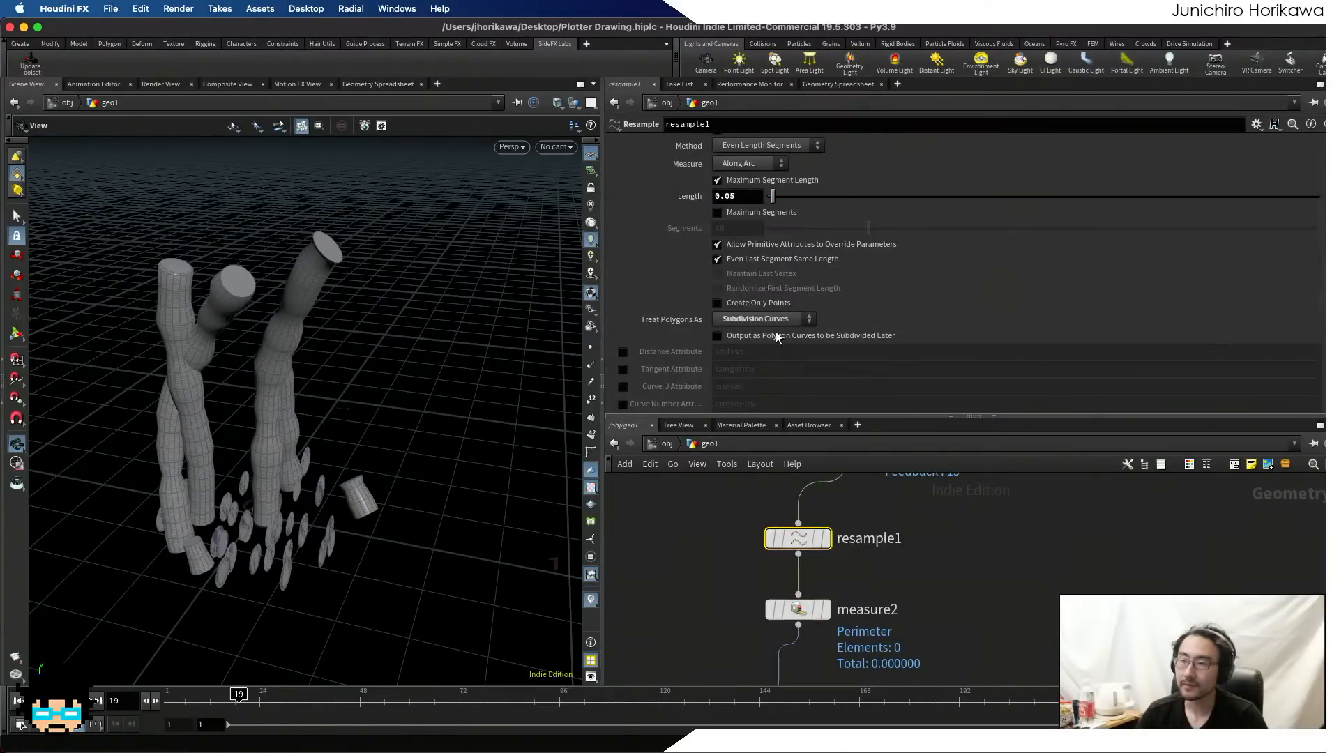
{"action": "left_click", "coordinate": [623, 387]}
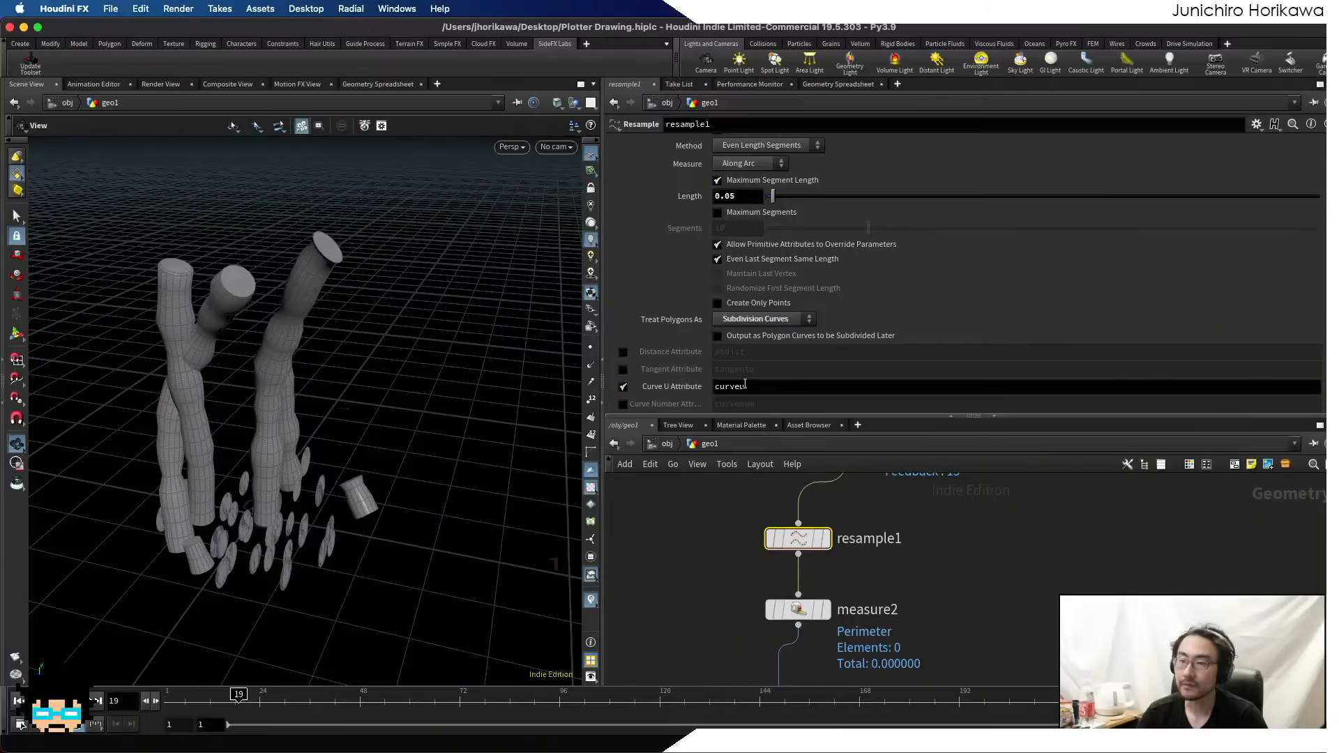
{"action": "double_click", "coordinate": [753, 387]}
{"action": "left_click", "coordinate": [709, 502]}
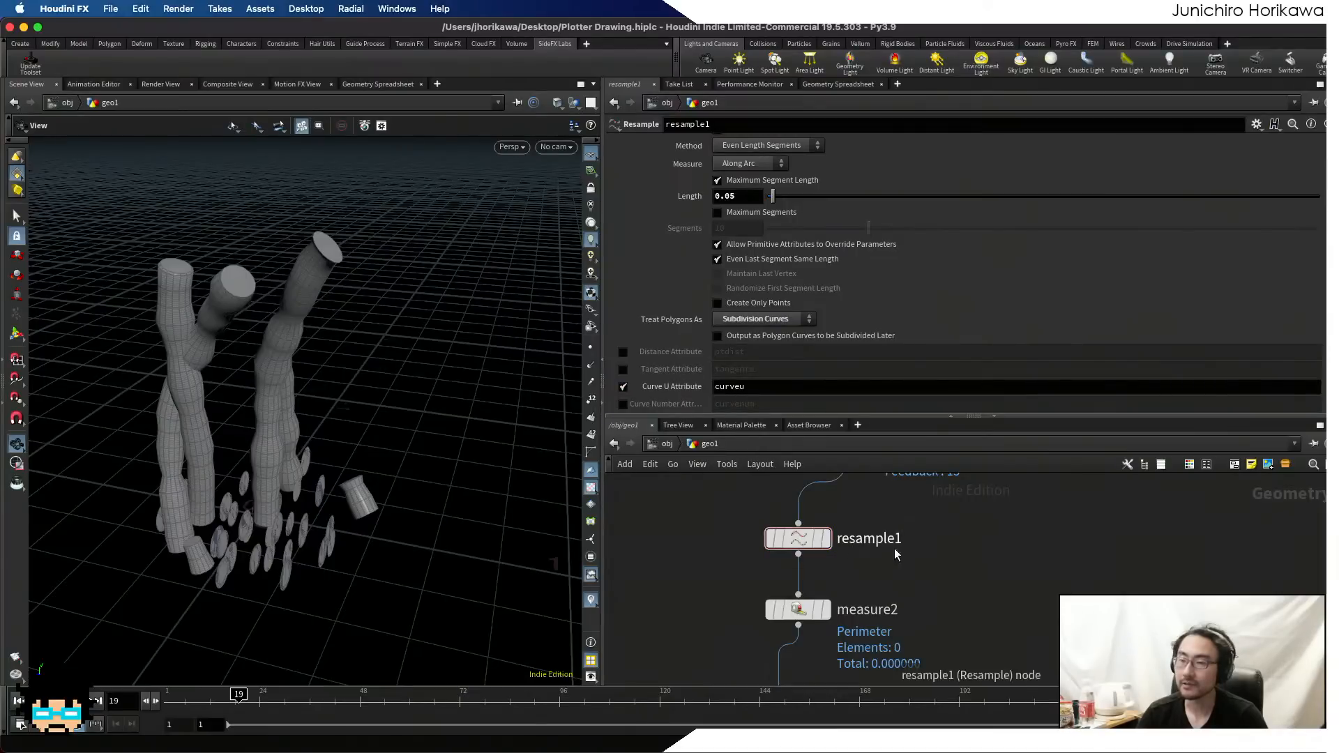
- Check the curveu point values of resample1 in the geometry spreadsheet, down to the last points
{"action": "left_click_drag", "start_coordinate": [894, 554], "coordinate": [758, 503]}
{"action": "left_click", "coordinate": [846, 85]}
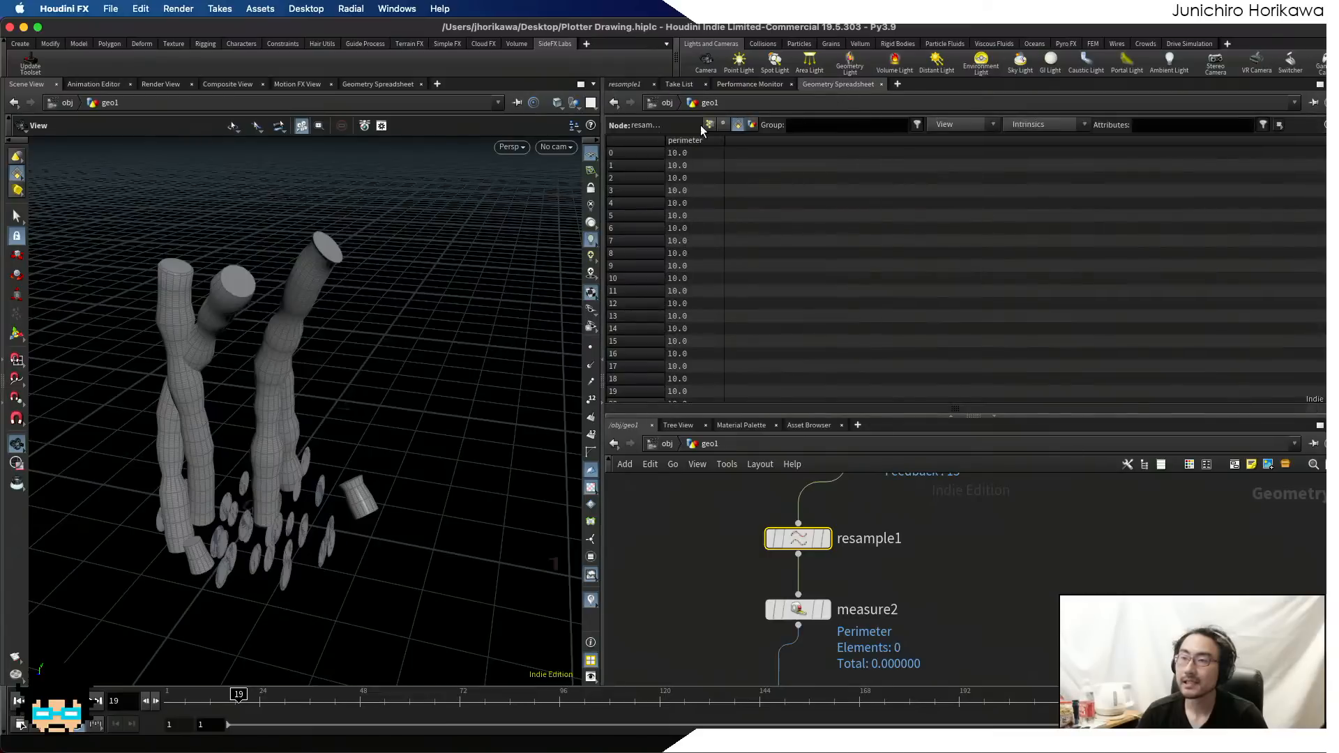
{"action": "left_click", "coordinate": [709, 124]}
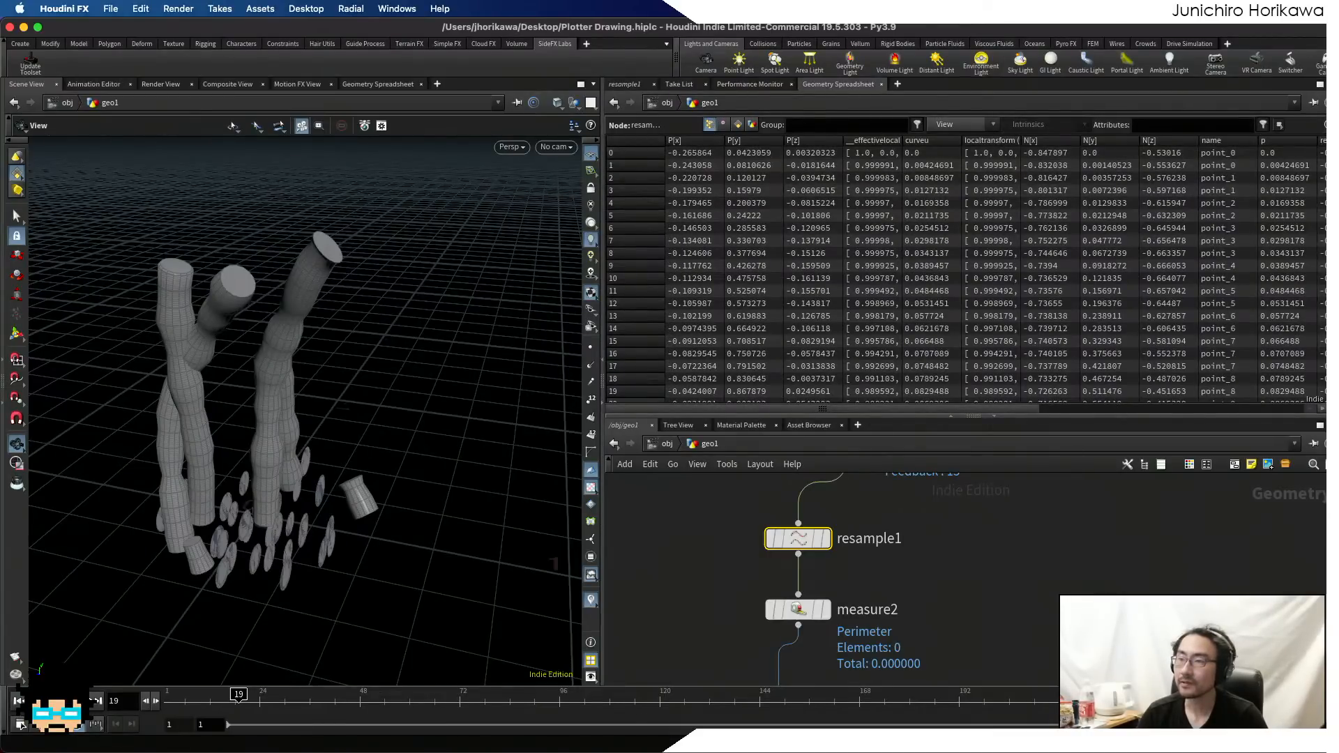
{"action": "scroll", "coordinate": [1315, 387], "scroll_direction": "down", "scroll_amount": 20}
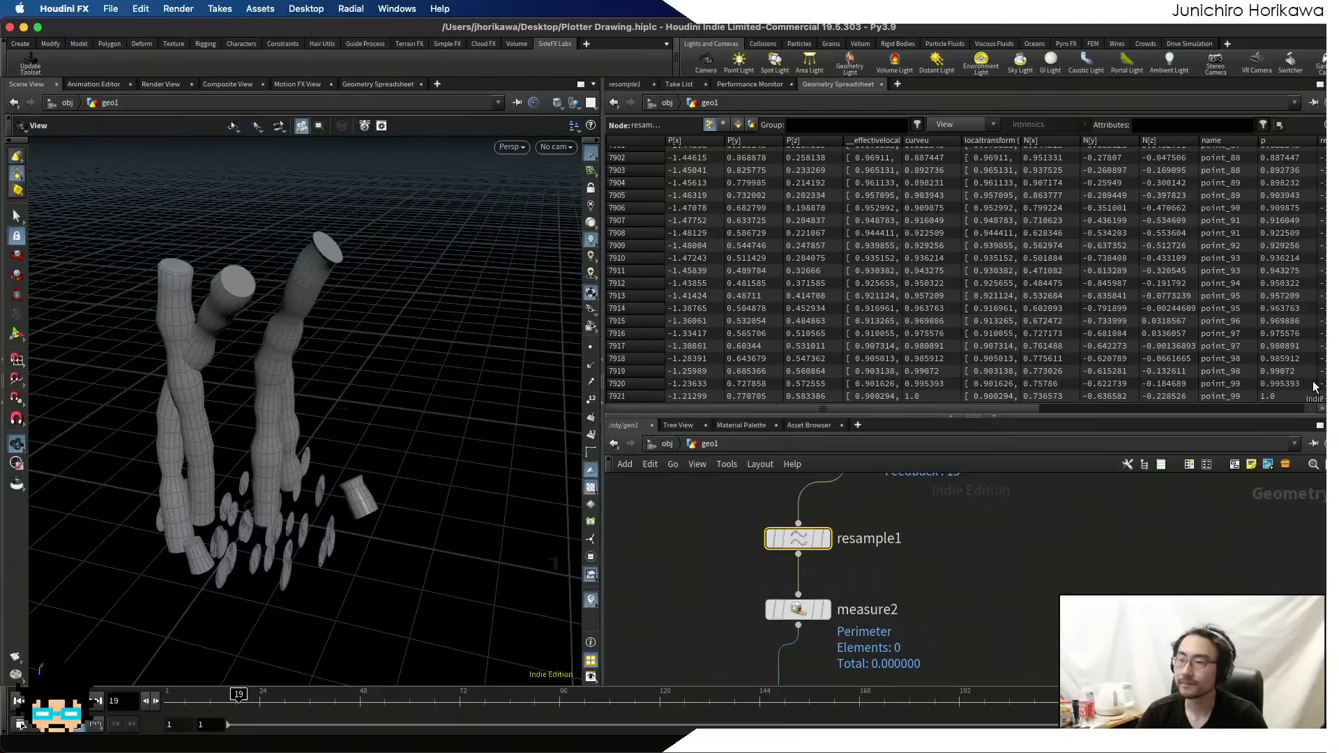
{"action": "scroll", "coordinate": [921, 535], "scroll_direction": "down", "scroll_amount": 3}
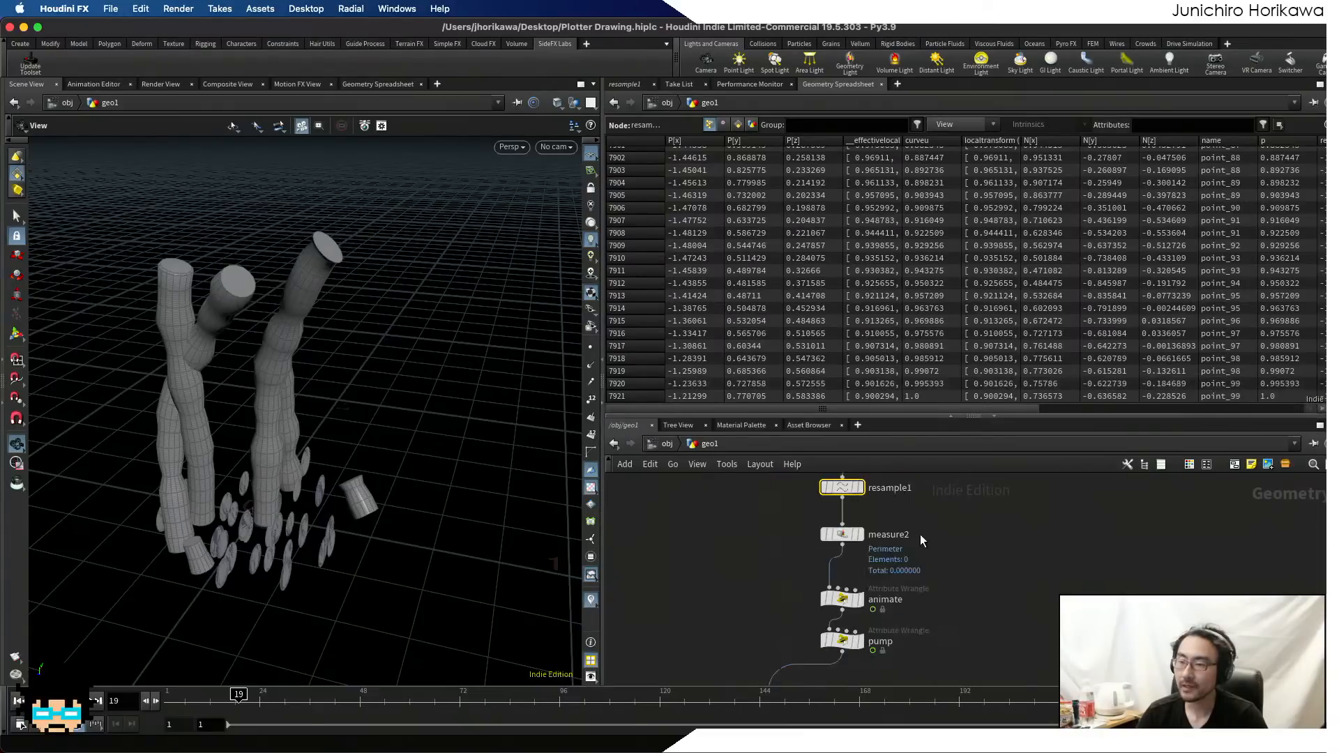
- Inspect the animate node's point attributes, display its curves in the viewport and go to frame 163
{"action": "scroll", "coordinate": [886, 550], "scroll_direction": "up", "scroll_amount": 3}
{"action": "left_click", "coordinate": [826, 534]}
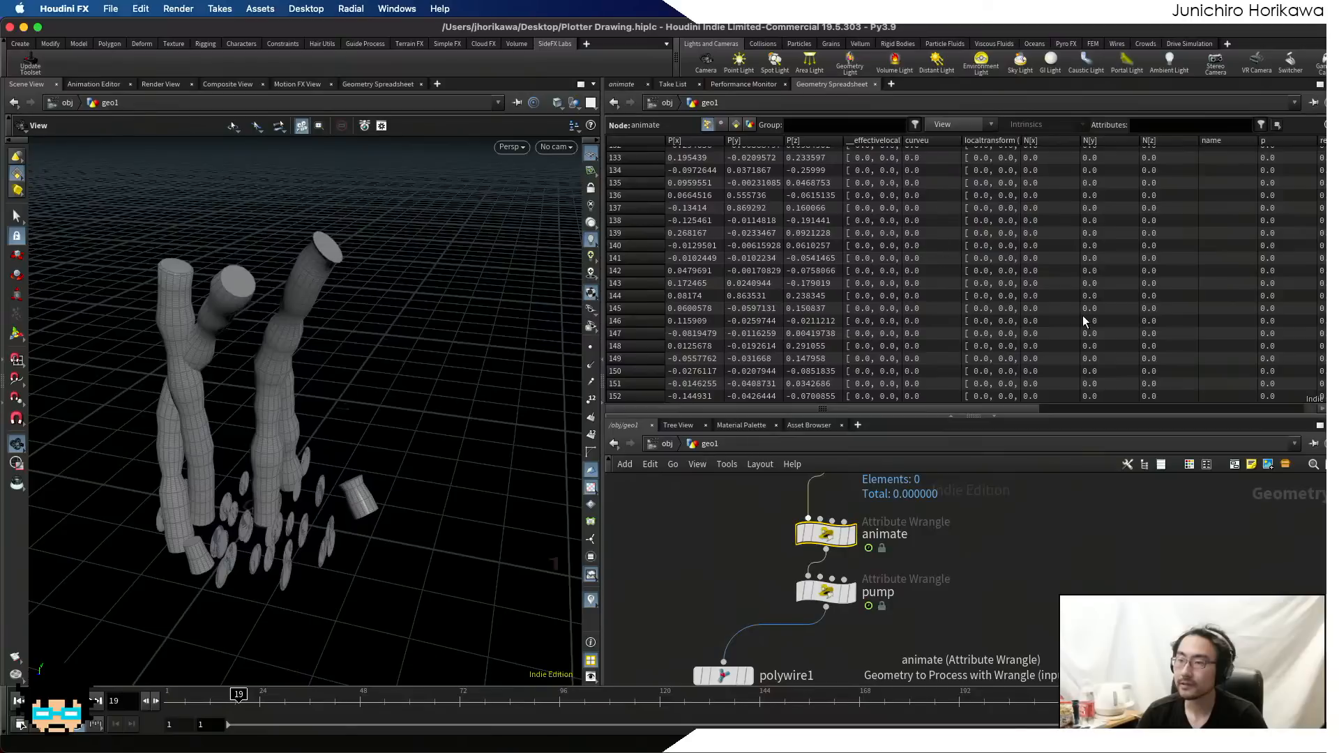
{"action": "left_click", "coordinate": [846, 536]}
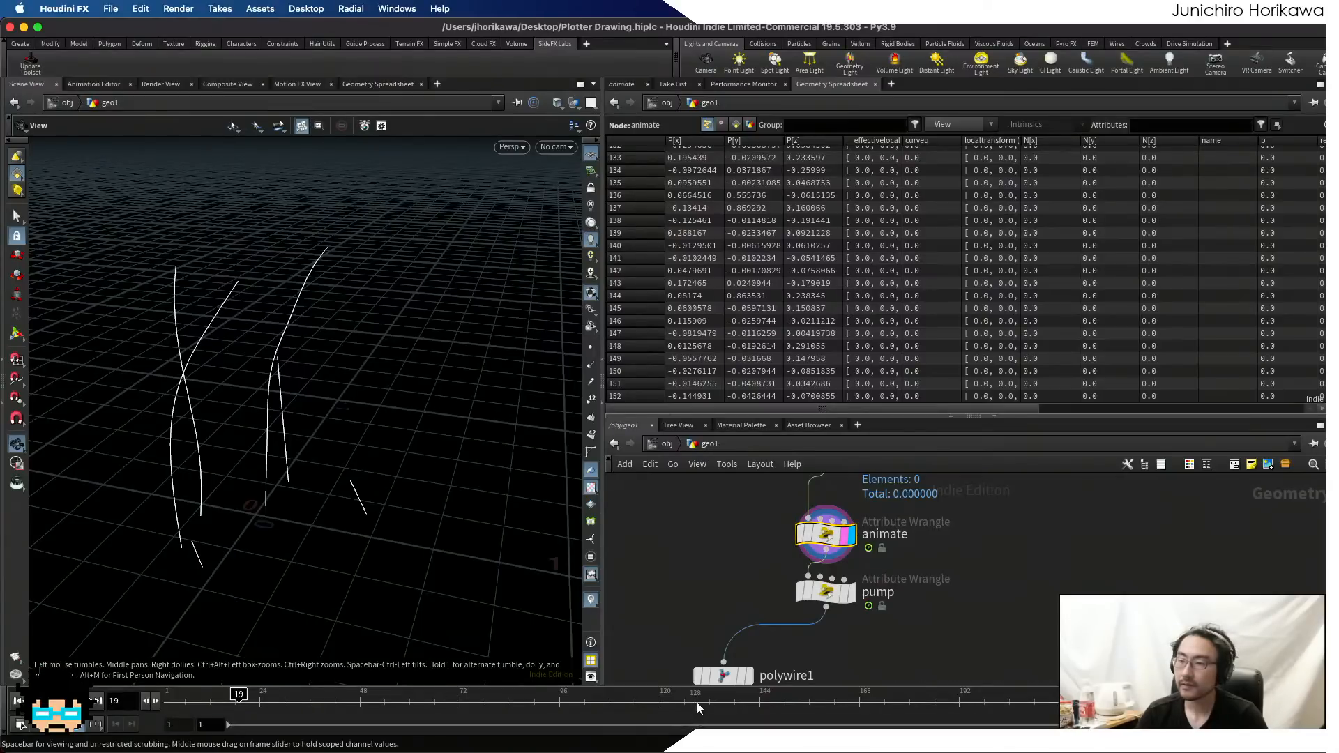
{"action": "left_click_drag", "start_coordinate": [752, 698], "coordinate": [839, 700]}
- Delete the line that declares float p from the pump wrangle's code
{"action": "left_click", "coordinate": [823, 582]}
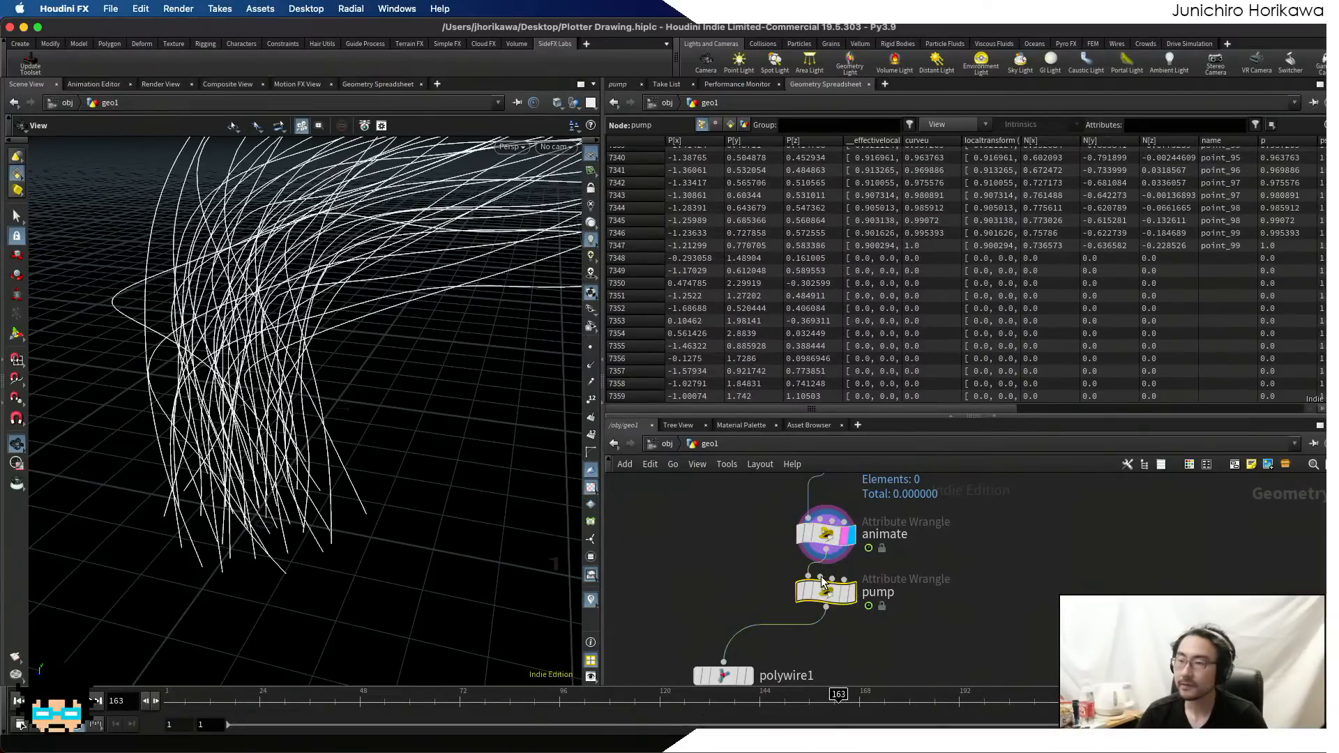
{"action": "left_click", "coordinate": [619, 84]}
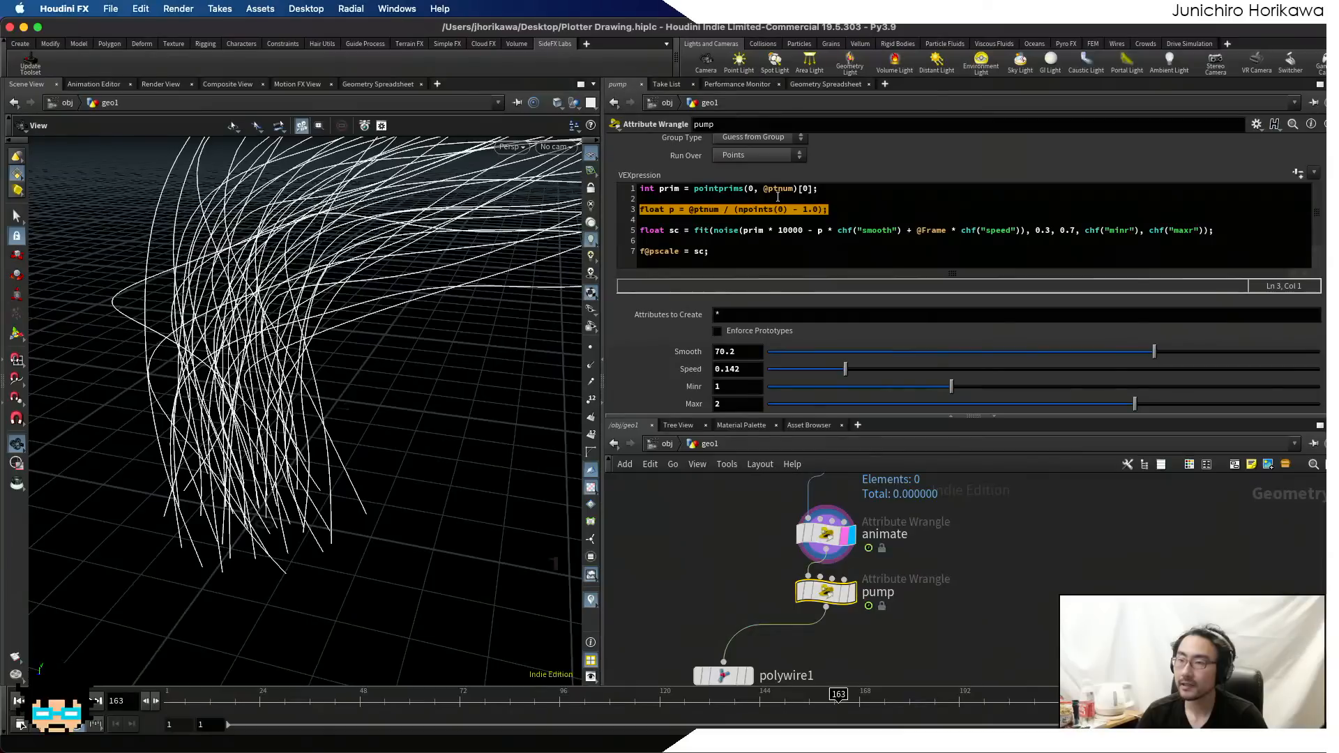
{"action": "left_click", "coordinate": [792, 230]}
{"action": "left_click_drag", "start_coordinate": [849, 210], "coordinate": [585, 219]}
{"action": "key", "text": "BackSpace"}
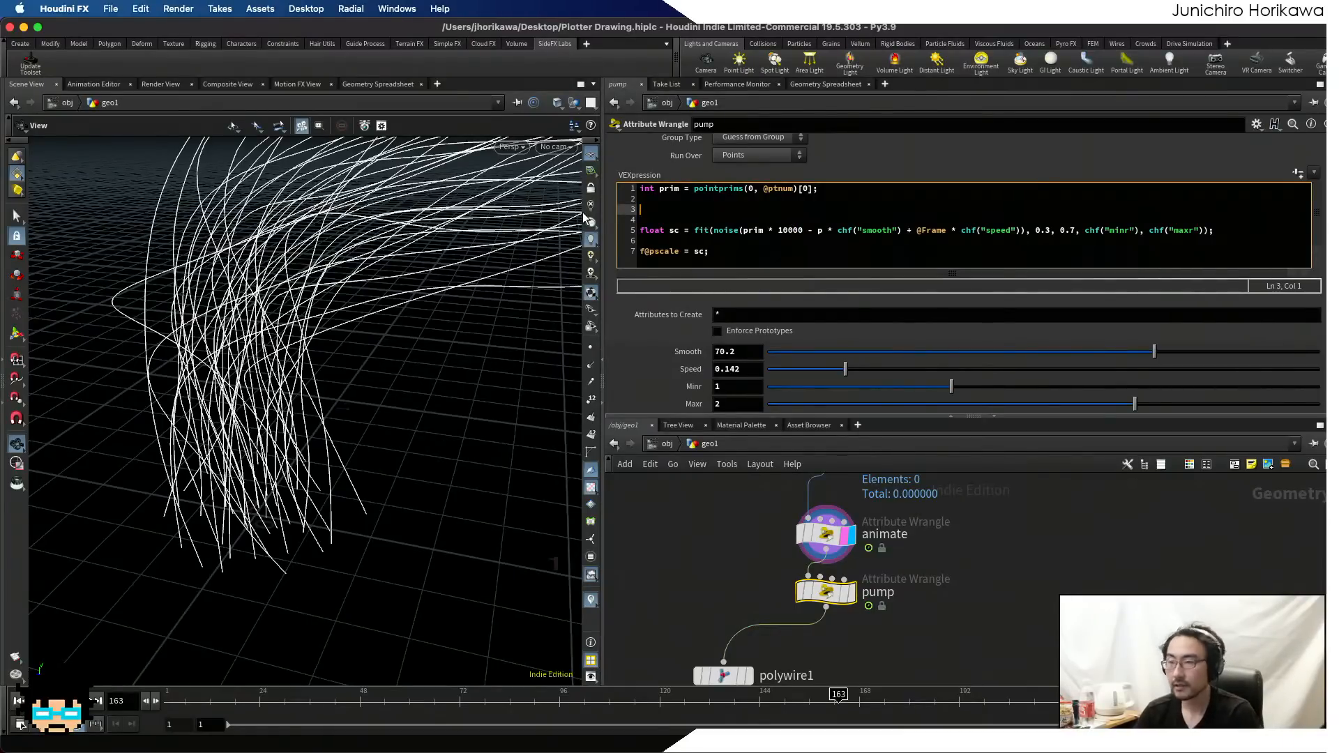
{"action": "key", "text": "BackSpace"}
- Replace p with f@curveu in pump's noise expression
{"action": "left_click", "coordinate": [821, 220]}
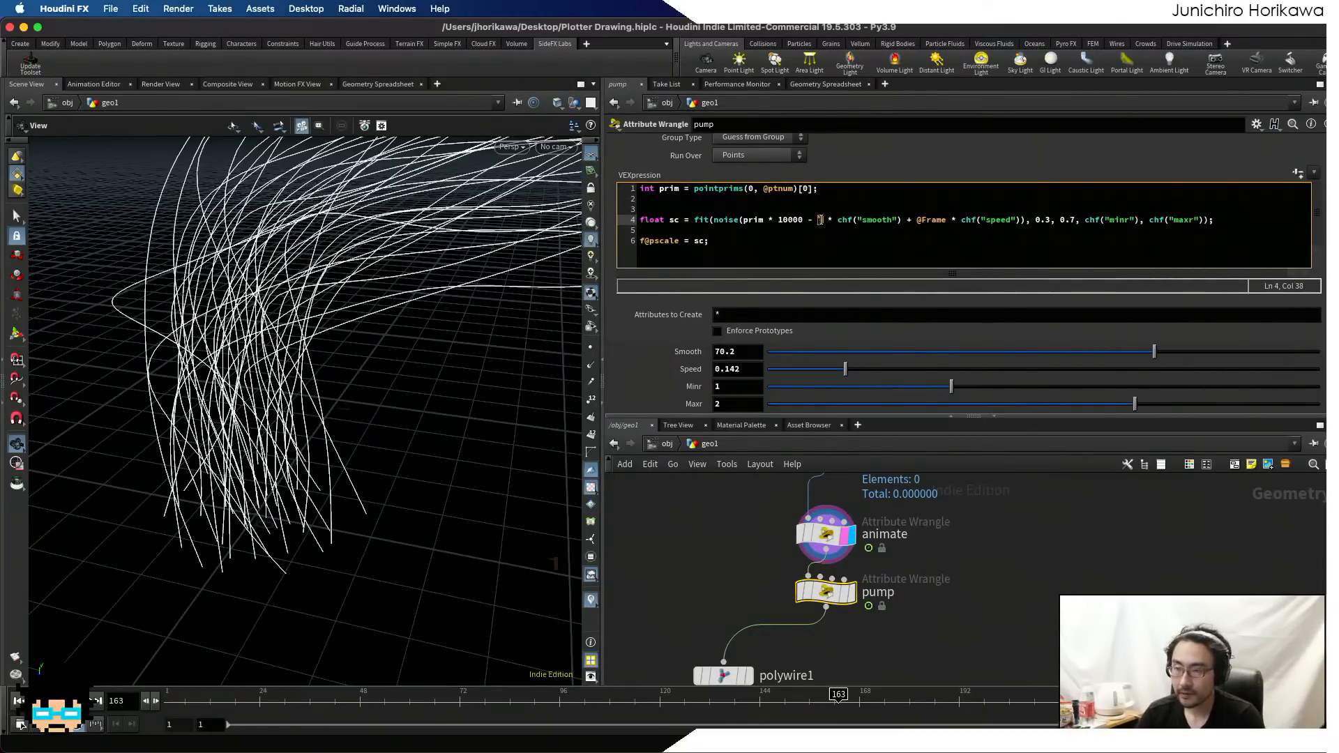
{"action": "key", "text": "BackSpace"}
{"action": "type", "text": "f@"}
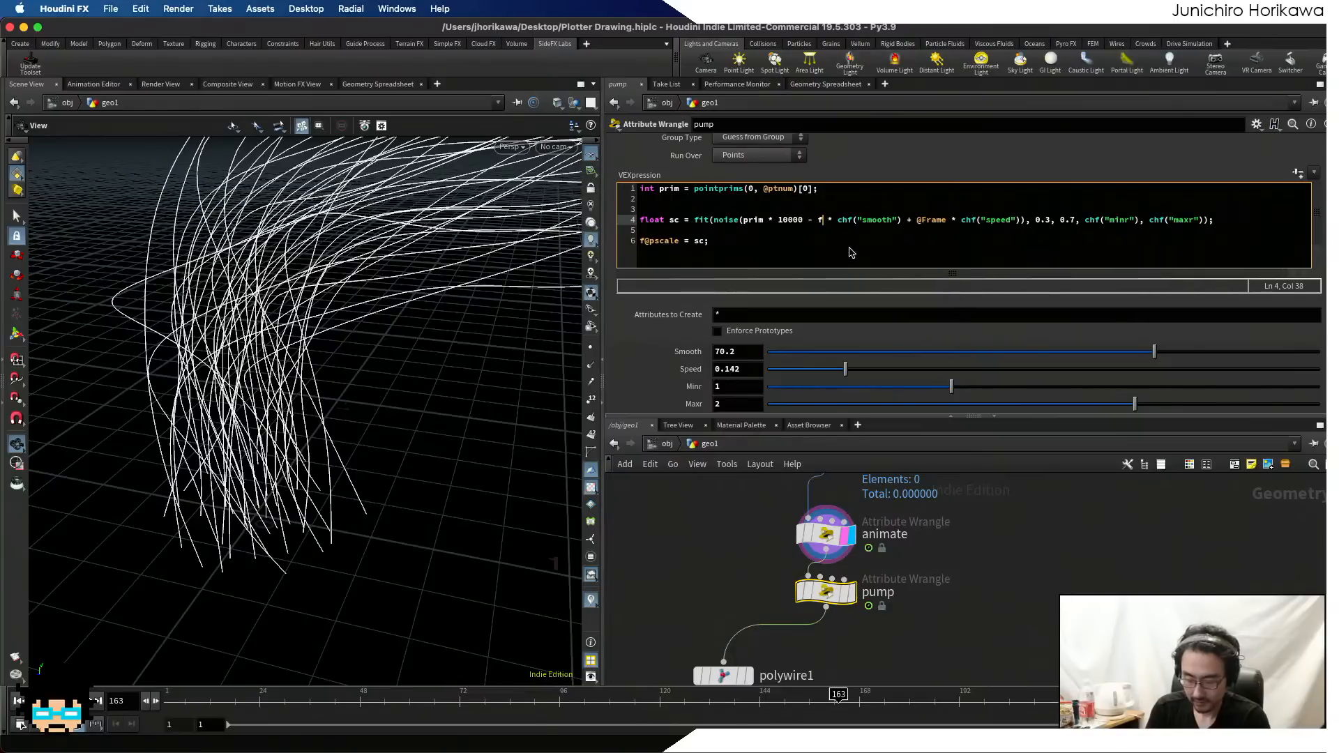
{"action": "type", "text": "curveu"}
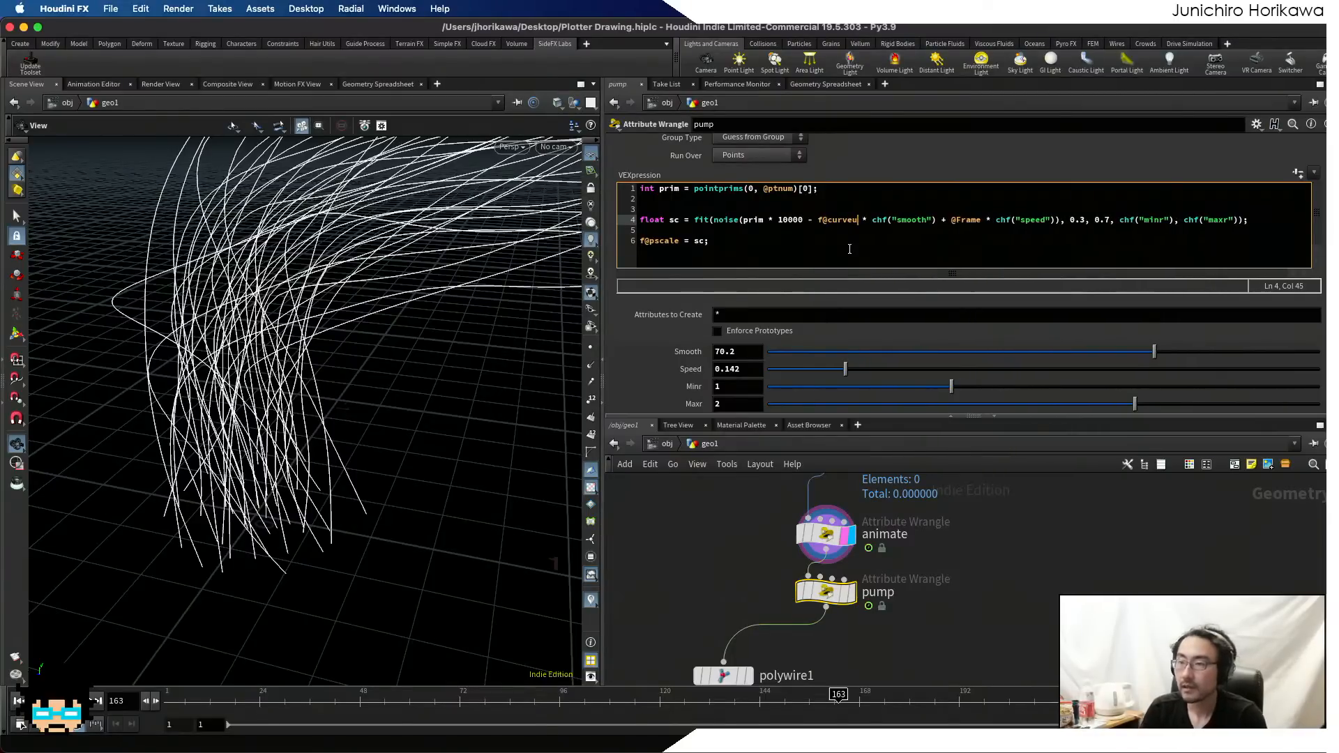
- Display the normal1 node's output and play the animation from the start with the pipes in view
{"action": "scroll", "coordinate": [544, 610], "scroll_direction": "down", "scroll_amount": 2}
{"action": "scroll", "coordinate": [634, 619], "scroll_direction": "down", "scroll_amount": 5}
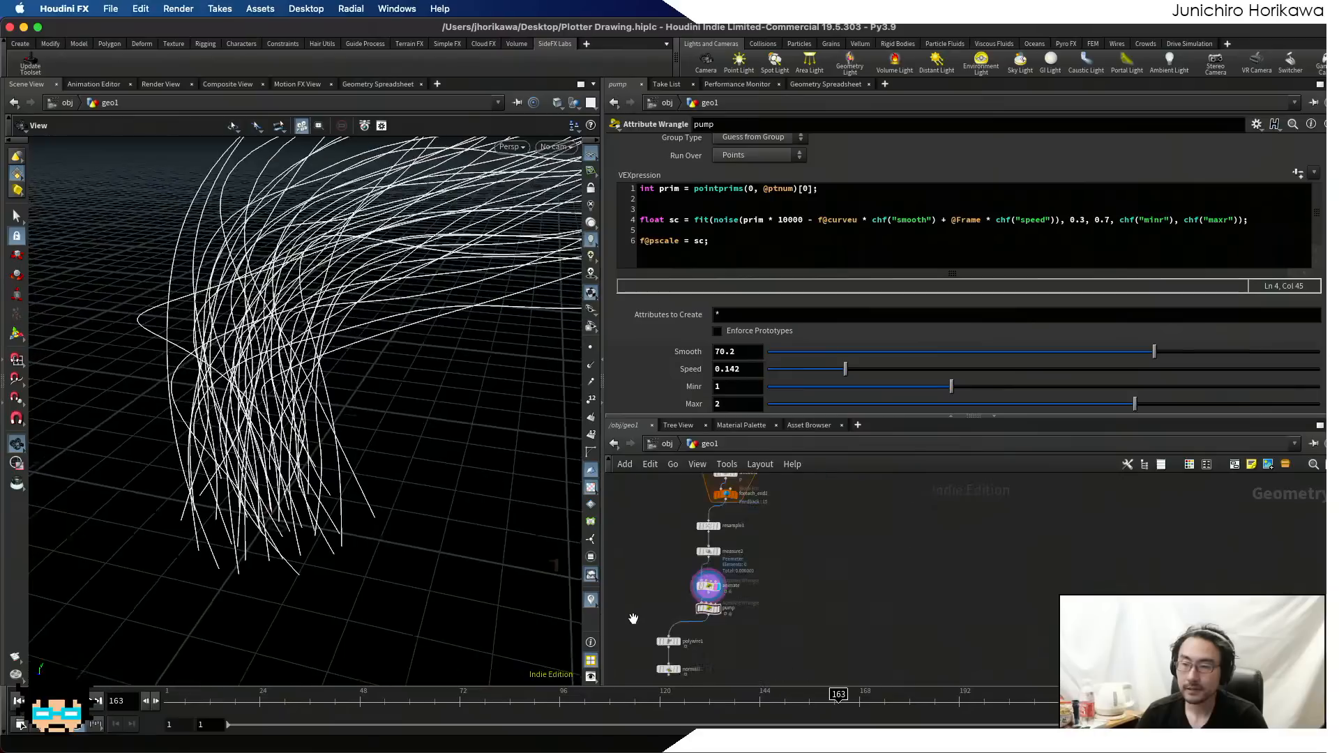
{"action": "scroll", "coordinate": [649, 666], "scroll_direction": "up", "scroll_amount": 3}
{"action": "middle_click_drag", "start_coordinate": [649, 667], "coordinate": [669, 626]}
{"action": "left_click", "coordinate": [722, 632]}
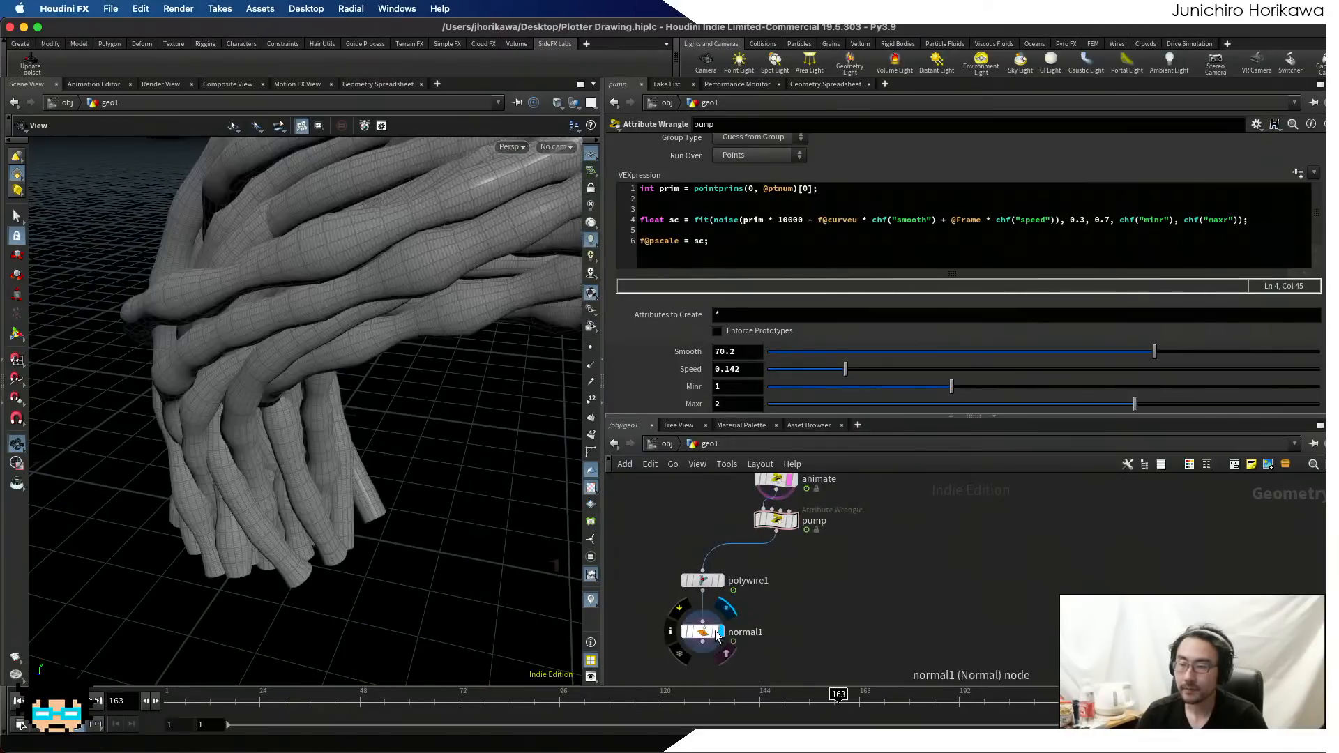
{"action": "left_click", "coordinate": [704, 632]}
{"action": "scroll", "coordinate": [312, 451], "scroll_direction": "down", "scroll_amount": 8}
{"action": "left_click_drag", "start_coordinate": [316, 451], "coordinate": [227, 515]}
{"action": "left_click", "coordinate": [18, 701]}
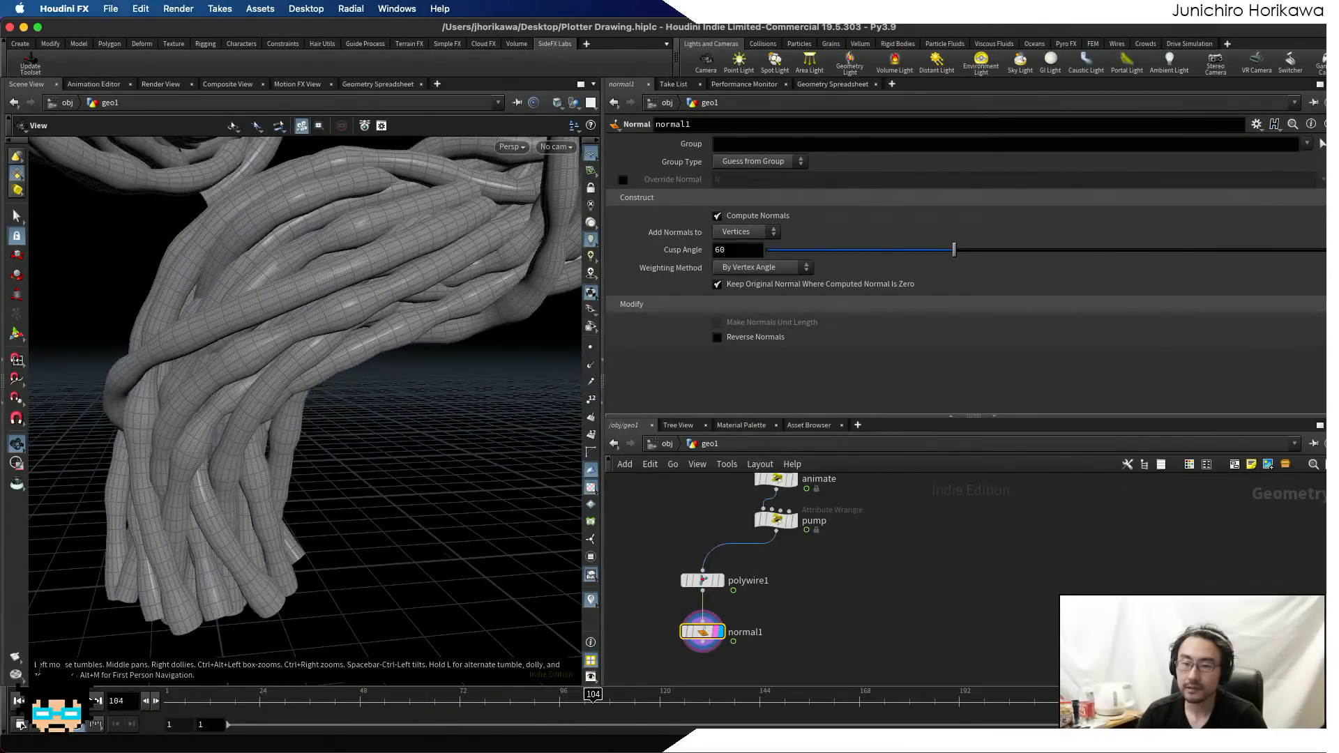
- Set the pump wrangle's Smooth to 13.8 and Speed to 0.173
{"action": "scroll", "coordinate": [671, 569], "scroll_direction": "up", "scroll_amount": 2}
{"action": "left_click_drag", "start_coordinate": [853, 563], "coordinate": [772, 507]}
{"action": "left_click_drag", "start_coordinate": [1108, 354], "coordinate": [1079, 382]}
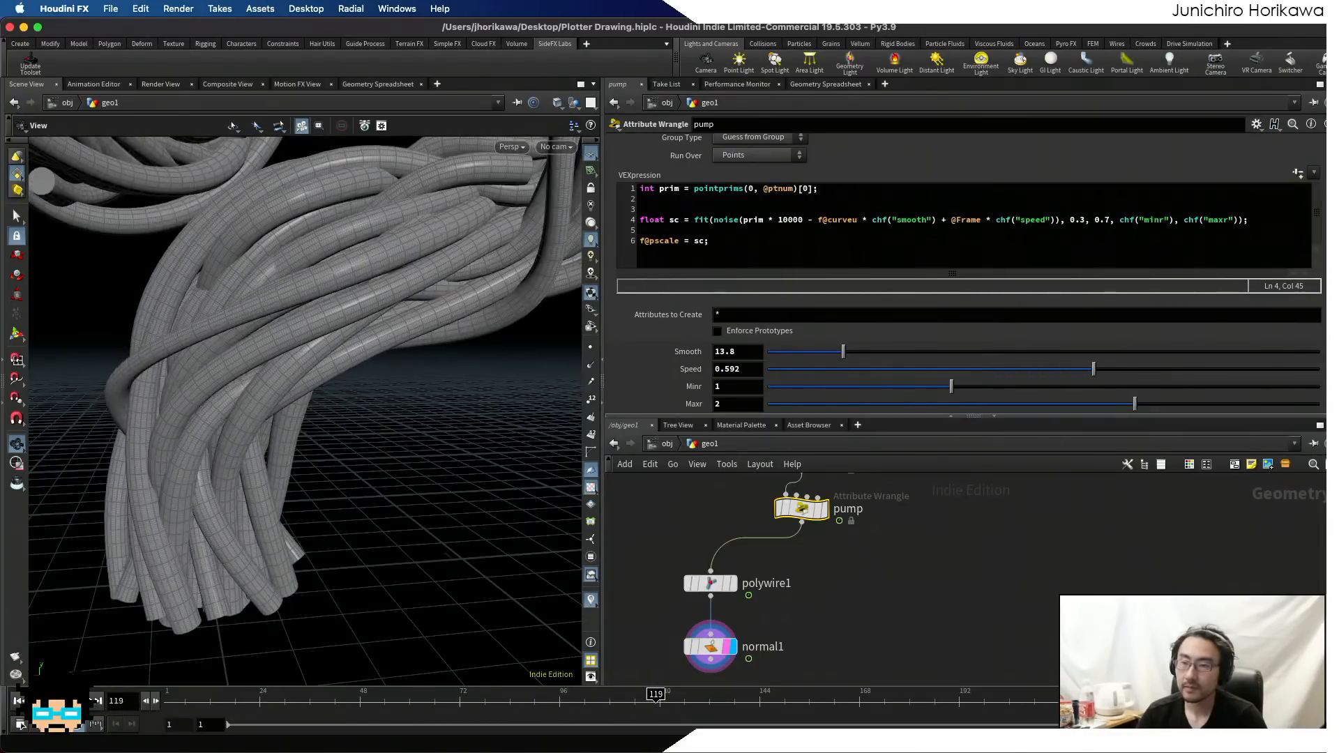
{"action": "left_click_drag", "start_coordinate": [943, 370], "coordinate": [920, 369]}
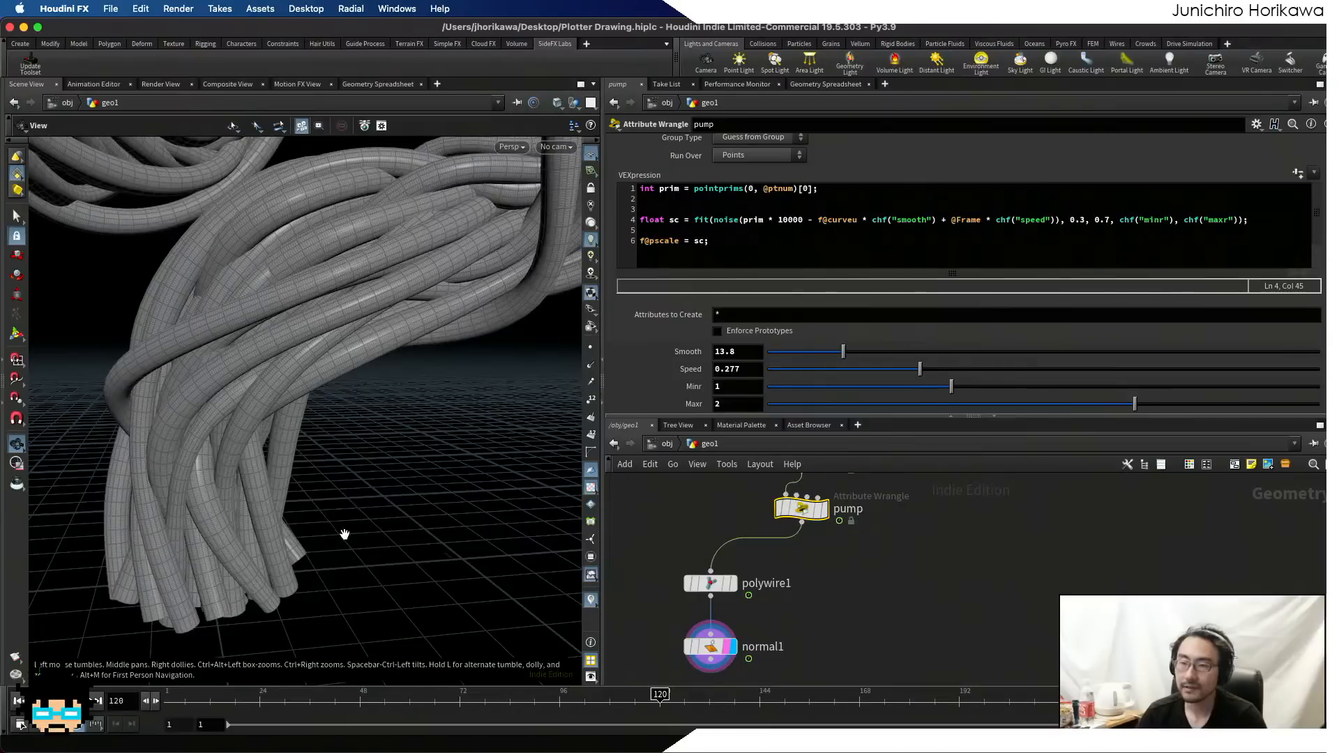
{"action": "left_click", "coordinate": [863, 371]}
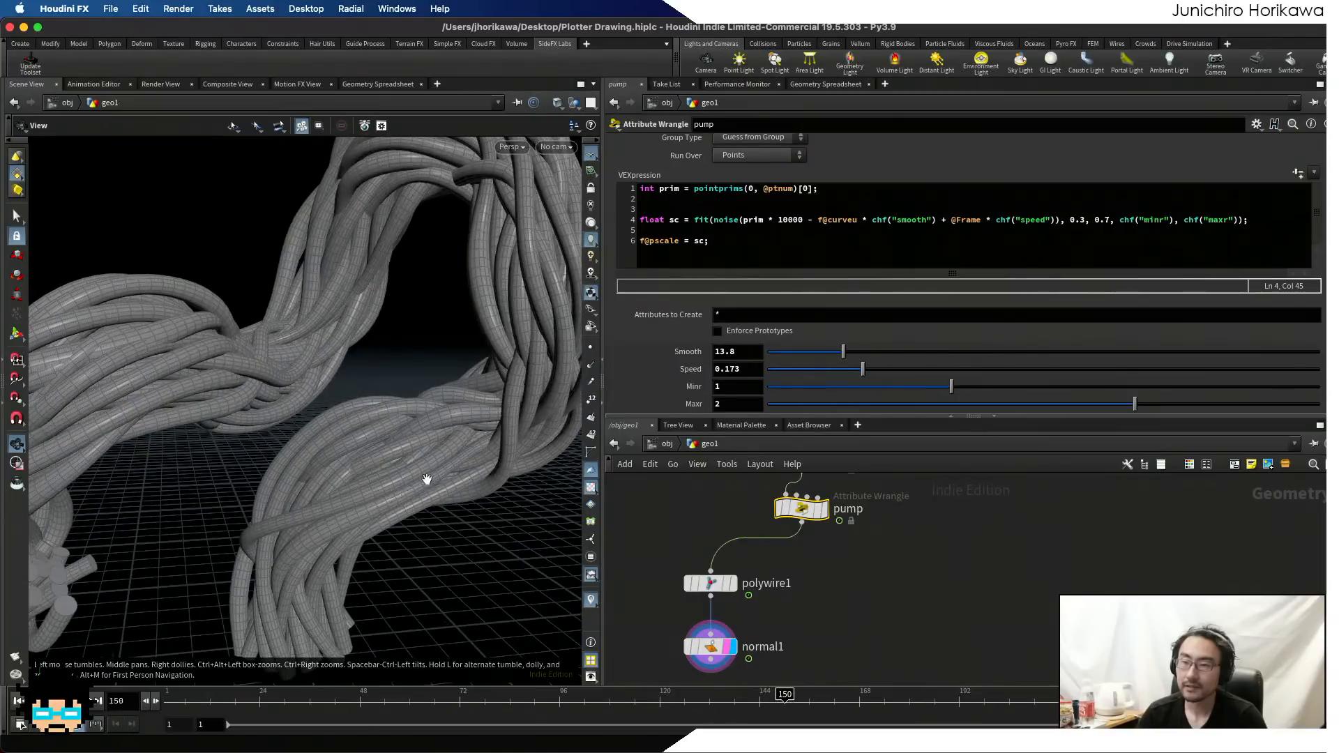
- Replay the growth animation from the beginning with the whole pipe bundle in view
{"action": "scroll", "coordinate": [328, 453], "scroll_direction": "down", "scroll_amount": 10}
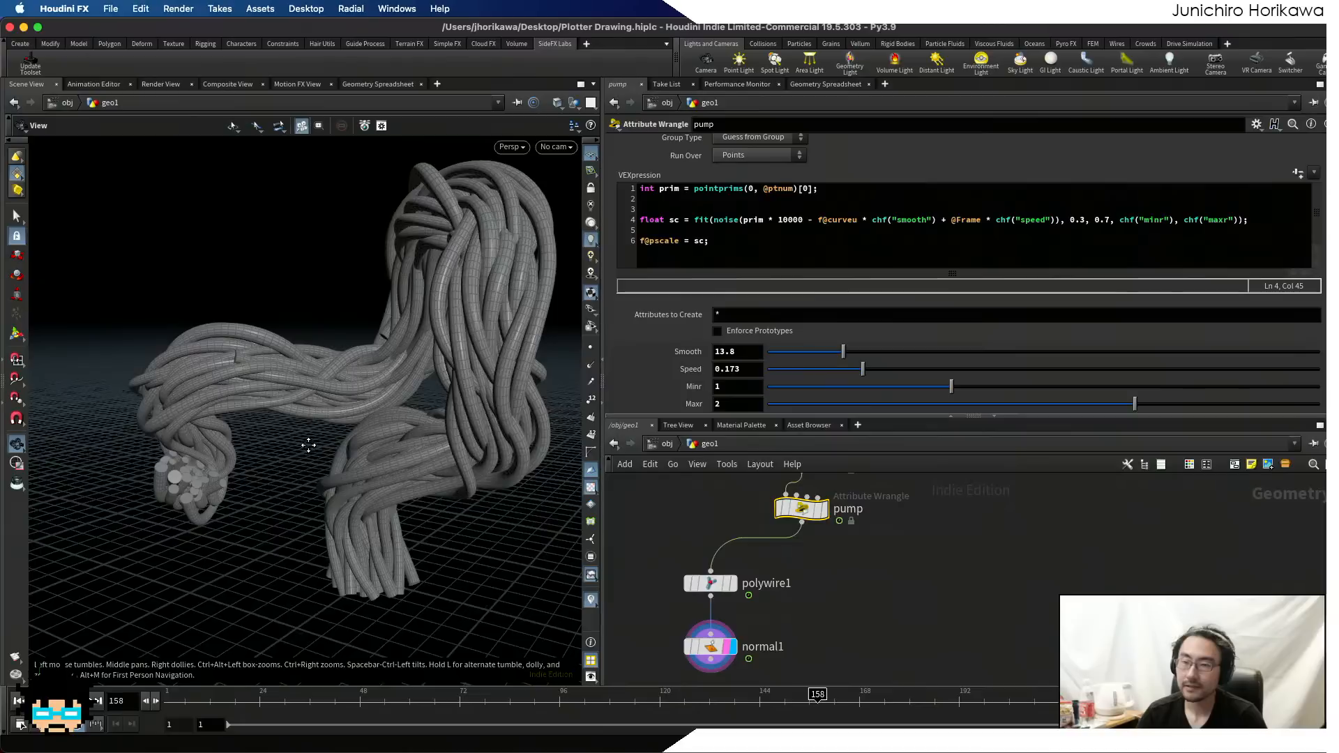
{"action": "middle_click_drag", "start_coordinate": [308, 446], "coordinate": [290, 444]}
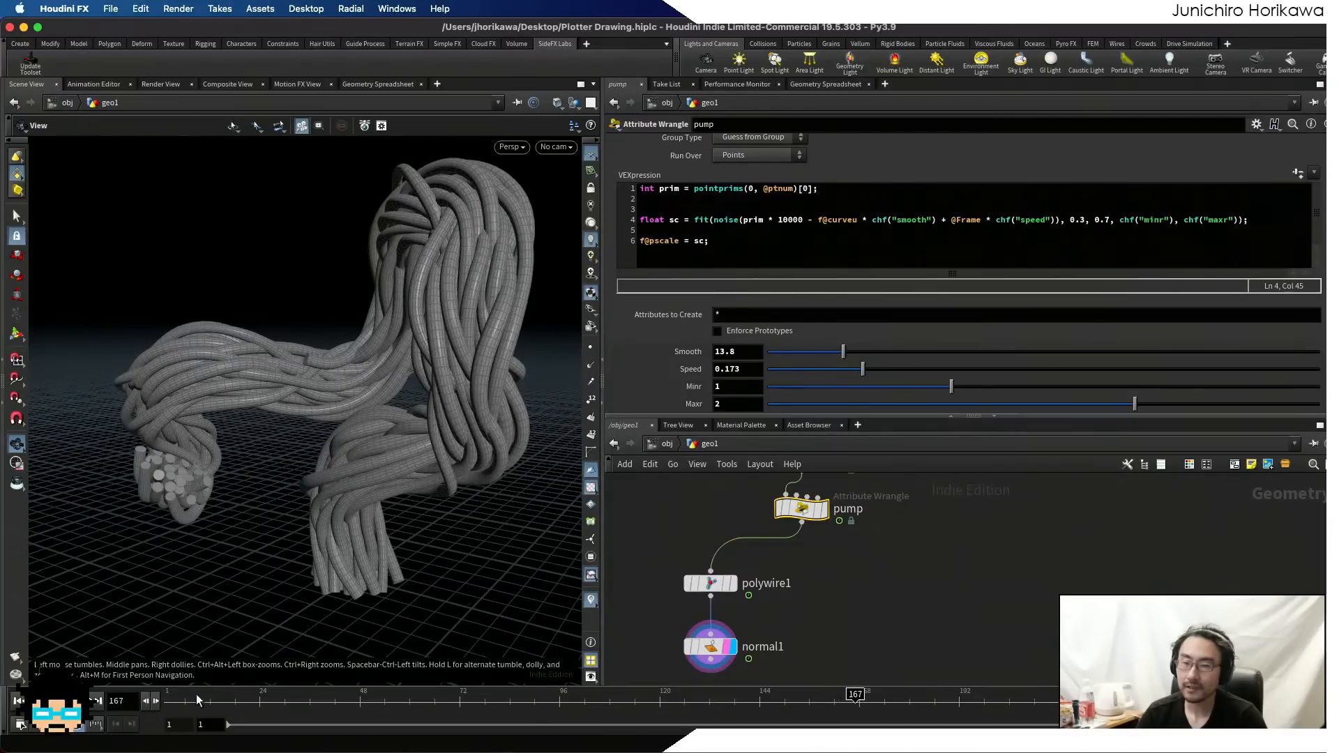
{"action": "left_click", "coordinate": [169, 698]}
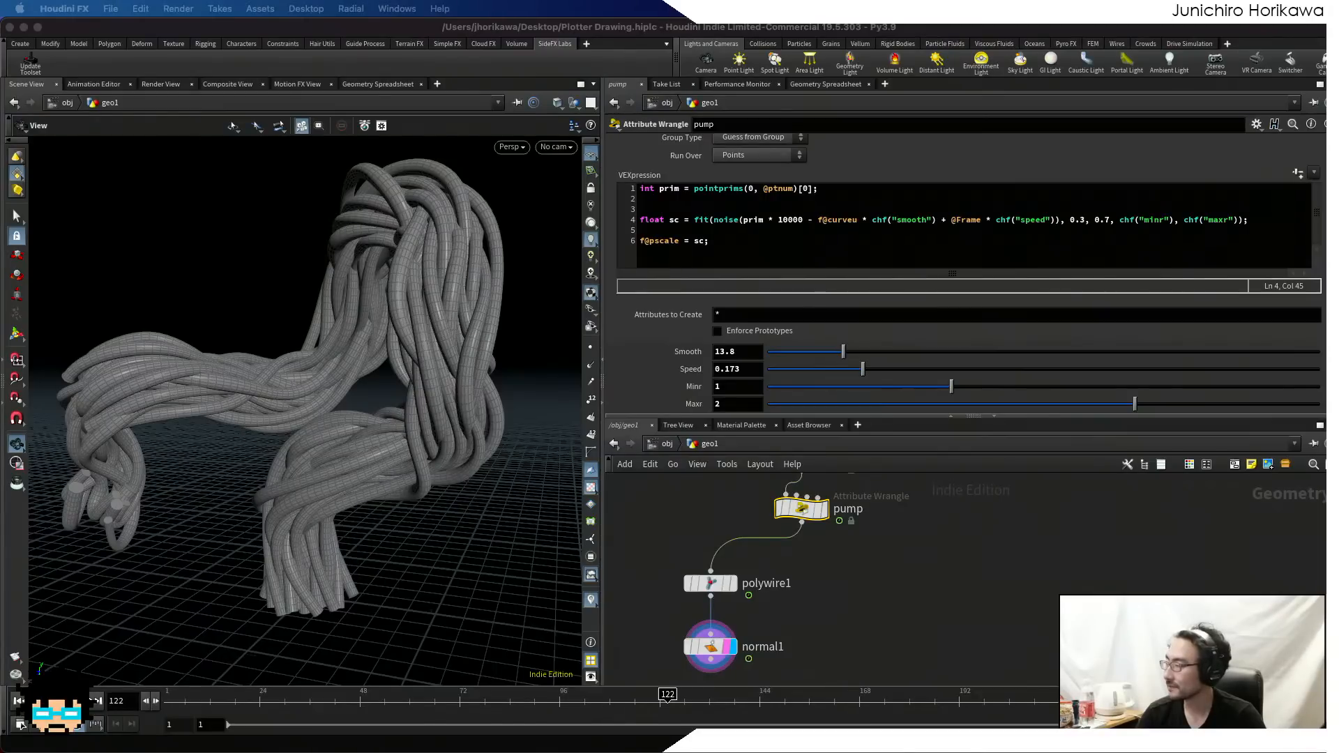
{"action": "left_click", "coordinate": [677, 588]}
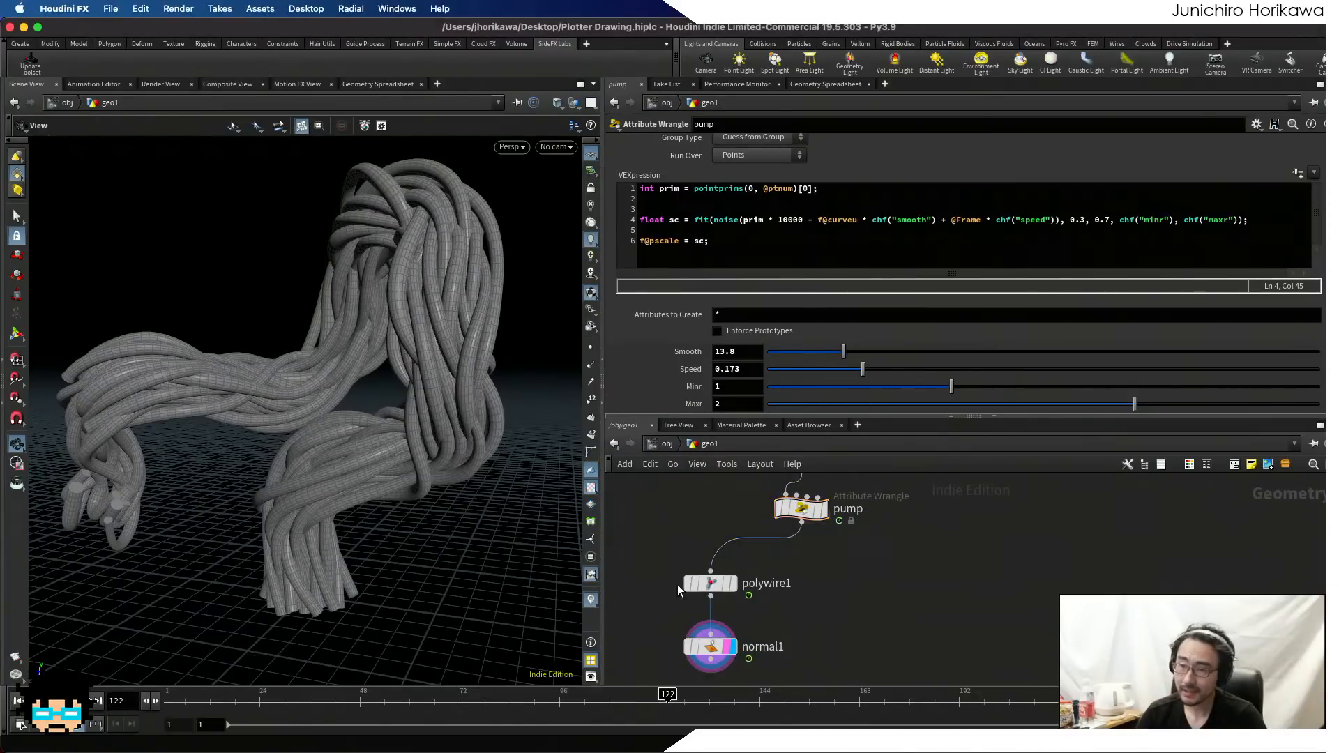
- Go to frame 240 and examine the fully grown bundle from several angles
{"action": "left_click_drag", "start_coordinate": [719, 696], "coordinate": [1179, 699]}
{"action": "scroll", "coordinate": [311, 492], "scroll_direction": "down", "scroll_amount": 5}
{"action": "left_click_drag", "start_coordinate": [310, 492], "coordinate": [261, 447]}
{"action": "right_click_drag", "start_coordinate": [262, 448], "coordinate": [346, 376]}
{"action": "left_click_drag", "start_coordinate": [347, 376], "coordinate": [412, 467]}
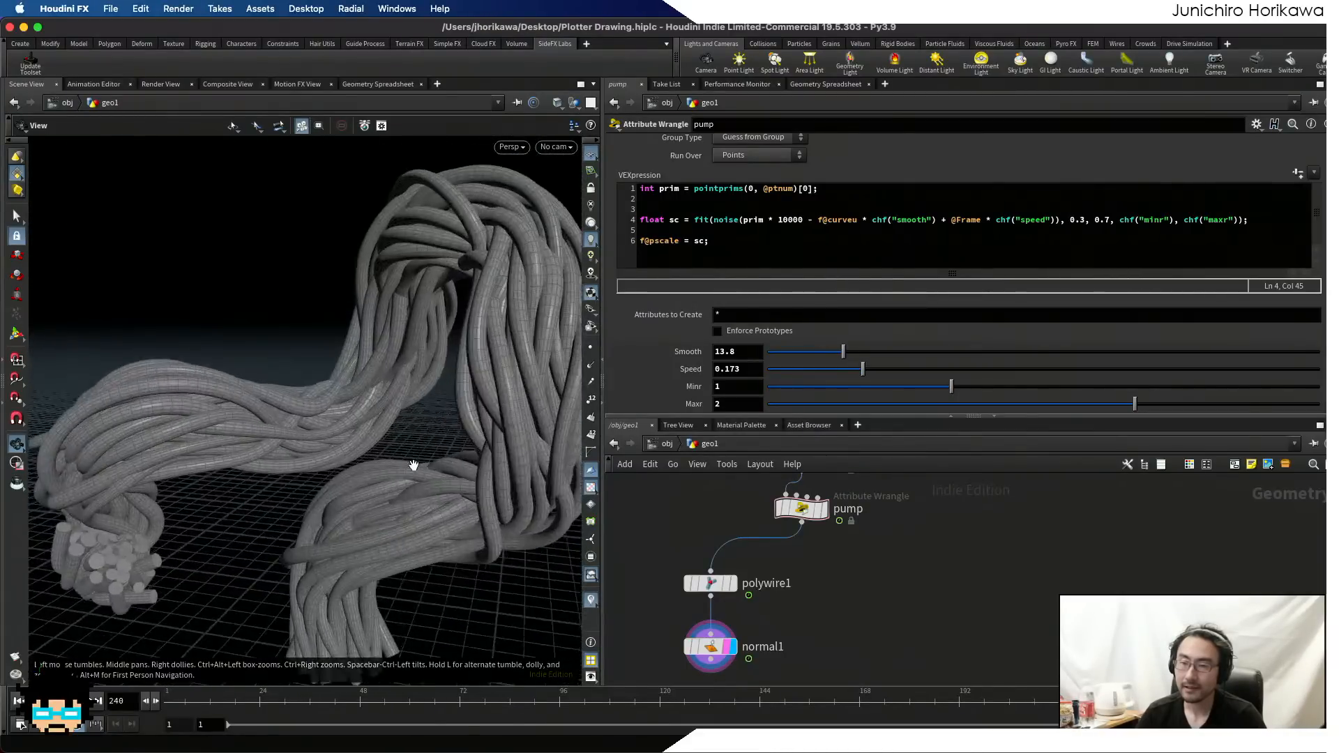
{"action": "right_click_drag", "start_coordinate": [412, 466], "coordinate": [419, 395]}
{"action": "left_click_drag", "start_coordinate": [419, 396], "coordinate": [374, 503]}
- Replay the growth from frame 21 and examine the finished bundle from the side and up close
{"action": "left_click", "coordinate": [247, 700]}
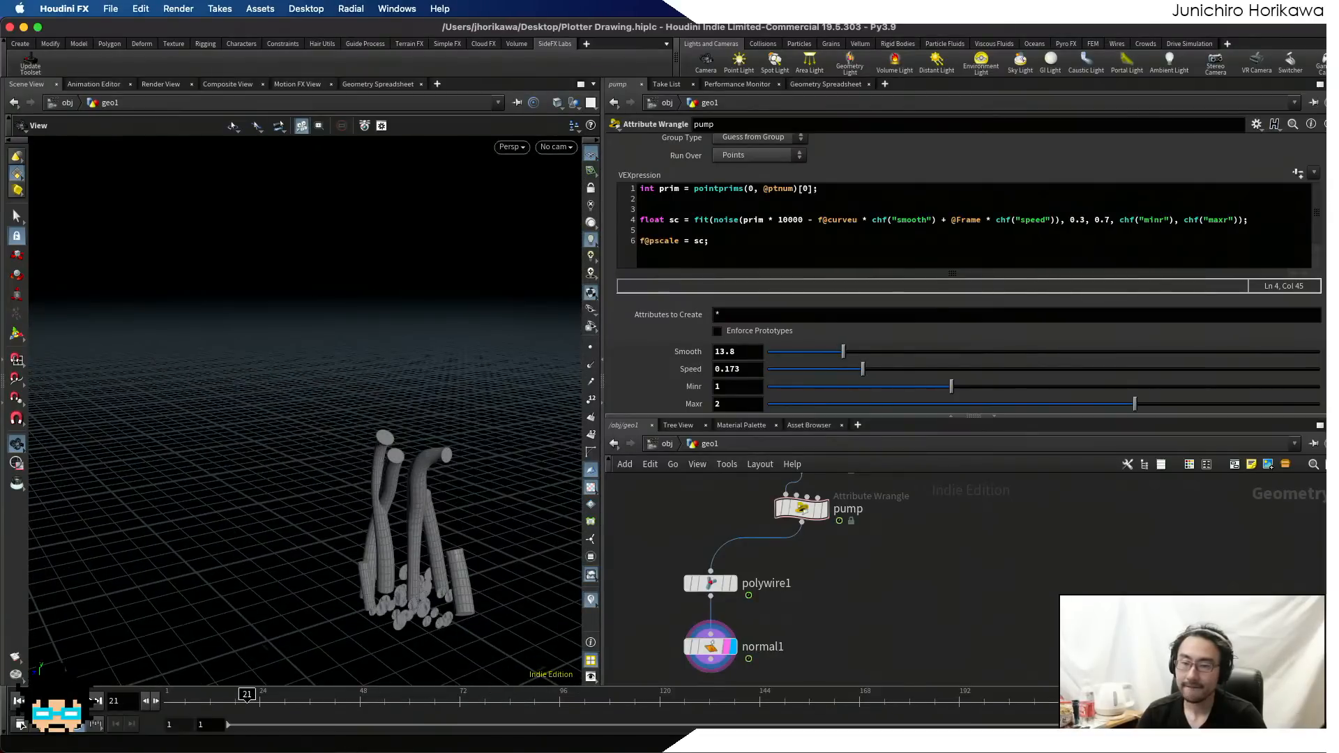
{"action": "left_click", "coordinate": [78, 702]}
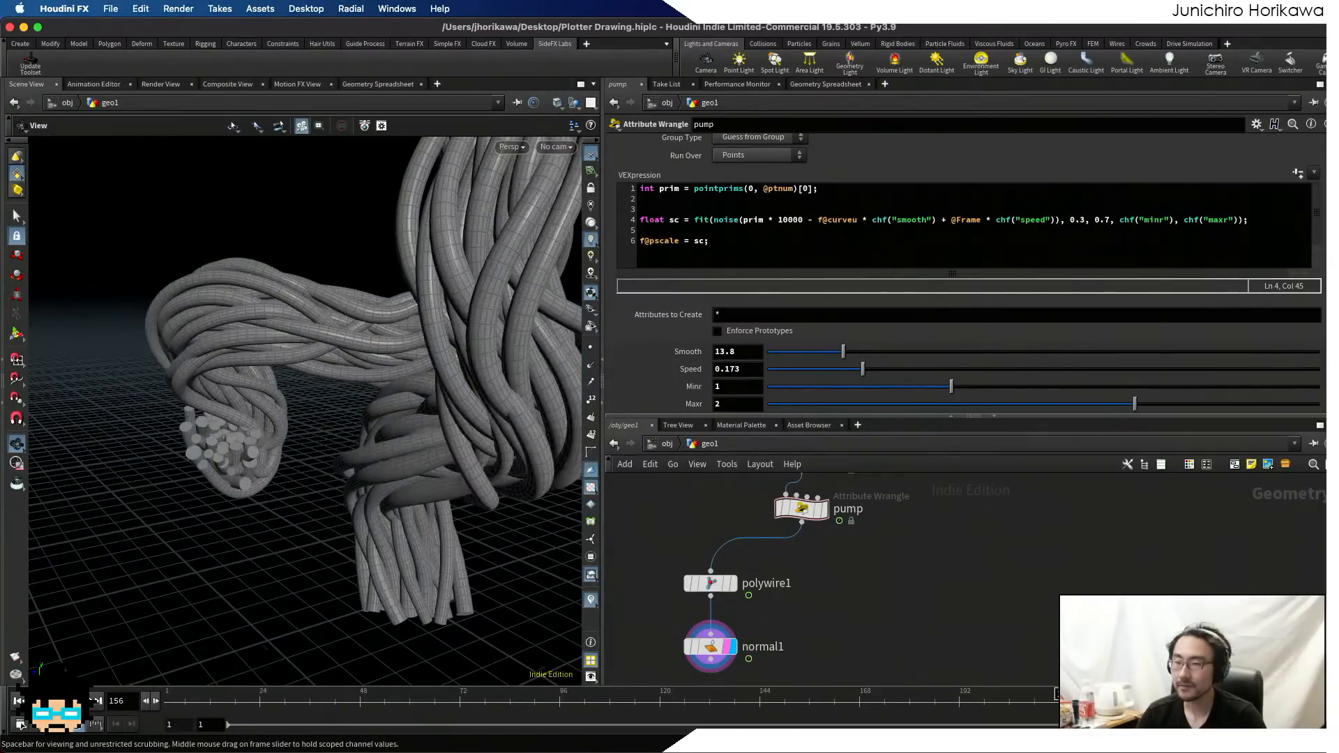
{"action": "right_click_drag", "start_coordinate": [525, 474], "coordinate": [451, 469]}
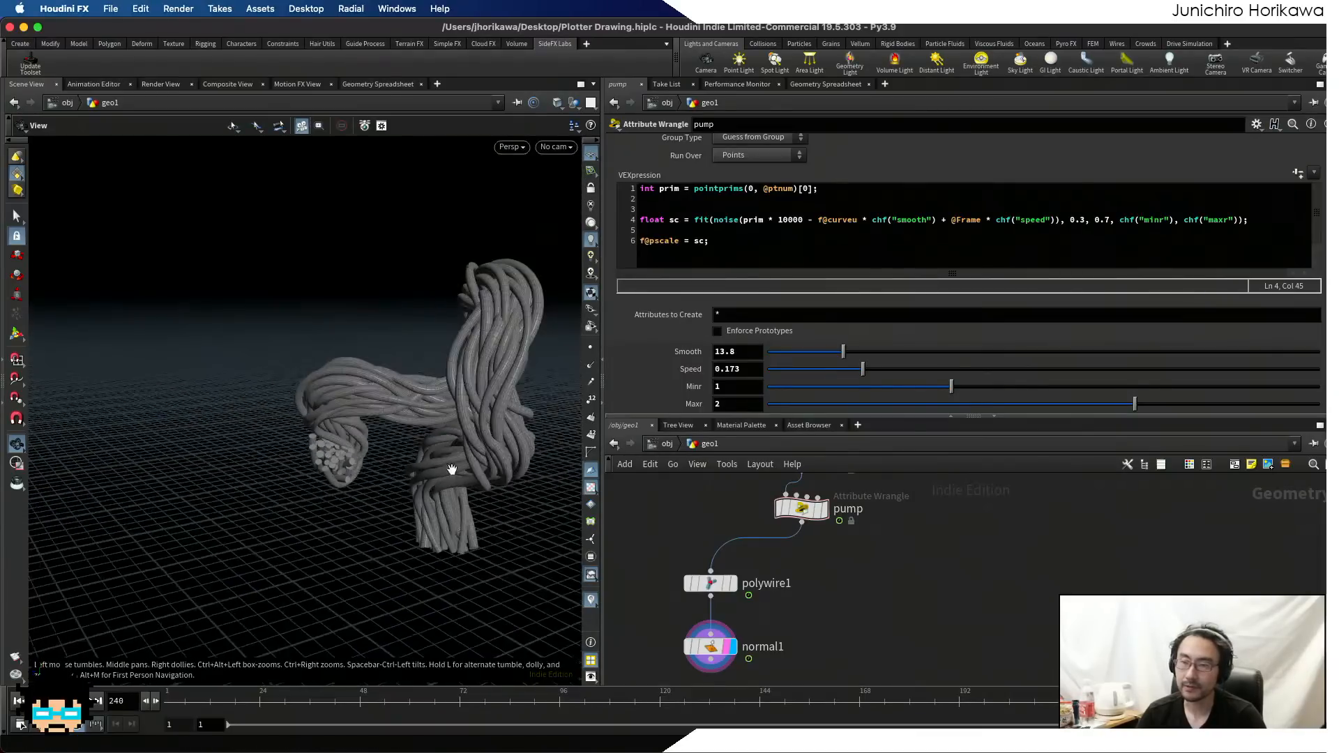
{"action": "left_click_drag", "start_coordinate": [451, 470], "coordinate": [388, 446]}
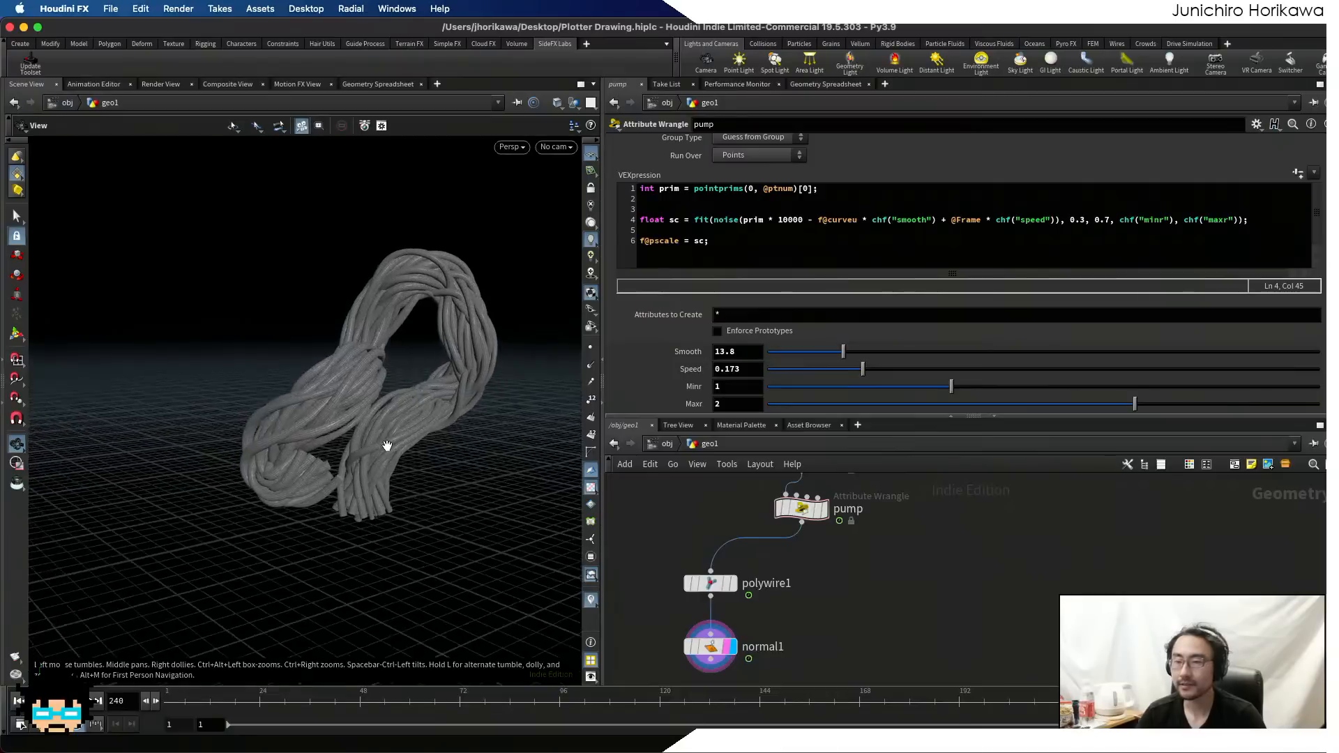
{"action": "scroll", "coordinate": [388, 445], "scroll_direction": "up", "scroll_amount": 3}
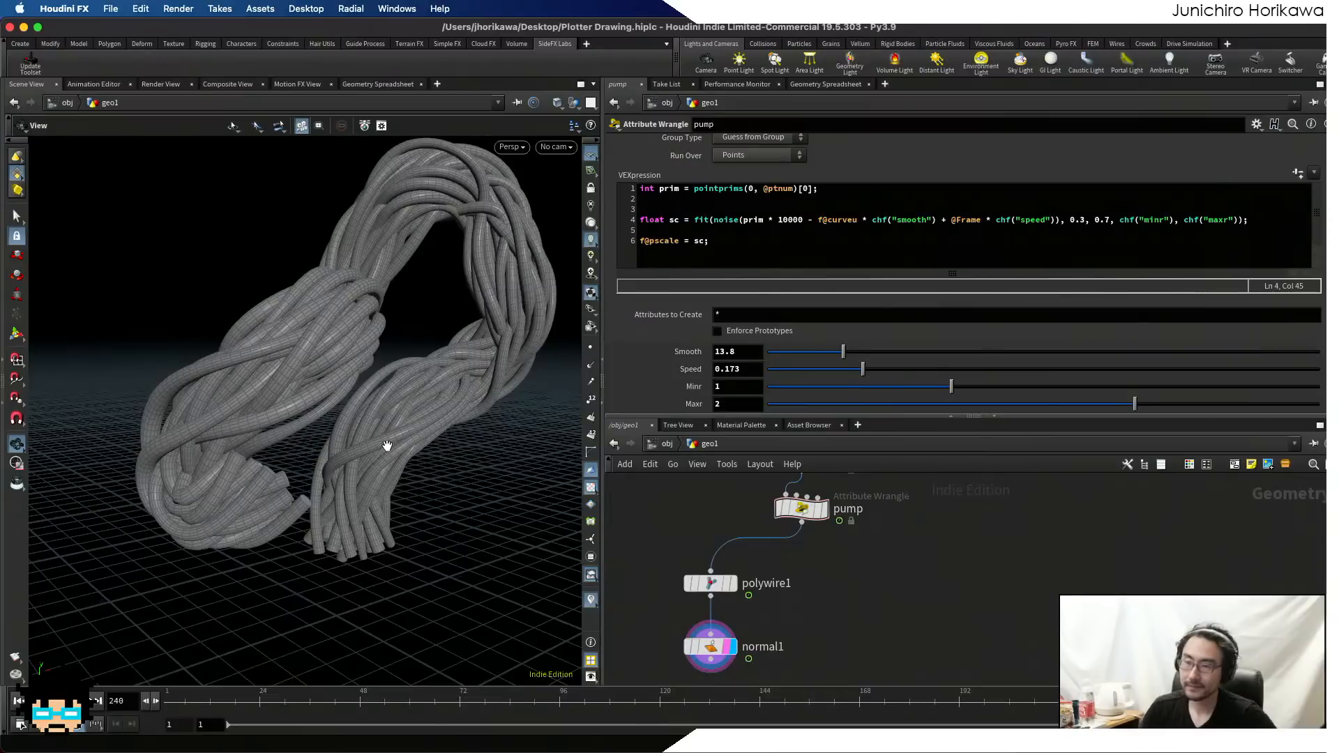
- Select the whole node chain down to normal1 and enclose it in a network box
{"action": "scroll", "coordinate": [793, 498], "scroll_direction": "down", "scroll_amount": 5}
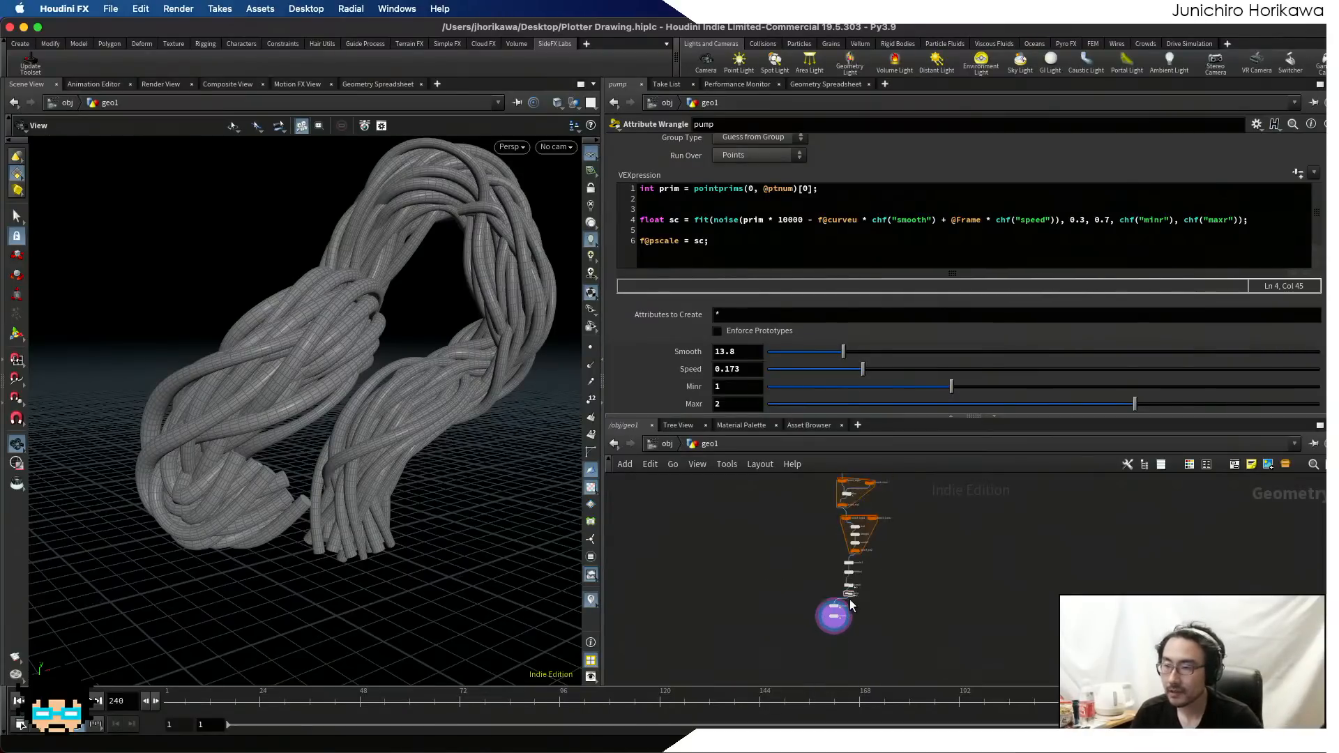
{"action": "scroll", "coordinate": [825, 564], "scroll_direction": "up", "scroll_amount": 3}
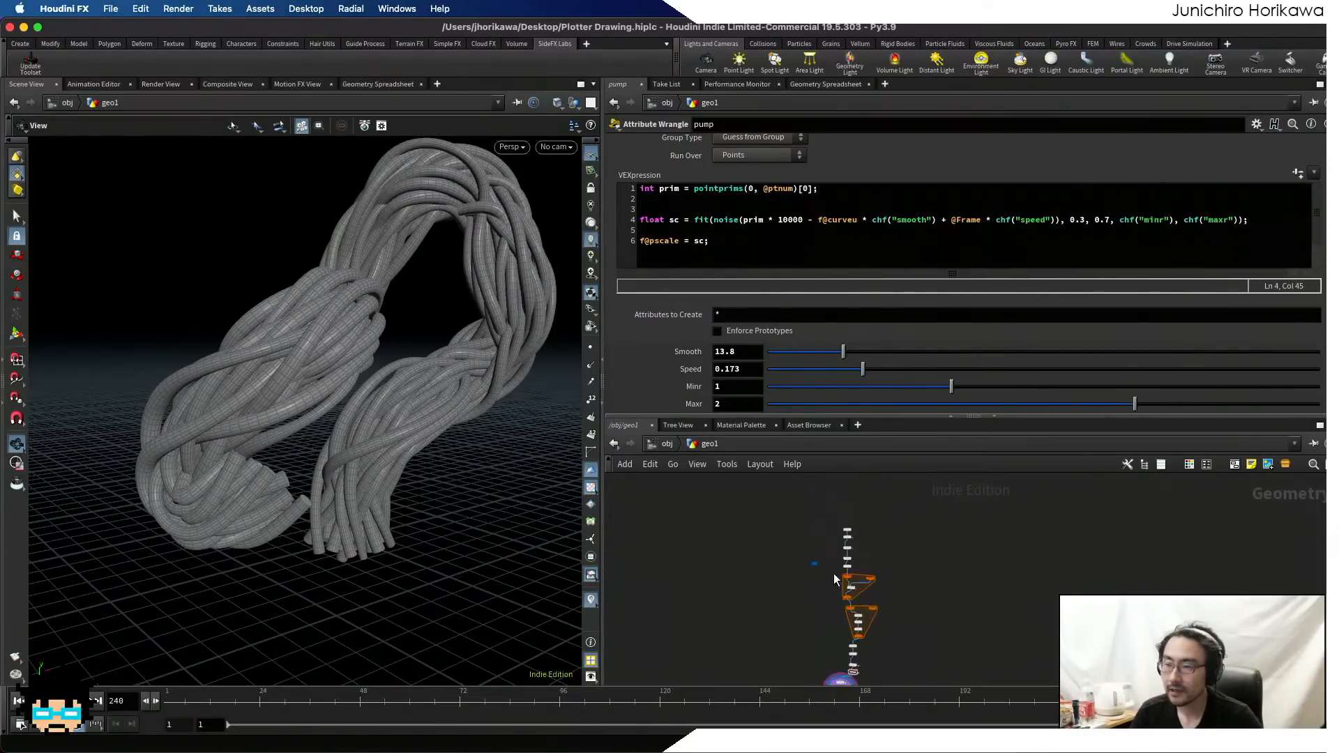
{"action": "scroll", "coordinate": [809, 530], "scroll_direction": "down", "scroll_amount": 1}
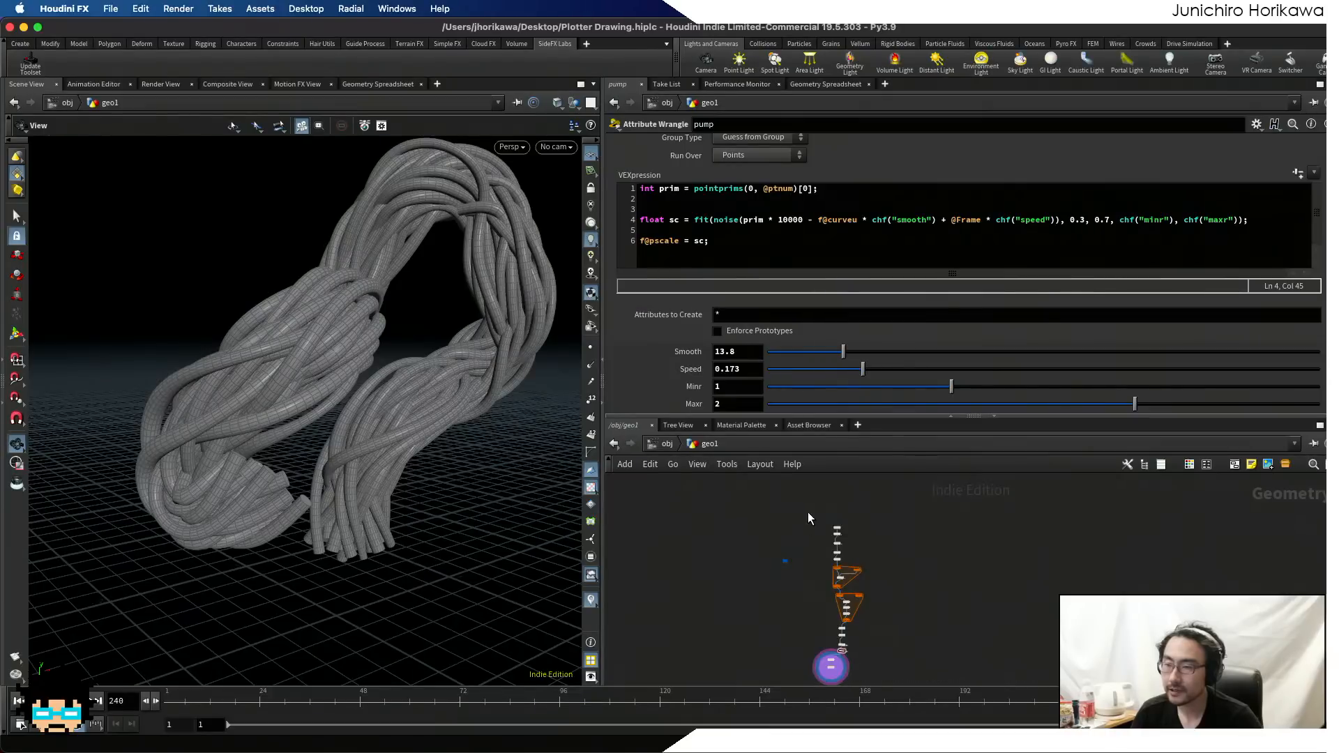
{"action": "left_click_drag", "start_coordinate": [808, 512], "coordinate": [889, 667]}
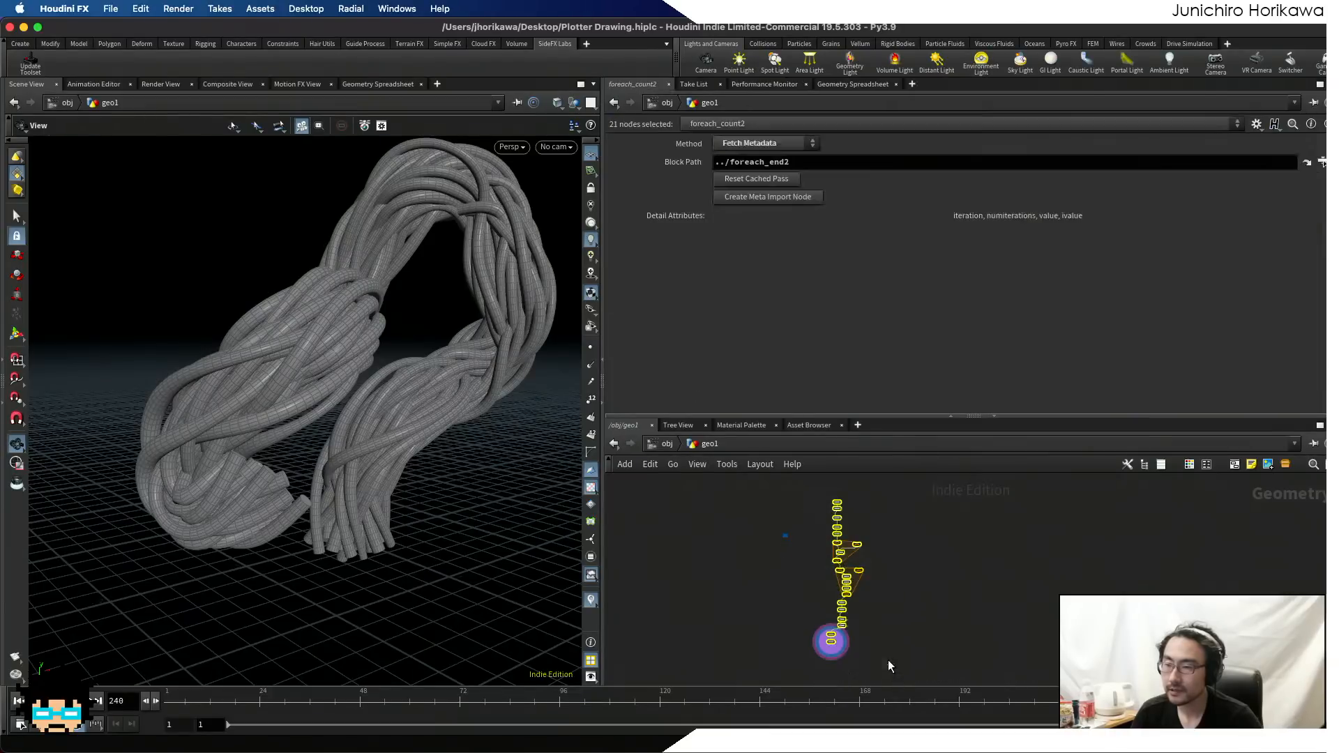
{"action": "left_click", "coordinate": [1201, 465]}
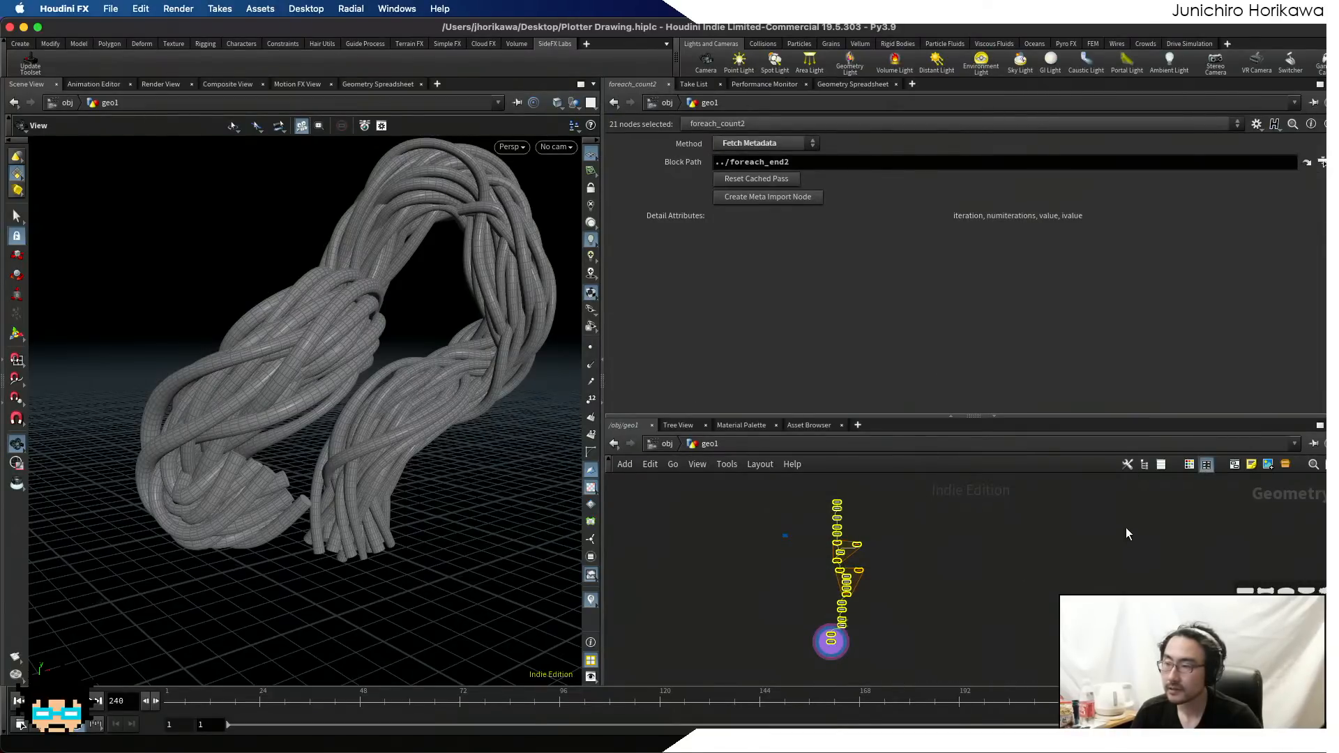
{"action": "left_click", "coordinate": [1204, 470]}
{"action": "key", "text": "shift+o"}
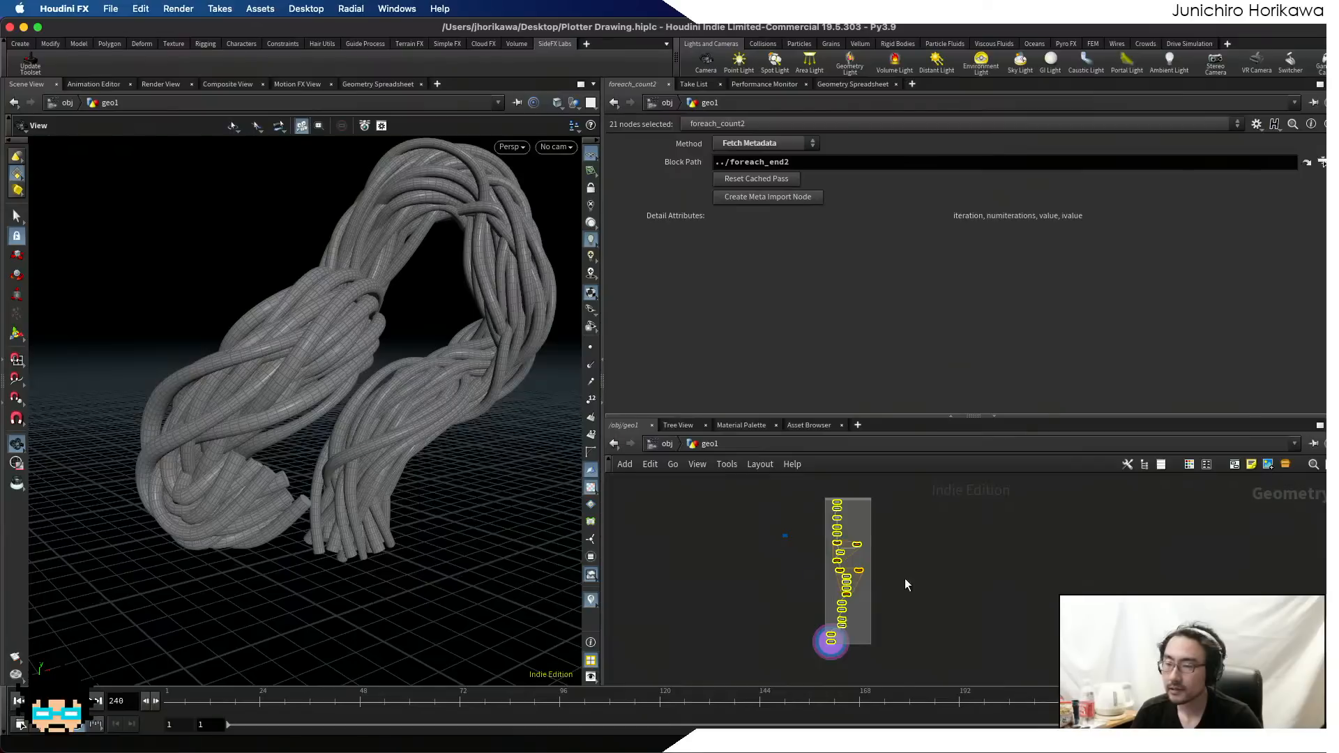
- Open the parameter interface editor for the CONTROLLER null and place its window clear of the parameter and network areas
{"action": "middle_click_drag", "start_coordinate": [776, 540], "coordinate": [832, 572]}
{"action": "scroll", "coordinate": [831, 572], "scroll_direction": "up", "scroll_amount": 8}
{"action": "left_click", "coordinate": [872, 584]}
{"action": "scroll", "coordinate": [872, 583], "scroll_direction": "up", "scroll_amount": 3}
{"action": "left_click_drag", "start_coordinate": [814, 525], "coordinate": [894, 578]}
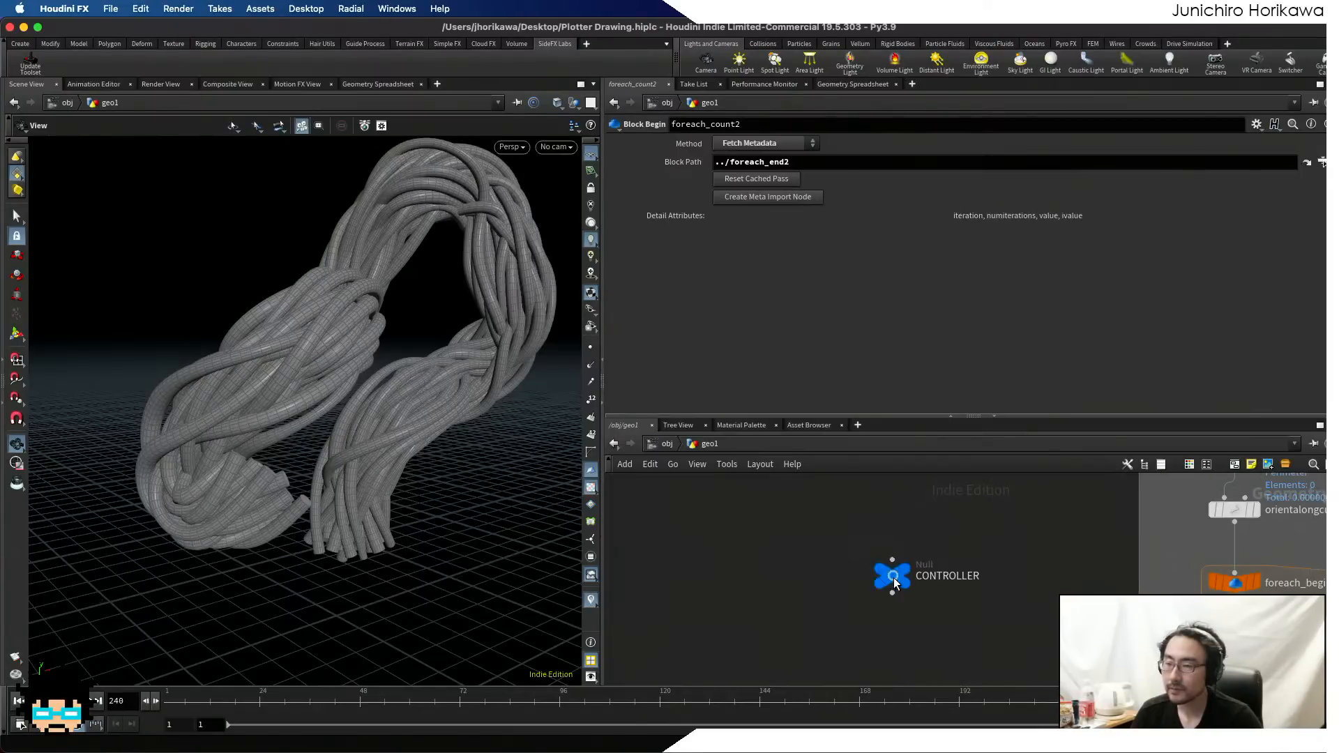
{"action": "left_click", "coordinate": [1257, 125]}
{"action": "left_click", "coordinate": [1241, 141]}
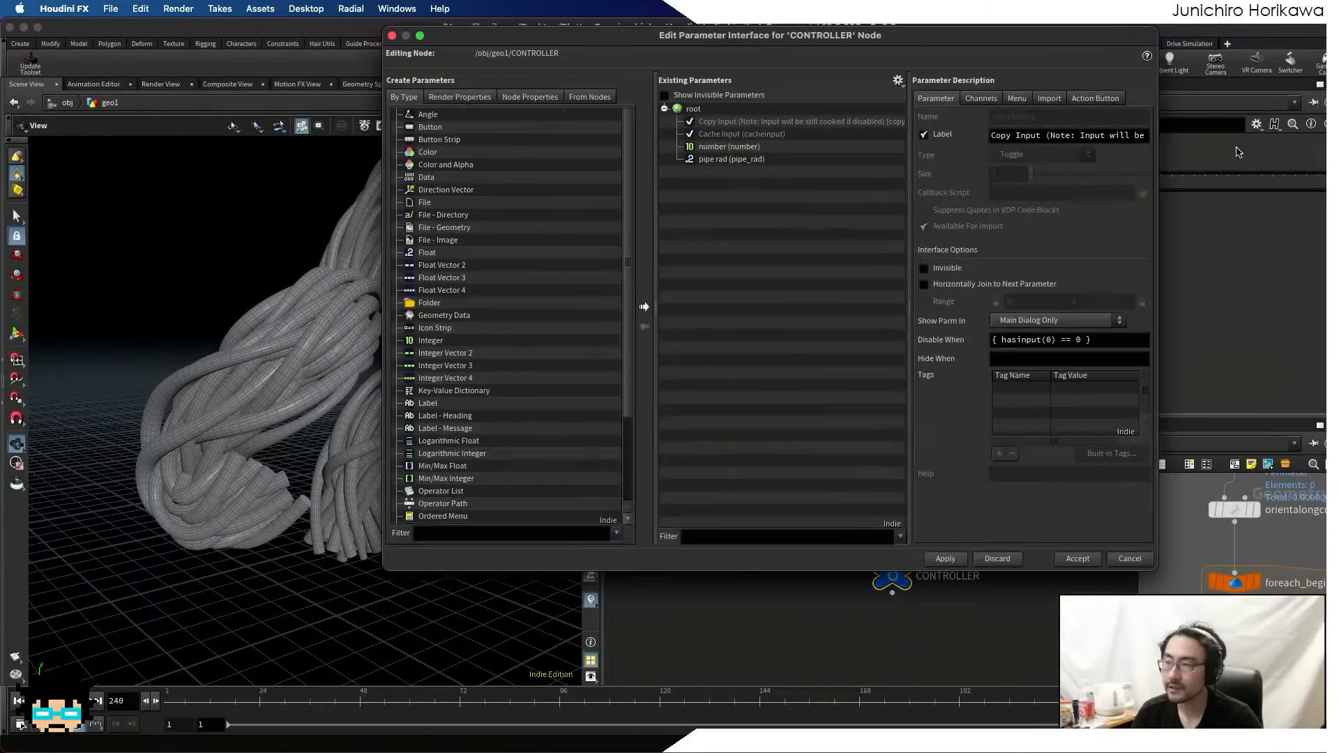
{"action": "left_click_drag", "start_coordinate": [996, 44], "coordinate": [551, 84]}
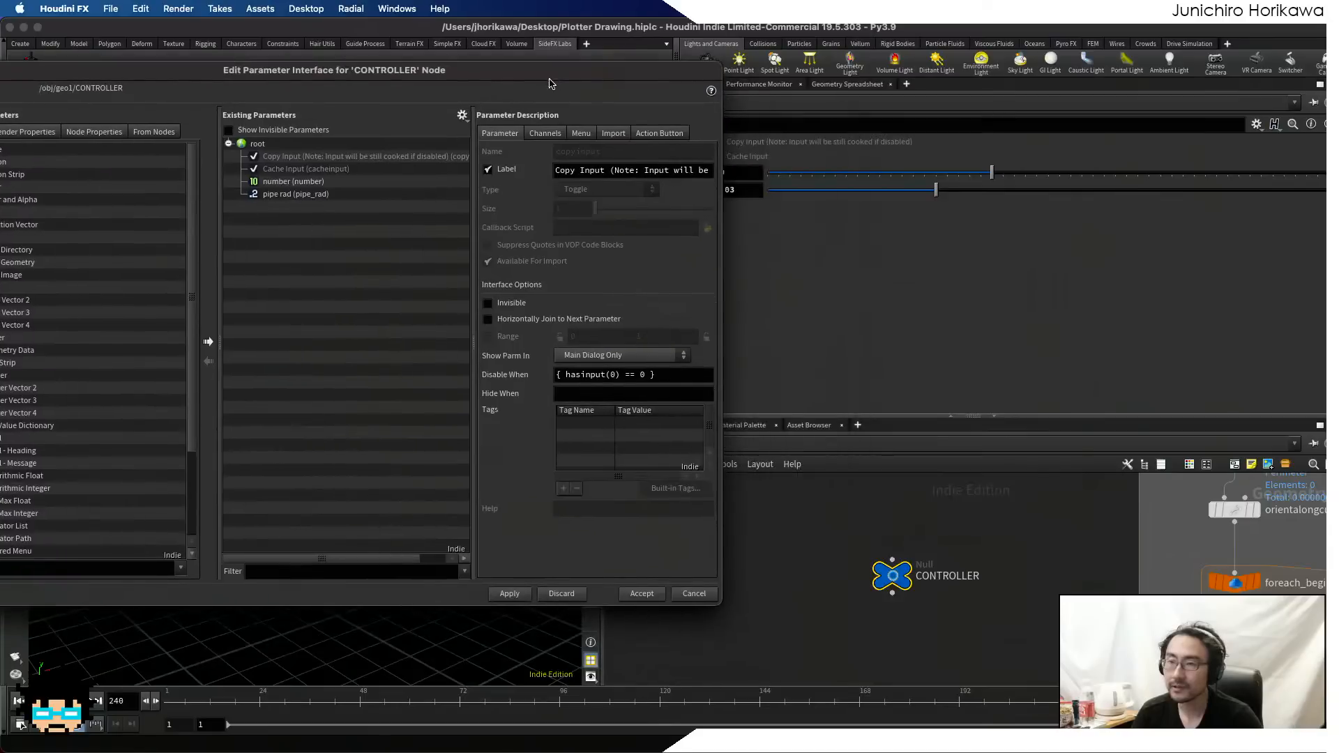
{"action": "left_click", "coordinate": [461, 117]}
{"action": "left_click", "coordinate": [483, 214]}
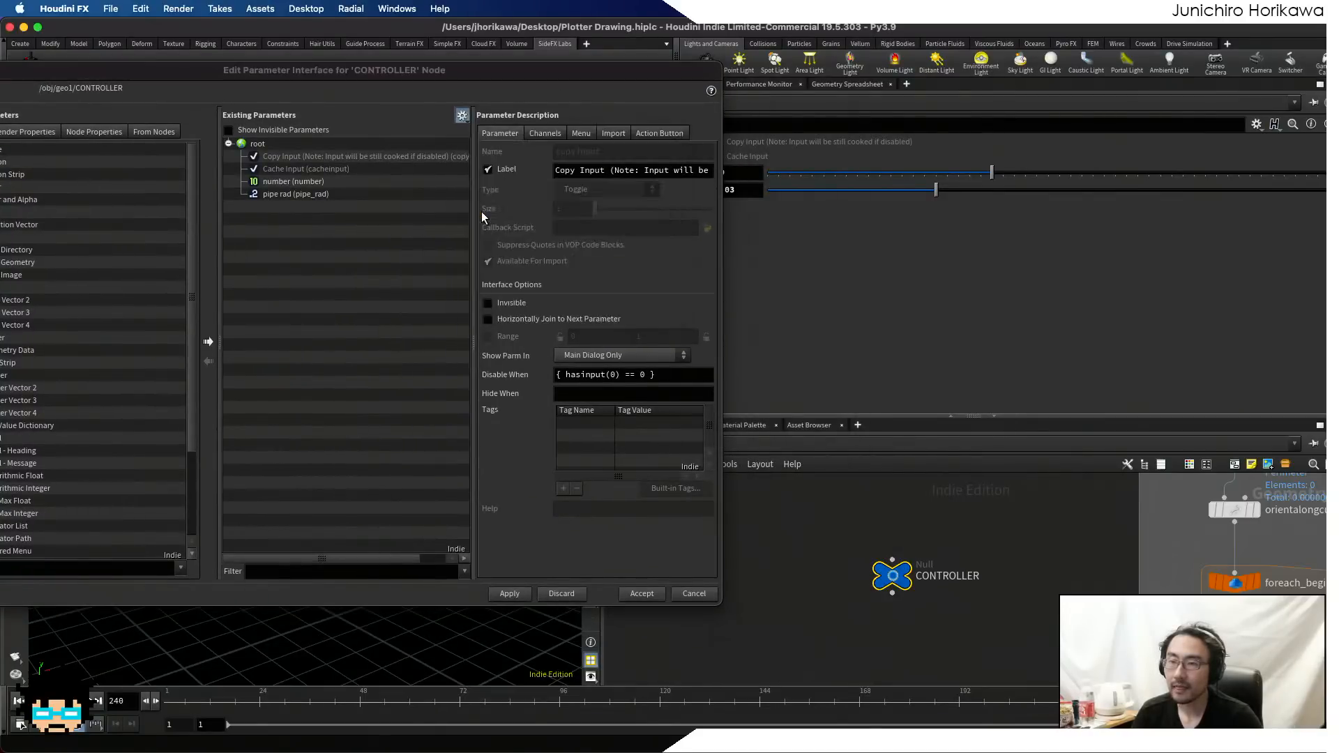
- Add the line1 node's Length parameter to the existing parameters of CONTROLLER, below pipe rad
{"action": "scroll", "coordinate": [943, 549], "scroll_direction": "down", "scroll_amount": 1}
{"action": "scroll", "coordinate": [945, 552], "scroll_direction": "down", "scroll_amount": 3}
{"action": "middle_click_drag", "start_coordinate": [975, 552], "coordinate": [956, 616]}
{"action": "scroll", "coordinate": [1067, 520], "scroll_direction": "up", "scroll_amount": 2}
{"action": "middle_click_drag", "start_coordinate": [1135, 533], "coordinate": [1094, 558]}
{"action": "scroll", "coordinate": [1094, 560], "scroll_direction": "up", "scroll_amount": 1}
{"action": "scroll", "coordinate": [1092, 551], "scroll_direction": "up", "scroll_amount": 2}
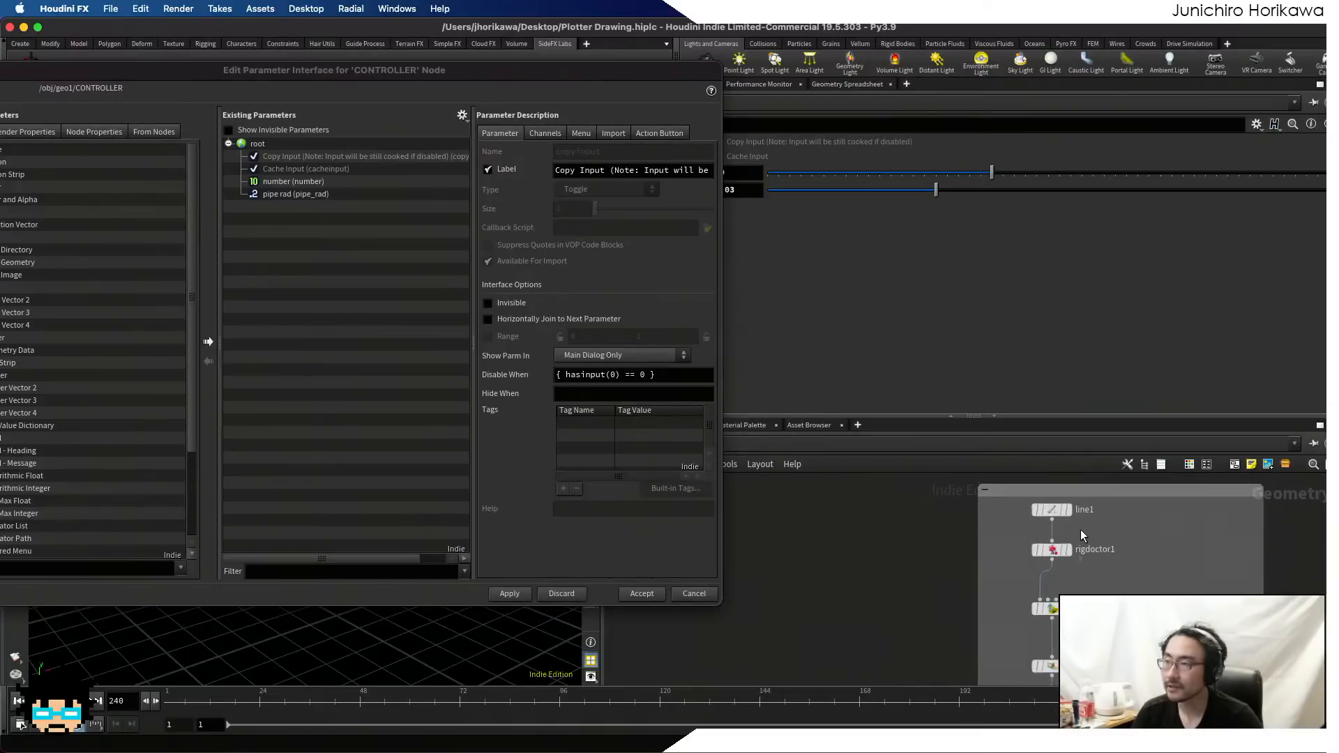
{"action": "left_click", "coordinate": [1038, 514]}
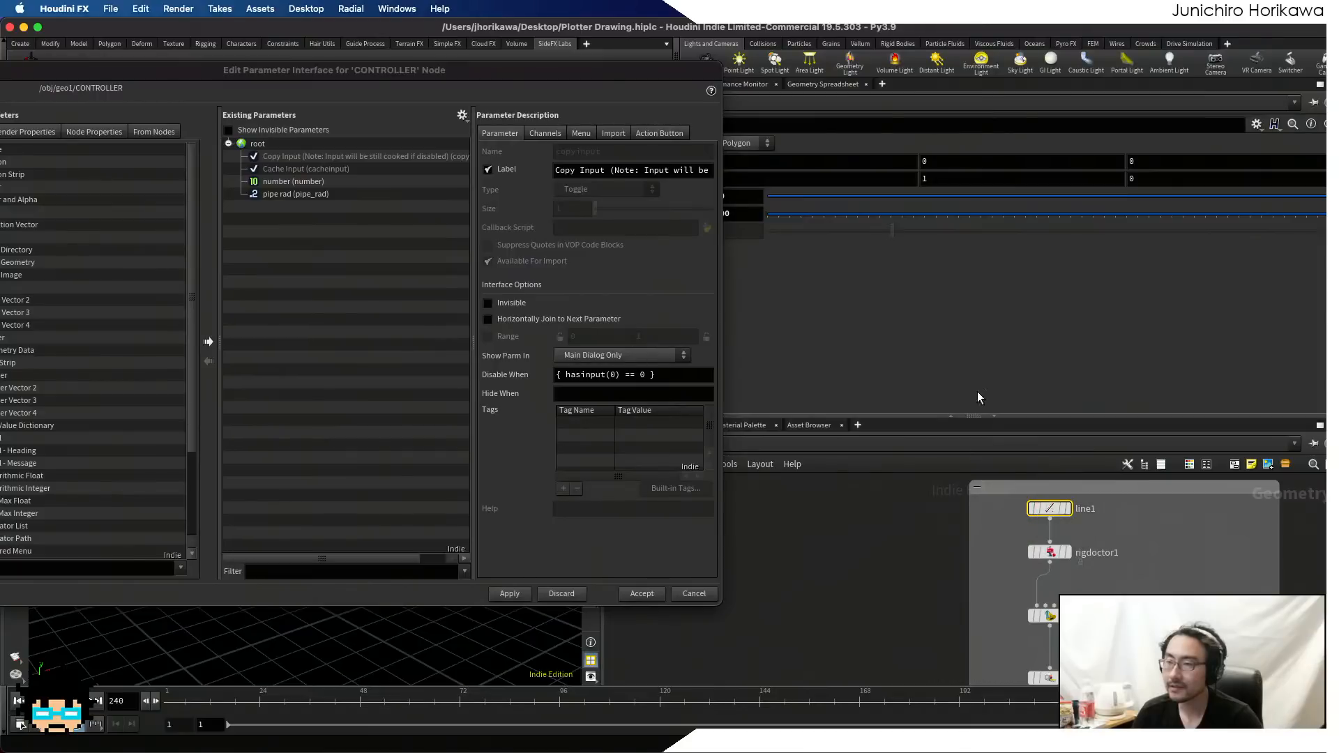
{"action": "left_click_drag", "start_coordinate": [623, 77], "coordinate": [553, 95]}
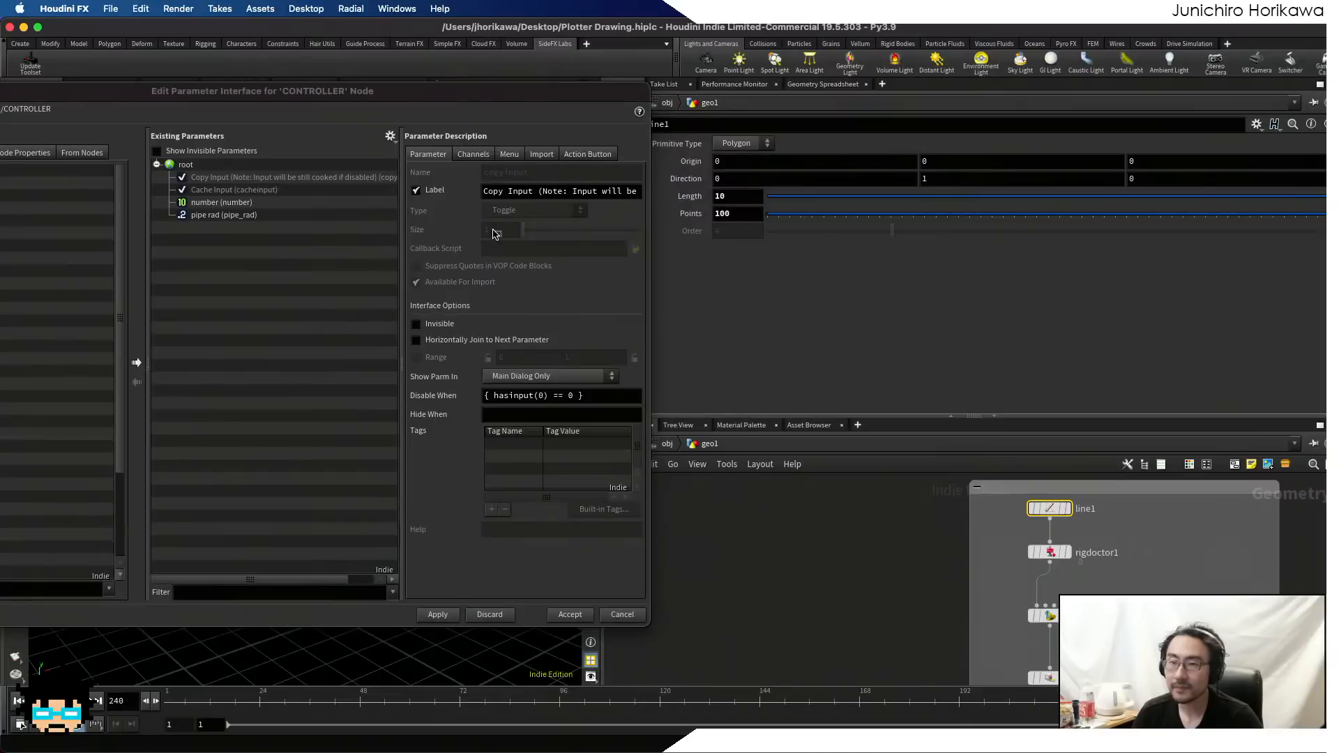
{"action": "left_click_drag", "start_coordinate": [304, 245], "coordinate": [303, 245]}
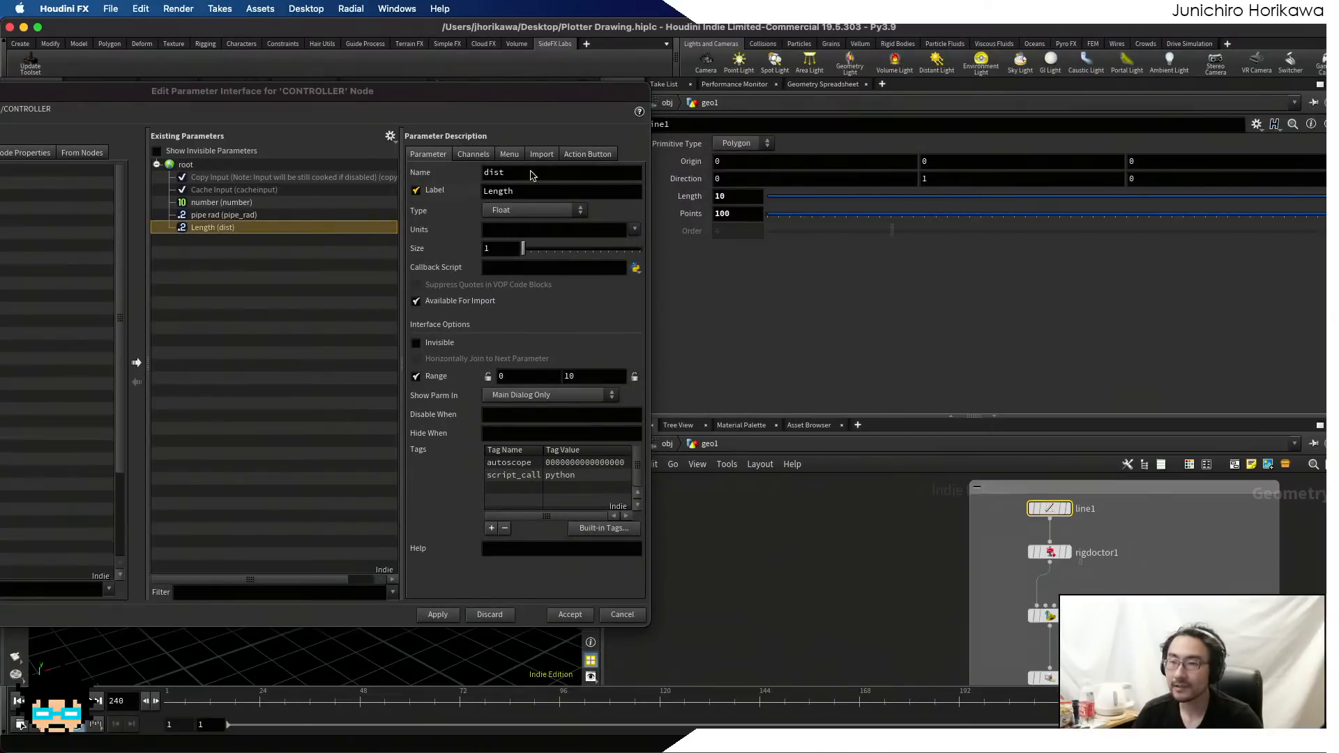
- Replace the added Length parameter's internal name with one beginning with "pipe"
{"action": "left_click_drag", "start_coordinate": [533, 174], "coordinate": [430, 180]}
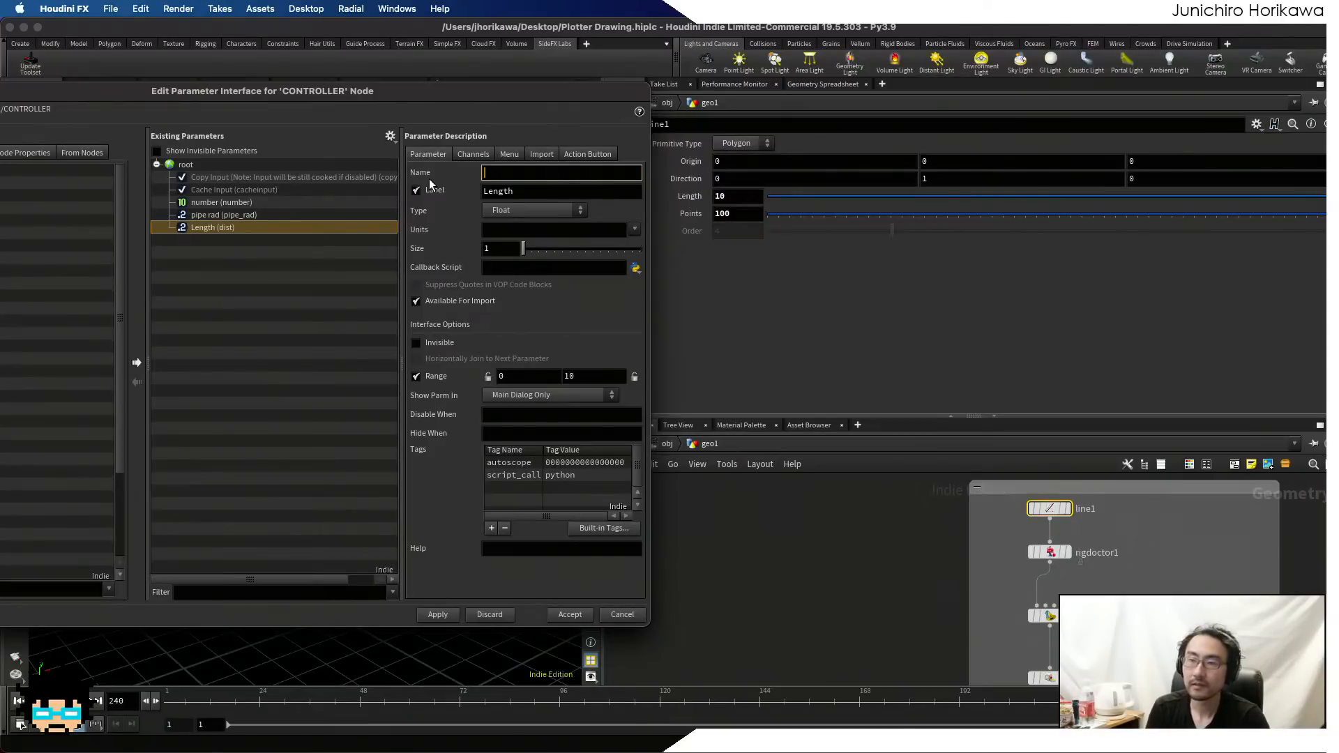
{"action": "type", "text": "pipe"}
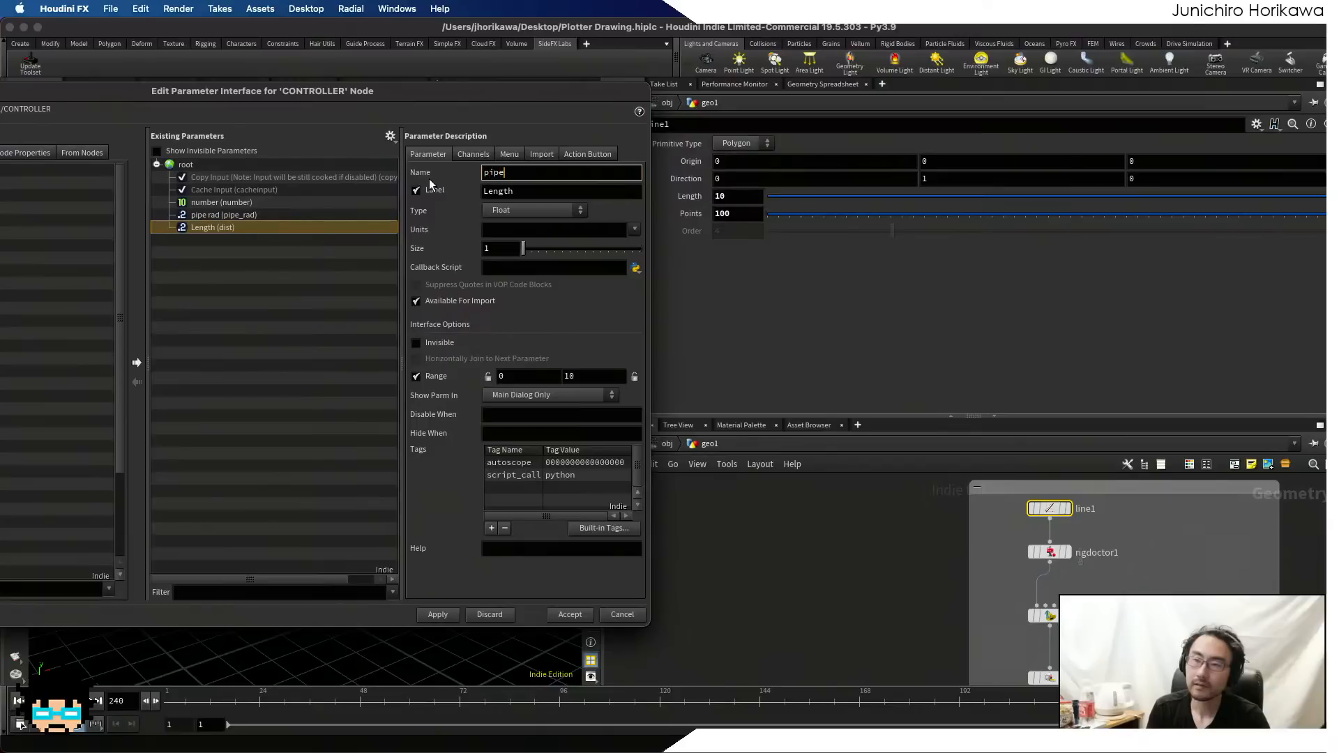
- Name the Length parameter pipe_len and label it "pipe len"
{"action": "type", "text": "_len"}
{"action": "key", "text": "Tab"}
{"action": "type", "text": "pipe "}
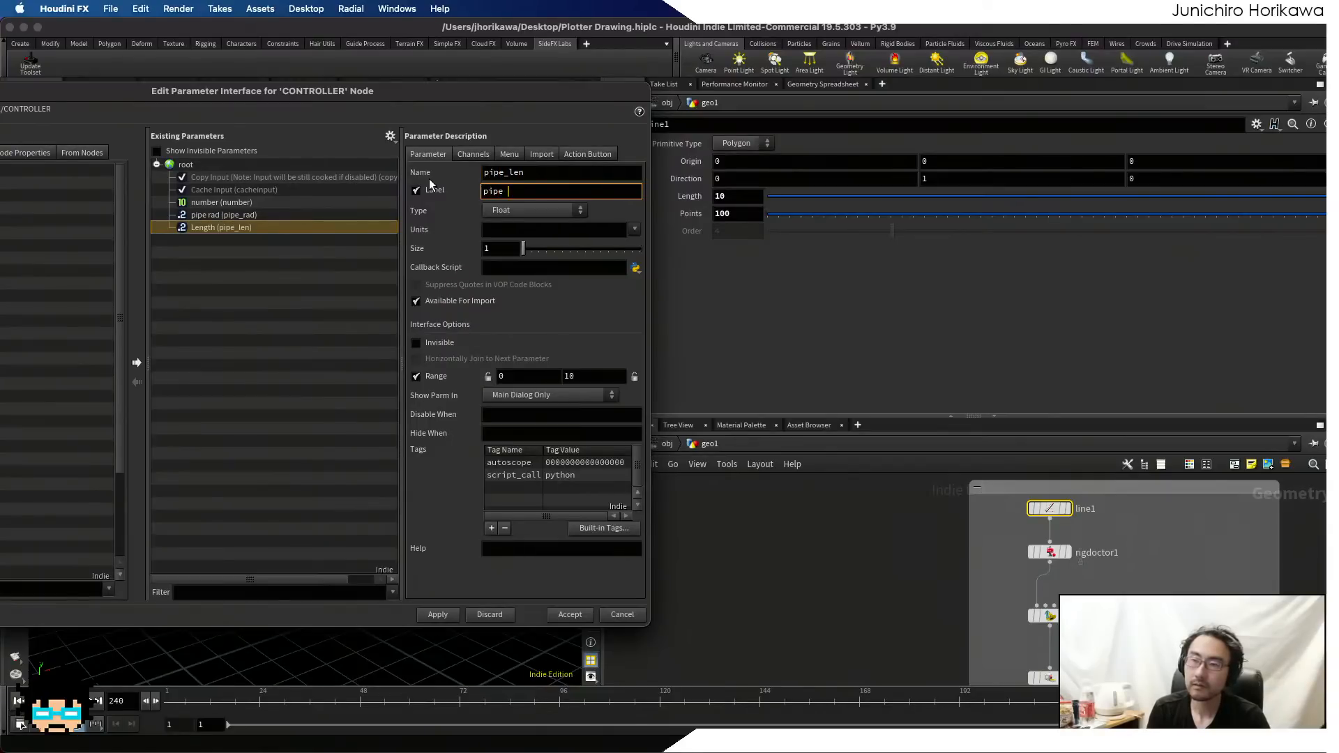
{"action": "type", "text": "len"}
{"action": "key", "text": "Return"}
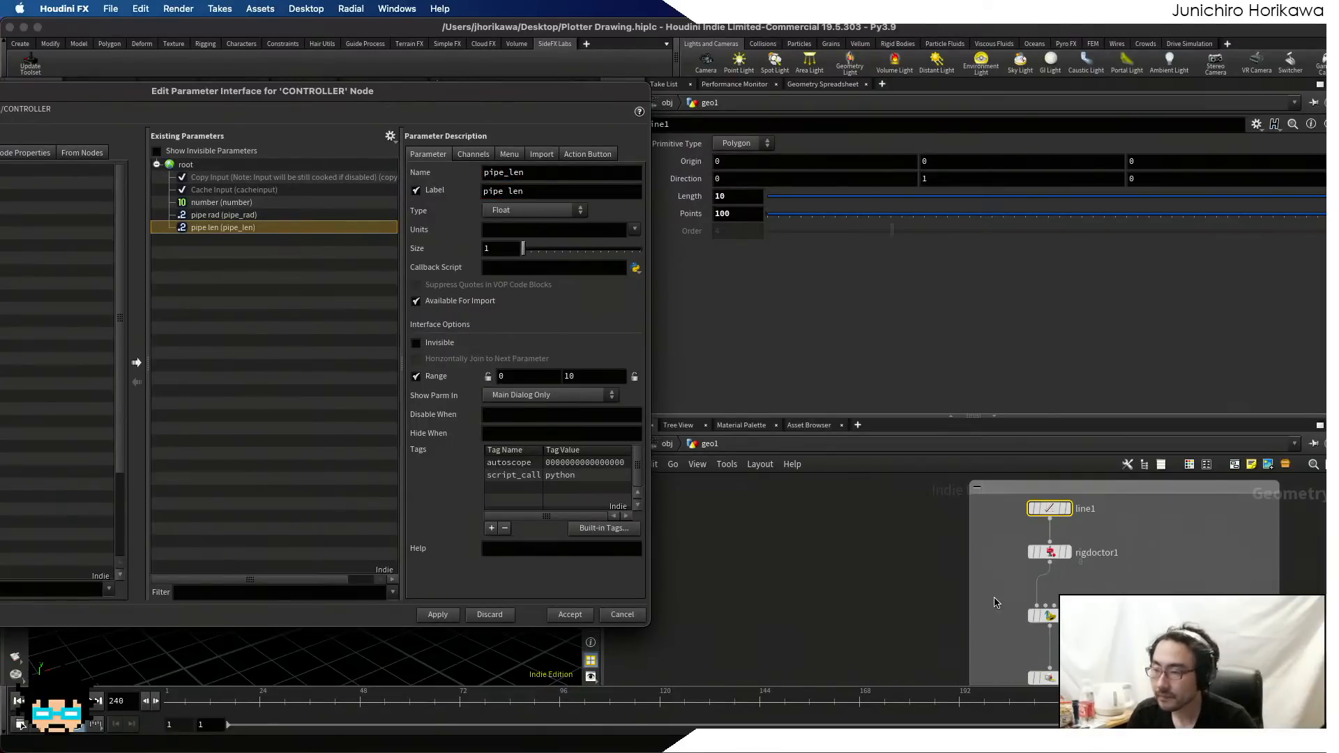
- Add the Smooth and Ang parameters of rigattribwrangle1 to the CONTROLLER node's parameter interface
{"action": "scroll", "coordinate": [996, 564], "scroll_direction": "down", "scroll_amount": 4}
{"action": "scroll", "coordinate": [1039, 612], "scroll_direction": "up", "scroll_amount": 8}
{"action": "left_click", "coordinate": [1001, 528]}
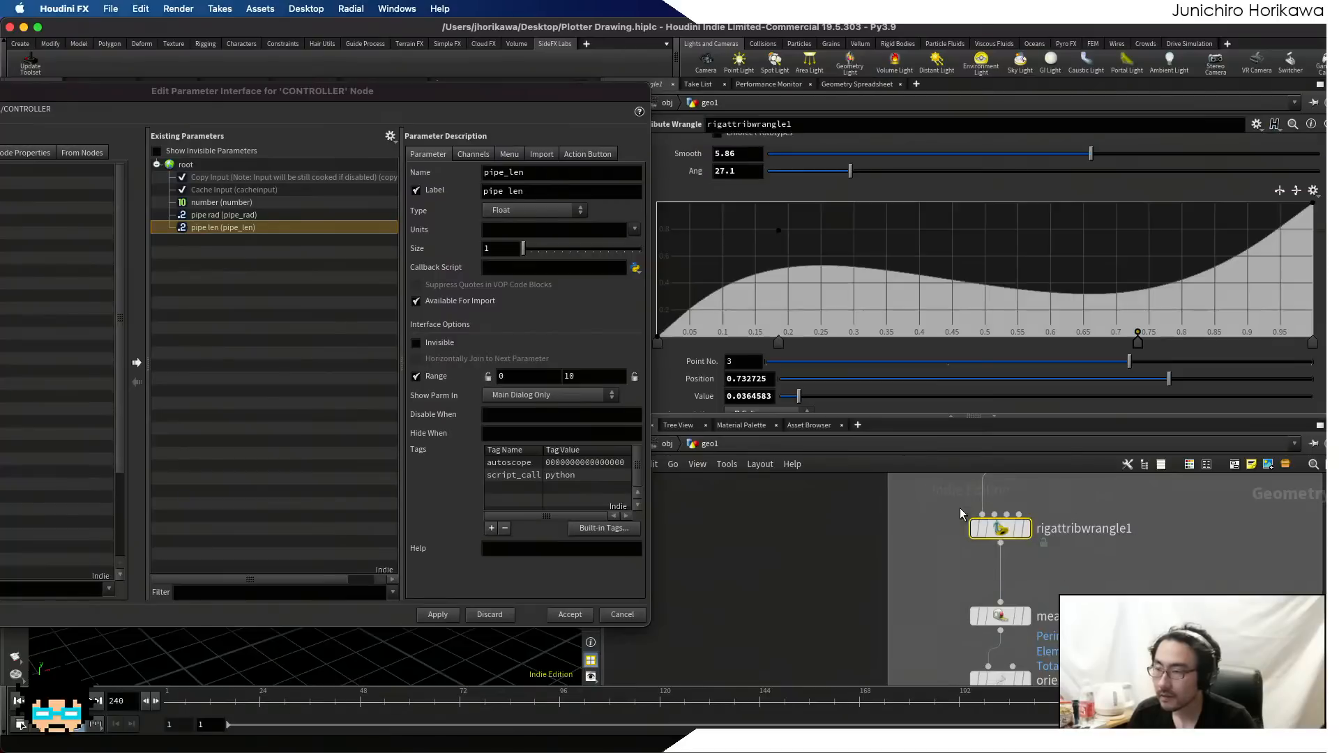
{"action": "scroll", "coordinate": [794, 199], "scroll_direction": "up", "scroll_amount": 1}
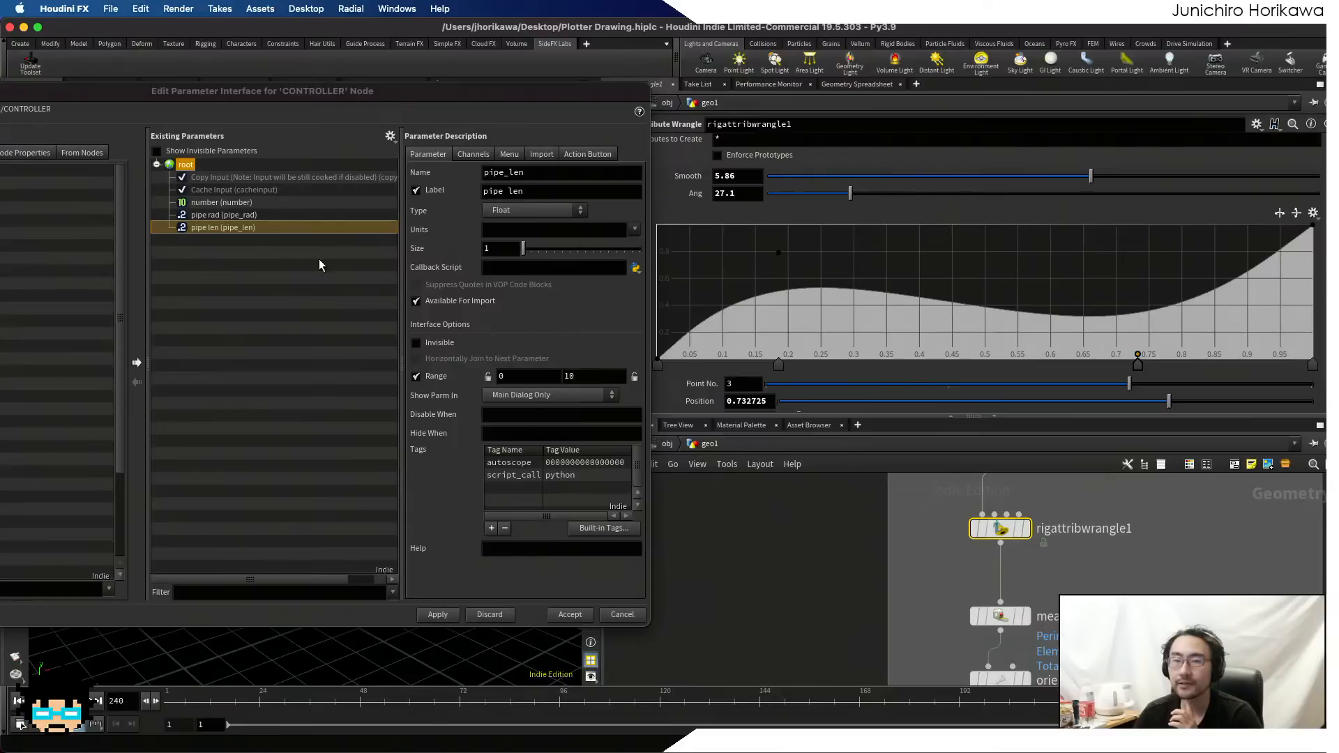
{"action": "left_click_drag", "start_coordinate": [319, 265], "coordinate": [320, 265]}
{"action": "double_click", "coordinate": [507, 172]}
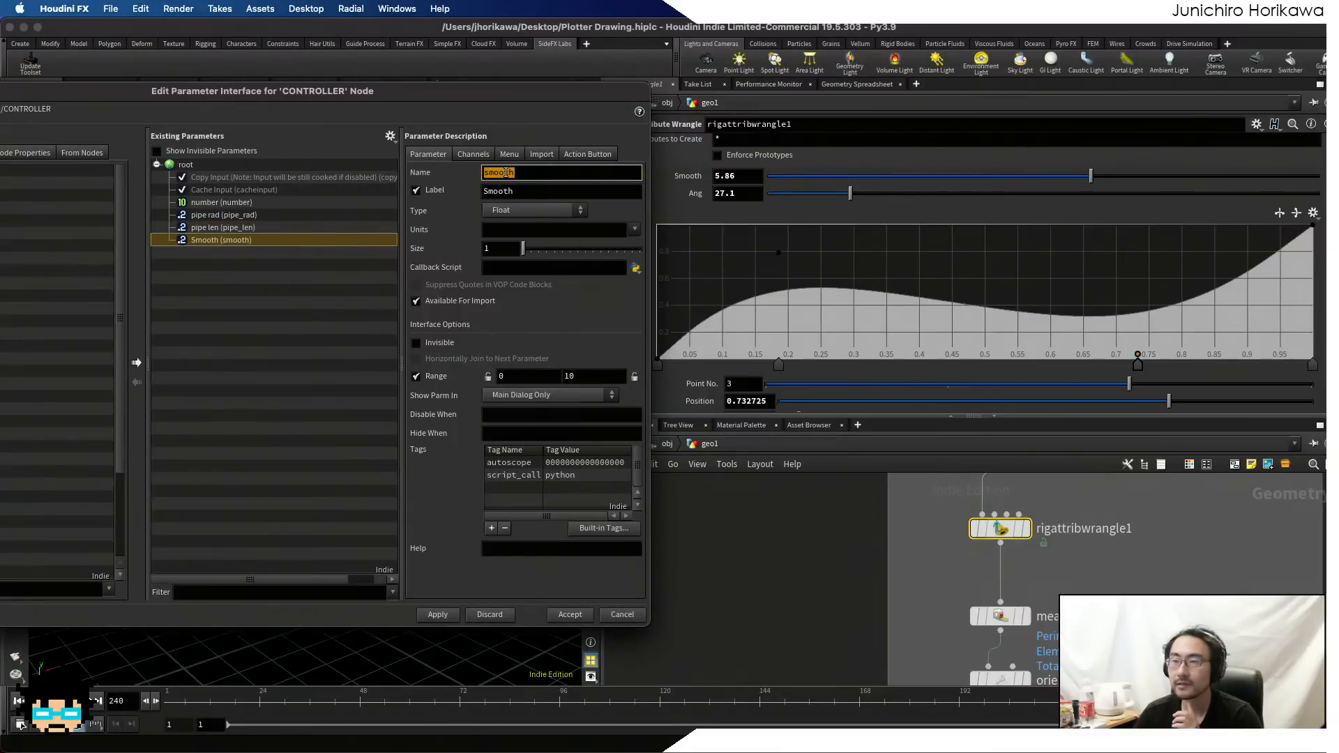
{"action": "left_click_drag", "start_coordinate": [696, 194], "coordinate": [361, 236]}
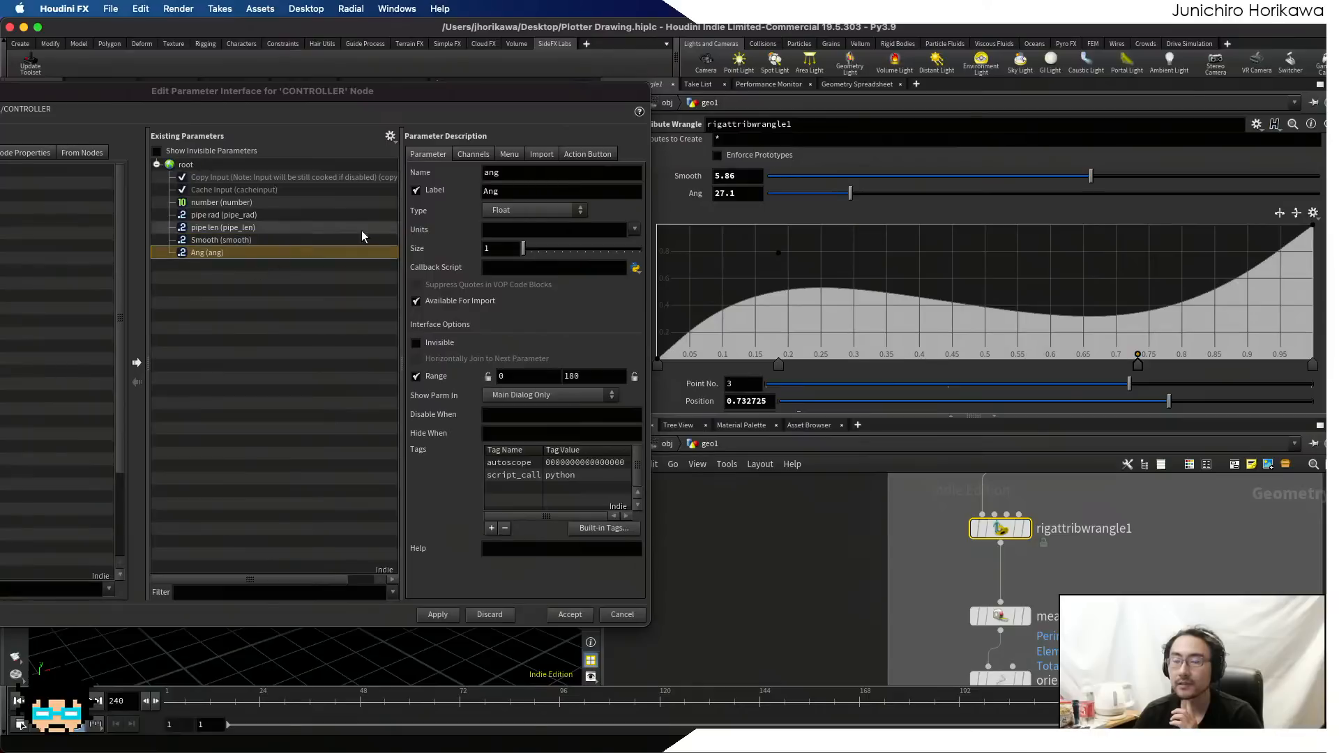
- Rename the Smooth parameter to pipe_bend_smooth and label it "pipe bend smooth"
{"action": "left_click", "coordinate": [283, 239]}
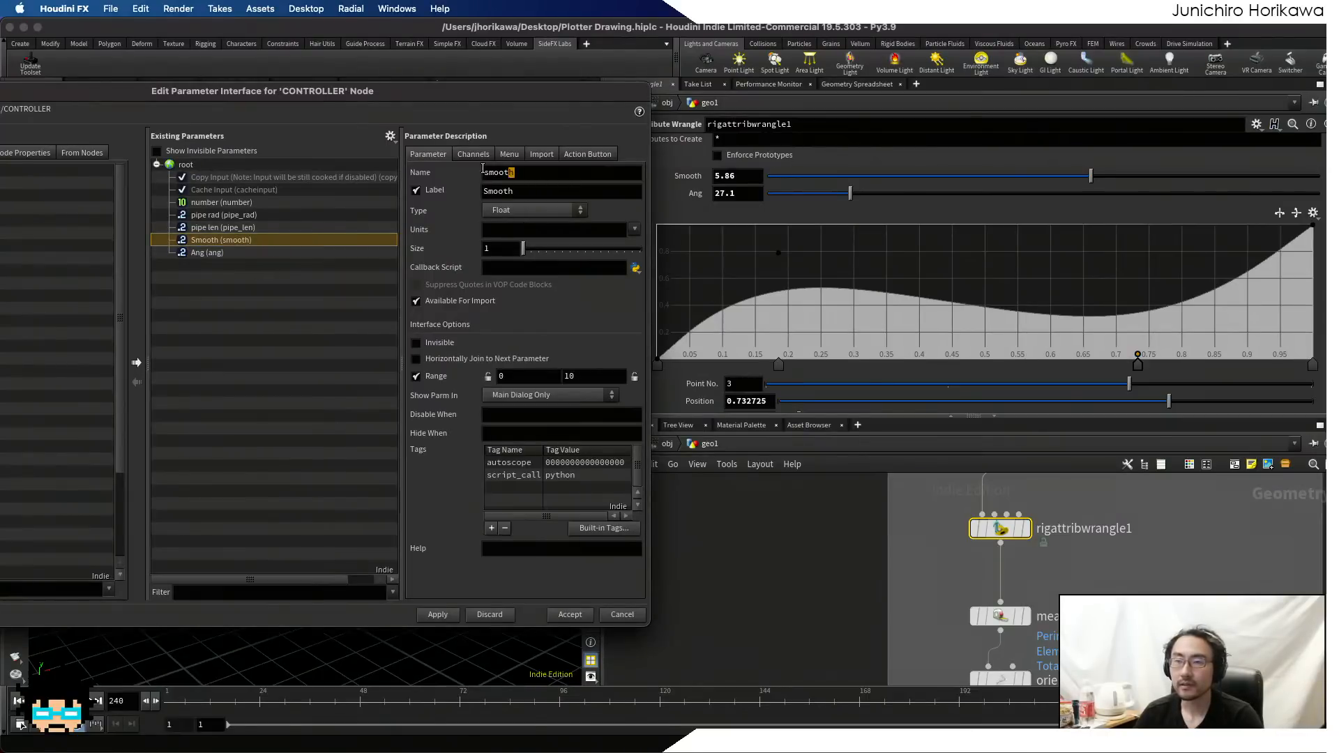
{"action": "left_click_drag", "start_coordinate": [483, 169], "coordinate": [433, 173]}
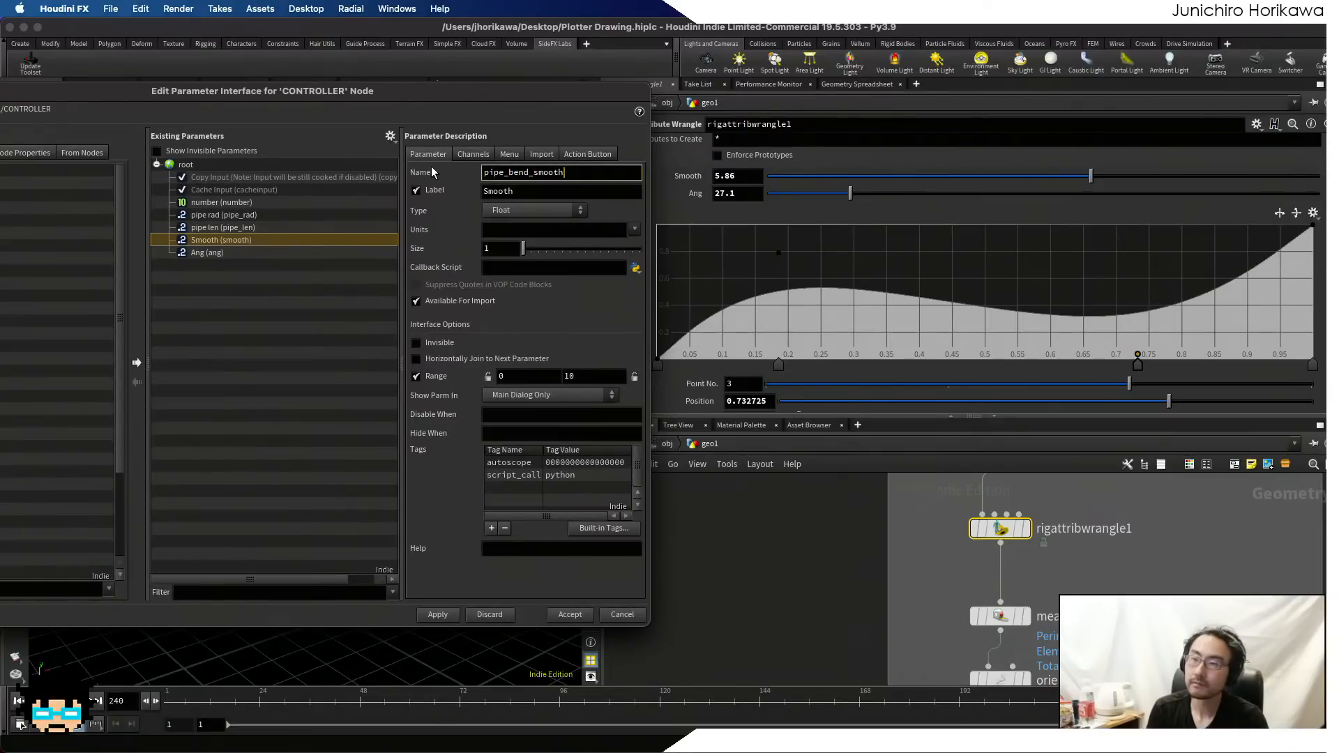
{"action": "key", "text": "Tab"}
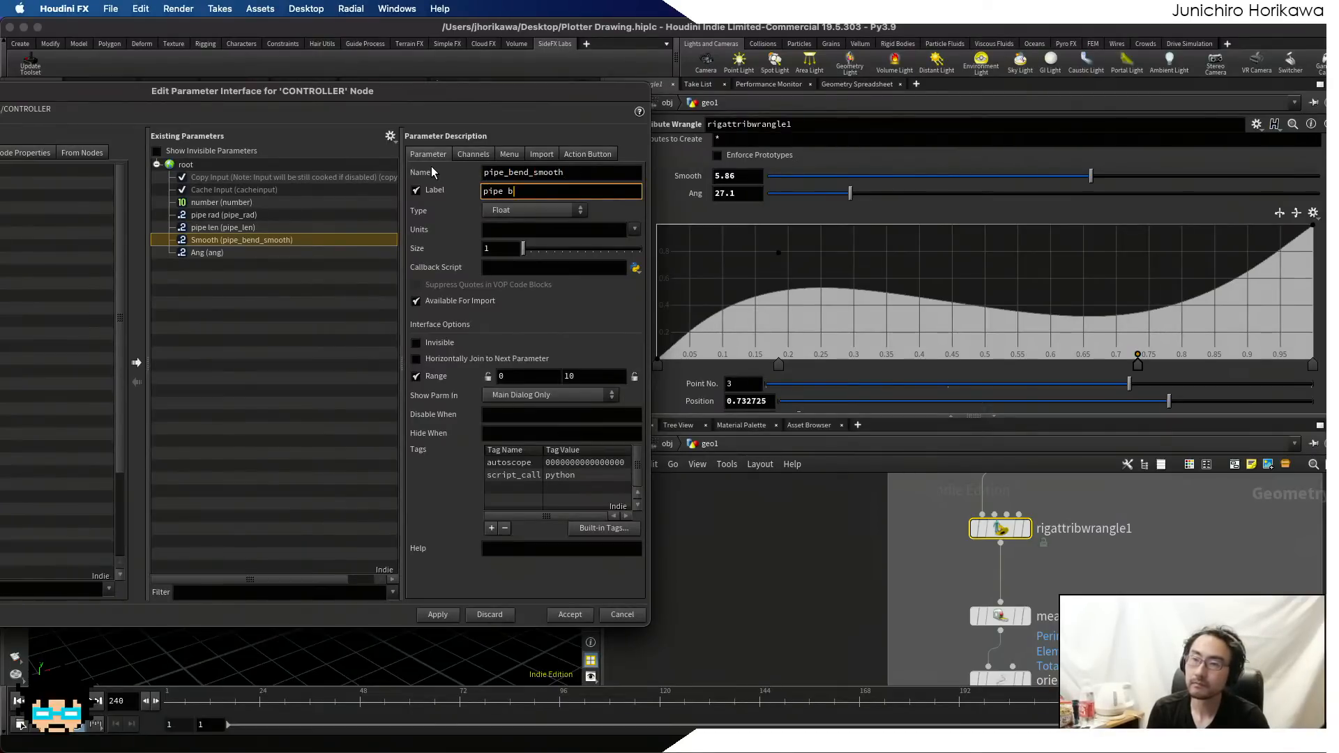
{"action": "type", "text": "pipe bend smooth"}
{"action": "key", "text": "Return"}
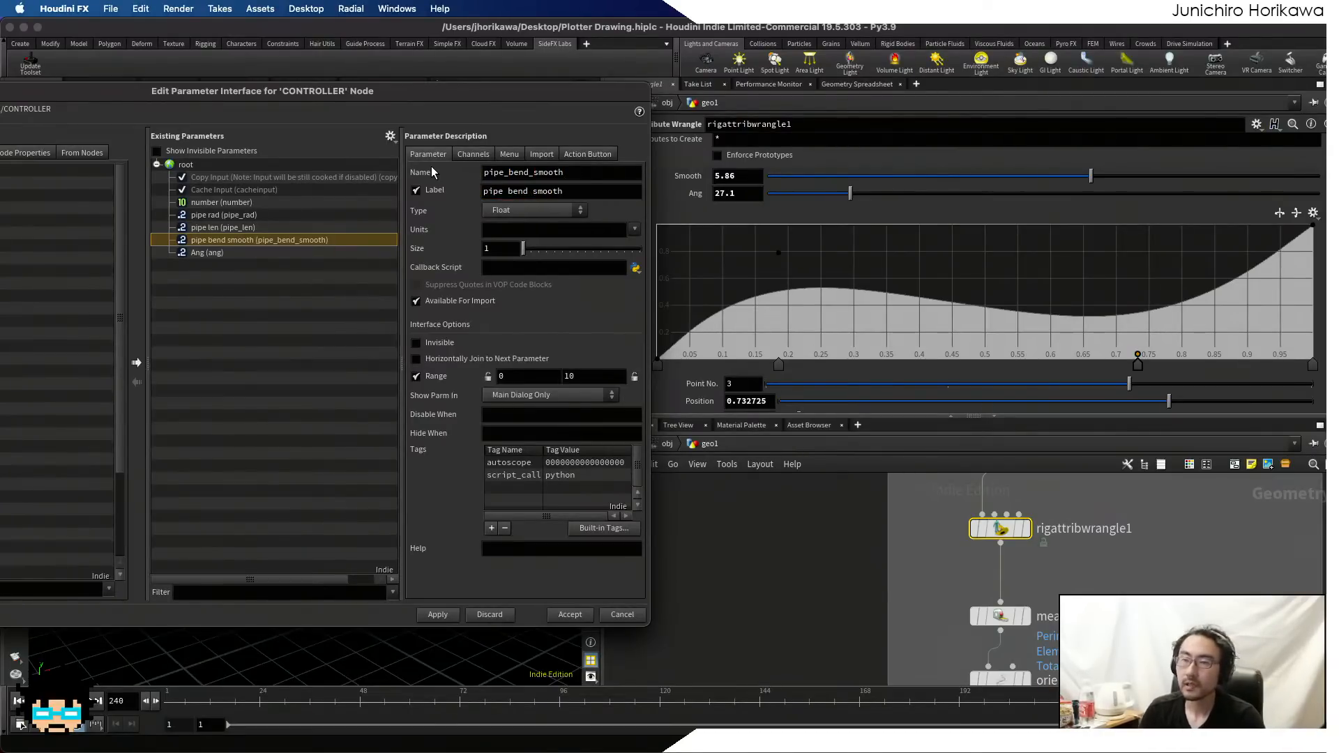
- Rename the Ang parameter to pipe_bend_ang and label it "pipe bend ang"
{"action": "left_click", "coordinate": [209, 253]}
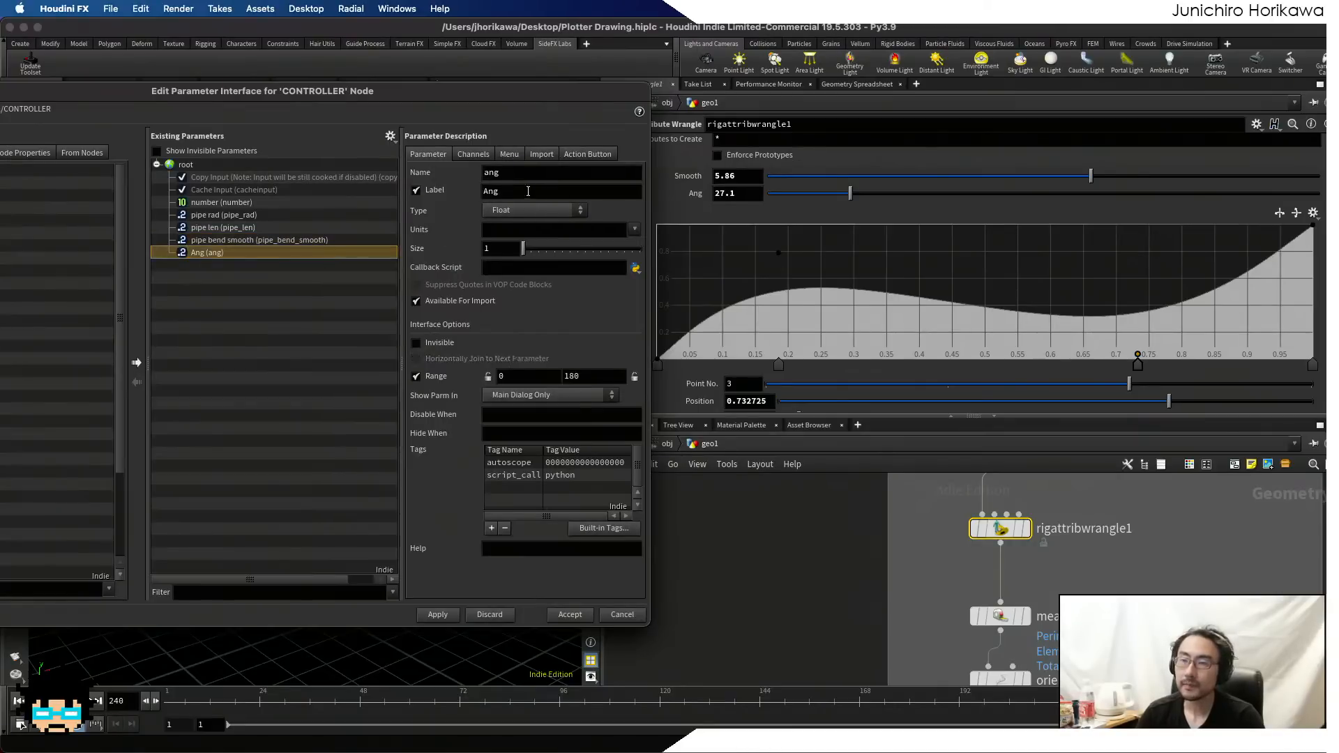
{"action": "left_click_drag", "start_coordinate": [509, 172], "coordinate": [414, 168]}
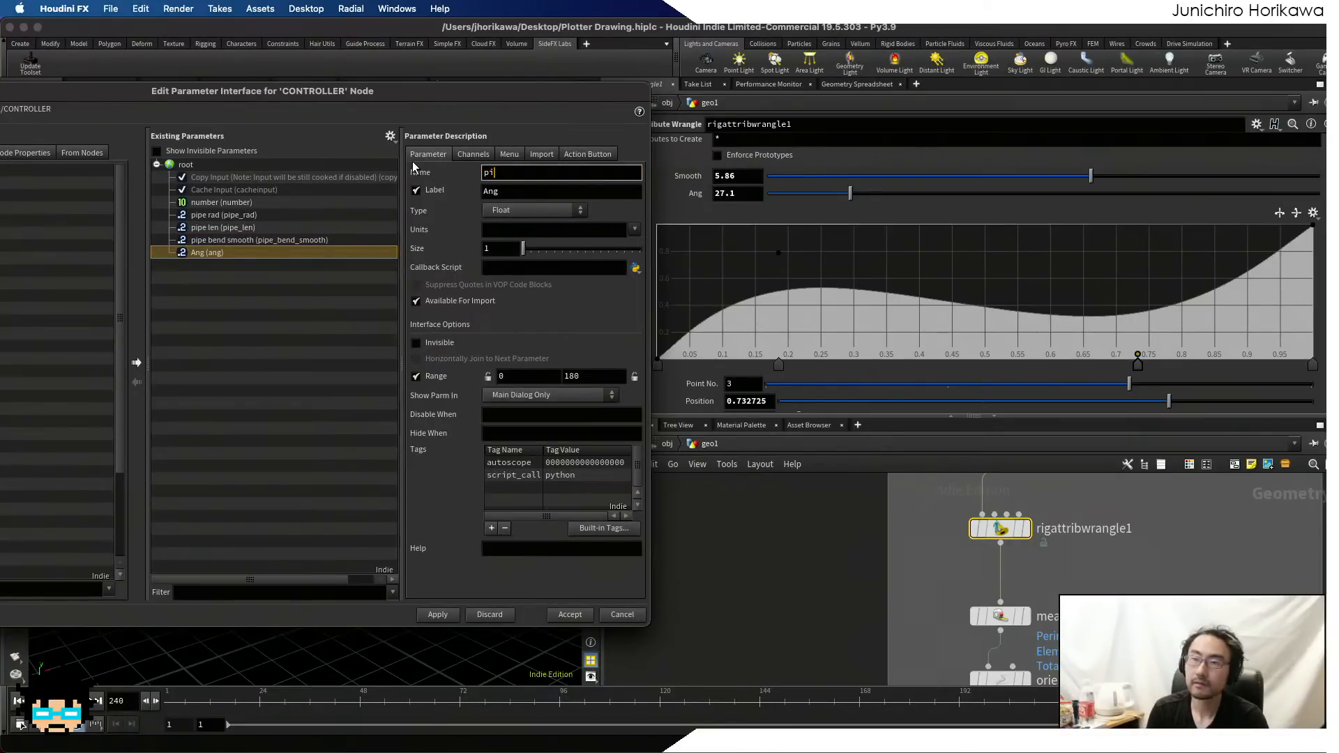
{"action": "type", "text": "pipe_bend_ang"}
{"action": "key", "text": "Tab"}
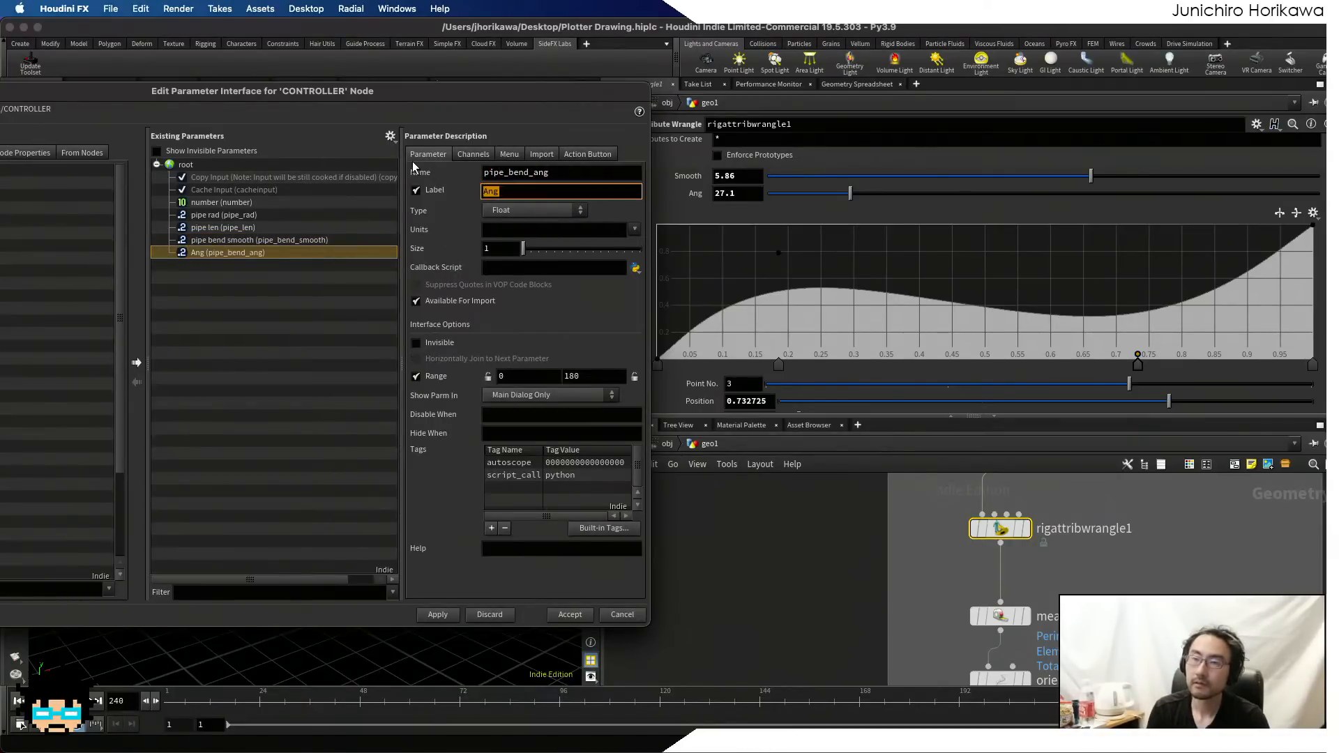
{"action": "type", "text": "pipe bend a"}
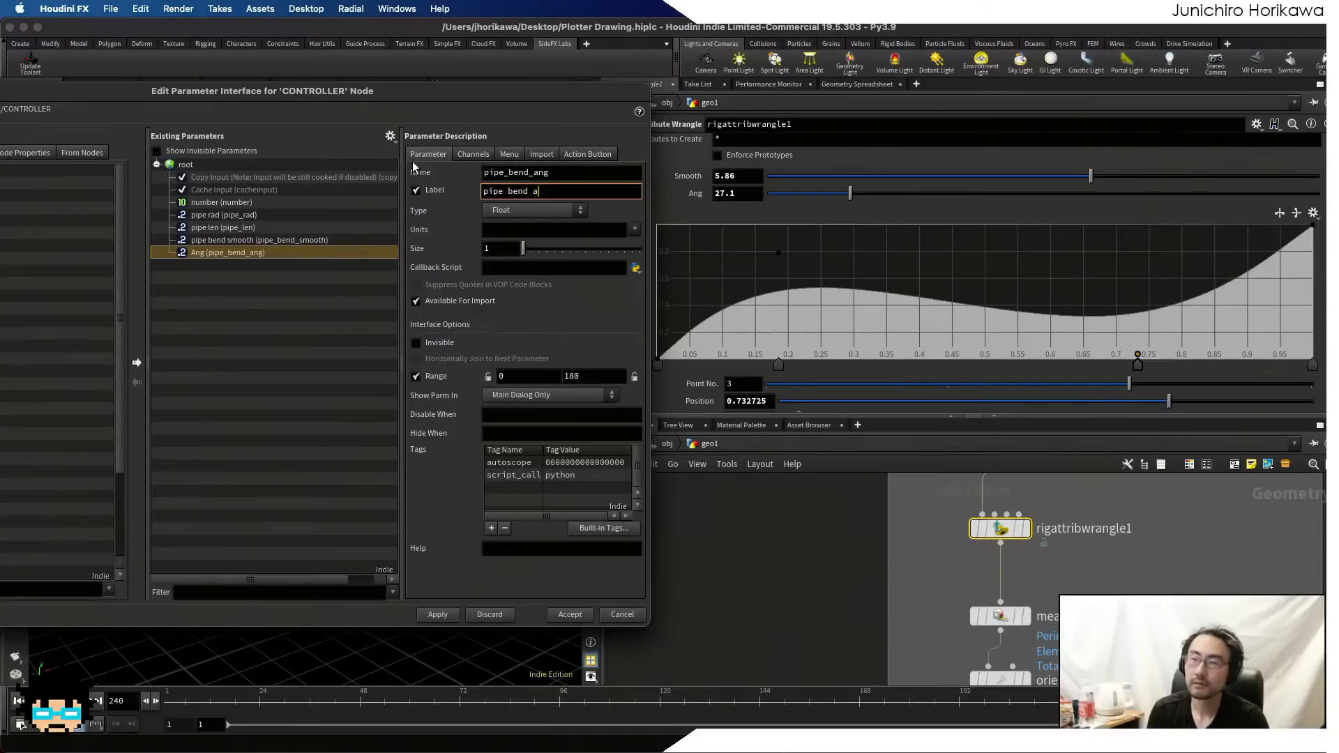
{"action": "type", "text": "ng"}
{"action": "key", "text": "Tab"}
- Add the Ramp parameter of rigattribwrangle1 to the CONTROLLER node's parameters, below pipe bend ang
{"action": "left_click_drag", "start_coordinate": [582, 85], "coordinate": [468, 104]}
{"action": "left_click", "coordinate": [571, 228]}
{"action": "left_click_drag", "start_coordinate": [264, 301], "coordinate": [213, 315]}
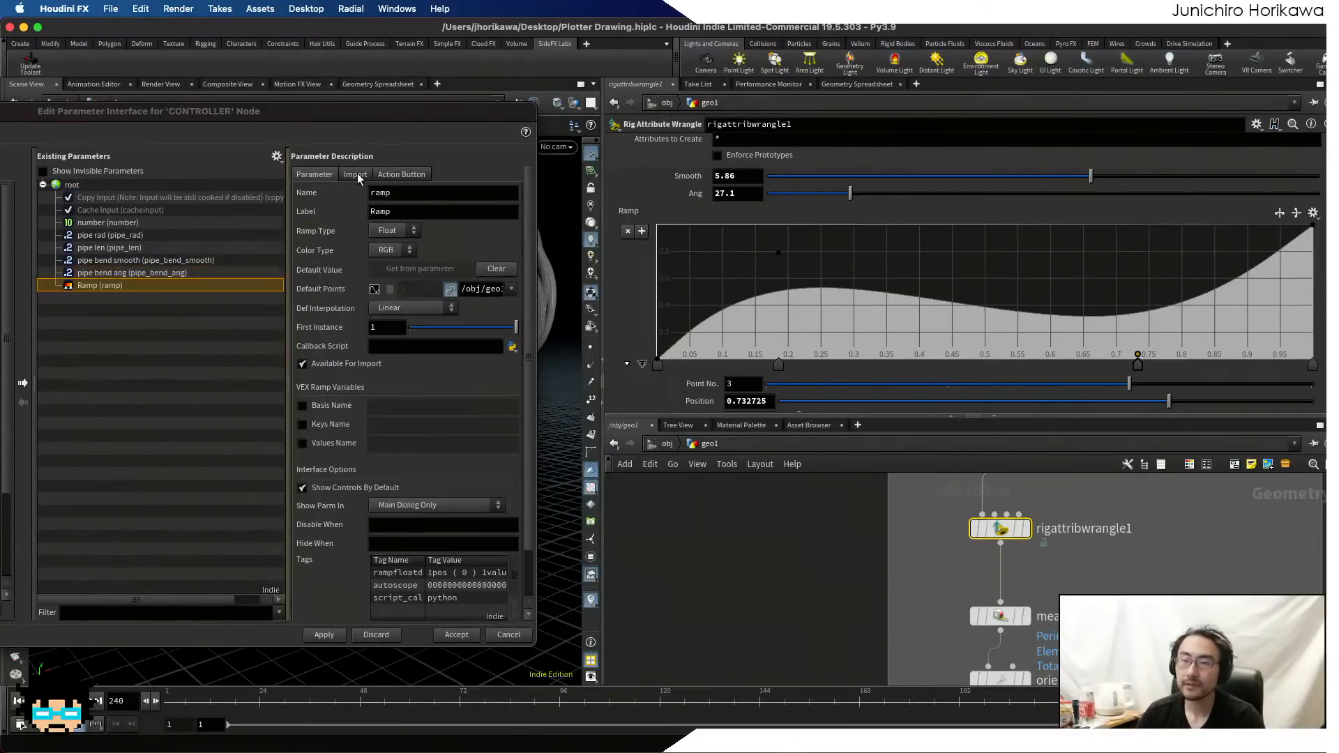
{"action": "left_click_drag", "start_coordinate": [358, 115], "coordinate": [565, 99]}
- Name the ramp parameter pipe_bend_ramp, label it "pipe bend ramp", turn off Show Controls By Default and apply the interface changes
{"action": "double_click", "coordinate": [625, 180]}
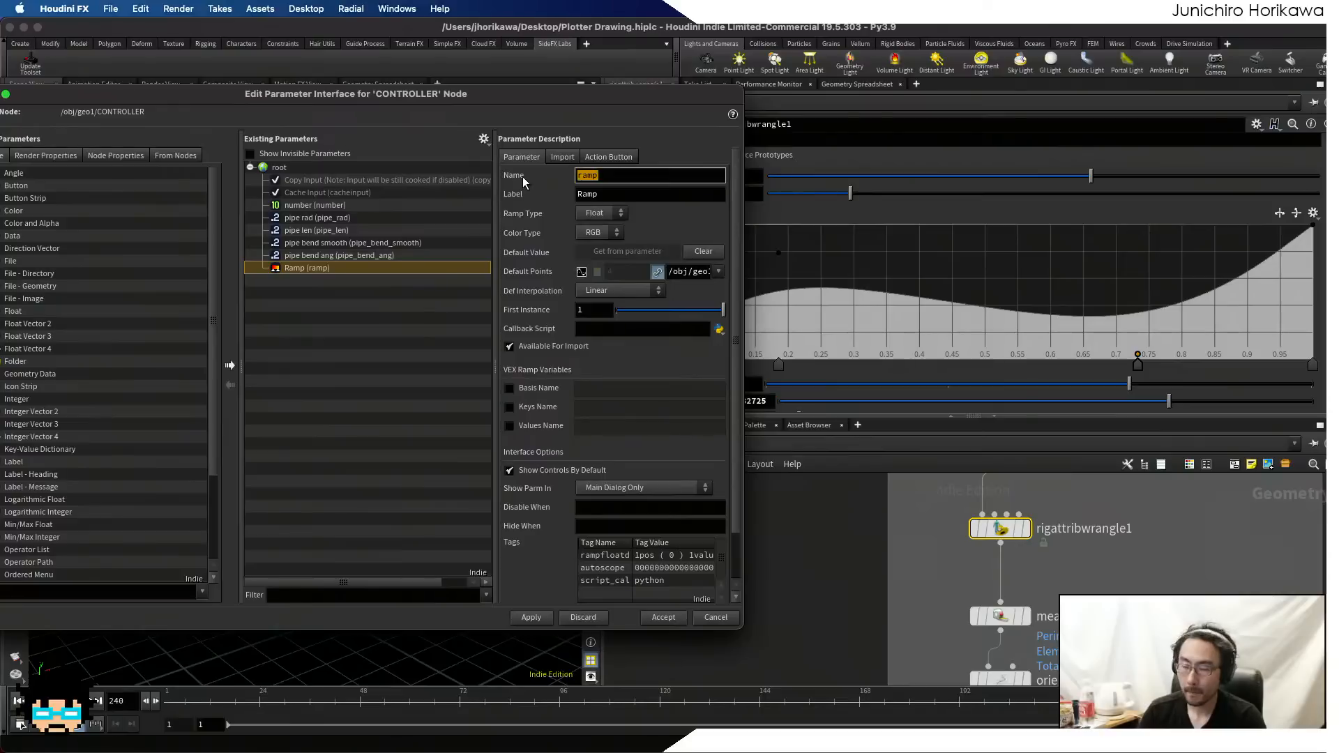
{"action": "type", "text": "pipe_bend_ramp"}
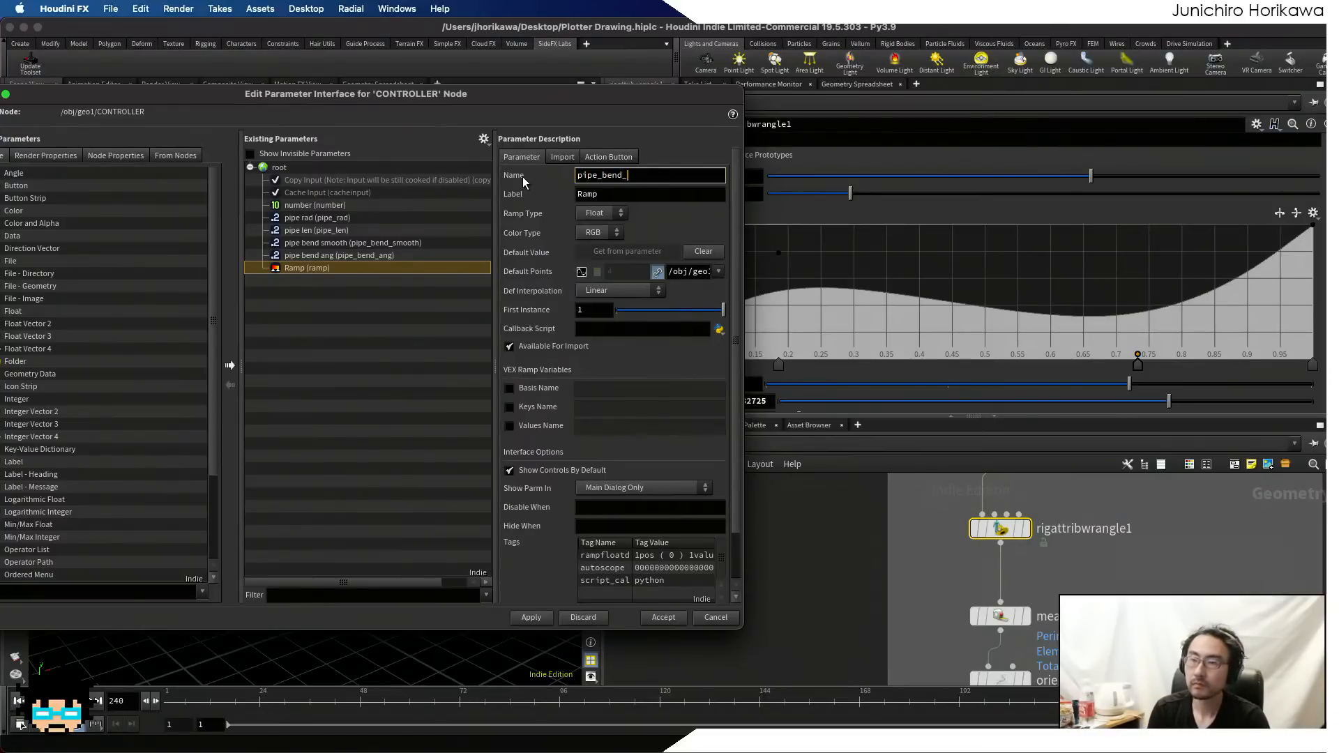
{"action": "key", "text": "Tab"}
{"action": "type", "text": "pipe bend ramp"}
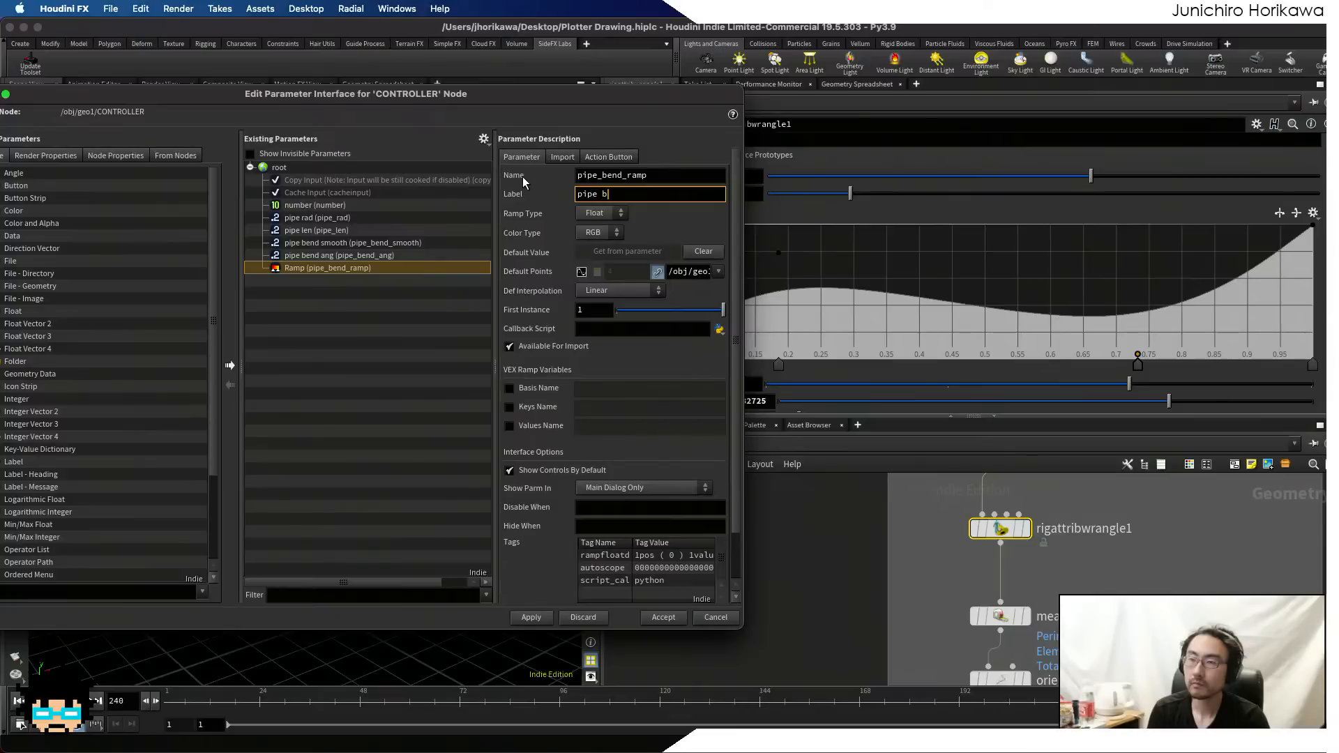
{"action": "key", "text": "Return"}
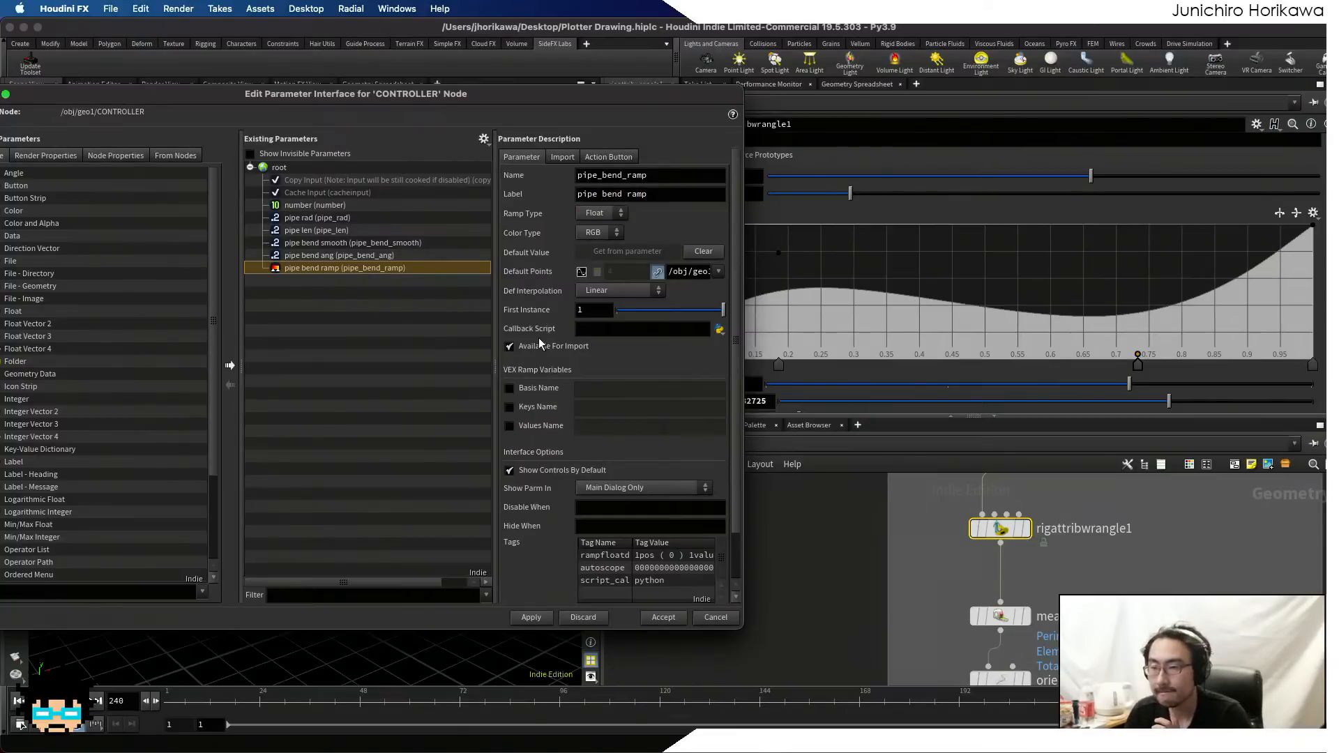
{"action": "left_click", "coordinate": [562, 468]}
{"action": "left_click", "coordinate": [535, 617]}
- Examine the nodes after rigattribwrangle1, including measure1, orientalongcurve1, foreach_end1 and foreach_end2, for further settings worth exposing on the controller
{"action": "scroll", "coordinate": [878, 545], "scroll_direction": "down", "scroll_amount": 10}
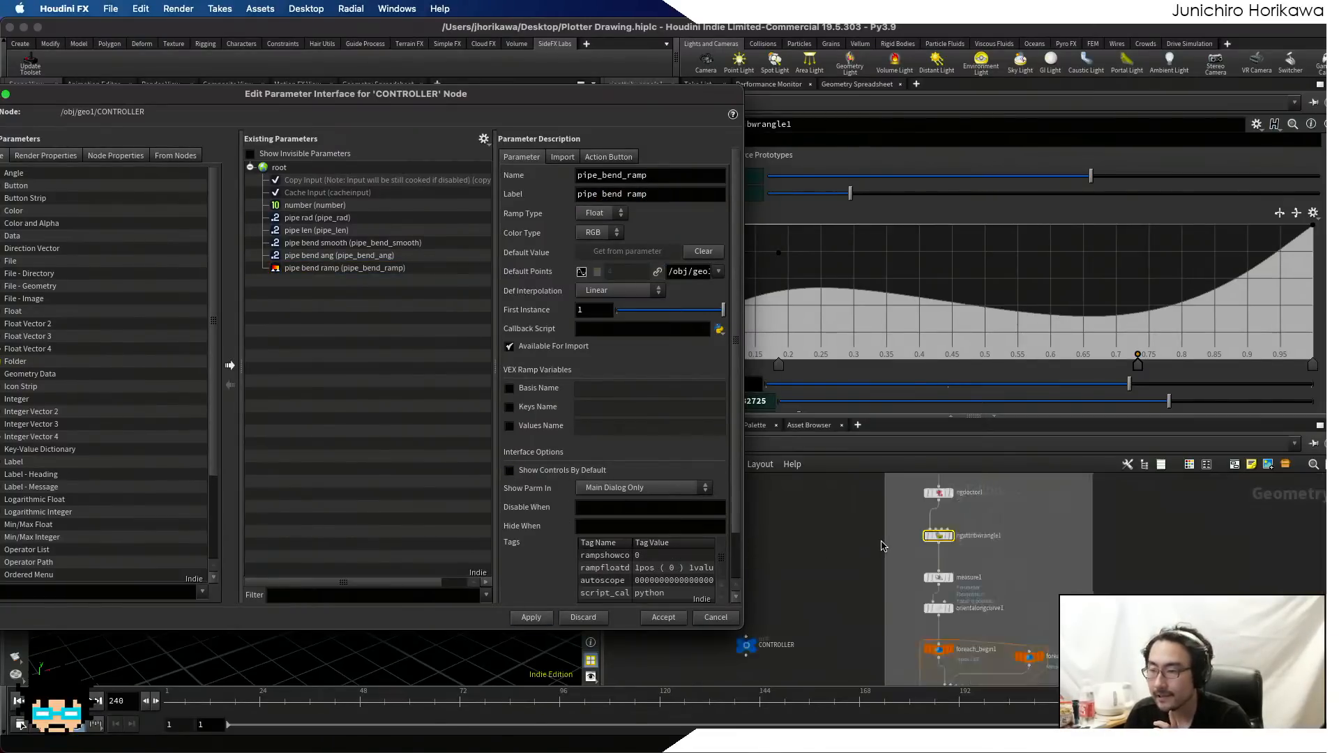
{"action": "scroll", "coordinate": [882, 556], "scroll_direction": "up", "scroll_amount": 8}
{"action": "left_click", "coordinate": [928, 549]}
{"action": "scroll", "coordinate": [977, 580], "scroll_direction": "down", "scroll_amount": 2}
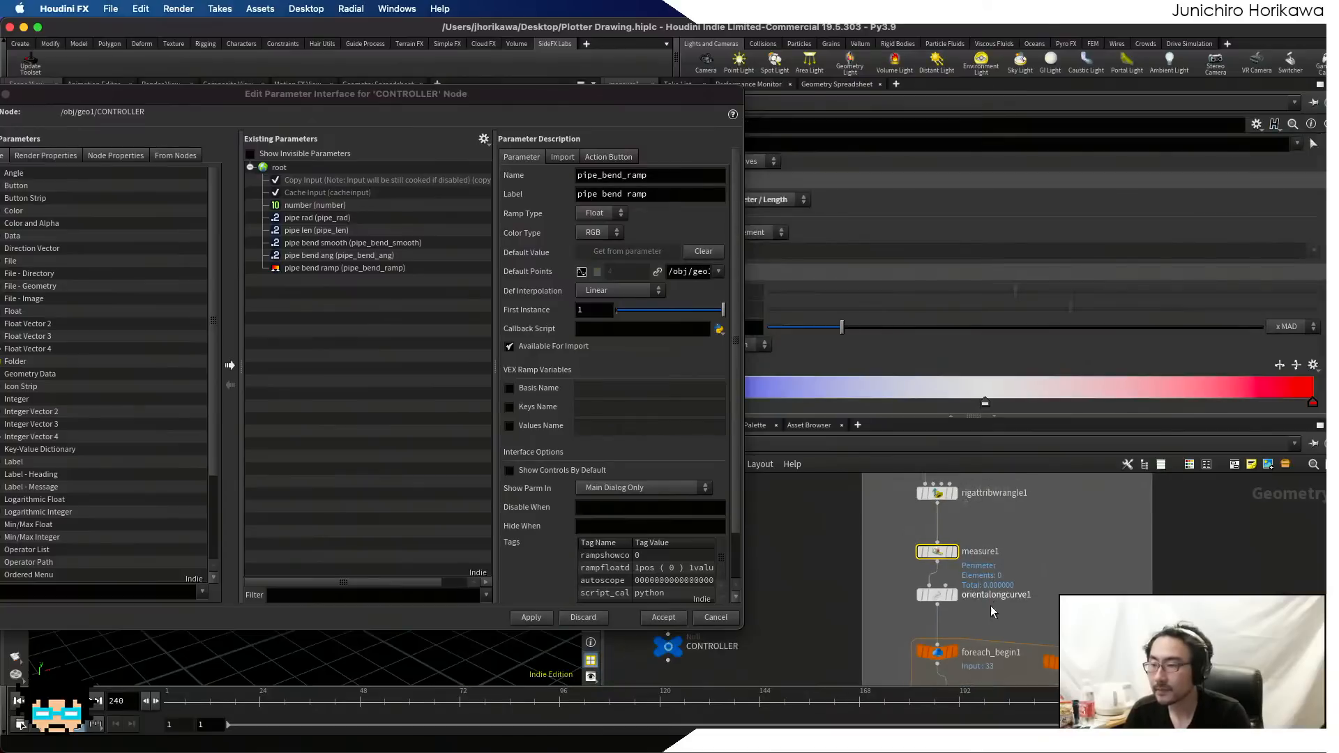
{"action": "left_click", "coordinate": [935, 597]}
{"action": "middle_click_drag", "start_coordinate": [1028, 621], "coordinate": [1021, 495]}
{"action": "left_click", "coordinate": [928, 639]}
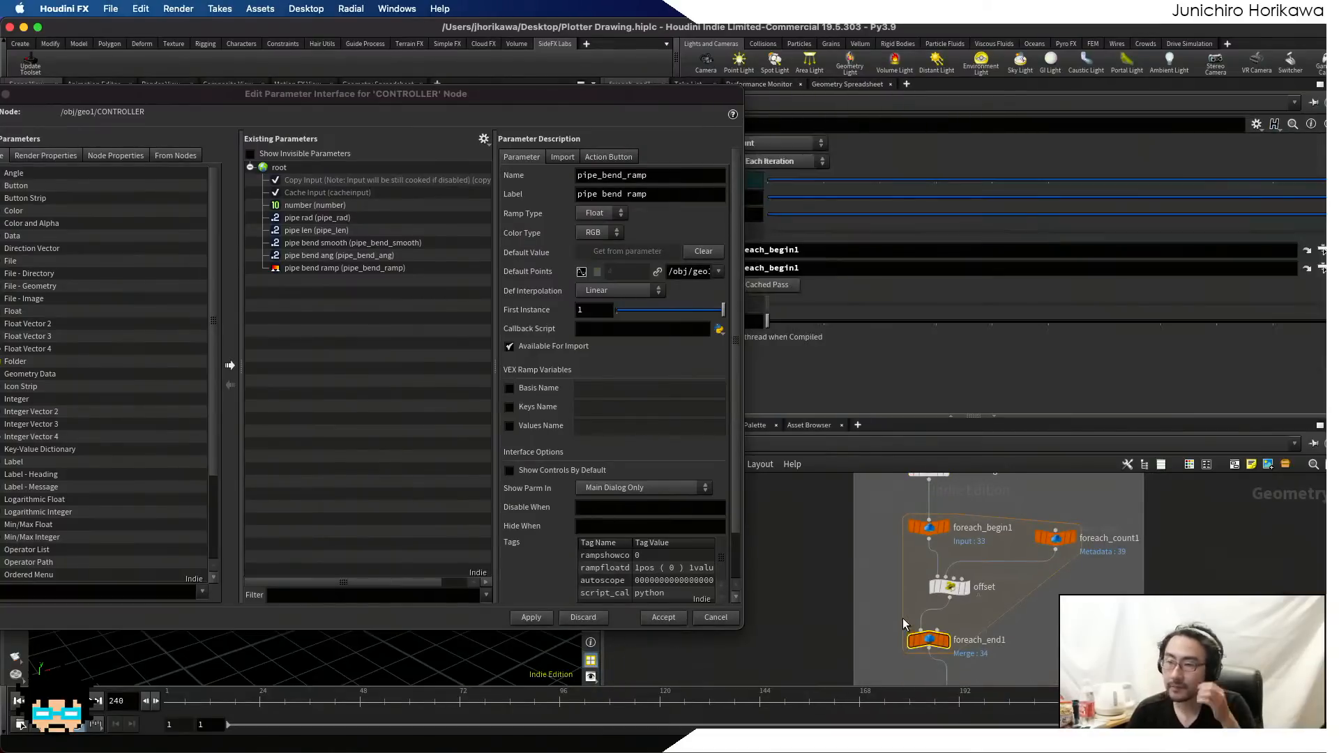
{"action": "left_click_drag", "start_coordinate": [605, 103], "coordinate": [472, 115]}
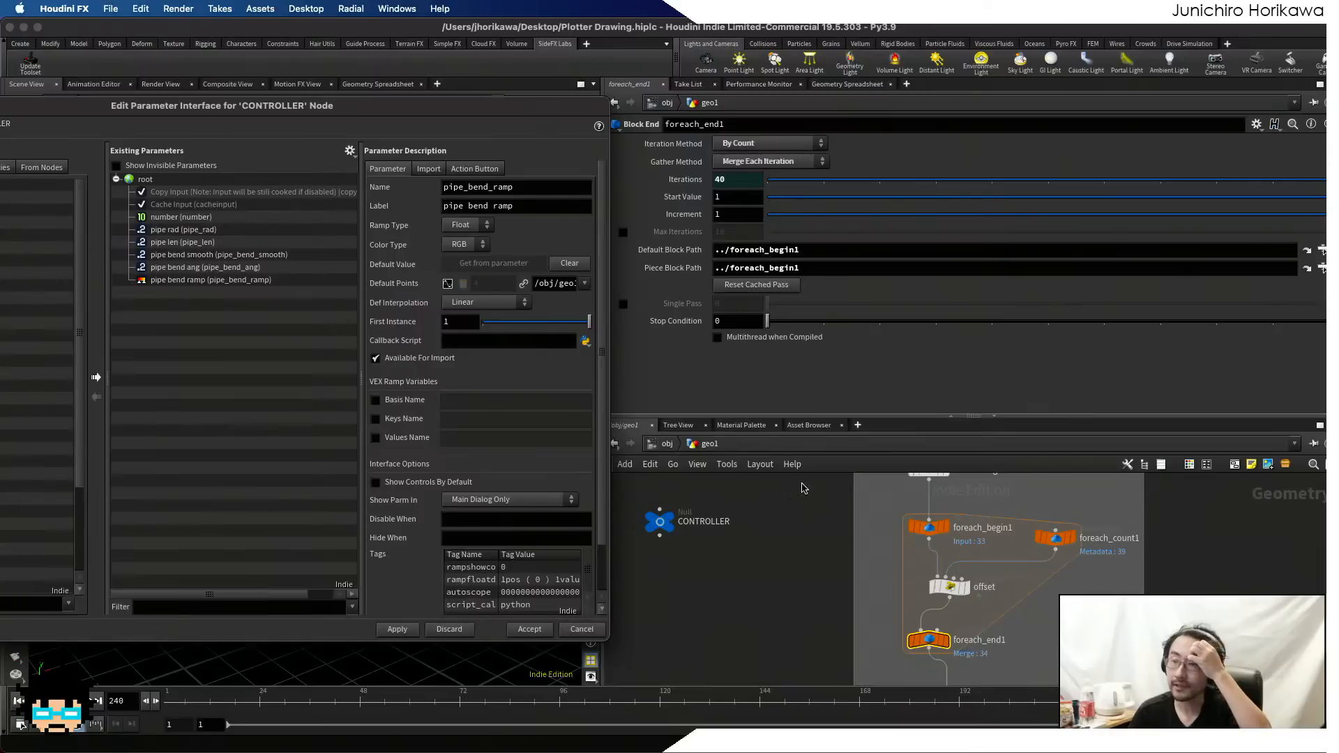
{"action": "scroll", "coordinate": [809, 525], "scroll_direction": "down", "scroll_amount": 5}
{"action": "scroll", "coordinate": [868, 629], "scroll_direction": "up", "scroll_amount": 5}
{"action": "middle_click_drag", "start_coordinate": [870, 658], "coordinate": [852, 528]}
{"action": "scroll", "coordinate": [887, 575], "scroll_direction": "up", "scroll_amount": 1}
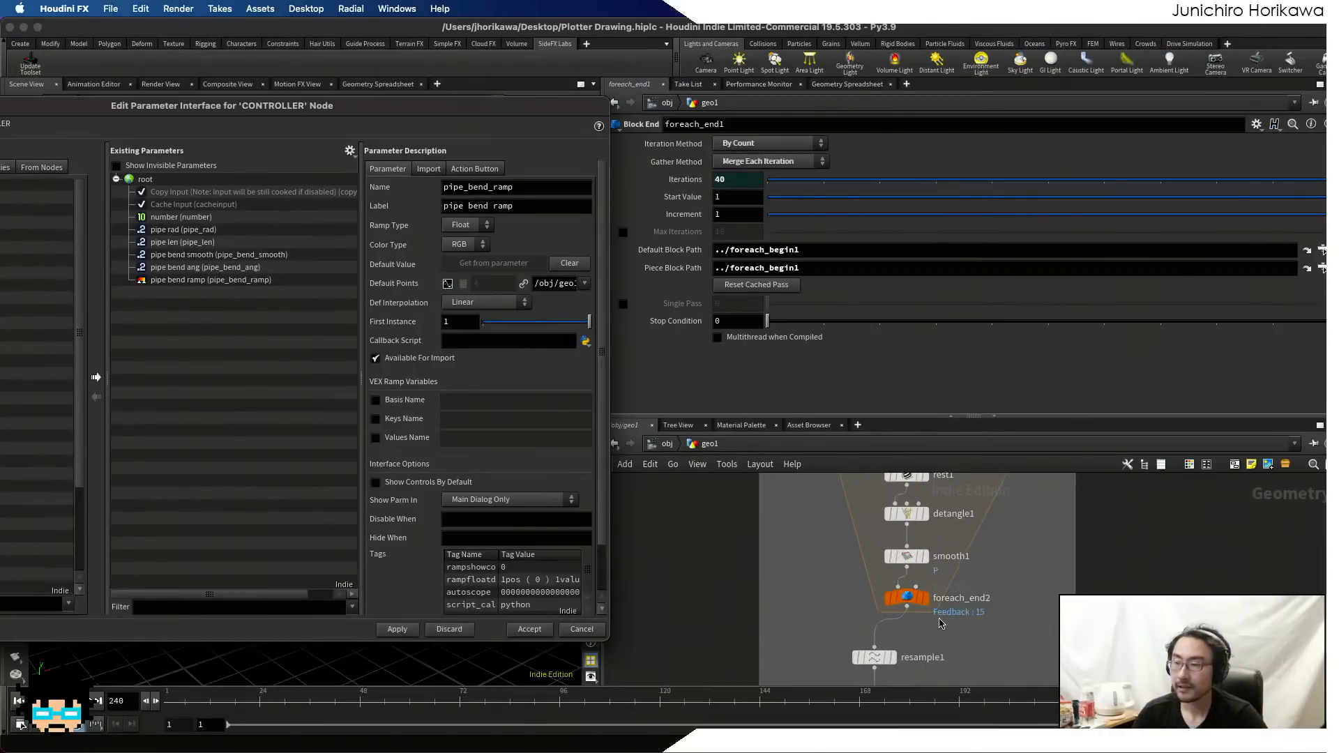
{"action": "left_click", "coordinate": [907, 598]}
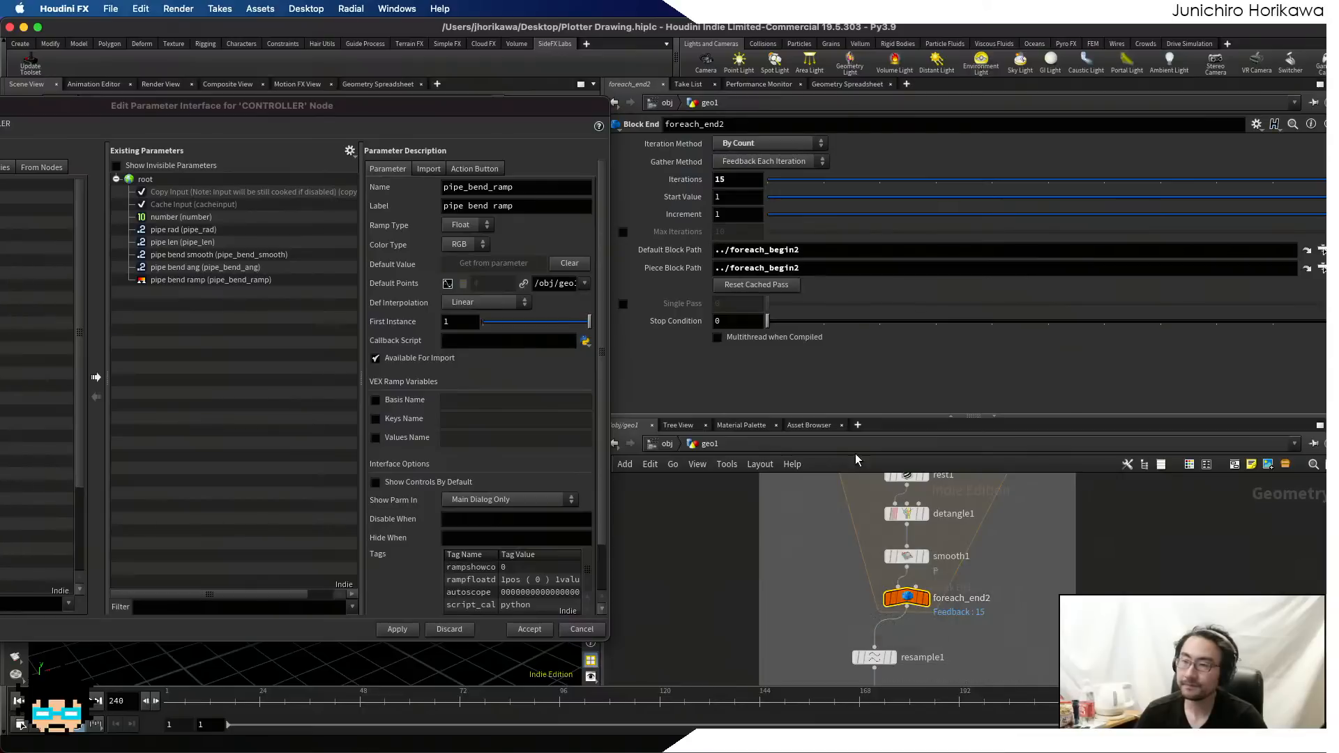
{"action": "scroll", "coordinate": [836, 535], "scroll_direction": "down", "scroll_amount": 1}
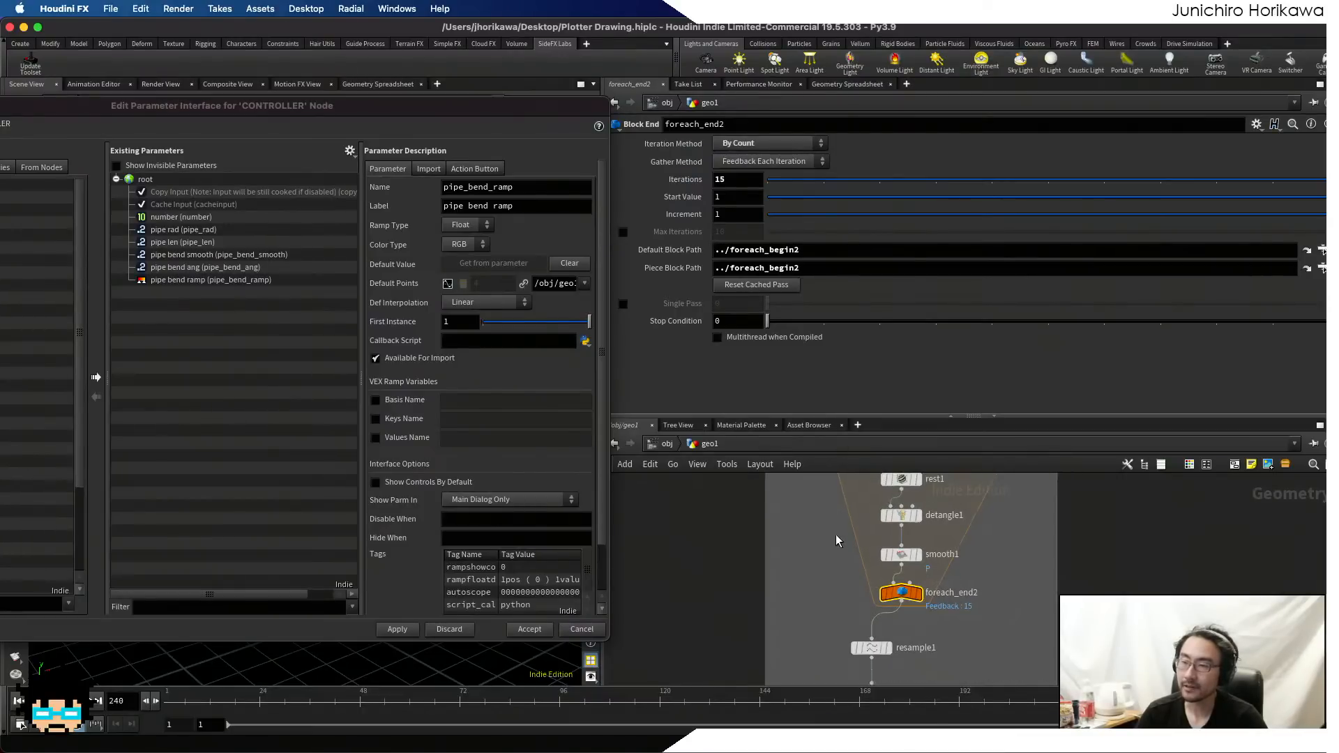
{"action": "scroll", "coordinate": [831, 546], "scroll_direction": "down", "scroll_amount": 4}
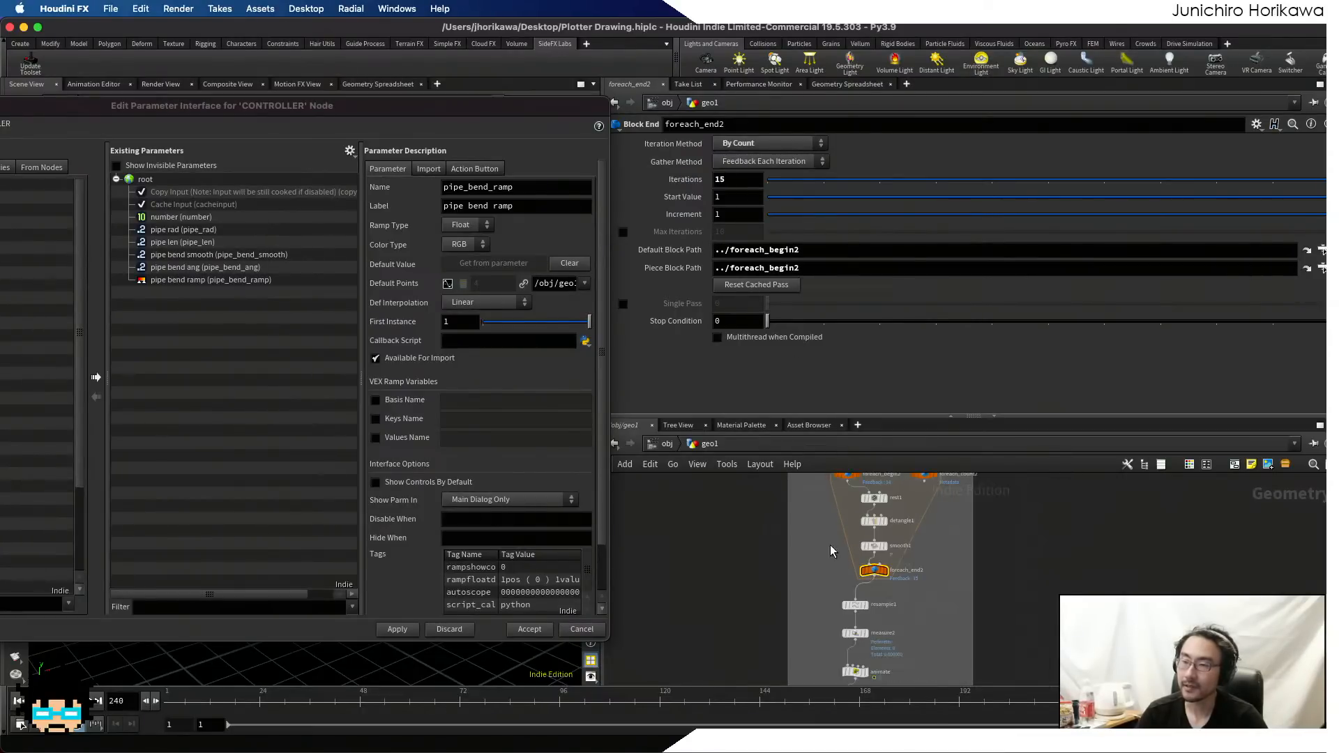
{"action": "scroll", "coordinate": [831, 546], "scroll_direction": "up", "scroll_amount": 1}
{"action": "middle_click_drag", "start_coordinate": [835, 607], "coordinate": [849, 550]}
{"action": "scroll", "coordinate": [834, 512], "scroll_direction": "up", "scroll_amount": 2}
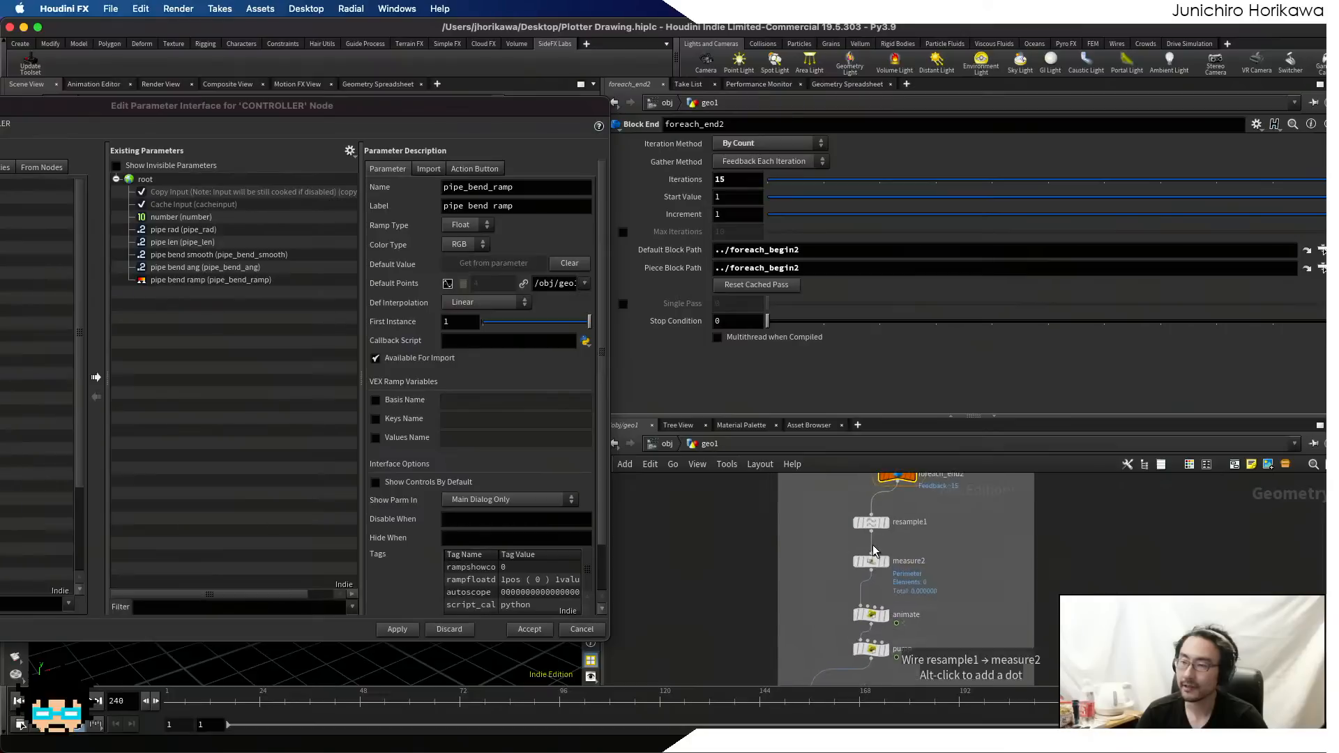
- Add resample1's Length to the CONTROLLER parameters, naming it pipe_resample with the label "pipe resample"
{"action": "left_click", "coordinate": [871, 524]}
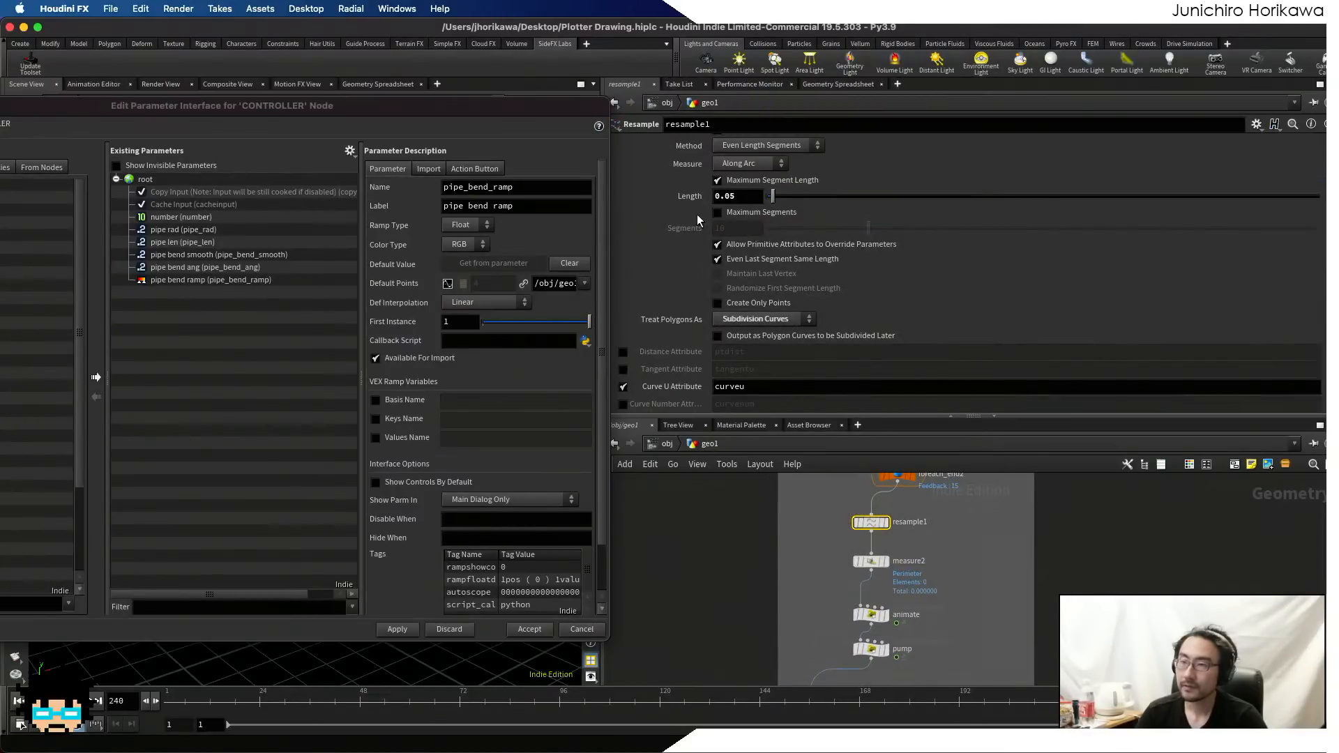
{"action": "left_click_drag", "start_coordinate": [689, 196], "coordinate": [233, 347]}
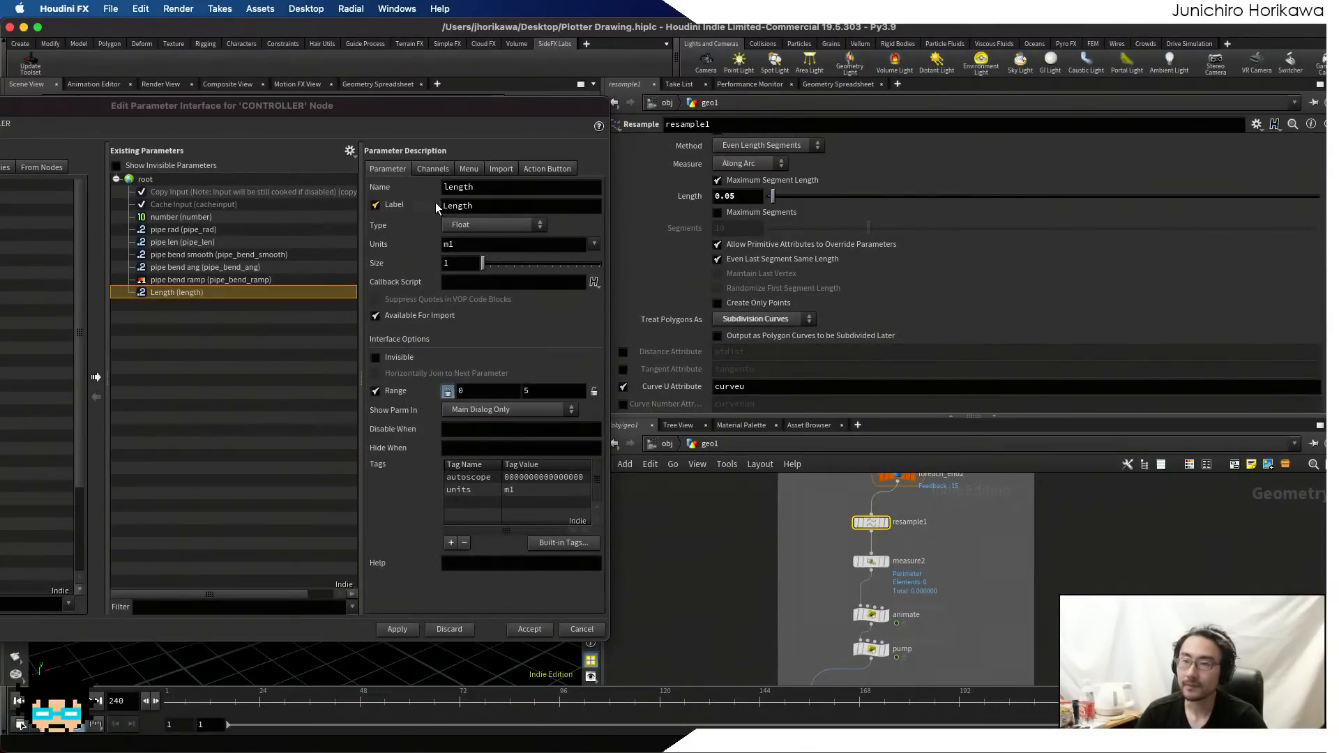
{"action": "double_click", "coordinate": [493, 187]}
{"action": "type", "text": "pi"}
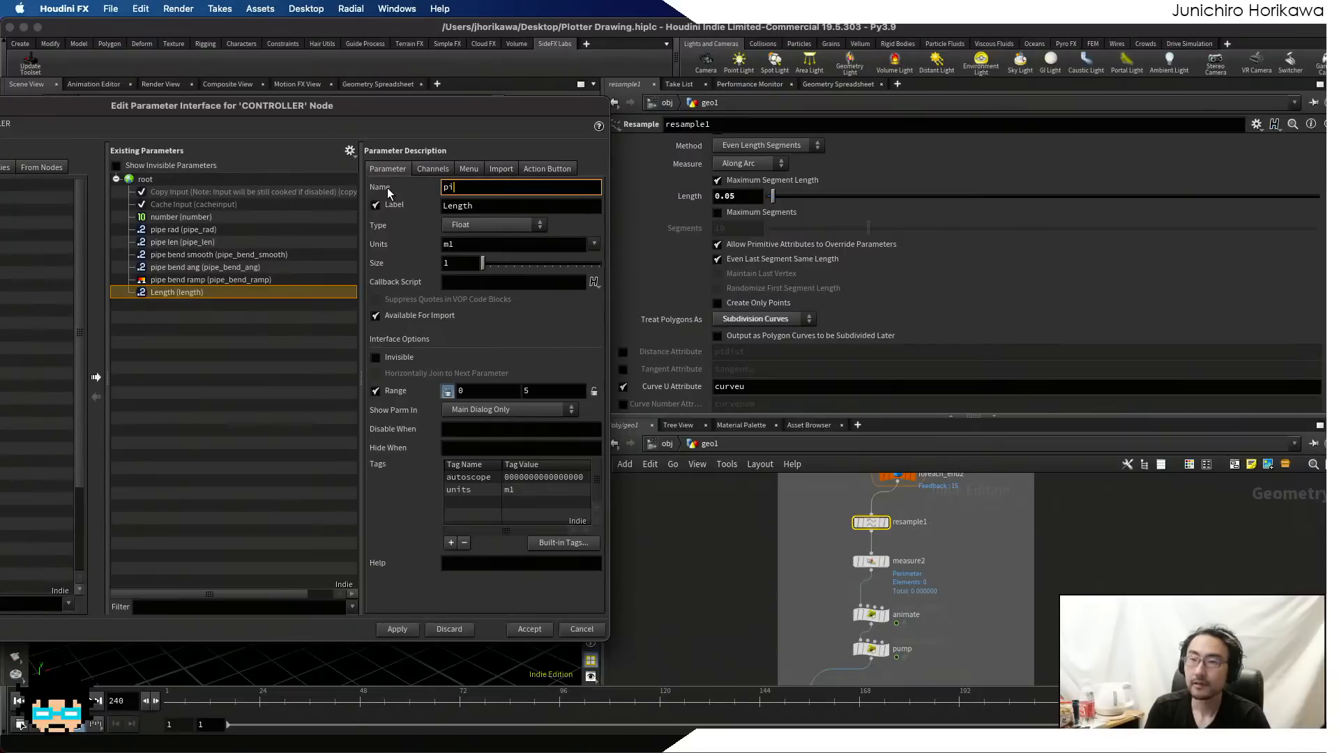
{"action": "type", "text": "pe_re"}
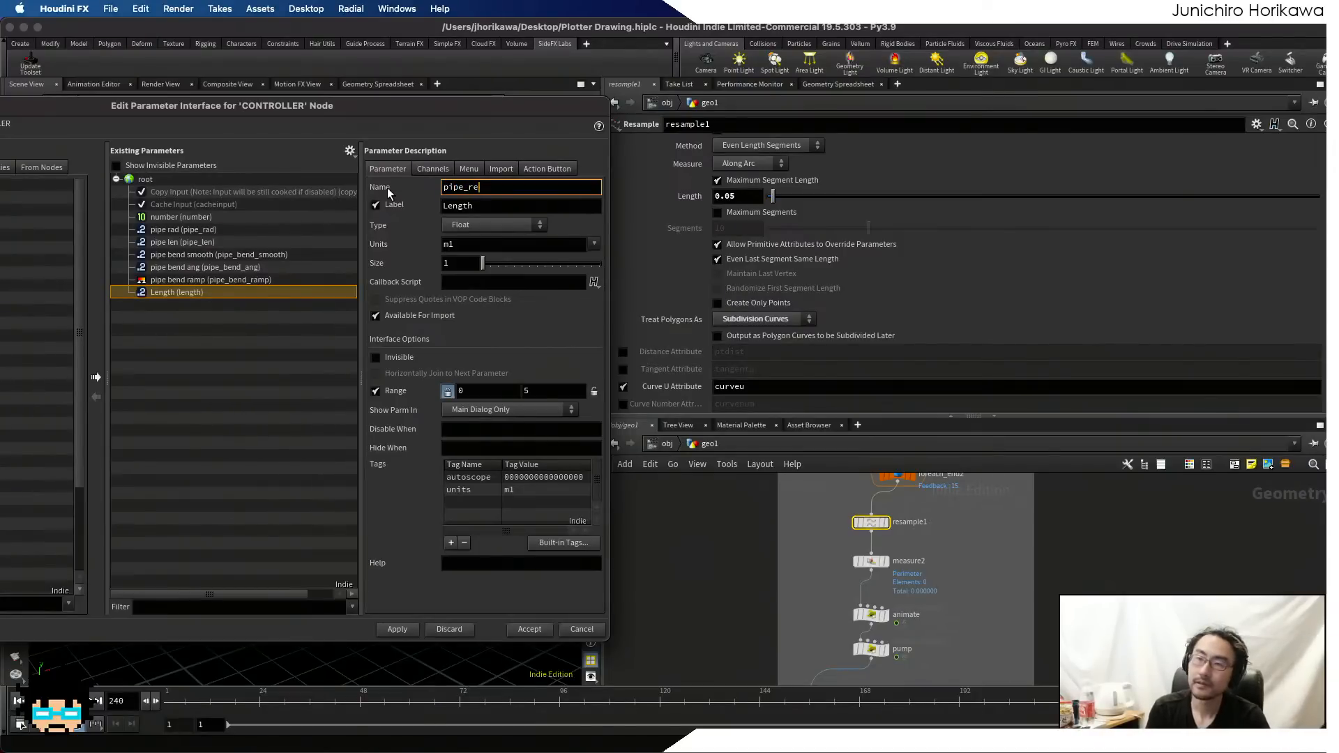
{"action": "key", "text": "BackSpace"}
{"action": "key", "text": "BackSpace"}
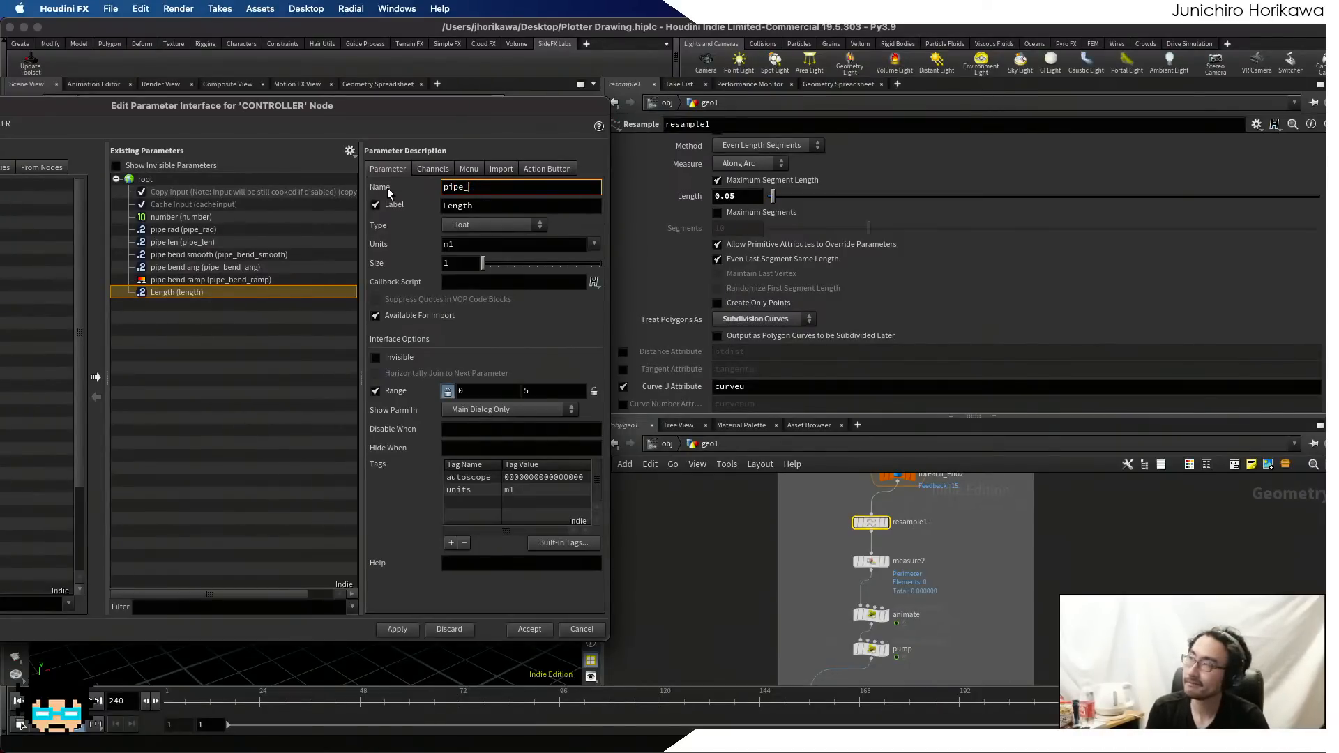
{"action": "type", "text": "resample"}
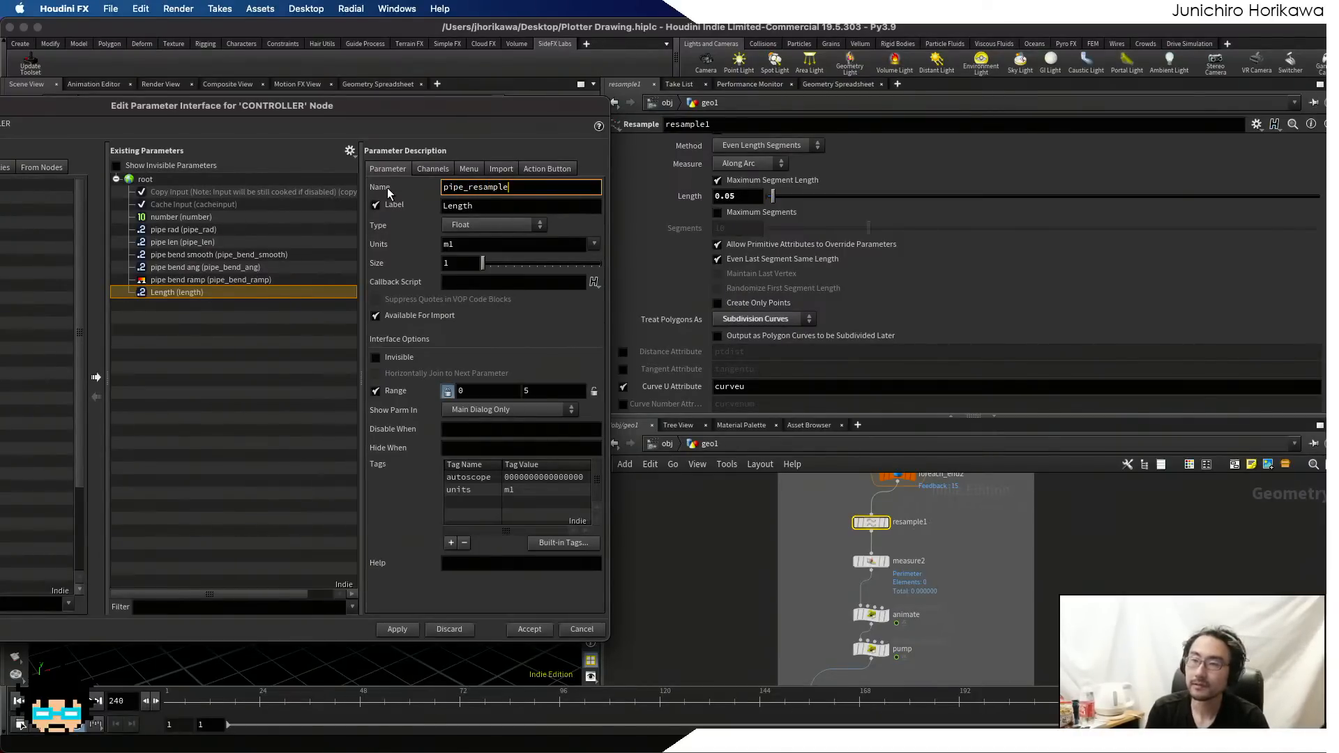
{"action": "key", "text": "Tab"}
{"action": "type", "text": "pipe resample"}
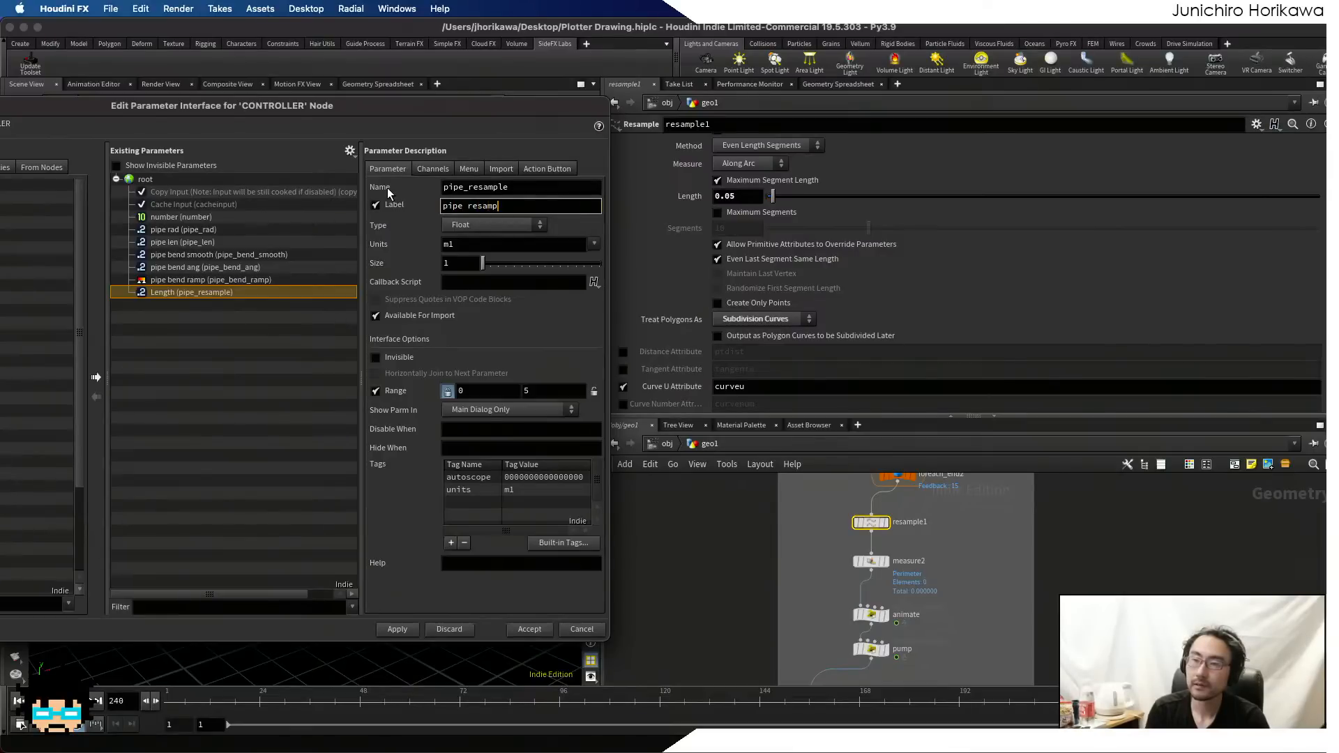
- Add the animate wrangle's Startframe to the CONTROLLER parameters below pipe resample, naming it pipe_animate_start with the label "pipe animate start"
{"action": "key", "text": "Return"}
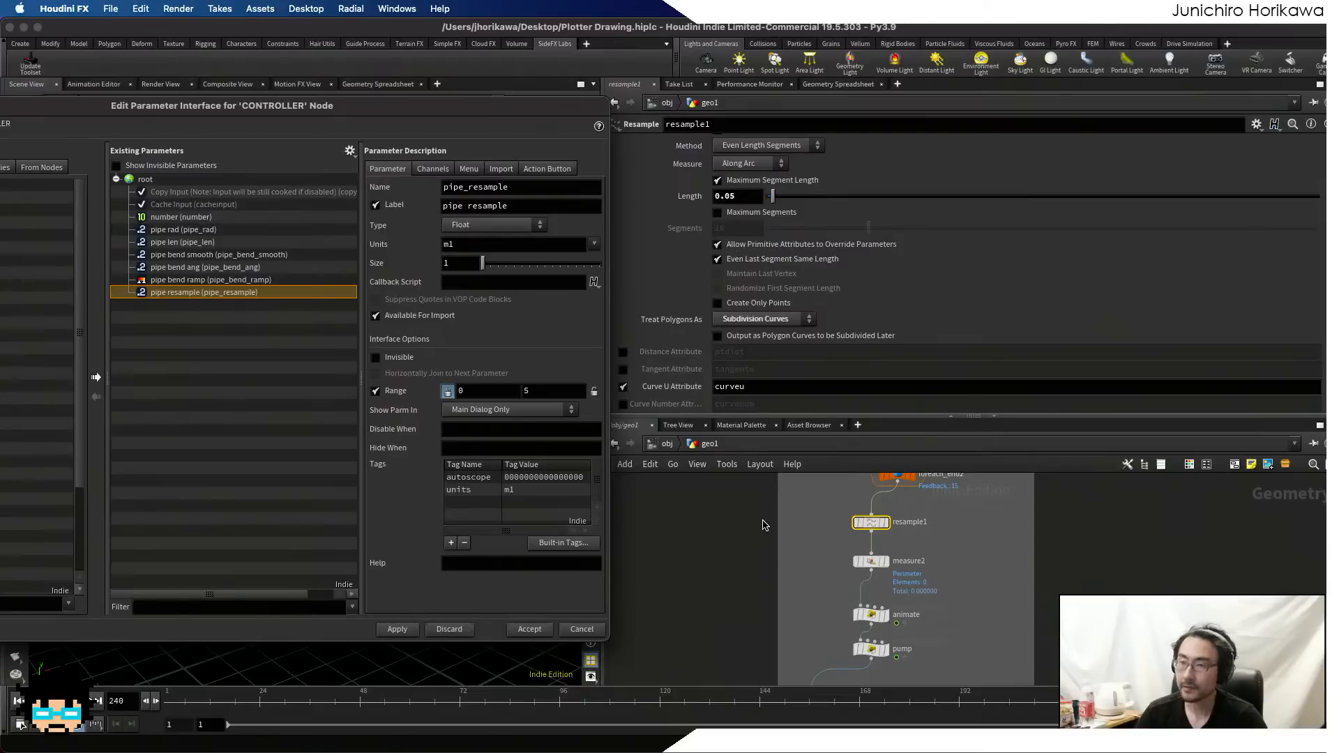
{"action": "scroll", "coordinate": [840, 565], "scroll_direction": "up", "scroll_amount": 1}
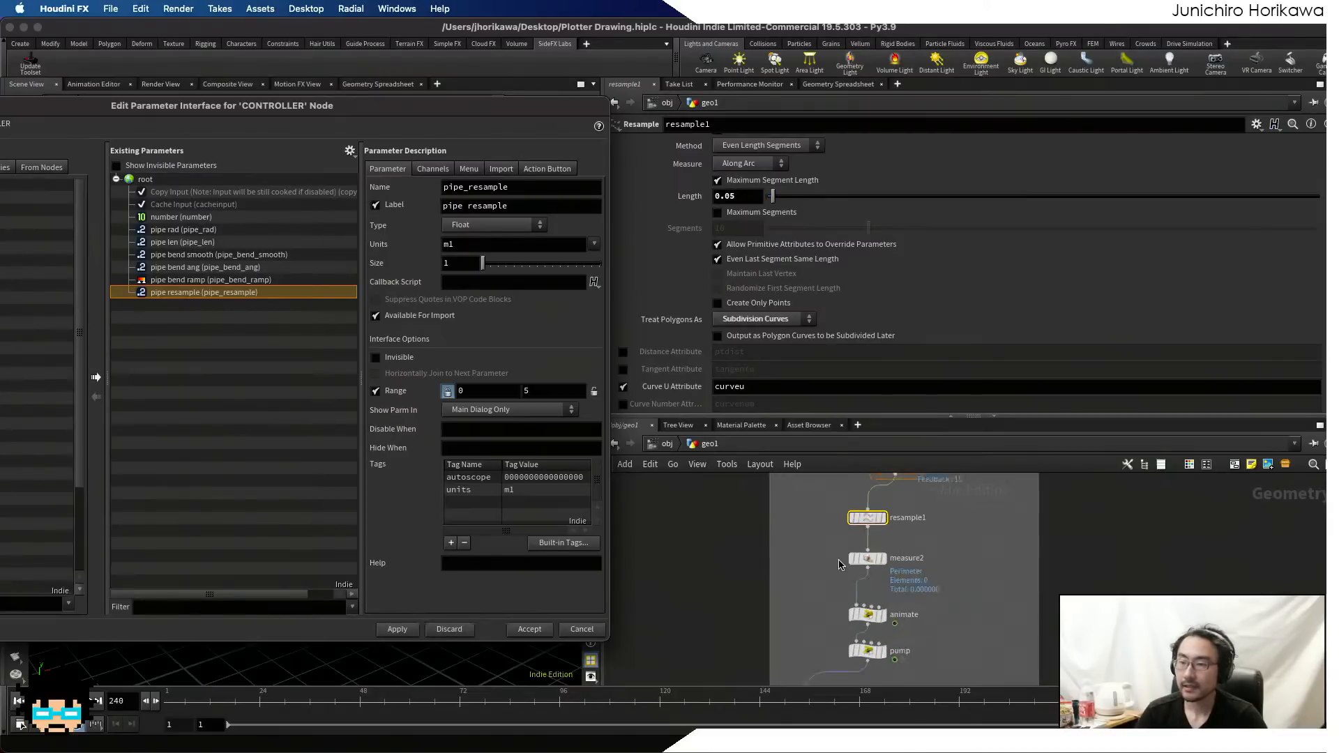
{"action": "scroll", "coordinate": [857, 628], "scroll_direction": "up", "scroll_amount": 3}
{"action": "left_click", "coordinate": [884, 593]}
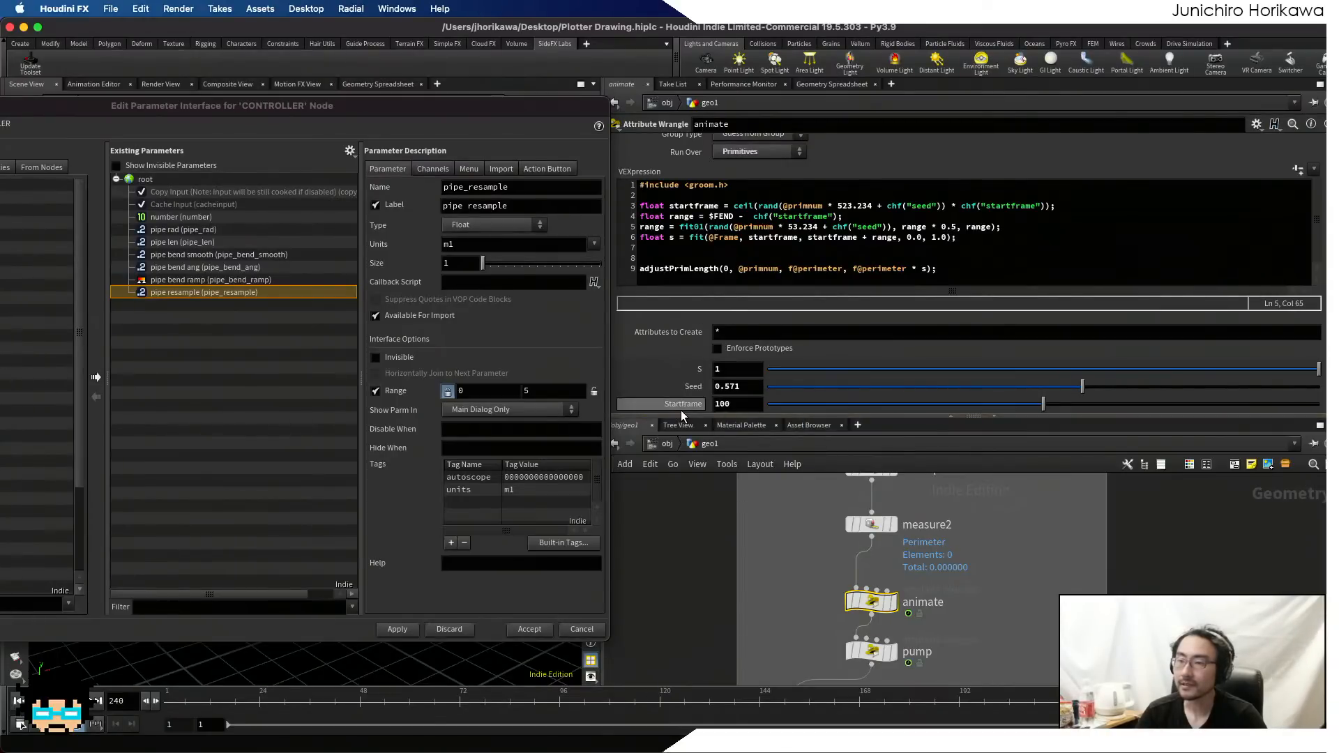
{"action": "left_click_drag", "start_coordinate": [688, 412], "coordinate": [231, 328]}
{"action": "double_click", "coordinate": [508, 187]}
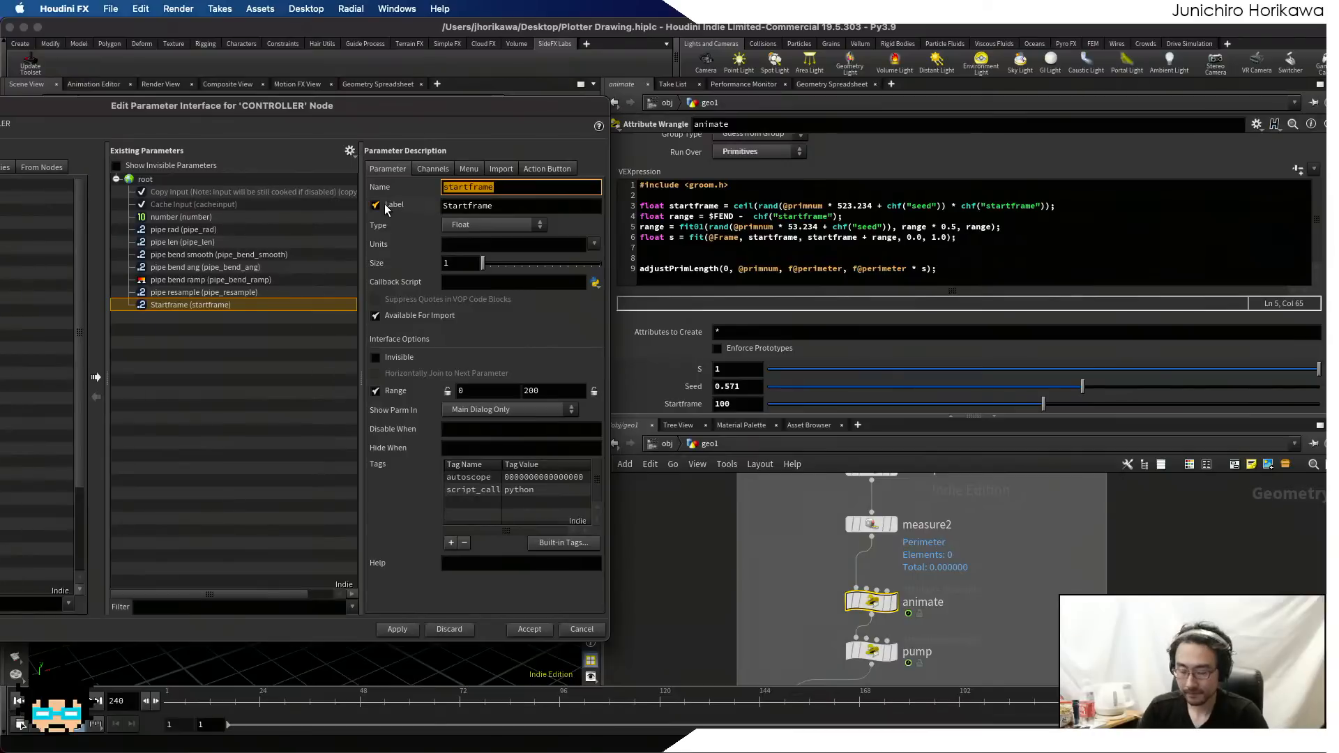
{"action": "type", "text": "pipe_animate_"}
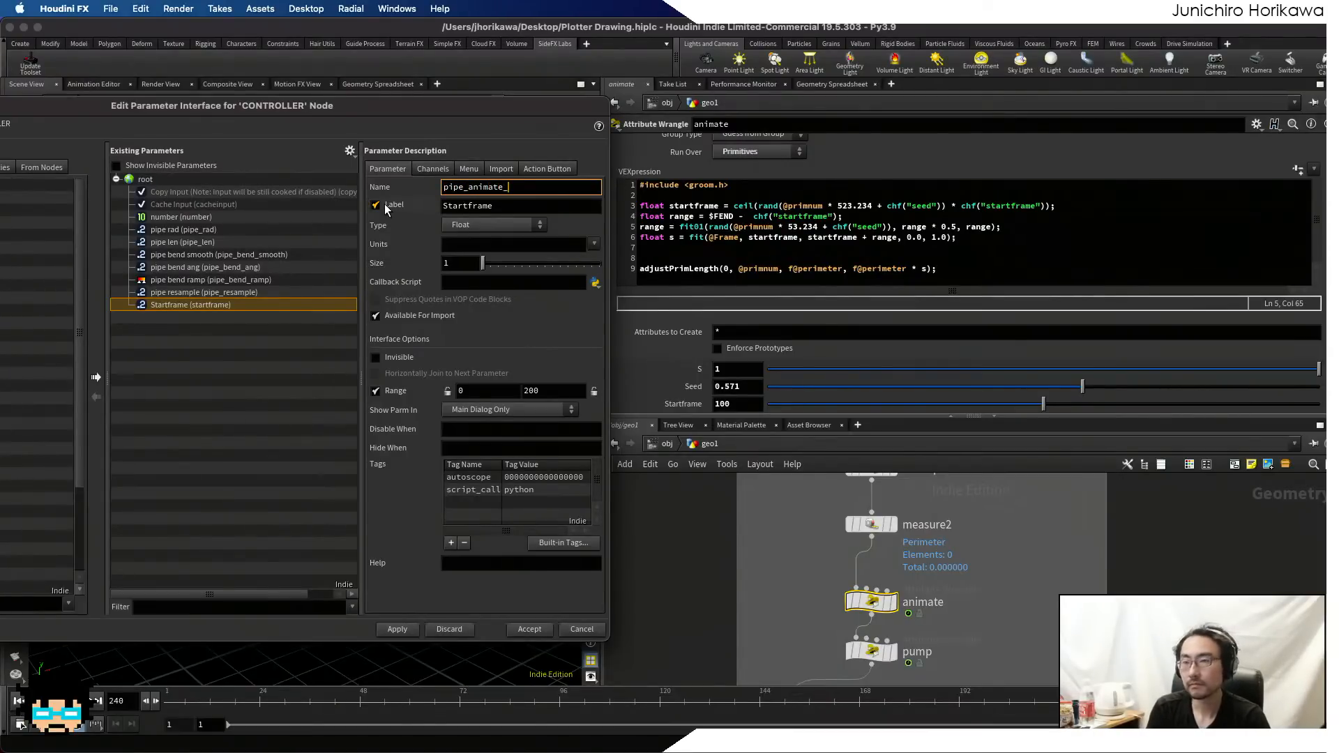
{"action": "type", "text": "start"}
{"action": "key", "text": "Tab"}
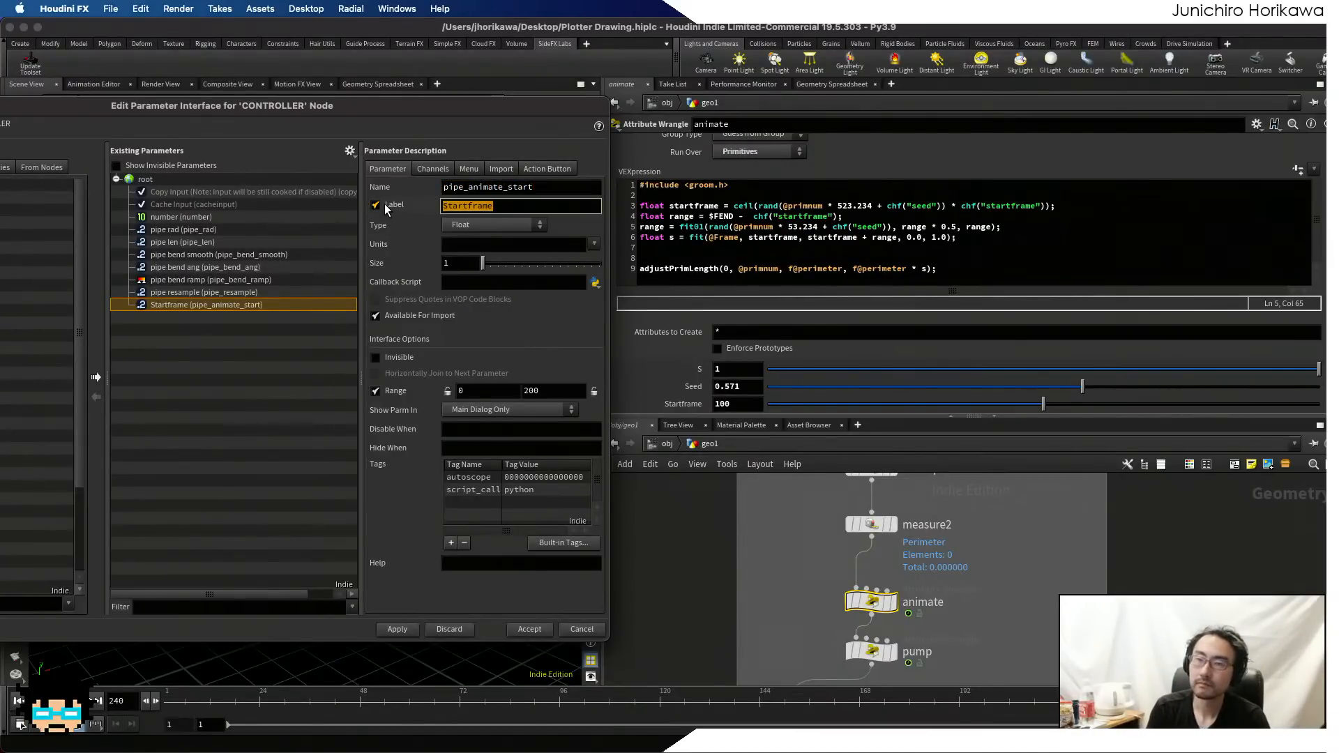
{"action": "type", "text": "pipe "}
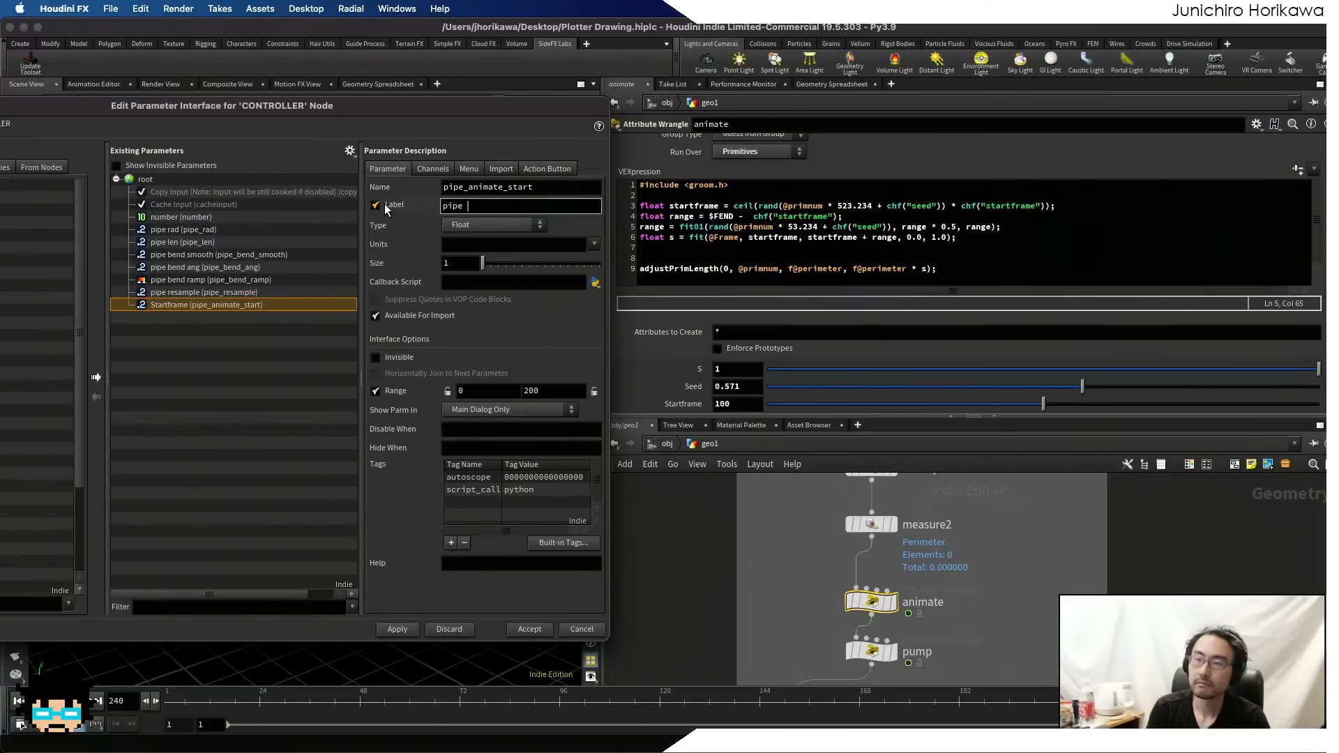
{"action": "type", "text": "animate start"}
{"action": "key", "text": "Return"}
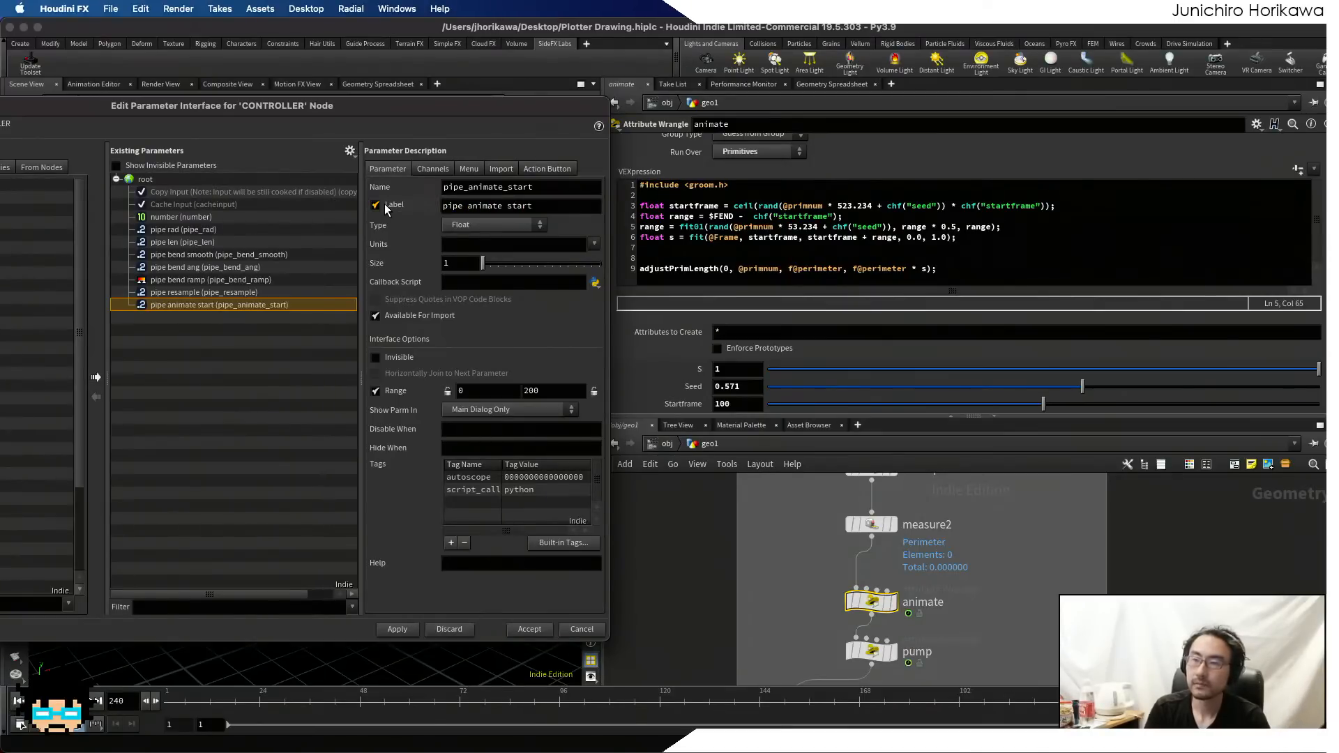
- Add the pump wrangle's Smooth to the CONTROLLER parameters, naming it pipe_pump_smooth with the label "pipe pump smooth"
{"action": "scroll", "coordinate": [703, 371], "scroll_direction": "up", "scroll_amount": 1}
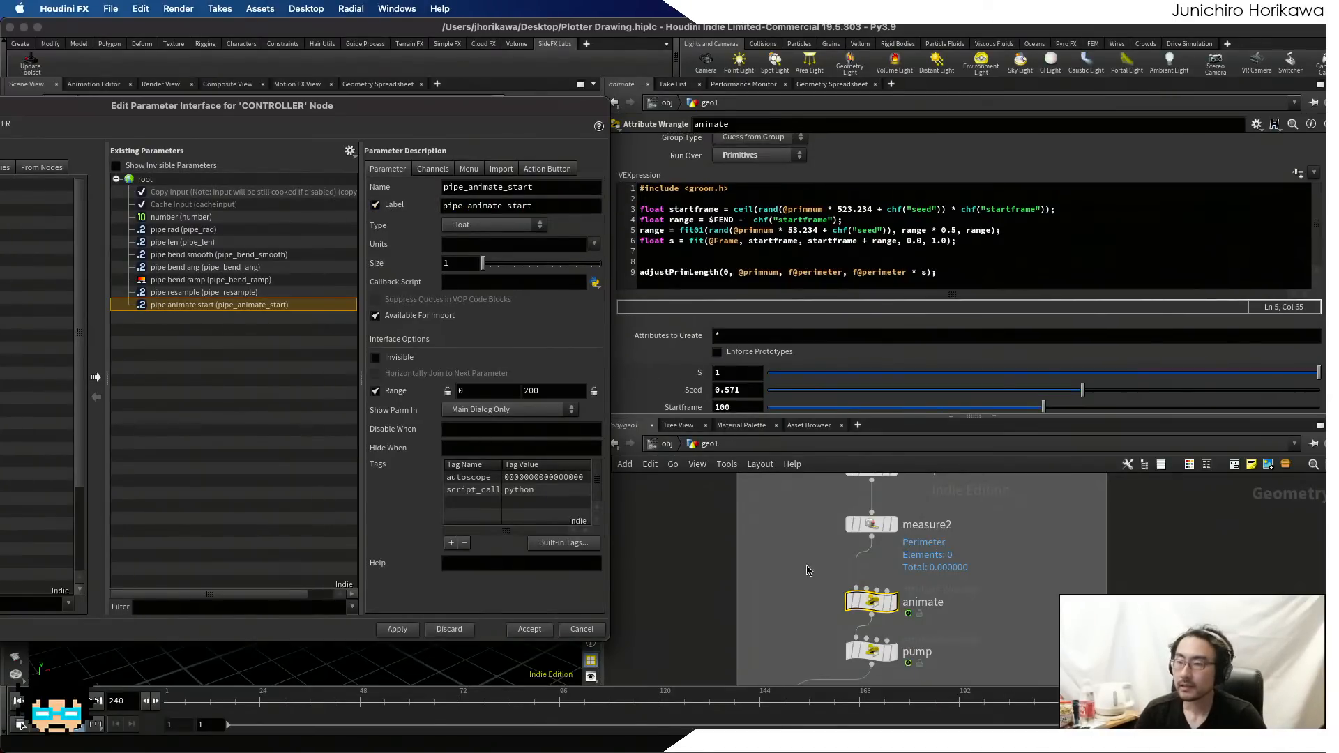
{"action": "scroll", "coordinate": [807, 574], "scroll_direction": "down", "scroll_amount": 1}
{"action": "middle_click_drag", "start_coordinate": [807, 576], "coordinate": [820, 510]}
{"action": "left_click", "coordinate": [900, 579]}
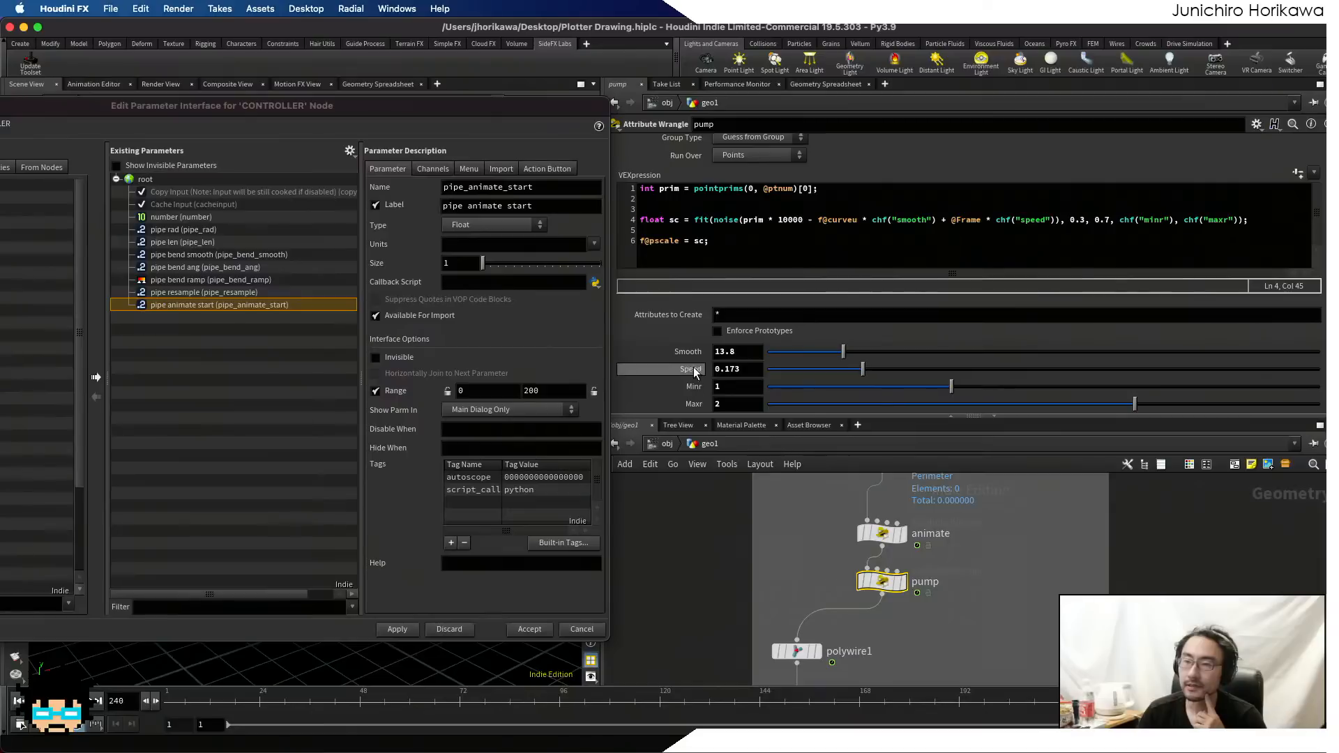
{"action": "left_click_drag", "start_coordinate": [688, 351], "coordinate": [272, 367]}
{"action": "double_click", "coordinate": [496, 187]}
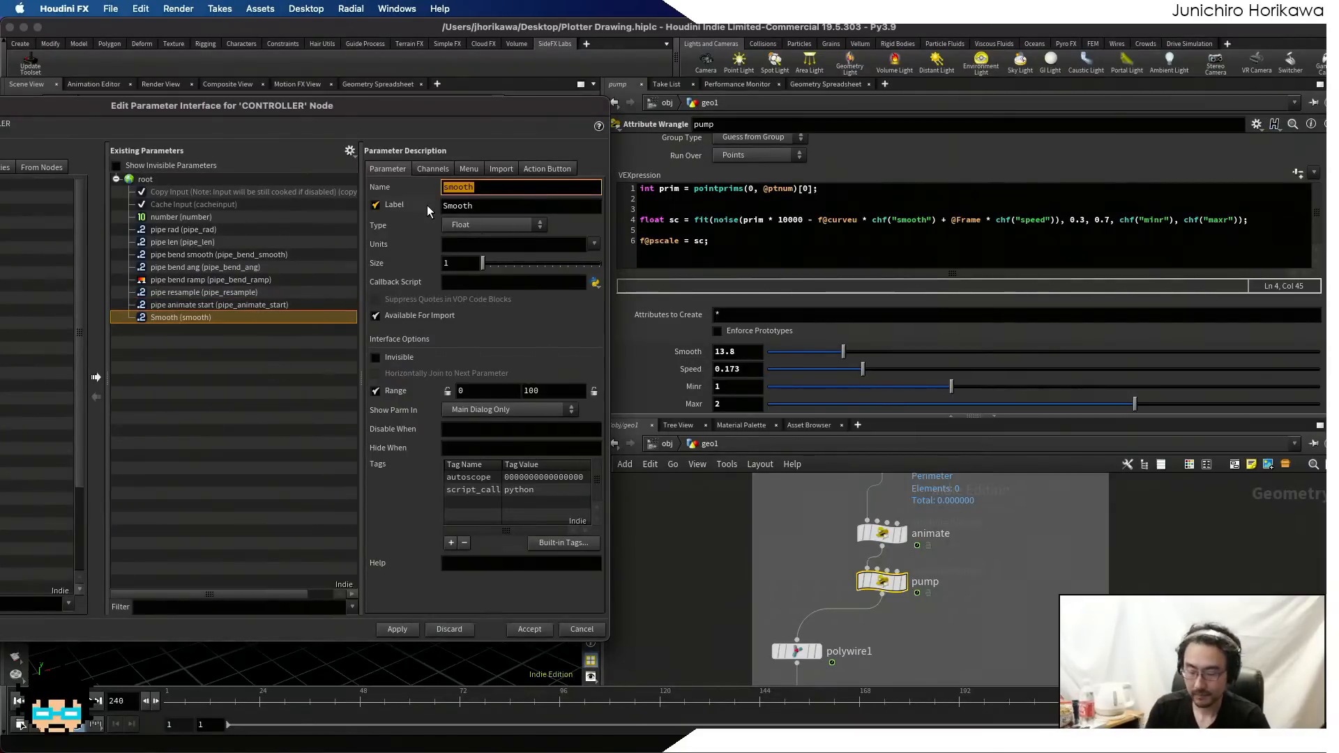
{"action": "type", "text": "pipe_pump"}
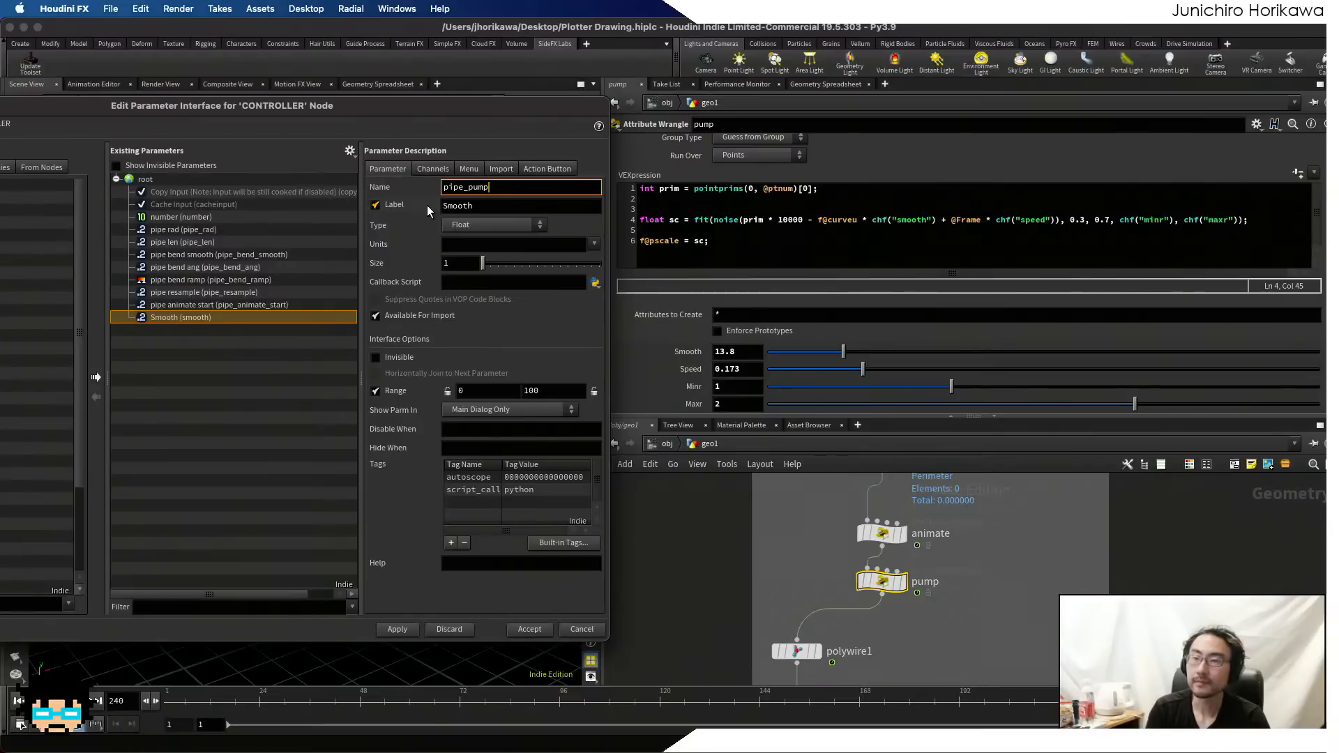
{"action": "type", "text": "_smooth"}
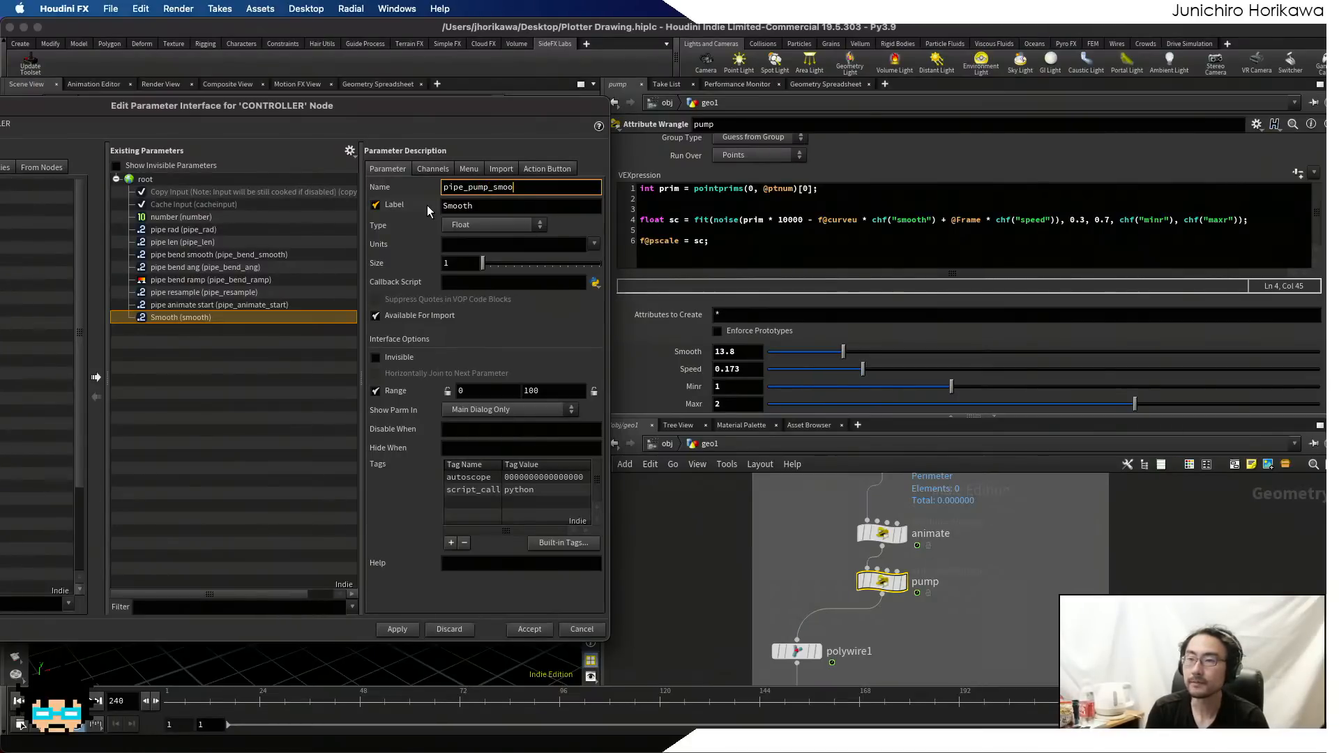
{"action": "key", "text": "Tab"}
{"action": "type", "text": "pipe pu"}
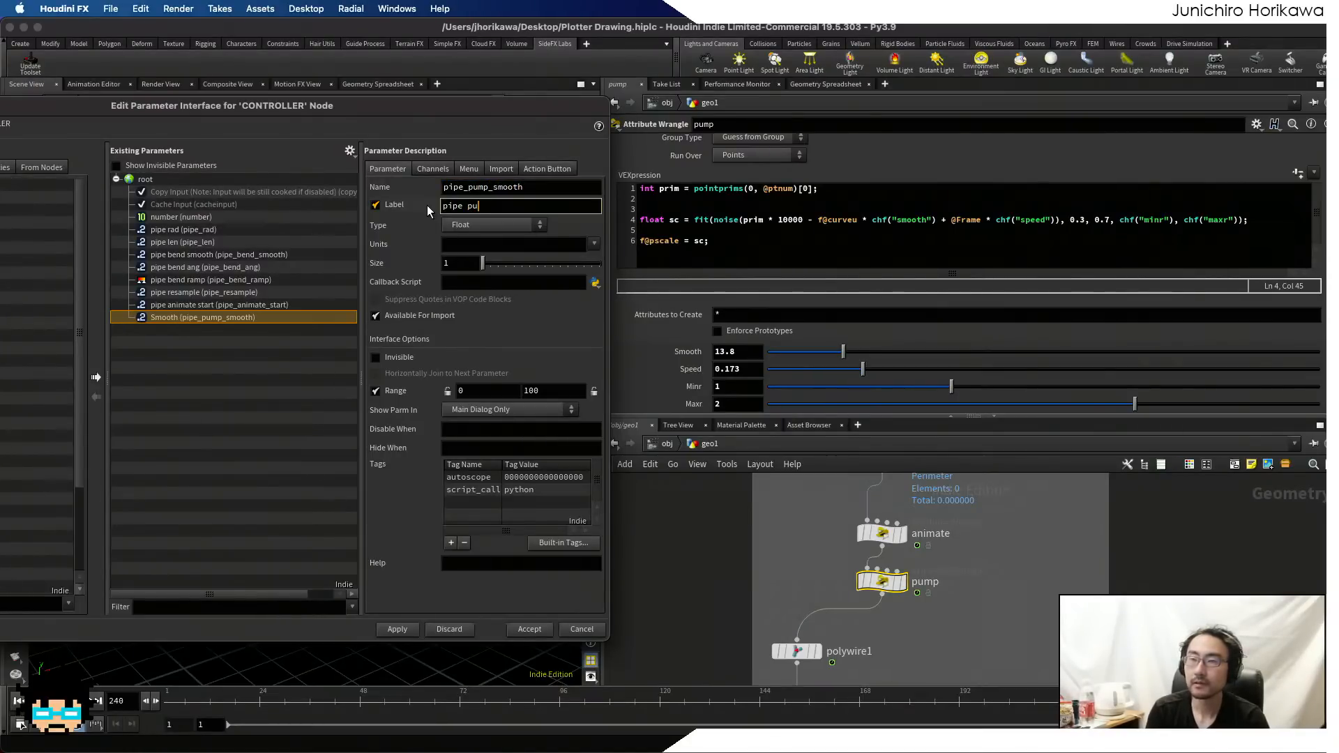
{"action": "type", "text": "mp smooth"}
{"action": "key", "text": "Return"}
- Add the pump wrangle's Speed below pipe pump smooth, naming it pipe_pump_speed with the label "pipe pump speed"
{"action": "left_click_drag", "start_coordinate": [690, 369], "coordinate": [288, 402]}
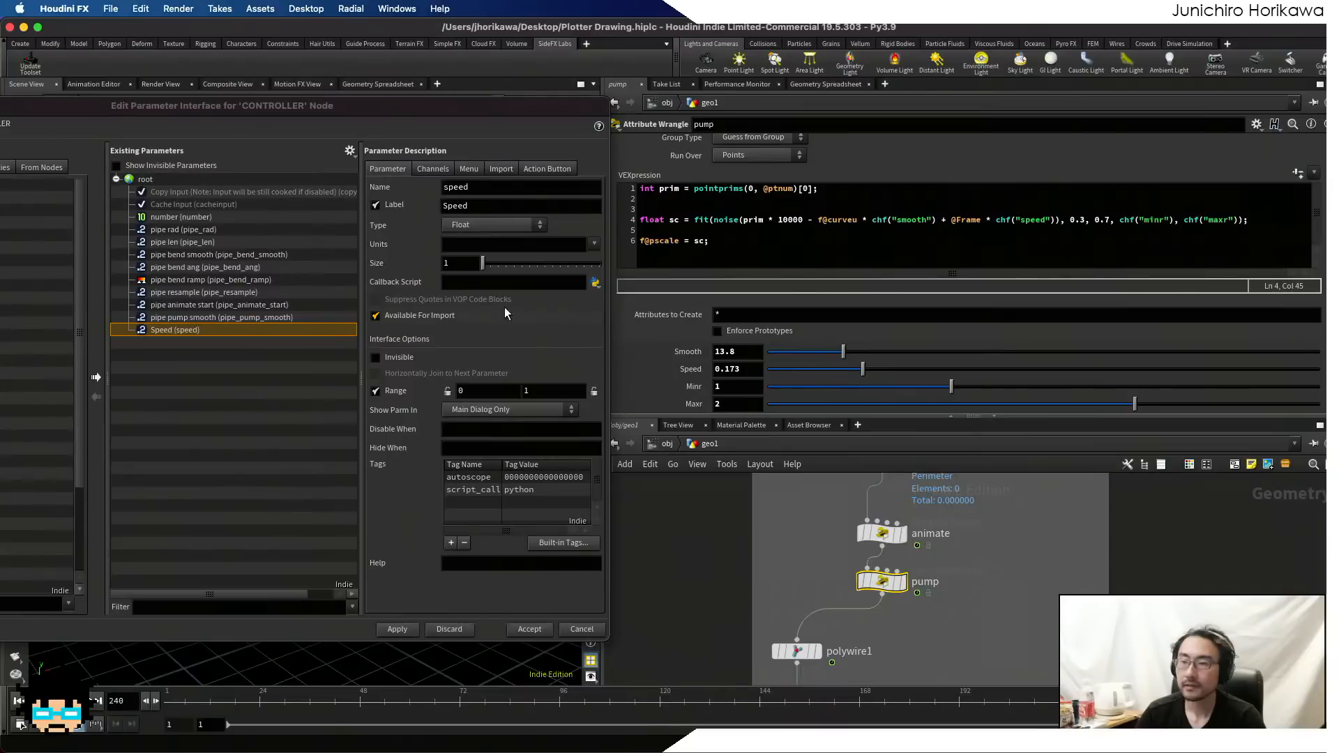
{"action": "double_click", "coordinate": [512, 187]}
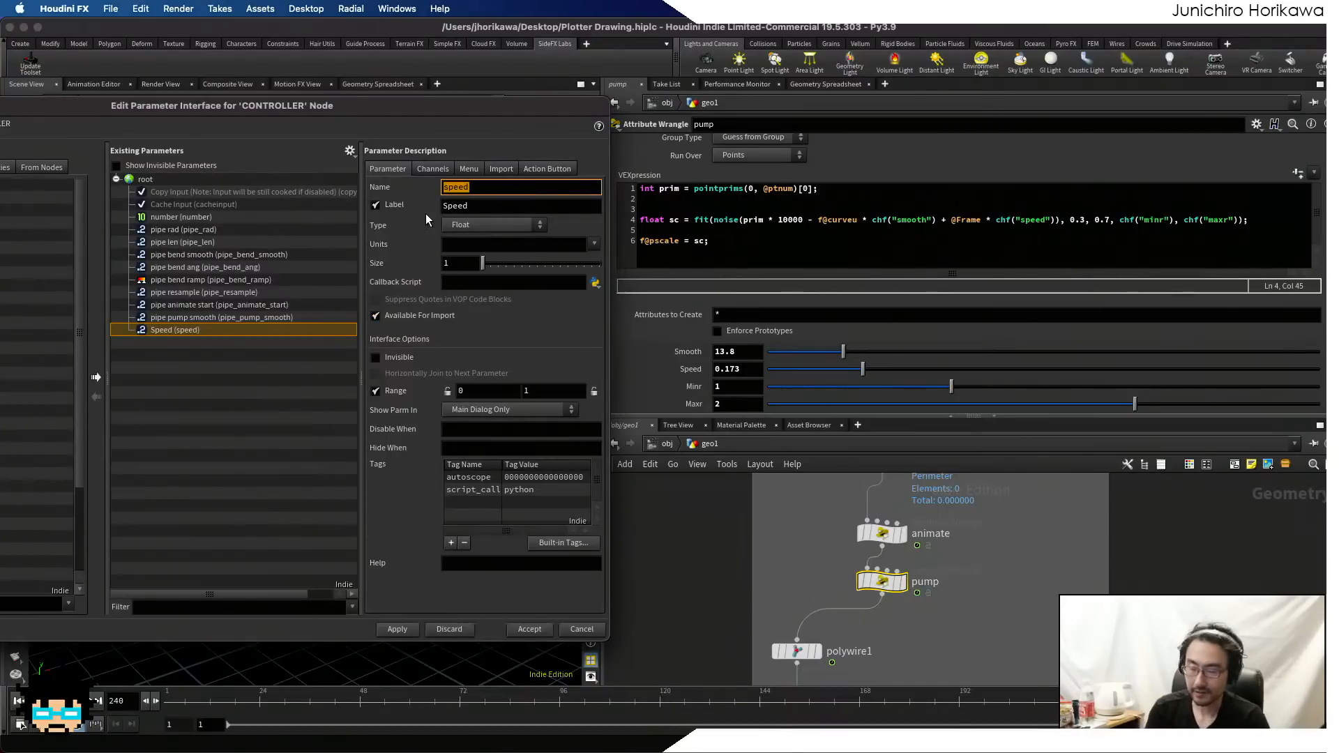
{"action": "type", "text": "piep"}
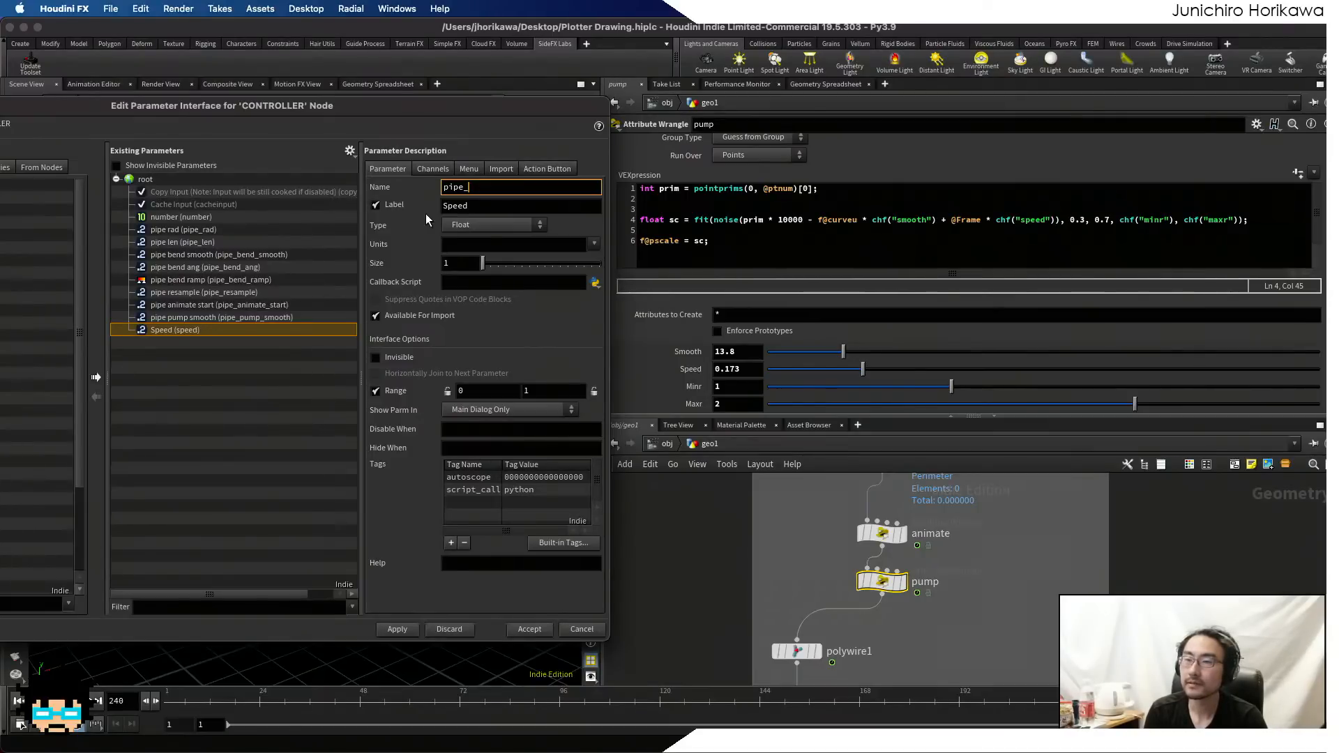
{"action": "type", "text": "pump"}
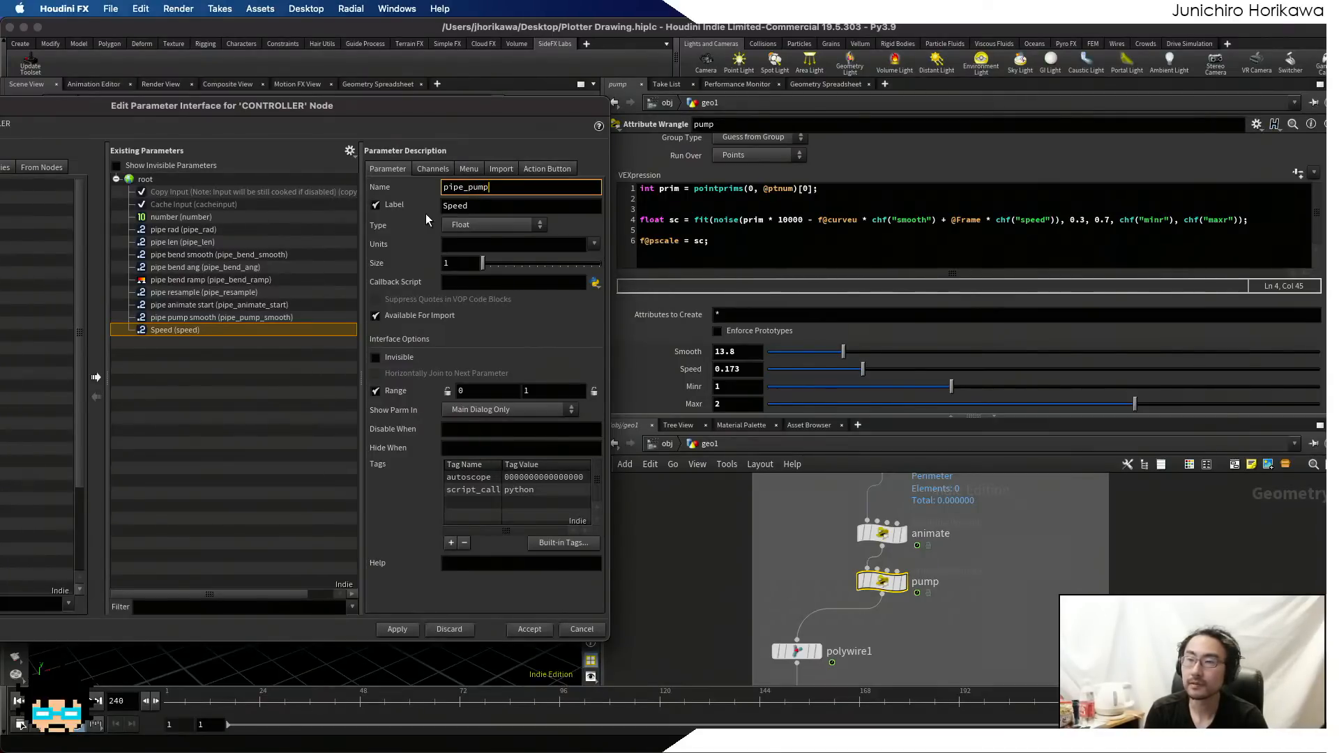
{"action": "type", "text": "_speed"}
{"action": "key", "text": "Return"}
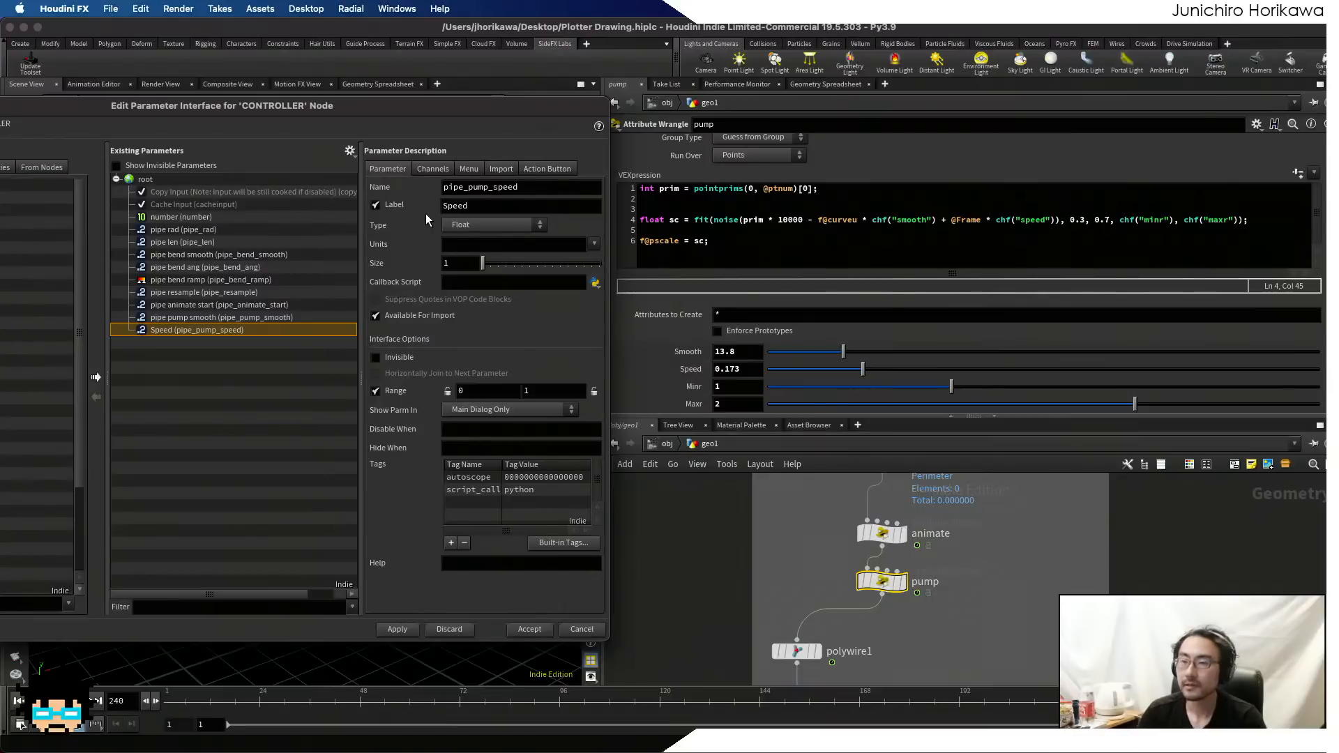
{"action": "double_click", "coordinate": [481, 208]}
{"action": "type", "text": "pipe "}
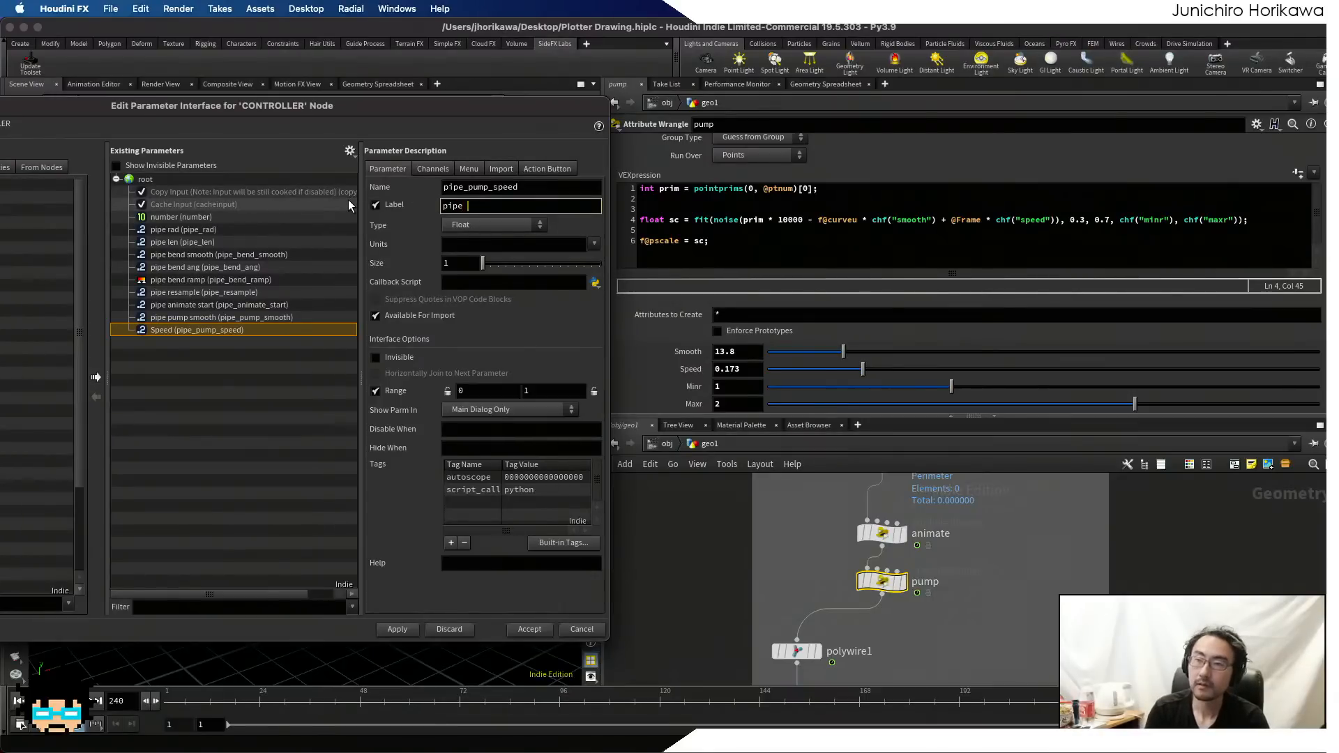
{"action": "type", "text": "pump spe"}
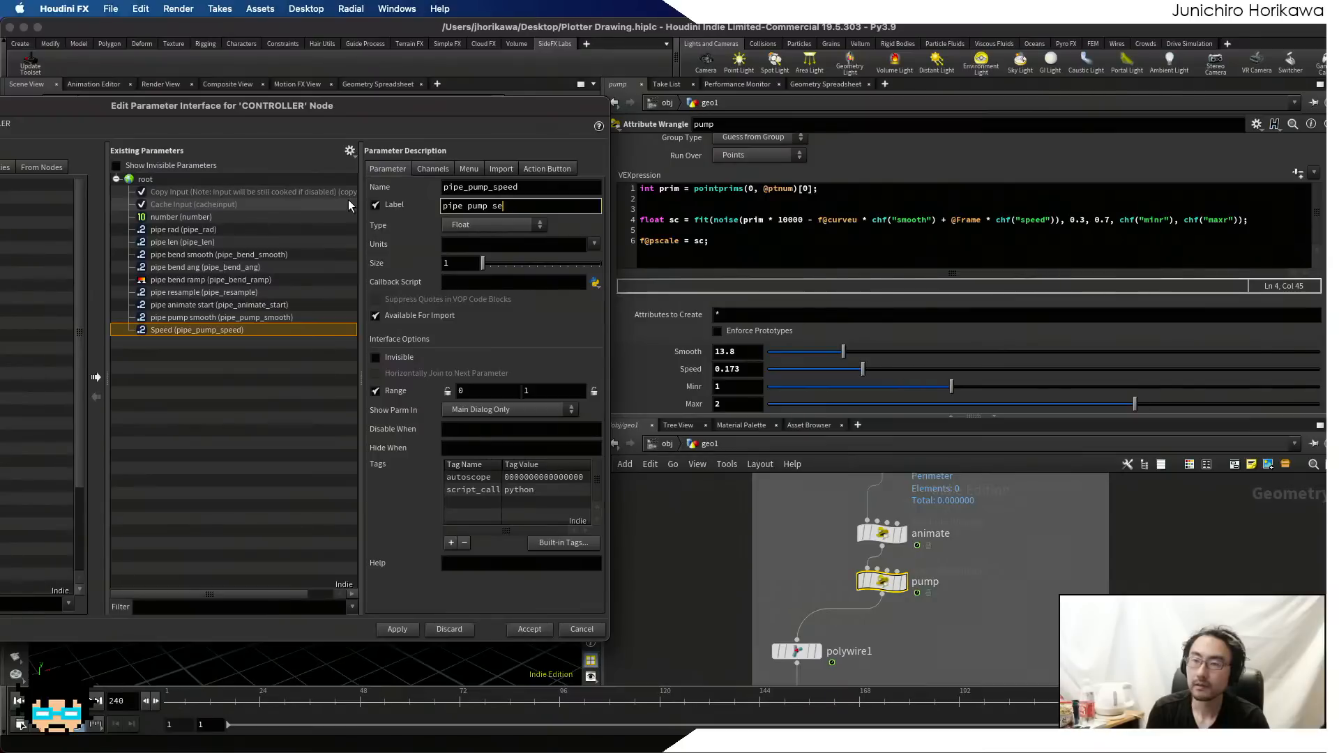
{"action": "type", "text": "ed"}
{"action": "key", "text": "Return"}
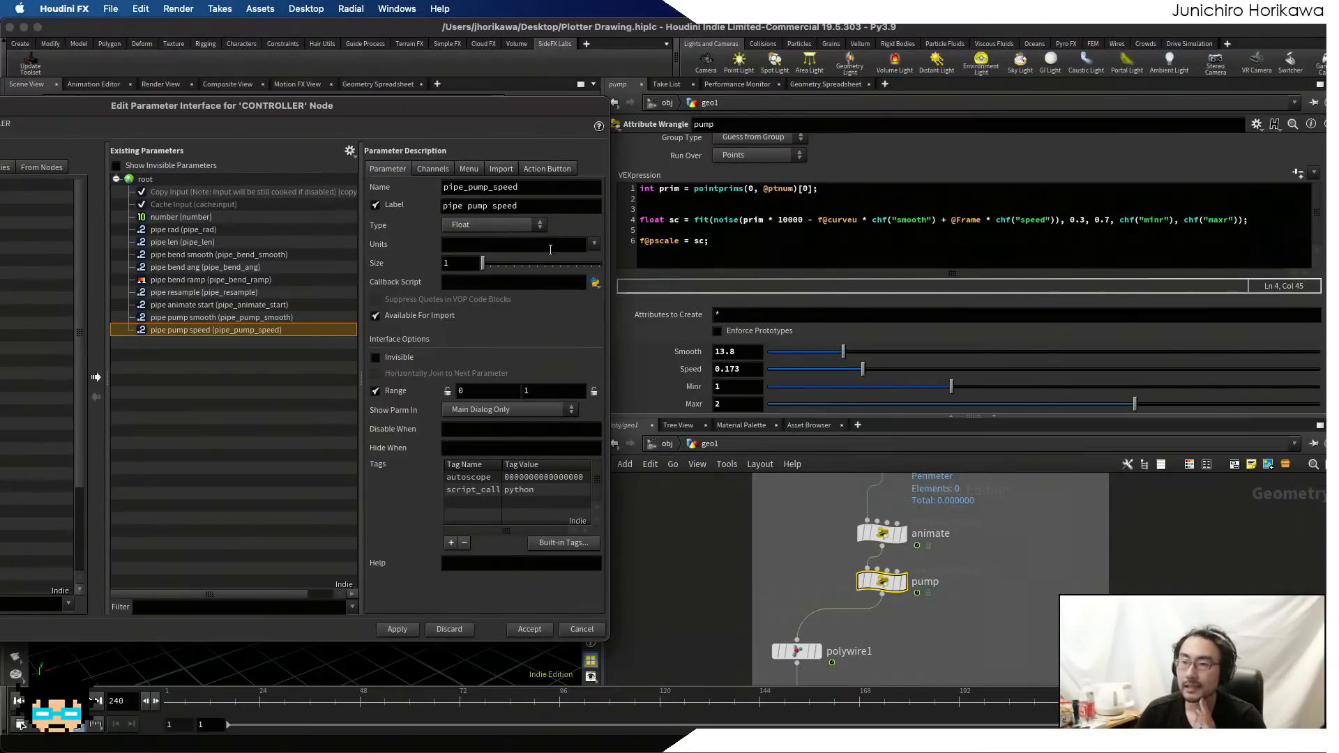
- Add the pump wrangle's Minr below pipe pump speed, naming it pipe_min_rad with the label "pipe min rad"
{"action": "left_click_drag", "start_coordinate": [694, 387], "coordinate": [277, 394]}
{"action": "double_click", "coordinate": [474, 188]}
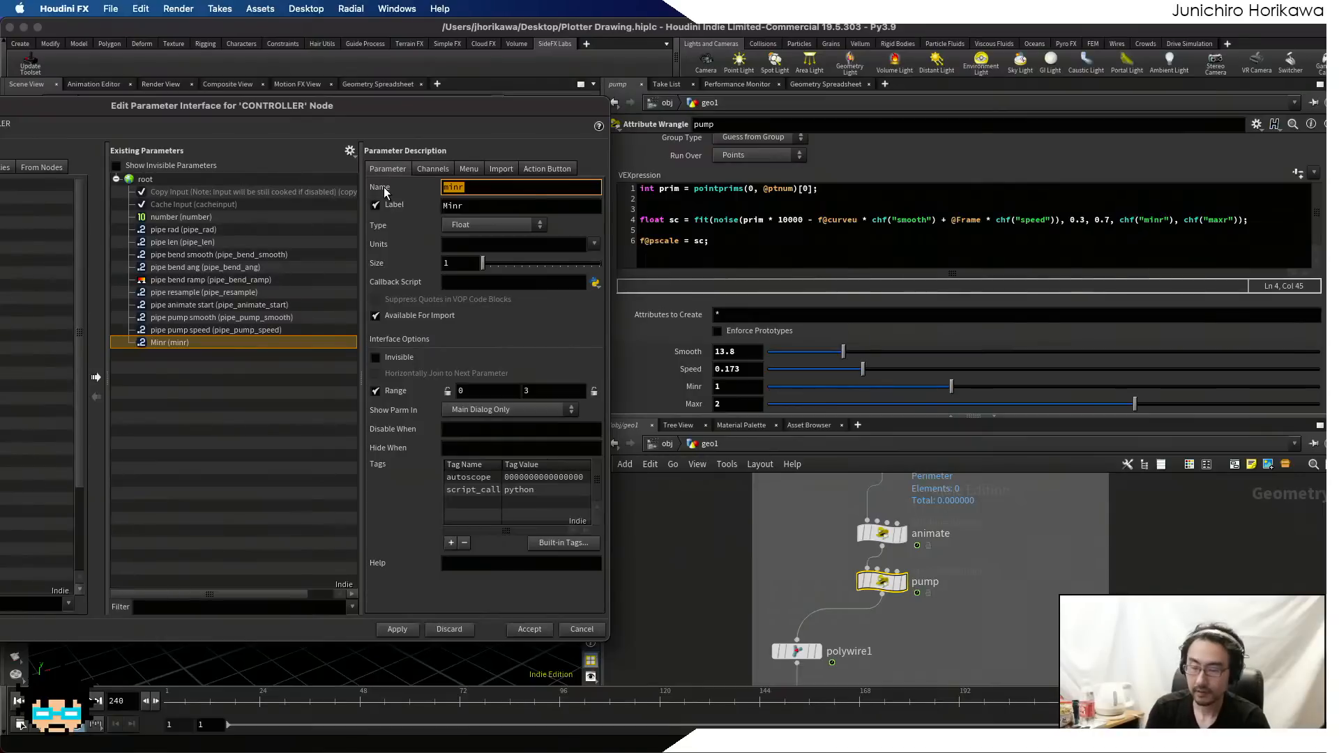
{"action": "type", "text": "pipe_min_rad"}
{"action": "key", "text": "Tab"}
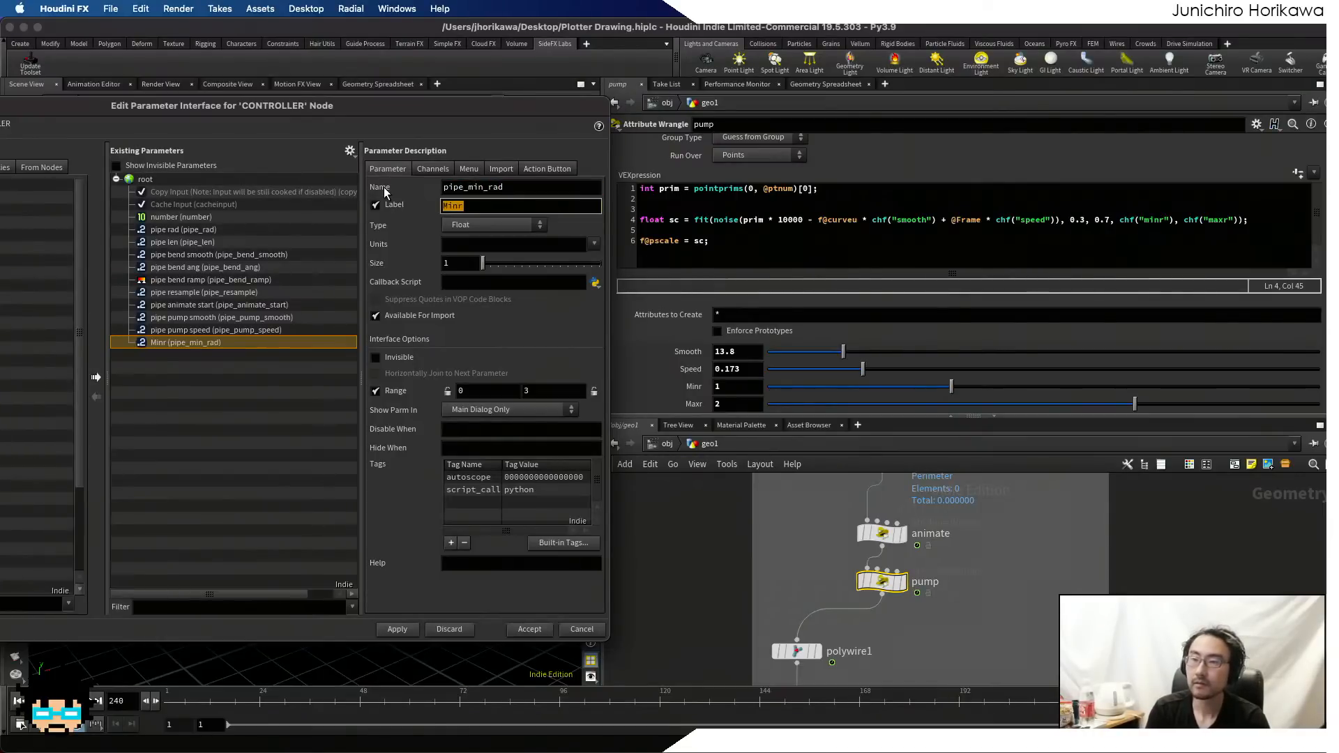
{"action": "type", "text": "pipe min rad"}
{"action": "key", "text": "Return"}
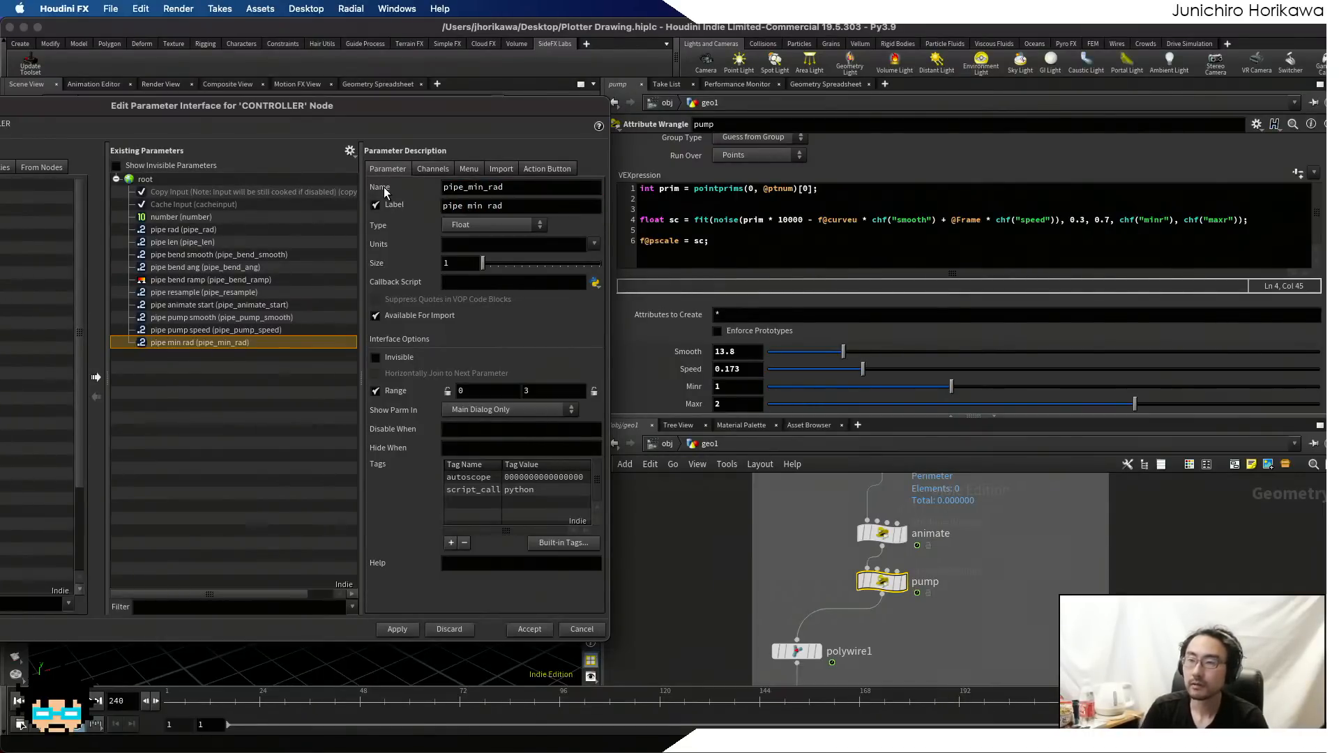
- Add the pump wrangle's Maxr to the CONTROLLER parameters below pipe min rad and name it pipe_max_rad_scale
{"action": "left_click_drag", "start_coordinate": [688, 406], "coordinate": [249, 410]}
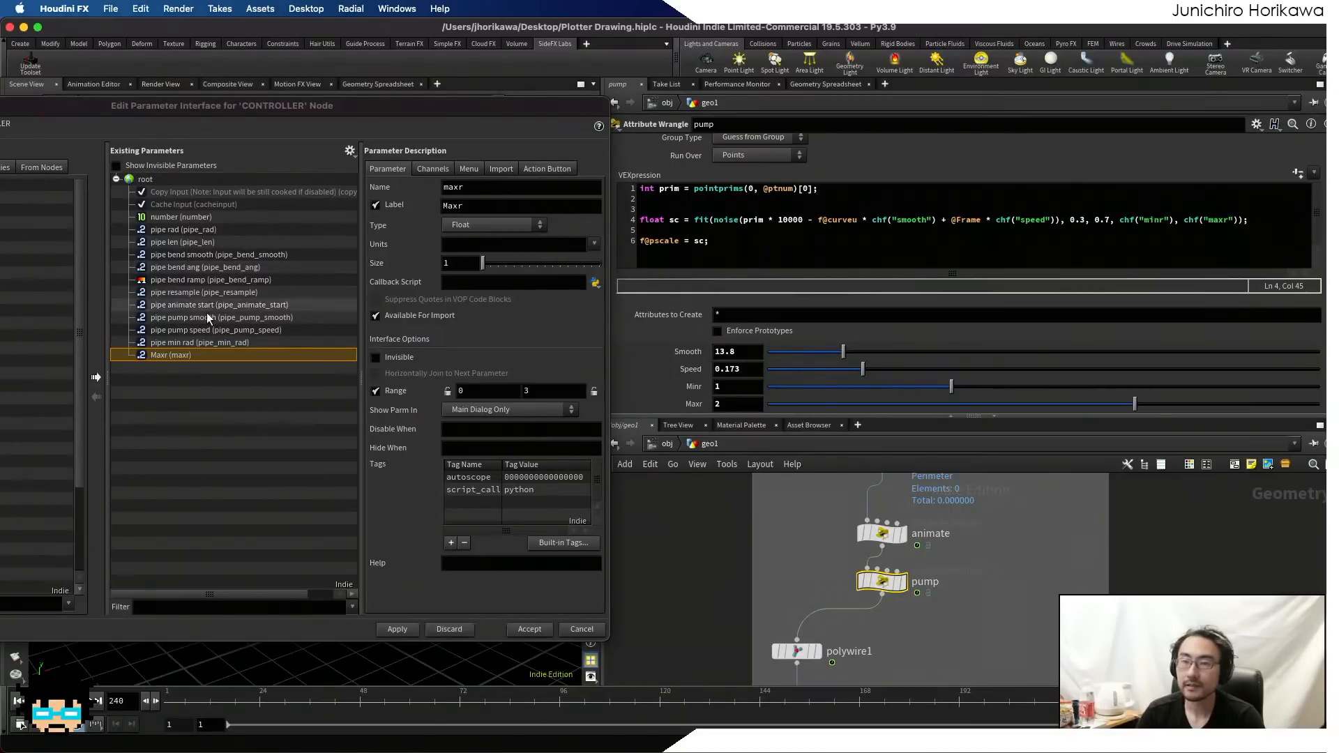
{"action": "left_click", "coordinate": [466, 189]}
{"action": "left_click_drag", "start_coordinate": [468, 189], "coordinate": [413, 197]}
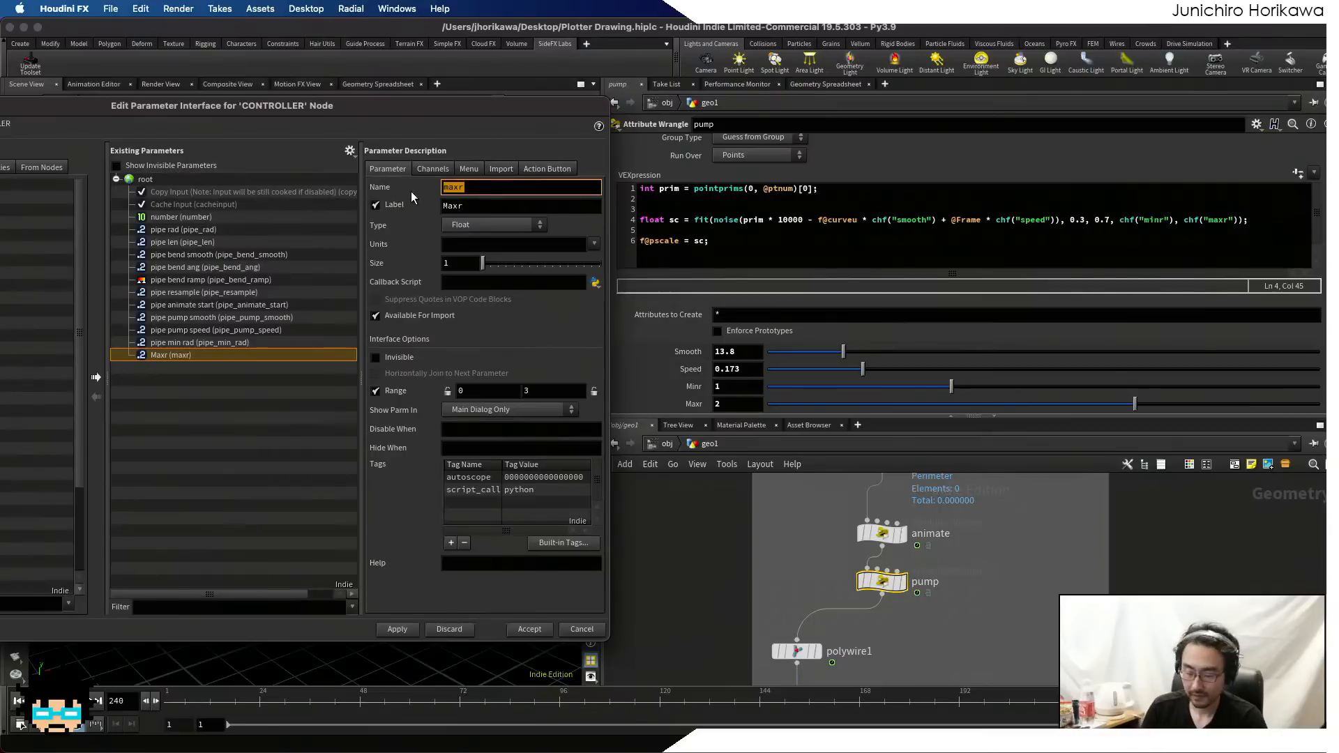
{"action": "type", "text": "ma"}
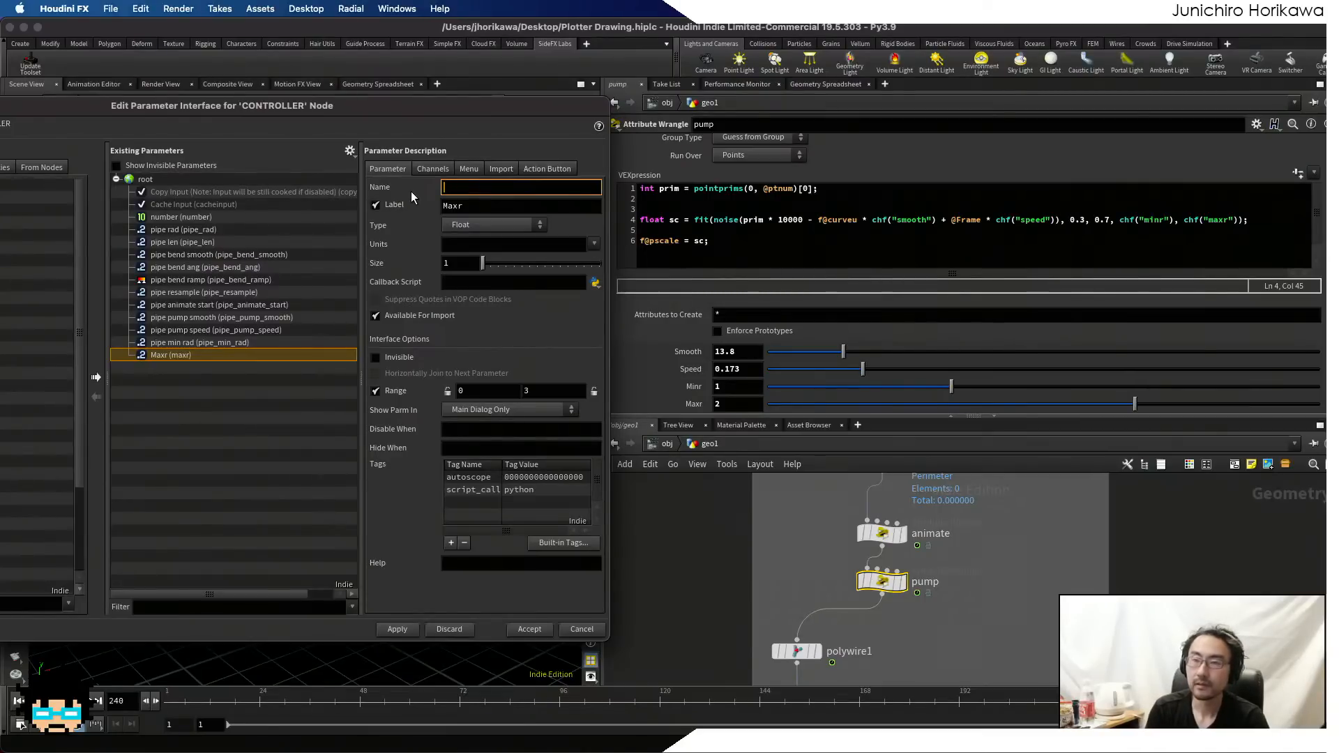
{"action": "key", "text": "Return"}
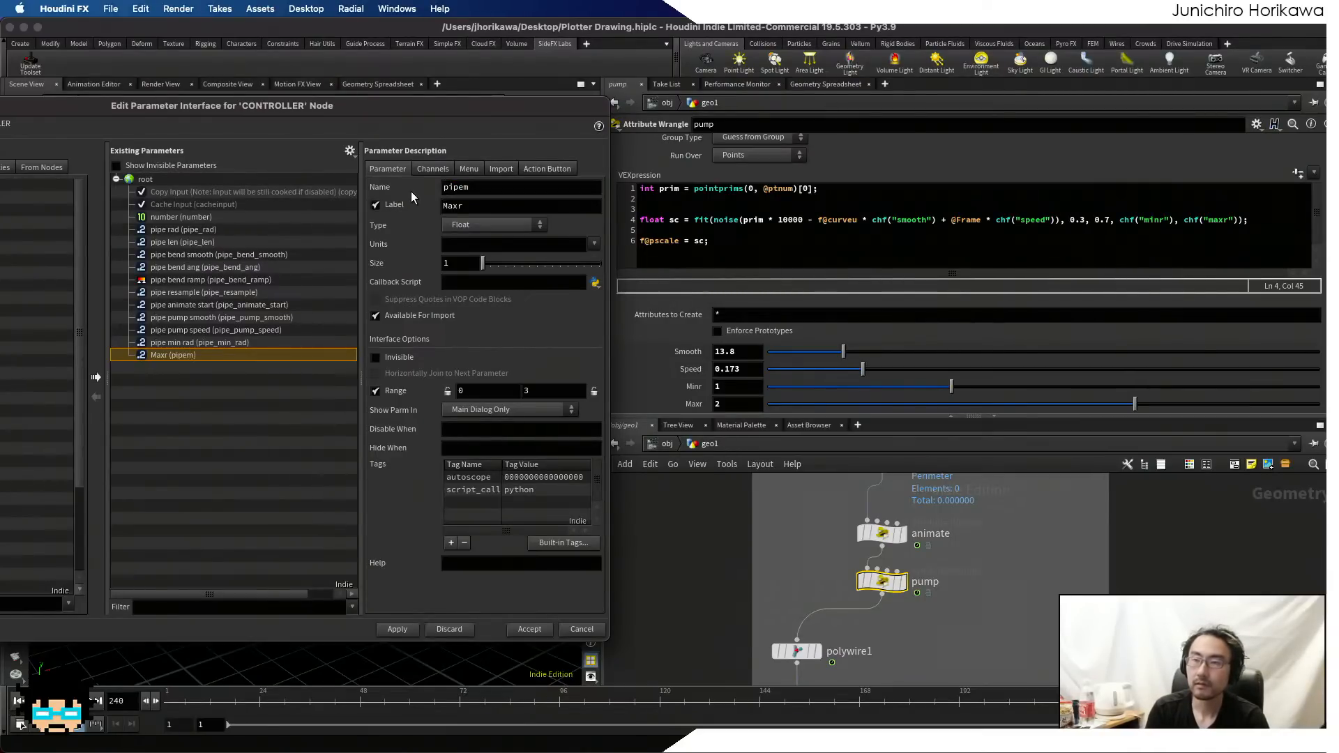
{"action": "left_click_drag", "start_coordinate": [457, 188], "coordinate": [493, 188]}
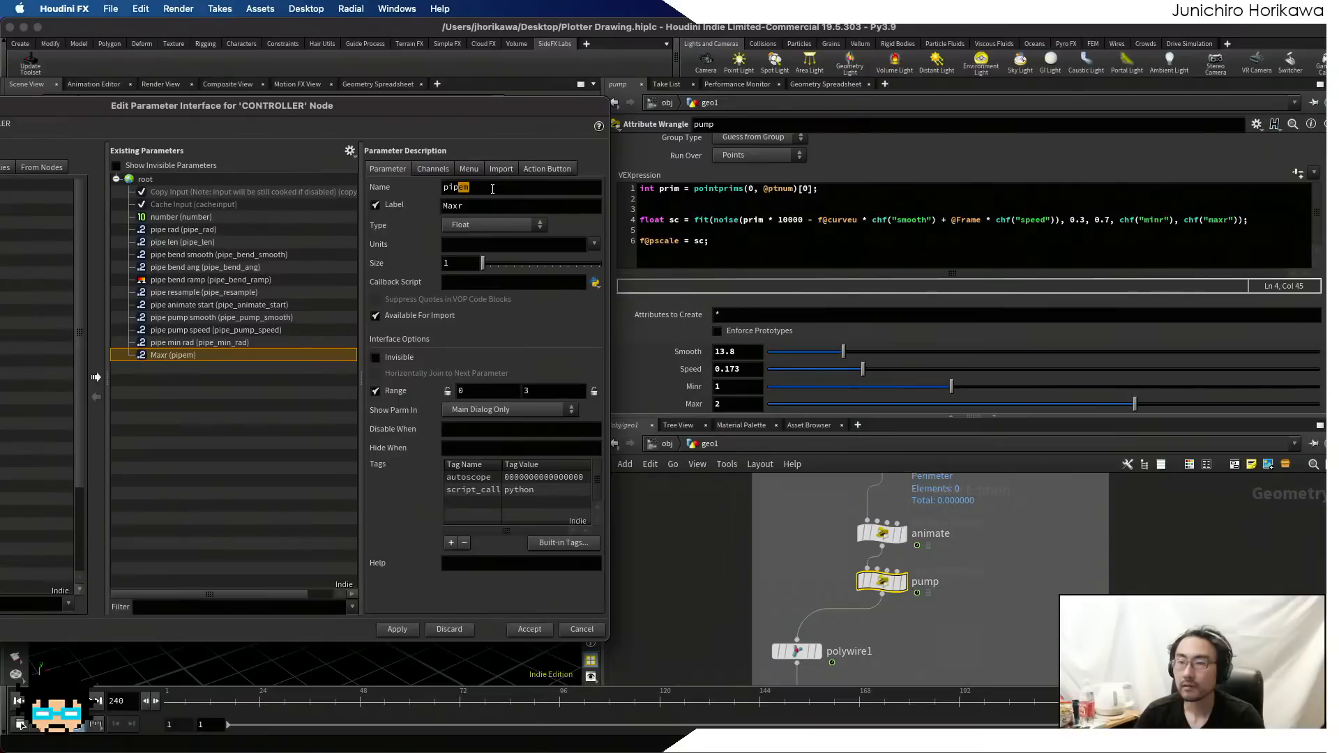
{"action": "type", "text": "_ma"}
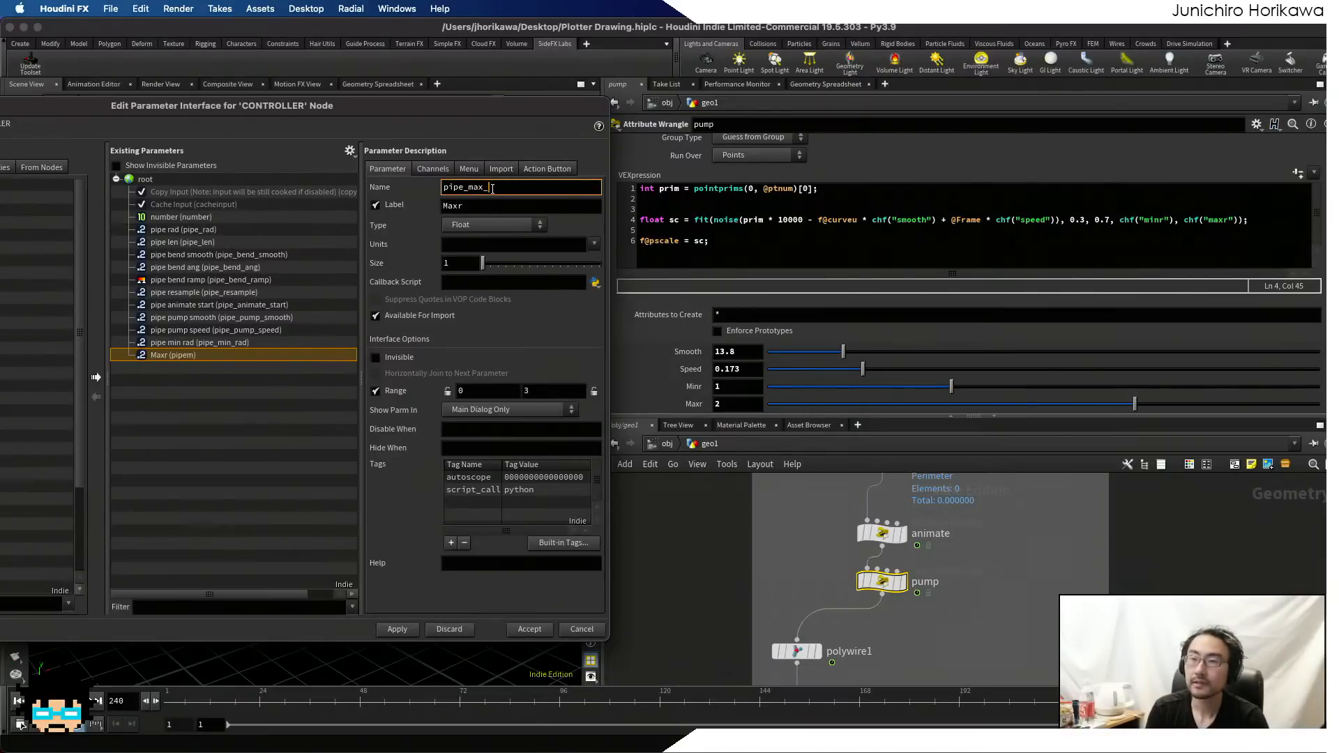
{"action": "type", "text": "x_rad_sca"}
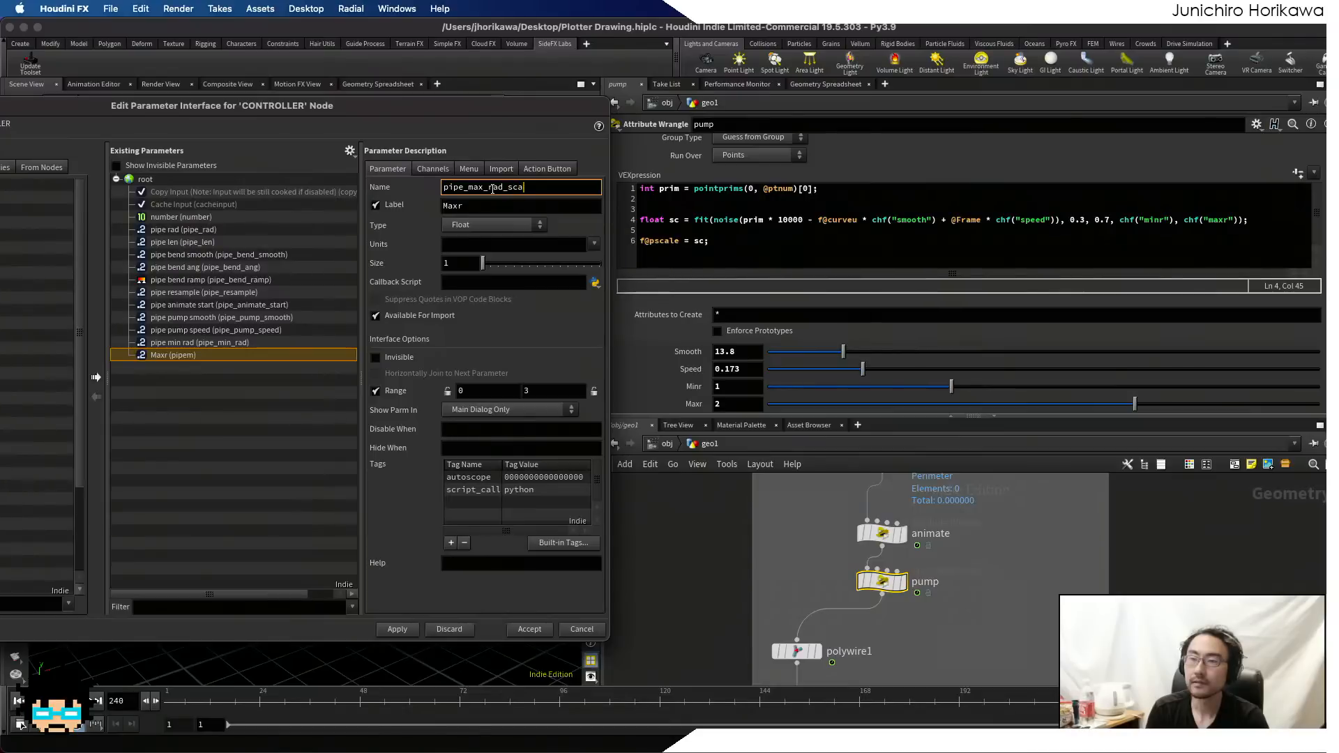
{"action": "type", "text": "le"}
{"action": "key", "text": "Return"}
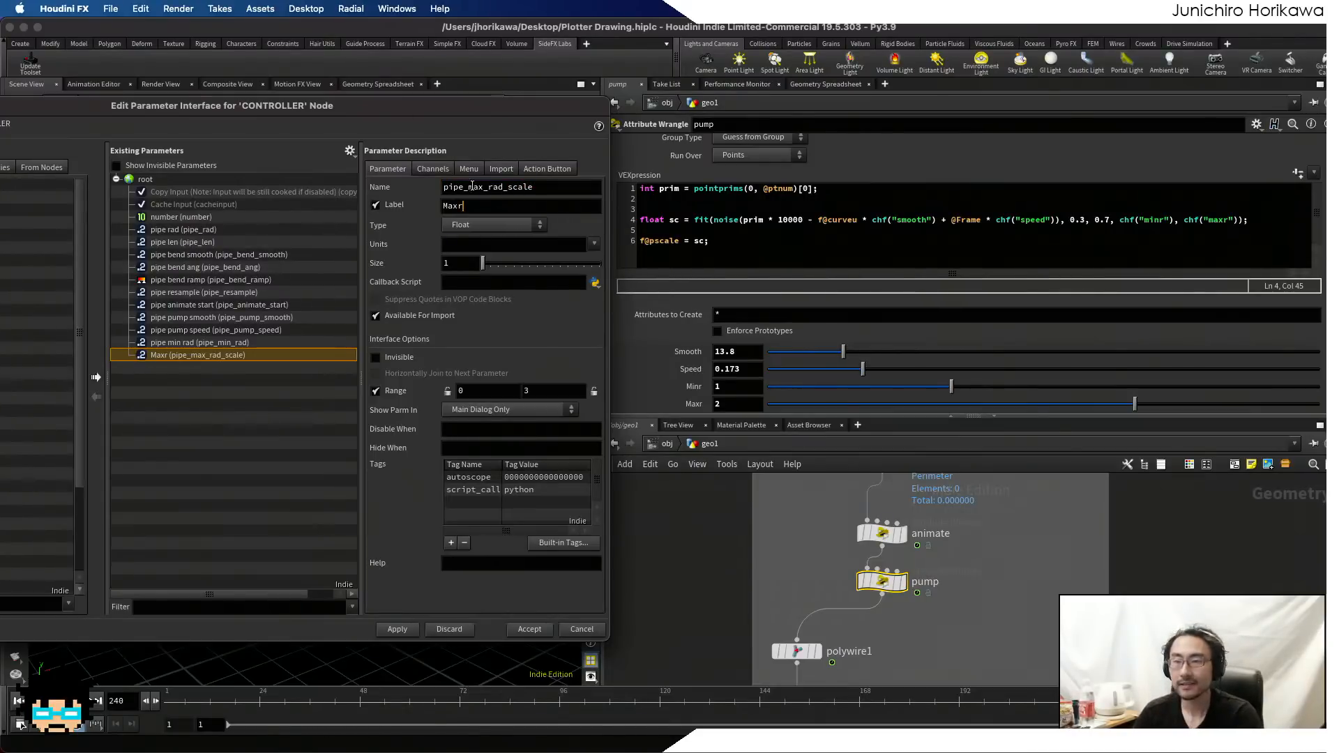
- Change the label of the pipe_max_rad_scale parameter to "pipe max rad scale"
{"action": "left_click_drag", "start_coordinate": [472, 204], "coordinate": [382, 200]}
{"action": "key", "text": "BackSpace"}
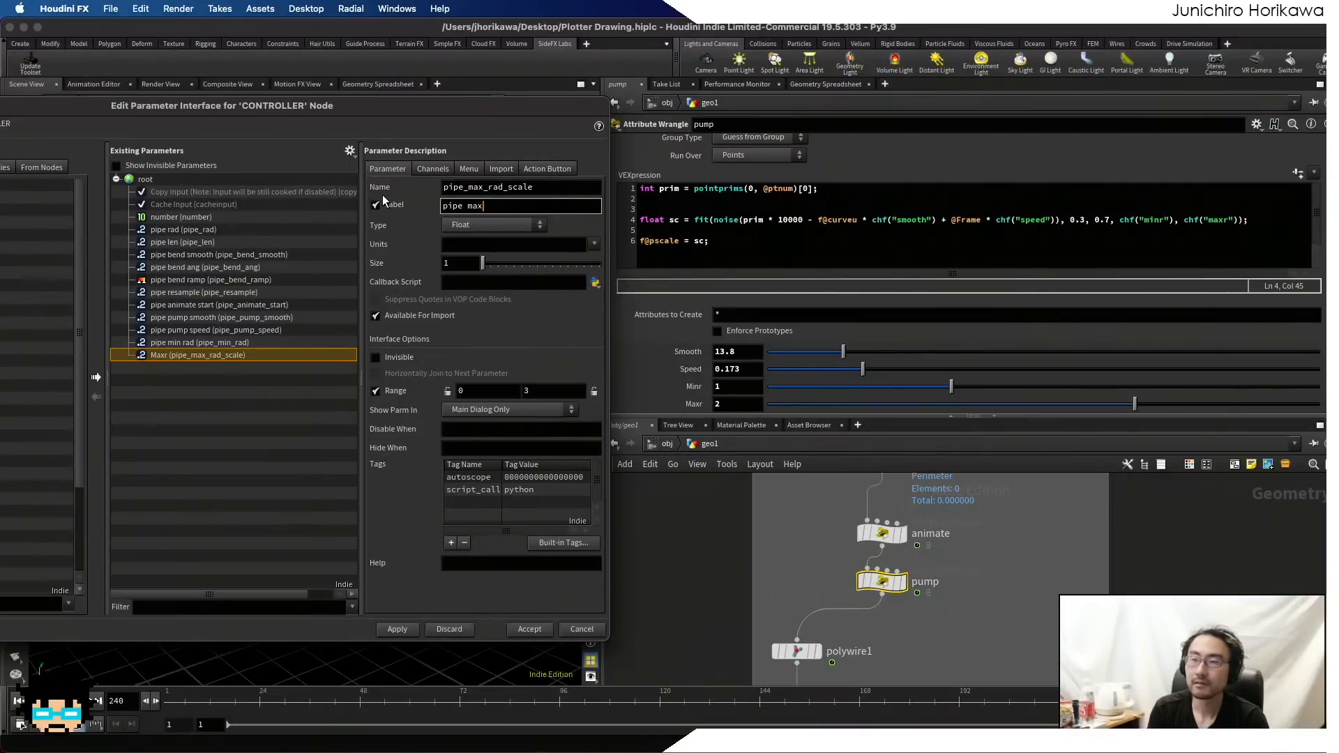
{"action": "type", "text": "pipe max rad scale"}
{"action": "key", "text": "Return"}
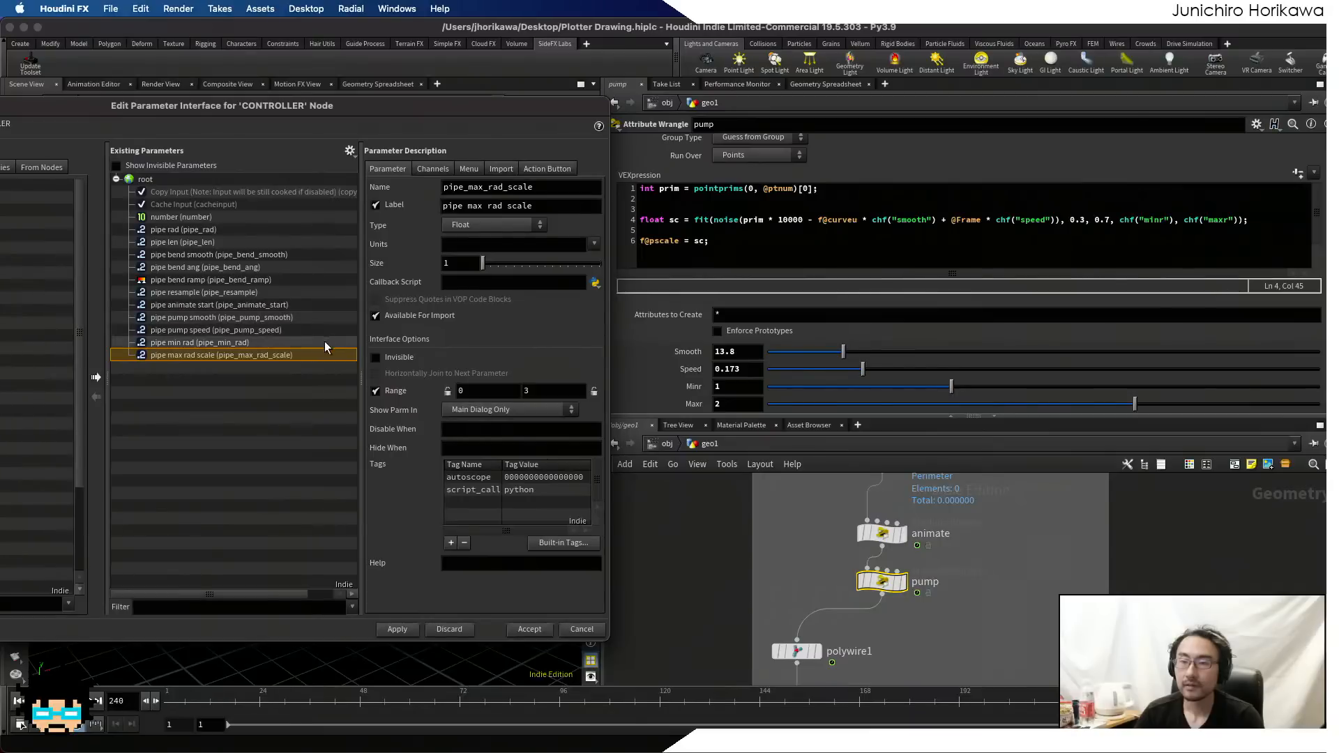
- Rename the pipe_min_rad parameter to pipe_min_rad_scale and change its label to "pipe min rad scale"
{"action": "left_click", "coordinate": [209, 343]}
{"action": "left_click", "coordinate": [534, 188]}
{"action": "type", "text": "_s"}
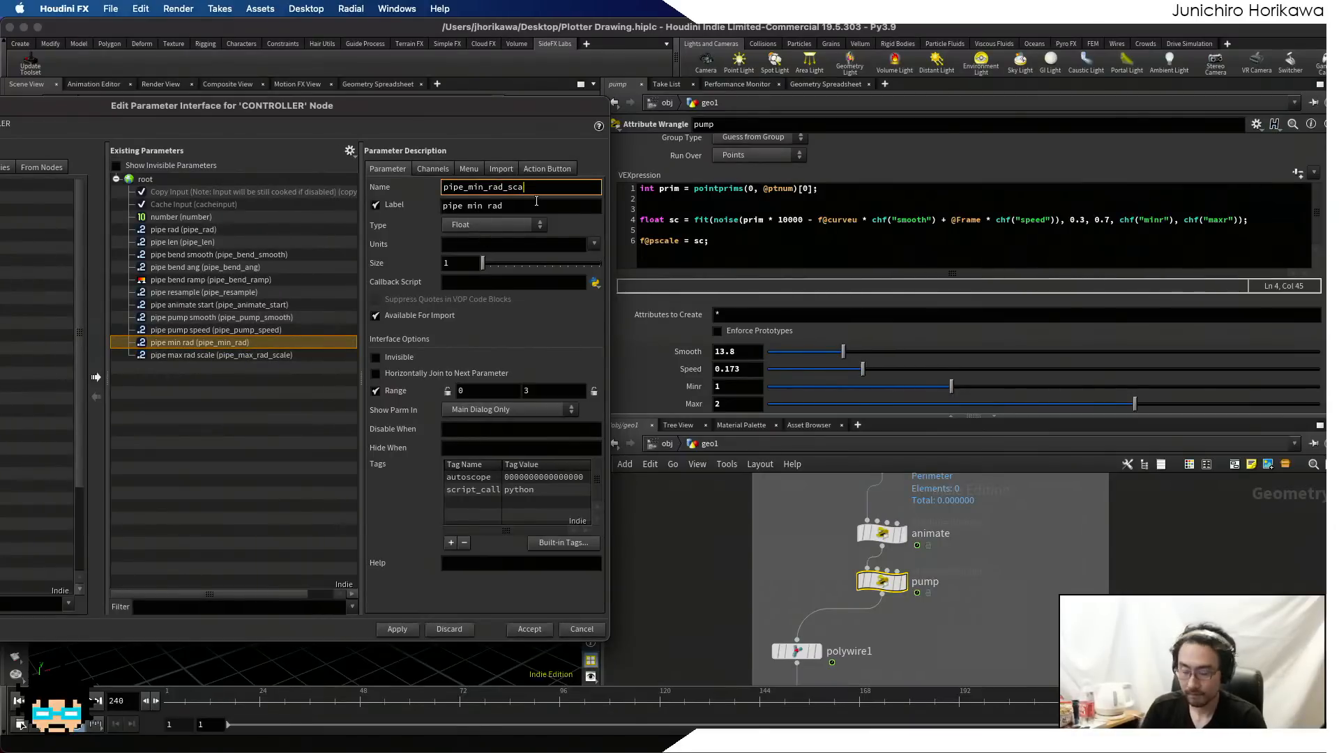
{"action": "key", "text": "Return"}
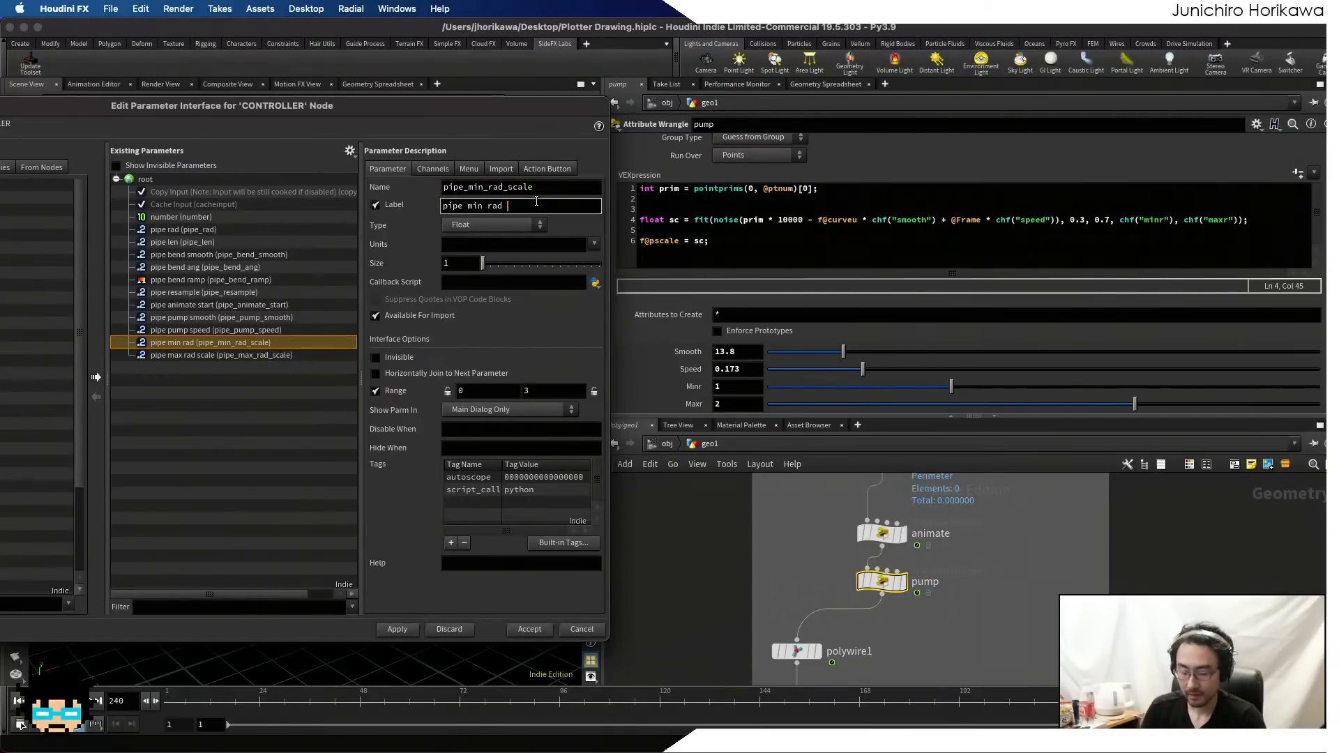
{"action": "key", "text": "Return"}
- Add the offset wrangle's Offset below pipe bend ramp, naming it pipe_offset with the label "pipe offset"
{"action": "scroll", "coordinate": [835, 532], "scroll_direction": "down", "scroll_amount": 5}
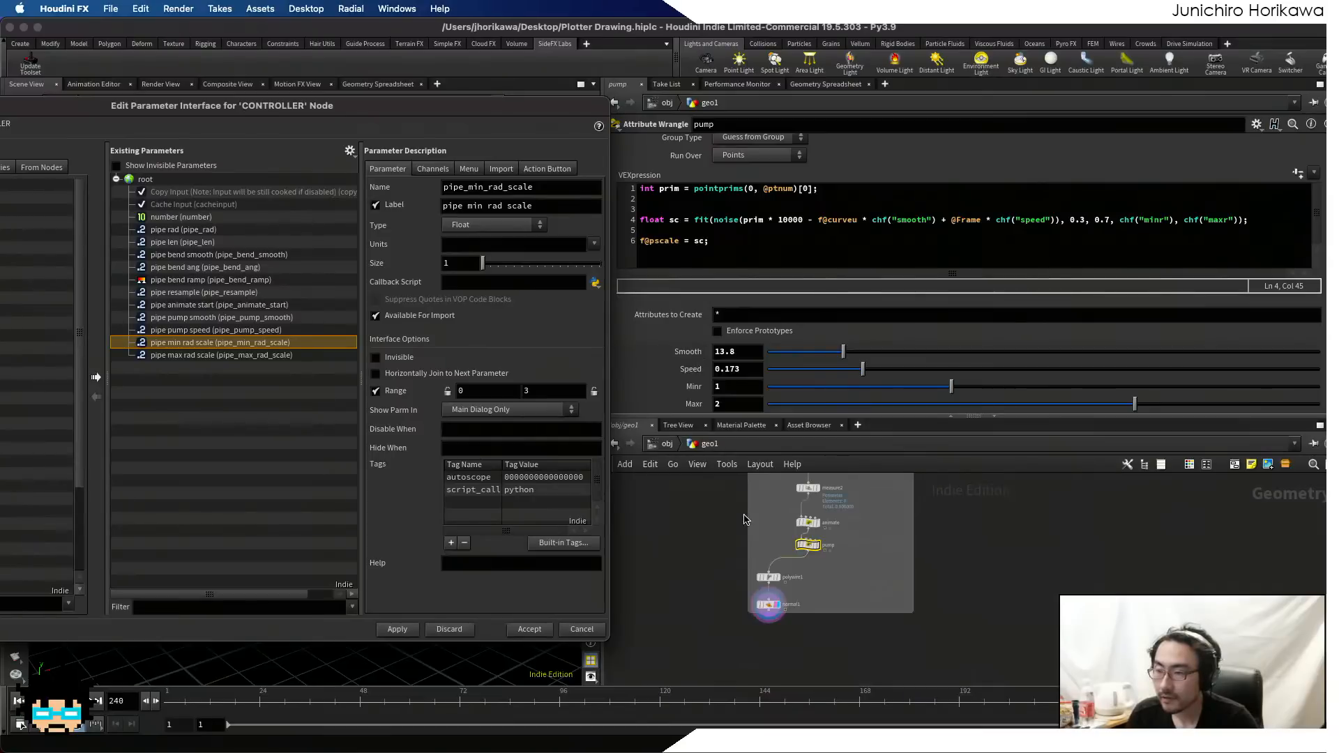
{"action": "scroll", "coordinate": [835, 531], "scroll_direction": "up", "scroll_amount": 5}
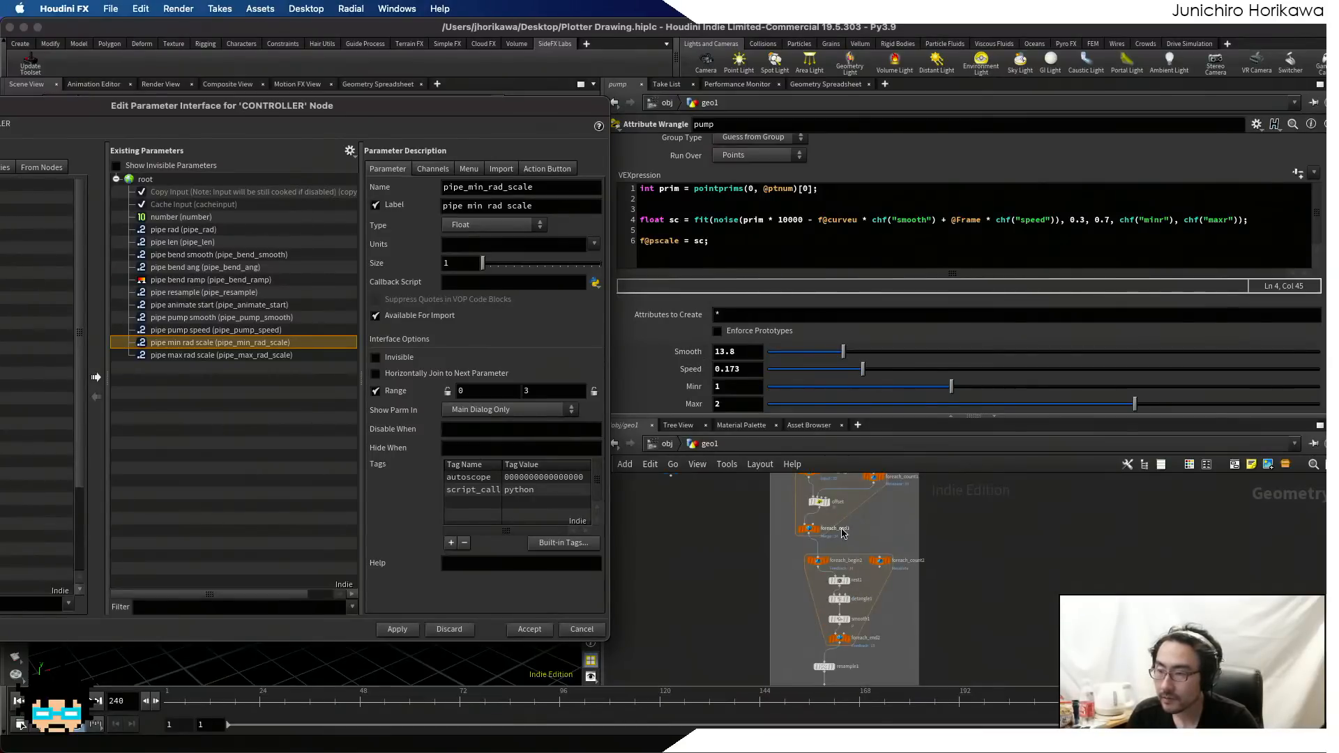
{"action": "scroll", "coordinate": [865, 560], "scroll_direction": "up", "scroll_amount": 2}
{"action": "left_click", "coordinate": [866, 563]}
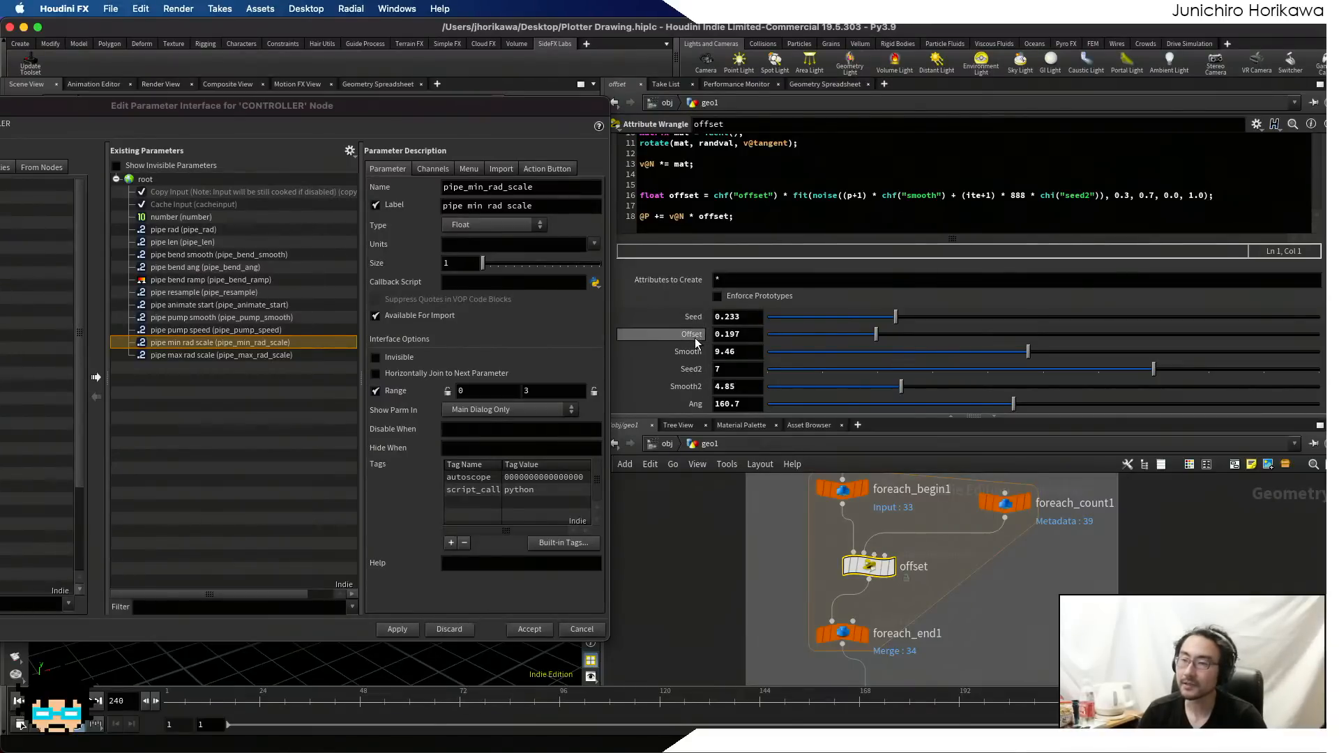
{"action": "left_click_drag", "start_coordinate": [692, 337], "coordinate": [234, 299]}
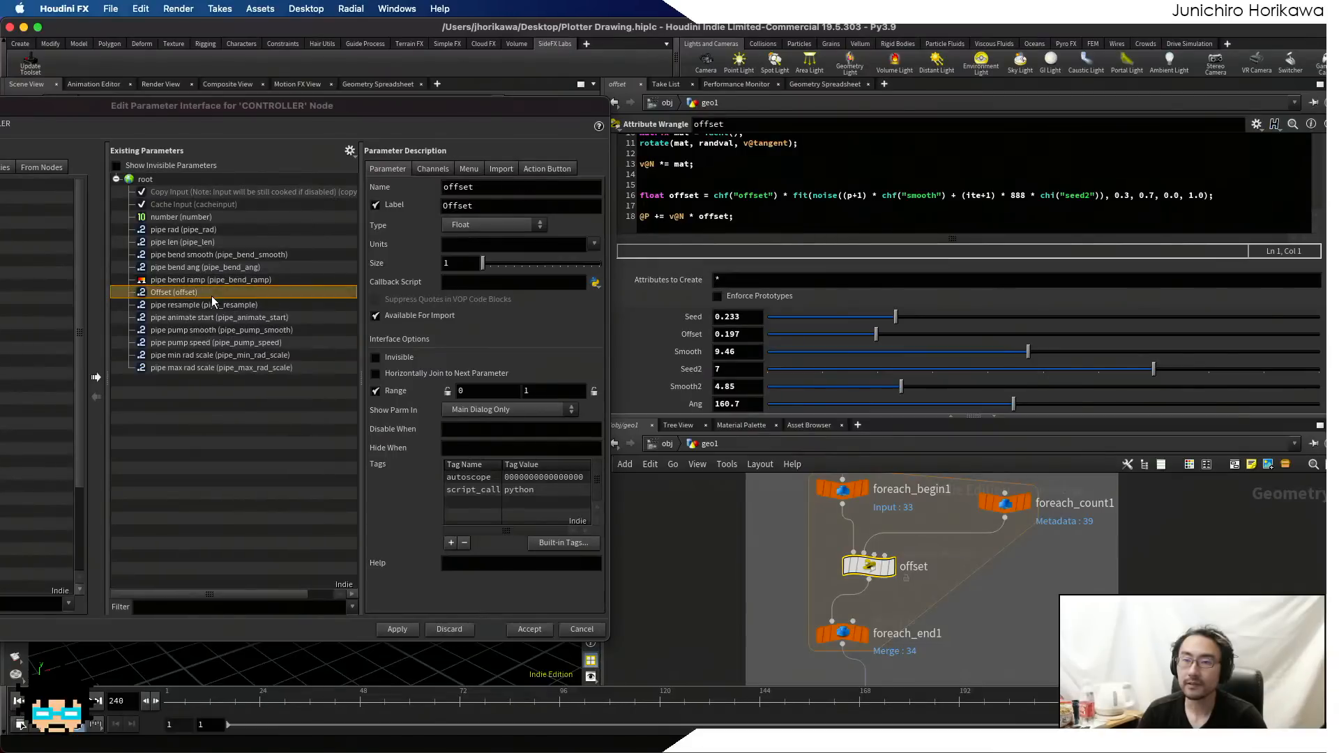
{"action": "double_click", "coordinate": [492, 190]}
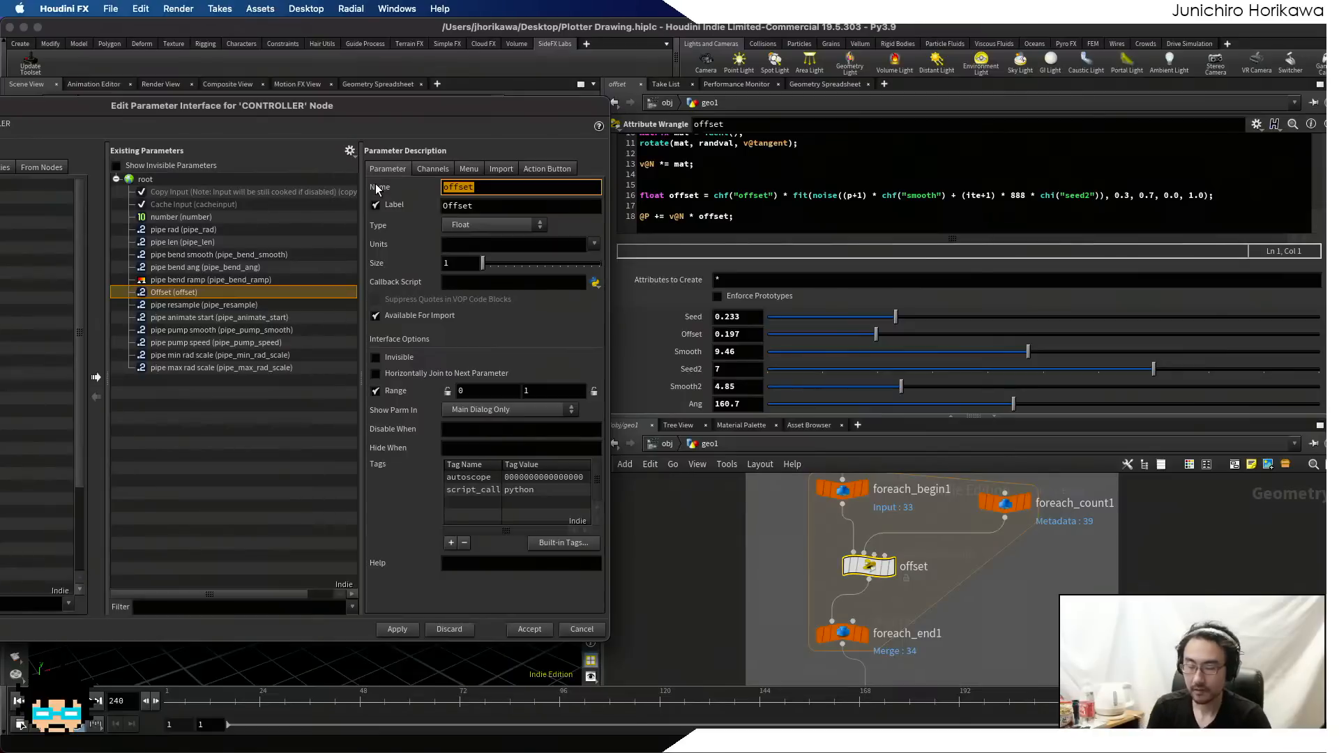
{"action": "type", "text": "pip_ep"}
{"action": "key", "text": "BackSpace"}
{"action": "key", "text": "BackSpace"}
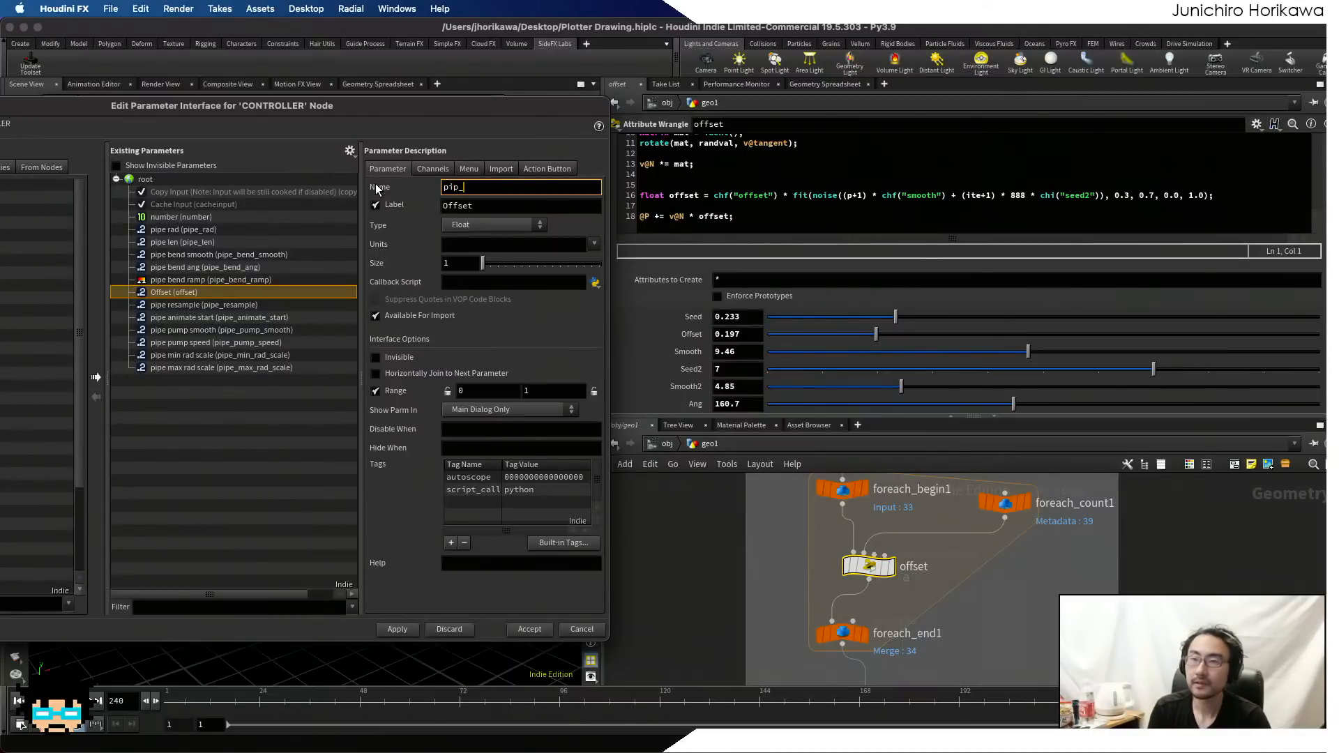
{"action": "type", "text": "offset"}
{"action": "key", "text": "Tab"}
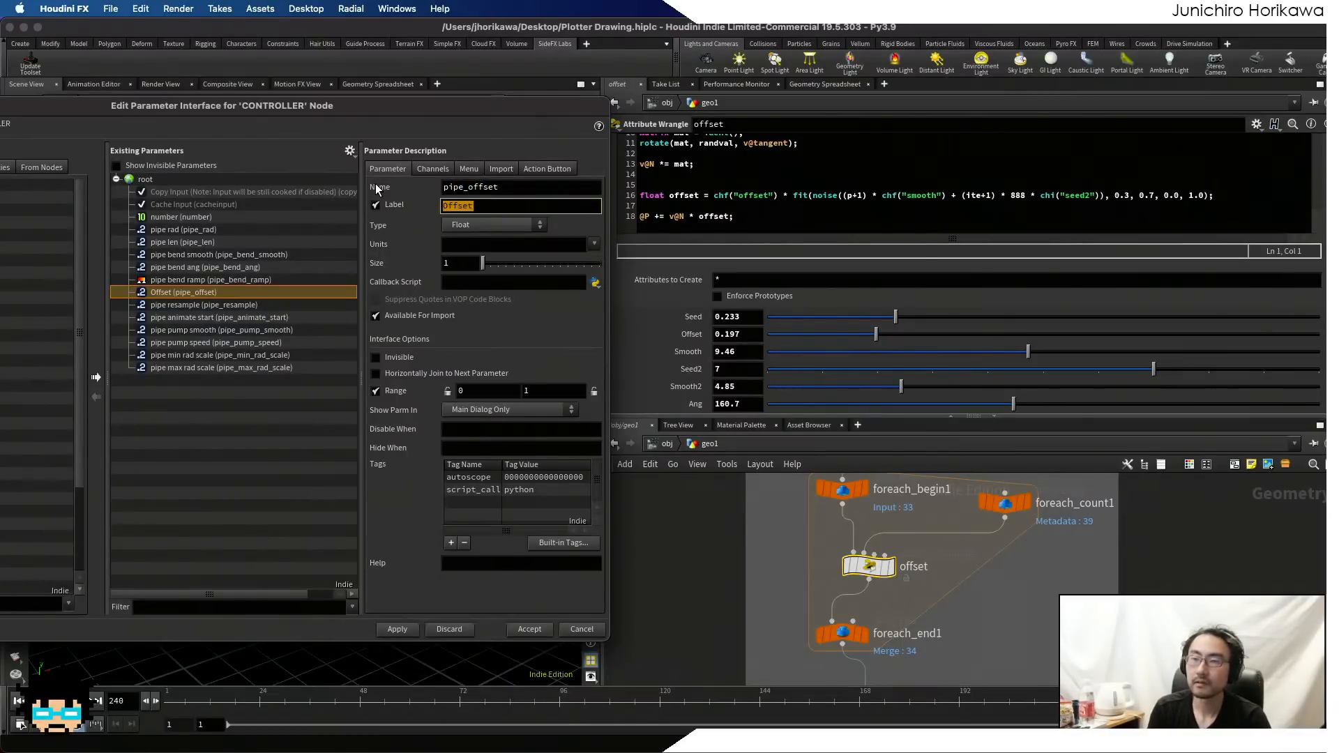
{"action": "type", "text": "pipe offset"}
{"action": "key", "text": "Return"}
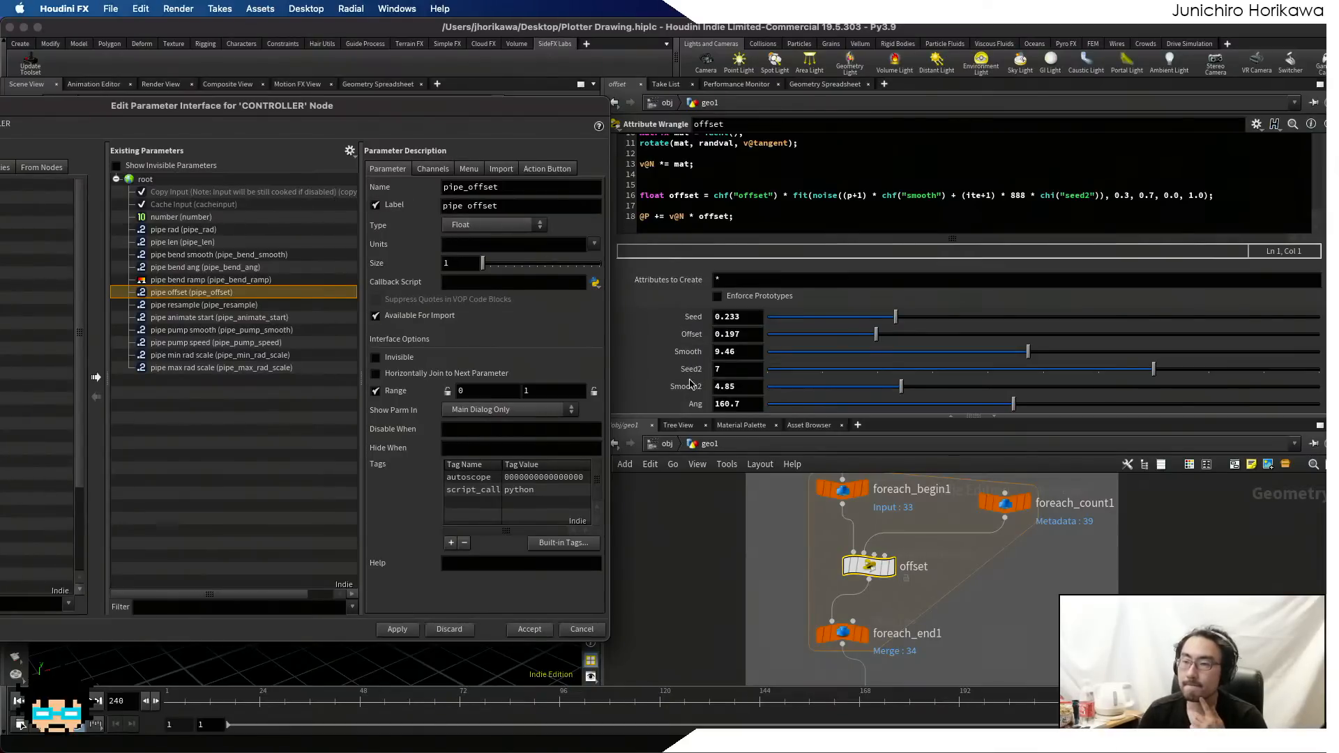
- Add the offset wrangle's Smooth below pipe offset, naming it pipe_offset_smooth with the label "pipe offset smooth"
{"action": "left_click_drag", "start_coordinate": [678, 352], "coordinate": [221, 301]}
{"action": "left_click", "coordinate": [426, 186]}
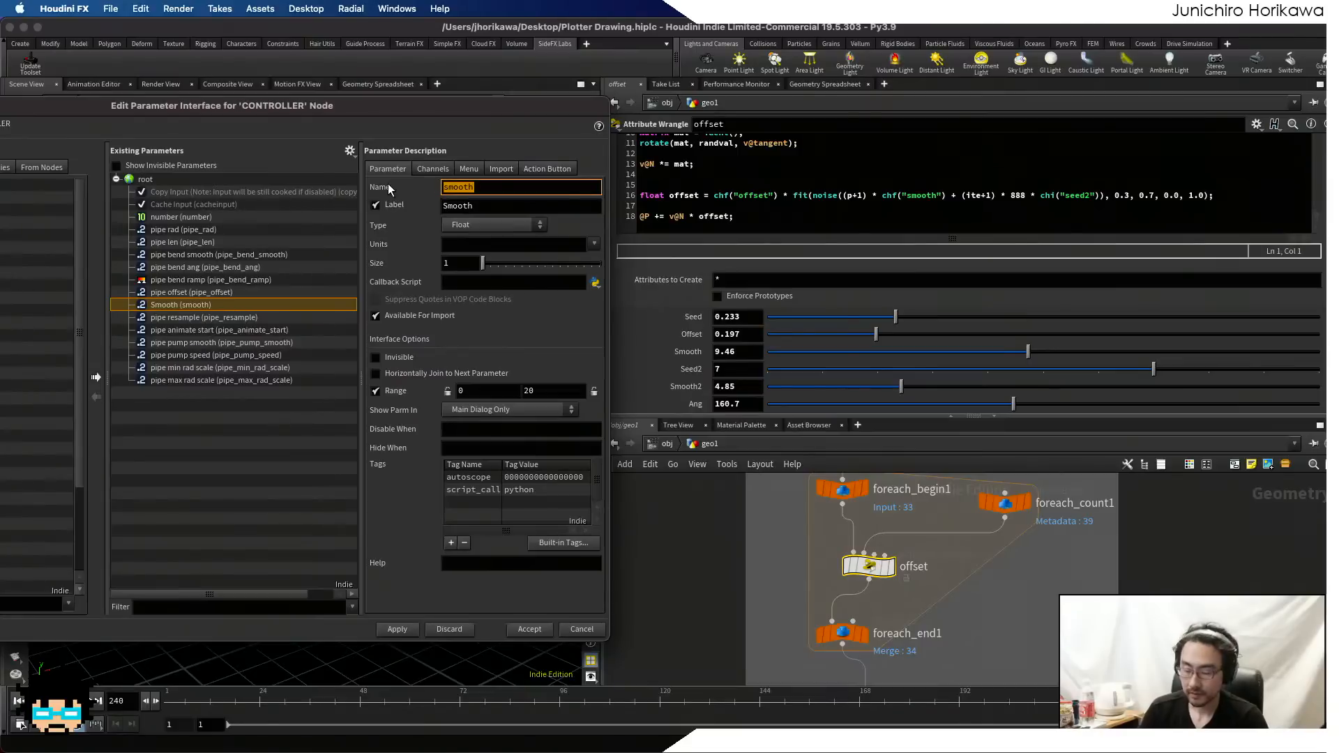
{"action": "type", "text": "pipe_of"}
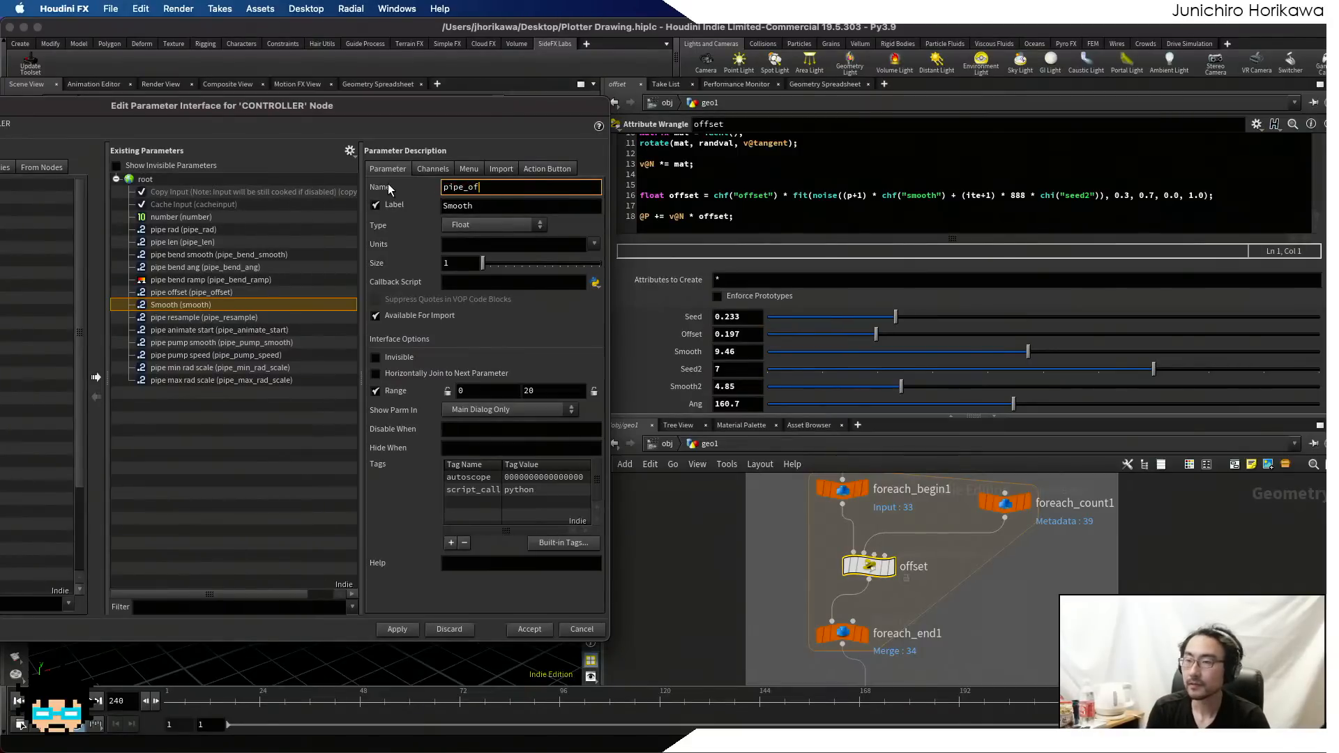
{"action": "type", "text": "fset_smooth"}
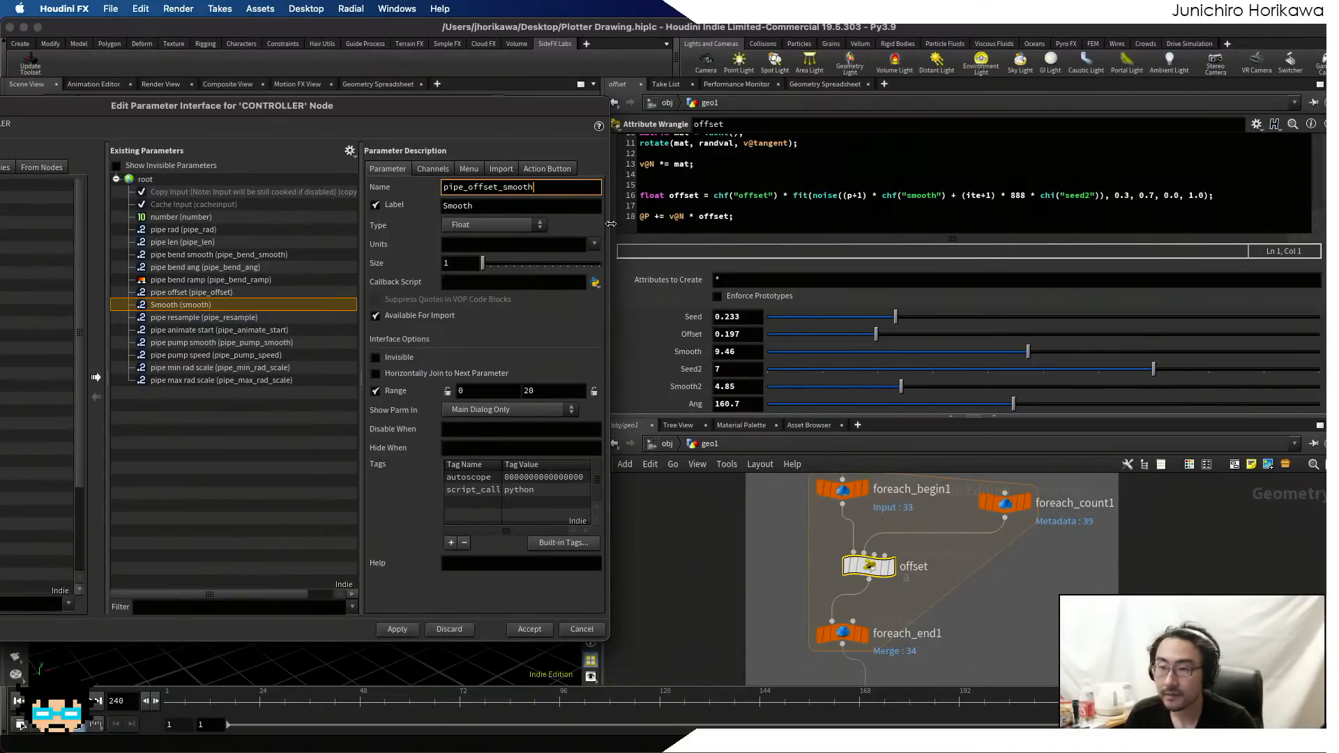
{"action": "left_click", "coordinate": [519, 207]}
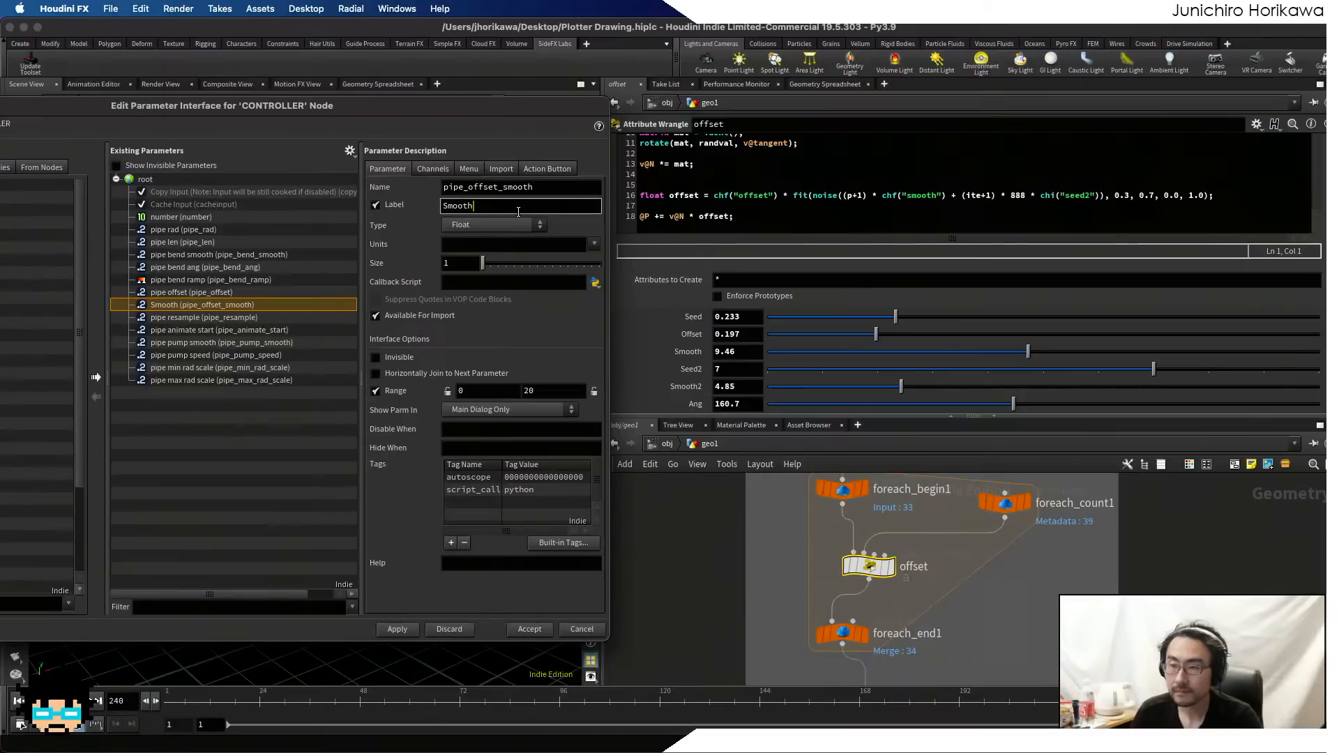
{"action": "left_click_drag", "start_coordinate": [518, 212], "coordinate": [212, 201]}
{"action": "type", "text": "pipe"}
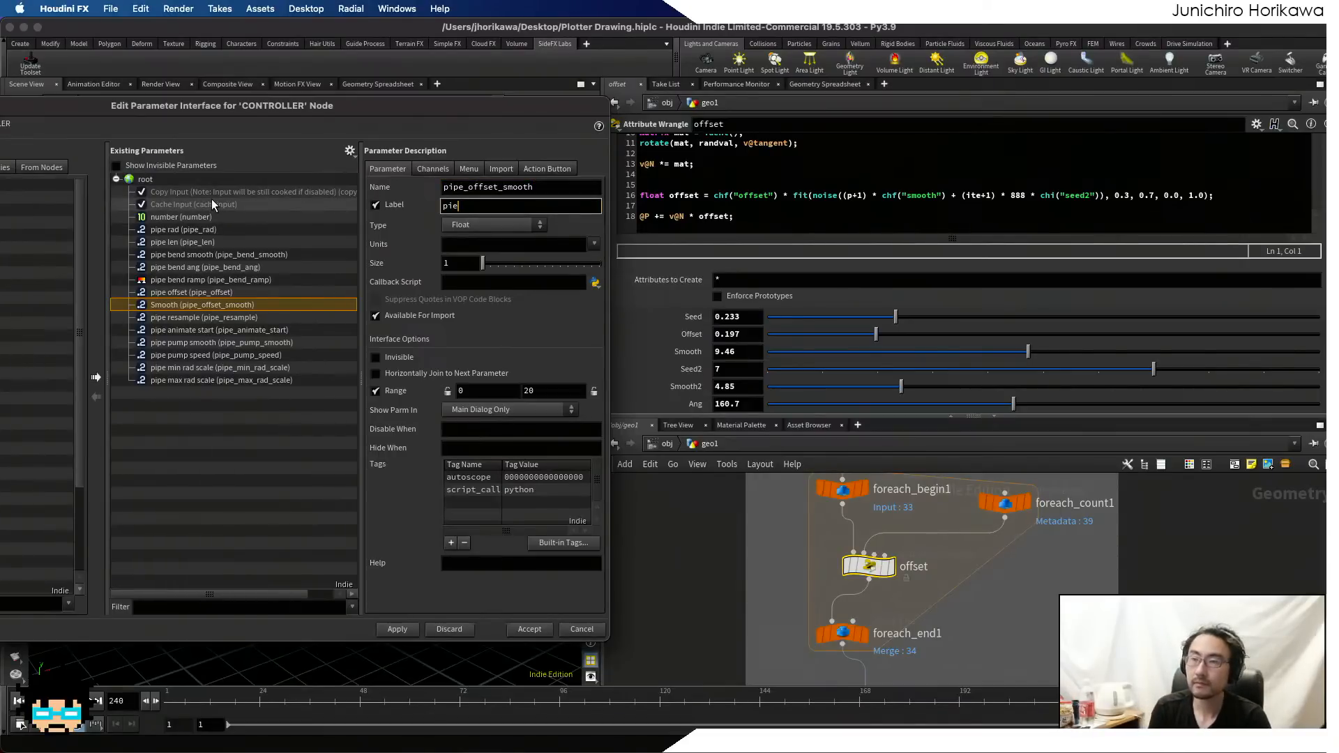
{"action": "type", "text": " offset smooth"}
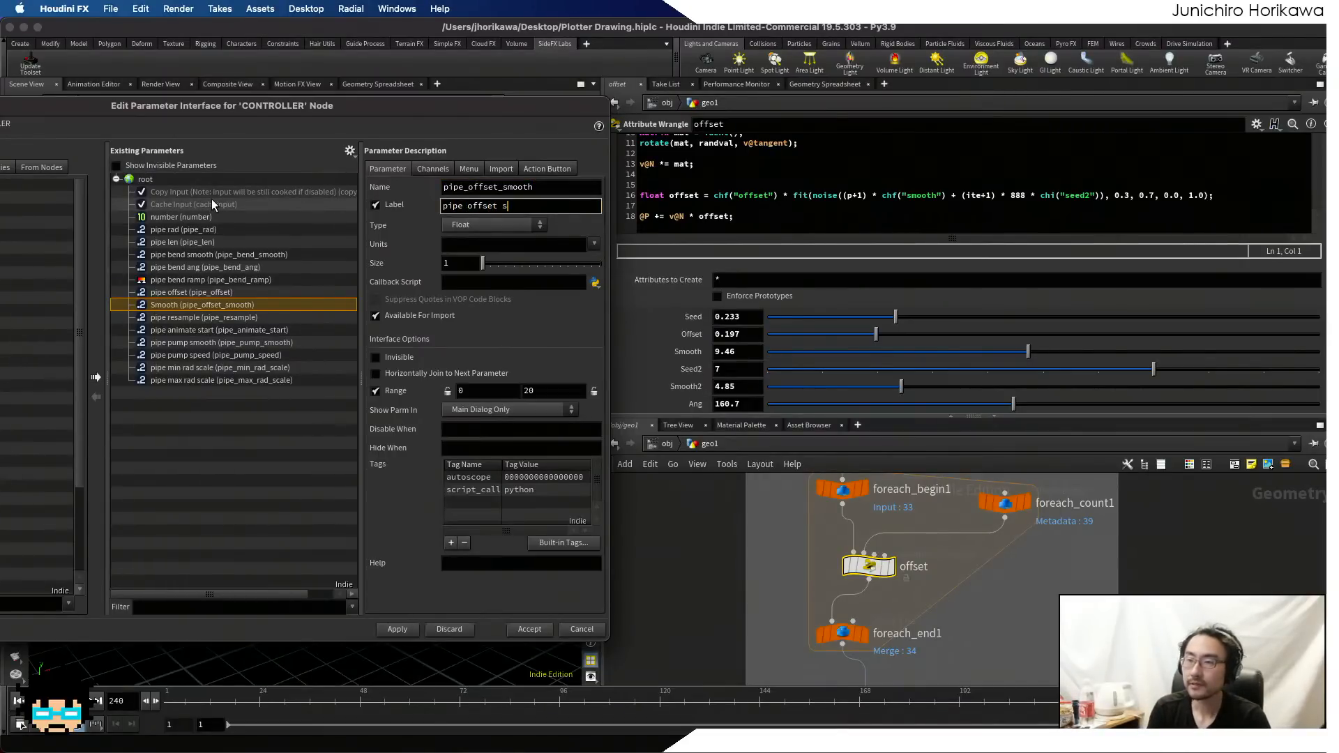
{"action": "key", "text": "Return"}
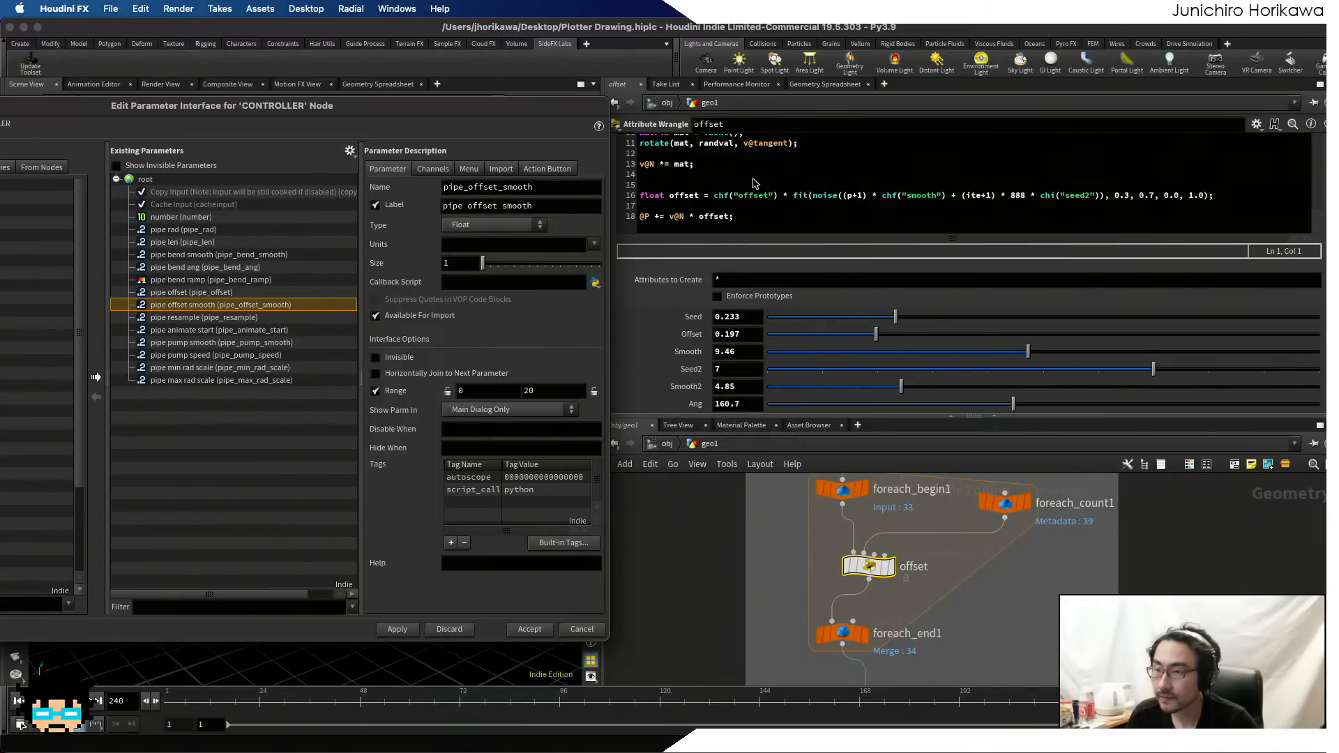
- Add the offset wrangle's Smooth2 below pipe offset smooth, naming it pipe_weave_smooth with the label "pipe weave smooth"
{"action": "scroll", "coordinate": [754, 182], "scroll_direction": "up", "scroll_amount": 2}
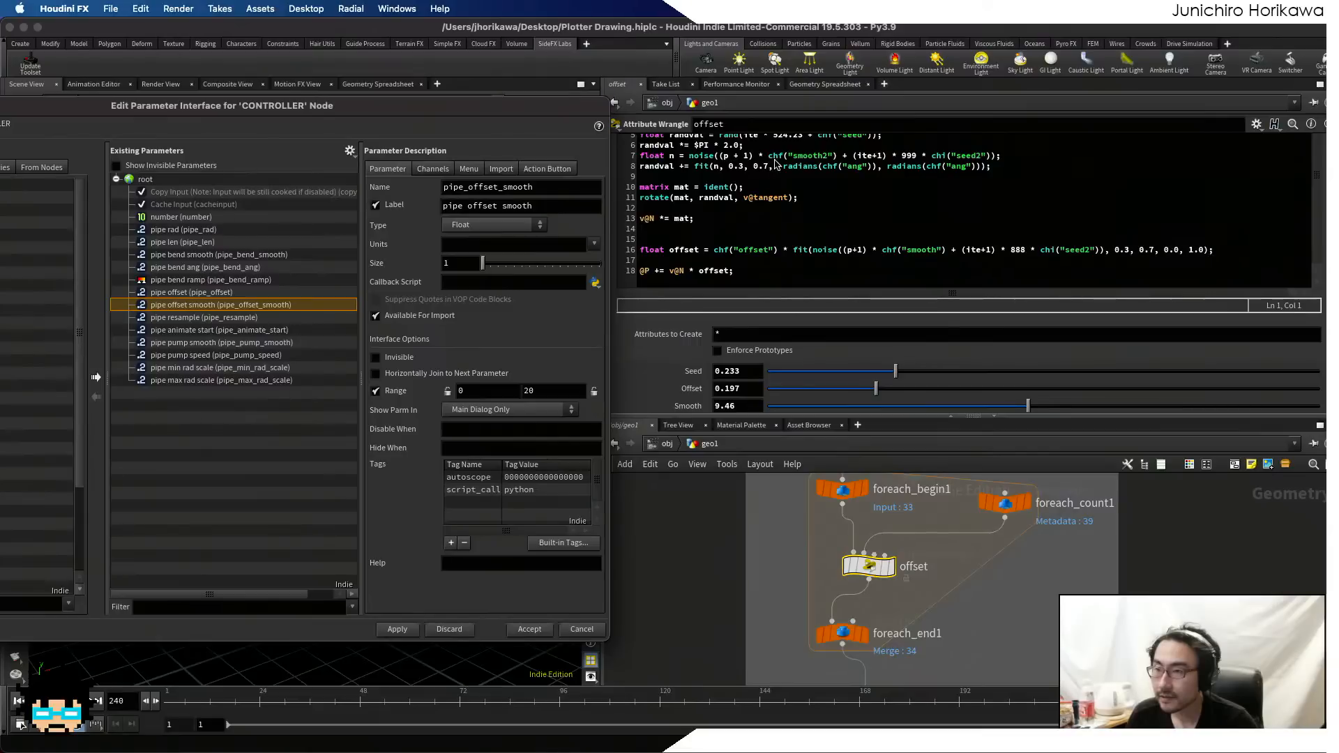
{"action": "scroll", "coordinate": [754, 345], "scroll_direction": "down", "scroll_amount": 2}
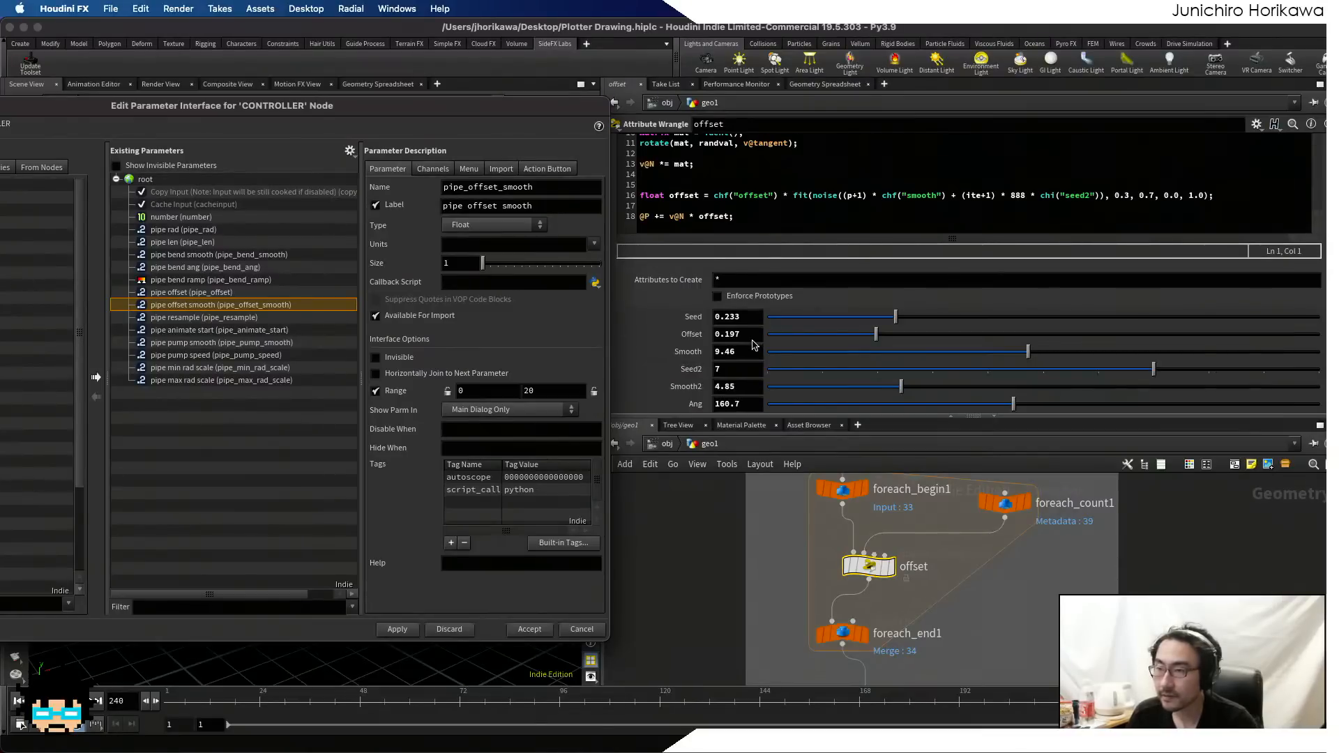
{"action": "left_click_drag", "start_coordinate": [697, 390], "coordinate": [295, 318]}
{"action": "double_click", "coordinate": [484, 185]}
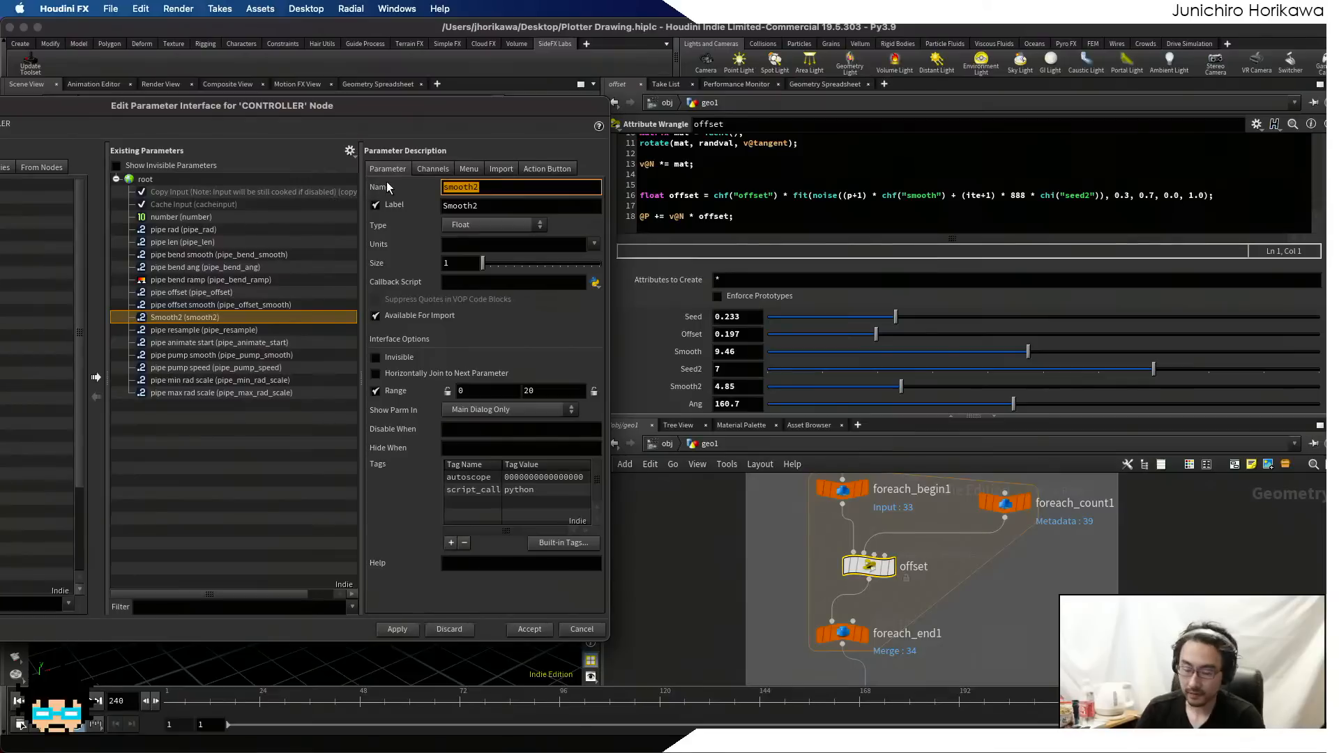
{"action": "type", "text": "pipe_"}
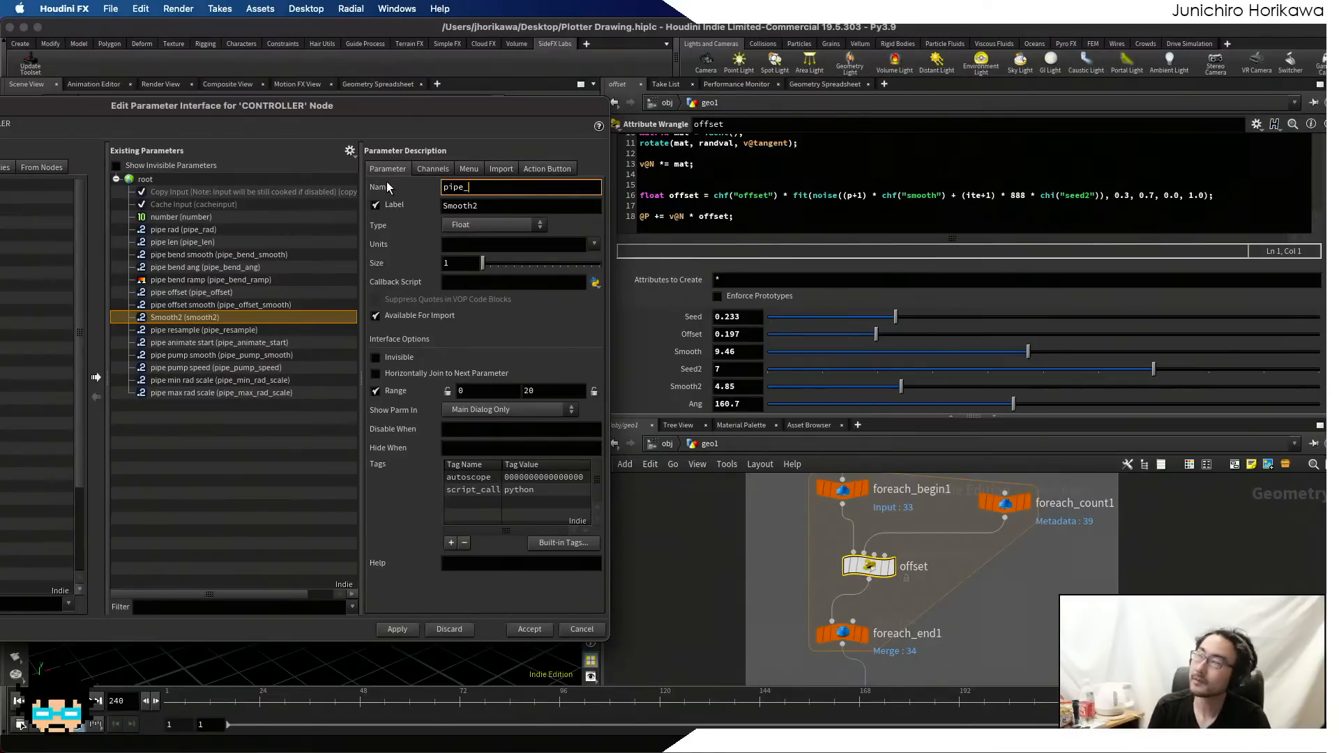
{"action": "type", "text": "weav"}
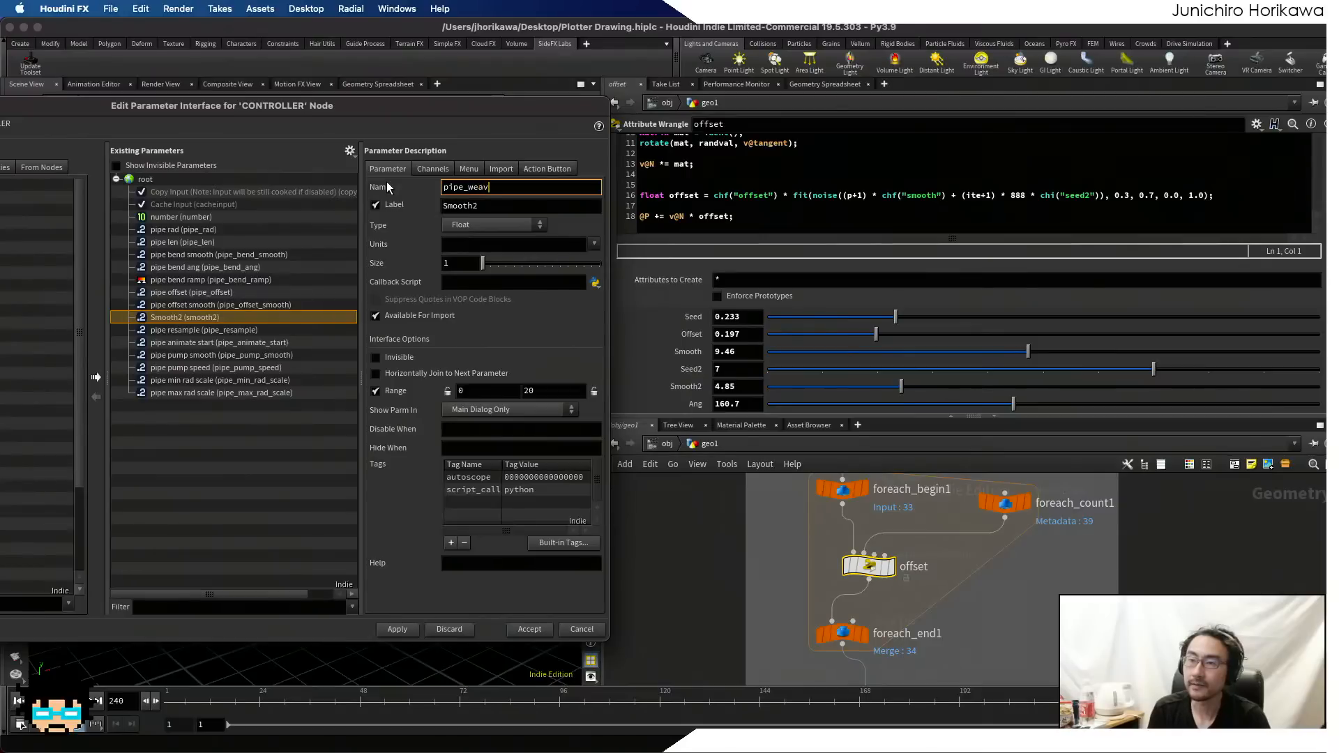
{"action": "type", "text": "e_smooth"}
{"action": "key", "text": "Tab"}
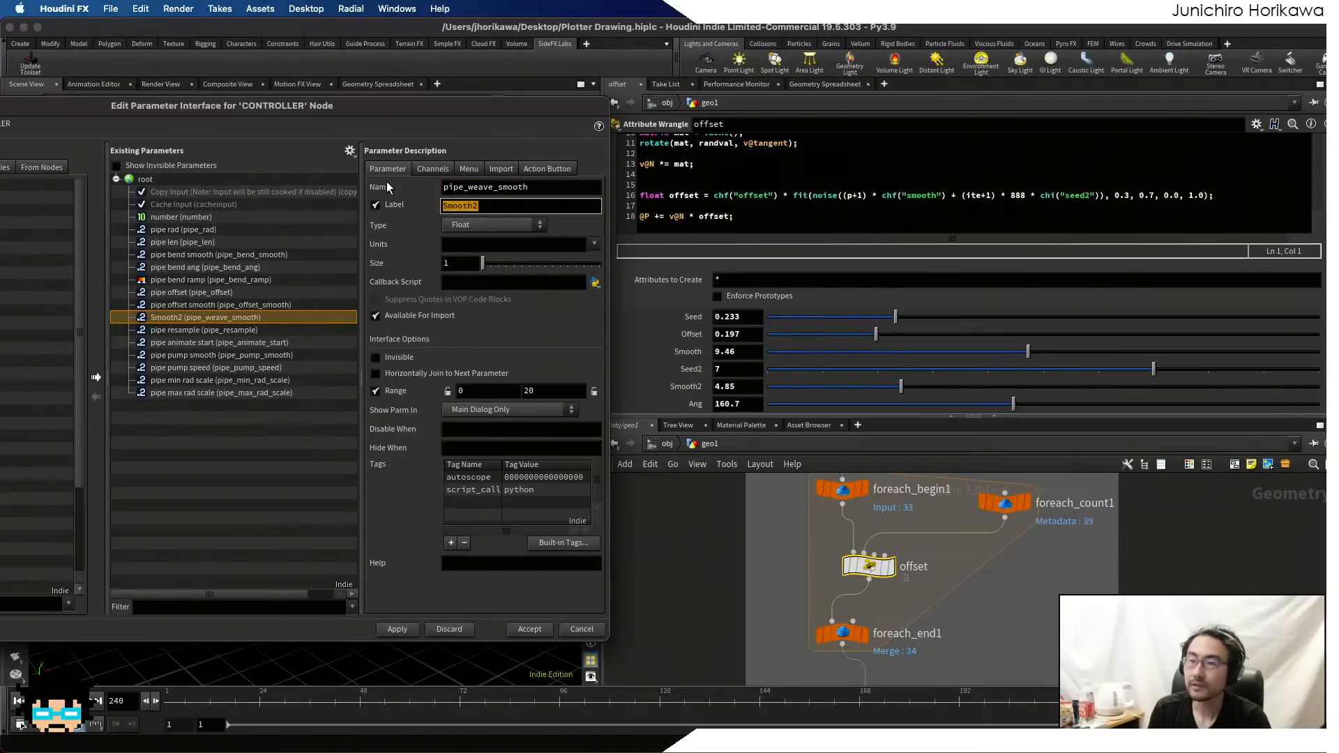
{"action": "type", "text": "pipe weave s"}
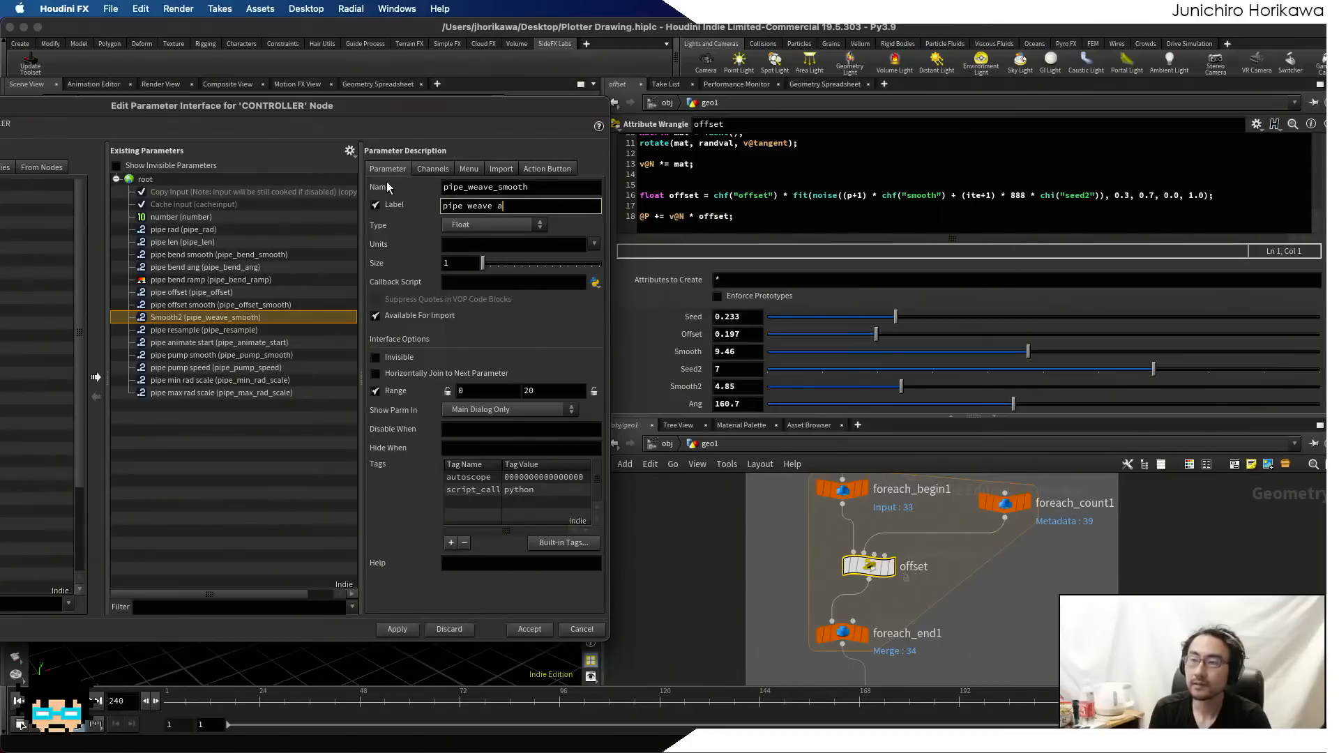
{"action": "key", "text": "Return"}
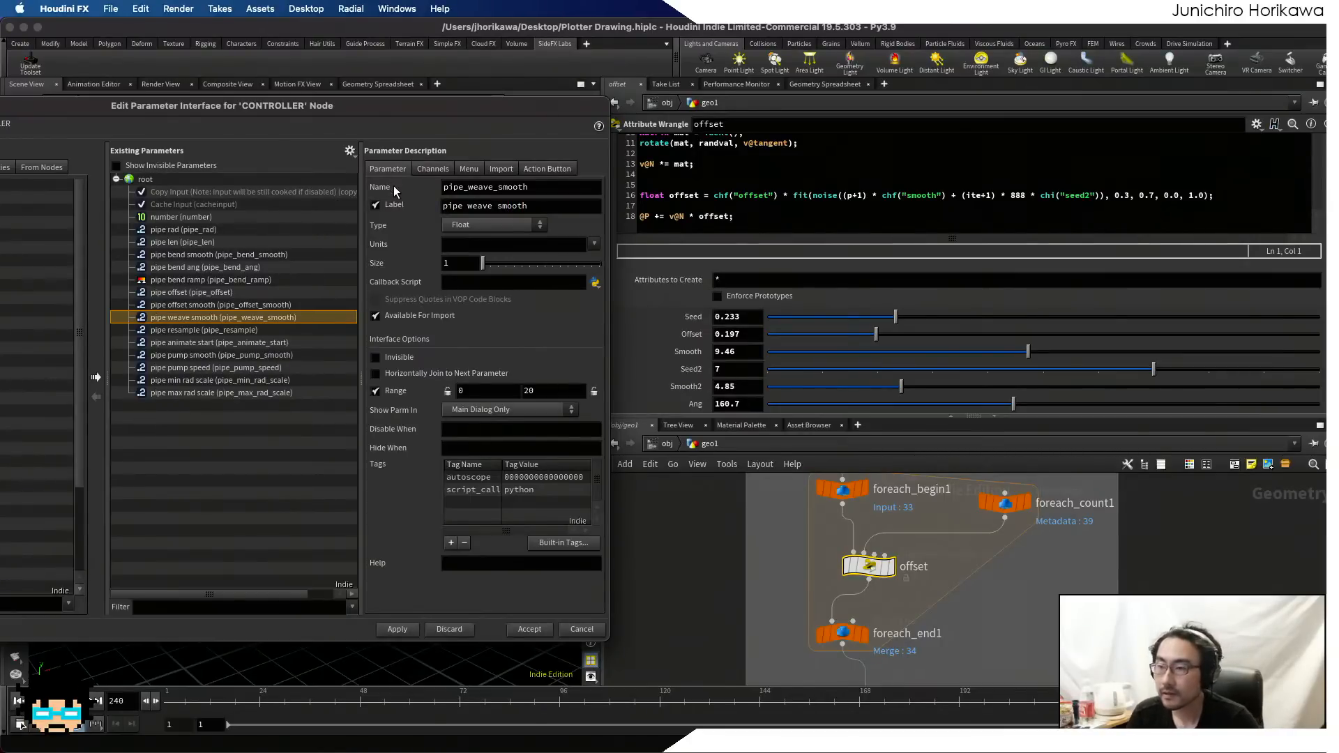
- Add the offset wrangle's Ang below pipe weave smooth as pipe_weave_ang, labelled "pipe weave ang", and apply the CONTROLLER parameter changes
{"action": "left_click_drag", "start_coordinate": [694, 404], "coordinate": [240, 325]}
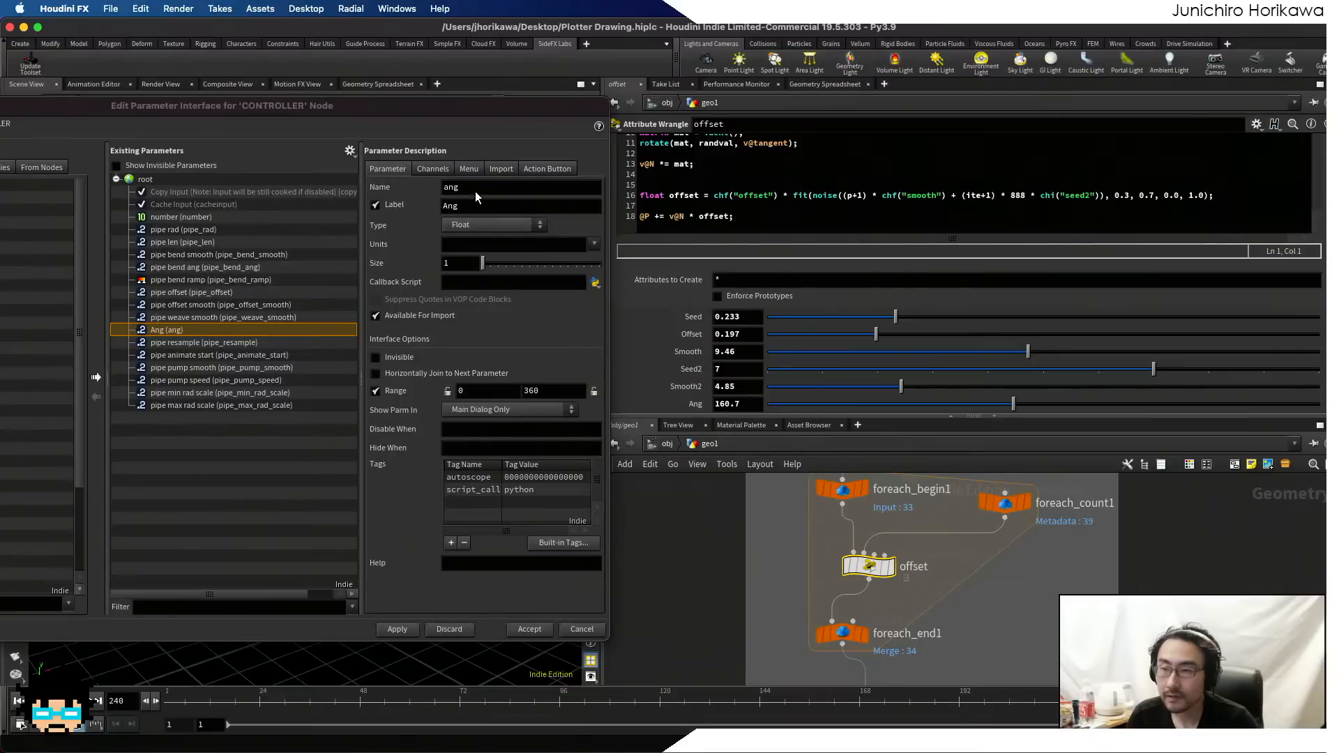
{"action": "double_click", "coordinate": [475, 188]}
{"action": "type", "text": "pipe_"}
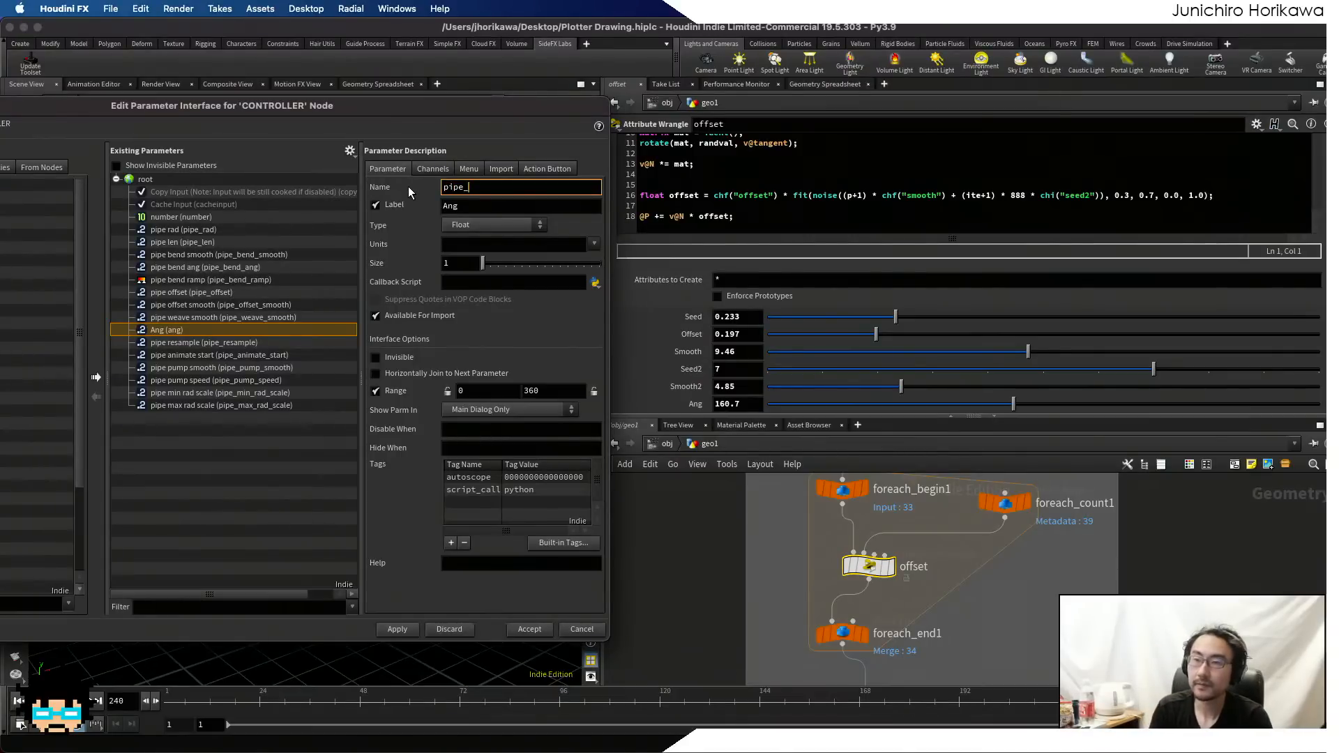
{"action": "type", "text": "weave_"}
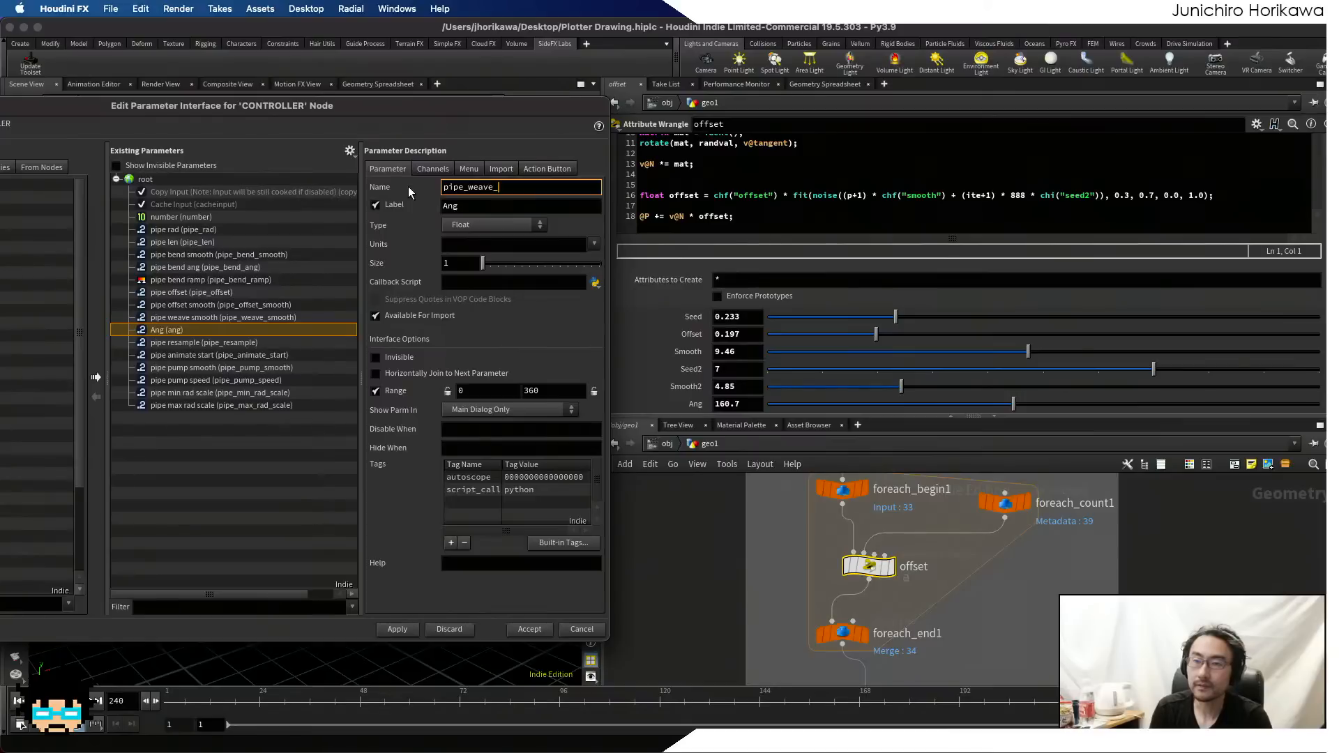
{"action": "type", "text": "ang"}
{"action": "key", "text": "Tab"}
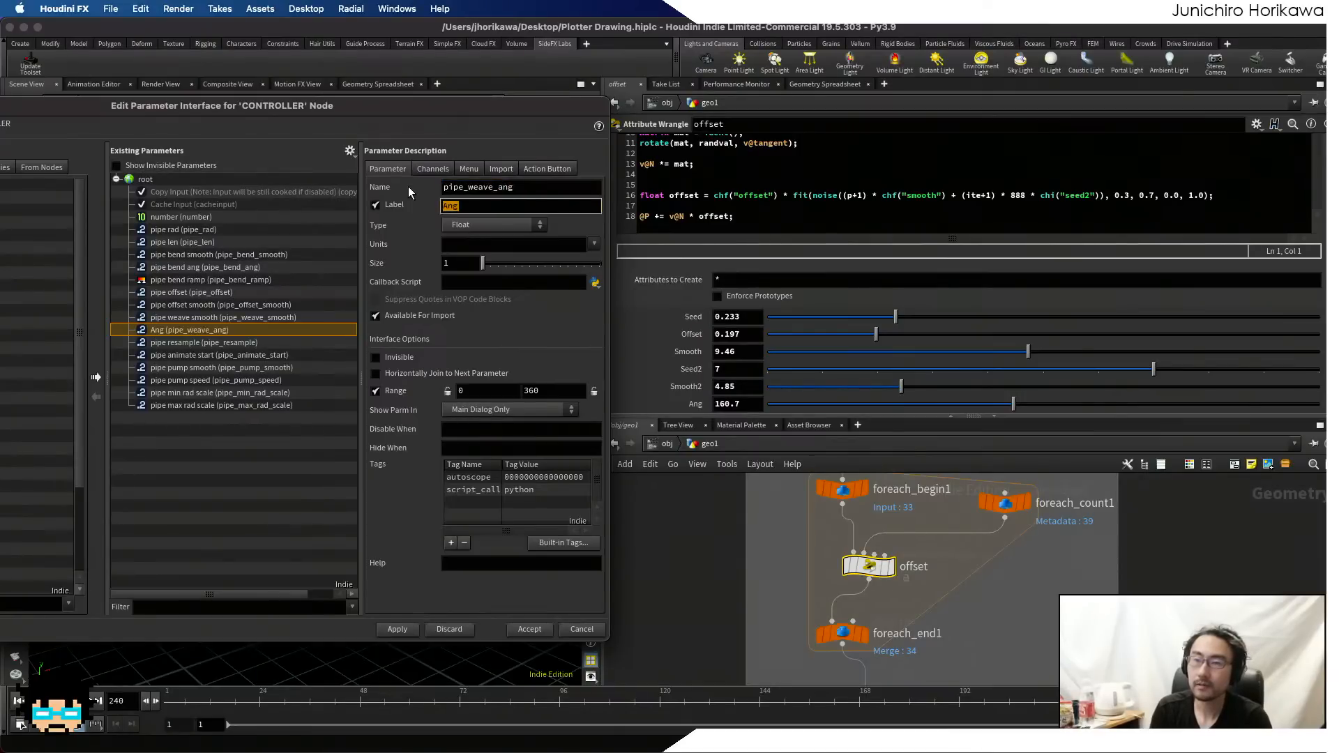
{"action": "type", "text": "pipe weave ang"}
{"action": "key", "text": "Return"}
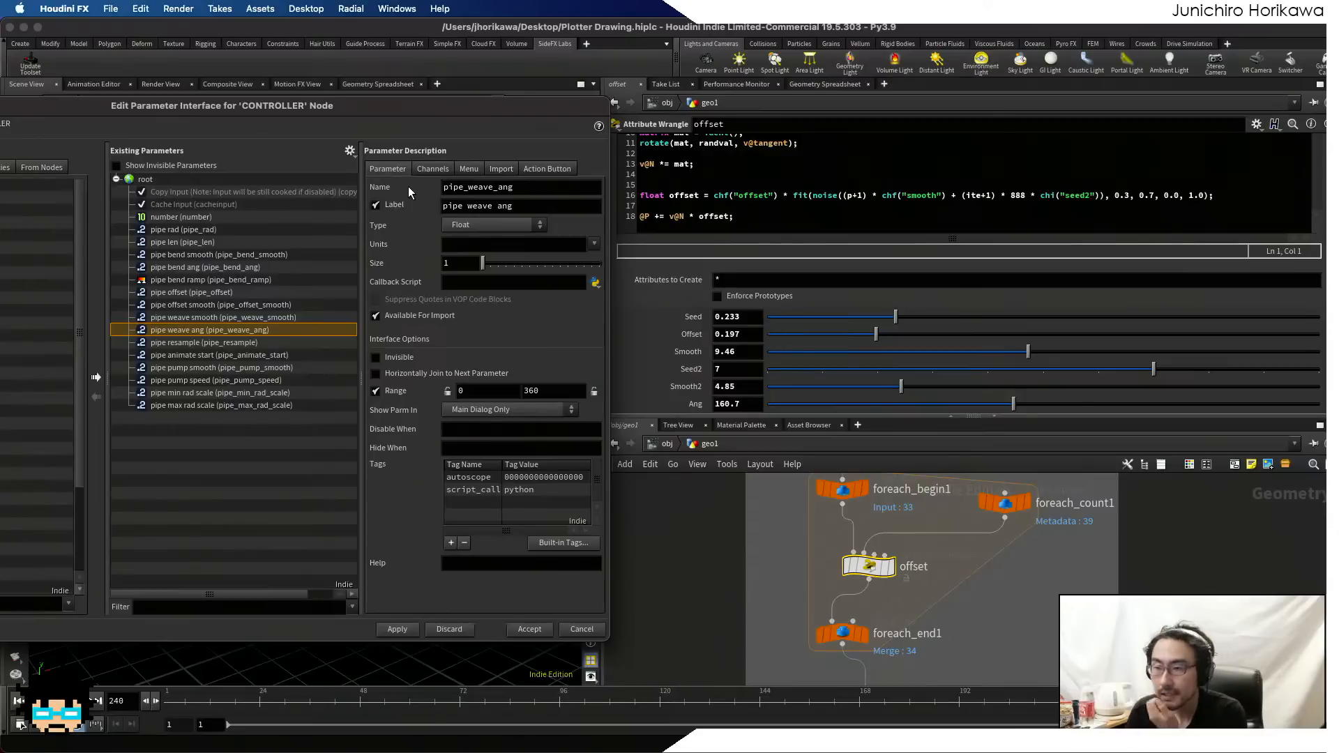
{"action": "left_click", "coordinate": [398, 630]}
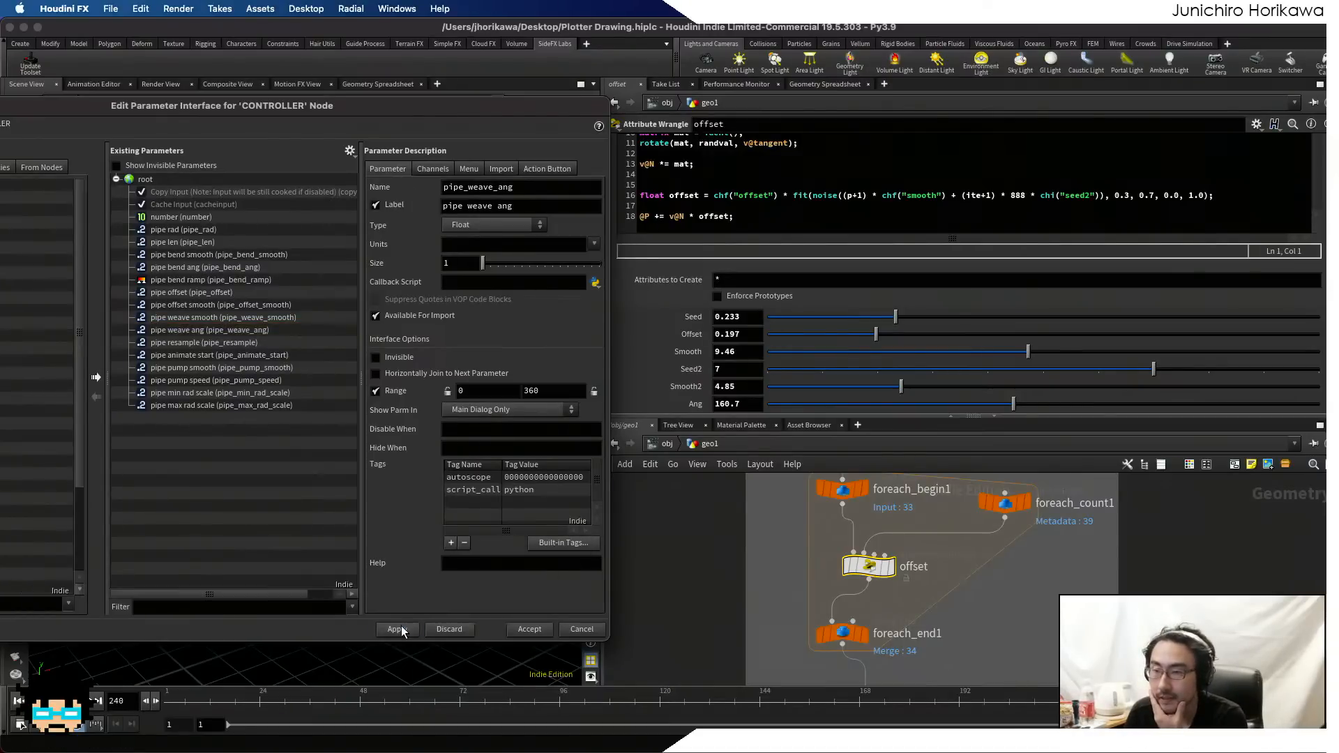
- Examine the polywire1 node's parameters and move the parameter interface dialog so that it is fully in view
{"action": "scroll", "coordinate": [729, 505], "scroll_direction": "down", "scroll_amount": 5}
{"action": "middle_click_drag", "start_coordinate": [771, 614], "coordinate": [750, 585]}
{"action": "scroll", "coordinate": [753, 584], "scroll_direction": "down", "scroll_amount": 5}
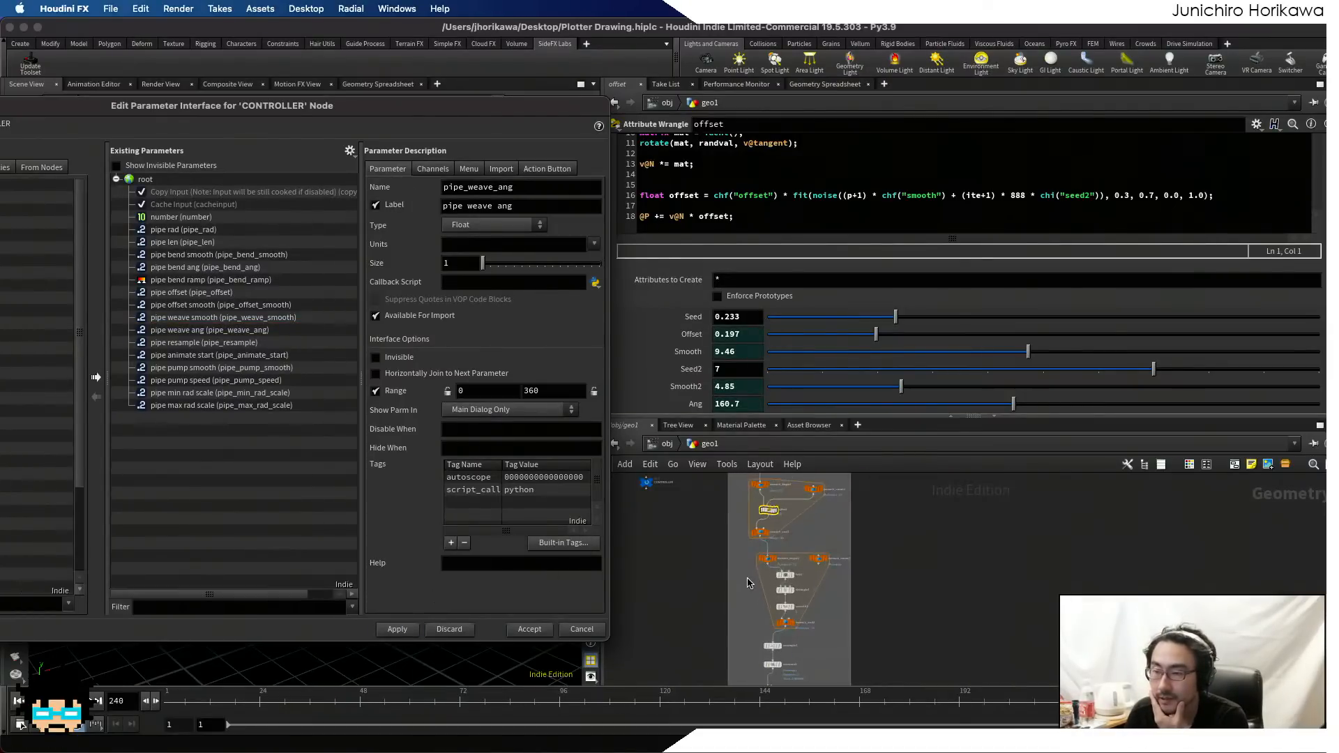
{"action": "middle_click_drag", "start_coordinate": [759, 642], "coordinate": [806, 491]}
{"action": "scroll", "coordinate": [764, 560], "scroll_direction": "up", "scroll_amount": 8}
{"action": "left_click", "coordinate": [804, 578]}
{"action": "left_click", "coordinate": [741, 549]}
{"action": "left_click", "coordinate": [733, 558]}
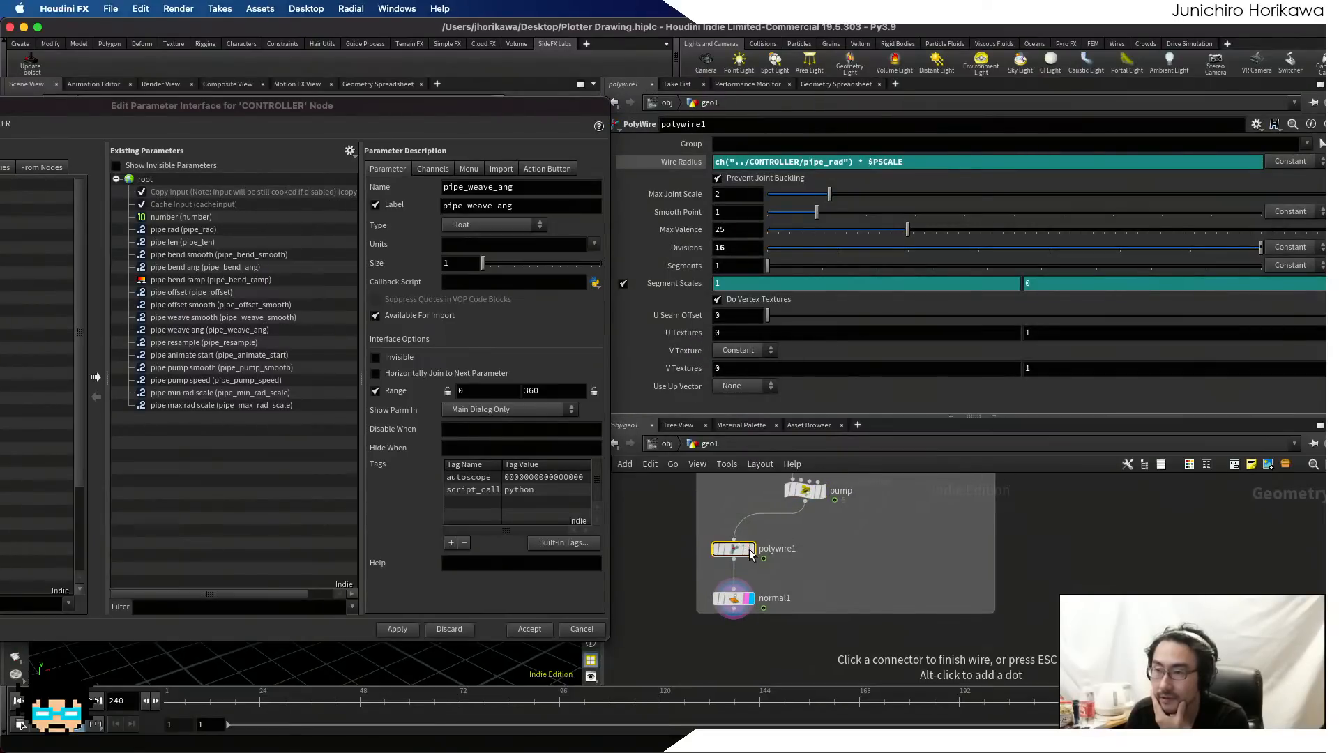
{"action": "key", "text": "Escape"}
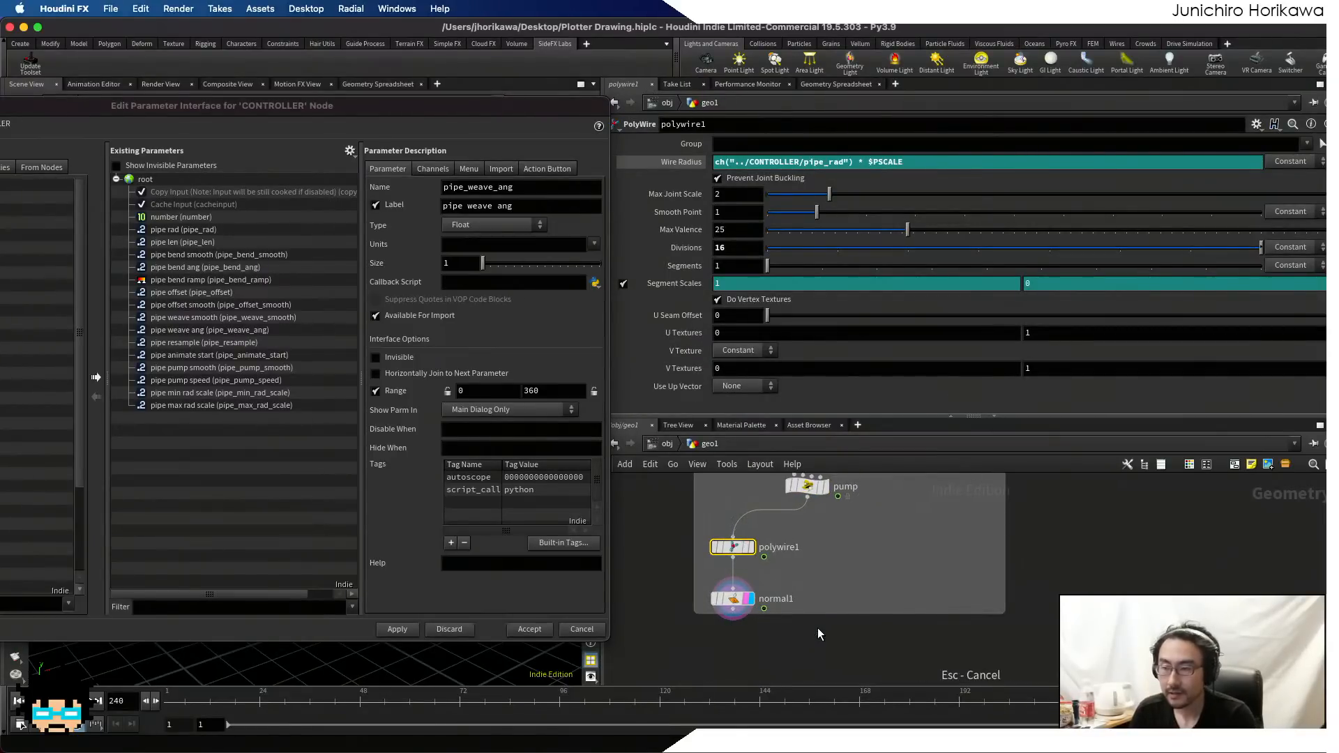
{"action": "left_click_drag", "start_coordinate": [282, 104], "coordinate": [628, 89]}
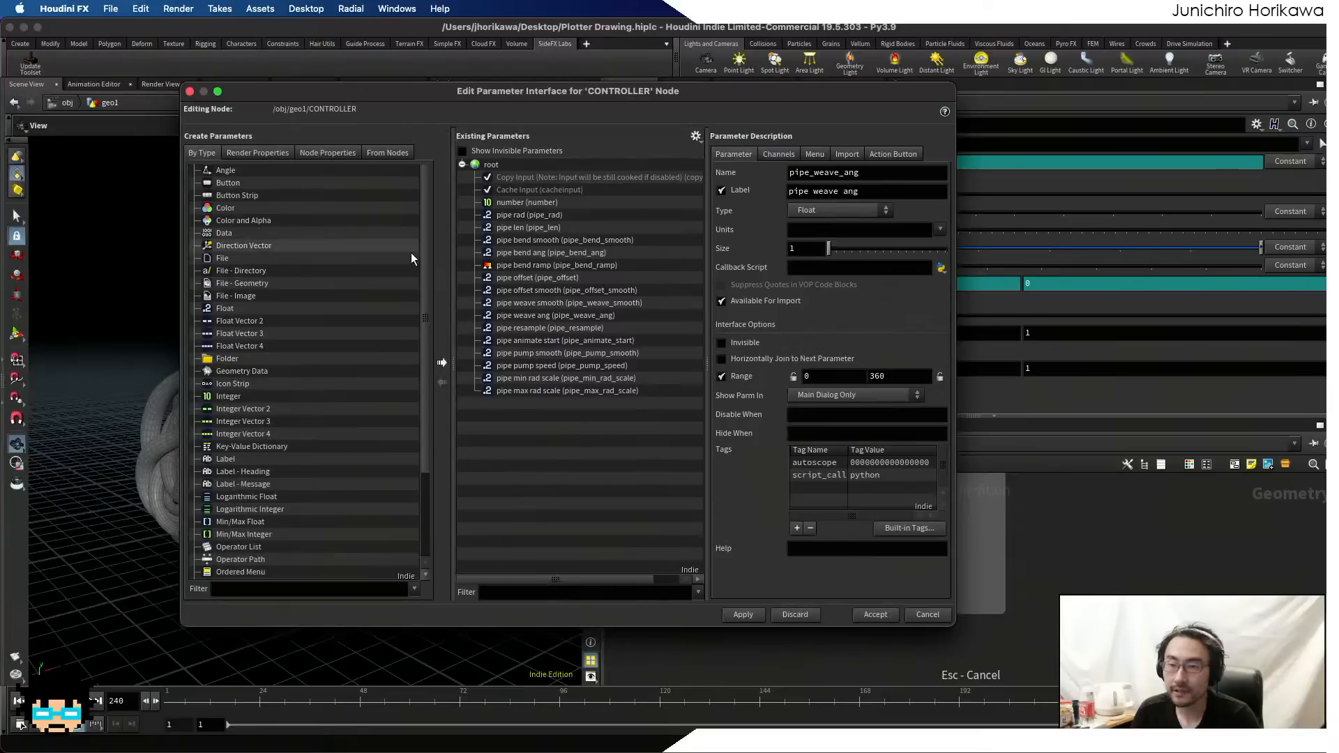
- Add a Separator below pipe max rad scale in the CONTROLLER's parameter interface, apply it and display the CONTROLLER node's parameters
{"action": "scroll", "coordinate": [231, 419], "scroll_direction": "down", "scroll_amount": 3}
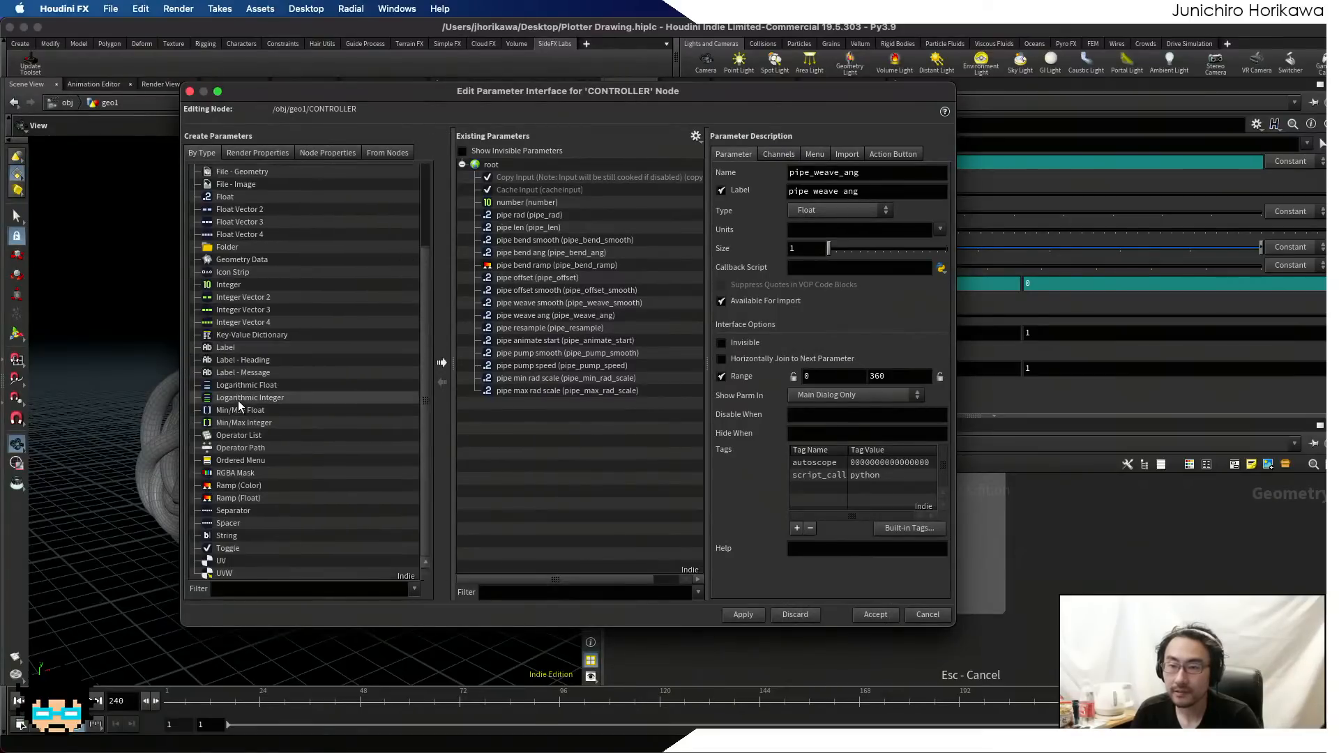
{"action": "left_click_drag", "start_coordinate": [233, 511], "coordinate": [566, 457]}
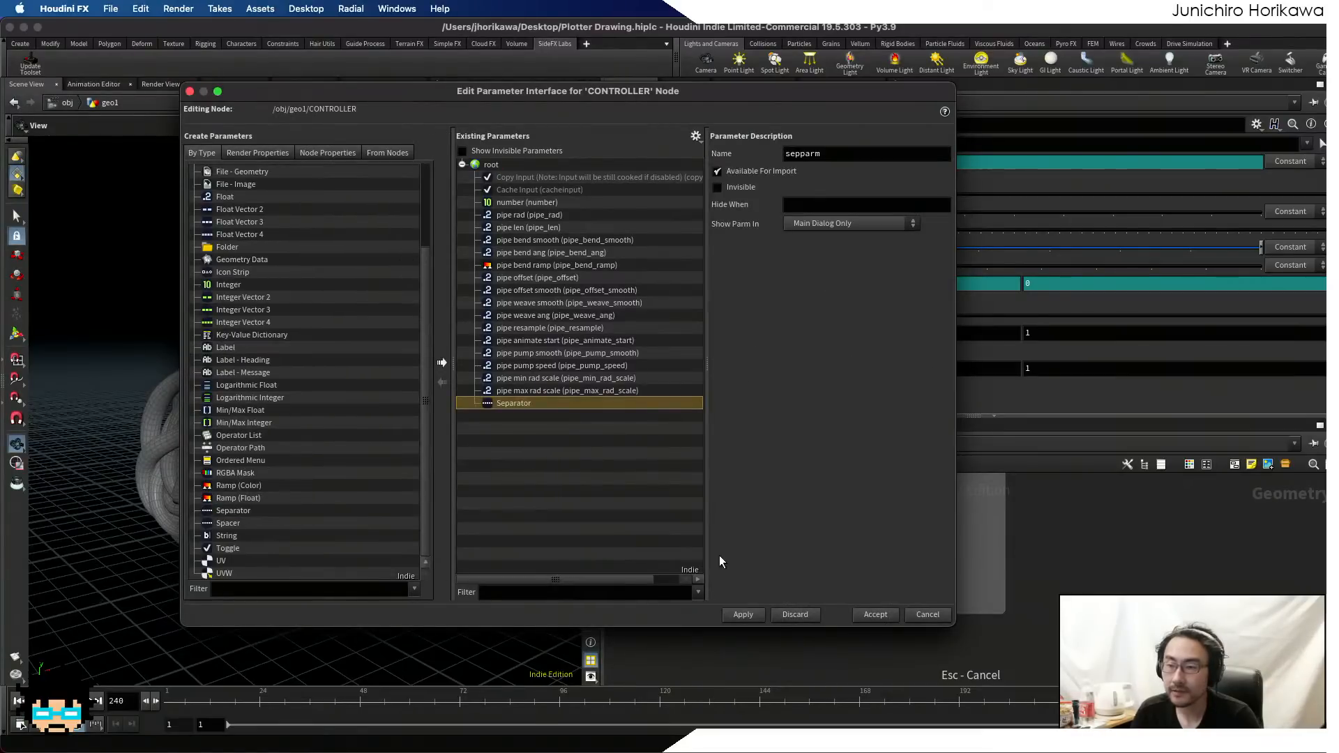
{"action": "left_click", "coordinate": [743, 616]}
{"action": "scroll", "coordinate": [940, 640], "scroll_direction": "down", "scroll_amount": 10}
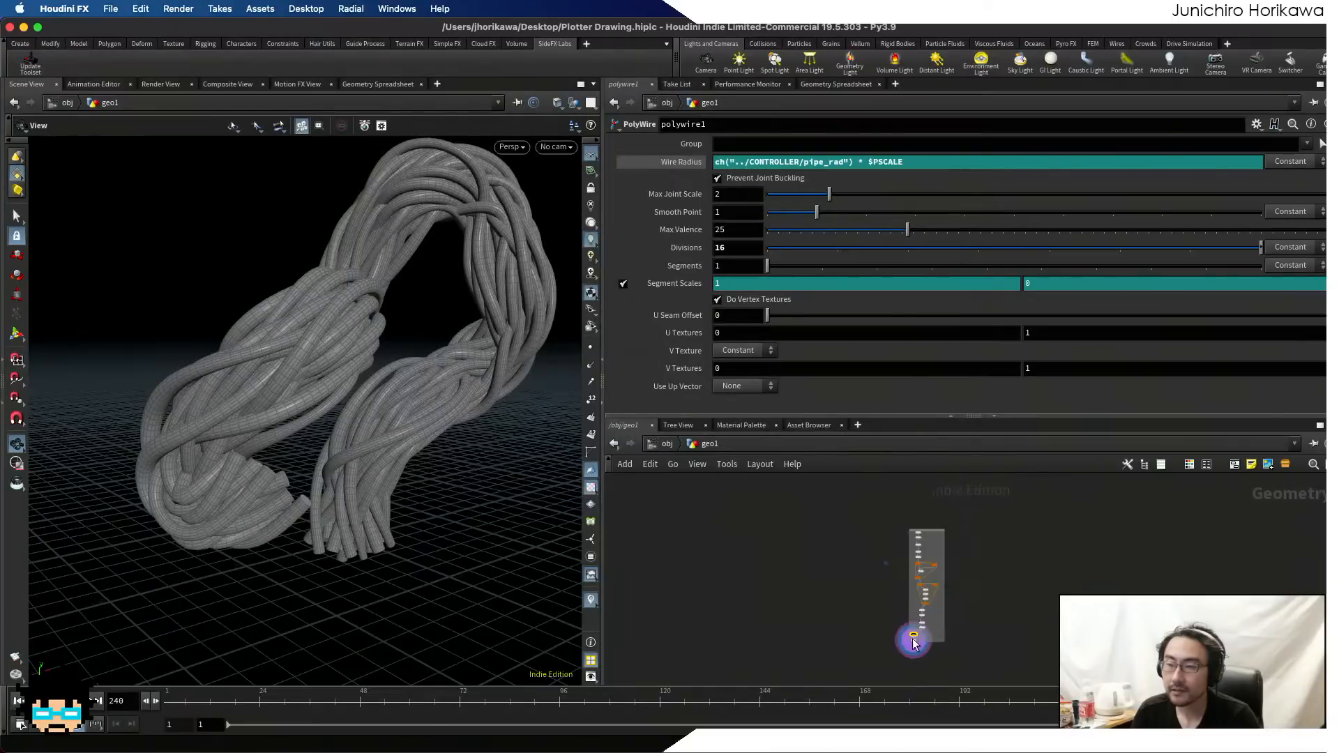
{"action": "scroll", "coordinate": [872, 574], "scroll_direction": "up", "scroll_amount": 5}
{"action": "left_click", "coordinate": [886, 548]}
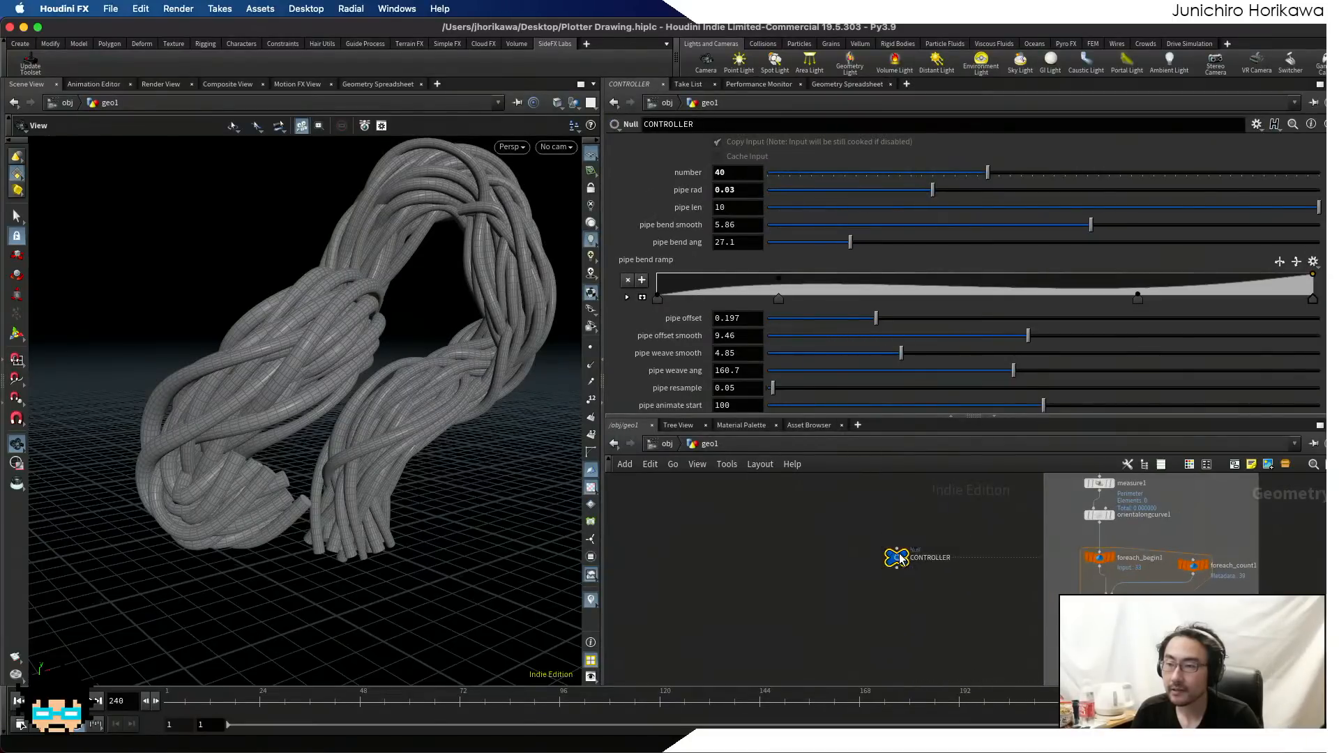
- Examine the whole woven pipe bundle from several sides, including its bends and open ends
{"action": "middle_click_drag", "start_coordinate": [923, 645], "coordinate": [905, 524]}
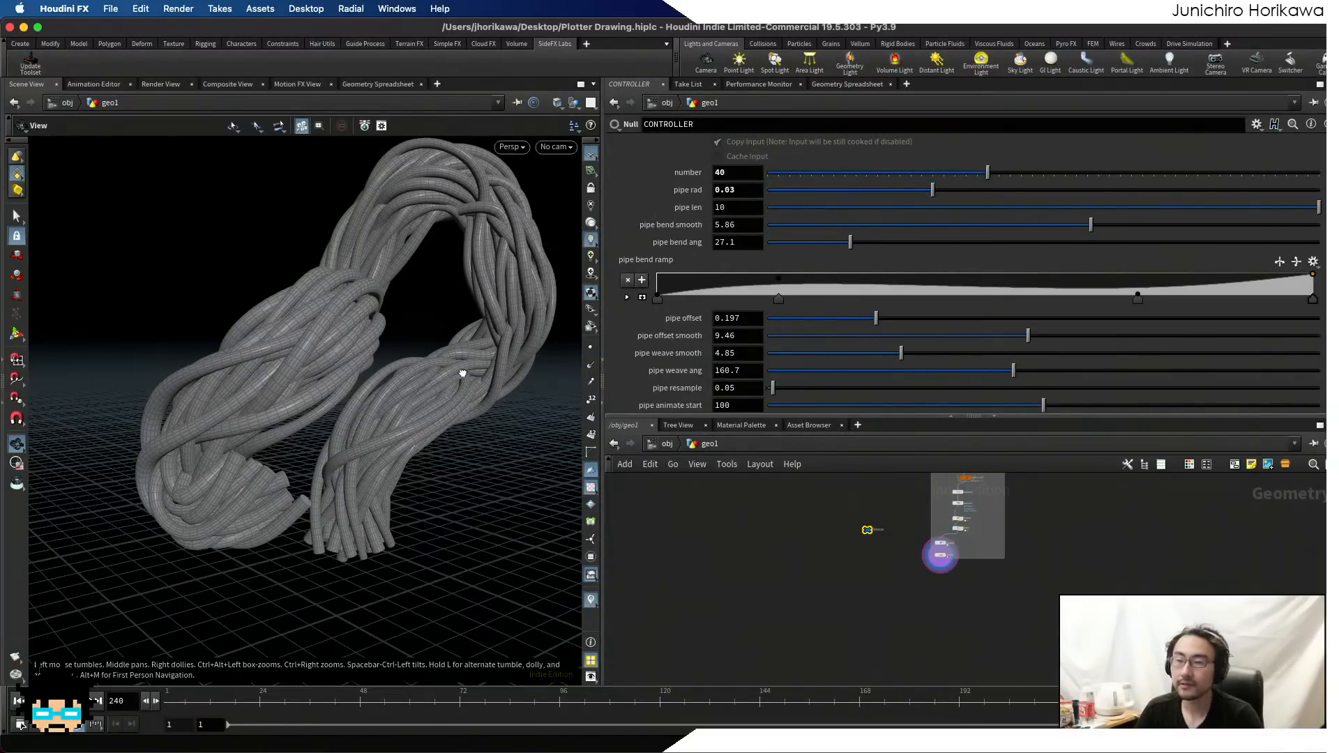
{"action": "left_click_drag", "start_coordinate": [463, 372], "coordinate": [404, 388]}
{"action": "right_click_drag", "start_coordinate": [404, 388], "coordinate": [443, 377]}
{"action": "left_click_drag", "start_coordinate": [442, 377], "coordinate": [248, 388]}
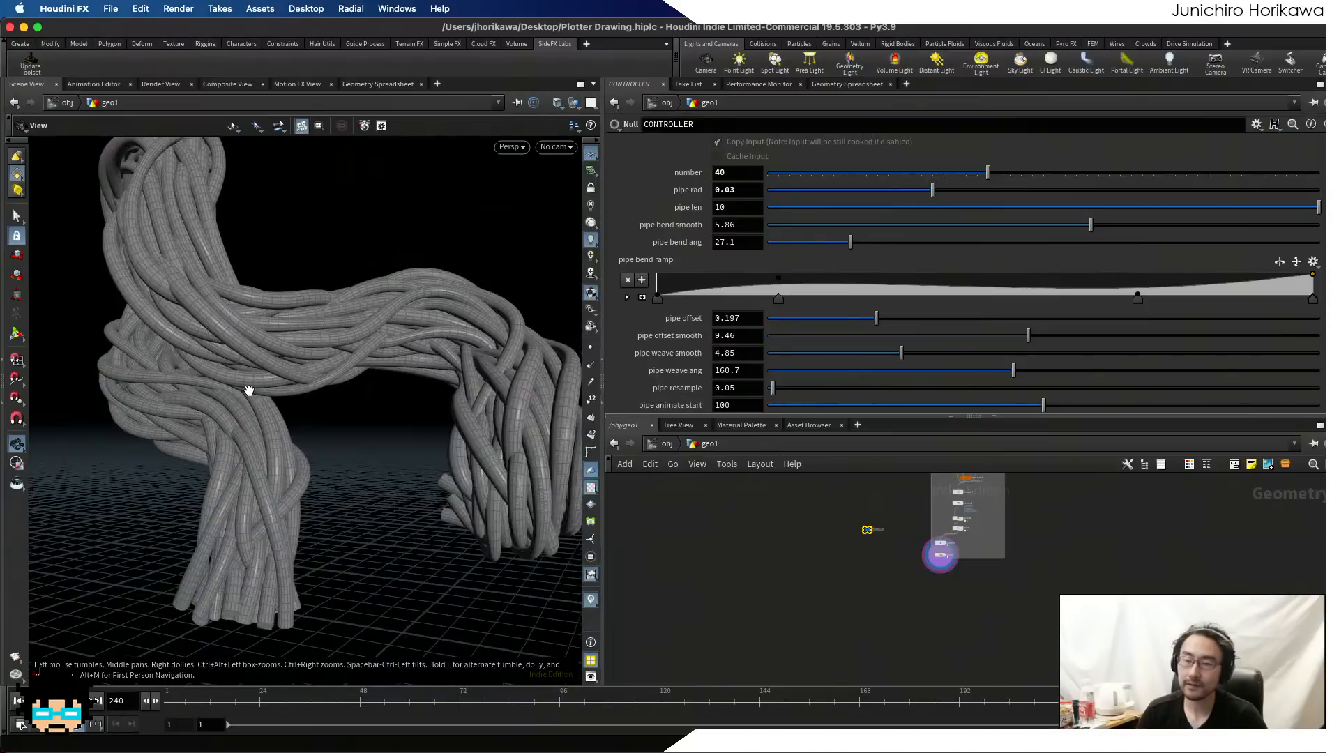
{"action": "right_click_drag", "start_coordinate": [248, 389], "coordinate": [270, 399]}
{"action": "left_click_drag", "start_coordinate": [270, 398], "coordinate": [282, 381]}
{"action": "left_click_drag", "start_coordinate": [159, 272], "coordinate": [191, 305]}
{"action": "right_click_drag", "start_coordinate": [191, 305], "coordinate": [184, 274]}
{"action": "left_click_drag", "start_coordinate": [185, 274], "coordinate": [358, 326]}
{"action": "right_click_drag", "start_coordinate": [359, 326], "coordinate": [317, 430]}
{"action": "left_click_drag", "start_coordinate": [317, 431], "coordinate": [342, 375]}
{"action": "middle_click_drag", "start_coordinate": [342, 376], "coordinate": [412, 269]}
{"action": "right_click_drag", "start_coordinate": [412, 269], "coordinate": [408, 359]}
{"action": "middle_click_drag", "start_coordinate": [408, 359], "coordinate": [446, 245]}
{"action": "left_click_drag", "start_coordinate": [411, 341], "coordinate": [313, 341]}
{"action": "right_click_drag", "start_coordinate": [314, 341], "coordinate": [378, 341]}
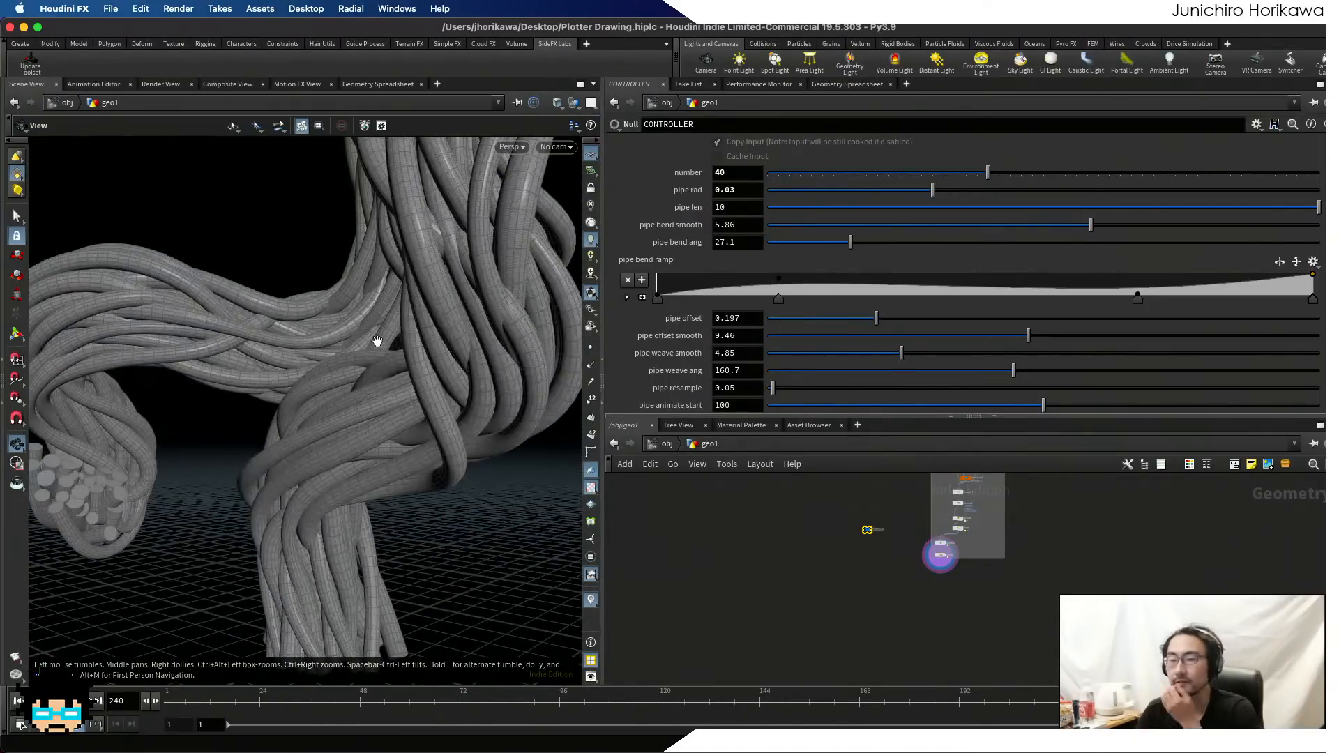
- Examine close up how the pipes overlap along the bends and how their surfaces run at the open ends
{"action": "scroll", "coordinate": [383, 349], "scroll_direction": "down", "scroll_amount": 3}
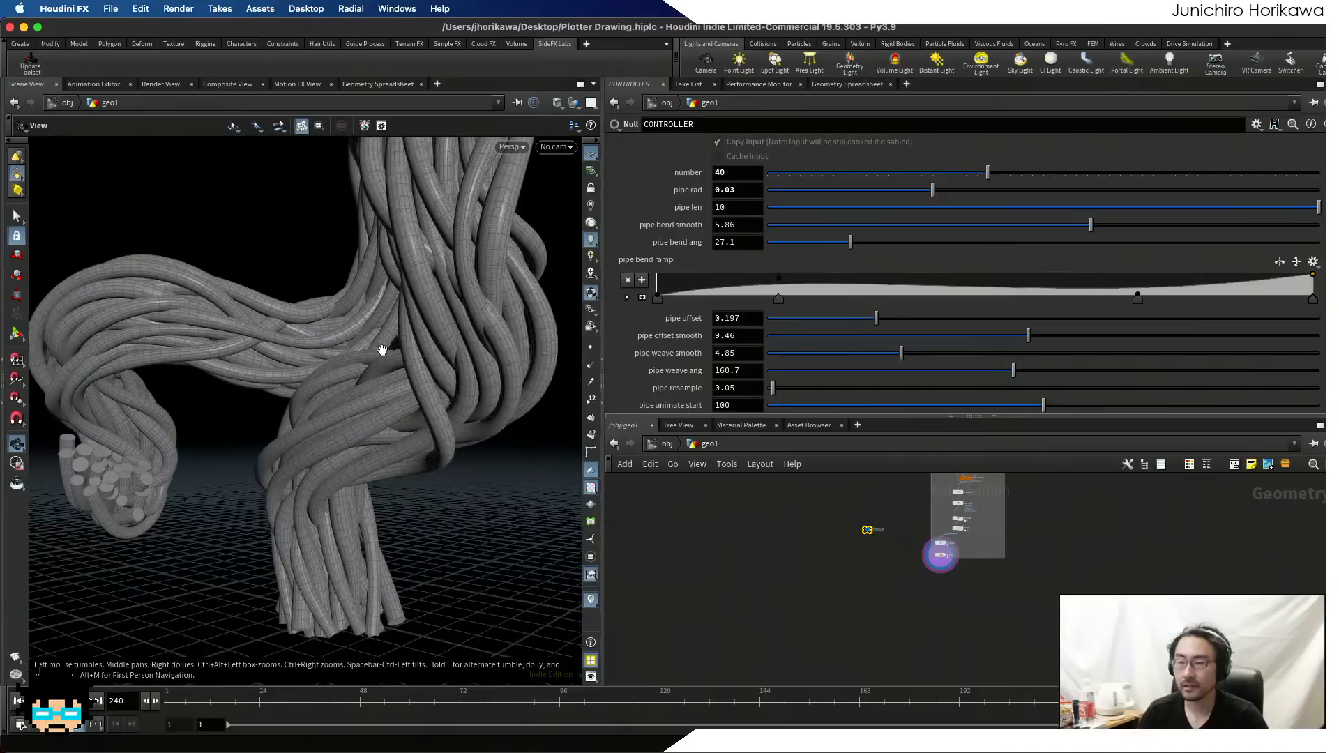
{"action": "scroll", "coordinate": [422, 315], "scroll_direction": "up", "scroll_amount": 3}
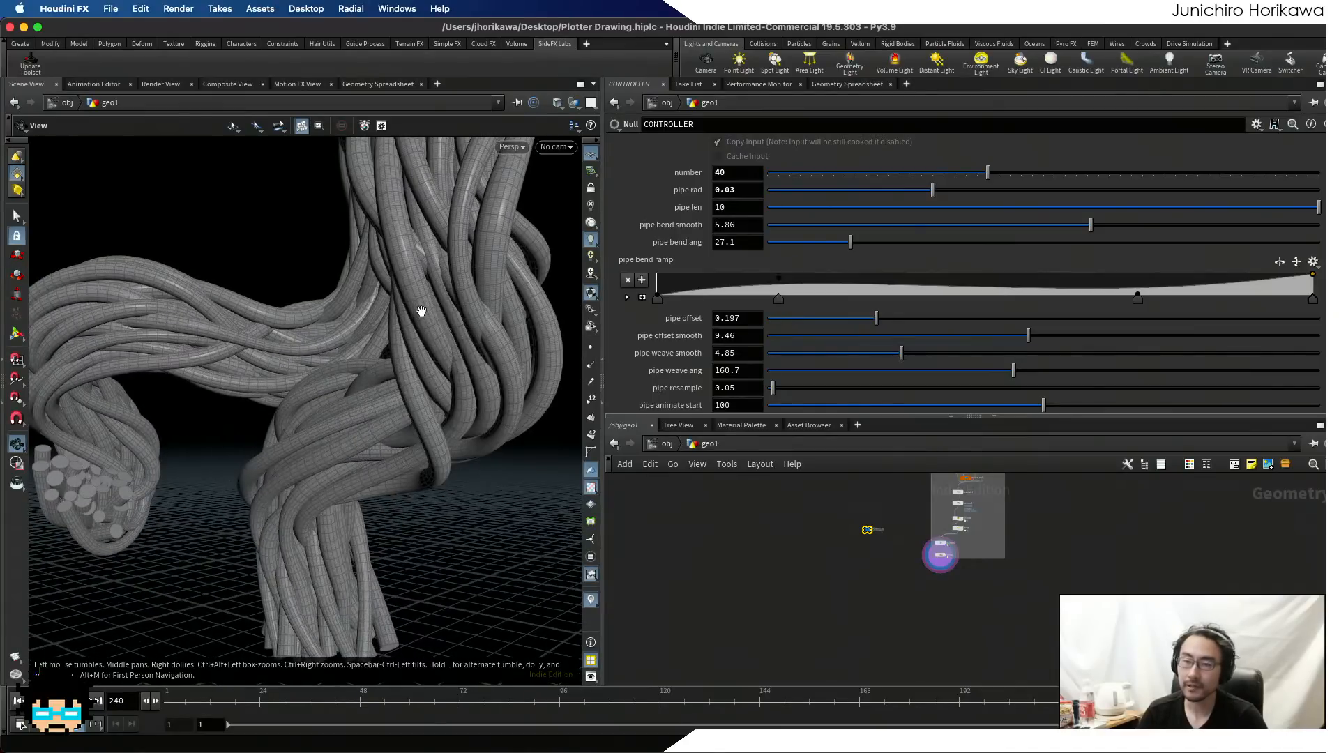
{"action": "scroll", "coordinate": [421, 311], "scroll_direction": "up", "scroll_amount": 5}
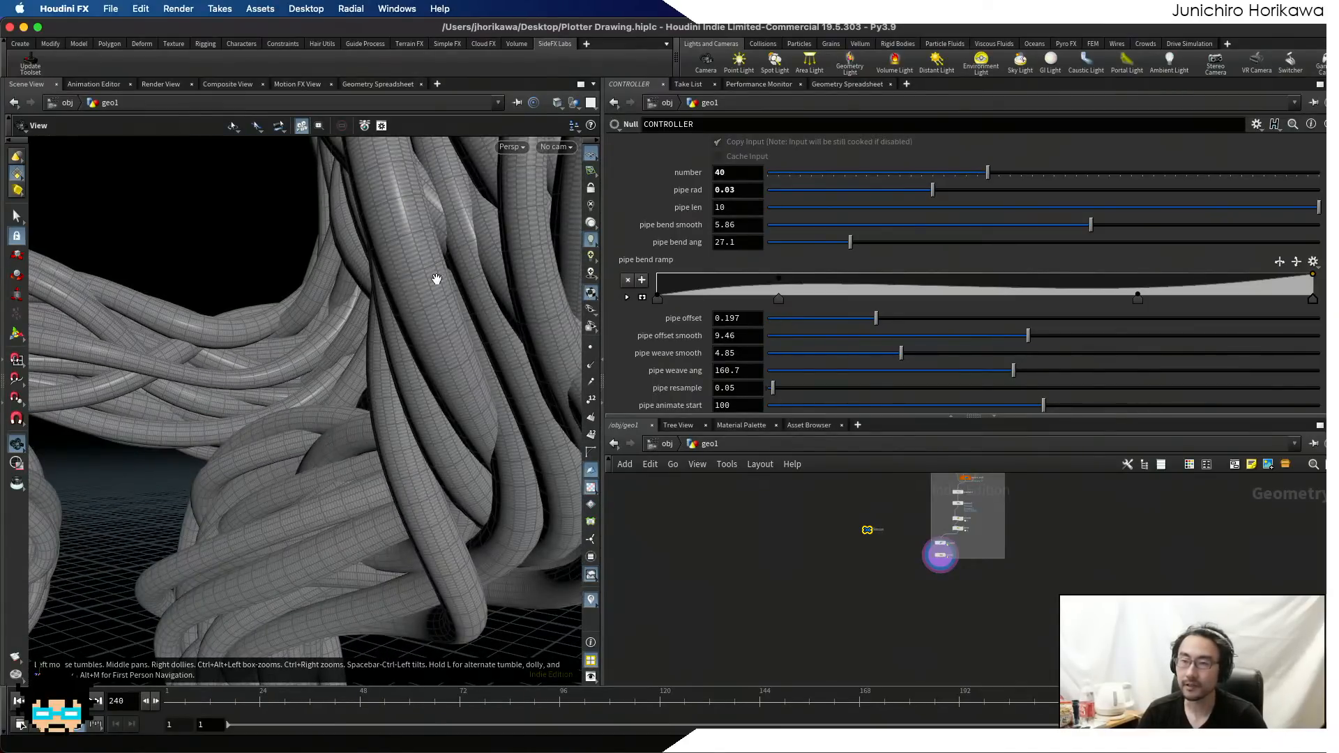
{"action": "left_click_drag", "start_coordinate": [446, 339], "coordinate": [440, 307]}
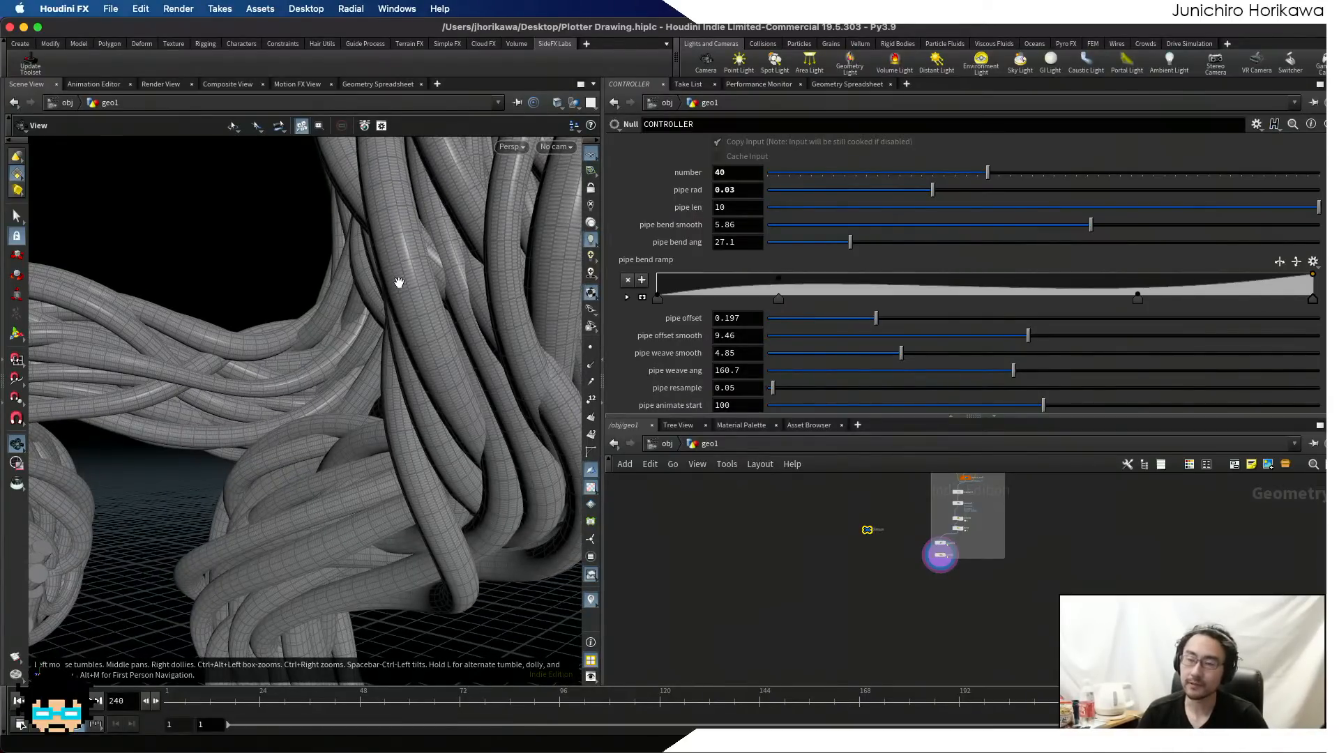
{"action": "left_click_drag", "start_coordinate": [399, 283], "coordinate": [409, 233]}
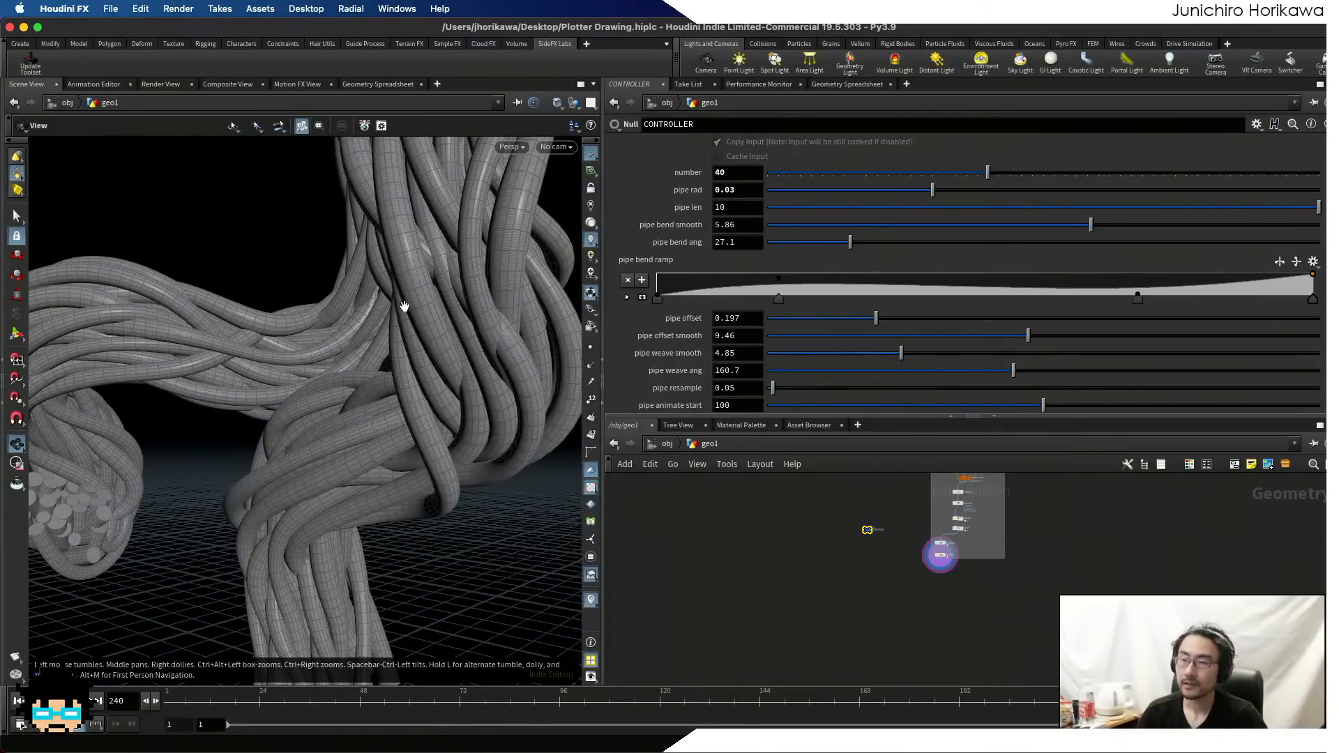
{"action": "left_click_drag", "start_coordinate": [409, 302], "coordinate": [479, 313]}
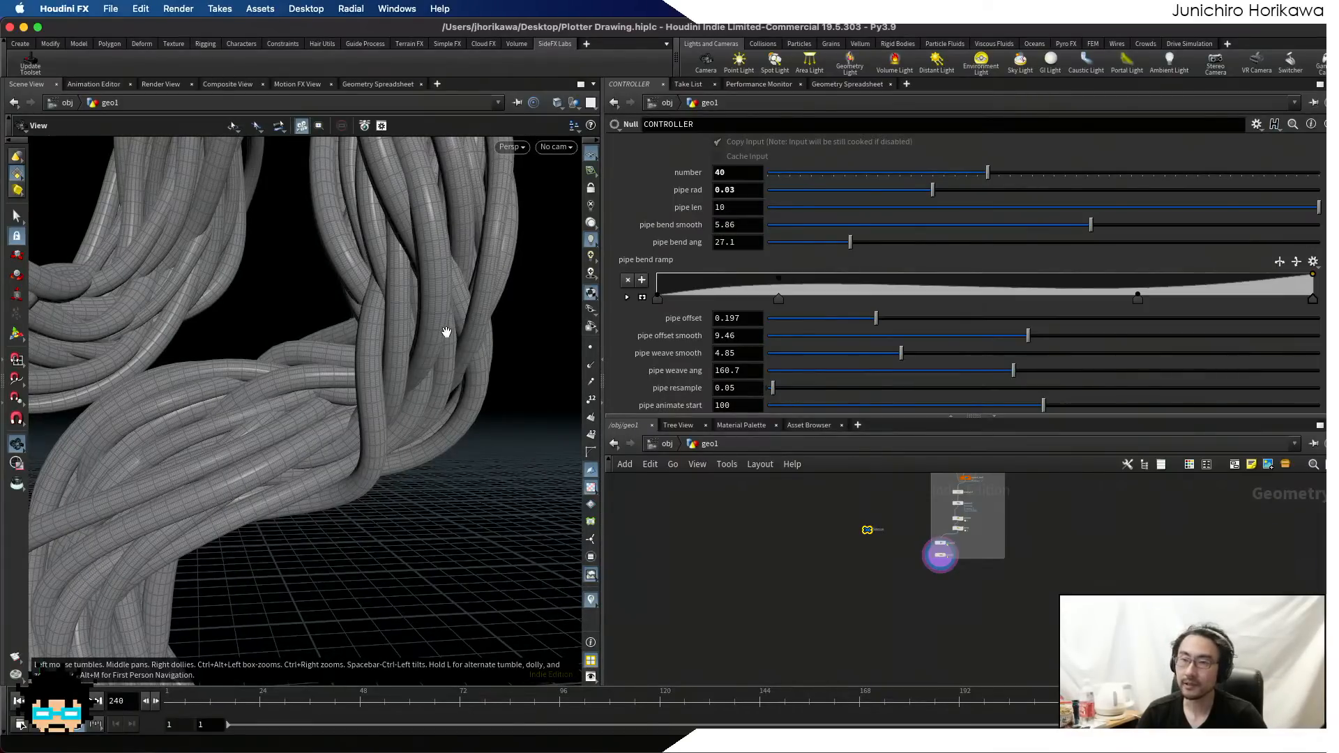
{"action": "left_click_drag", "start_coordinate": [446, 332], "coordinate": [408, 335]}
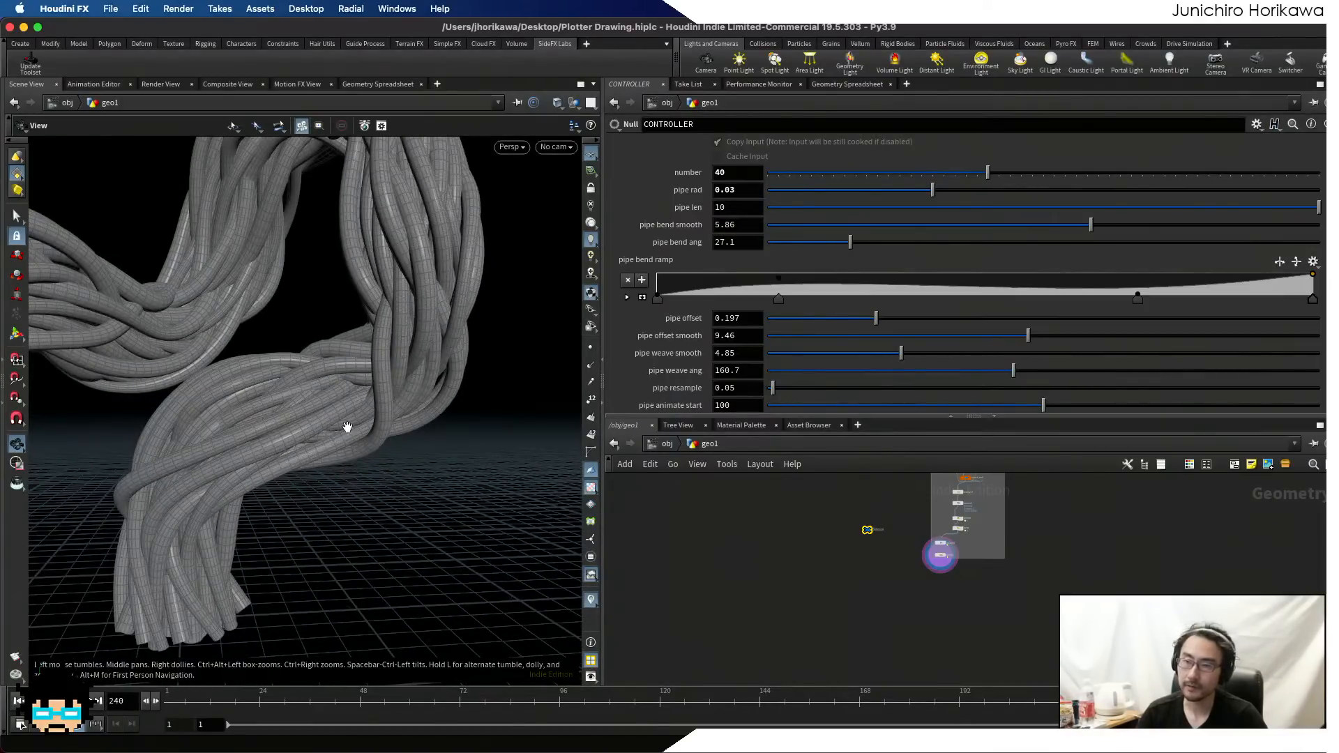
{"action": "left_click_drag", "start_coordinate": [399, 241], "coordinate": [286, 458]}
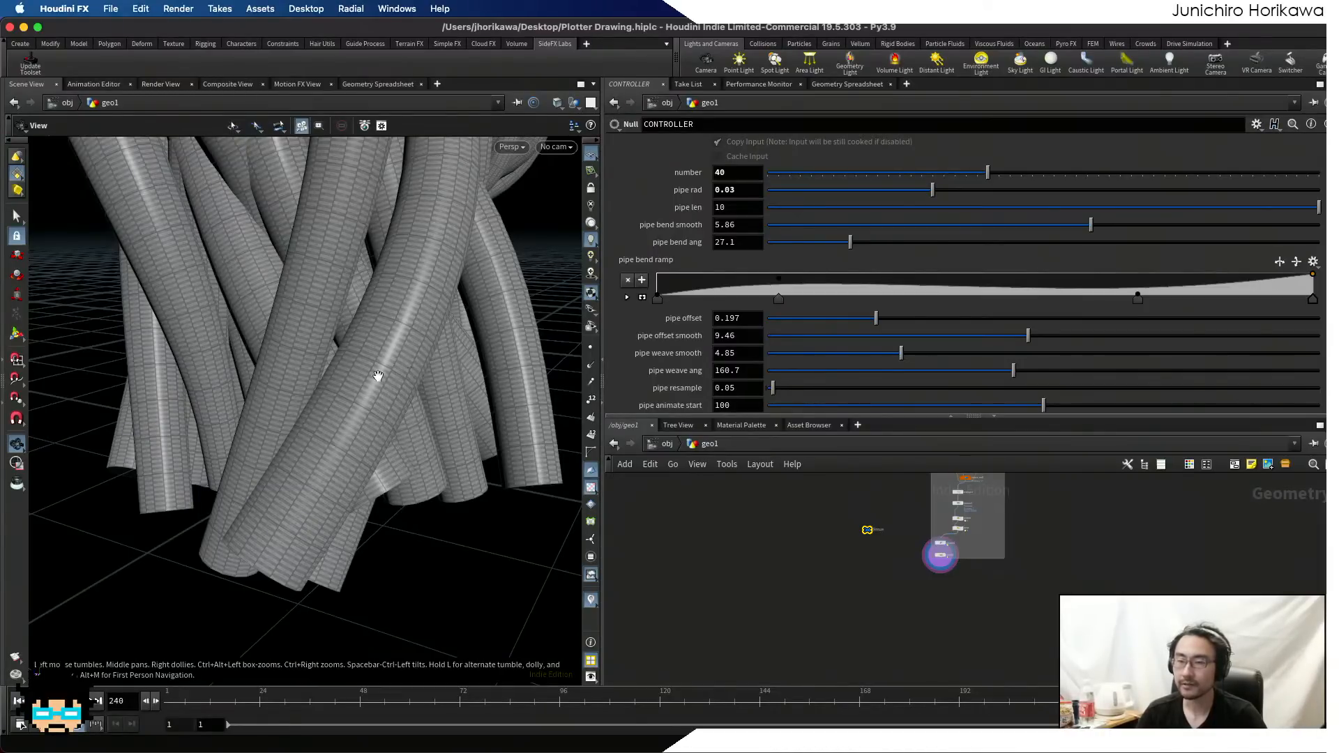
{"action": "left_click_drag", "start_coordinate": [332, 406], "coordinate": [427, 346]}
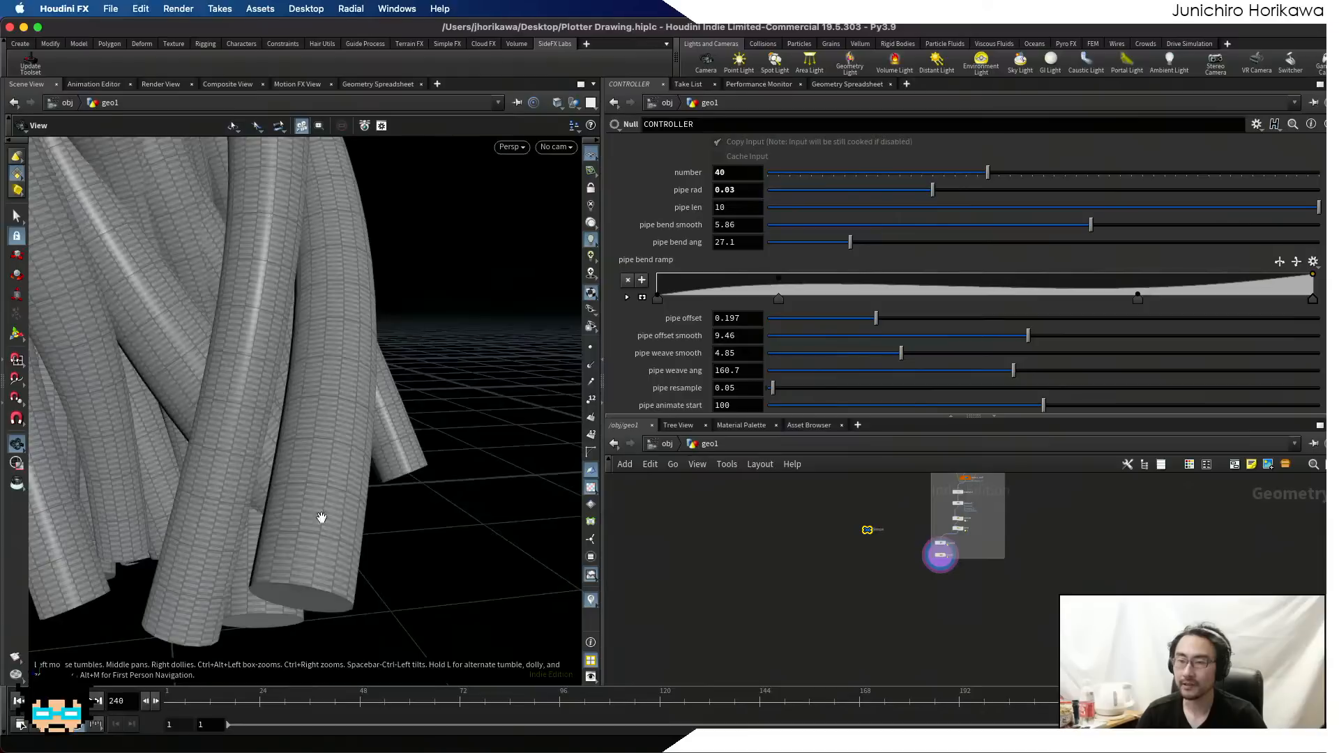
{"action": "left_click_drag", "start_coordinate": [362, 400], "coordinate": [242, 388]}
{"action": "scroll", "coordinate": [242, 388], "scroll_direction": "up", "scroll_amount": 10}
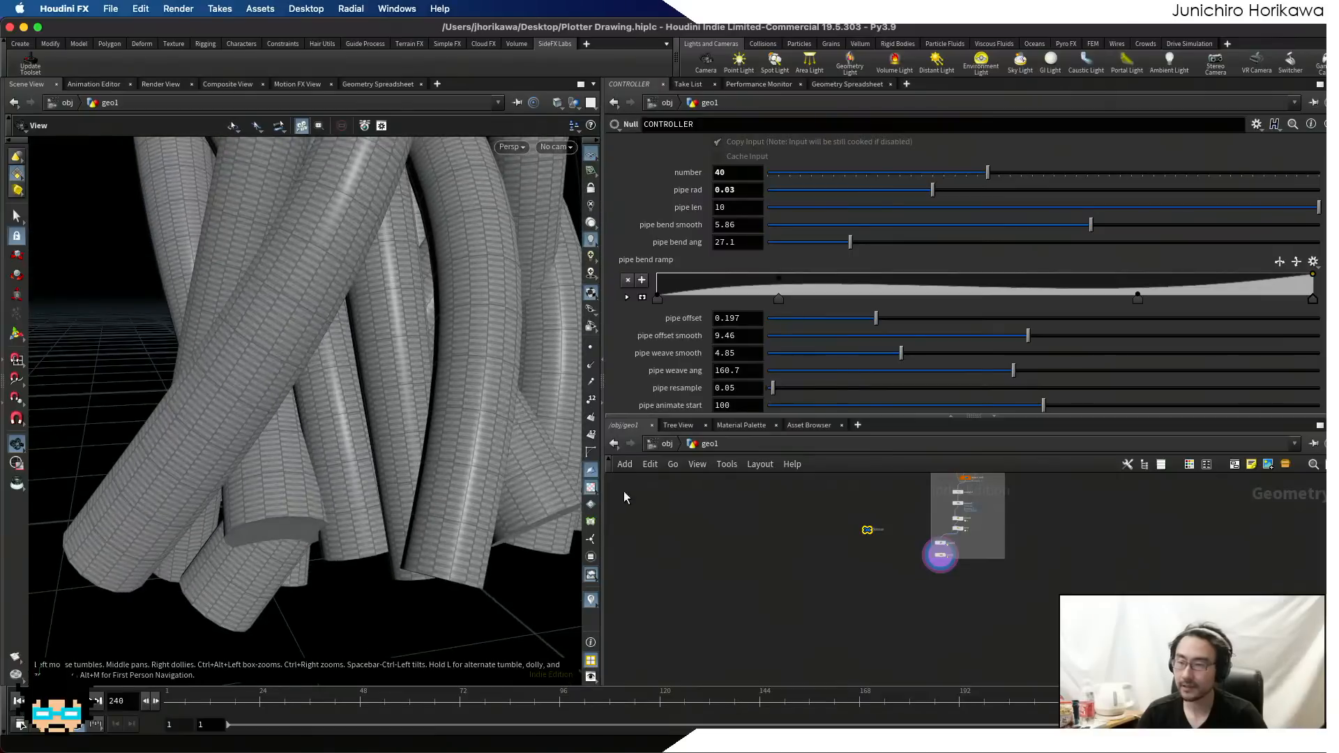
{"action": "scroll", "coordinate": [902, 559], "scroll_direction": "up", "scroll_amount": 5}
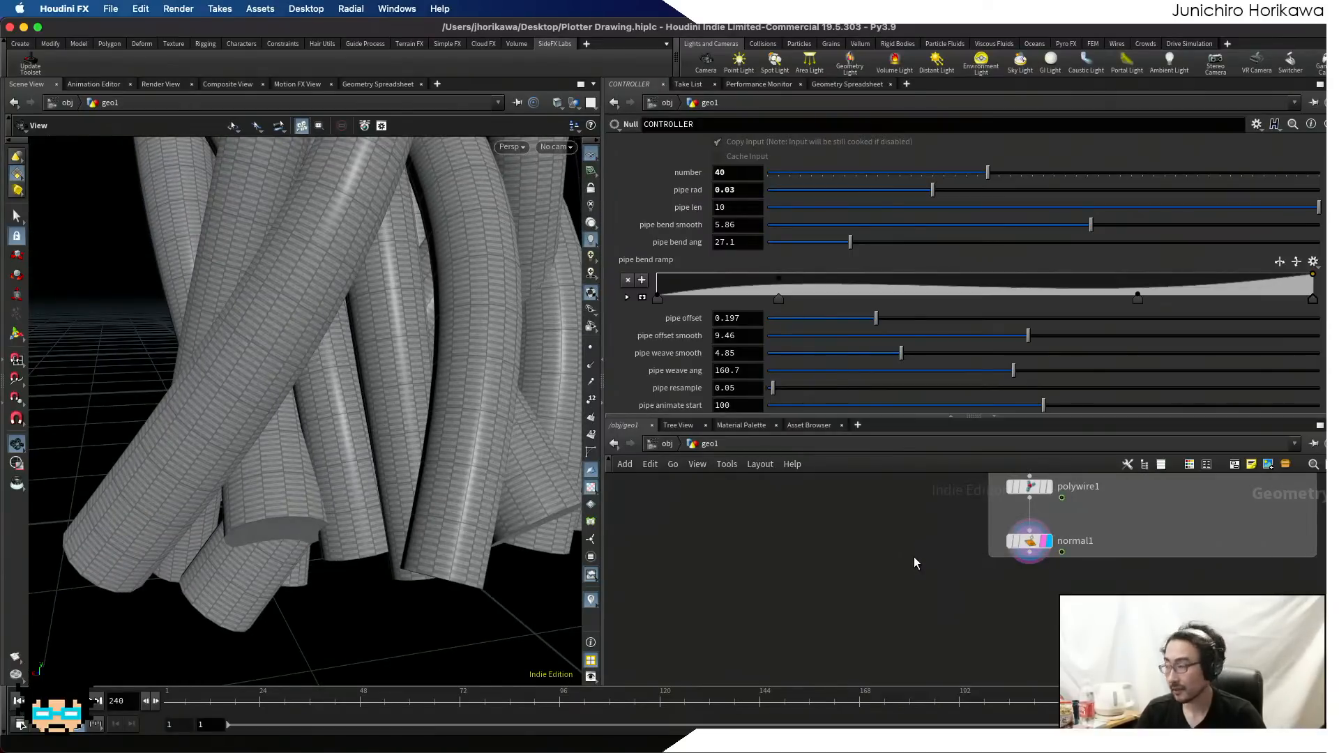
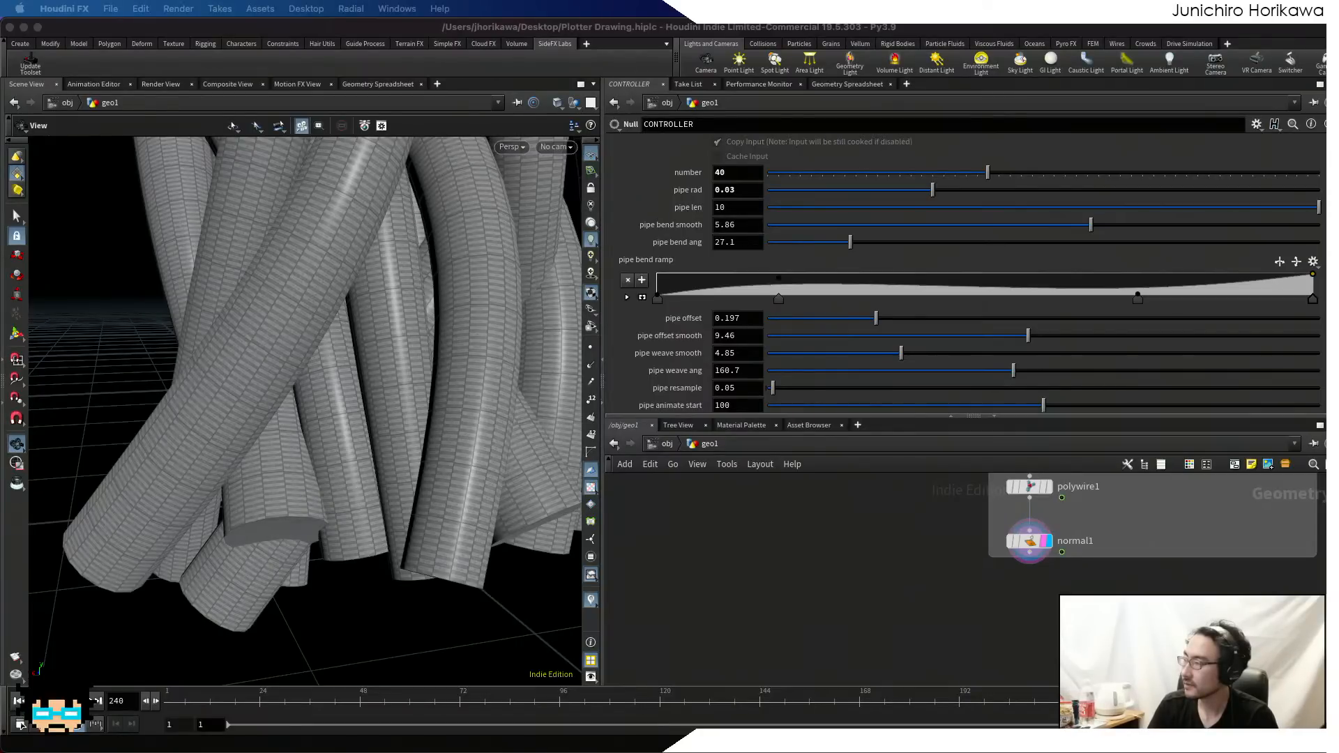
- Switch to Chrome, open the Houdini Algorithmic Live #100 - Attribute Isolines video from the channel's uploads and pause it
{"action": "left_click_drag", "start_coordinate": [1325, 51], "coordinate": [576, 46]}
{"action": "scroll", "coordinate": [520, 300], "scroll_direction": "down", "scroll_amount": 3}
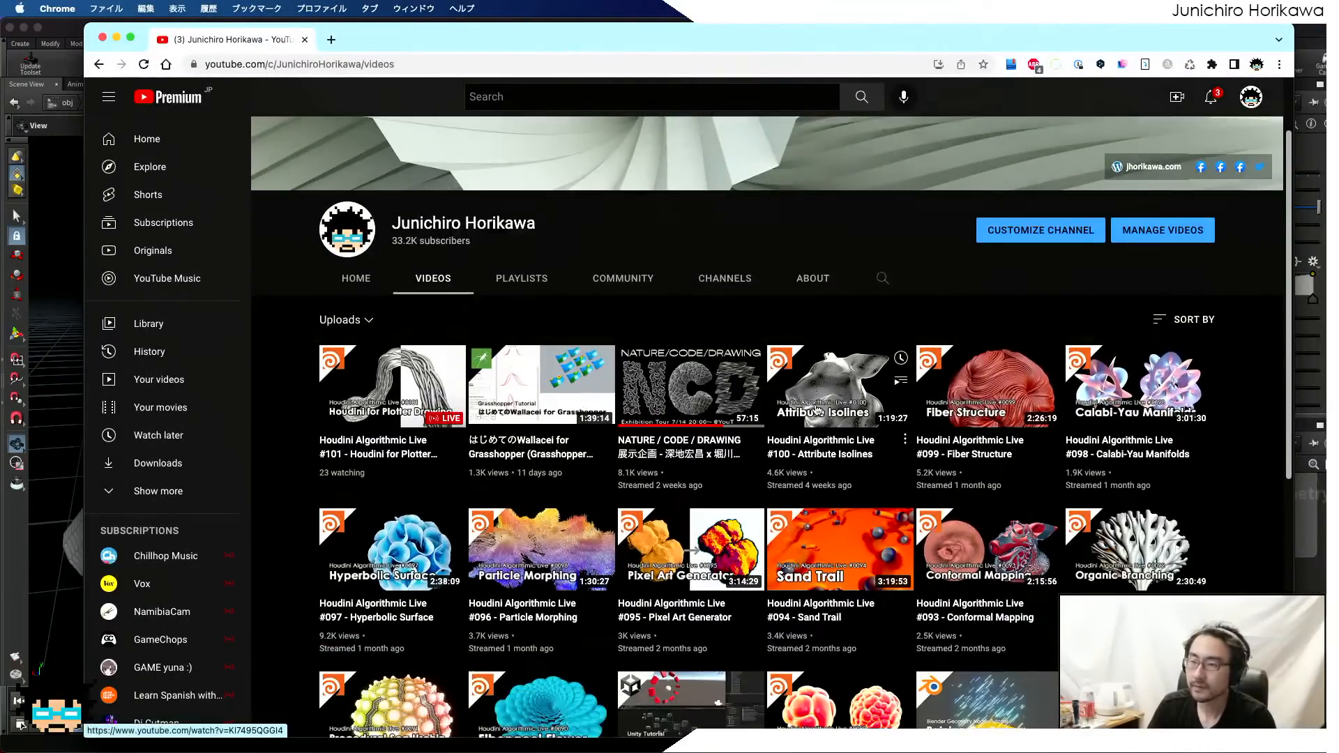
{"action": "left_click", "coordinate": [817, 410]}
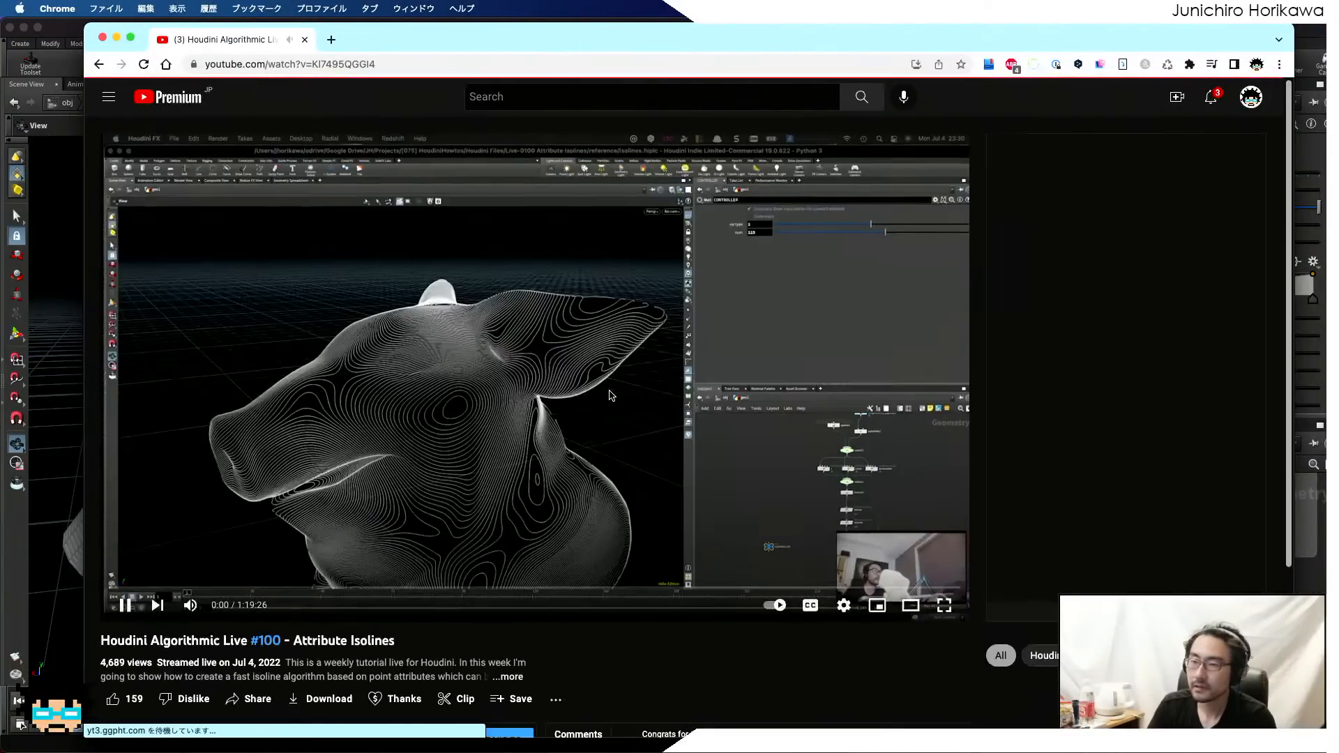
{"action": "left_click", "coordinate": [610, 396]}
{"action": "scroll", "coordinate": [526, 409], "scroll_direction": "down", "scroll_amount": 1}
{"action": "scroll", "coordinate": [396, 452], "scroll_direction": "down", "scroll_amount": 3}
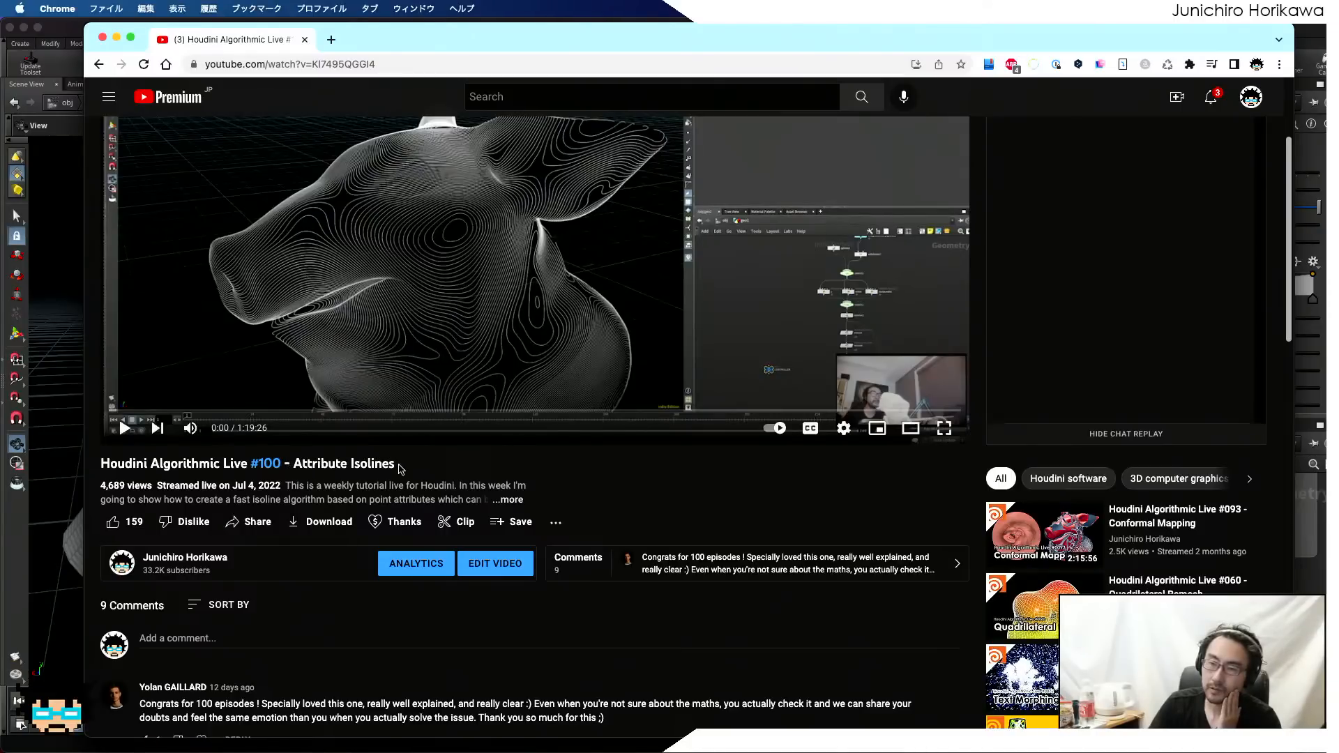
- Highlight the words Attribute Isolines in the video title and move the browser window off the Houdini workspace
{"action": "left_click_drag", "start_coordinate": [400, 468], "coordinate": [297, 466]}
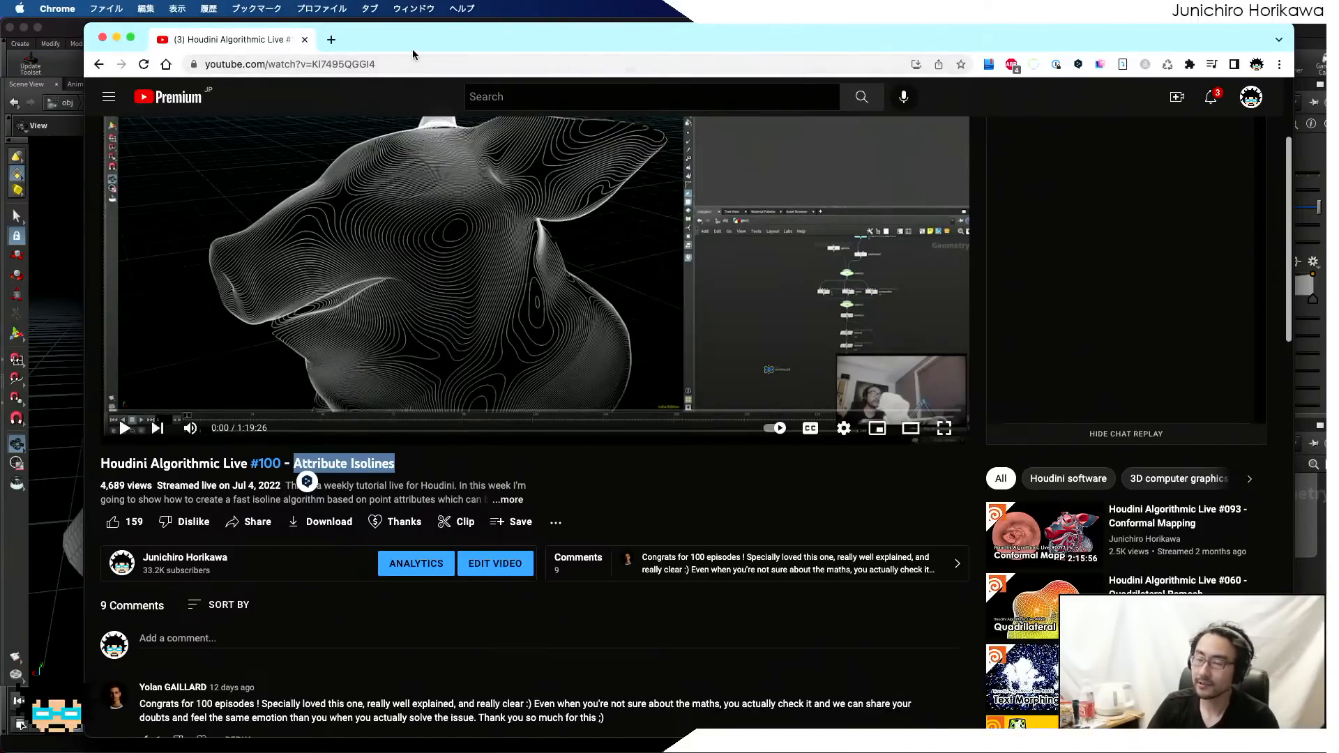
{"action": "mouse_move", "coordinate": [412, 48]}
{"action": "left_mouse_down"}
{"action": "mouse_move", "coordinate": [422, 62]}
{"action": "mouse_move", "coordinate": [414, 46]}
{"action": "left_mouse_up"}
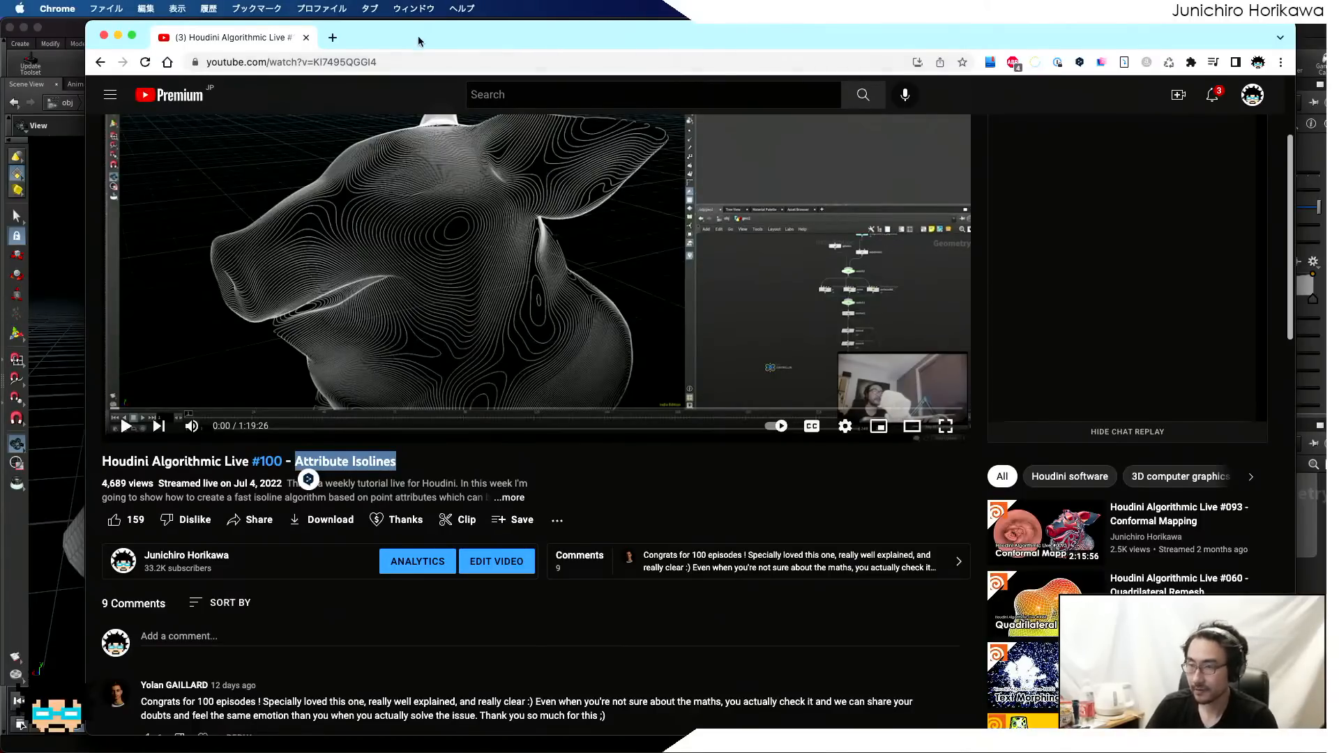
{"action": "left_click_drag", "start_coordinate": [419, 42], "coordinate": [1336, 168]}
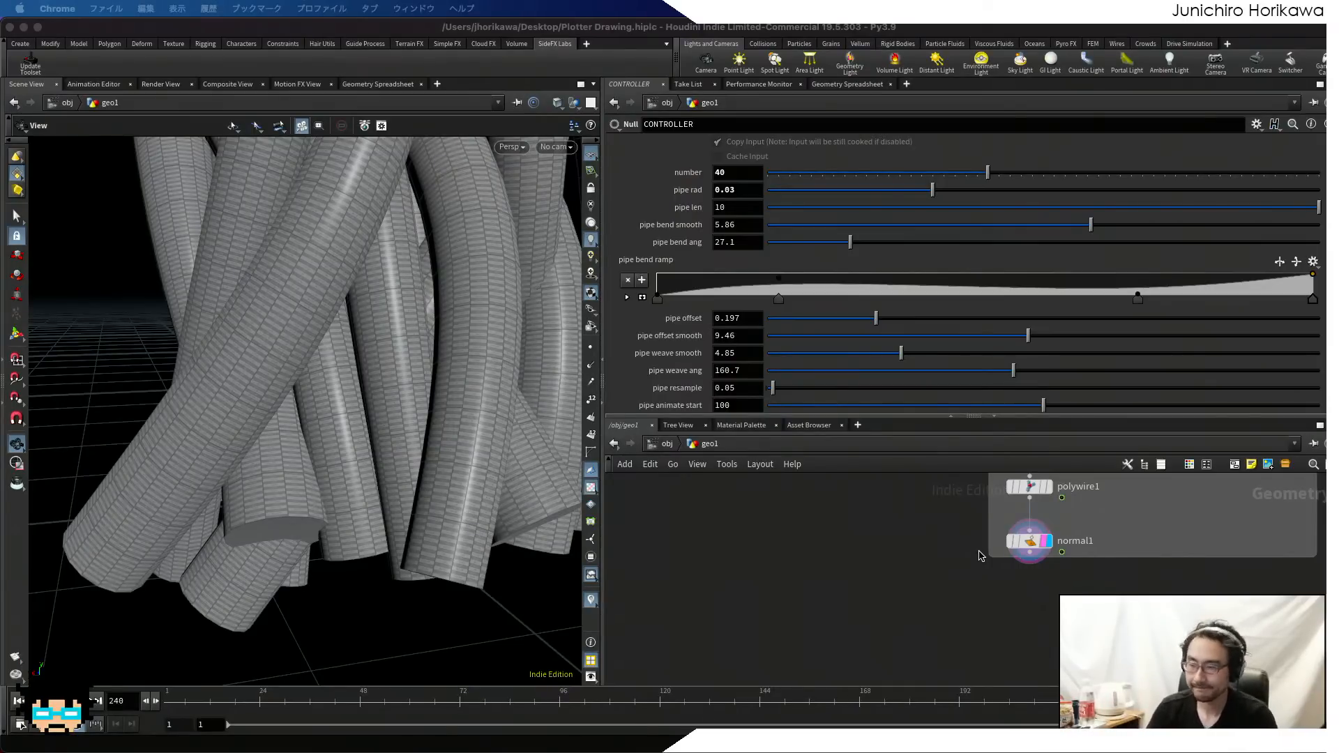
- Enlarge the network editor pane slightly and bring the empty area below the normal1 node into view
{"action": "left_click", "coordinate": [998, 588]}
{"action": "scroll", "coordinate": [1019, 572], "scroll_direction": "up", "scroll_amount": 3}
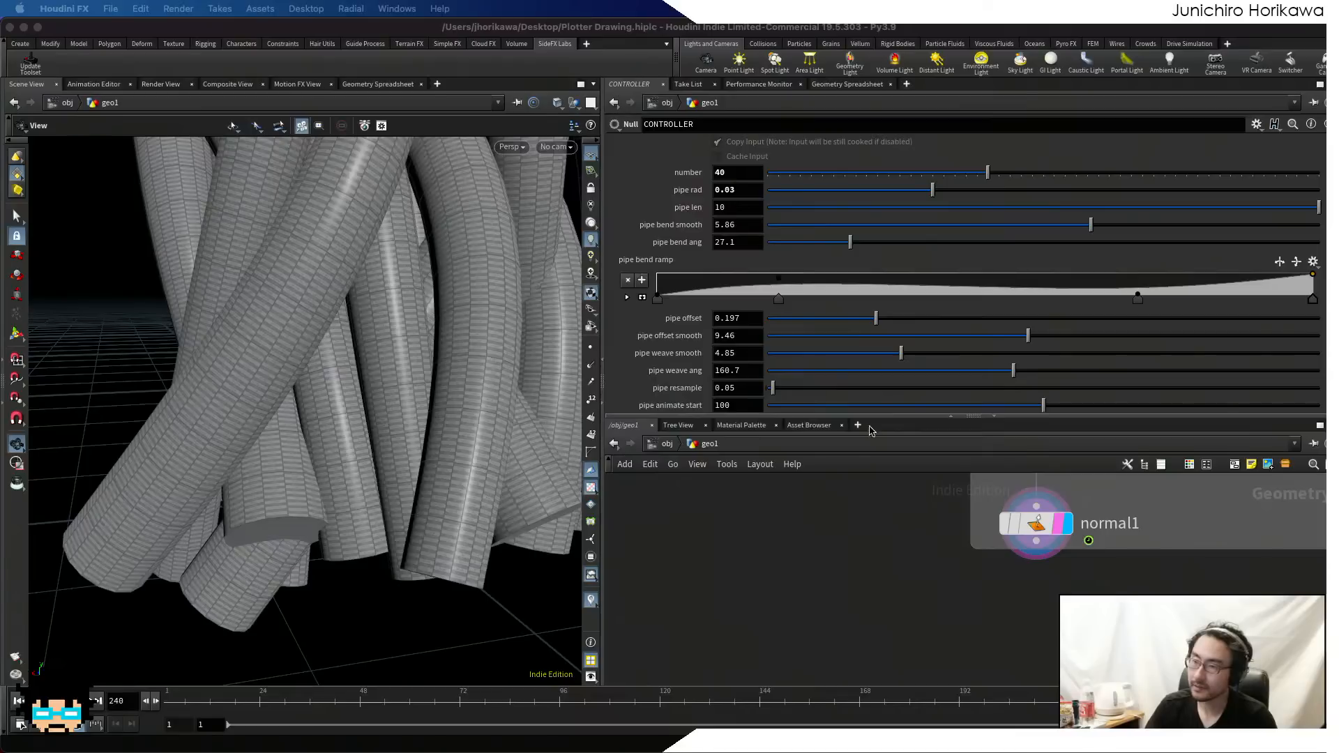
{"action": "left_click_drag", "start_coordinate": [872, 419], "coordinate": [887, 335]}
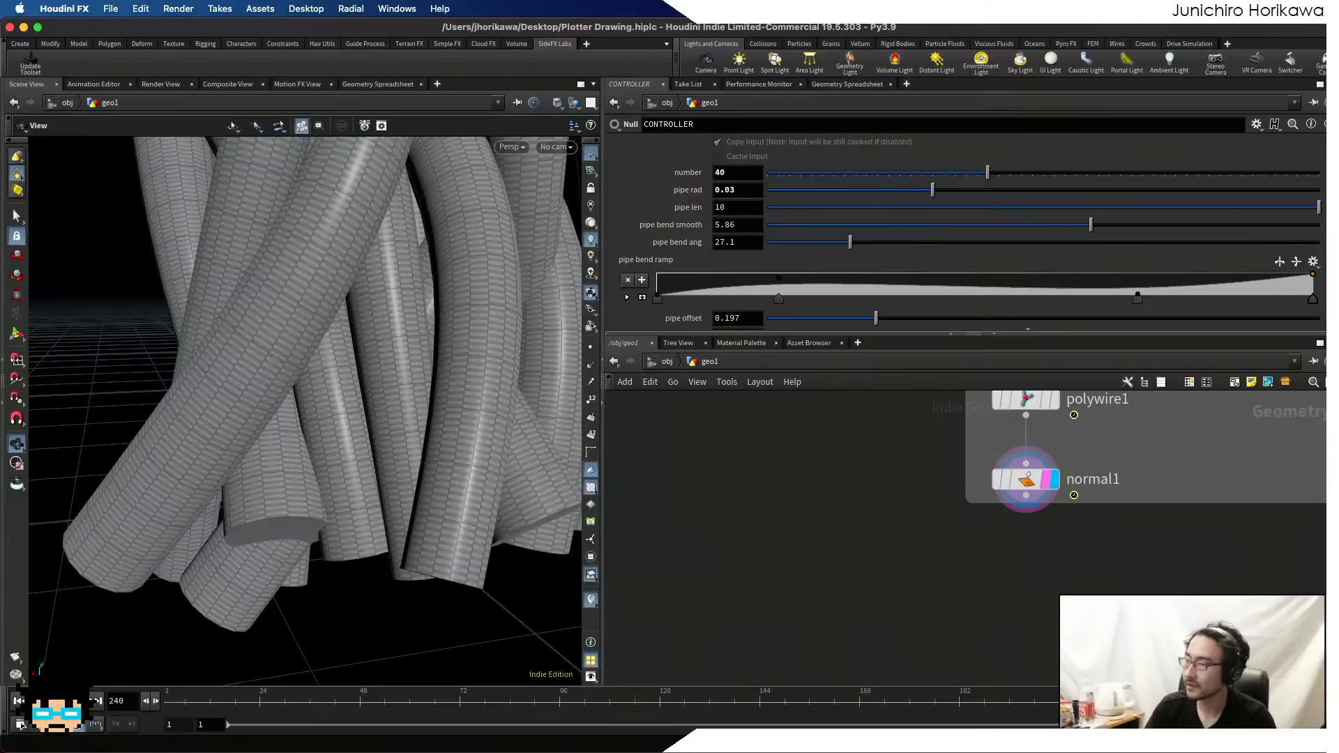
{"action": "scroll", "coordinate": [948, 611], "scroll_direction": "down", "scroll_amount": 4}
{"action": "middle_click_drag", "start_coordinate": [932, 596], "coordinate": [948, 533]}
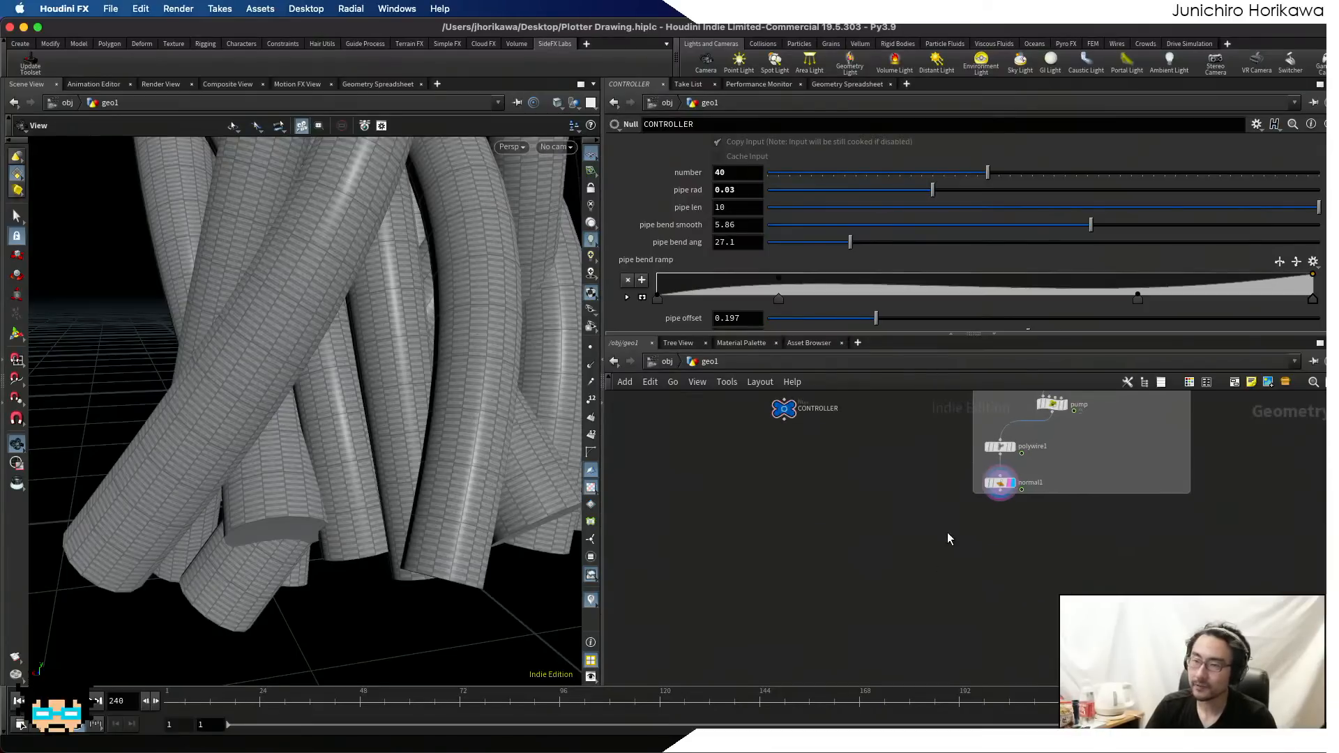
{"action": "left_click_drag", "start_coordinate": [884, 336], "coordinate": [886, 383]}
{"action": "scroll", "coordinate": [996, 539], "scroll_direction": "up", "scroll_amount": 3}
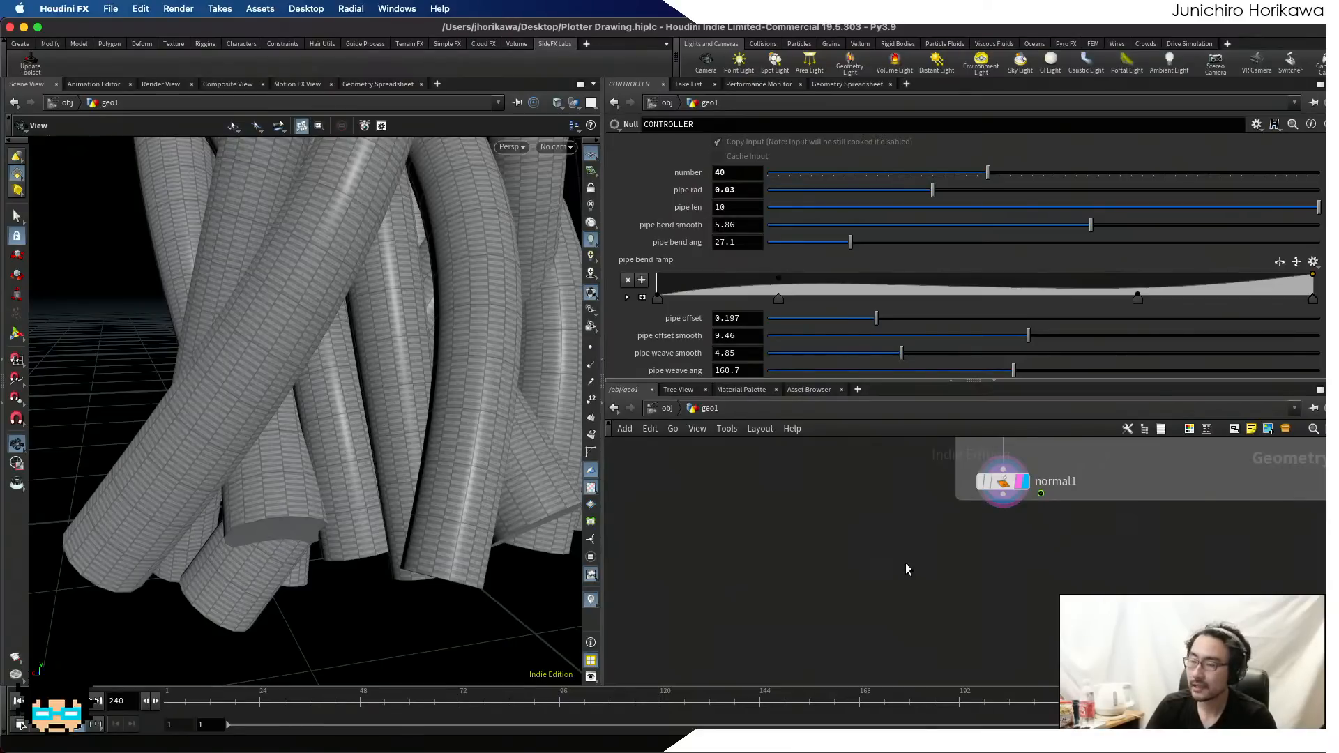
{"action": "scroll", "coordinate": [902, 593], "scroll_direction": "down", "scroll_amount": 2}
{"action": "scroll", "coordinate": [900, 595], "scroll_direction": "up", "scroll_amount": 3}
{"action": "key", "text": "Tab"}
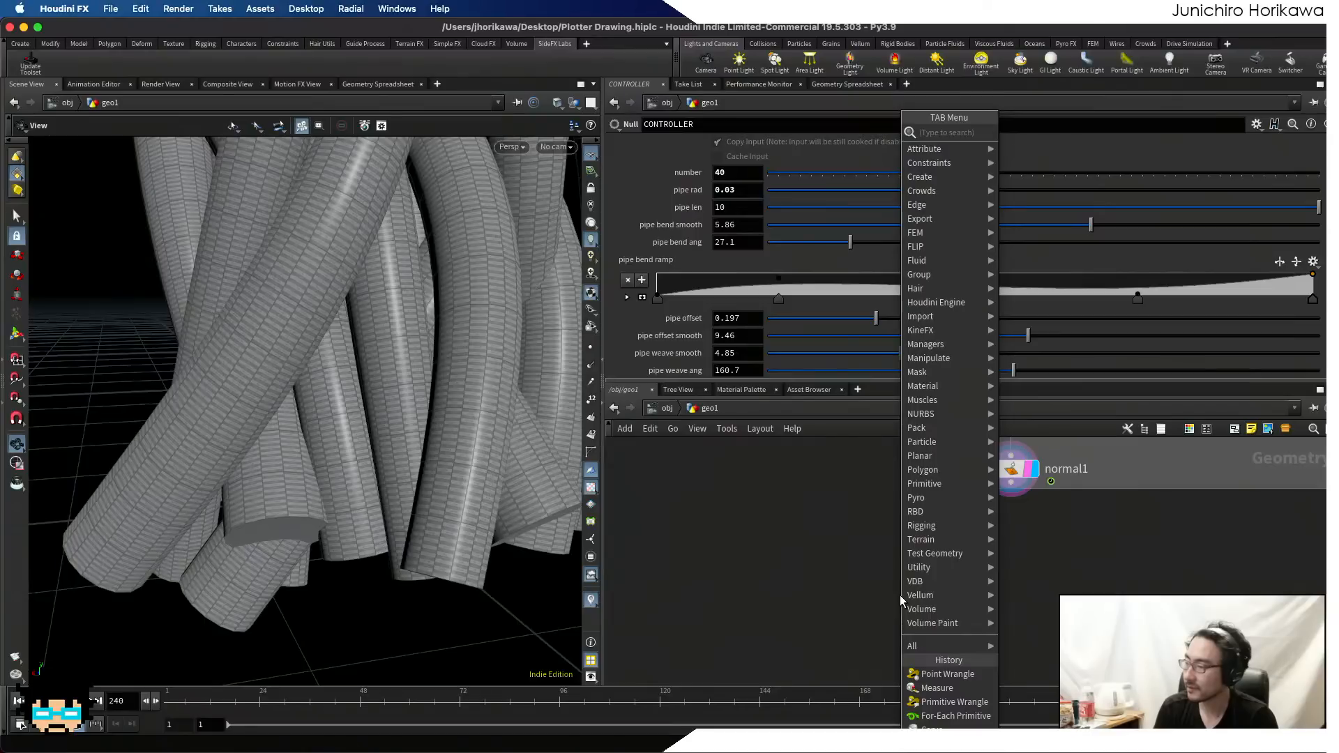
{"action": "key", "text": "Escape"}
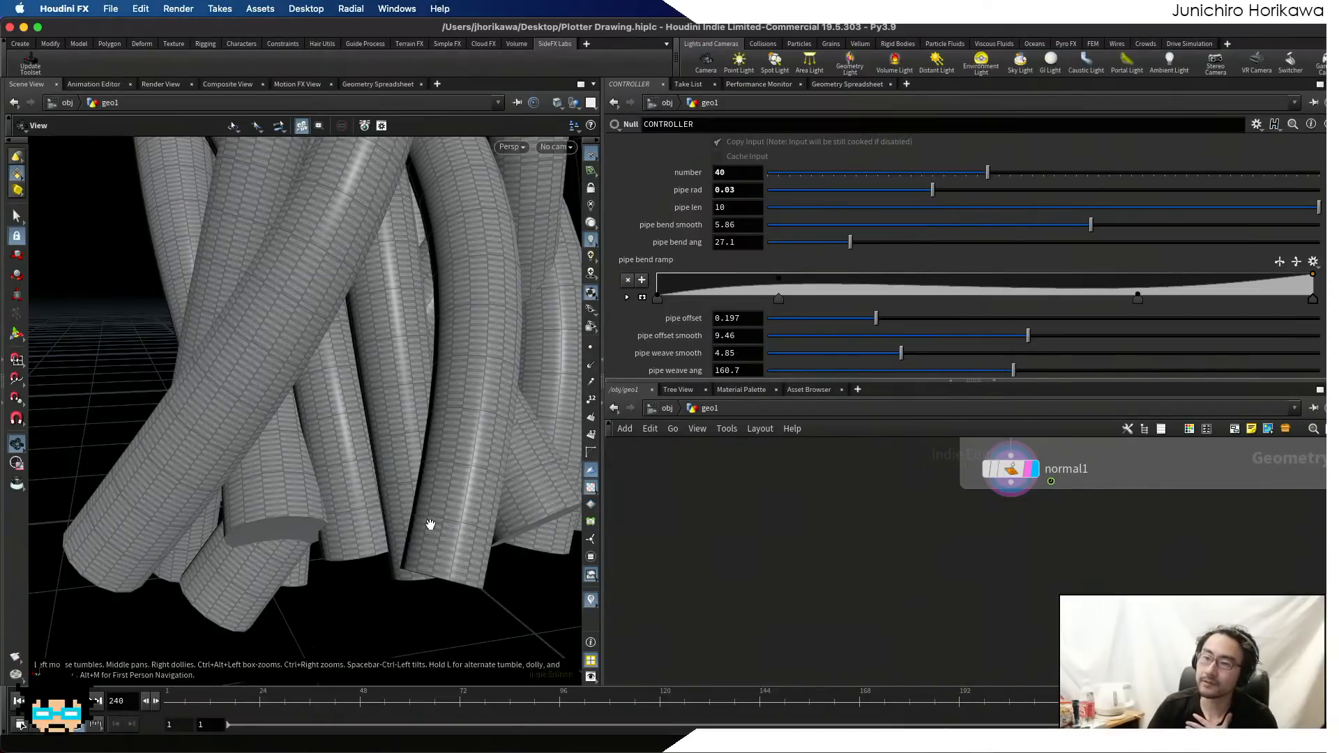
- Examine the lower pipe ends and the surface of a single pipe at close range
{"action": "left_click_drag", "start_coordinate": [427, 533], "coordinate": [275, 442]}
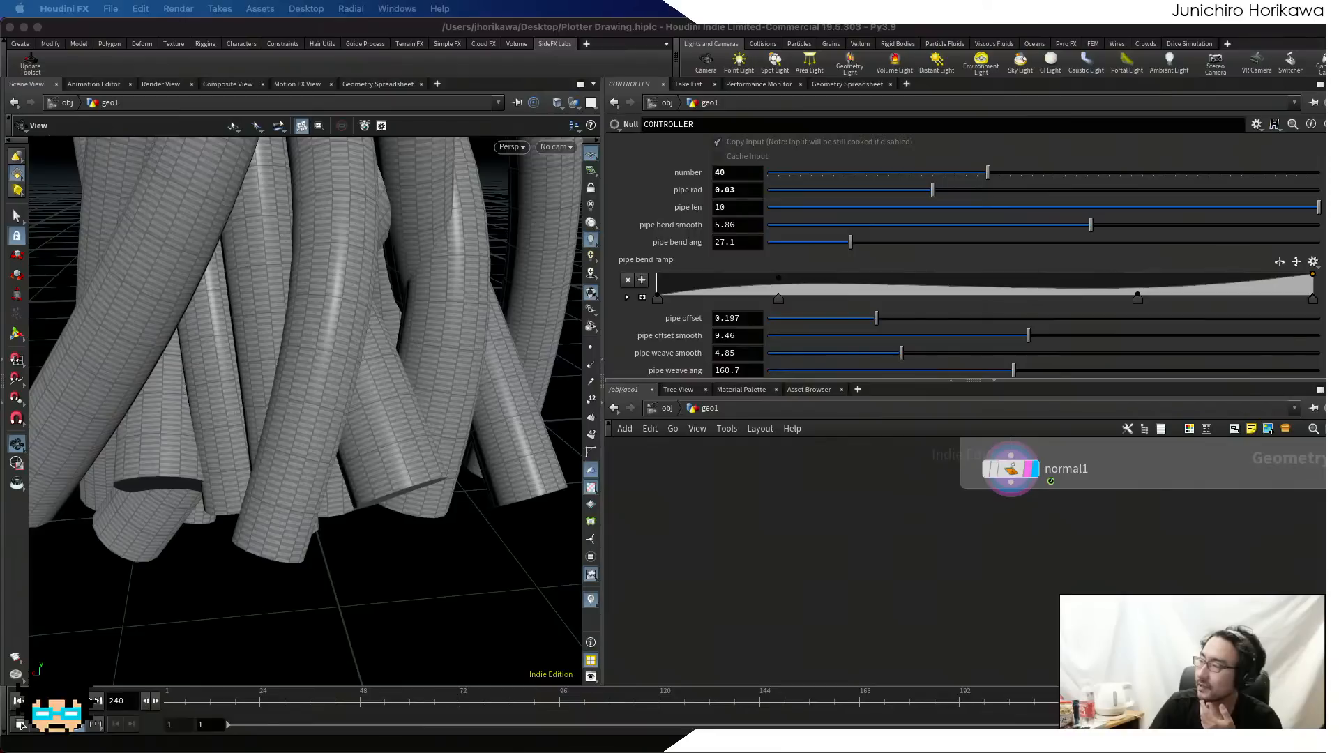
{"action": "left_click", "coordinate": [988, 579]}
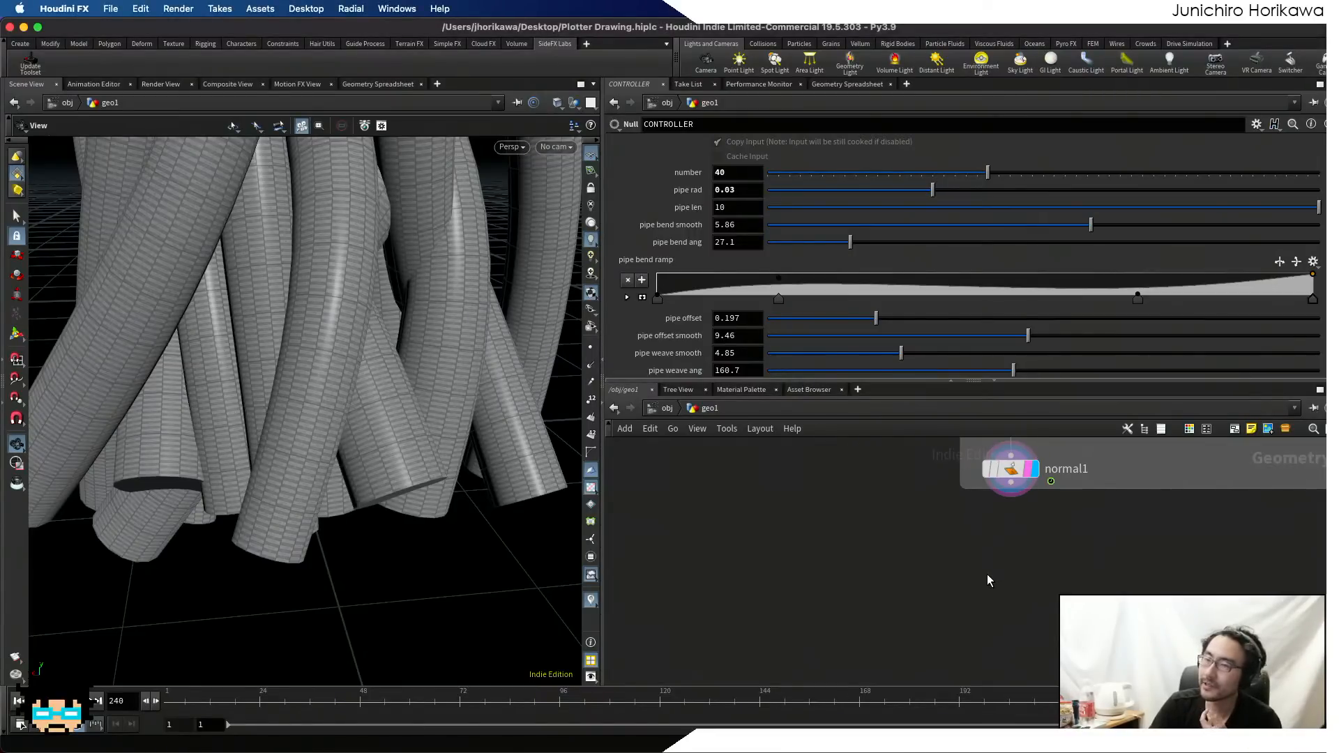
{"action": "scroll", "coordinate": [307, 521], "scroll_direction": "up", "scroll_amount": 6}
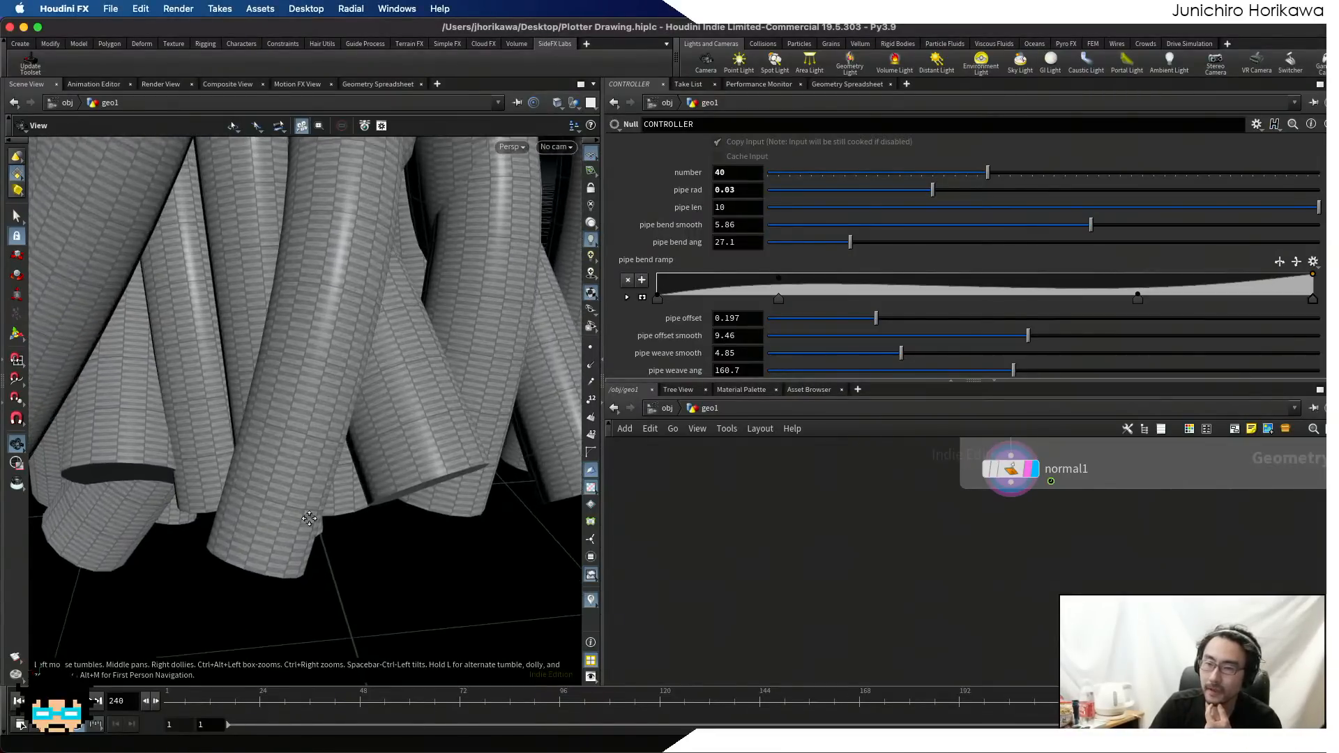
{"action": "middle_click_drag", "start_coordinate": [244, 539], "coordinate": [338, 509]}
{"action": "left_click_drag", "start_coordinate": [338, 509], "coordinate": [320, 479]}
{"action": "scroll", "coordinate": [323, 478], "scroll_direction": "up", "scroll_amount": 3}
{"action": "left_click_drag", "start_coordinate": [396, 496], "coordinate": [278, 532]}
{"action": "scroll", "coordinate": [323, 487], "scroll_direction": "up", "scroll_amount": 3}
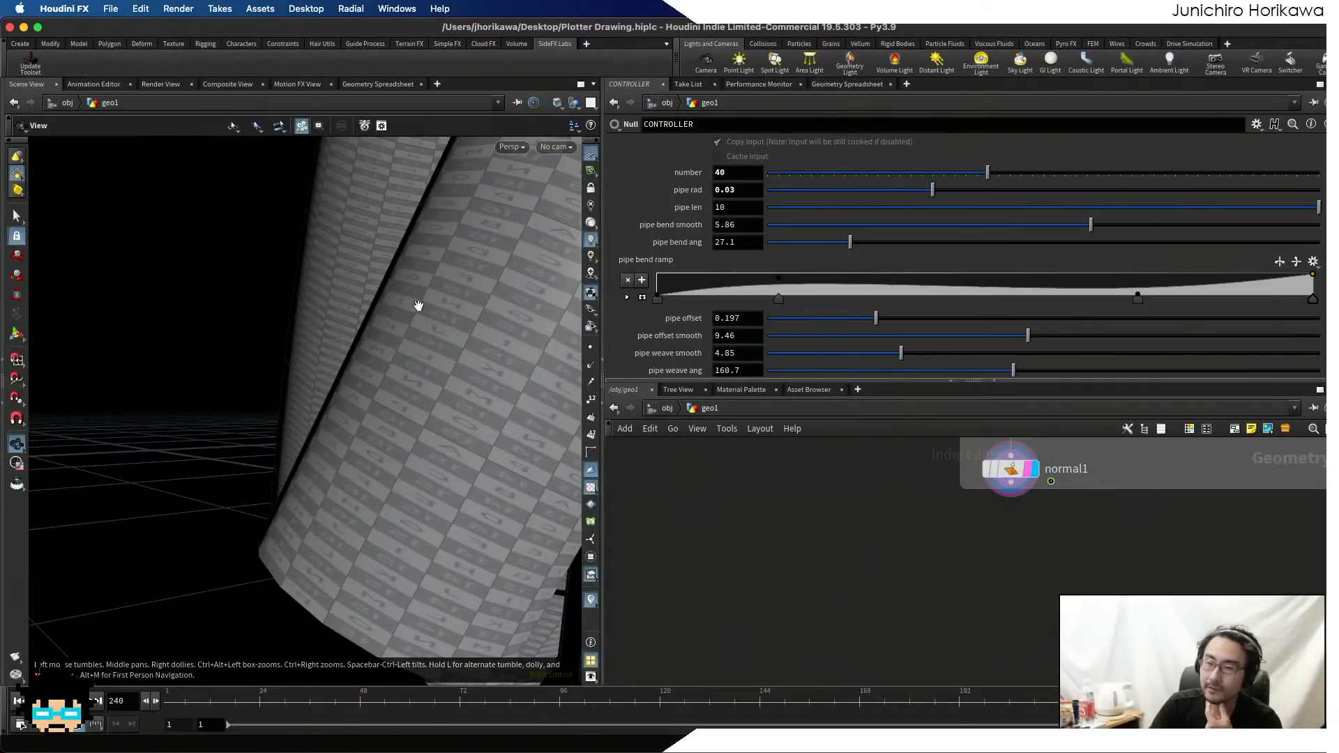
- Examine the end caps and the underside of the lower pipe ends from several angles
{"action": "left_click_drag", "start_coordinate": [456, 321], "coordinate": [323, 488]}
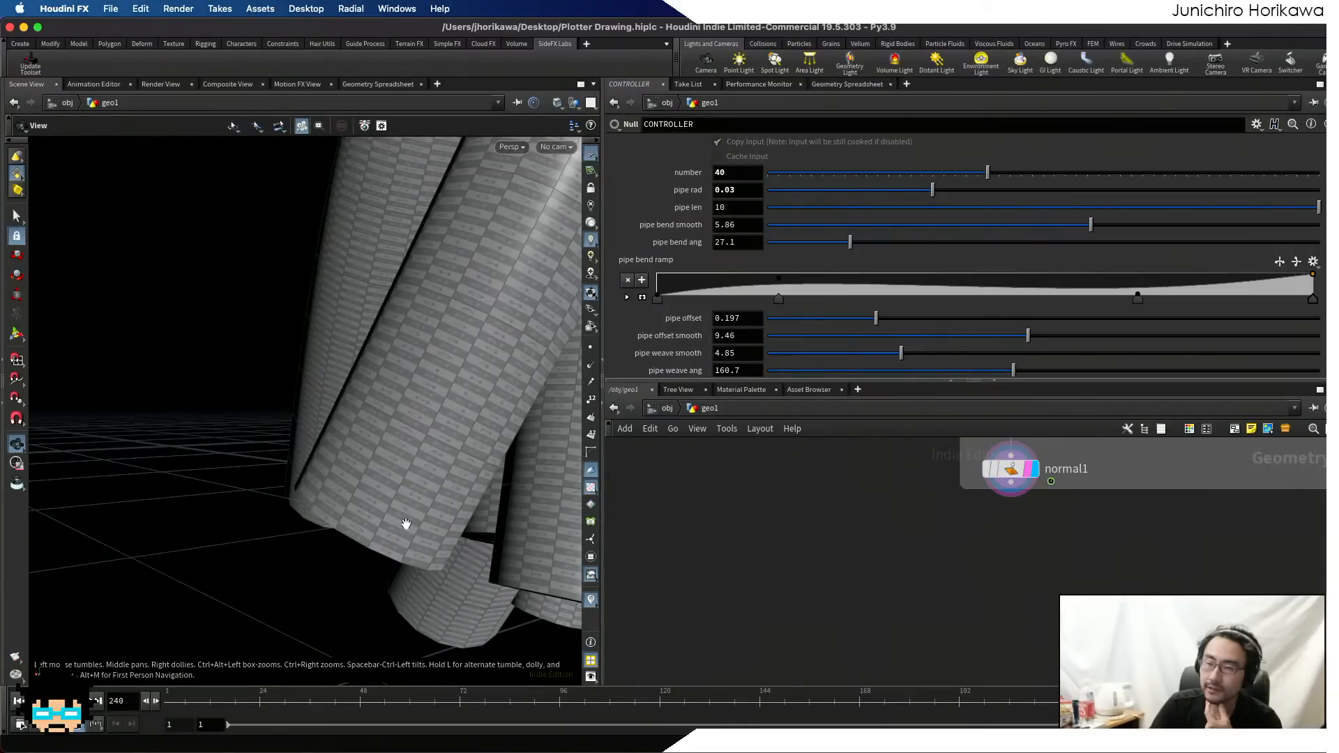
{"action": "left_click_drag", "start_coordinate": [525, 326], "coordinate": [187, 395]}
{"action": "left_click_drag", "start_coordinate": [194, 337], "coordinate": [182, 398]}
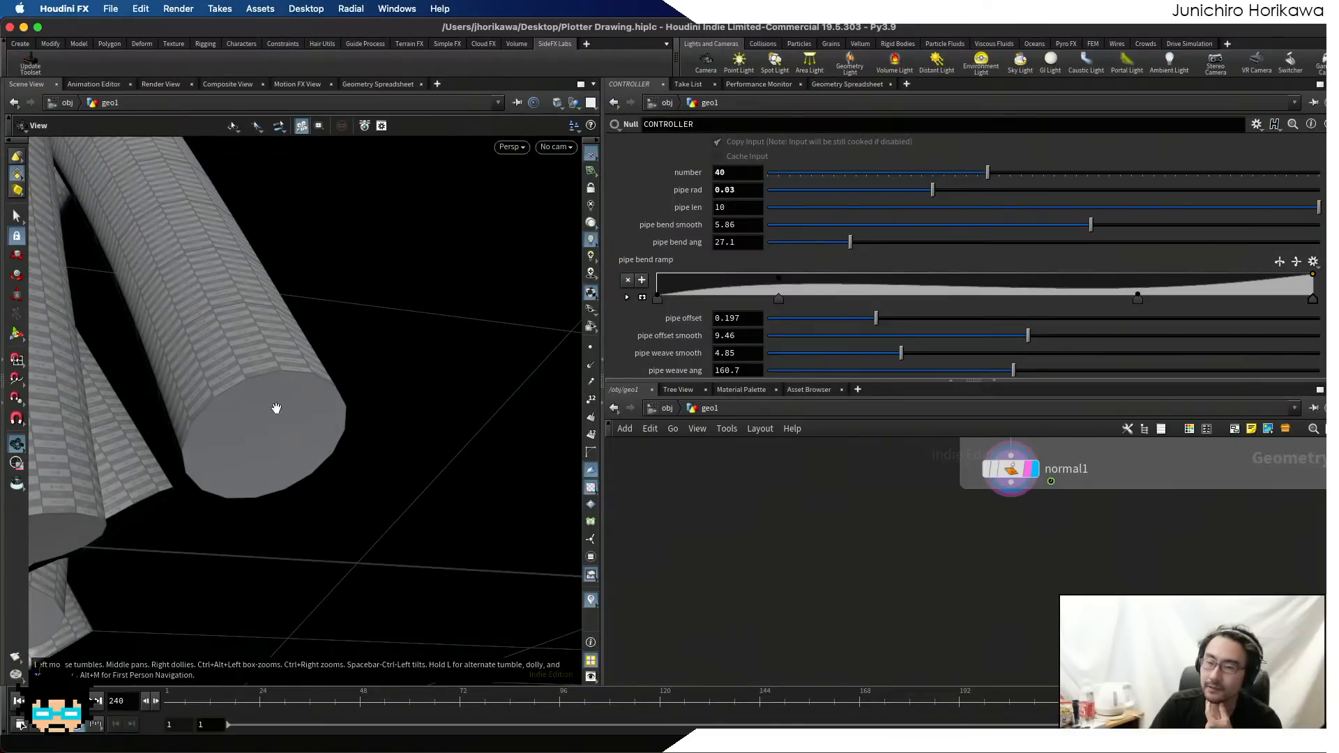
{"action": "left_click_drag", "start_coordinate": [239, 472], "coordinate": [339, 336]}
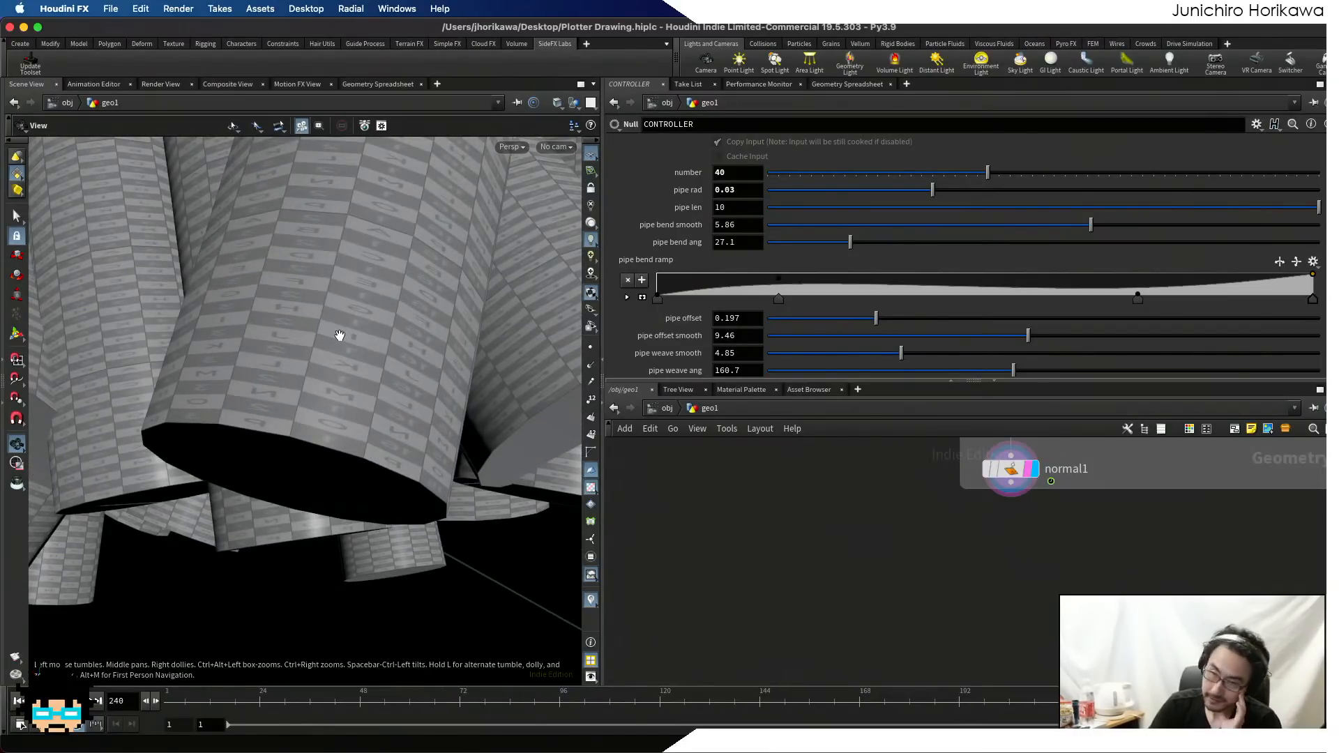
{"action": "left_click_drag", "start_coordinate": [339, 336], "coordinate": [326, 388]}
{"action": "left_click_drag", "start_coordinate": [284, 454], "coordinate": [303, 385]}
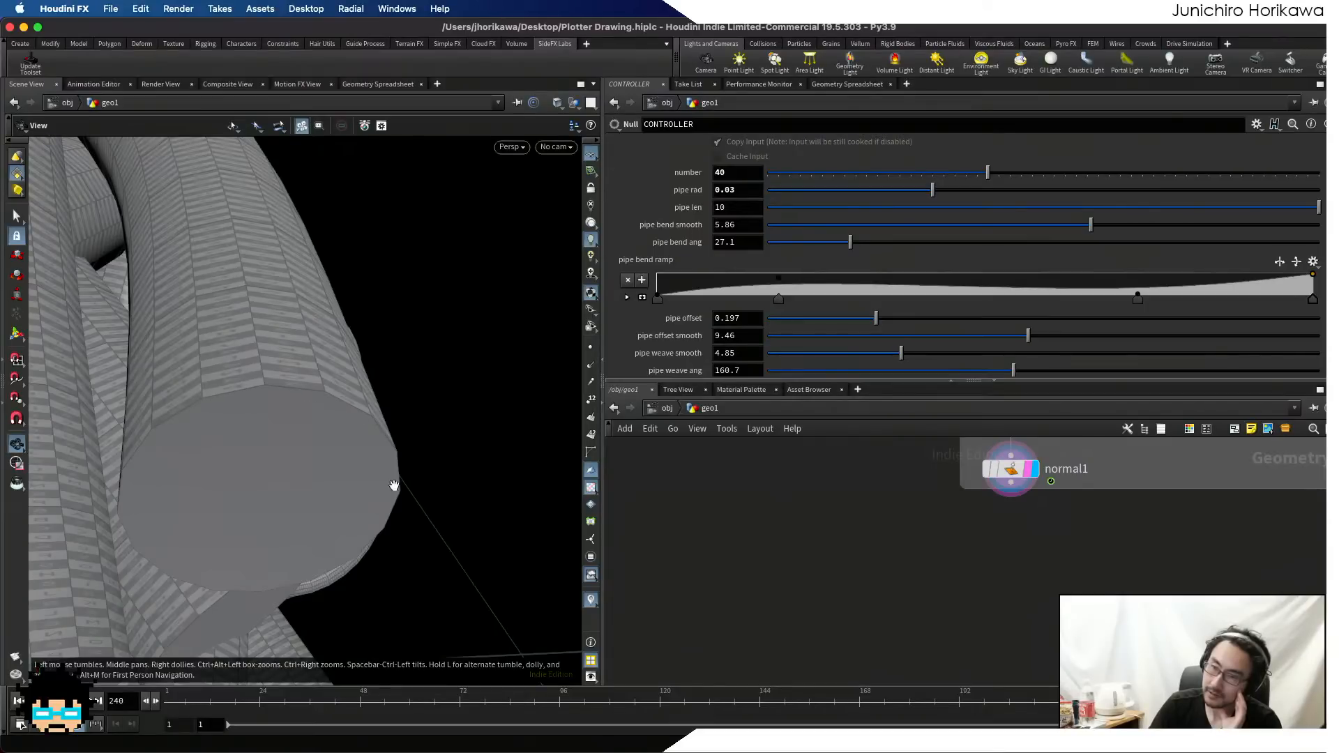
{"action": "scroll", "coordinate": [778, 508], "scroll_direction": "up", "scroll_amount": 1}
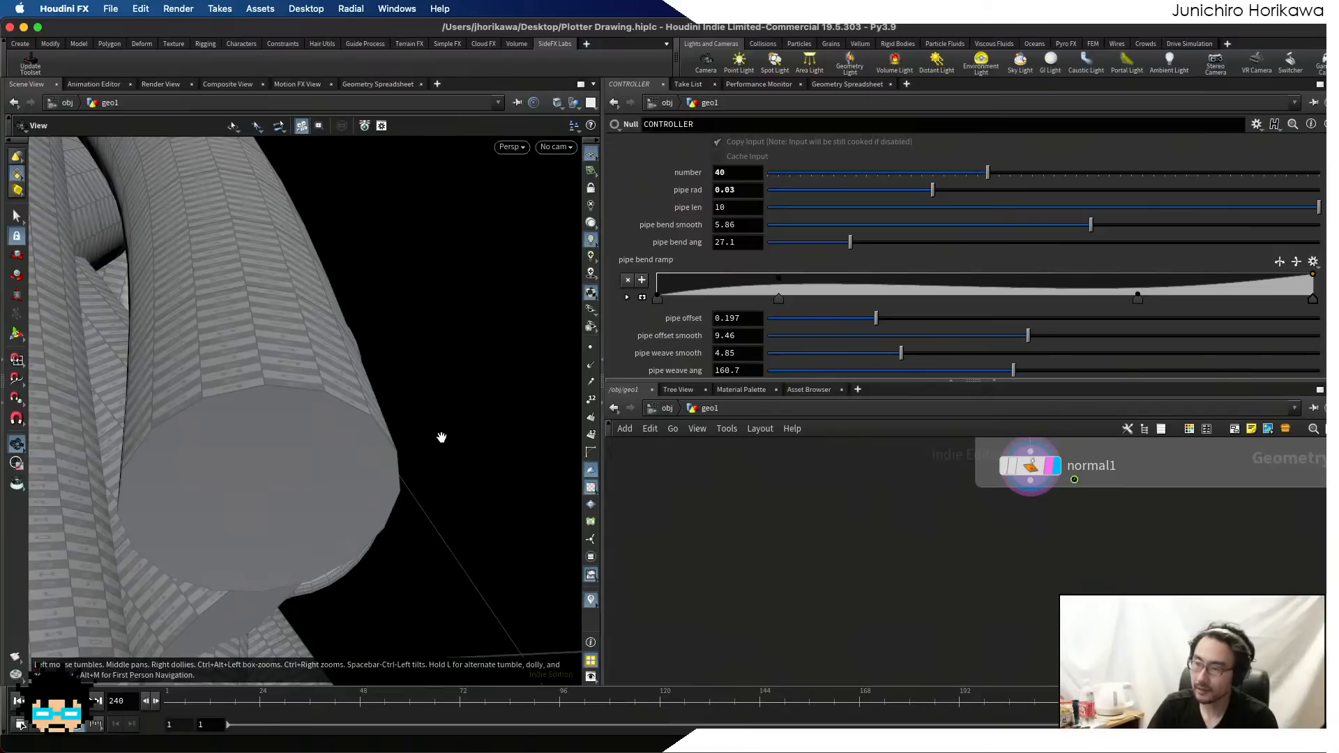
- Add a Vertex Wrangle below normal1 and connect normal1's output to its first input
{"action": "key", "text": "Tab"}
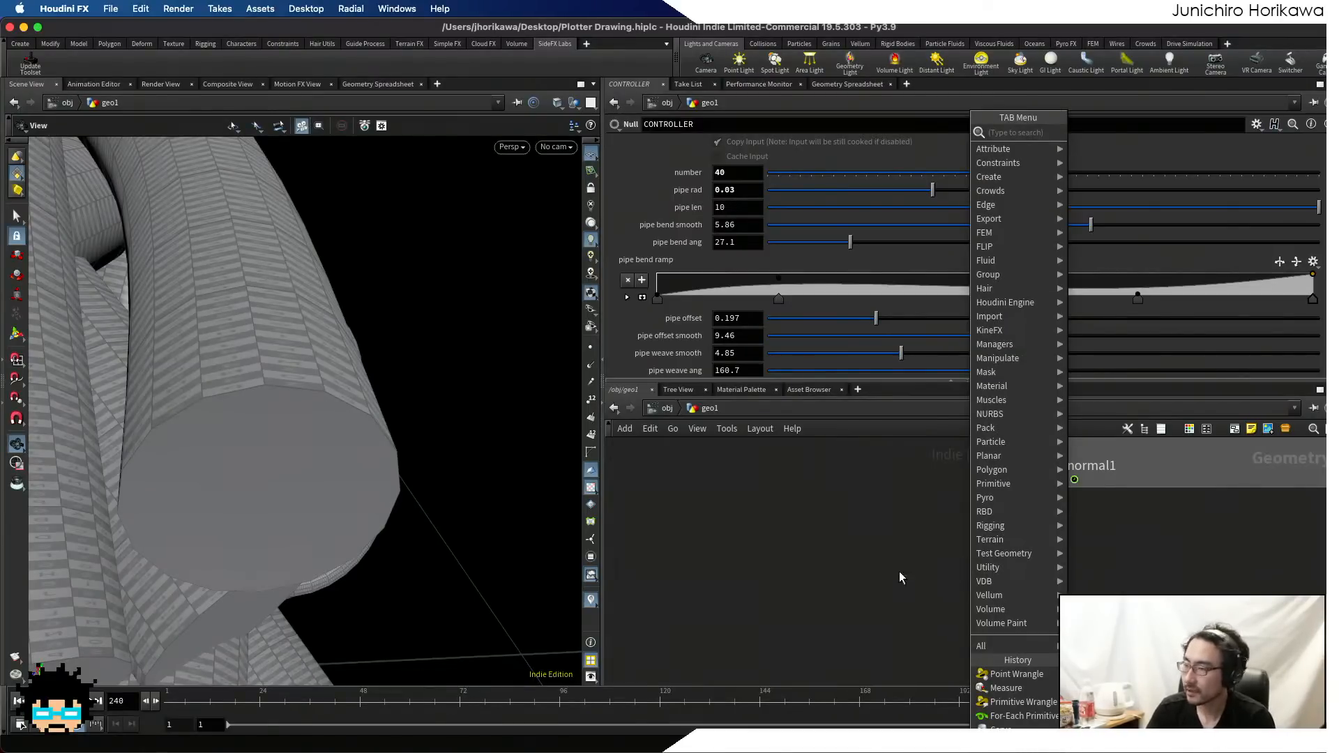
{"action": "key", "text": "Escape"}
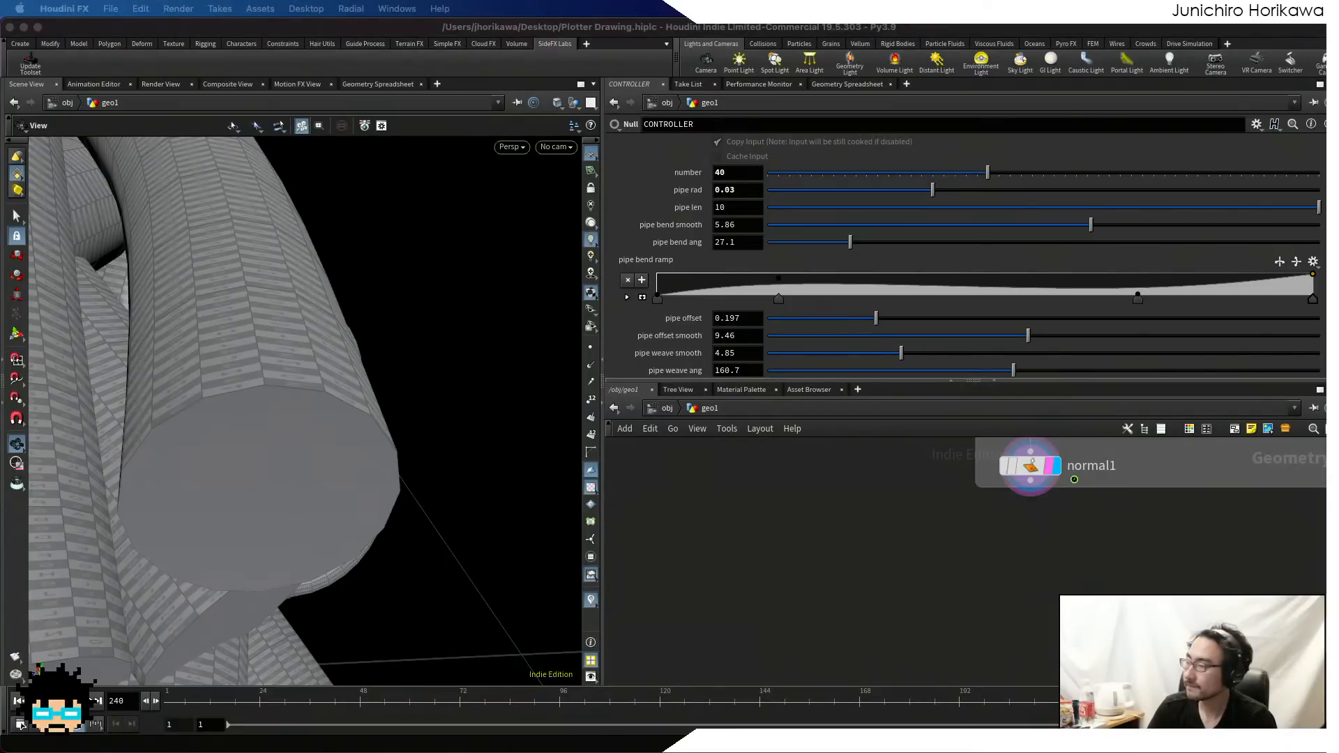
{"action": "left_click", "coordinate": [965, 555]}
{"action": "key", "text": "Tab"}
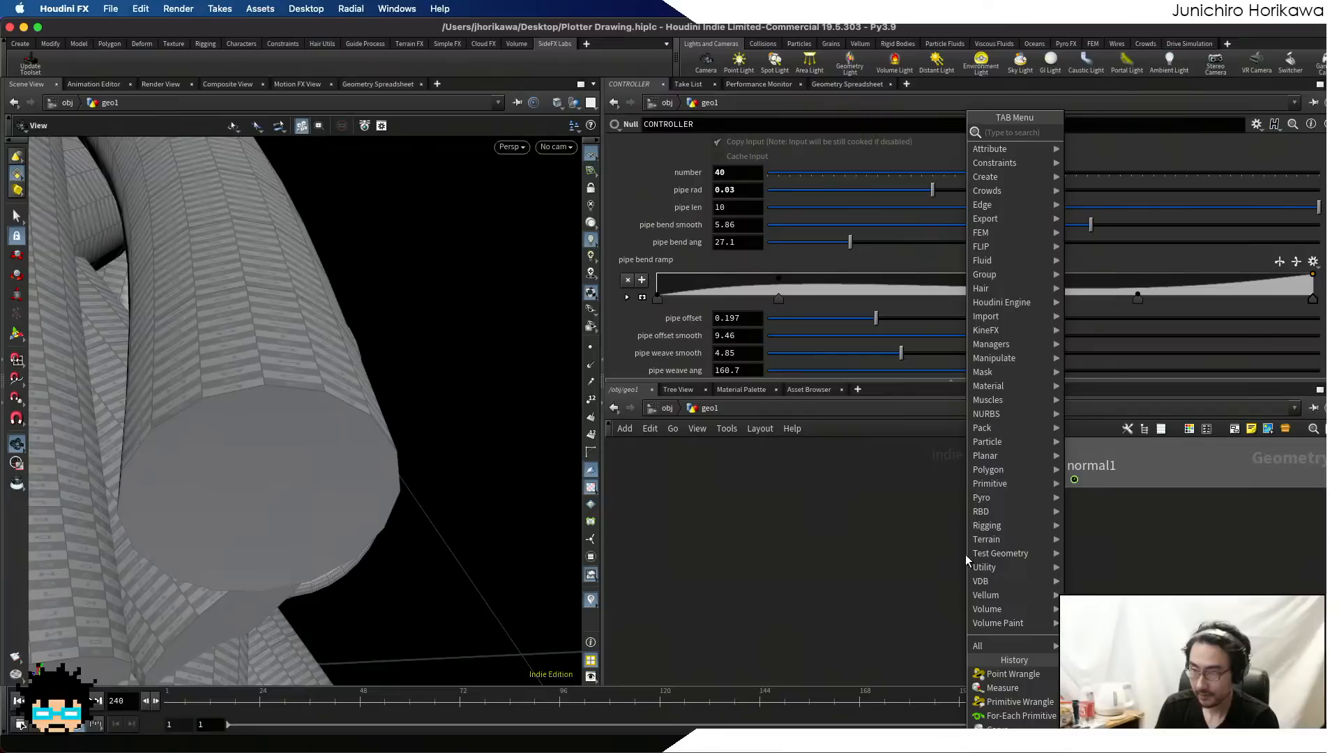
{"action": "type", "text": "vertex"}
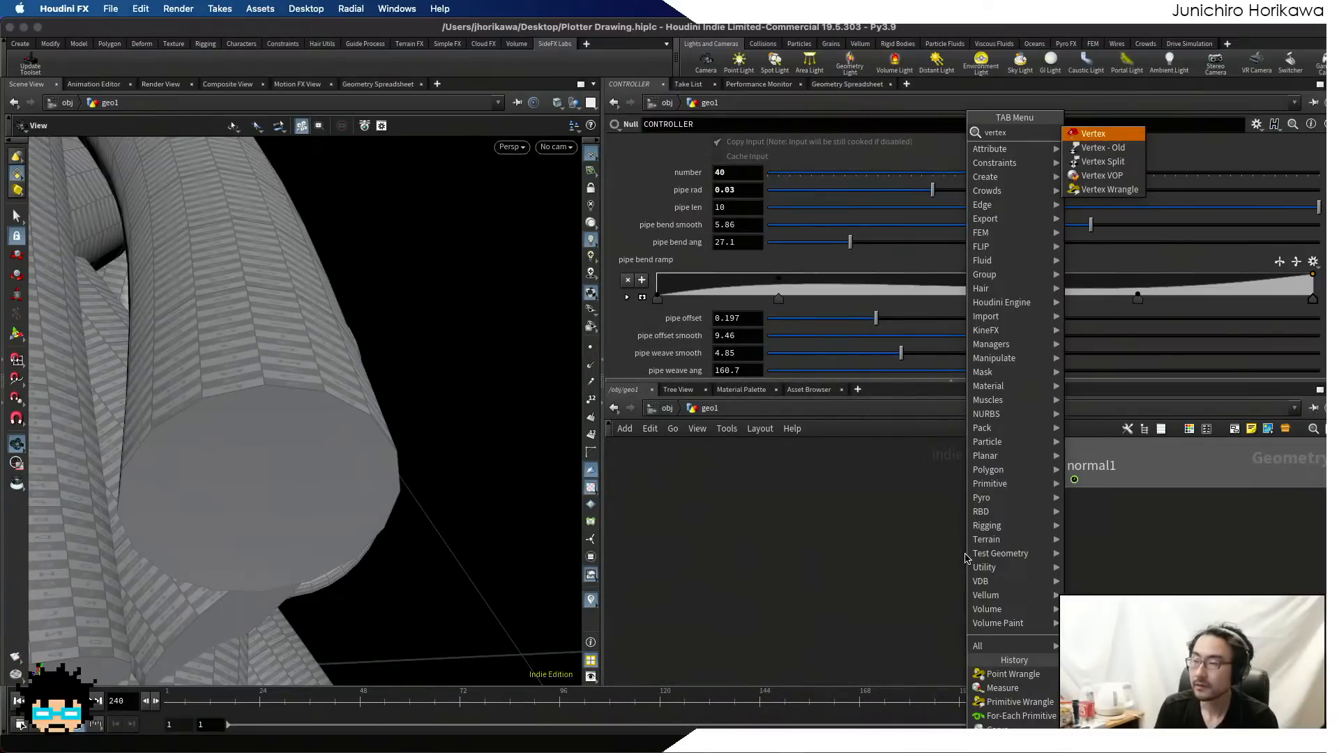
{"action": "type", "text": " wran"}
{"action": "key", "text": "Return"}
{"action": "left_click", "coordinate": [965, 556]}
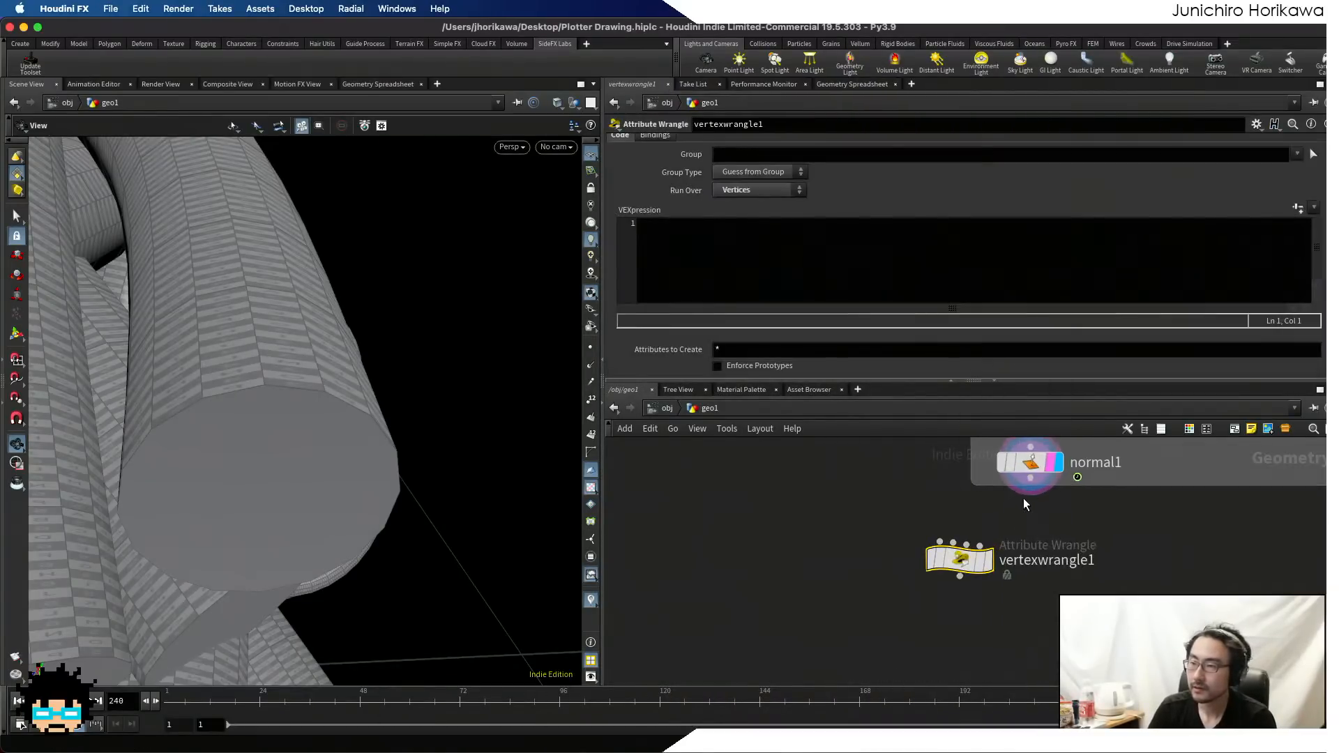
{"action": "left_click_drag", "start_coordinate": [1030, 479], "coordinate": [911, 576]}
- Rename the new vertex wrangle as uv_map and make it the displayed node
{"action": "left_click", "coordinate": [996, 579]}
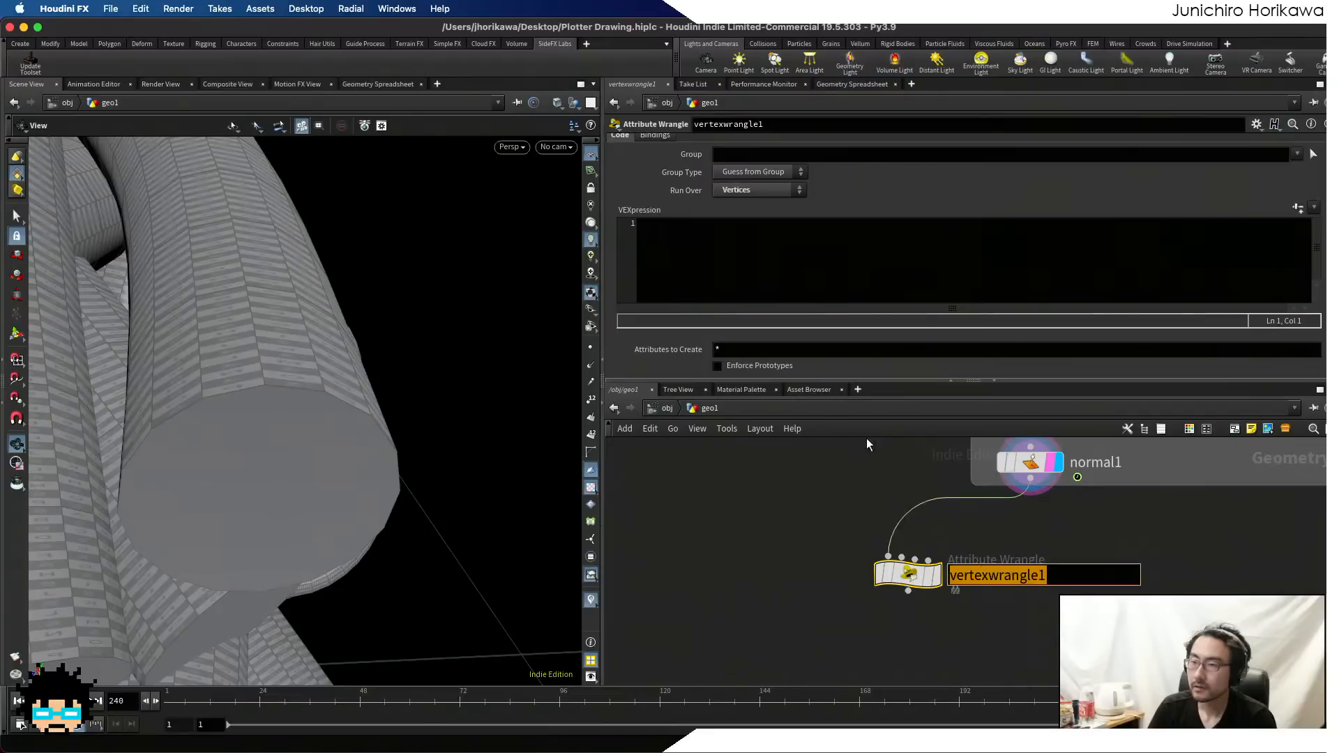
{"action": "type", "text": "uv_map"}
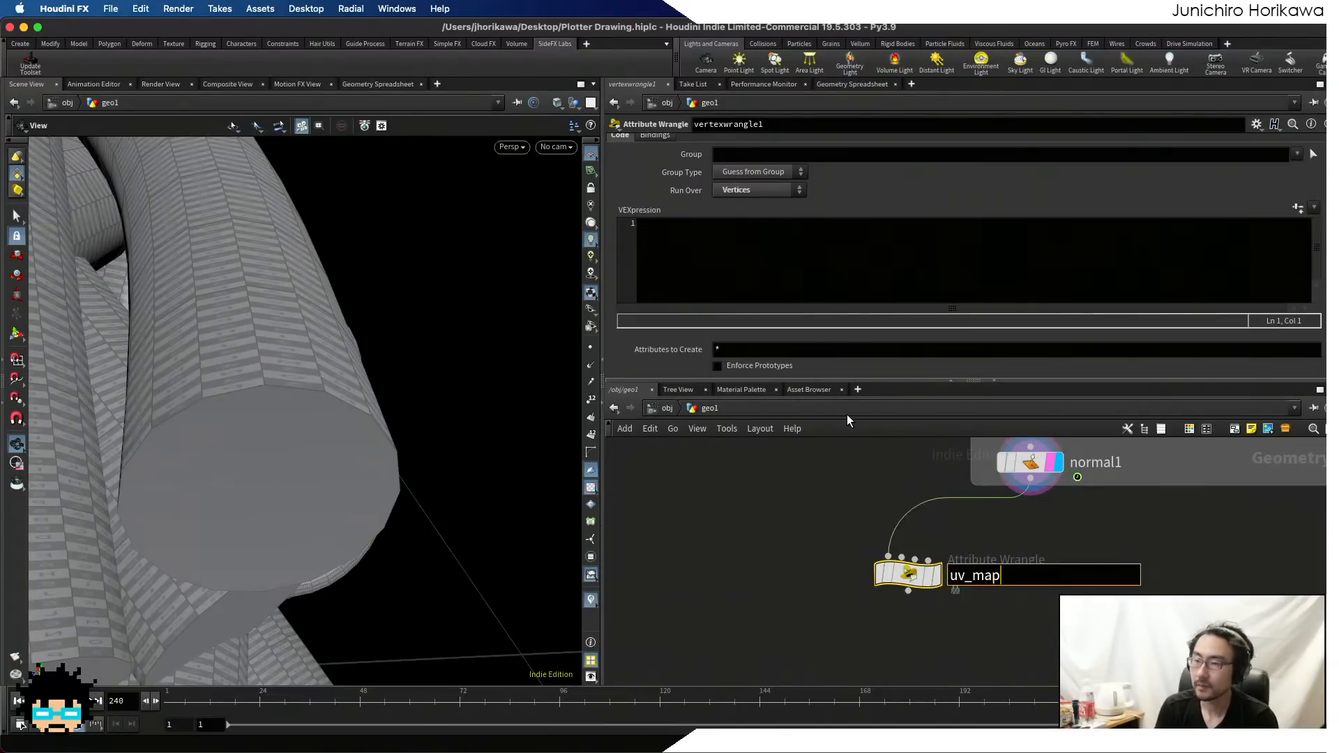
{"action": "key", "text": "Return"}
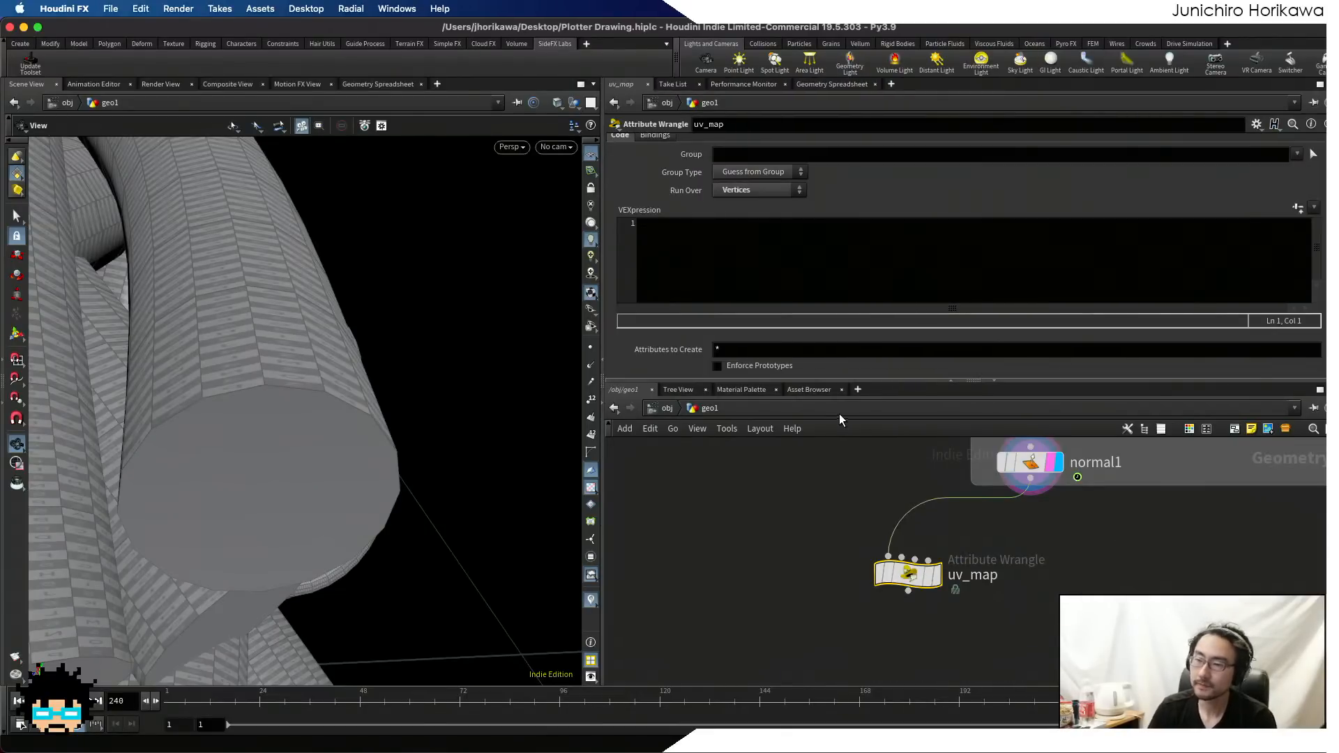
{"action": "left_click", "coordinate": [935, 575]}
{"action": "left_click", "coordinate": [783, 264]}
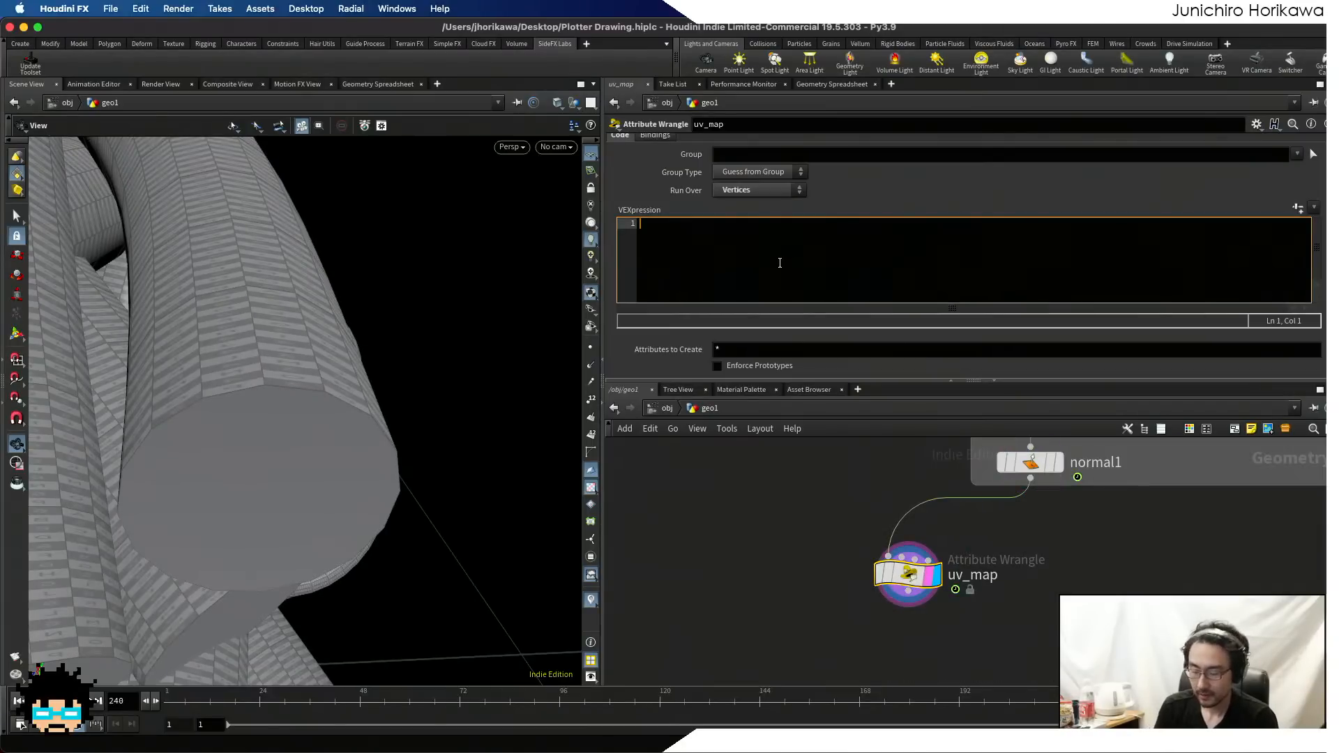
{"action": "type", "text": "v@"}
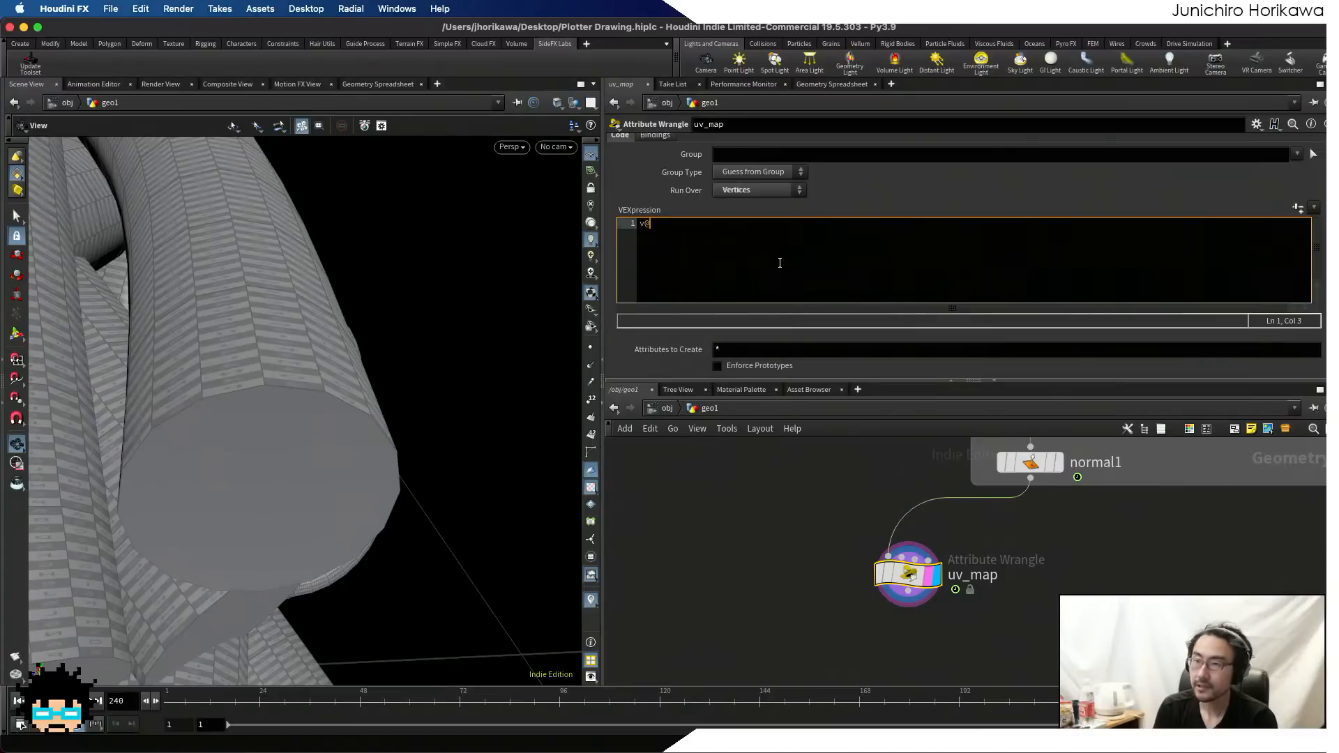
{"action": "type", "text": "uv.x"}
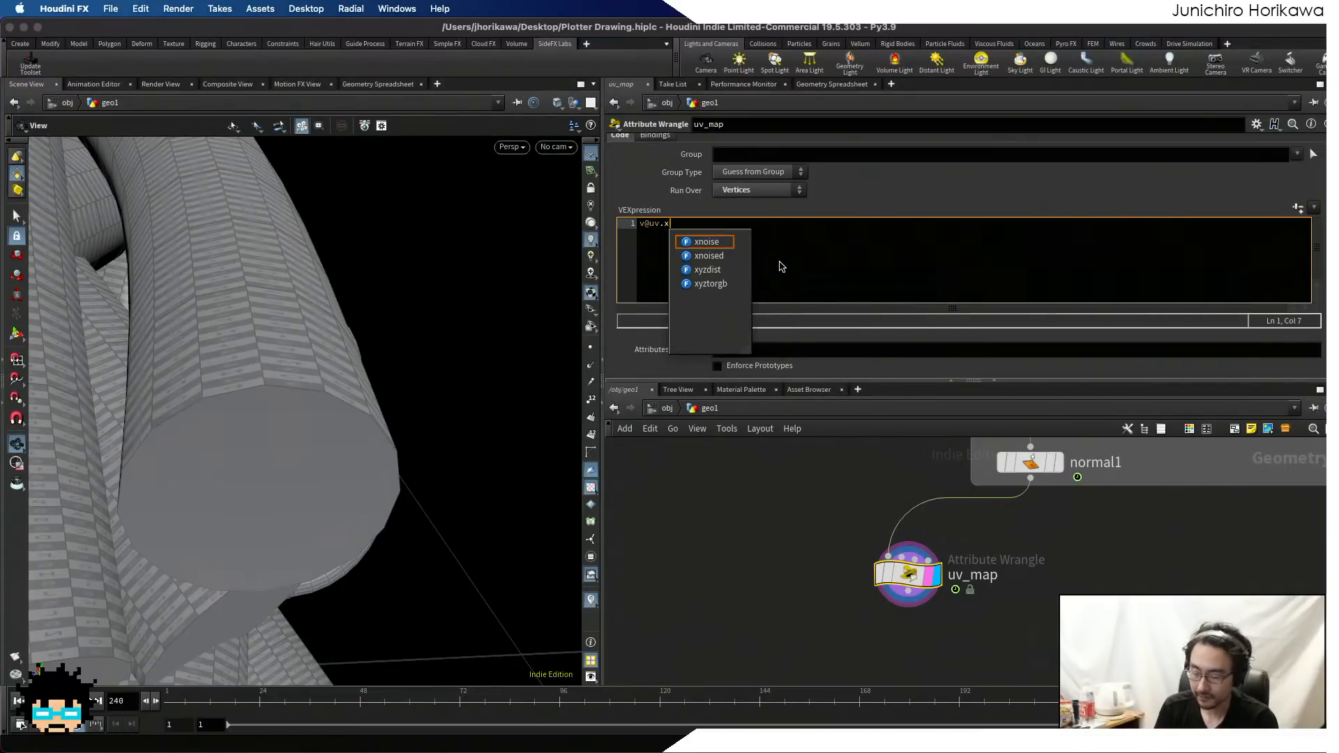
{"action": "key", "text": "Left"}
{"action": "key", "text": "Left"}
{"action": "key", "text": "Left"}
{"action": "key", "text": "Left"}
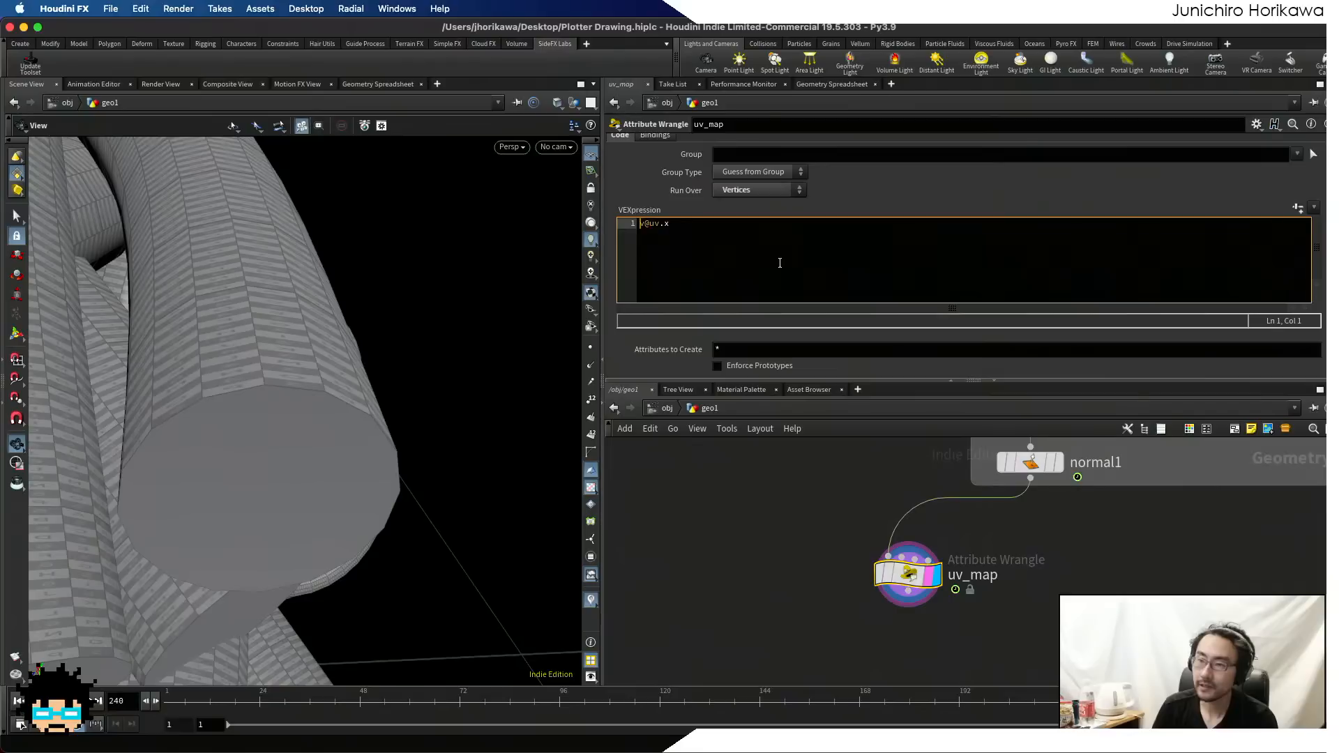
{"action": "type", "text": "f@val ="}
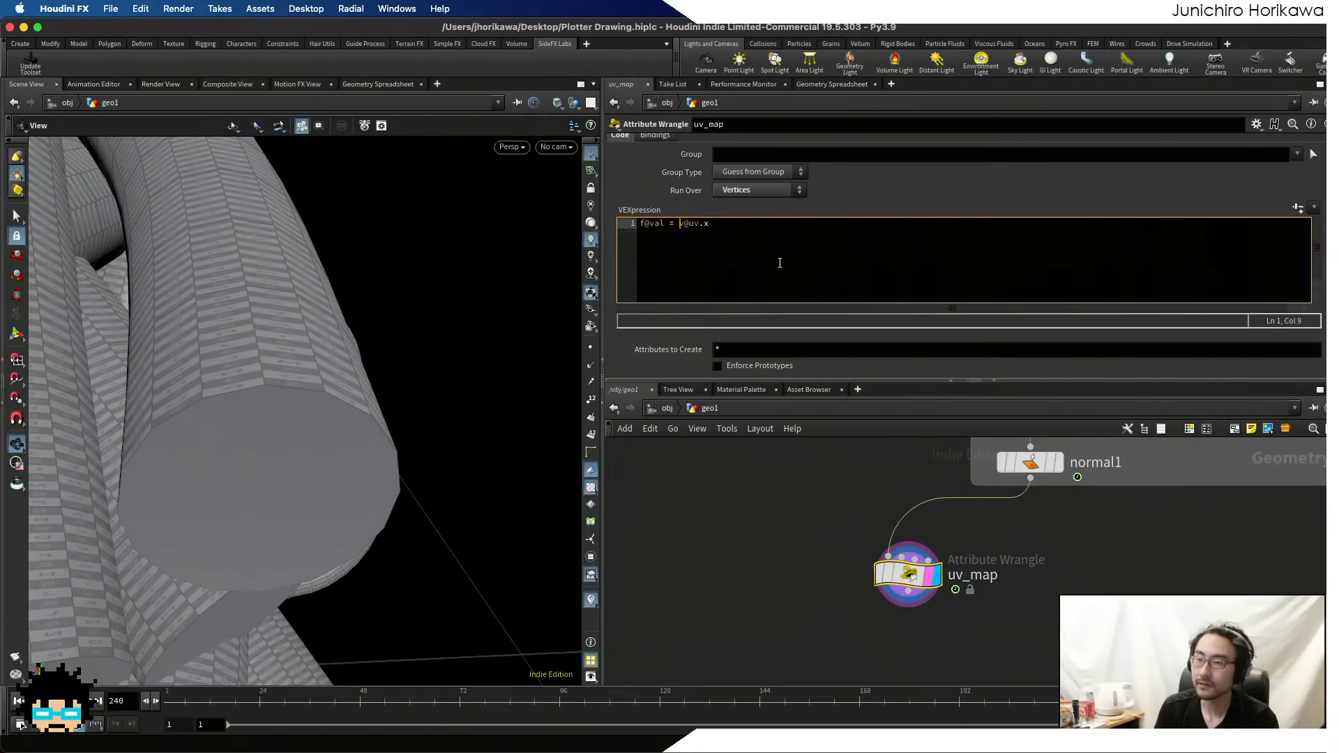
{"action": "key", "text": "Right"}
{"action": "key", "text": "Right"}
{"action": "key", "text": "Right"}
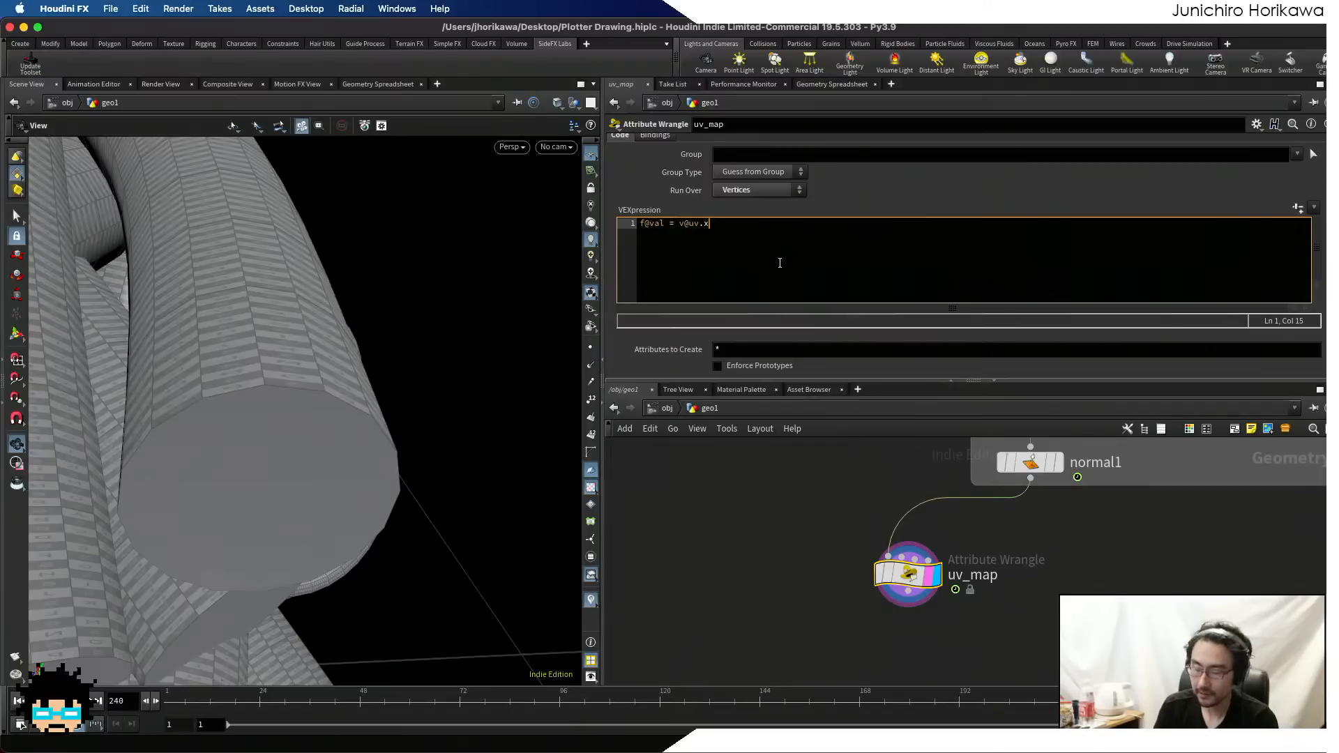
{"action": "type", "text": ";"}
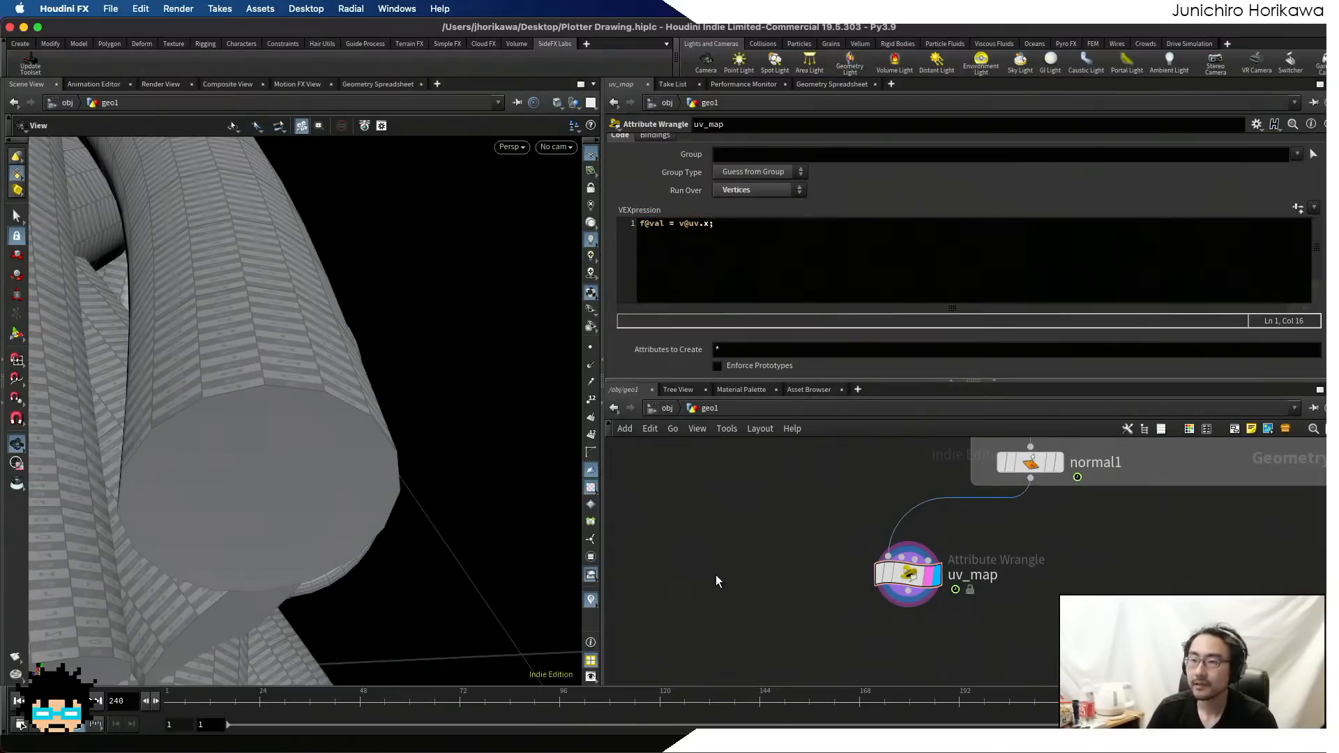
- Check uv_map's vertex attributes in the geometry spreadsheet, comparing val with uv from the first rows to the last
{"action": "left_click", "coordinate": [839, 89]}
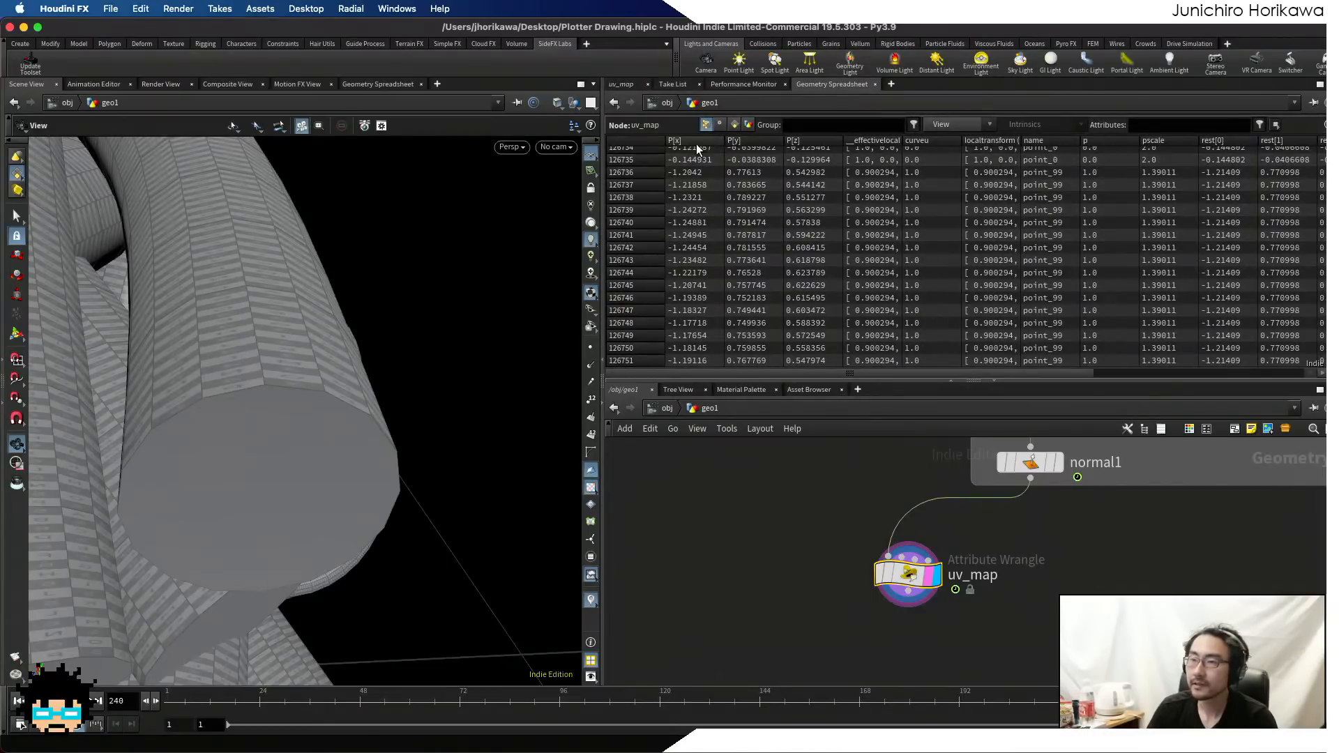
{"action": "left_click", "coordinate": [719, 124]}
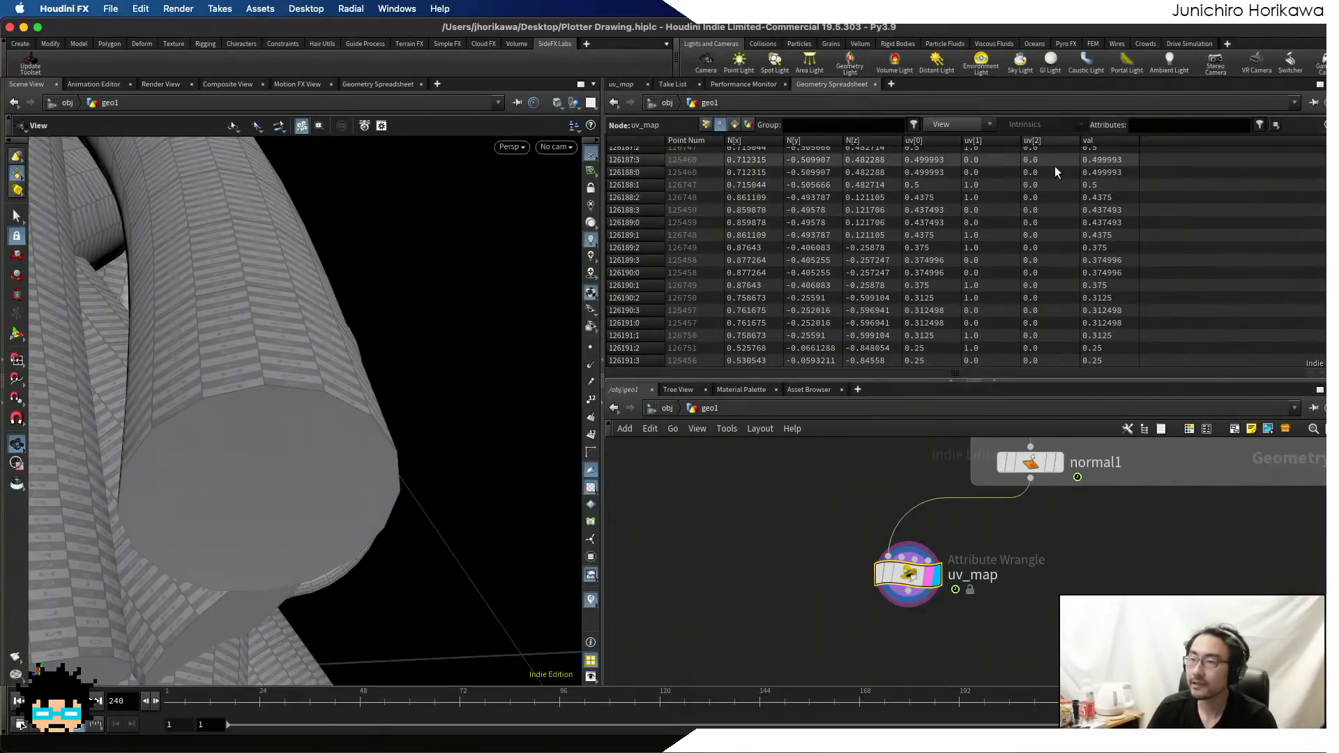
{"action": "scroll", "coordinate": [1118, 229], "scroll_direction": "up", "scroll_amount": 6}
{"action": "scroll", "coordinate": [1124, 227], "scroll_direction": "up", "scroll_amount": 5}
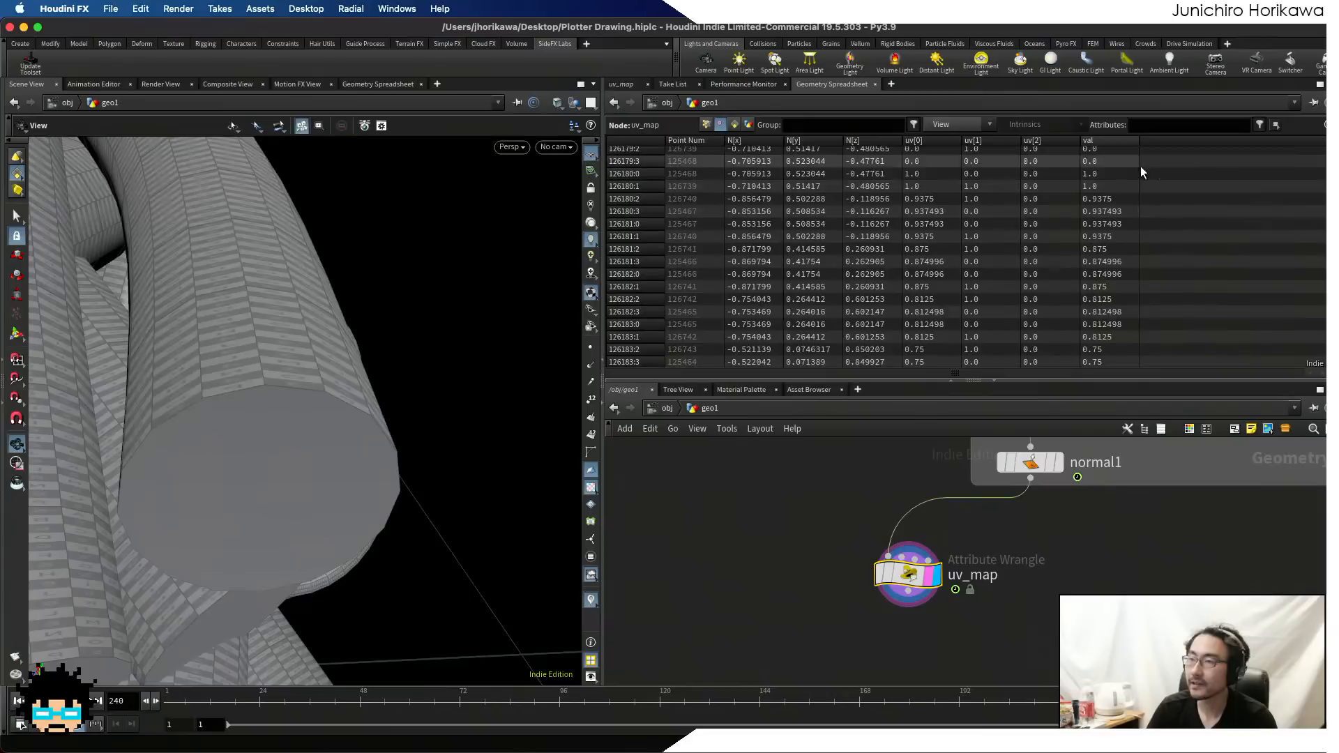
{"action": "scroll", "coordinate": [967, 253], "scroll_direction": "up", "scroll_amount": 20}
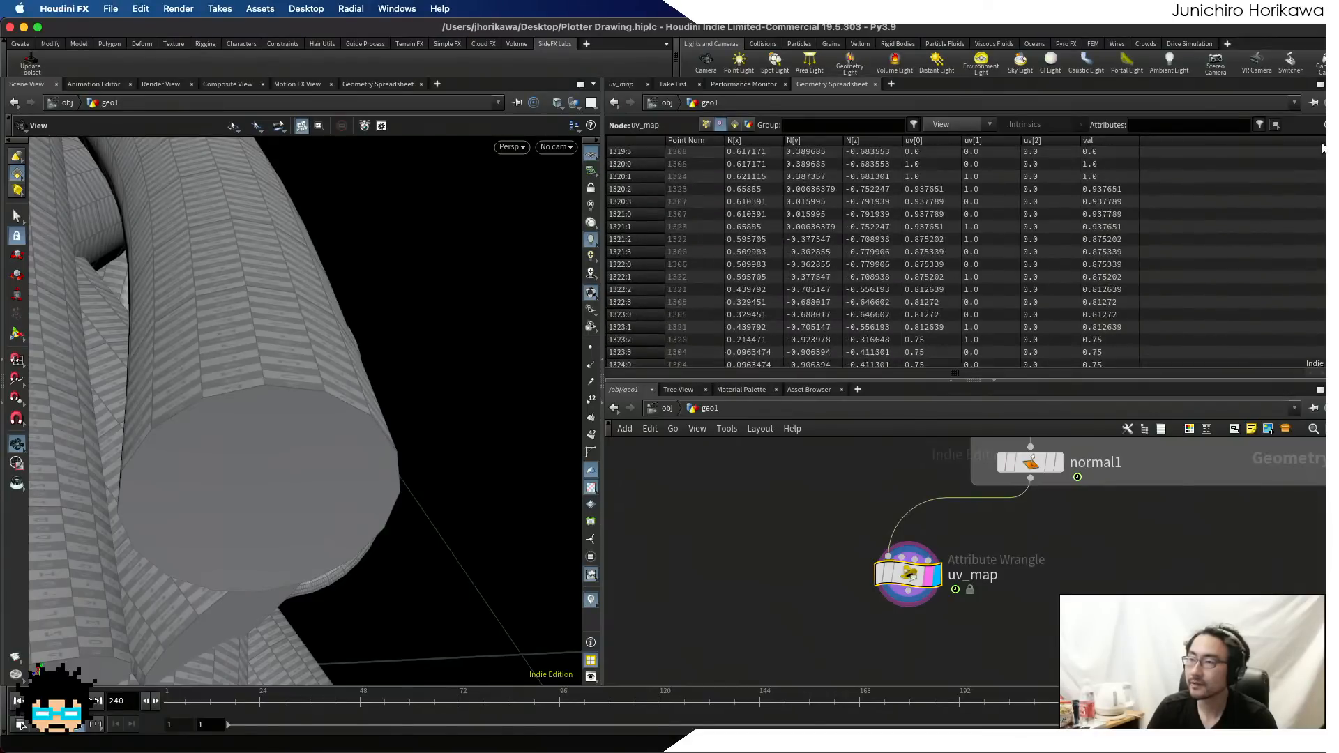
{"action": "left_click_drag", "start_coordinate": [1325, 210], "coordinate": [1319, 347]}
{"action": "scroll", "coordinate": [990, 508], "scroll_direction": "down", "scroll_amount": 1}
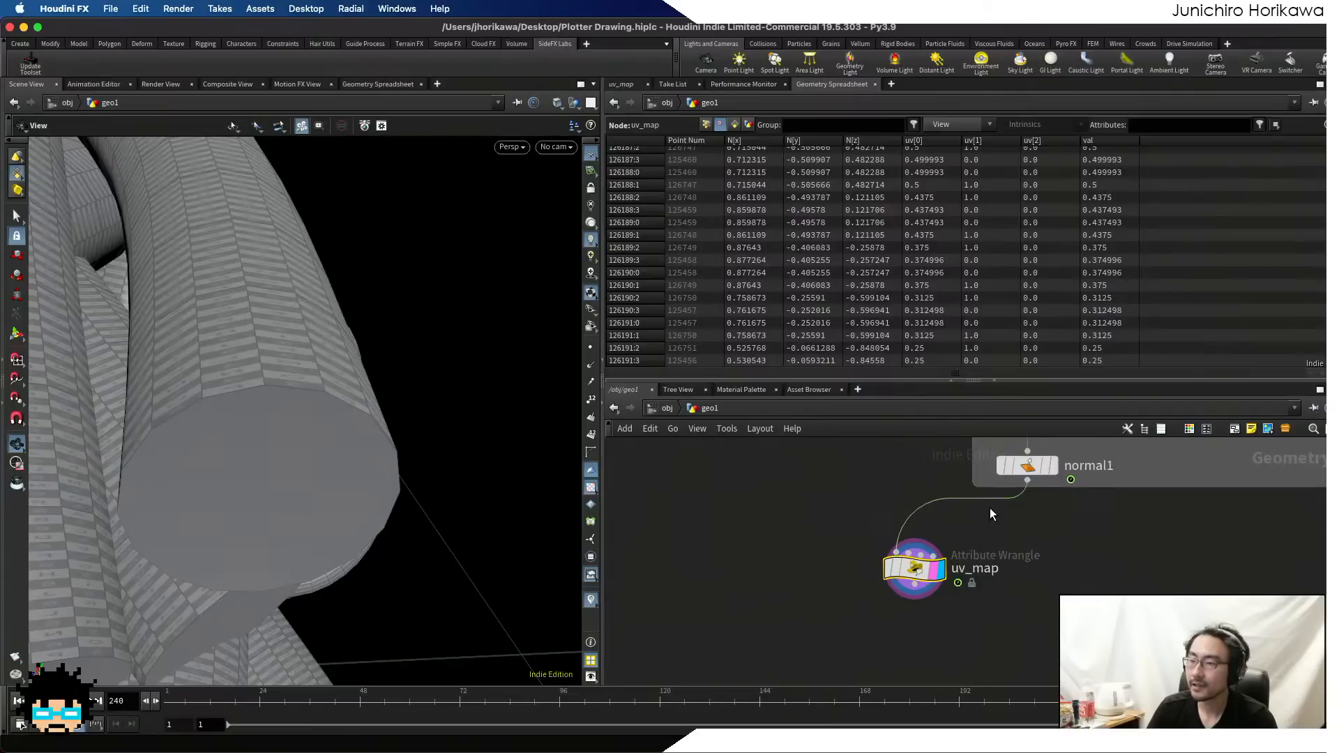
- Add a Color node below uv_map, fed by its output and set as the displayed node
{"action": "scroll", "coordinate": [990, 579], "scroll_direction": "up", "scroll_amount": 3}
{"action": "middle_click_drag", "start_coordinate": [991, 579], "coordinate": [991, 507]}
{"action": "left_click_drag", "start_coordinate": [888, 517], "coordinate": [869, 512]}
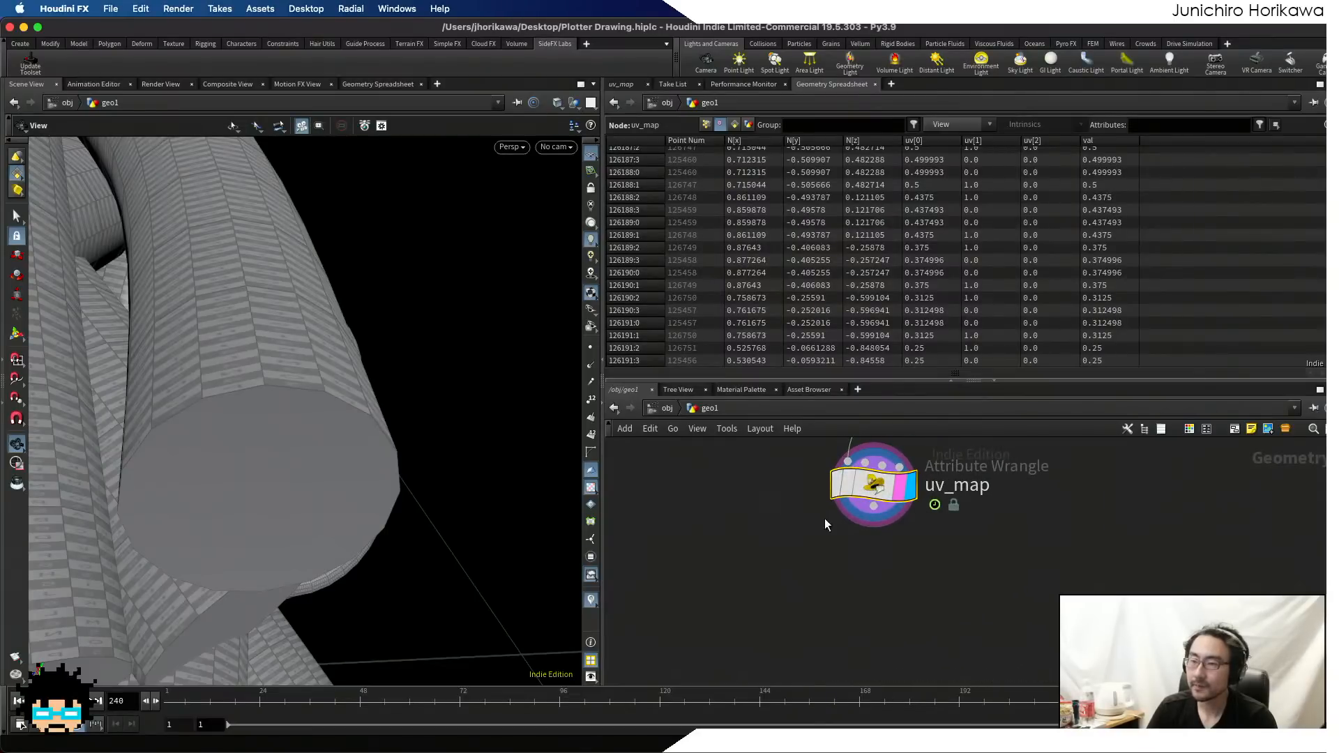
{"action": "key", "text": "Tab"}
{"action": "type", "text": "color"}
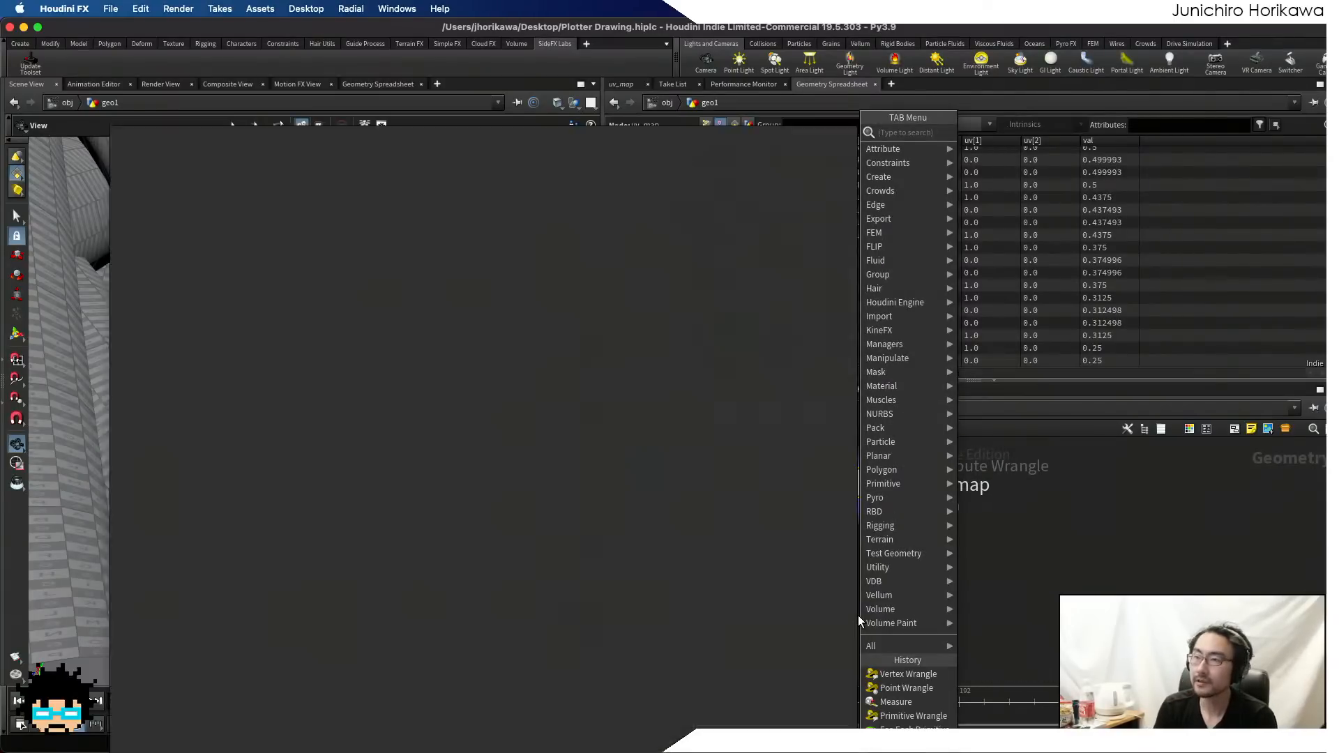
{"action": "key", "text": "Return"}
{"action": "left_click", "coordinate": [875, 597]}
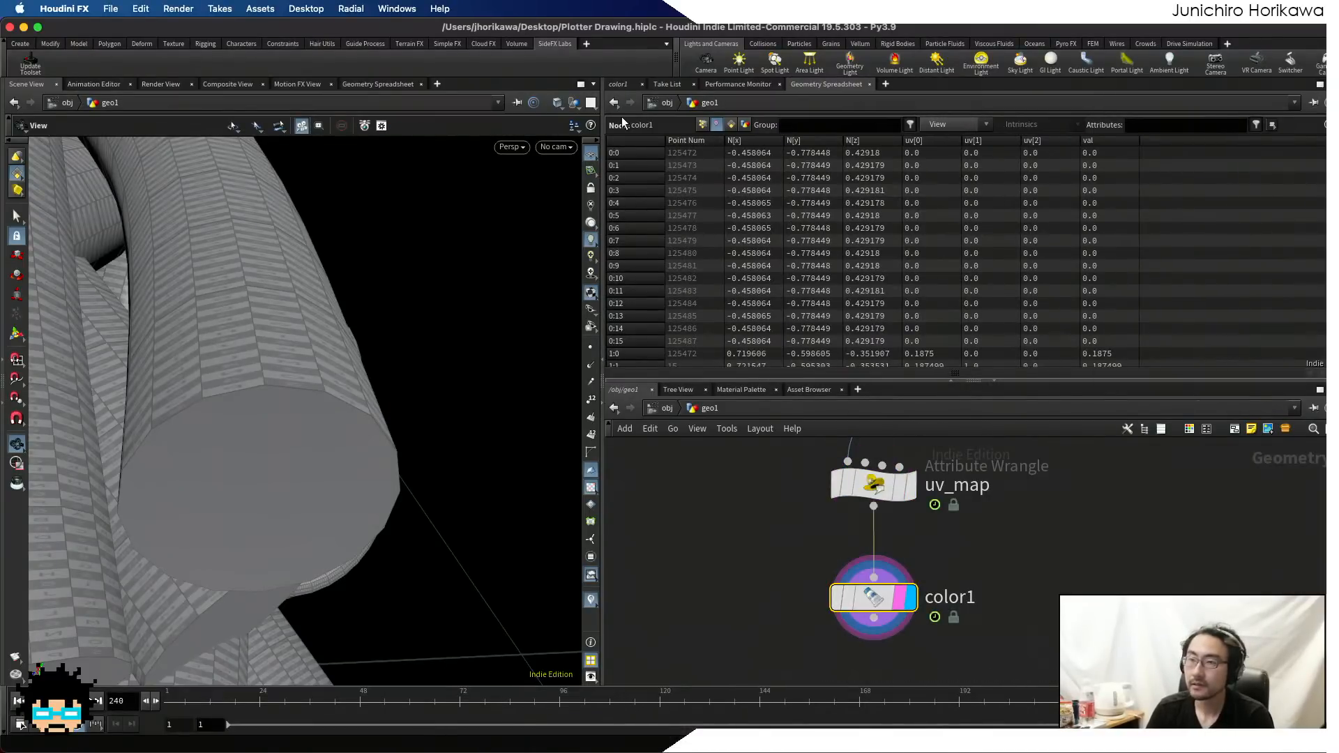
- Set color1's class to Vertex and its color type to Ramp from Attribute, using val with the Inferno ramp preset
{"action": "left_click", "coordinate": [618, 84]}
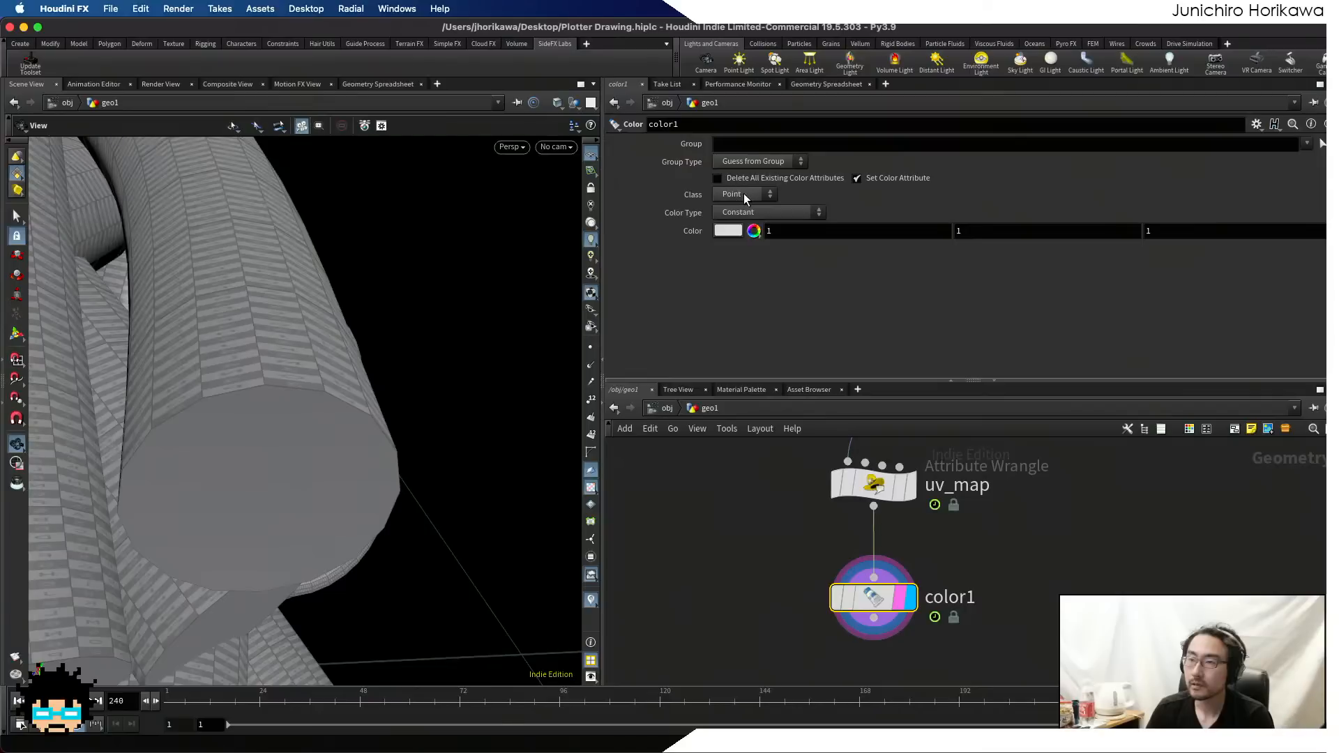
{"action": "left_click", "coordinate": [742, 195]}
{"action": "left_click", "coordinate": [740, 253]}
{"action": "left_click", "coordinate": [748, 213]}
{"action": "left_click", "coordinate": [752, 267]}
{"action": "left_click", "coordinate": [752, 231]}
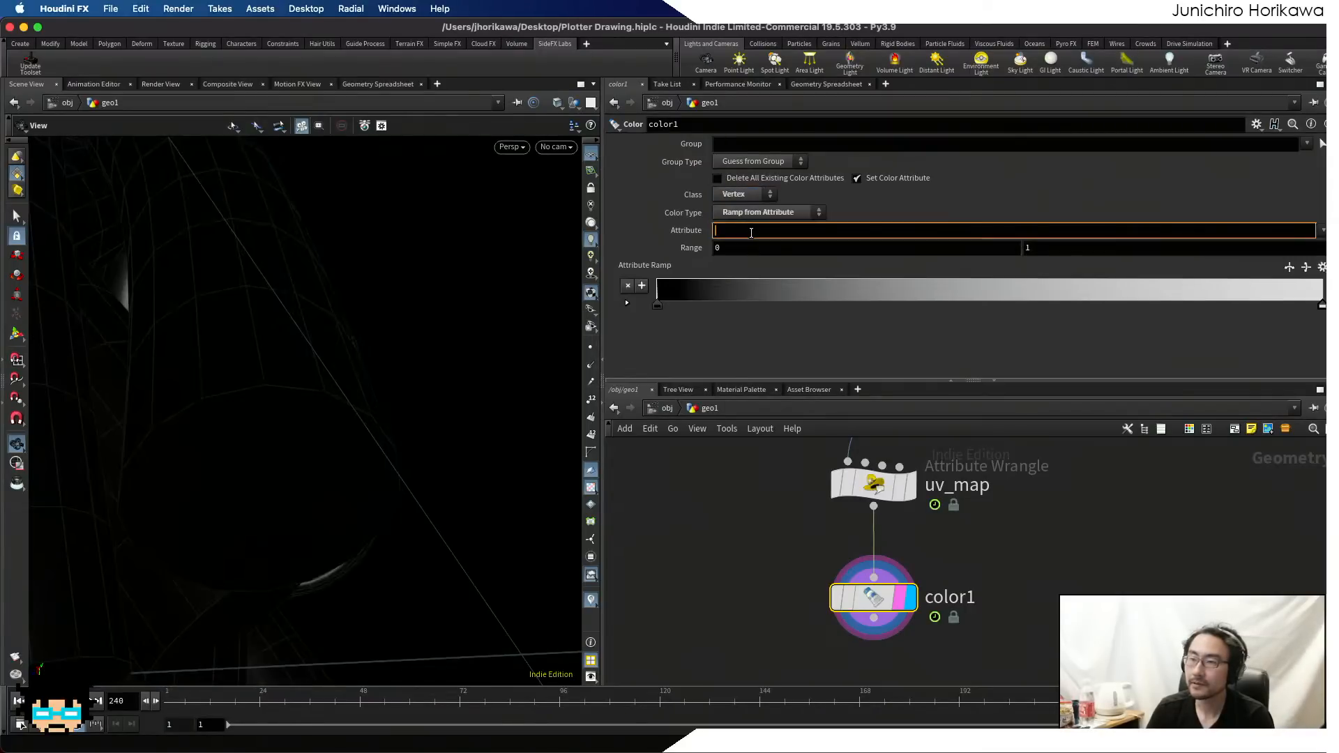
{"action": "type", "text": "val"}
{"action": "key", "text": "Return"}
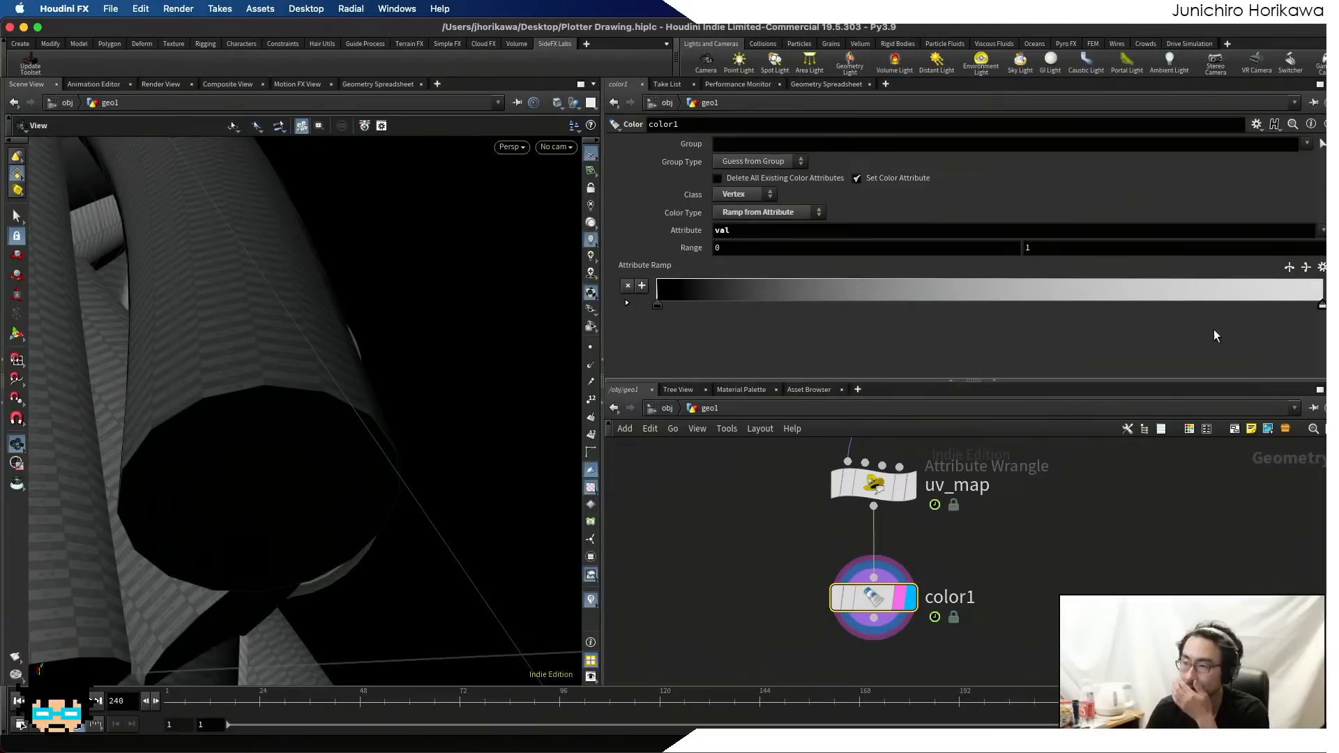
{"action": "left_click", "coordinate": [1322, 268]}
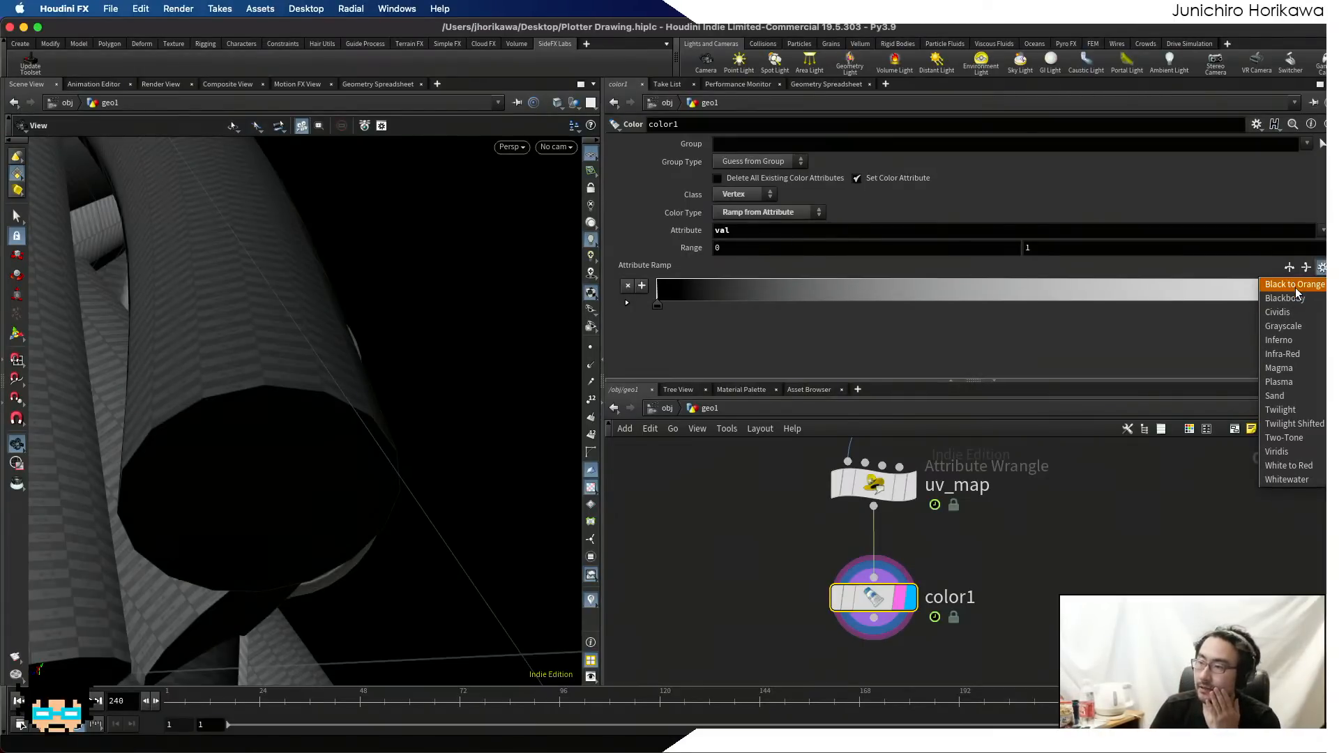
{"action": "left_click", "coordinate": [1280, 341]}
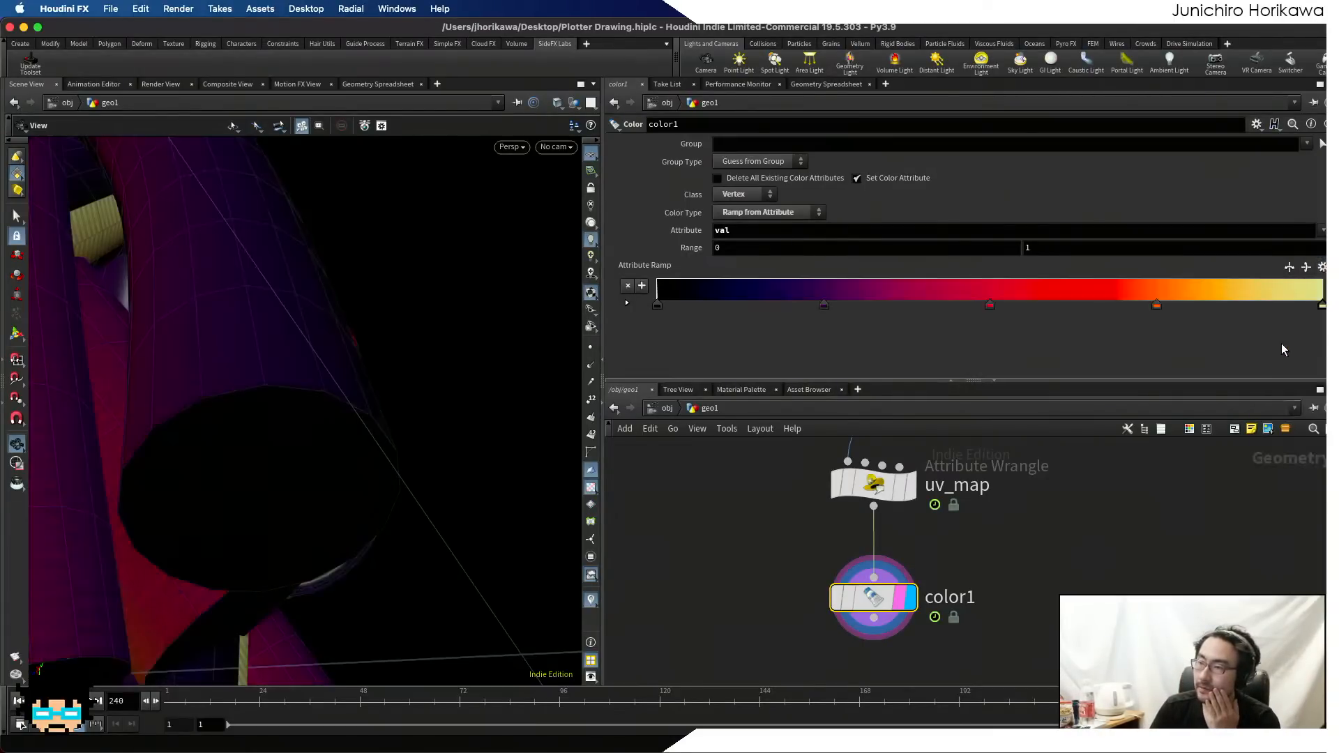
- Examine how the ramp colors run around the pipe ends, closing in on the seam strip of one pipe
{"action": "right_click_drag", "start_coordinate": [380, 359], "coordinate": [299, 394]}
{"action": "left_click_drag", "start_coordinate": [299, 395], "coordinate": [173, 437]}
{"action": "right_click_drag", "start_coordinate": [174, 437], "coordinate": [228, 475]}
{"action": "mouse_move", "coordinate": [229, 476]}
{"action": "left_mouse_down"}
{"action": "mouse_move", "coordinate": [242, 484]}
{"action": "mouse_move", "coordinate": [224, 476]}
{"action": "mouse_move", "coordinate": [242, 469]}
{"action": "left_mouse_up"}
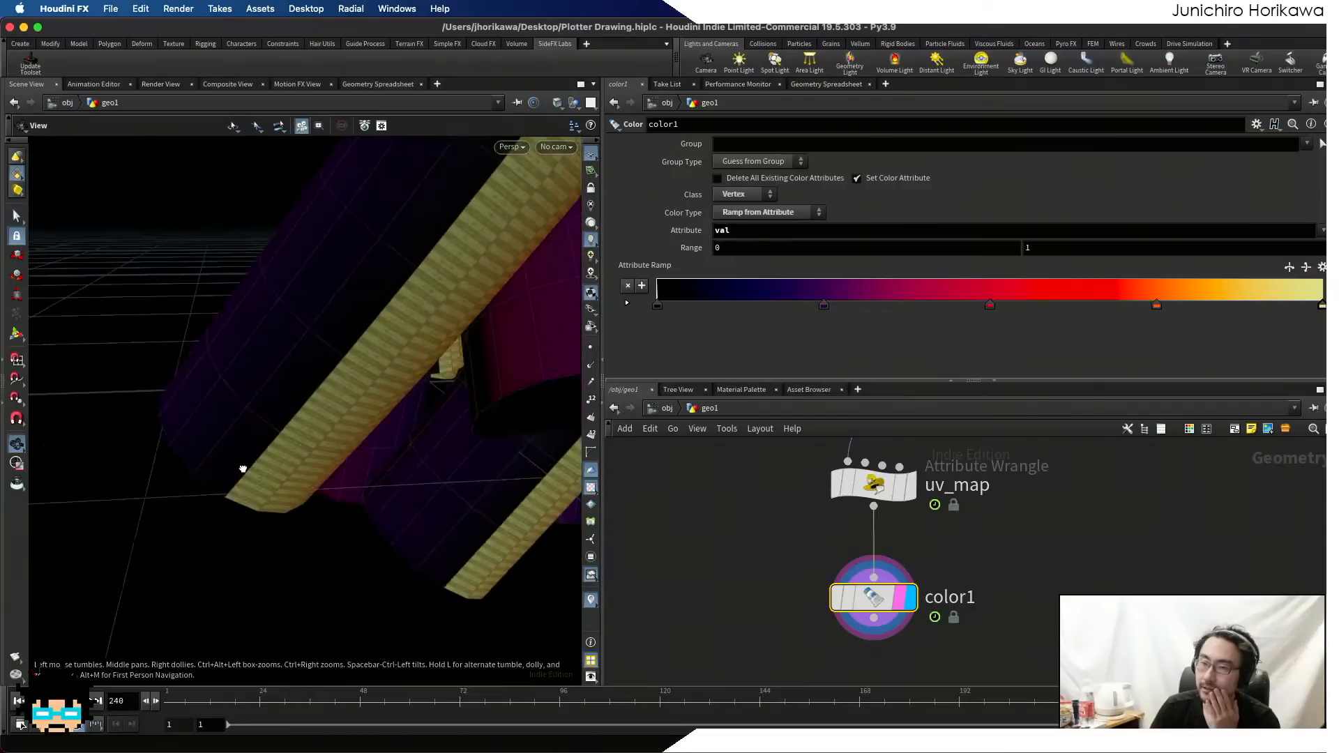
{"action": "right_click_drag", "start_coordinate": [242, 470], "coordinate": [222, 498]}
{"action": "scroll", "coordinate": [219, 540], "scroll_direction": "down", "scroll_amount": 4}
{"action": "scroll", "coordinate": [176, 605], "scroll_direction": "down", "scroll_amount": 5}
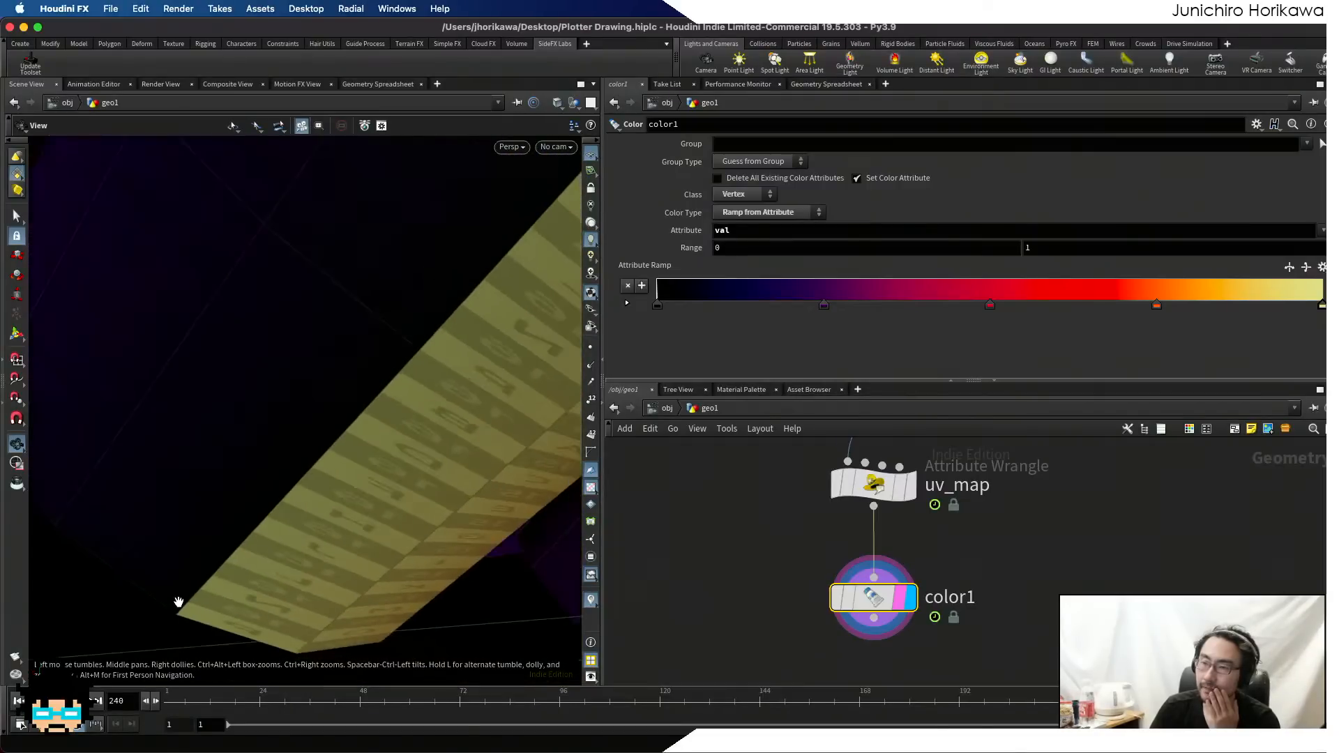
- Examine the seam strip and end caps of the ramp-colored pipes up close, finishing with the whole bundle in view
{"action": "middle_click_drag", "start_coordinate": [178, 602], "coordinate": [214, 579]}
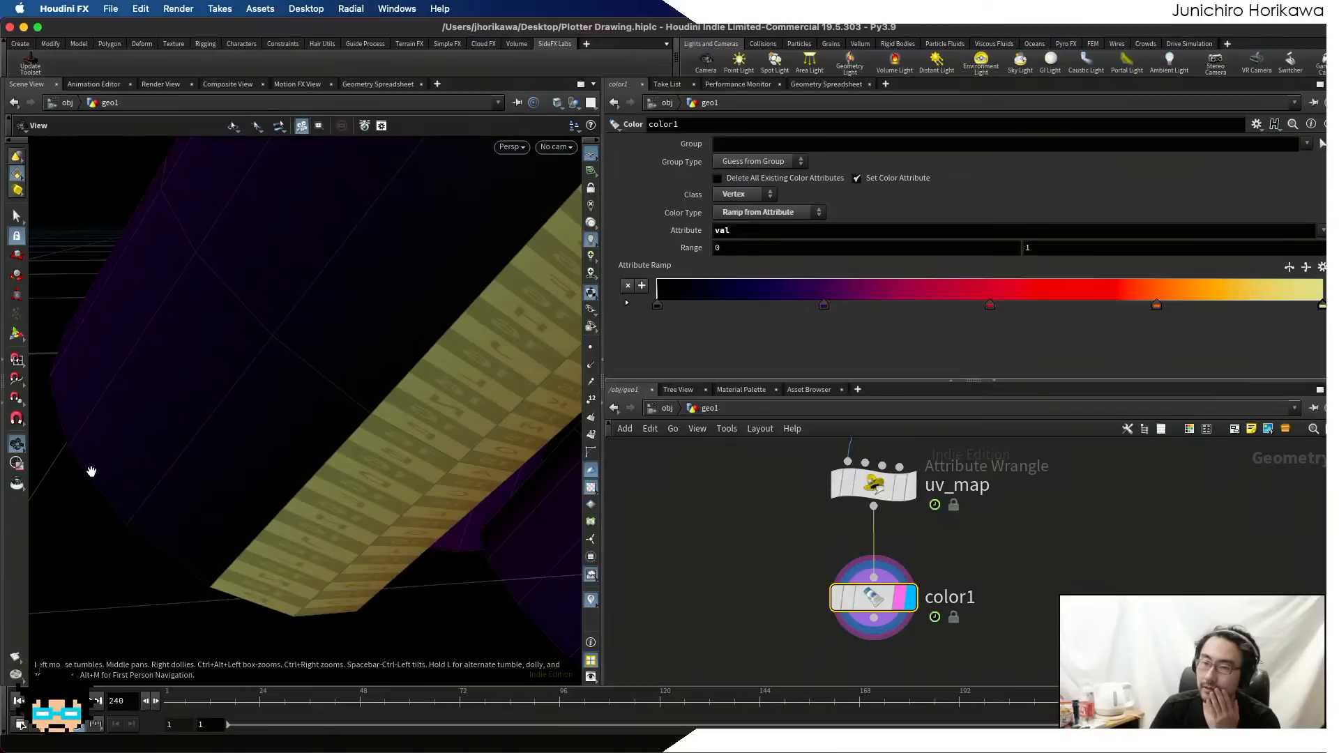
{"action": "left_click_drag", "start_coordinate": [60, 362], "coordinate": [290, 239]}
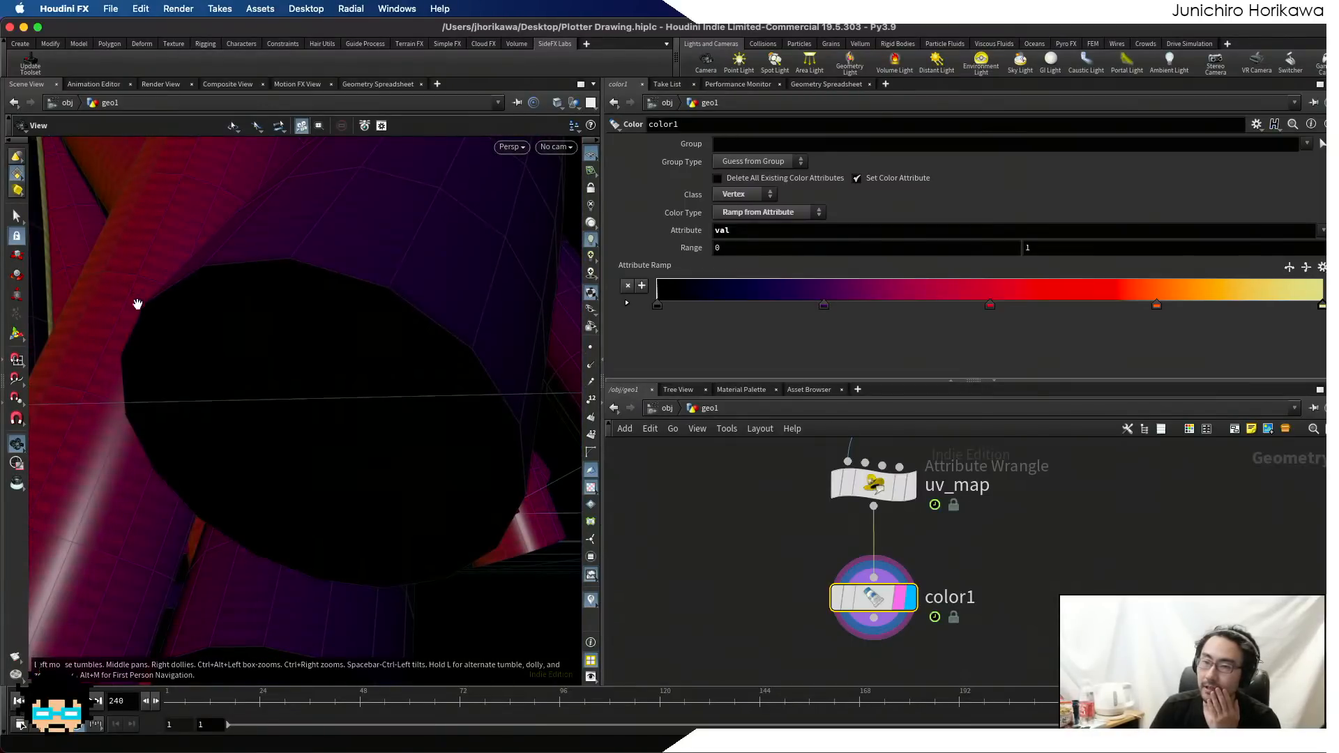
{"action": "left_click_drag", "start_coordinate": [282, 532], "coordinate": [180, 442]}
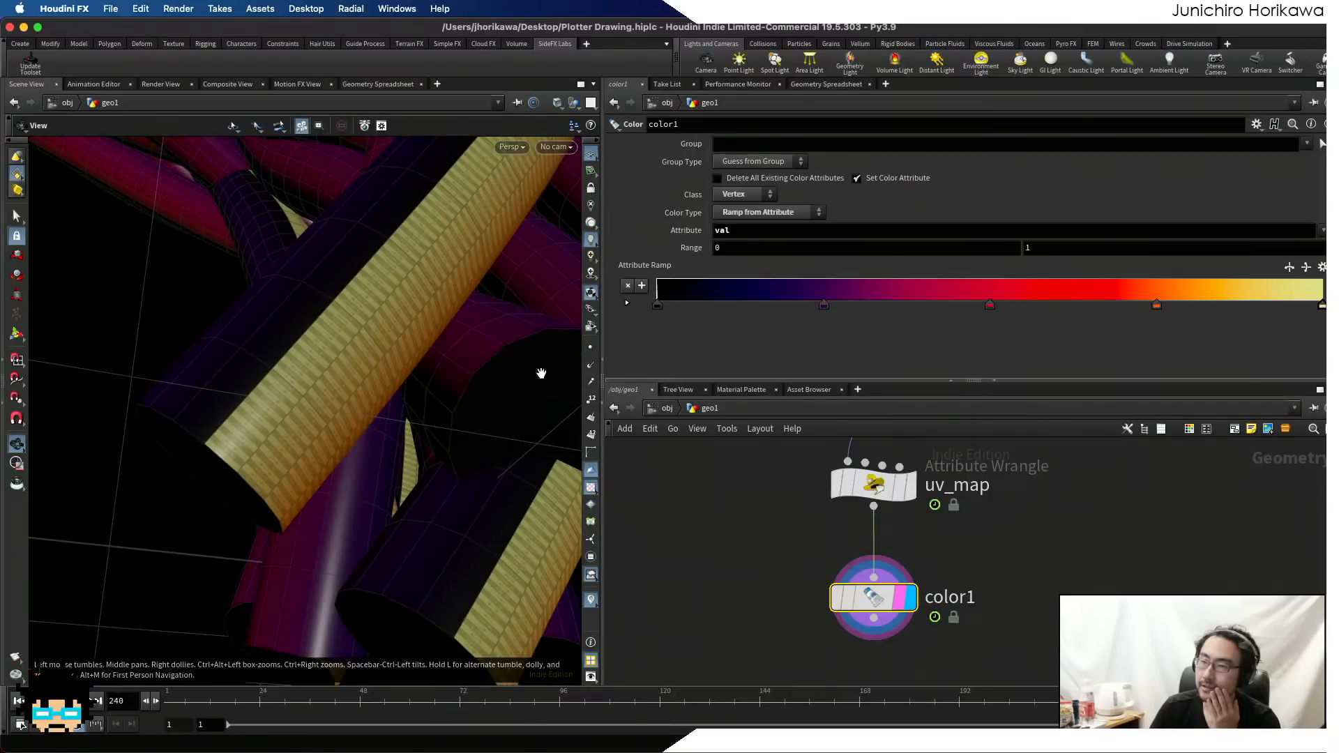
{"action": "left_click_drag", "start_coordinate": [424, 323], "coordinate": [315, 377]}
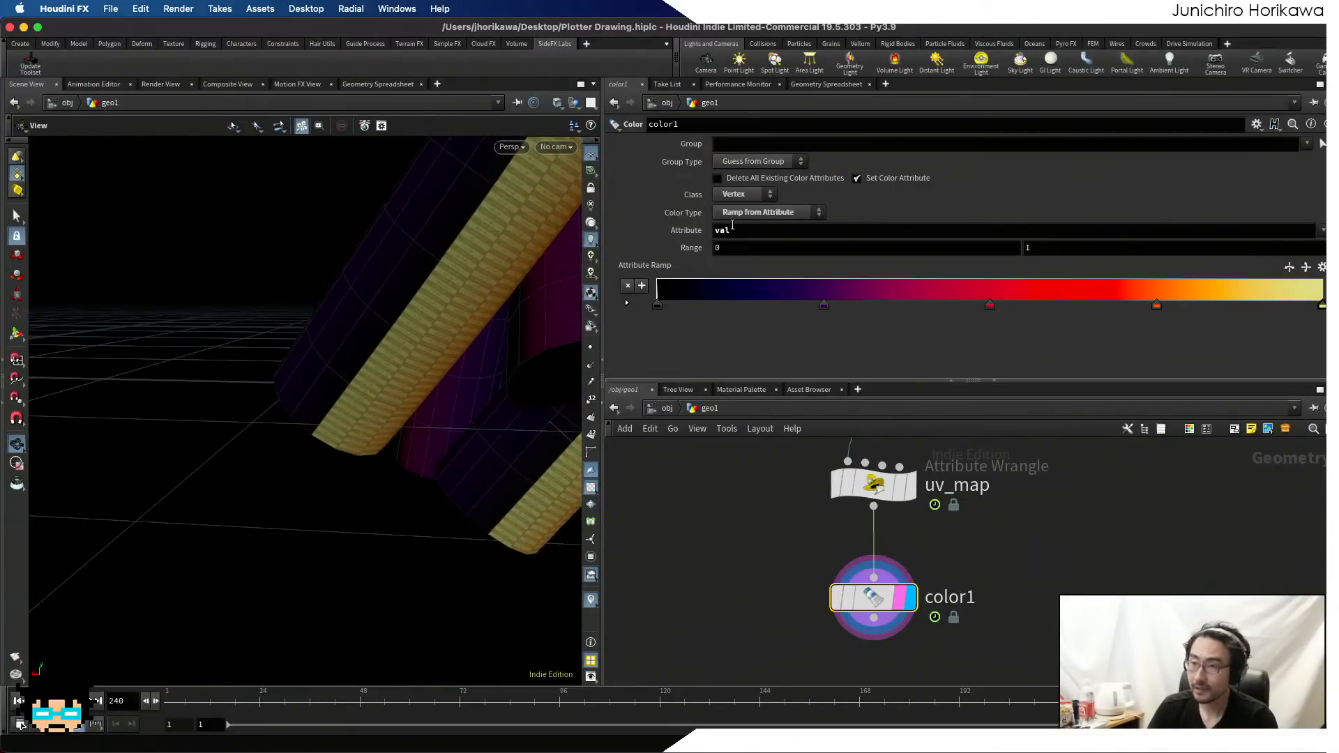
{"action": "left_click_drag", "start_coordinate": [733, 229], "coordinate": [709, 233]}
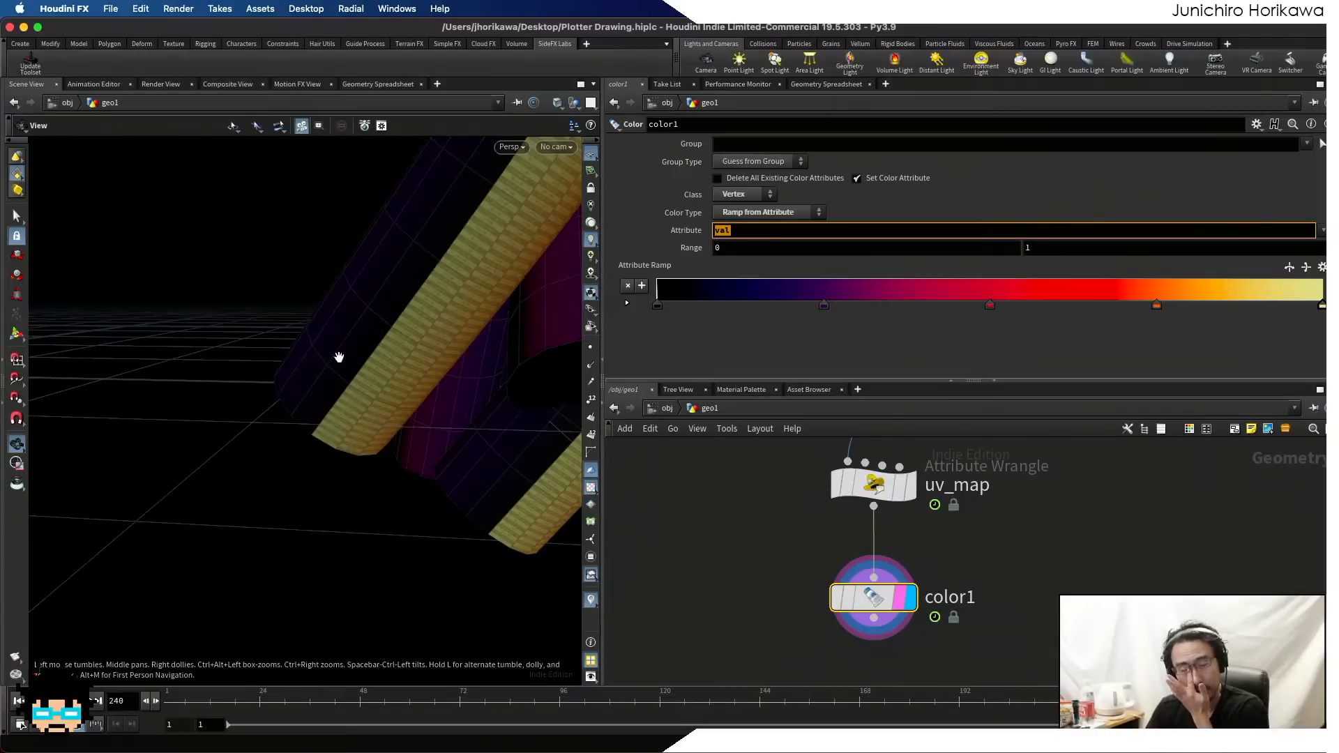
{"action": "scroll", "coordinate": [714, 537], "scroll_direction": "down", "scroll_amount": 2}
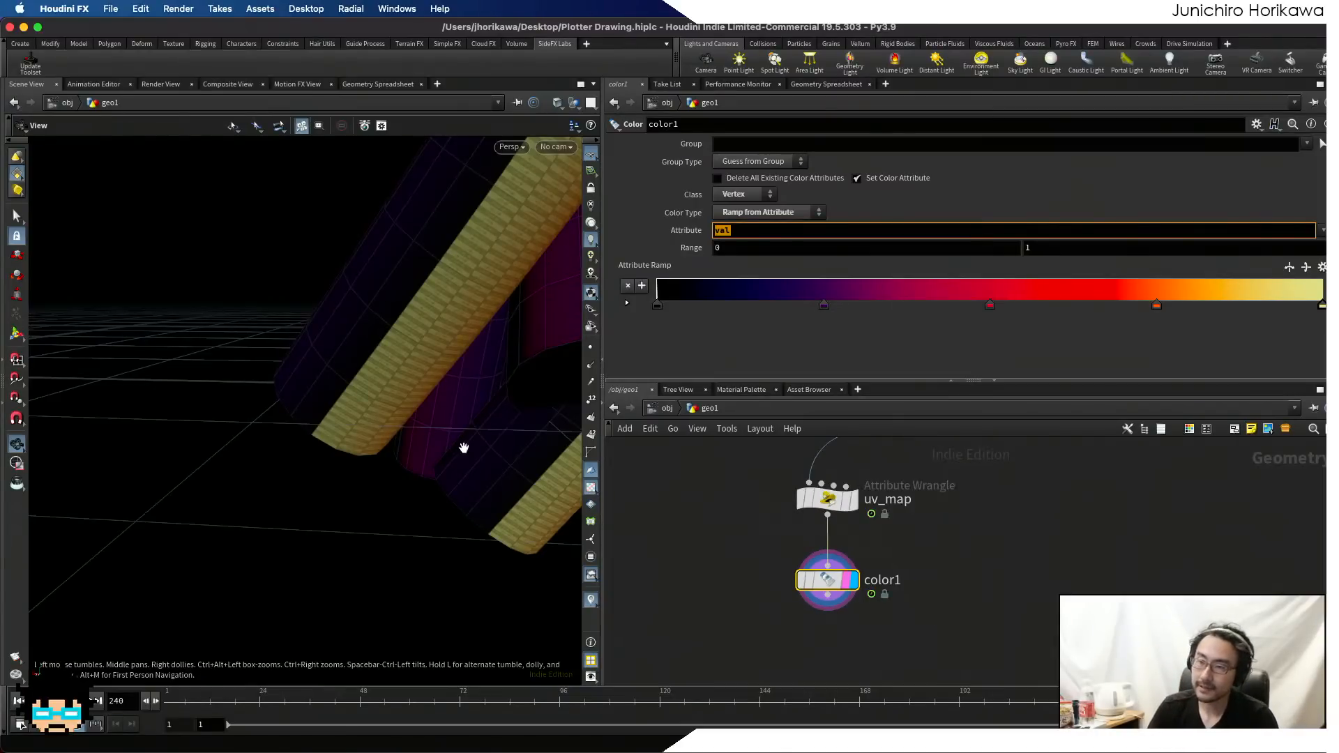
{"action": "left_click_drag", "start_coordinate": [464, 448], "coordinate": [384, 439]}
{"action": "scroll", "coordinate": [415, 344], "scroll_direction": "down", "scroll_amount": 5}
{"action": "scroll", "coordinate": [415, 344], "scroll_direction": "down", "scroll_amount": 5}
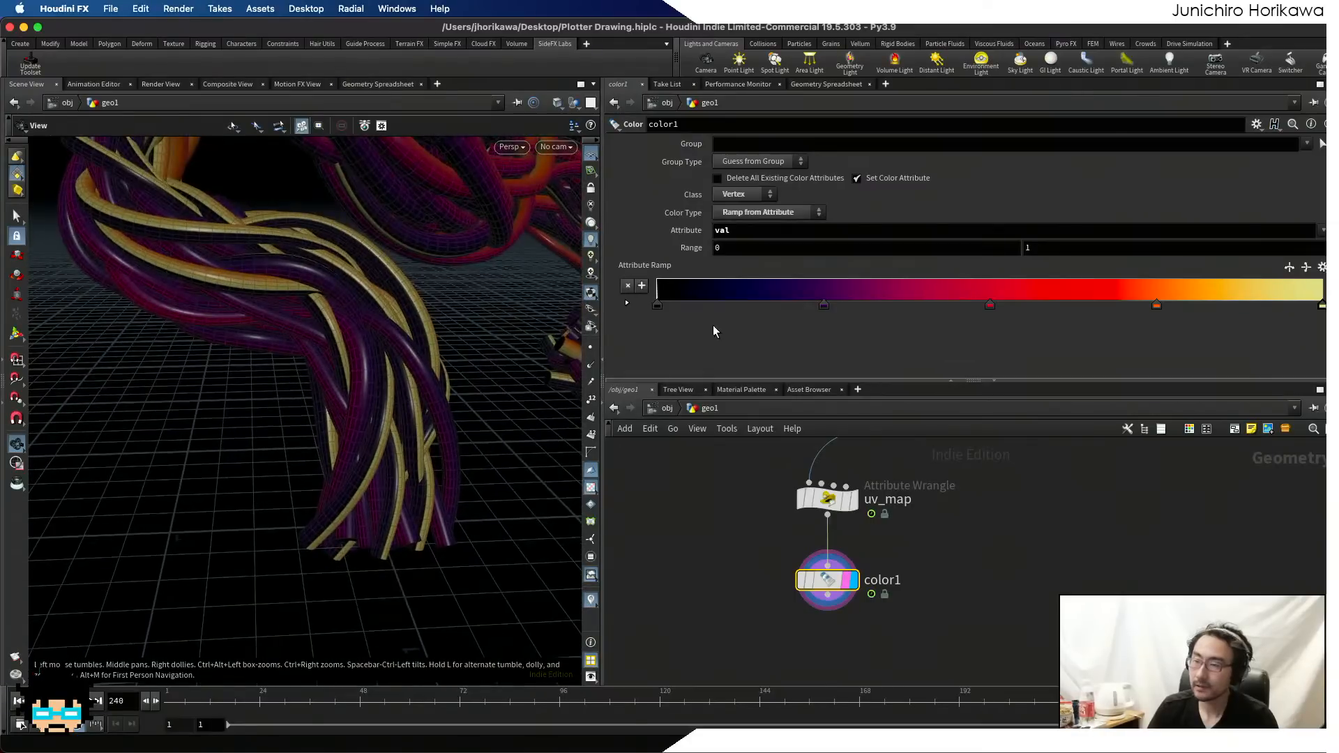
- Move color1 aside and bypass it, then make uv_map the displayed node and save the scene
{"action": "scroll", "coordinate": [877, 607], "scroll_direction": "up", "scroll_amount": 2}
{"action": "left_click_drag", "start_coordinate": [793, 579], "coordinate": [887, 570]}
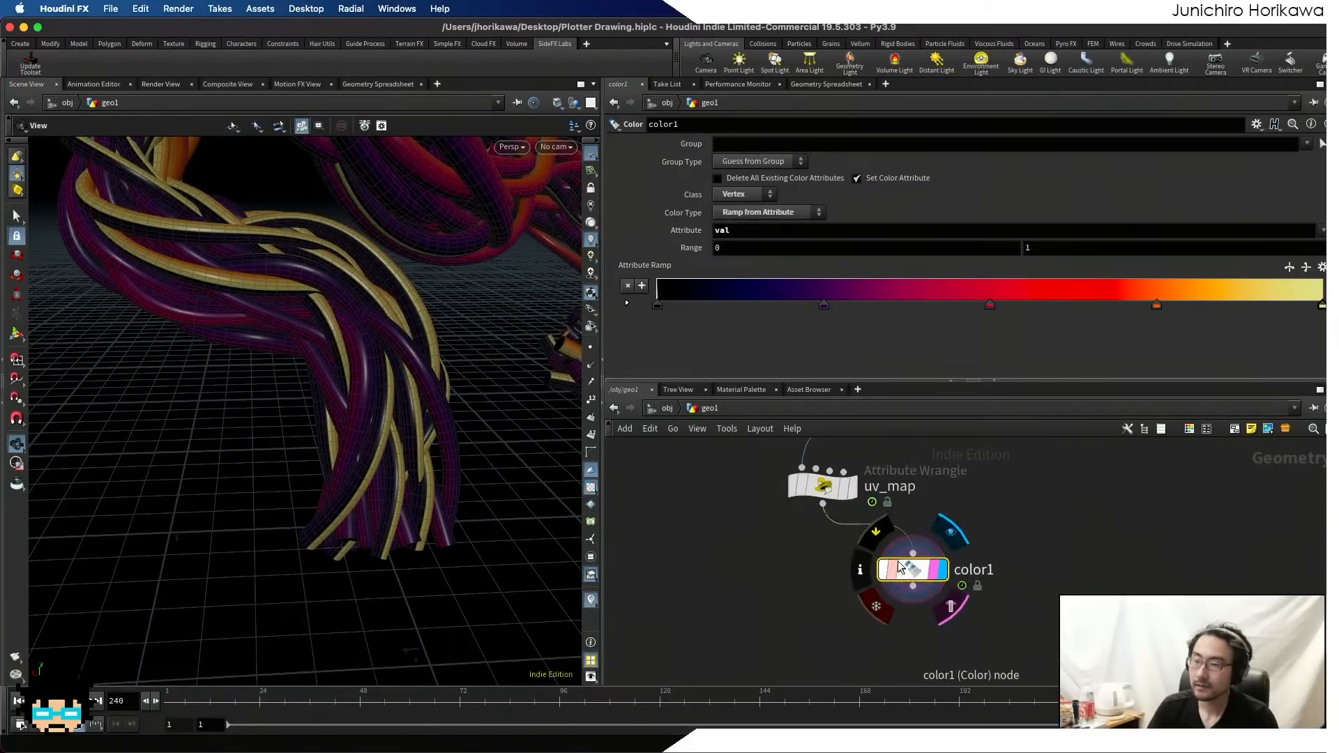
{"action": "left_click", "coordinate": [887, 571]}
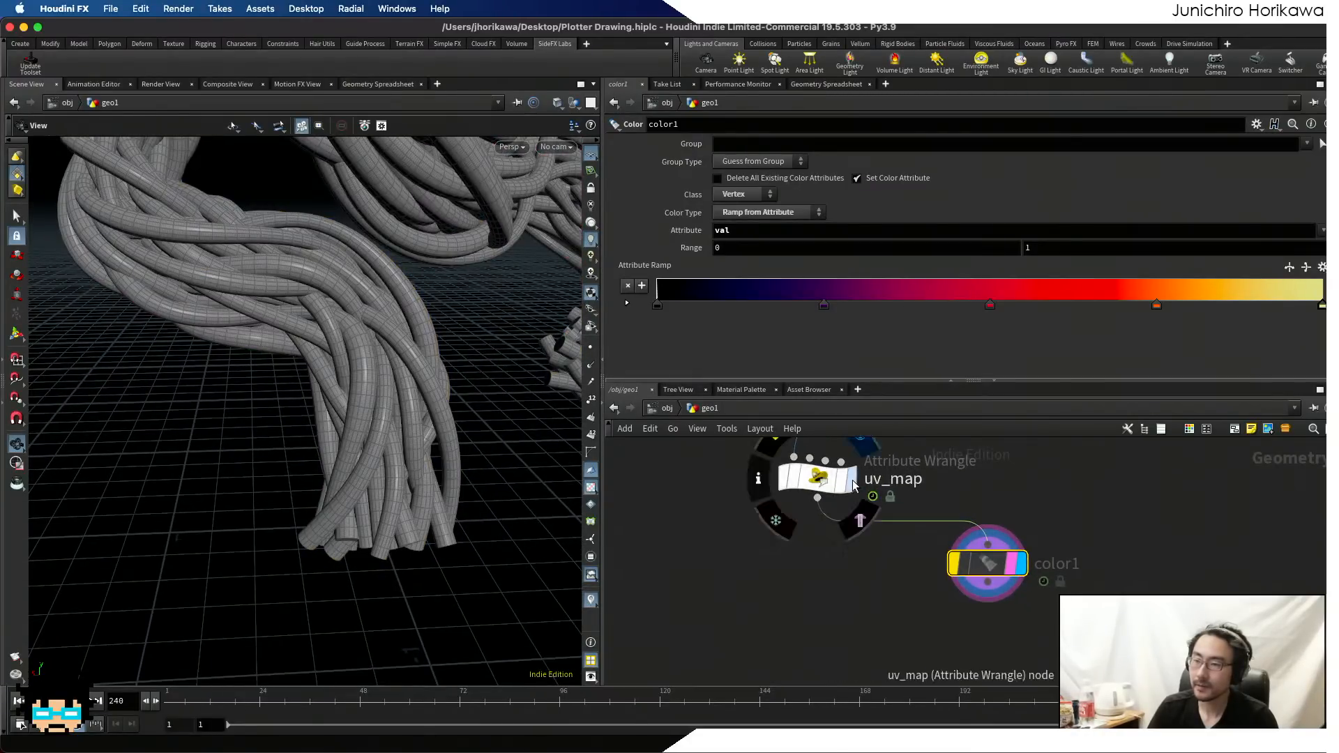
{"action": "left_click", "coordinate": [841, 486]}
{"action": "key", "text": "super+s"}
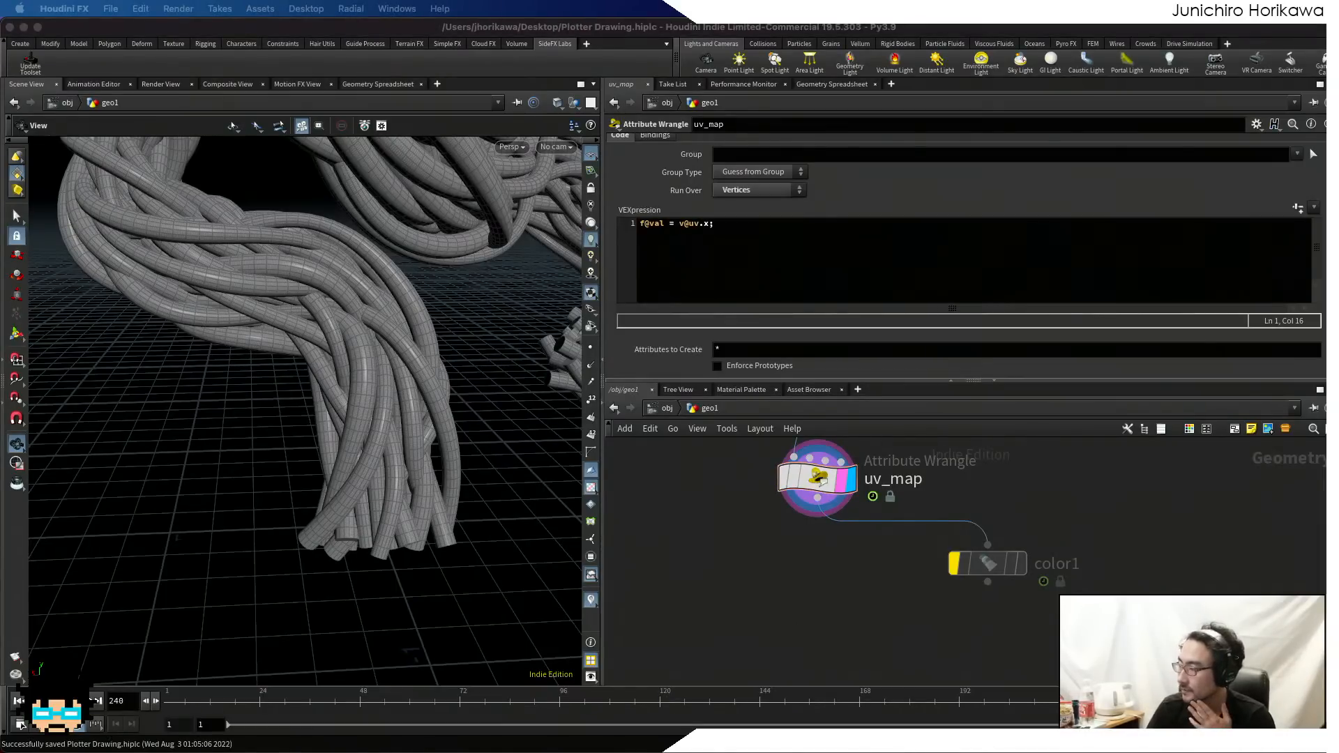
{"action": "left_click", "coordinate": [814, 587]}
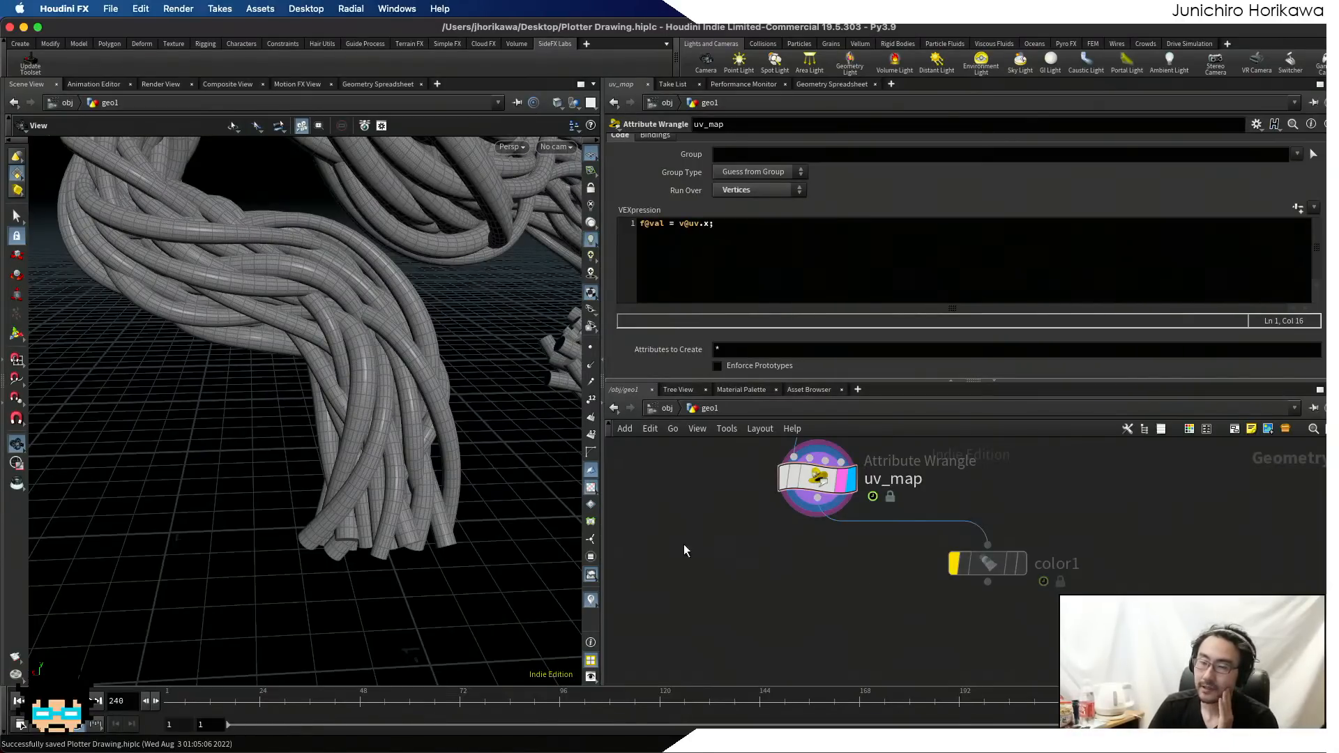
{"action": "left_click_drag", "start_coordinate": [349, 519], "coordinate": [373, 544]}
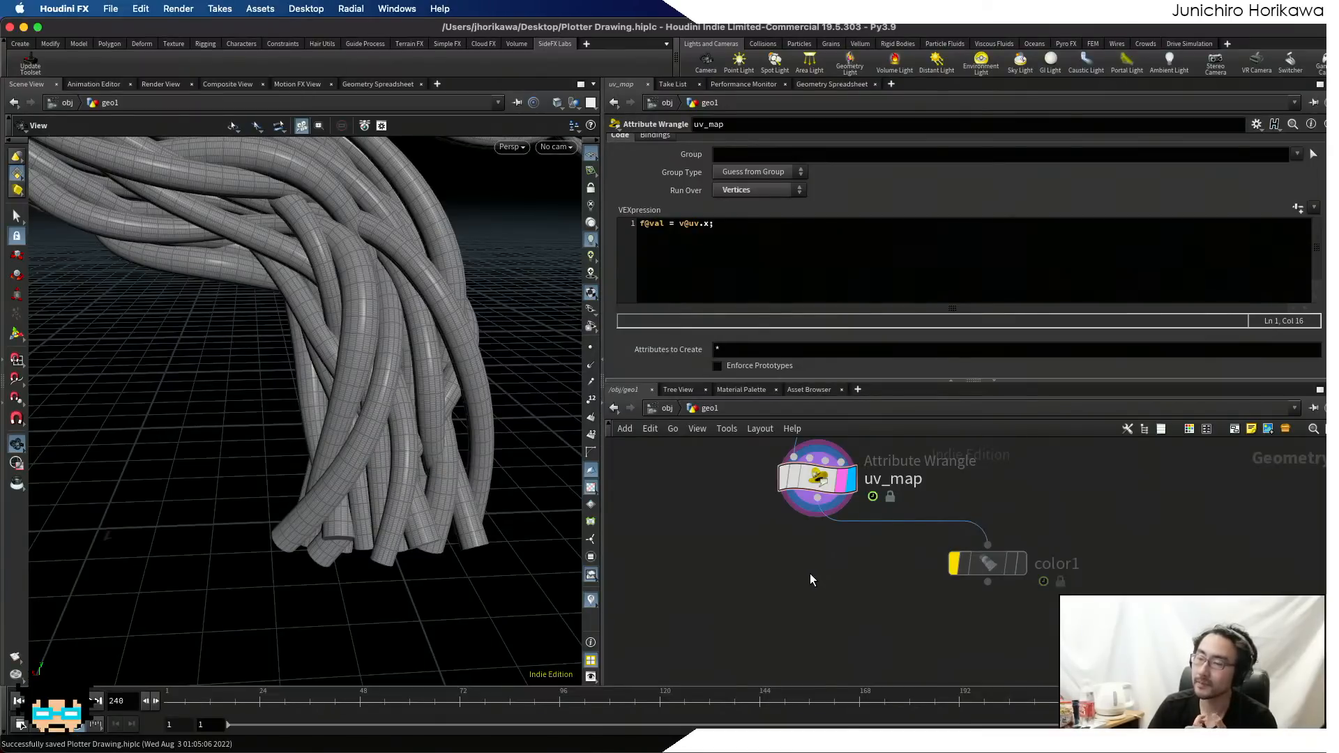
{"action": "key", "text": "super+Tab"}
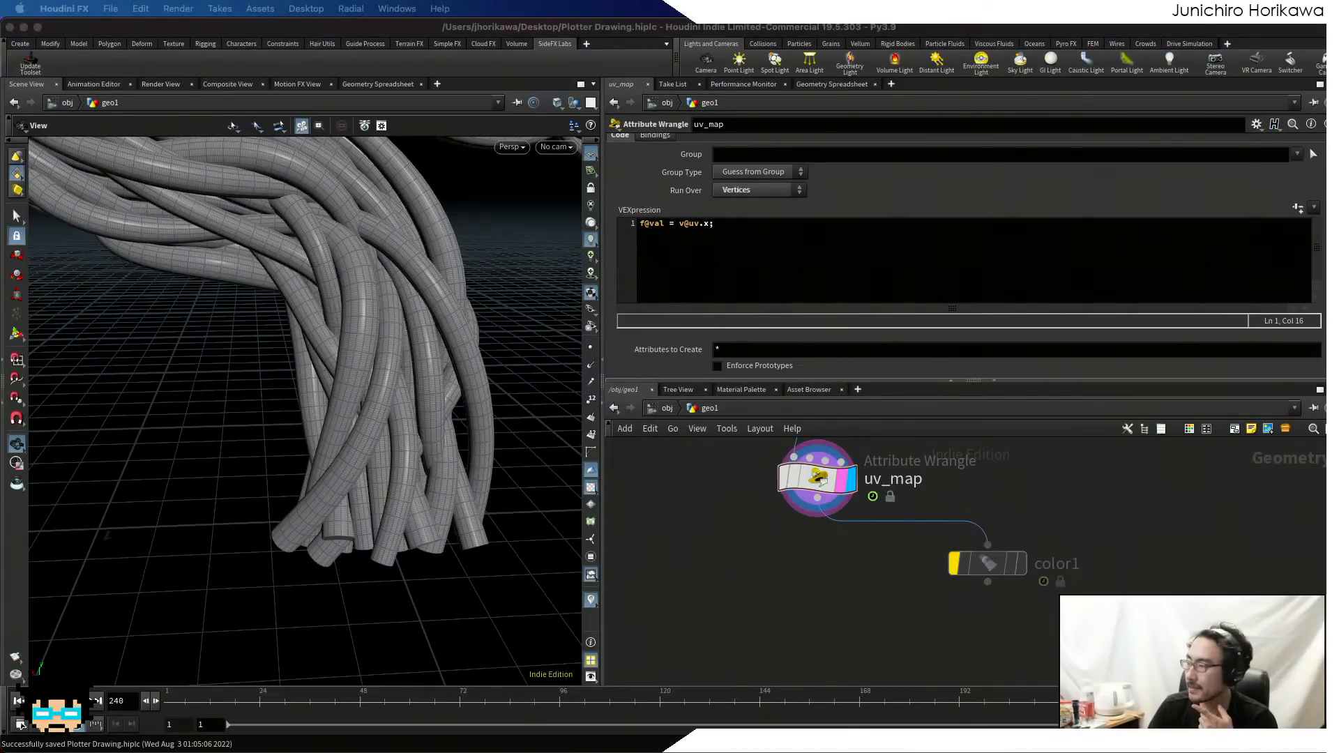
- Add a Primitive Wrangle below uv_map, fed by its output and set as the displayed node
{"action": "key", "text": "Tab"}
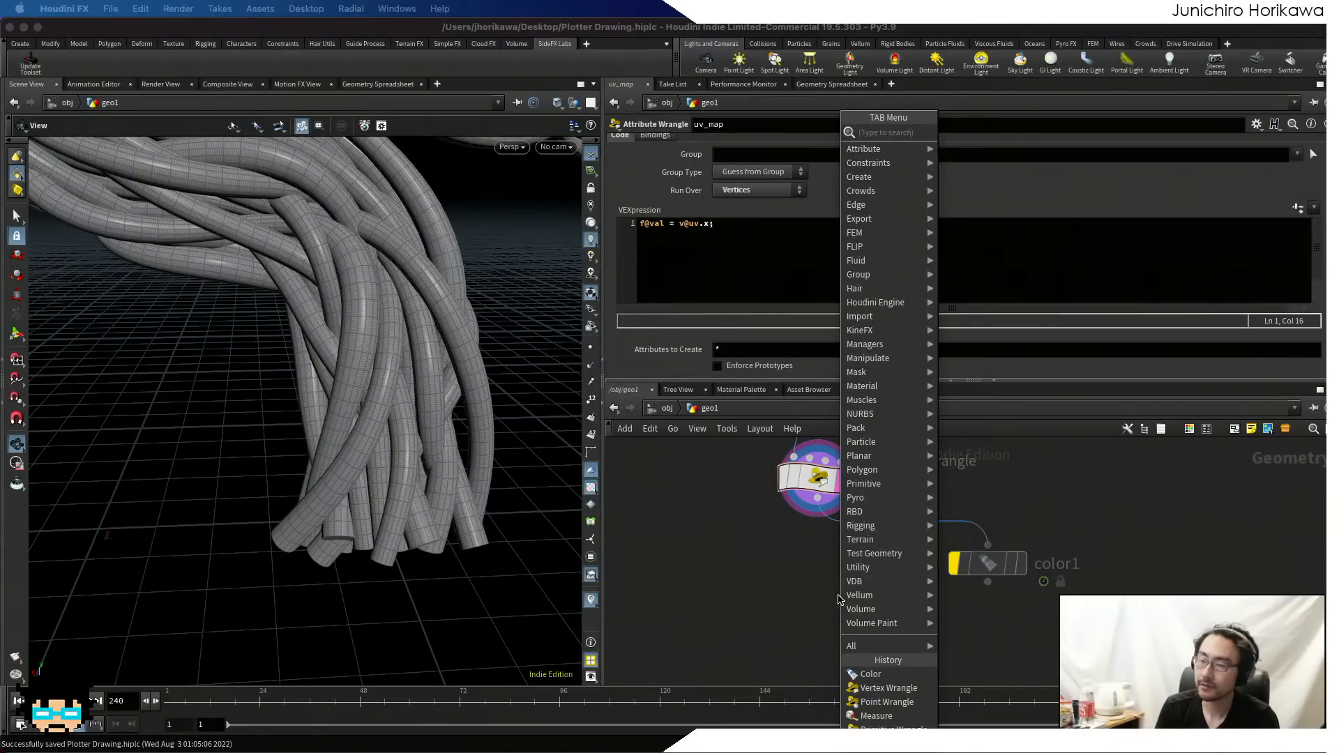
{"action": "left_click", "coordinate": [823, 633]}
{"action": "key", "text": "Tab"}
{"action": "type", "text": "p"}
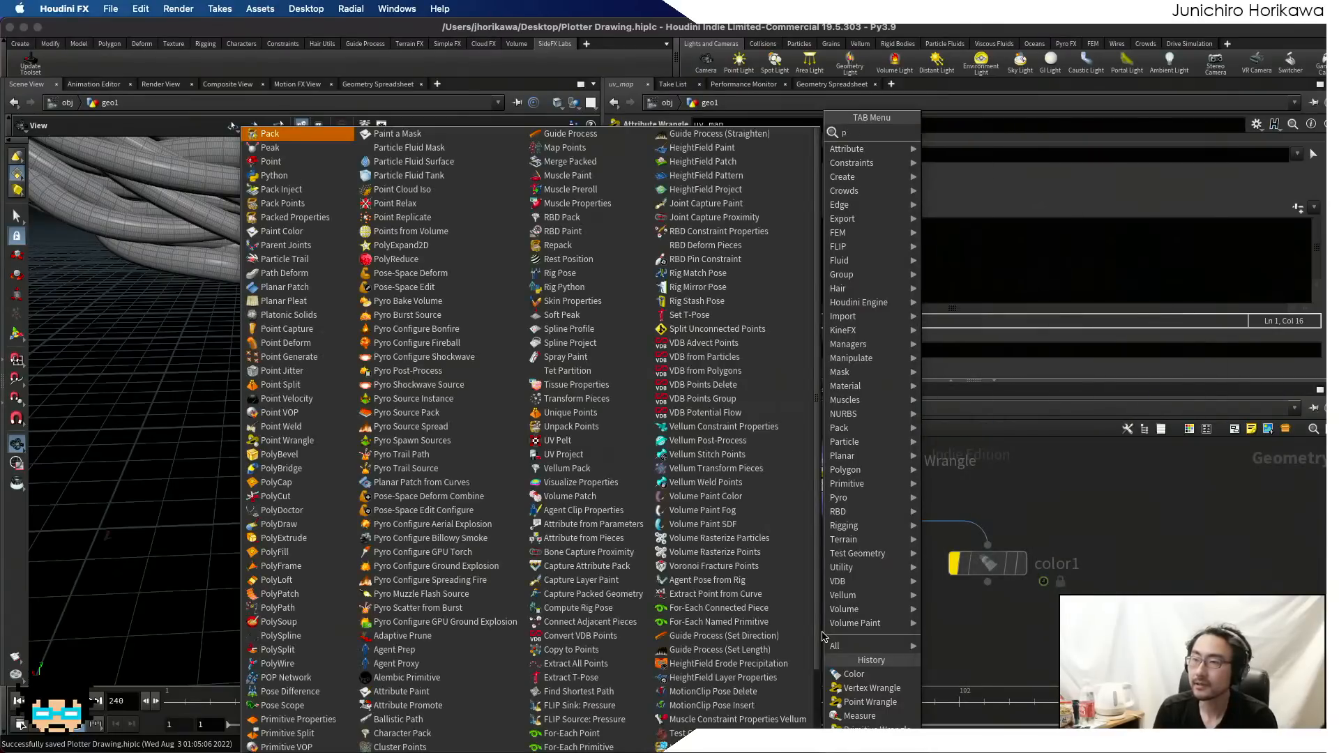
{"action": "type", "text": "rimitivew"}
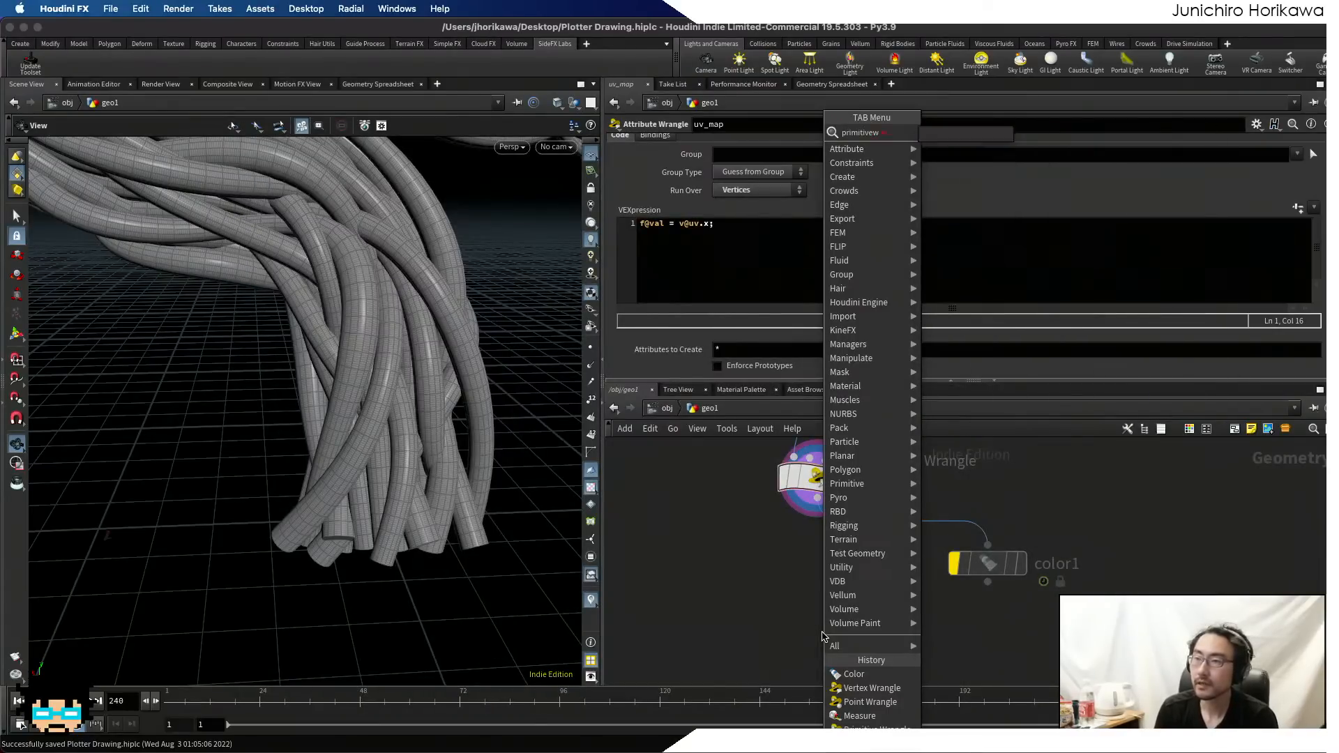
{"action": "key", "text": "Return"}
{"action": "left_click", "coordinate": [819, 633]}
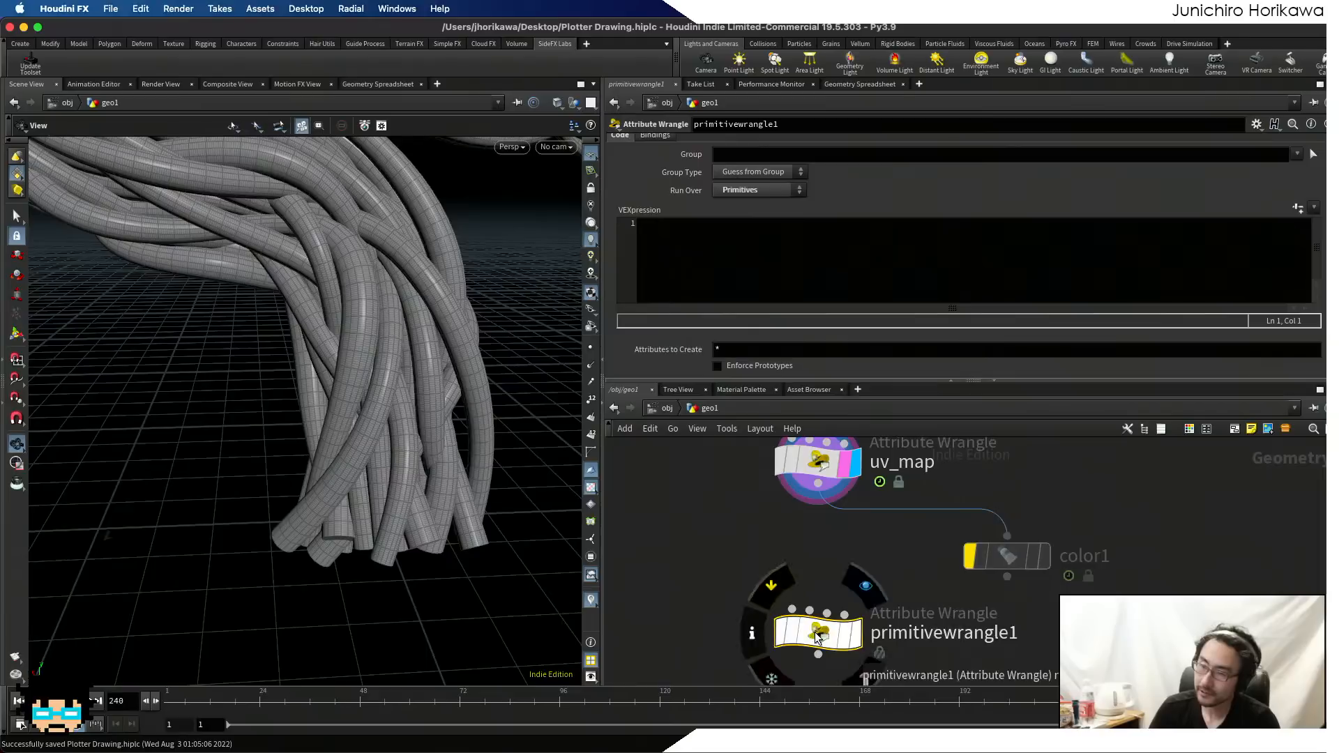
{"action": "left_click_drag", "start_coordinate": [818, 482], "coordinate": [791, 575]}
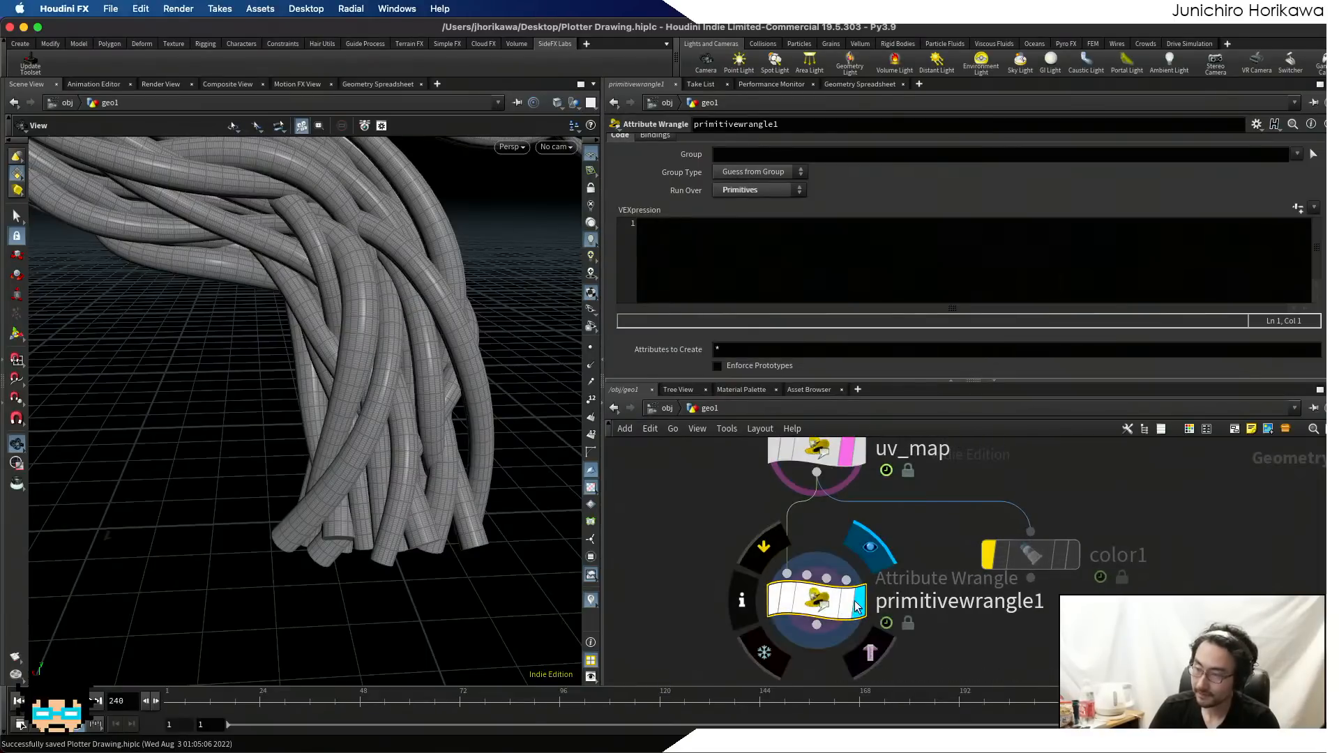
{"action": "key", "text": "r"}
- Rename the new primitive wrangle contour_lines
{"action": "double_click", "coordinate": [902, 603]}
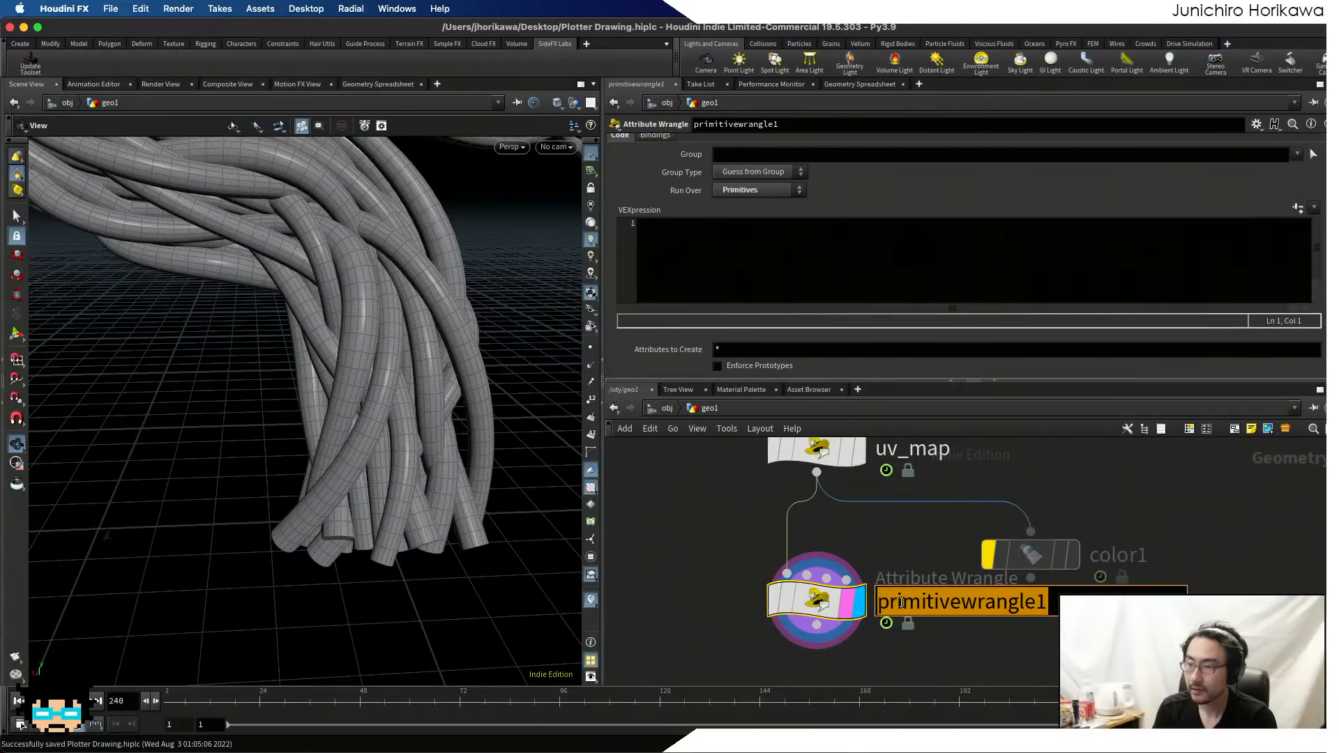
{"action": "type", "text": "contour_lines"}
{"action": "key", "text": "Return"}
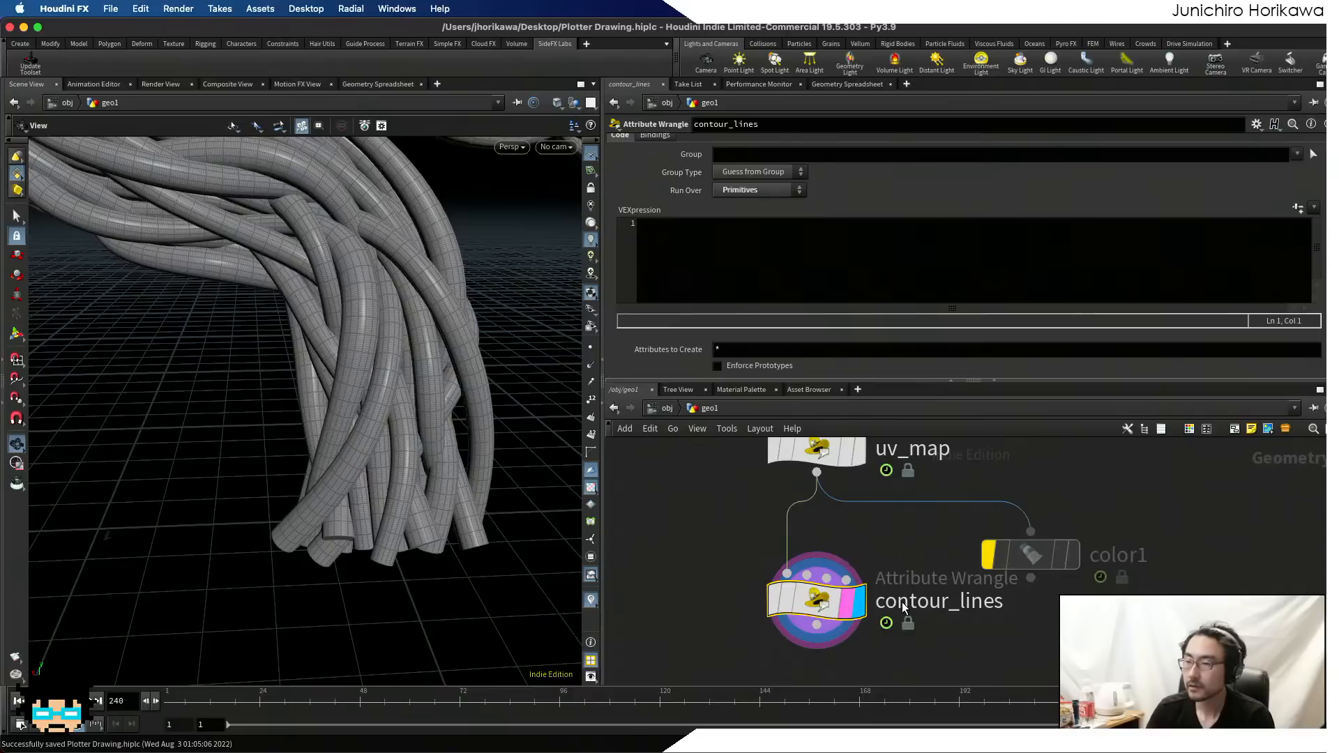
- Enlarge the parameter area and write int num = chi("num"); as the first line of the contour_lines VEX code
{"action": "left_click", "coordinate": [803, 302]}
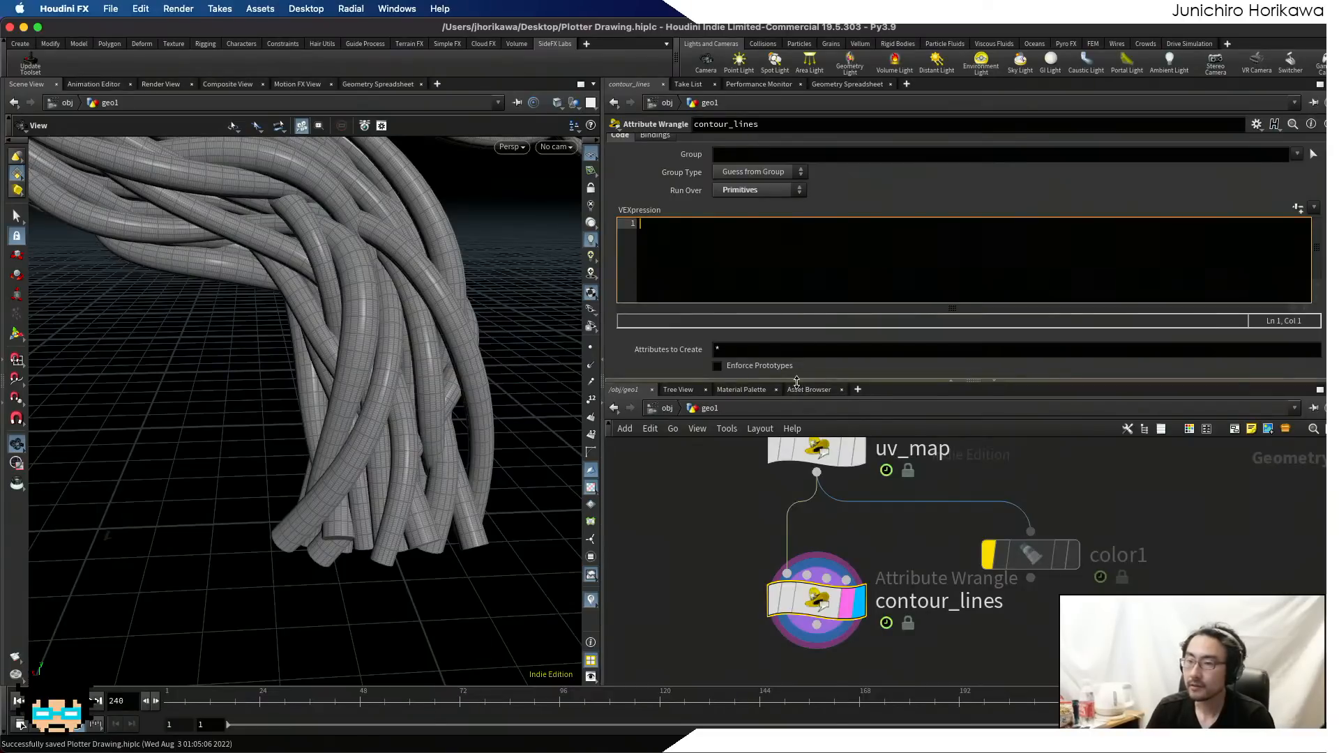
{"action": "left_click_drag", "start_coordinate": [796, 382], "coordinate": [796, 484]}
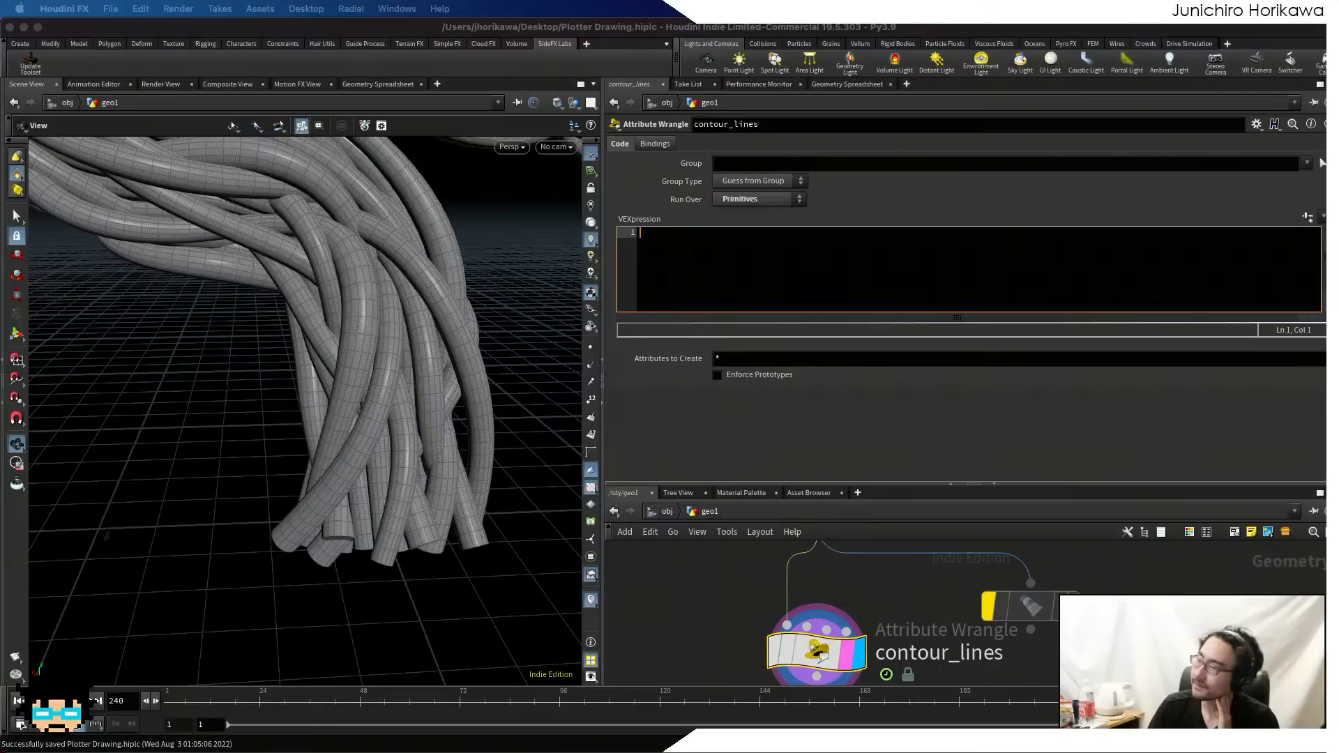
{"action": "left_click", "coordinate": [969, 268]}
{"action": "type", "text": "int "}
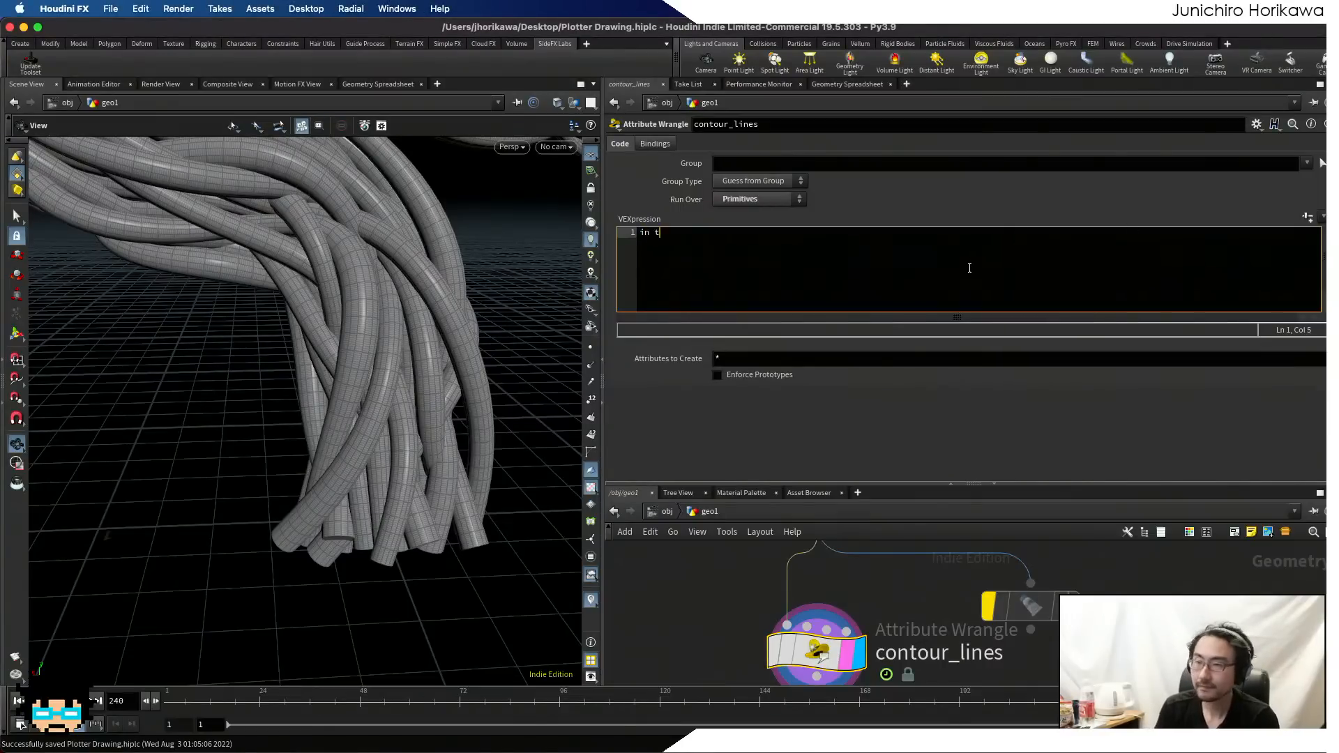
{"action": "type", "text": "nu"}
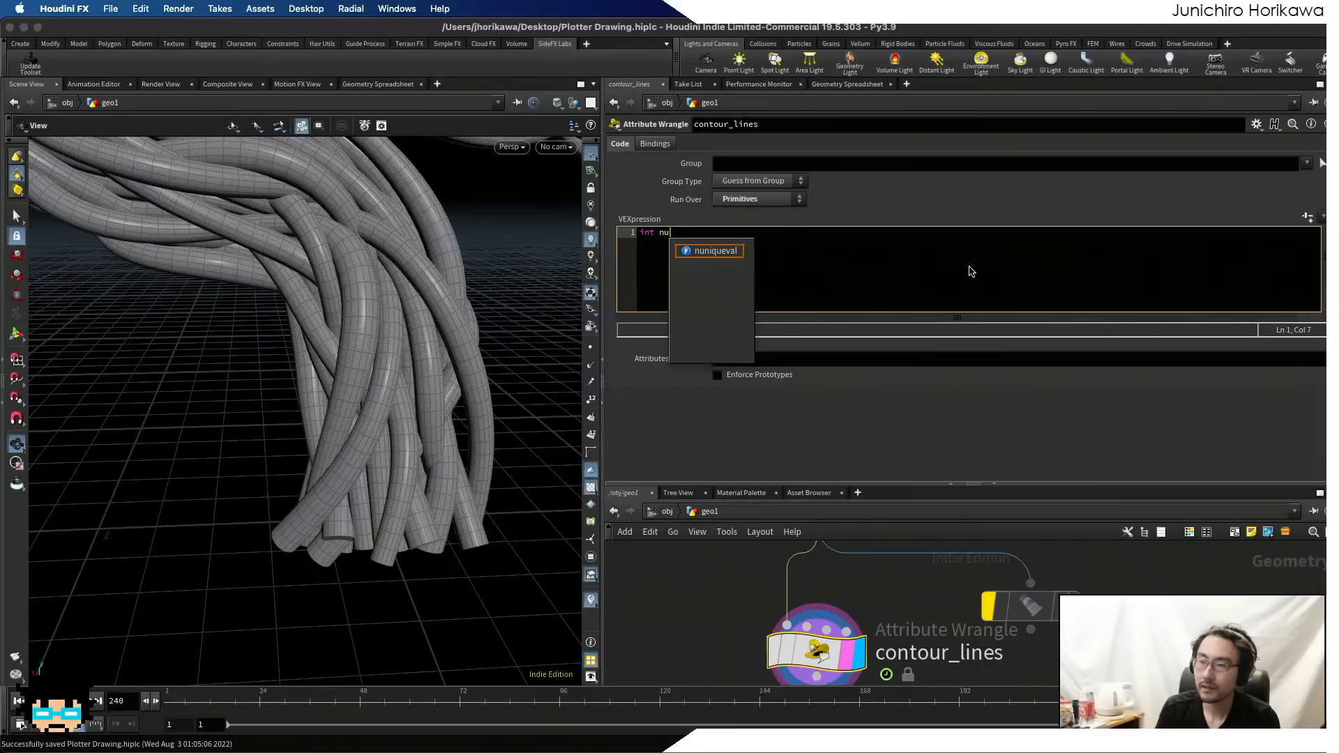
{"action": "type", "text": "m = chi(\""}
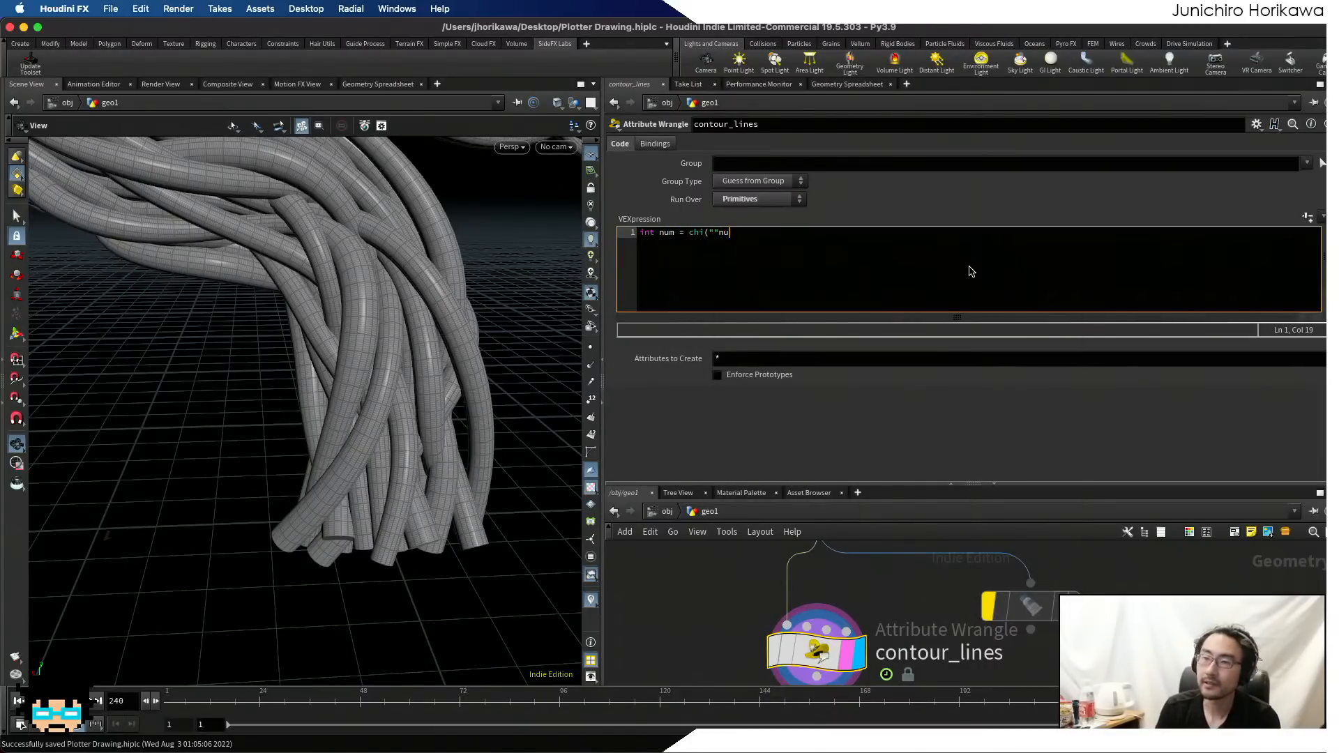
{"action": "key", "text": "BackSpace"}
{"action": "type", "text": "\"num\""}
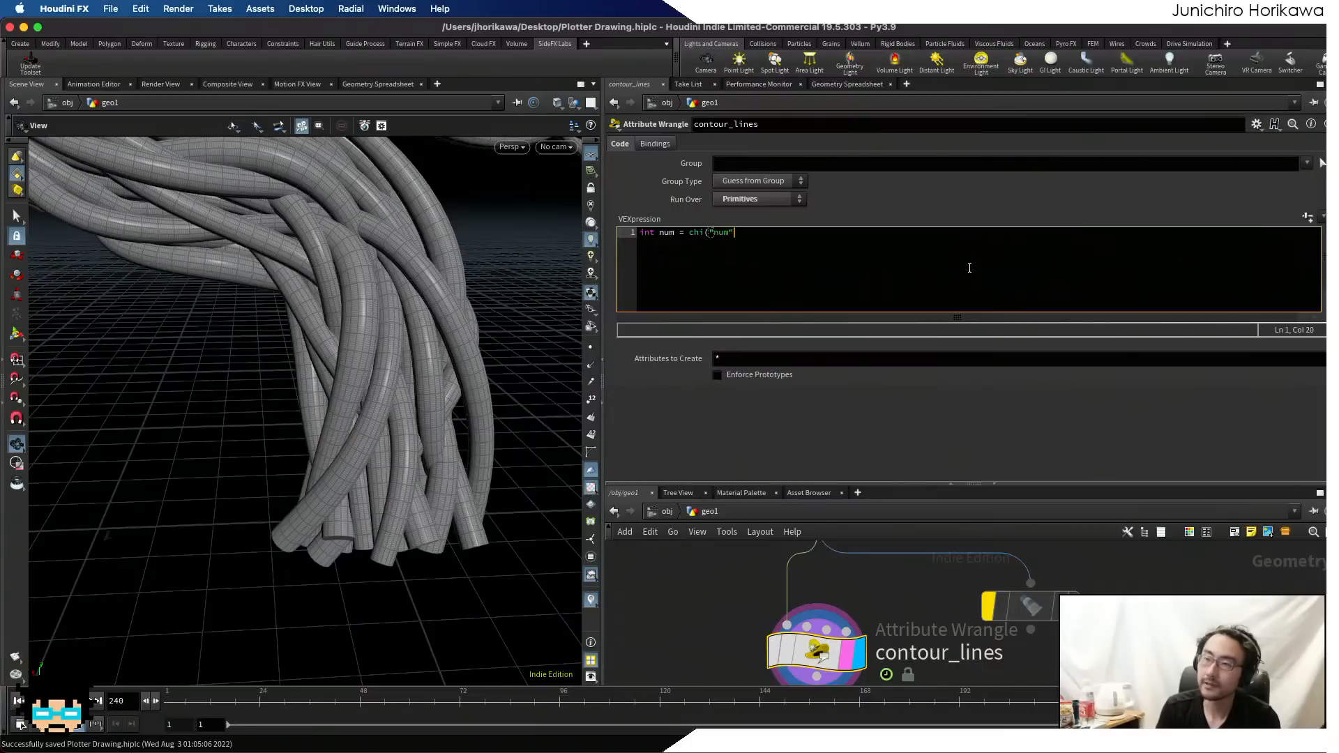
{"action": "type", "text": ");"}
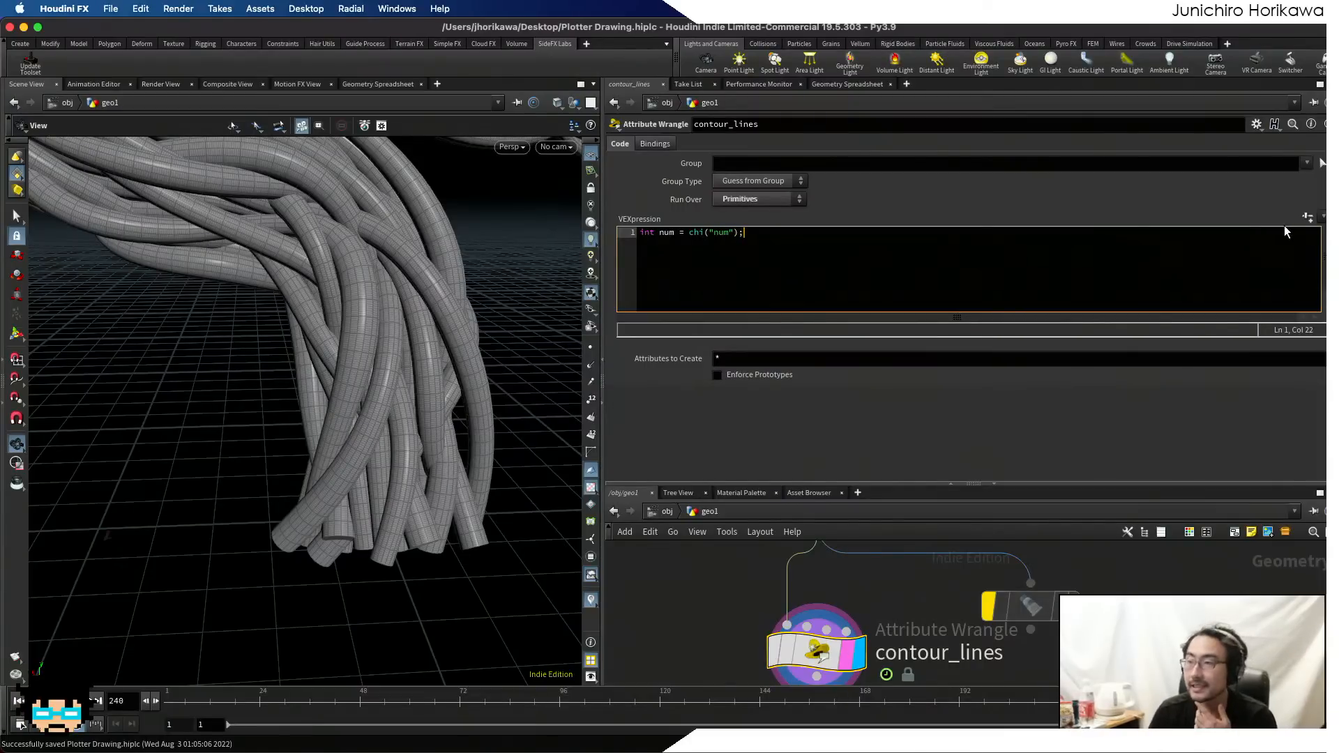
- Create the Num parameter from the chi reference in the contour_lines code and set it to 30
{"action": "left_click", "coordinate": [1309, 217]}
{"action": "left_click_drag", "start_coordinate": [834, 400], "coordinate": [1322, 400]}
{"action": "left_click_drag", "start_coordinate": [737, 396], "coordinate": [671, 397]}
{"action": "type", "text": "30"}
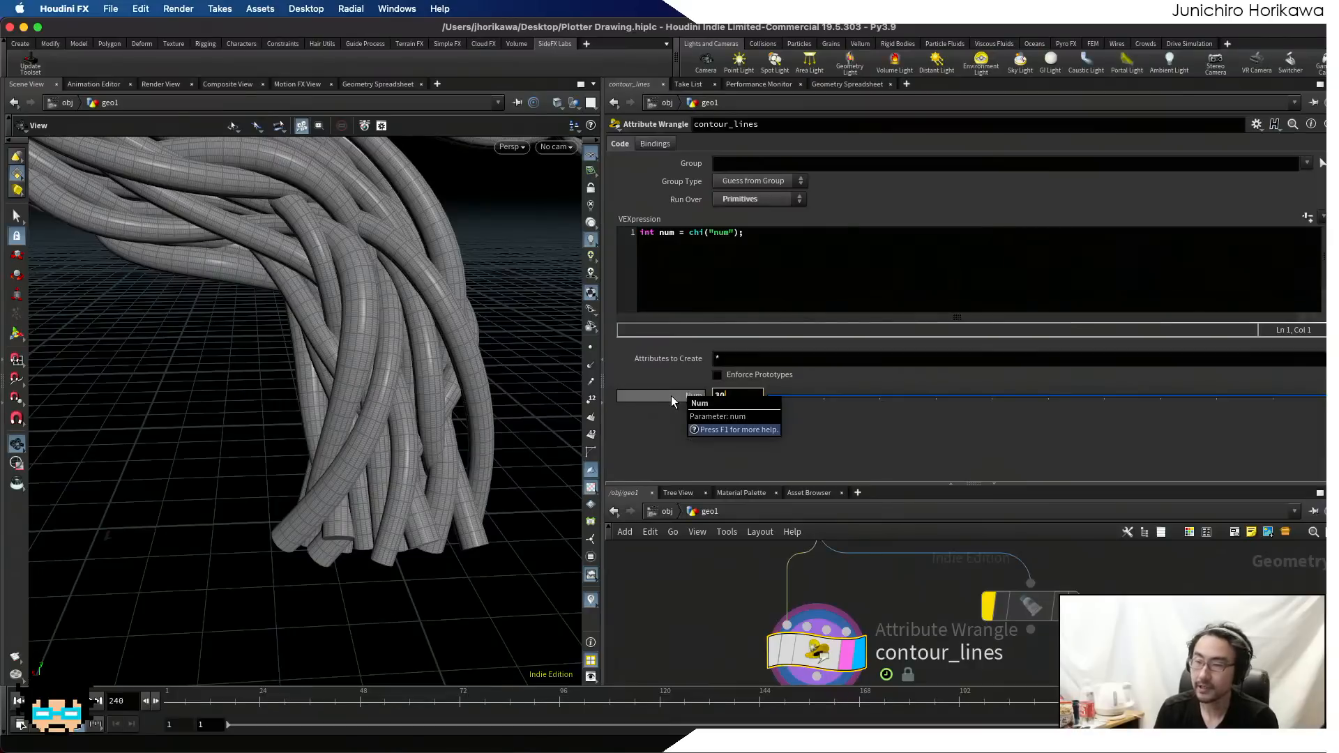
{"action": "key", "text": "Return"}
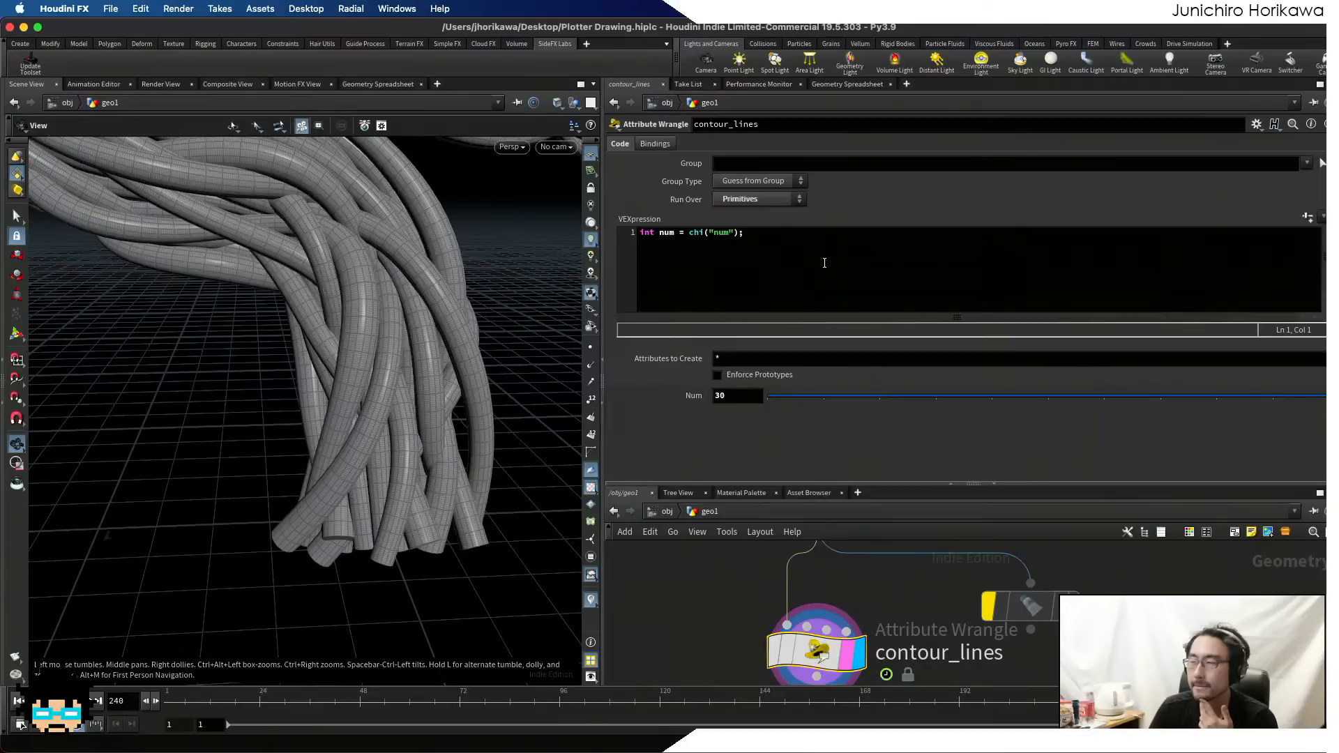
- Declare float minval = 0.0; two lines below the num declaration in the contour_lines VEX code
{"action": "left_click", "coordinate": [824, 263]}
{"action": "key", "text": "Return"}
{"action": "key", "text": "Return"}
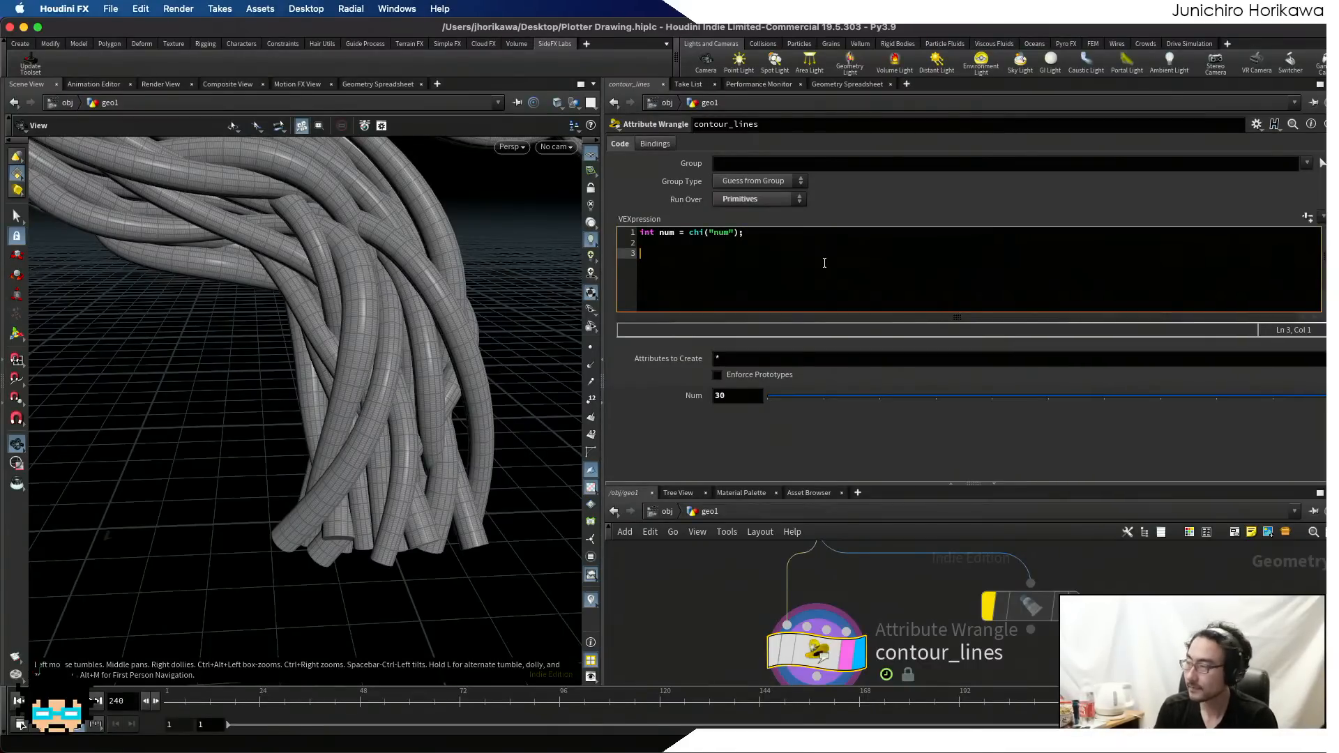
{"action": "type", "text": "float min"}
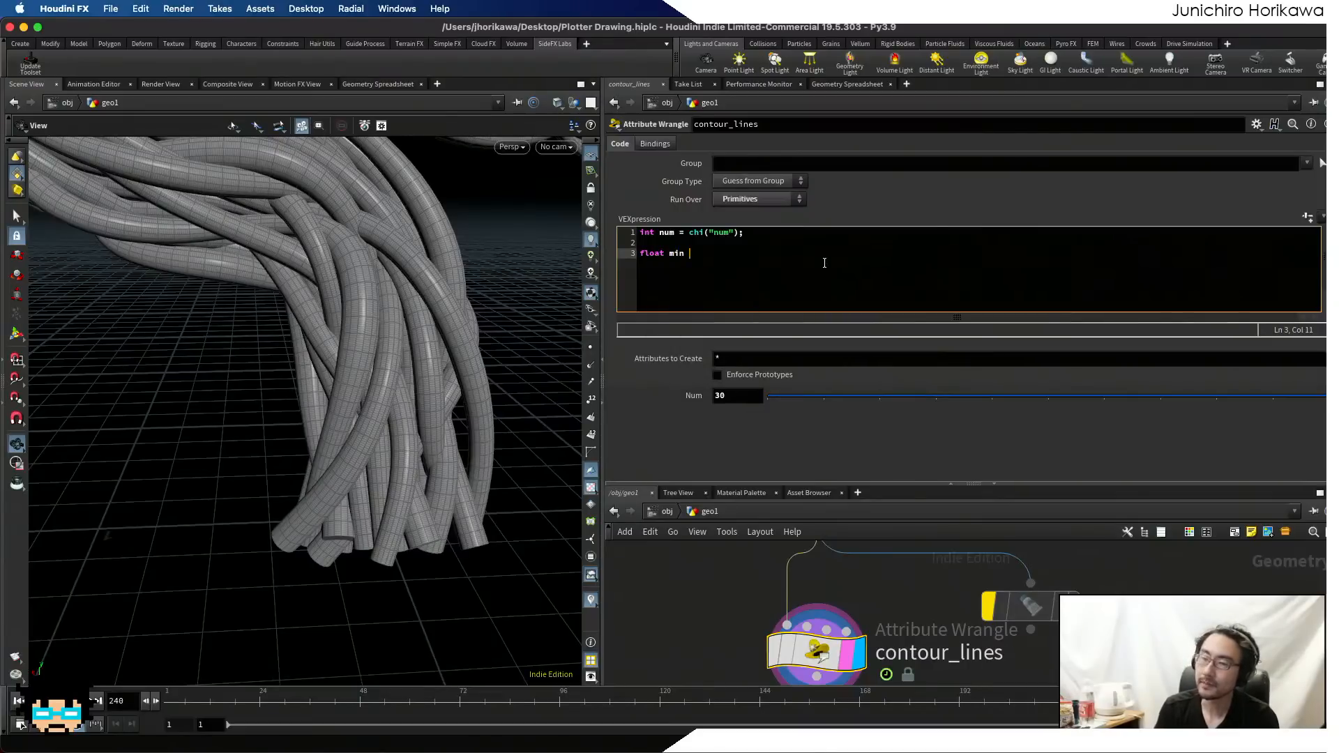
{"action": "key", "text": "BackSpace"}
{"action": "type", "text": "val "}
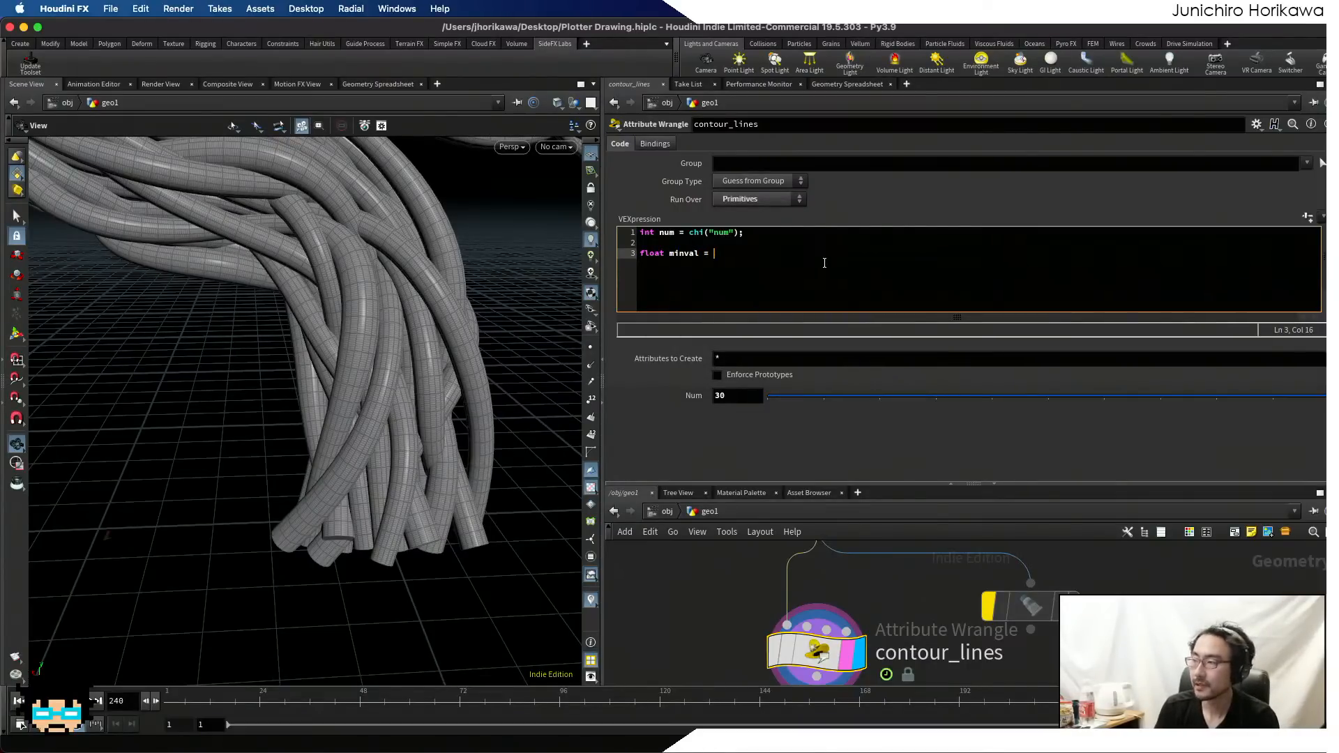
{"action": "type", "text": "= "}
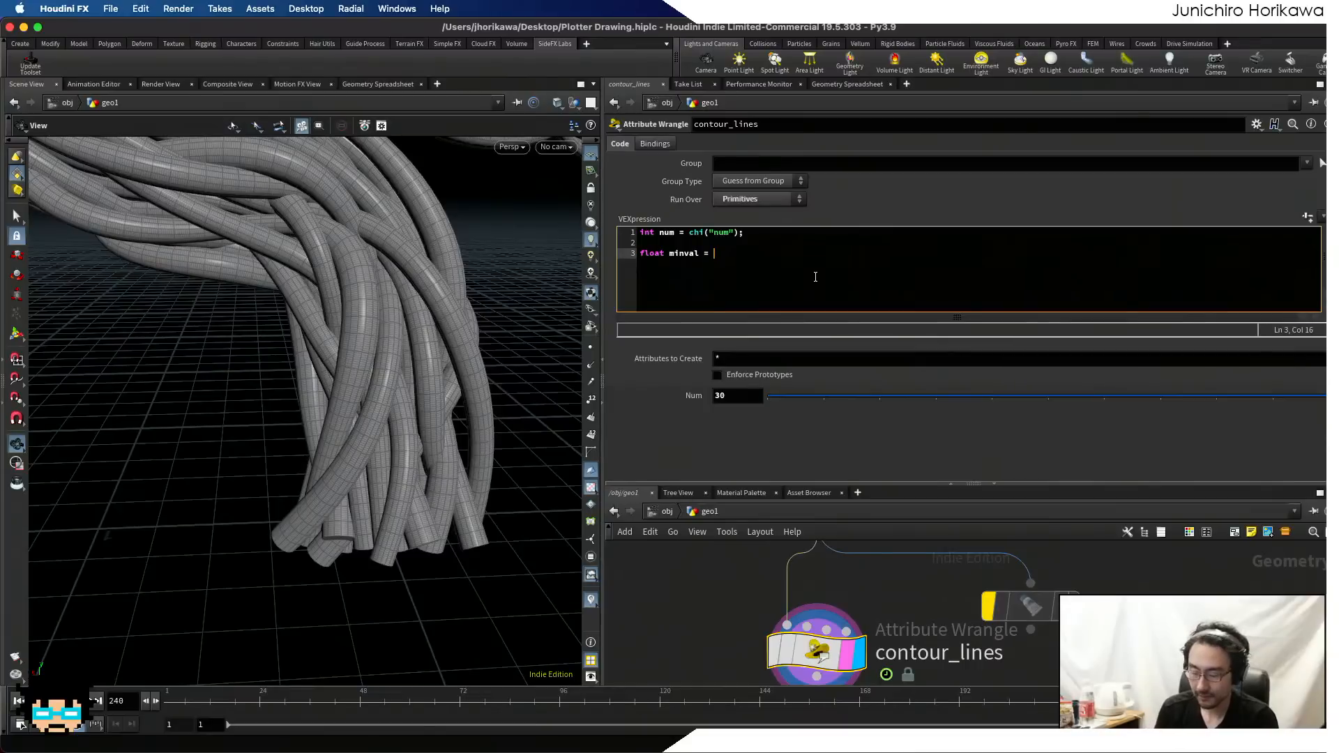
{"action": "type", "text": "0.0;"}
{"action": "key", "text": "Return"}
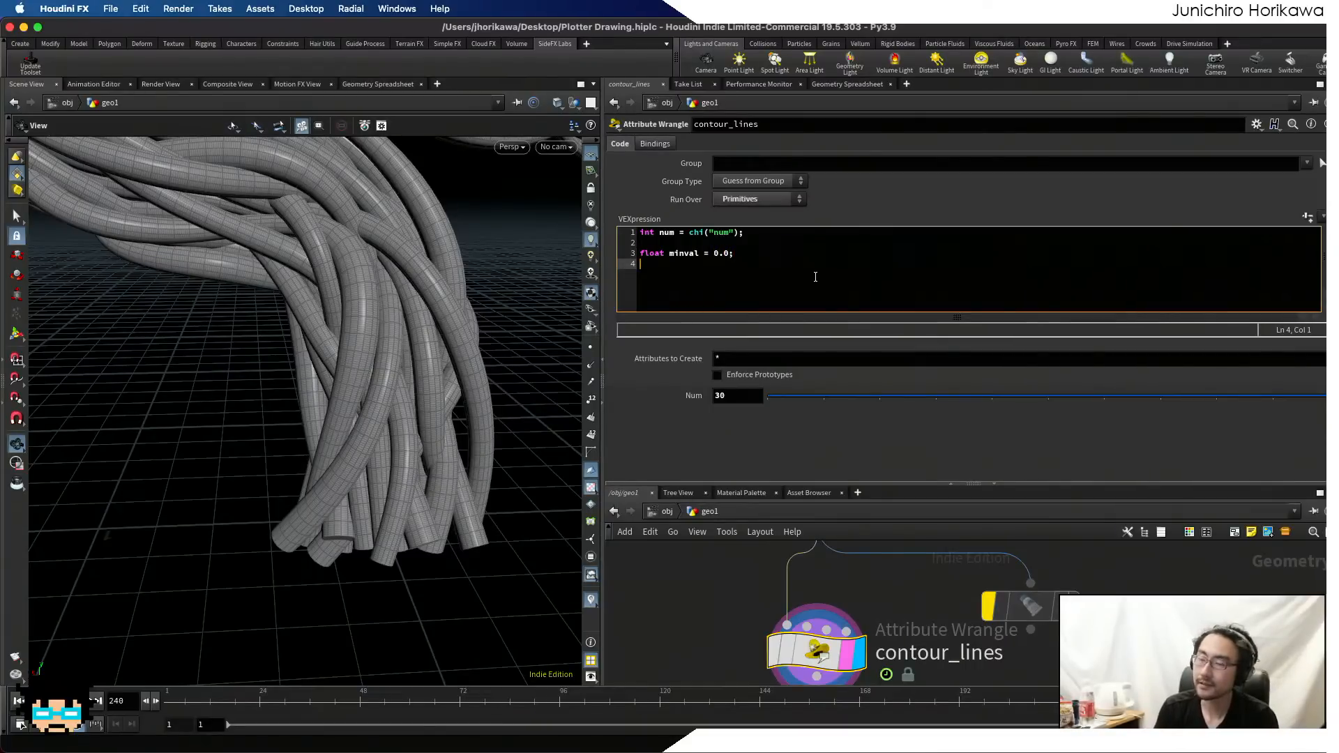
- Declare float maxval = 1.0; directly below the minval line
{"action": "type", "text": "float max"}
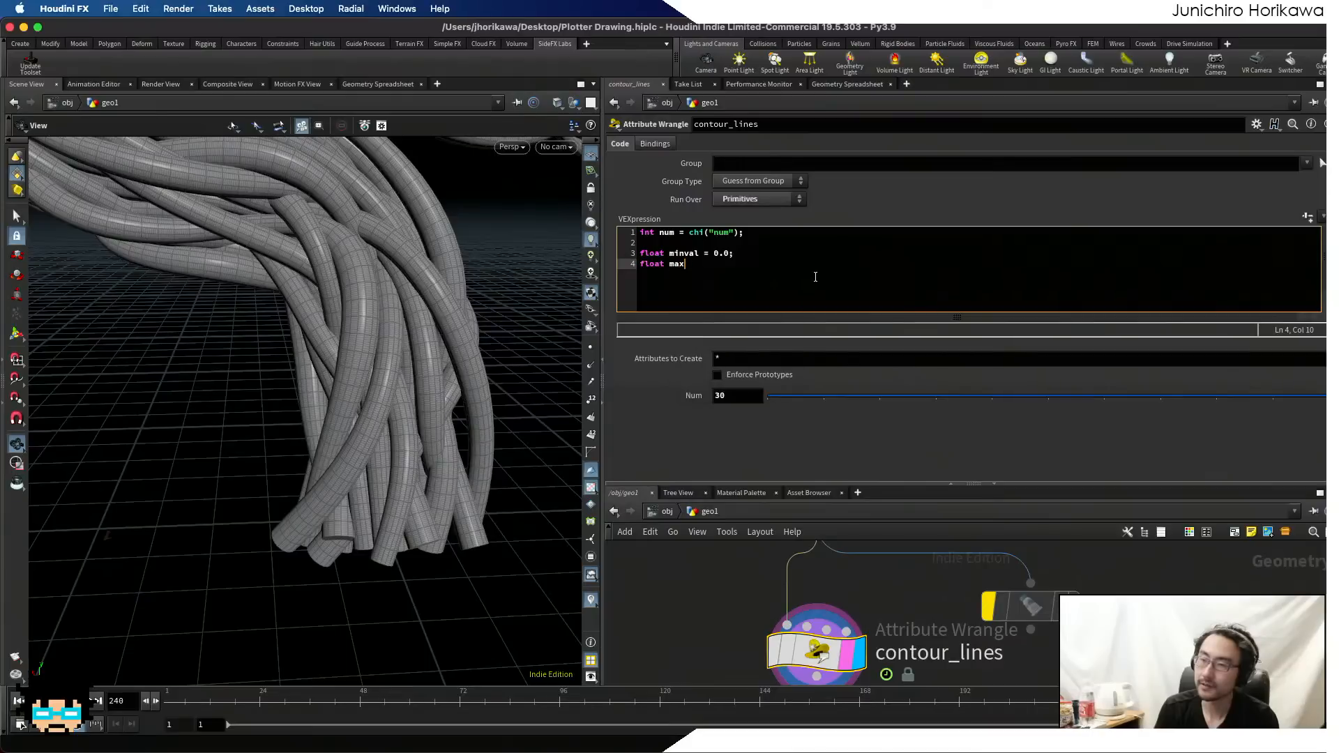
{"action": "type", "text": "val = 1.0;"}
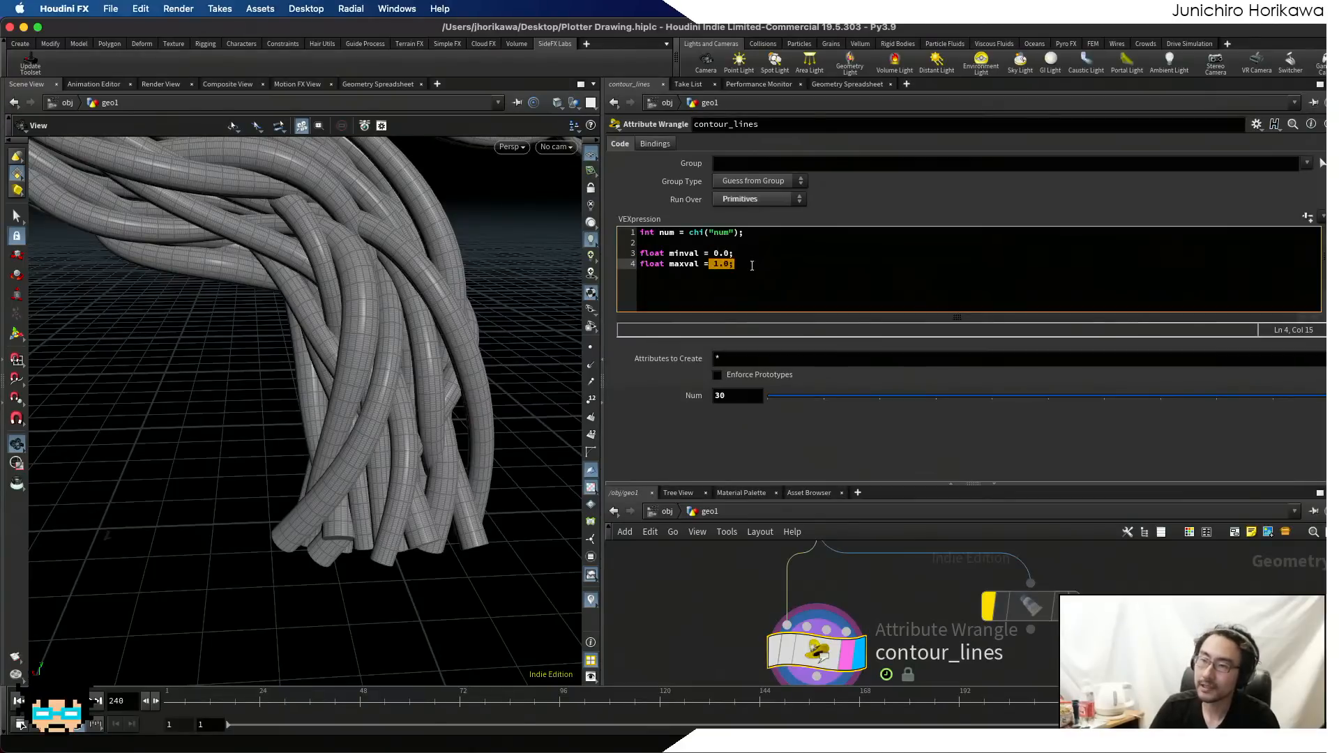
{"action": "left_click_drag", "start_coordinate": [735, 254], "coordinate": [633, 251]}
{"action": "left_click", "coordinate": [752, 257]}
{"action": "left_click", "coordinate": [720, 265]}
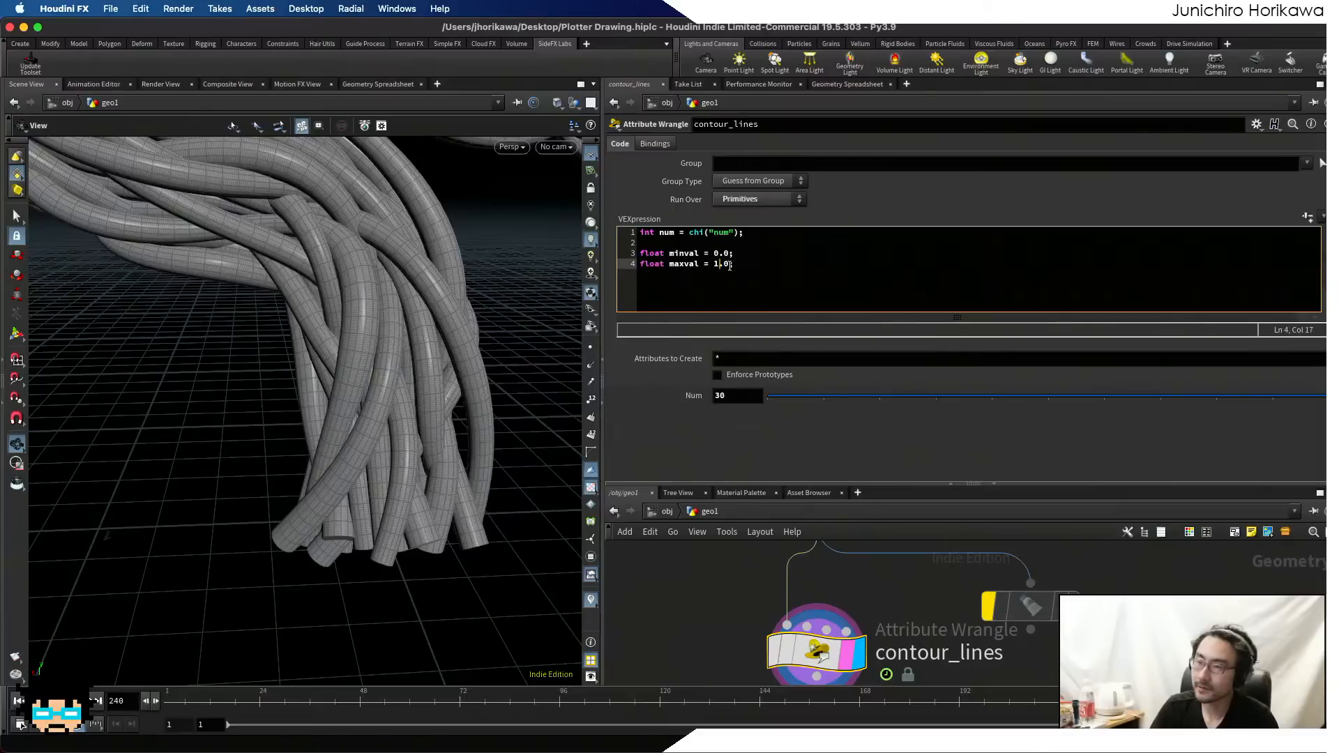
- Write an empty outer loop for(int n=0; n<num-1; n++){ } below the maxval declaration, separated by a blank line
{"action": "key", "text": "Return"}
{"action": "key", "text": "Return"}
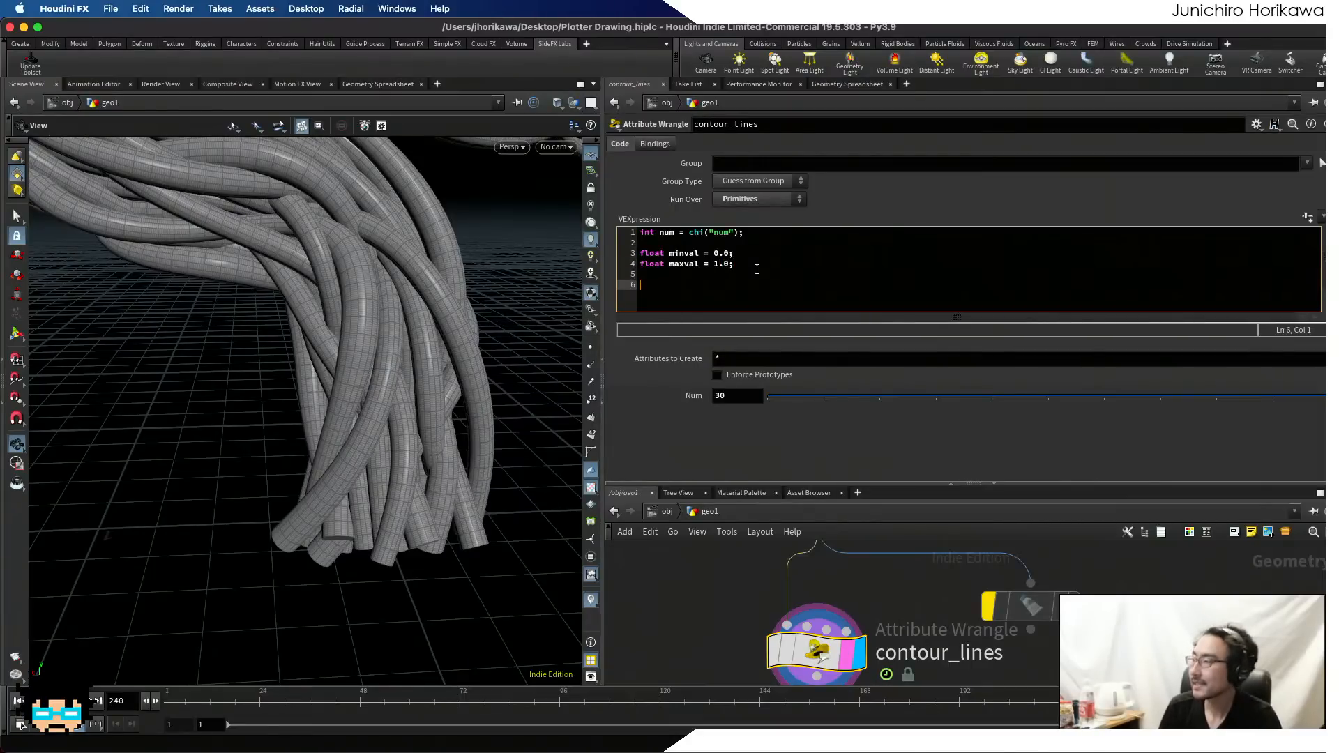
{"action": "type", "text": "for("}
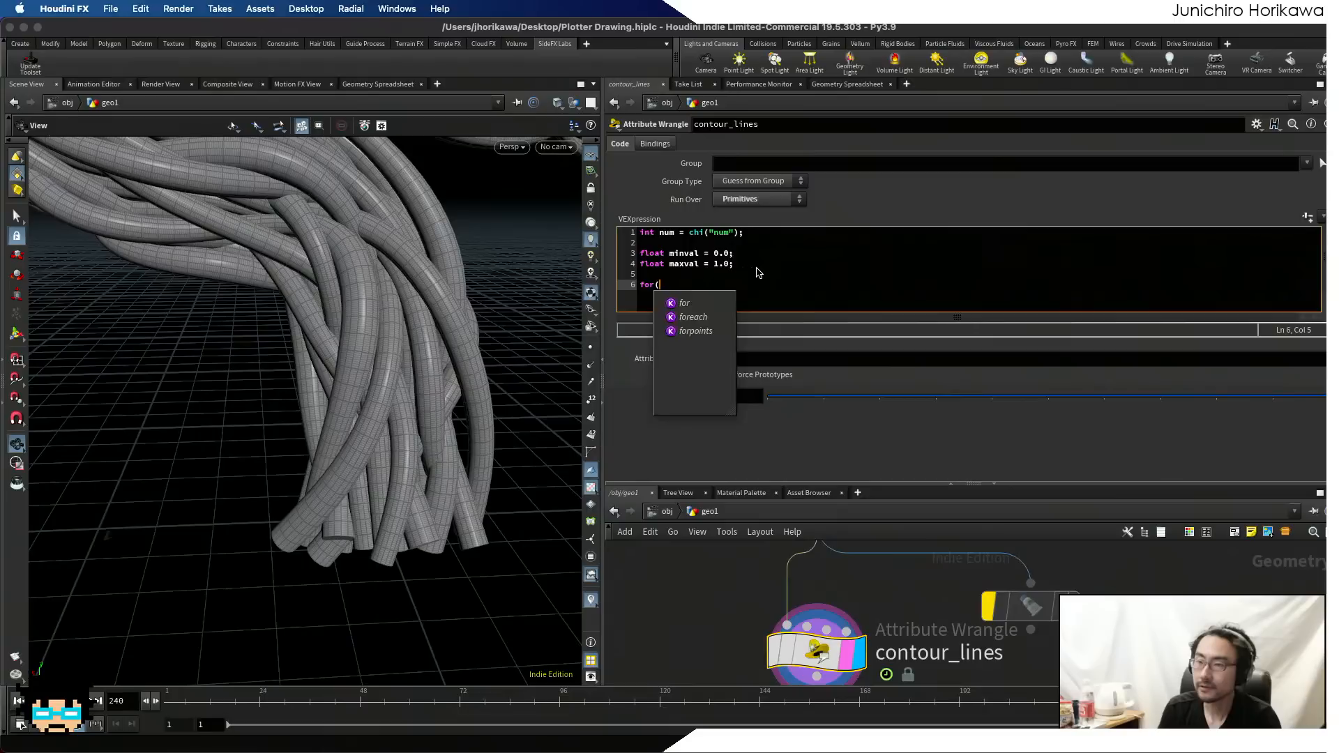
{"action": "type", "text": "int n"}
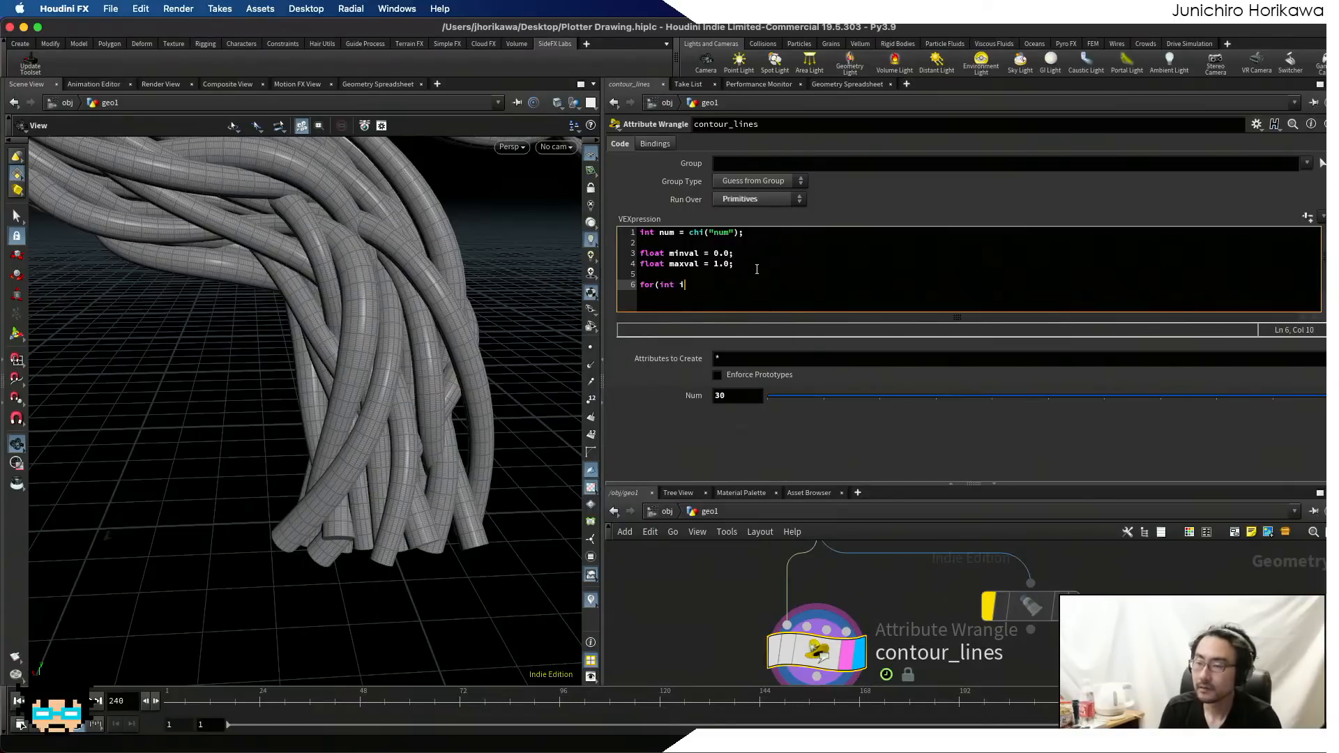
{"action": "key", "text": "BackSpace"}
{"action": "type", "text": "n"}
{"action": "type", "text": "=0; i"}
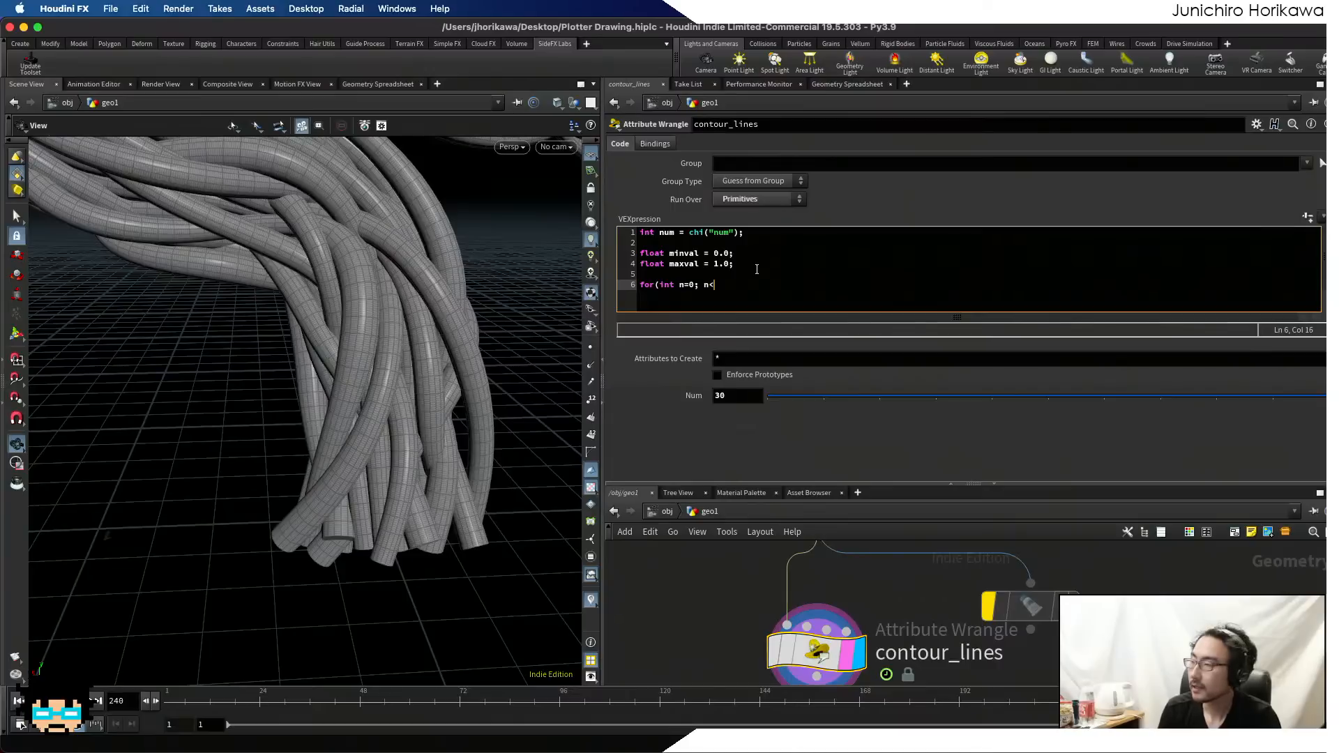
{"action": "type", "text": "n"}
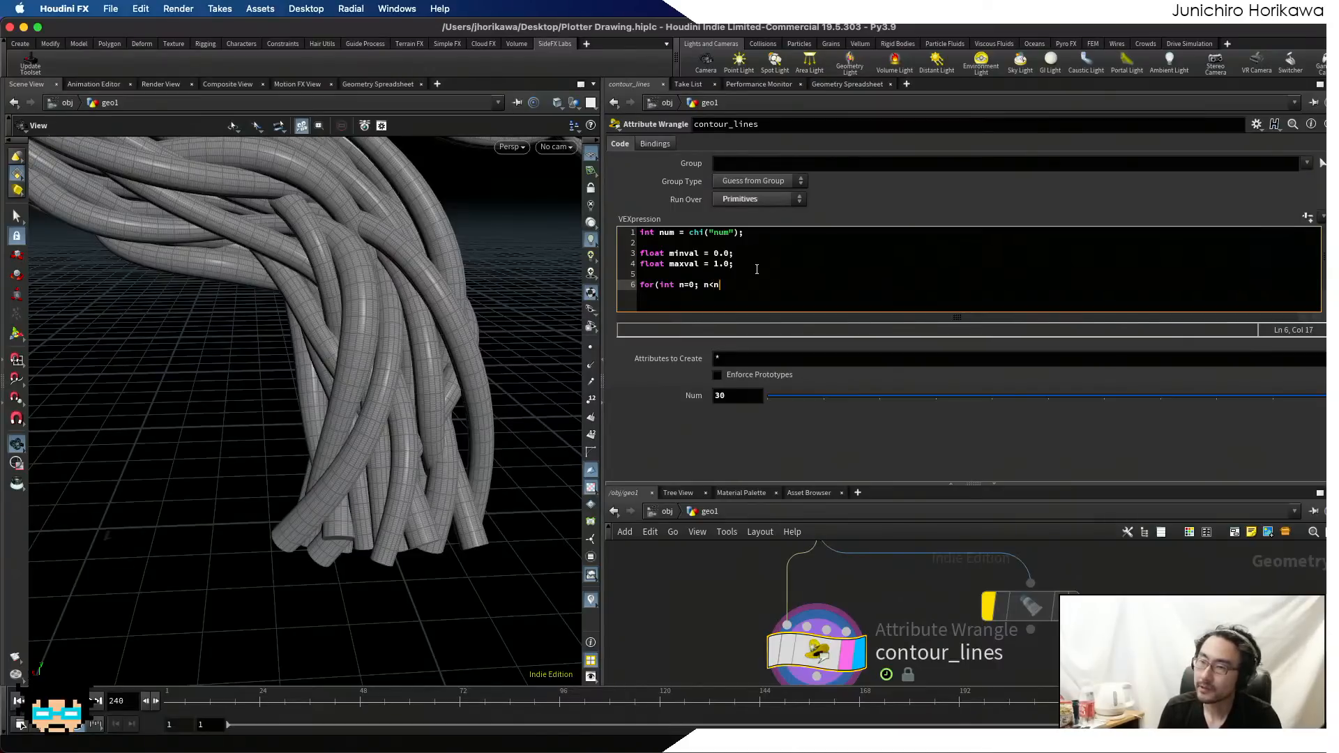
{"action": "type", "text": "um-1"}
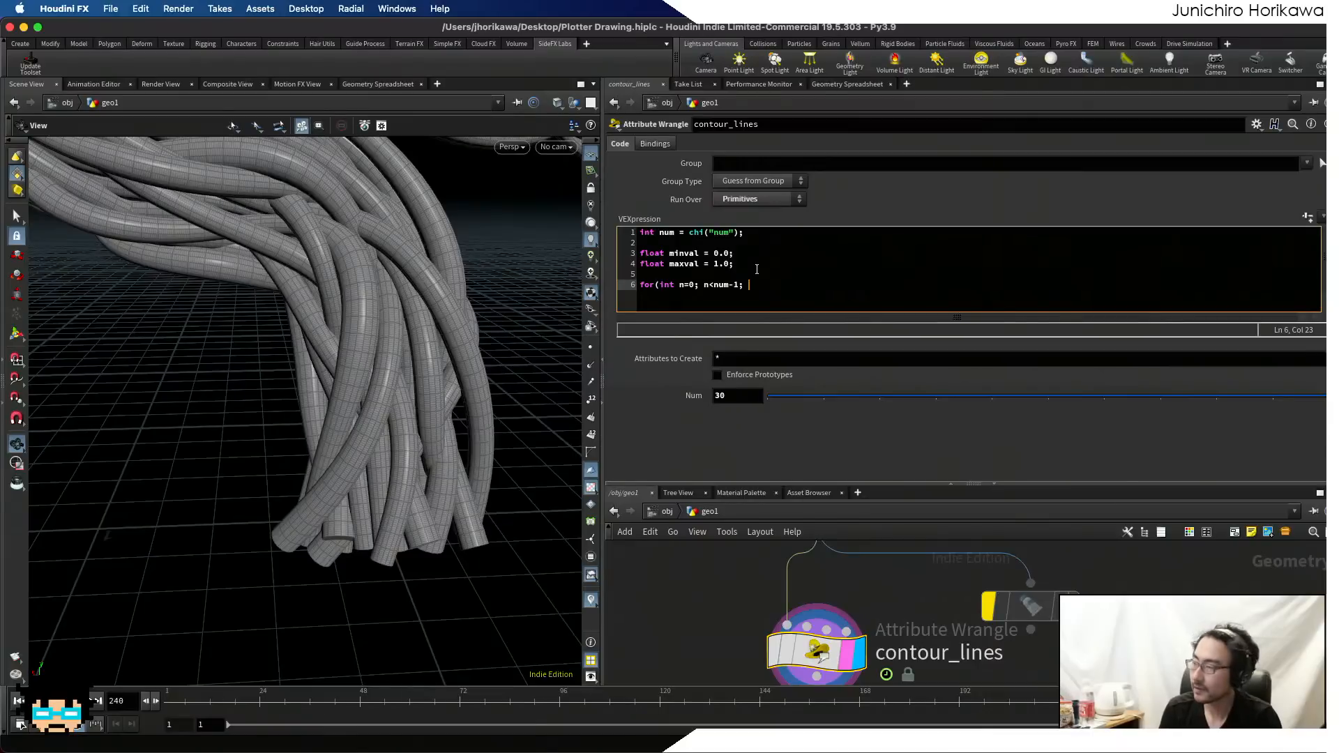
{"action": "type", "text": "n++"}
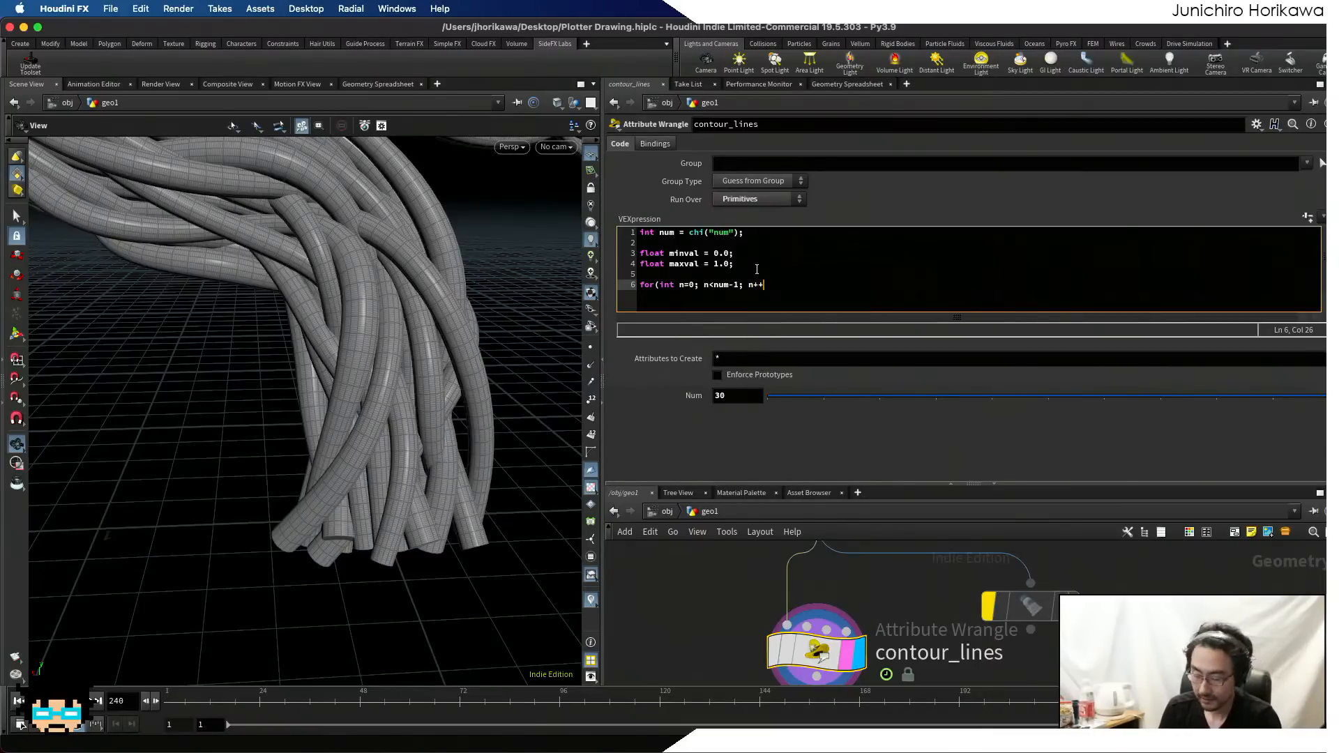
{"action": "type", "text": "){"}
{"action": "key", "text": "Return"}
{"action": "type", "text": "}"}
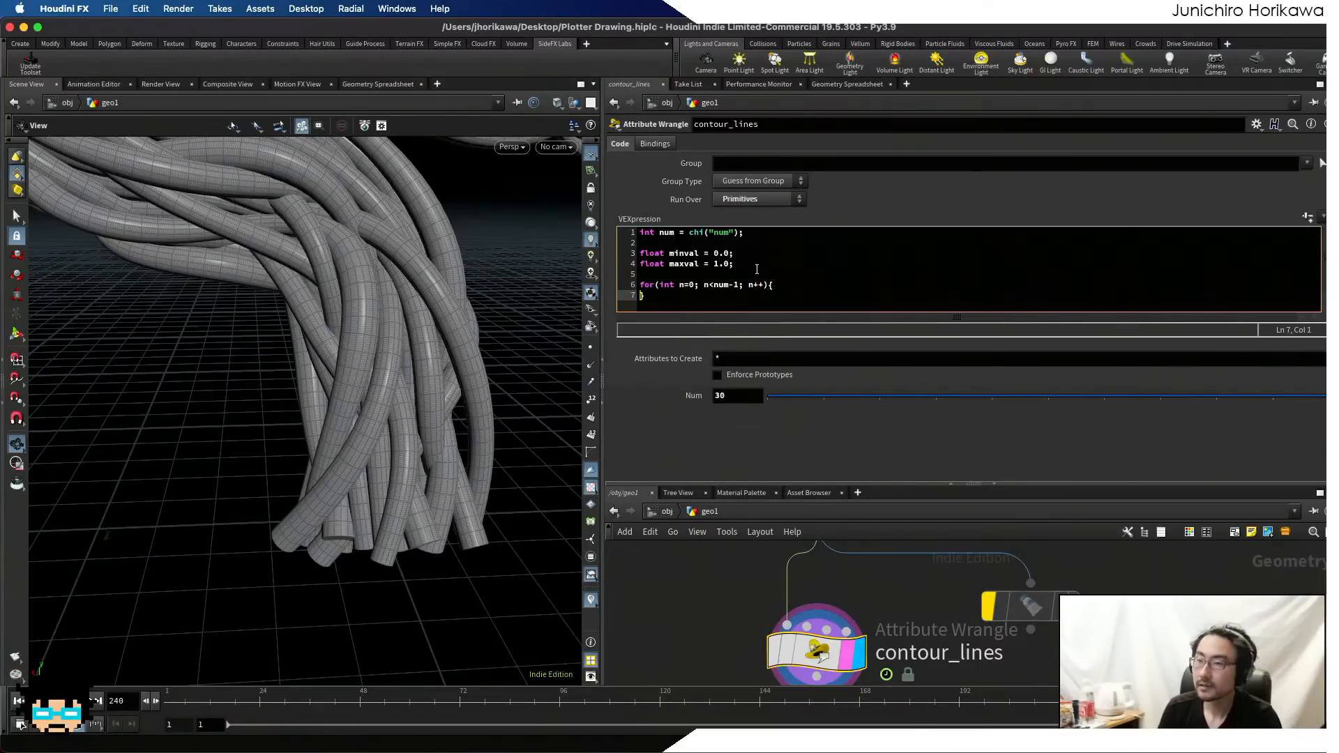
- Start an indented inner loop inside the outer loop with for(int i=0; i< and leave its upper limit open
{"action": "key", "text": "Return"}
{"action": "key", "text": "Up"}
{"action": "key", "text": "Tab"}
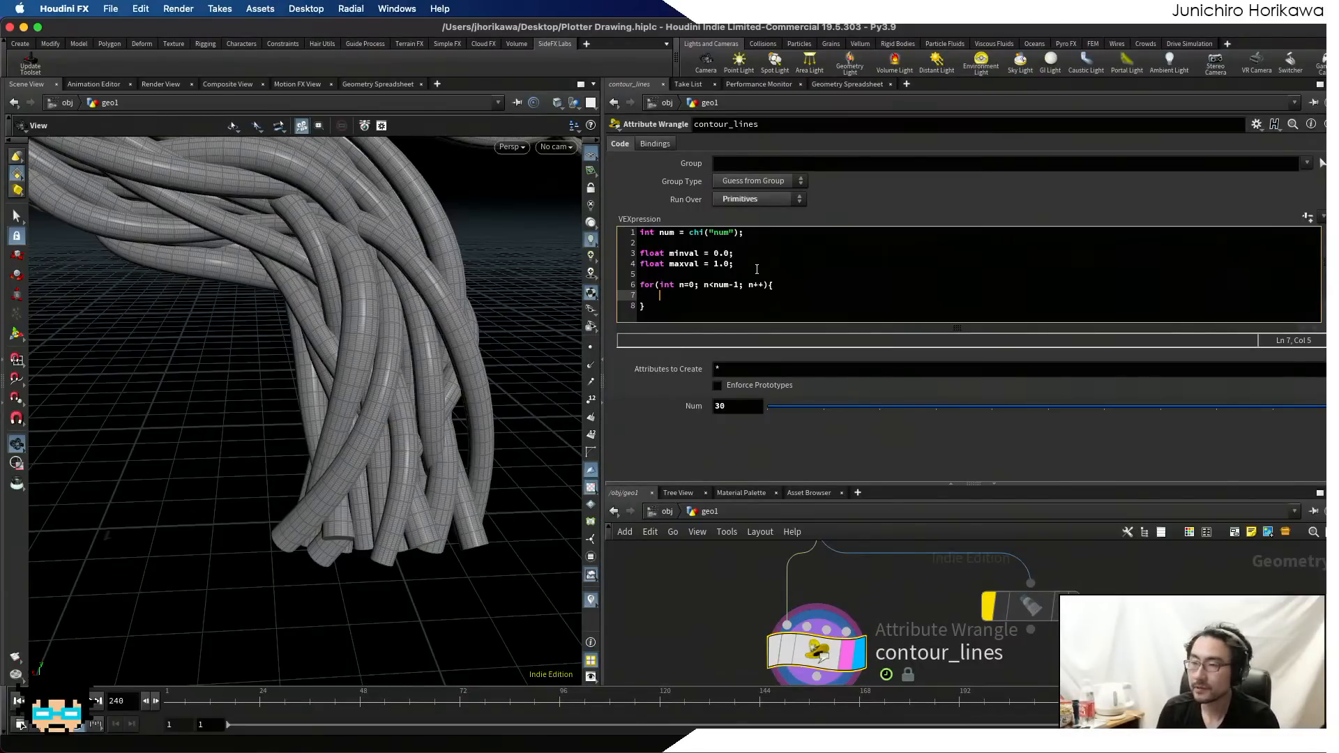
{"action": "type", "text": "for()0"}
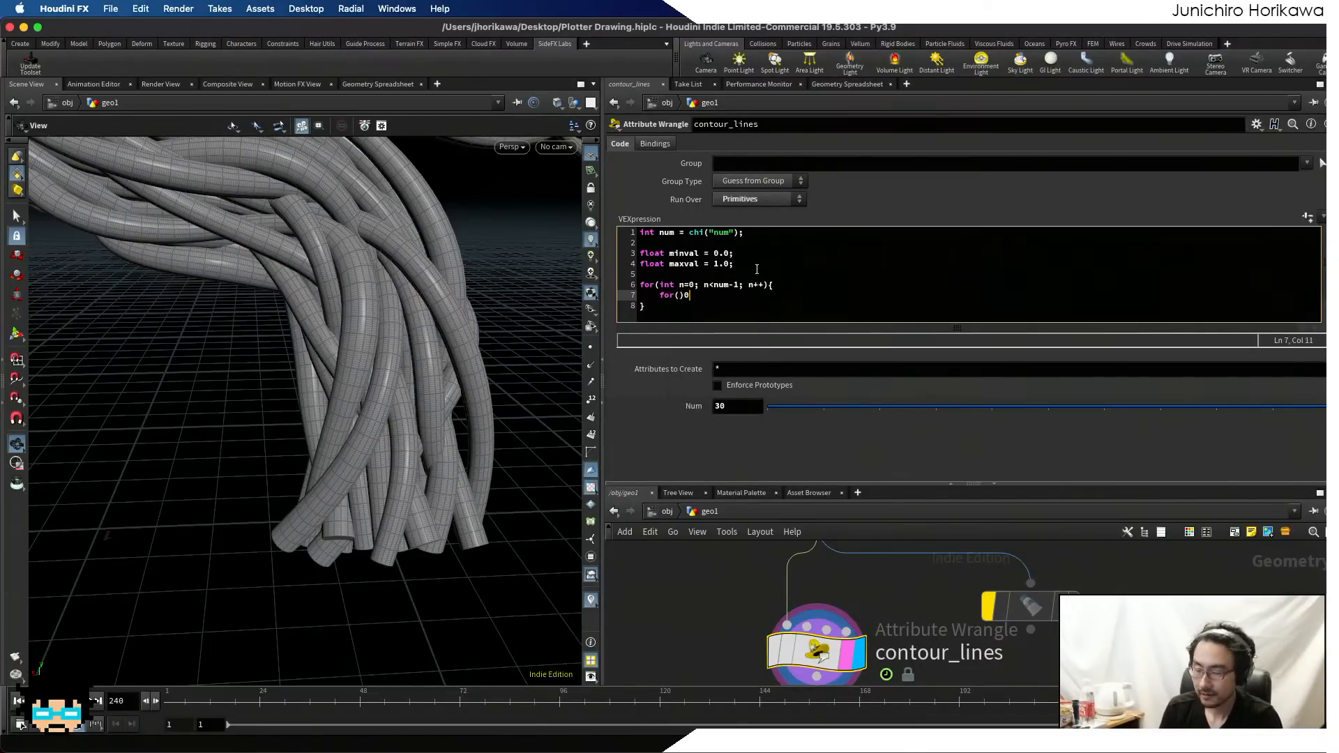
{"action": "key", "text": "BackSpace"}
{"action": "key", "text": "BackSpace"}
{"action": "key", "text": "BackSpace"}
{"action": "key", "text": "BackSpace"}
{"action": "key", "text": "BackSpace"}
{"action": "type", "text": "or"}
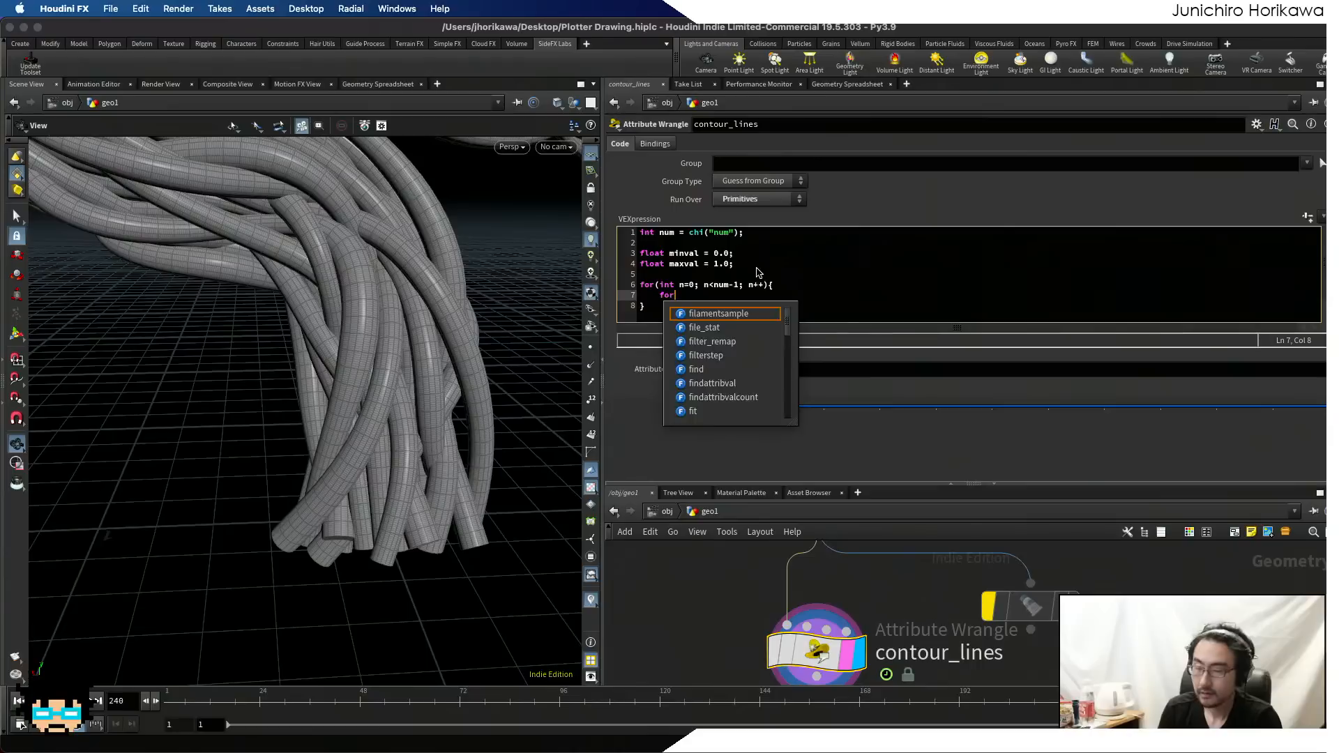
{"action": "type", "text": "(int i=0; i<"}
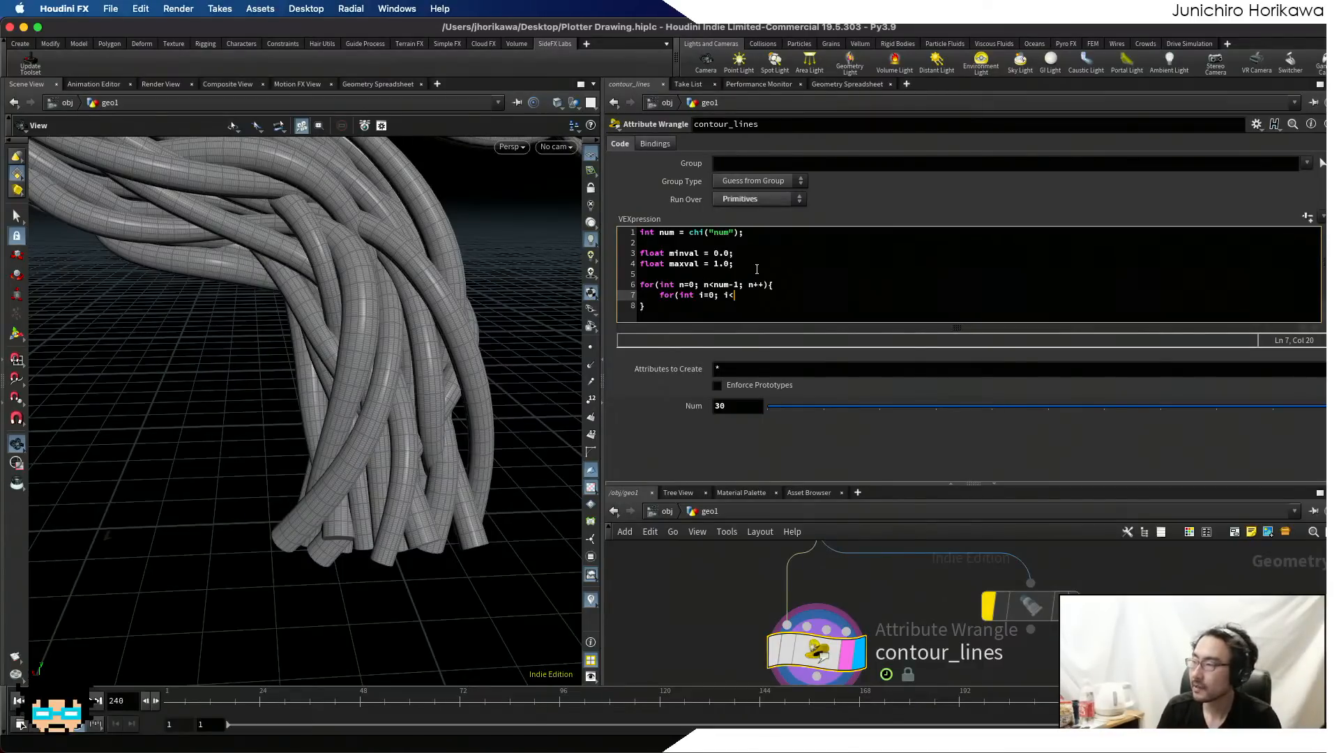
{"action": "key", "text": "Left"}
{"action": "key", "text": "Left"}
{"action": "key", "text": "Left"}
{"action": "key", "text": "Left"}
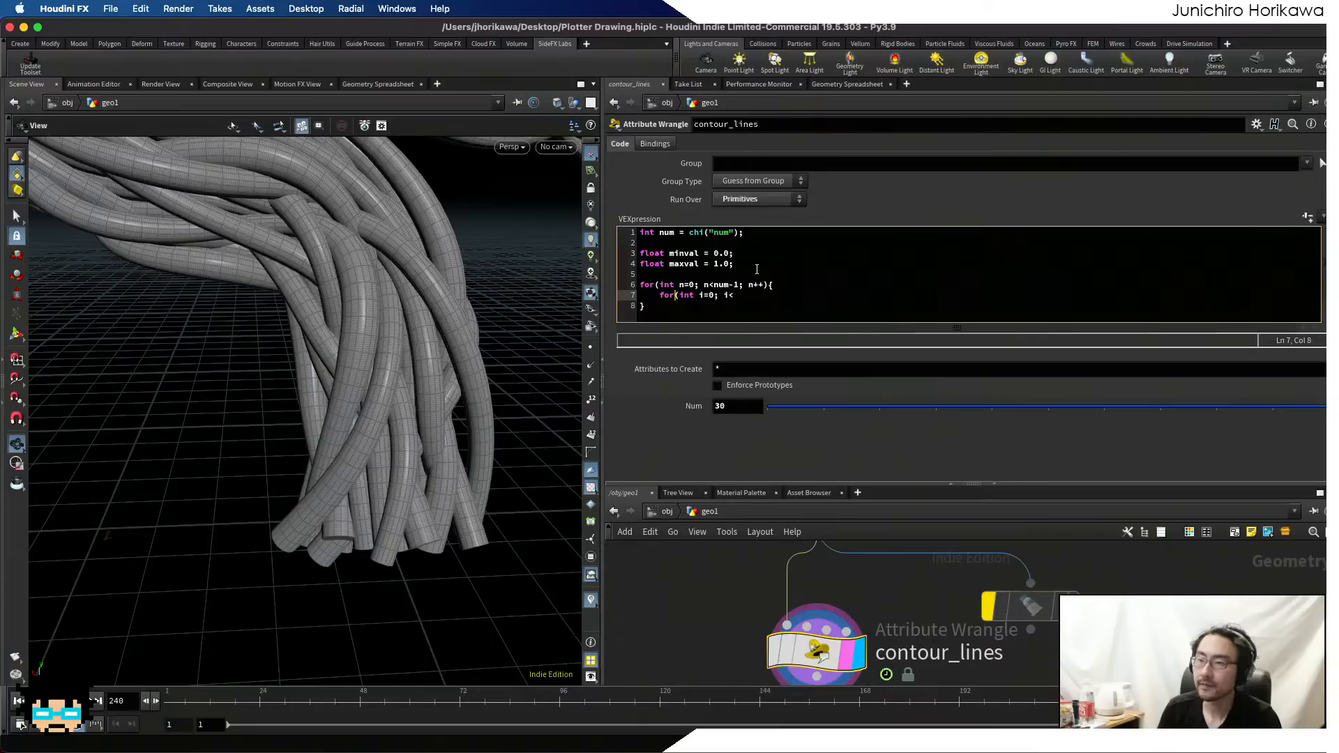
{"action": "key", "text": "Return"}
{"action": "key", "text": "Up"}
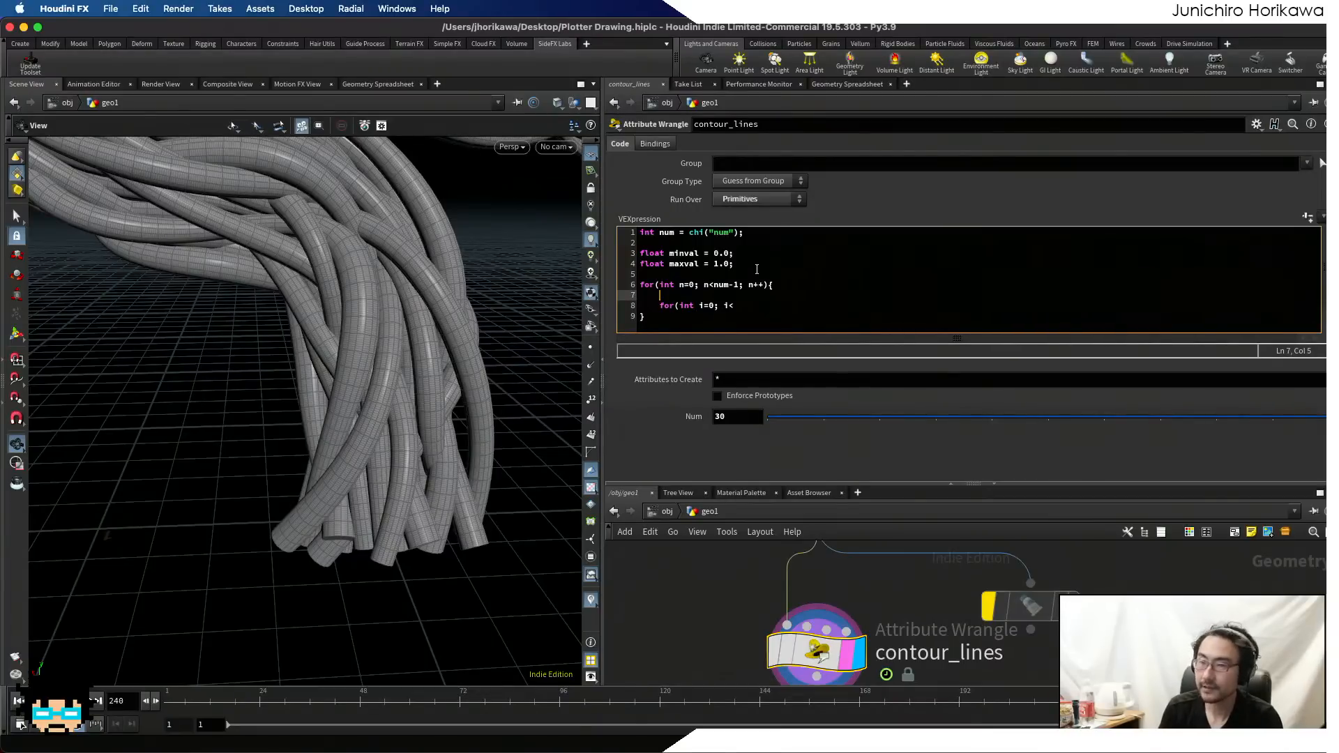
{"action": "type", "text": "int vts[]"}
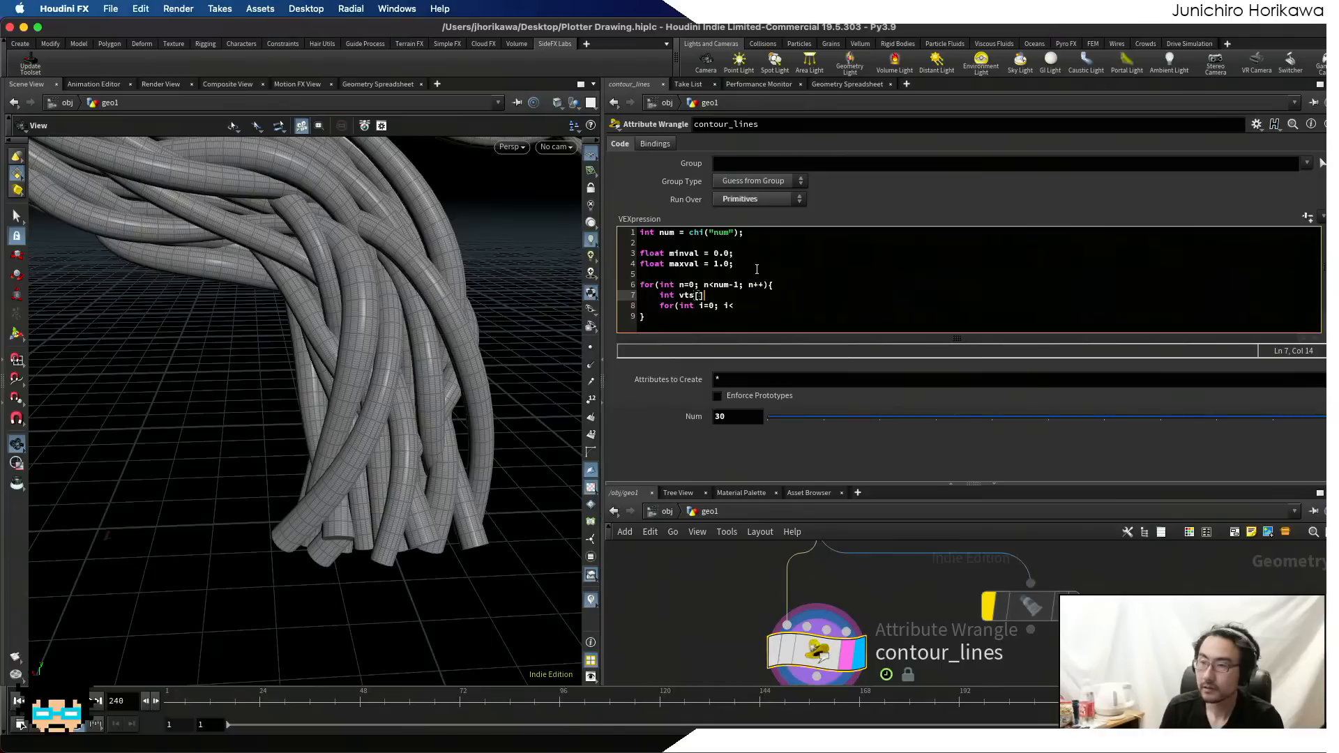
{"action": "type", "text": " = primvert"}
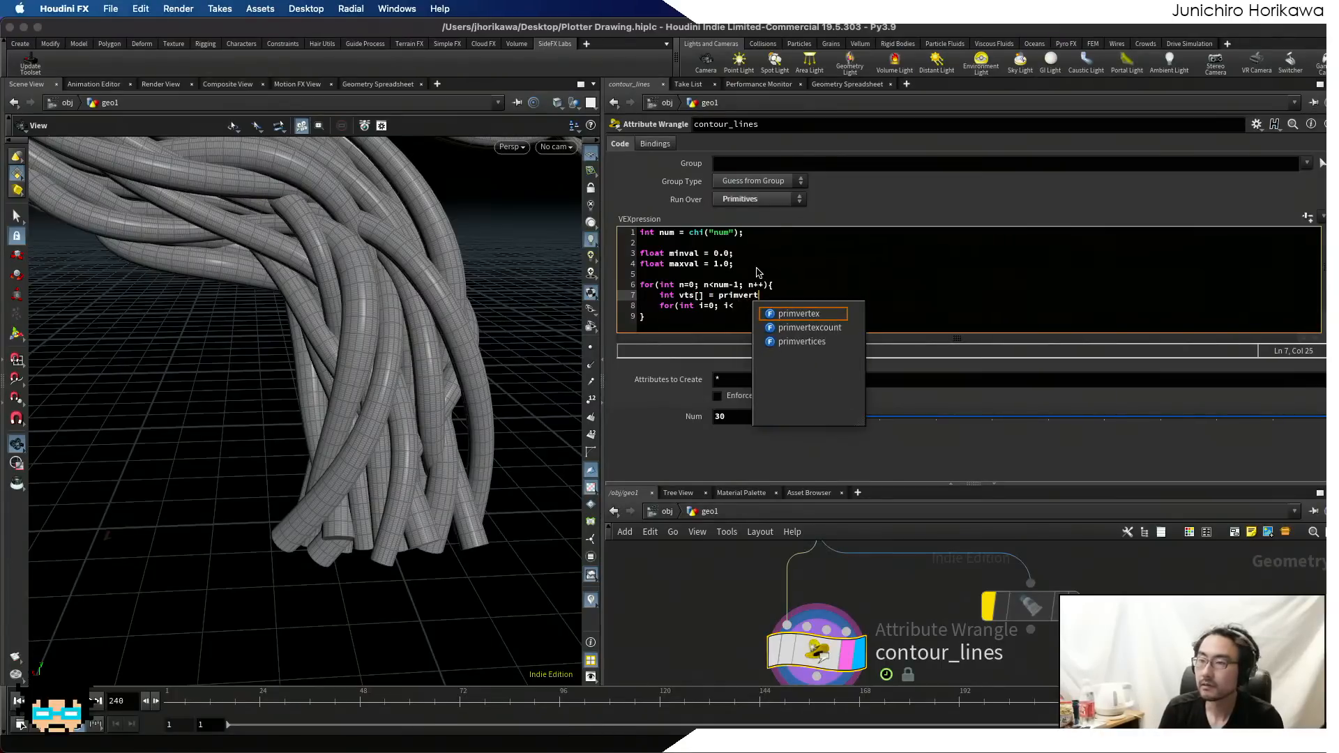
{"action": "type", "text": "ices()"}
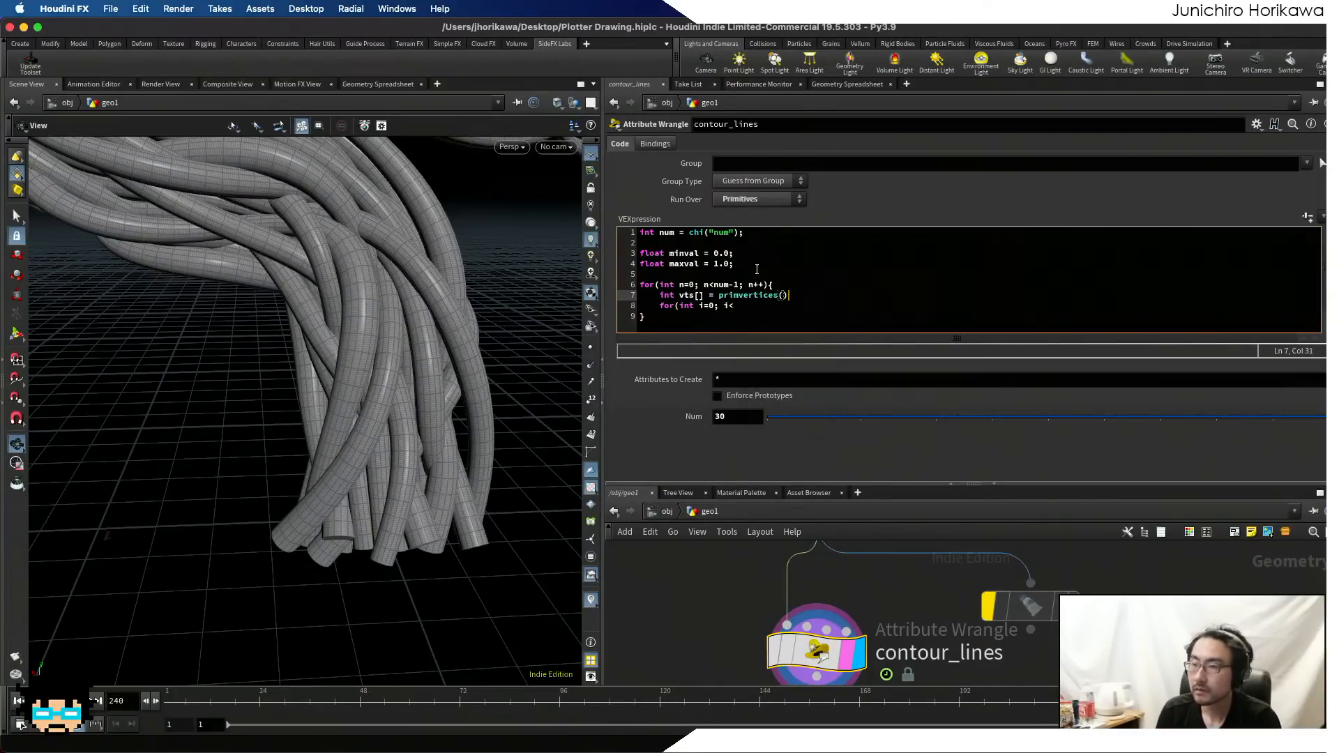
{"action": "key", "text": "BackSpace"}
{"action": "type", "text": "0, "}
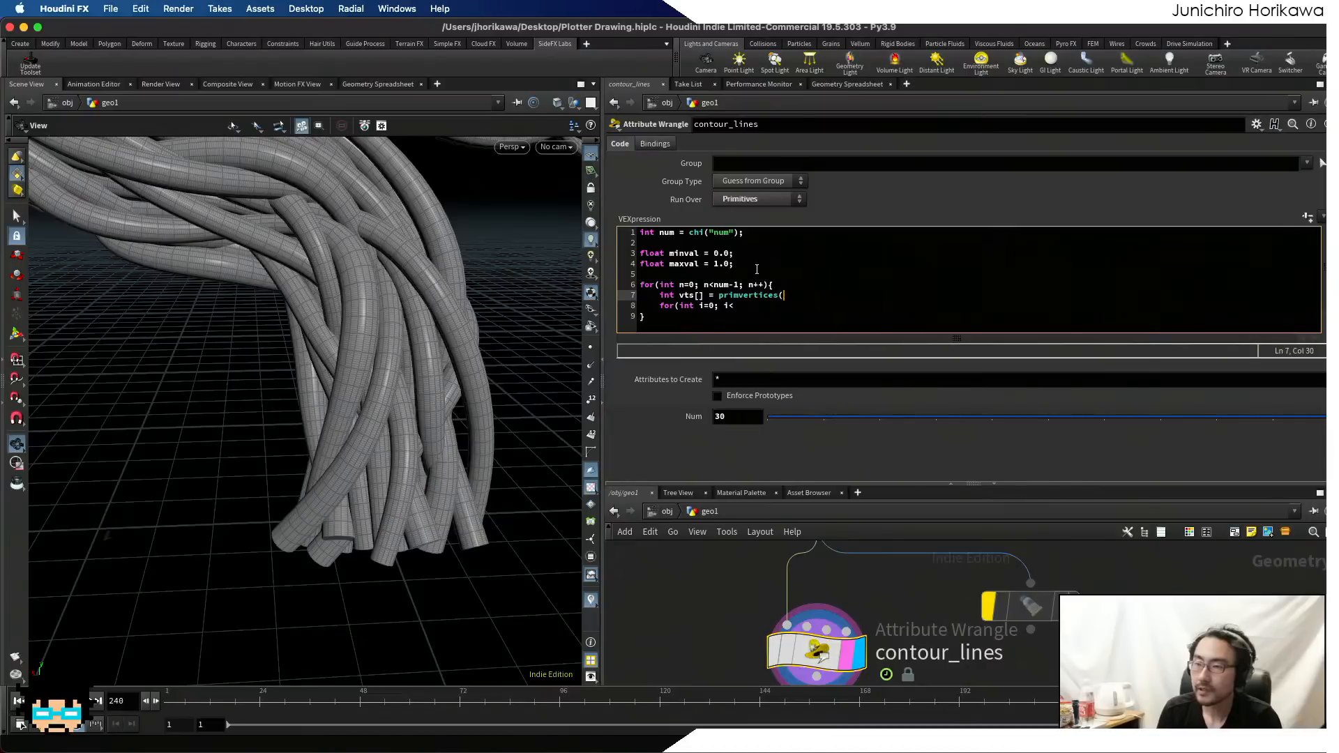
{"action": "type", "text": "@primnum"}
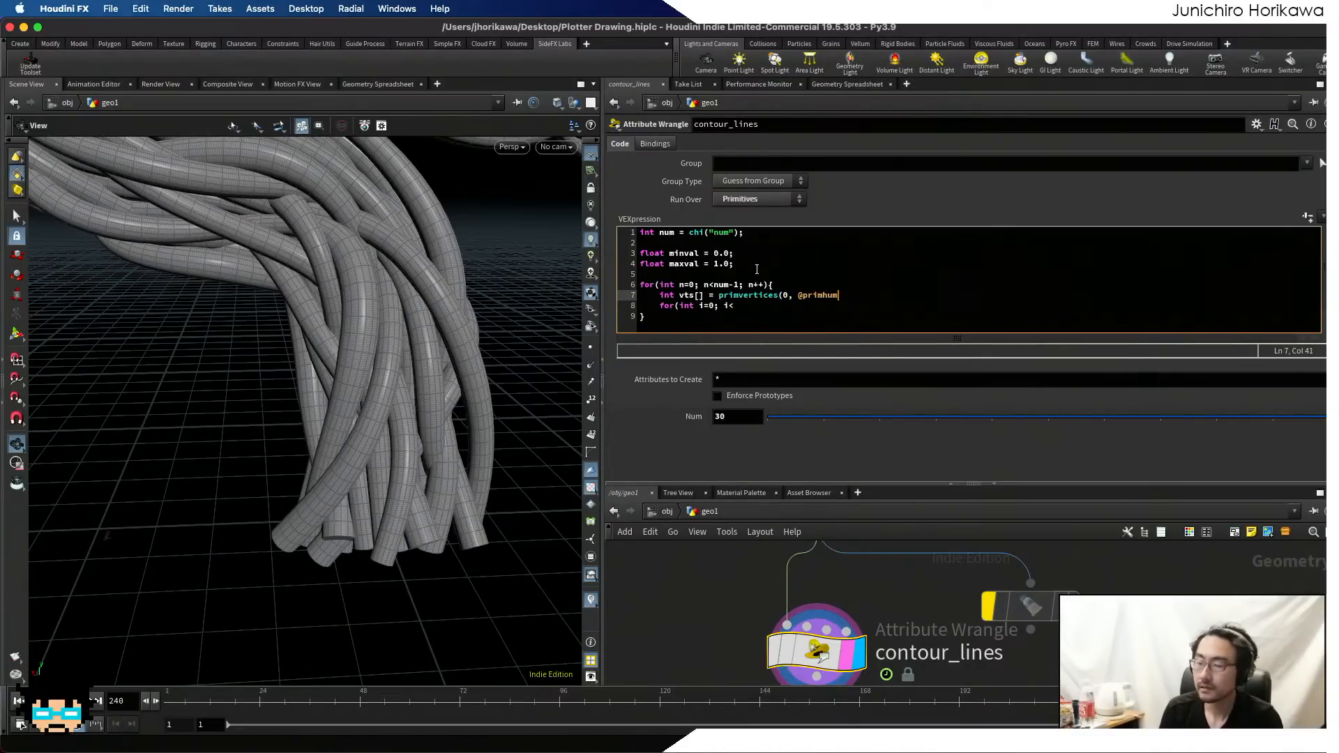
{"action": "type", "text": ");"}
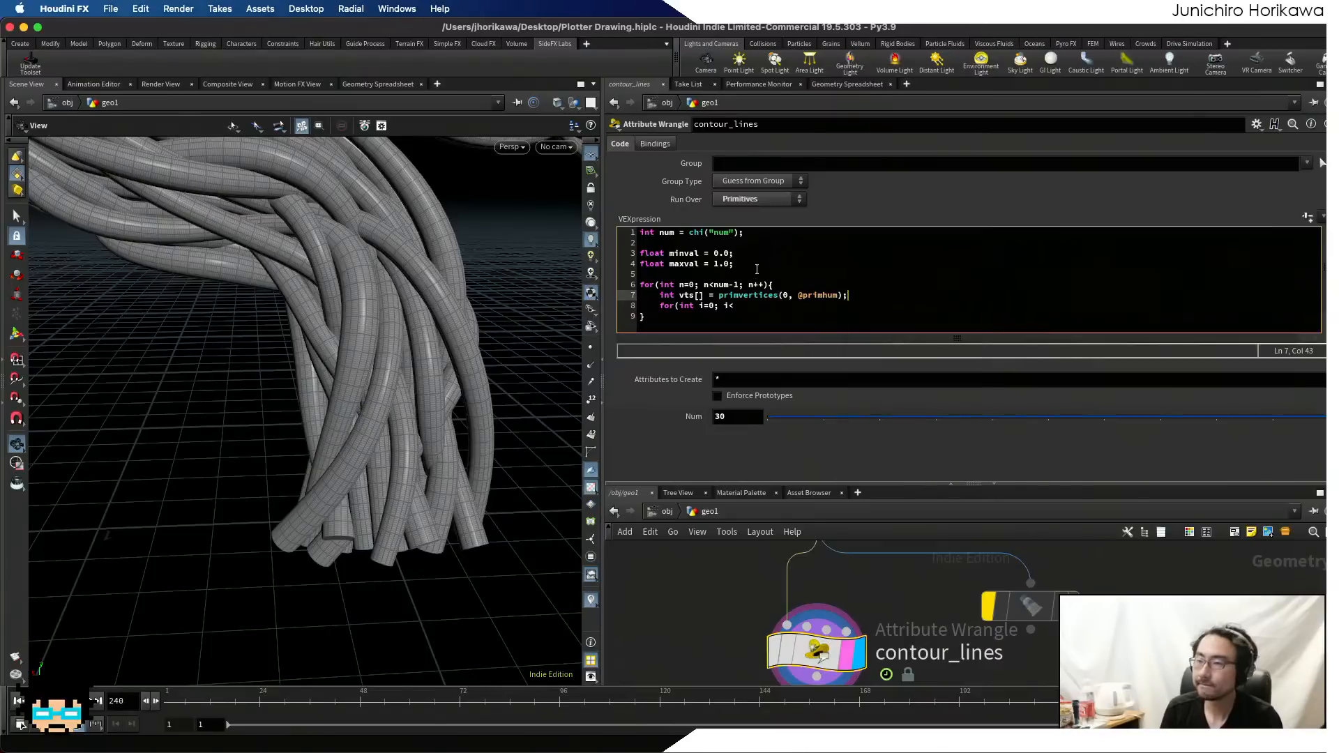
- Complete the inner loop header with len(vts); i++ and add its braces around an empty indented body line
{"action": "key", "text": "Down"}
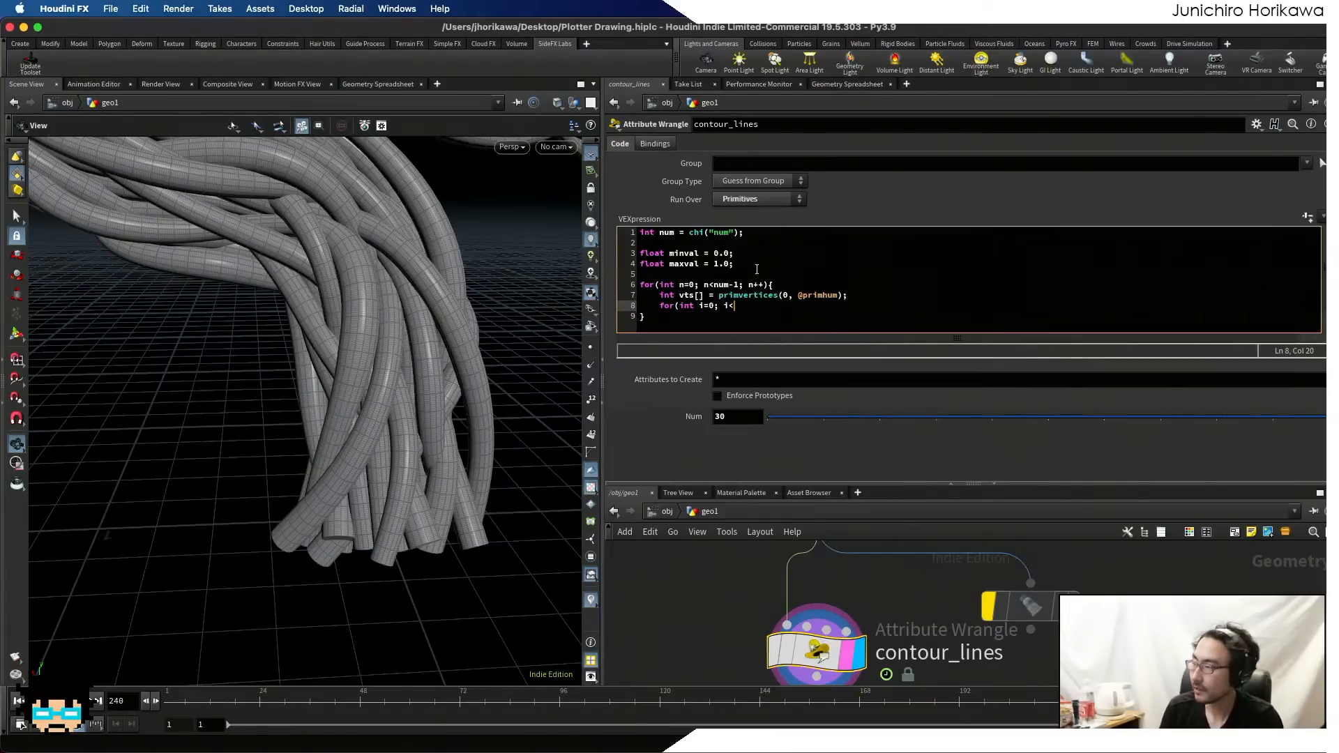
{"action": "type", "text": "len()"}
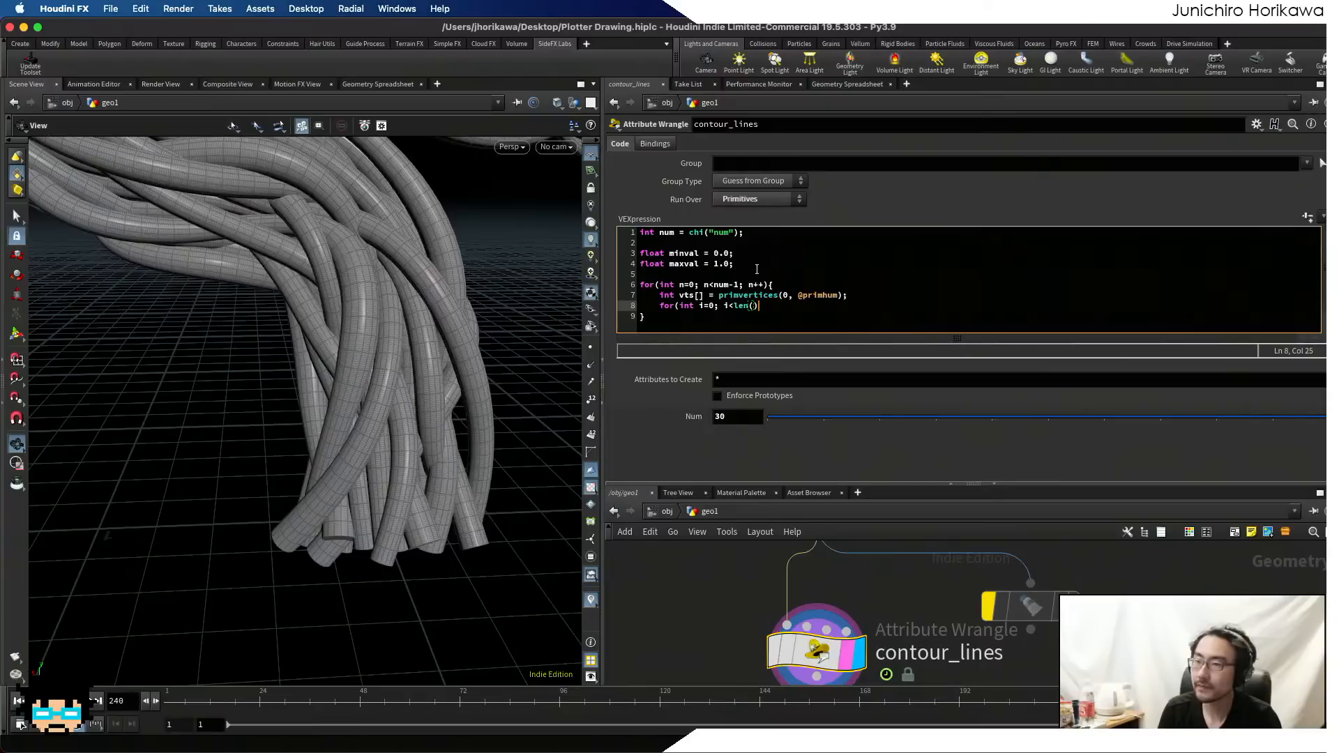
{"action": "key", "text": "BackSpace"}
{"action": "type", "text": "vts"}
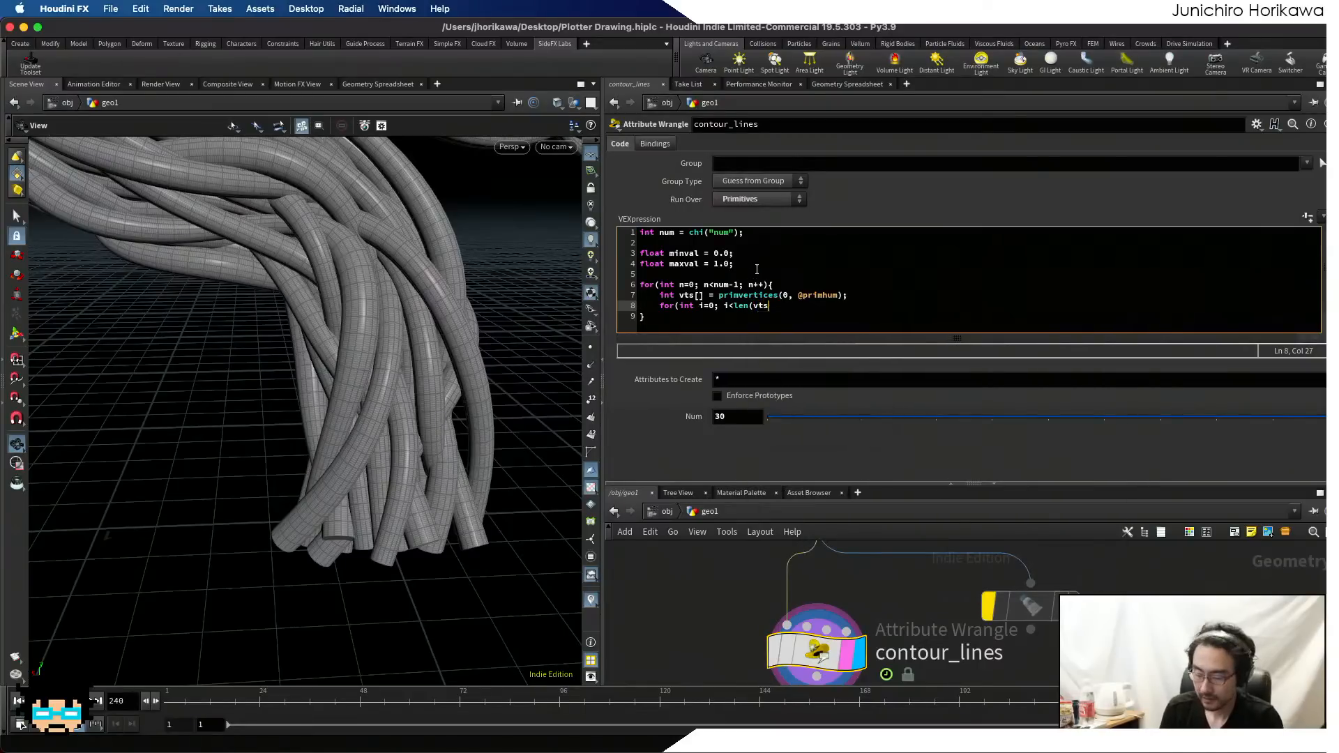
{"action": "type", "text": "); i++){"}
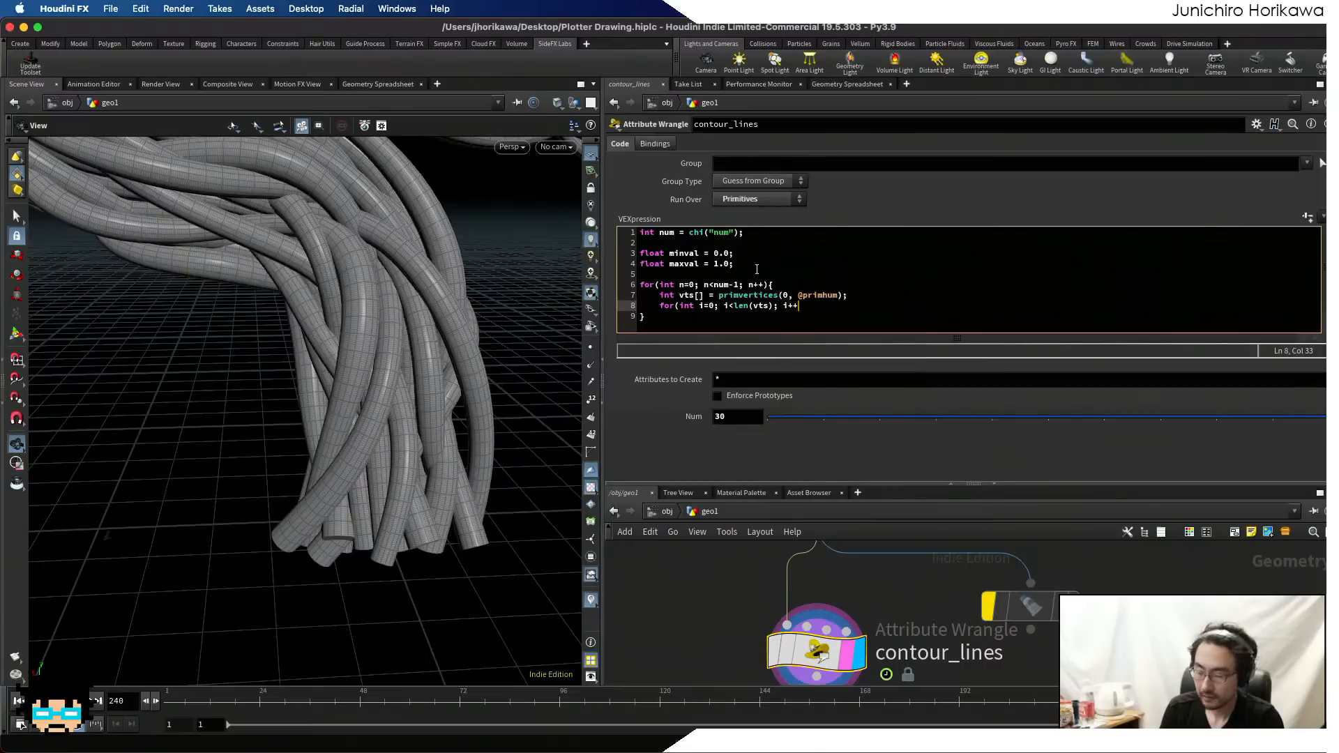
{"action": "key", "text": "Return"}
{"action": "key", "text": "Left"}
{"action": "key", "text": "Return"}
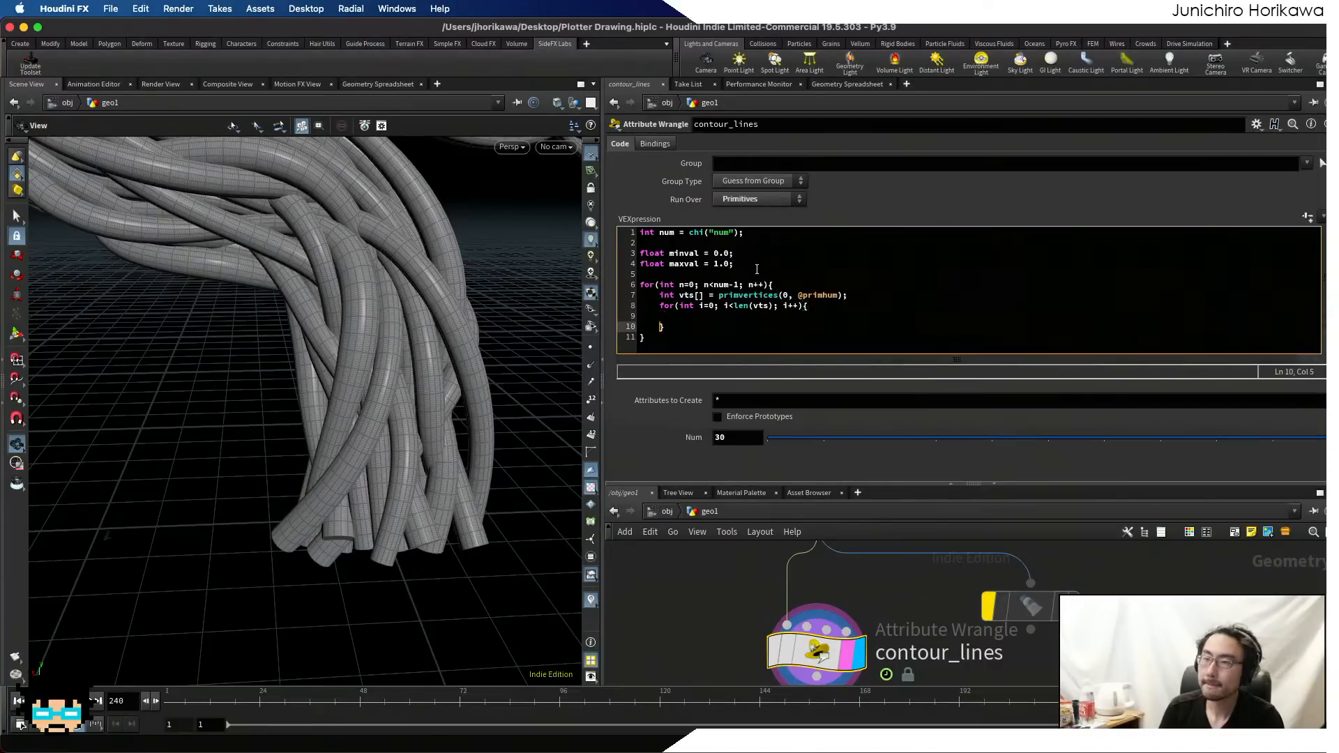
{"action": "key", "text": "Up"}
{"action": "key", "text": "Up"}
{"action": "key", "text": "Down"}
{"action": "key", "text": "Tab"}
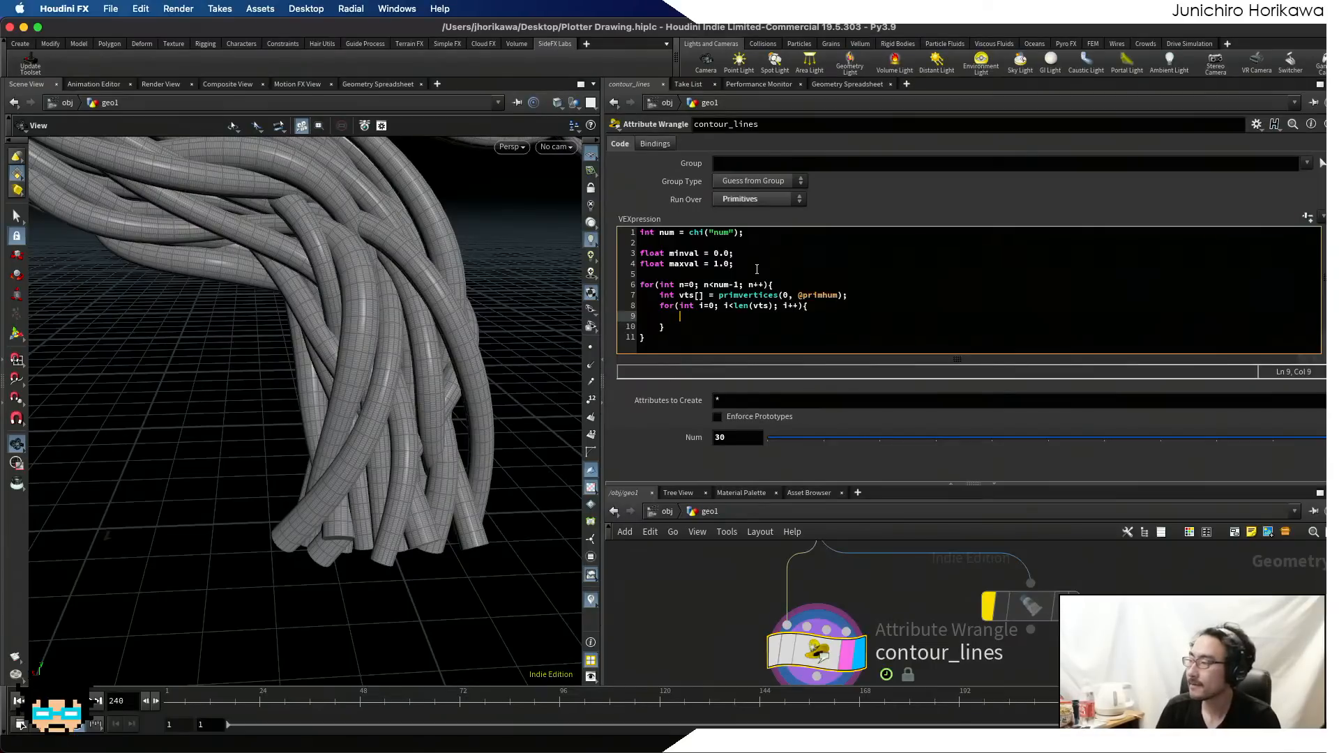
- Insert two lines at the start of the outer loop's body and begin a declaration there with float sval =
{"action": "key", "text": "Up"}
{"action": "key", "text": "Up"}
{"action": "key", "text": "Left"}
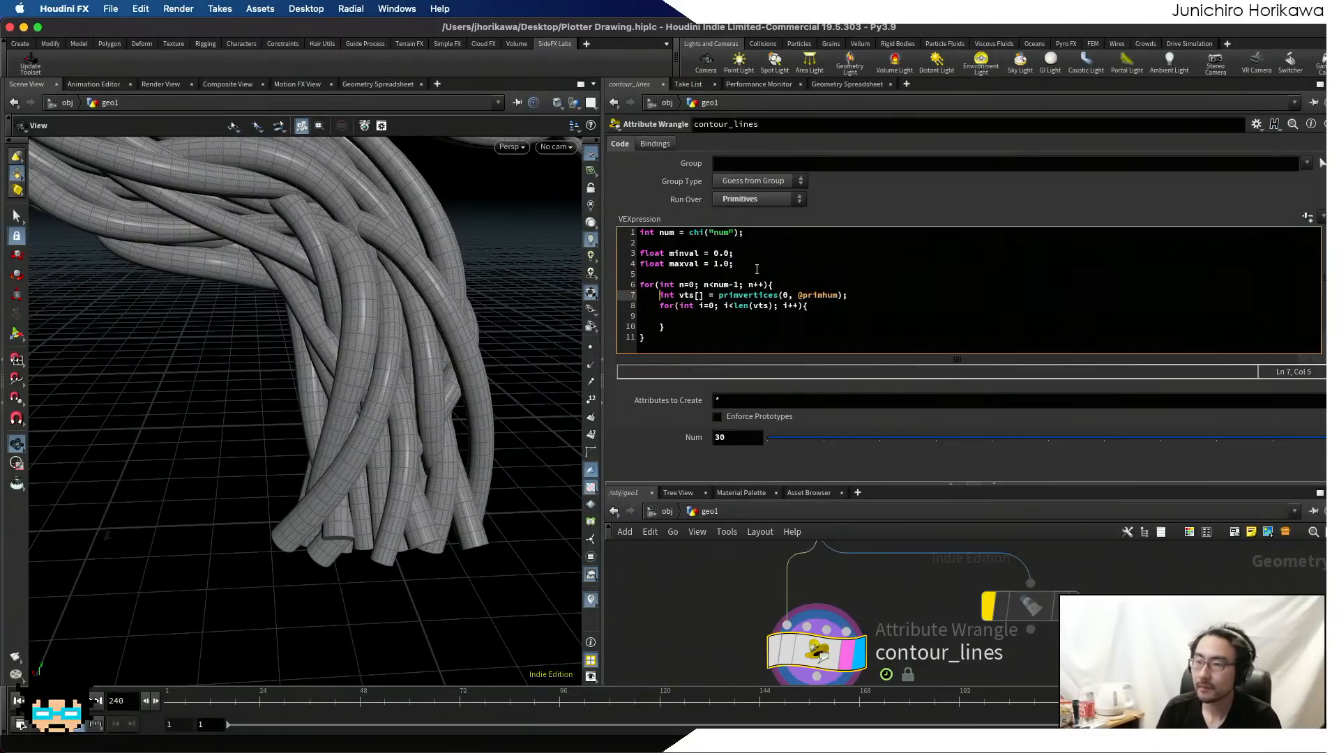
{"action": "key", "text": "Return"}
{"action": "key", "text": "Return"}
{"action": "key", "text": "Up"}
{"action": "key", "text": "Up"}
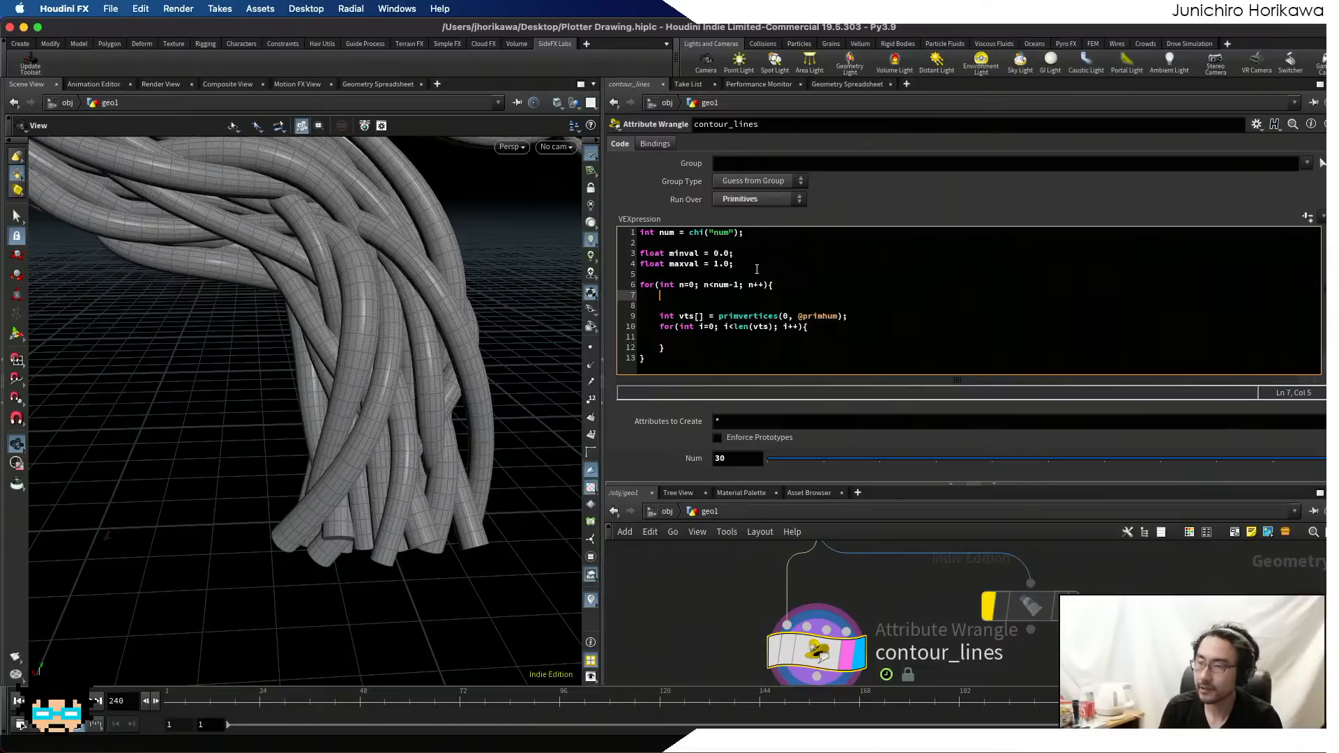
{"action": "type", "text": "float sval ="}
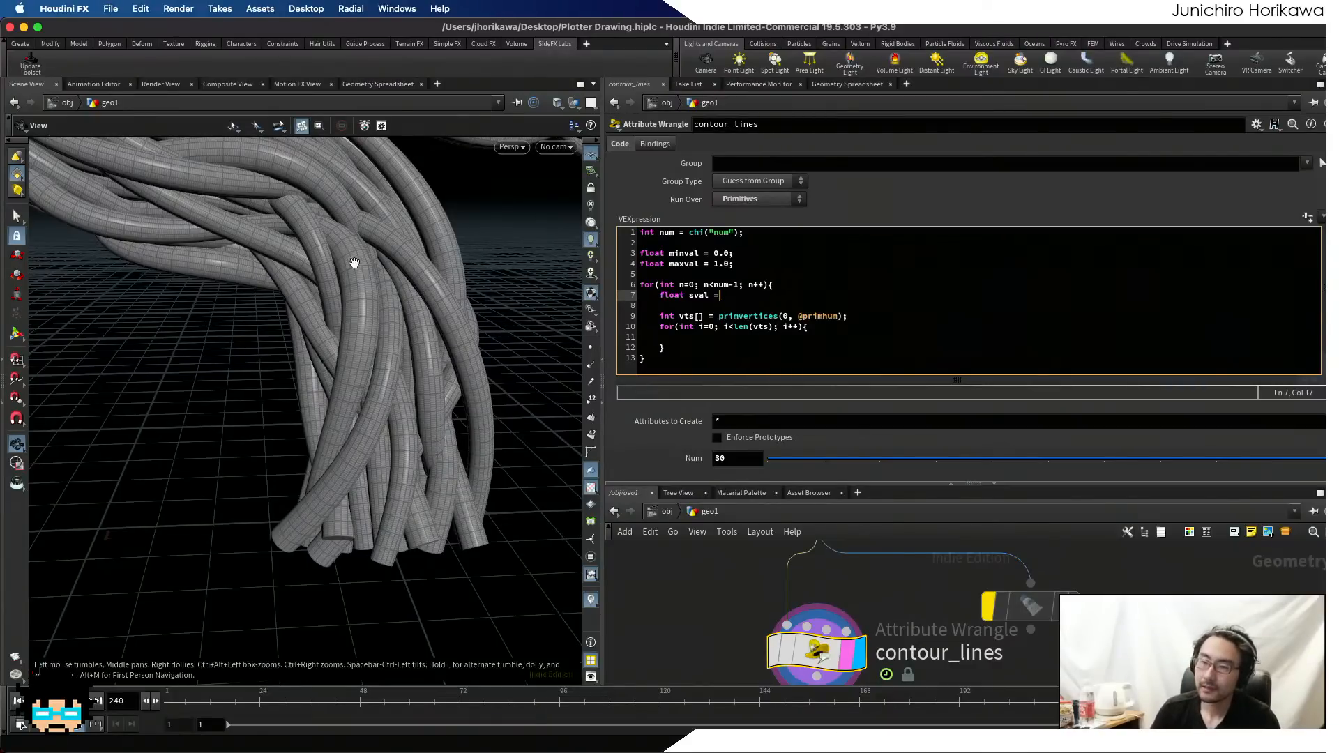
- Display the uv_map node's output and turn off the fine grid pattern on the pipes for a close-up look at their polygons
{"action": "scroll", "coordinate": [335, 413], "scroll_direction": "up", "scroll_amount": 10}
{"action": "scroll", "coordinate": [410, 349], "scroll_direction": "down", "scroll_amount": 3}
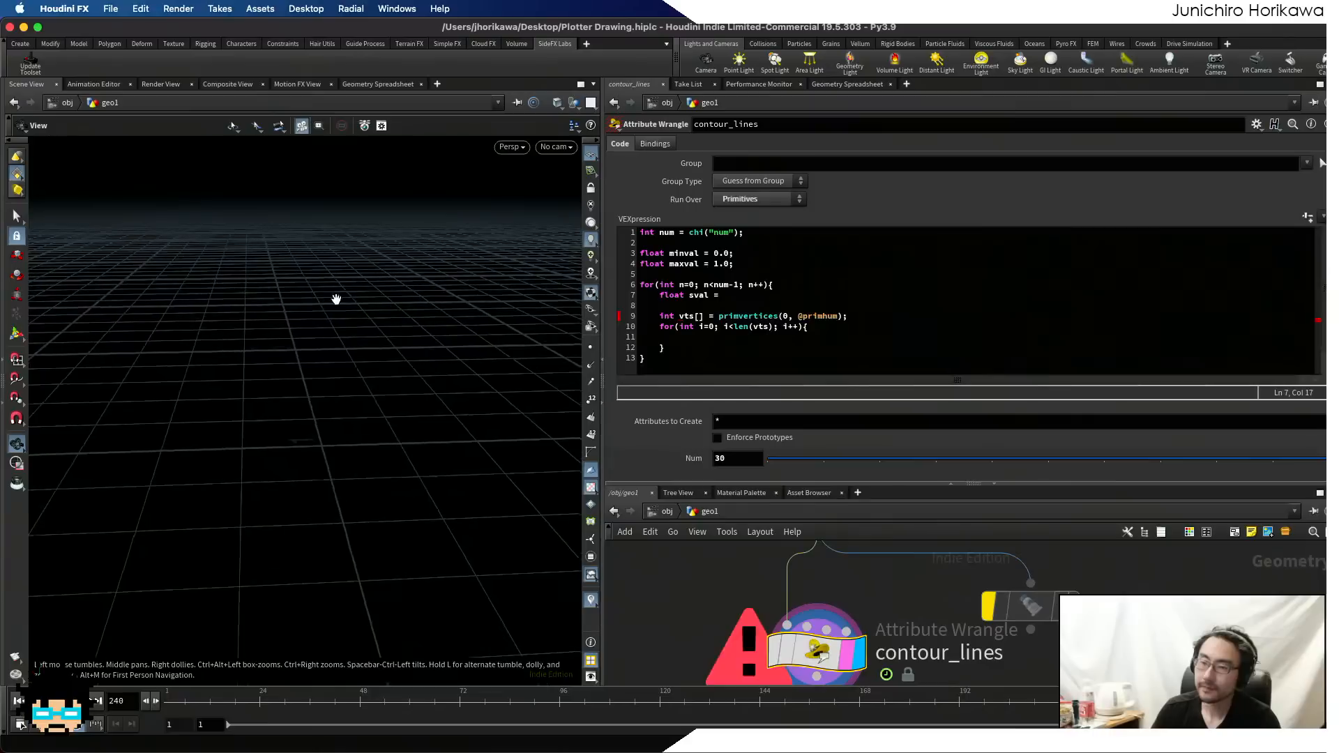
{"action": "scroll", "coordinate": [821, 586], "scroll_direction": "down", "scroll_amount": 2}
{"action": "middle_click_drag", "start_coordinate": [820, 585], "coordinate": [832, 636]}
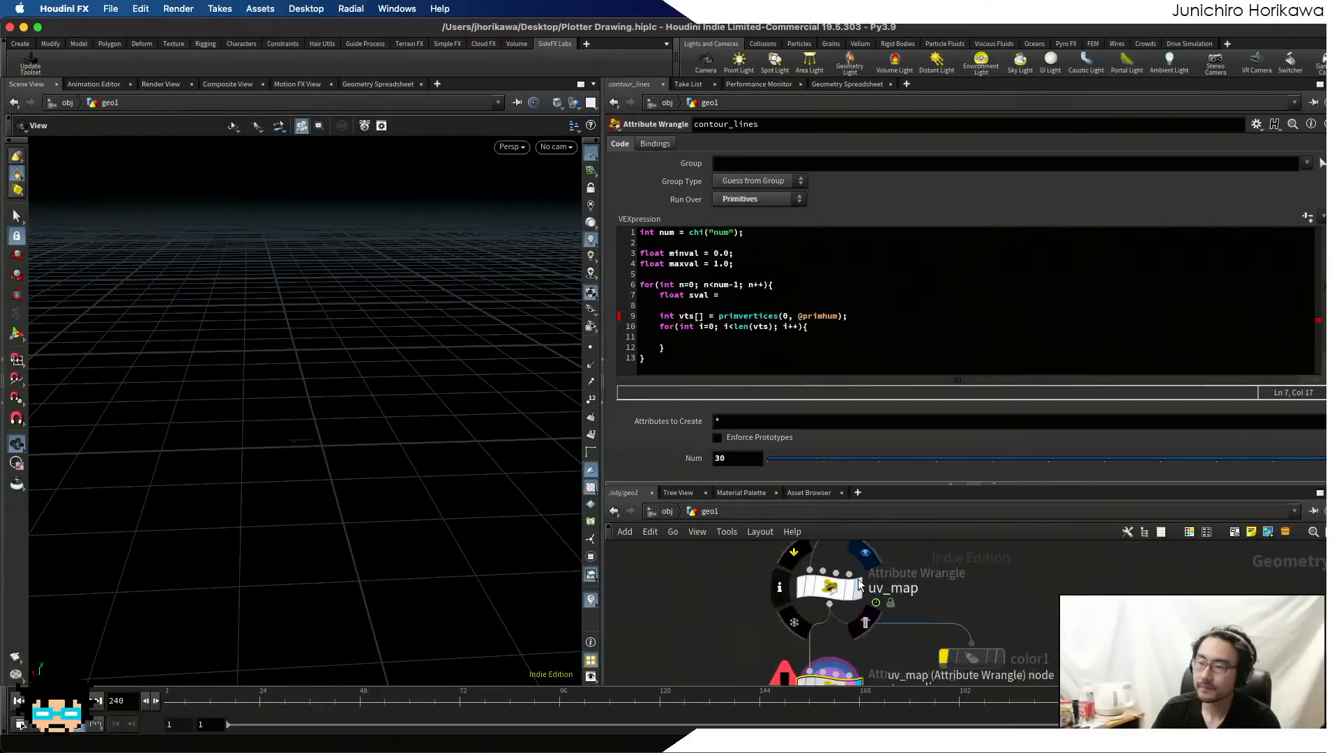
{"action": "left_click", "coordinate": [855, 589]}
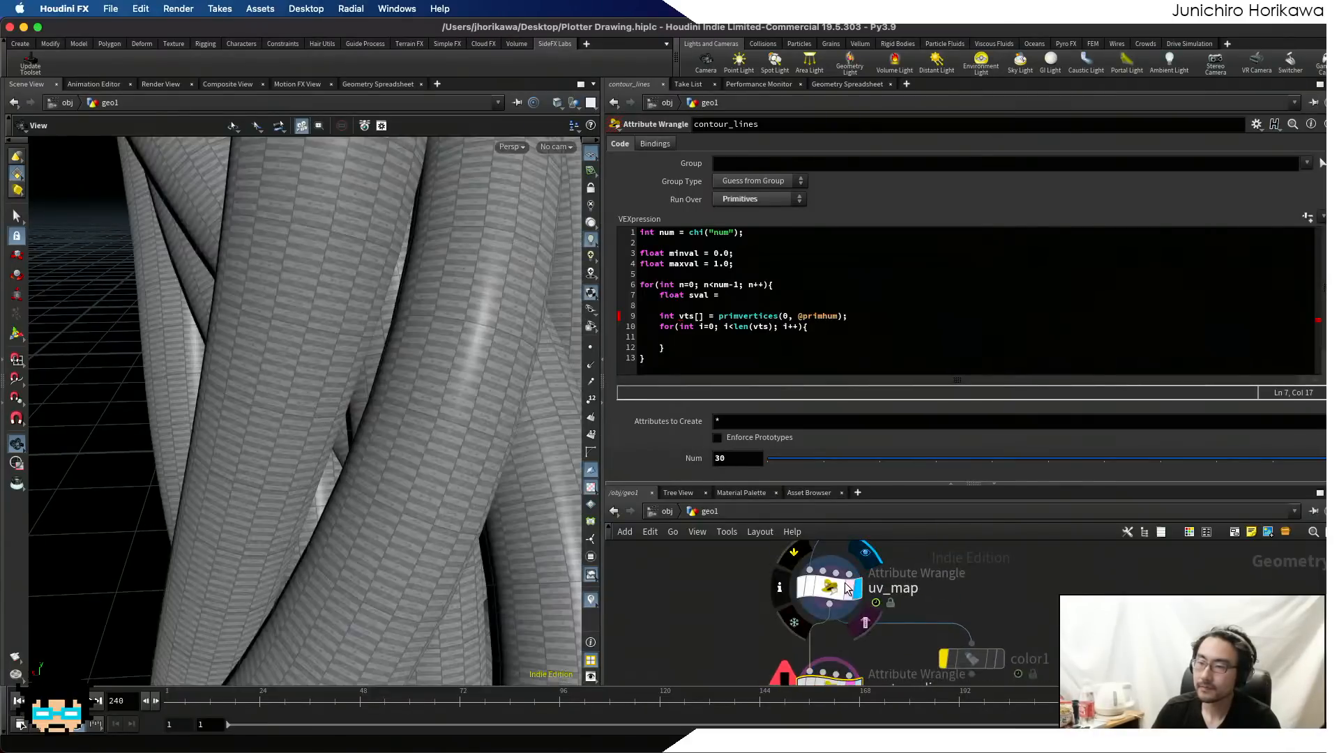
{"action": "left_click", "coordinate": [518, 147]}
{"action": "left_click", "coordinate": [542, 182]}
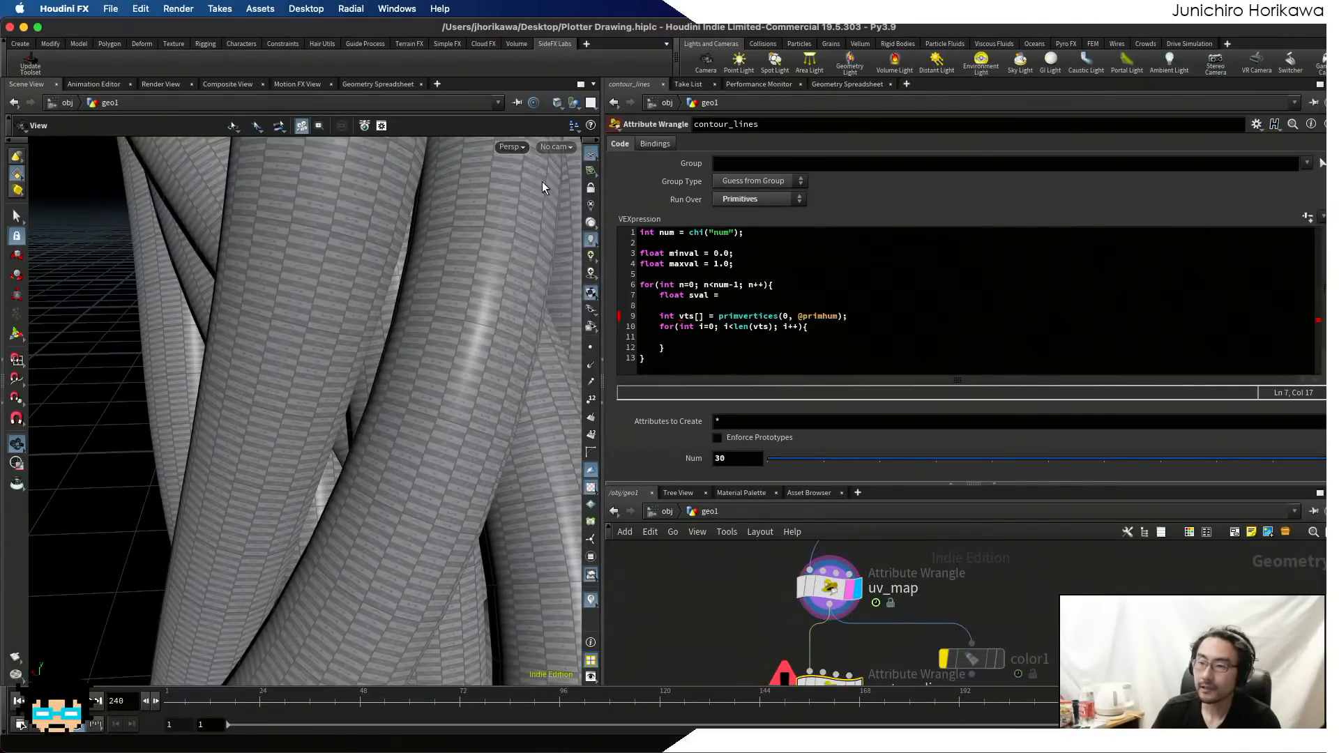
{"action": "left_click", "coordinate": [590, 471]}
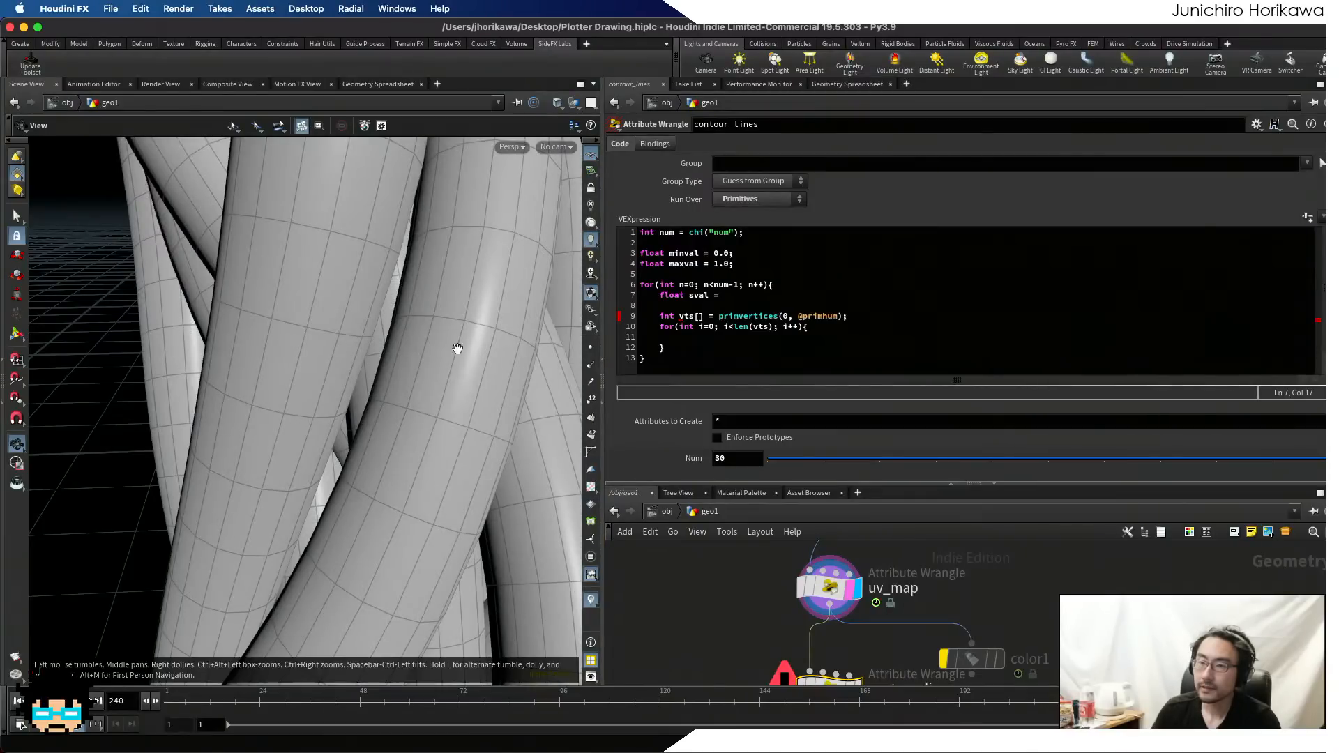
{"action": "right_click_drag", "start_coordinate": [423, 352], "coordinate": [429, 352]}
{"action": "scroll", "coordinate": [430, 353], "scroll_direction": "up", "scroll_amount": 4}
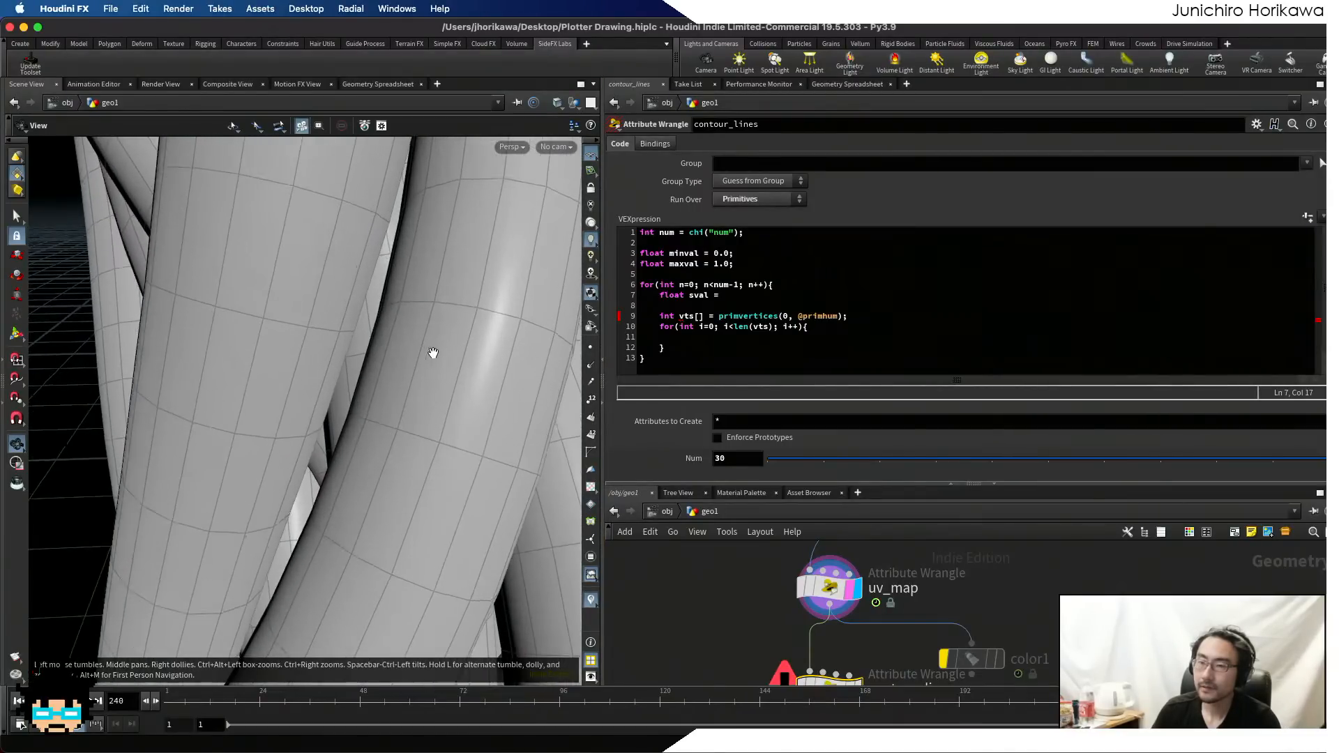
{"action": "scroll", "coordinate": [450, 341], "scroll_direction": "up", "scroll_amount": 4}
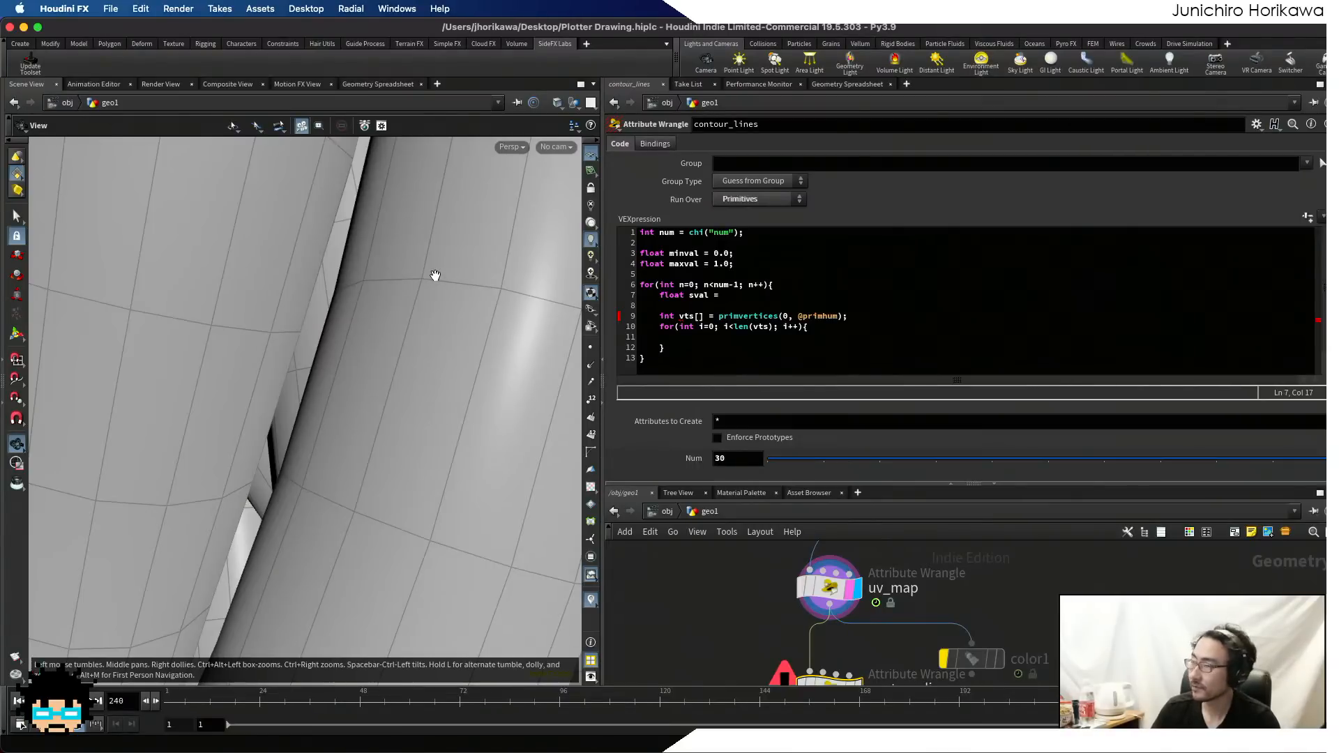
- Complete the sval declaration with fit(n, 0.0, num, minval, maxval); to map the loop index onto the value range
{"action": "left_click_drag", "start_coordinate": [722, 296], "coordinate": [693, 294]}
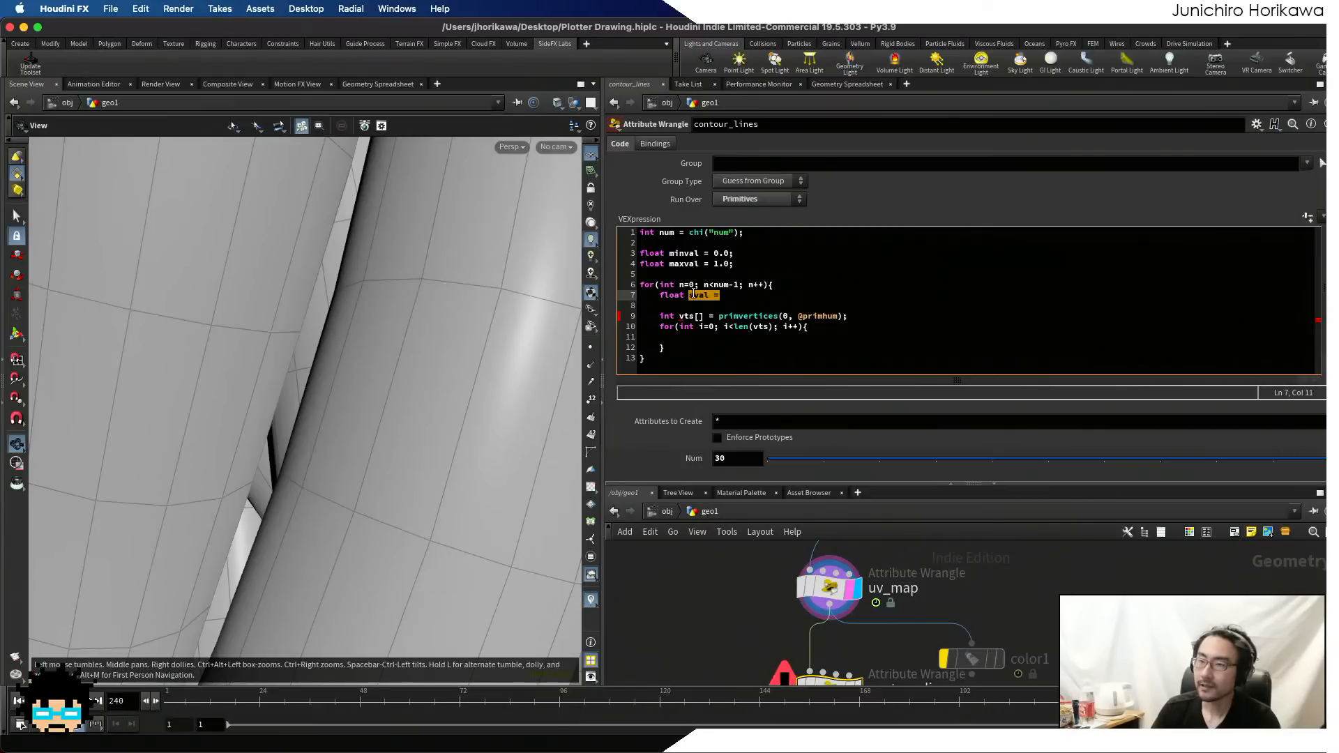
{"action": "left_click", "coordinate": [736, 296]}
{"action": "left_click_drag", "start_coordinate": [796, 282], "coordinate": [639, 283]}
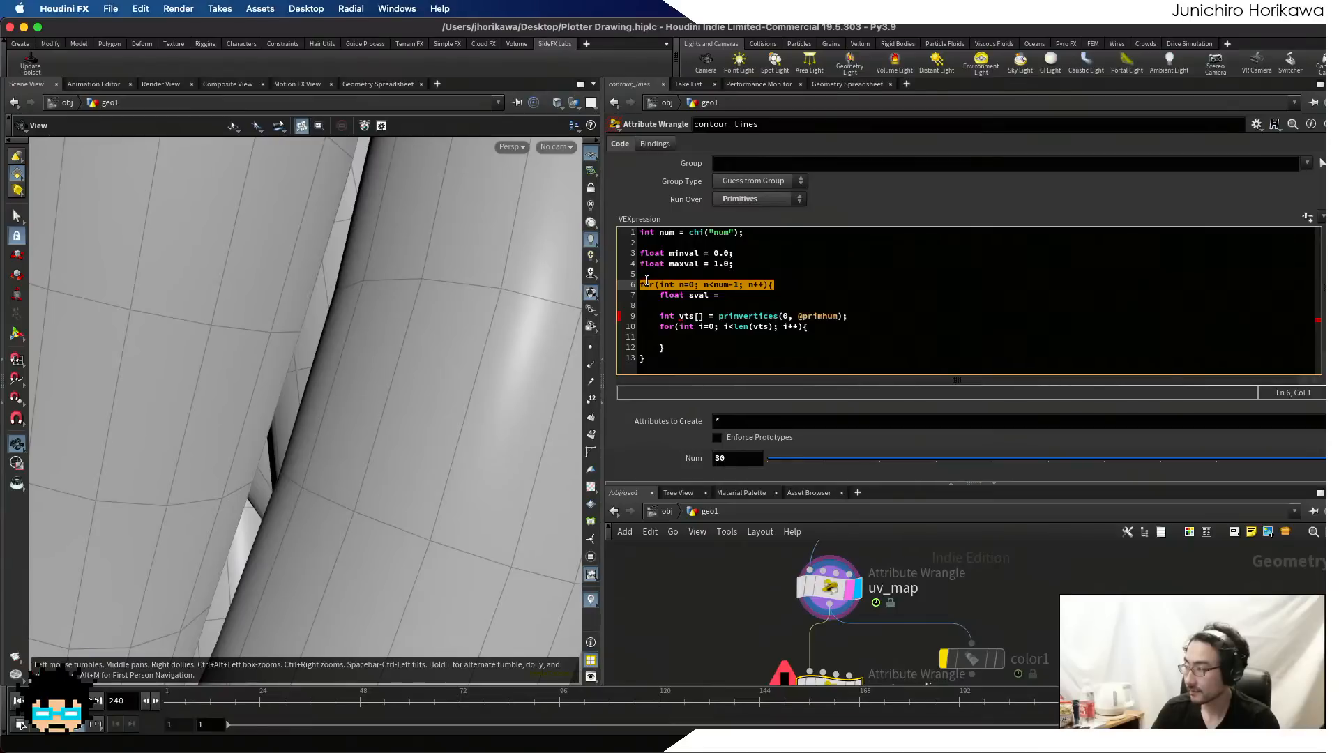
{"action": "left_click", "coordinate": [729, 295]}
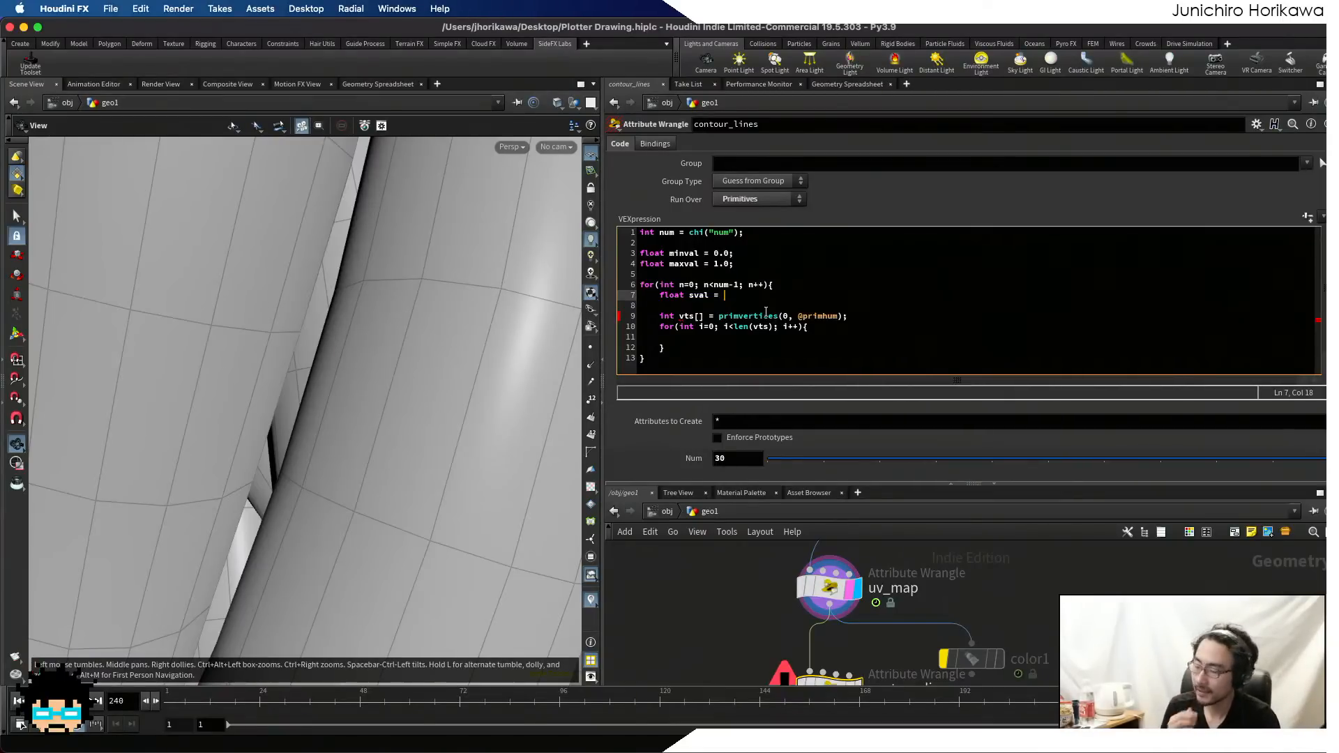
{"action": "type", "text": "fit("}
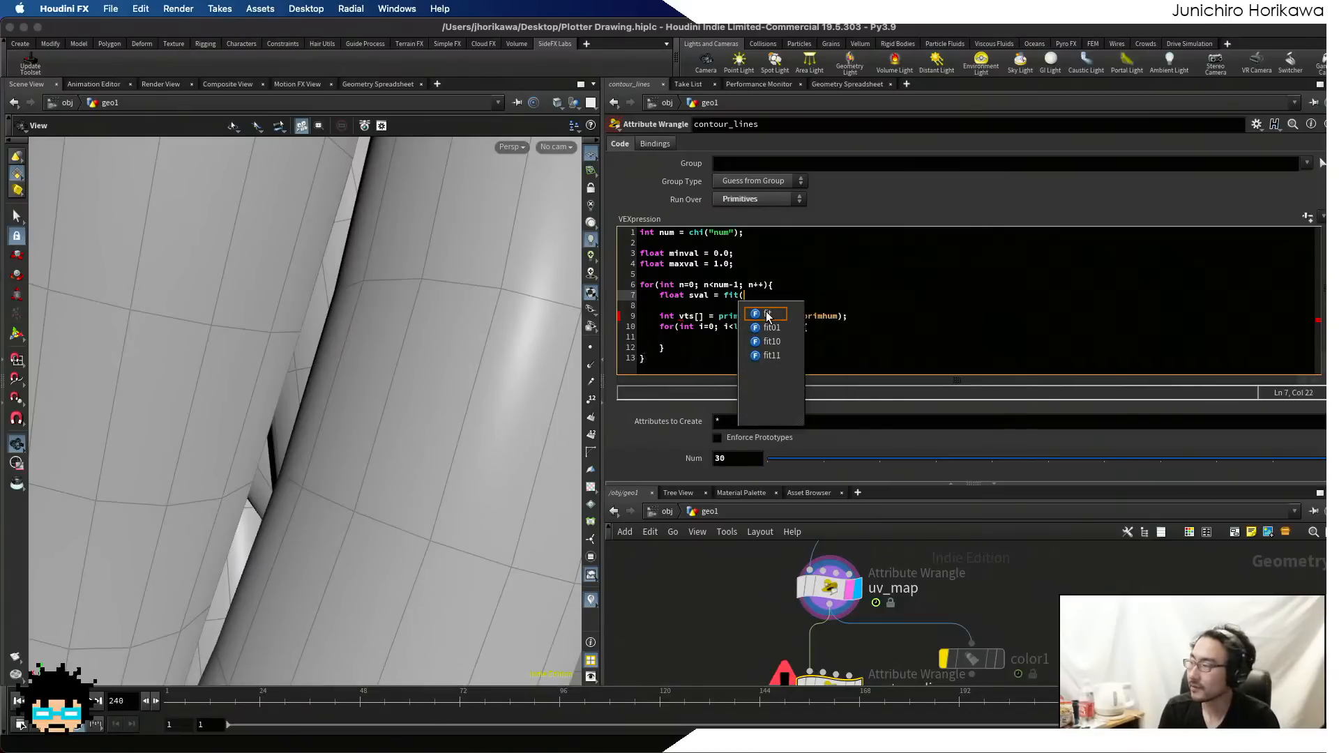
{"action": "mouse_move", "coordinate": [768, 316]}
{"action": "type", "text": "(n"}
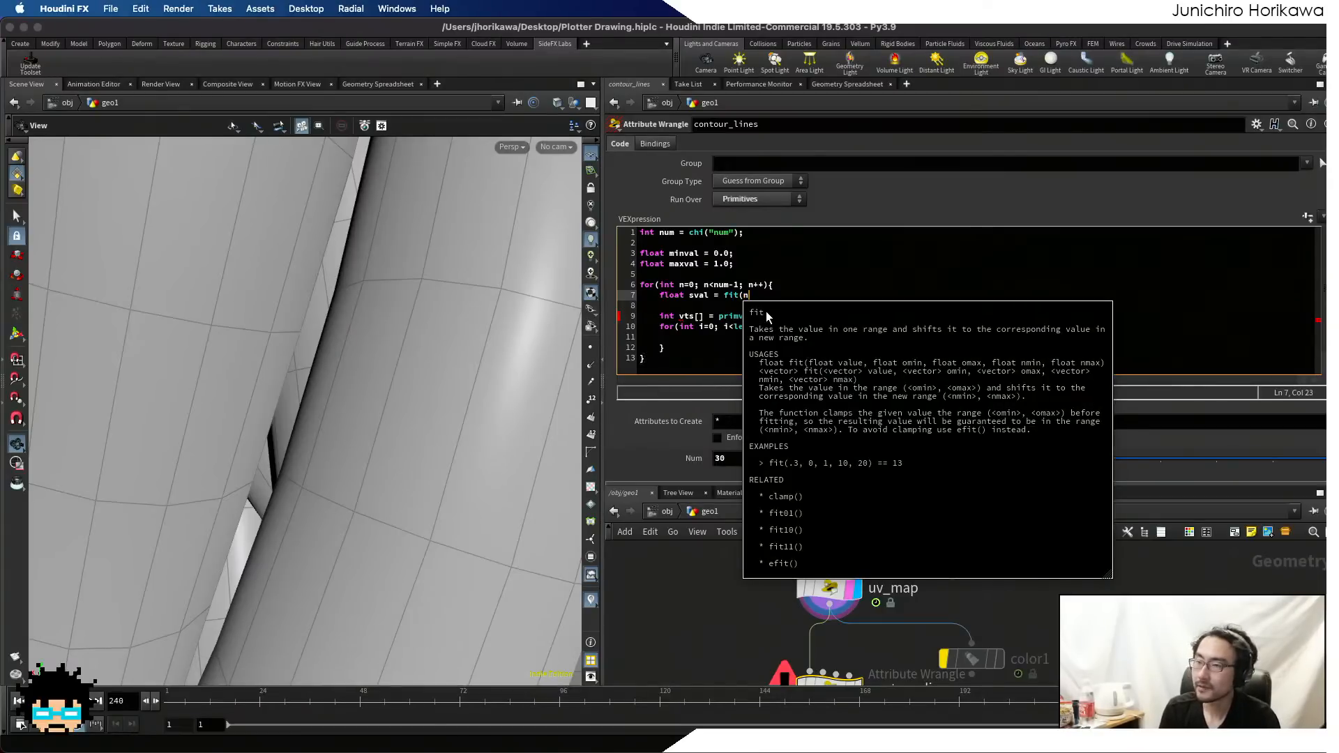
{"action": "type", "text": ", "}
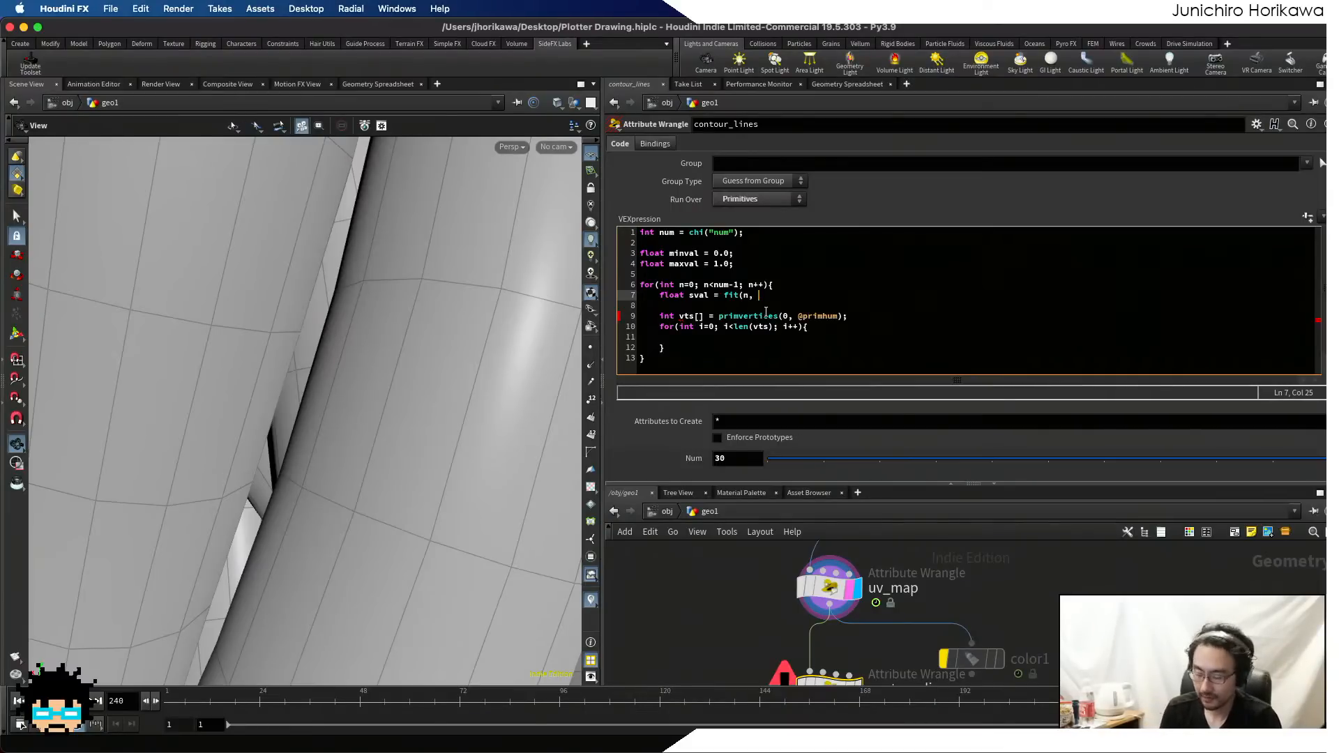
{"action": "type", "text": "0."}
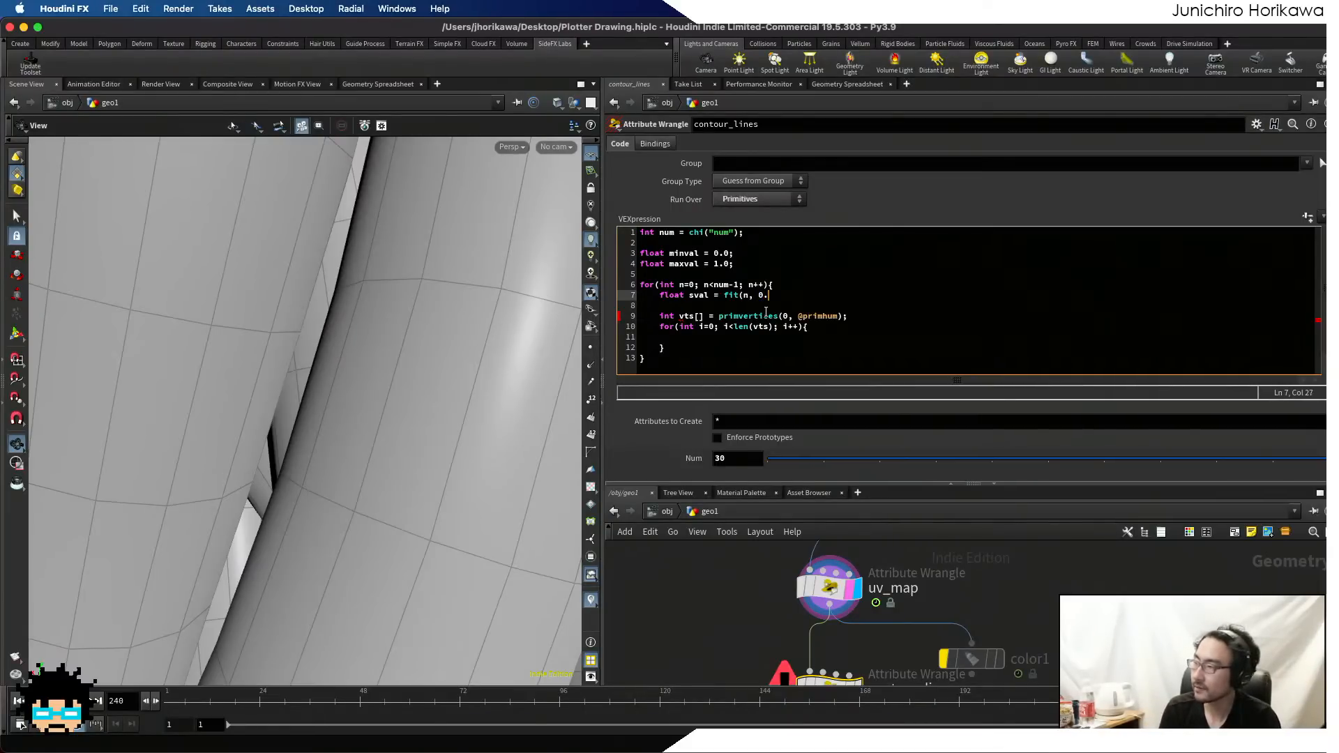
{"action": "type", "text": "0, num, "}
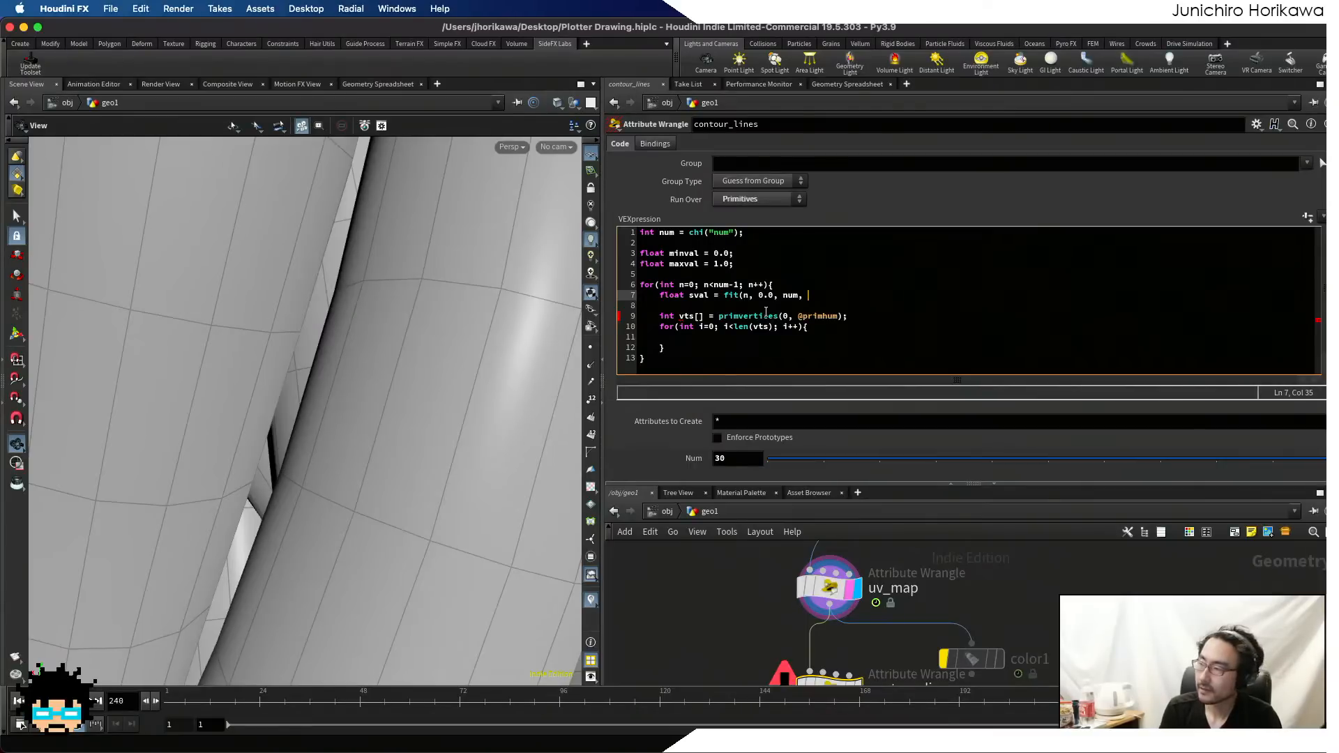
{"action": "type", "text": "min"}
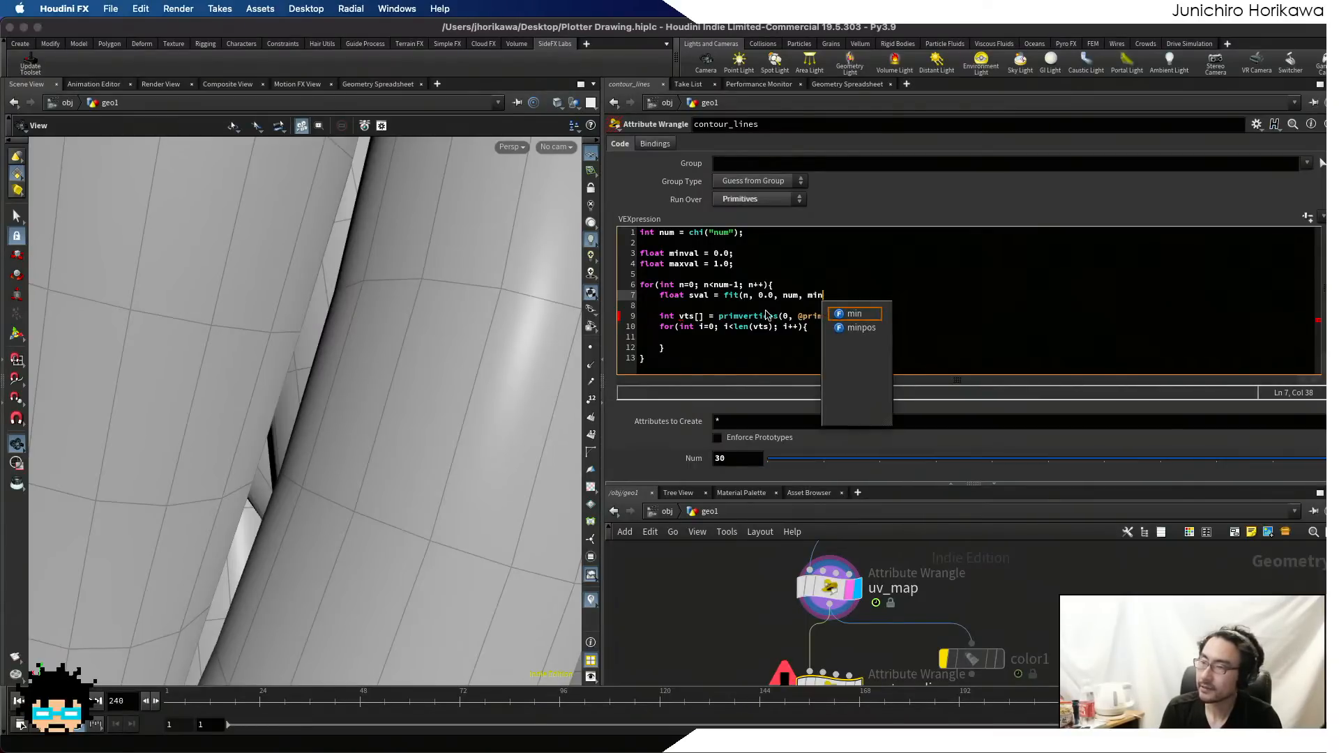
{"action": "type", "text": "val,"}
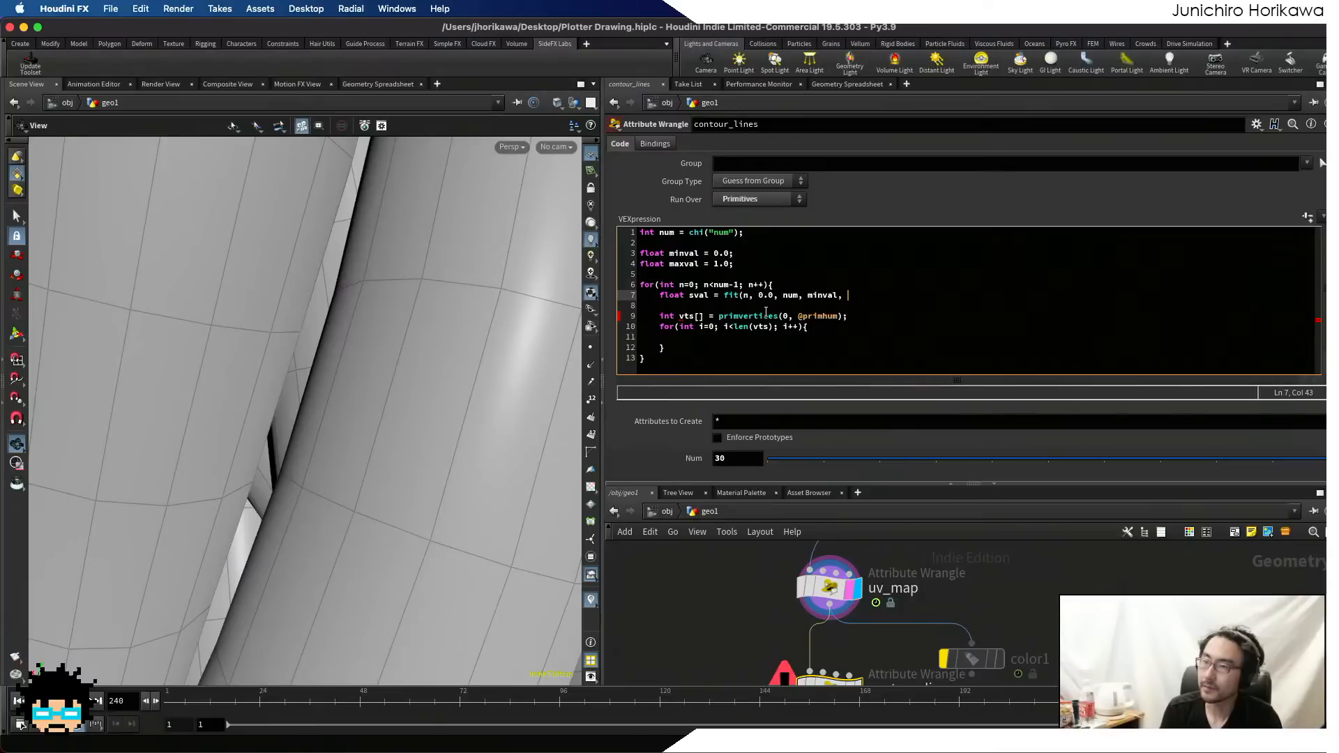
{"action": "type", "text": " maxval"}
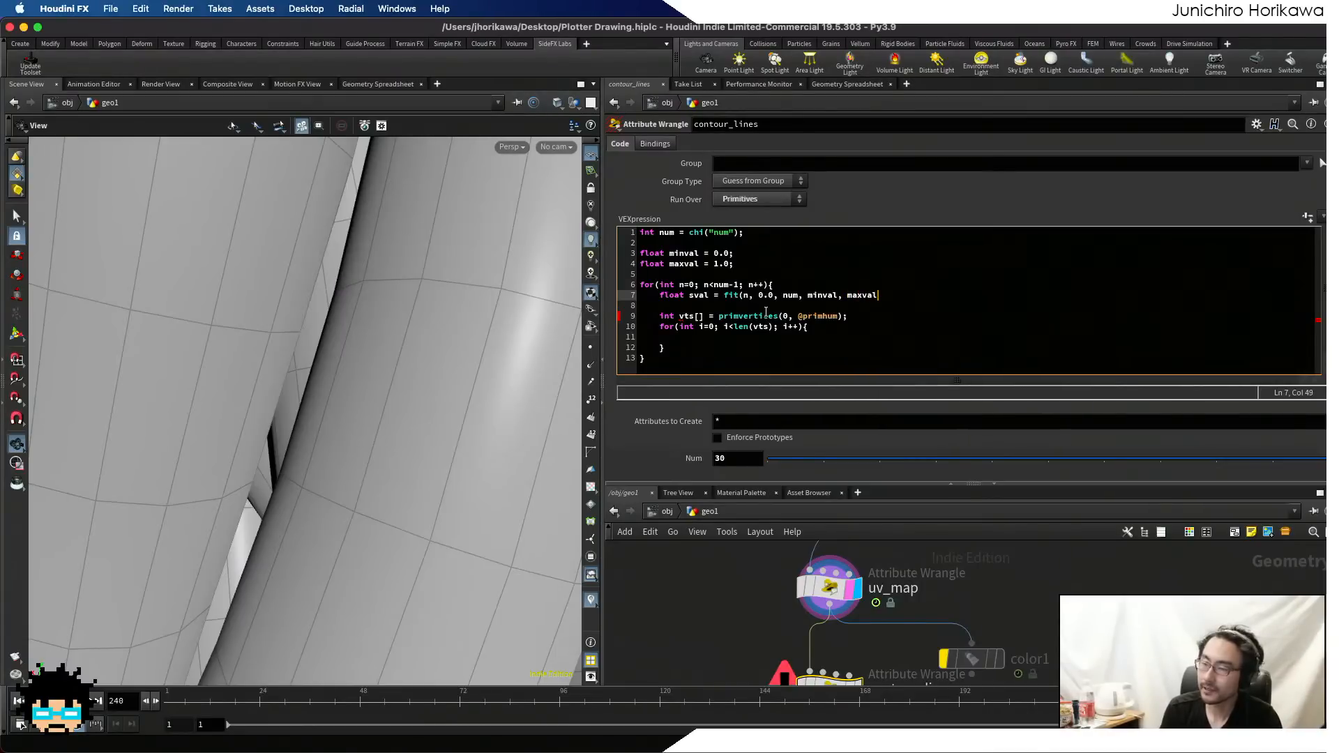
{"action": "type", "text": ");"}
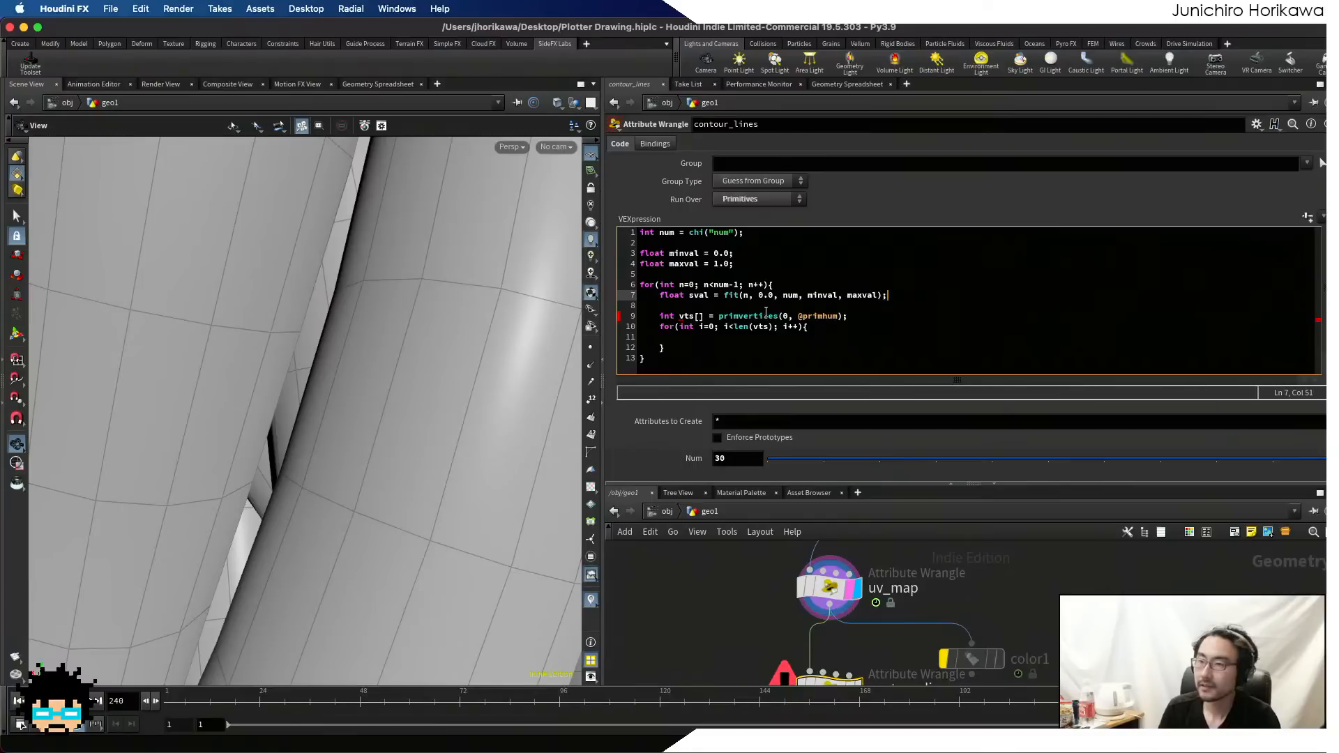
- Review the sval calculation and the vertex loop below it in the contour_lines code
{"action": "key", "text": "Down"}
{"action": "key", "text": "Down"}
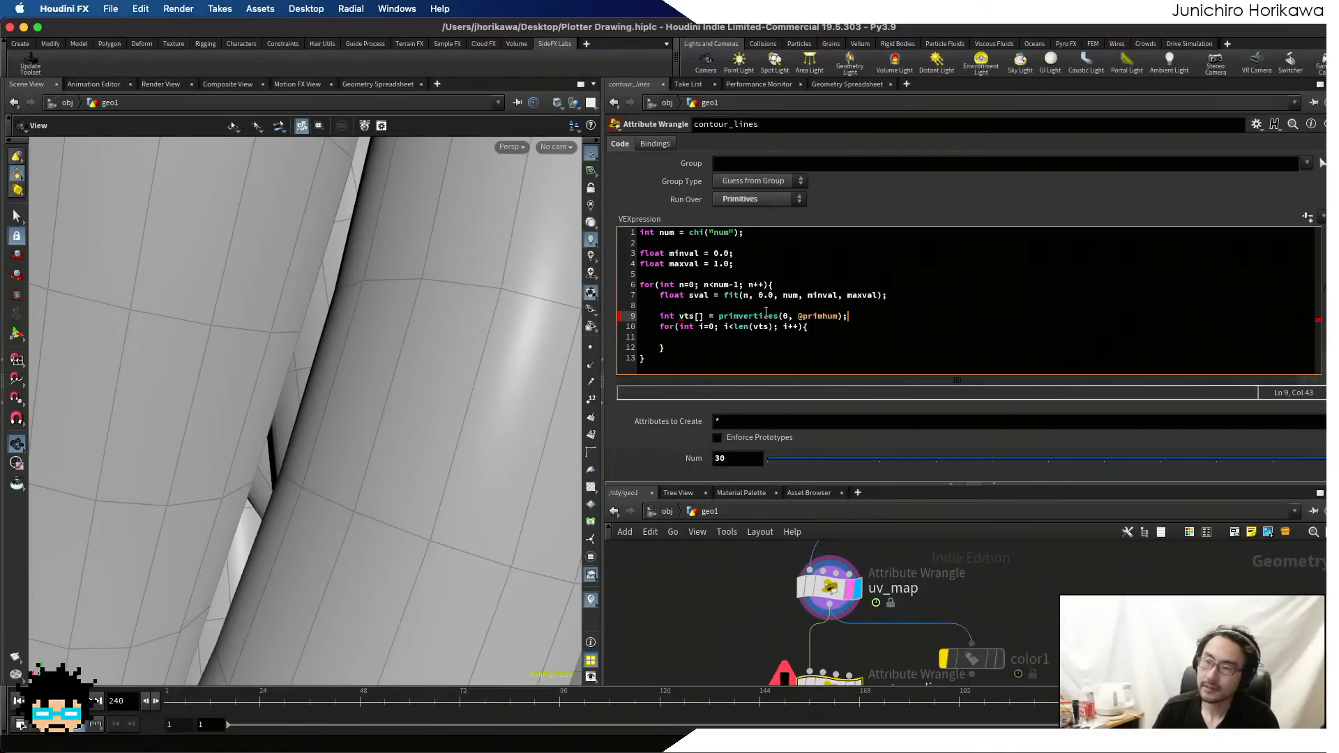
{"action": "left_click_drag", "start_coordinate": [709, 296], "coordinate": [690, 297]}
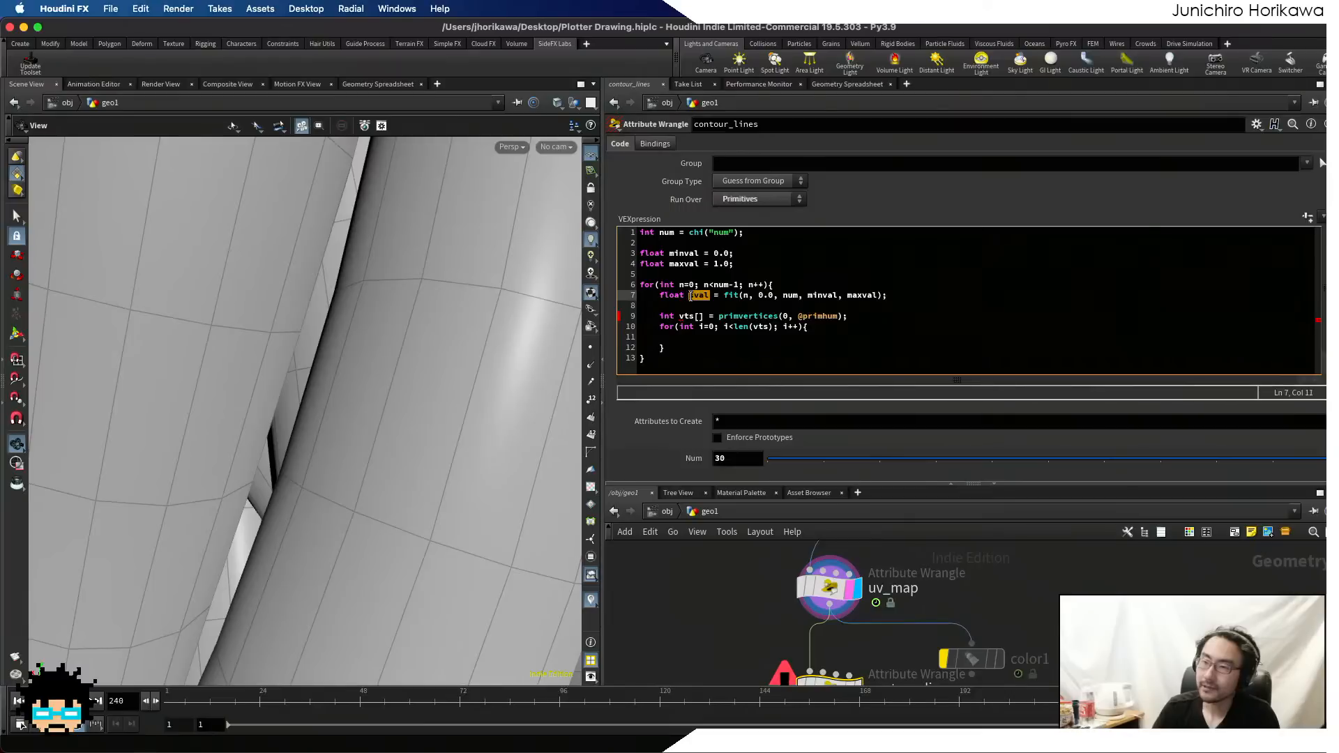
{"action": "left_click", "coordinate": [690, 297]}
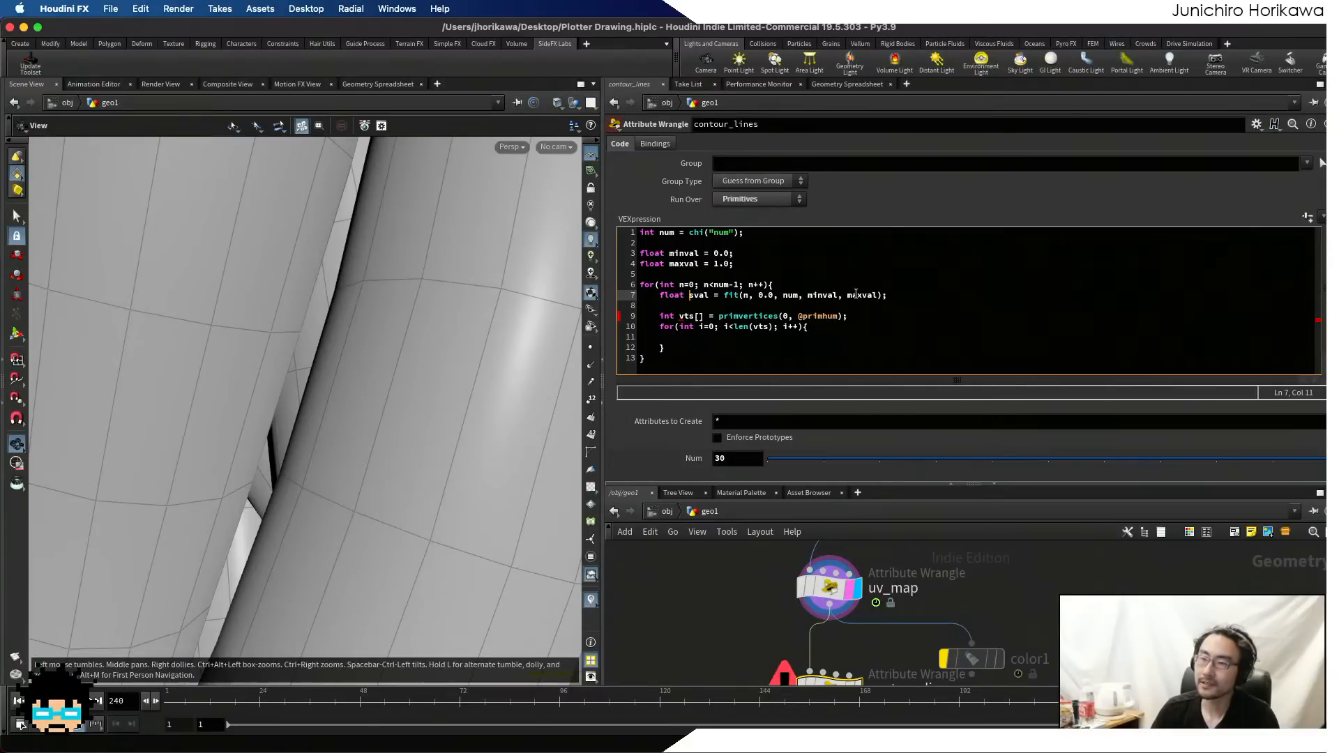
{"action": "left_click_drag", "start_coordinate": [900, 295], "coordinate": [873, 295]}
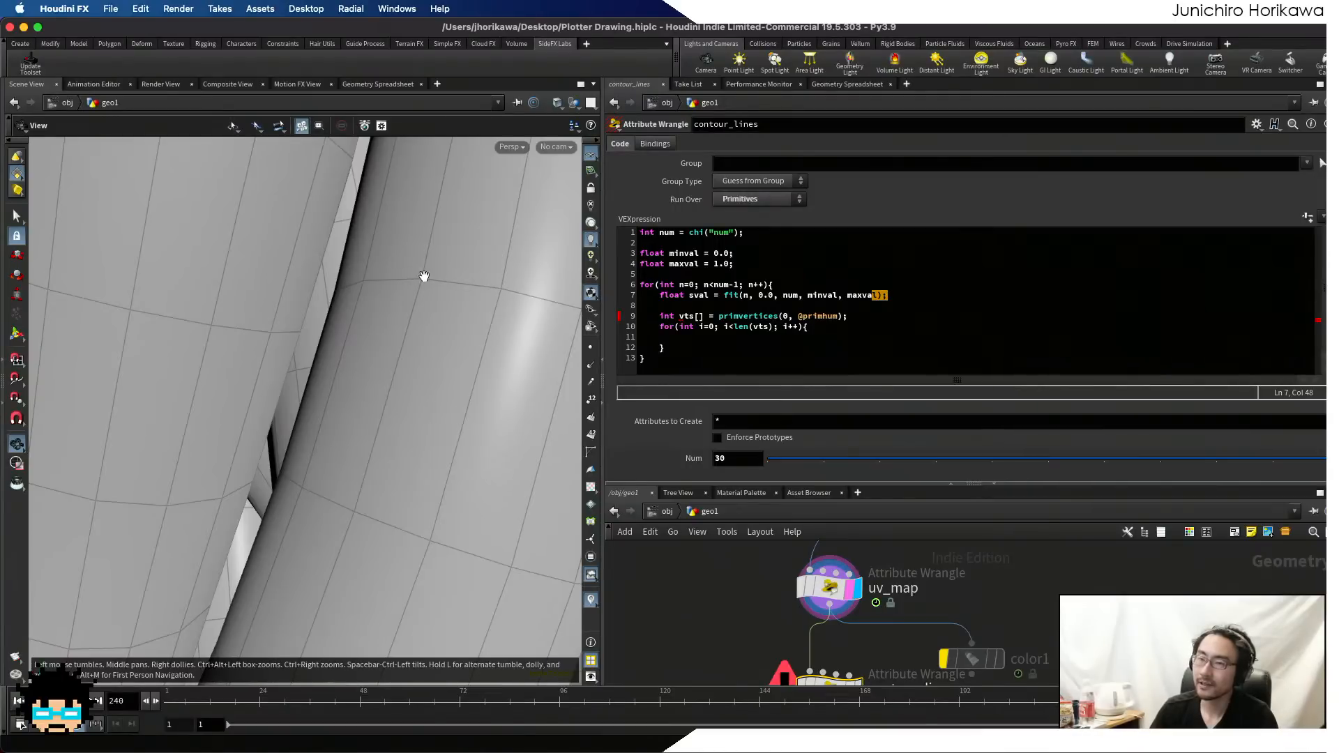
{"action": "double_click", "coordinate": [698, 295]}
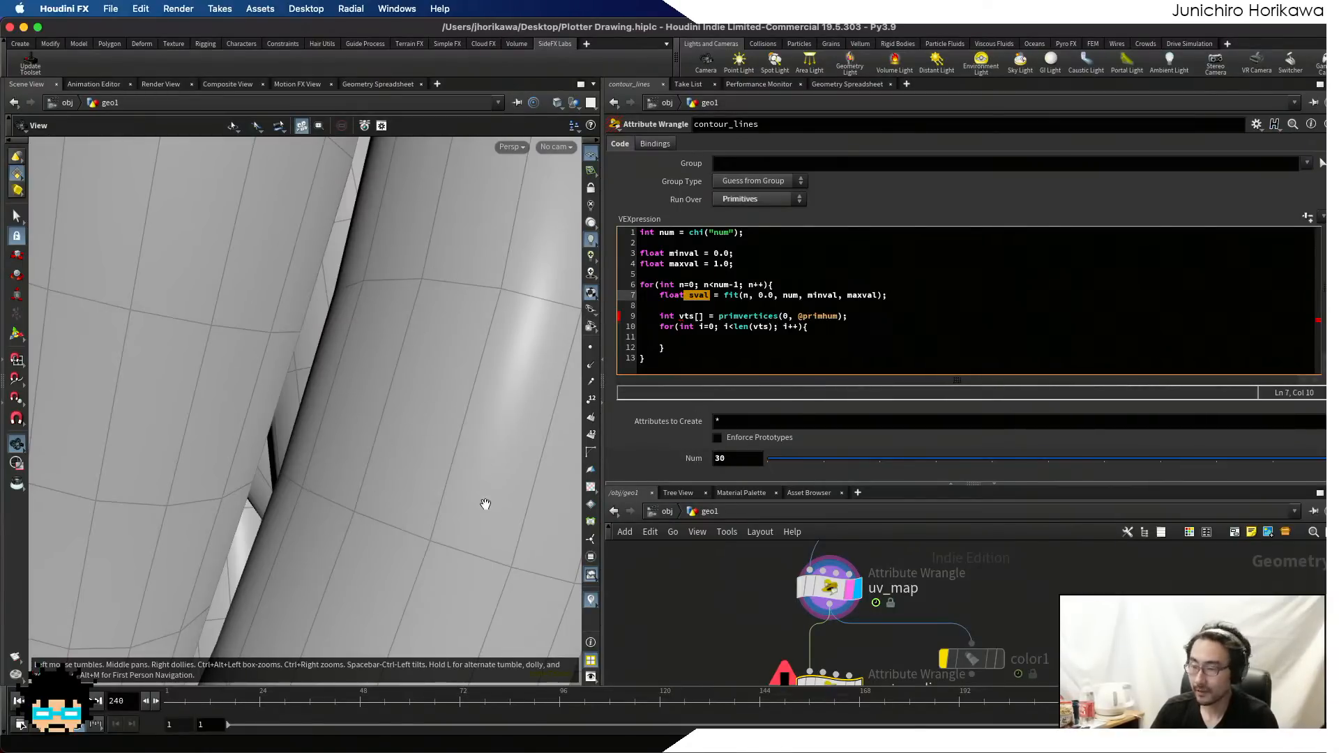
{"action": "left_click_drag", "start_coordinate": [807, 329], "coordinate": [691, 296]}
{"action": "left_click", "coordinate": [695, 309]}
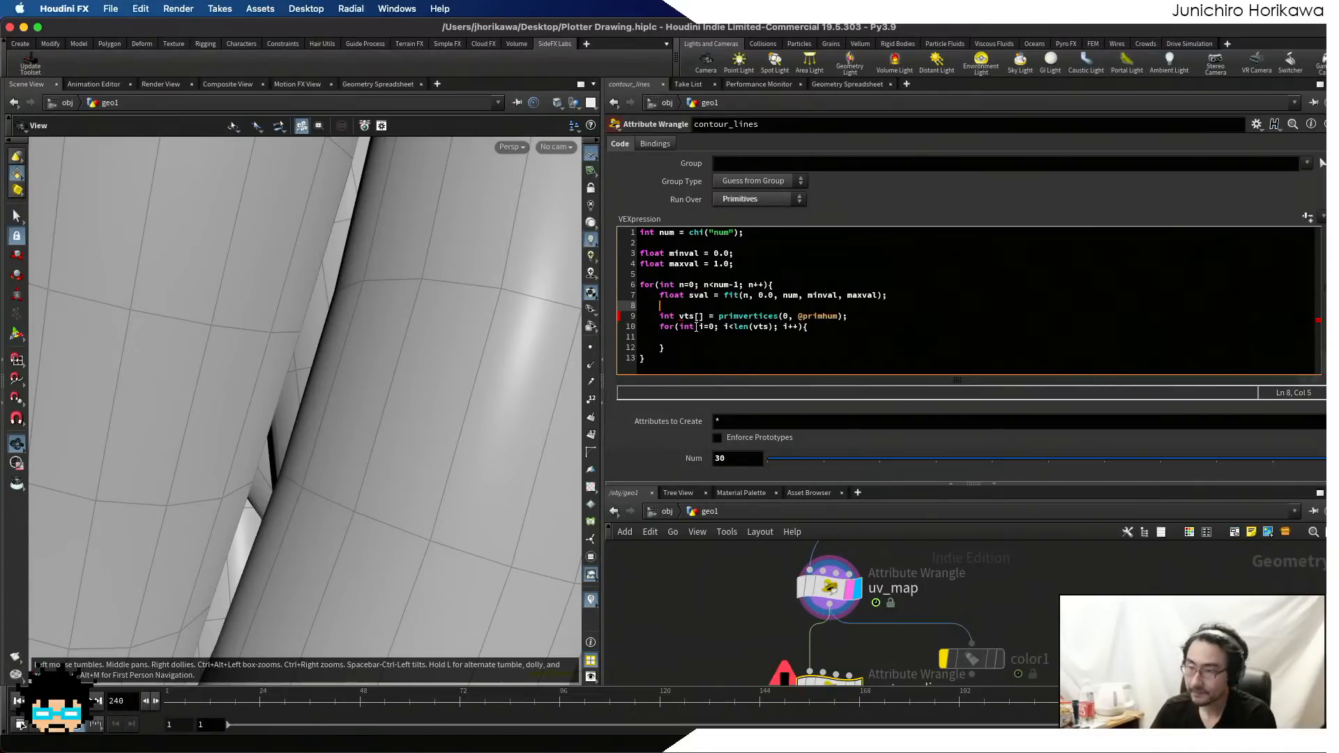
{"action": "left_click", "coordinate": [696, 326]}
{"action": "left_click", "coordinate": [727, 335]}
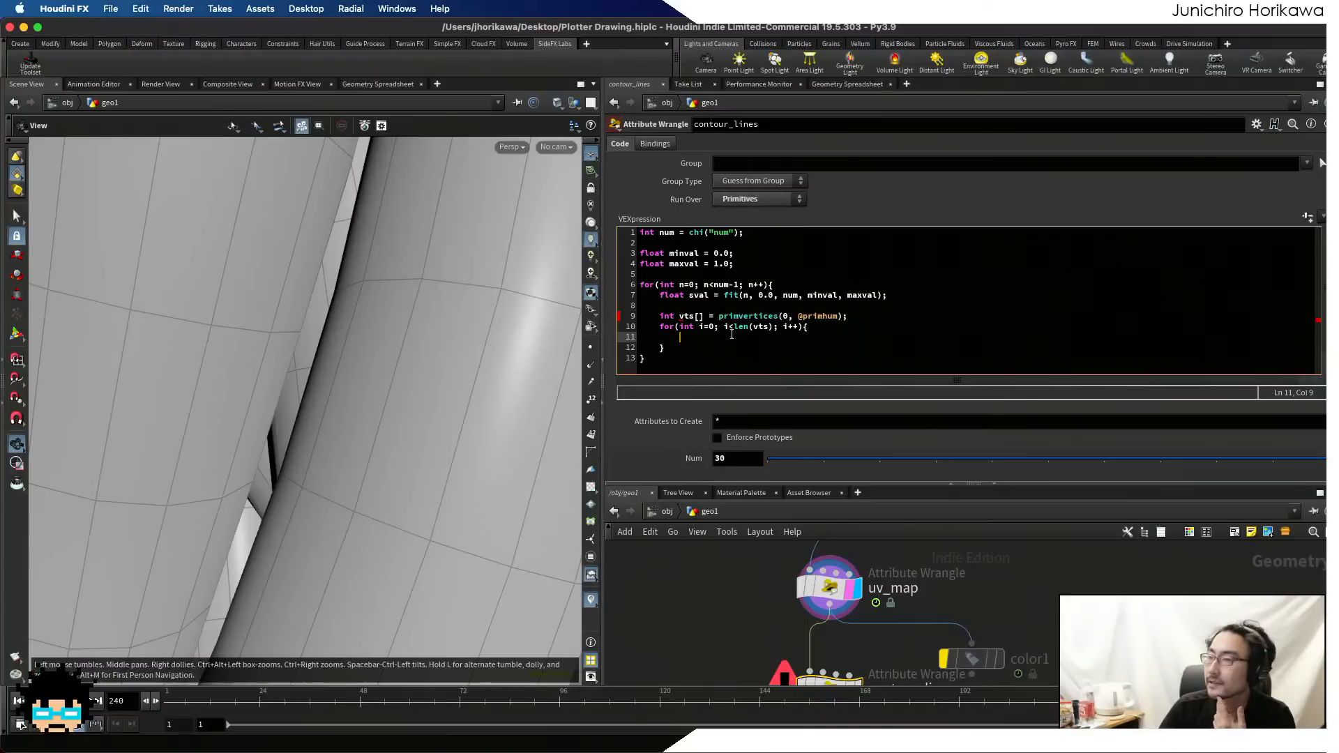
{"action": "left_click", "coordinate": [856, 316]}
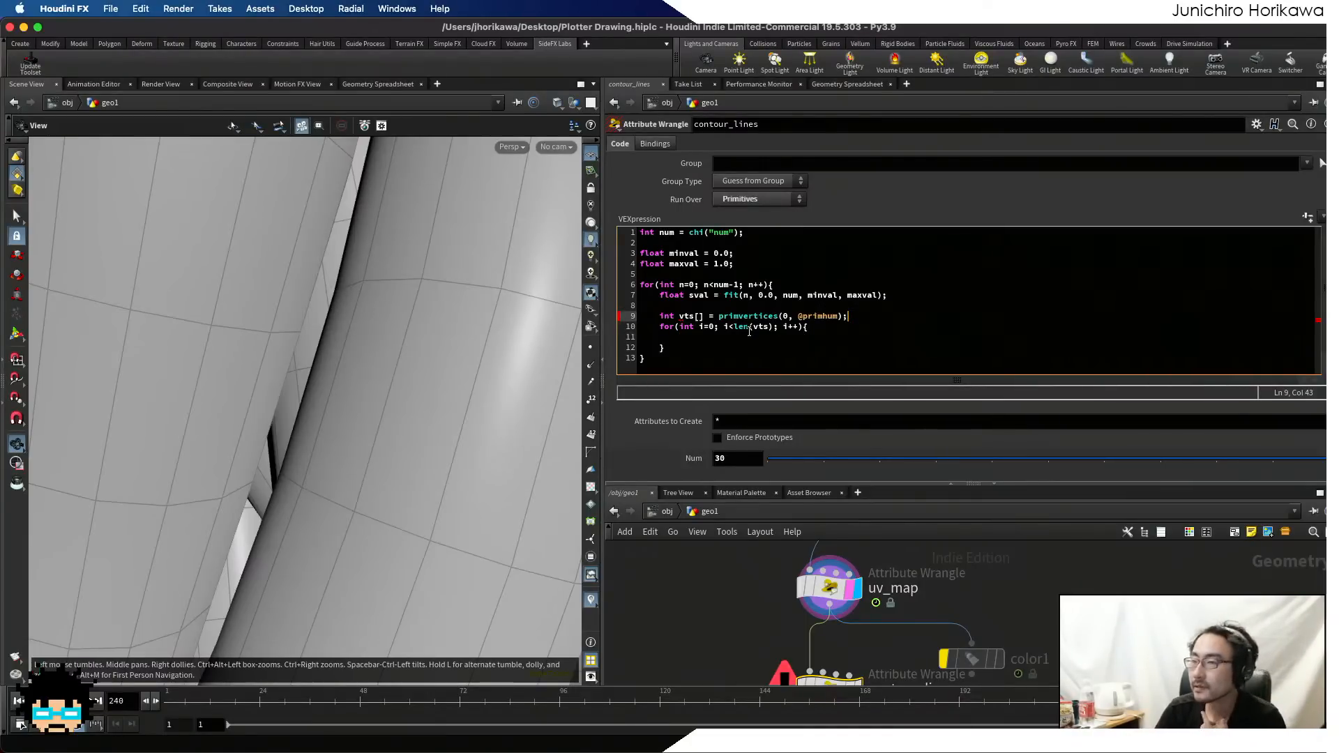
{"action": "mouse_move", "coordinate": [680, 319]}
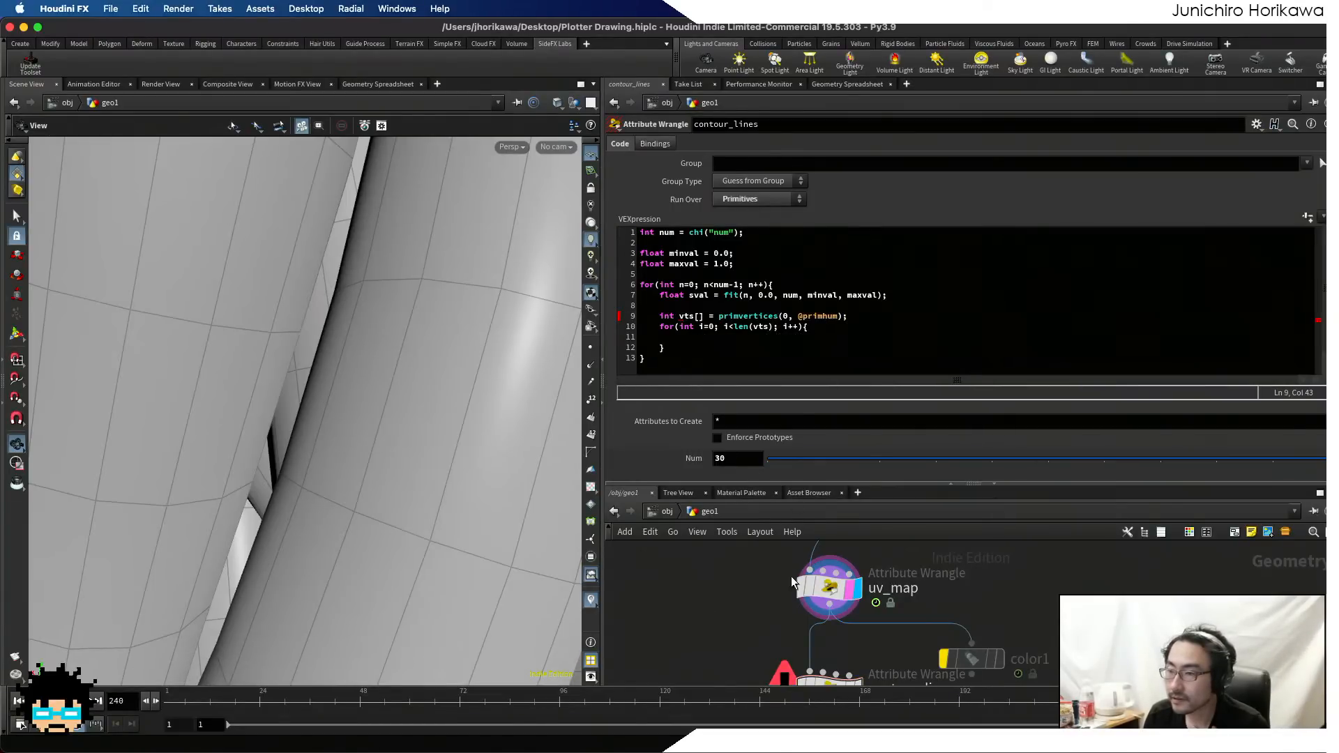
{"action": "scroll", "coordinate": [817, 606], "scroll_direction": "down", "scroll_amount": 4}
{"action": "scroll", "coordinate": [831, 630], "scroll_direction": "up", "scroll_amount": 6}
{"action": "left_click", "coordinate": [854, 659]}
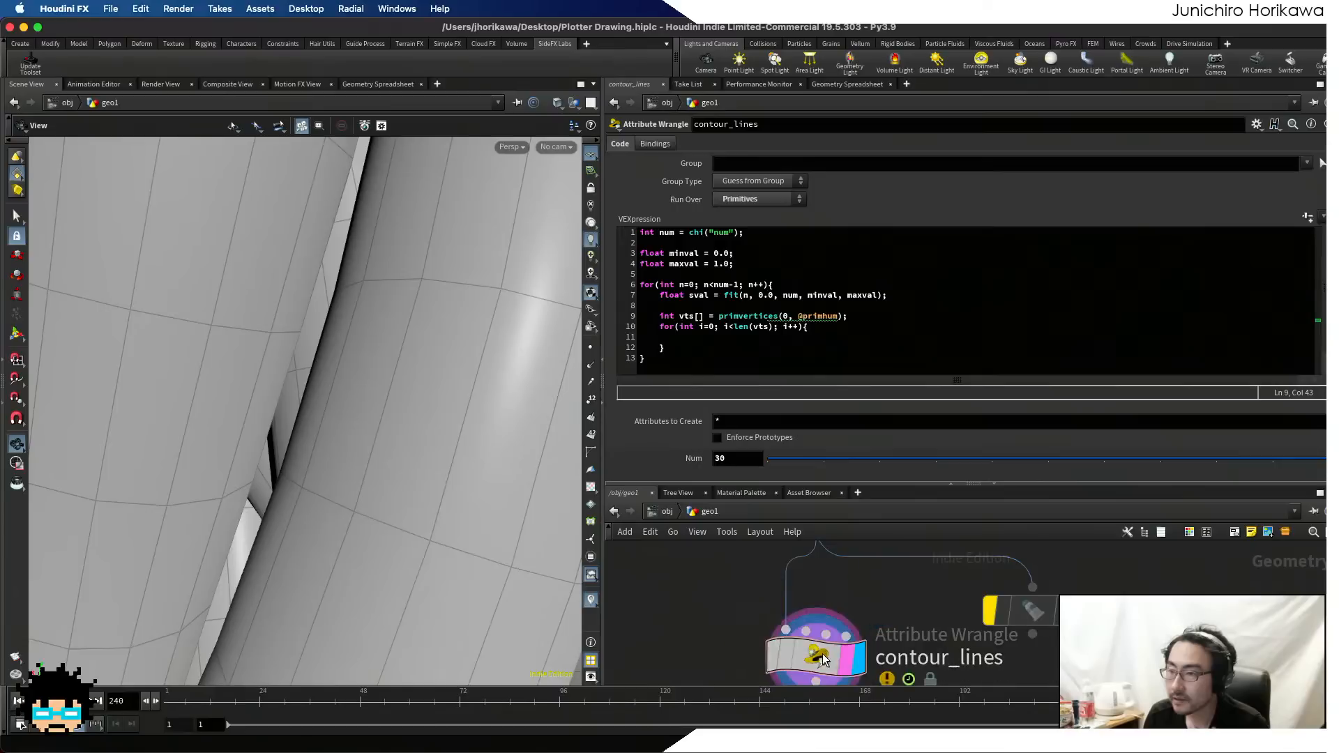
{"action": "left_click", "coordinate": [795, 336]}
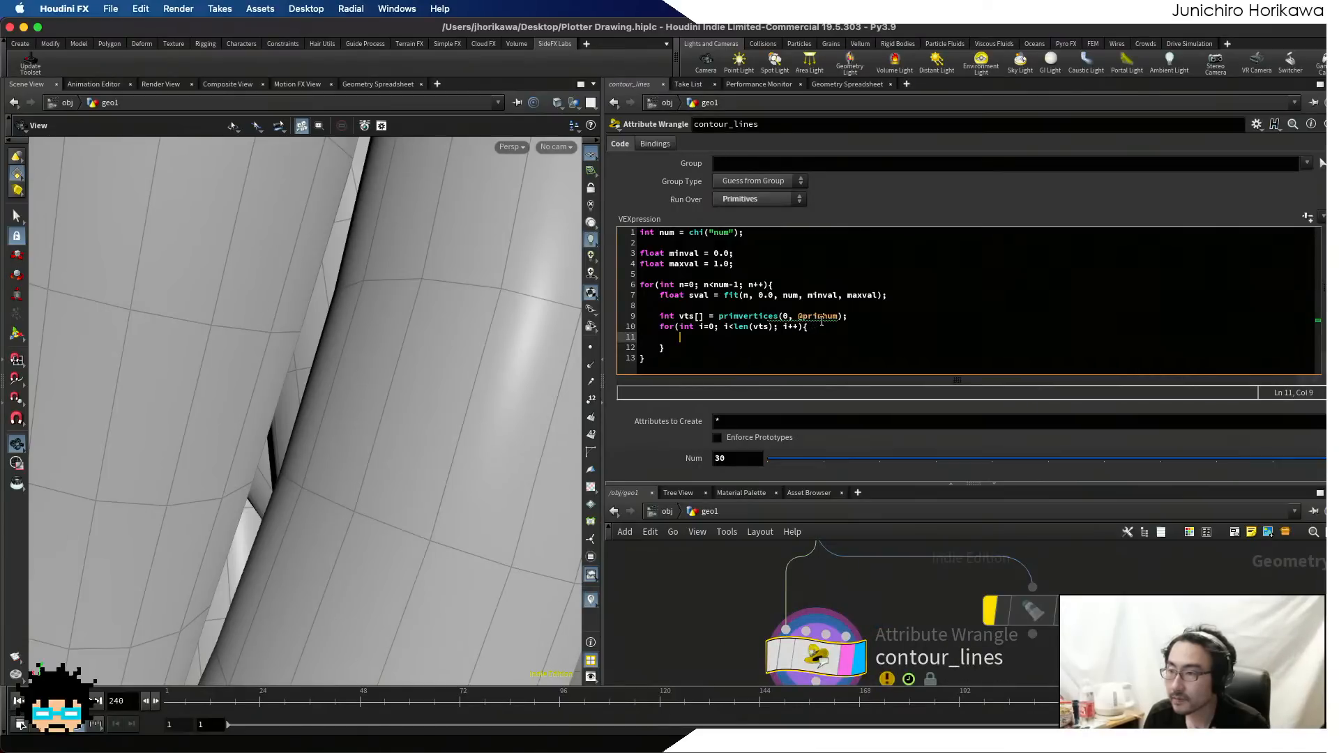
{"action": "left_click", "coordinate": [824, 317]}
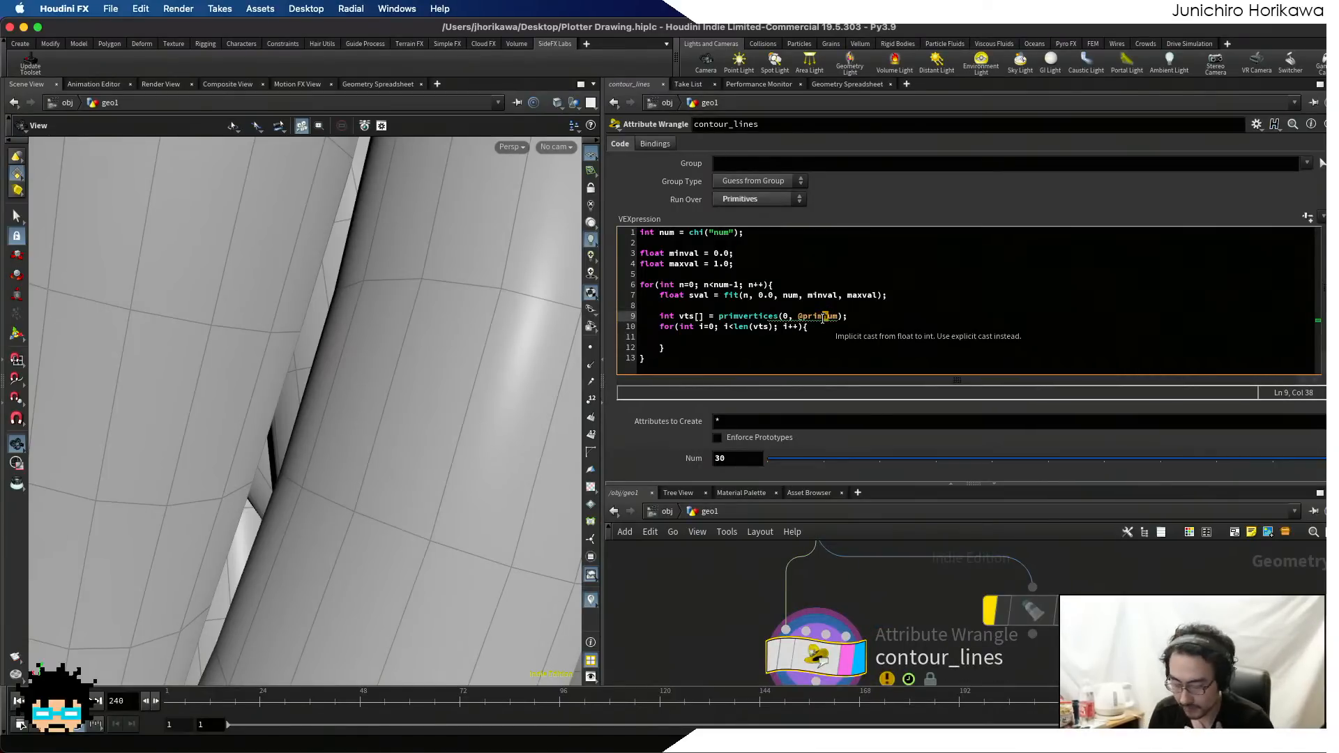
{"action": "type", "text": "n"}
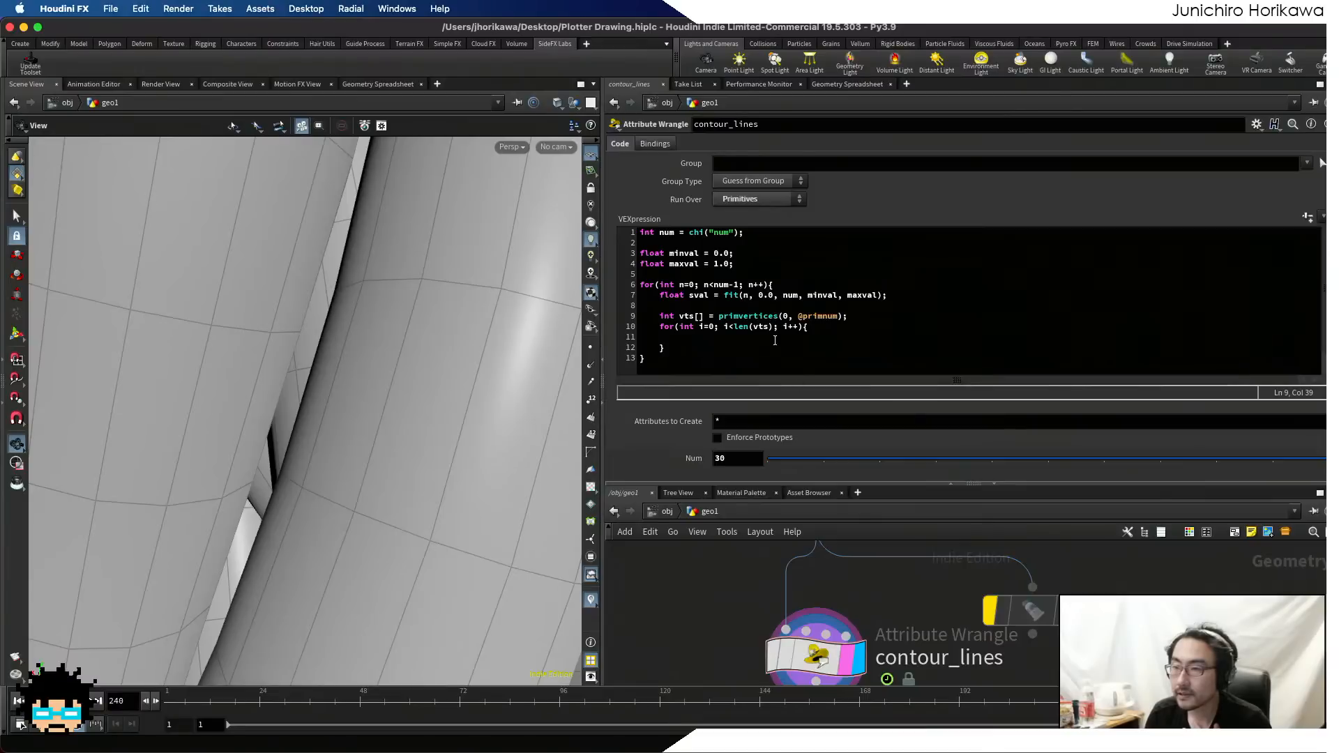
- Declare int vt1 = vts[i]; inside the inner vertex loop of the contour_lines code
{"action": "left_click", "coordinate": [774, 337]}
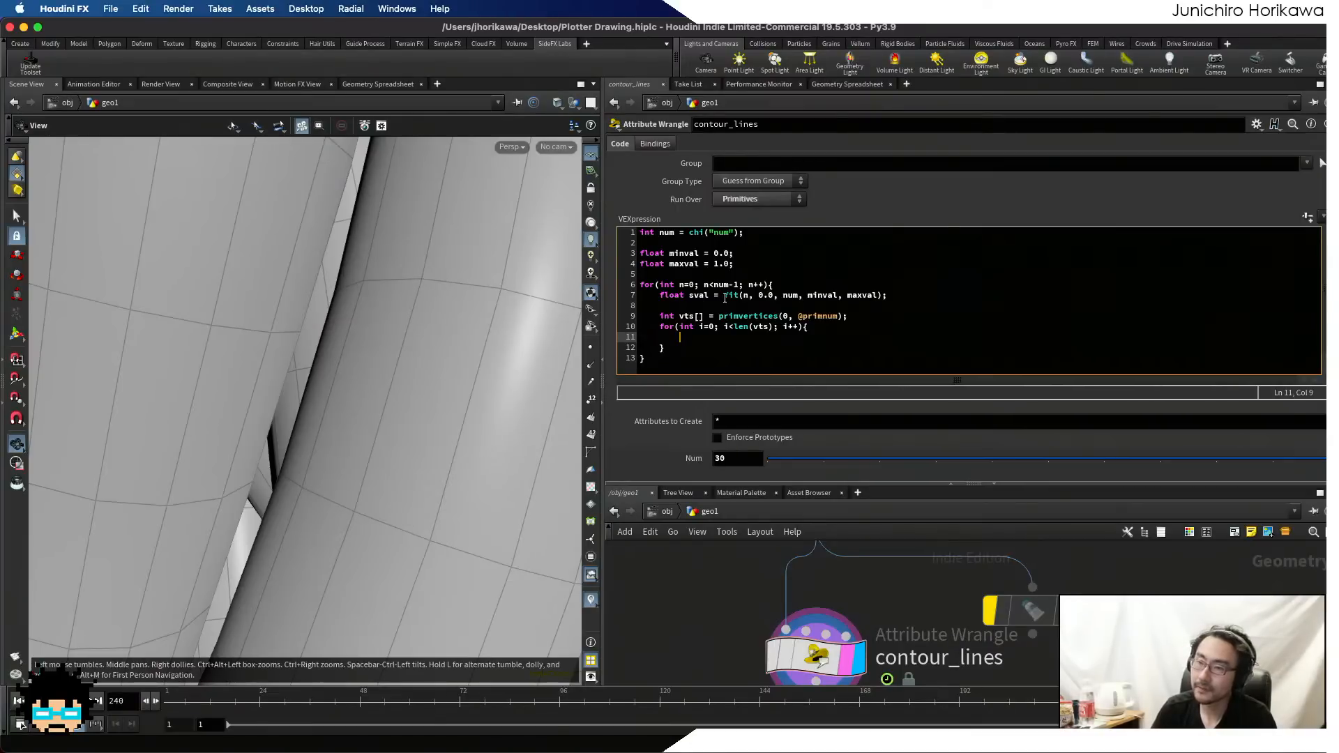
{"action": "double_click", "coordinate": [698, 295]}
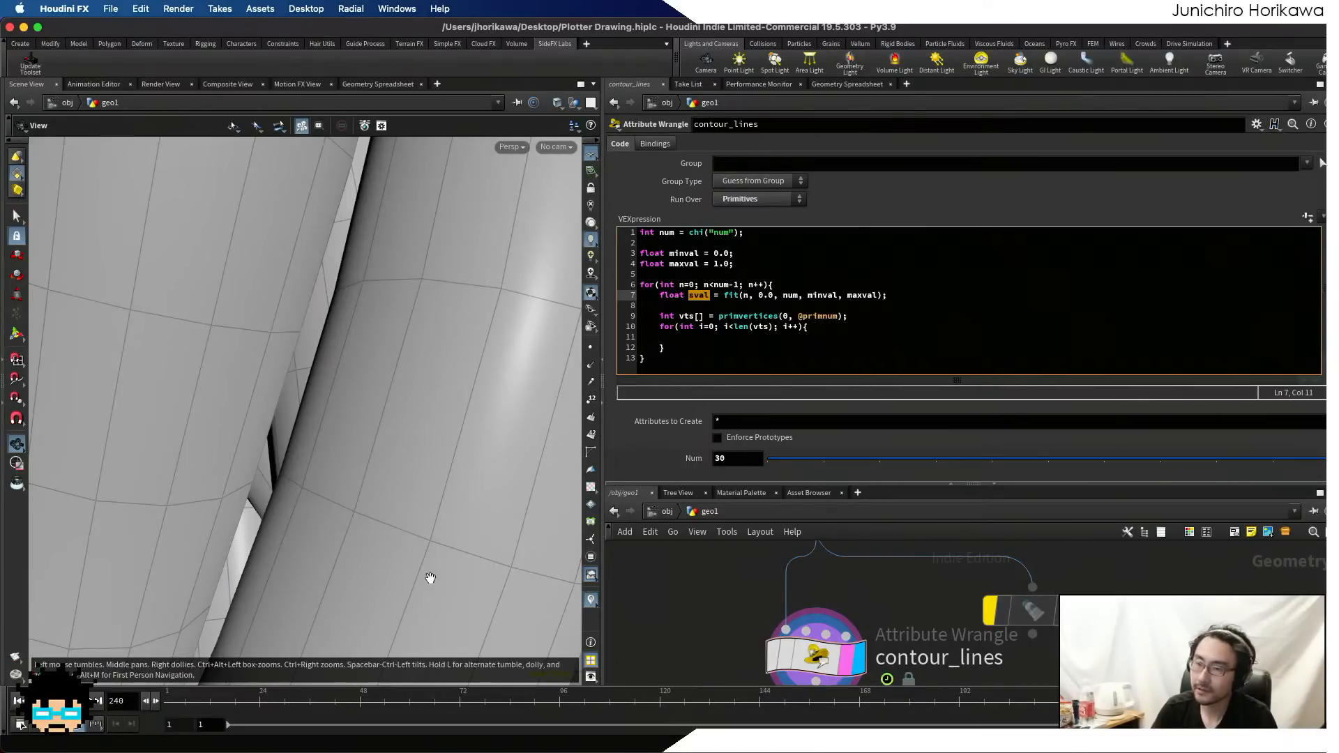
{"action": "left_click", "coordinate": [715, 341]}
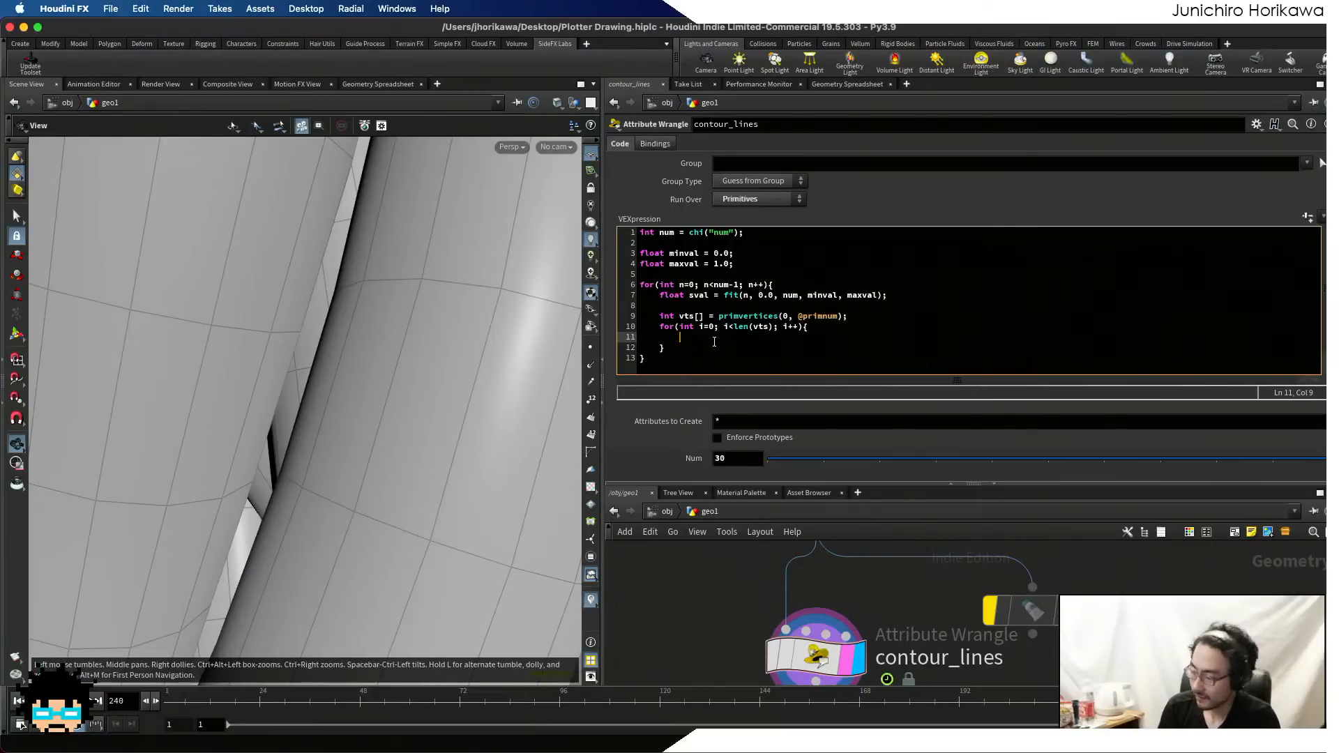
{"action": "type", "text": "int v"}
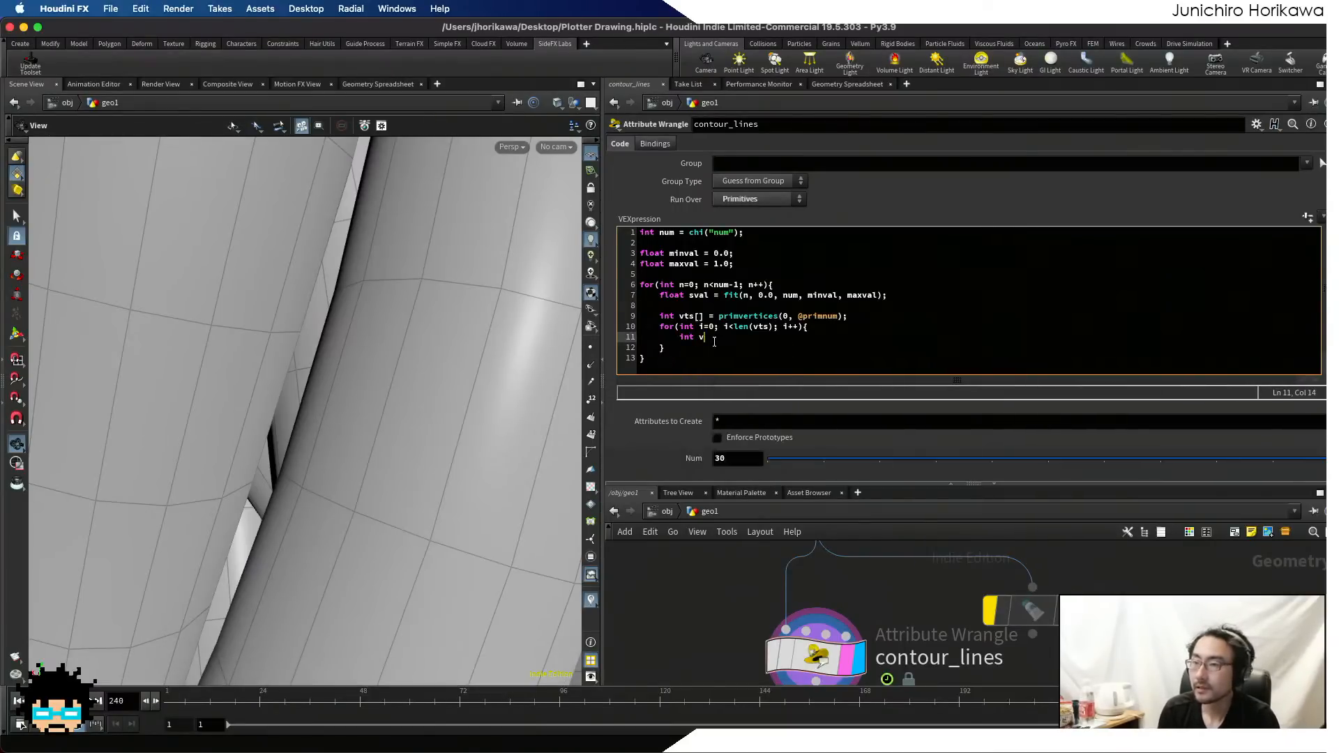
{"action": "type", "text": "tx  = "}
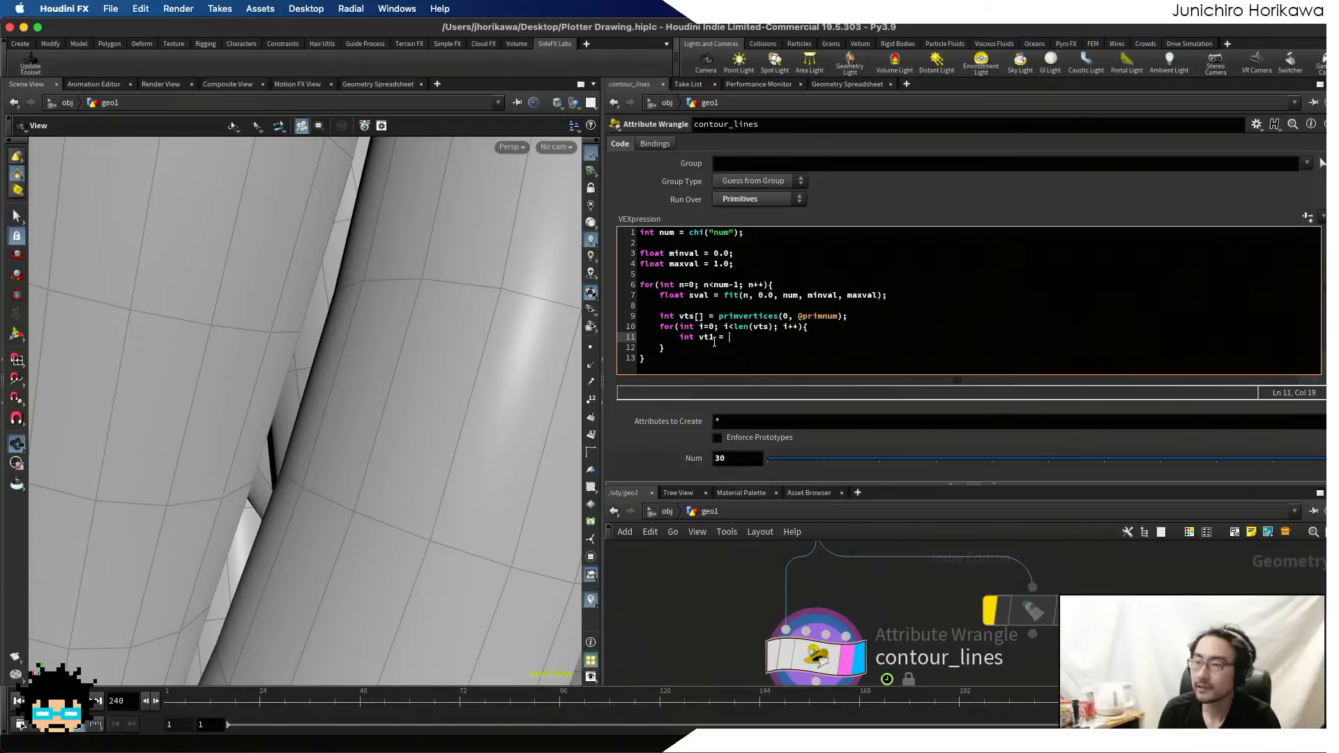
{"action": "type", "text": "v"}
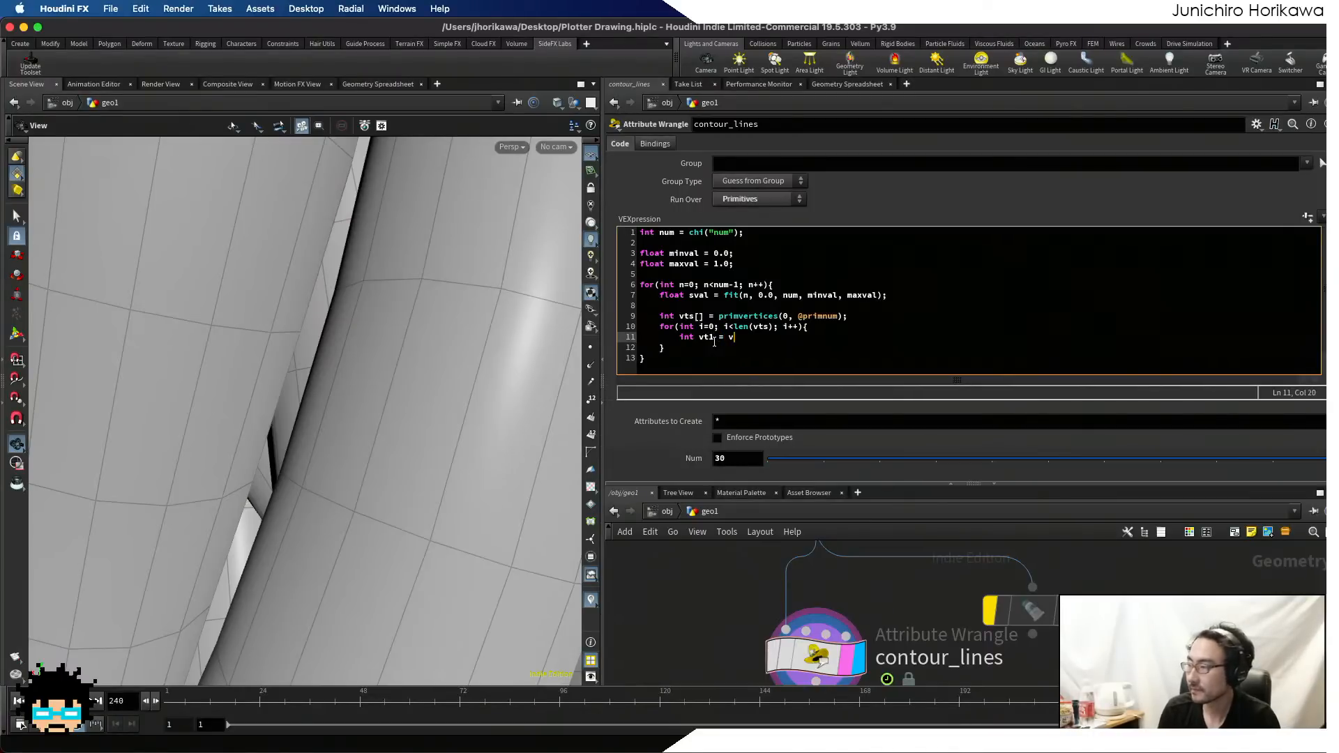
{"action": "type", "text": "ts[i];"}
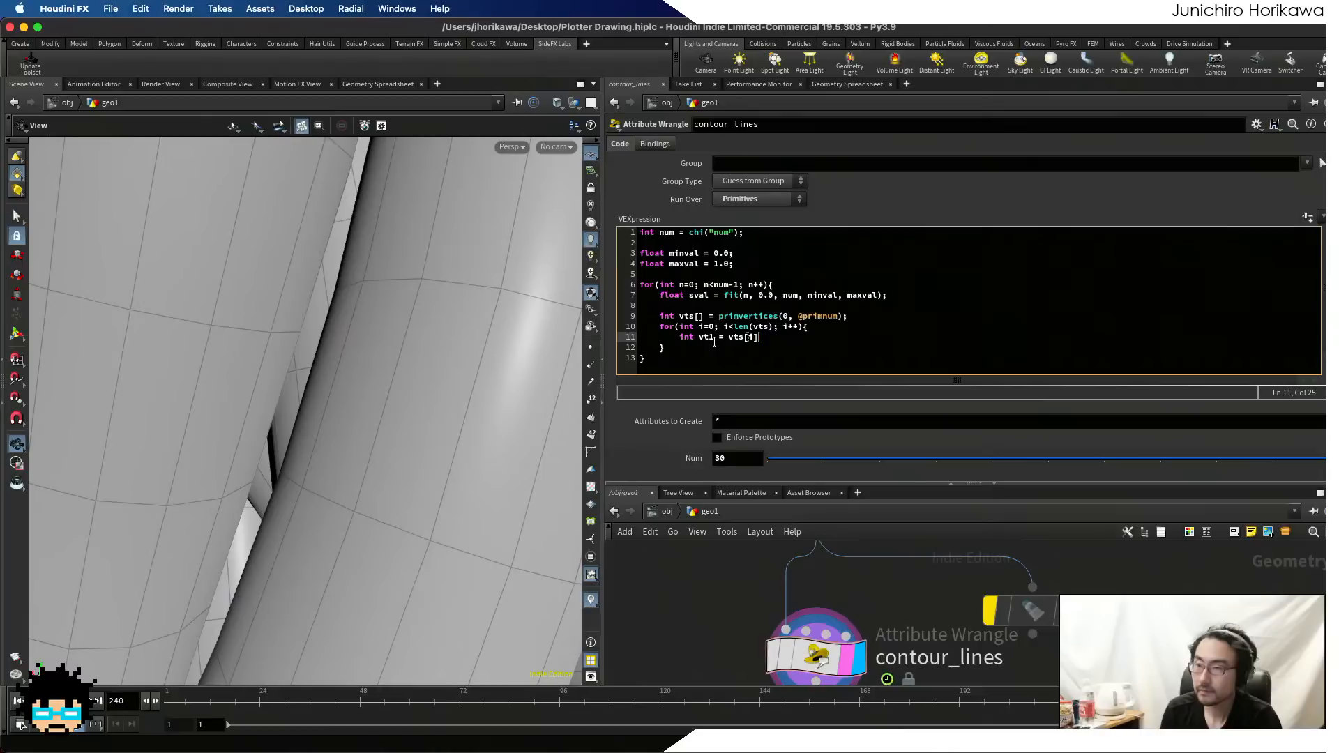
- Duplicate the vt1 declaration on the line below and change the copy to int vt2 = vts[i+1];
{"action": "key", "text": "Return"}
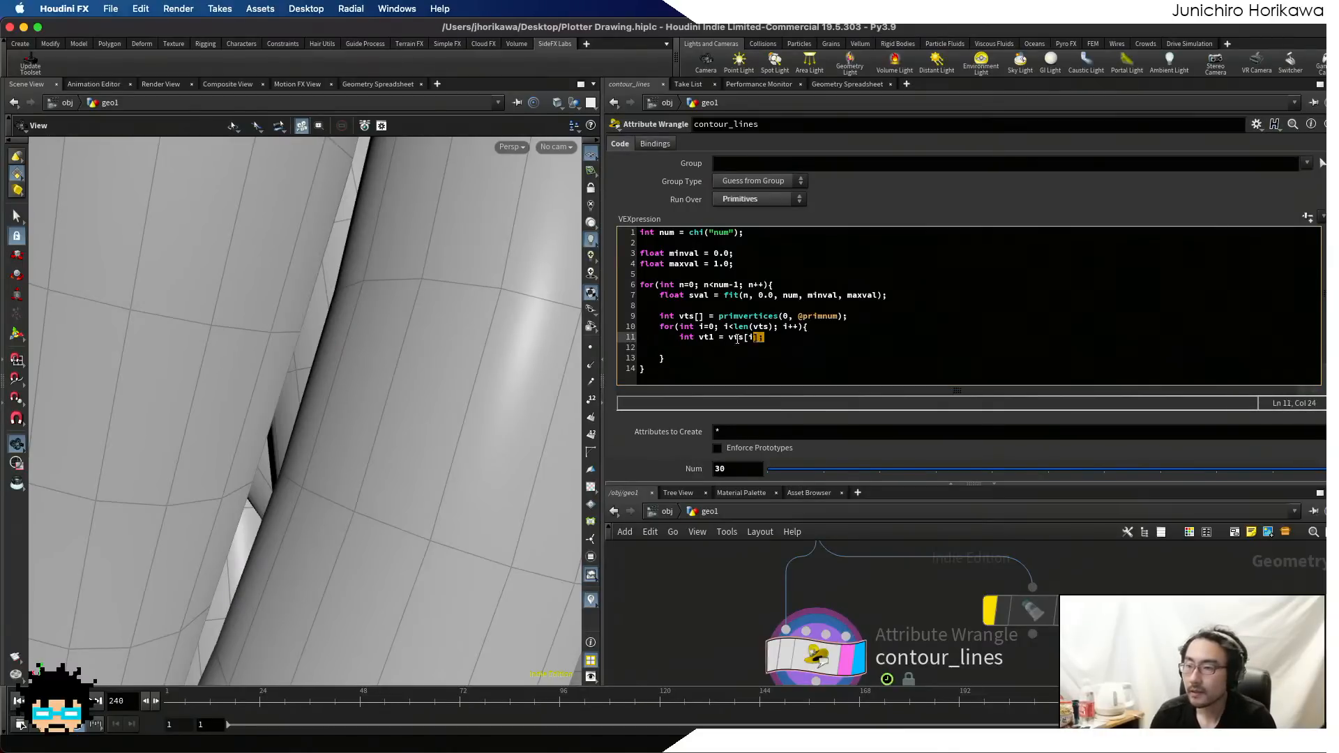
{"action": "left_click_drag", "start_coordinate": [765, 337], "coordinate": [681, 337]}
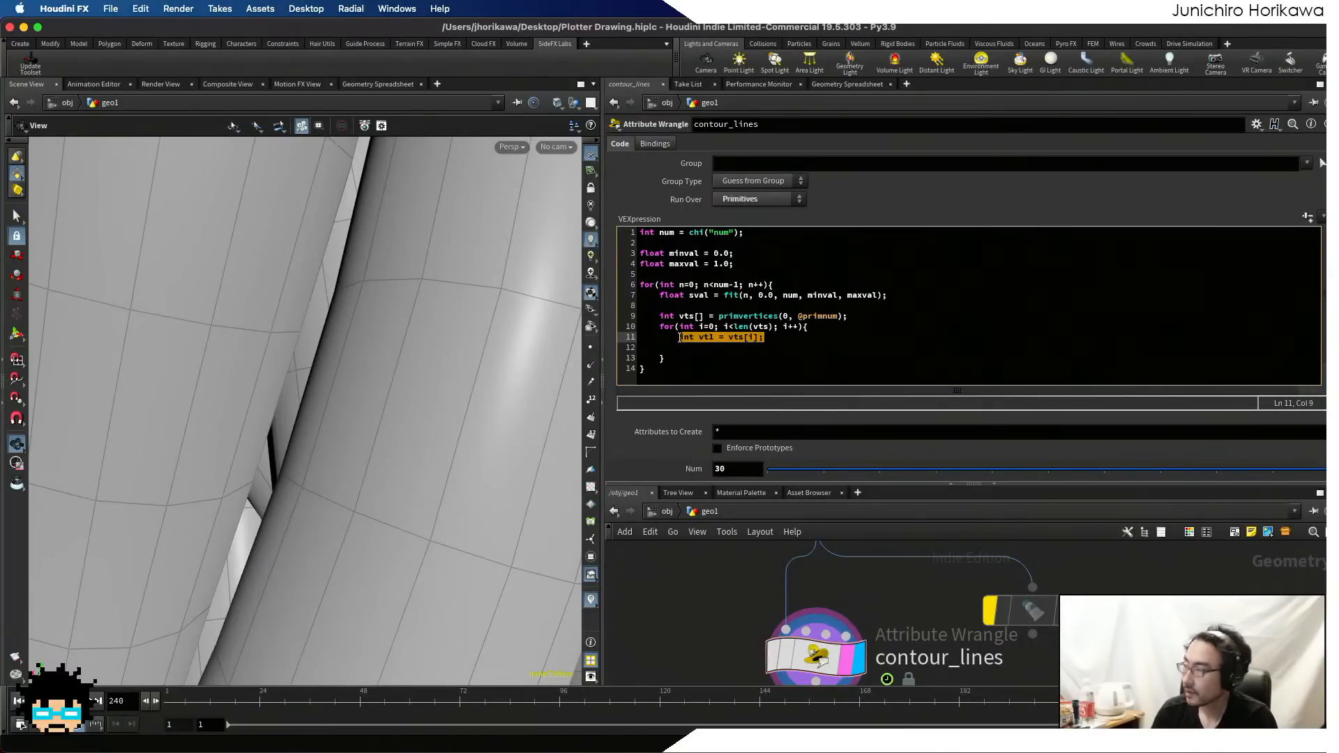
{"action": "key", "text": "super+c"}
{"action": "left_click", "coordinate": [683, 348]}
{"action": "key", "text": "super+v"}
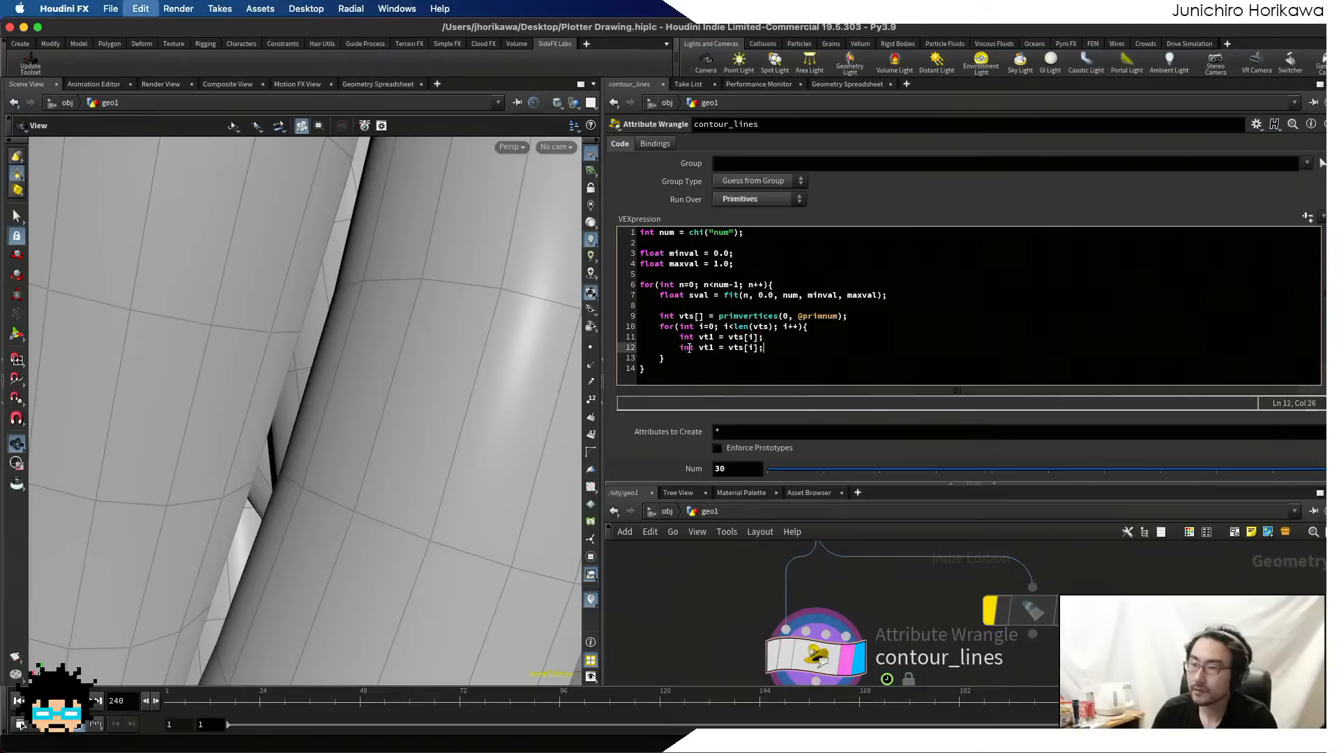
{"action": "left_click", "coordinate": [714, 348]}
{"action": "key", "text": "BackSpace"}
{"action": "type", "text": "2"}
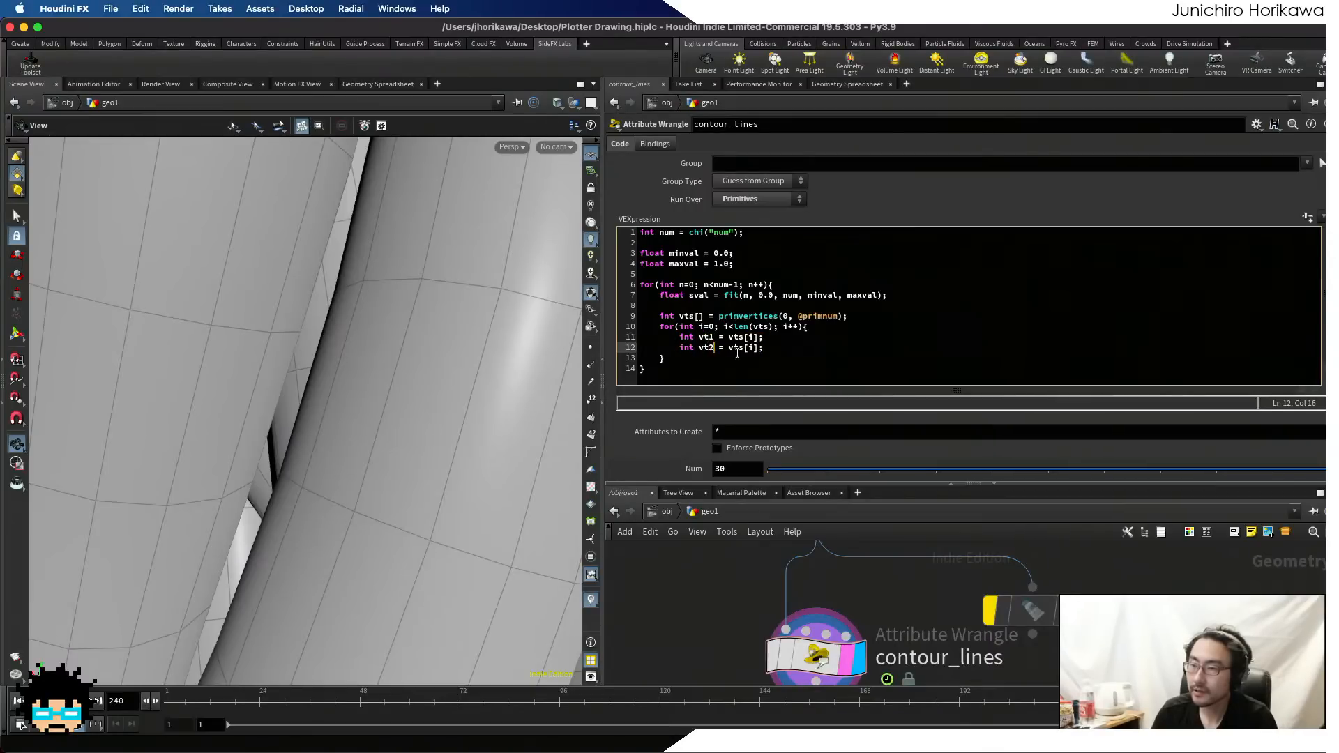
{"action": "left_click", "coordinate": [754, 348]}
{"action": "type", "text": "+1"}
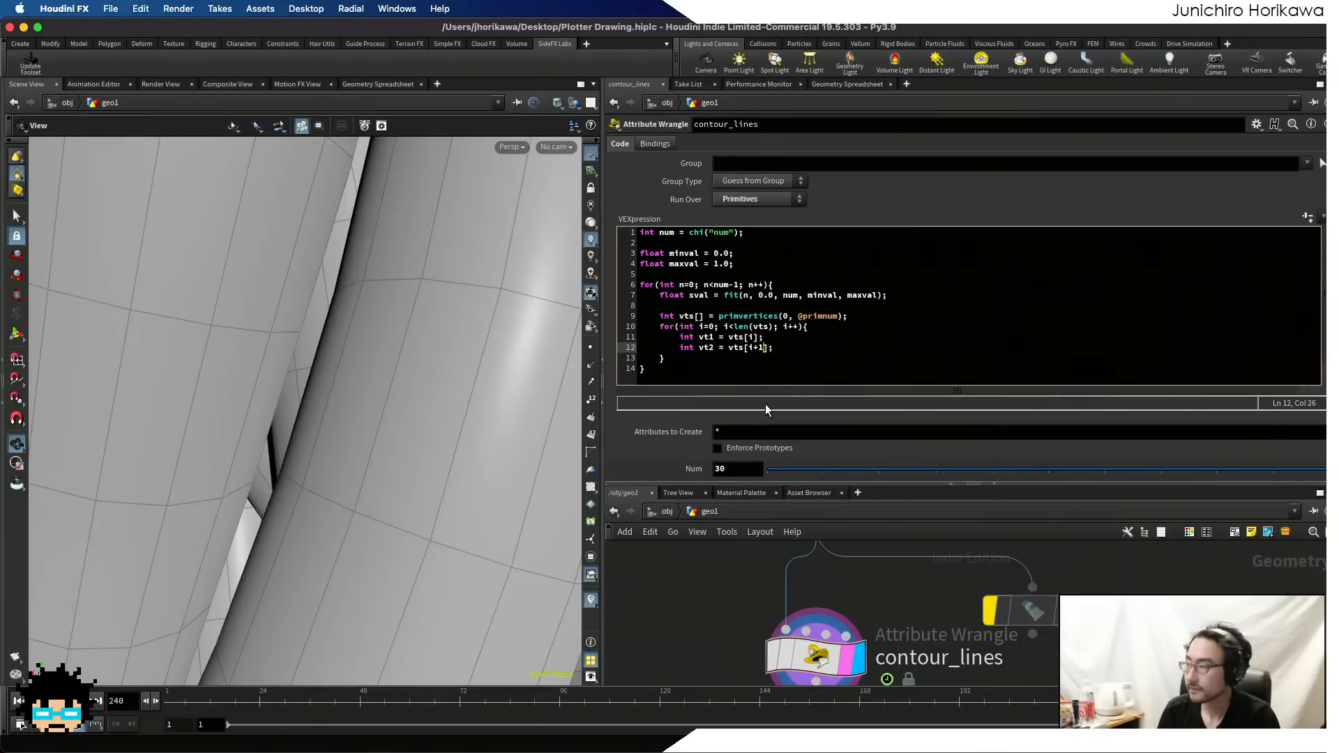
- Wrap the vt2 index around the vertex array by changing it to (i+1) % len(vts)
{"action": "key", "text": "Left"}
{"action": "key", "text": "Left"}
{"action": "key", "text": "Left"}
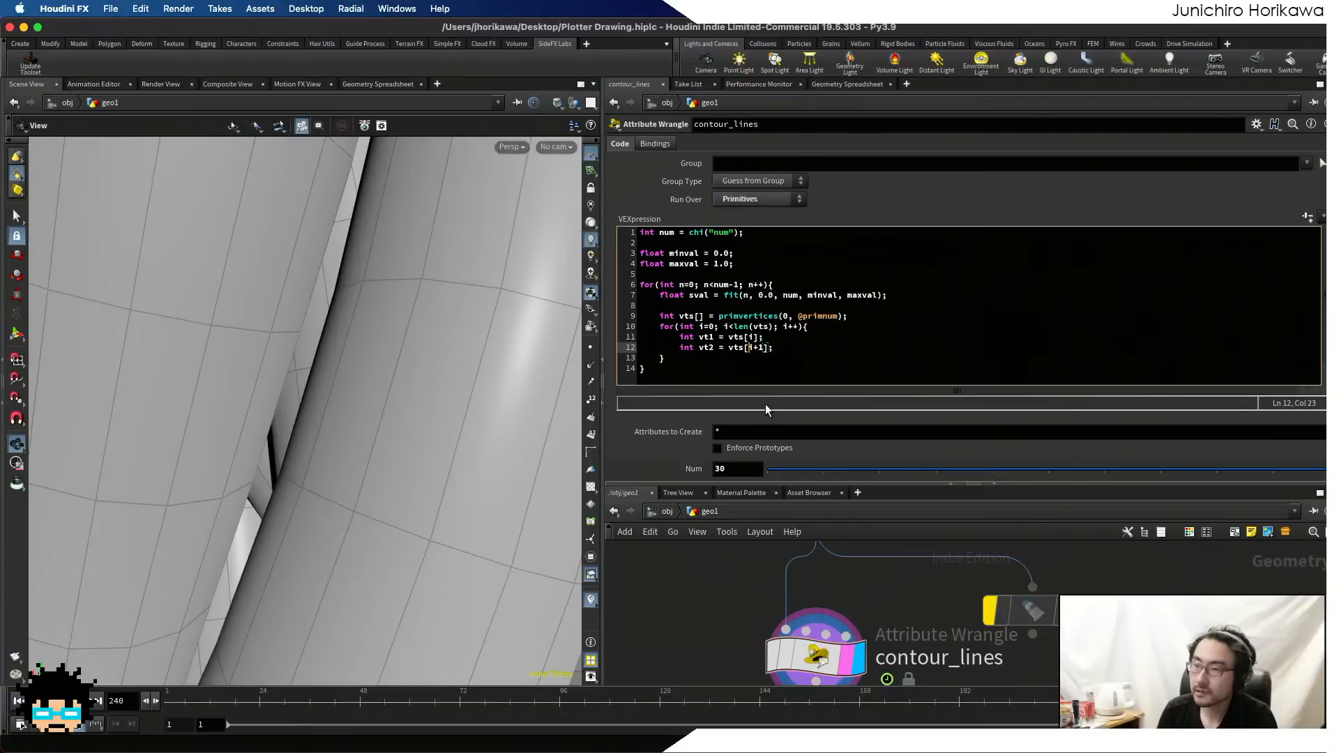
{"action": "type", "text": "(i+1"}
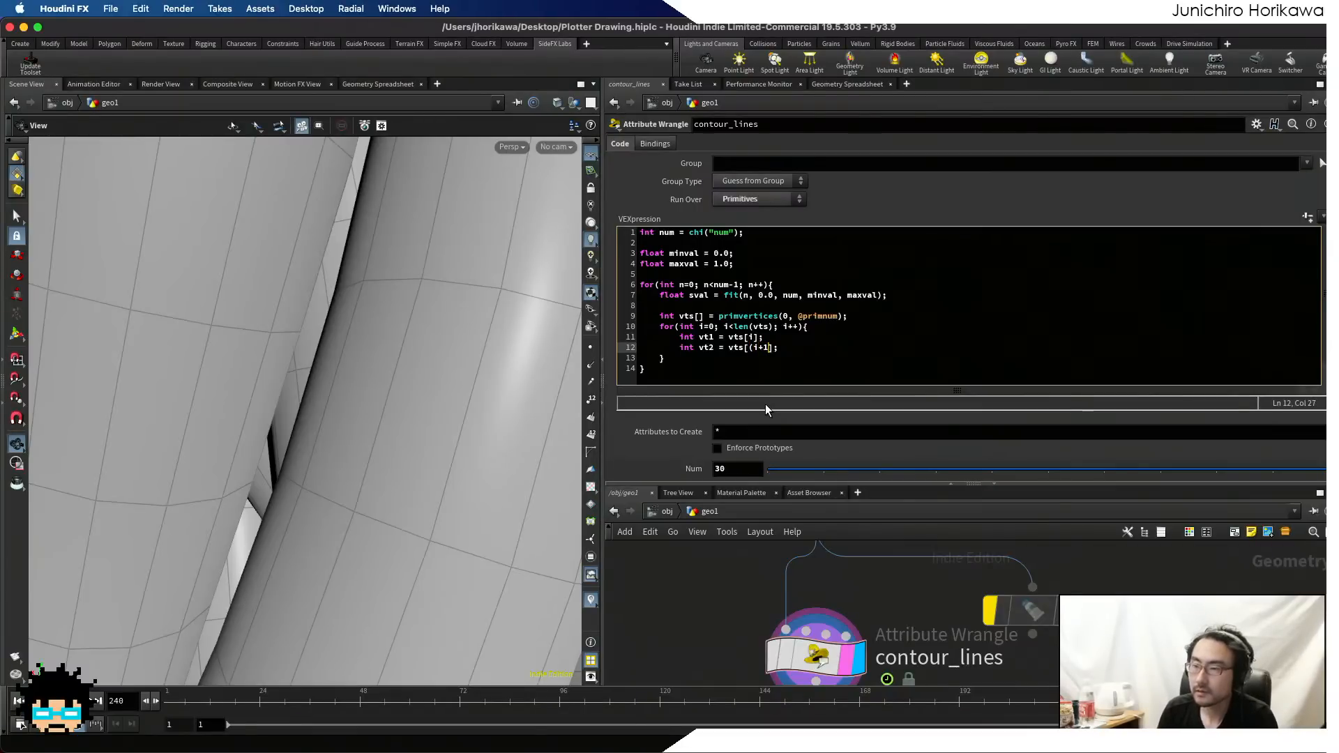
{"action": "type", "text": ") % len("}
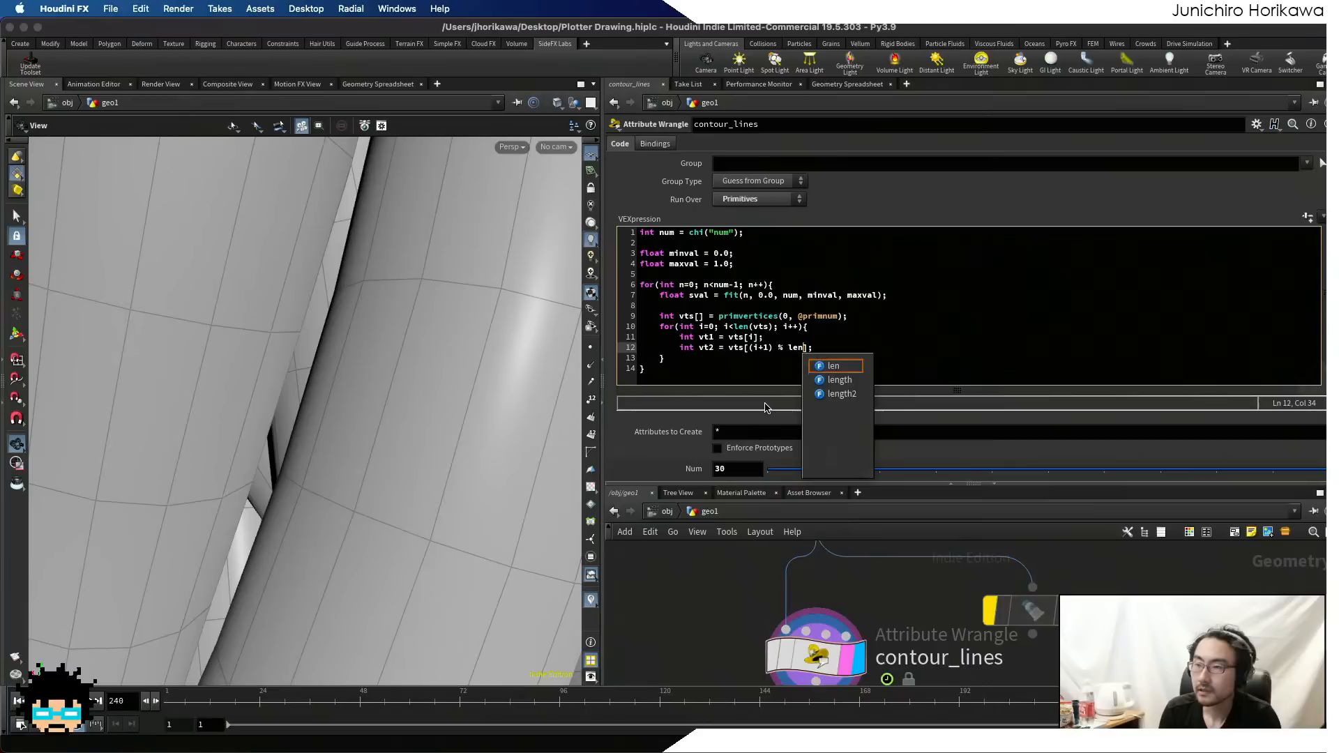
{"action": "type", "text": "vts)"}
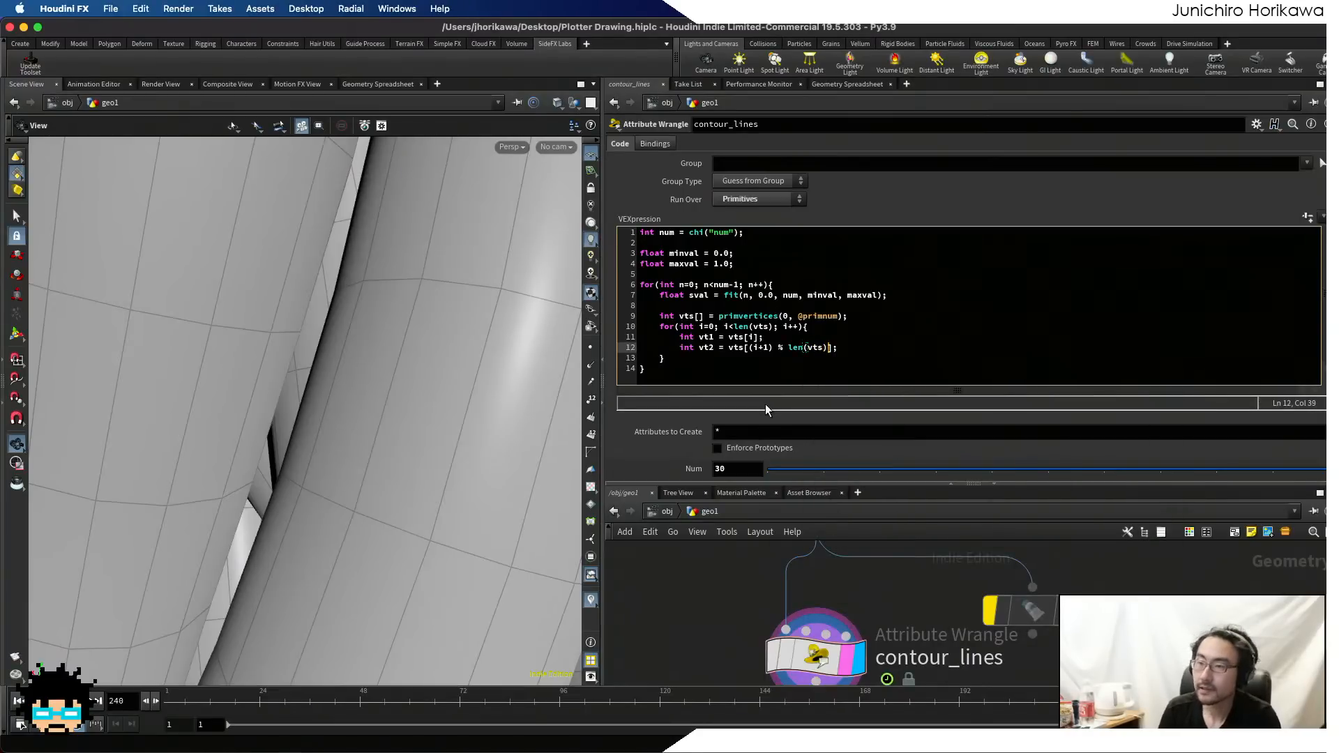
{"action": "key", "text": "End"}
- Below the vertex declarations, read the first vertex's attribute with float val1 = vertex(0, "val", vt1);
{"action": "key", "text": "Return"}
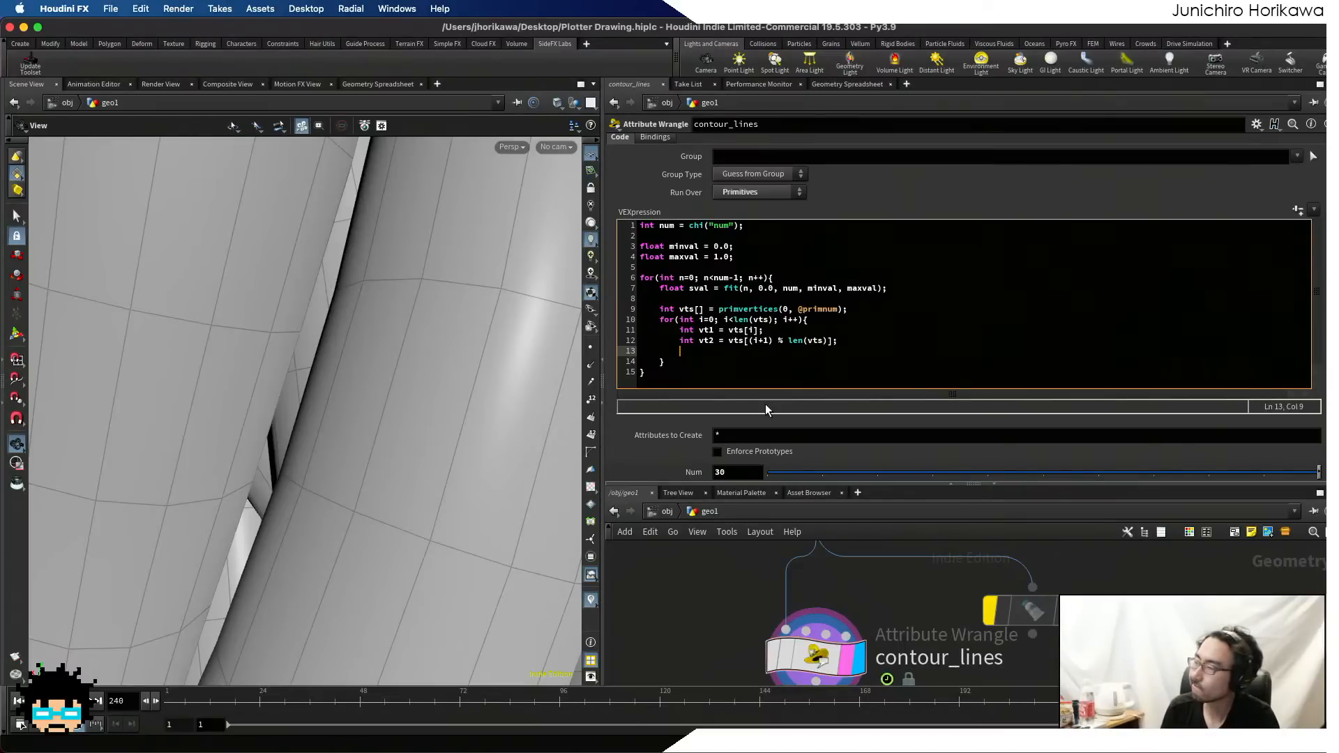
{"action": "key", "text": "Return"}
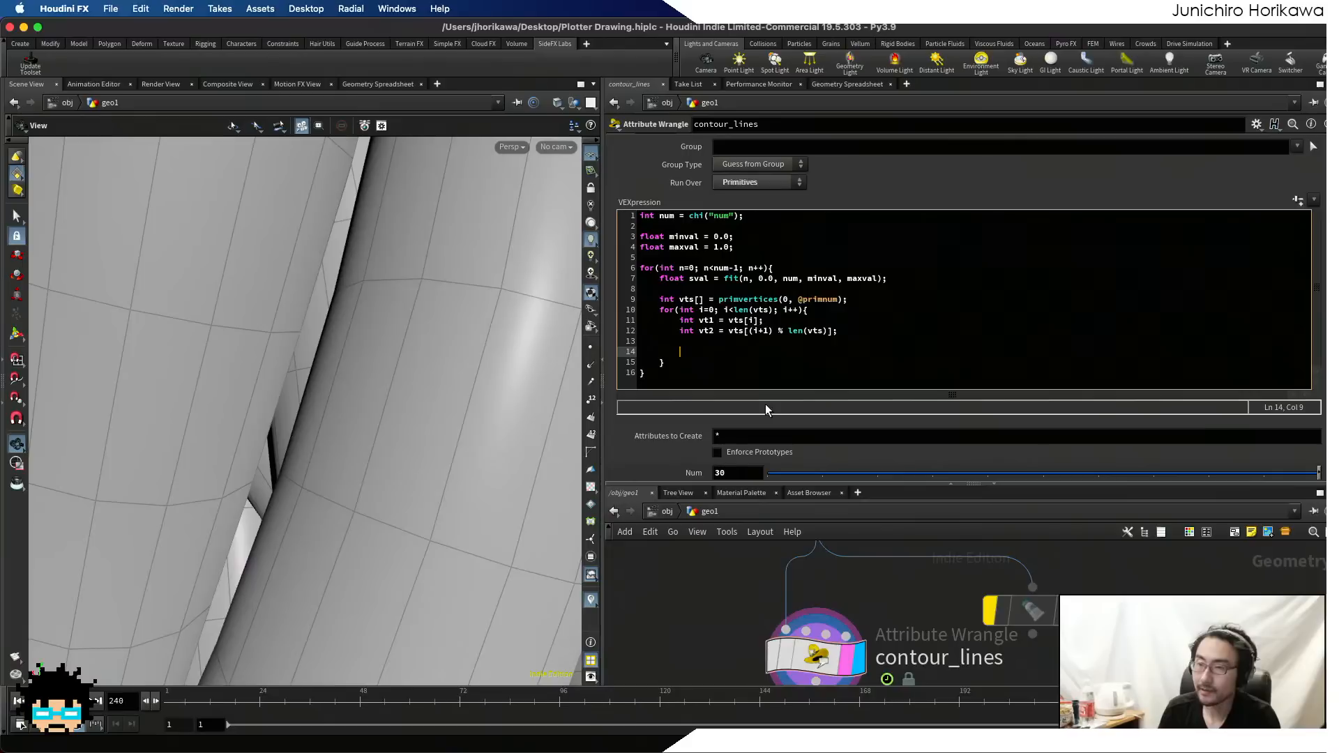
{"action": "type", "text": "float val1 ^"}
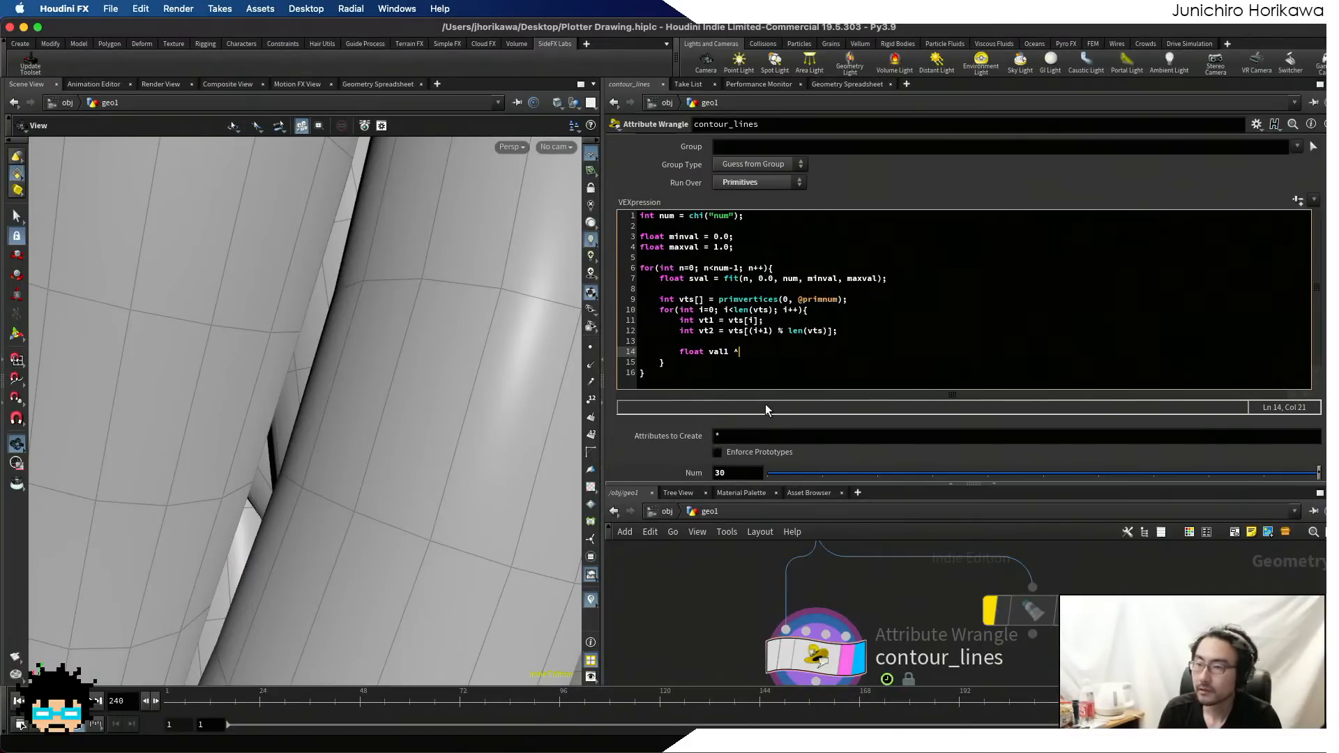
{"action": "key", "text": "BackSpace"}
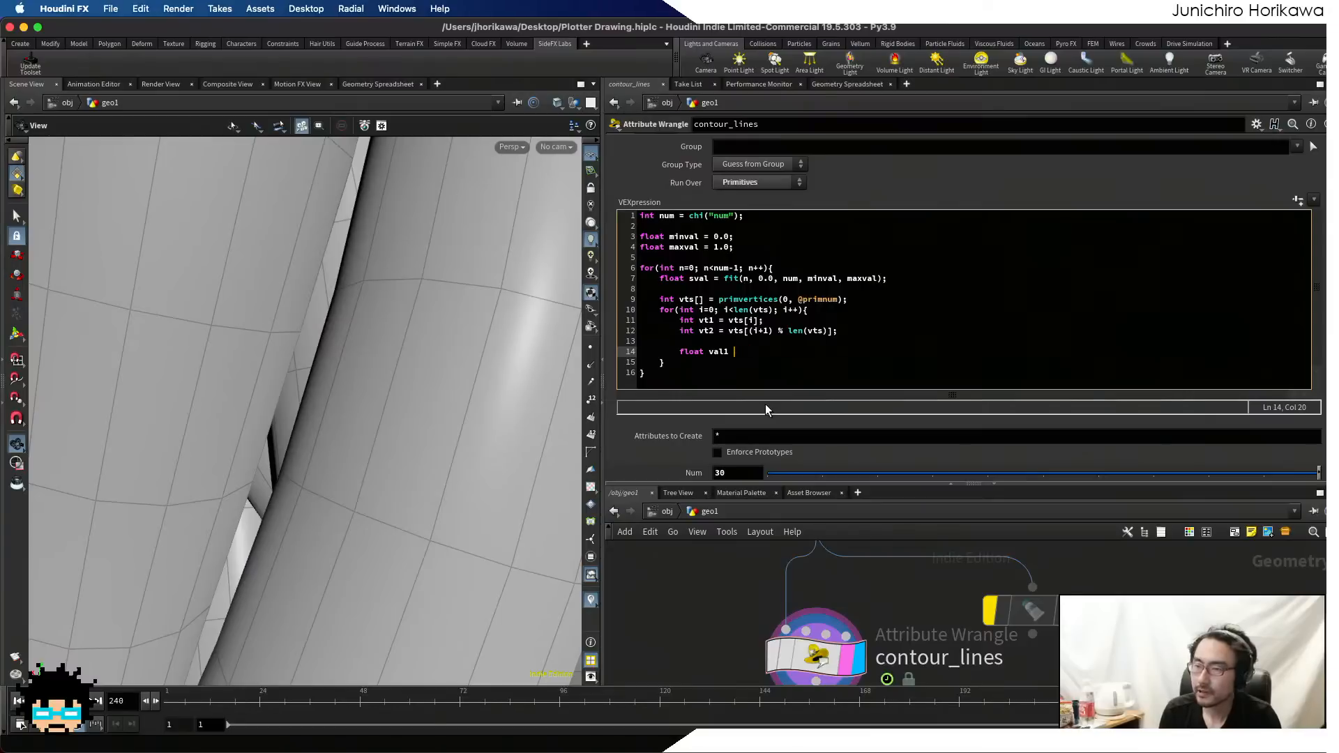
{"action": "type", "text": "= vert"}
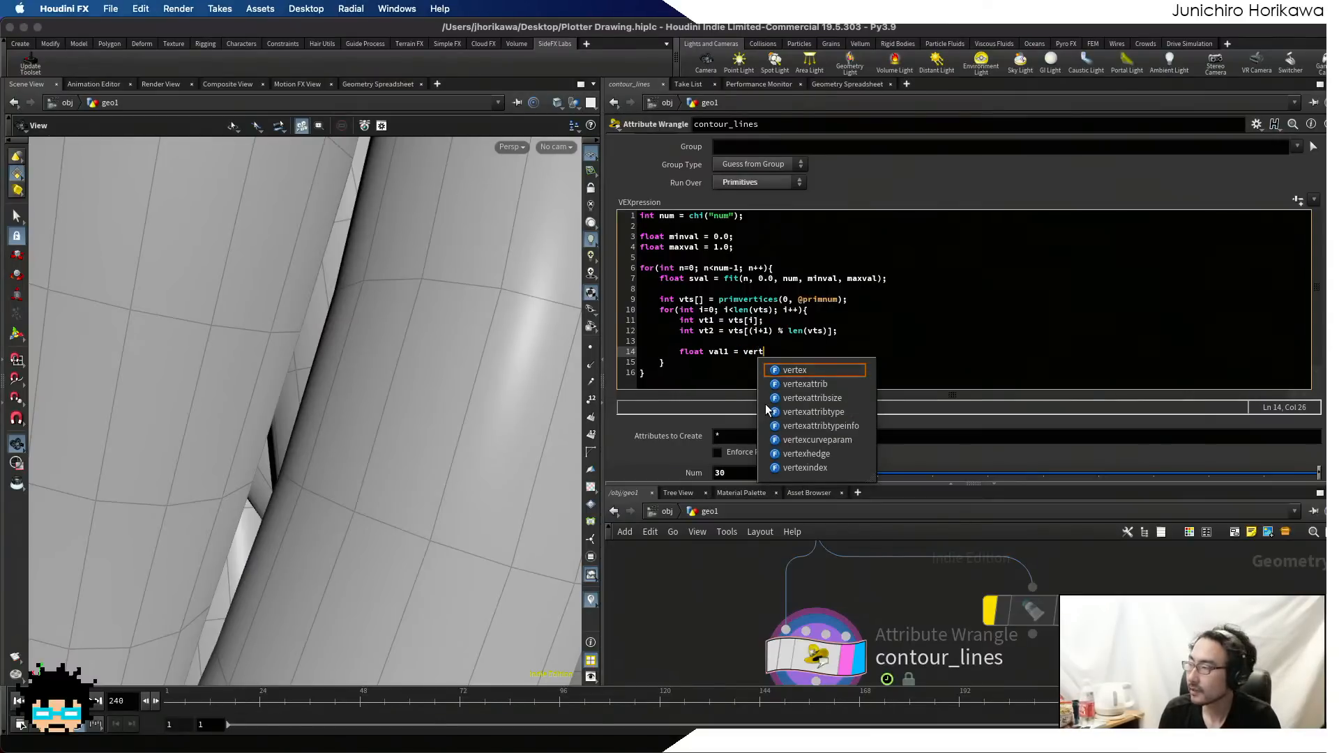
{"action": "type", "text": "ex(0, "}
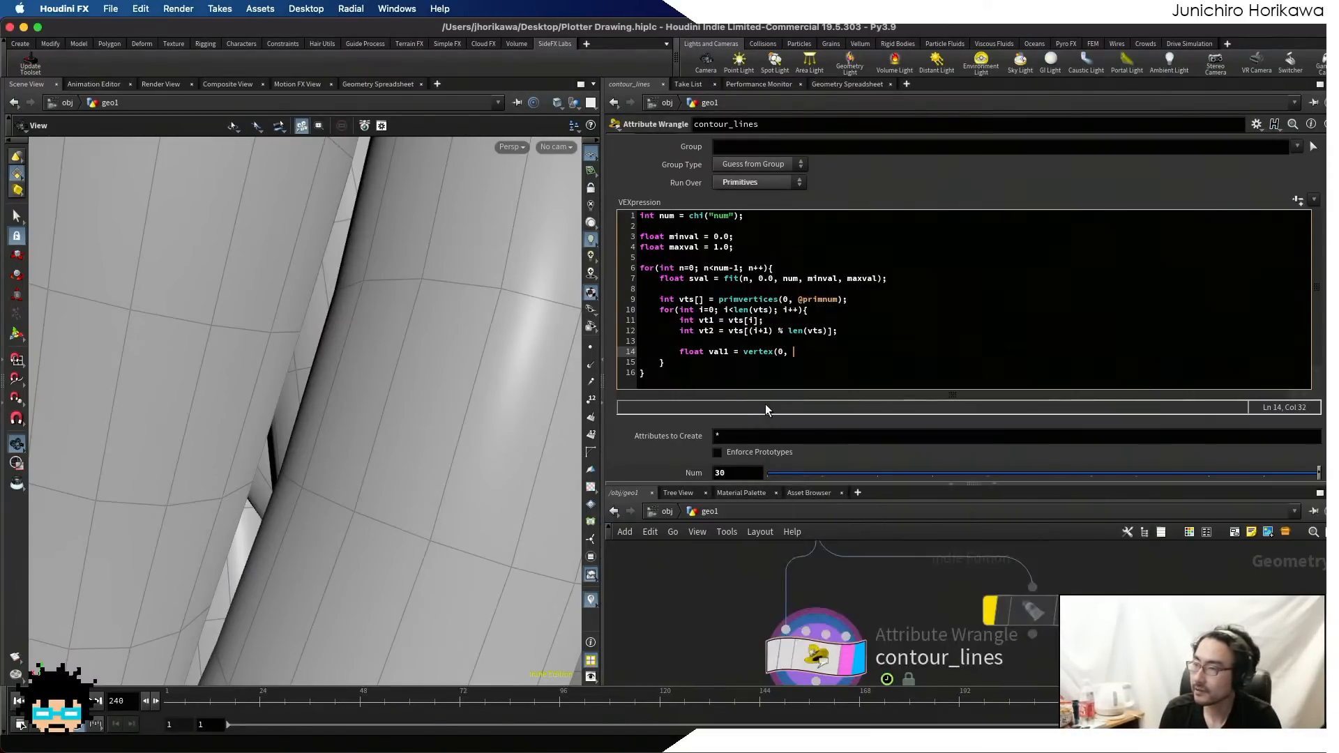
{"action": "type", "text": "\"va"}
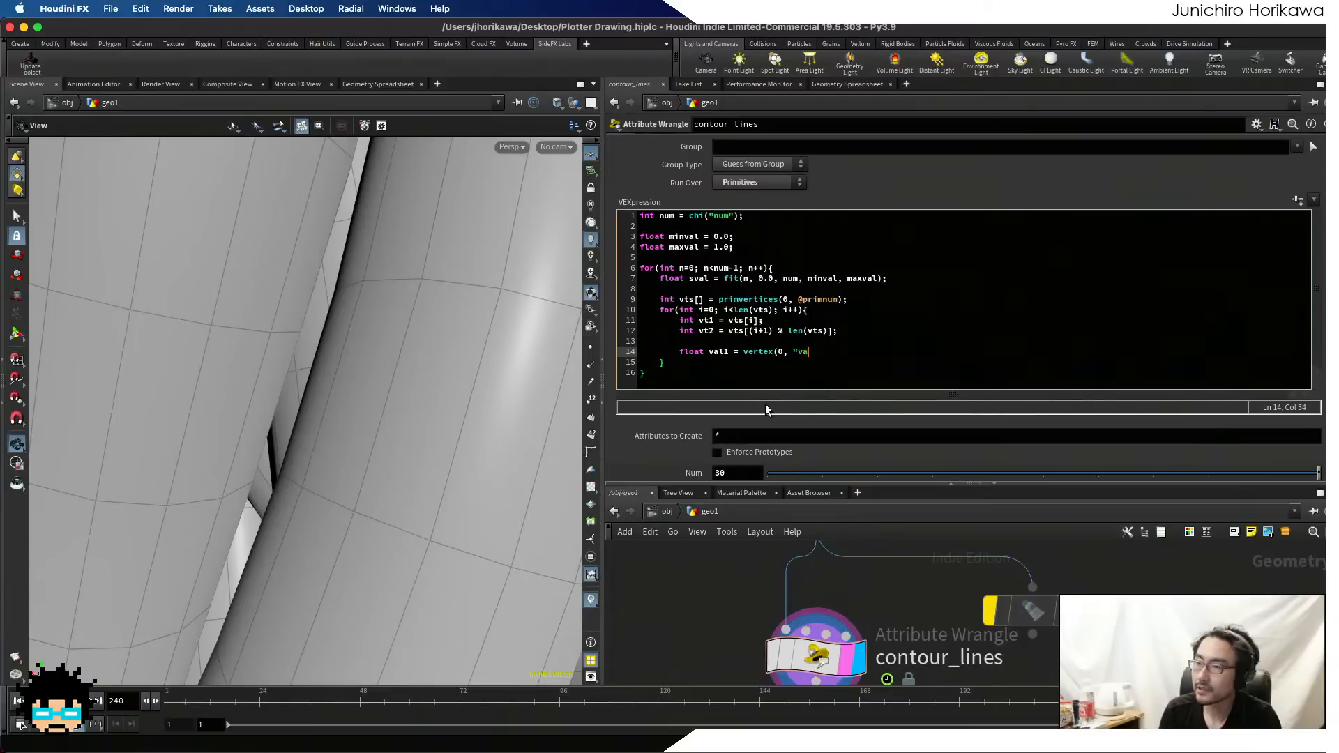
{"action": "type", "text": "l\", vt1);"}
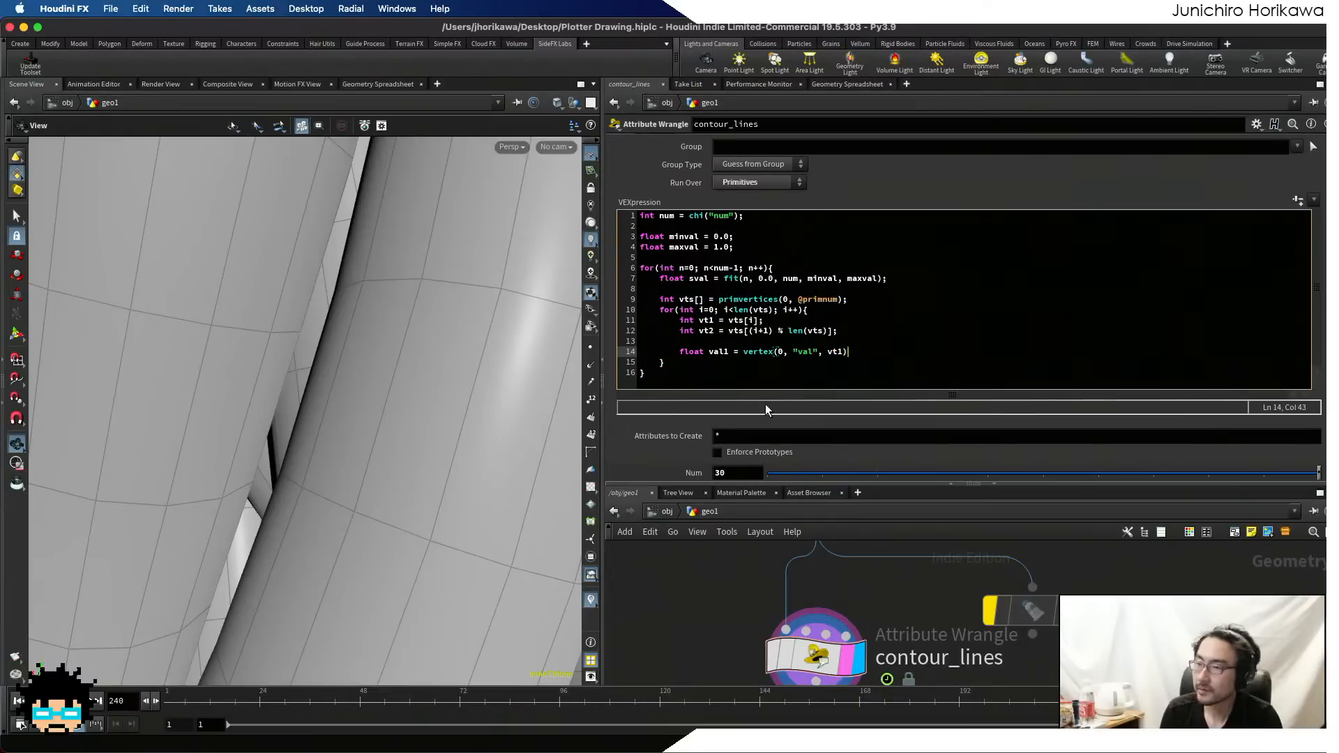
- Read the second vertex's attribute on the following line with float val2 = vertex(0, "val", vt2);
{"action": "key", "text": "Return"}
{"action": "type", "text": "fl"}
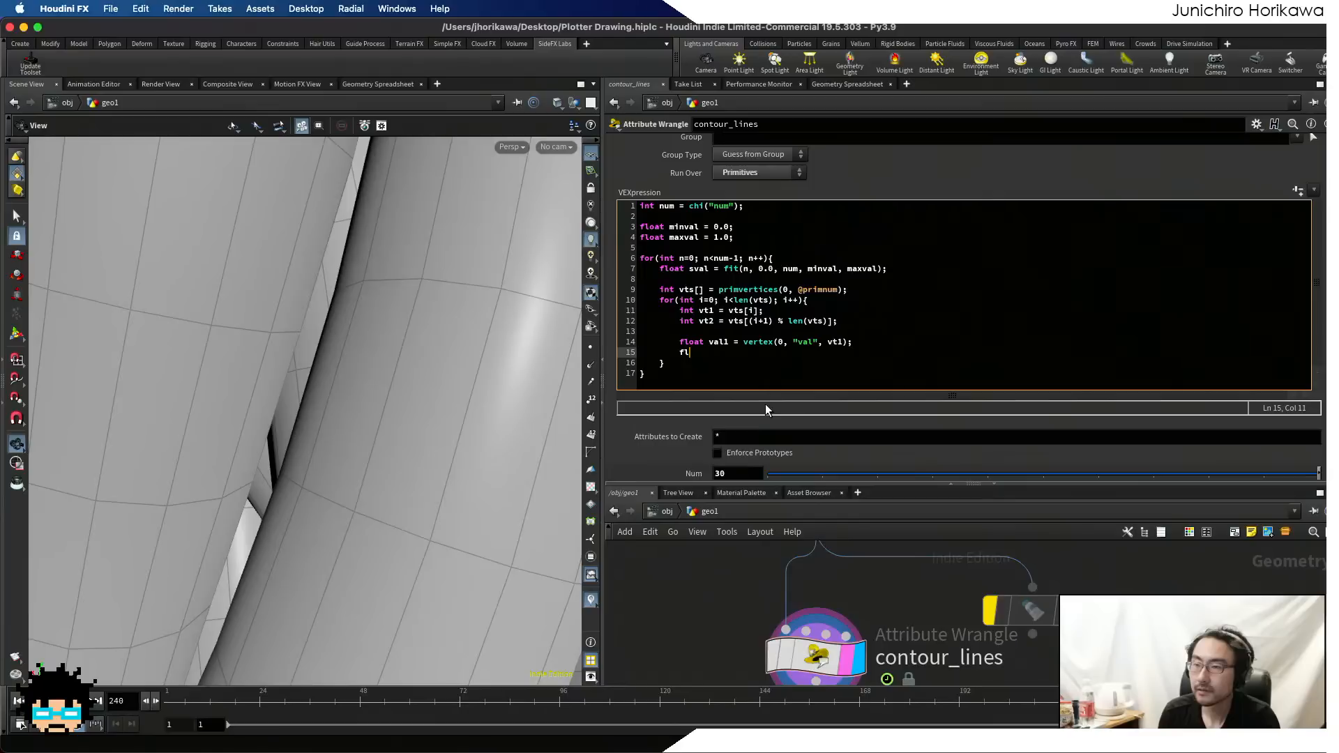
{"action": "type", "text": "oat val2 ^ ver"}
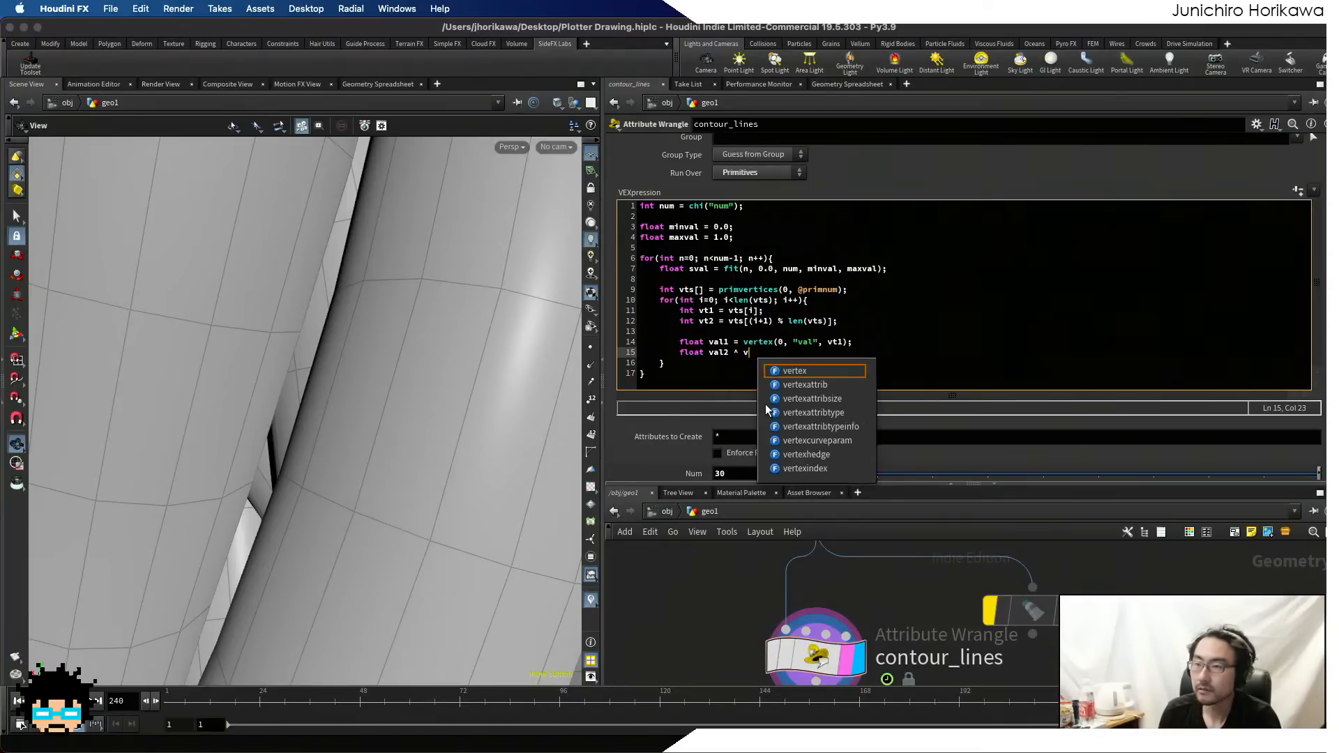
{"action": "key", "text": "BackSpace"}
{"action": "key", "text": "BackSpace"}
{"action": "key", "text": "BackSpace"}
{"action": "key", "text": "BackSpace"}
{"action": "key", "text": "BackSpace"}
{"action": "type", "text": "= verte"}
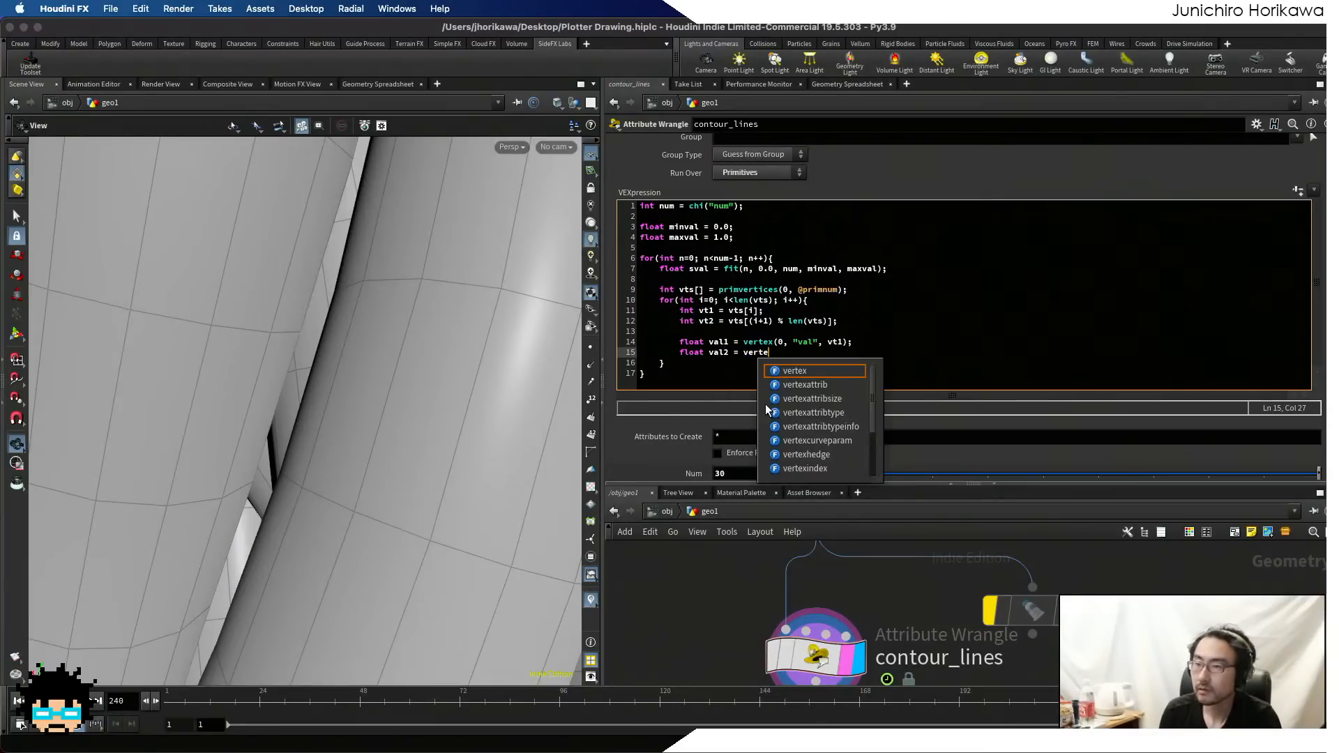
{"action": "type", "text": "x(0, \""}
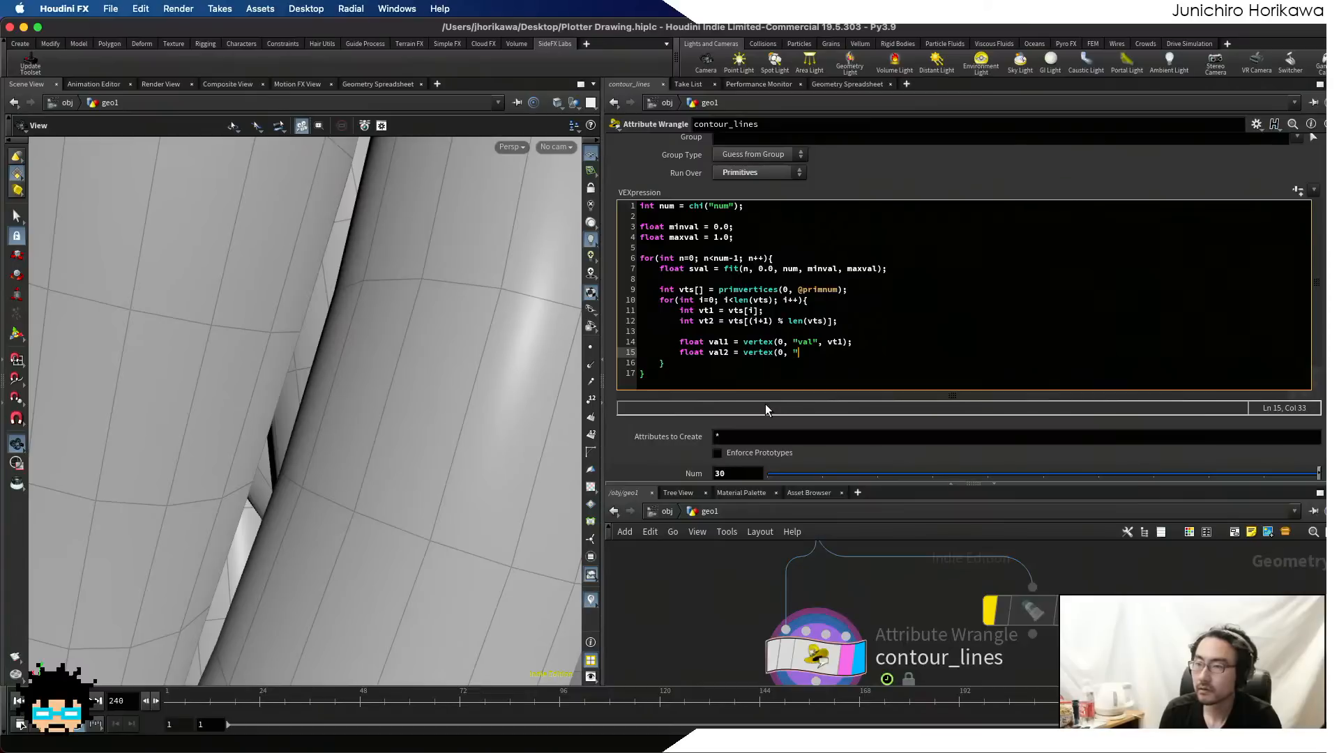
{"action": "type", "text": "val\", "}
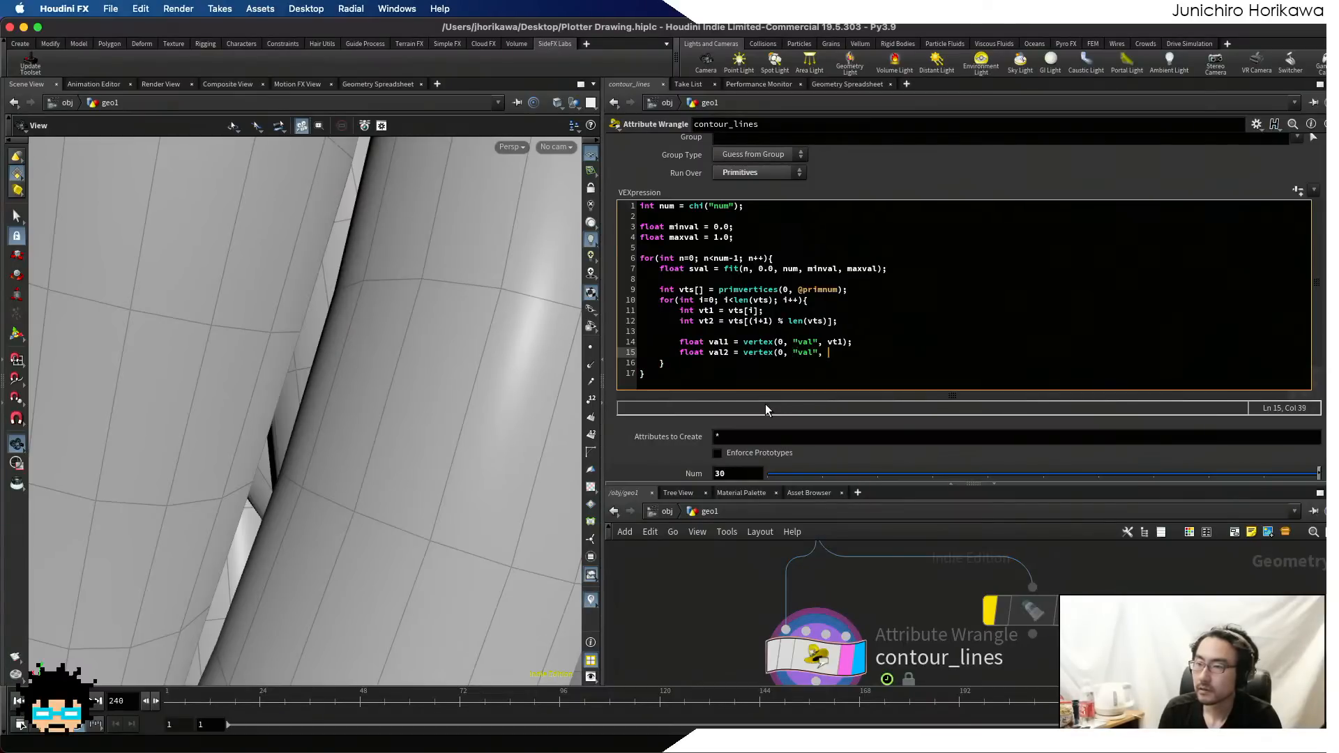
{"action": "type", "text": "vt2"}
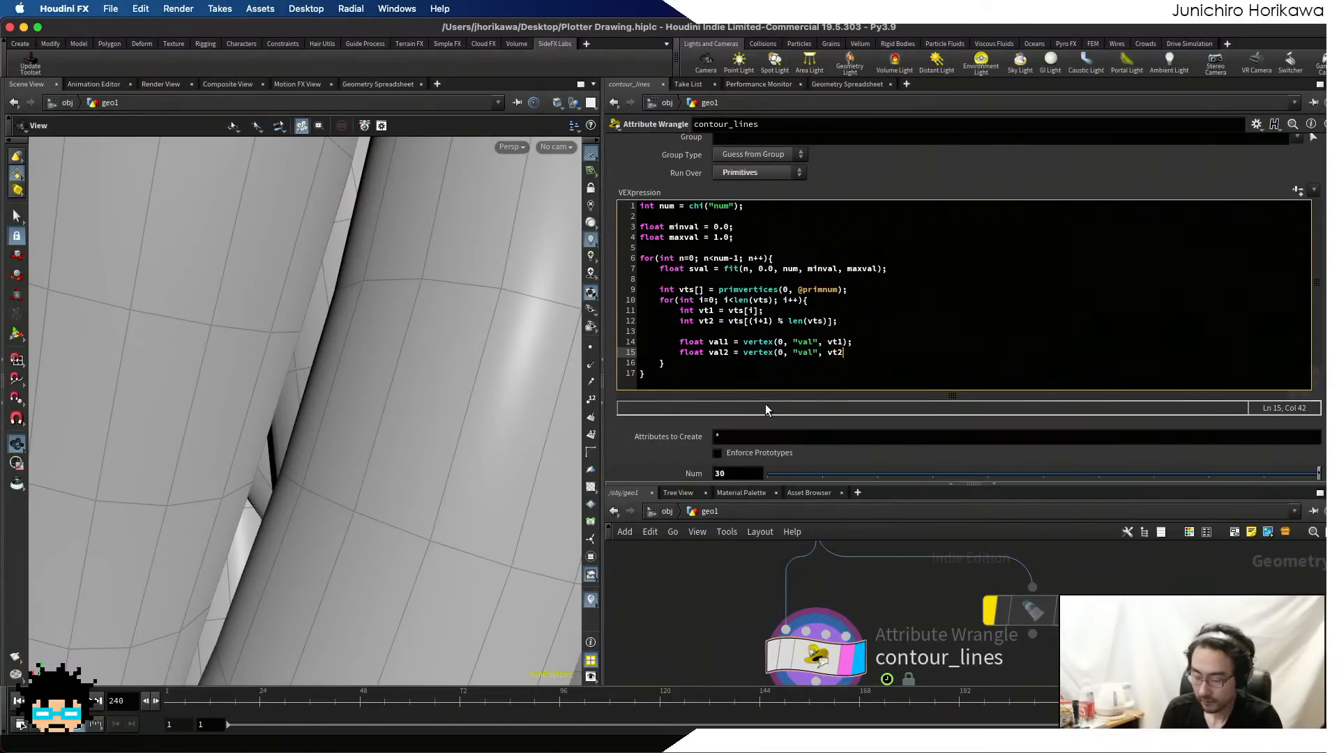
{"action": "type", "text": ");"}
- Below the val2 declaration, get the first vertex's point number with int pt1 = vertexpoint(0, vt1);
{"action": "key", "text": "Return"}
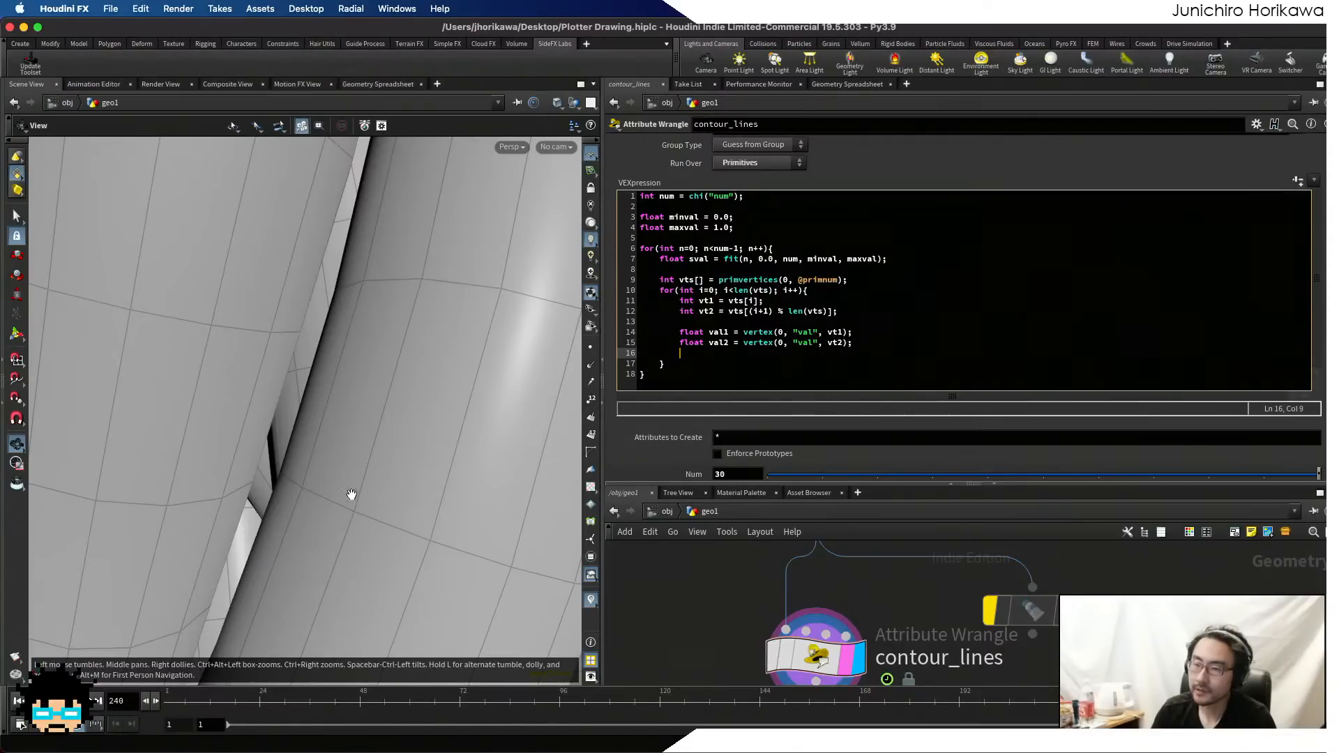
{"action": "key", "text": "Return"}
{"action": "type", "text": "int"}
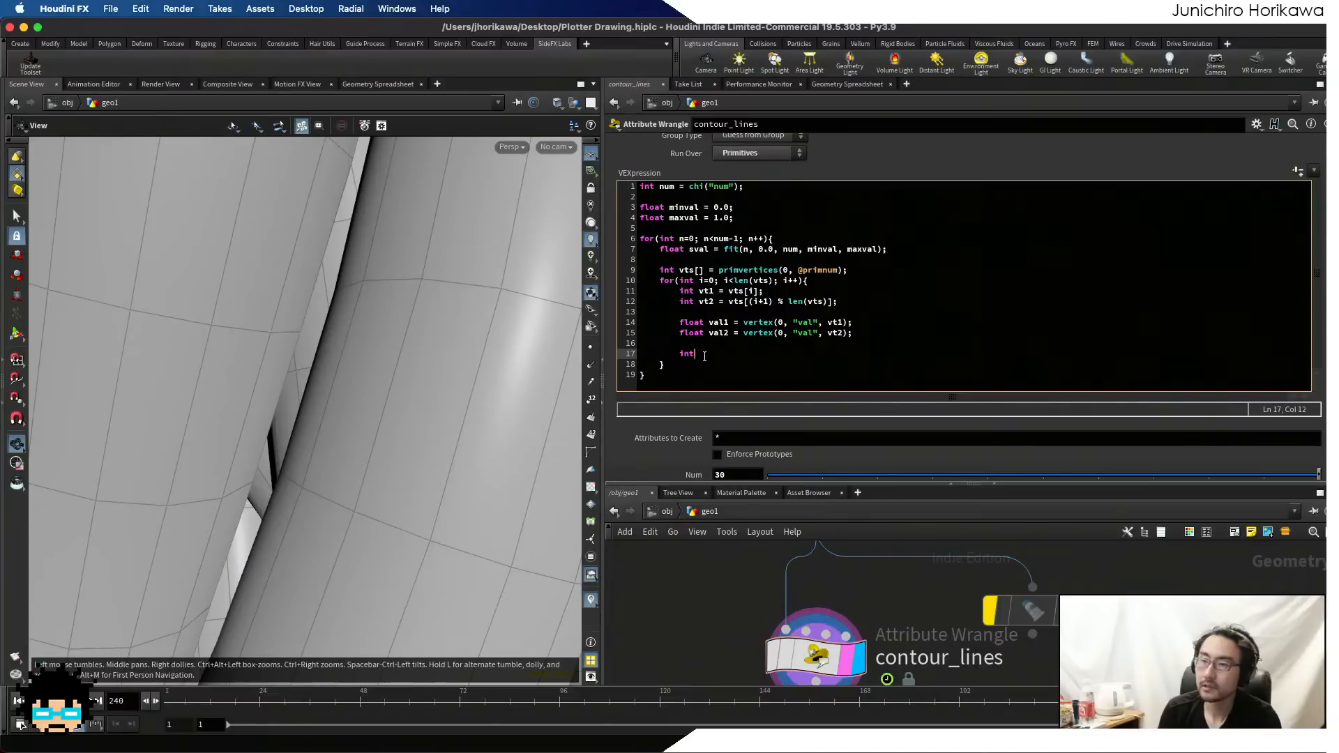
{"action": "type", "text": " pt1 -"}
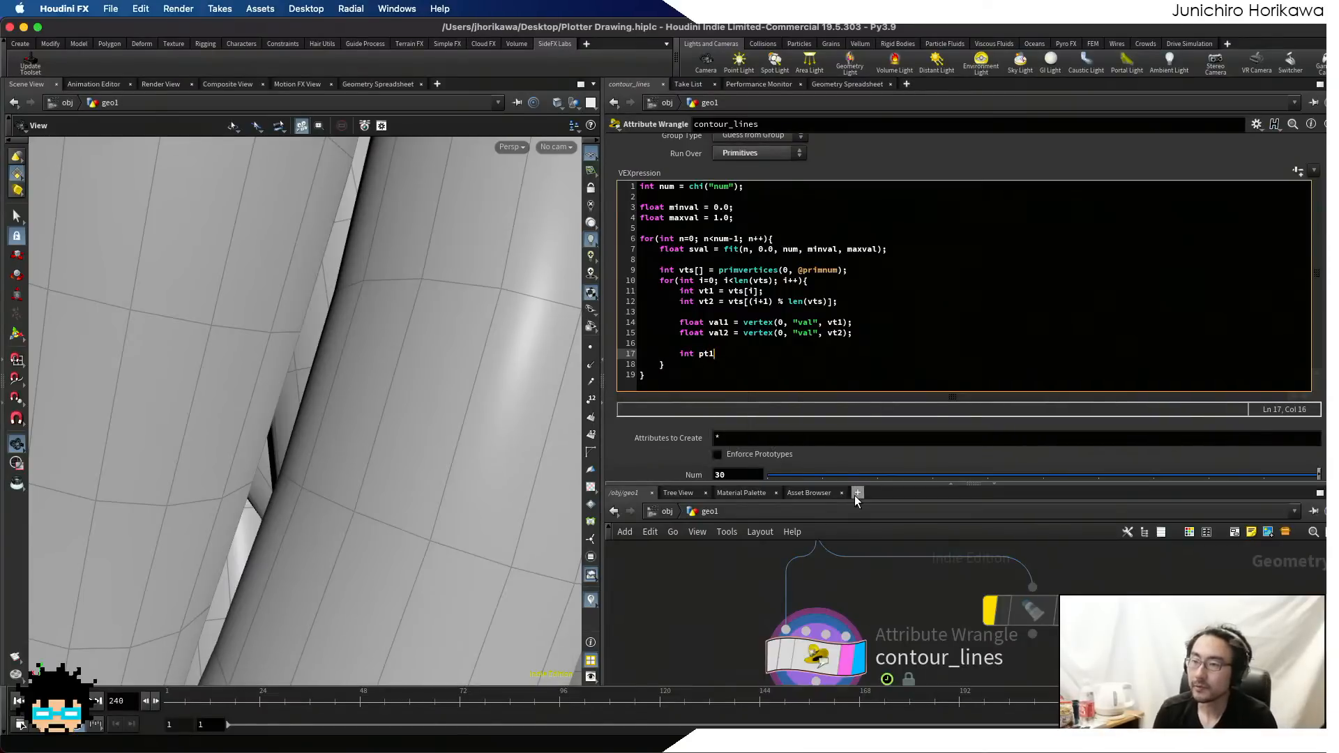
{"action": "key", "text": "BackSpace"}
{"action": "key", "text": "BackSpace"}
{"action": "type", "text": "= verte"}
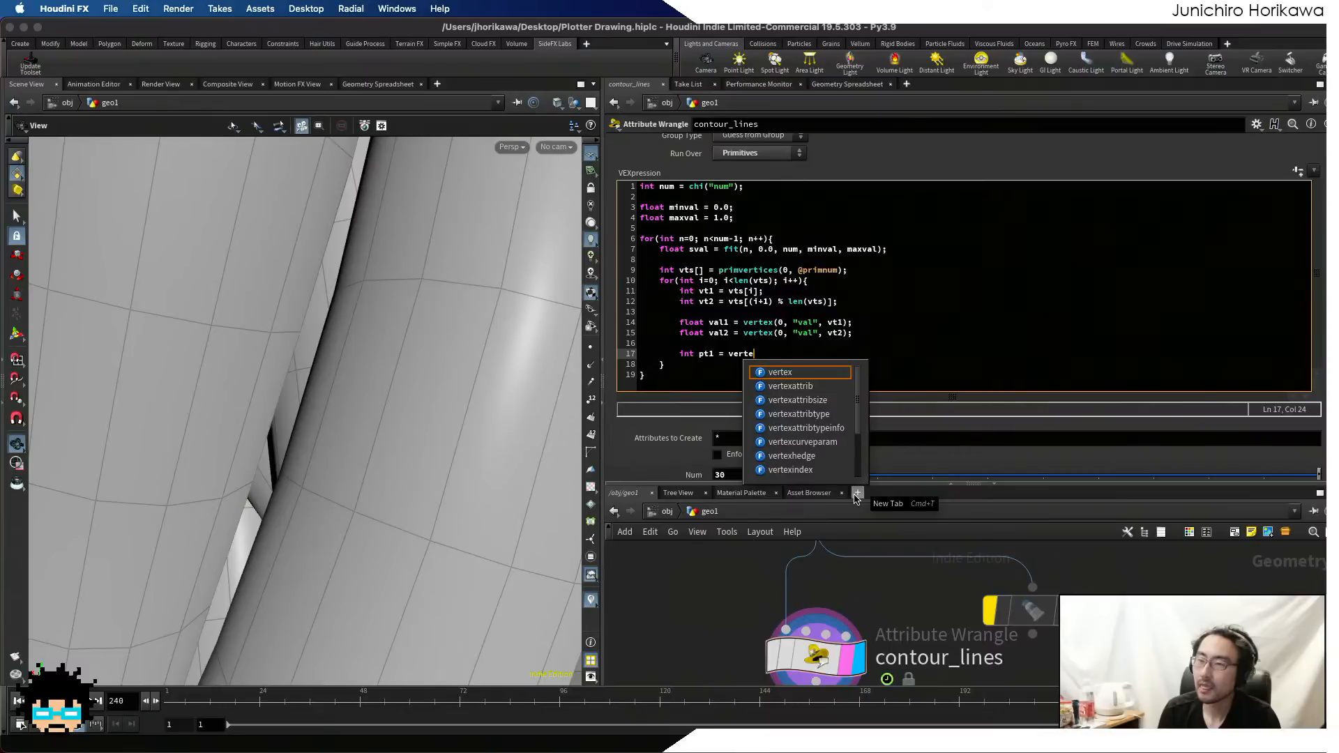
{"action": "type", "text": "xpoint(0, vt1"}
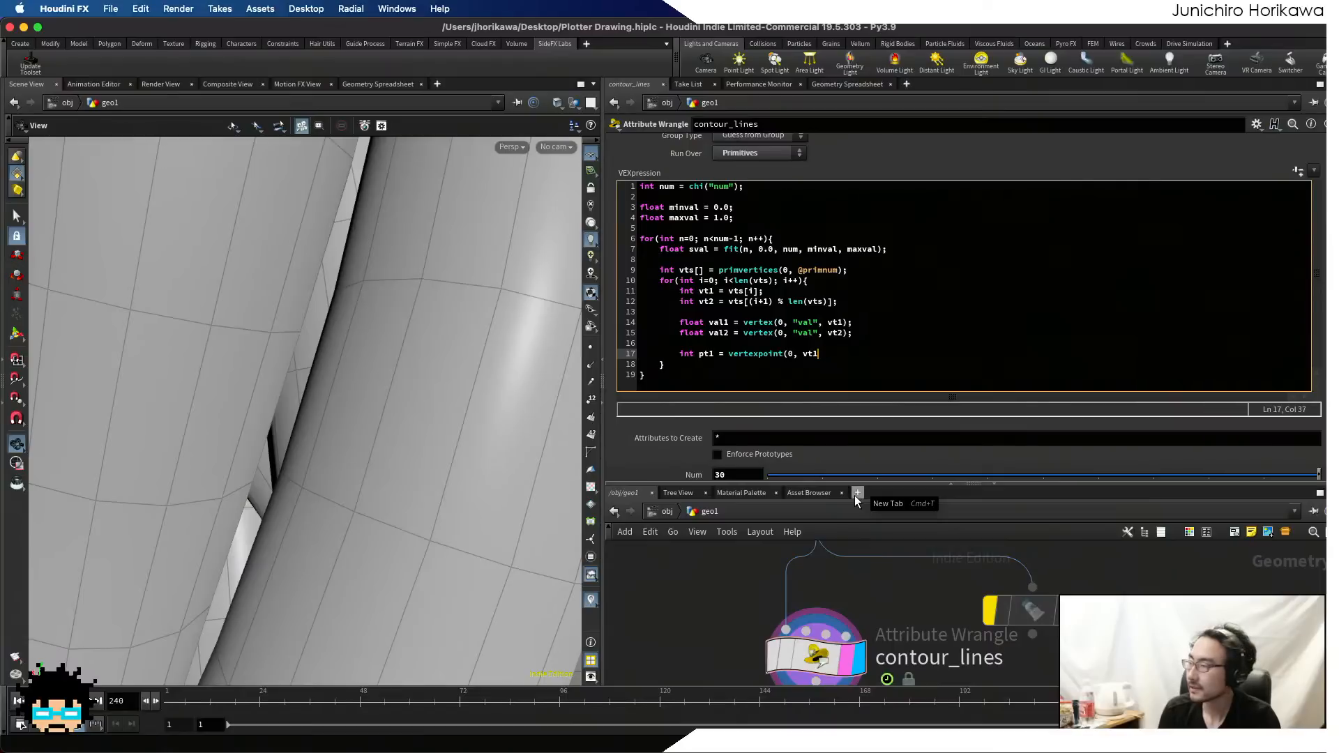
{"action": "type", "text": ");"}
{"action": "key", "text": "Return"}
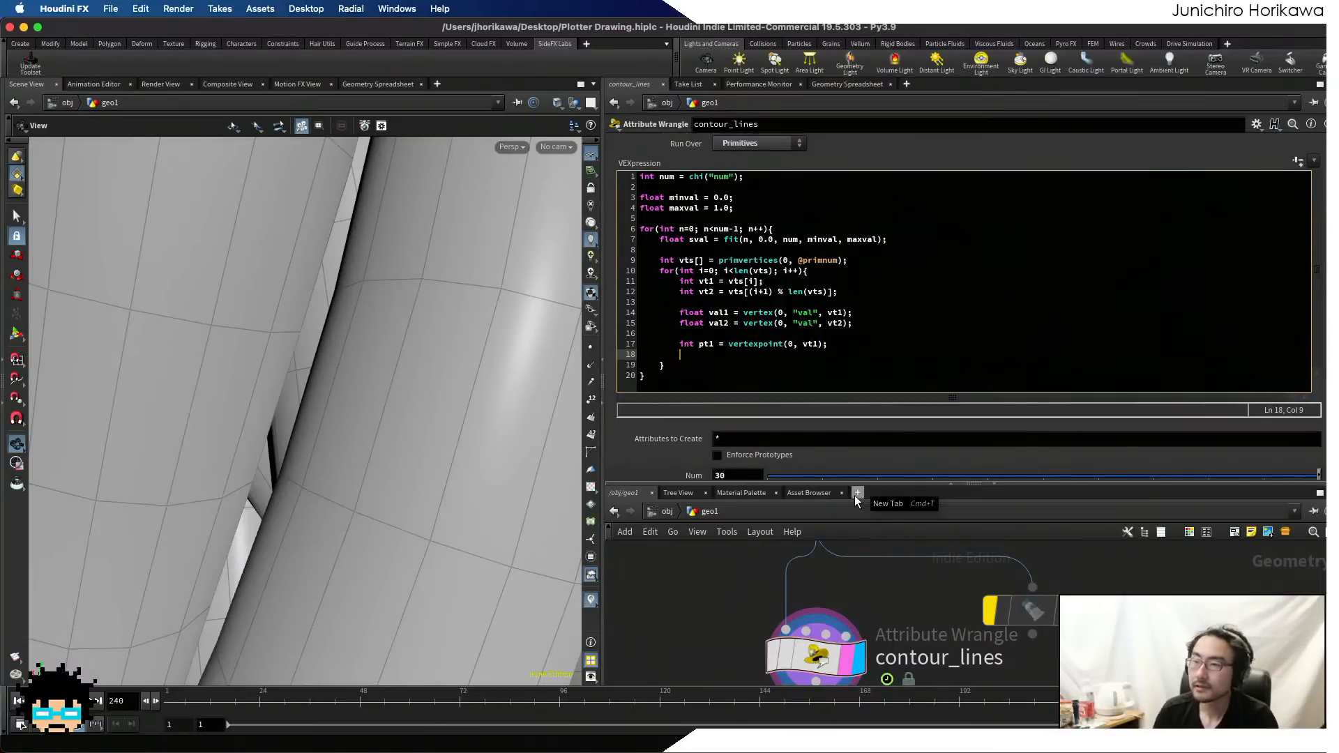
- Duplicate the pt1 declaration on the line below and change the copy to int pt2 = vertexpoint(0, vt2);
{"action": "left_click_drag", "start_coordinate": [832, 346], "coordinate": [680, 342]}
{"action": "key", "text": "super+c"}
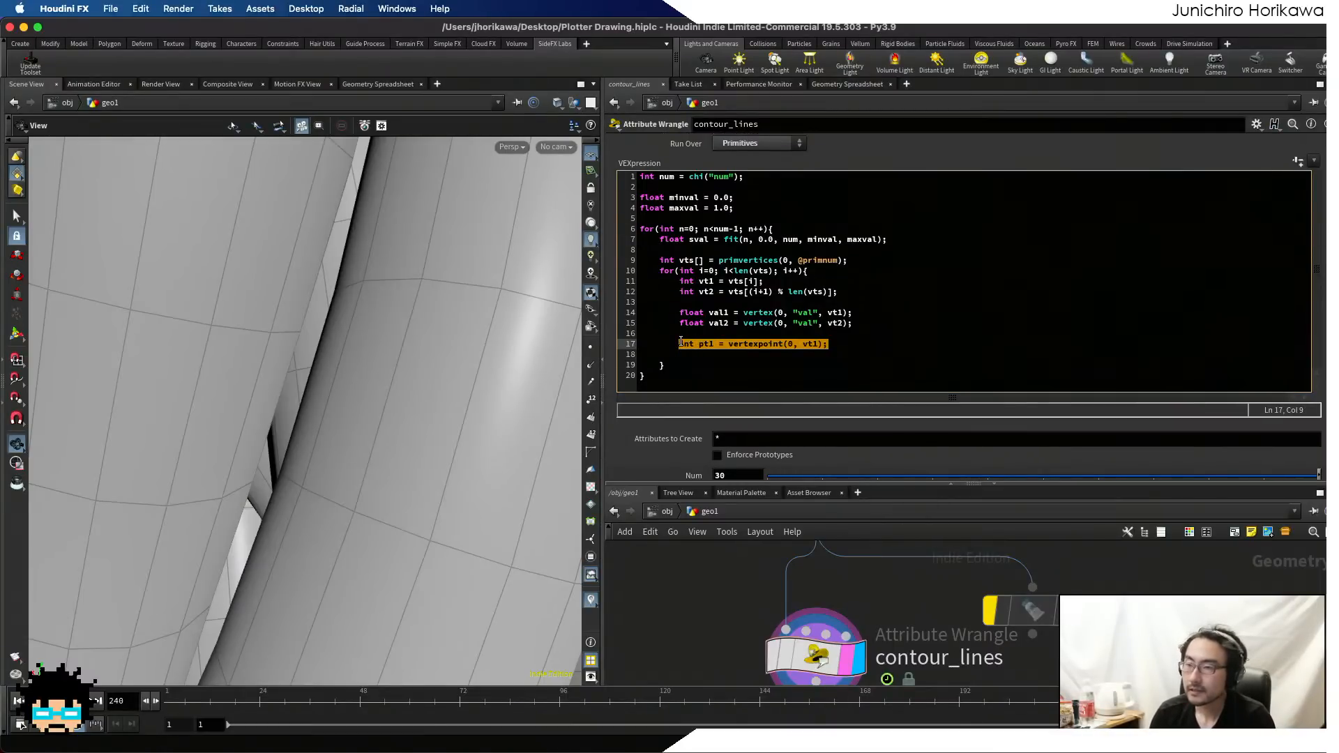
{"action": "left_click", "coordinate": [689, 355]}
{"action": "key", "text": "super+v"}
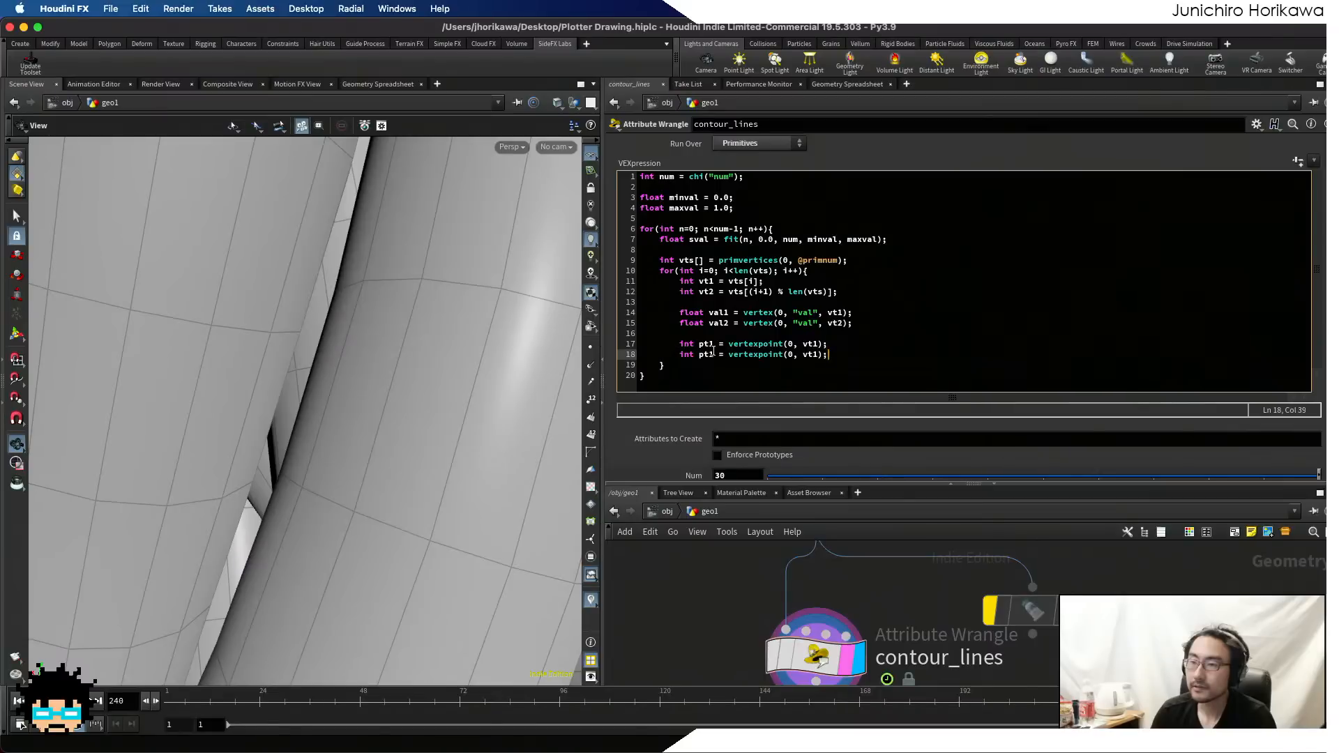
{"action": "left_click", "coordinate": [711, 354]}
{"action": "type", "text": "2"}
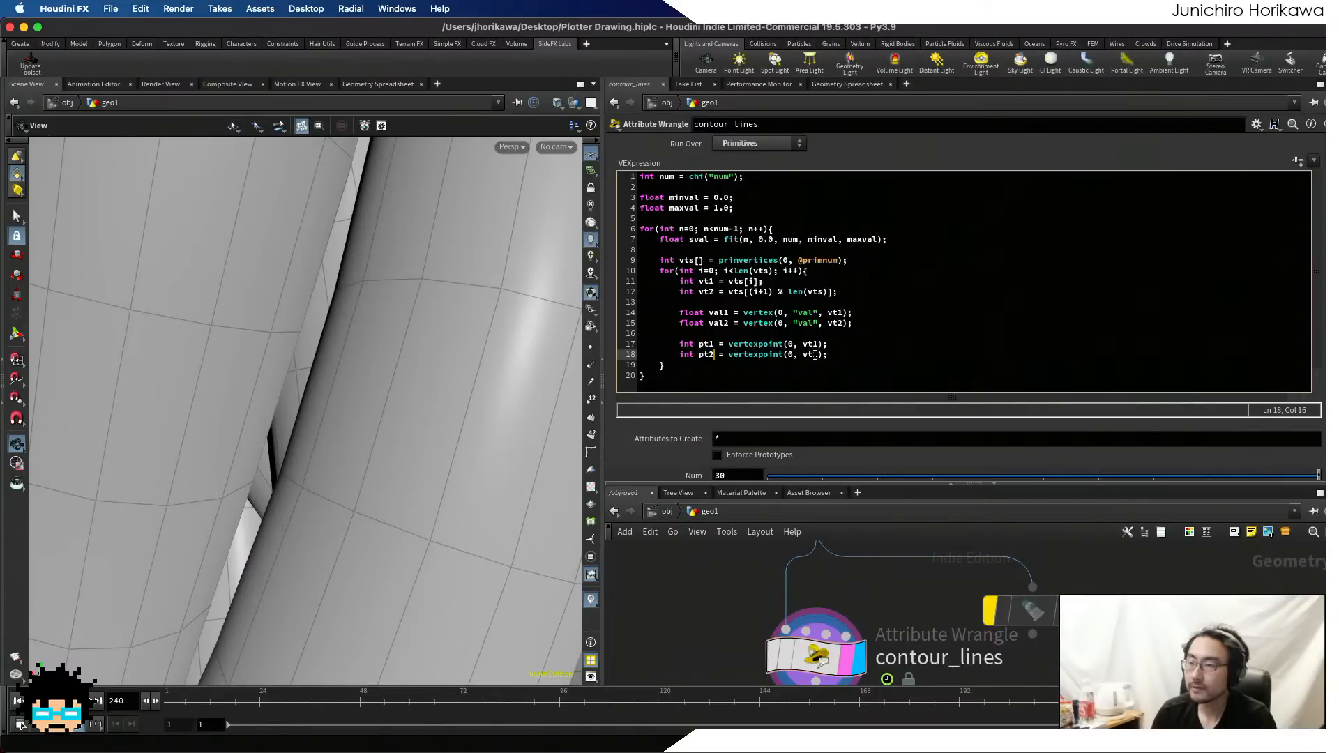
{"action": "key", "text": "Delete"}
{"action": "type", "text": "2"}
- After a blank line, read the first point's position with vector pos1 = point(0, "P", pt1);
{"action": "left_click", "coordinate": [850, 355]}
{"action": "key", "text": "Return"}
{"action": "key", "text": "Return"}
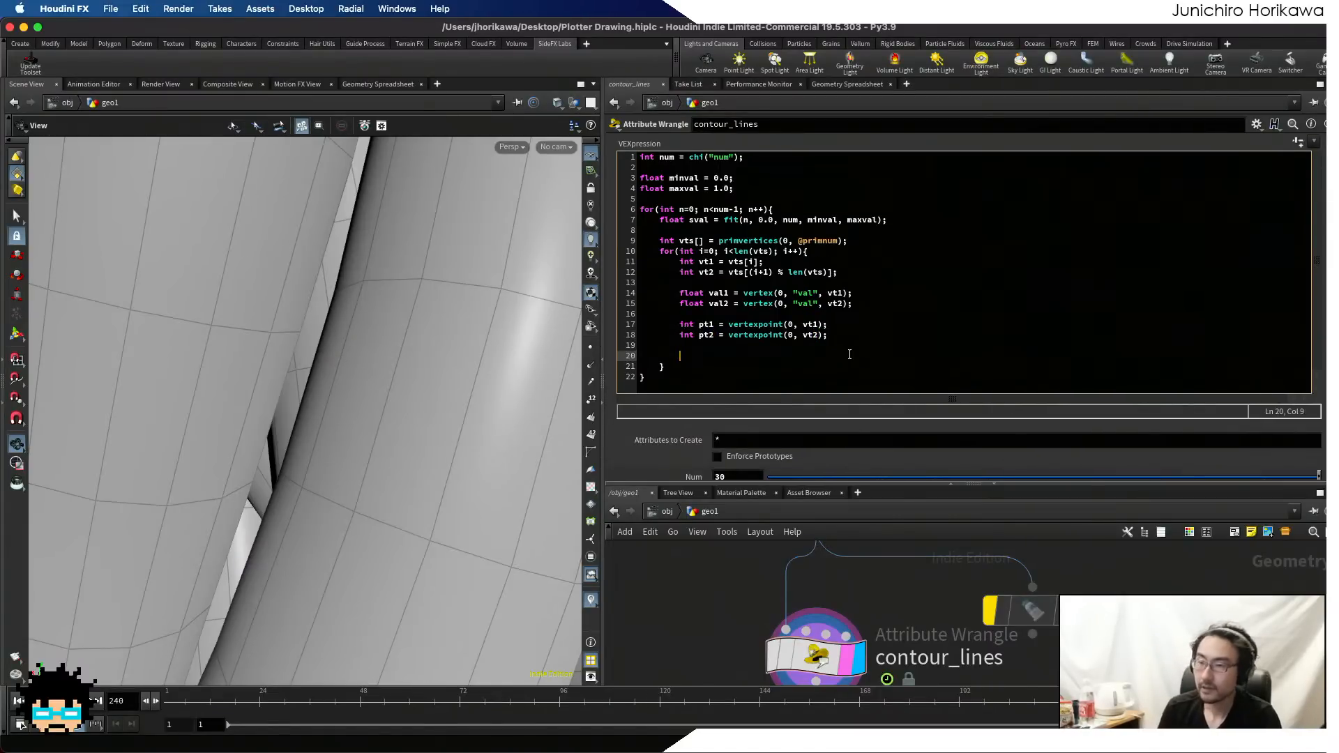
{"action": "type", "text": "vector pos1 ^"}
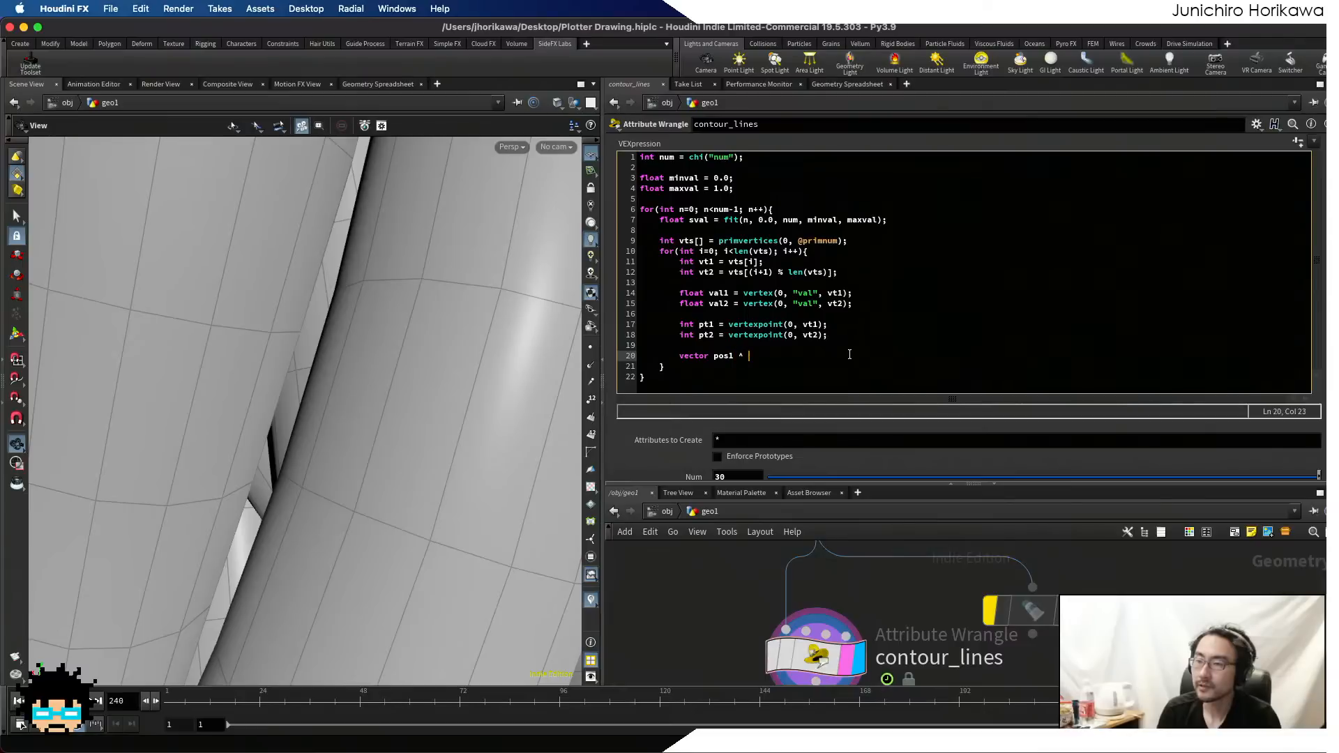
{"action": "key", "text": "BackSpace"}
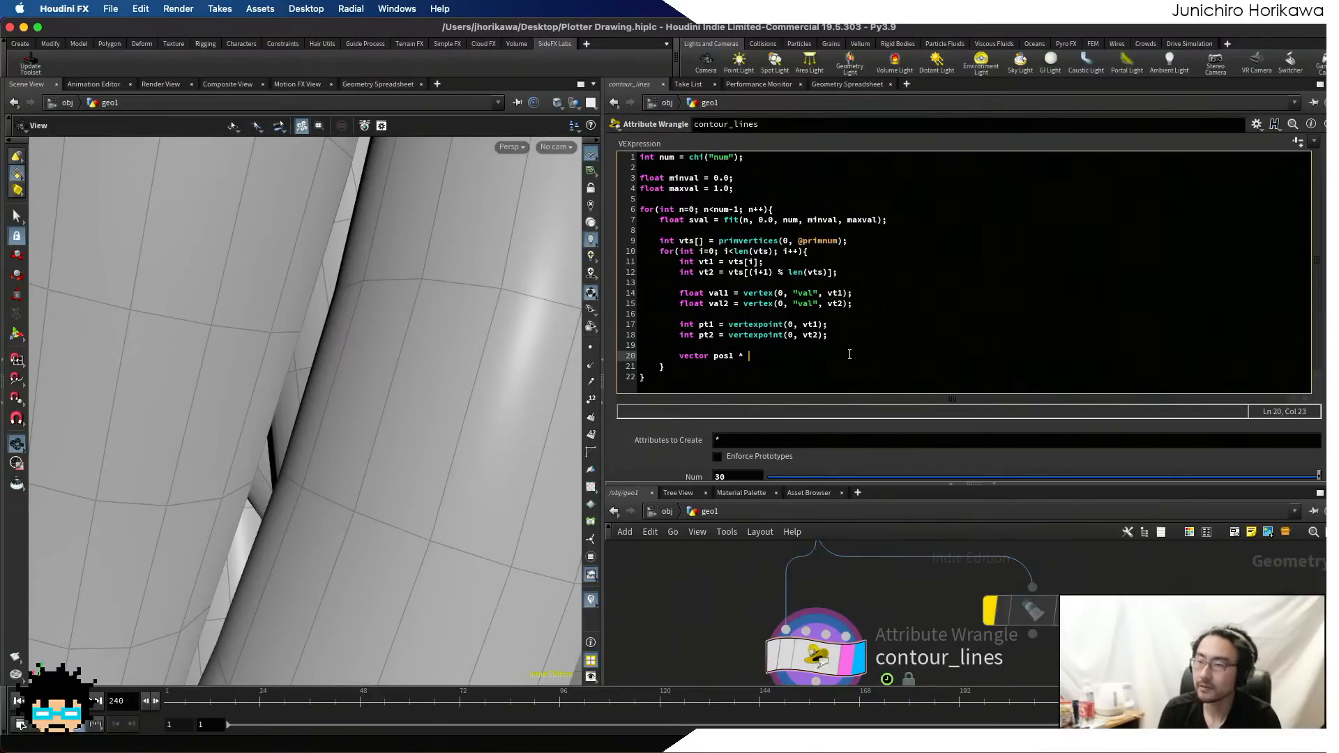
{"action": "key", "text": "BackSpace"}
{"action": "key", "text": "BackSpace"}
{"action": "key", "text": "BackSpace"}
{"action": "key", "text": "BackSpace"}
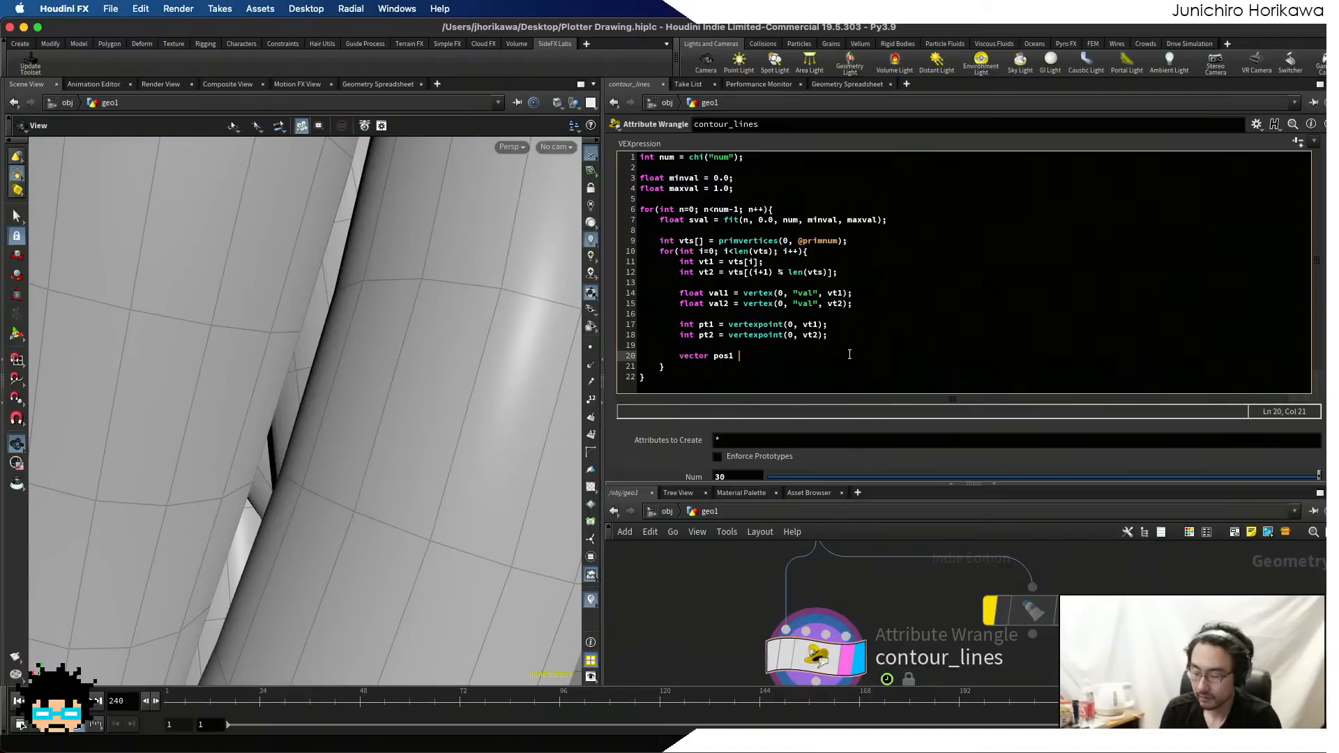
{"action": "type", "text": "point(0,l \"P\""}
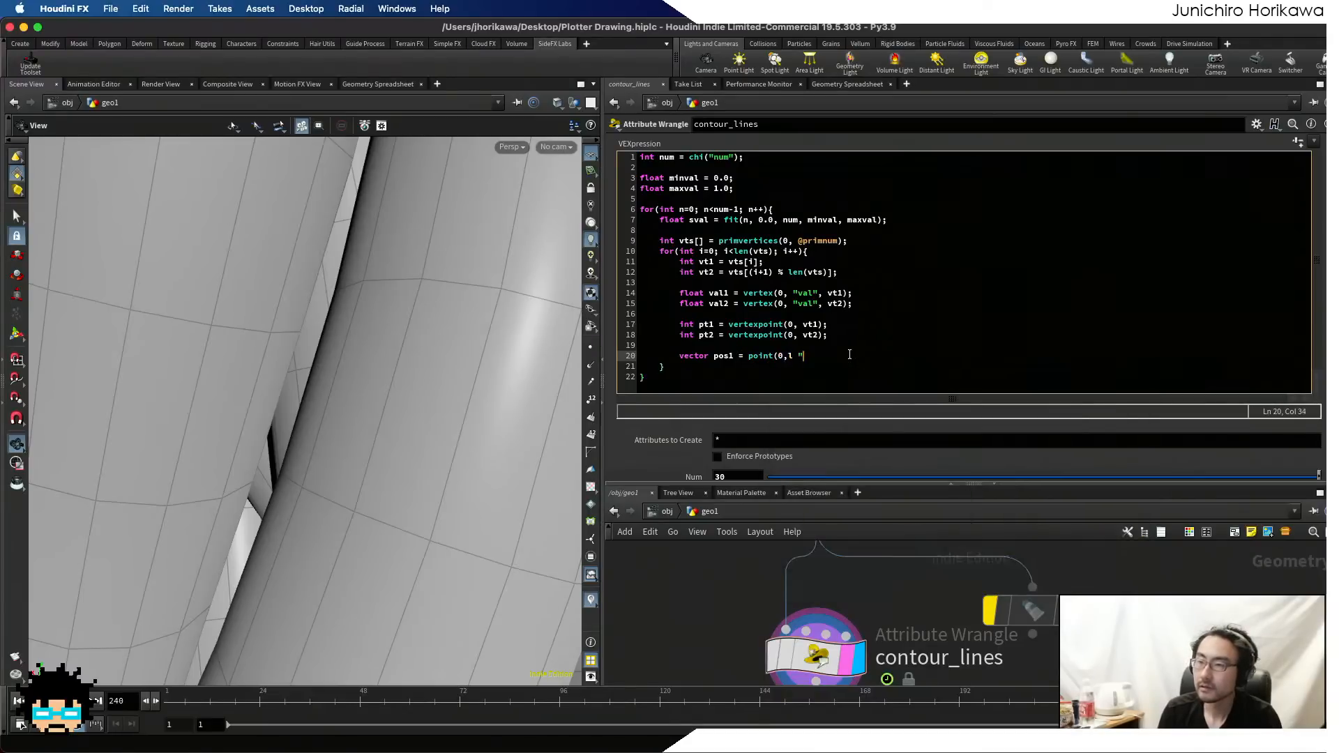
{"action": "key", "text": "BackSpace"}
{"action": "key", "text": "BackSpace"}
{"action": "key", "text": "BackSpace"}
{"action": "key", "text": "BackSpace"}
{"action": "key", "text": "BackSpace"}
{"action": "type", "text": "\"P\""}
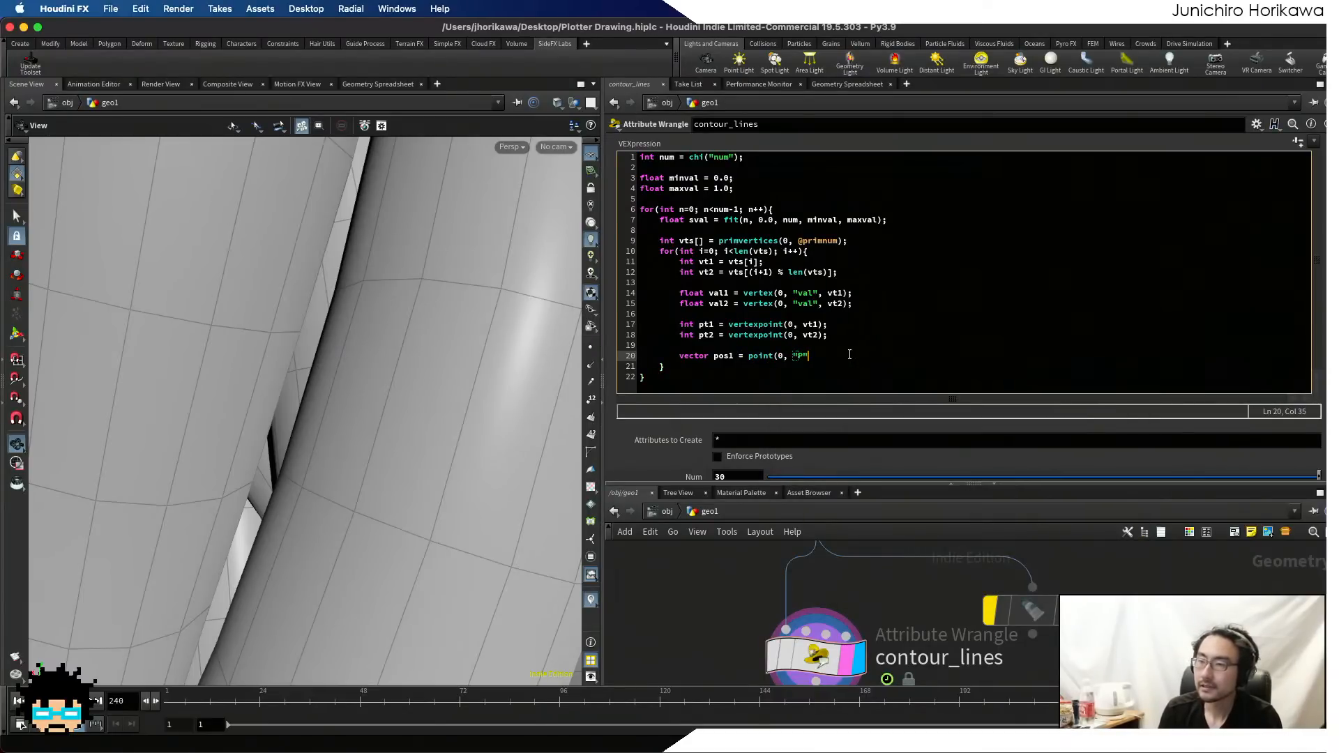
{"action": "type", "text": ", pt1);"}
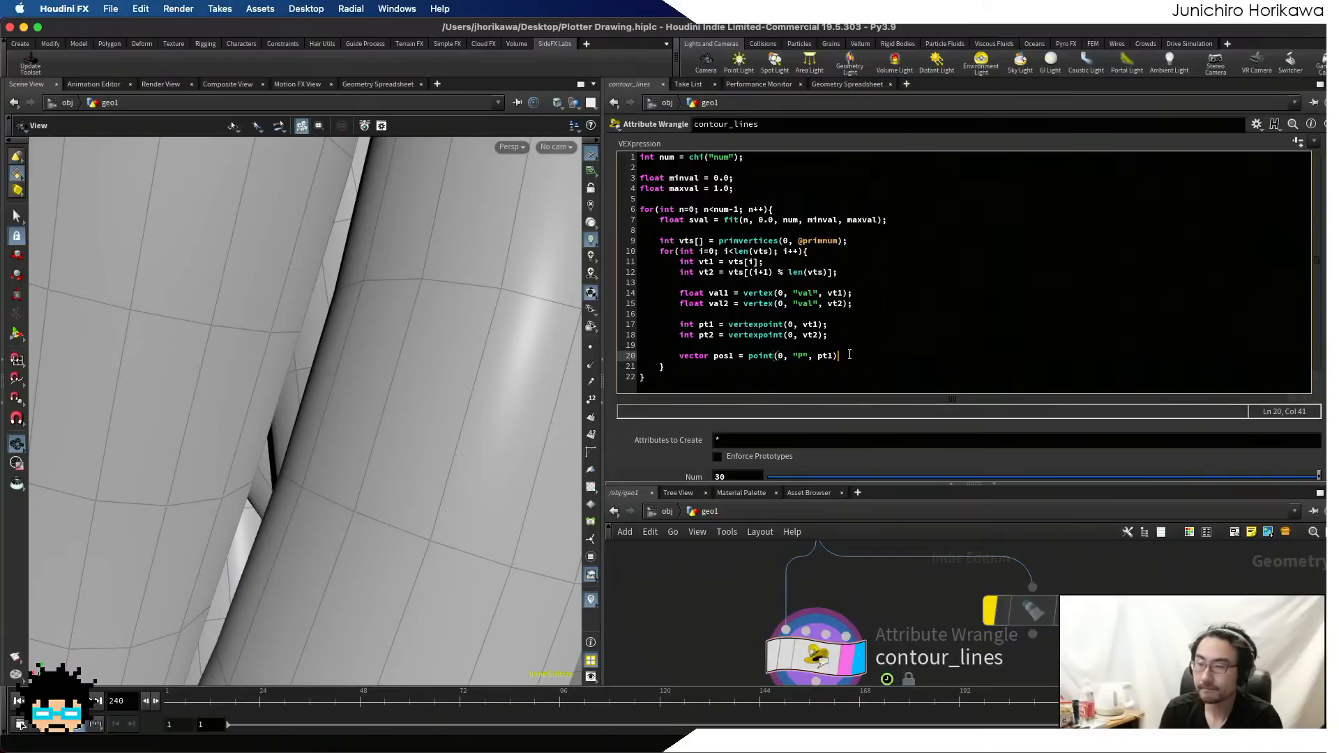
- Read the second point's position on the following line with vector pos2 = point(0, "P", pt2);
{"action": "key", "text": "Return"}
{"action": "type", "text": "vector pso2"}
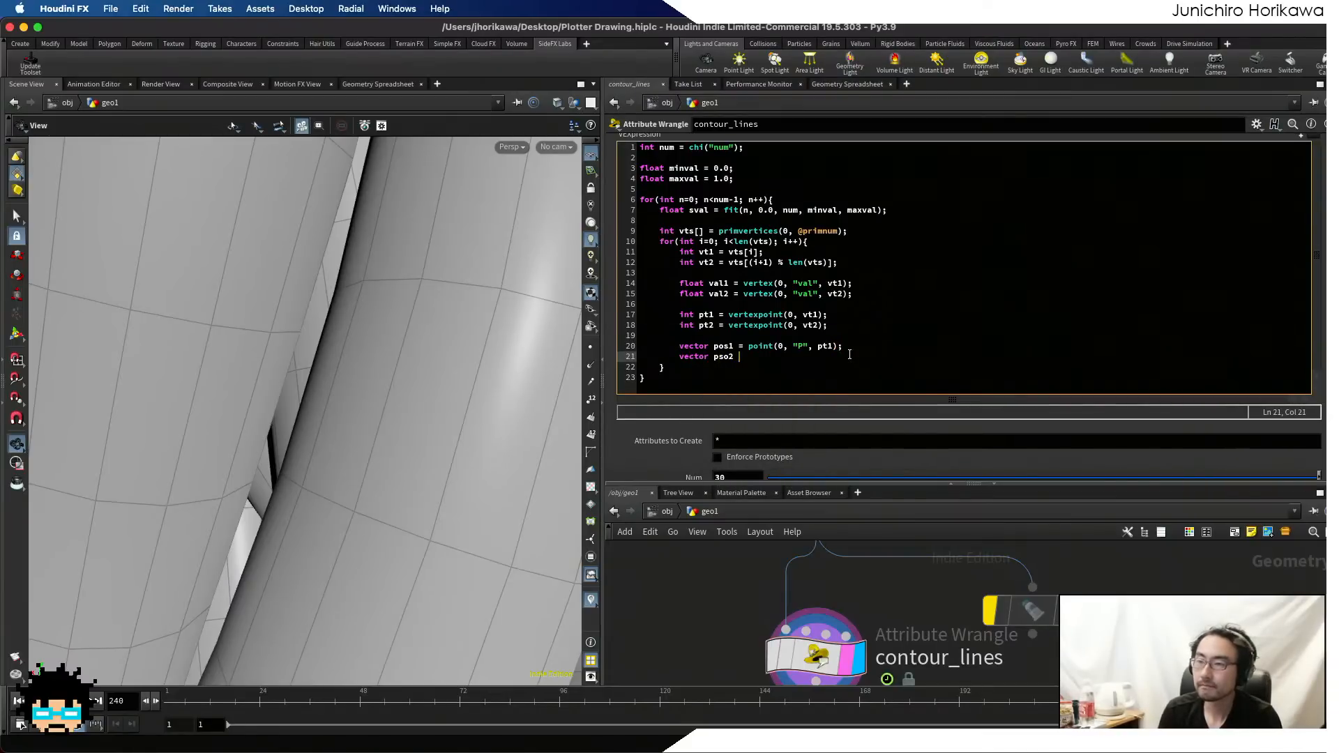
{"action": "key", "text": "BackSpace"}
{"action": "key", "text": "BackSpace"}
{"action": "key", "text": "BackSpace"}
{"action": "key", "text": "BackSpace"}
{"action": "type", "text": "os2 "}
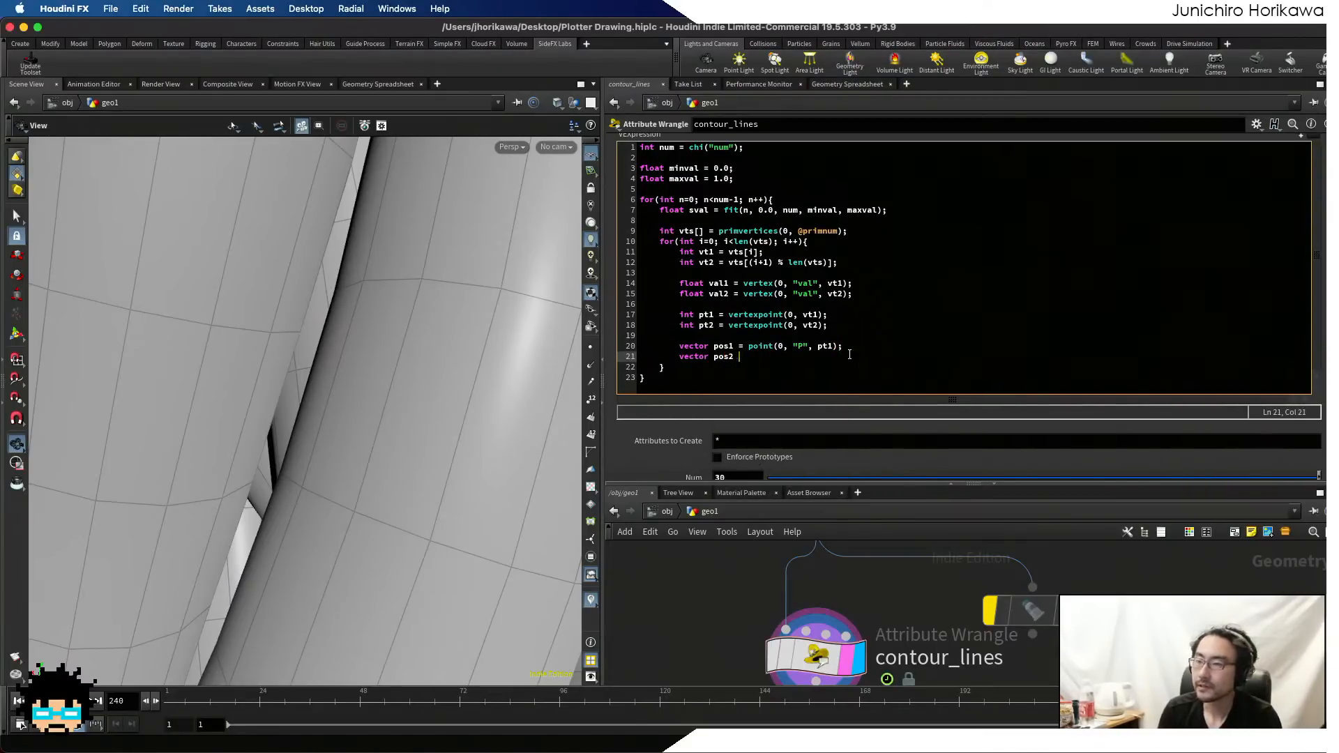
{"action": "type", "text": "-^"}
{"action": "key", "text": "BackSpace"}
{"action": "key", "text": "BackSpace"}
{"action": "key", "text": "BackSpace"}
{"action": "type", "text": "~ "}
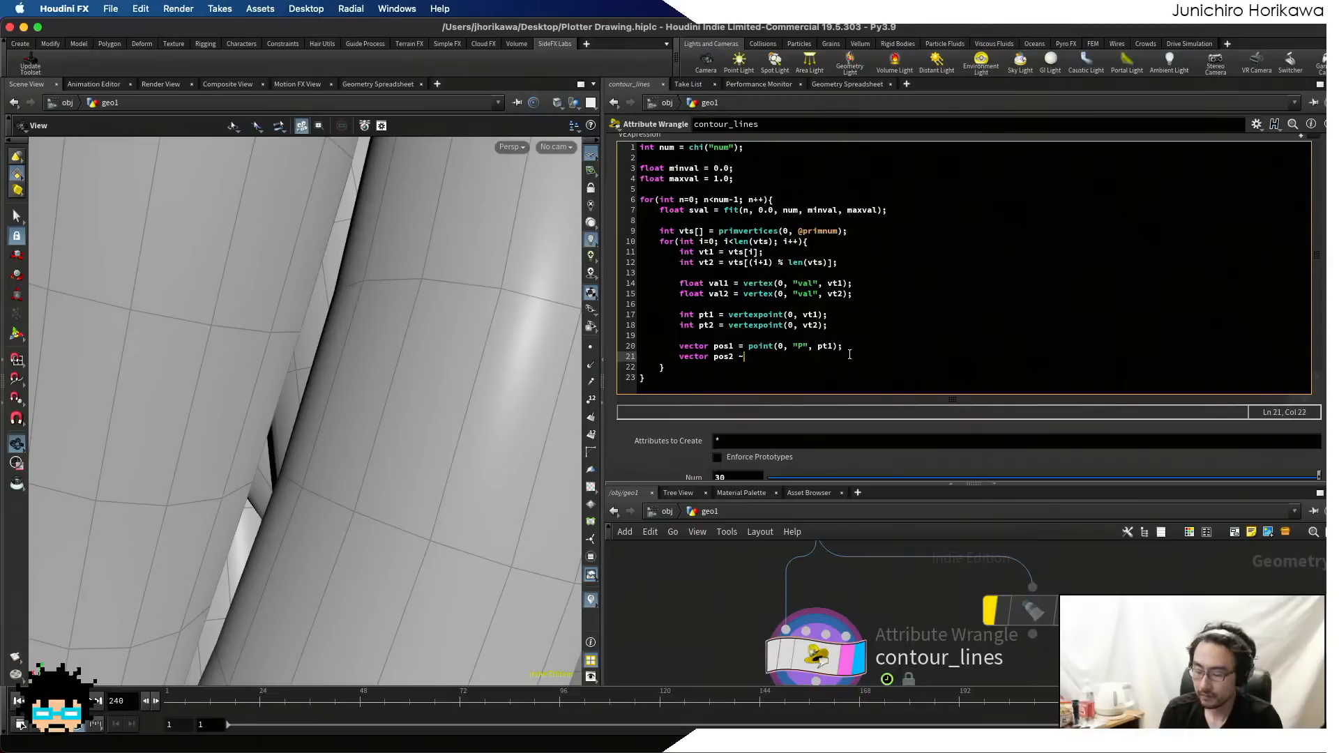
{"action": "key", "text": "BackSpace"}
{"action": "key", "text": "BackSpace"}
{"action": "type", "text": "= point(0"}
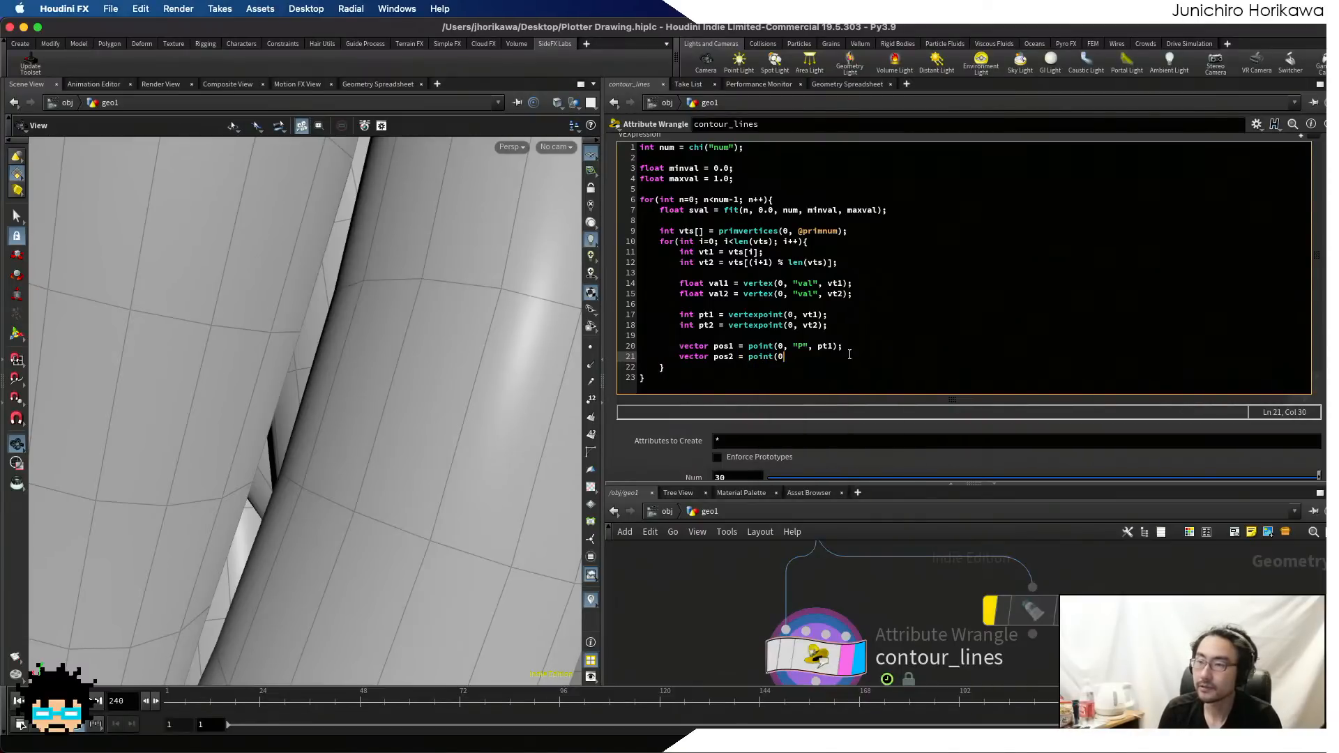
{"action": "type", "text": ", \"P\", pt2"}
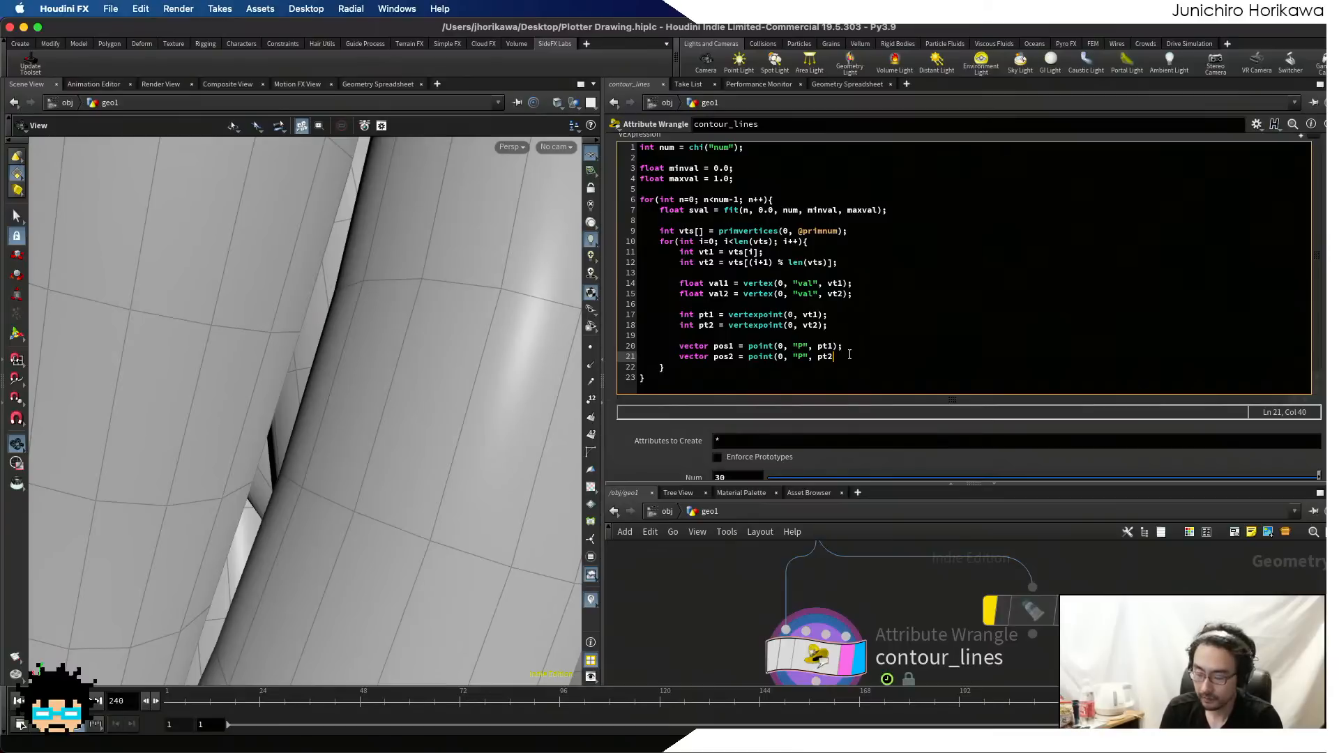
{"action": "type", "text": ");"}
- Below the position declarations, open a conditional testing whether the contour value crosses the edge: if((sval - val1) * (sval - val2) <= 0){
{"action": "key", "text": "Return"}
{"action": "key", "text": "Return"}
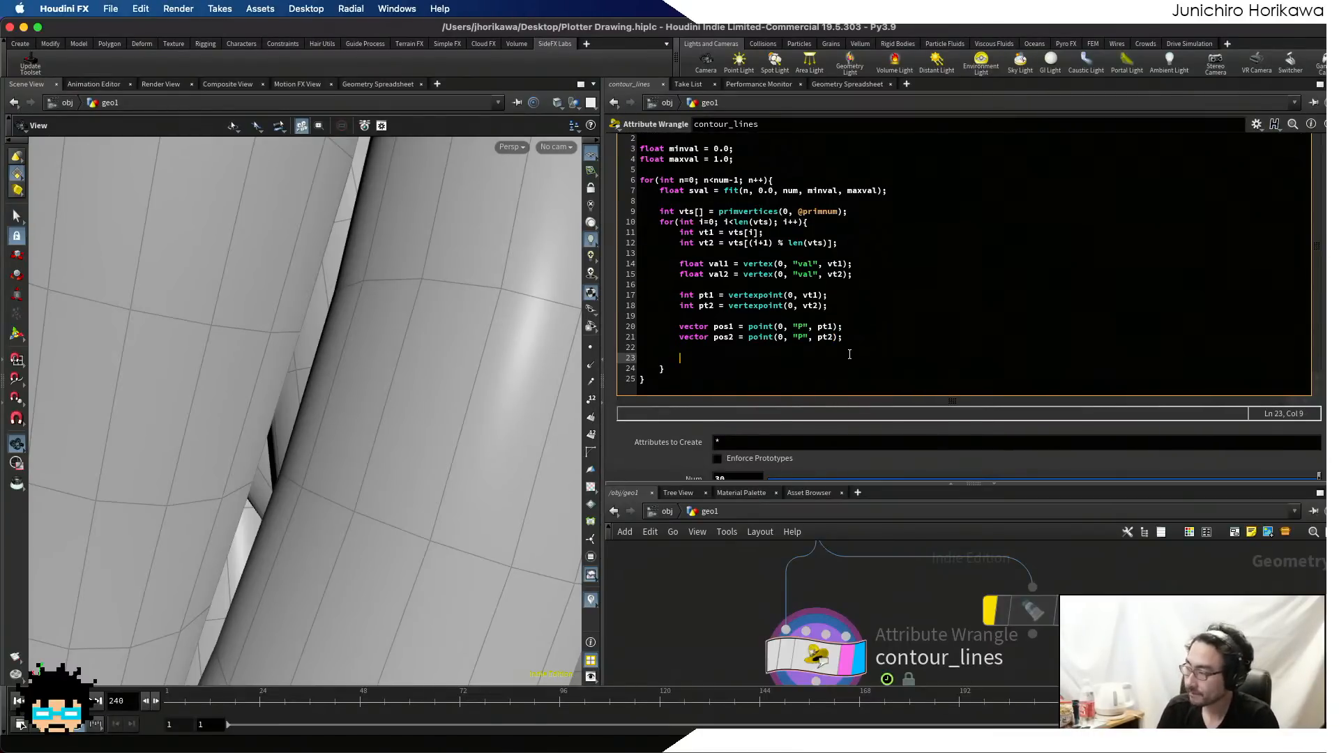
{"action": "type", "text": "if("}
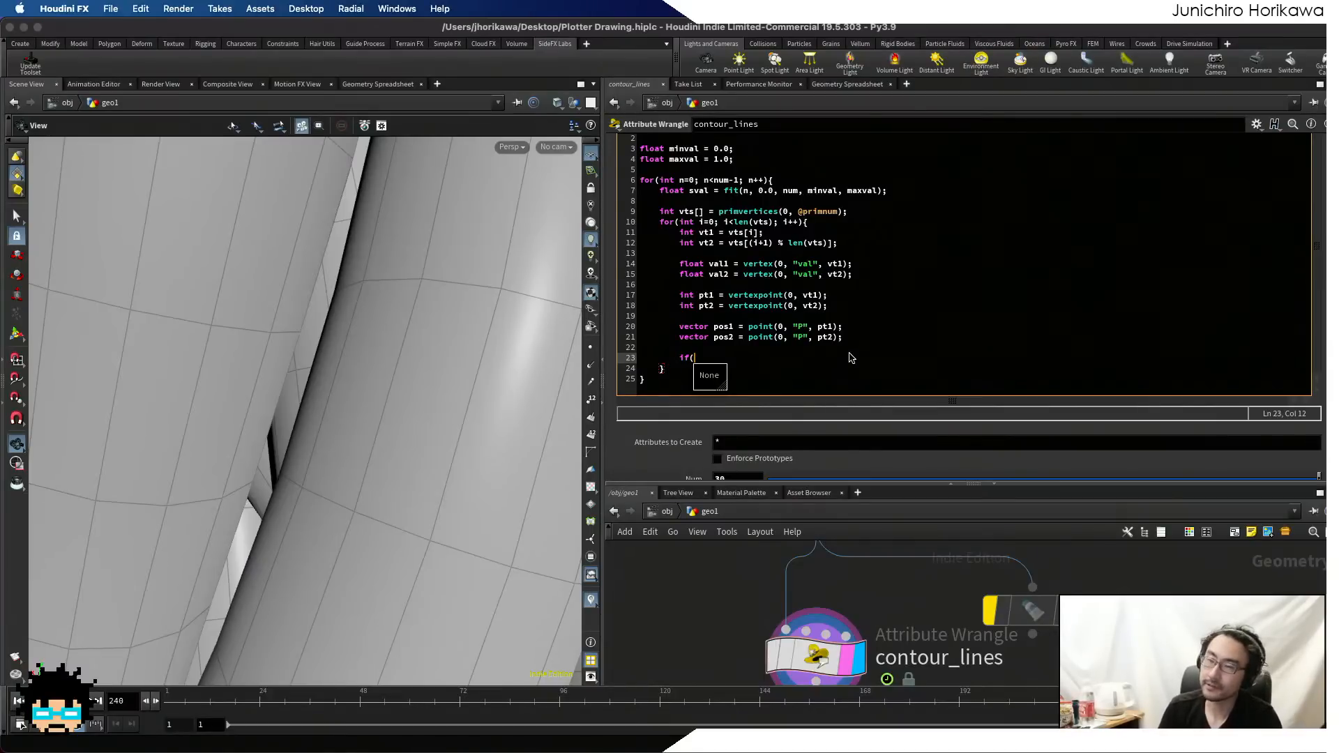
{"action": "double_click", "coordinate": [699, 190]}
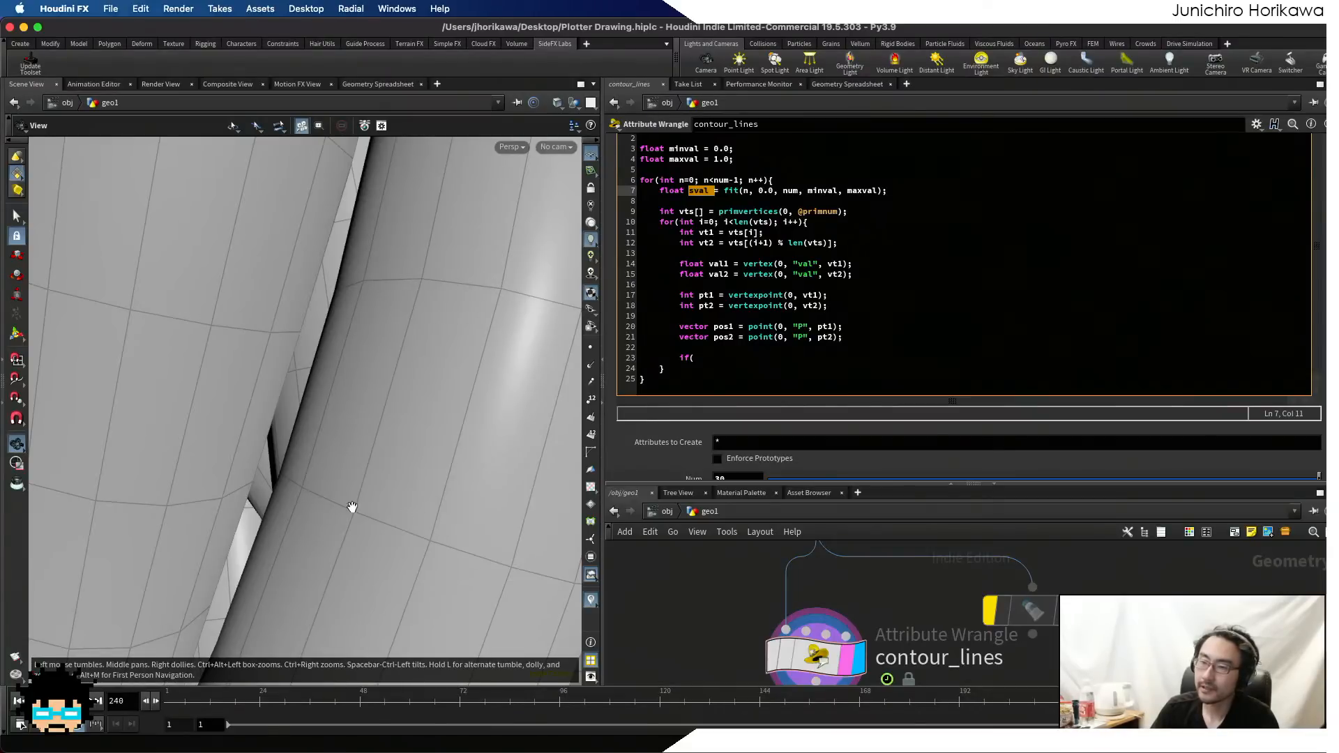
{"action": "left_click", "coordinate": [709, 361]}
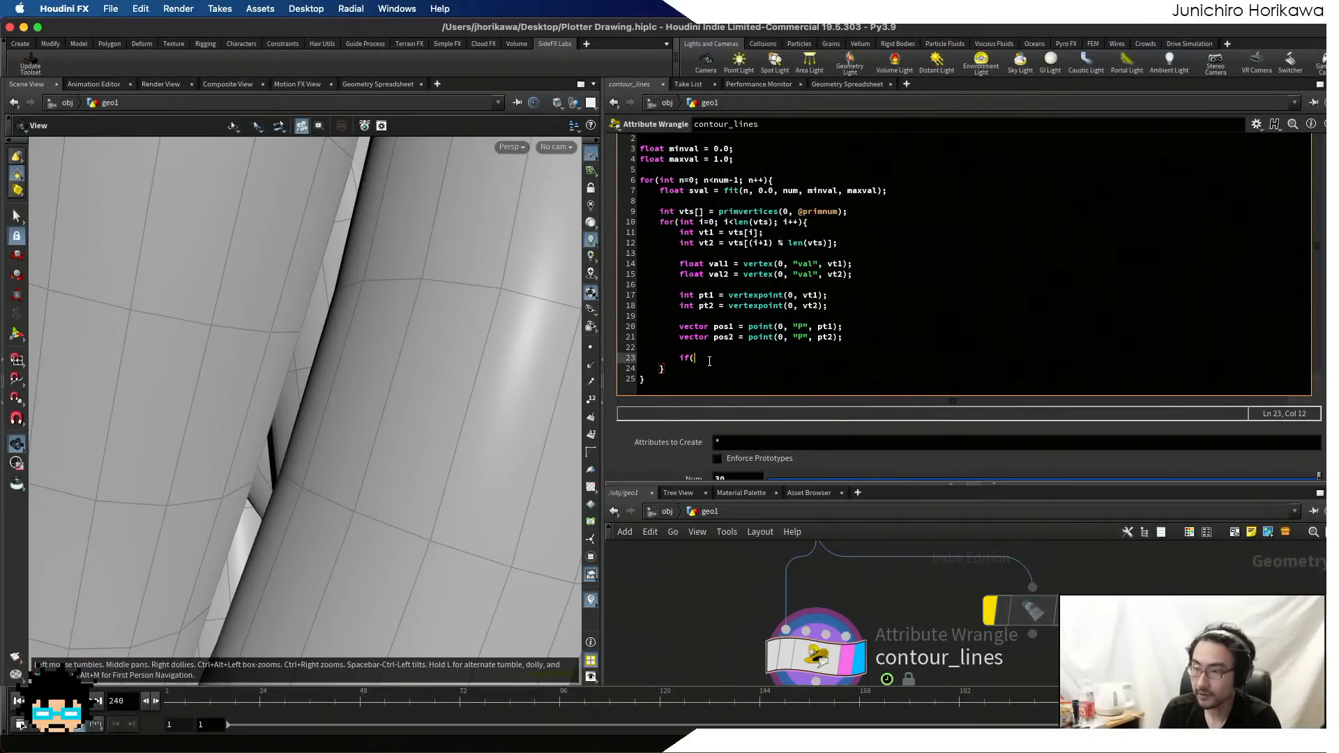
{"action": "type", "text": "("}
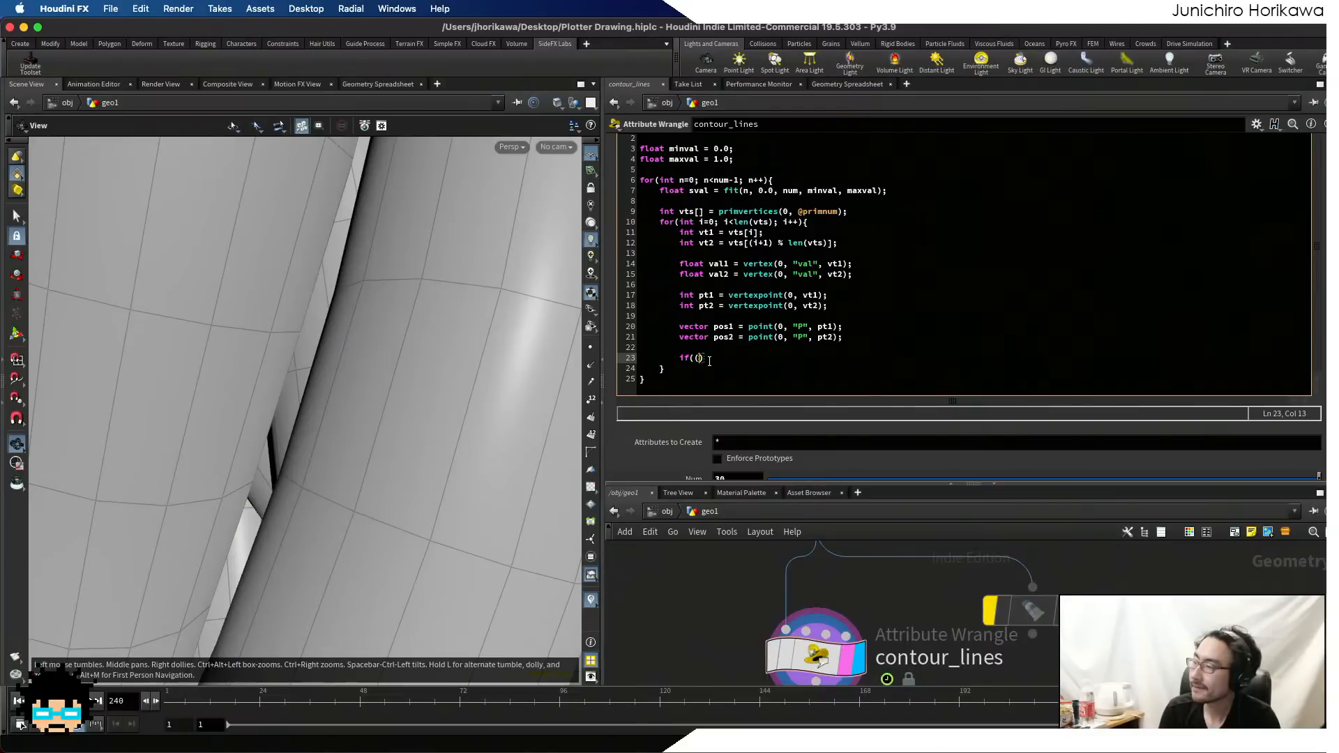
{"action": "type", "text": "sval - val1)"}
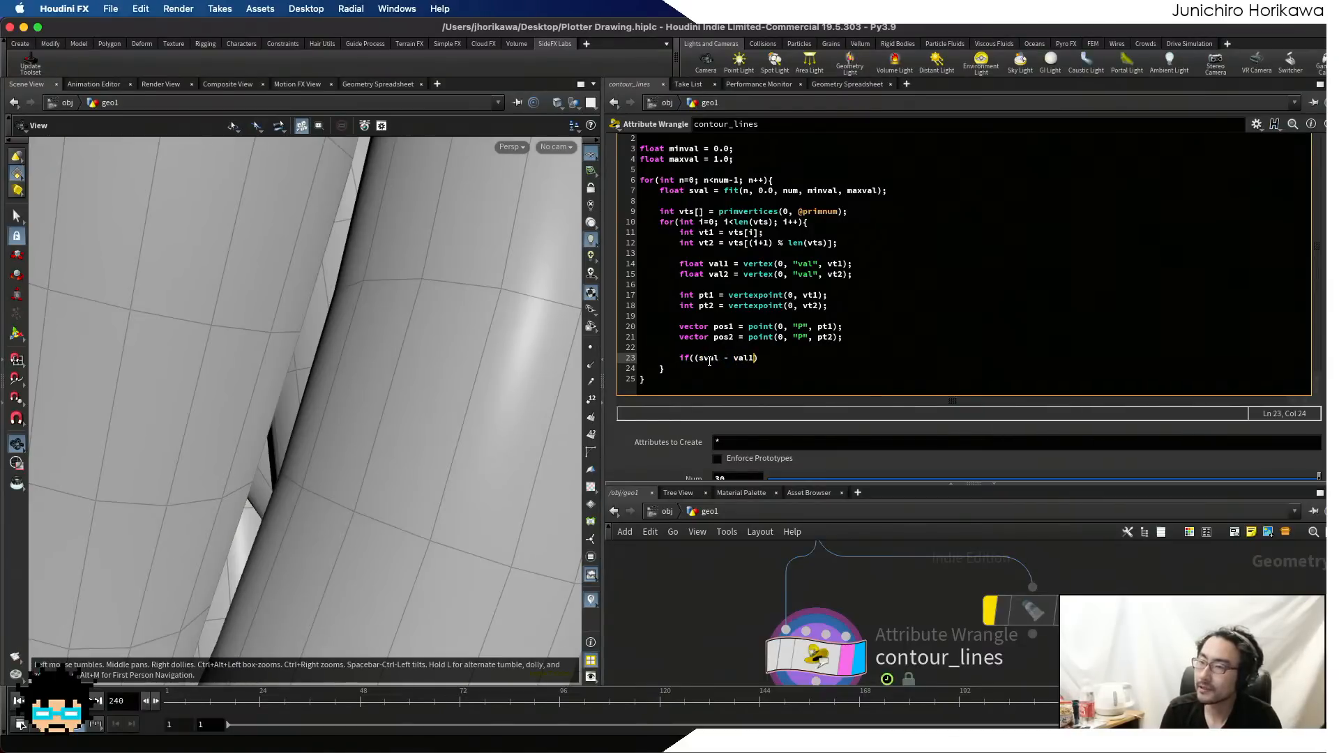
{"action": "type", "text": " * "}
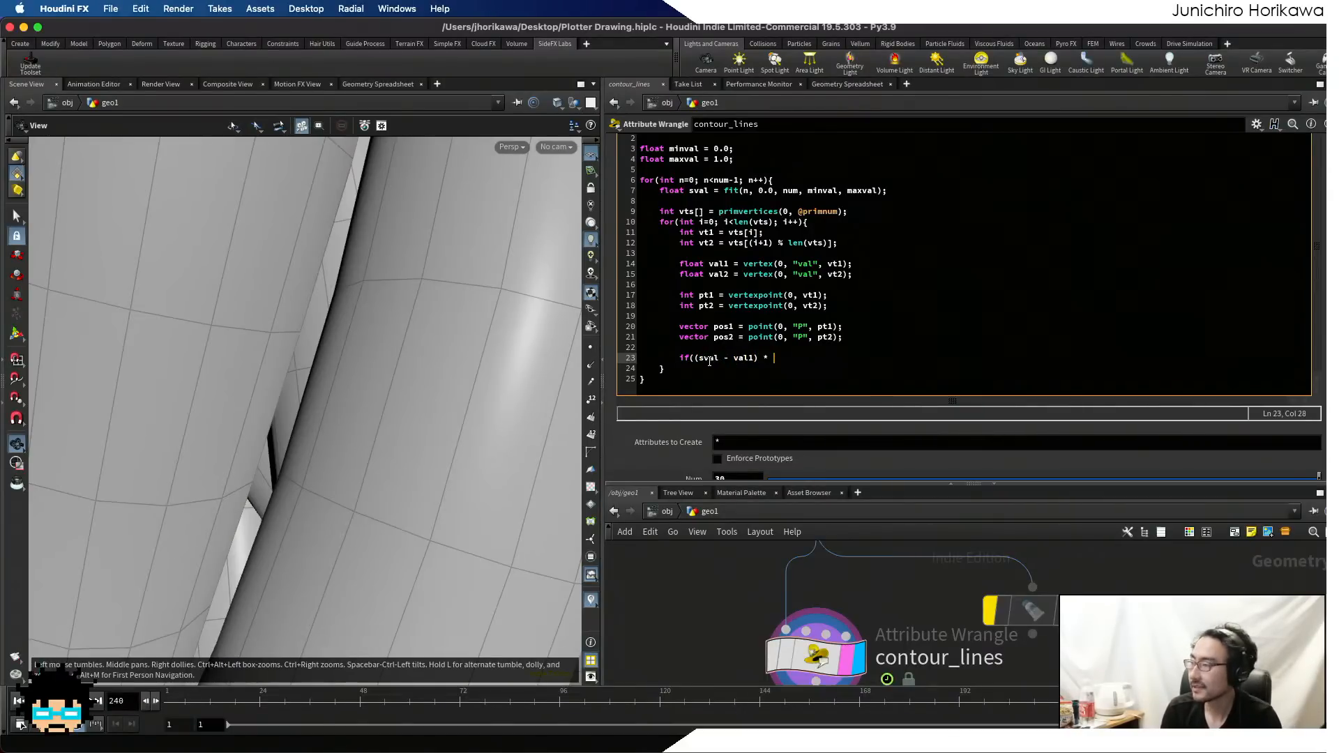
{"action": "type", "text": "(sval - v"}
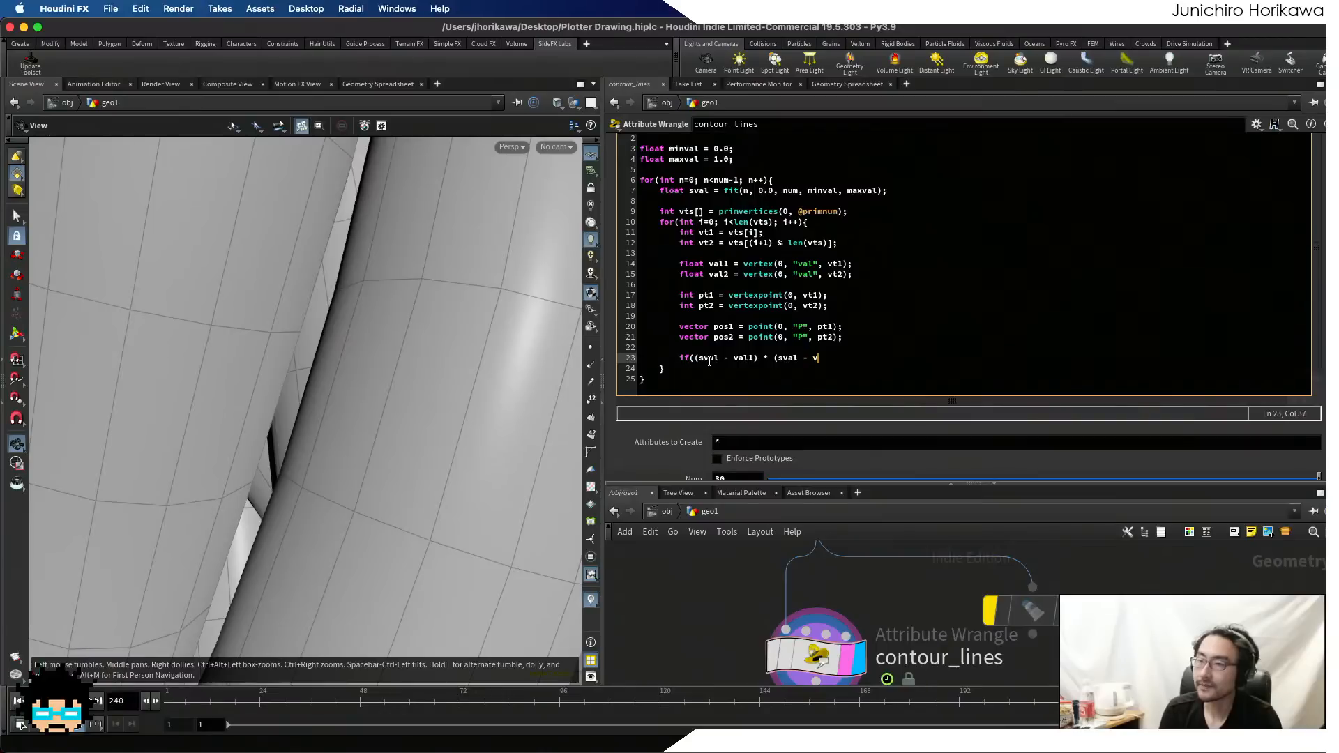
{"action": "type", "text": "al2)"}
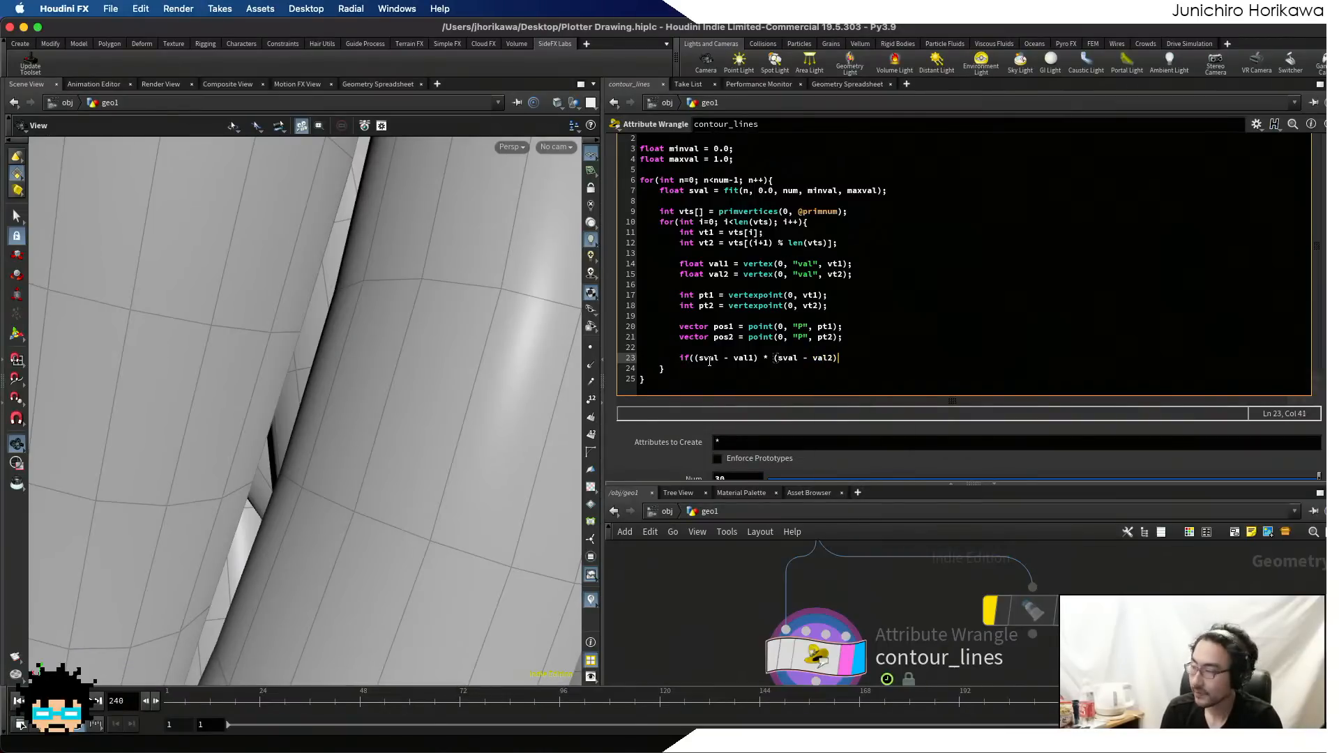
{"action": "type", "text": " <"}
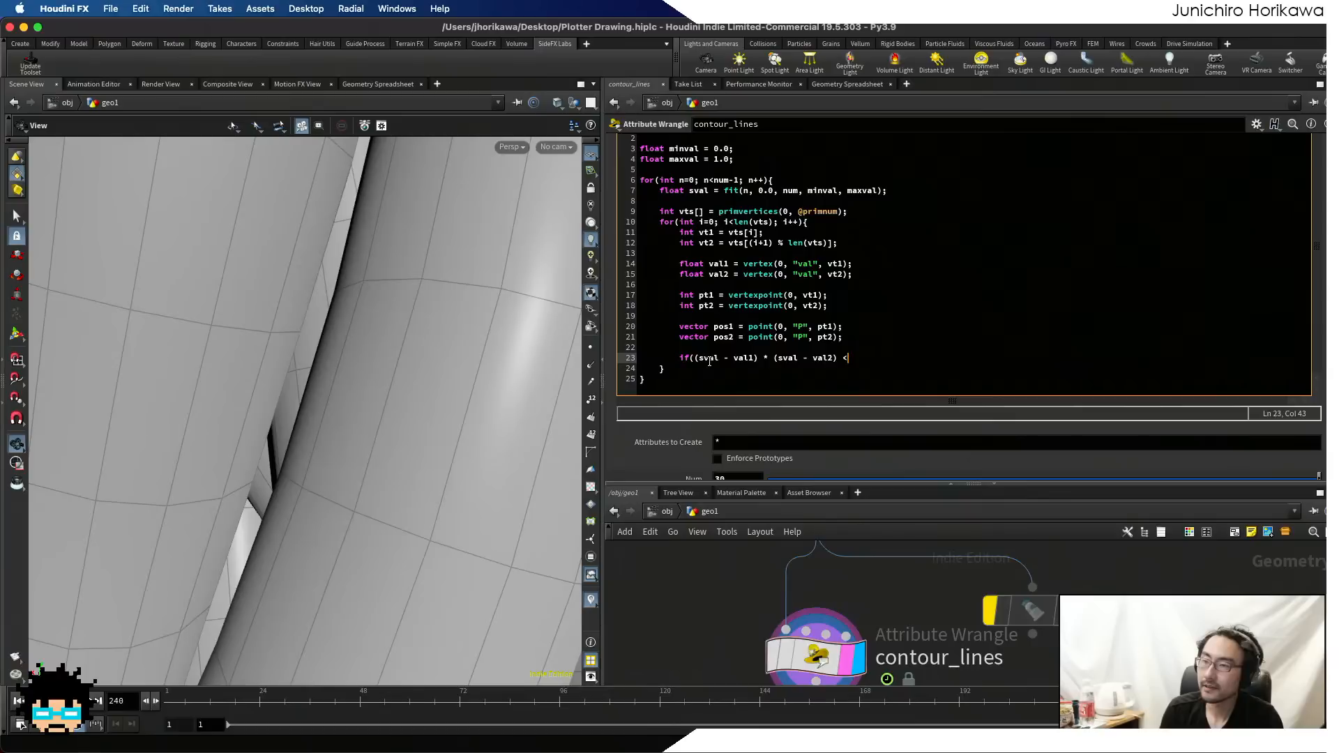
{"action": "type", "text": "= "}
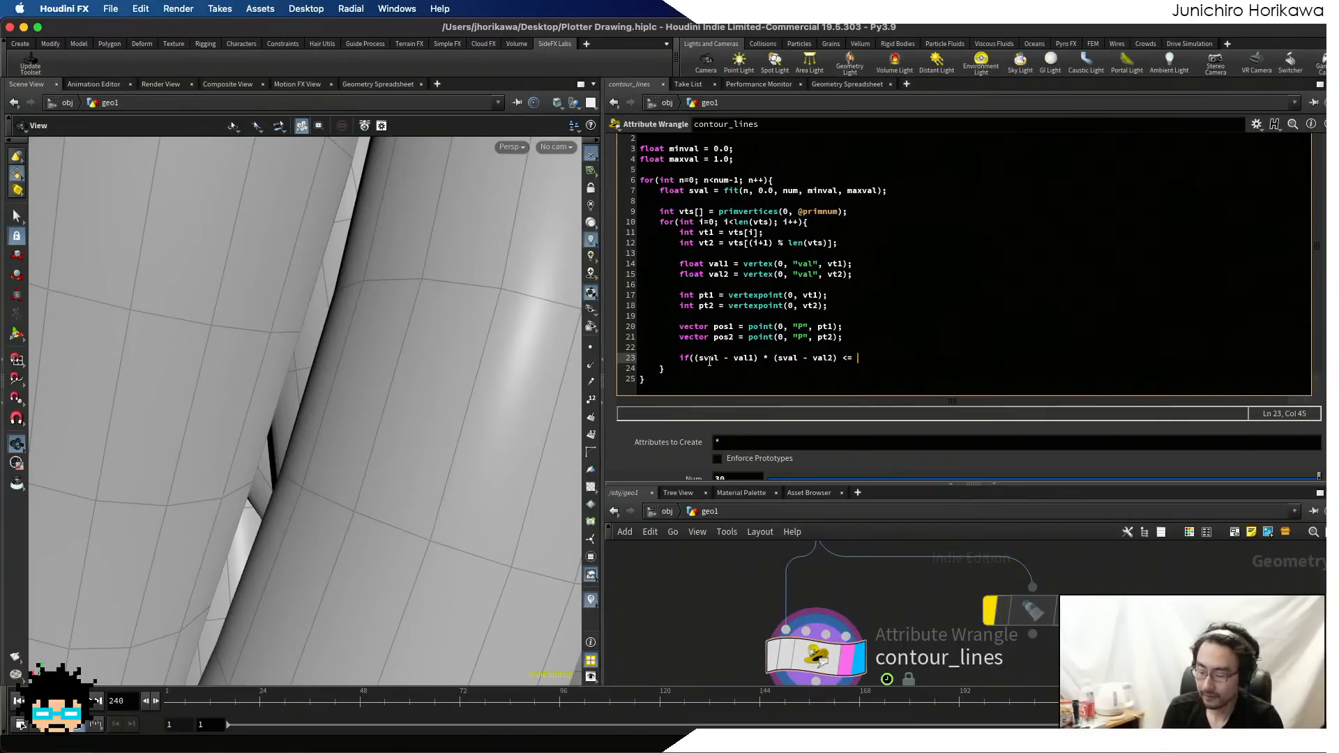
{"action": "type", "text": "0){"}
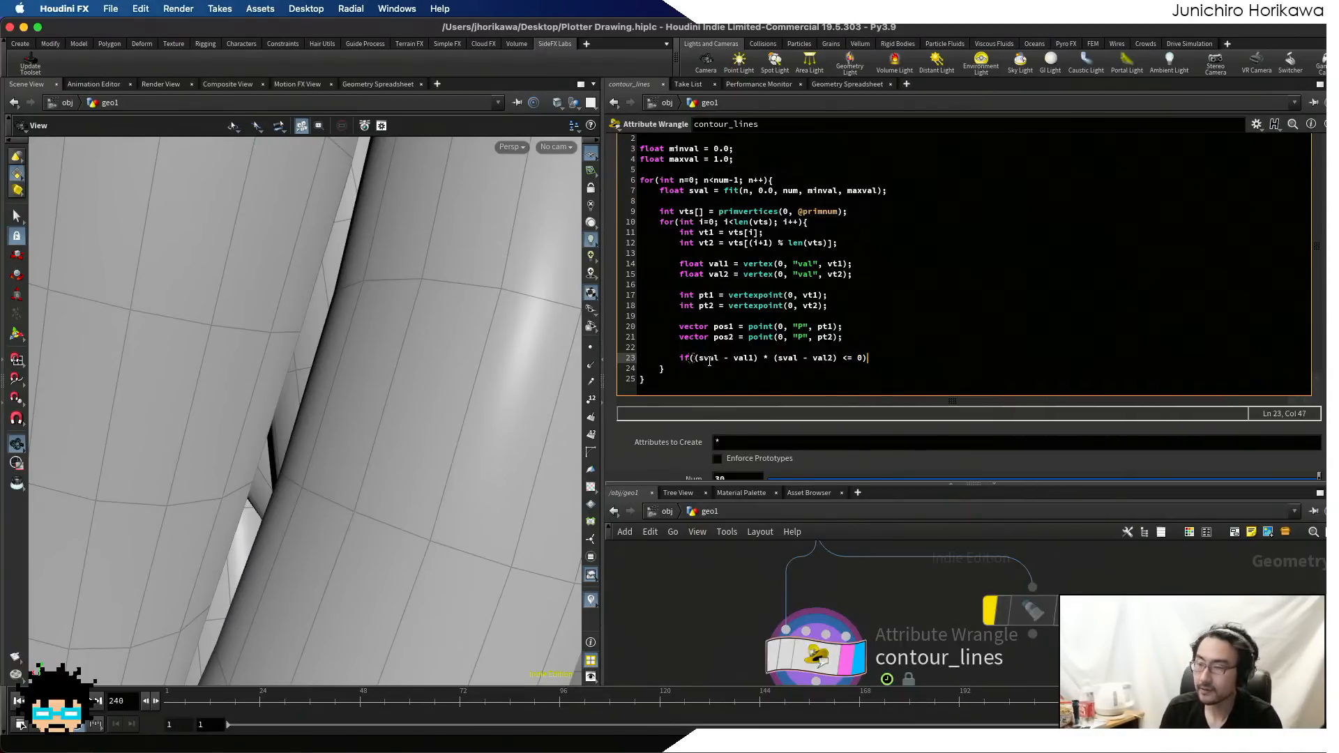
- Give the new if statement an empty indented body line and a closing brace
{"action": "key", "text": "Return"}
{"action": "key", "text": "Return"}
{"action": "key", "text": "Up"}
{"action": "key", "text": "Tab"}
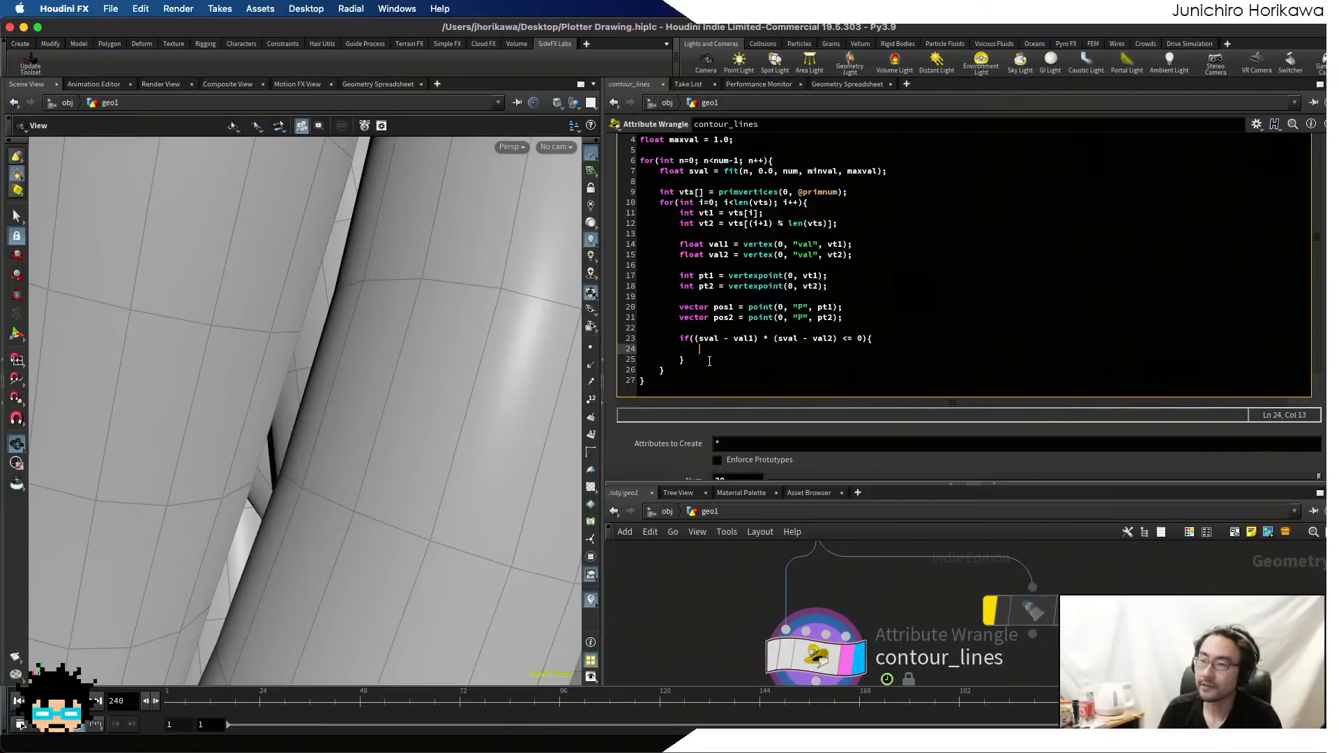
{"action": "left_click_drag", "start_coordinate": [753, 339], "coordinate": [730, 341]}
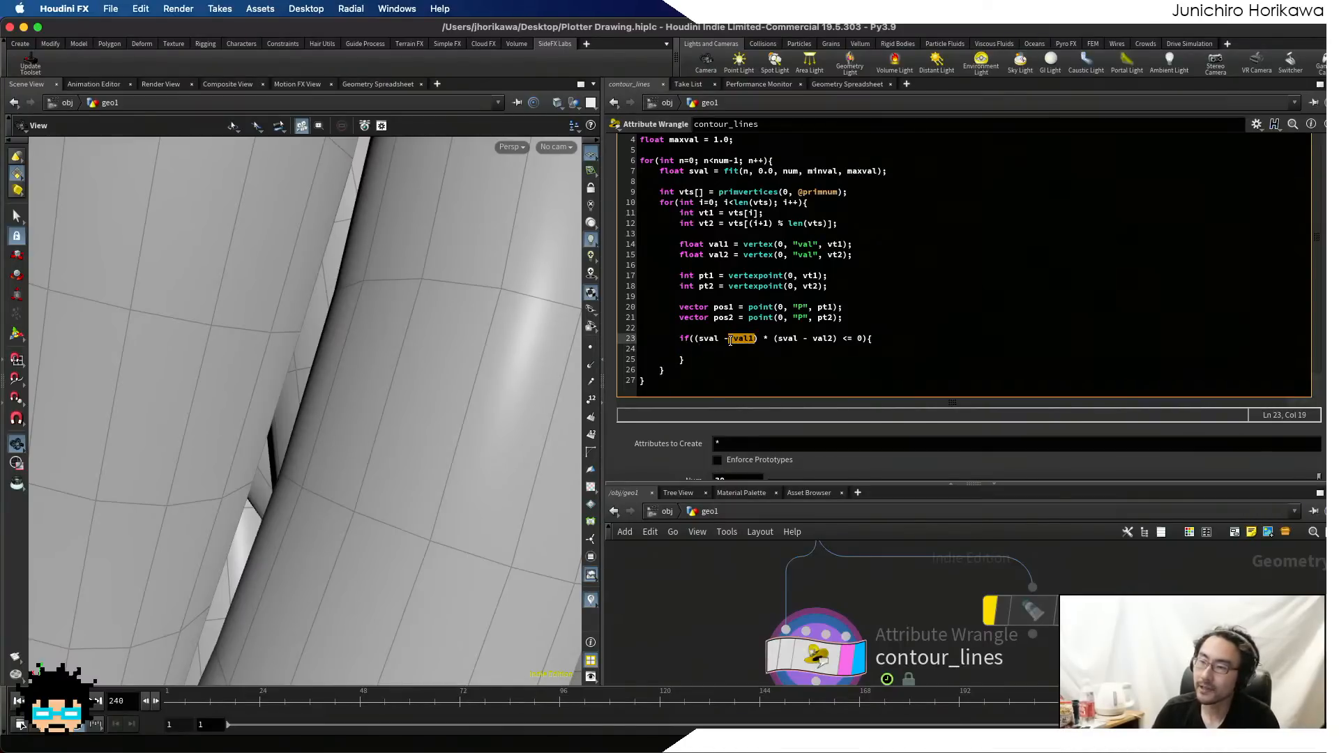
- Inside the if block, begin a float f declaration assigned from the fit function: float f = fit
{"action": "left_click_drag", "start_coordinate": [833, 340], "coordinate": [813, 341]}
{"action": "left_click", "coordinate": [790, 351]}
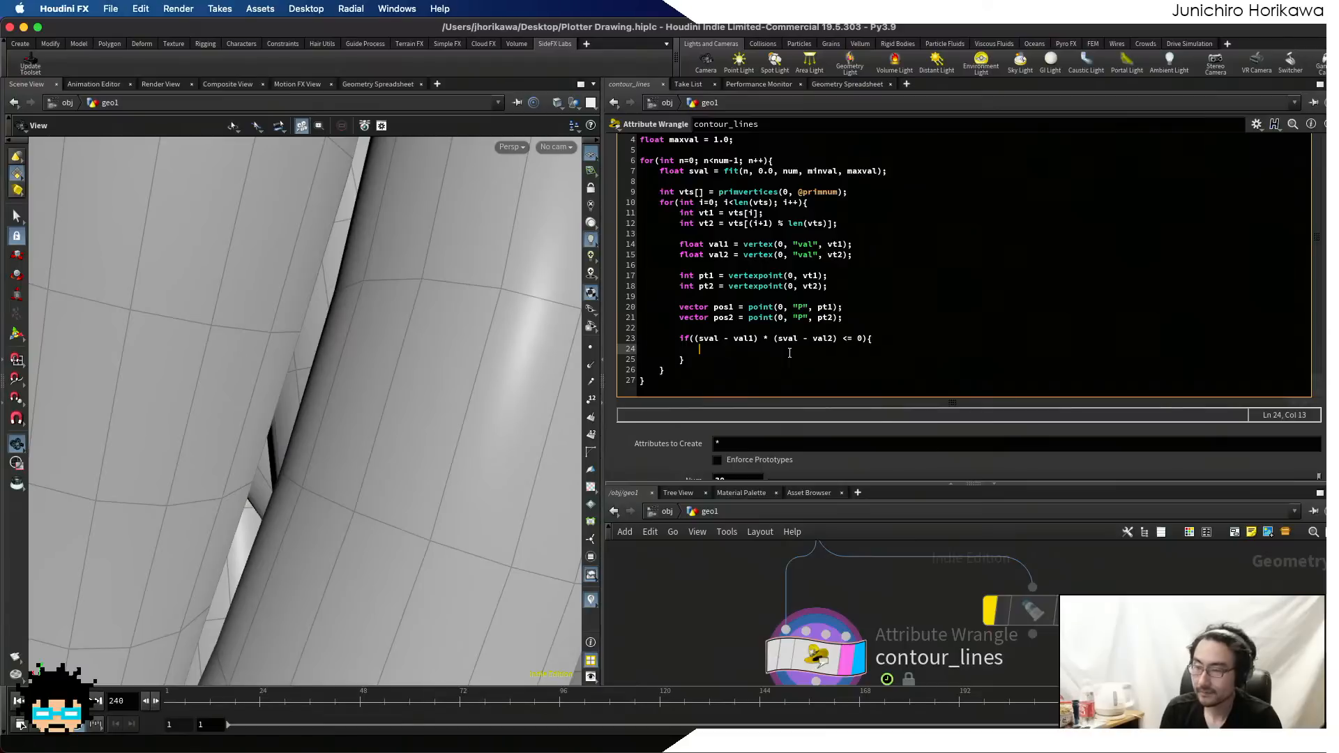
{"action": "type", "text": "float f"}
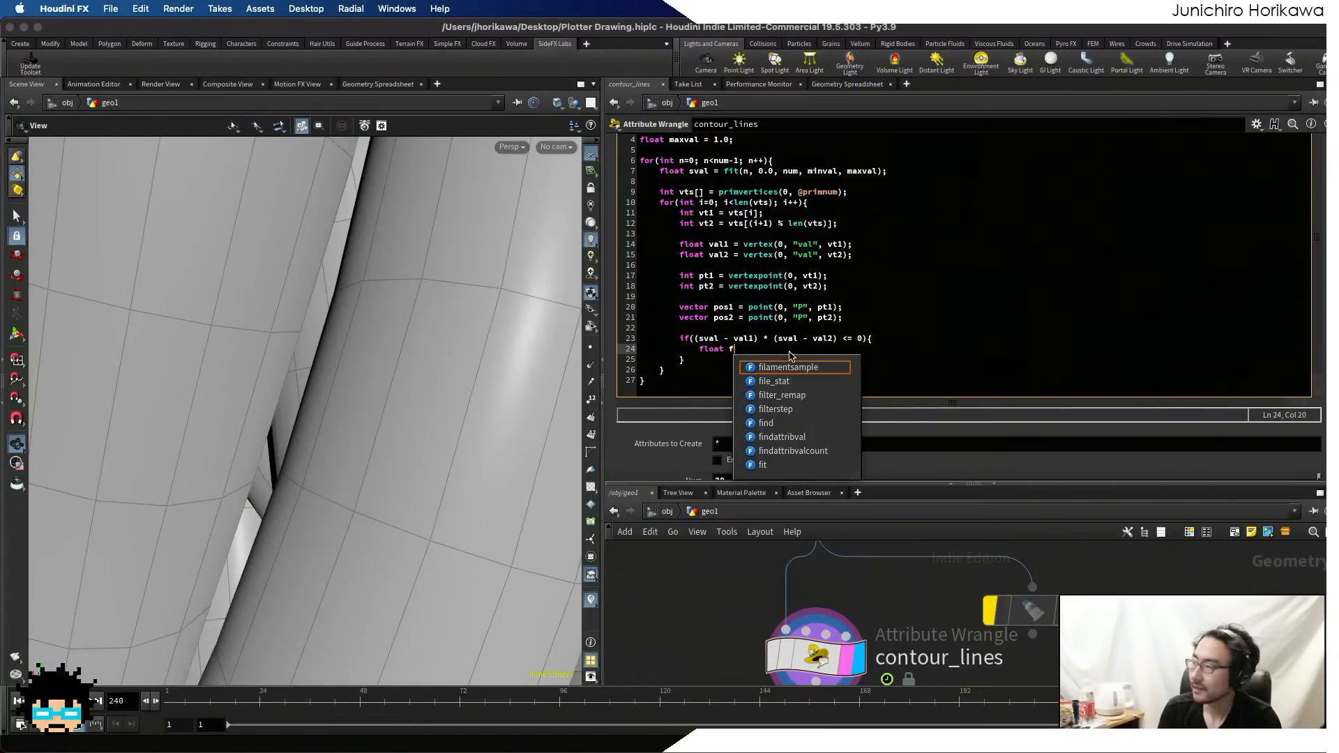
{"action": "type", "text": " ^"}
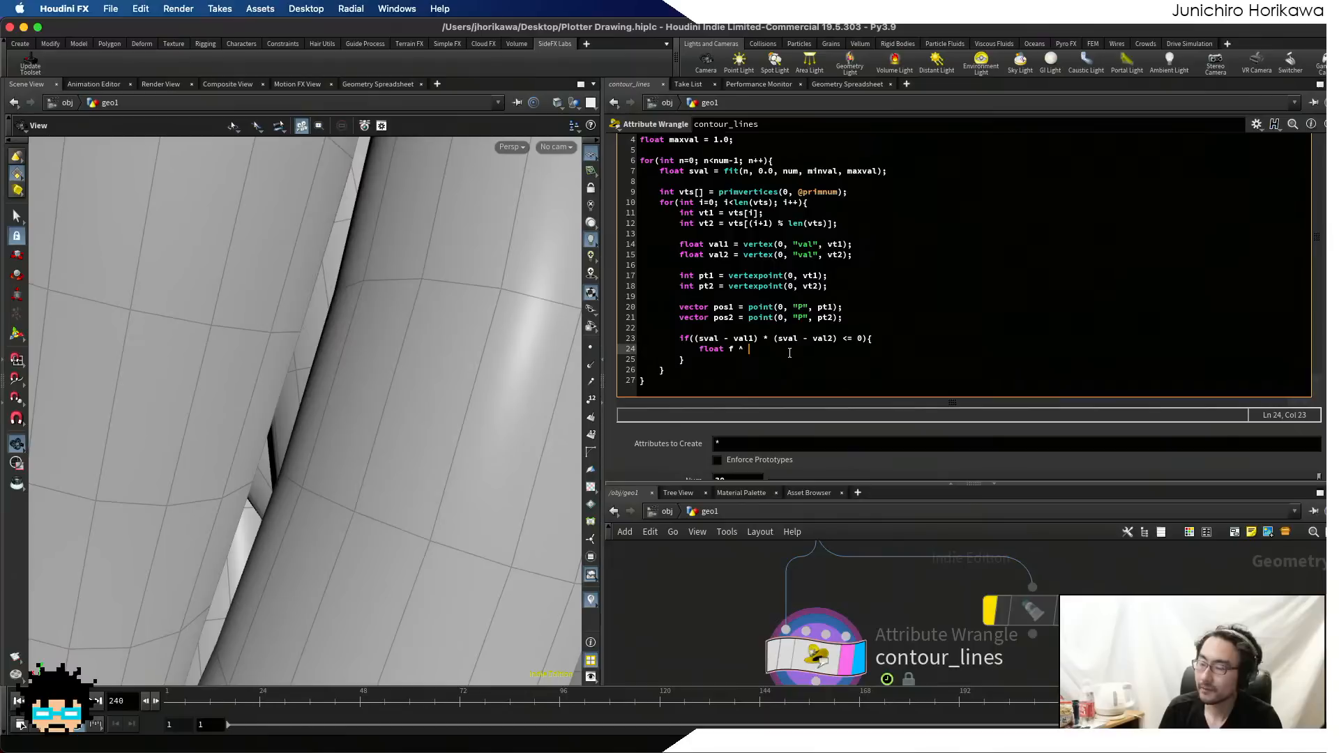
{"action": "key", "text": "BackSpace"}
{"action": "key", "text": "BackSpace"}
{"action": "type", "text": "="}
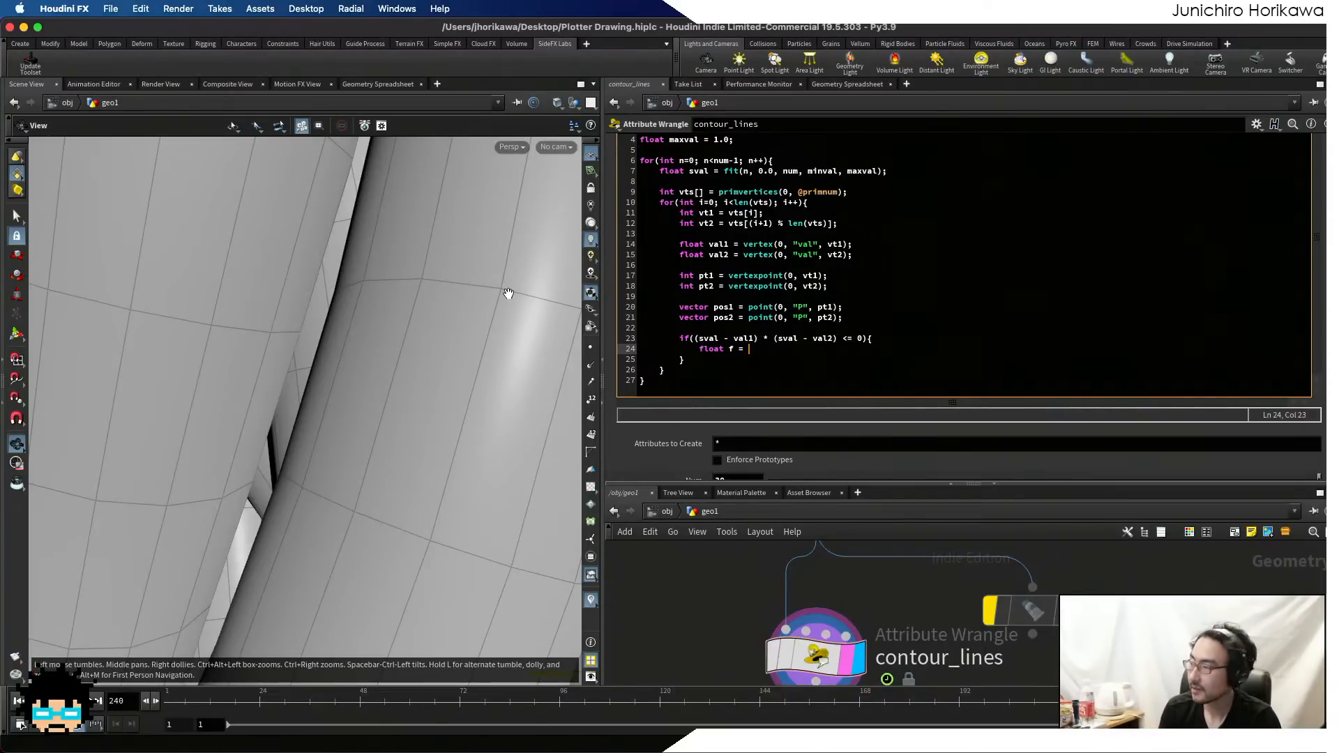
{"action": "type", "text": "fit"}
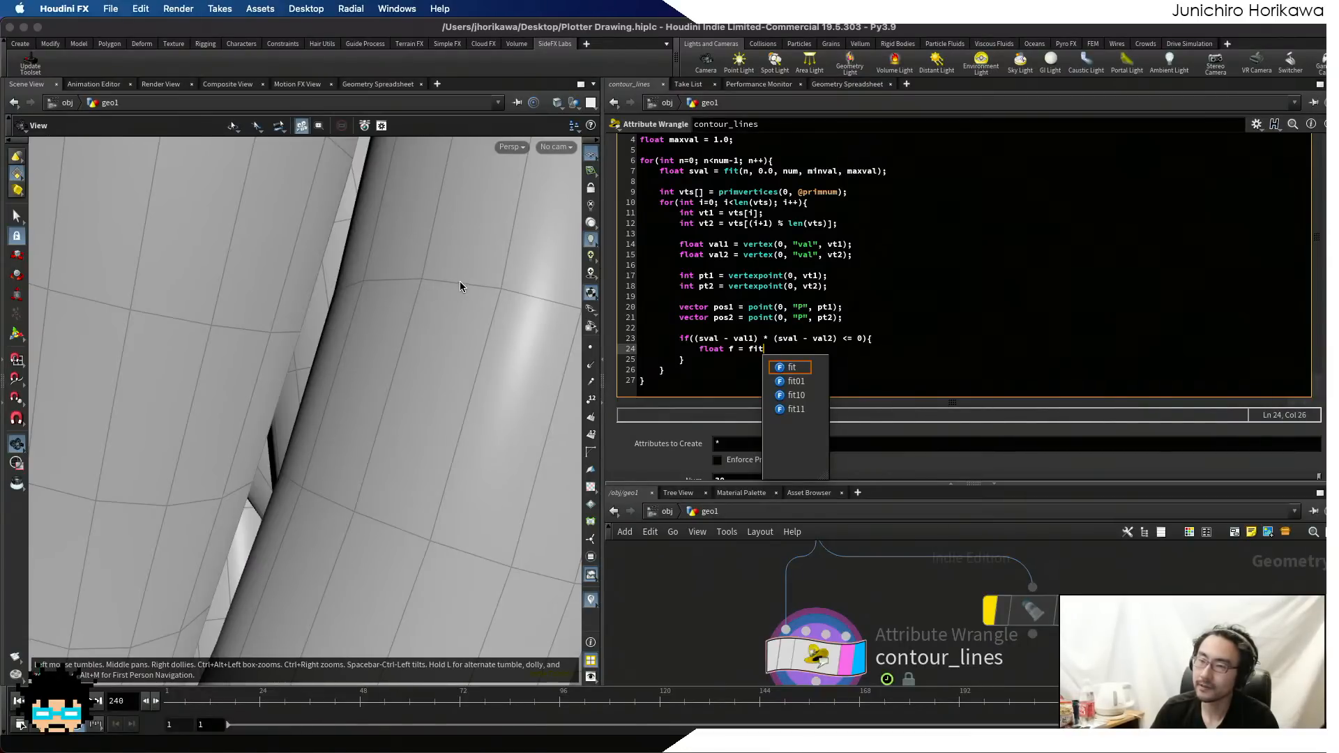
{"action": "left_click", "coordinate": [774, 348]}
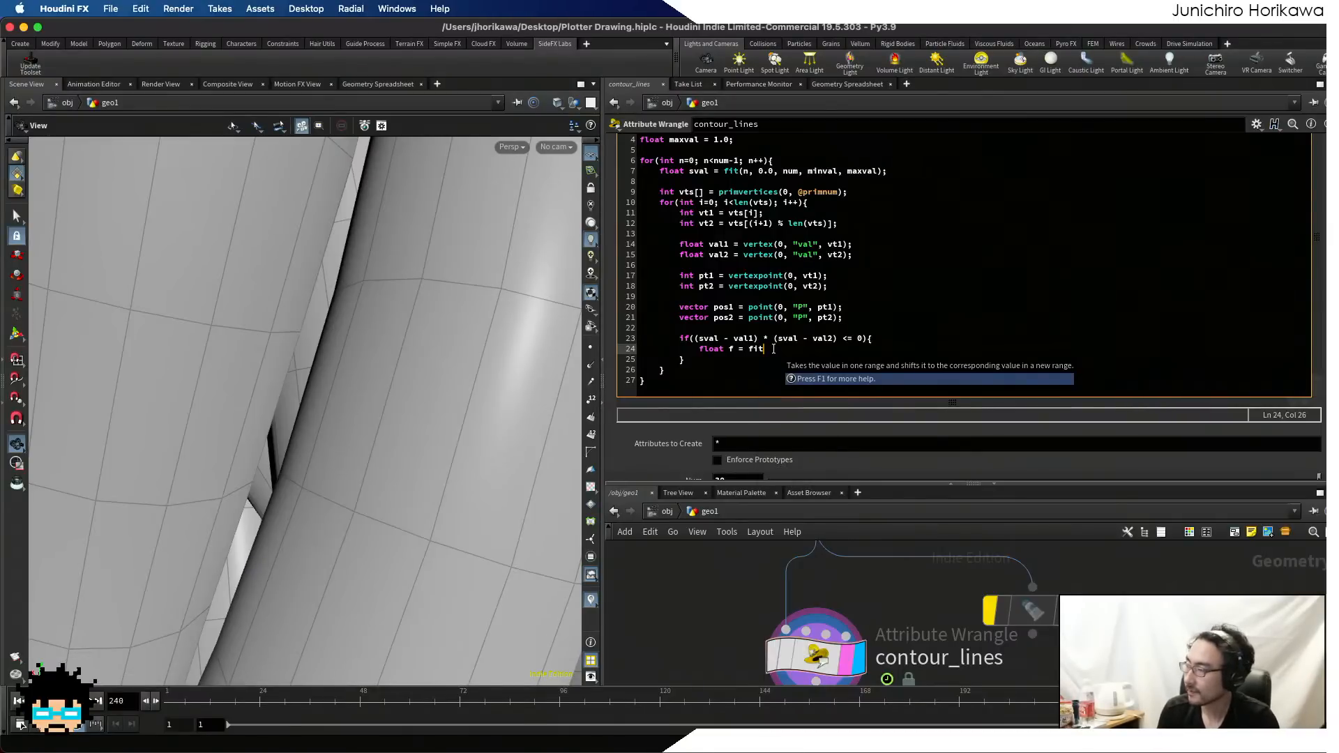
- Complete the fit call with the arguments (sval, val1, val2, 0.0, 1.0); and start a new line below it
{"action": "type", "text": "("}
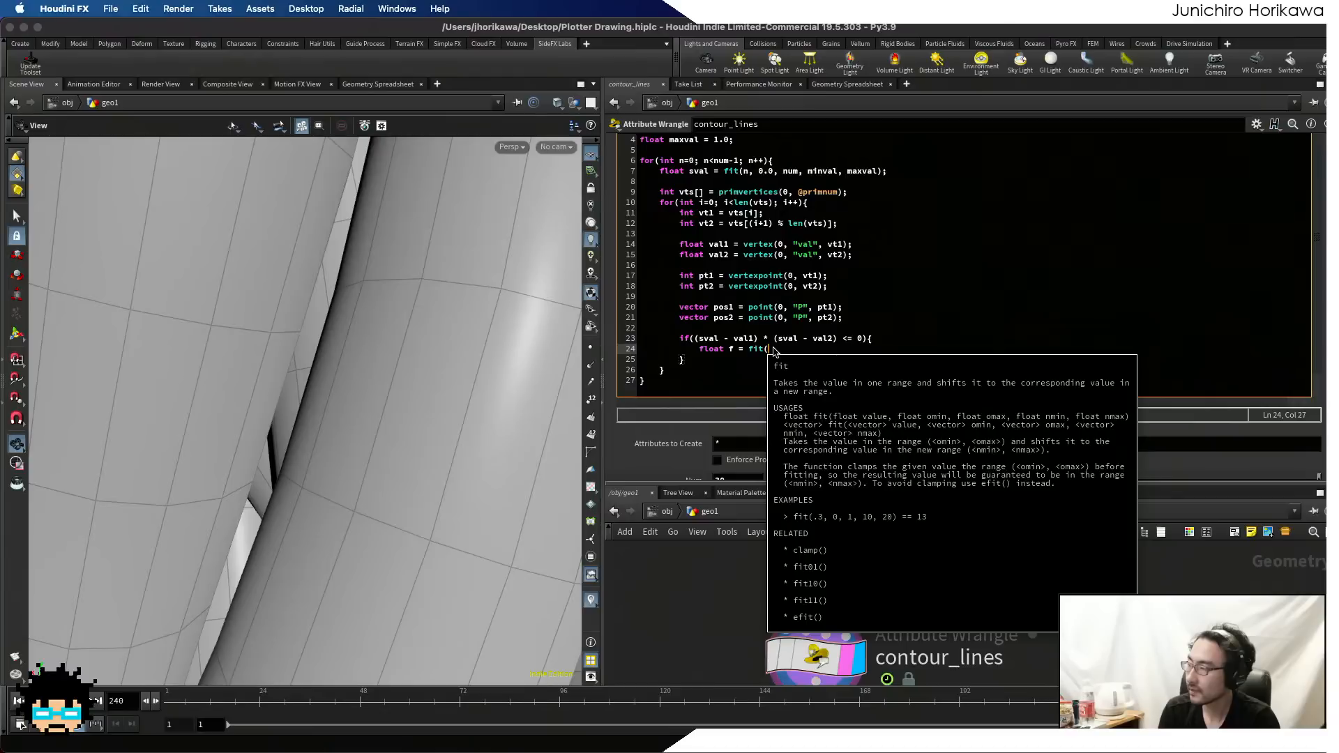
{"action": "type", "text": "sval,"}
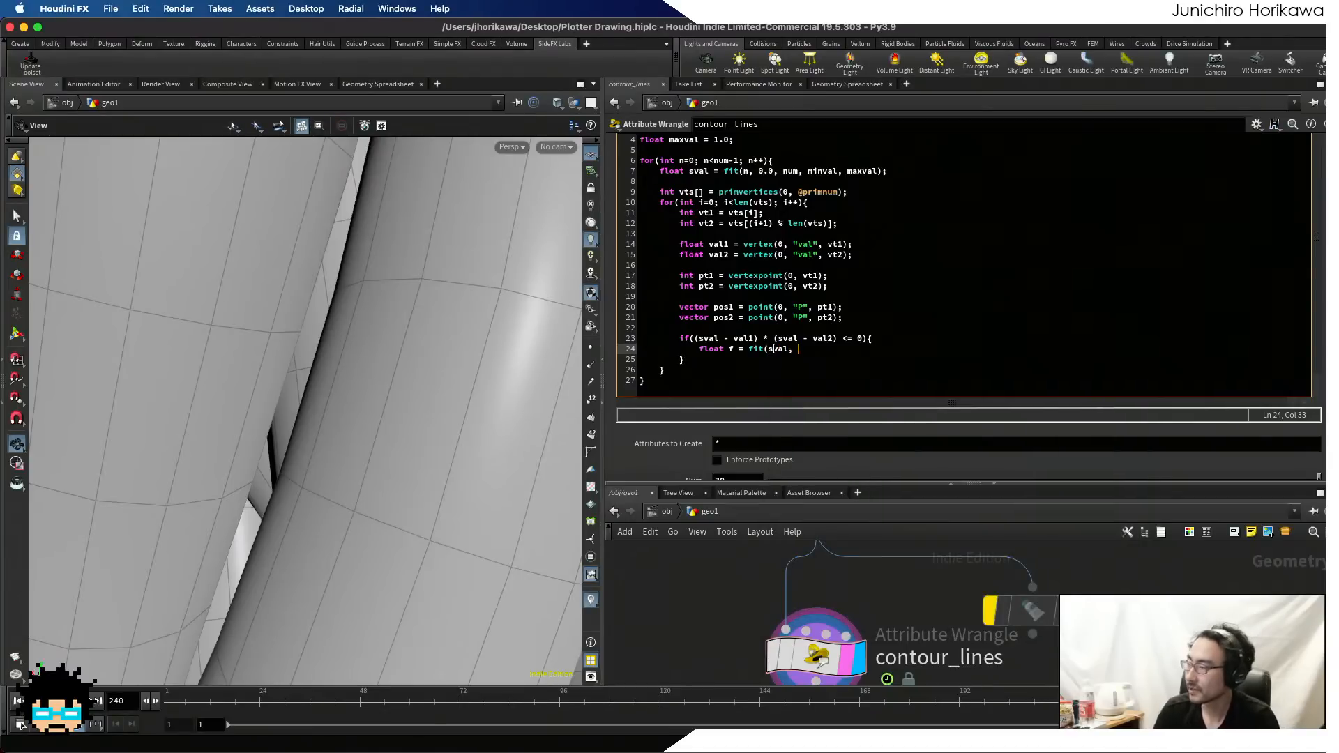
{"action": "type", "text": "  va"}
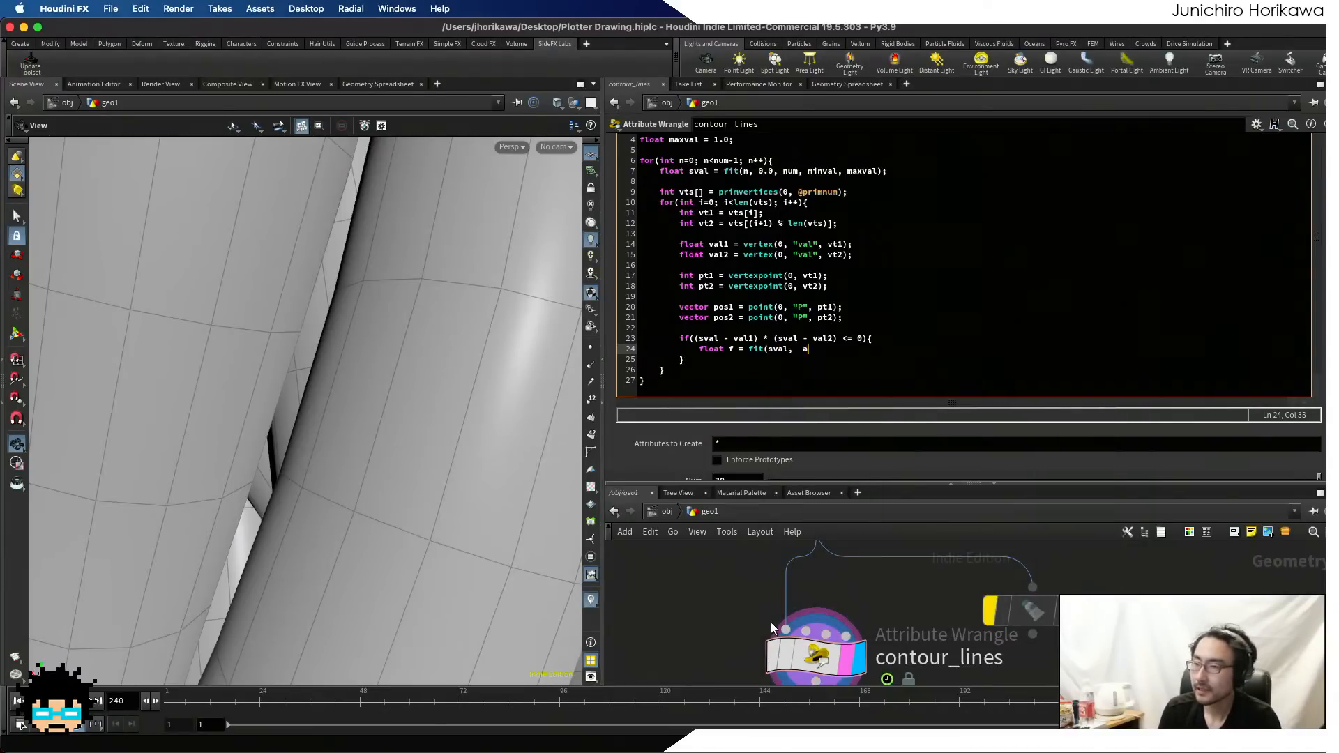
{"action": "key", "text": "BackSpace"}
{"action": "type", "text": "val1, val2, "}
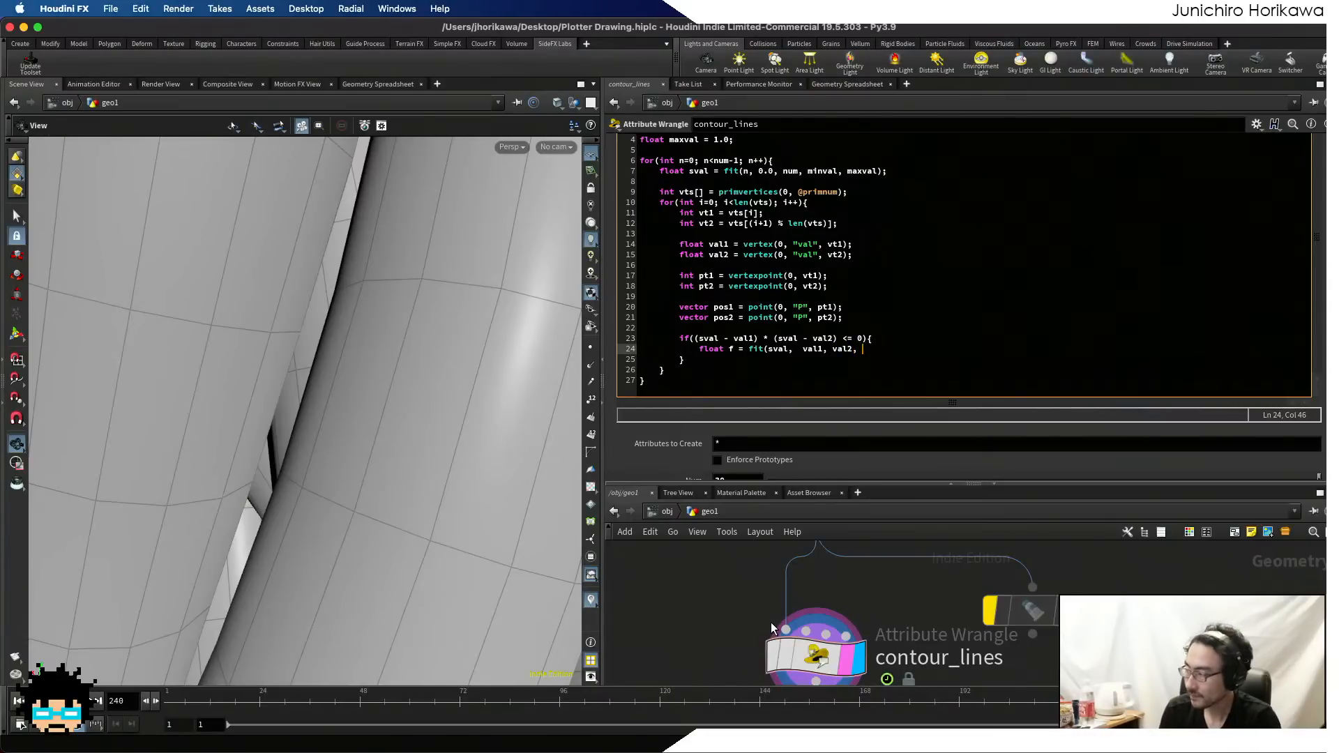
{"action": "type", "text": "0.0, 1.0"}
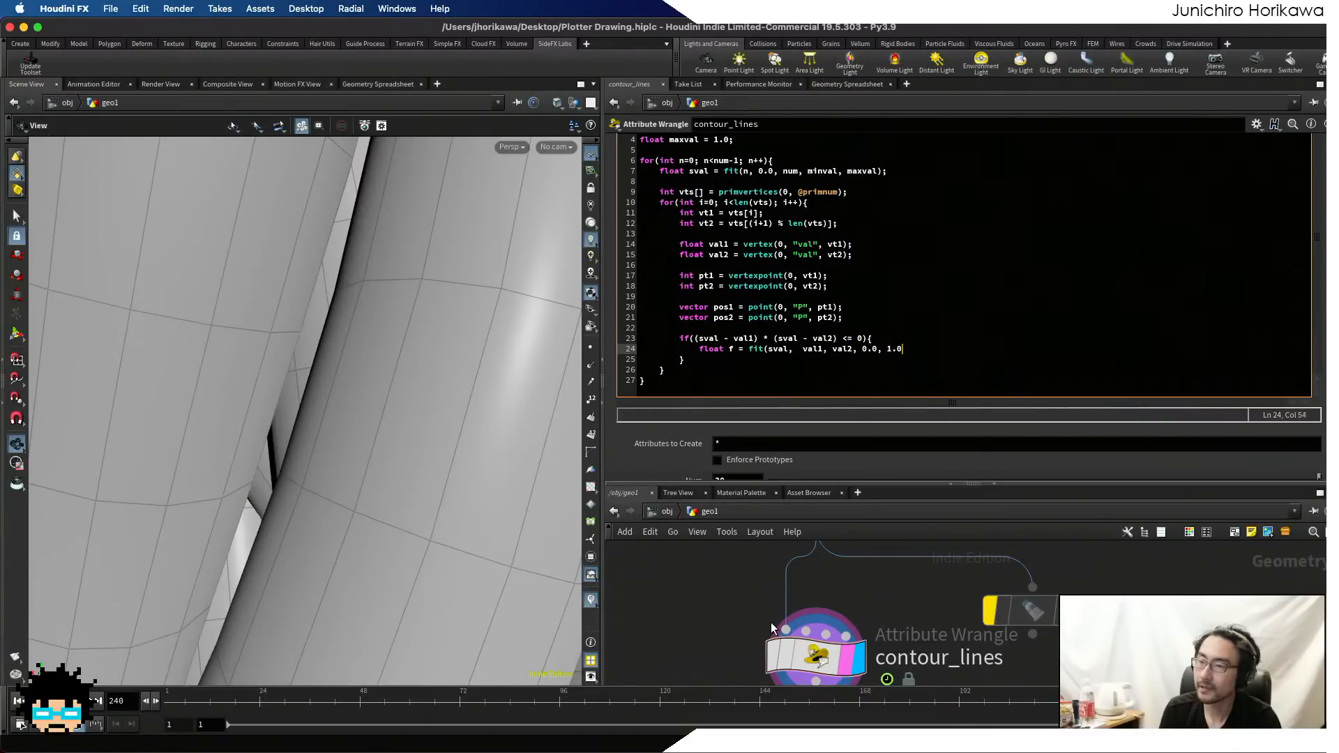
{"action": "type", "text": ");"}
{"action": "key", "text": "Return"}
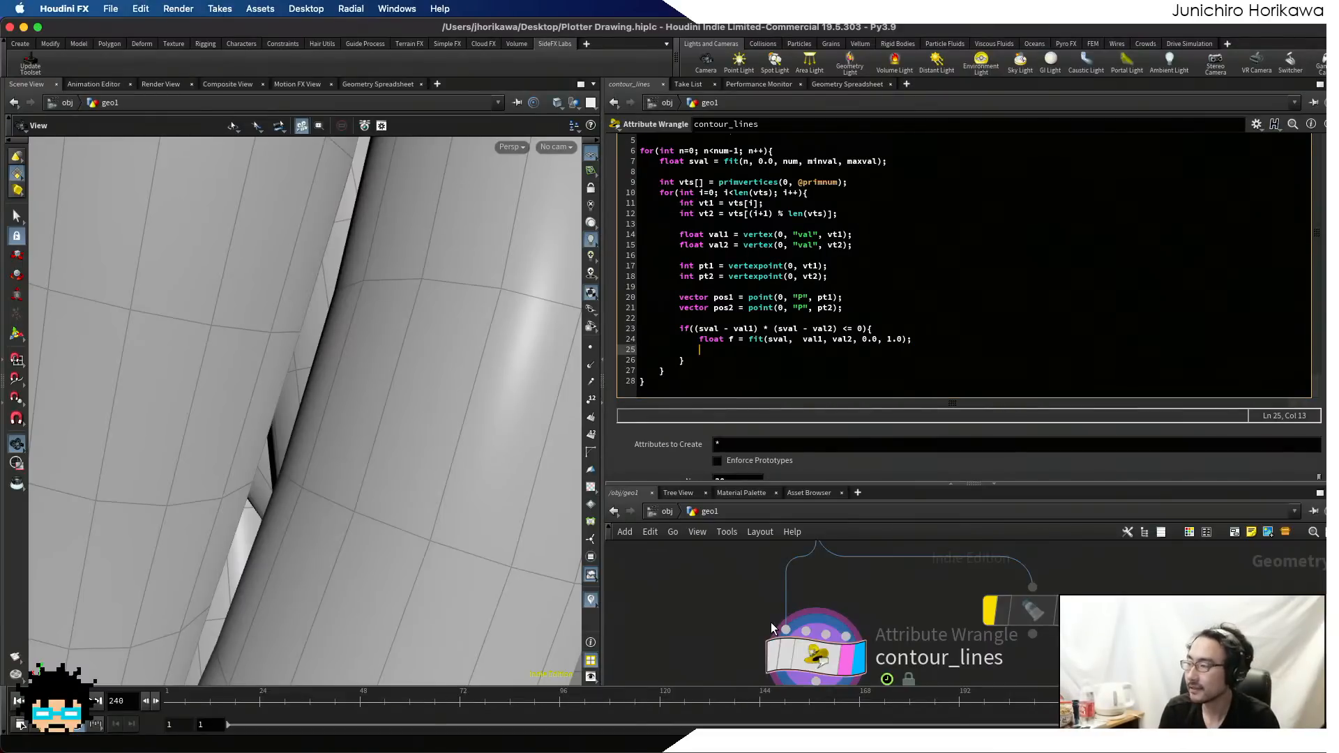
- Declare the interpolated contour position with vector newpos = lerp(pos1, pos2, f);
{"action": "type", "text": "vect"}
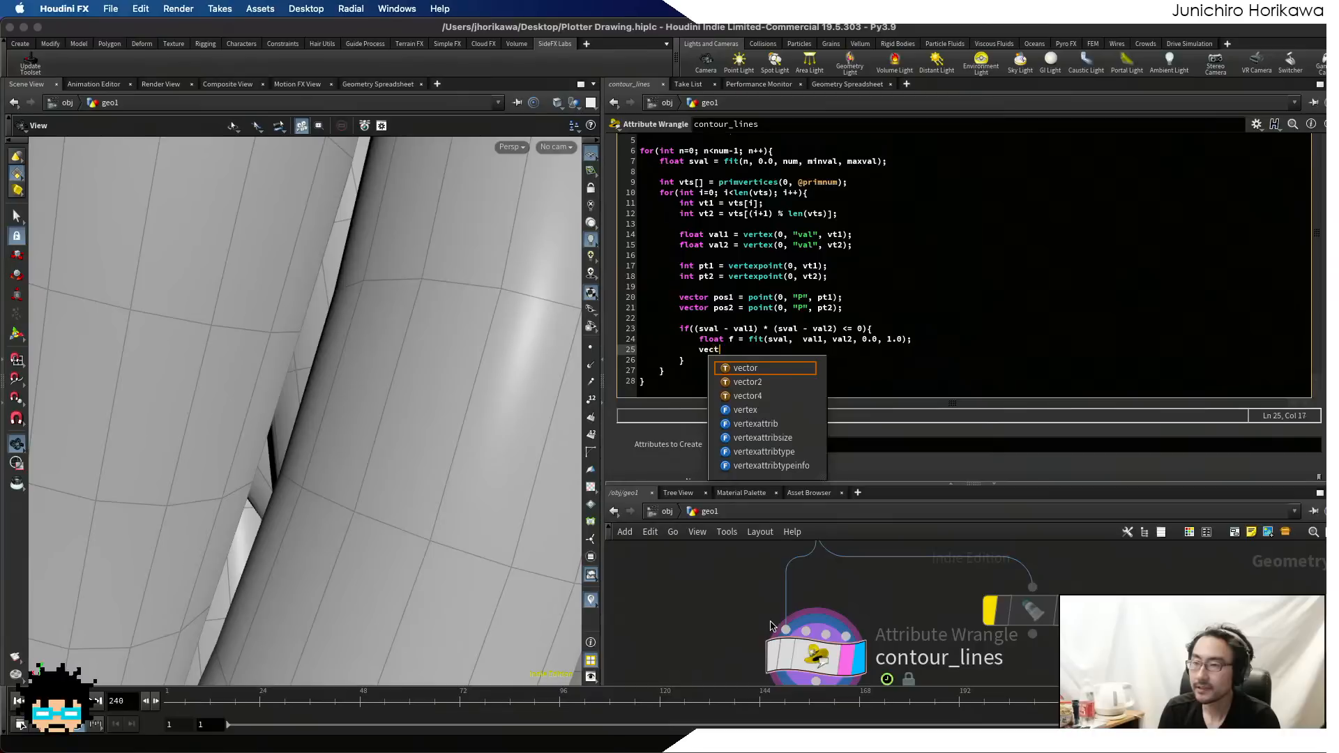
{"action": "type", "text": "or newpos ="}
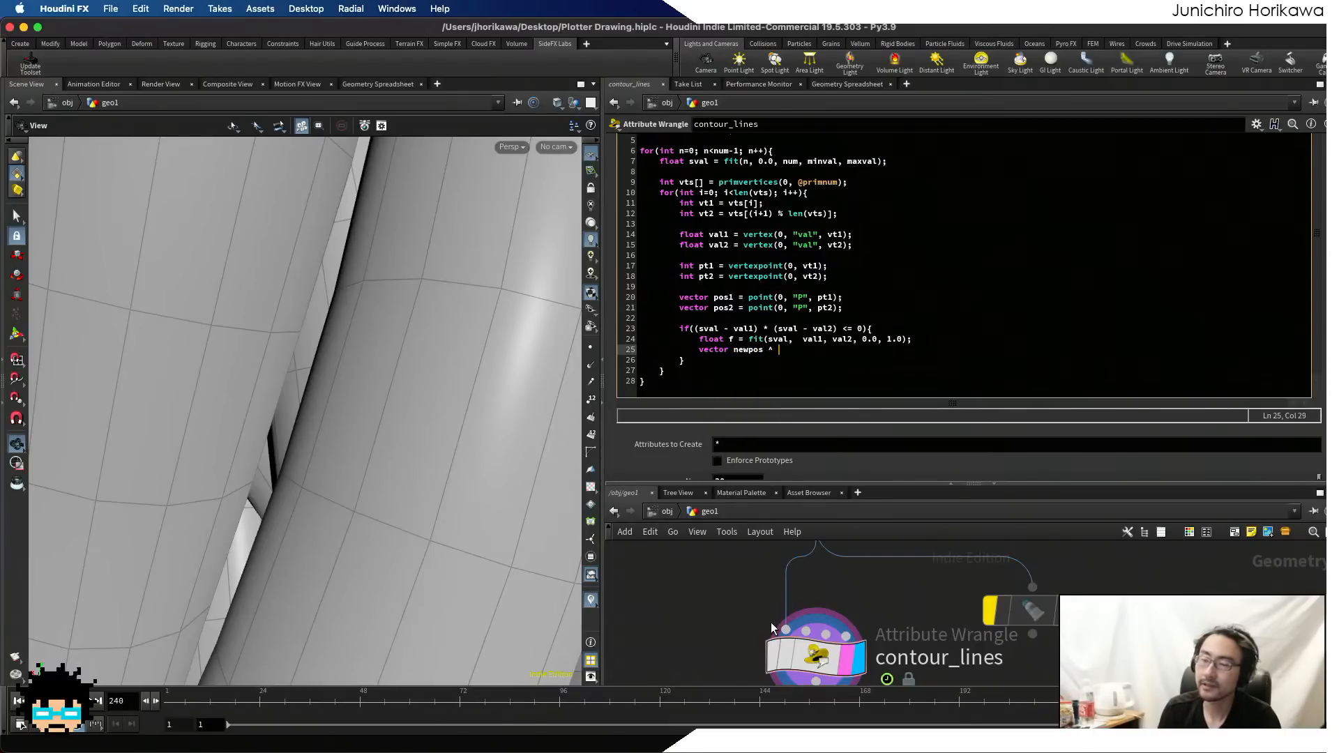
{"action": "key", "text": "BackSpace"}
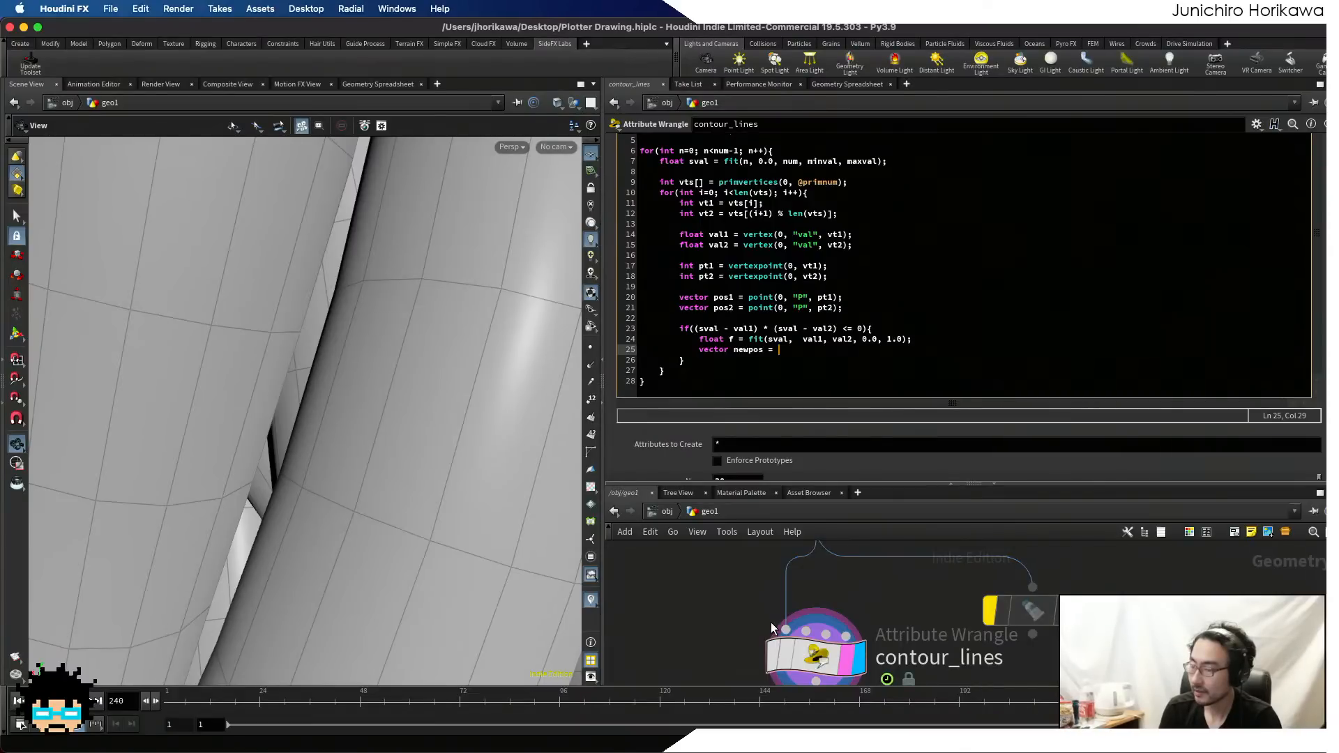
{"action": "type", "text": "lerp("}
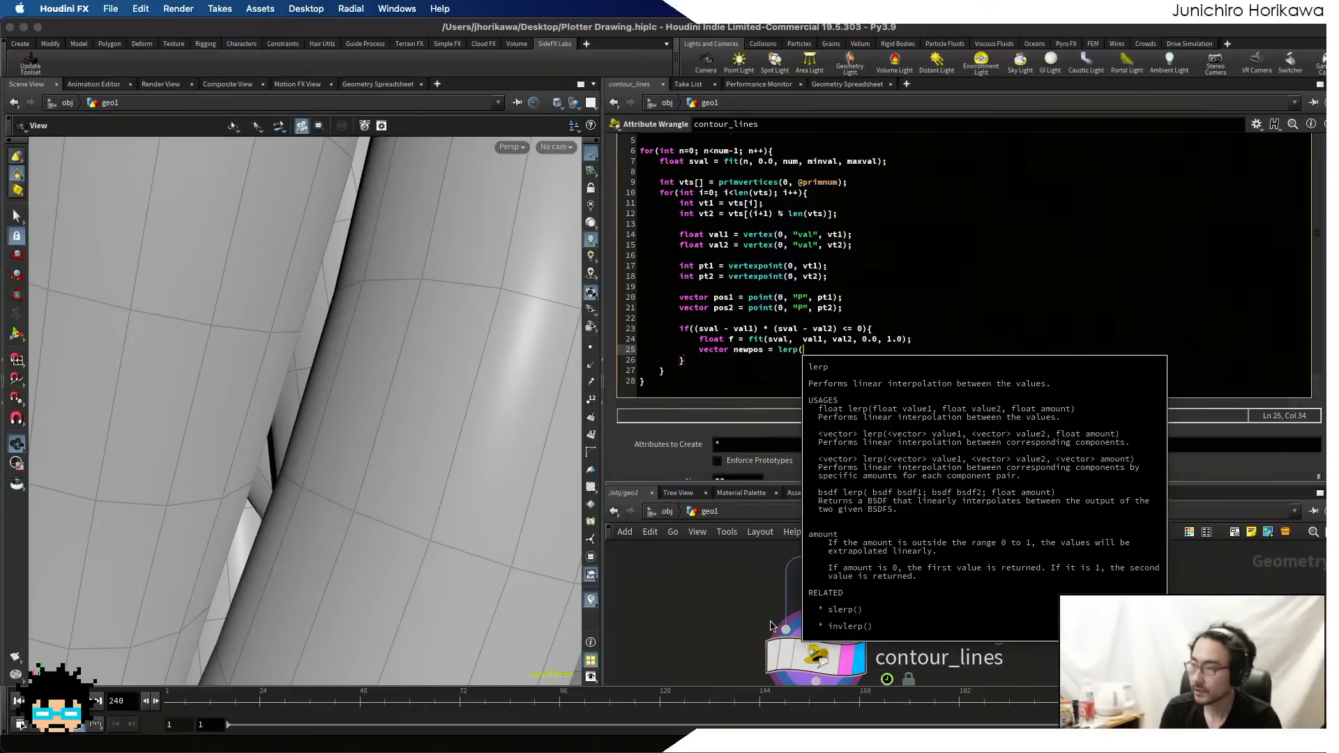
{"action": "type", "text": "pos1, "}
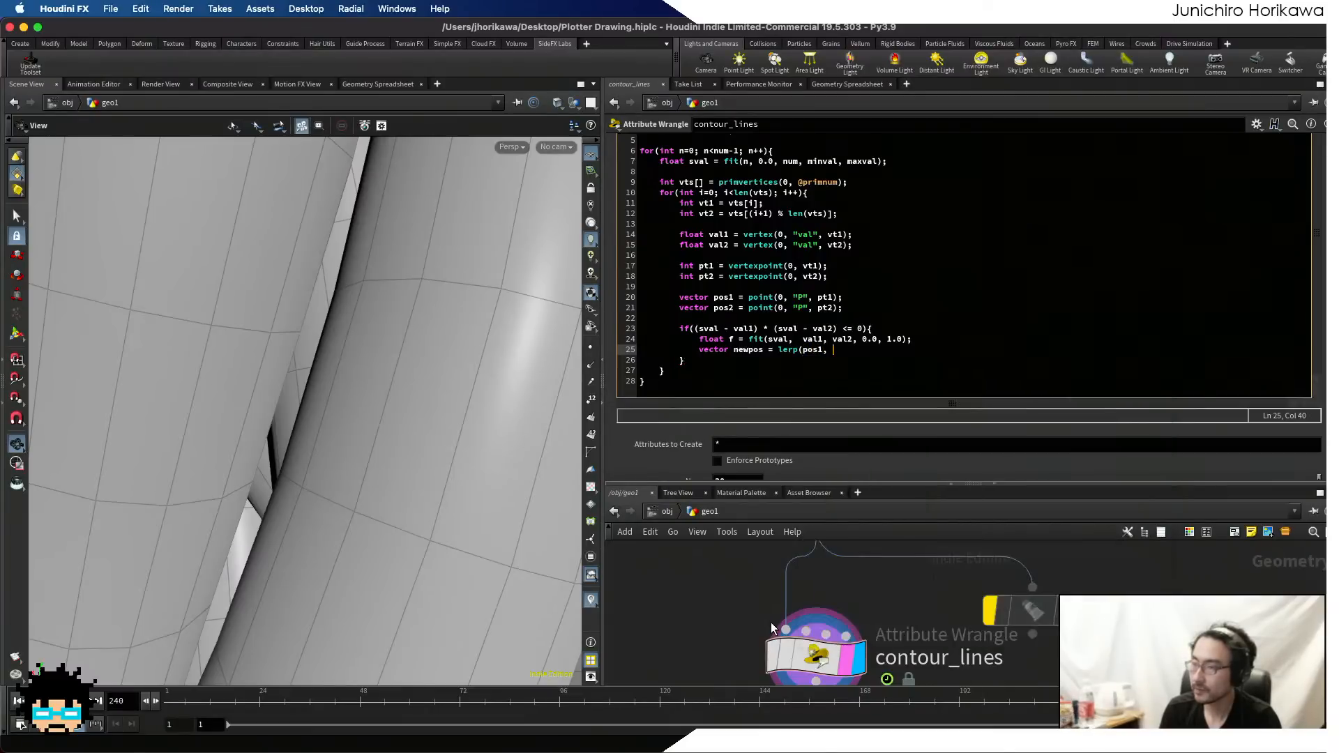
{"action": "type", "text": "pos2, f);"}
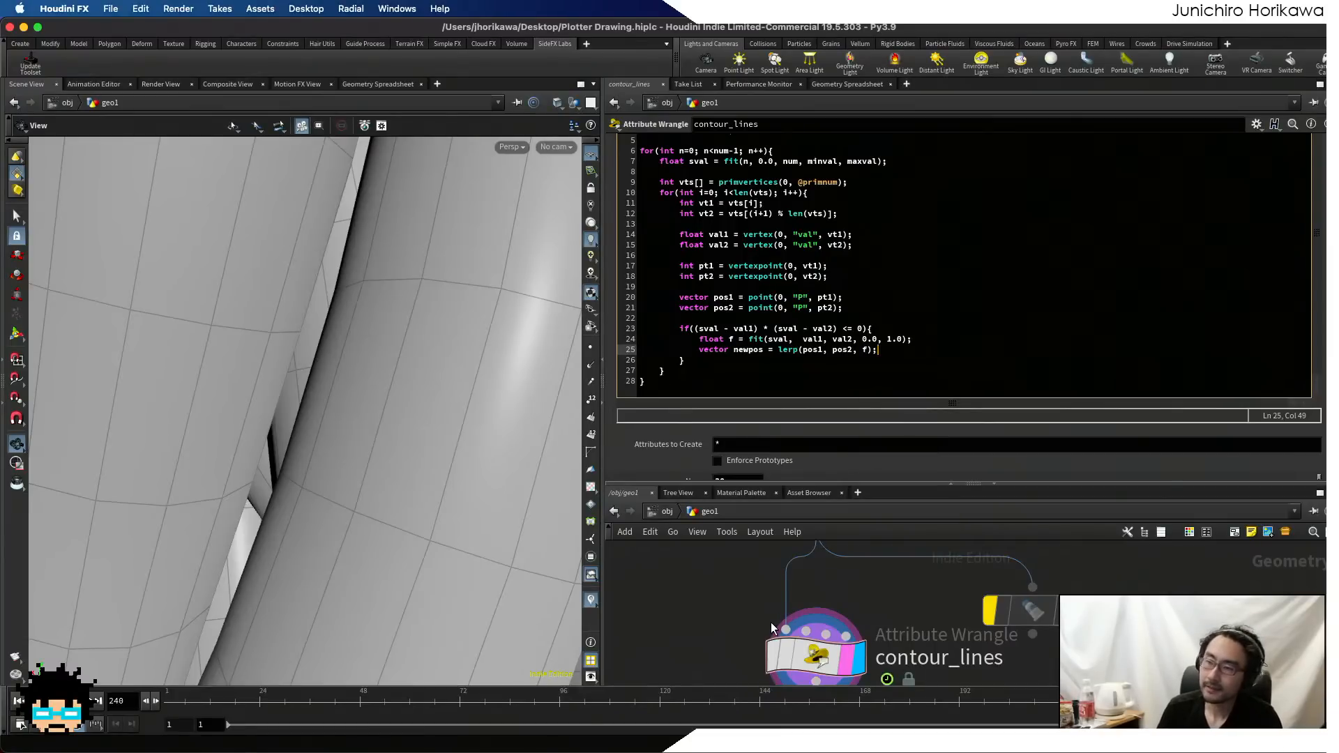
{"action": "key", "text": "Return"}
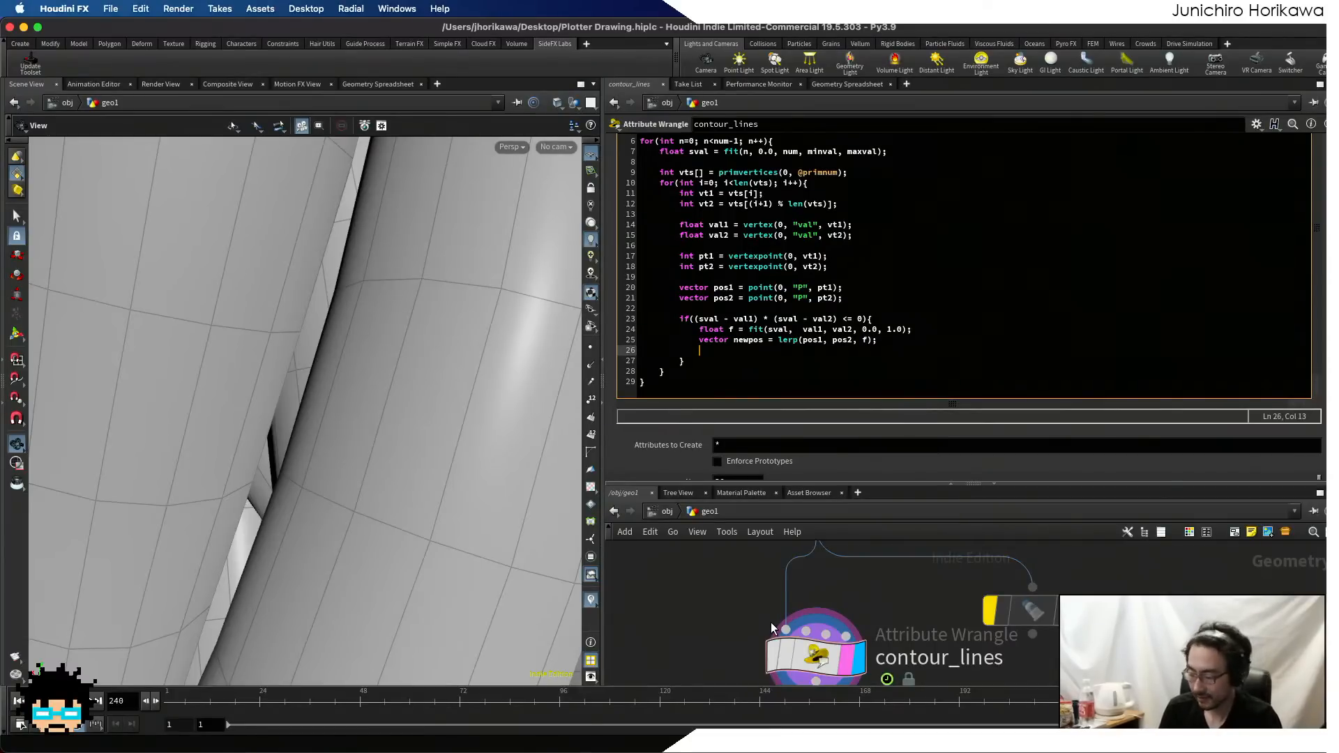
{"action": "key", "text": "Return"}
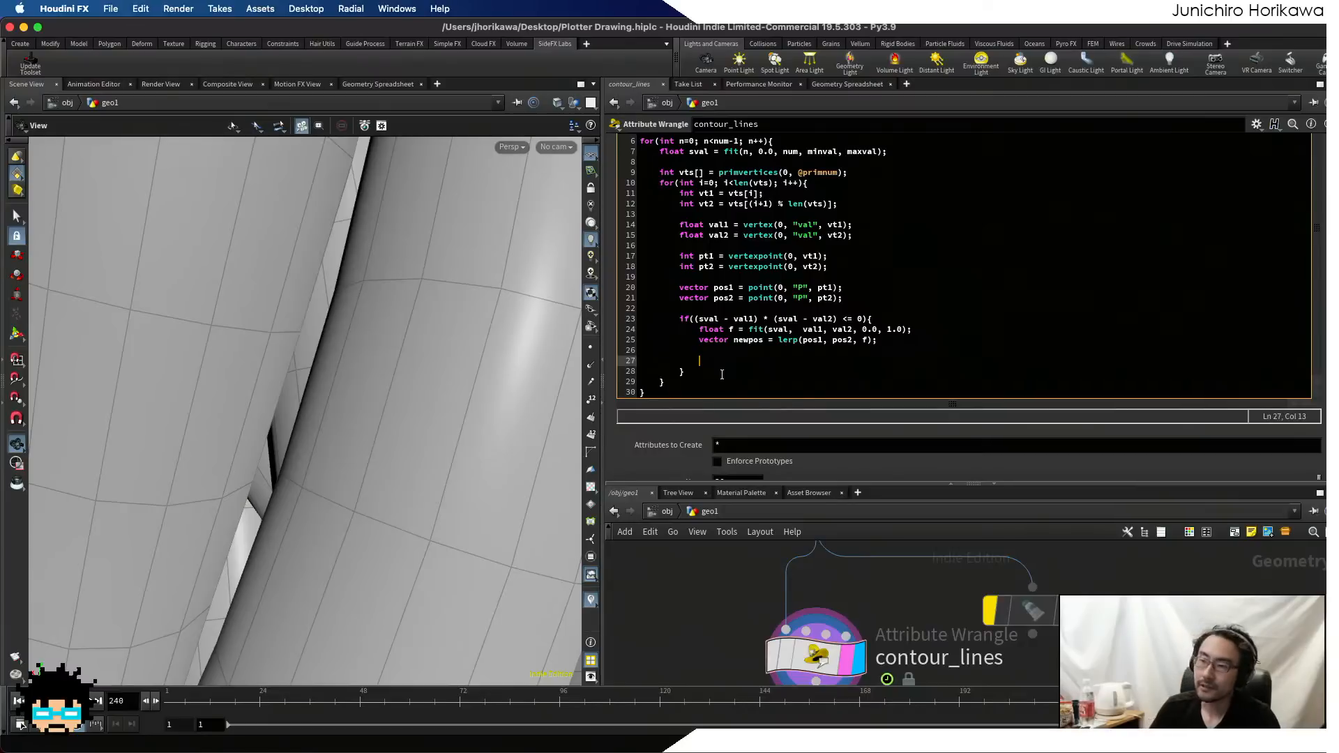
{"action": "left_click_drag", "start_coordinate": [758, 340], "coordinate": [731, 340]}
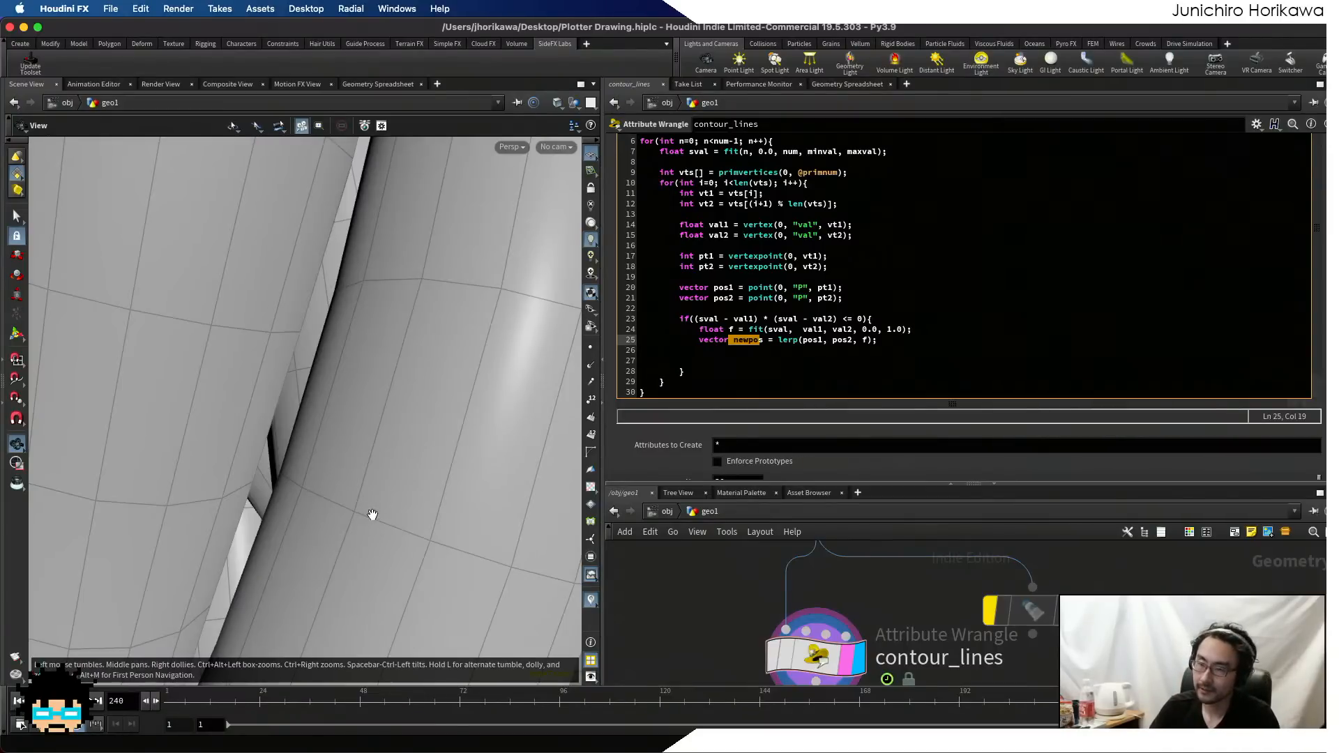
{"action": "left_click_drag", "start_coordinate": [705, 361], "coordinate": [605, 347]}
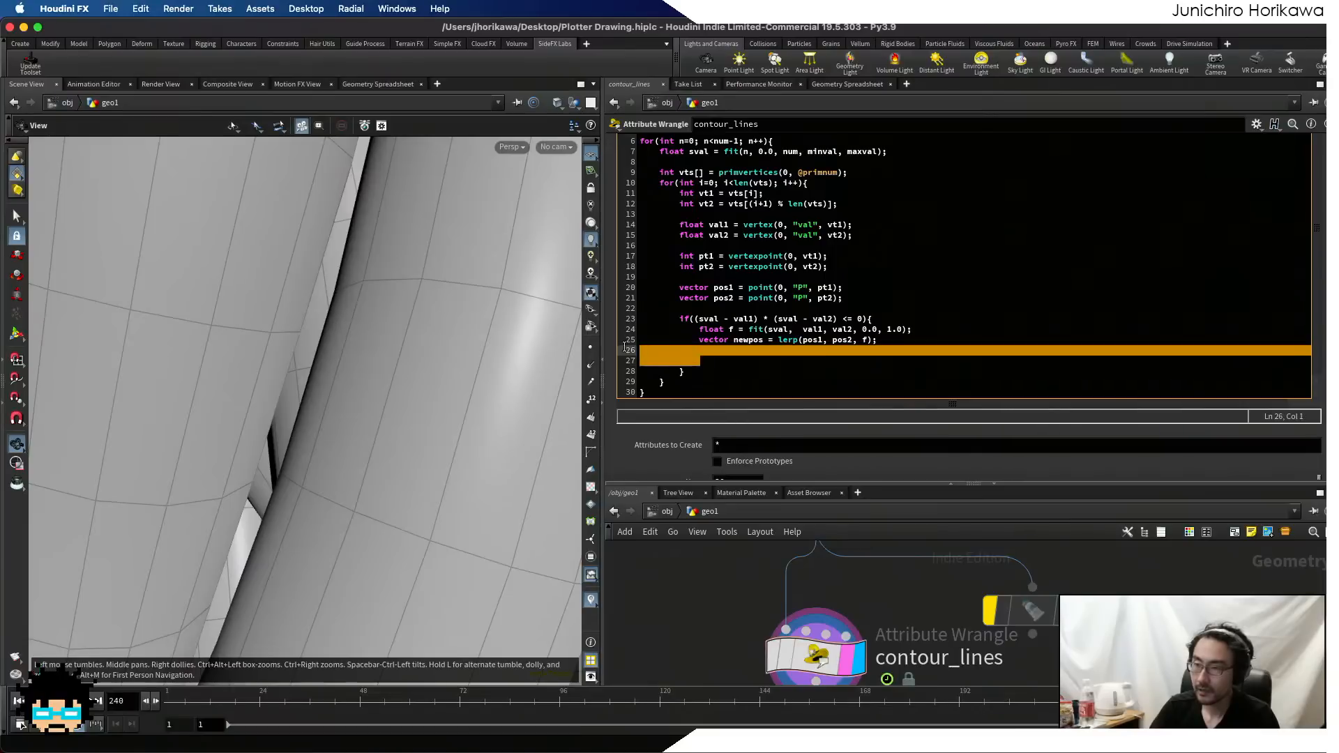
{"action": "key", "text": "BackSpace"}
{"action": "key", "text": "BackSpace"}
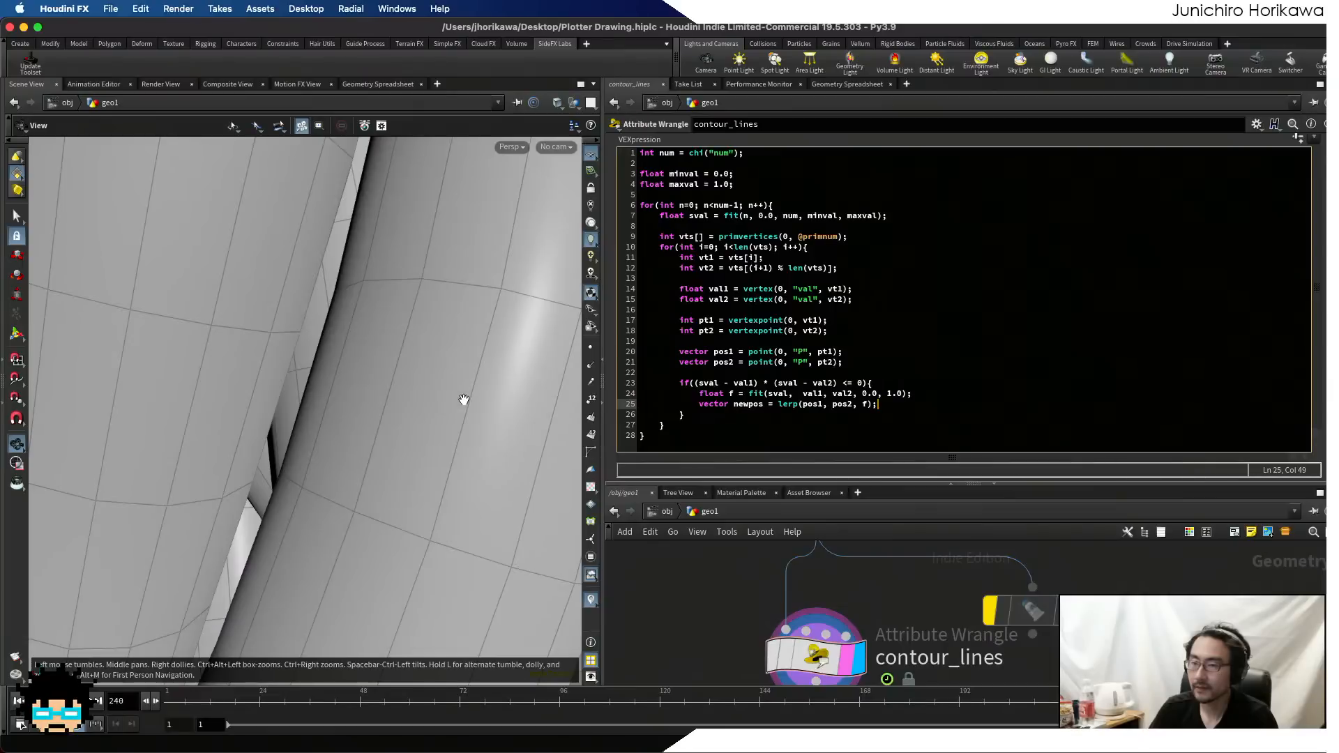
- Make room for a new declaration between the sval and vts[] lines in the outer loop, with blank lines around it
{"action": "left_click", "coordinate": [729, 227]}
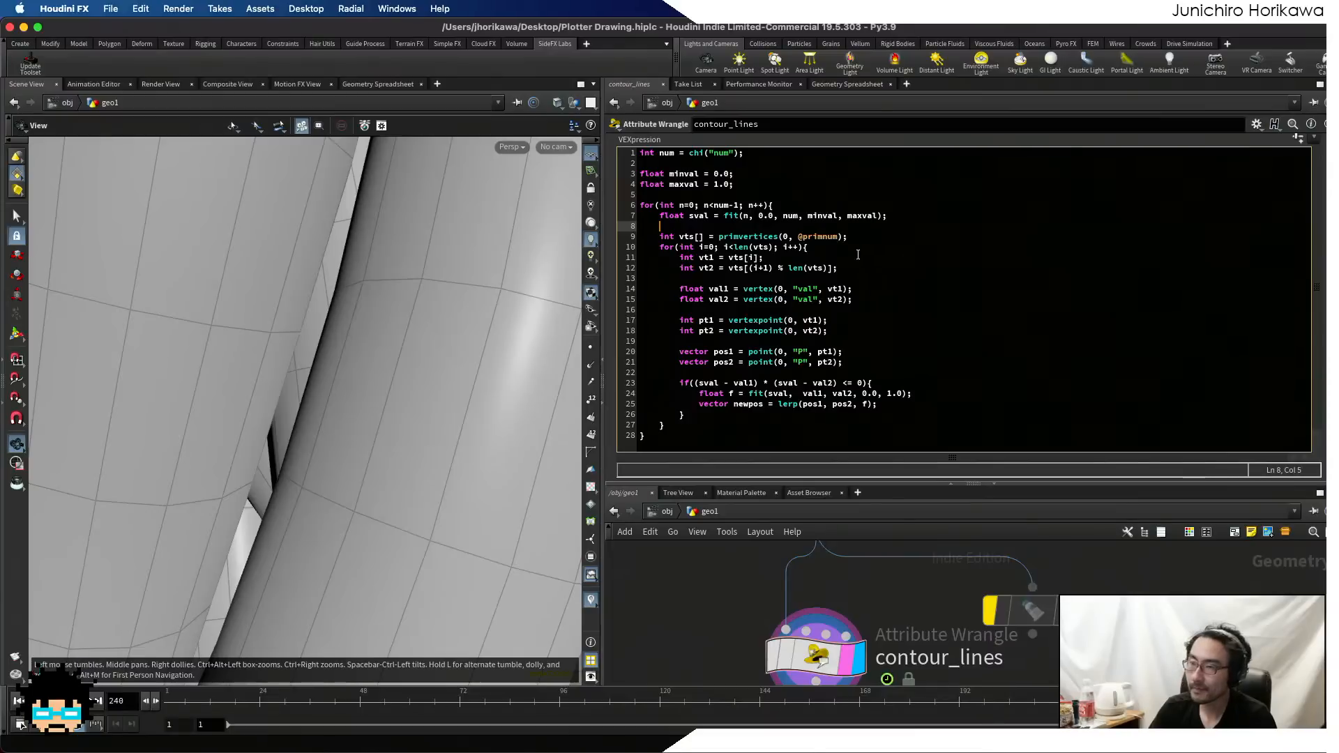
{"action": "key", "text": "Return"}
{"action": "key", "text": "Return"}
{"action": "key", "text": "Up"}
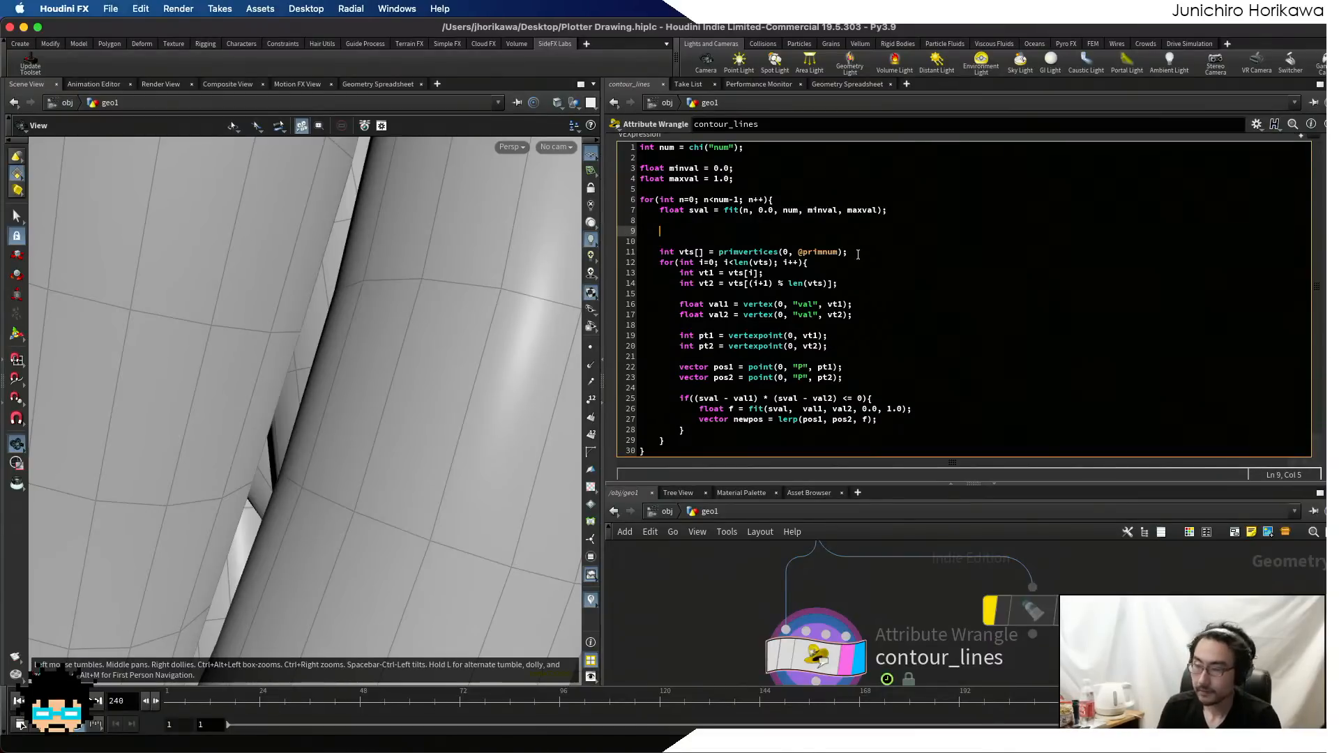
{"action": "type", "text": "int"}
{"action": "key", "text": "BackSpace"}
{"action": "key", "text": "BackSpace"}
{"action": "key", "text": "BackSpace"}
{"action": "key", "text": "BackSpace"}
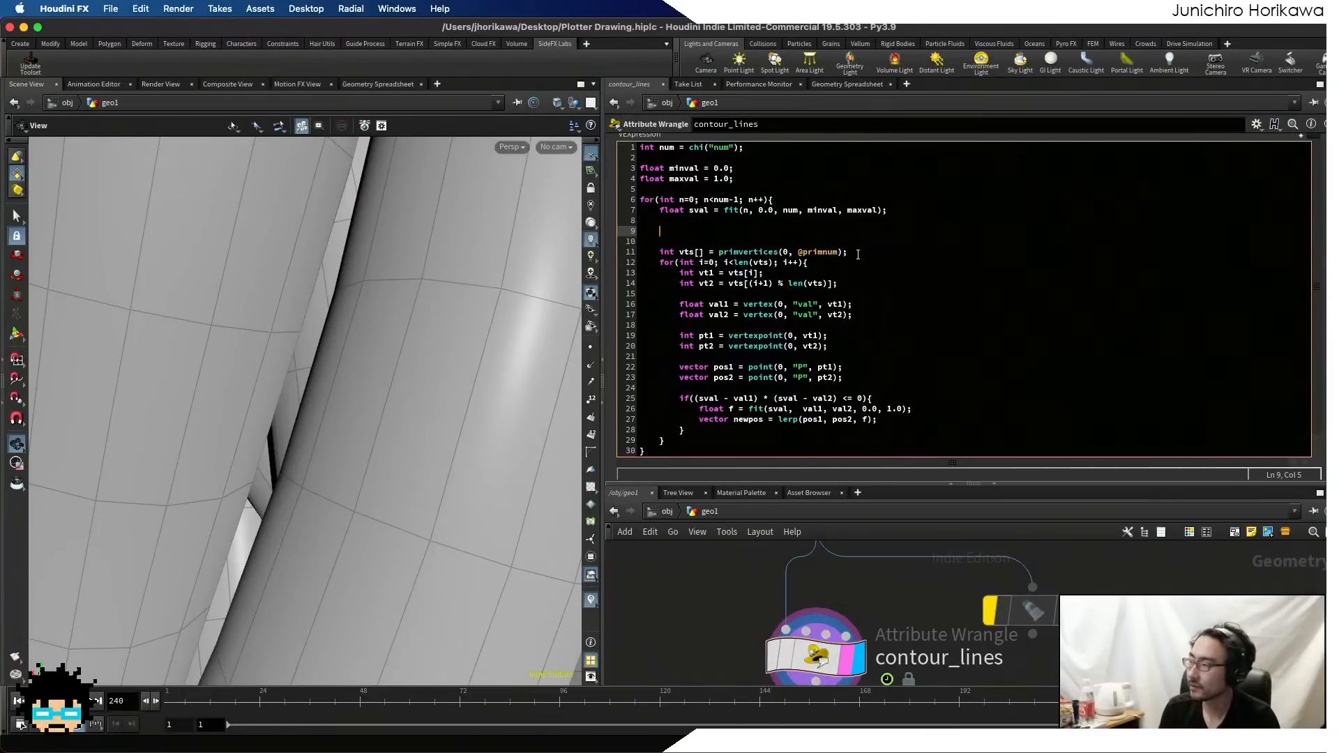
- Declare an empty vector array above the vts[] line with vector positions[] = array();
{"action": "type", "text": "vector "}
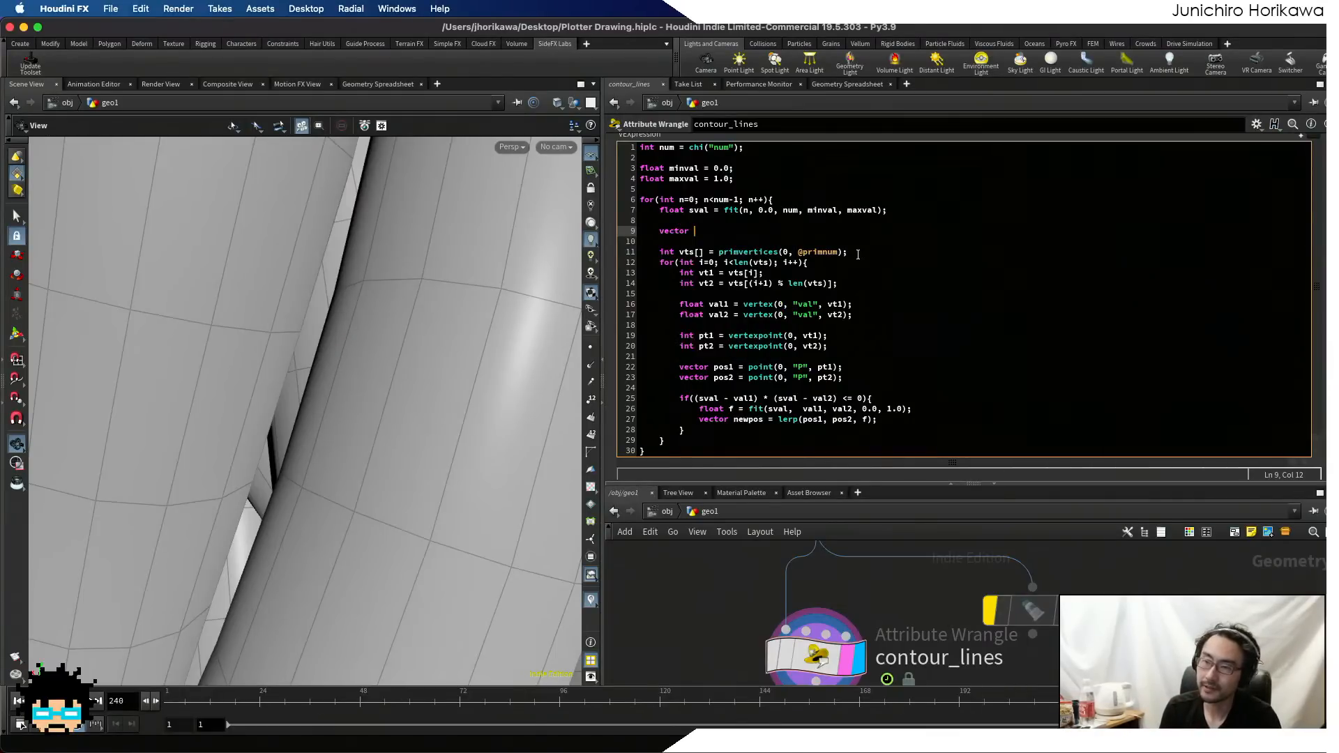
{"action": "type", "text": "positions"}
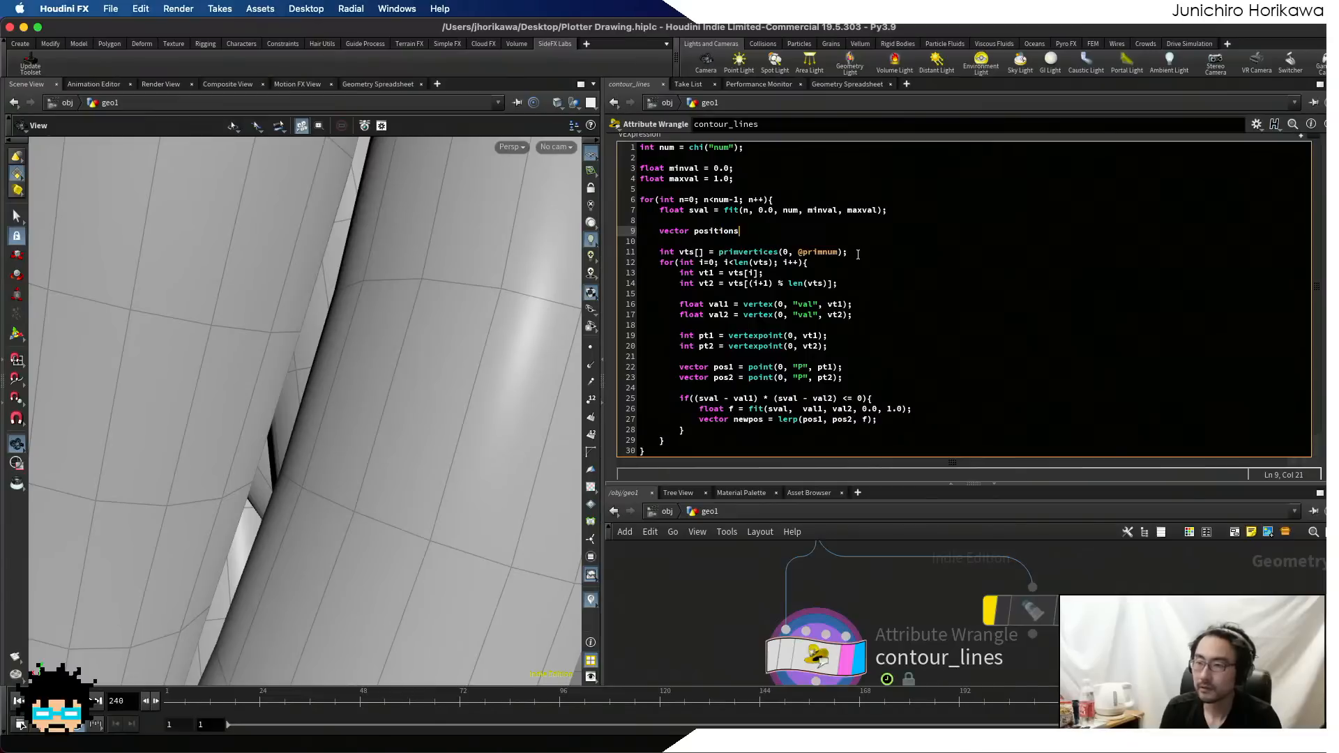
{"action": "type", "text": "[] ="}
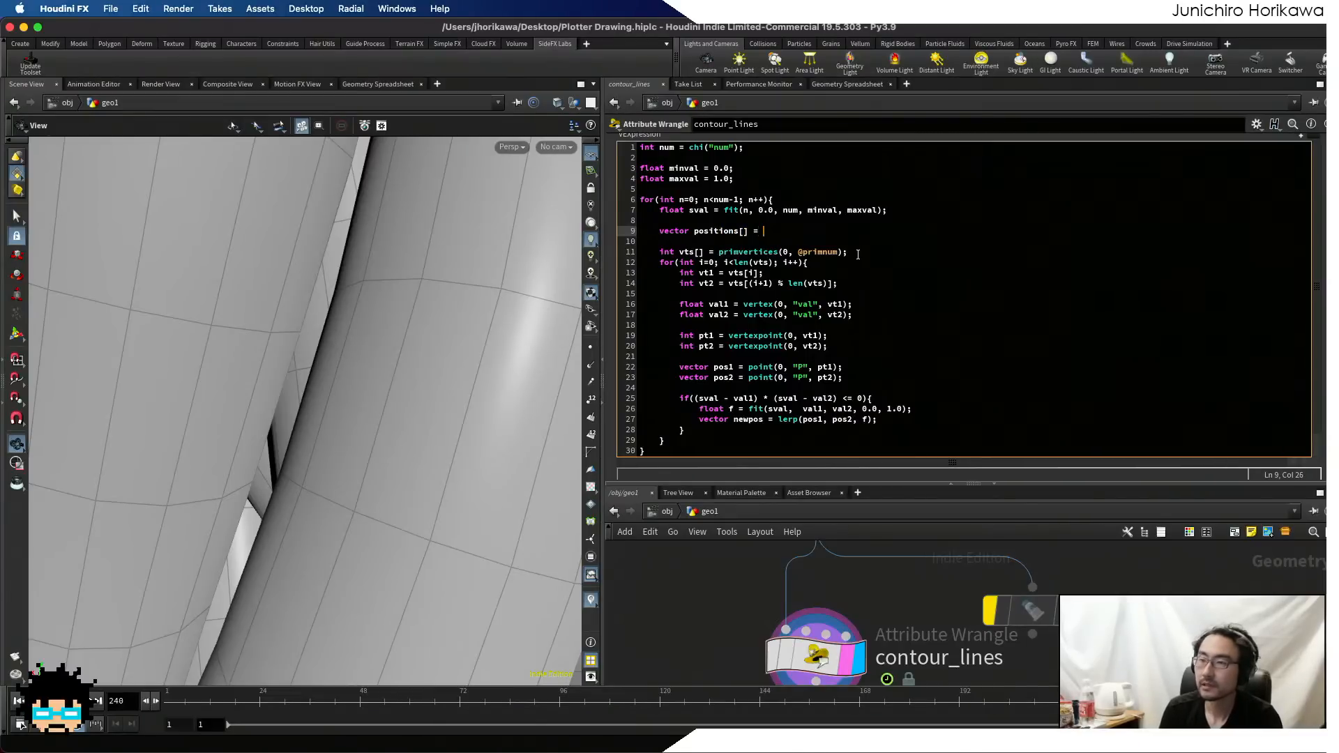
{"action": "type", "text": " array();"}
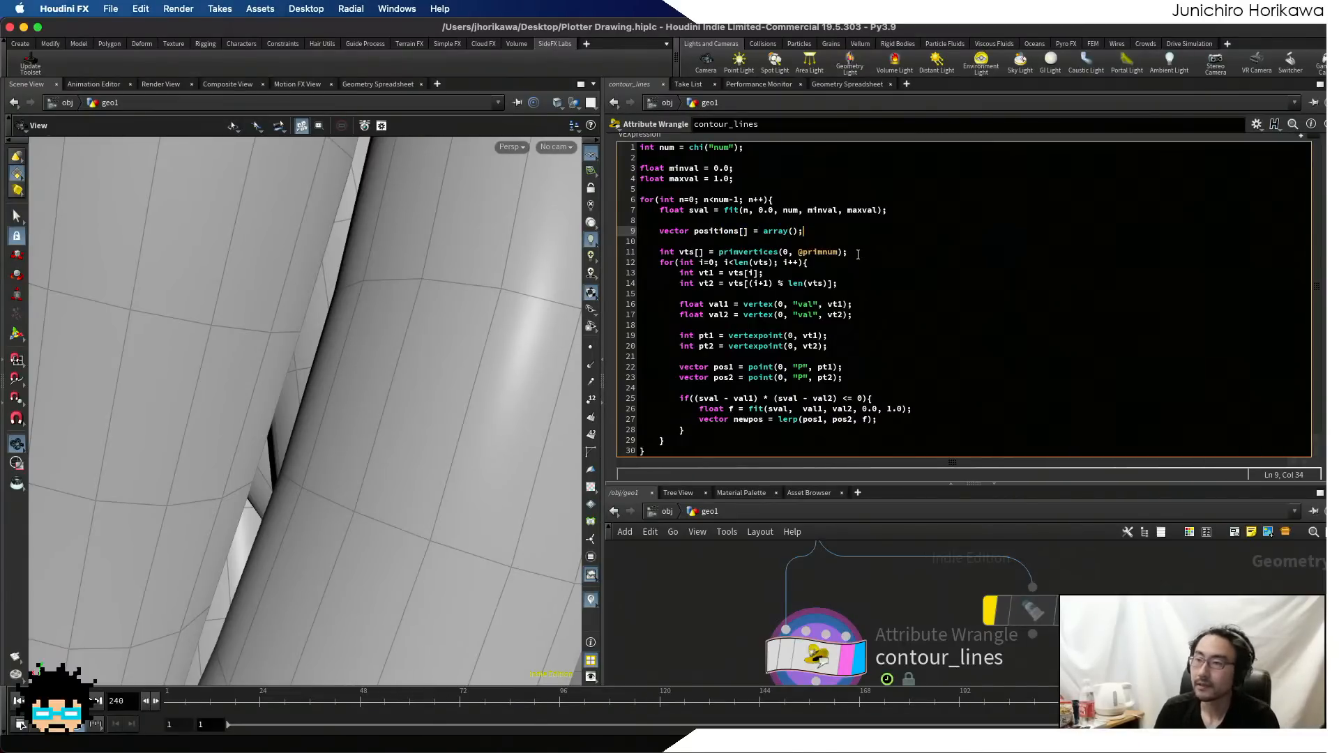
- Inside the if block, add append(positions, position); below the newpos line, followed by an empty line
{"action": "left_click", "coordinate": [696, 439]}
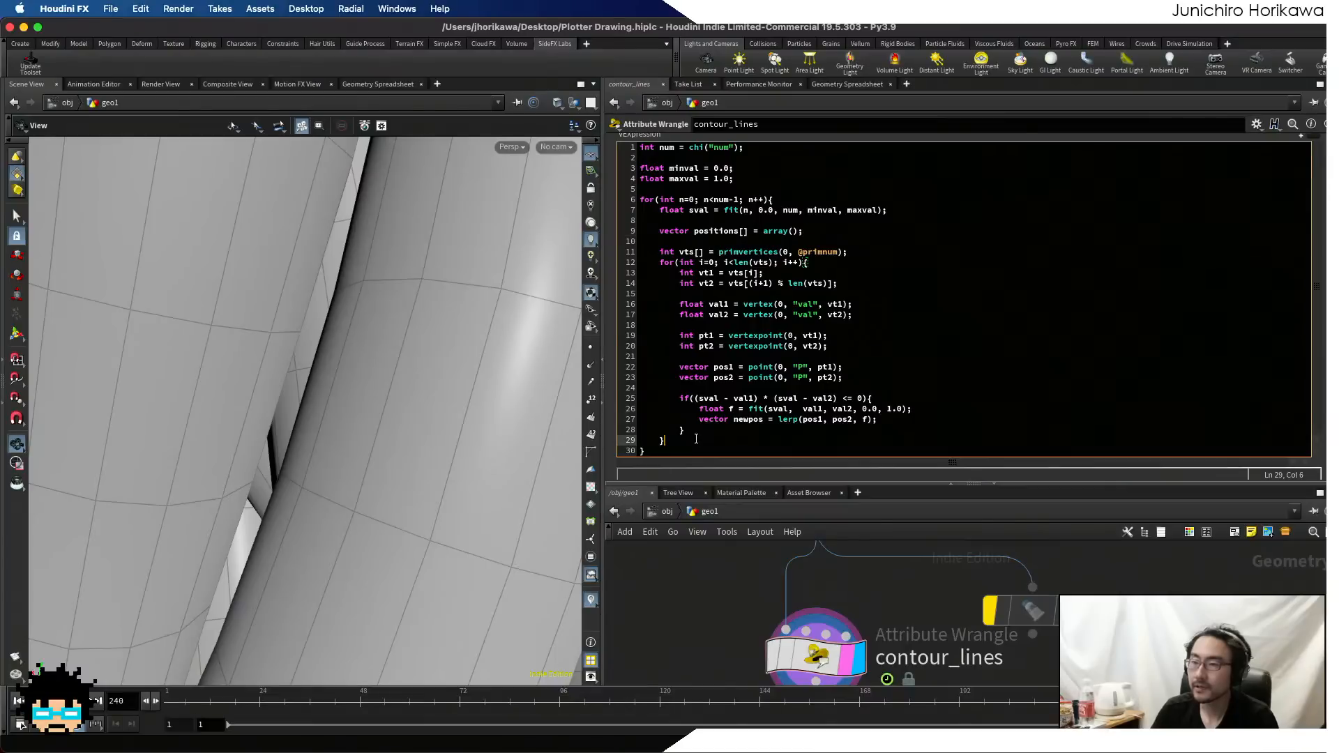
{"action": "left_click", "coordinate": [697, 426]}
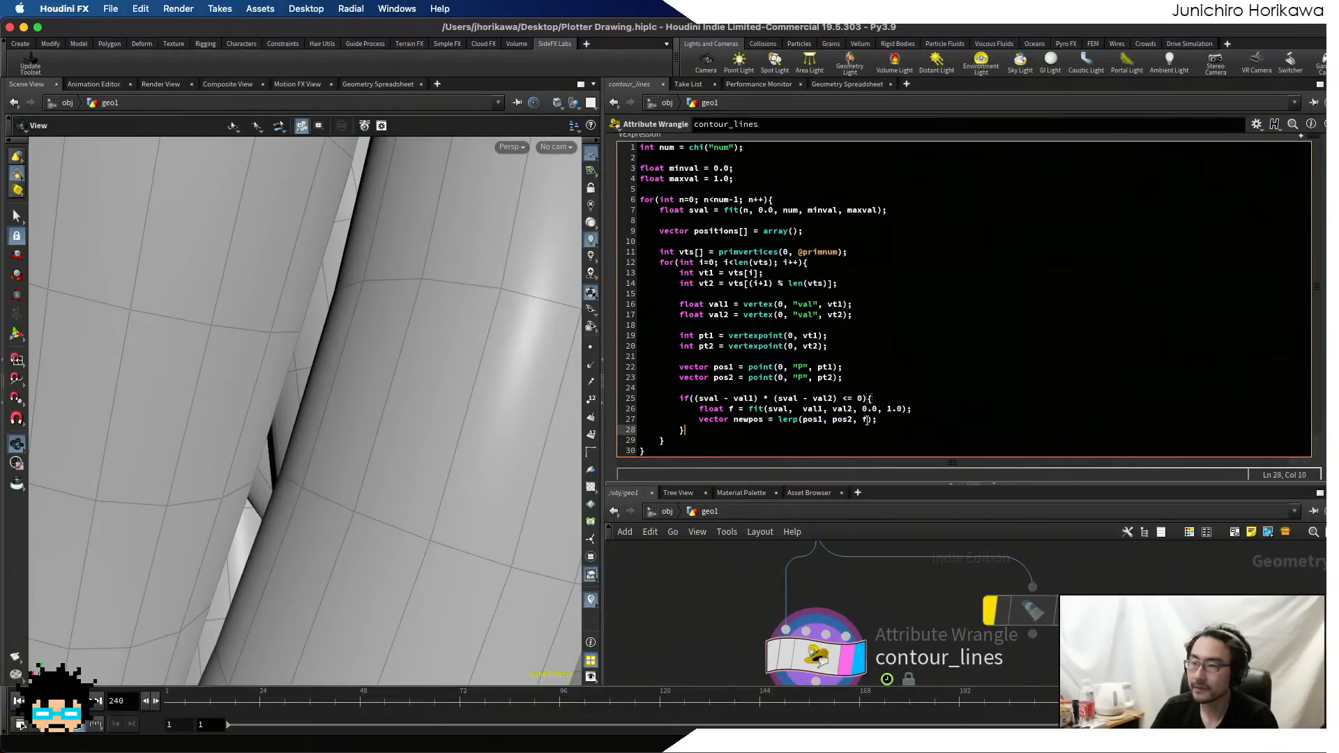
{"action": "left_click", "coordinate": [893, 421]}
{"action": "key", "text": "Return"}
{"action": "type", "text": "append("}
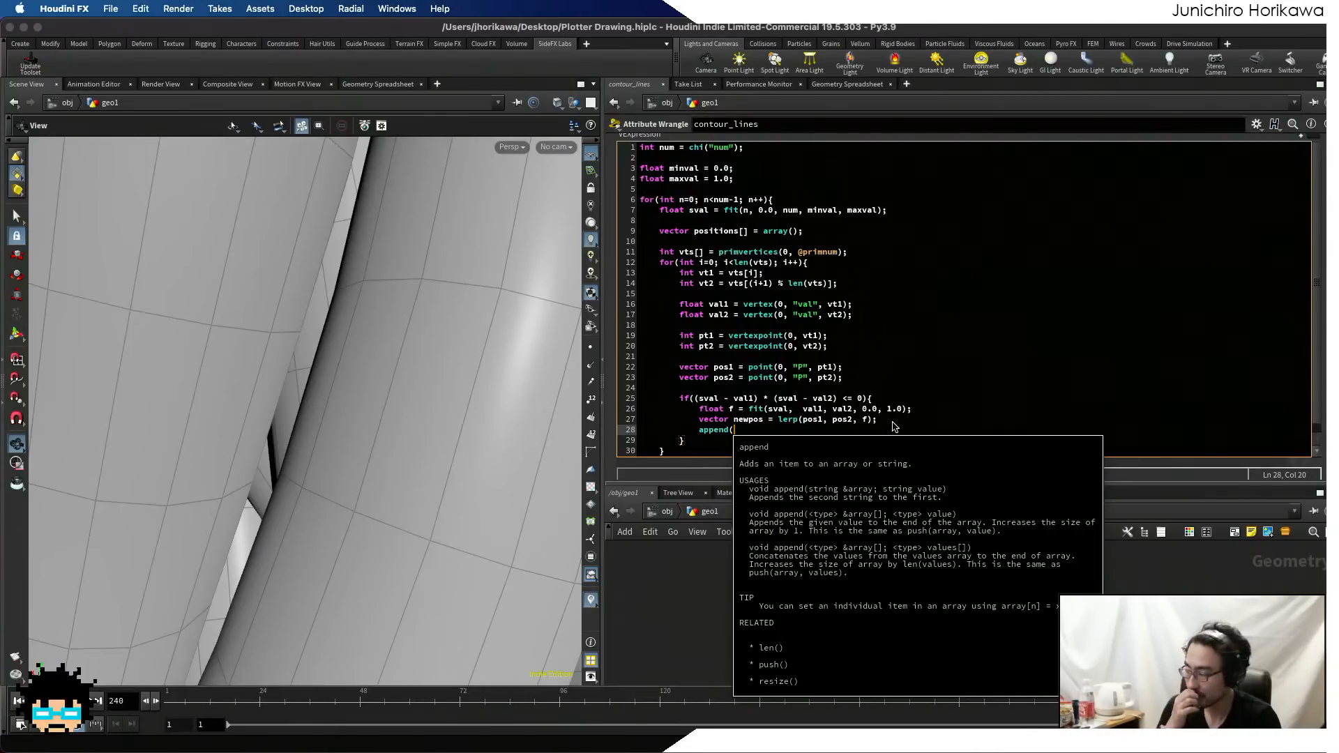
{"action": "type", "text": "position"}
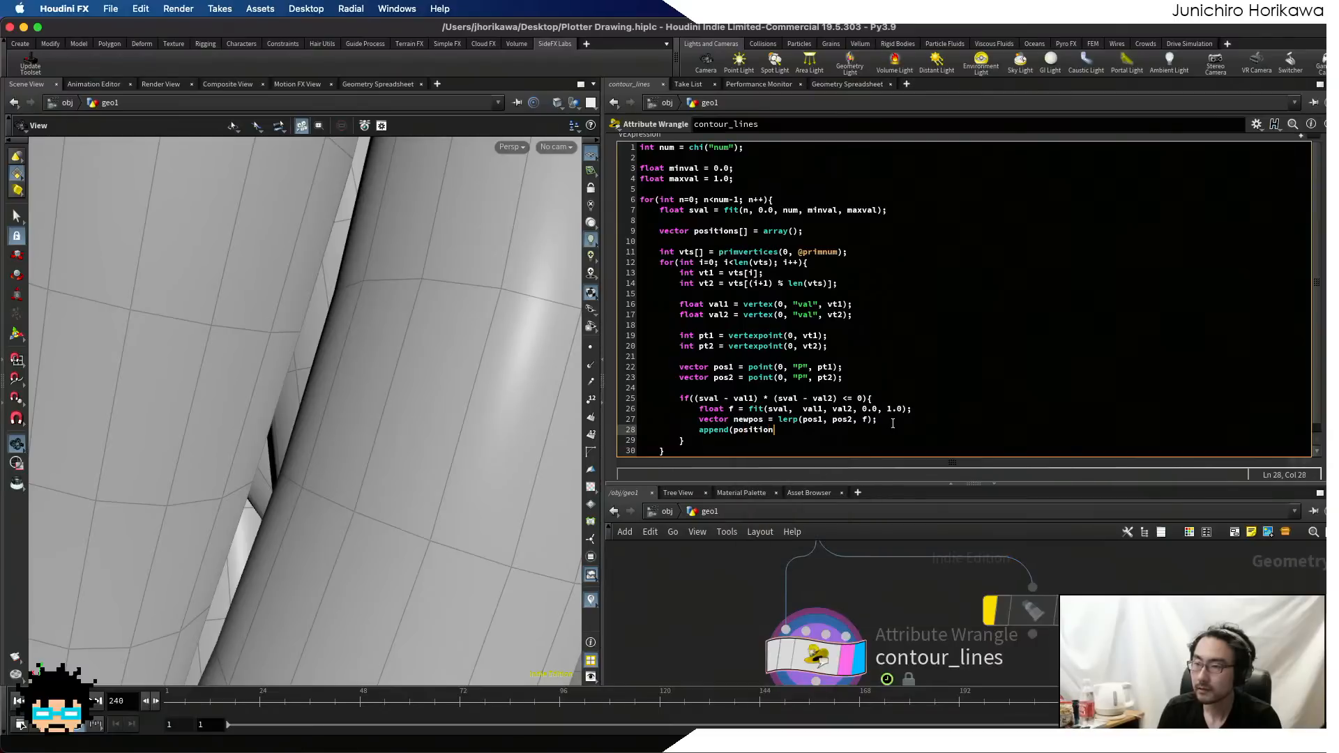
{"action": "type", "text": "s, position)"}
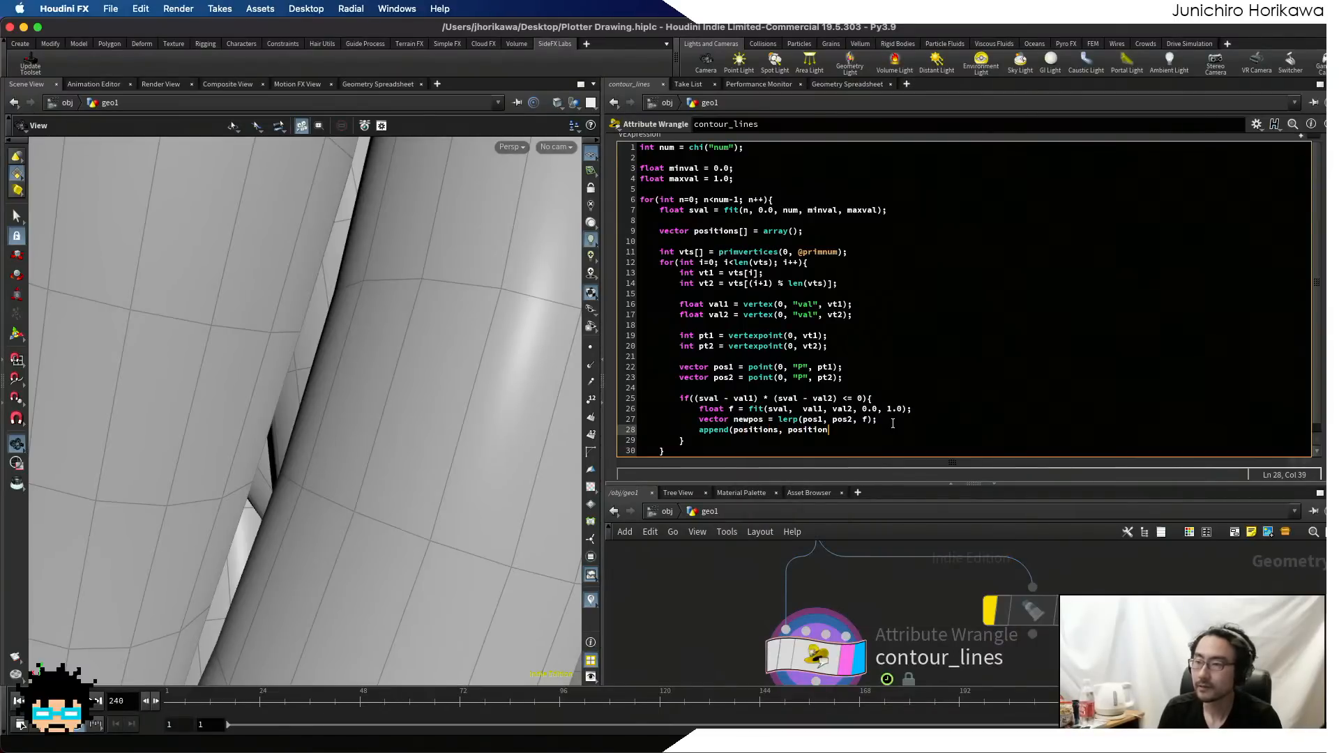
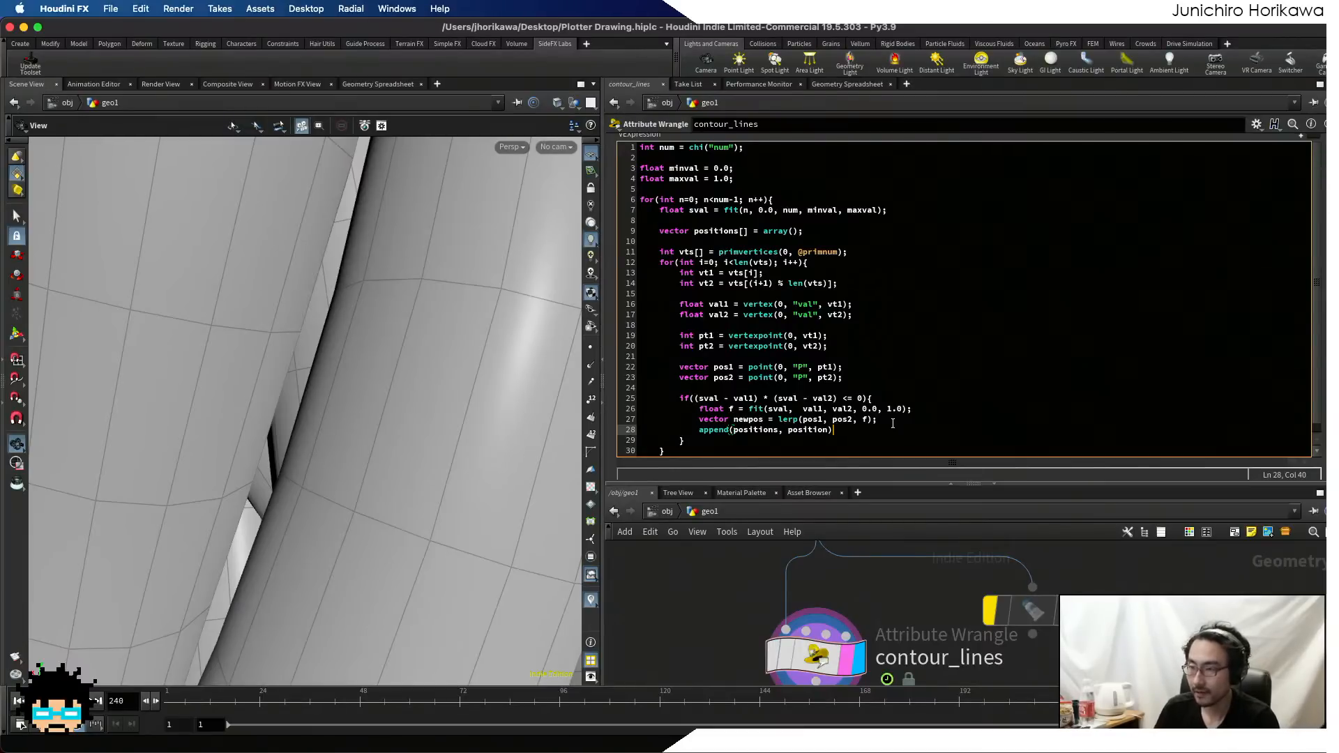
{"action": "key", "text": "Right"}
{"action": "key", "text": "Right"}
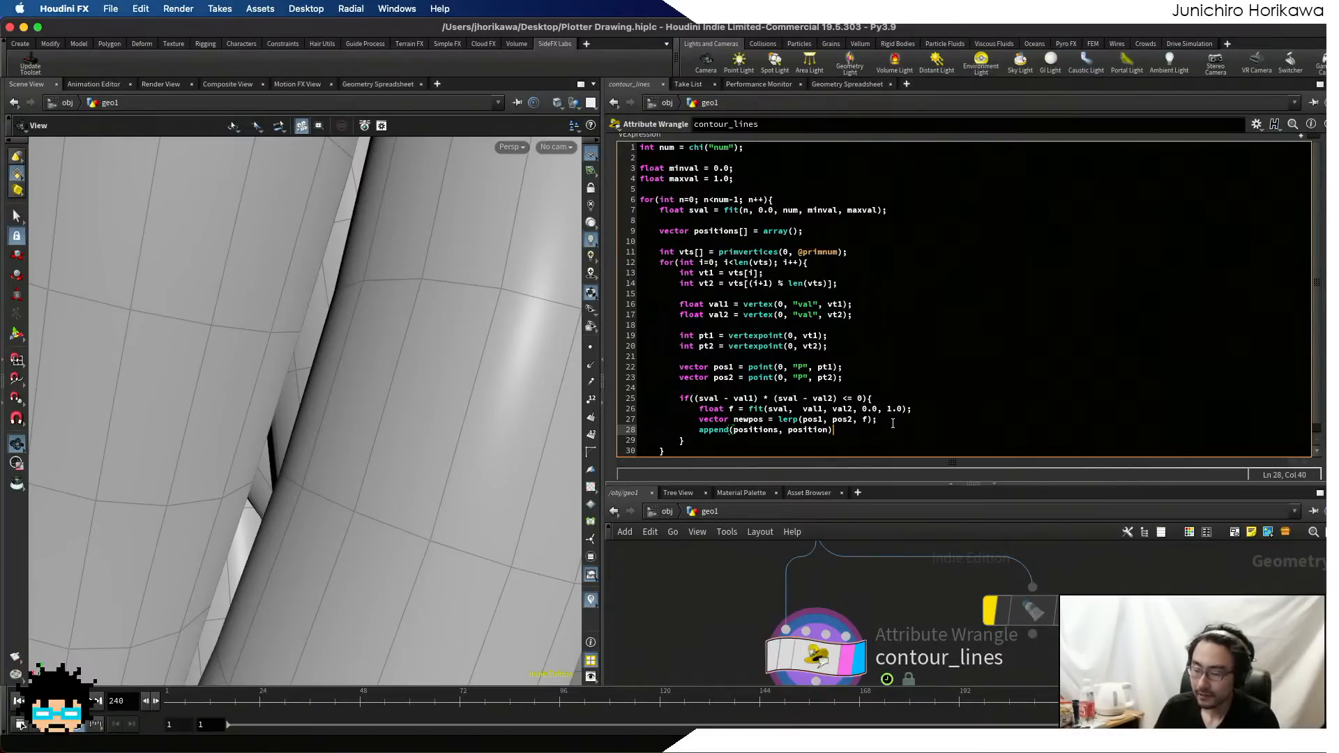
{"action": "type", "text": ";"}
{"action": "key", "text": "Return"}
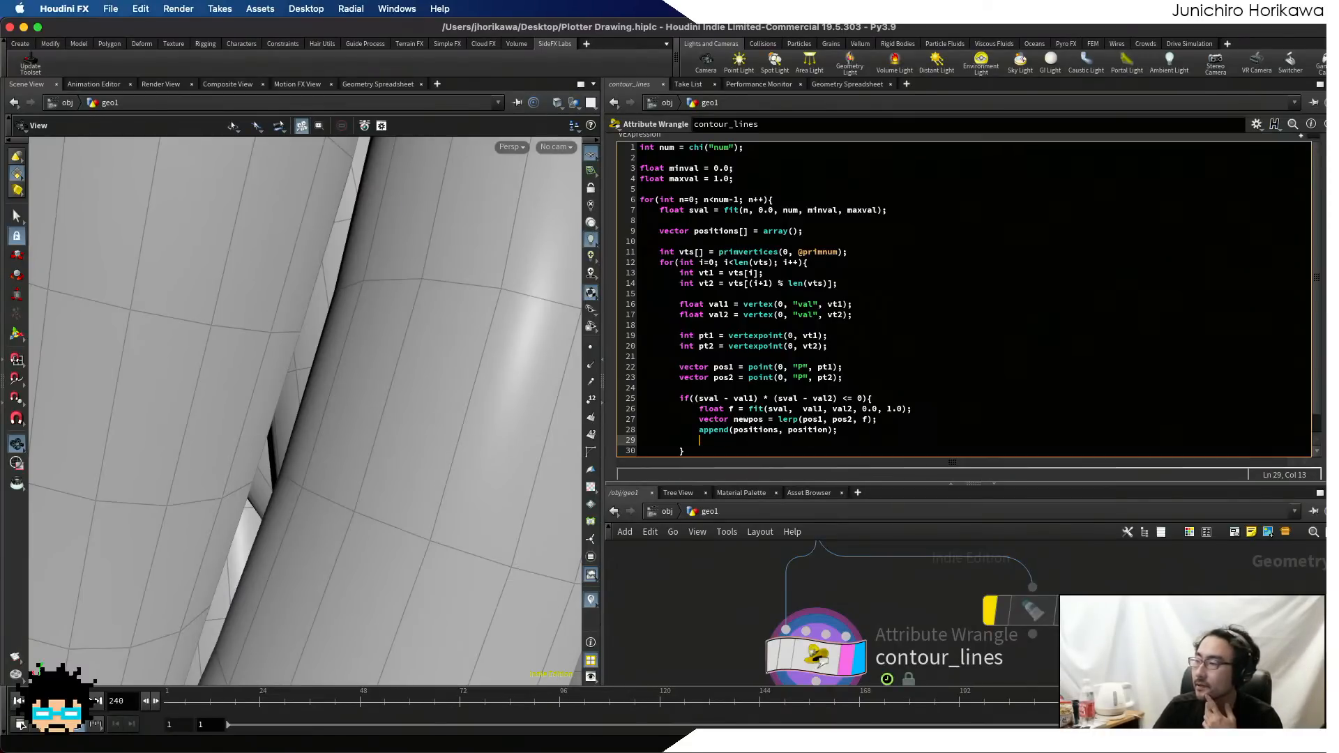
- Insert blank lines after the vertex loop's closing brace, still inside the outer loop, to make room for another loop
{"action": "scroll", "coordinate": [804, 381], "scroll_direction": "down", "scroll_amount": 2}
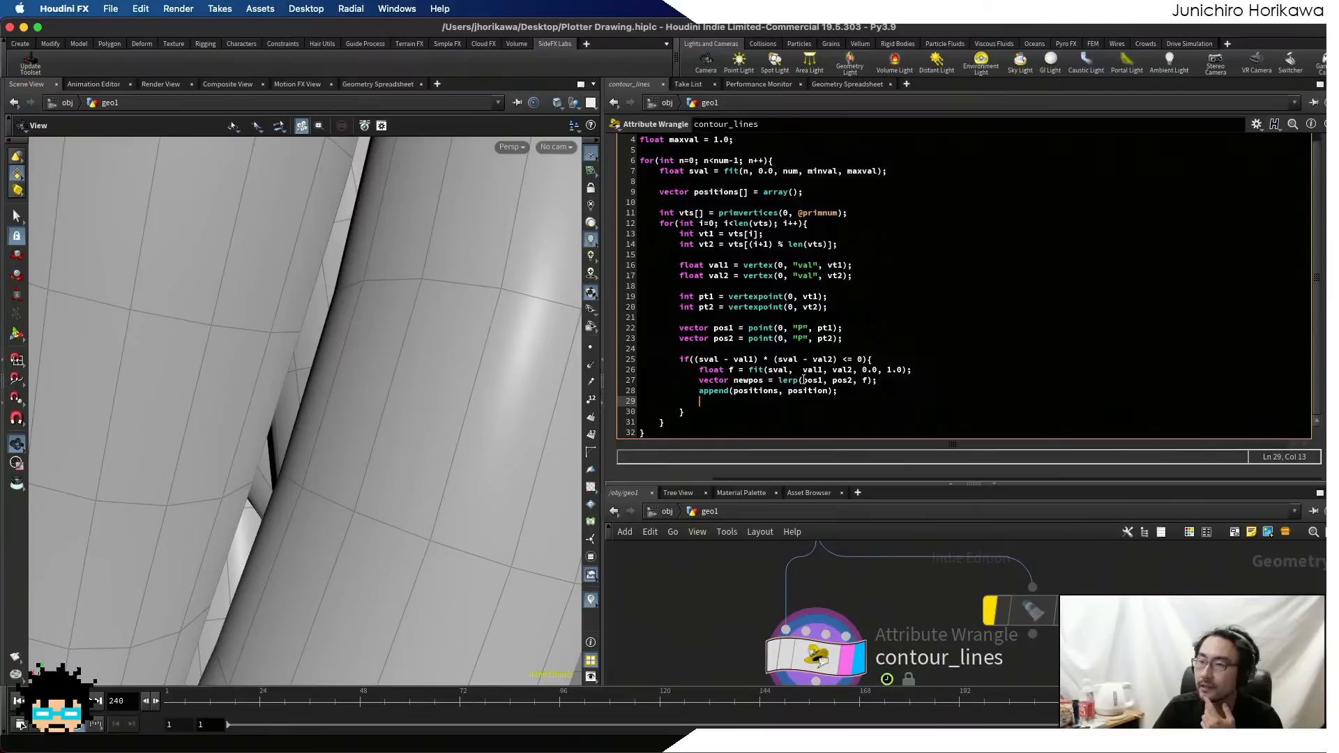
{"action": "left_click", "coordinate": [687, 419]}
{"action": "key", "text": "Return"}
{"action": "key", "text": "Return"}
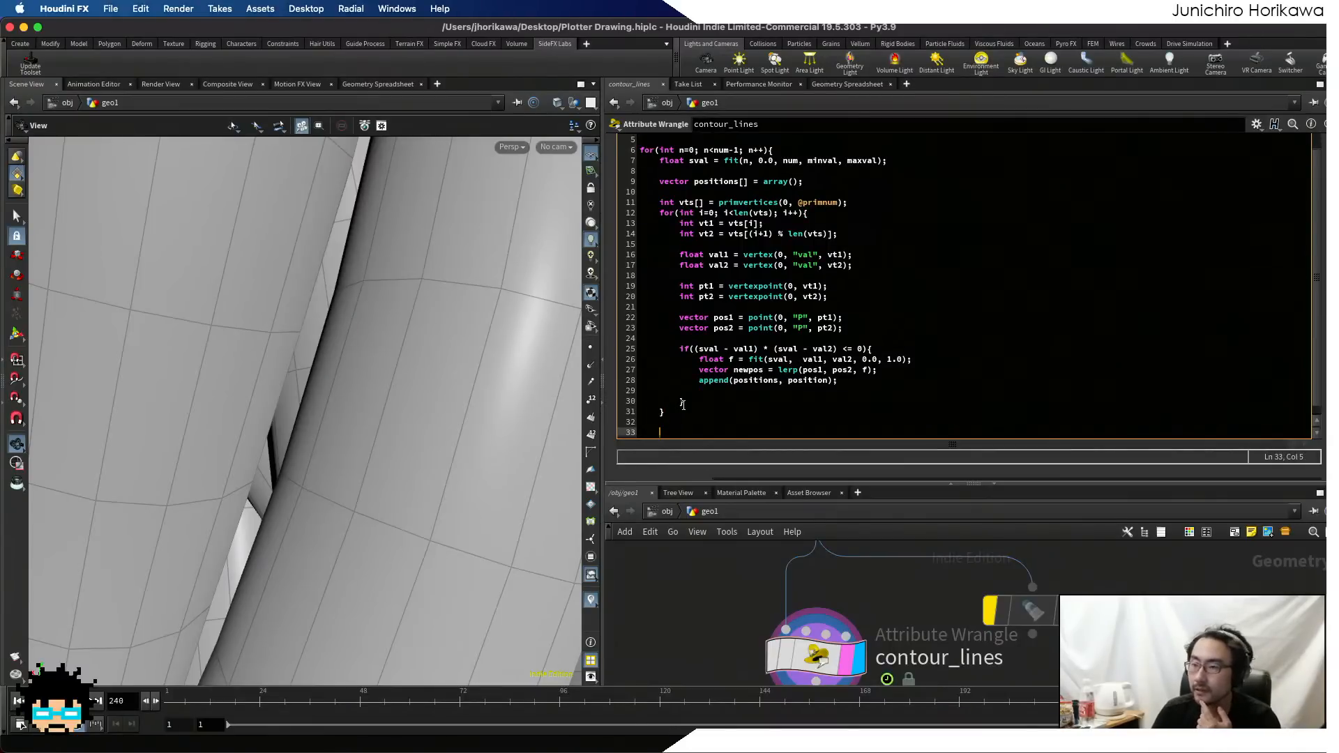
{"action": "left_click", "coordinate": [701, 403]}
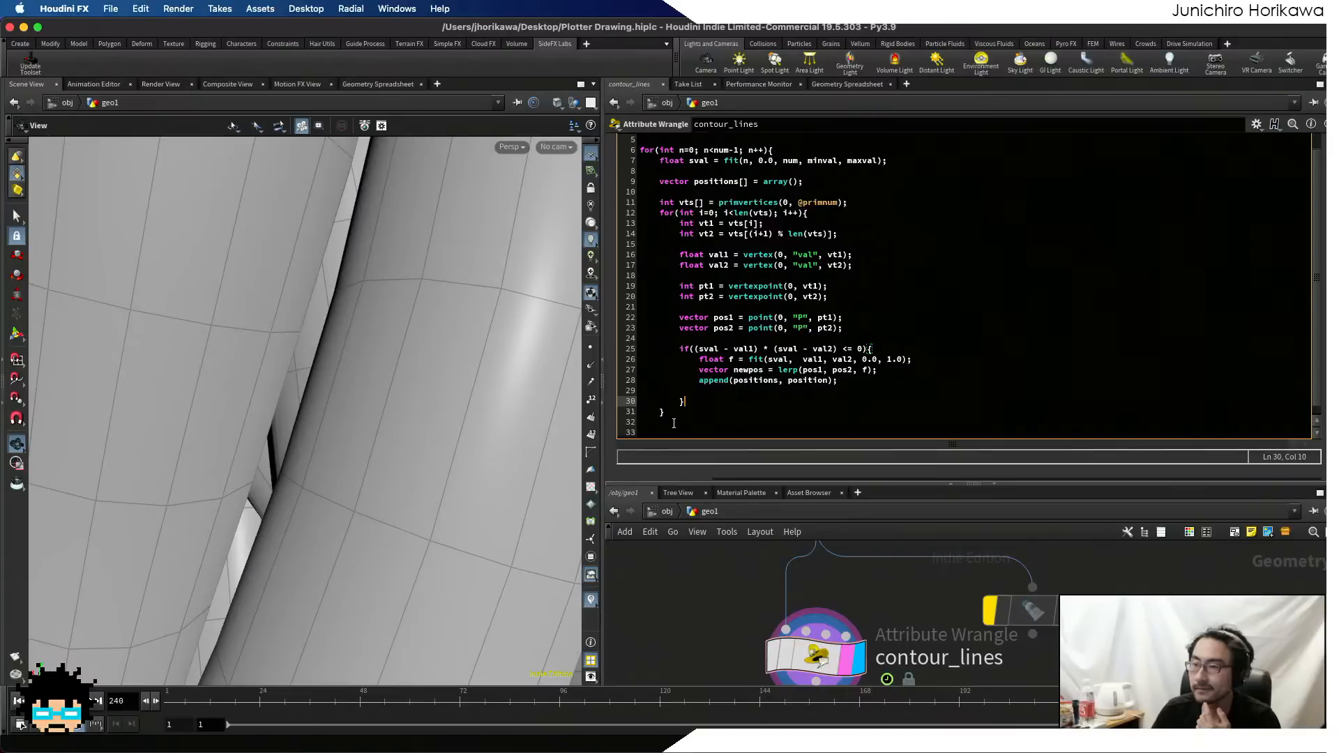
{"action": "scroll", "coordinate": [674, 424], "scroll_direction": "down", "scroll_amount": 1}
{"action": "left_click", "coordinate": [674, 415]}
{"action": "key", "text": "Return"}
{"action": "key", "text": "Return"}
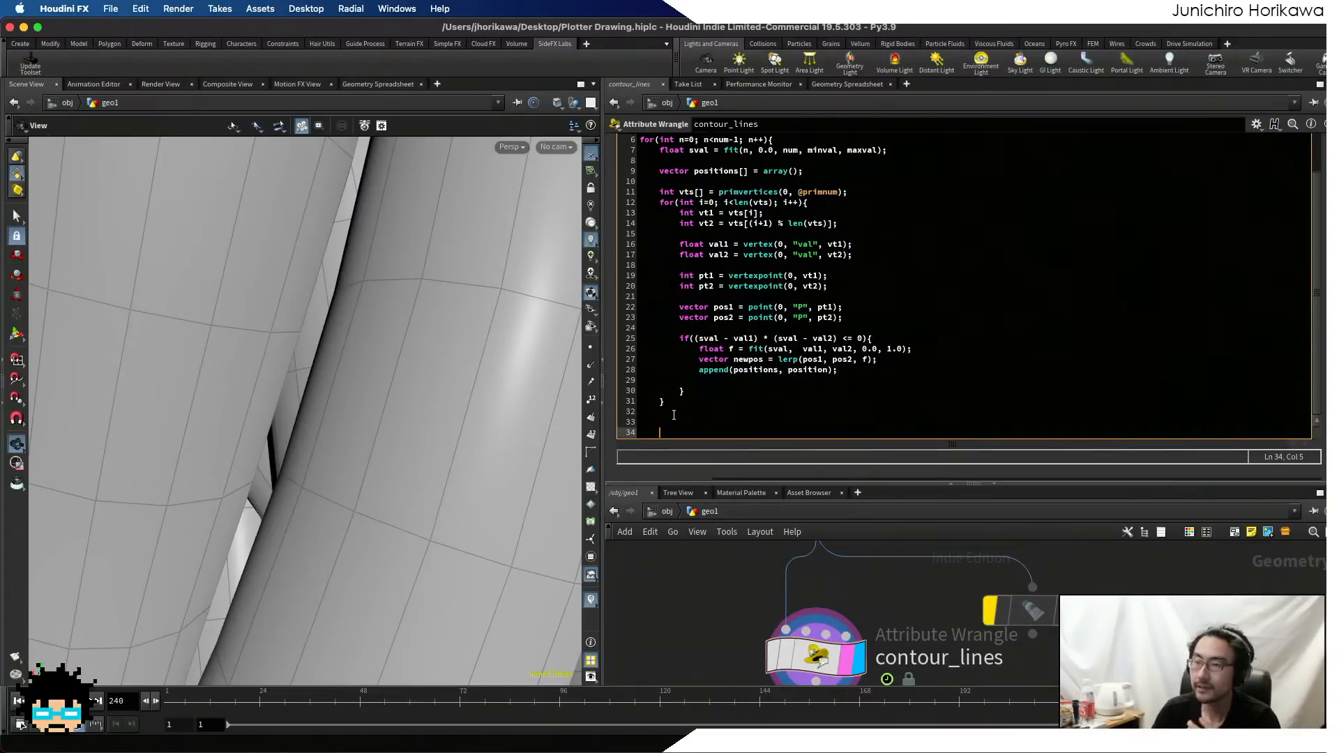
- Start a loop over the collected positions below the vertex loop with for(int i=0; i<len(positions); i
{"action": "type", "text": "for(int"}
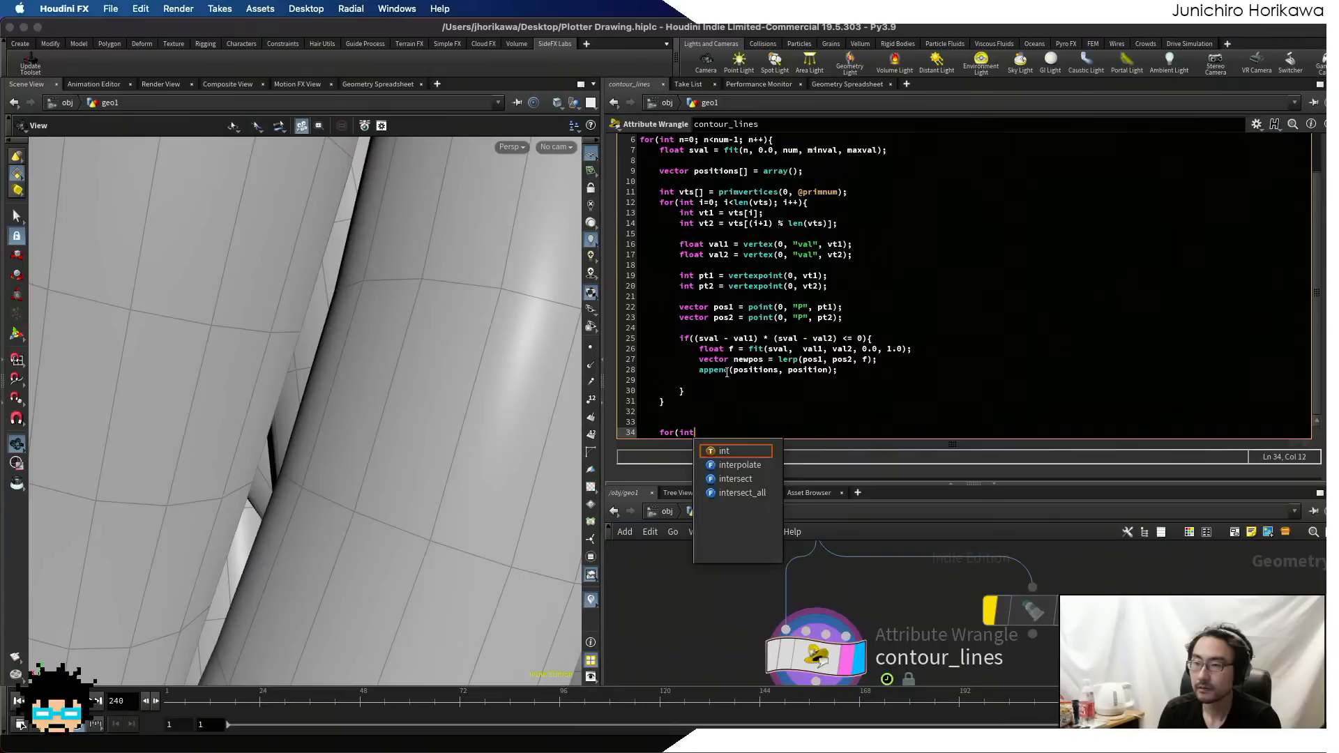
{"action": "type", "text": " i=0-"}
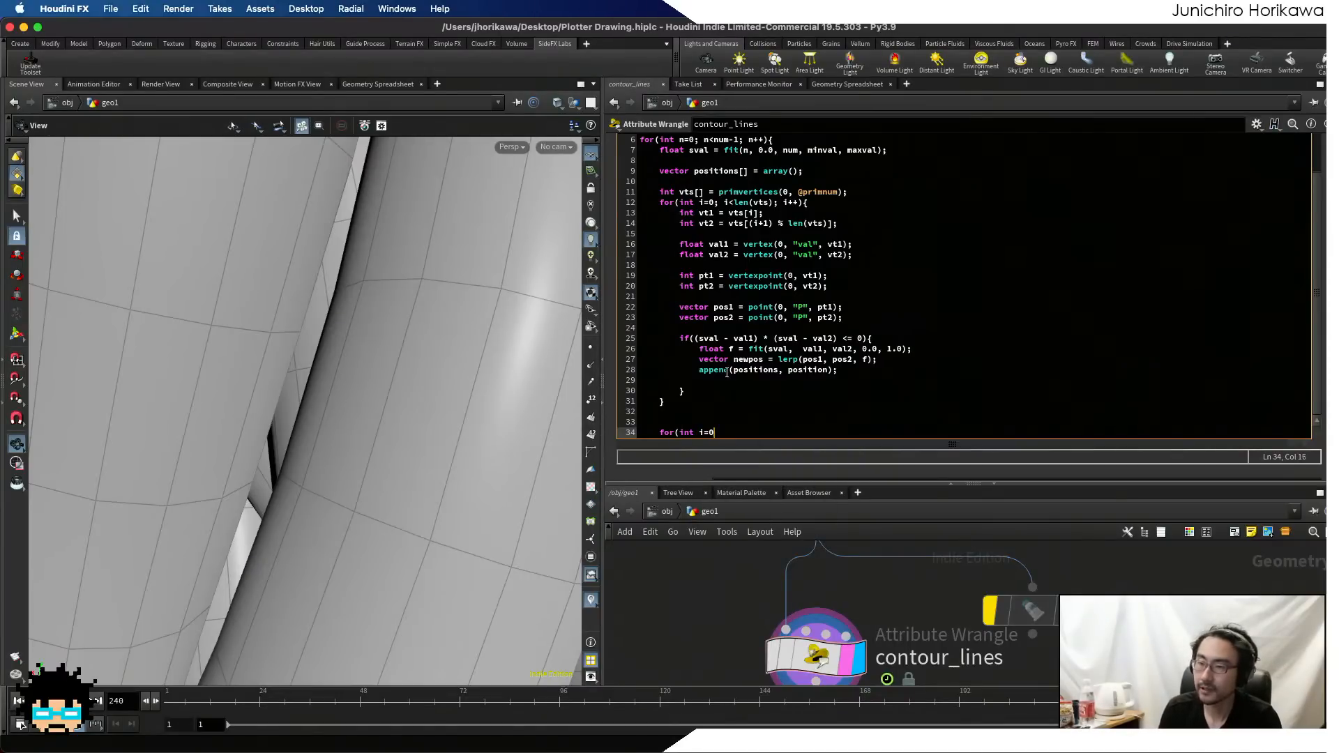
{"action": "key", "text": "BackSpace"}
{"action": "type", "text": "; i<K"}
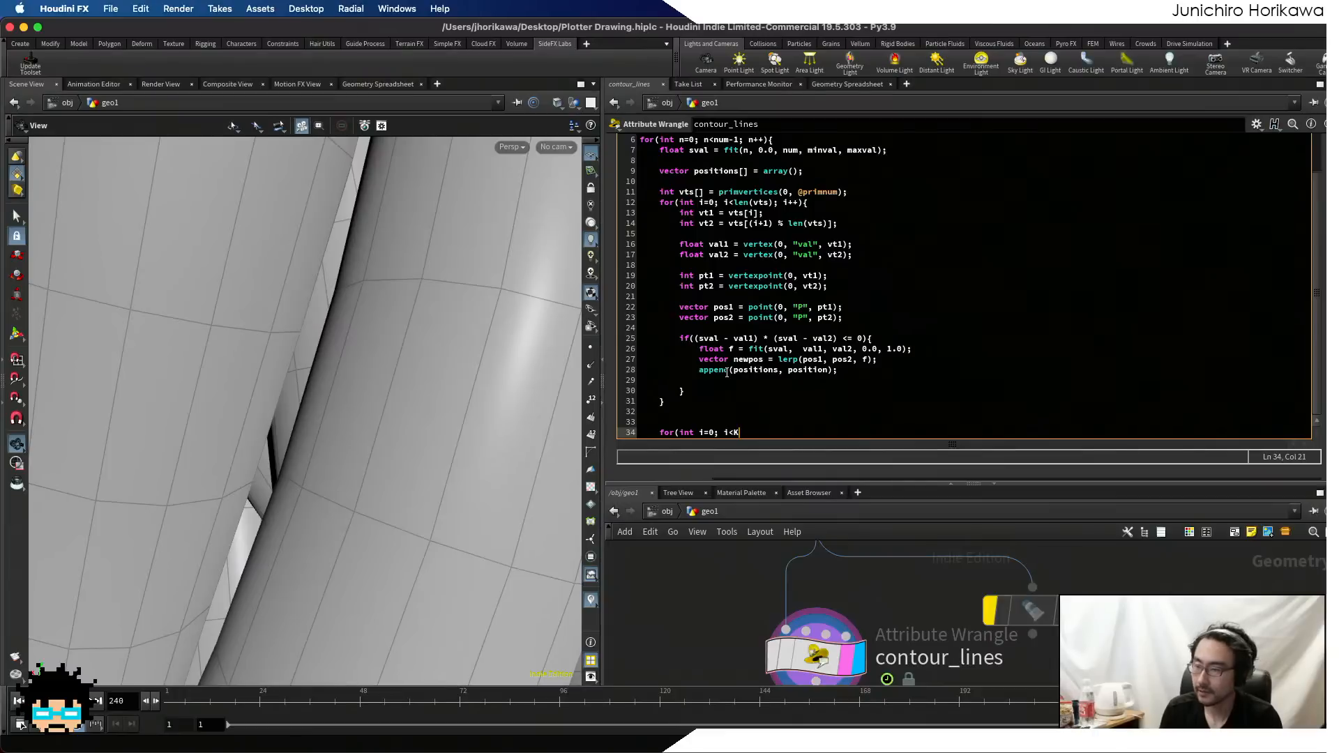
{"action": "key", "text": "BackSpace"}
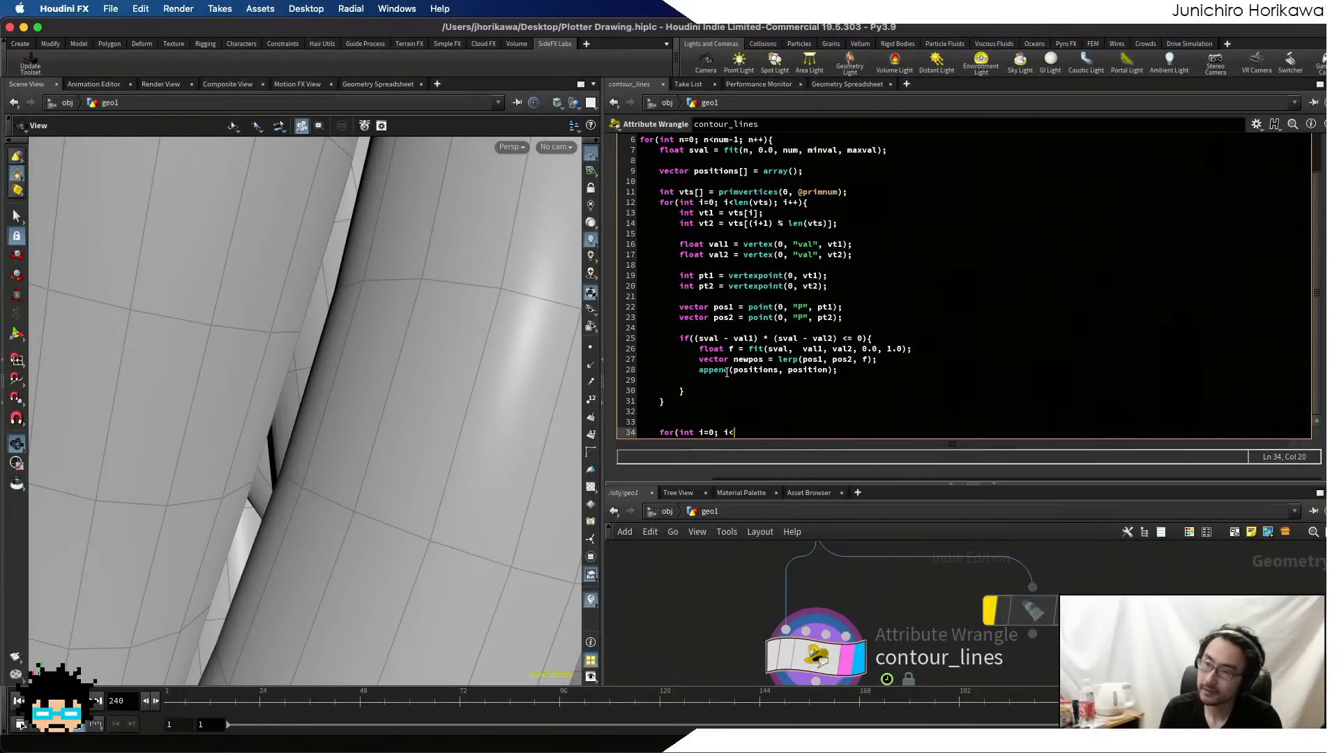
{"action": "type", "text": "lne"}
{"action": "key", "text": "BackSpace"}
{"action": "key", "text": "BackSpace"}
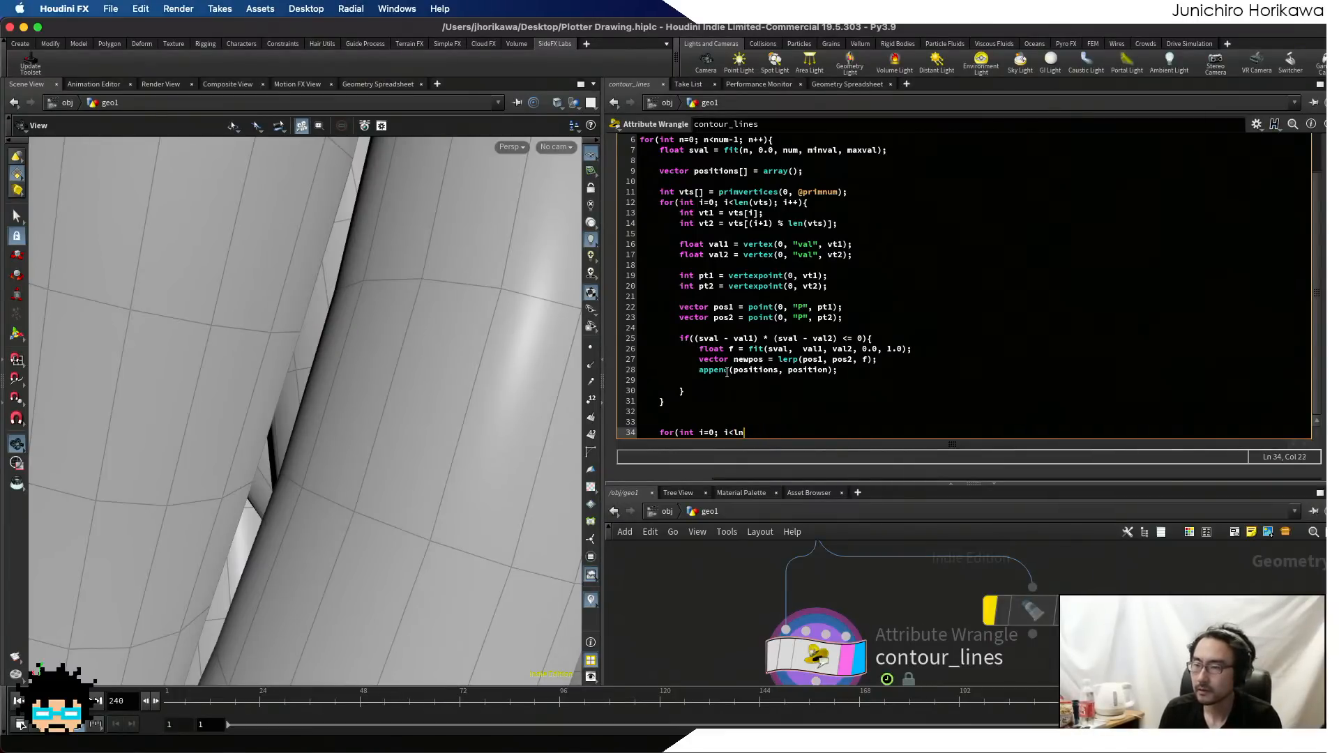
{"action": "type", "text": "en(po"}
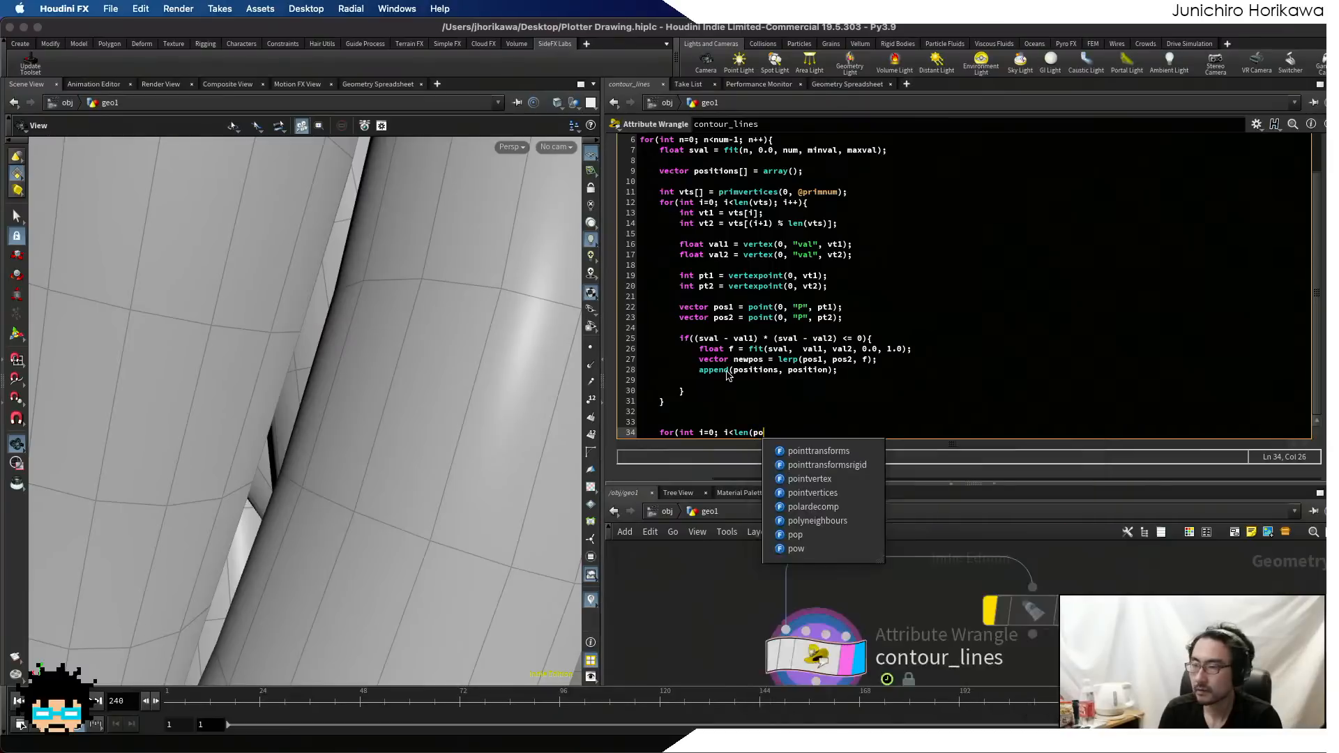
{"action": "type", "text": "sitions0;"}
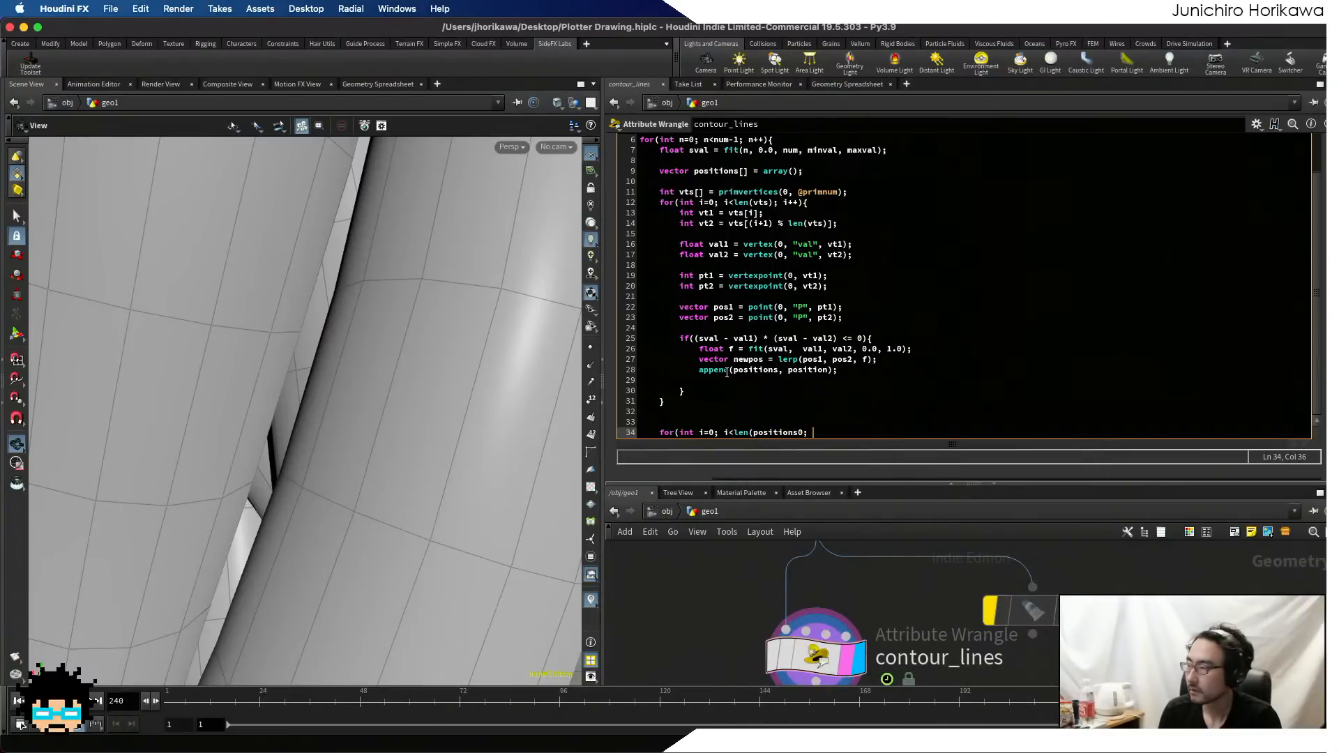
{"action": "key", "text": "BackSpace"}
{"action": "key", "text": "BackSpace"}
{"action": "type", "text": ")"}
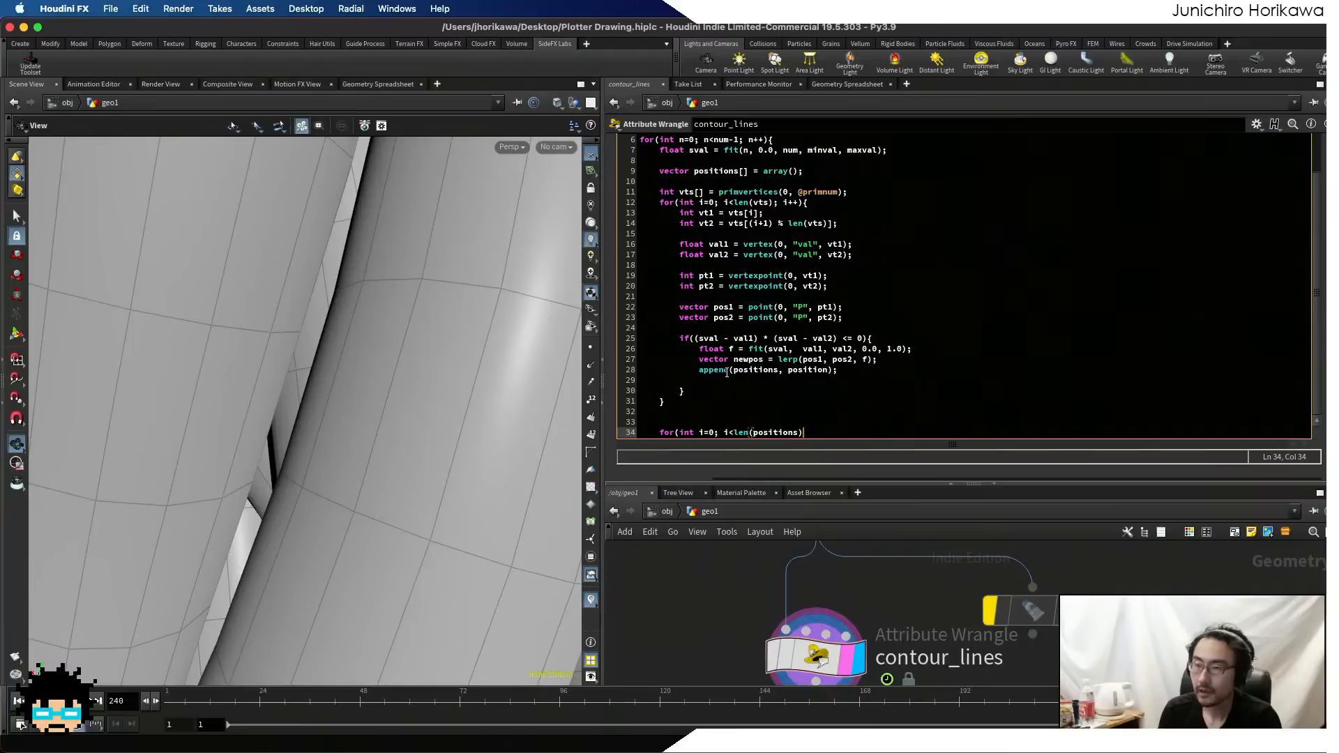
{"action": "type", "text": "; i"}
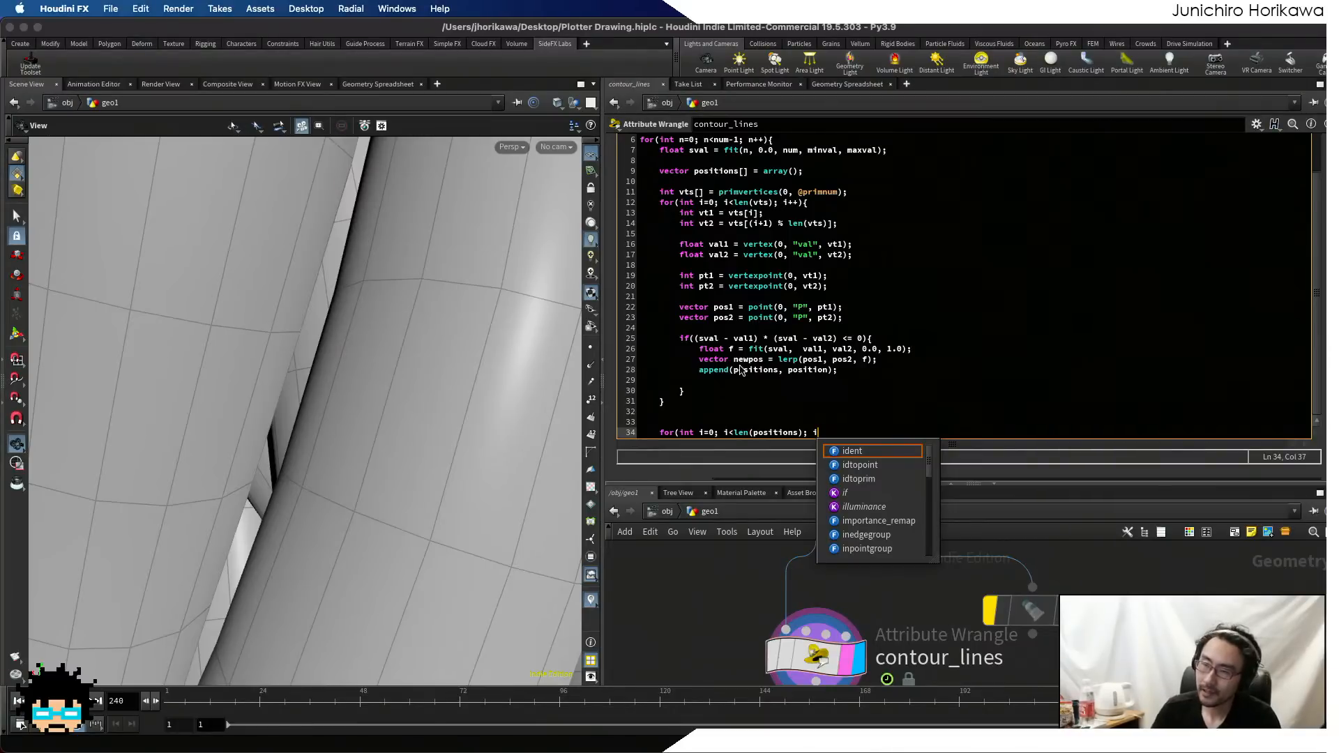
- Complete the positions loop header with the increment i+=2 and add its braces around an indented empty line
{"action": "left_click", "coordinate": [779, 371]}
{"action": "left_click_drag", "start_coordinate": [779, 370], "coordinate": [733, 370]}
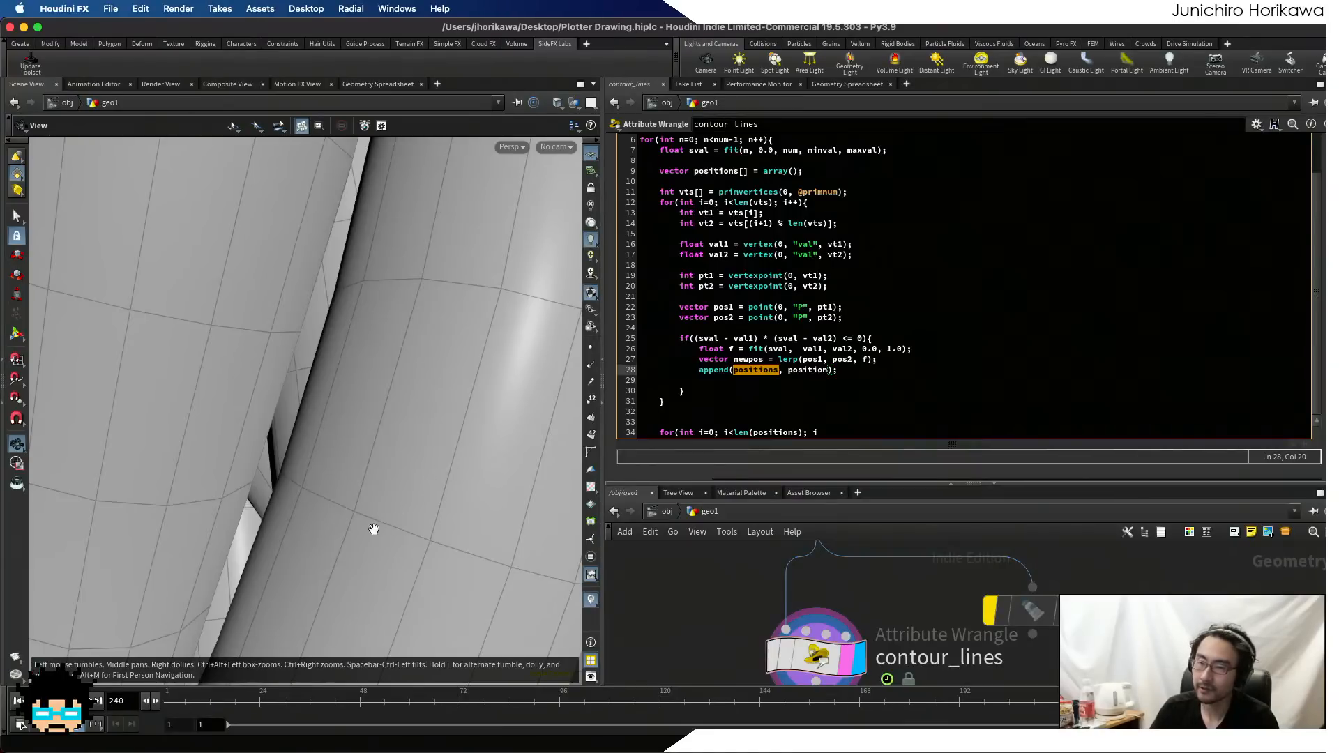
{"action": "left_click", "coordinate": [830, 433]}
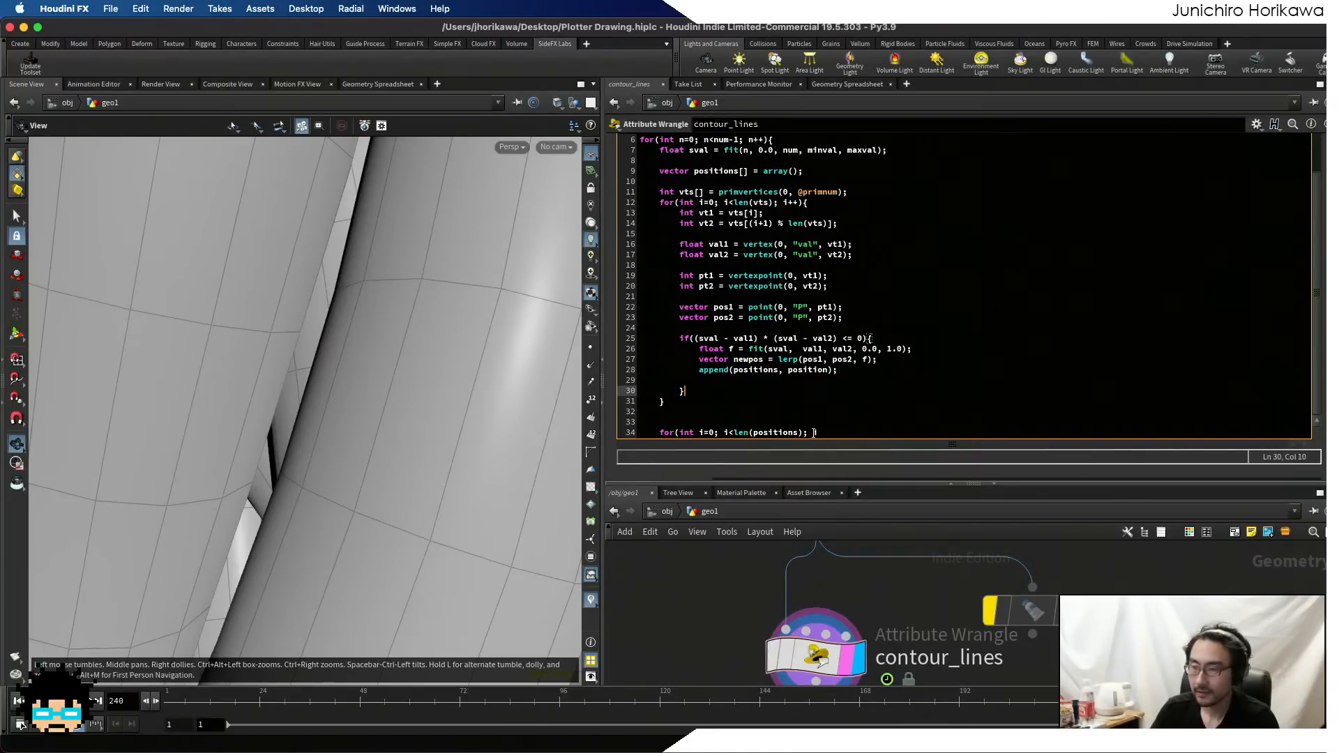
{"action": "type", "text": "+"}
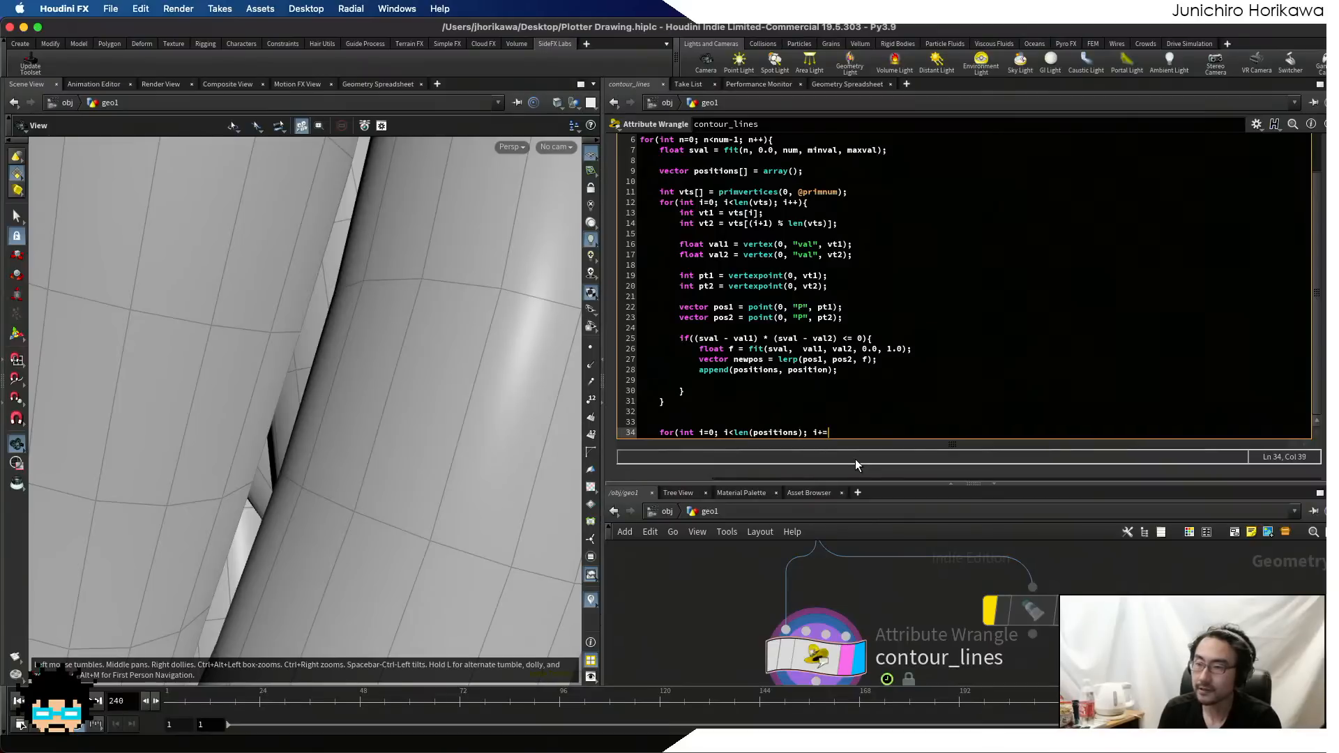
{"action": "type", "text": "=2){"}
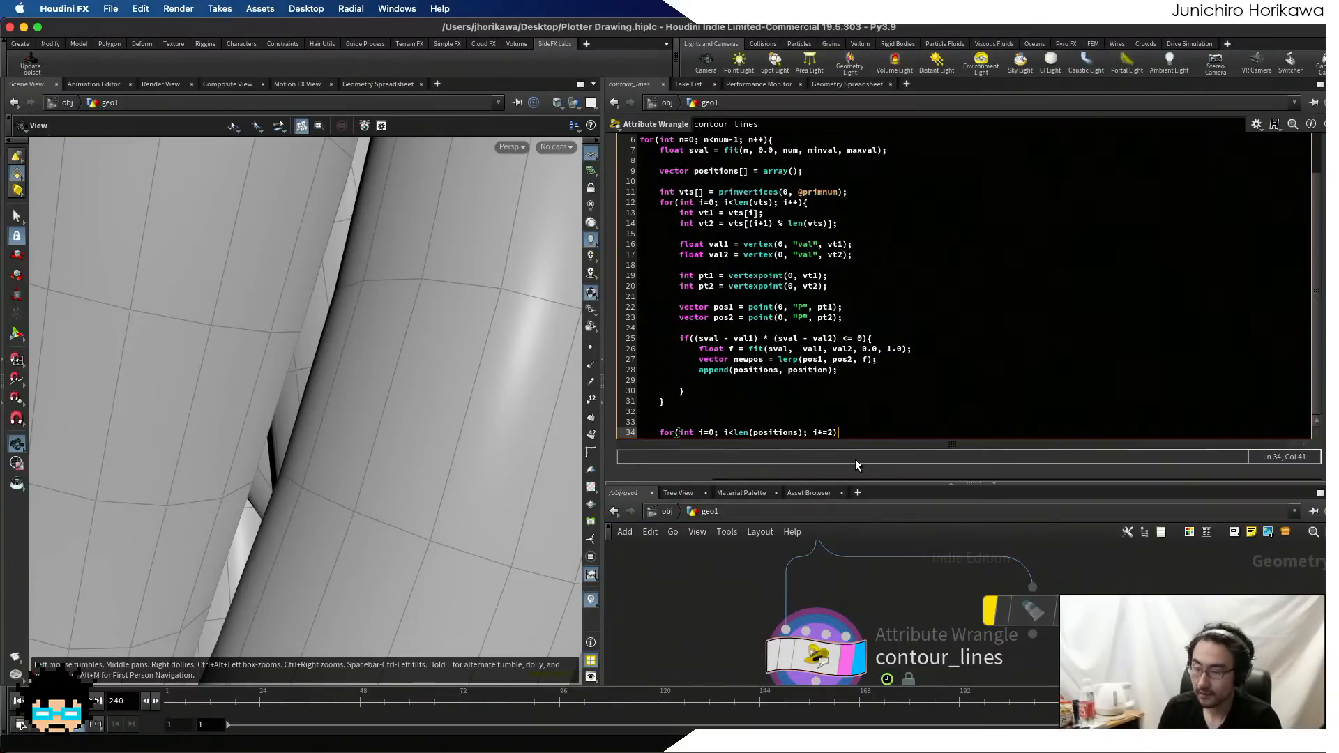
{"action": "key", "text": "Return"}
{"action": "type", "text": "}"}
{"action": "key", "text": "Return"}
{"action": "key", "text": "Up"}
{"action": "key", "text": "Tab"}
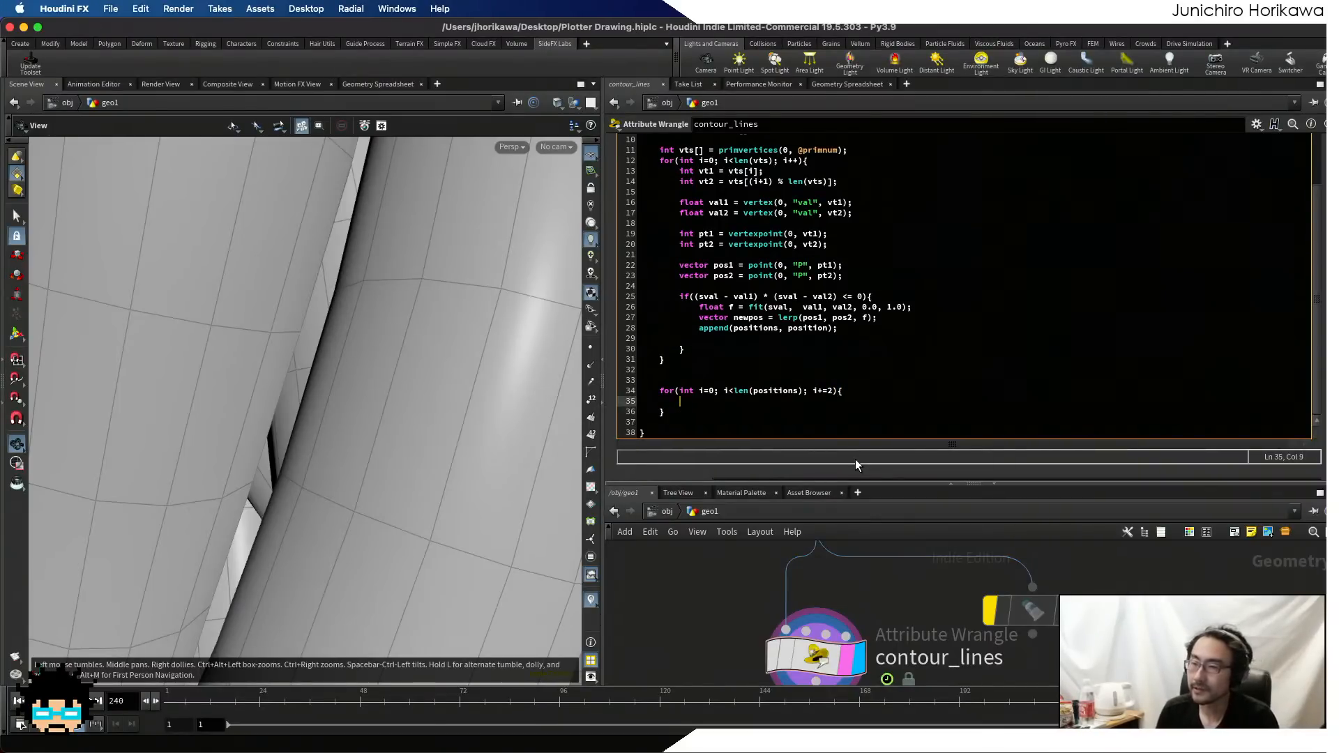
- In the loop over positions at the end of the contour_lines code, declare vector pos1 = positions[i];
{"action": "left_click", "coordinate": [829, 392]}
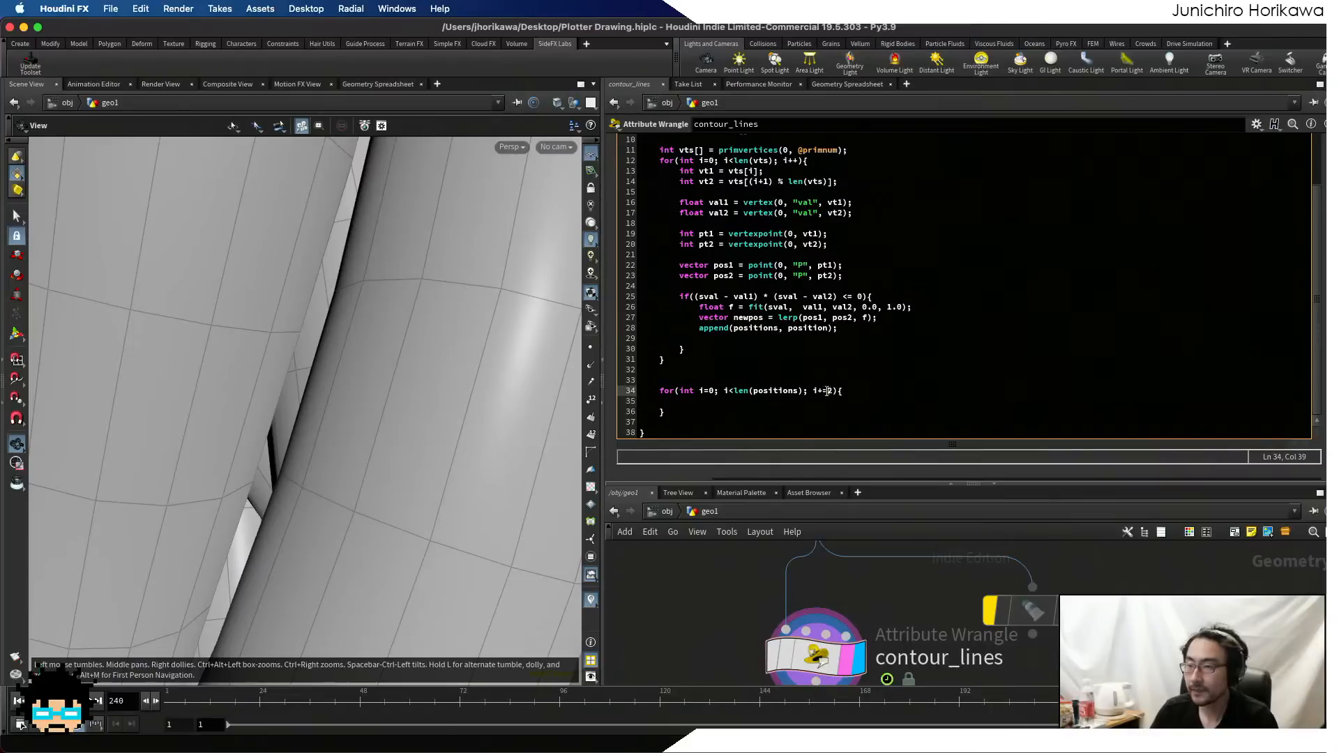
{"action": "left_click_drag", "start_coordinate": [829, 392], "coordinate": [820, 391]}
{"action": "left_click", "coordinate": [820, 391]}
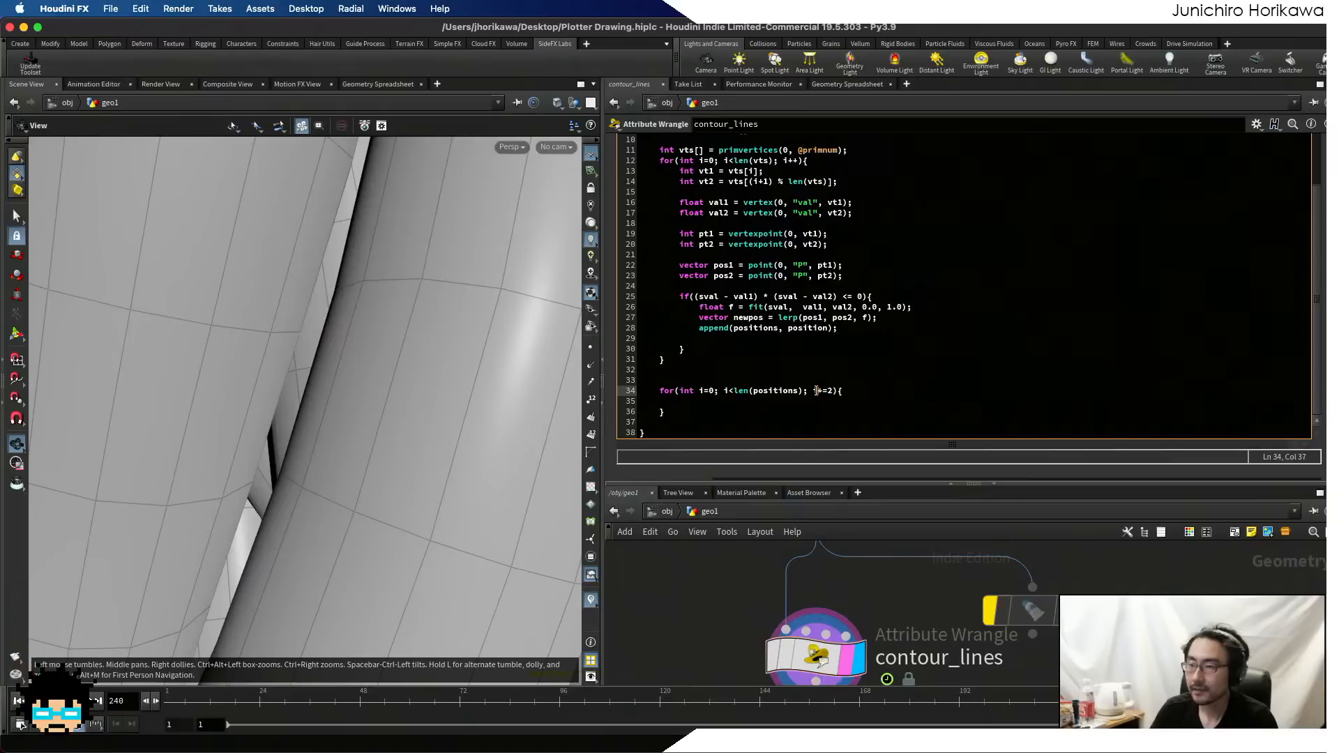
{"action": "left_click", "coordinate": [767, 402]}
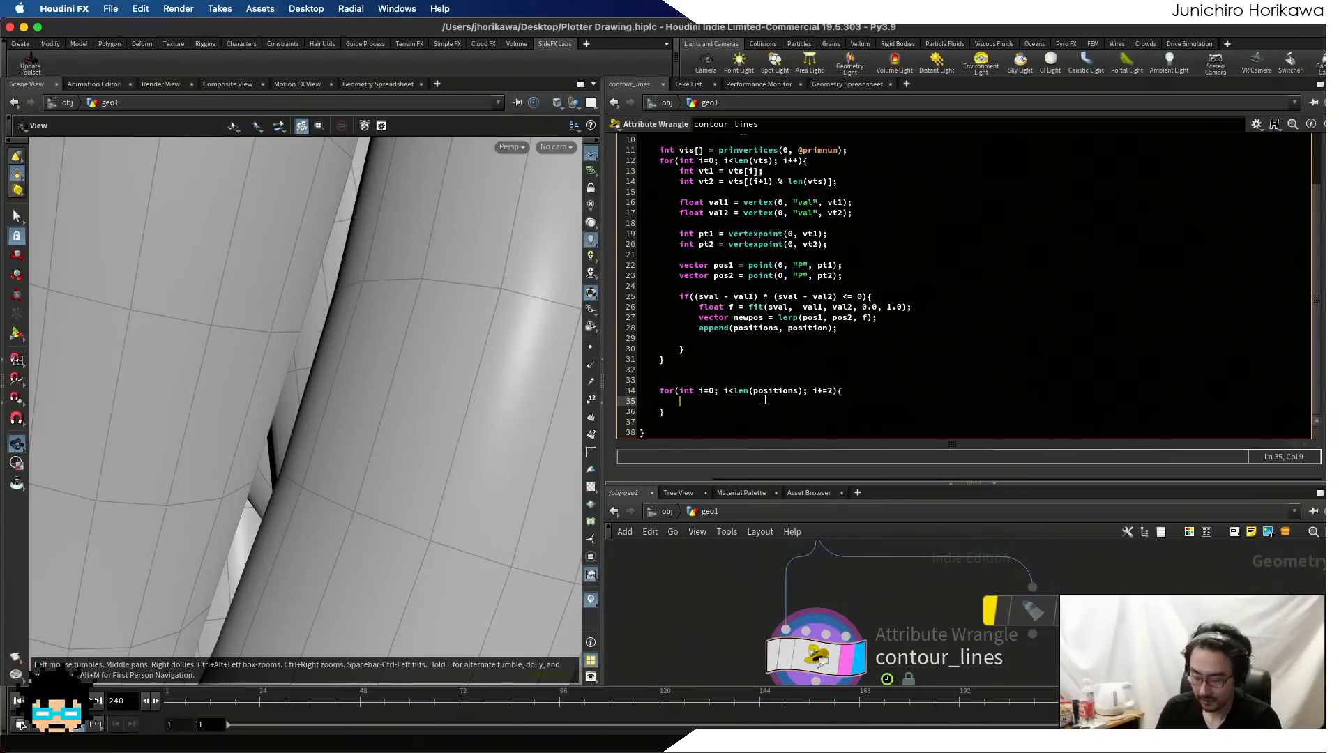
{"action": "type", "text": "vector pos1"}
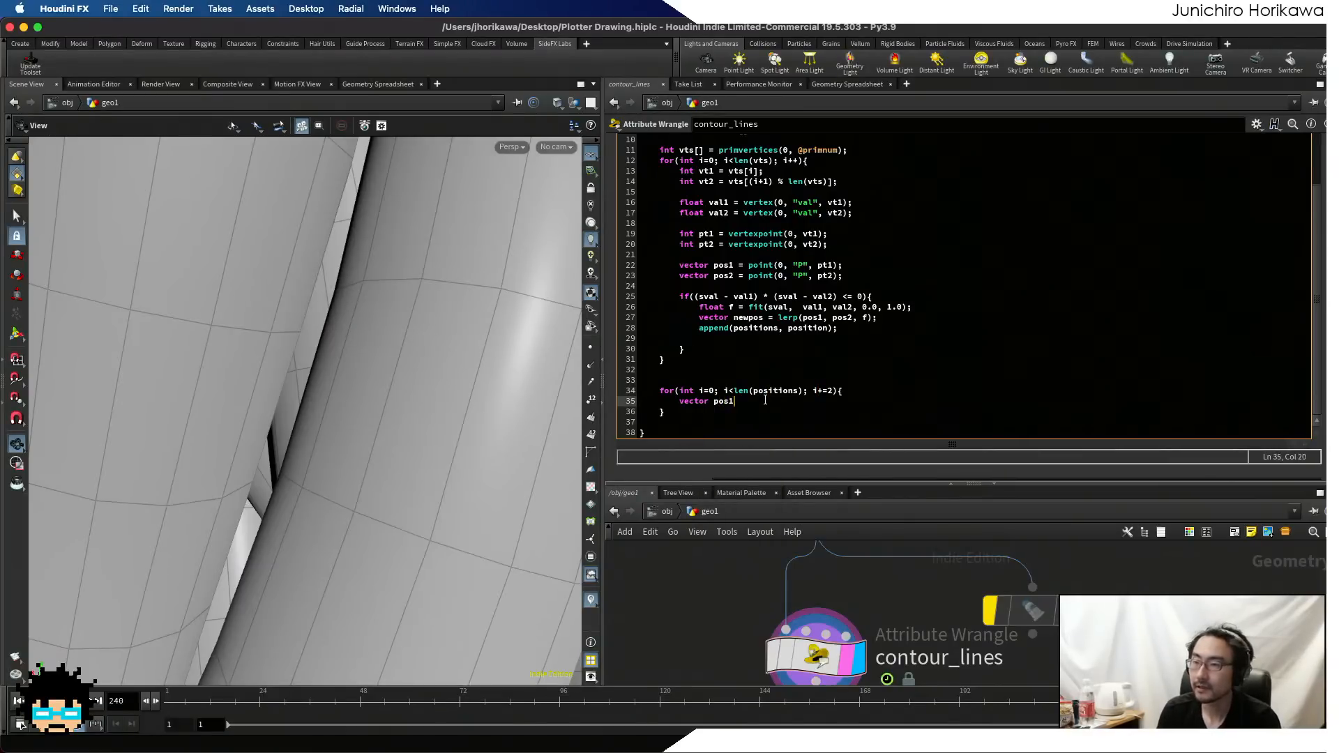
{"action": "type", "text": " ="}
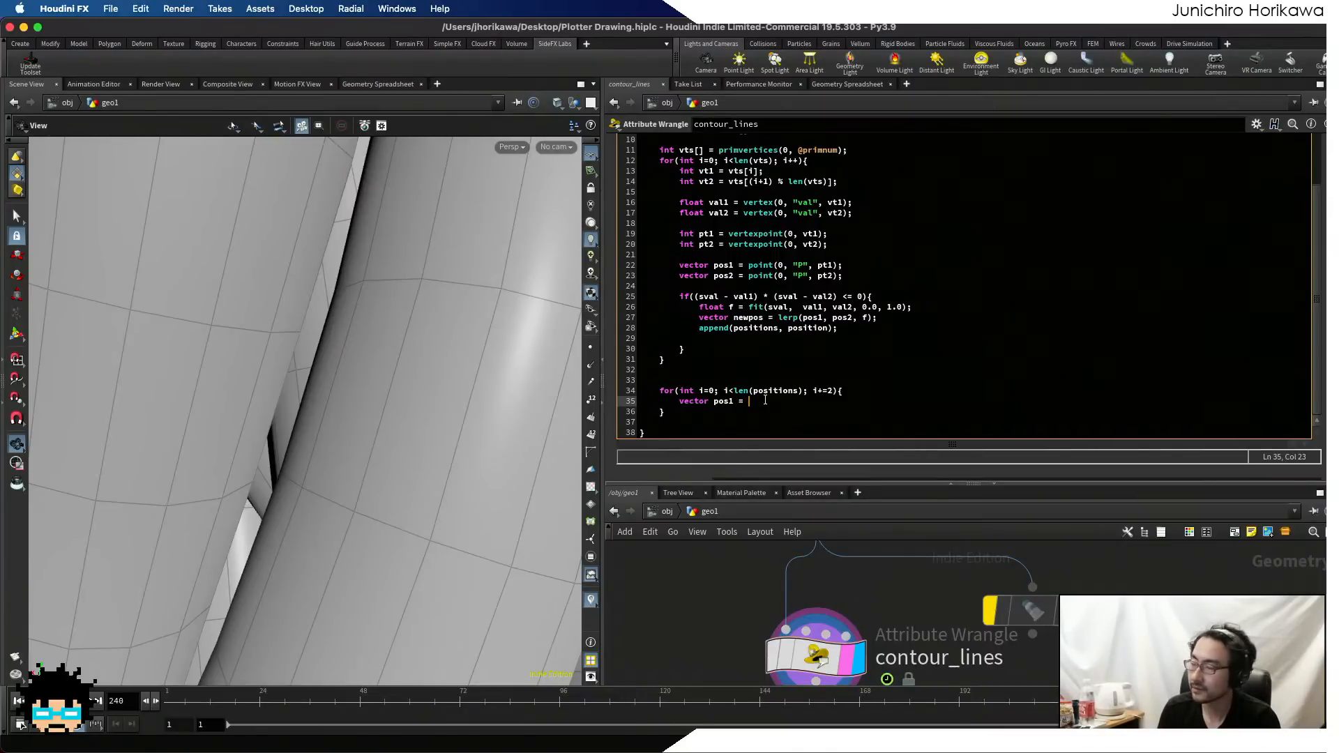
{"action": "type", "text": " positions[i"}
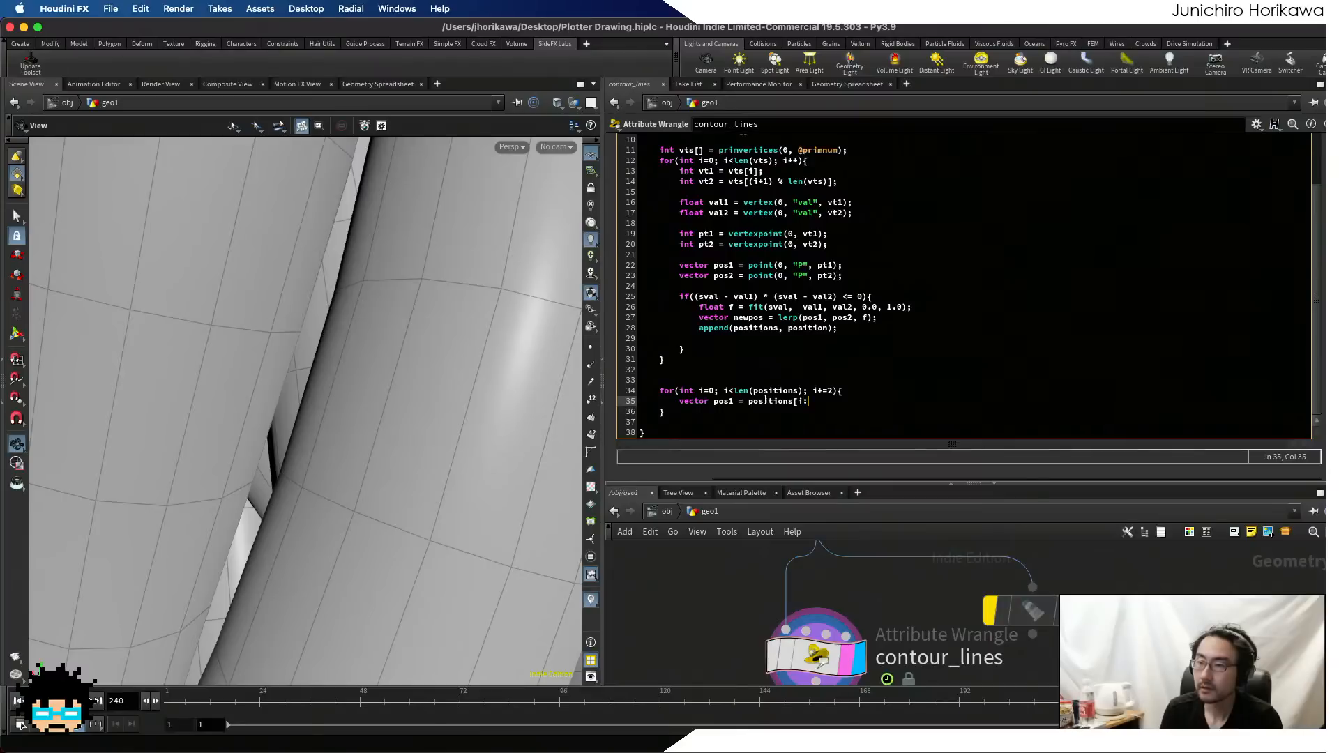
{"action": "type", "text": "];"}
- Add a line below pos1 in the loop declaring vector pos2 = positions[i+1];
{"action": "key", "text": "Return"}
{"action": "type", "text": "vector pos2 ^ po"}
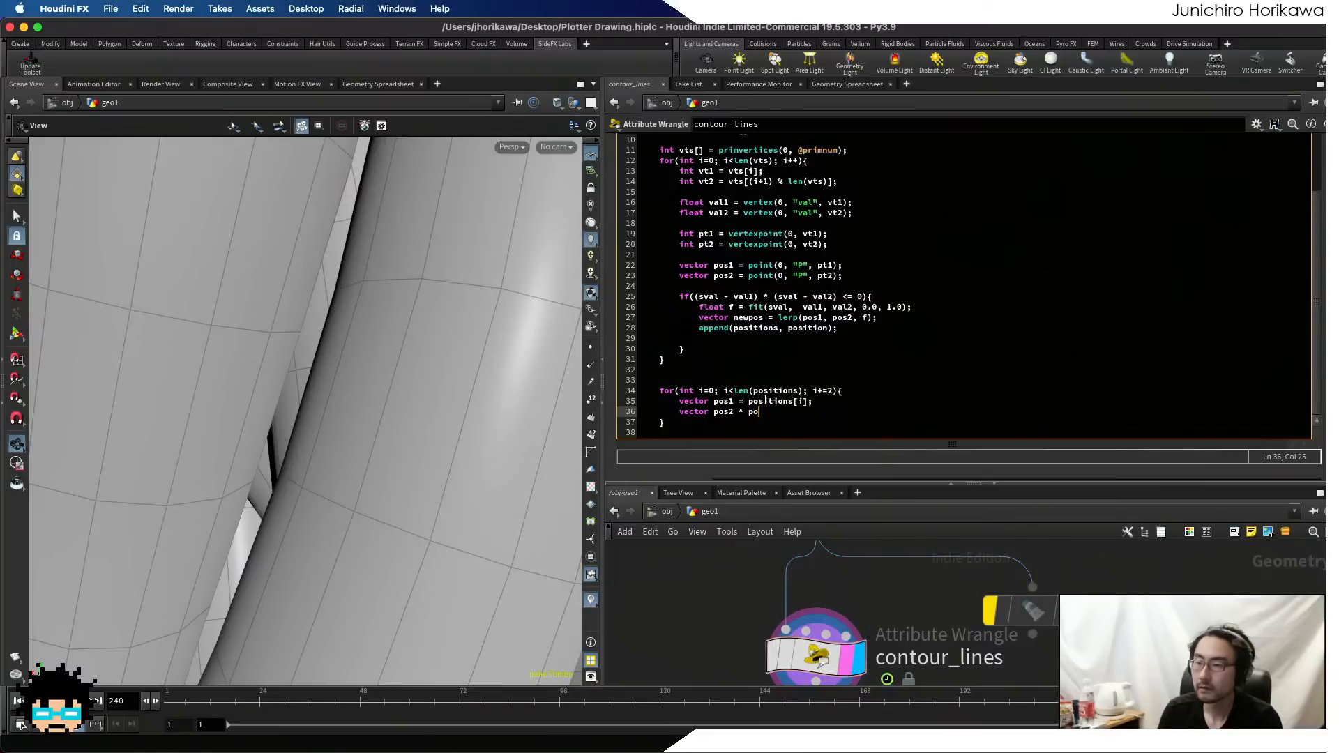
{"action": "key", "text": "BackSpace"}
{"action": "key", "text": "BackSpace"}
{"action": "key", "text": "BackSpace"}
{"action": "key", "text": "BackSpace"}
{"action": "type", "text": "= positions"}
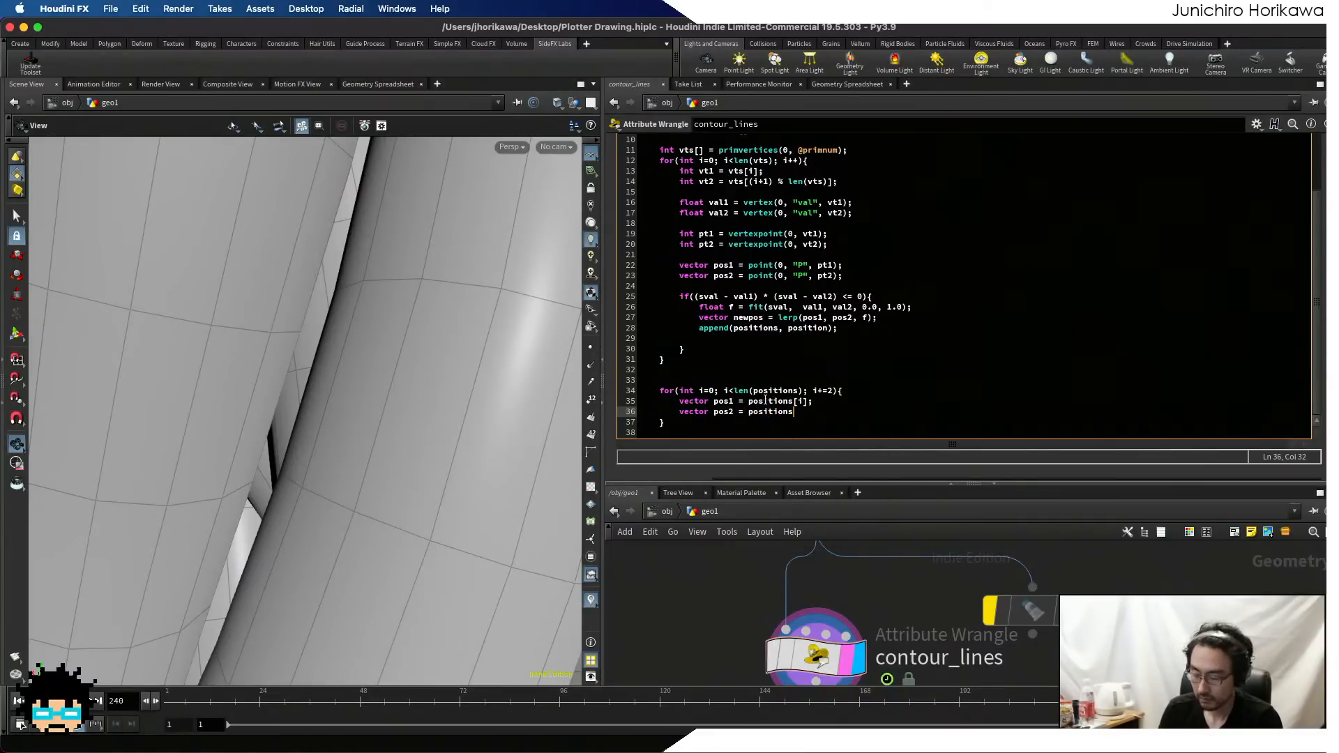
{"action": "type", "text": "[i+1];"}
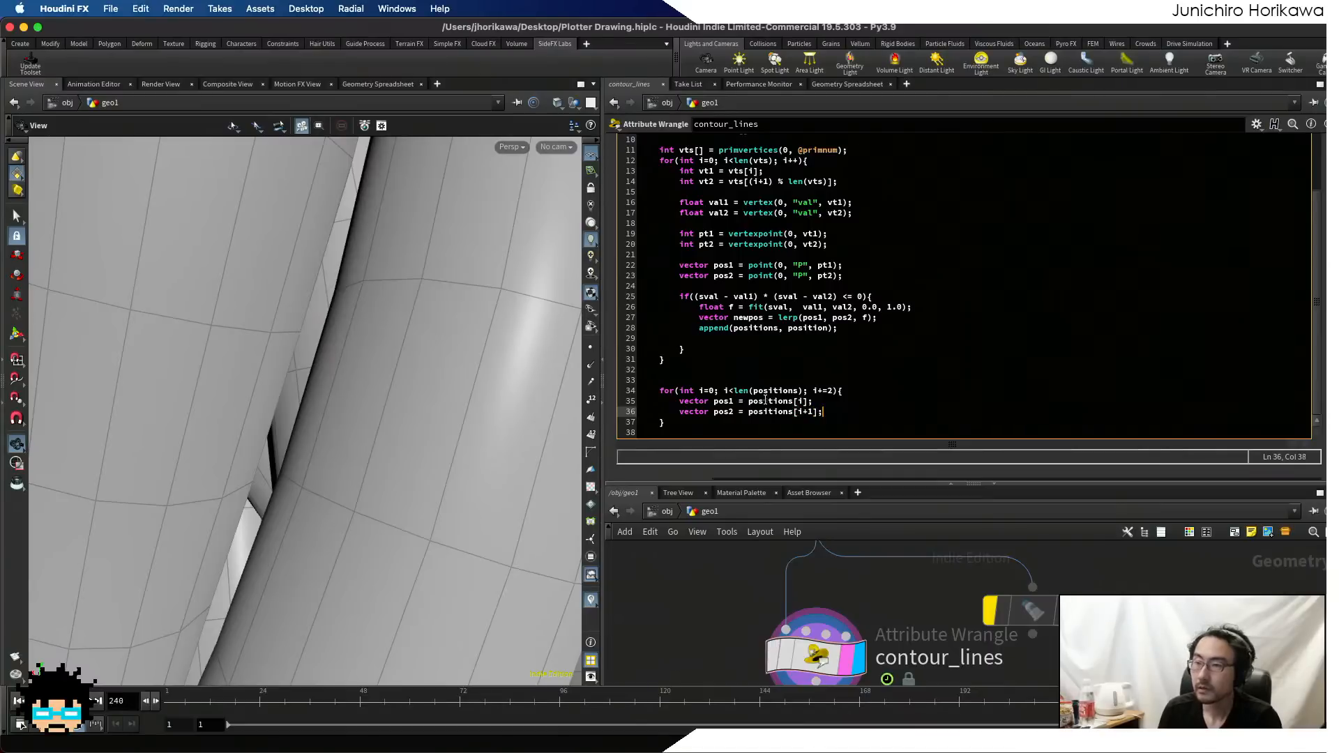
{"action": "key", "text": "Return"}
- Wrap the index in the pos2 declaration so that it reads positions[(i+1) % len(positions)]
{"action": "scroll", "coordinate": [786, 367], "scroll_direction": "down", "scroll_amount": 3}
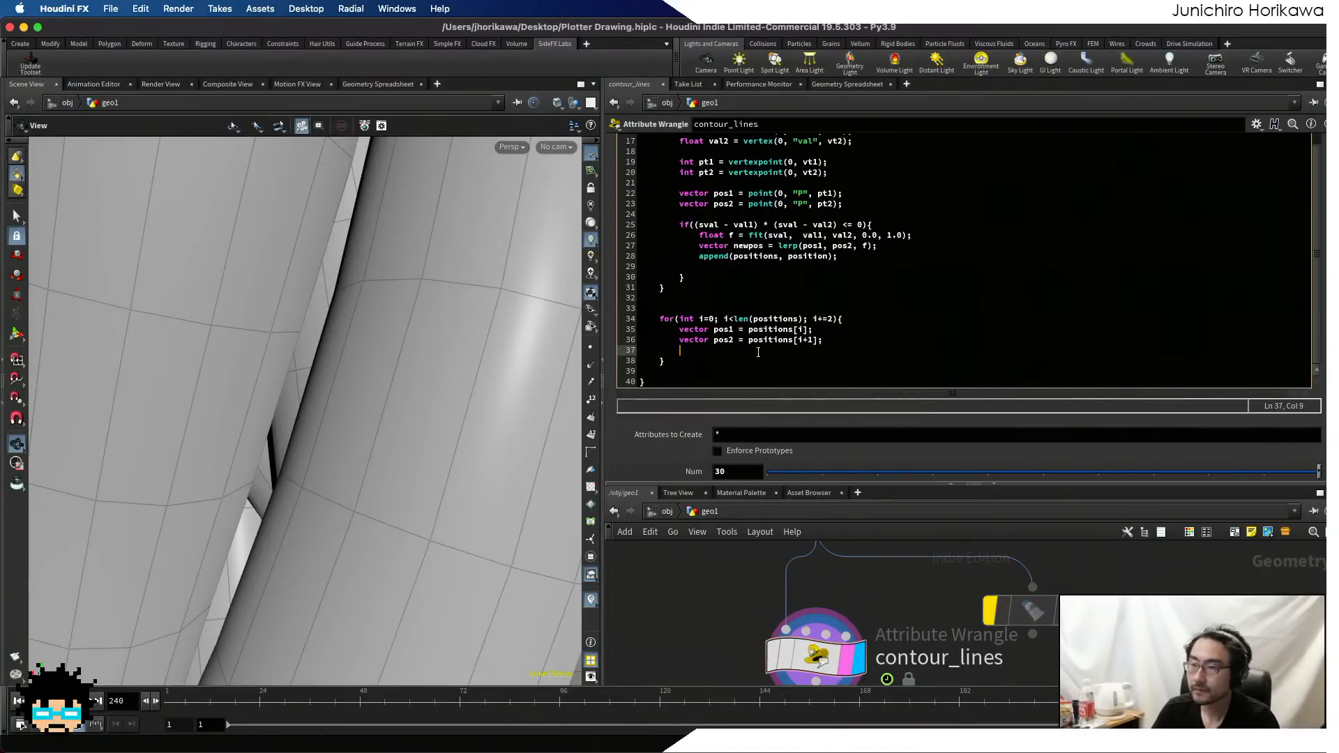
{"action": "left_click", "coordinate": [801, 340]}
{"action": "type", "text": "(i+1"}
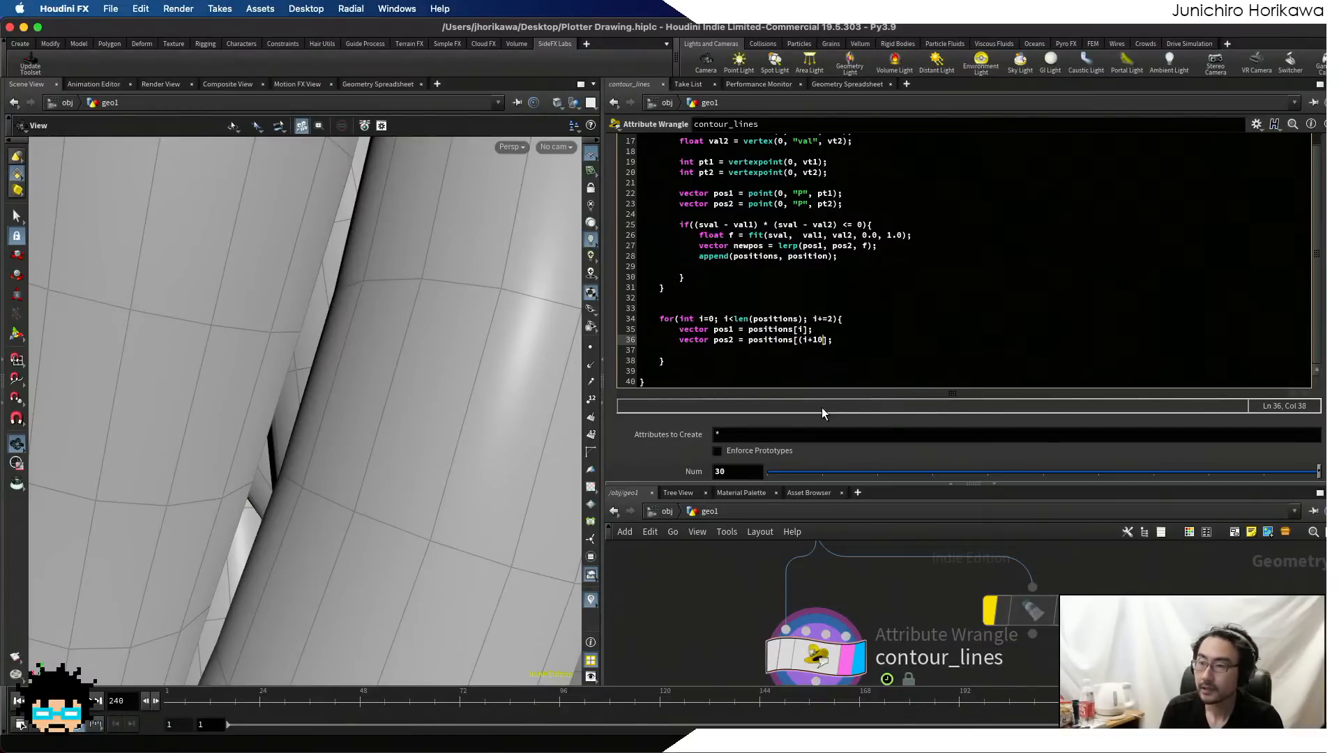
{"action": "type", "text": ") % len"}
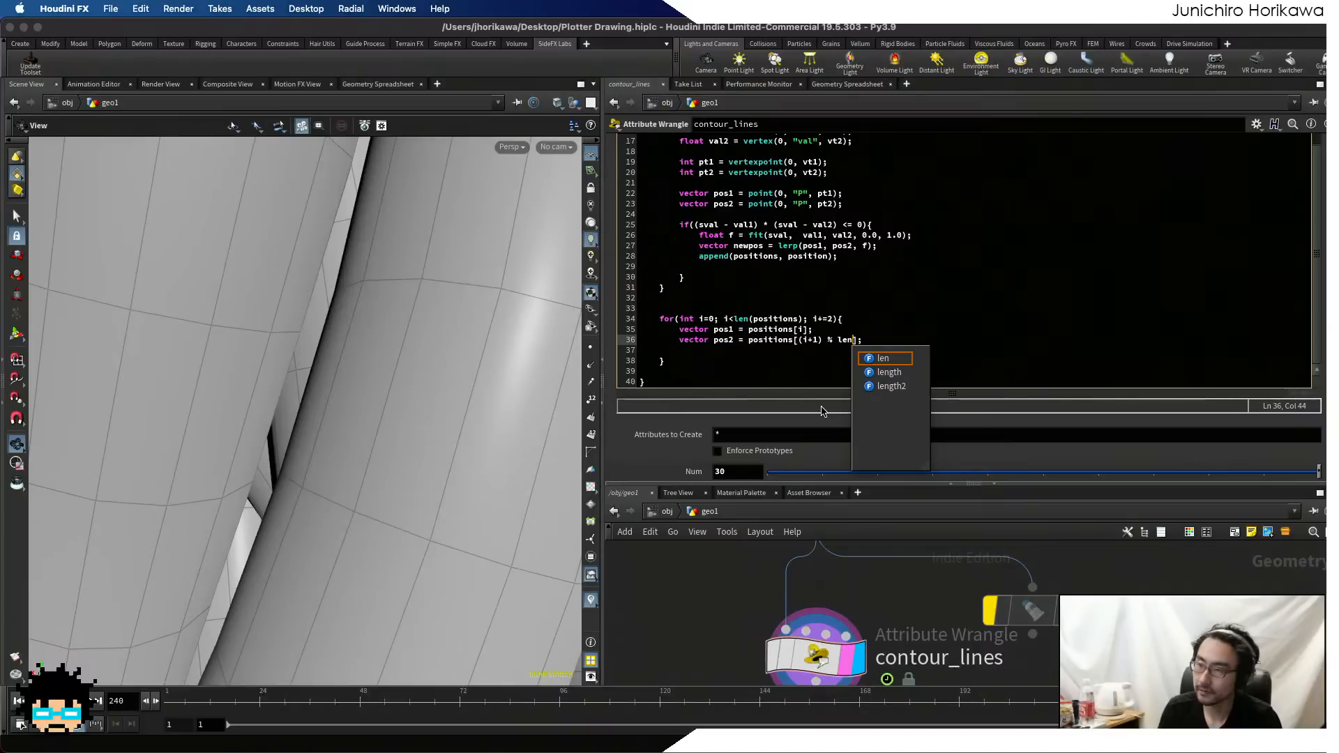
{"action": "type", "text": "("}
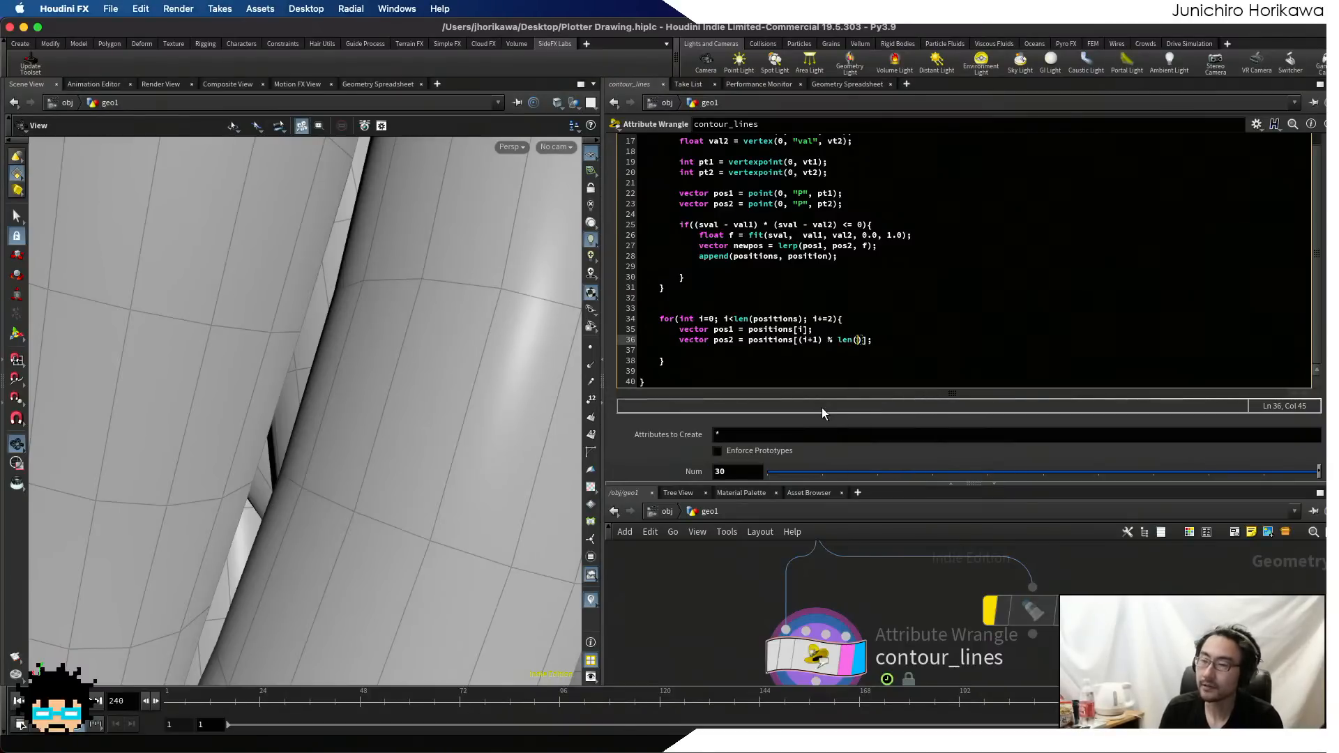
{"action": "type", "text": "positions"}
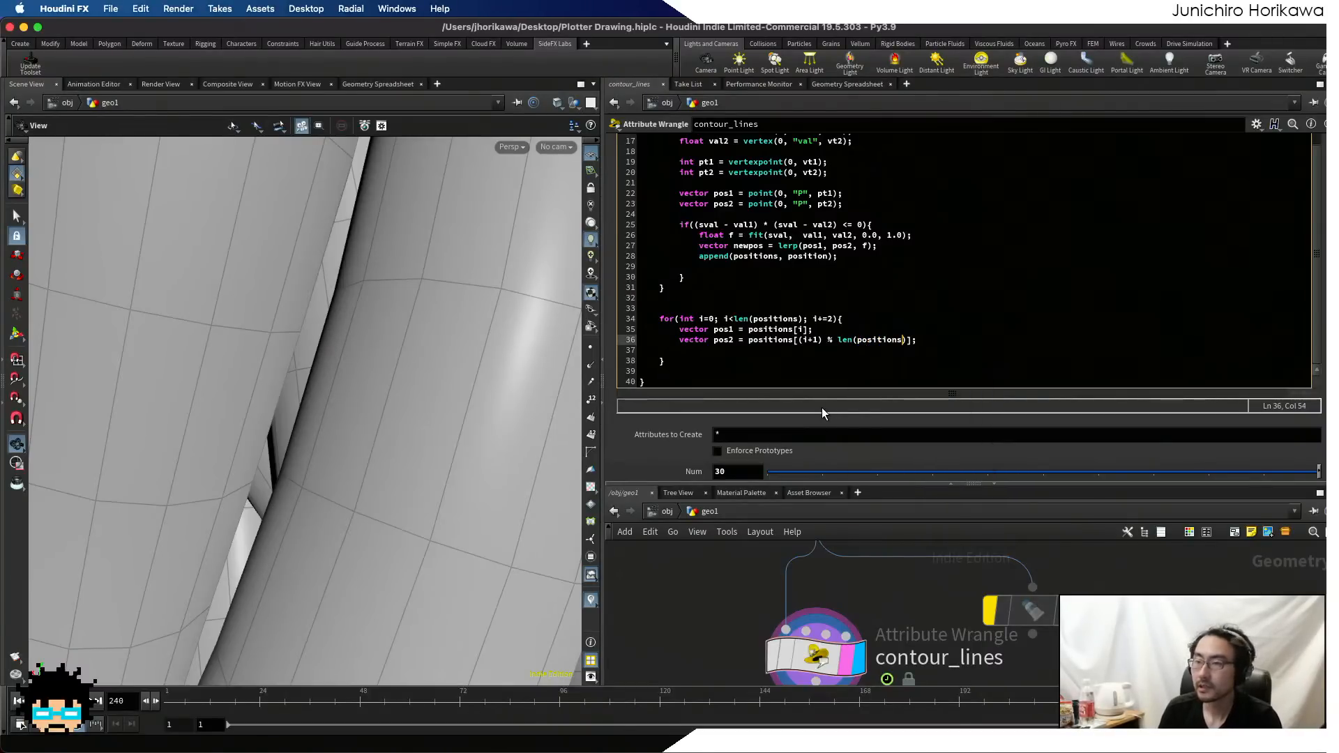
{"action": "key", "text": "Down"}
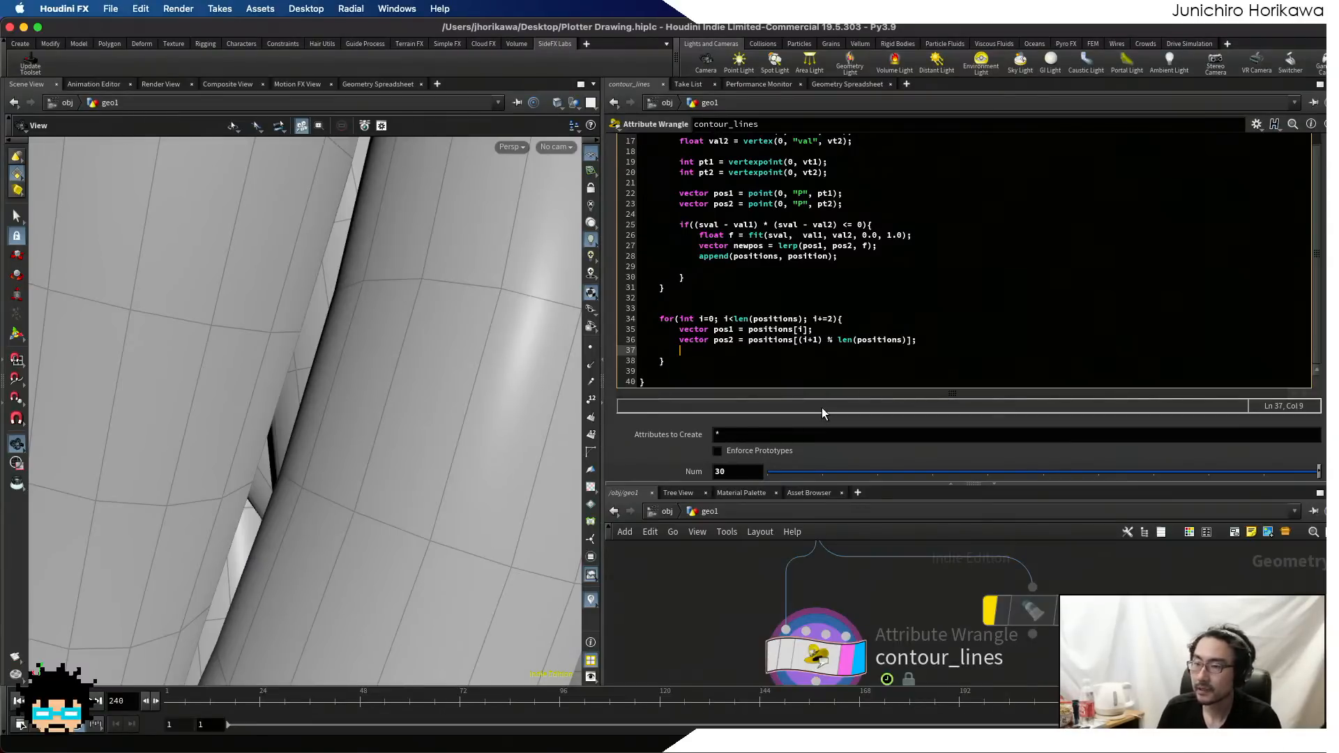
- After a blank line below pos2, create the first point with int npt1 = addpoint(0, pos1);
{"action": "key", "text": "Return"}
{"action": "type", "text": "int npt1 ^"}
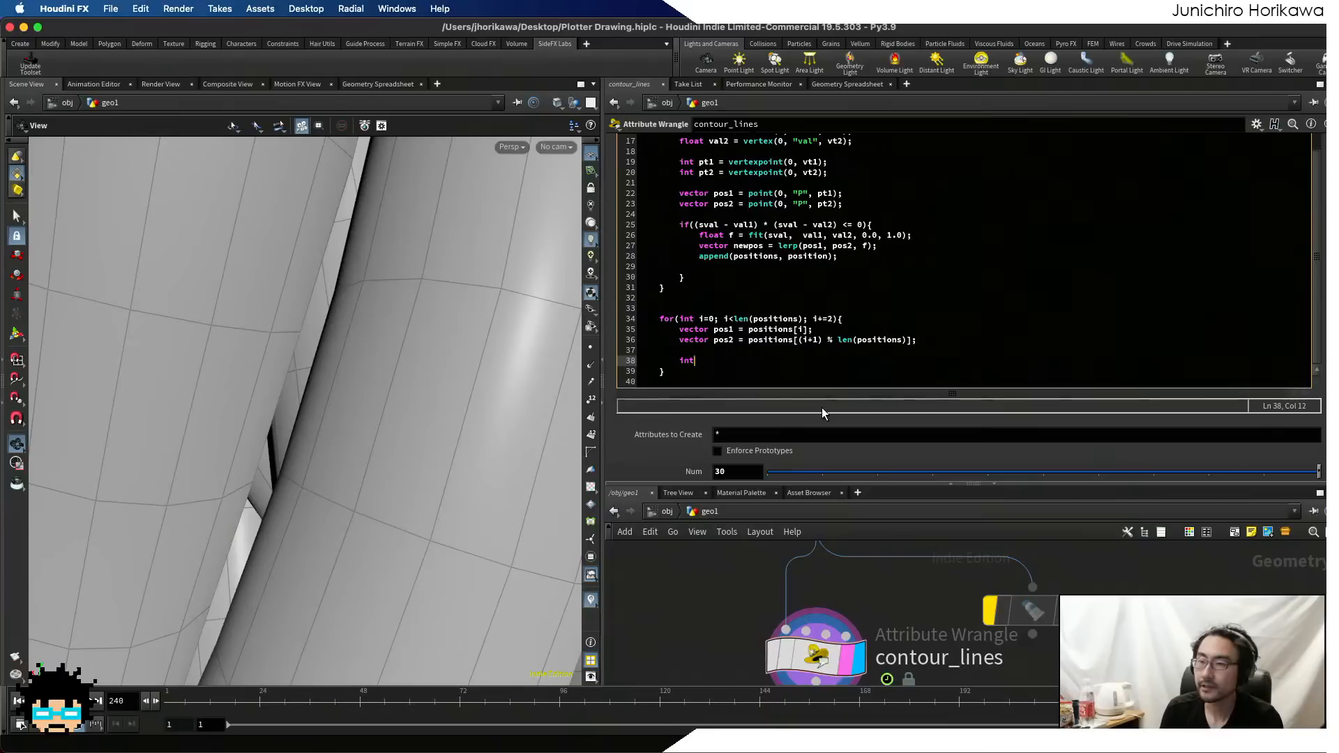
{"action": "key", "text": "BackSpace"}
{"action": "key", "text": "BackSpace"}
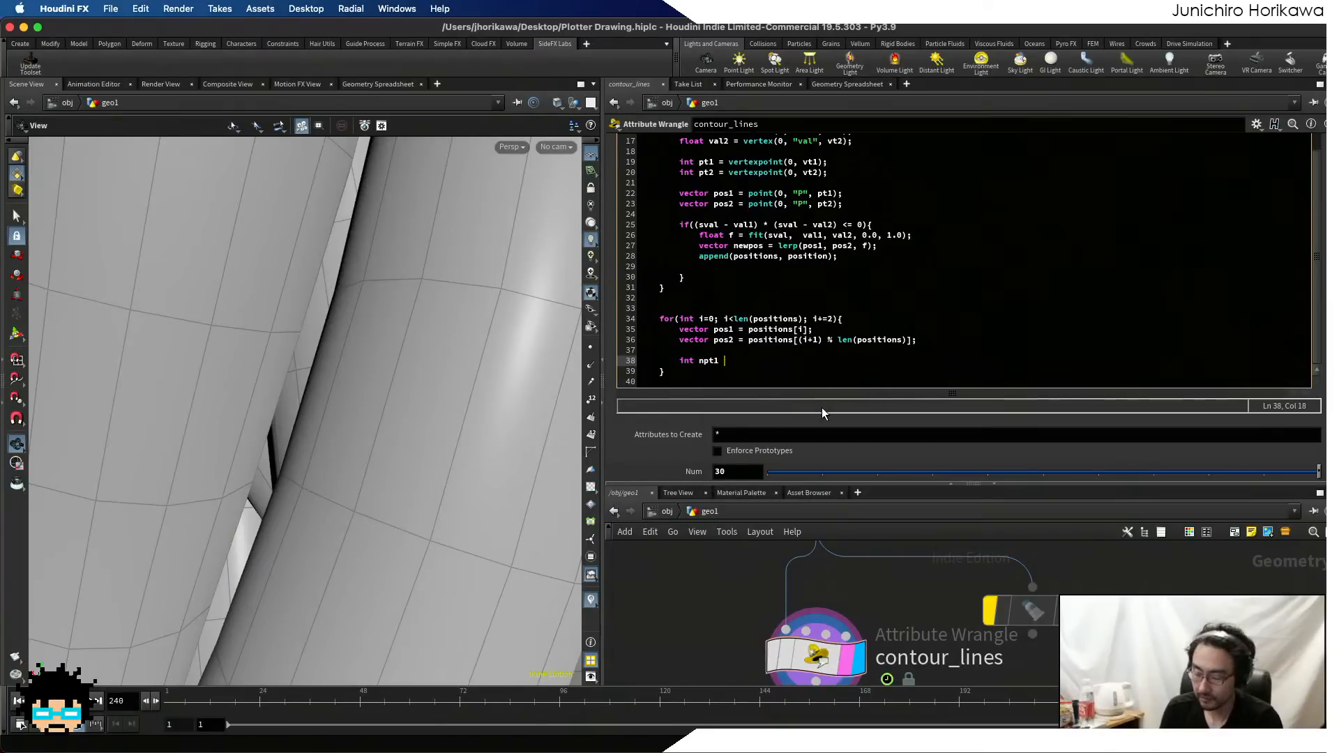
{"action": "type", "text": "= a"}
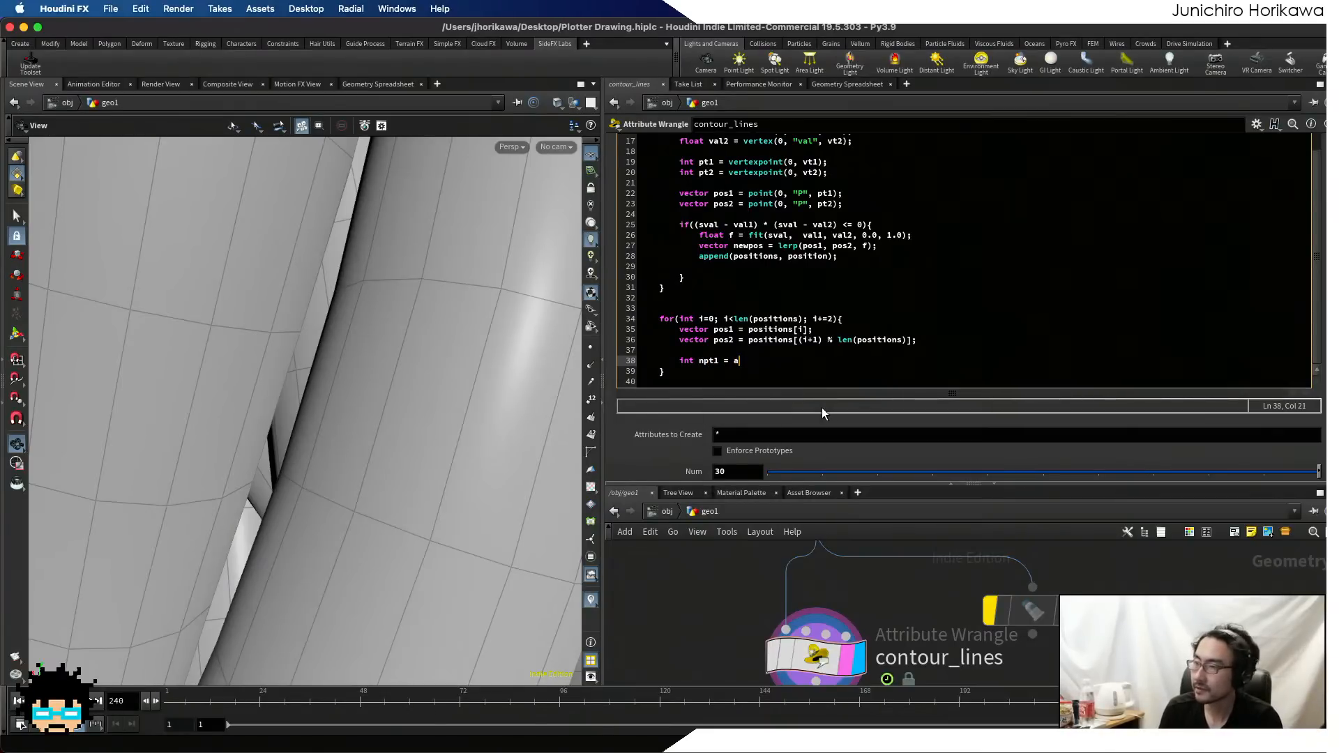
{"action": "type", "text": "ddpoint(0, pos10);"}
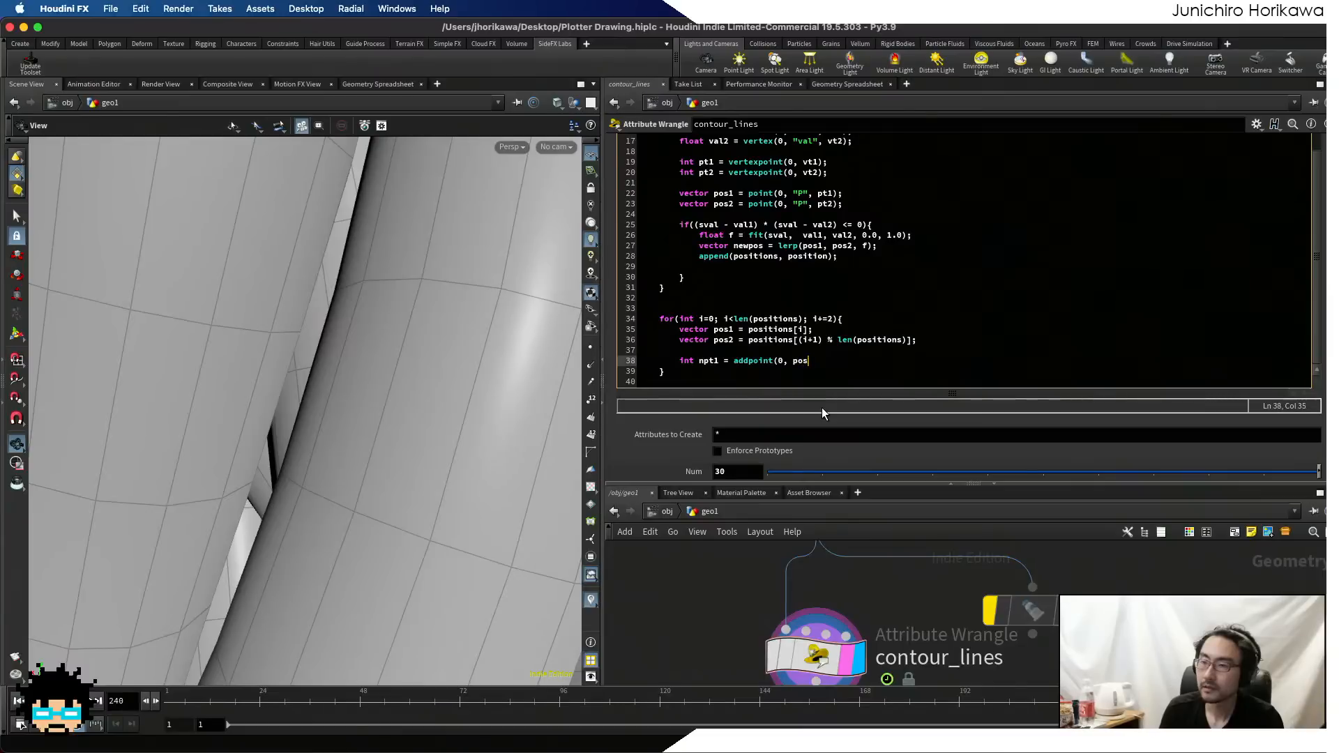
{"action": "key", "text": "Left"}
{"action": "key", "text": "Left"}
{"action": "key", "text": "BackSpace"}
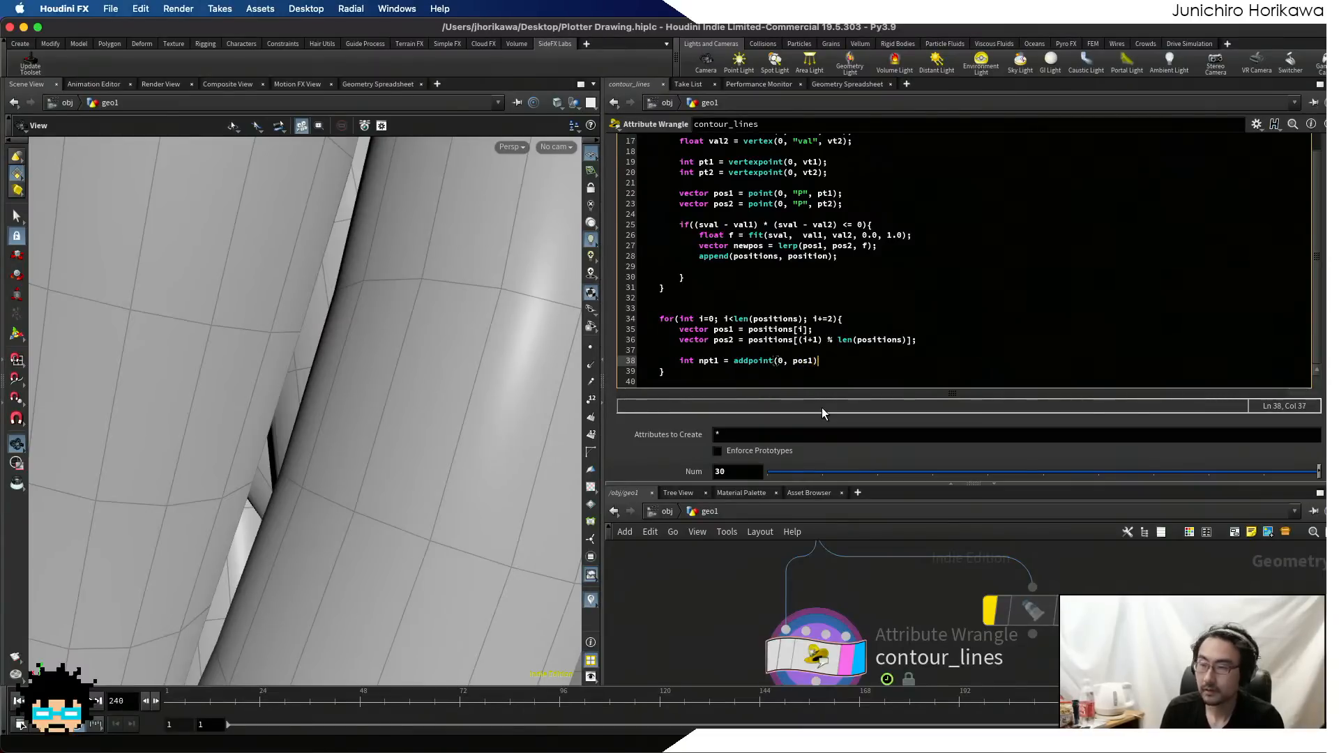
{"action": "key", "text": "End"}
- Create the second point on the following line with int npt2 = addpoint(0, pos2);
{"action": "key", "text": "Return"}
{"action": "type", "text": "int(0, po"}
{"action": "key", "text": "BackSpace"}
{"action": "key", "text": "BackSpace"}
{"action": "type", "text": "npos2"}
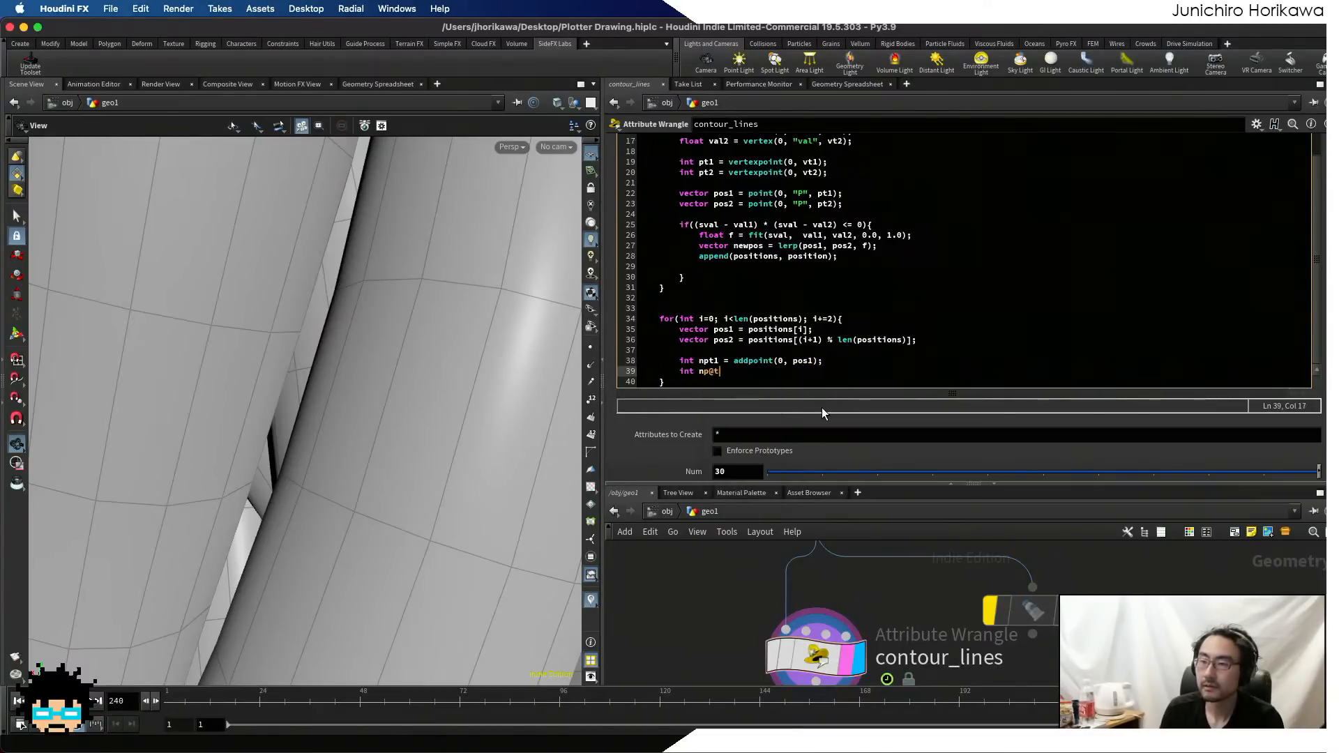
{"action": "key", "text": "BackSpace"}
{"action": "key", "text": "BackSpace"}
{"action": "key", "text": "BackSpace"}
{"action": "type", "text": "t2 ^"}
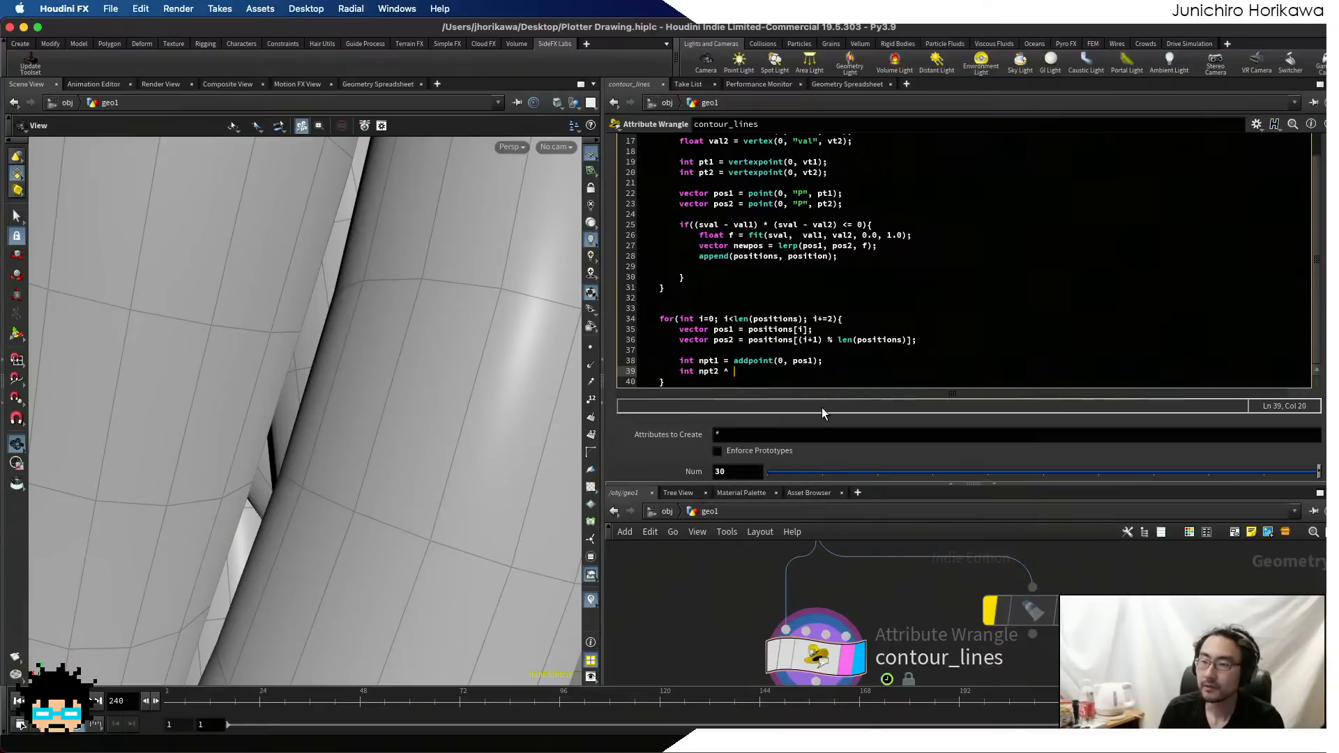
{"action": "key", "text": "BackSpace"}
{"action": "key", "text": "BackSpace"}
{"action": "type", "text": "= add"}
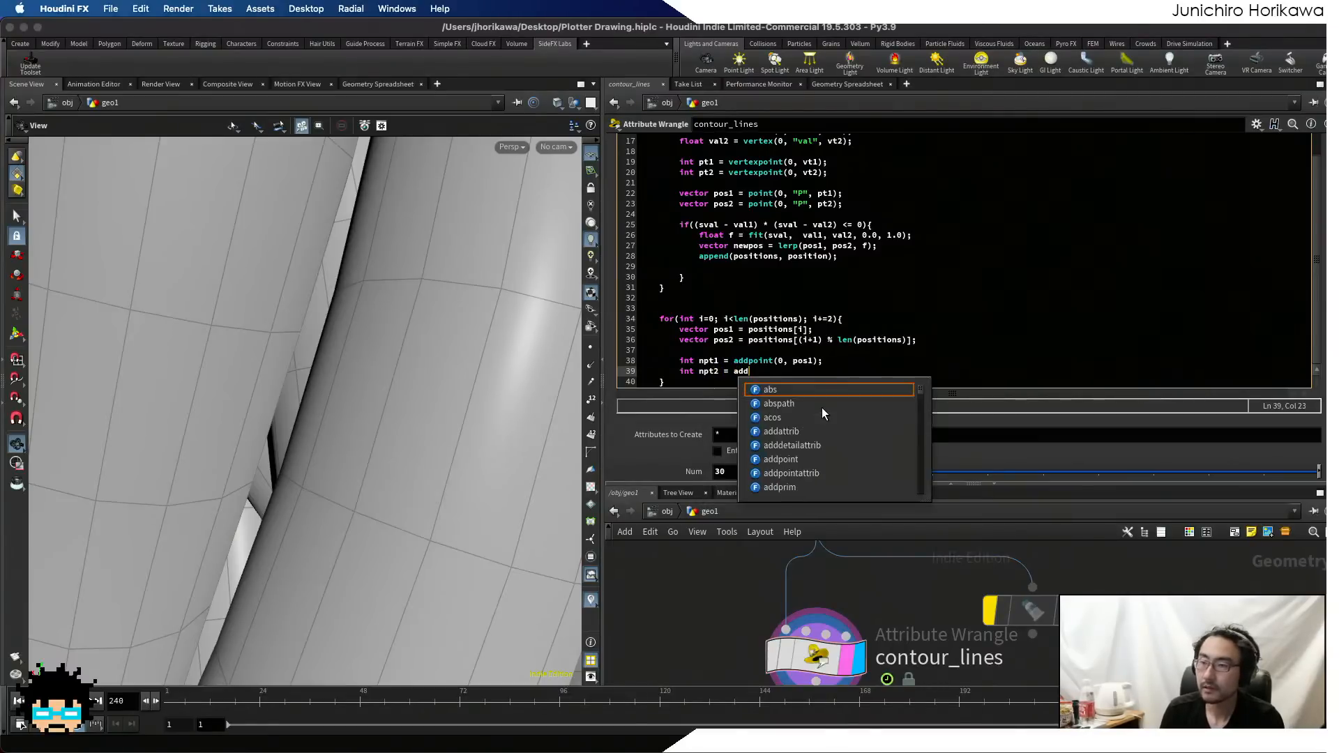
{"action": "type", "text": "point(0, pos2);"}
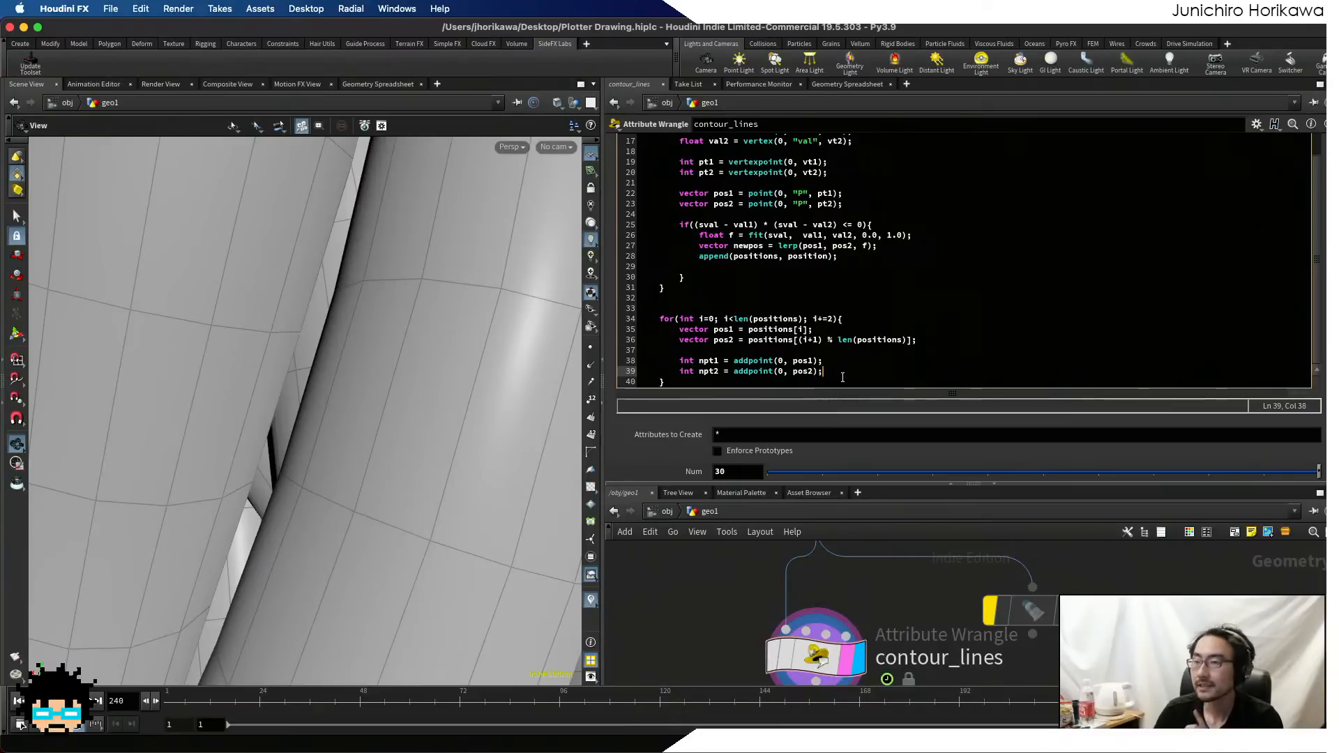
- Connect the two points with int line = addprim(0, "polyline", npt1, npt2); at the end of the loop and apply the code
{"action": "scroll", "coordinate": [809, 351], "scroll_direction": "down", "scroll_amount": 1}
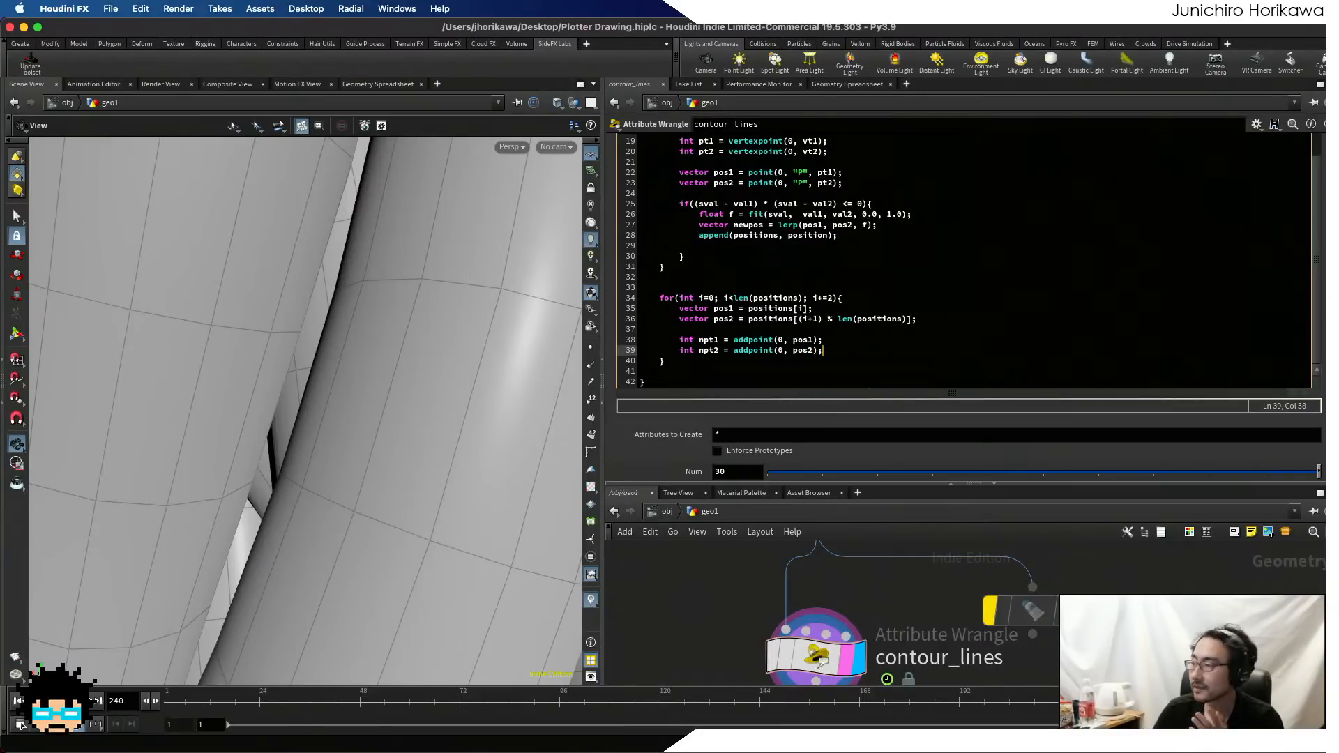
{"action": "key", "text": "Return"}
{"action": "key", "text": "Return"}
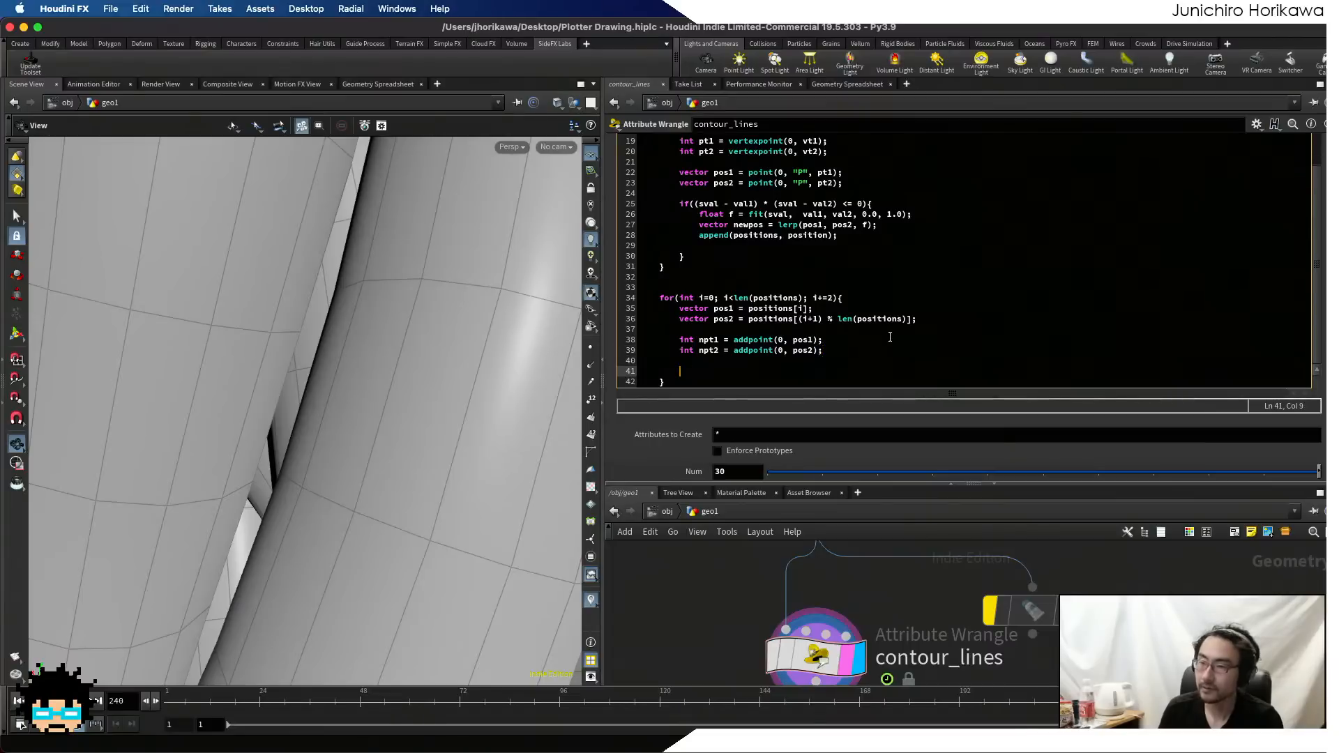
{"action": "type", "text": "int "}
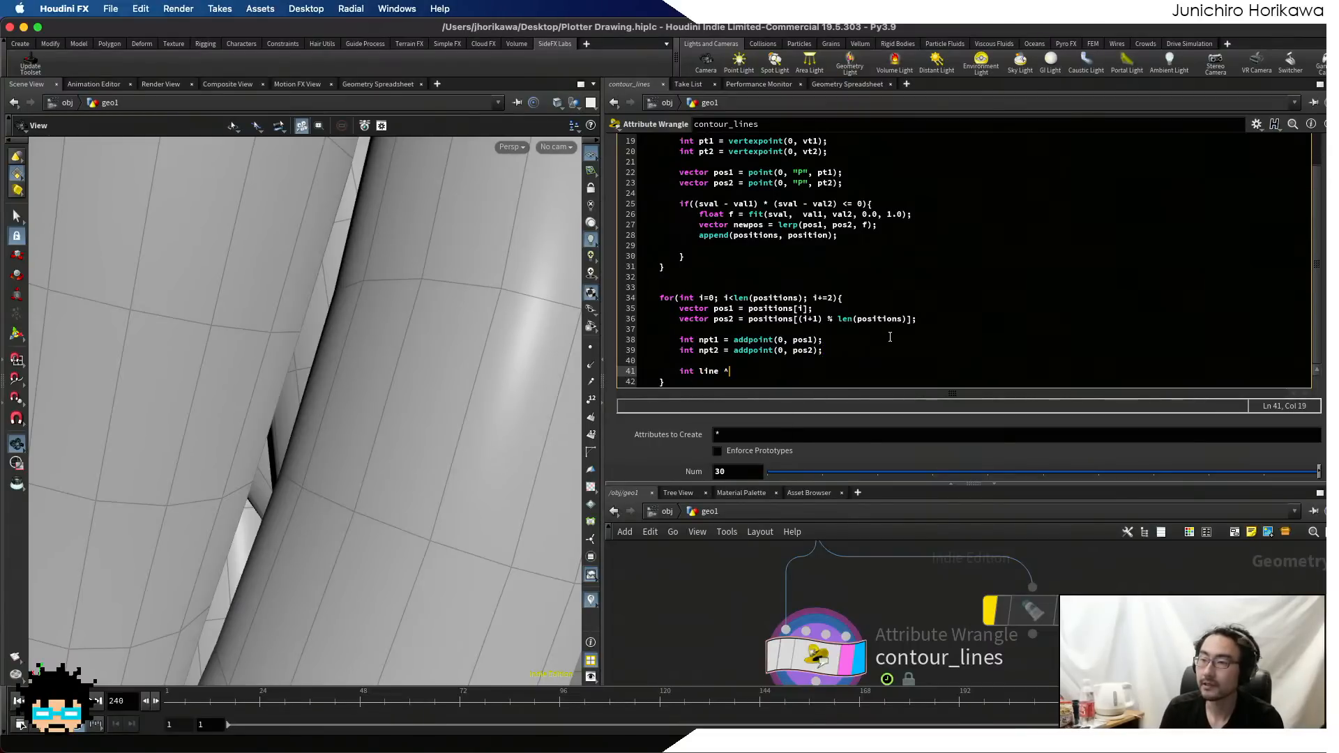
{"action": "type", "text": "line = a"}
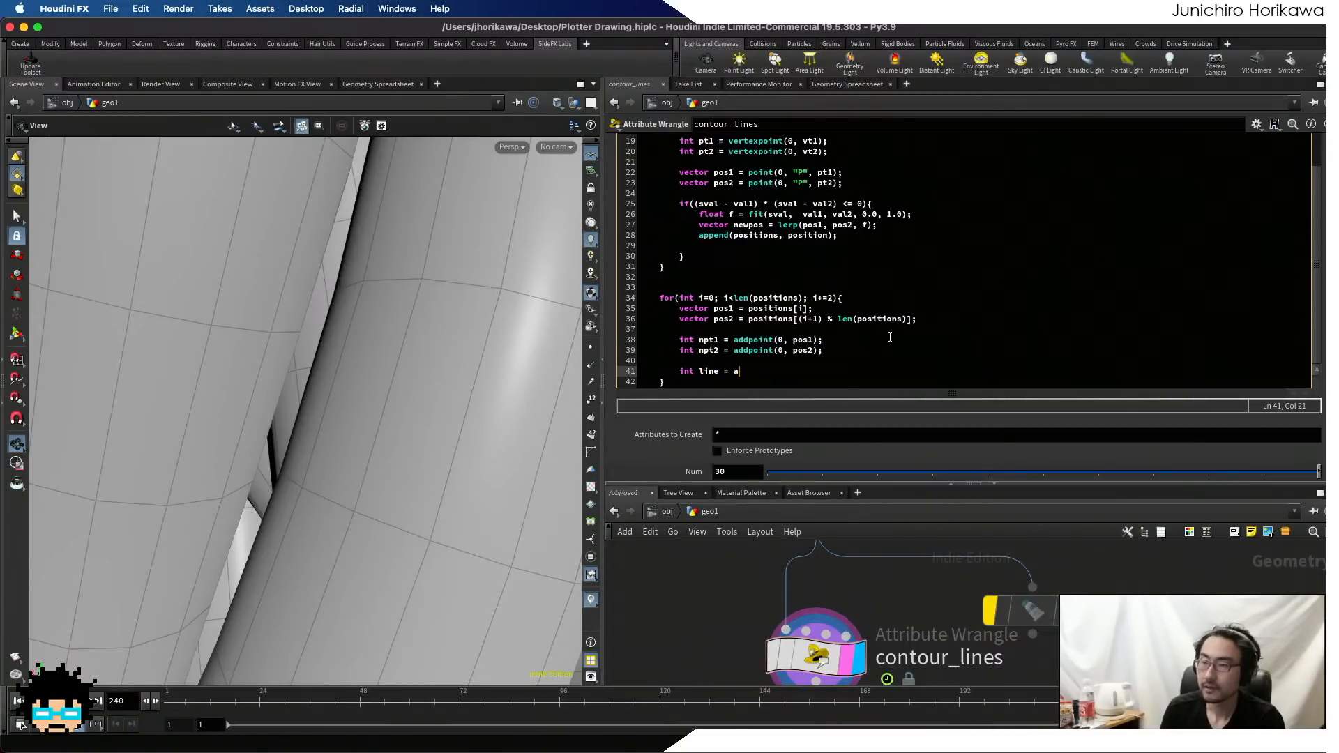
{"action": "type", "text": "ddprim(0, \"polyline"}
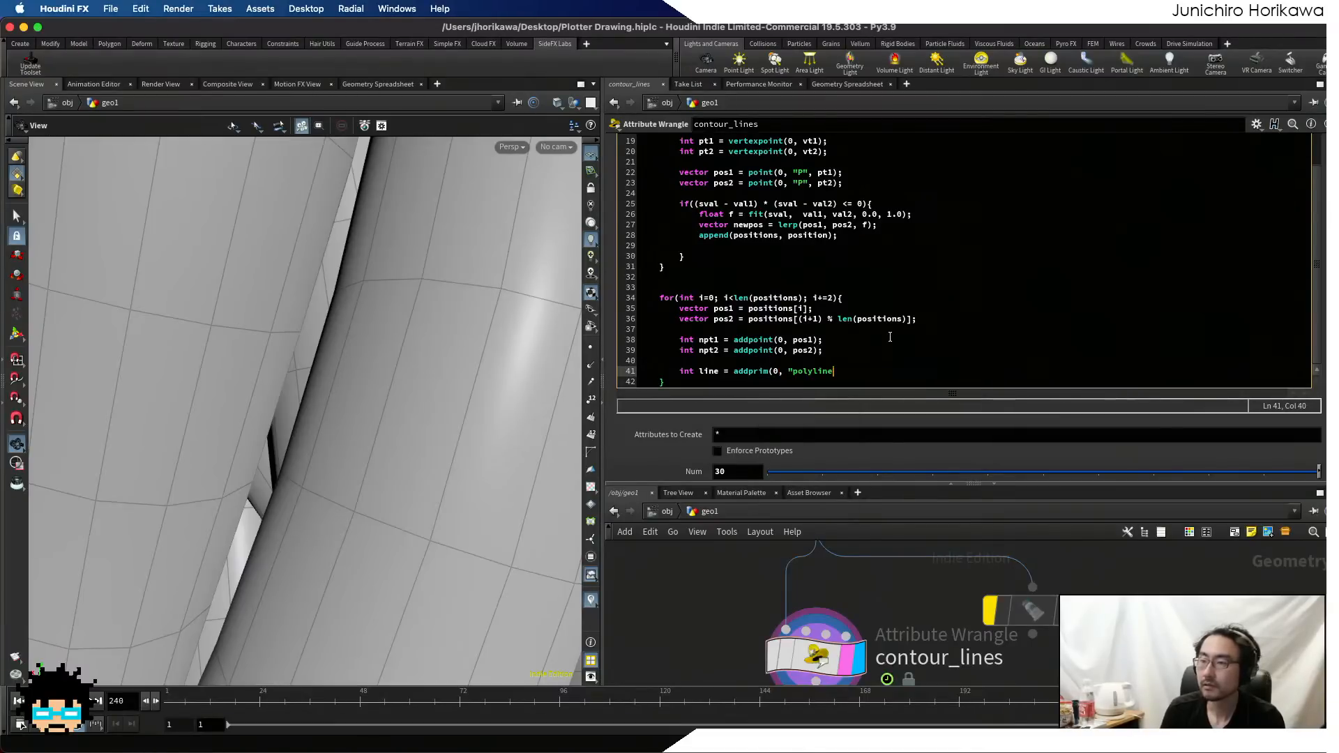
{"action": "type", "text": "\", npt"}
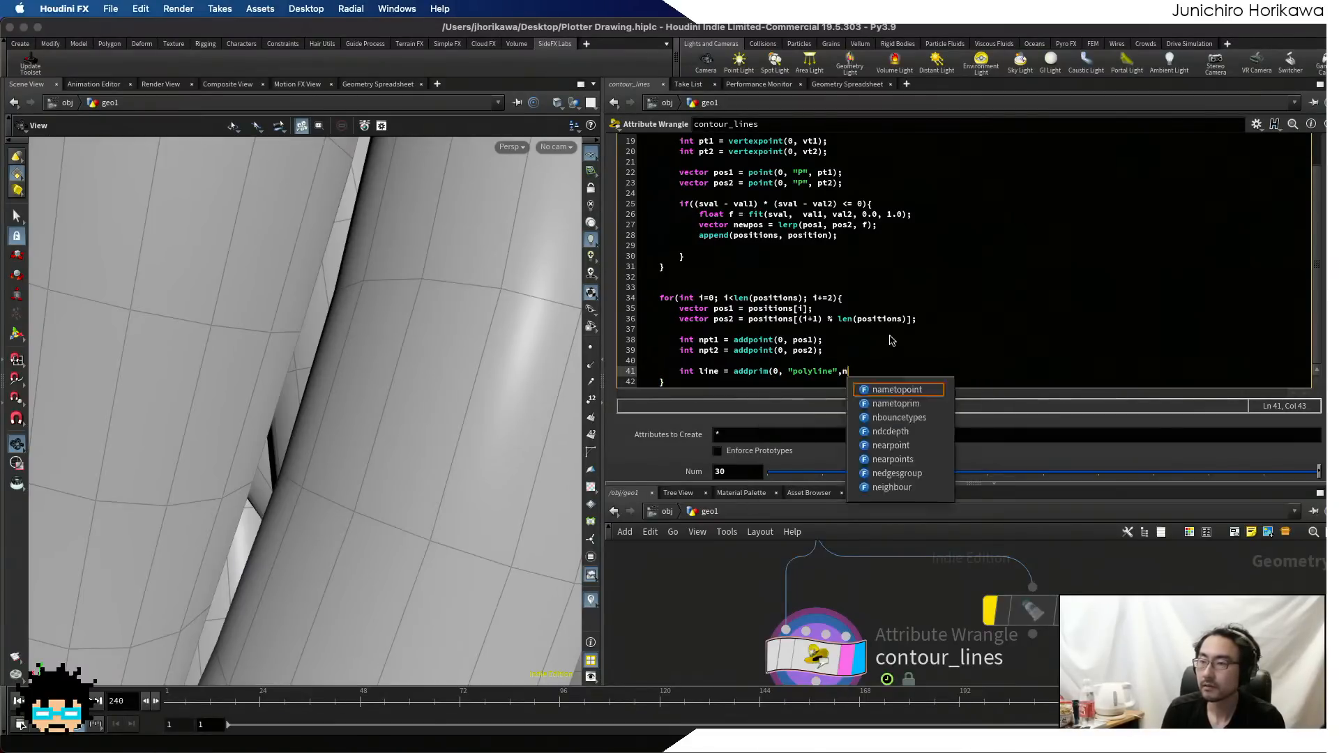
{"action": "type", "text": "1, npt2);"}
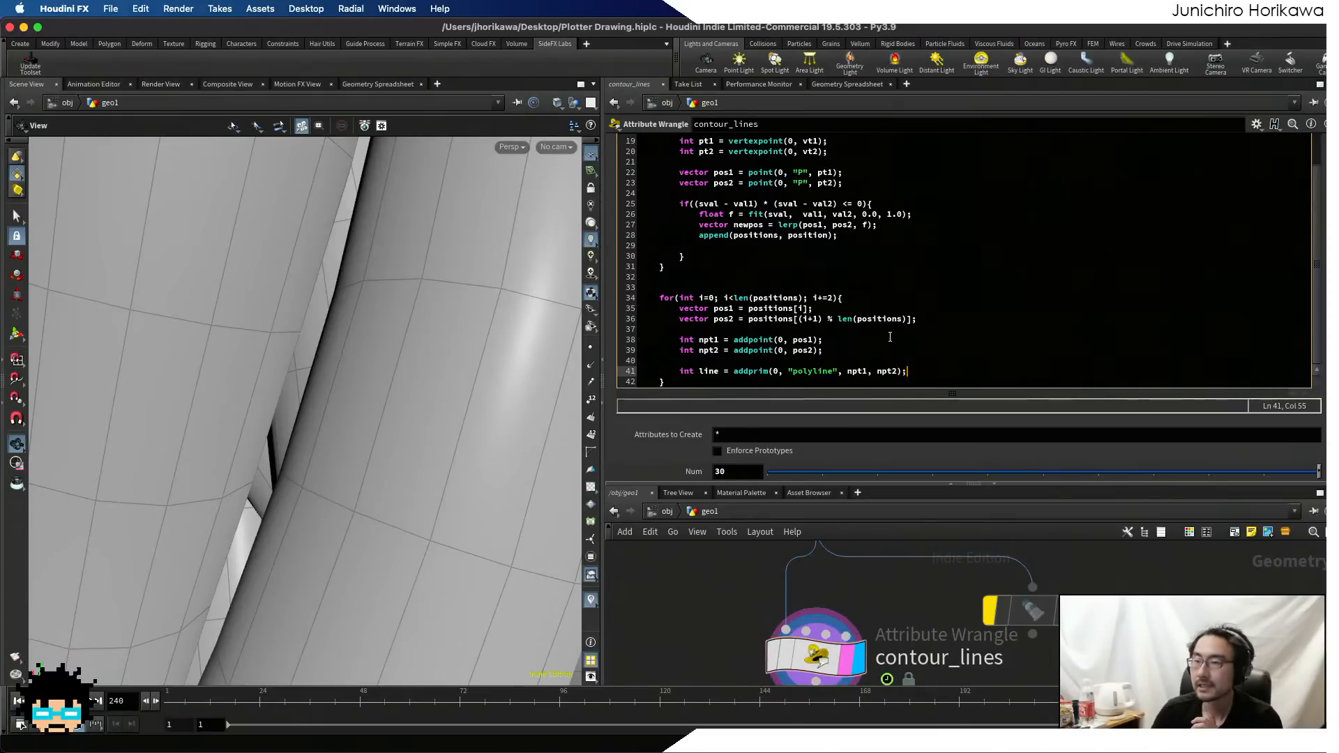
{"action": "left_click", "coordinate": [702, 642]}
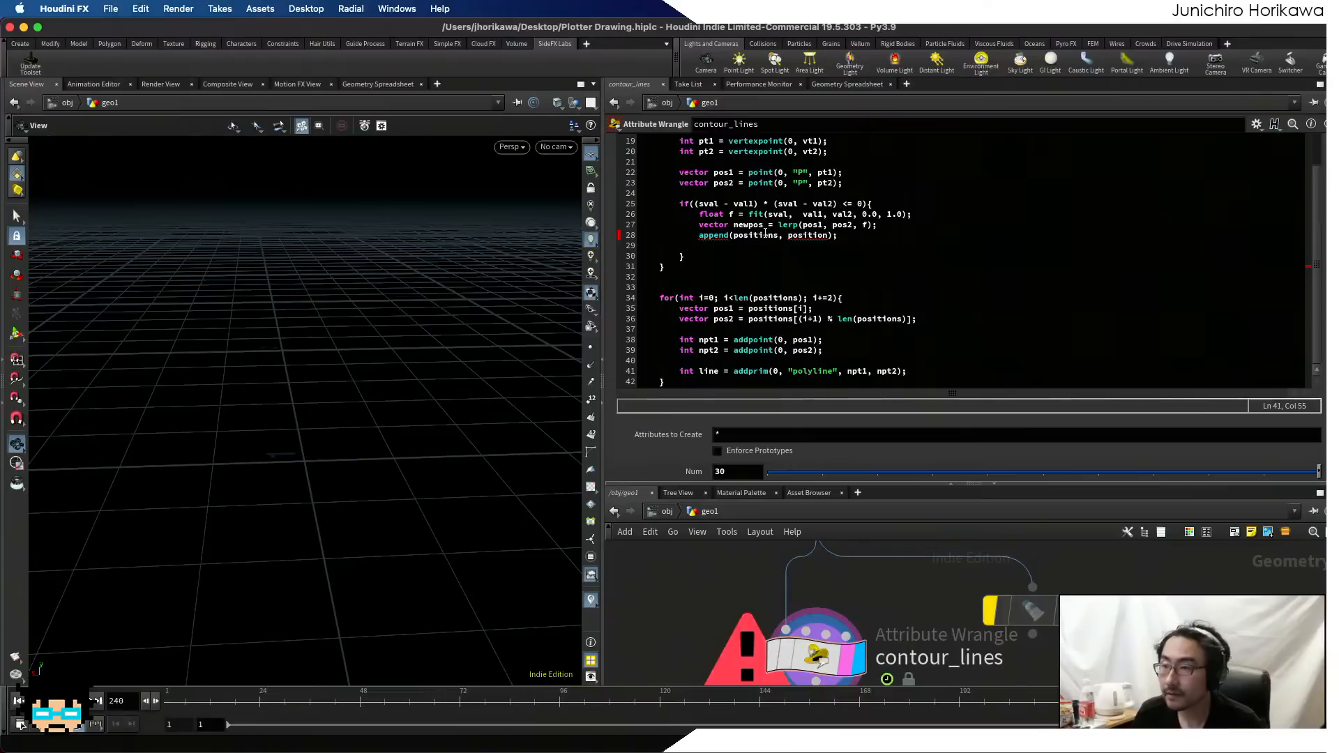
- Replace the undefined position argument in the append call with newpos and apply the corrected code
{"action": "double_click", "coordinate": [799, 236]}
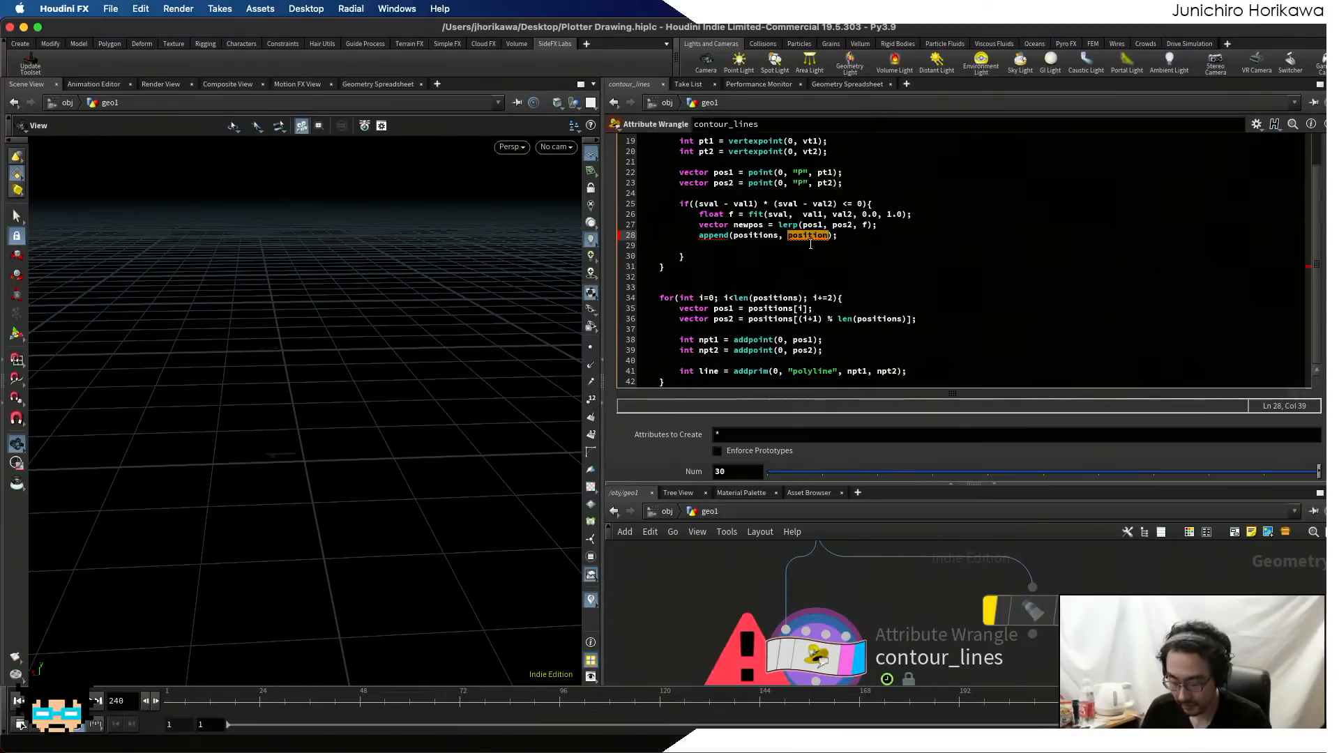
{"action": "type", "text": "newpos"}
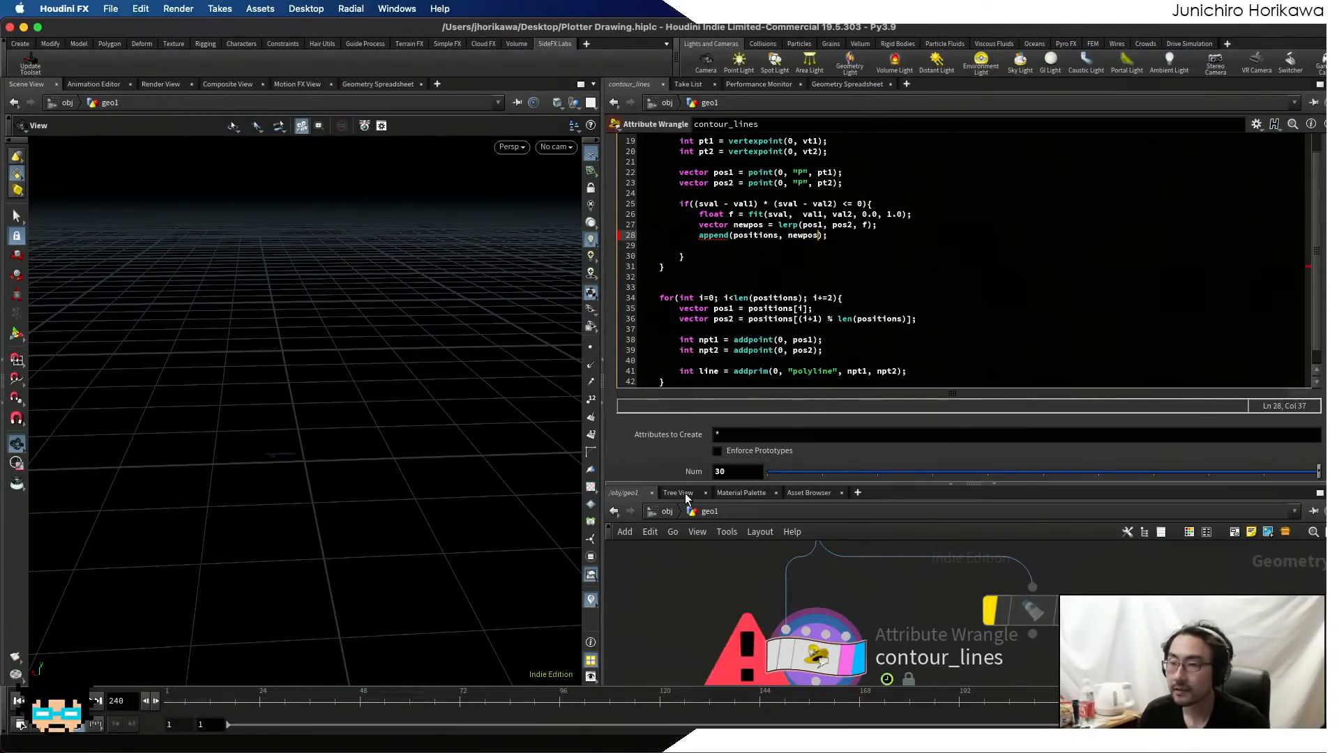
{"action": "left_click", "coordinate": [701, 570]}
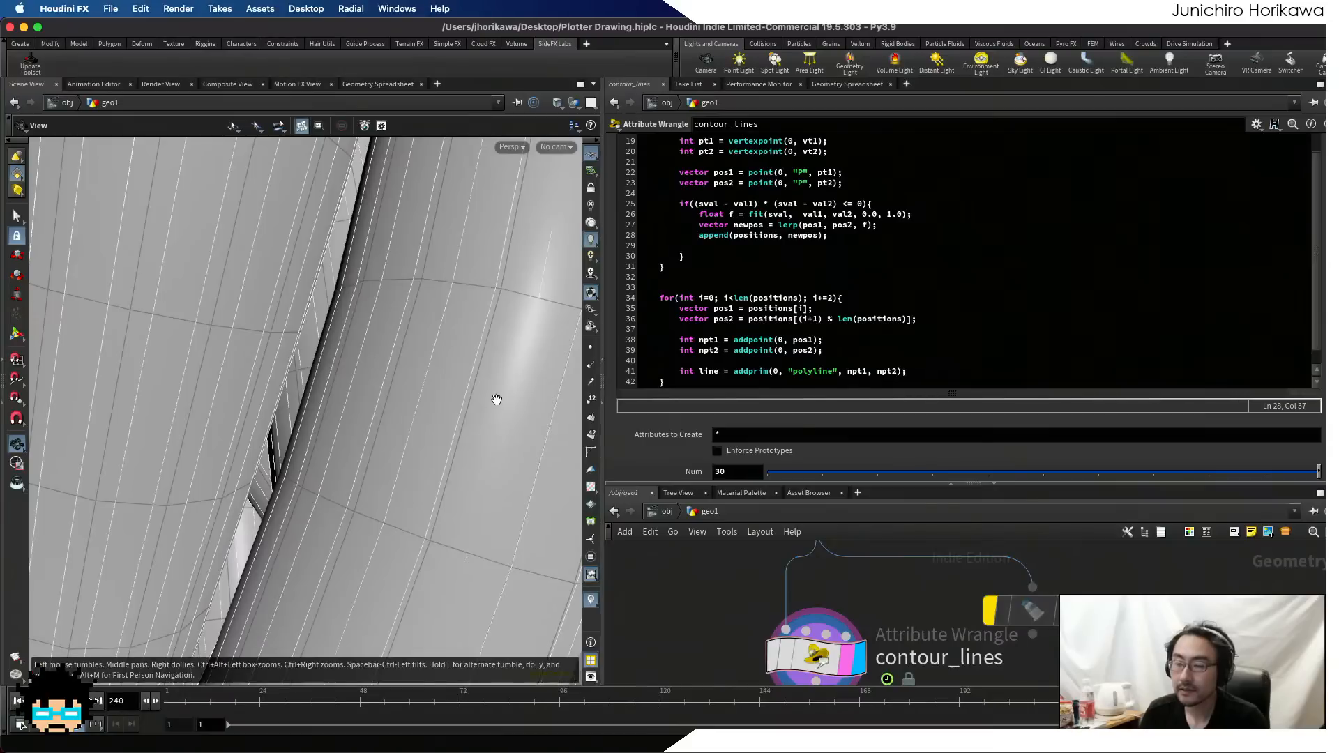
{"action": "left_click_drag", "start_coordinate": [493, 397], "coordinate": [244, 420]}
{"action": "right_click_drag", "start_coordinate": [245, 420], "coordinate": [374, 483]}
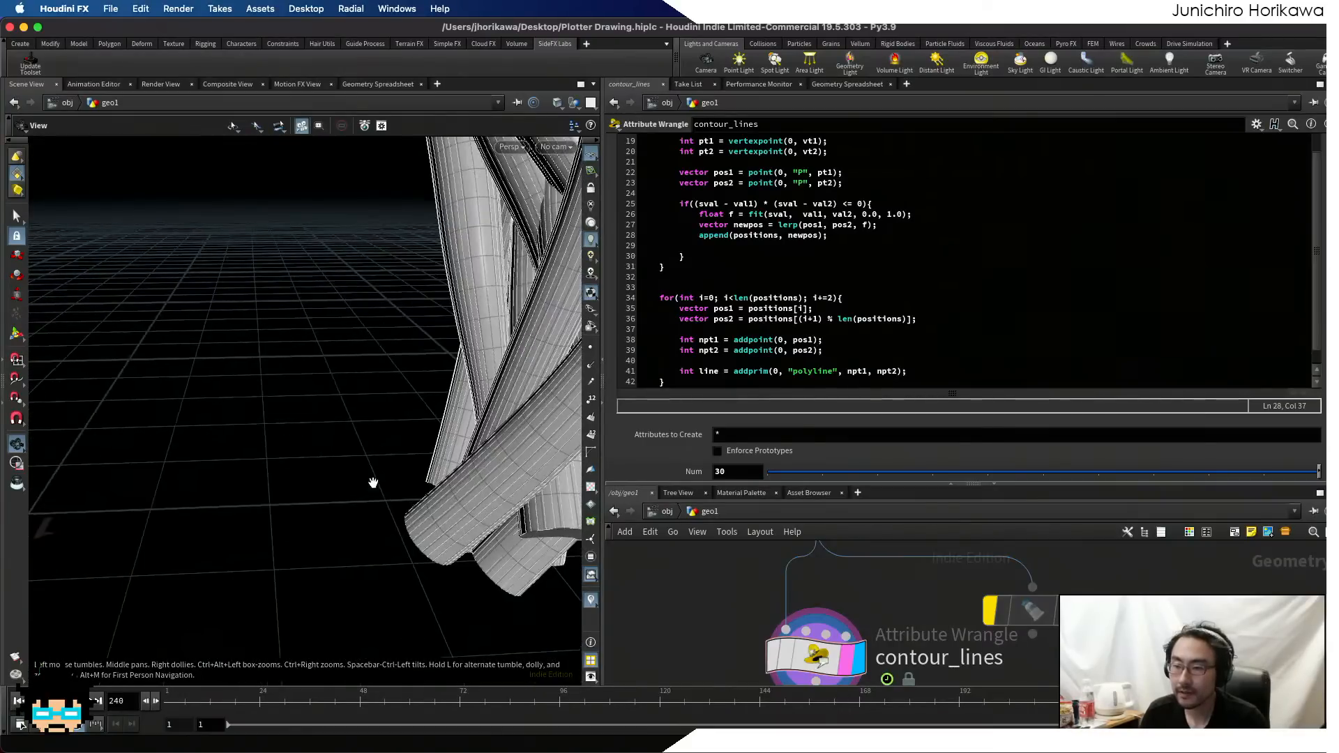
{"action": "middle_click_drag", "start_coordinate": [394, 501], "coordinate": [231, 420]}
{"action": "right_click_drag", "start_coordinate": [231, 420], "coordinate": [389, 452]}
{"action": "left_click_drag", "start_coordinate": [368, 494], "coordinate": [179, 526]}
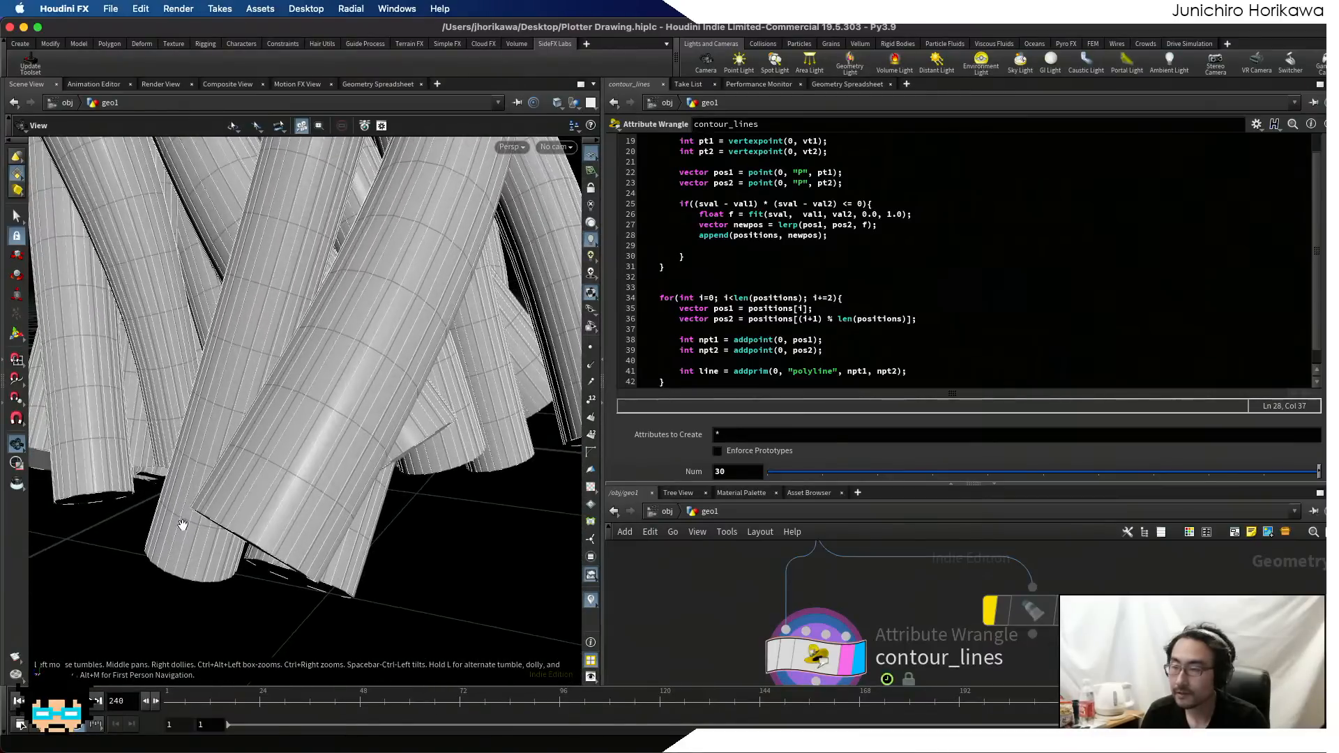
{"action": "scroll", "coordinate": [905, 298], "scroll_direction": "down", "scroll_amount": 1}
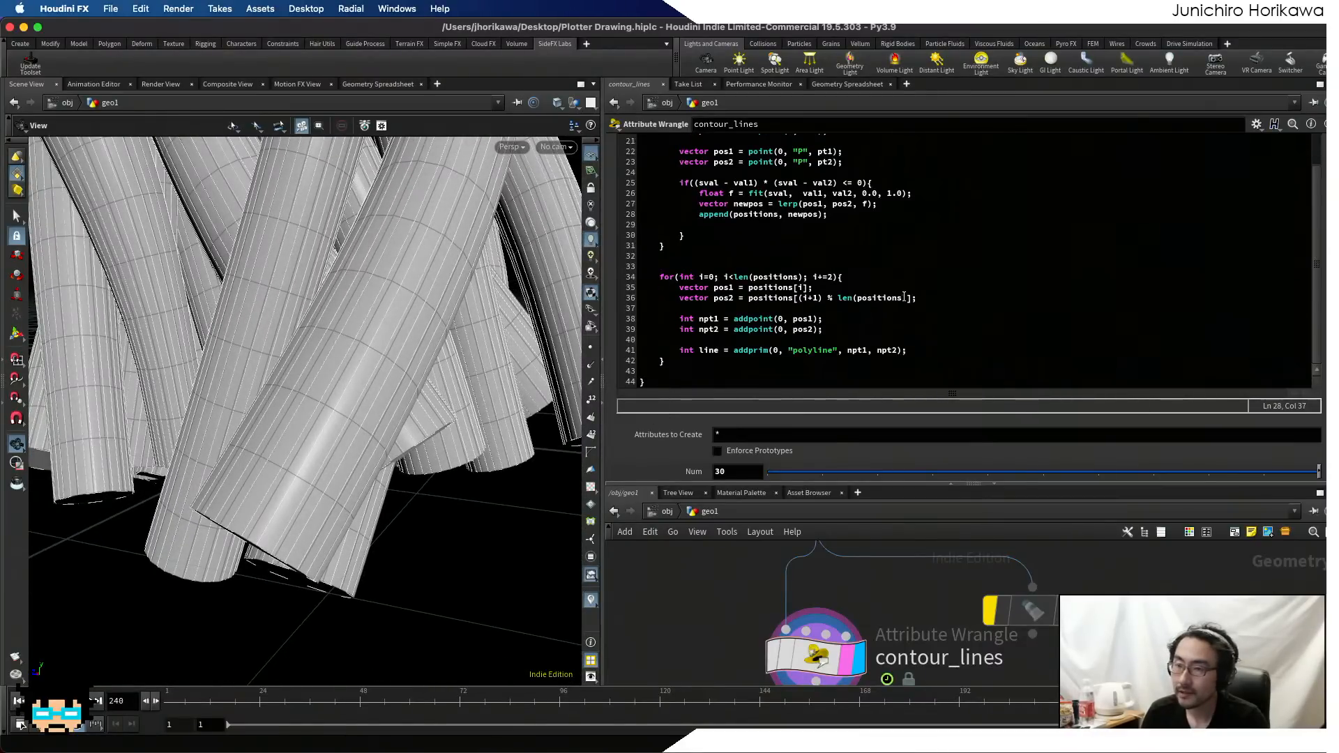
{"action": "left_click", "coordinate": [789, 378]}
{"action": "key", "text": "Return"}
{"action": "key", "text": "Return"}
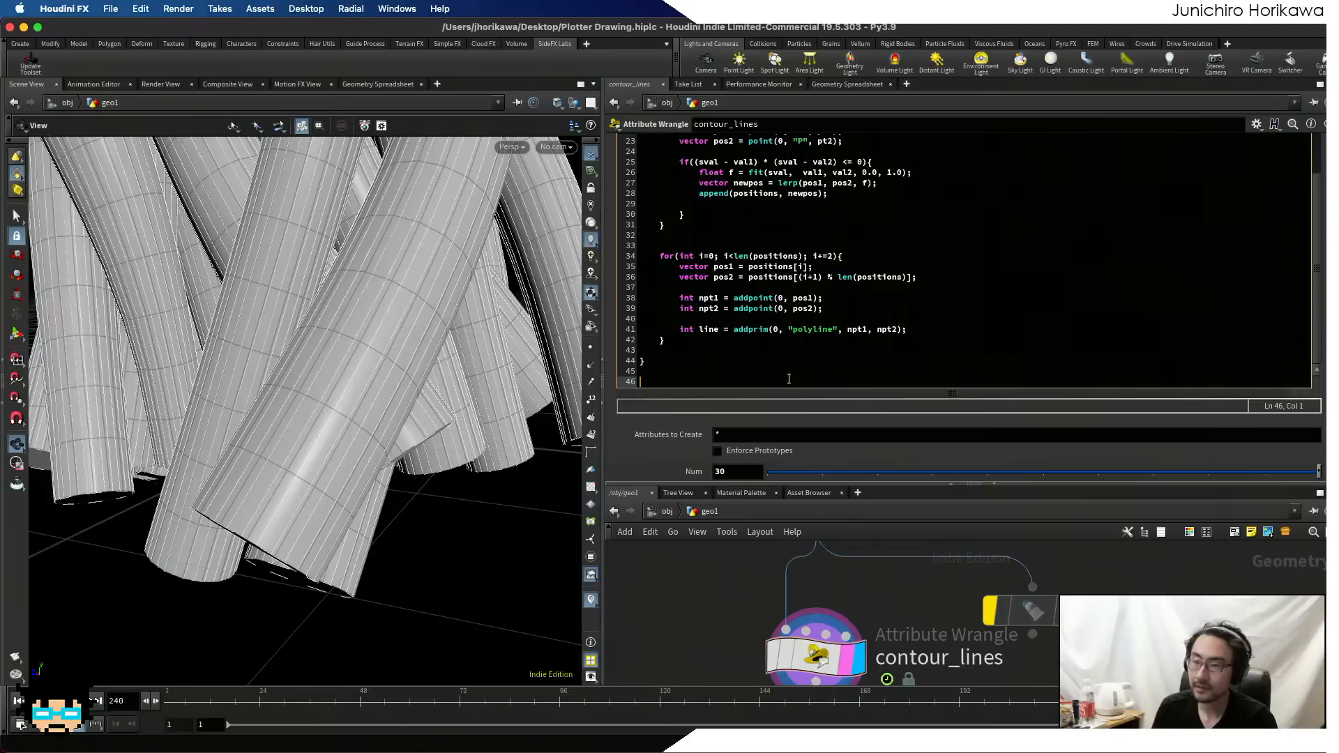
{"action": "type", "text": "revmo"}
{"action": "key", "text": "BackSpace"}
{"action": "key", "text": "BackSpace"}
{"action": "key", "text": "BackSpace"}
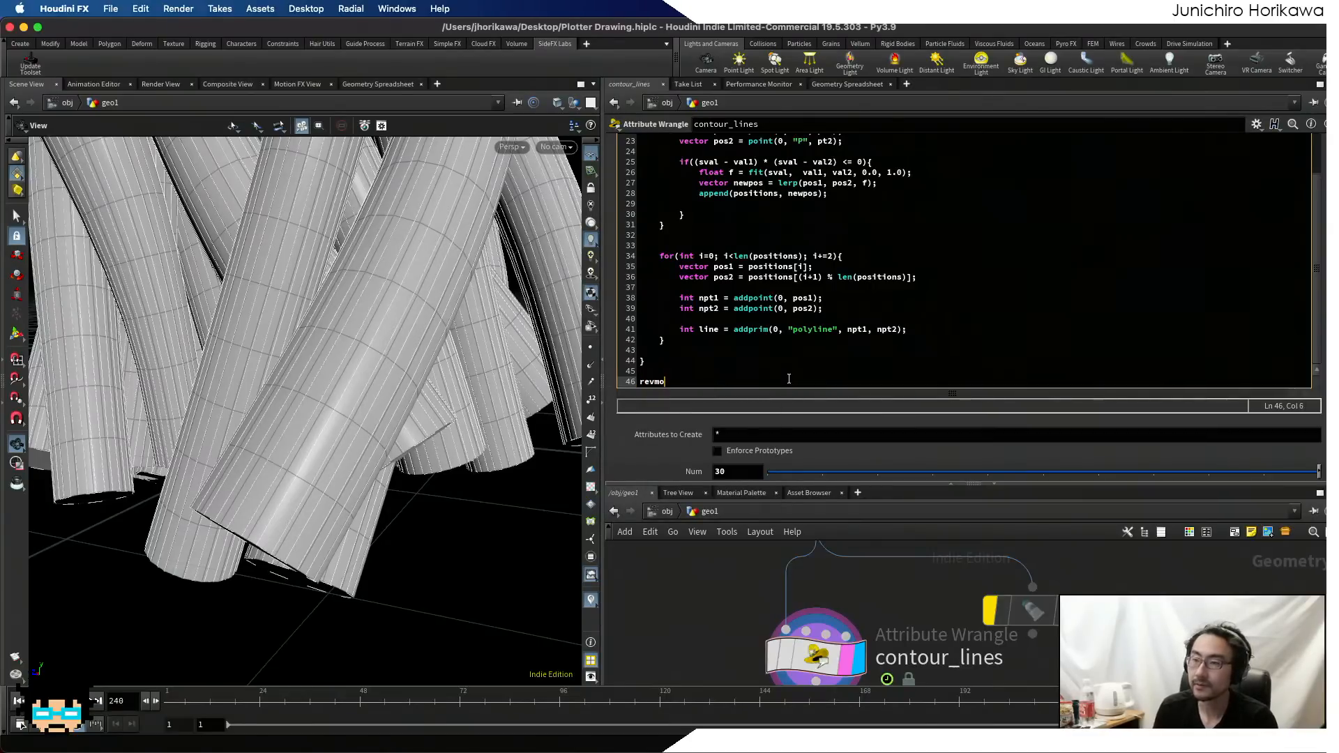
{"action": "type", "text": "movepri"}
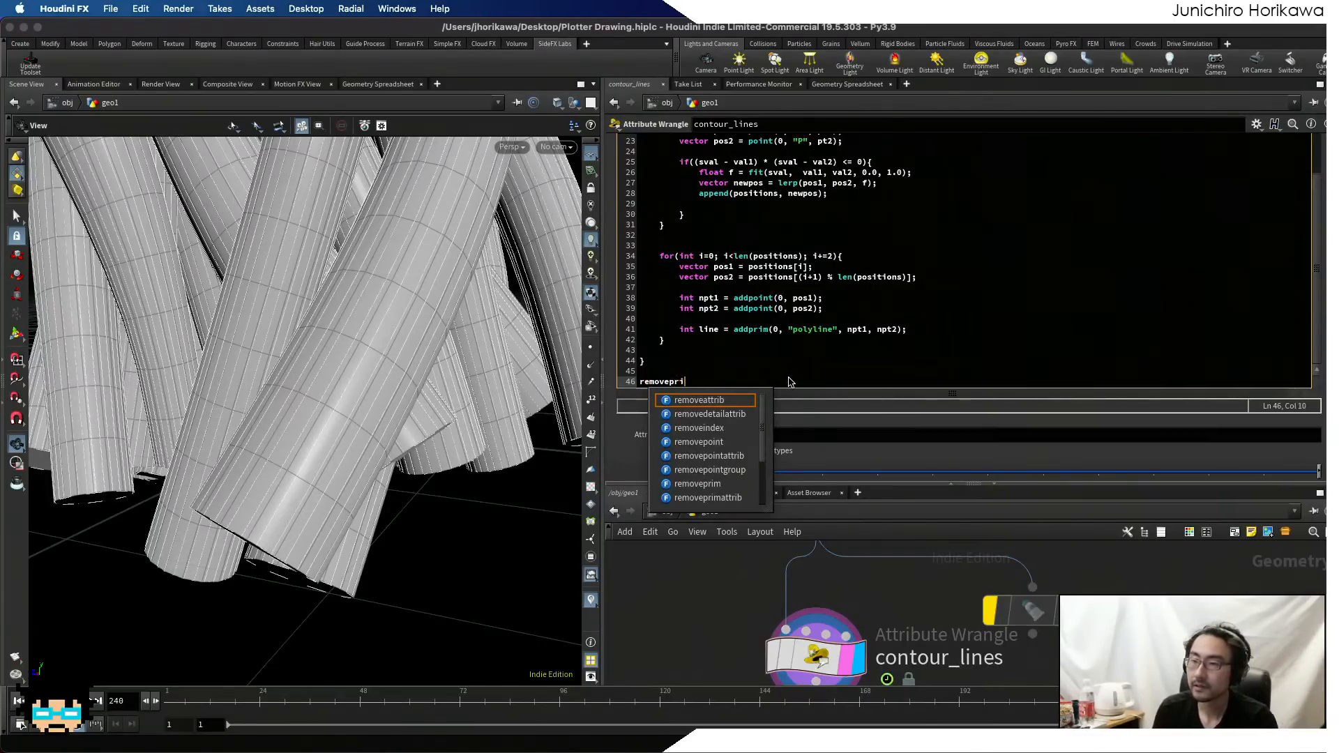
{"action": "type", "text": "m(0, \""}
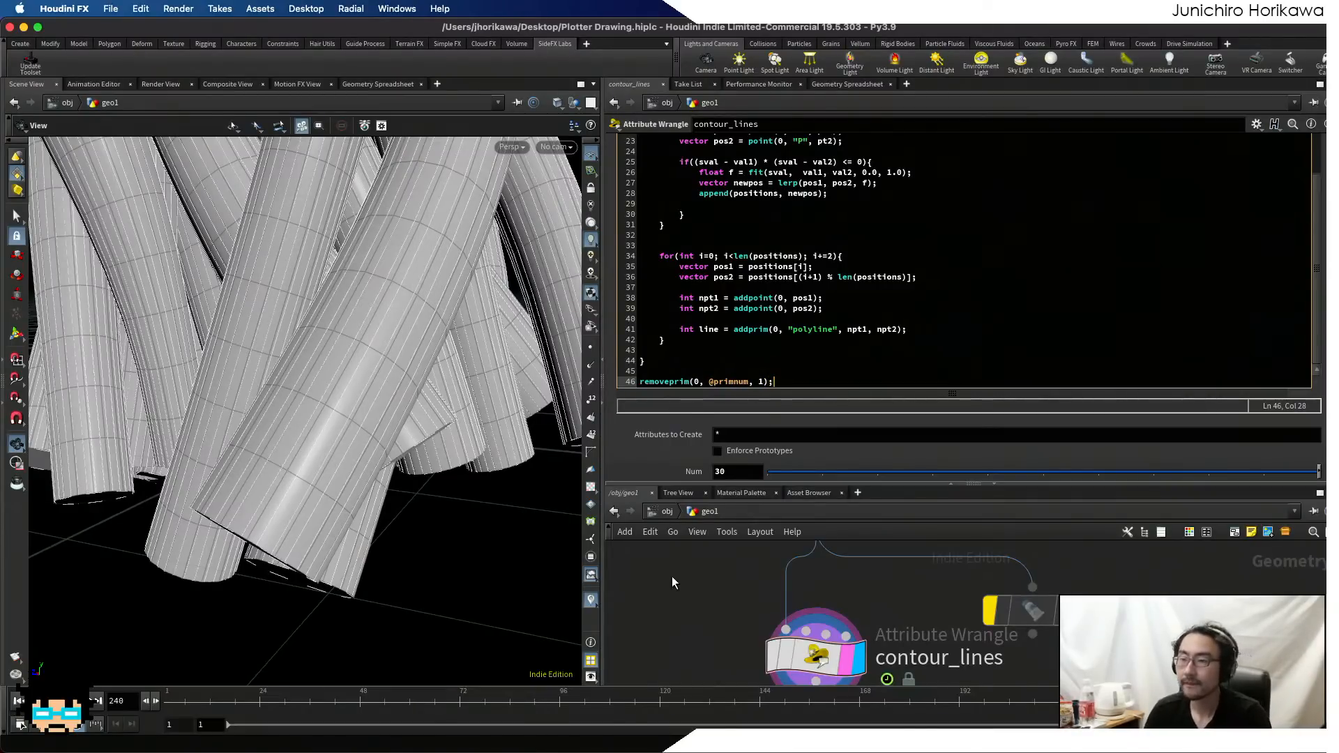
{"action": "left_click", "coordinate": [681, 632]}
{"action": "scroll", "coordinate": [317, 485], "scroll_direction": "down", "scroll_amount": 1}
{"action": "left_click_drag", "start_coordinate": [315, 487], "coordinate": [293, 411]}
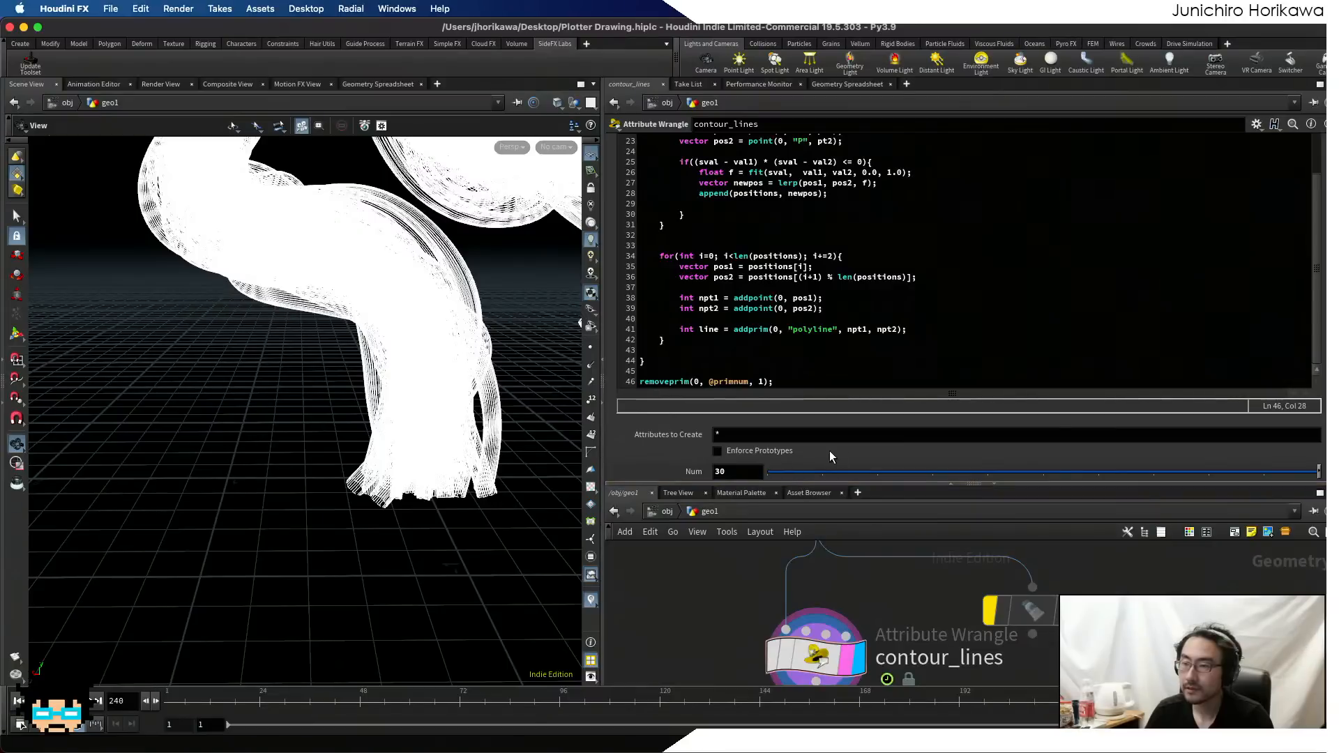
- Extend the Num parameter's range maximum to 100 in the contour_lines node's parameter interface
{"action": "left_click", "coordinate": [1256, 124]}
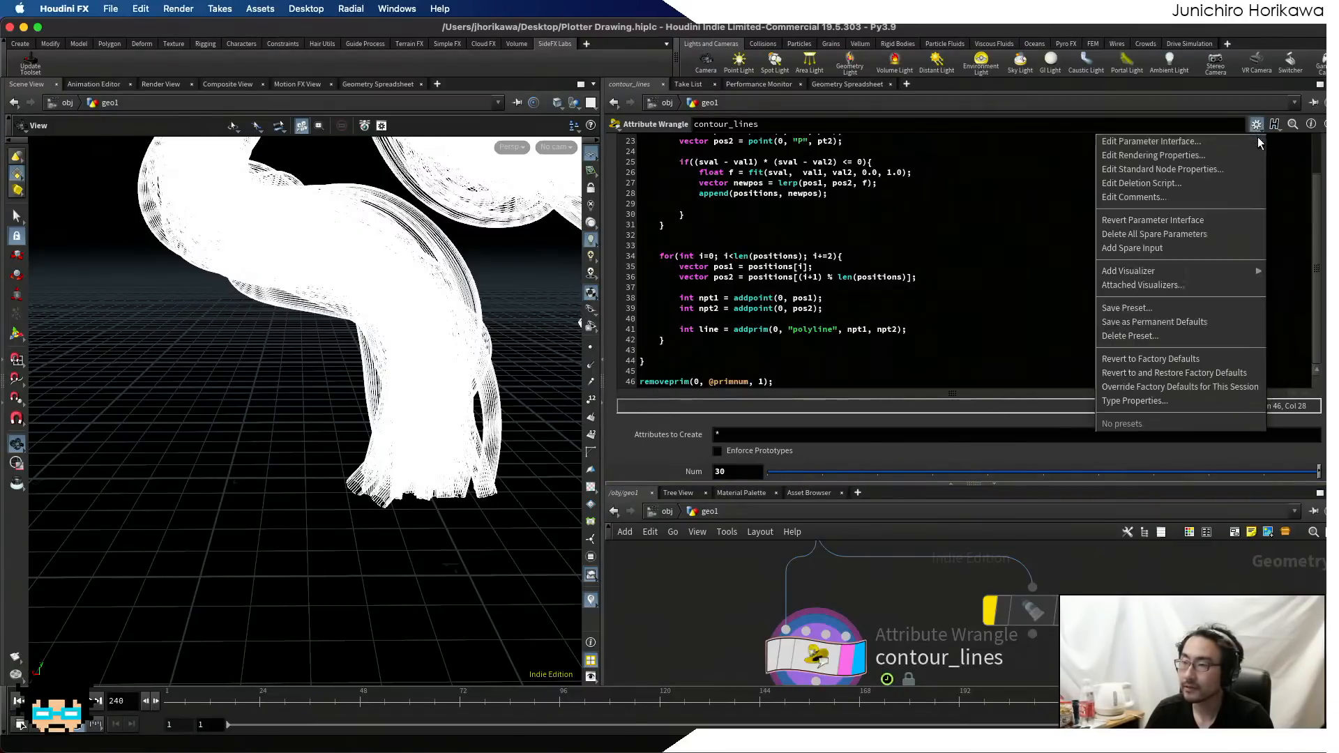
{"action": "left_click", "coordinate": [1158, 141]}
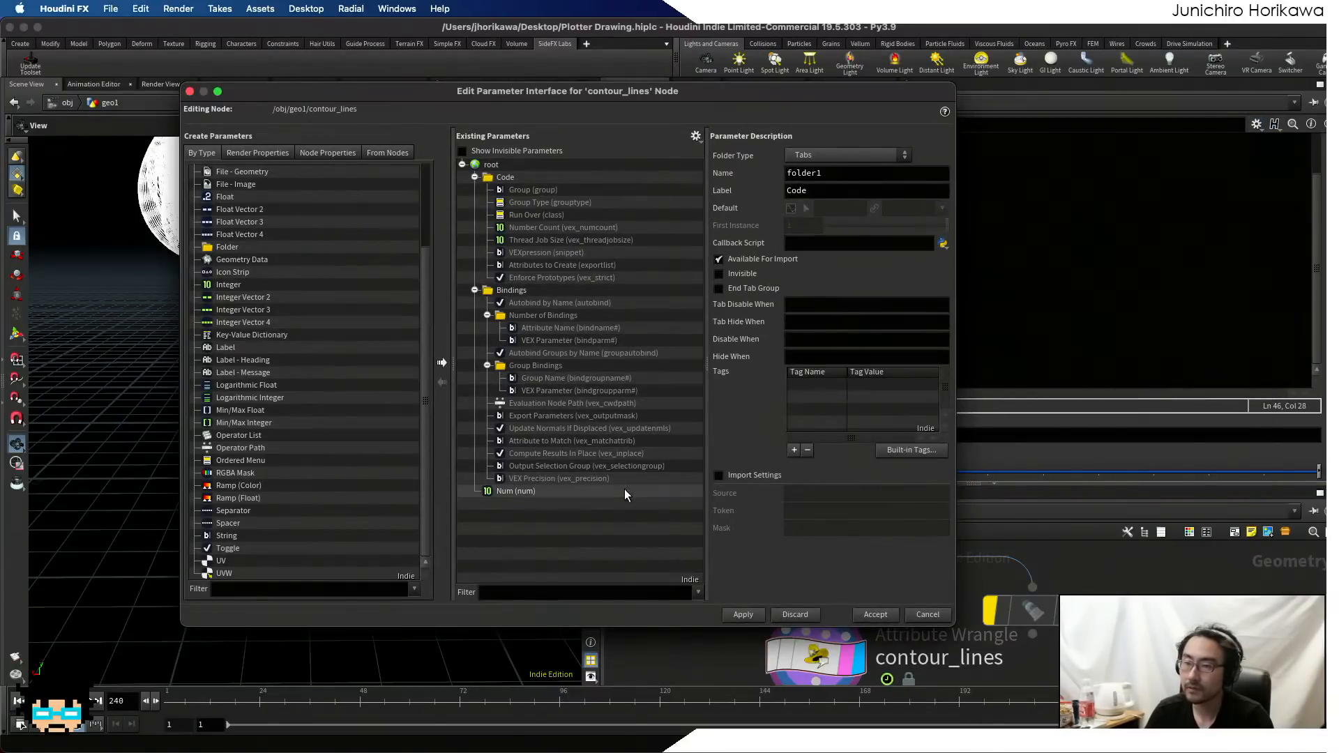
{"action": "left_click", "coordinate": [625, 490]}
{"action": "type", "text": "100"}
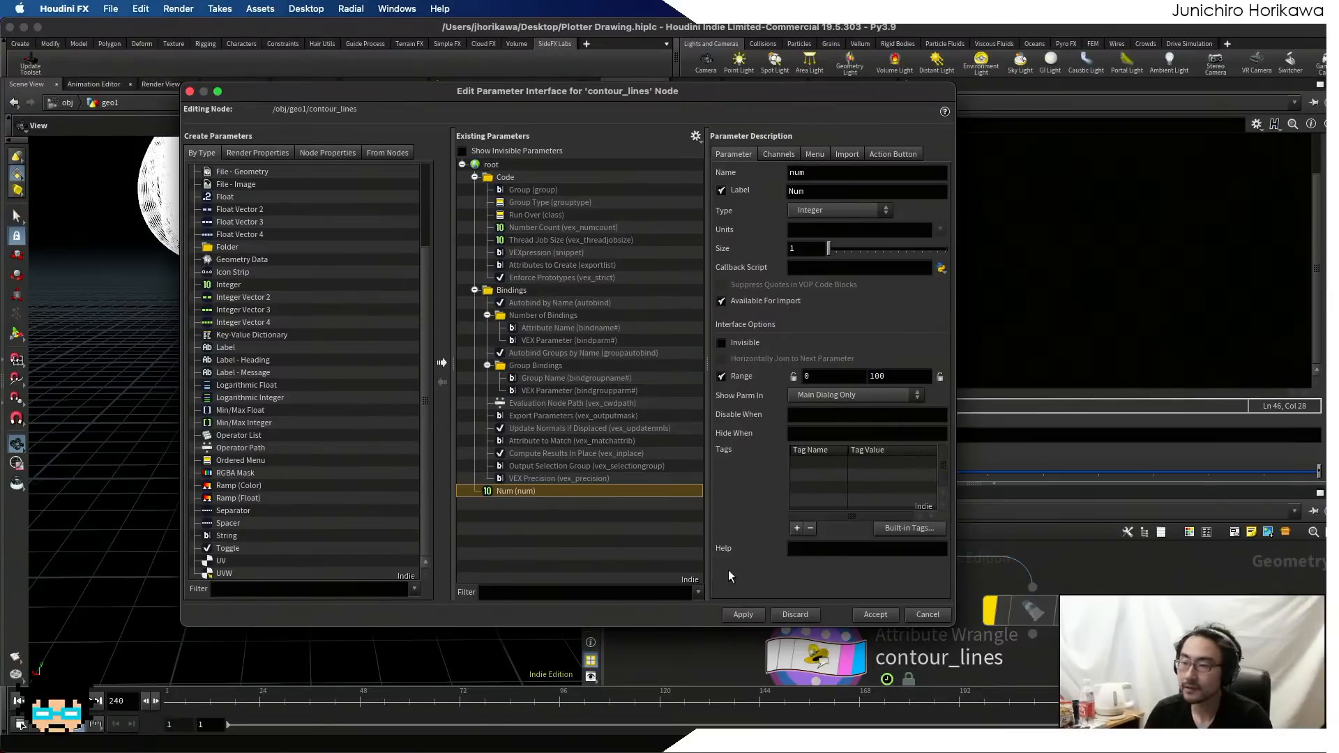
{"action": "left_click", "coordinate": [742, 616]}
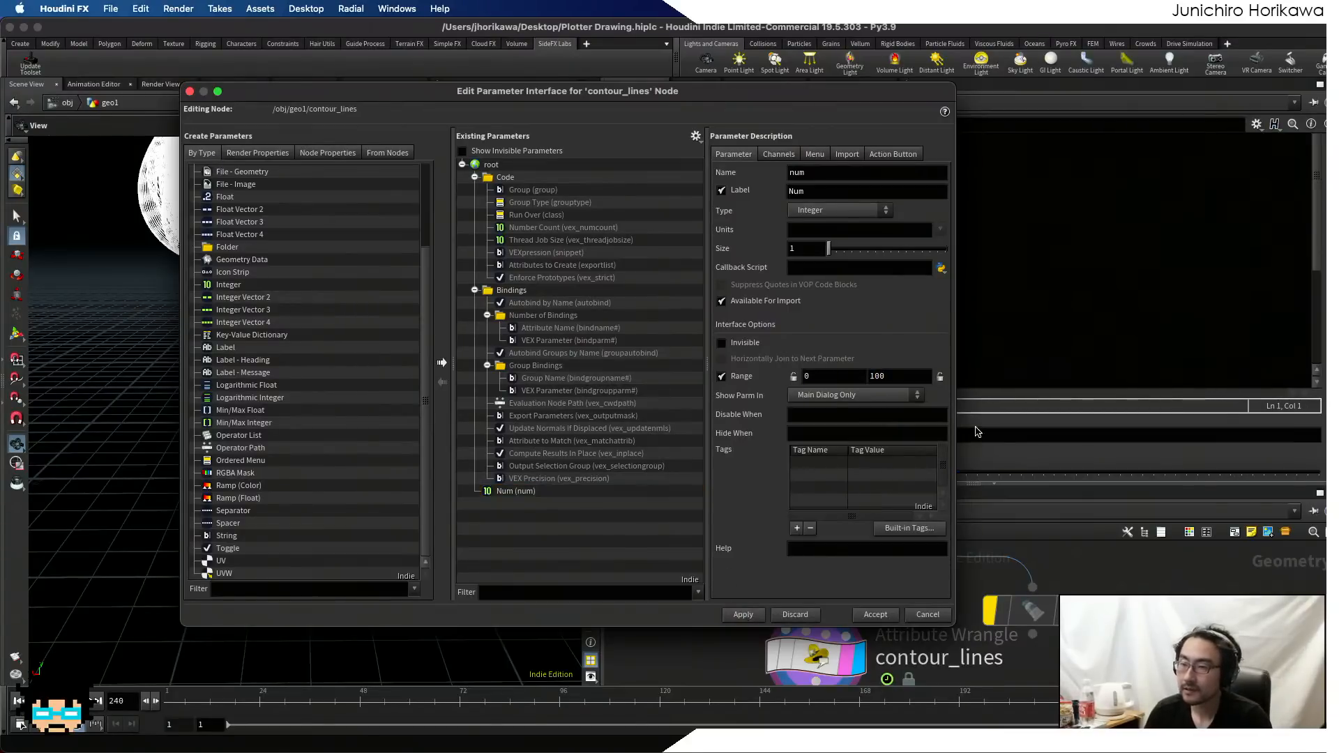
{"action": "left_click", "coordinate": [876, 614]}
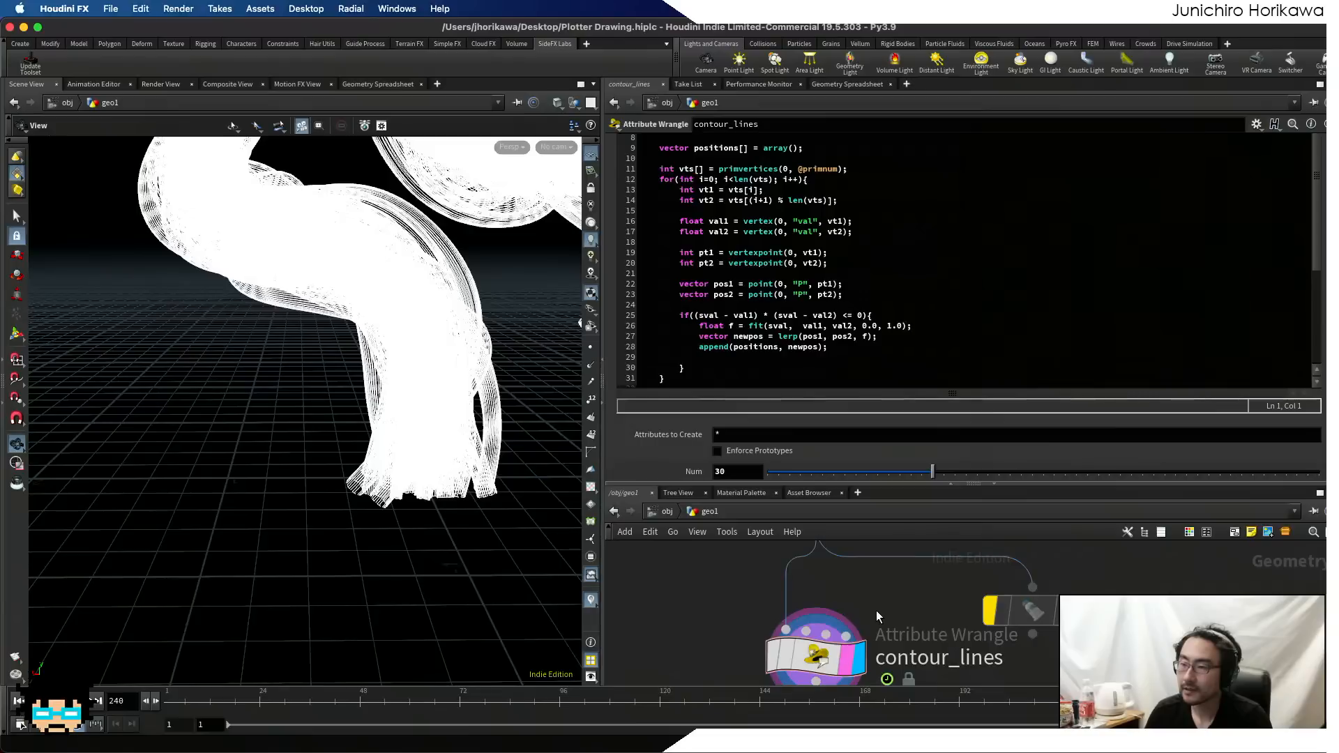
- Try different Num values to compare the contour density, ending with 30
{"action": "left_click_drag", "start_coordinate": [935, 472], "coordinate": [1120, 462]}
{"action": "left_click_drag", "start_coordinate": [418, 418], "coordinate": [395, 383]}
{"action": "left_click_drag", "start_coordinate": [845, 465], "coordinate": [932, 473]}
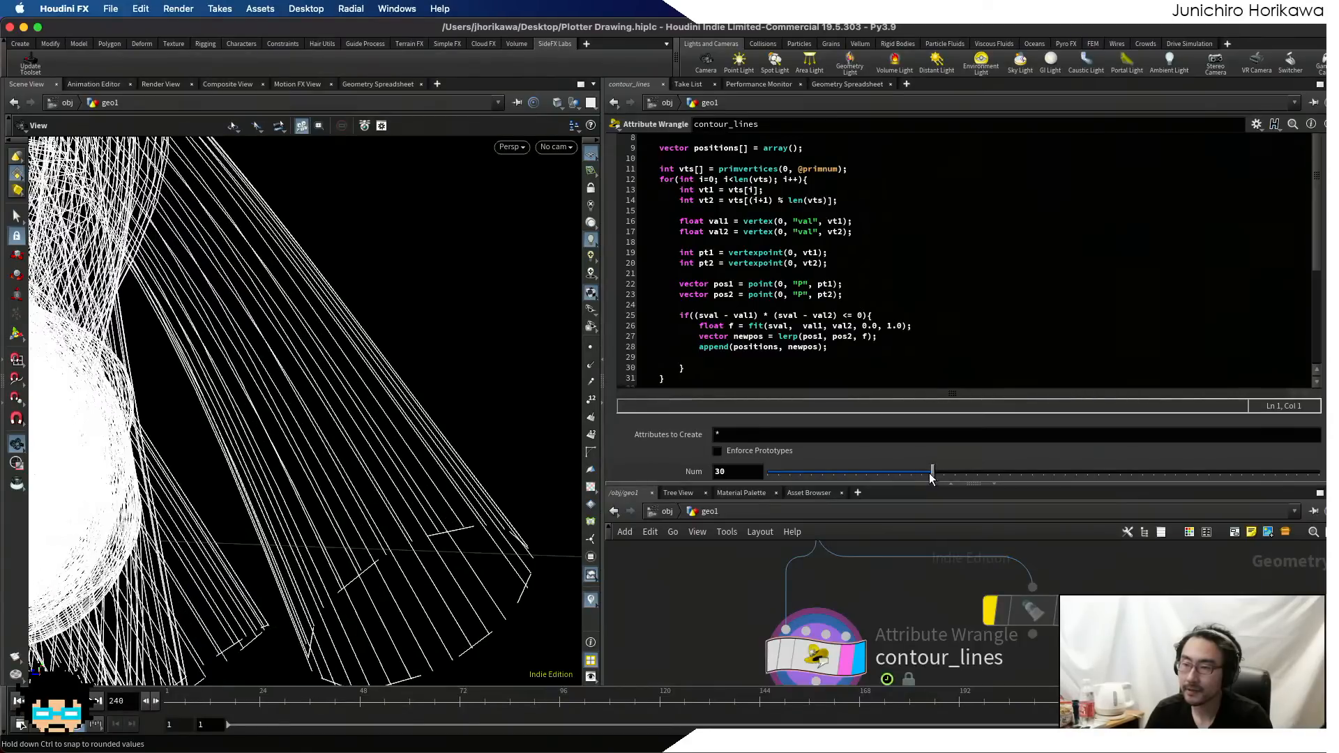
{"action": "left_click_drag", "start_coordinate": [370, 365], "coordinate": [349, 337]}
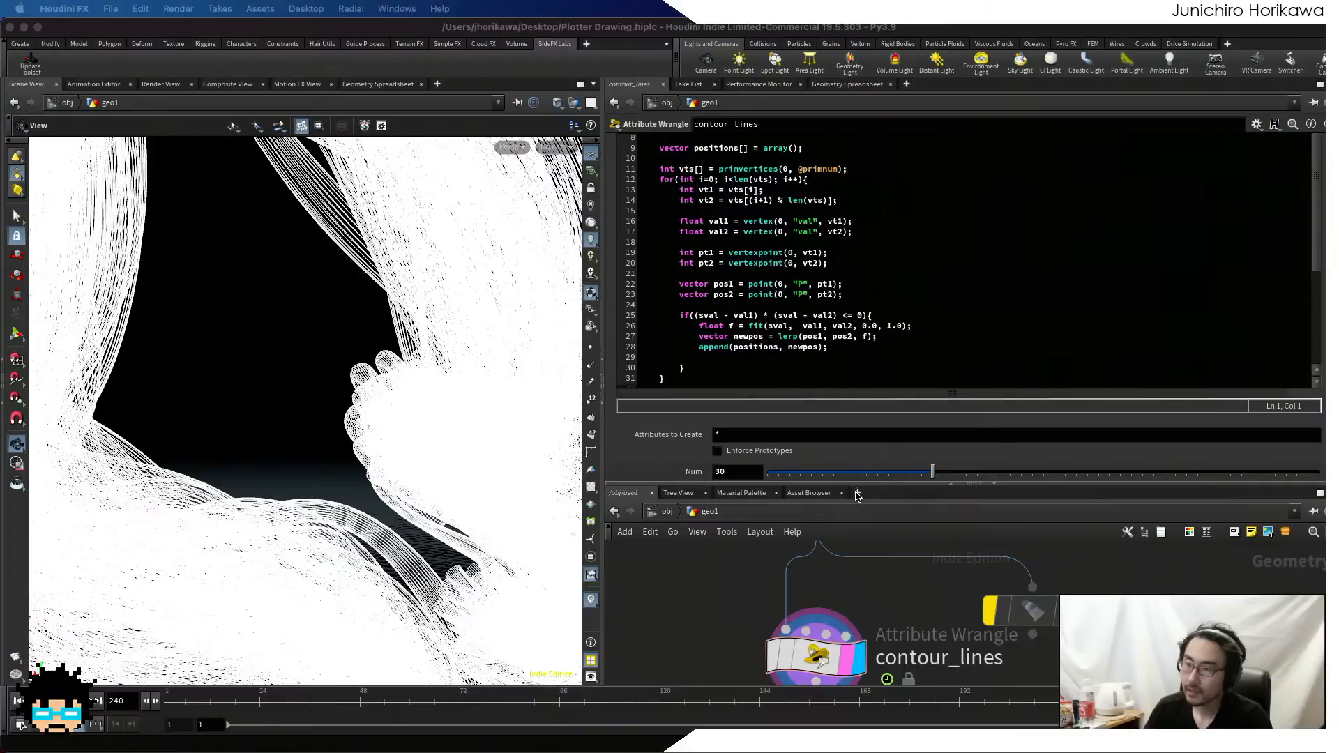
- Give the network editor more height and inspect the contour lines over the whole model from several angles
{"action": "left_click_drag", "start_coordinate": [860, 484], "coordinate": [880, 371]}
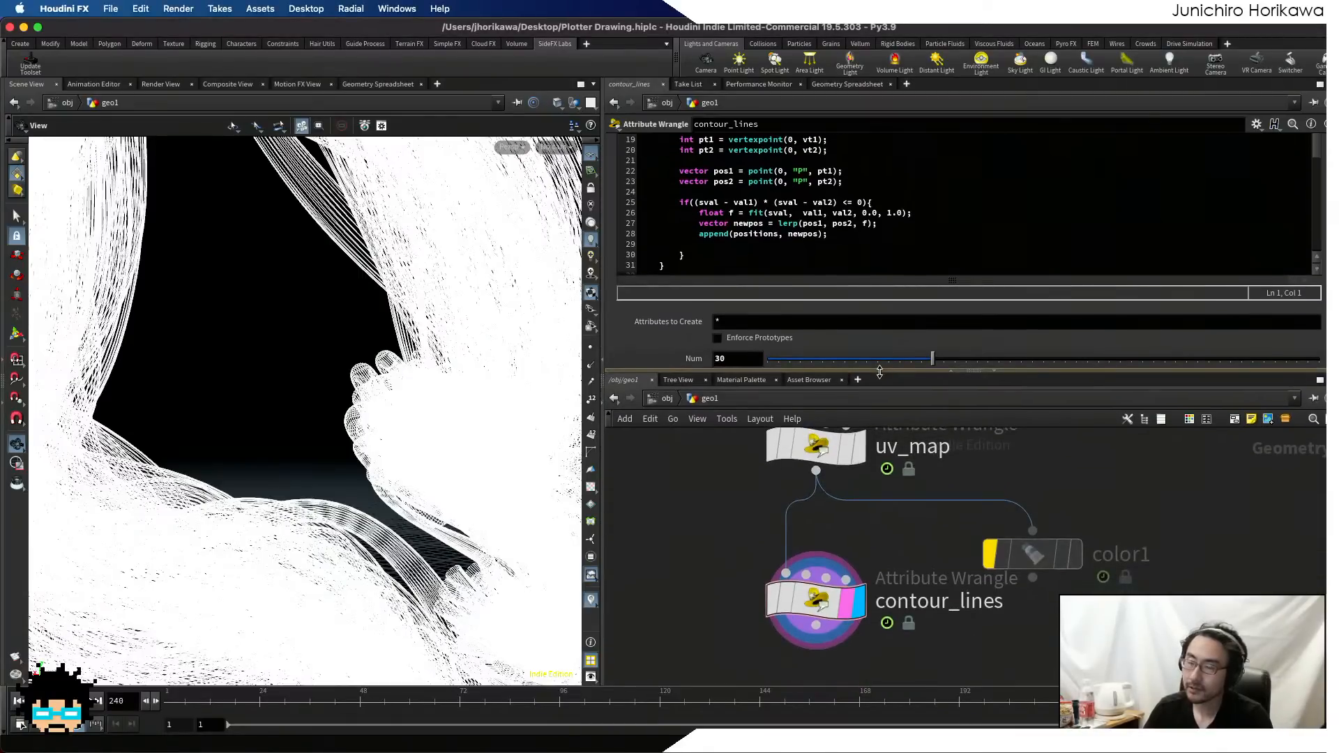
{"action": "scroll", "coordinate": [251, 463], "scroll_direction": "down", "scroll_amount": 10}
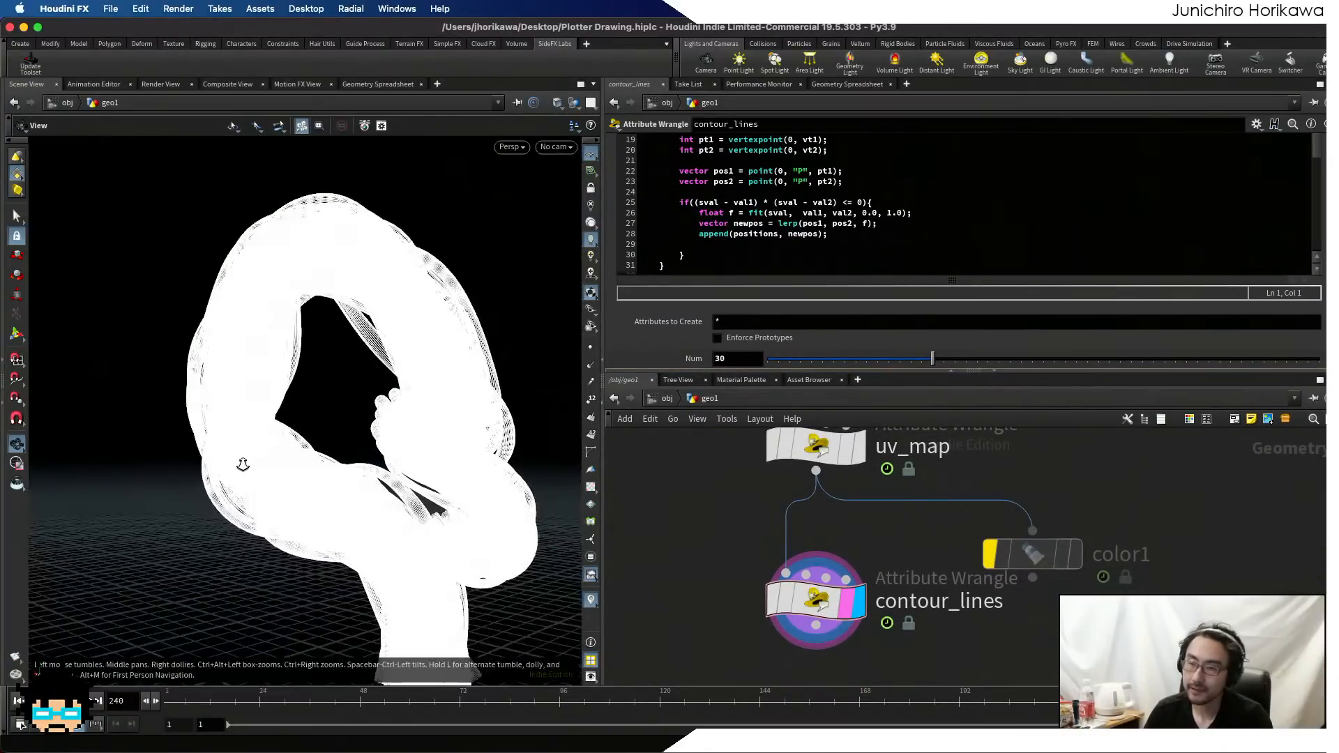
{"action": "left_click_drag", "start_coordinate": [244, 465], "coordinate": [315, 419]}
{"action": "right_click_drag", "start_coordinate": [315, 419], "coordinate": [195, 409]}
{"action": "left_click_drag", "start_coordinate": [196, 409], "coordinate": [169, 441]}
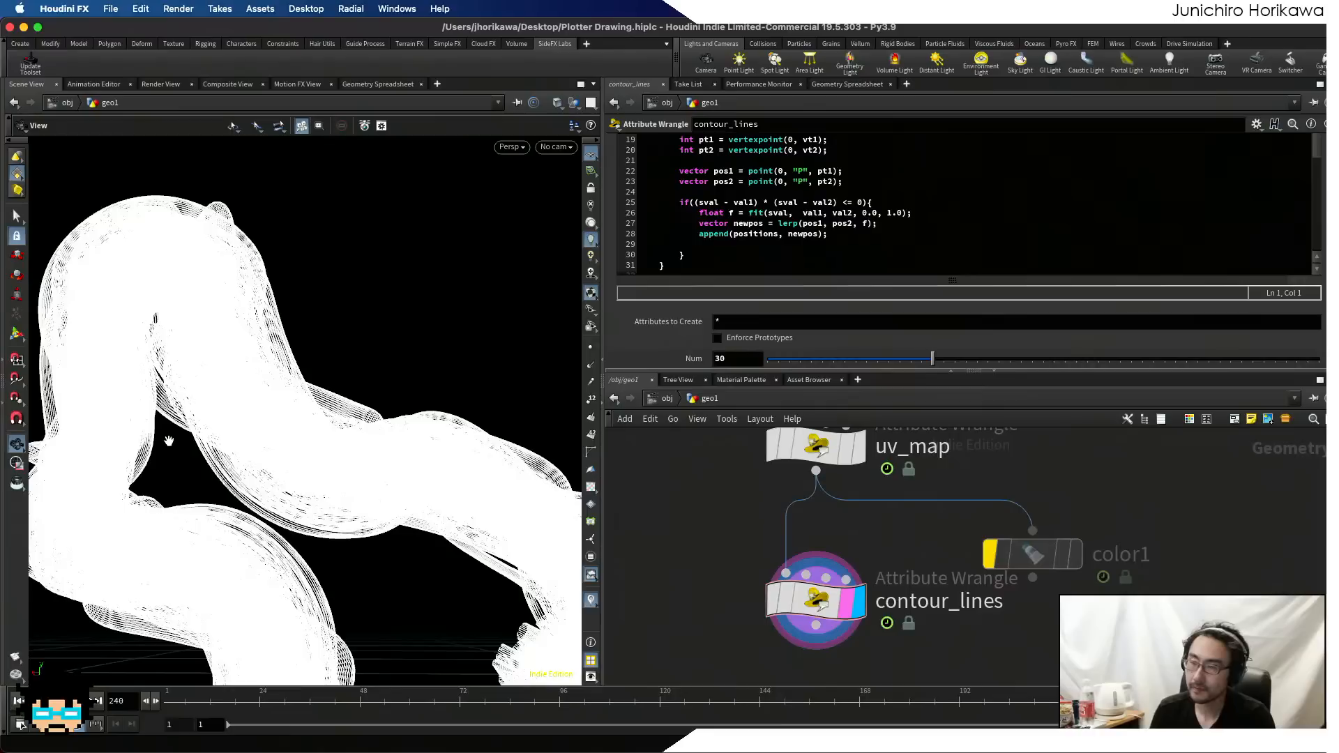
- Move the contour_lines node farther away from color1, below uv_map
{"action": "scroll", "coordinate": [669, 521], "scroll_direction": "down", "scroll_amount": 4}
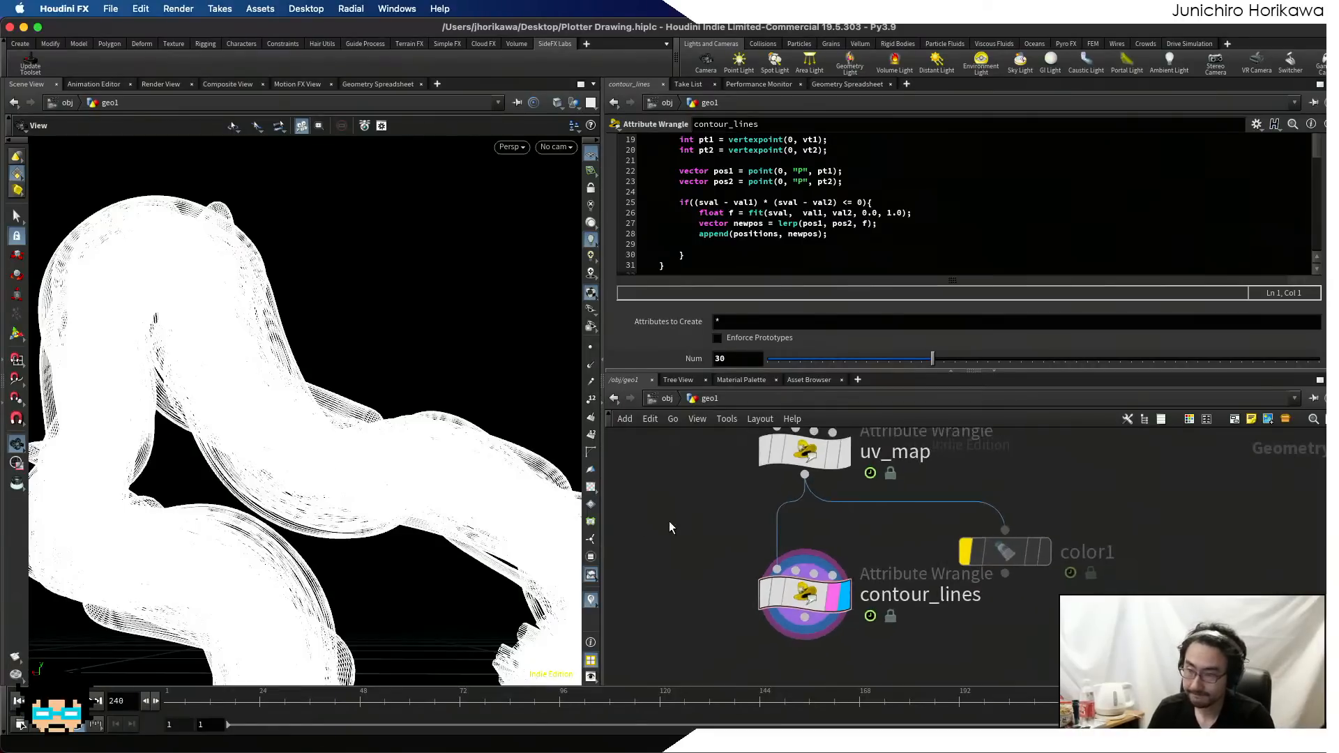
{"action": "scroll", "coordinate": [725, 541], "scroll_direction": "up", "scroll_amount": 3}
{"action": "scroll", "coordinate": [823, 541], "scroll_direction": "down", "scroll_amount": 3}
{"action": "left_click_drag", "start_coordinate": [836, 540], "coordinate": [731, 559]}
{"action": "middle_click_drag", "start_coordinate": [781, 616], "coordinate": [839, 607]}
{"action": "scroll", "coordinate": [868, 554], "scroll_direction": "down", "scroll_amount": 4}
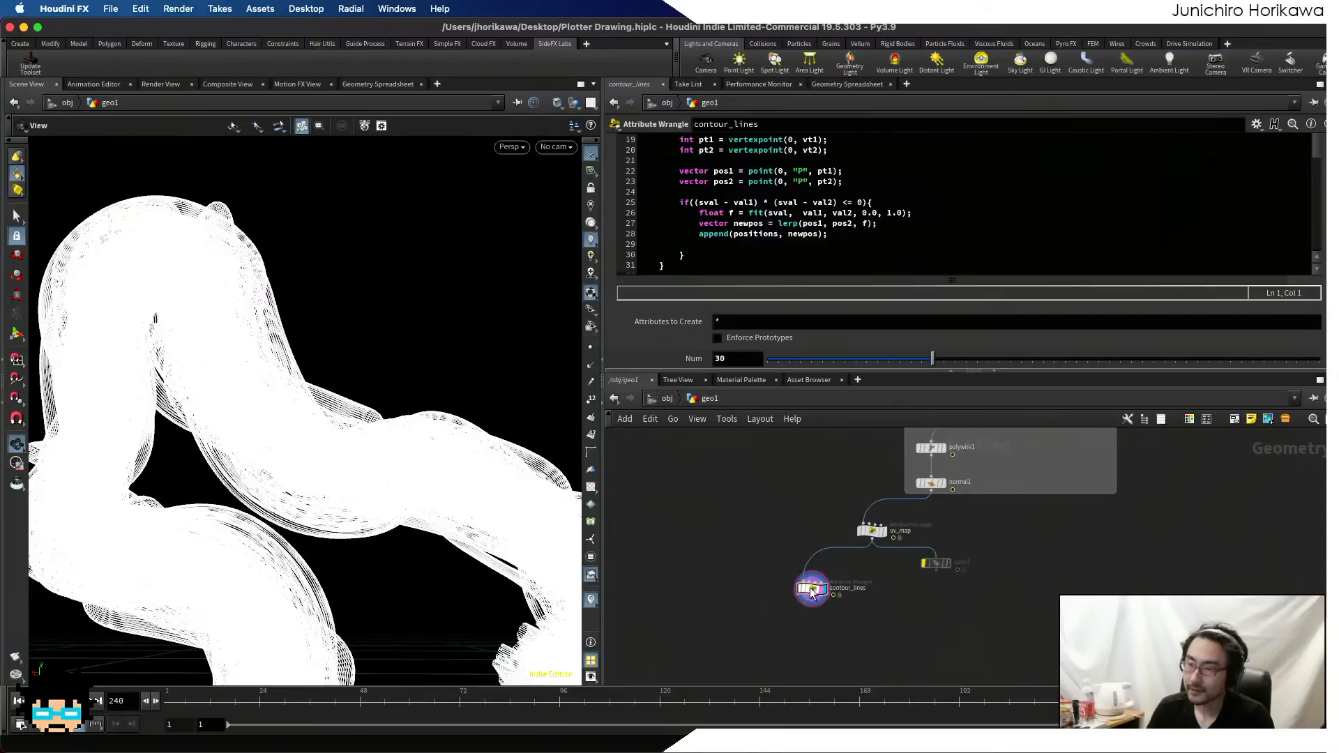
{"action": "mouse_move", "coordinate": [807, 592]}
{"action": "left_mouse_down"}
{"action": "mouse_move", "coordinate": [847, 582]}
{"action": "mouse_move", "coordinate": [811, 598]}
{"action": "left_mouse_up"}
- Add a Fuse node below contour_lines, feed the contour_lines output into its first input, and display its result
{"action": "scroll", "coordinate": [810, 600], "scroll_direction": "up", "scroll_amount": 5}
{"action": "middle_click_drag", "start_coordinate": [773, 618], "coordinate": [798, 534]}
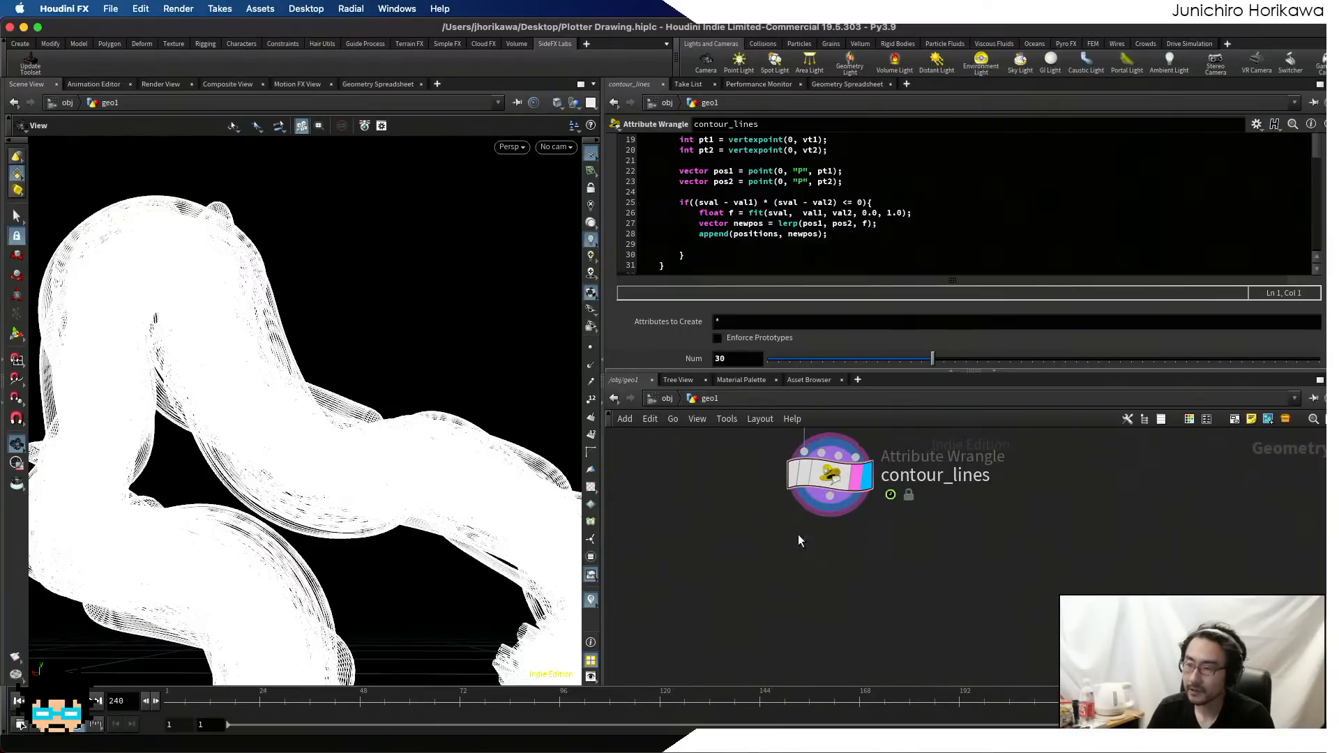
{"action": "key", "text": "Tab"}
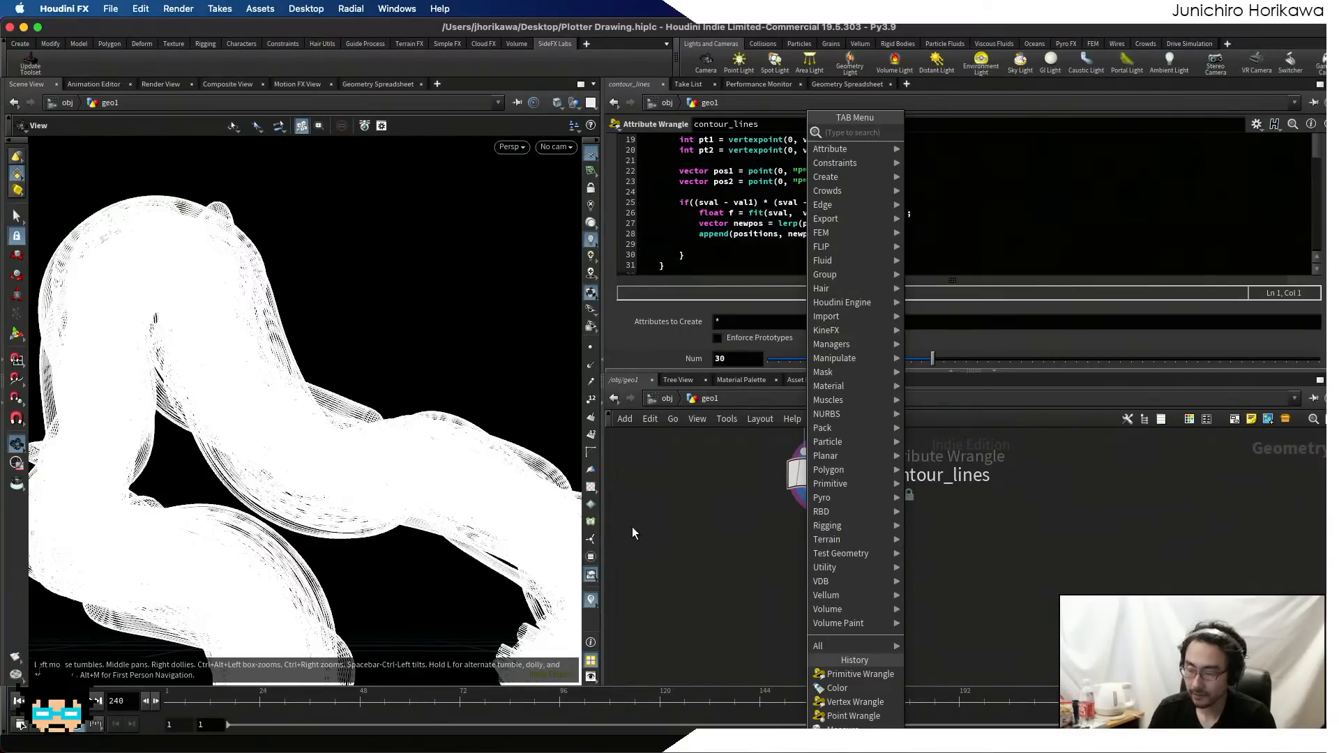
{"action": "type", "text": "fuse"}
{"action": "key", "text": "Return"}
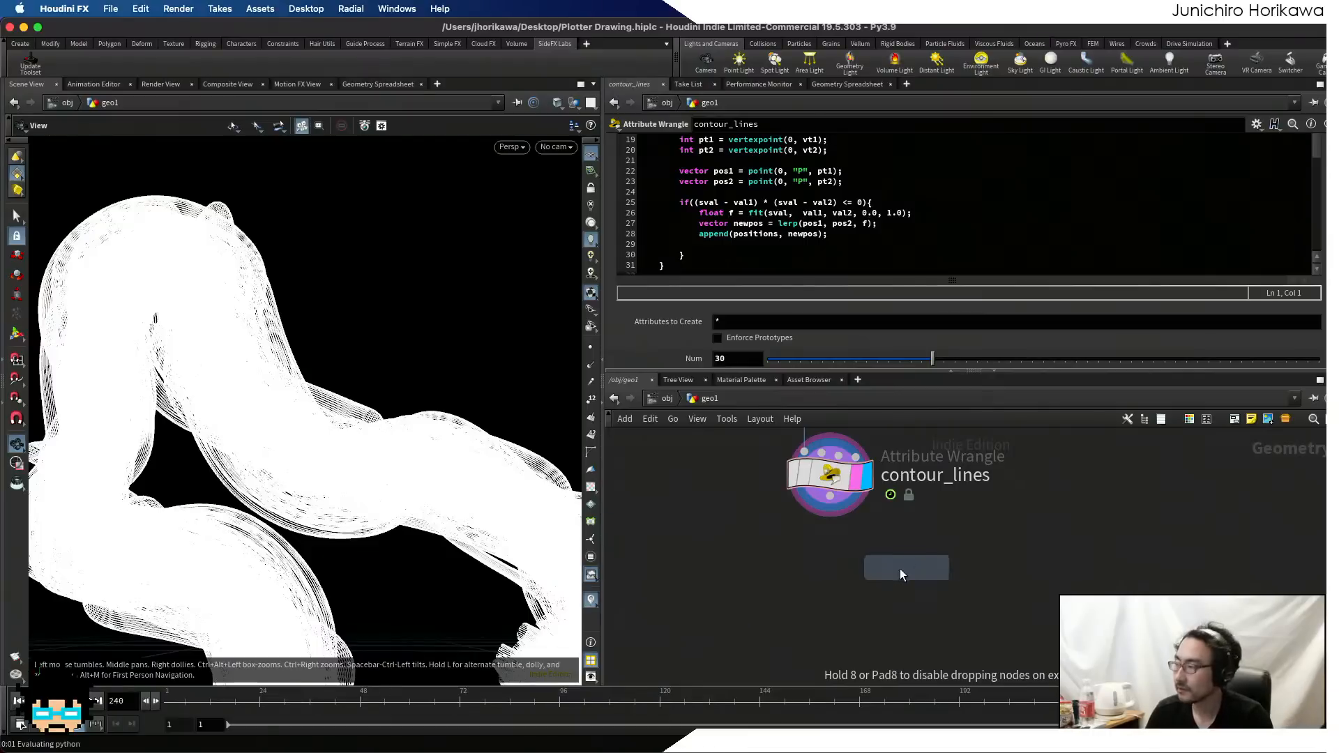
{"action": "left_click", "coordinate": [887, 592]}
{"action": "scroll", "coordinate": [876, 548], "scroll_direction": "up", "scroll_amount": 2}
{"action": "left_click_drag", "start_coordinate": [819, 487], "coordinate": [877, 586]}
{"action": "left_click_drag", "start_coordinate": [875, 614], "coordinate": [806, 570]}
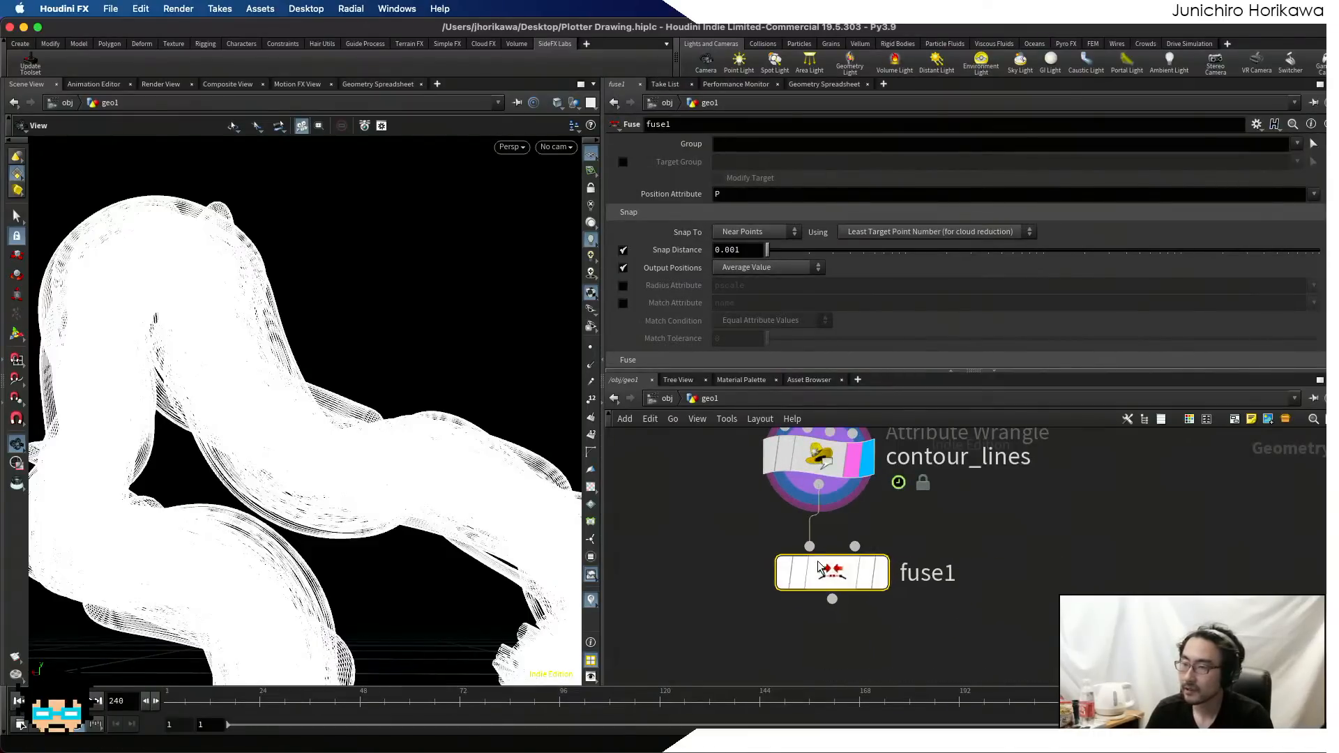
{"action": "scroll", "coordinate": [789, 564], "scroll_direction": "up", "scroll_amount": 2}
{"action": "left_click", "coordinate": [911, 580]}
{"action": "scroll", "coordinate": [836, 576], "scroll_direction": "down", "scroll_amount": 3}
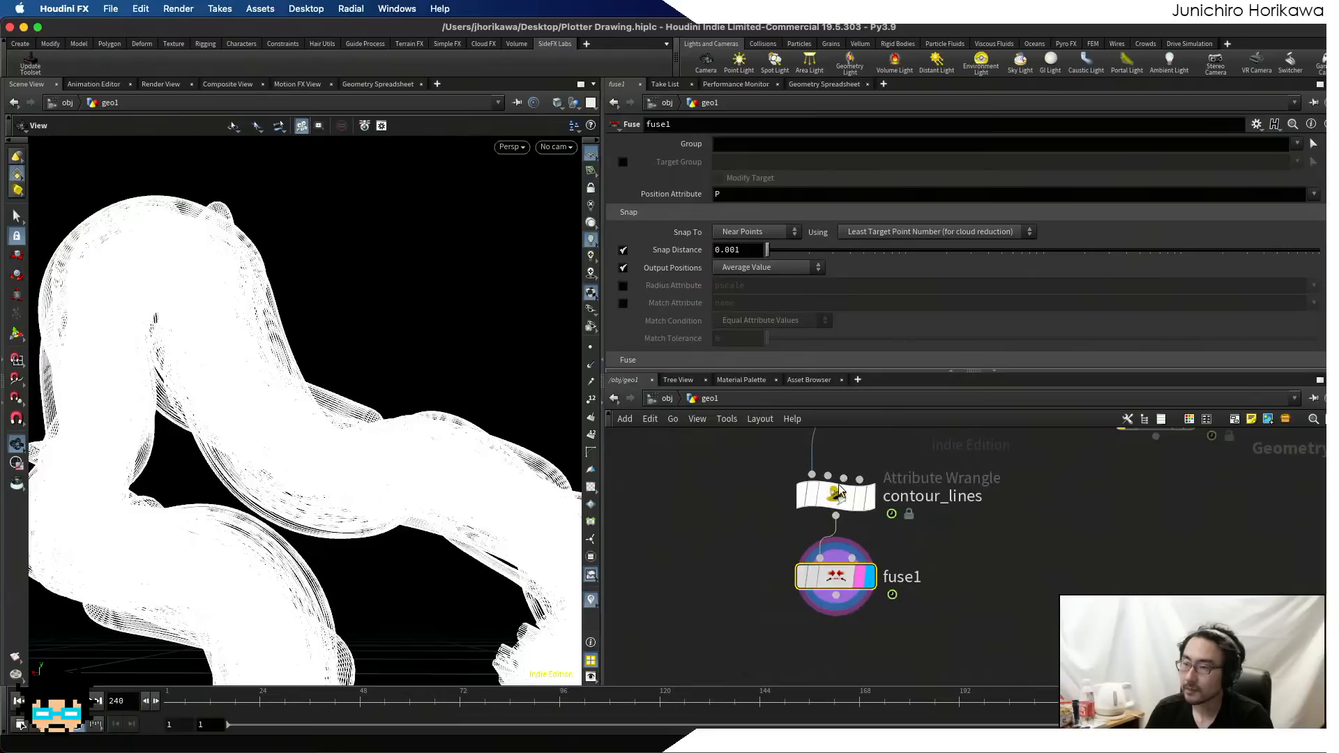
- Compare the geometry information of the contour_lines and fuse1 nodes
{"action": "middle_click", "coordinate": [835, 492]}
{"action": "middle_click", "coordinate": [834, 586]}
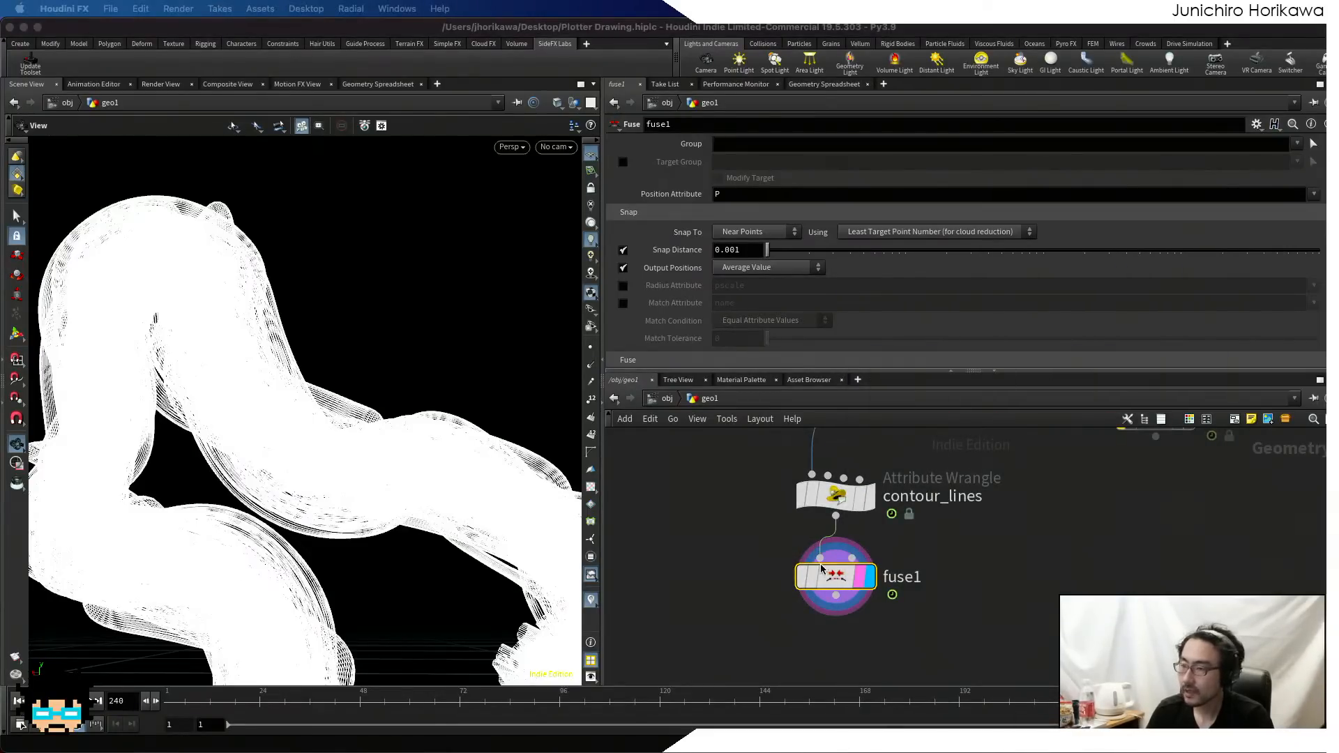
{"action": "scroll", "coordinate": [893, 578], "scroll_direction": "down", "scroll_amount": 2}
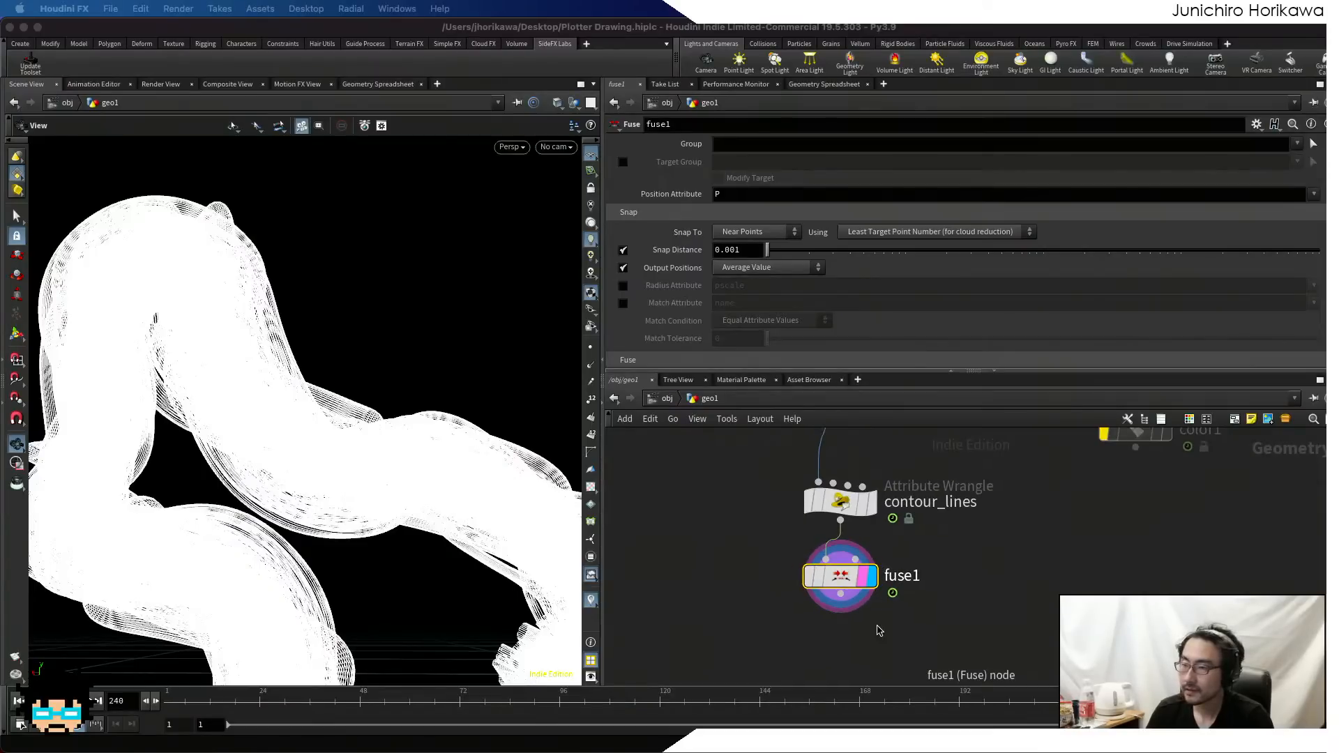
{"action": "left_click", "coordinate": [877, 628]}
{"action": "middle_click_drag", "start_coordinate": [865, 643], "coordinate": [890, 554]}
{"action": "key", "text": "Tab"}
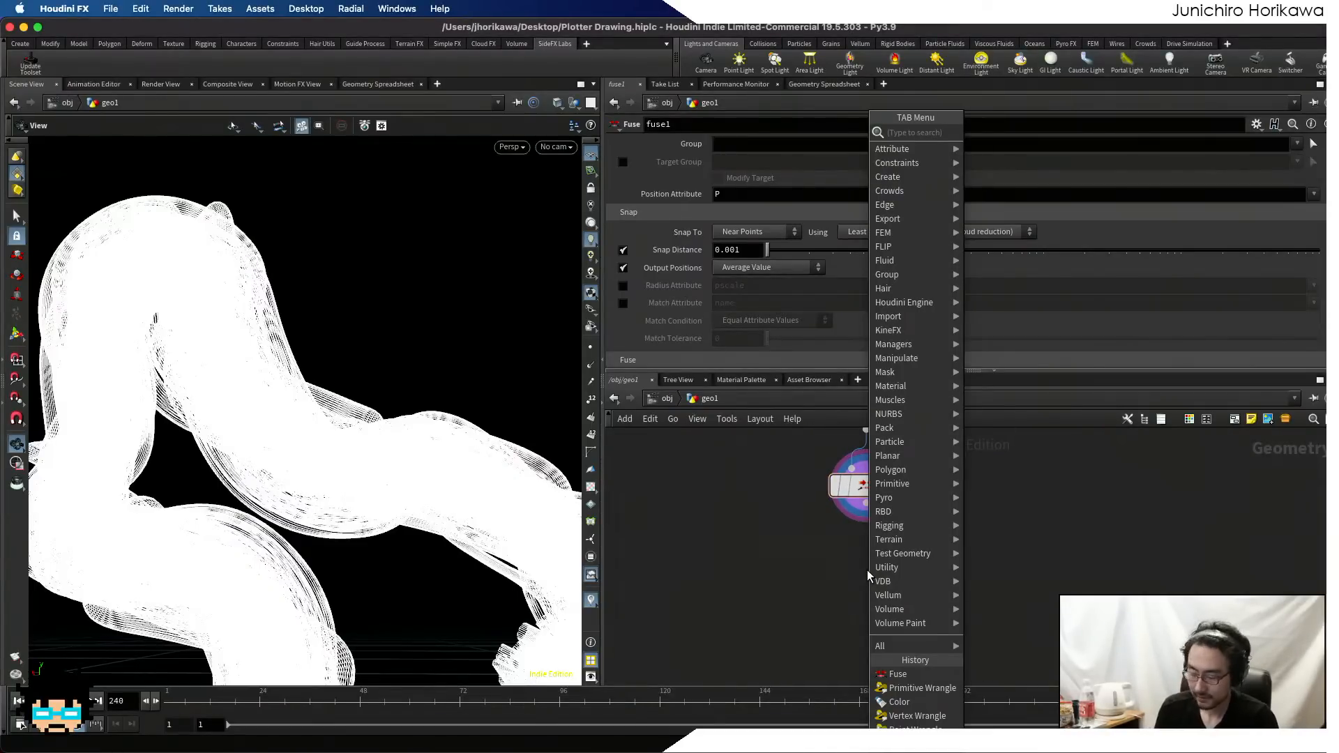
{"action": "type", "text": "polypath"}
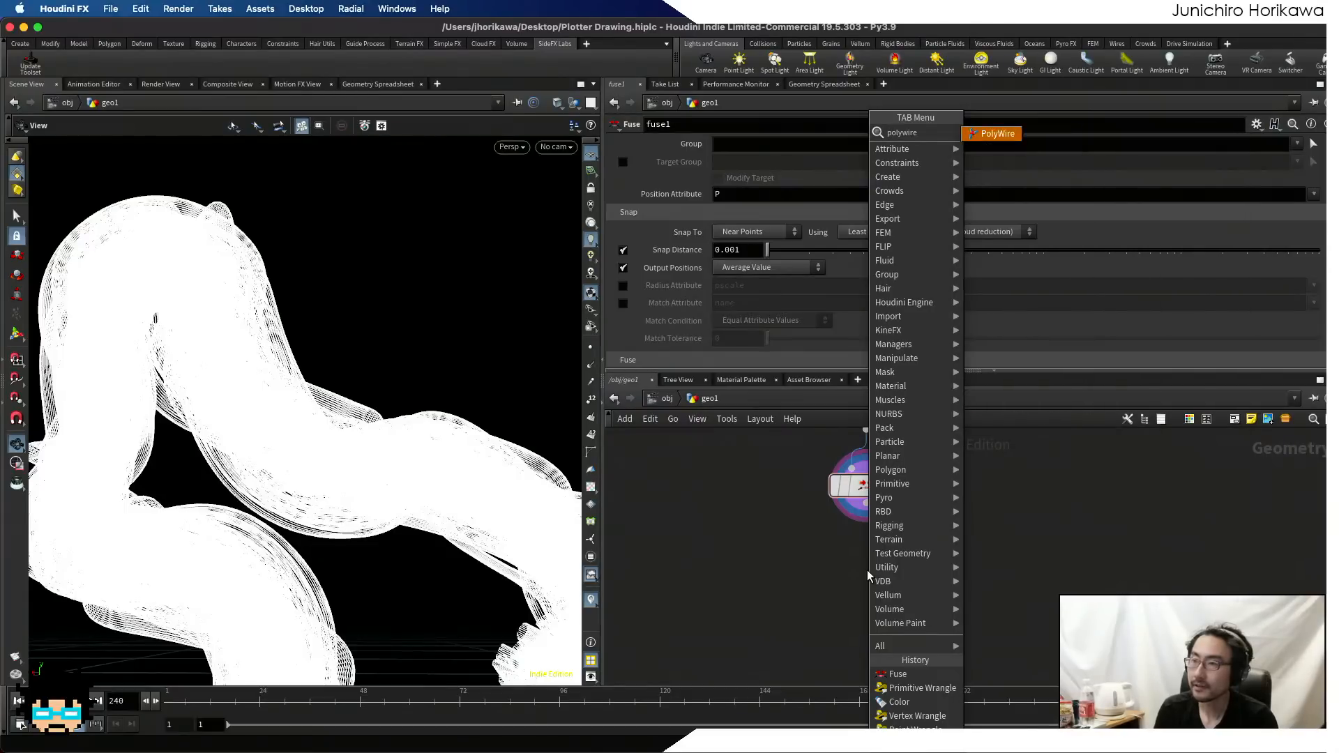
{"action": "key", "text": "Return"}
{"action": "key", "text": "Escape"}
- Add a PolyPath node below fuse1, connected to its output, and make it the displayed node
{"action": "key", "text": "Tab"}
{"action": "type", "text": "pol"}
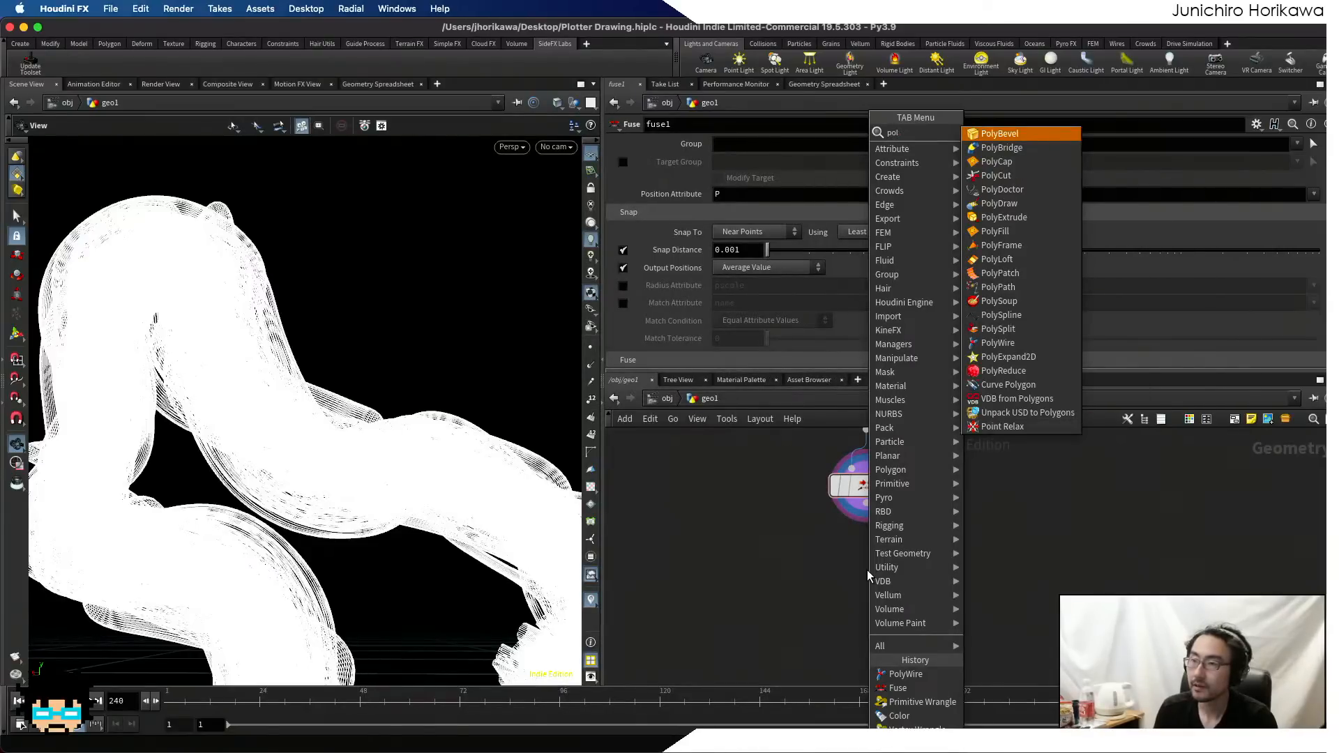
{"action": "type", "text": "yw"}
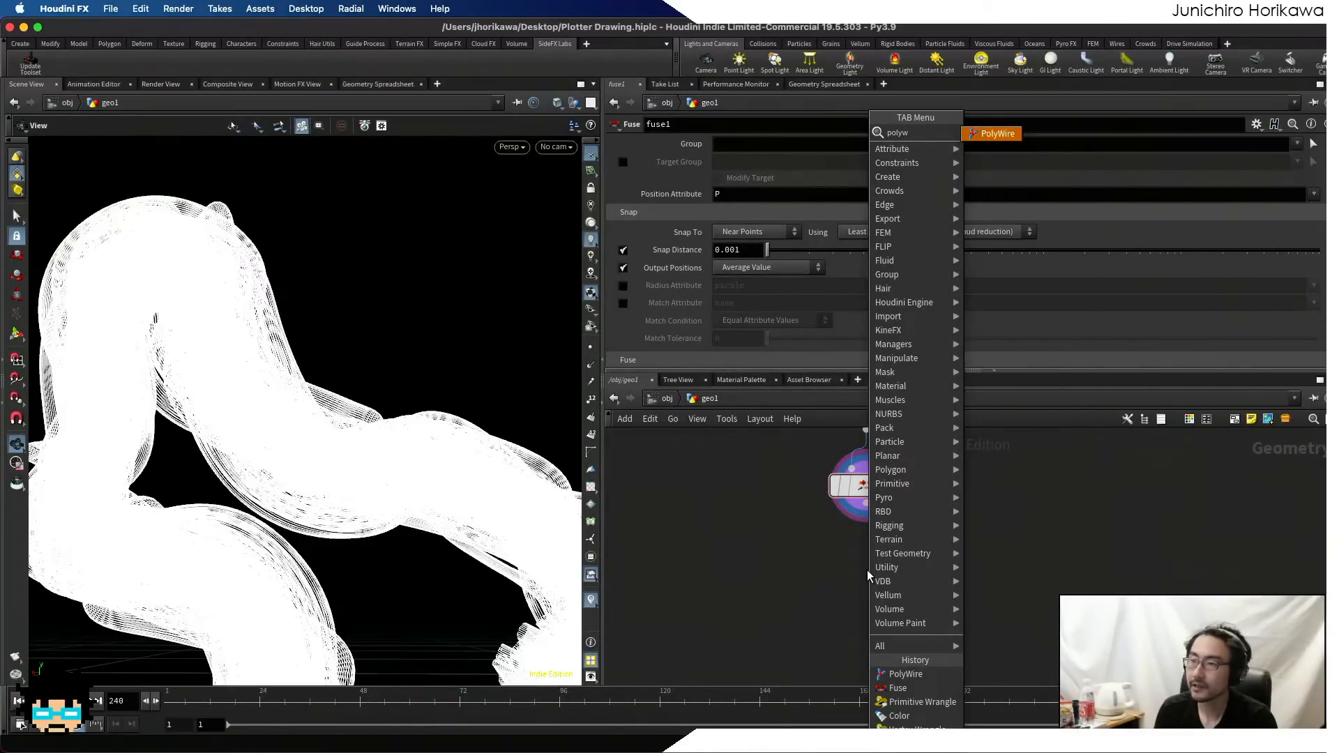
{"action": "key", "text": "BackSpace"}
{"action": "type", "text": "w"}
{"action": "key", "text": "Return"}
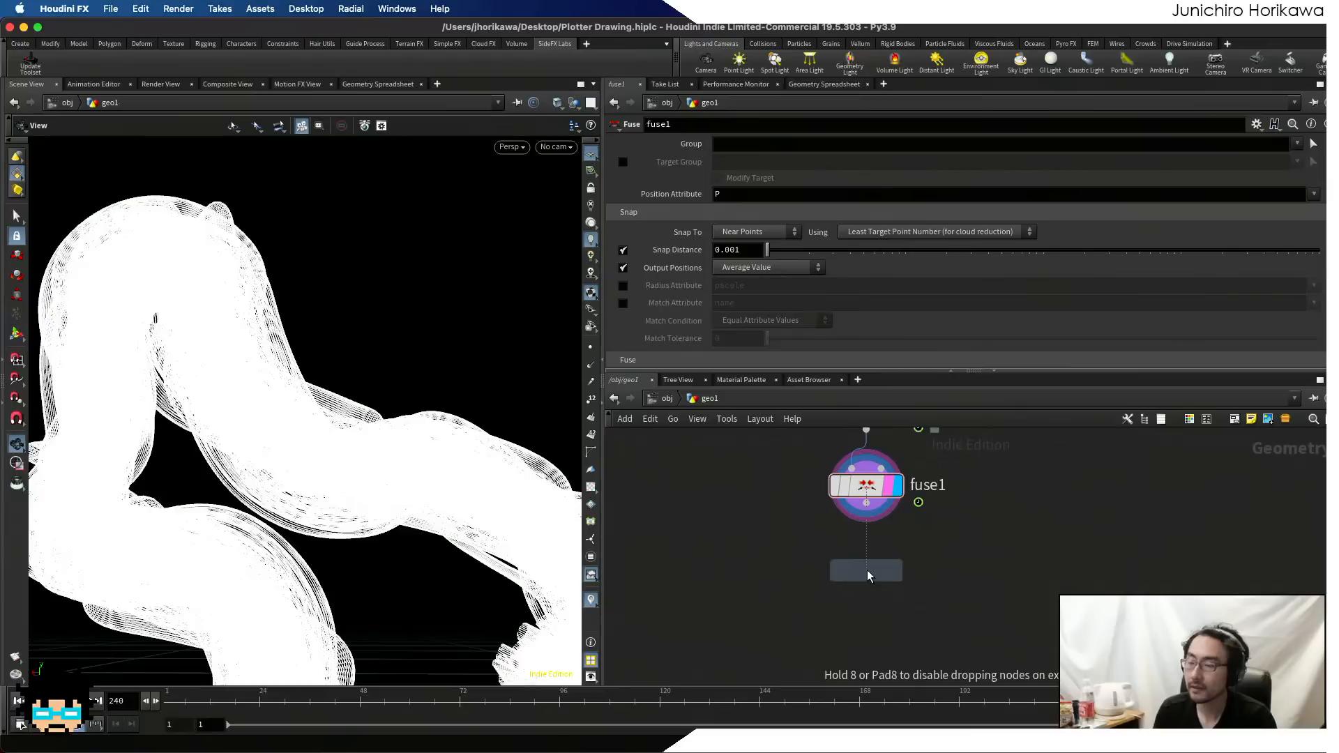
{"action": "left_click", "coordinate": [868, 569]}
{"action": "scroll", "coordinate": [918, 486], "scroll_direction": "up", "scroll_amount": 3}
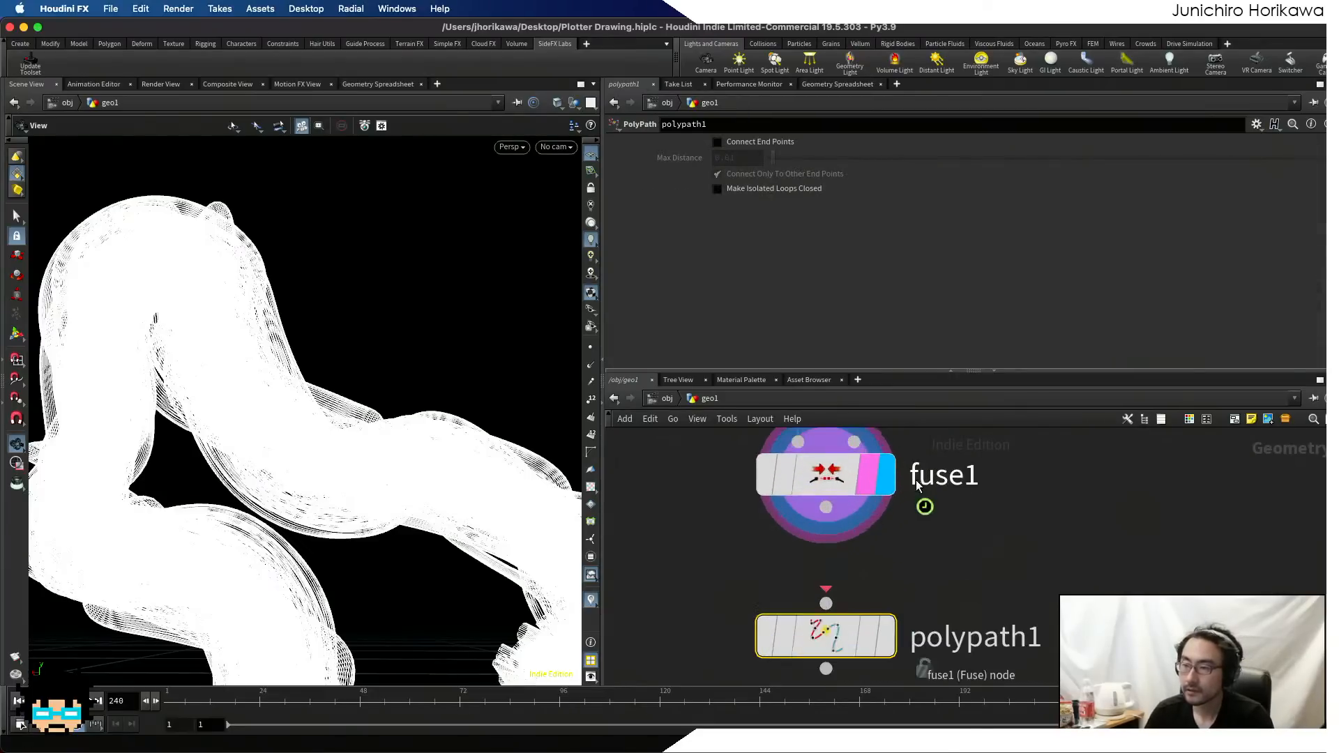
{"action": "left_click", "coordinate": [886, 637]}
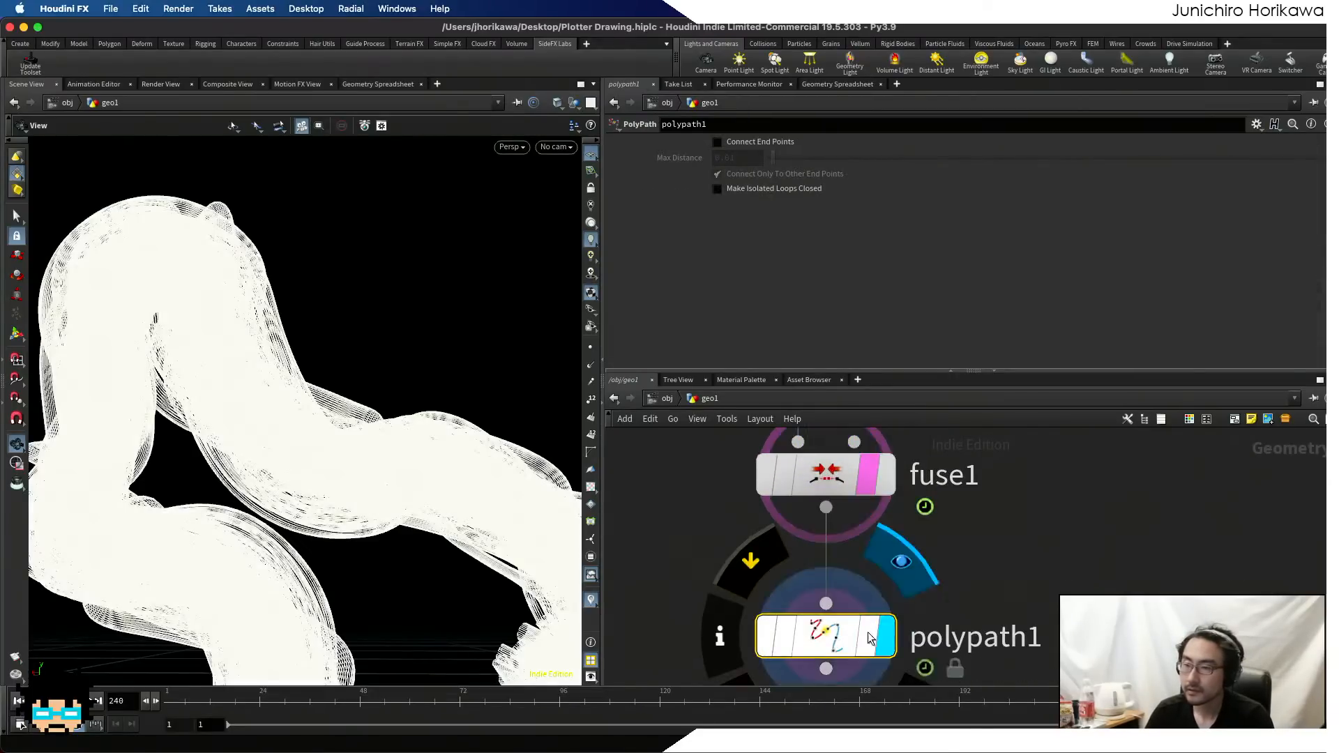
{"action": "left_click", "coordinate": [868, 636]}
{"action": "left_click_drag", "start_coordinate": [837, 637], "coordinate": [838, 616]}
- Add a Smooth node below polypath1, connect it to the polypath1 output, and display its result
{"action": "right_click_drag", "start_coordinate": [379, 472], "coordinate": [300, 509]}
{"action": "left_click_drag", "start_coordinate": [300, 510], "coordinate": [458, 411]}
{"action": "right_click_drag", "start_coordinate": [458, 410], "coordinate": [381, 588]}
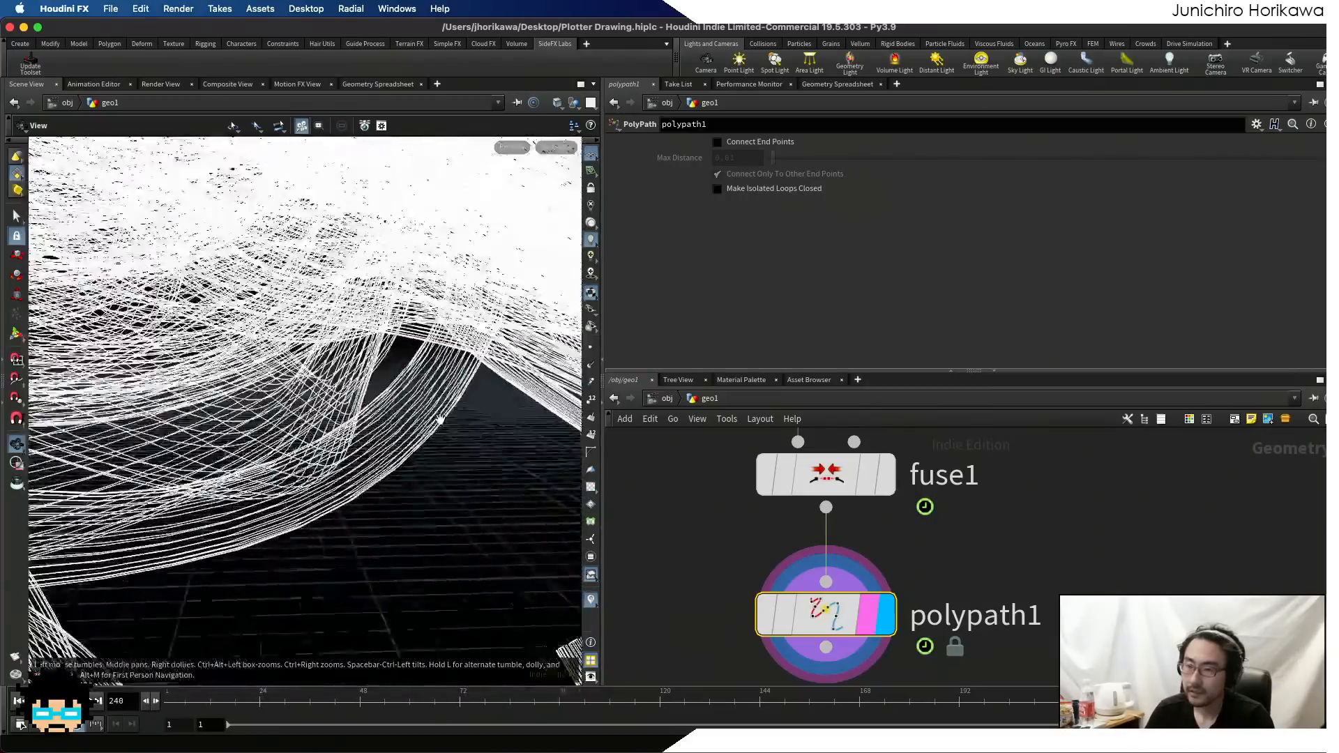
{"action": "left_click_drag", "start_coordinate": [417, 424], "coordinate": [426, 466]}
{"action": "scroll", "coordinate": [780, 576], "scroll_direction": "down", "scroll_amount": 5}
{"action": "key", "text": "Tab"}
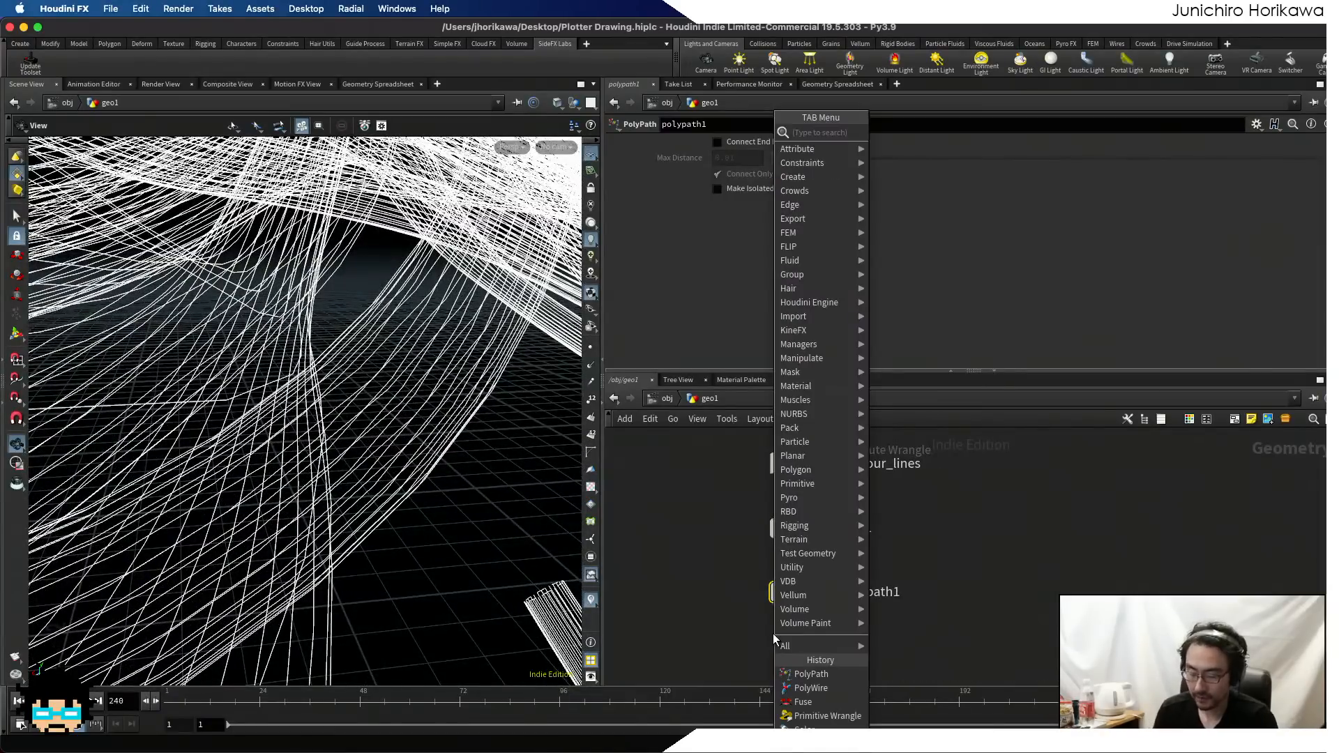
{"action": "type", "text": "smooth"}
{"action": "key", "text": "Return"}
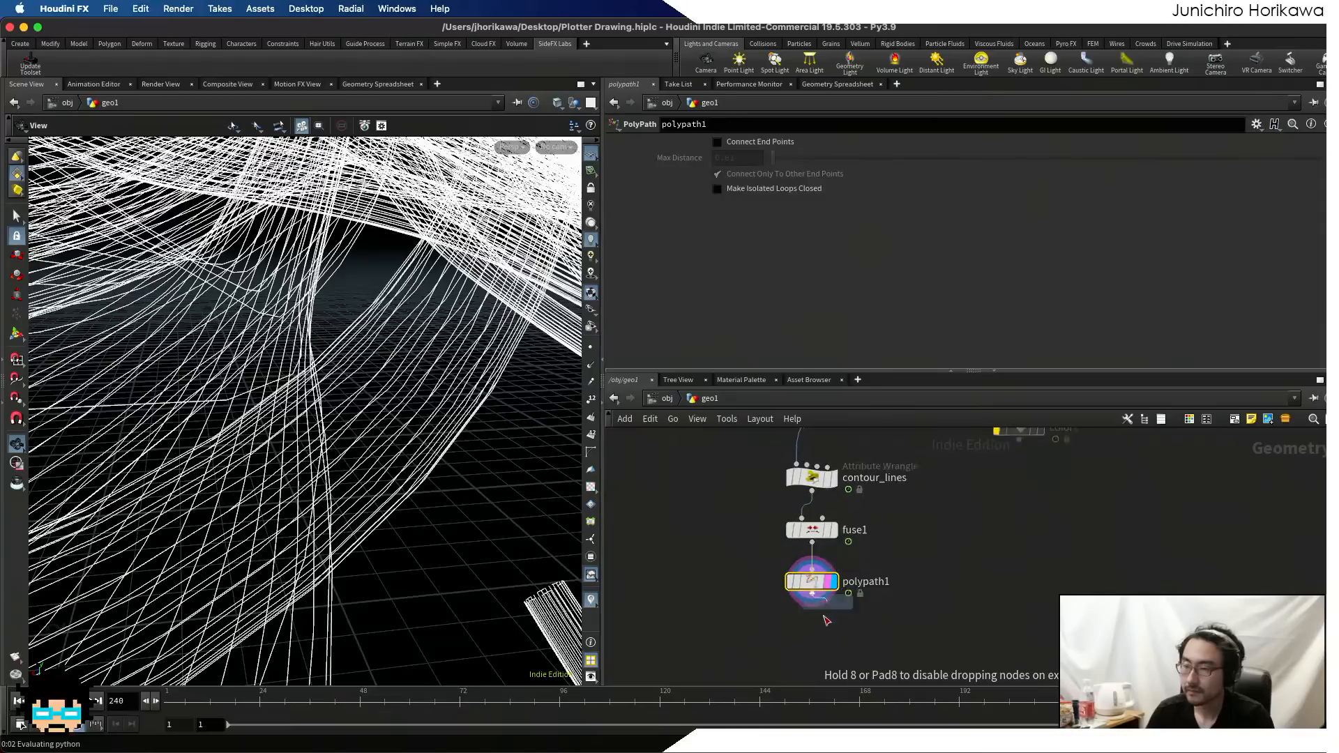
{"action": "left_click", "coordinate": [809, 653]}
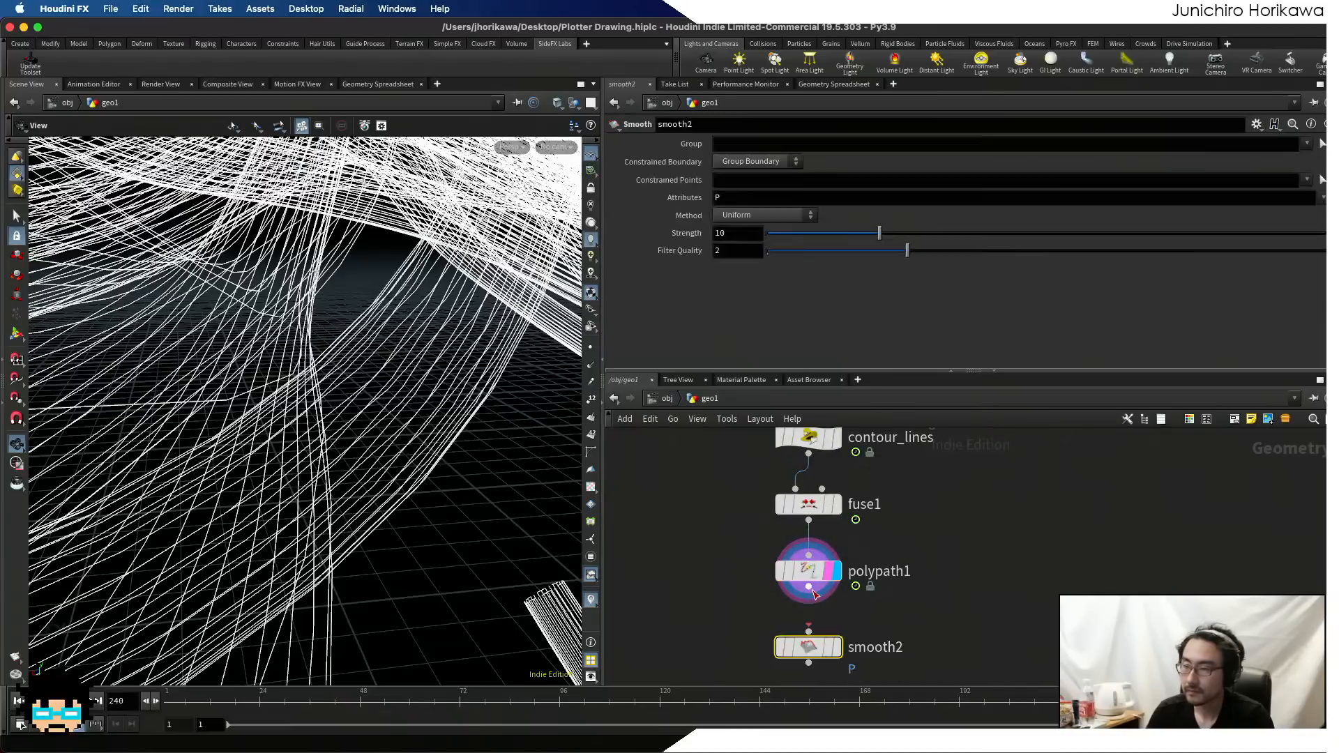
{"action": "left_click", "coordinate": [833, 647]}
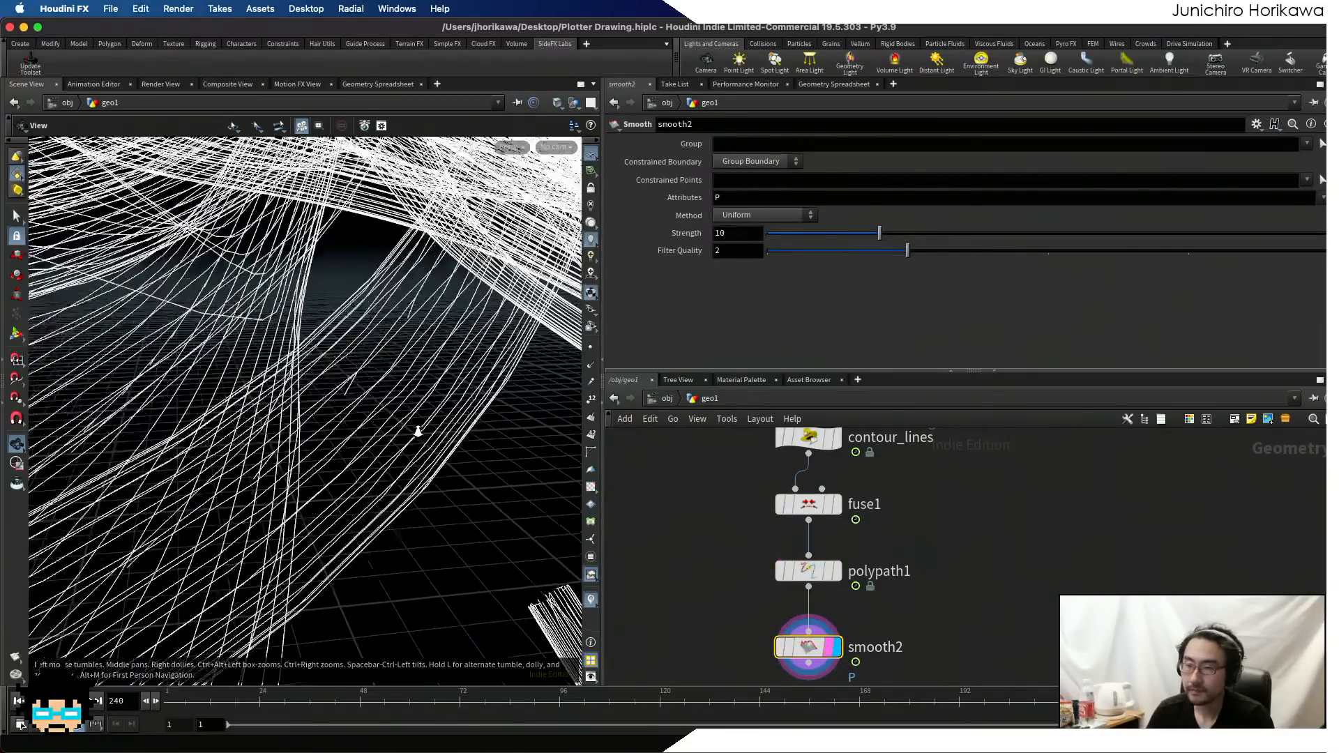
- Inspect the ends and bends of the smoothed curves up close, briefly toggling the bypass of fuse1
{"action": "left_click_drag", "start_coordinate": [431, 403], "coordinate": [393, 406]}
{"action": "middle_click_drag", "start_coordinate": [393, 406], "coordinate": [390, 455]}
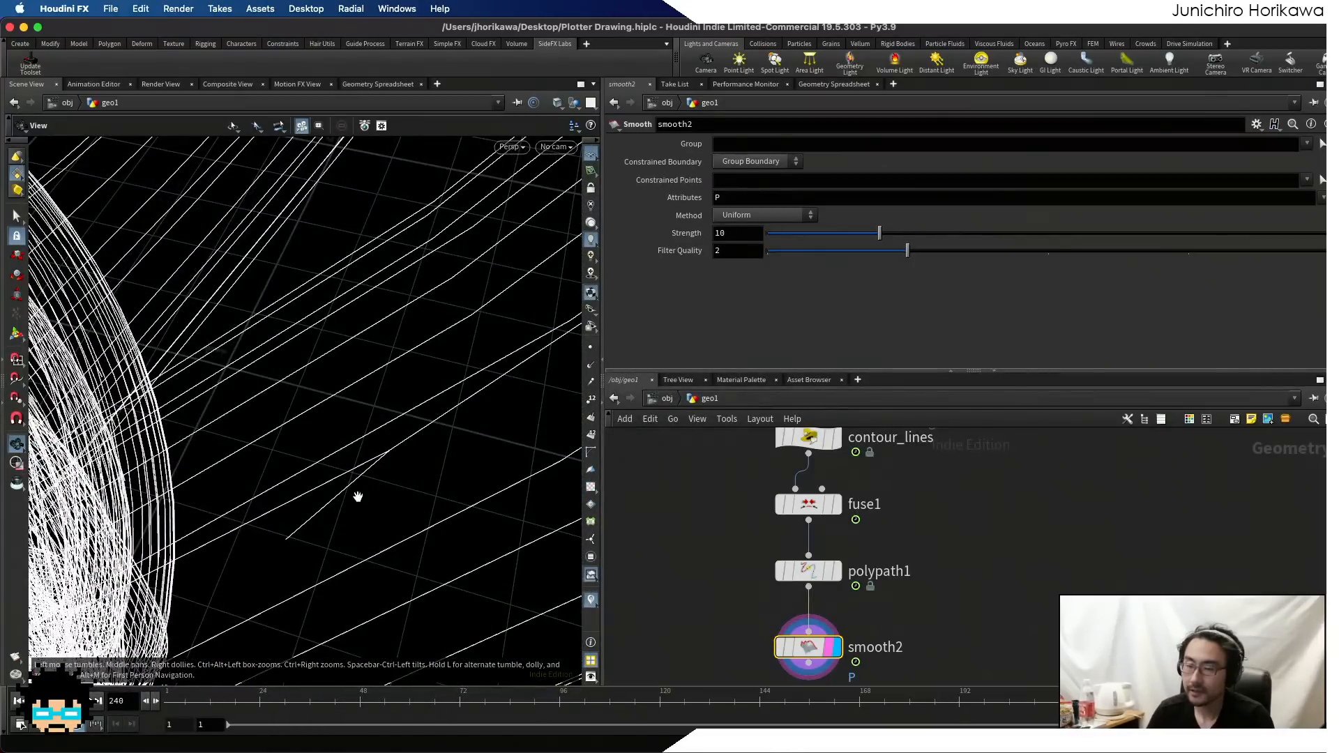
{"action": "middle_click_drag", "start_coordinate": [358, 496], "coordinate": [321, 531]}
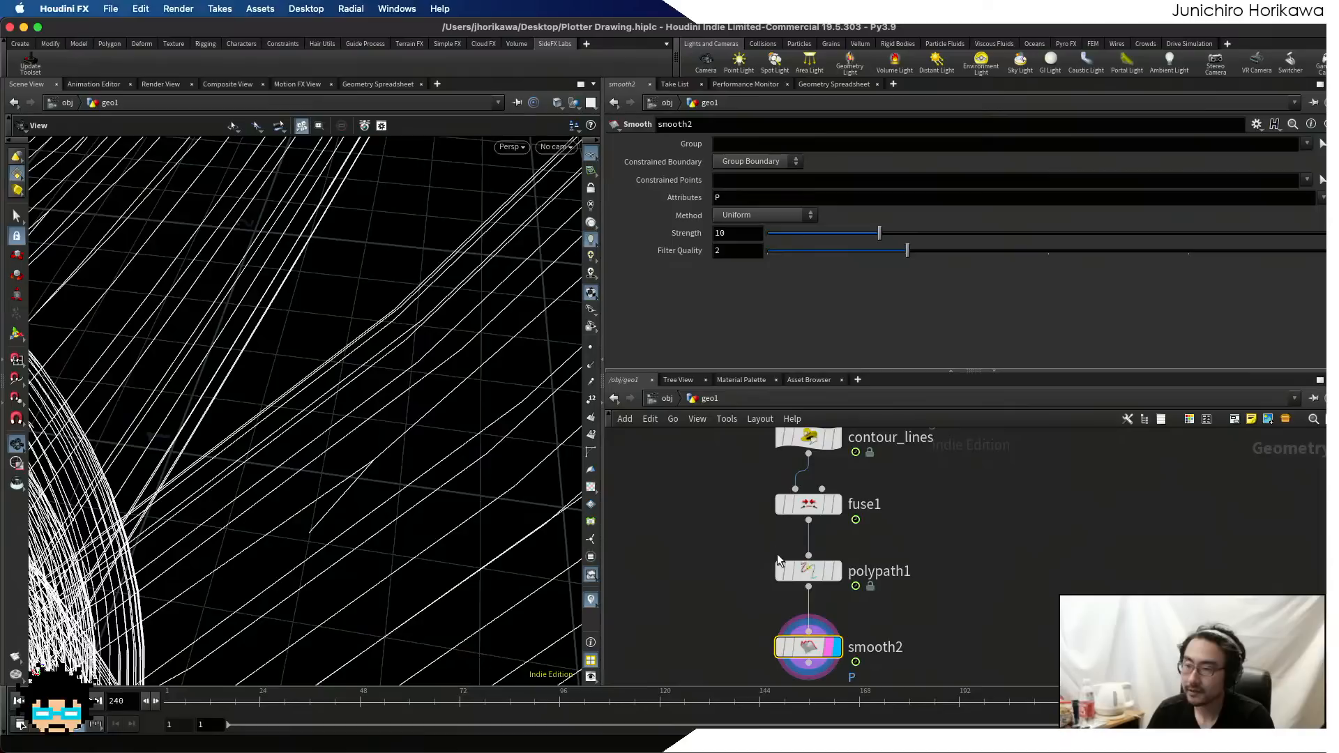
{"action": "left_click", "coordinate": [776, 505]}
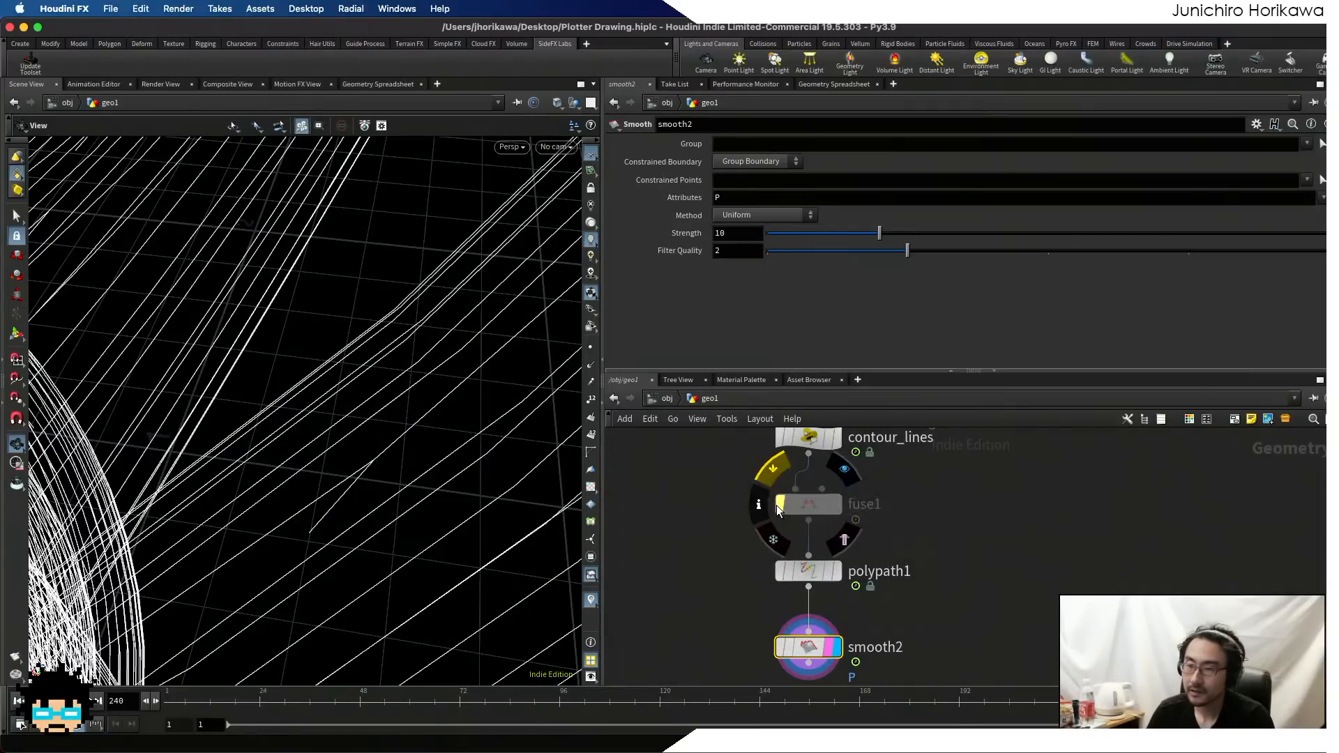
{"action": "left_click", "coordinate": [777, 505]}
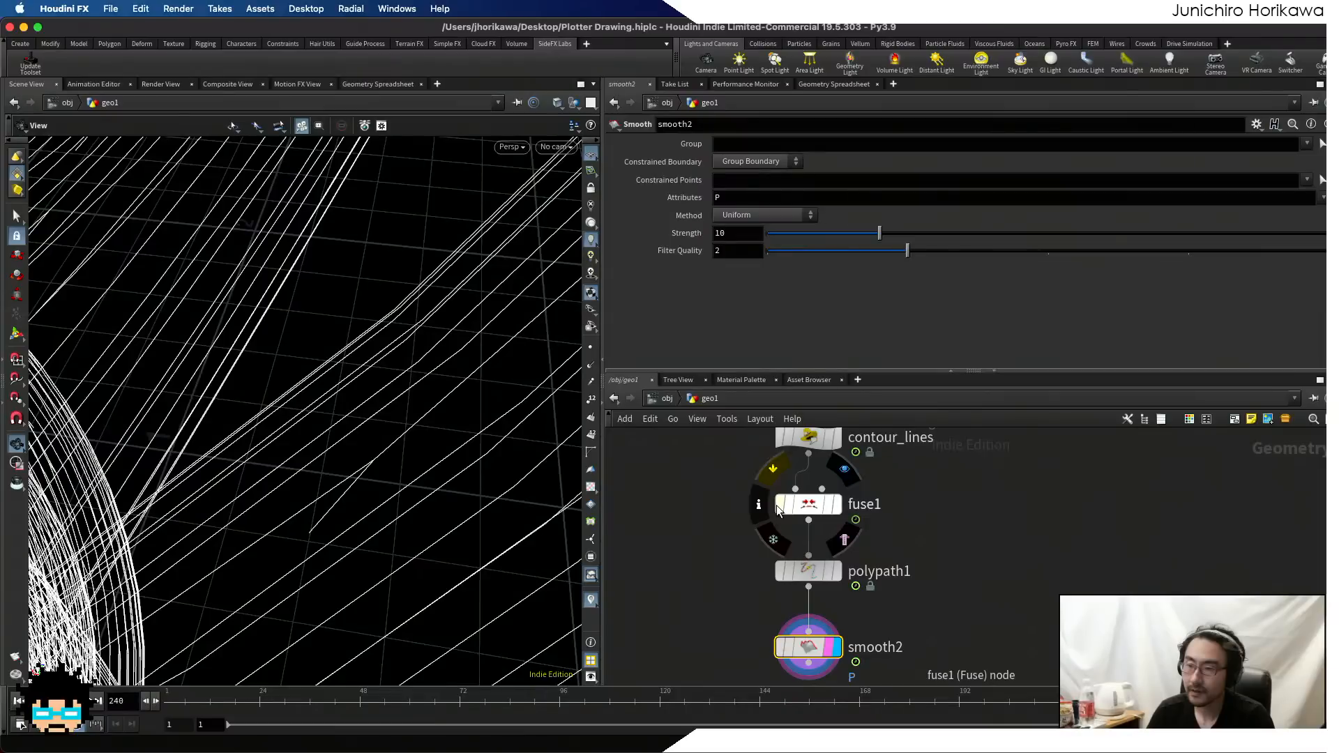
- Try a snap distance of 0.0001 on fuse1 and set it back to 0.001
{"action": "left_click", "coordinate": [806, 505]}
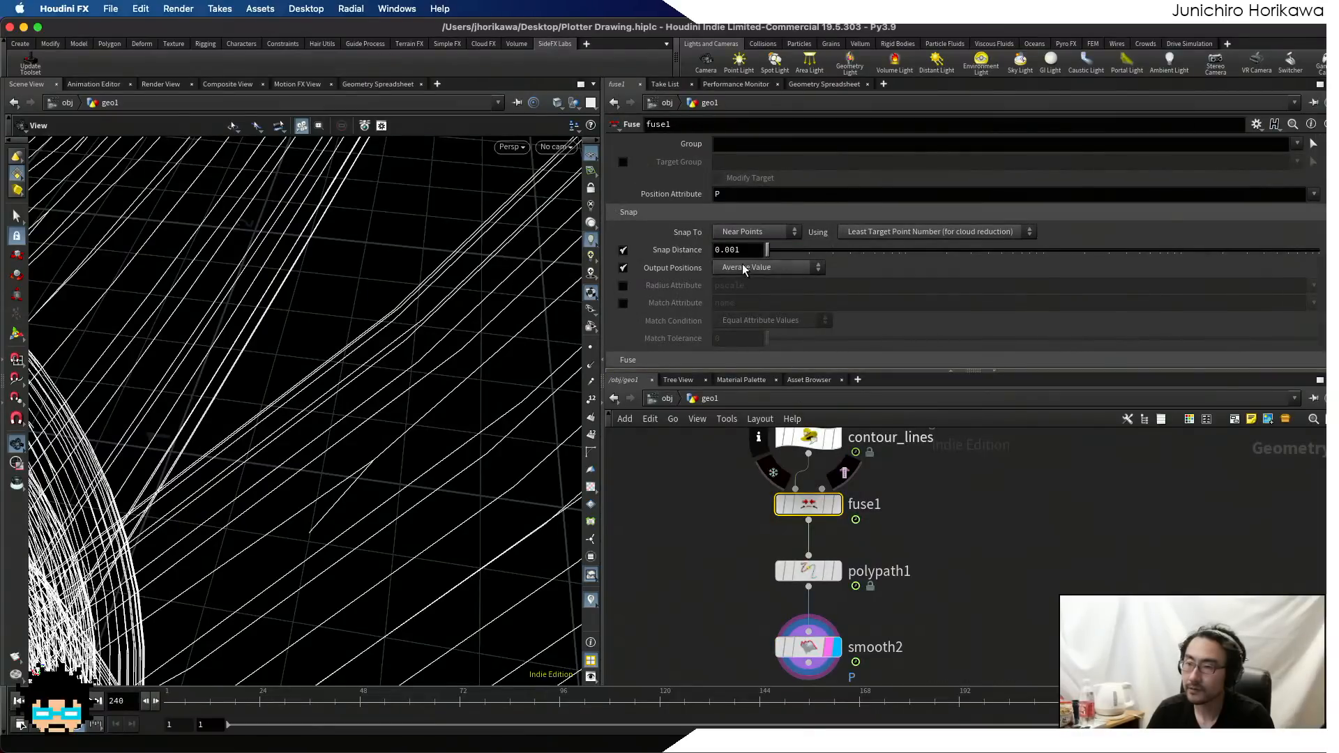
{"action": "type", "text": "0"}
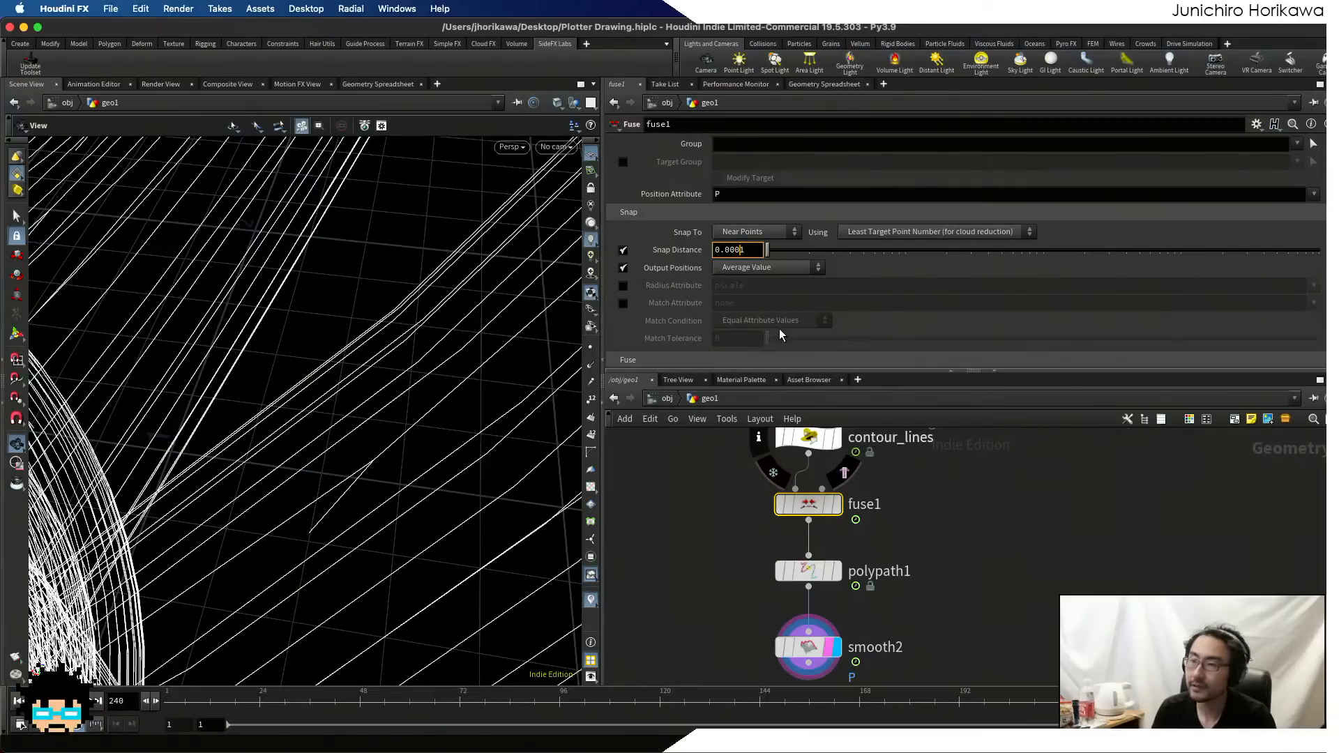
{"action": "key", "text": "Return"}
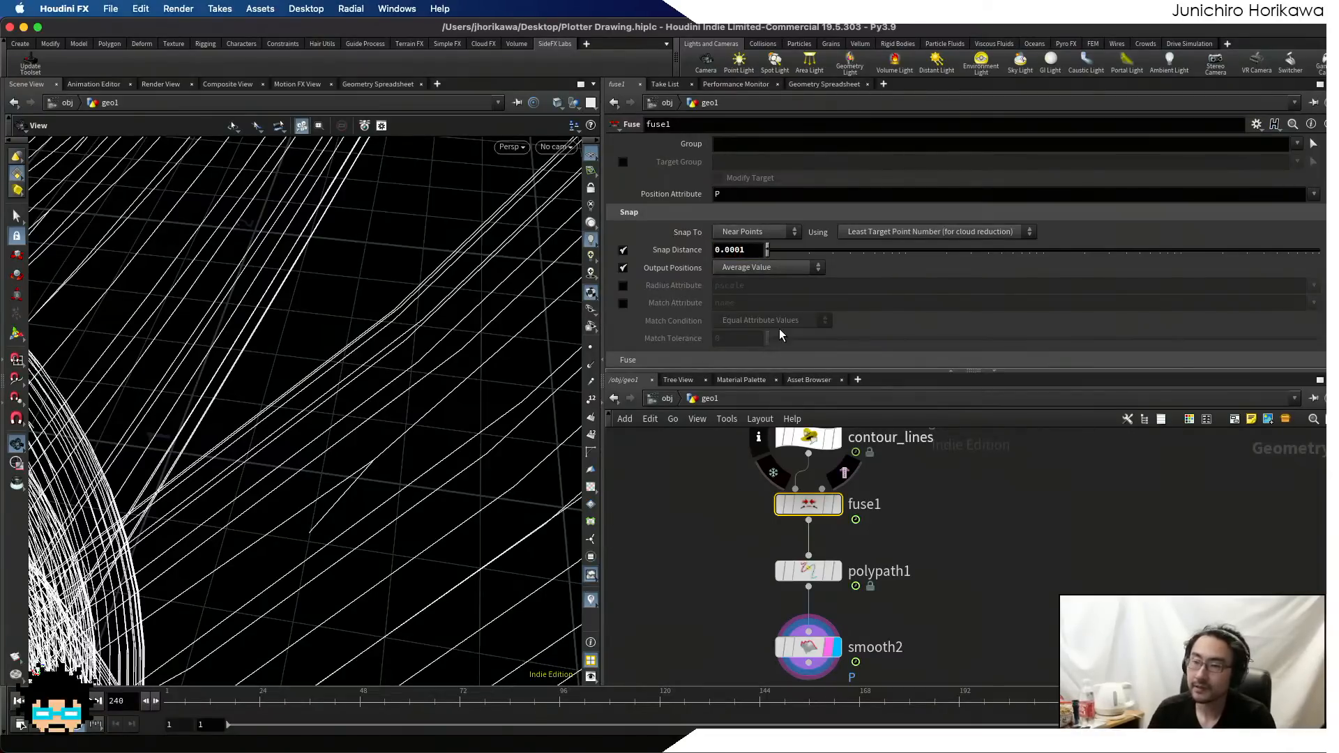
{"action": "left_click", "coordinate": [737, 251]}
{"action": "key", "text": "BackSpace"}
{"action": "key", "text": "Return"}
- Display contour_lines, turn on point numbers in the viewport, and switch the display to fuse1 to compare the points
{"action": "scroll", "coordinate": [921, 632], "scroll_direction": "down", "scroll_amount": 1}
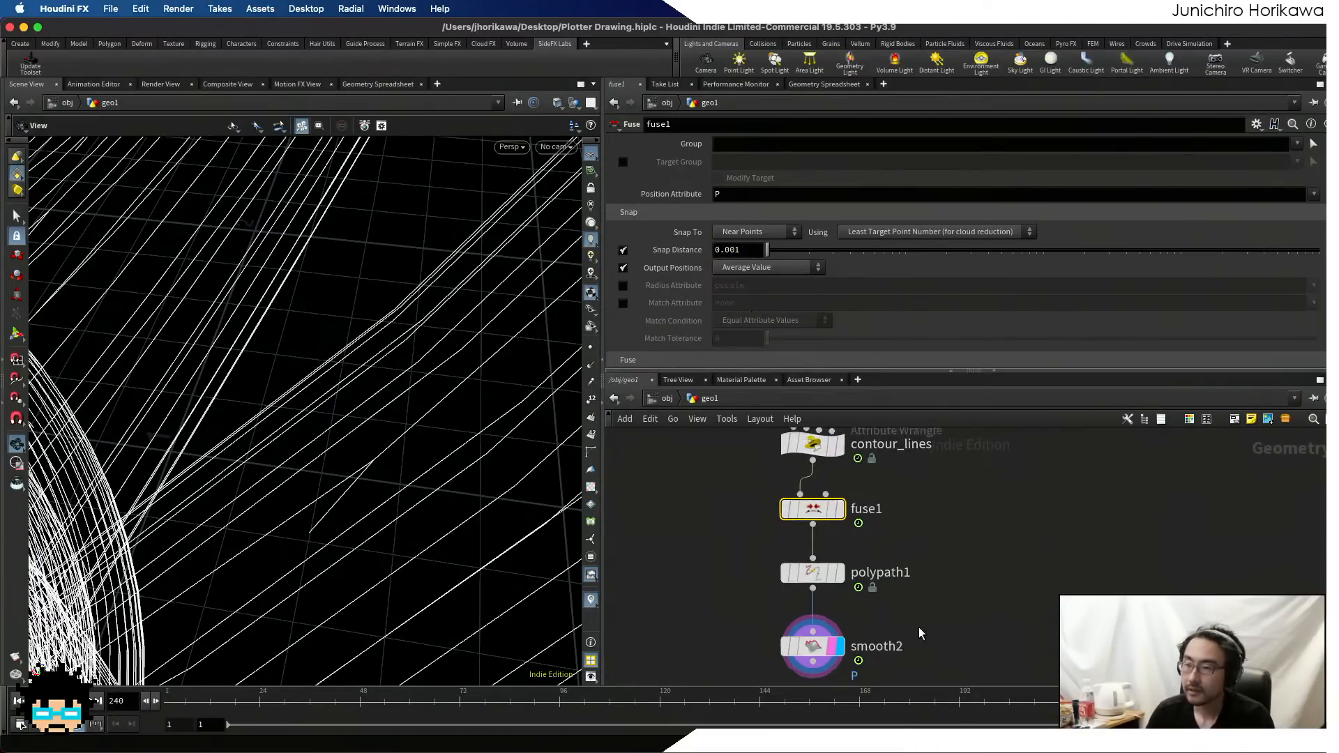
{"action": "scroll", "coordinate": [872, 572], "scroll_direction": "up", "scroll_amount": 3}
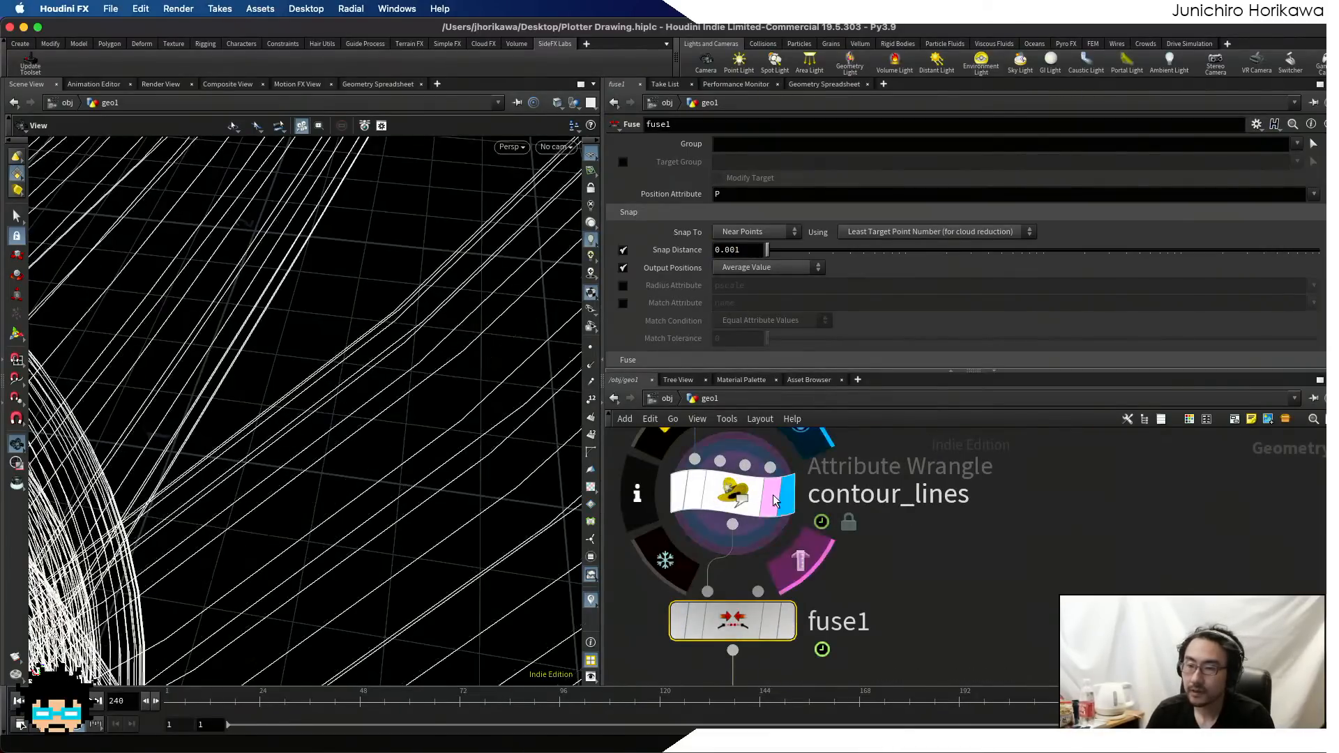
{"action": "left_click_drag", "start_coordinate": [464, 473], "coordinate": [471, 455]}
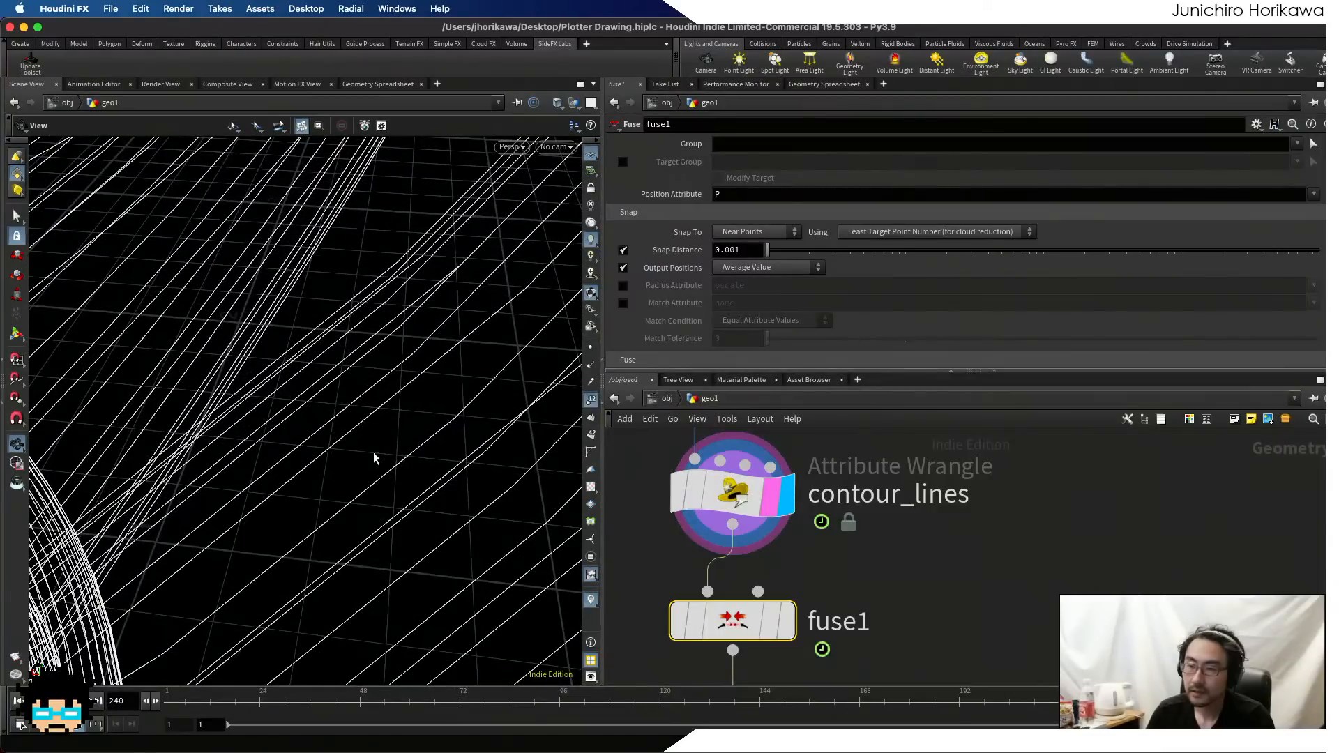
{"action": "mouse_move", "coordinate": [342, 497]}
{"action": "right_mouse_down"}
{"action": "mouse_move", "coordinate": [377, 478]}
{"action": "mouse_move", "coordinate": [334, 492]}
{"action": "right_mouse_up"}
{"action": "mouse_move", "coordinate": [764, 623]}
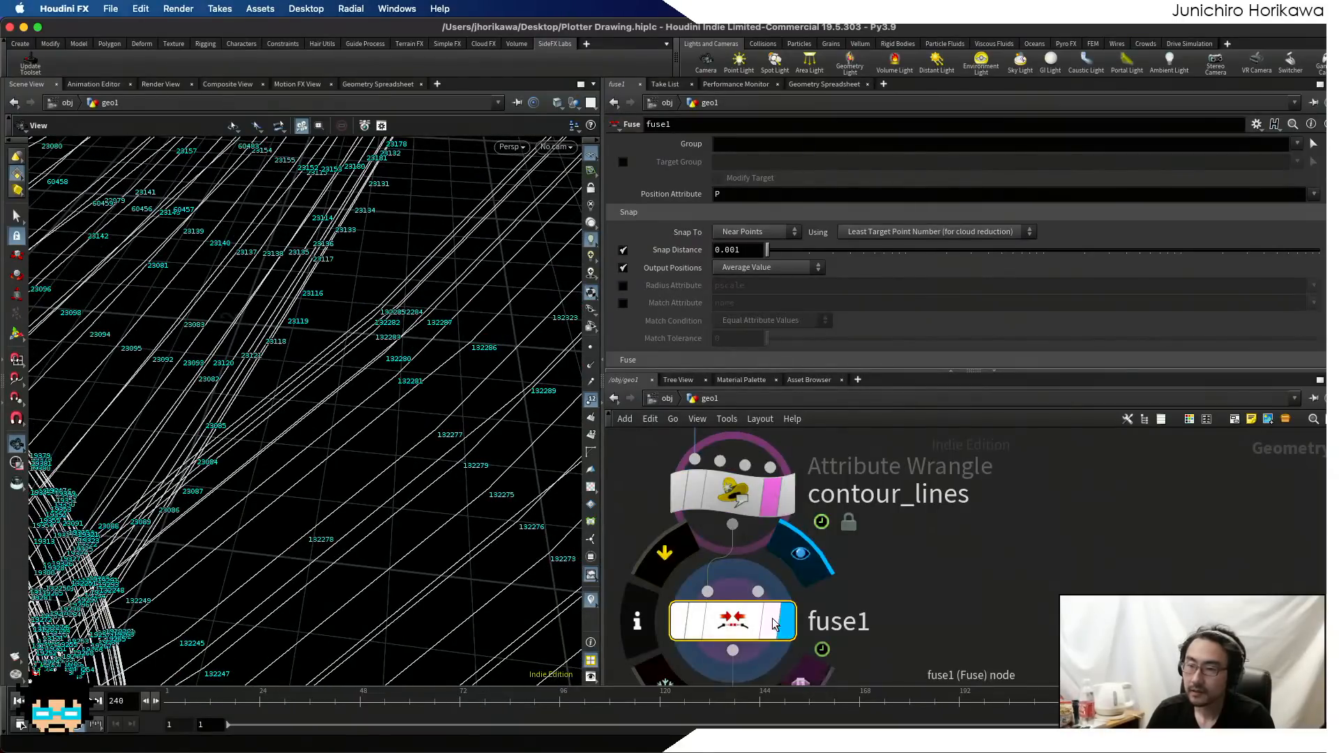
- Display polypath1 and smooth2 in turn and compare the numbered points where the curves break off
{"action": "scroll", "coordinate": [774, 627], "scroll_direction": "down", "scroll_amount": 3}
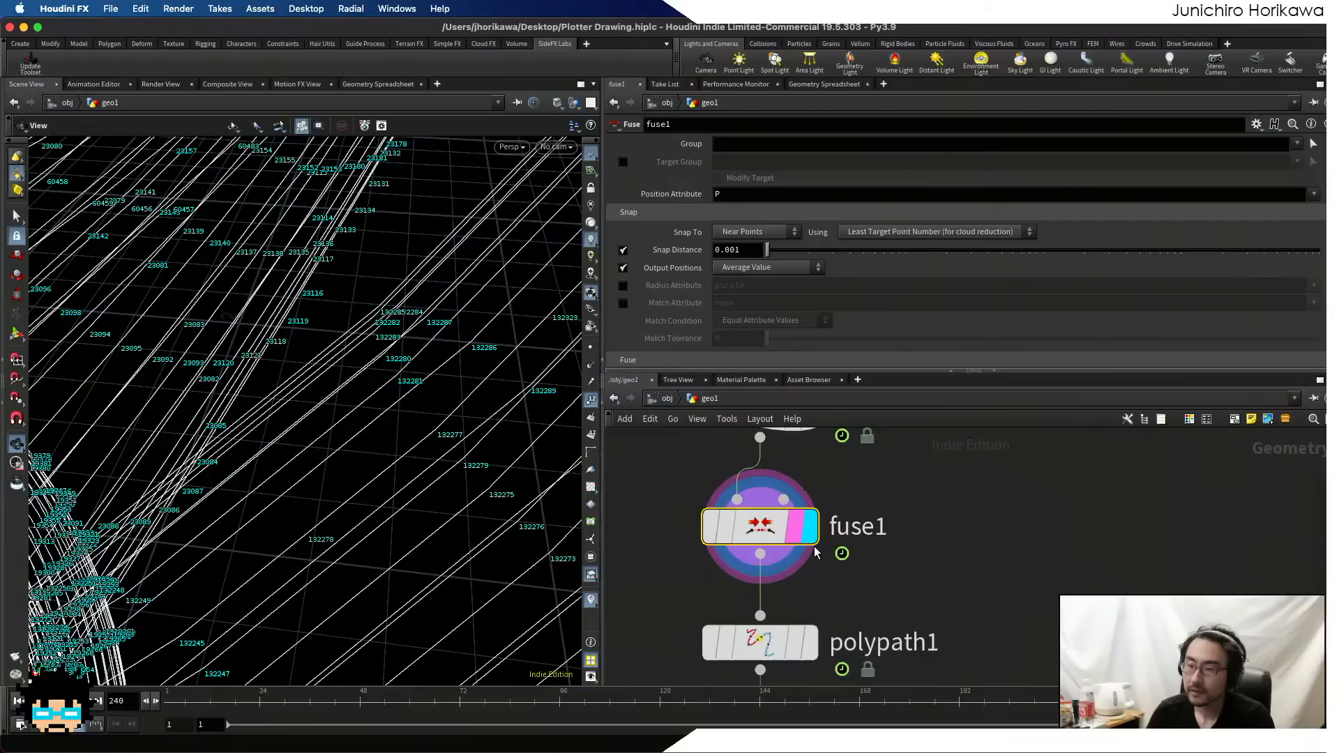
{"action": "left_click", "coordinate": [812, 649]}
{"action": "left_click", "coordinate": [795, 647]}
{"action": "middle_click_drag", "start_coordinate": [834, 598], "coordinate": [831, 570]}
{"action": "scroll", "coordinate": [815, 650], "scroll_direction": "down", "scroll_amount": 1}
{"action": "left_click", "coordinate": [817, 635]}
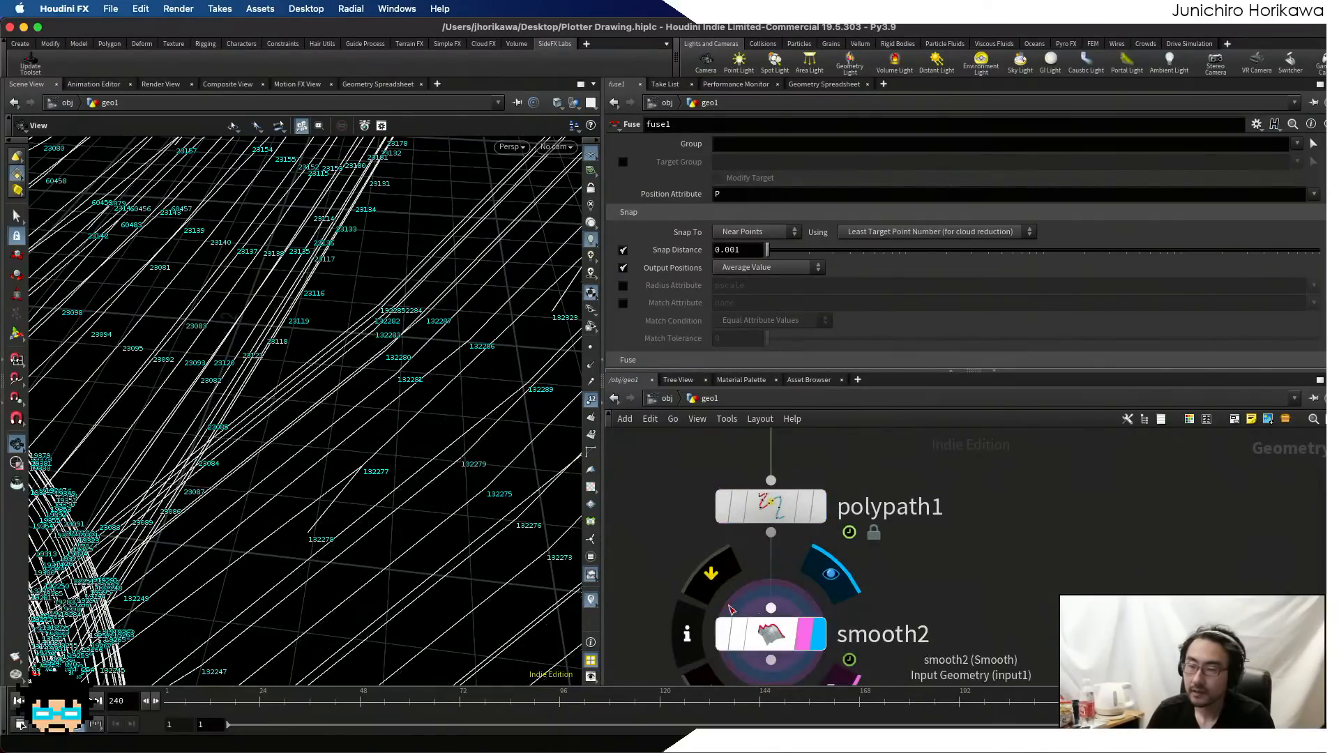
{"action": "left_click_drag", "start_coordinate": [326, 496], "coordinate": [337, 485]}
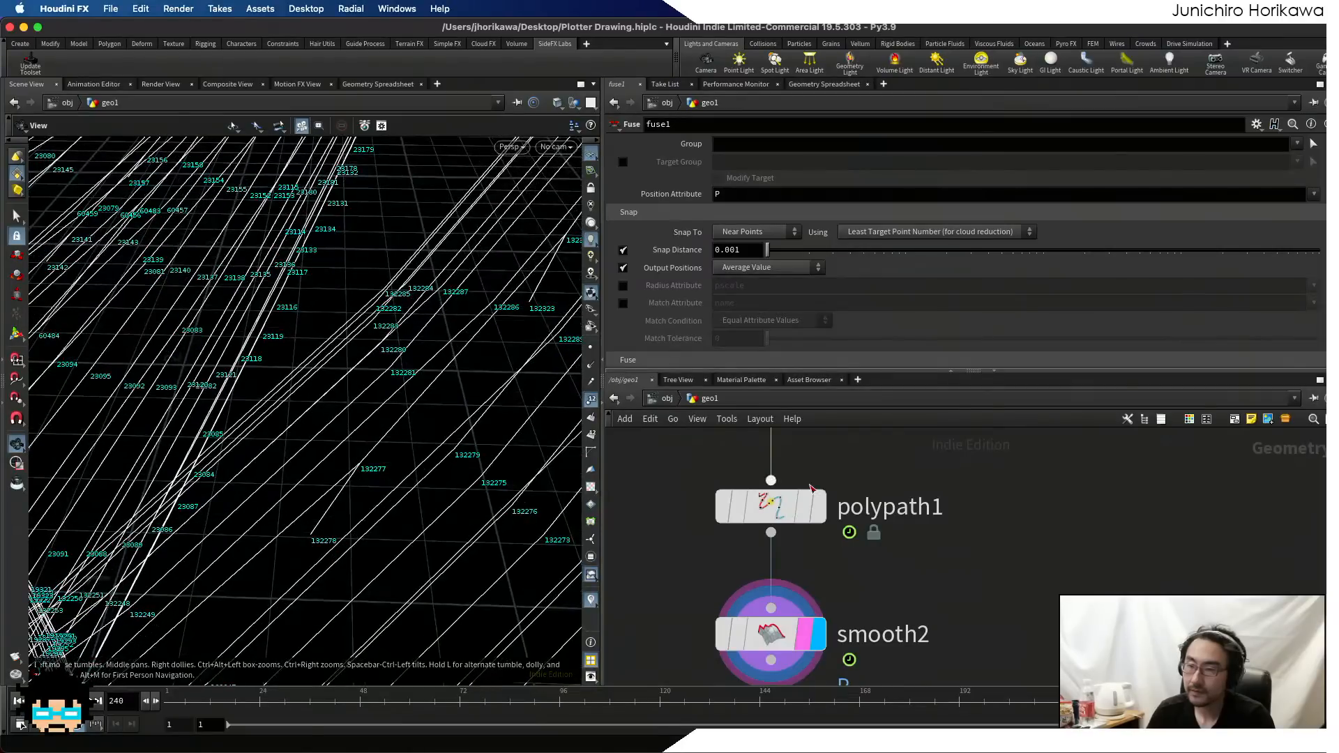
- Try a snap distance of 0.01 on fuse1 and return it to 0.001
{"action": "scroll", "coordinate": [887, 543], "scroll_direction": "down", "scroll_amount": 3}
{"action": "middle_click_drag", "start_coordinate": [887, 543], "coordinate": [870, 592]}
{"action": "scroll", "coordinate": [870, 593], "scroll_direction": "up", "scroll_amount": 1}
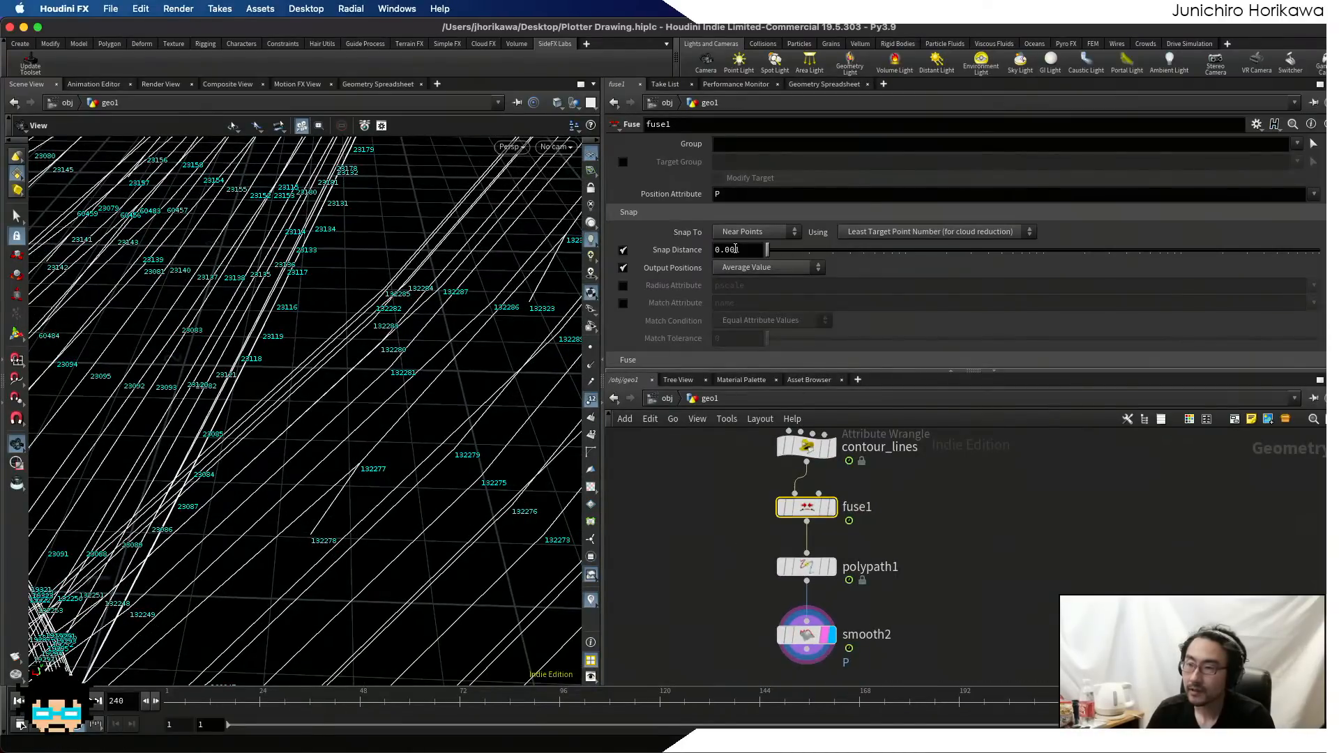
{"action": "key", "text": "BackSpace"}
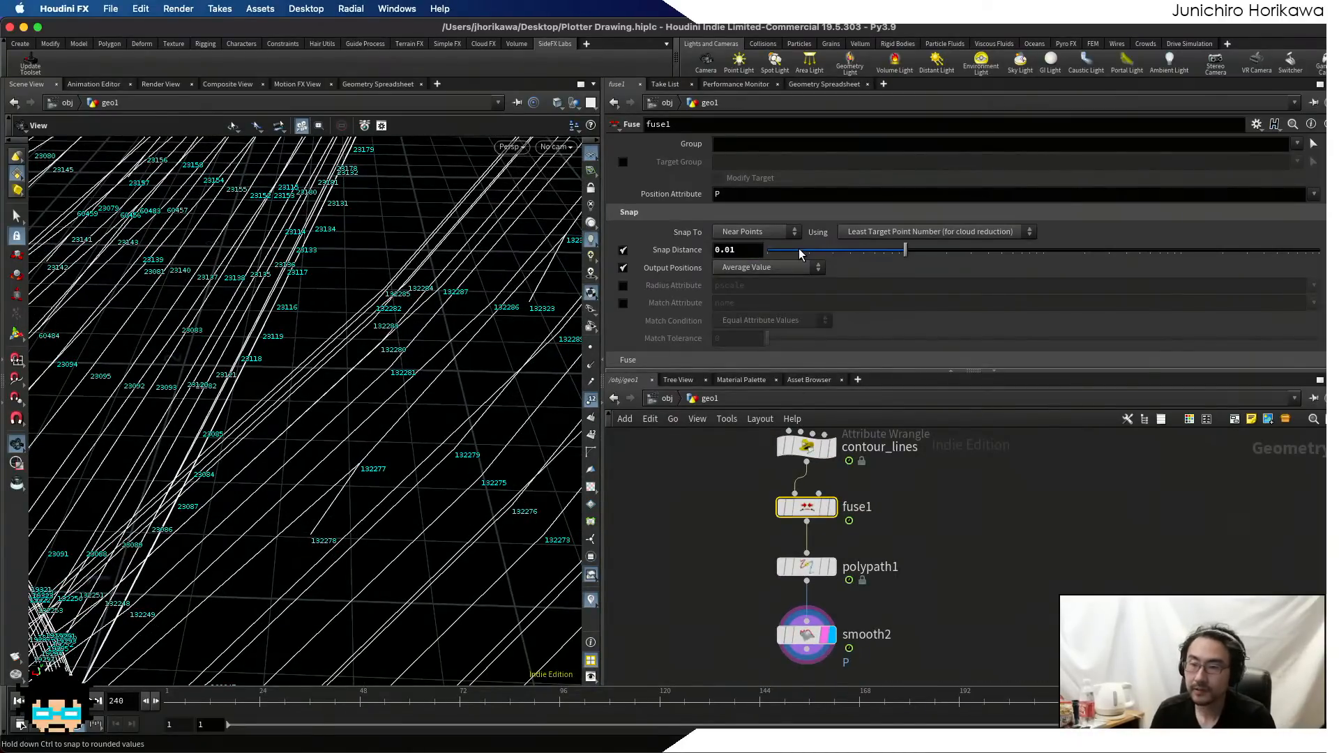
{"action": "key", "text": "Return"}
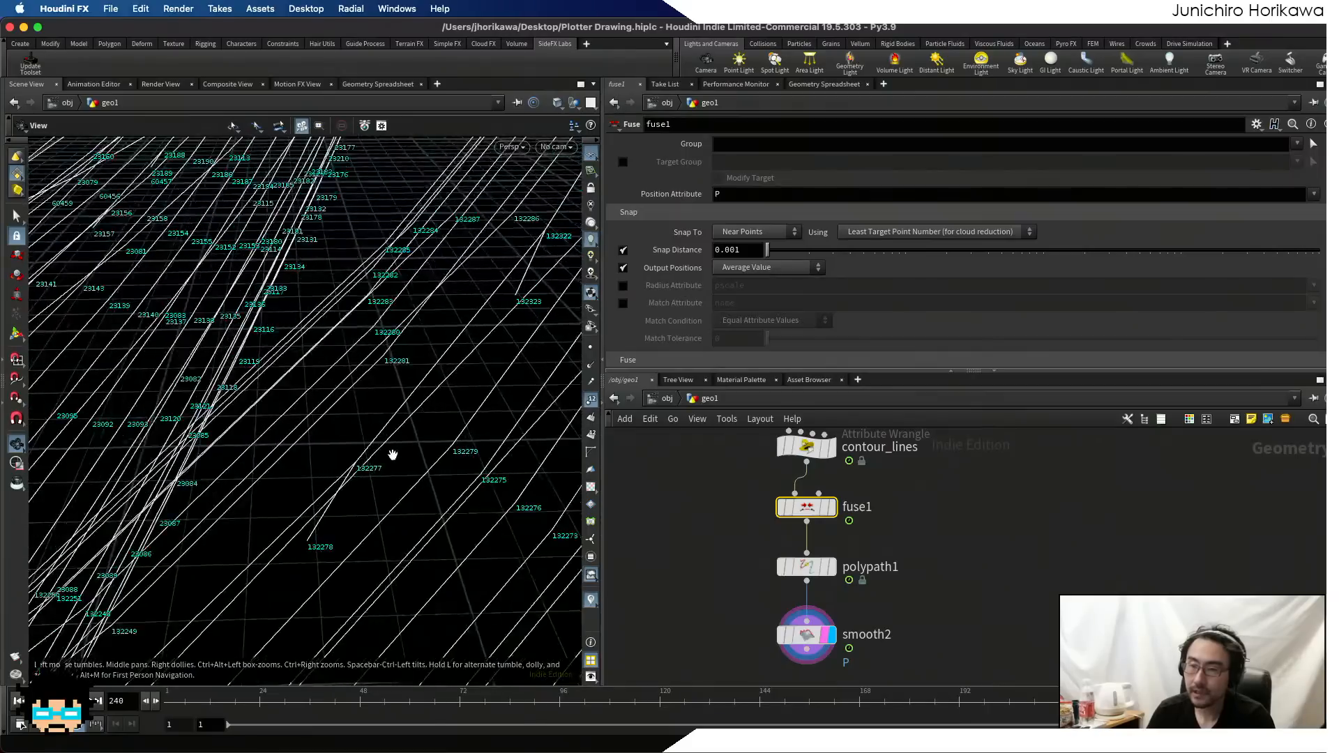
- Display the color1 node's result and examine the colored mesh surface with its point numbers
{"action": "mouse_move", "coordinate": [392, 455]}
{"action": "left_mouse_down"}
{"action": "mouse_move", "coordinate": [404, 428]}
{"action": "mouse_move", "coordinate": [347, 442]}
{"action": "mouse_move", "coordinate": [489, 423]}
{"action": "mouse_move", "coordinate": [391, 437]}
{"action": "left_mouse_up"}
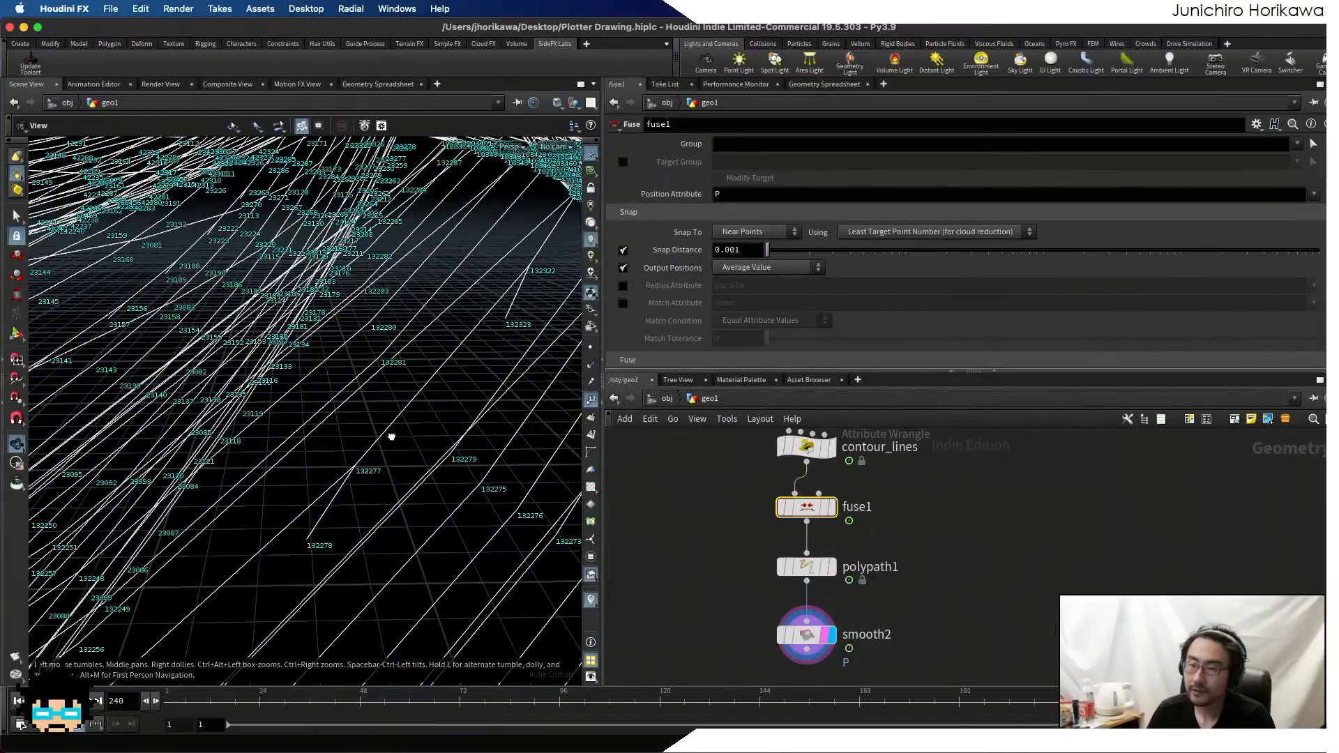
{"action": "scroll", "coordinate": [643, 493], "scroll_direction": "down", "scroll_amount": 5}
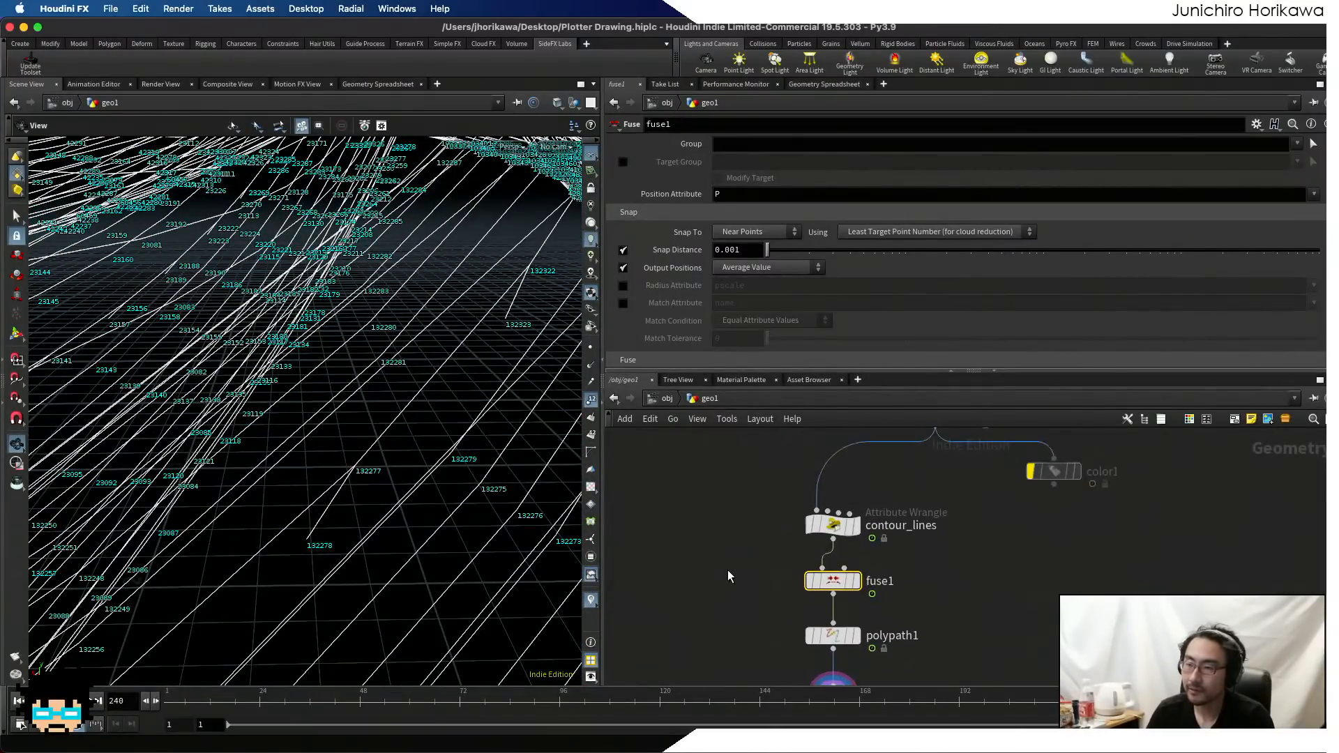
{"action": "scroll", "coordinate": [764, 551], "scroll_direction": "down", "scroll_amount": 8}
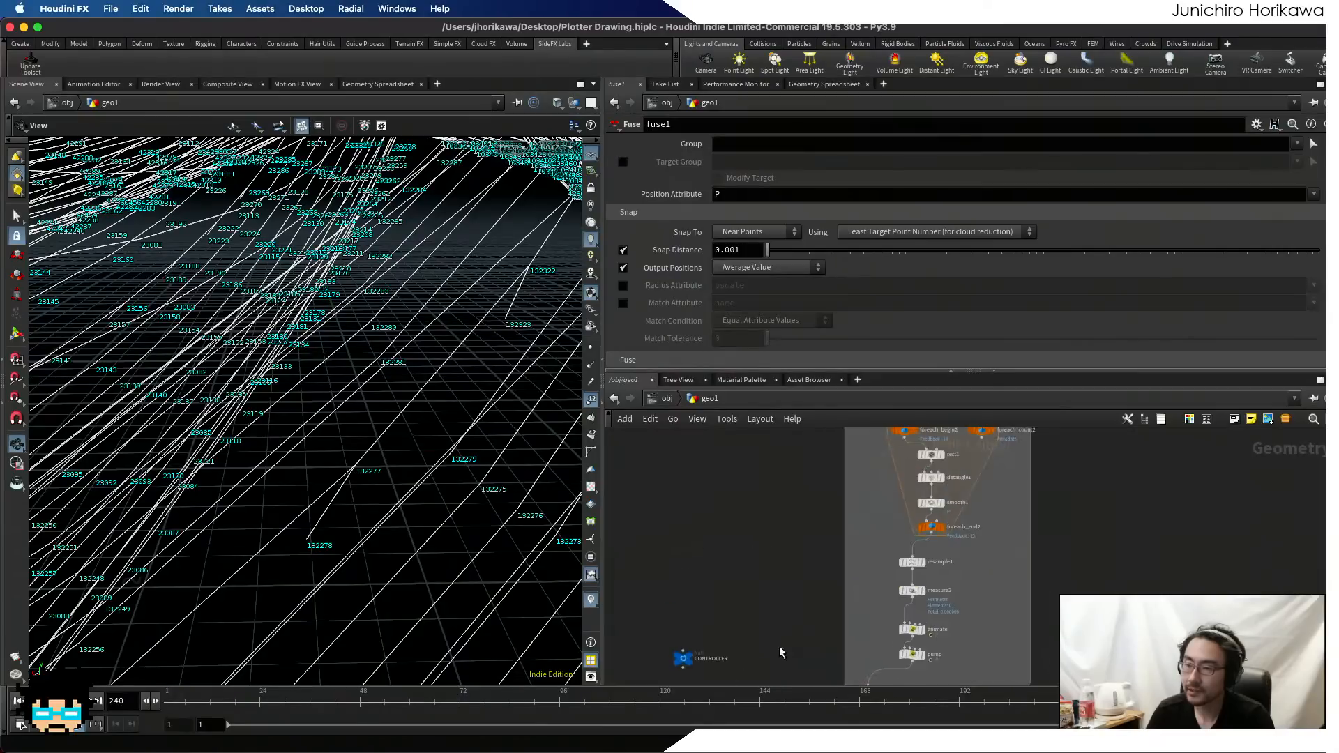
{"action": "scroll", "coordinate": [830, 614], "scroll_direction": "up", "scroll_amount": 10}
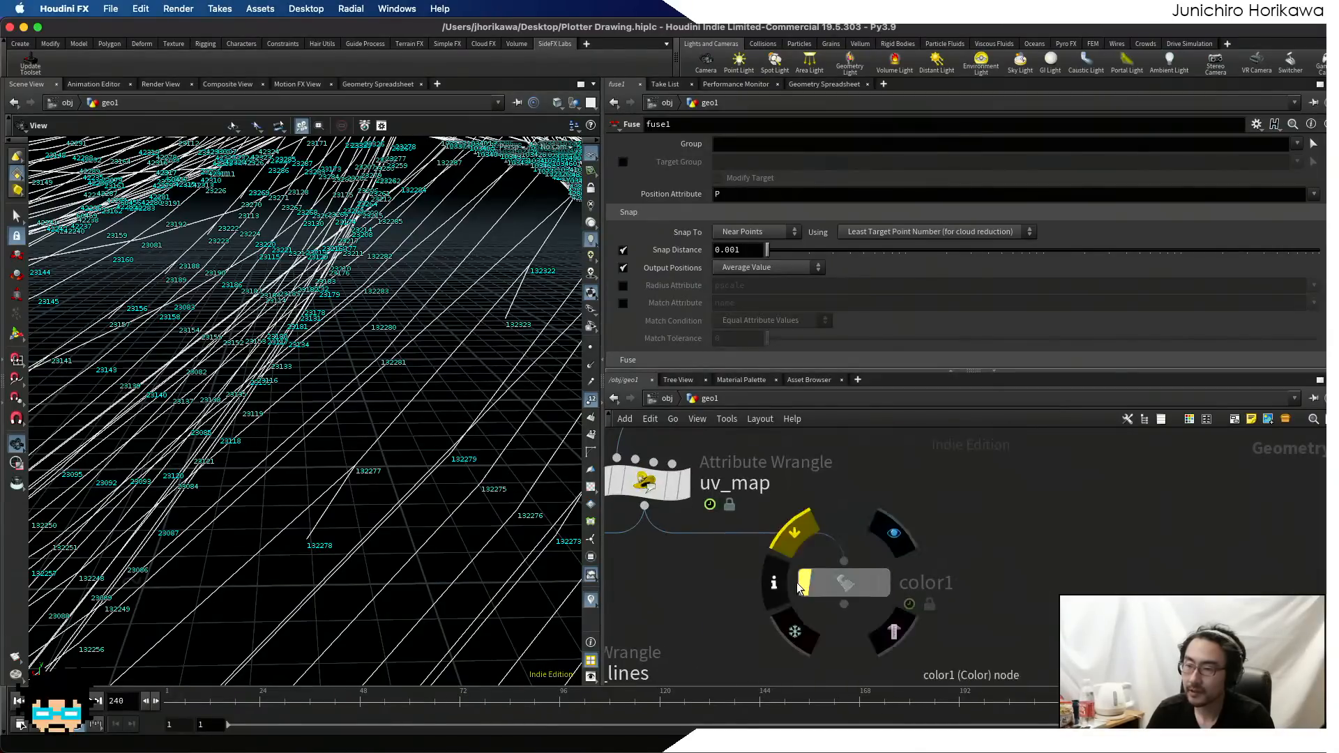
{"action": "left_click", "coordinate": [885, 586]}
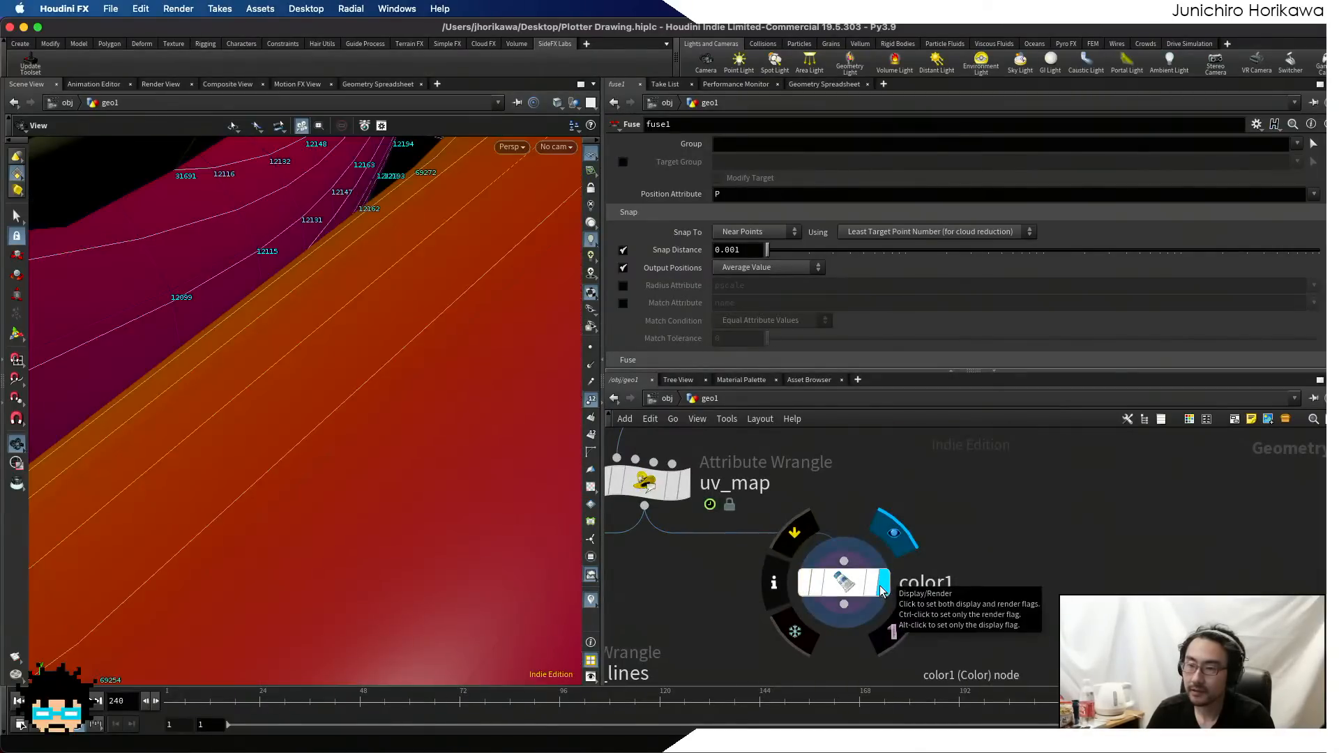
{"action": "left_click_drag", "start_coordinate": [466, 465], "coordinate": [458, 388]}
{"action": "left_click_drag", "start_coordinate": [412, 434], "coordinate": [544, 528]}
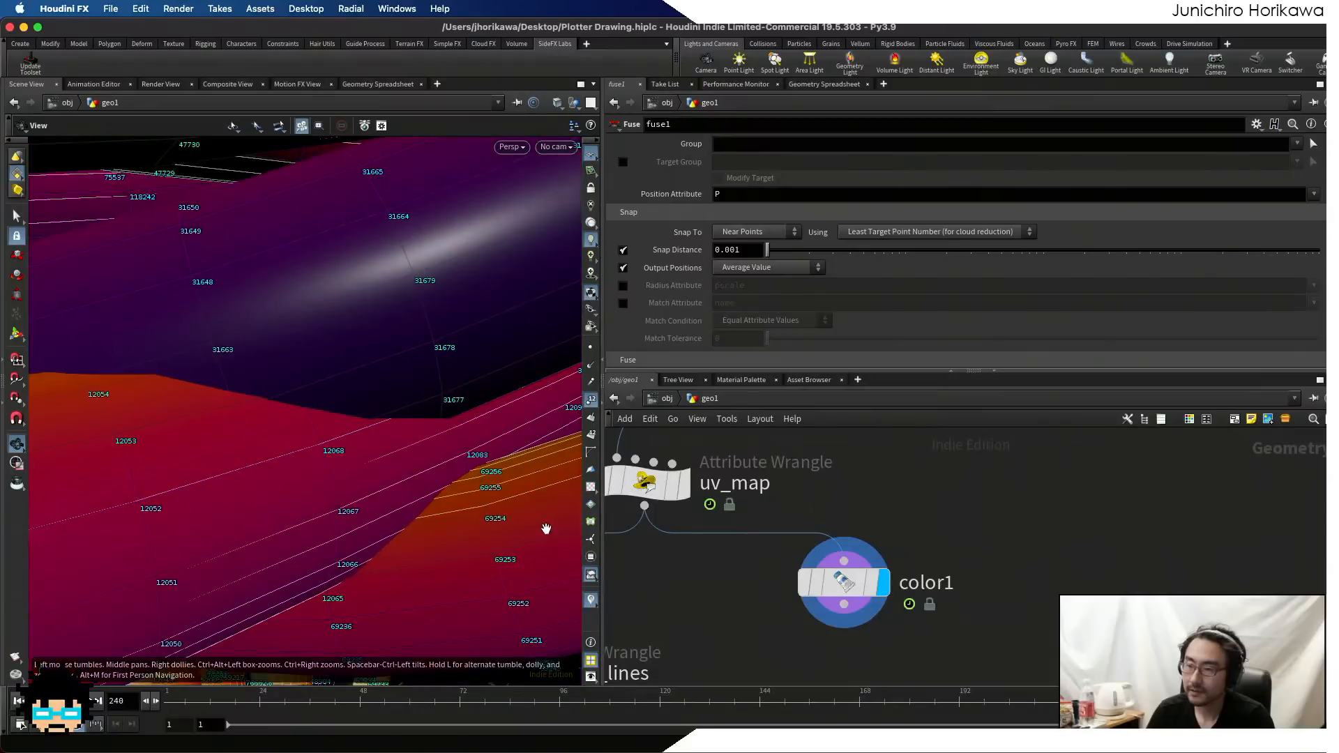
- Display the smooth2 result, turn off the point numbers, and inspect the smoothed curves from several angles
{"action": "scroll", "coordinate": [789, 548], "scroll_direction": "down", "scroll_amount": 5}
{"action": "middle_click_drag", "start_coordinate": [712, 678], "coordinate": [807, 583]}
{"action": "scroll", "coordinate": [804, 589], "scroll_direction": "up", "scroll_amount": 3}
{"action": "left_click", "coordinate": [800, 561]}
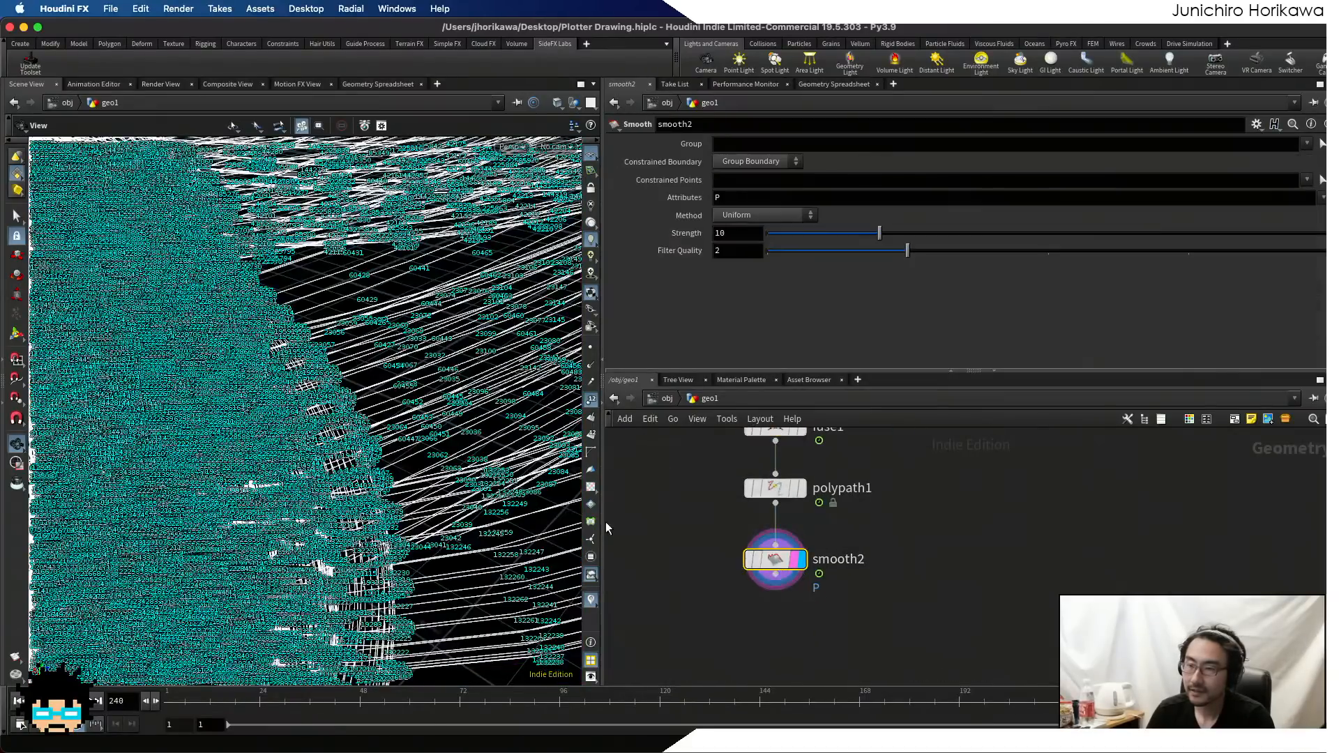
{"action": "left_click_drag", "start_coordinate": [441, 447], "coordinate": [458, 461]}
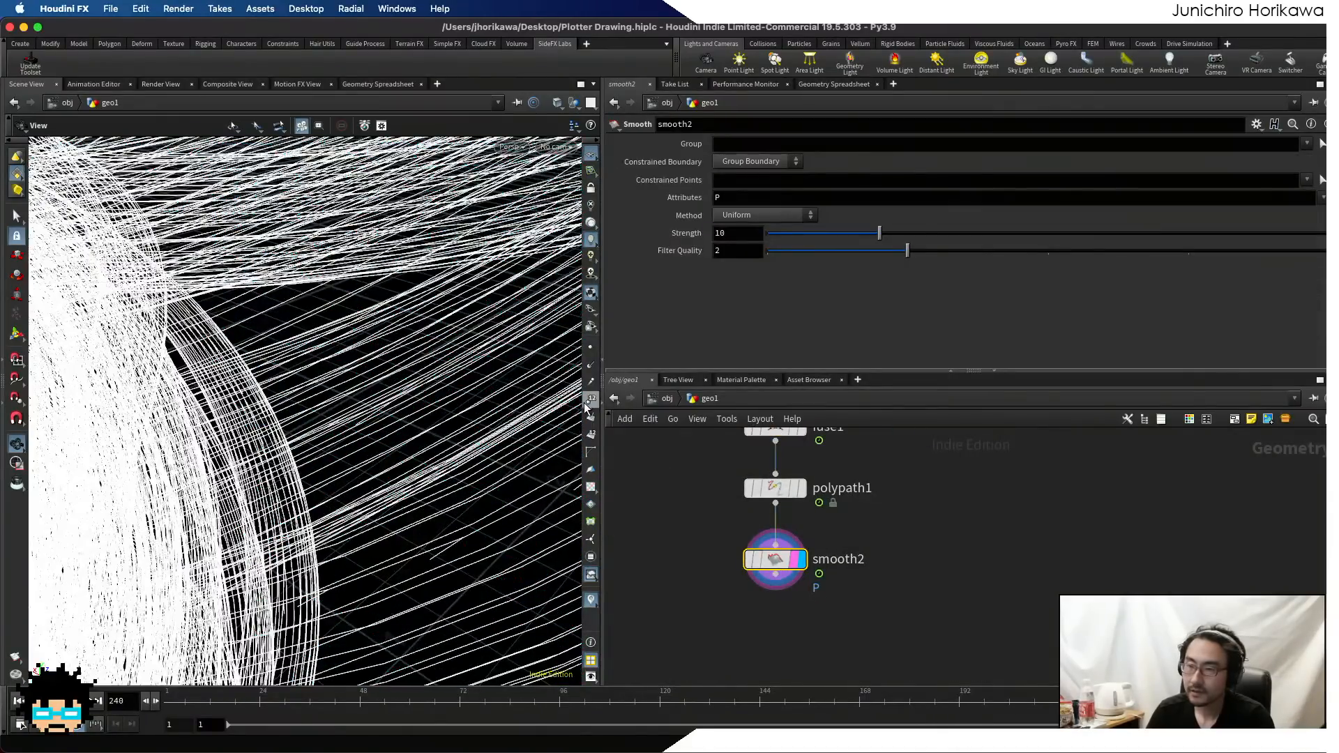
{"action": "left_click_drag", "start_coordinate": [531, 419], "coordinate": [466, 389]}
{"action": "right_click_drag", "start_coordinate": [400, 459], "coordinate": [417, 458]}
{"action": "left_click_drag", "start_coordinate": [429, 452], "coordinate": [463, 465]}
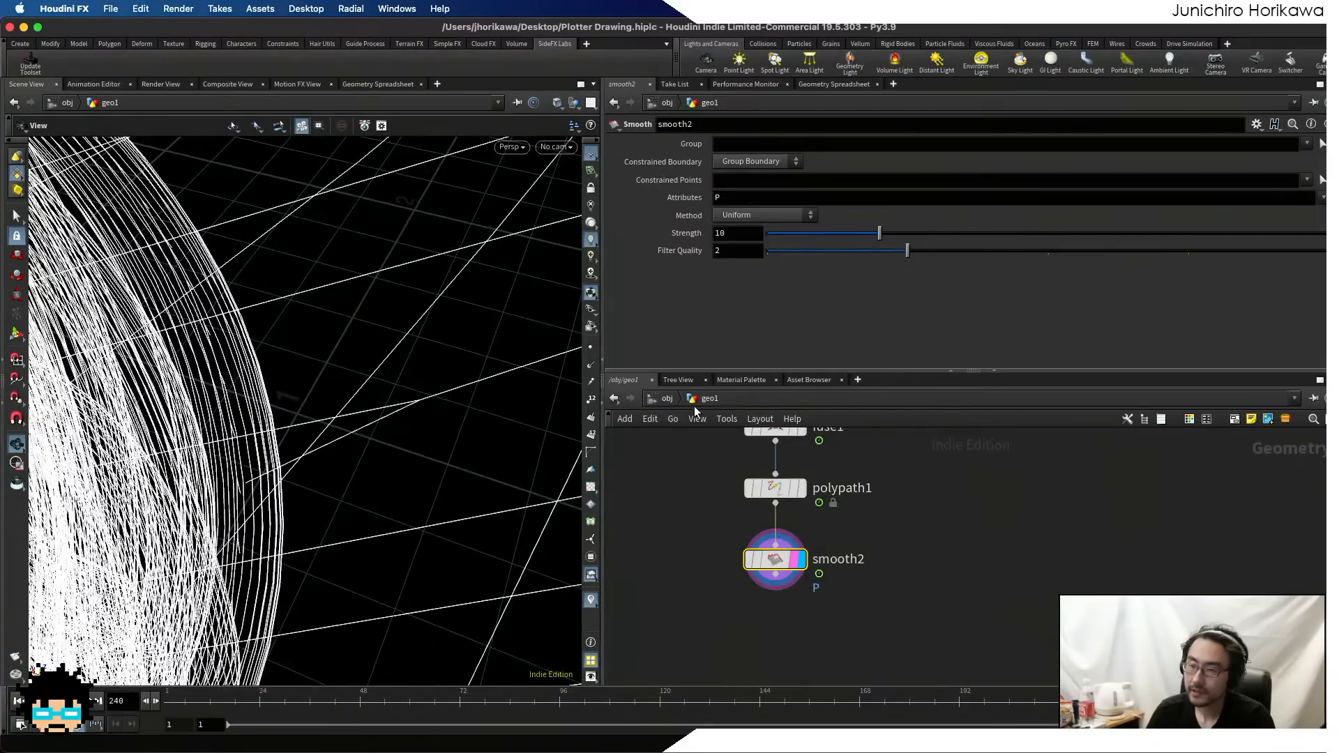
- Switch the display to color1 and examine the mesh surface where the curve ends lie
{"action": "scroll", "coordinate": [876, 580], "scroll_direction": "down", "scroll_amount": 10}
{"action": "middle_click_drag", "start_coordinate": [892, 518], "coordinate": [891, 564]}
{"action": "scroll", "coordinate": [902, 562], "scroll_direction": "up", "scroll_amount": 6}
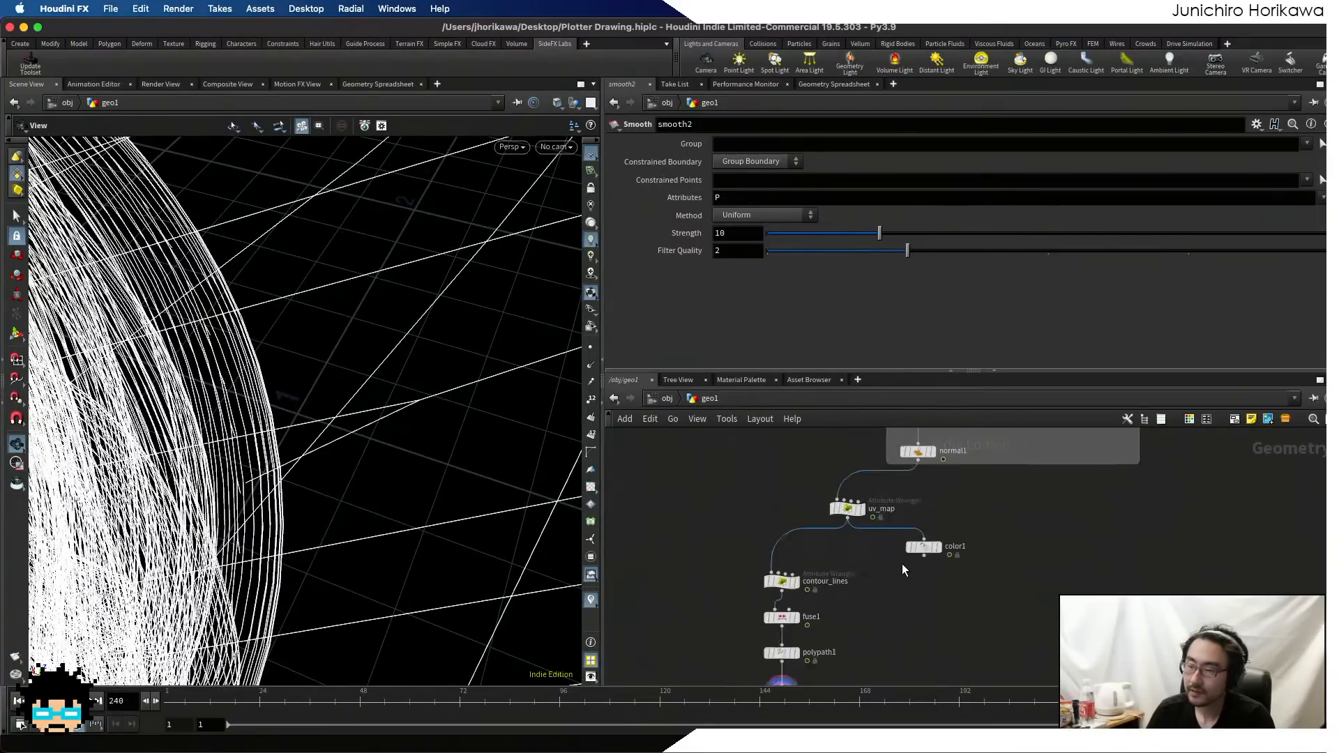
{"action": "left_click", "coordinate": [941, 546]}
{"action": "scroll", "coordinate": [387, 385], "scroll_direction": "down", "scroll_amount": 4}
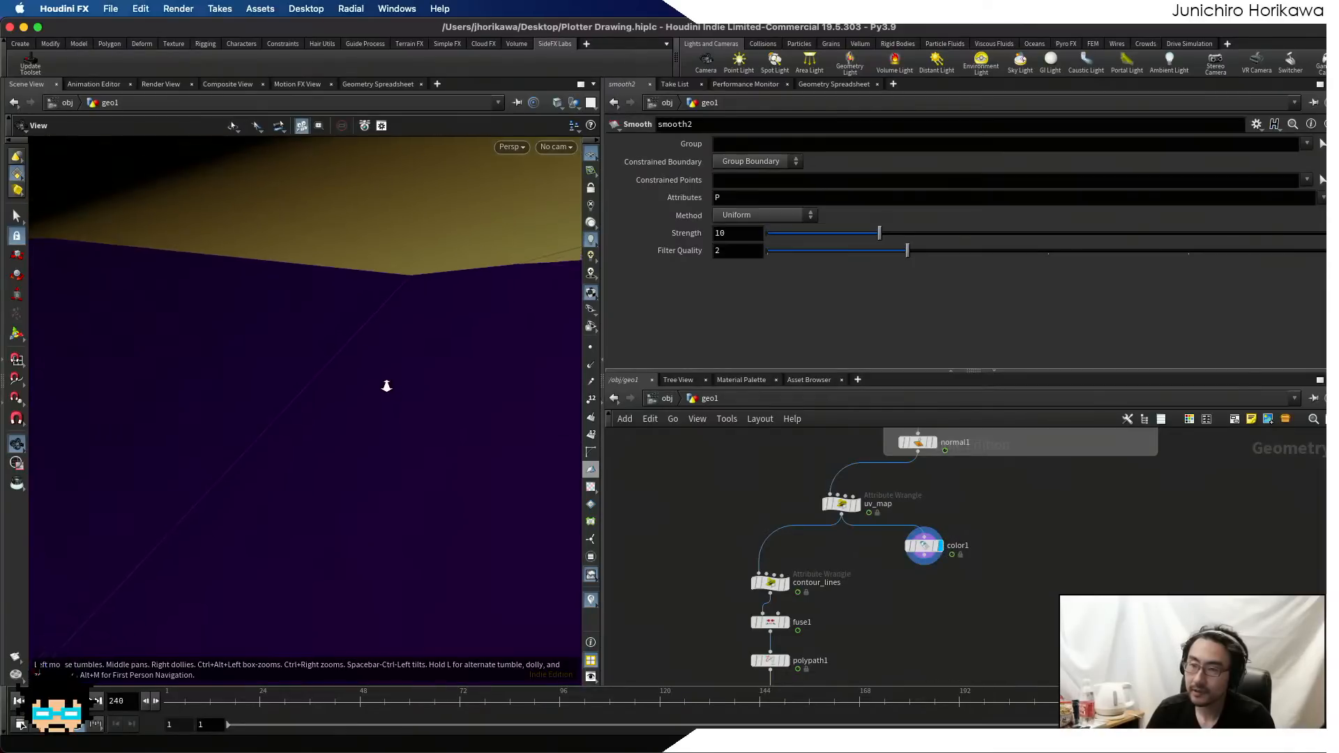
{"action": "scroll", "coordinate": [384, 385], "scroll_direction": "up", "scroll_amount": 4}
- Compare the displayed results of polypath1, smooth2 and color1, and examine the colored tube mesh as a whole
{"action": "scroll", "coordinate": [386, 386], "scroll_direction": "down", "scroll_amount": 1}
{"action": "middle_click_drag", "start_coordinate": [795, 625], "coordinate": [822, 569]}
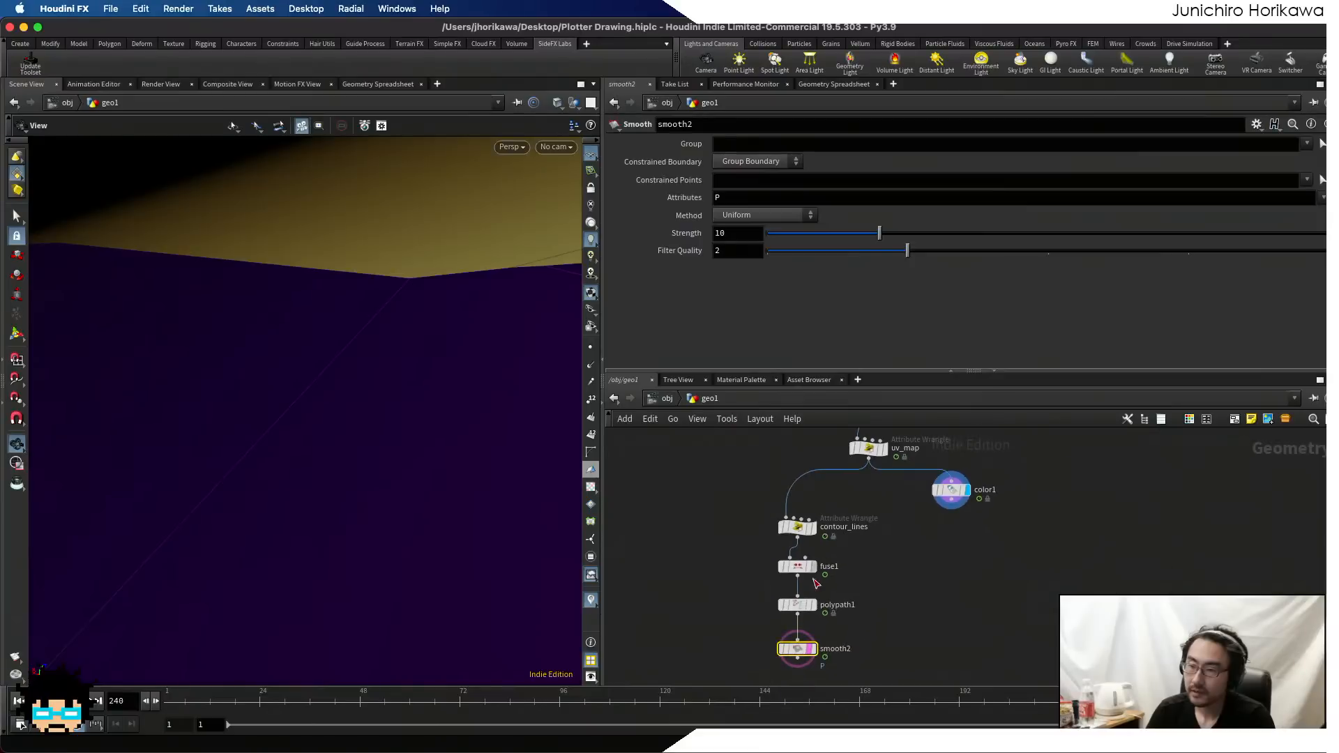
{"action": "scroll", "coordinate": [804, 614], "scroll_direction": "up", "scroll_amount": 1}
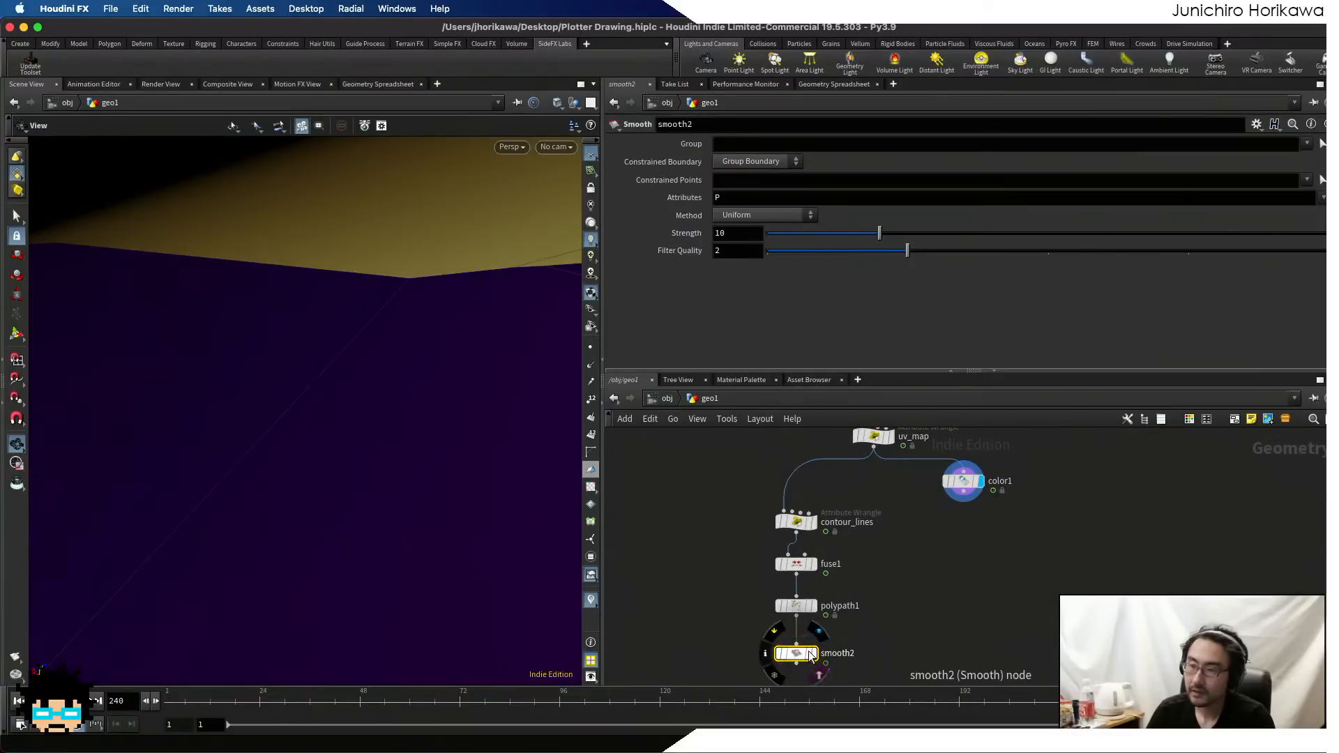
{"action": "left_click", "coordinate": [814, 607]}
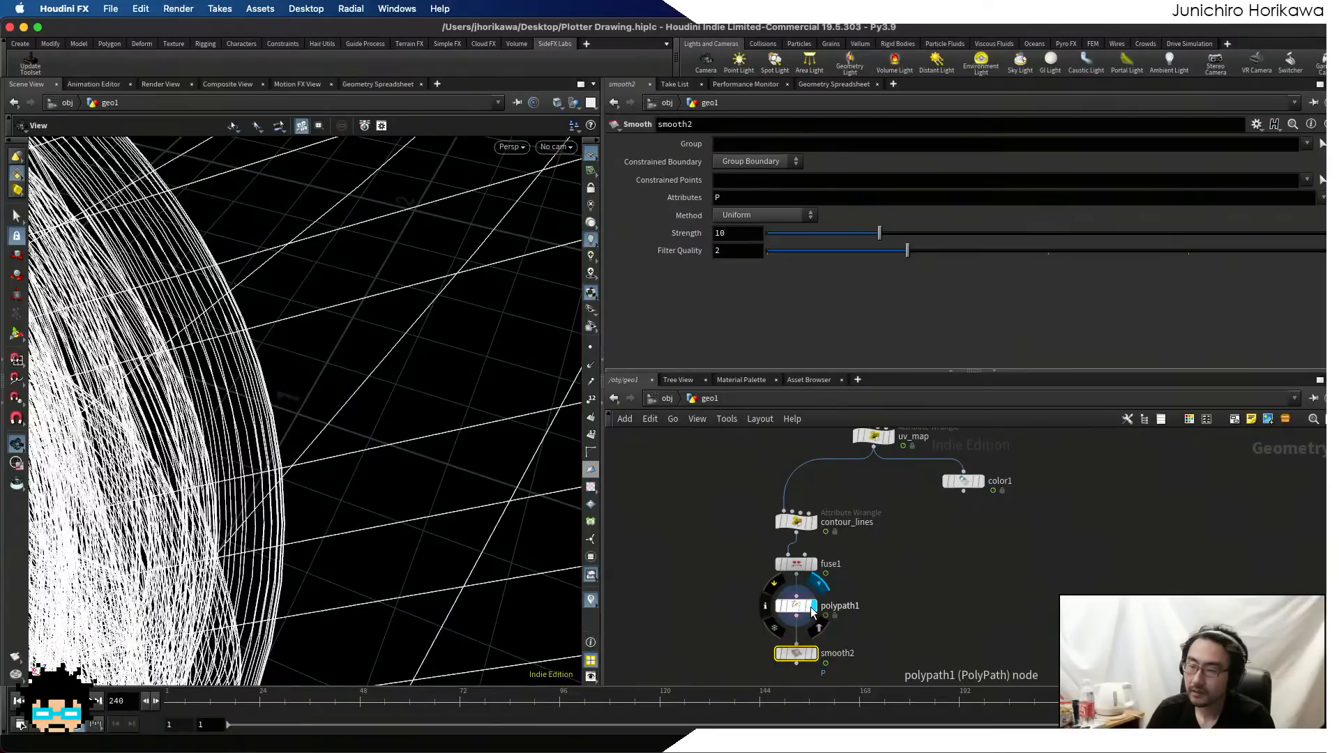
{"action": "left_click", "coordinate": [815, 654]}
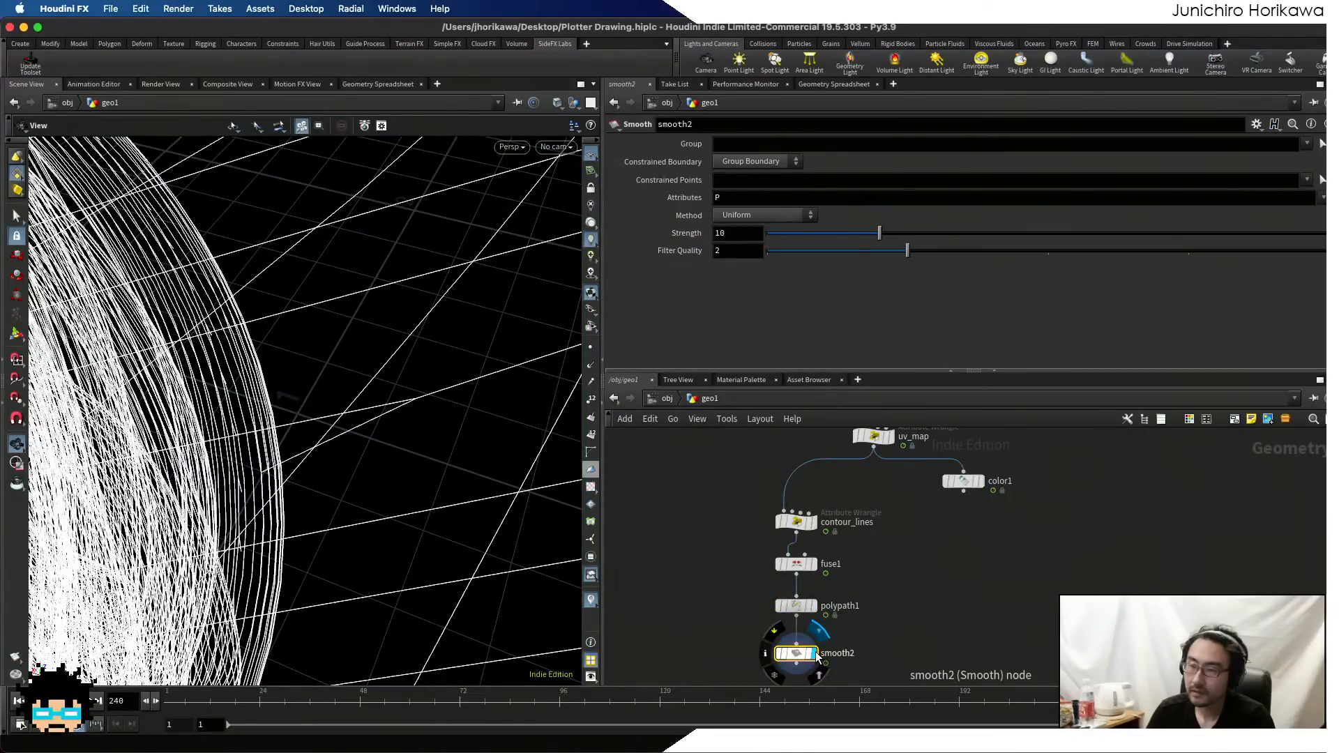
{"action": "left_click", "coordinate": [980, 481]}
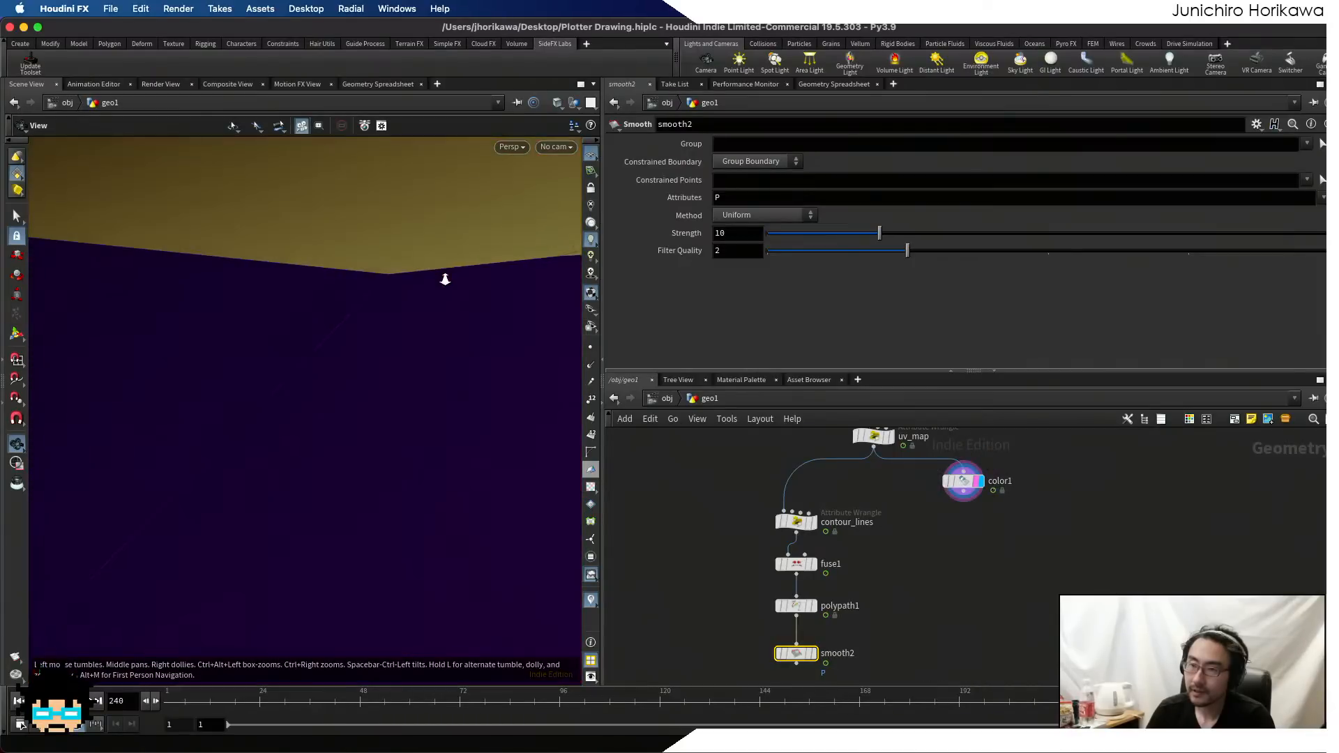
{"action": "middle_click_drag", "start_coordinate": [446, 278], "coordinate": [336, 470]}
{"action": "mouse_move", "coordinate": [335, 469]}
{"action": "right_mouse_down"}
{"action": "mouse_move", "coordinate": [300, 480]}
{"action": "mouse_move", "coordinate": [337, 461]}
{"action": "mouse_move", "coordinate": [290, 446]}
{"action": "mouse_move", "coordinate": [233, 397]}
{"action": "mouse_move", "coordinate": [254, 428]}
{"action": "mouse_move", "coordinate": [185, 454]}
{"action": "mouse_move", "coordinate": [275, 425]}
{"action": "right_mouse_up"}
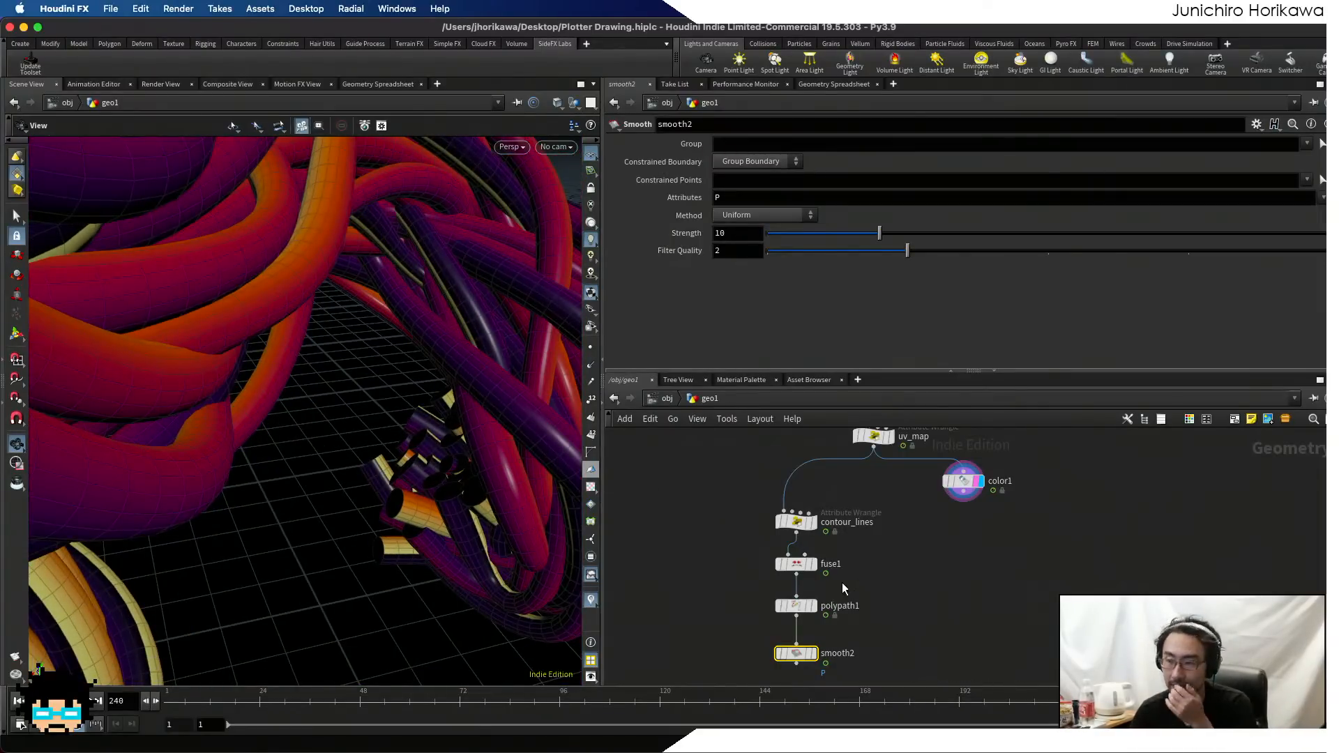
- In the contour_lines wrangle, change the crossing test on line 25 to the strict comparison < 0
{"action": "scroll", "coordinate": [843, 581], "scroll_direction": "up", "scroll_amount": 4}
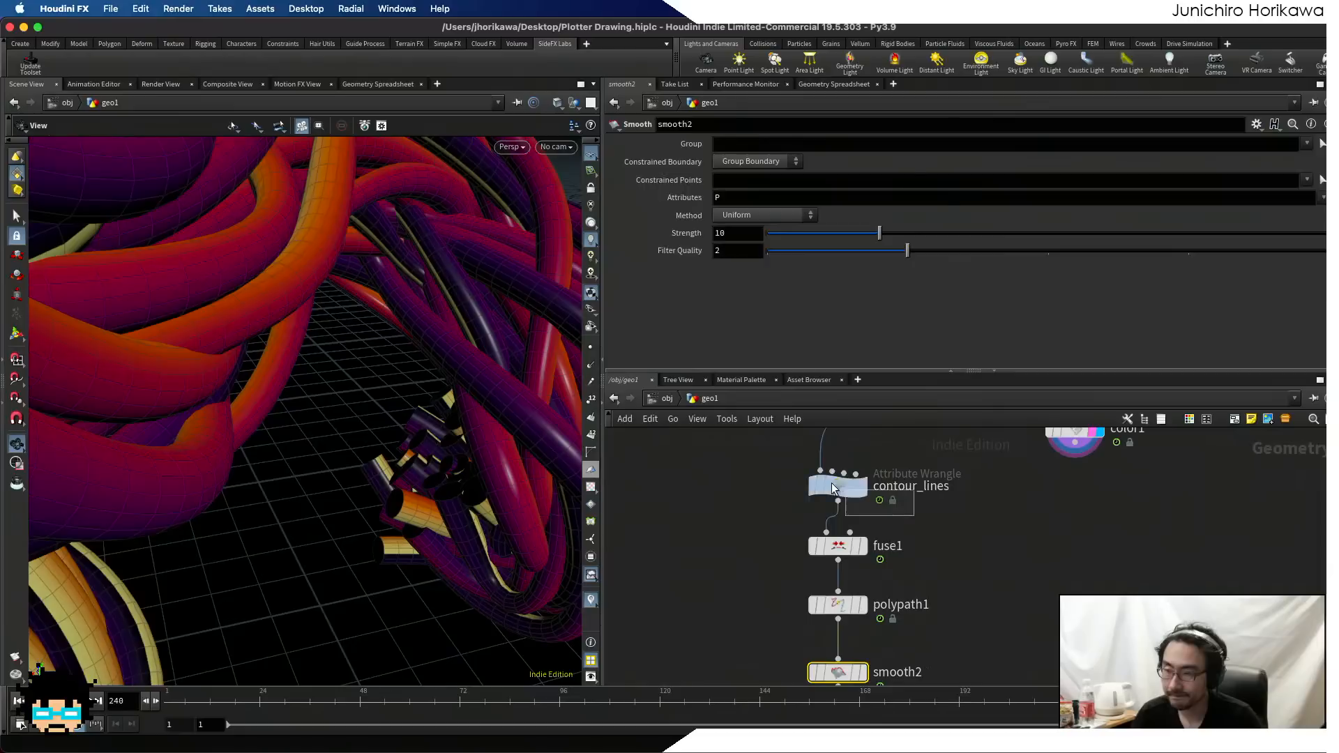
{"action": "left_click", "coordinate": [835, 488]}
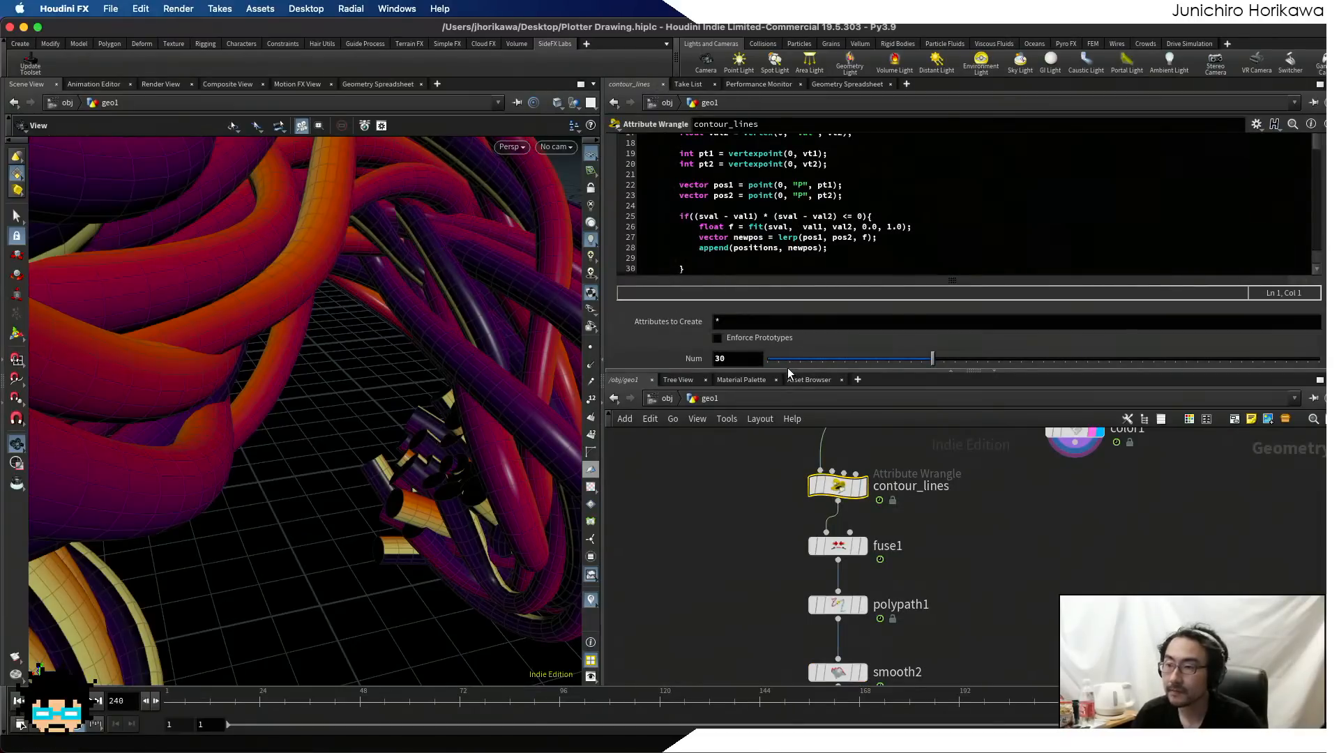
{"action": "left_click_drag", "start_coordinate": [789, 373], "coordinate": [782, 516]}
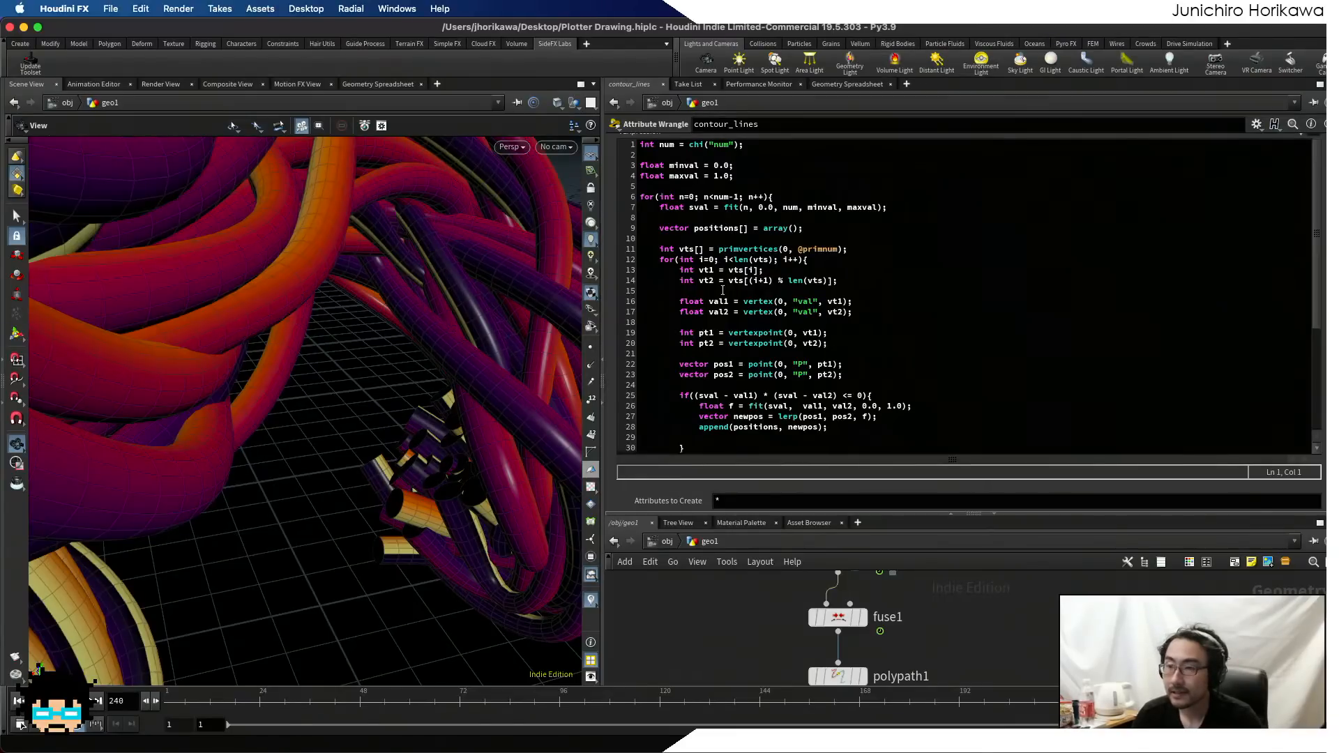
{"action": "scroll", "coordinate": [755, 350], "scroll_direction": "down", "scroll_amount": 3}
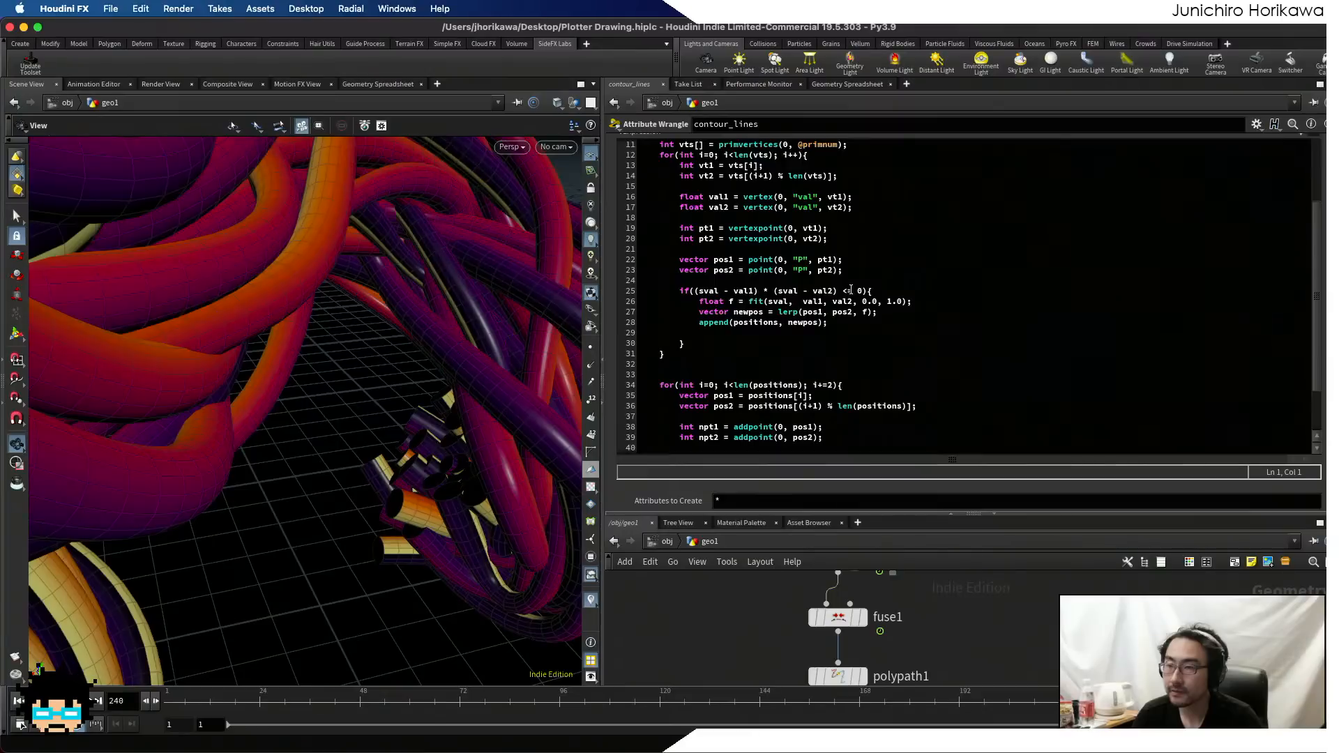
{"action": "left_click", "coordinate": [851, 289]}
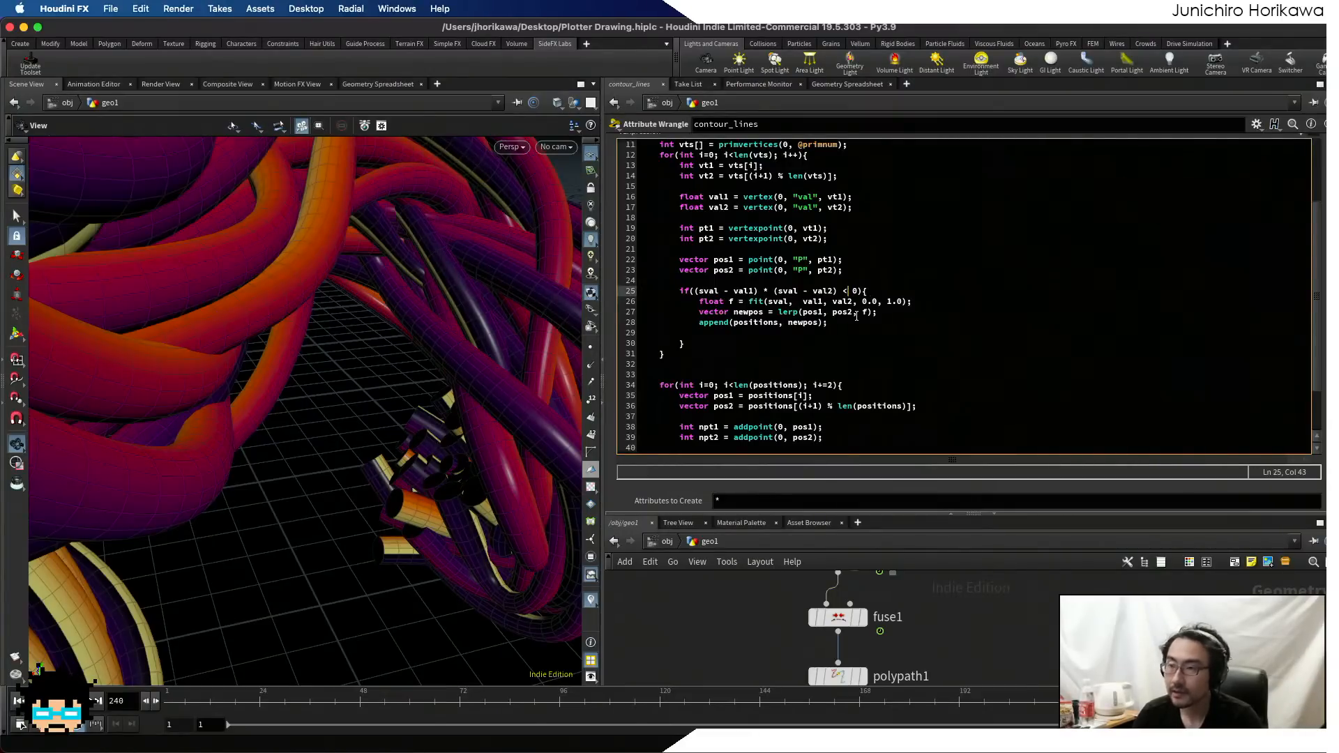
{"action": "left_click", "coordinate": [987, 623]}
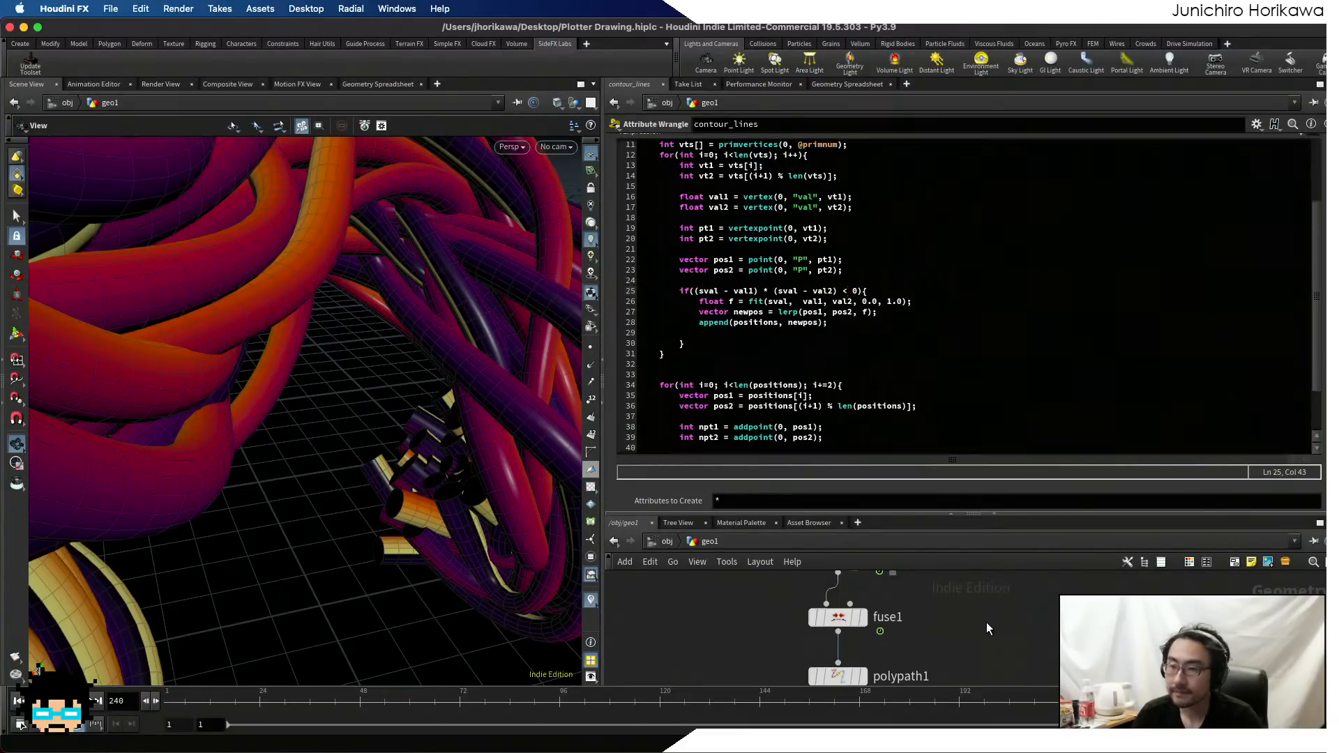
- Display the smooth2 result and inspect the contour curves and their open ends from several angles
{"action": "scroll", "coordinate": [884, 625], "scroll_direction": "down", "scroll_amount": 2}
{"action": "middle_click_drag", "start_coordinate": [896, 661], "coordinate": [911, 580]}
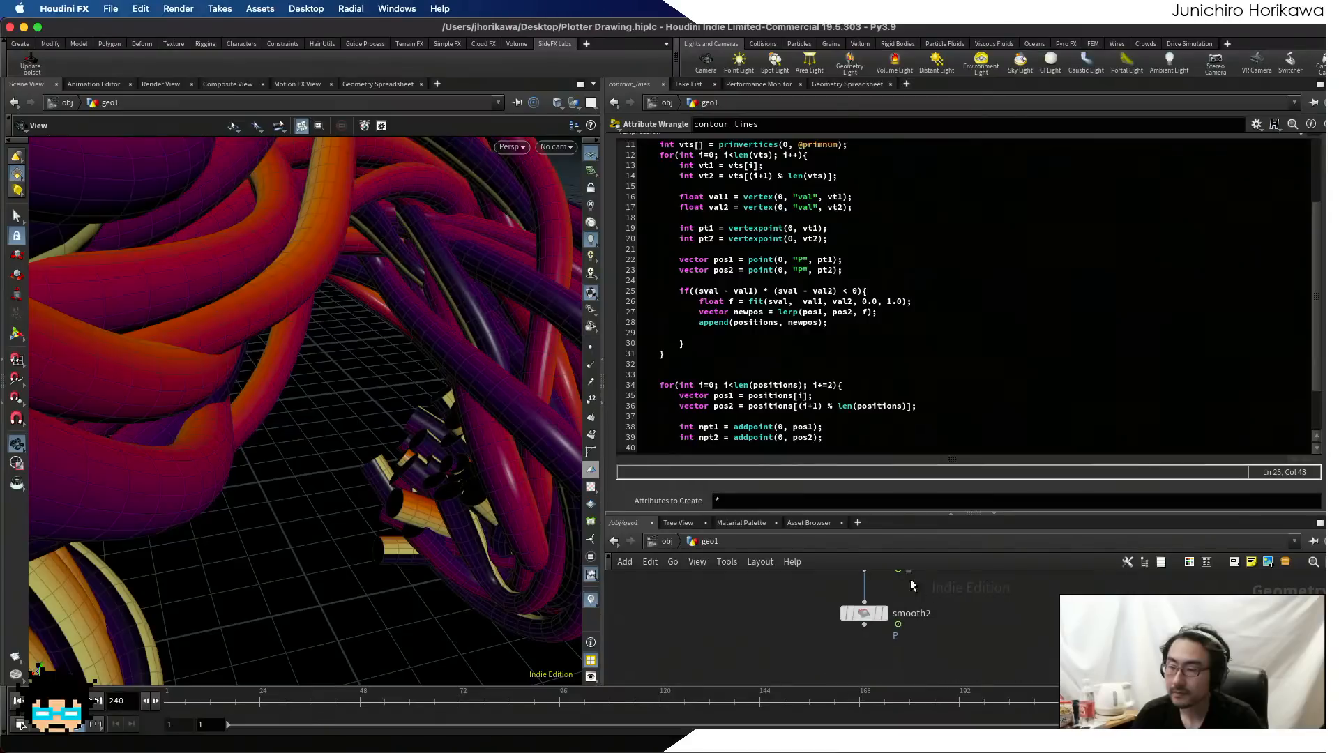
{"action": "left_click_drag", "start_coordinate": [893, 512], "coordinate": [893, 447]}
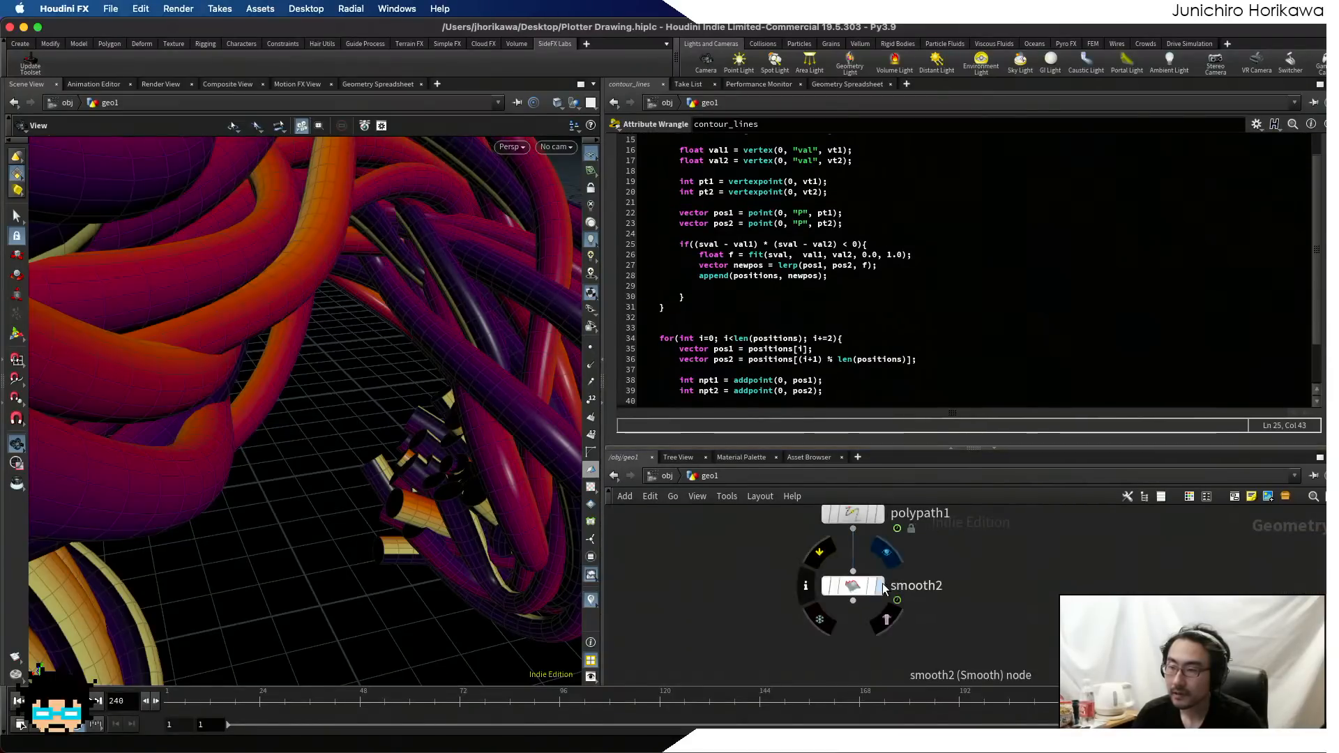
{"action": "left_click", "coordinate": [874, 586]}
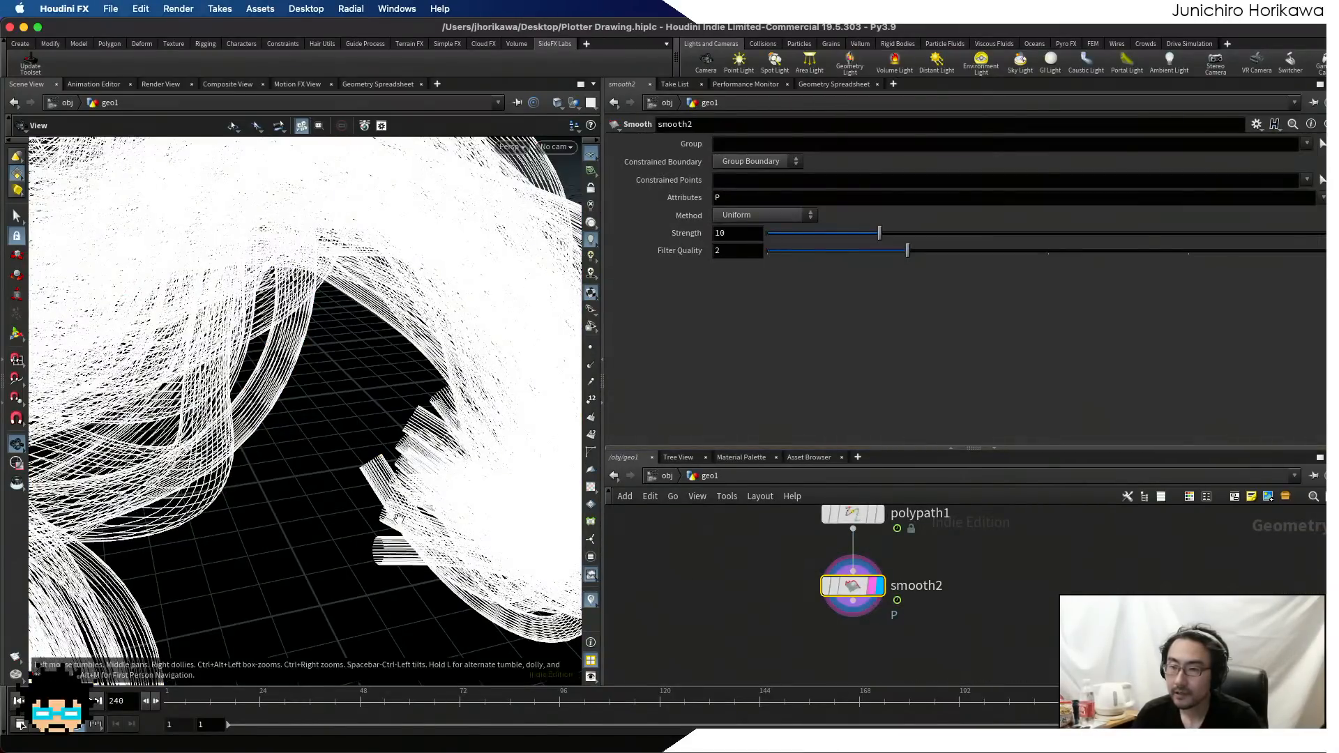
{"action": "left_click_drag", "start_coordinate": [362, 405], "coordinate": [199, 471]}
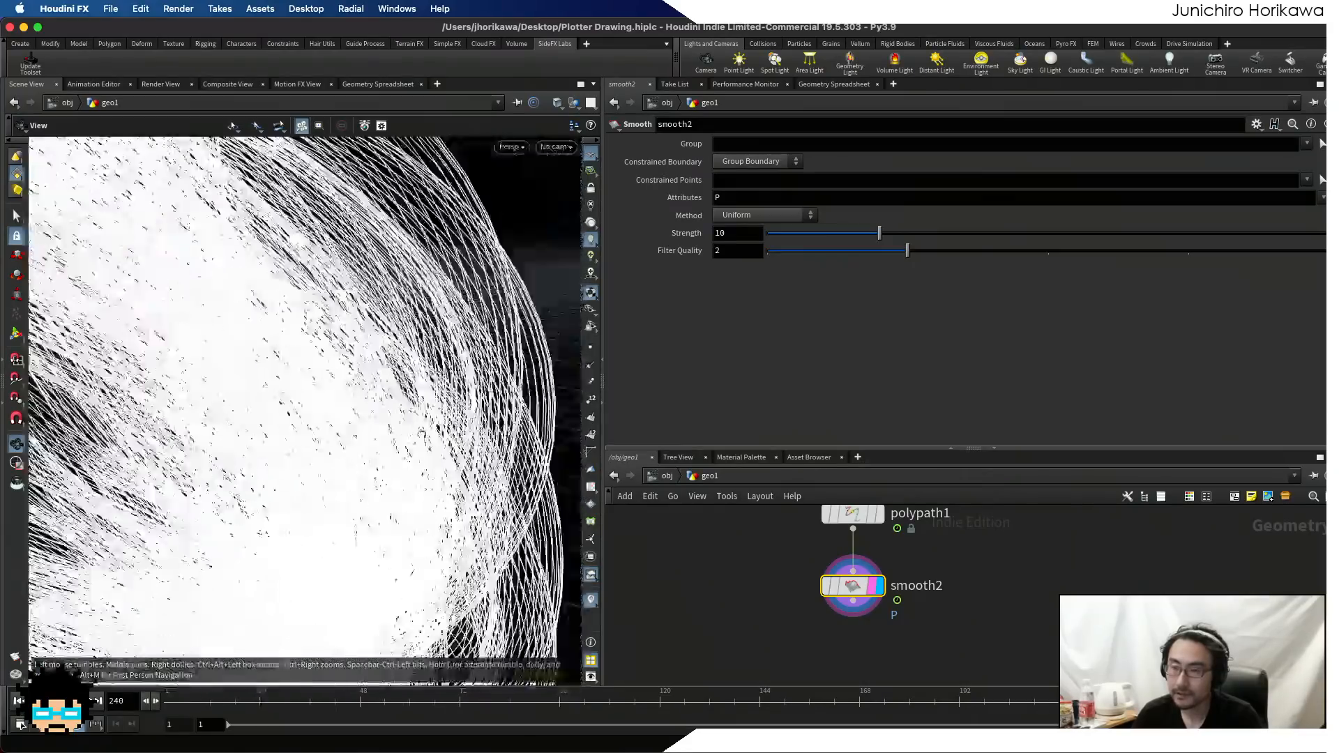
{"action": "left_click_drag", "start_coordinate": [331, 464], "coordinate": [349, 481]}
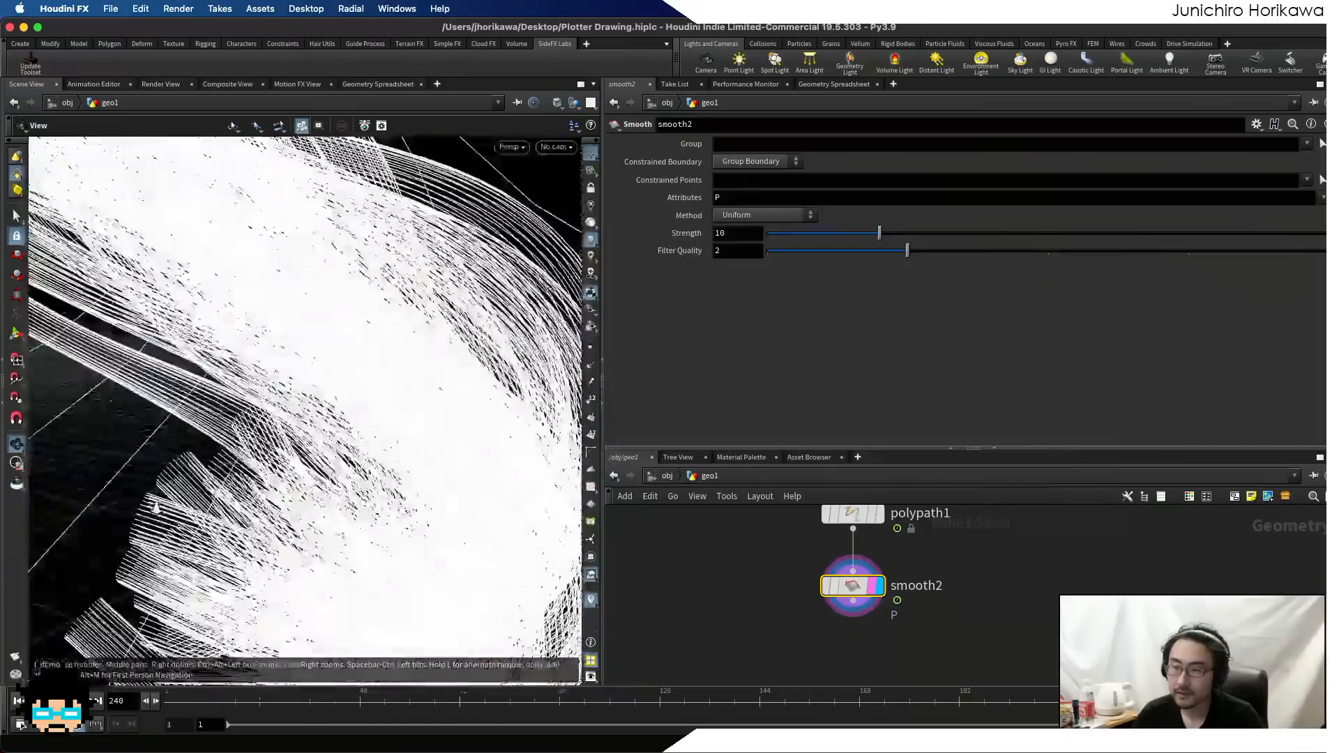
{"action": "left_click_drag", "start_coordinate": [156, 508], "coordinate": [429, 473]}
{"action": "left_click_drag", "start_coordinate": [300, 494], "coordinate": [302, 485]}
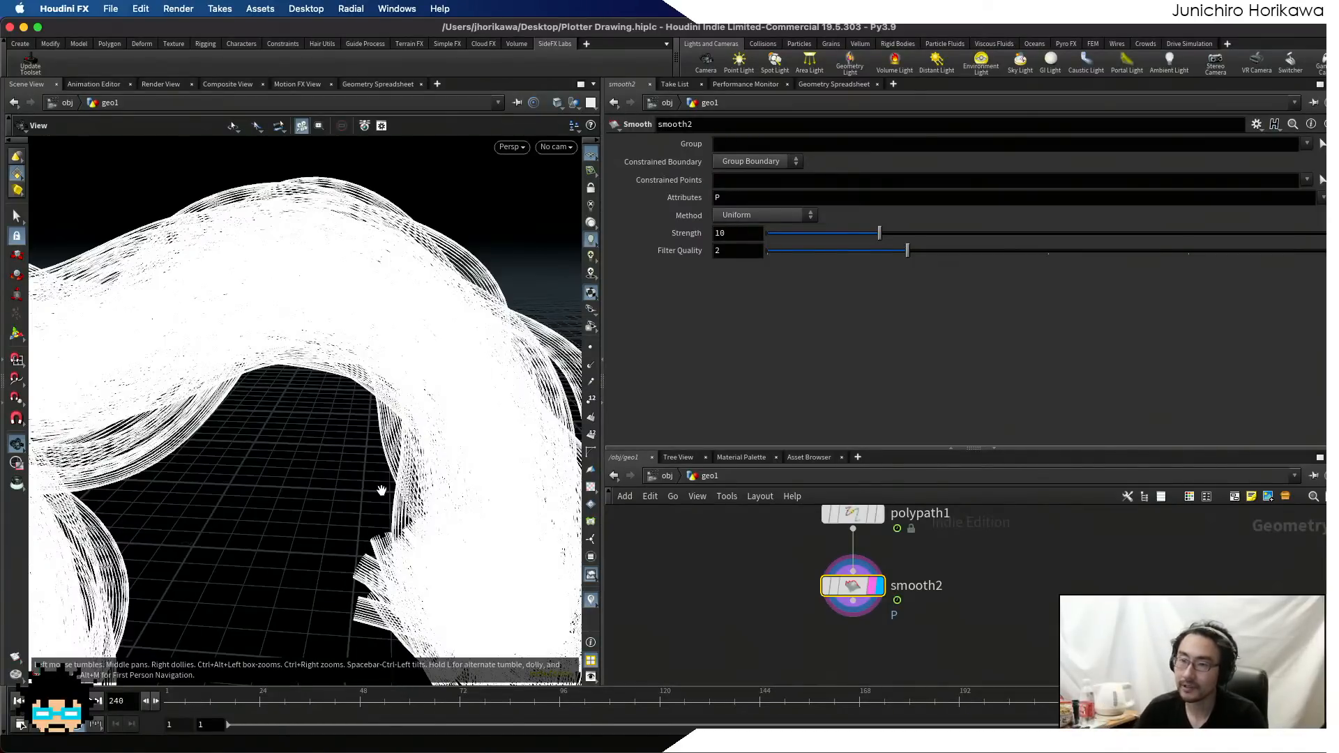
{"action": "left_click_drag", "start_coordinate": [383, 487], "coordinate": [449, 411]}
{"action": "left_click_drag", "start_coordinate": [314, 448], "coordinate": [283, 458]}
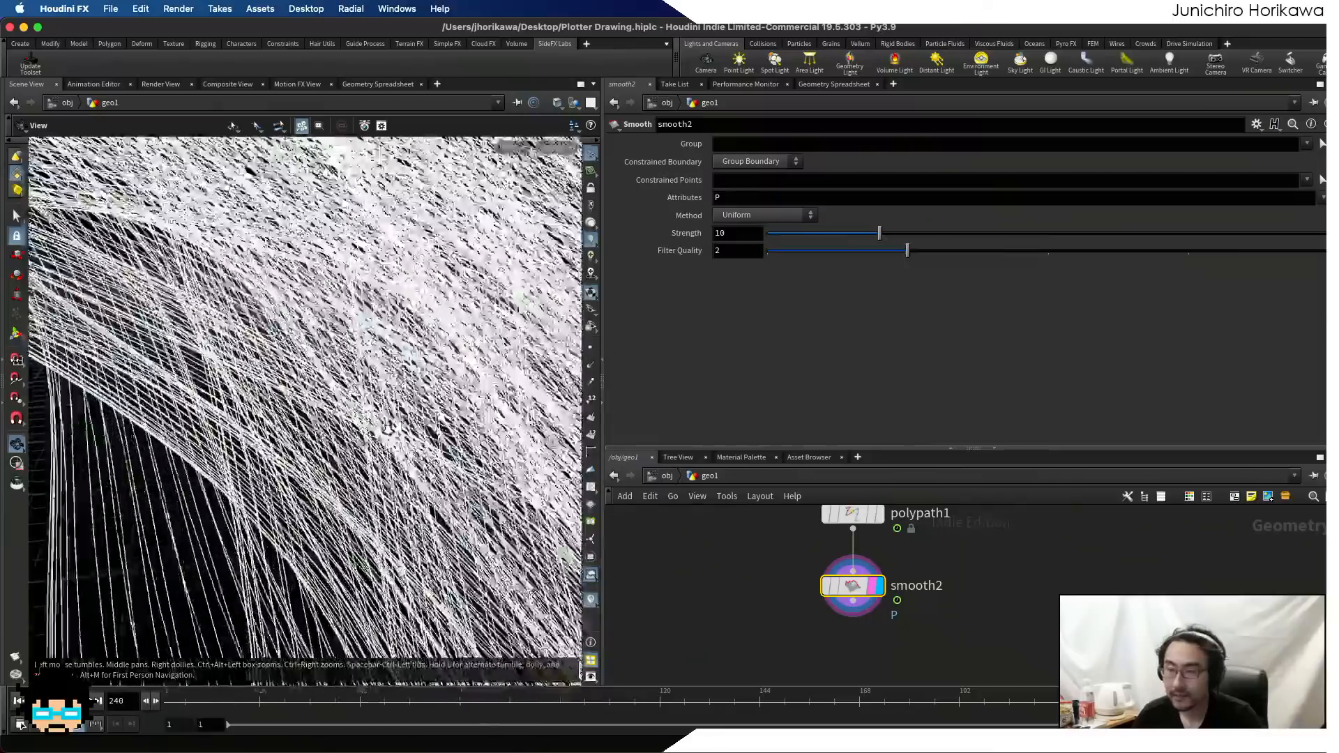
{"action": "left_click_drag", "start_coordinate": [389, 429], "coordinate": [269, 586]}
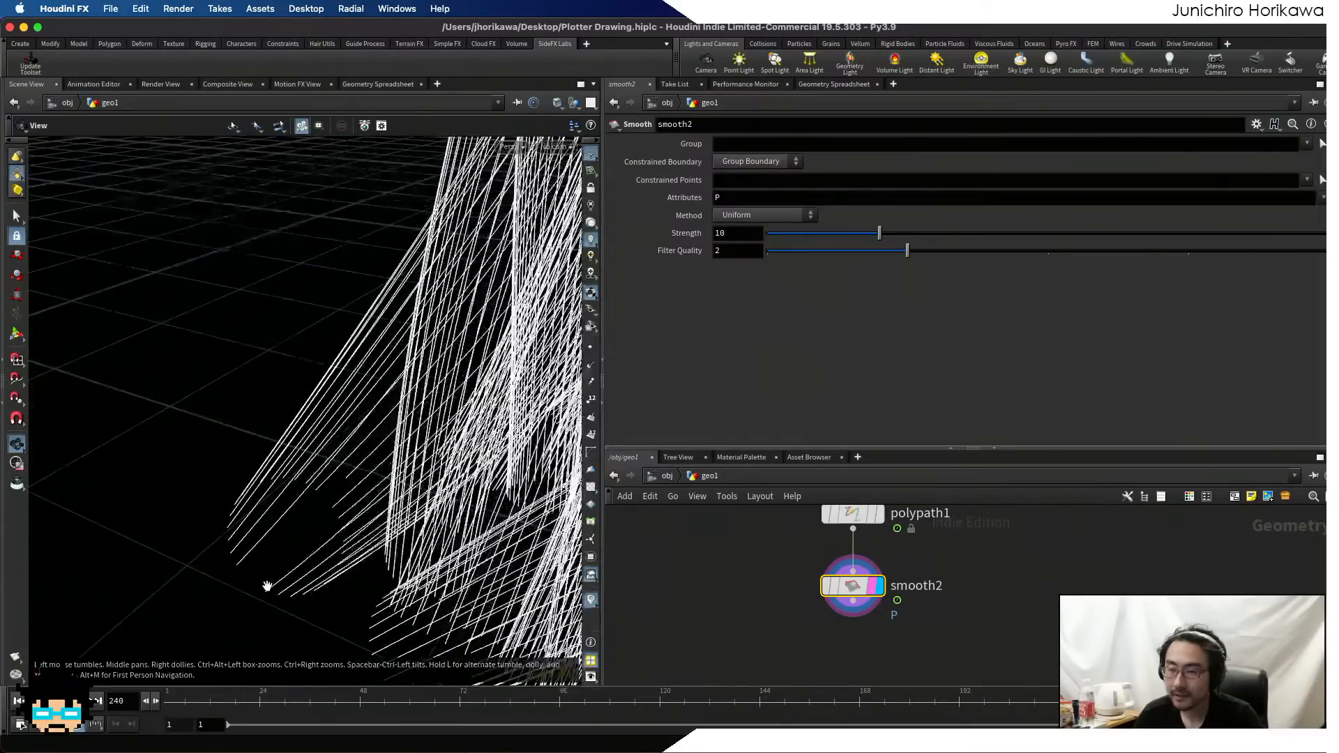
- Restore the crossing test in the contour_lines wrangle to <= 0 and check the curve ends
{"action": "scroll", "coordinate": [944, 642], "scroll_direction": "down", "scroll_amount": 2}
{"action": "left_click", "coordinate": [850, 526]}
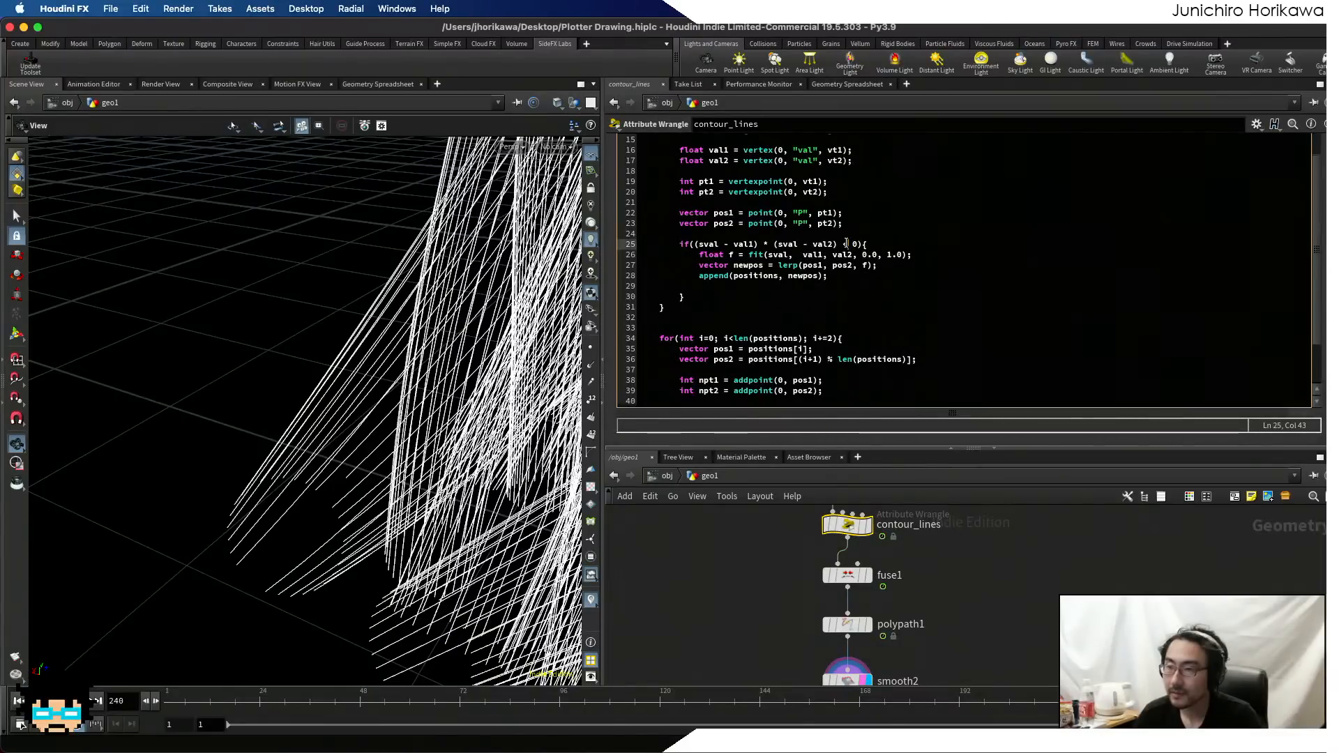
{"action": "type", "text": "="}
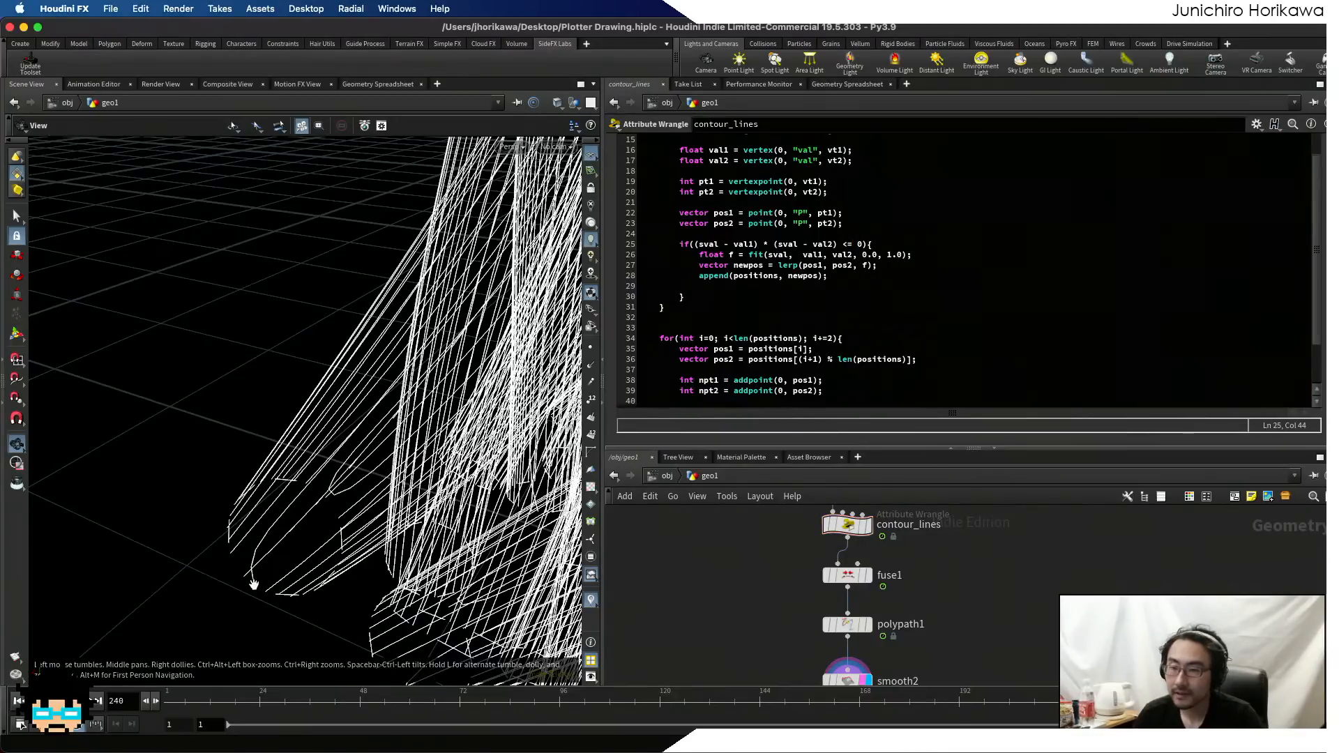
{"action": "left_click_drag", "start_coordinate": [254, 584], "coordinate": [266, 571]}
{"action": "right_click_drag", "start_coordinate": [266, 571], "coordinate": [320, 552]}
{"action": "left_click_drag", "start_coordinate": [321, 552], "coordinate": [299, 545]}
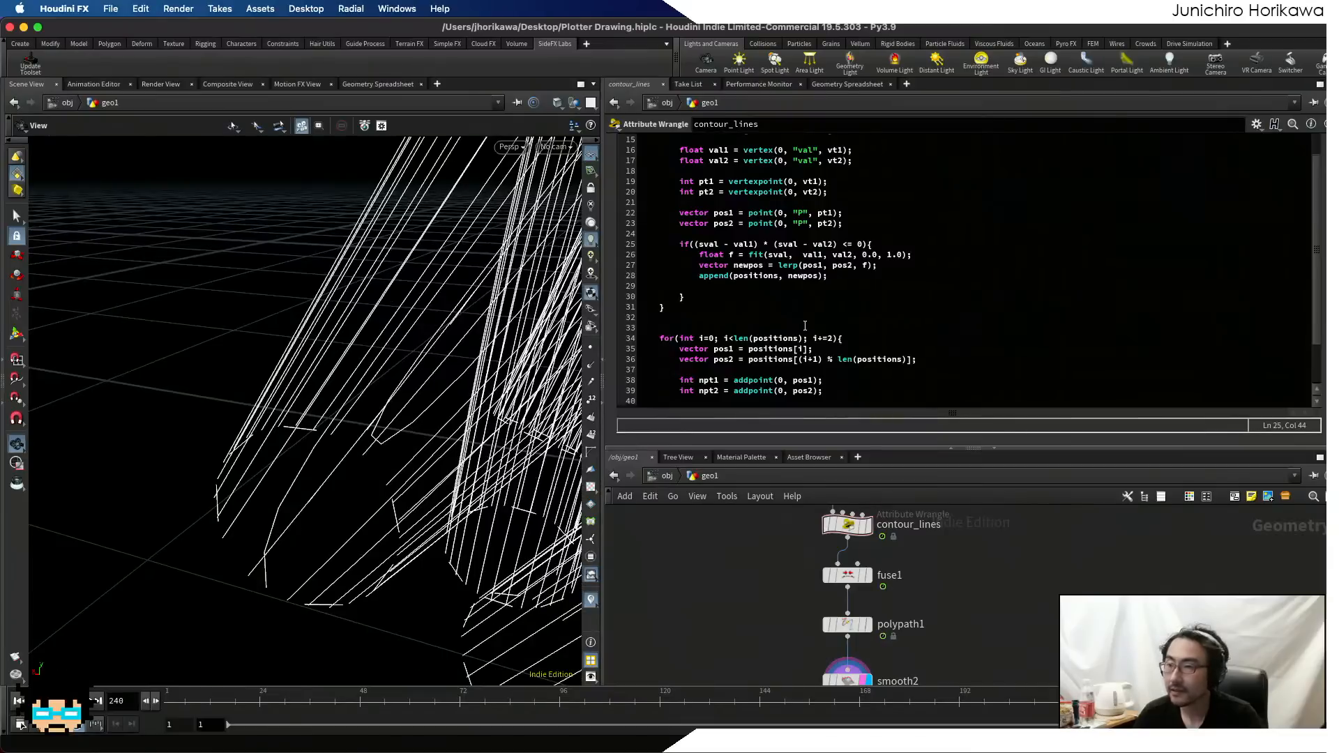
- Set minval to 0.0001 in the contour_lines code and check the curve ends
{"action": "left_click", "coordinate": [866, 265]}
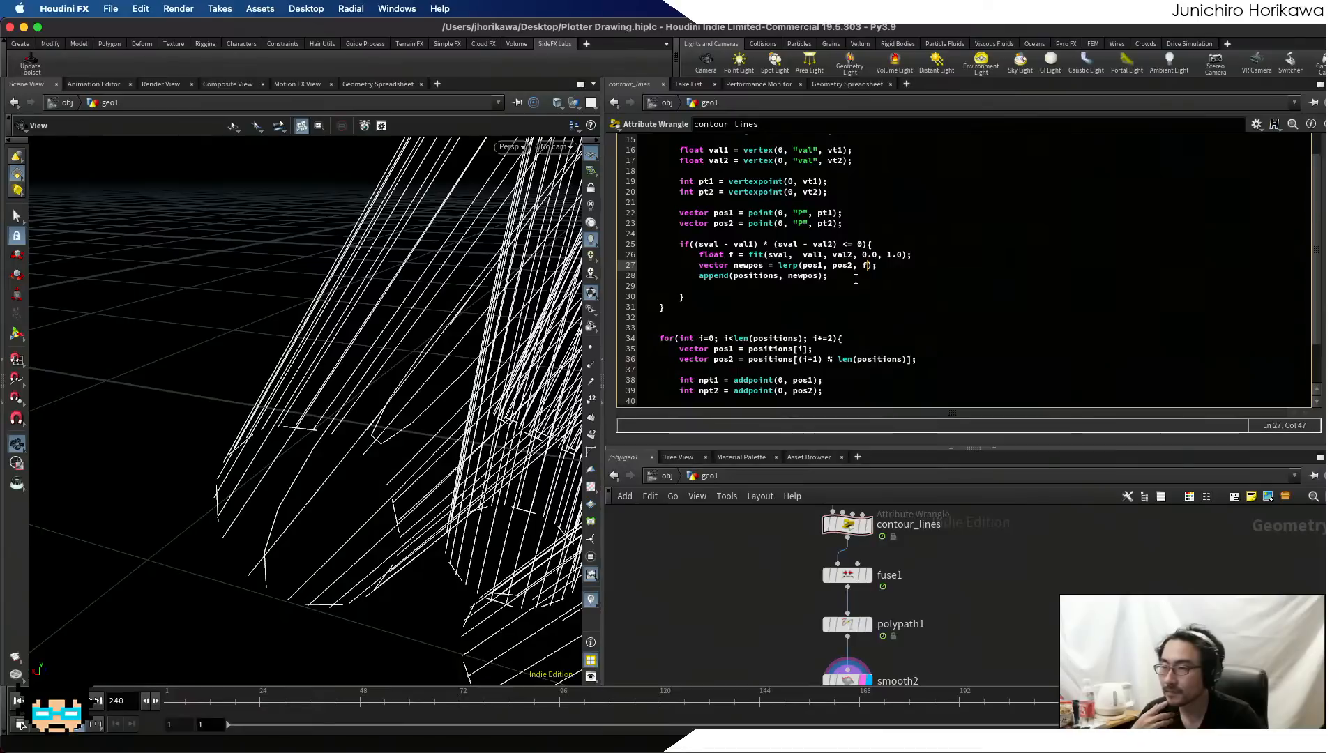
{"action": "left_click", "coordinate": [791, 255]}
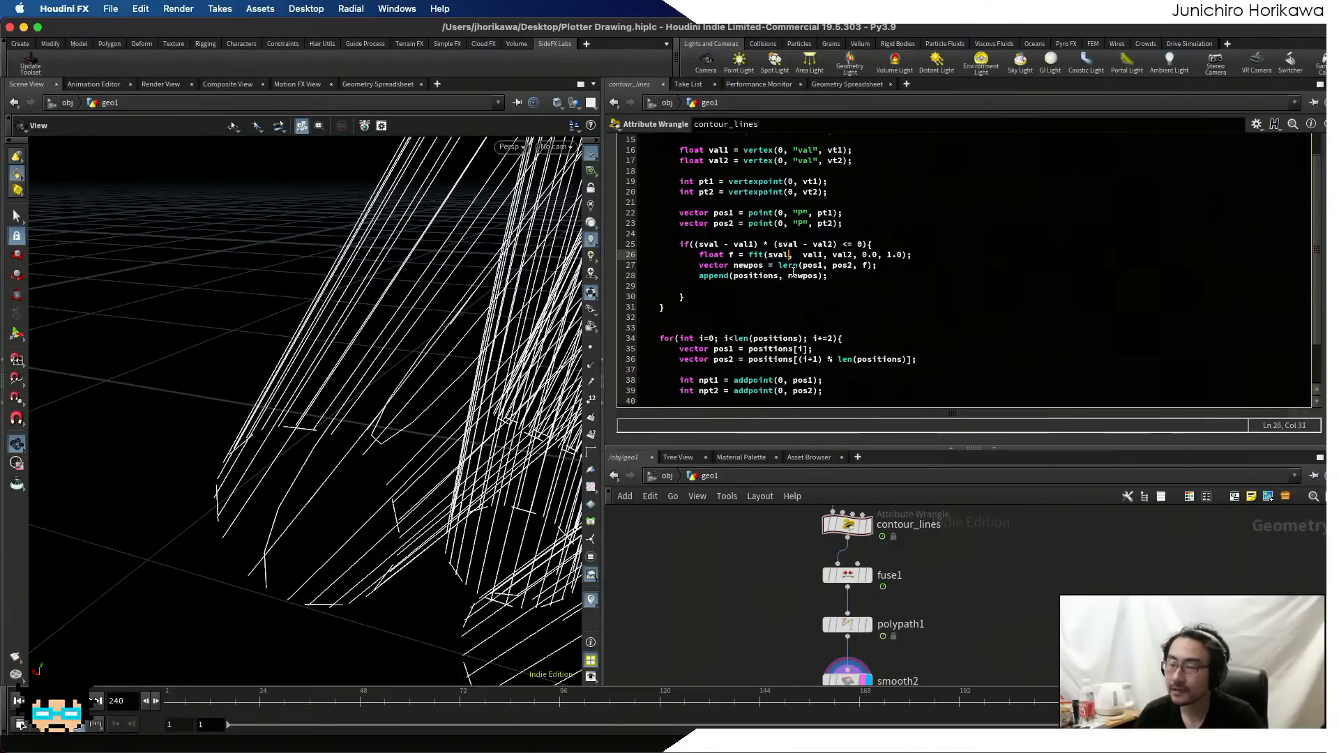
{"action": "scroll", "coordinate": [794, 274], "scroll_direction": "up", "scroll_amount": 2}
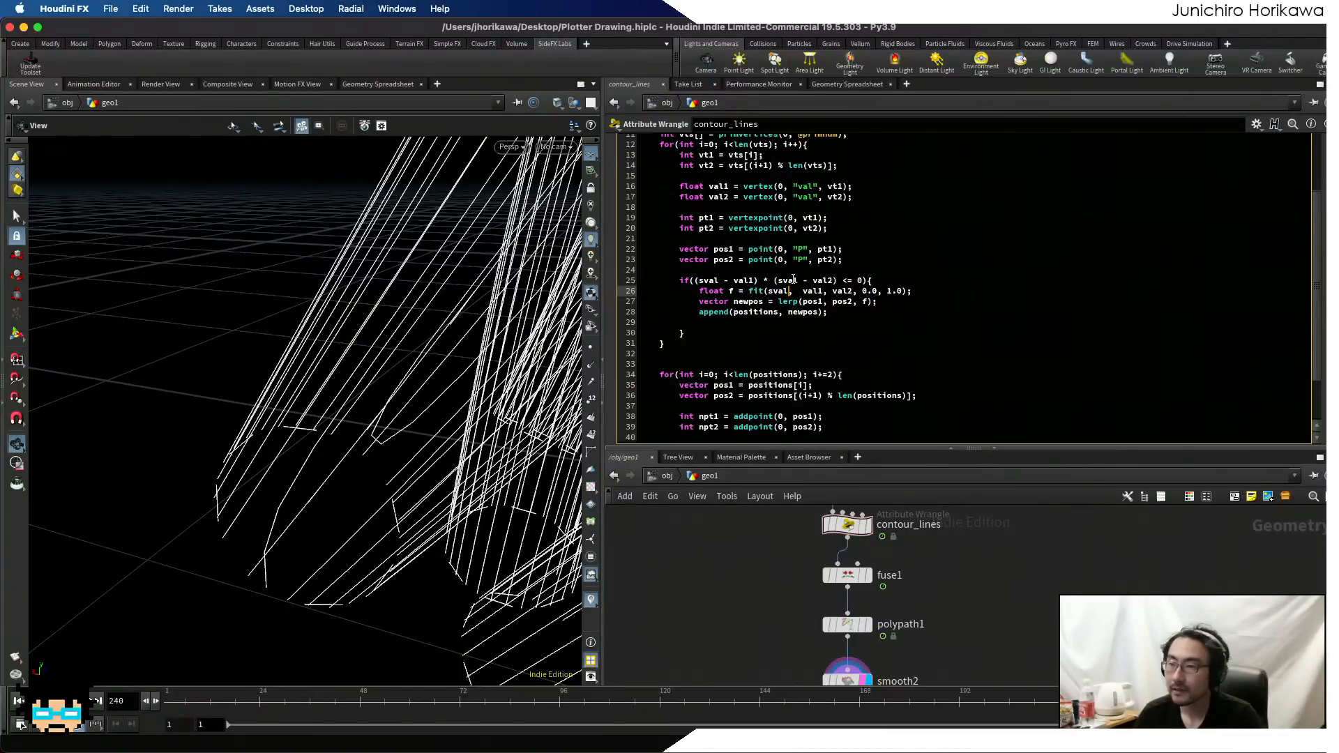
{"action": "scroll", "coordinate": [793, 279], "scroll_direction": "up", "scroll_amount": 3}
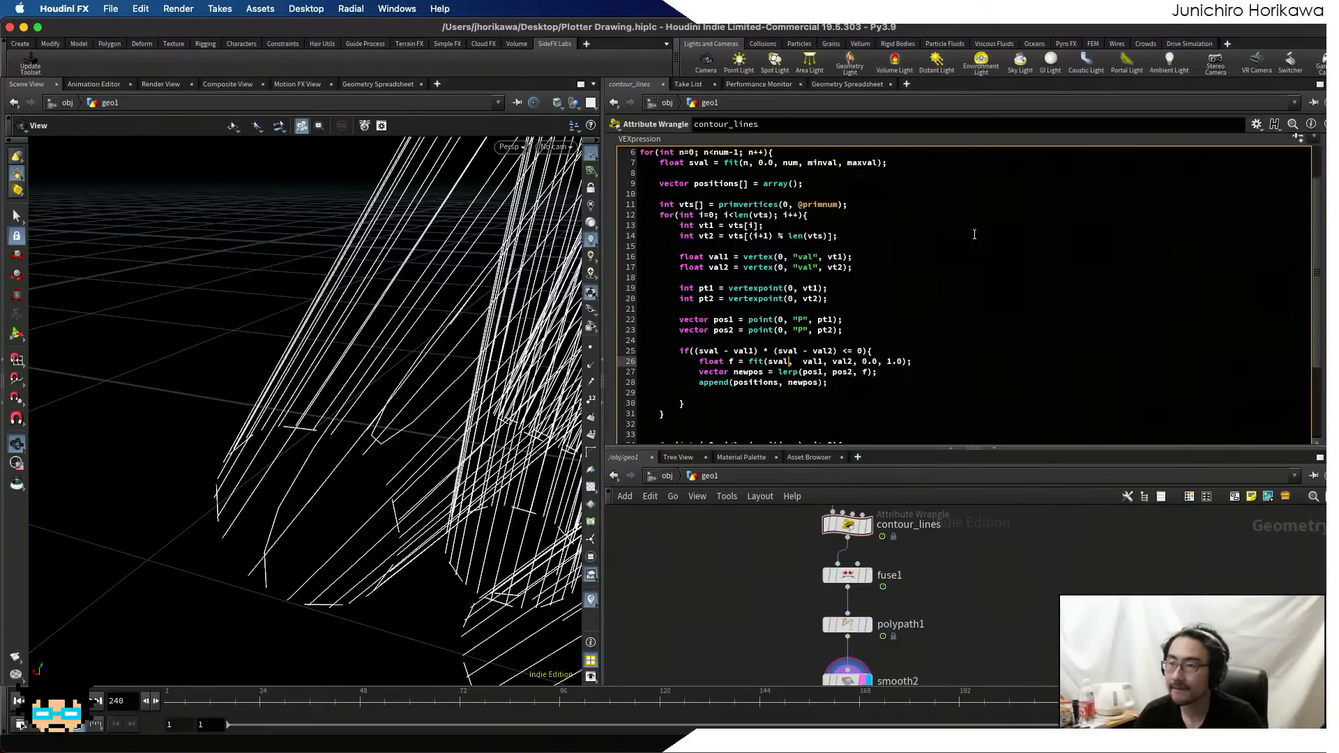
{"action": "scroll", "coordinate": [751, 202], "scroll_direction": "up", "scroll_amount": 3}
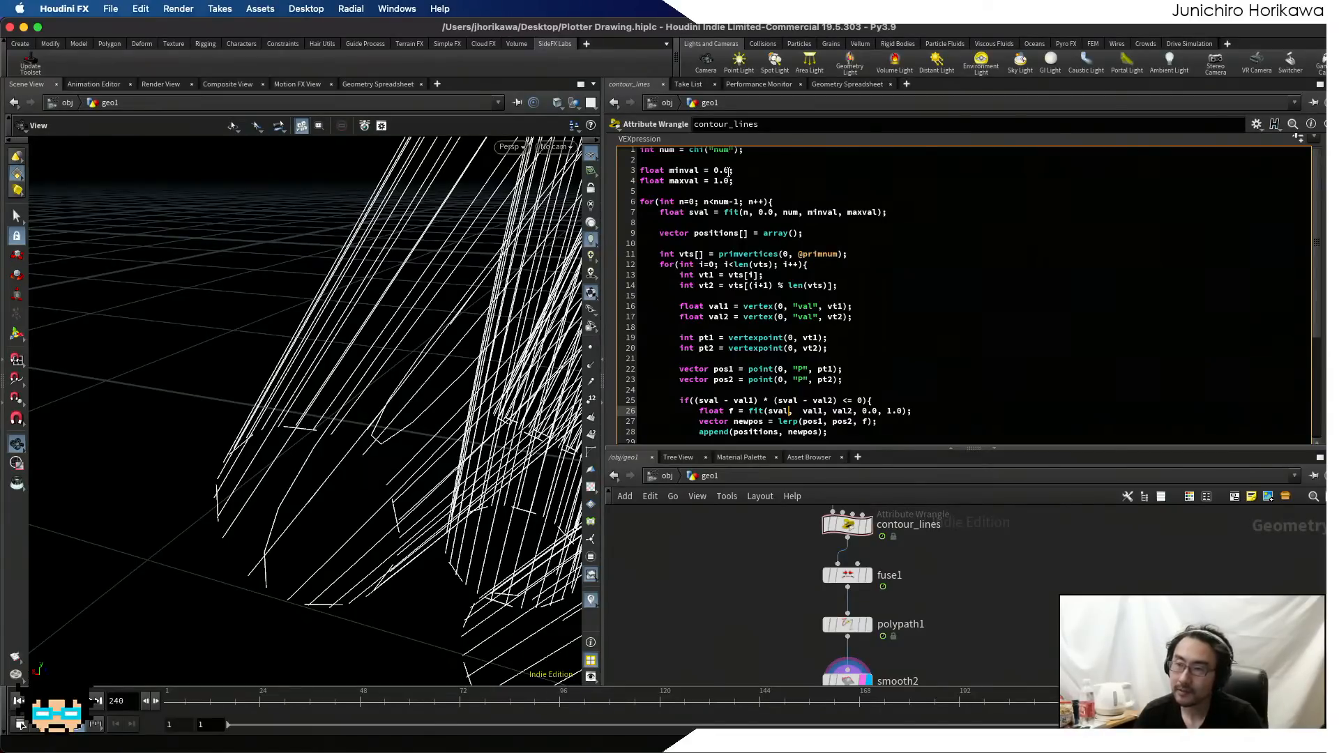
{"action": "left_click_drag", "start_coordinate": [729, 171], "coordinate": [715, 171]}
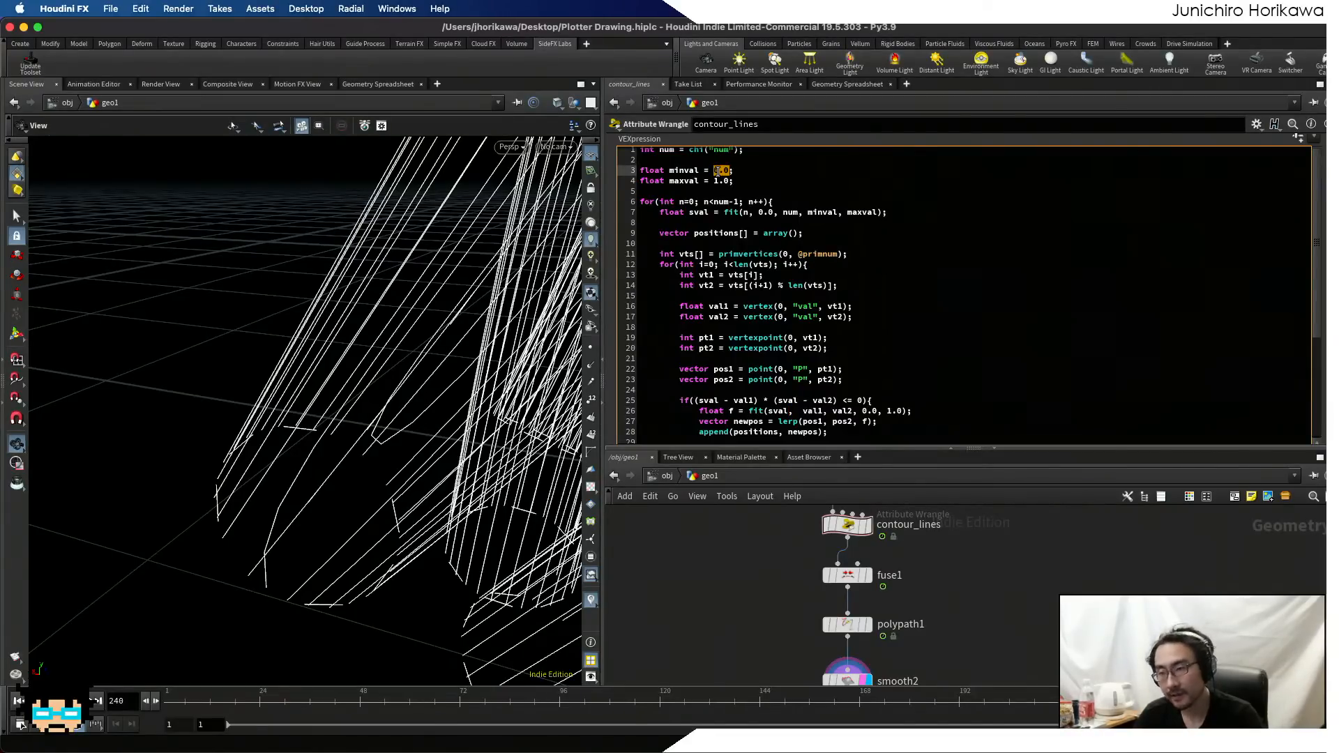
{"action": "type", "text": "0.0"}
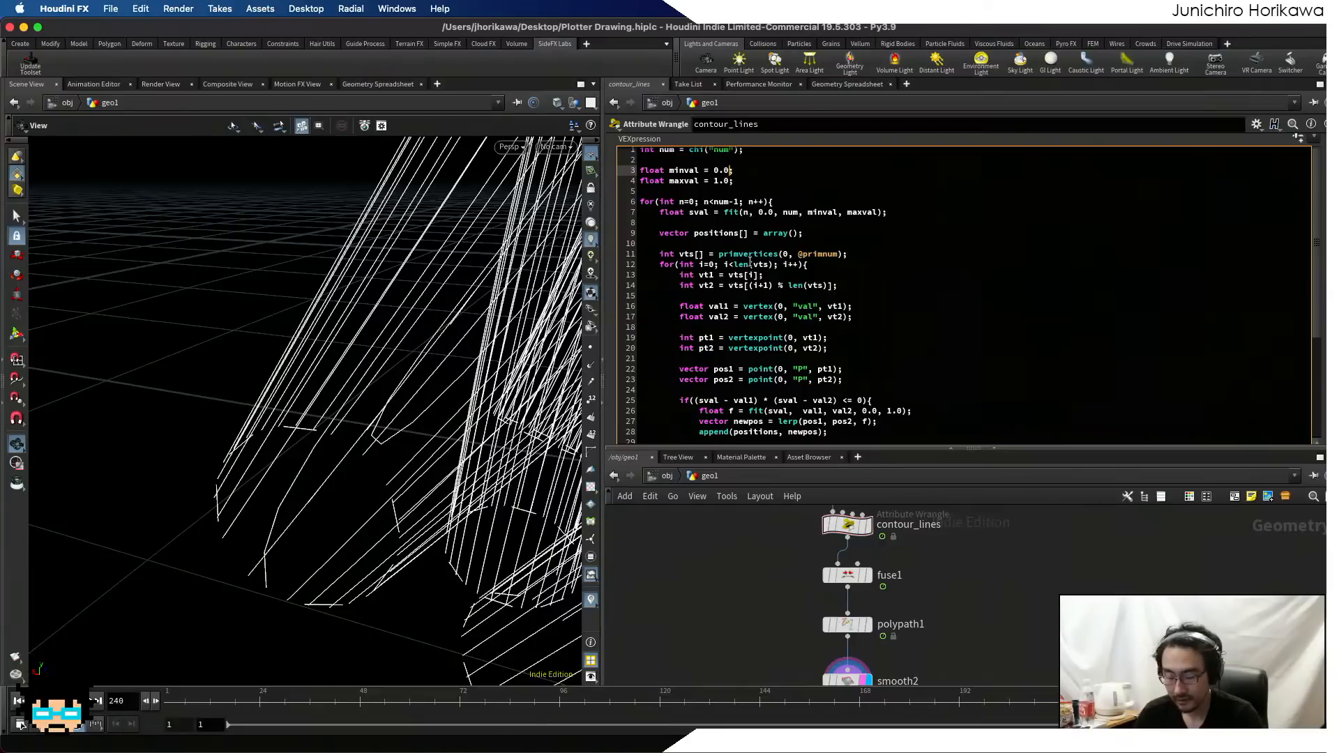
{"action": "type", "text": "001"}
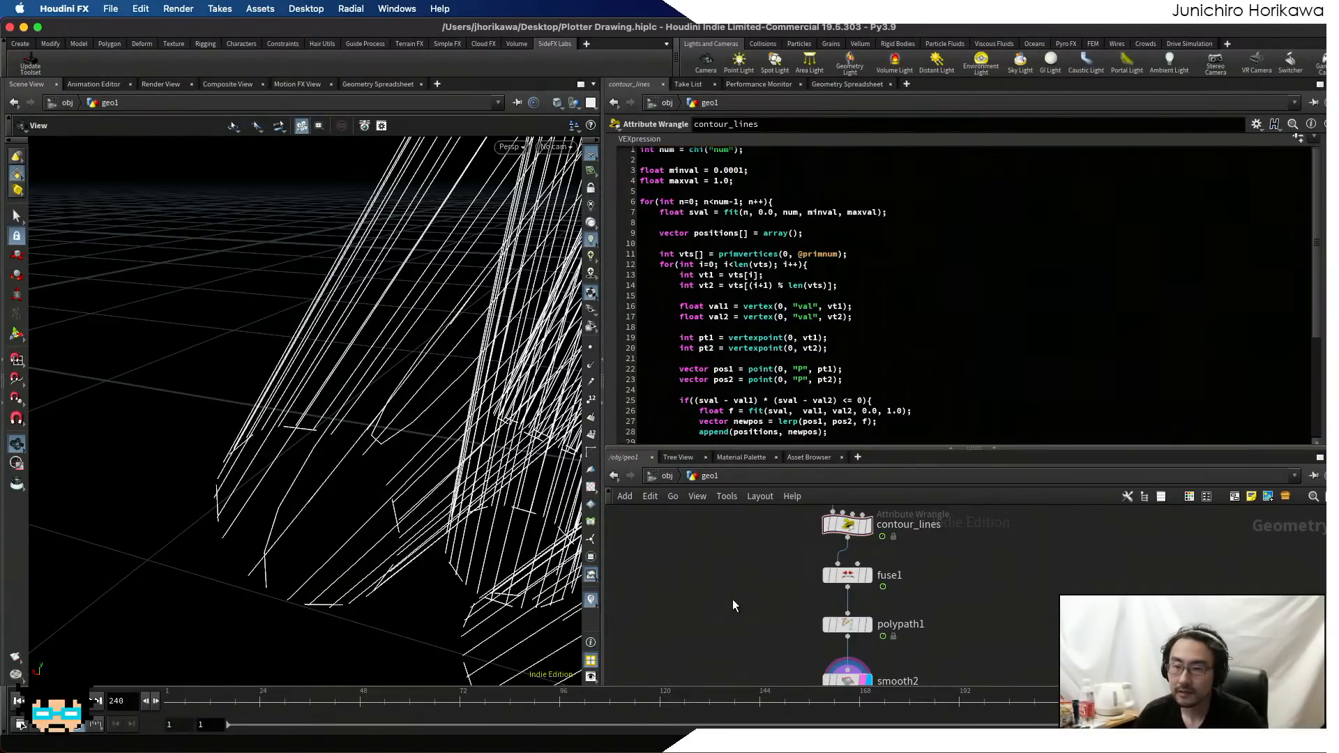
{"action": "left_click_drag", "start_coordinate": [299, 559], "coordinate": [224, 568]}
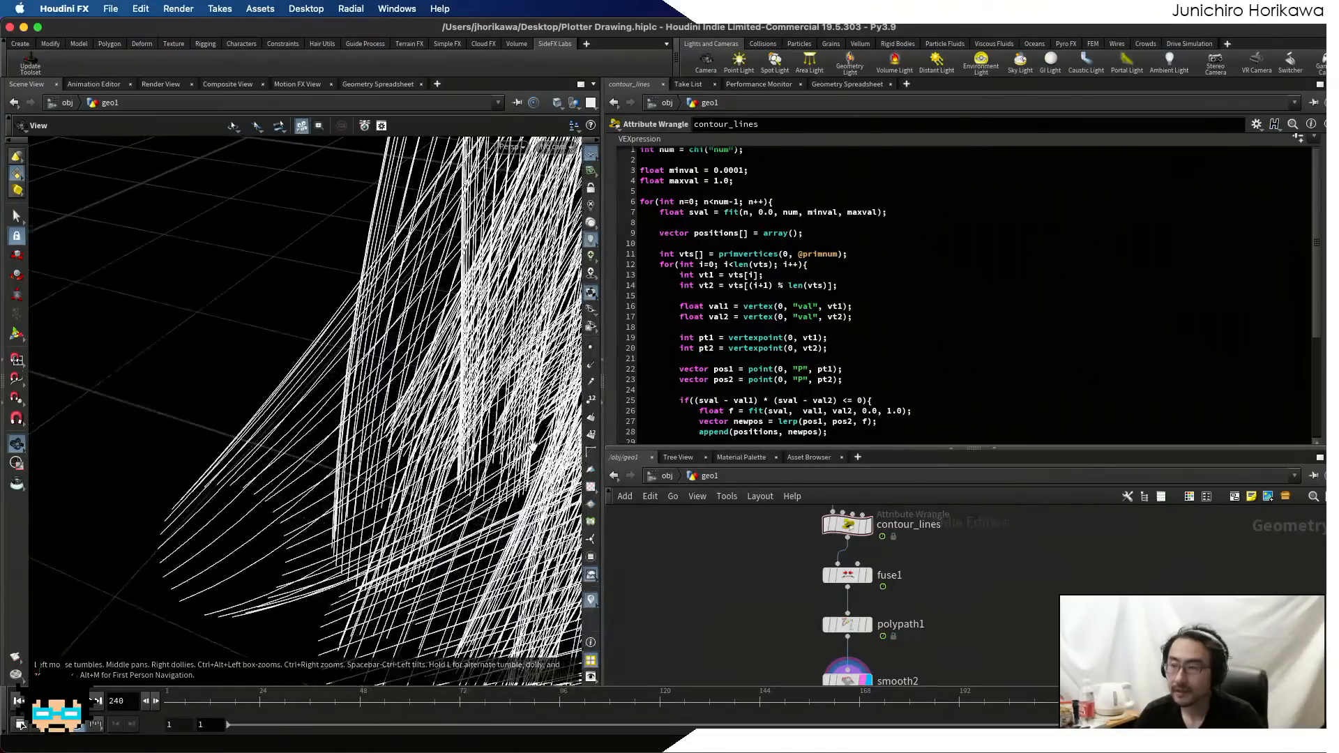
- Change the outer loop condition in the contour_lines code to n<num and check the curve ends
{"action": "left_click", "coordinate": [739, 202]}
{"action": "key", "text": "BackSpace"}
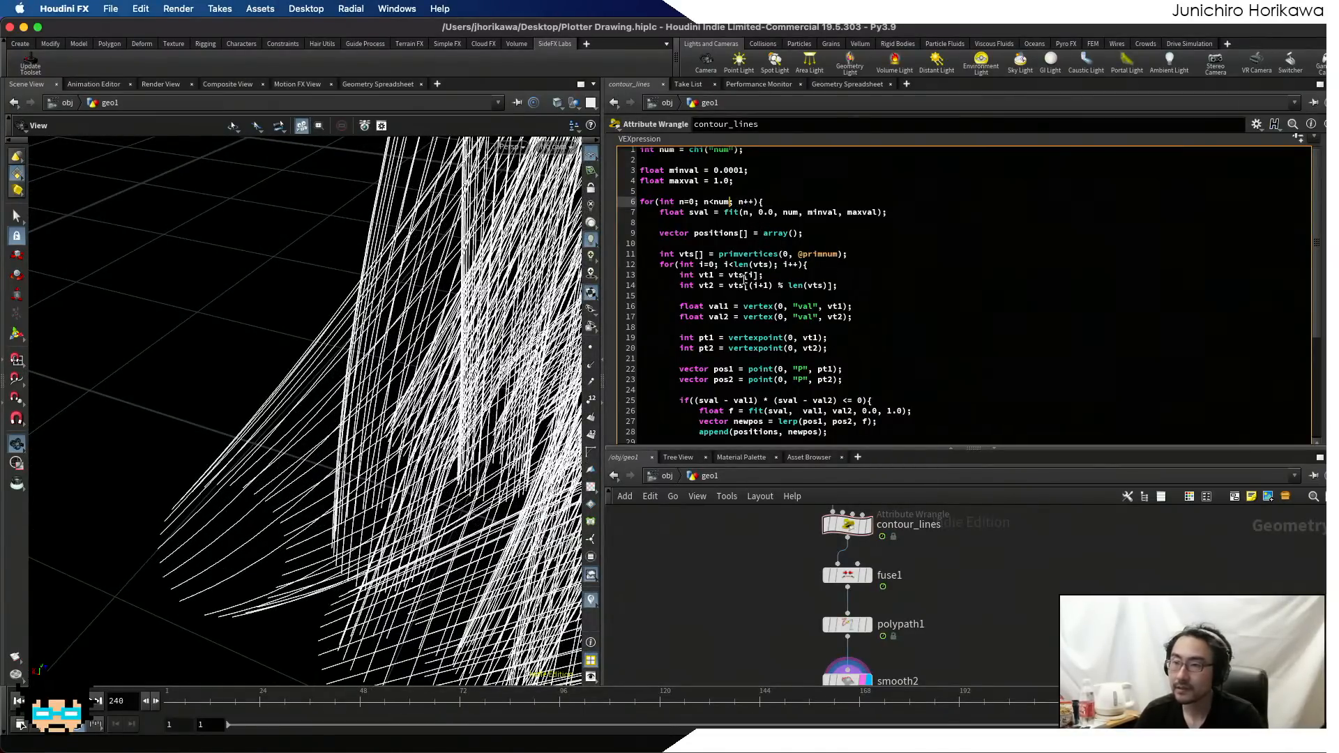
{"action": "left_click", "coordinate": [732, 580]}
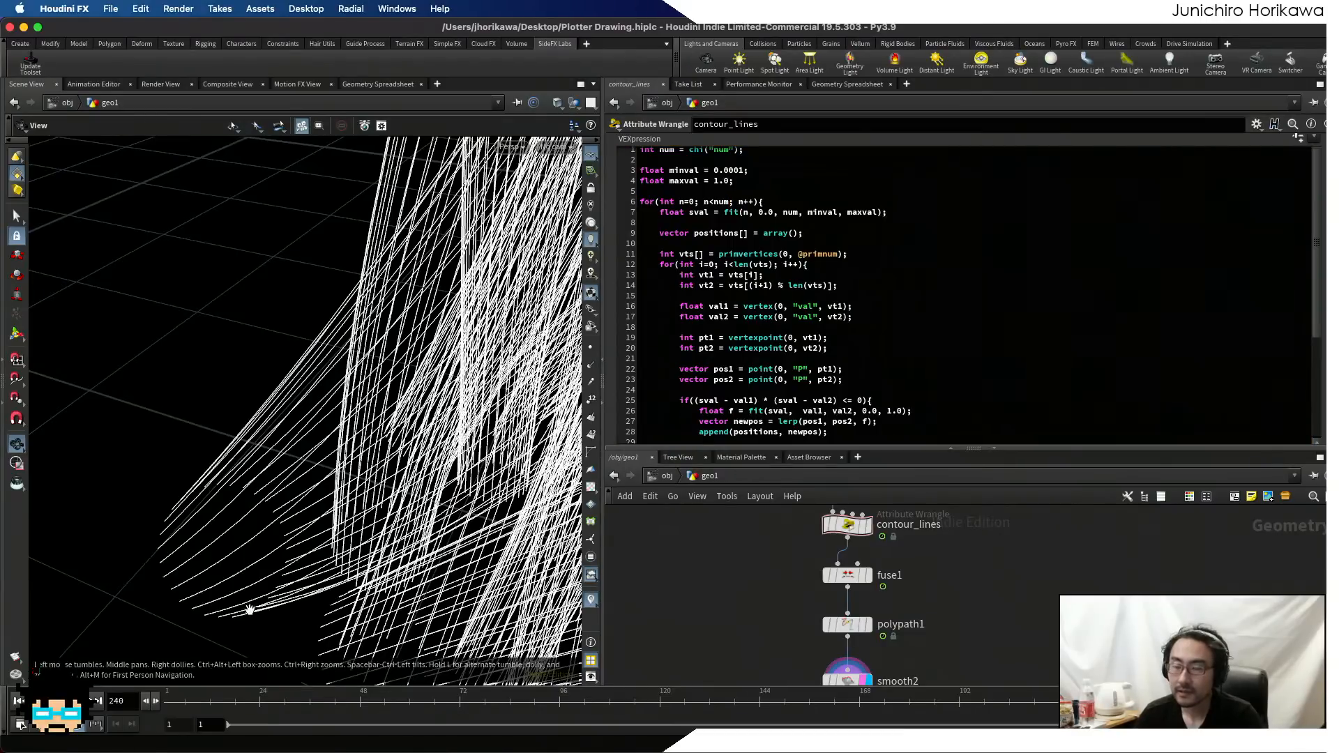
{"action": "left_click_drag", "start_coordinate": [250, 605], "coordinate": [236, 577]}
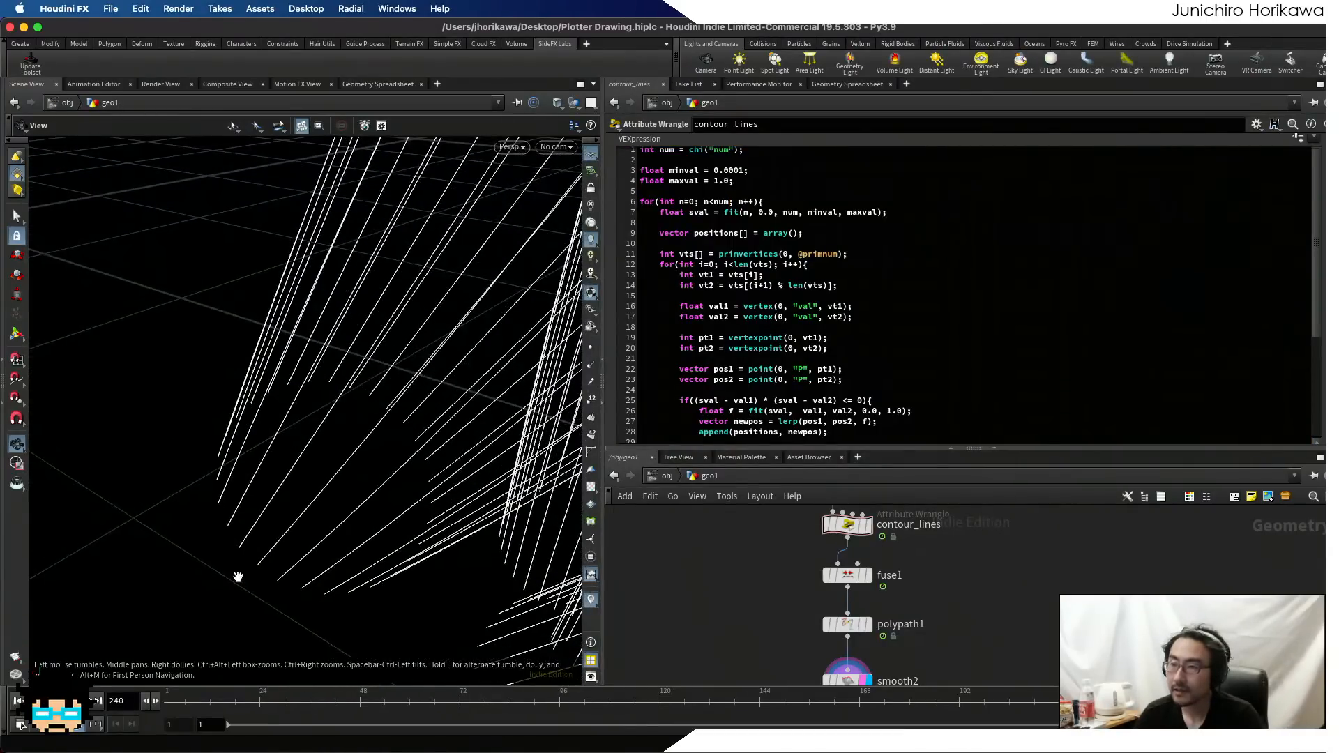
- Set maxval to 1.0 - 0.0001 and minval to 0 + 0.0001 in the contour_lines code and check the curves
{"action": "left_click", "coordinate": [727, 181]}
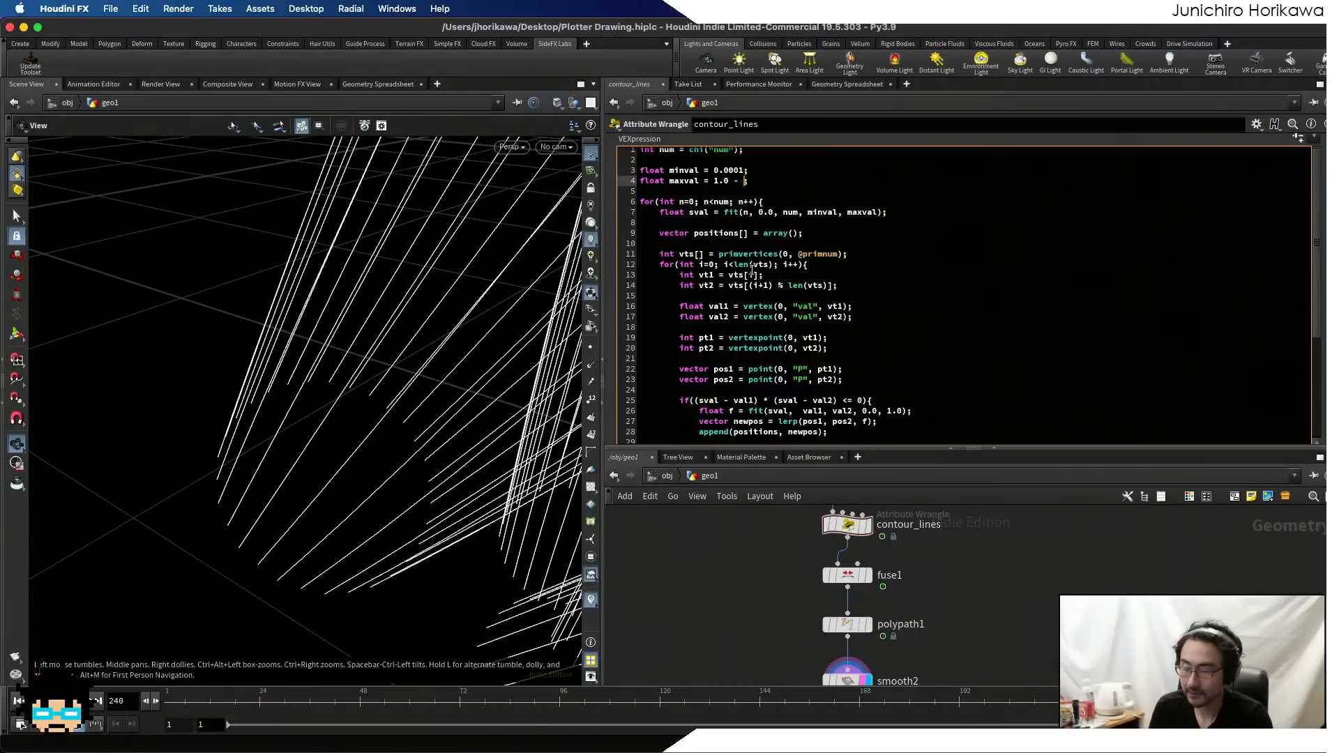
{"action": "type", "text": "- 0.0001"}
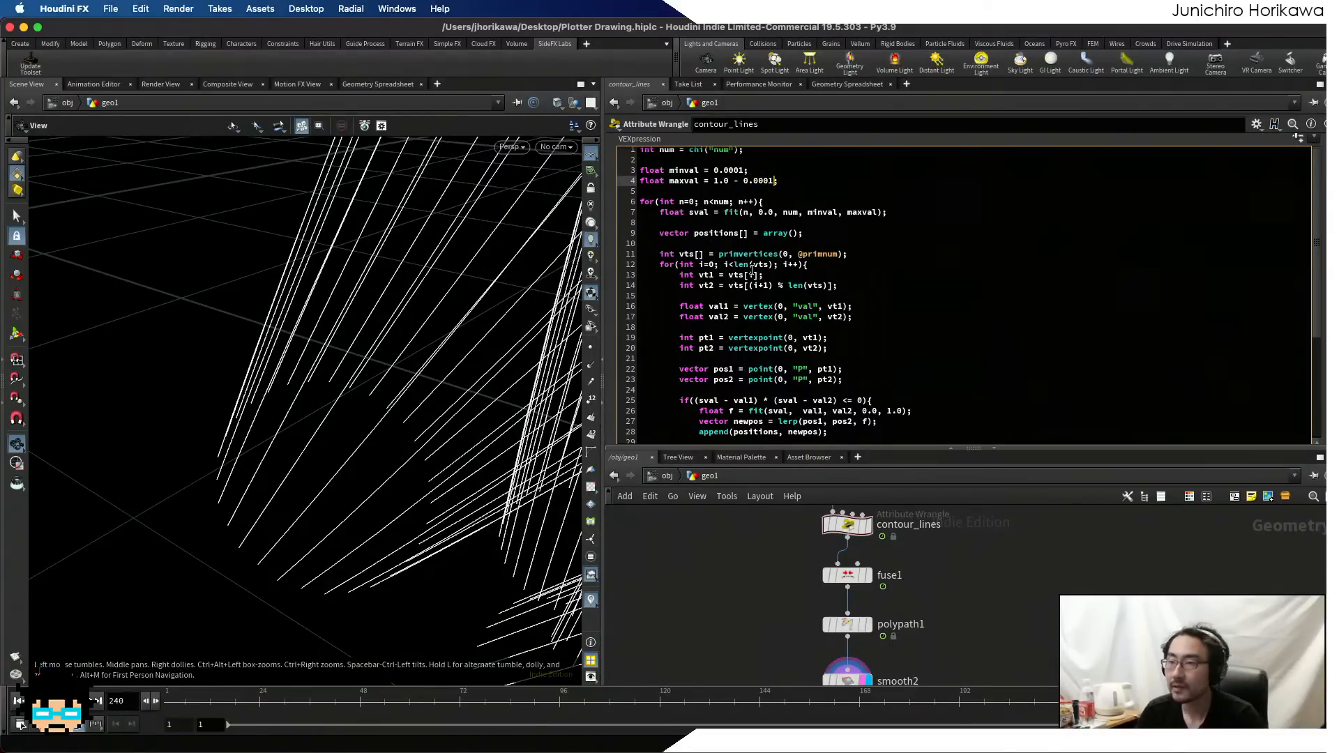
{"action": "left_click", "coordinate": [744, 171]}
{"action": "left_click", "coordinate": [719, 170]}
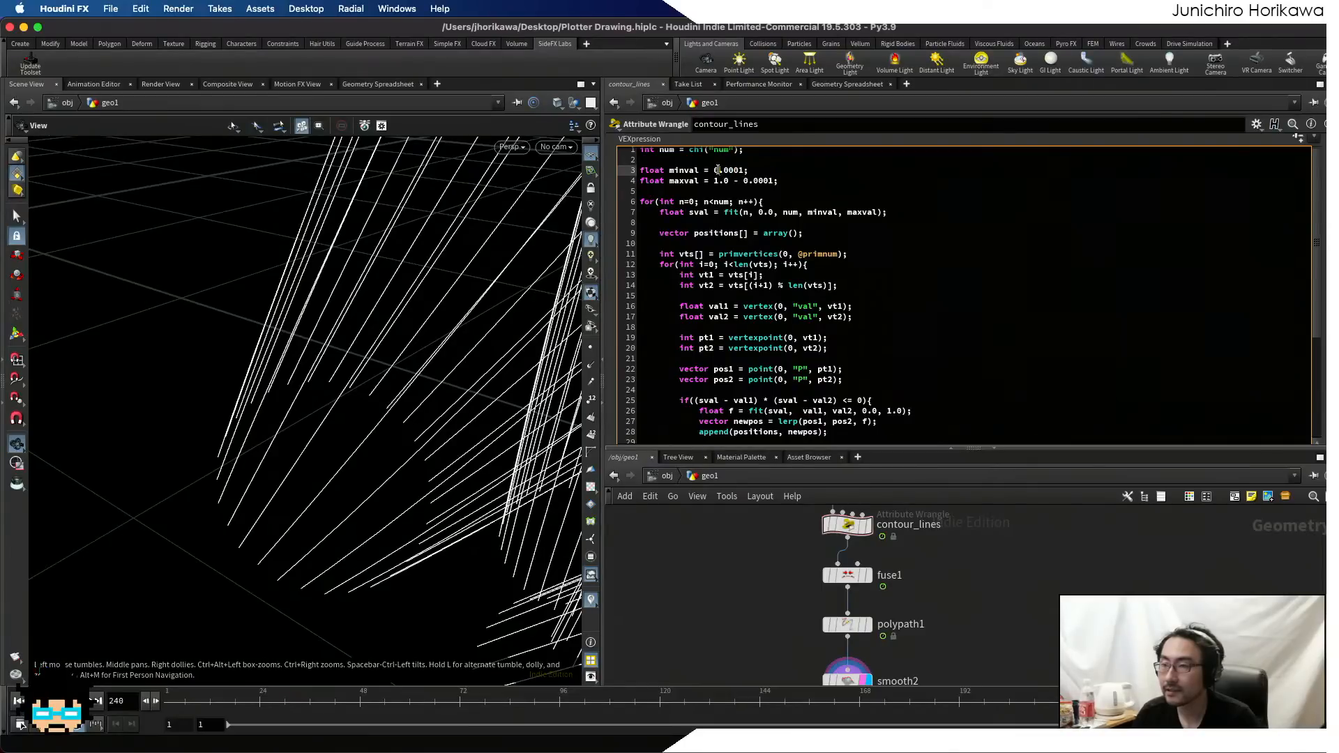
{"action": "type", "text": "+ 0"}
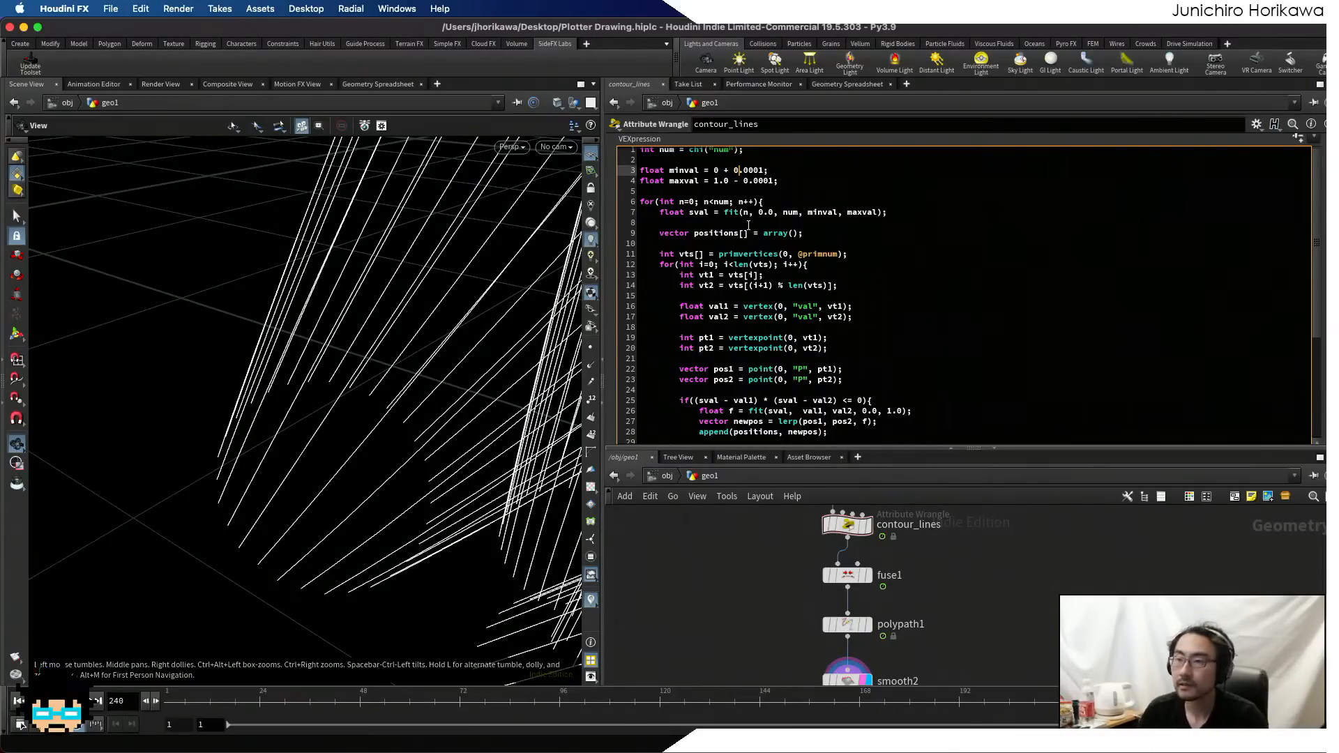
{"action": "left_click", "coordinate": [746, 526]}
{"action": "left_click_drag", "start_coordinate": [330, 472], "coordinate": [340, 311]}
{"action": "right_click_drag", "start_coordinate": [339, 312], "coordinate": [144, 488]}
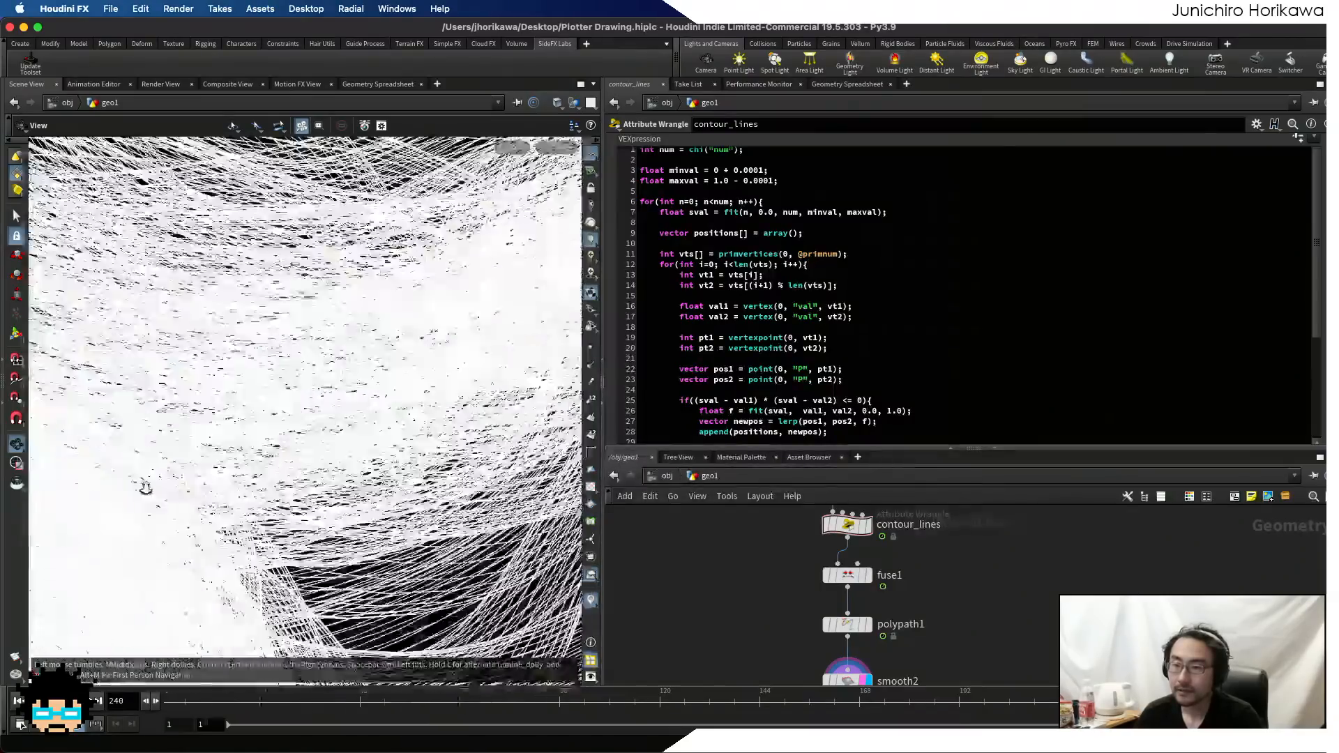
{"action": "middle_click_drag", "start_coordinate": [143, 487], "coordinate": [123, 296]}
{"action": "left_click_drag", "start_coordinate": [122, 295], "coordinate": [305, 356]}
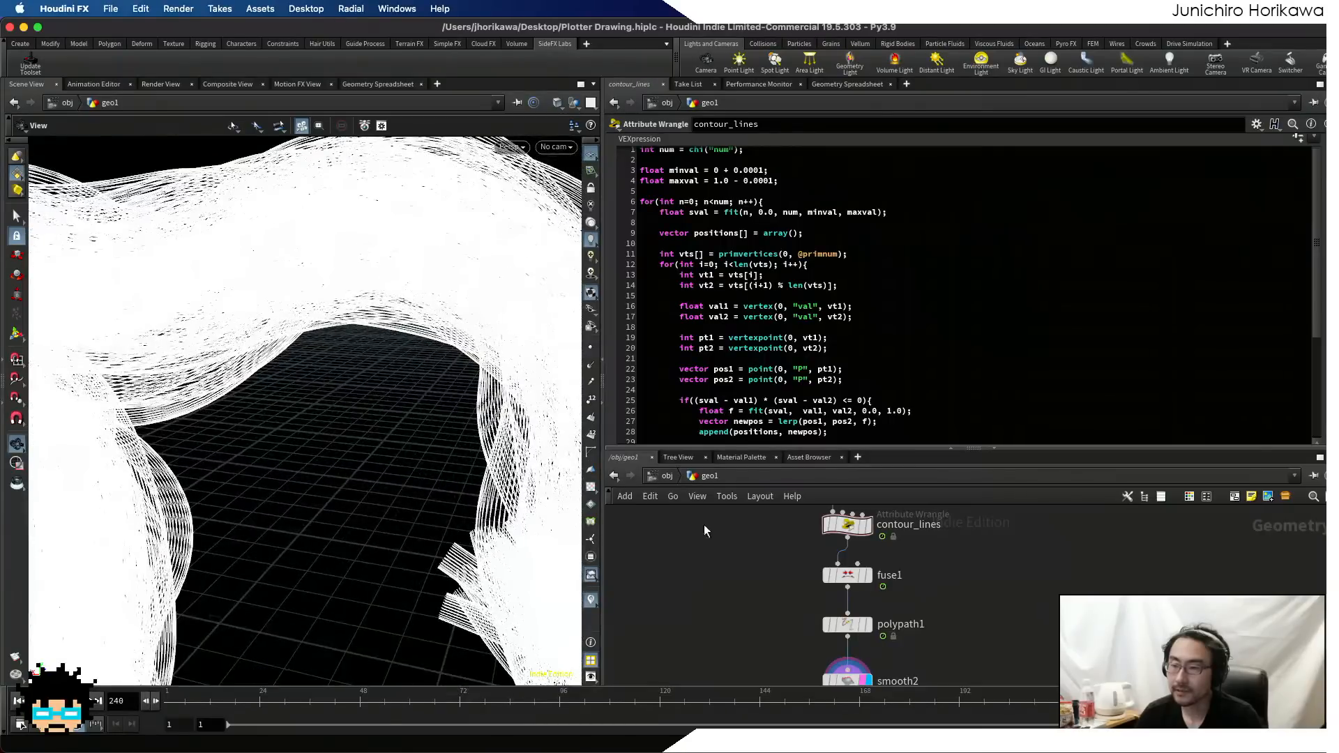
- Enclose the contour_lines, fuse1, polypath1 and smooth2 nodes in a network box
{"action": "scroll", "coordinate": [723, 558], "scroll_direction": "down", "scroll_amount": 5}
{"action": "scroll", "coordinate": [723, 558], "scroll_direction": "up", "scroll_amount": 3}
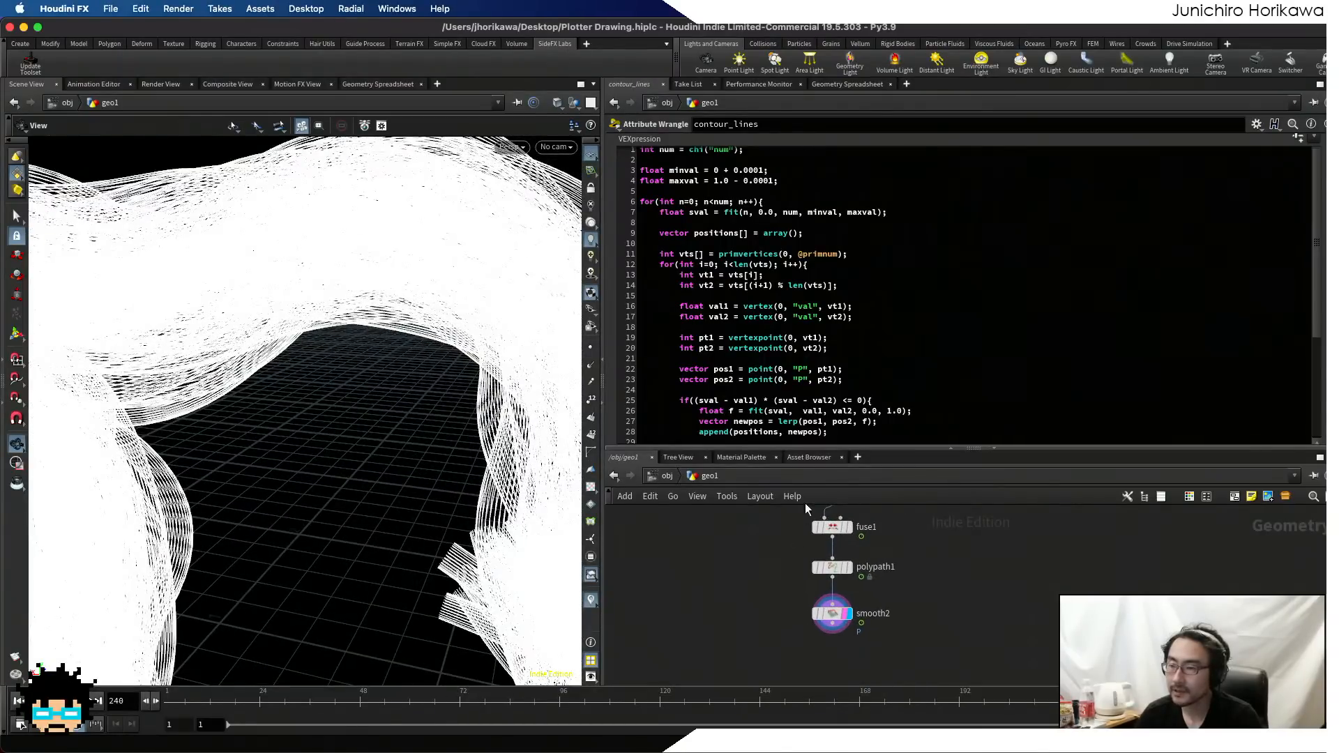
{"action": "left_click_drag", "start_coordinate": [809, 446], "coordinate": [810, 340]}
{"action": "scroll", "coordinate": [784, 519], "scroll_direction": "down", "scroll_amount": 3}
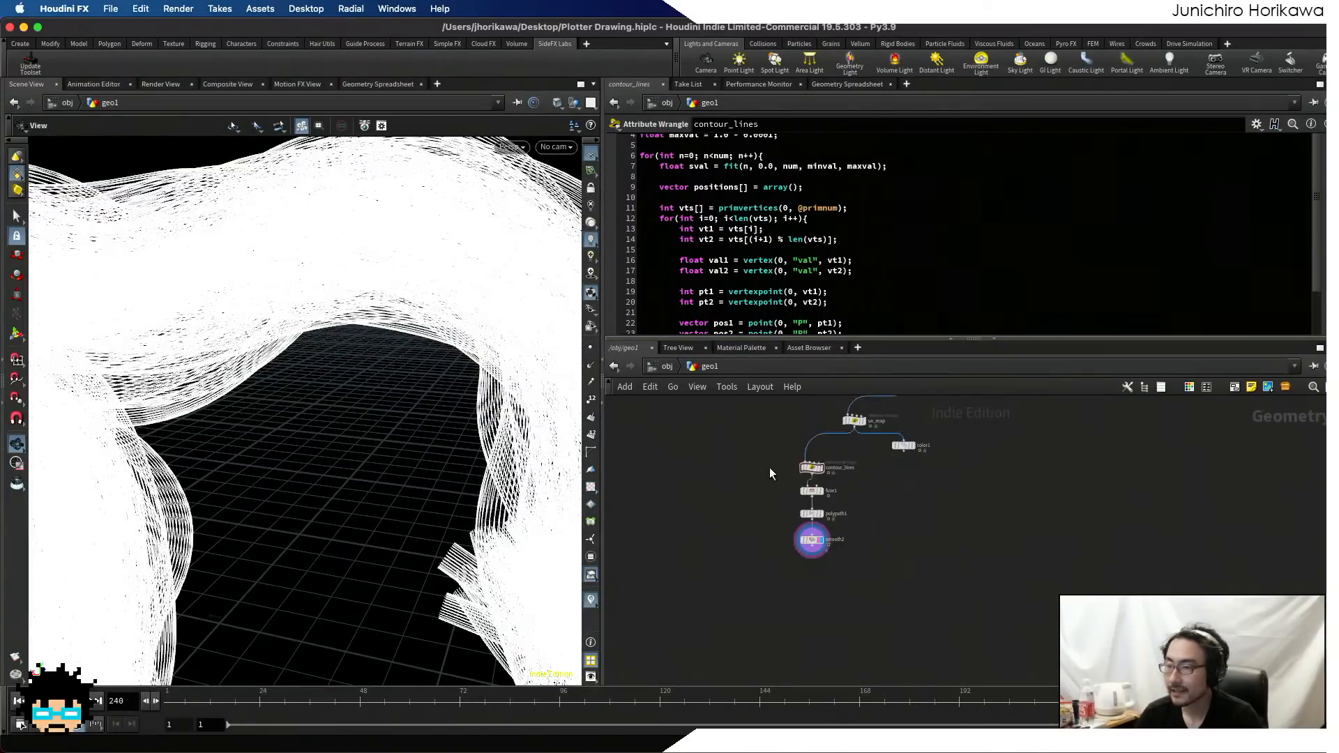
{"action": "left_click_drag", "start_coordinate": [759, 439], "coordinate": [850, 586]}
{"action": "scroll", "coordinate": [852, 537], "scroll_direction": "up", "scroll_amount": 3}
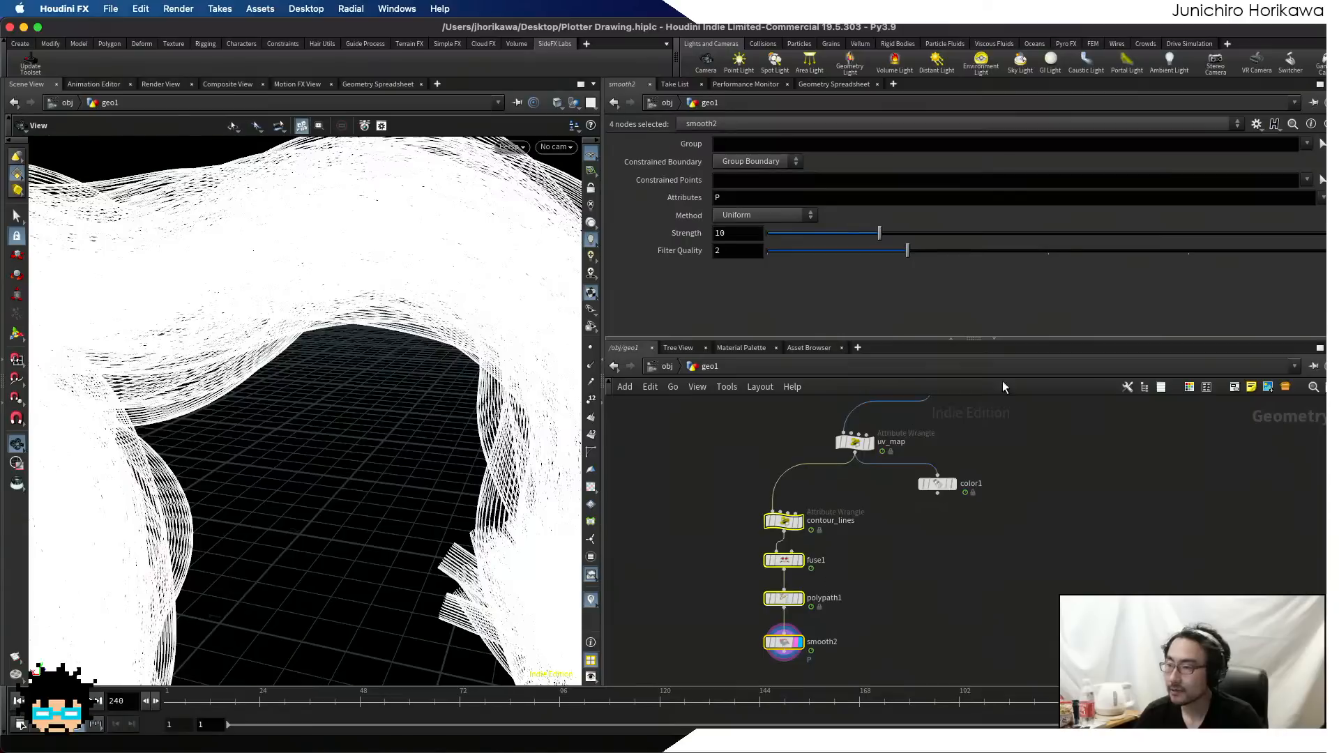
{"action": "left_click", "coordinate": [1234, 390]}
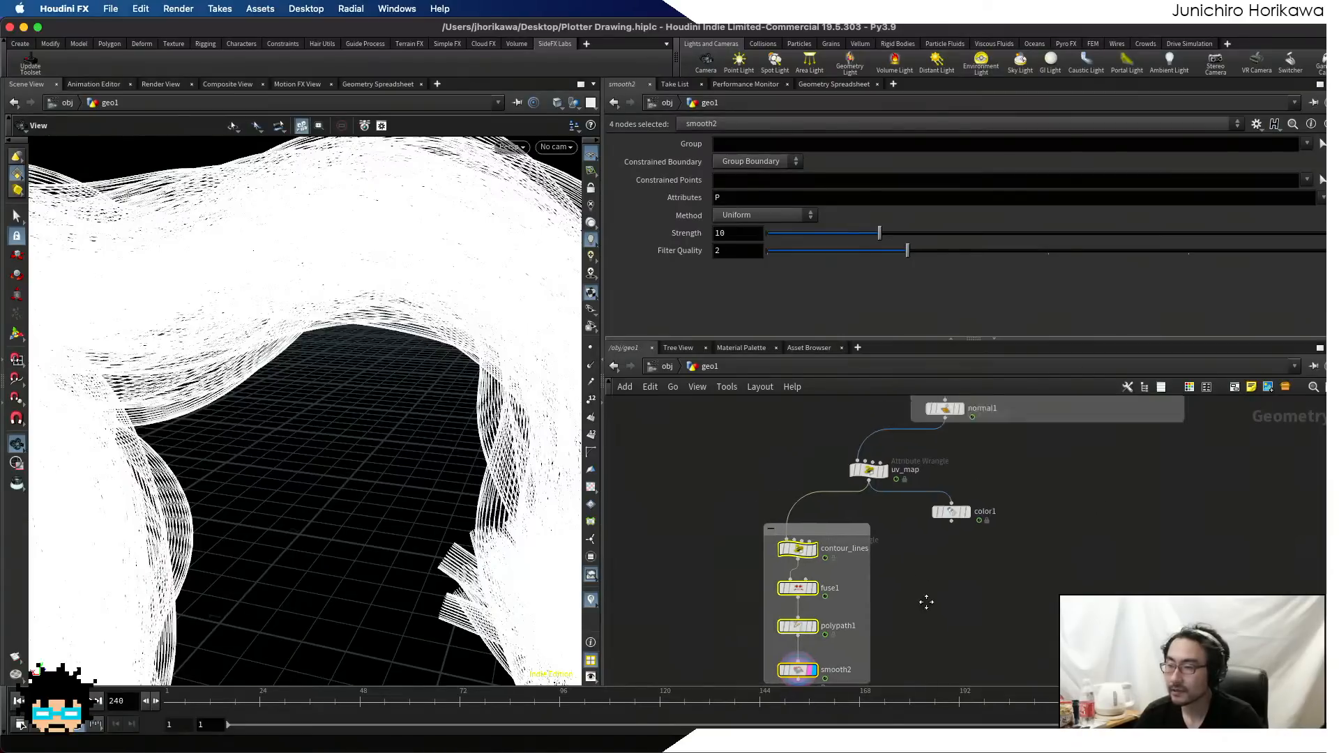
- Move the uv_map and color1 nodes into the contour network box and select smooth2
{"action": "scroll", "coordinate": [860, 558], "scroll_direction": "up", "scroll_amount": 2}
{"action": "scroll", "coordinate": [860, 558], "scroll_direction": "up", "scroll_amount": 1}
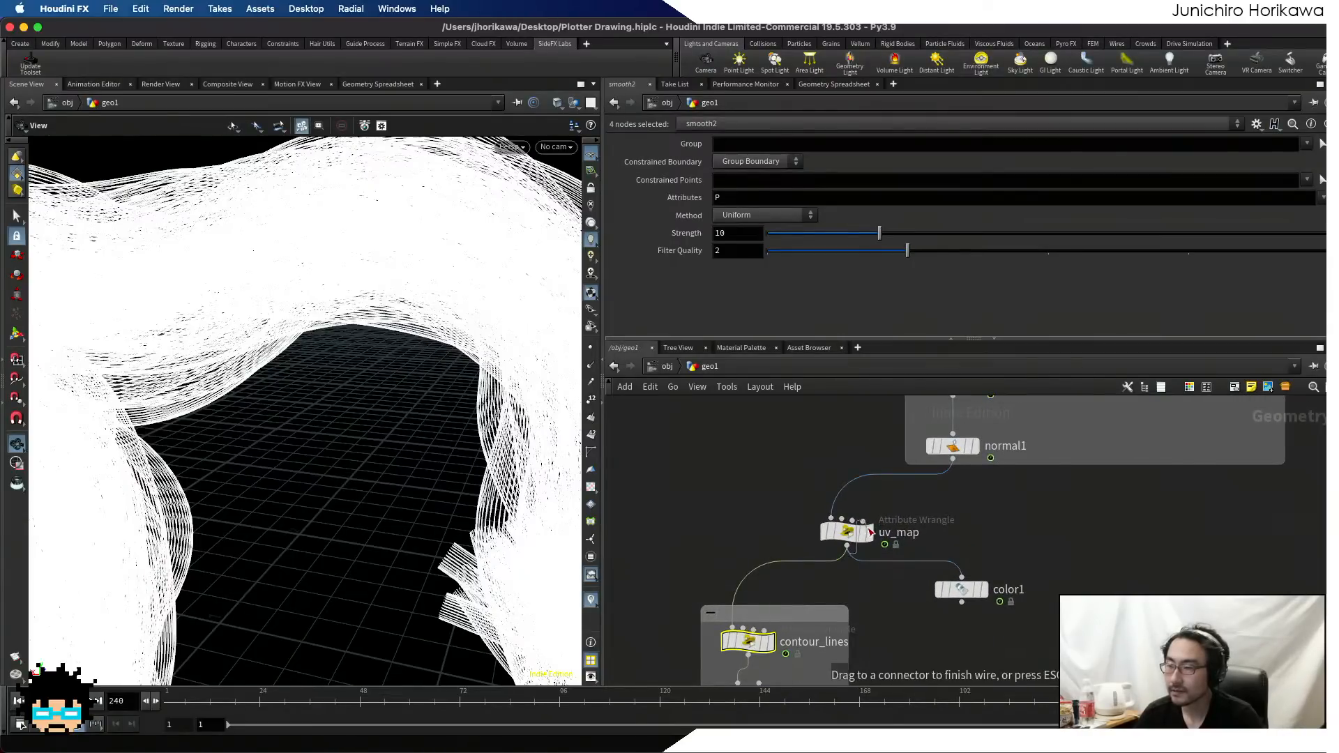
{"action": "left_click_drag", "start_coordinate": [852, 540], "coordinate": [750, 567]}
{"action": "left_click_drag", "start_coordinate": [967, 596], "coordinate": [849, 632]}
{"action": "scroll", "coordinate": [865, 627], "scroll_direction": "down", "scroll_amount": 5}
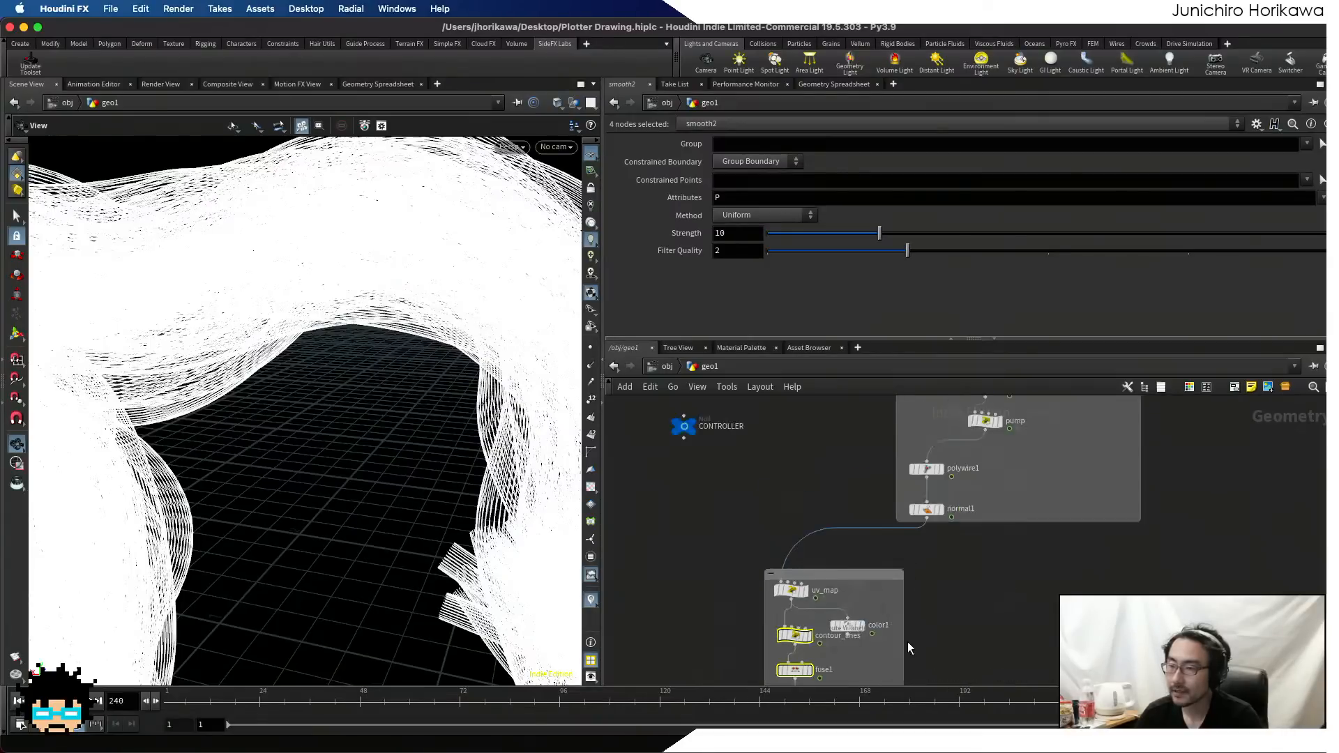
{"action": "middle_click_drag", "start_coordinate": [905, 656], "coordinate": [931, 497]}
{"action": "scroll", "coordinate": [916, 522], "scroll_direction": "up", "scroll_amount": 3}
{"action": "left_click", "coordinate": [894, 572]}
{"action": "scroll", "coordinate": [892, 567], "scroll_direction": "down", "scroll_amount": 3}
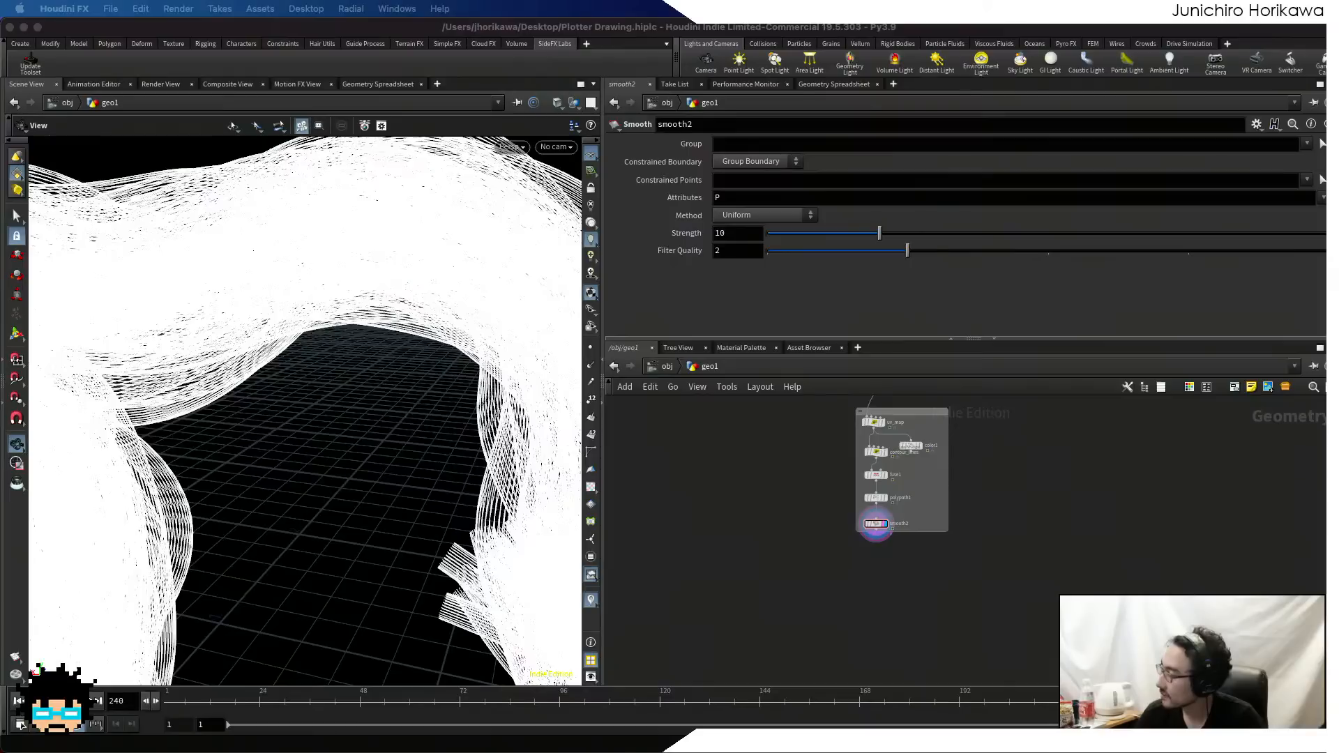
{"action": "left_click", "coordinate": [1177, 489]}
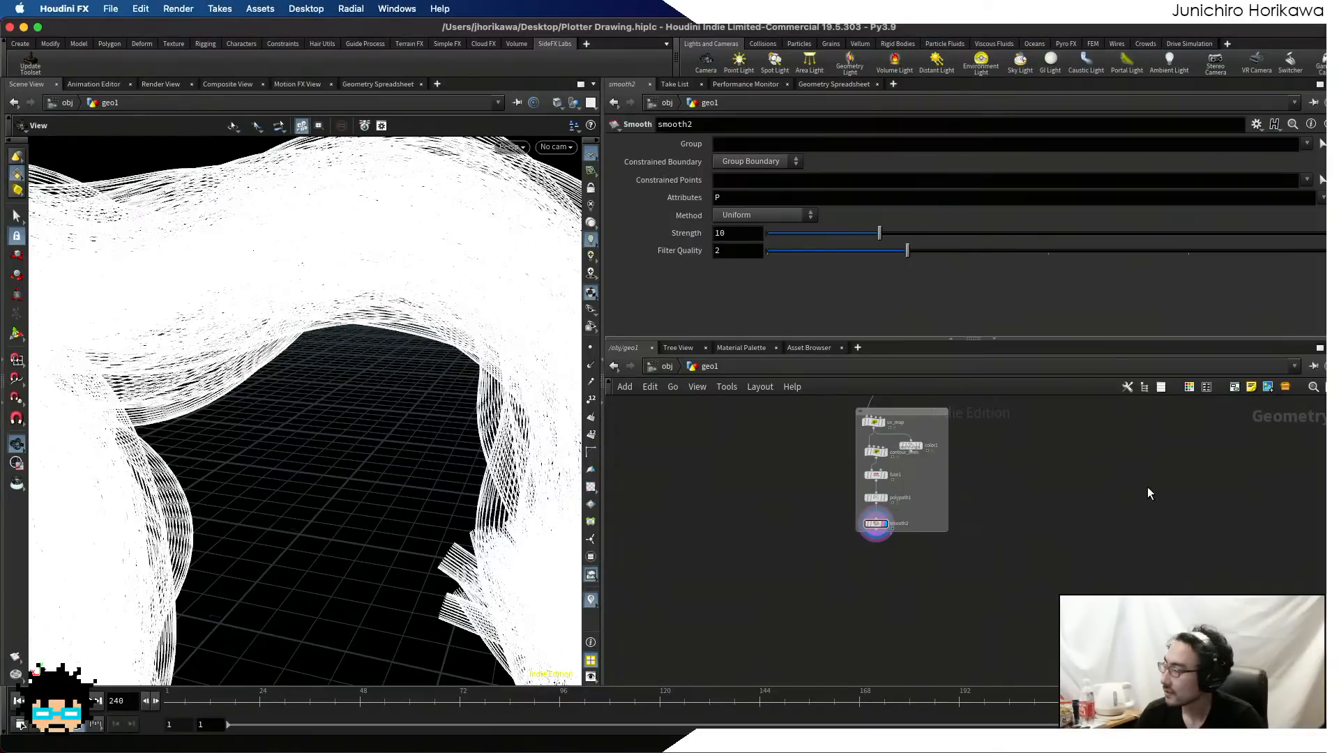
{"action": "middle_click_drag", "start_coordinate": [1107, 481], "coordinate": [1151, 510]}
{"action": "scroll", "coordinate": [1045, 514], "scroll_direction": "up", "scroll_amount": 2}
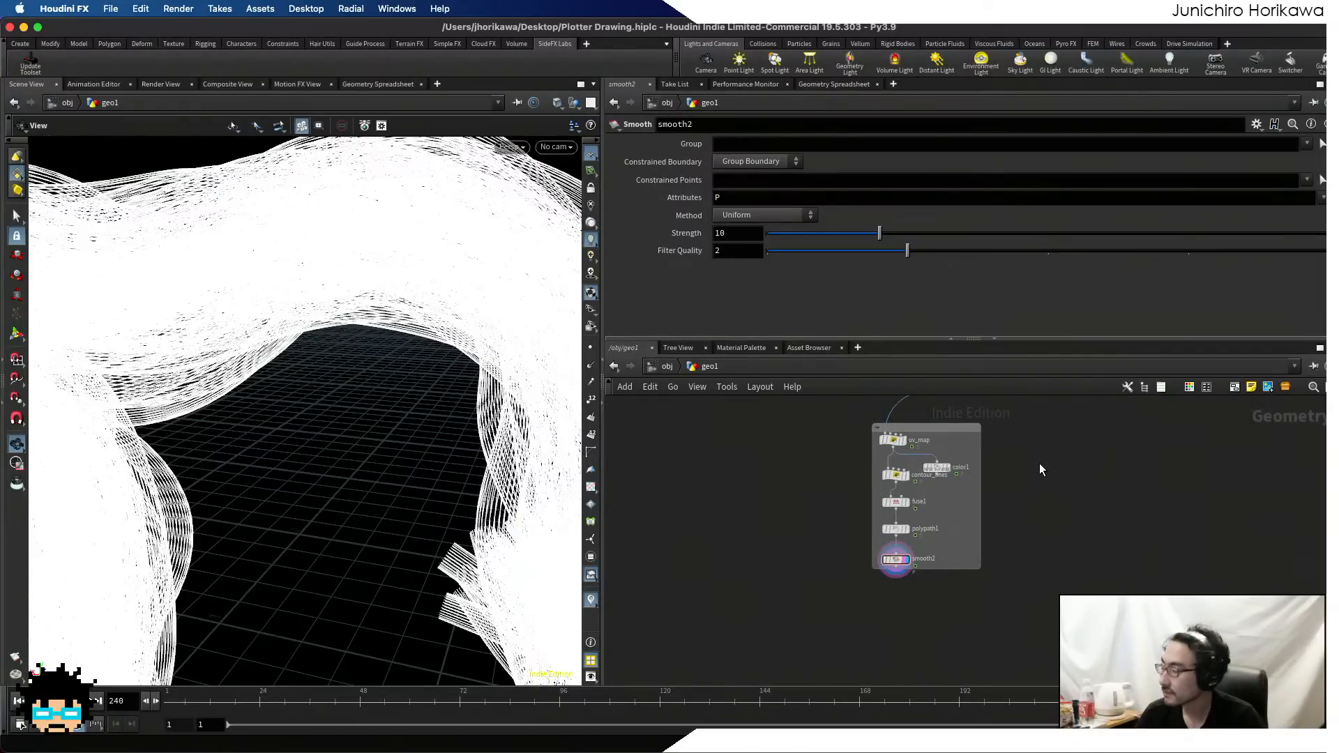
{"action": "scroll", "coordinate": [1017, 546], "scroll_direction": "up", "scroll_amount": 2}
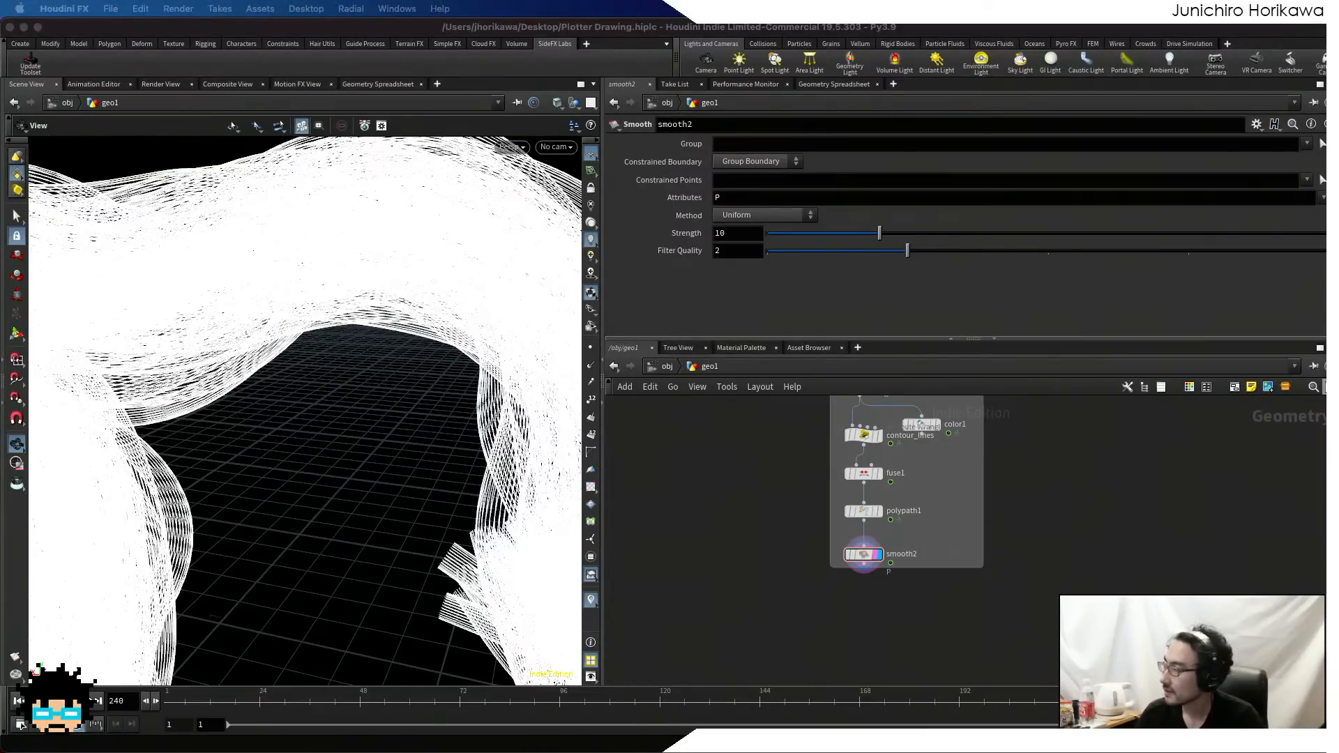
{"action": "key", "text": "ctrl+Up"}
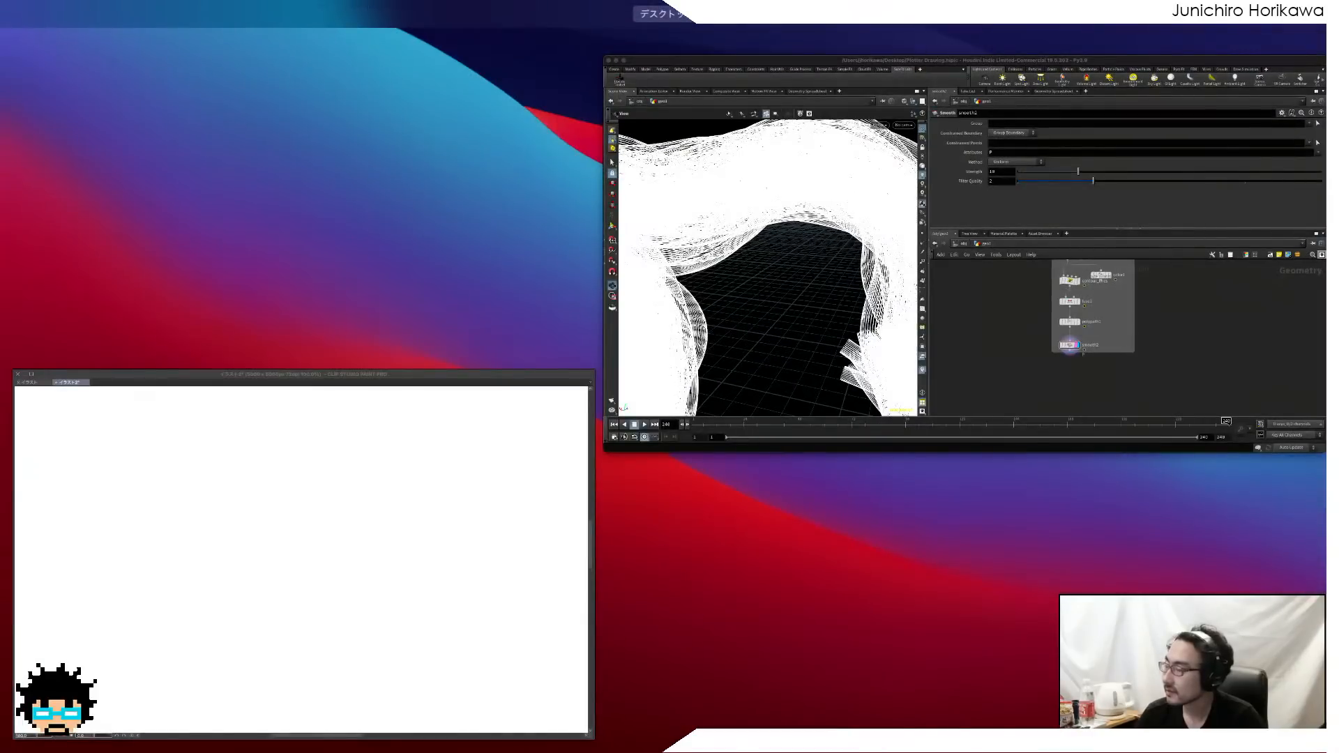
{"action": "key", "text": "ctrl+Up"}
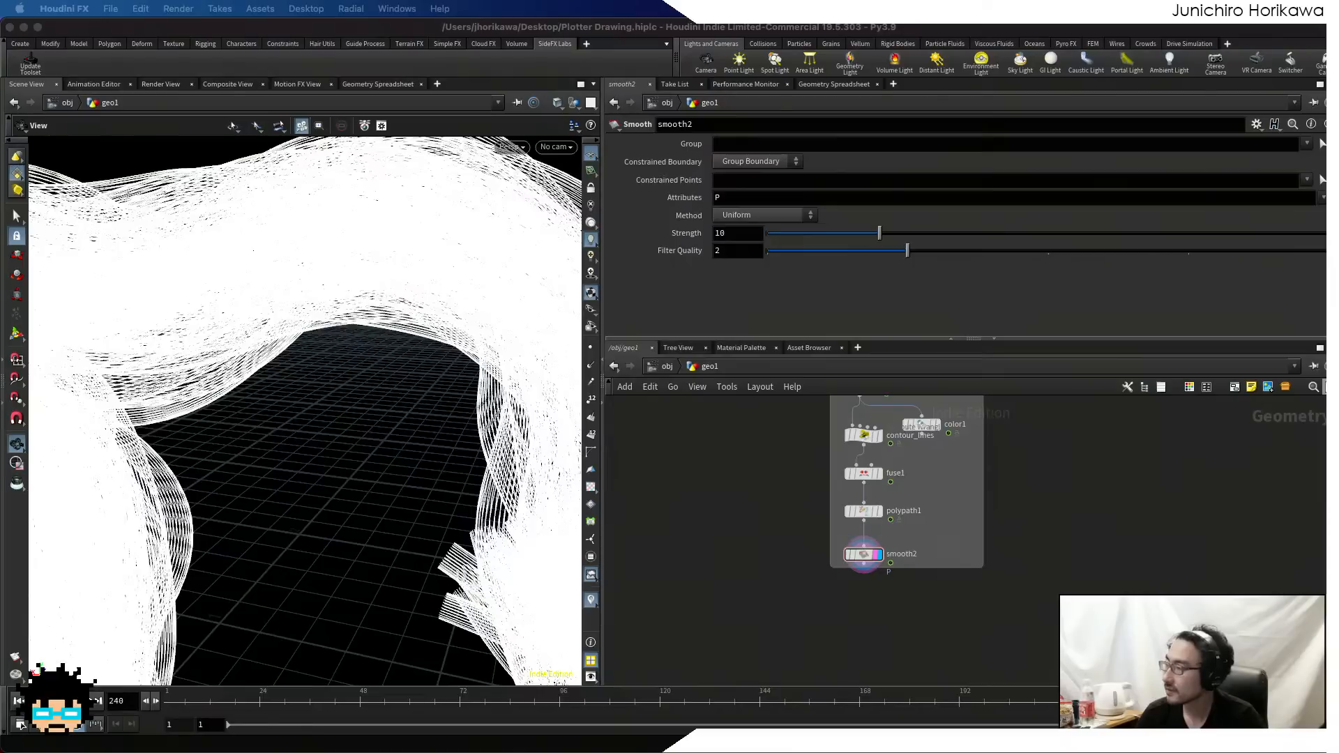
{"action": "left_click", "coordinate": [708, 466]}
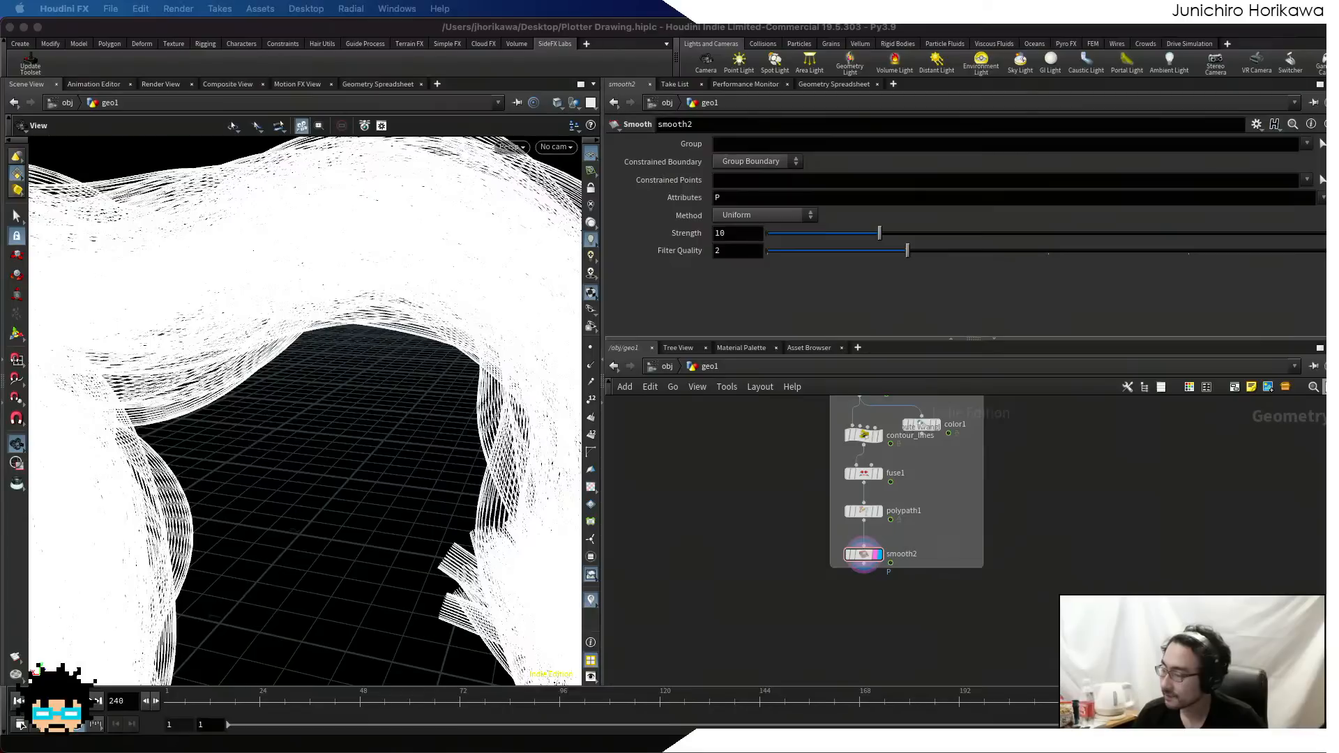
- Create a camera from the current view at object level and lock it to the viewport navigation
{"action": "left_click", "coordinate": [668, 366]}
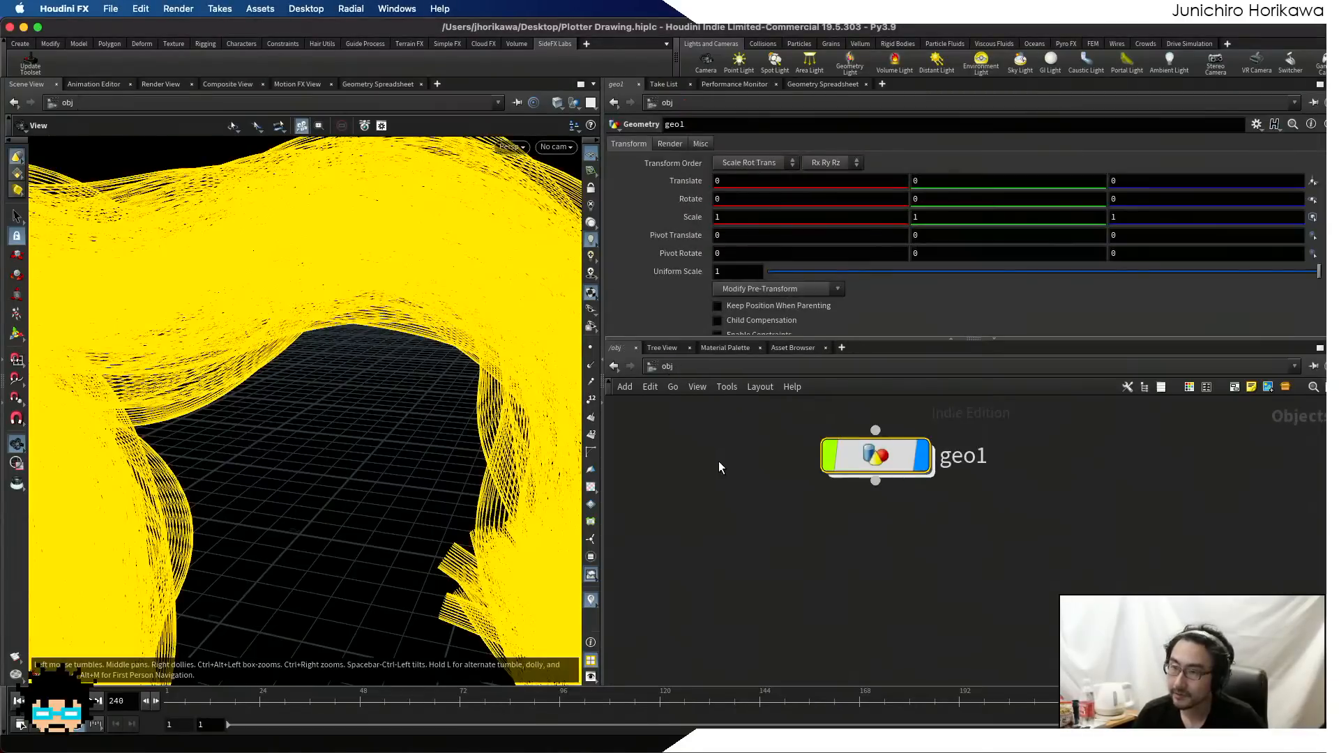
{"action": "left_click", "coordinate": [718, 461]}
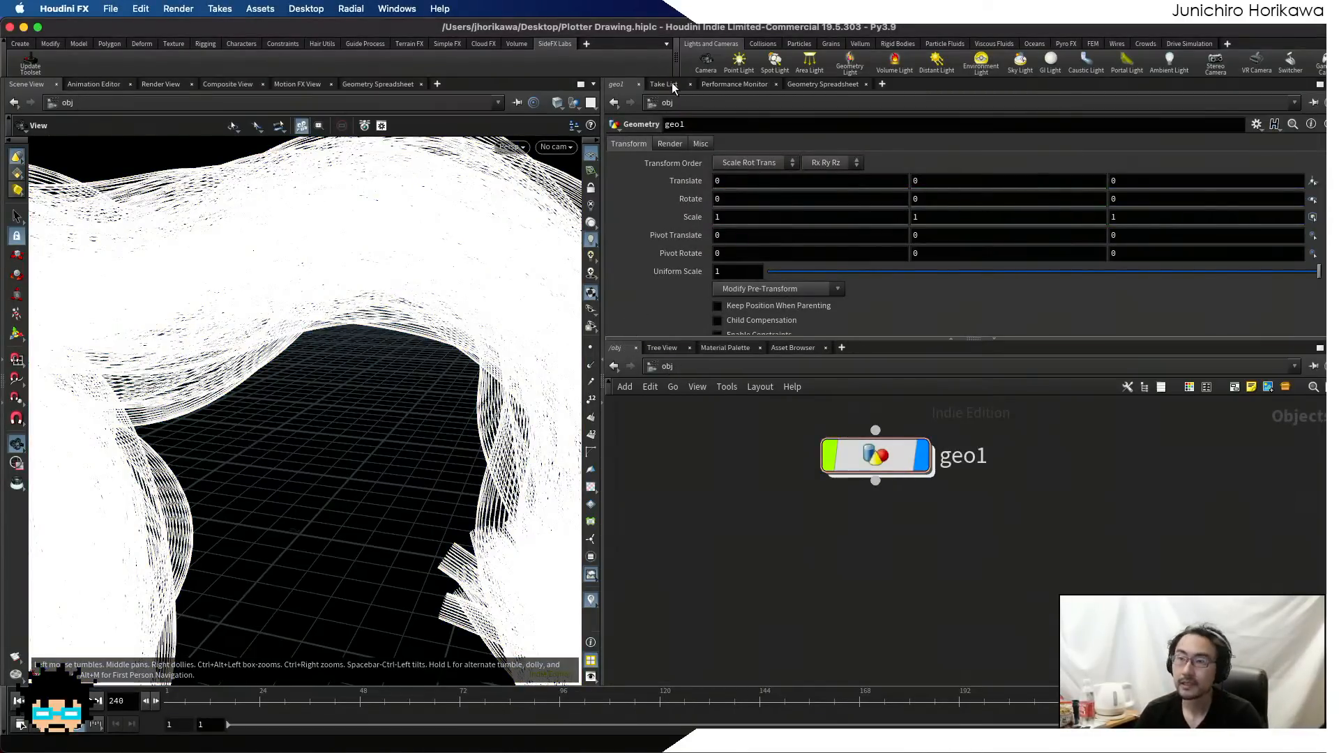
{"action": "left_click", "coordinate": [712, 61], "text": "ctrl"}
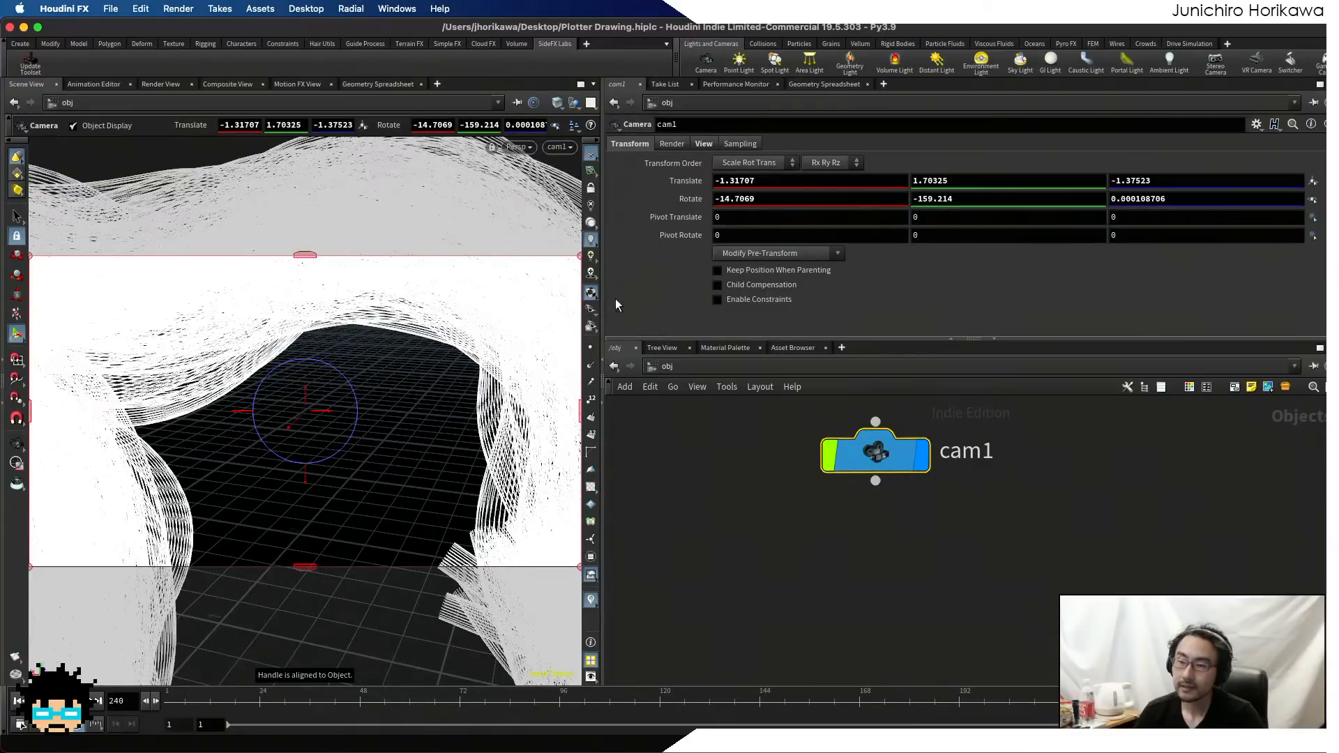
{"action": "left_click", "coordinate": [559, 147]}
{"action": "left_click", "coordinate": [558, 215]}
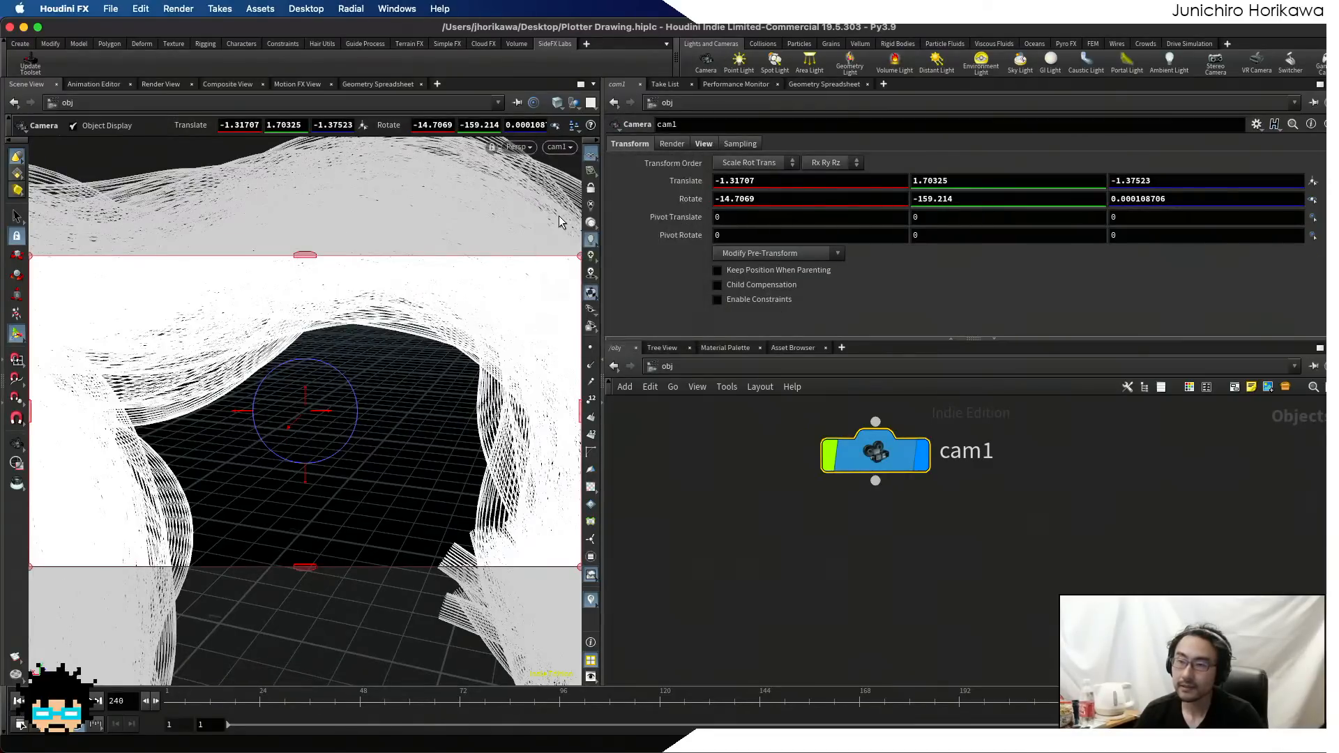
{"action": "left_click", "coordinate": [591, 188]}
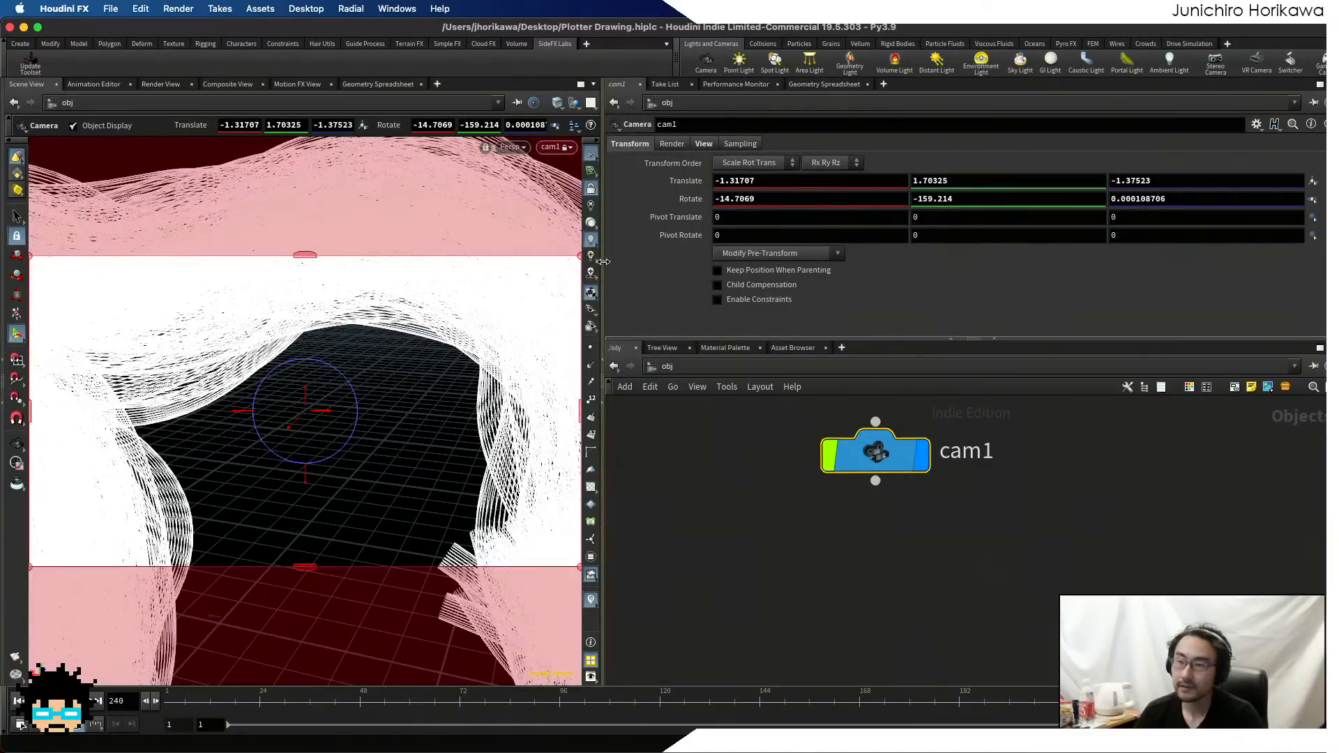
- Widen the viewport, then pull cam1 back and orbit it to frame the bundled tubes
{"action": "left_click_drag", "start_coordinate": [604, 262], "coordinate": [812, 253]}
{"action": "right_click_drag", "start_coordinate": [487, 326], "coordinate": [461, 373], "text": "alt"}
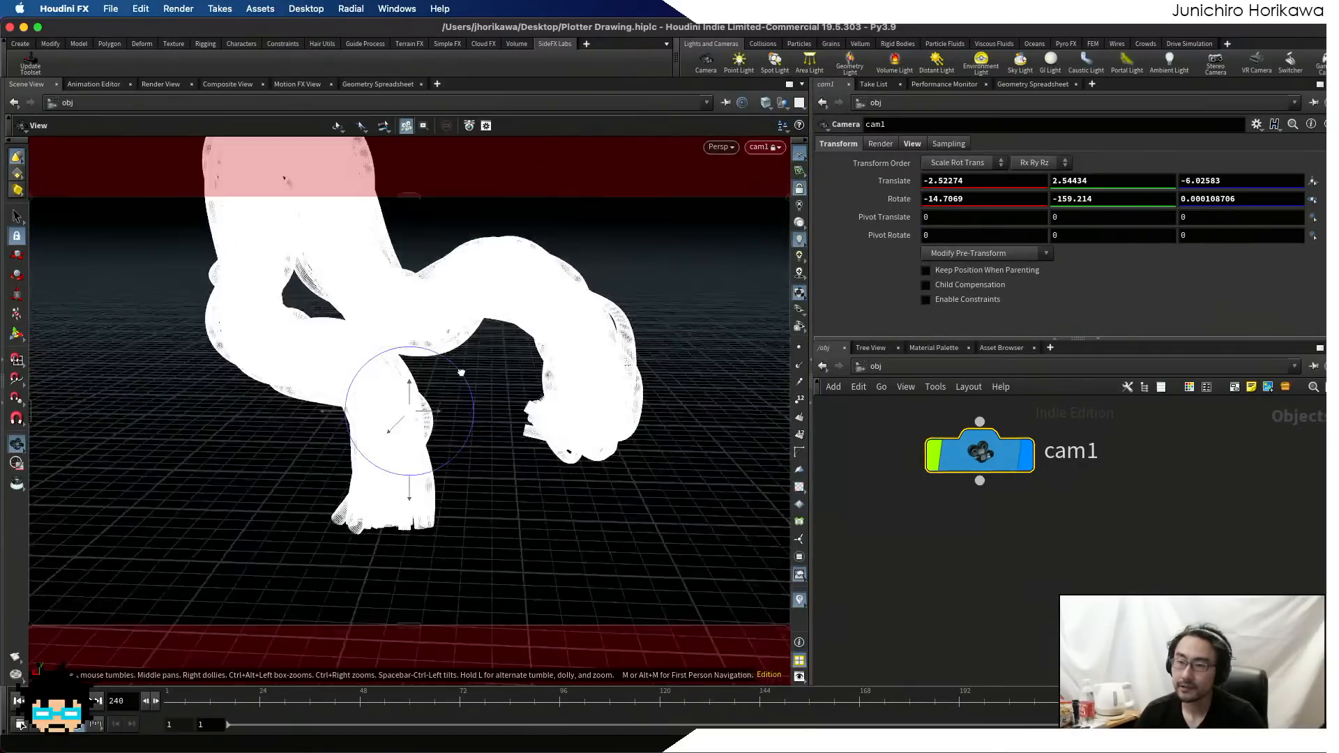
{"action": "left_click_drag", "start_coordinate": [462, 373], "coordinate": [531, 348], "text": "alt"}
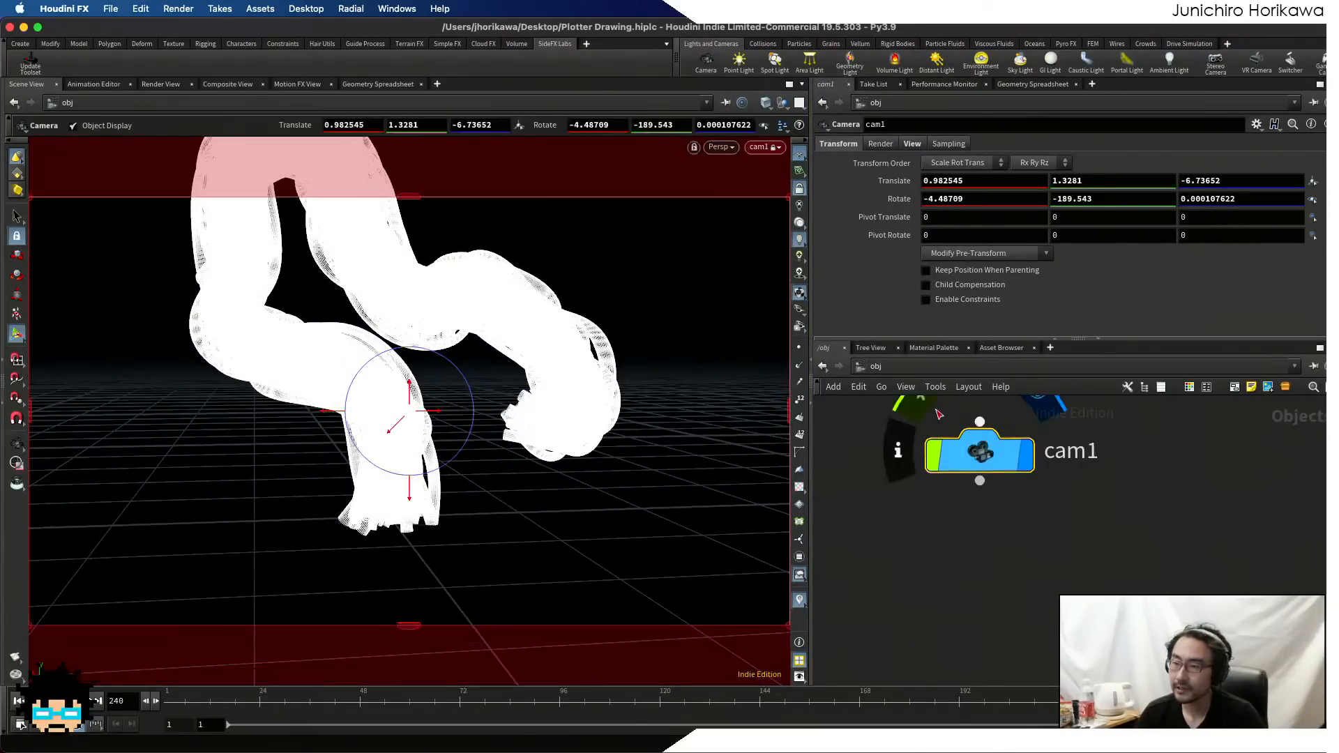
- Go back inside geo1, then display and select the color1 node
{"action": "scroll", "coordinate": [907, 454], "scroll_direction": "down", "scroll_amount": 4}
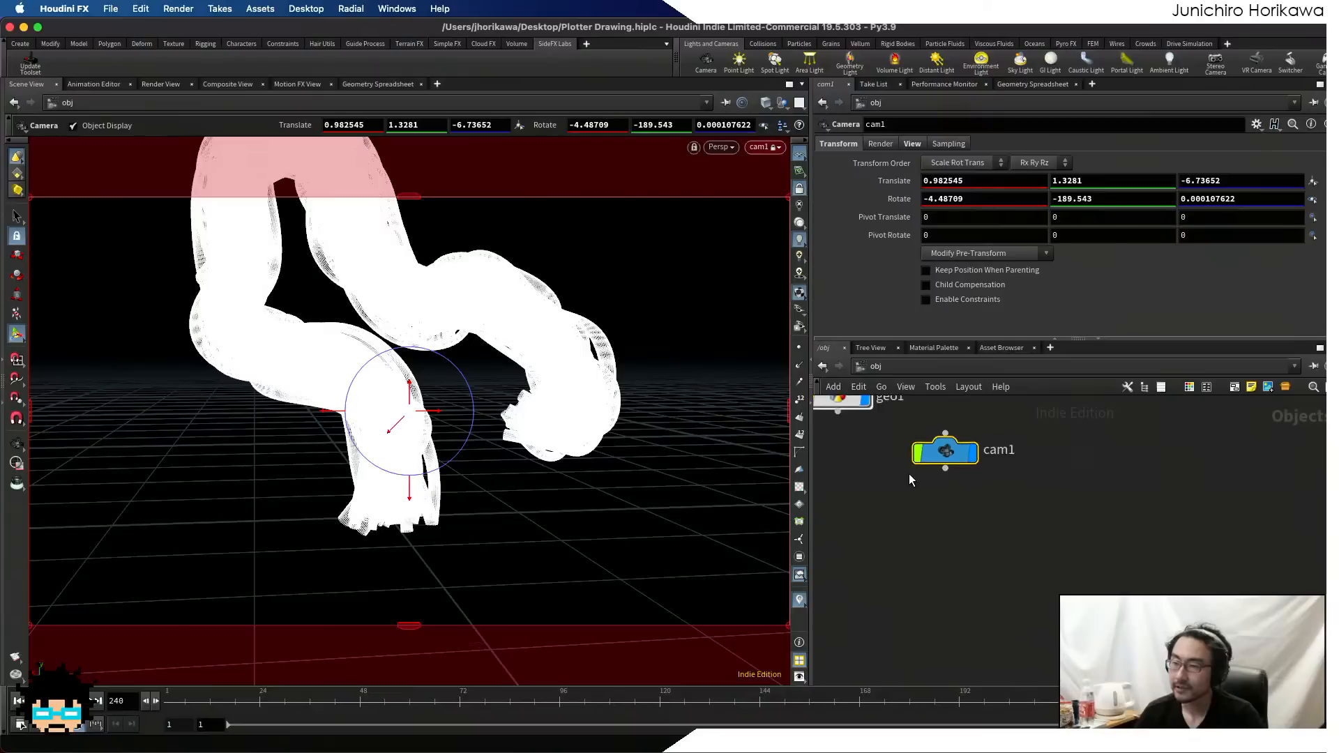
{"action": "scroll", "coordinate": [920, 488], "scroll_direction": "up", "scroll_amount": 2}
{"action": "double_click", "coordinate": [909, 473]}
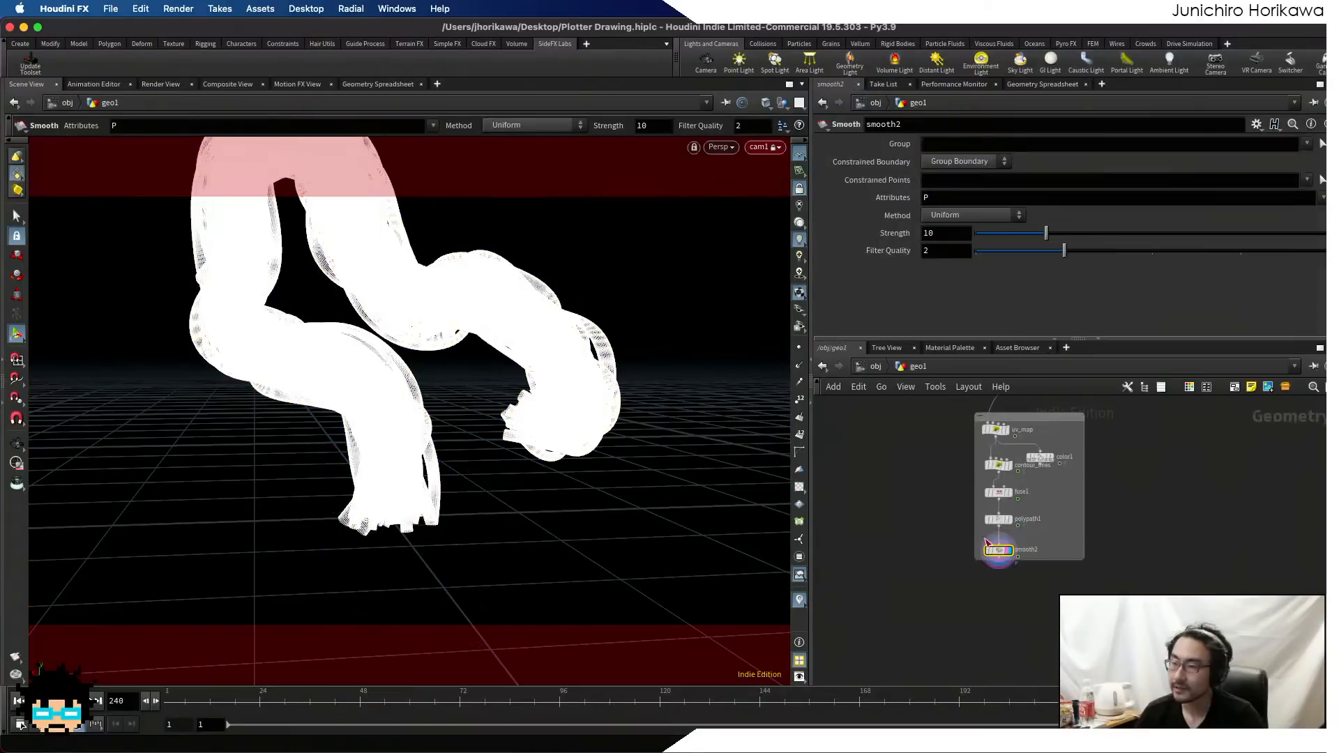
{"action": "scroll", "coordinate": [1005, 551], "scroll_direction": "up", "scroll_amount": 1}
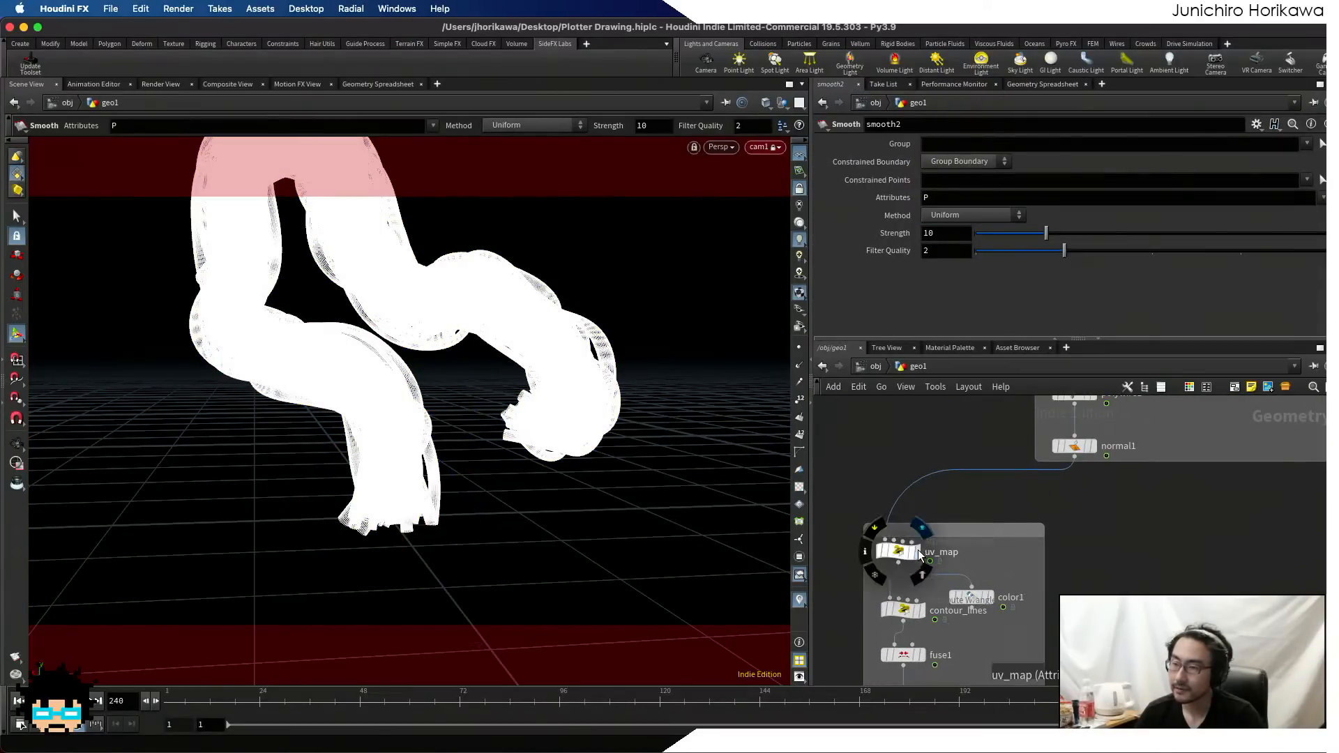
{"action": "left_click", "coordinate": [991, 596]}
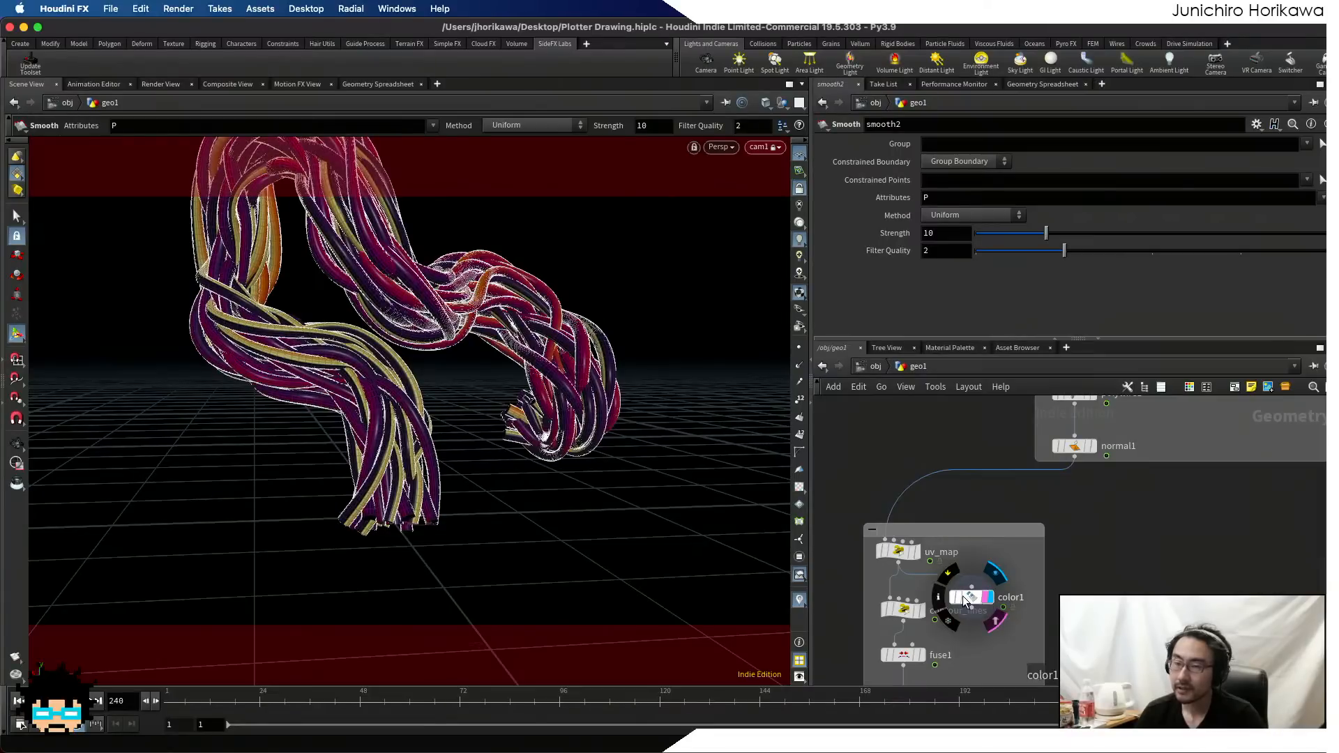
{"action": "left_click", "coordinate": [976, 597]}
- Orbit cam1 to a higher angle looking down on the coloured tubes, then unlock the camera from the view
{"action": "left_click_drag", "start_coordinate": [533, 425], "coordinate": [517, 489]}
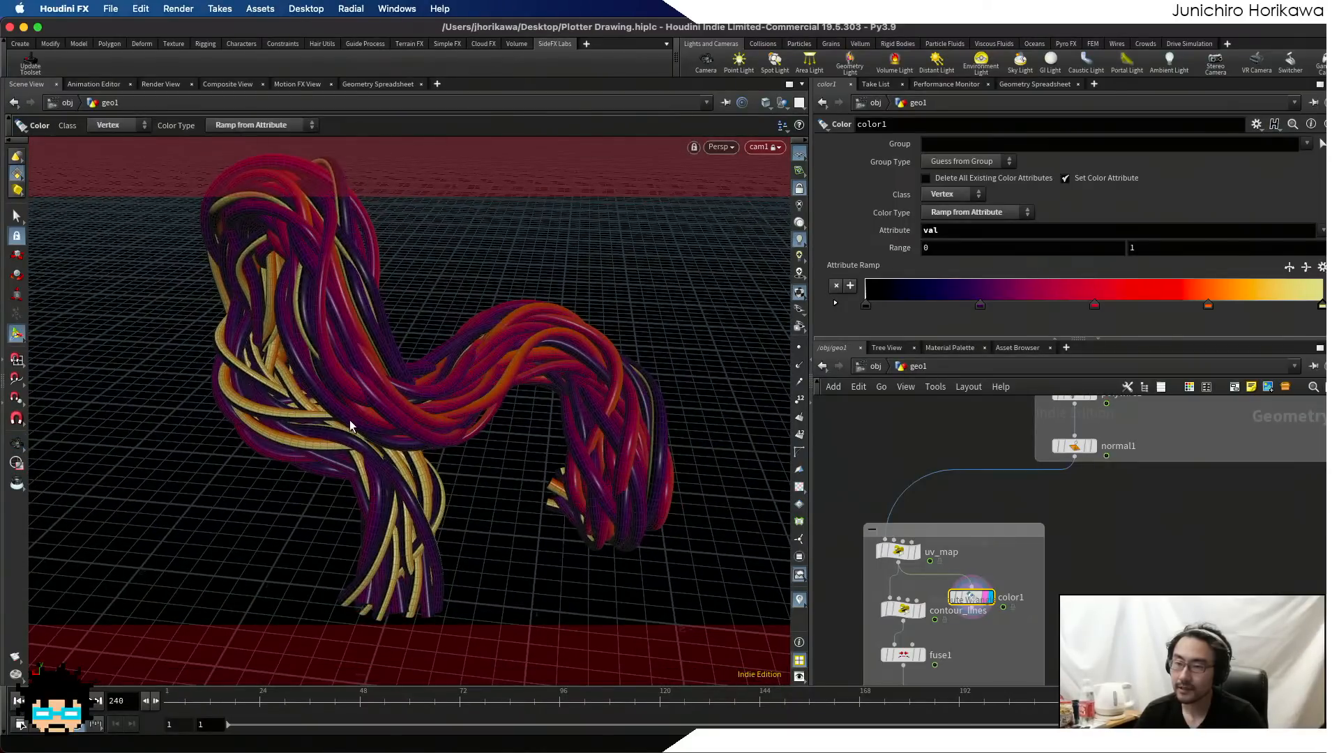
{"action": "key", "text": "space"}
{"action": "left_click_drag", "start_coordinate": [340, 420], "coordinate": [356, 431]}
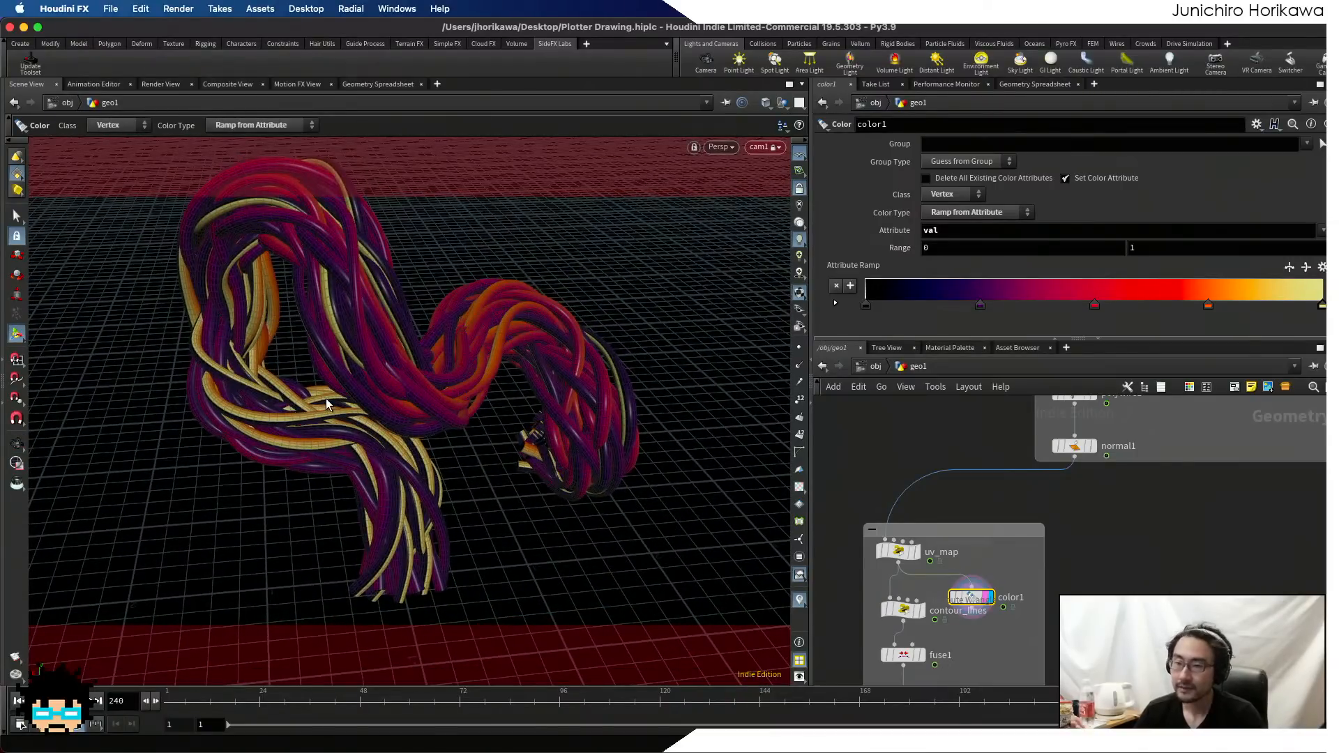
{"action": "key", "text": "space"}
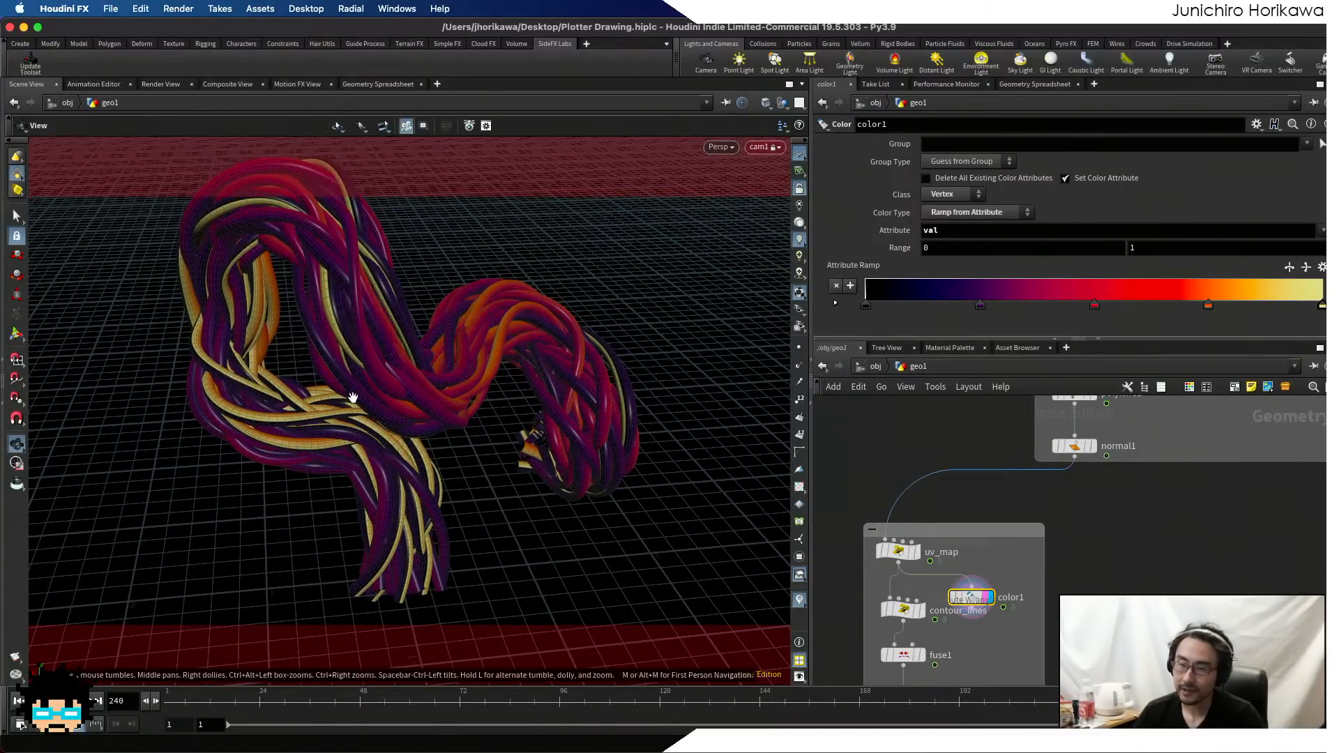
{"action": "key", "text": "space"}
{"action": "left_click_drag", "start_coordinate": [386, 438], "coordinate": [422, 481]}
{"action": "key", "text": "Return"}
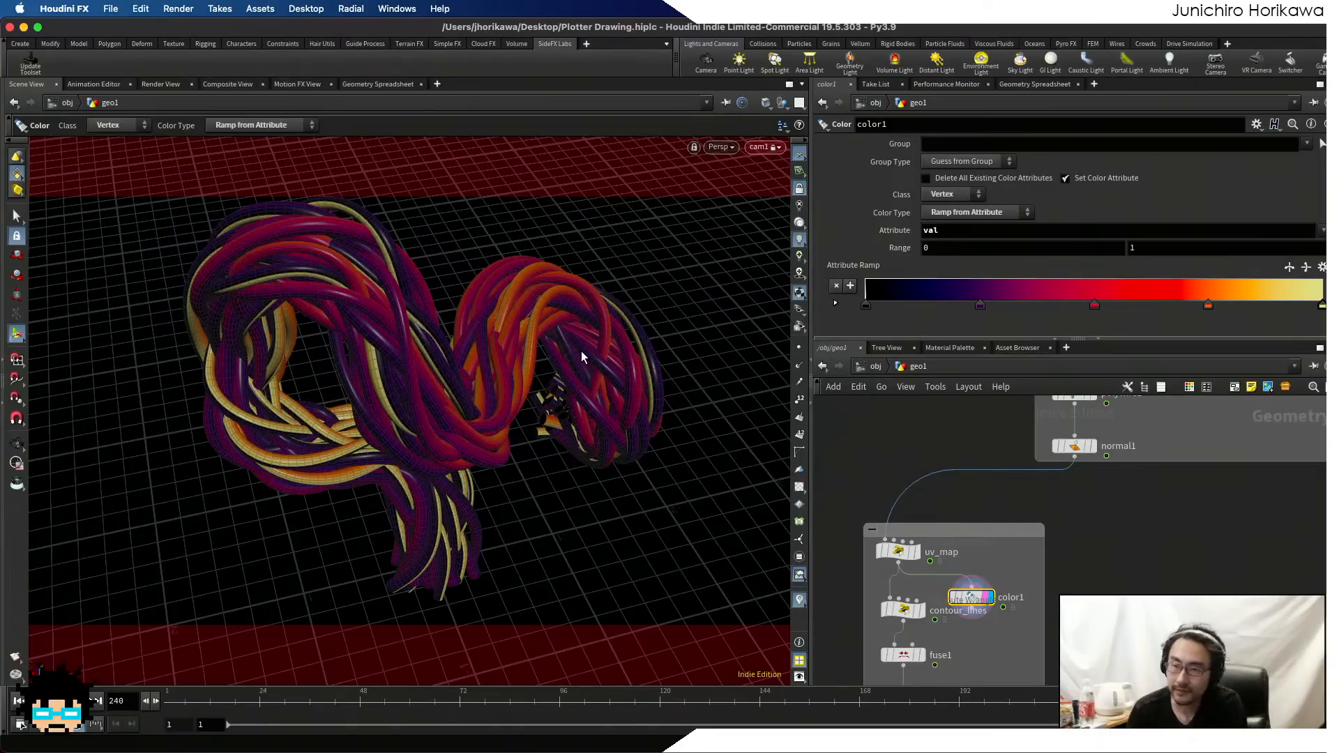
{"action": "left_click", "coordinate": [799, 188]}
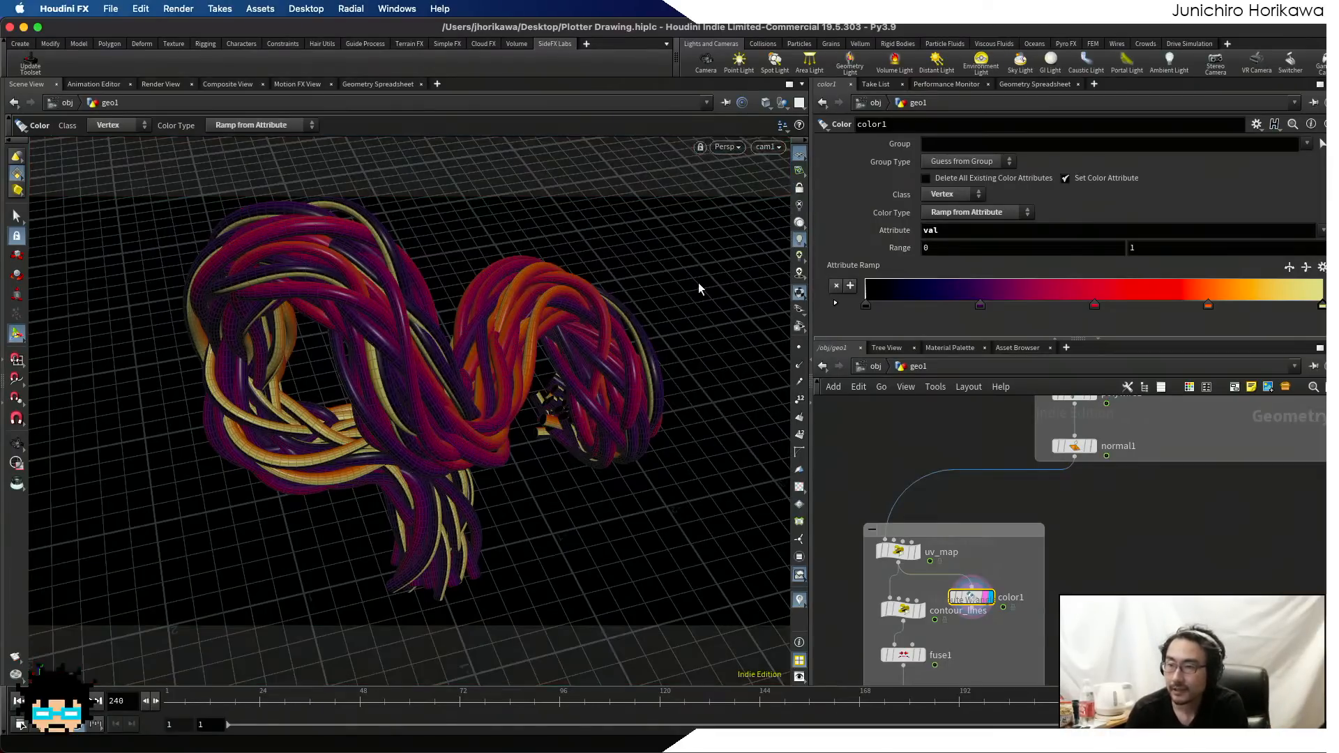
- Display and select the smooth2 node at the end of the contour line chain
{"action": "scroll", "coordinate": [949, 498], "scroll_direction": "down", "scroll_amount": 10}
{"action": "scroll", "coordinate": [951, 529], "scroll_direction": "up", "scroll_amount": 7}
{"action": "middle_click_drag", "start_coordinate": [951, 584], "coordinate": [1005, 592]}
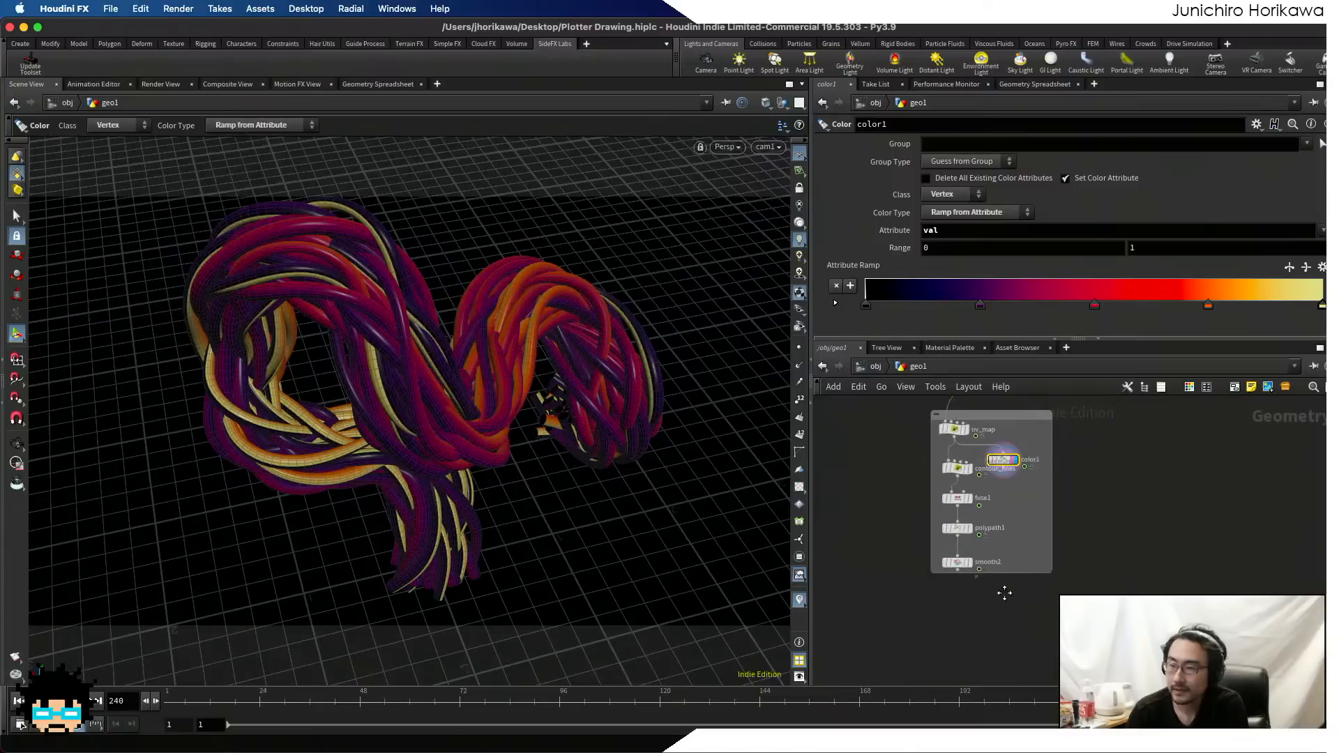
{"action": "scroll", "coordinate": [982, 560], "scroll_direction": "up", "scroll_amount": 4}
{"action": "scroll", "coordinate": [973, 568], "scroll_direction": "up", "scroll_amount": 3}
{"action": "left_click", "coordinate": [963, 569]}
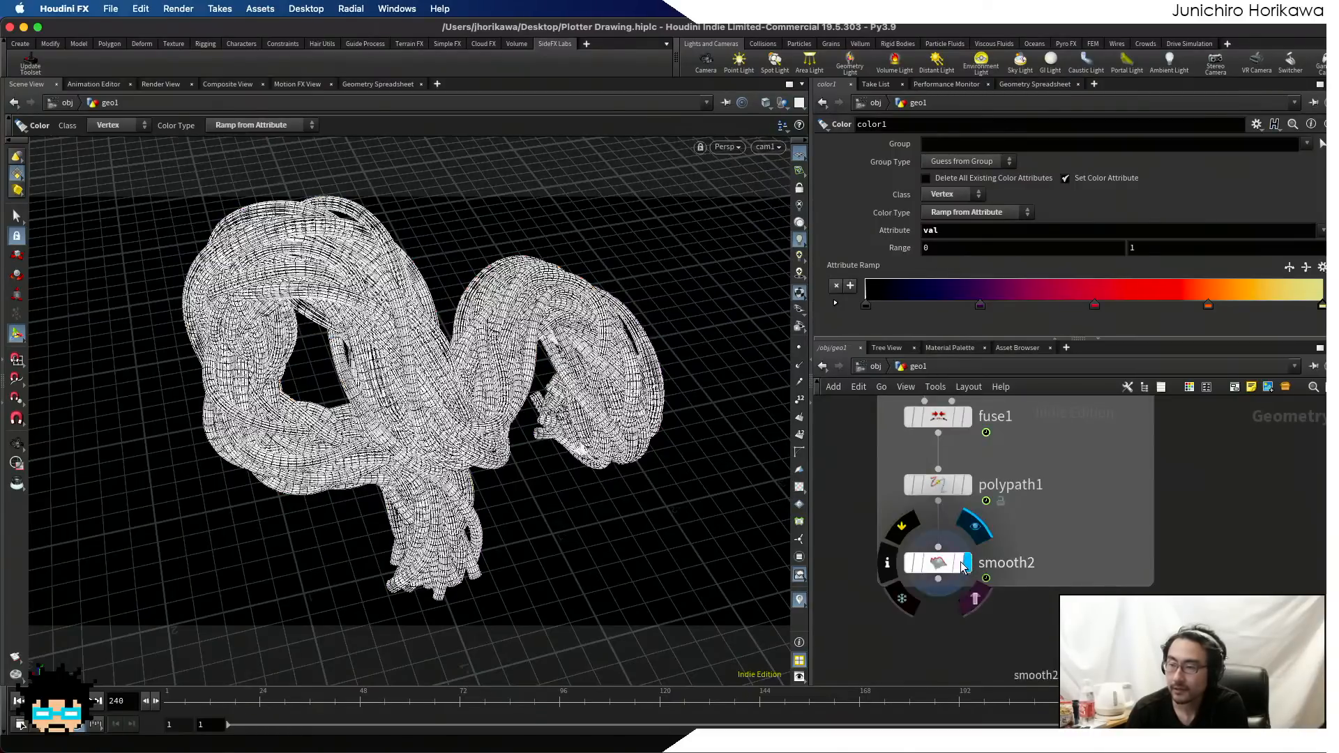
{"action": "middle_click_drag", "start_coordinate": [965, 578], "coordinate": [1002, 547]}
{"action": "scroll", "coordinate": [992, 545], "scroll_direction": "up", "scroll_amount": 1}
{"action": "left_click", "coordinate": [977, 536]}
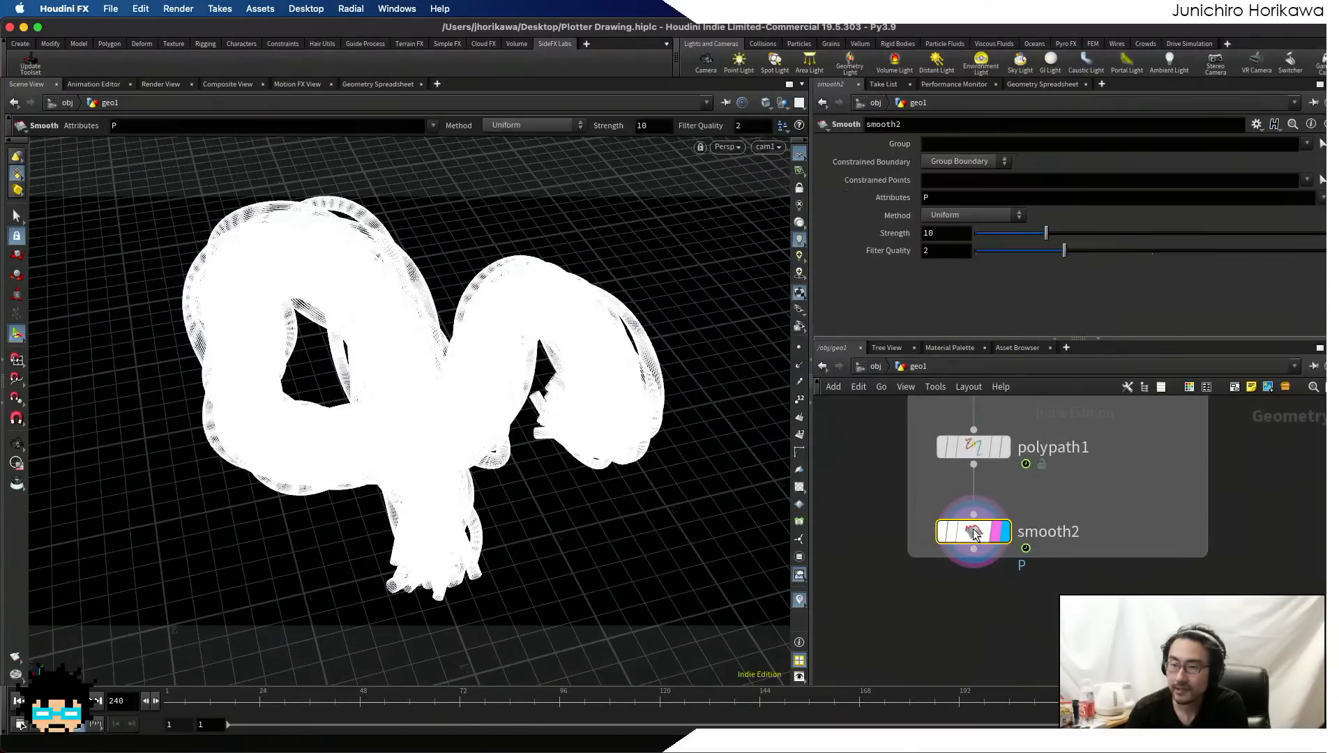
- Dismiss the Docker Desktop update notification and return to the network
{"action": "scroll", "coordinate": [979, 544], "scroll_direction": "down", "scroll_amount": 1}
{"action": "middle_click_drag", "start_coordinate": [984, 592], "coordinate": [1029, 562]}
{"action": "scroll", "coordinate": [967, 589], "scroll_direction": "up", "scroll_amount": 1}
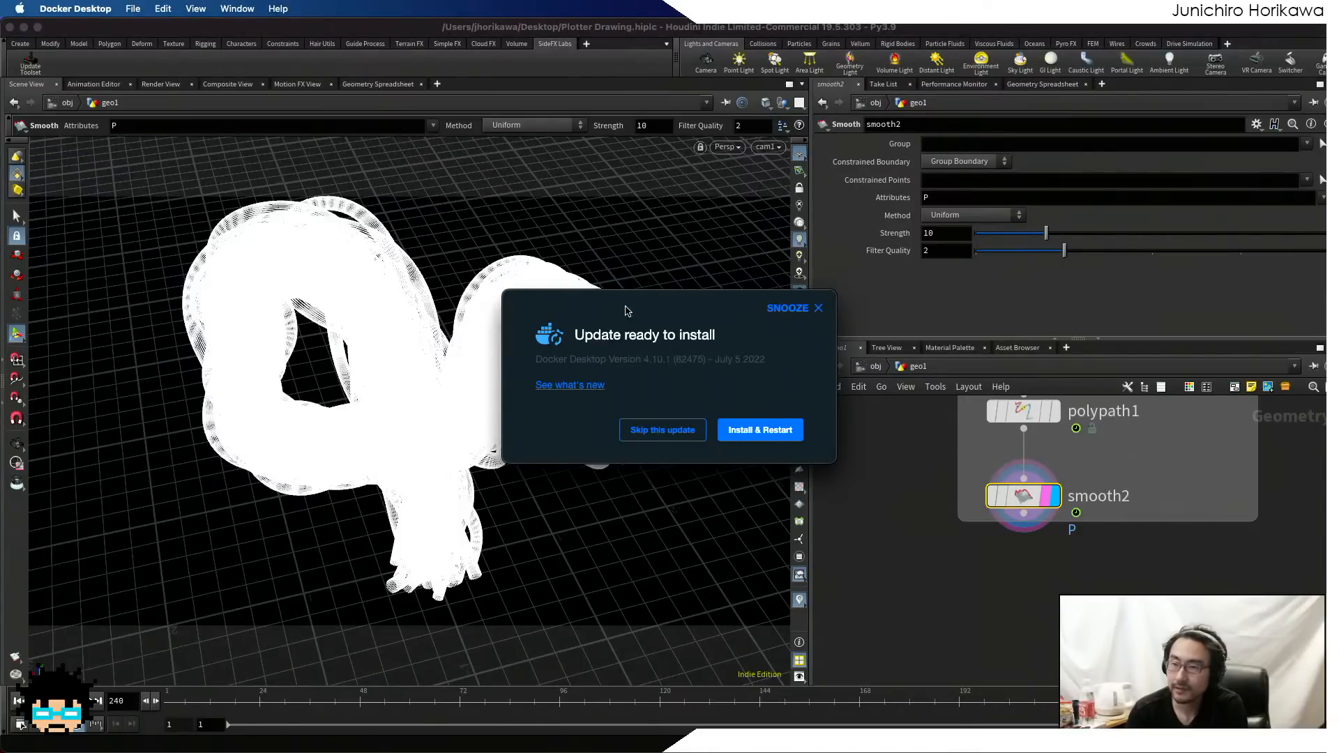
{"action": "left_click", "coordinate": [818, 307]}
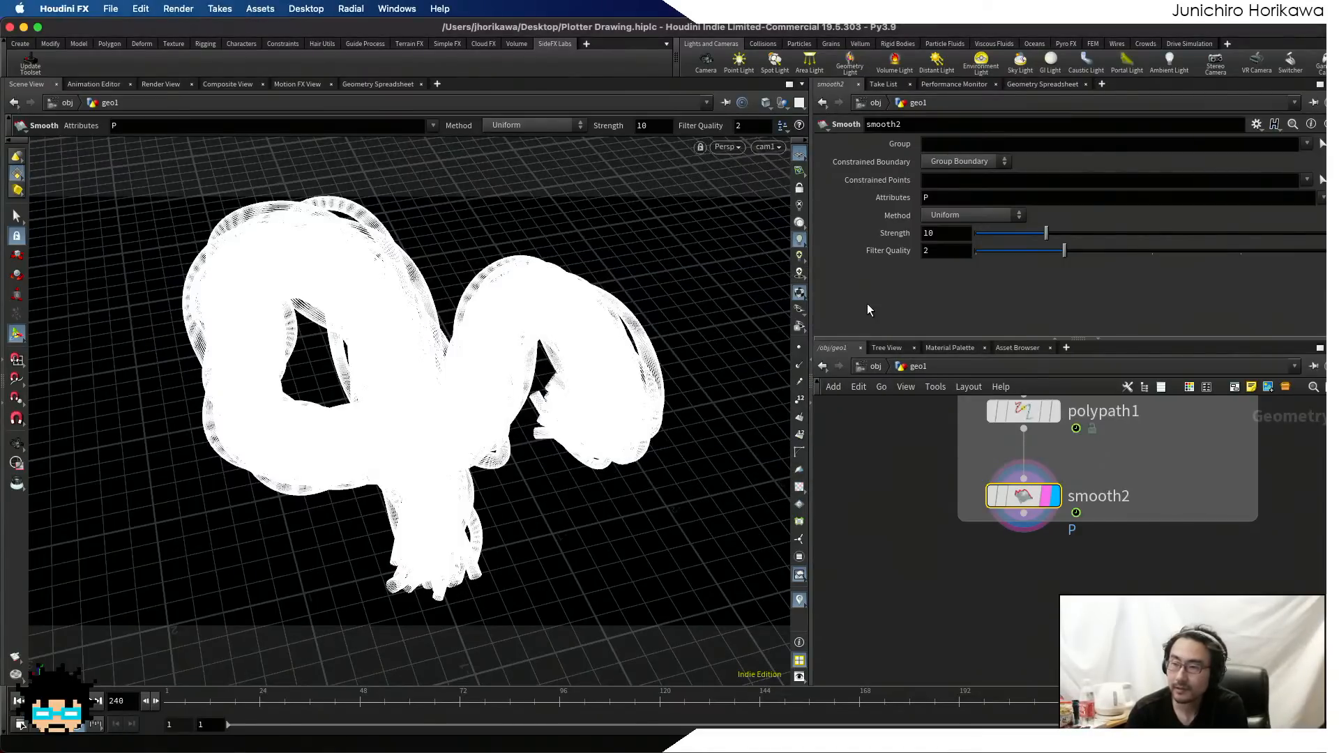
{"action": "left_click", "coordinate": [880, 461]}
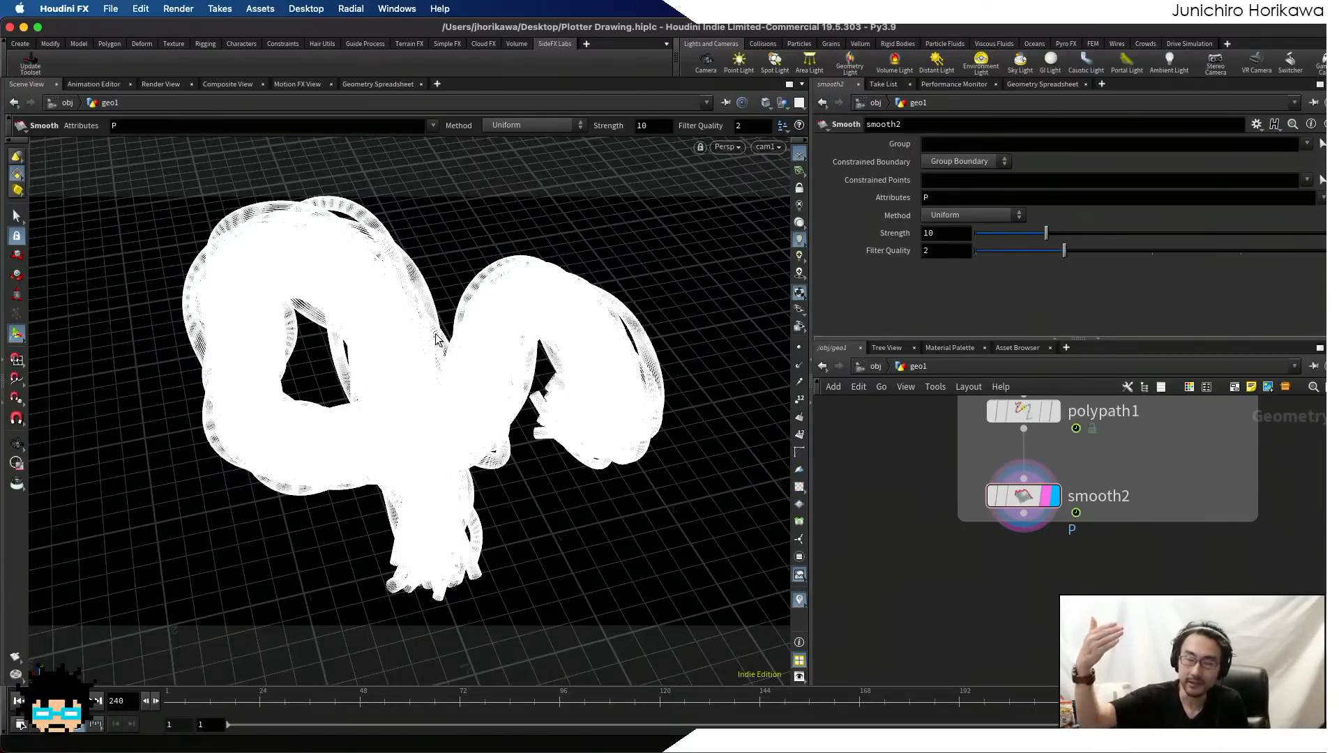
- Add a Convert Line node below smooth2, feed it from smooth2's output, and display it
{"action": "scroll", "coordinate": [980, 552], "scroll_direction": "down", "scroll_amount": 2}
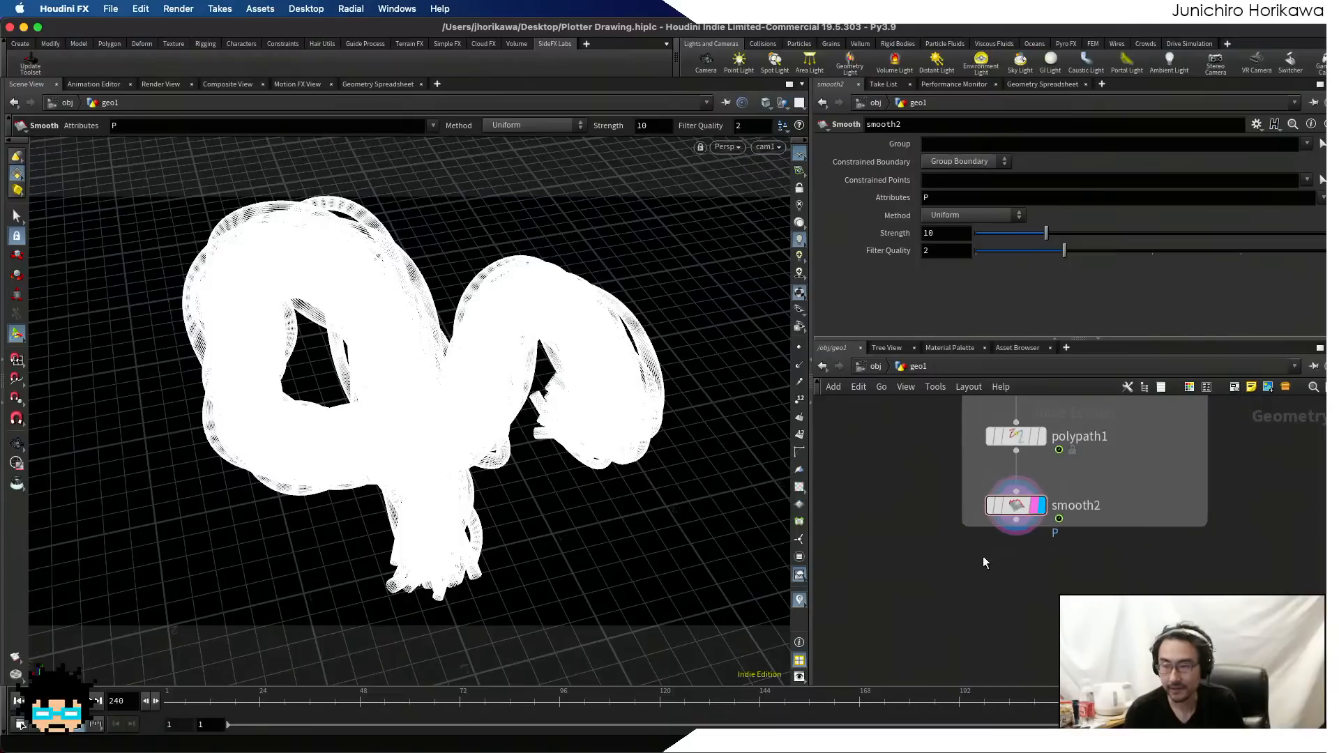
{"action": "middle_click_drag", "start_coordinate": [929, 621], "coordinate": [1006, 583]}
{"action": "key", "text": "Tab"}
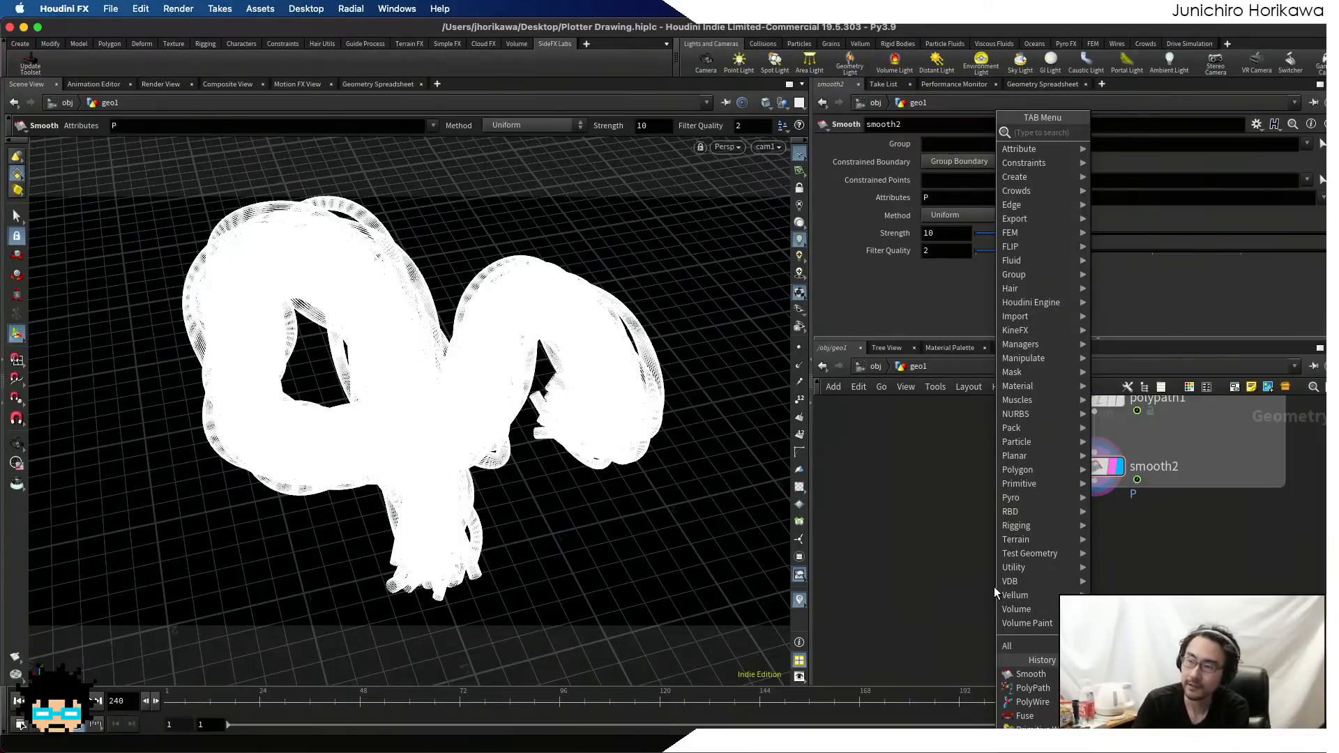
{"action": "type", "text": "convert"}
{"action": "key", "text": "Return"}
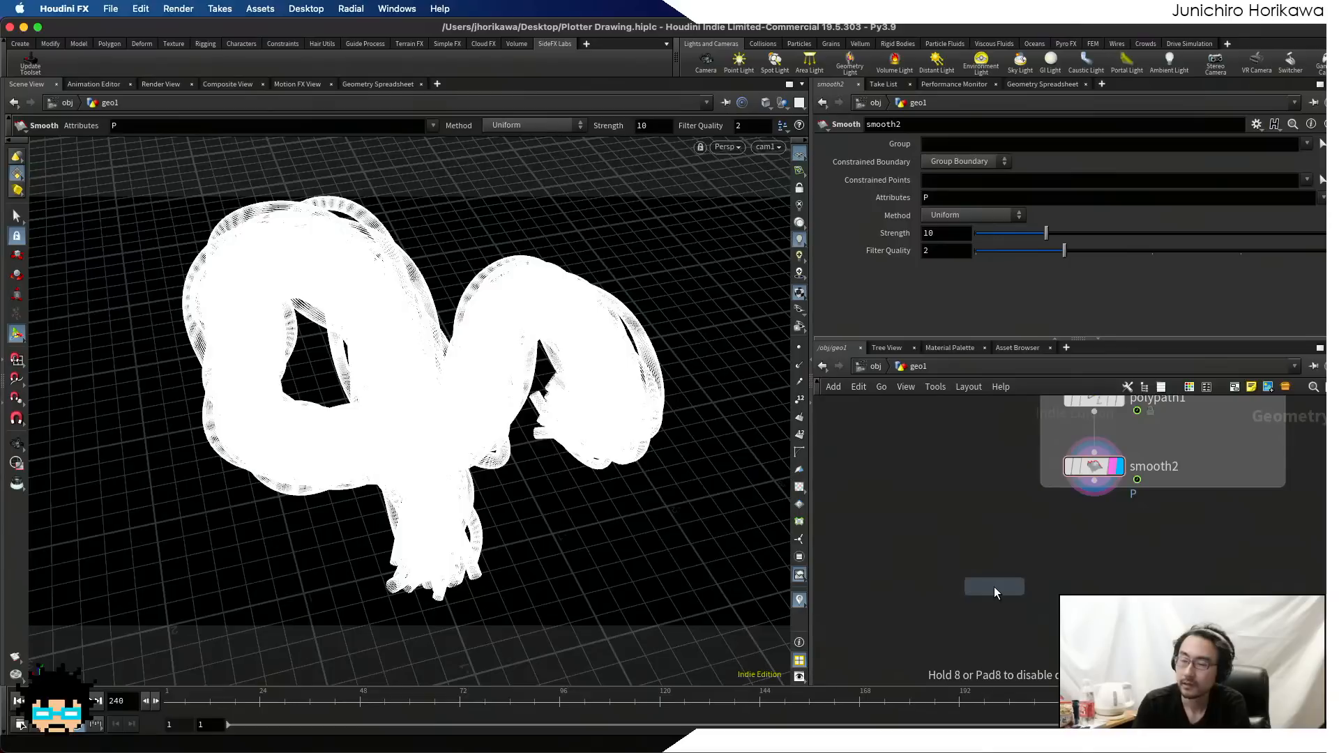
{"action": "left_click", "coordinate": [994, 588]}
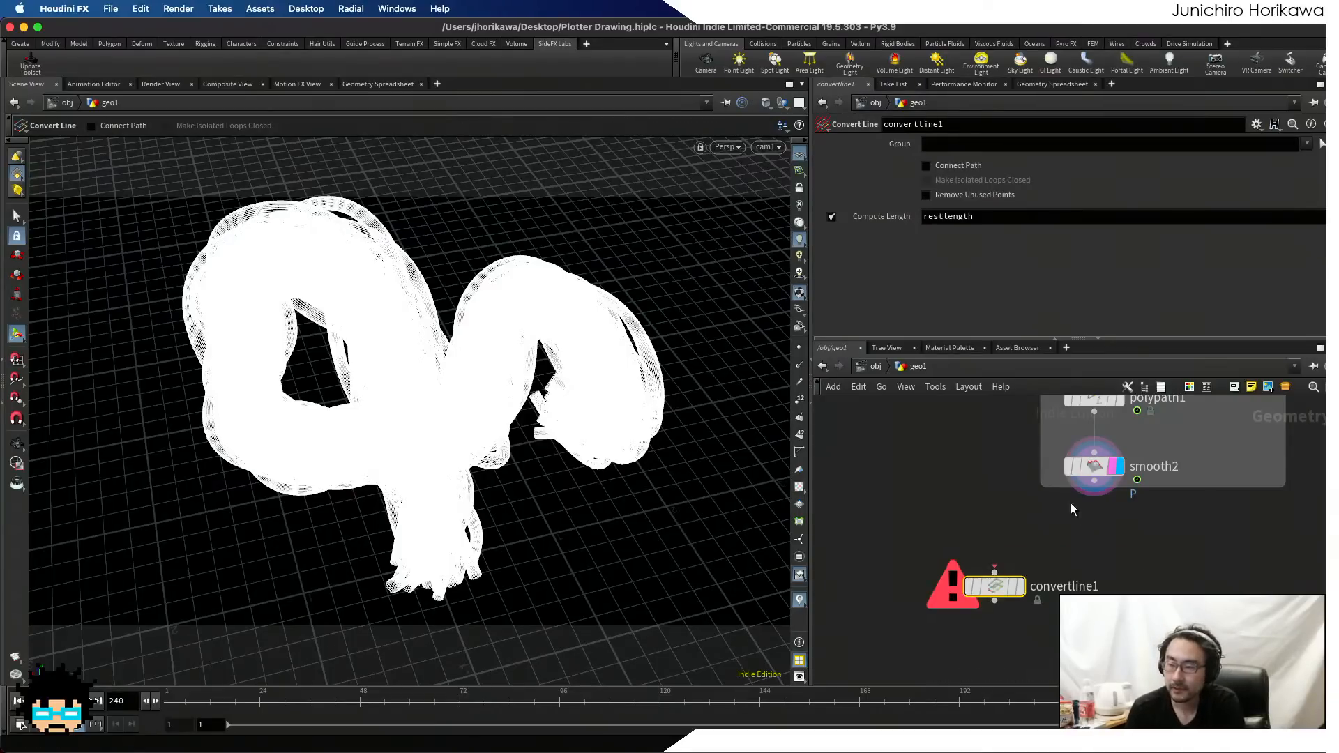
{"action": "left_click_drag", "start_coordinate": [1087, 500], "coordinate": [961, 593]}
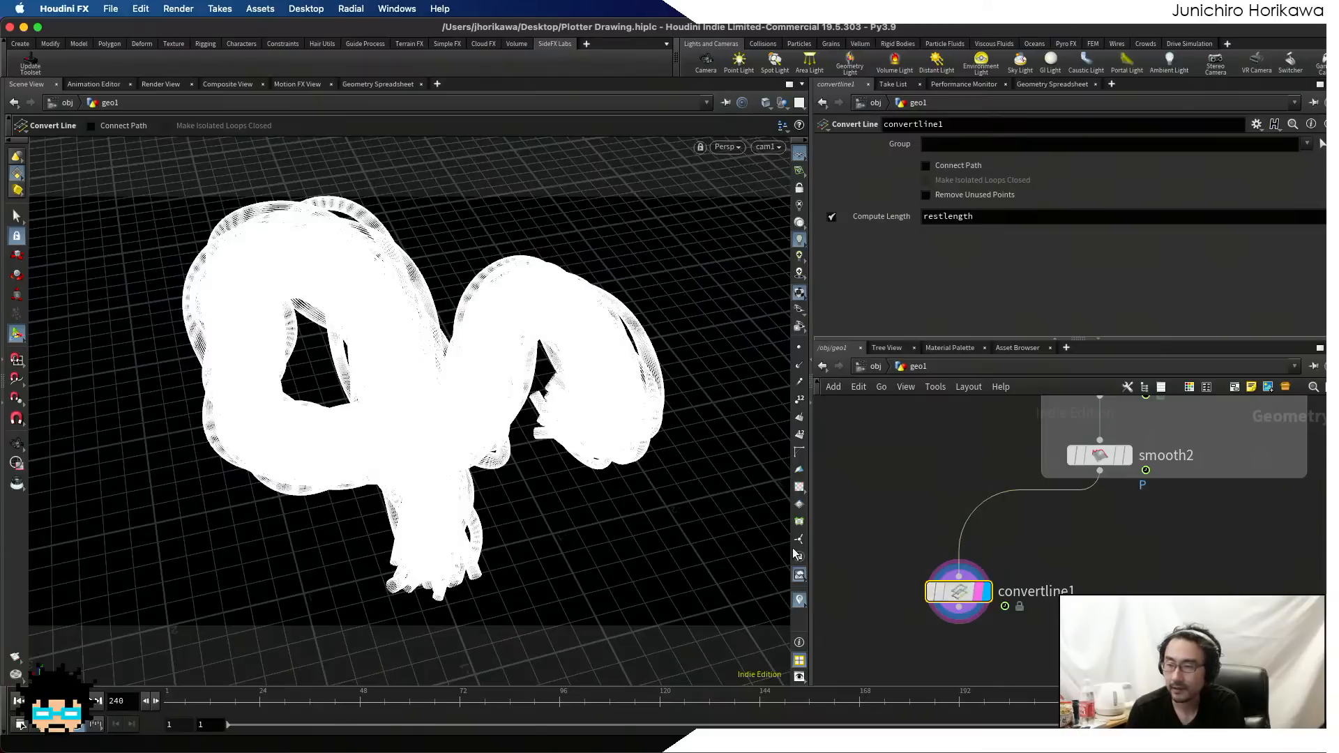
{"action": "scroll", "coordinate": [957, 541], "scroll_direction": "down", "scroll_amount": 2}
{"action": "scroll", "coordinate": [956, 578], "scroll_direction": "up", "scroll_amount": 2}
{"action": "left_click_drag", "start_coordinate": [956, 578], "coordinate": [950, 581]}
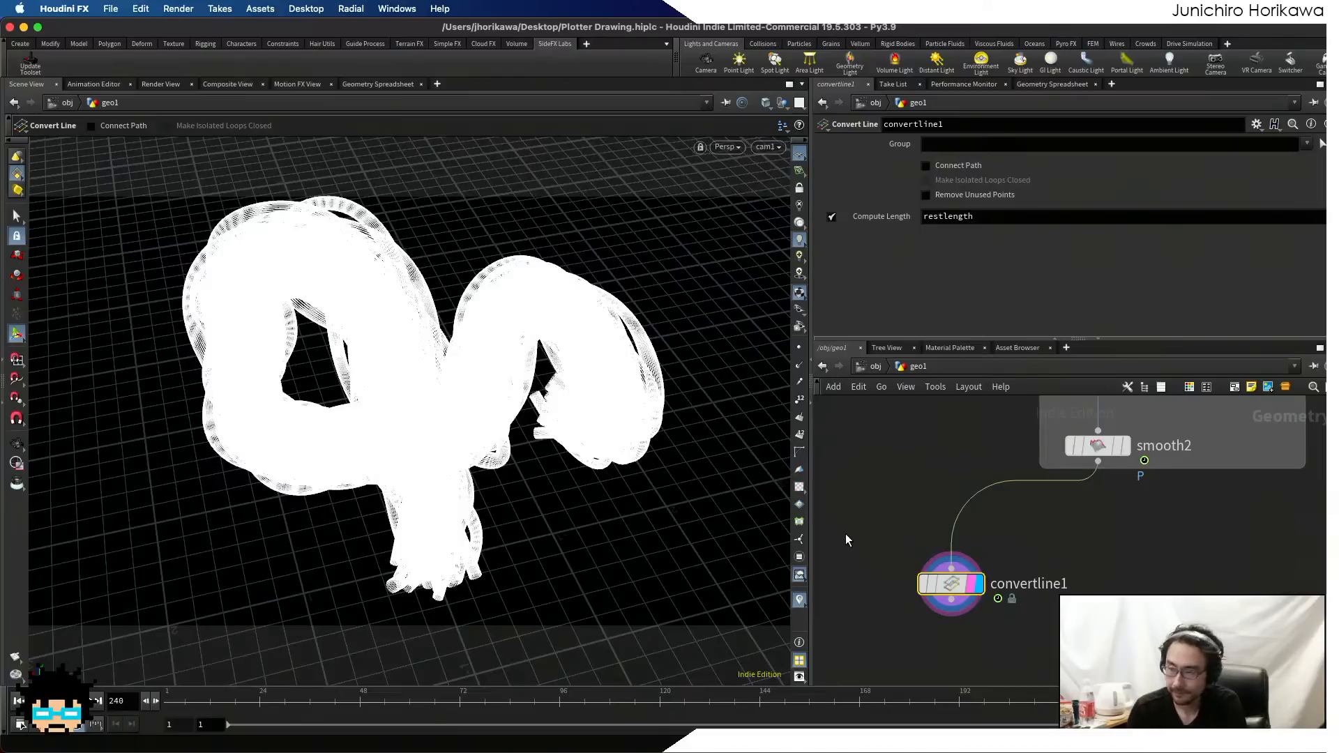
- Add a Primitive Wrangle node below convertline1
{"action": "scroll", "coordinate": [1077, 617], "scroll_direction": "down", "scroll_amount": 3}
{"action": "scroll", "coordinate": [1081, 628], "scroll_direction": "up", "scroll_amount": 4}
{"action": "key", "text": "Tab"}
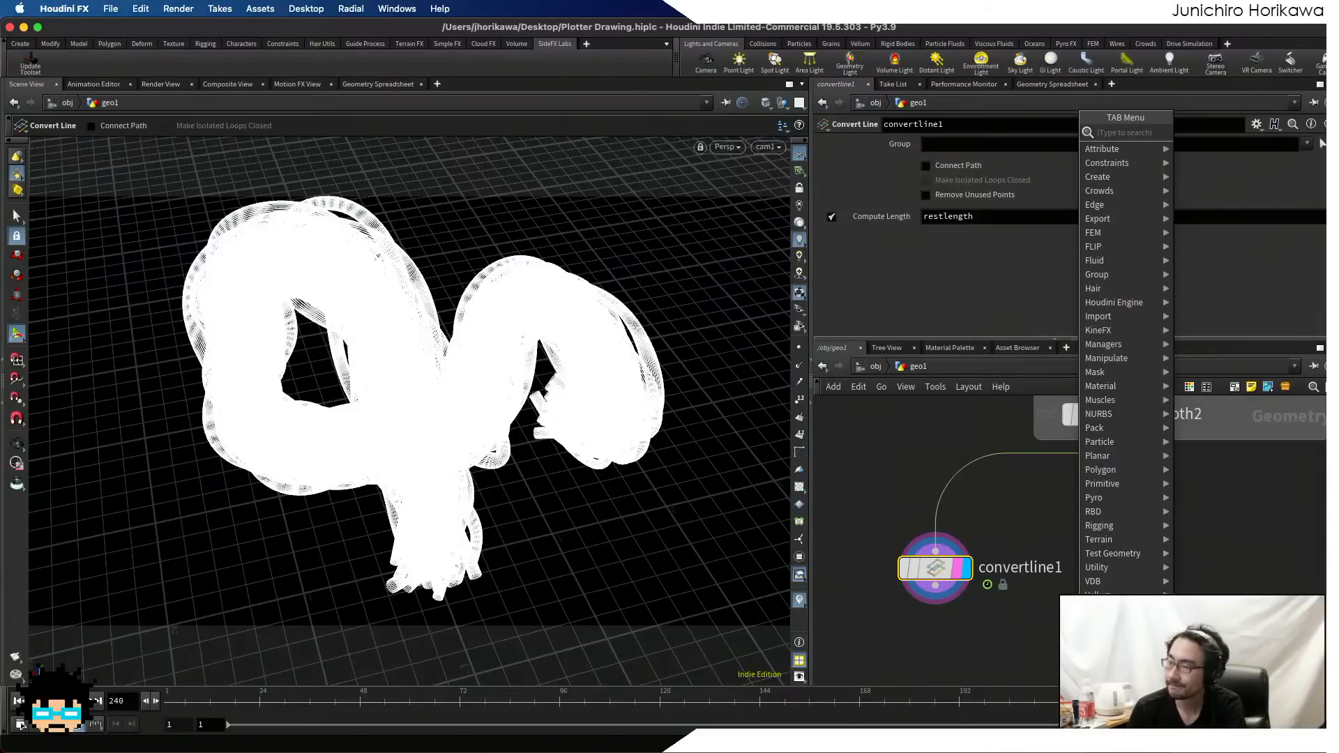
{"action": "key", "text": "Escape"}
{"action": "key", "text": "Tab"}
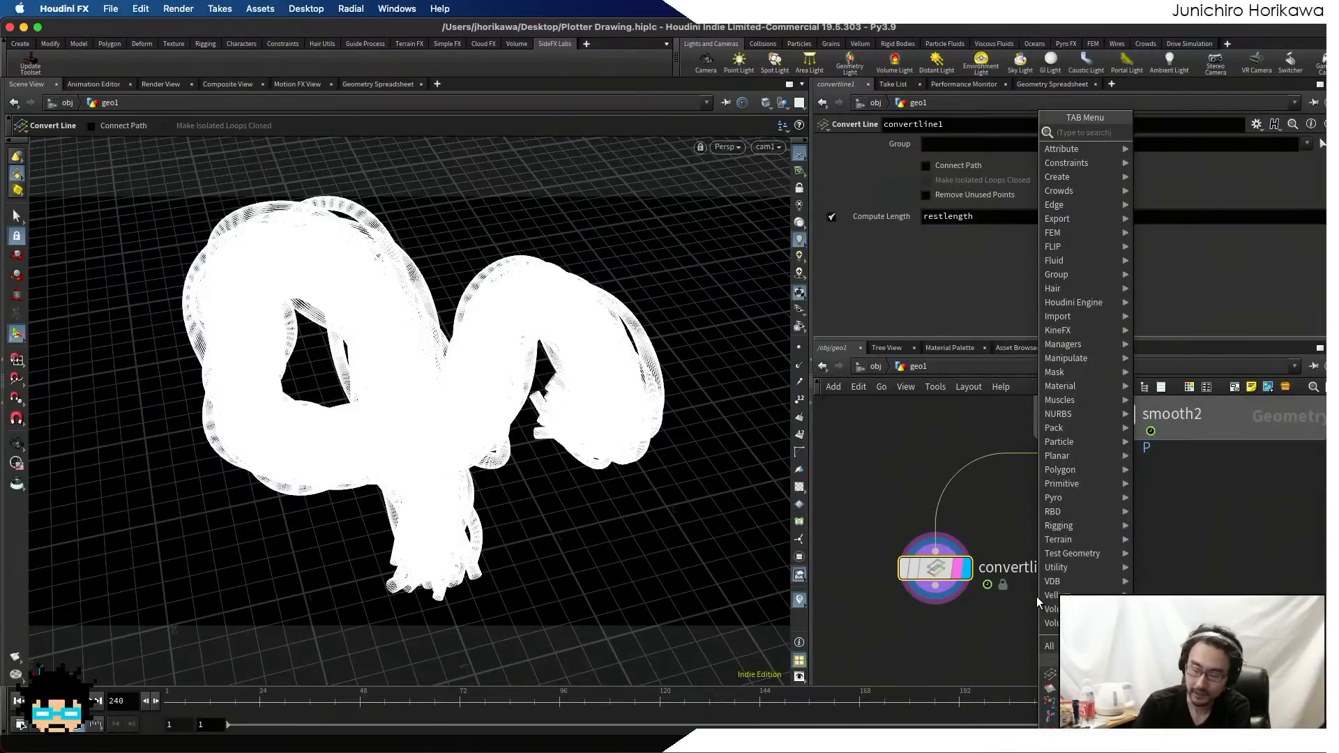
{"action": "type", "text": "primi"}
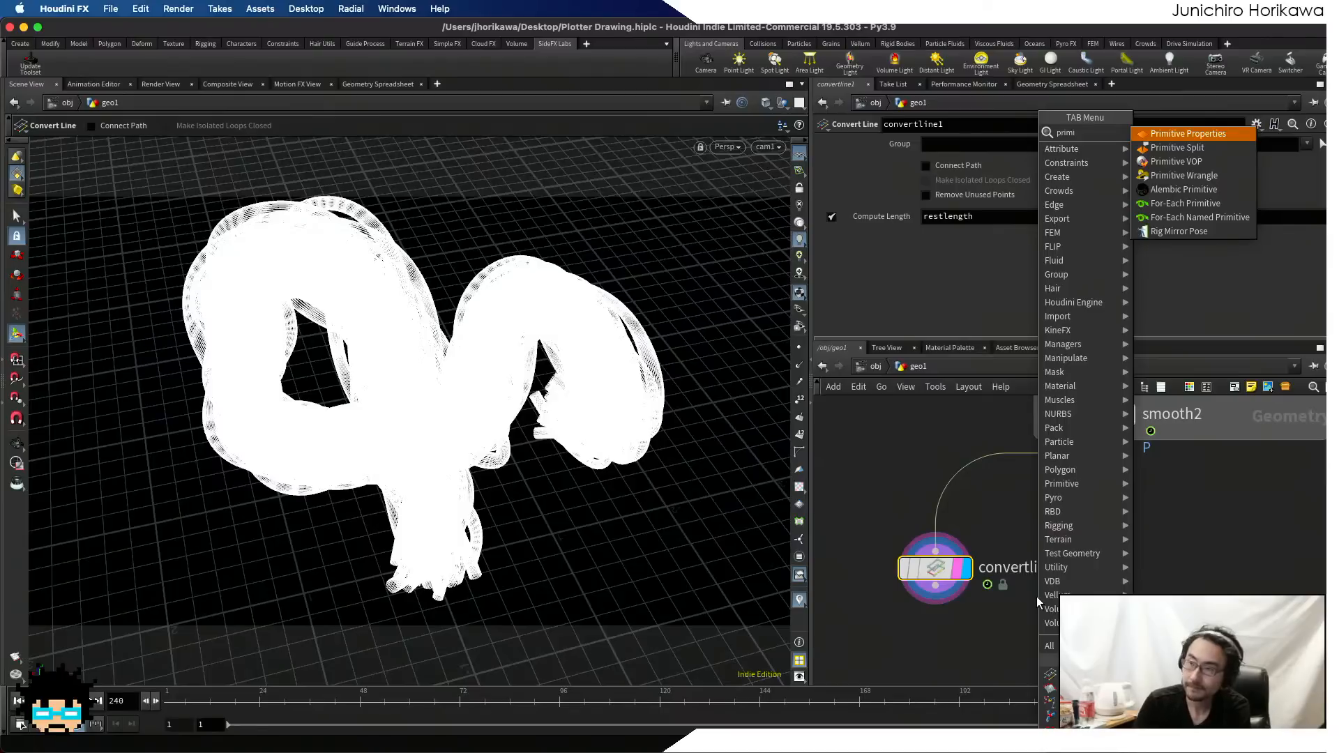
{"action": "key", "text": "Down"}
{"action": "key", "text": "Down"}
{"action": "key", "text": "Down"}
{"action": "key", "text": "Return"}
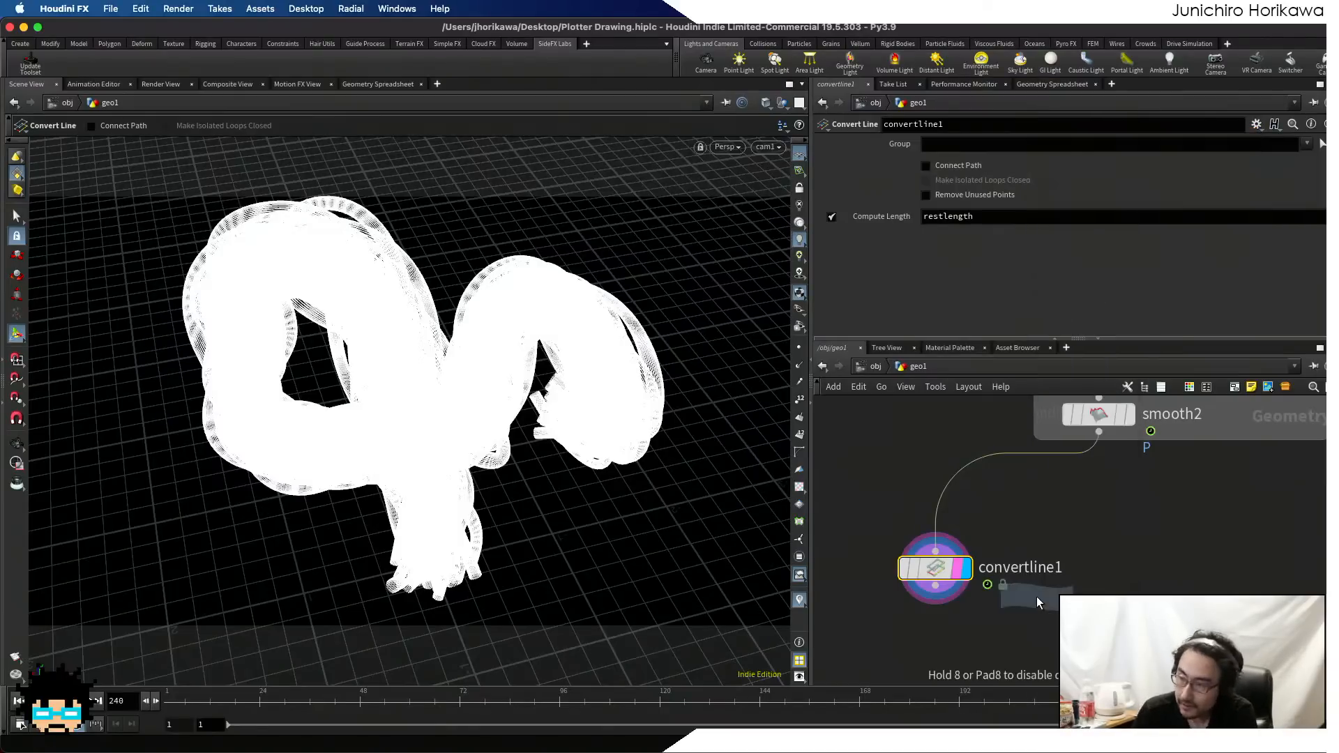
{"action": "left_click_drag", "start_coordinate": [1043, 613], "coordinate": [997, 656]}
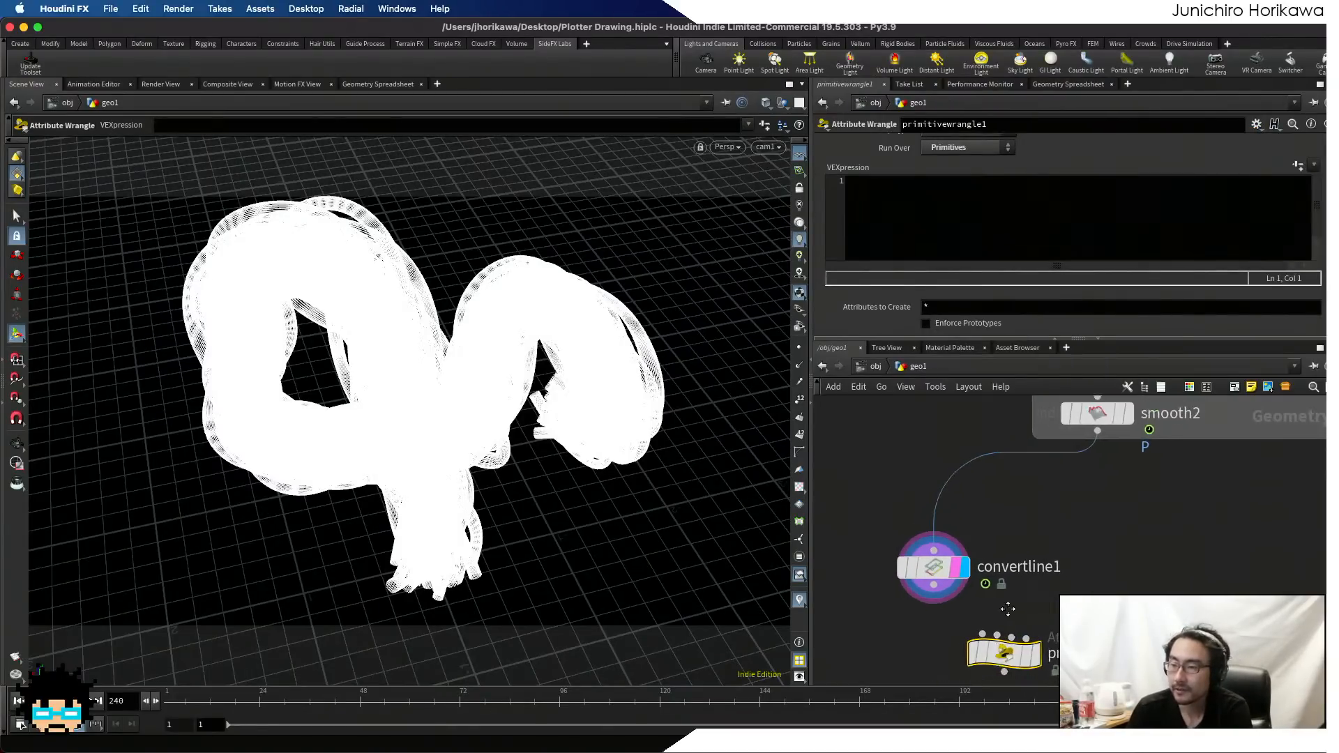
- Connect the output of convertline1 to the first input of the primitive wrangle
{"action": "middle_click_drag", "start_coordinate": [1008, 609], "coordinate": [1032, 556]}
{"action": "scroll", "coordinate": [1033, 556], "scroll_direction": "up", "scroll_amount": 2}
{"action": "left_click_drag", "start_coordinate": [942, 526], "coordinate": [1020, 637]}
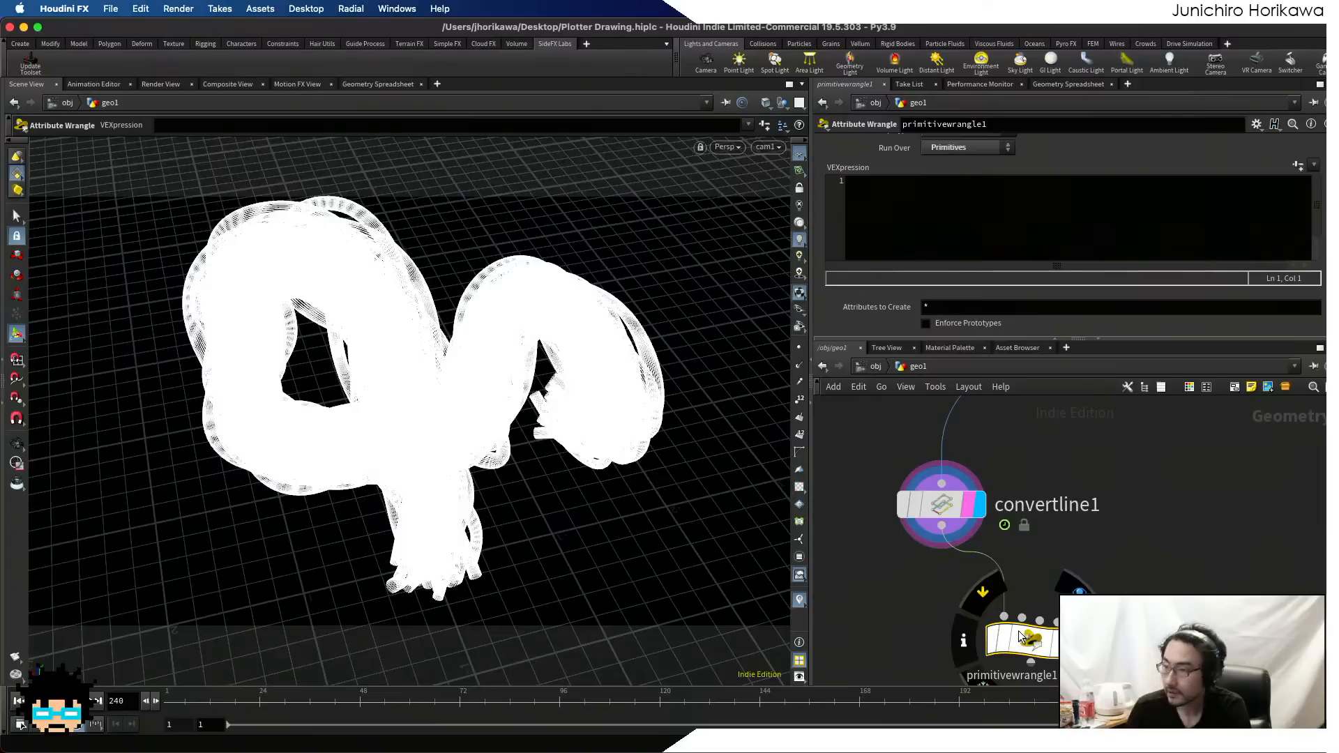
- Display the uv_map node and connect its output to the second input of the primitive wrangle
{"action": "scroll", "coordinate": [1020, 637], "scroll_direction": "down", "scroll_amount": 5}
{"action": "middle_click_drag", "start_coordinate": [1060, 558], "coordinate": [1054, 629]}
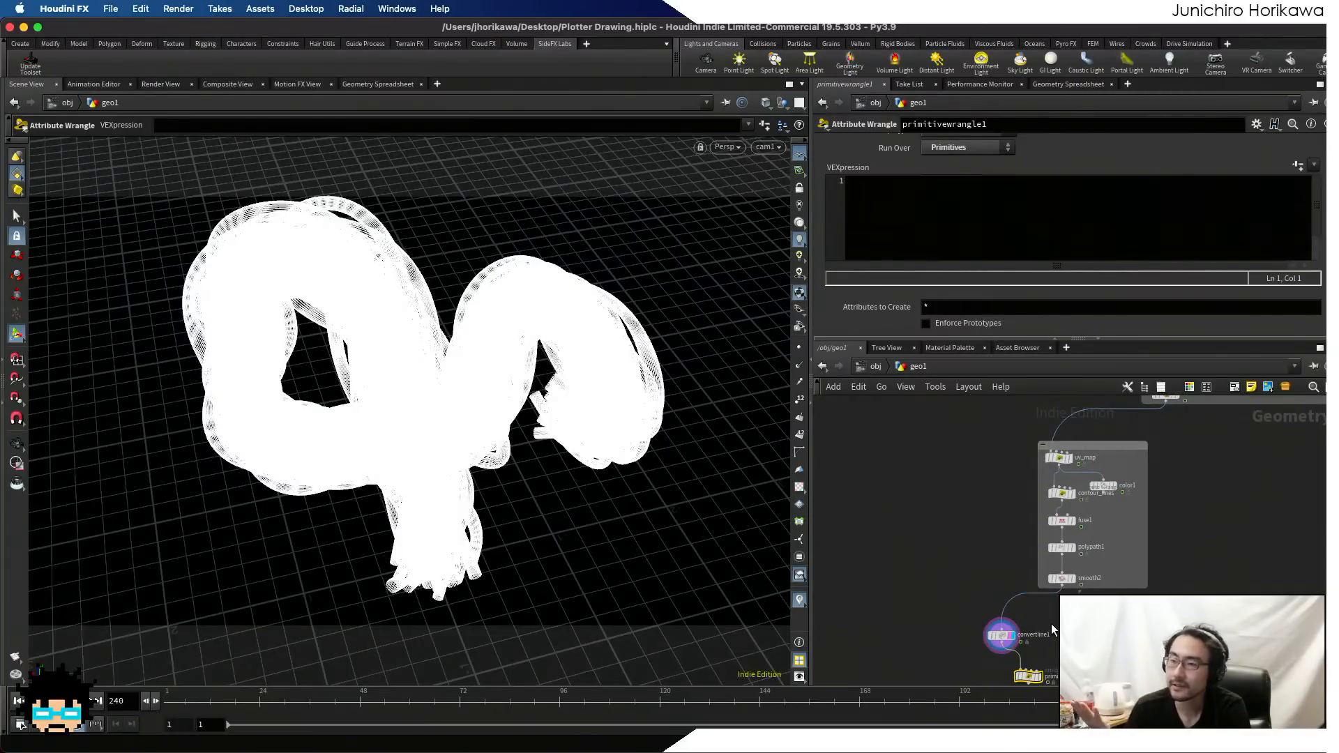
{"action": "scroll", "coordinate": [1048, 505], "scroll_direction": "up", "scroll_amount": 4}
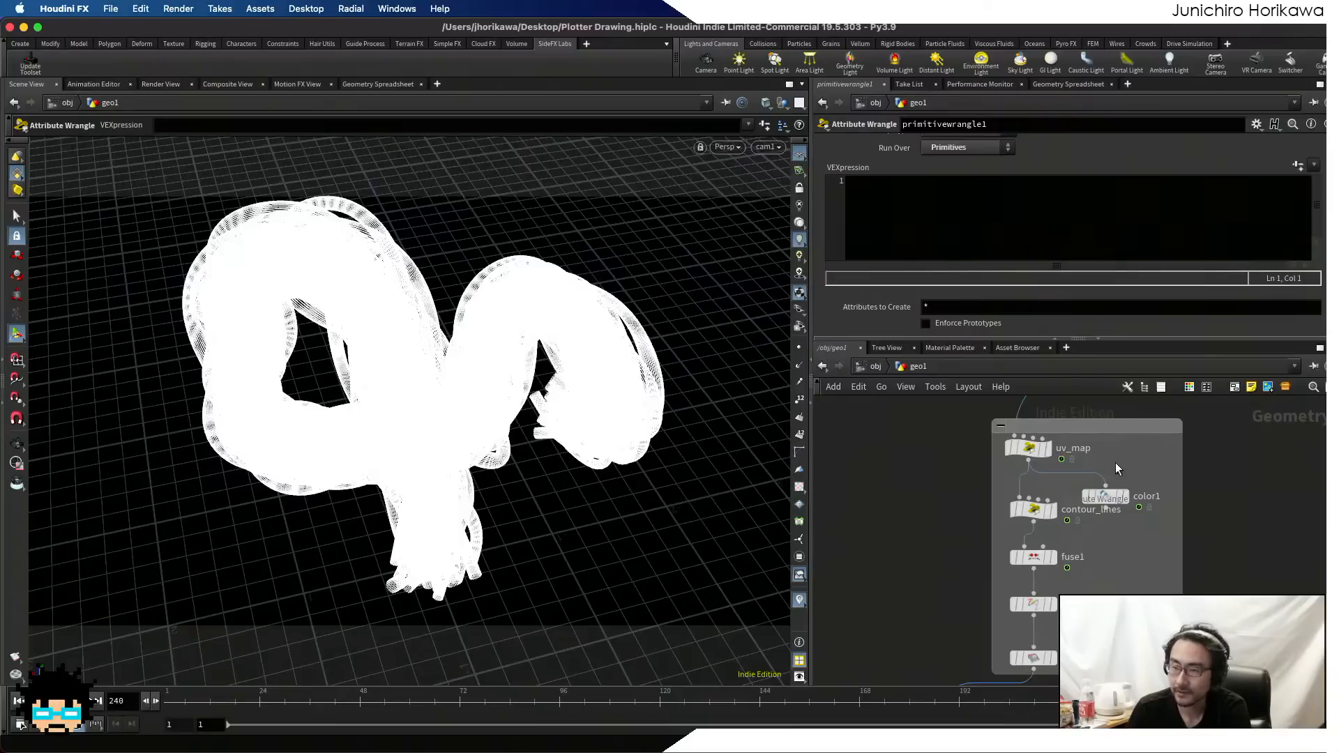
{"action": "mouse_move", "coordinate": [1049, 500]}
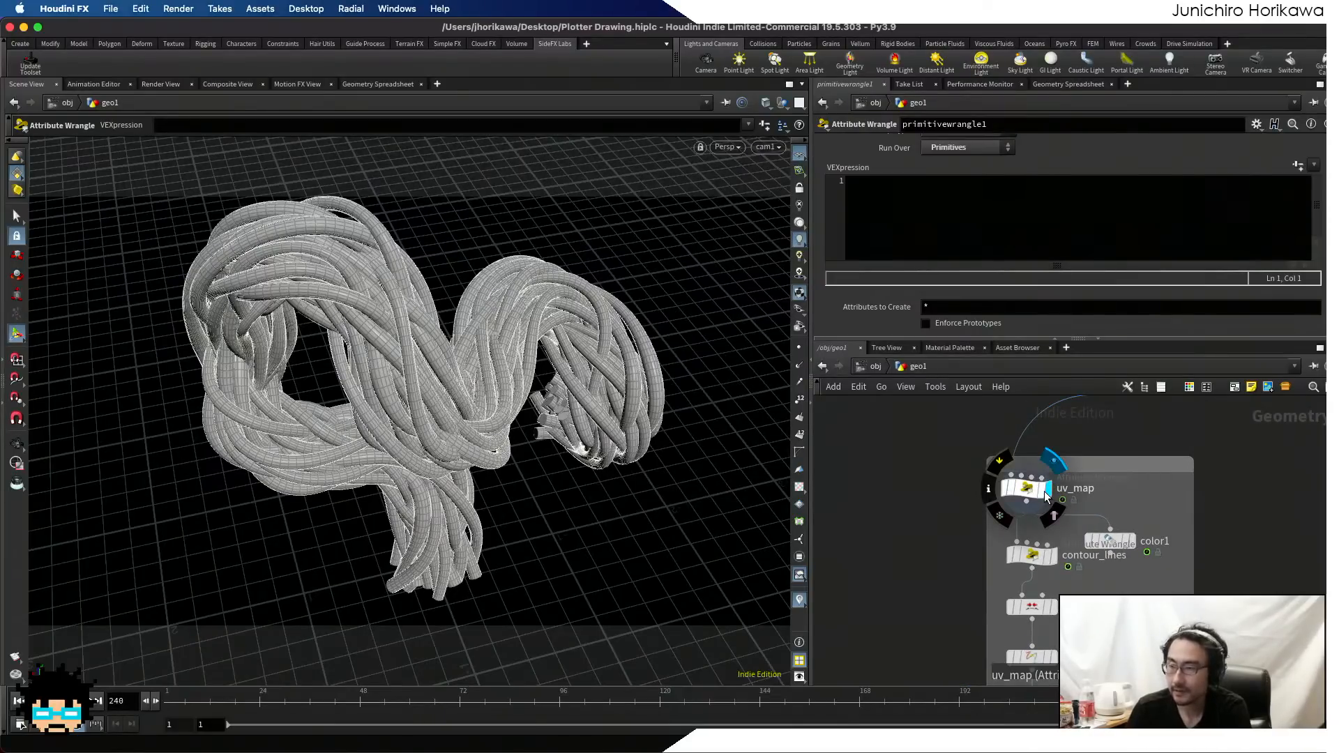
{"action": "left_click", "coordinate": [1036, 492]}
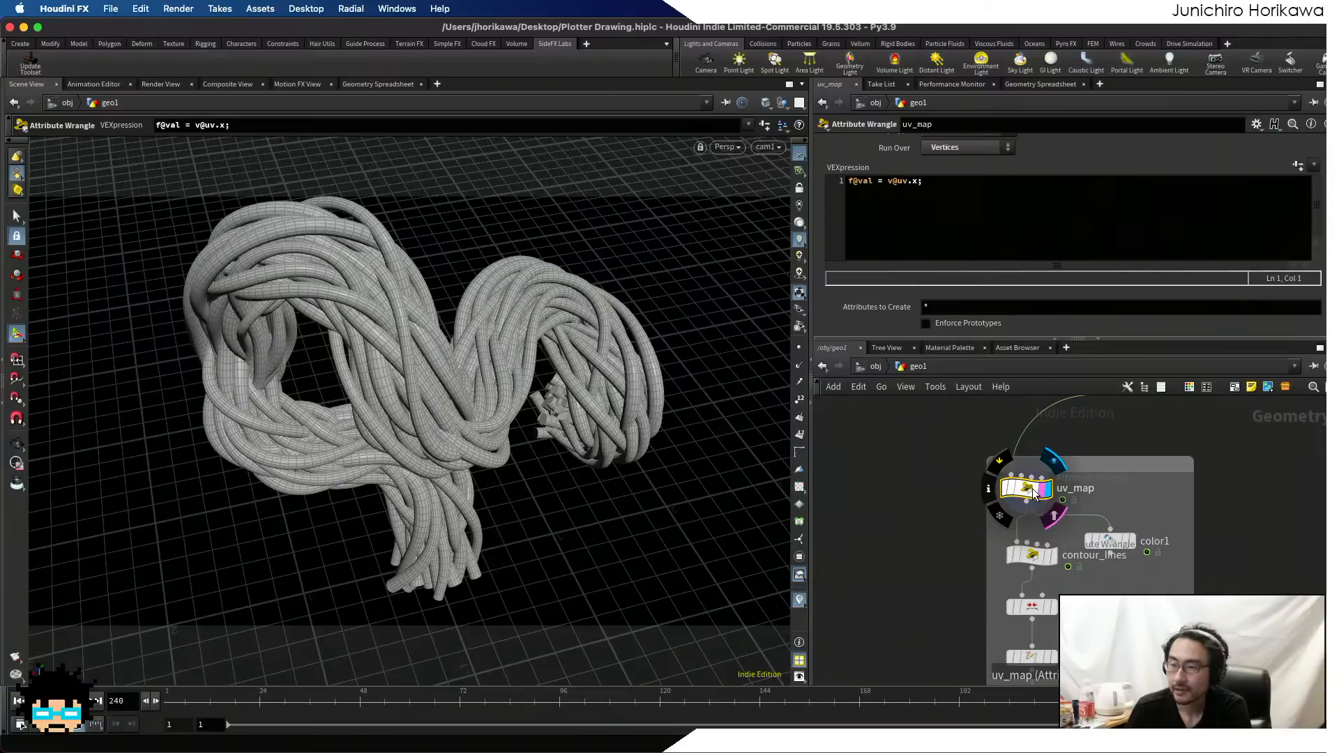
{"action": "middle_click_drag", "start_coordinate": [1078, 502], "coordinate": [1076, 452]}
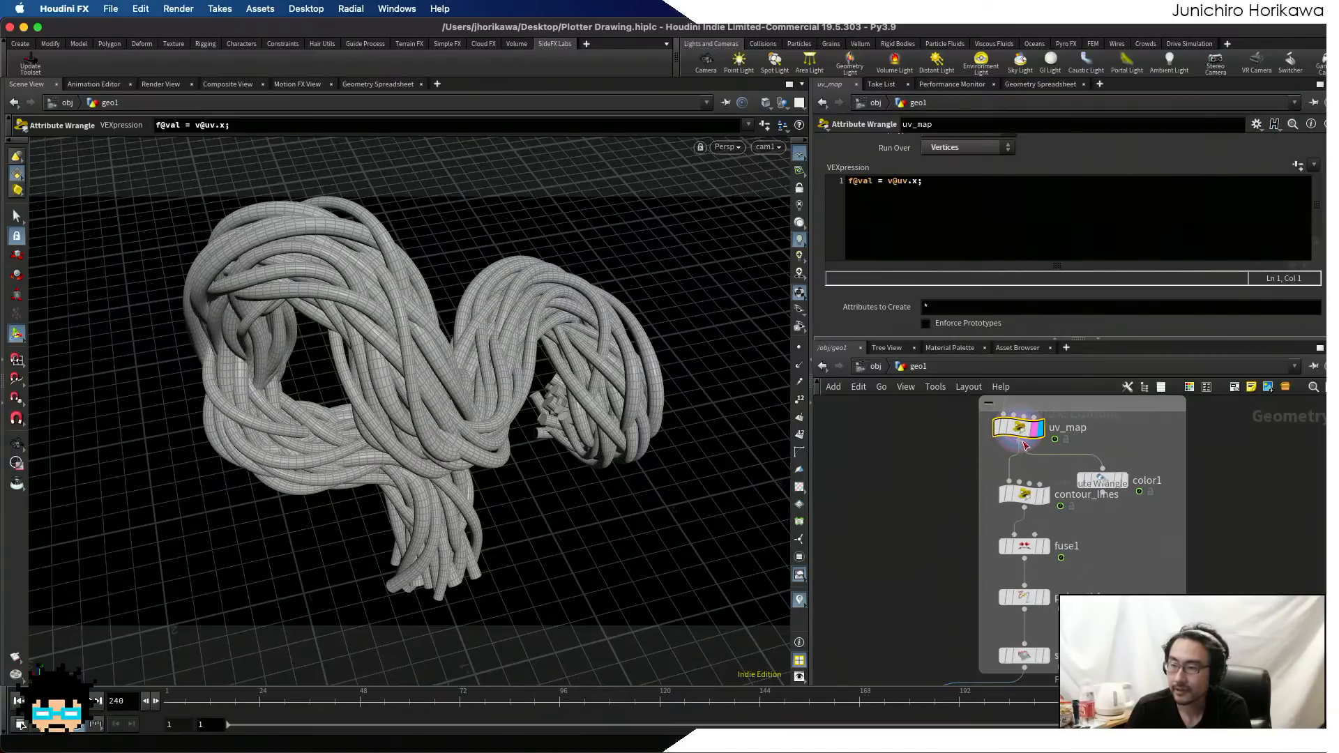
{"action": "scroll", "coordinate": [1068, 453], "scroll_direction": "down", "scroll_amount": 5}
{"action": "scroll", "coordinate": [1052, 491], "scroll_direction": "up", "scroll_amount": 5}
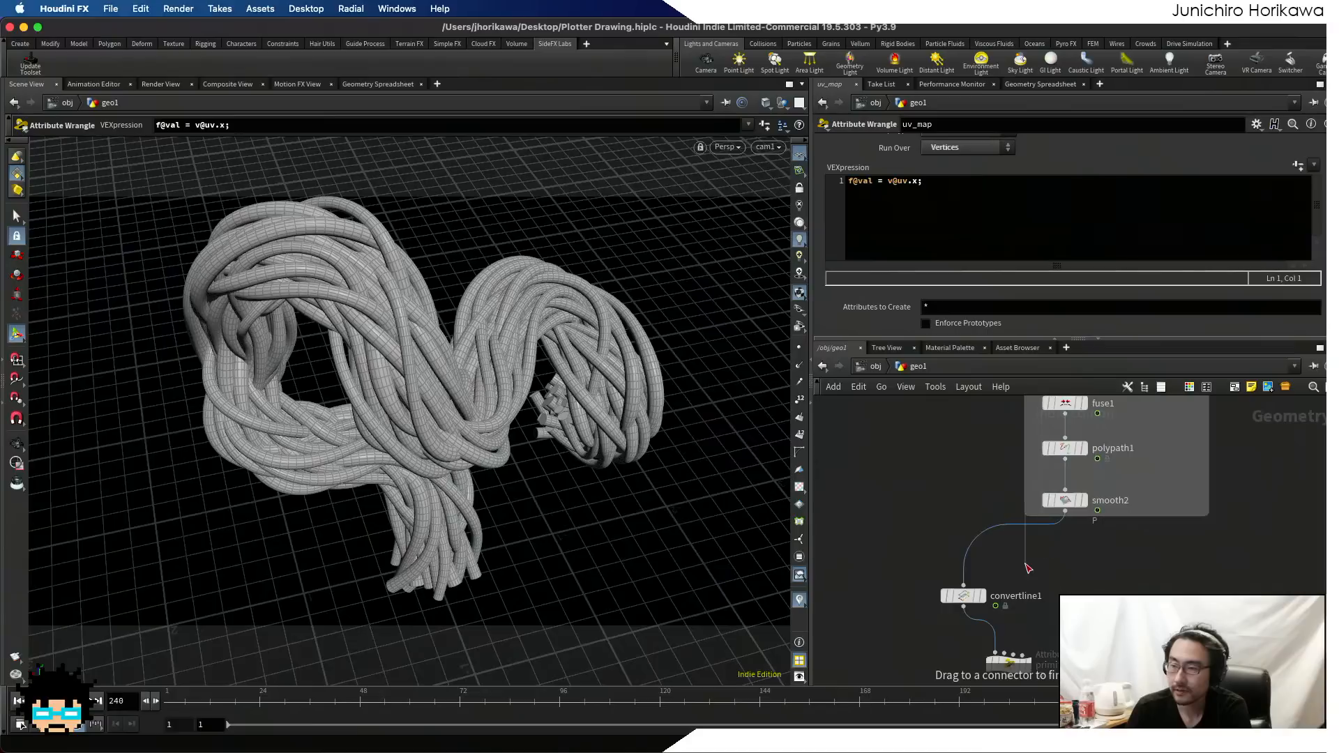
{"action": "left_click", "coordinate": [1005, 654]}
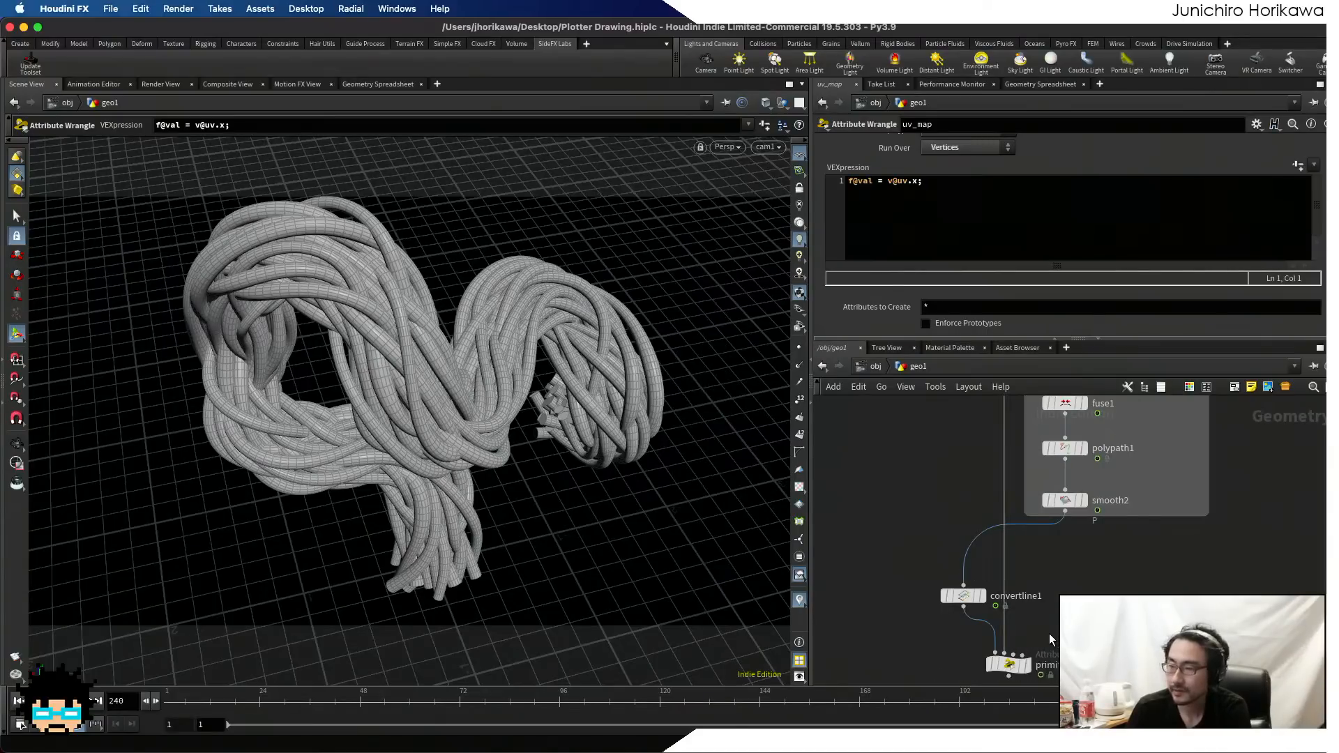
- Display the primitive wrangle under the name trim_backside and save the scene
{"action": "middle_click_drag", "start_coordinate": [1048, 638], "coordinate": [1069, 573]}
{"action": "scroll", "coordinate": [1046, 593], "scroll_direction": "up", "scroll_amount": 1}
{"action": "left_click_drag", "start_coordinate": [1044, 598], "coordinate": [1058, 606]}
{"action": "scroll", "coordinate": [1059, 607], "scroll_direction": "up", "scroll_amount": 1}
{"action": "scroll", "coordinate": [1059, 611], "scroll_direction": "up", "scroll_amount": 1}
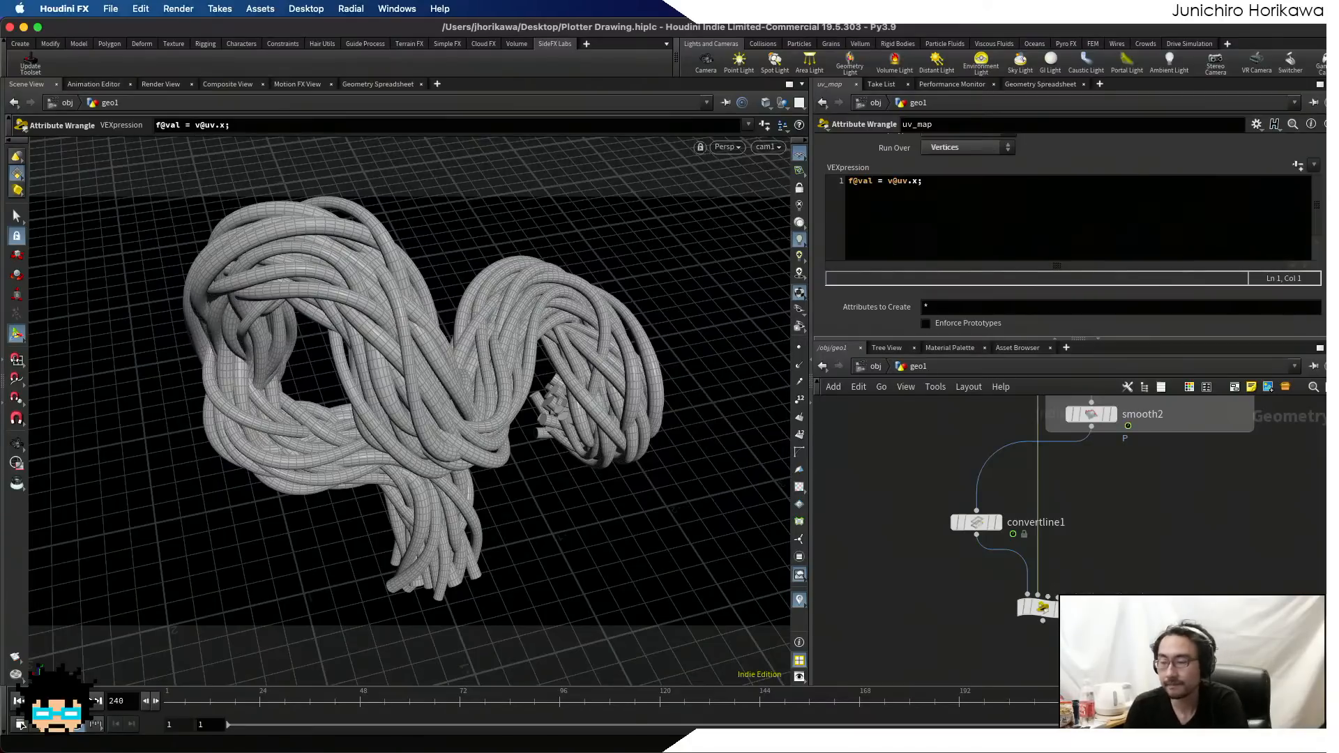
{"action": "scroll", "coordinate": [1056, 614], "scroll_direction": "up", "scroll_amount": 1}
{"action": "left_click", "coordinate": [1055, 615]}
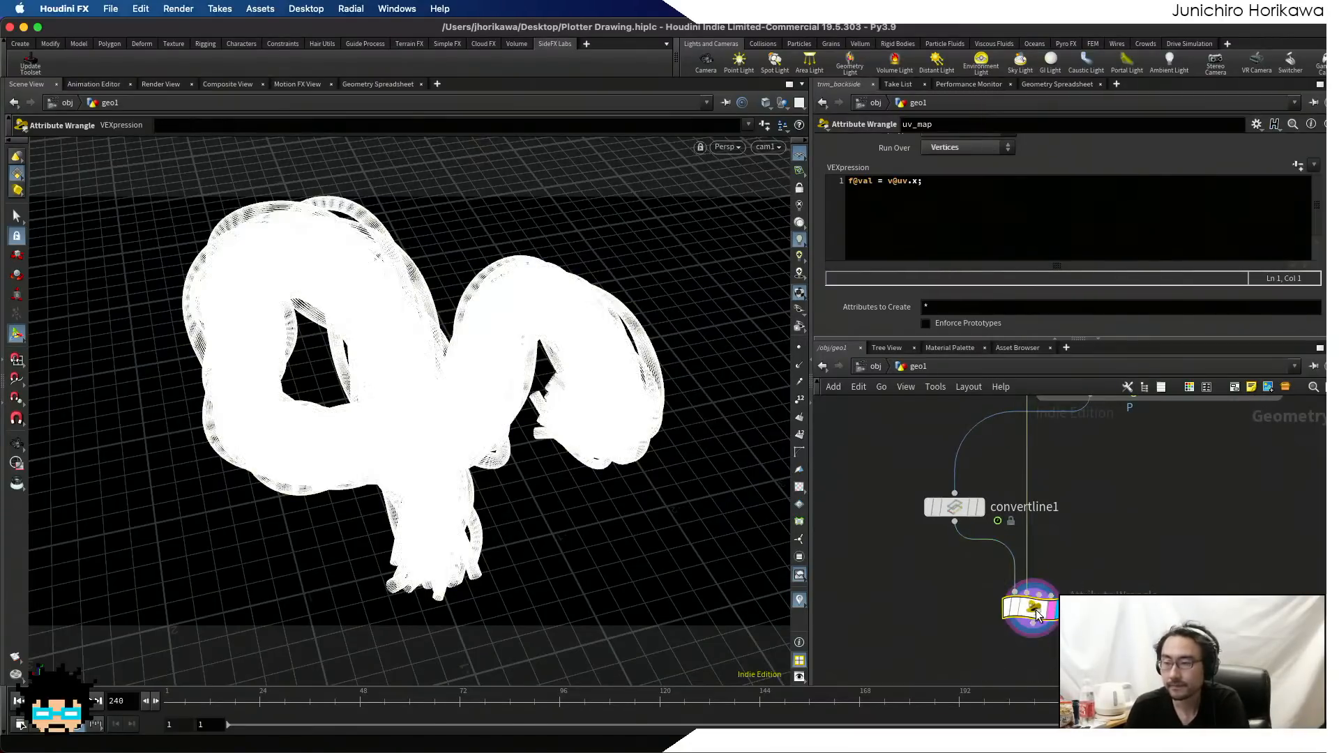
{"action": "key", "text": "super+s"}
- Write string campath = chs("cam"); as the trim_backside VEX code and generate the Cam parameter from it
{"action": "left_click", "coordinate": [953, 221]}
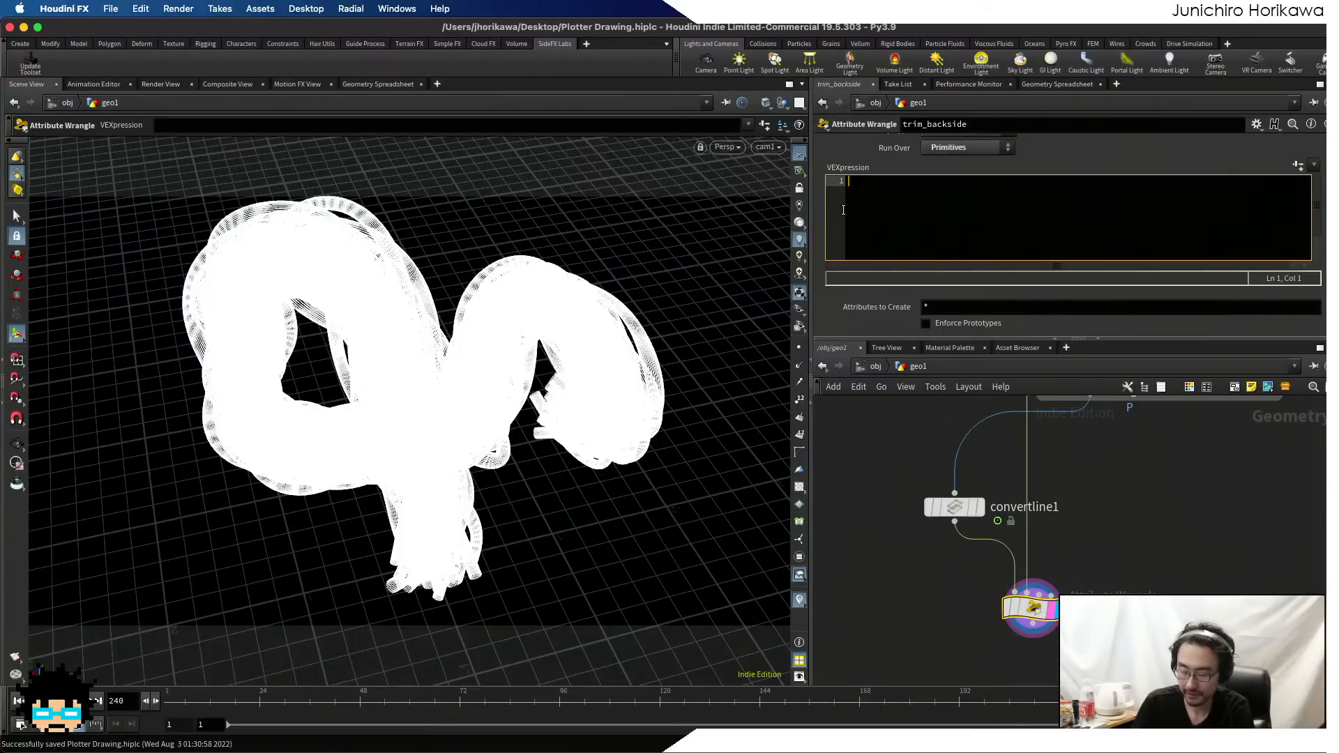
{"action": "type", "text": "vect"}
{"action": "key", "text": "BackSpace"}
{"action": "key", "text": "BackSpace"}
{"action": "key", "text": "BackSpace"}
{"action": "key", "text": "BackSpace"}
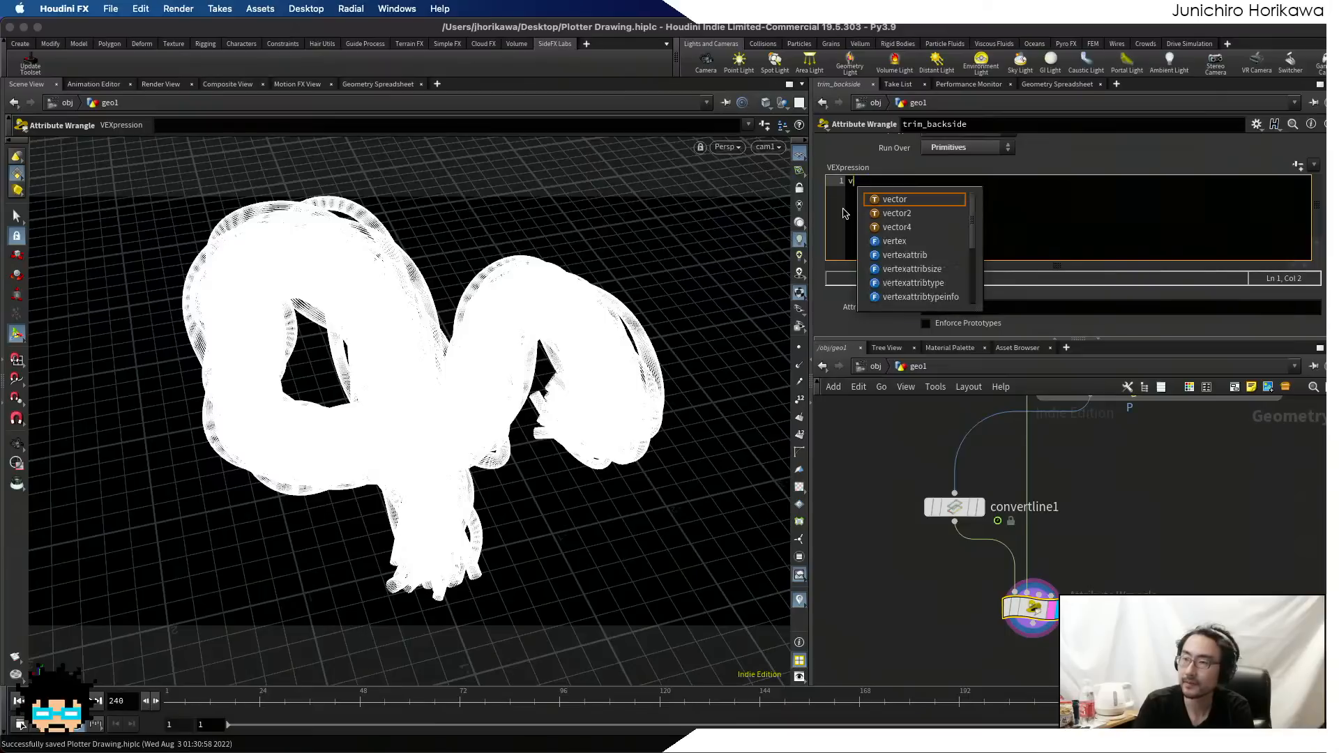
{"action": "type", "text": "string"}
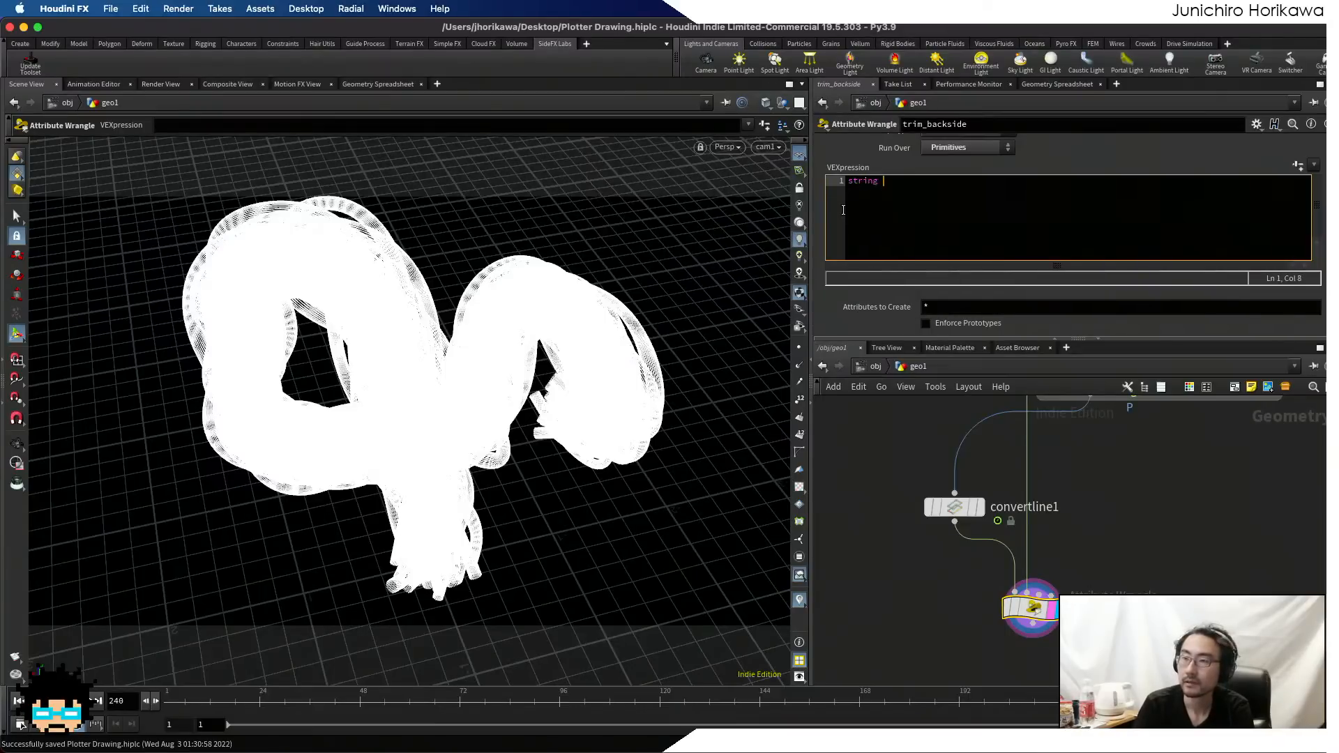
{"action": "type", "text": " campath = "}
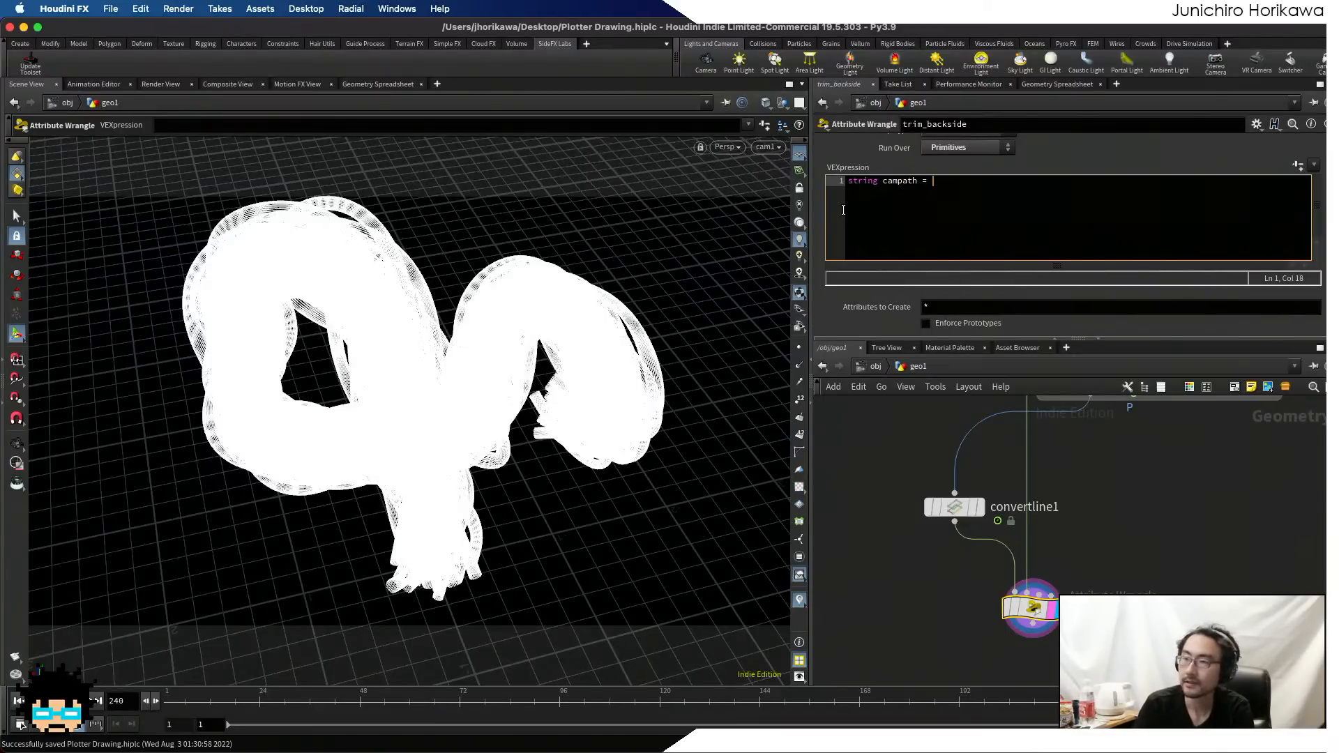
{"action": "type", "text": "chfs"}
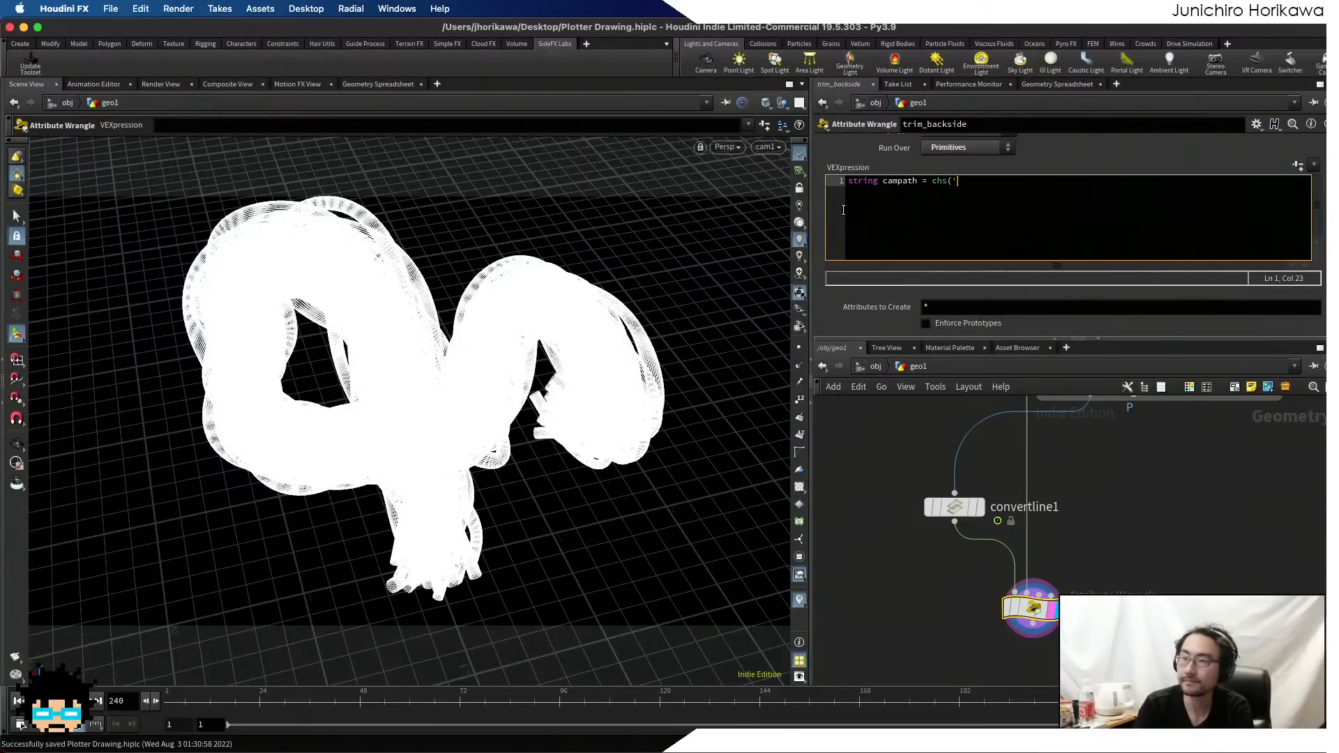
{"action": "type", "text": "("}
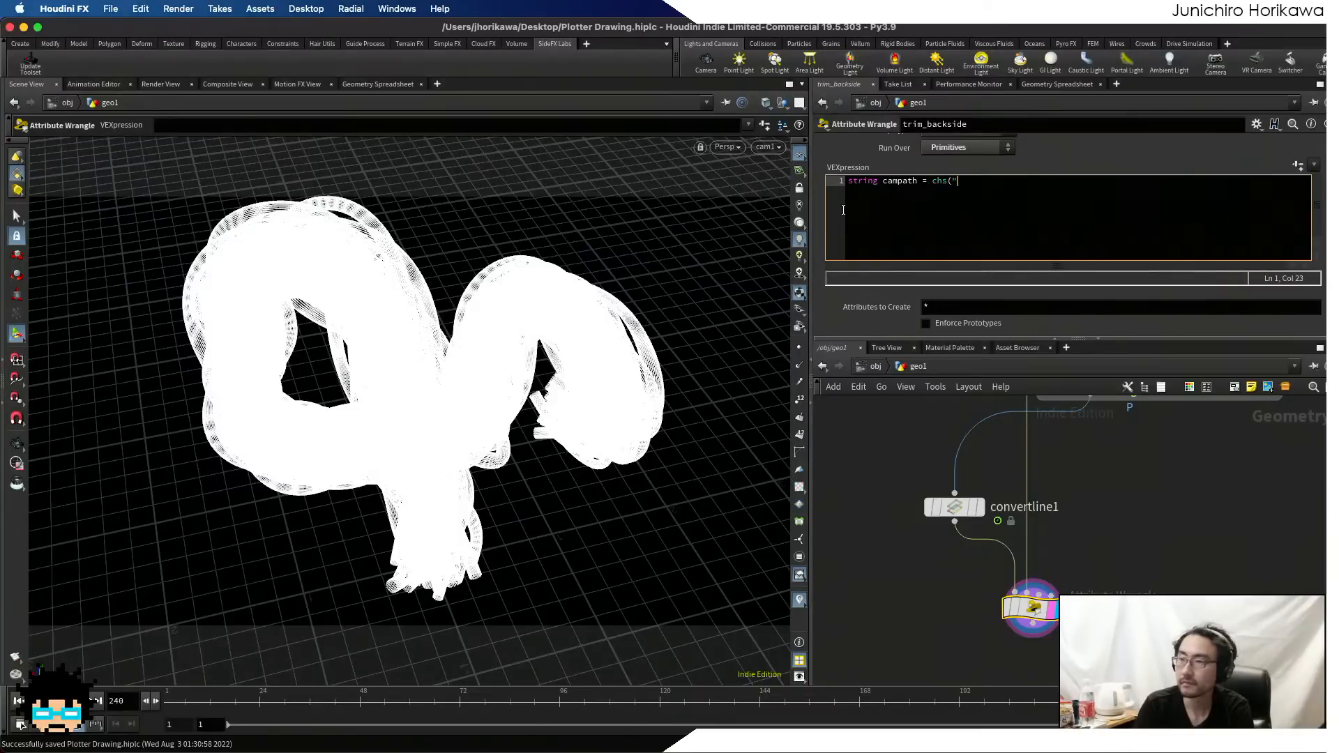
{"action": "type", "text": "\"cam\""}
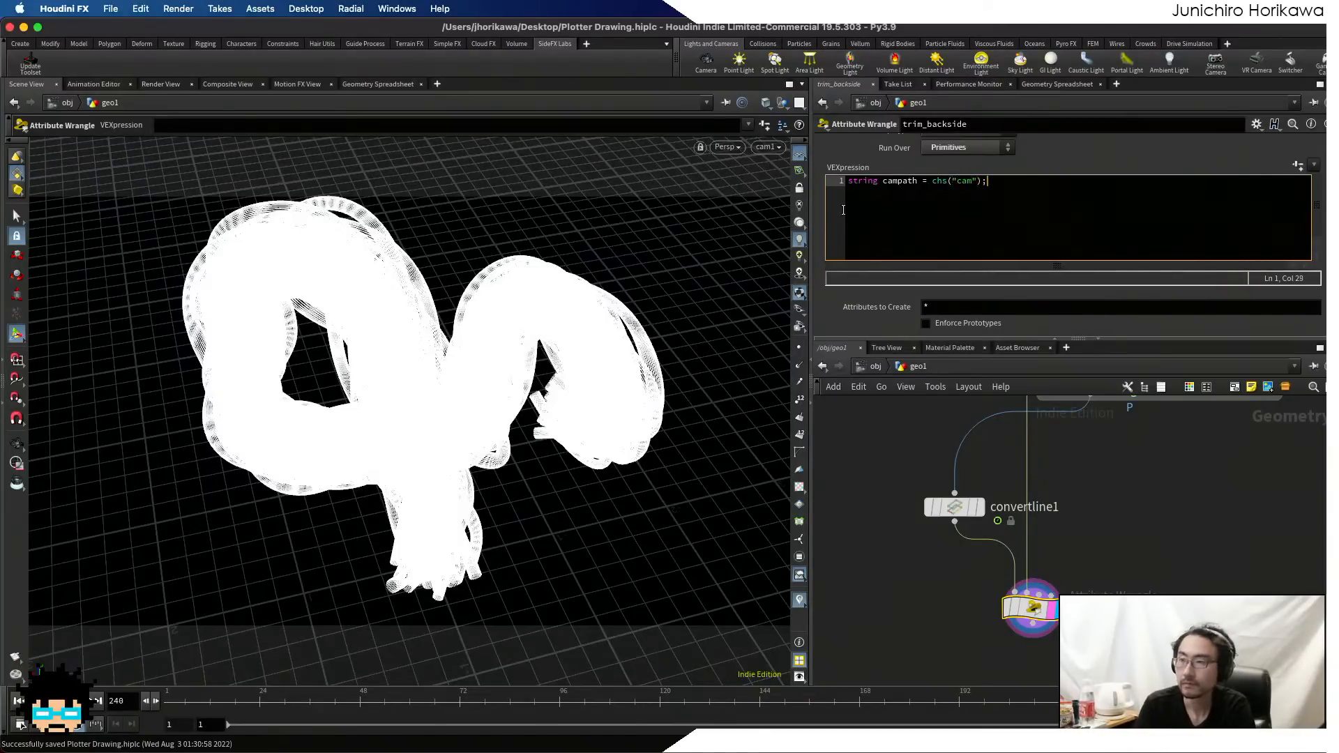
{"action": "type", "text": ");"}
{"action": "left_click", "coordinate": [1299, 164]}
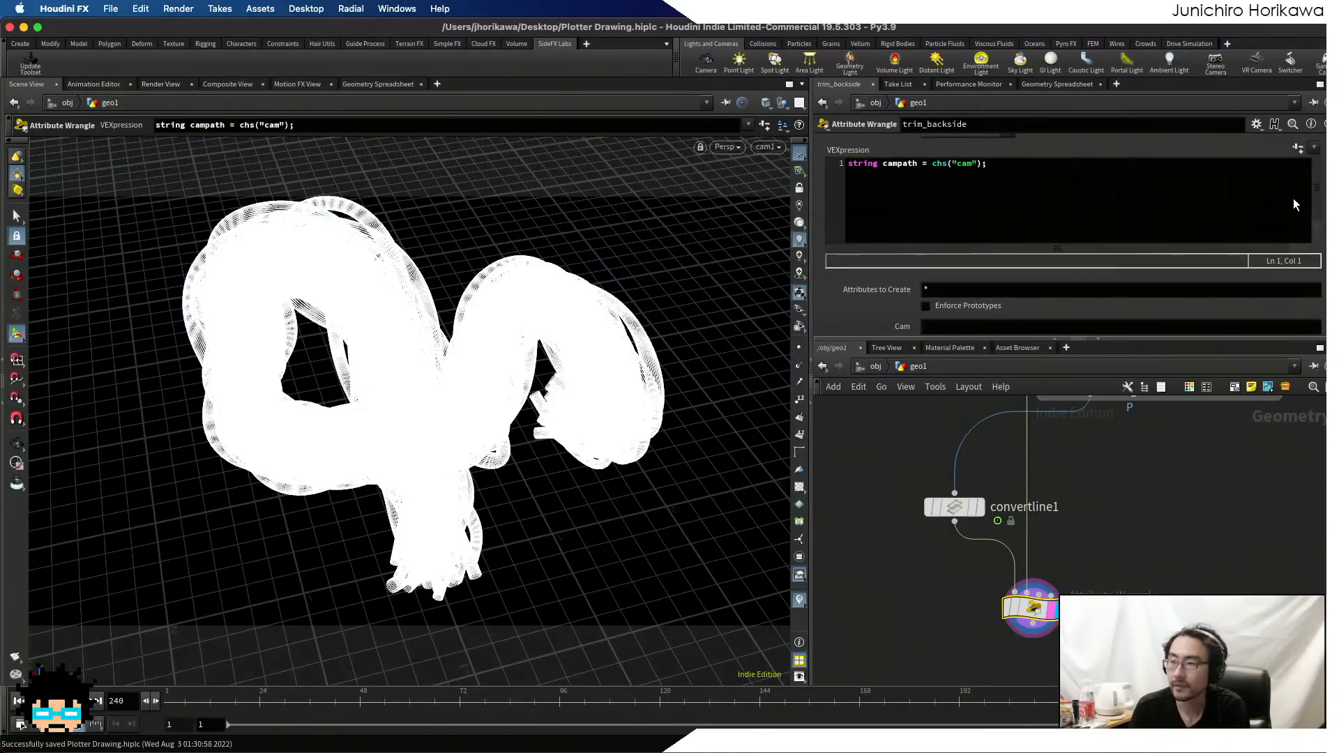
- Change the Cam parameter's type to Operator Path in the parameter interface of trim_backside
{"action": "left_click", "coordinate": [1013, 327]}
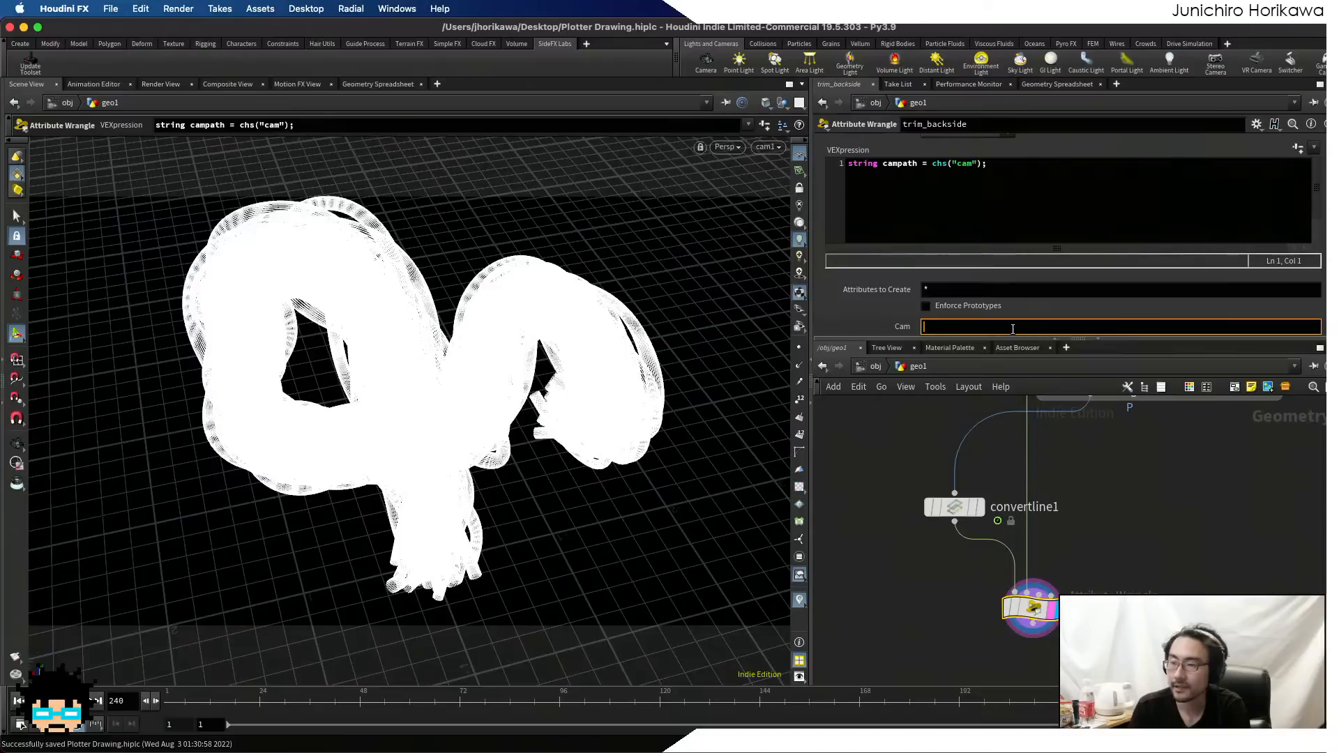
{"action": "left_click", "coordinate": [1257, 124]}
{"action": "left_click", "coordinate": [1179, 252]}
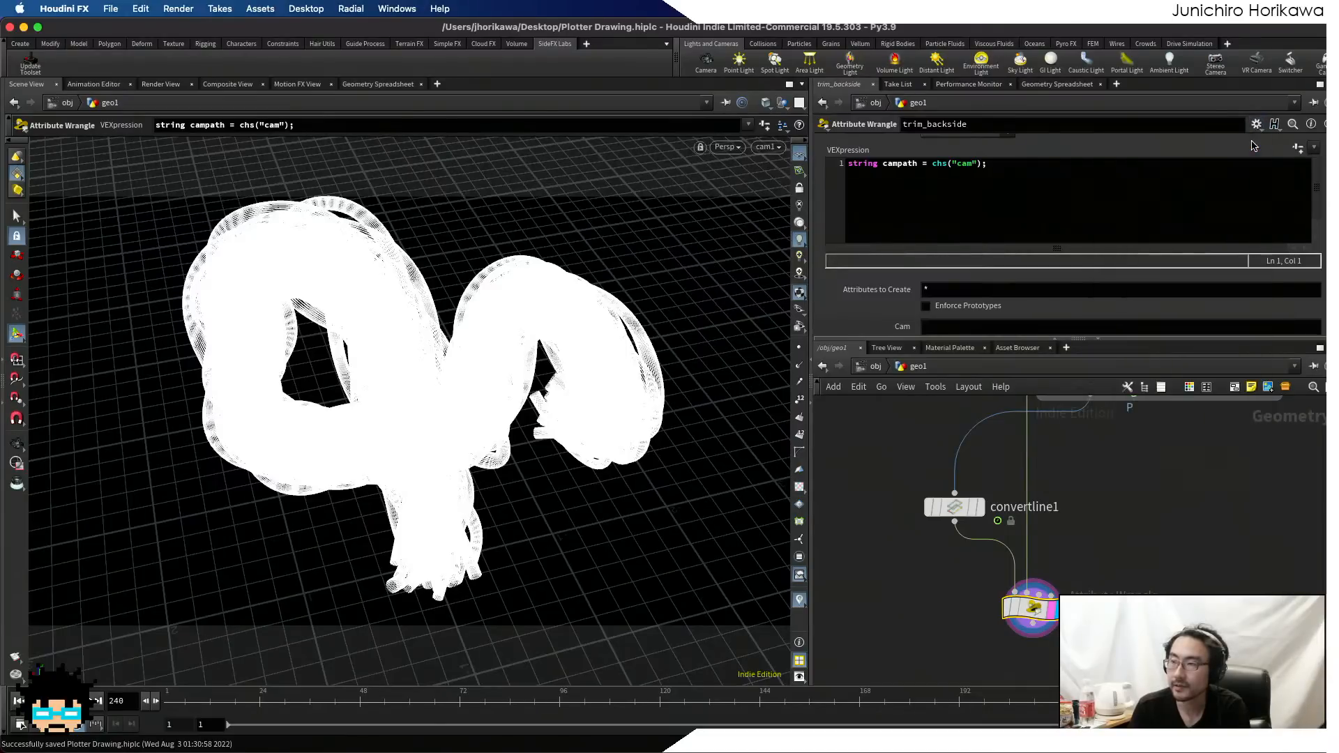
{"action": "left_click", "coordinate": [526, 490]}
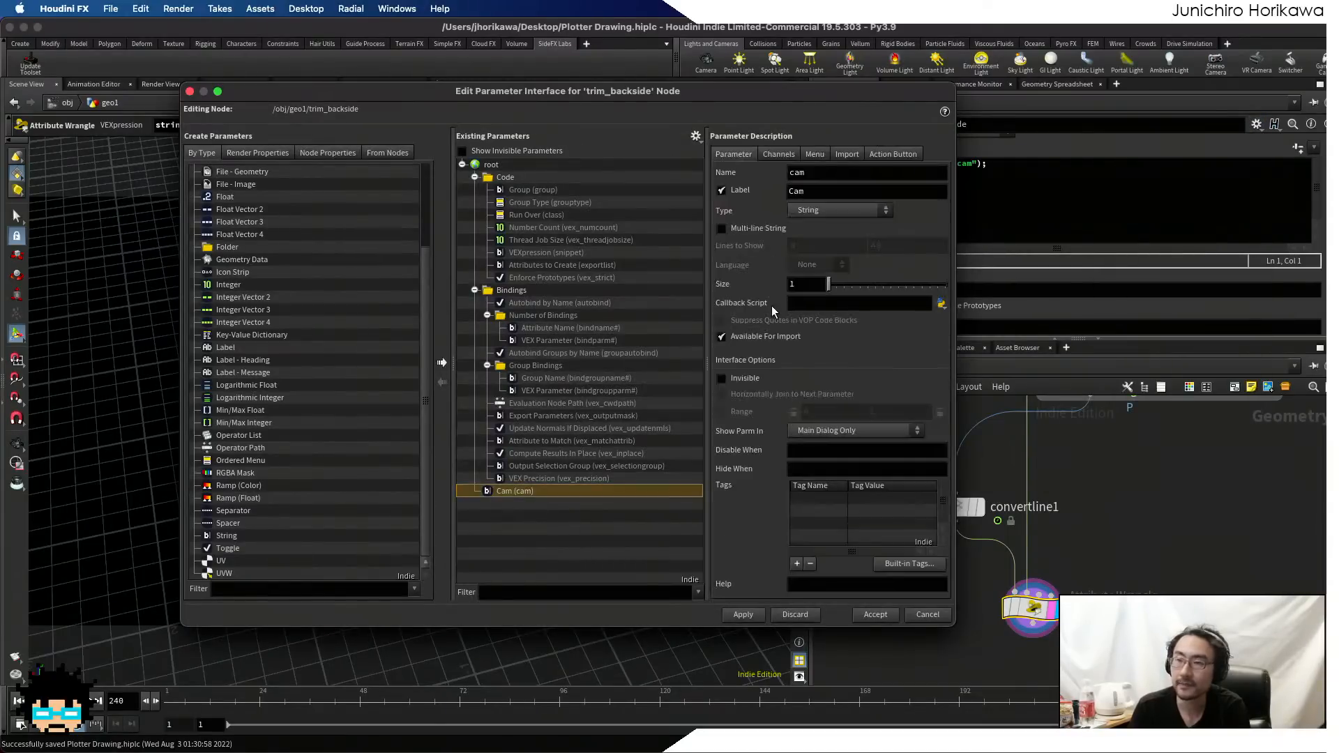
{"action": "left_click", "coordinate": [838, 209]}
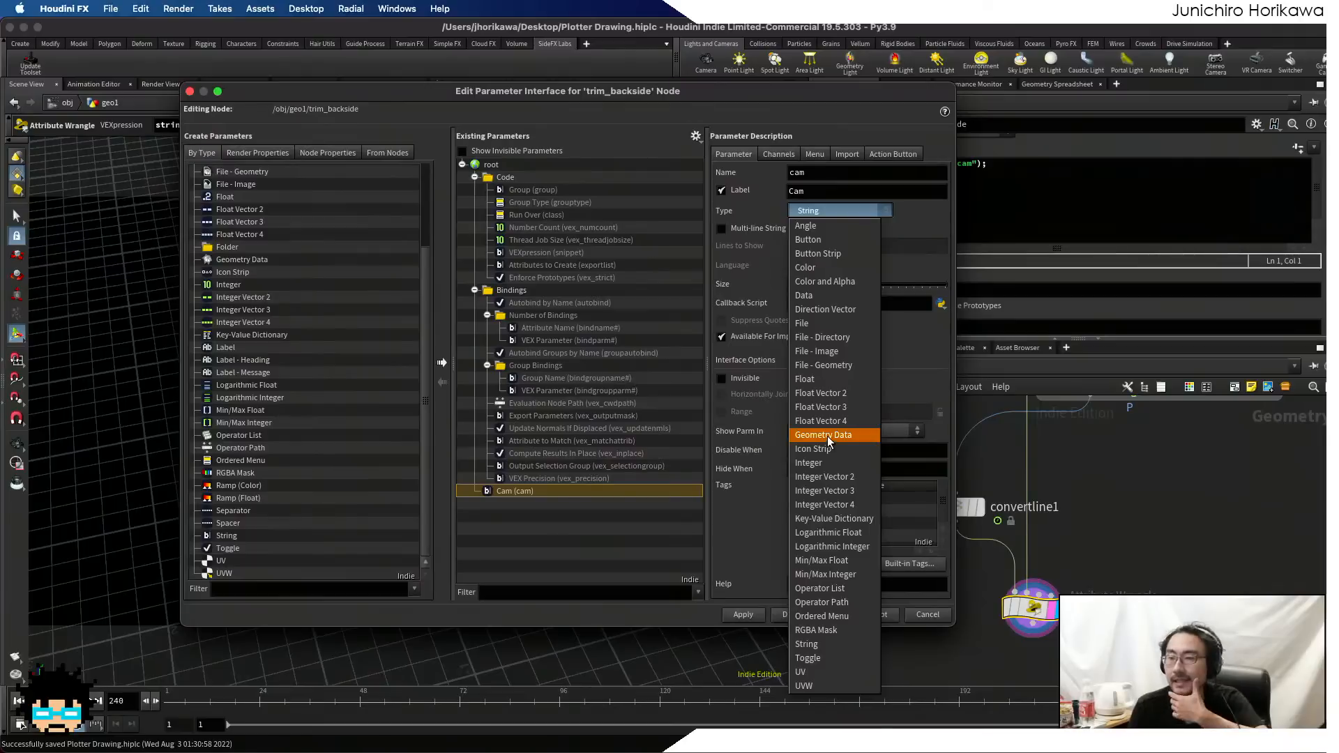
{"action": "left_click", "coordinate": [834, 603]}
{"action": "left_click", "coordinate": [743, 615]}
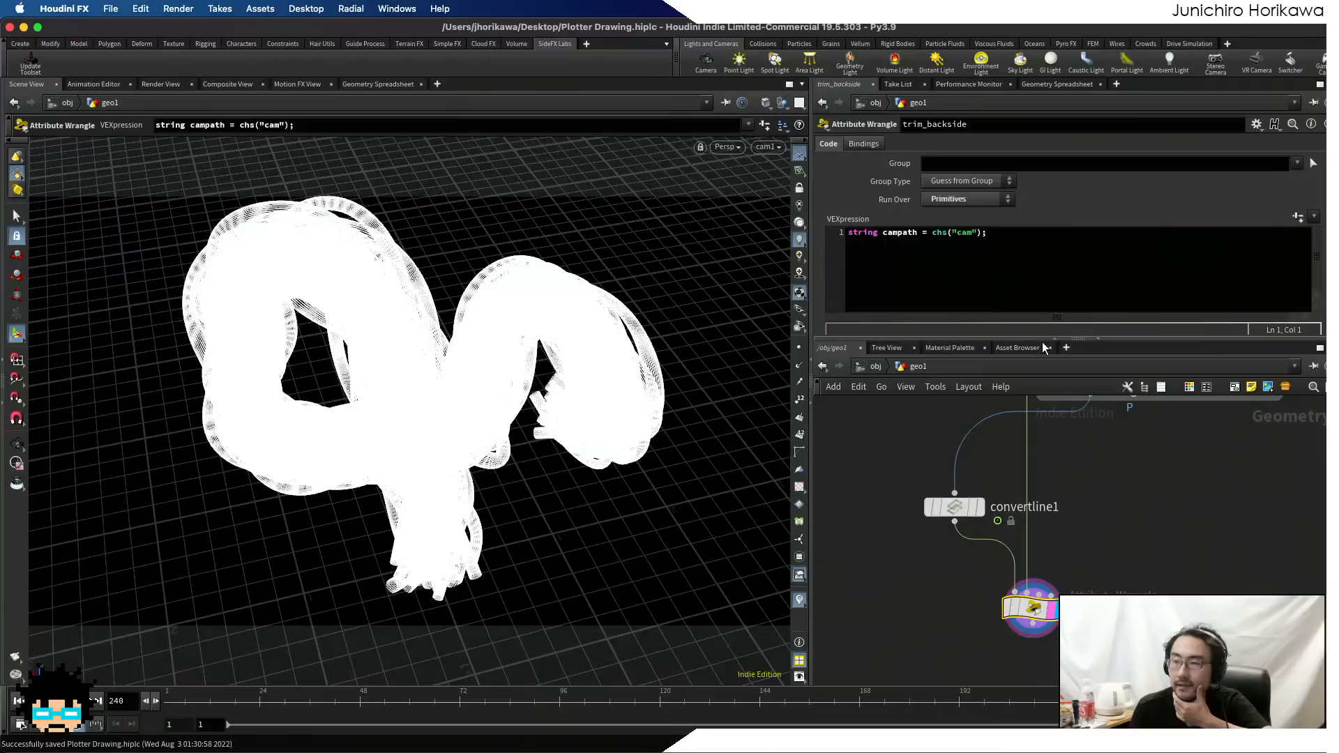
{"action": "left_click", "coordinate": [877, 615]}
- Set the Cam parameter of trim_backside to the camera at /obj/cam1
{"action": "scroll", "coordinate": [1142, 308], "scroll_direction": "down", "scroll_amount": 3}
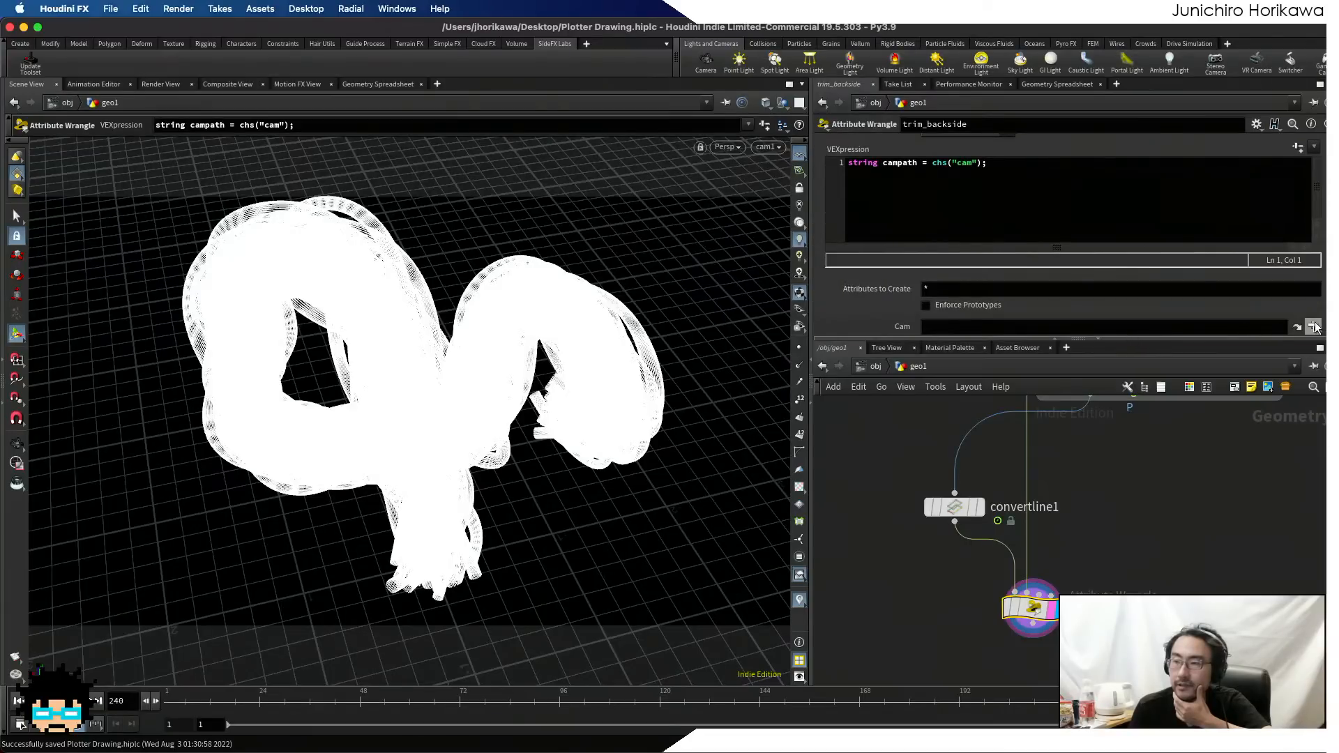
{"action": "left_click", "coordinate": [1316, 327]}
{"action": "left_click_drag", "start_coordinate": [1249, 214], "coordinate": [1195, 210]}
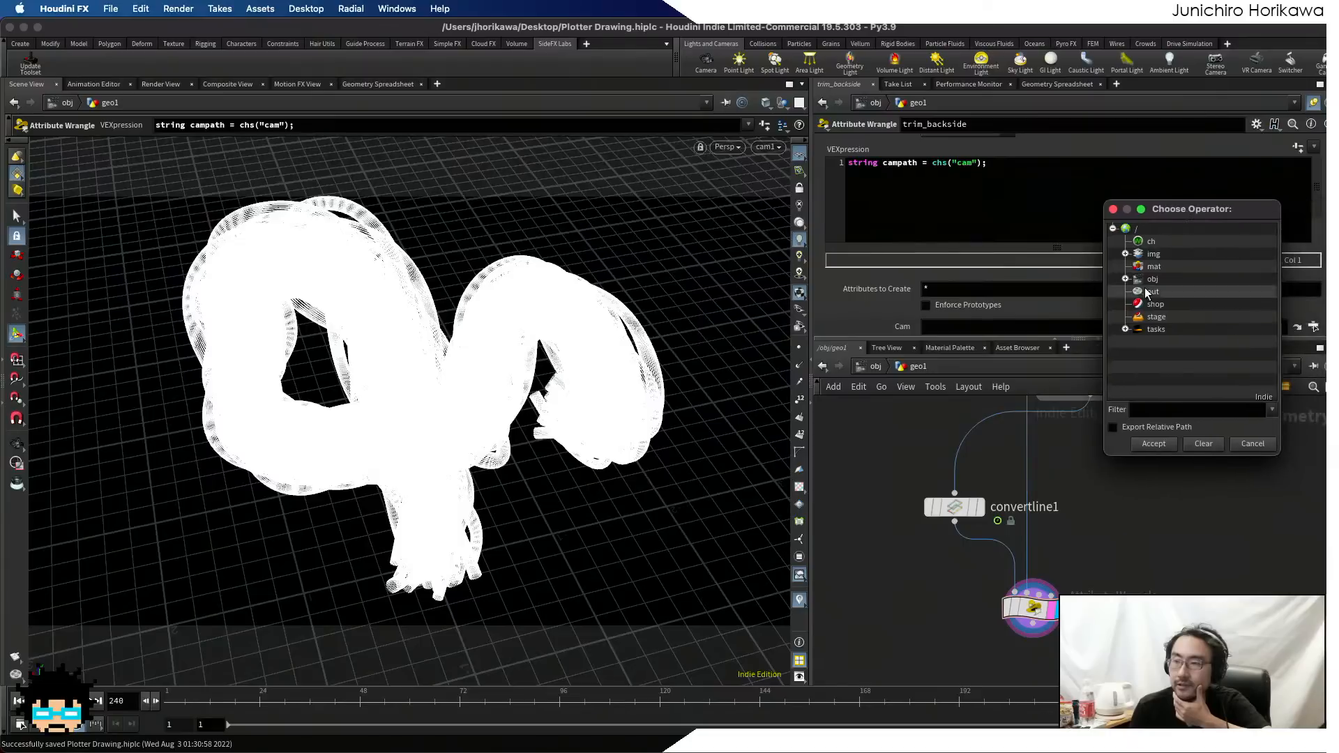
{"action": "left_click", "coordinate": [1125, 279]}
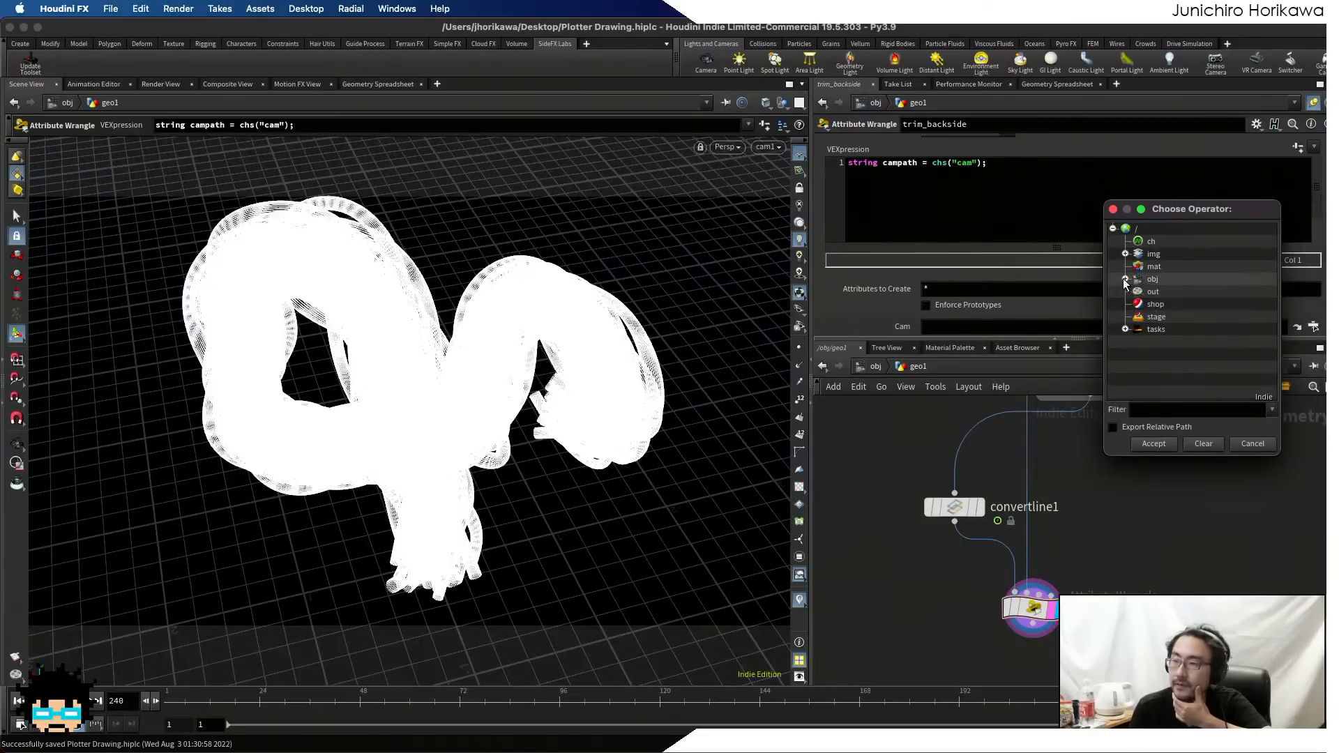
{"action": "left_click", "coordinate": [1151, 292]}
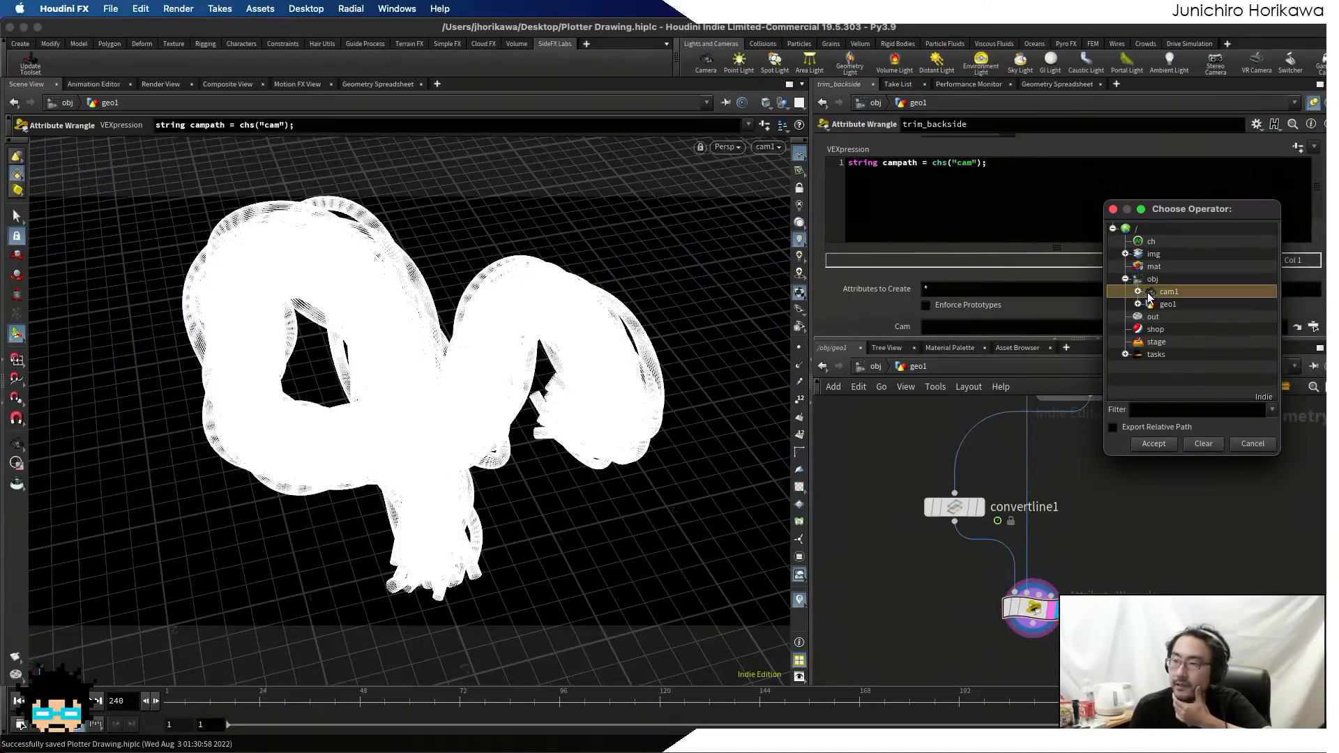
{"action": "left_click", "coordinate": [1151, 444]}
{"action": "left_click_drag", "start_coordinate": [1051, 344], "coordinate": [1052, 382]}
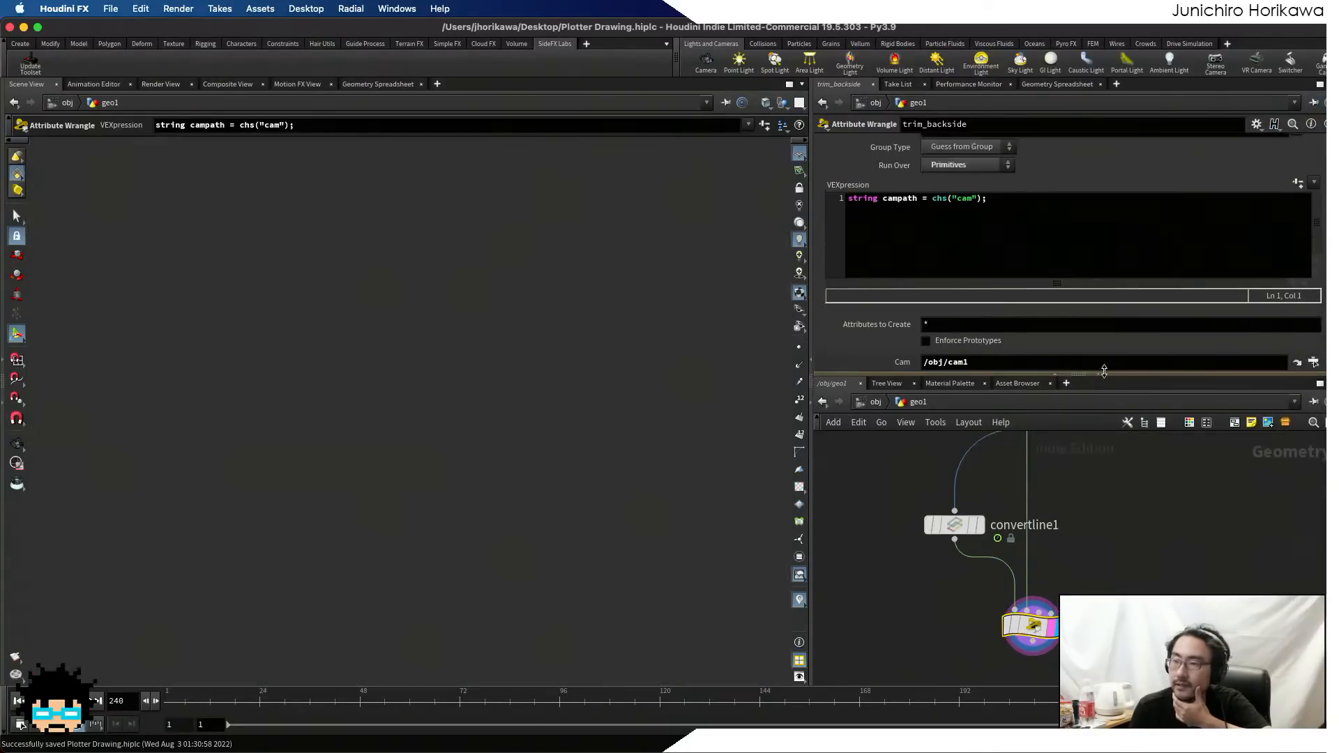
- Add the line matrix camMat = optransform(campath); below the campath declaration in the trim_backside VEX code
{"action": "left_click", "coordinate": [1037, 215]}
{"action": "key", "text": "Return"}
{"action": "key", "text": "Return"}
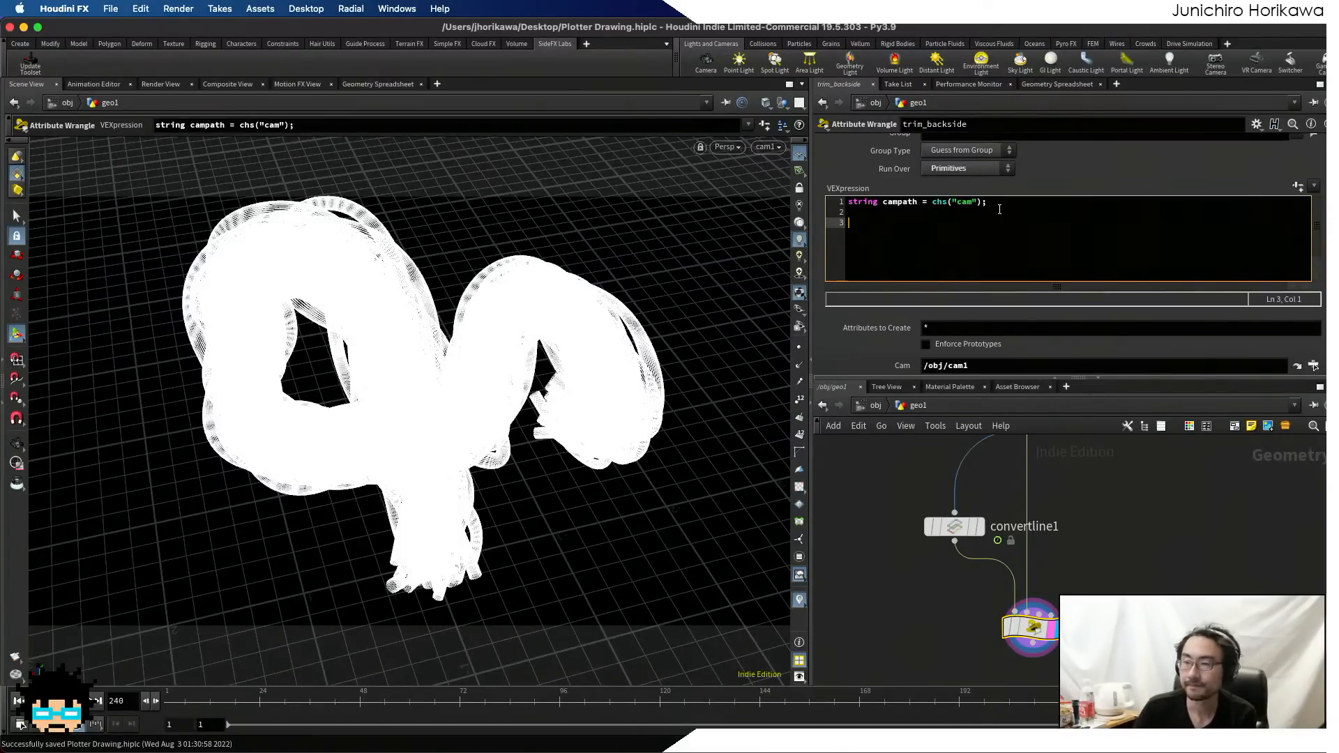
{"action": "left_click_drag", "start_coordinate": [1037, 216], "coordinate": [806, 201]}
{"action": "left_click", "coordinate": [913, 239]}
{"action": "key", "text": "BackSpace"}
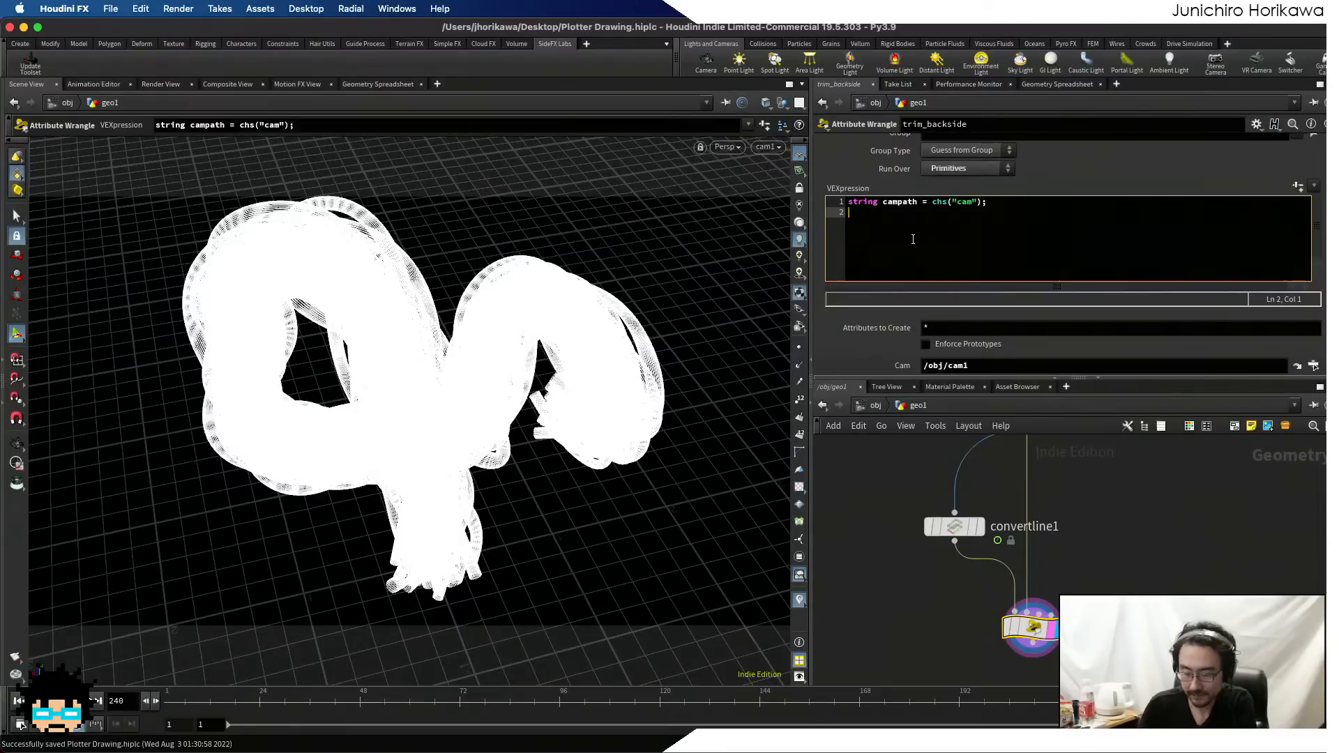
{"action": "type", "text": "matrix "}
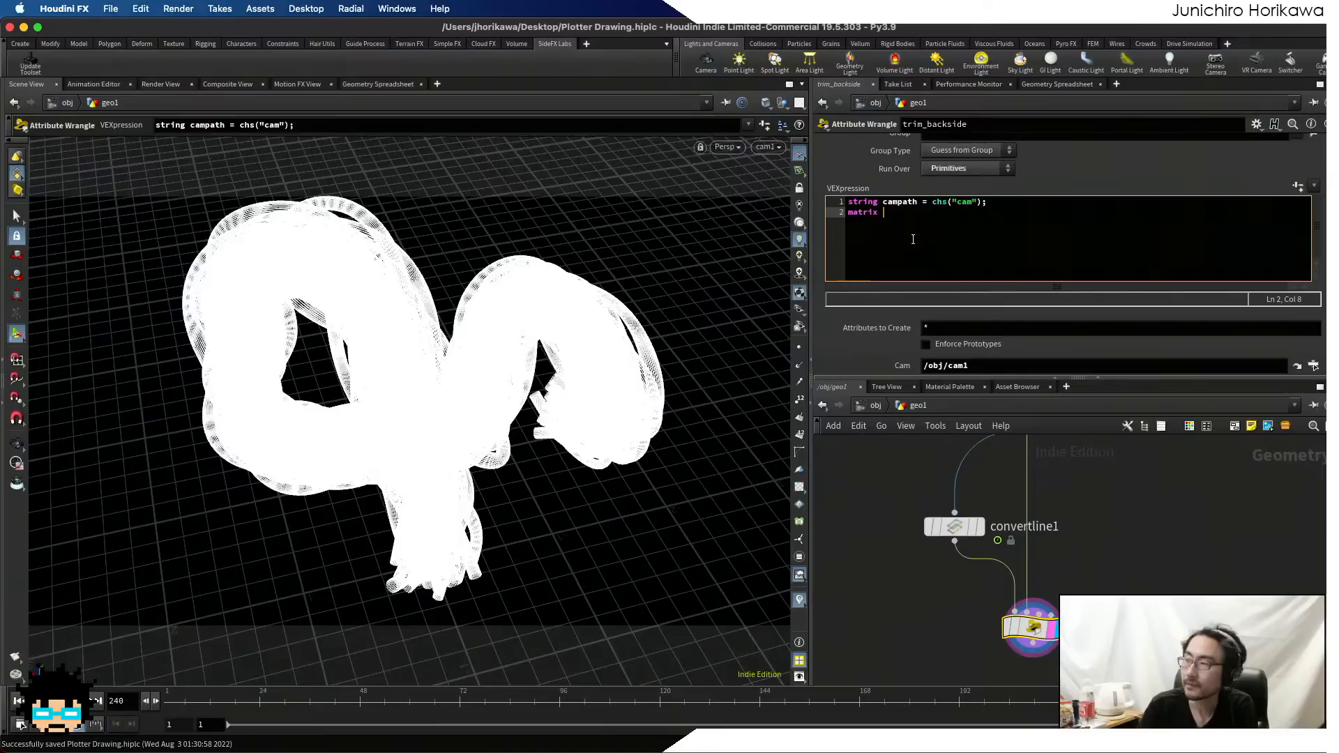
{"action": "type", "text": "cam"}
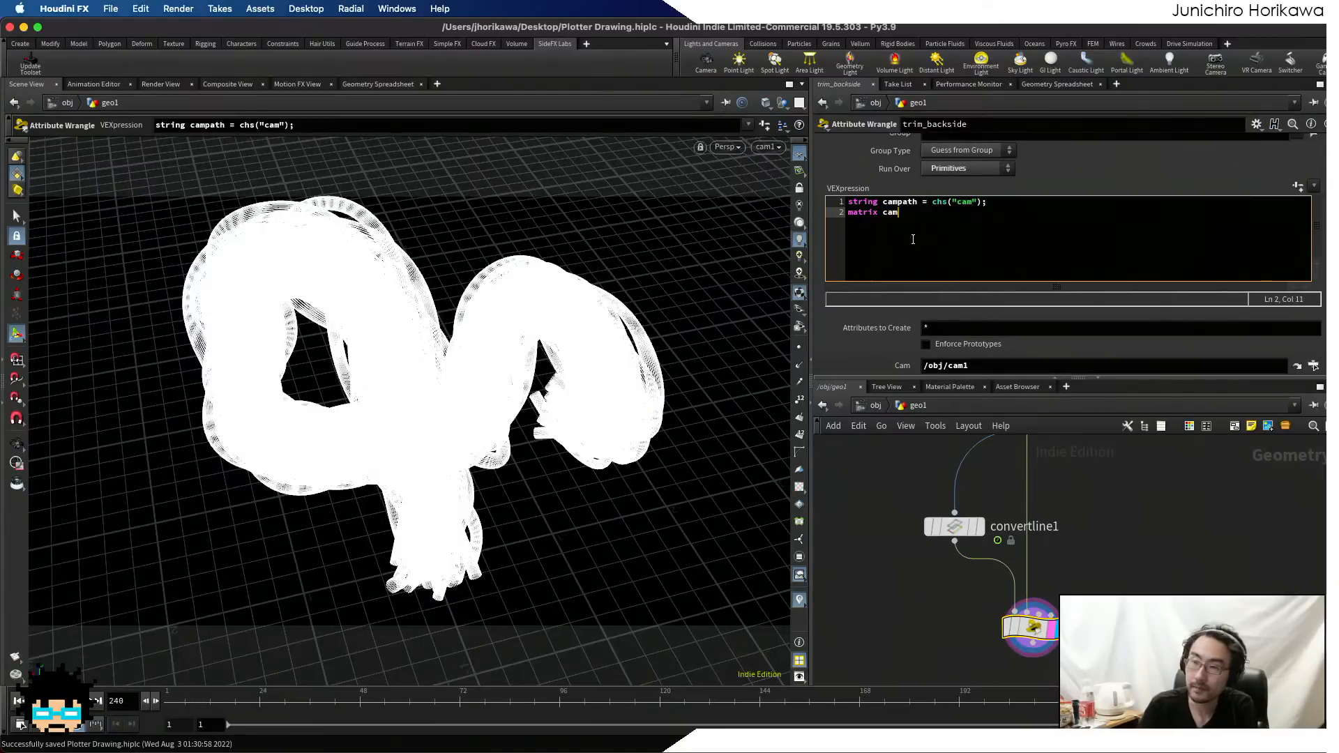
{"action": "type", "text": "Mat "}
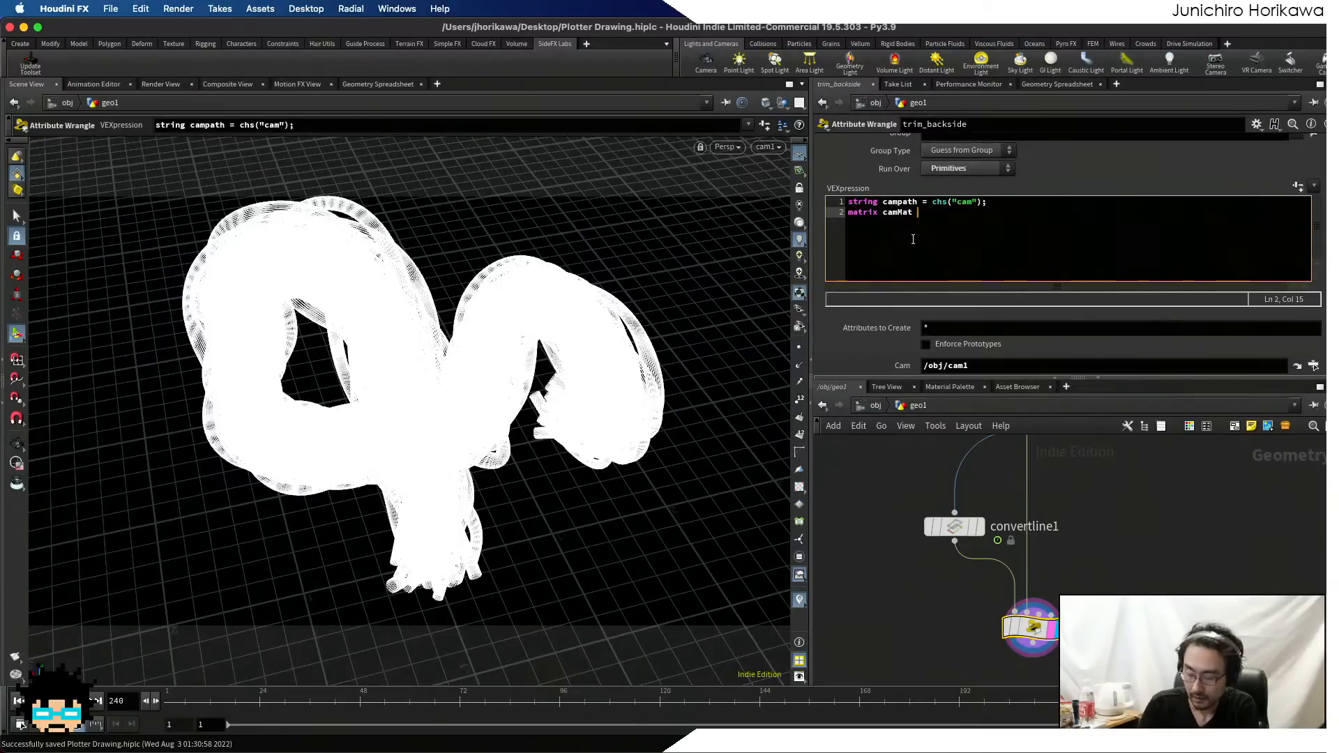
{"action": "type", "text": "= "}
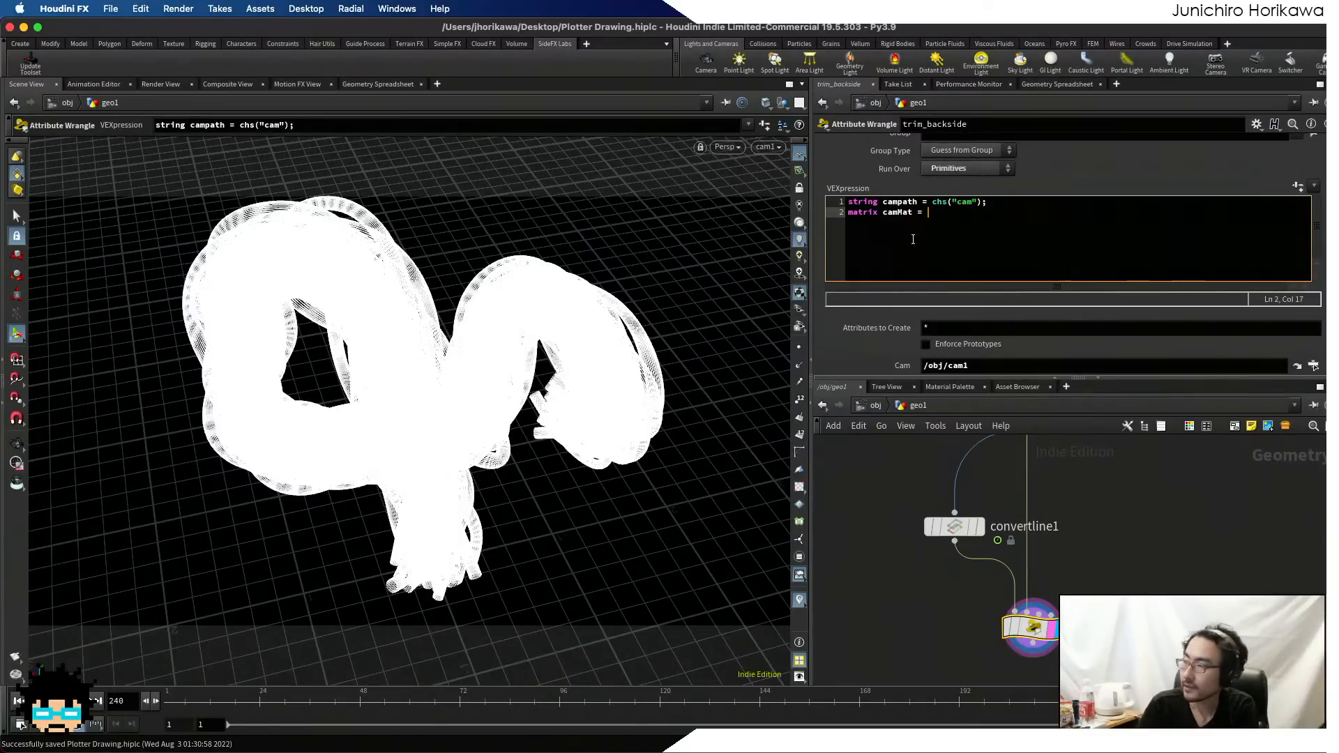
{"action": "type", "text": "op"}
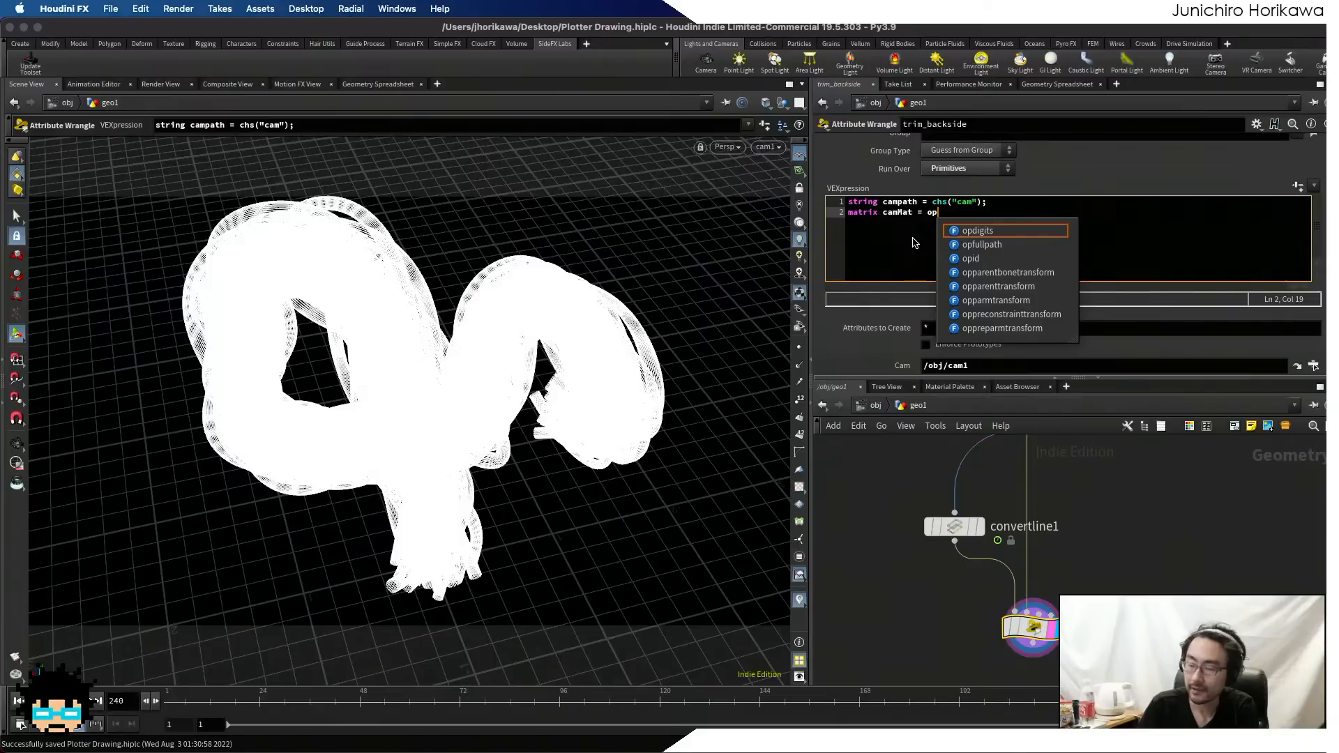
{"action": "type", "text": "trans"}
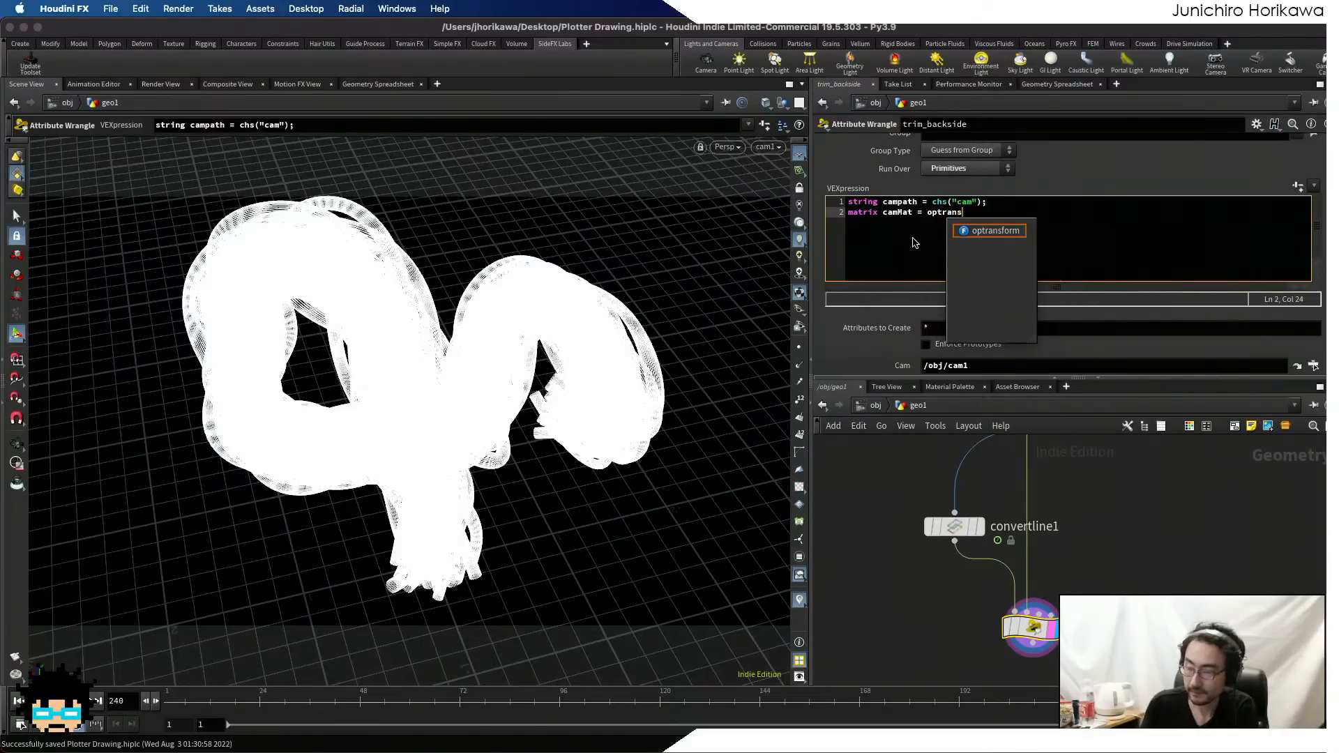
{"action": "key", "text": "Return"}
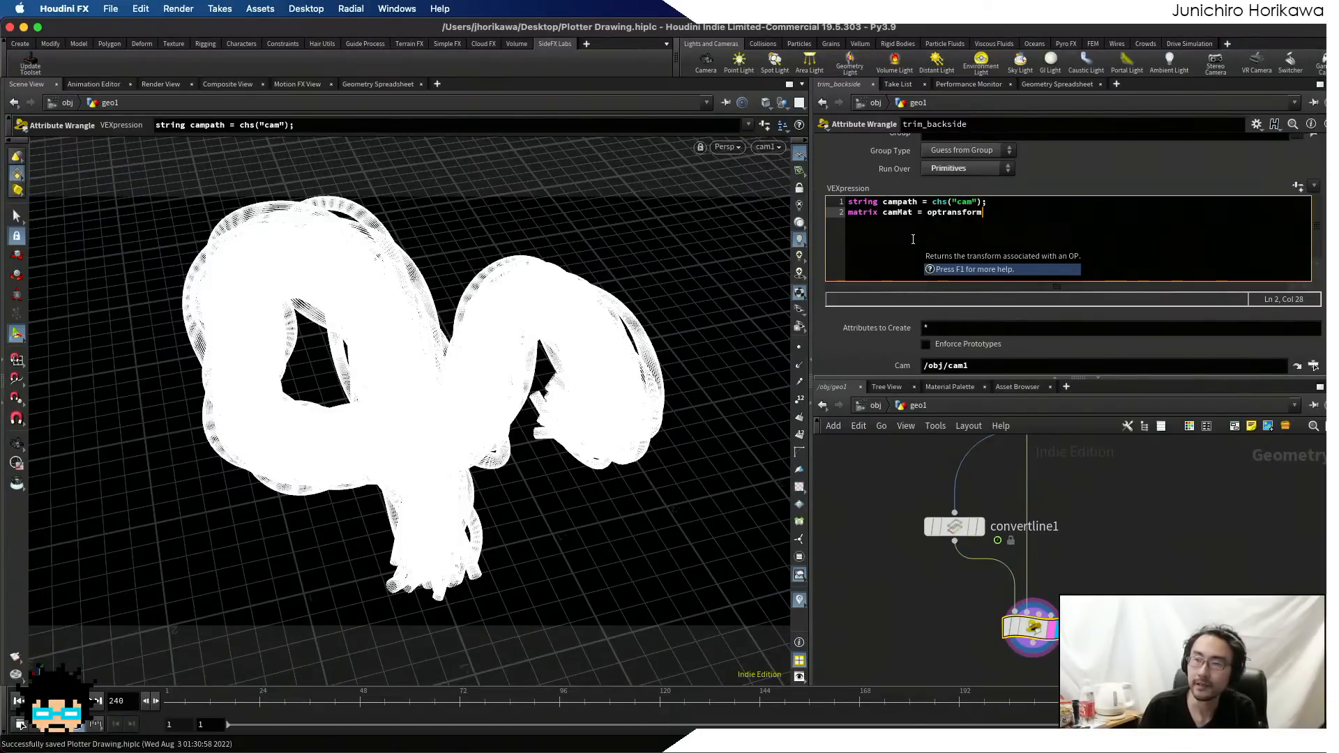
{"action": "type", "text": "("}
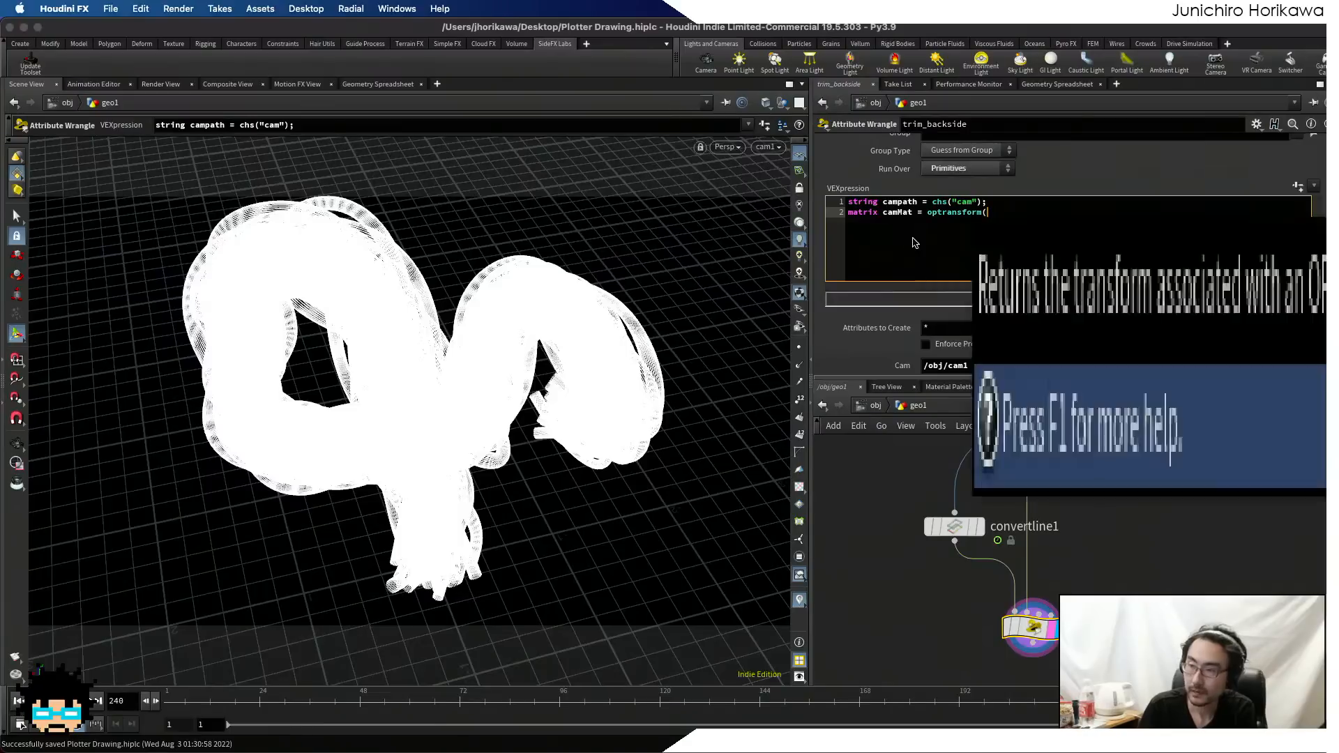
{"action": "type", "text": "cam"}
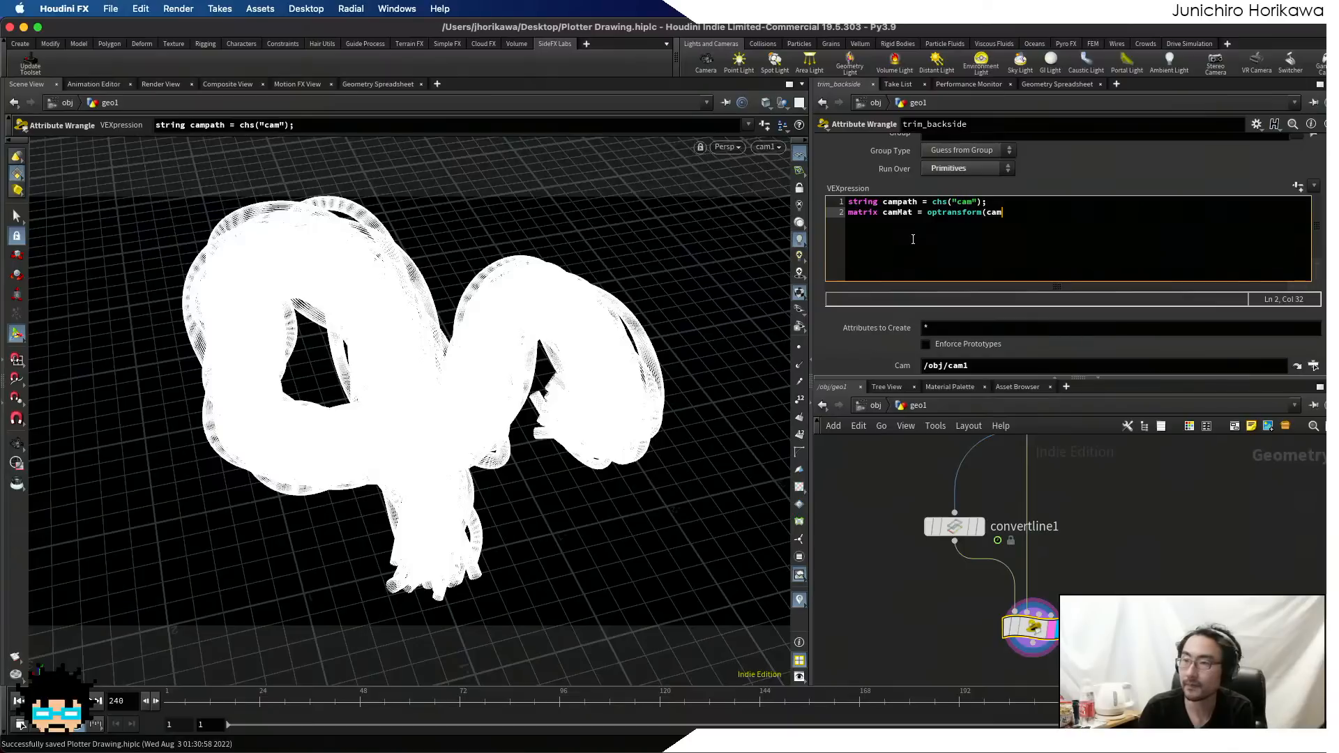
{"action": "type", "text": "path"}
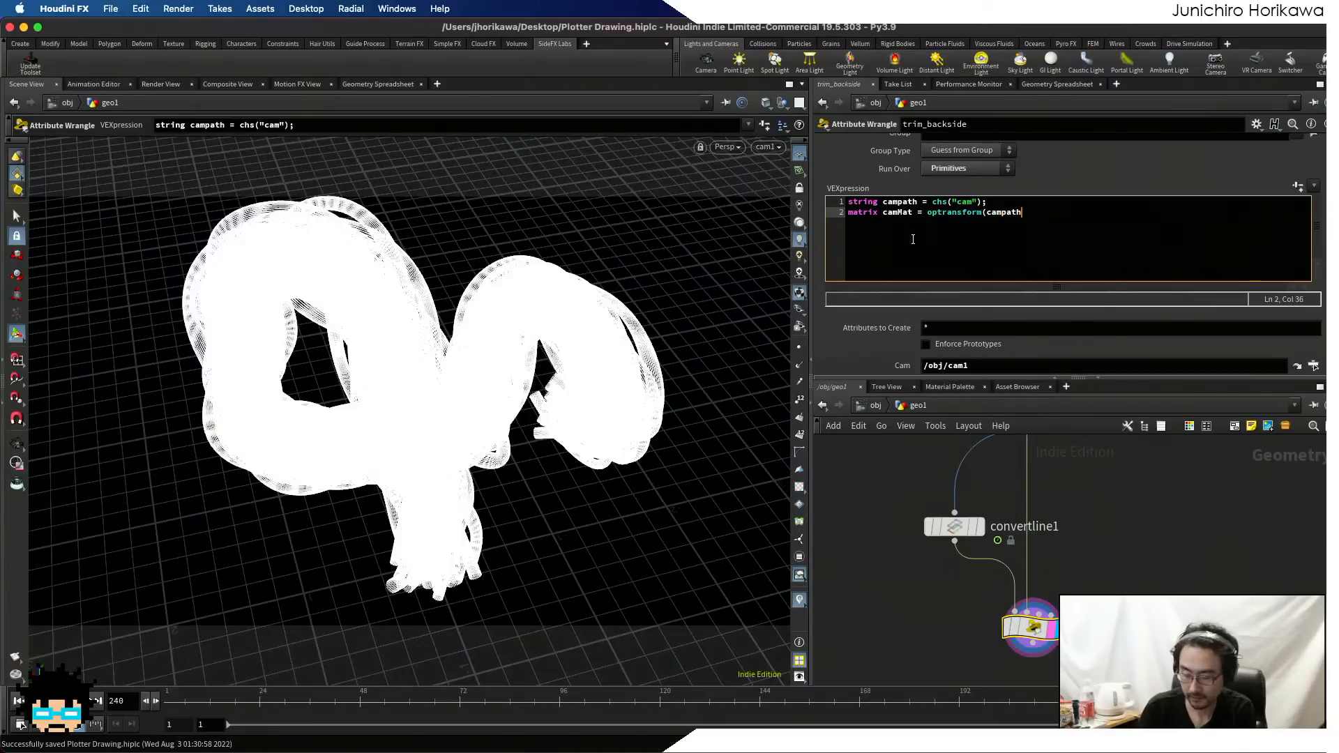
{"action": "type", "text": ");"}
{"action": "key", "text": "Return"}
{"action": "key", "text": "Return"}
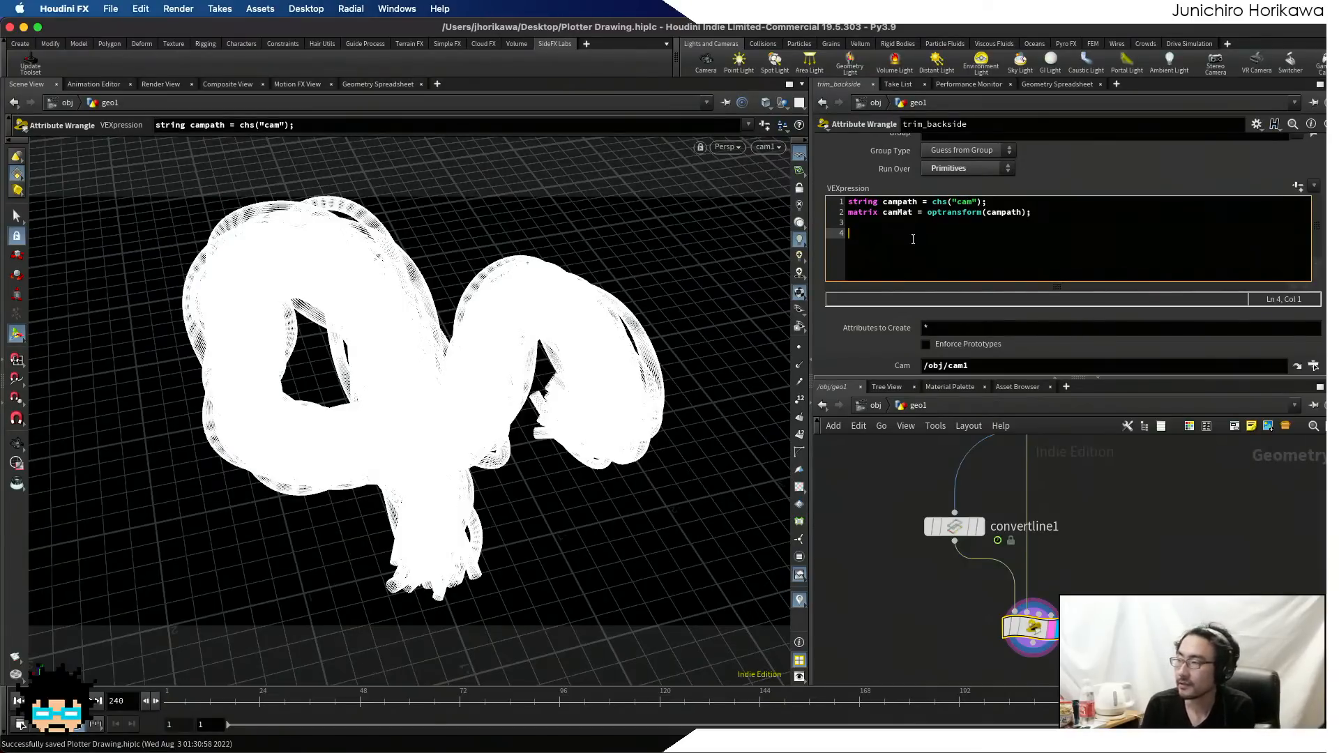
- Write vector camPos = cracktransform(0, 0, 0, {0,0,0}, camMat); on line 4 of the trim_backside VEX code
{"action": "type", "text": "vect"}
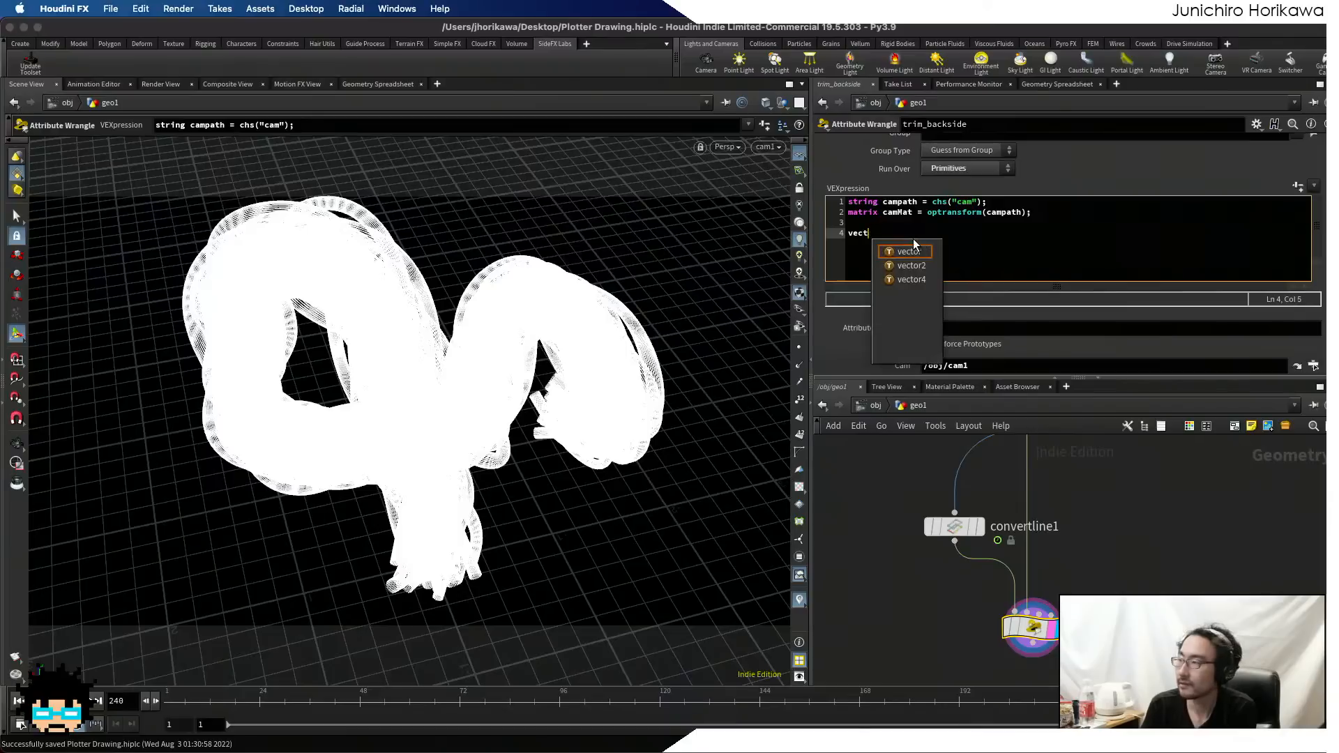
{"action": "type", "text": "or "}
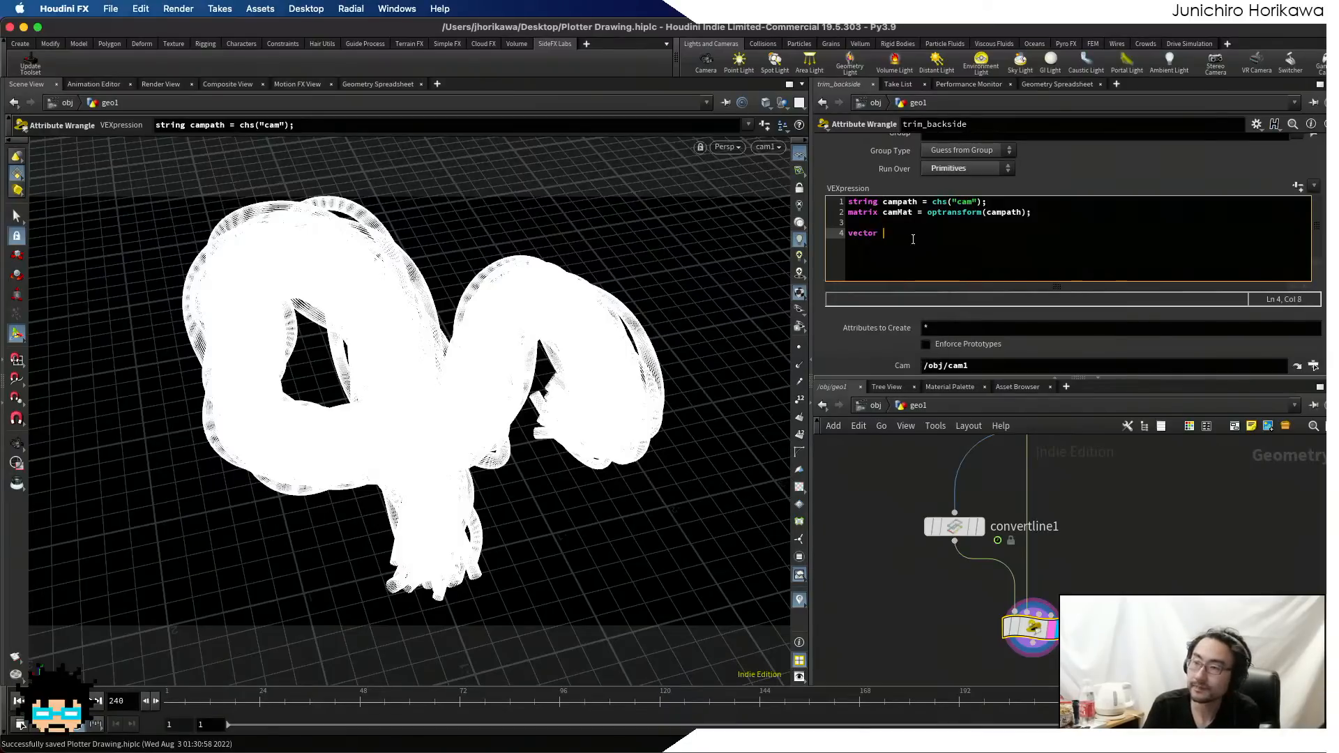
{"action": "type", "text": "camPos"}
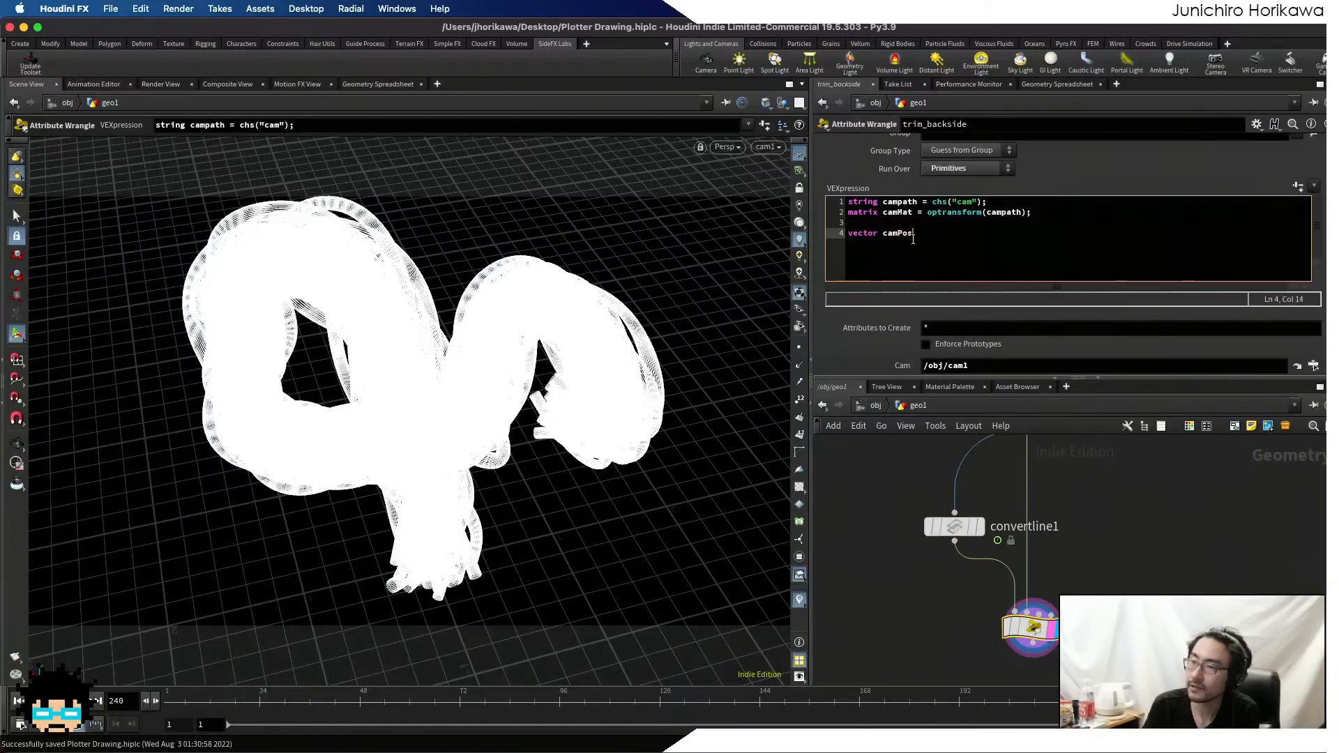
{"action": "type", "text": " = "}
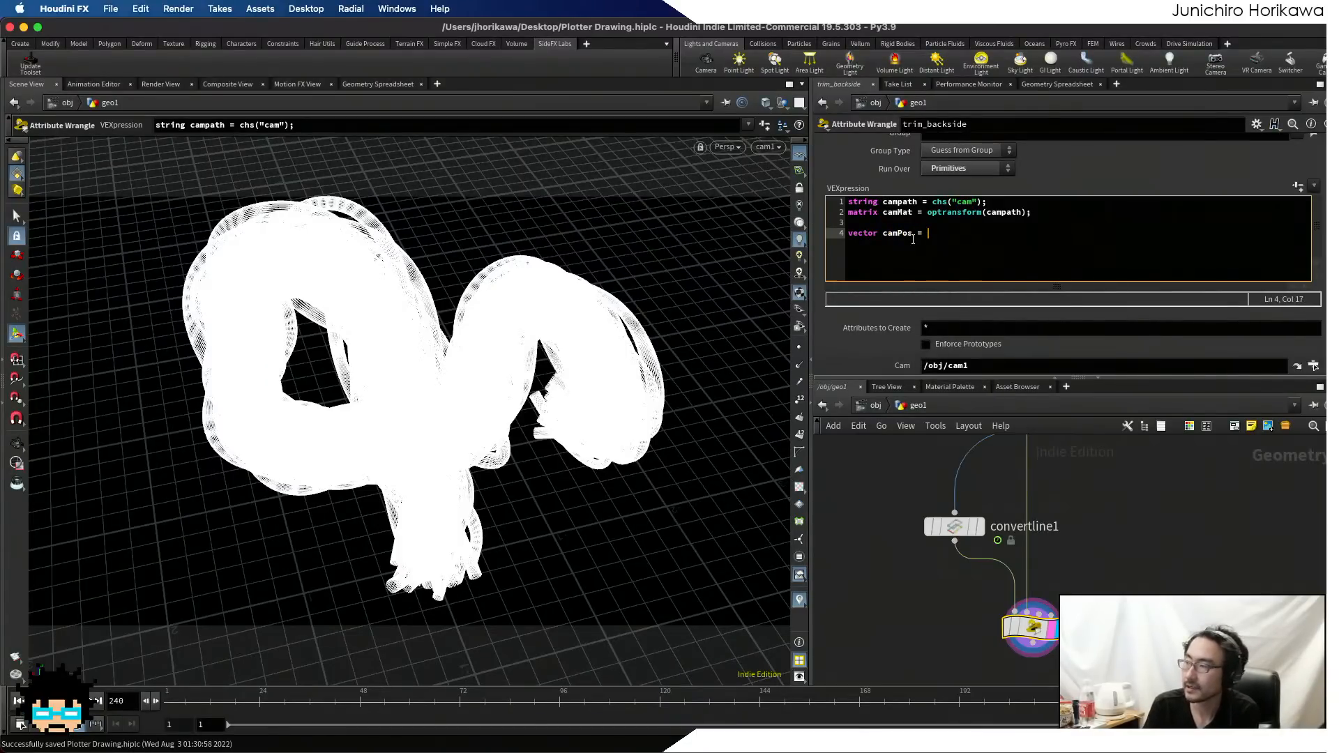
{"action": "type", "text": "crack"}
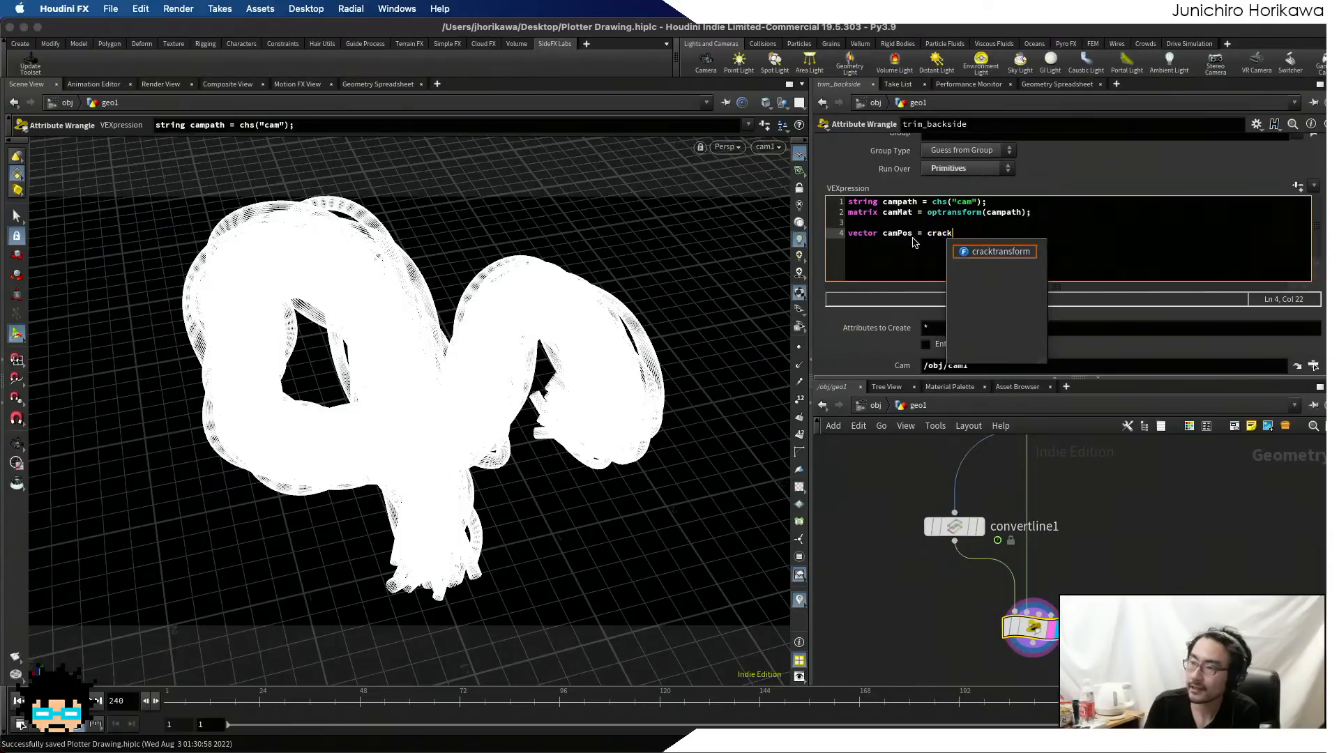
{"action": "key", "text": "Tab"}
{"action": "type", "text": "("}
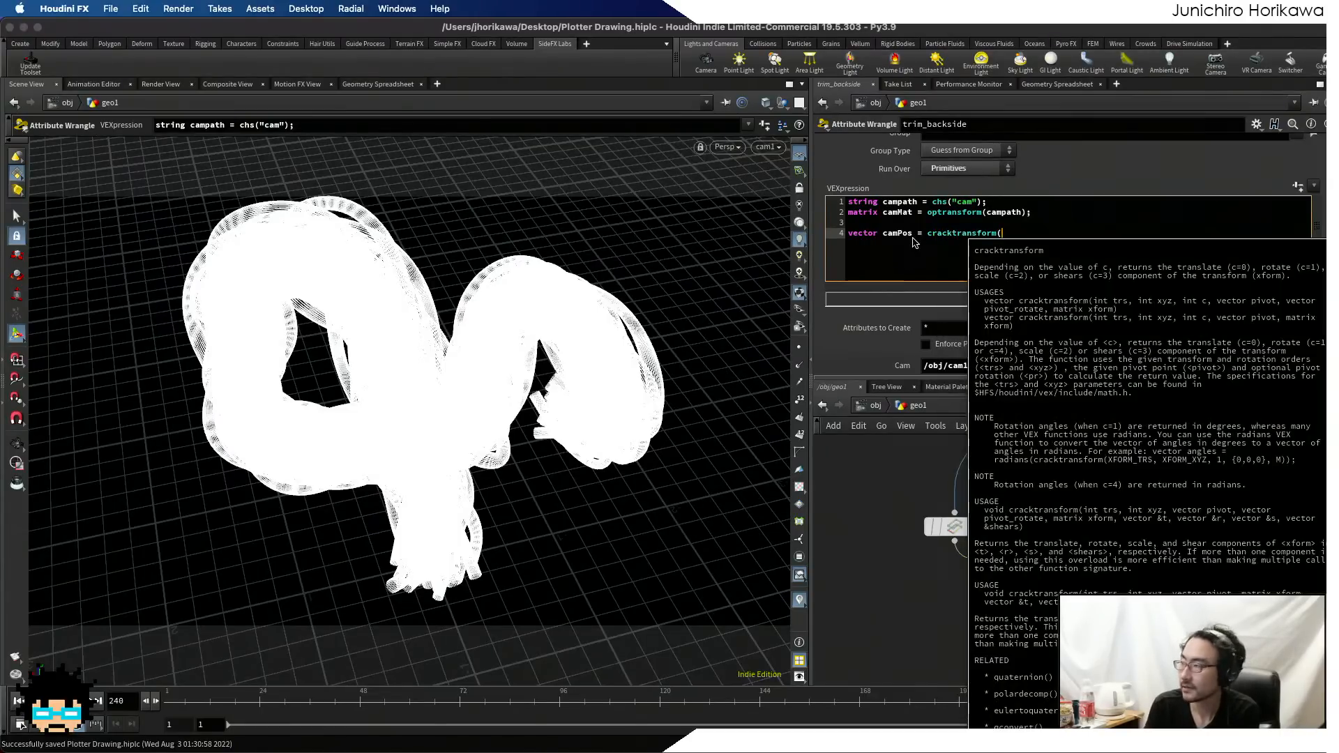
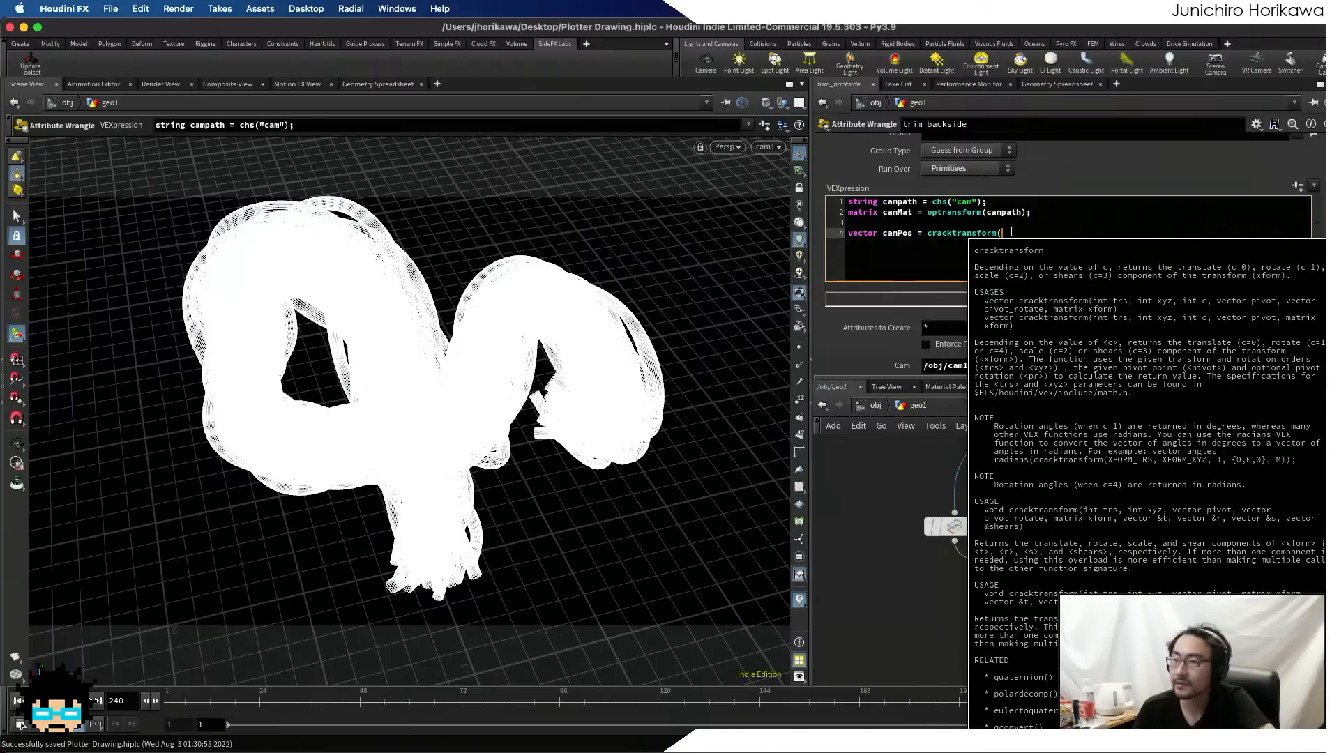
{"action": "left_click", "coordinate": [1016, 235]}
{"action": "type", "text": "0, 0"}
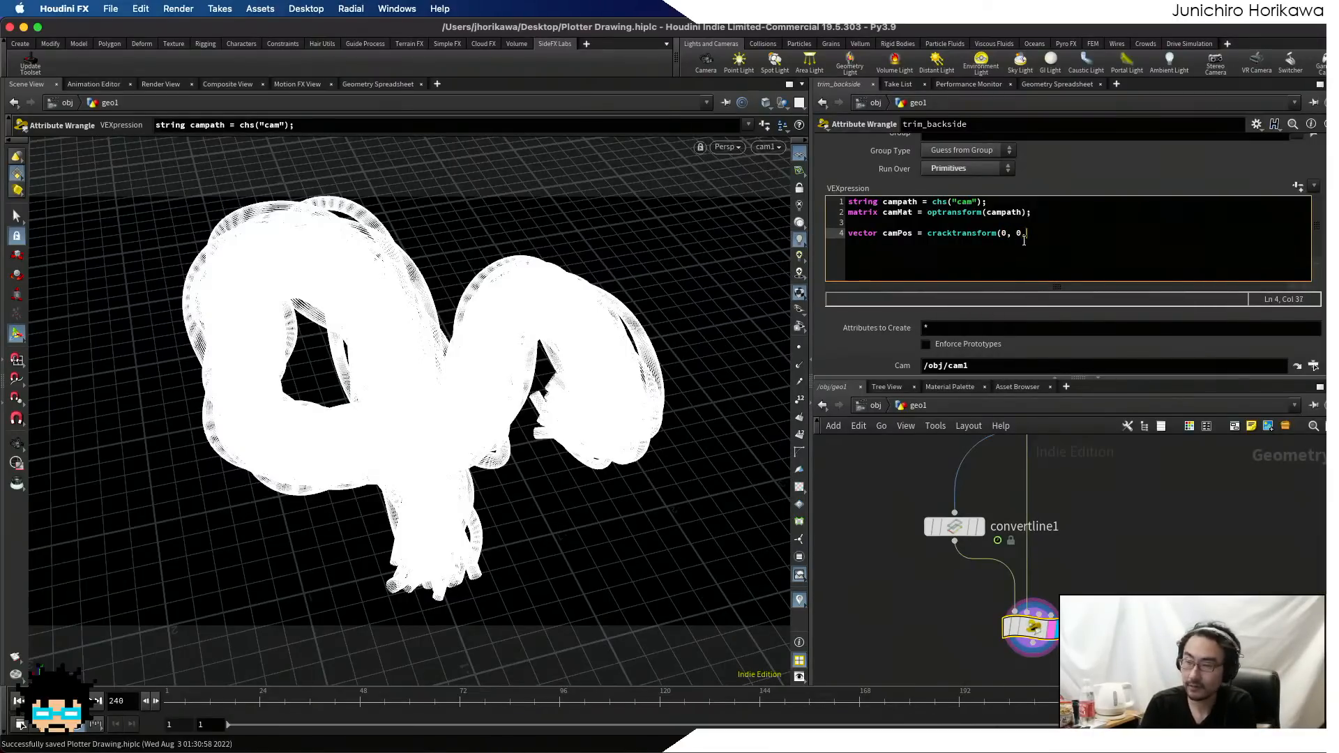
{"action": "type", "text": ", 0, v"}
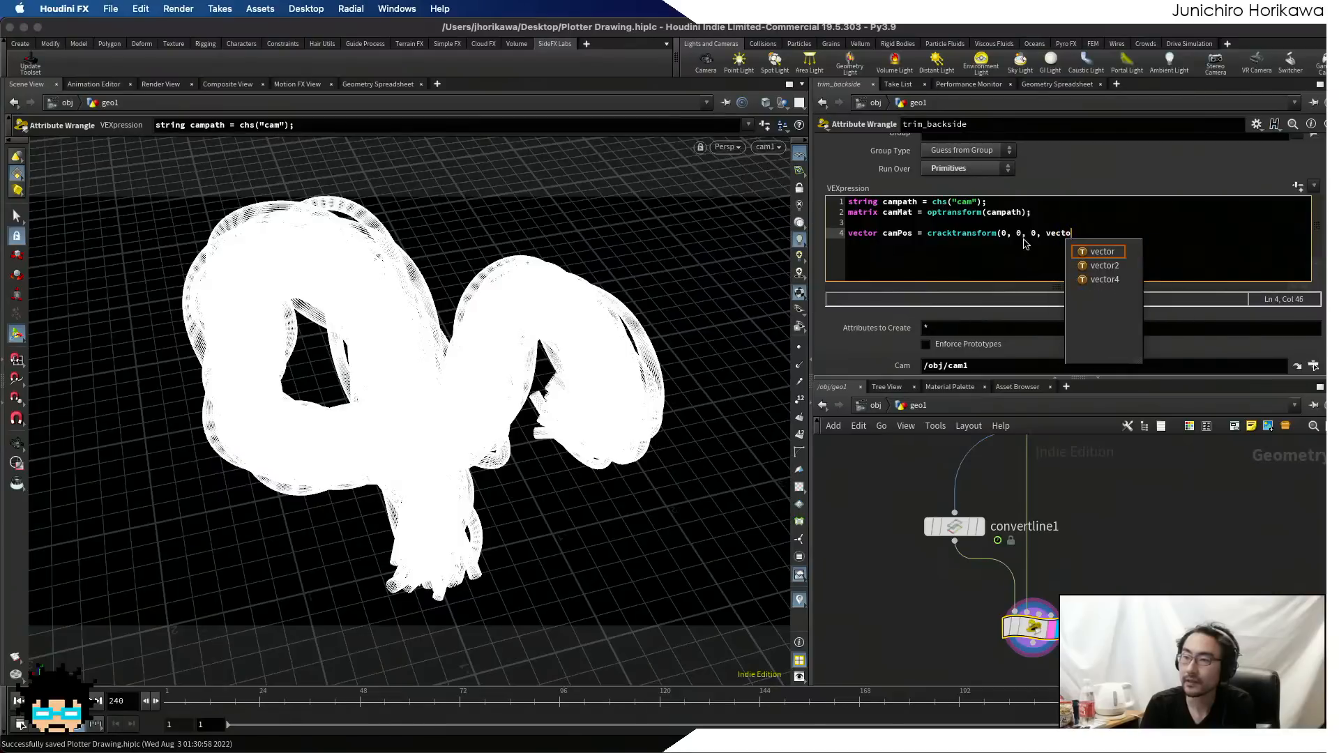
{"action": "key", "text": "BackSpace"}
{"action": "type", "text": "{0,0,0"}
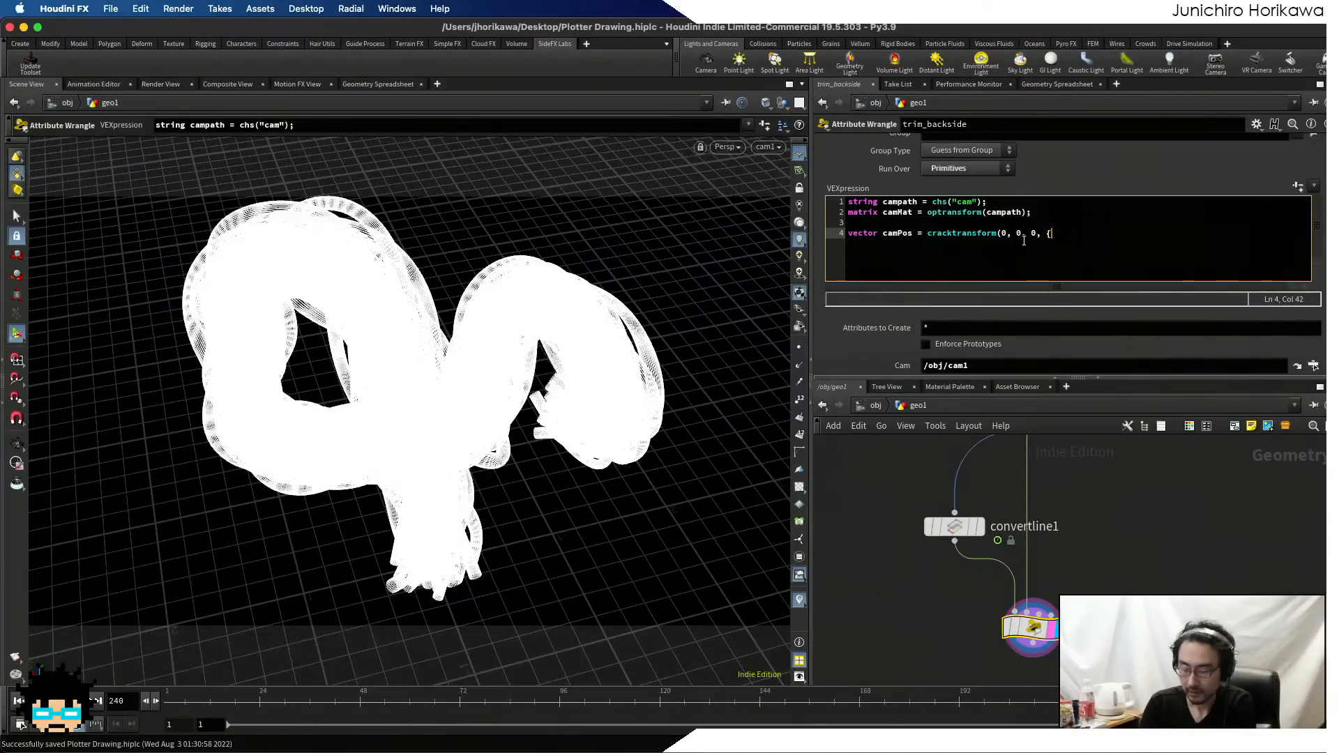
{"action": "type", "text": "}, "}
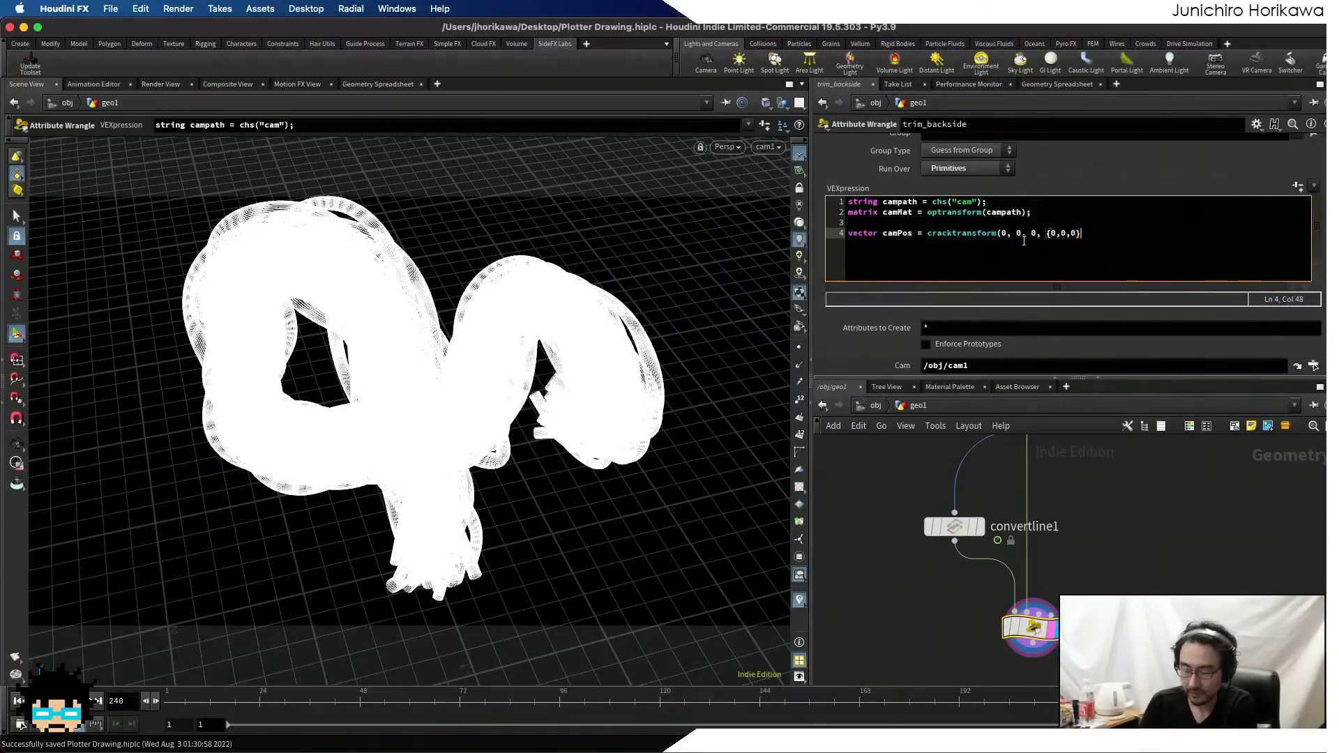
{"action": "type", "text": "camMat"}
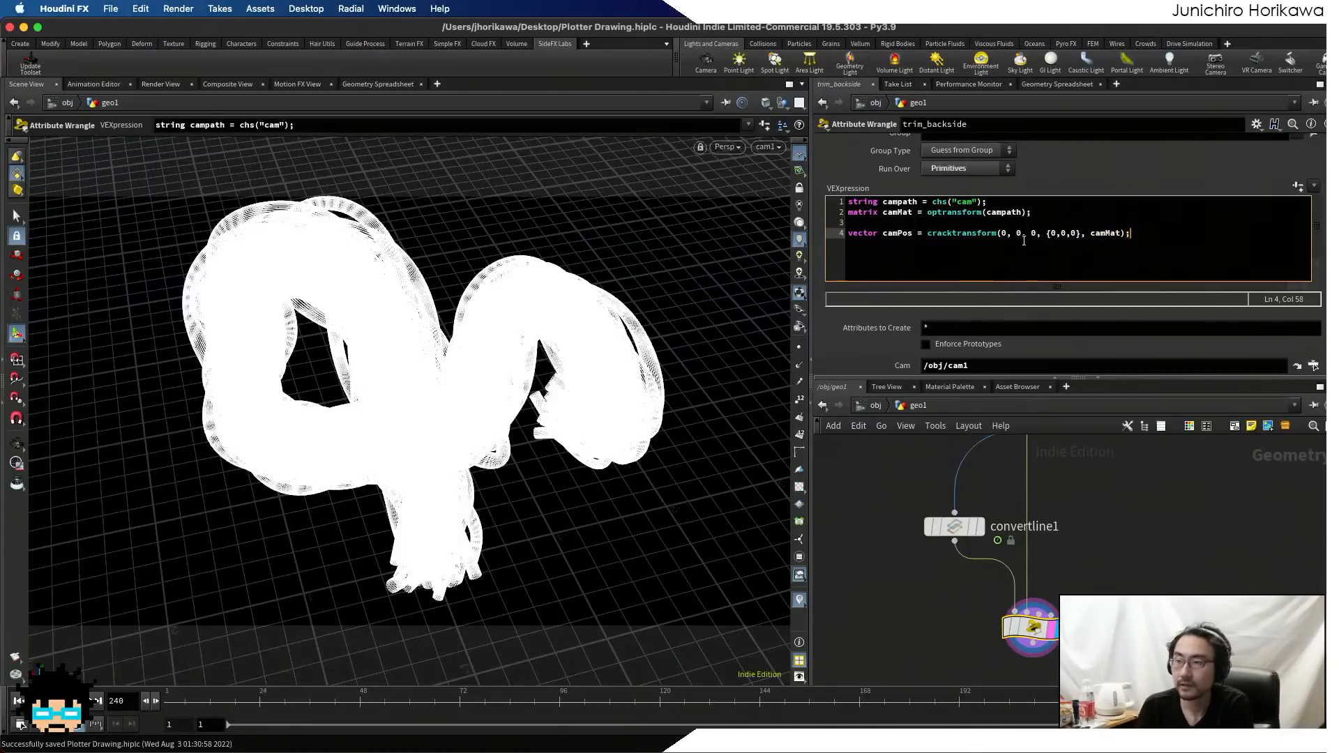
- Close the camPos statement with ); leave line 6 ready for code, and set trim_backside to run over Points
{"action": "type", "text": ");"}
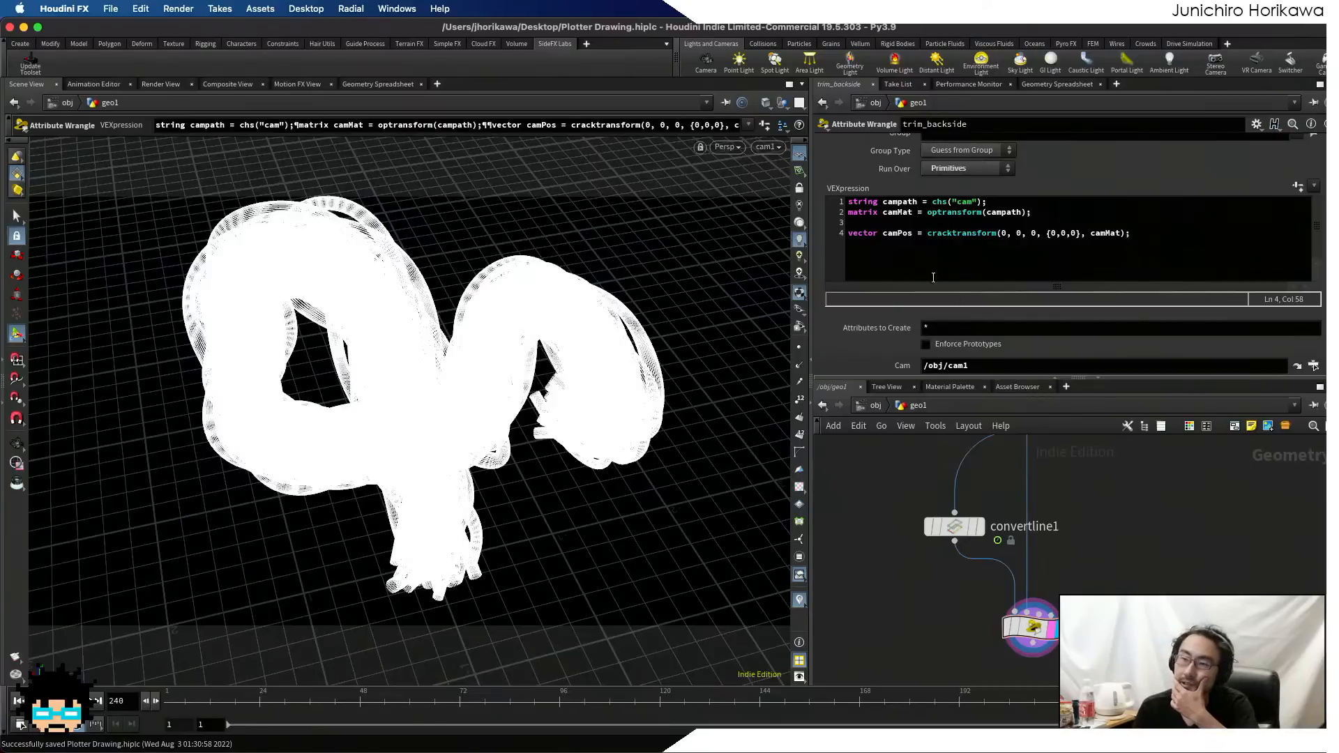
{"action": "left_click_drag", "start_coordinate": [913, 233], "coordinate": [883, 233]}
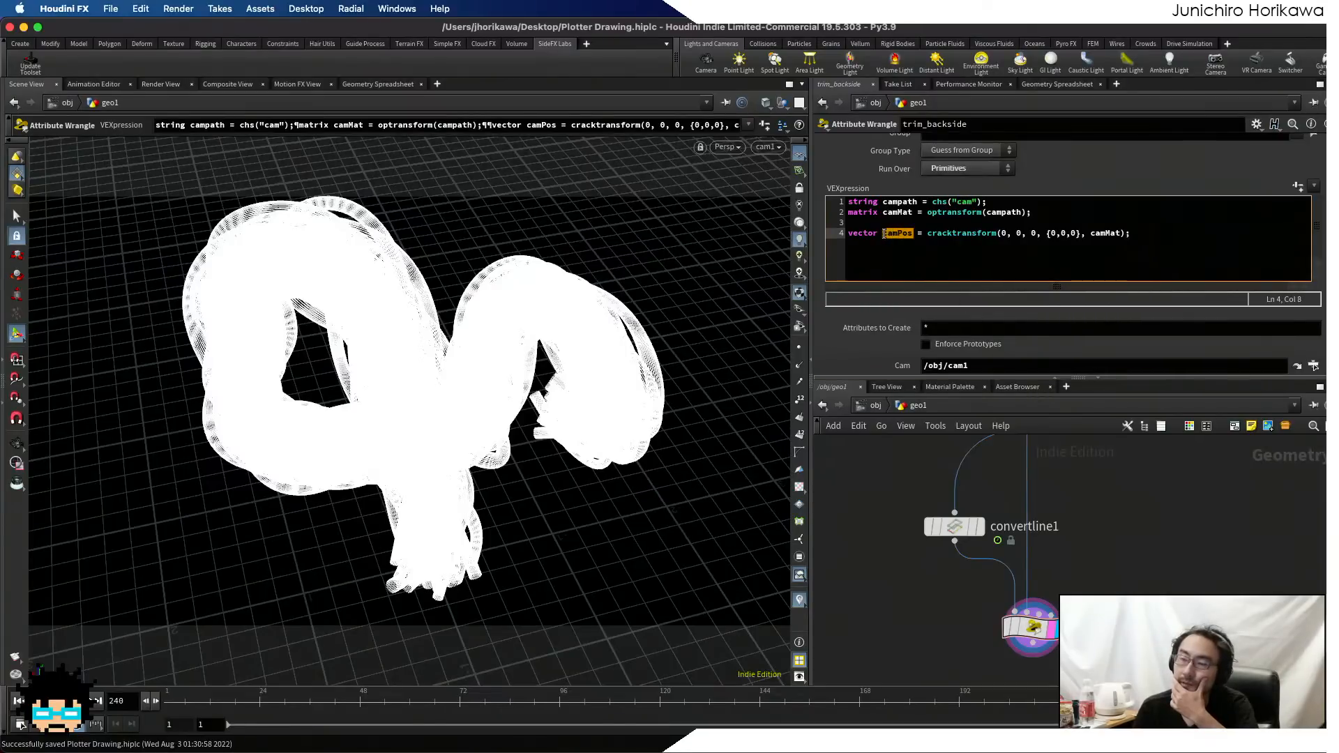
{"action": "left_click", "coordinate": [884, 233]}
{"action": "left_click", "coordinate": [1227, 261]}
{"action": "key", "text": "Return"}
{"action": "key", "text": "Return"}
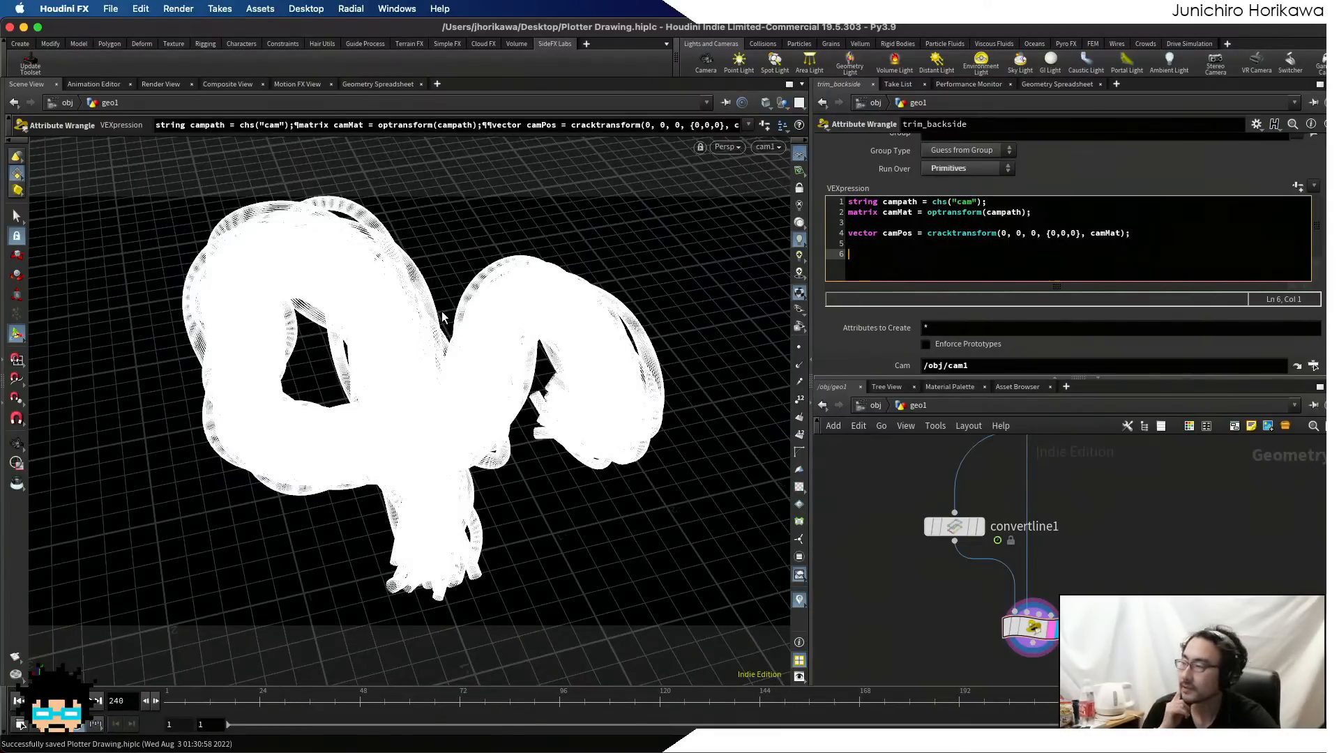
{"action": "left_click", "coordinate": [940, 173]}
{"action": "left_click", "coordinate": [940, 213]}
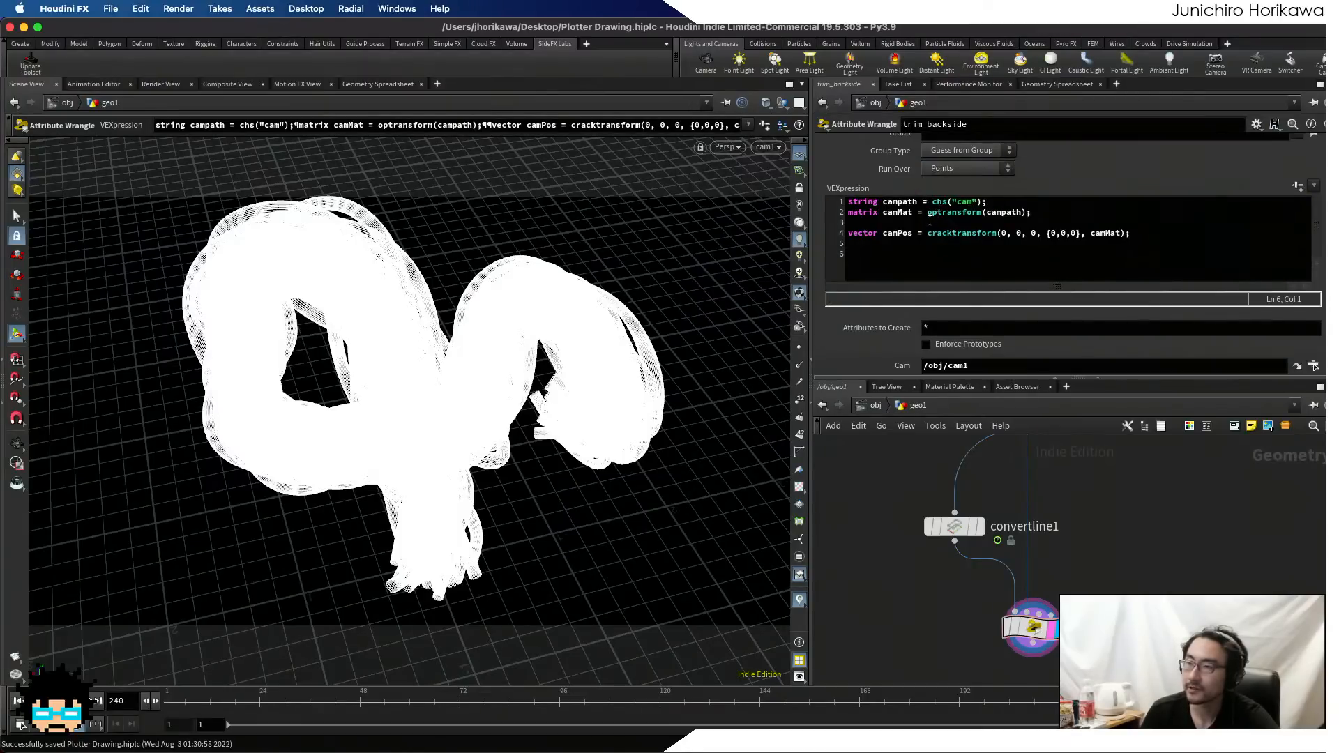
- Write vector ray = @P - camPos; on line 6 of the trim_backside VEX code
{"action": "left_click", "coordinate": [933, 251]}
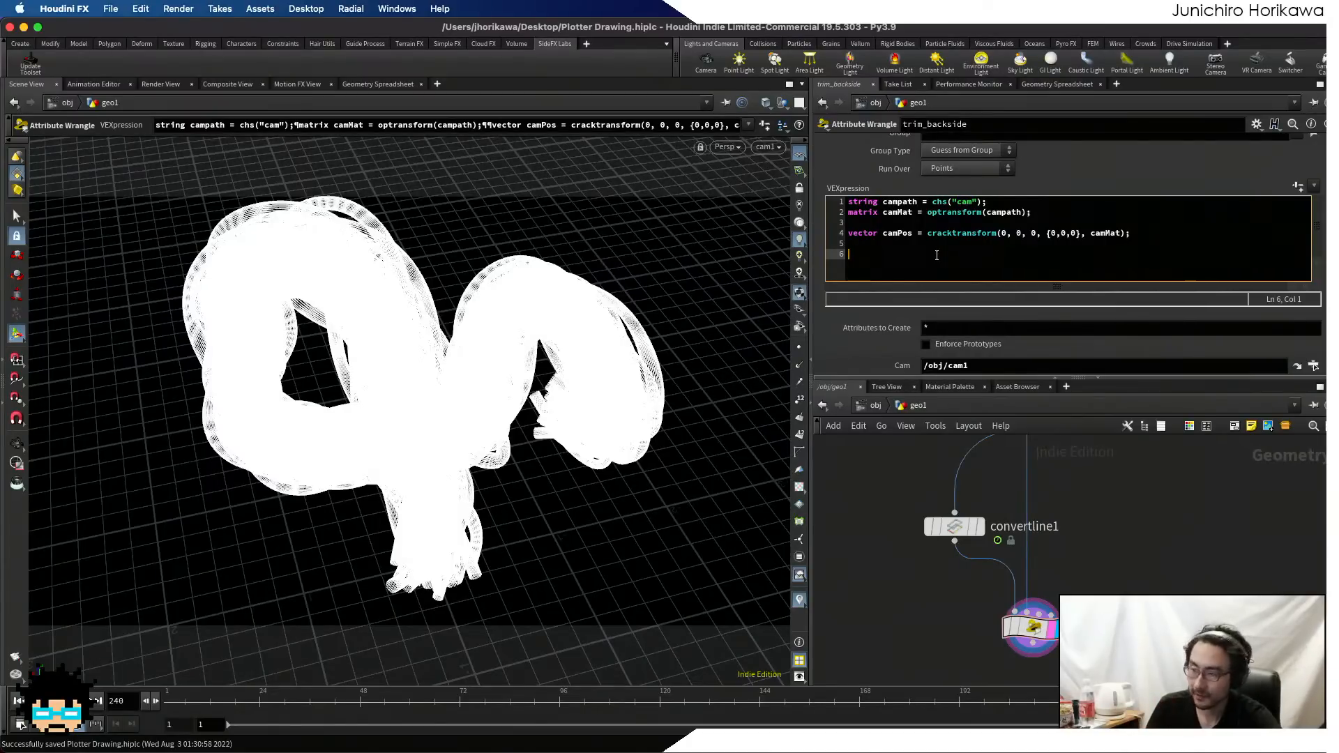
{"action": "type", "text": "vector aray"}
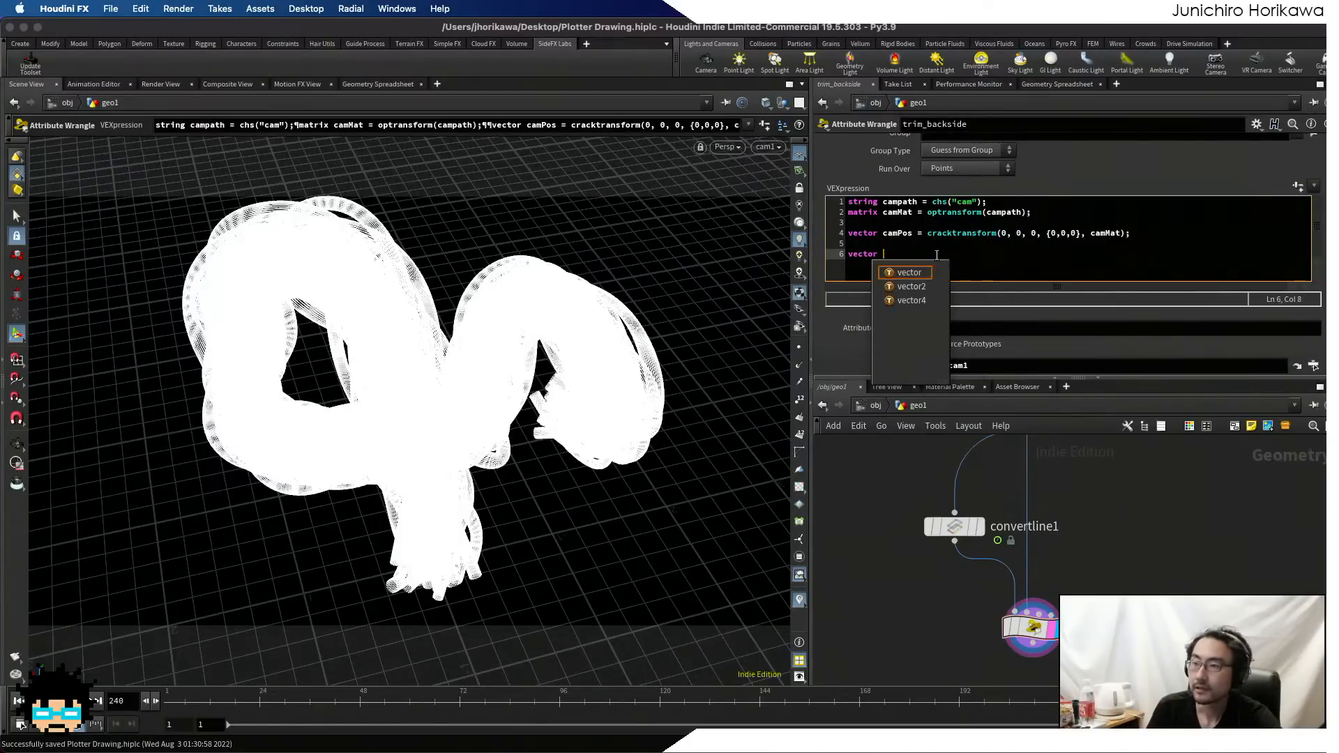
{"action": "key", "text": "BackSpace"}
{"action": "key", "text": "BackSpace"}
{"action": "key", "text": "BackSpace"}
{"action": "key", "text": "BackSpace"}
{"action": "type", "text": "rayb"}
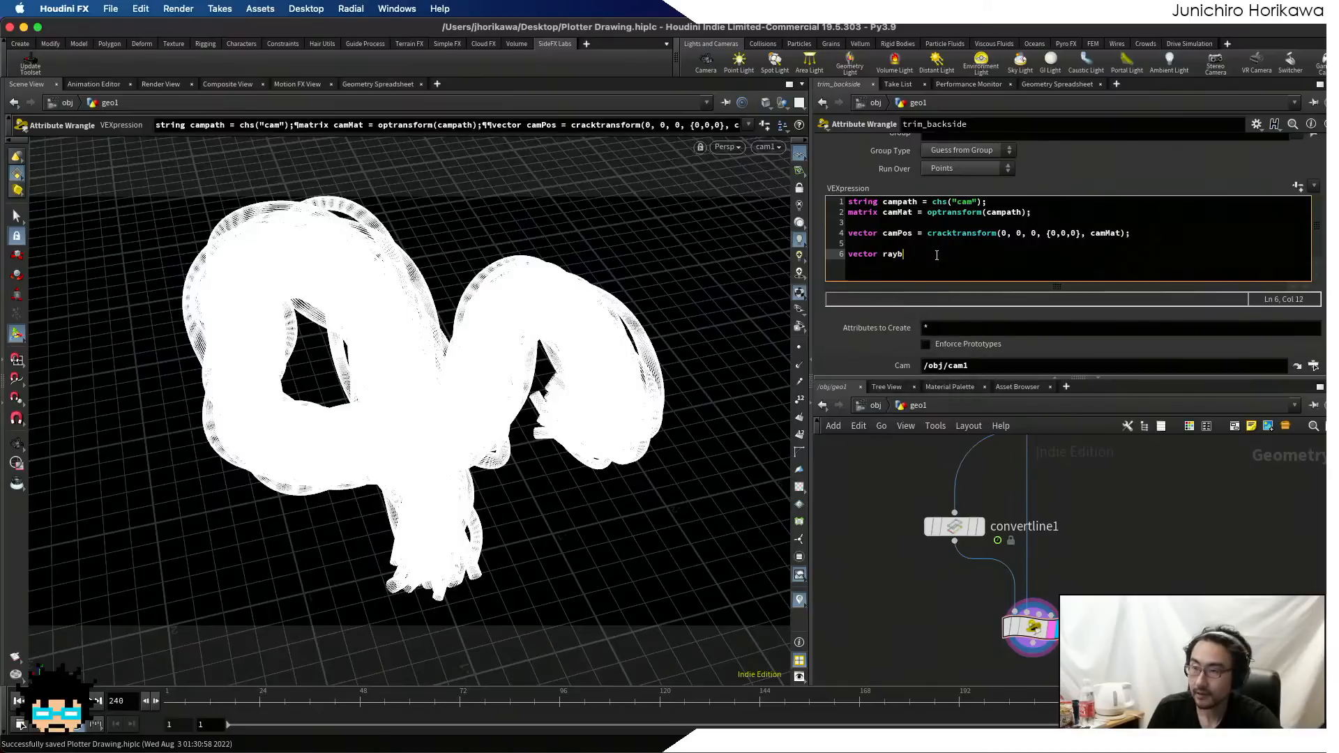
{"action": "key", "text": "BackSpace"}
{"action": "type", "text": "= "}
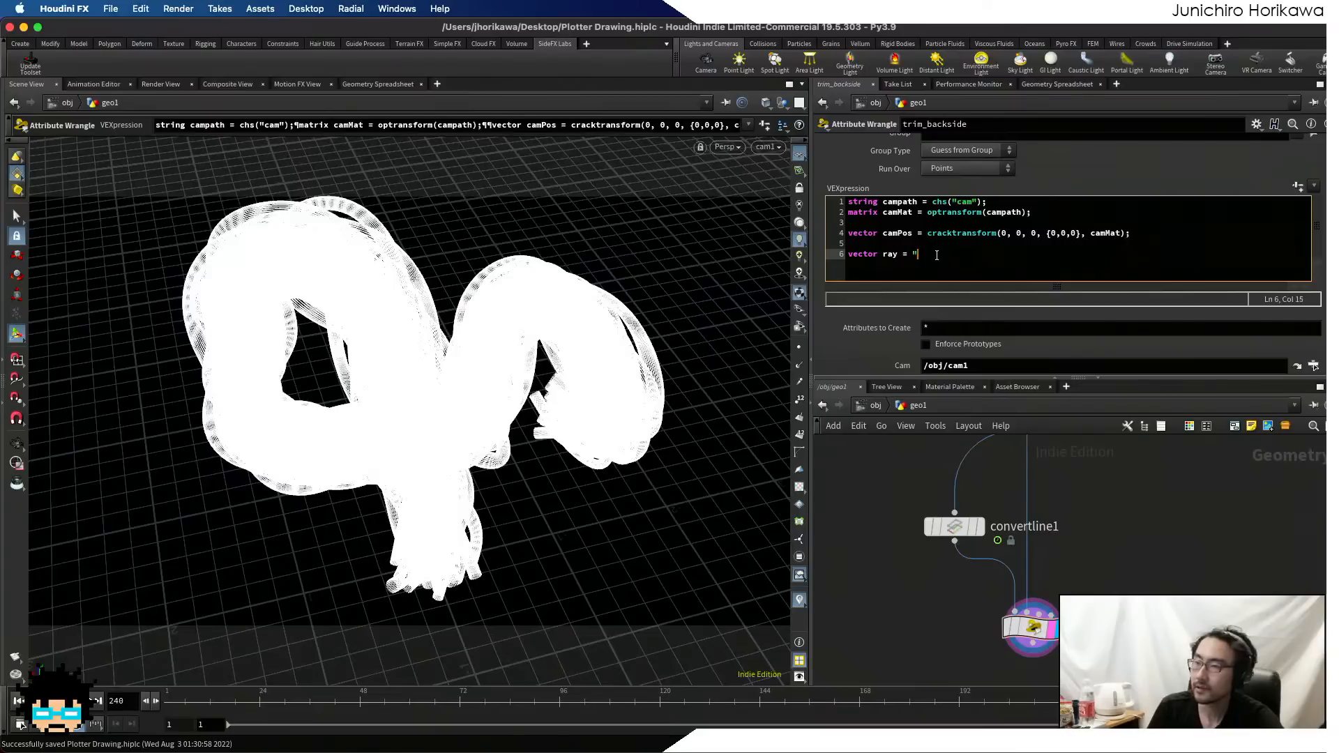
{"action": "type", "text": "@P"}
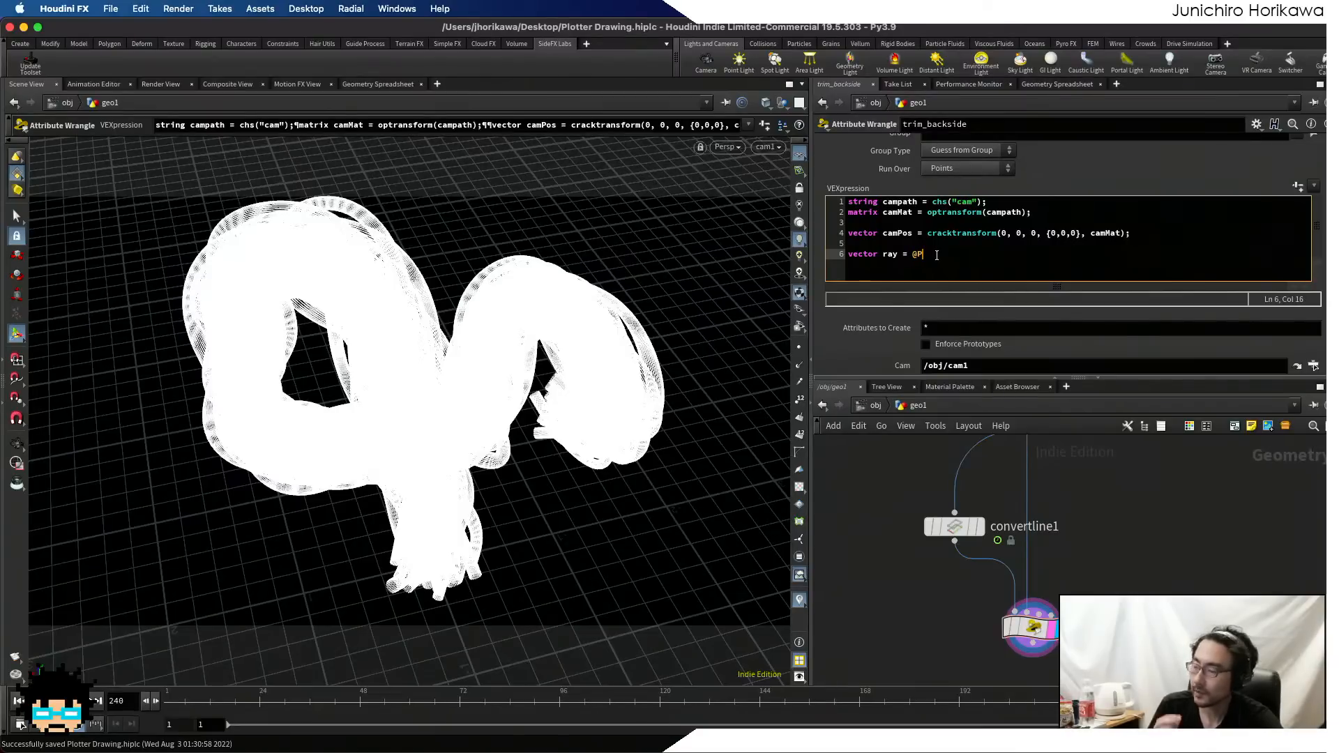
{"action": "type", "text": " - "}
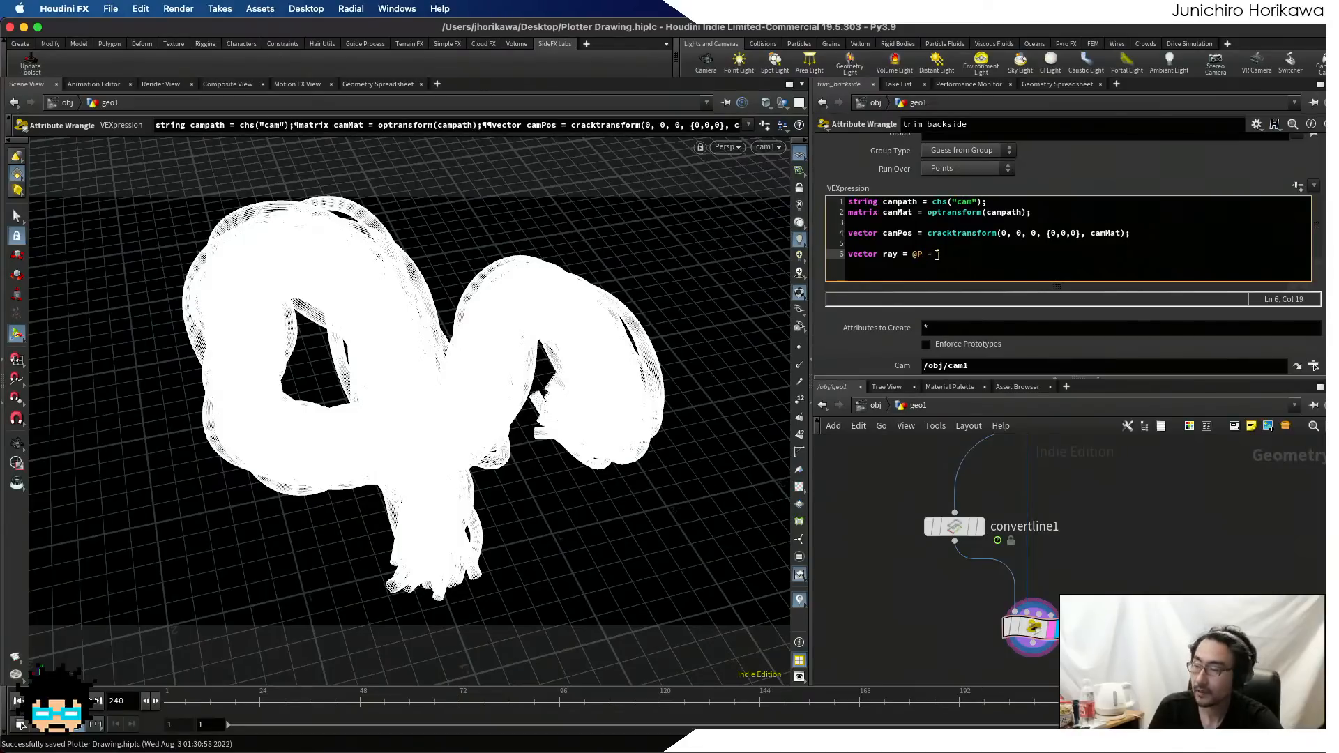
{"action": "type", "text": "camPos;"}
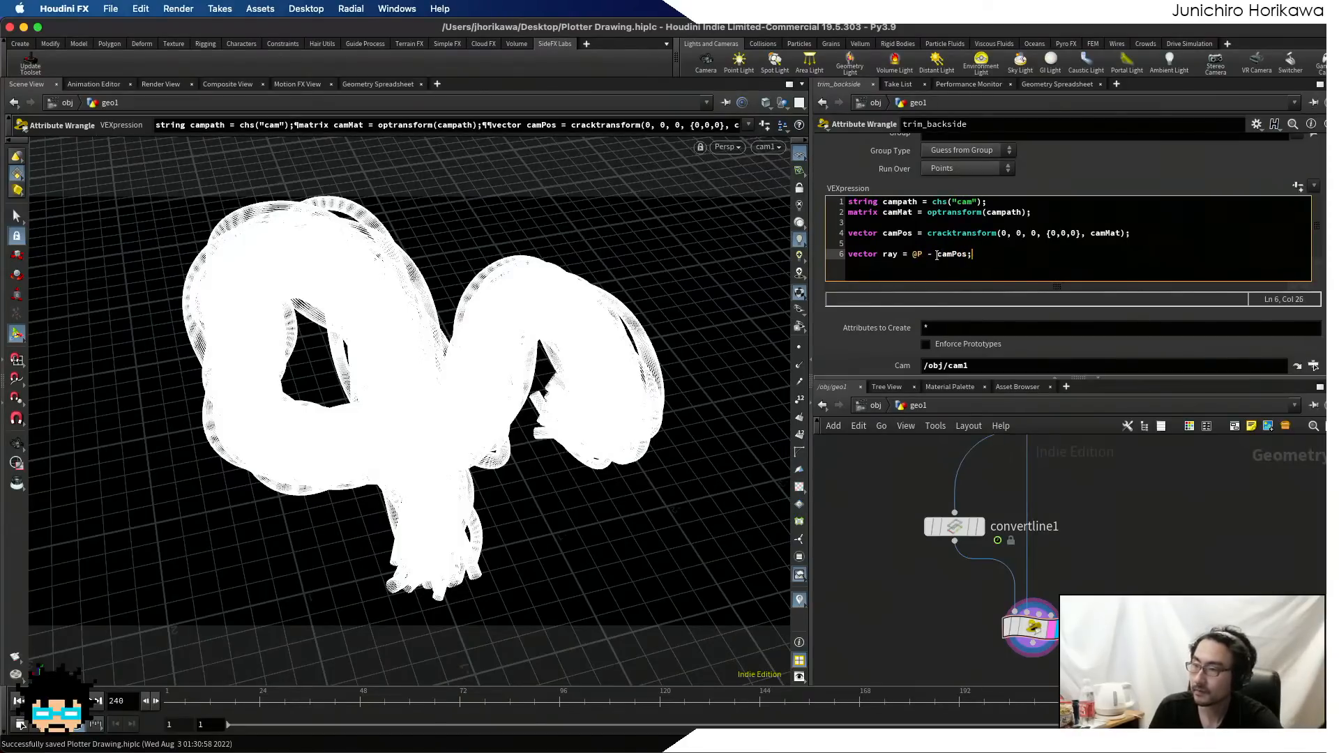
{"action": "key", "text": "Return"}
{"action": "key", "text": "Return"}
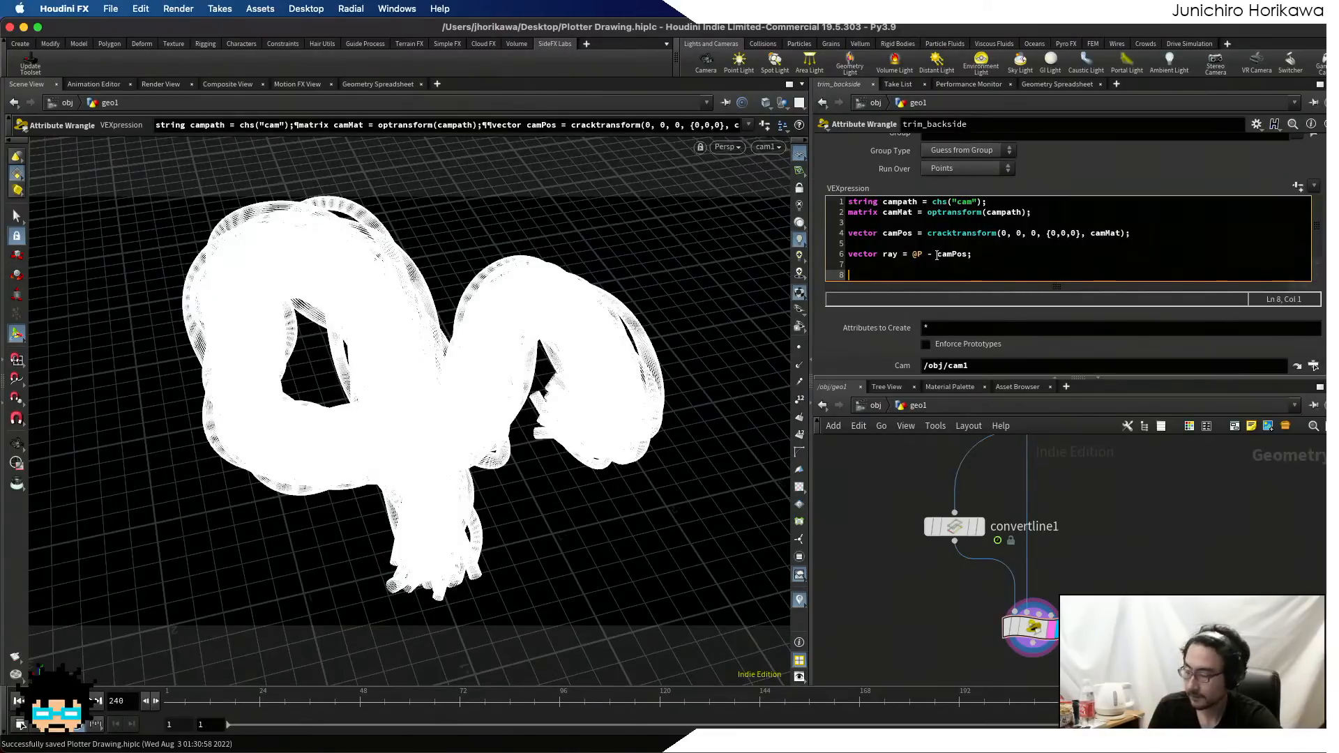
- Declare vector interpos; and vector uv; on lines 8 and 9 of the trim_backside VEX code
{"action": "type", "text": "v"}
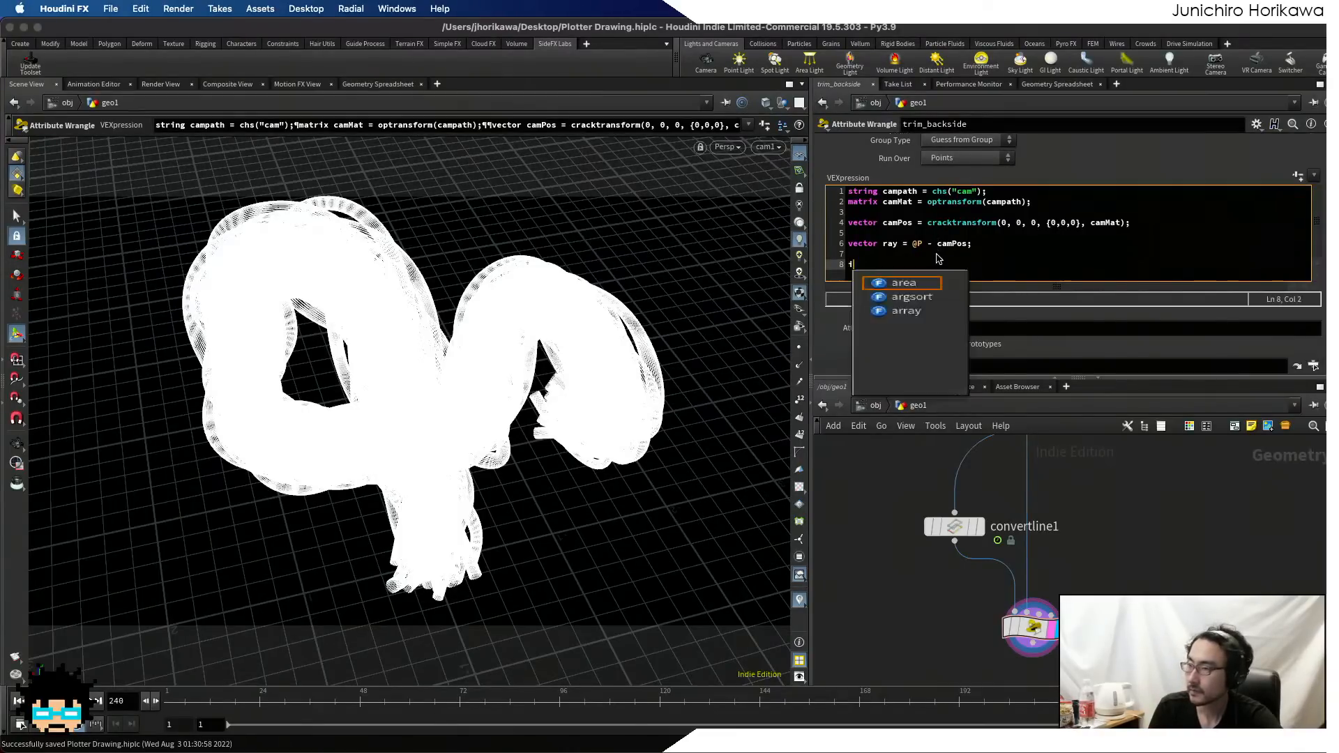
{"action": "type", "text": "ector interpos;"}
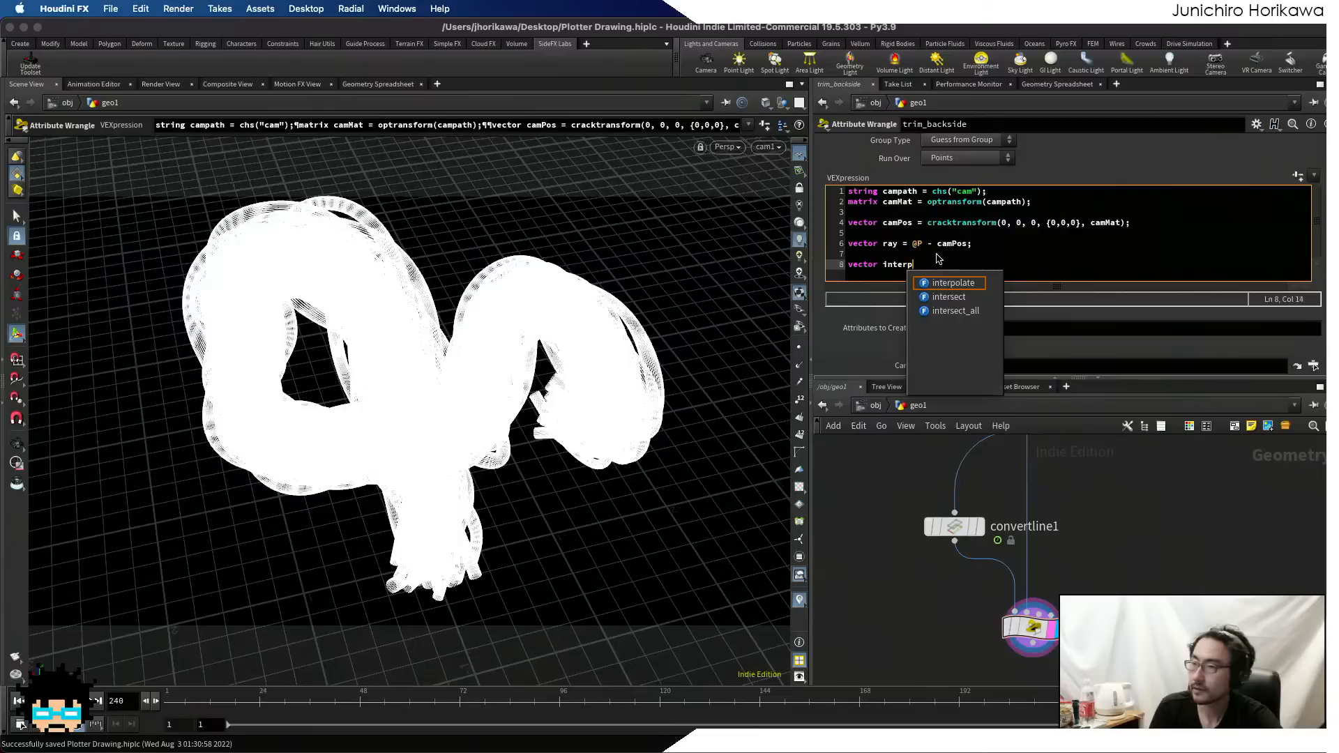
{"action": "key", "text": "Return"}
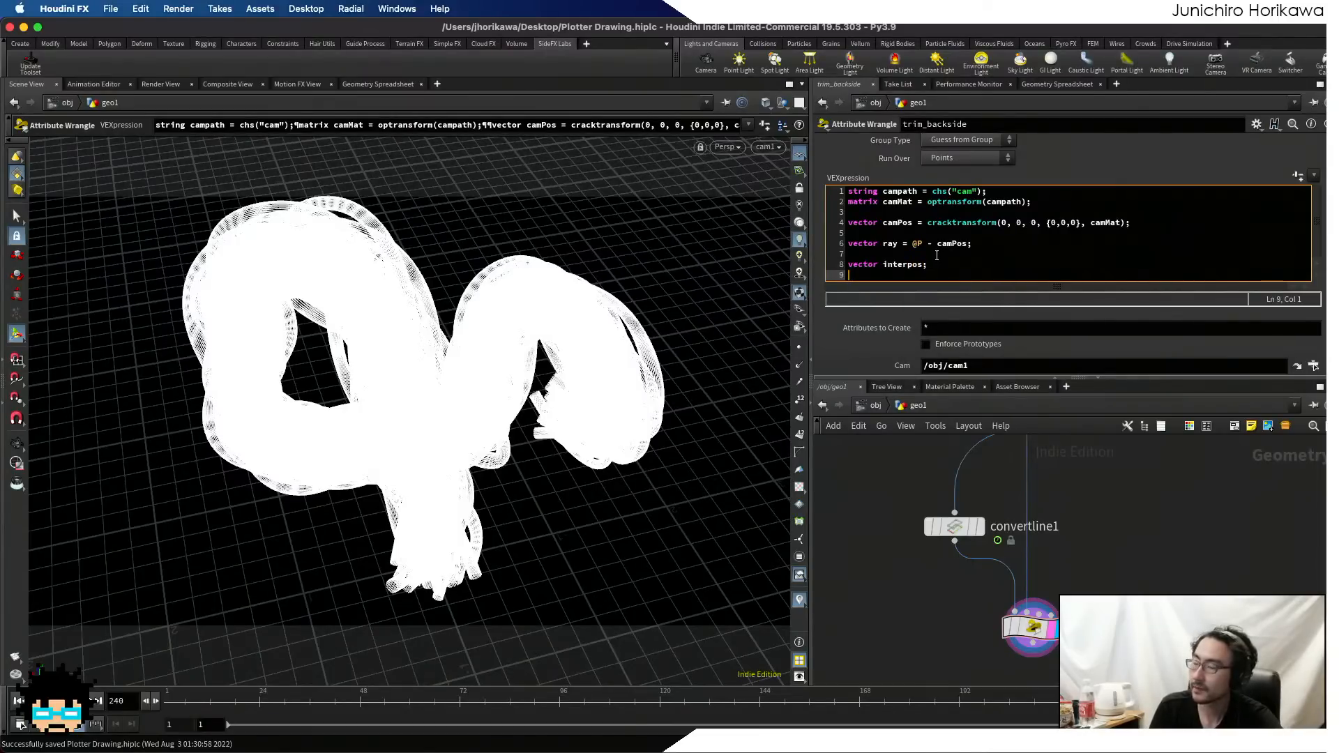
{"action": "type", "text": "vector uv;"}
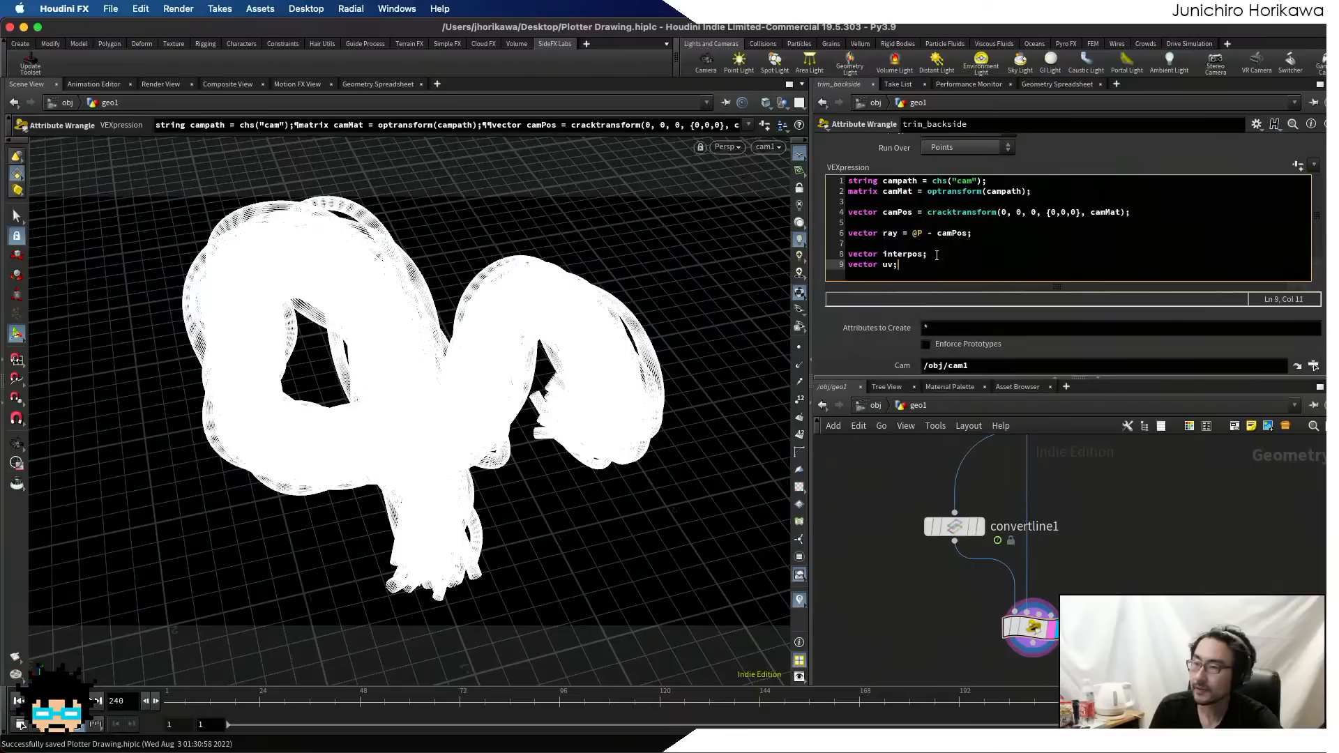
{"action": "key", "text": "Return"}
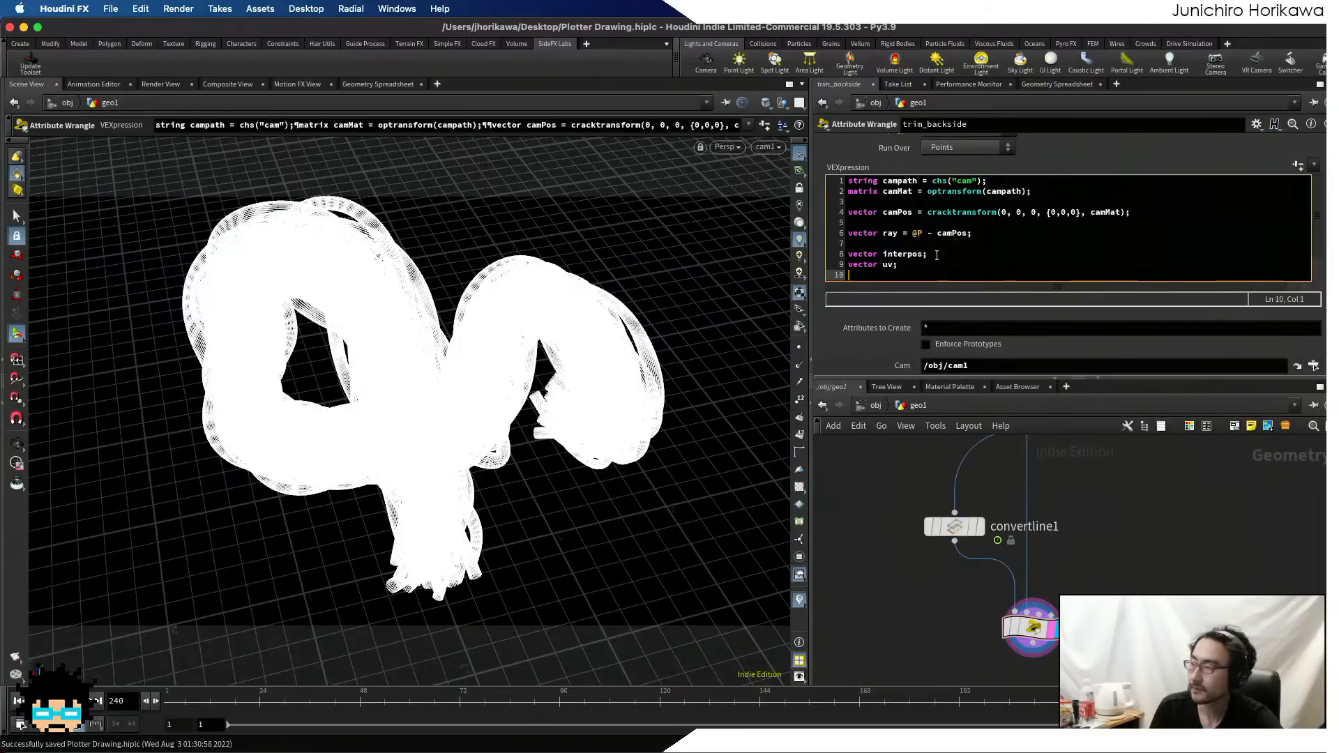
- Write int inter = intersect(1, camPos, ray * 100, interpos, uv); on line 10 of the trim_backside VEX code
{"action": "type", "text": "int inter ^ "}
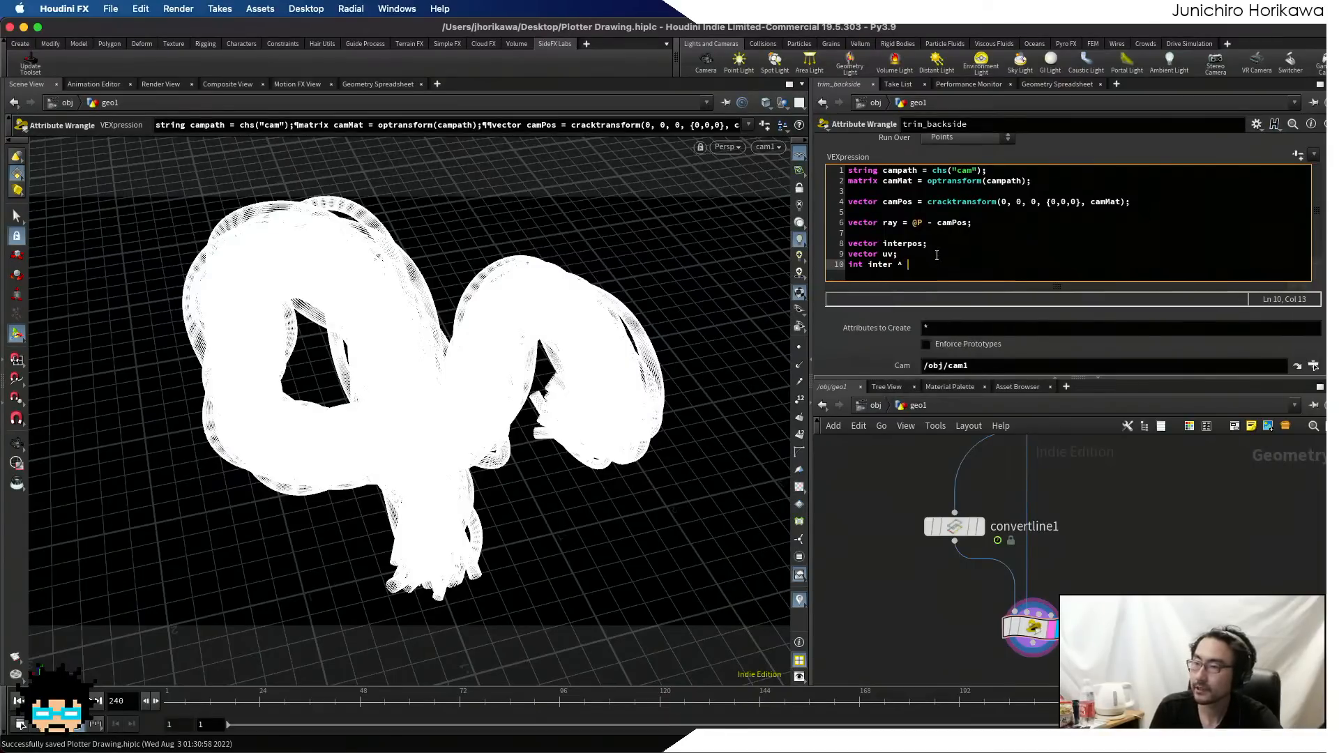
{"action": "key", "text": "BackSpace"}
{"action": "key", "text": "BackSpace"}
{"action": "type", "text": "= intersec"}
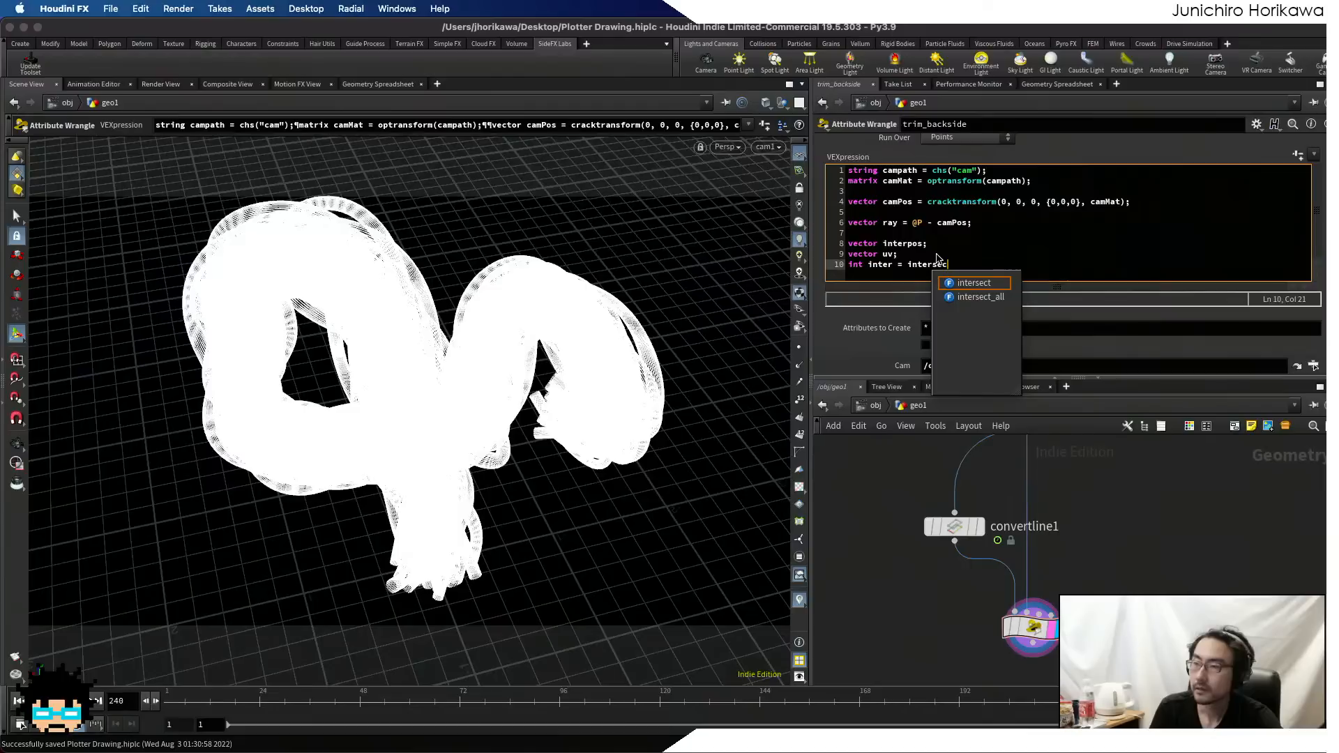
{"action": "type", "text": "c"}
{"action": "key", "text": "BackSpace"}
{"action": "type", "text": "t("}
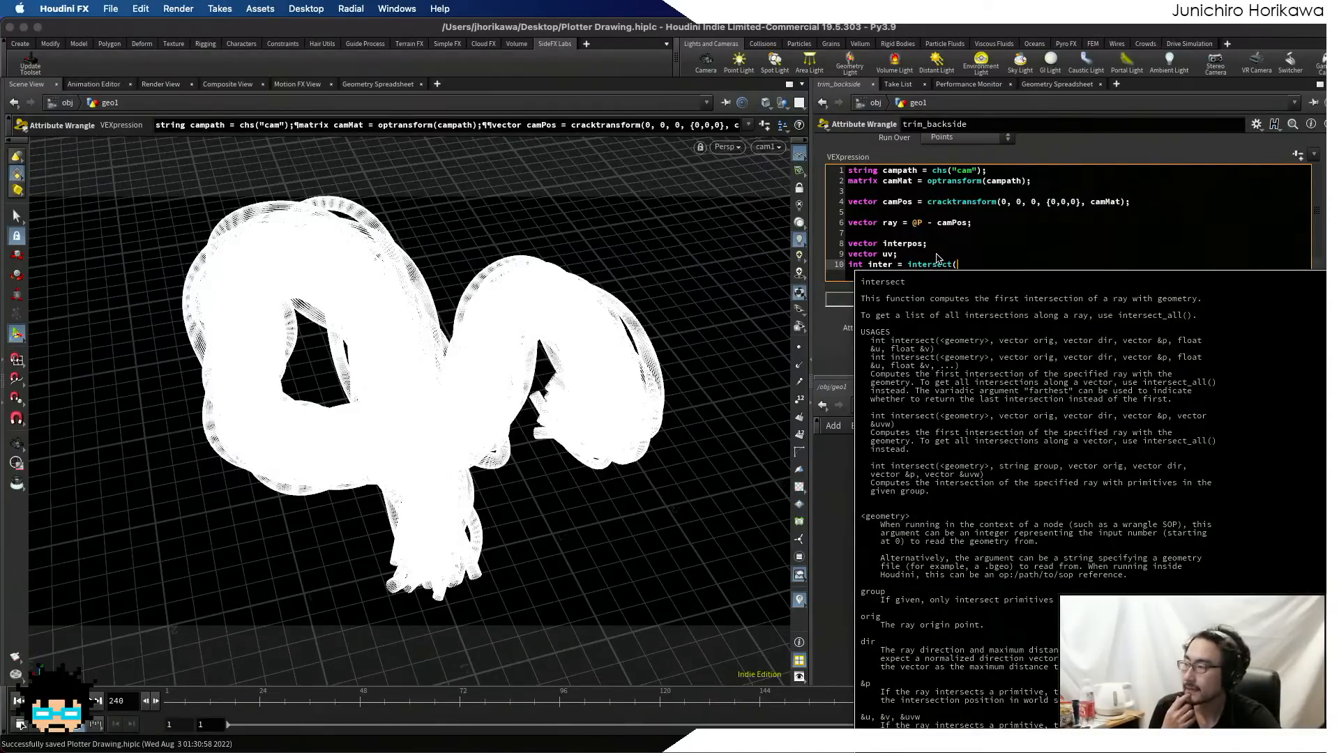
{"action": "type", "text": "1, "}
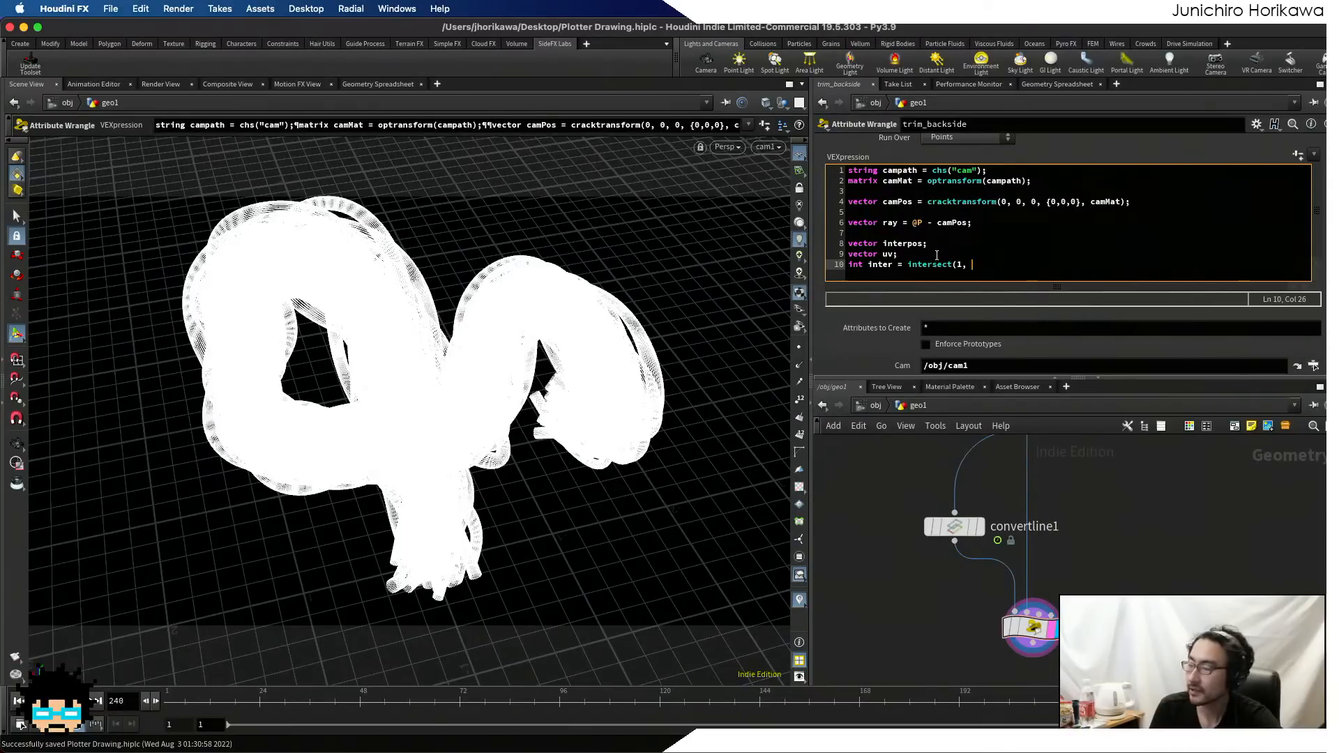
{"action": "type", "text": "camPos, ray *"}
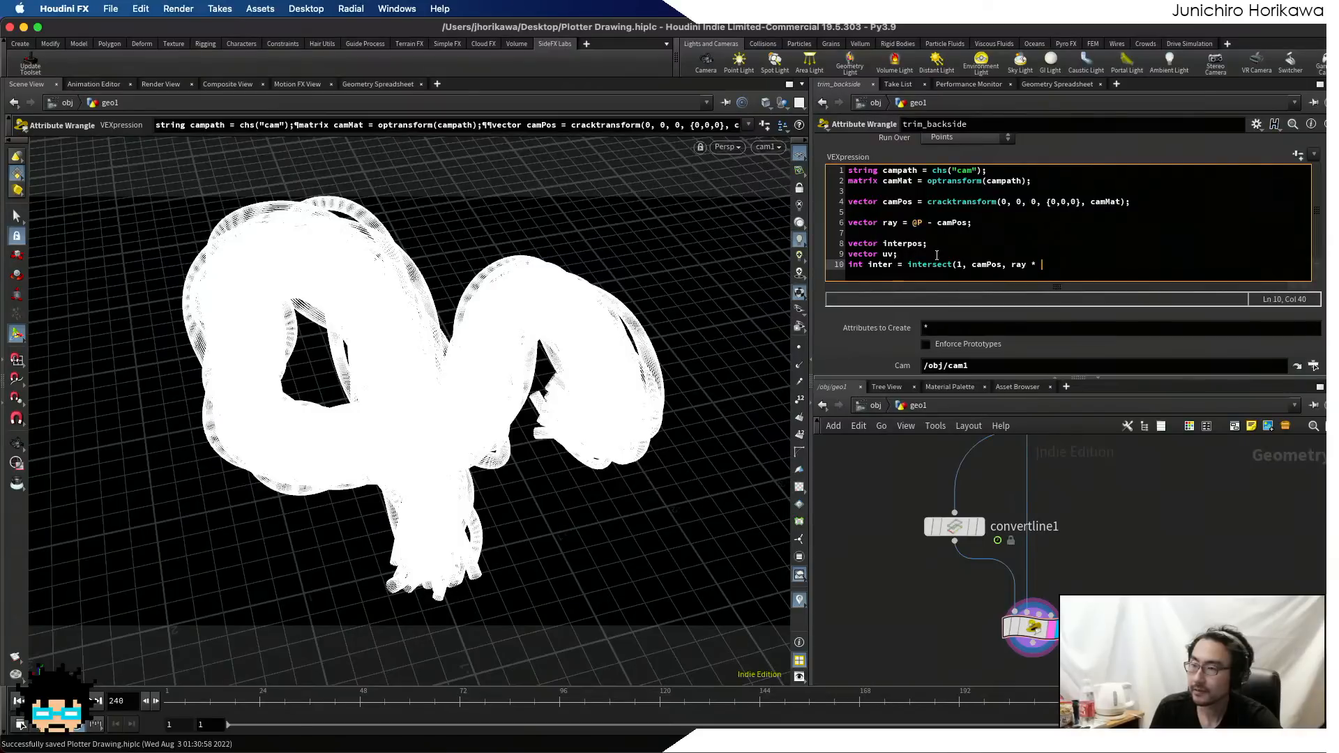
{"action": "type", "text": "100"}
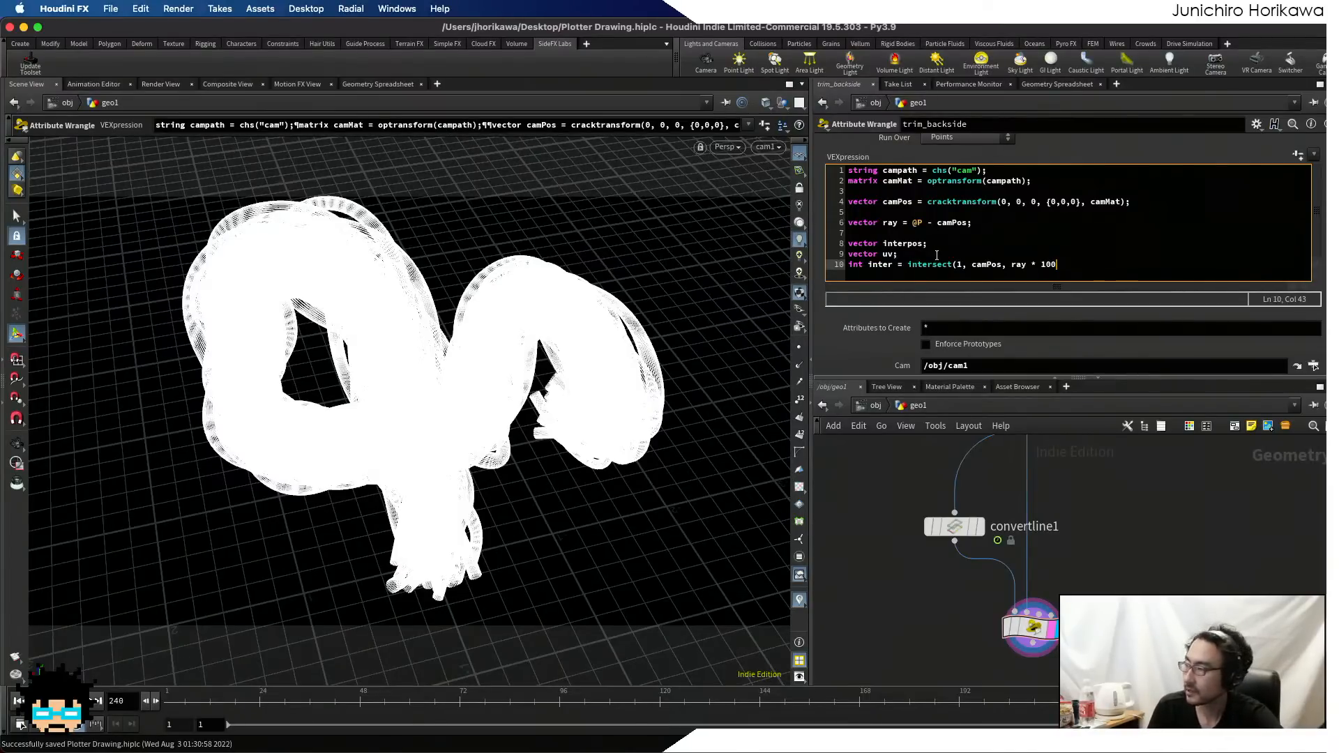
{"action": "type", "text": ", "}
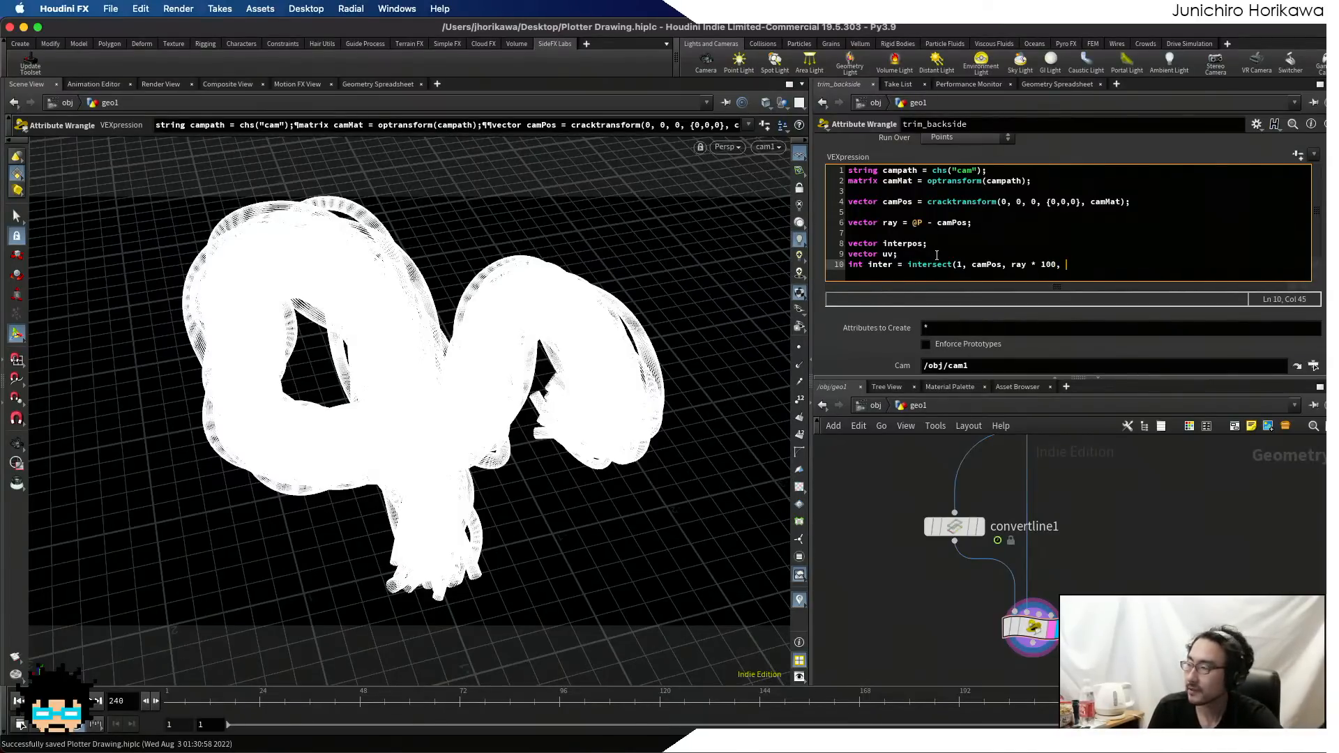
{"action": "type", "text": "interpos,"}
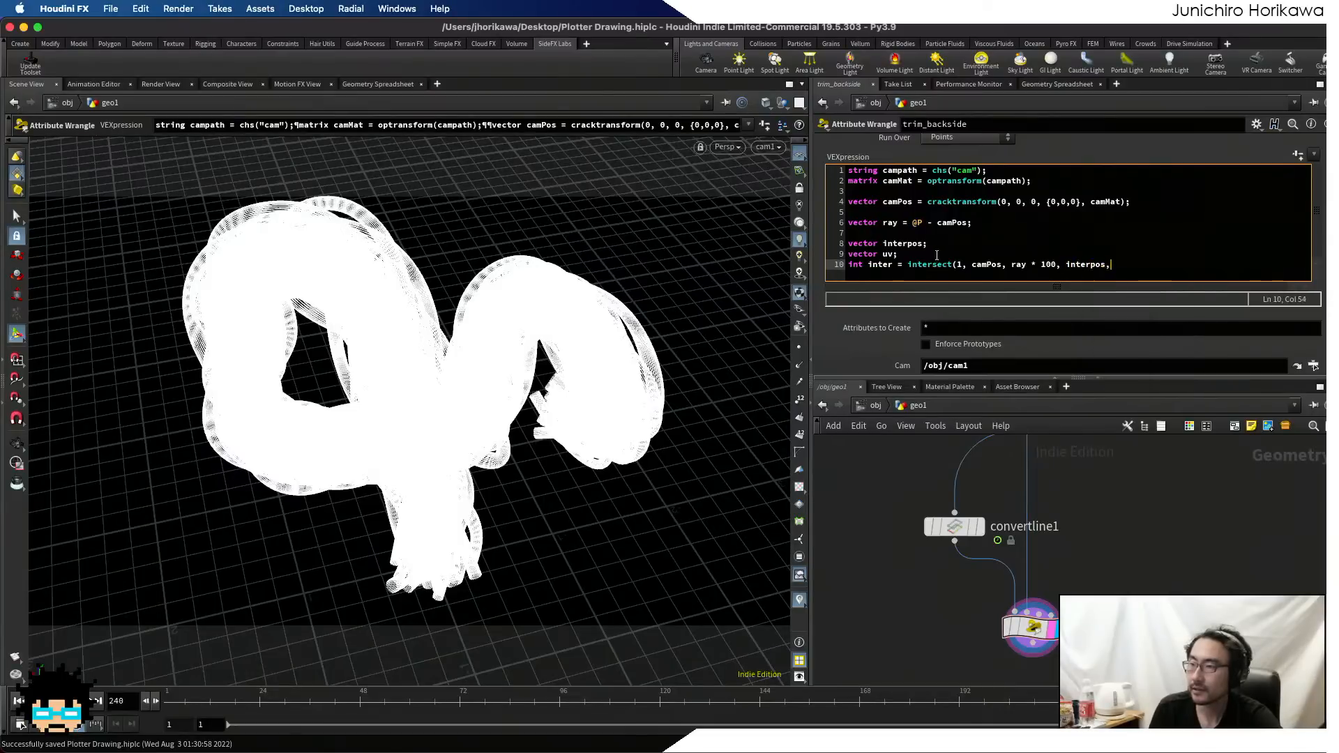
{"action": "type", "text": " uv);"}
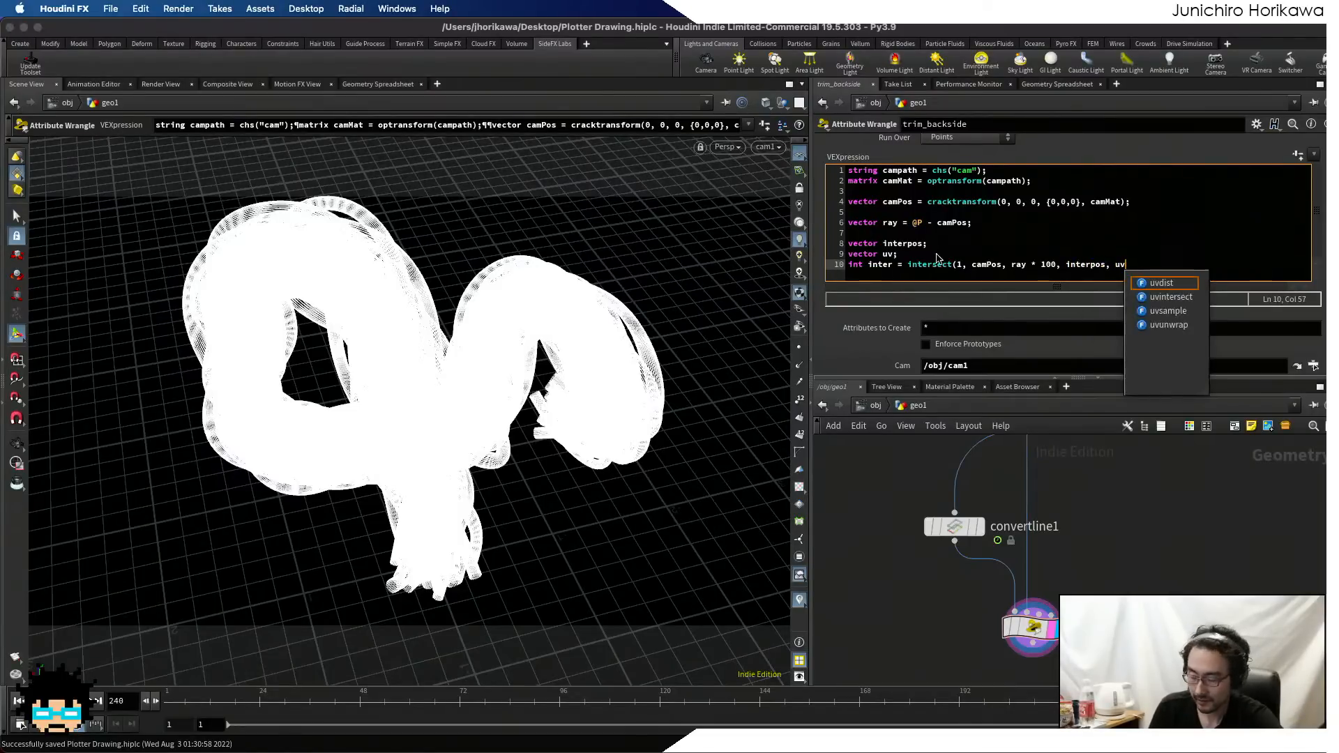
{"action": "key", "text": "Return"}
{"action": "key", "text": "Return"}
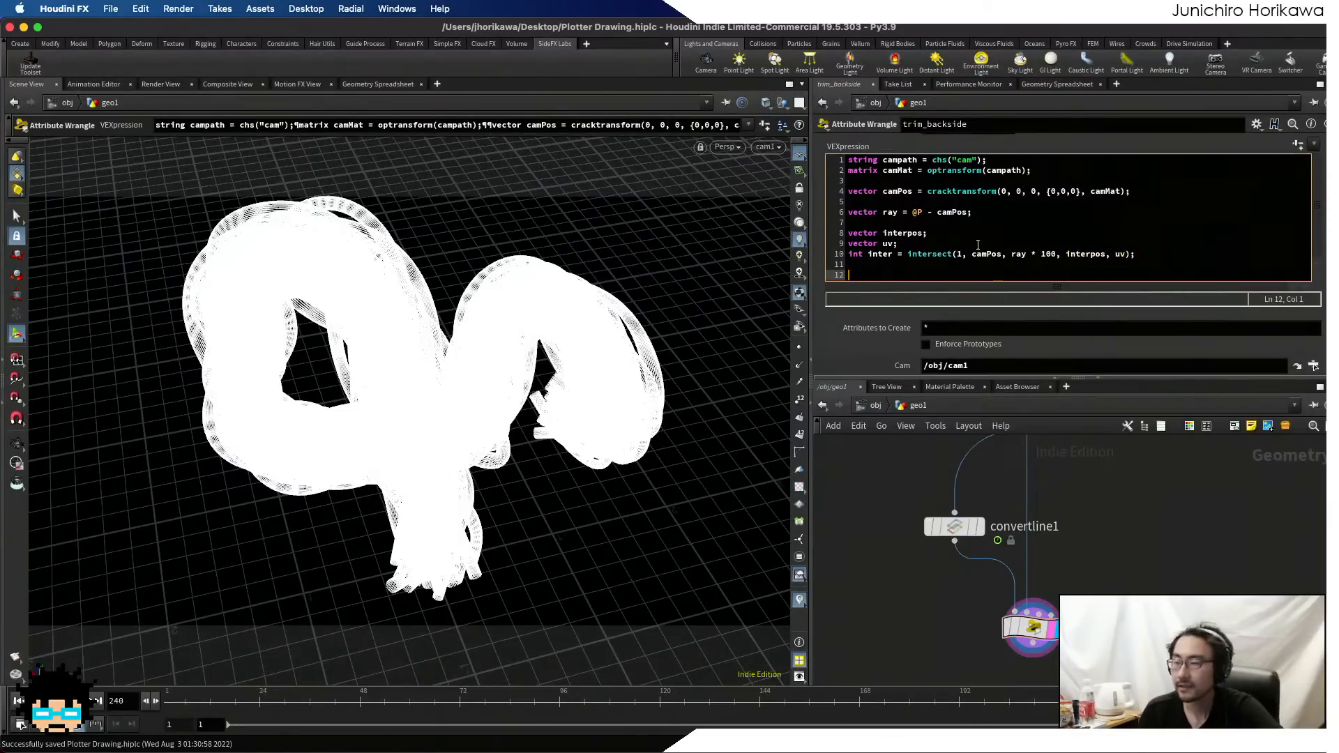
{"action": "left_click_drag", "start_coordinate": [1138, 254], "coordinate": [827, 254]}
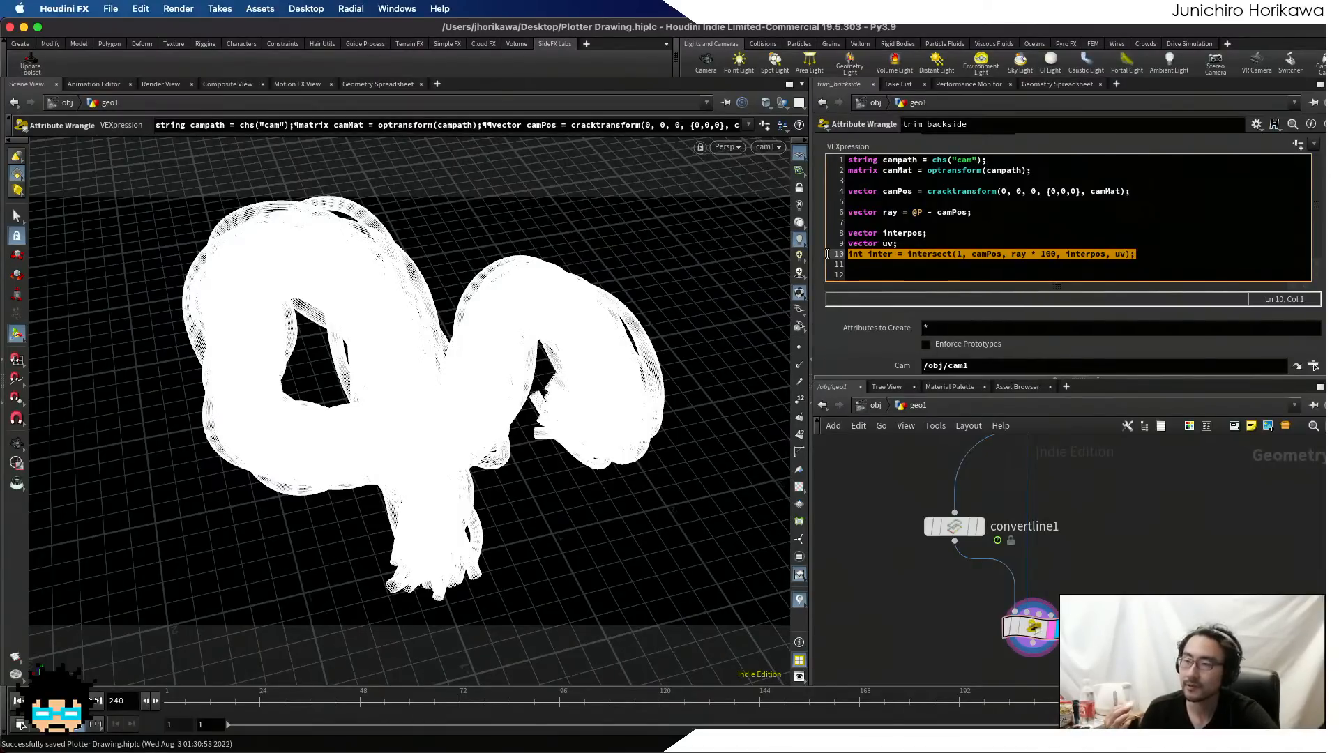
{"action": "left_click_drag", "start_coordinate": [1108, 255], "coordinate": [1063, 256]}
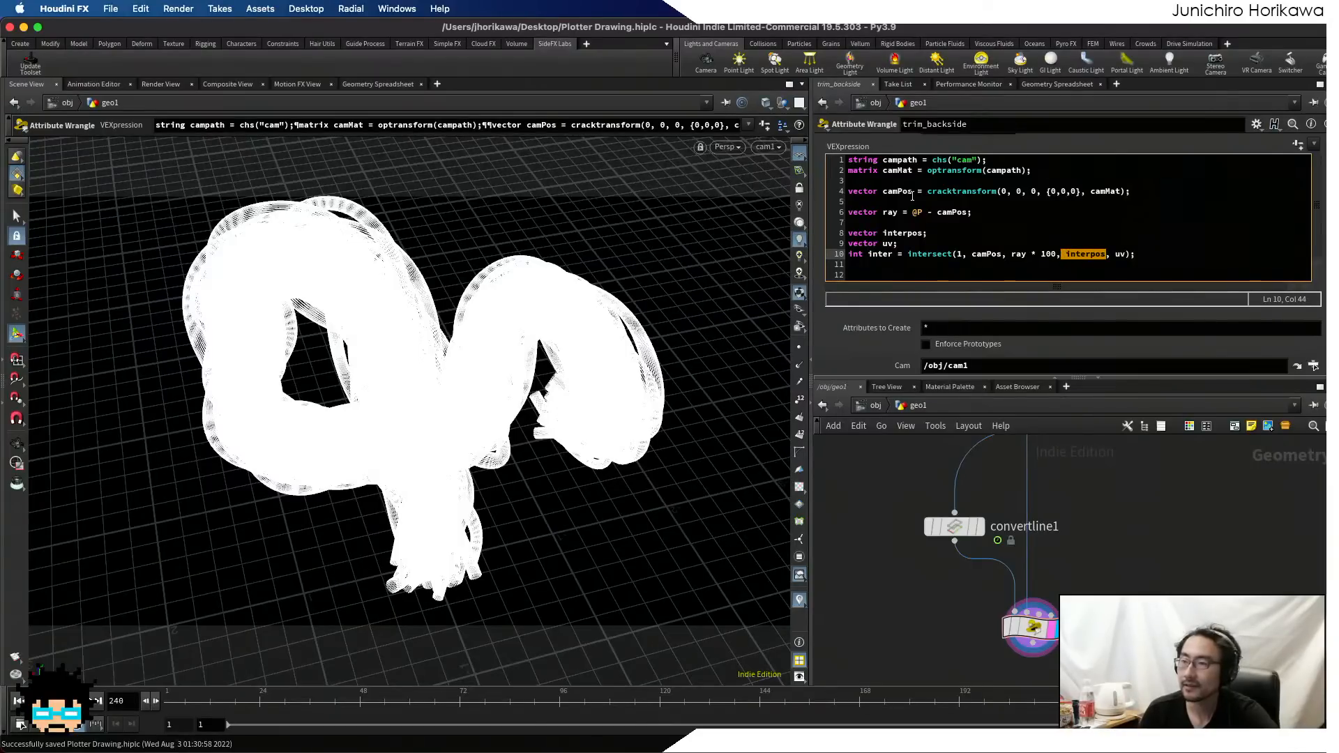
{"action": "left_click", "coordinate": [912, 211]}
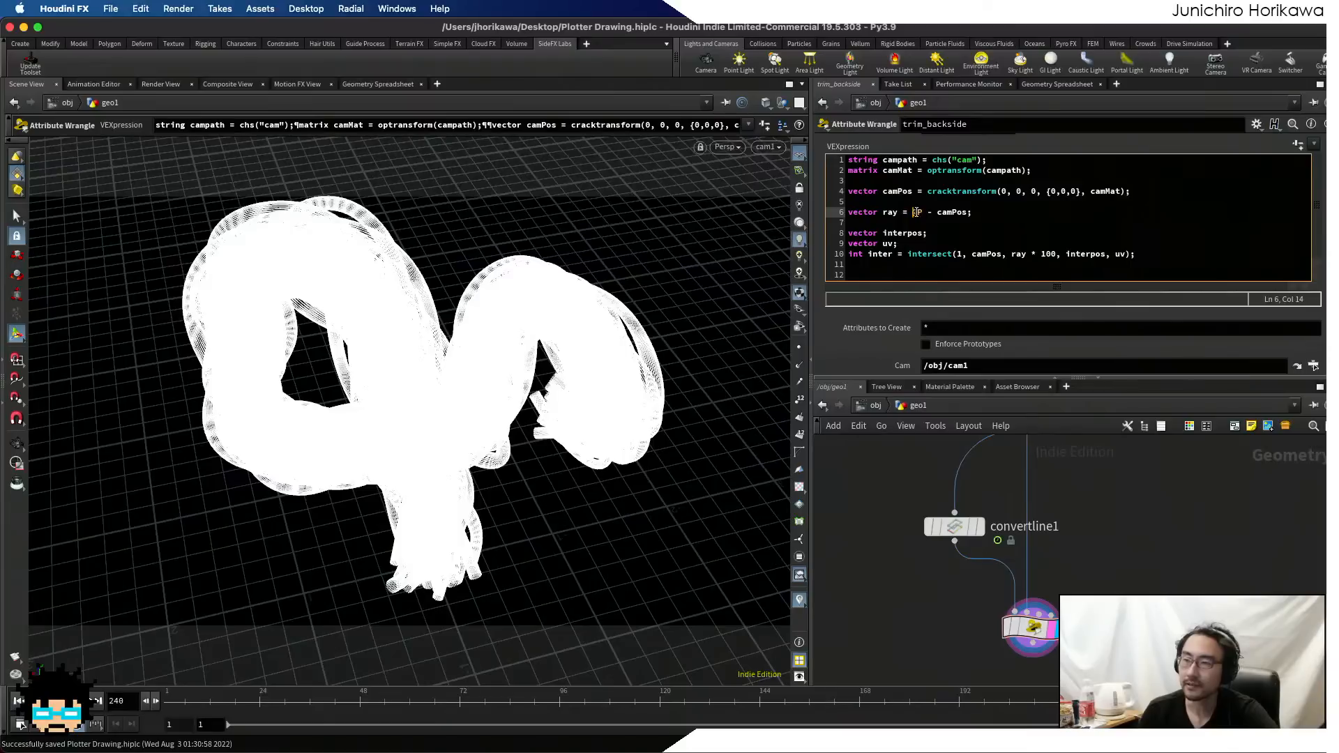
{"action": "double_click", "coordinate": [916, 212]}
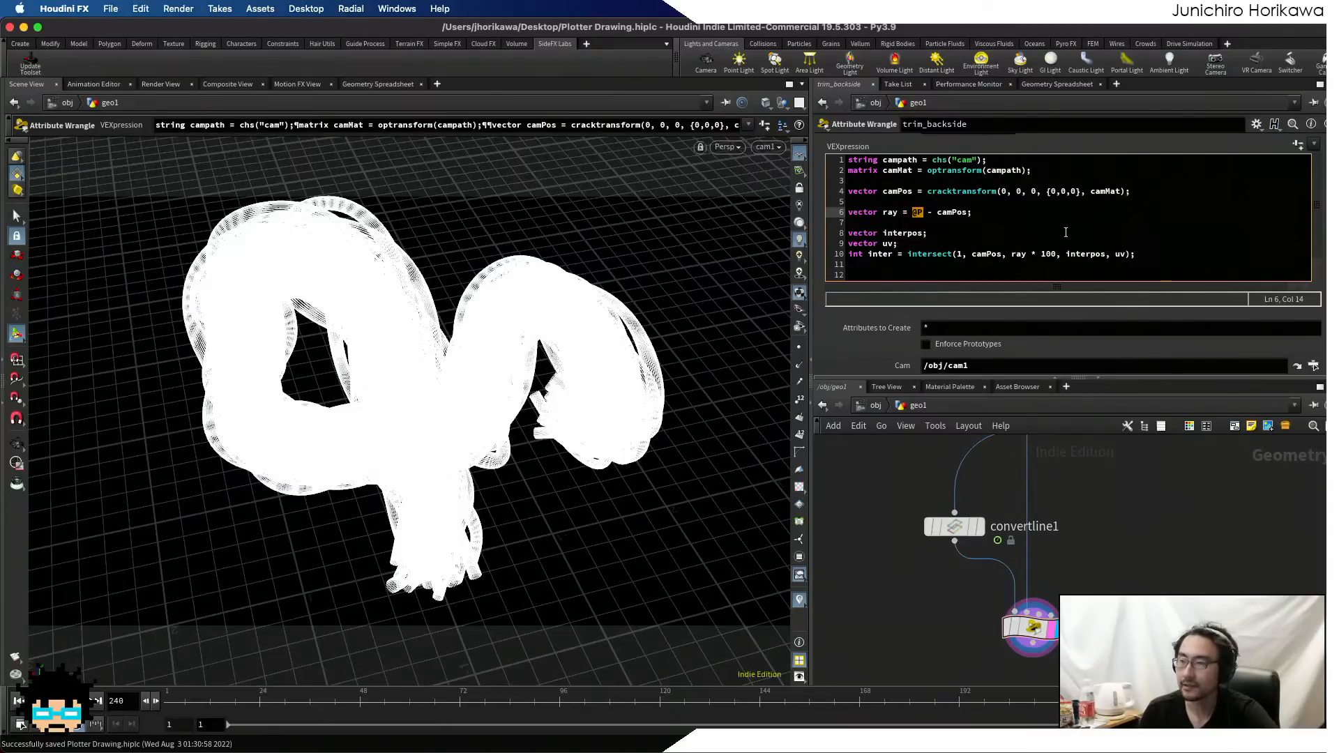
{"action": "double_click", "coordinate": [1095, 255]}
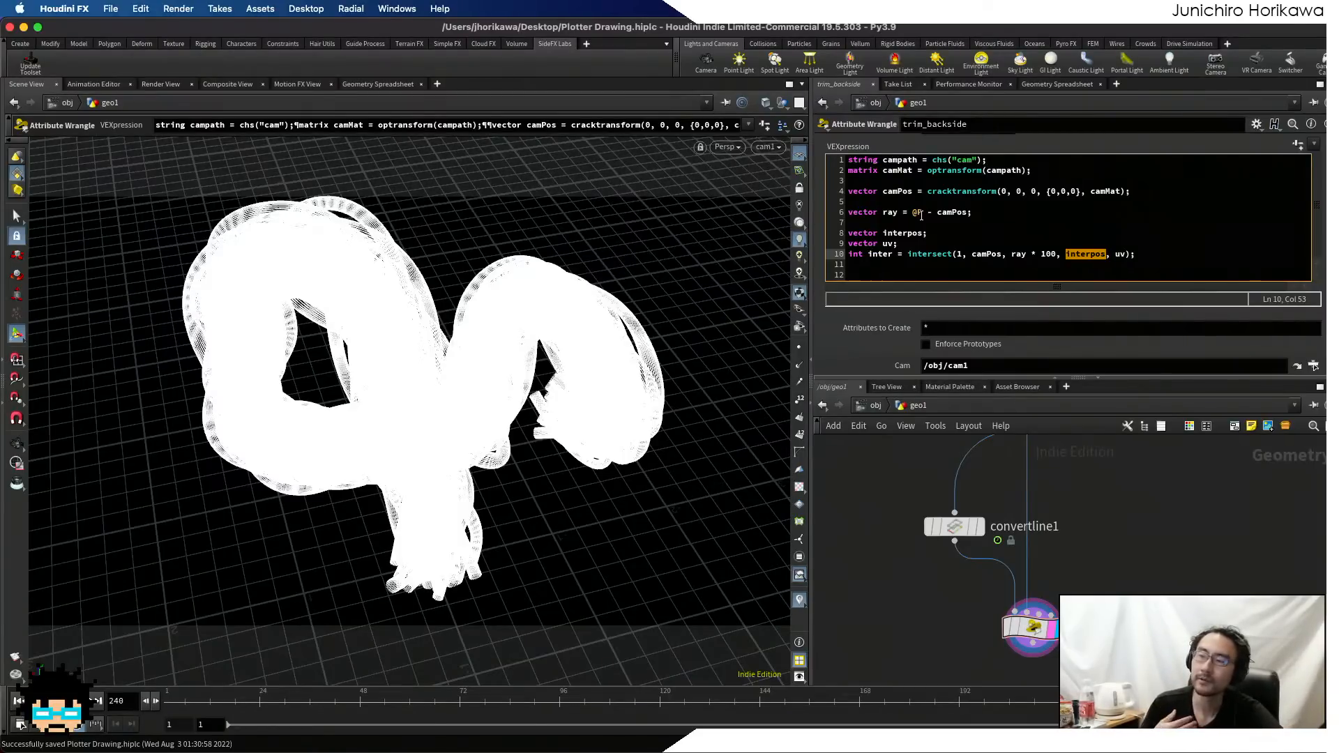
{"action": "left_click_drag", "start_coordinate": [928, 213], "coordinate": [914, 215]}
{"action": "left_click_drag", "start_coordinate": [1106, 254], "coordinate": [1067, 254]}
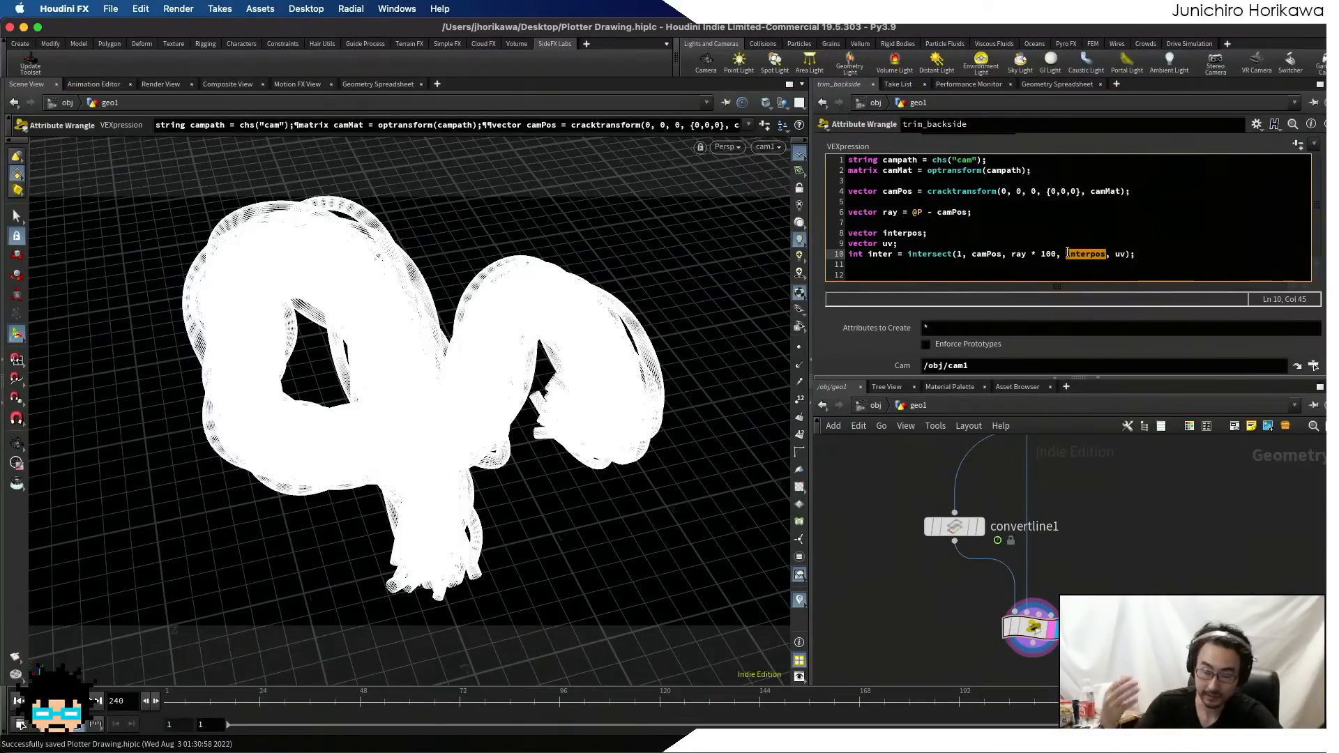
- Write float dist = distance(@P, interpos); on line 12 of the trim_backside VEX code
{"action": "left_click", "coordinate": [965, 271]}
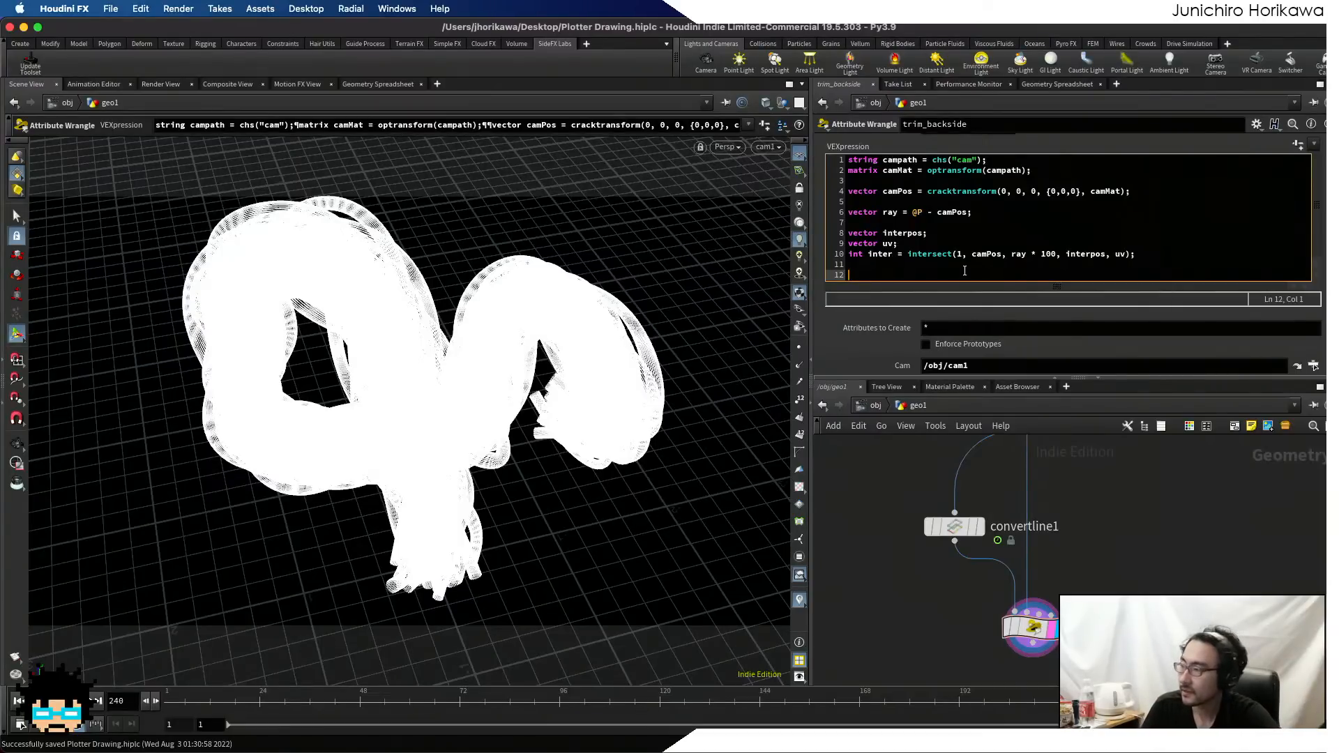
{"action": "type", "text": "float dista"}
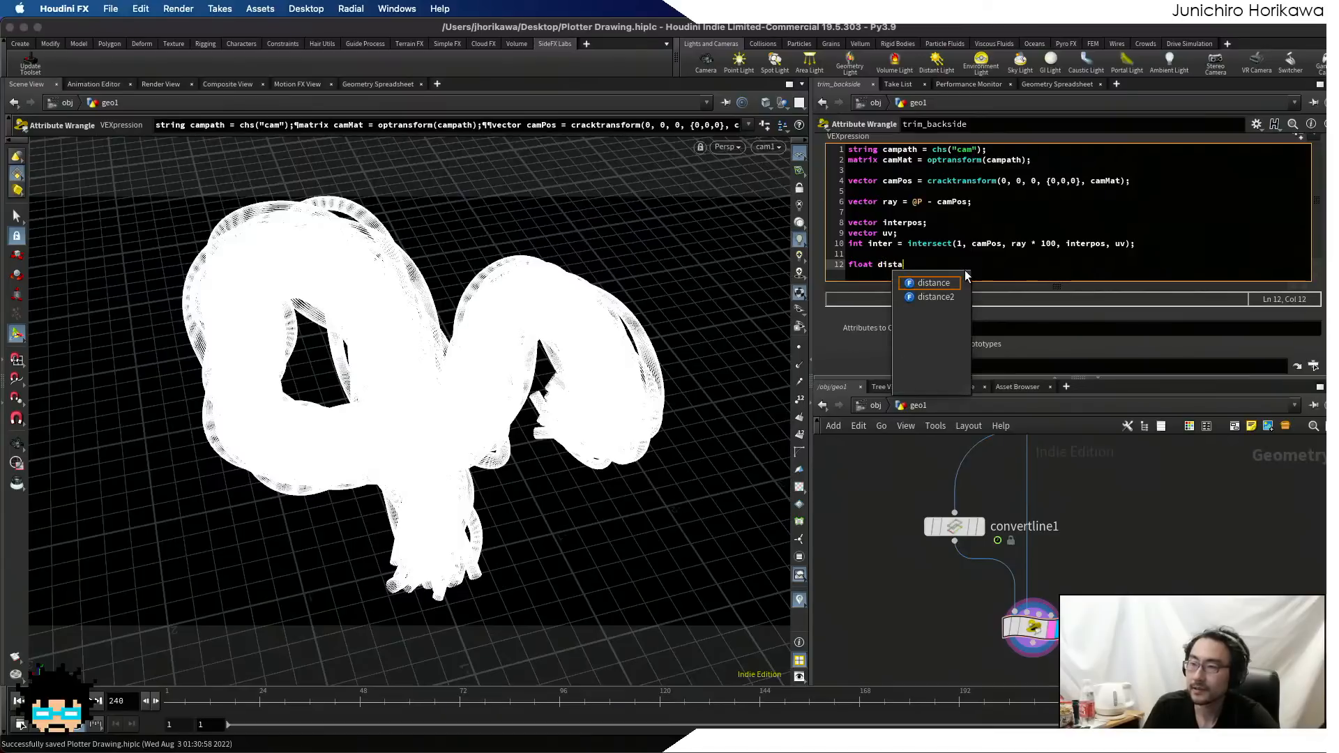
{"action": "key", "text": "BackSpace"}
{"action": "type", "text": "= "}
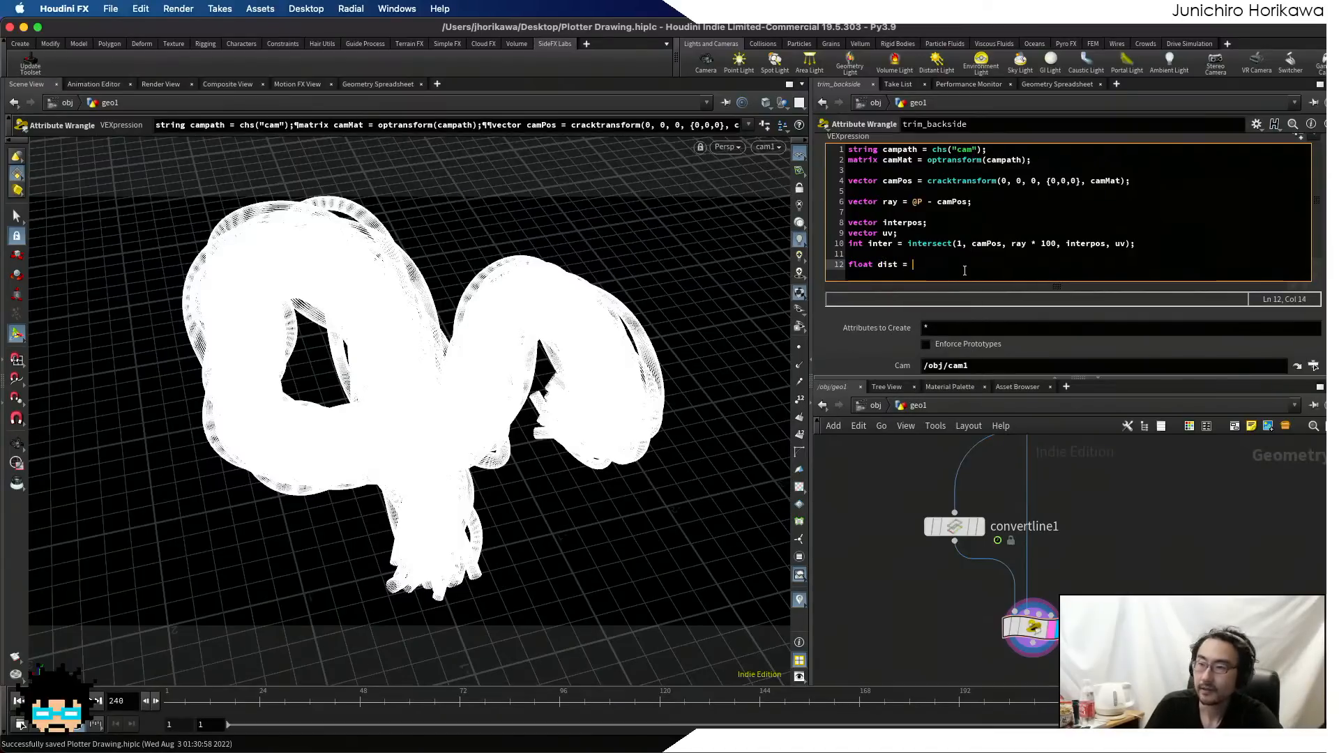
{"action": "type", "text": "distancc"}
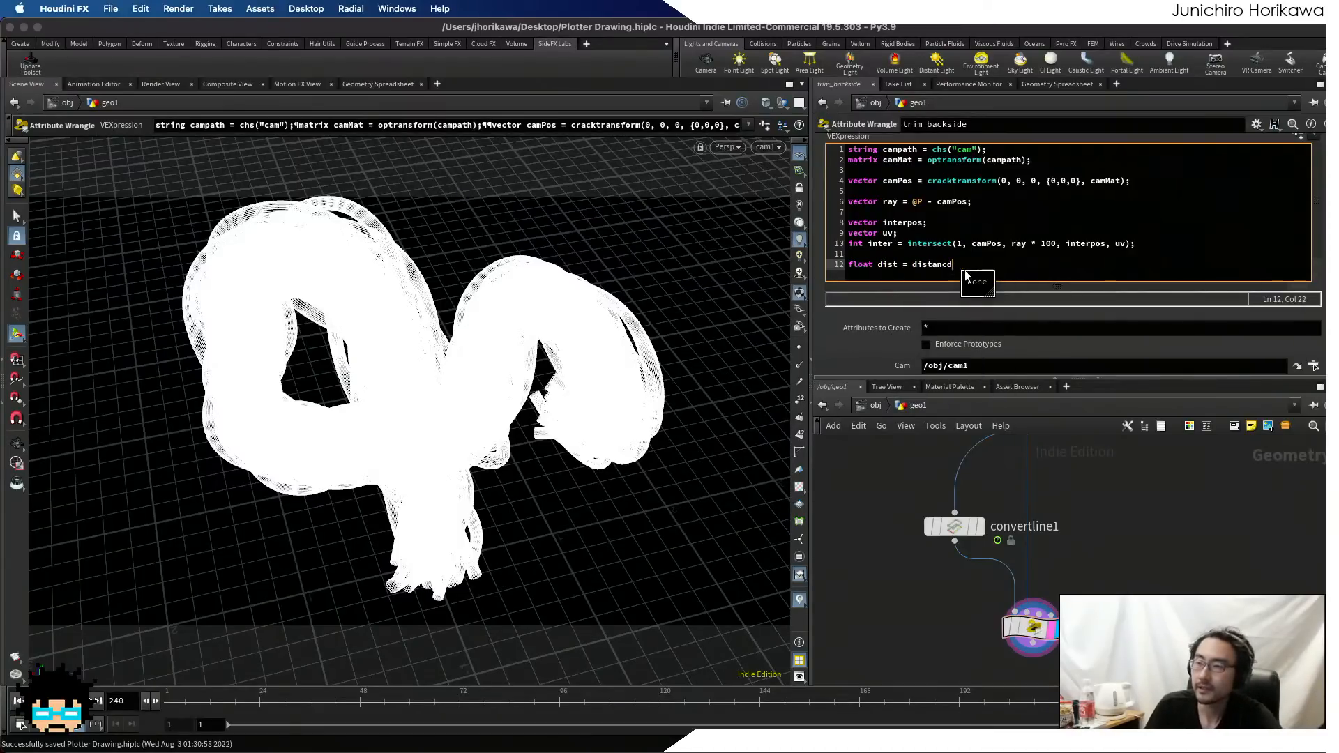
{"action": "key", "text": "BackSpace"}
{"action": "type", "text": "e(\"P"}
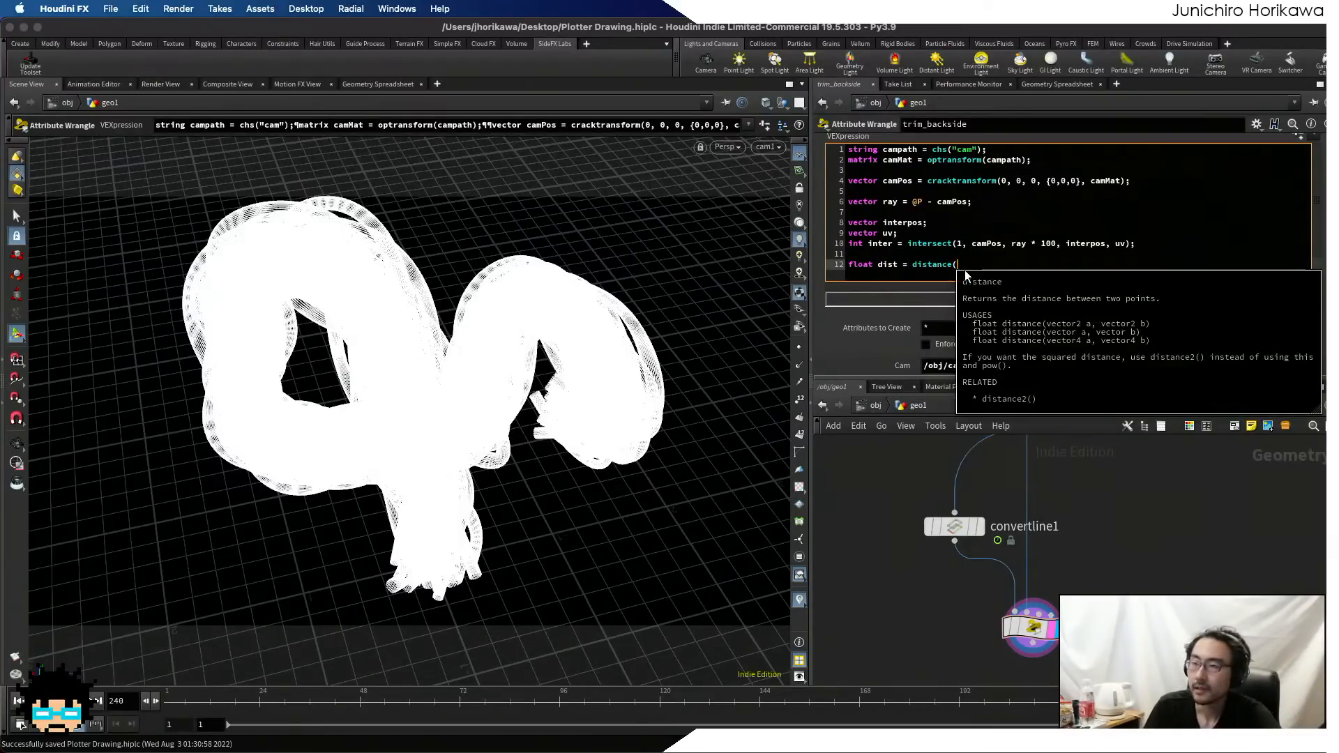
{"action": "key", "text": "BackSpace"}
{"action": "key", "text": "BackSpace"}
{"action": "type", "text": "@P`"}
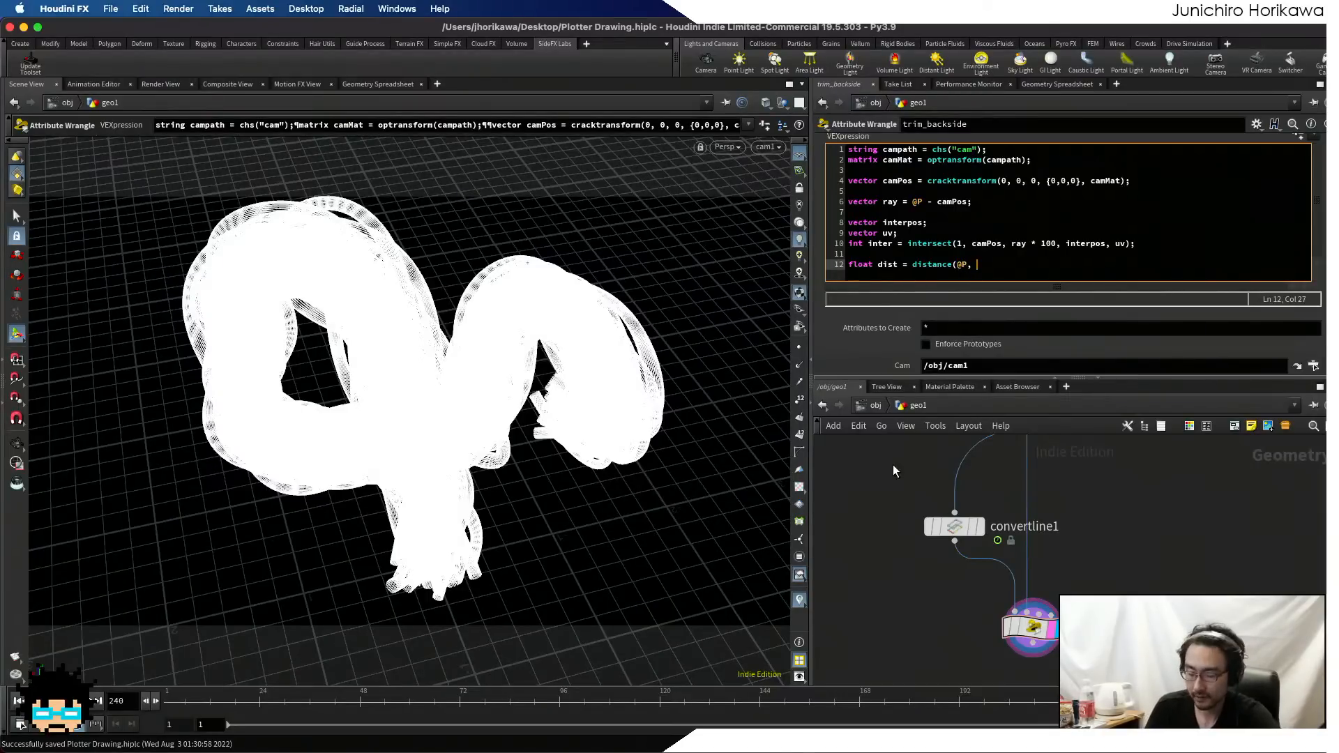
{"action": "type", "text": " interpos"}
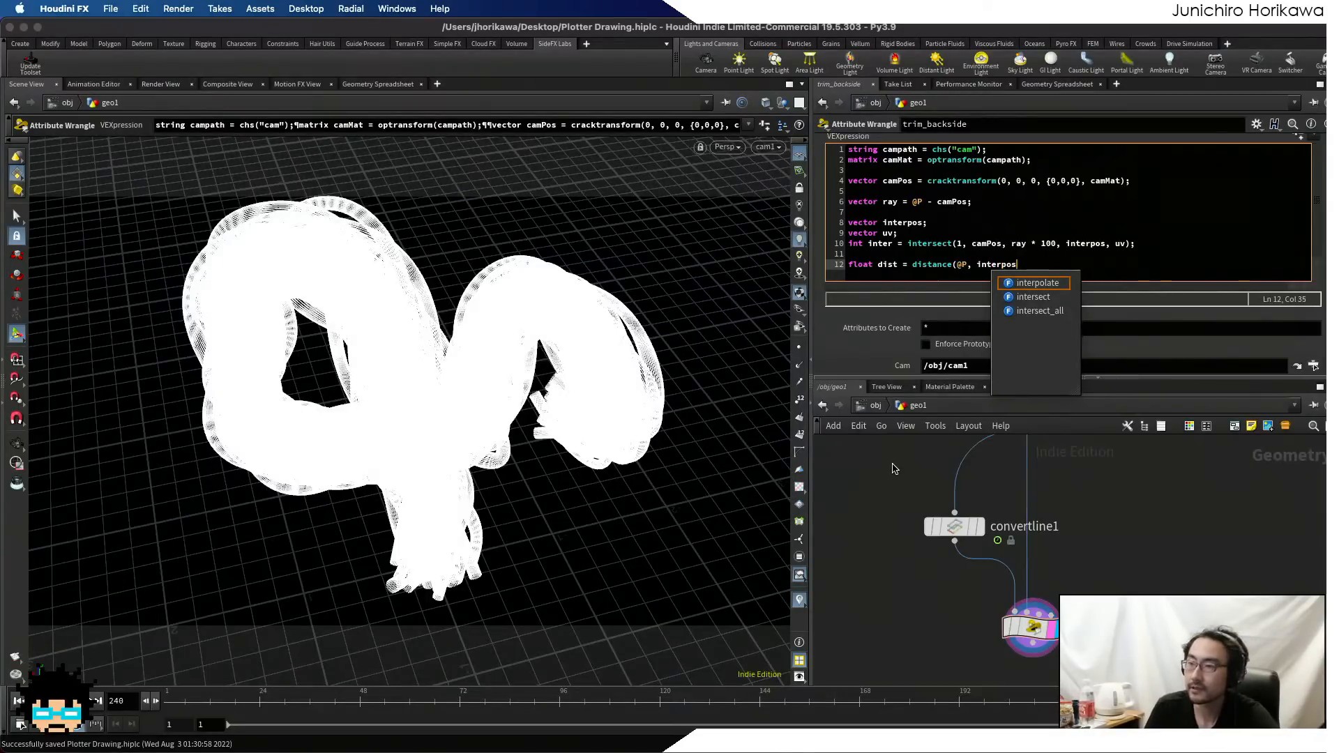
{"action": "key", "text": "Escape"}
{"action": "type", "text": ");"}
{"action": "key", "text": "Return"}
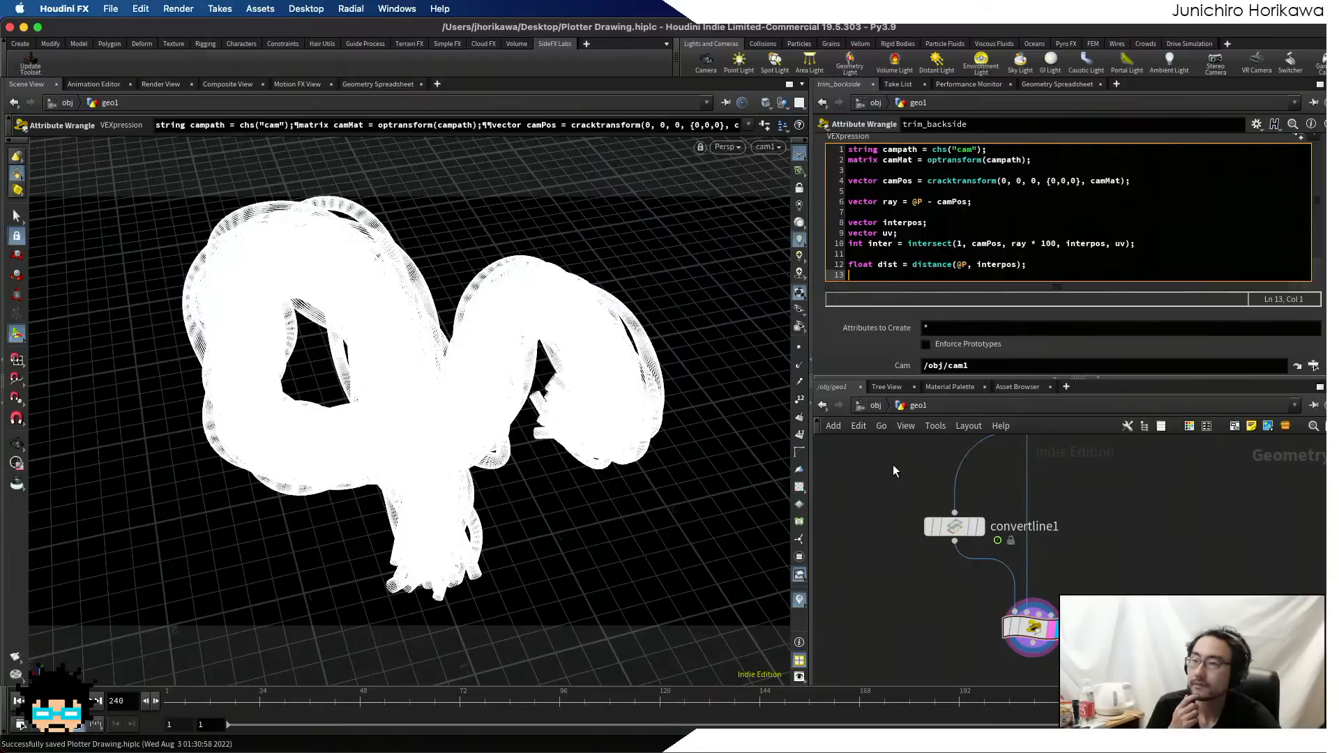
- Add an if(dist > 0.001) block with opening and closing braces on lines 13 to 15, leaving an indented line inside
{"action": "type", "text": "if(dist "}
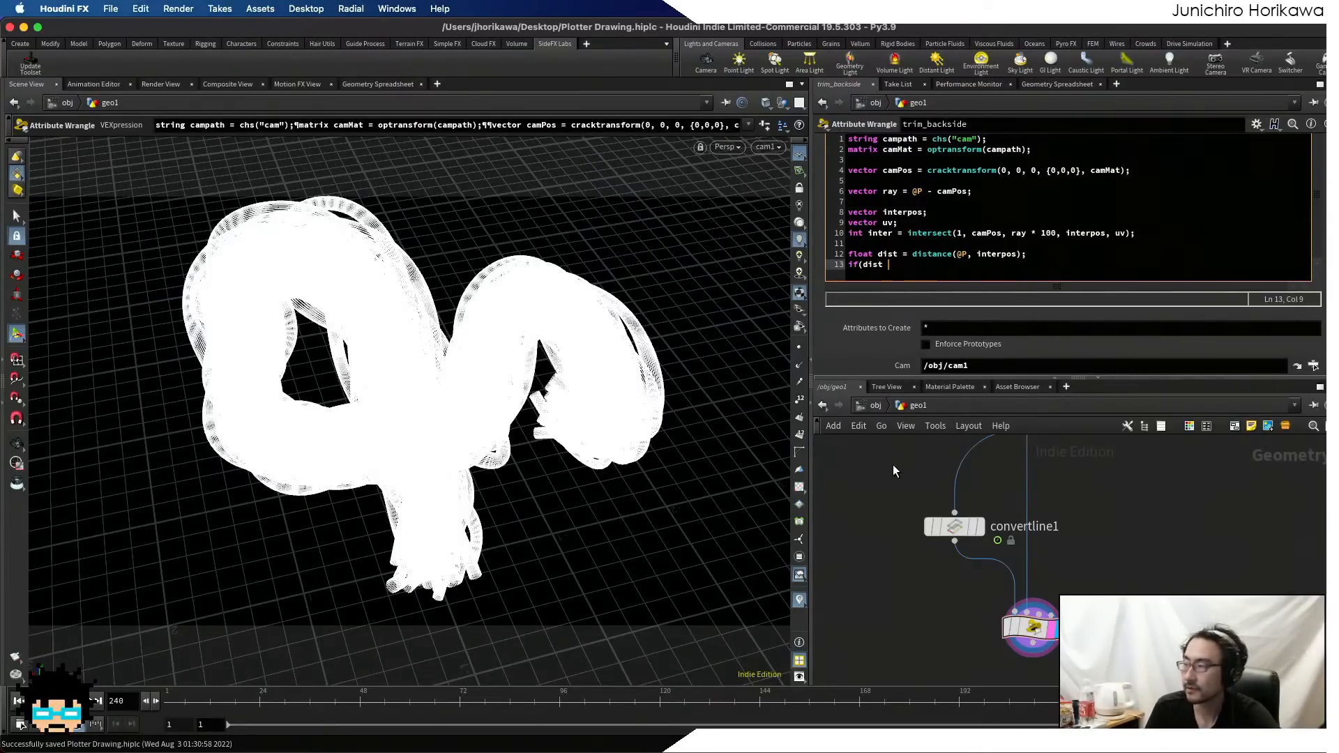
{"action": "type", "text": " > 0.001"}
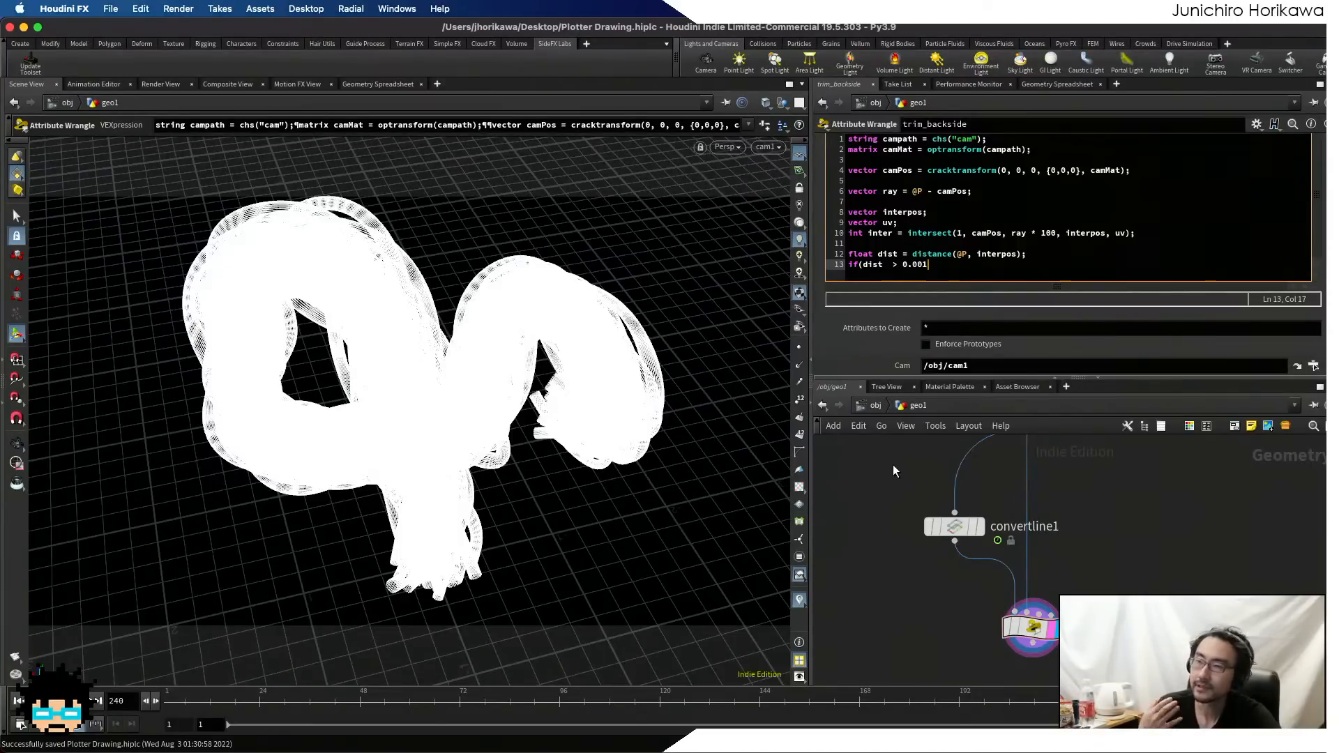
{"action": "type", "text": "){"}
{"action": "key", "text": "Return"}
{"action": "key", "text": "Return"}
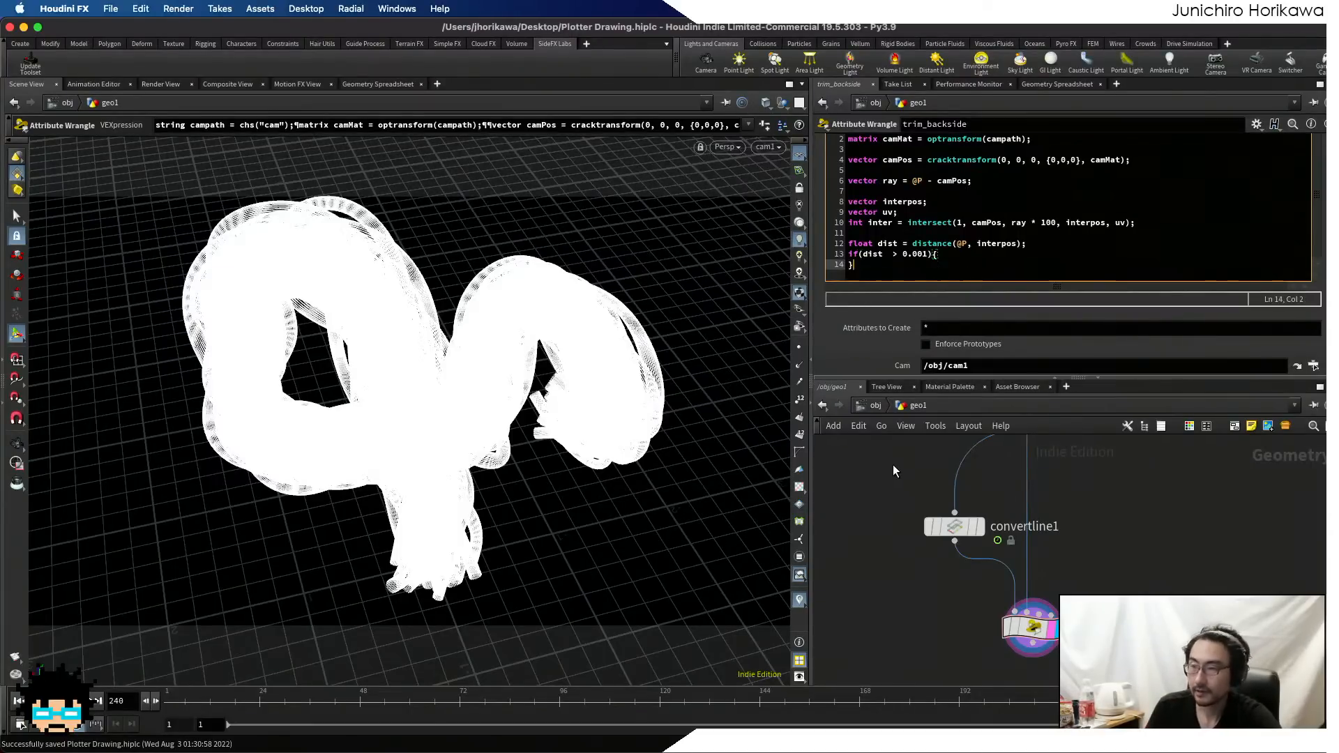
{"action": "key", "text": "Up"}
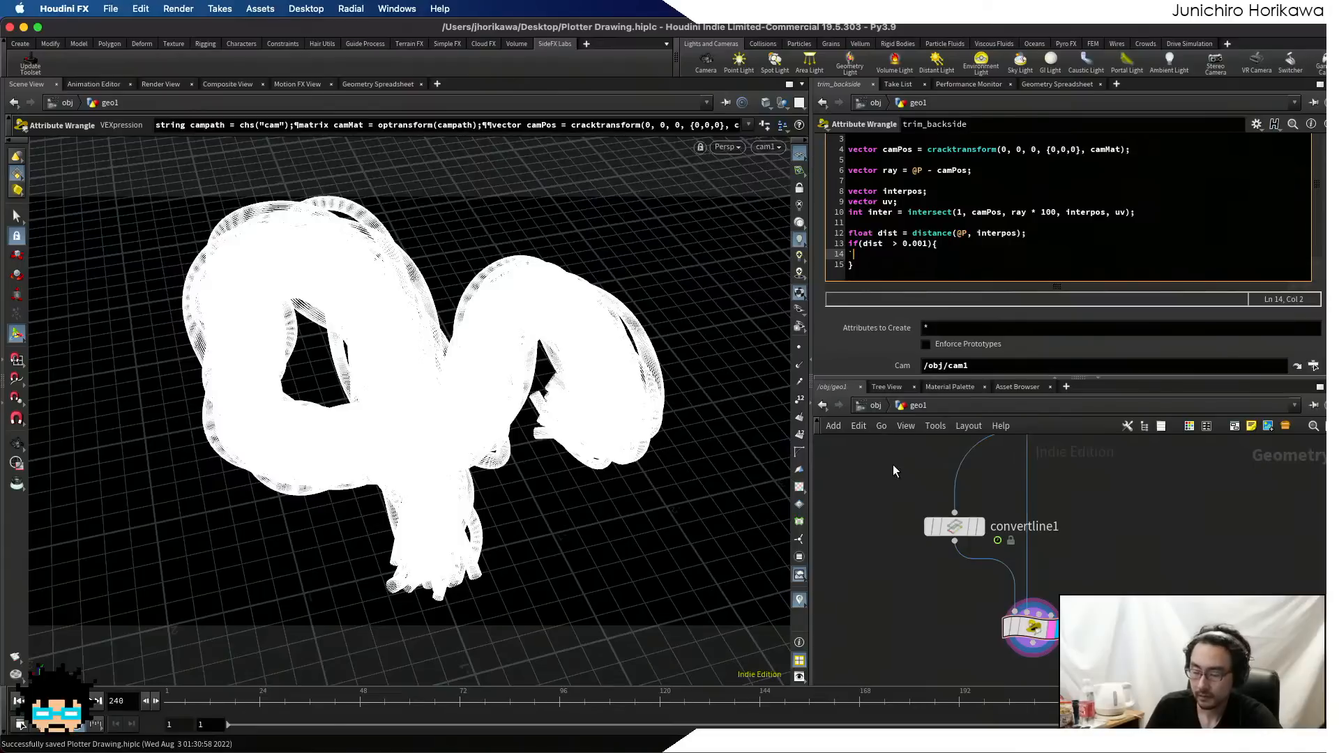
{"action": "key", "text": "Tab"}
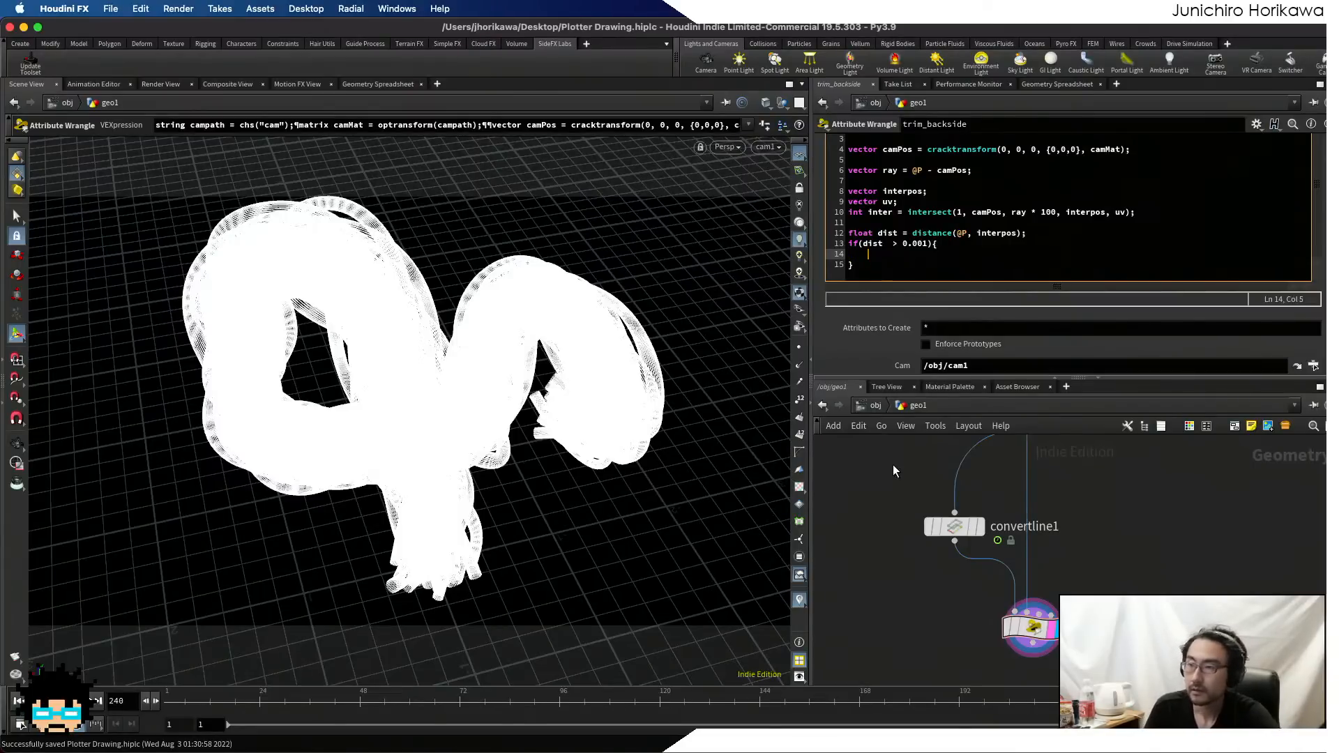
{"action": "type", "text": "remove"}
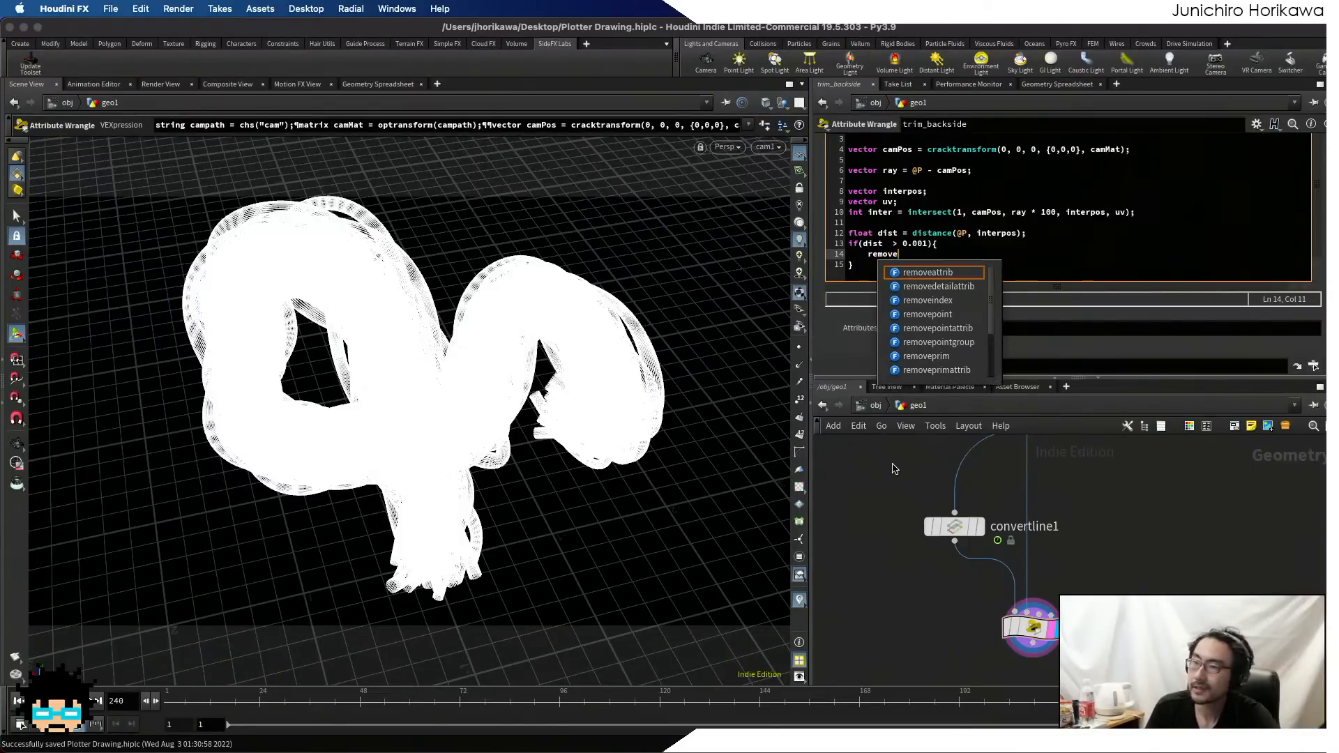
{"action": "type", "text": "point(0, "}
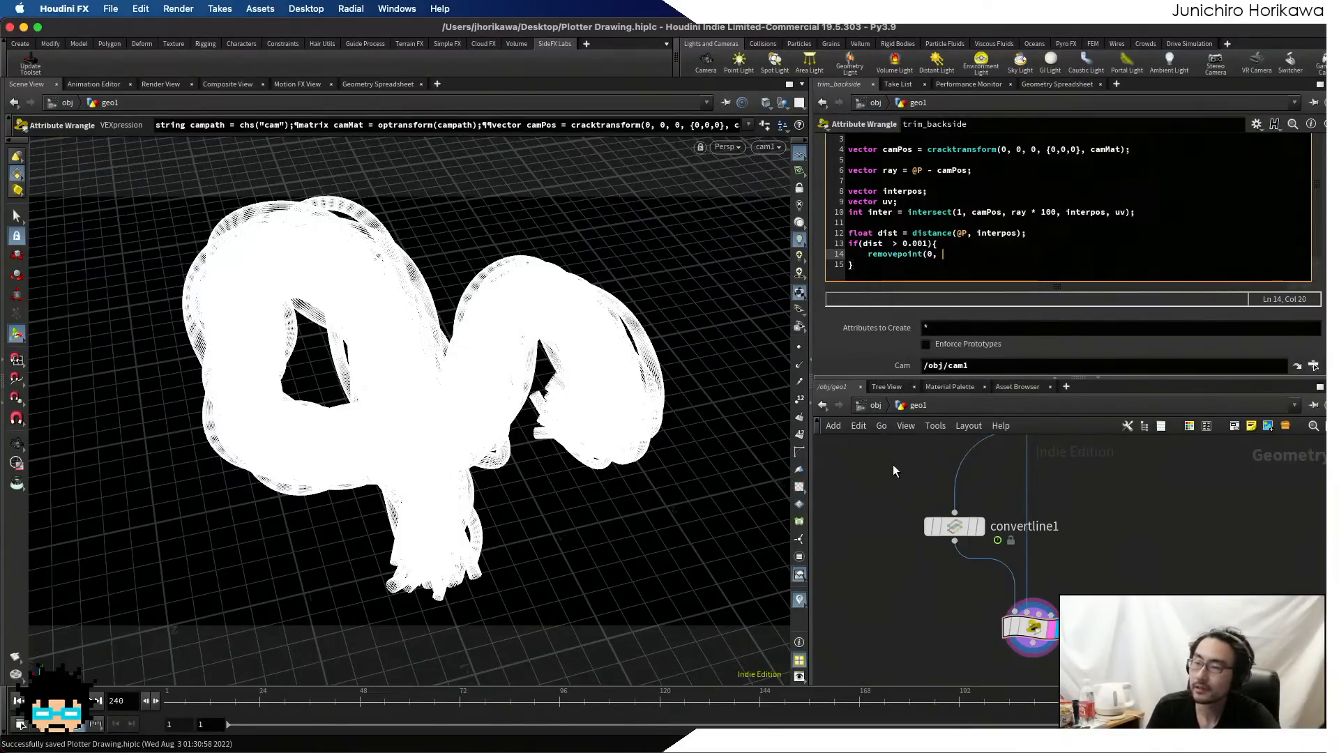
{"action": "type", "text": "@ptnum"}
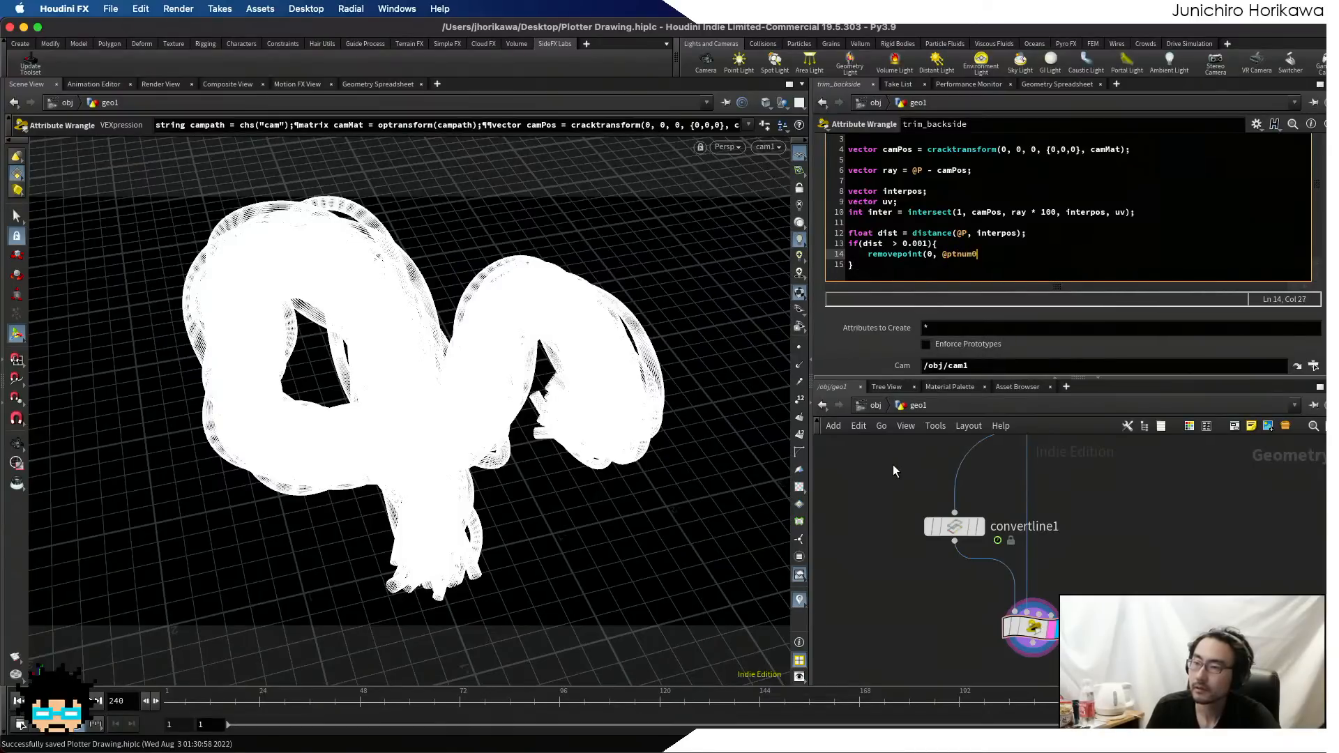
{"action": "type", "text": ");"}
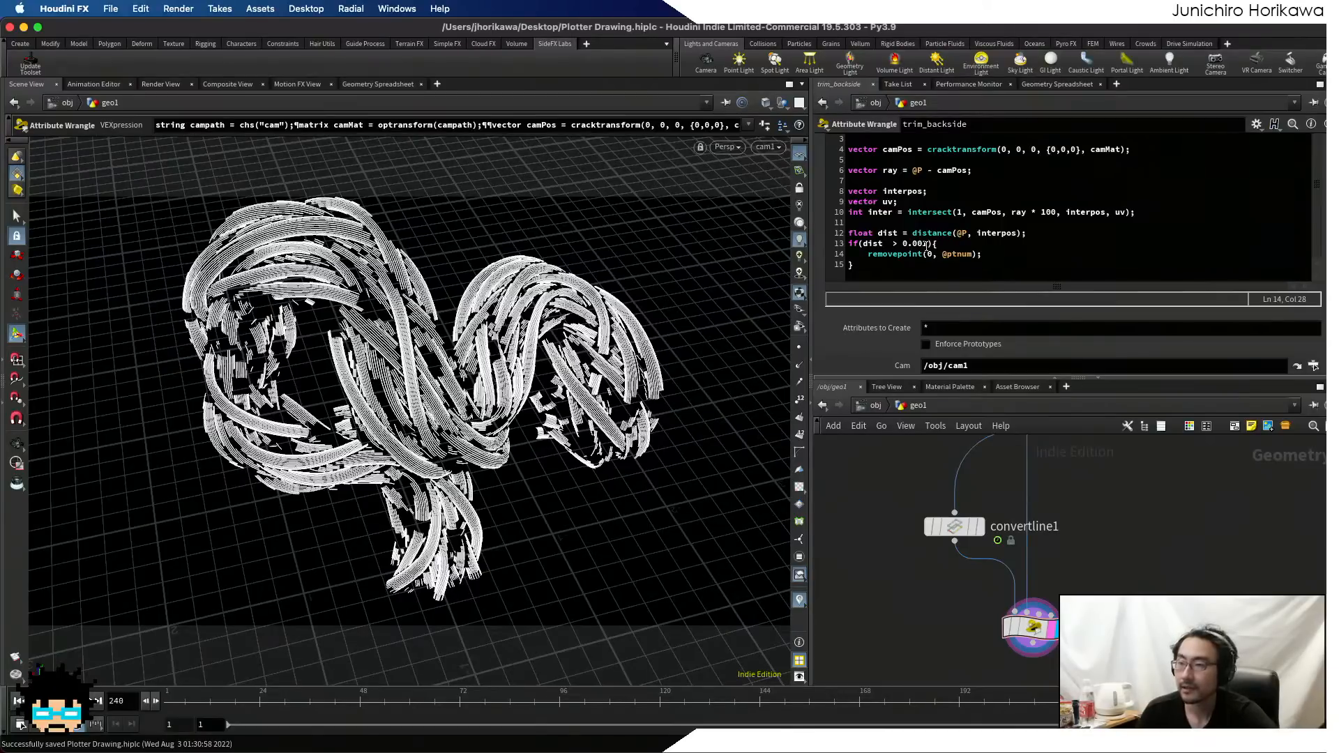
- Try distance thresholds of 0.005, 0.01 and 0.1 in the line 13 condition, ending on 0.01
{"action": "left_click", "coordinate": [927, 244]}
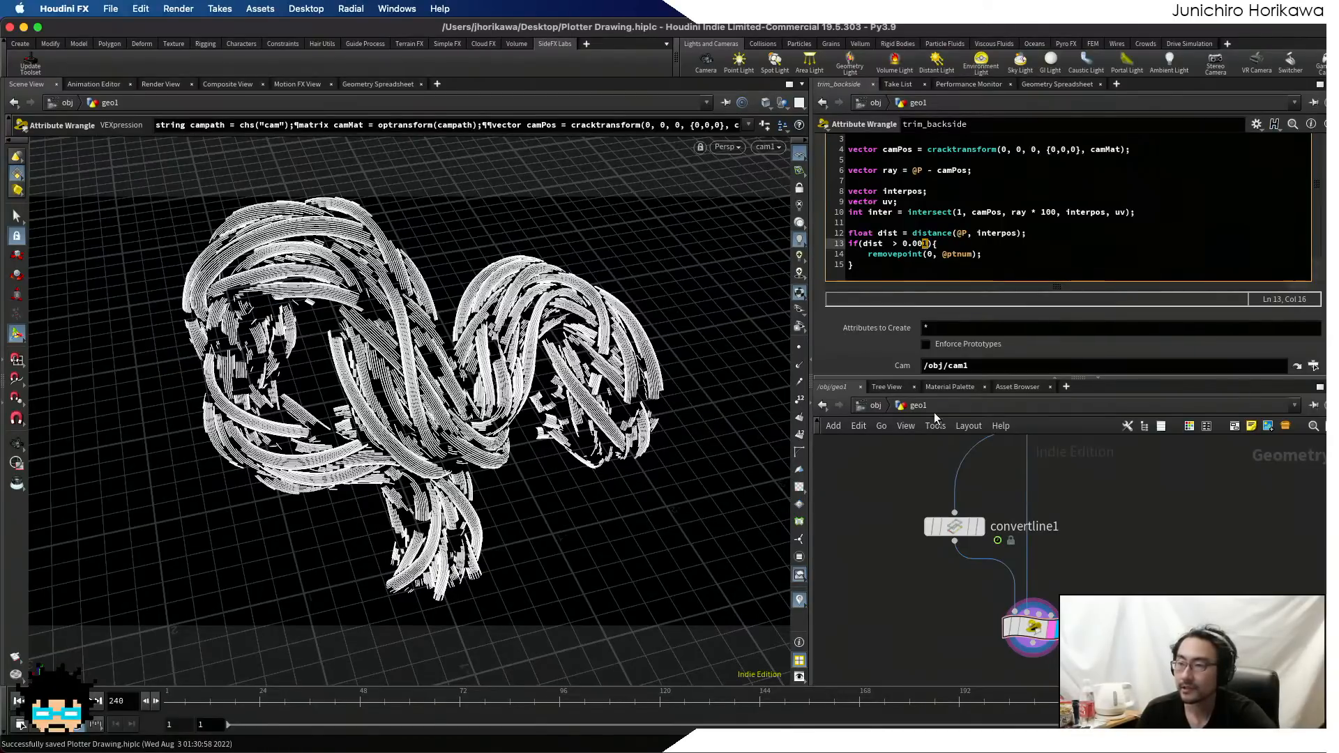
{"action": "type", "text": "5"}
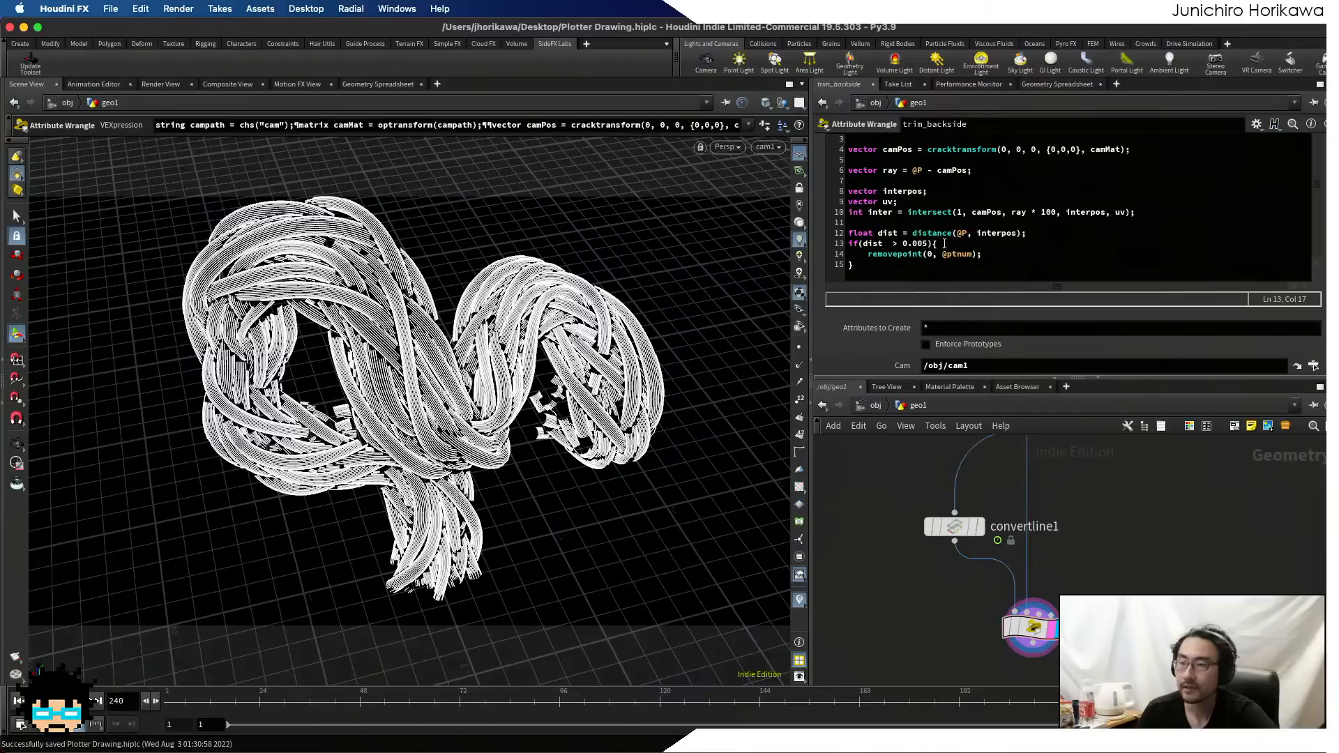
{"action": "key", "text": "BackSpace"}
{"action": "key", "text": "BackSpace"}
{"action": "type", "text": "1"}
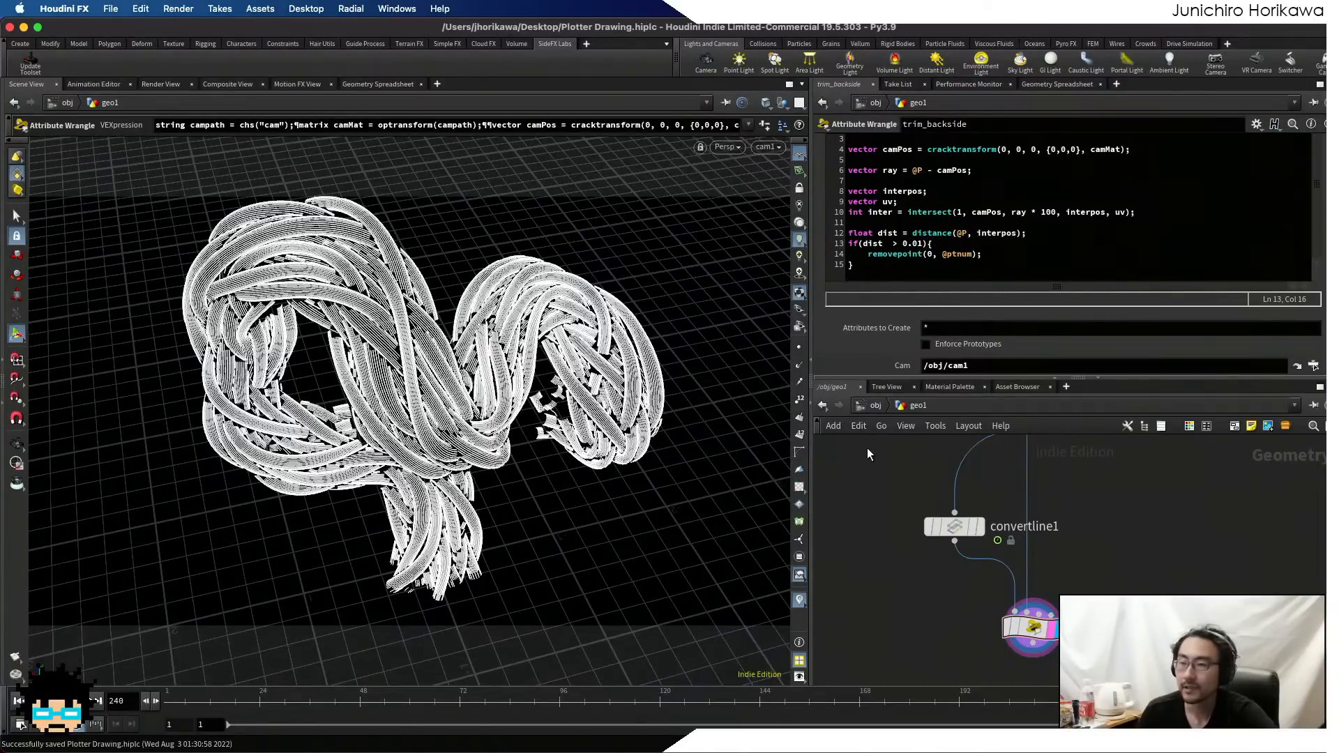
{"action": "left_click_drag", "start_coordinate": [923, 243], "coordinate": [918, 244]}
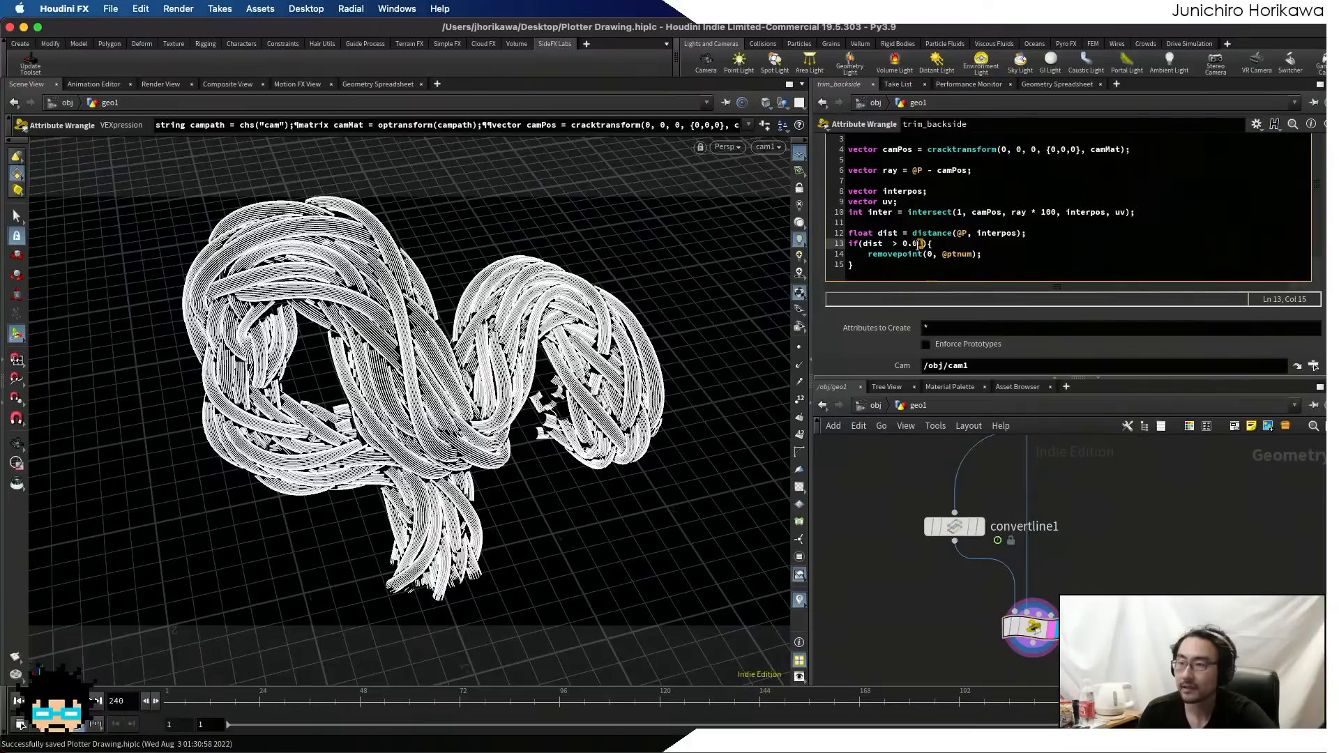
{"action": "type", "text": "1"}
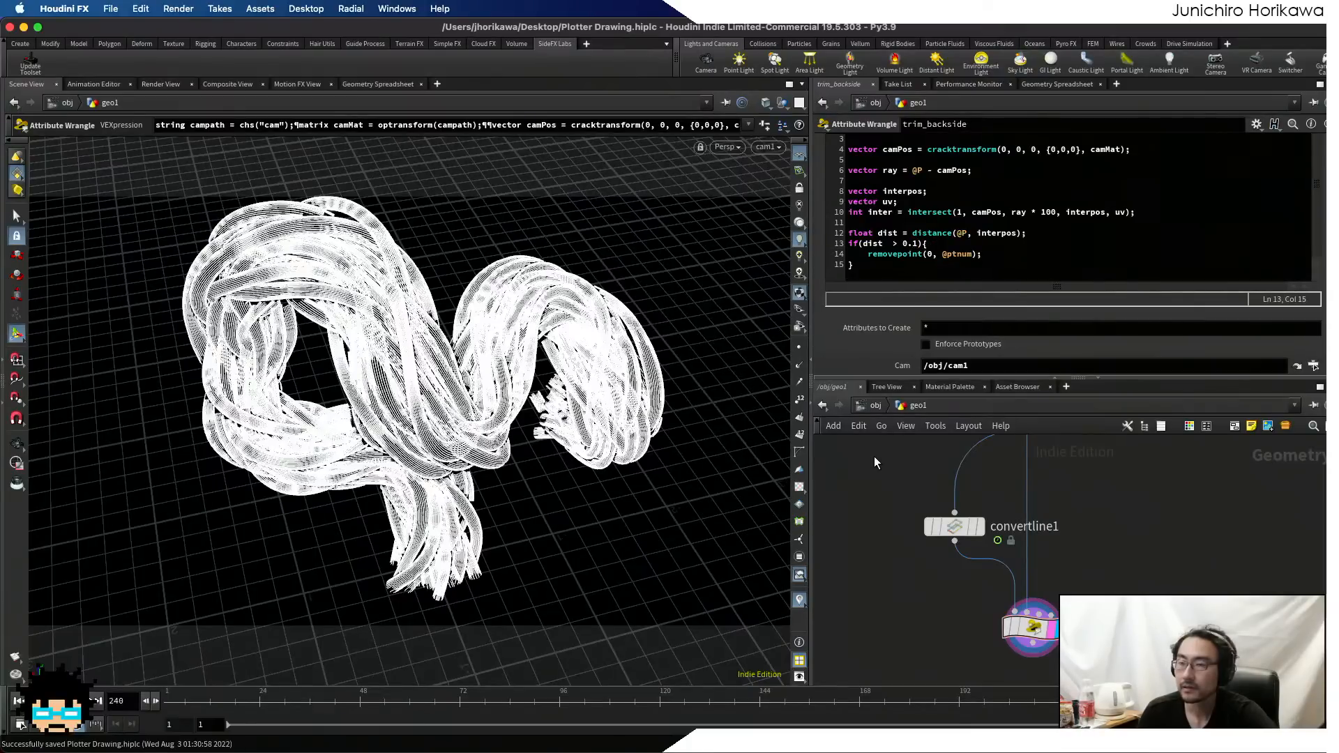
{"action": "left_click", "coordinate": [910, 244]}
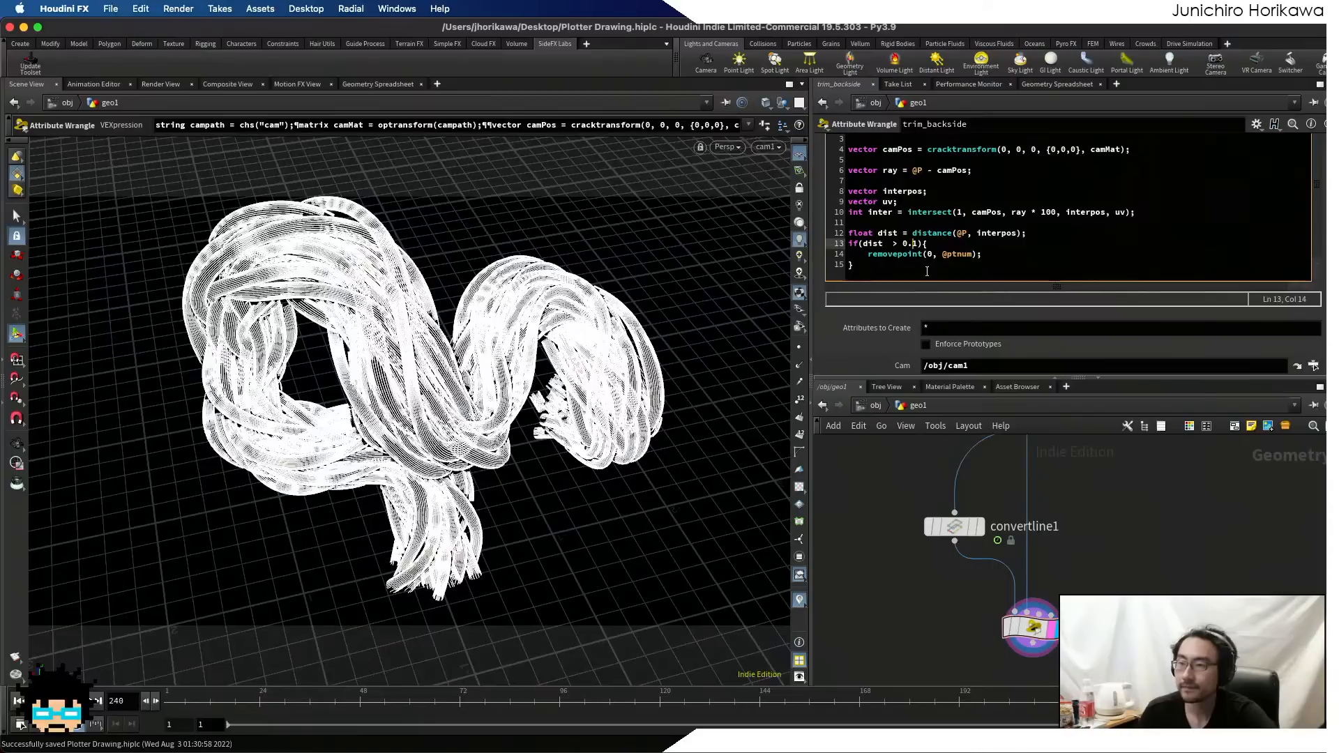
{"action": "type", "text": "0"}
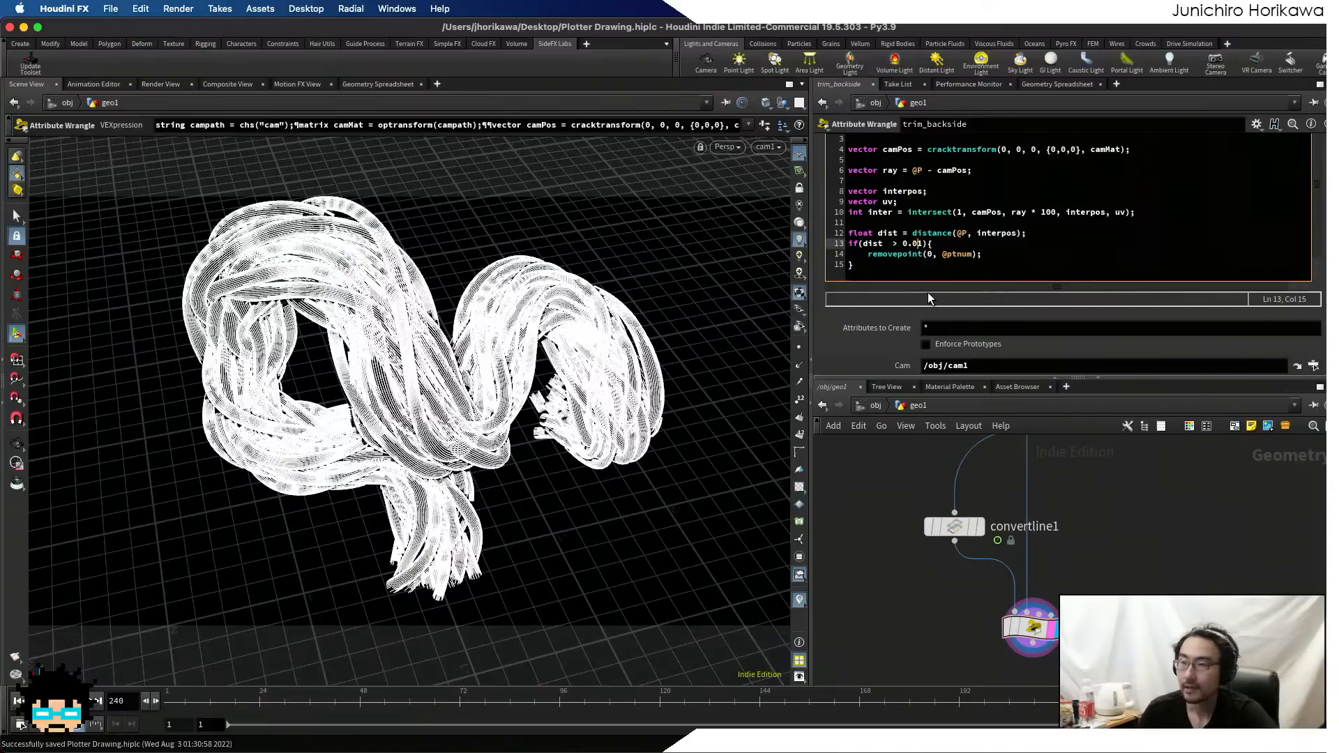
- Replace the hard-coded threshold in the line 13 condition with chf("thresh")
{"action": "left_click", "coordinate": [925, 243]}
{"action": "left_click_drag", "start_coordinate": [926, 243], "coordinate": [903, 244]}
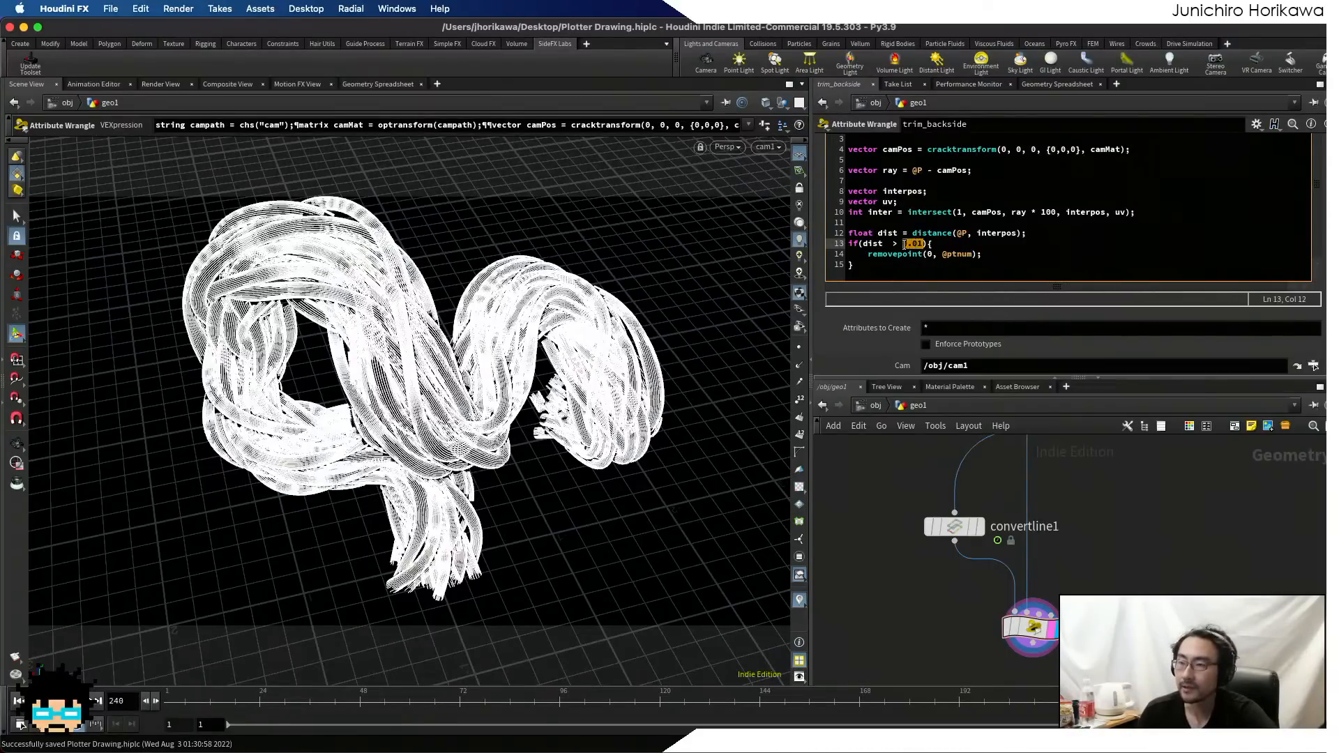
{"action": "type", "text": "chf(\""}
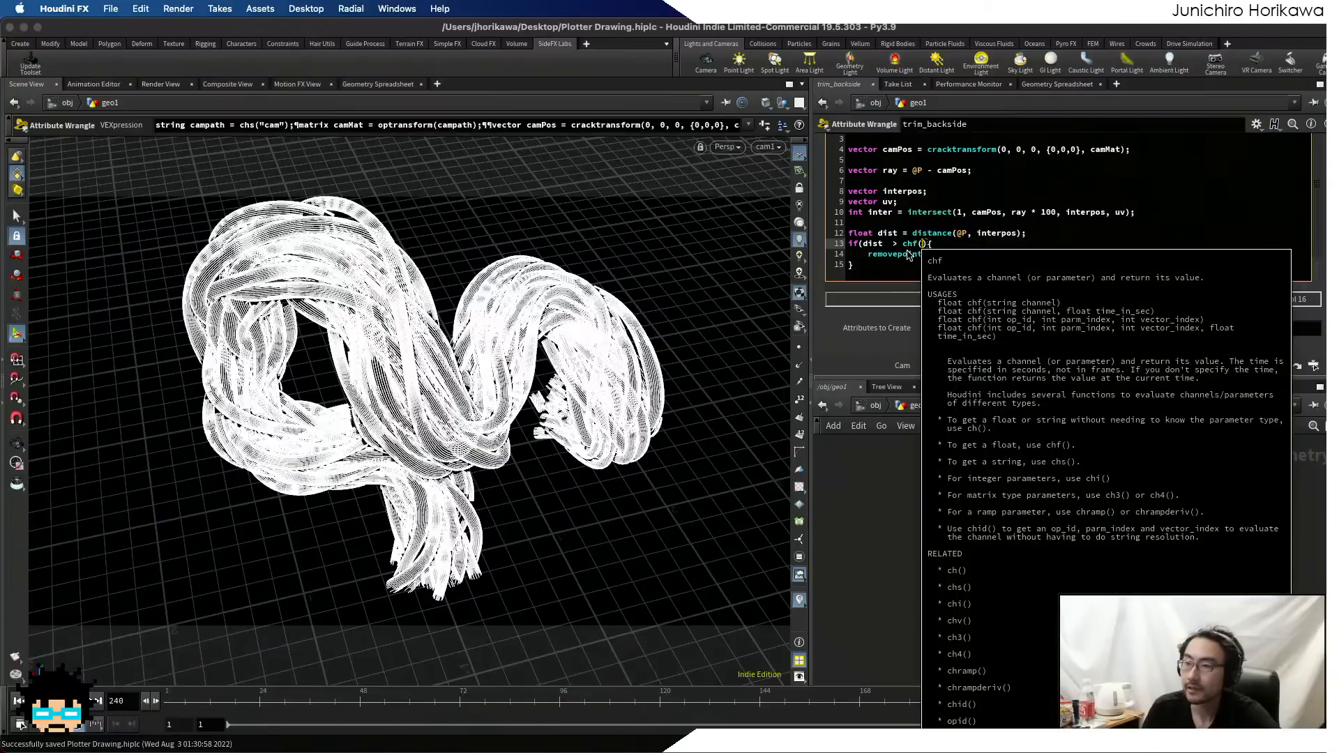
{"action": "type", "text": "thr"}
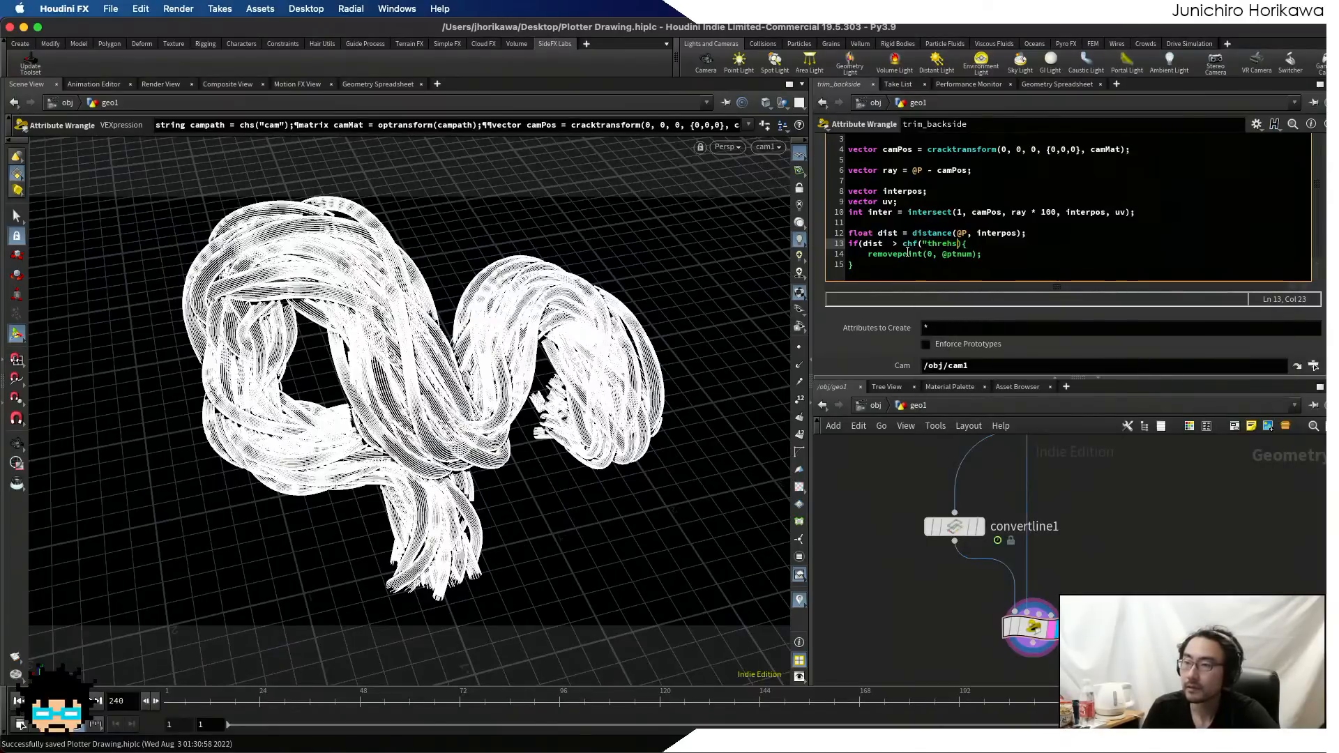
{"action": "type", "text": "esh\""}
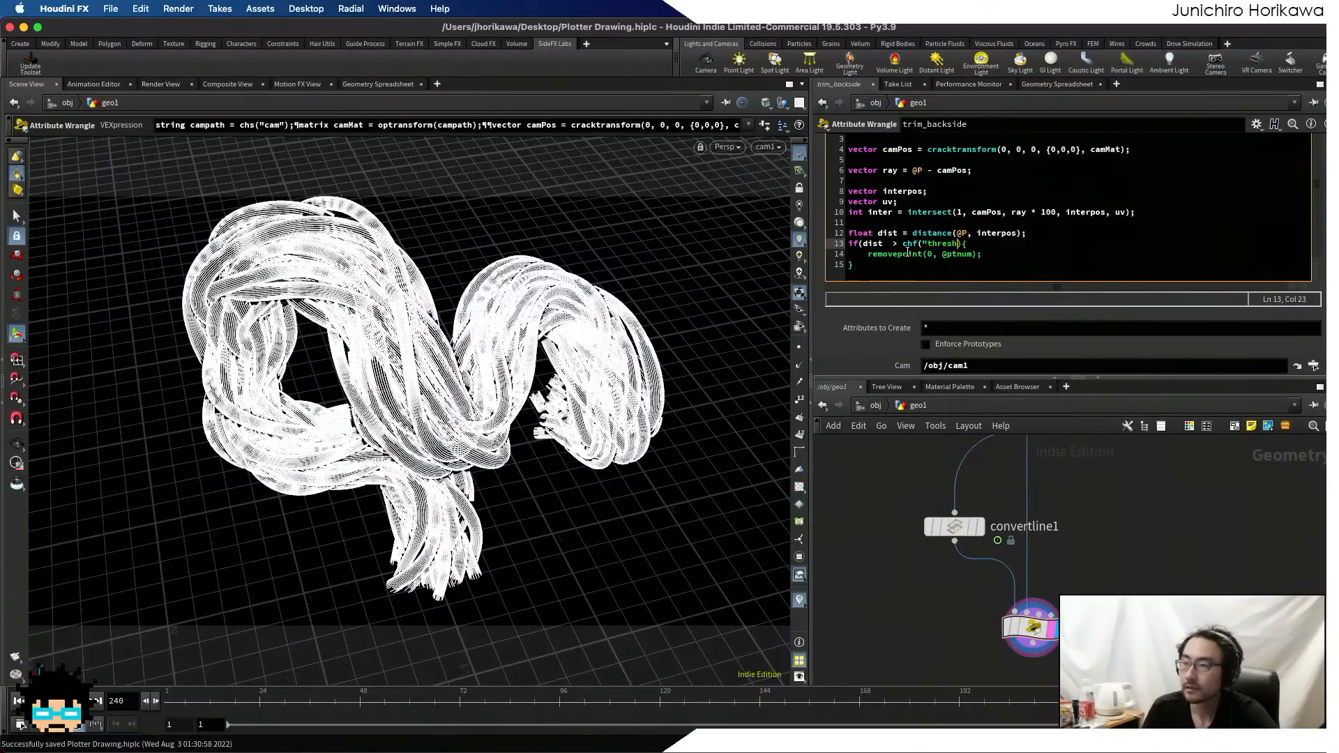
{"action": "type", "text": ")"}
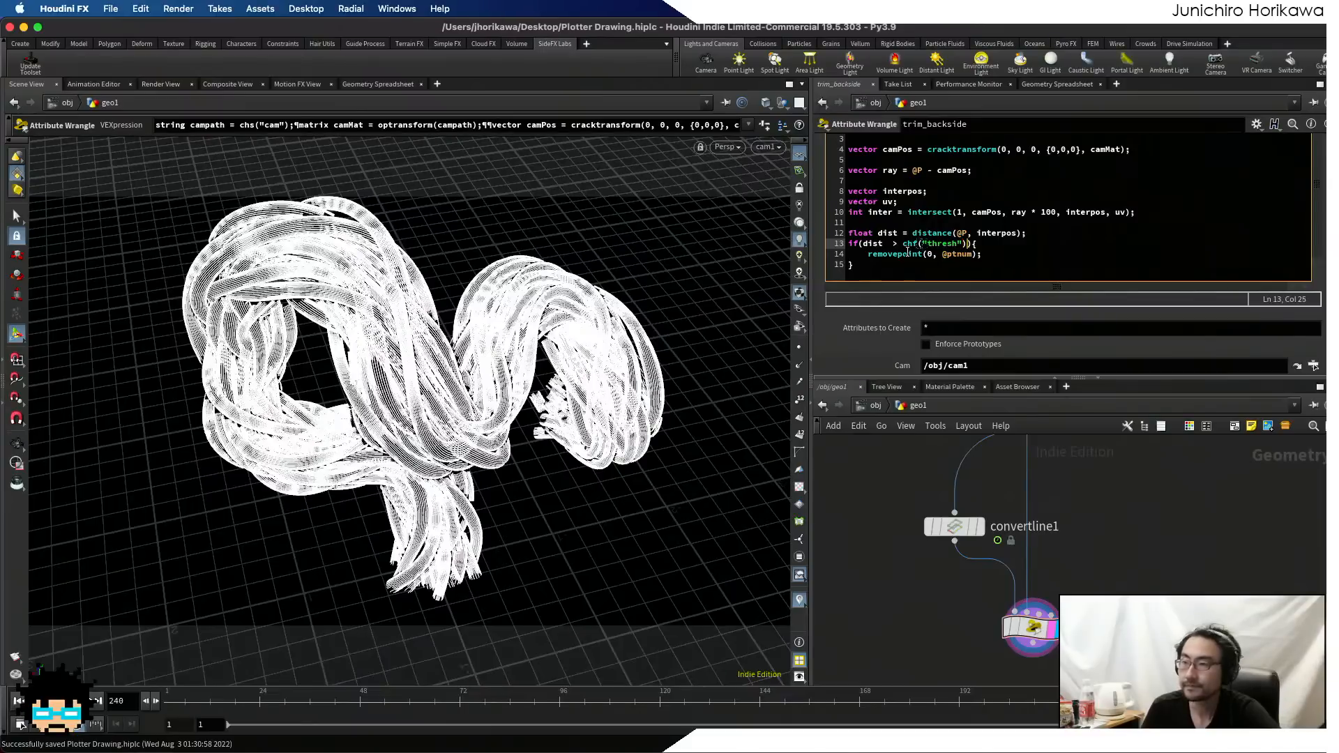
- Generate the Thresh parameter from the trim_backside code's channel reference and set it to 0.005
{"action": "scroll", "coordinate": [907, 251], "scroll_direction": "up", "scroll_amount": 5}
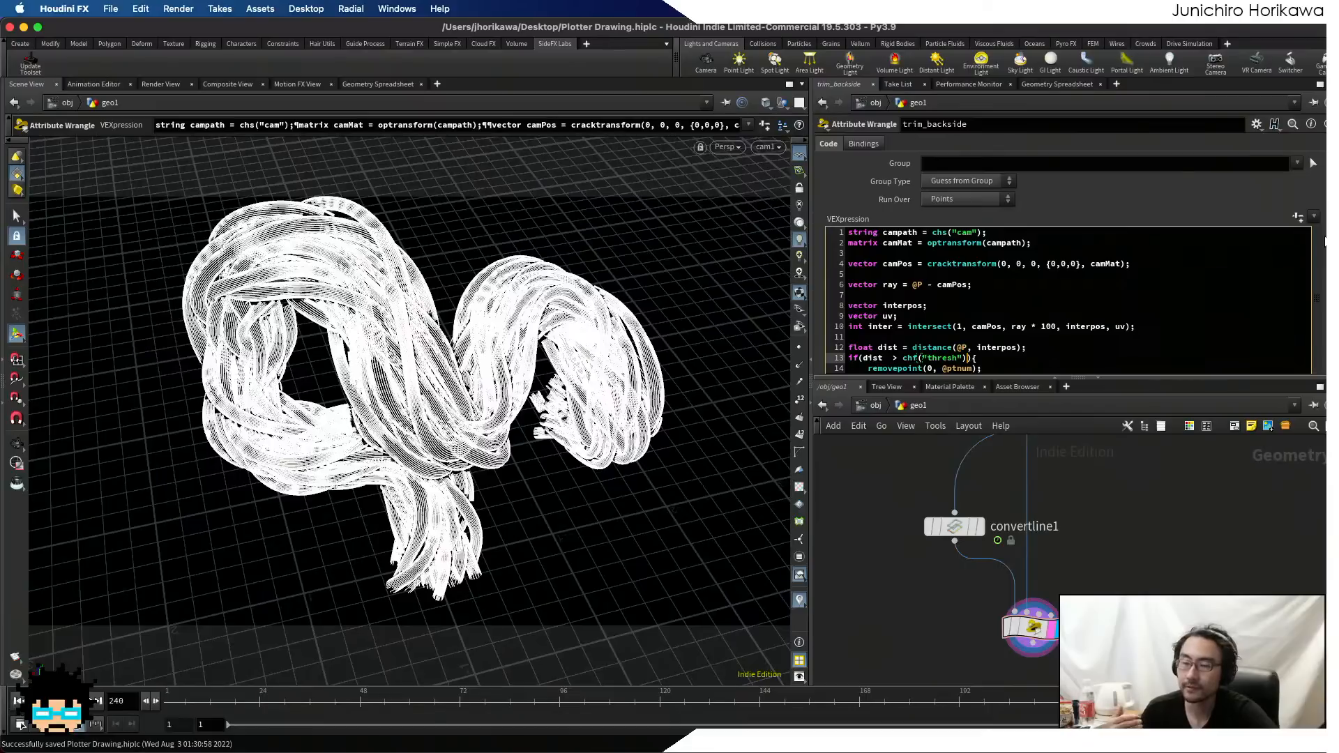
{"action": "left_click", "coordinate": [1299, 217]}
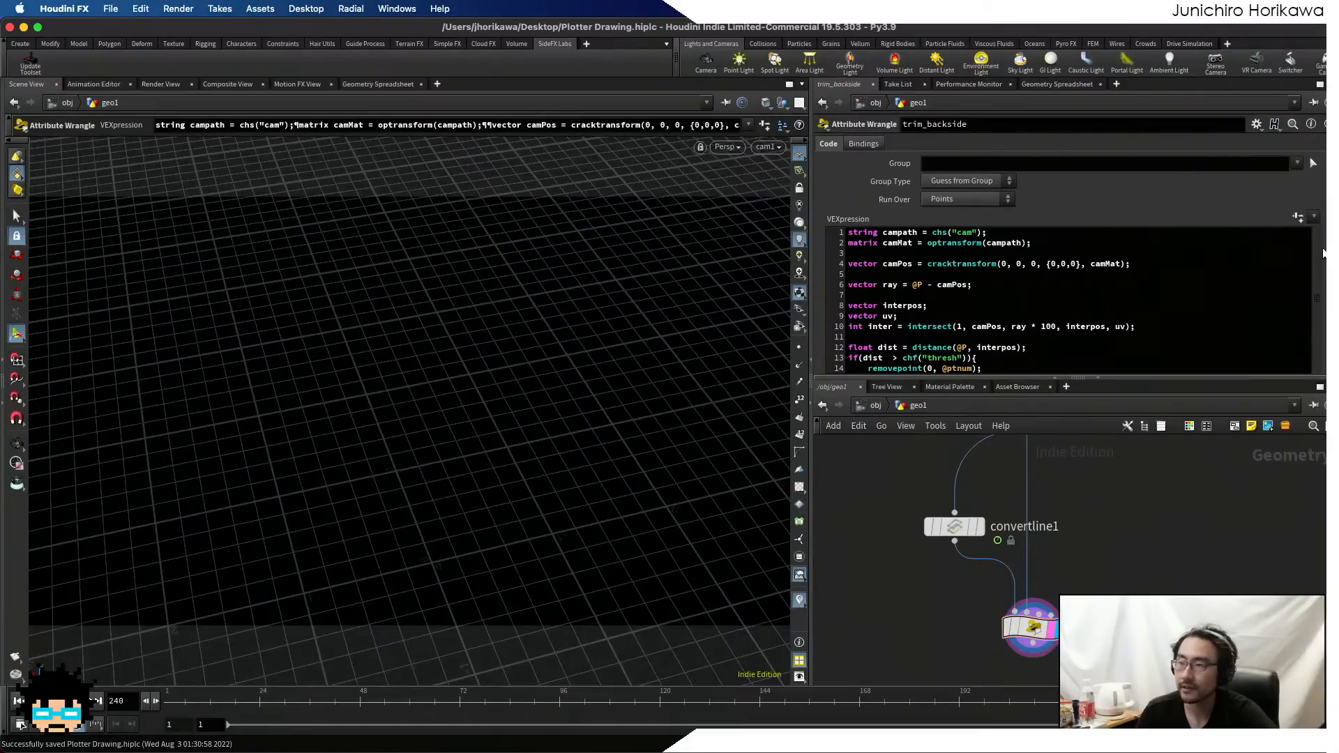
{"action": "scroll", "coordinate": [1065, 313], "scroll_direction": "down", "scroll_amount": 4}
{"action": "left_click_drag", "start_coordinate": [1015, 365], "coordinate": [957, 368]}
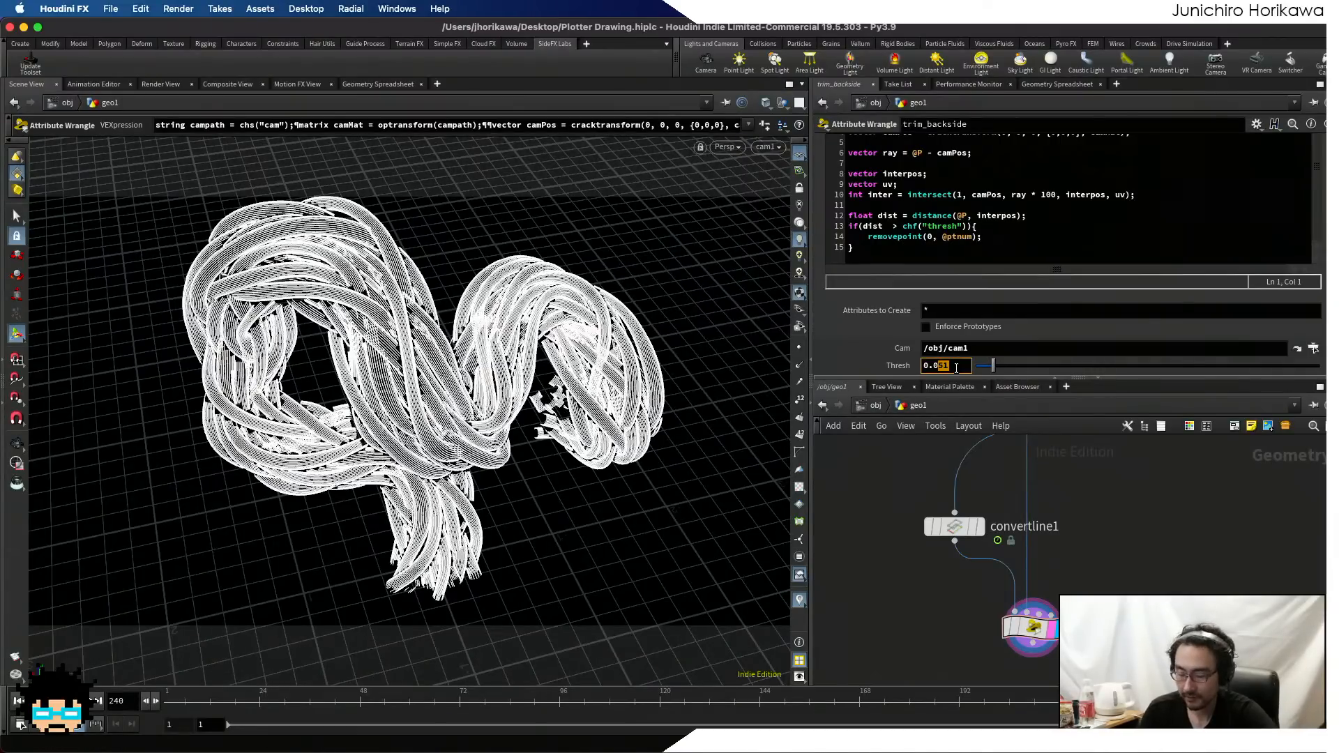
{"action": "type", "text": "0"}
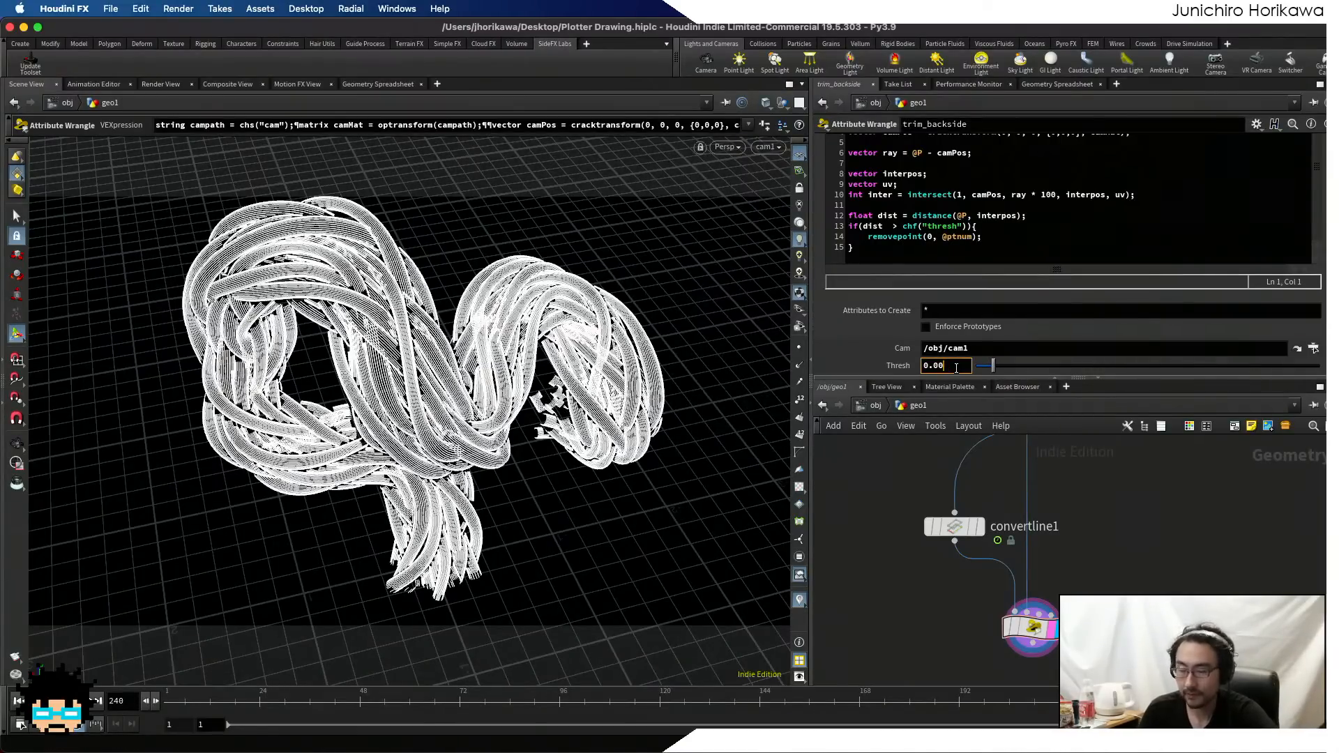
{"action": "type", "text": "5"}
{"action": "key", "text": "Return"}
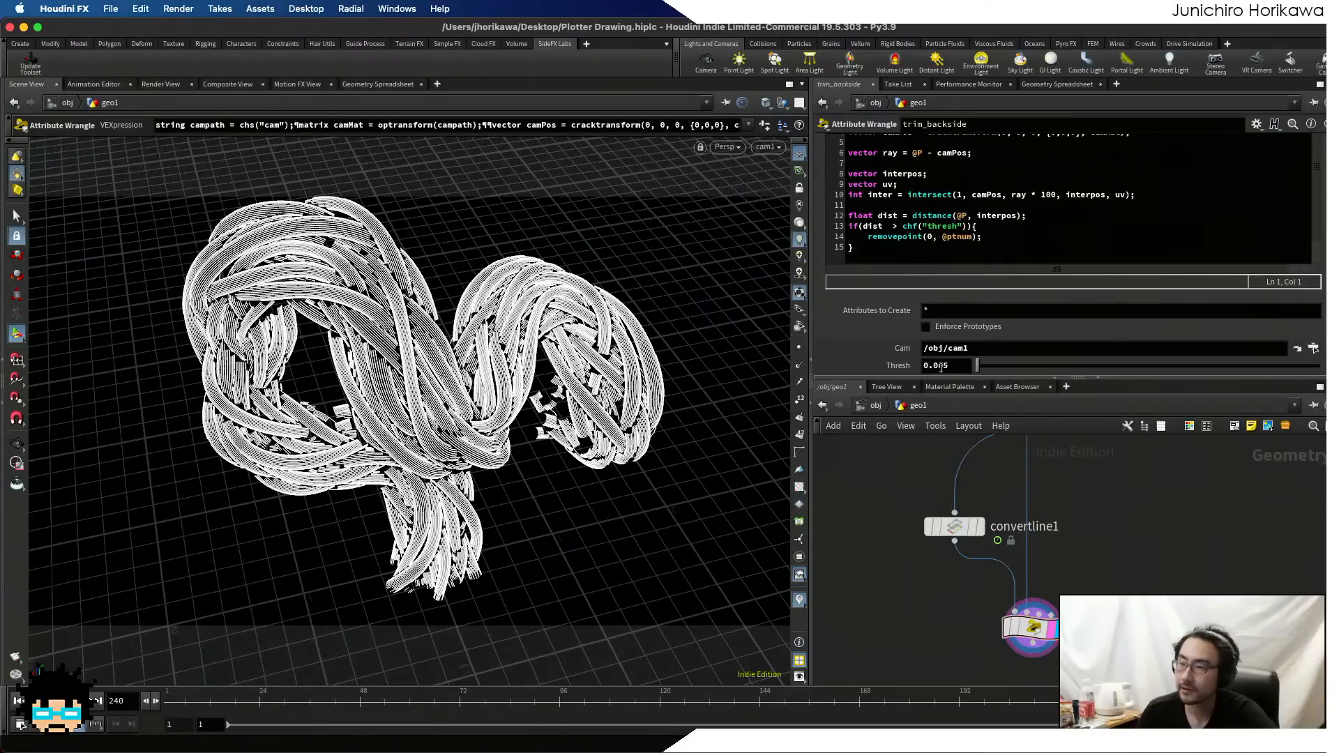
- Set the Thresh parameter of trim_backside to 0.01
{"action": "left_click_drag", "start_coordinate": [939, 367], "coordinate": [964, 369]}
{"action": "type", "text": "1"}
{"action": "key", "text": "Return"}
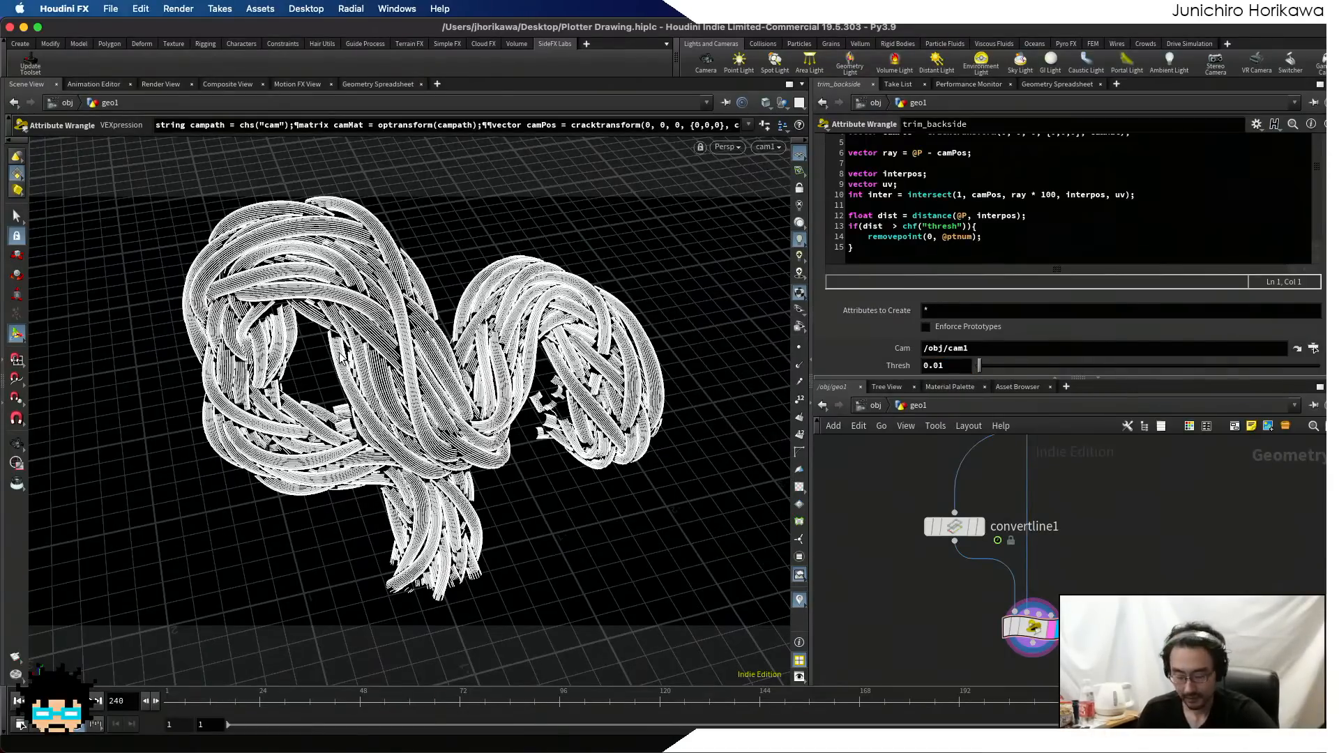
- Examine the trimmed contour lines up close and from angles other than the cam1 view
{"action": "left_click_drag", "start_coordinate": [342, 357], "coordinate": [391, 304], "text": "alt"}
{"action": "right_click_drag", "start_coordinate": [390, 304], "coordinate": [467, 325], "text": "alt"}
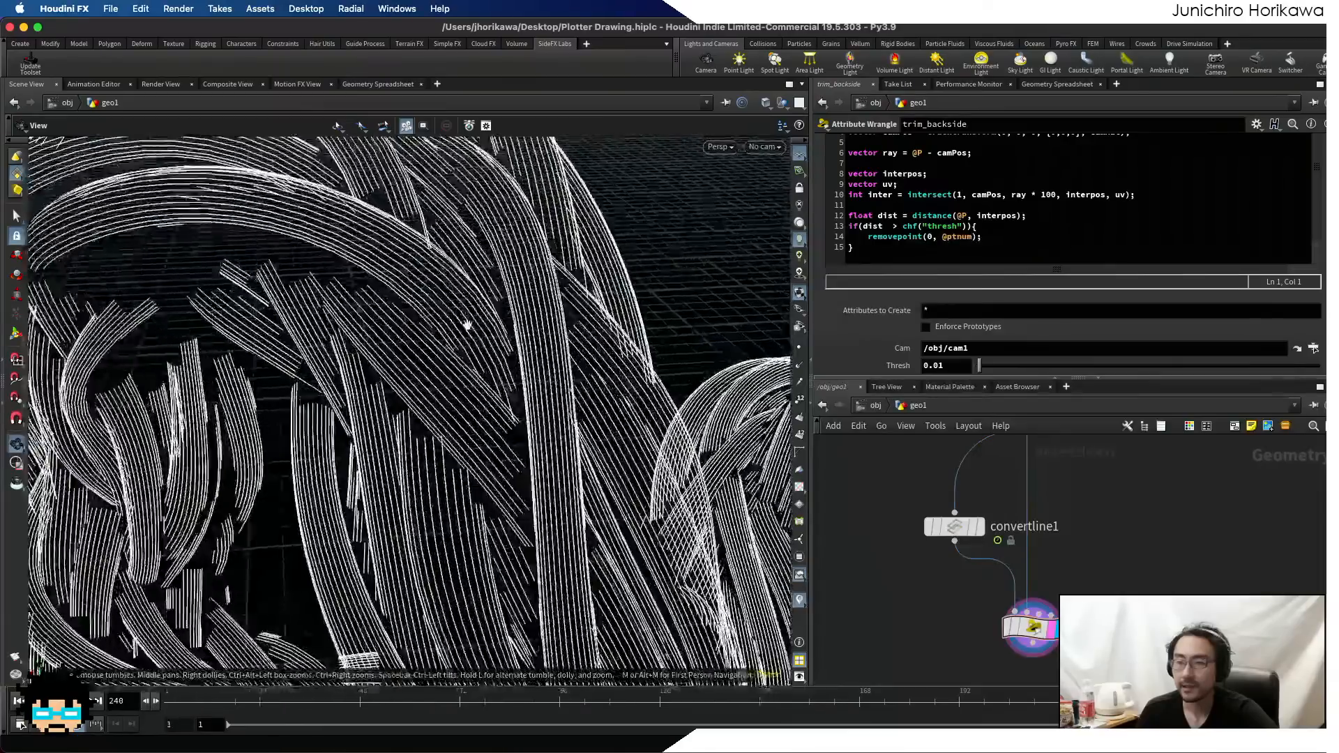
{"action": "left_click_drag", "start_coordinate": [468, 325], "coordinate": [411, 463], "text": "alt"}
{"action": "left_click_drag", "start_coordinate": [395, 416], "coordinate": [423, 427], "text": "alt"}
{"action": "right_click_drag", "start_coordinate": [487, 420], "coordinate": [457, 463], "text": "alt"}
{"action": "middle_click_drag", "start_coordinate": [457, 463], "coordinate": [328, 431], "text": "alt"}
{"action": "right_click_drag", "start_coordinate": [328, 431], "coordinate": [281, 427], "text": "alt"}
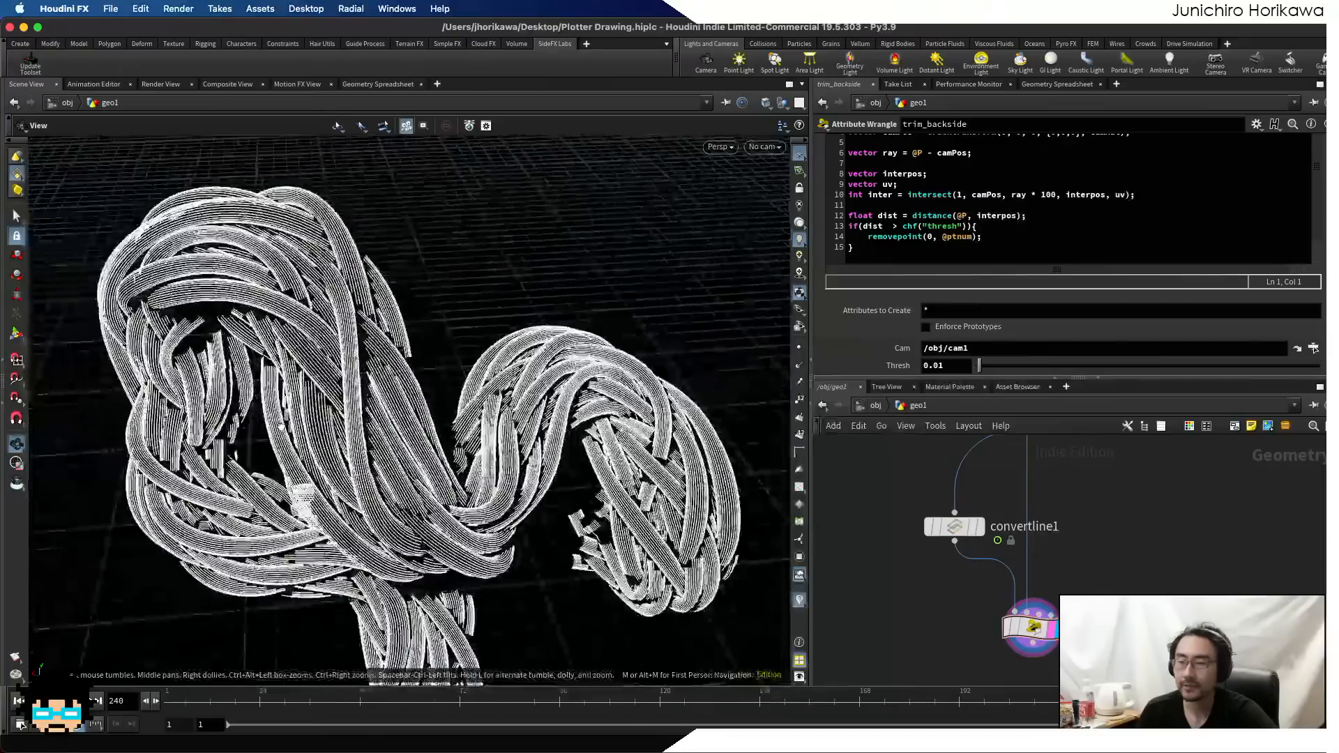
{"action": "mouse_move", "coordinate": [281, 427]}
{"action": "left_mouse_down", "text": "alt"}
{"action": "mouse_move", "coordinate": [286, 369]}
{"action": "mouse_move", "coordinate": [290, 450]}
{"action": "left_mouse_up", "text": "alt"}
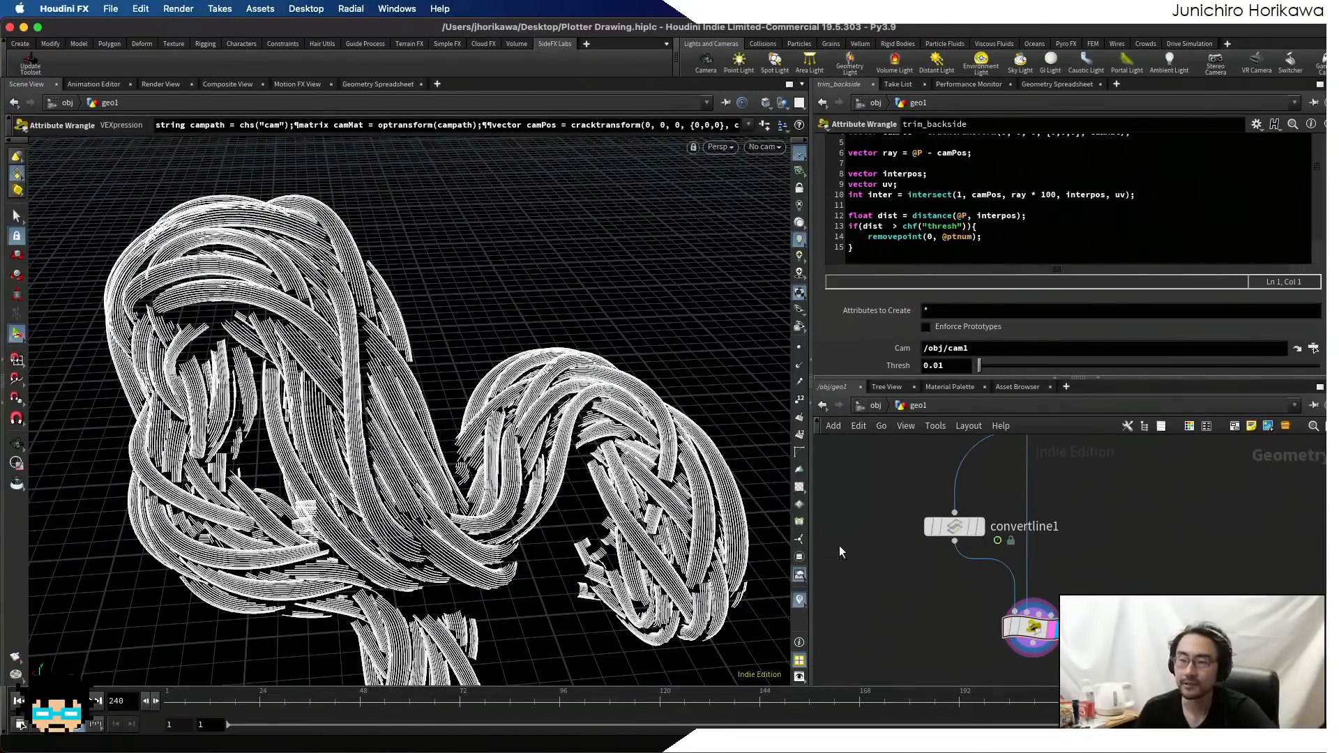
- Insert a Resample node between smooth2 and convertline1, spacing out the nodes to make room for it
{"action": "scroll", "coordinate": [927, 566], "scroll_direction": "down", "scroll_amount": 3}
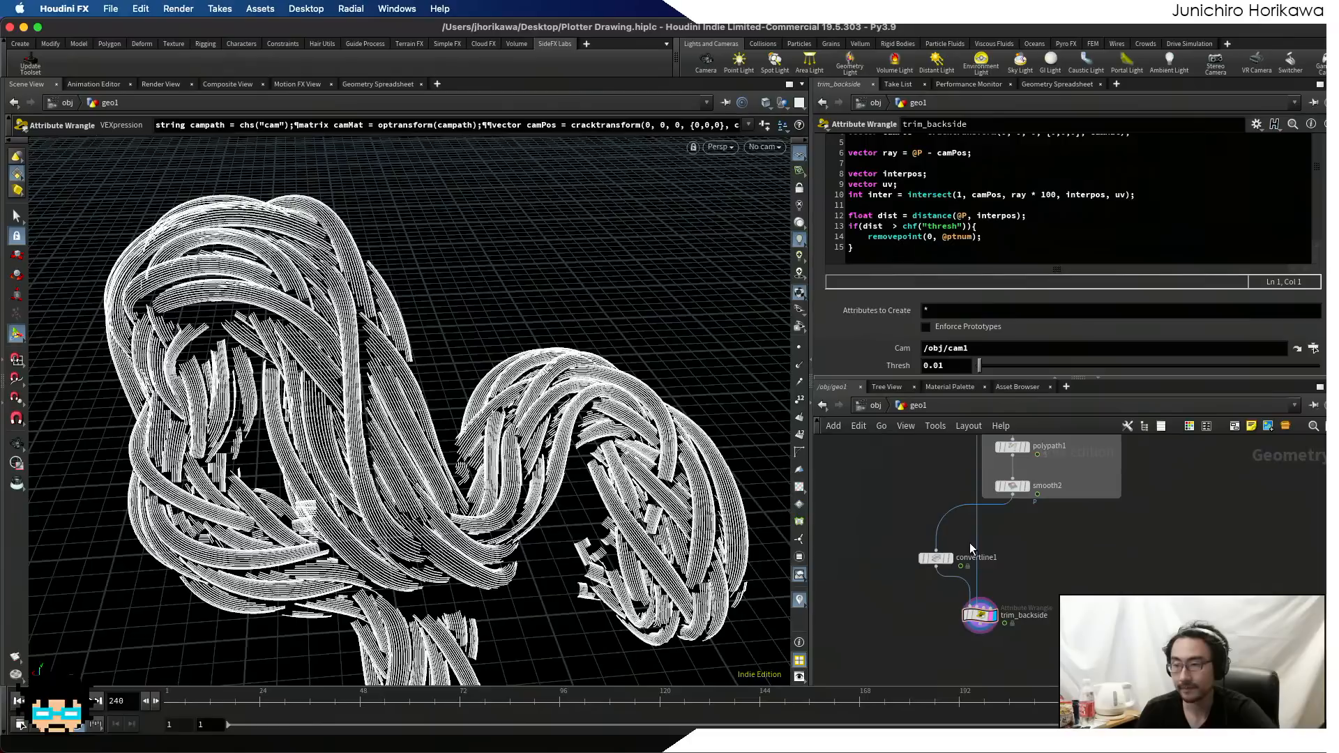
{"action": "middle_click_drag", "start_coordinate": [991, 540], "coordinate": [976, 574]}
{"action": "scroll", "coordinate": [977, 573], "scroll_direction": "up", "scroll_amount": 1}
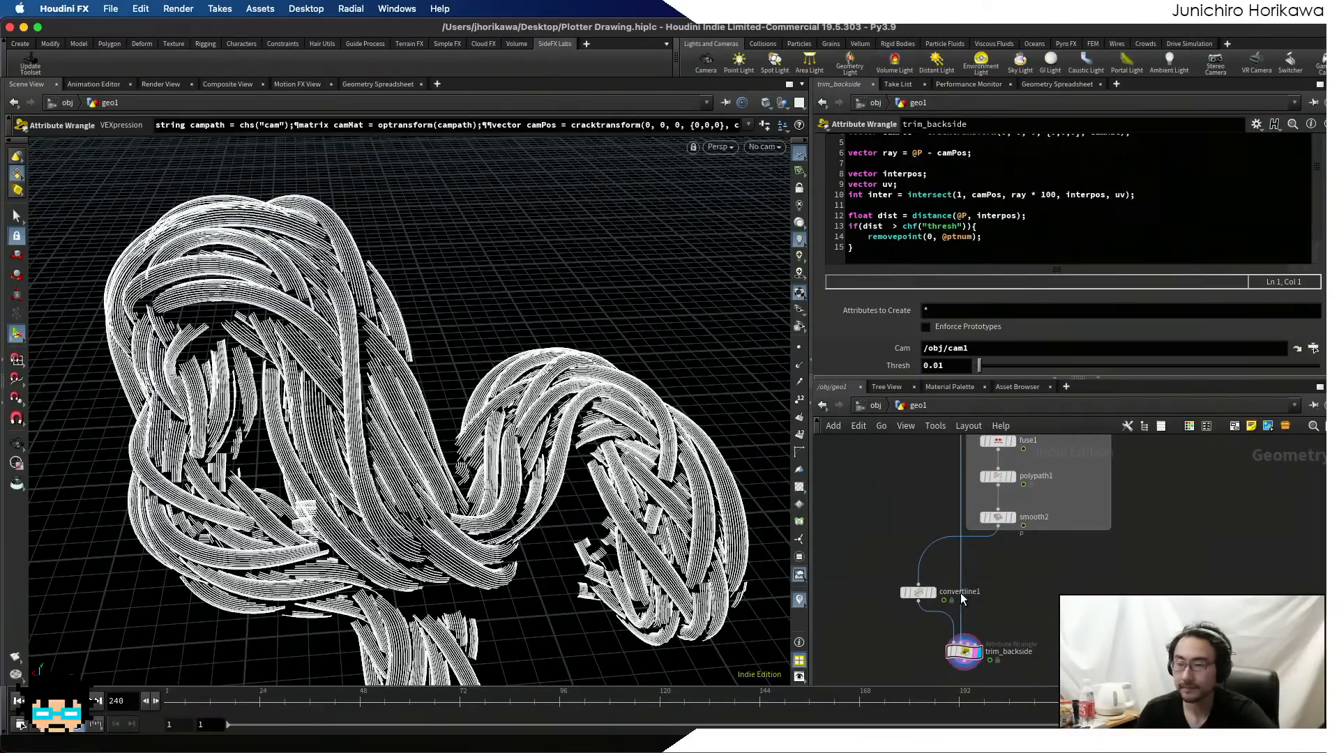
{"action": "scroll", "coordinate": [956, 544], "scroll_direction": "up", "scroll_amount": 1}
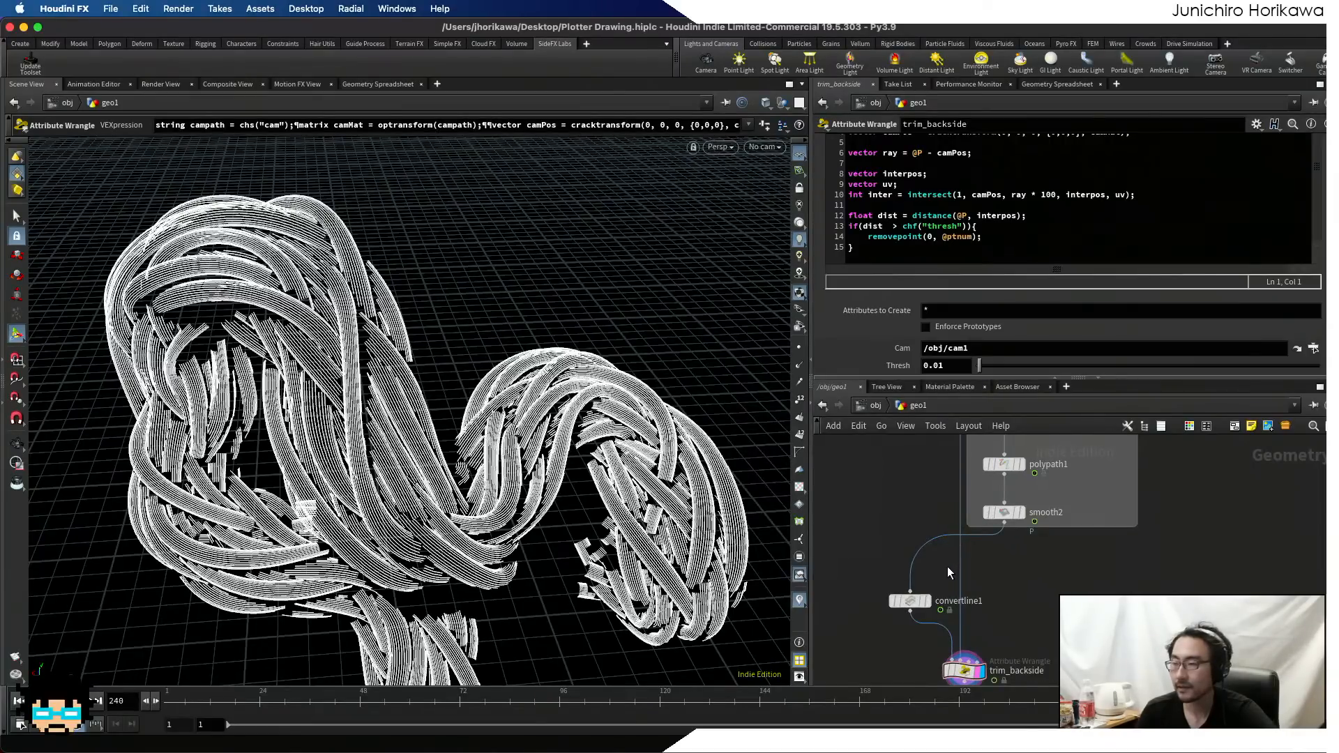
{"action": "middle_click_drag", "start_coordinate": [947, 566], "coordinate": [969, 511]}
{"action": "scroll", "coordinate": [935, 546], "scroll_direction": "up", "scroll_amount": 1}
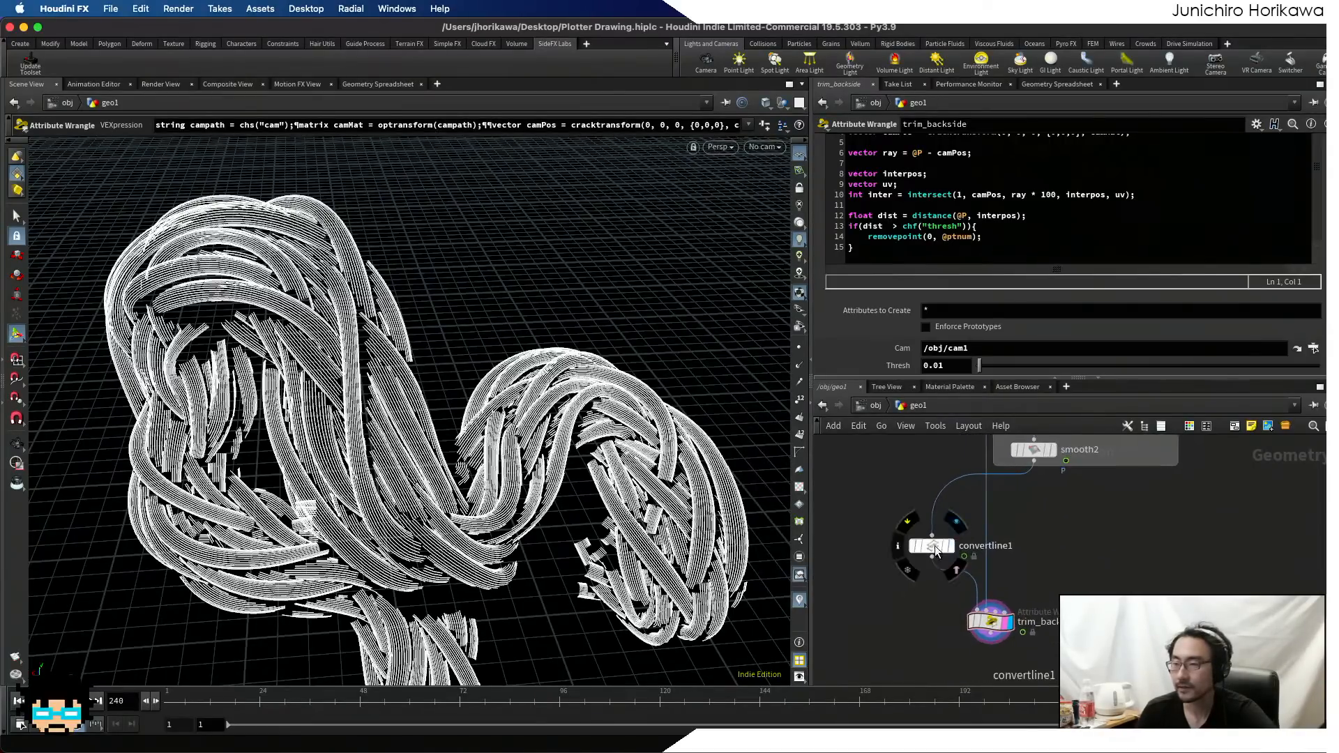
{"action": "left_click_drag", "start_coordinate": [937, 551], "coordinate": [897, 567]}
{"action": "key", "text": "Tab"}
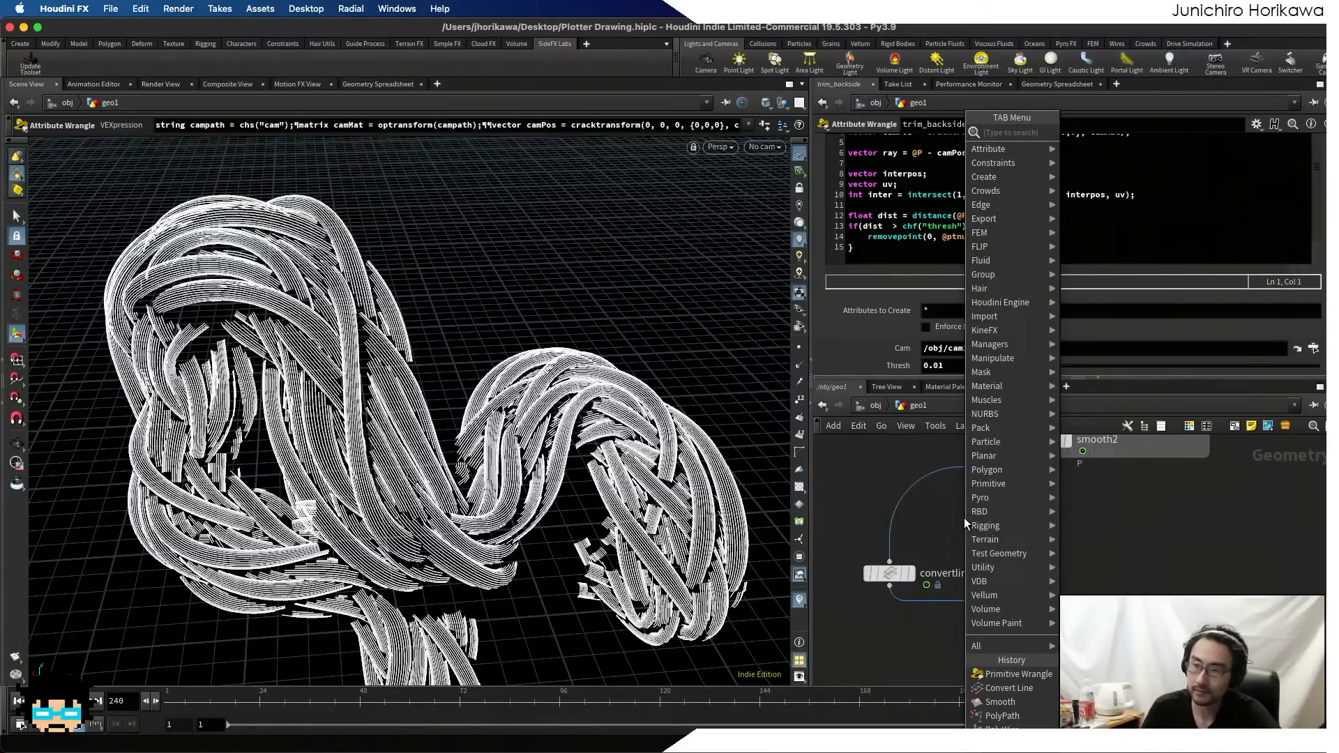
{"action": "type", "text": "resam"}
{"action": "key", "text": "Return"}
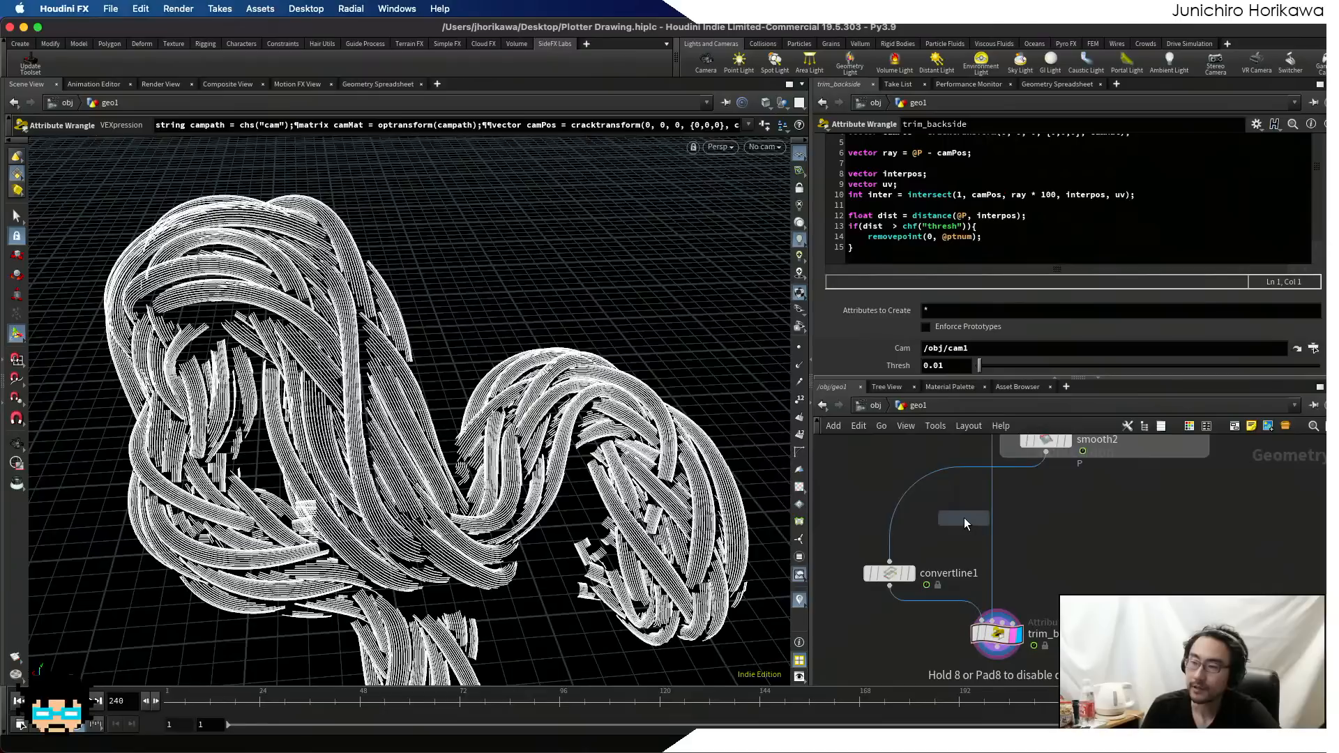
{"action": "left_click", "coordinate": [926, 505]}
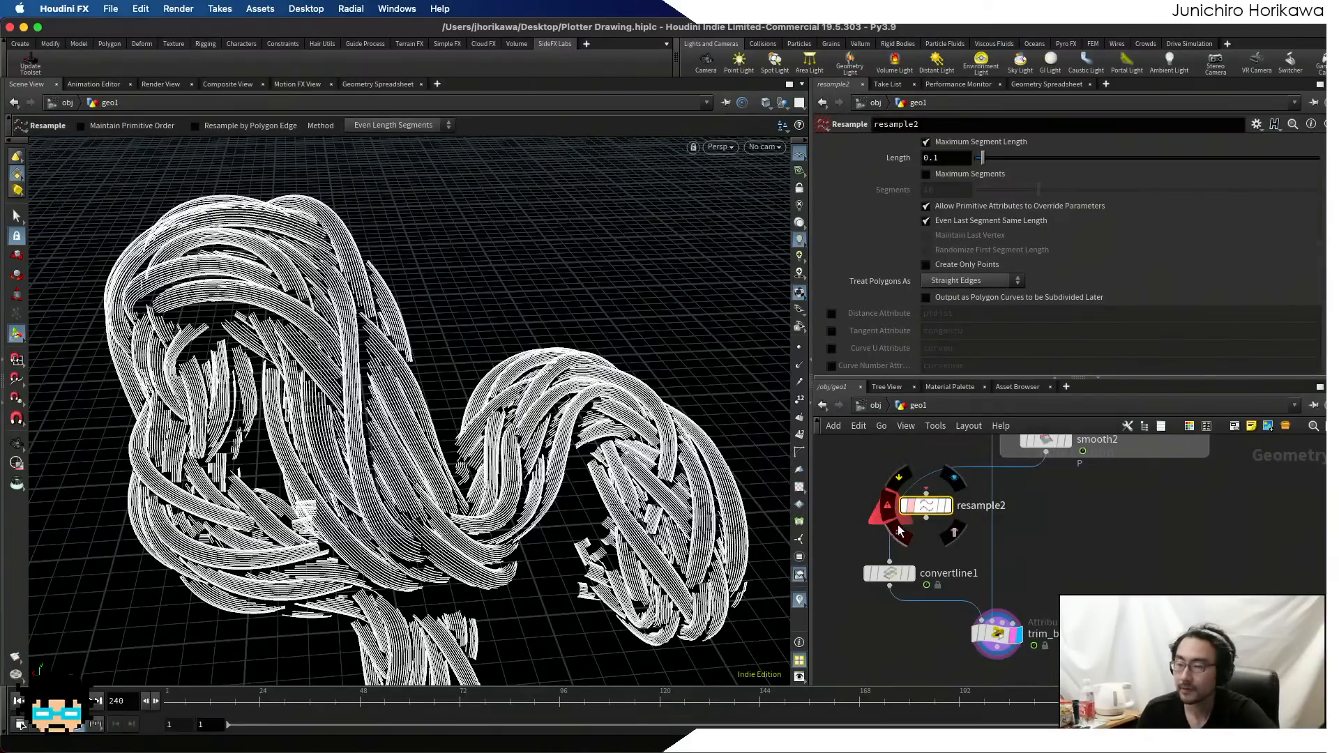
{"action": "left_click_drag", "start_coordinate": [885, 576], "coordinate": [884, 594]}
{"action": "scroll", "coordinate": [936, 516], "scroll_direction": "up", "scroll_amount": 1}
{"action": "left_click_drag", "start_coordinate": [939, 516], "coordinate": [904, 523]}
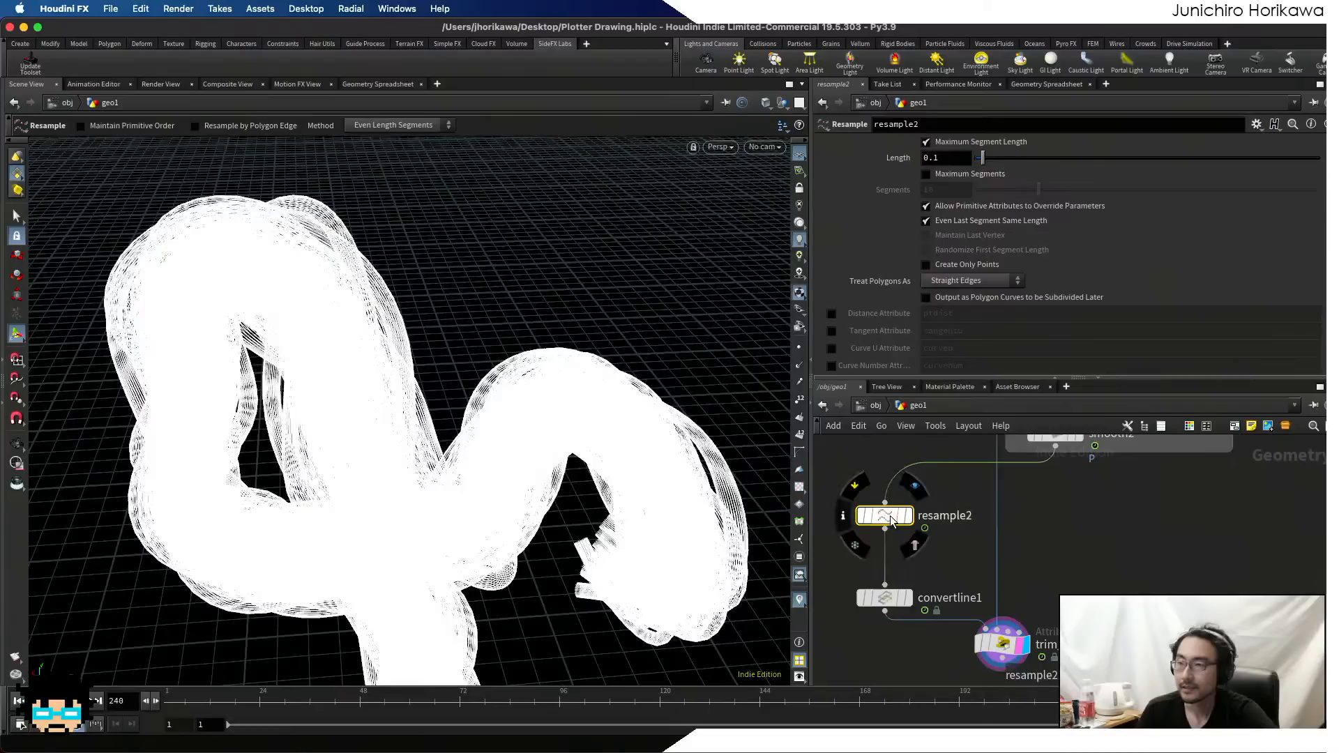
- Set the Length of resample2 to 0.01
{"action": "left_click", "coordinate": [934, 158]}
{"action": "type", "text": "0"}
{"action": "key", "text": "Return"}
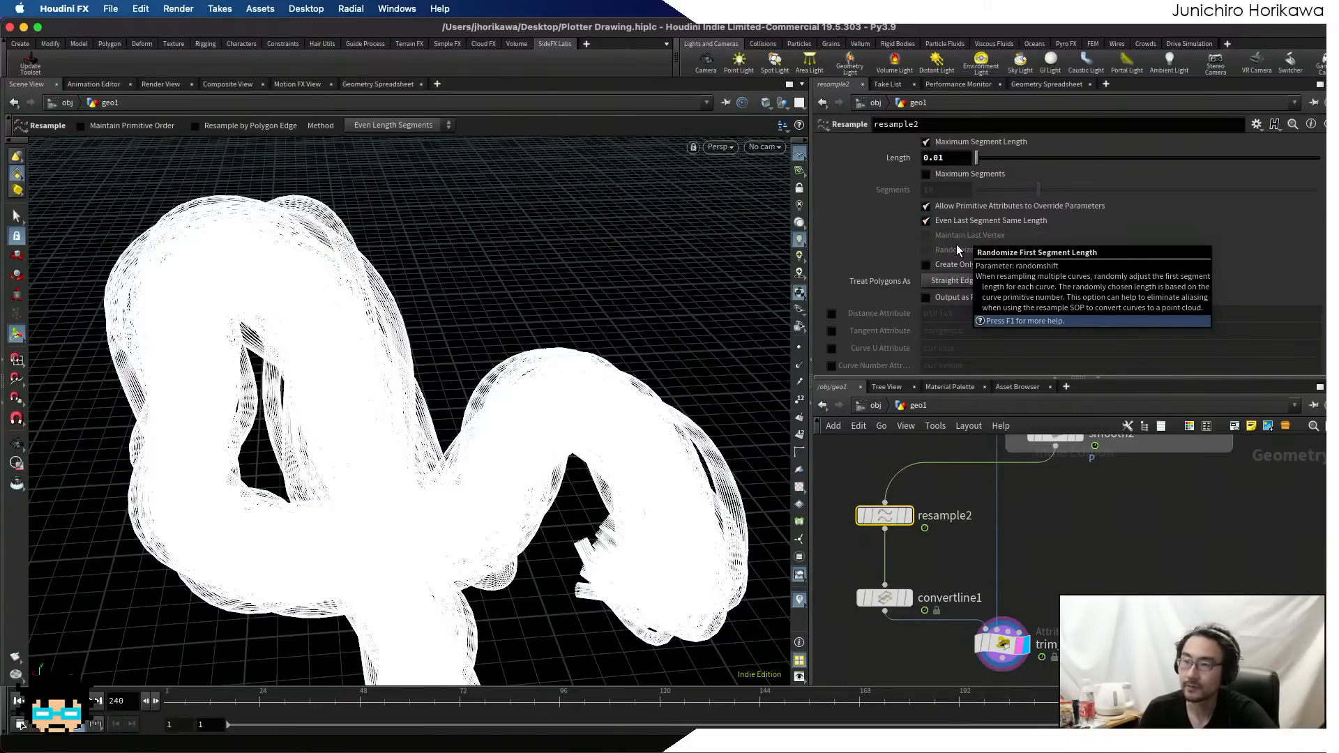
- Select trim_backside and inspect the trim edges of the resampled lines up close
{"action": "left_click", "coordinate": [993, 638]}
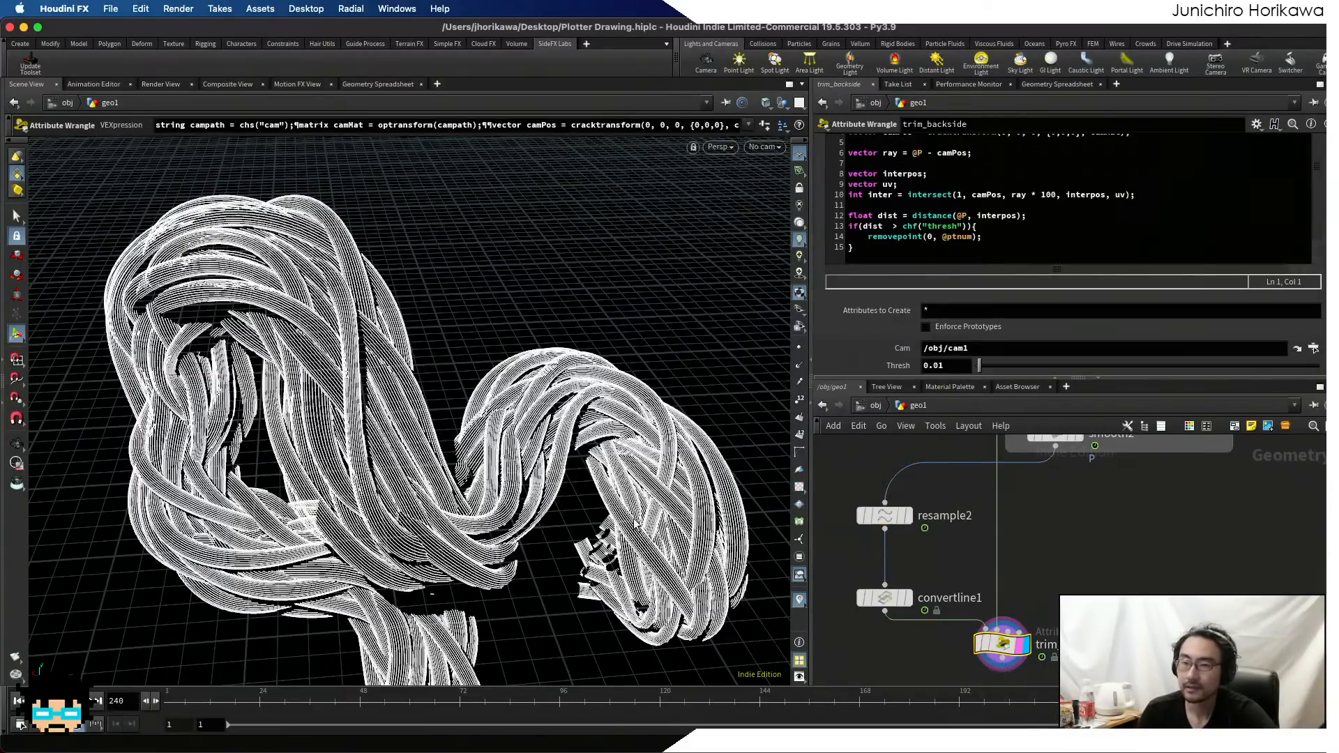
{"action": "left_click_drag", "start_coordinate": [636, 525], "coordinate": [516, 439], "text": "alt"}
{"action": "right_click_drag", "start_coordinate": [517, 440], "coordinate": [466, 374], "text": "alt"}
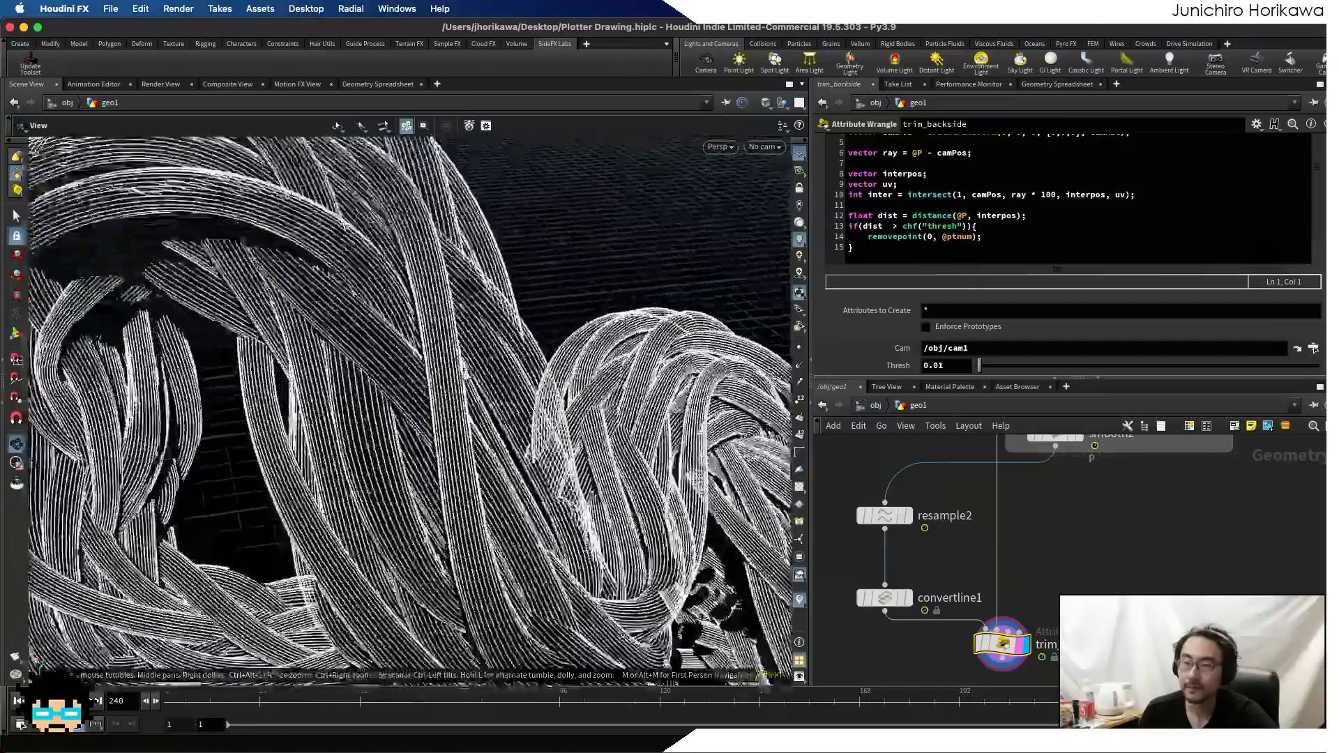
{"action": "left_click_drag", "start_coordinate": [466, 375], "coordinate": [433, 383], "text": "alt"}
{"action": "right_click_drag", "start_coordinate": [433, 383], "coordinate": [354, 325], "text": "alt"}
{"action": "left_click_drag", "start_coordinate": [391, 373], "coordinate": [481, 387], "text": "alt"}
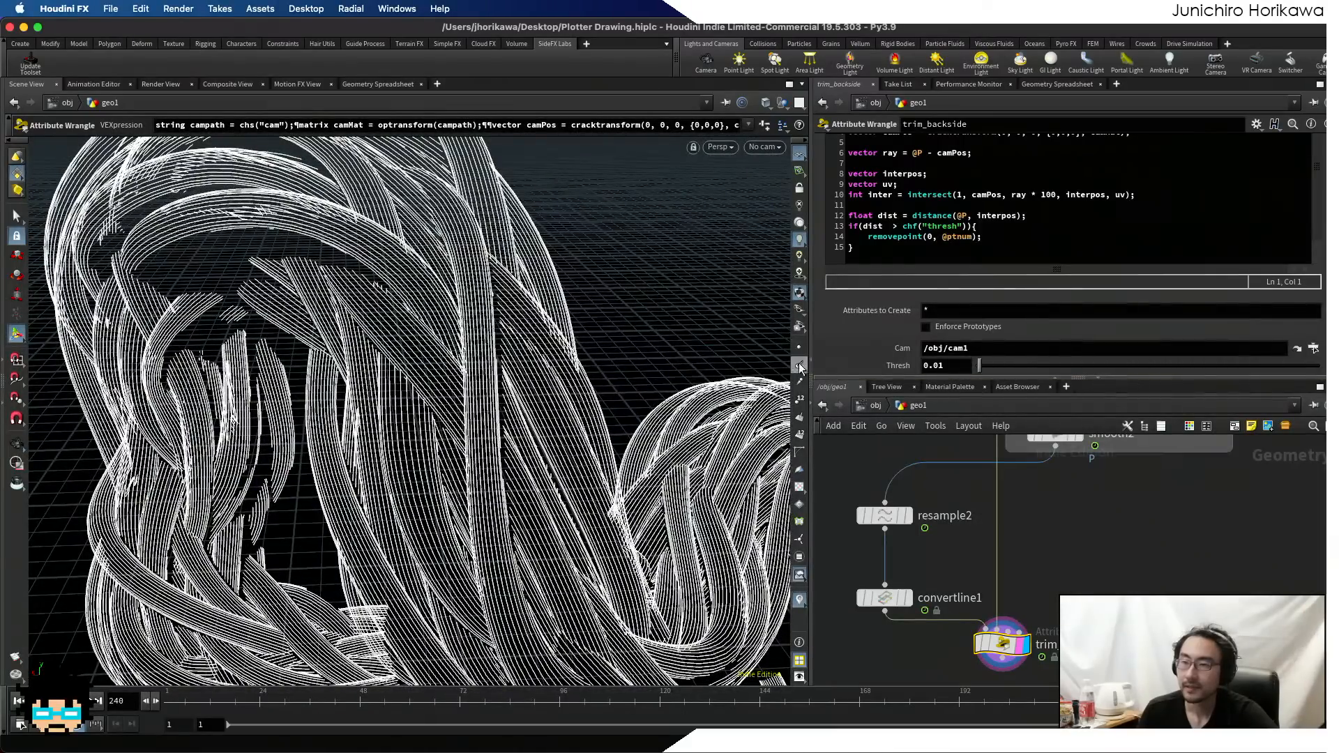
- Temporarily display the point numbers and then the points of the trimmed lines to check their density
{"action": "left_click", "coordinate": [800, 402]}
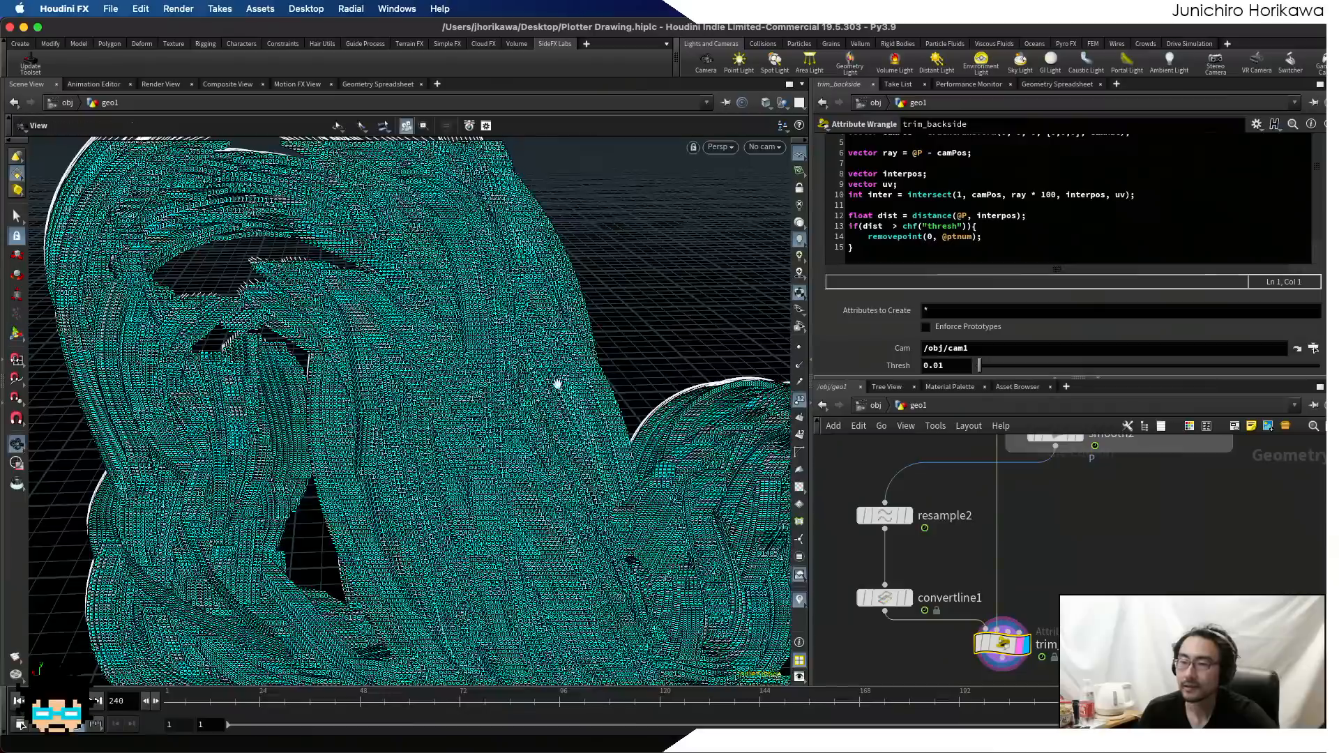
{"action": "mouse_move", "coordinate": [513, 370]}
{"action": "right_mouse_down", "text": "alt"}
{"action": "mouse_move", "coordinate": [457, 370]}
{"action": "mouse_move", "coordinate": [539, 347]}
{"action": "mouse_move", "coordinate": [530, 354]}
{"action": "right_mouse_up", "text": "alt"}
{"action": "left_click", "coordinate": [800, 402]}
{"action": "left_click", "coordinate": [800, 348]}
{"action": "left_click_drag", "start_coordinate": [530, 354], "coordinate": [496, 368]}
{"action": "right_click_drag", "start_coordinate": [496, 368], "coordinate": [293, 423], "text": "alt"}
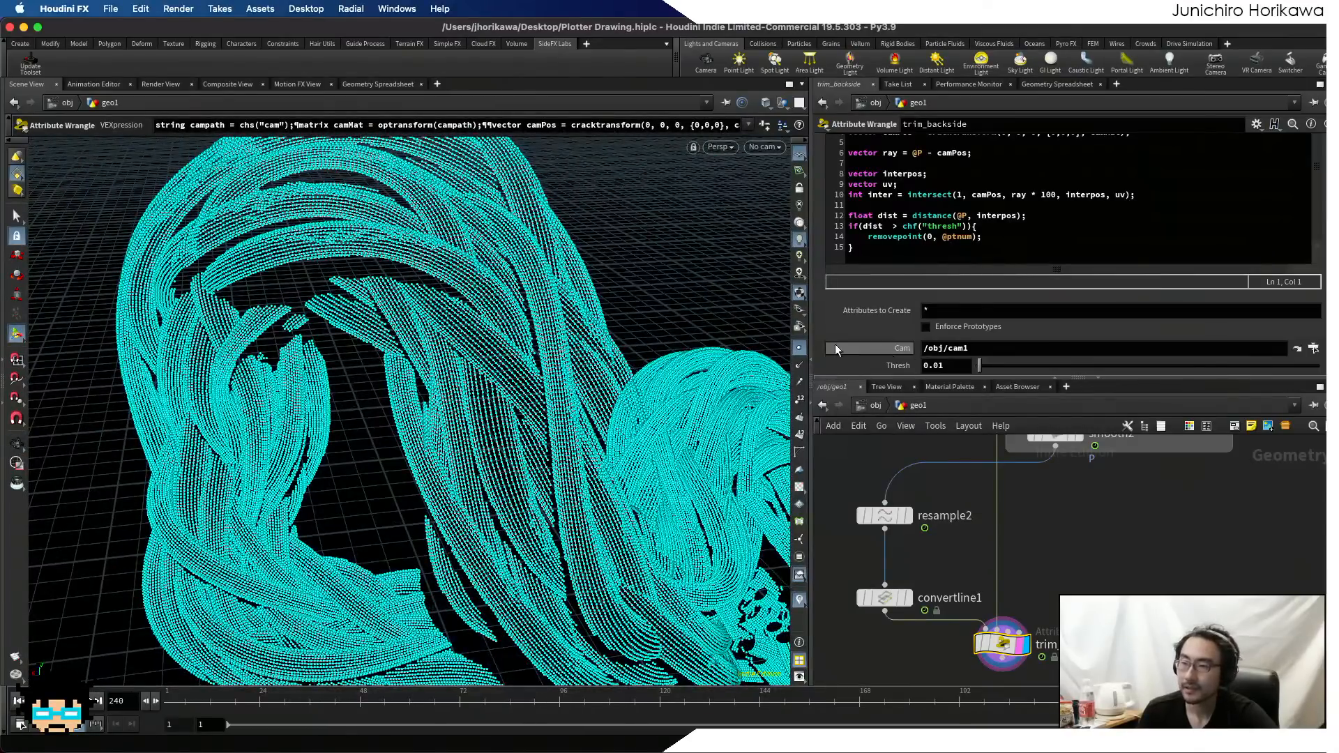
{"action": "left_click", "coordinate": [800, 351]}
{"action": "right_click_drag", "start_coordinate": [444, 367], "coordinate": [349, 390], "text": "alt"}
{"action": "left_click_drag", "start_coordinate": [349, 391], "coordinate": [182, 390], "text": "alt"}
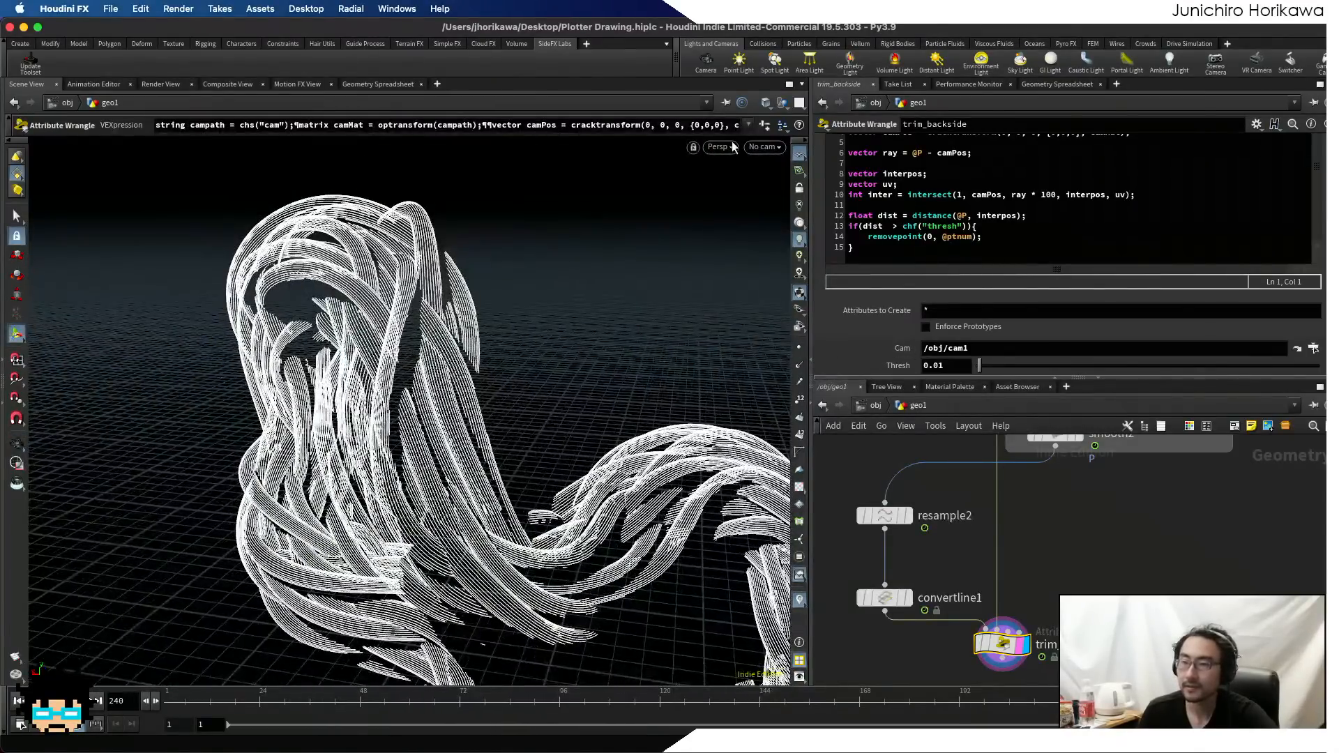
- Compare the trimmed lines as seen through cam1 with views from other angles
{"action": "left_click", "coordinate": [764, 146]}
{"action": "left_click", "coordinate": [753, 213]}
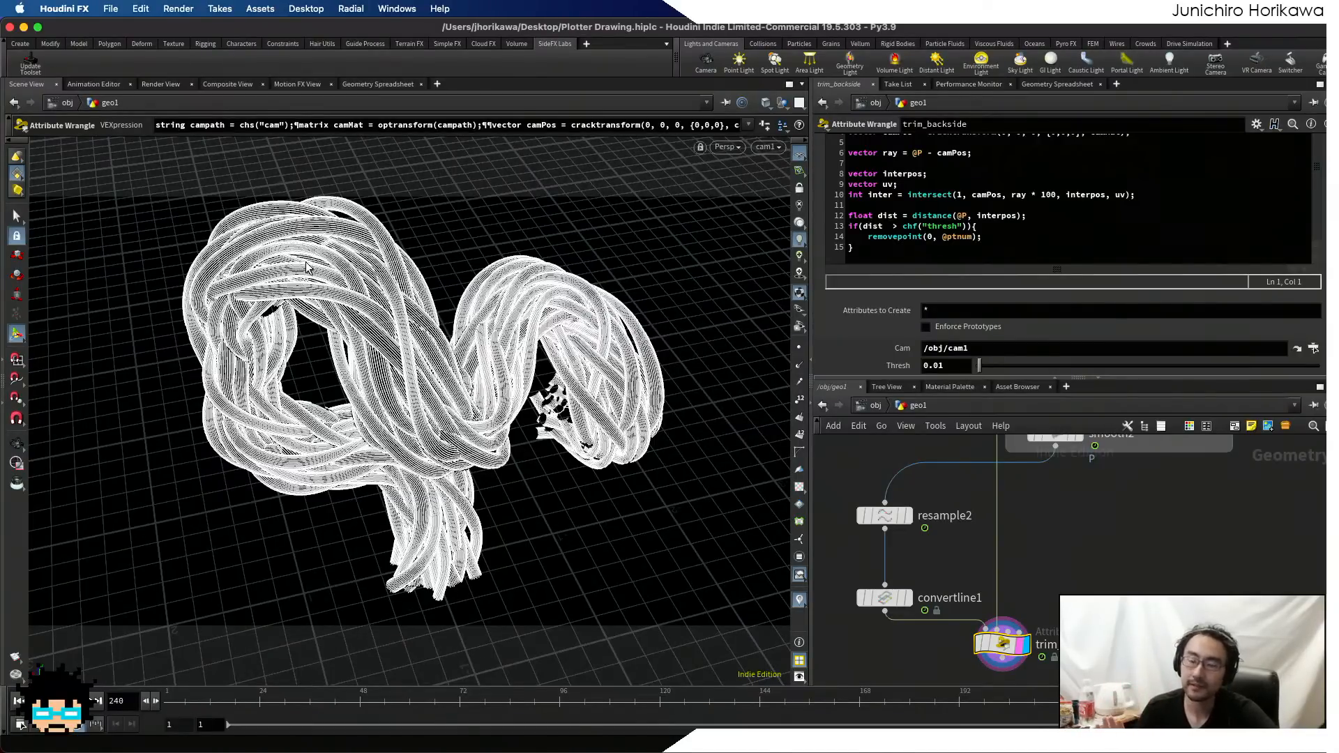
{"action": "key", "text": "Escape"}
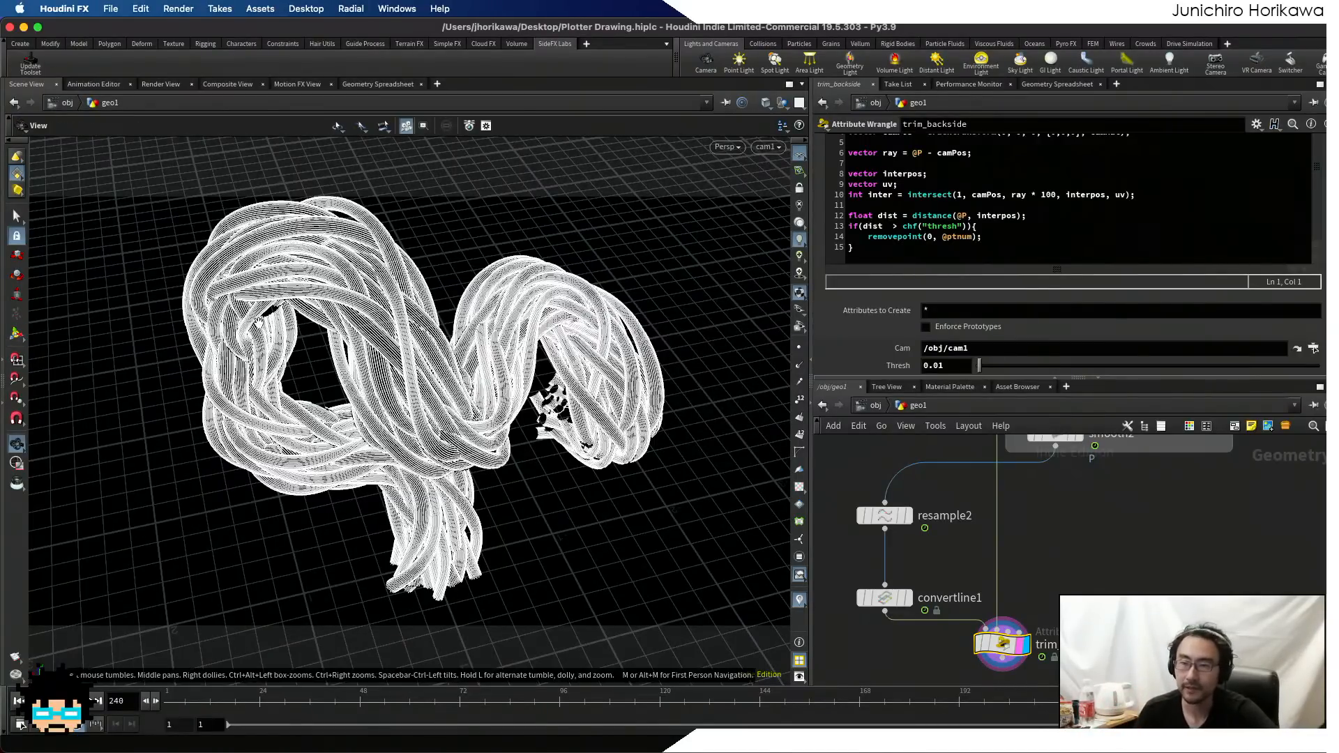
{"action": "left_click_drag", "start_coordinate": [307, 265], "coordinate": [265, 318]}
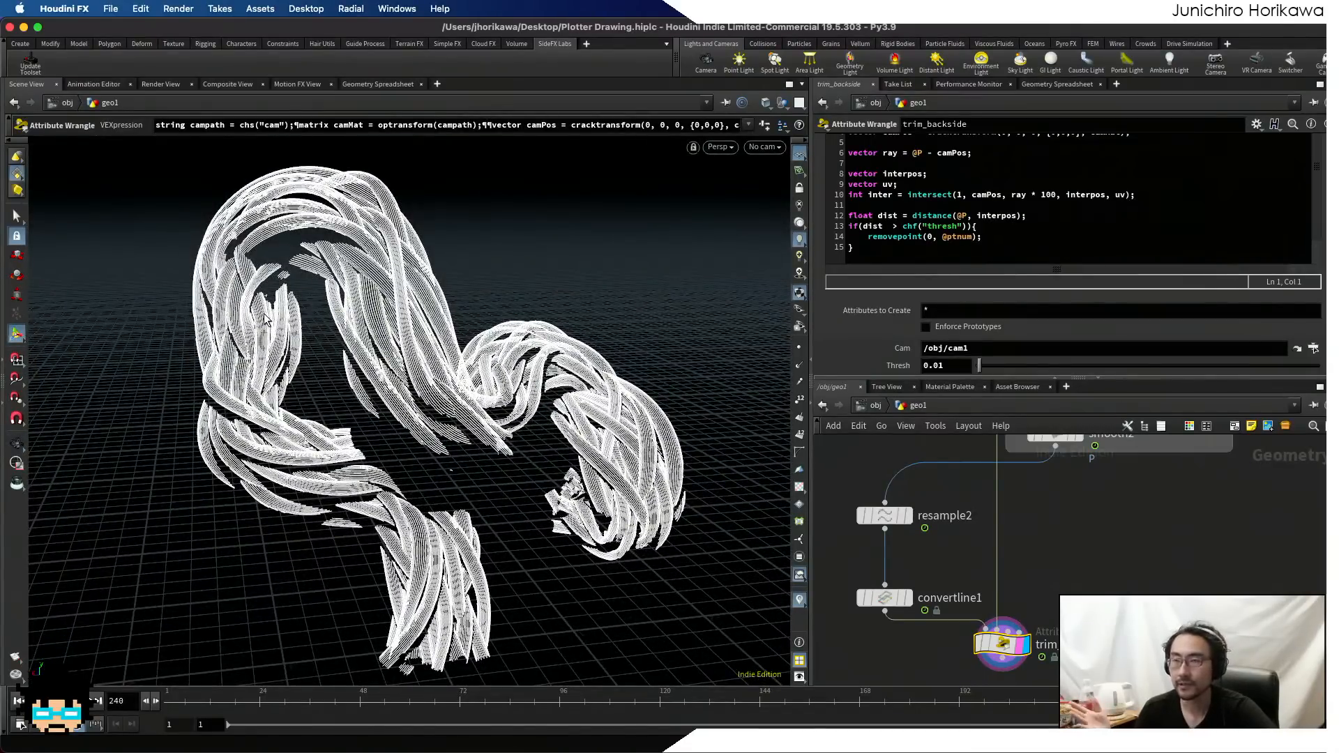
{"action": "key", "text": "Escape"}
{"action": "left_click_drag", "start_coordinate": [305, 316], "coordinate": [383, 433], "text": "alt"}
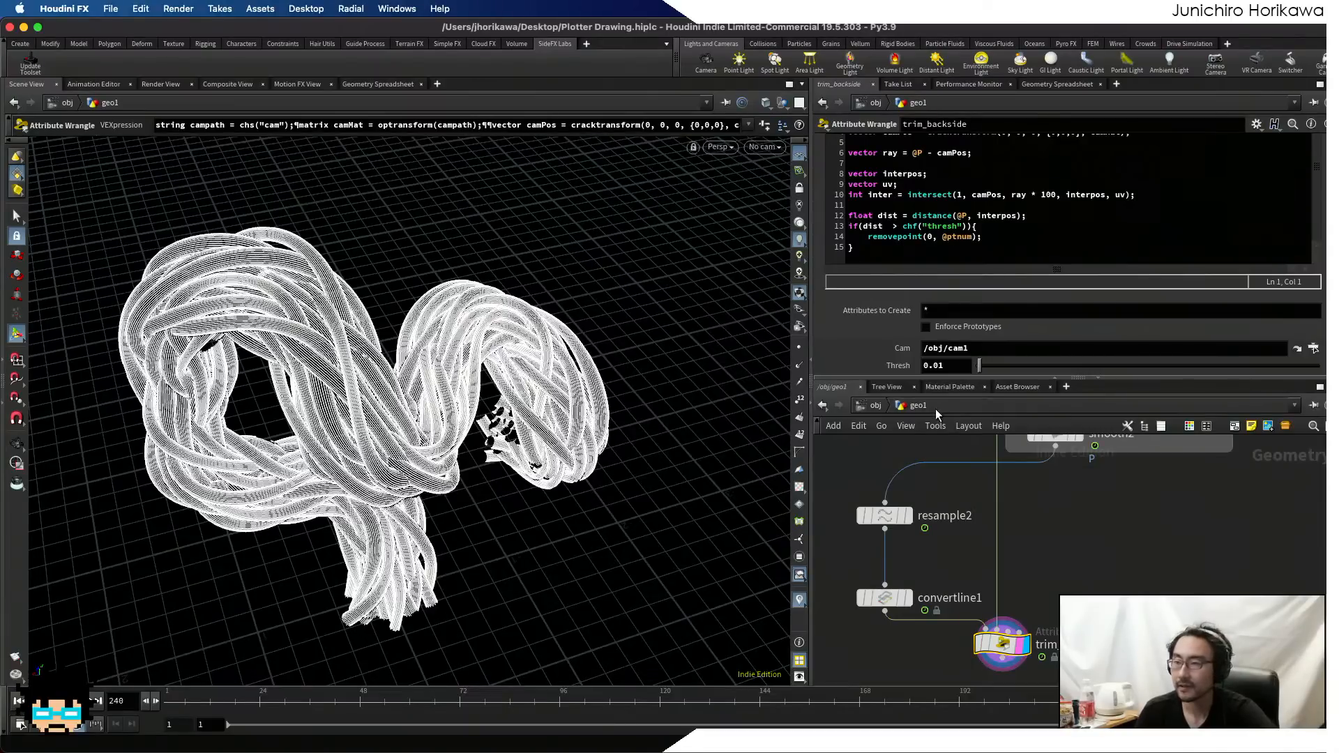
- Select cam1 at object level, show its View parameters, and look through it with the camera locked to the view
{"action": "left_click", "coordinate": [873, 409]}
{"action": "left_click", "coordinate": [1014, 540]}
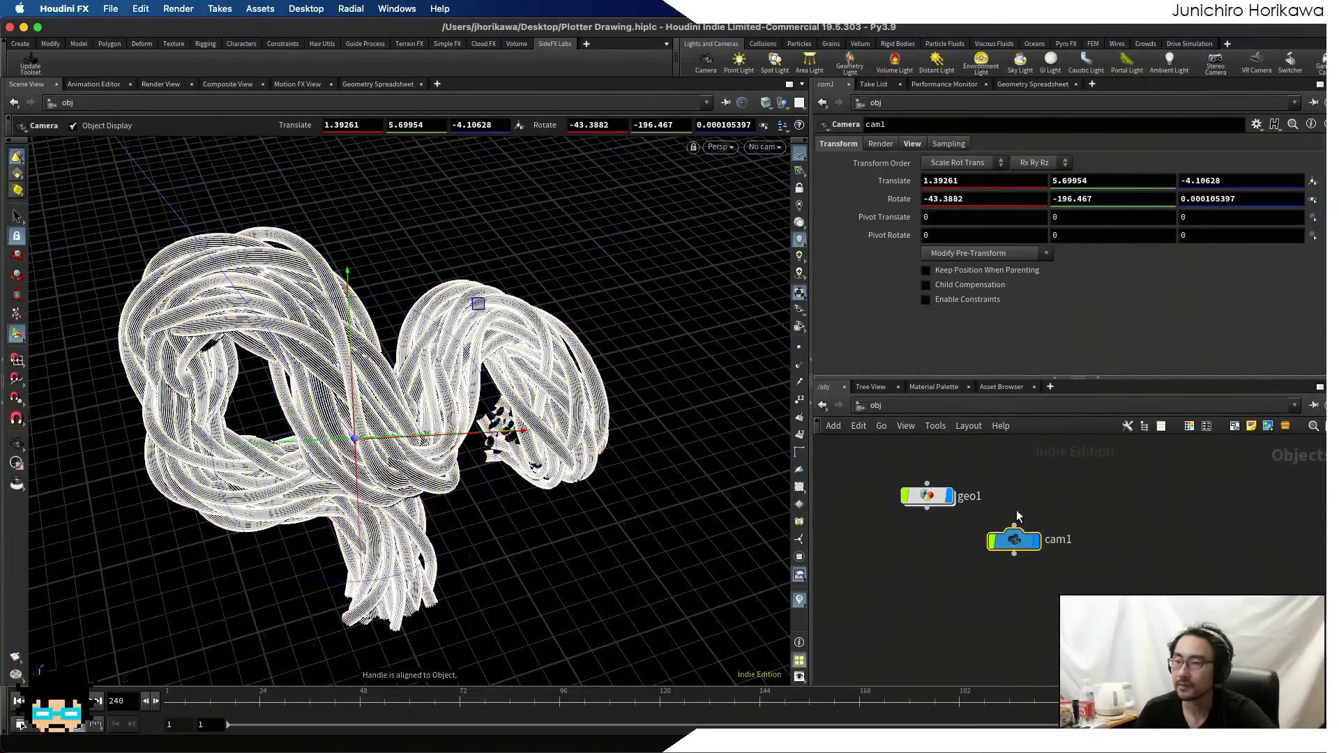
{"action": "left_click", "coordinate": [913, 144]}
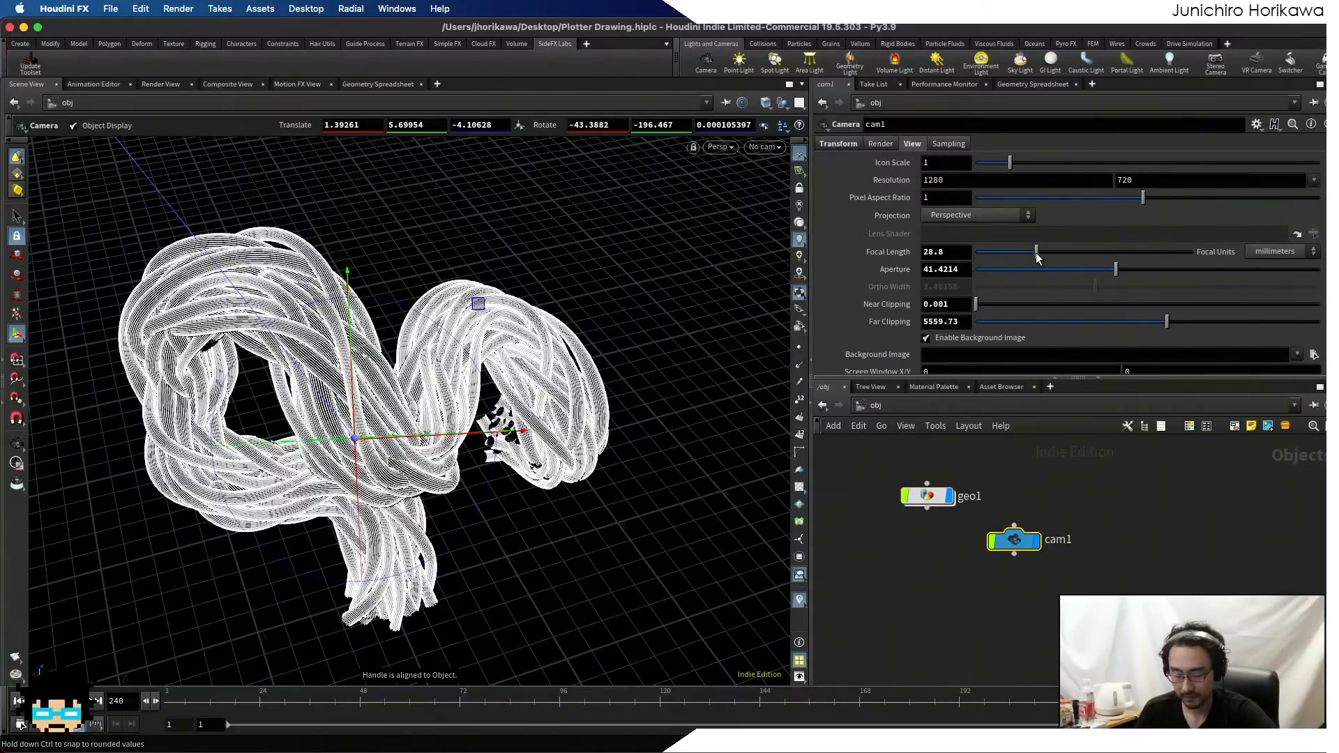
{"action": "key", "text": "super+z"}
{"action": "left_click", "coordinate": [762, 147]}
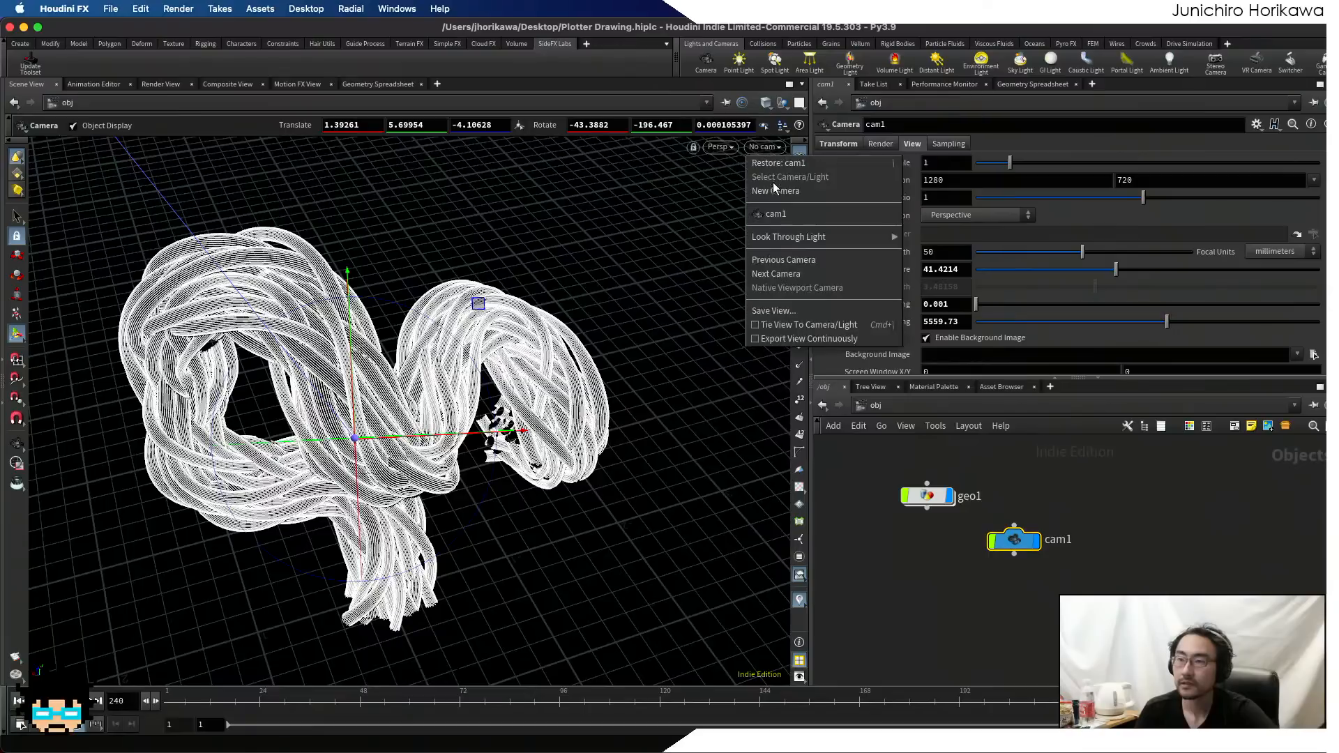
{"action": "left_click", "coordinate": [773, 211]}
{"action": "left_click", "coordinate": [802, 188]}
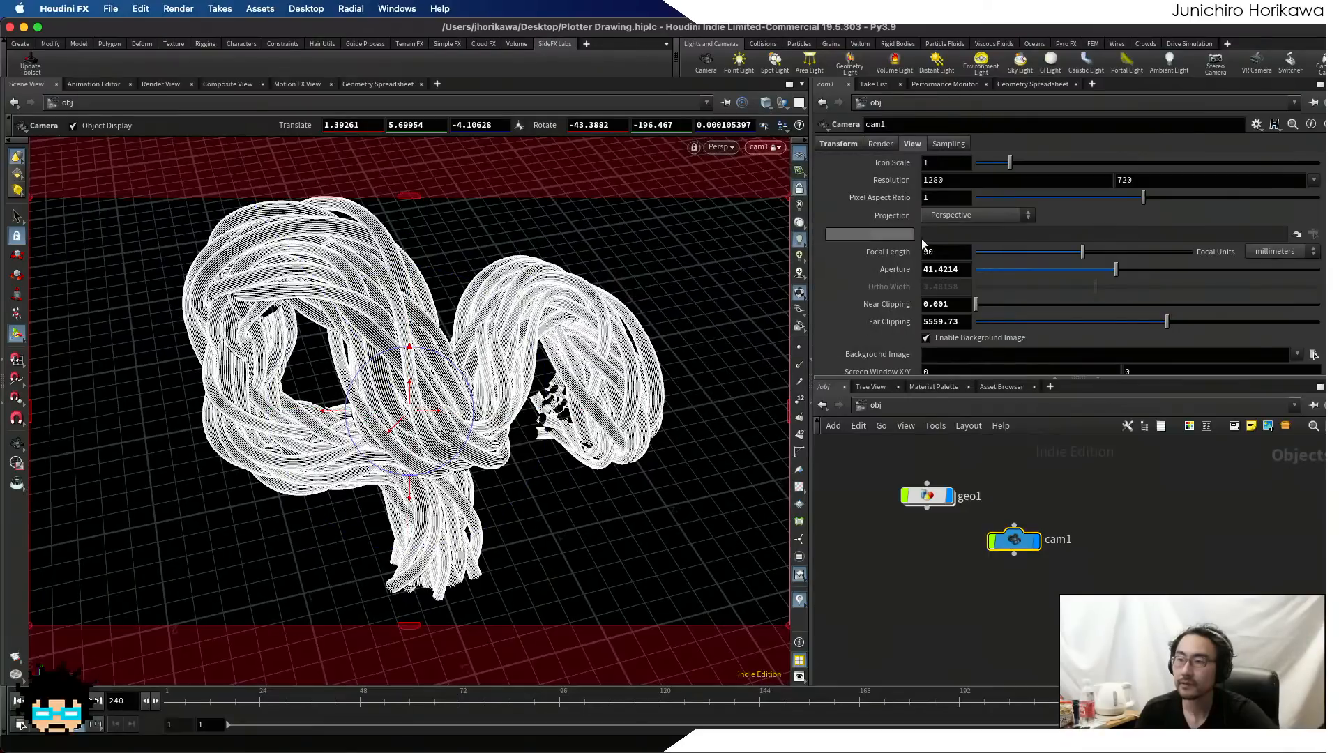
- Try a wide-angle cam1 with a focal length of 16.3 mm, moving the camera closer to the braided tubes
{"action": "left_click_drag", "start_coordinate": [1080, 253], "coordinate": [1010, 257]}
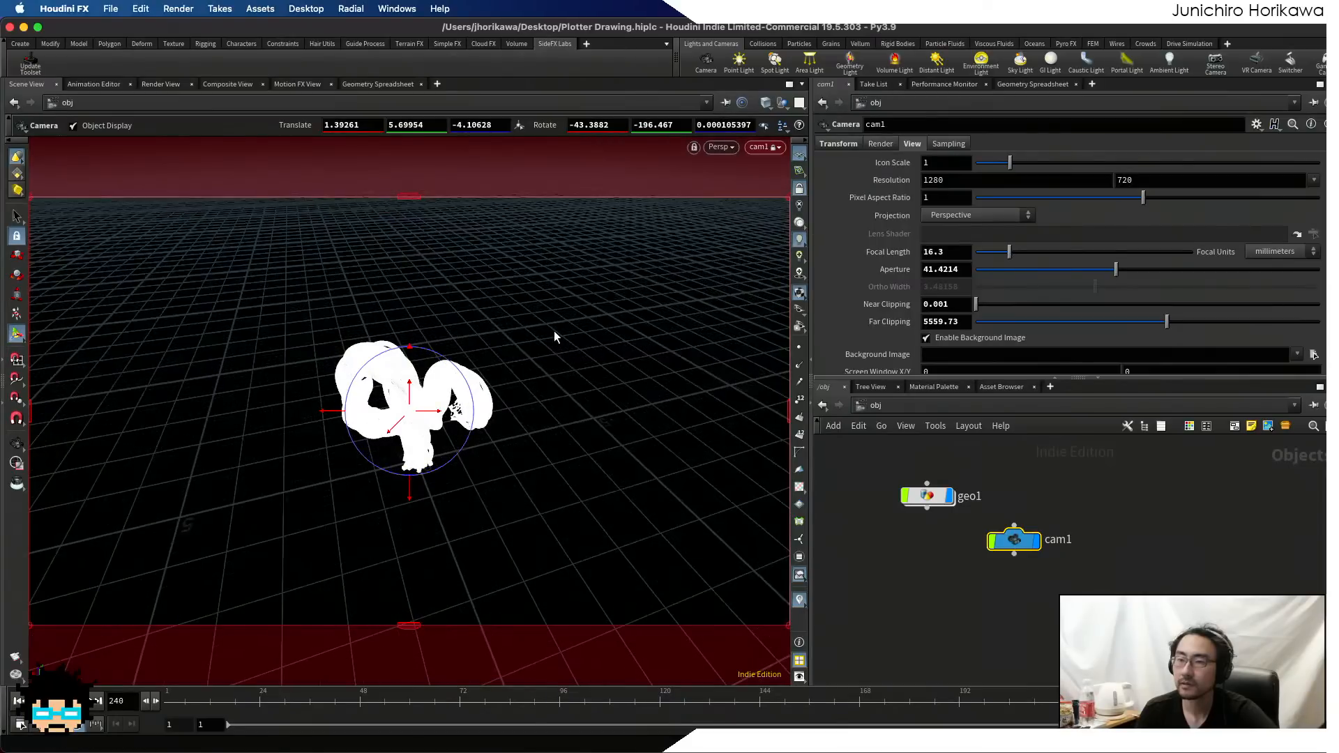
{"action": "right_click_drag", "start_coordinate": [450, 382], "coordinate": [557, 257], "text": "alt"}
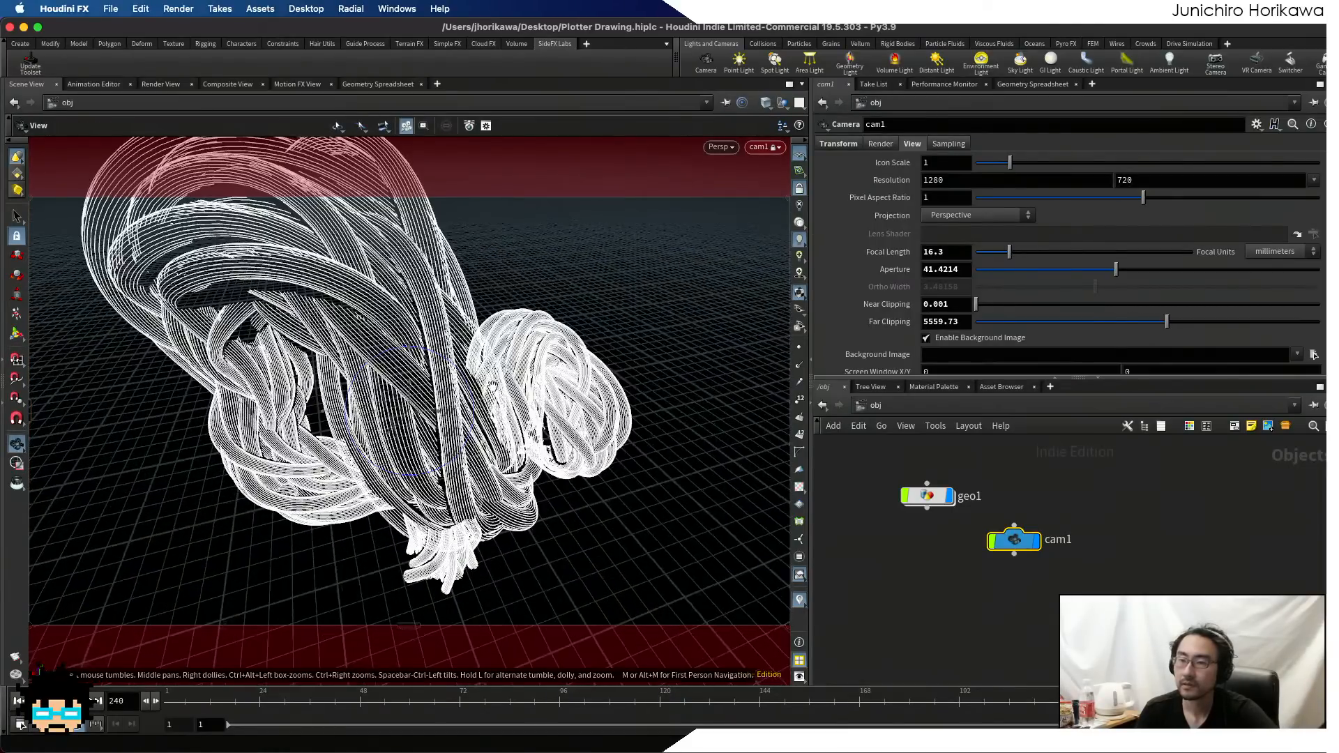
{"action": "right_click_drag", "start_coordinate": [487, 386], "coordinate": [461, 395]}
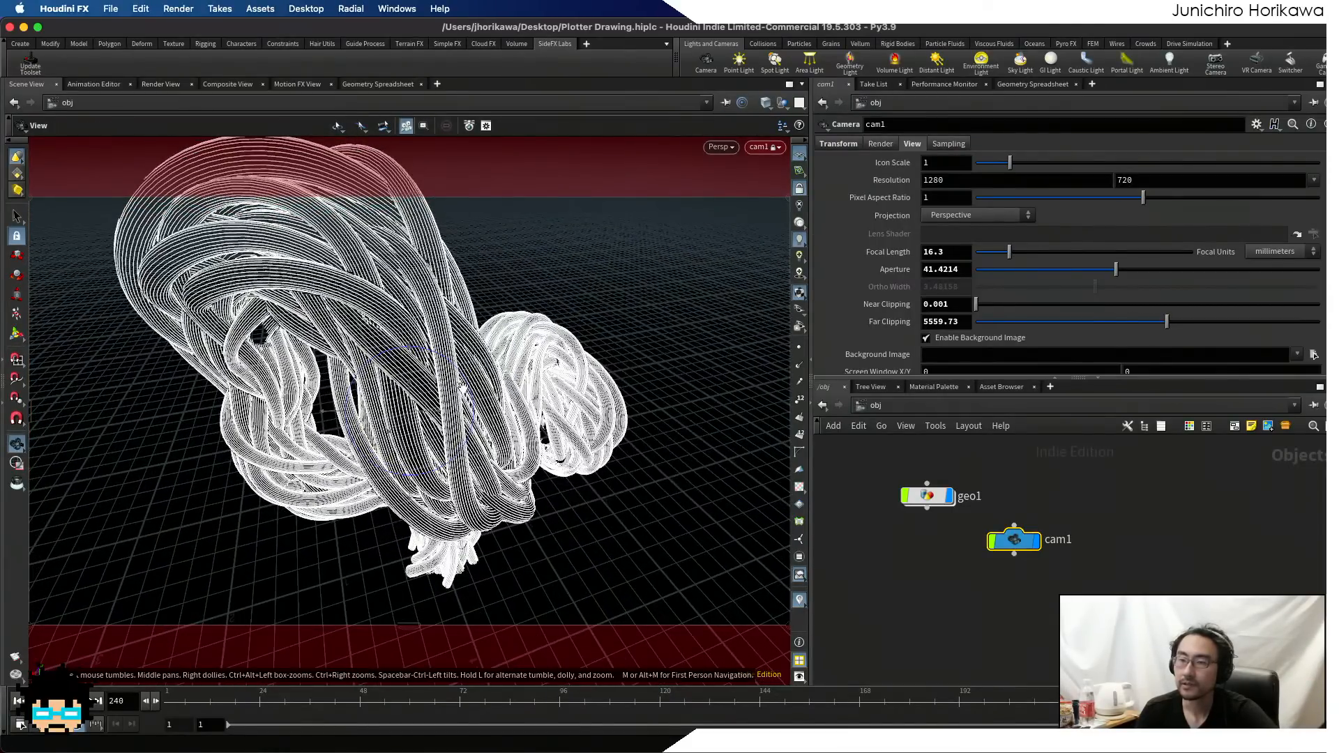
{"action": "middle_click_drag", "start_coordinate": [461, 394], "coordinate": [461, 421]}
{"action": "left_click_drag", "start_coordinate": [461, 421], "coordinate": [459, 408], "text": "alt"}
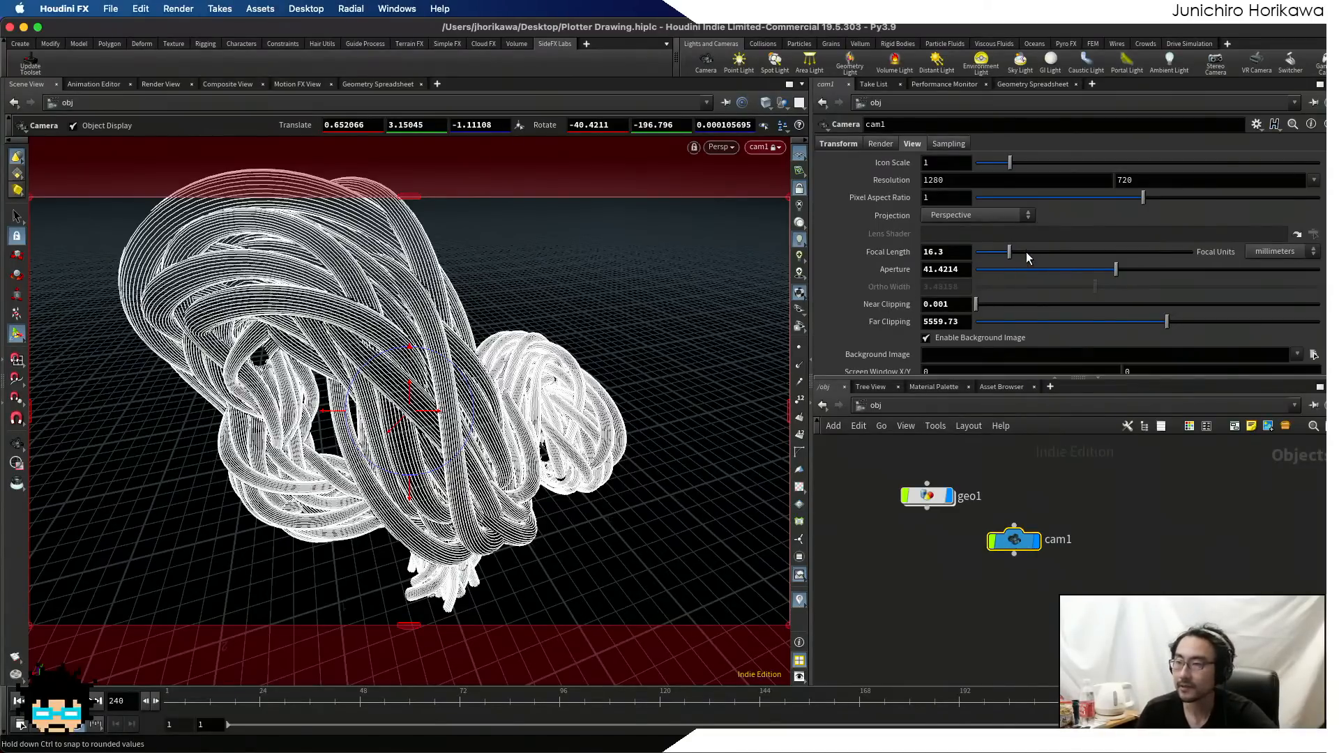
- Set cam1's focal length to 49.2 mm and reposition the camera to frame the whole braided form
{"action": "left_click_drag", "start_coordinate": [1027, 253], "coordinate": [1081, 255]}
{"action": "key", "text": "Escape"}
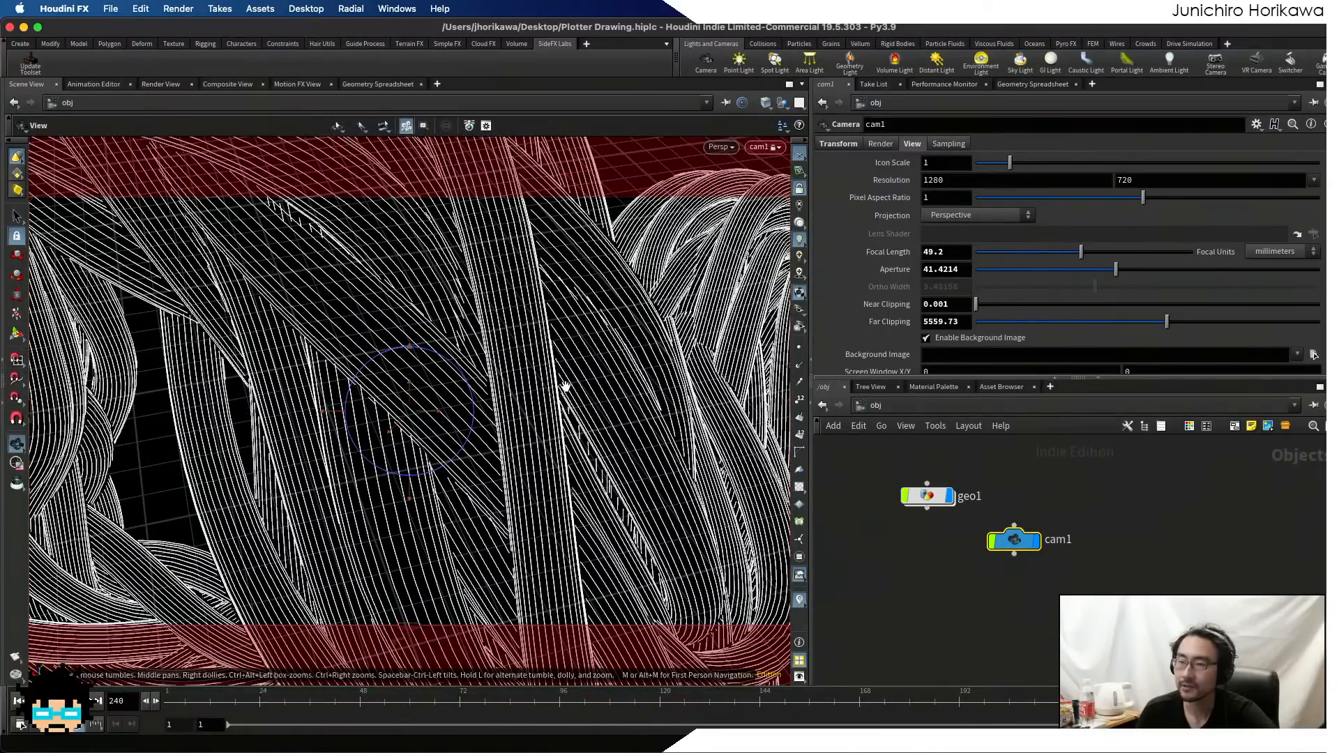
{"action": "left_click_drag", "start_coordinate": [619, 370], "coordinate": [394, 444], "text": "alt"}
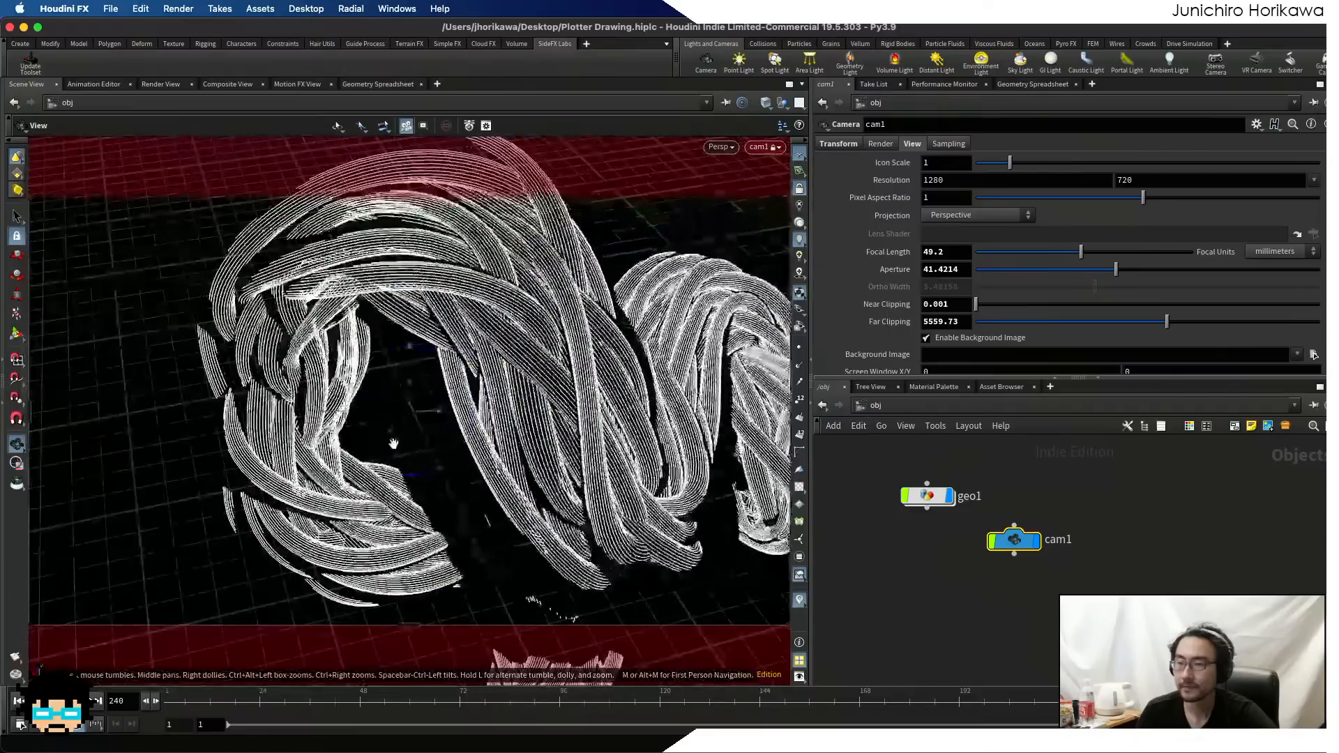
{"action": "right_click_drag", "start_coordinate": [394, 444], "coordinate": [542, 413], "text": "alt"}
{"action": "left_click_drag", "start_coordinate": [593, 418], "coordinate": [494, 419], "text": "alt"}
{"action": "middle_click_drag", "start_coordinate": [539, 454], "coordinate": [463, 410], "text": "alt"}
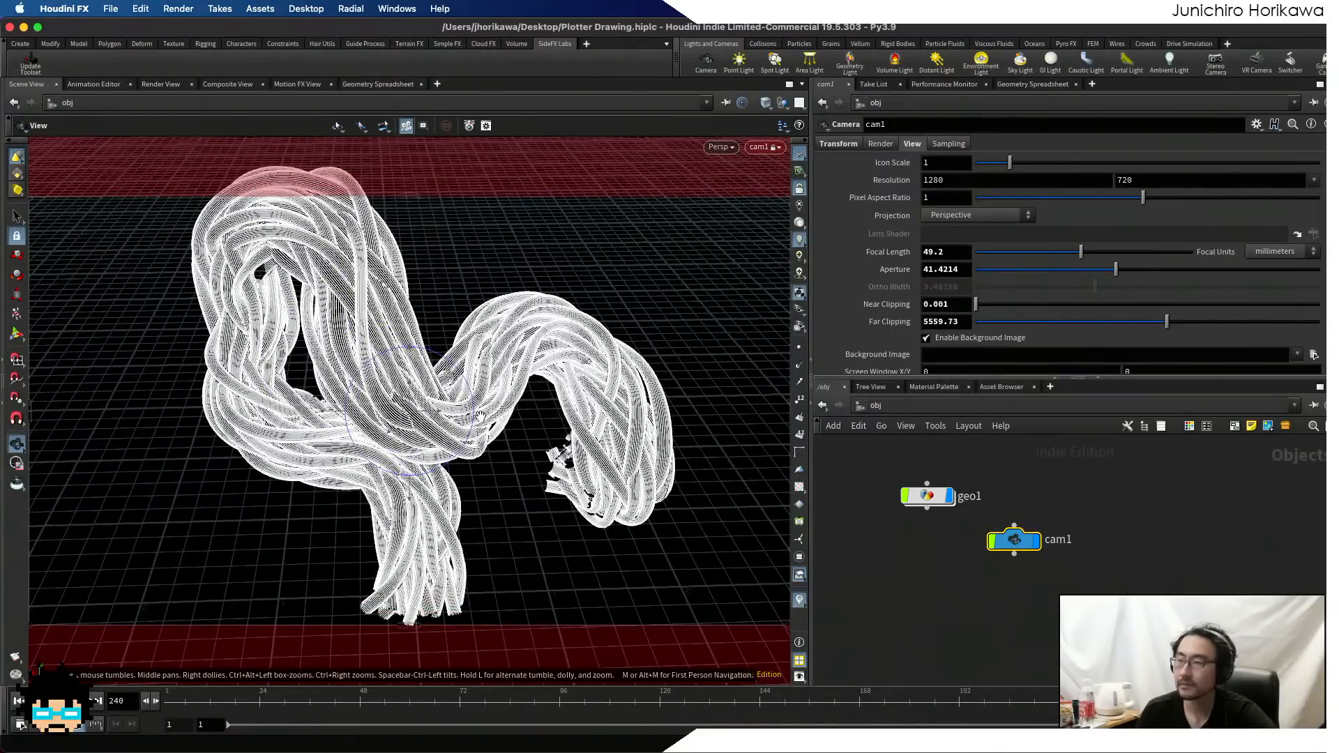
{"action": "right_click_drag", "start_coordinate": [480, 416], "coordinate": [508, 435], "text": "alt"}
{"action": "left_click_drag", "start_coordinate": [508, 435], "coordinate": [584, 369], "text": "alt"}
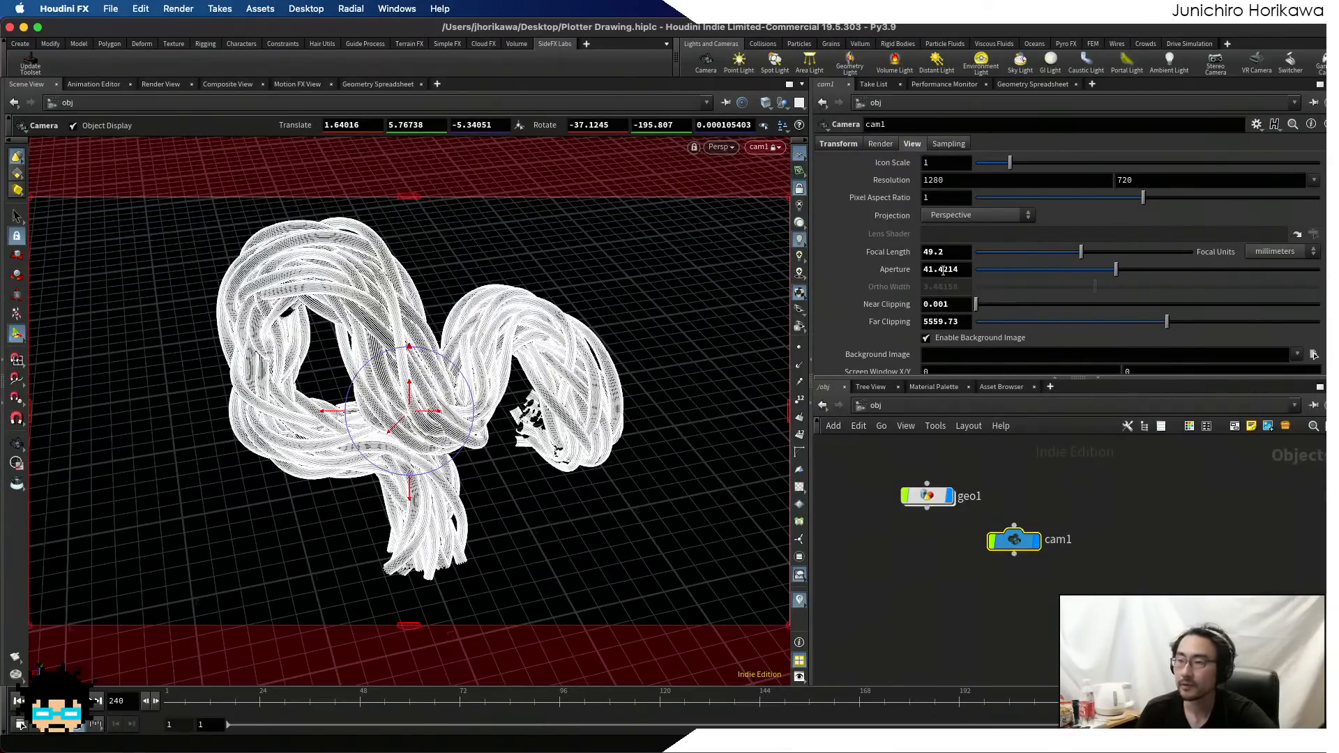
{"action": "key", "text": "space"}
{"action": "key", "text": "space"}
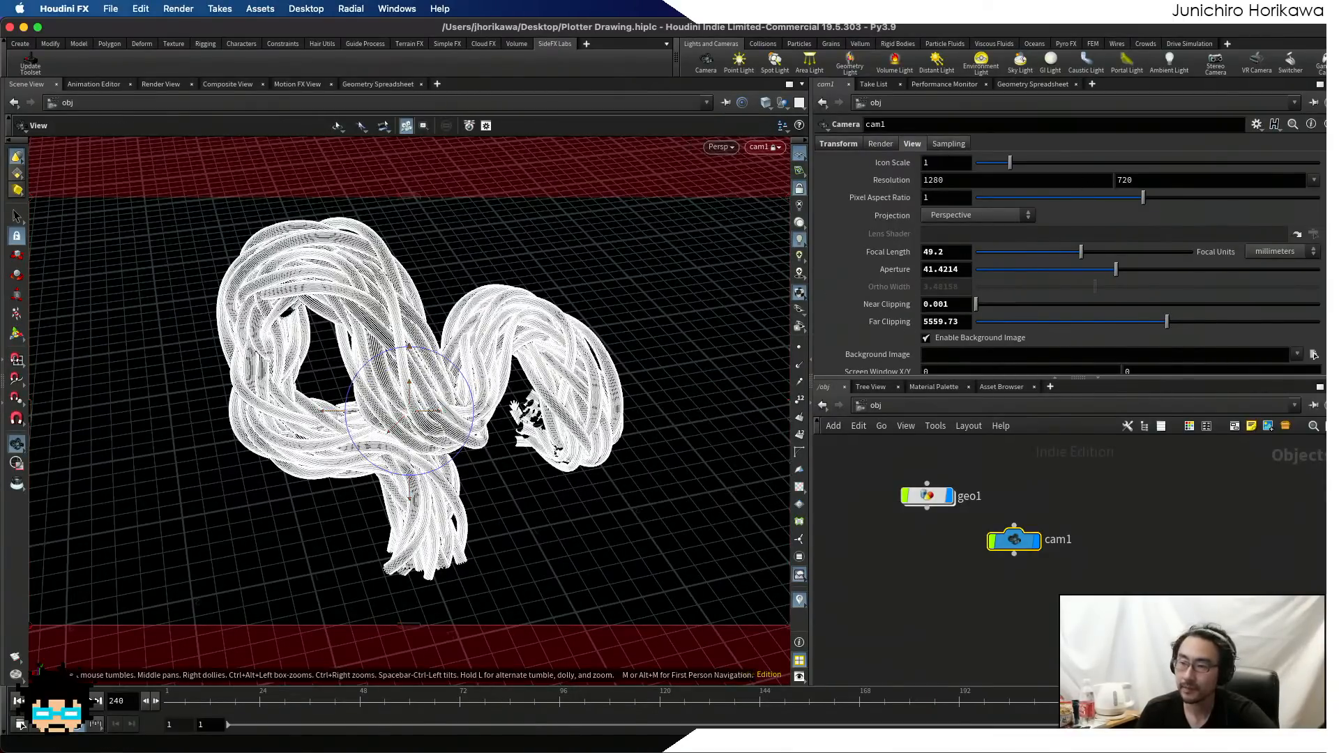
- Fine-tune cam1's angle and position through the locked view so the braided form sits inside the frame
{"action": "mouse_move", "coordinate": [515, 409]}
{"action": "left_mouse_down", "text": "alt"}
{"action": "mouse_move", "coordinate": [518, 440]}
{"action": "mouse_move", "coordinate": [512, 423]}
{"action": "left_mouse_up", "text": "alt"}
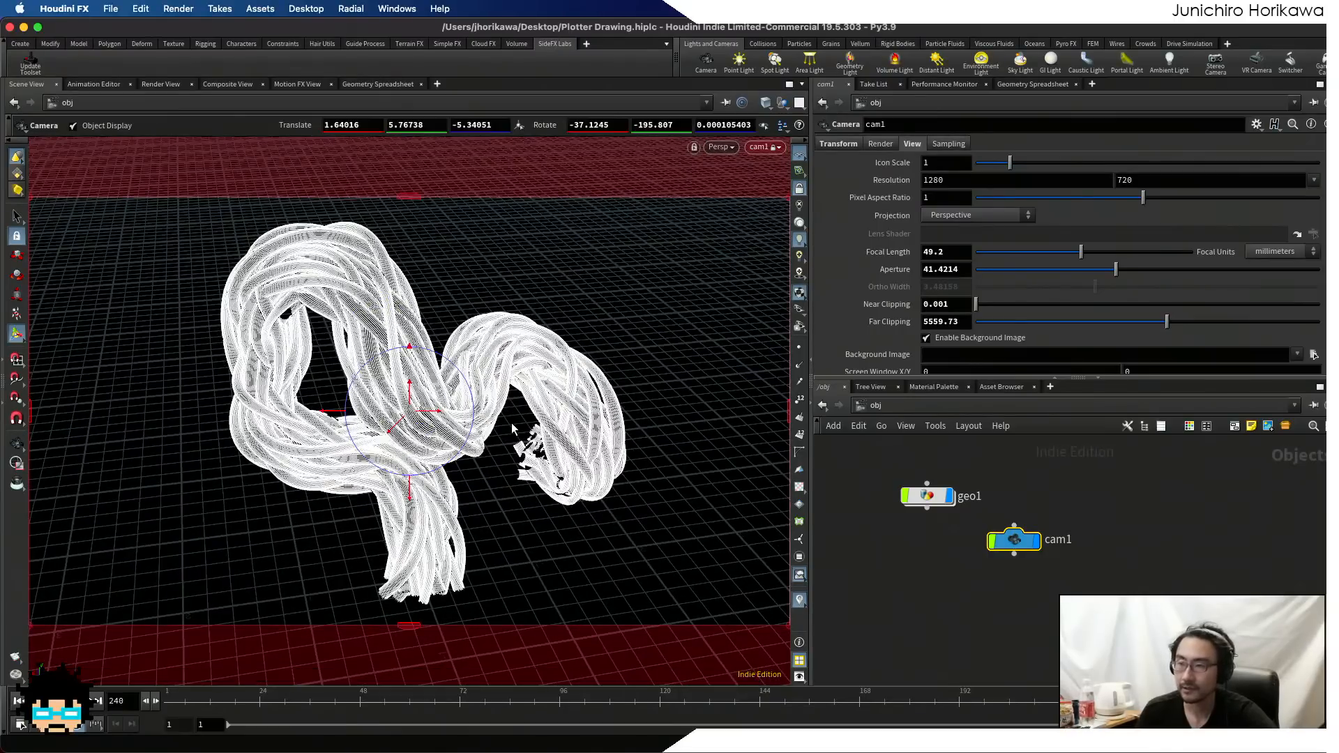
{"action": "middle_click_drag", "start_coordinate": [548, 463], "coordinate": [533, 454], "text": "alt"}
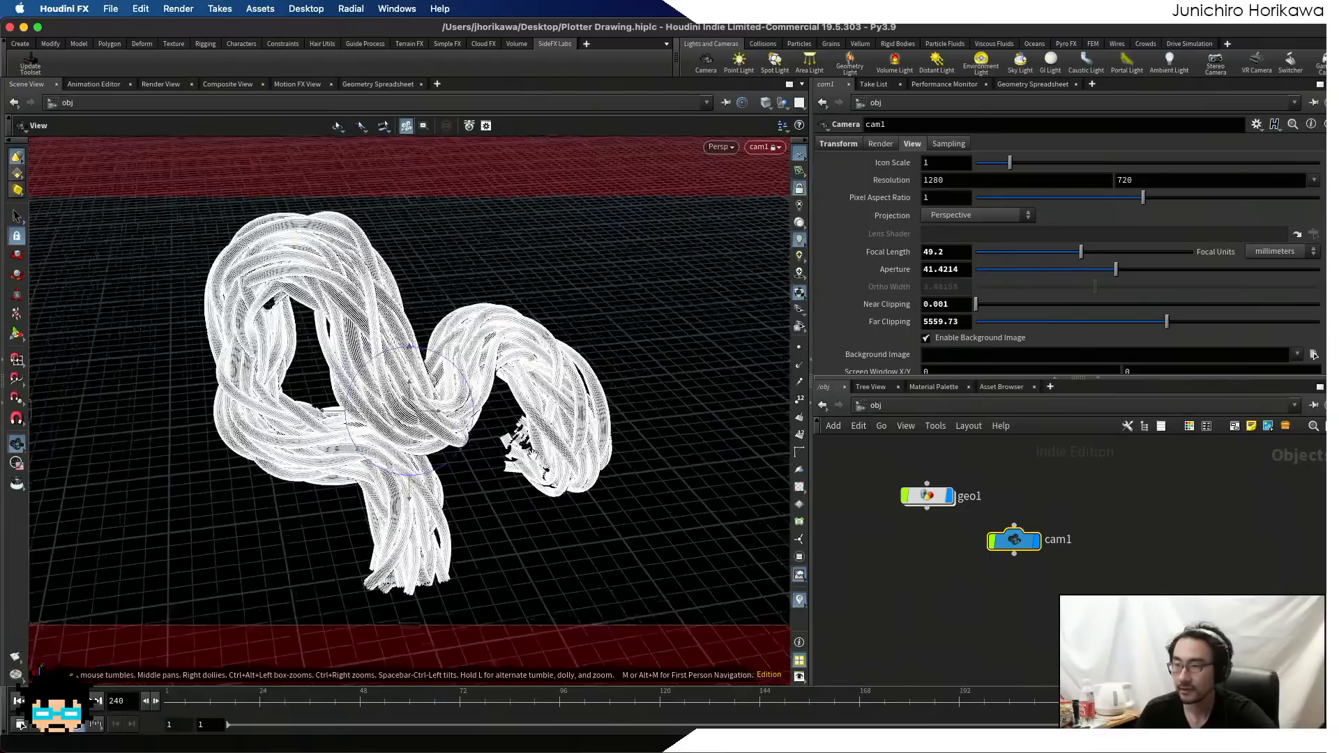
{"action": "left_click_drag", "start_coordinate": [541, 461], "coordinate": [544, 461], "text": "alt"}
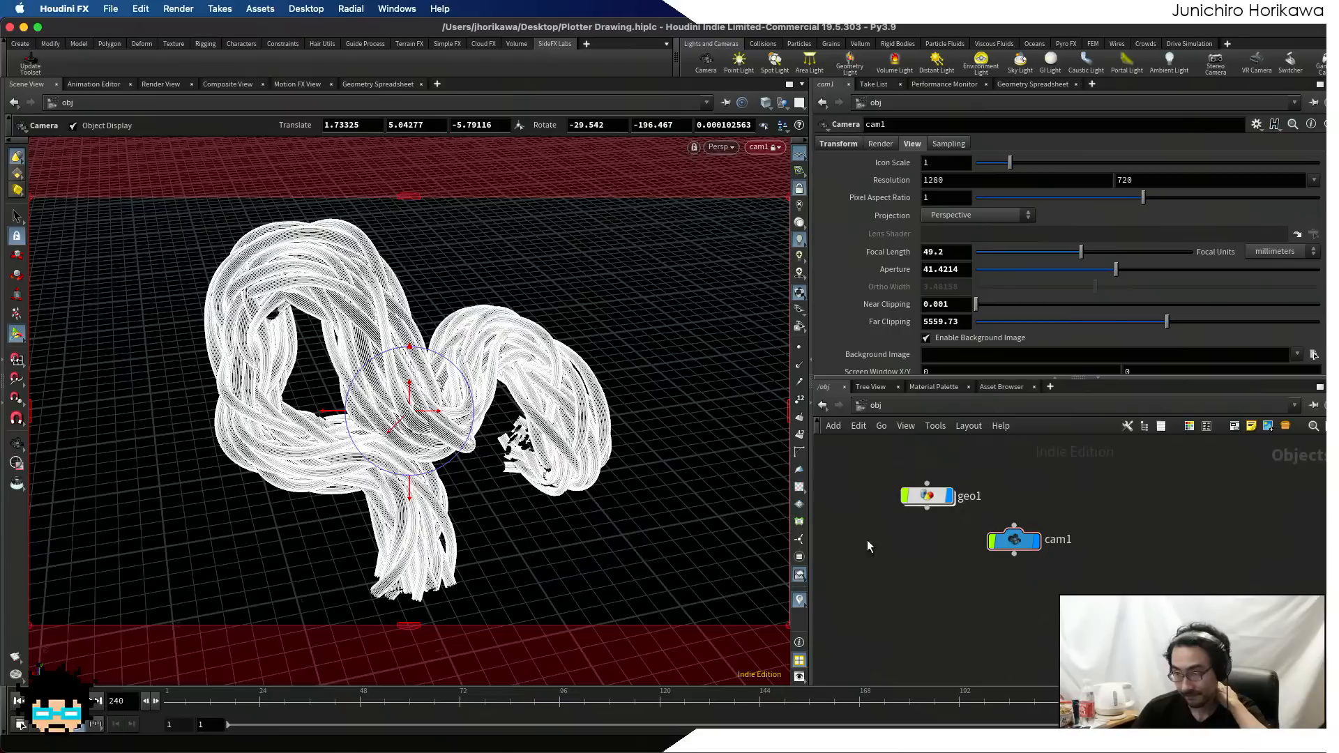
- Go inside geo1 and group the resample2, convertline1 and trim_backside nodes in a network box
{"action": "double_click", "coordinate": [926, 496]}
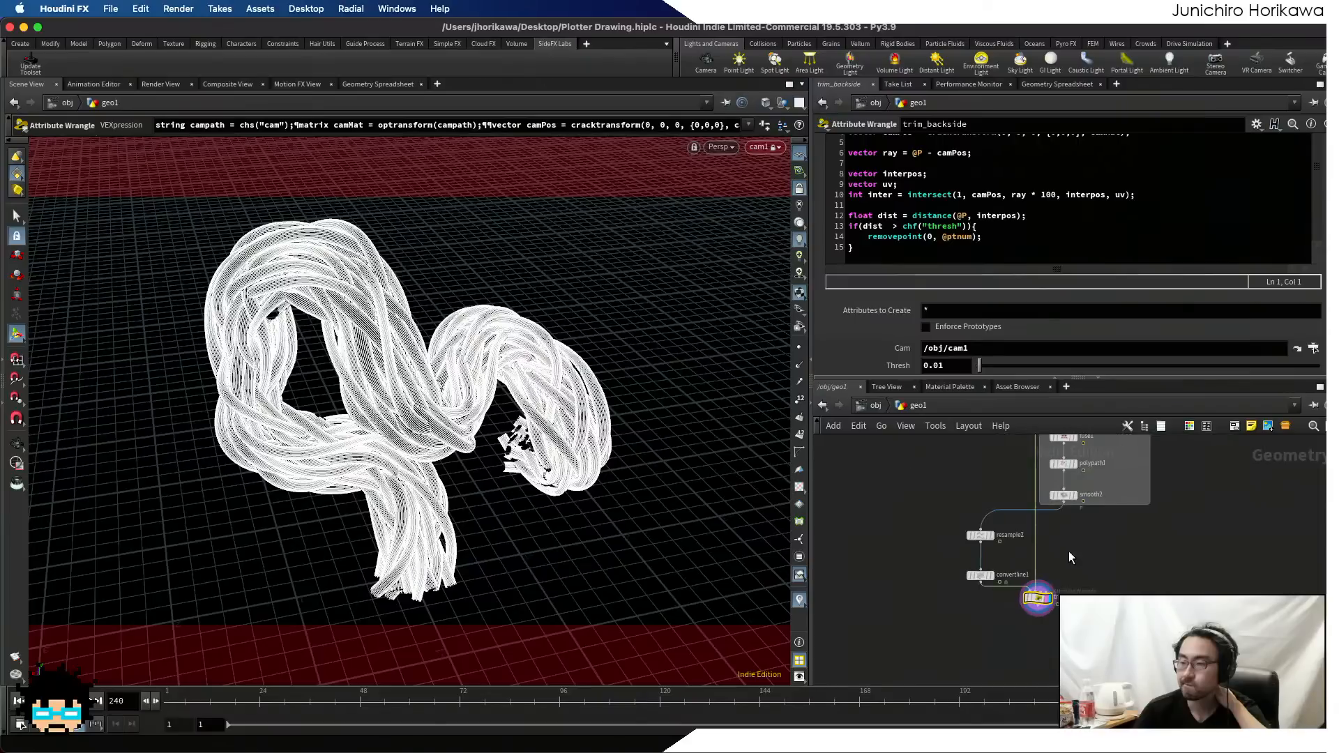
{"action": "scroll", "coordinate": [1063, 634], "scroll_direction": "up", "scroll_amount": 6}
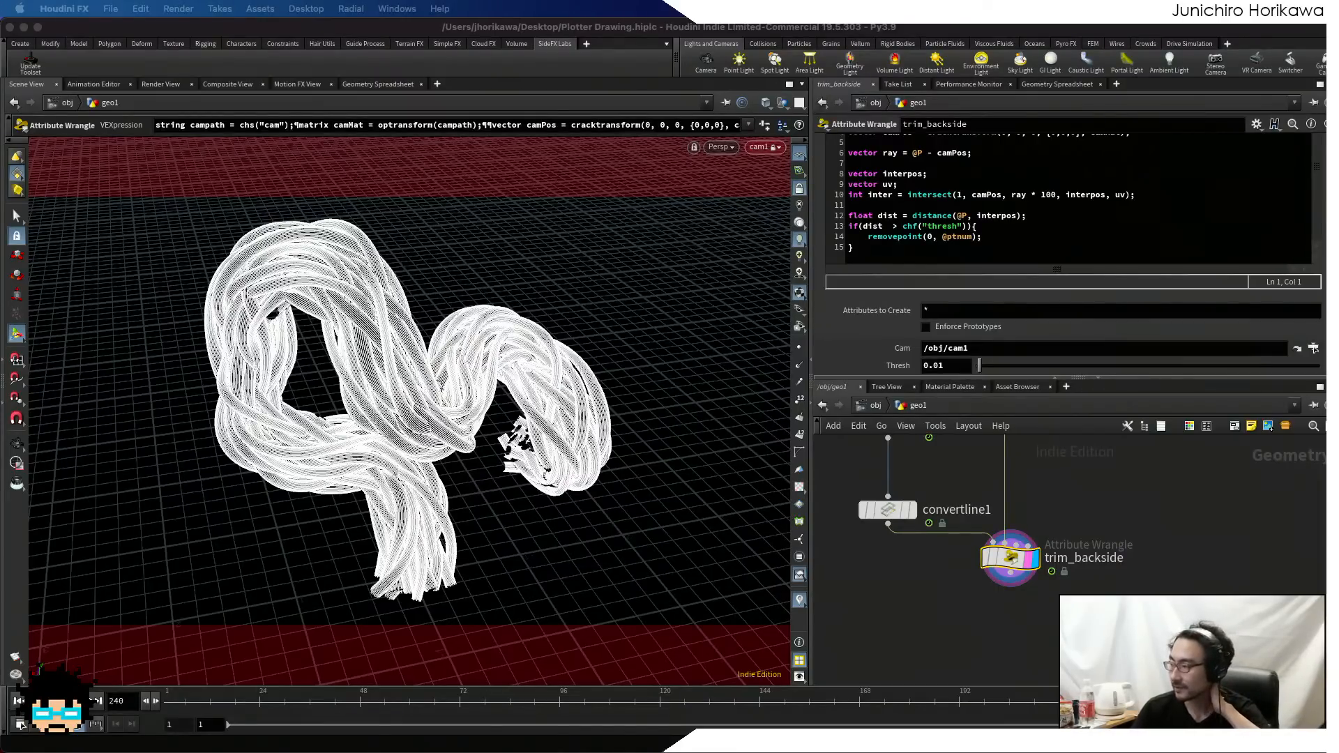
{"action": "left_click", "coordinate": [1076, 618]}
{"action": "scroll", "coordinate": [1076, 619], "scroll_direction": "down", "scroll_amount": 5}
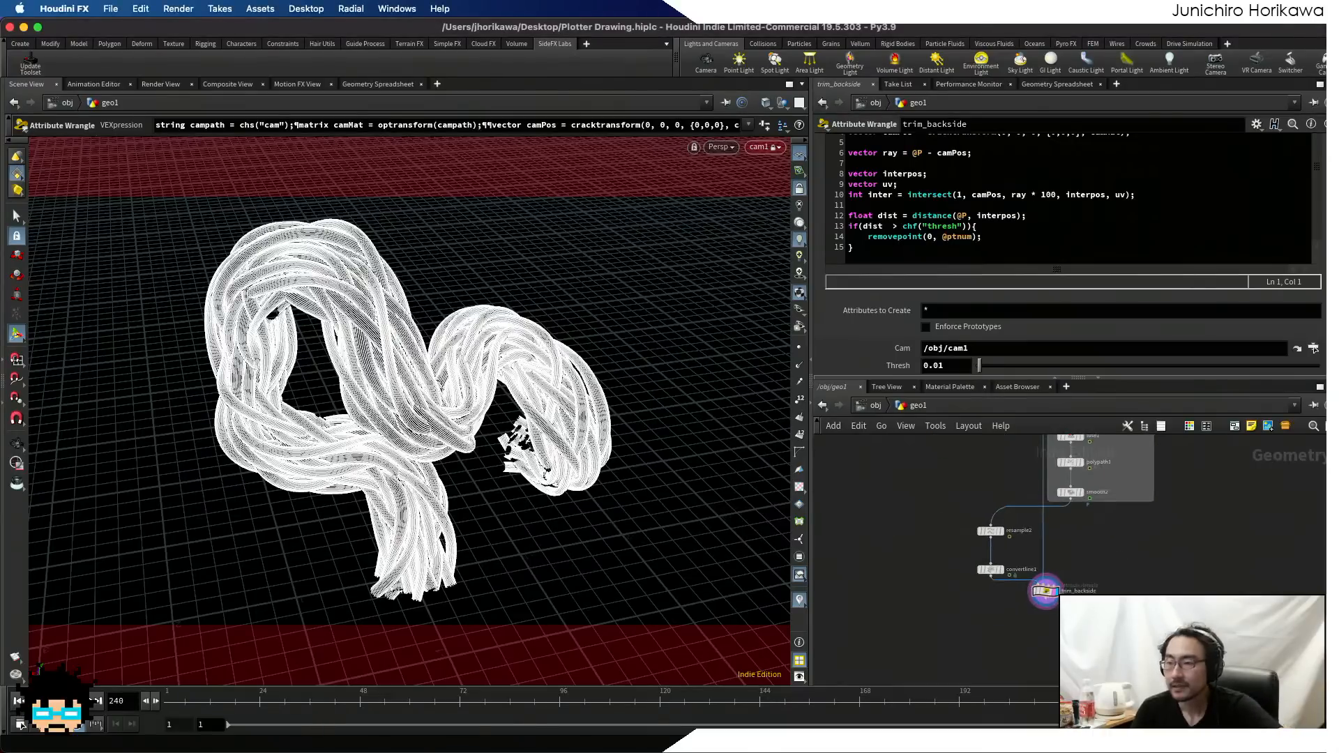
{"action": "scroll", "coordinate": [1022, 583], "scroll_direction": "up", "scroll_amount": 5}
{"action": "left_click_drag", "start_coordinate": [1102, 637], "coordinate": [928, 478]}
{"action": "left_click", "coordinate": [1234, 427]}
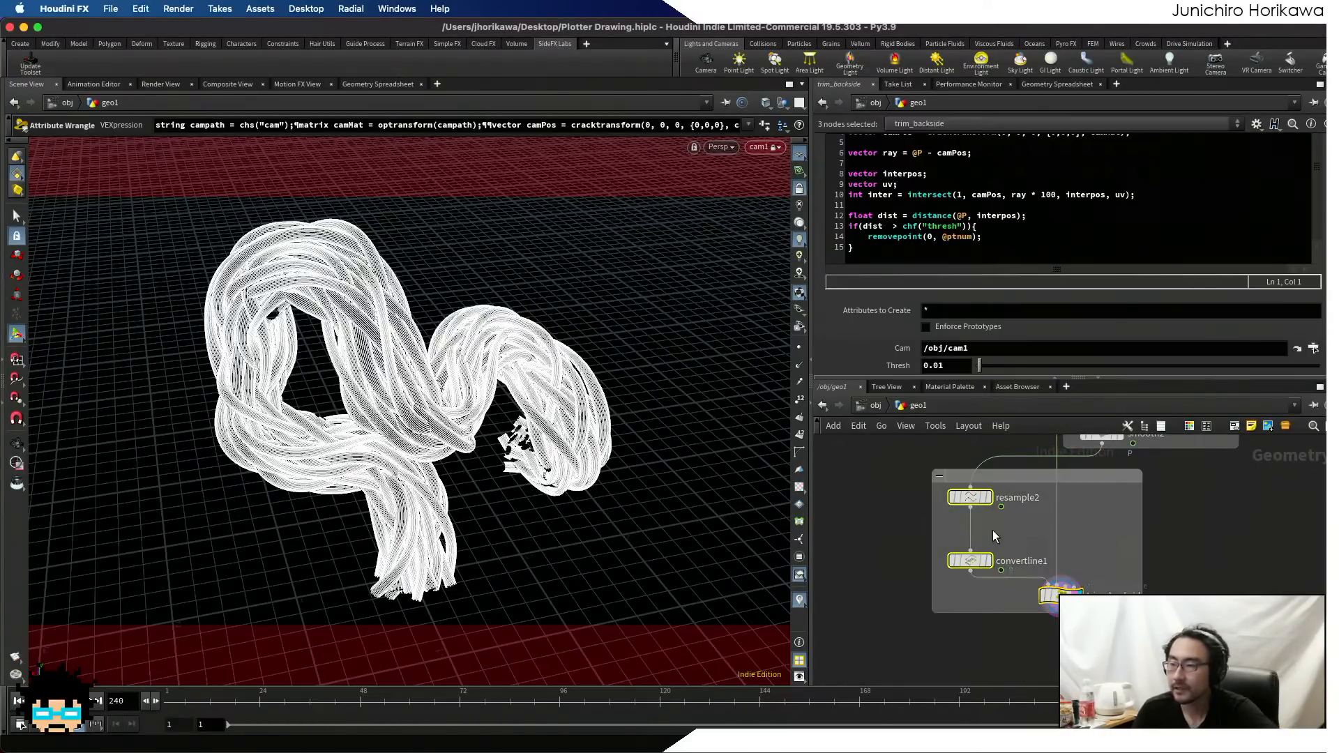
{"action": "left_click", "coordinate": [1104, 564]}
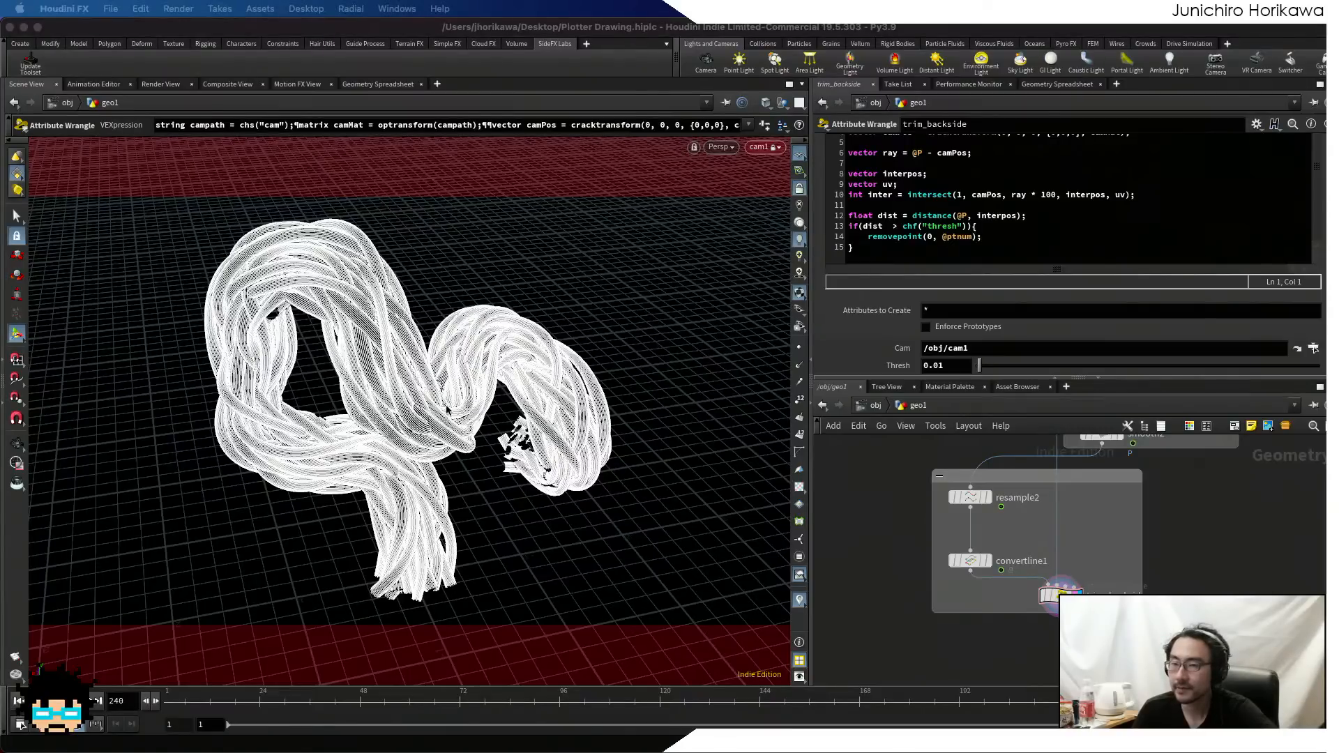
- Check the trimmed lines up close through cam1, then reframe the camera around the whole braided form
{"action": "scroll", "coordinate": [352, 361], "scroll_direction": "up", "scroll_amount": 6}
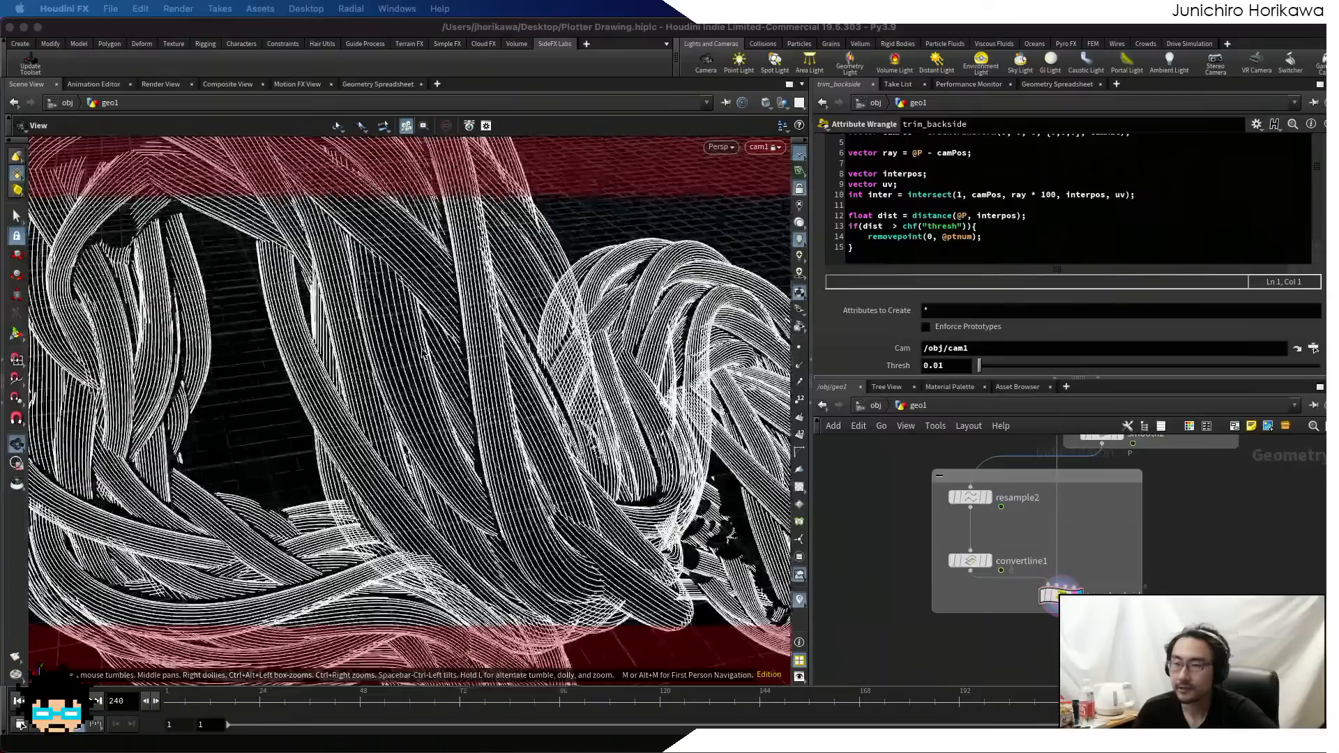
{"action": "left_click", "coordinate": [15, 217]}
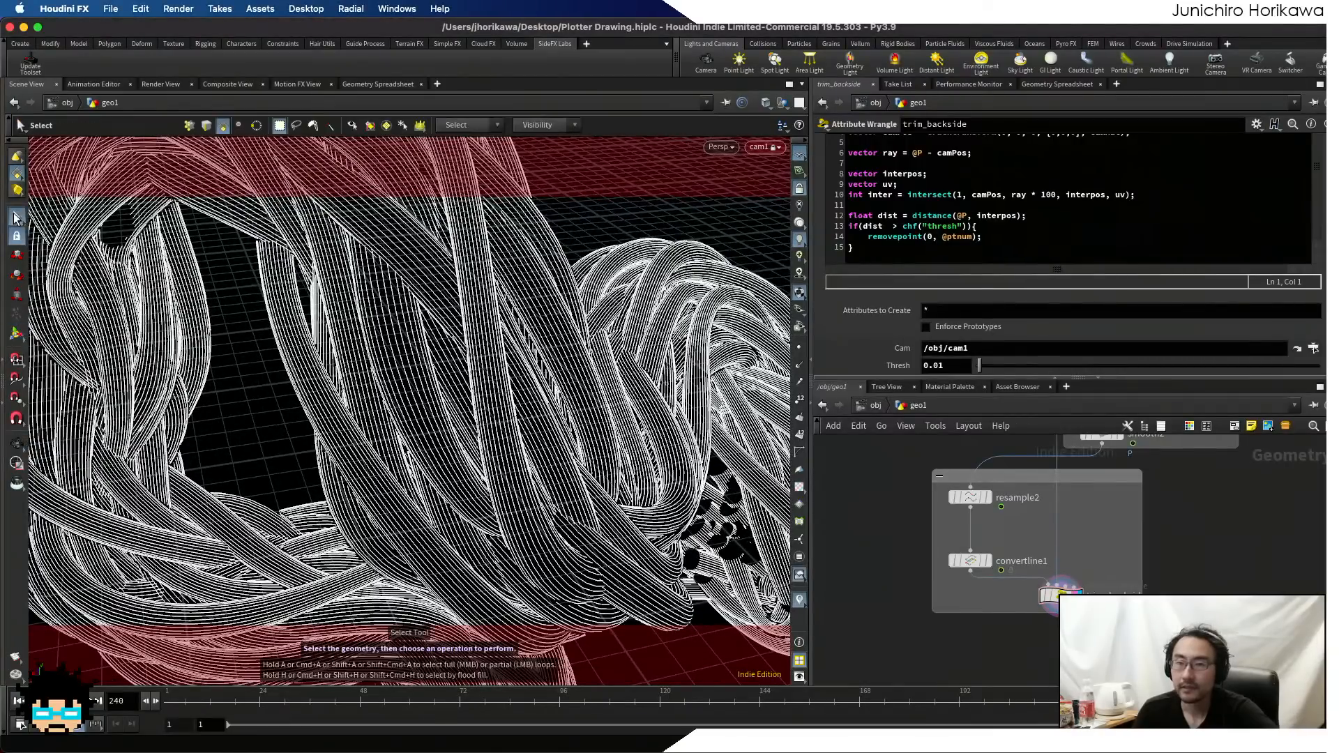
{"action": "scroll", "coordinate": [464, 350], "scroll_direction": "down", "scroll_amount": 6}
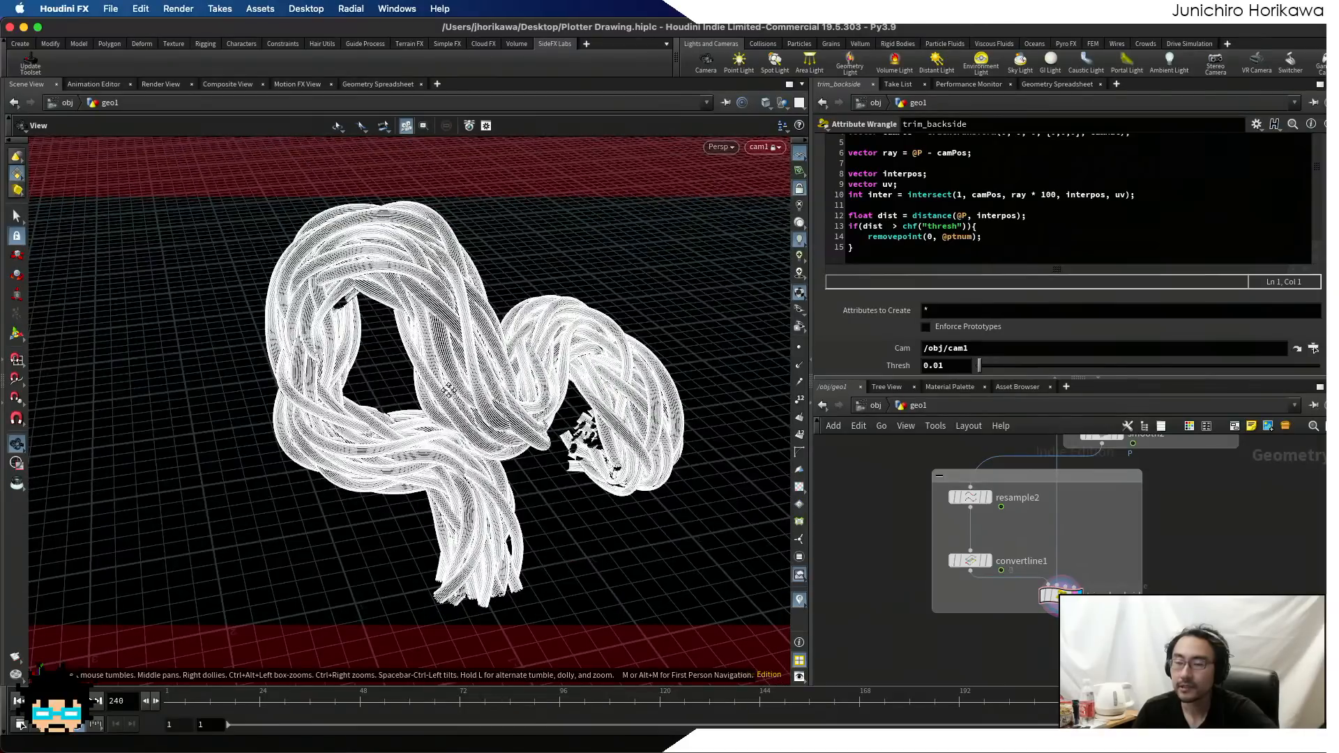
{"action": "middle_click_drag", "start_coordinate": [447, 391], "coordinate": [434, 396], "text": "alt"}
{"action": "middle_click_drag", "start_coordinate": [642, 362], "coordinate": [612, 358], "text": "alt"}
{"action": "left_click_drag", "start_coordinate": [660, 339], "coordinate": [606, 348], "text": "alt"}
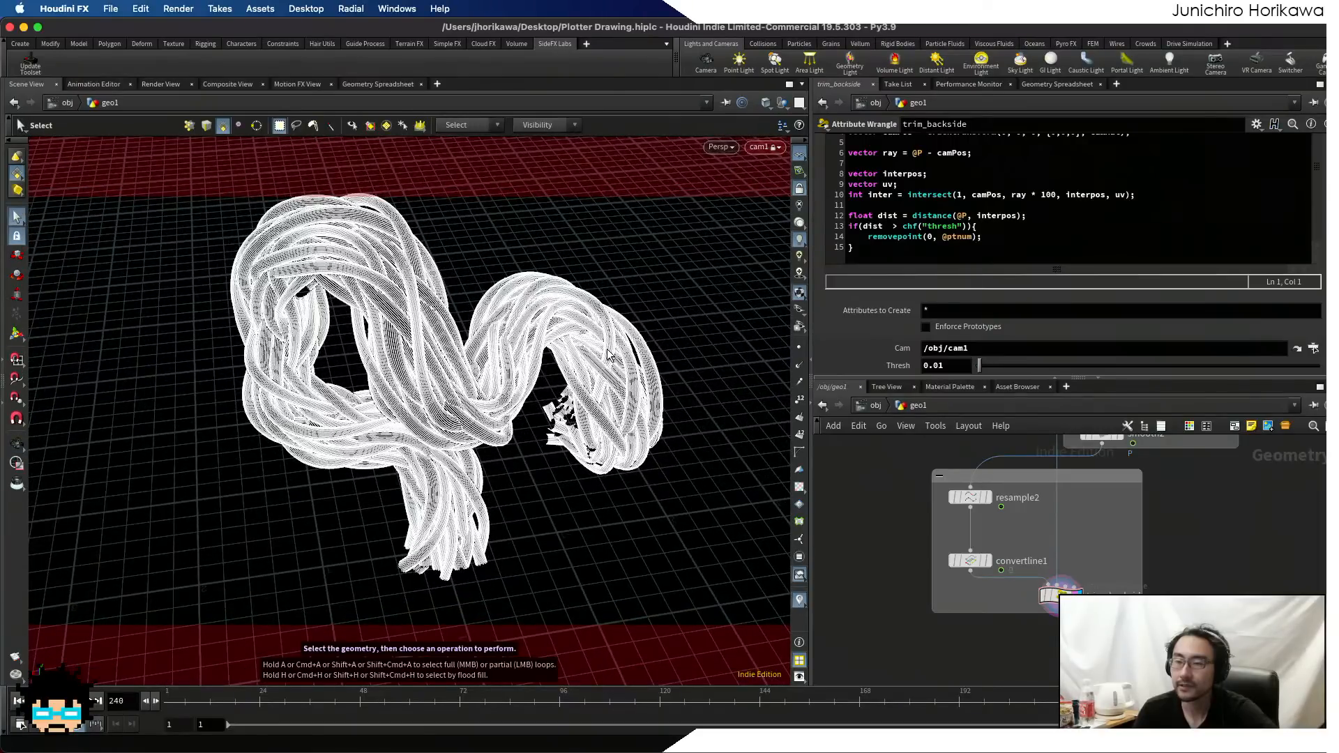
- Unlock the camera from the view and examine the trimmed line segments up close from a free angle
{"action": "left_click", "coordinate": [801, 188]}
{"action": "left_click_drag", "start_coordinate": [548, 286], "coordinate": [440, 325]}
{"action": "scroll", "coordinate": [436, 326], "scroll_direction": "up", "scroll_amount": 8}
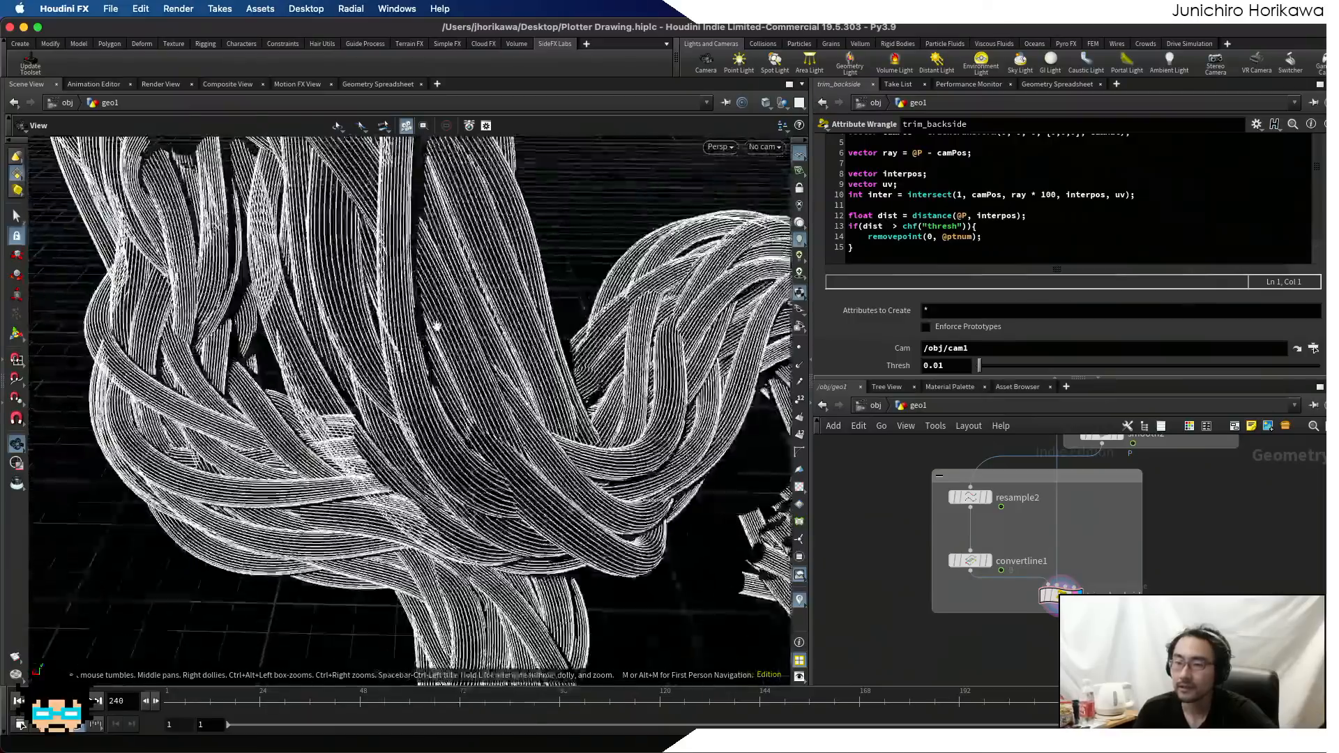
{"action": "key", "text": "s"}
{"action": "scroll", "coordinate": [446, 317], "scroll_direction": "up", "scroll_amount": 10}
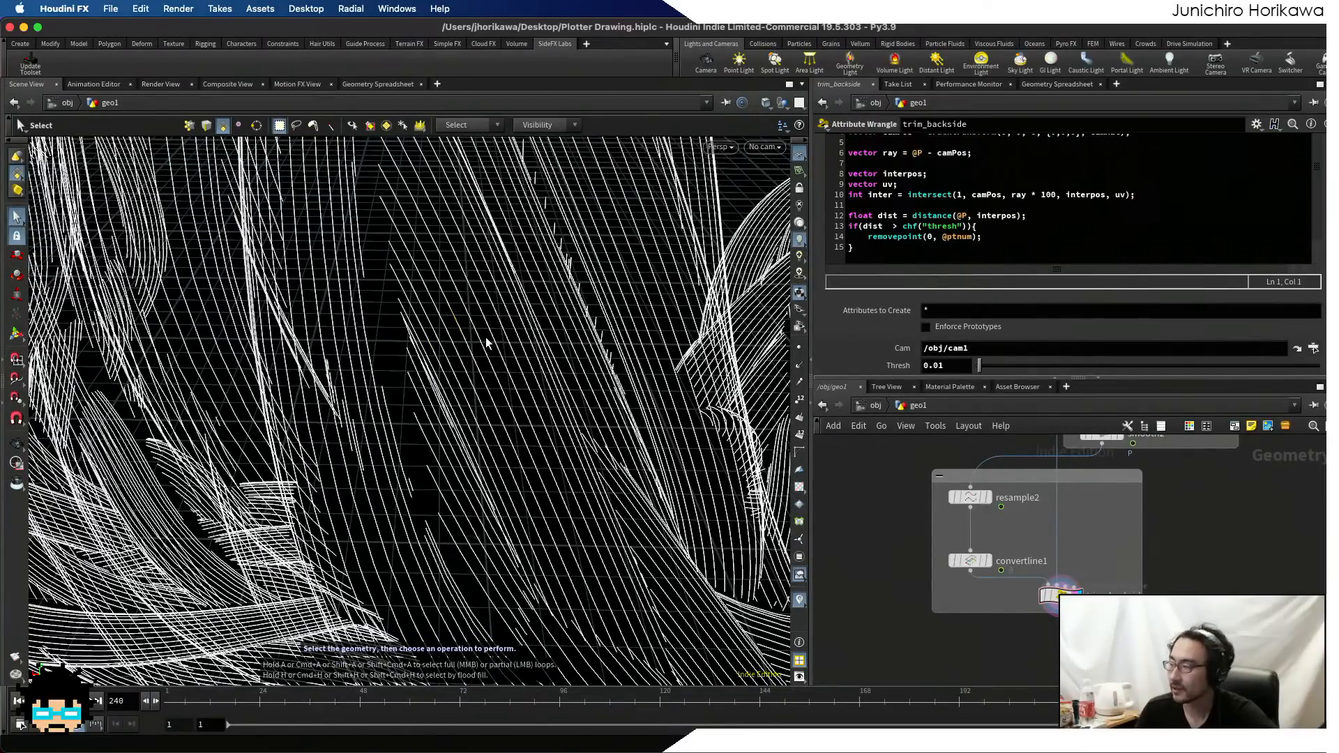
{"action": "scroll", "coordinate": [1037, 534], "scroll_direction": "down", "scroll_amount": 4}
{"action": "scroll", "coordinate": [1041, 572], "scroll_direction": "up", "scroll_amount": 4}
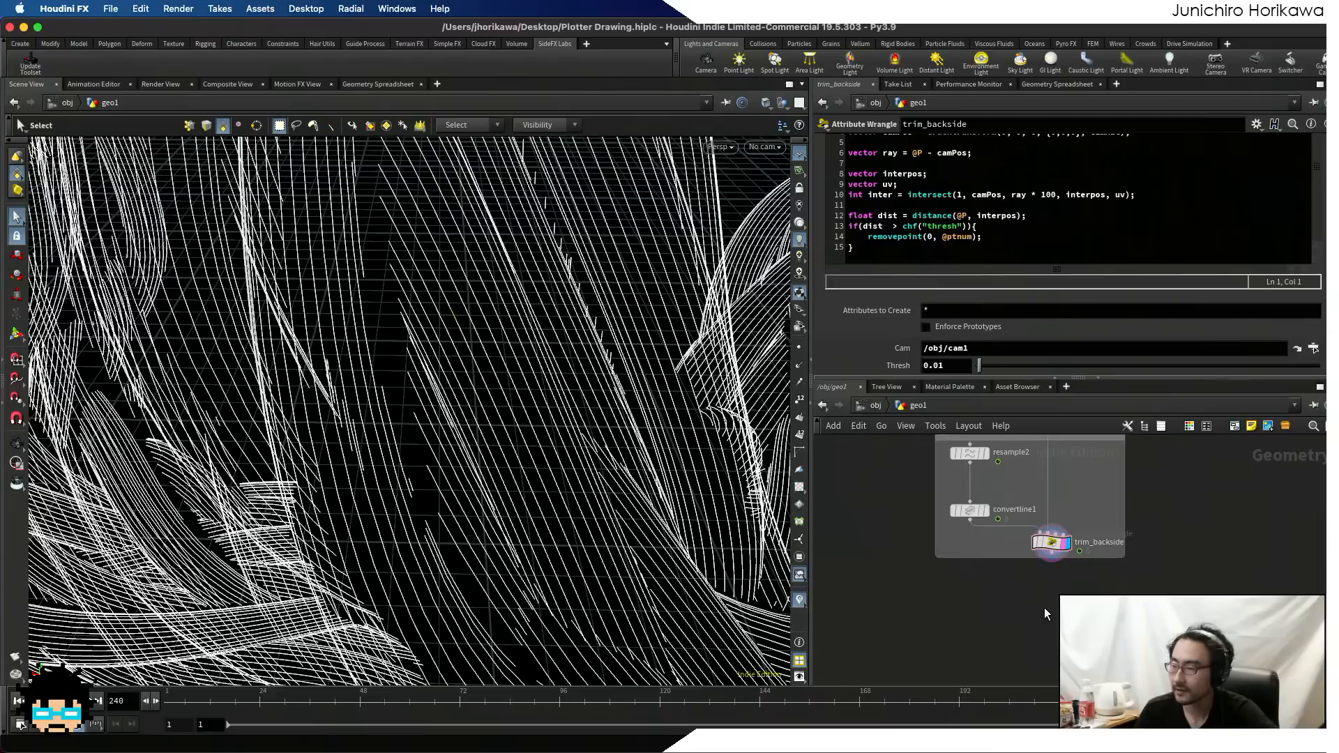
- Add a Fuse node after trim_backside and display its output
{"action": "key", "text": "Tab"}
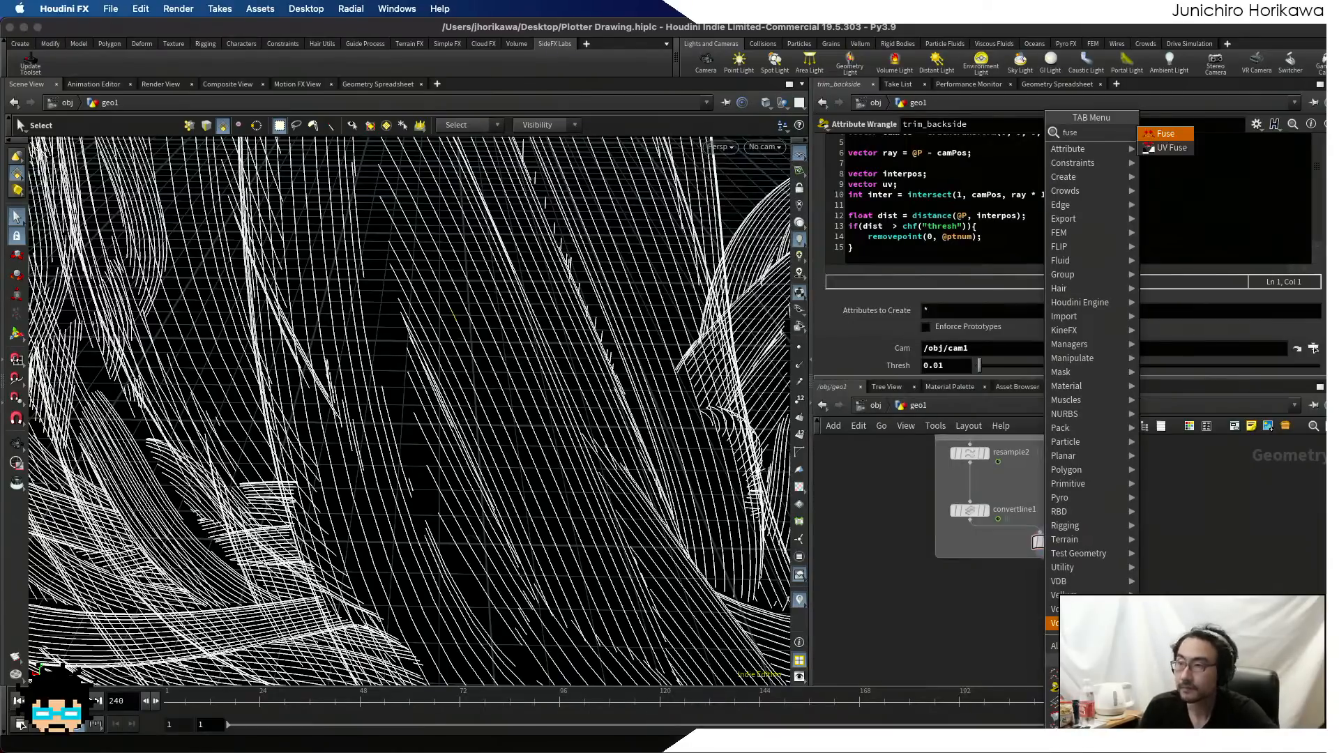
{"action": "left_click", "coordinate": [1051, 543]}
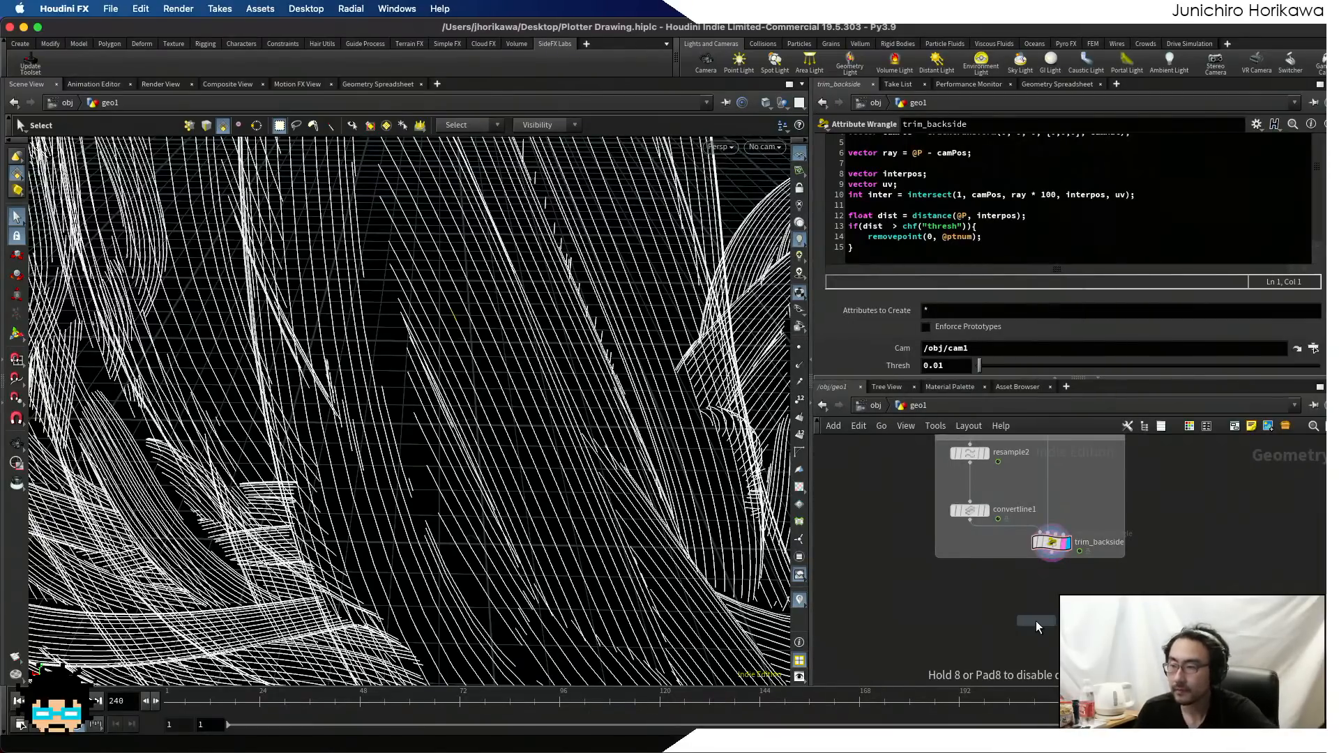
{"action": "left_click", "coordinate": [1051, 595]}
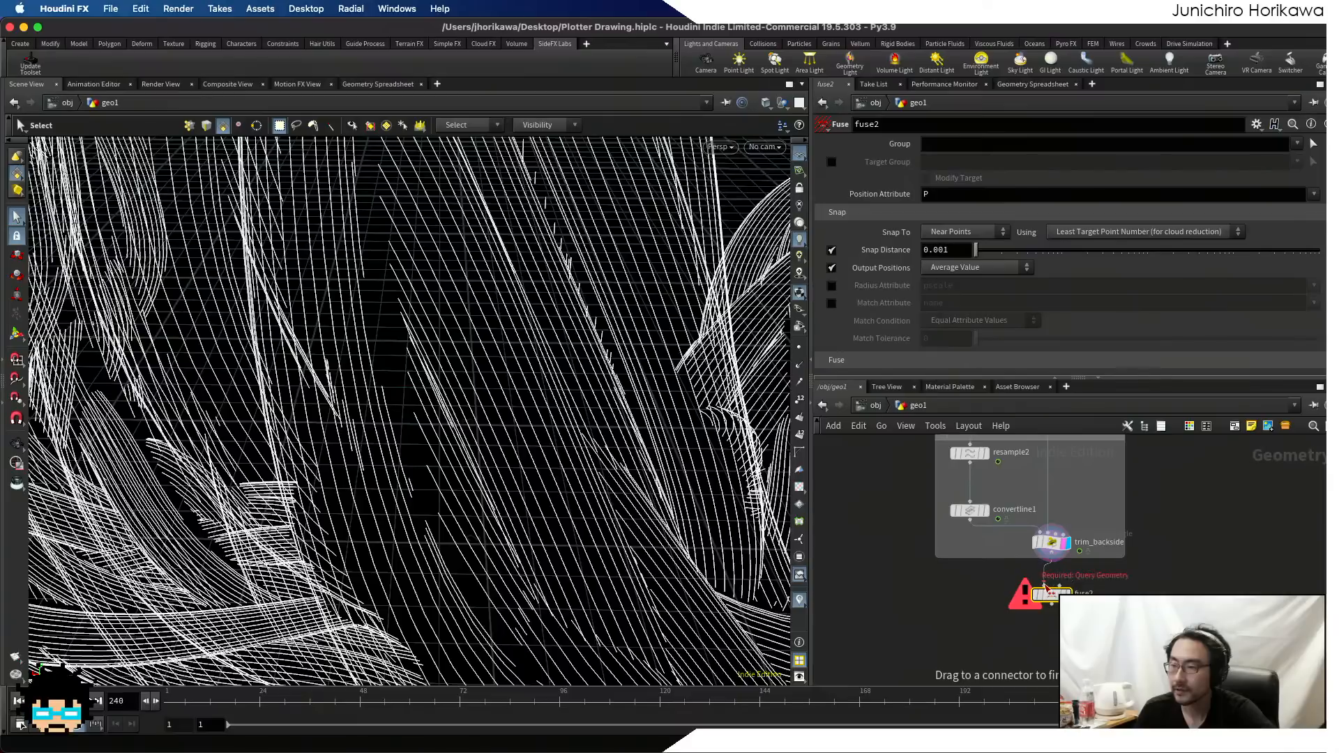
{"action": "scroll", "coordinate": [1044, 586], "scroll_direction": "up", "scroll_amount": 2}
- Append a PolyPath node after the new Fuse node, display it, and compare the primitive counts of both nodes
{"action": "key", "text": "Tab"}
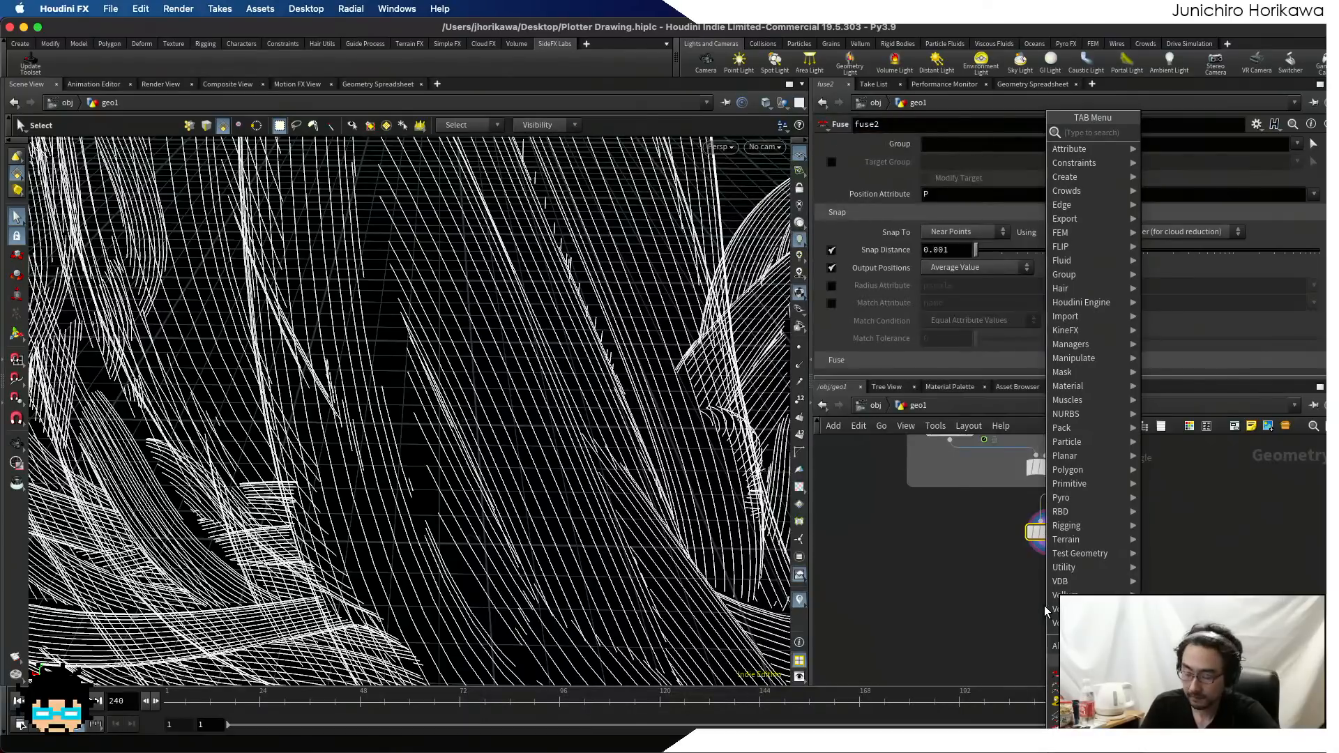
{"action": "type", "text": "polyp"}
{"action": "key", "text": "Return"}
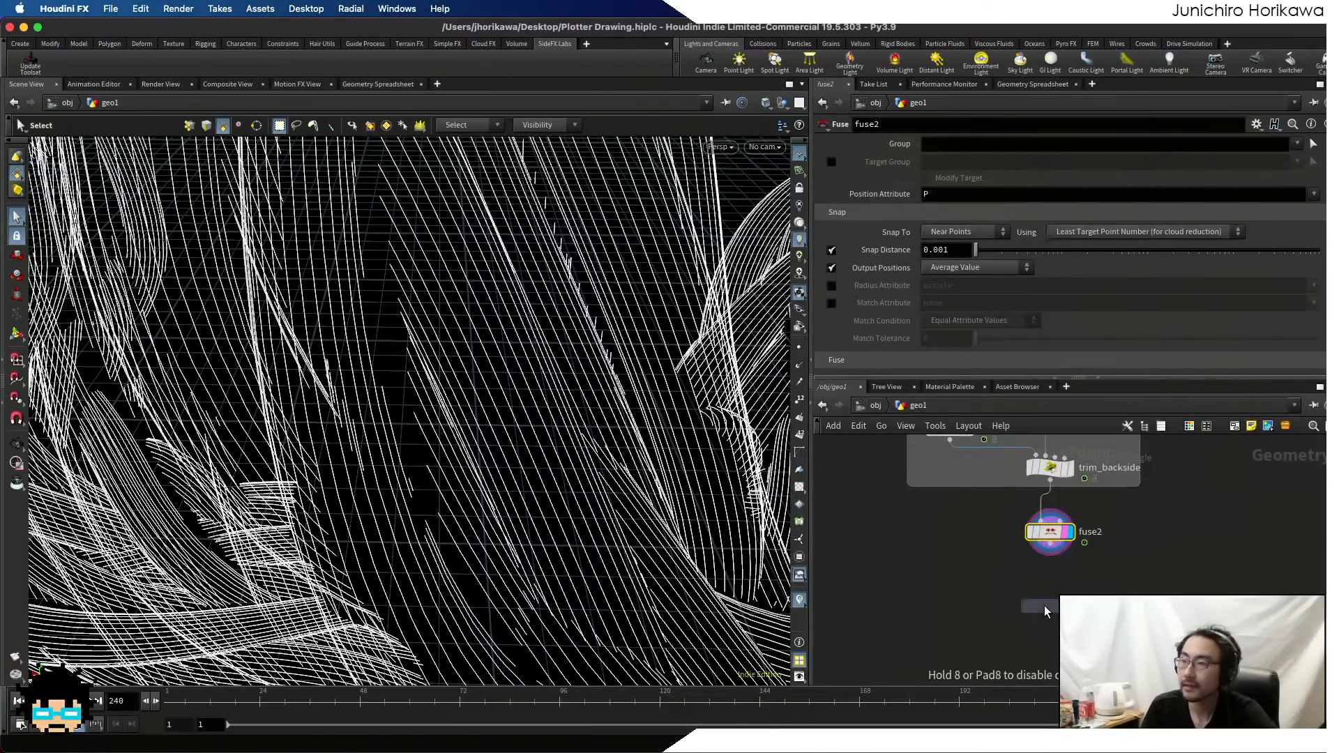
{"action": "left_click", "coordinate": [1045, 606]}
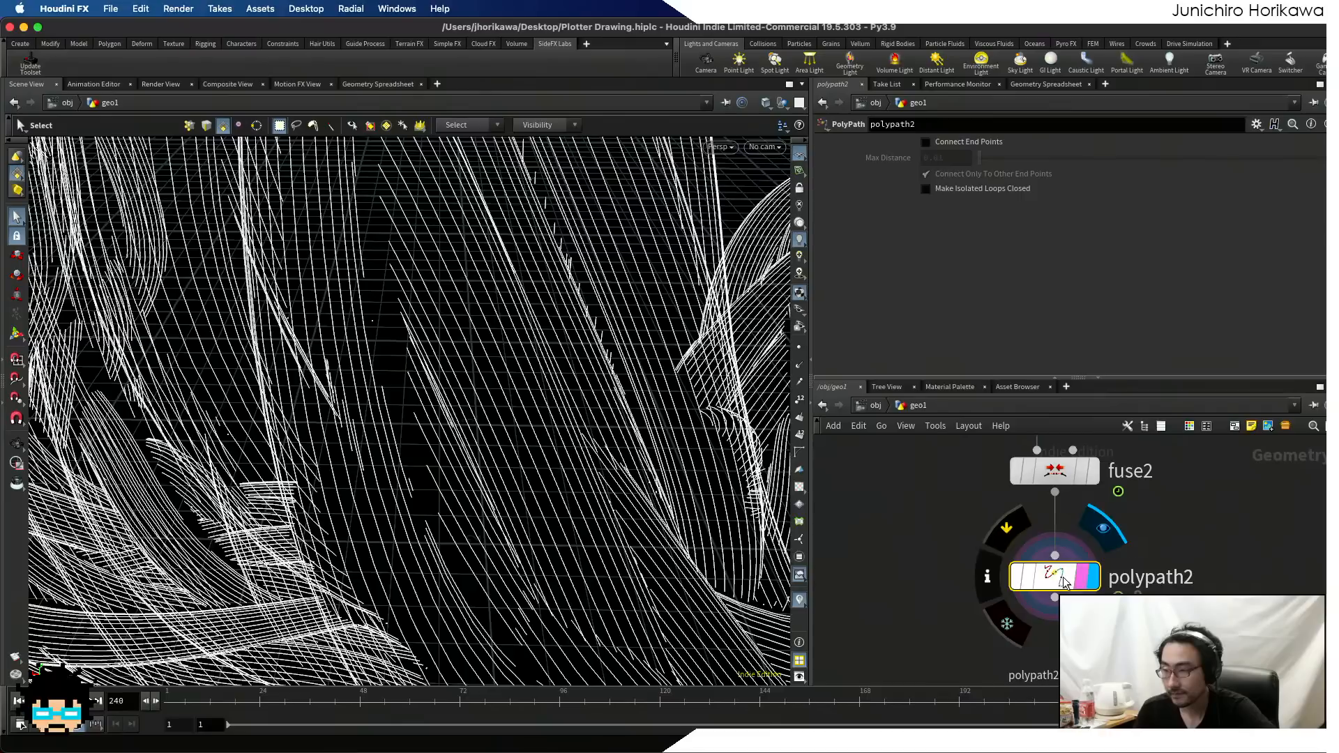
{"action": "middle_click", "coordinate": [1060, 580]}
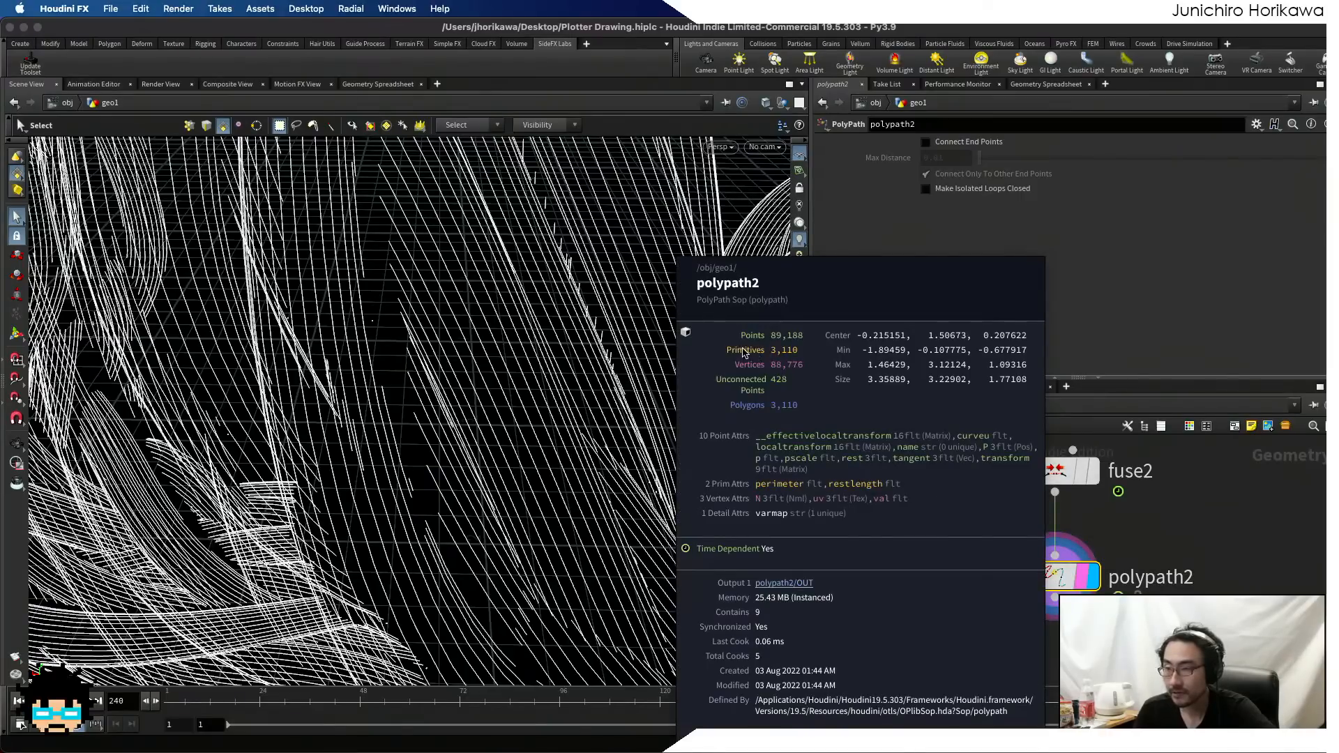
{"action": "middle_click", "coordinate": [1068, 471]}
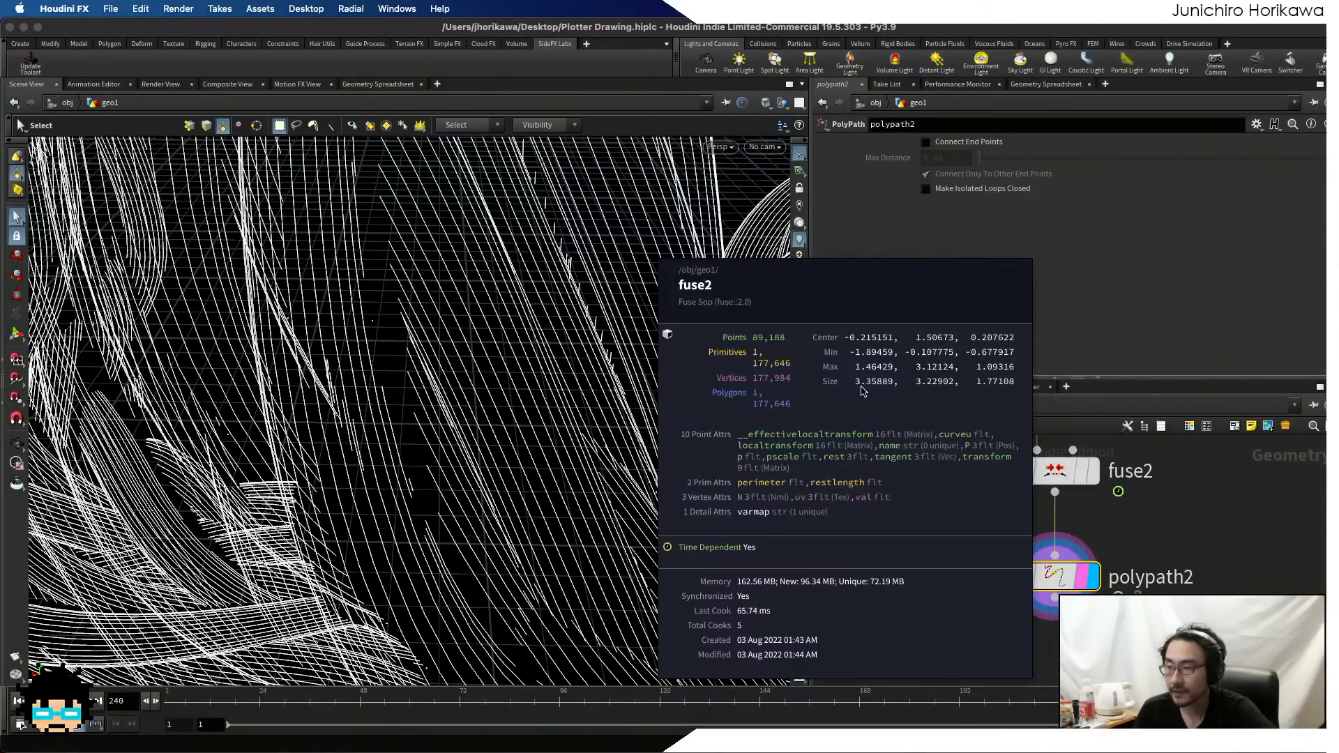
{"action": "middle_click", "coordinate": [1064, 576]}
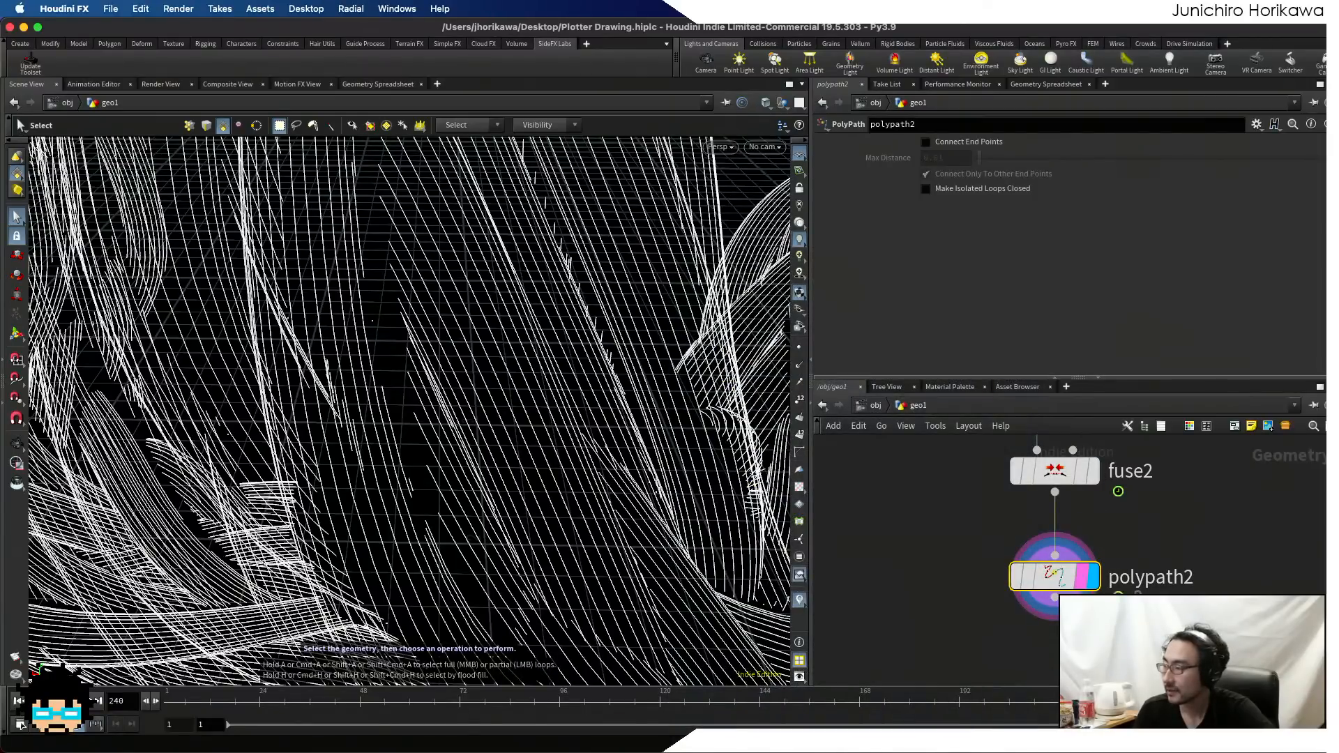
- Put the fuse2 and polypath2 nodes into the network box that holds trim_backside
{"action": "scroll", "coordinate": [1269, 525], "scroll_direction": "down", "scroll_amount": 5}
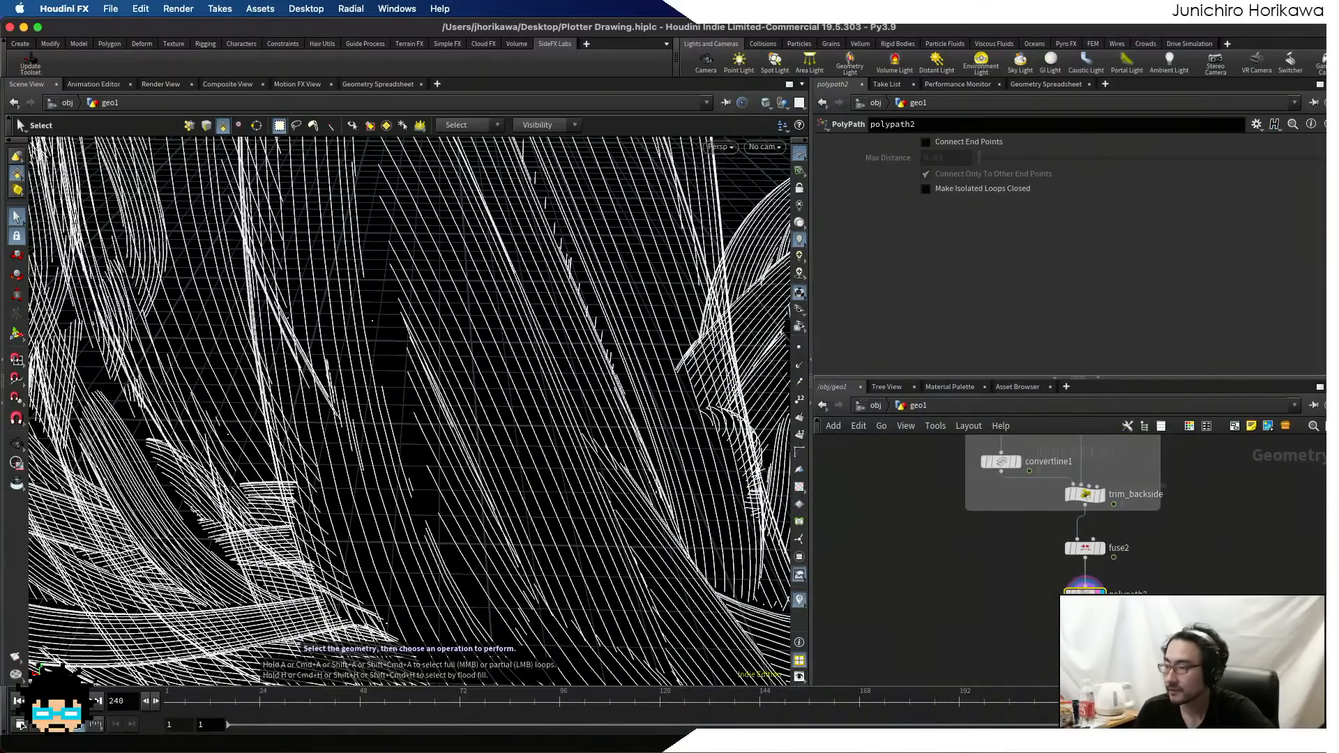
{"action": "left_click", "coordinate": [1025, 532], "text": "shift"}
{"action": "left_click_drag", "start_coordinate": [1025, 534], "coordinate": [1085, 547]}
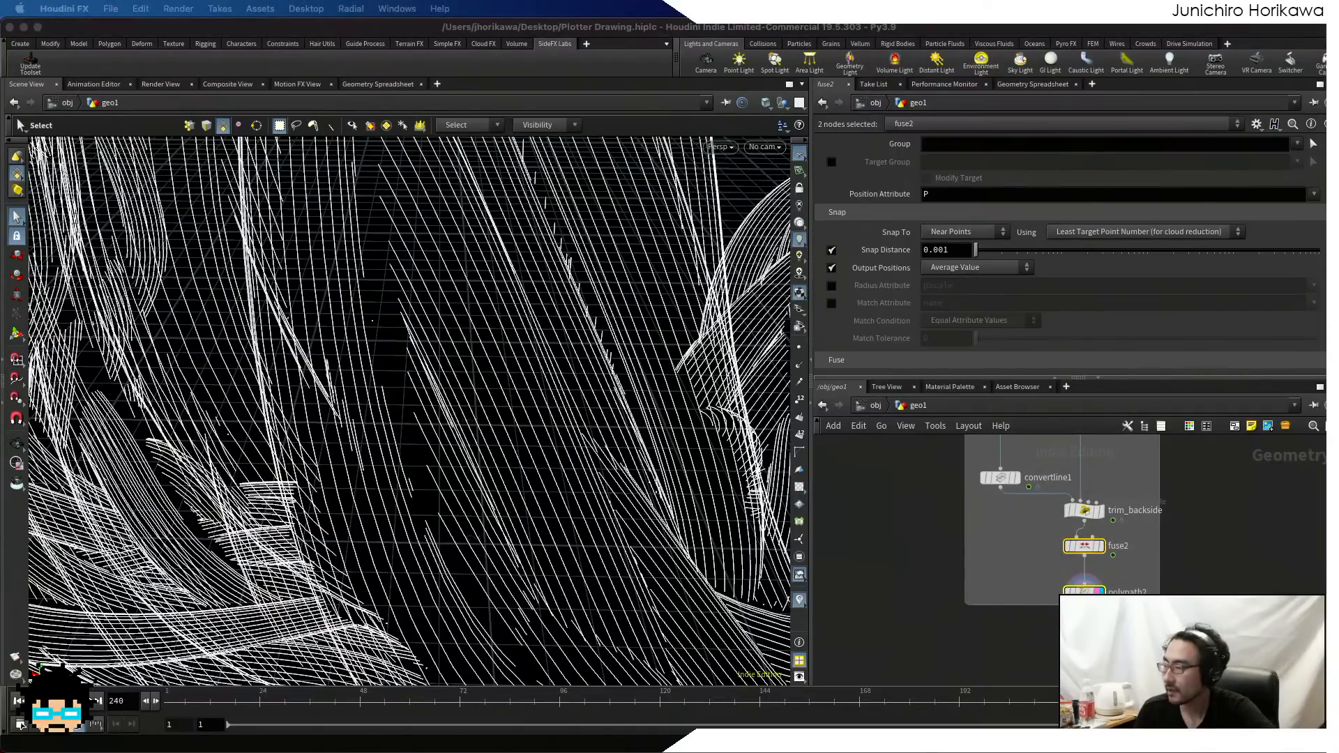
{"action": "left_click", "coordinate": [701, 522]}
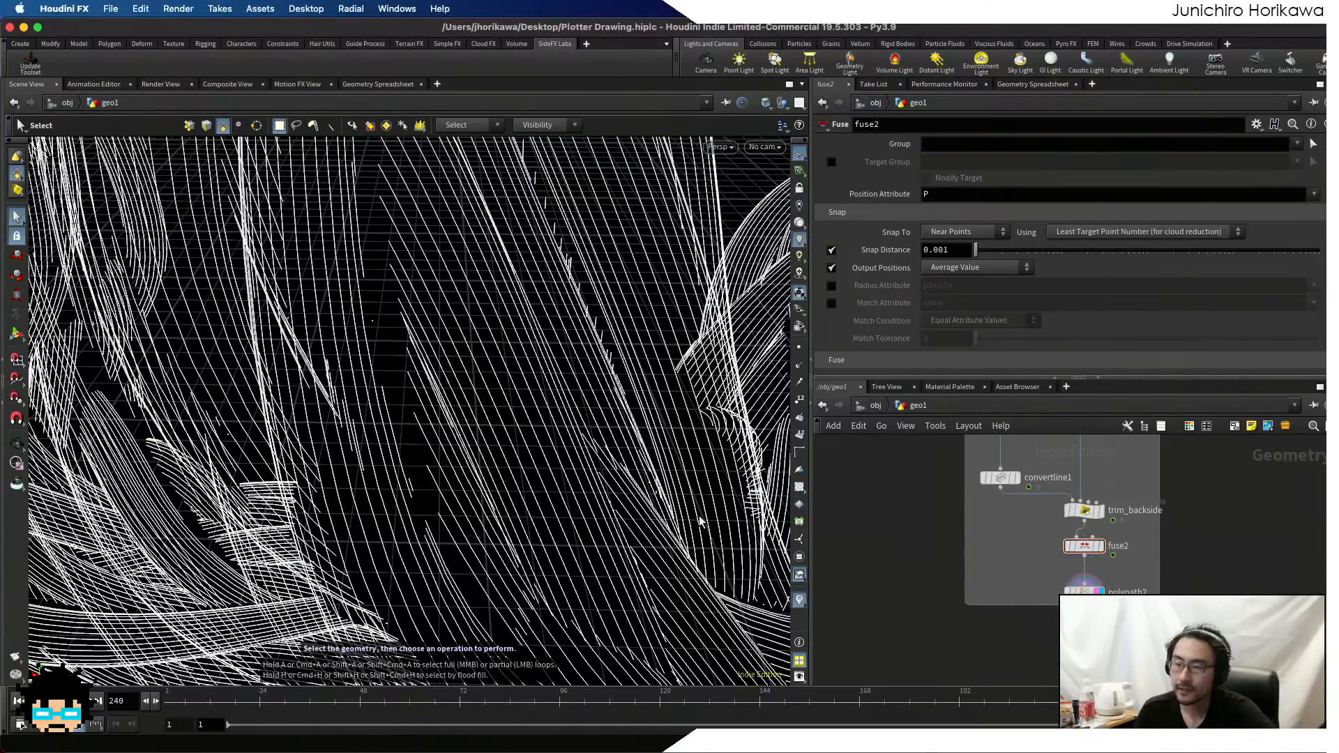
- Bring the whole braided form back into view and look through cam1 again
{"action": "right_click_drag", "start_coordinate": [625, 389], "coordinate": [374, 460], "text": "alt"}
{"action": "left_click_drag", "start_coordinate": [374, 460], "coordinate": [307, 472], "text": "alt"}
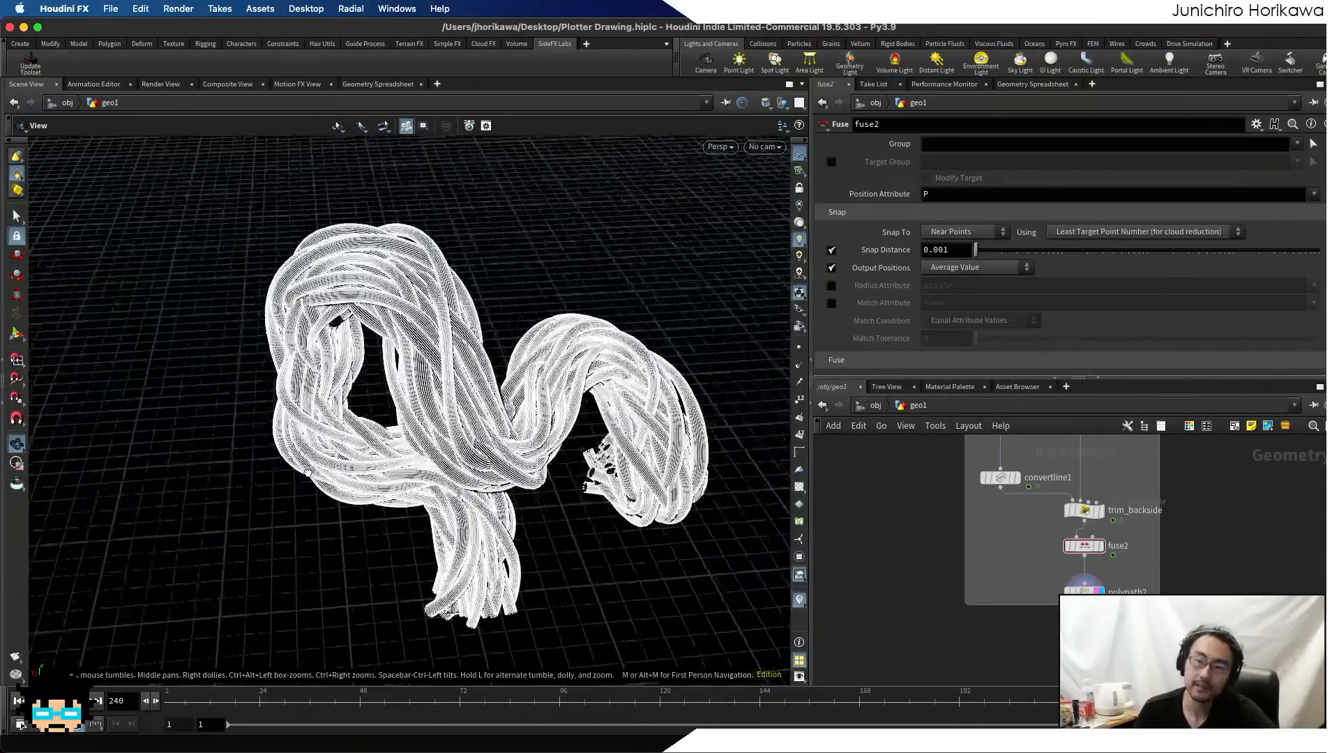
{"action": "left_click", "coordinate": [774, 148]}
{"action": "left_click", "coordinate": [771, 211]}
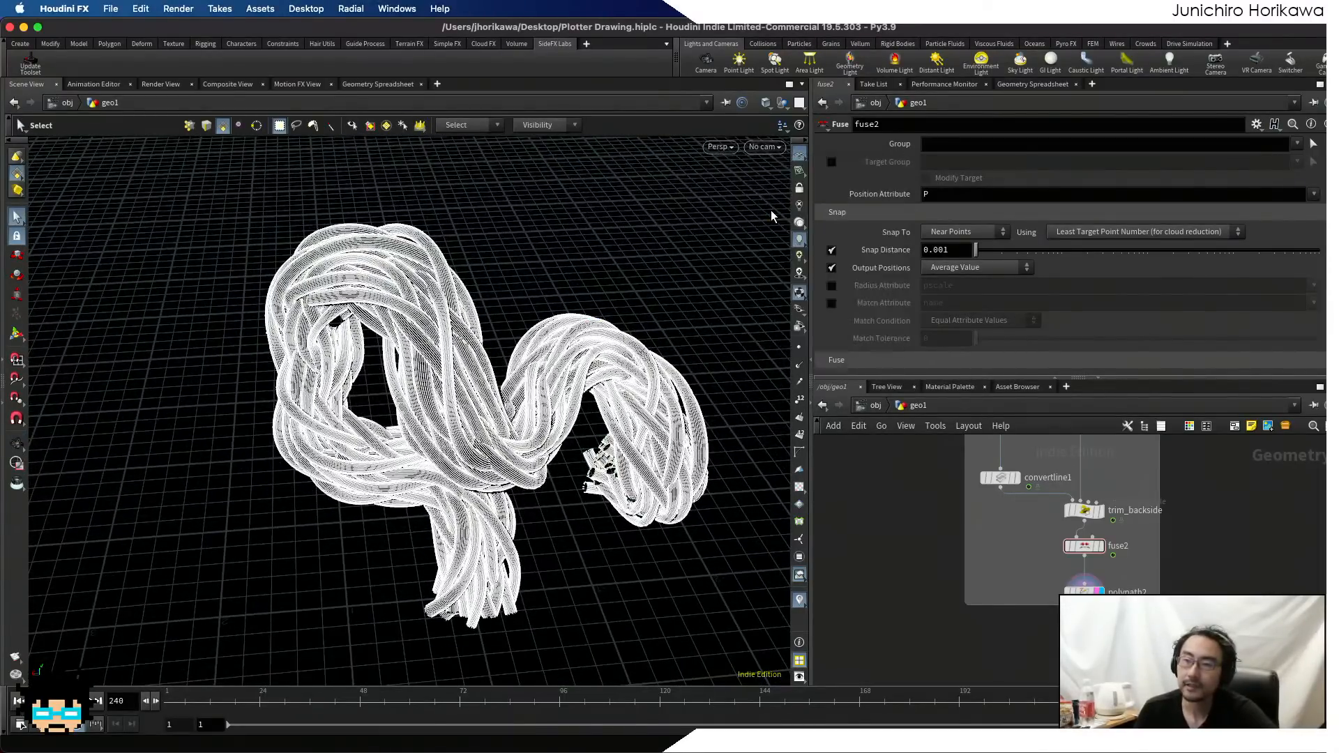
{"action": "key", "text": "Tab"}
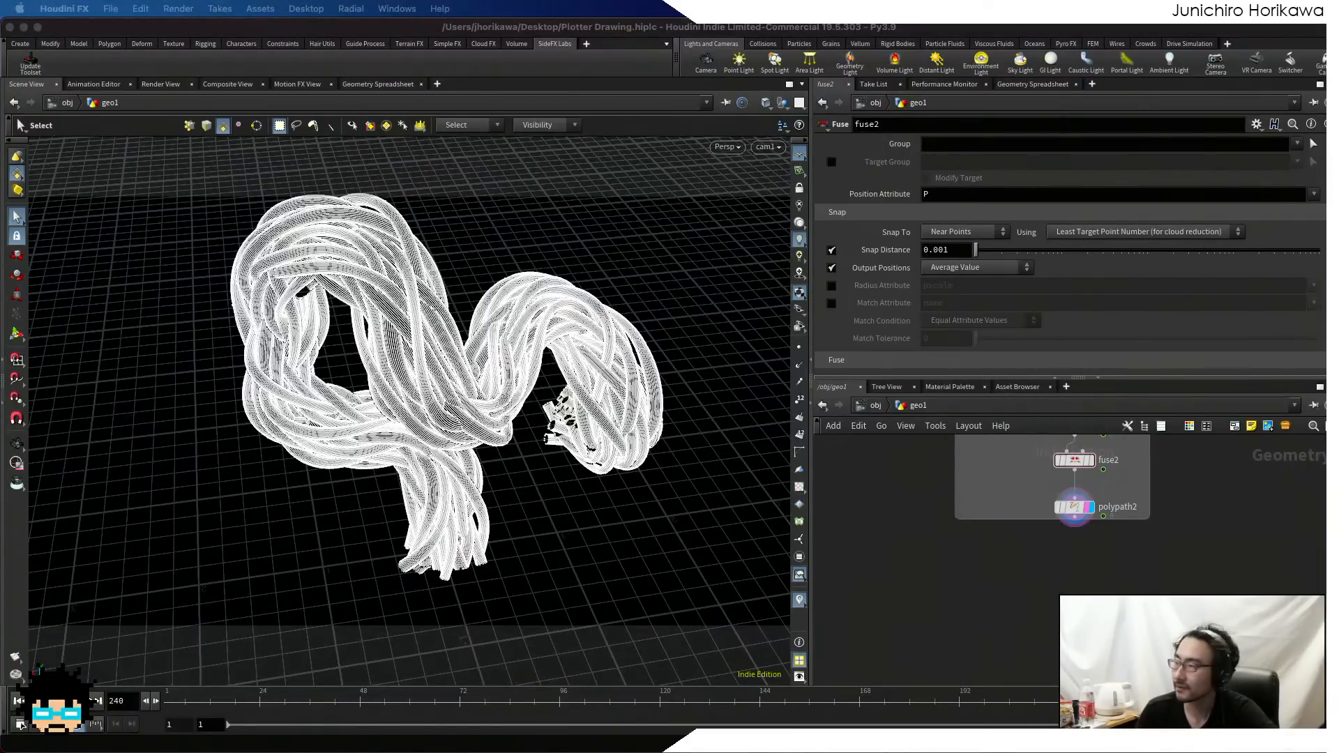
{"action": "key", "text": "Tab"}
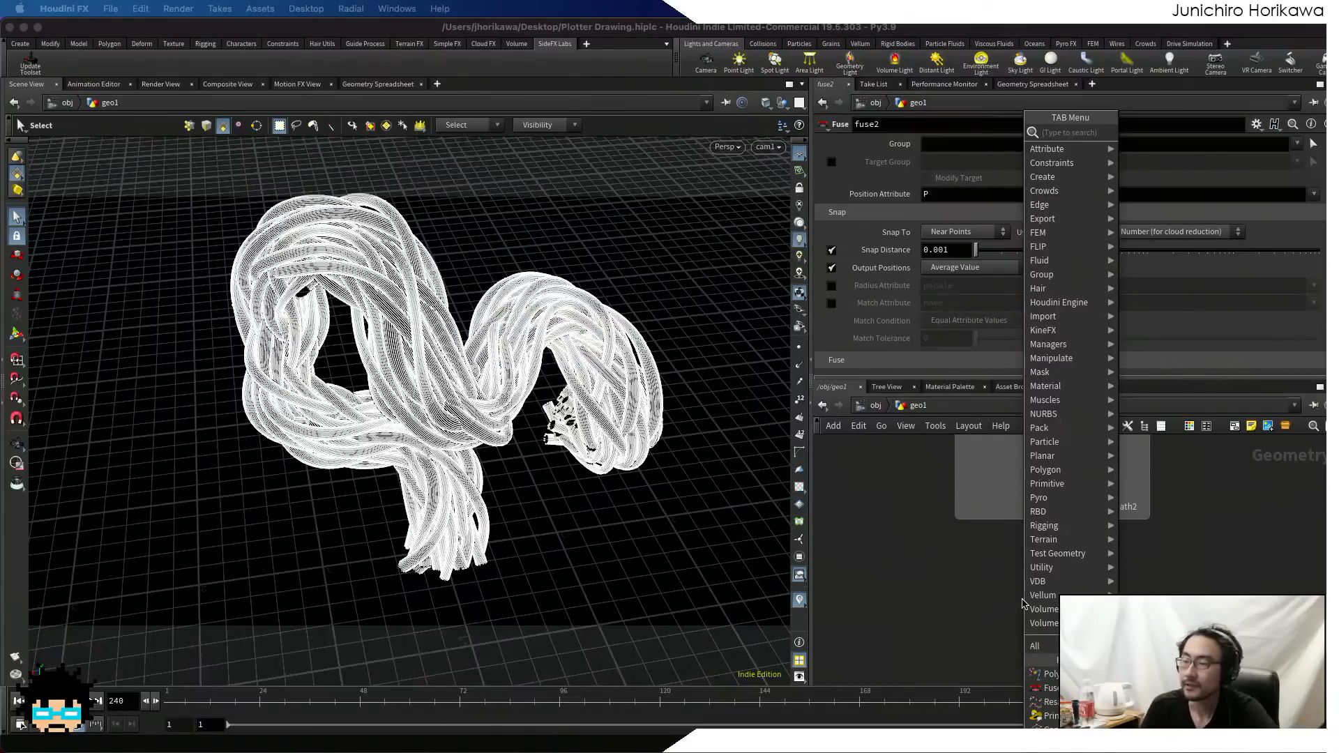
{"action": "left_click", "coordinate": [969, 575]}
{"action": "key", "text": "Tab"}
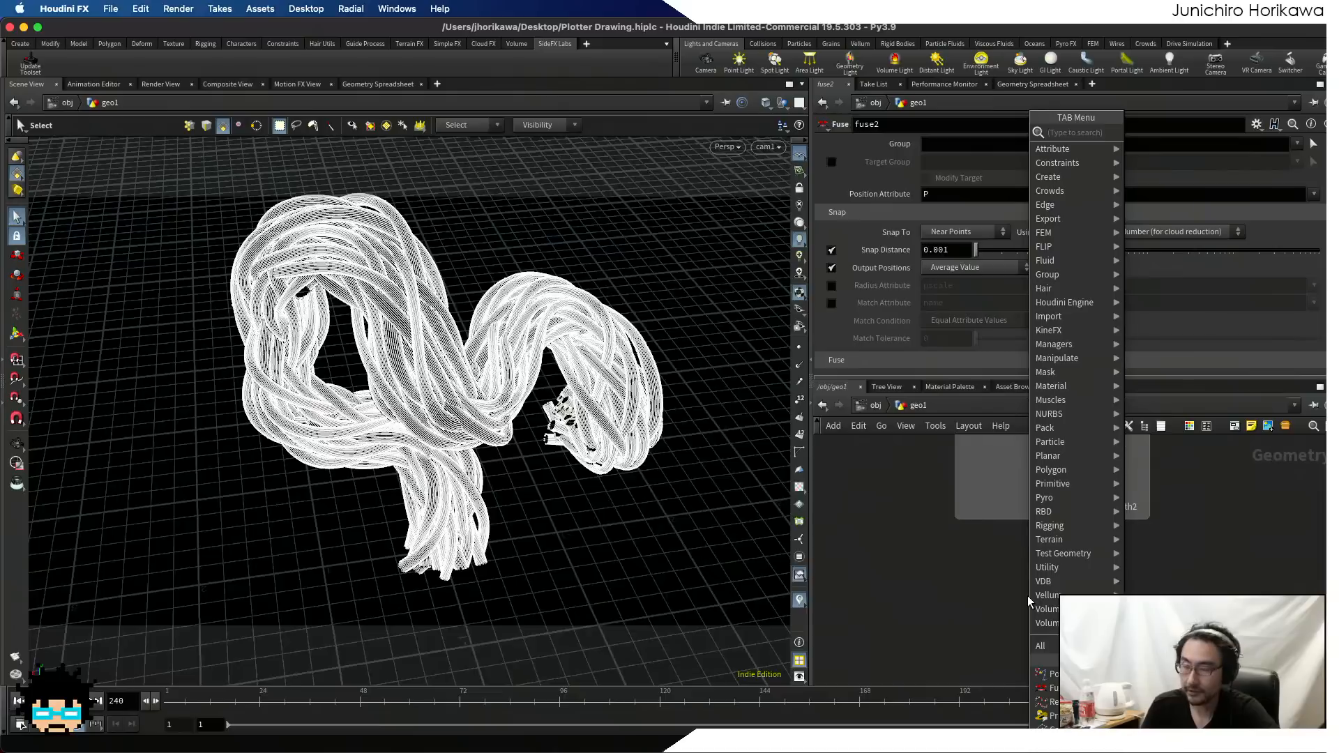
{"action": "type", "text": "poi"}
{"action": "key", "text": "BackSpace"}
{"action": "key", "text": "BackSpace"}
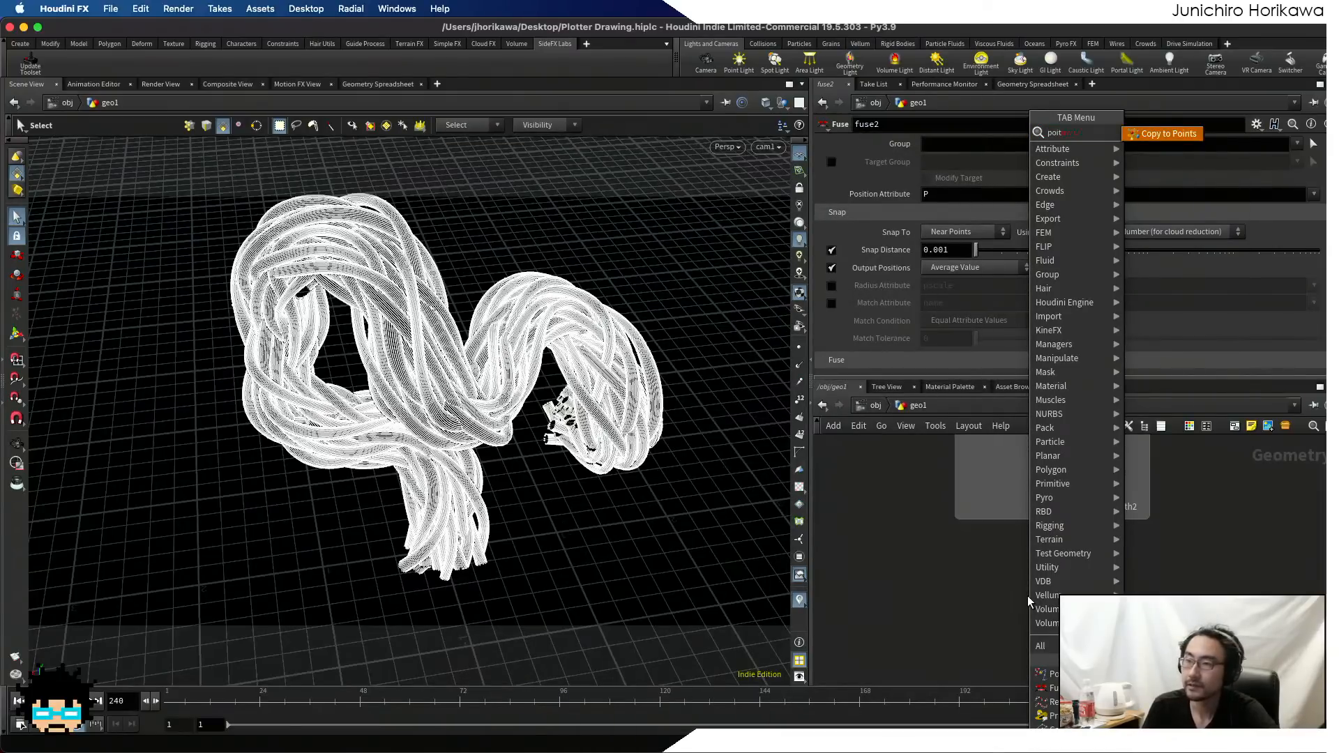
{"action": "key", "text": "BackSpace"}
{"action": "type", "text": "point"}
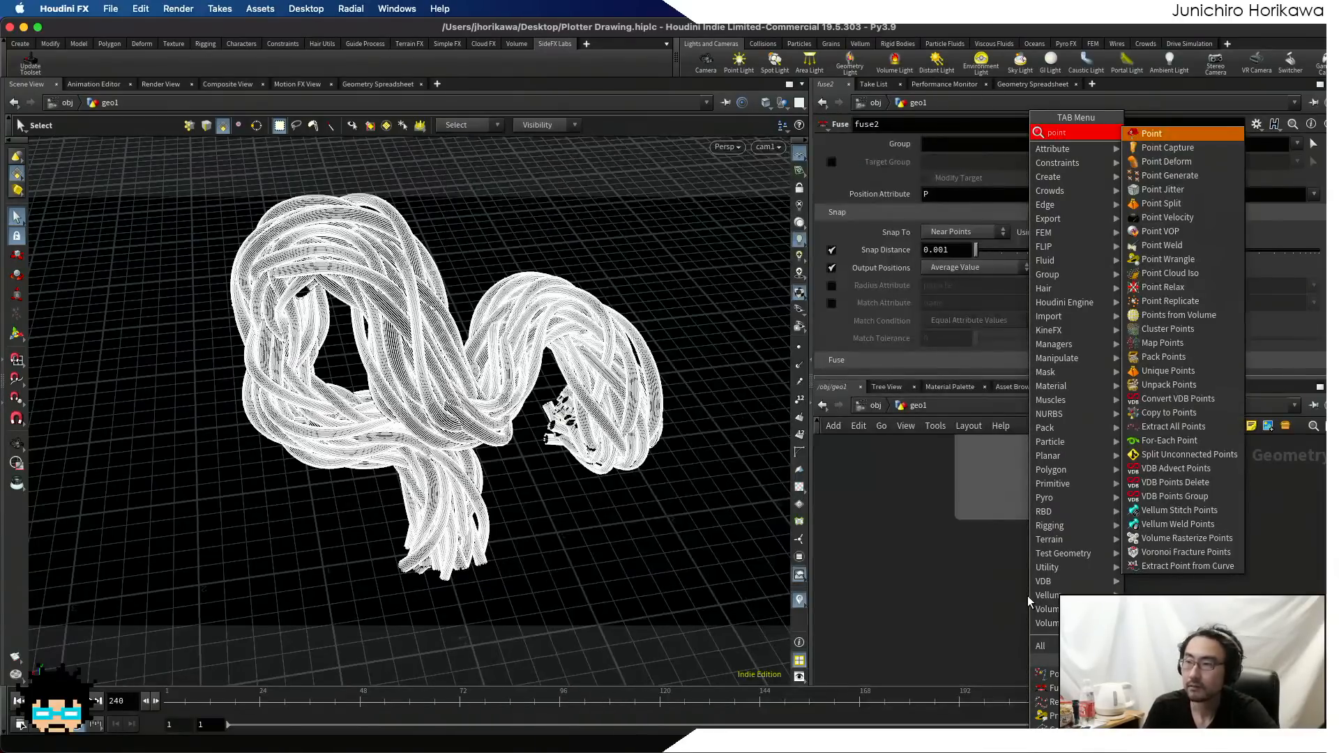
{"action": "key", "text": "BackSpace"}
{"action": "key", "text": "BackSpace"}
{"action": "key", "text": "BackSpace"}
{"action": "key", "text": "BackSpace"}
{"action": "key", "text": "BackSpace"}
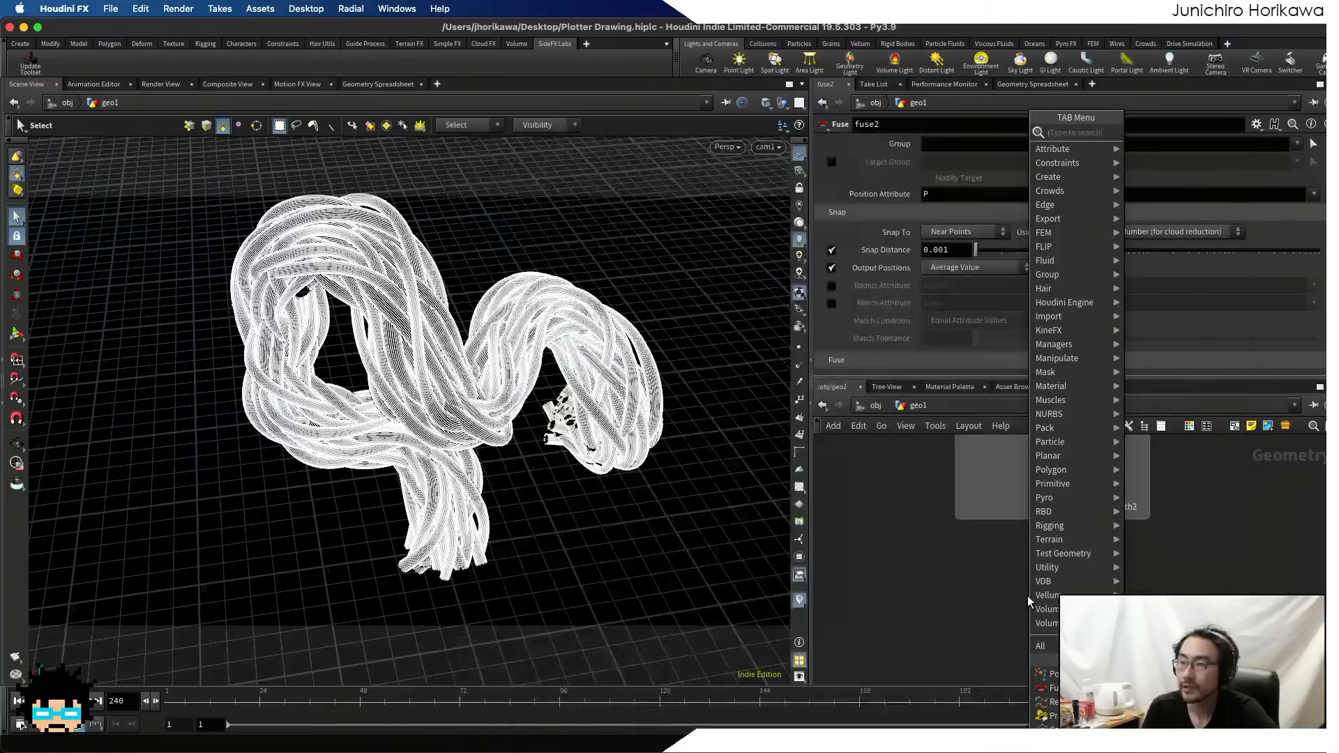
- Add a Point Wrangle node below polypath2 and wire polypath2's output into its first input
{"action": "type", "text": "p"}
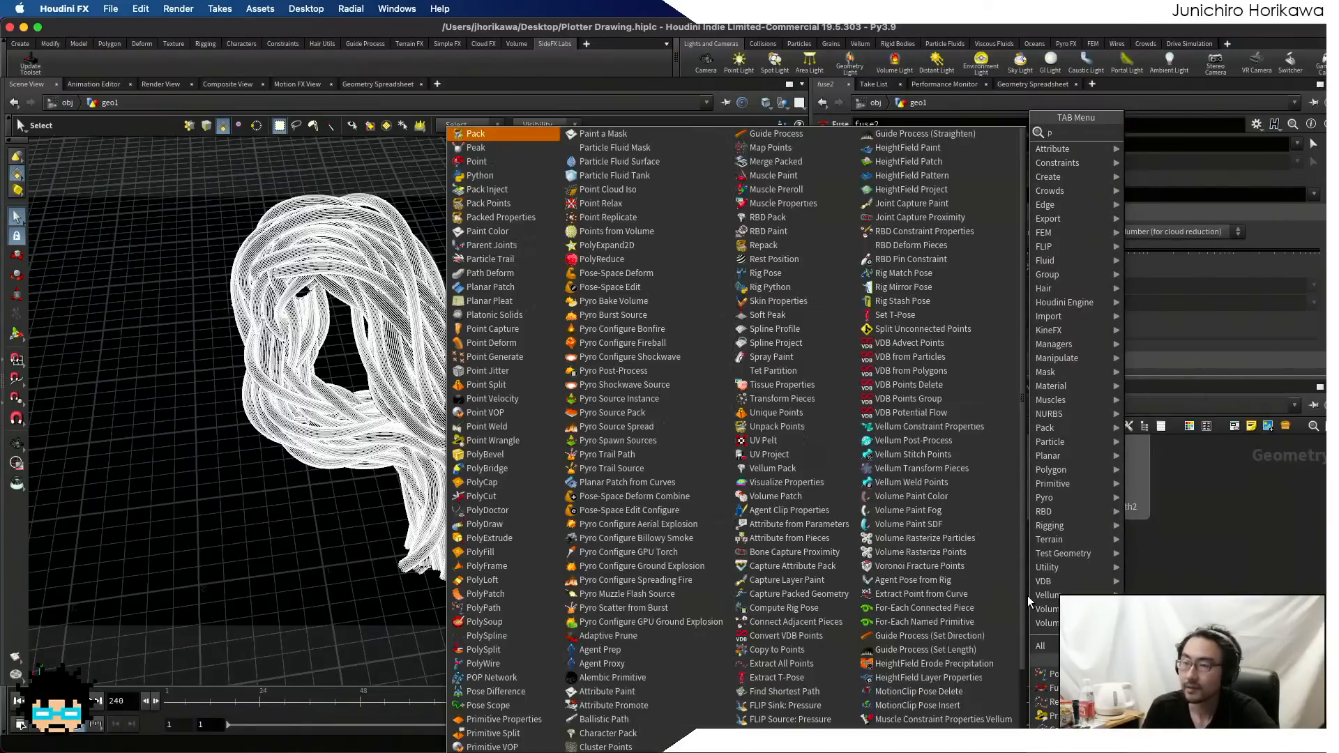
{"action": "type", "text": "ointw"}
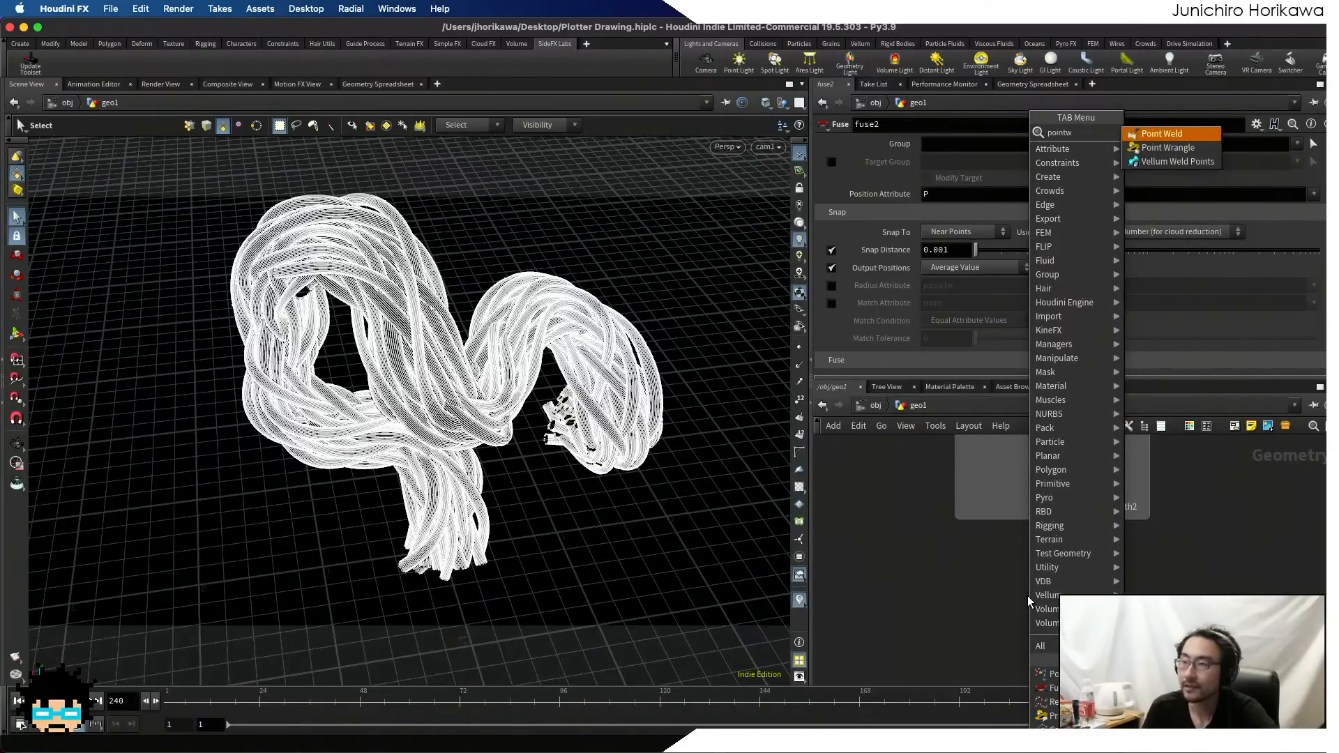
{"action": "key", "text": "Down"}
{"action": "key", "text": "Return"}
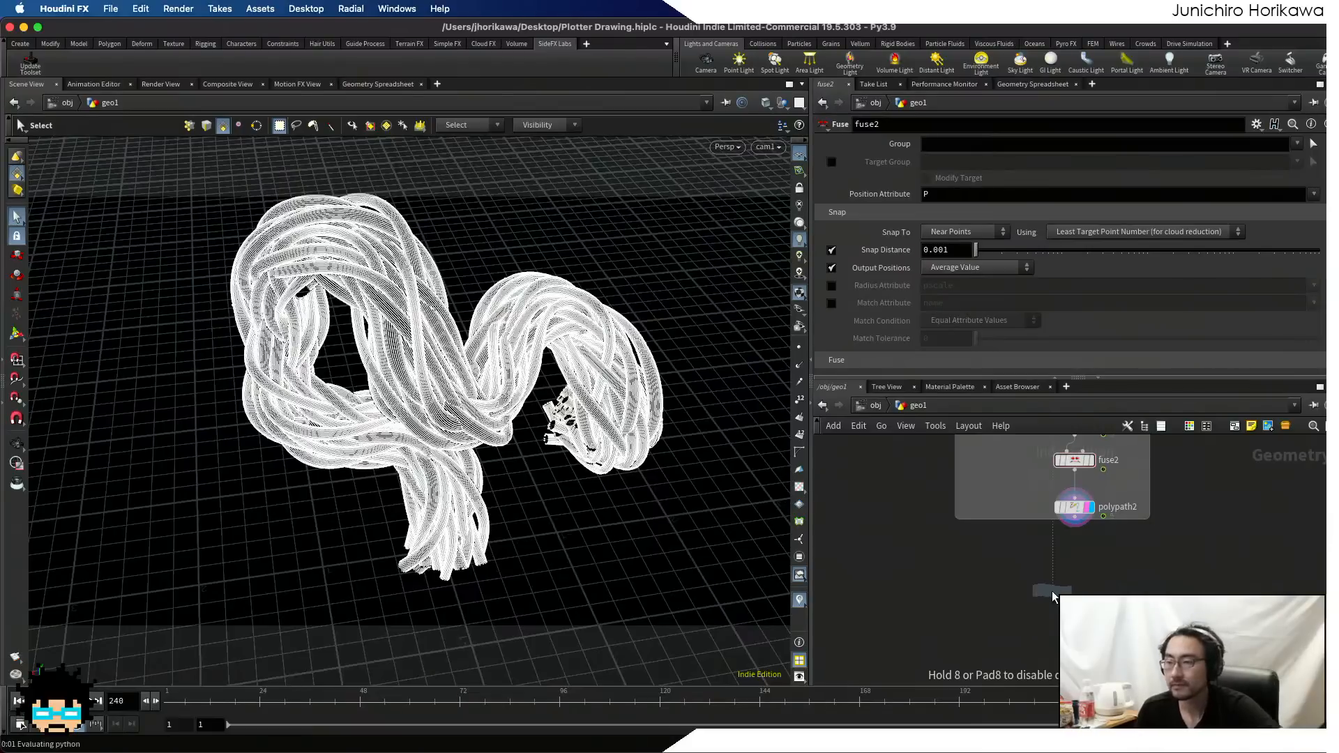
{"action": "left_click", "coordinate": [1053, 595]}
{"action": "scroll", "coordinate": [1057, 571], "scroll_direction": "up", "scroll_amount": 2}
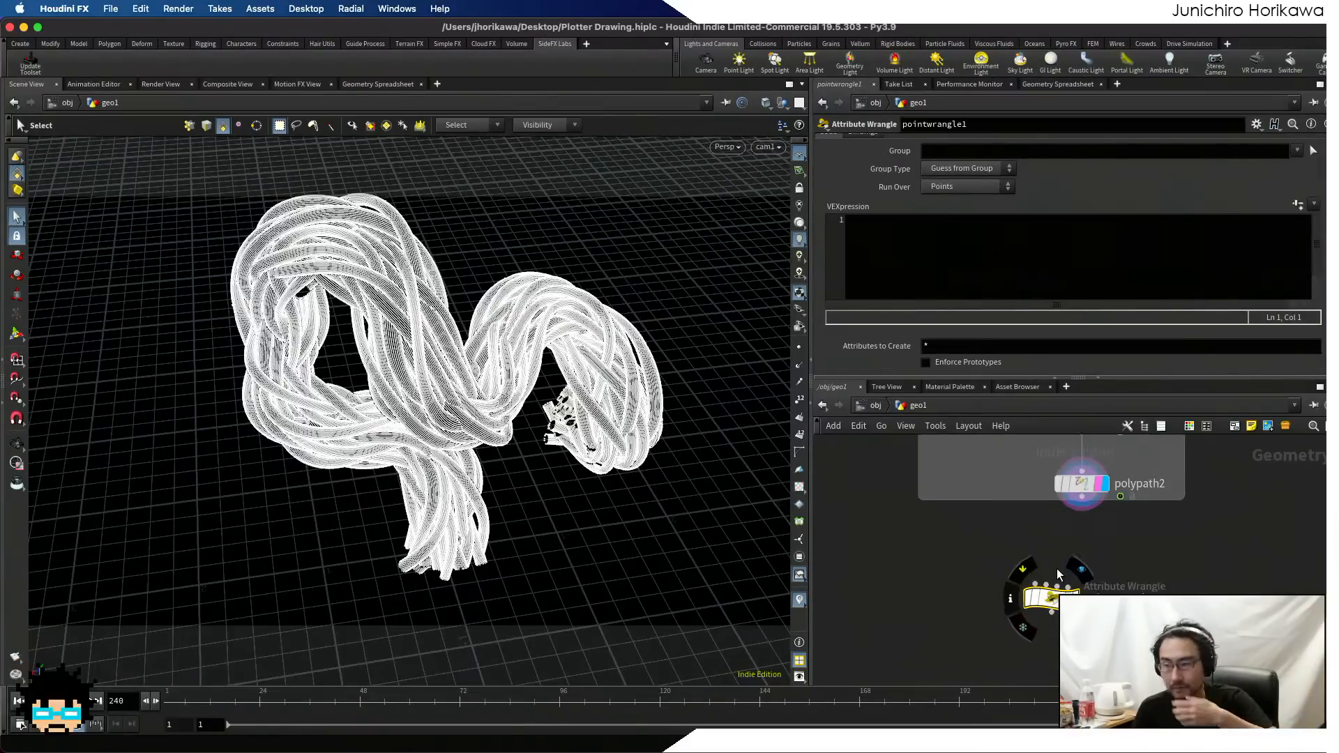
{"action": "left_click_drag", "start_coordinate": [1082, 499], "coordinate": [1036, 583]}
- Rename the new point wrangle to flat_projection and display its output
{"action": "scroll", "coordinate": [1038, 589], "scroll_direction": "up", "scroll_amount": 2}
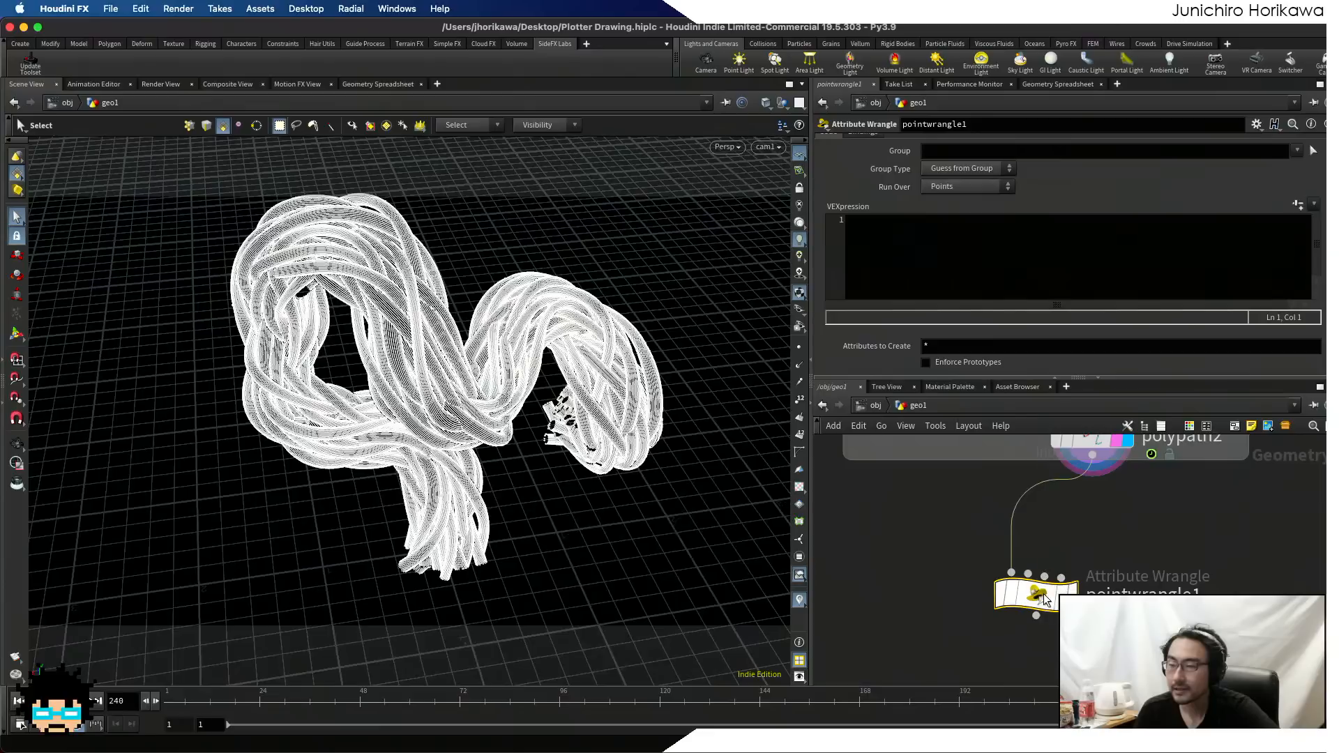
{"action": "double_click", "coordinate": [1117, 593]}
{"action": "type", "text": "f"}
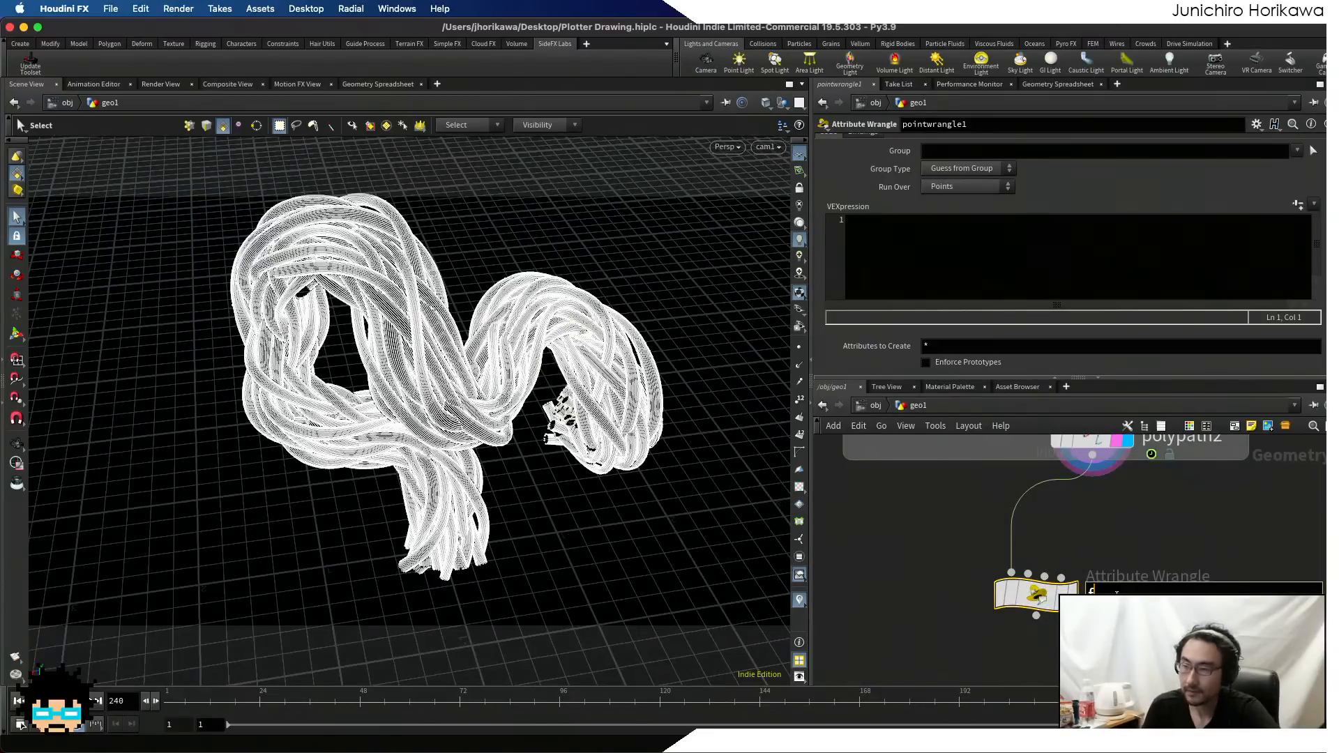
{"action": "type", "text": "lat_projec"}
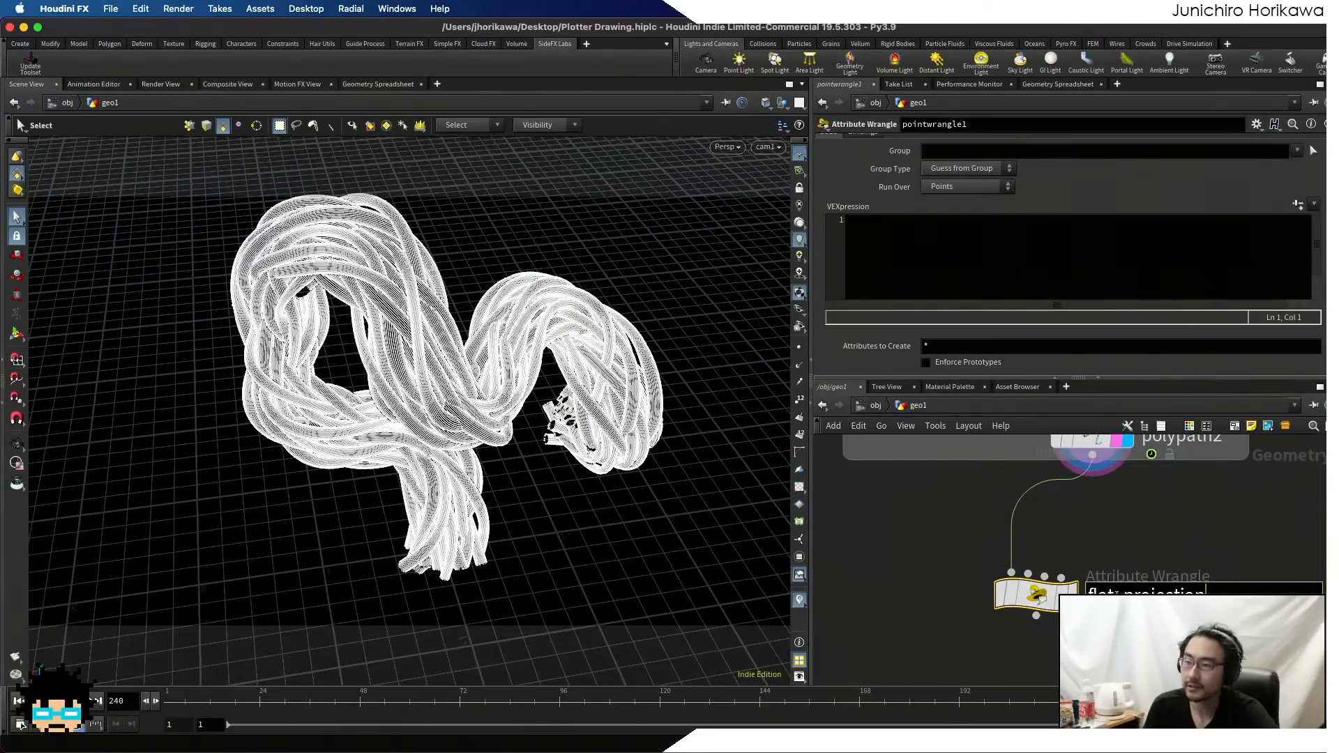
{"action": "type", "text": "tion"}
{"action": "key", "text": "Return"}
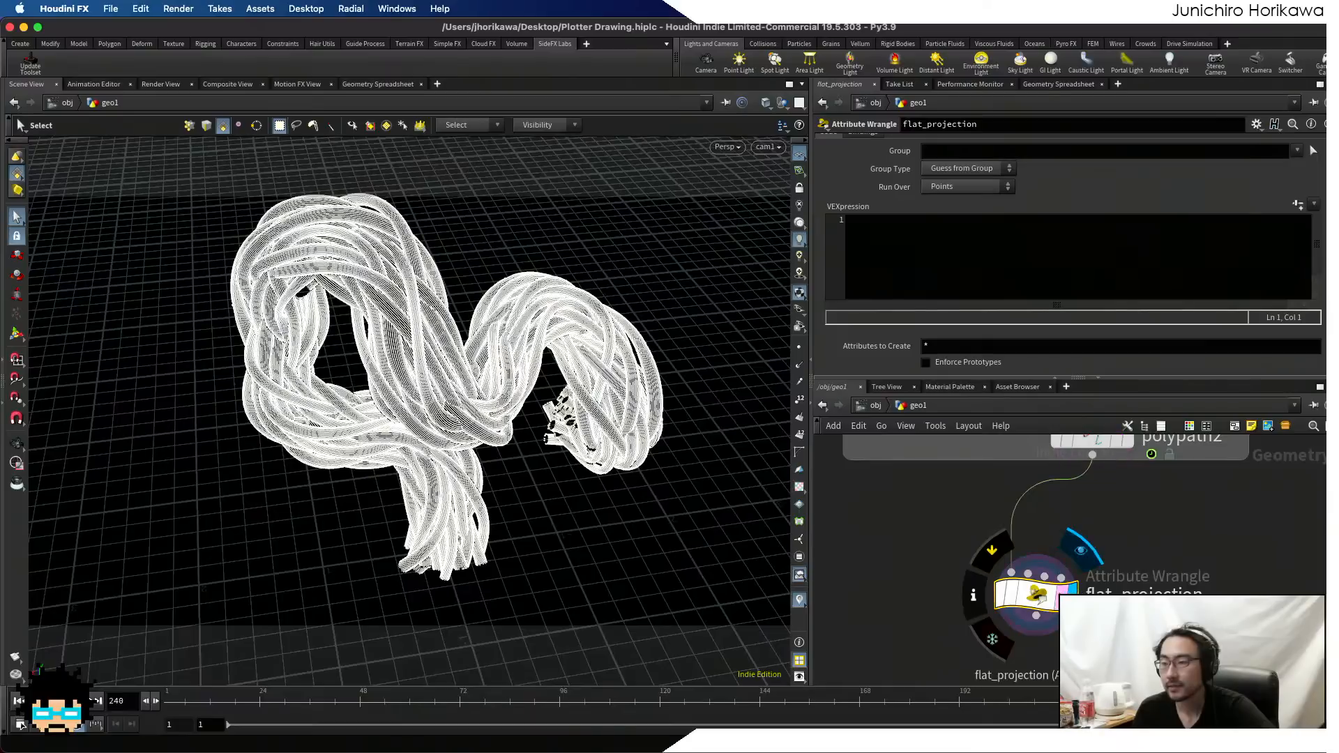
- Select the first two VEX lines in trim_backside, which define campath and camMat, for reuse
{"action": "scroll", "coordinate": [1221, 504], "scroll_direction": "down", "scroll_amount": 2}
{"action": "middle_click_drag", "start_coordinate": [1197, 532], "coordinate": [1195, 572]}
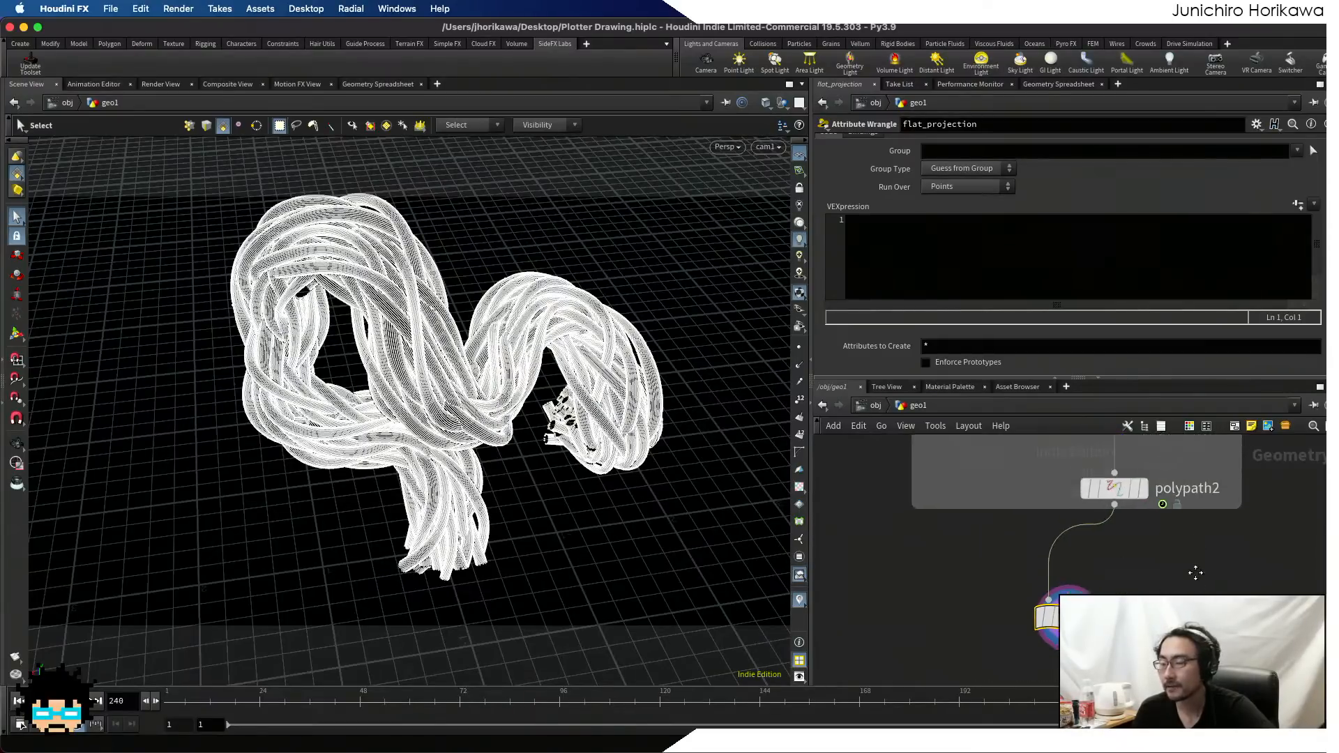
{"action": "scroll", "coordinate": [1196, 573], "scroll_direction": "down", "scroll_amount": 3}
{"action": "mouse_move", "coordinate": [1161, 535]}
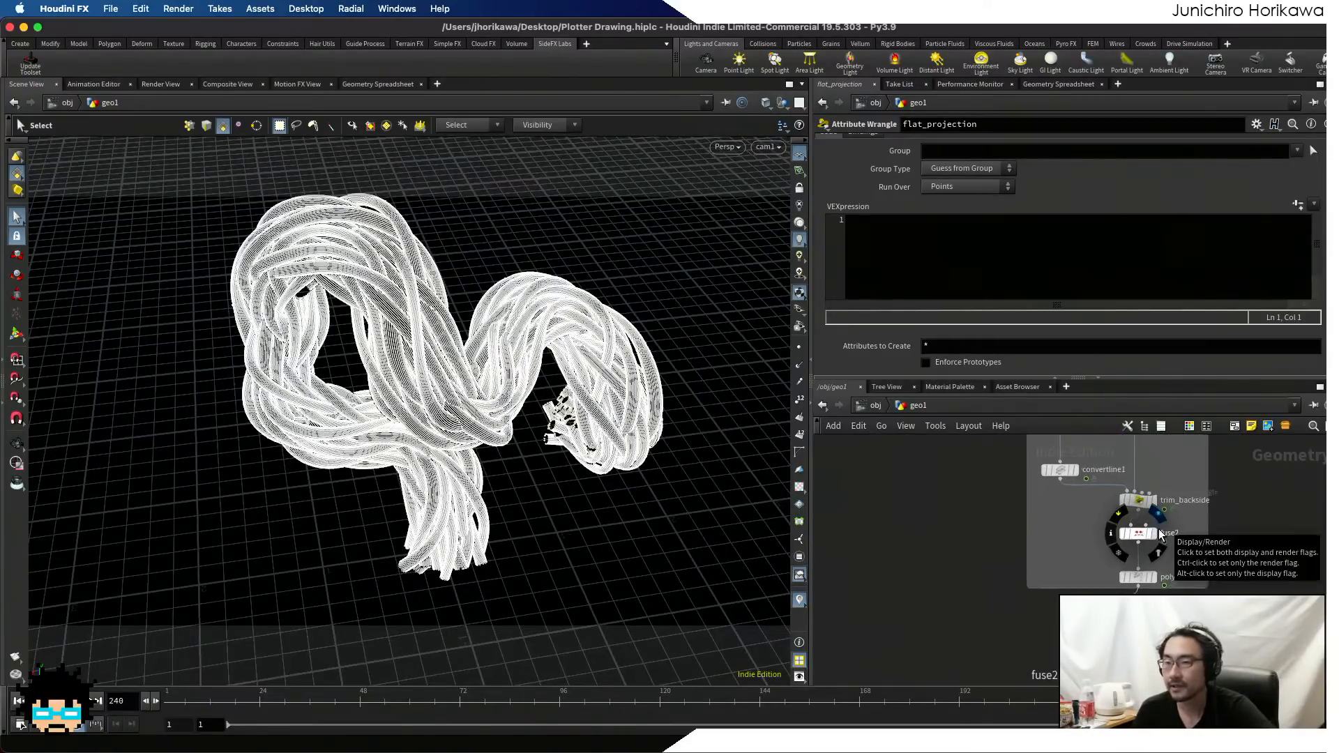
{"action": "scroll", "coordinate": [1161, 536], "scroll_direction": "up", "scroll_amount": 1}
{"action": "left_click", "coordinate": [1134, 496]}
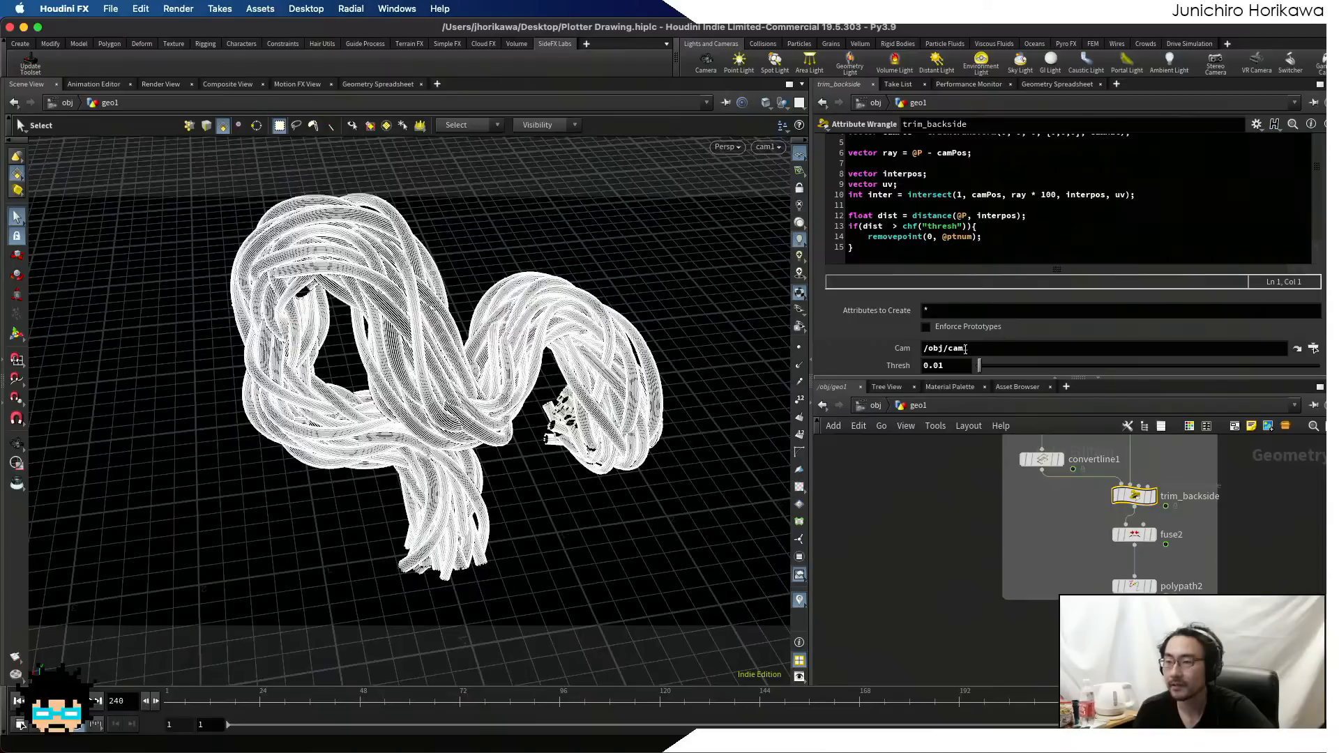
{"action": "scroll", "coordinate": [1005, 197], "scroll_direction": "up", "scroll_amount": 4}
{"action": "triple_click", "coordinate": [989, 208]}
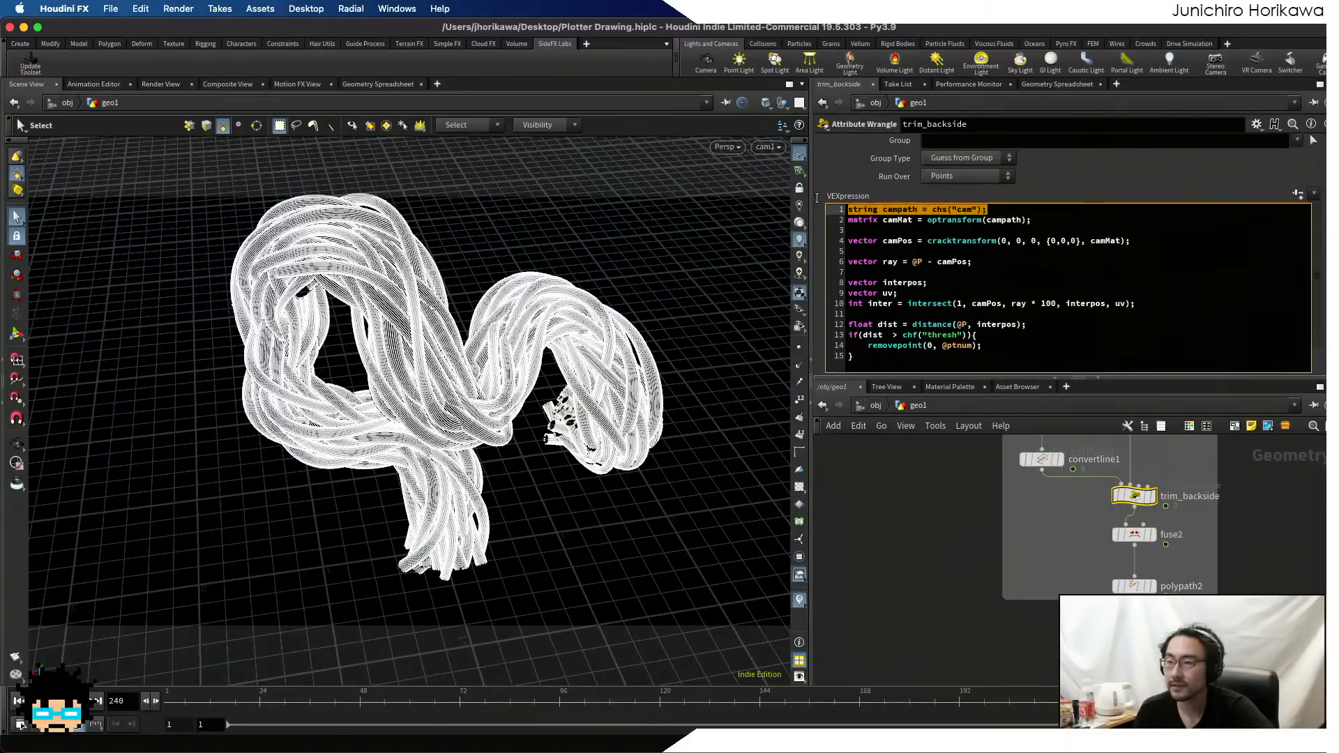
{"action": "left_click", "coordinate": [1056, 220], "text": "shift"}
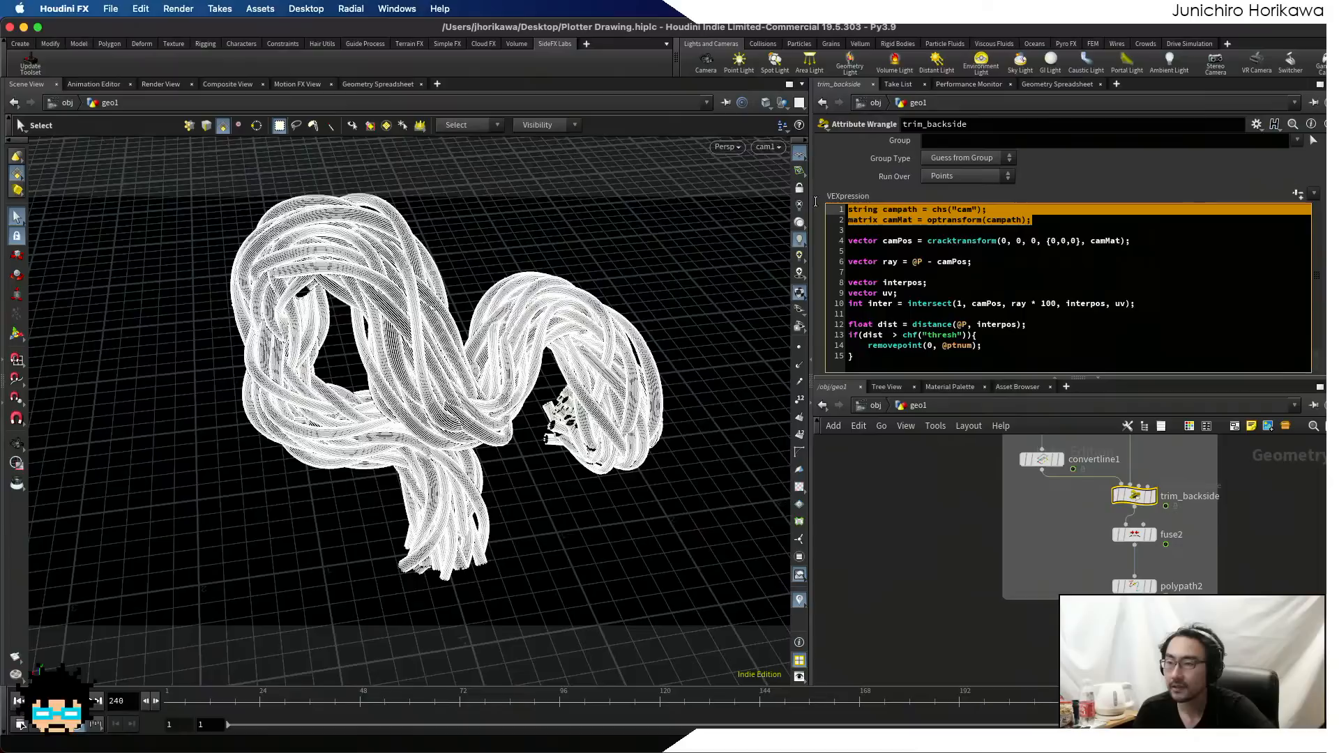
- Copy the campath, camMat and camPos lines from the trim_backside wrangle into the flat_projection wrangle's VEX code
{"action": "left_click", "coordinate": [1130, 241], "text": "shift"}
{"action": "key", "text": "super+c"}
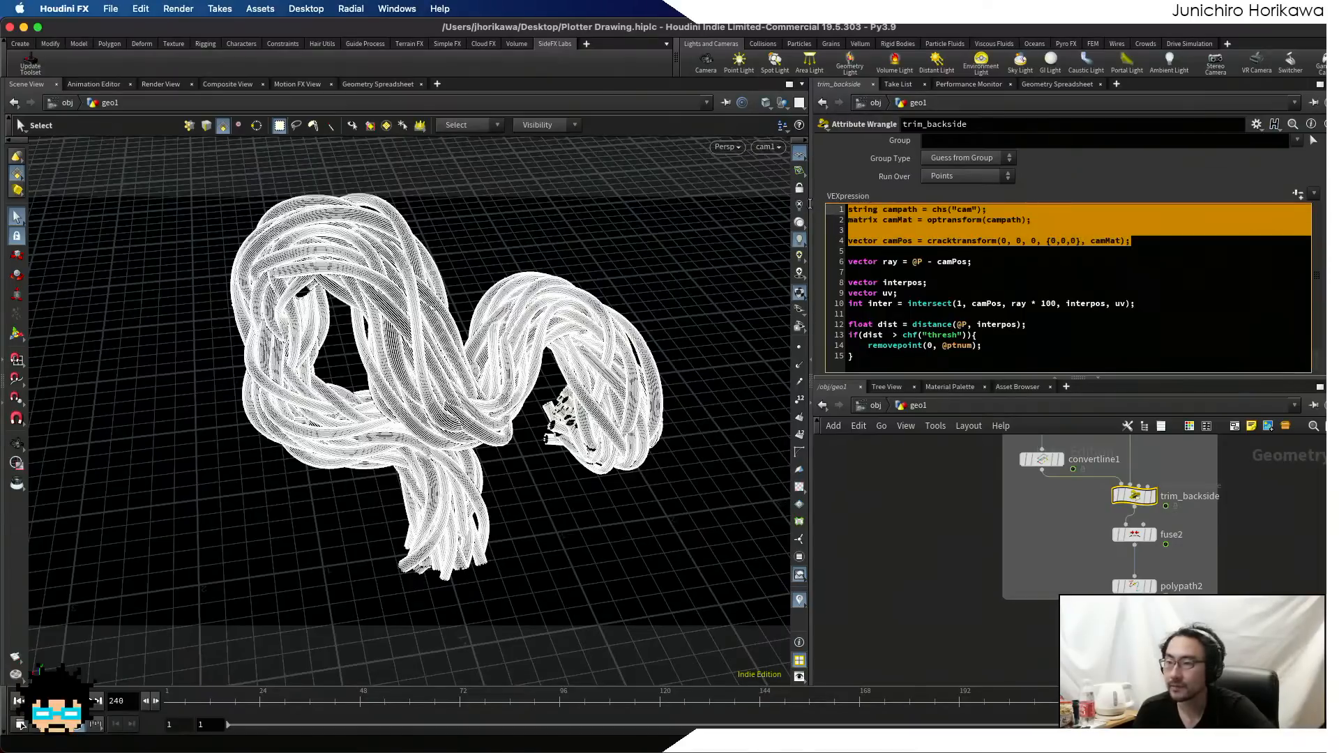
{"action": "scroll", "coordinate": [912, 537], "scroll_direction": "down", "scroll_amount": 5}
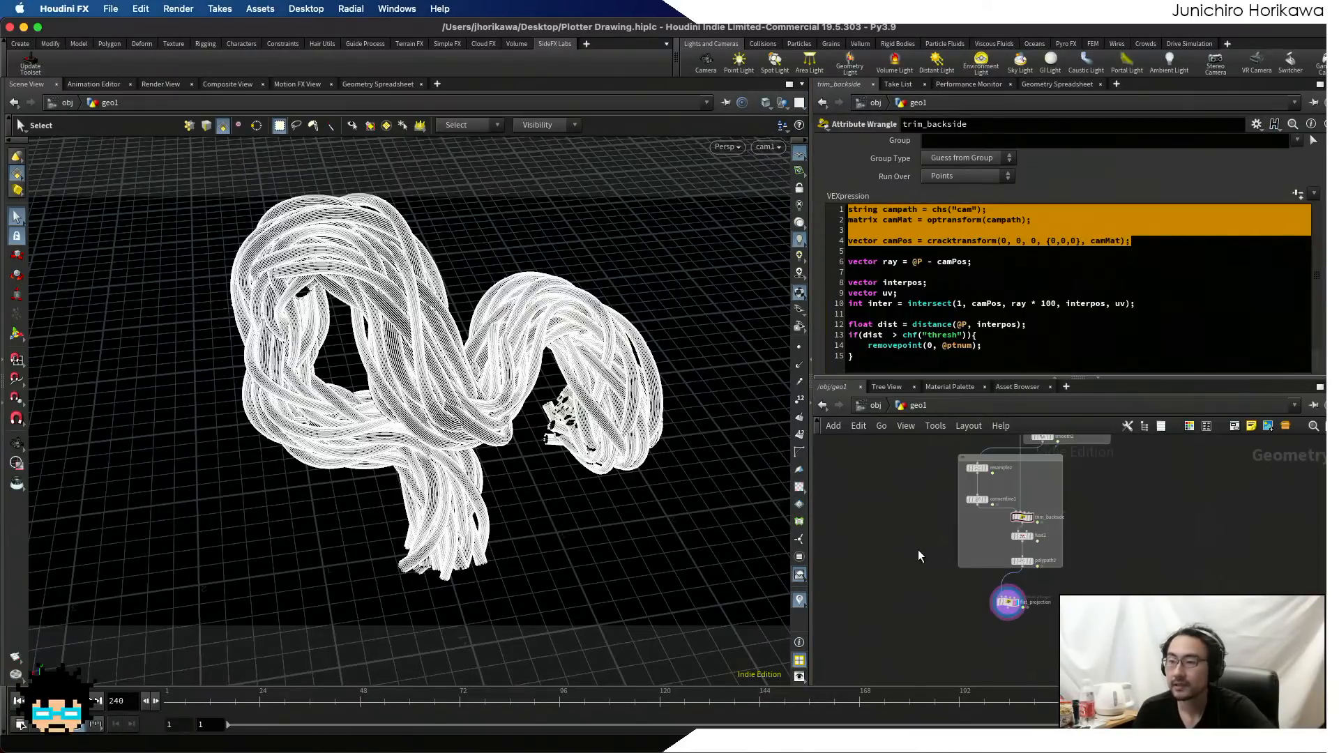
{"action": "scroll", "coordinate": [1015, 592], "scroll_direction": "up", "scroll_amount": 7}
{"action": "left_click_drag", "start_coordinate": [1075, 582], "coordinate": [908, 498]}
{"action": "left_click", "coordinate": [888, 254]}
{"action": "key", "text": "super+v"}
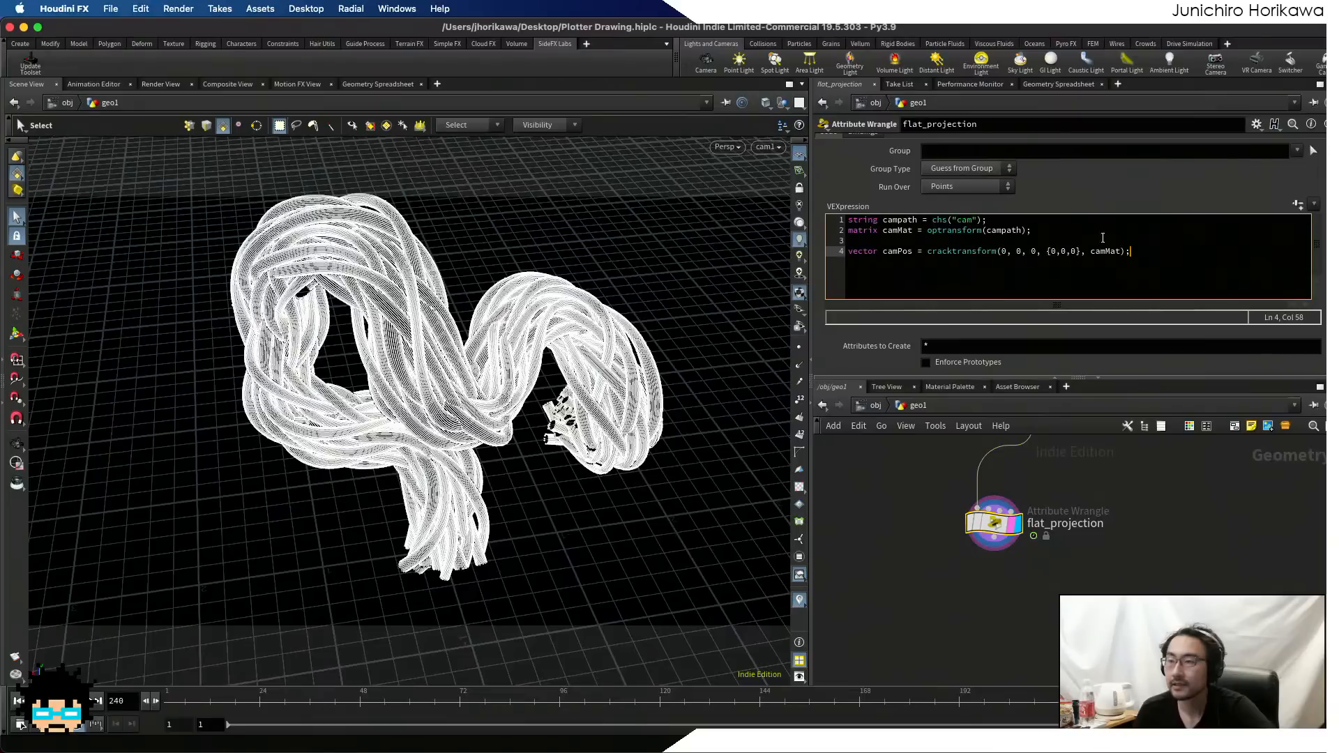
- Create flat_projection's cam parameter from the code and change its type to Operator Path
{"action": "left_click", "coordinate": [1292, 207]}
{"action": "left_click", "coordinate": [1256, 125]}
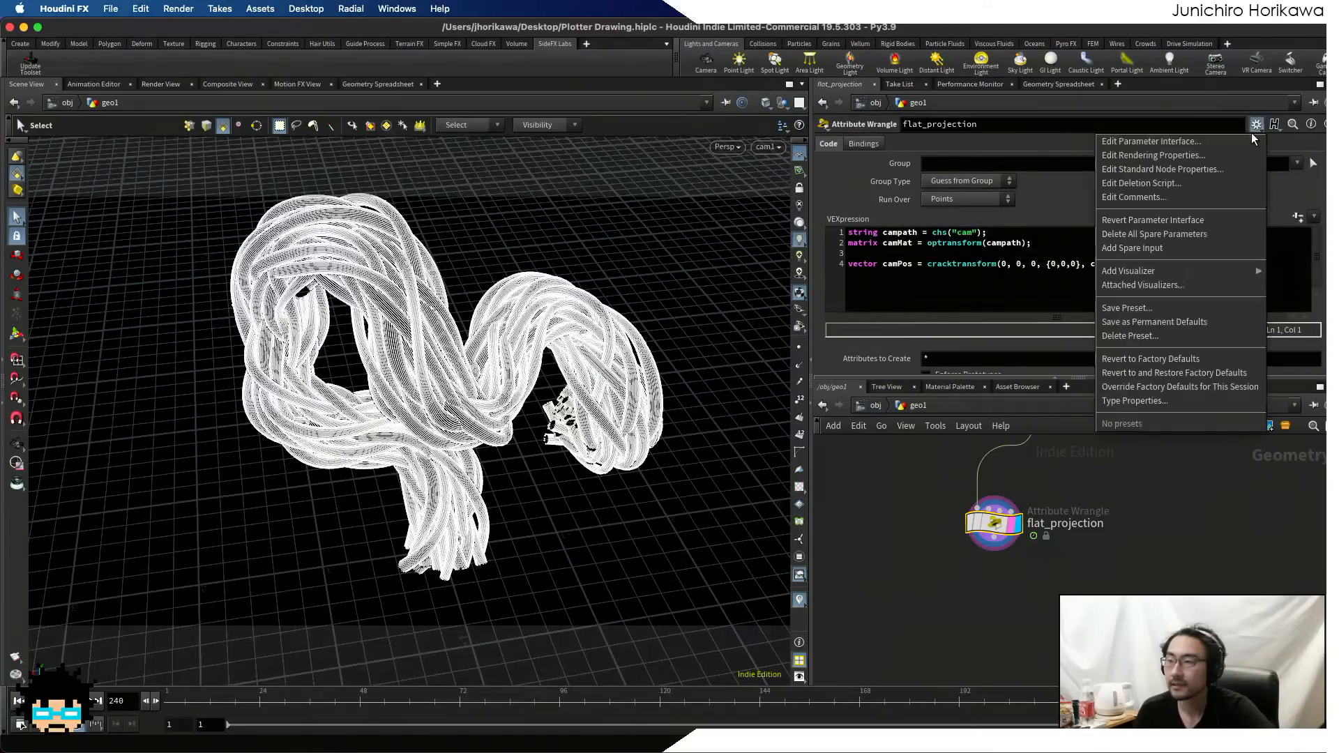
{"action": "left_click", "coordinate": [1253, 141]}
{"action": "left_click", "coordinate": [592, 493]}
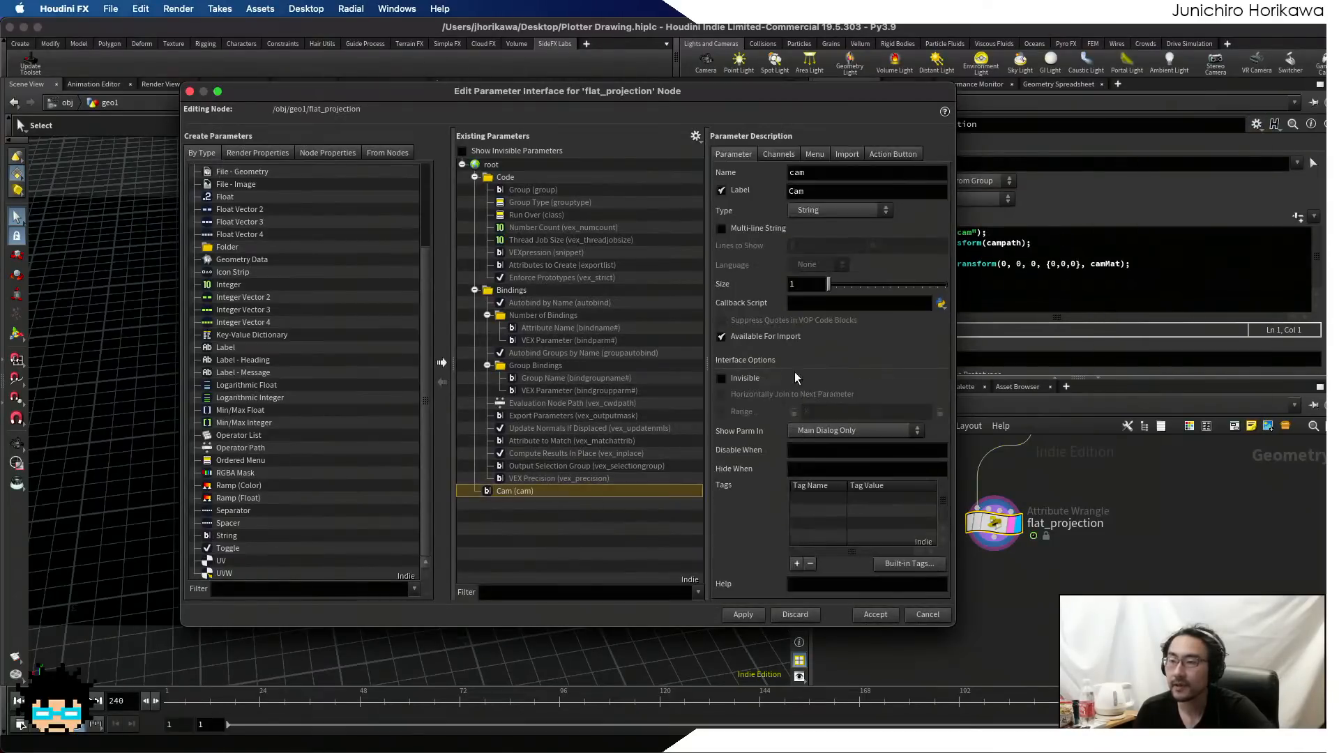
{"action": "left_click", "coordinate": [819, 211]}
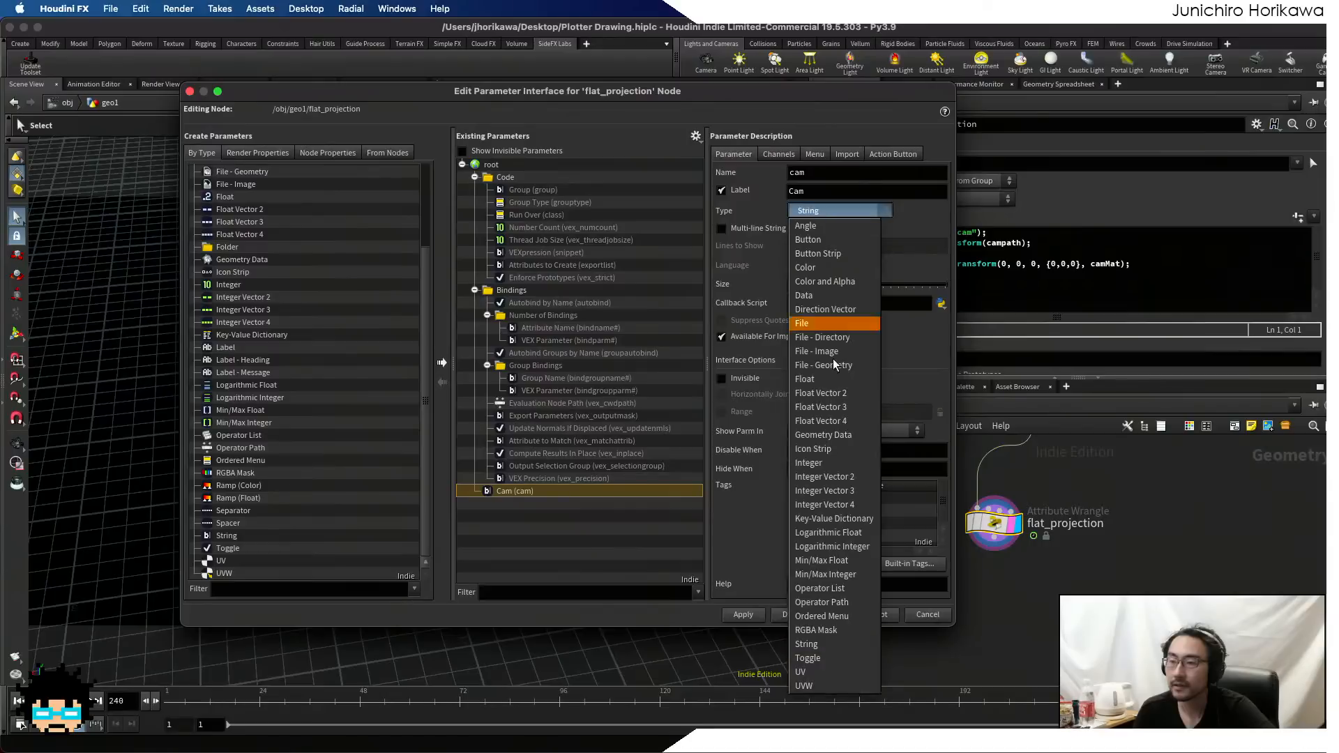
{"action": "left_click", "coordinate": [822, 602]}
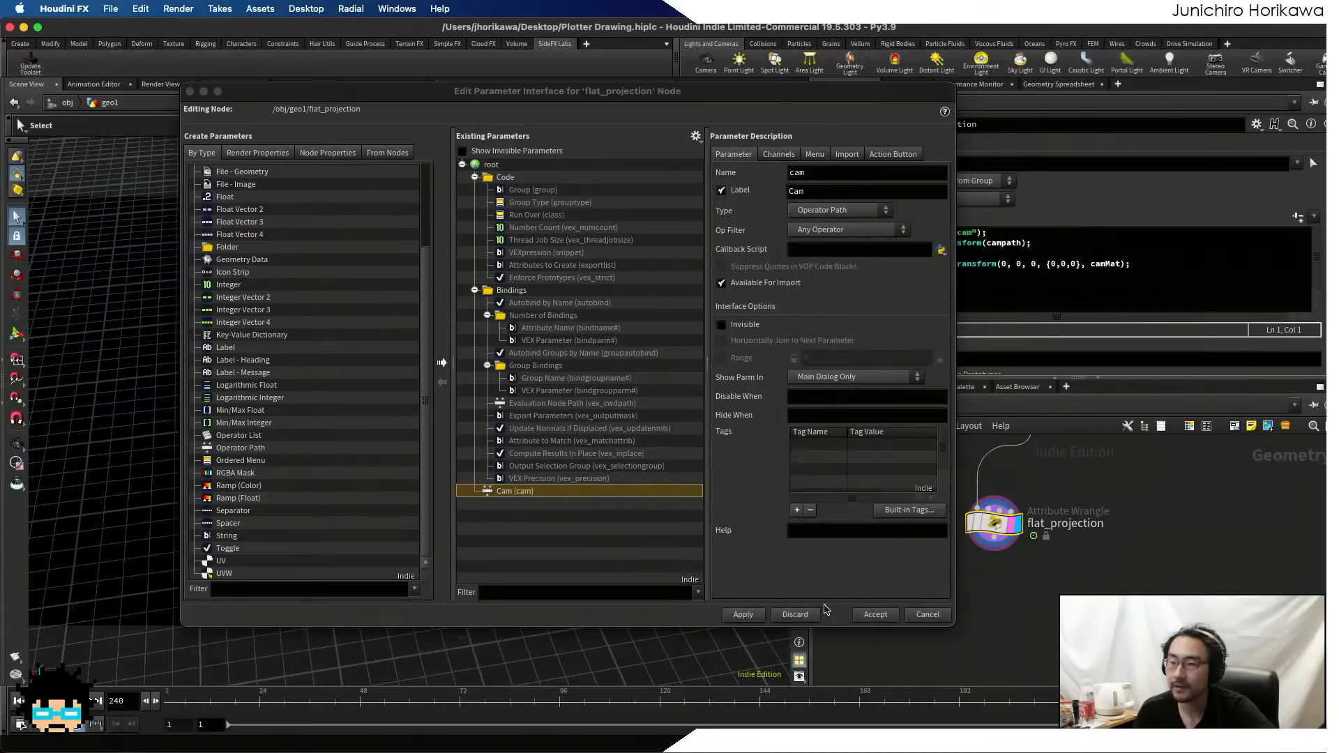
{"action": "left_click", "coordinate": [757, 614]}
{"action": "left_click", "coordinate": [877, 614]}
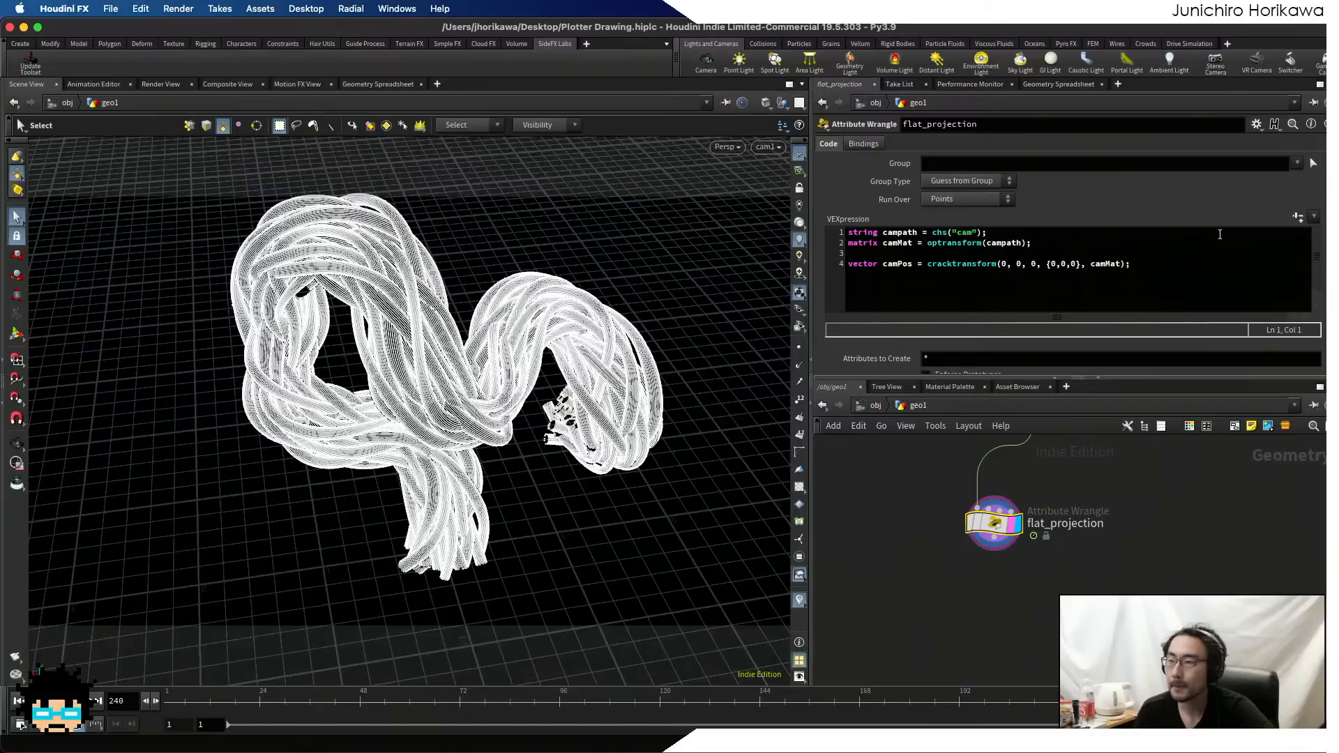
- Set flat_projection's Cam parameter to /obj/cam1
{"action": "scroll", "coordinate": [1219, 353], "scroll_direction": "down", "scroll_amount": 1}
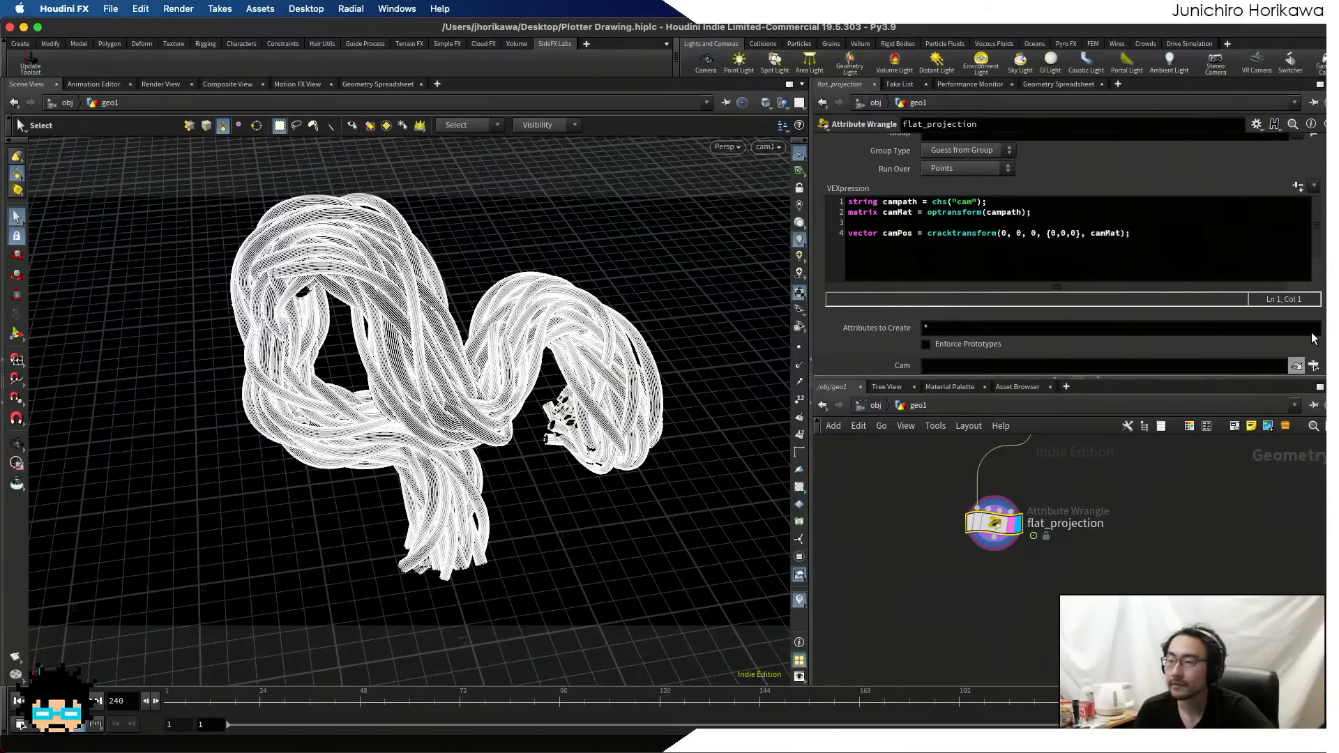
{"action": "left_click", "coordinate": [1297, 367]}
{"action": "left_click", "coordinate": [1211, 328]}
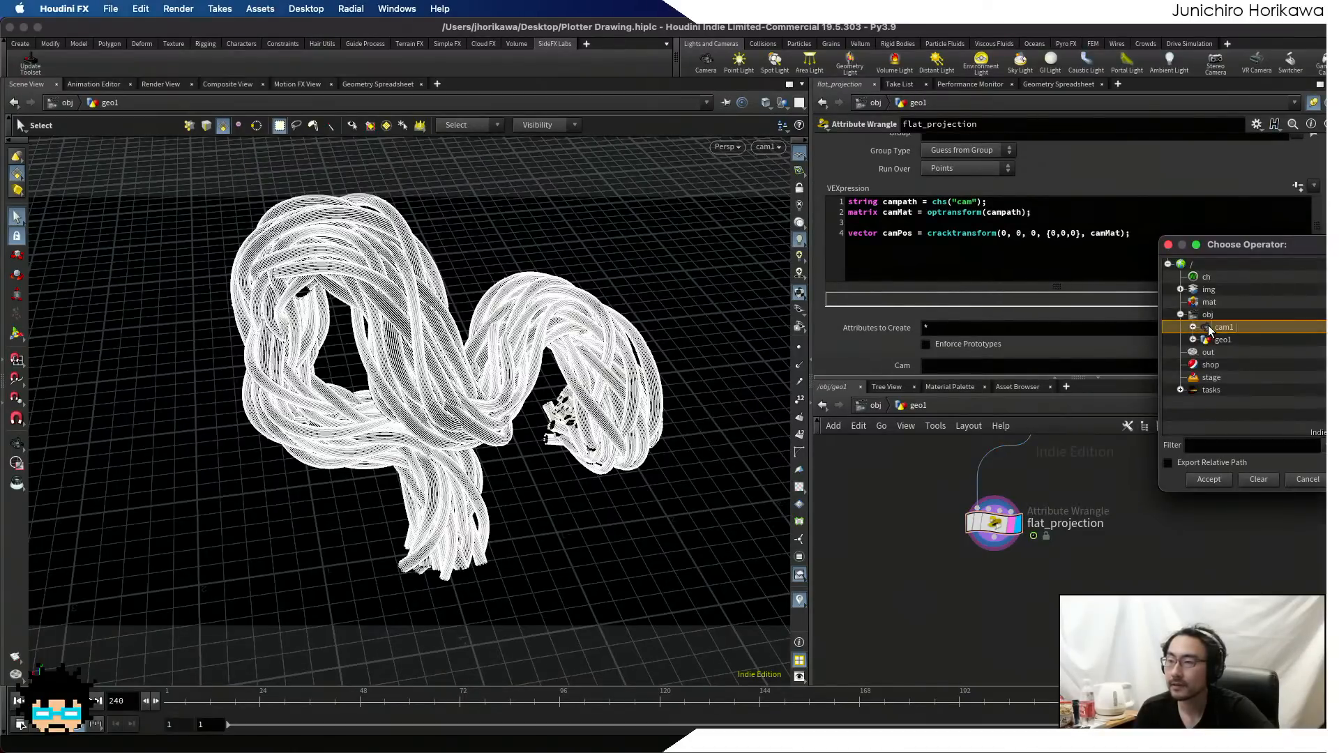
{"action": "double_click", "coordinate": [1210, 327]}
- Add the line float focal = chf(campath + "/focal"); below the camPos line in flat_projection's code
{"action": "left_click", "coordinate": [1047, 233]}
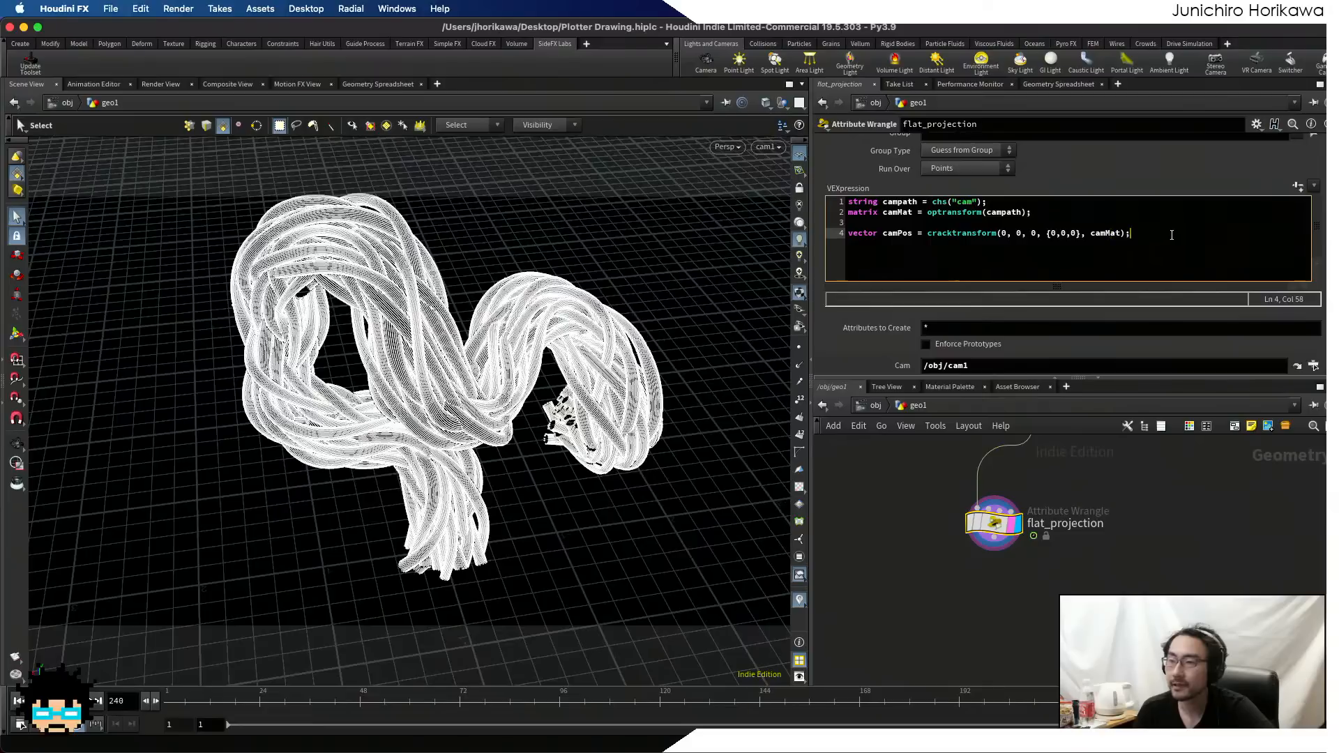
{"action": "left_click_drag", "start_coordinate": [1133, 234], "coordinate": [804, 234]}
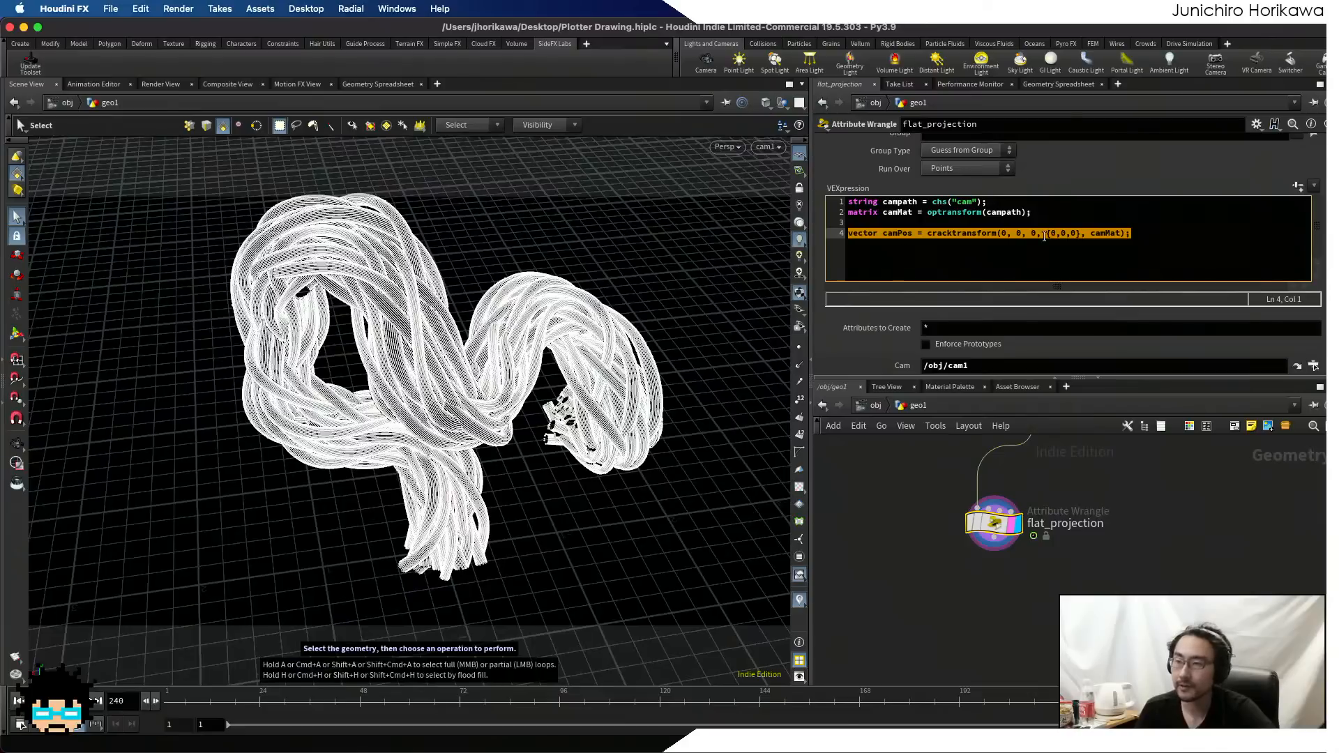
{"action": "left_click", "coordinate": [1193, 226]}
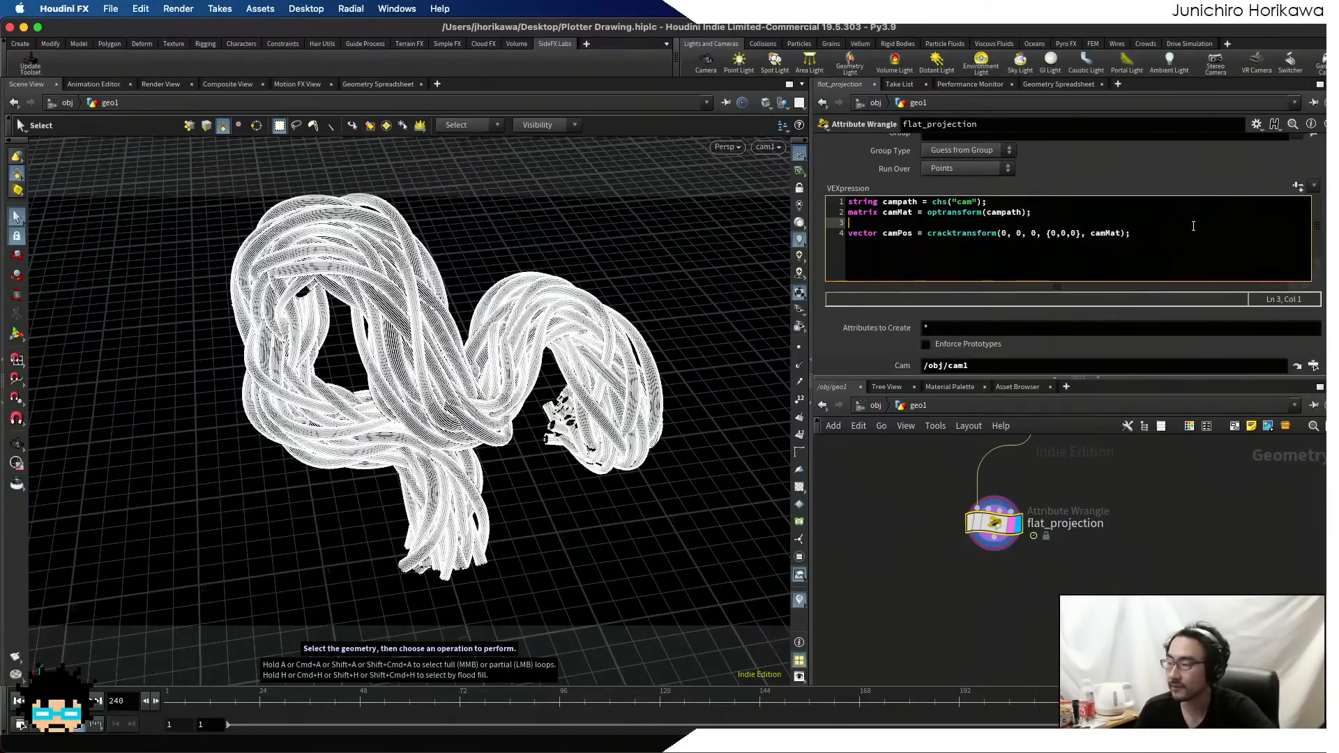
{"action": "left_click", "coordinate": [1207, 234]}
{"action": "key", "text": "Return"}
{"action": "key", "text": "Return"}
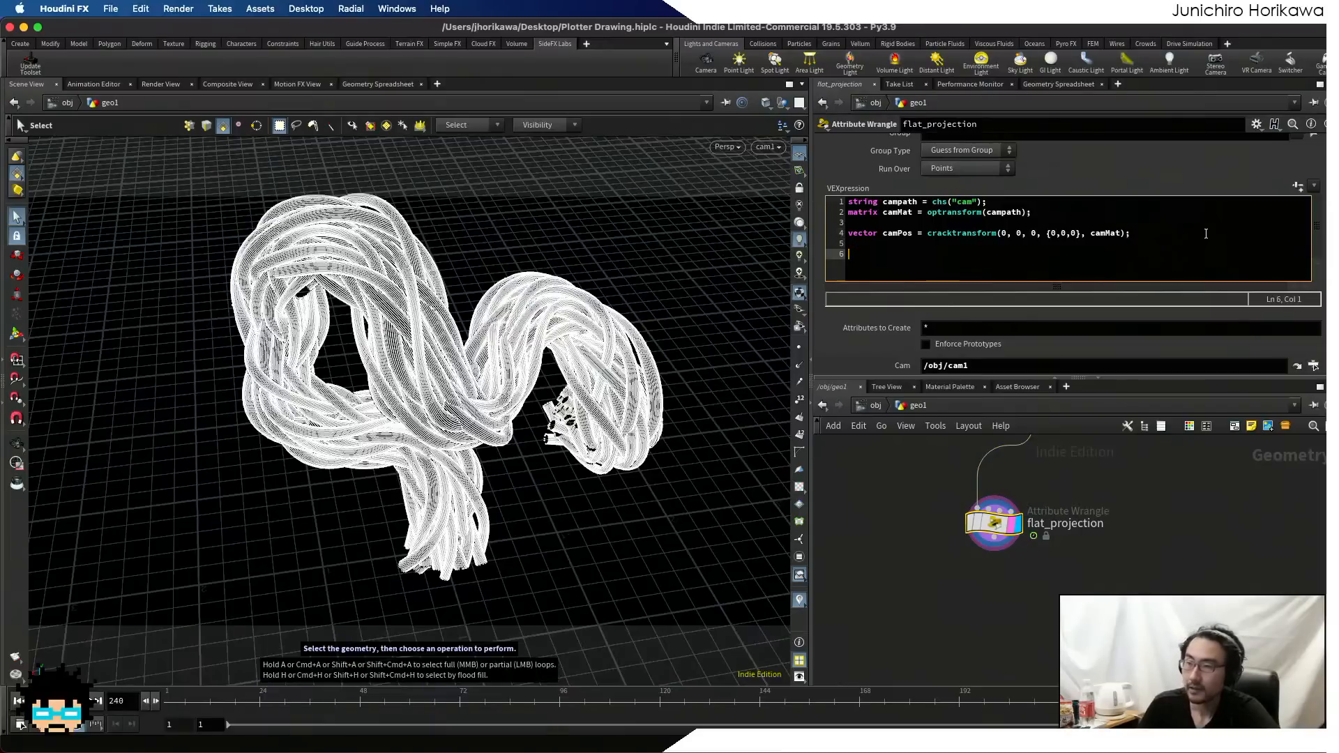
{"action": "type", "text": "float focal"}
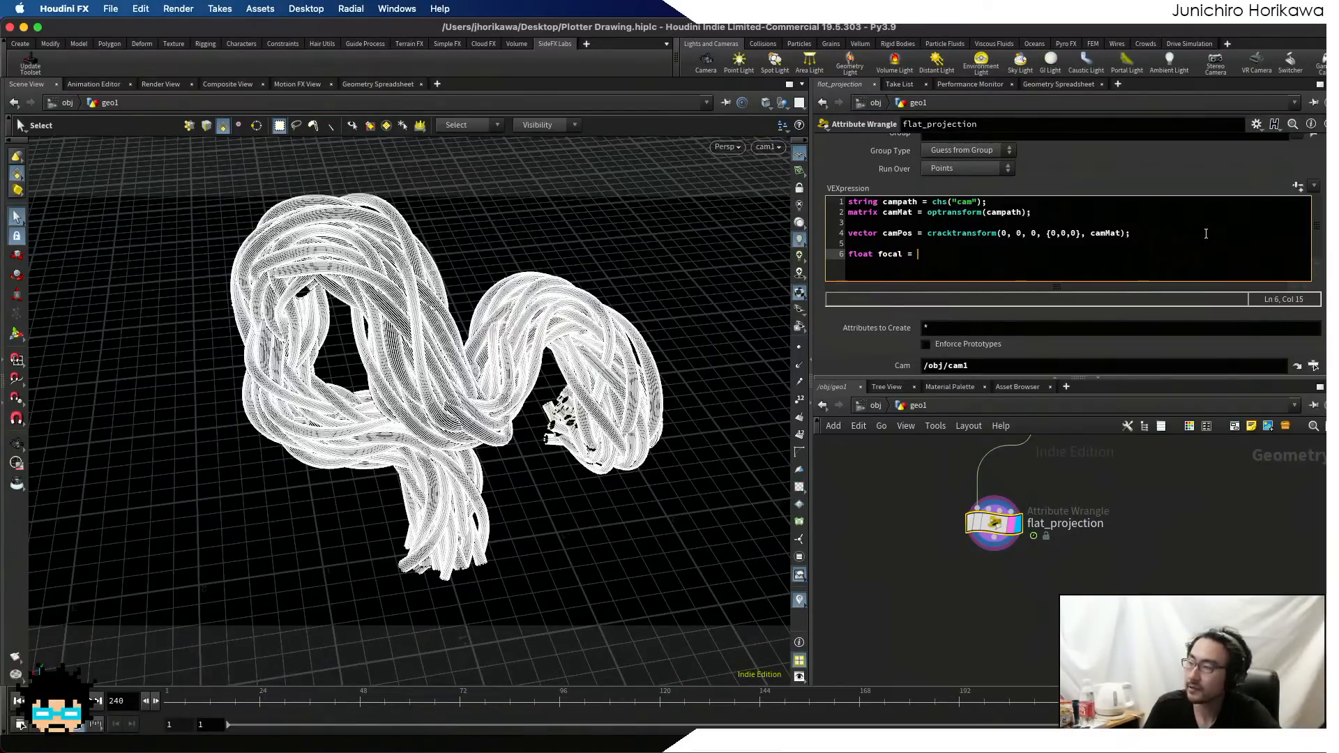
{"action": "type", "text": " = chf"}
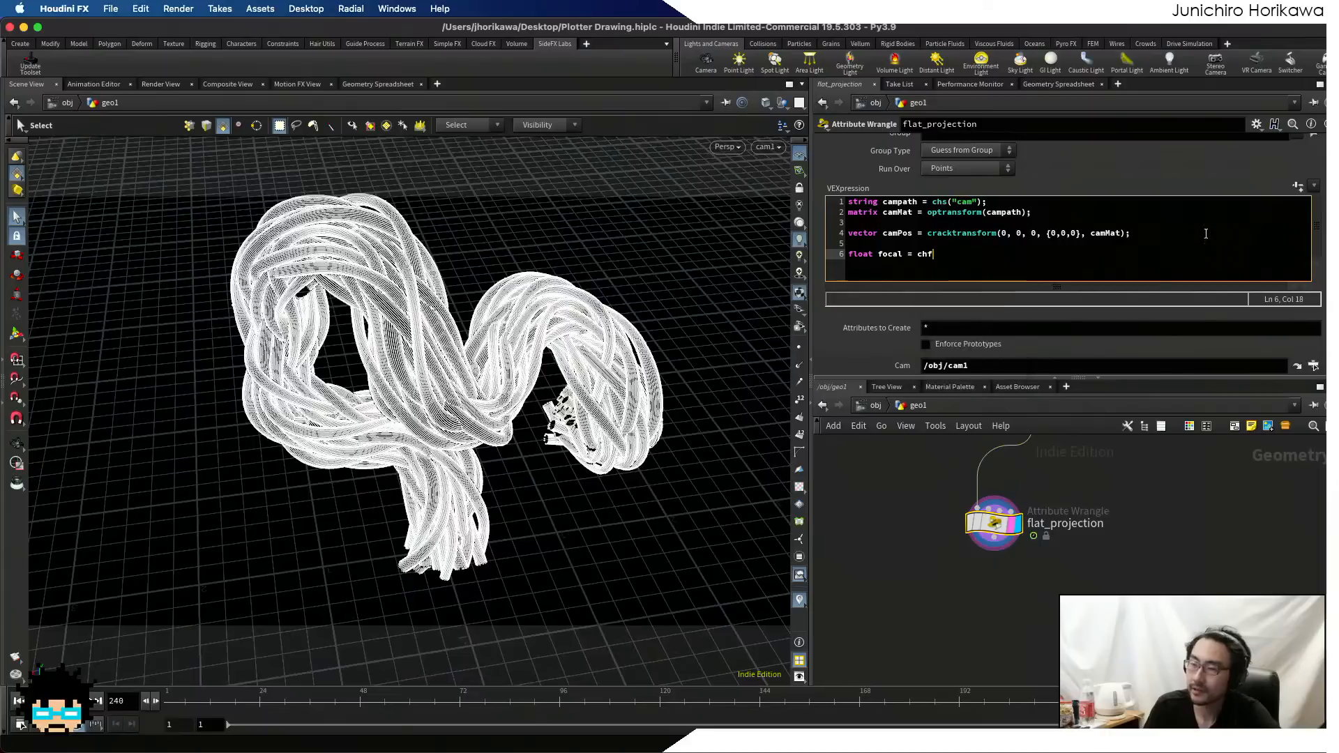
{"action": "type", "text": "("}
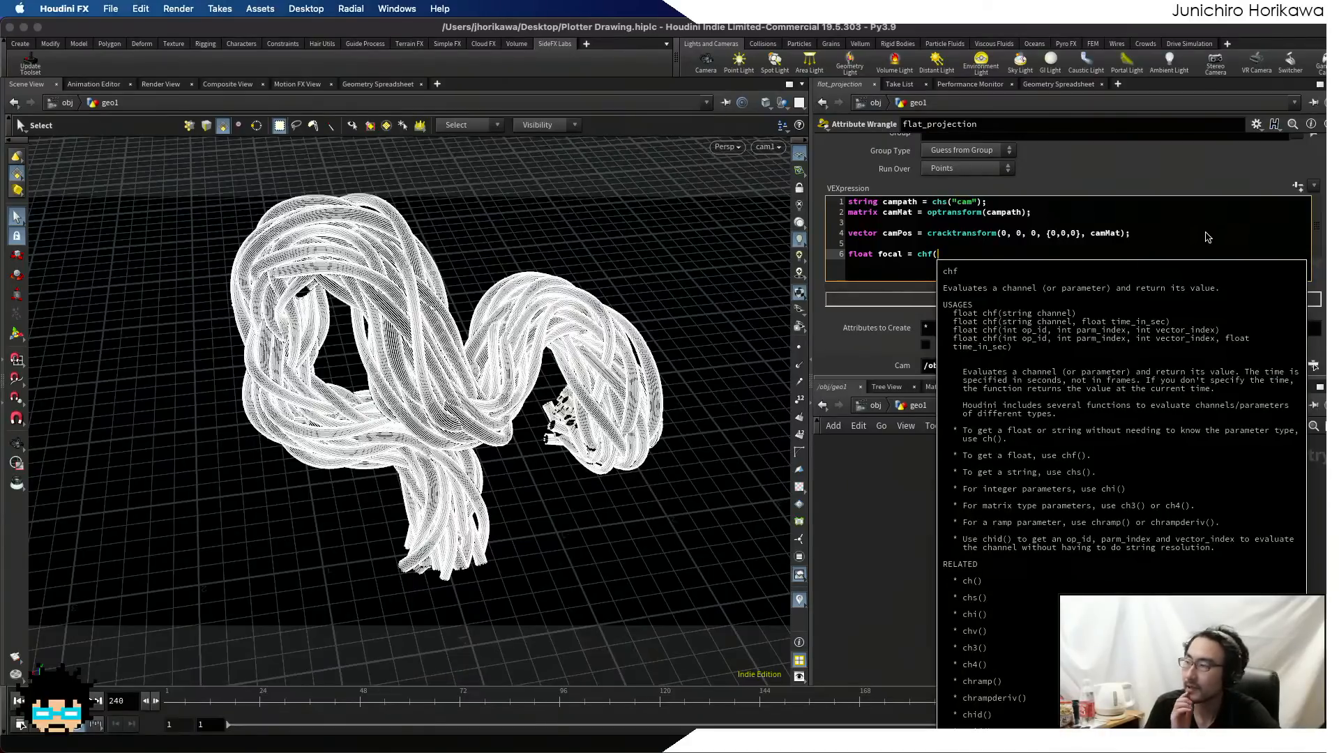
{"action": "type", "text": "cam"}
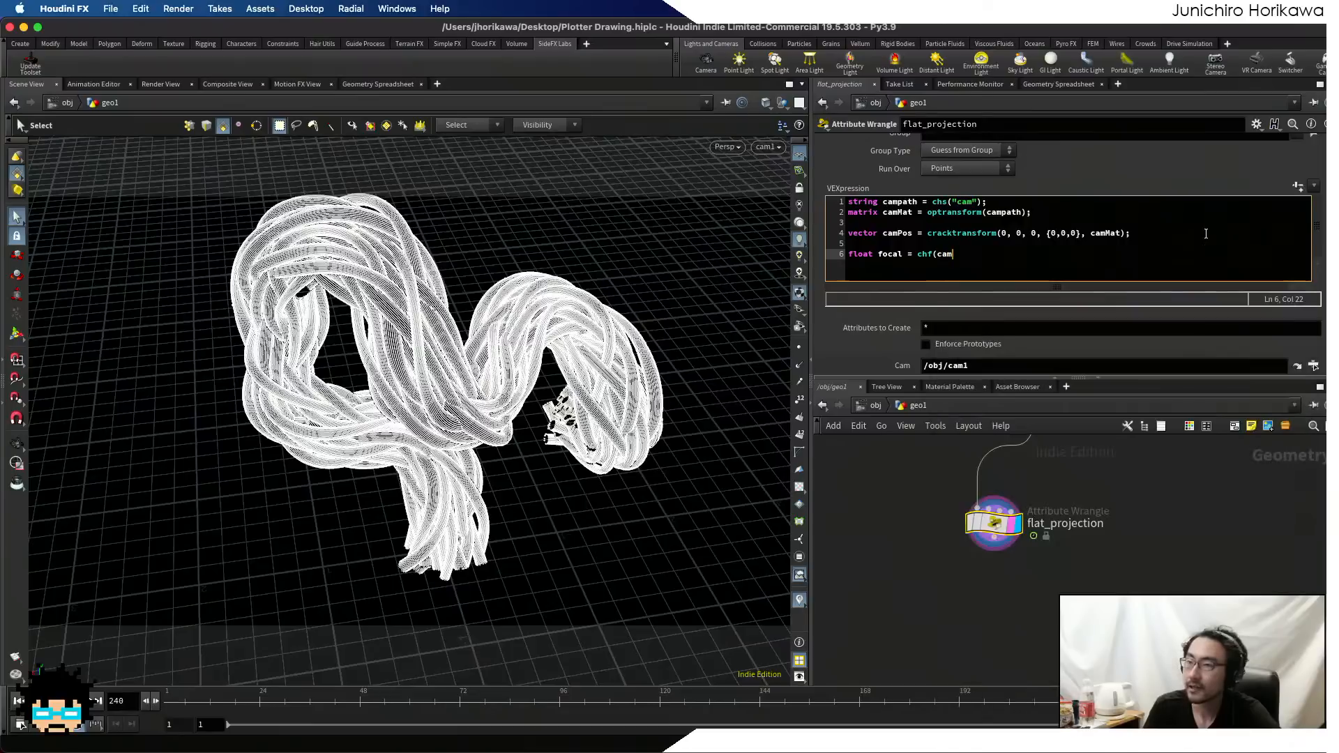
{"action": "type", "text": "path"}
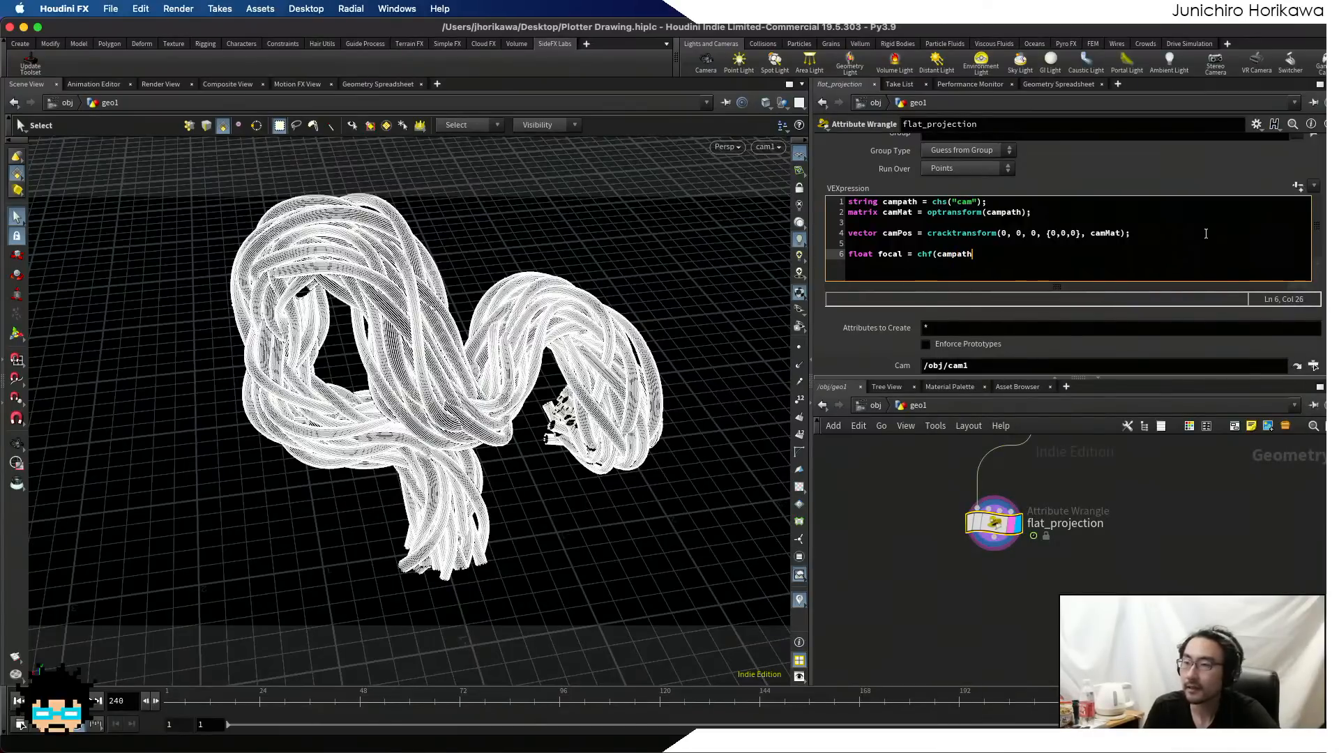
{"action": "type", "text": " +"}
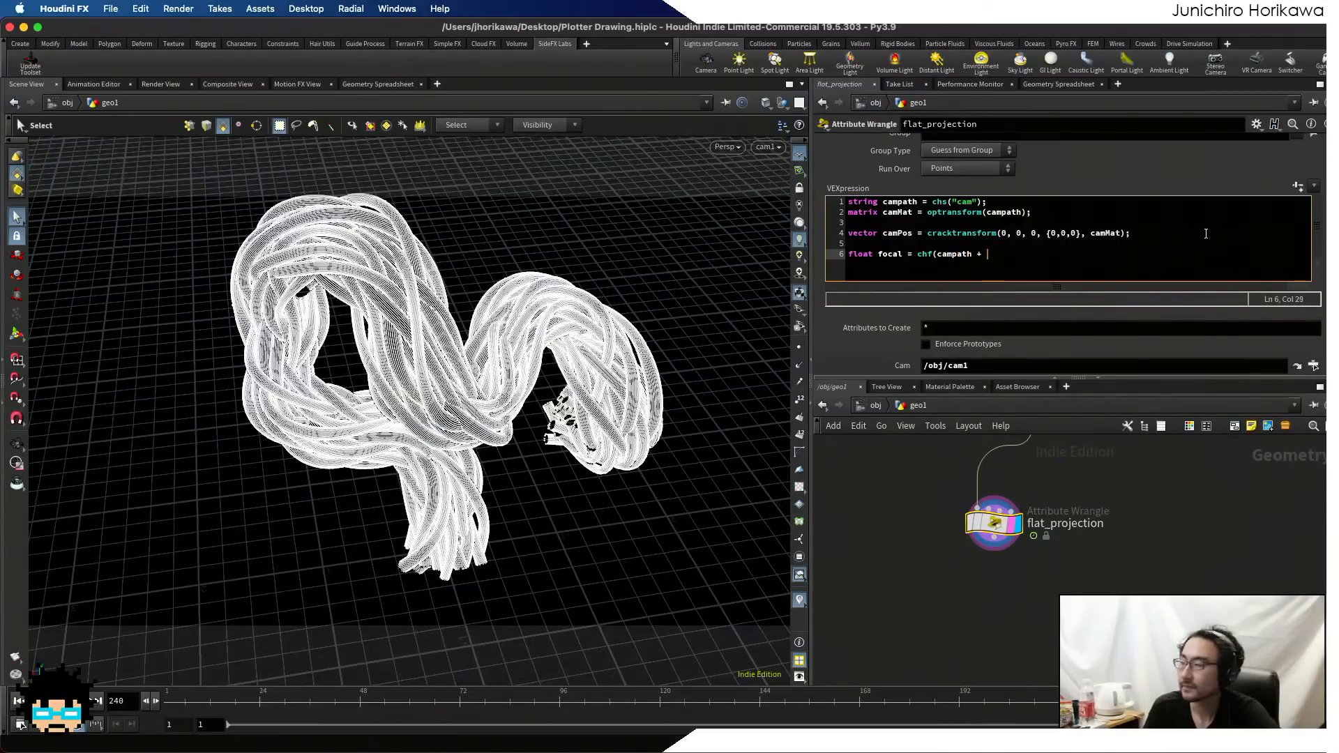
{"action": "type", "text": " \"/foo"}
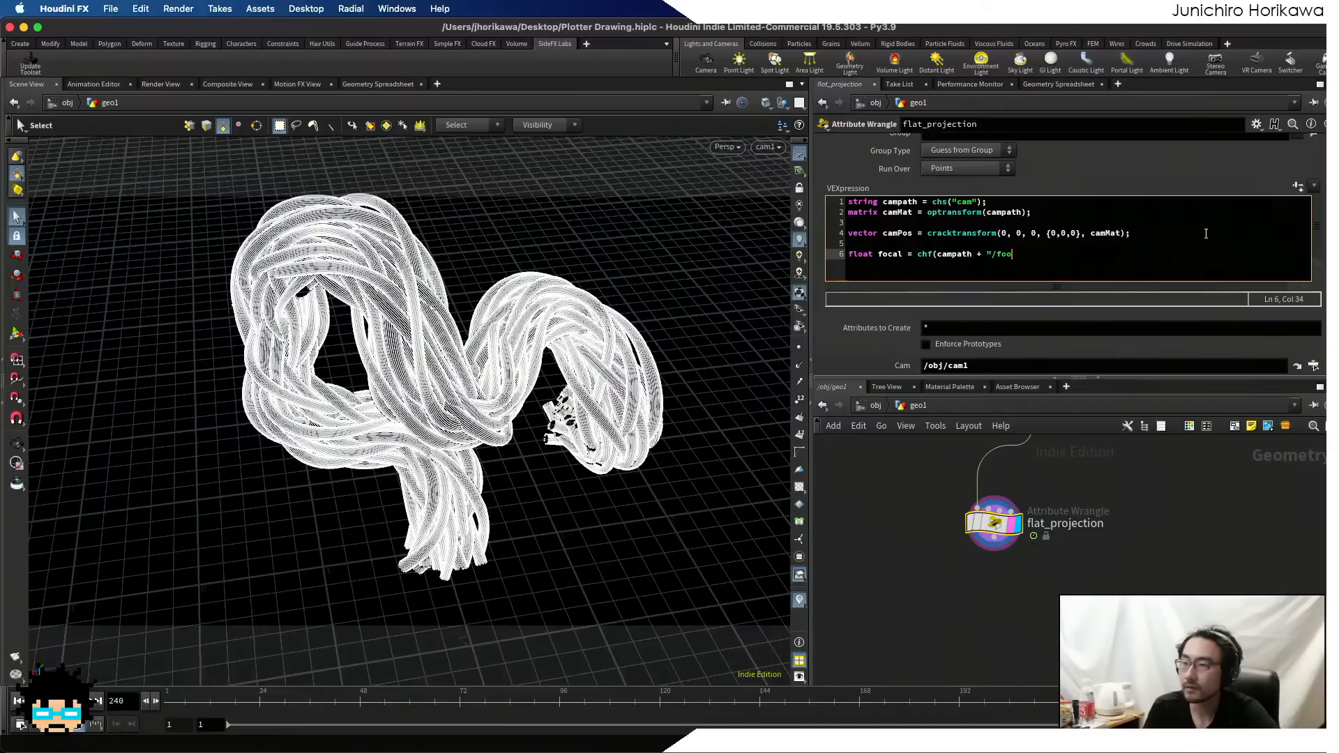
{"action": "type", "text": "cal"}
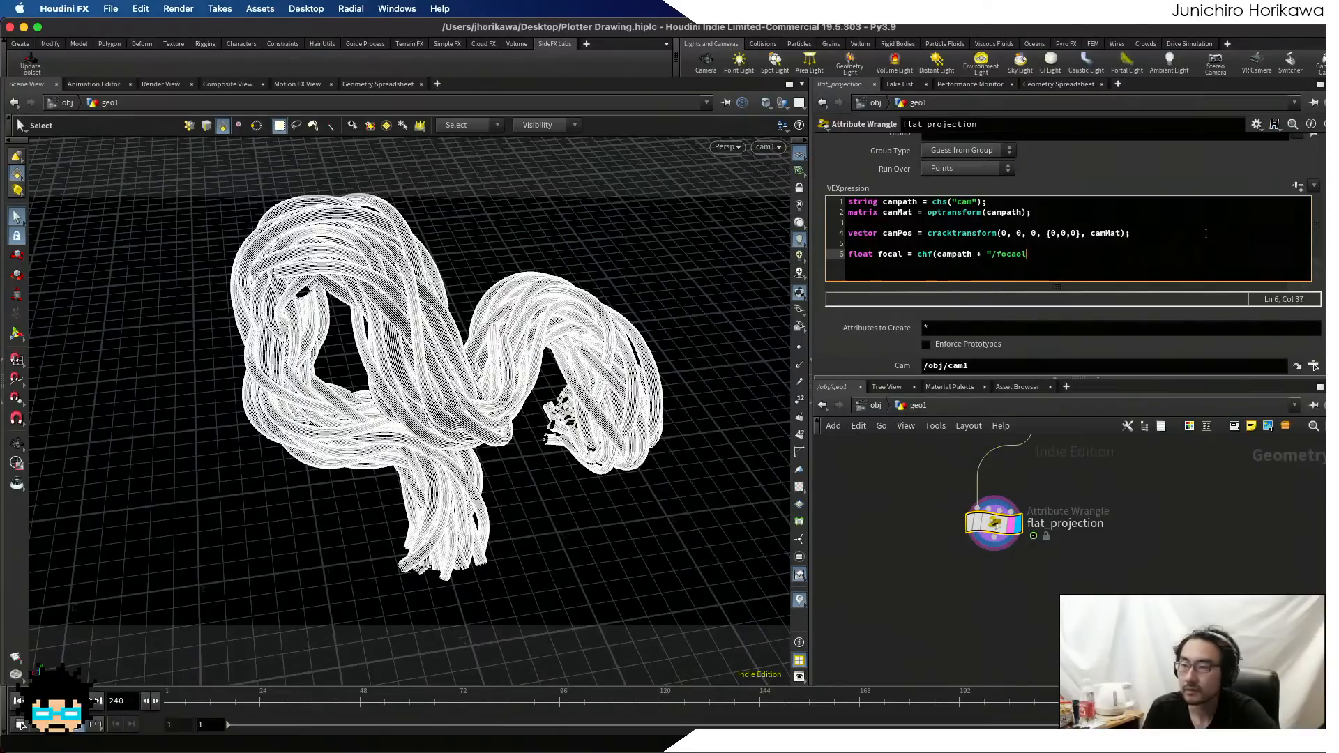
{"action": "key", "text": "BackSpace"}
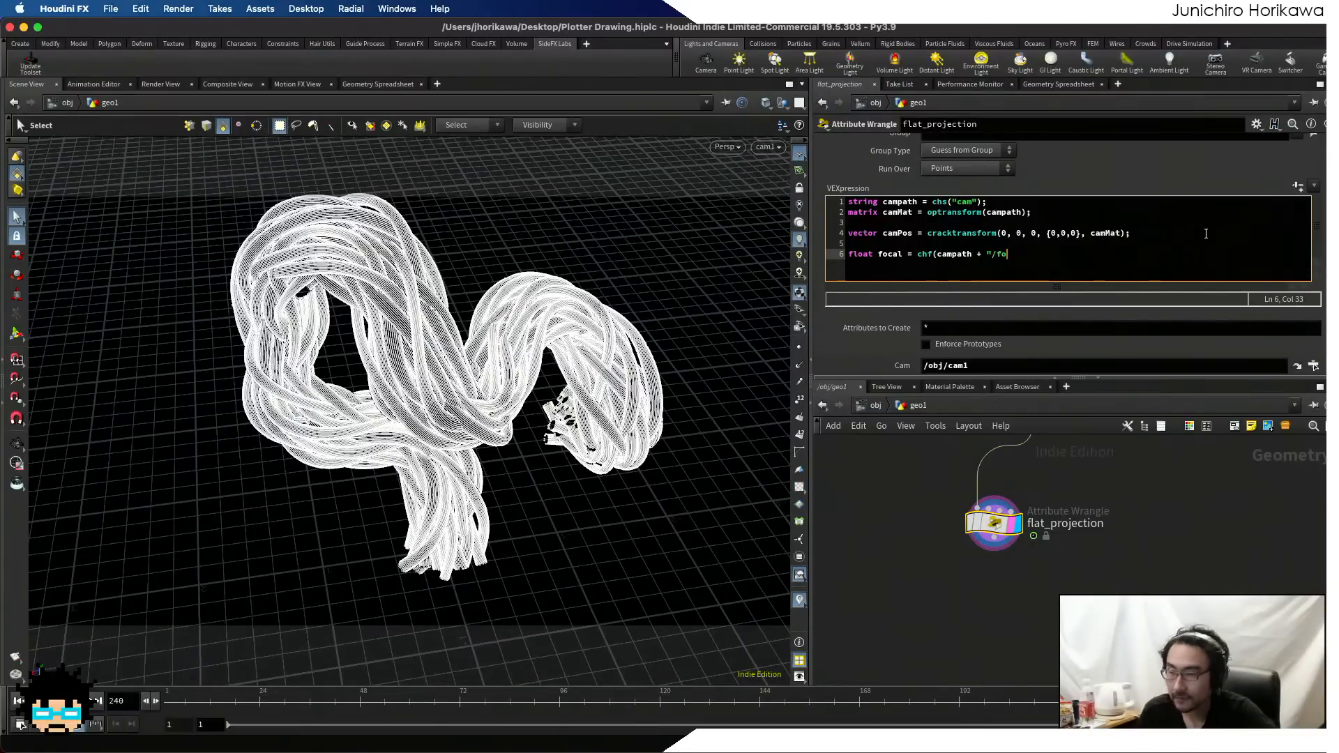
{"action": "type", "text": "cal\""}
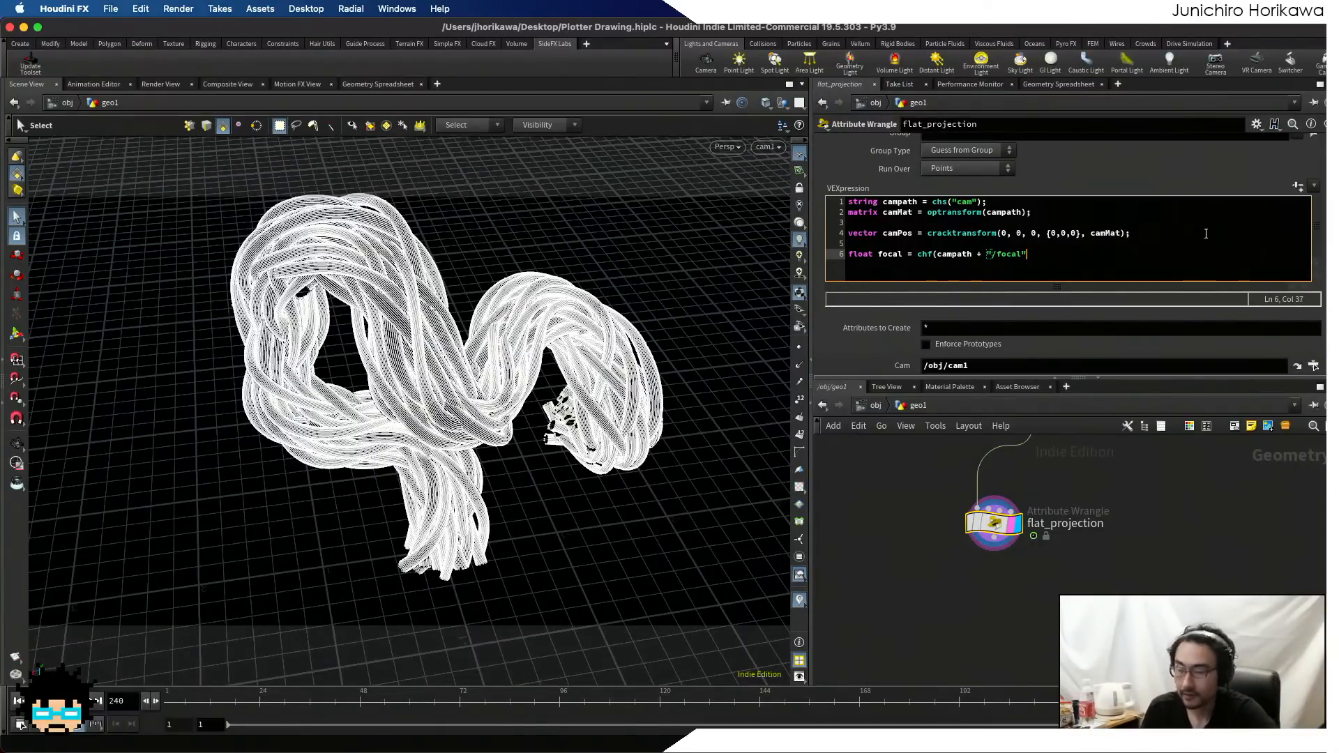
{"action": "type", "text": ");"}
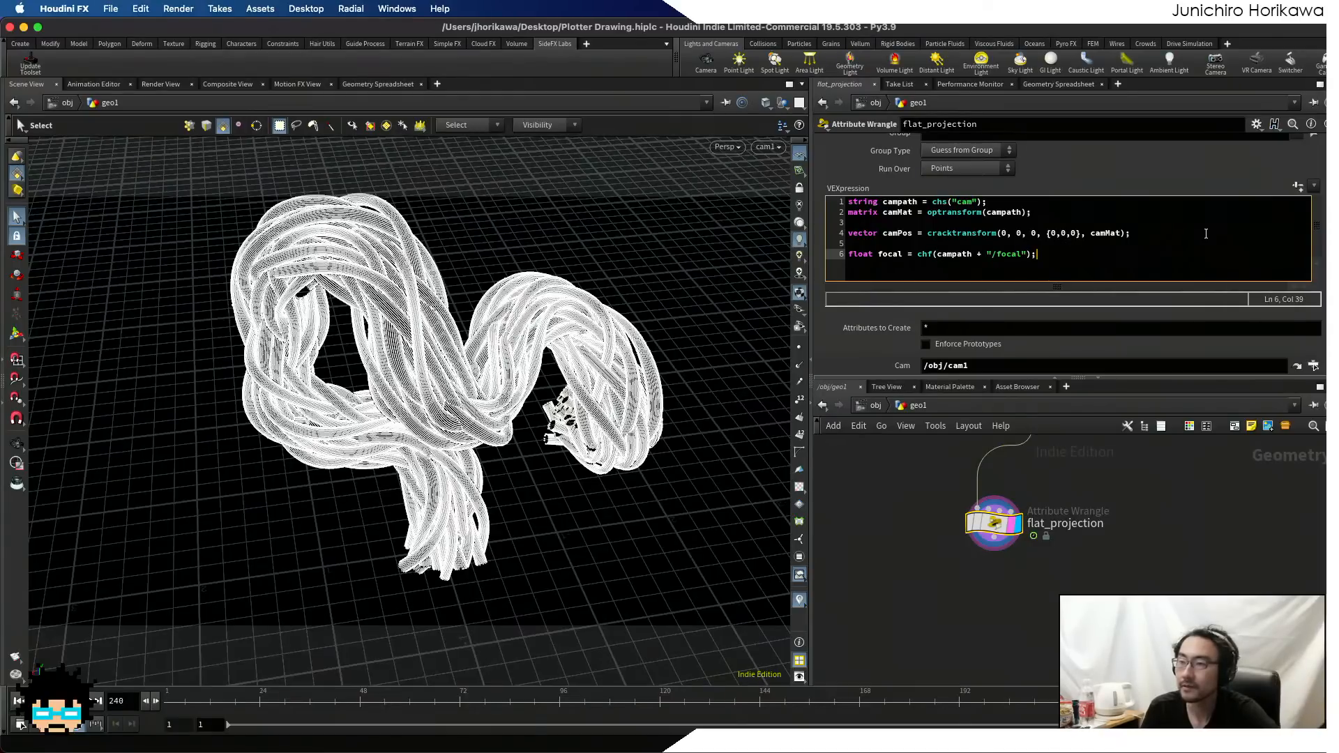
- Look up the internal name of cam1's Focal Length parameter in its parameter interface
{"action": "left_click", "coordinate": [876, 407]}
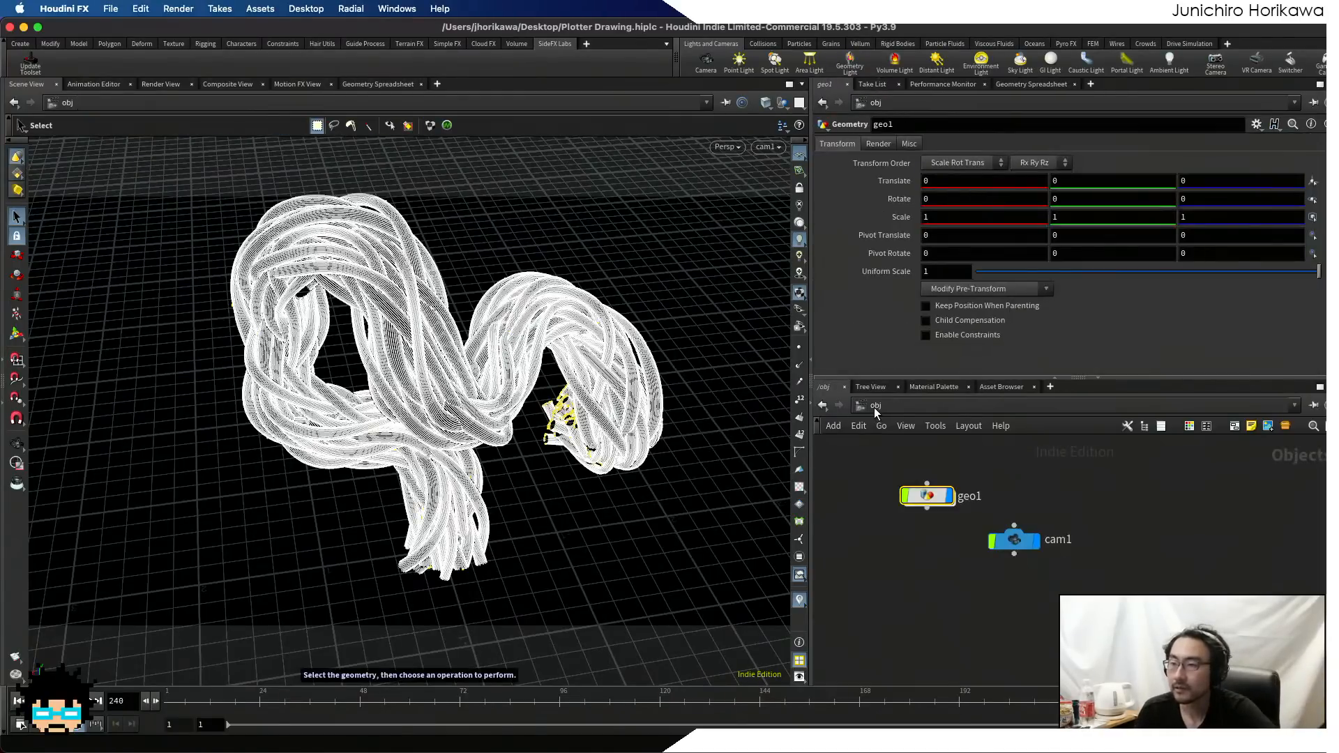
{"action": "left_click", "coordinate": [1004, 541]}
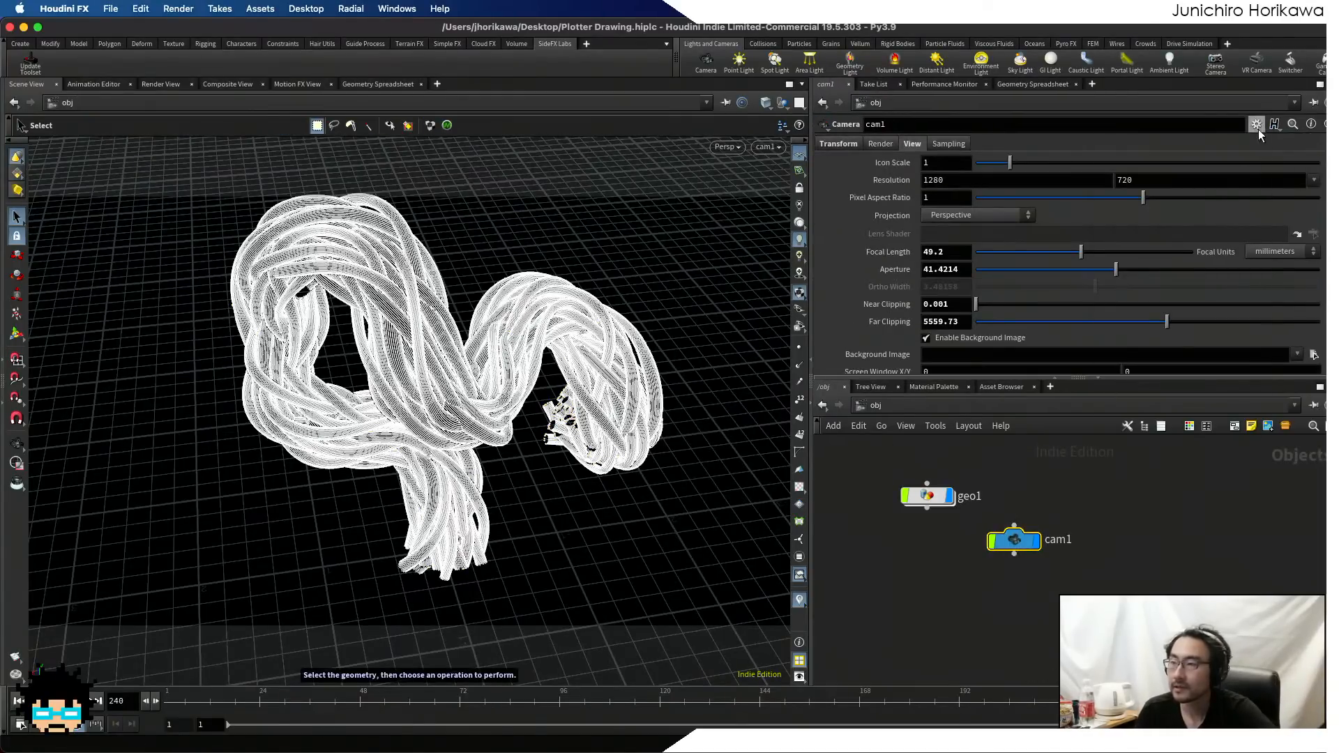
{"action": "left_click", "coordinate": [1257, 125]}
{"action": "left_click", "coordinate": [1257, 148]}
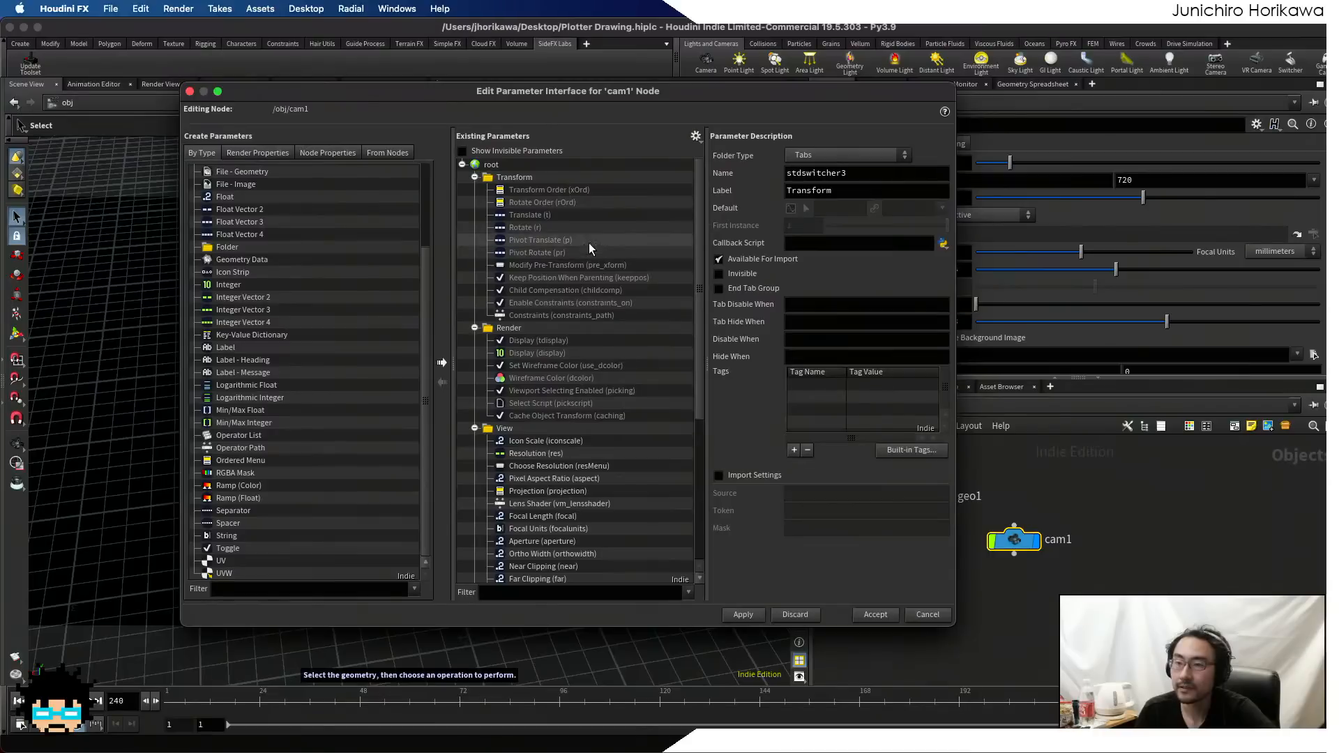
{"action": "scroll", "coordinate": [543, 387], "scroll_direction": "down", "scroll_amount": 3}
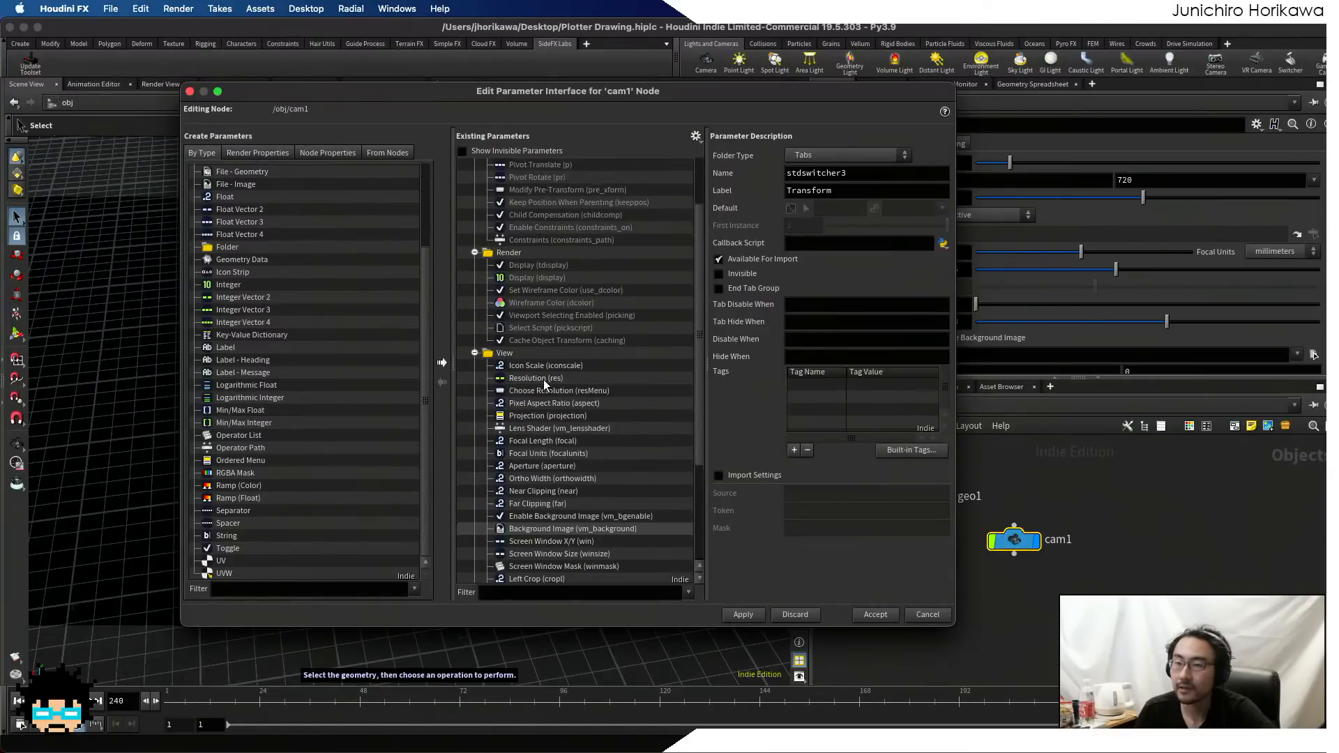
{"action": "scroll", "coordinate": [544, 381], "scroll_direction": "up", "scroll_amount": 3}
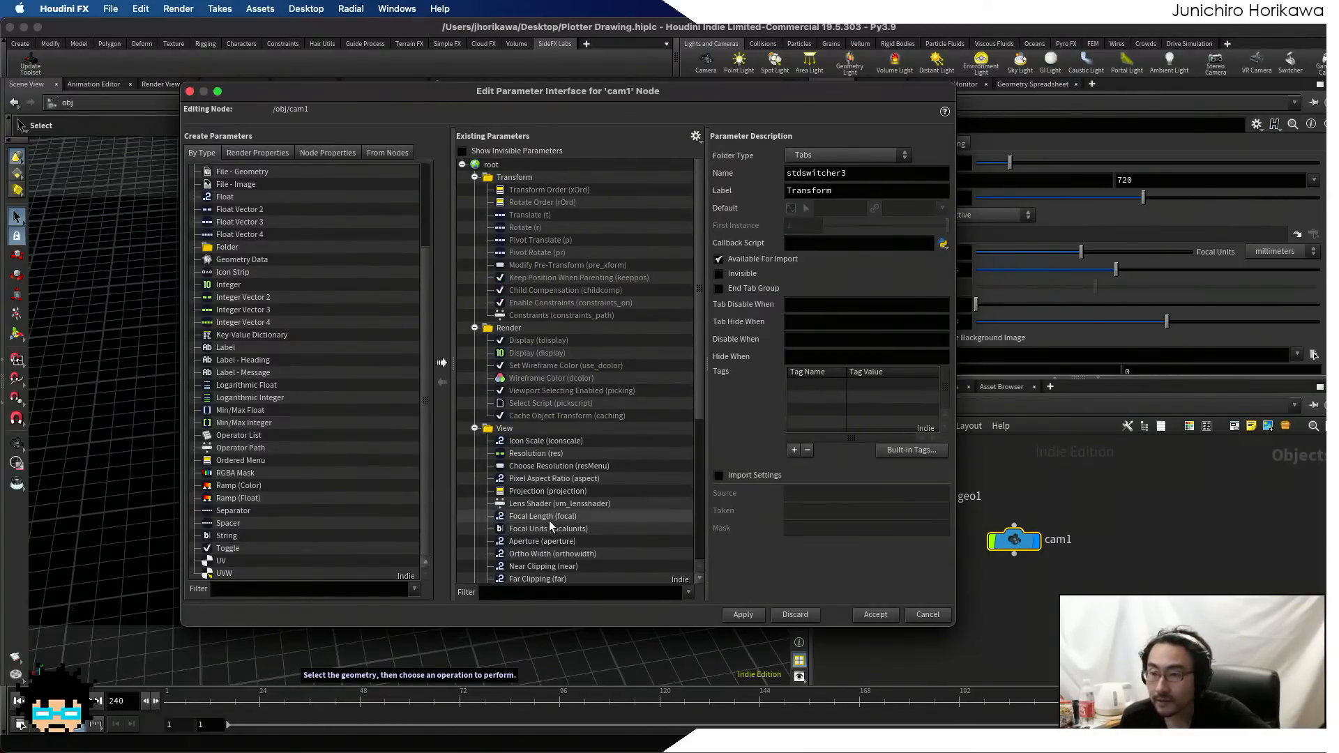
{"action": "left_click", "coordinate": [532, 517]}
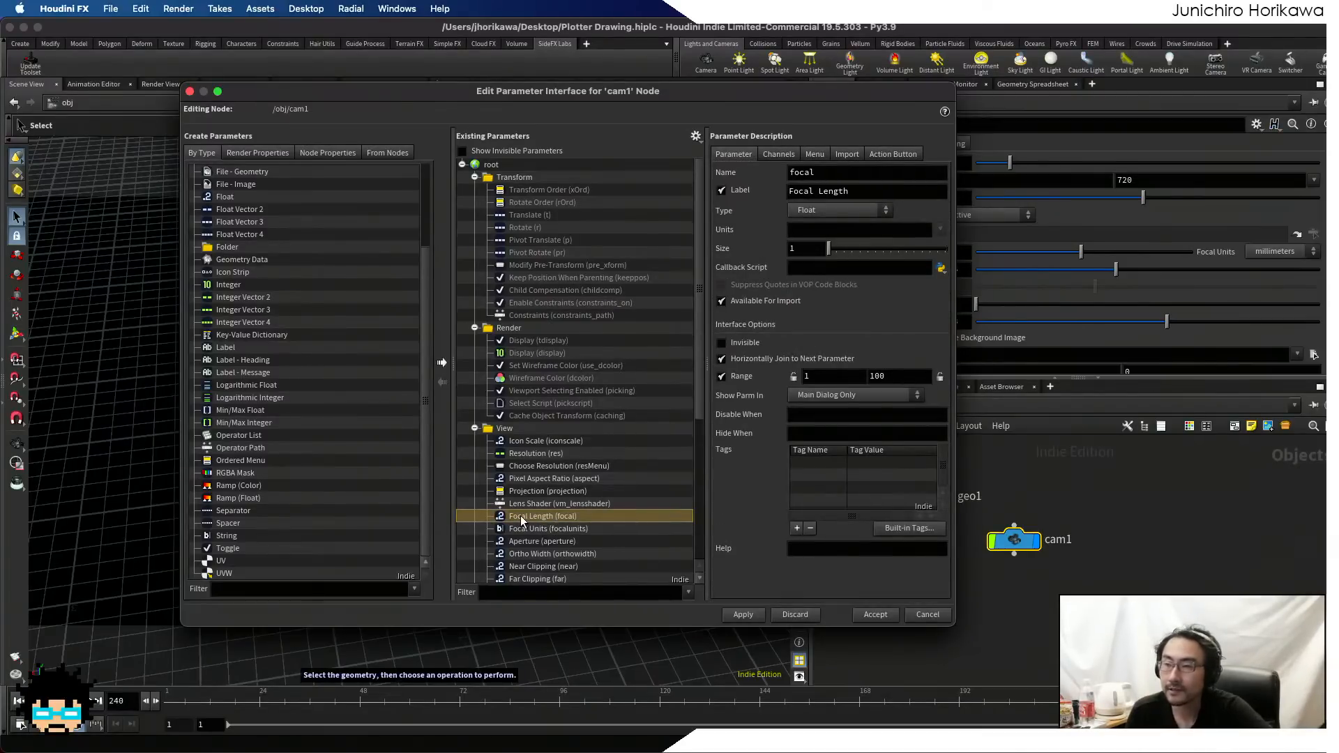
{"action": "double_click", "coordinate": [809, 174]}
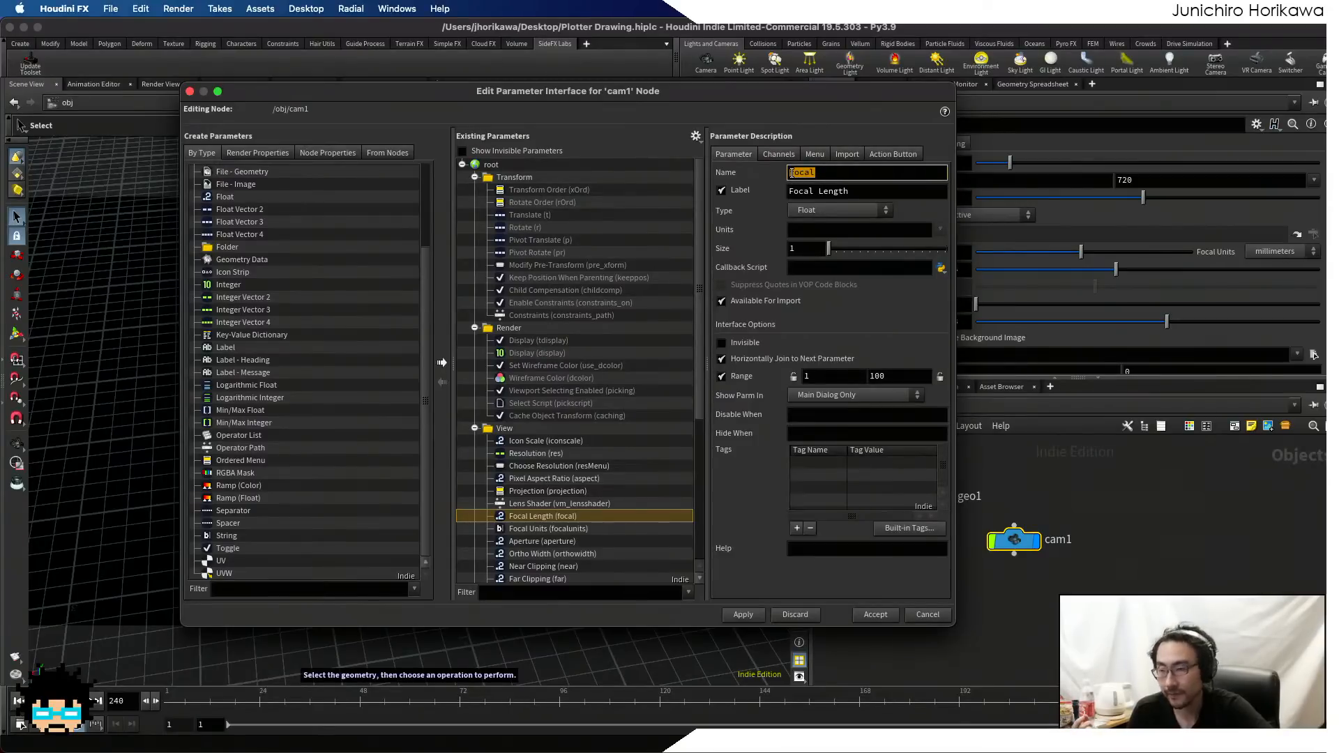
{"action": "left_click", "coordinate": [929, 614]}
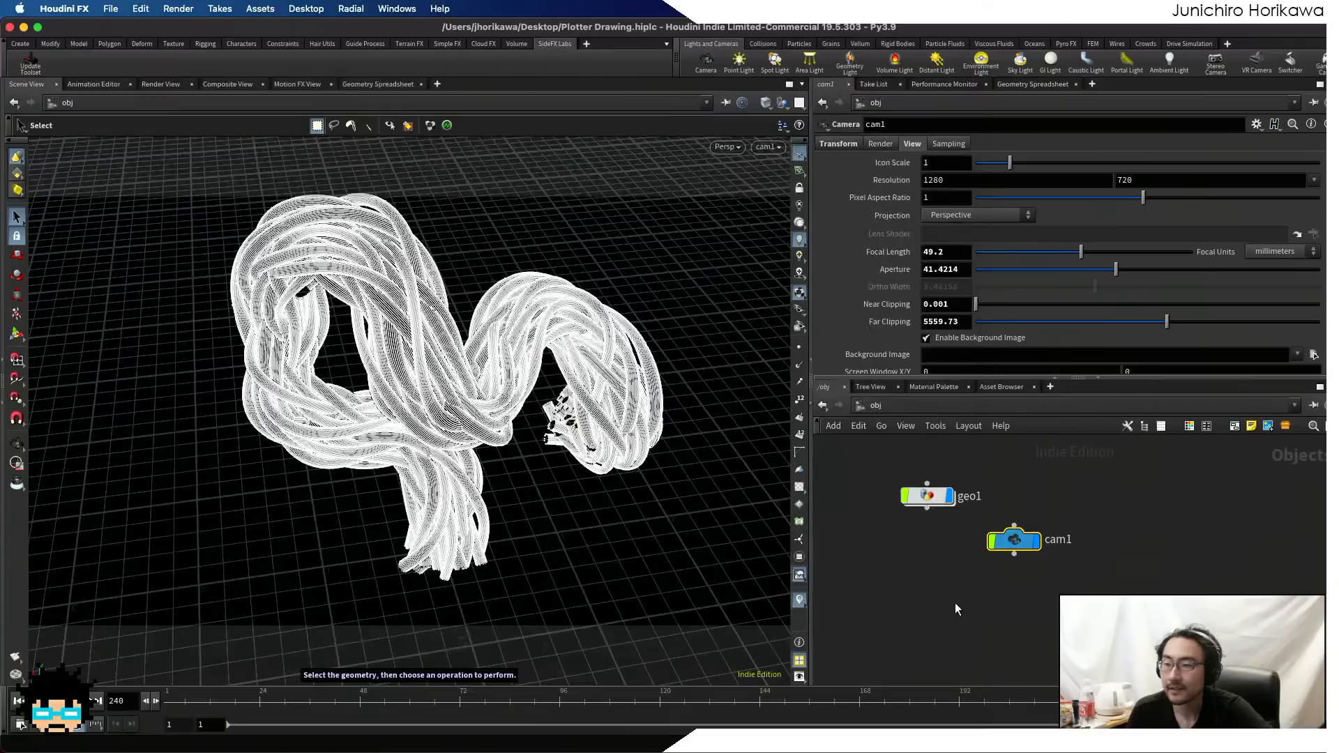
- Inside geo1, add the line float focal = chf(campath + "/focal"); below the camPos line in flat_projection's code
{"action": "double_click", "coordinate": [949, 488]}
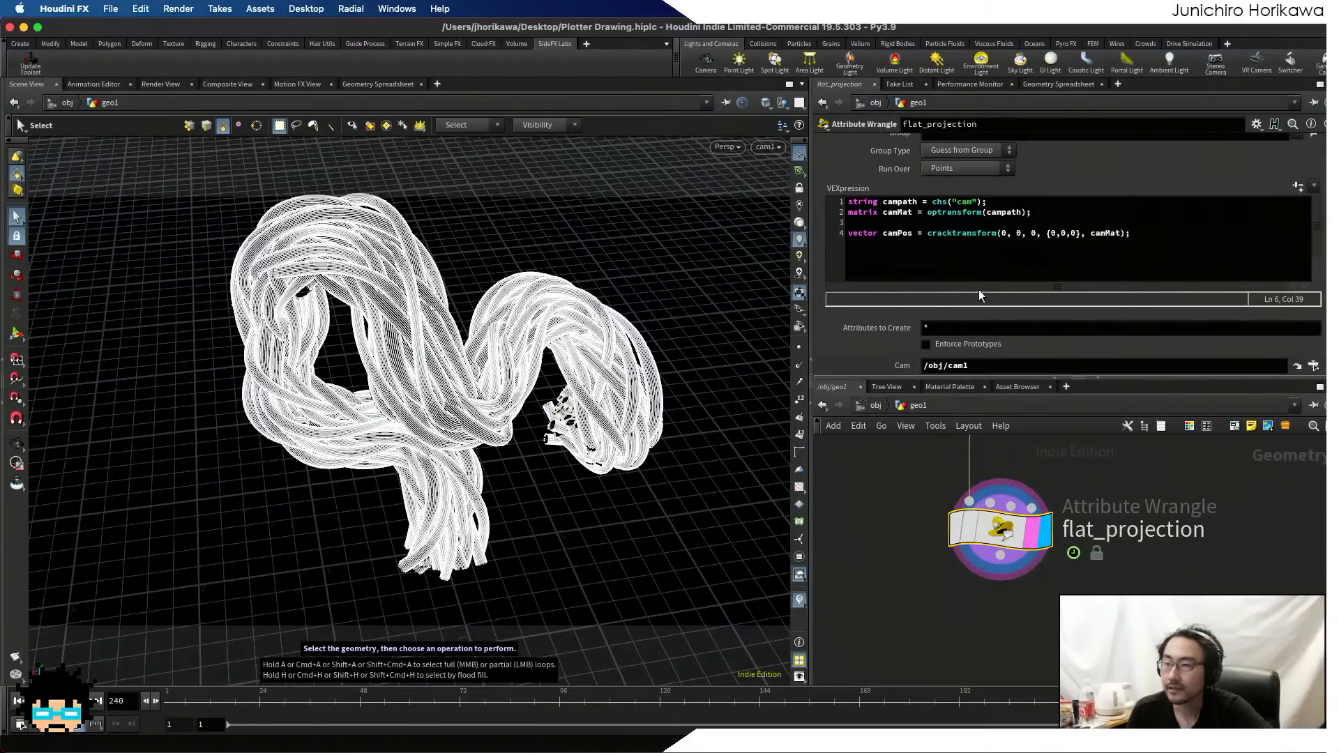
{"action": "left_click", "coordinate": [985, 270]}
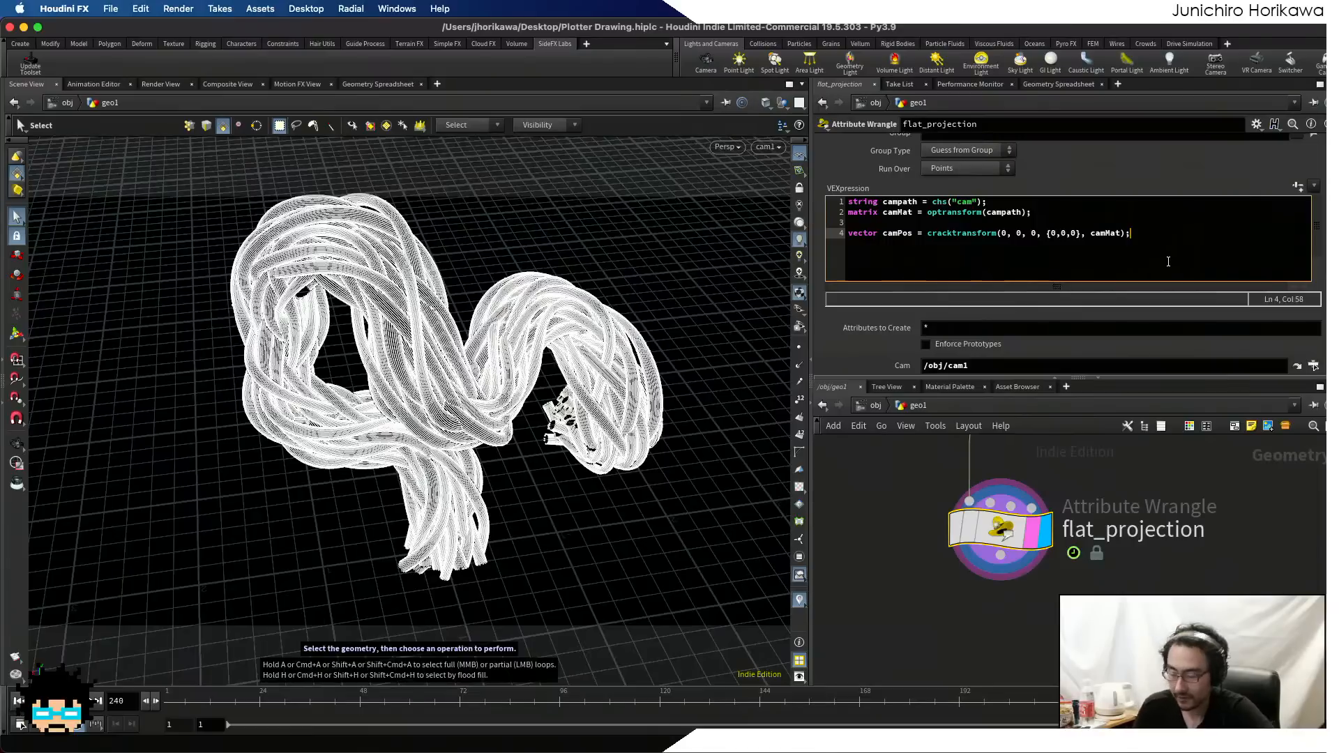
{"action": "key", "text": "Return"}
{"action": "key", "text": "Return"}
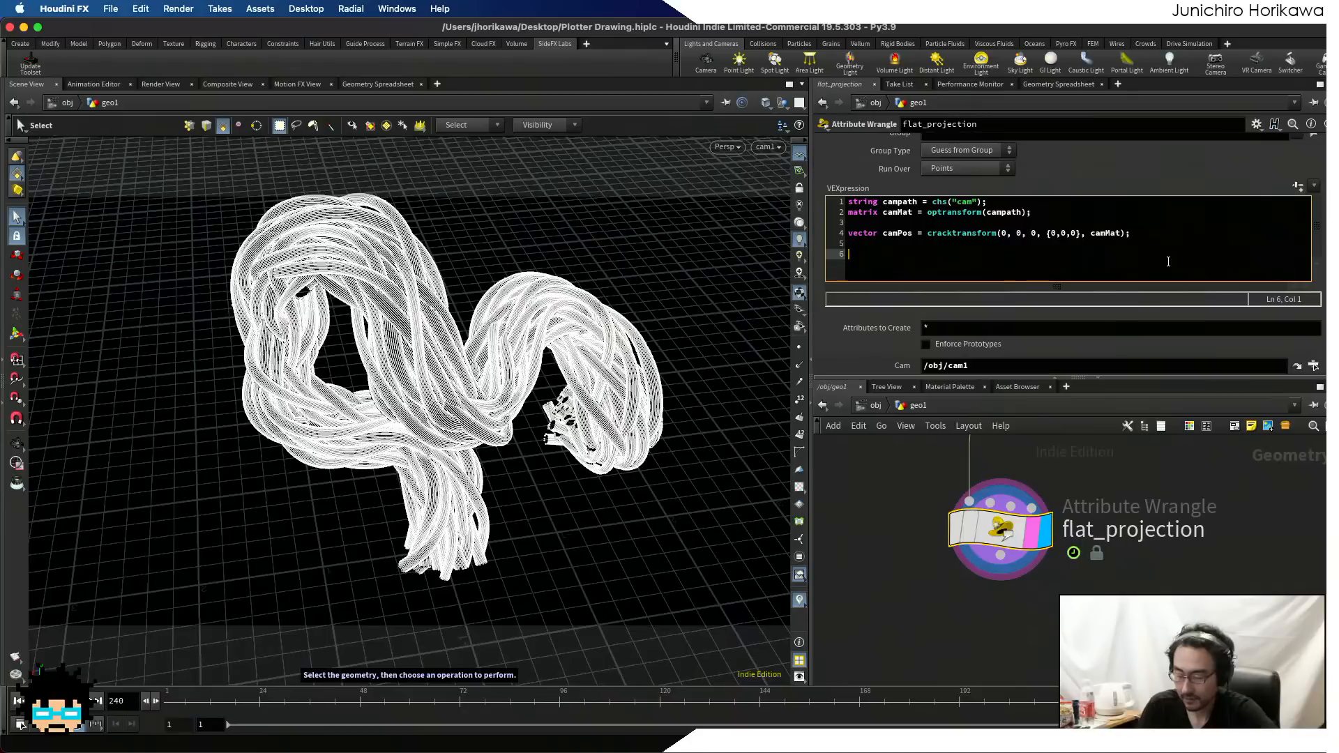
{"action": "type", "text": "float "}
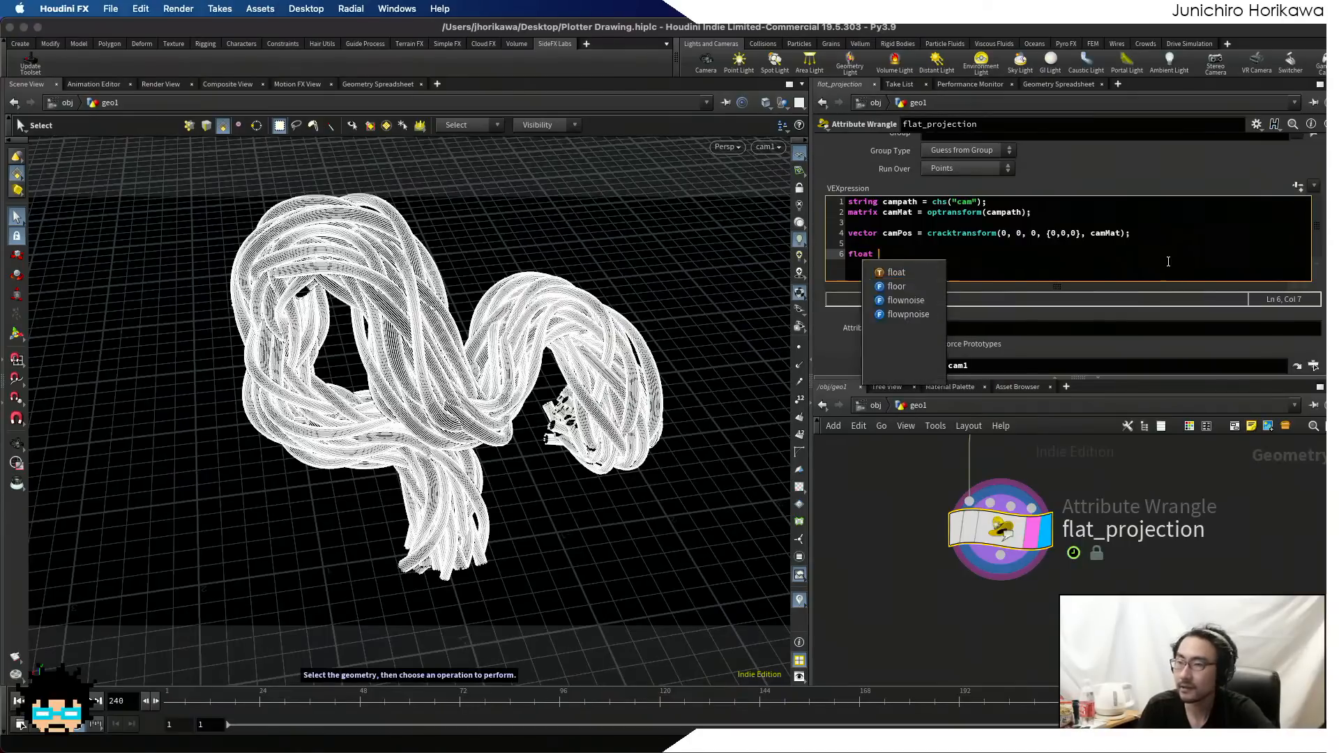
{"action": "type", "text": "focal = chf("}
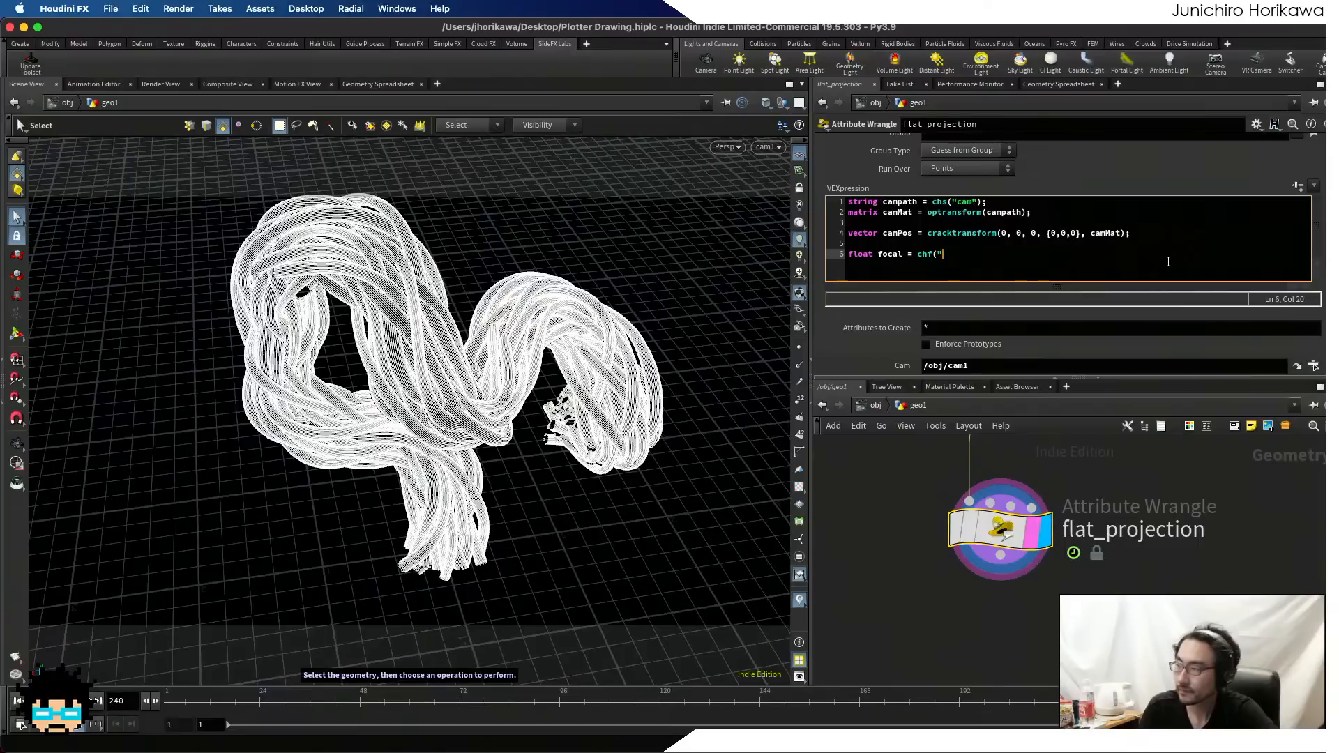
{"action": "type", "text": "mpath +"}
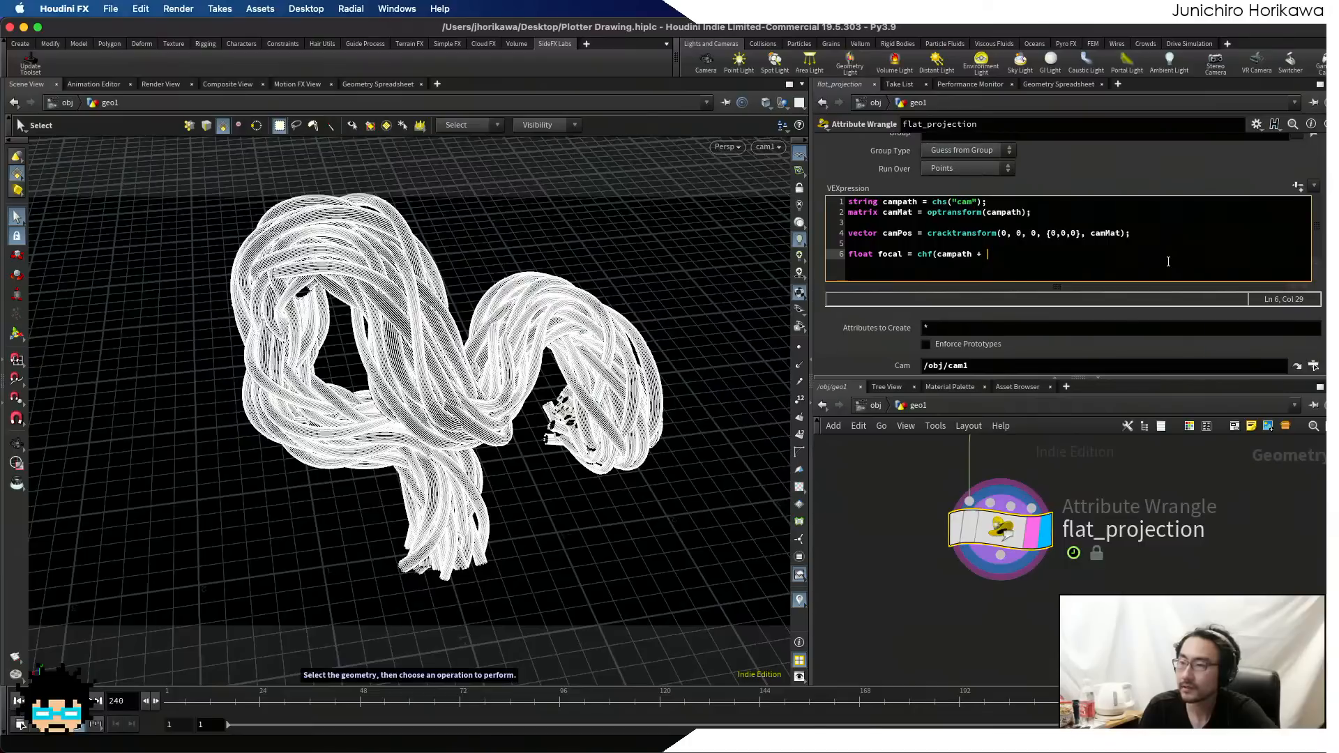
{"action": "type", "text": "\"/"}
{"action": "type", "text": "folc"}
{"action": "key", "text": "BackSpace"}
{"action": "key", "text": "BackSpace"}
{"action": "type", "text": "ca"}
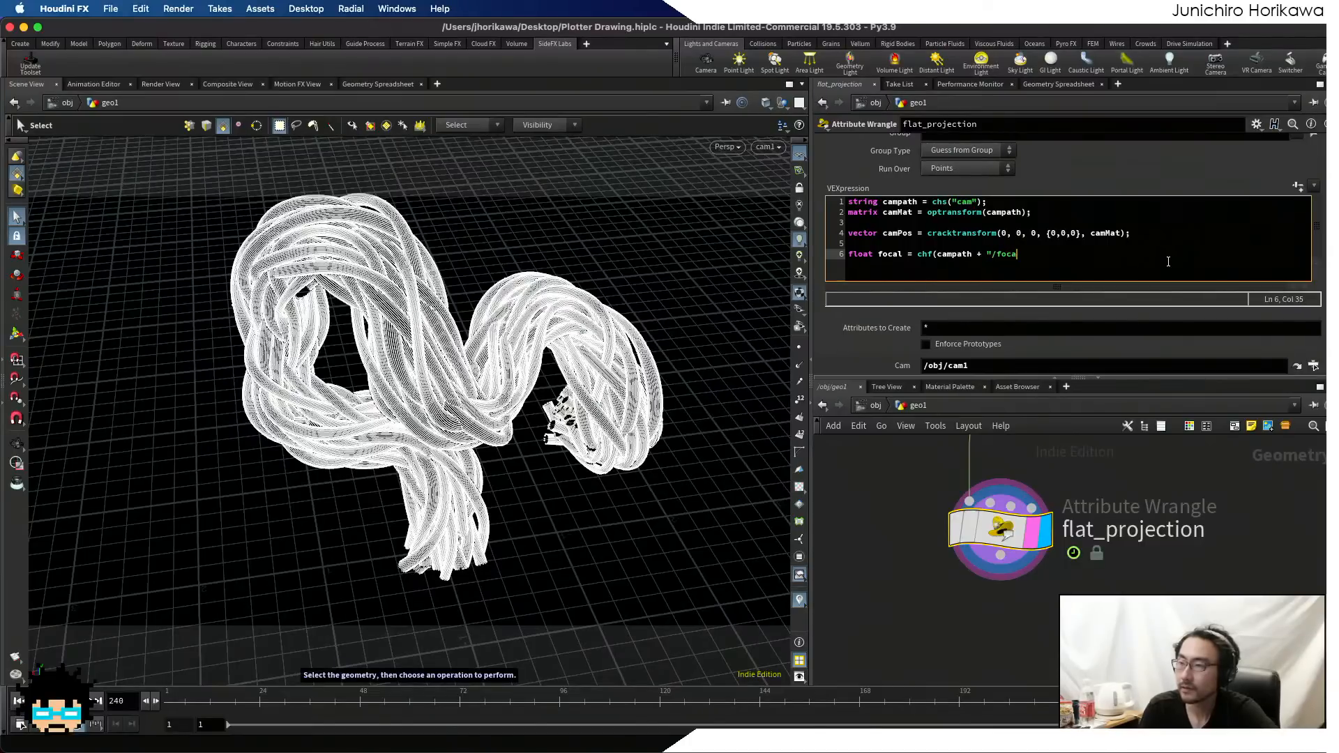
{"action": "type", "text": "l"}
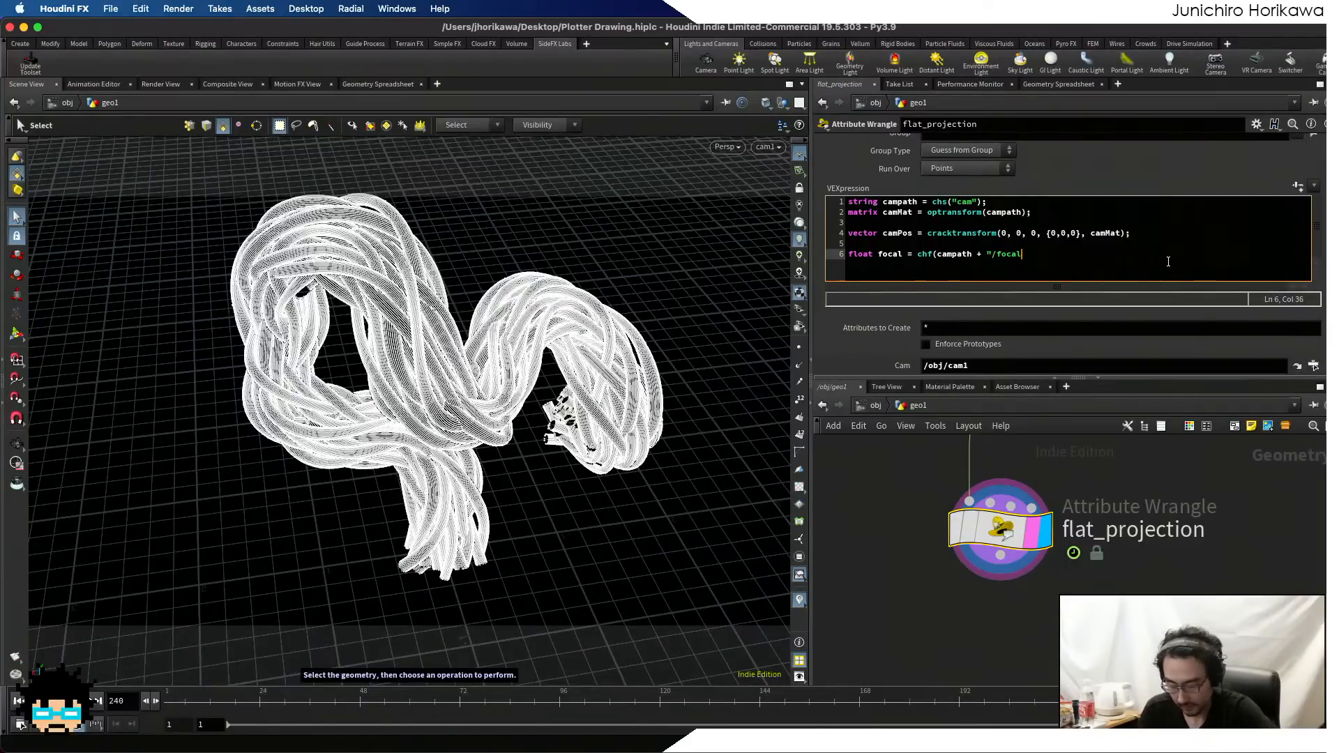
{"action": "type", "text": "\");"}
{"action": "key", "text": "Return"}
{"action": "key", "text": "Return"}
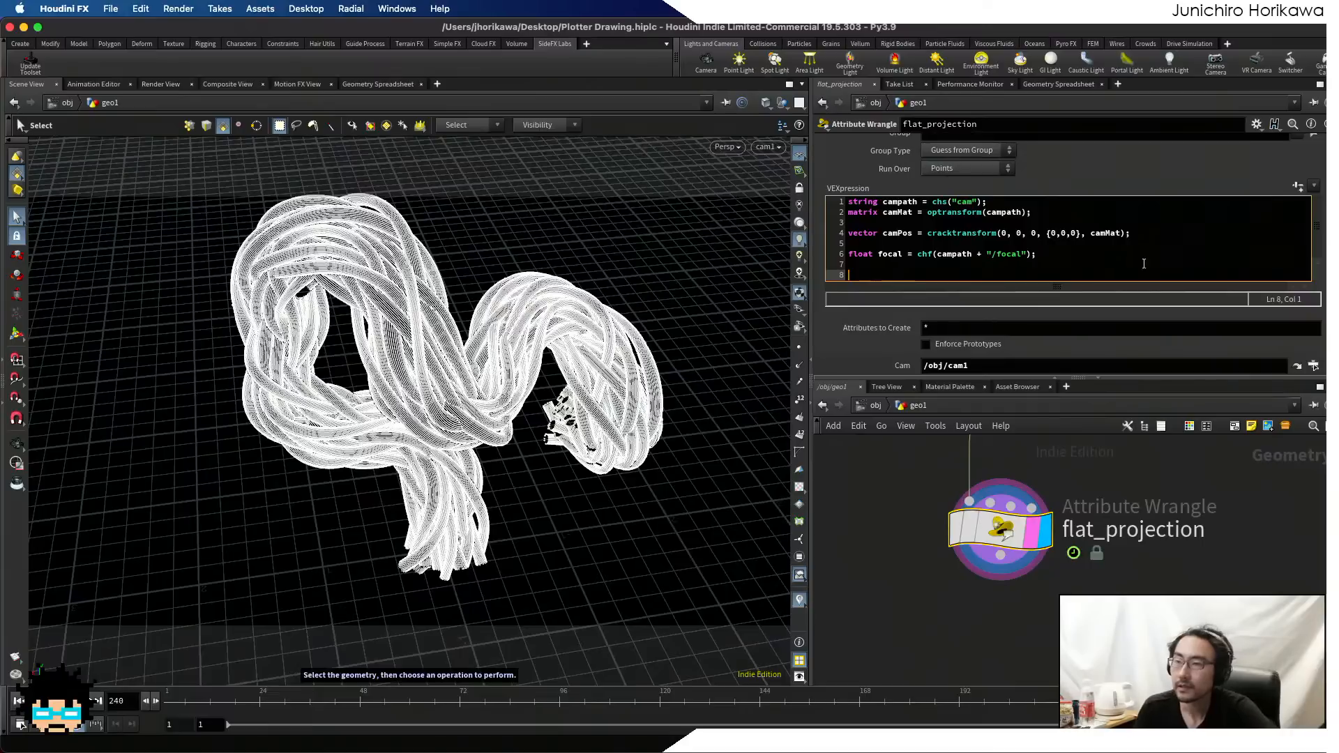
- Duplicate the focal line and change the copy to float aperture = chf(campath + "/aperture");
{"action": "left_click_drag", "start_coordinate": [1040, 254], "coordinate": [986, 254]}
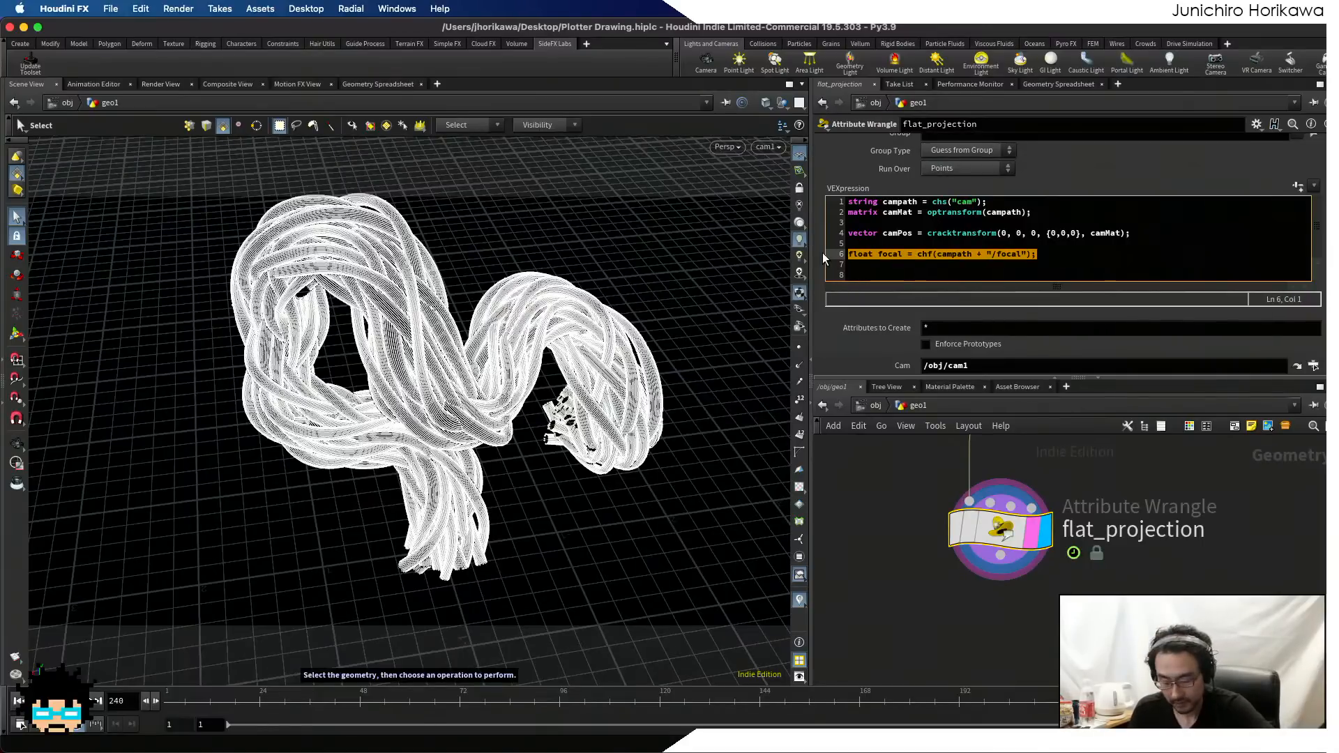
{"action": "key", "text": "super+c"}
{"action": "key", "text": "Down"}
{"action": "key", "text": "super+v"}
{"action": "double_click", "coordinate": [890, 265]}
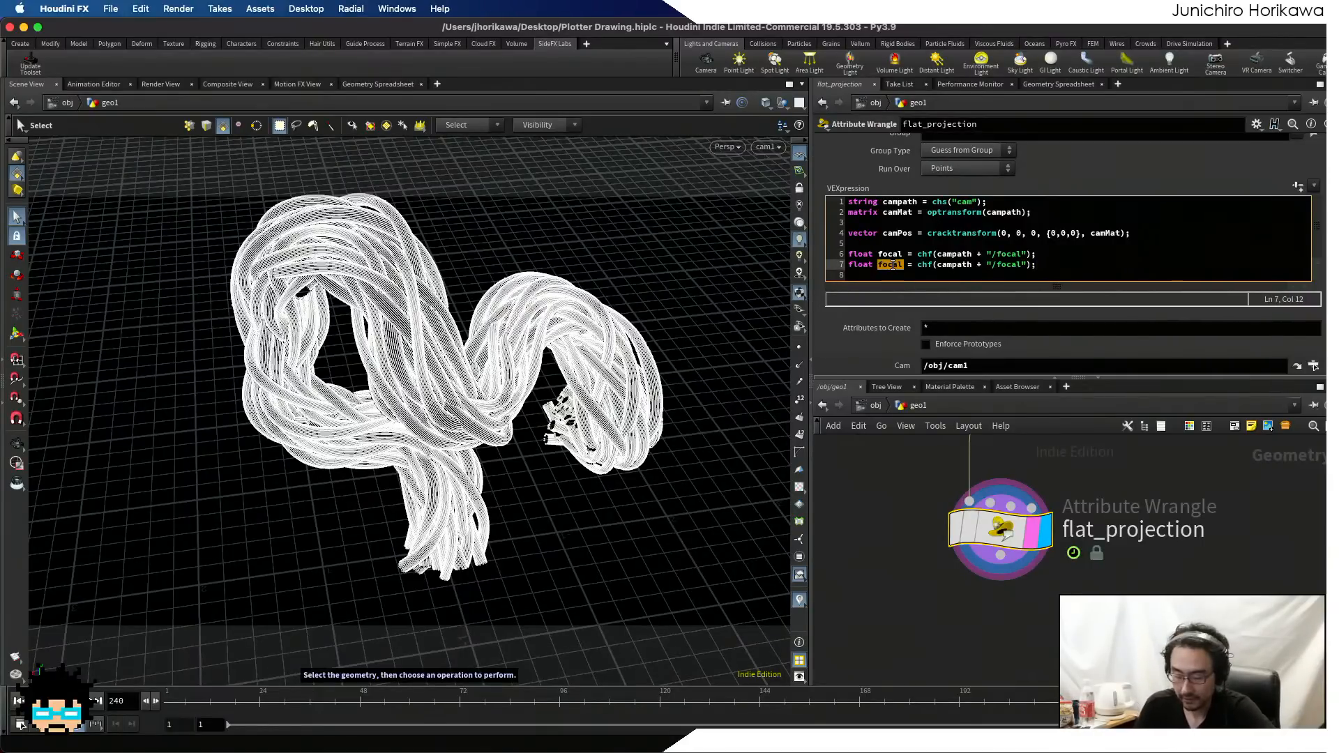
{"action": "type", "text": "ap"}
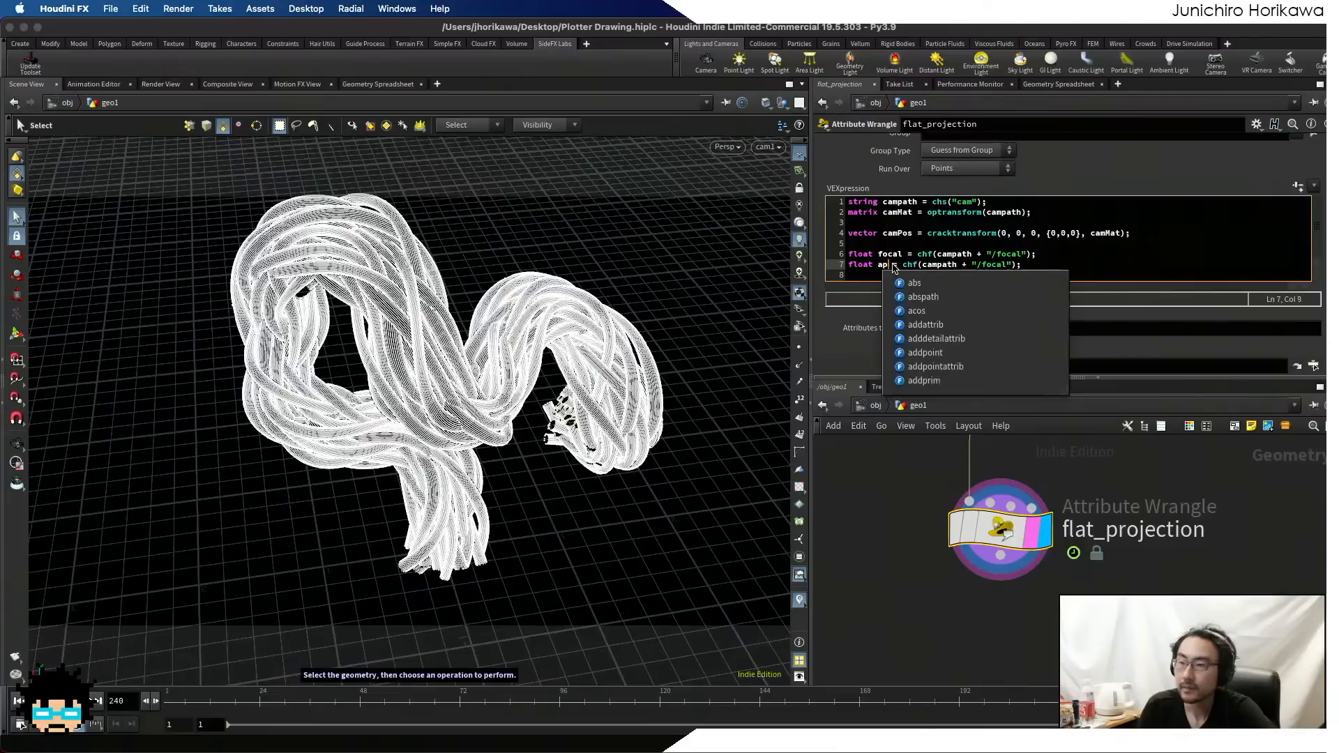
{"action": "type", "text": "erture"}
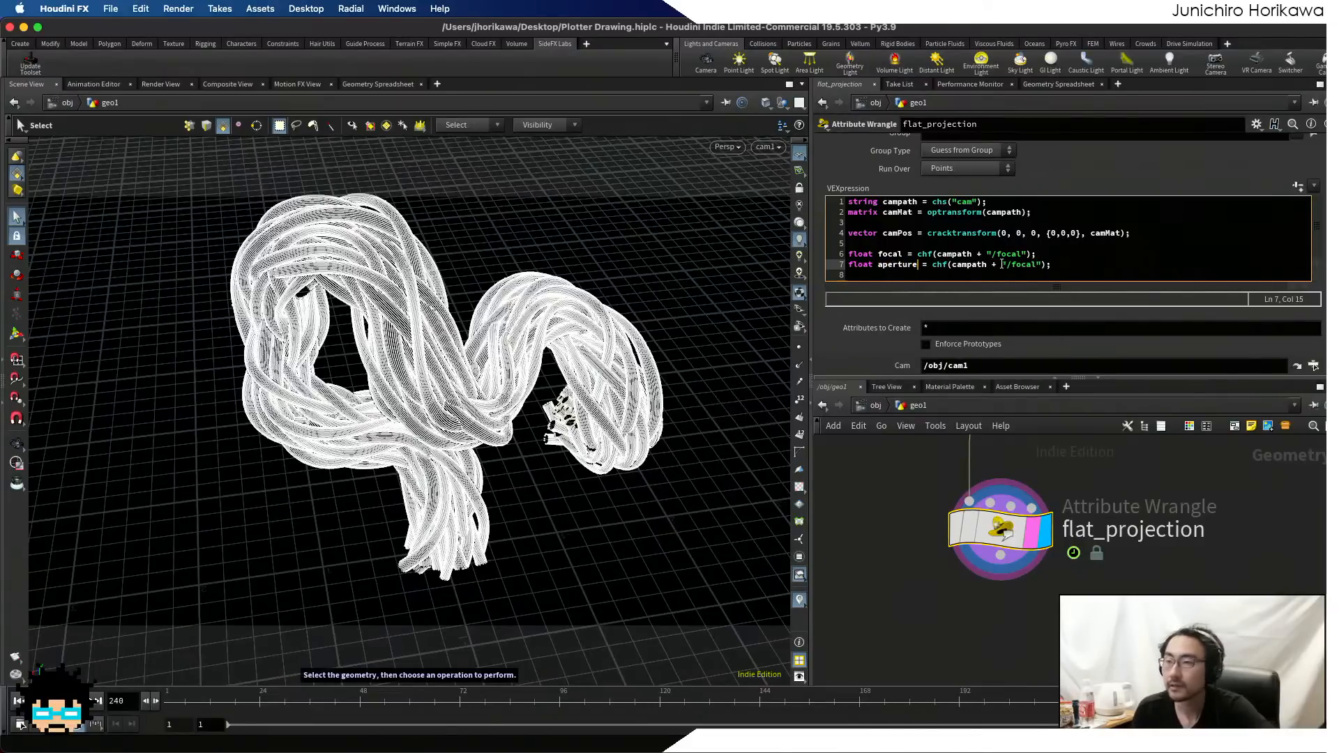
{"action": "left_click", "coordinate": [975, 273]}
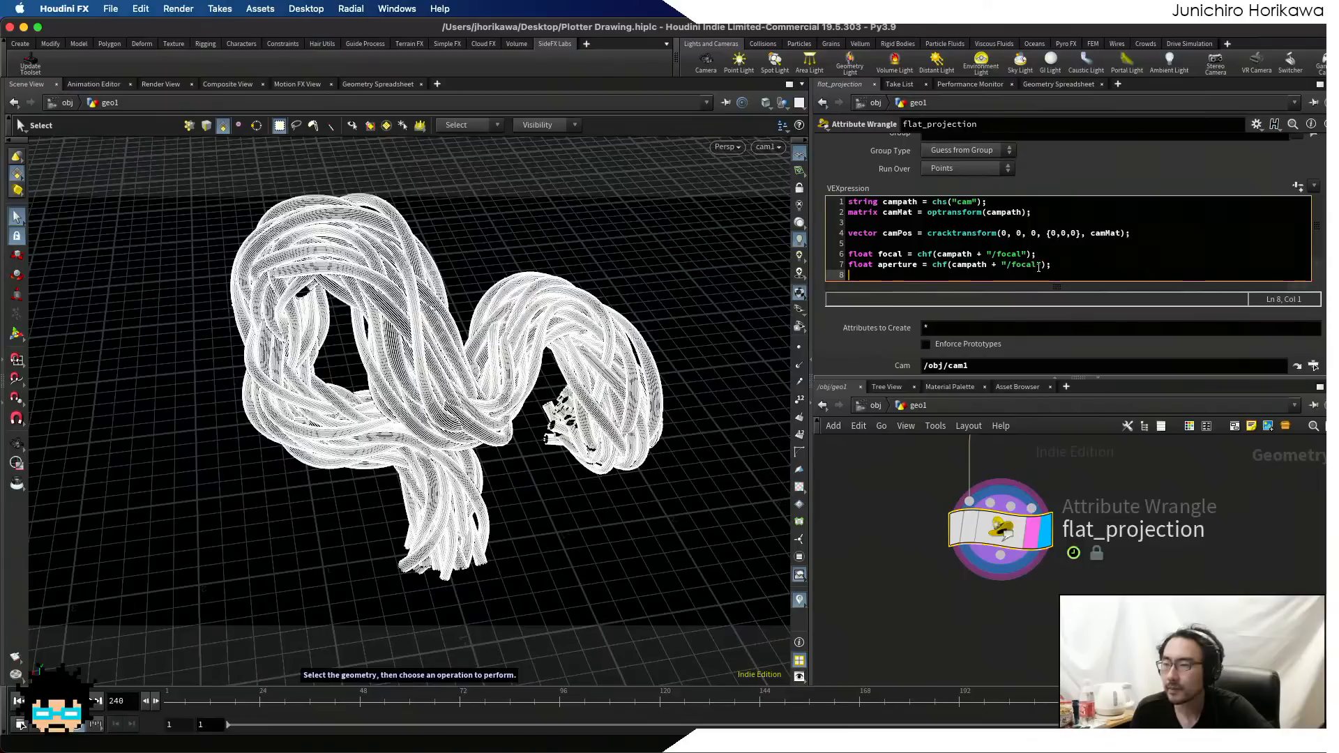
{"action": "left_click_drag", "start_coordinate": [1038, 265], "coordinate": [1012, 266]}
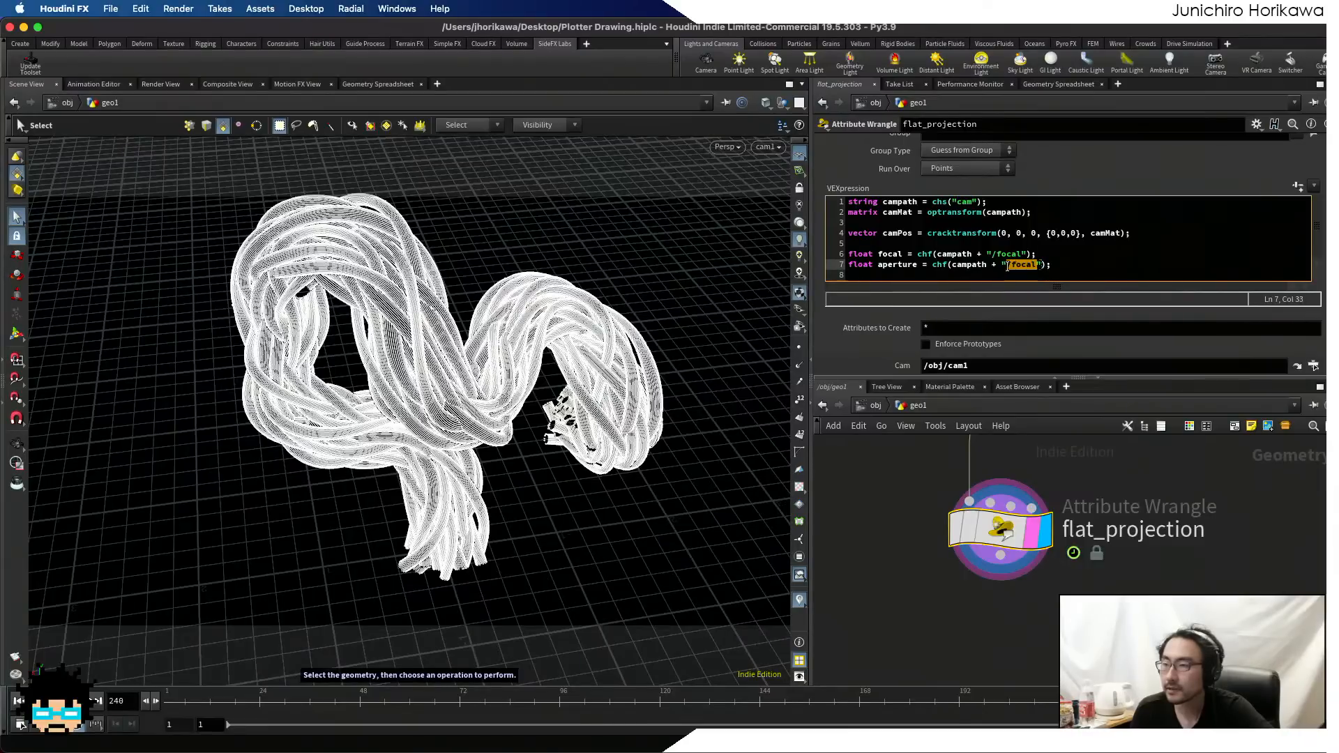
{"action": "type", "text": "aperture"}
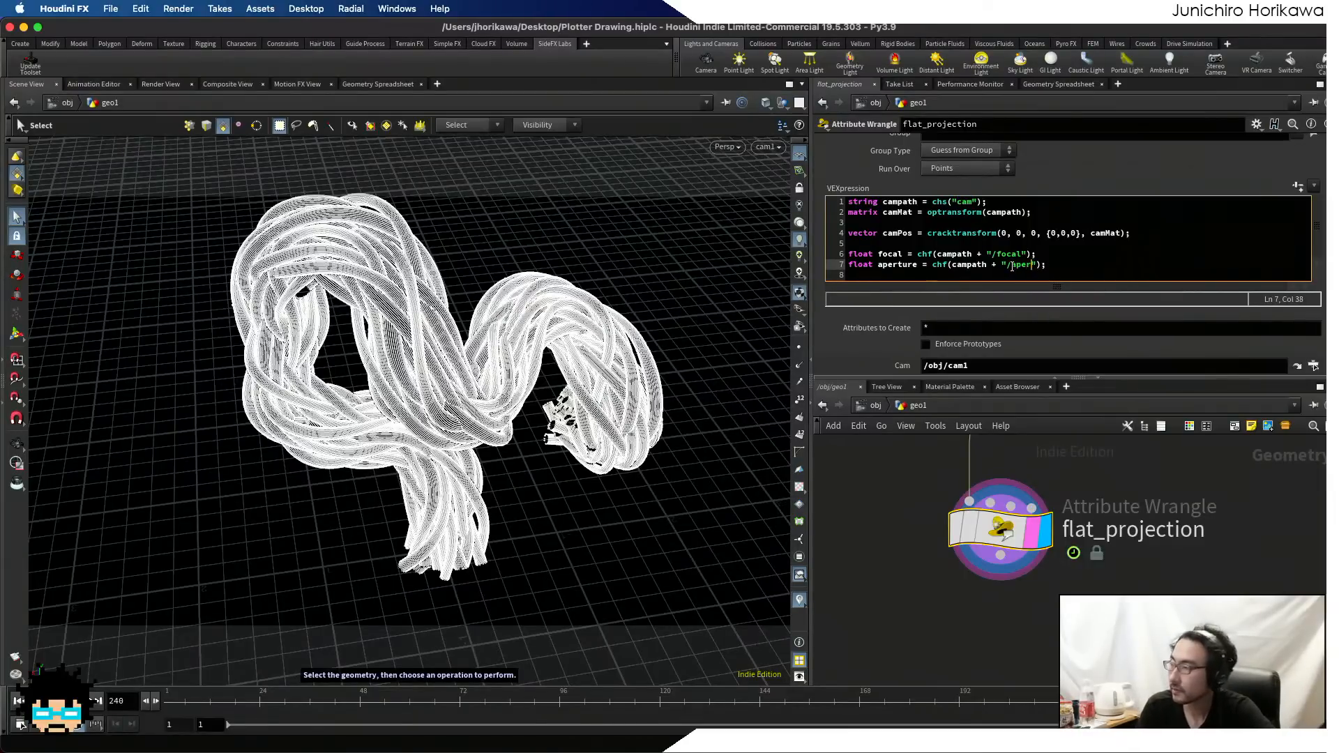
- Below the aperture line, add another copy of the focal line and change it to vector2 res = chf(campath + "/res");
{"action": "left_click", "coordinate": [1080, 266]}
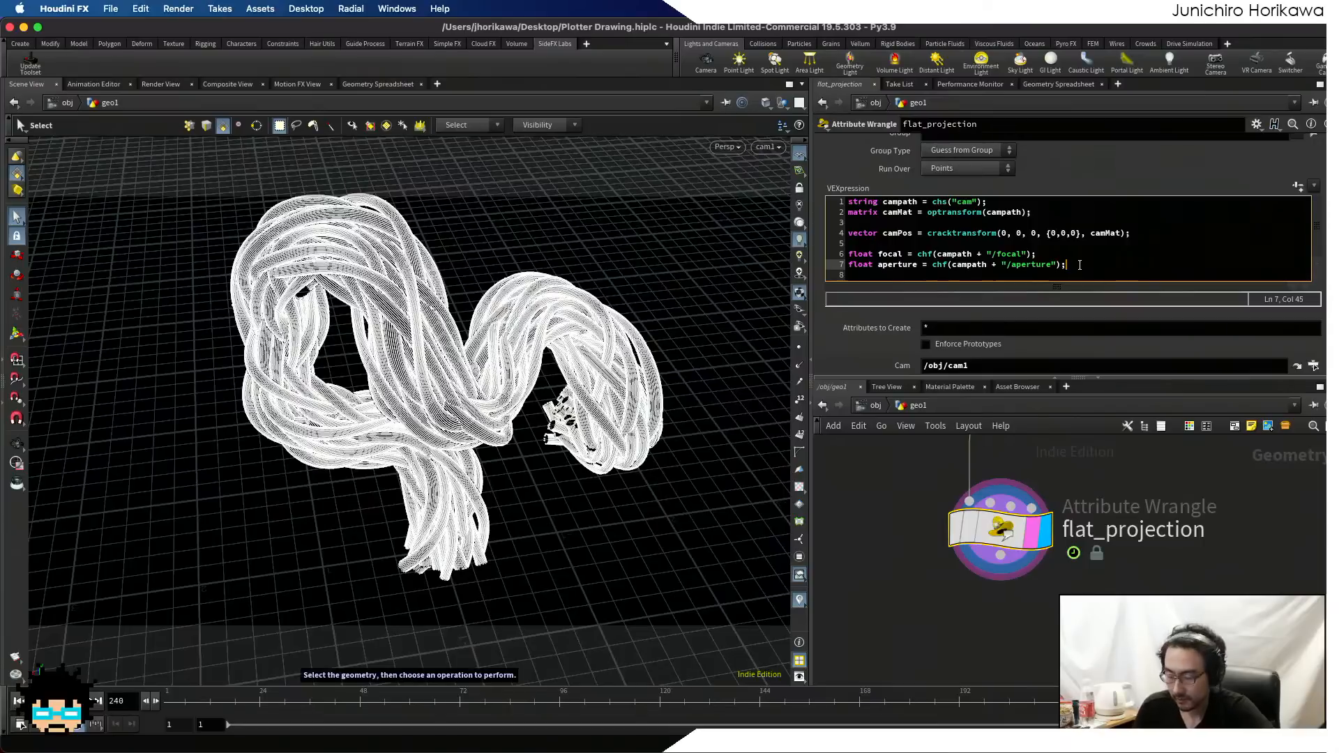
{"action": "key", "text": "Return"}
{"action": "key", "text": "super+v"}
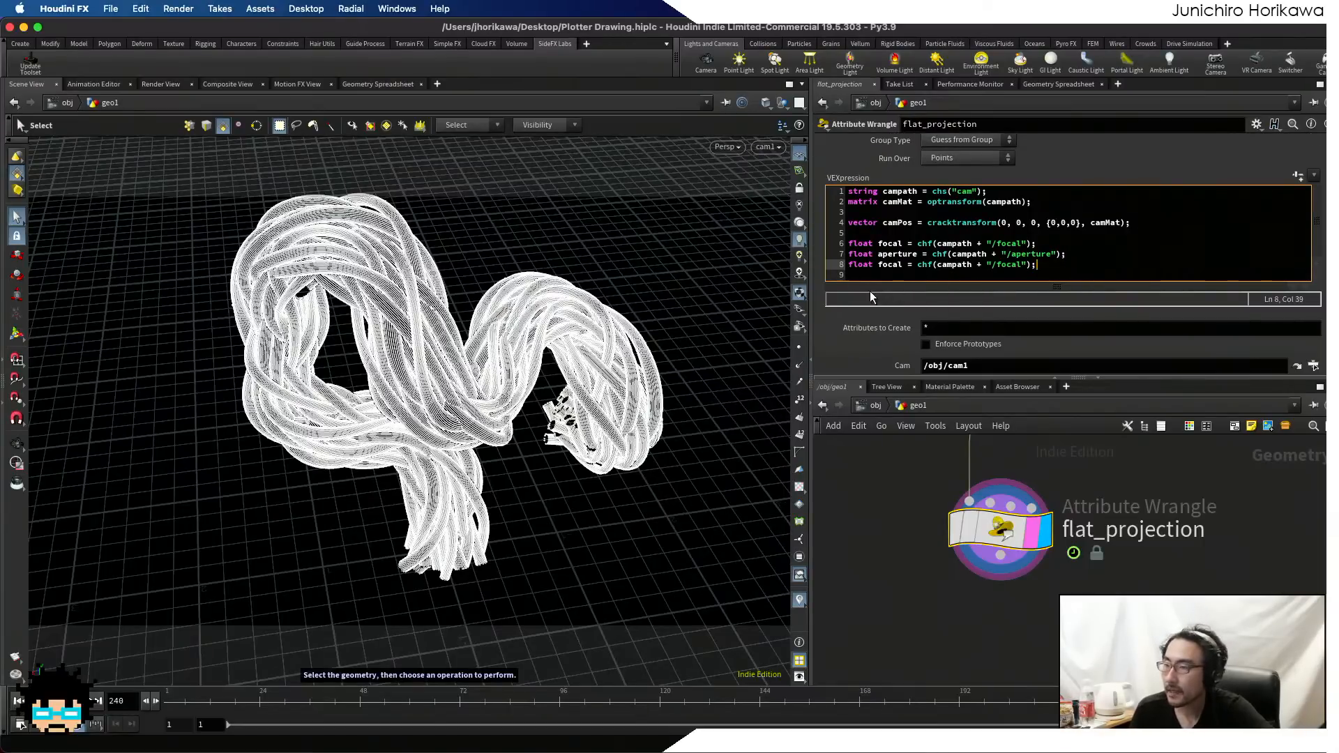
{"action": "double_click", "coordinate": [888, 266]}
{"action": "type", "text": "res"}
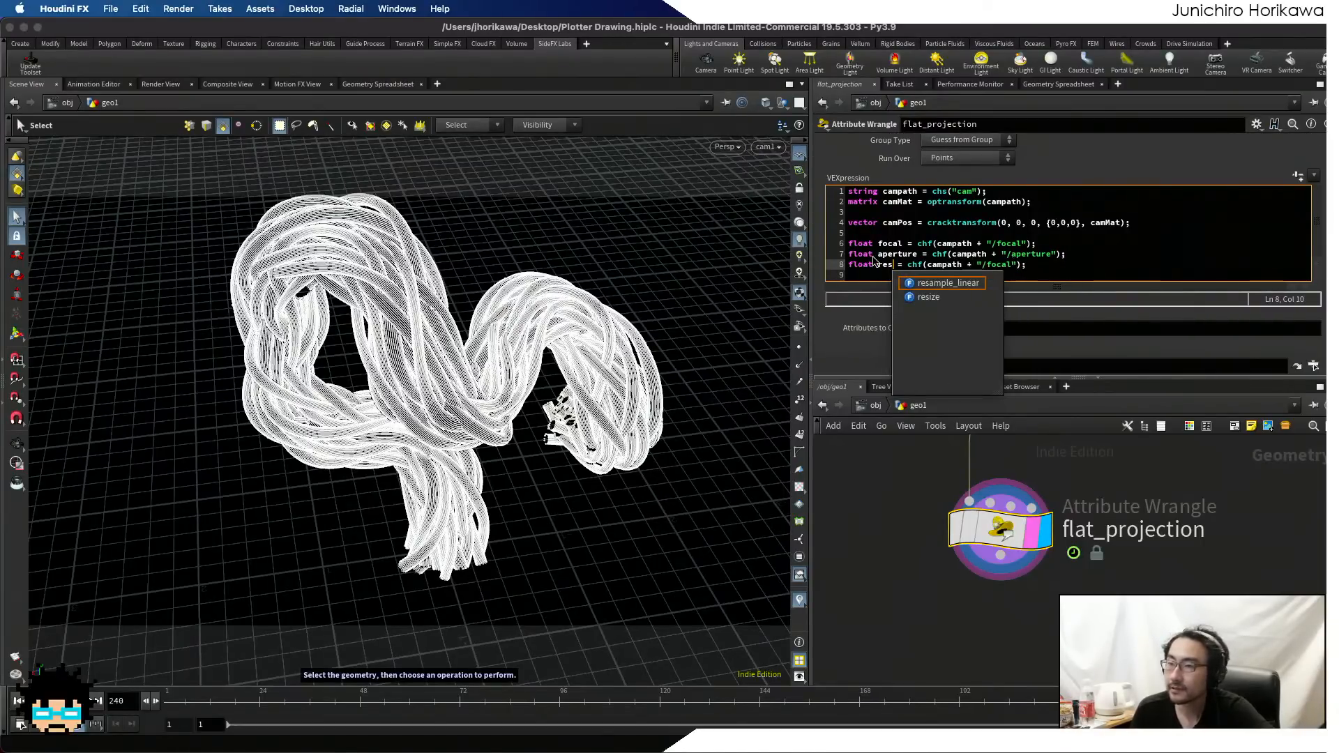
{"action": "left_click", "coordinate": [870, 265]}
{"action": "double_click", "coordinate": [865, 265]}
{"action": "type", "text": "vector"}
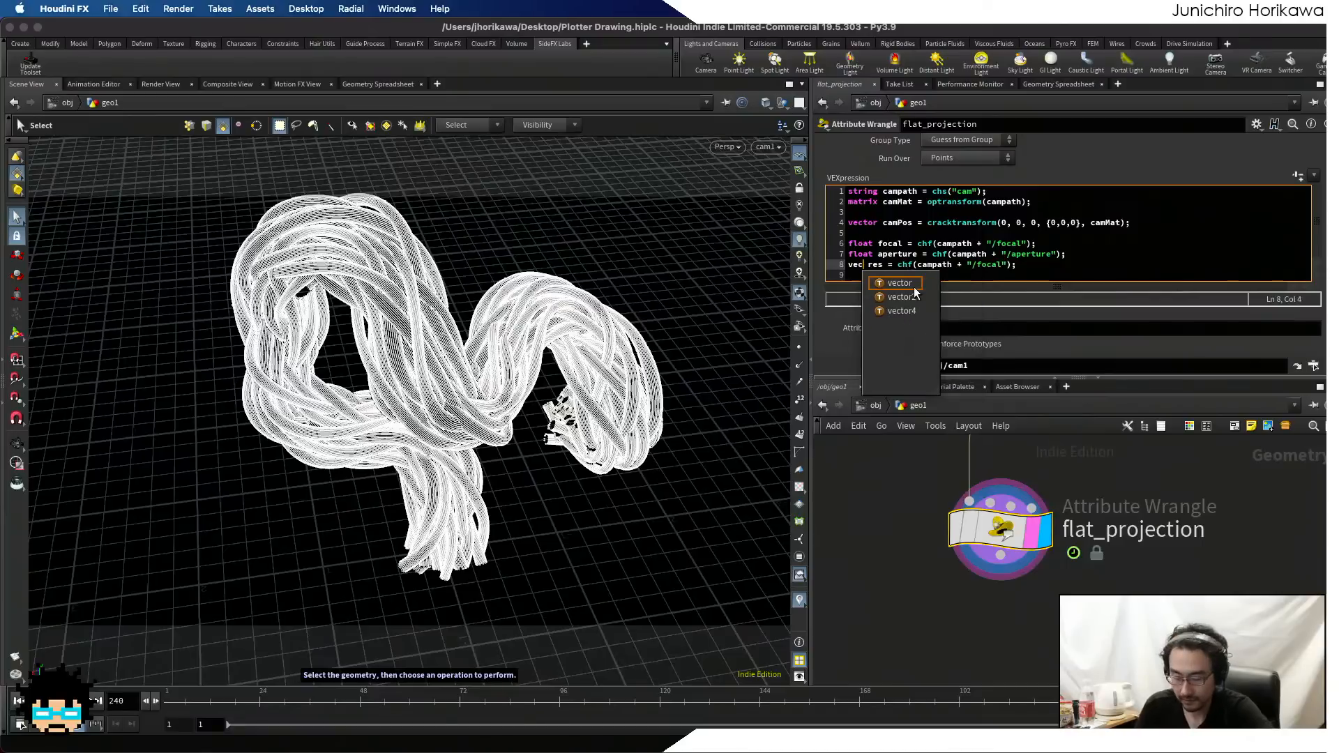
{"action": "left_click", "coordinate": [916, 294]}
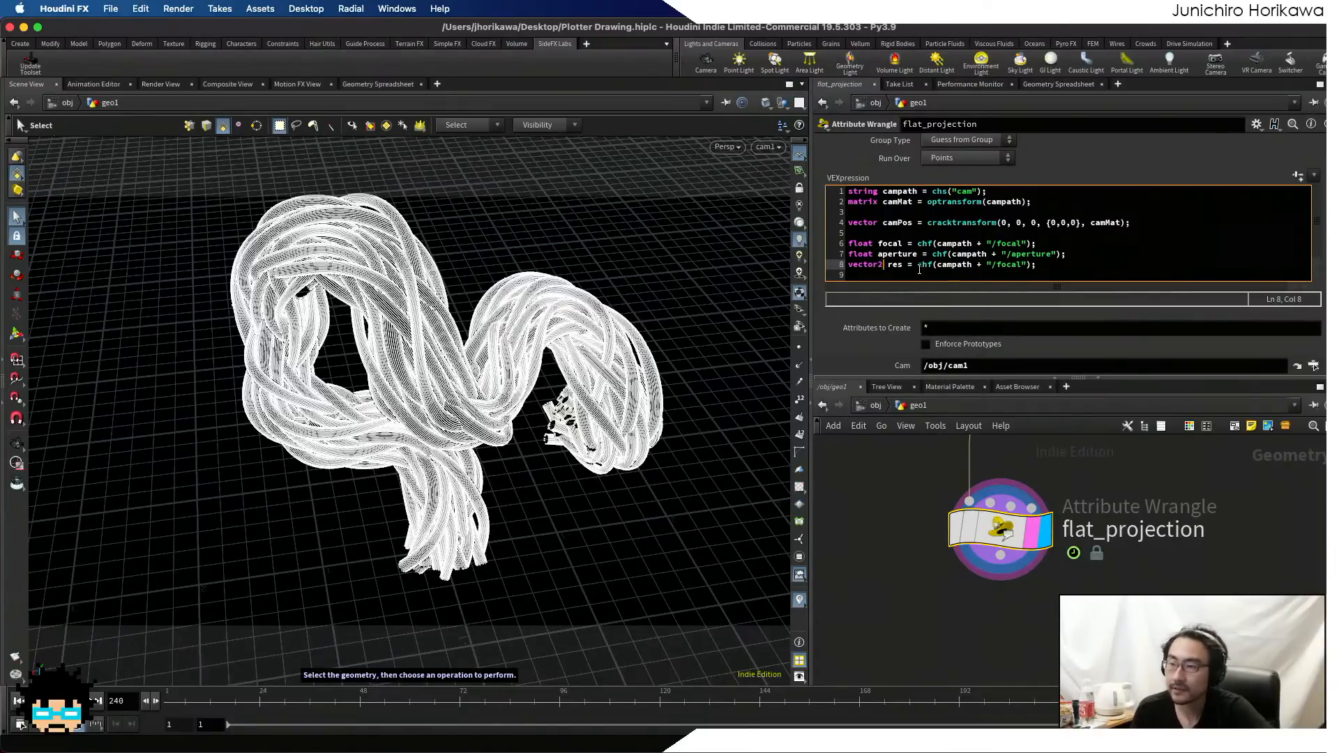
{"action": "double_click", "coordinate": [1004, 267]}
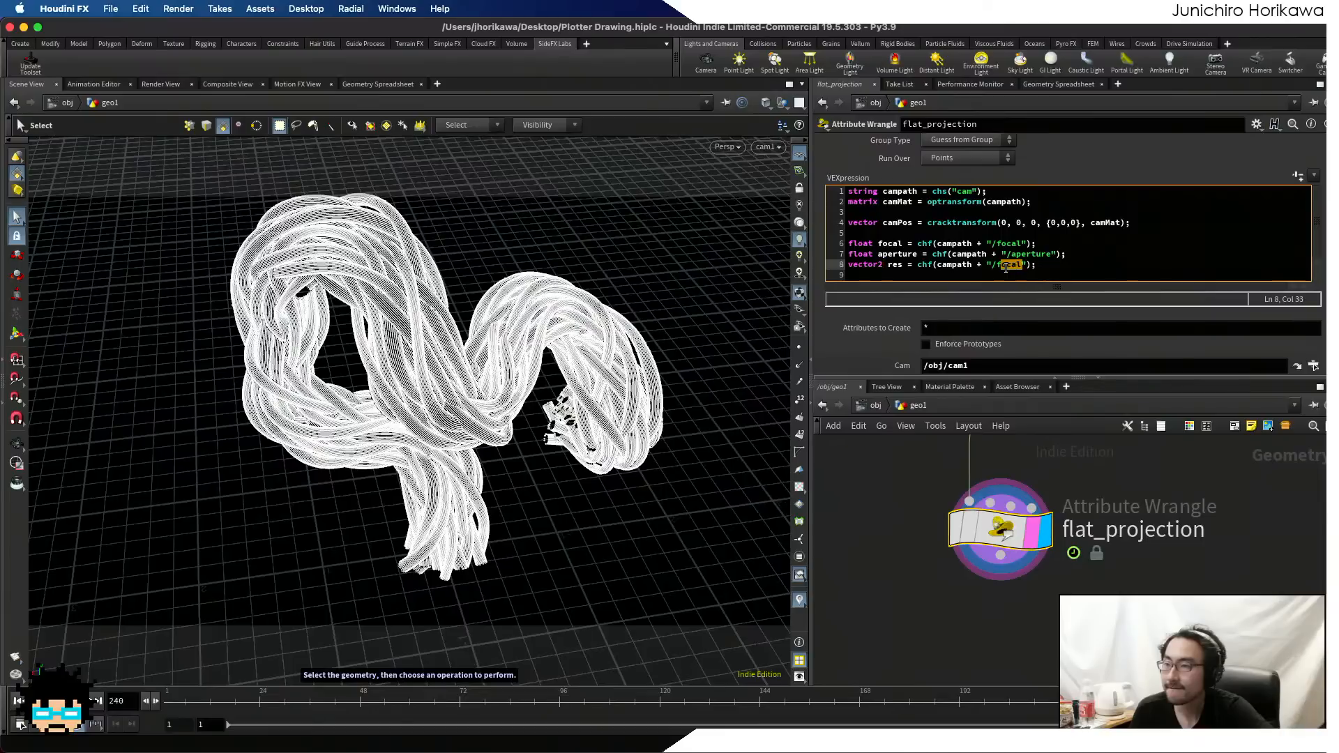
{"action": "type", "text": "res"}
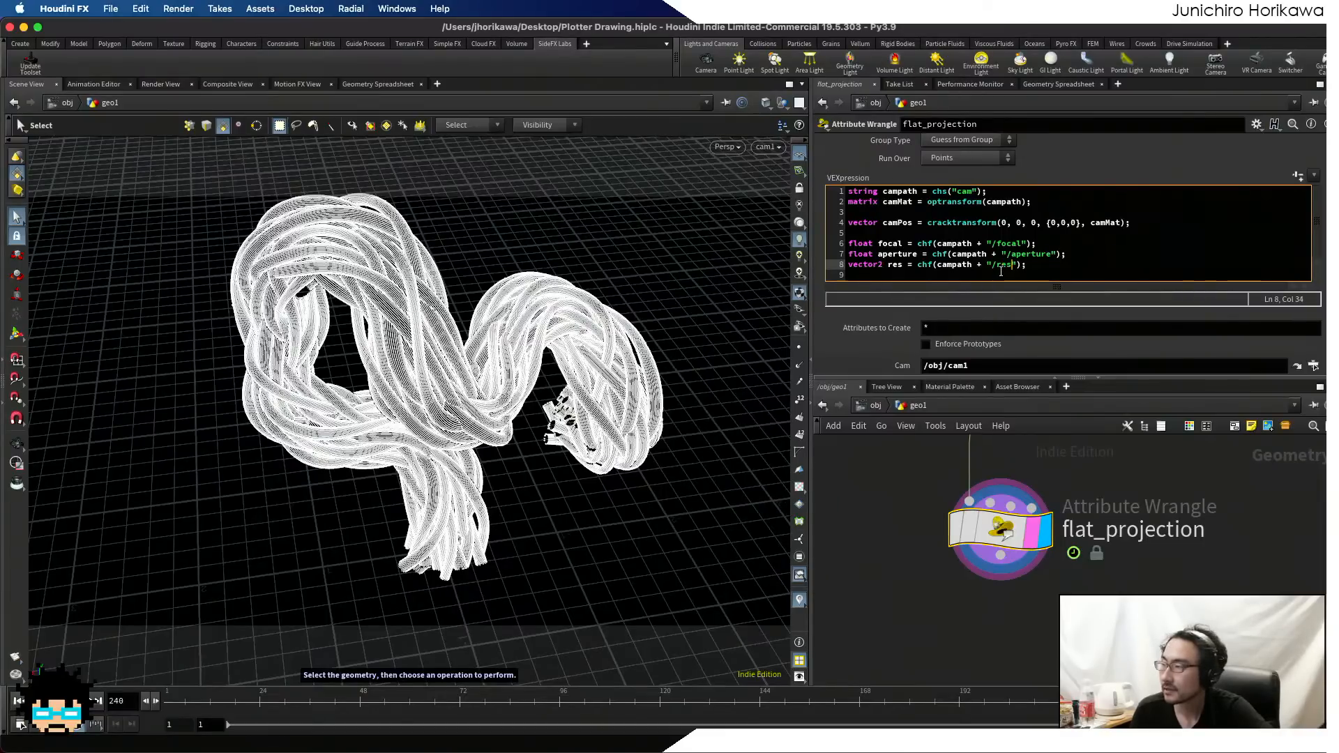
- Add a copy of the focal line below the res line and change it to float near = chf(campath + "/near");
{"action": "key", "text": "Return"}
{"action": "key", "text": "super+v"}
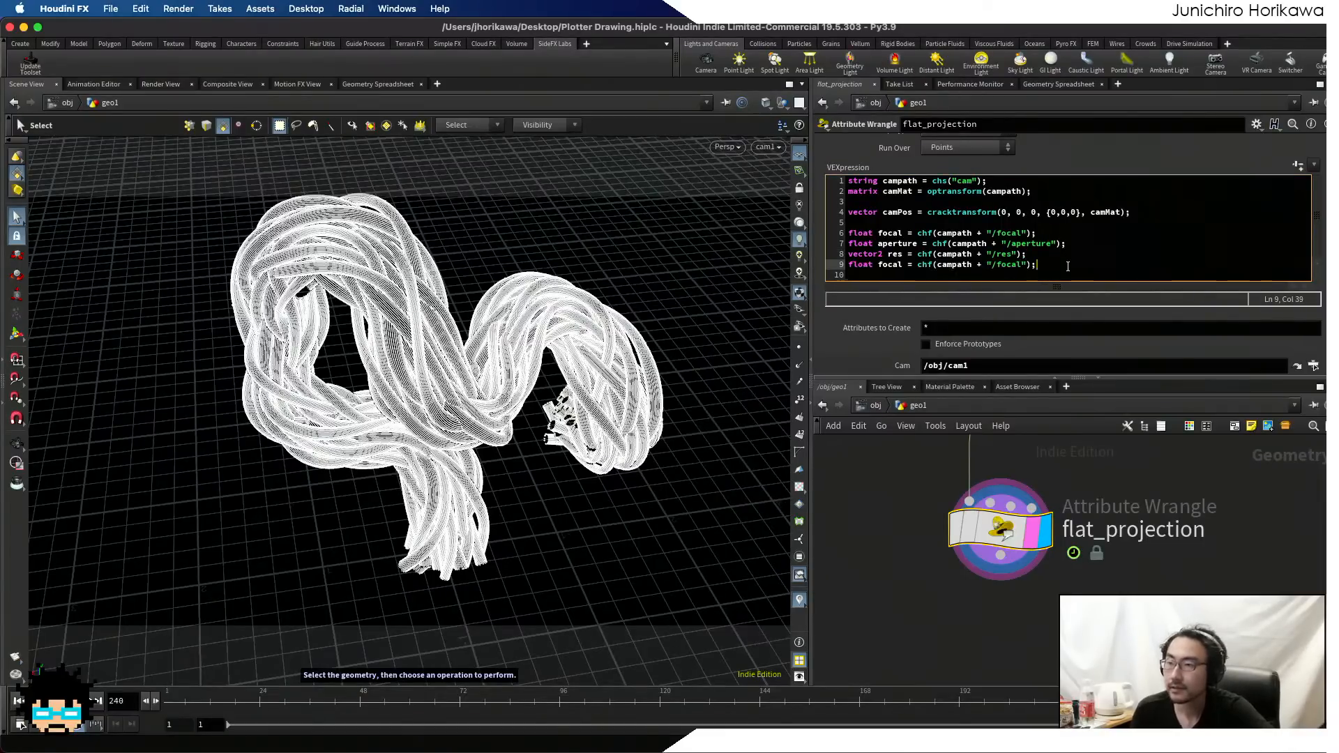
{"action": "double_click", "coordinate": [893, 265]}
{"action": "type", "text": "near"}
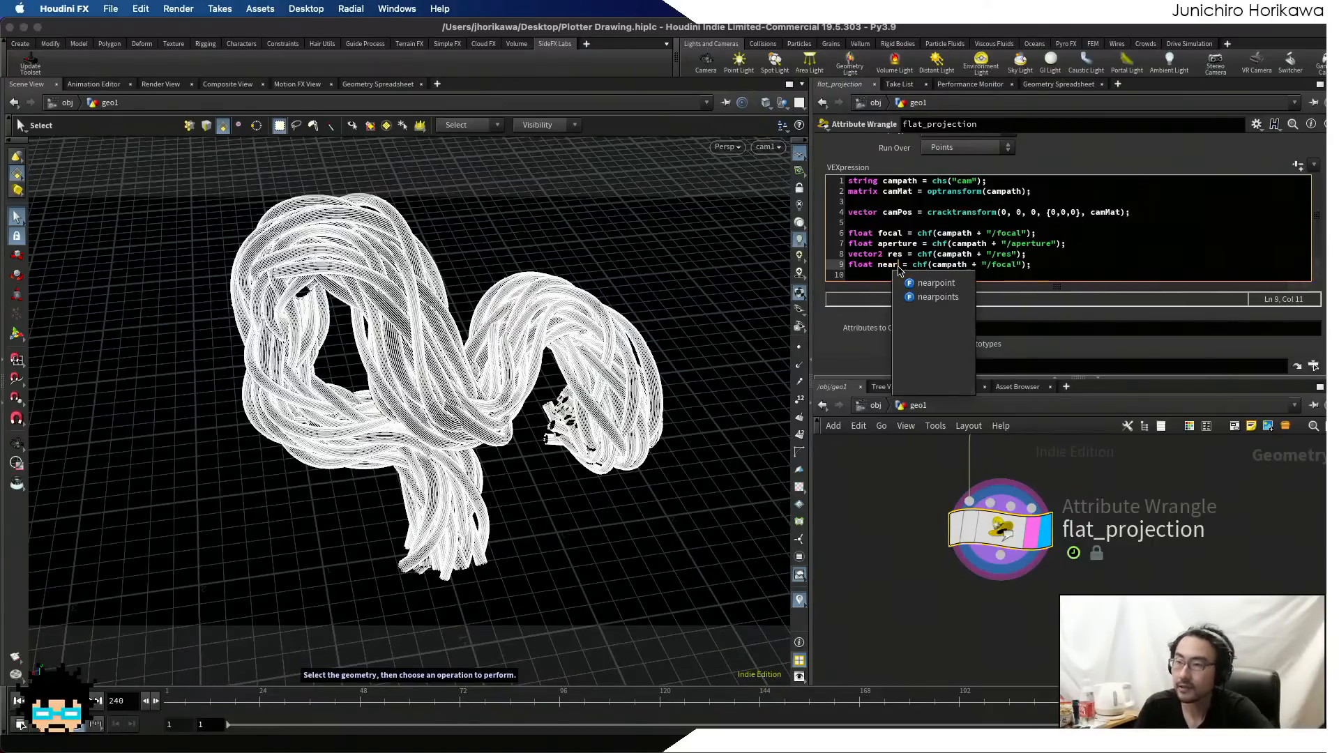
{"action": "left_click", "coordinate": [1012, 244]}
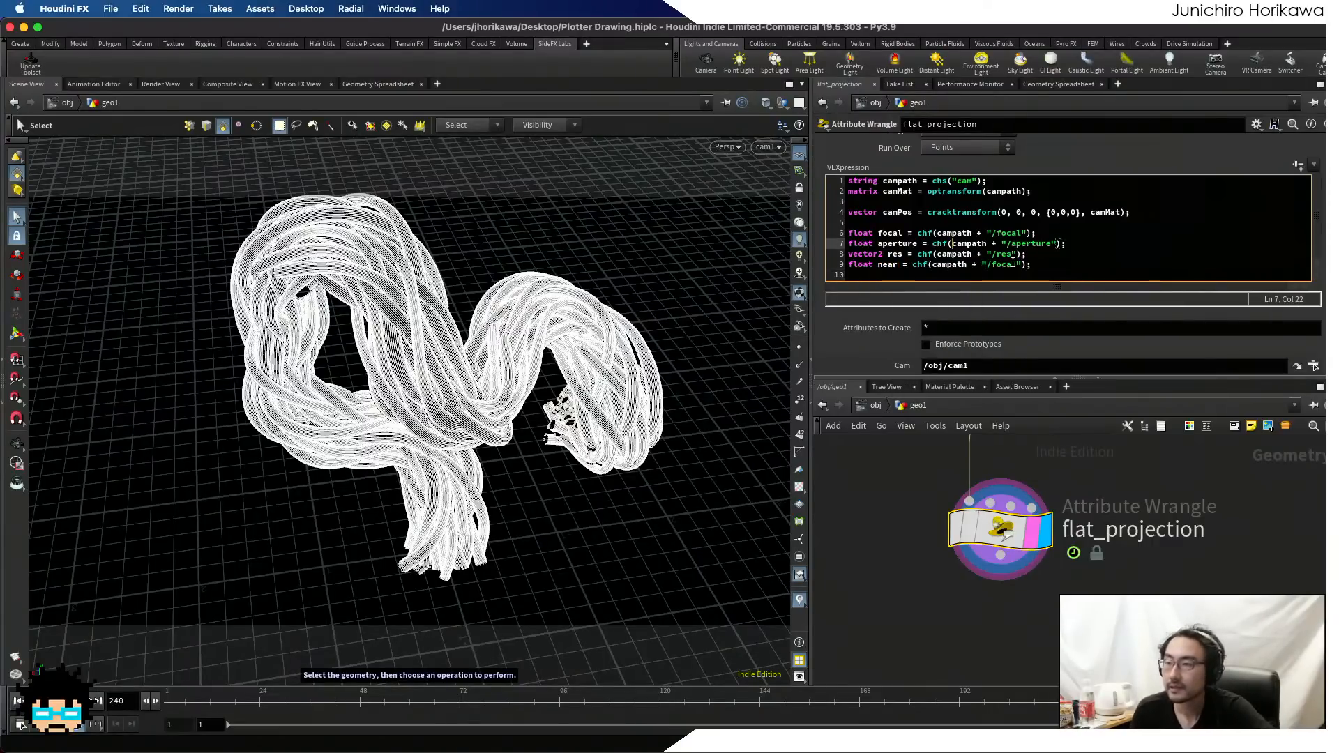
{"action": "left_click_drag", "start_coordinate": [1018, 265], "coordinate": [991, 265]}
{"action": "type", "text": "near"}
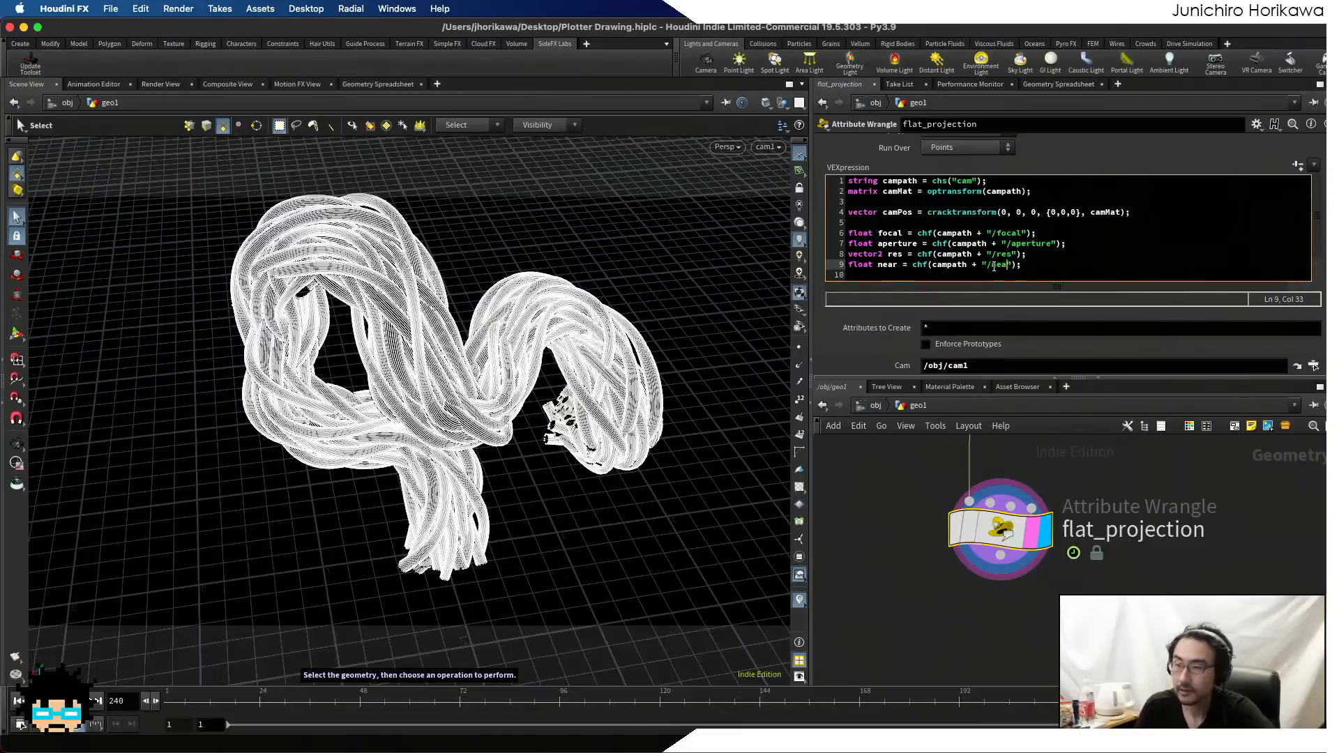
- Add a copy of the focal line below the near line and change it to float far = chf(campath + "/far");
{"action": "left_click", "coordinate": [1058, 272]}
{"action": "key", "text": "super+v"}
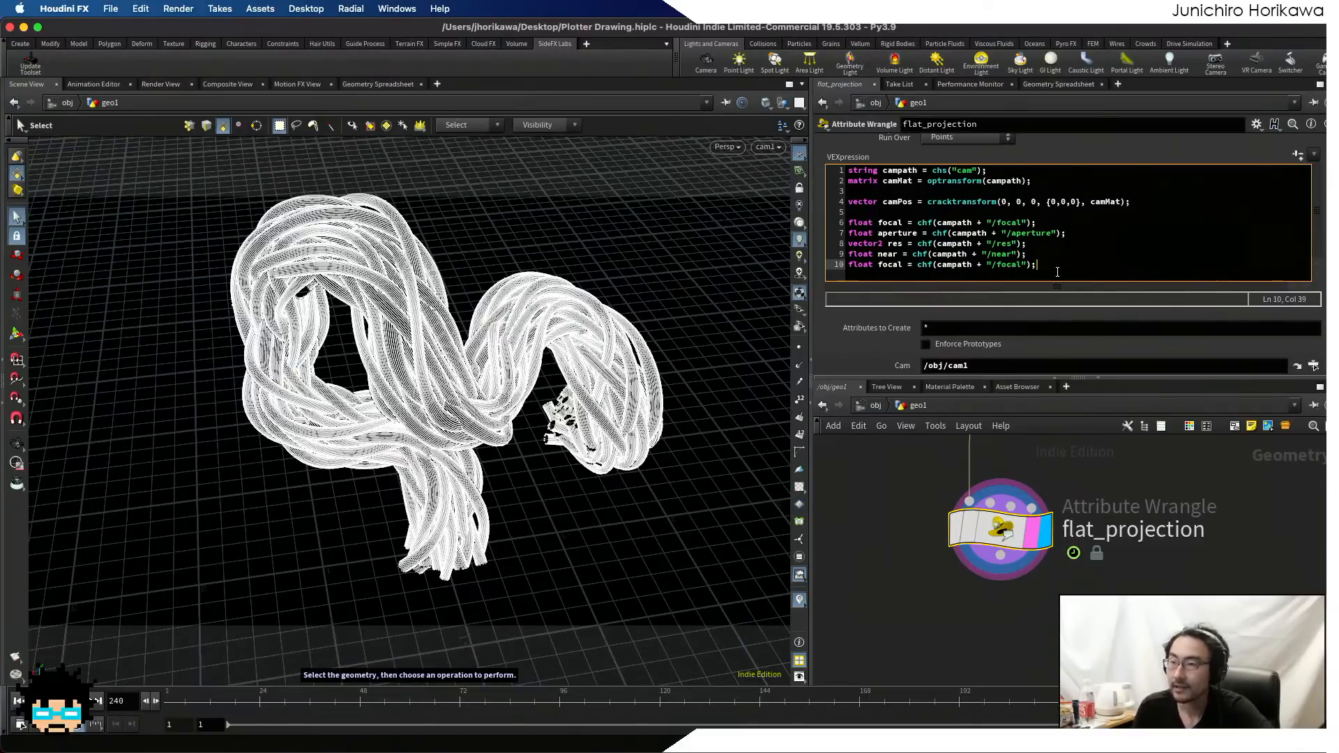
{"action": "double_click", "coordinate": [890, 265]}
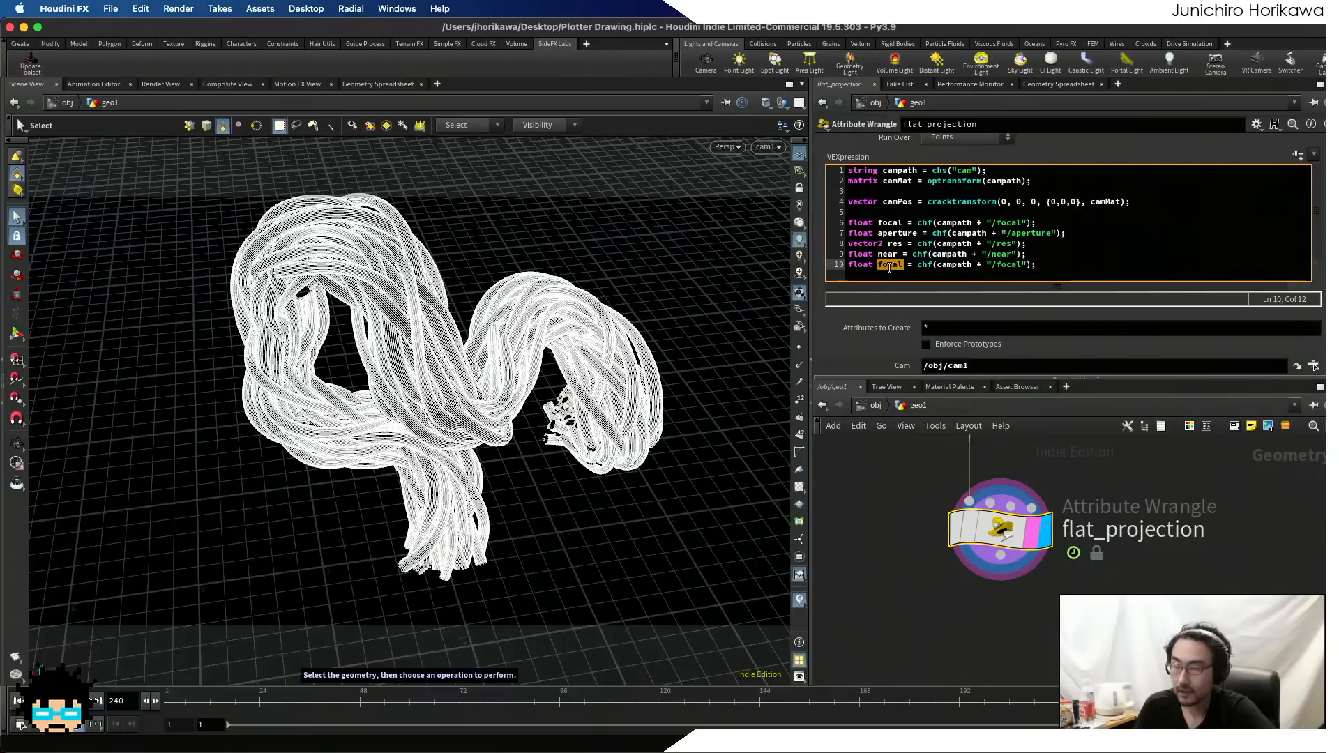
{"action": "type", "text": "far"}
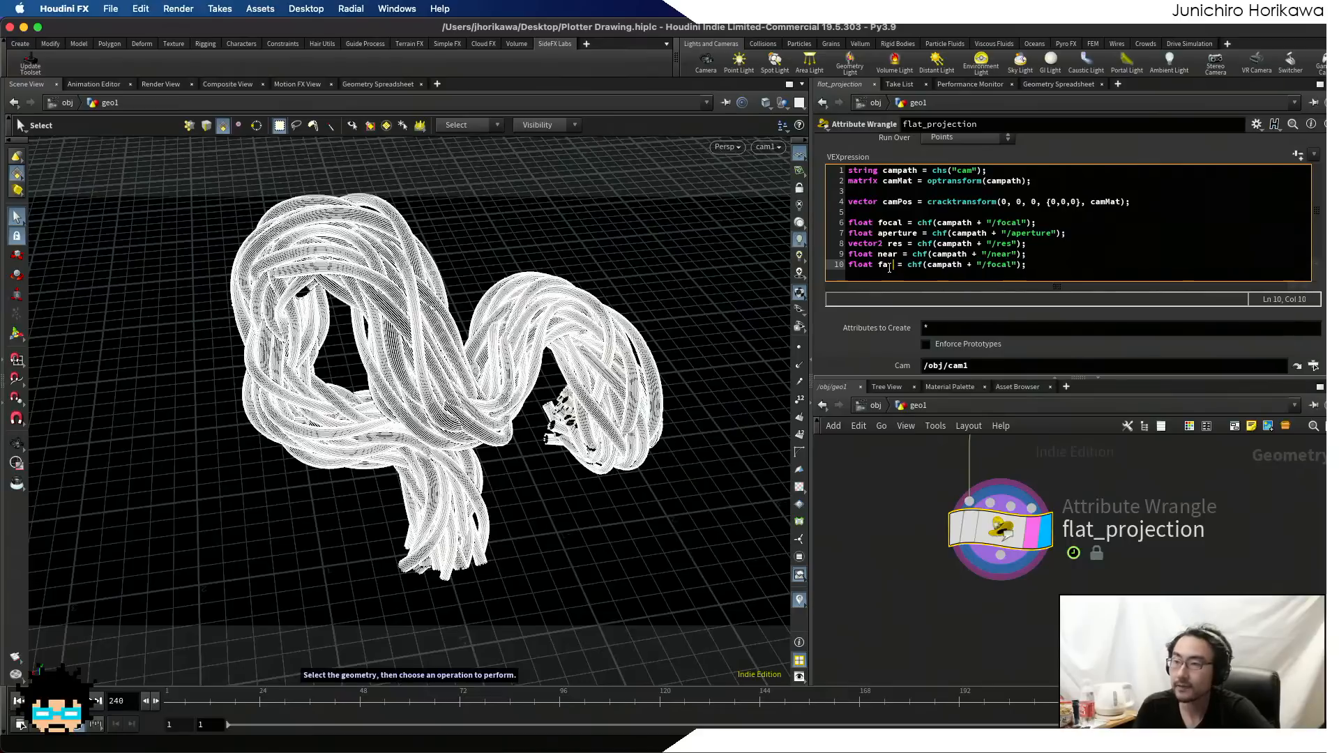
{"action": "double_click", "coordinate": [1009, 265]}
{"action": "type", "text": "far"}
{"action": "key", "text": "Return"}
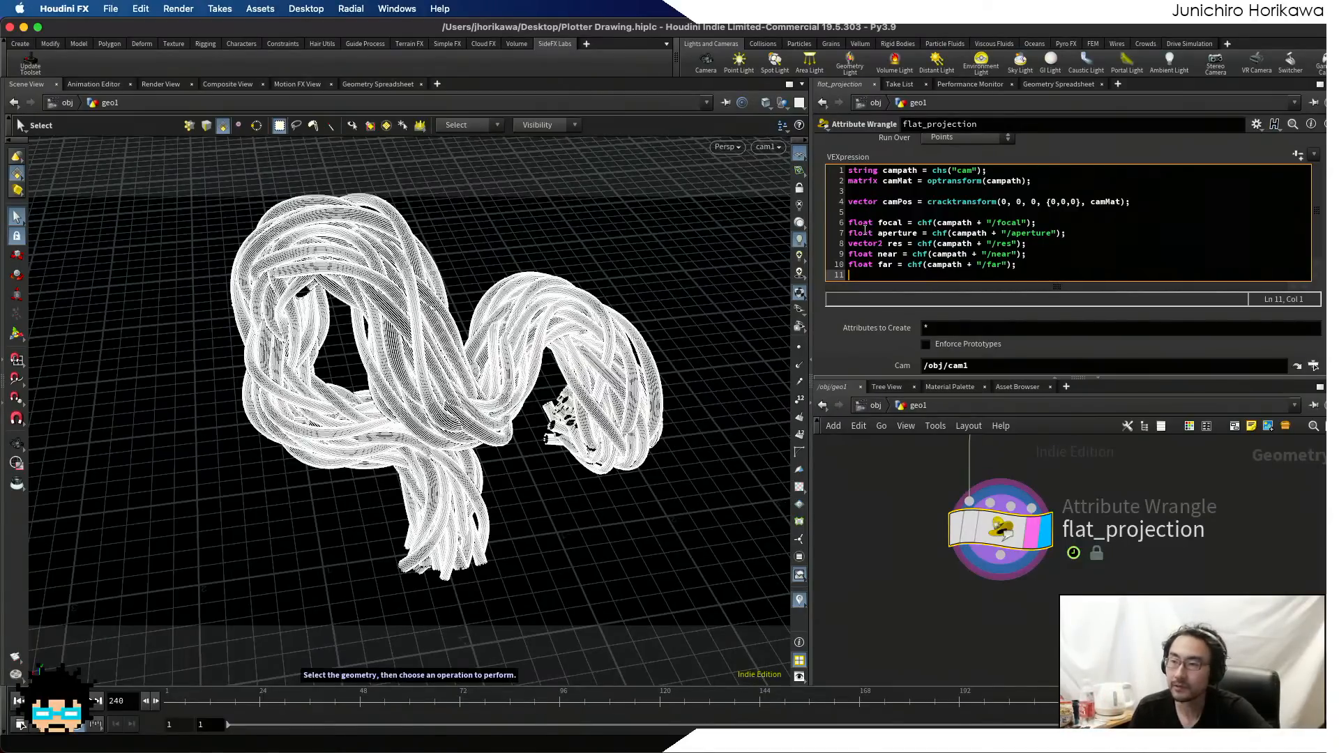
- Leave a blank line after the float far line and begin the declaration matrix pers = perspective(
{"action": "left_click_drag", "start_coordinate": [847, 223], "coordinate": [1018, 269]}
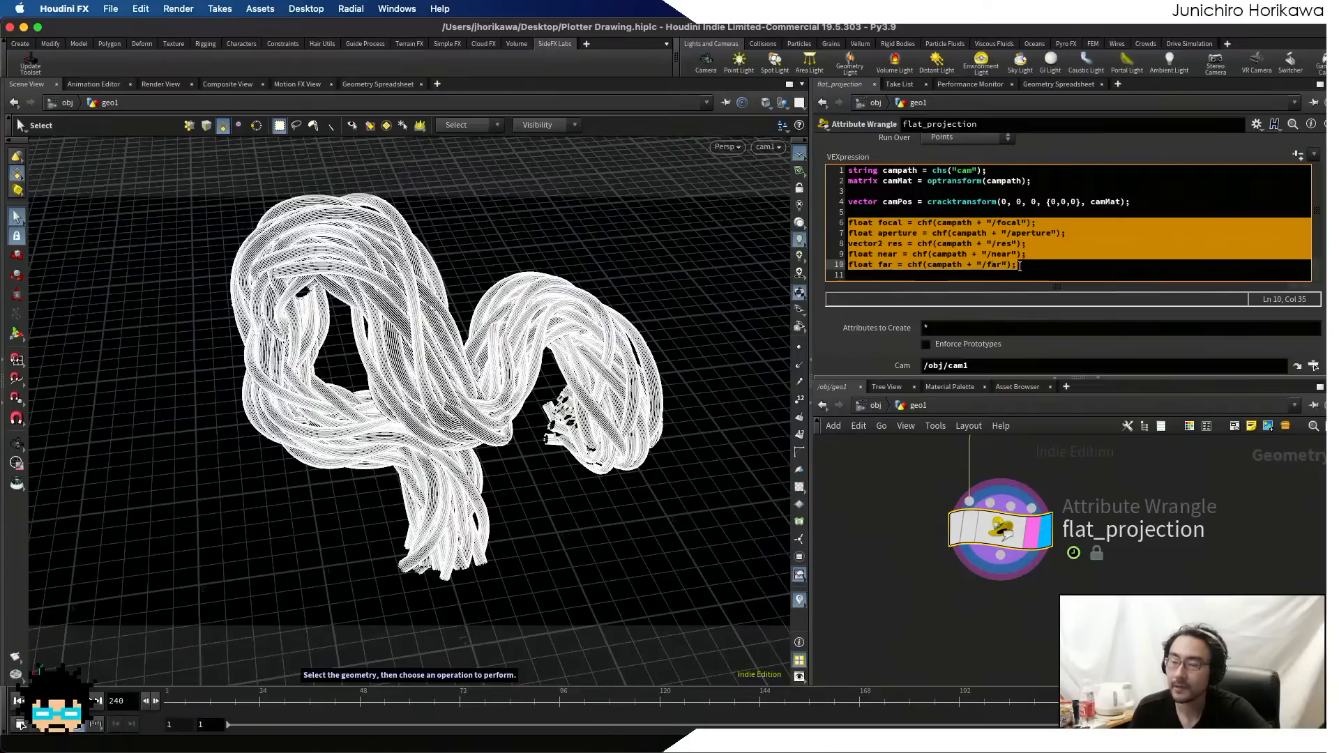
{"action": "left_click", "coordinate": [1020, 272]}
{"action": "left_click", "coordinate": [1017, 276]}
{"action": "key", "text": "Return"}
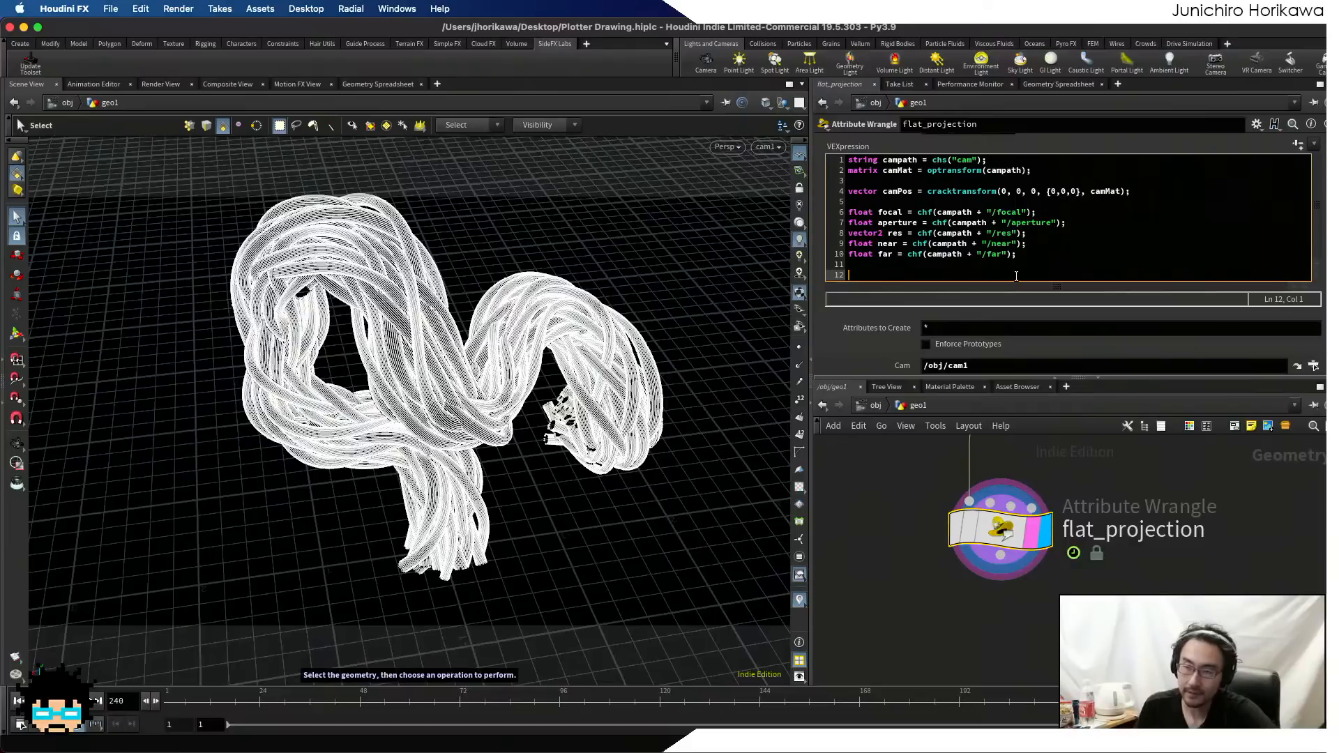
{"action": "type", "text": "ma"}
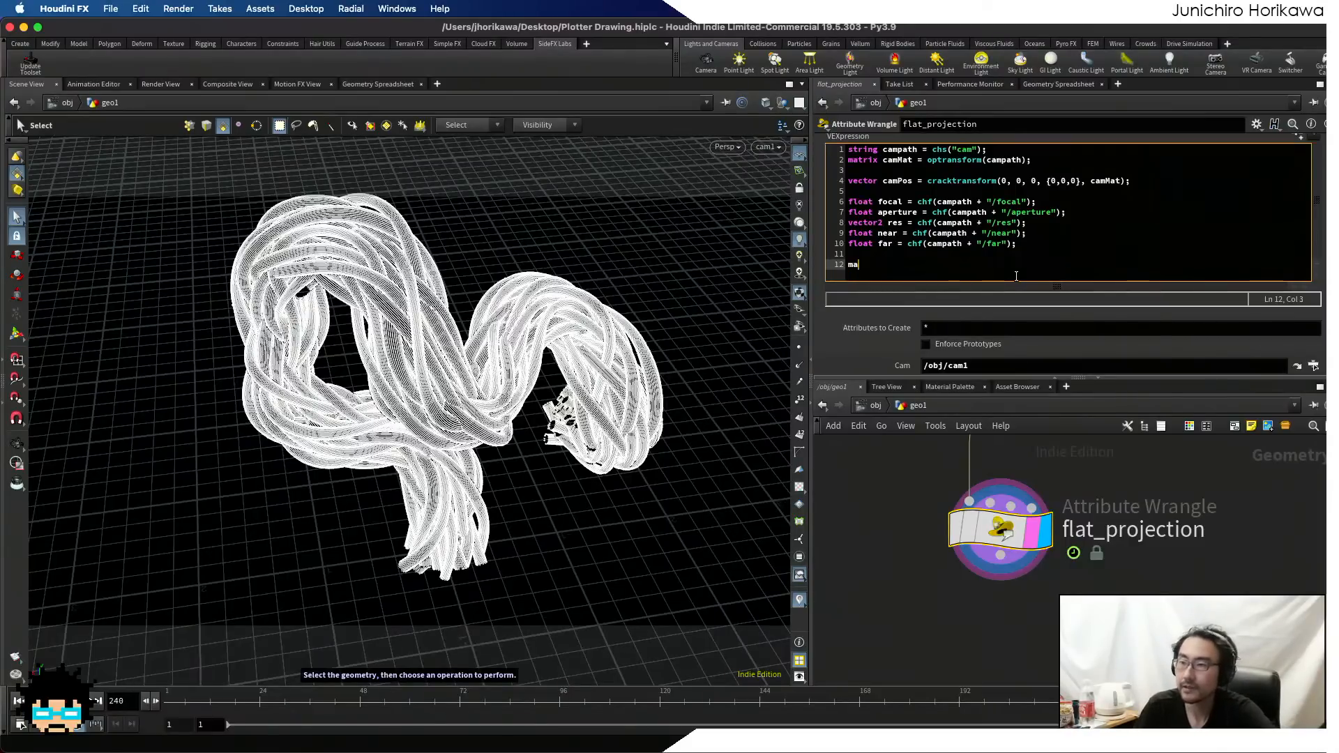
{"action": "type", "text": "trix pers"}
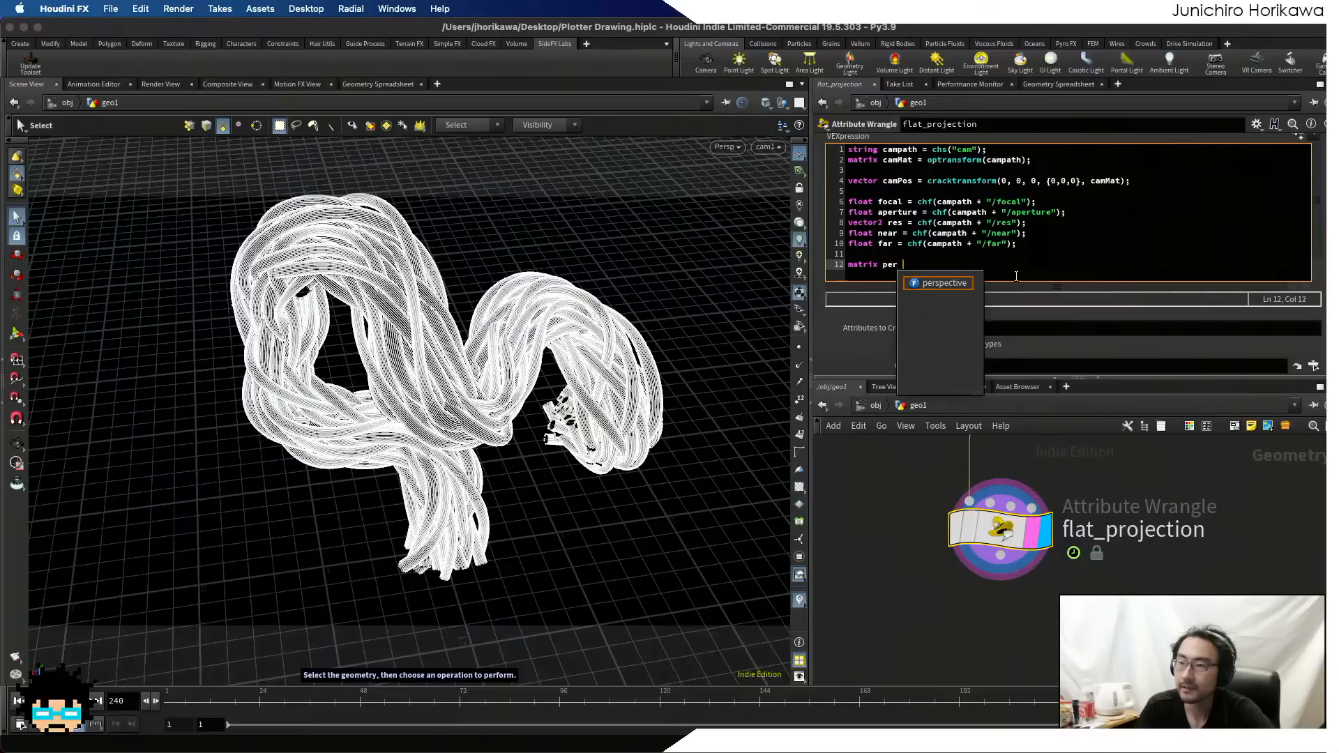
{"action": "key", "text": "BackSpace"}
{"action": "key", "text": "BackSpace"}
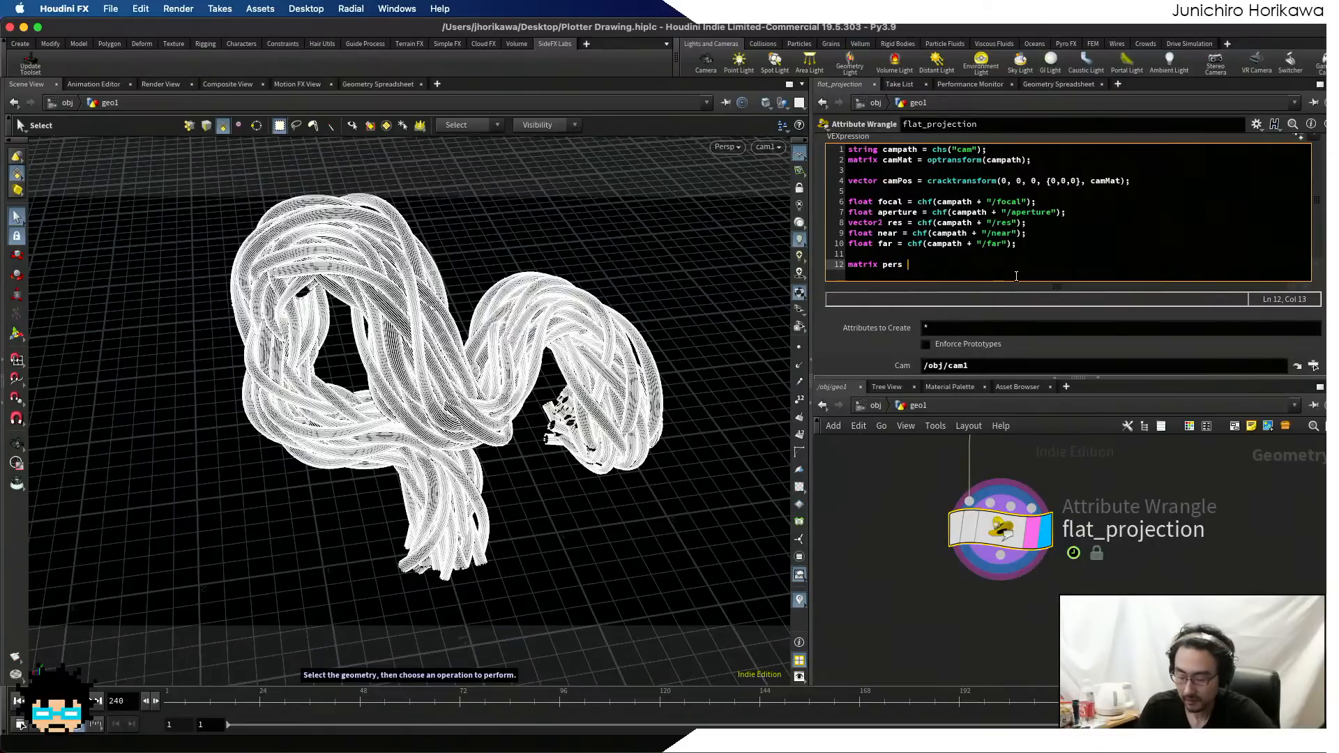
{"action": "type", "text": "pe"}
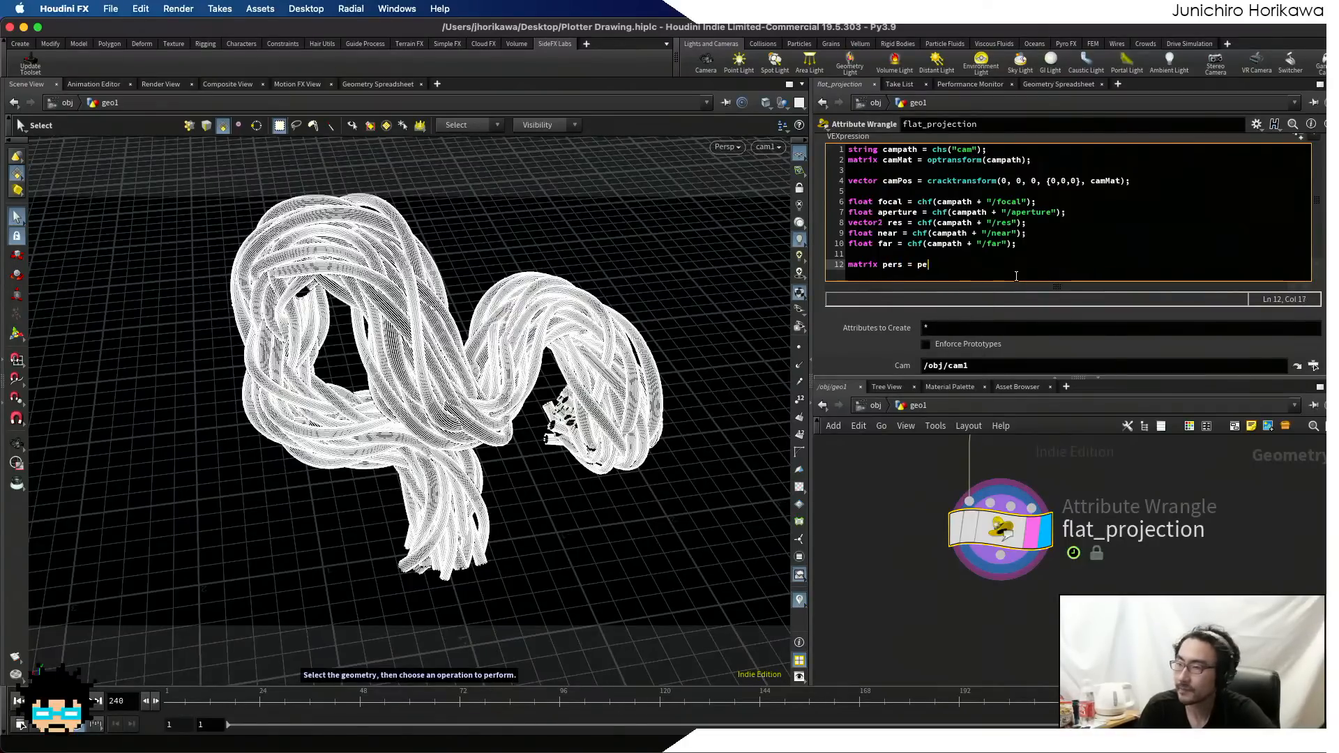
{"action": "type", "text": "rspective"}
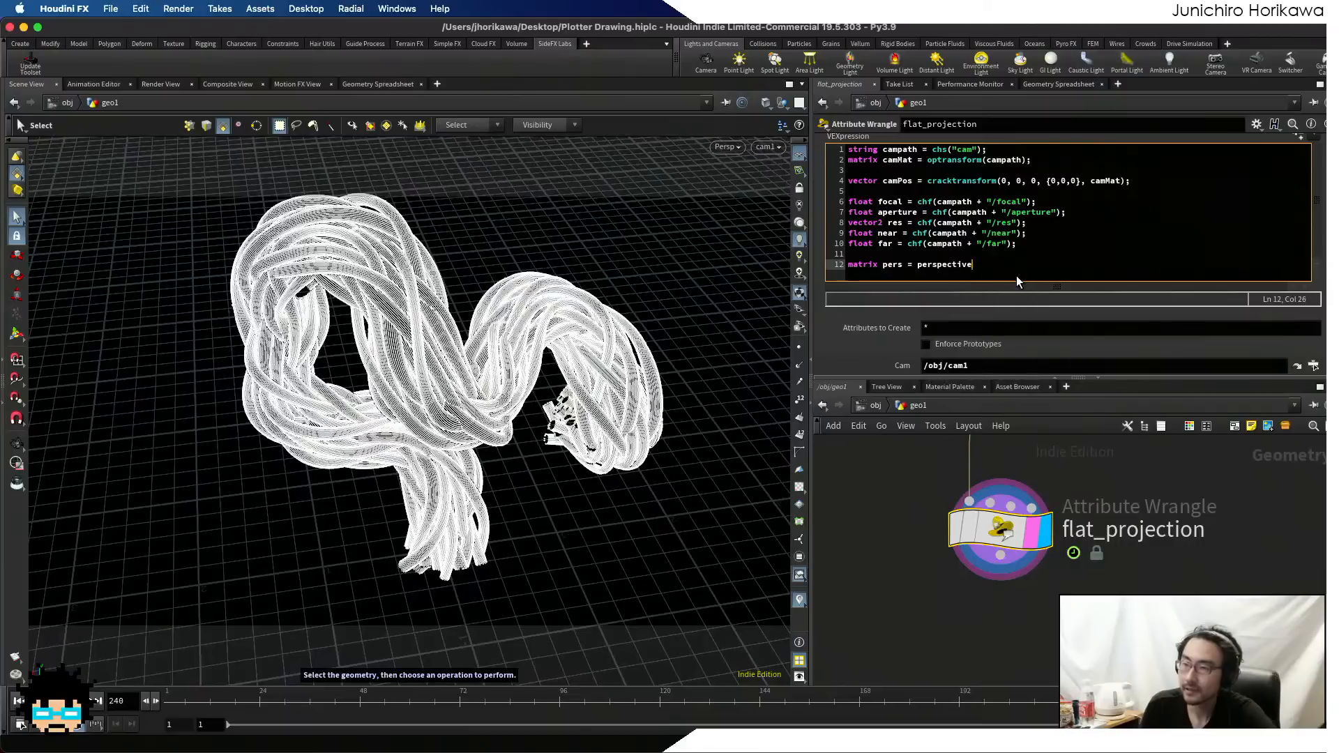
{"action": "type", "text": "("}
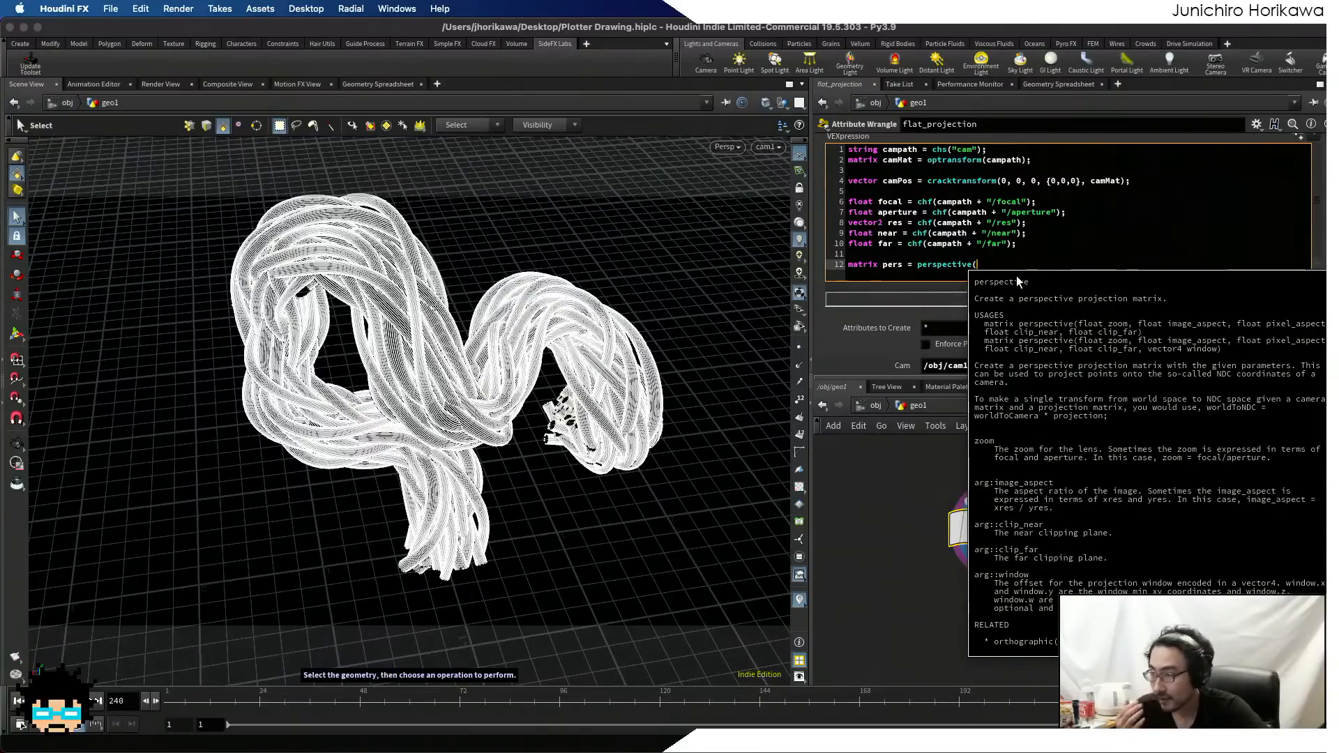
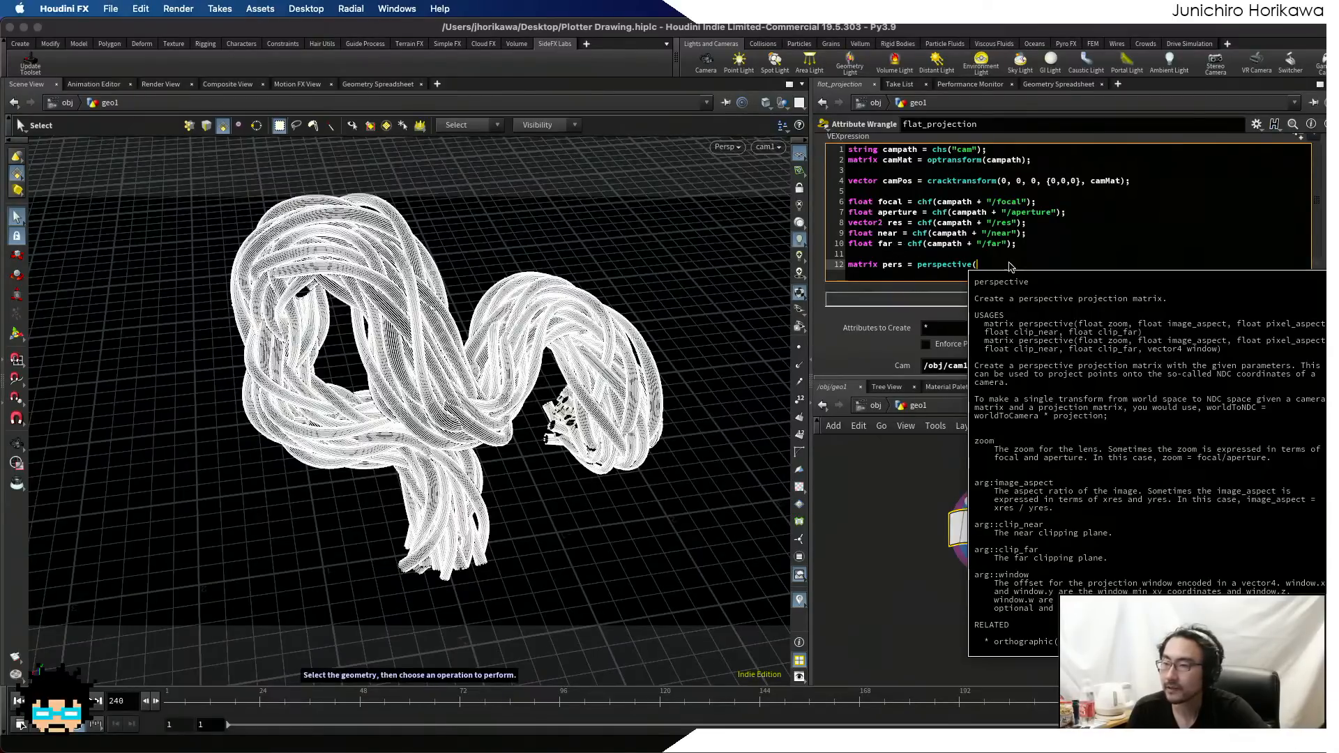
- Complete the perspective call with the arguments focal / aperture, res.x / res.y, 1.0, near, far and close the statement
{"action": "left_click", "coordinate": [999, 263]}
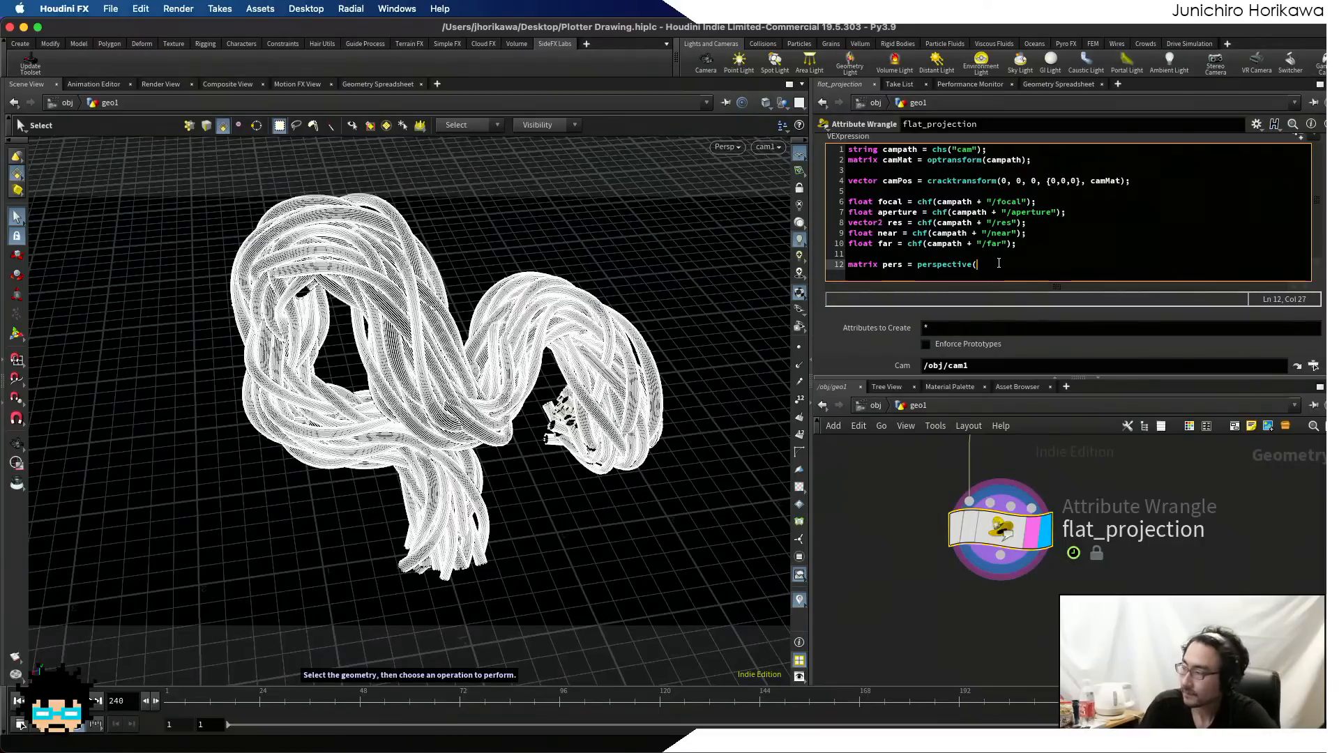
{"action": "type", "text": "focal / "}
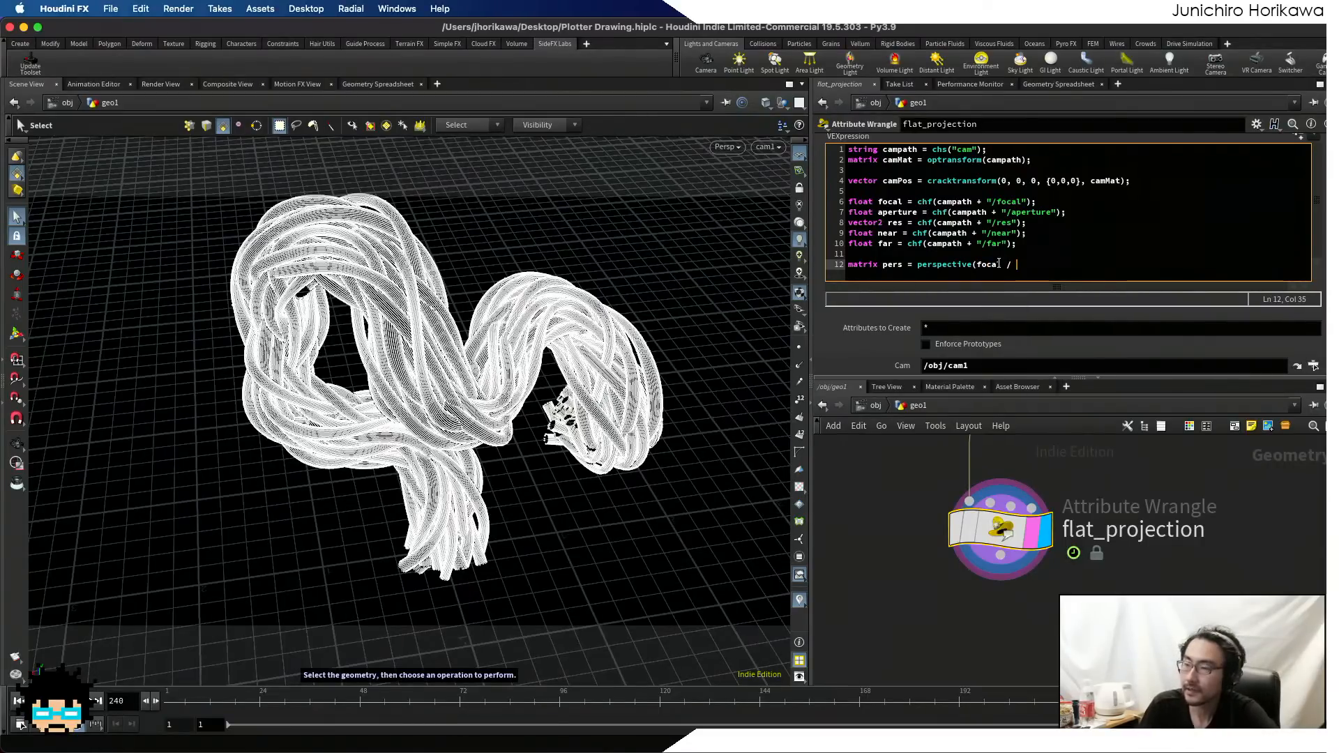
{"action": "type", "text": "aperture, "}
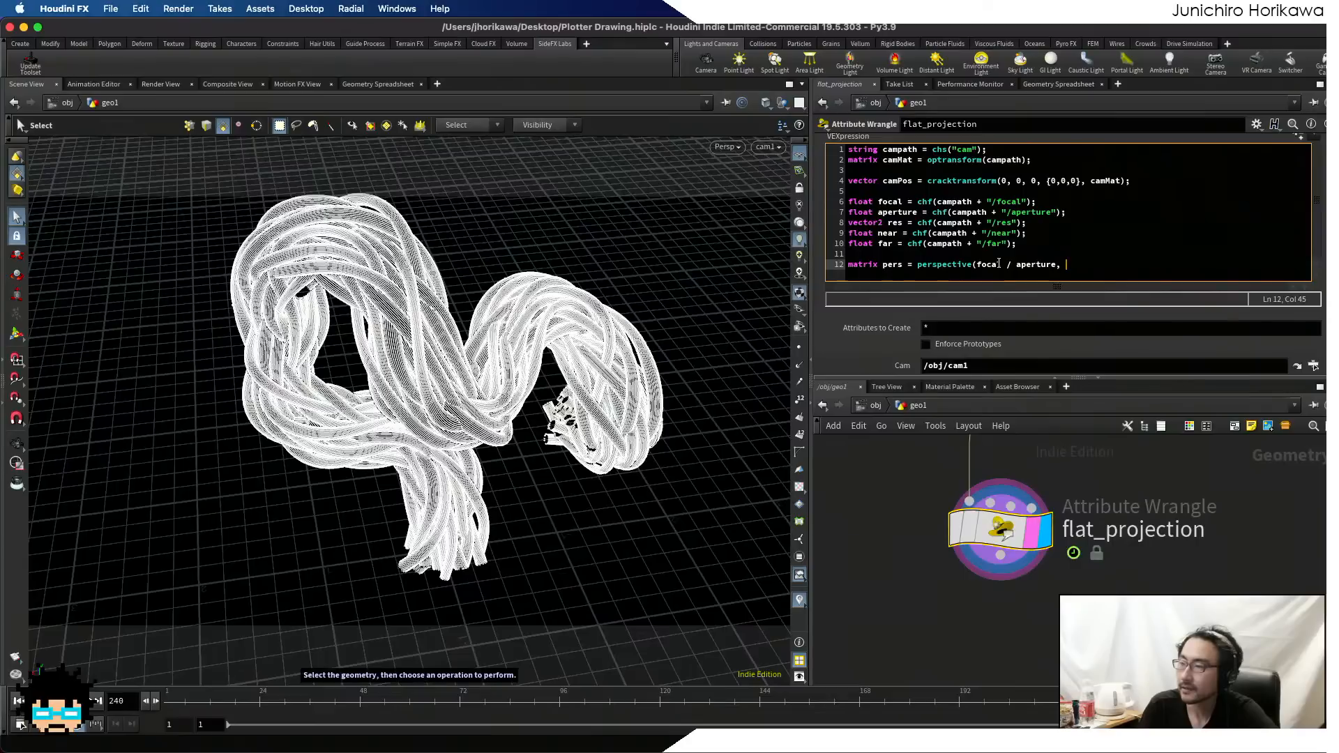
{"action": "type", "text": "res.x "}
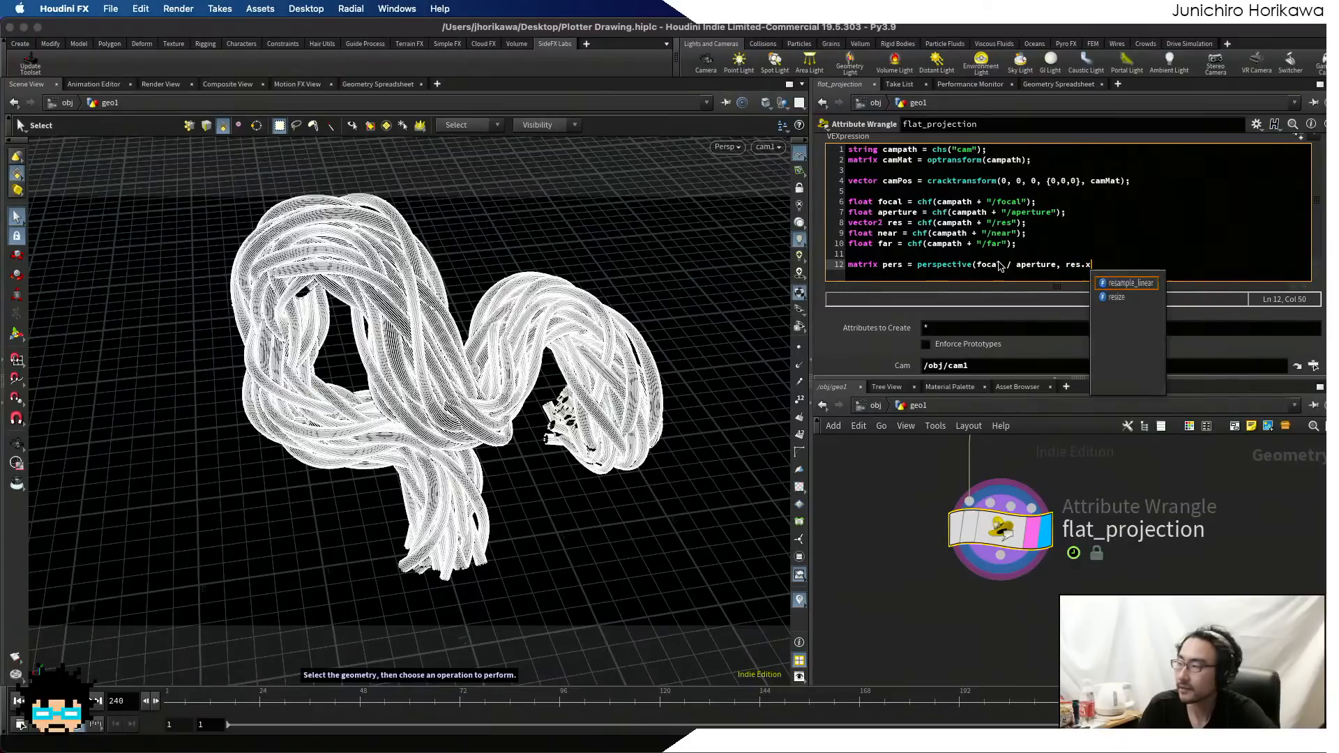
{"action": "type", "text": "/ res.y"}
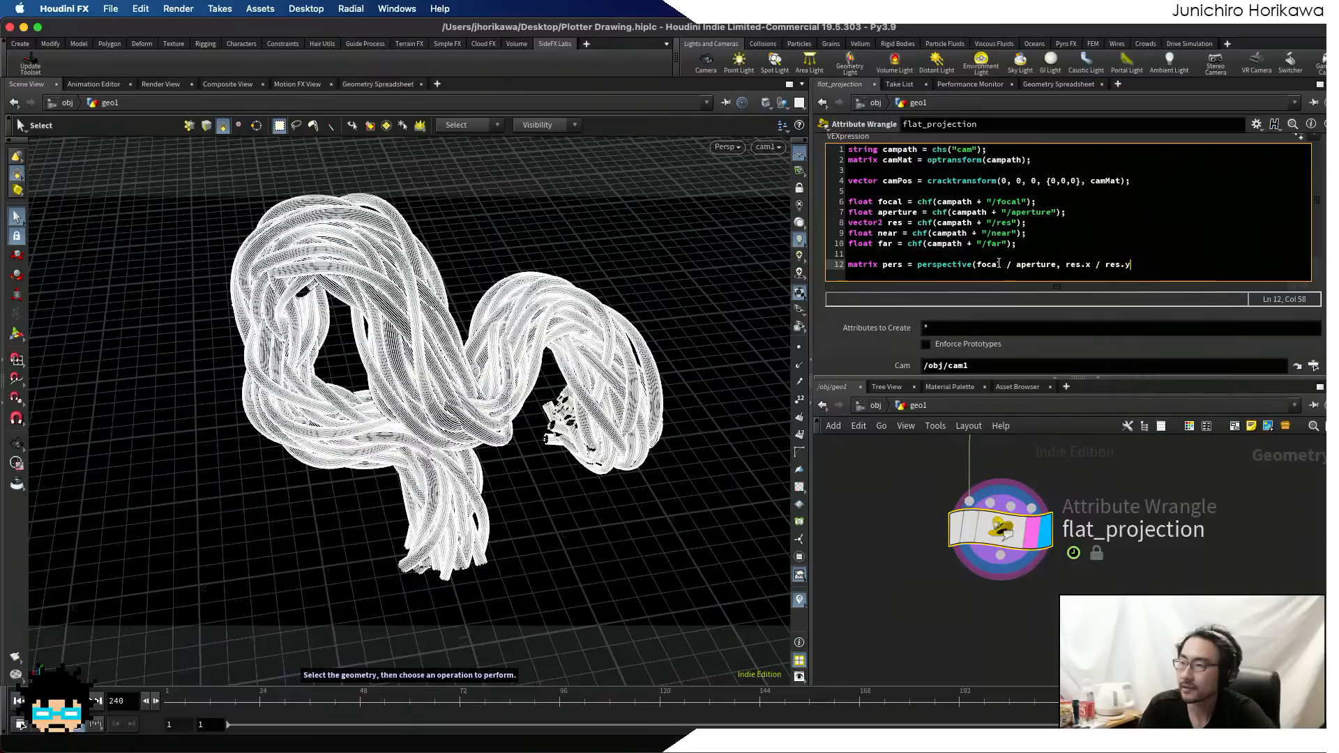
{"action": "type", "text": ", 1.0,"}
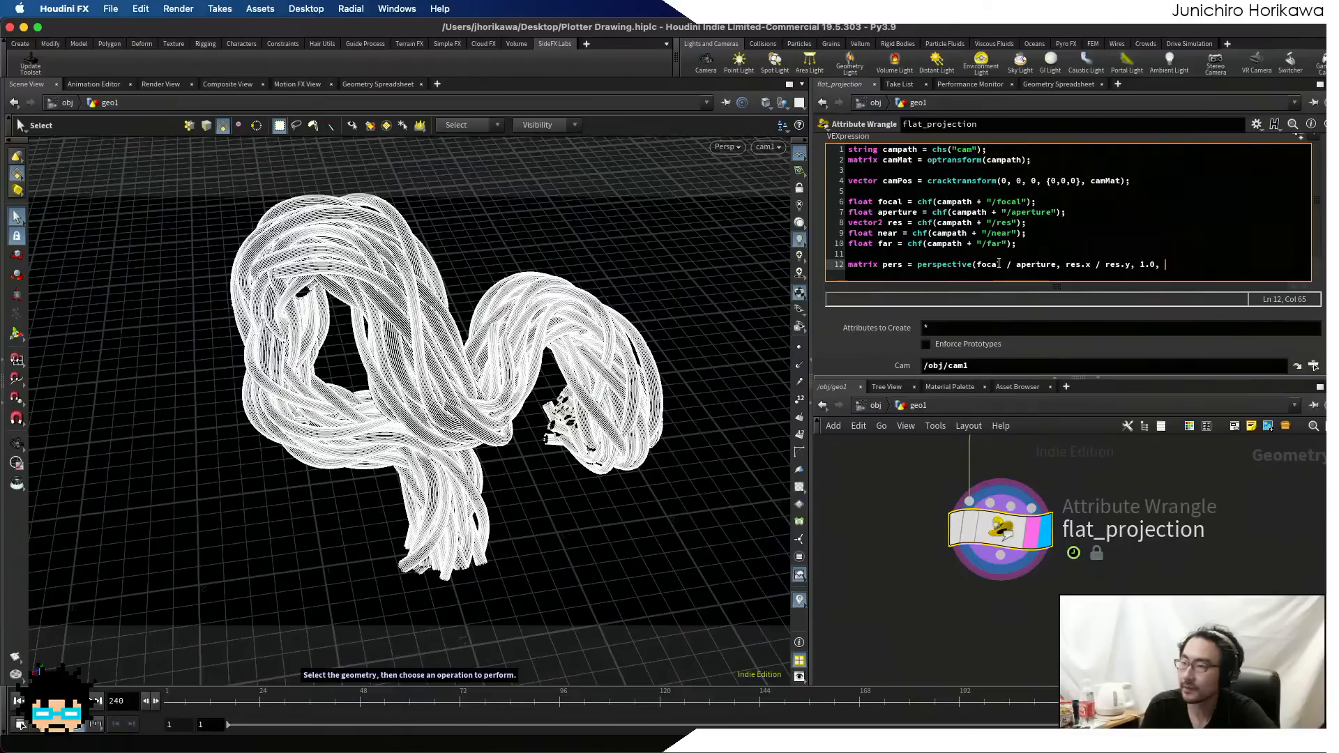
{"action": "type", "text": "1.0, ne"}
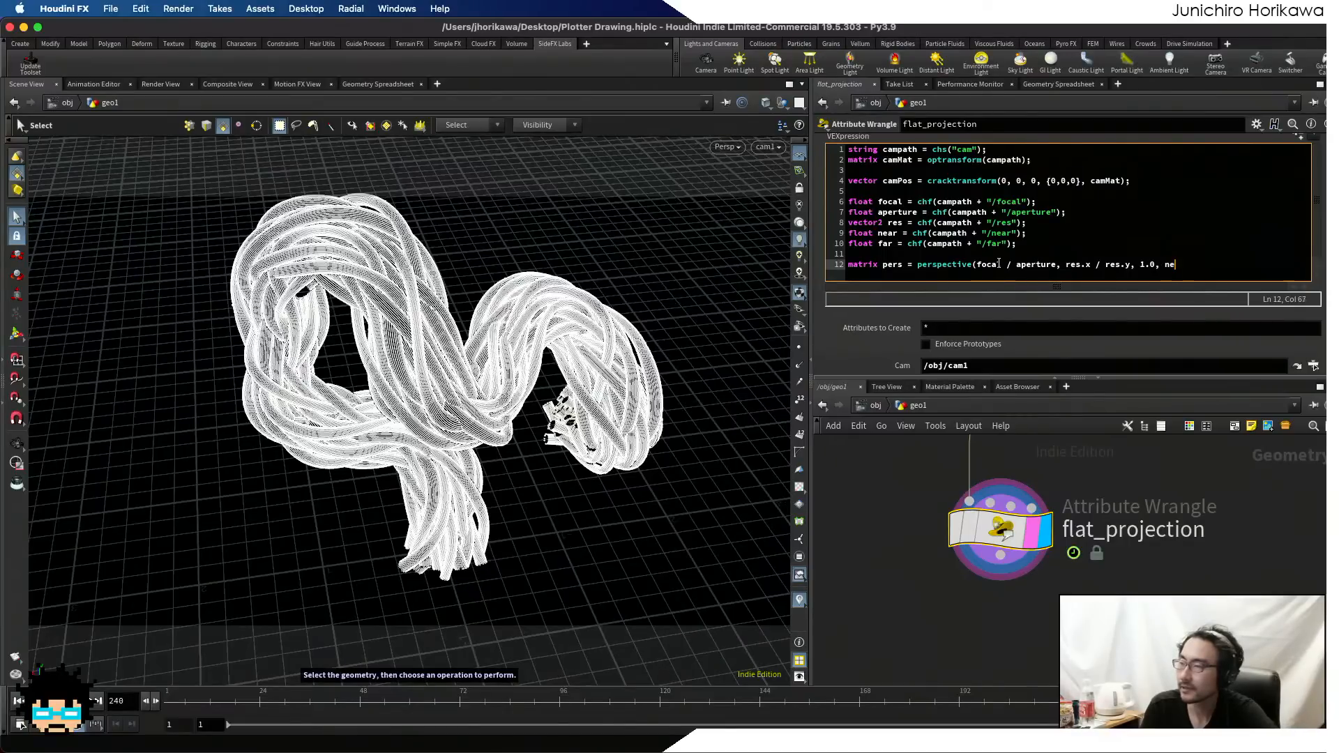
{"action": "type", "text": "ar, far);"}
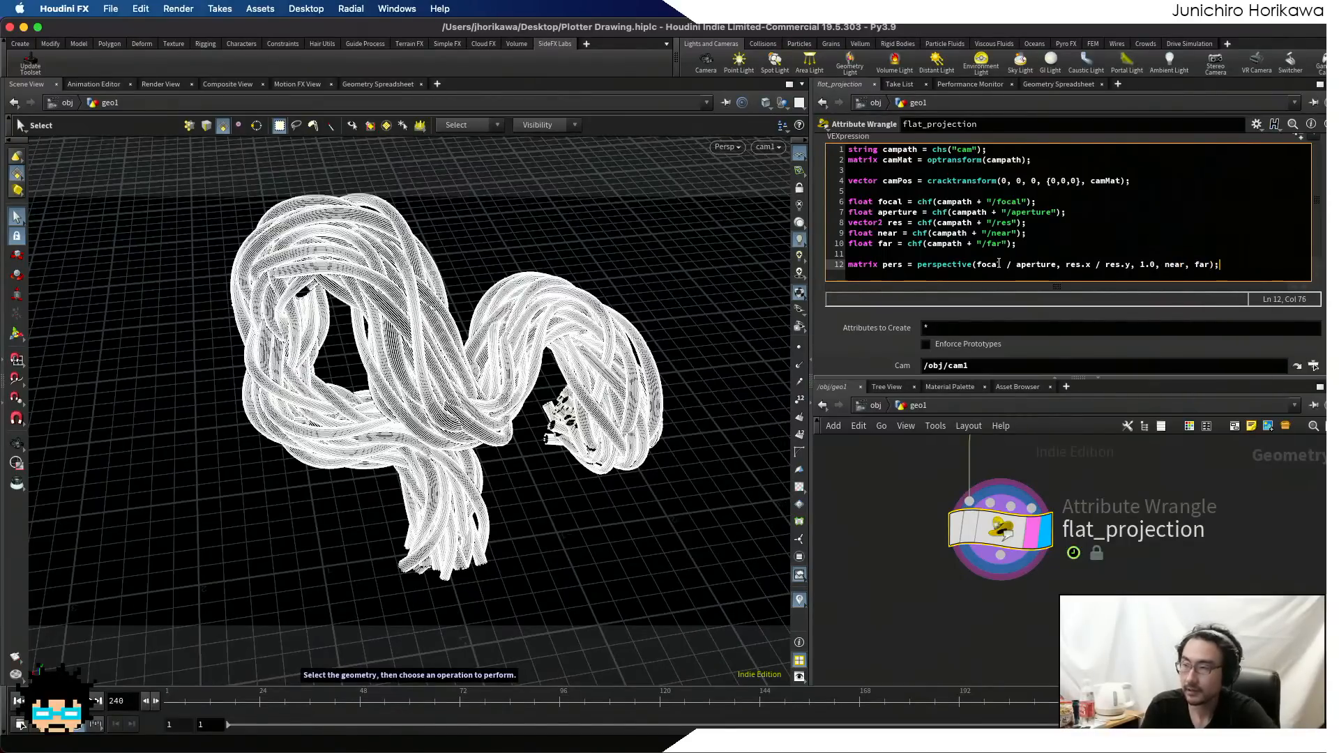
- Directly below the perspective matrix line, add the statement pers = invers(pers);
{"action": "key", "text": "Return"}
{"action": "key", "text": "Return"}
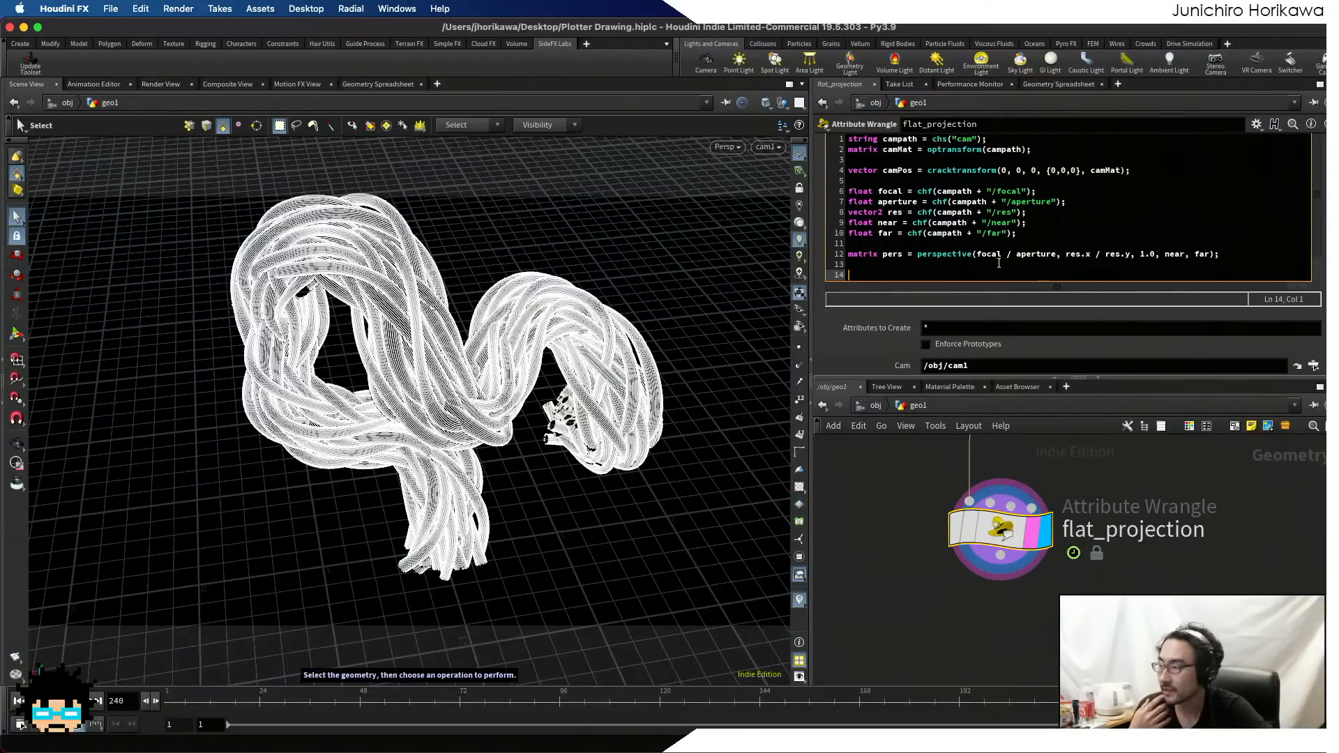
{"action": "key", "text": "Up"}
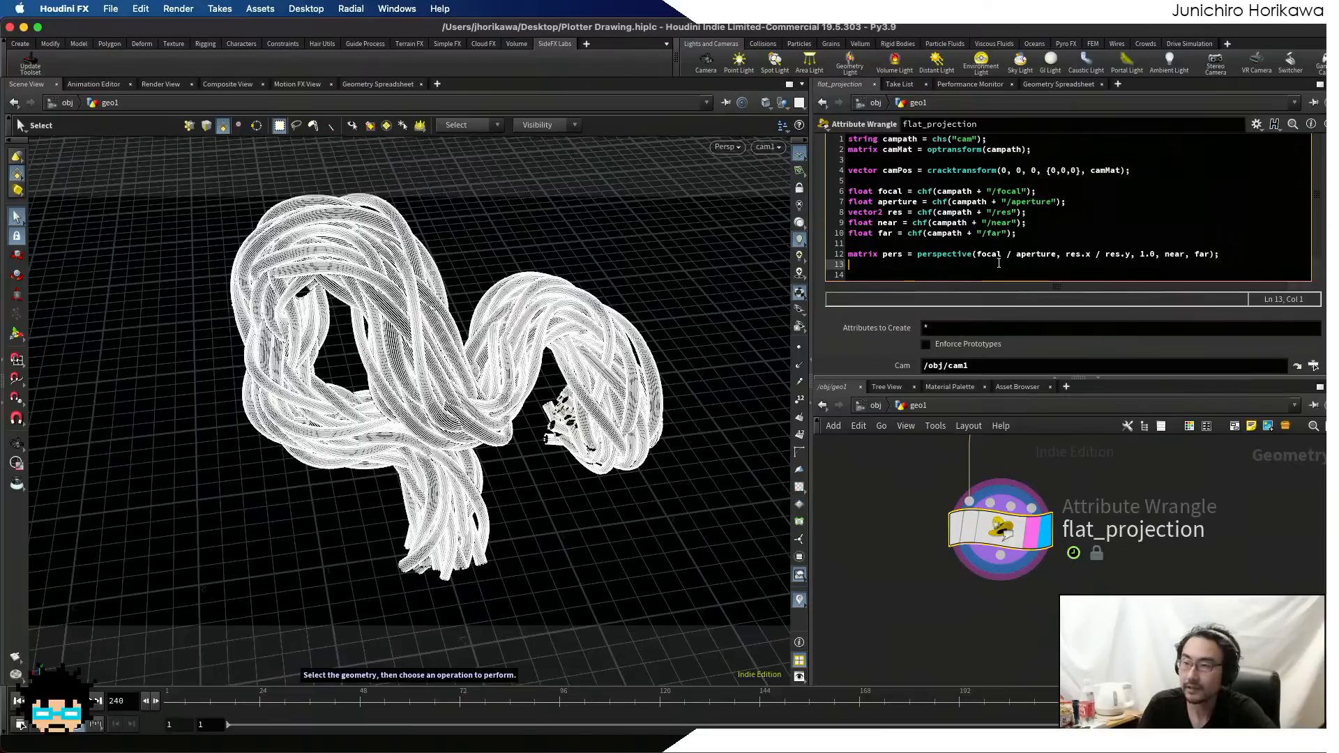
{"action": "type", "text": "pers *"}
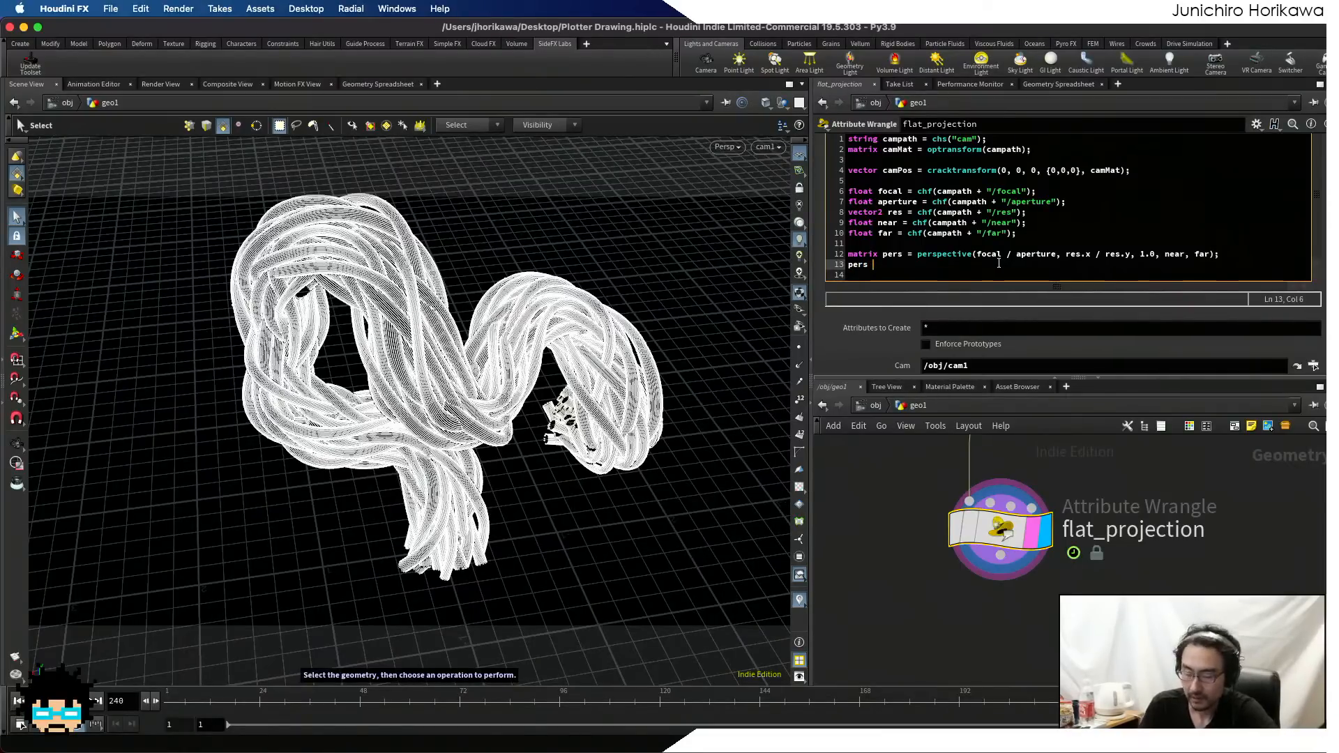
{"action": "key", "text": "BackSpace"}
{"action": "key", "text": "BackSpace"}
{"action": "type", "text": "= invers(i"}
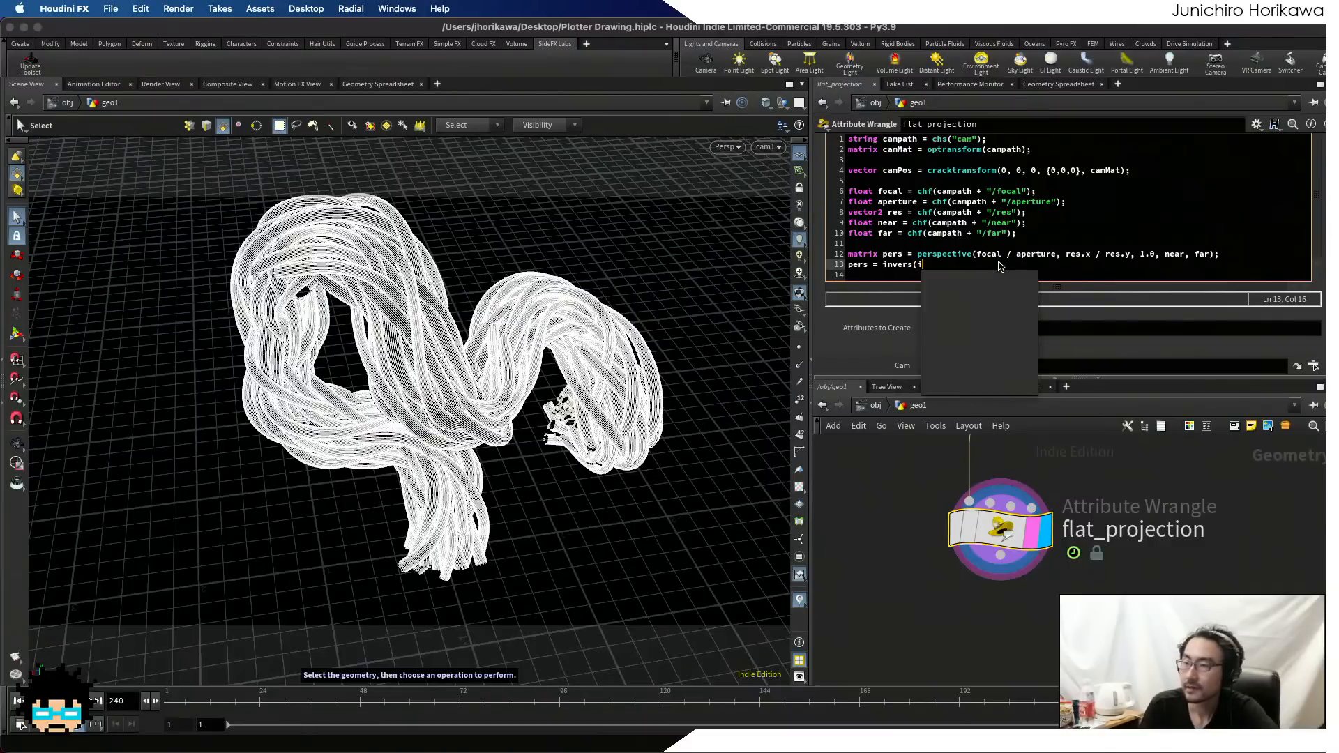
{"action": "key", "text": "BackSpace"}
{"action": "type", "text": "pers);"}
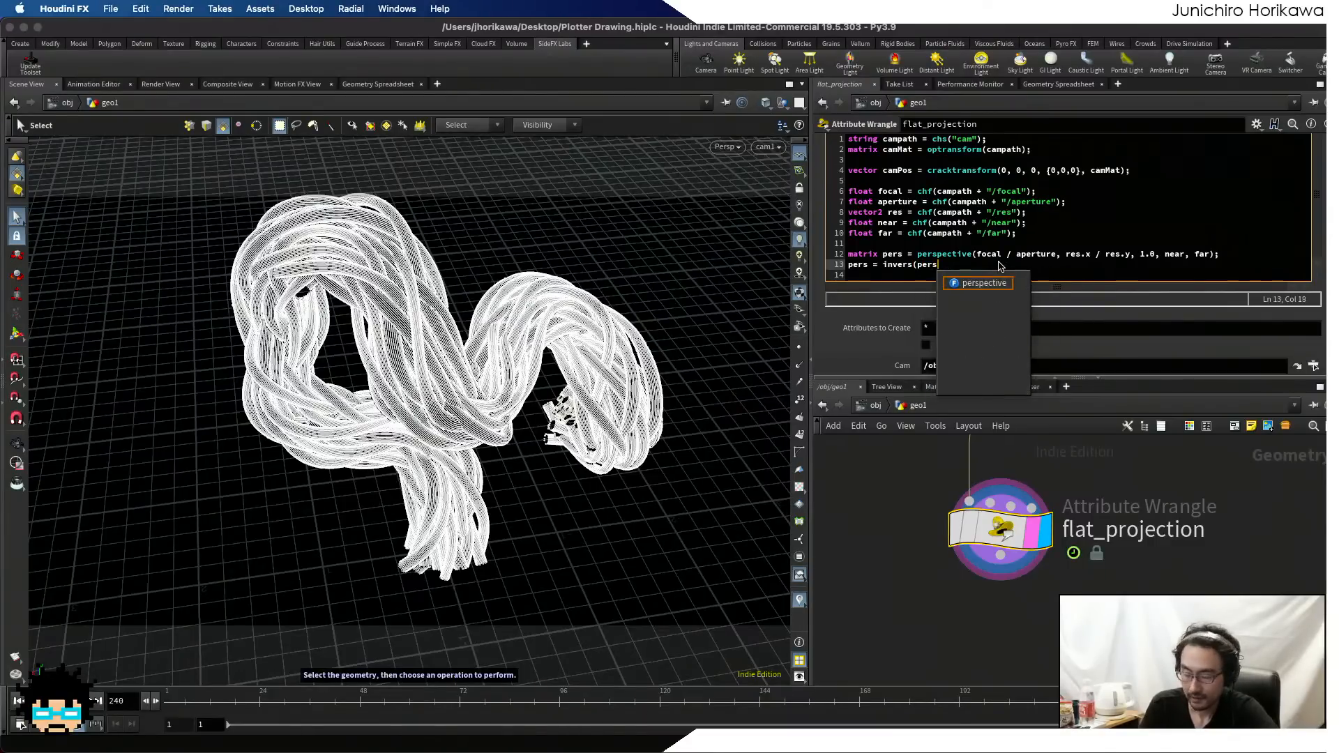
- After a blank line, declare the camera-space position with vector ndcpos = toNDC(campath, @P);
{"action": "key", "text": "Return"}
{"action": "key", "text": "Return"}
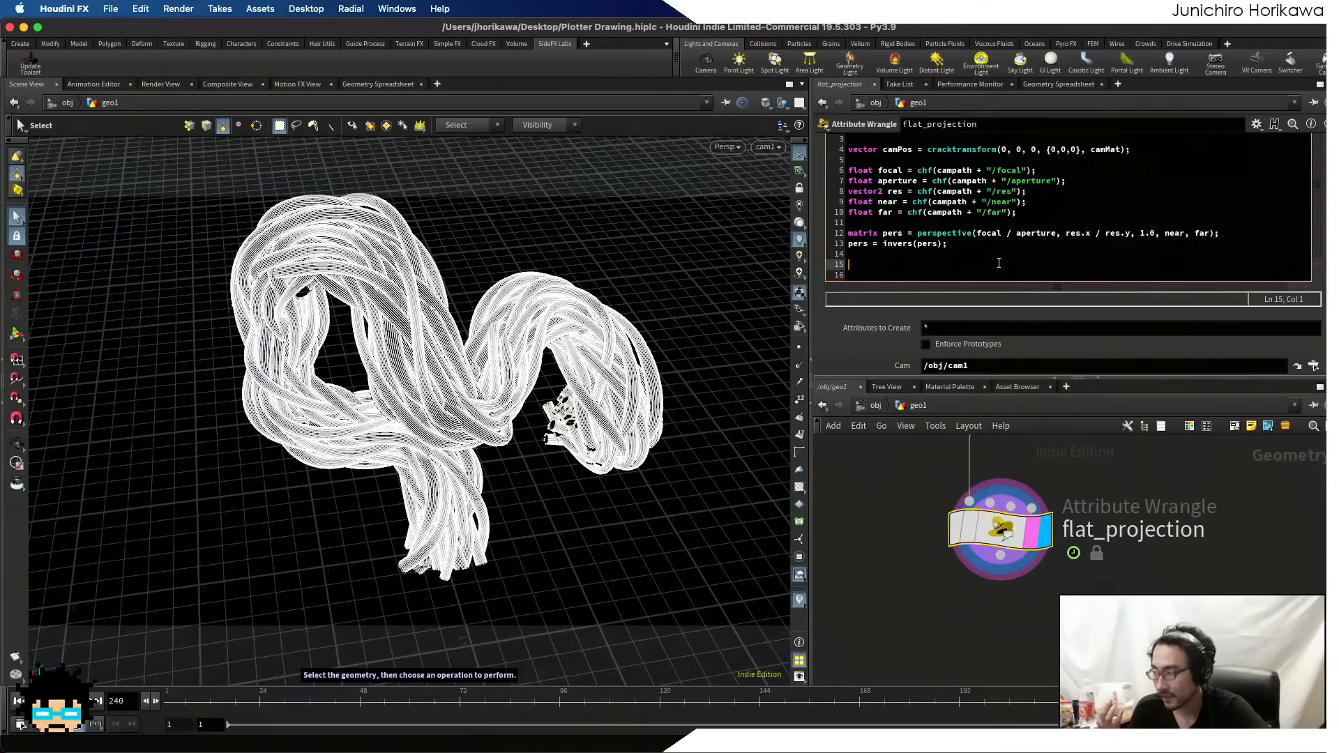
{"action": "type", "text": "vector "}
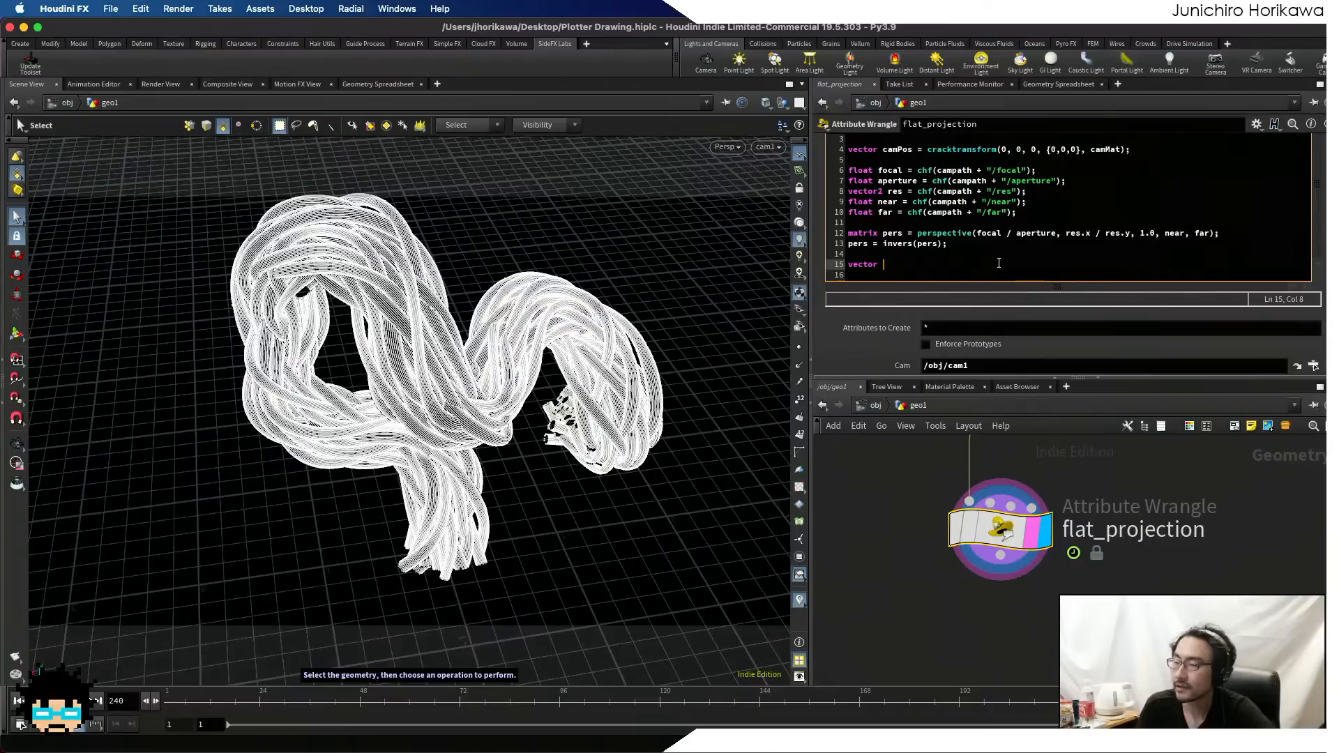
{"action": "type", "text": "ndcpos ="}
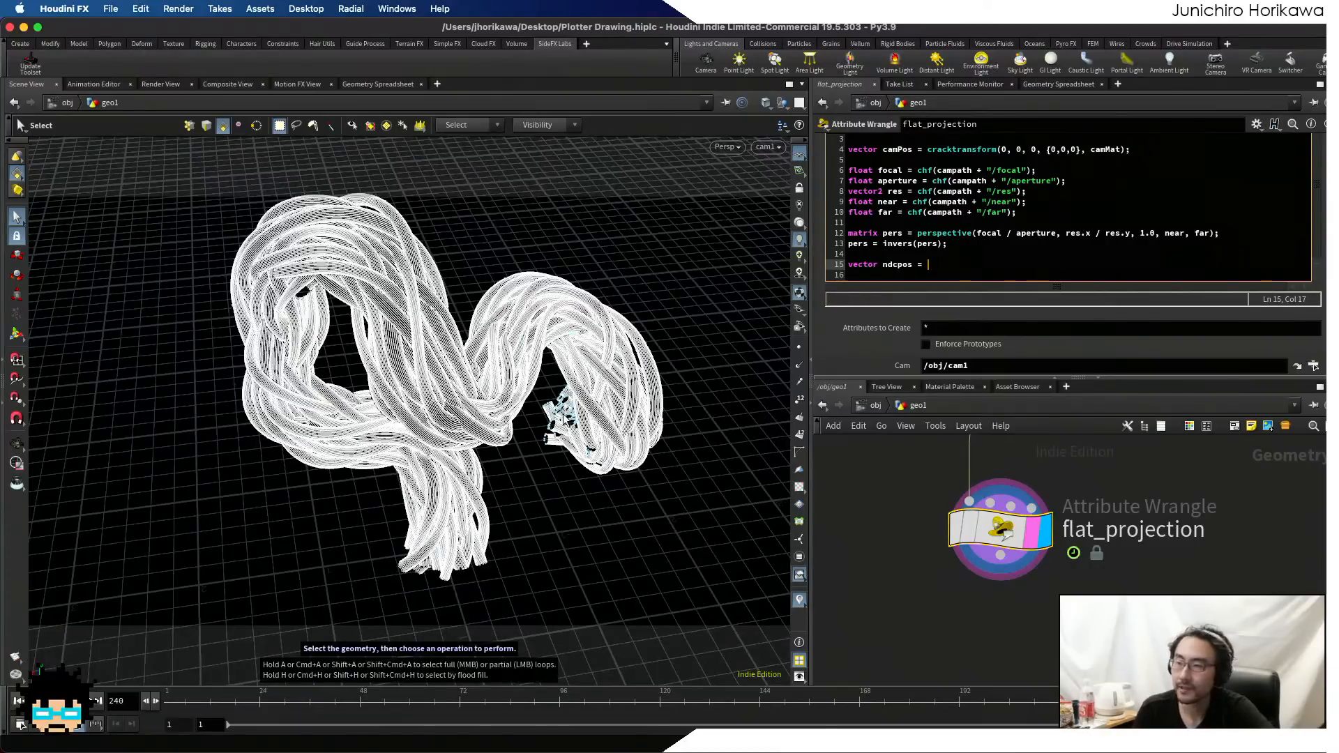
{"action": "type", "text": "toNDS"}
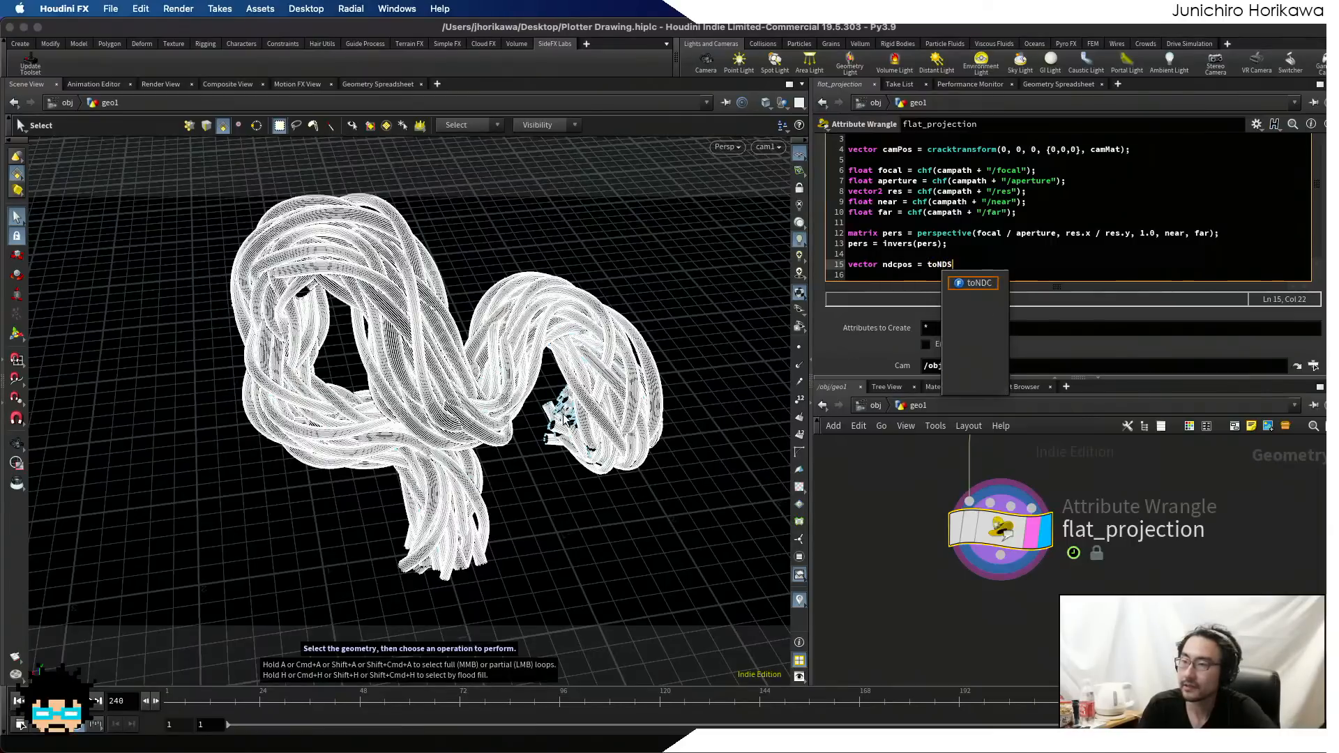
{"action": "key", "text": "BackSpace"}
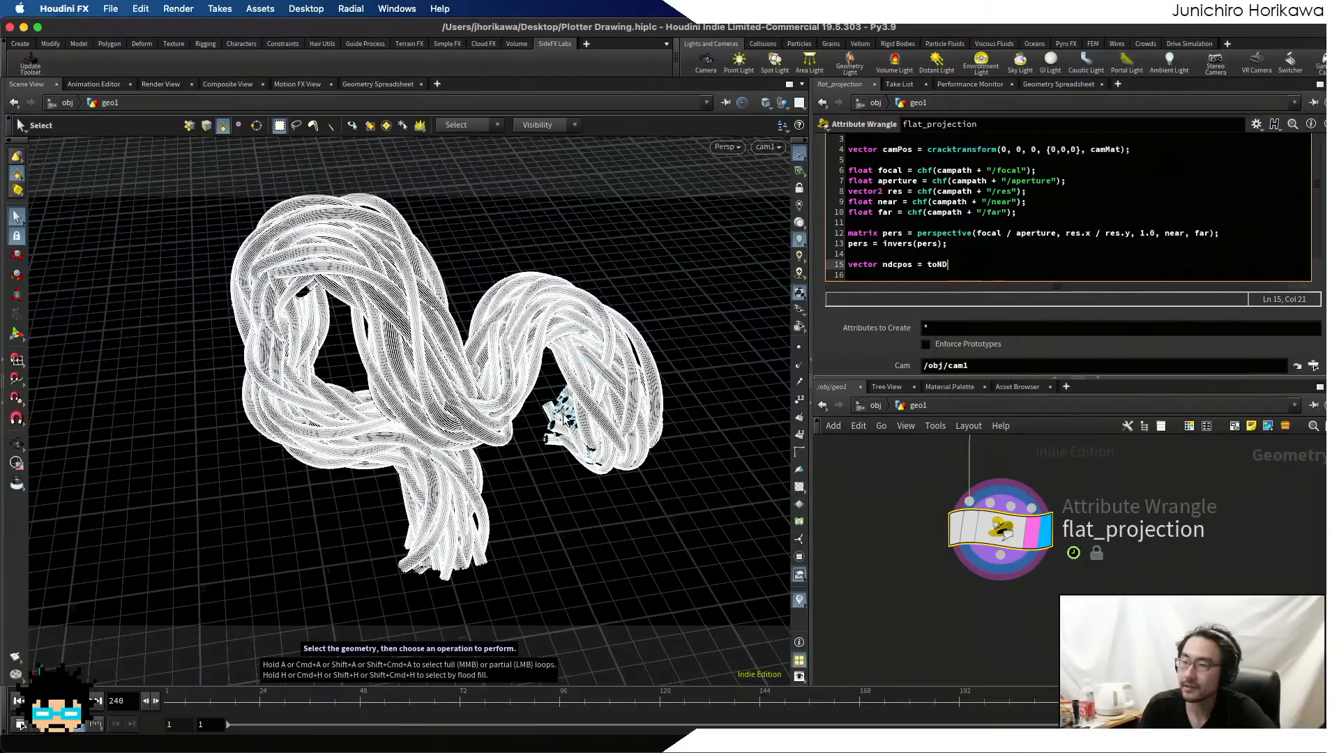
{"action": "type", "text": "C("}
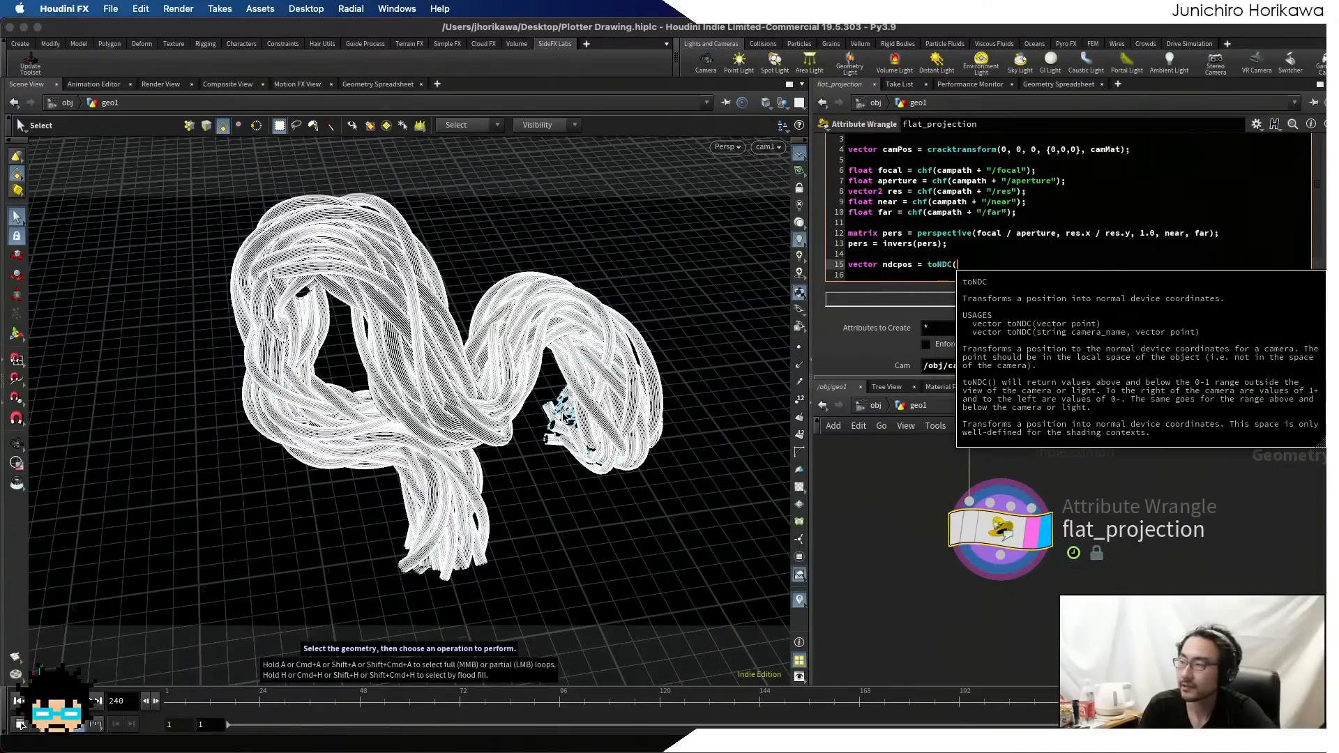
{"action": "type", "text": "campath,"}
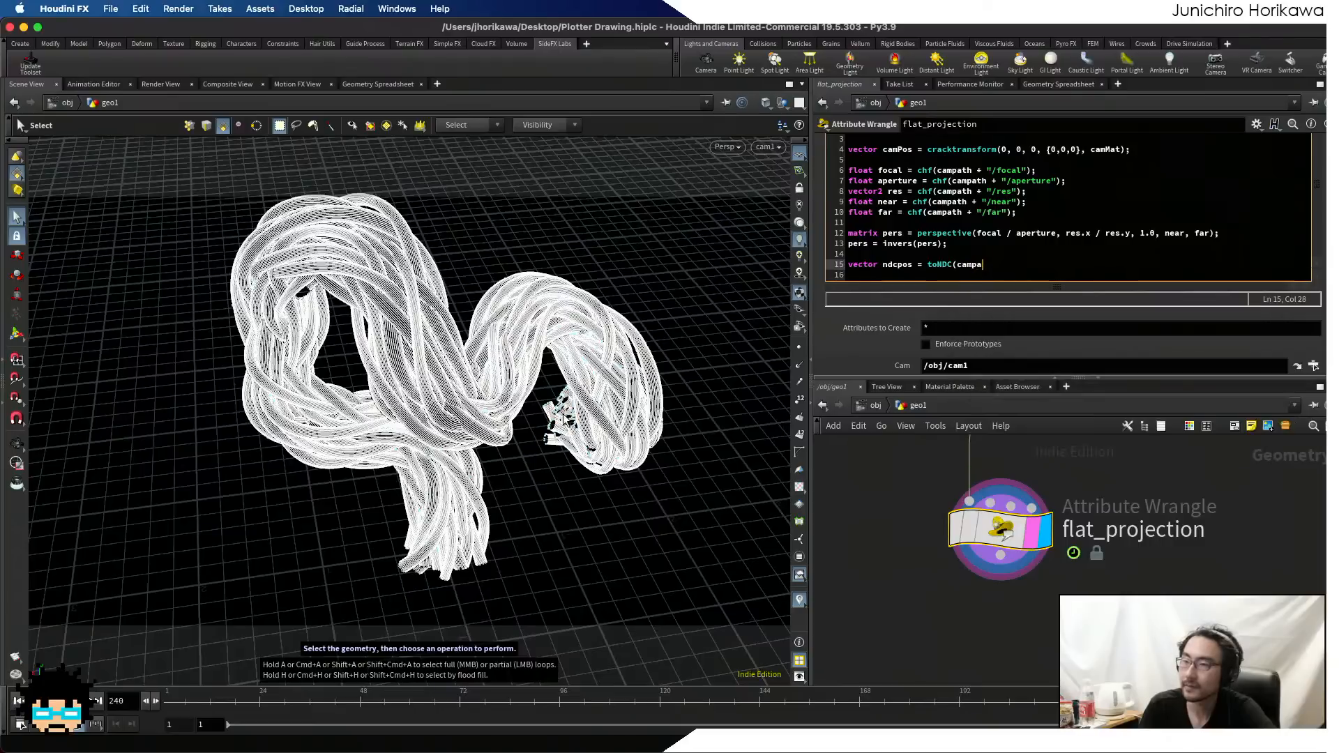
{"action": "type", "text": "@P"}
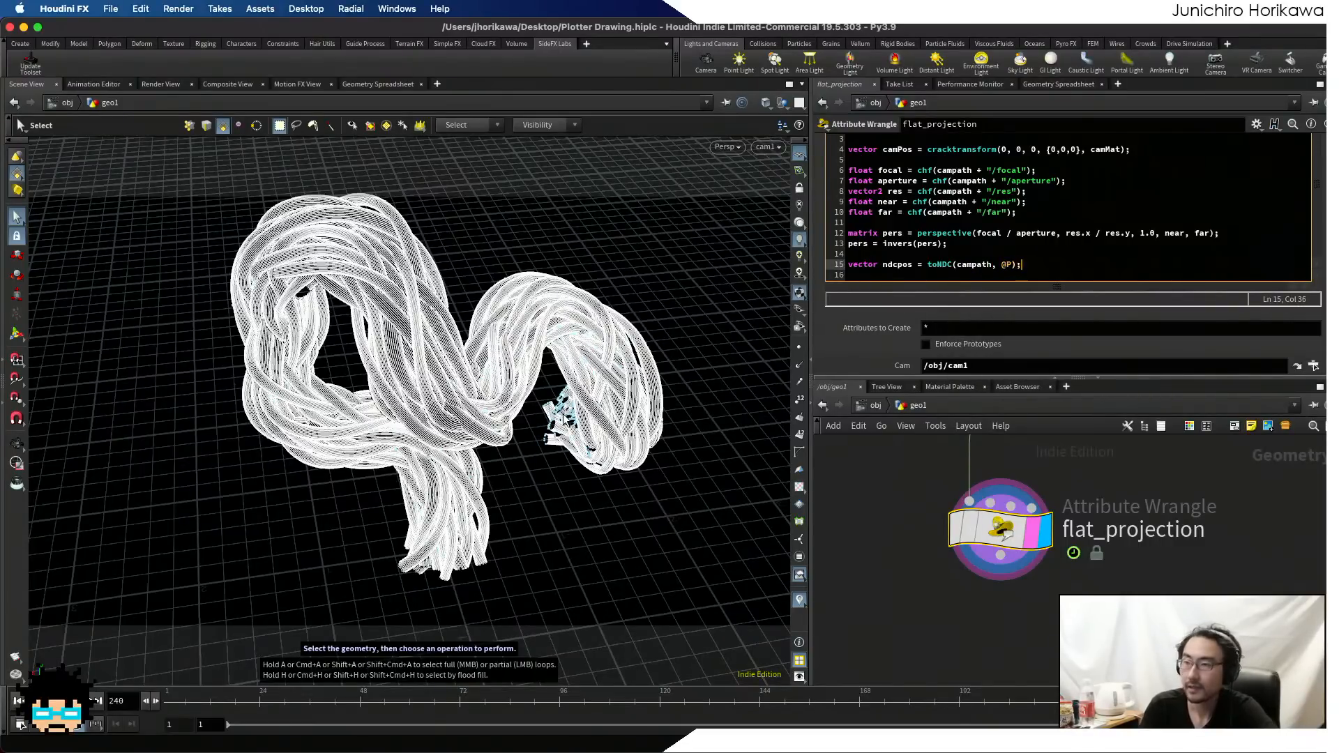
{"action": "type", "text": ");"}
- On the line below the toNDC statement, multiply the position by the matrix with ndcpos *= pers;
{"action": "key", "text": "Return"}
{"action": "type", "text": "ndc"}
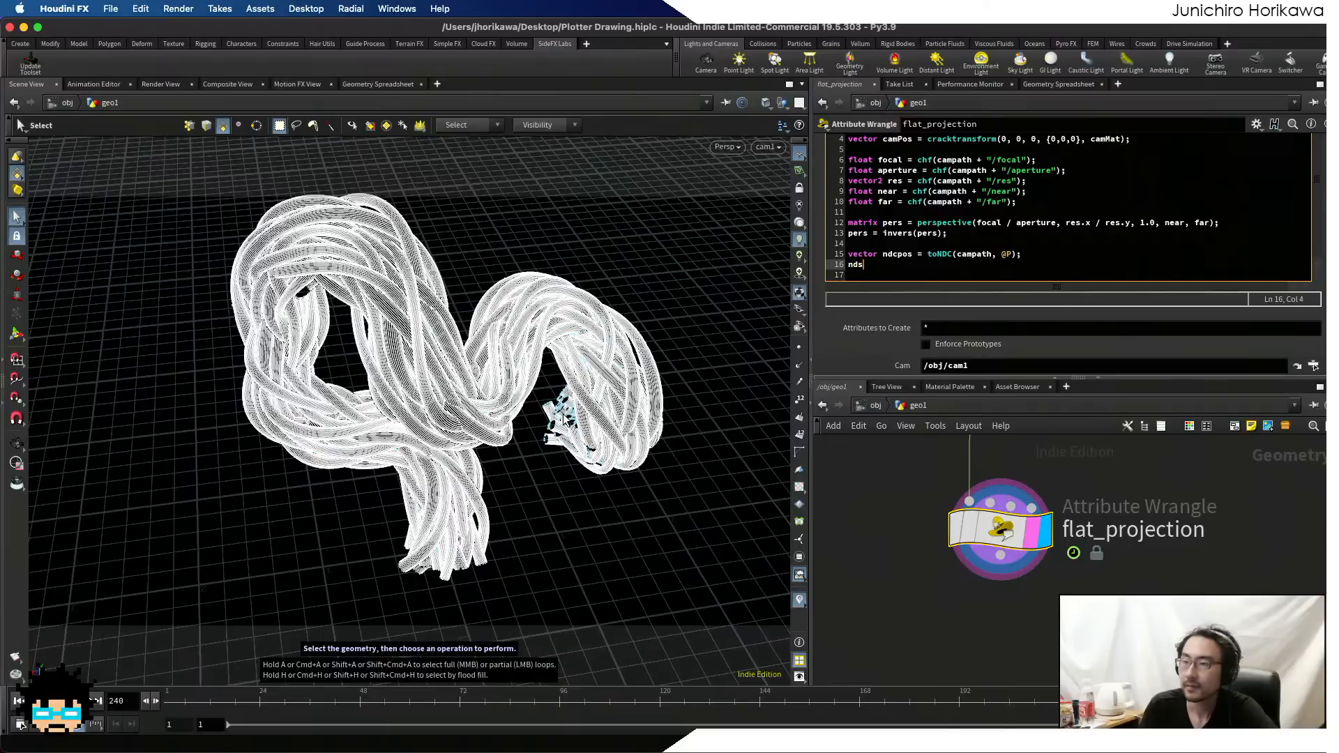
{"action": "type", "text": "pos "}
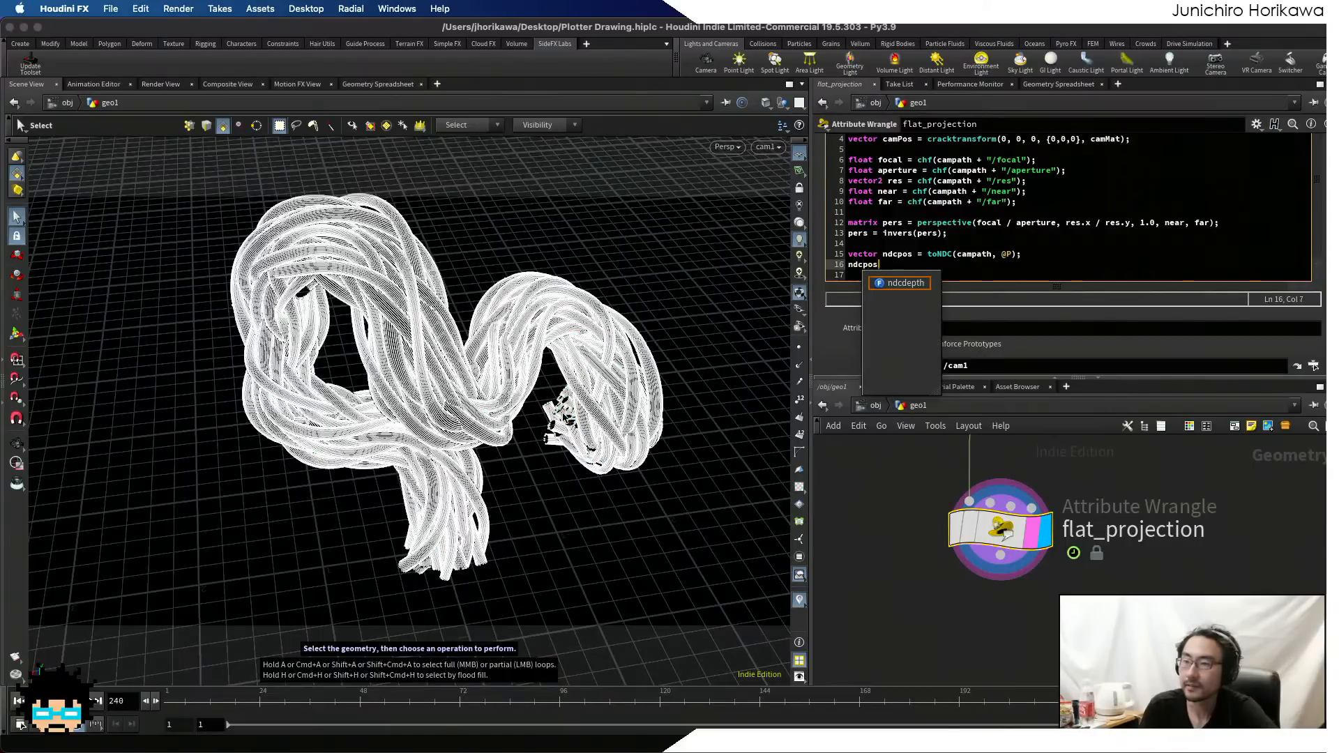
{"action": "type", "text": "*= per"}
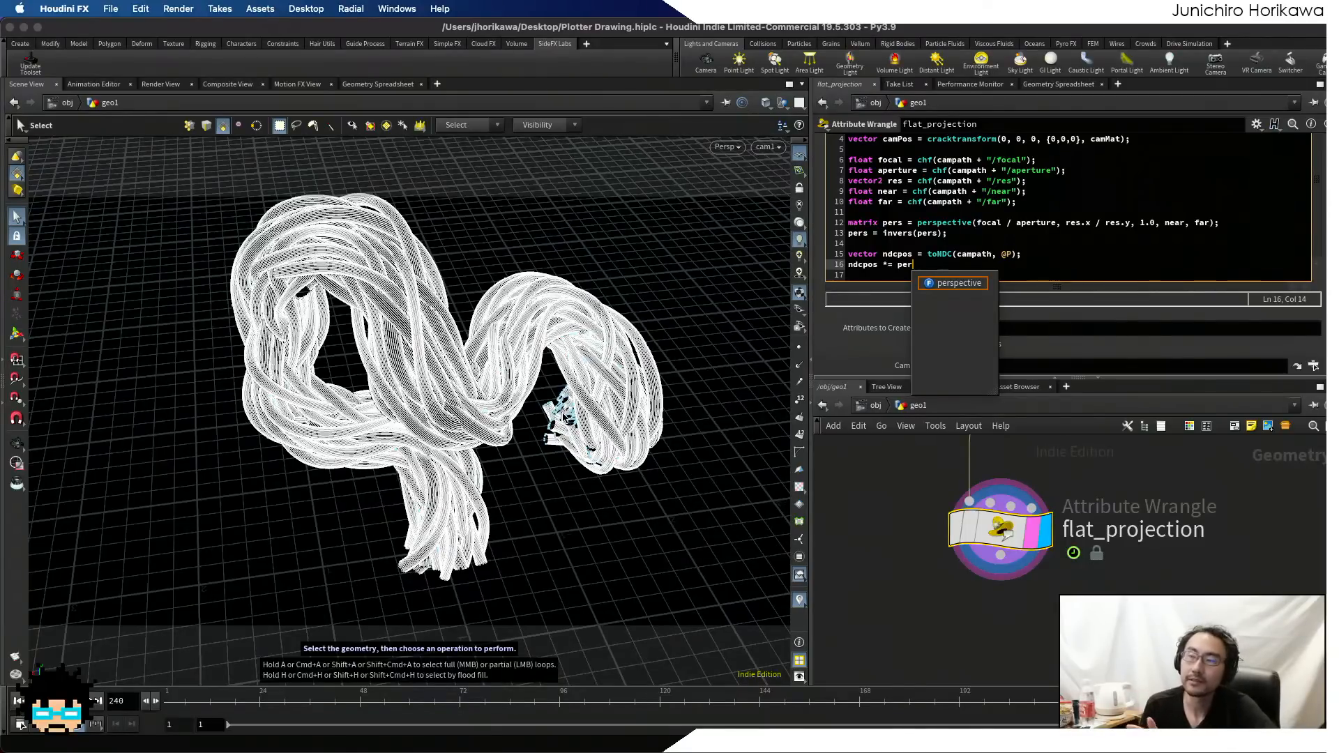
{"action": "type", "text": "s;"}
- After a blank line below the ndcpos multiplication, start a new vector declaration with vector pos =
{"action": "key", "text": "Return"}
{"action": "key", "text": "Return"}
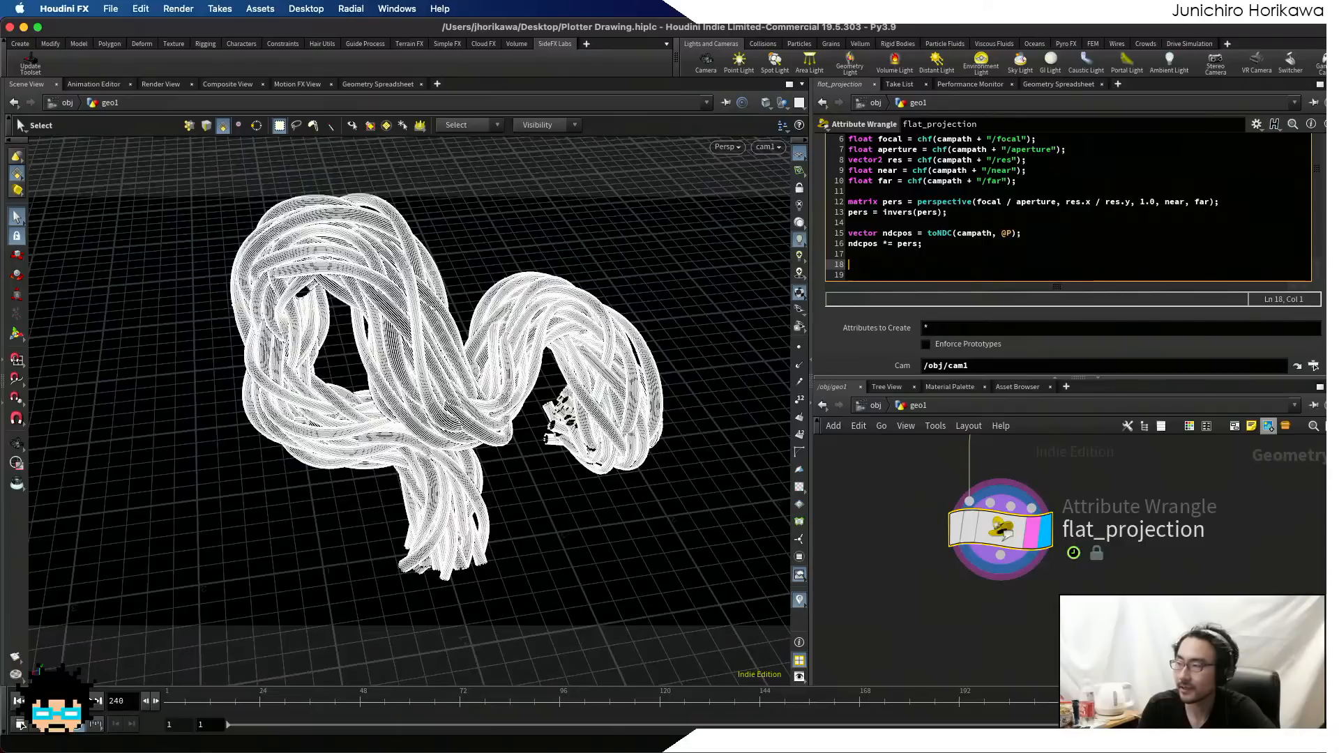
{"action": "type", "text": "vector spo s"}
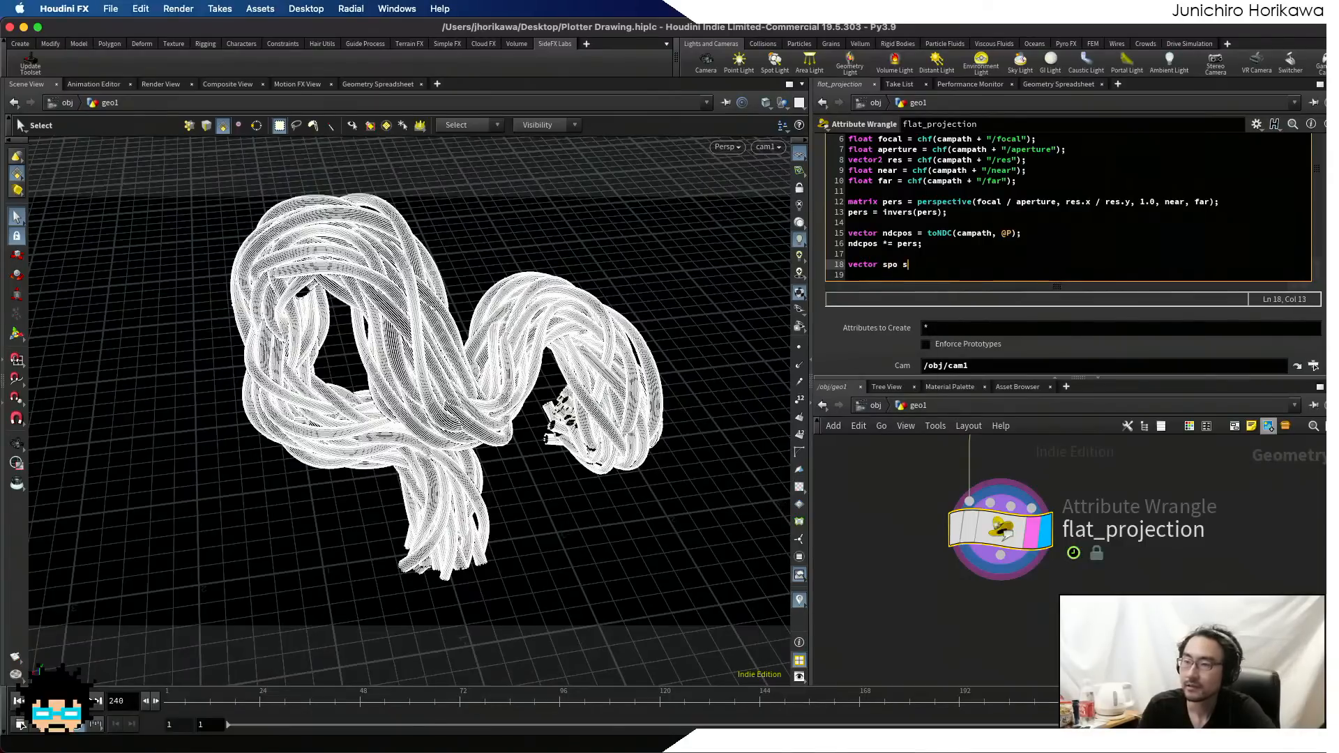
{"action": "key", "text": "BackSpace"}
{"action": "key", "text": "BackSpace"}
{"action": "key", "text": "BackSpace"}
{"action": "key", "text": "BackSpace"}
{"action": "key", "text": "BackSpace"}
{"action": "type", "text": "pos ^ "}
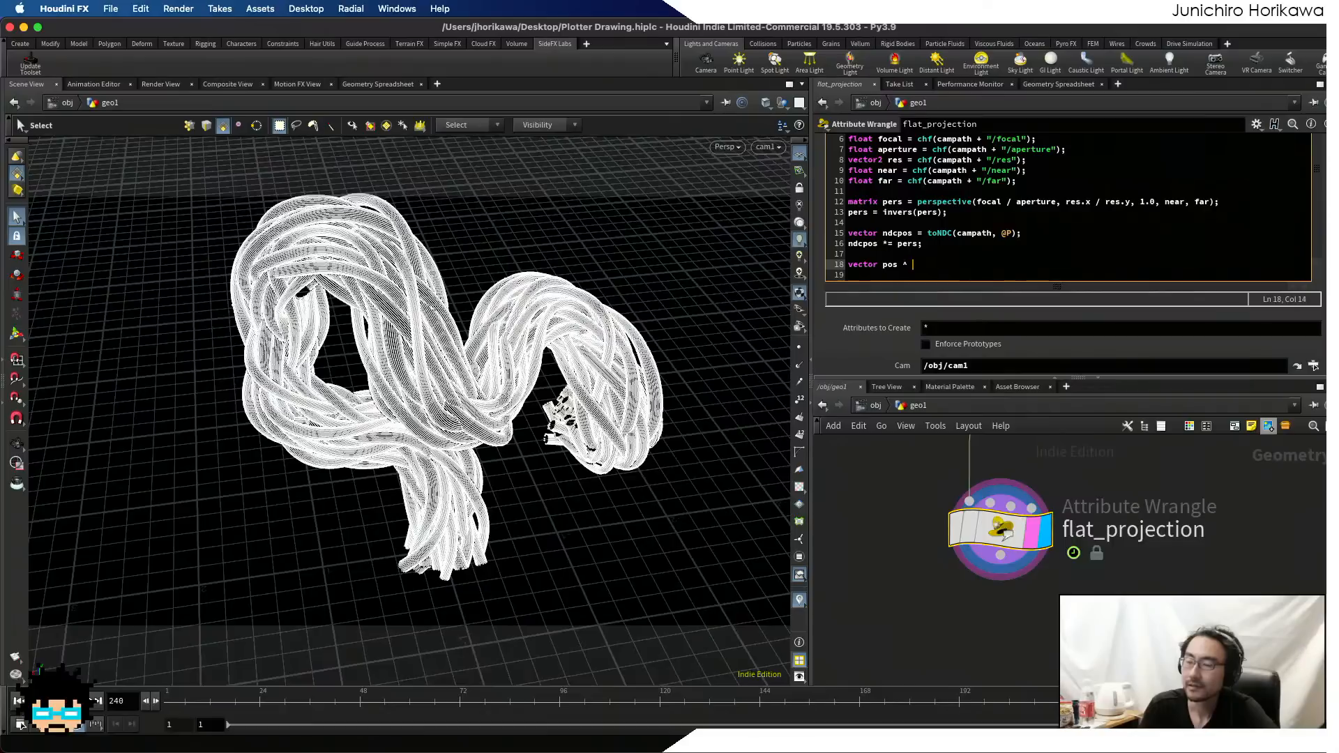
{"action": "key", "text": "BackSpace"}
{"action": "key", "text": "BackSpace"}
{"action": "type", "text": "="}
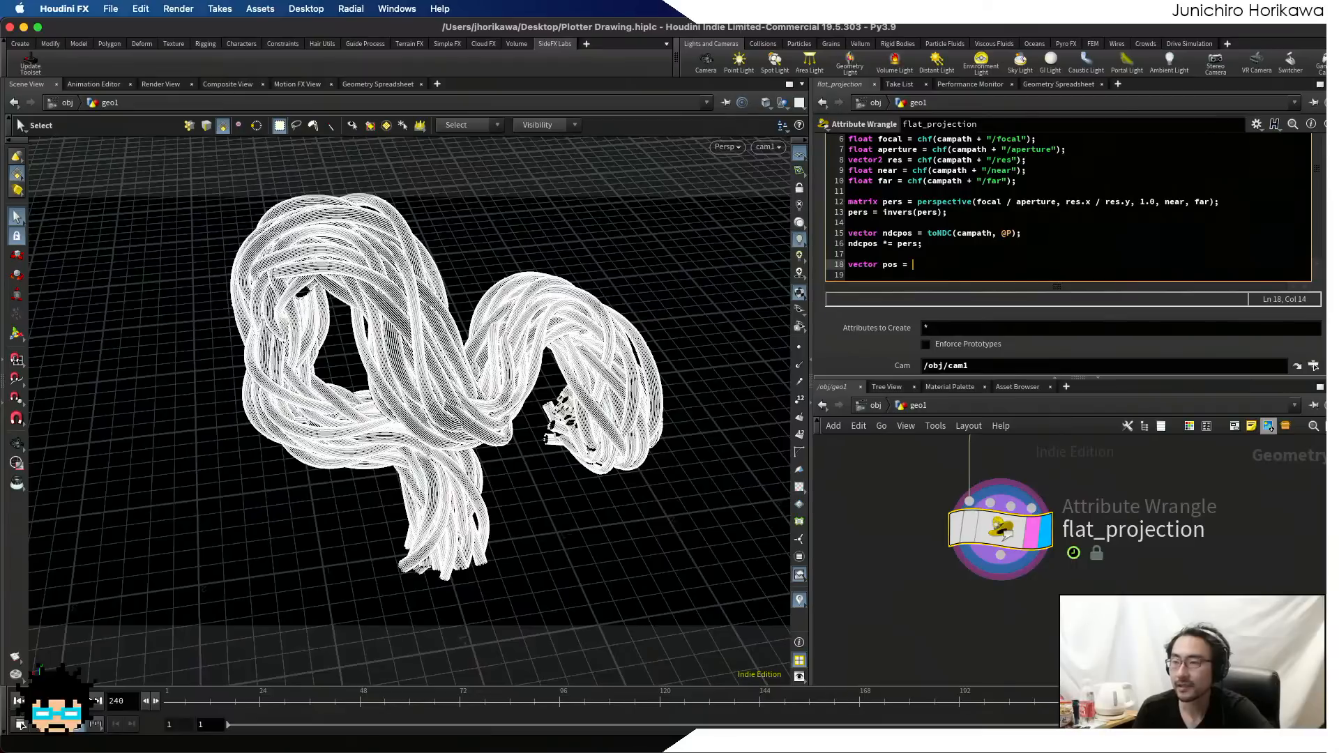
- Complete the pos declaration by converting back to world space with fromNDC("space:world", ndcpos);
{"action": "scroll", "coordinate": [907, 199], "scroll_direction": "up", "scroll_amount": 2}
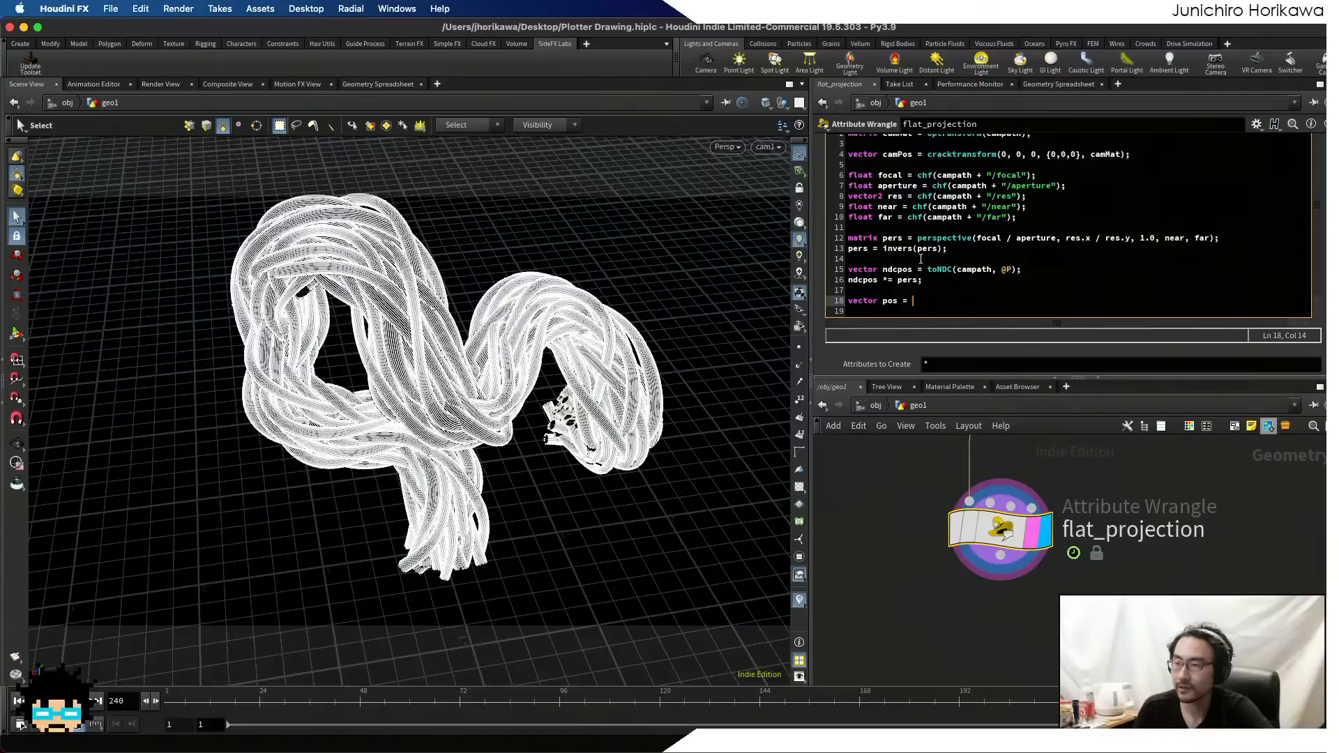
{"action": "left_click", "coordinate": [942, 308]}
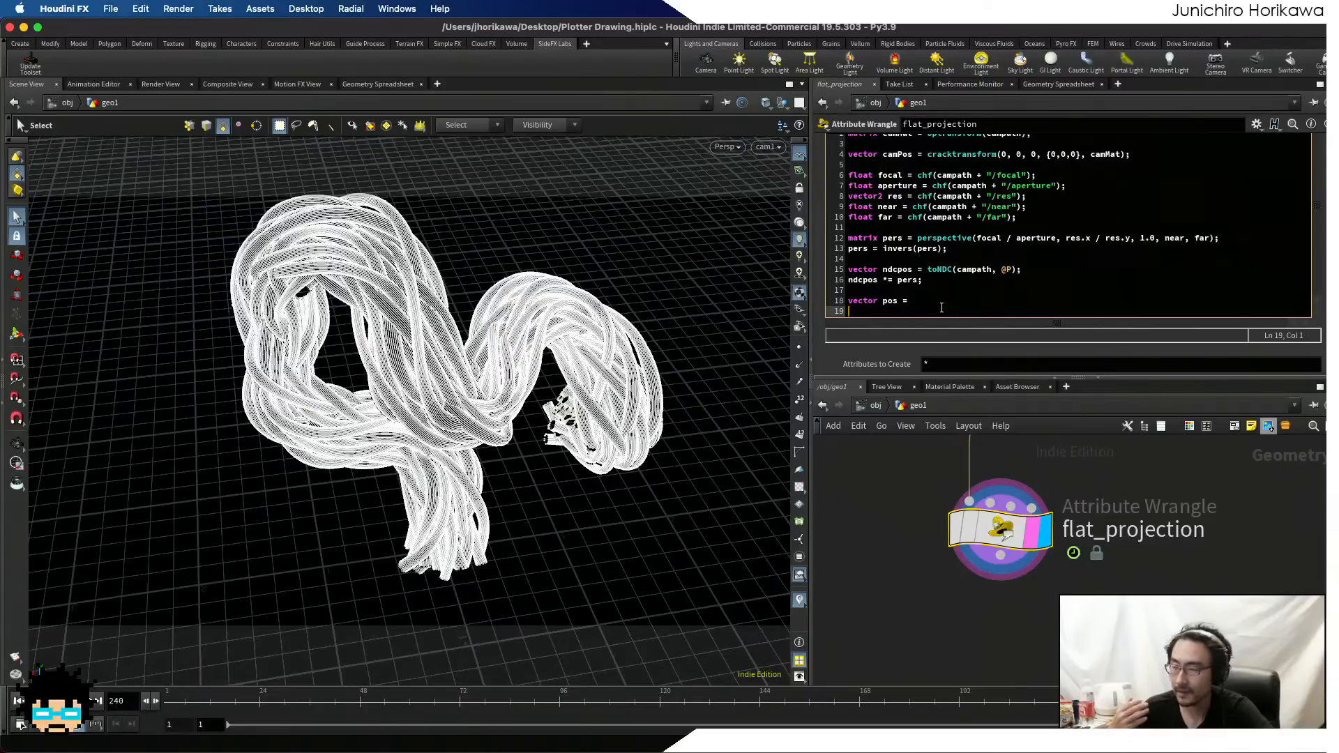
{"action": "key", "text": "BackSpace"}
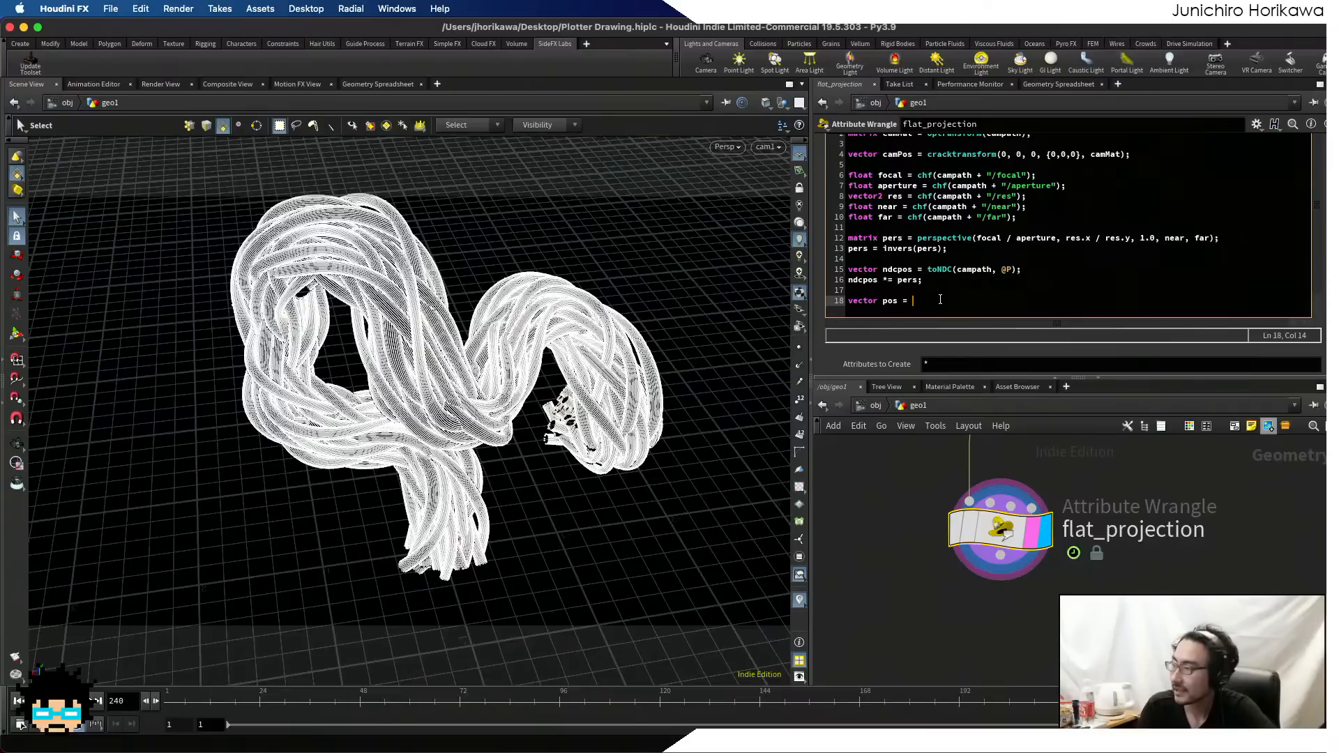
{"action": "type", "text": "fromNDC"}
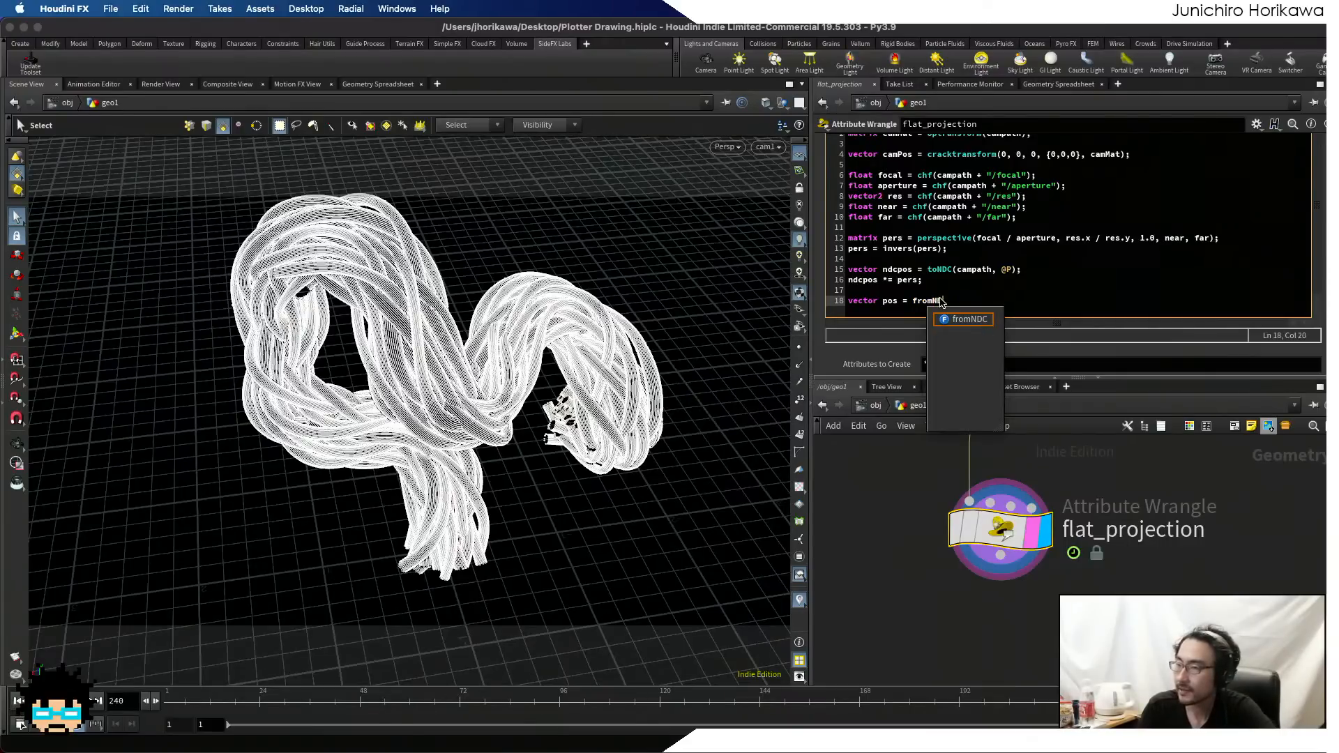
{"action": "type", "text": "("}
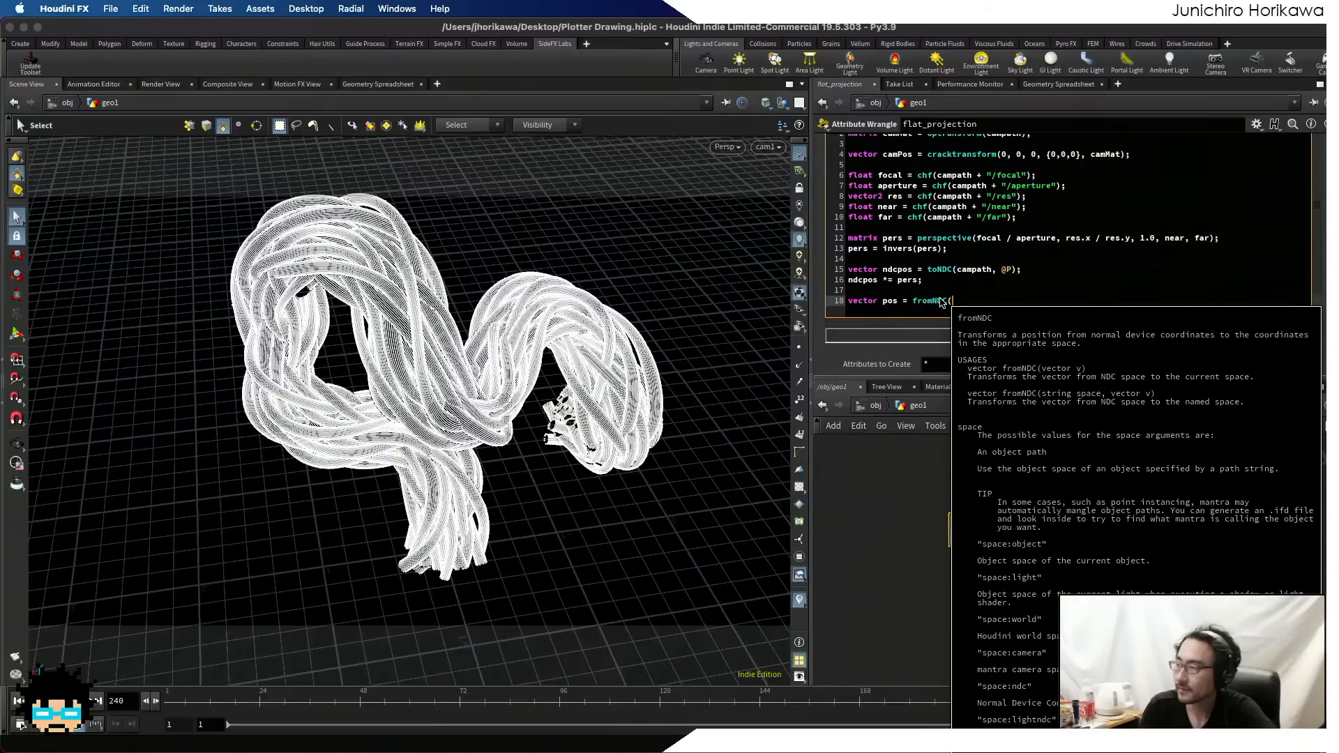
{"action": "type", "text": "\"space"}
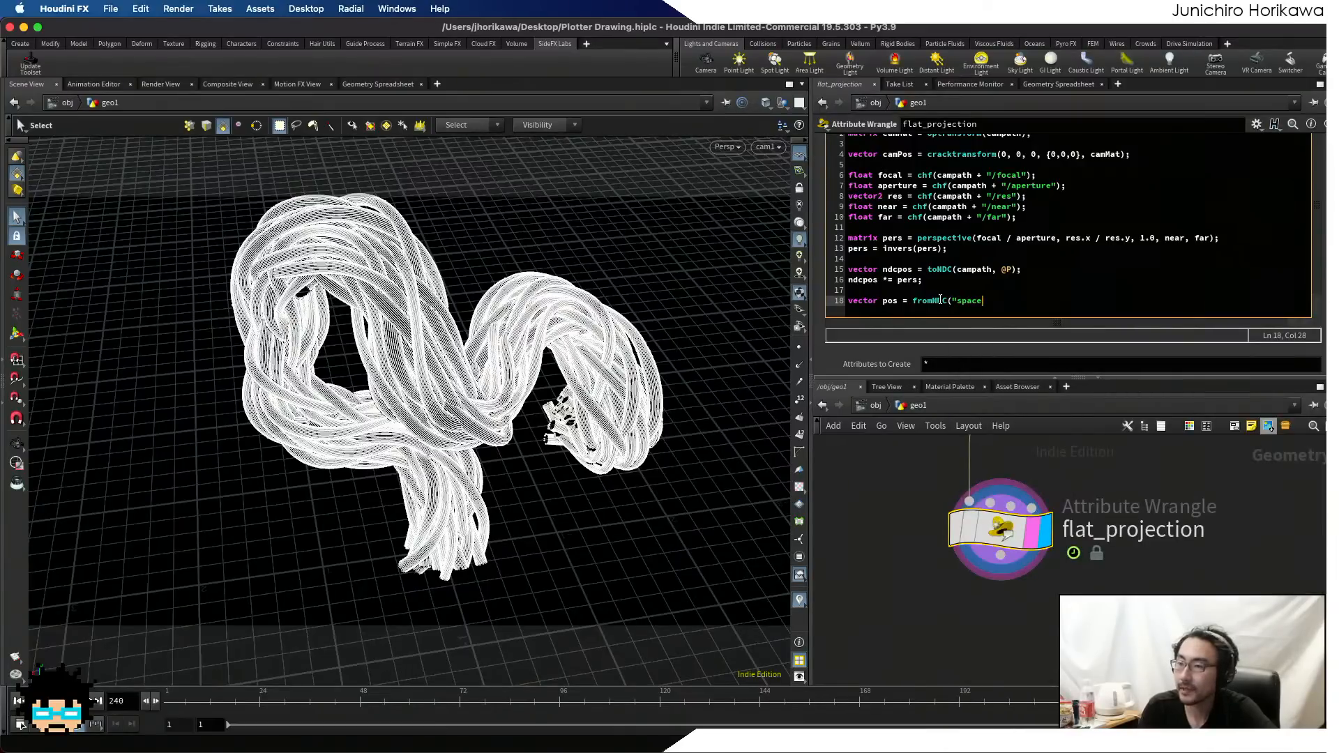
{"action": "type", "text": ":"}
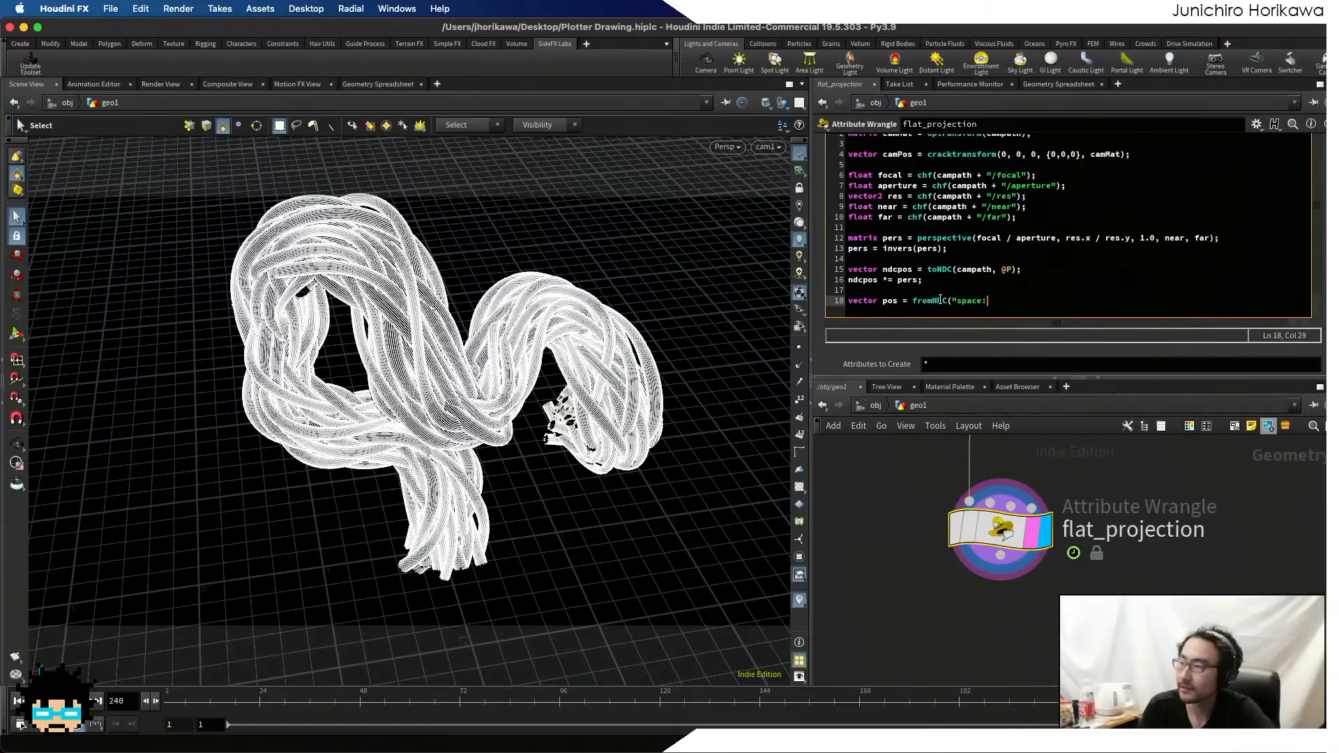
{"action": "type", "text": "world"}
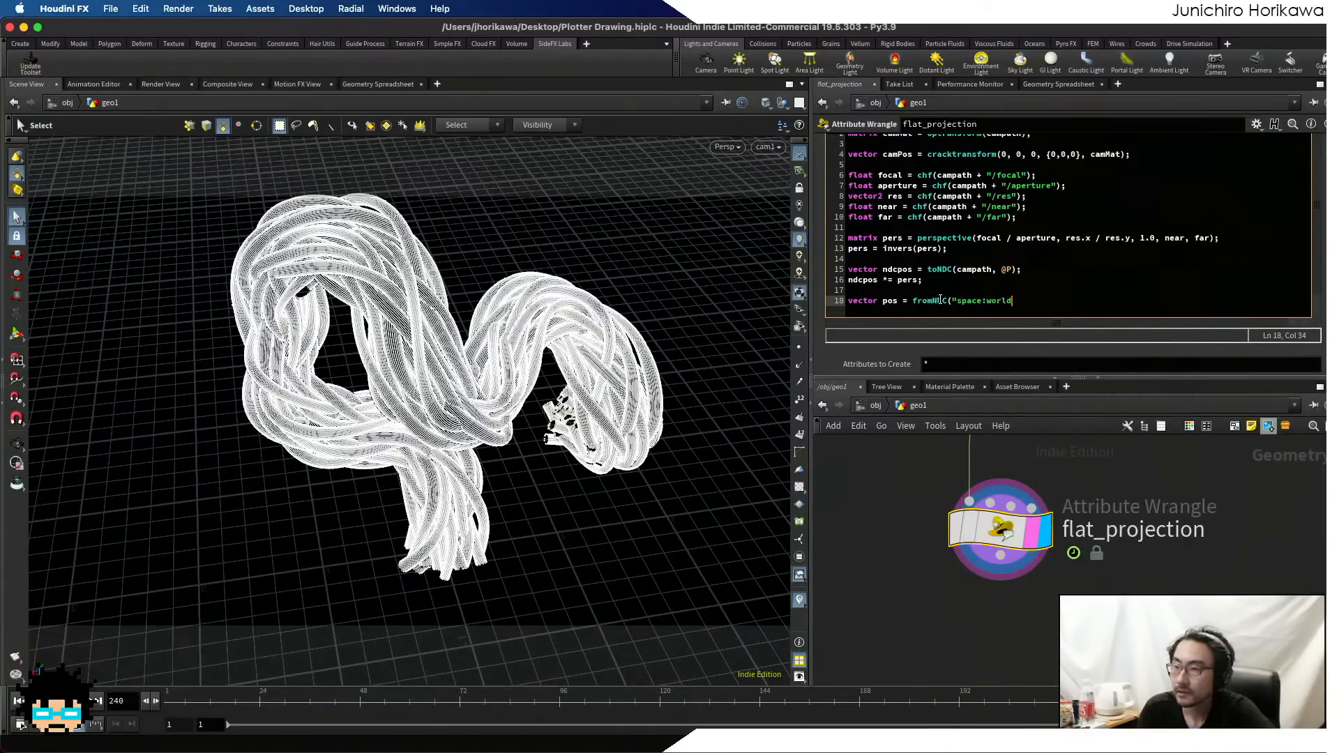
{"action": "type", "text": "\","}
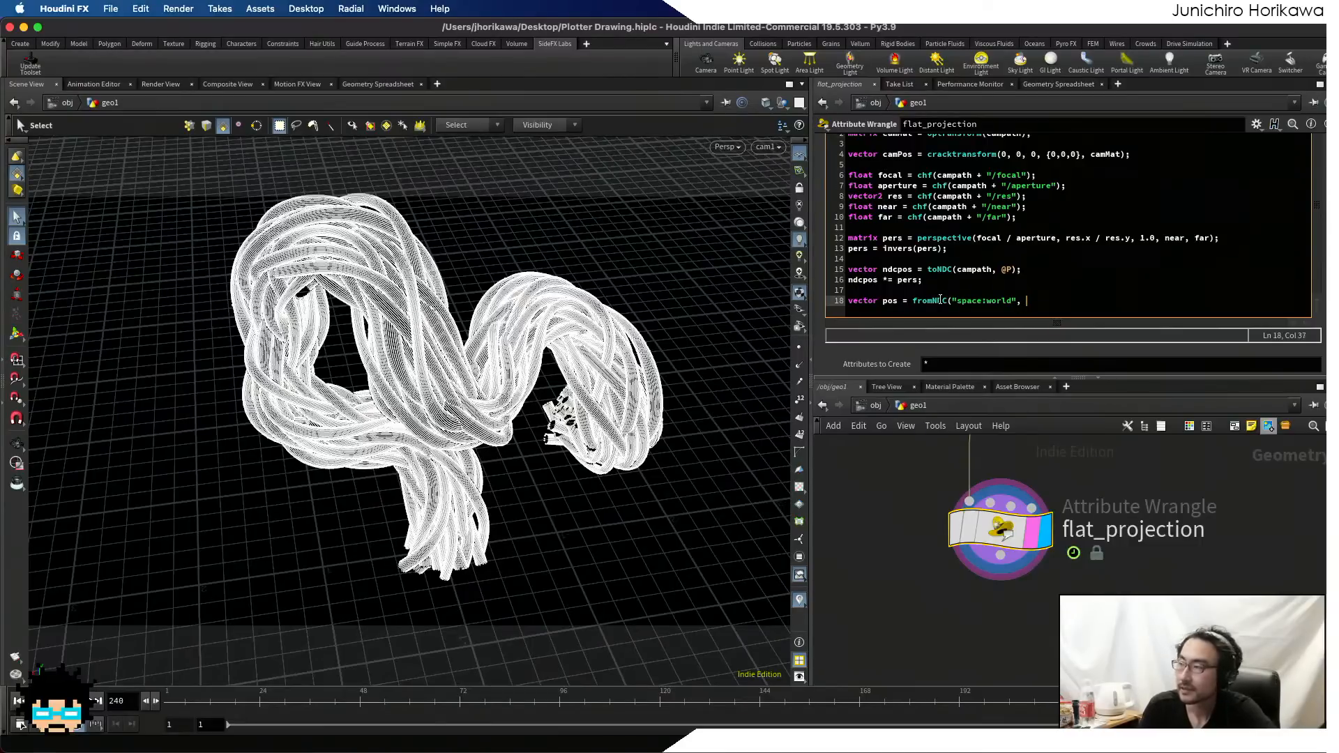
{"action": "type", "text": " ndcpos);"}
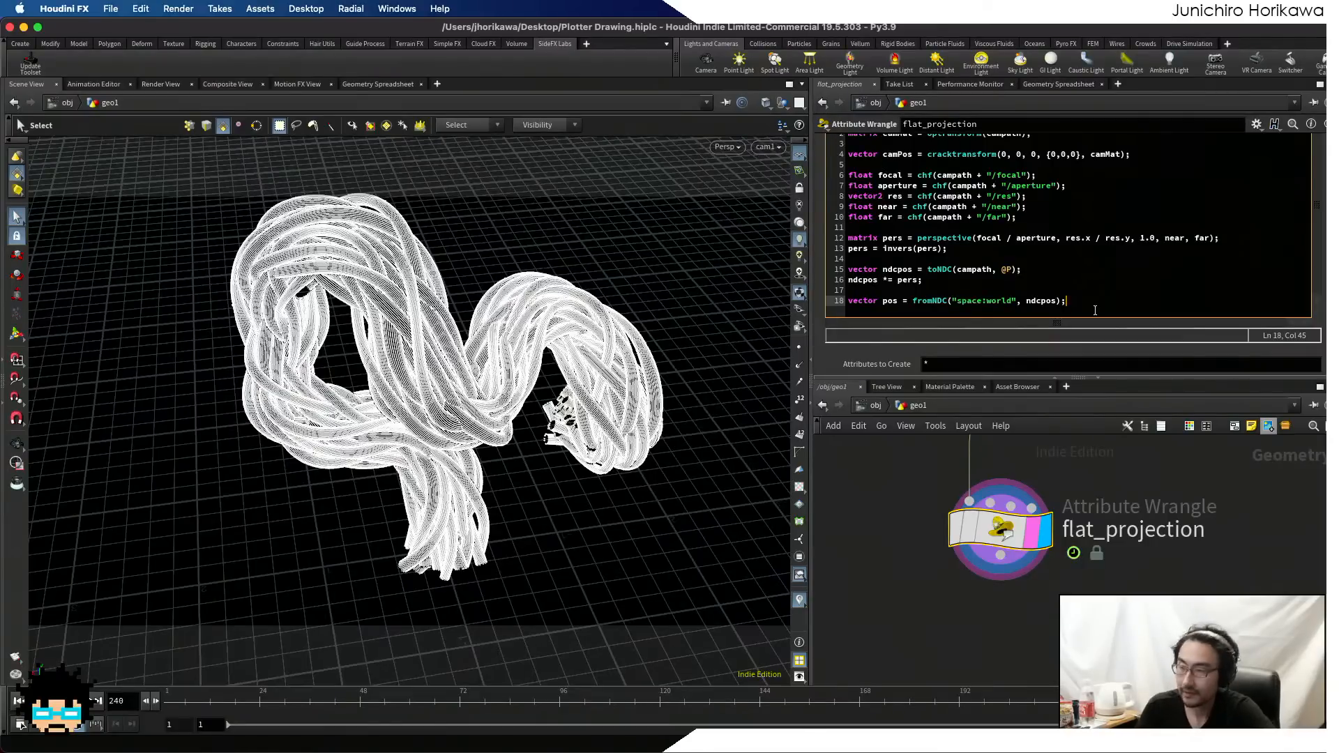
- Leave two blank lines below the fromNDC statement and assign the point position with @P = pos;
{"action": "key", "text": "Return"}
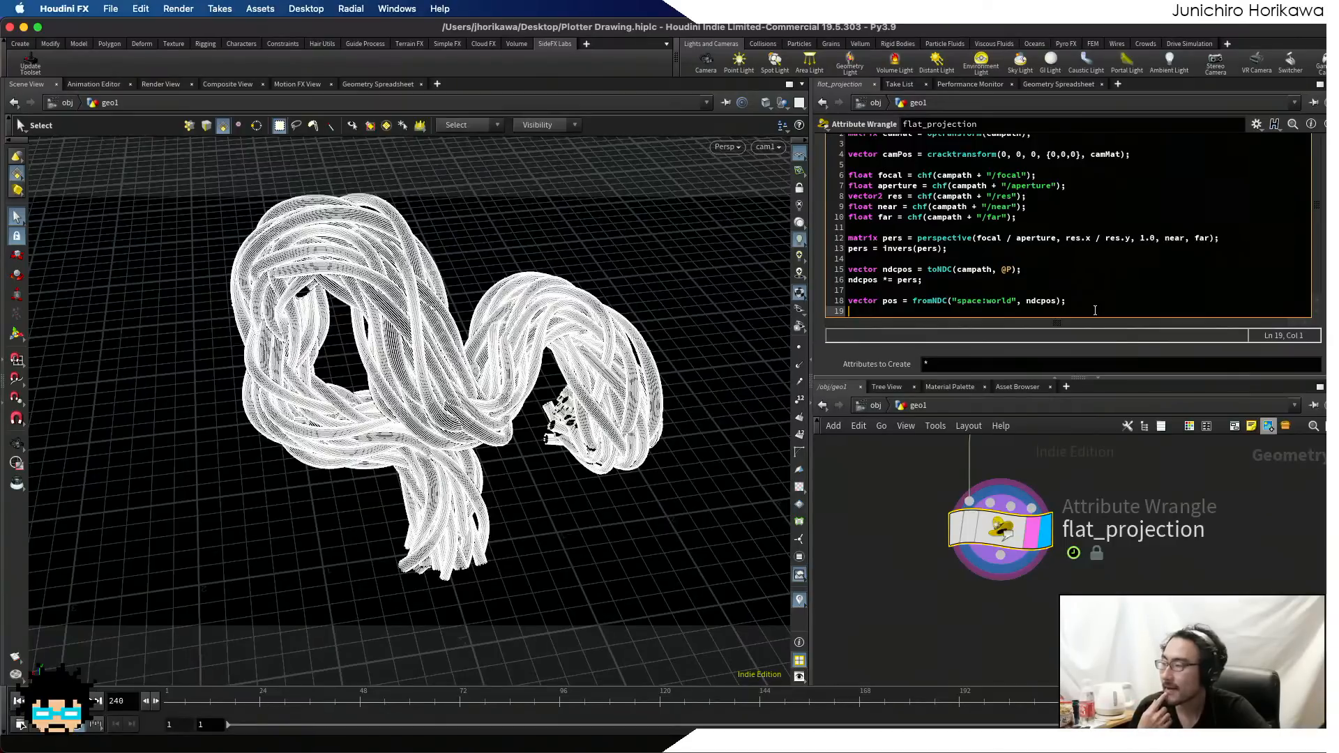
{"action": "key", "text": "Return"}
{"action": "key", "text": "Return"}
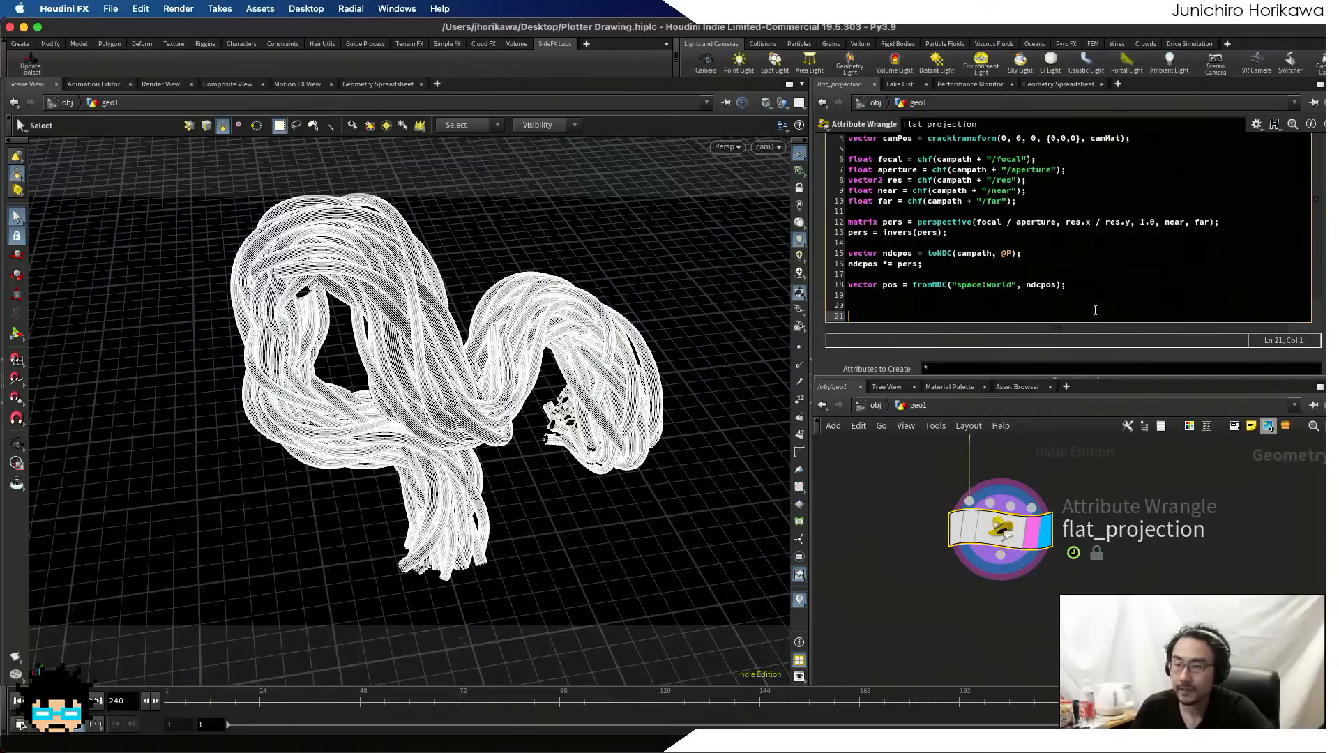
{"action": "type", "text": "`P"}
{"action": "key", "text": "BackSpace"}
{"action": "key", "text": "BackSpace"}
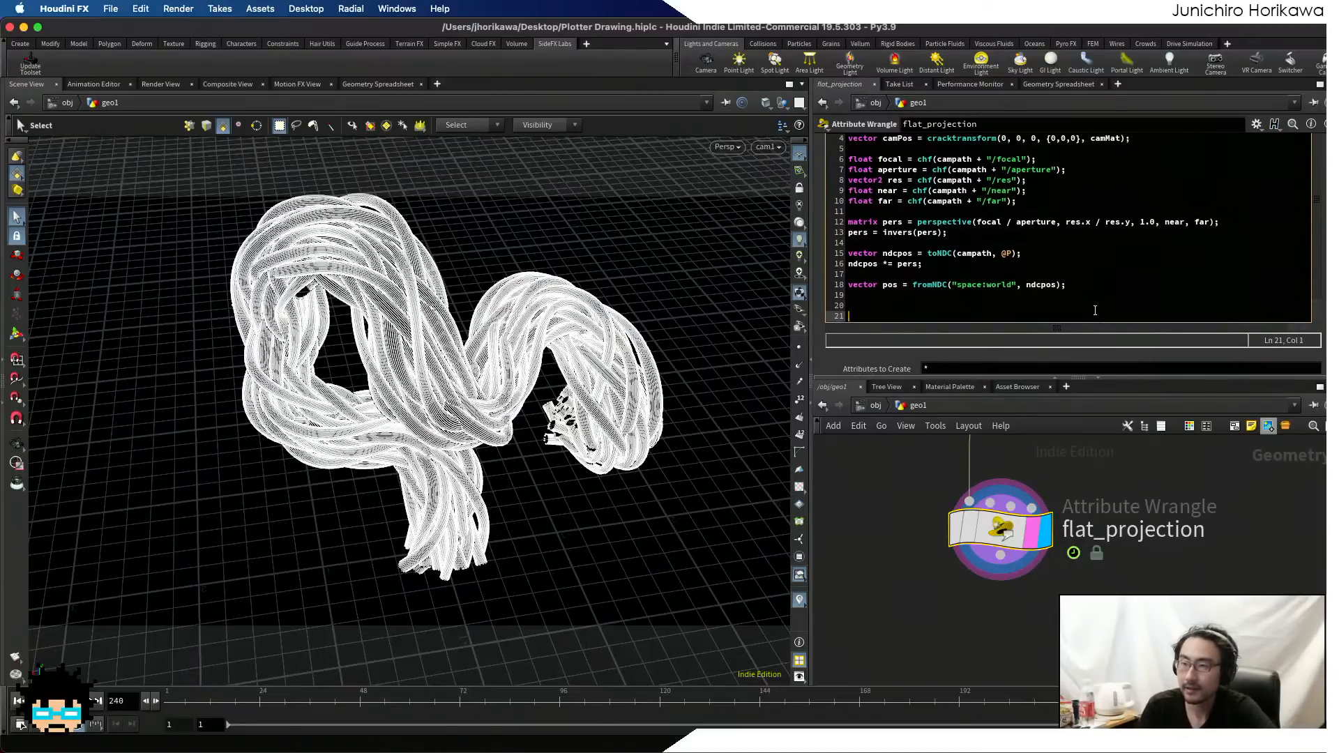
{"action": "type", "text": "@"}
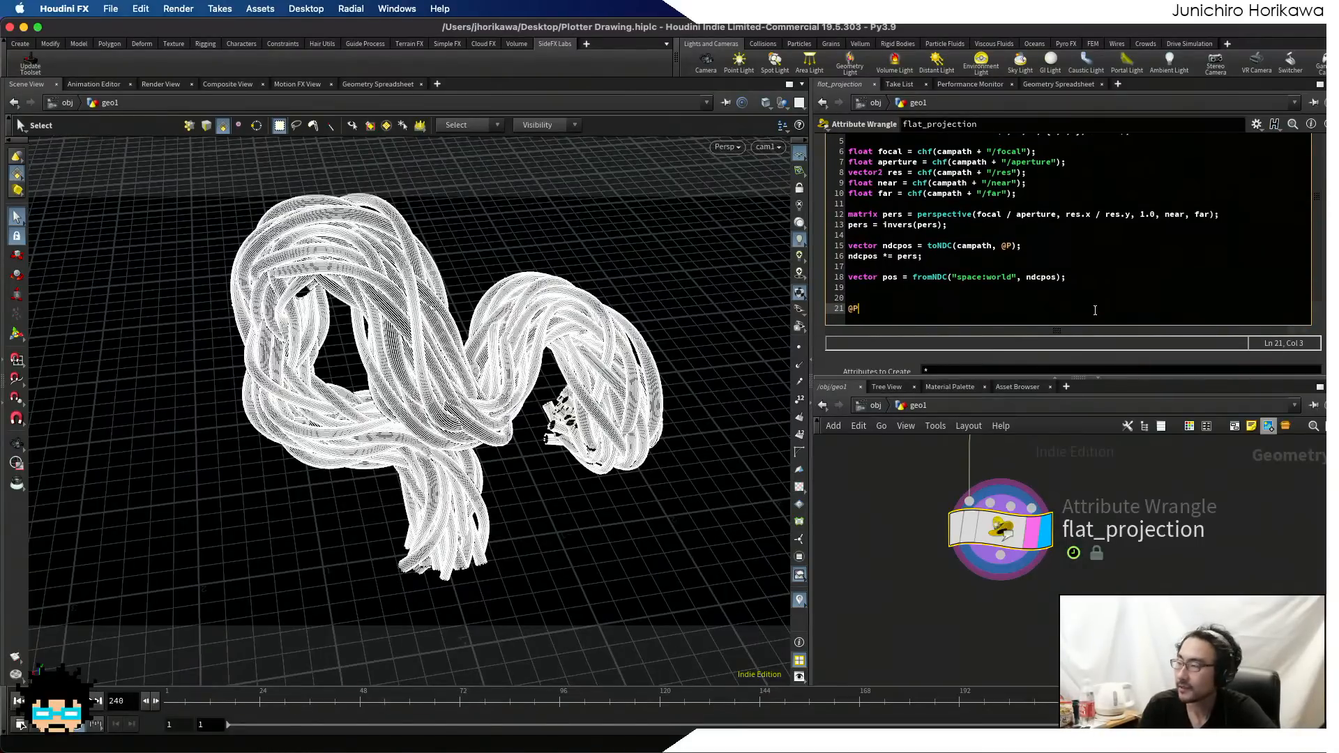
{"action": "type", "text": "P = "}
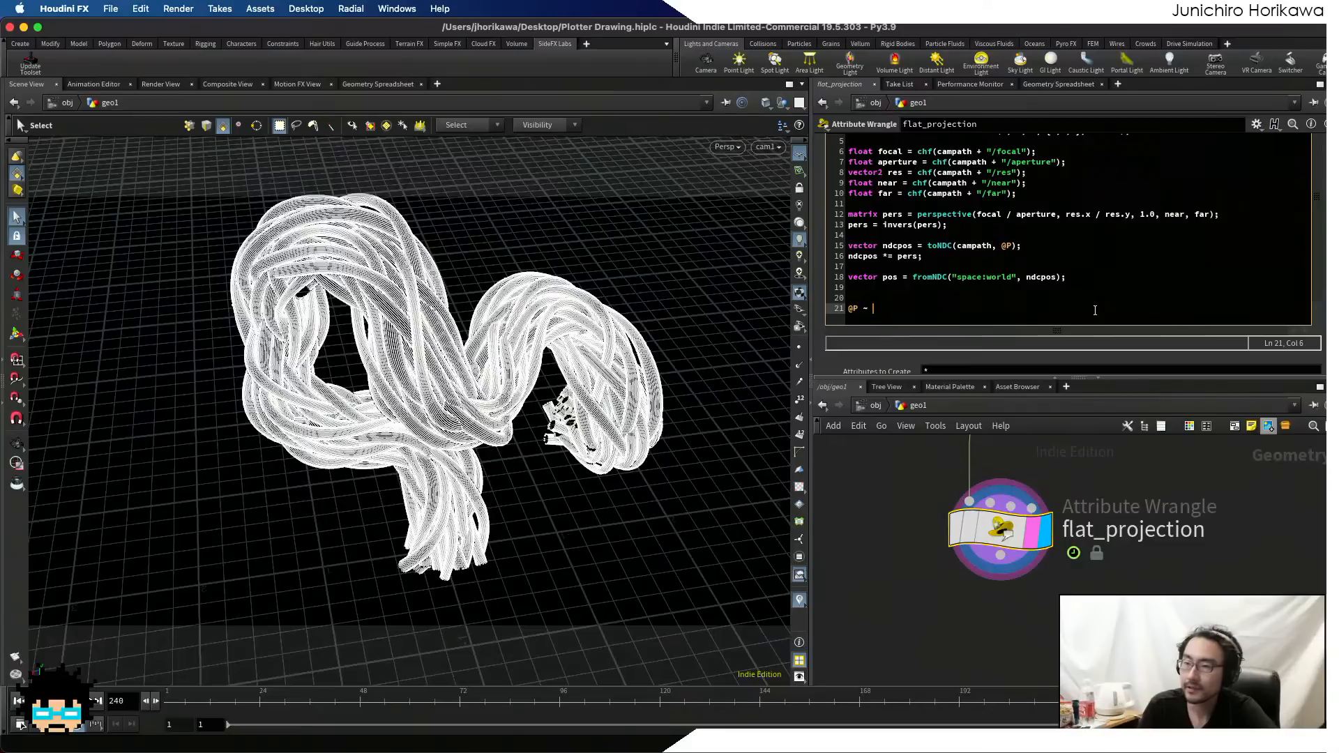
{"action": "type", "text": "= po"}
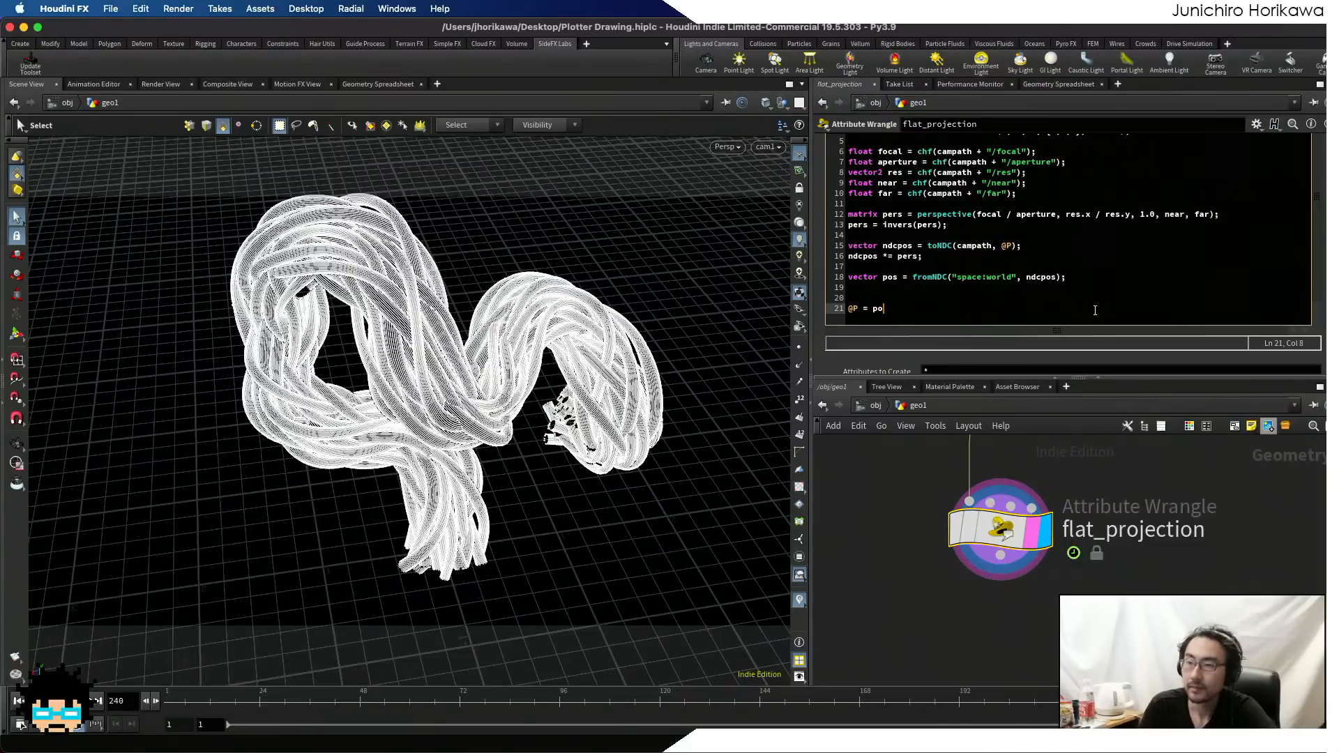
{"action": "type", "text": "s;"}
- On the line below the @P assignment, zero the vertical component with @P.y = 0.0;
{"action": "key", "text": "Return"}
{"action": "type", "text": "\""}
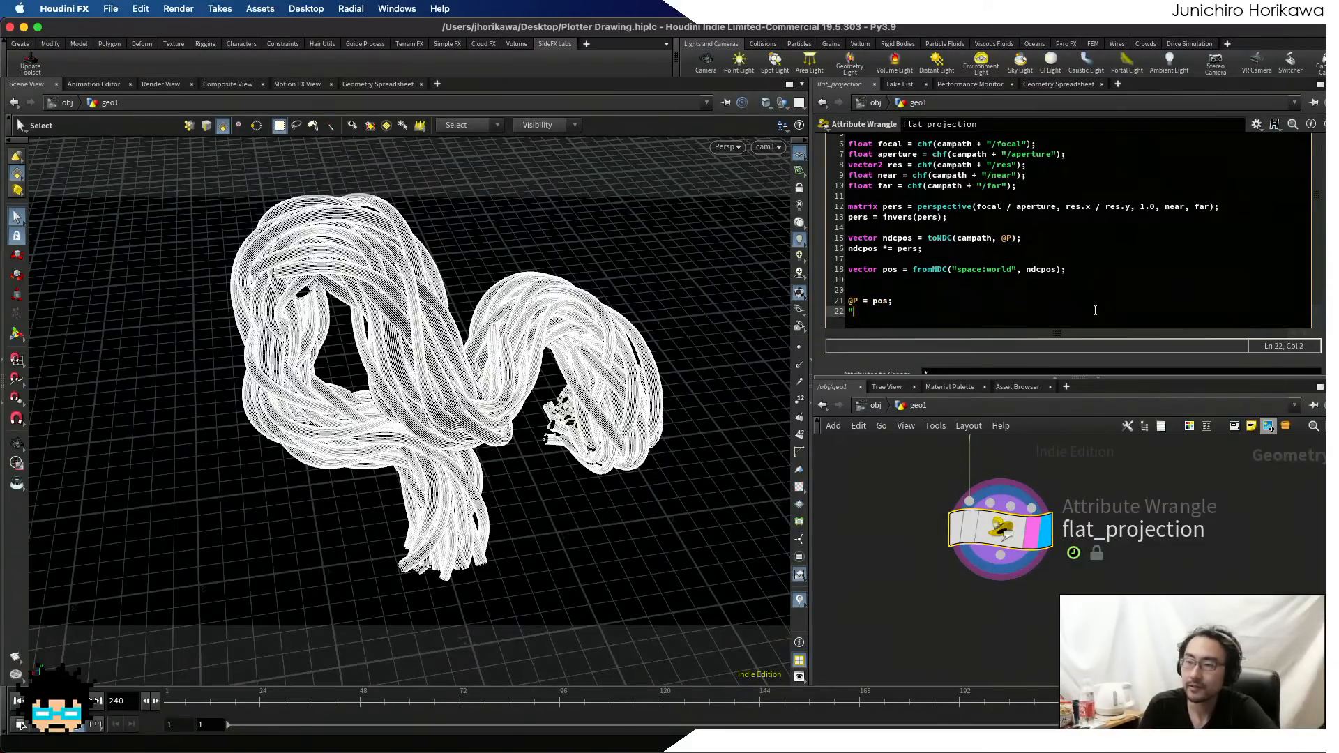
{"action": "key", "text": "BackSpace"}
{"action": "type", "text": "@P."}
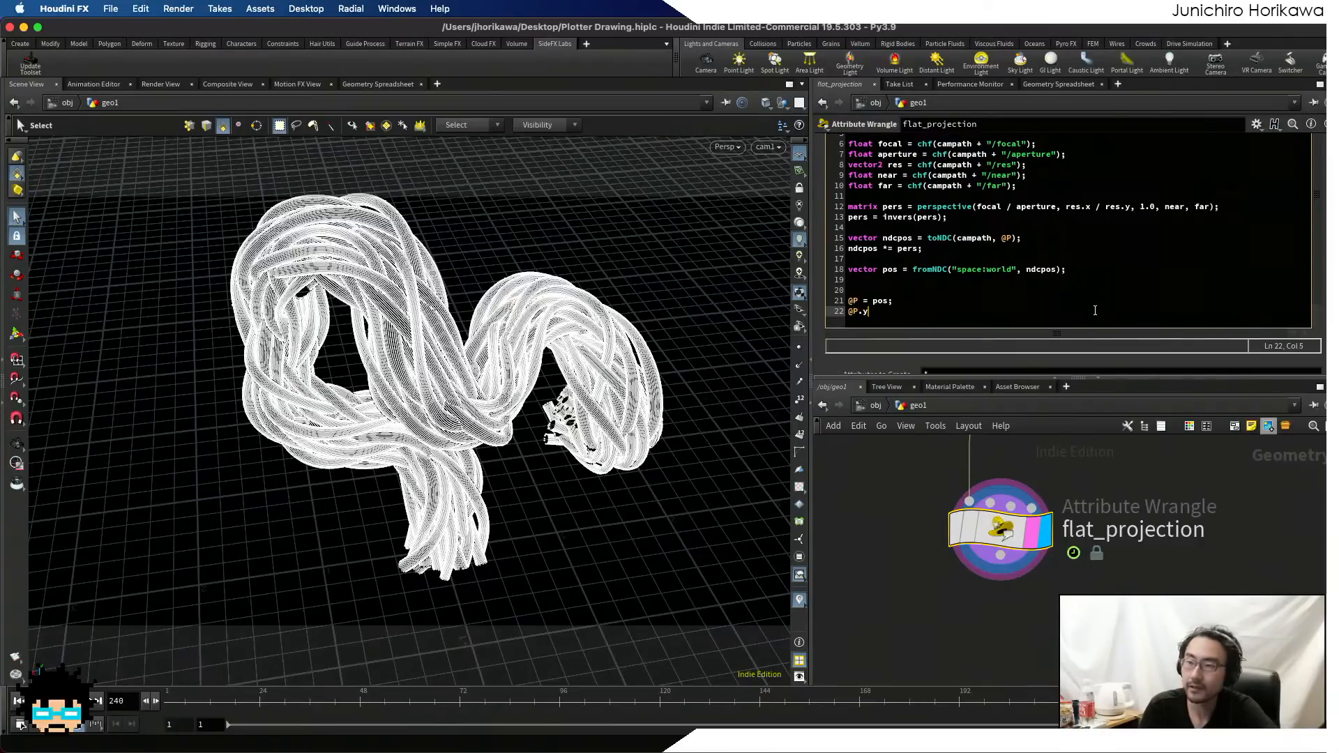
{"action": "type", "text": "y = 0"}
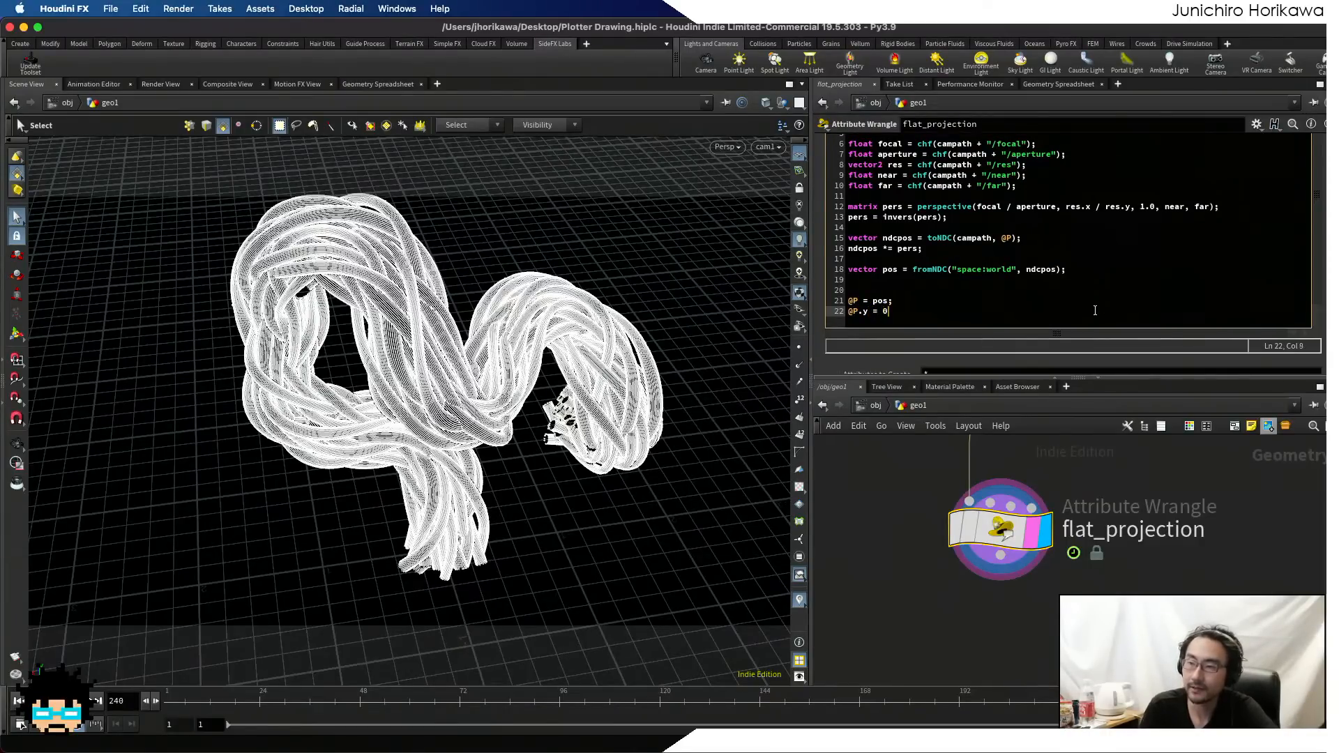
{"action": "type", "text": ".0;"}
{"action": "key", "text": "Return"}
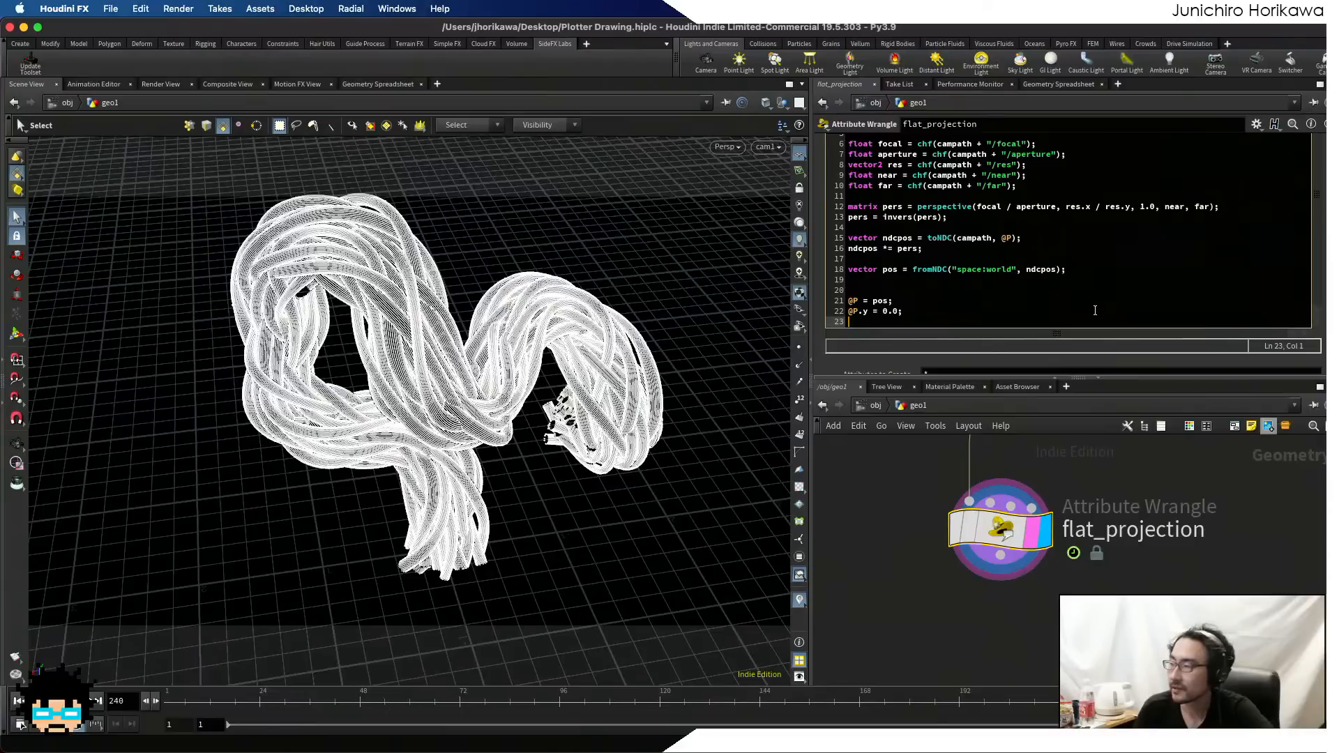
- Rewrite the last statement so it flattens the z component instead: @P.z = 0.0;
{"action": "key", "text": "BackSpace"}
{"action": "key", "text": "BackSpace"}
{"action": "key", "text": "BackSpace"}
{"action": "key", "text": "BackSpace"}
{"action": "key", "text": "BackSpace"}
{"action": "key", "text": "BackSpace"}
{"action": "key", "text": "BackSpace"}
{"action": "key", "text": "BackSpace"}
{"action": "key", "text": "BackSpace"}
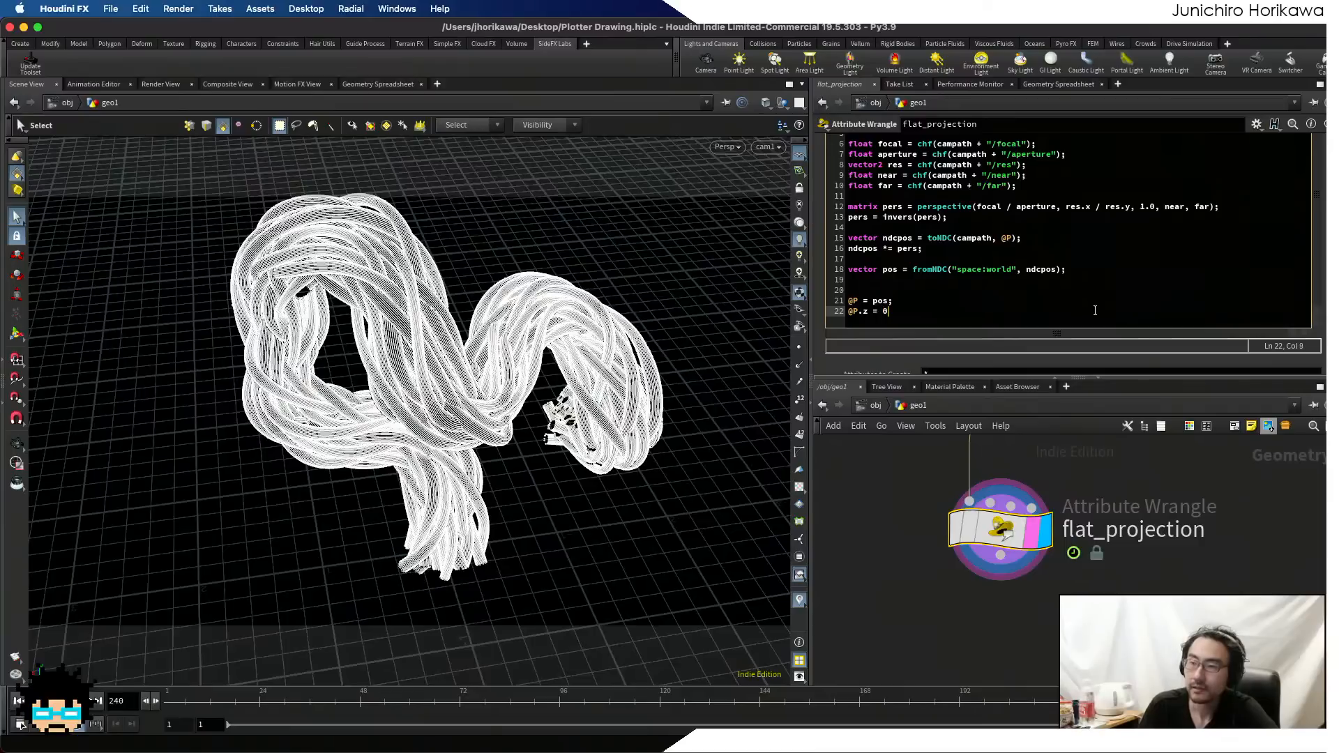
{"action": "type", "text": "z = 0"}
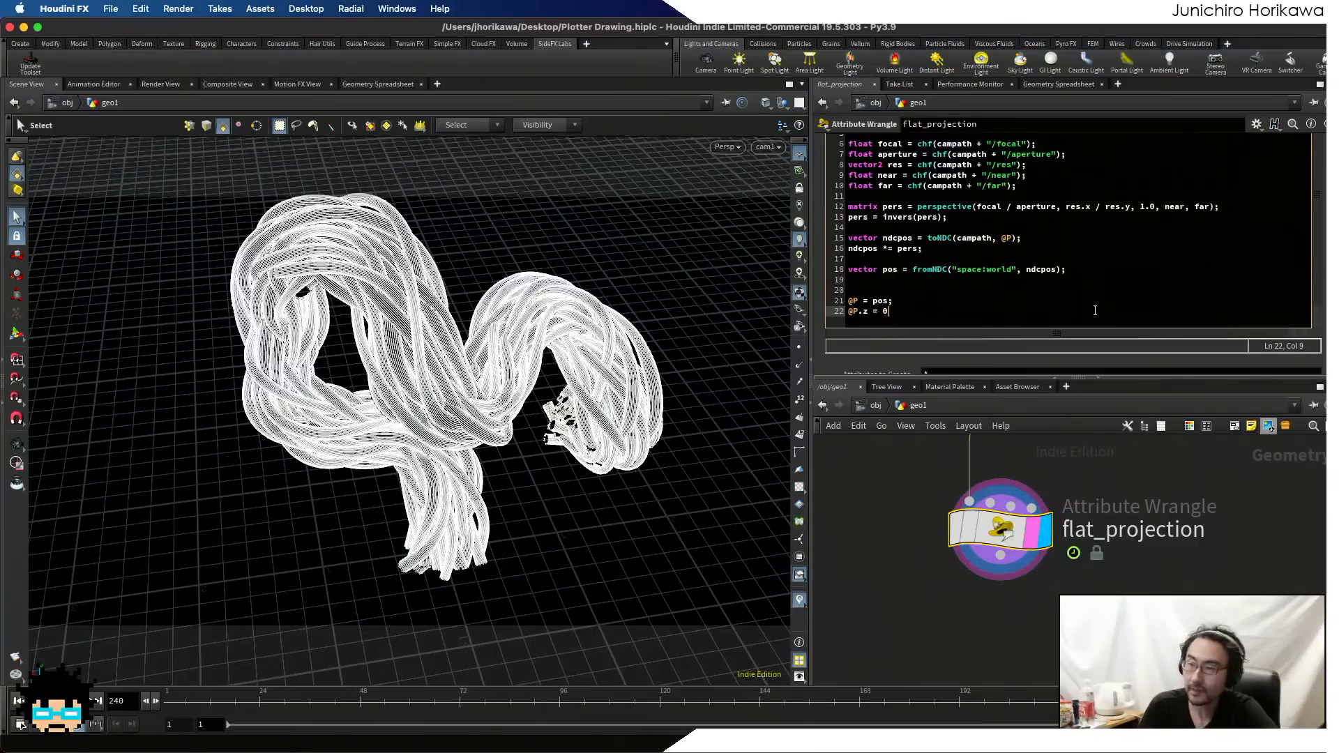
{"action": "type", "text": ".0;"}
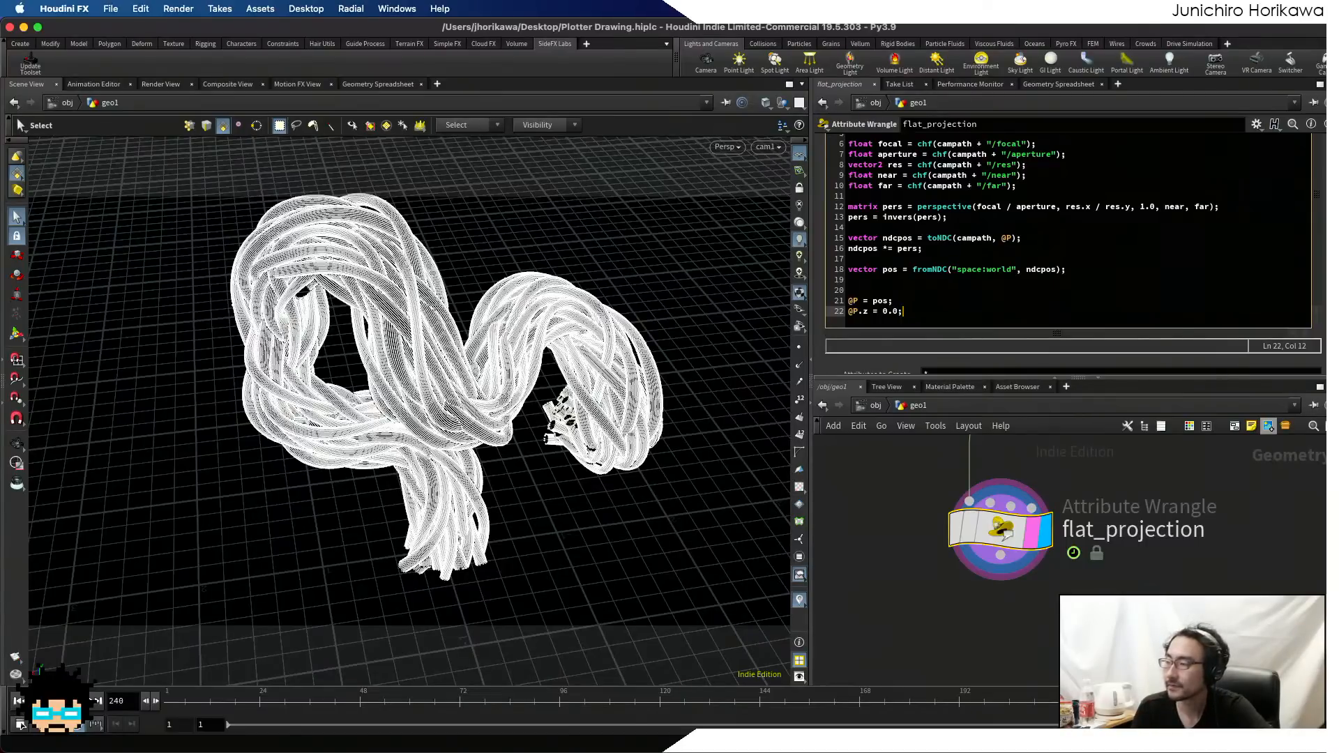
- Apply the wrangle code and correct the function name in the pers inversion line to invert
{"action": "left_click", "coordinate": [874, 470]}
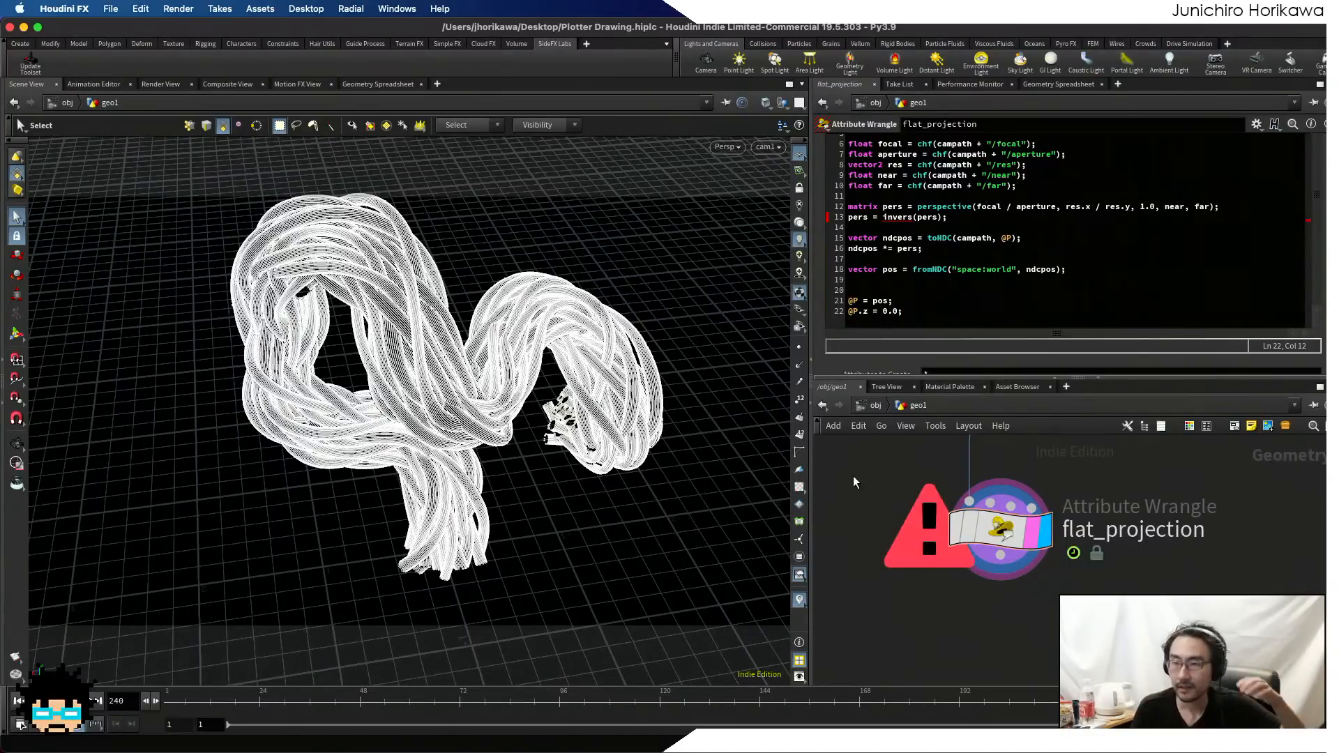
{"action": "double_click", "coordinate": [894, 217]}
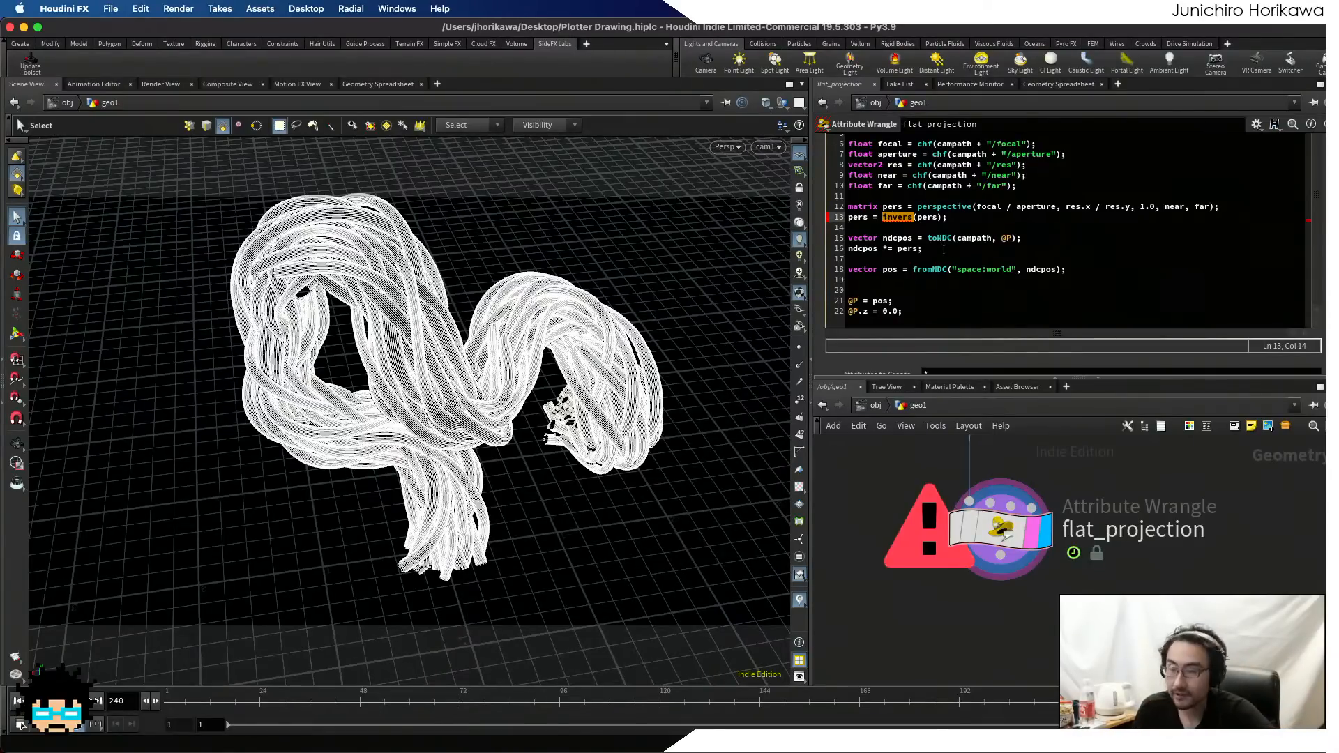
{"action": "type", "text": "invert"}
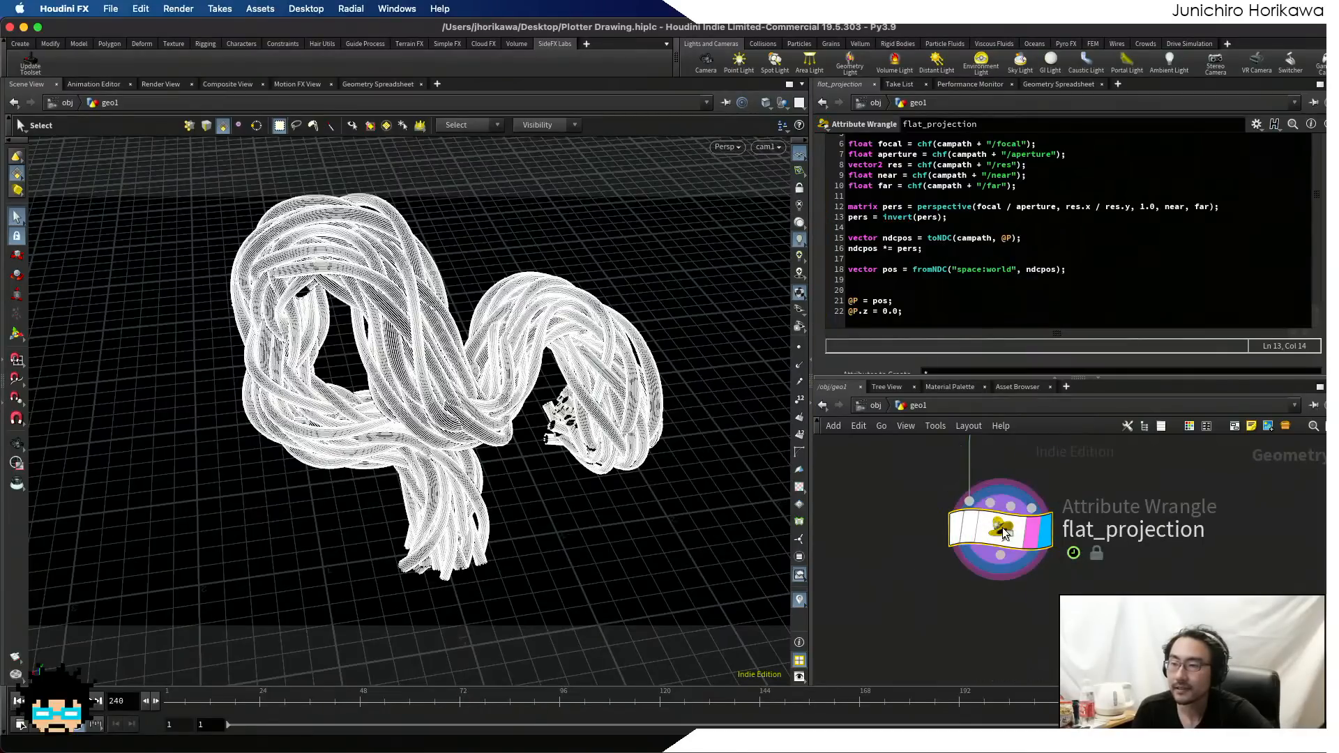
- Leave the camera view and examine the flat_projection node's projected geometry from other angles, moving the force-quit dialog out of the way
{"action": "key", "text": "Escape"}
{"action": "left_click_drag", "start_coordinate": [712, 437], "coordinate": [670, 431]}
{"action": "left_click", "coordinate": [943, 561]}
{"action": "scroll", "coordinate": [943, 561], "scroll_direction": "down", "scroll_amount": 4}
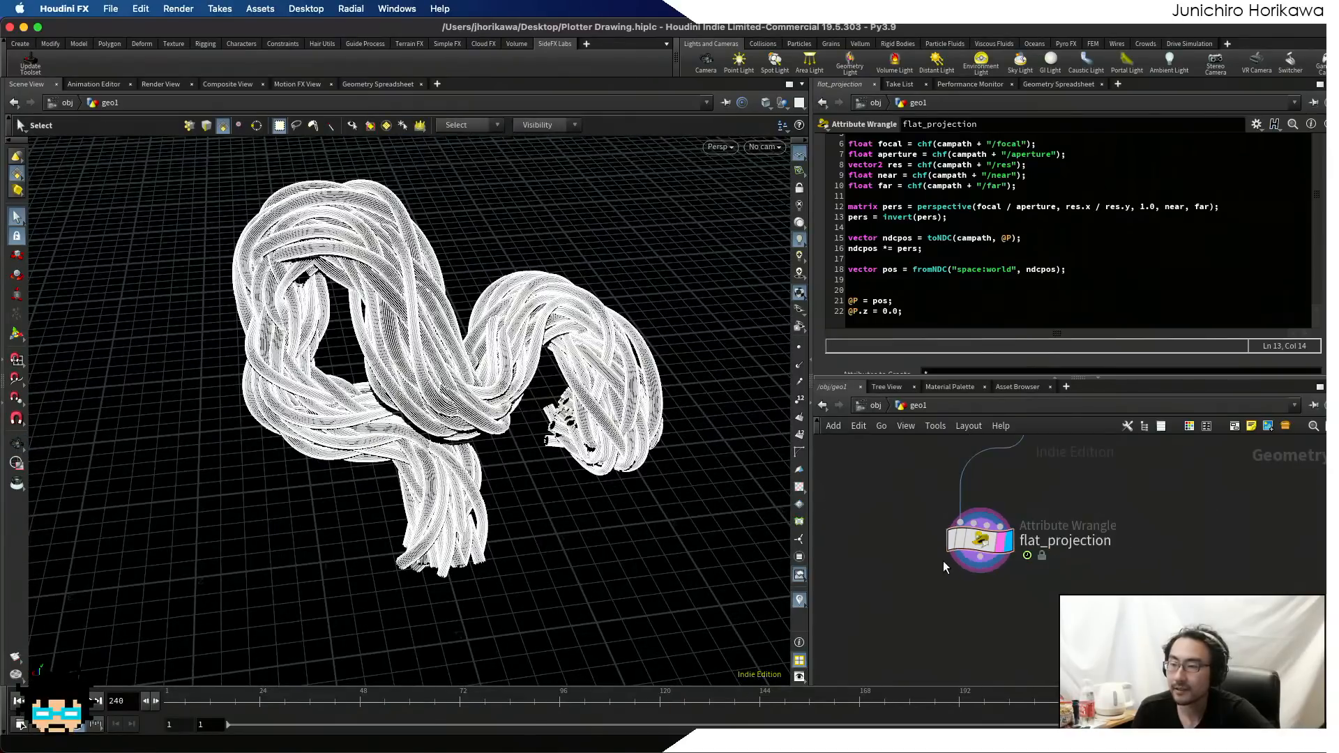
{"action": "scroll", "coordinate": [963, 555], "scroll_direction": "up", "scroll_amount": 1}
{"action": "left_click", "coordinate": [980, 542]}
{"action": "key", "text": "alt"}
{"action": "key", "text": "alt"}
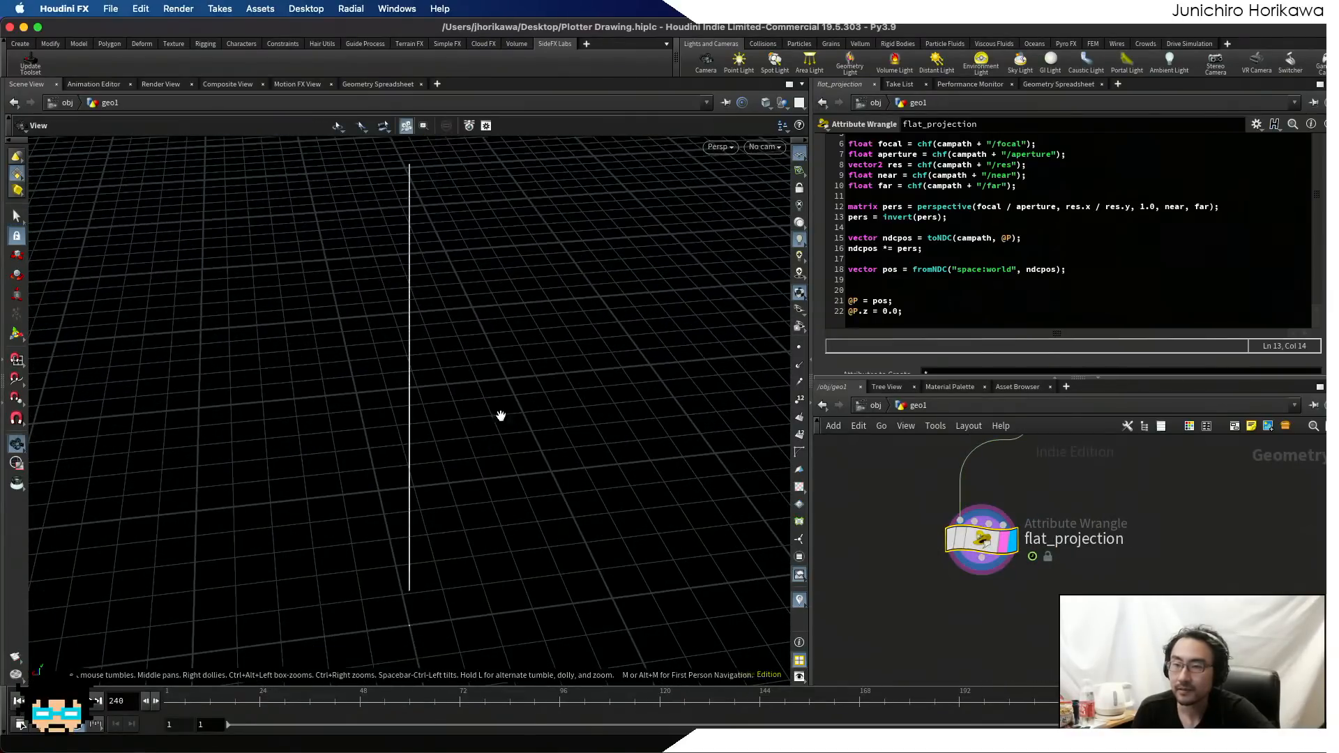
{"action": "left_click_drag", "start_coordinate": [501, 416], "coordinate": [467, 419]}
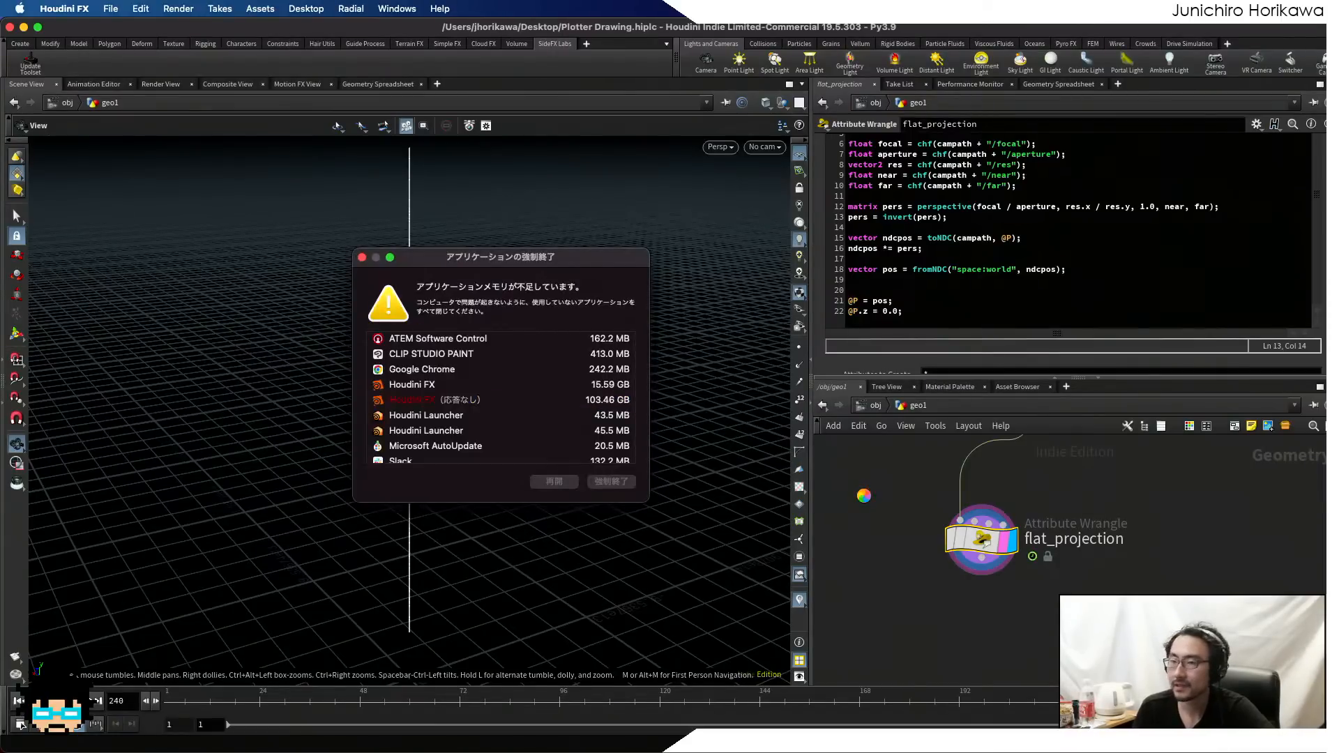
{"action": "left_click_drag", "start_coordinate": [459, 259], "coordinate": [614, 0]}
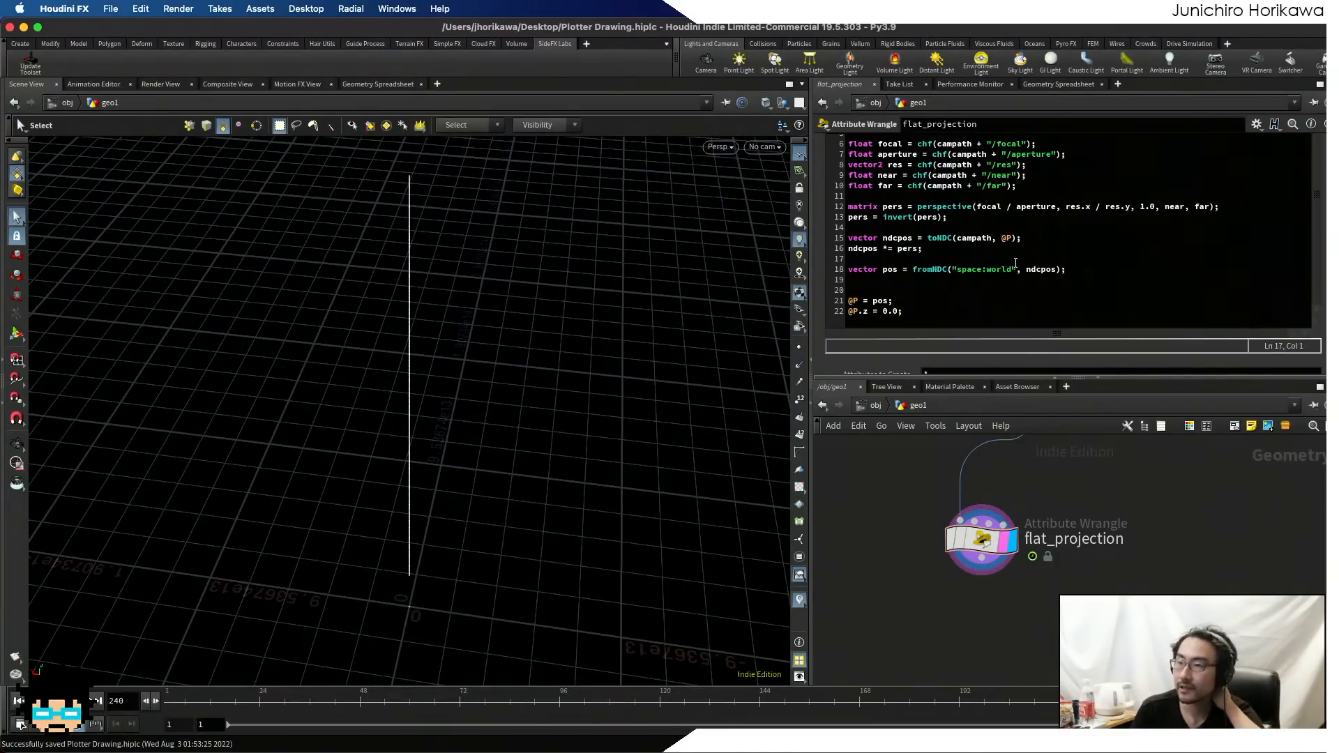
{"action": "scroll", "coordinate": [1255, 293], "scroll_direction": "down", "scroll_amount": 2}
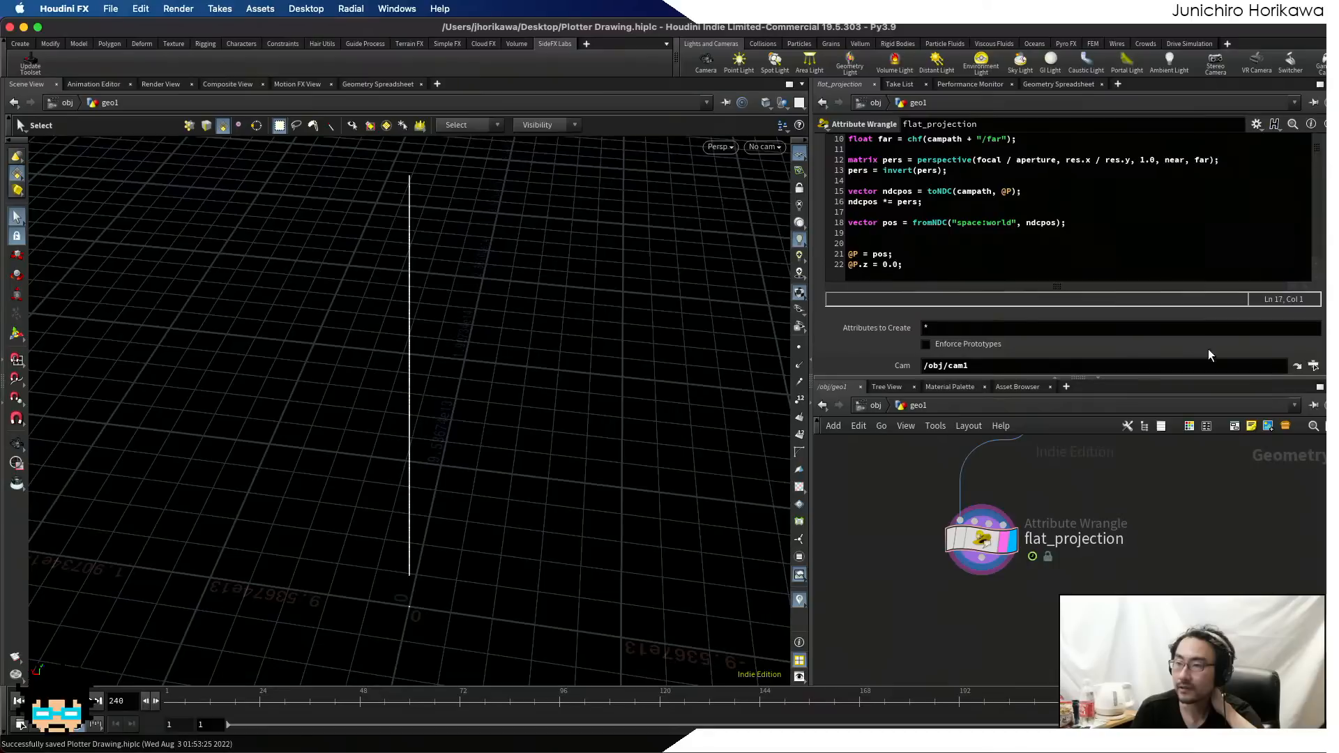
- In the perspective call of the pers matrix line, cast the horizontal resolution to float(res.x)
{"action": "scroll", "coordinate": [1208, 348], "scroll_direction": "up", "scroll_amount": 5}
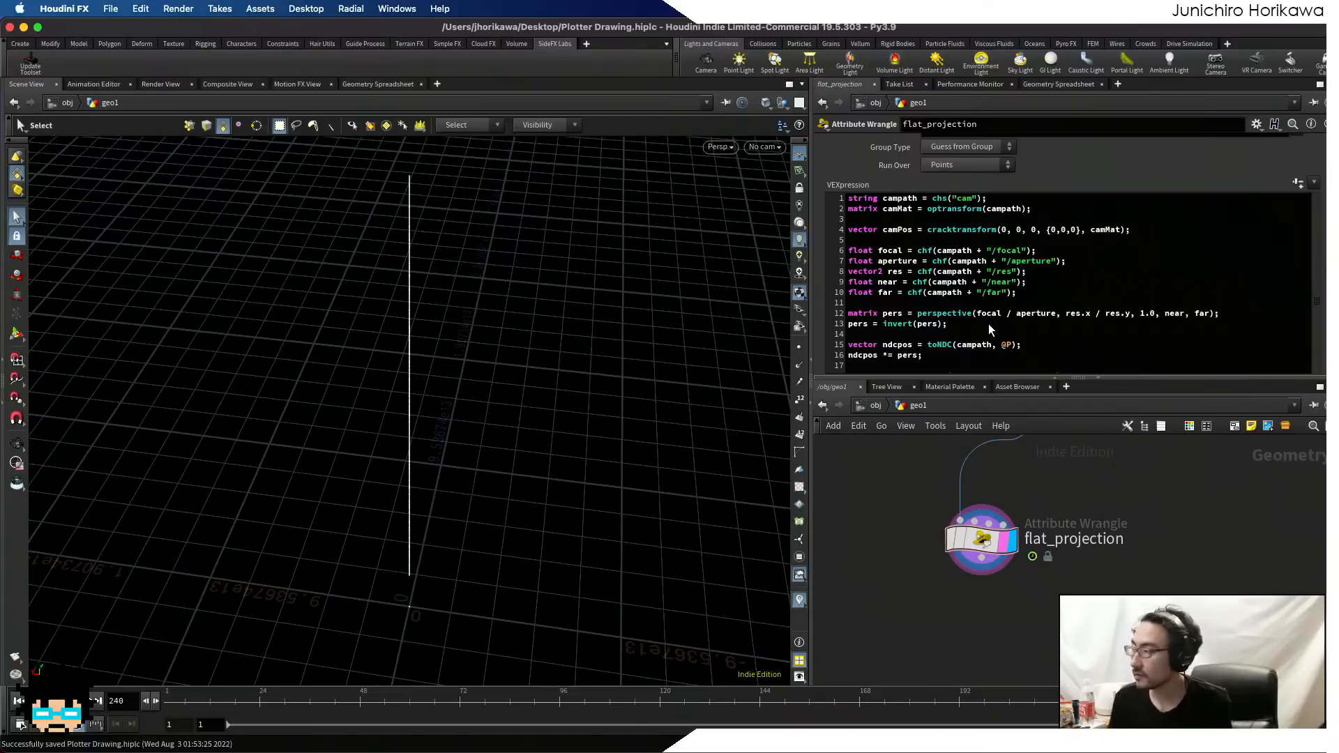
{"action": "left_click", "coordinate": [1066, 314]}
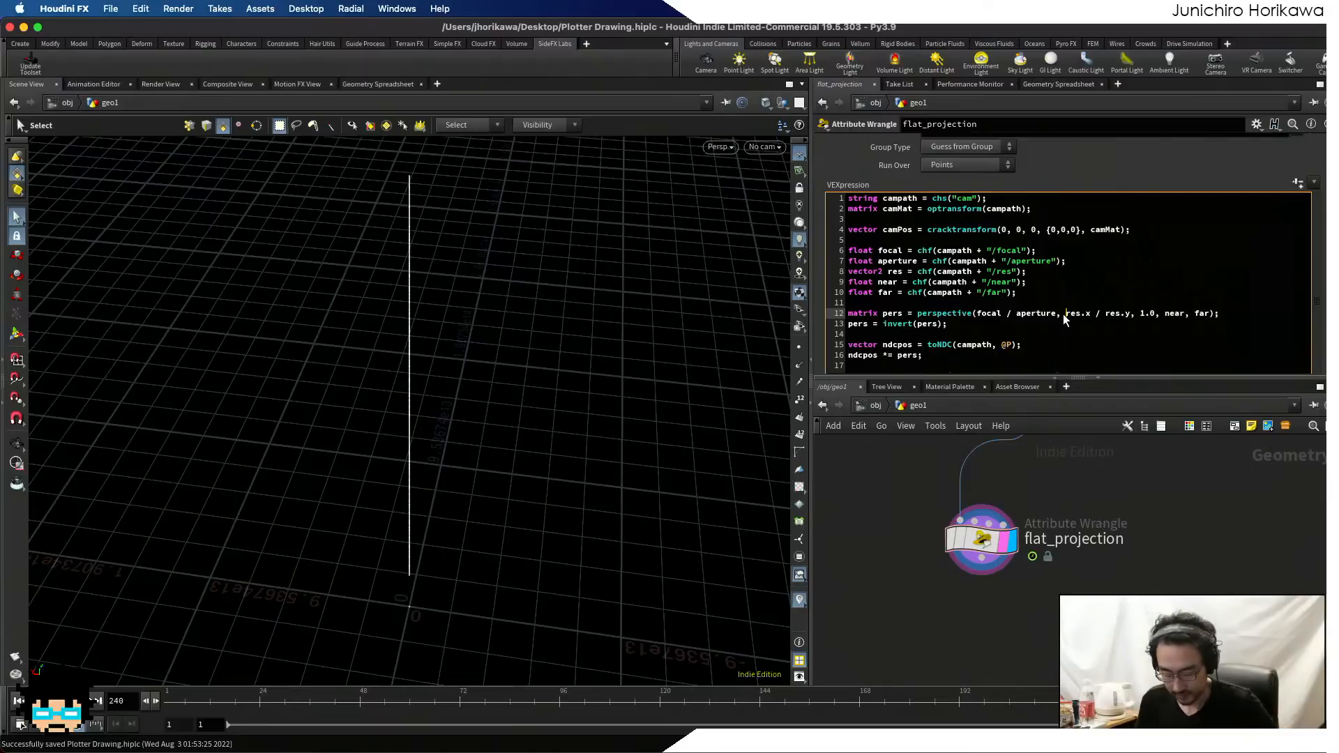
{"action": "type", "text": "floa("}
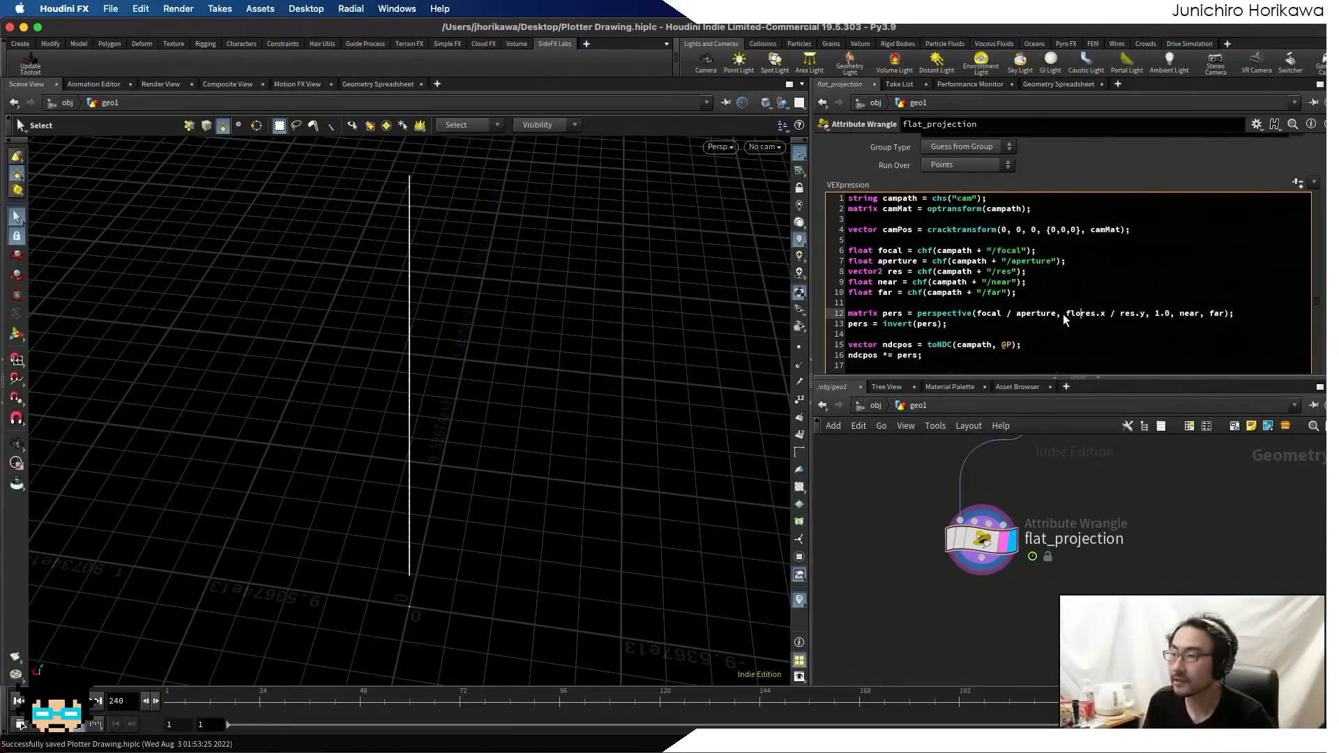
{"action": "key", "text": "BackSpace"}
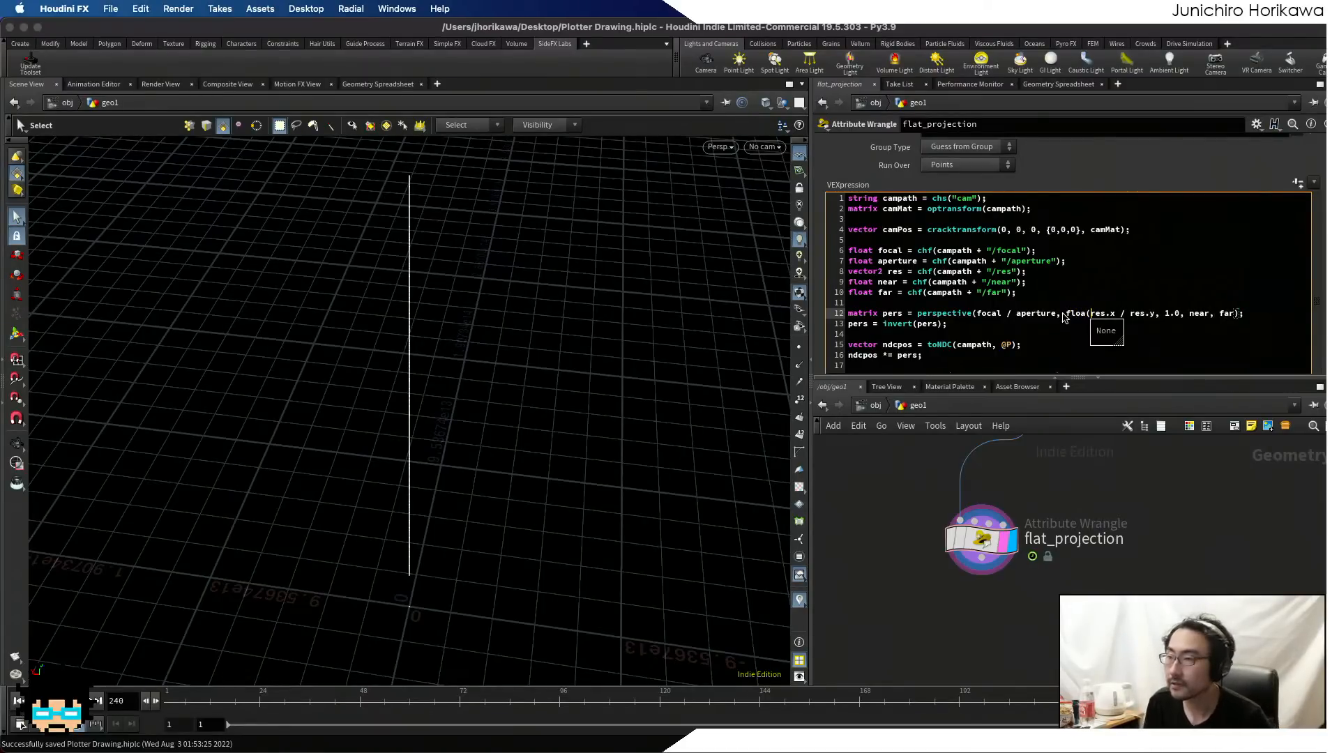
{"action": "type", "text": "t"}
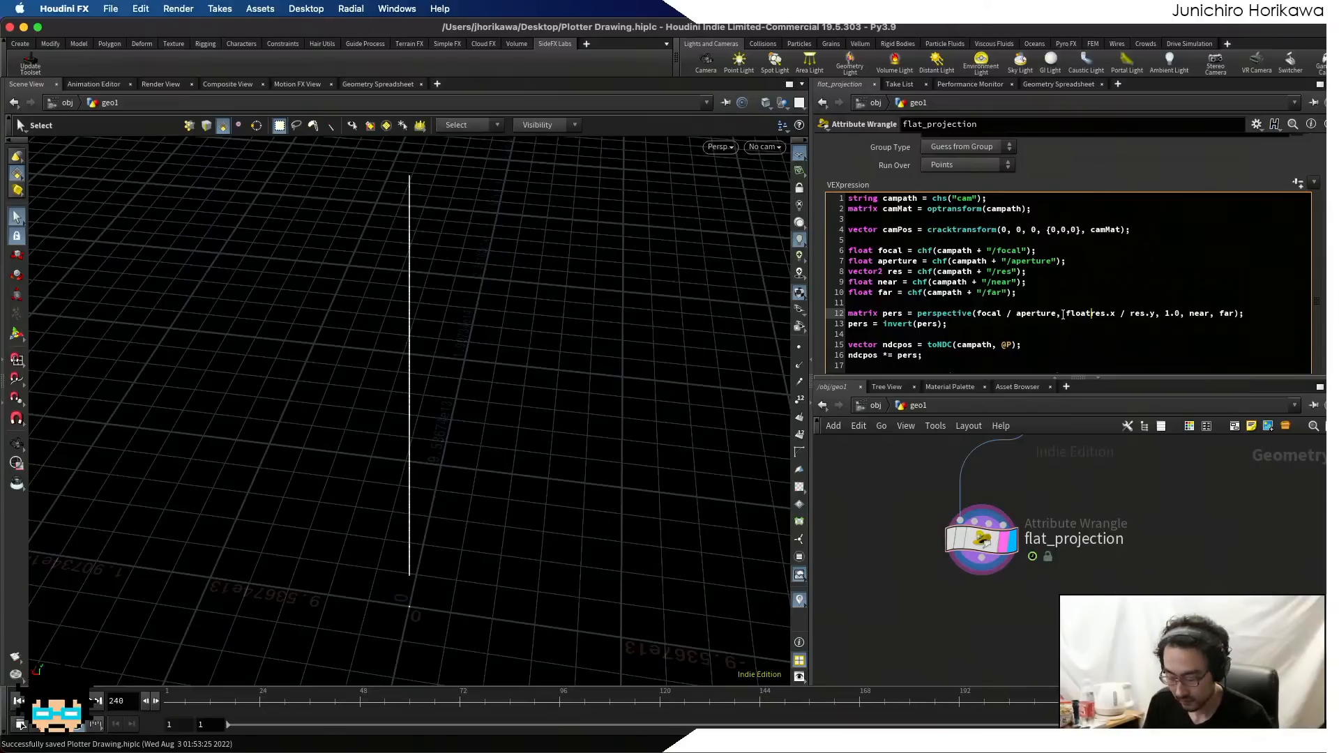
{"action": "type", "text": "("}
{"action": "key", "text": "Right"}
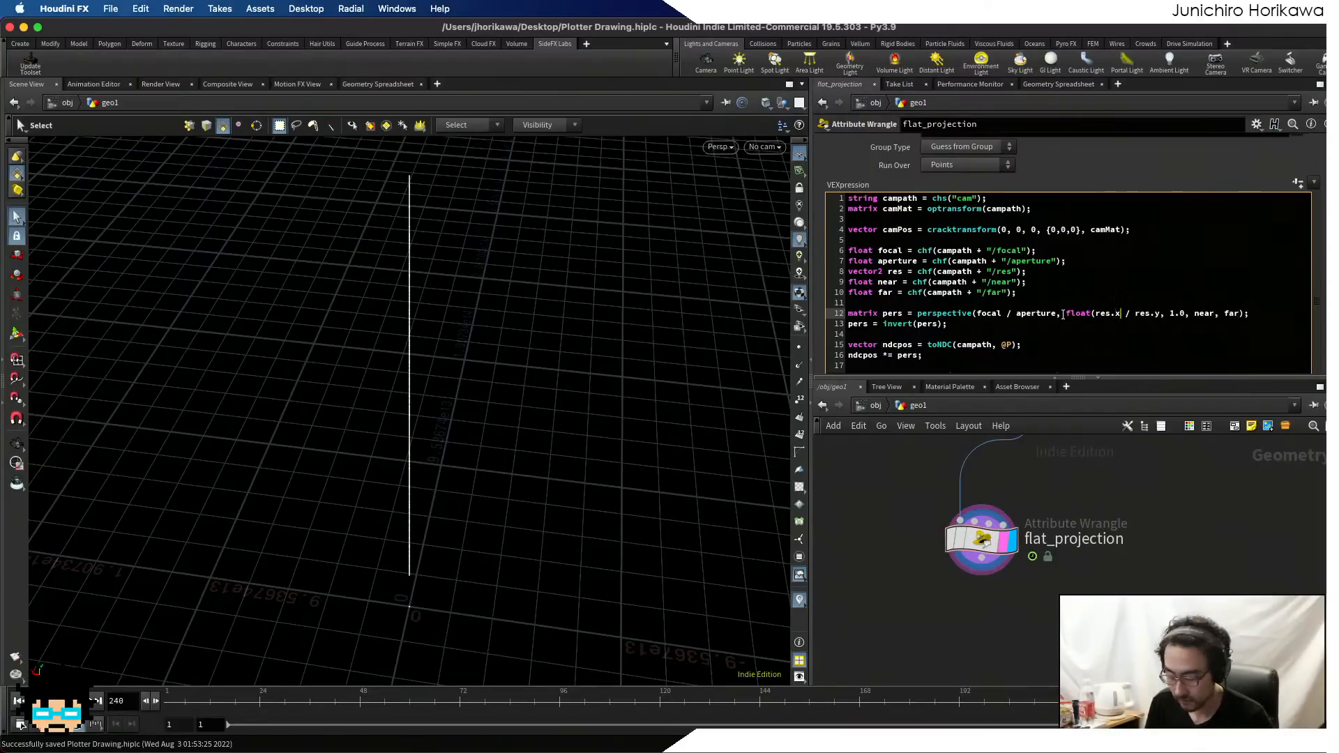
{"action": "type", "text": ")"}
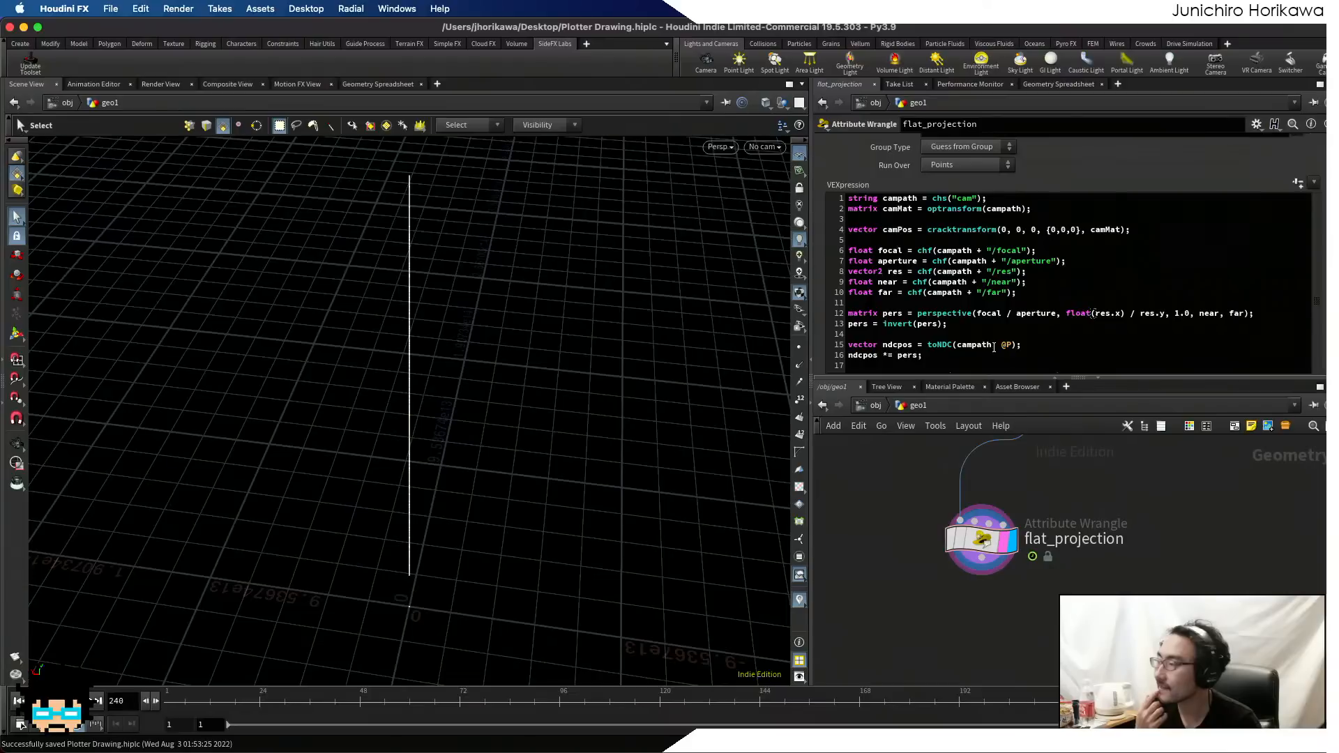
- Comment out the ndcpos *= pers; line, apply the code, and examine the resulting line geometry from a lower angle
{"action": "scroll", "coordinate": [855, 344], "scroll_direction": "down", "scroll_amount": 2}
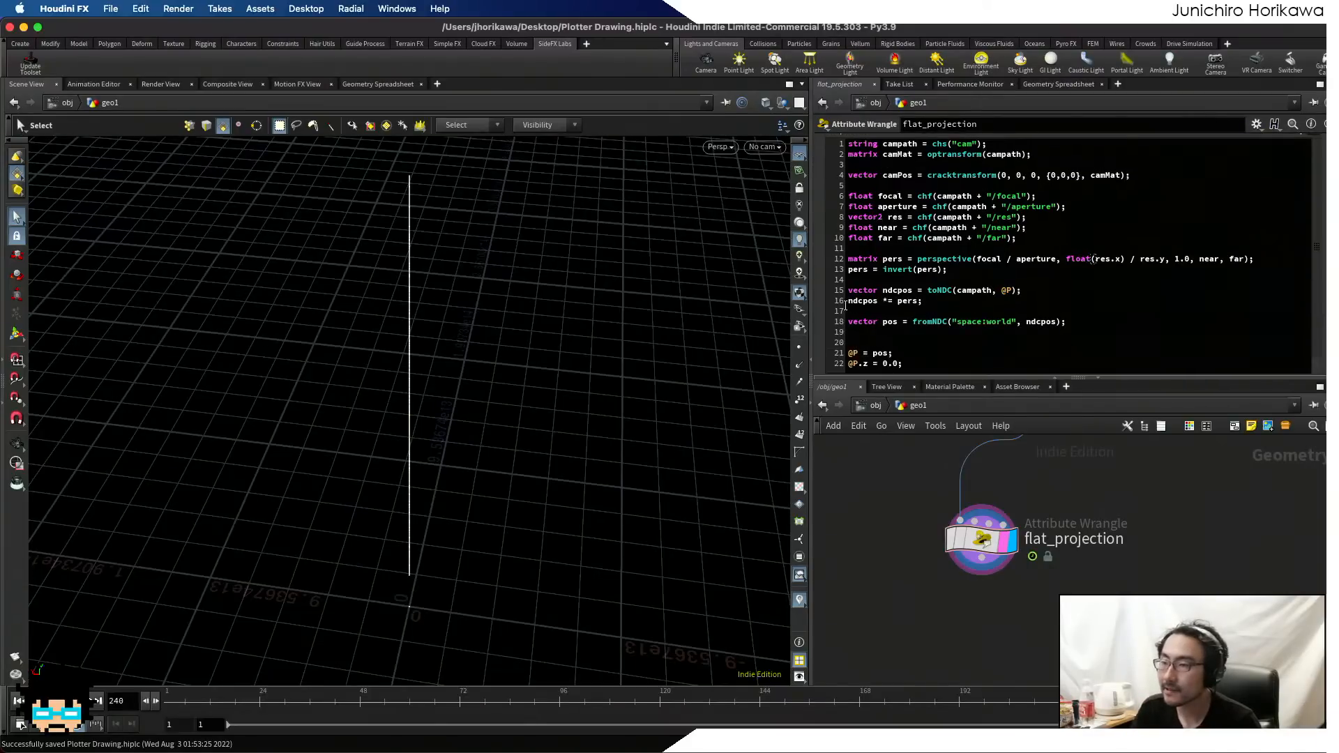
{"action": "left_click", "coordinate": [846, 305]}
{"action": "type", "text": "//"}
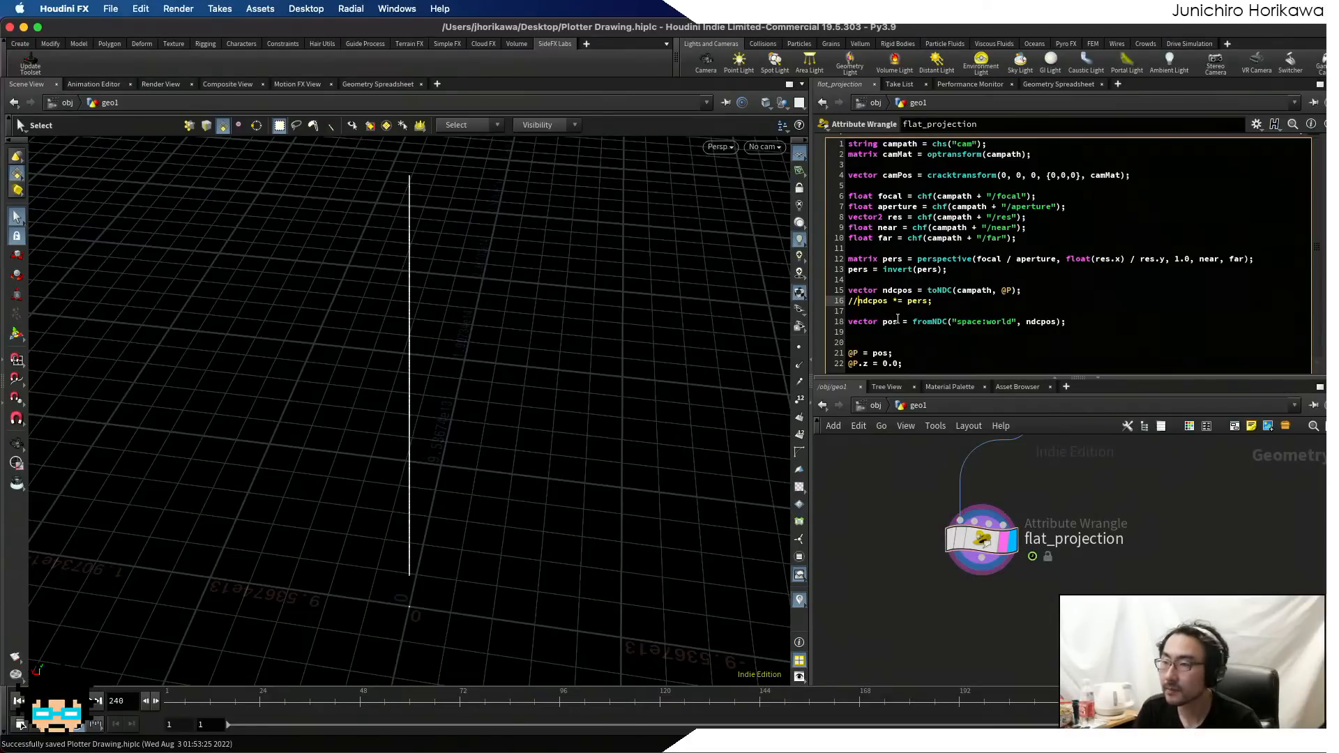
{"action": "left_click", "coordinate": [886, 484]}
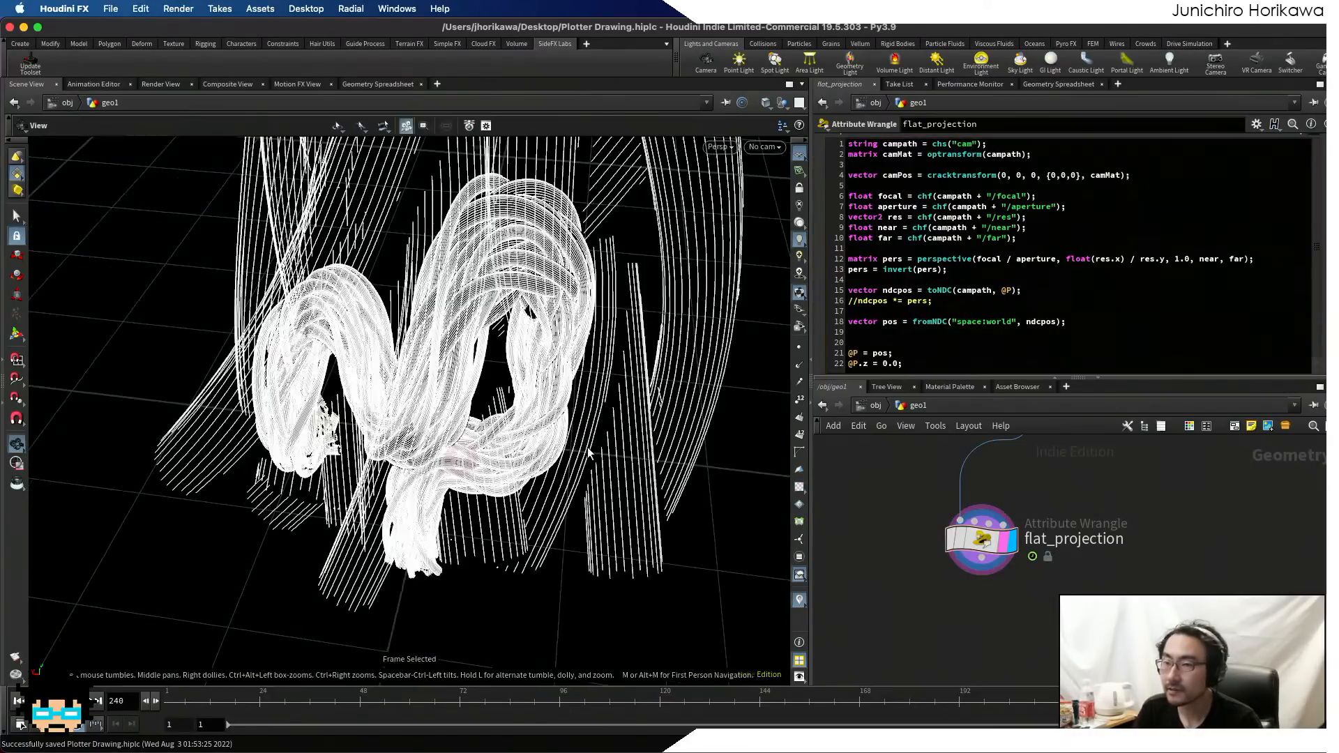
{"action": "right_click_drag", "start_coordinate": [588, 445], "coordinate": [478, 442], "text": "alt"}
{"action": "left_click_drag", "start_coordinate": [478, 443], "coordinate": [432, 391], "text": "alt"}
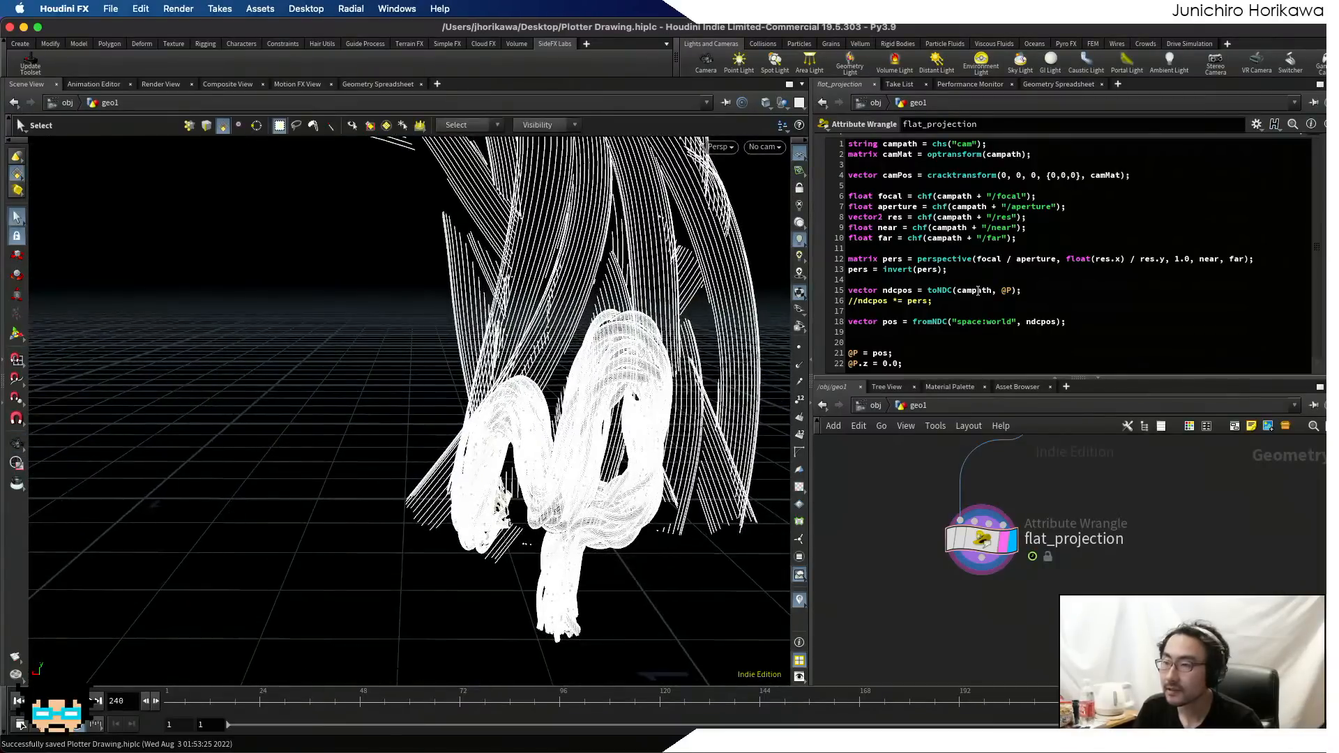
- Below the camera parameter declarations, store the focal length as a point attribute with f@focal = focal;
{"action": "triple_click", "coordinate": [993, 262]}
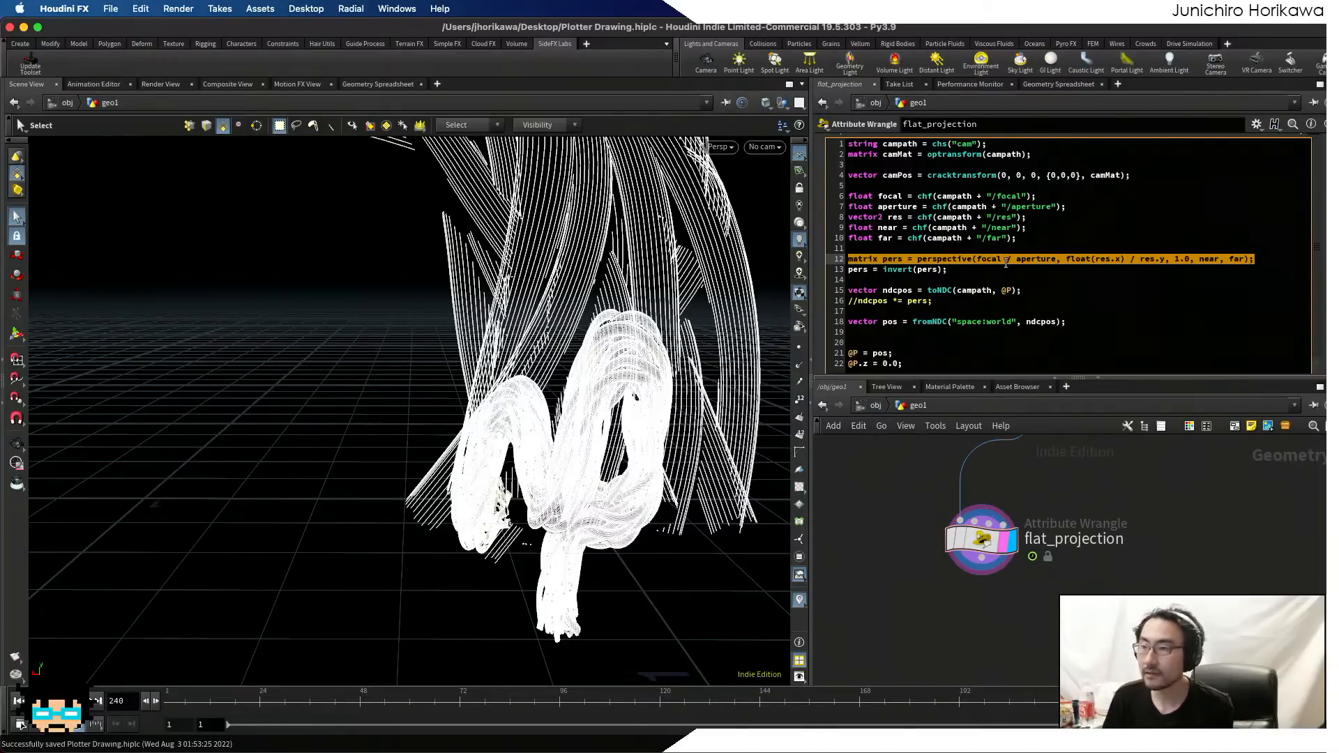
{"action": "left_click", "coordinate": [1009, 259]}
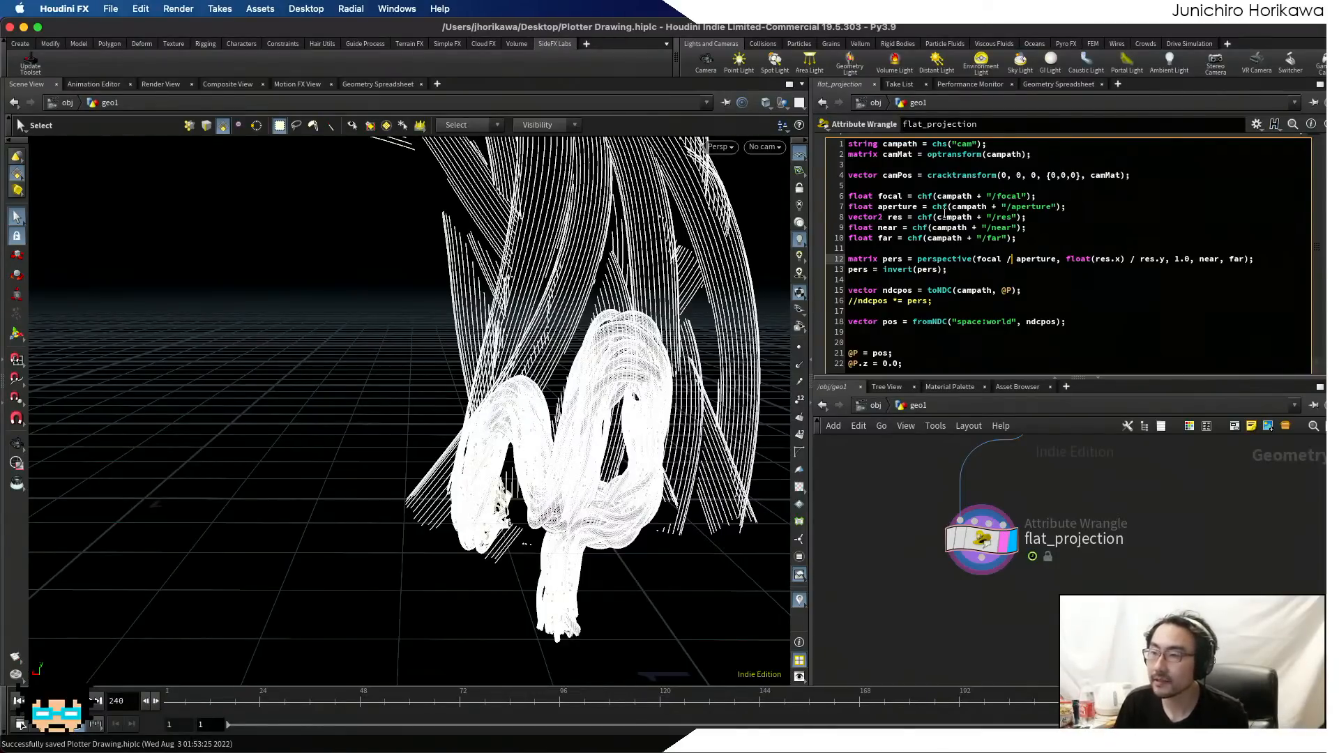
{"action": "left_click_drag", "start_coordinate": [1029, 238], "coordinate": [816, 195]}
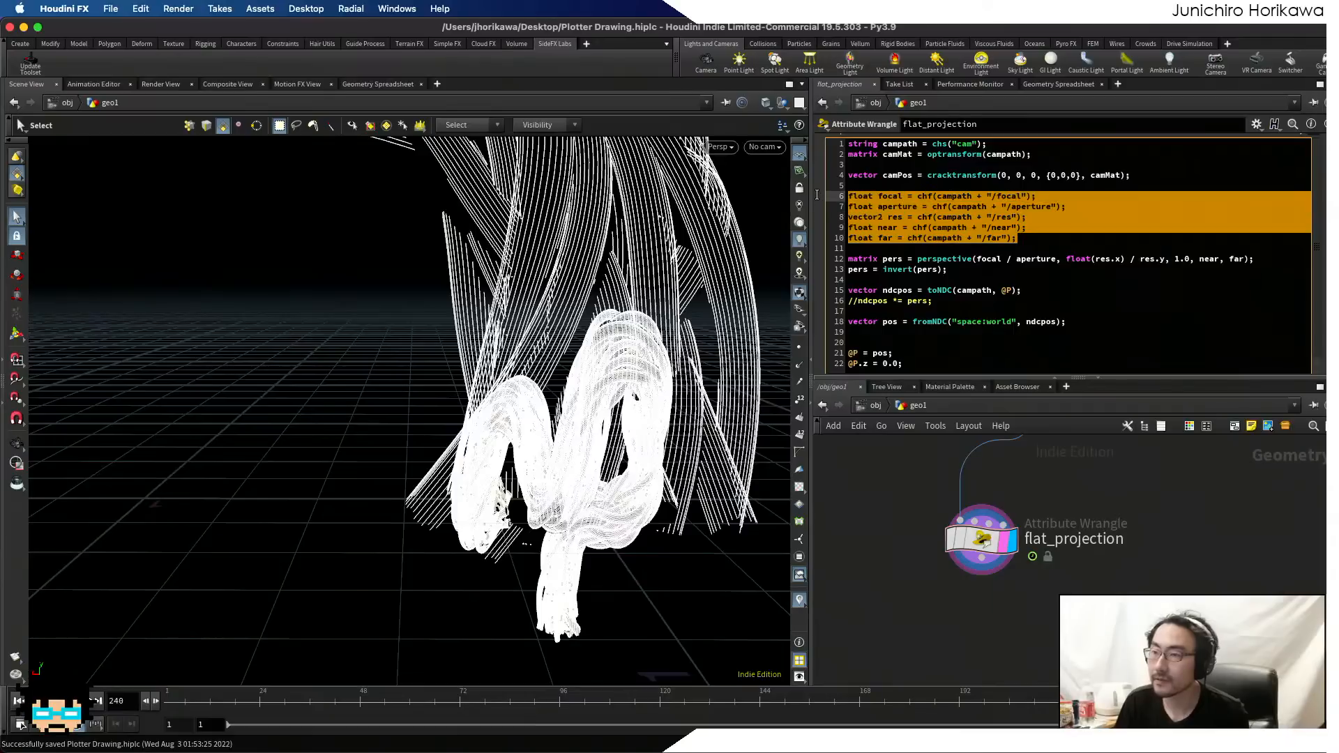
{"action": "left_click", "coordinate": [1036, 238]}
{"action": "key", "text": "Return"}
{"action": "key", "text": "Return"}
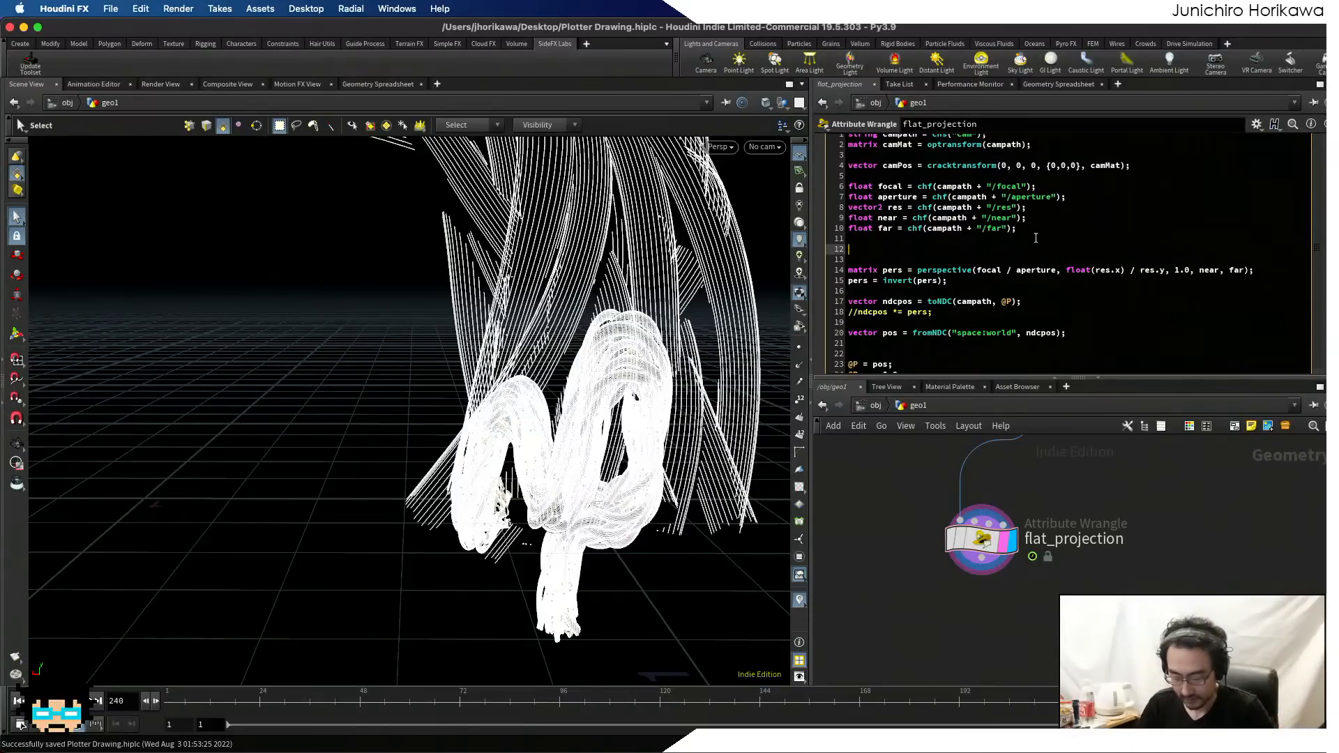
{"action": "type", "text": "f@focal ="}
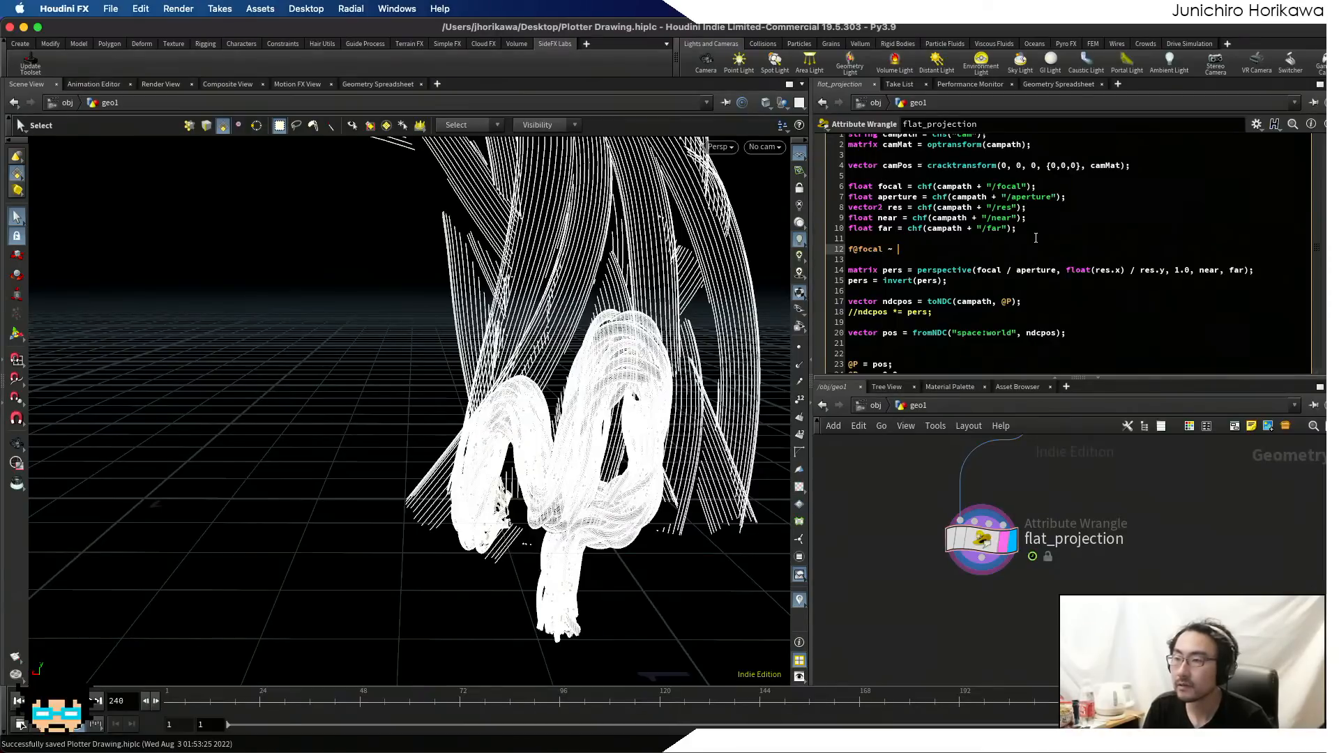
{"action": "type", "text": " focal;"}
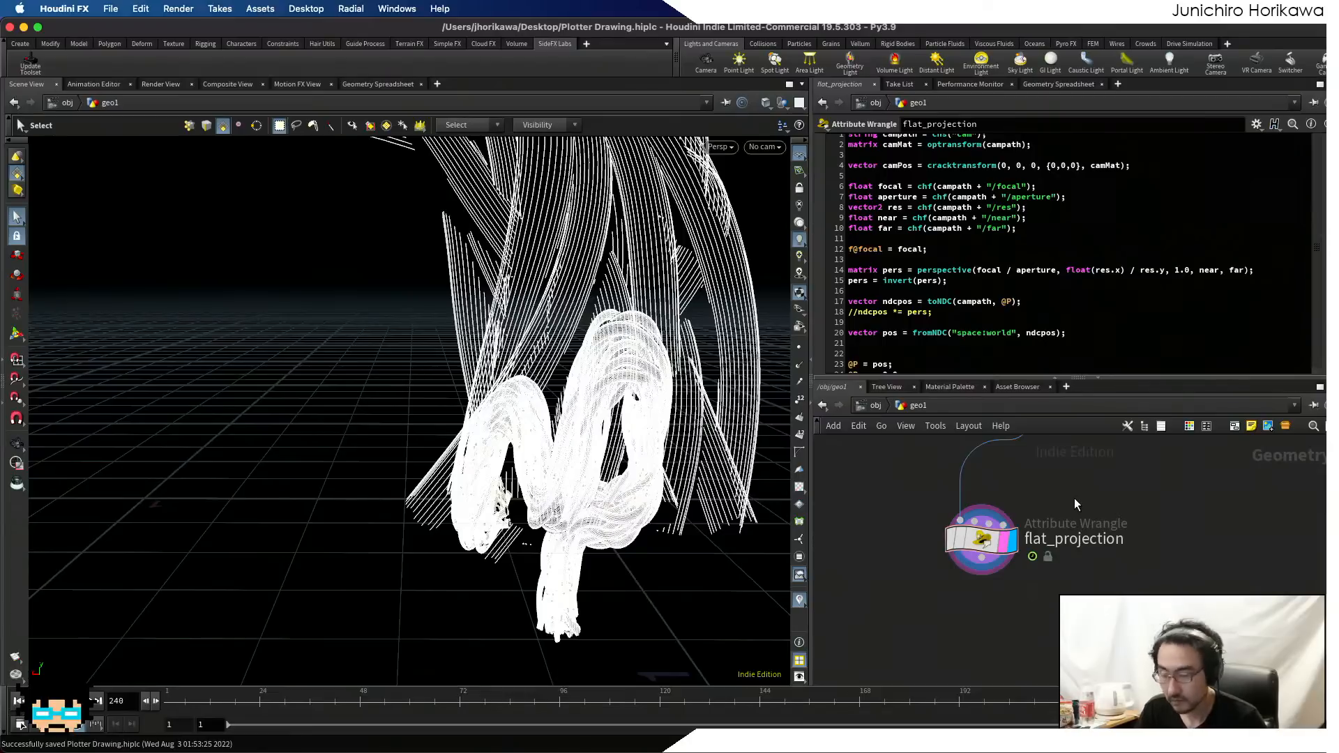
- Save the scene and check the focal attribute of flat_projection in the geometry spreadsheet
{"action": "left_click", "coordinate": [980, 538]}
{"action": "key", "text": "ctrl+s"}
{"action": "left_click", "coordinate": [1048, 85]}
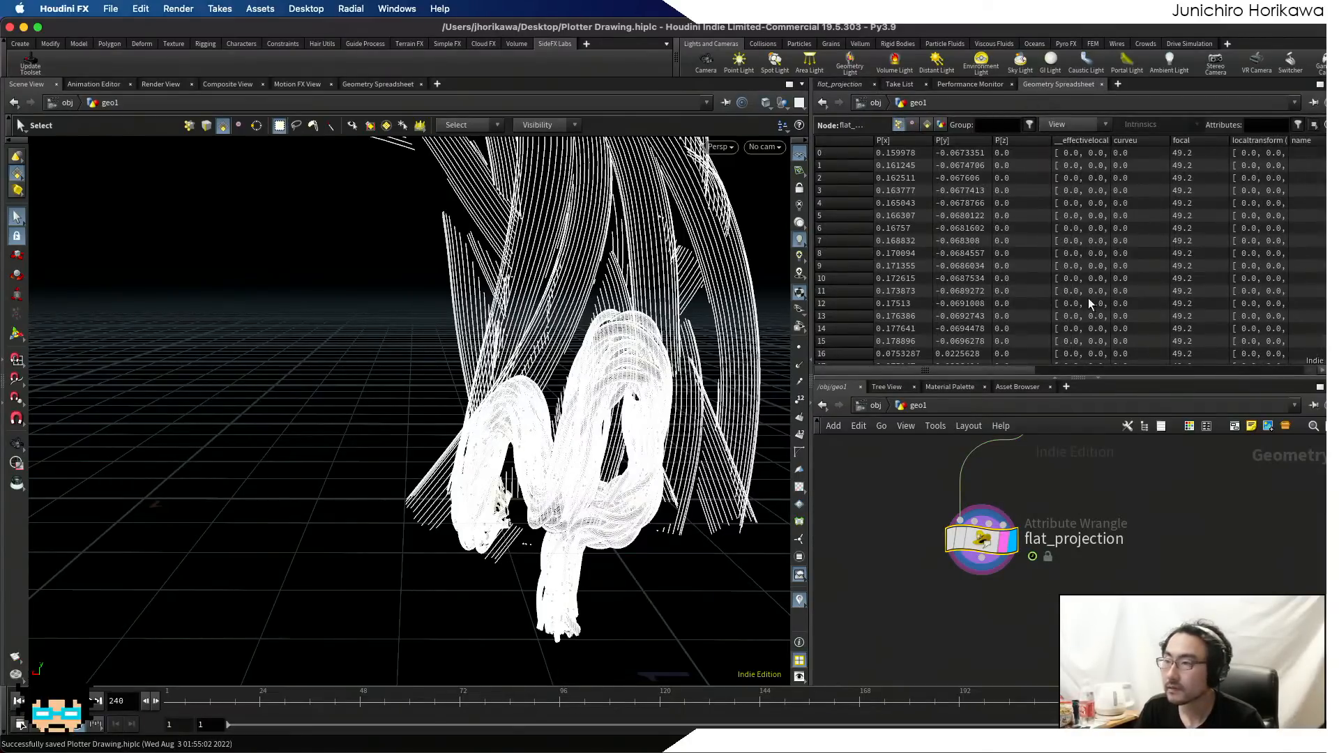
{"action": "left_click", "coordinate": [832, 85]}
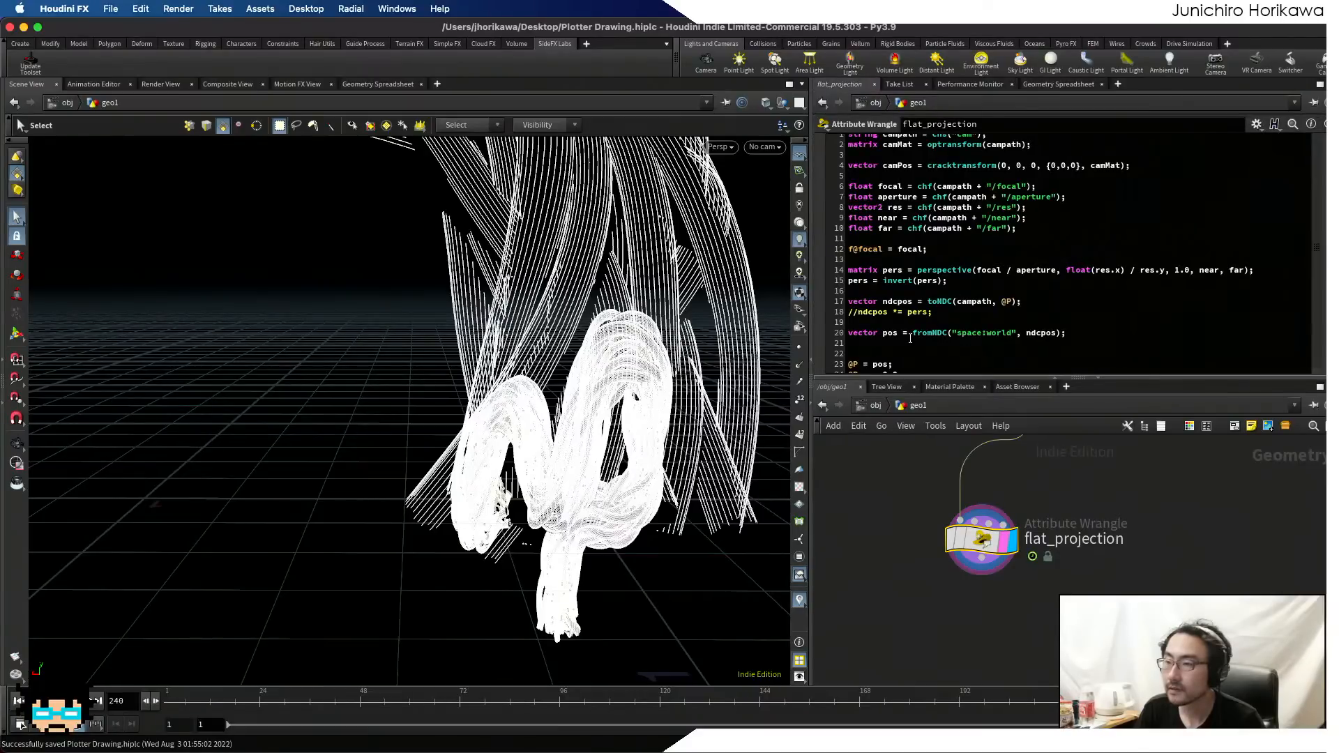
- Below the f@focal line, store the camera aperture as an attribute with f@aperture = aperture;
{"action": "left_click", "coordinate": [946, 248]}
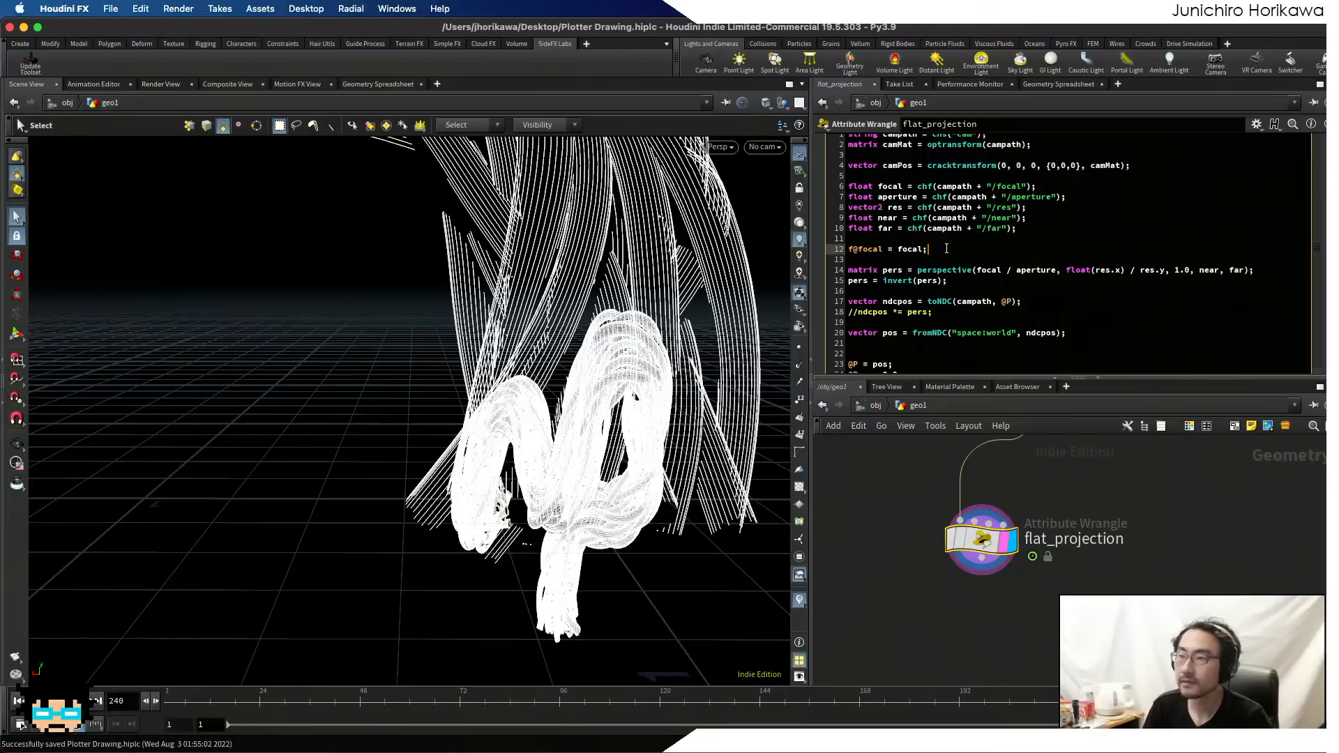
{"action": "key", "text": "Return"}
{"action": "type", "text": "f@a"}
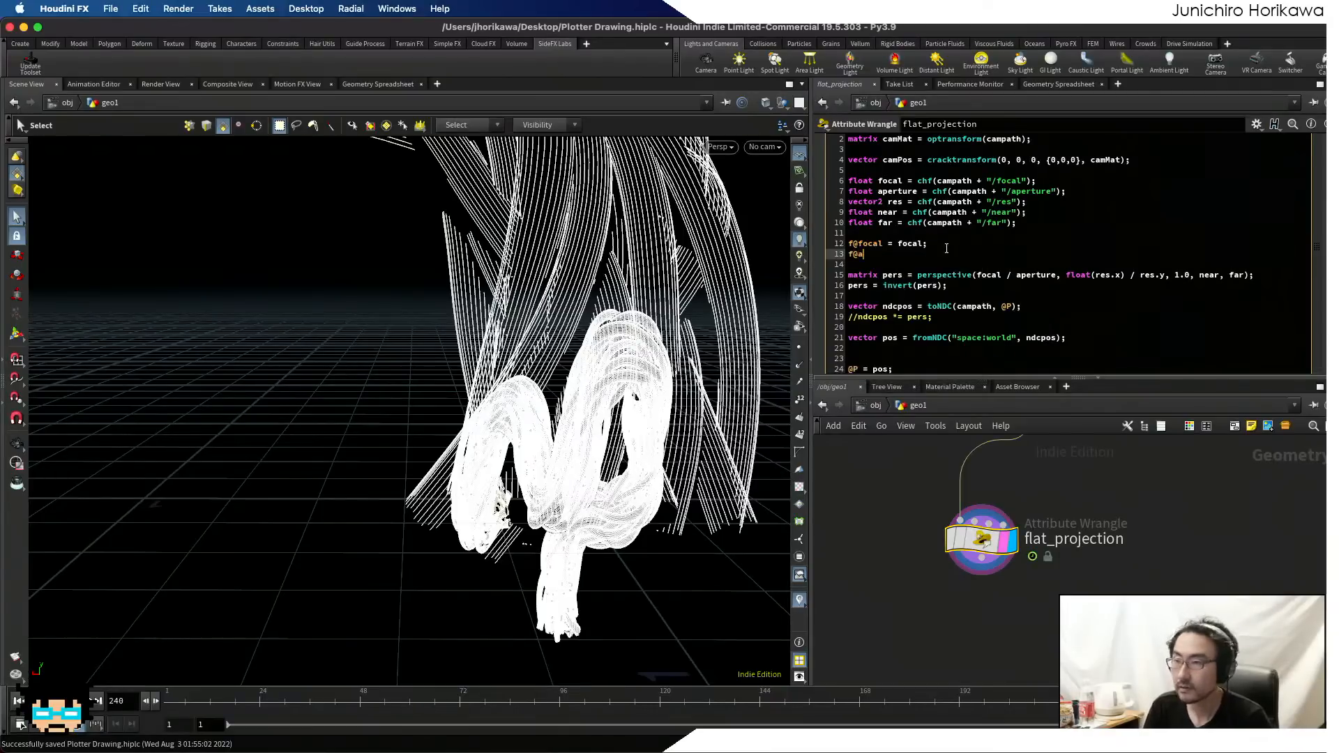
{"action": "type", "text": "perture ^"}
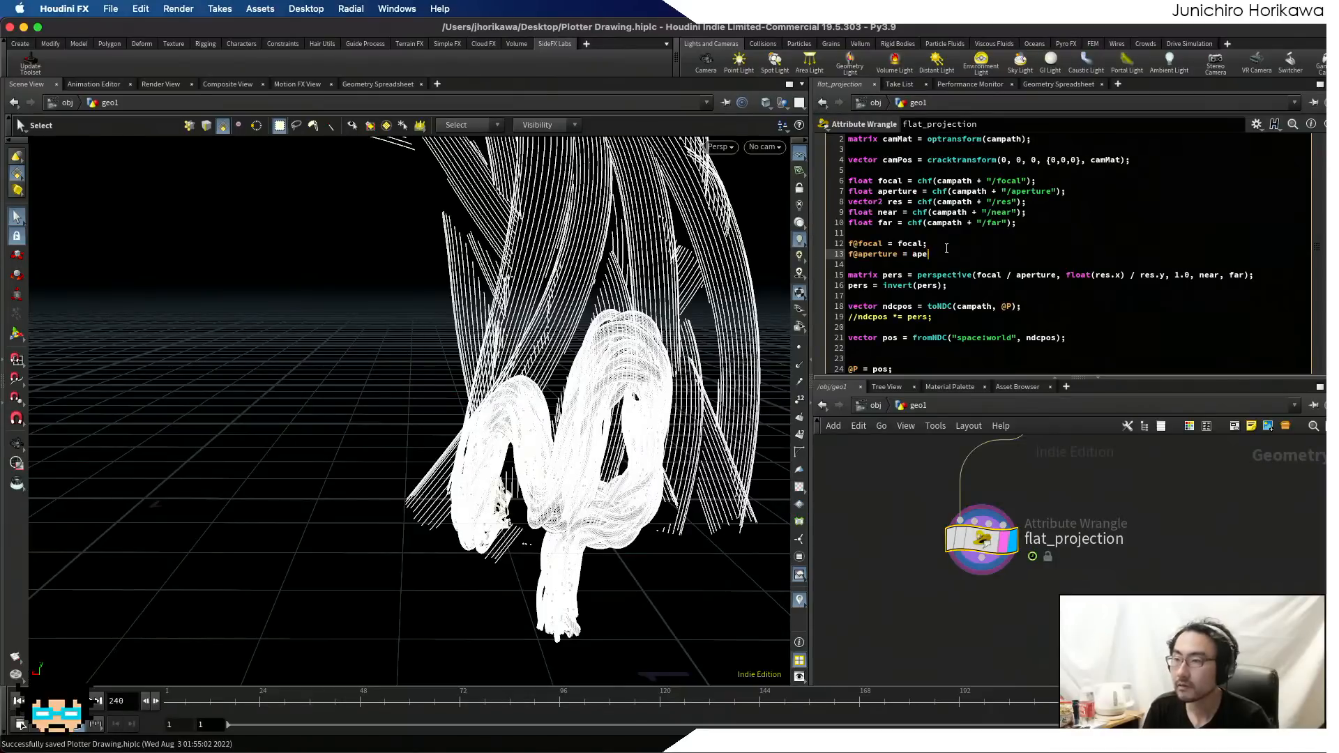
{"action": "type", "text": " aperture;"}
{"action": "key", "text": "Return"}
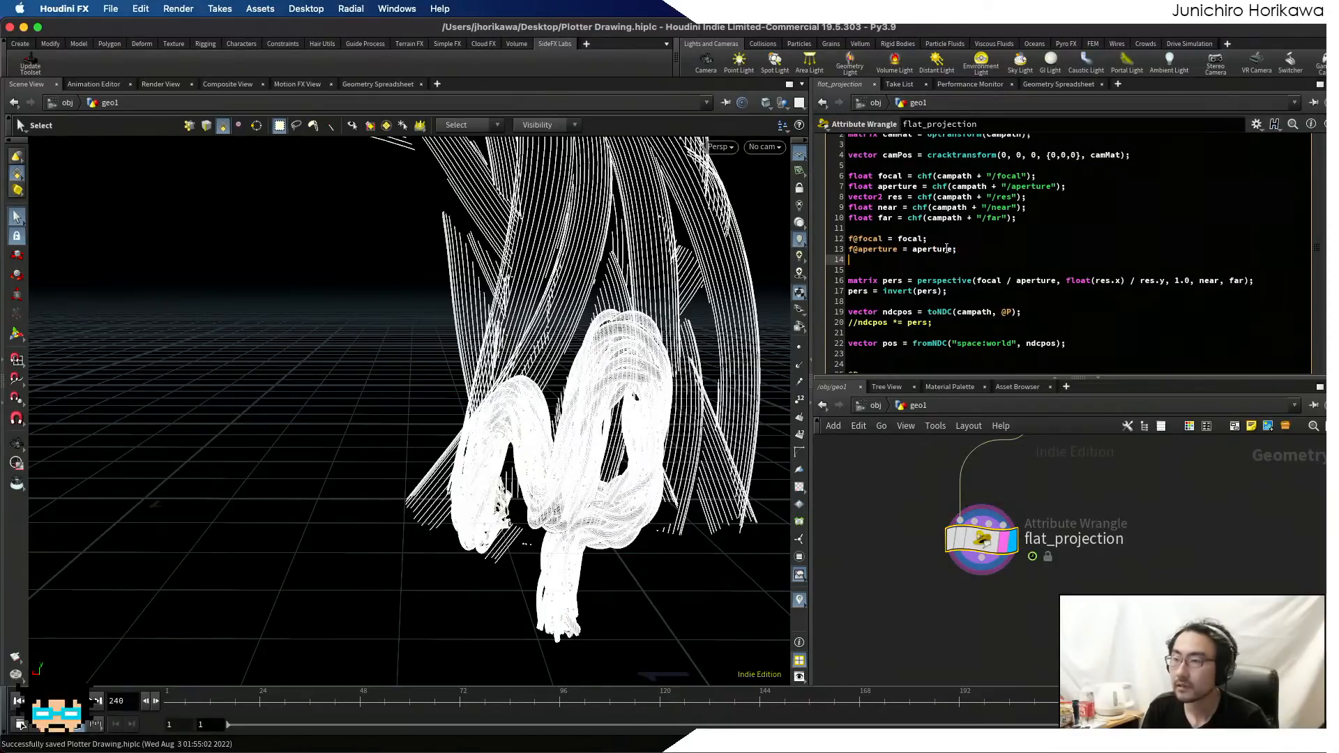
- Store the camera resolution as a two-component attribute with u@res = res; on the following line
{"action": "key", "text": "BackSpace"}
{"action": "type", "text": "u\""}
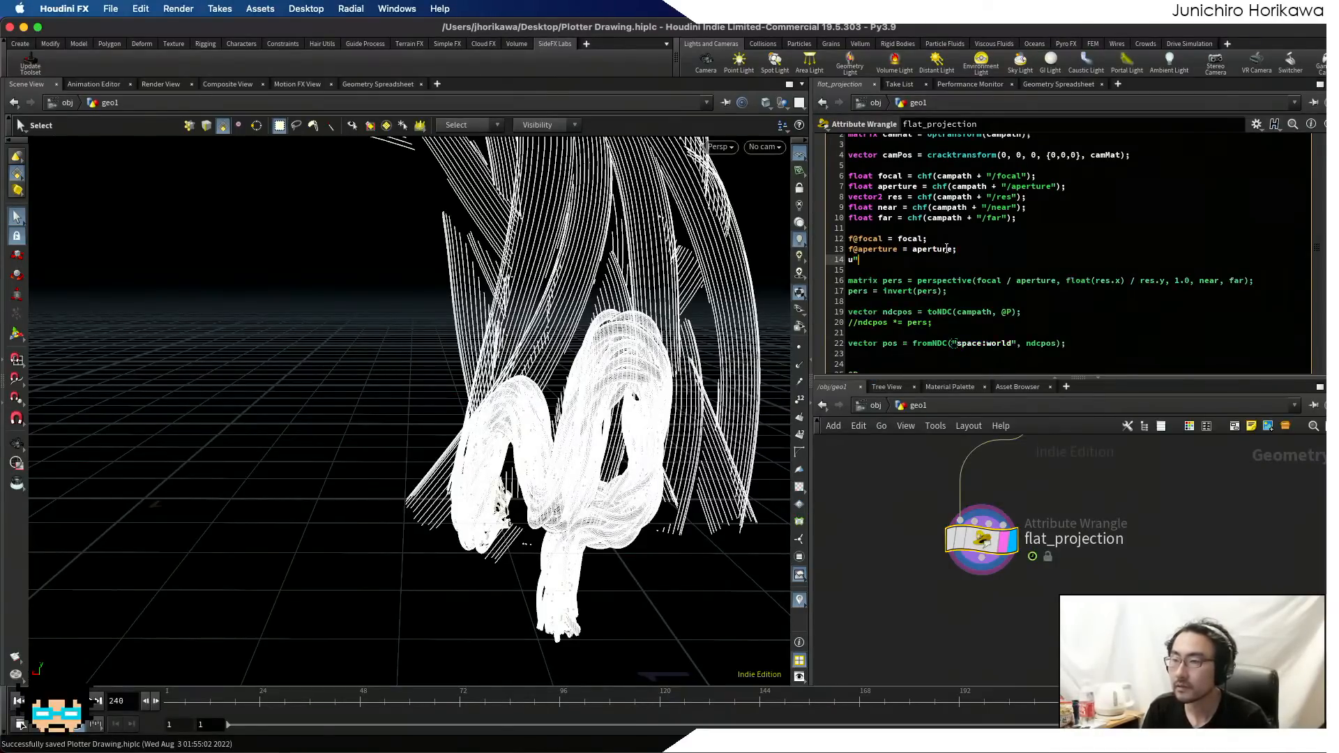
{"action": "key", "text": "BackSpace"}
{"action": "type", "text": "@r"}
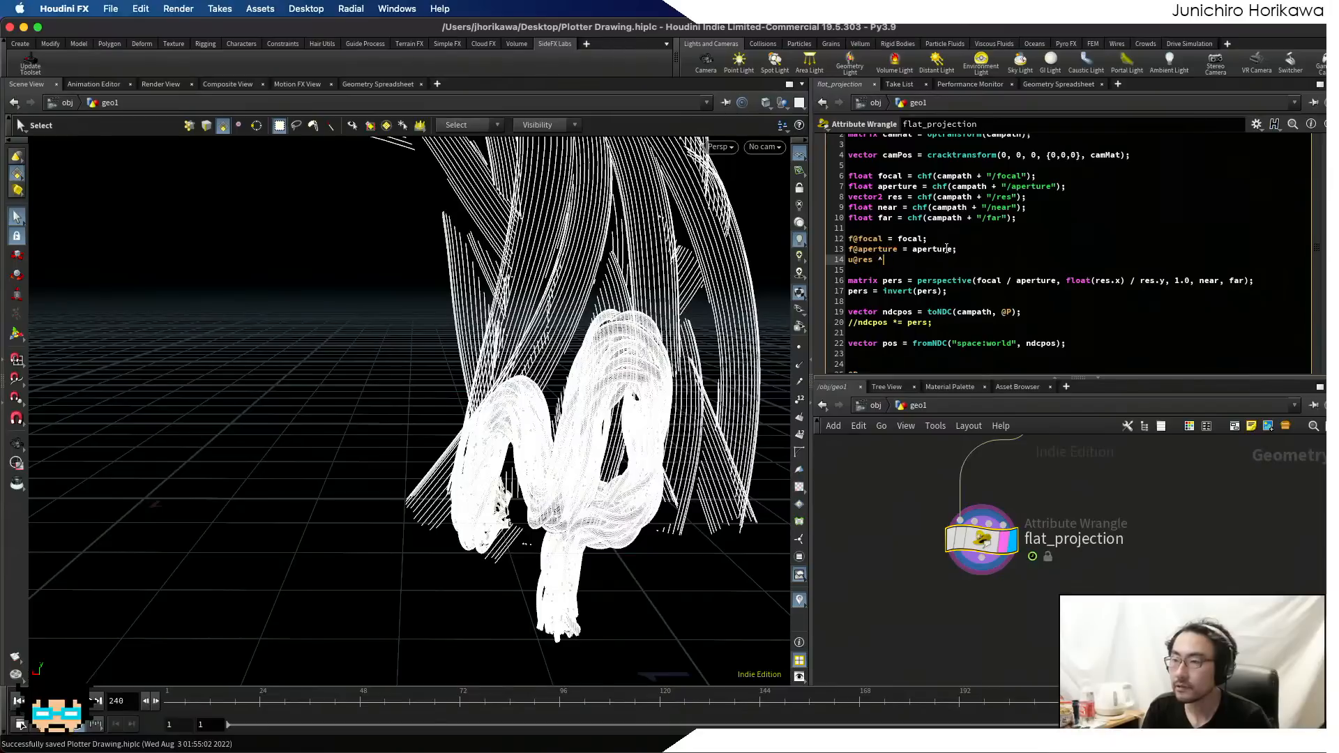
{"action": "type", "text": "es = res;"}
{"action": "key", "text": "Return"}
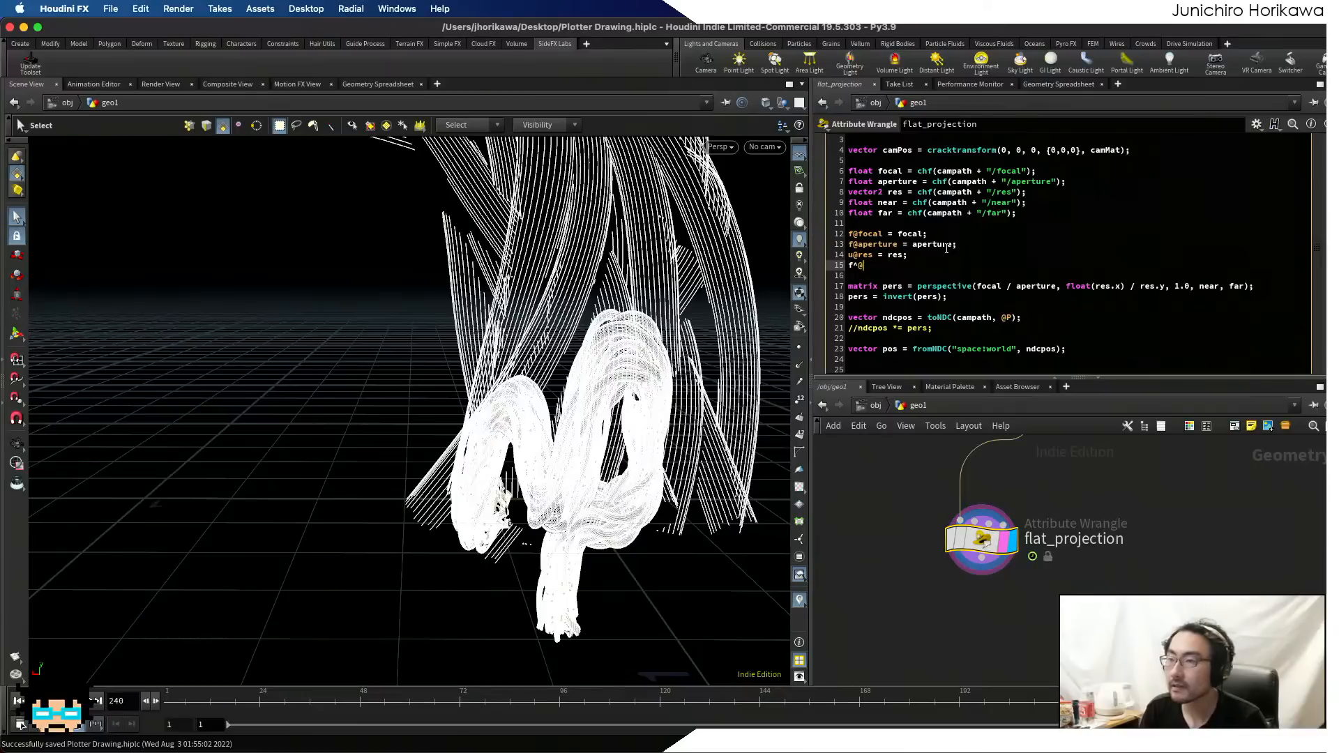
- Store the clipping distances as attributes by adding f@near = near; and f@far = far; below the u@res line
{"action": "type", "text": "f^@"}
{"action": "key", "text": "BackSpace"}
{"action": "key", "text": "BackSpace"}
{"action": "type", "text": "@near"}
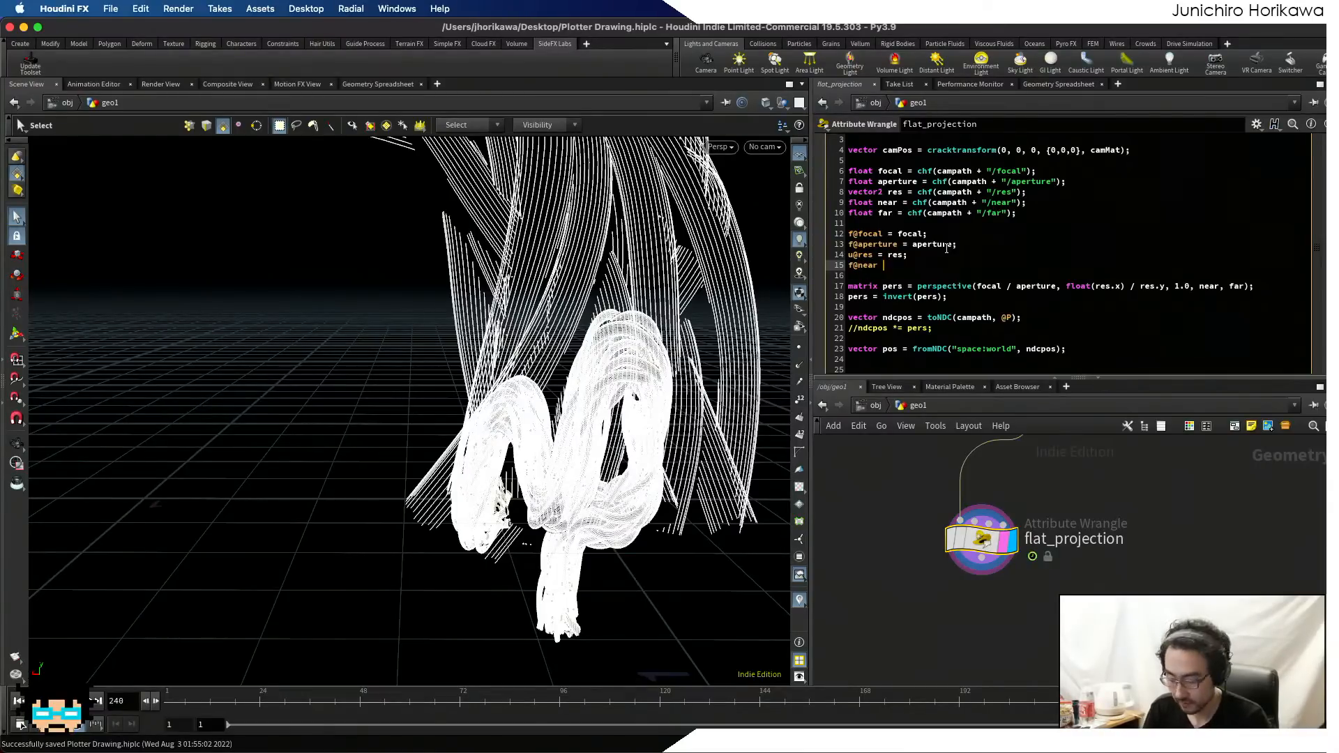
{"action": "type", "text": " = near;"}
{"action": "key", "text": "Return"}
{"action": "type", "text": "f"}
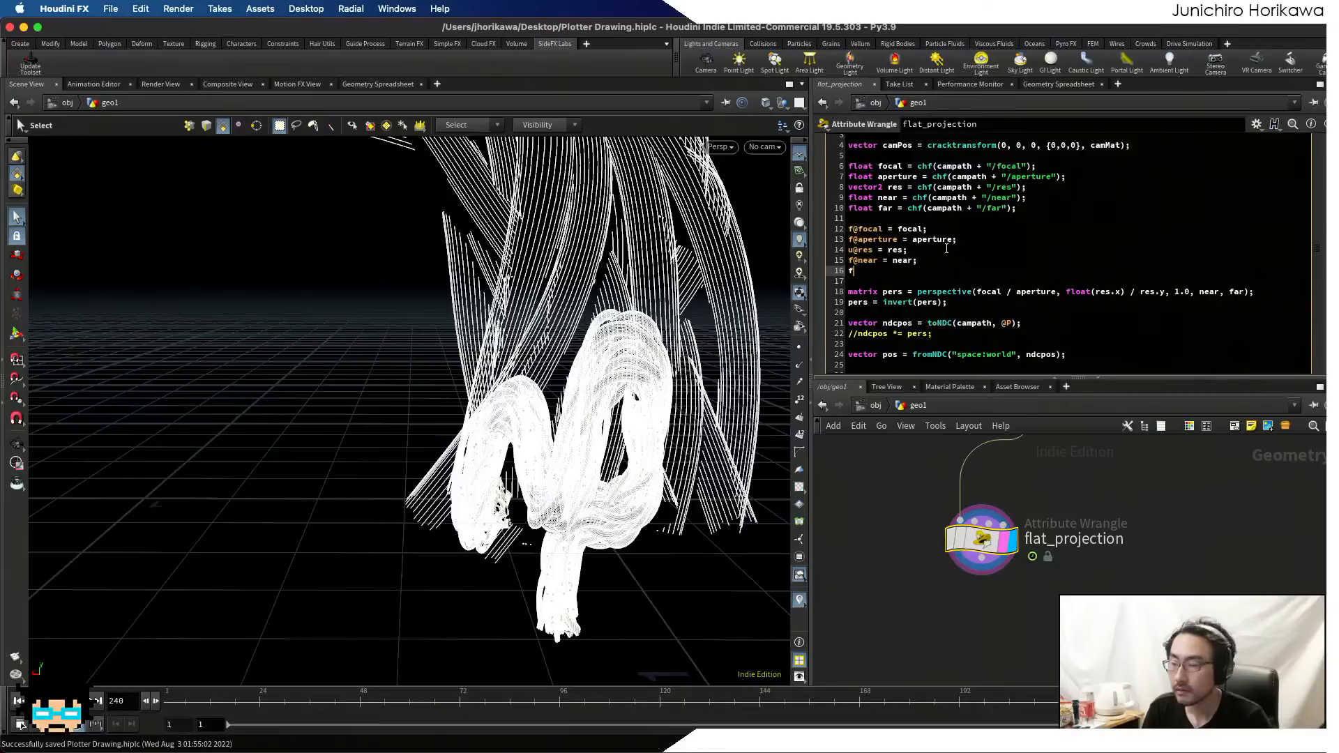
{"action": "type", "text": "@far = far;"}
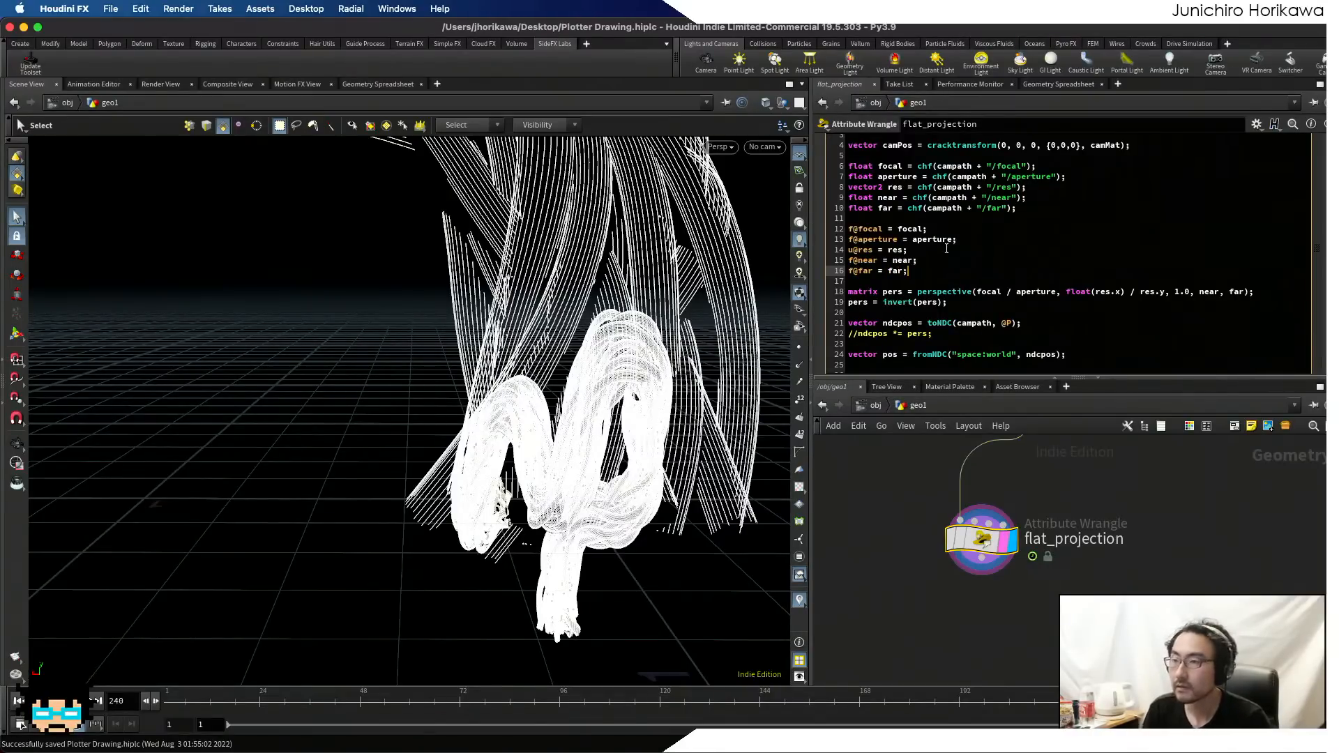
- Review the stored camera attributes through res in the geometry spreadsheet, and change the res declaration to read with chu(campath + "/res")
{"action": "left_click", "coordinate": [1052, 85]}
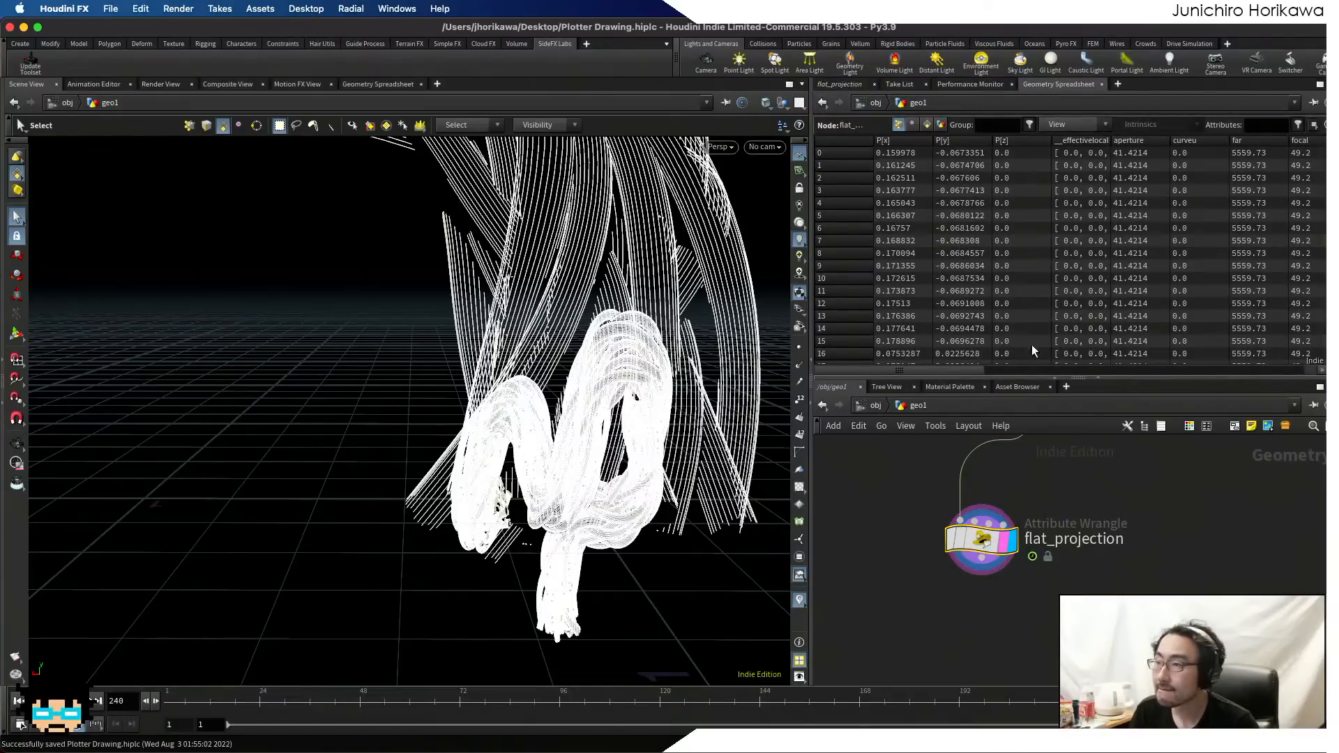
{"action": "left_click_drag", "start_coordinate": [972, 369], "coordinate": [1196, 374]}
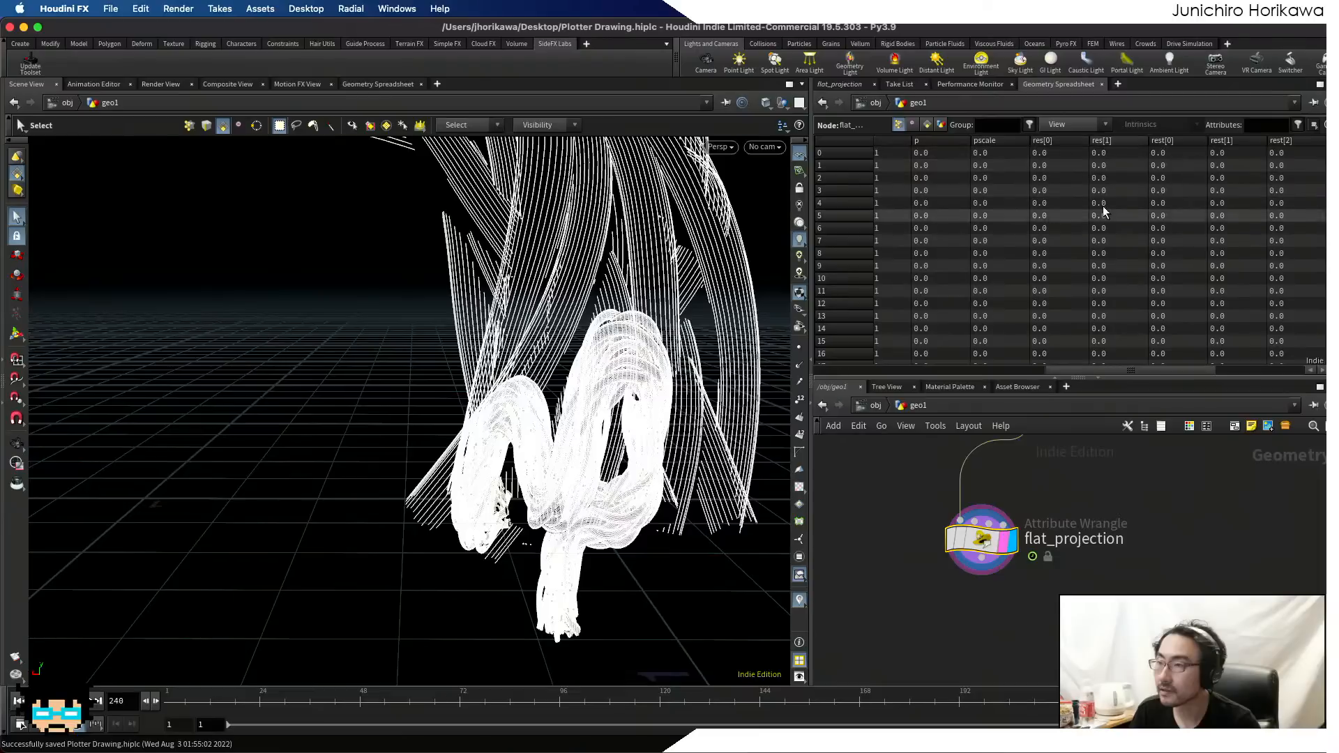
{"action": "left_click", "coordinate": [839, 85]}
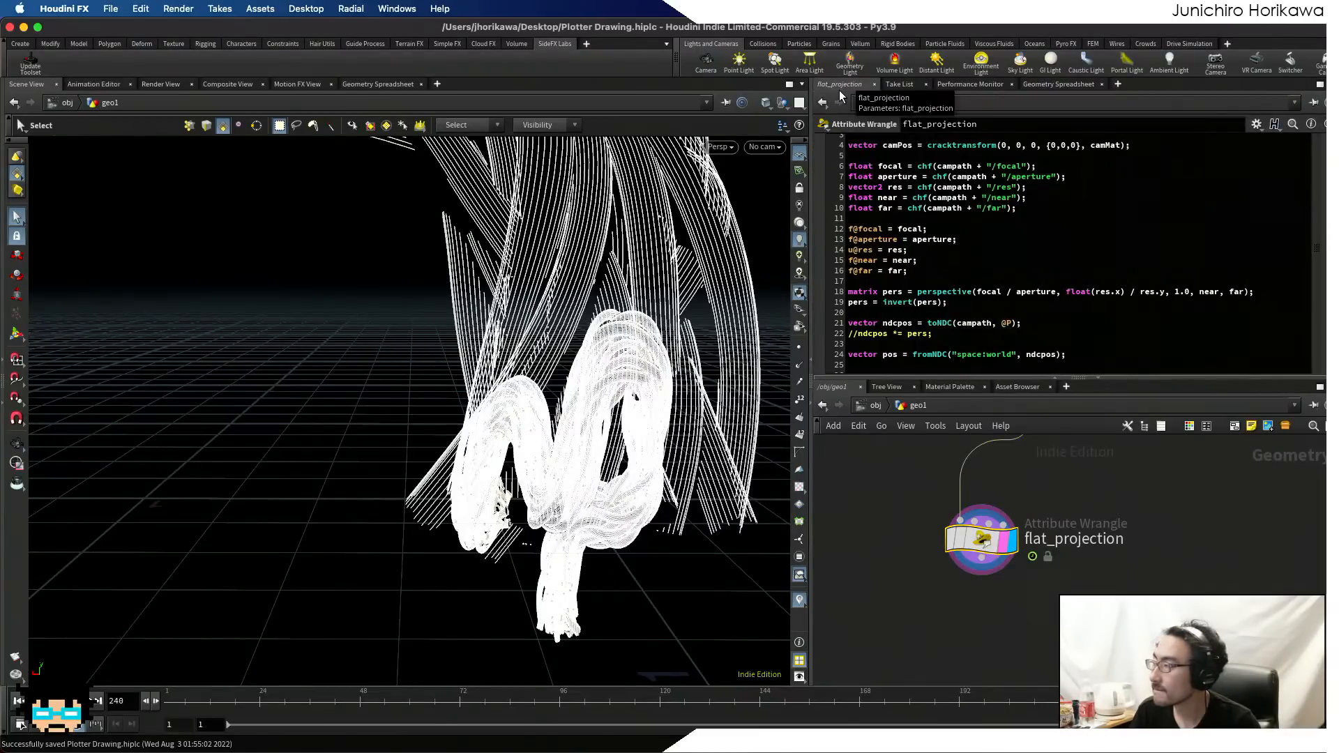
{"action": "left_click", "coordinate": [931, 188]}
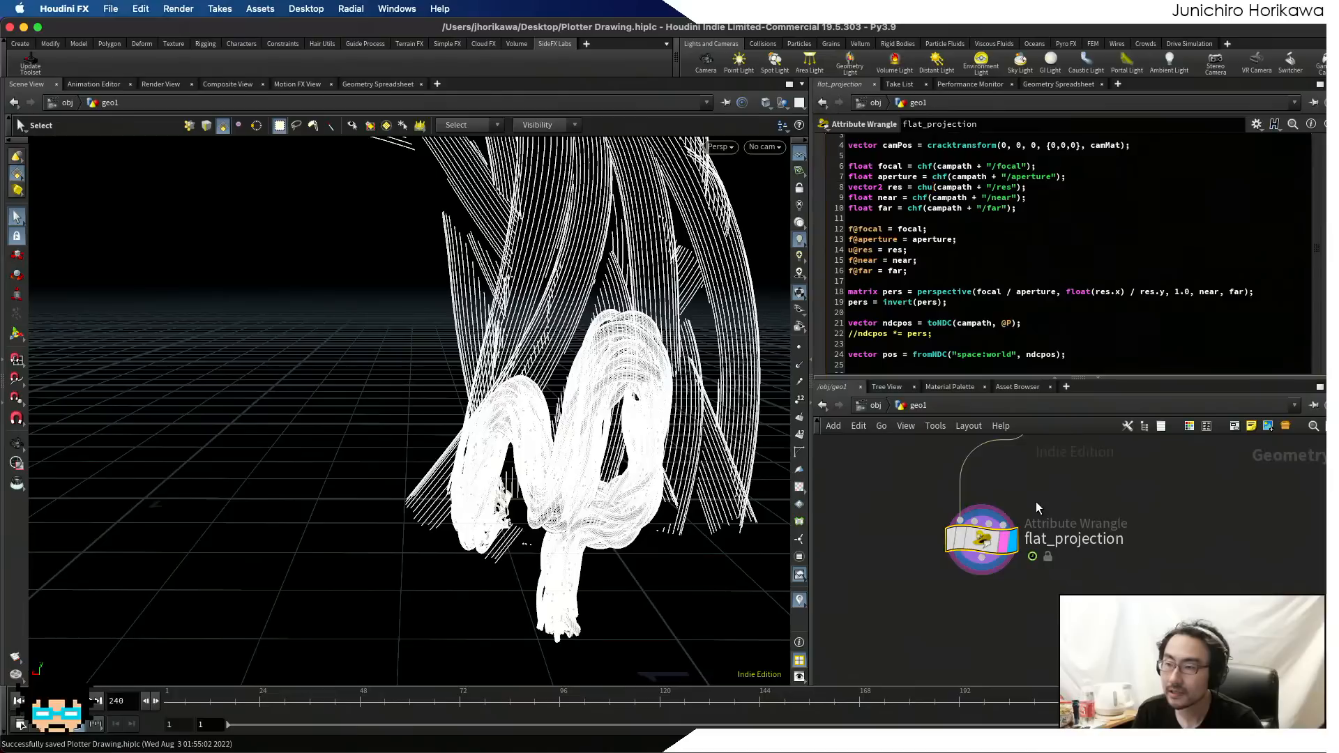
- Recheck the res attribute in the geometry spreadsheet and return to the end of the wrangle code
{"action": "left_click", "coordinate": [1057, 84]}
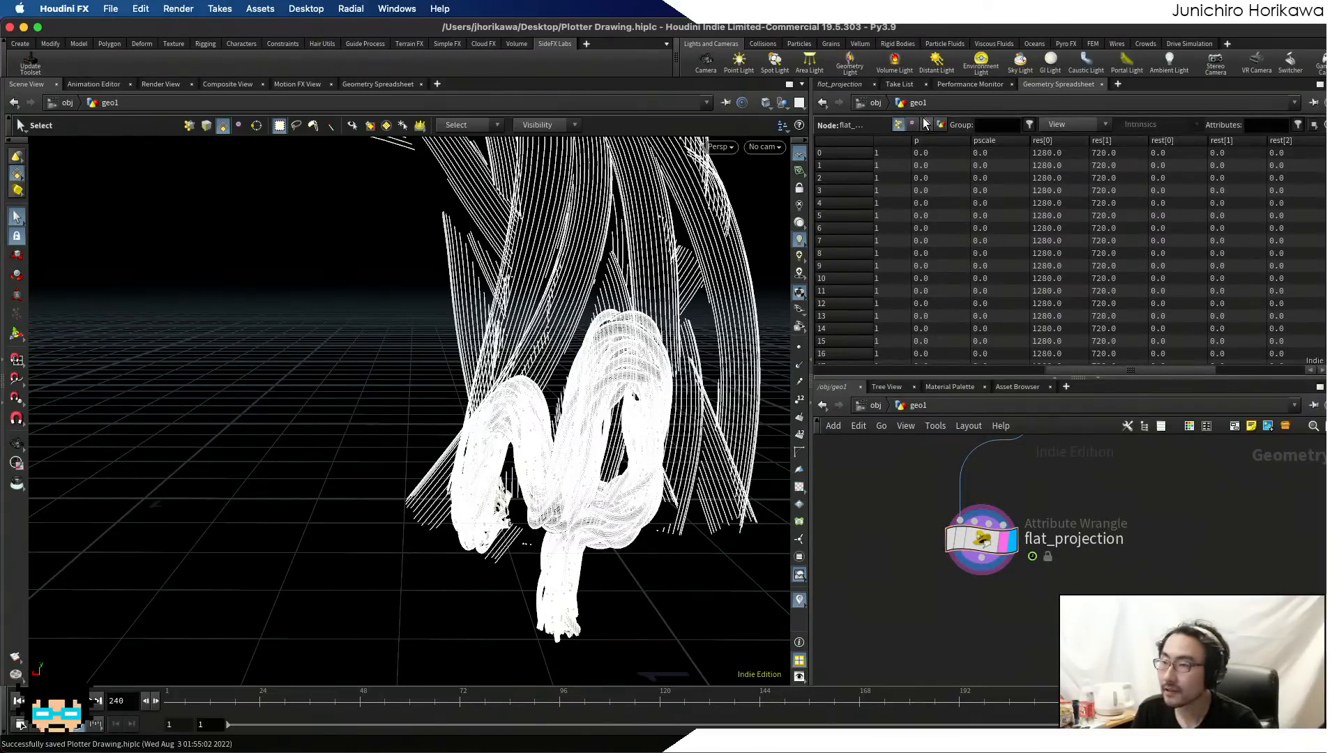
{"action": "left_click", "coordinate": [850, 85]}
{"action": "scroll", "coordinate": [896, 288], "scroll_direction": "down", "scroll_amount": 2}
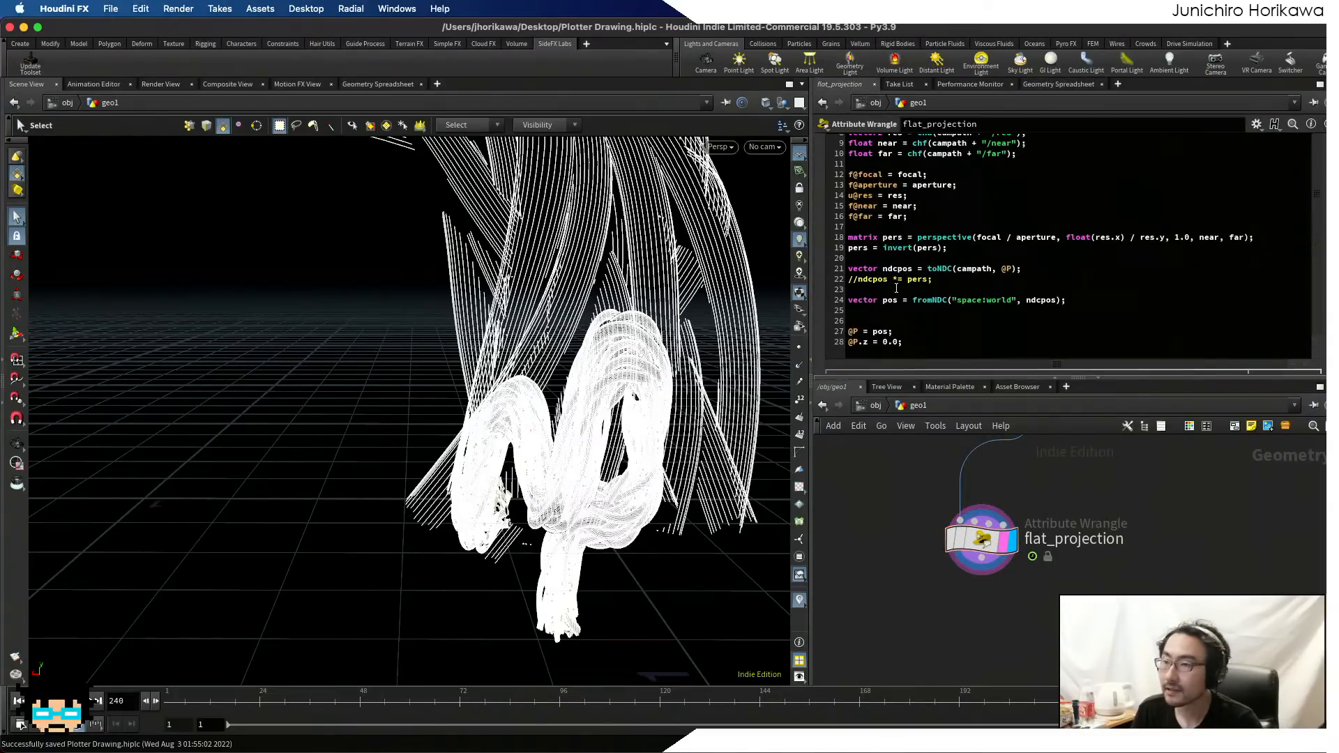
- Uncomment the ndcpos *= pers; line in the flat_projection wrangle and inspect the resulting flattened lines up close
{"action": "left_click", "coordinate": [857, 280]}
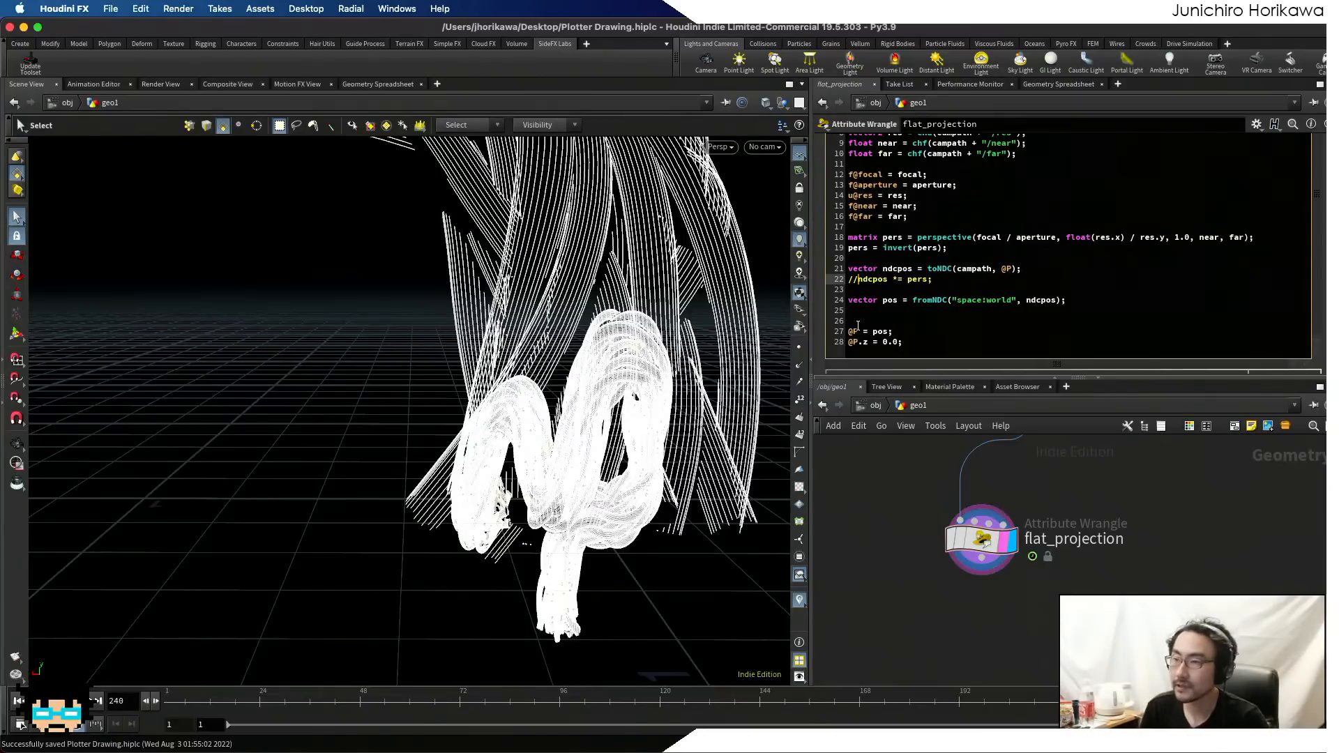
{"action": "left_click", "coordinate": [866, 532]}
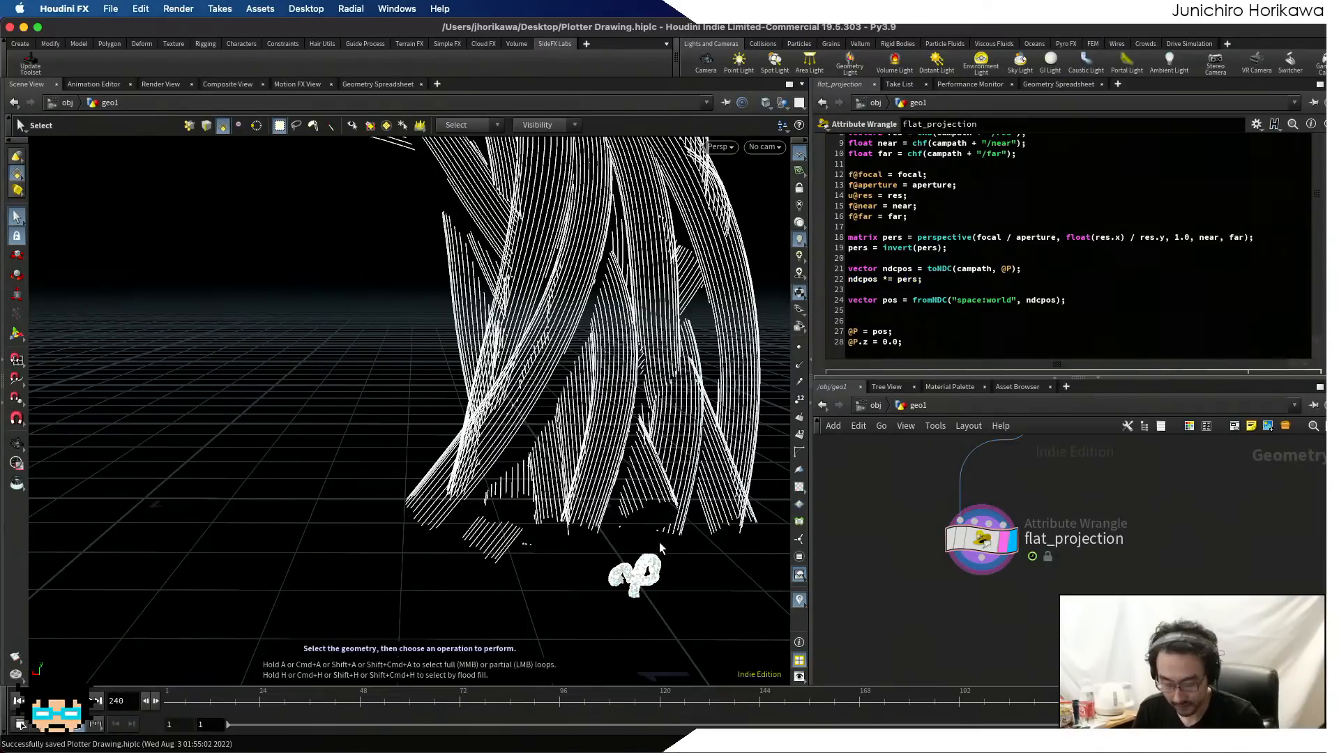
{"action": "right_click_drag", "start_coordinate": [643, 548], "coordinate": [743, 541], "text": "alt"}
{"action": "middle_click_drag", "start_coordinate": [642, 582], "coordinate": [523, 487], "text": "alt"}
{"action": "right_click_drag", "start_coordinate": [524, 487], "coordinate": [663, 458], "text": "alt"}
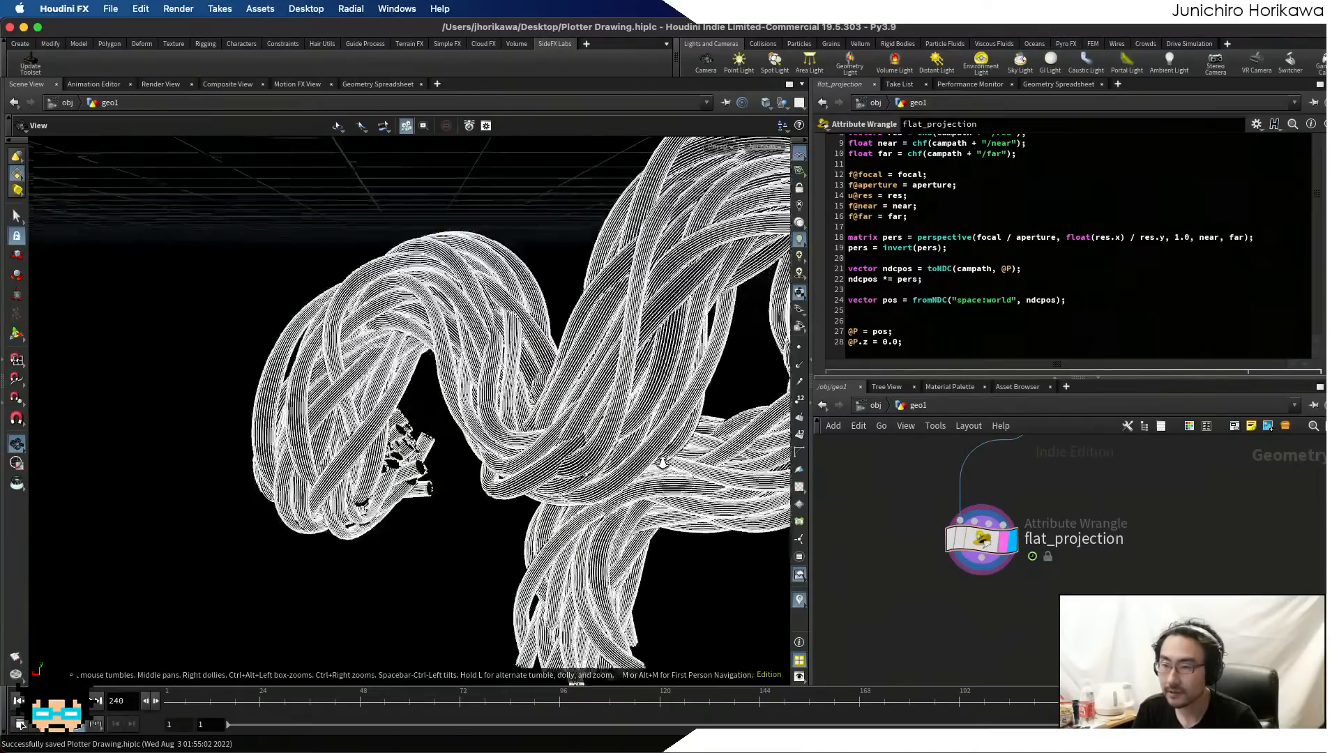
{"action": "middle_click_drag", "start_coordinate": [663, 458], "coordinate": [450, 495], "text": "alt"}
{"action": "left_click_drag", "start_coordinate": [449, 495], "coordinate": [449, 454]}
{"action": "key", "text": "s"}
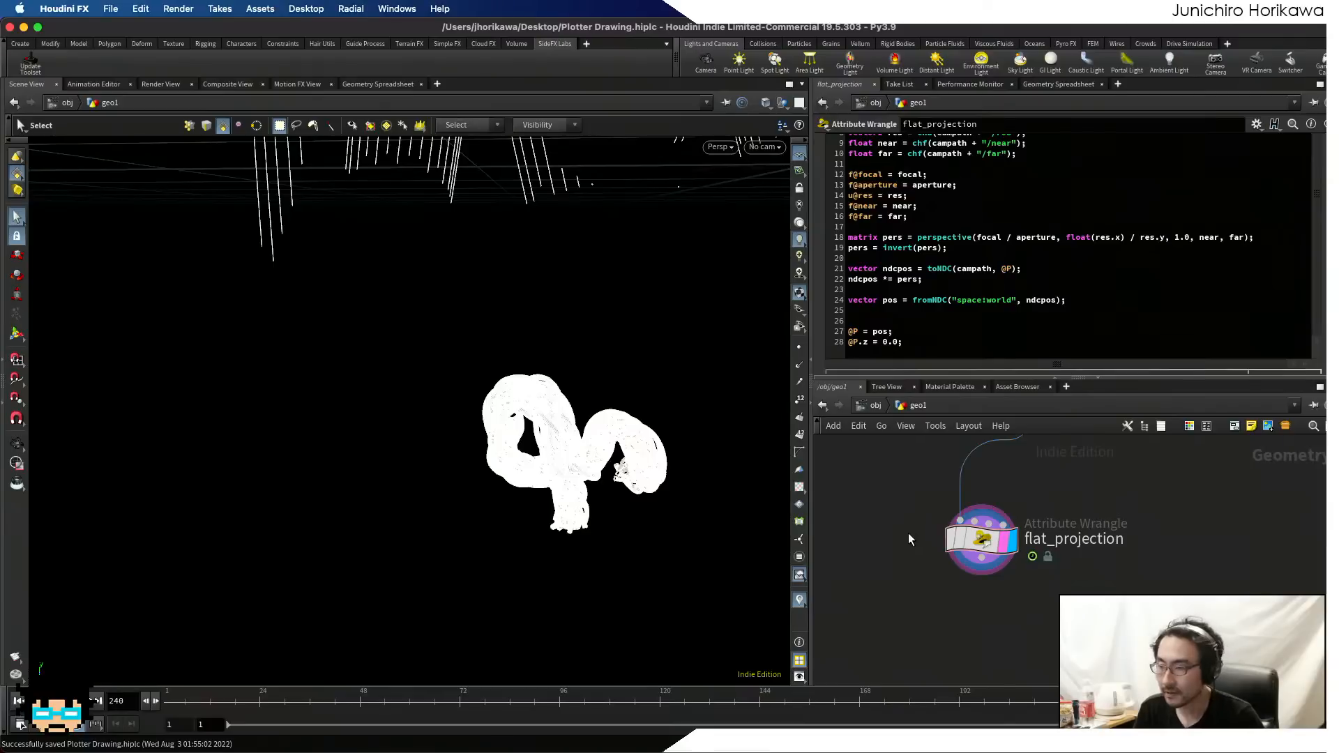
- Add a Transform node below flat_projection, connect it to the wrangle's output and display its result
{"action": "key", "text": "Tab"}
{"action": "type", "text": "trans"}
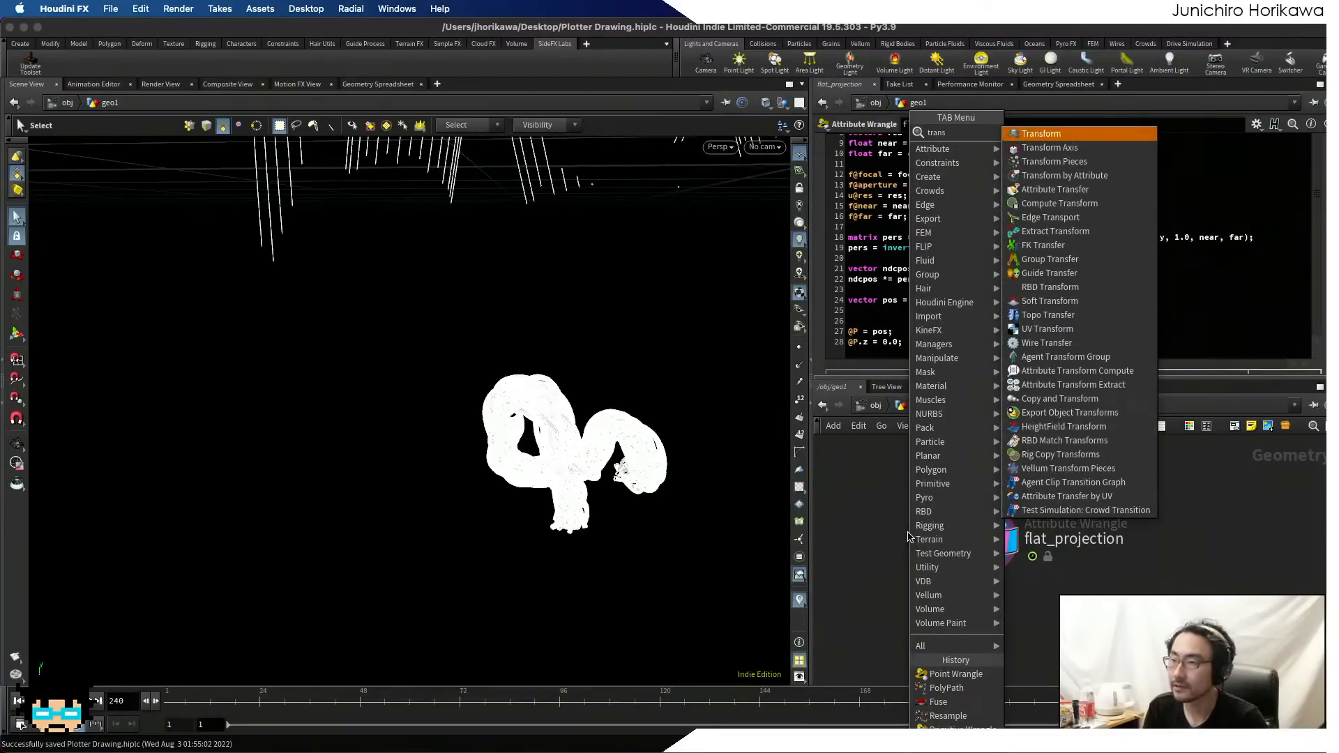
{"action": "key", "text": "Return"}
{"action": "left_click", "coordinate": [981, 617]}
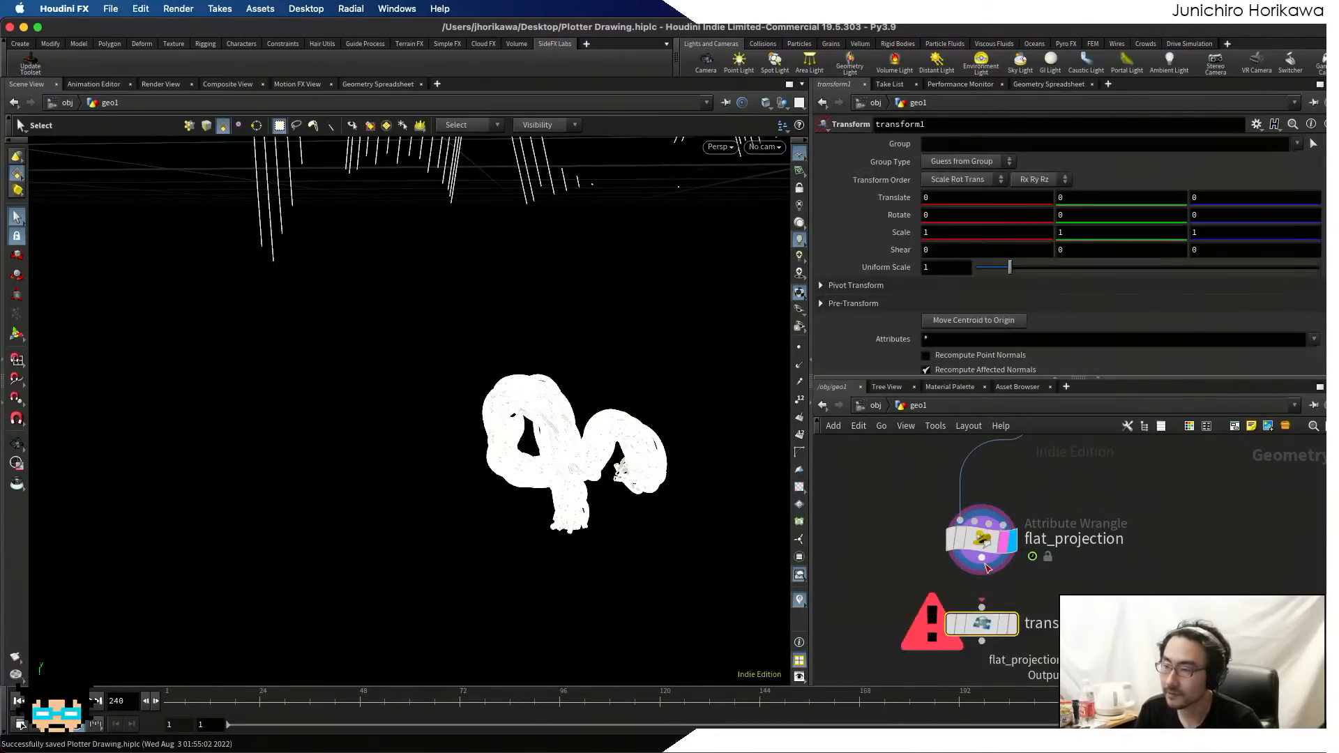
{"action": "key", "text": "ctrl+s"}
{"action": "left_click", "coordinate": [1013, 627]}
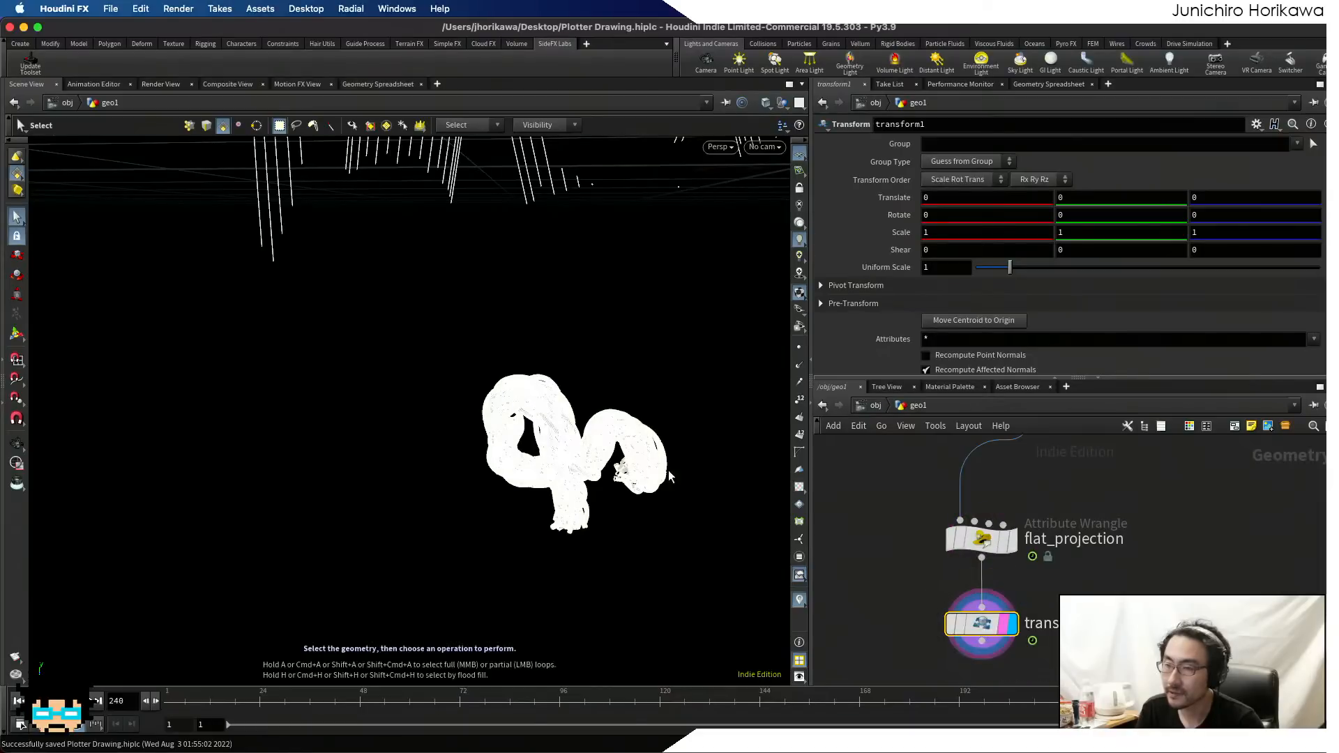
- Set the Transform node's uniform scale to 10 and check the size of the flattened lines against the original geometry
{"action": "right_click_drag", "start_coordinate": [633, 417], "coordinate": [579, 427], "text": "alt"}
{"action": "mouse_move", "coordinate": [579, 427]}
{"action": "left_mouse_down"}
{"action": "mouse_move", "coordinate": [577, 509]}
{"action": "mouse_move", "coordinate": [506, 495]}
{"action": "mouse_move", "coordinate": [391, 505]}
{"action": "mouse_move", "coordinate": [454, 385]}
{"action": "mouse_move", "coordinate": [514, 379]}
{"action": "mouse_move", "coordinate": [503, 404]}
{"action": "mouse_move", "coordinate": [455, 397]}
{"action": "left_mouse_up"}
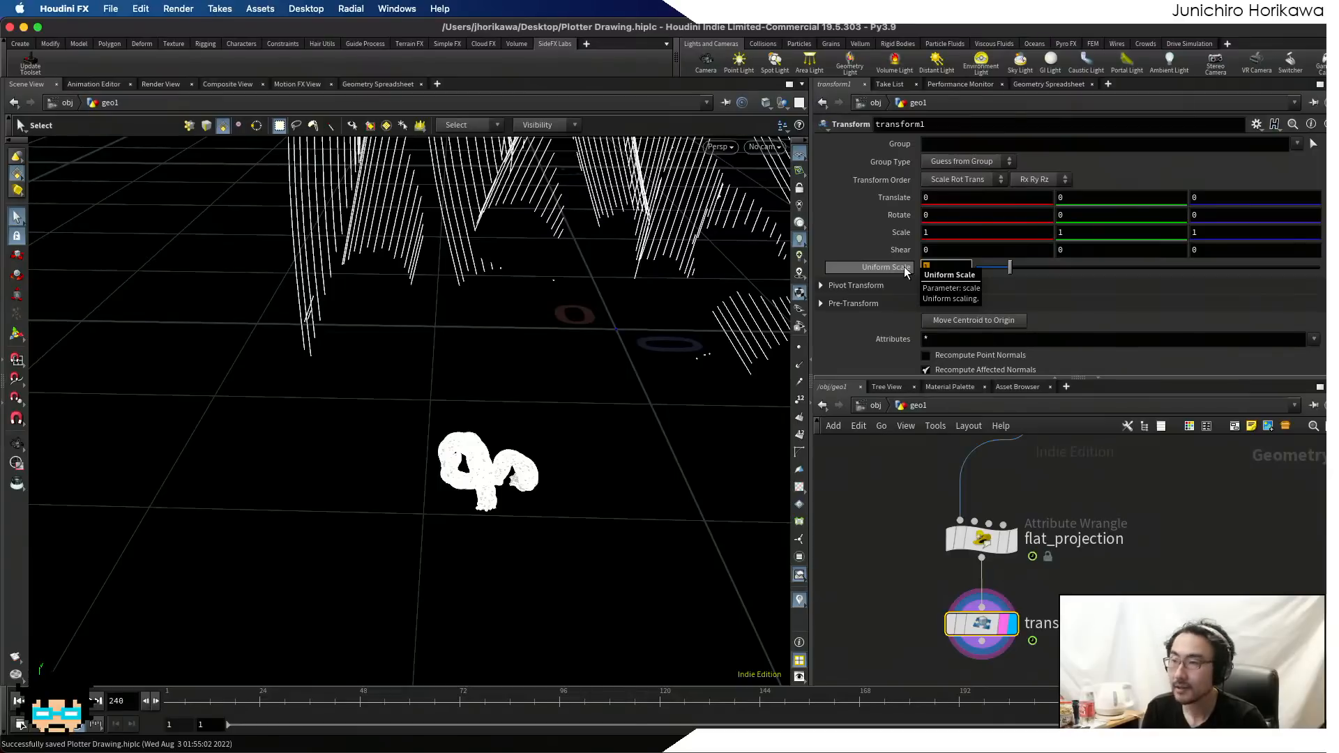
{"action": "left_click_drag", "start_coordinate": [1018, 267], "coordinate": [1148, 270]}
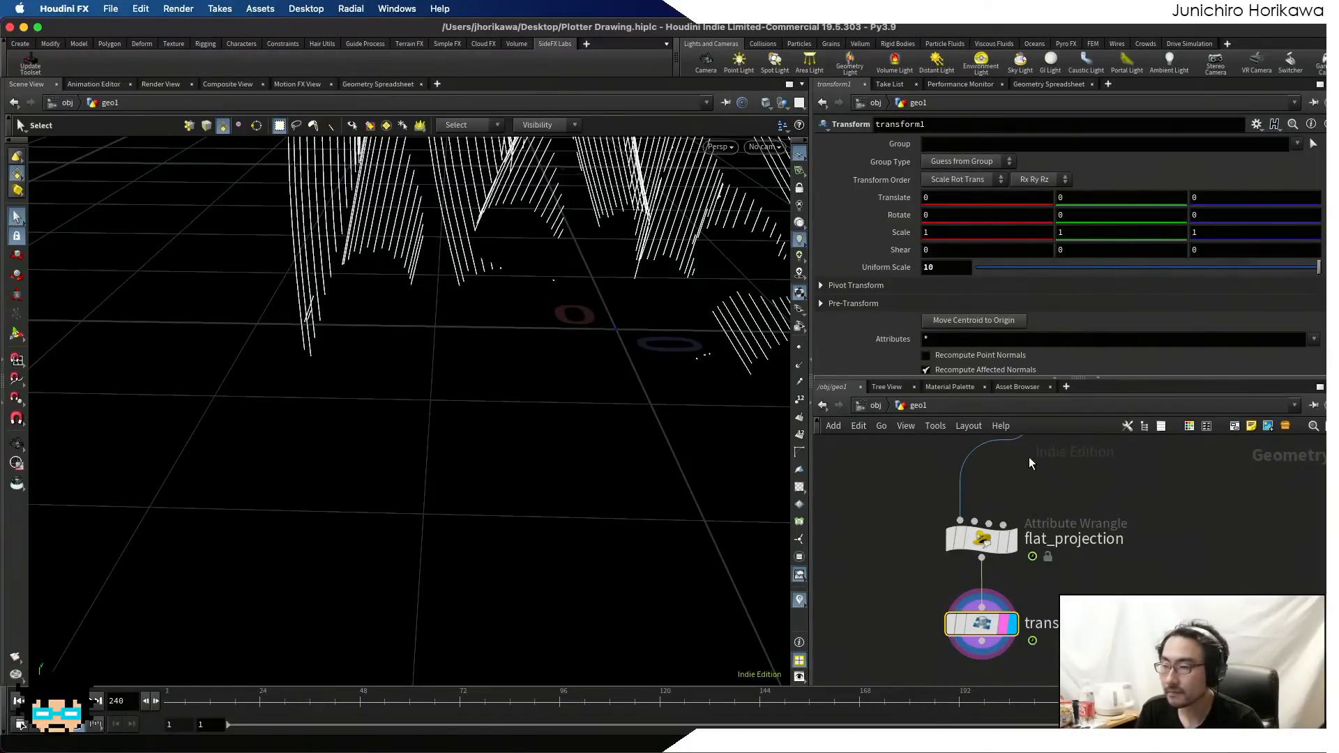
{"action": "right_click_drag", "start_coordinate": [681, 412], "coordinate": [440, 464], "text": "alt"}
{"action": "right_click_drag", "start_coordinate": [607, 467], "coordinate": [391, 497], "text": "alt"}
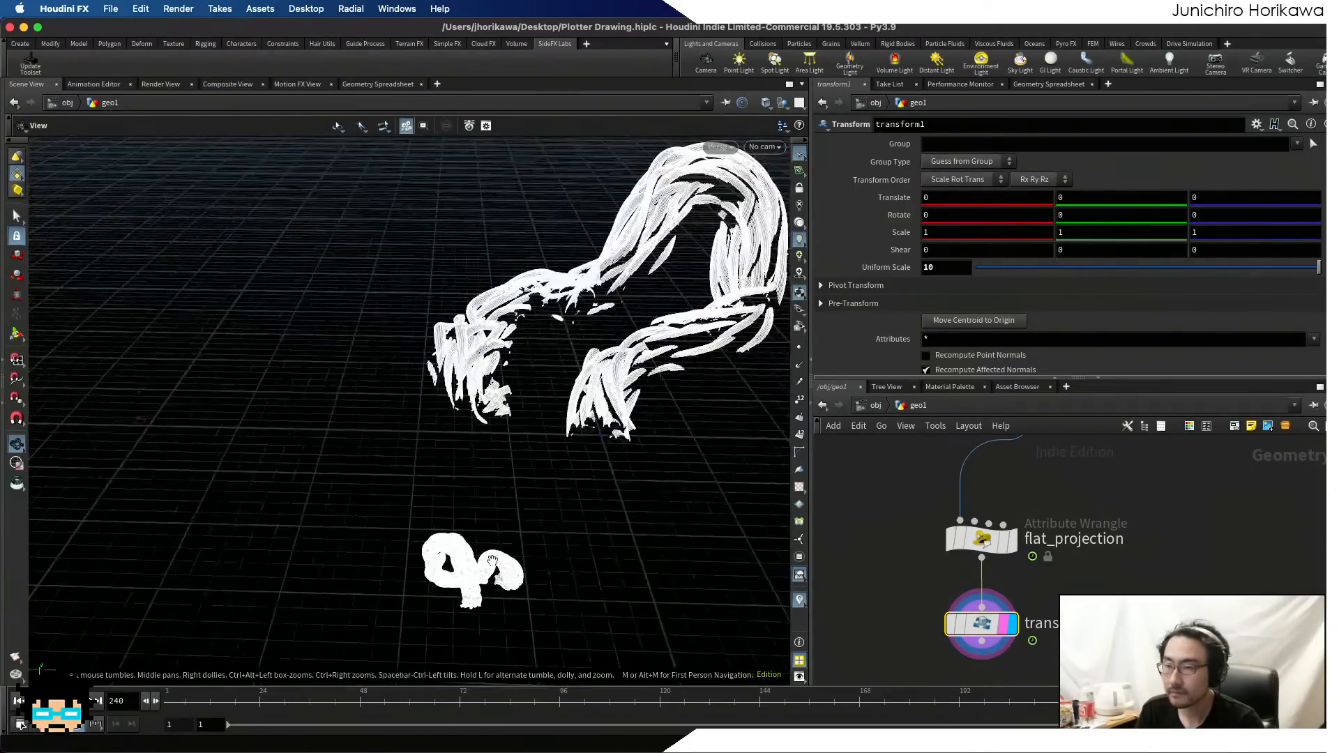
{"action": "mouse_move", "coordinate": [516, 544]}
{"action": "left_mouse_down", "text": "alt"}
{"action": "mouse_move", "coordinate": [598, 476]}
{"action": "mouse_move", "coordinate": [580, 457]}
{"action": "mouse_move", "coordinate": [444, 526]}
{"action": "mouse_move", "coordinate": [420, 518]}
{"action": "mouse_move", "coordinate": [492, 541]}
{"action": "left_mouse_up", "text": "alt"}
- Raise the Transform node's uniform scale to 100 and compare the enlarged drawing with the original geometry
{"action": "left_click", "coordinate": [941, 272]}
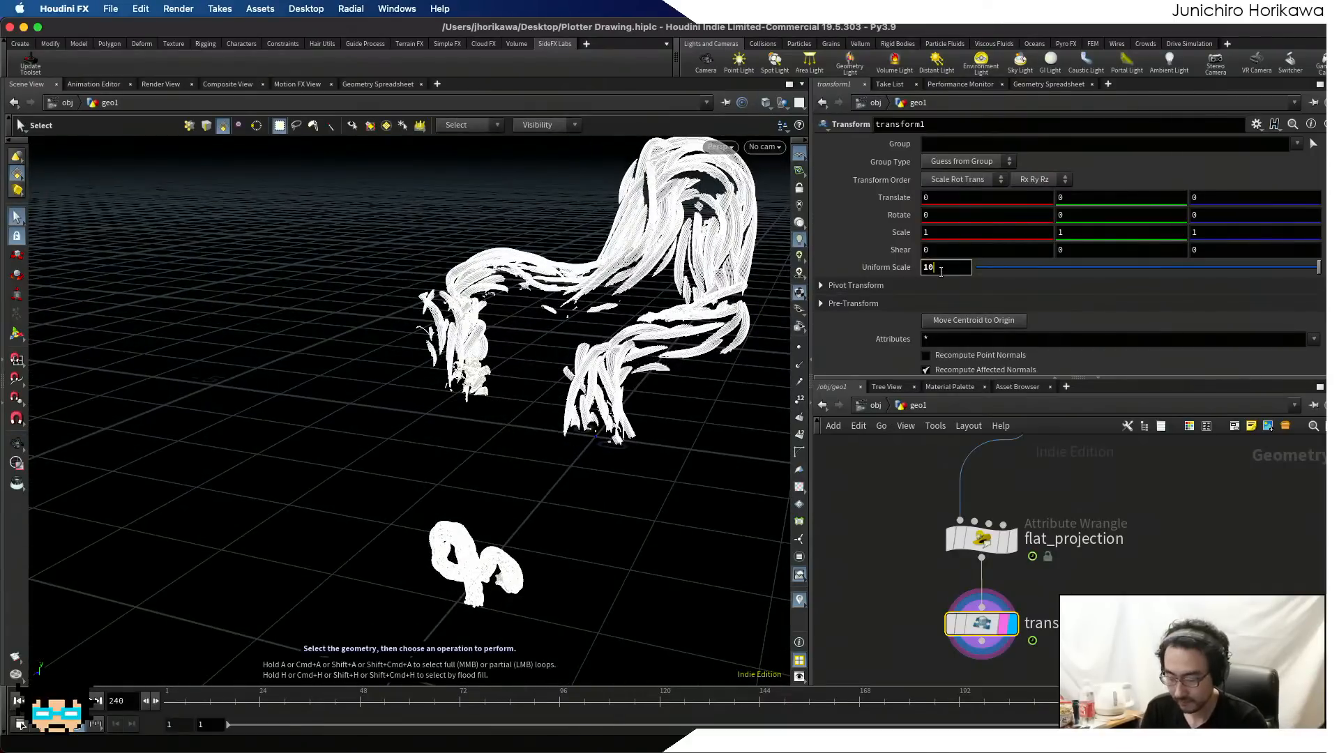
{"action": "type", "text": "0"}
{"action": "key", "text": "Return"}
{"action": "right_click_drag", "start_coordinate": [530, 359], "coordinate": [343, 395], "text": "alt"}
{"action": "right_click_drag", "start_coordinate": [459, 381], "coordinate": [350, 400], "text": "alt"}
{"action": "mouse_move", "coordinate": [362, 401]}
{"action": "left_mouse_down", "text": "alt"}
{"action": "mouse_move", "coordinate": [425, 368]}
{"action": "mouse_move", "coordinate": [377, 424]}
{"action": "mouse_move", "coordinate": [370, 374]}
{"action": "left_mouse_up", "text": "alt"}
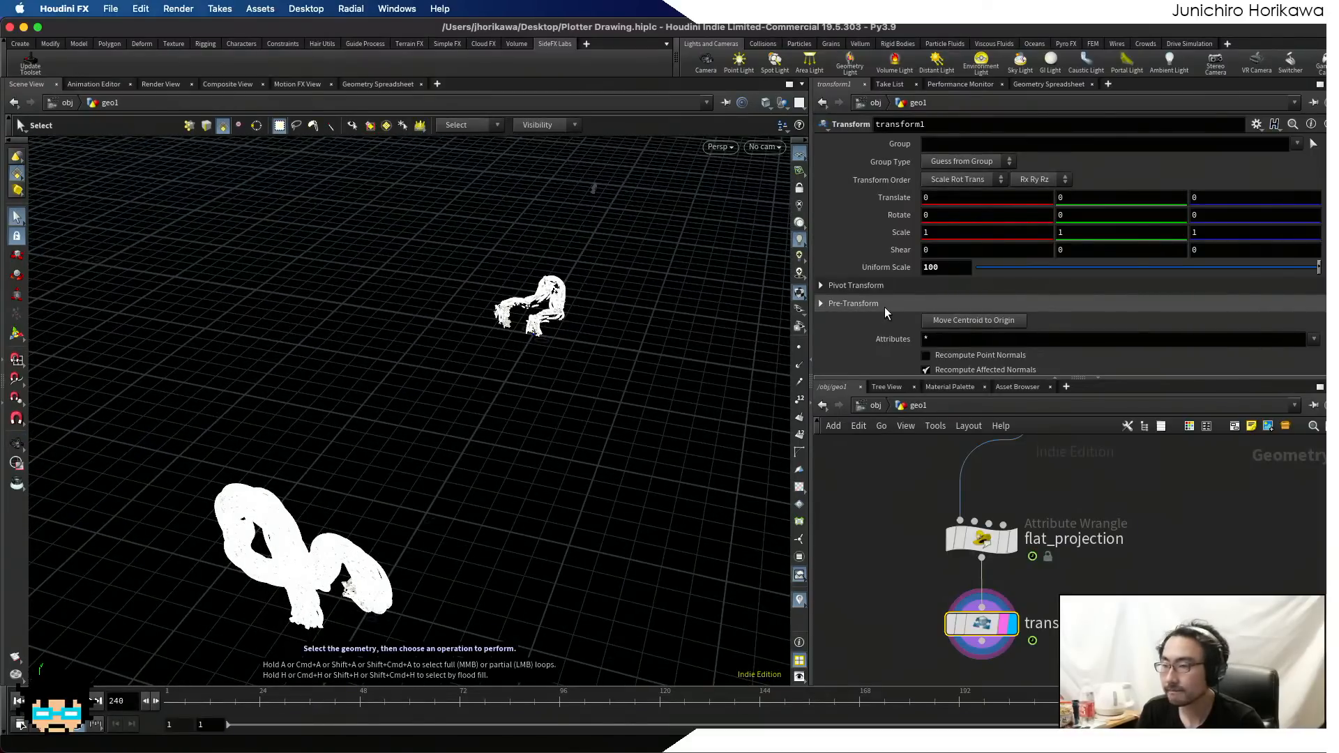
- Set the uniform scale of transform1 to 20
{"action": "key", "text": "Escape"}
{"action": "left_click_drag", "start_coordinate": [412, 408], "coordinate": [407, 374]}
{"action": "key", "text": "s"}
{"action": "left_click", "coordinate": [886, 269]}
{"action": "type", "text": "2"}
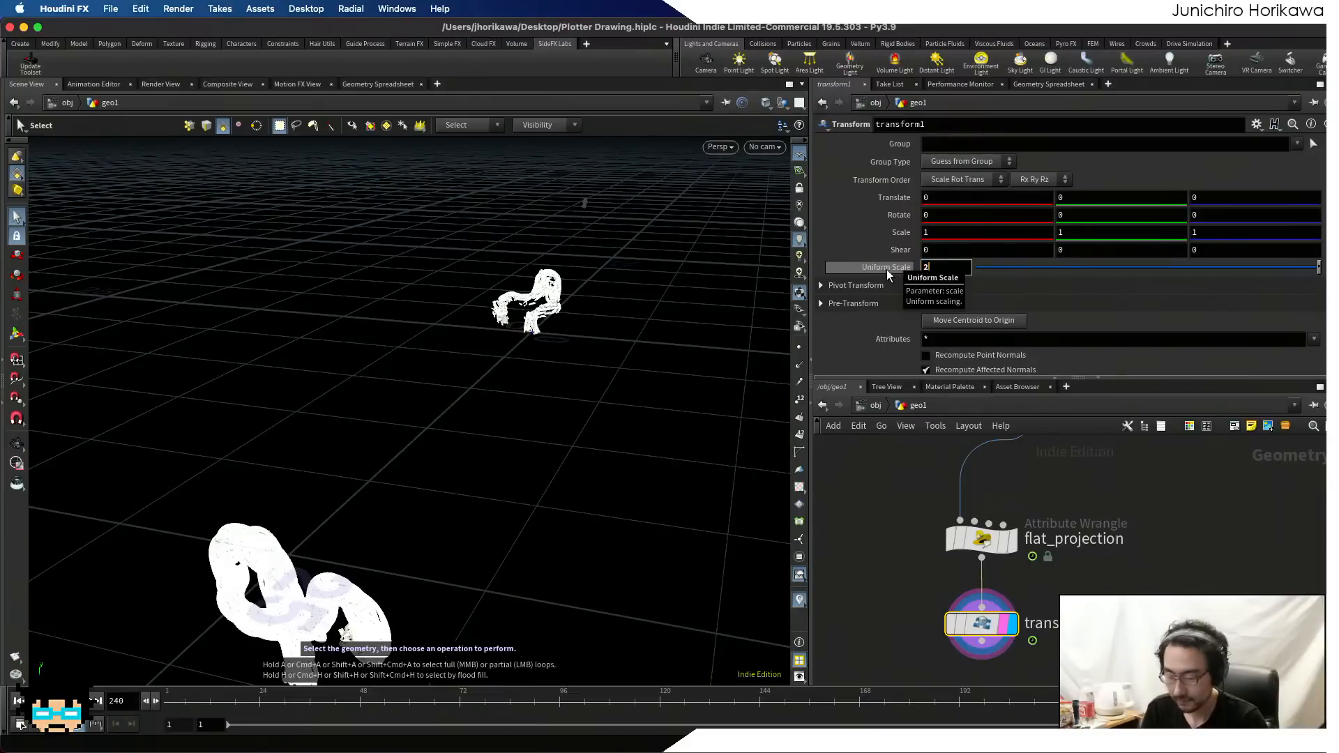
{"action": "type", "text": "0"}
{"action": "key", "text": "Return"}
- Examine the scaled flat line drawing in the viewport from several distances and angles
{"action": "key", "text": "Escape"}
{"action": "left_click_drag", "start_coordinate": [458, 338], "coordinate": [495, 507]}
{"action": "right_click_drag", "start_coordinate": [496, 507], "coordinate": [638, 459]}
{"action": "left_click_drag", "start_coordinate": [557, 467], "coordinate": [621, 457]}
{"action": "right_click_drag", "start_coordinate": [621, 457], "coordinate": [739, 450]}
{"action": "middle_click_drag", "start_coordinate": [739, 450], "coordinate": [535, 452]}
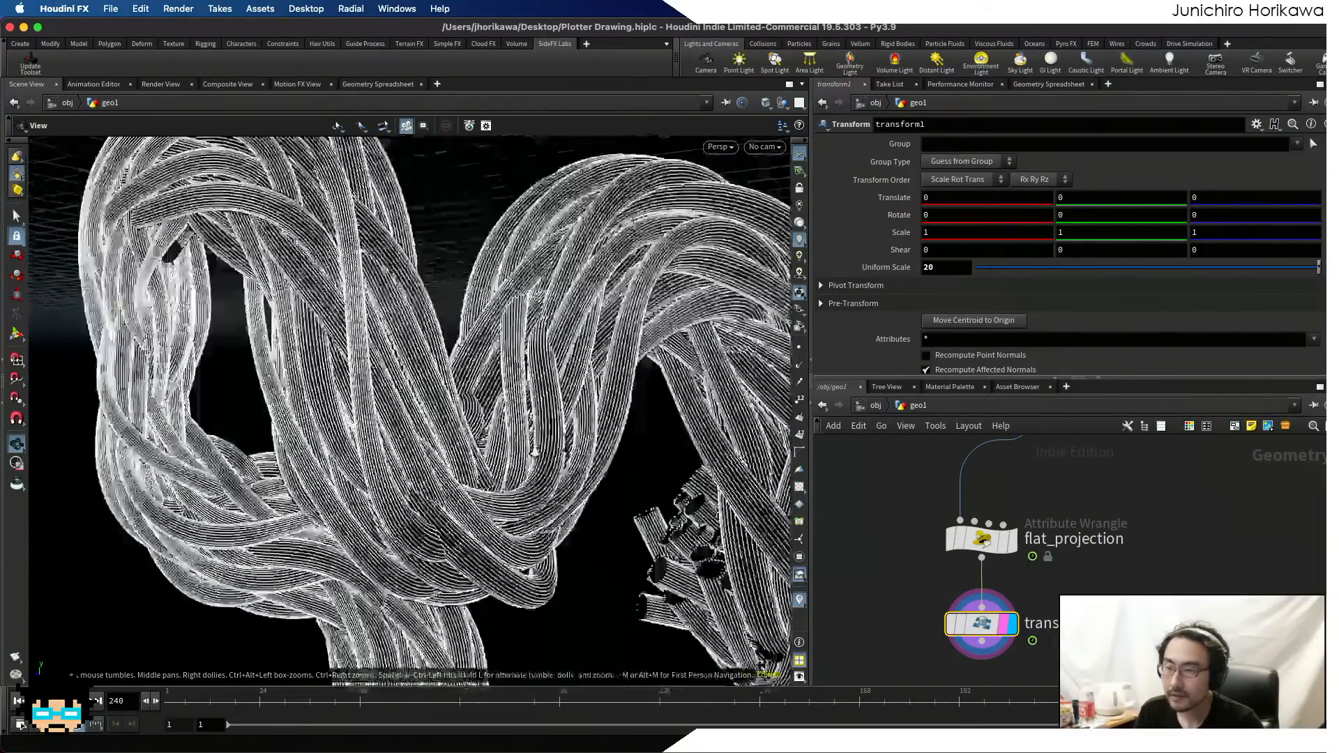
{"action": "right_click_drag", "start_coordinate": [536, 452], "coordinate": [558, 450]}
{"action": "left_click_drag", "start_coordinate": [557, 450], "coordinate": [463, 478]}
{"action": "right_click_drag", "start_coordinate": [463, 478], "coordinate": [408, 480]}
{"action": "left_click_drag", "start_coordinate": [408, 480], "coordinate": [440, 472]}
{"action": "right_click_drag", "start_coordinate": [440, 473], "coordinate": [411, 478]}
{"action": "left_click_drag", "start_coordinate": [411, 478], "coordinate": [516, 505]}
{"action": "right_click_drag", "start_coordinate": [516, 505], "coordinate": [572, 515]}
- Group the flat_projection and transform1 nodes together in a network box
{"action": "scroll", "coordinate": [874, 558], "scroll_direction": "down", "scroll_amount": 4}
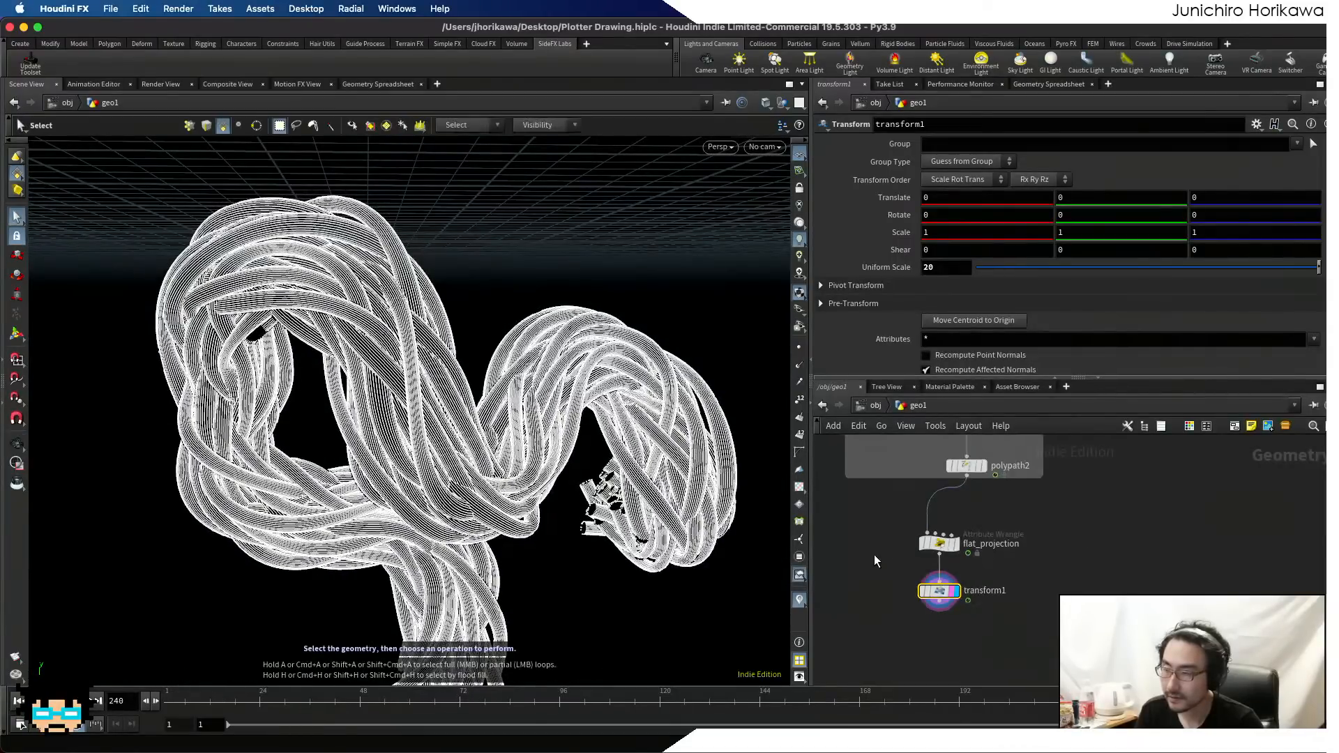
{"action": "left_click_drag", "start_coordinate": [847, 494], "coordinate": [1008, 616]}
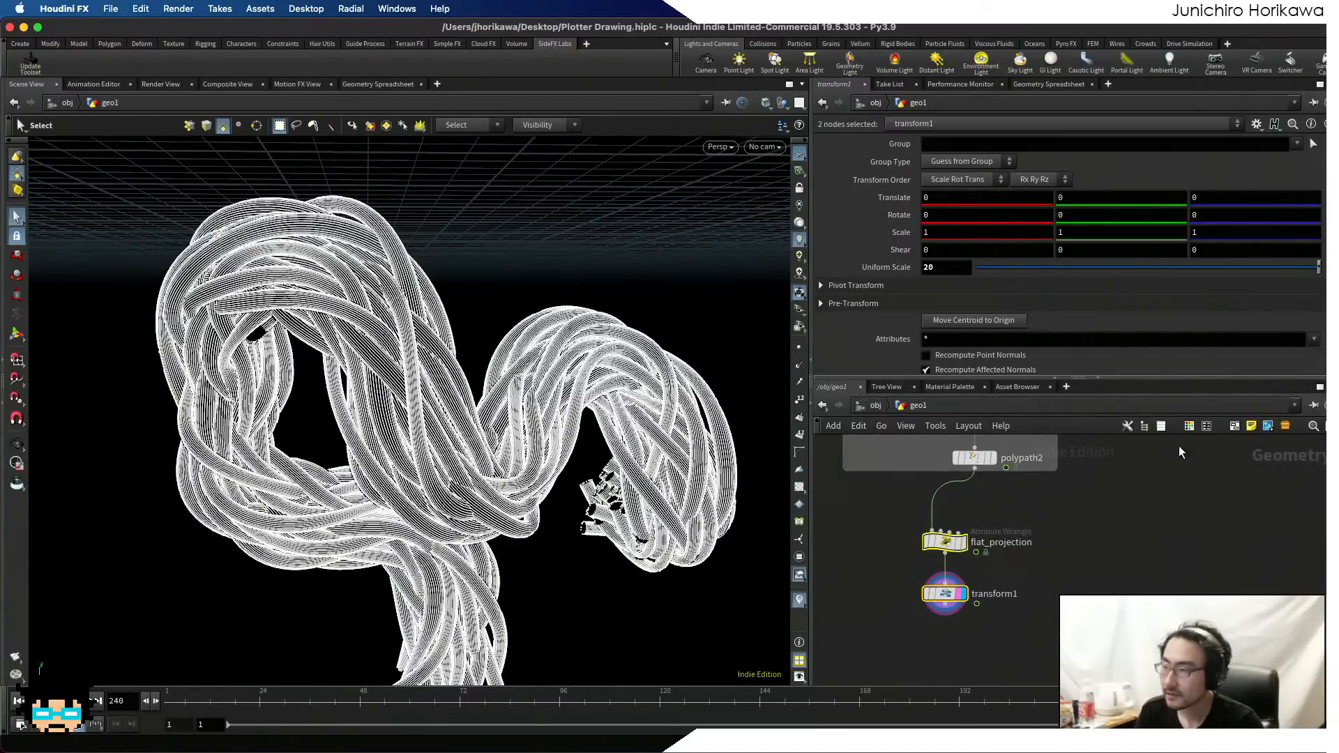
{"action": "left_click", "coordinate": [1233, 428]}
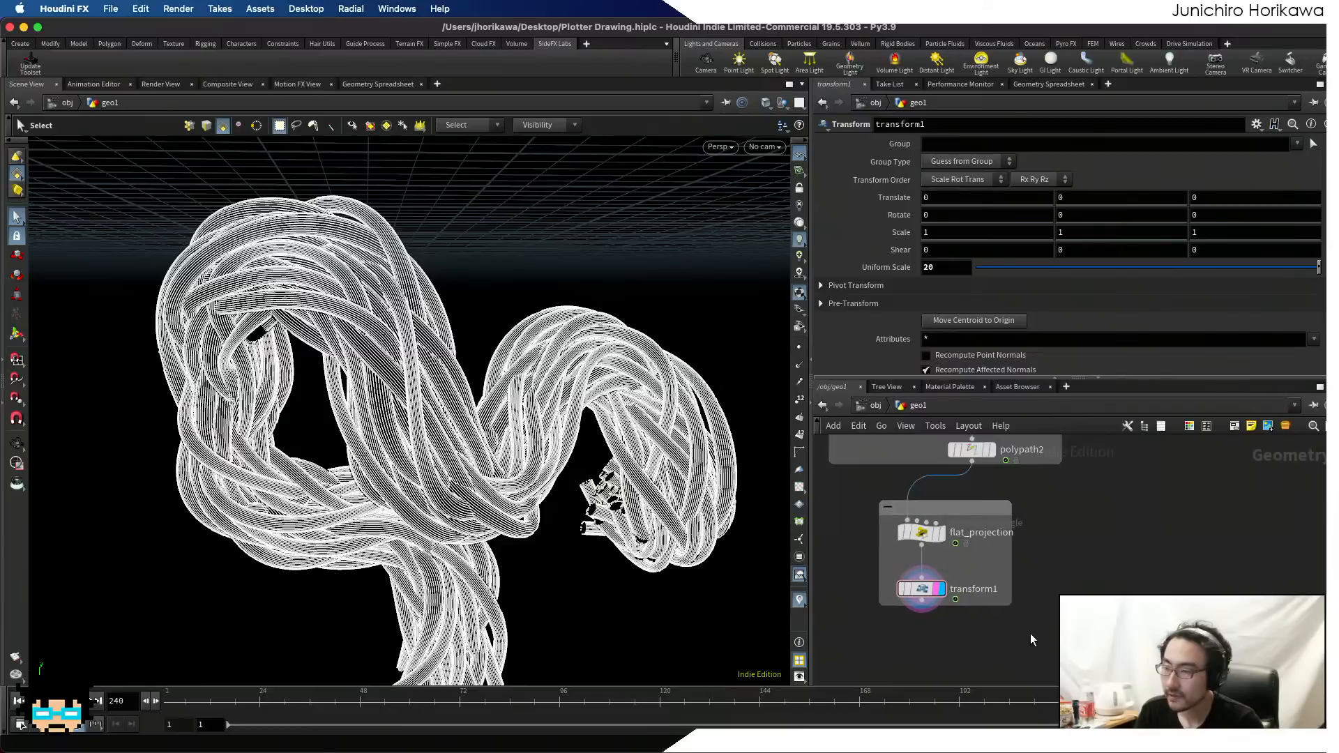
- Add a ROP Geometry Output node below the network box and connect it to transform1's output
{"action": "middle_click_drag", "start_coordinate": [1031, 634], "coordinate": [1044, 563]}
{"action": "key", "text": "Tab"}
{"action": "left_click", "coordinate": [913, 596]}
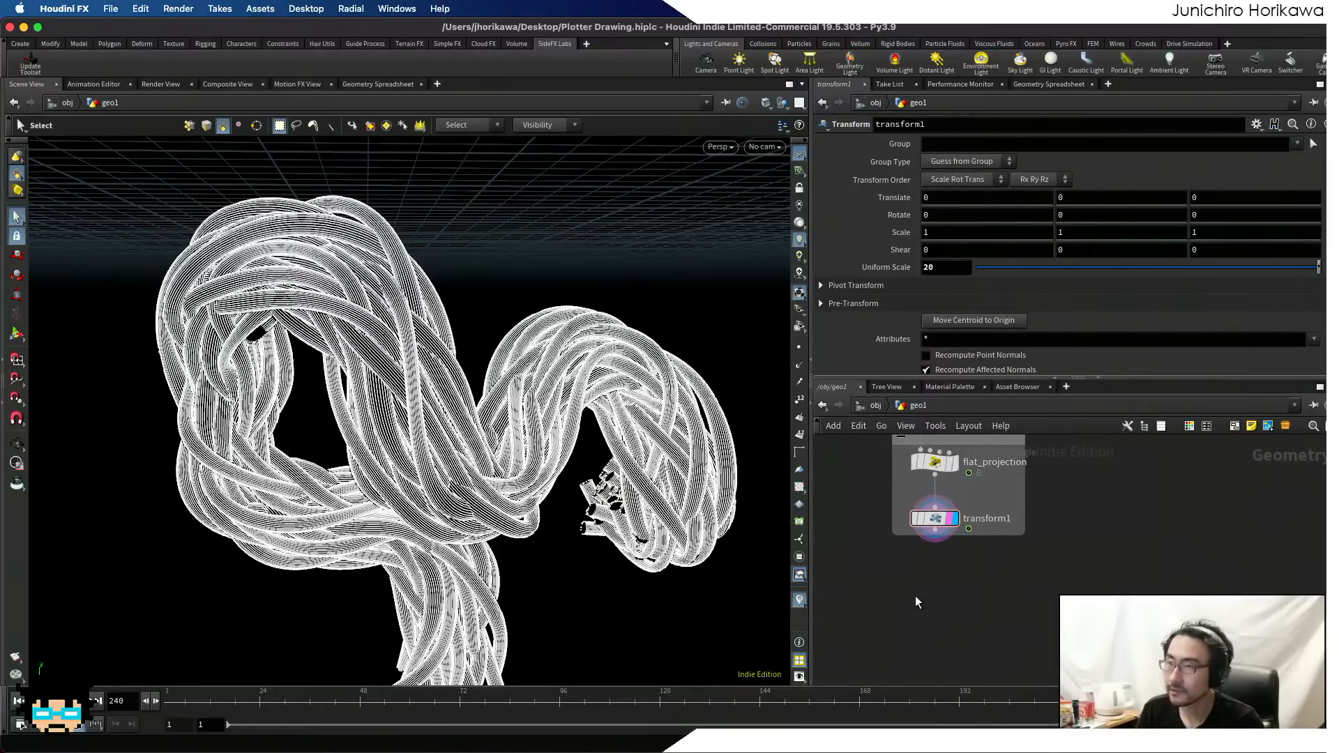
{"action": "key", "text": "Tab"}
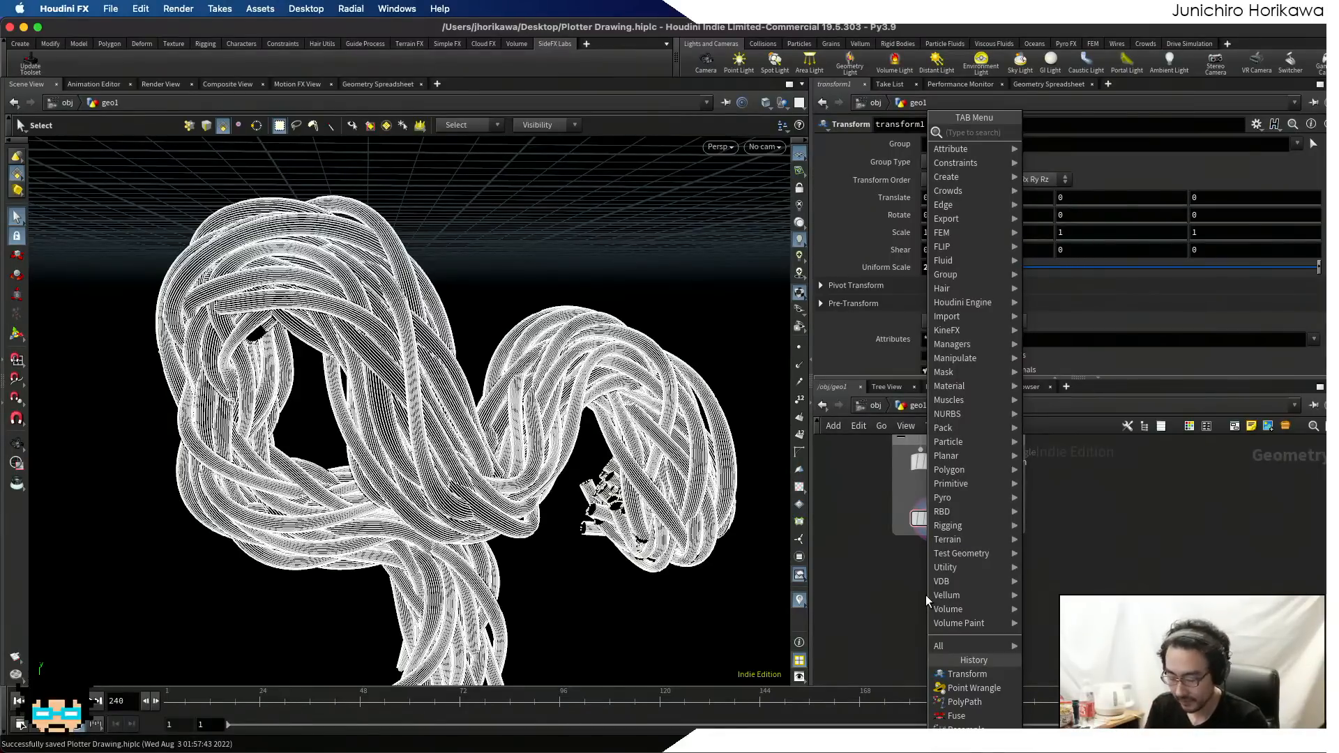
{"action": "type", "text": "rop"}
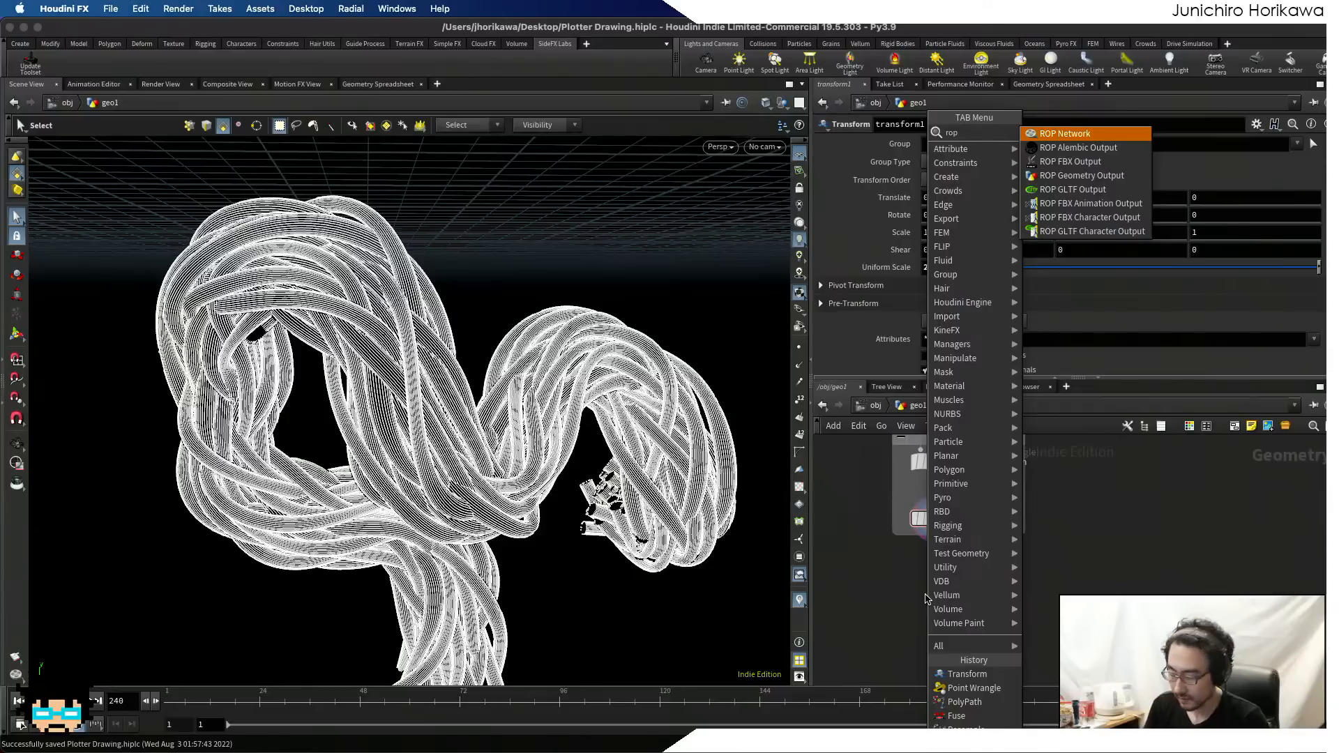
{"action": "key", "text": "Down"}
{"action": "key", "text": "Down"}
{"action": "key", "text": "Down"}
{"action": "key", "text": "Down"}
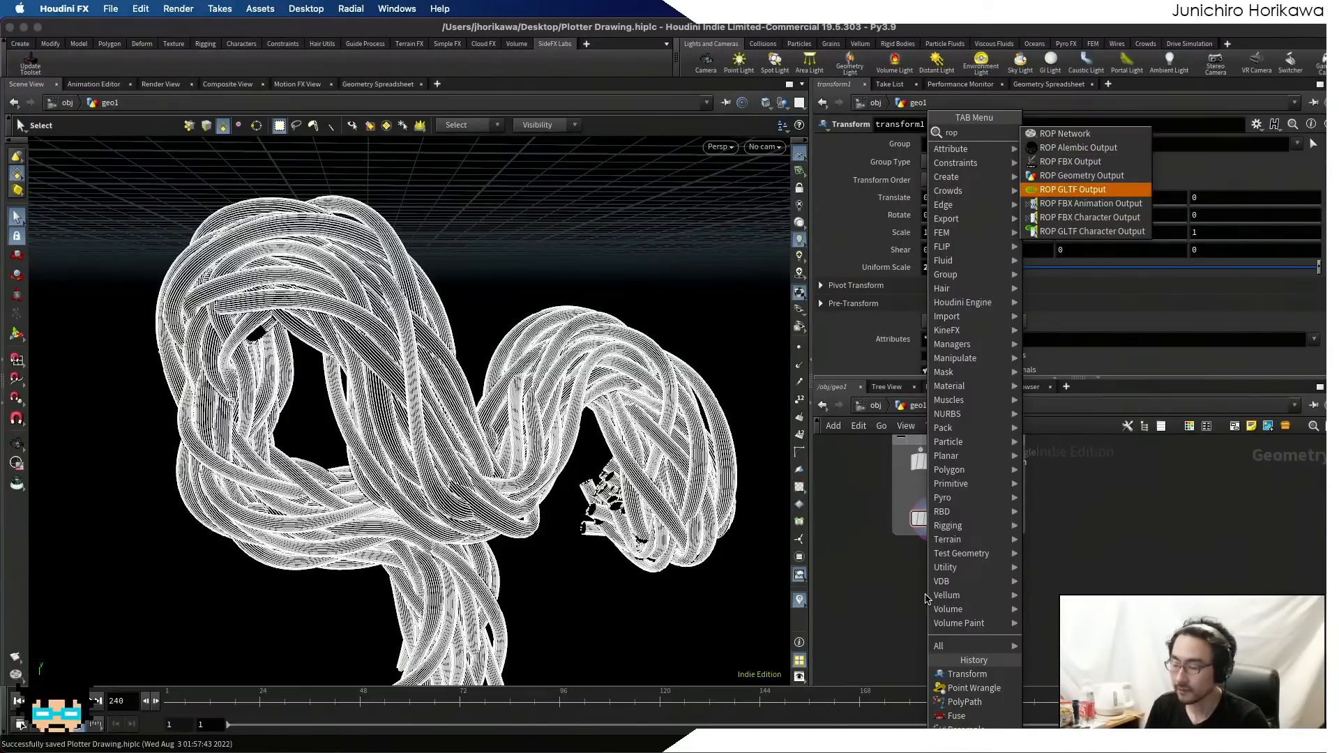
{"action": "key", "text": "Up"}
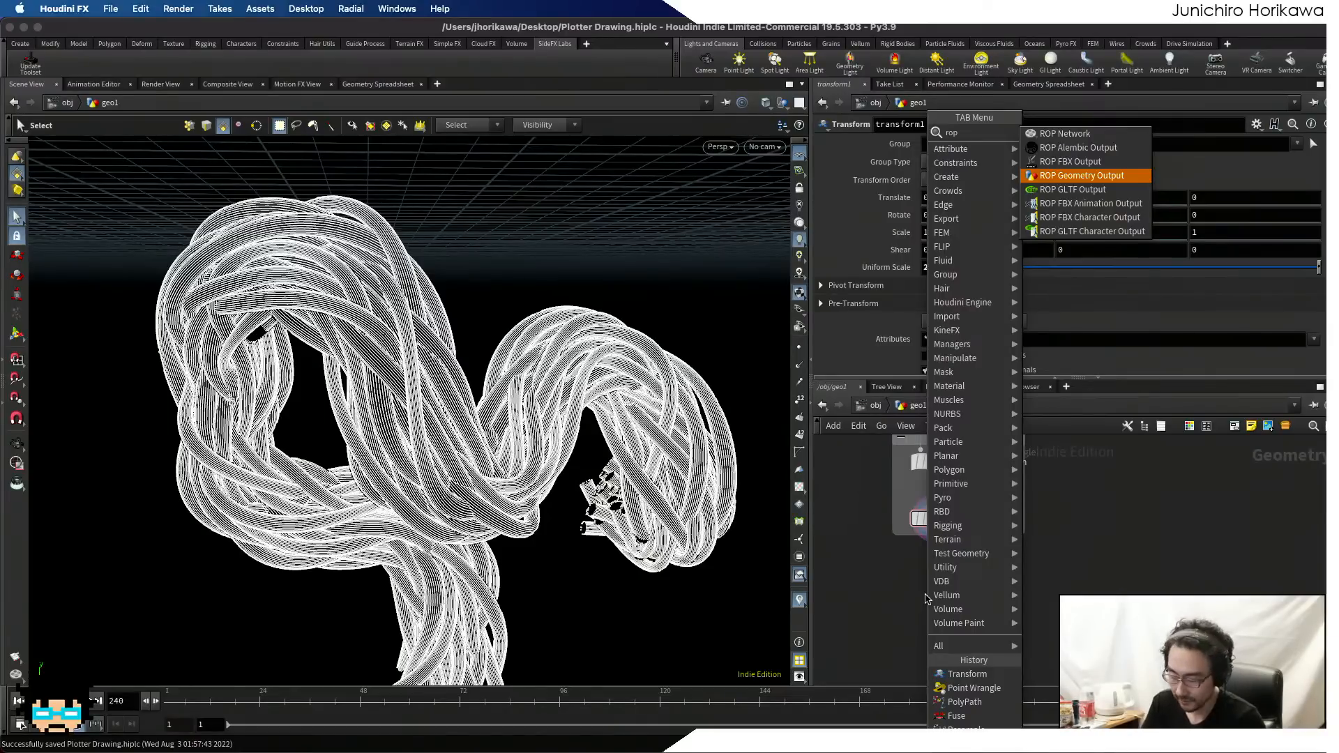
{"action": "key", "text": "Return"}
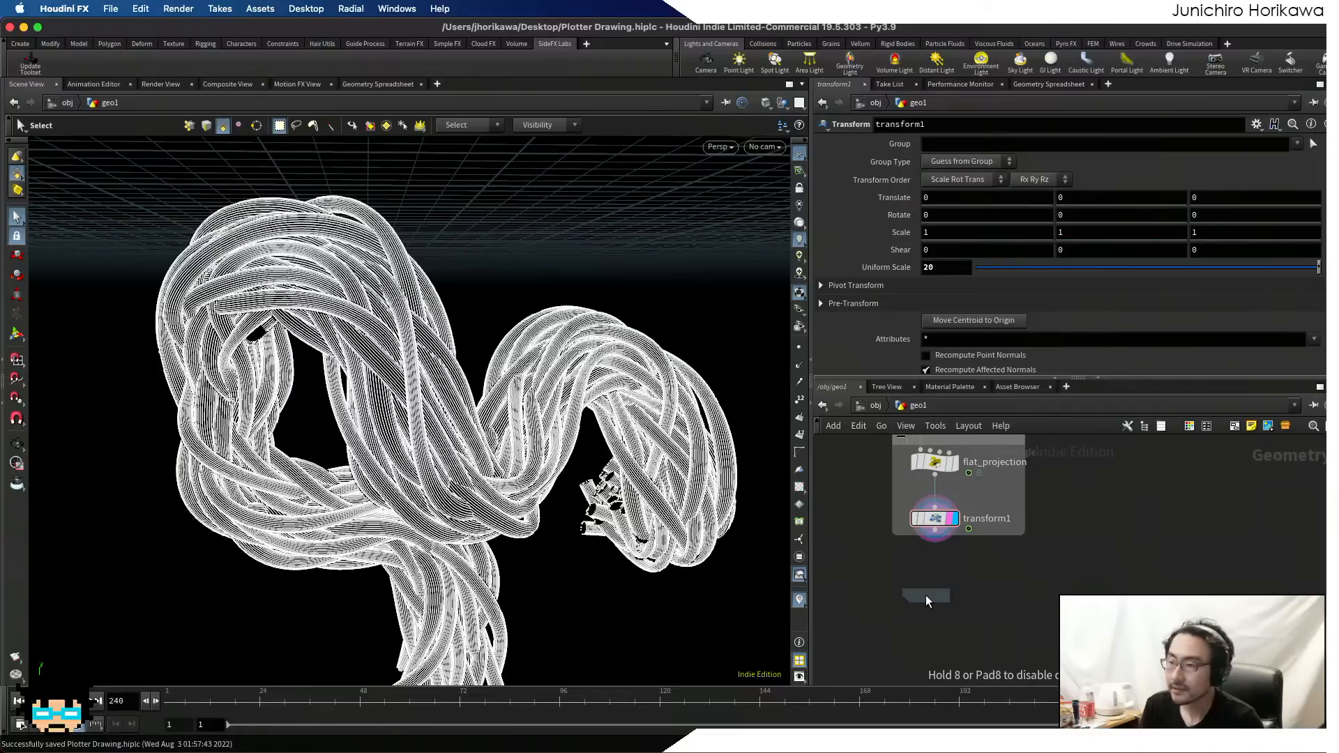
{"action": "left_click", "coordinate": [926, 596]}
{"action": "scroll", "coordinate": [935, 597], "scroll_direction": "up", "scroll_amount": 3}
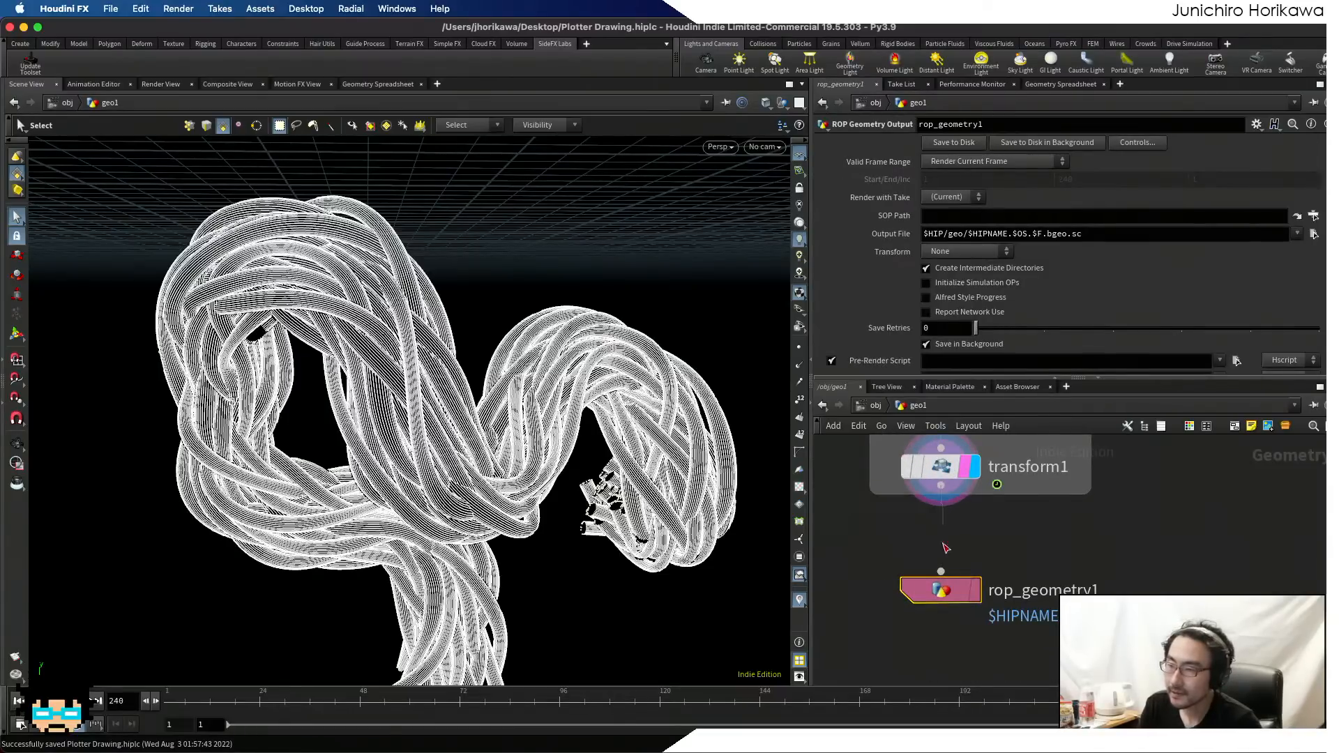
{"action": "left_click_drag", "start_coordinate": [943, 544], "coordinate": [943, 609]}
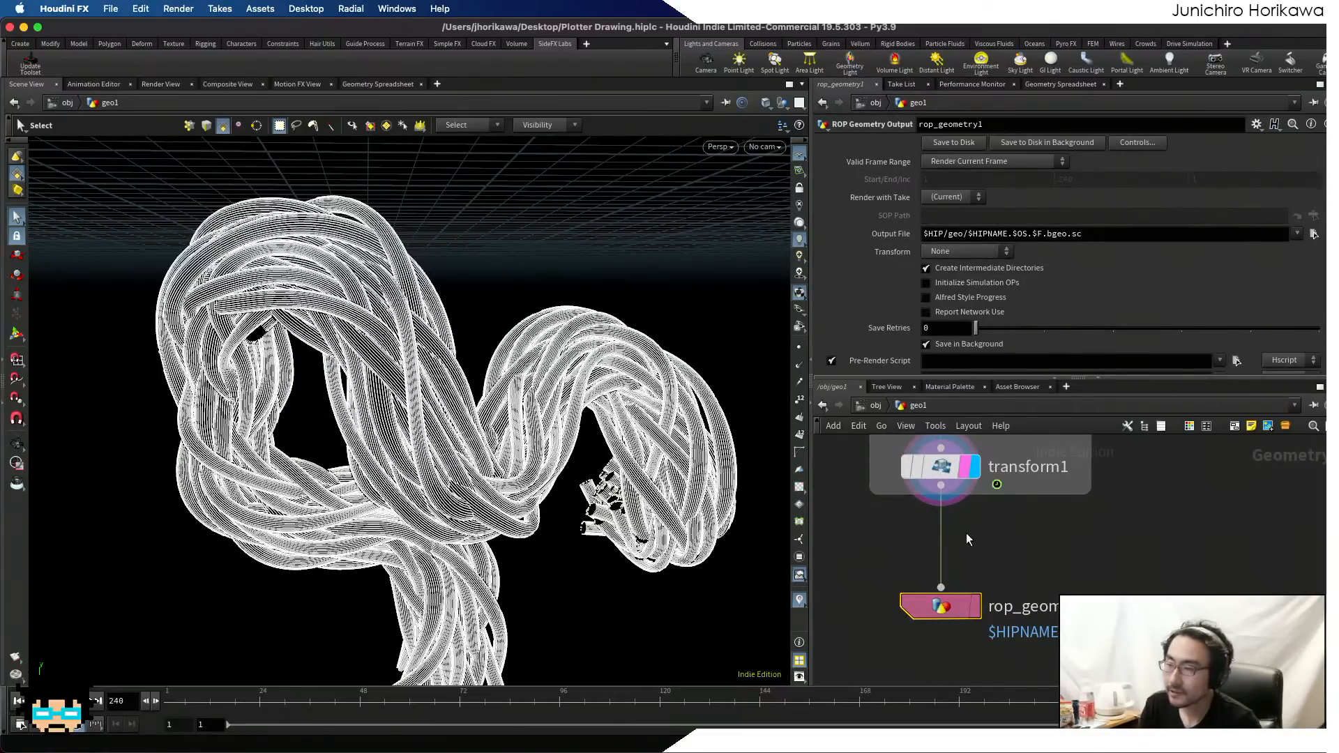
- Set the ROP node's output file to $HIP/geo/test.iges and save the geometry to disk
{"action": "left_click_drag", "start_coordinate": [1084, 234], "coordinate": [968, 236]}
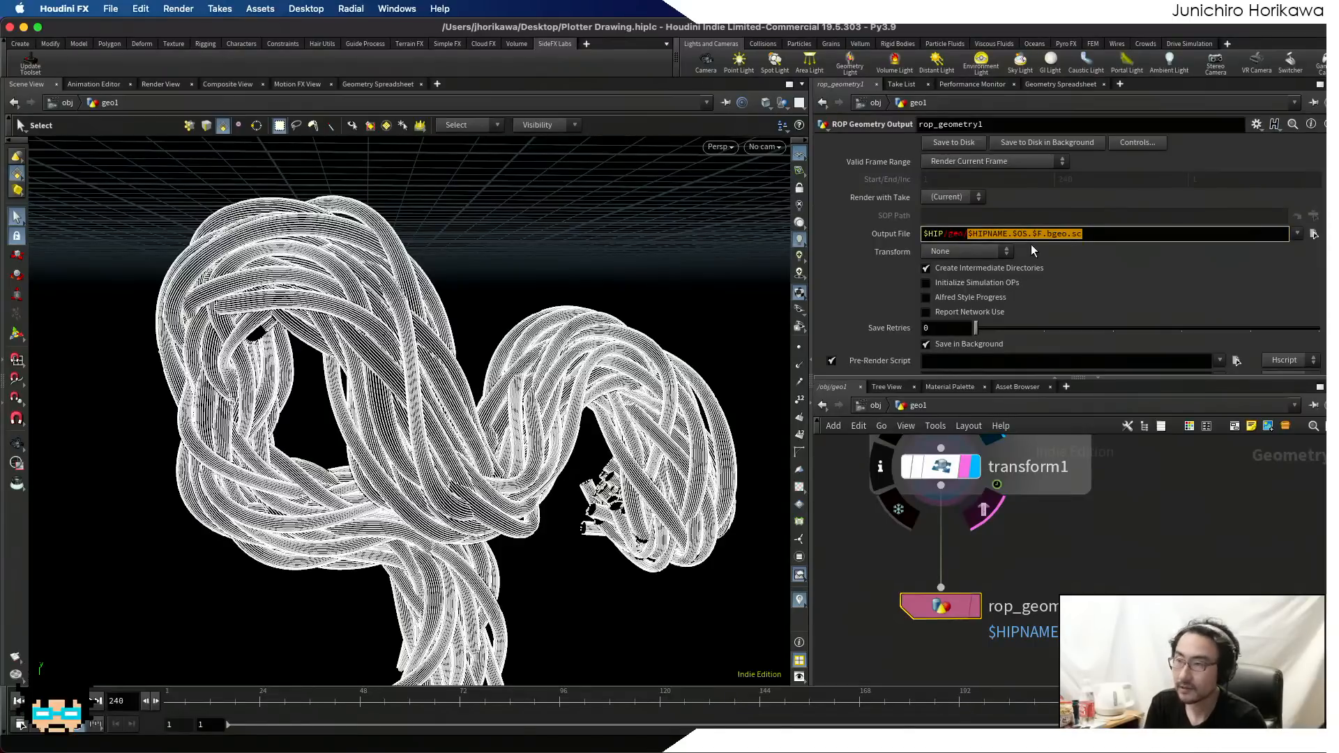
{"action": "key", "text": "BackSpace"}
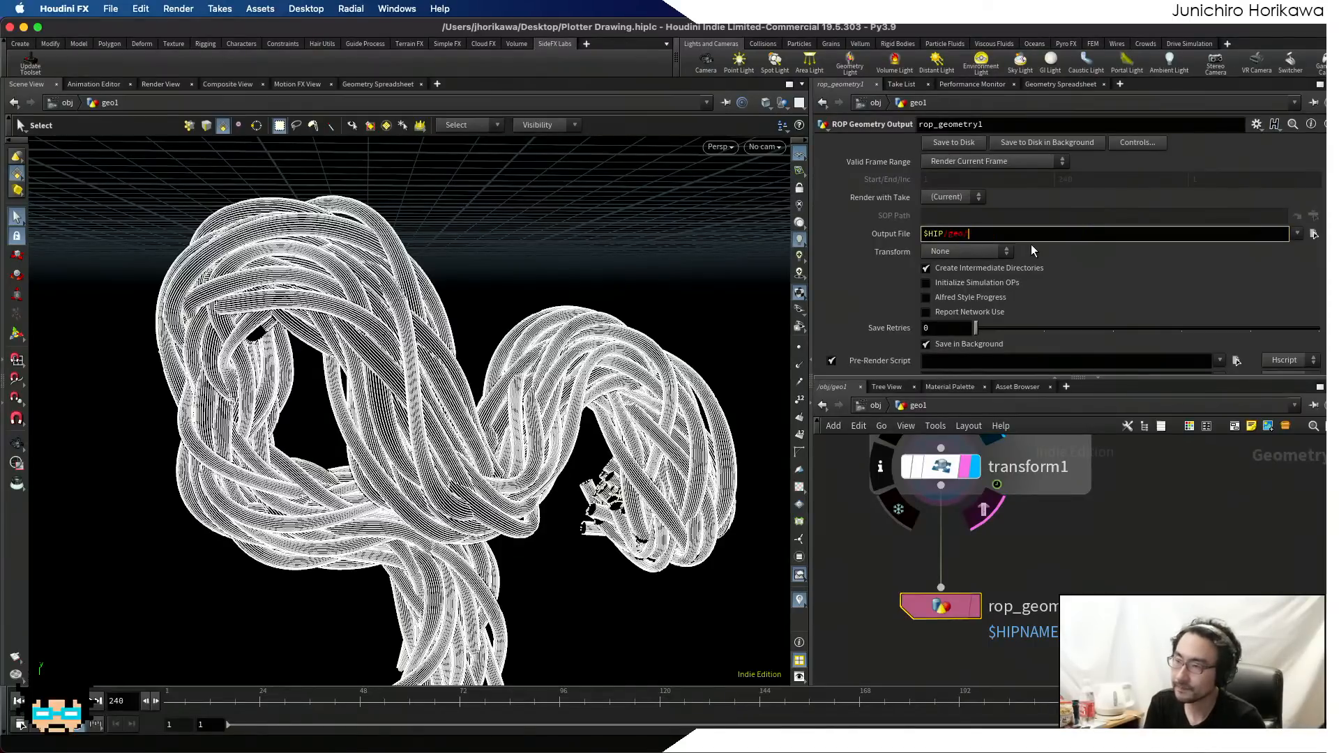
{"action": "type", "text": "rere"}
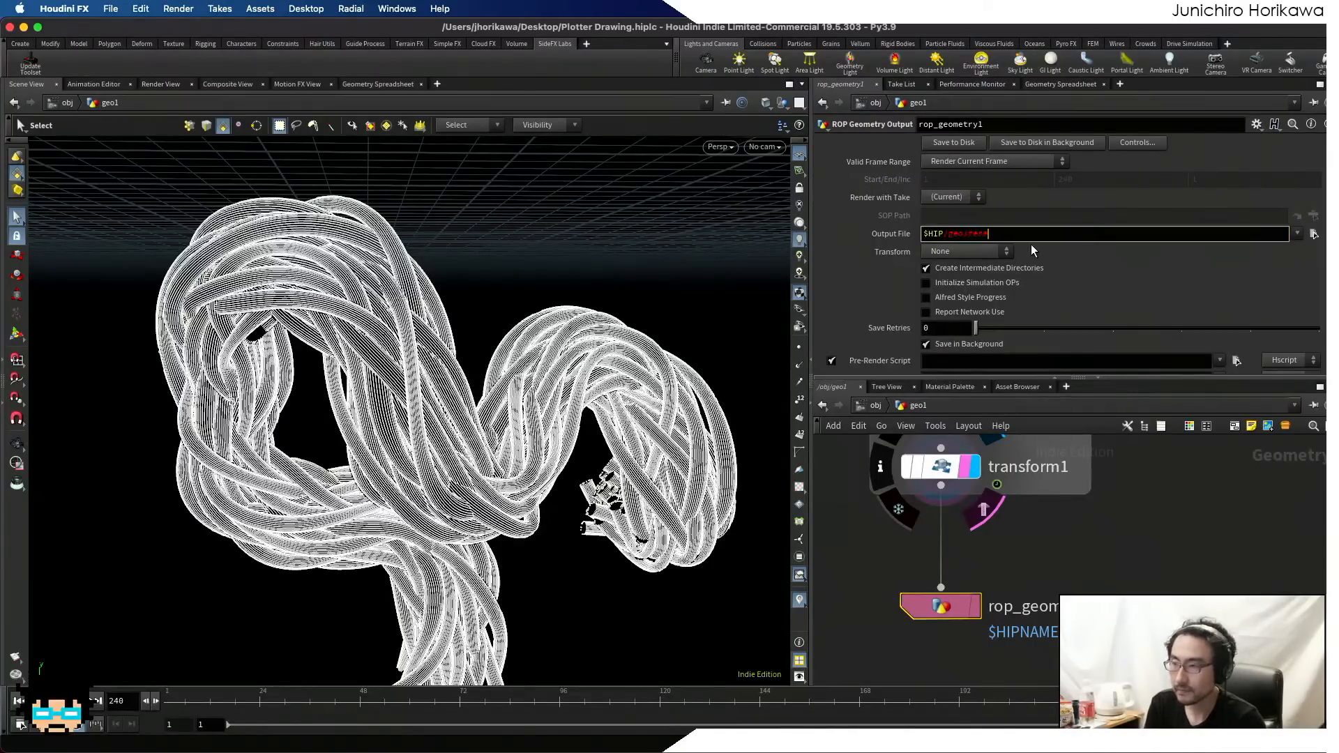
{"action": "type", "text": "test"}
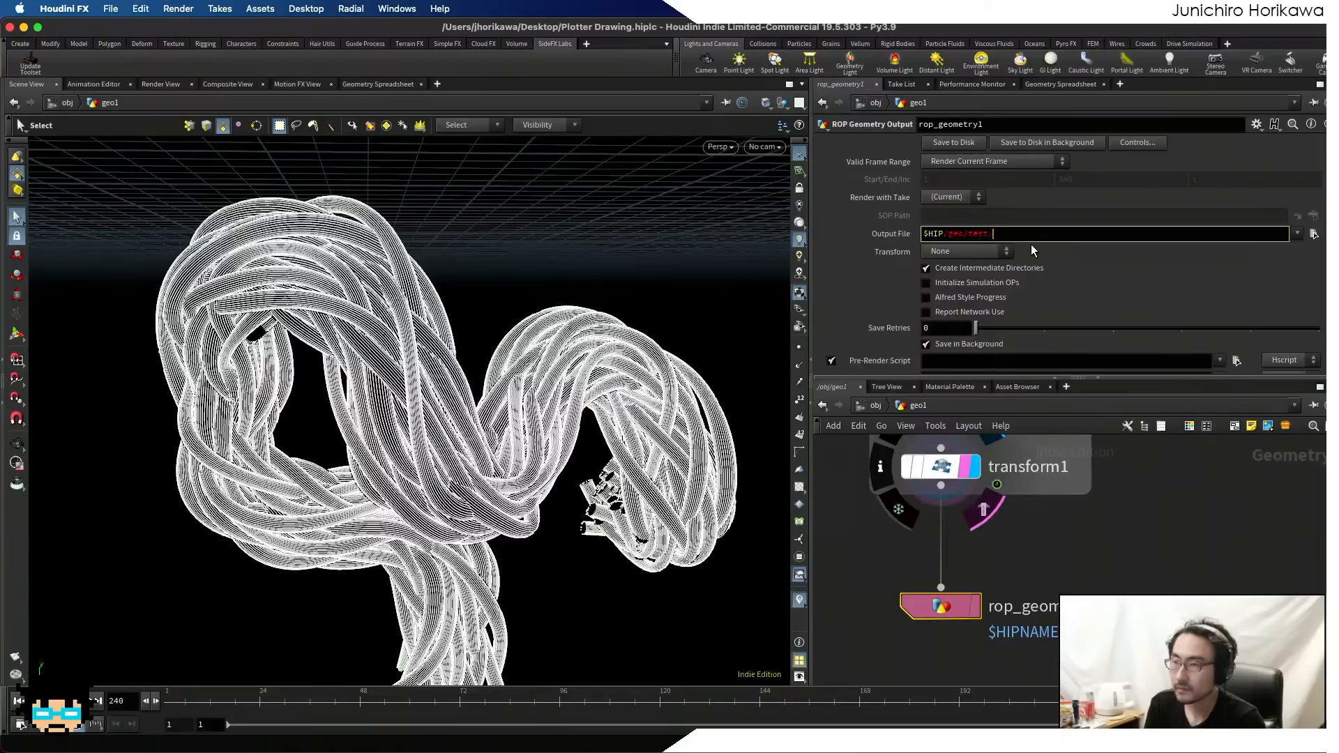
{"action": "type", "text": ".iges"}
{"action": "key", "text": "Return"}
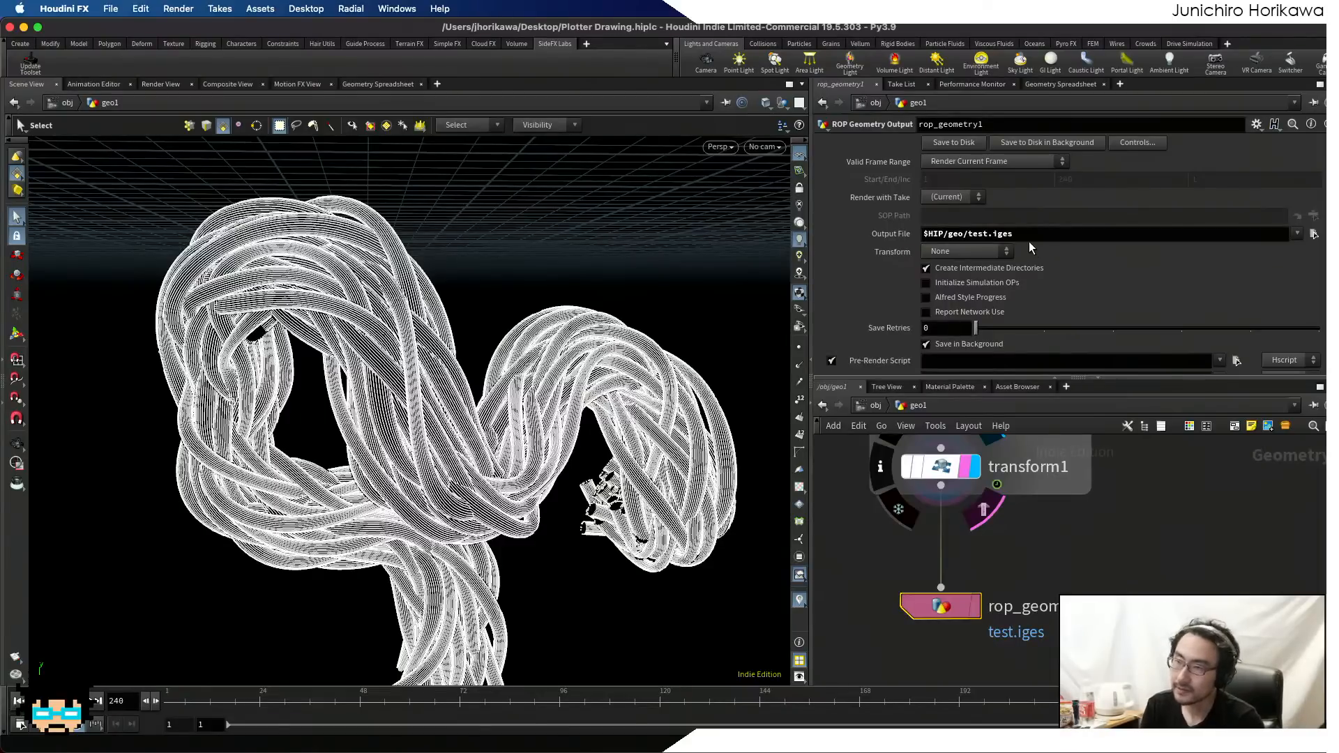
{"action": "left_click", "coordinate": [952, 145]}
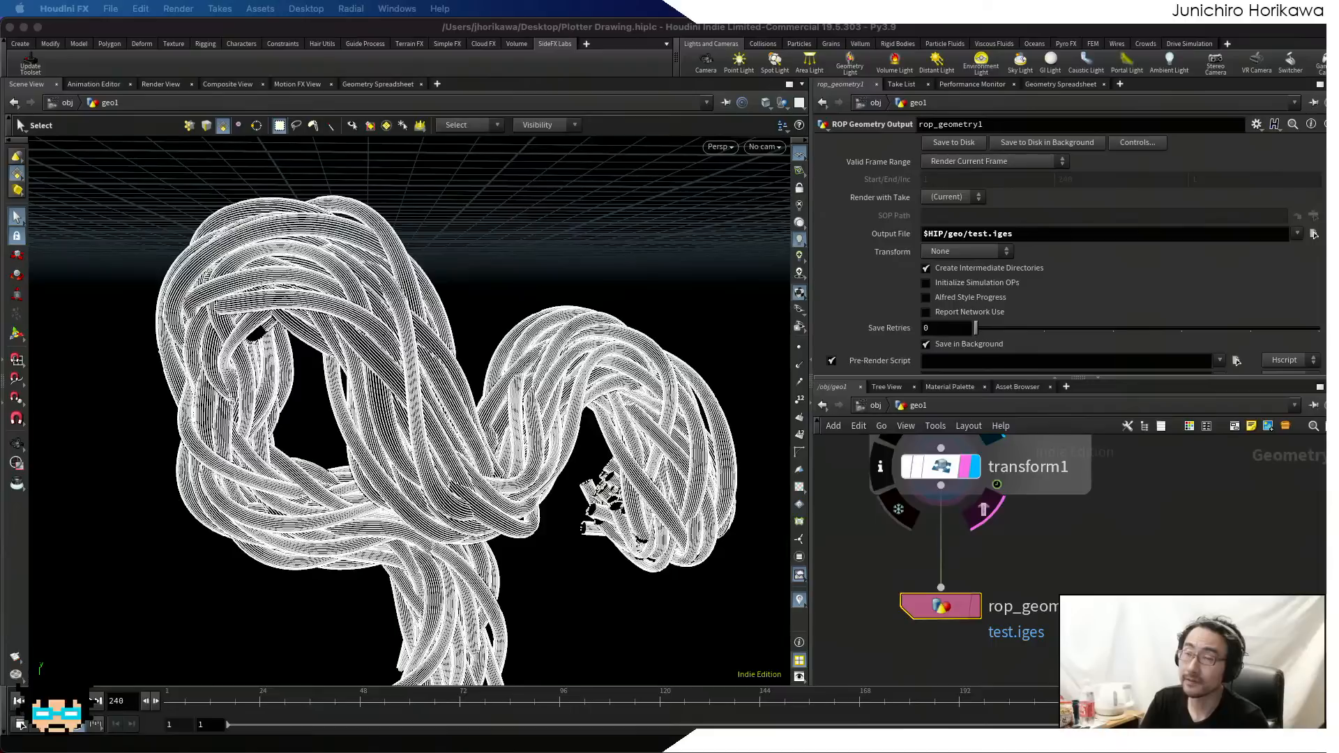
- Launch Rhino through the Alfred launcher
{"action": "key", "text": "alt+space"}
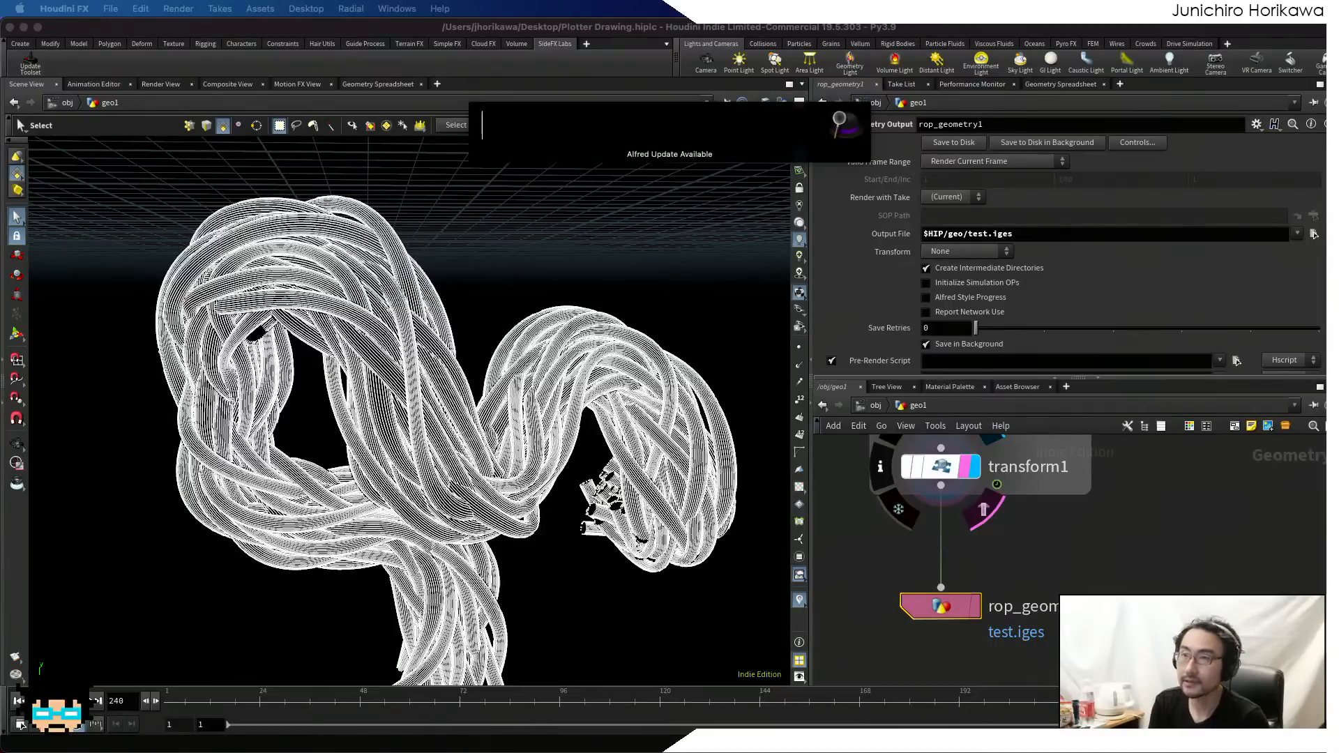
{"action": "type", "text": "rhino"}
{"action": "key", "text": "Return"}
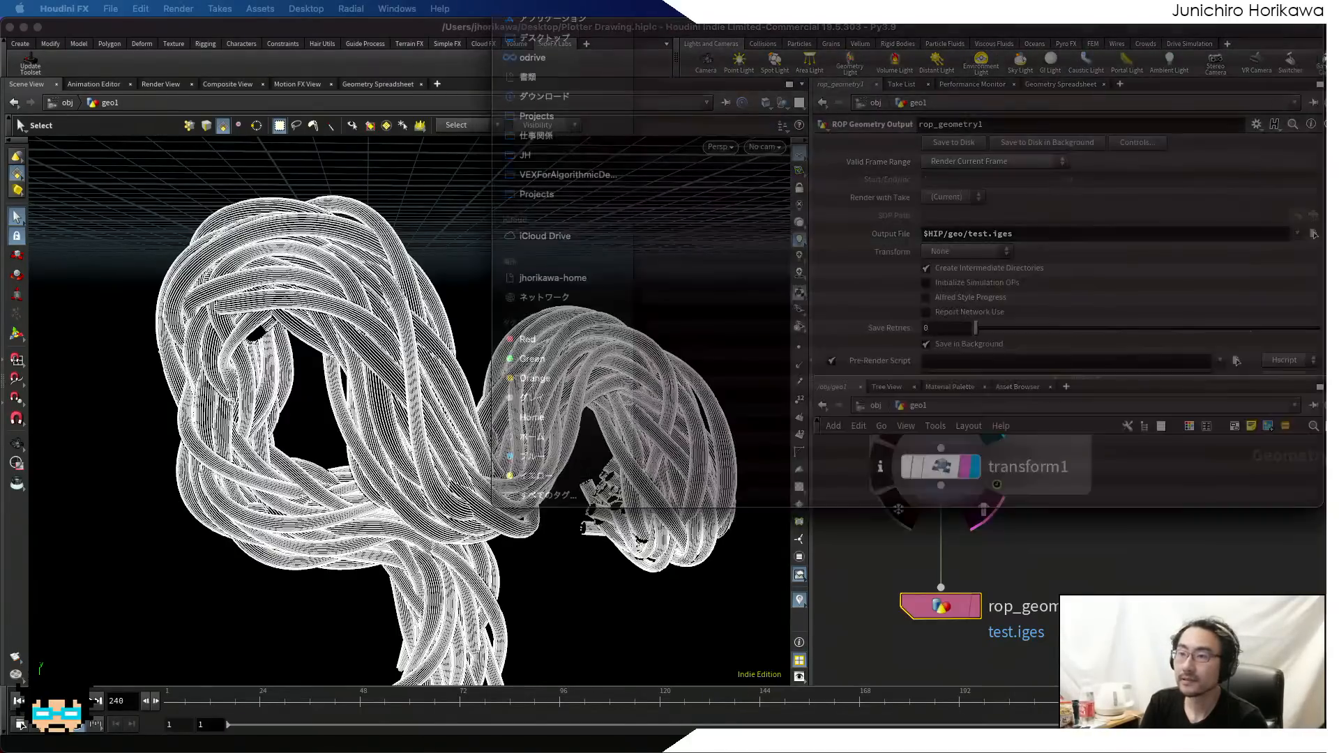
- Arrange the Finder window of the geo folder so the exported test.iges file is accessible on screen
{"action": "left_click_drag", "start_coordinate": [726, 0], "coordinate": [725, 277]}
{"action": "left_click_drag", "start_coordinate": [493, 257], "coordinate": [572, 401]}
{"action": "left_click_drag", "start_coordinate": [655, 408], "coordinate": [683, 336]}
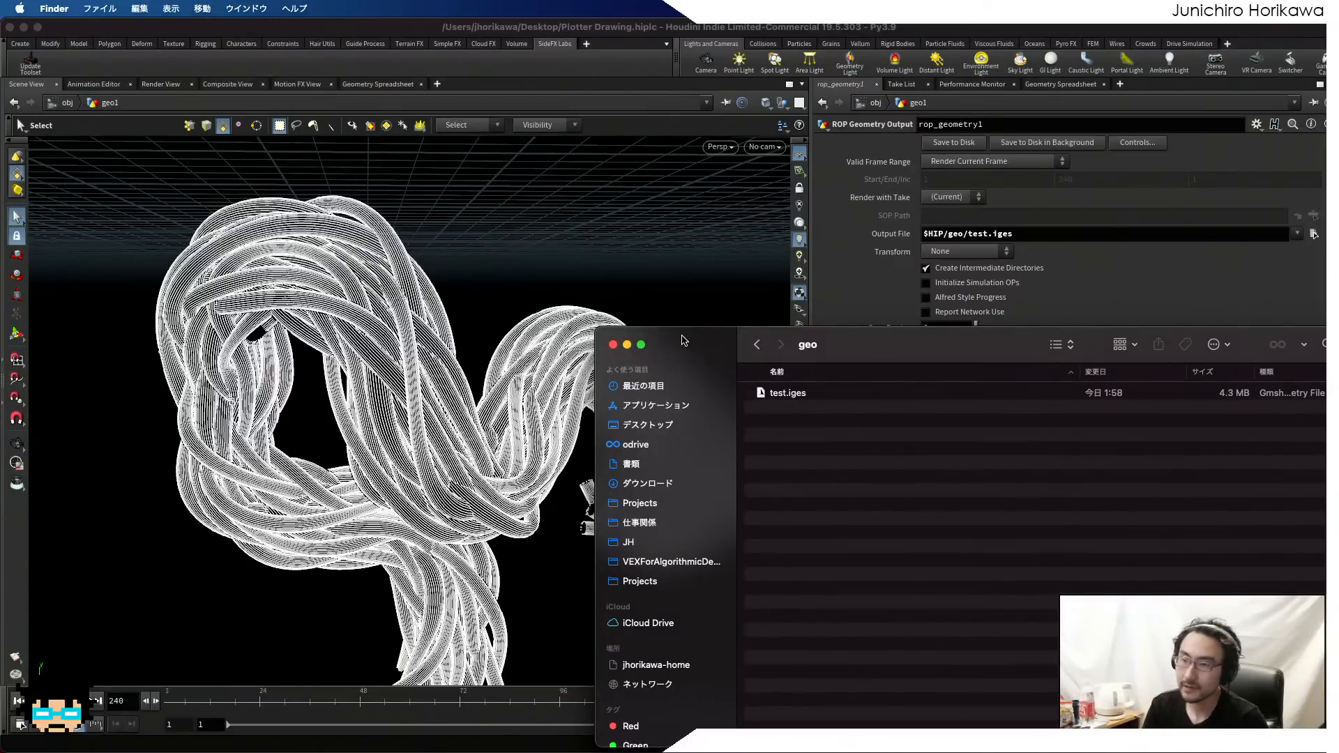
{"action": "left_click_drag", "start_coordinate": [693, 327], "coordinate": [662, 321]}
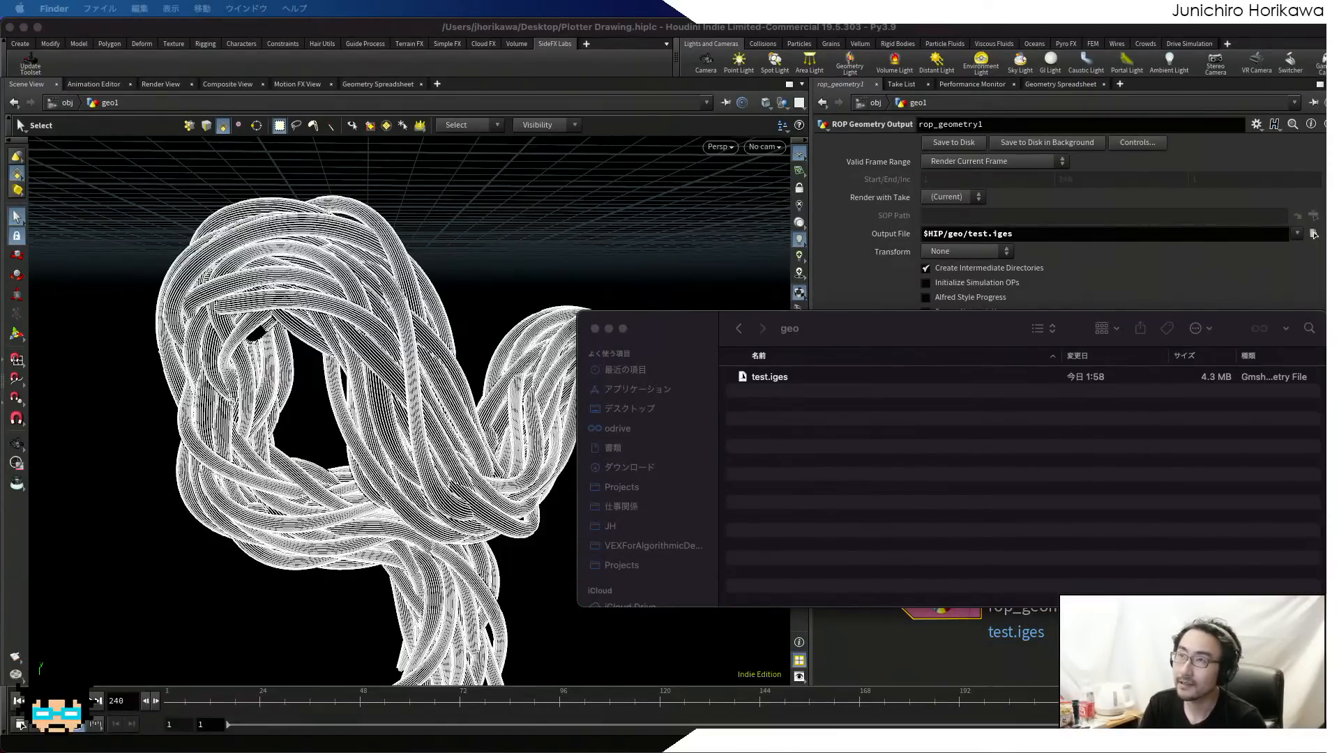
- Switch to a new Chrome window and search Google for "houdini svg"
{"action": "left_click_drag", "start_coordinate": [862, 0], "coordinate": [739, 102]}
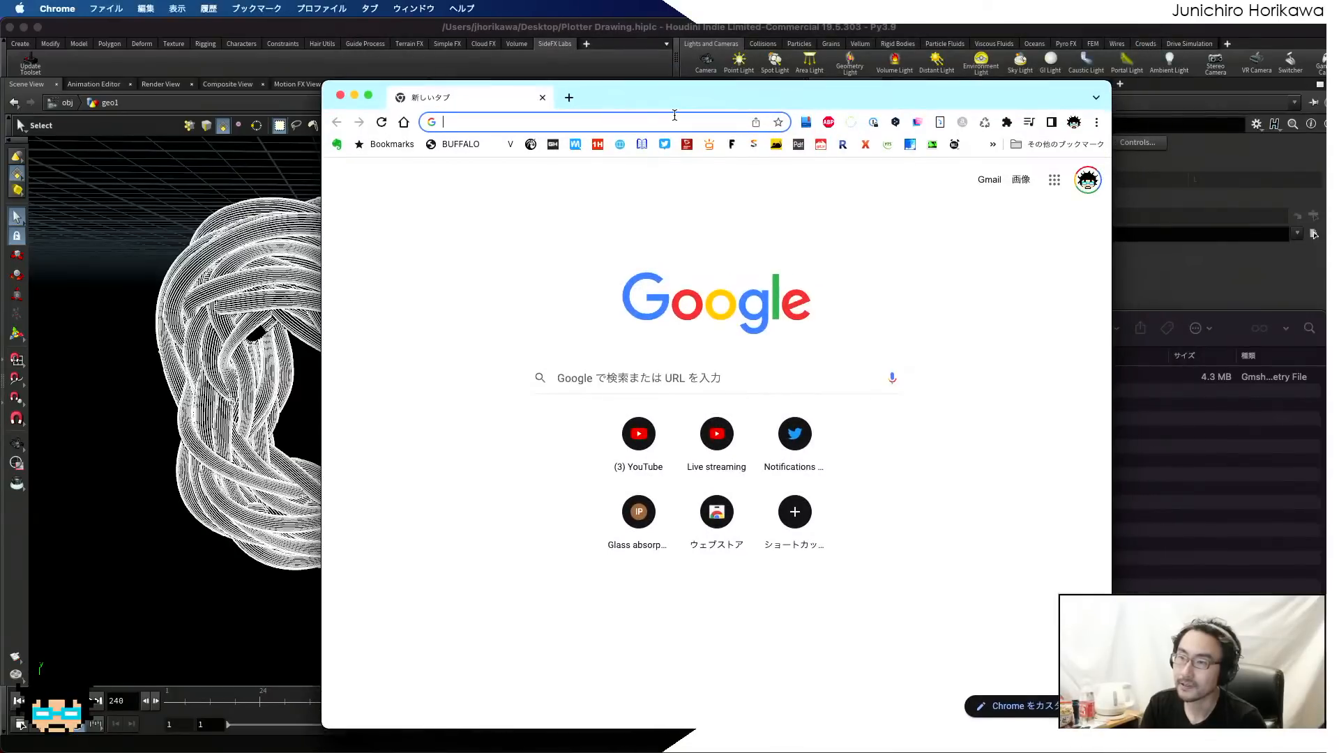
{"action": "type", "text": "turb"}
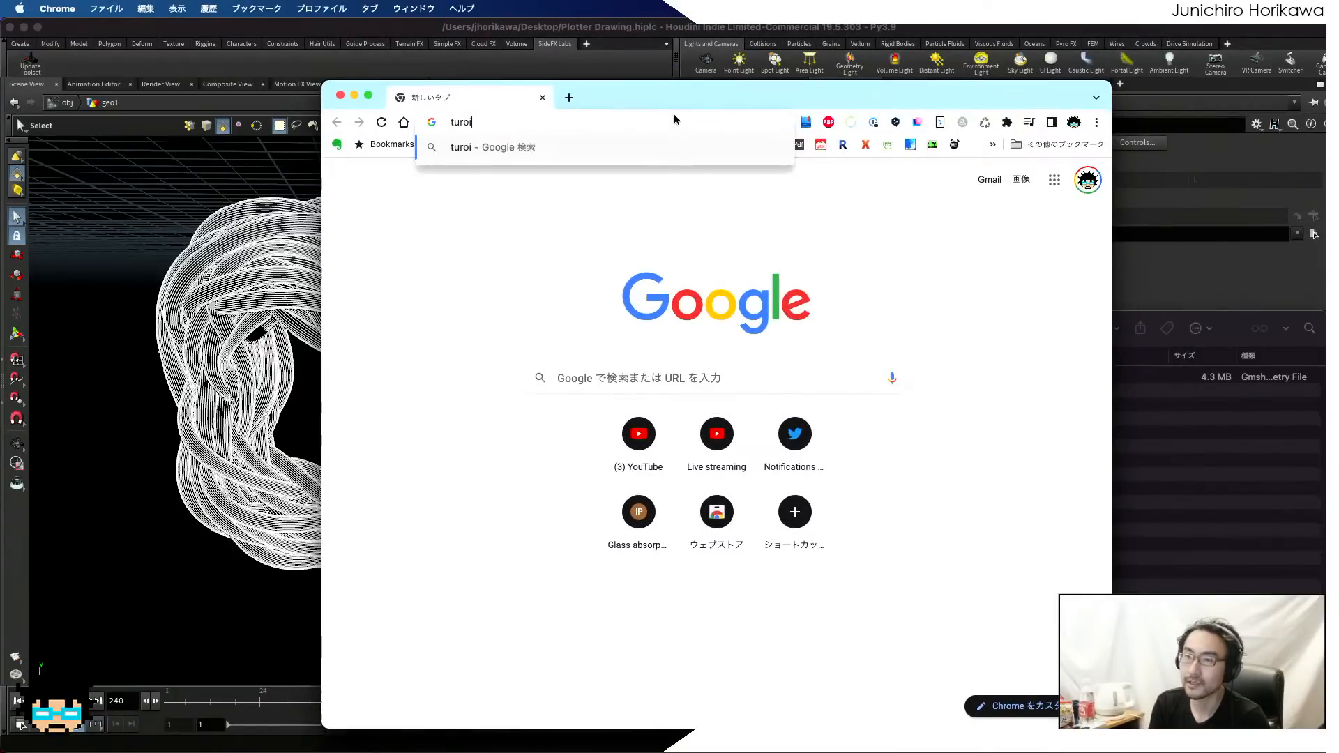
{"action": "key", "text": "BackSpace"}
{"action": "key", "text": "BackSpace"}
{"action": "key", "text": "BackSpace"}
{"action": "key", "text": "BackSpace"}
{"action": "type", "text": "ho"}
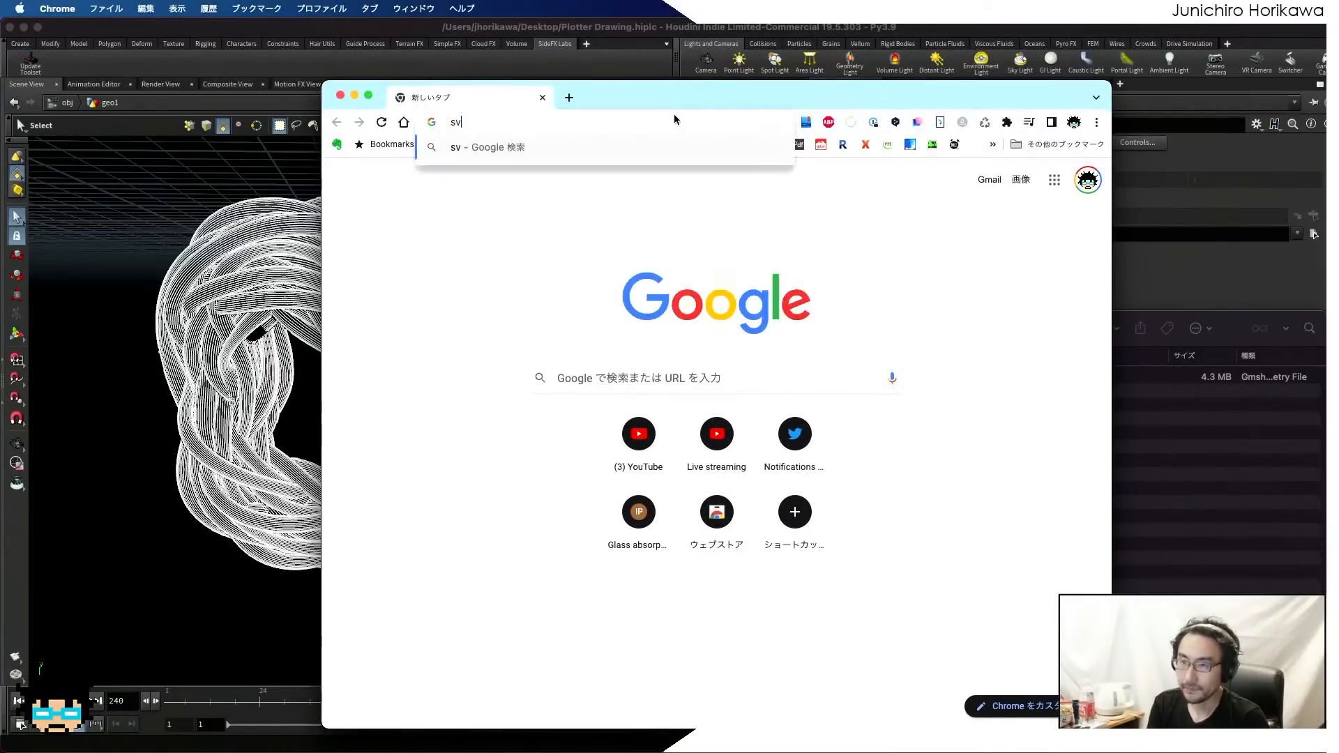
{"action": "key", "text": "BackSpace"}
{"action": "key", "text": "BackSpace"}
{"action": "type", "text": "houdinive"}
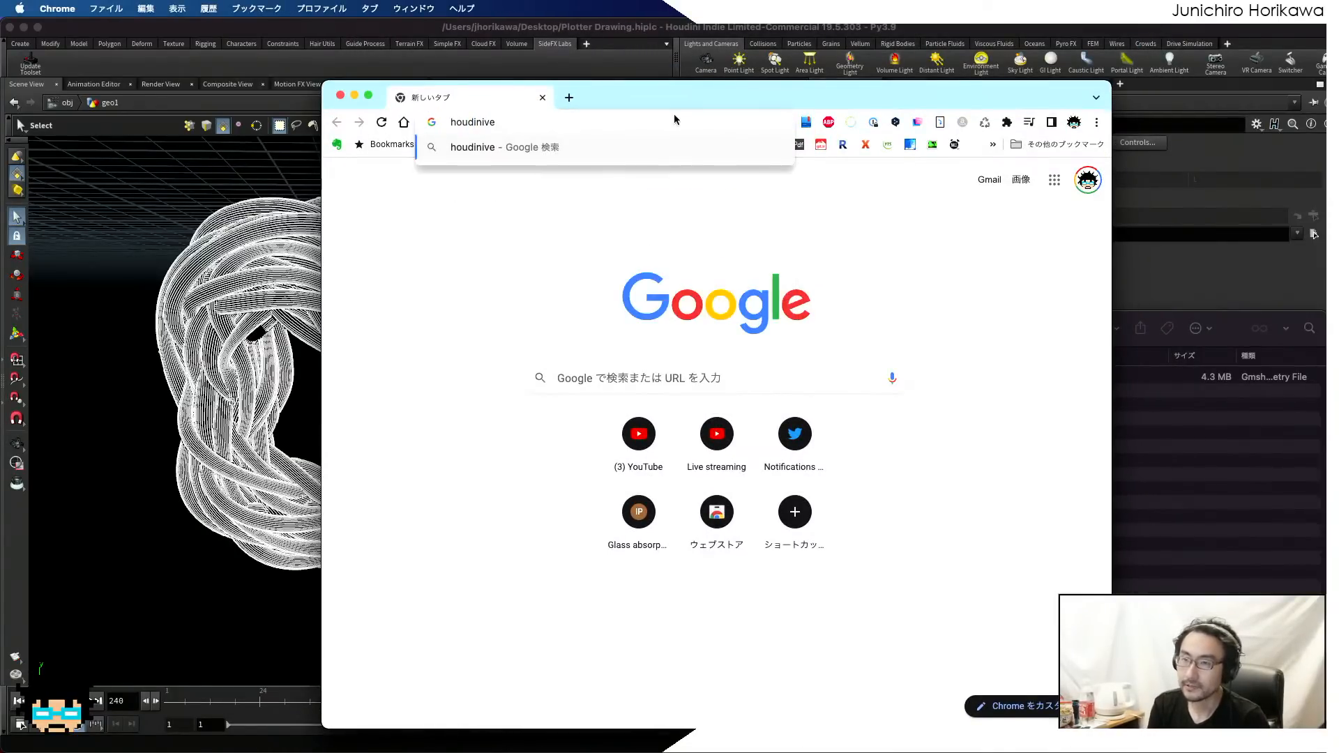
{"action": "key", "text": "BackSpace"}
{"action": "key", "text": "BackSpace"}
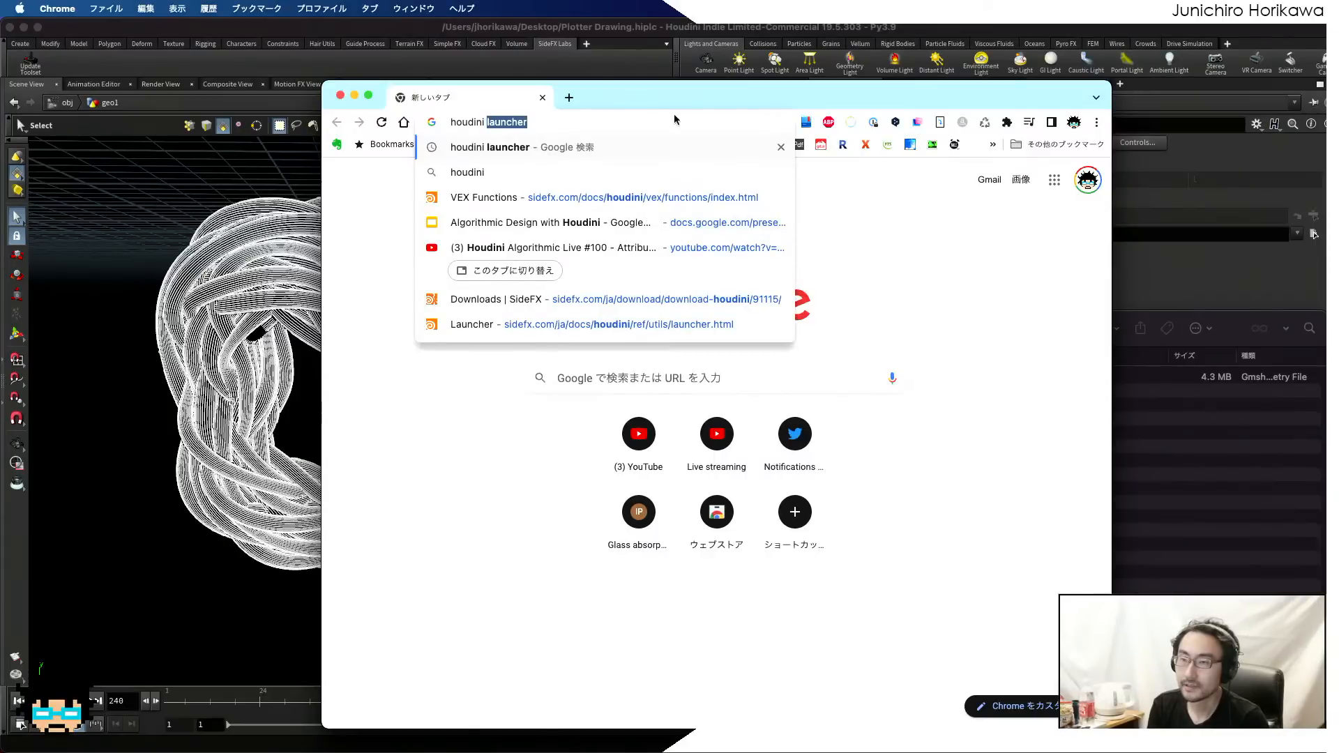
{"action": "type", "text": "svg"}
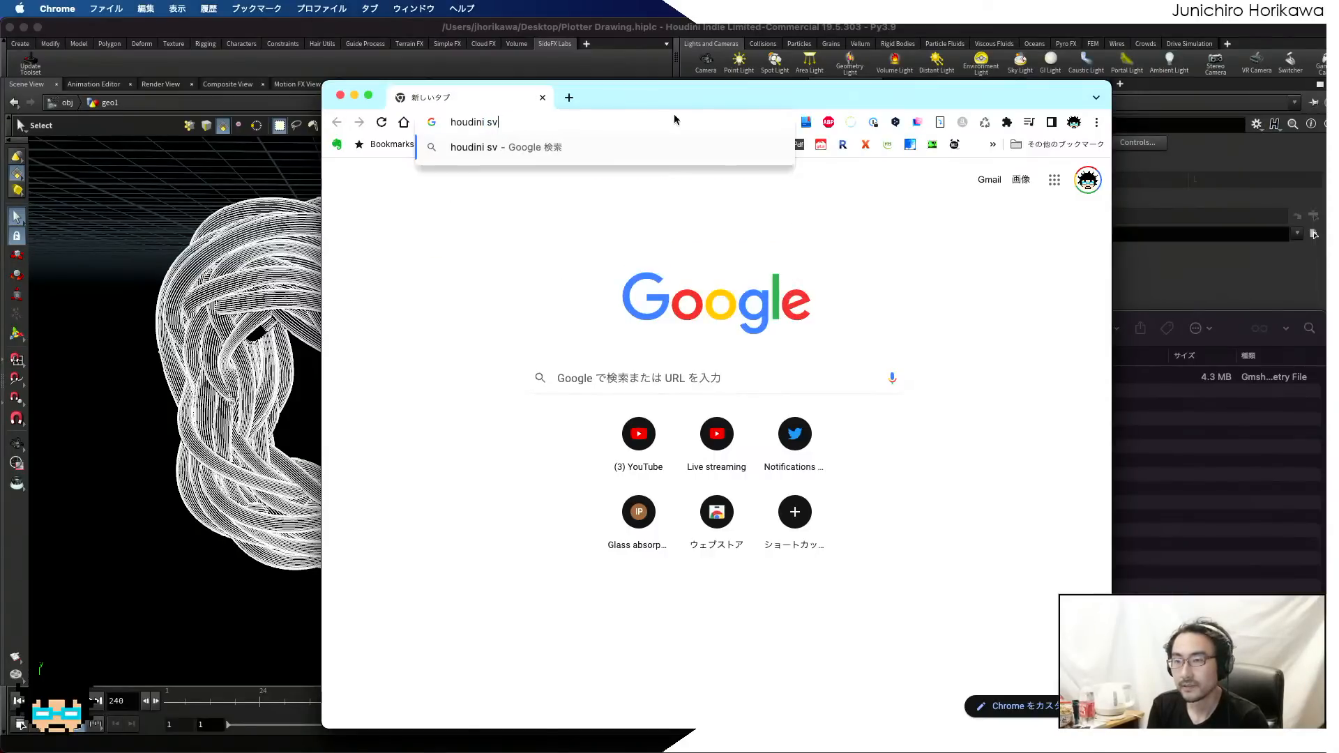
{"action": "key", "text": "Return"}
{"action": "scroll", "coordinate": [468, 452], "scroll_direction": "down", "scroll_amount": 2}
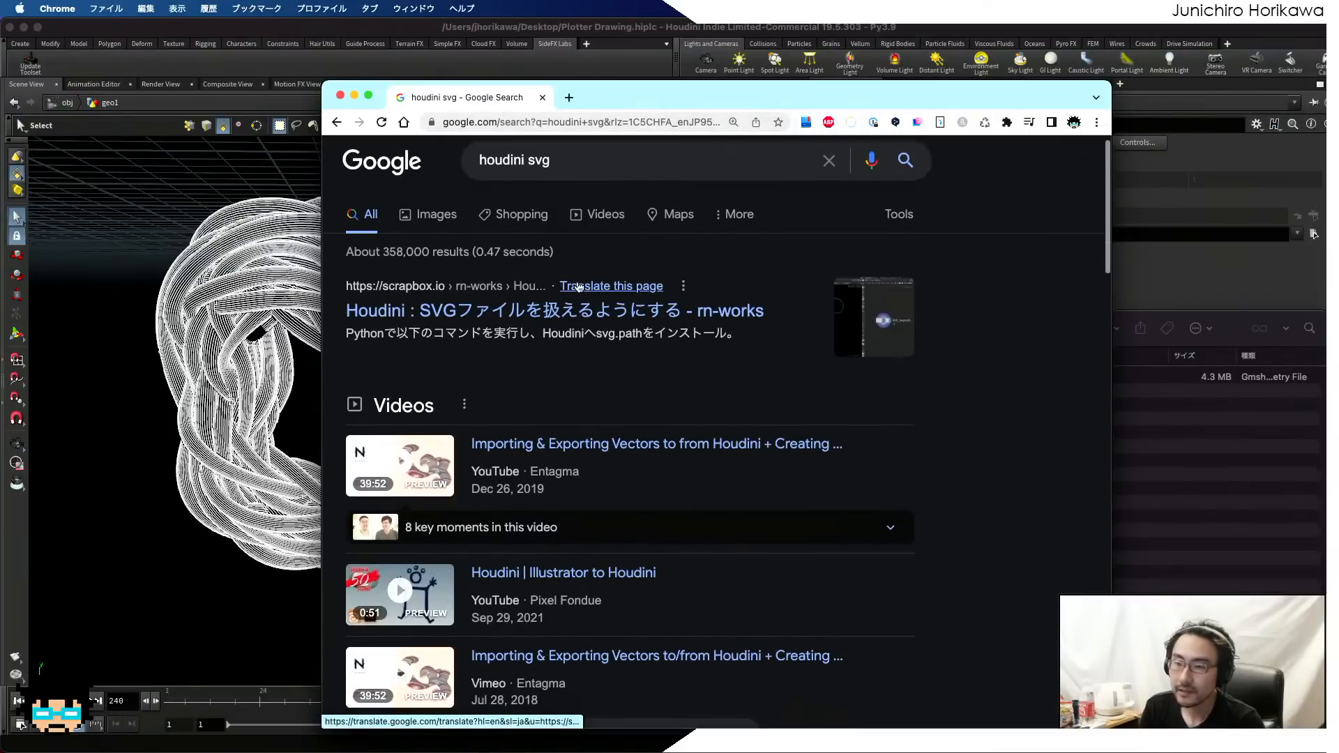
{"action": "mouse_move", "coordinate": [469, 452]}
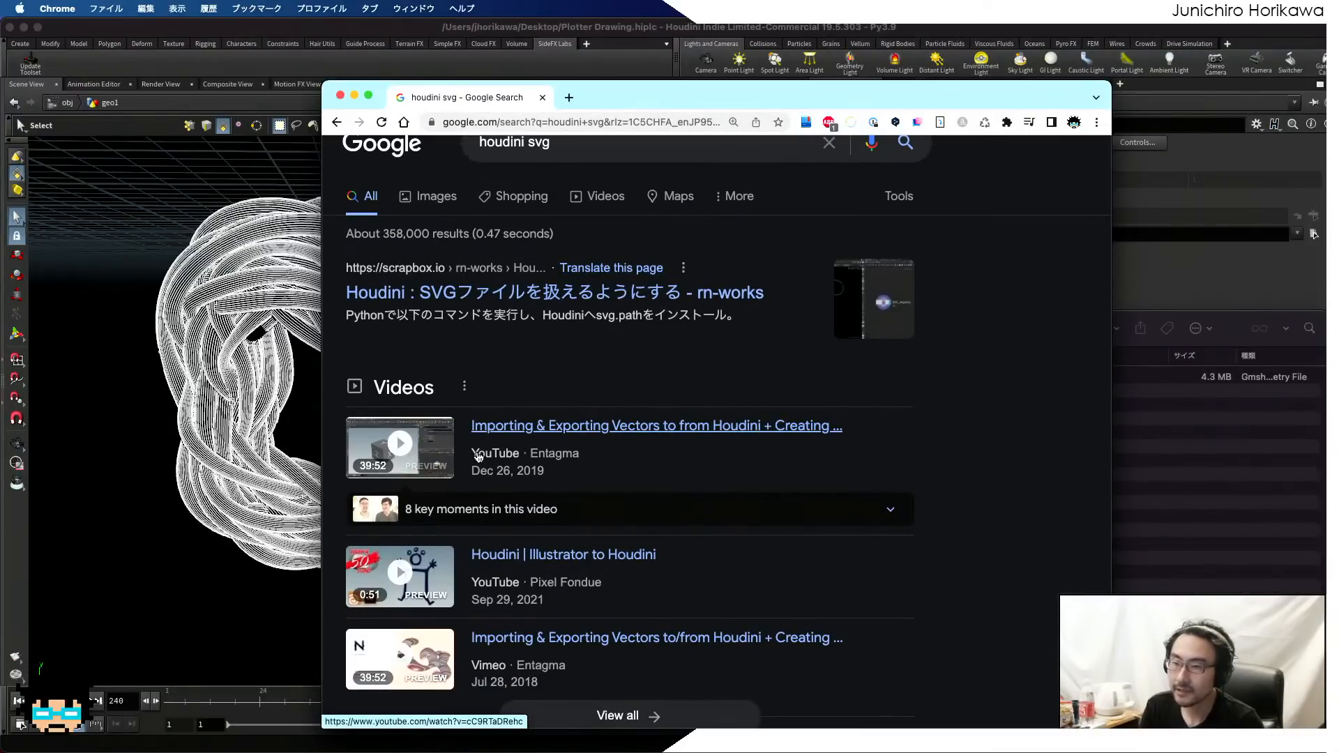
- Go to github.com, search it for "ae lib", and look through the repository results
{"action": "left_click", "coordinate": [551, 122]}
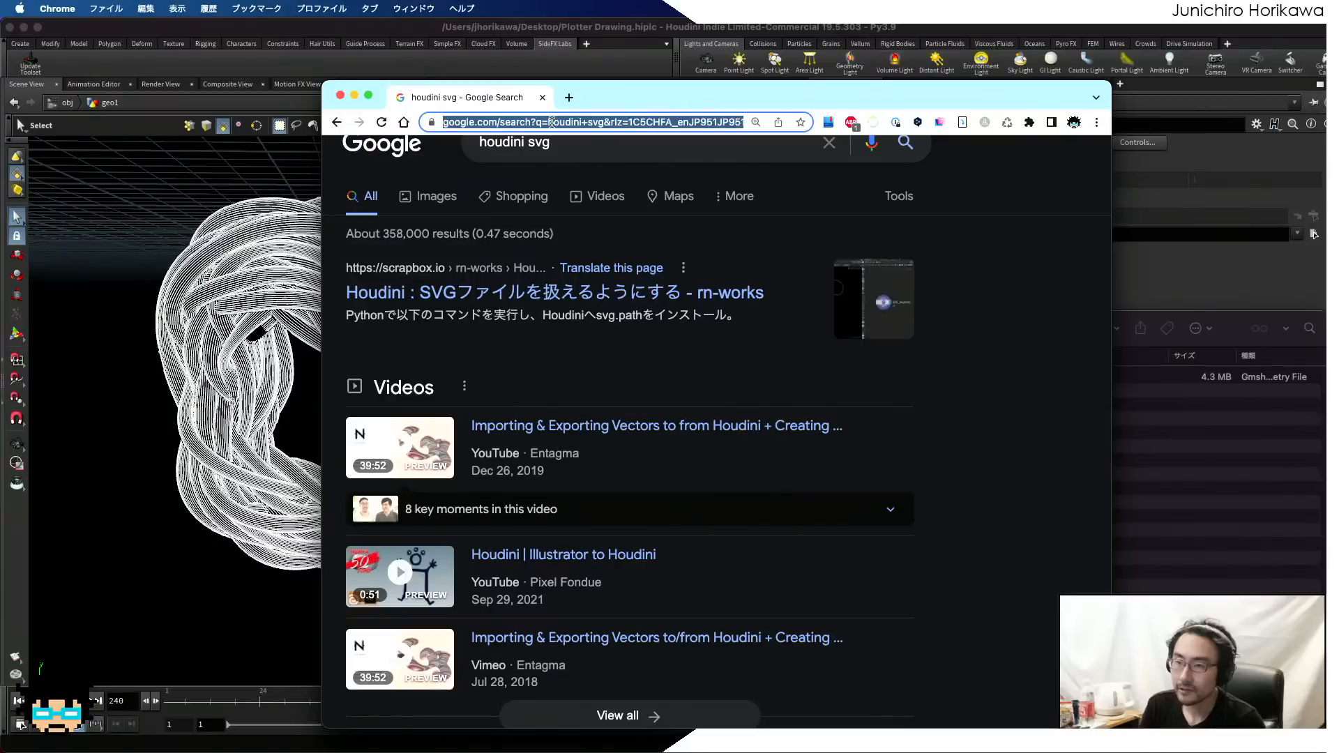
{"action": "type", "text": "github.o"}
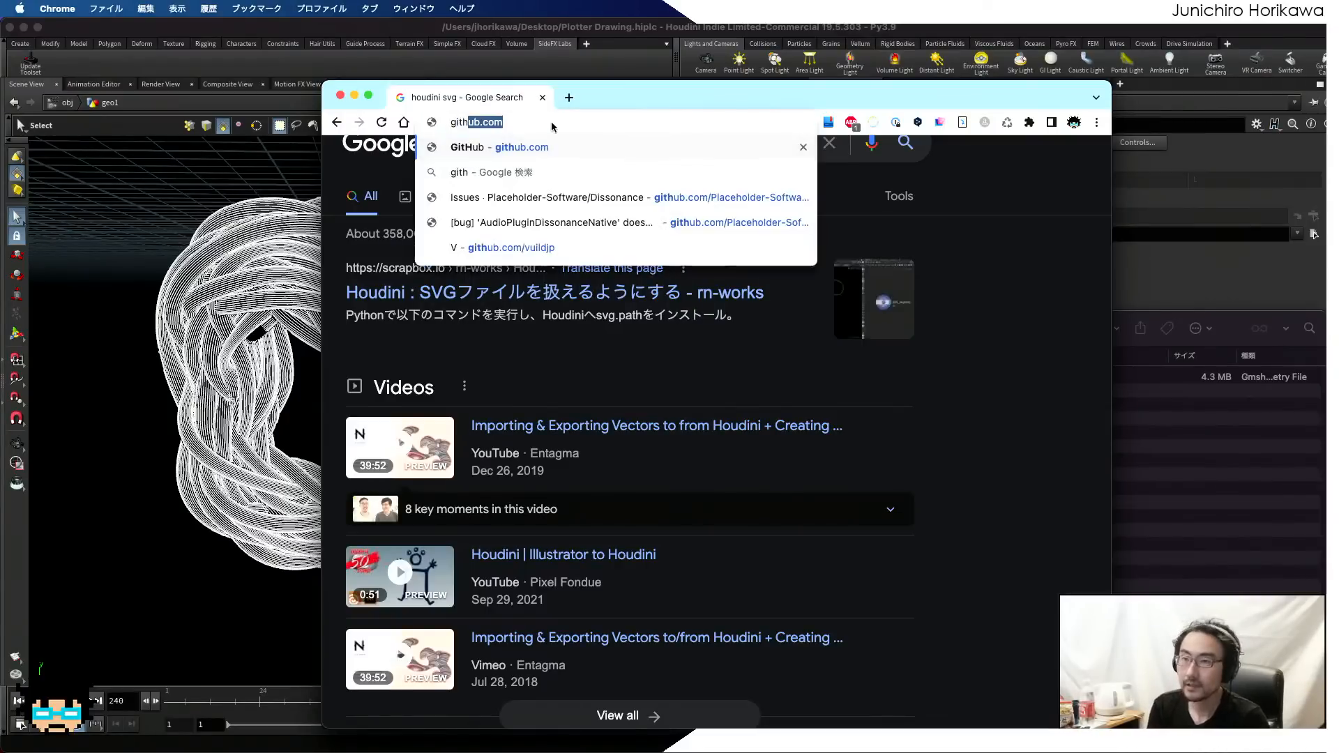
{"action": "key", "text": "BackSpace"}
{"action": "key", "text": "BackSpace"}
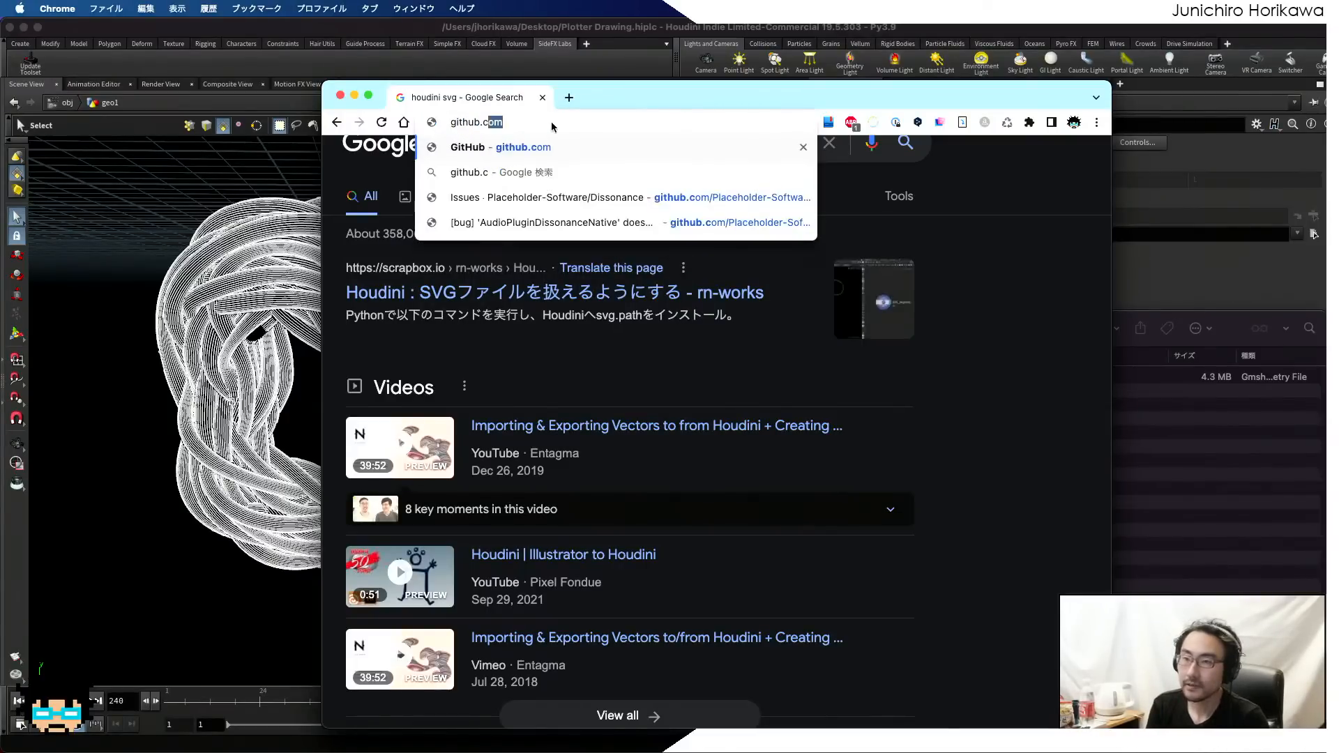
{"action": "key", "text": "Return"}
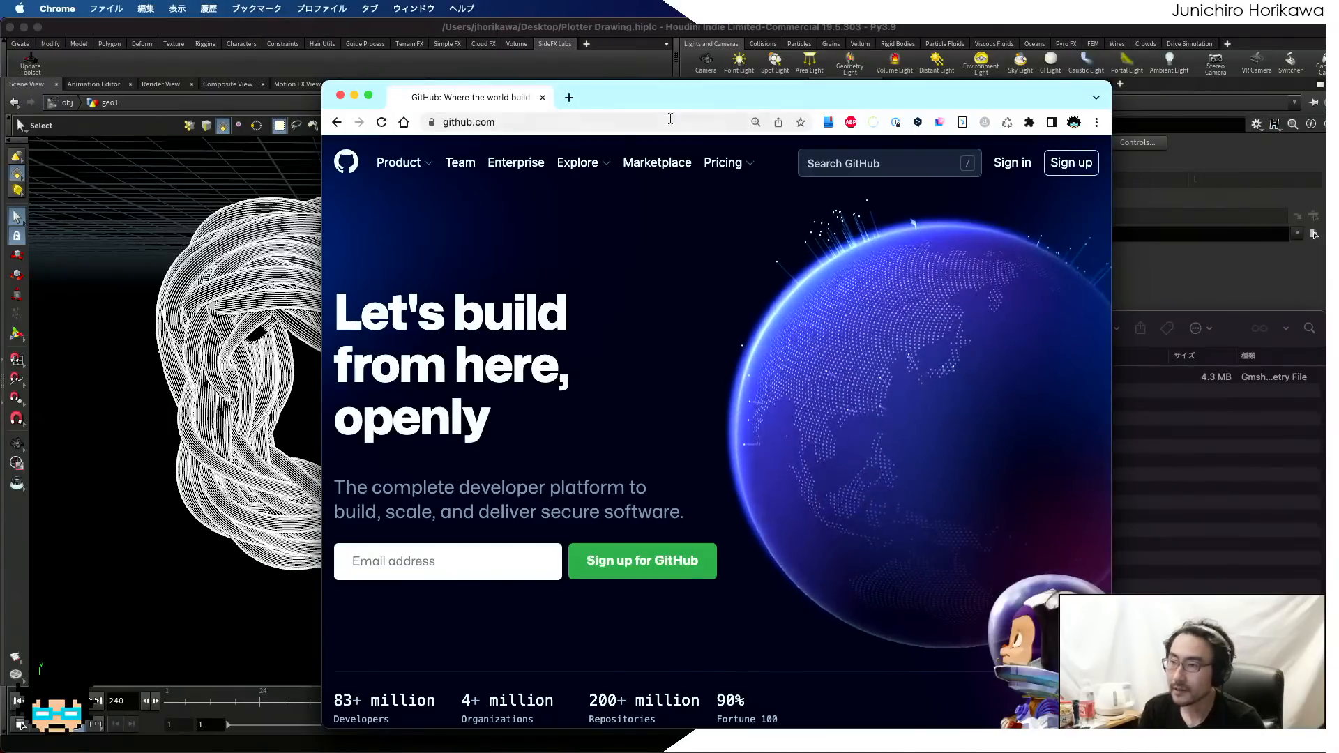
{"action": "left_click", "coordinate": [838, 162]}
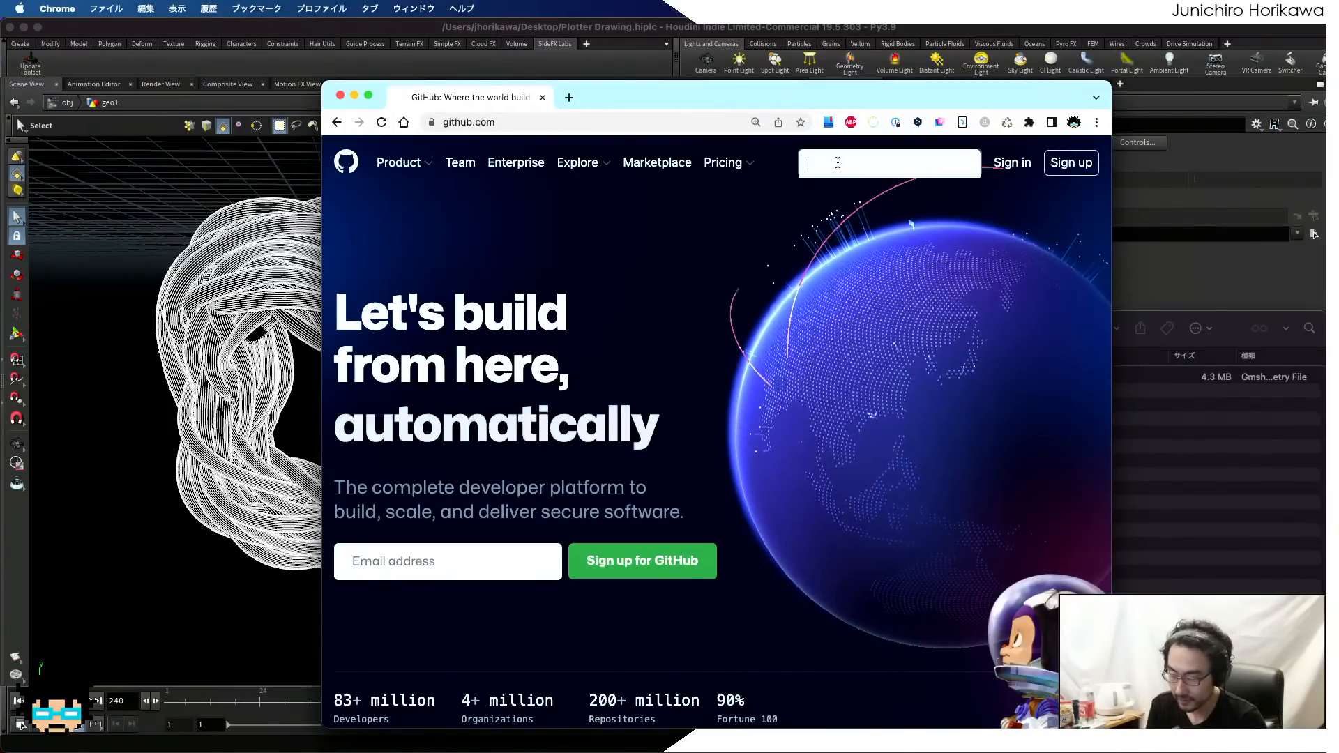
{"action": "type", "text": "ae lib"}
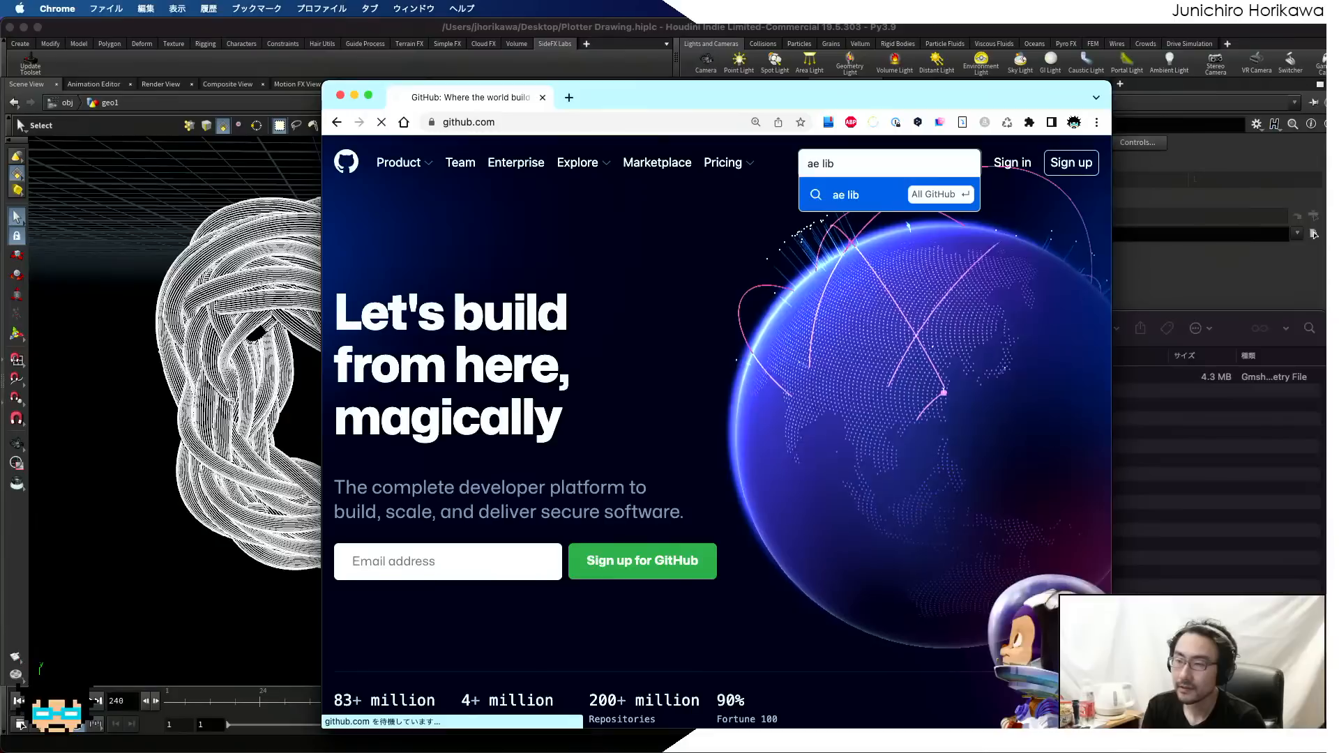
{"action": "key", "text": "Return"}
{"action": "scroll", "coordinate": [638, 267], "scroll_direction": "down", "scroll_amount": 1}
{"action": "scroll", "coordinate": [637, 267], "scroll_direction": "down", "scroll_amount": 5}
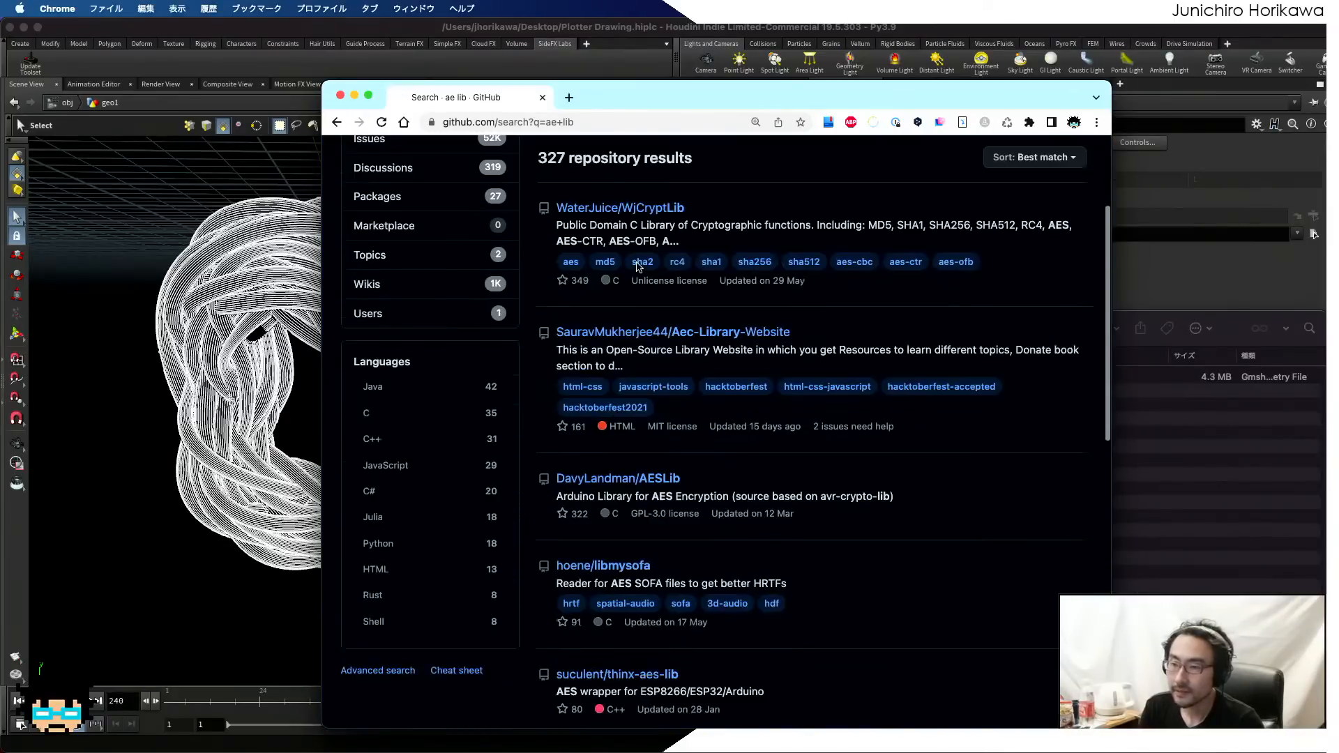
{"action": "scroll", "coordinate": [664, 438], "scroll_direction": "down", "scroll_amount": 3}
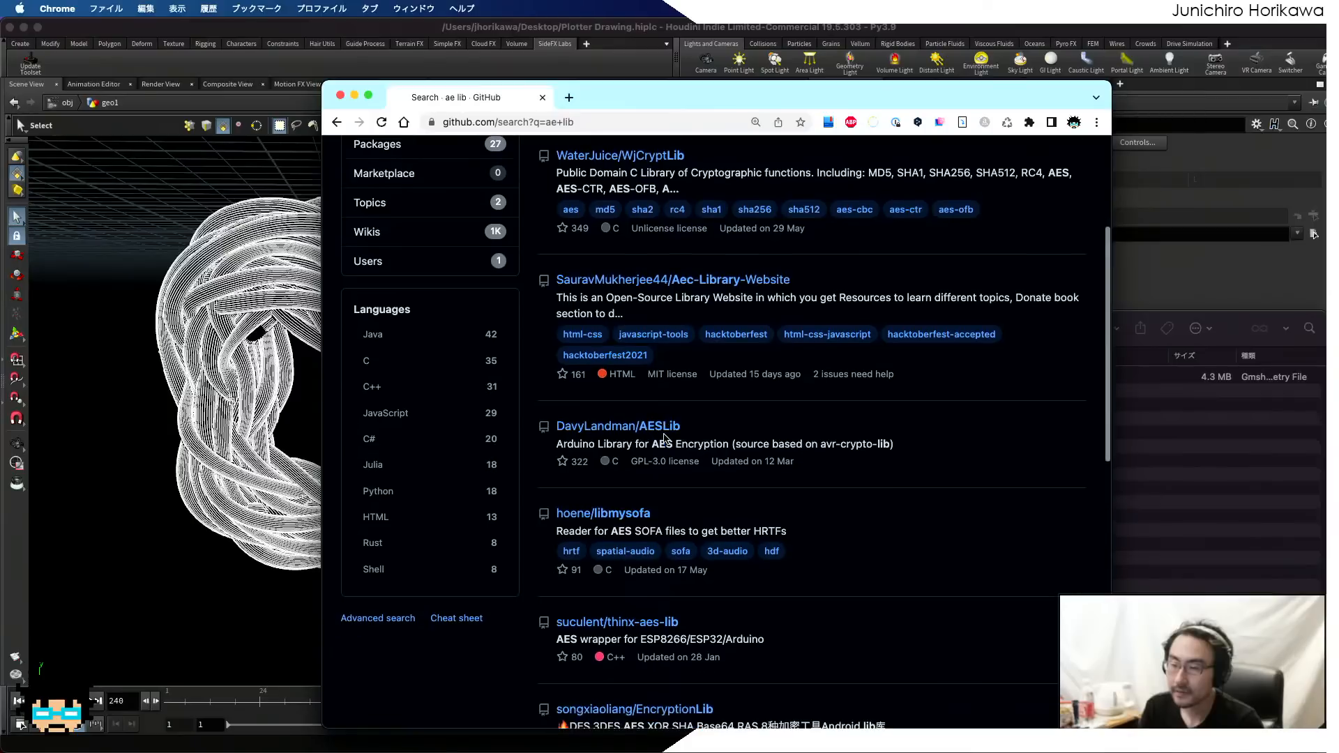
{"action": "scroll", "coordinate": [662, 436], "scroll_direction": "up", "scroll_amount": 6}
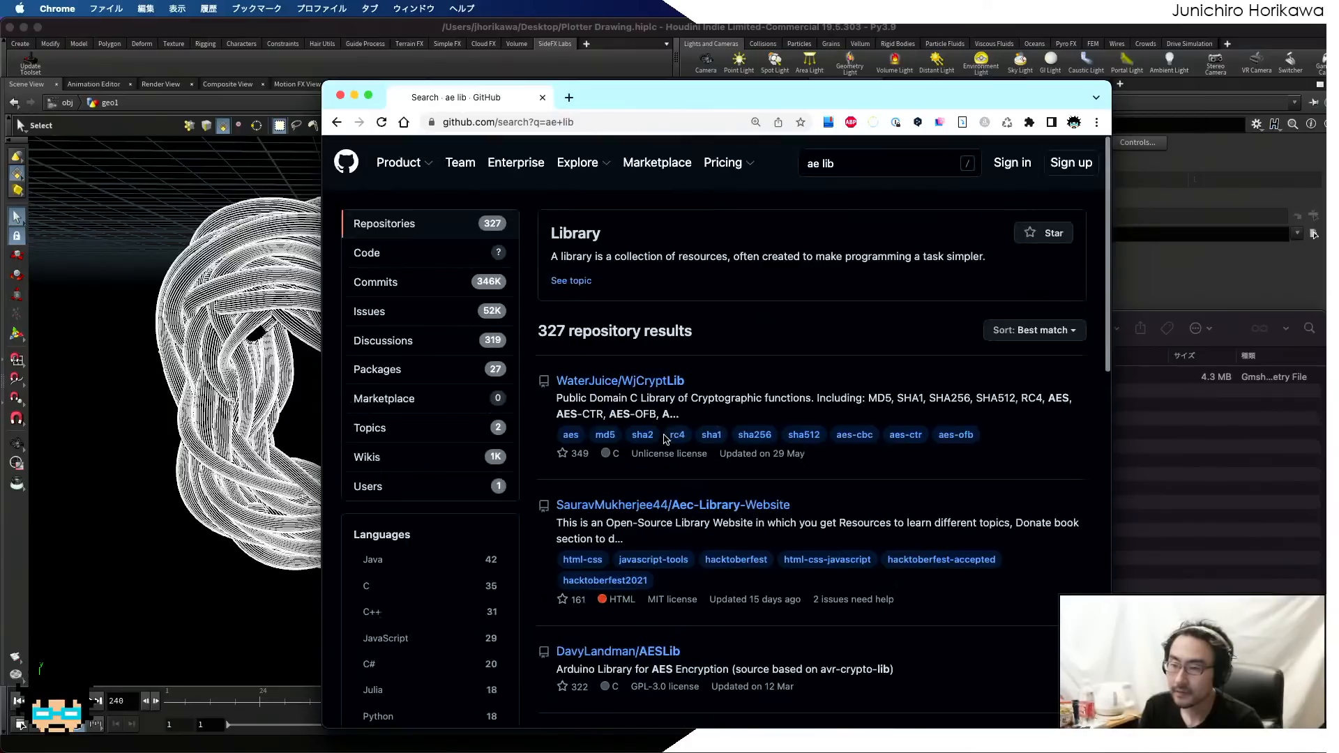
- Refine the GitHub search to "ae lib houdini"
{"action": "left_click", "coordinate": [852, 165]}
{"action": "type", "text": "houdini"}
{"action": "key", "text": "Return"}
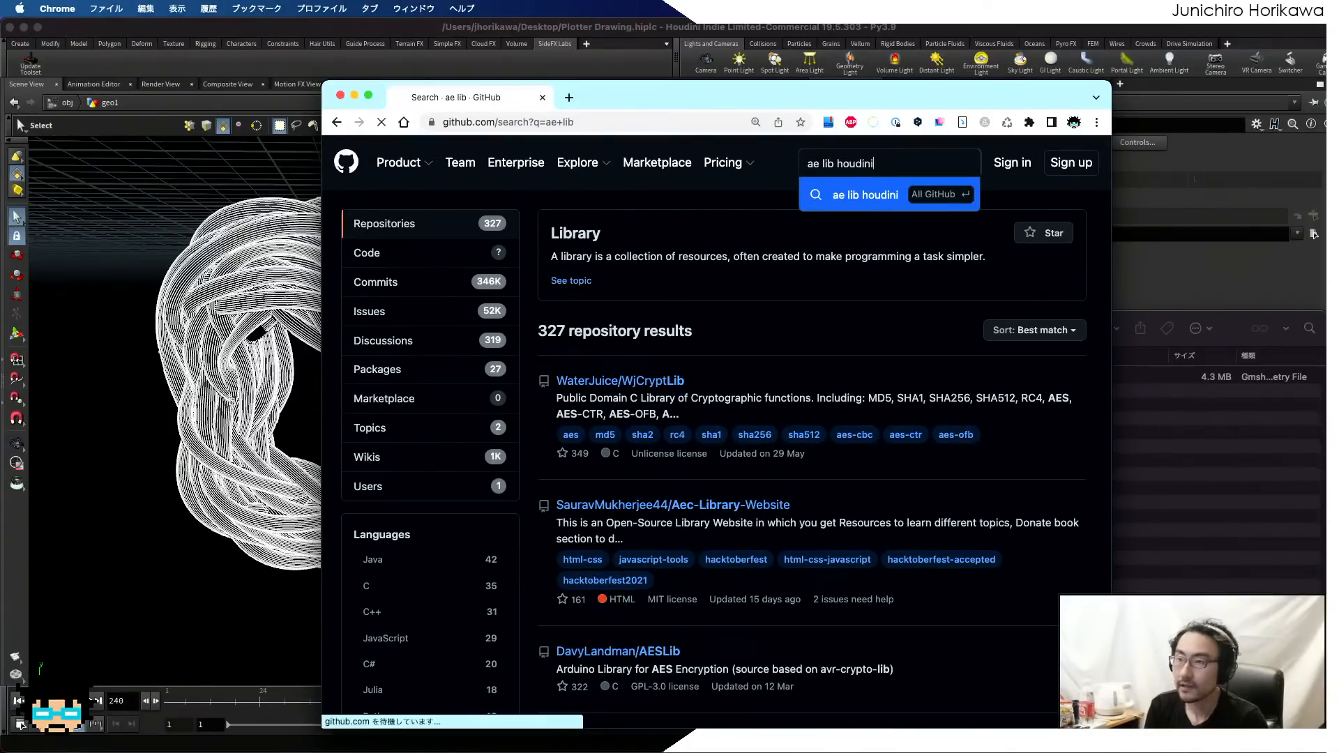
- Search Google for "ae lib houdini" and open the Aeoll/Aelib GitHub repository from the results
{"action": "left_click", "coordinate": [607, 122]}
{"action": "type", "text": "ae lib"}
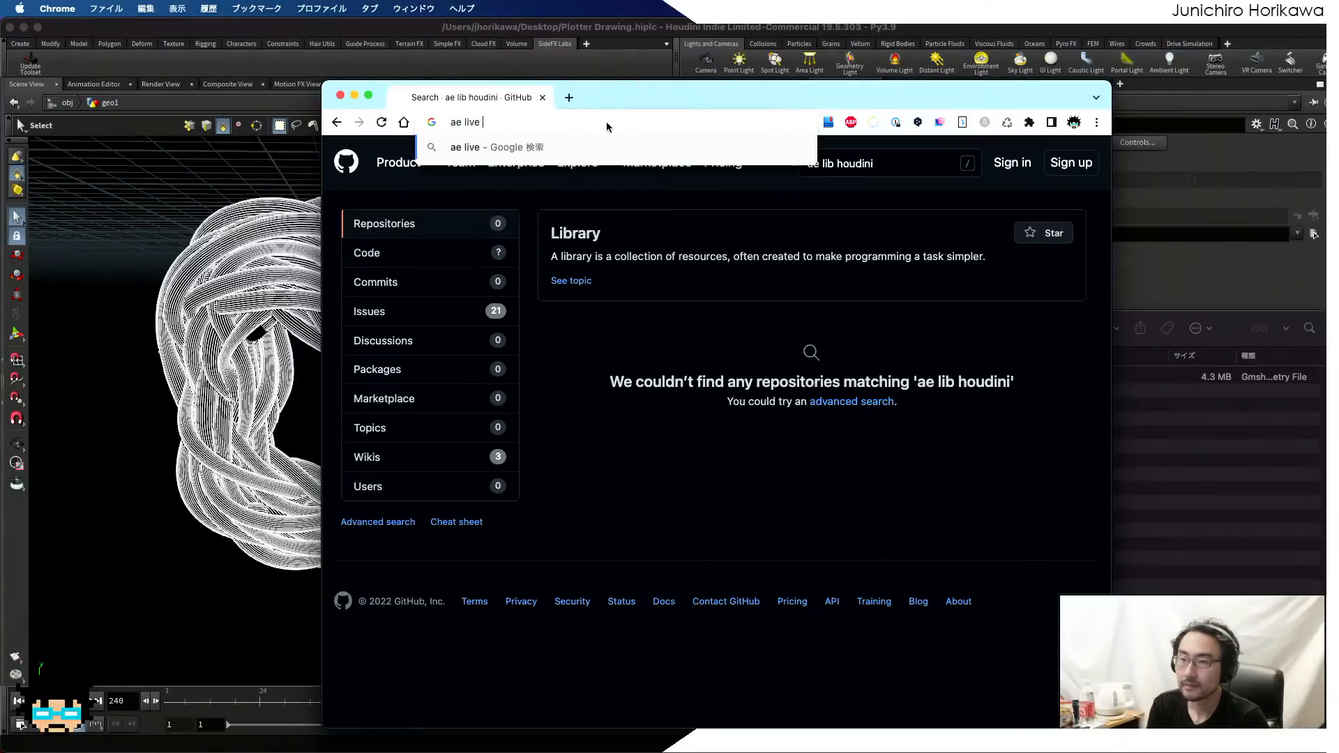
{"action": "type", "text": "ni"}
{"action": "key", "text": "Return"}
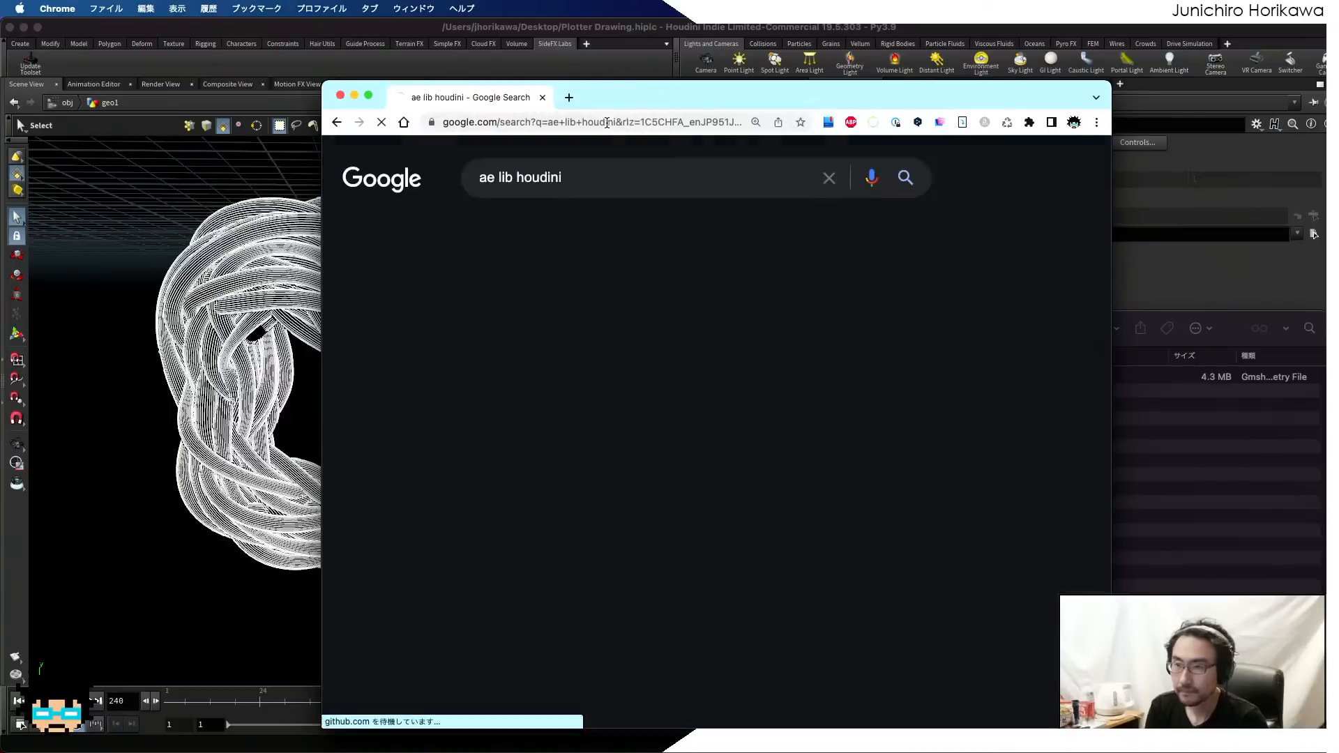
{"action": "left_click", "coordinate": [486, 337]}
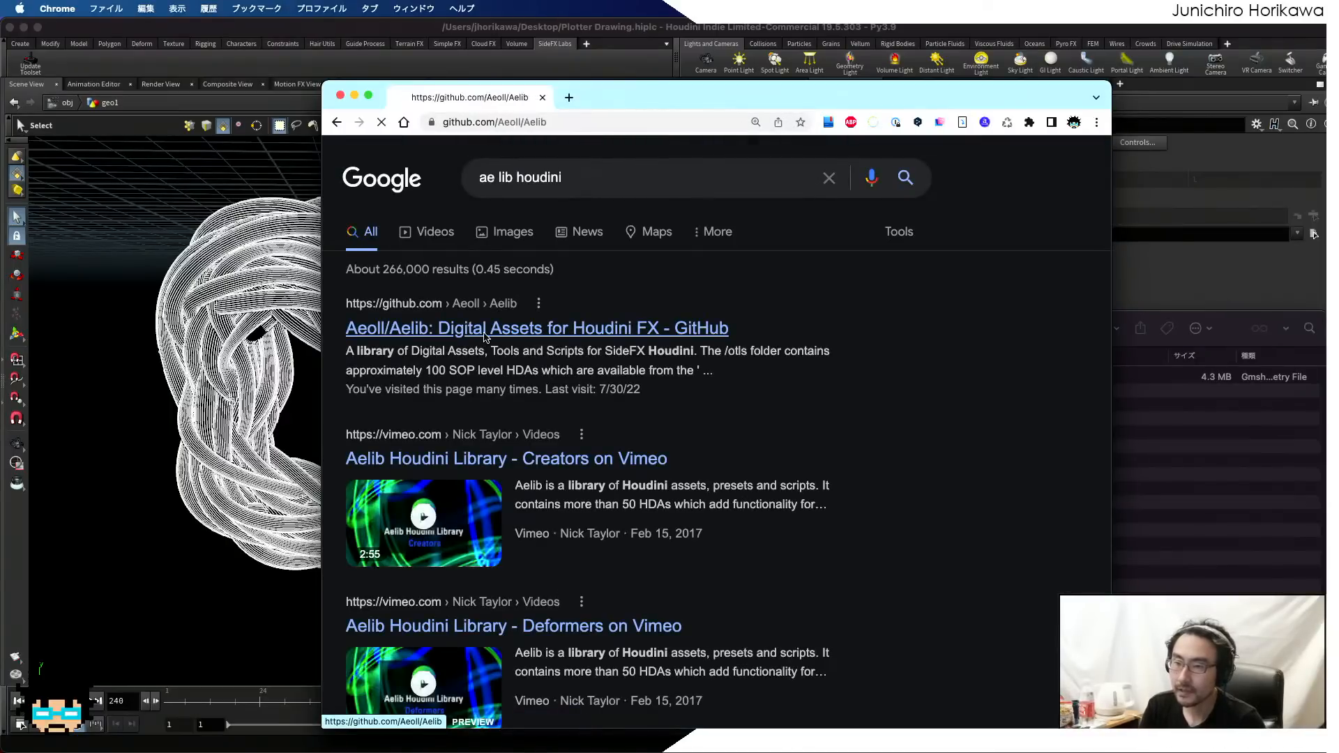
- Read the Aelib README for its asset categories, usage notes and installation instructions
{"action": "scroll", "coordinate": [492, 338], "scroll_direction": "down", "scroll_amount": 5}
{"action": "scroll", "coordinate": [492, 338], "scroll_direction": "up", "scroll_amount": 6}
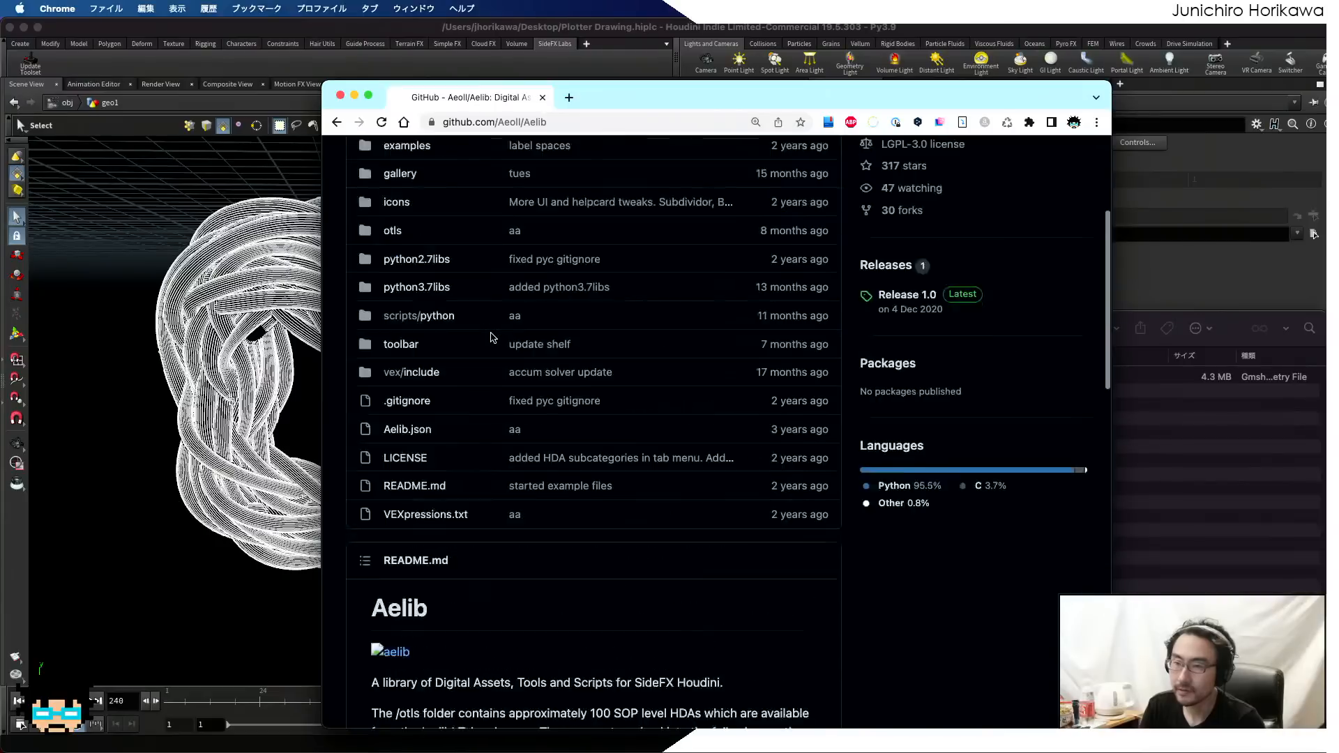
{"action": "scroll", "coordinate": [527, 281], "scroll_direction": "down", "scroll_amount": 5}
{"action": "scroll", "coordinate": [527, 281], "scroll_direction": "down", "scroll_amount": 10}
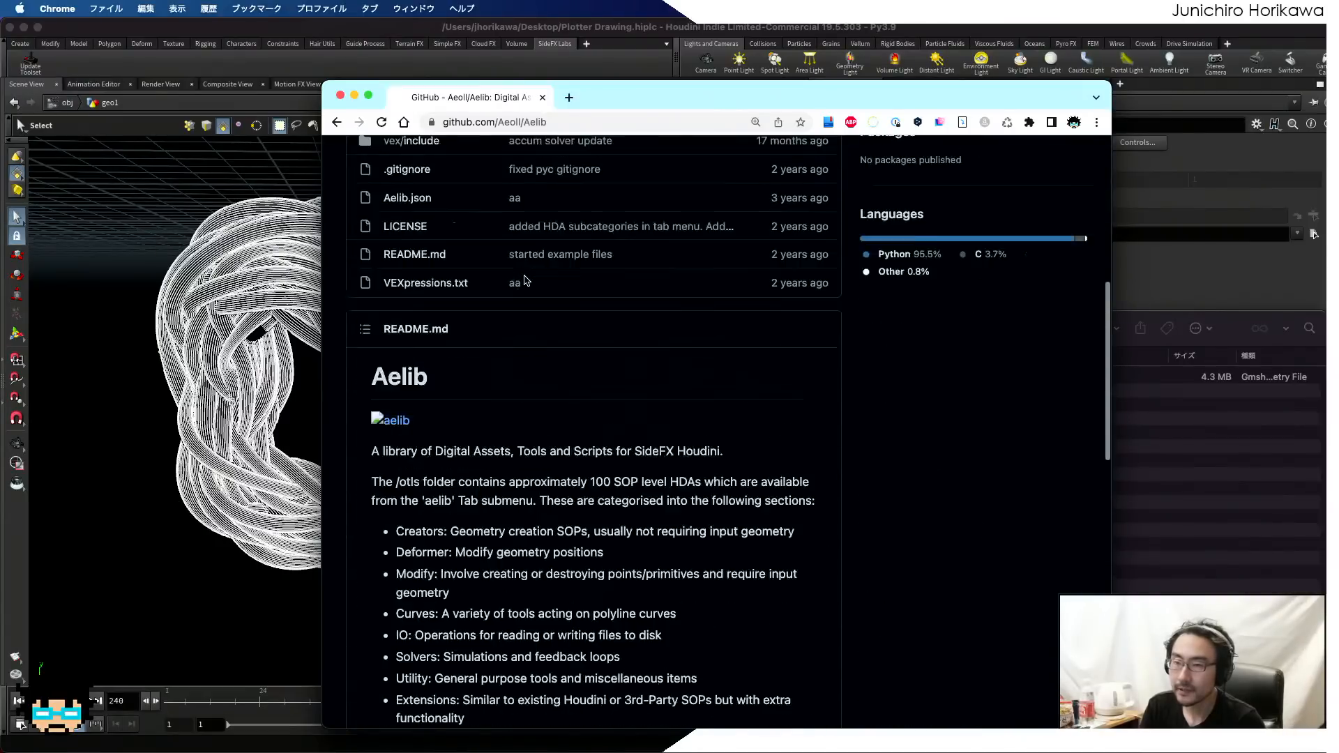
{"action": "scroll", "coordinate": [527, 281], "scroll_direction": "down", "scroll_amount": 1}
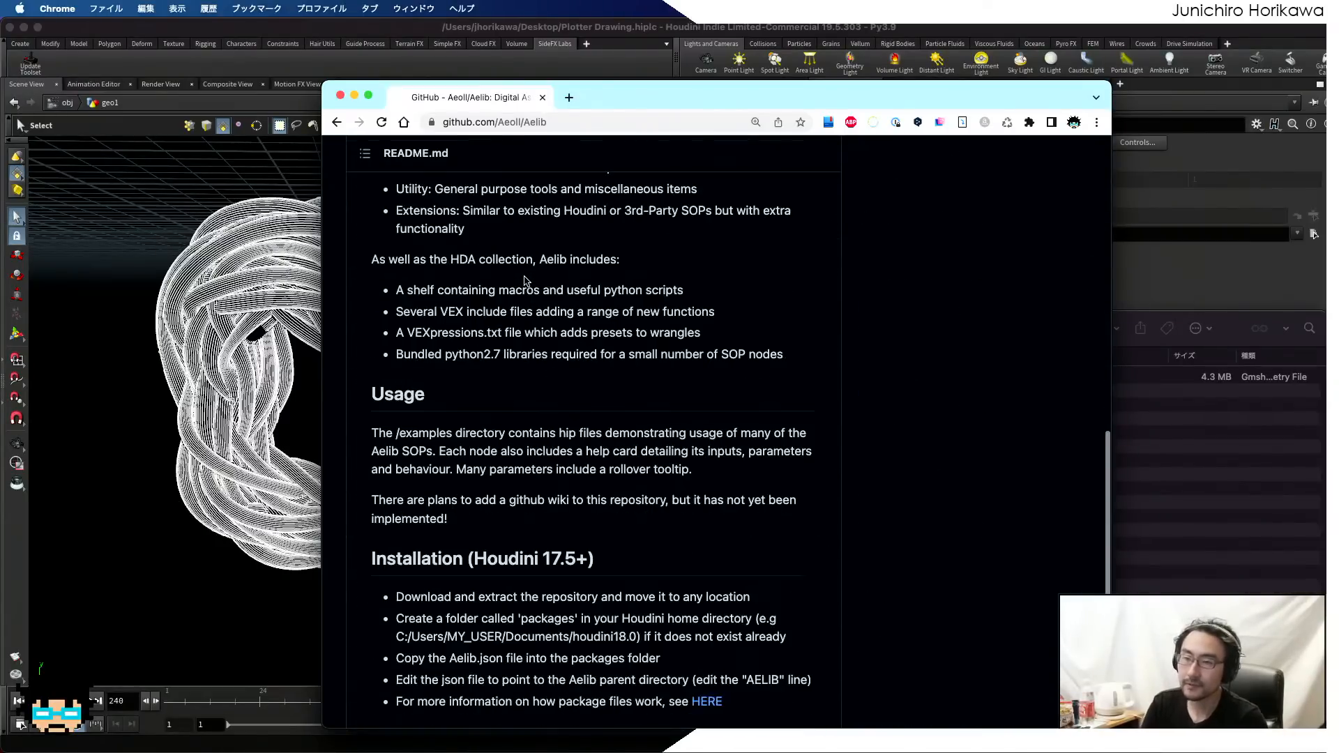
- Look over the Aelib repository's folder and file list and the introduction of its README
{"action": "scroll", "coordinate": [527, 282], "scroll_direction": "up", "scroll_amount": 8}
{"action": "scroll", "coordinate": [527, 281], "scroll_direction": "up", "scroll_amount": 4}
{"action": "scroll", "coordinate": [526, 281], "scroll_direction": "up", "scroll_amount": 1}
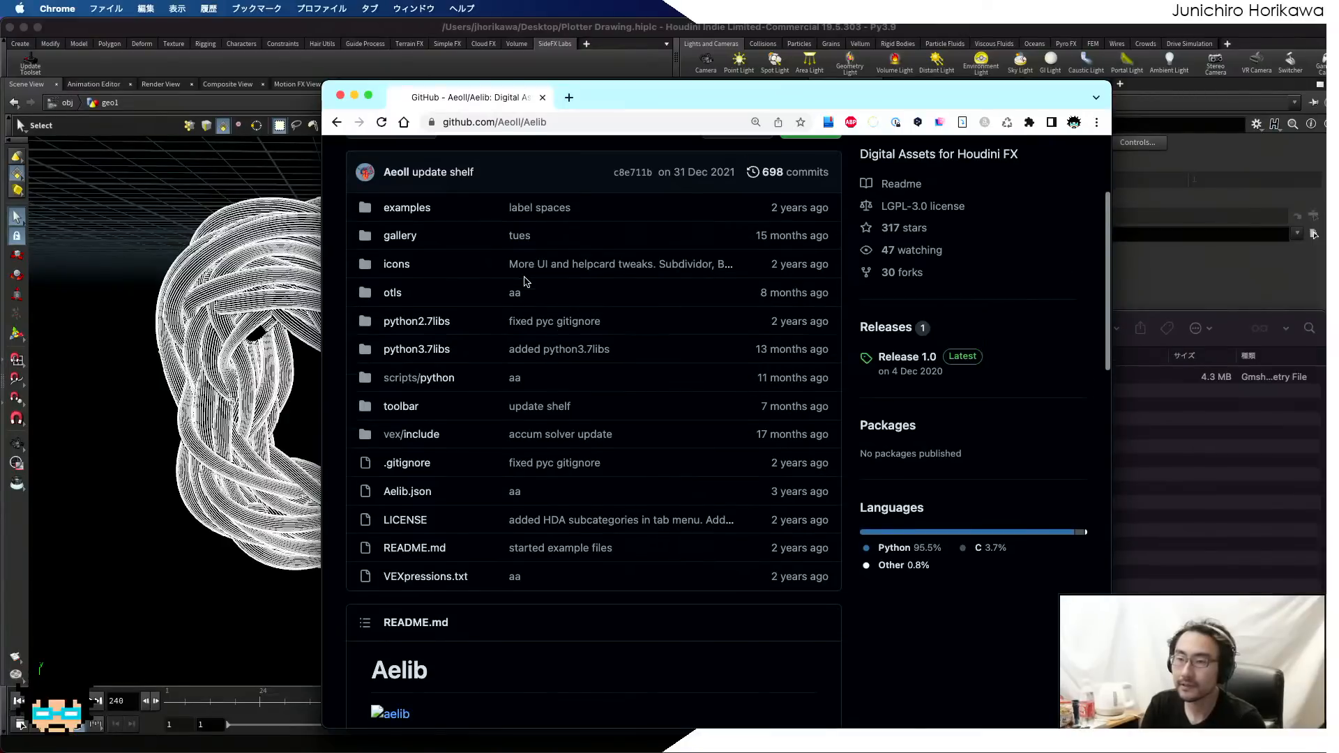
{"action": "scroll", "coordinate": [424, 274], "scroll_direction": "up", "scroll_amount": 2}
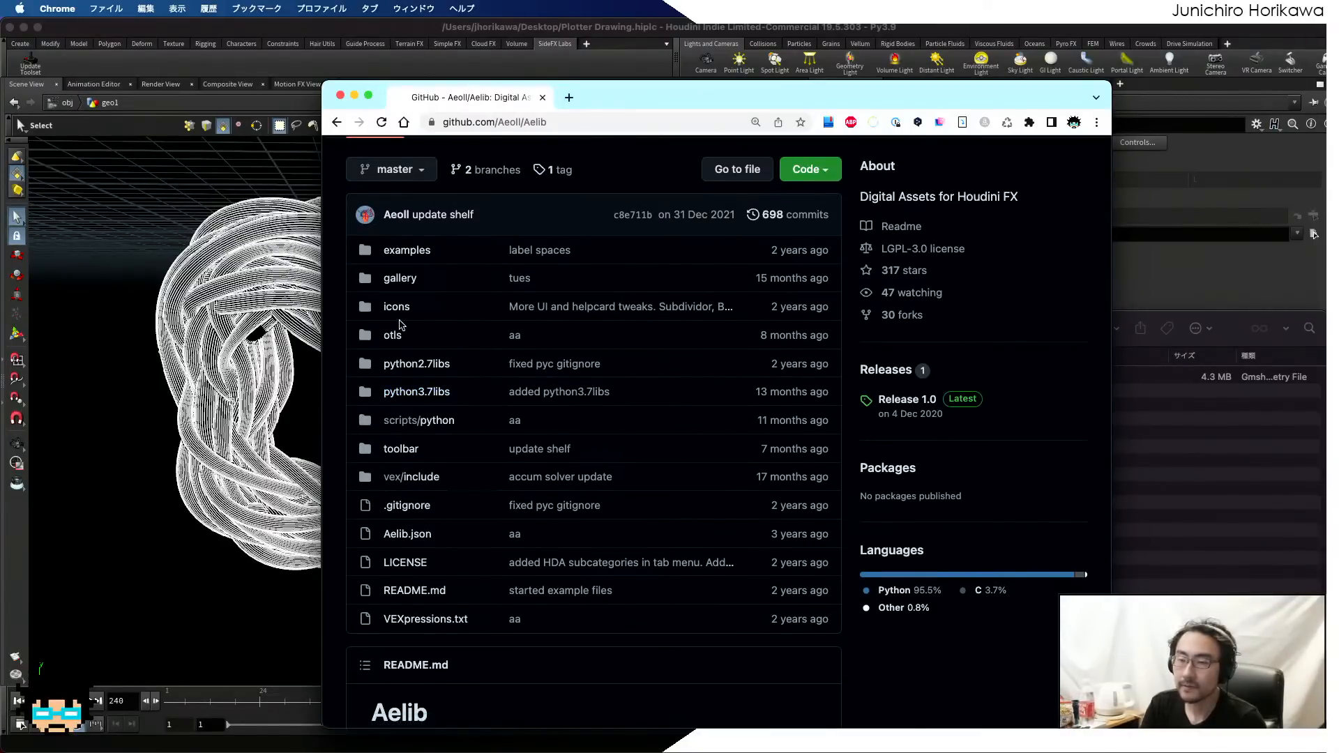
{"action": "scroll", "coordinate": [417, 281], "scroll_direction": "up", "scroll_amount": 1}
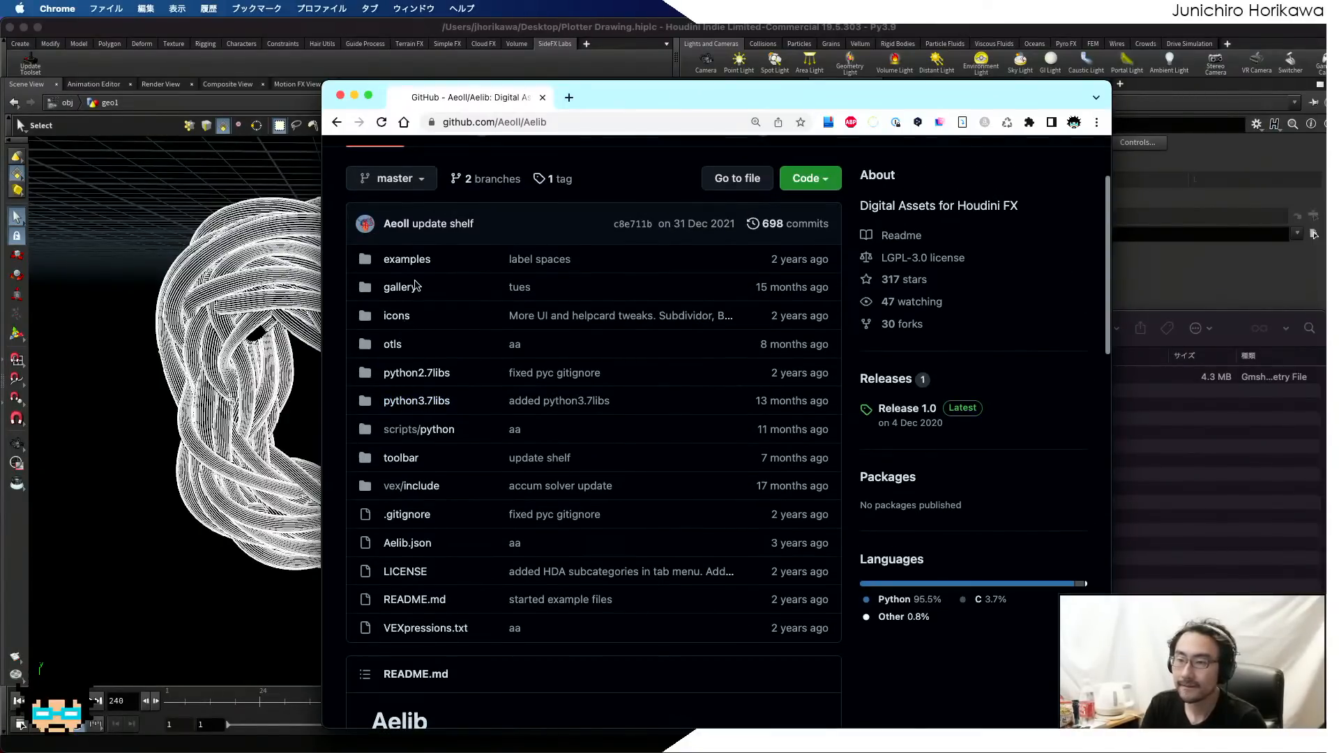
{"action": "scroll", "coordinate": [453, 473], "scroll_direction": "down", "scroll_amount": 2}
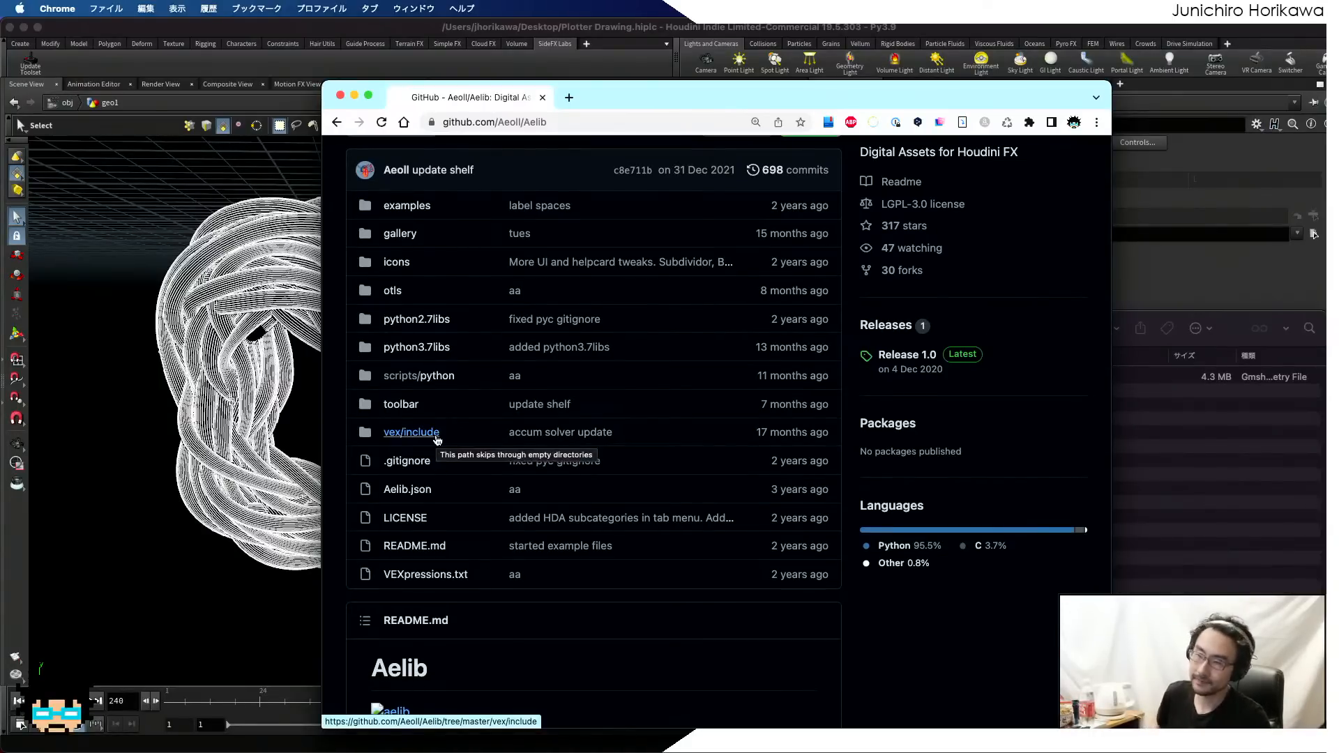
{"action": "scroll", "coordinate": [538, 397], "scroll_direction": "down", "scroll_amount": 4}
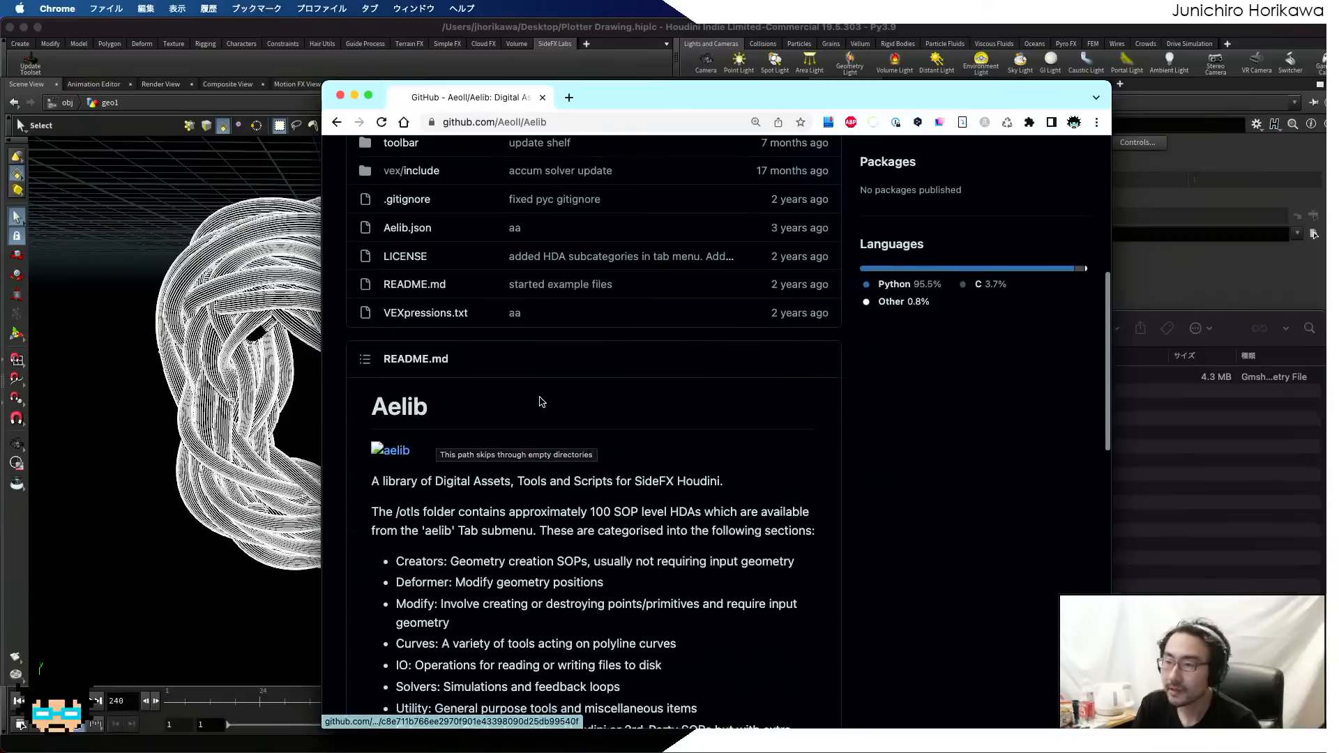
{"action": "scroll", "coordinate": [539, 397], "scroll_direction": "up", "scroll_amount": 2}
{"action": "scroll", "coordinate": [540, 401], "scroll_direction": "up", "scroll_amount": 3}
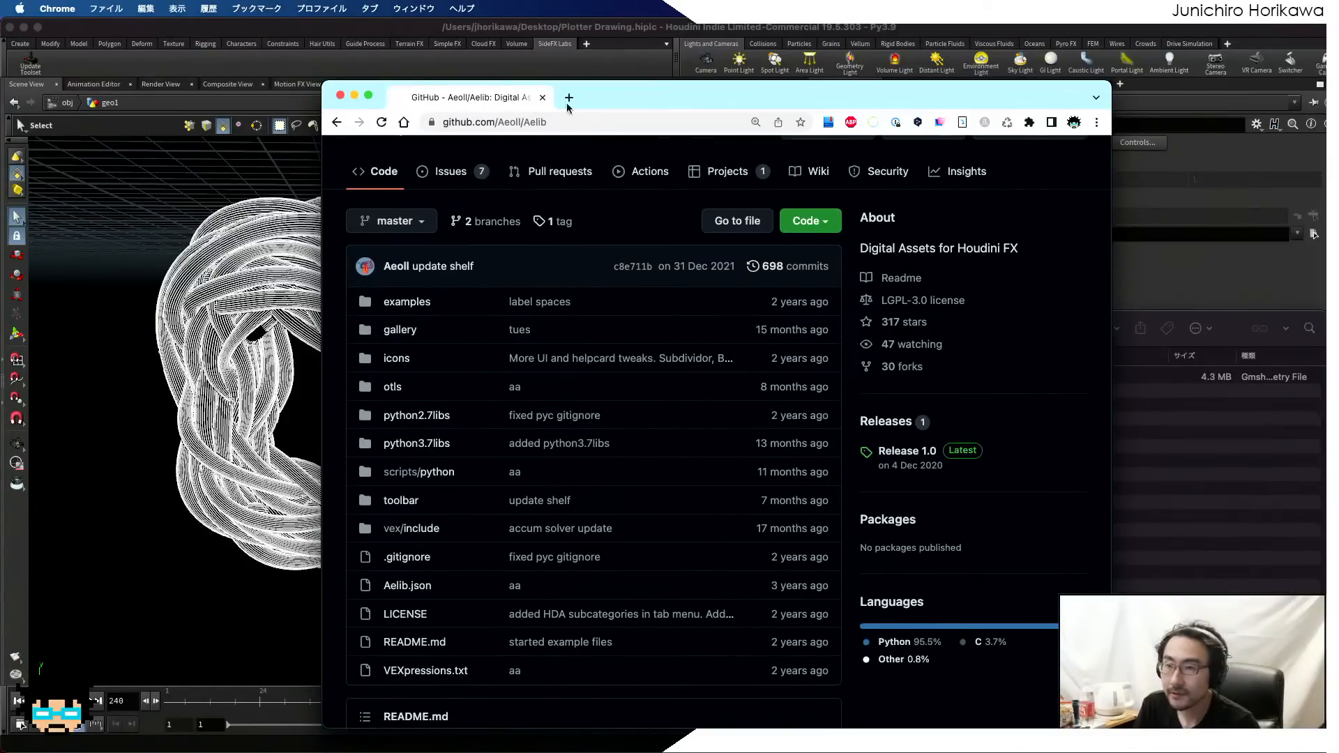
{"action": "left_click_drag", "start_coordinate": [613, 105], "coordinate": [669, 75]}
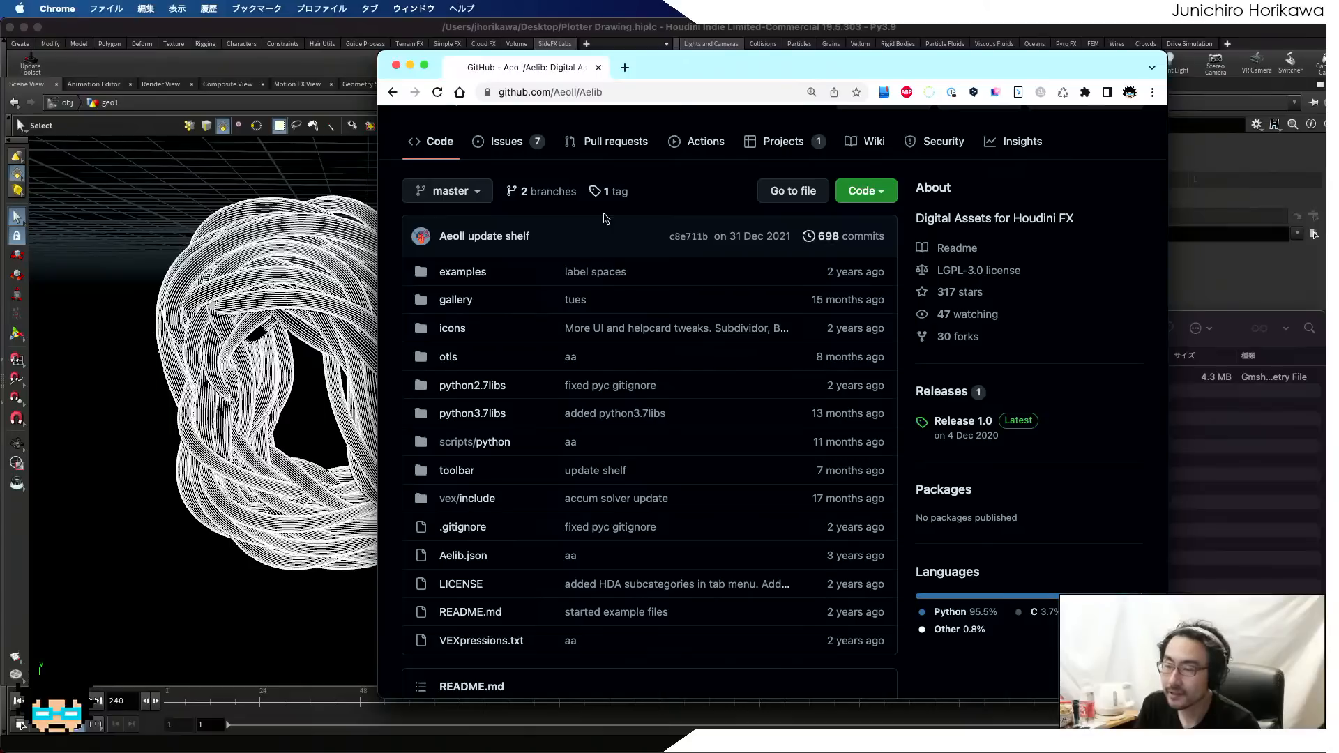
{"action": "scroll", "coordinate": [693, 262], "scroll_direction": "up", "scroll_amount": 1}
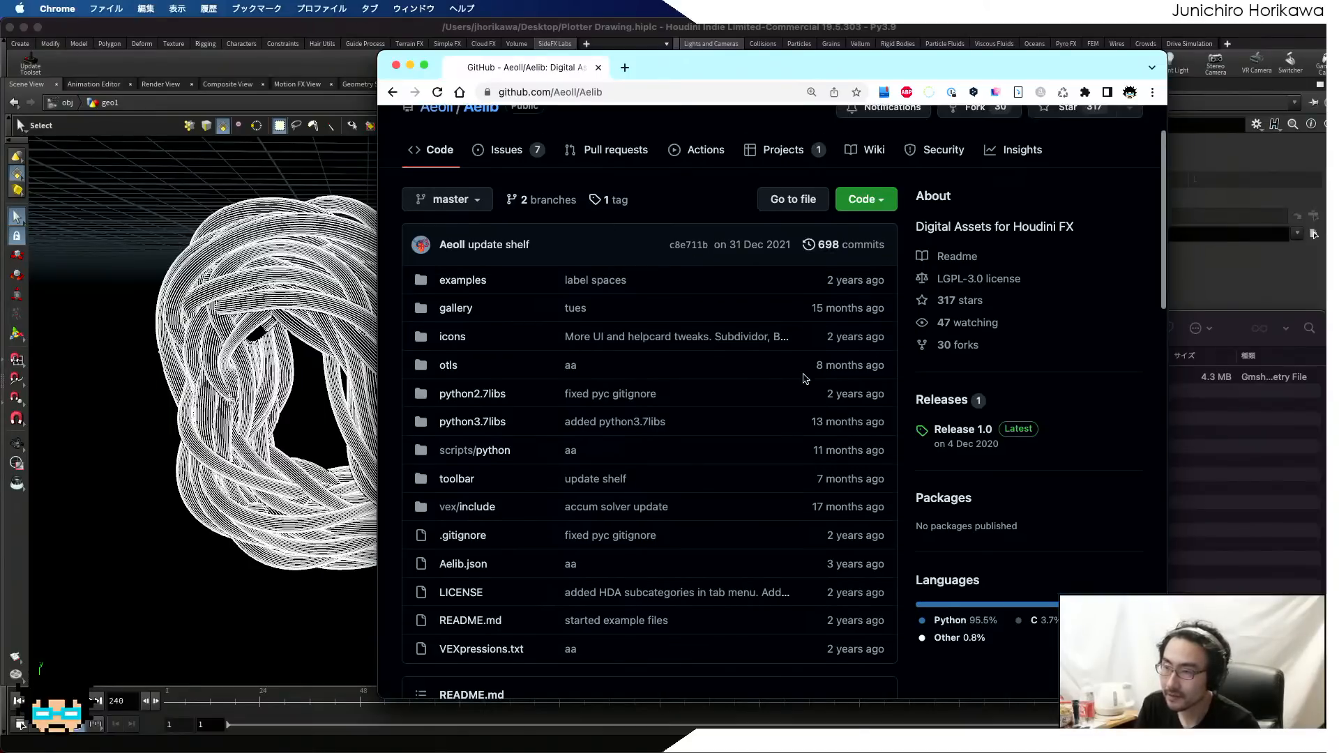
{"action": "scroll", "coordinate": [691, 374], "scroll_direction": "down", "scroll_amount": 4}
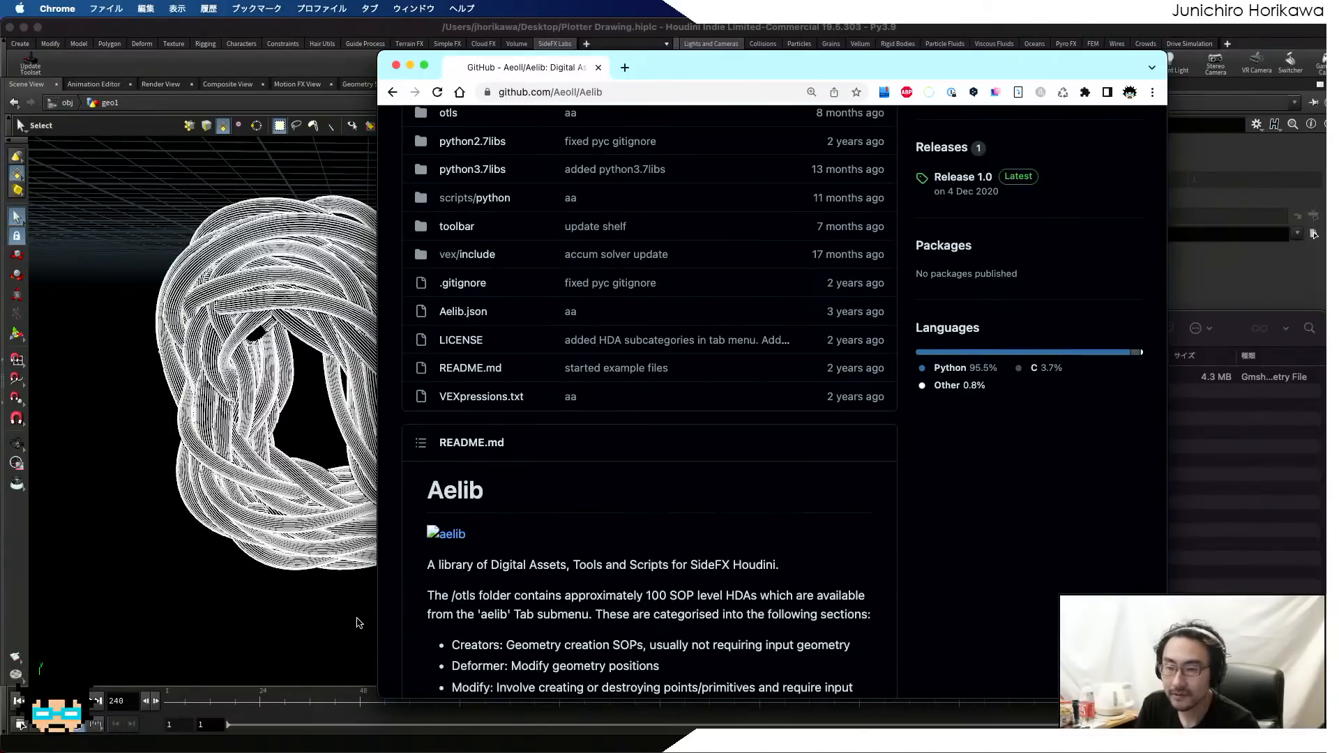
- Leave the GitHub page, launch Rhino 7 and postpone its software update to a later reminder
{"action": "left_click", "coordinate": [359, 622]}
{"action": "scroll", "coordinate": [1018, 541], "scroll_direction": "down", "scroll_amount": 2}
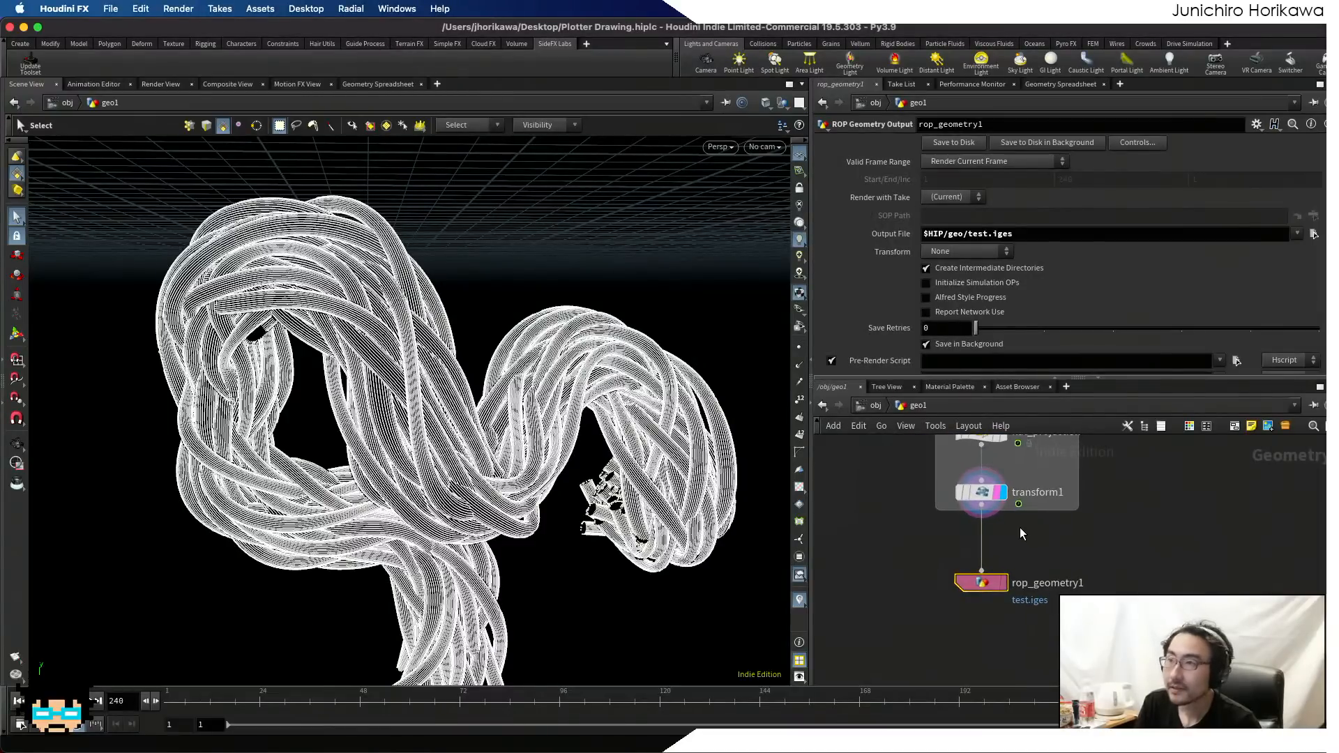
{"action": "mouse_move", "coordinate": [1015, 732]}
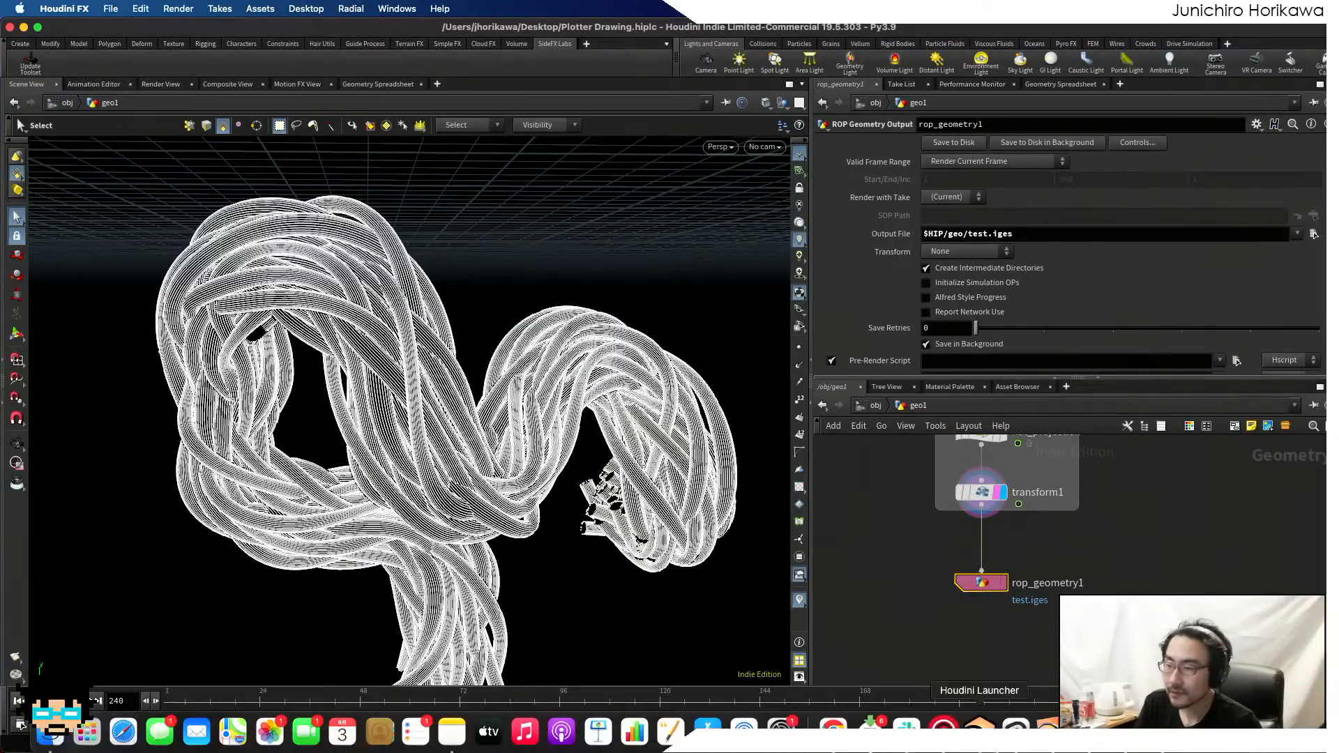
{"action": "left_click", "coordinate": [1089, 728]}
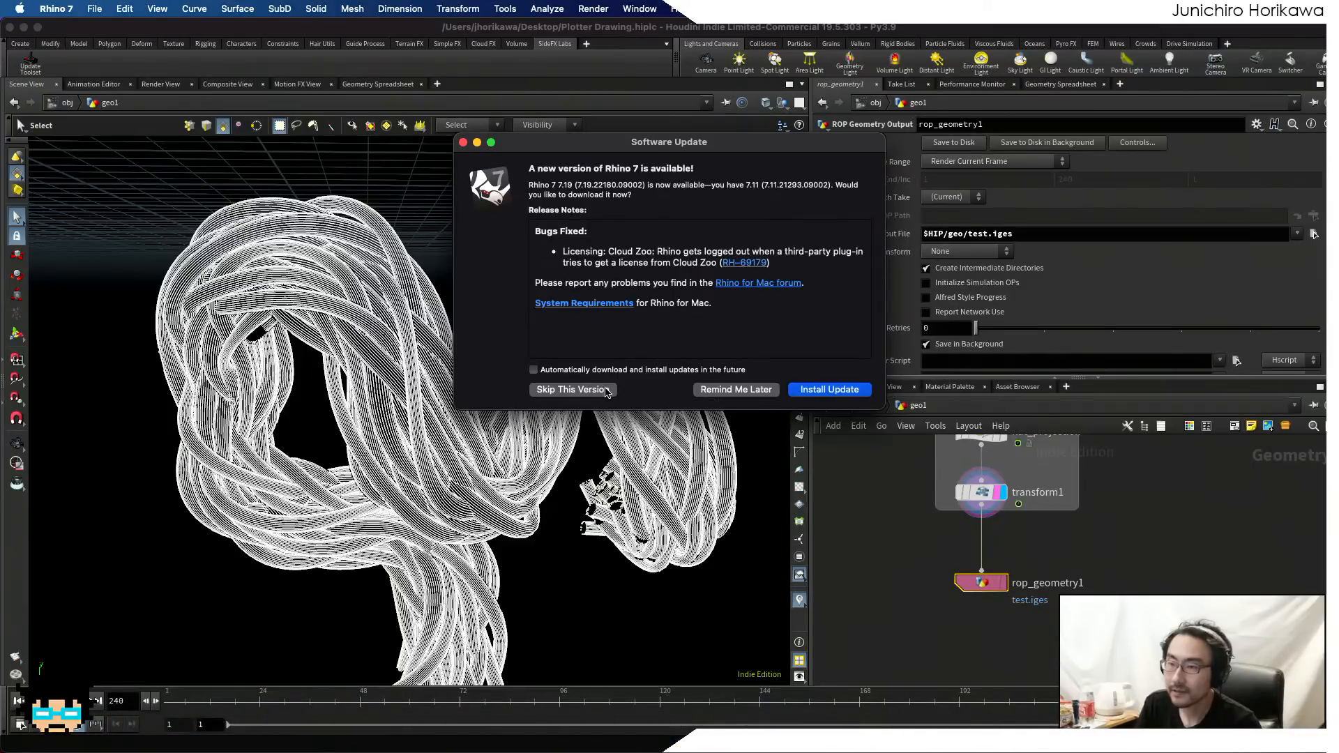
{"action": "left_click", "coordinate": [718, 391]}
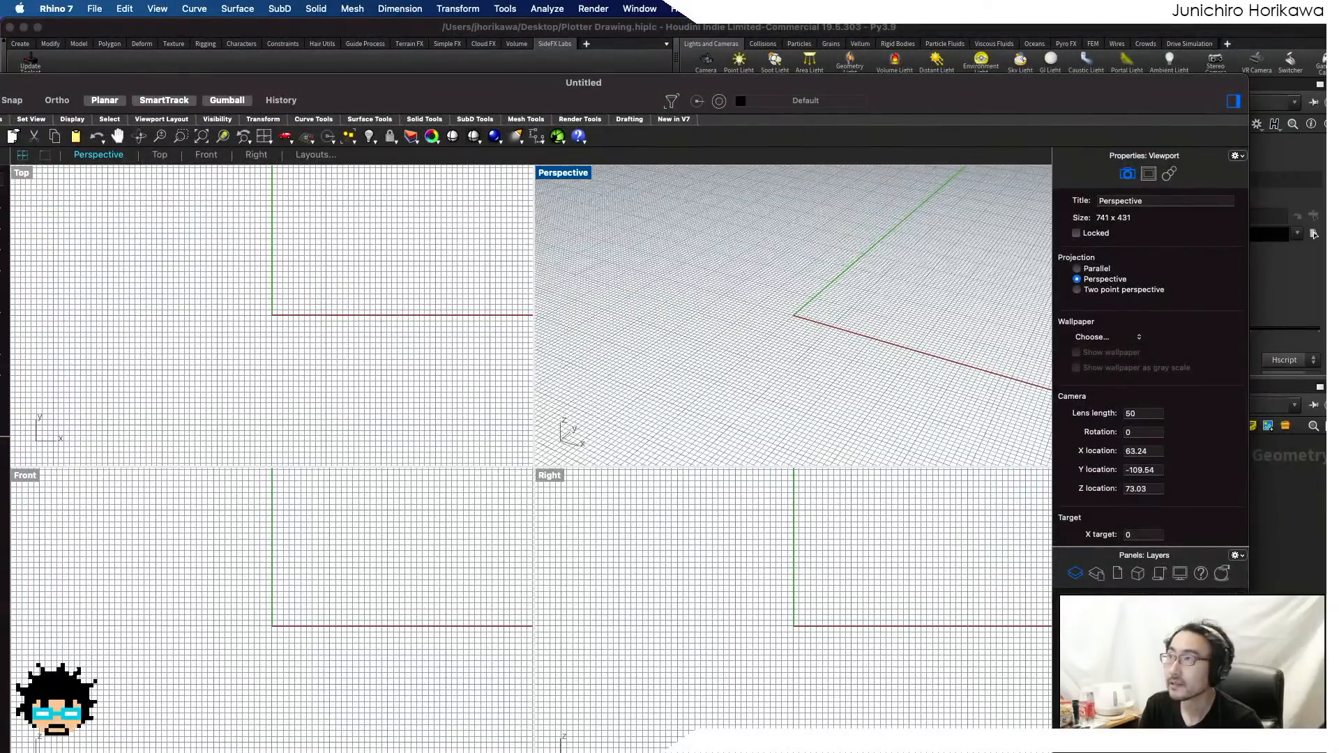
- Import test.iges from the geo folder into the empty Rhino document, scaling the geometry to match the model units
{"action": "key", "text": "super+Tab"}
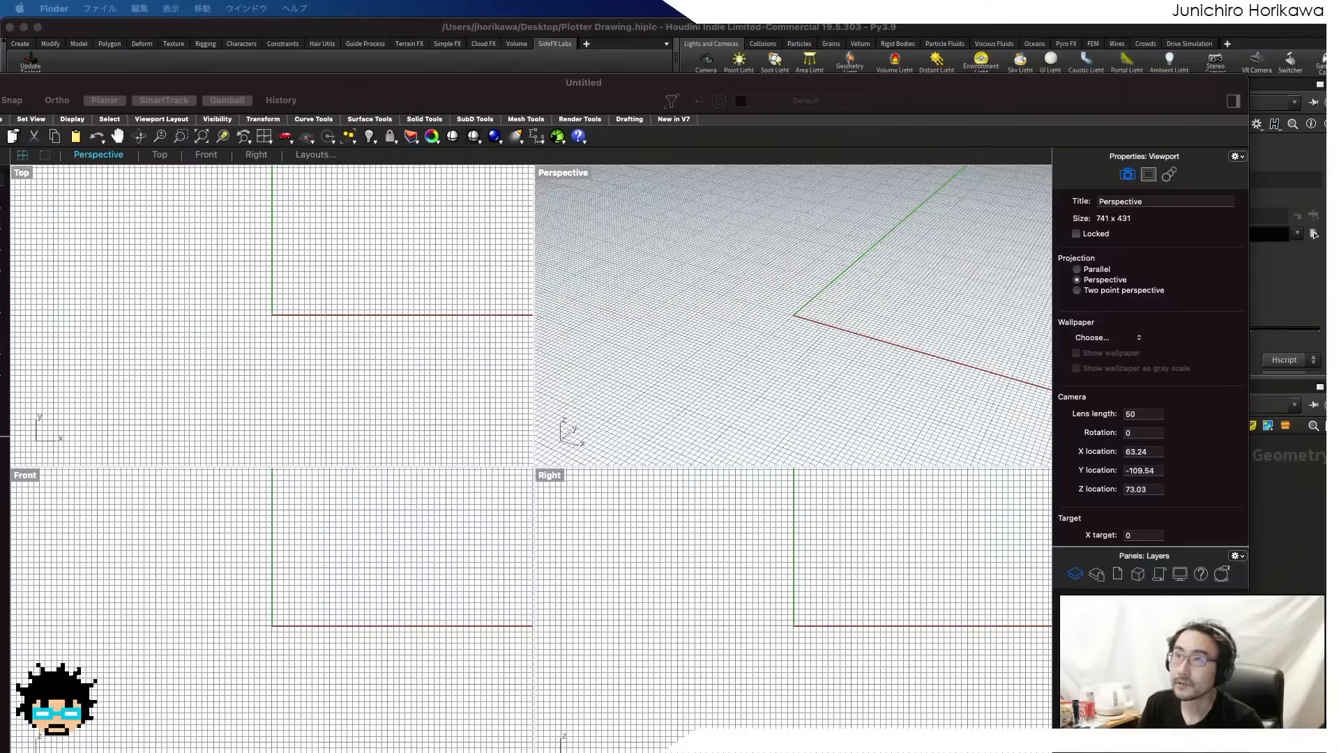
{"action": "left_click_drag", "start_coordinate": [807, 0], "coordinate": [818, 305]}
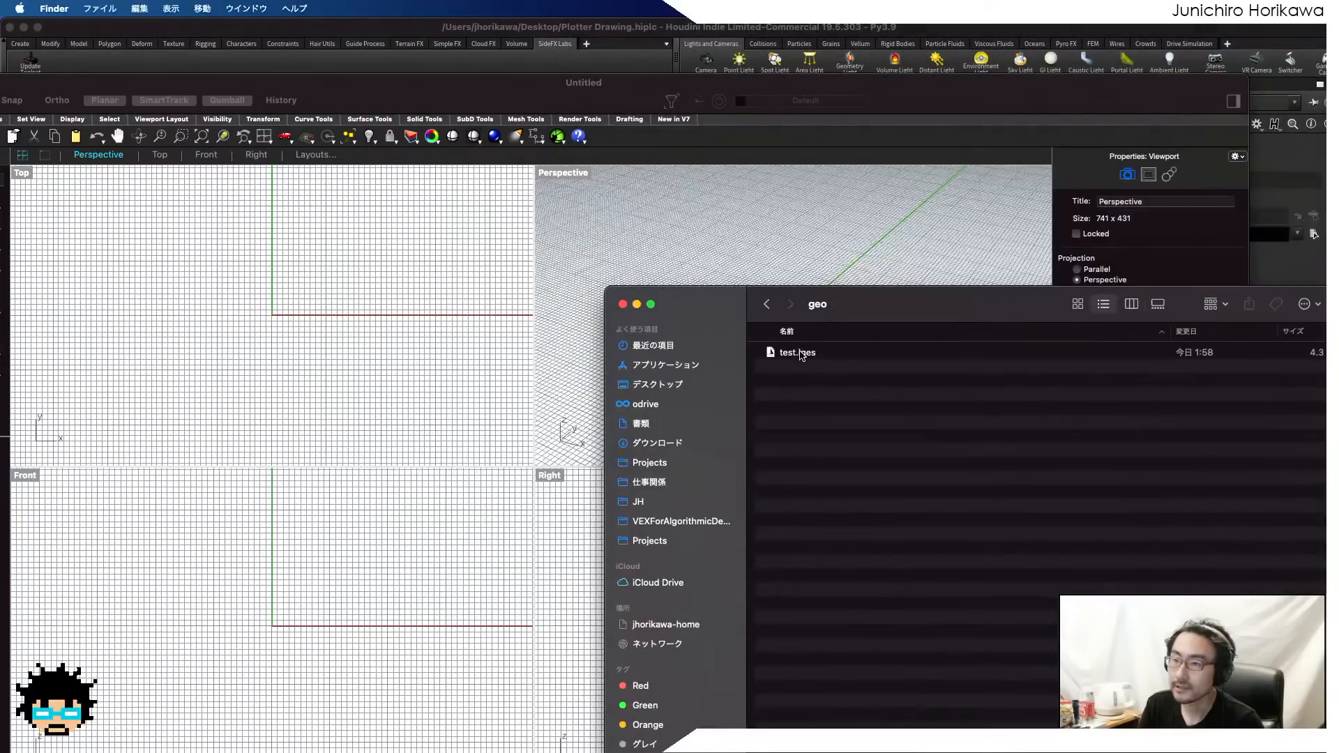
{"action": "left_click_drag", "start_coordinate": [801, 352], "coordinate": [742, 258]}
{"action": "left_click_drag", "start_coordinate": [663, 307], "coordinate": [916, 339]}
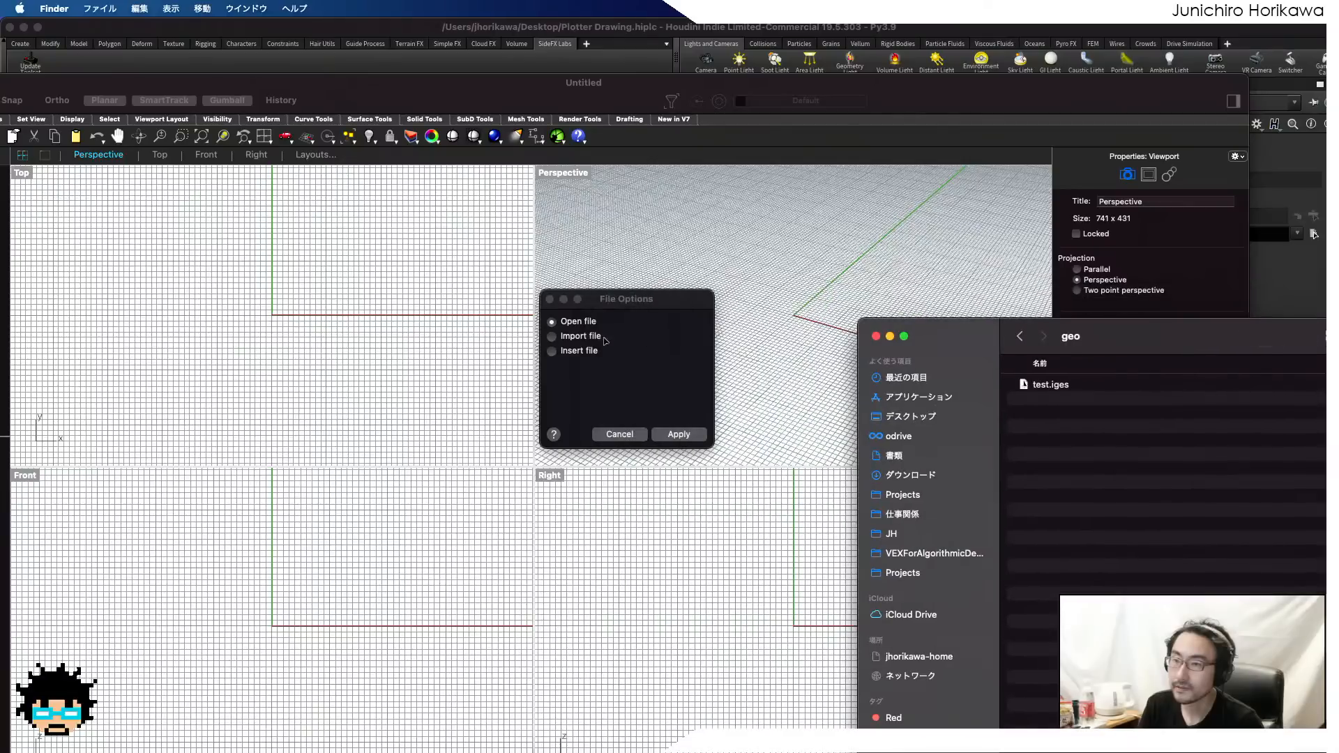
{"action": "left_click", "coordinate": [581, 336]}
{"action": "left_click", "coordinate": [675, 435]}
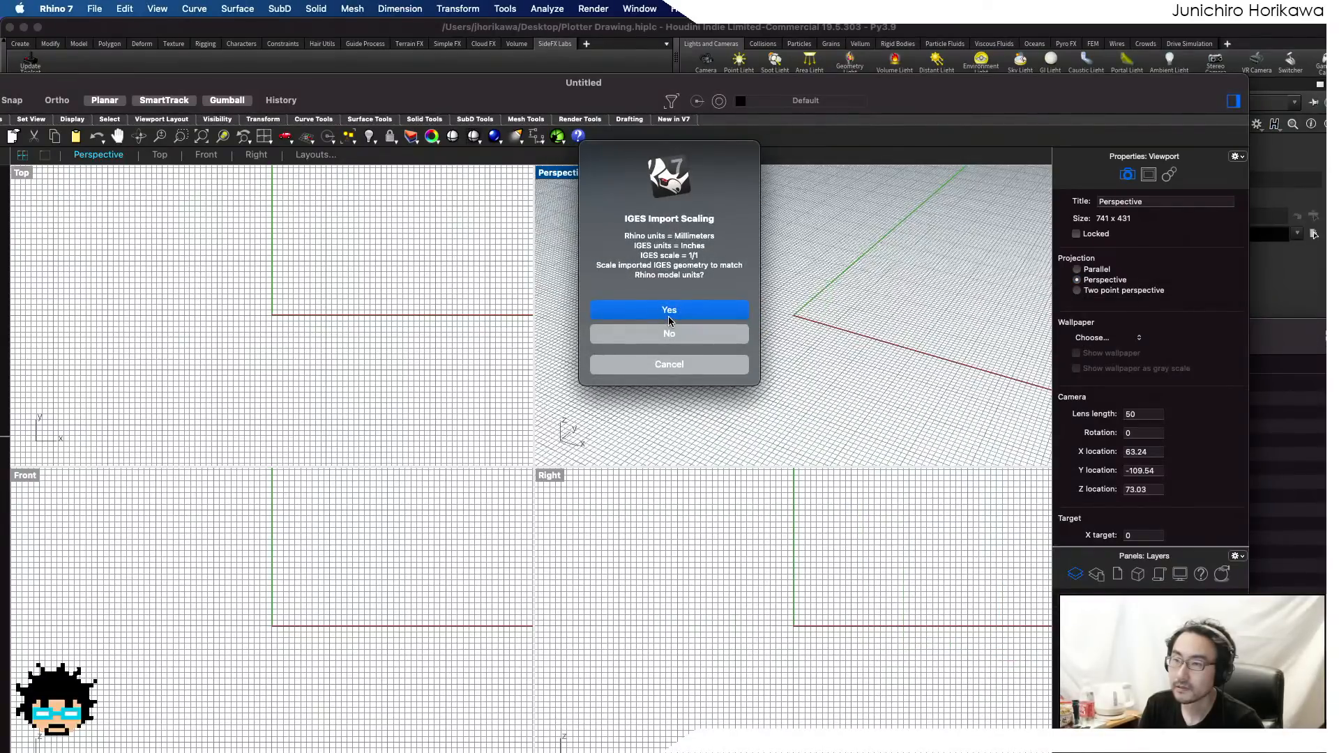
{"action": "left_click", "coordinate": [667, 319]}
- Maximize the Perspective viewport, frame the imported rope geometry and select all its curves
{"action": "double_click", "coordinate": [563, 176]}
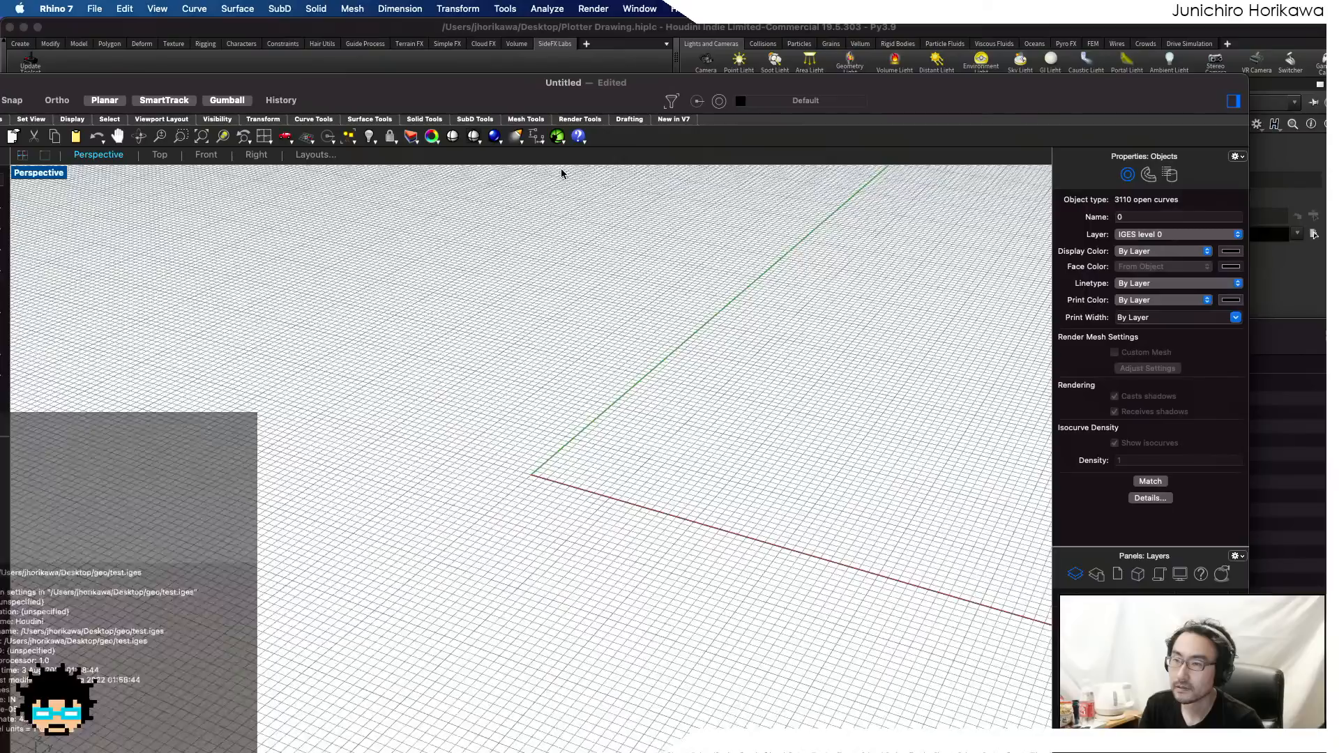
{"action": "scroll", "coordinate": [569, 370], "scroll_direction": "down", "scroll_amount": 5}
{"action": "scroll", "coordinate": [432, 420], "scroll_direction": "up", "scroll_amount": 8}
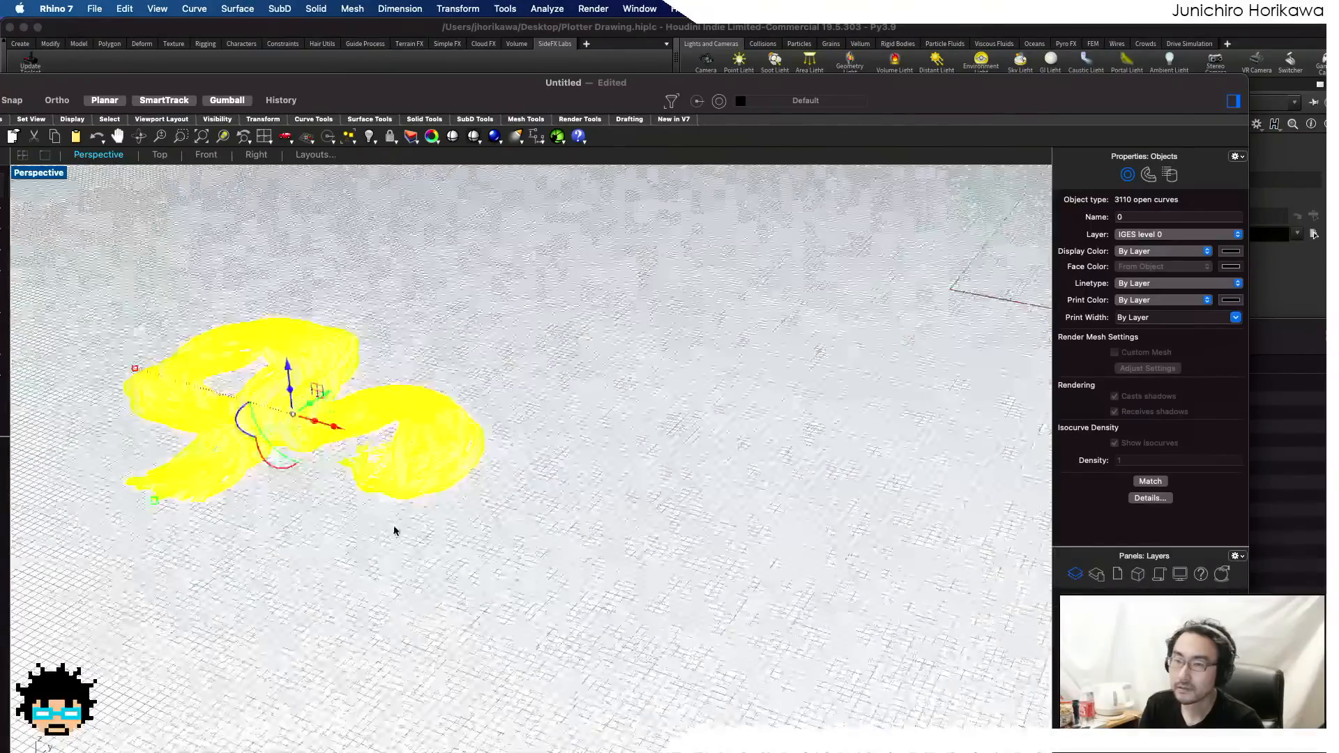
{"action": "left_click", "coordinate": [395, 532]}
{"action": "right_click_drag", "start_coordinate": [395, 532], "coordinate": [432, 600]}
{"action": "scroll", "coordinate": [287, 352], "scroll_direction": "down", "scroll_amount": 3}
{"action": "left_click_drag", "start_coordinate": [288, 352], "coordinate": [668, 670]}
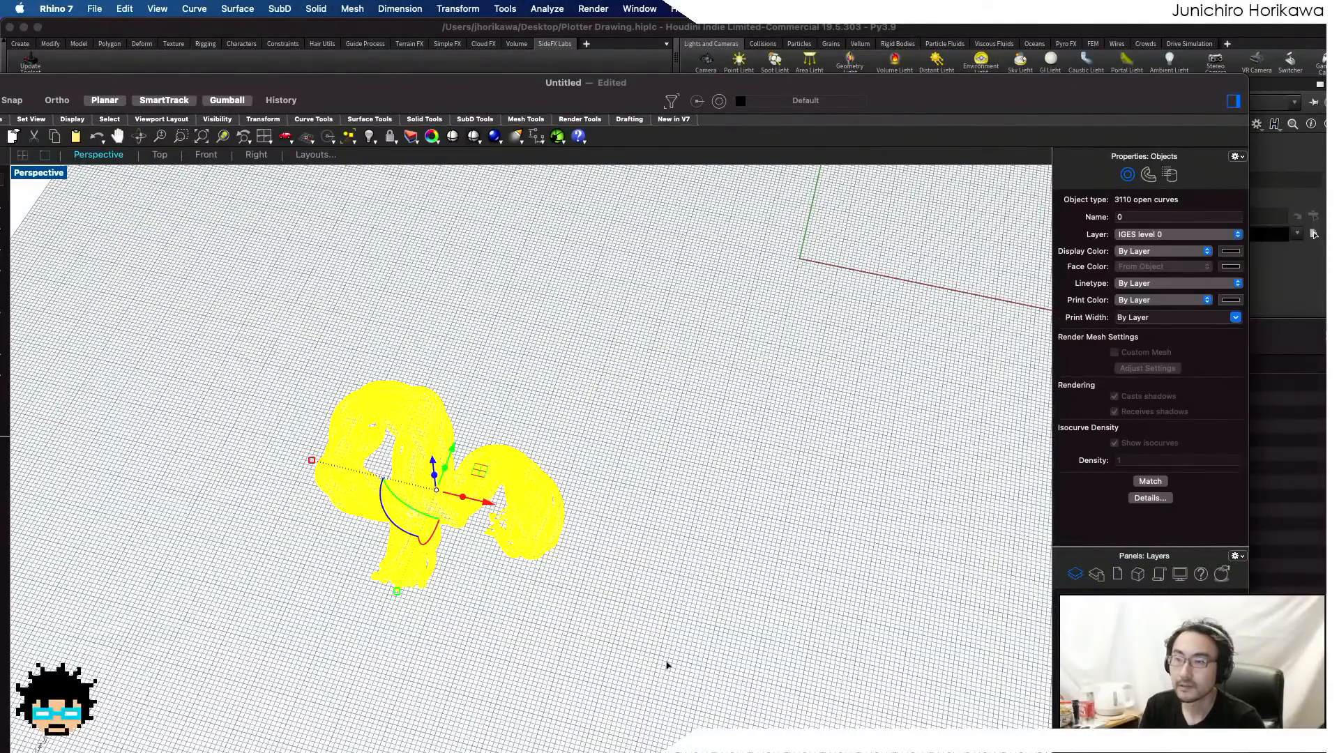
- Save the Rhino drawing to the Desktop in Adobe Illustrator (ai) format under the name test
{"action": "key", "text": "super+s"}
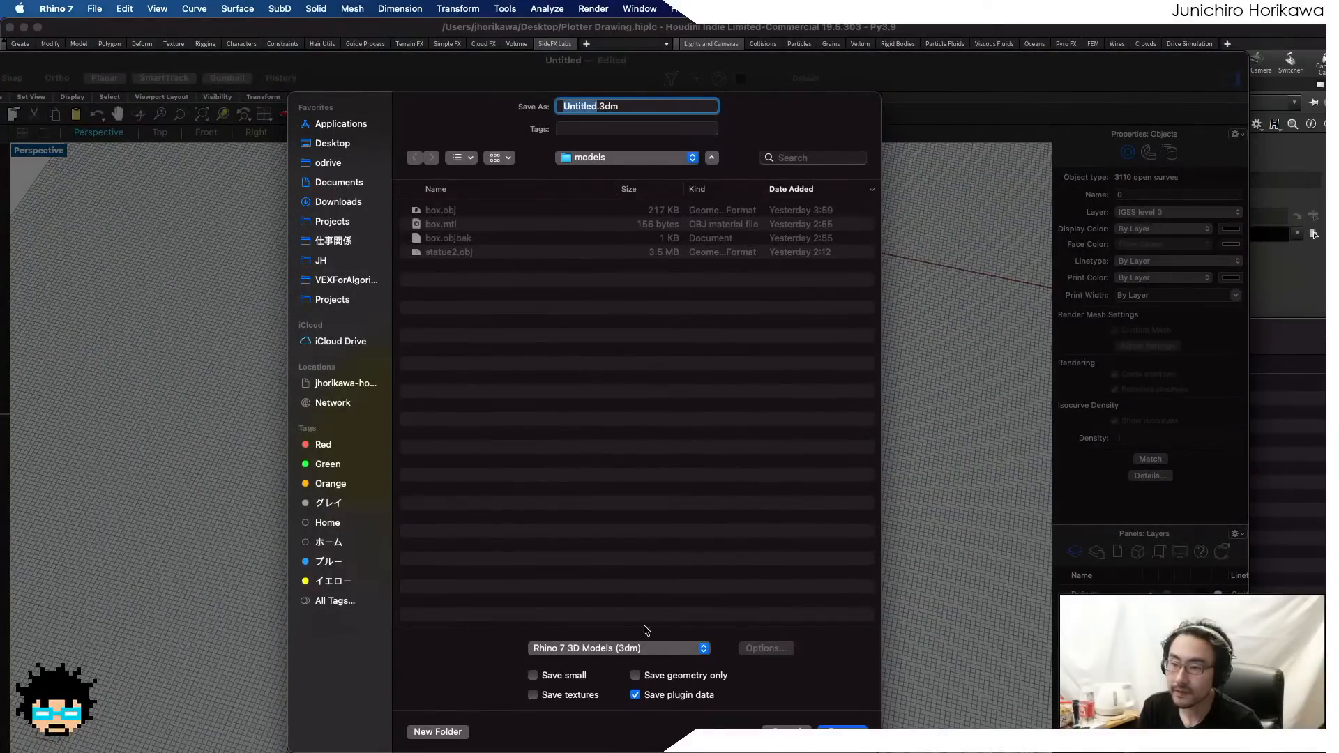
{"action": "left_click", "coordinate": [645, 649]}
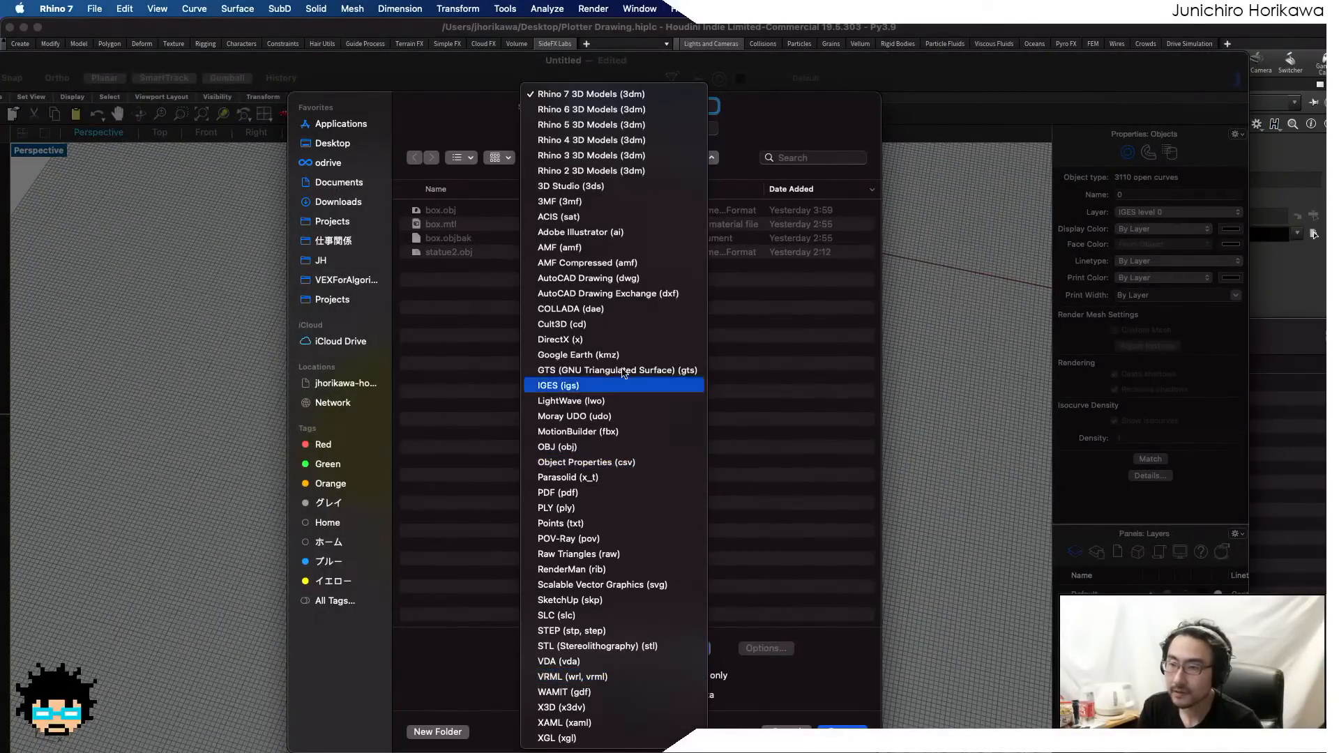
{"action": "left_click", "coordinate": [632, 232]}
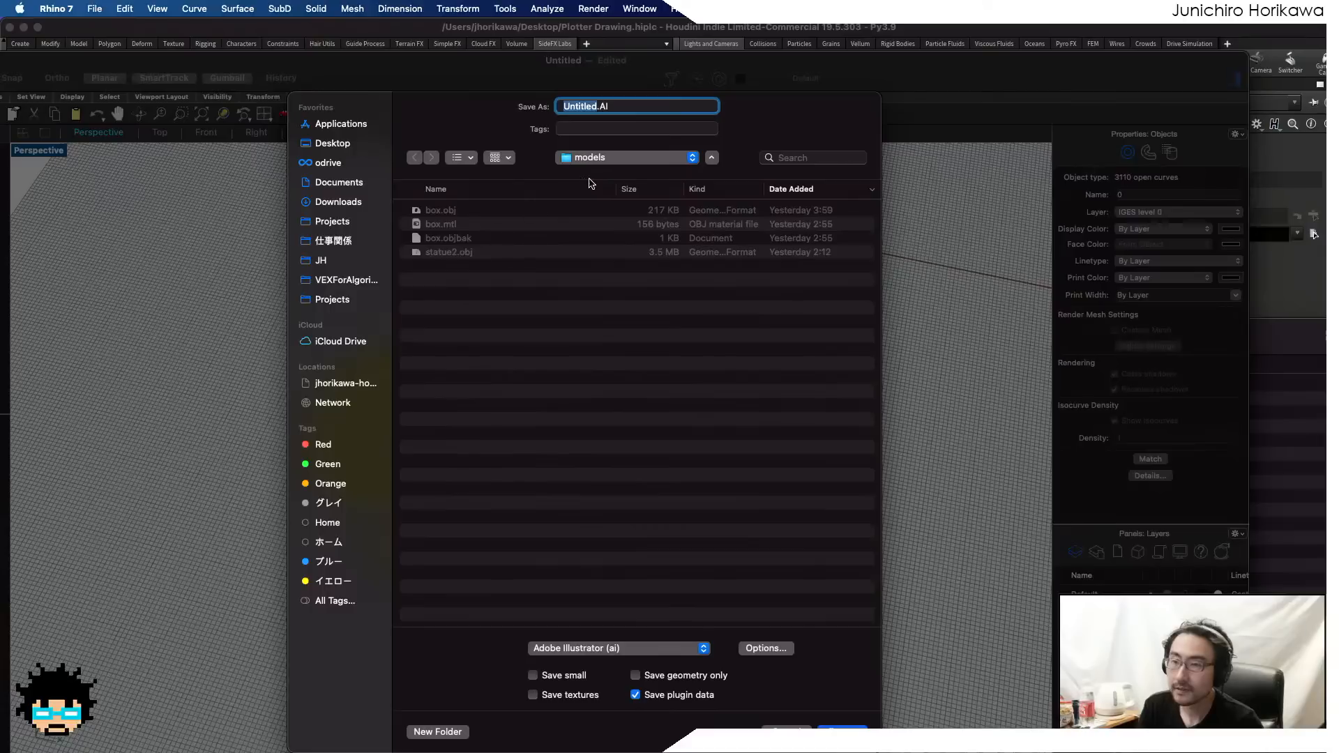
{"action": "left_click", "coordinate": [333, 143]}
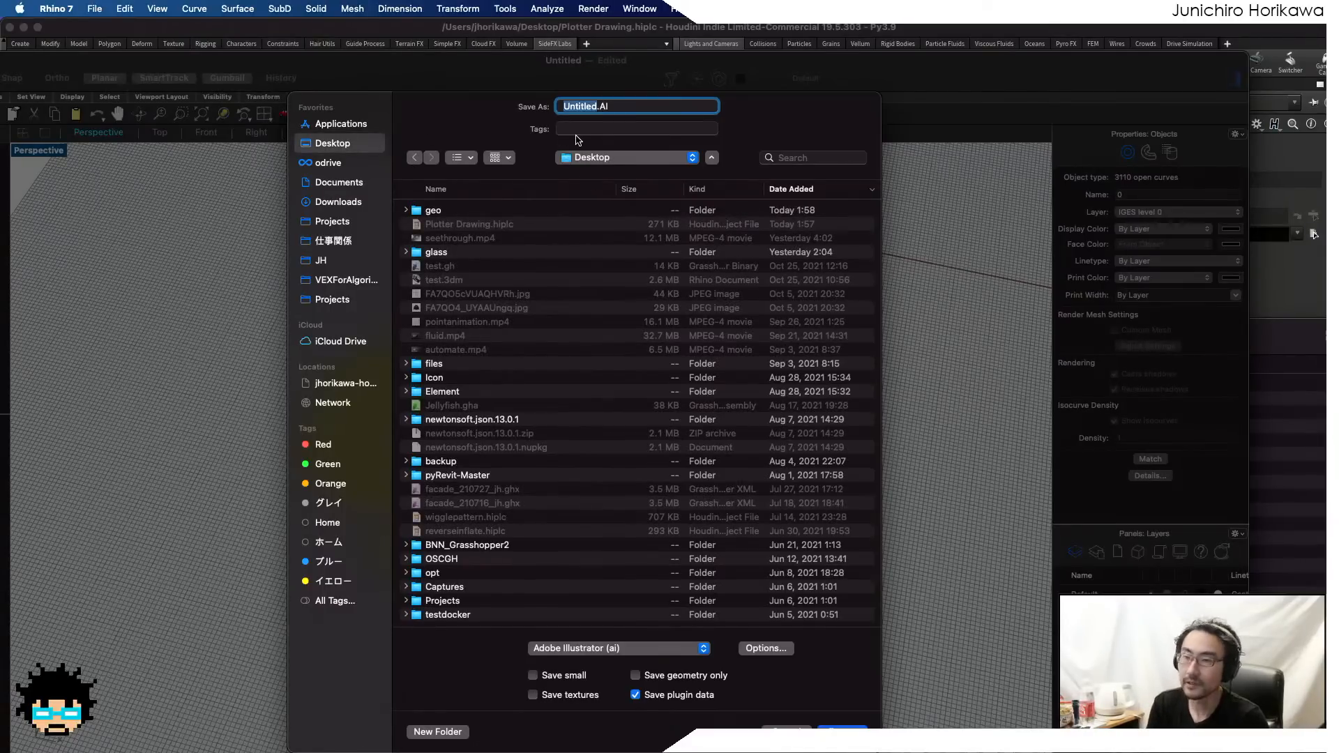
{"action": "type", "text": "test"}
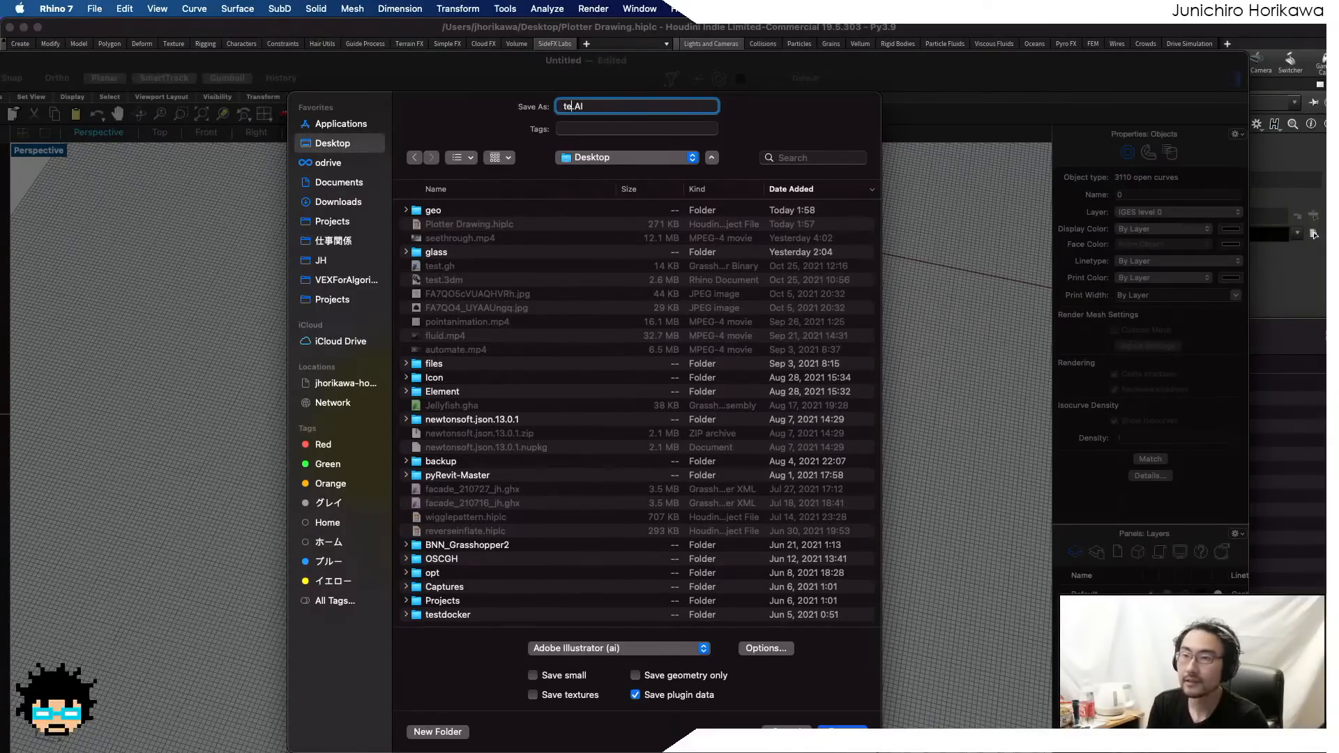
{"action": "key", "text": "Return"}
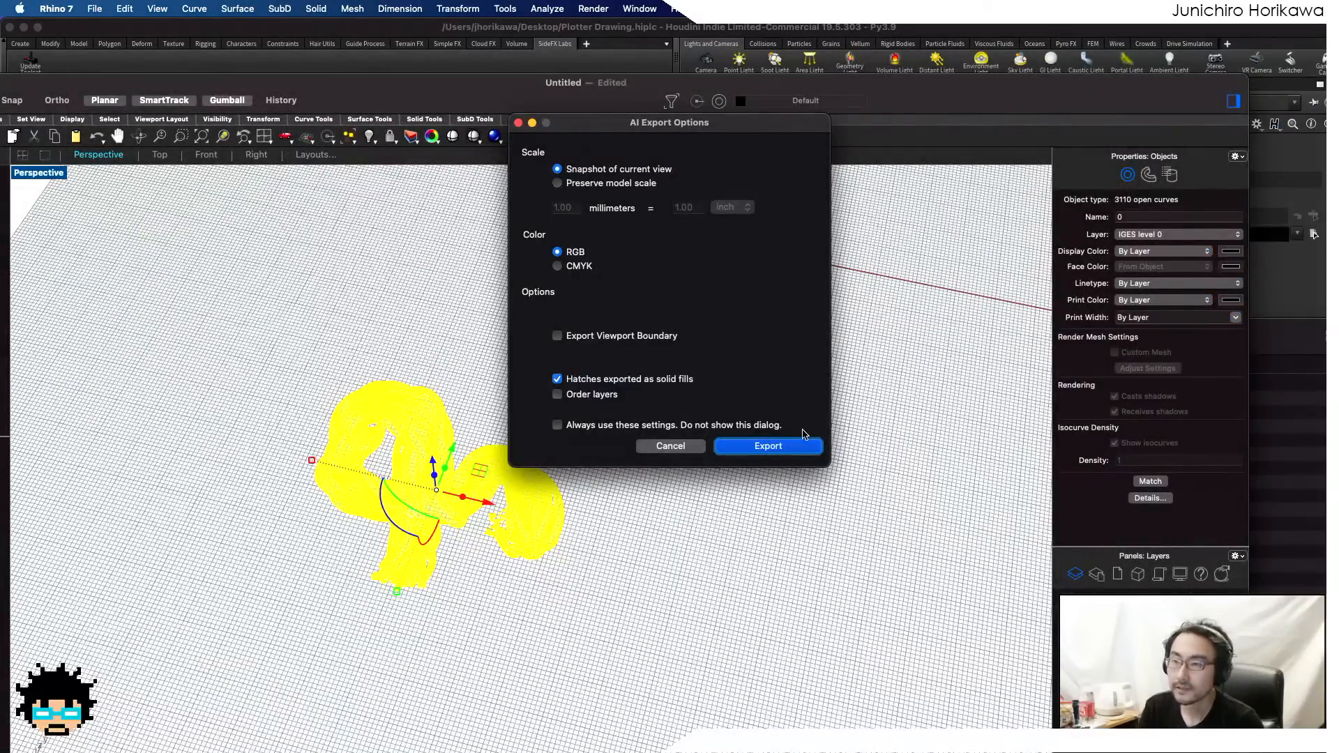
- Set the AI export to preserve model scale, choose the output unit, export the file and deselect the curves
{"action": "left_click", "coordinate": [617, 185]}
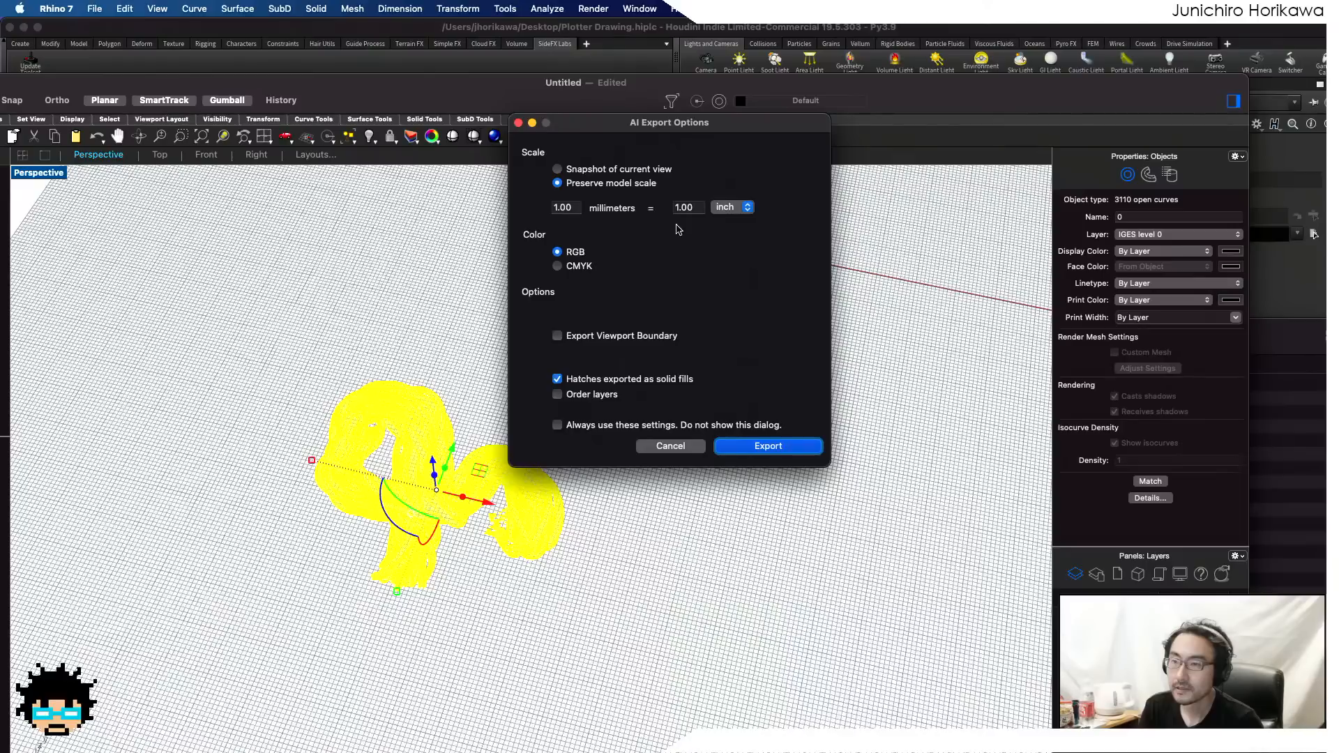
{"action": "left_click", "coordinate": [736, 207]}
{"action": "left_click", "coordinate": [731, 237]}
{"action": "left_click", "coordinate": [770, 450]}
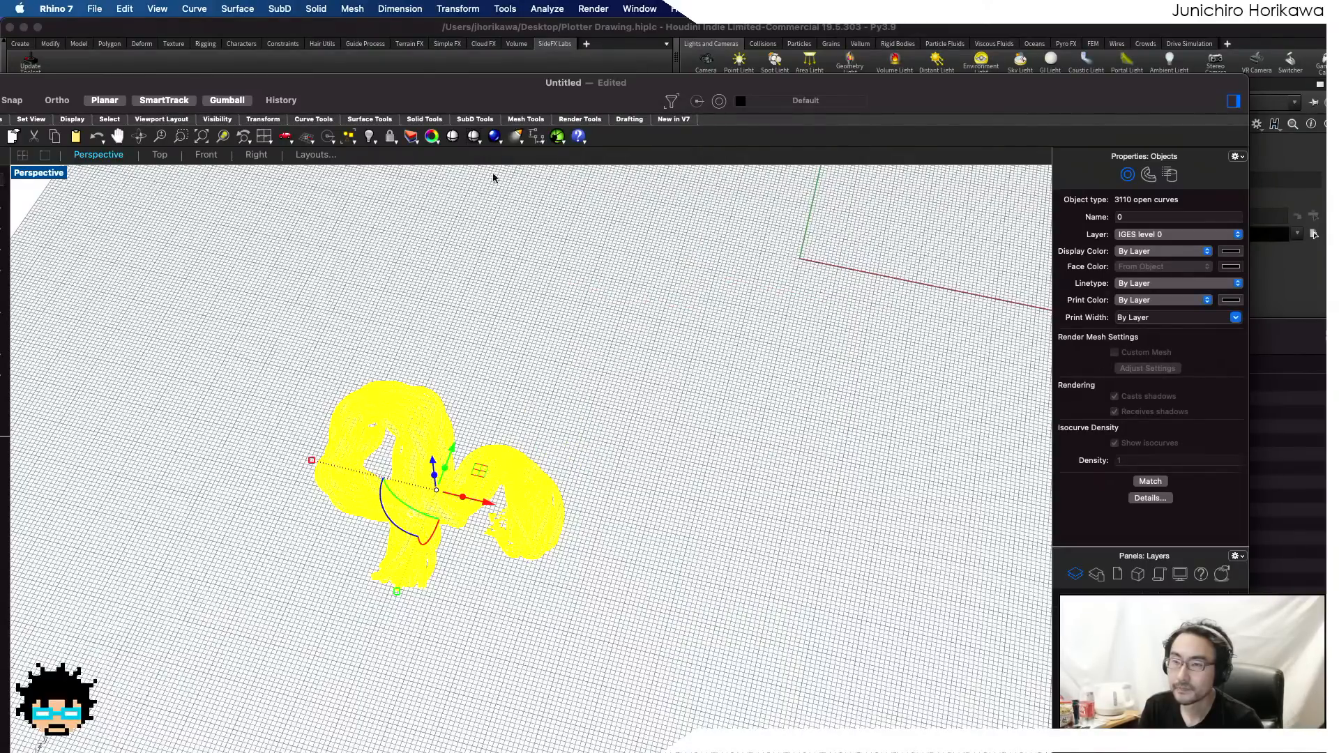
{"action": "key", "text": "Escape"}
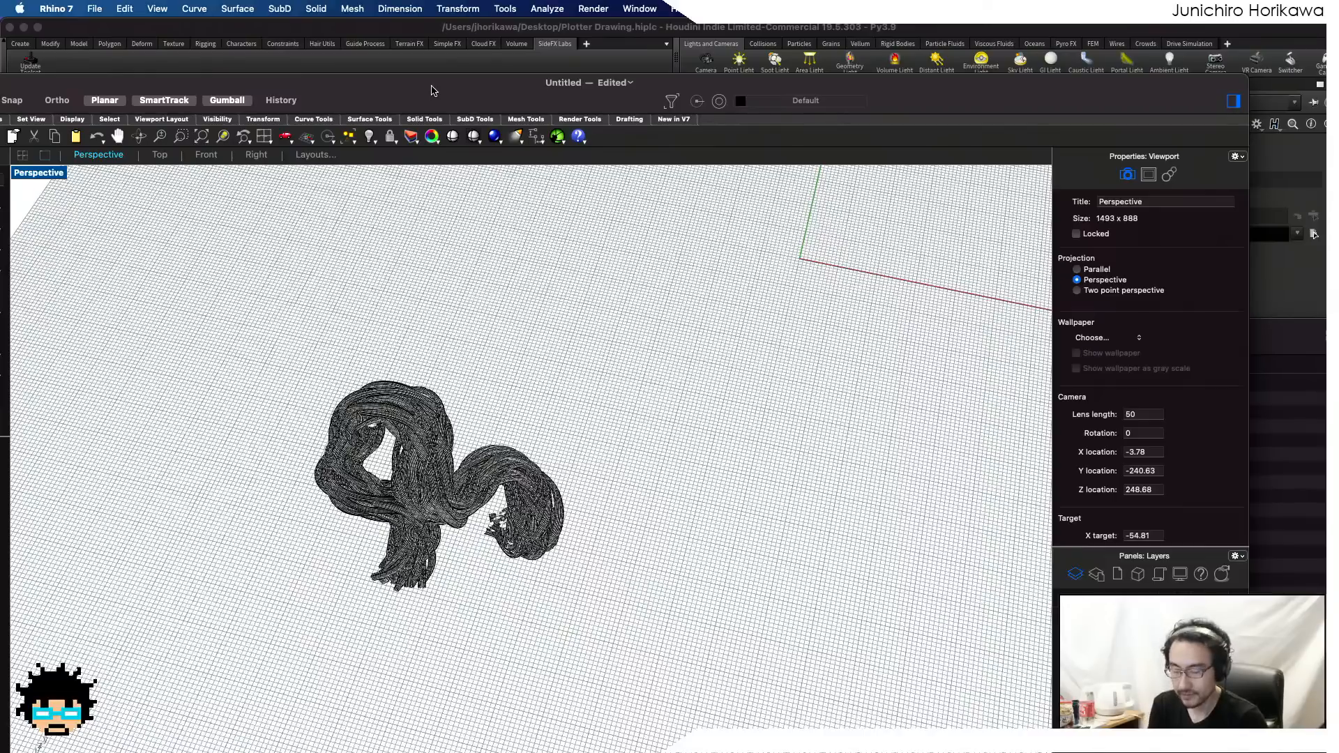
- Launch Adobe Illustrator by searching for "illu" in the application launcher
{"action": "key", "text": "super+space"}
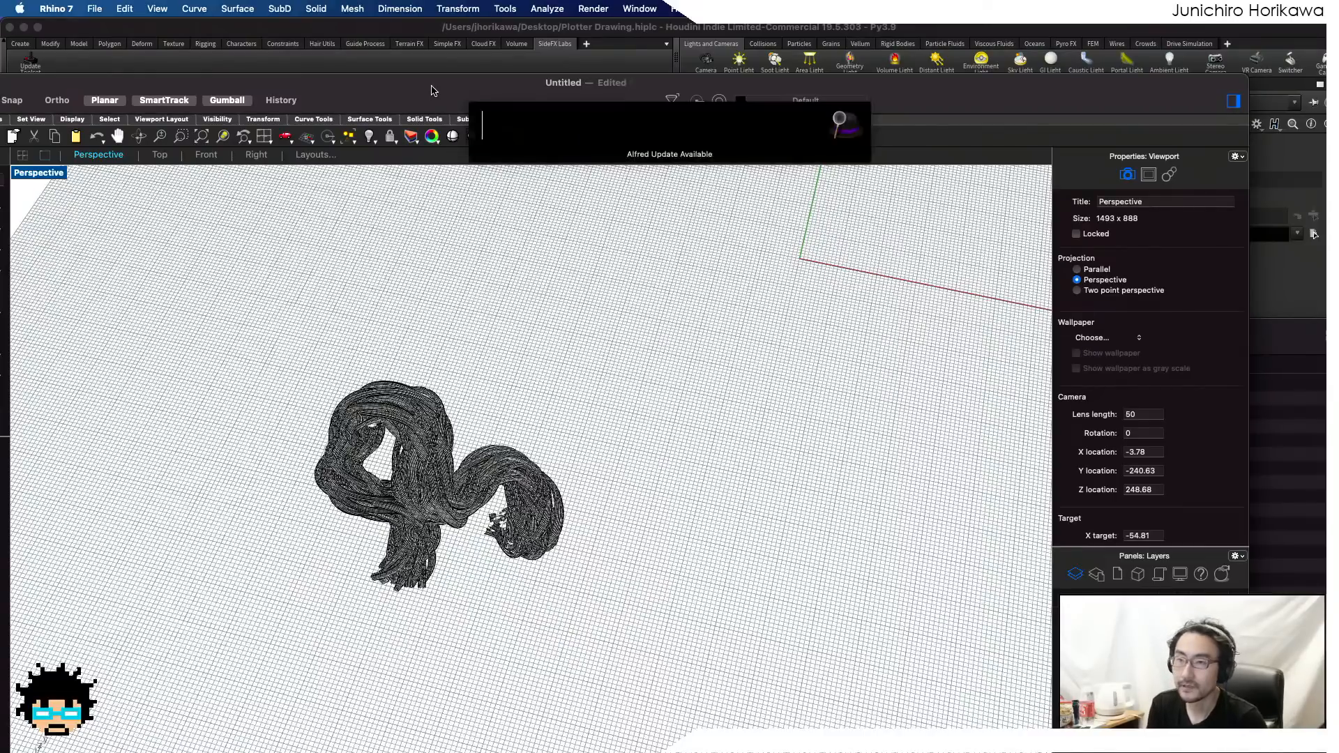
{"action": "type", "text": "illu"}
{"action": "key", "text": "Return"}
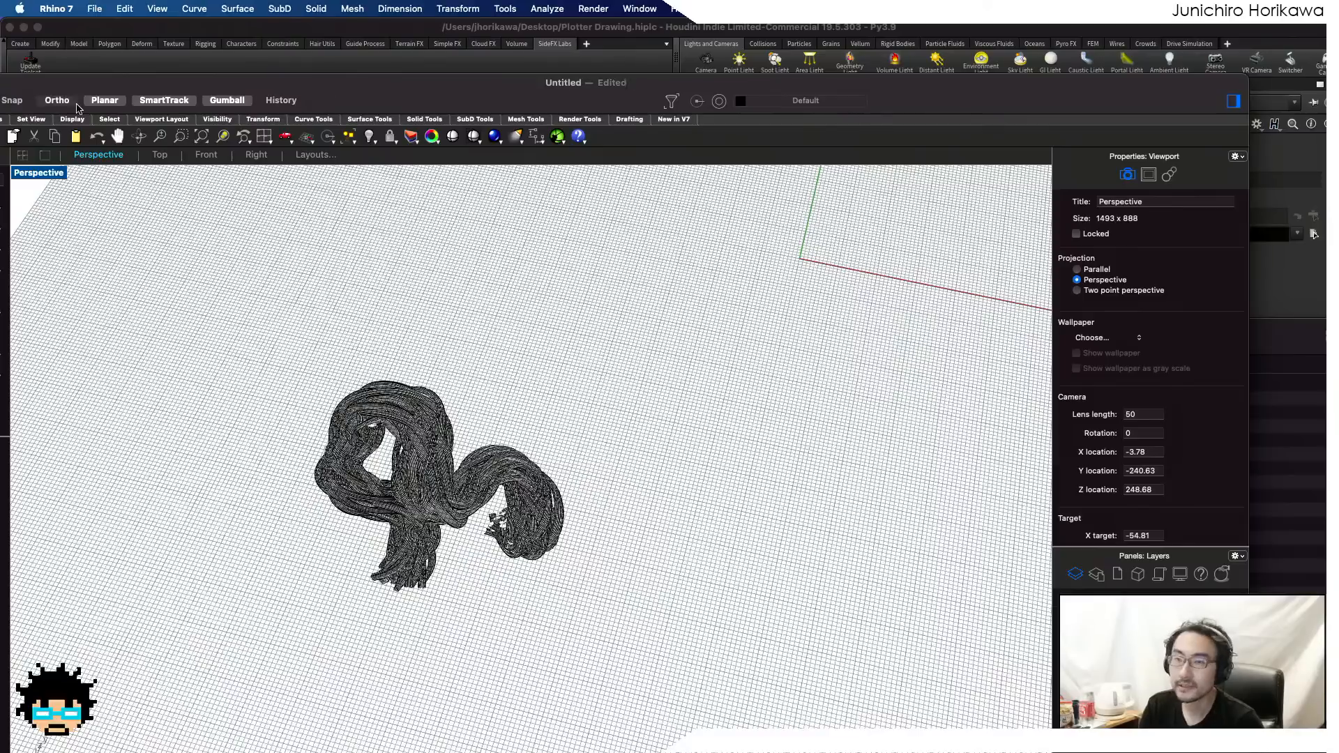
- Close the untitled Rhino document and discard it without saving
{"action": "double_click", "coordinate": [50, 85]}
{"action": "left_click_drag", "start_coordinate": [71, 77], "coordinate": [105, 69]}
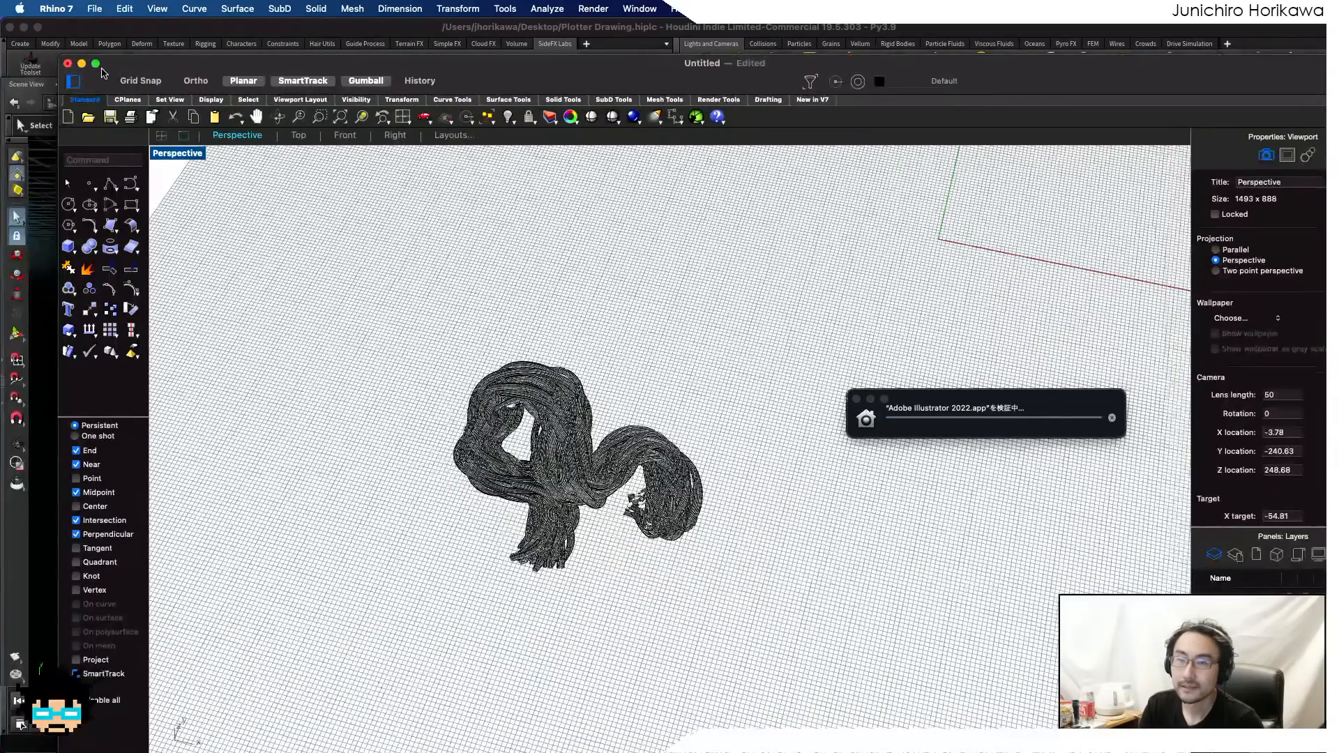
{"action": "key", "text": "super+w"}
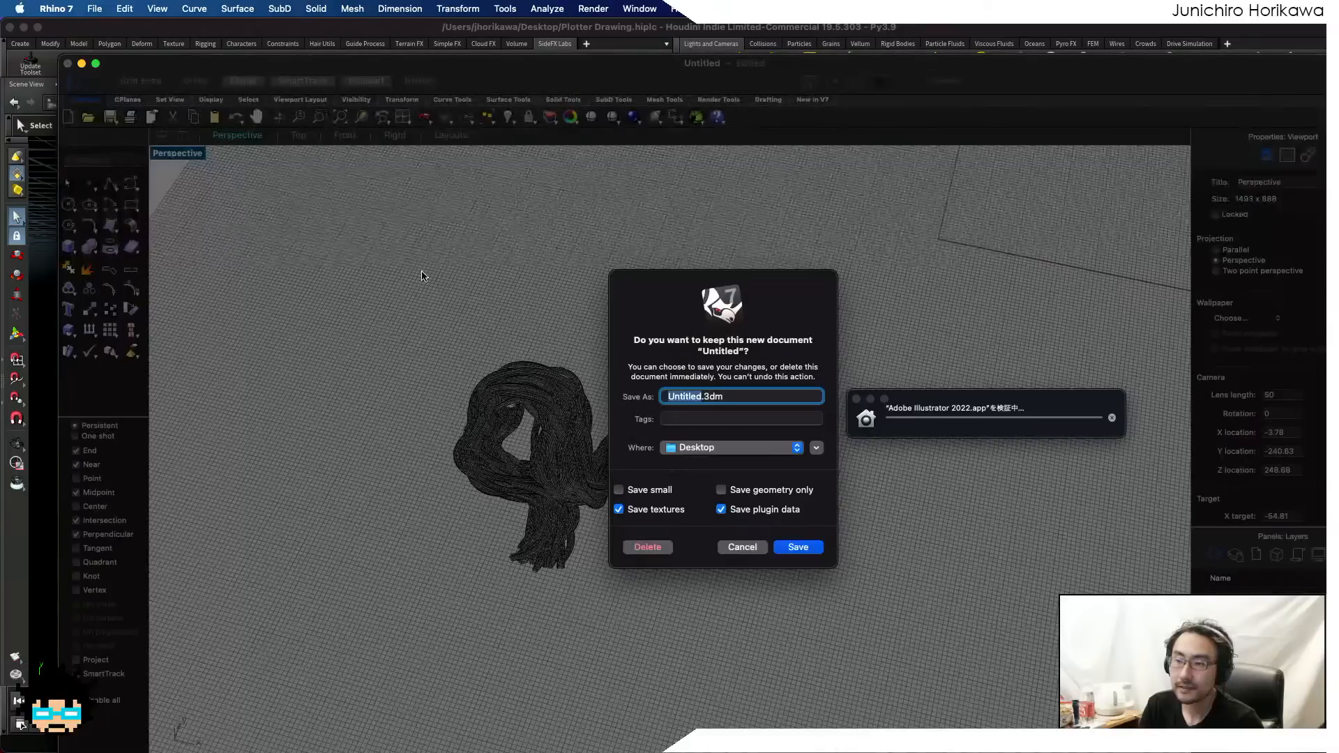
{"action": "left_click", "coordinate": [652, 547]}
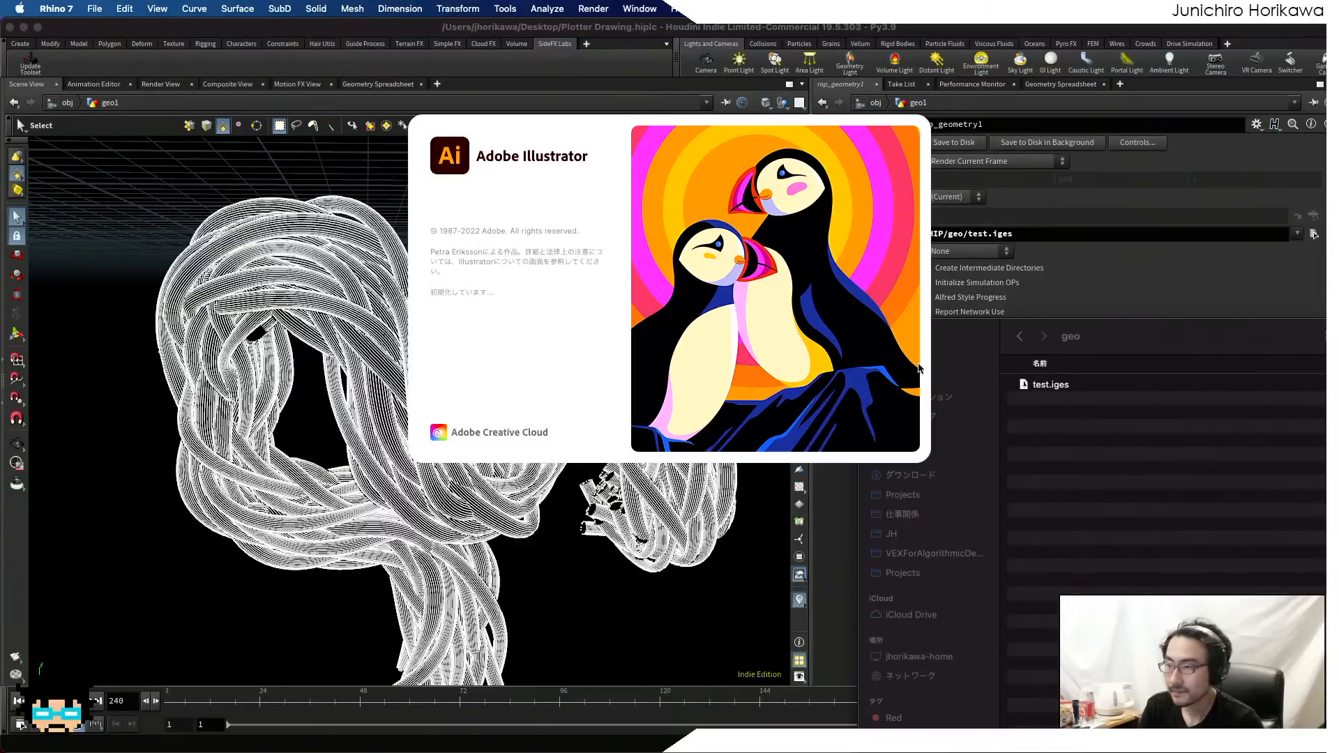
- Return to Houdini and insert a Convert node between transform1 and rop_geometry1
{"action": "left_click", "coordinate": [958, 345]}
{"action": "left_click", "coordinate": [875, 335]}
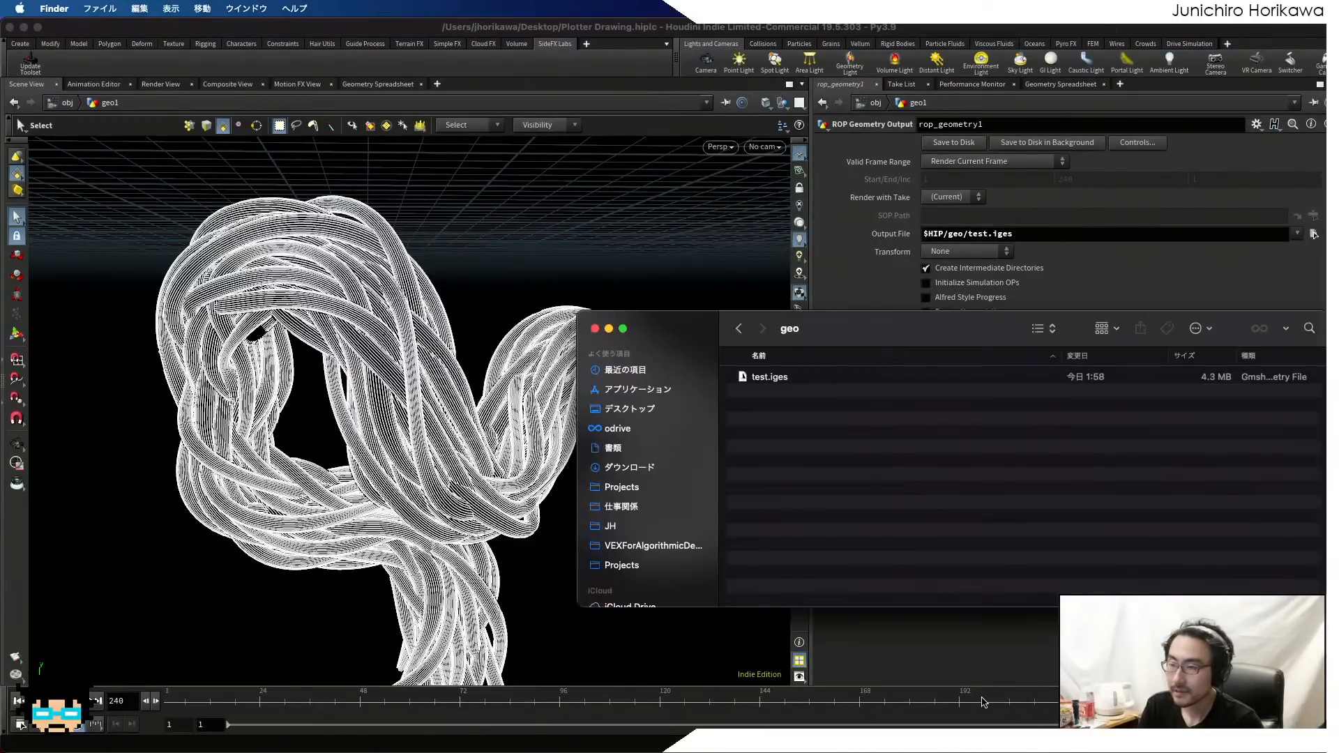
{"action": "left_click", "coordinate": [911, 659]}
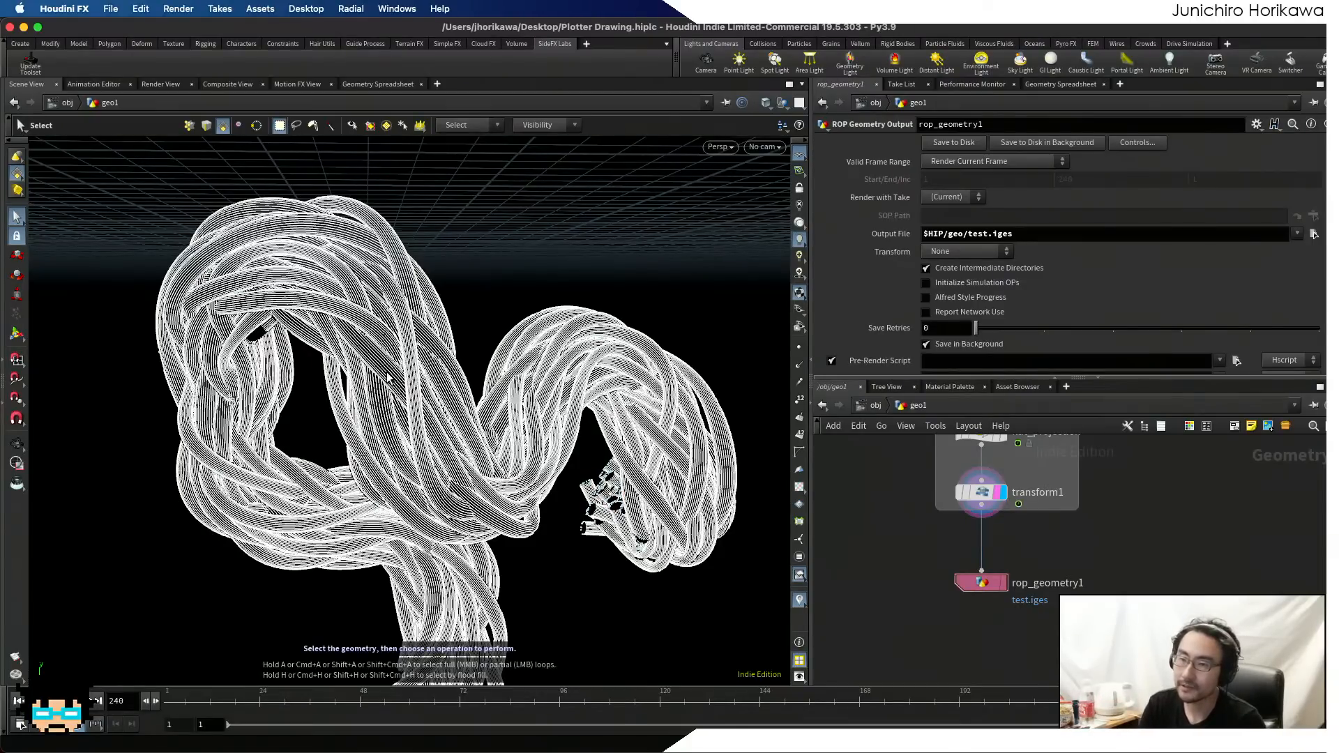
{"action": "scroll", "coordinate": [956, 515], "scroll_direction": "up", "scroll_amount": 5}
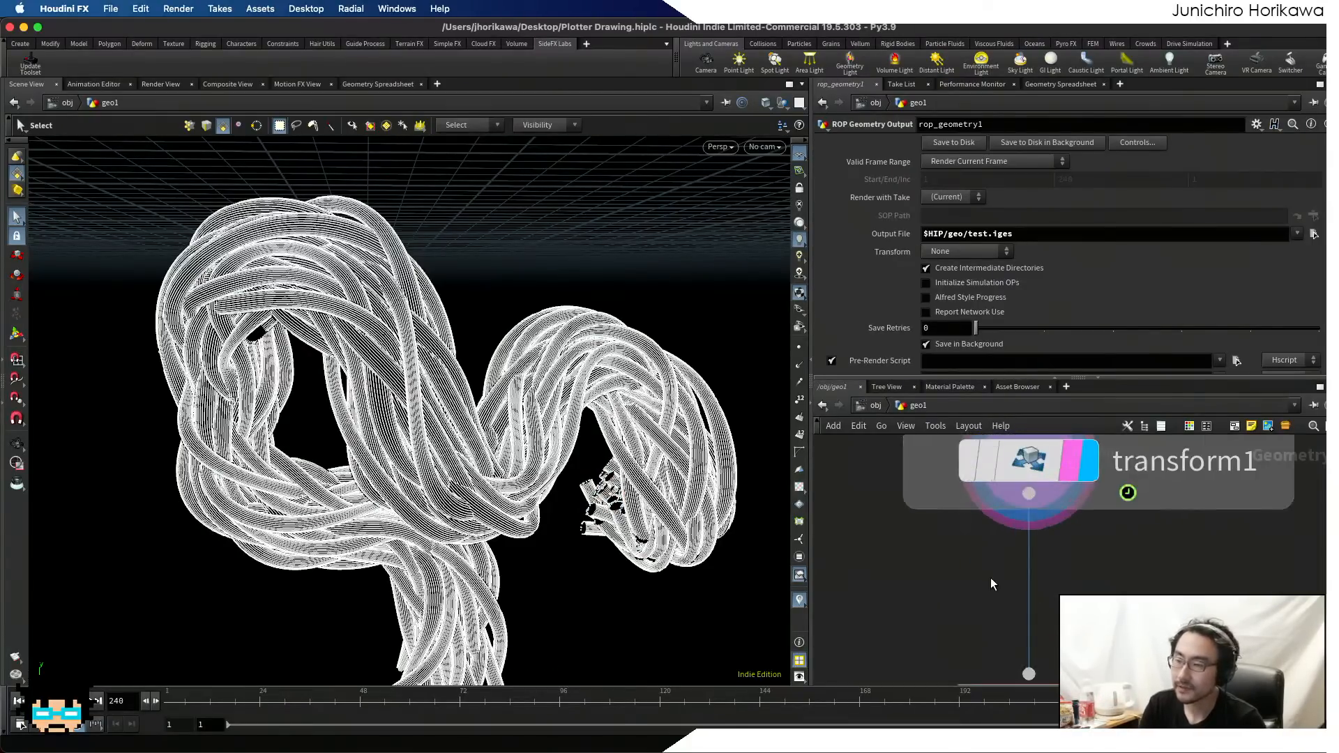
{"action": "key", "text": "Tab"}
{"action": "type", "text": "convert"}
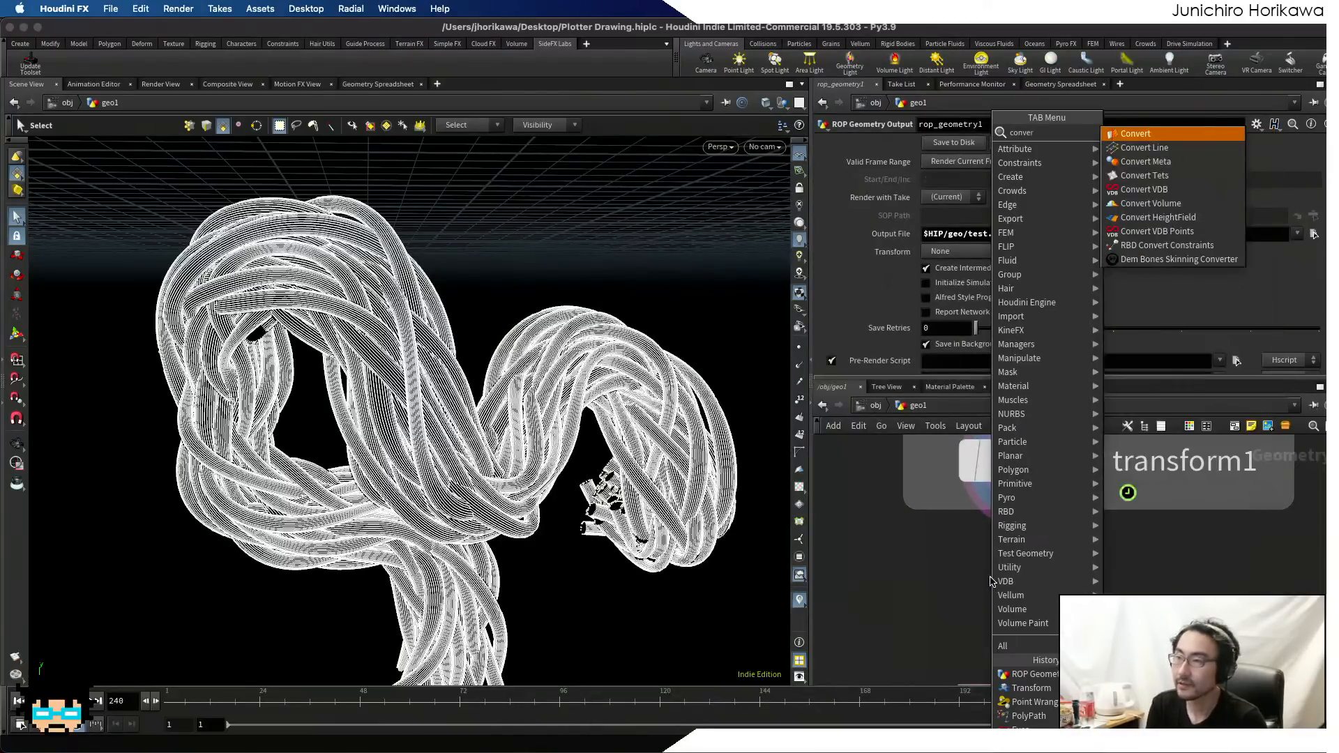
{"action": "key", "text": "Return"}
{"action": "left_click", "coordinate": [990, 578]}
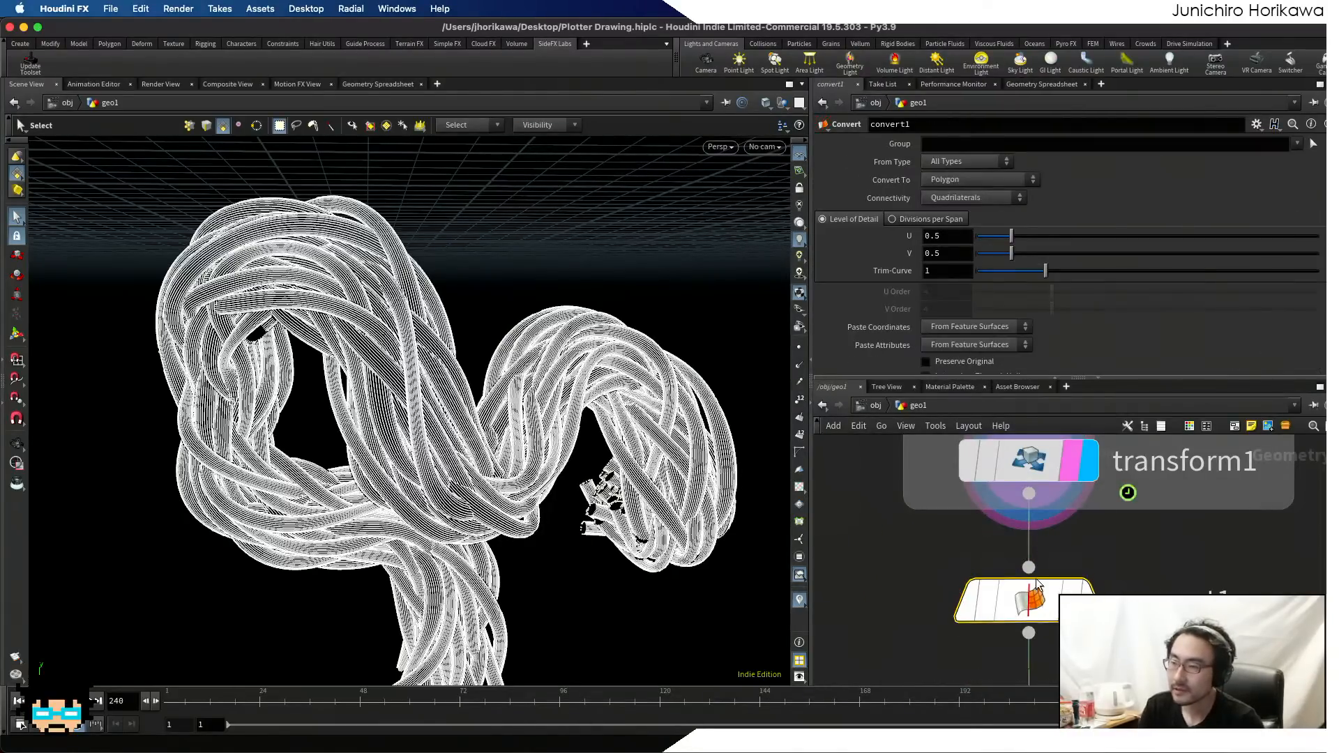
- Set the Convert node to convert all types to NURBS Curve
{"action": "left_click", "coordinate": [957, 178]}
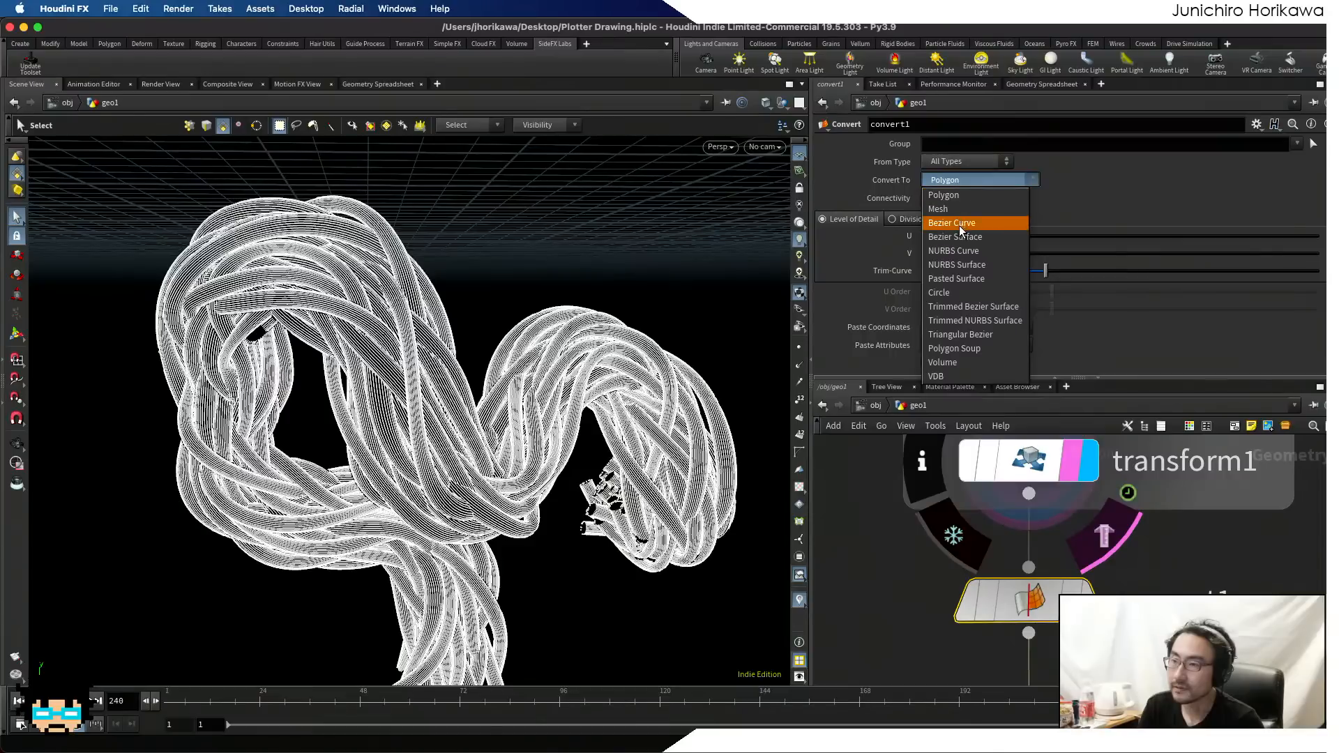
{"action": "left_click", "coordinate": [960, 248]}
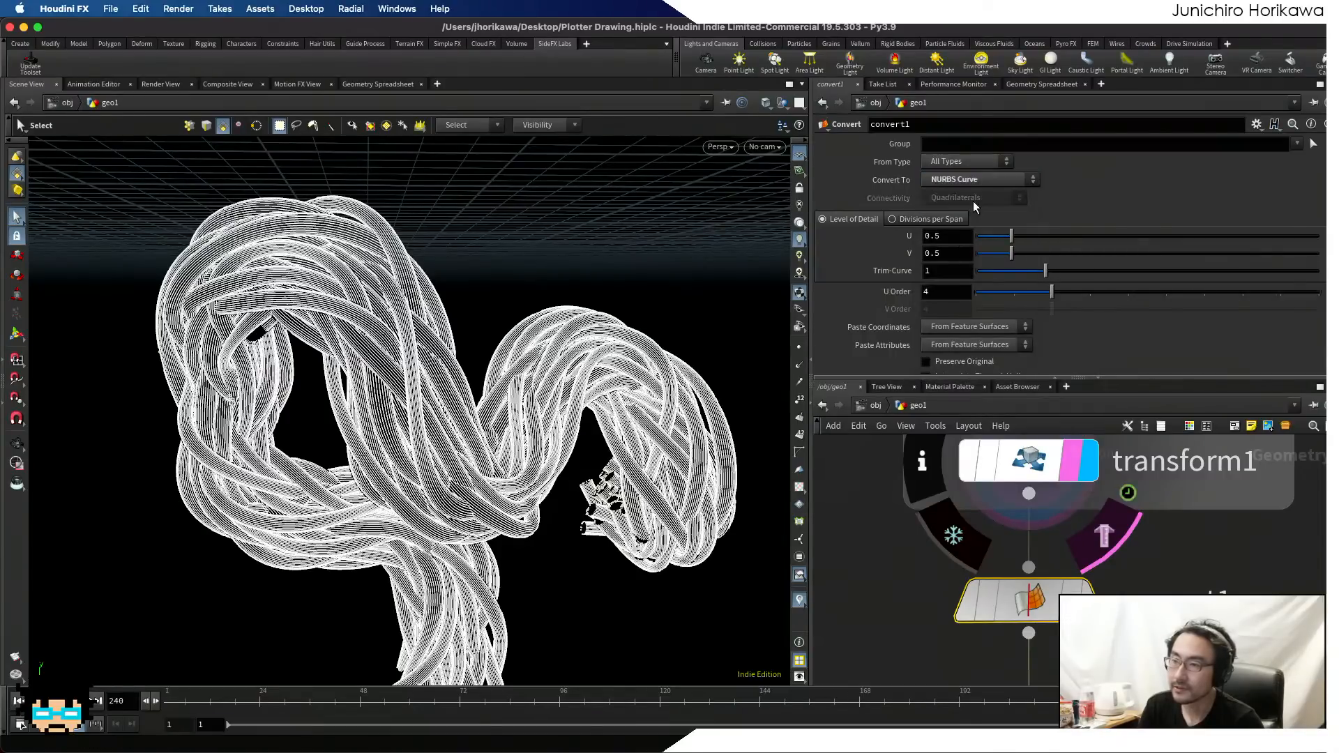
{"action": "left_click", "coordinate": [979, 183]}
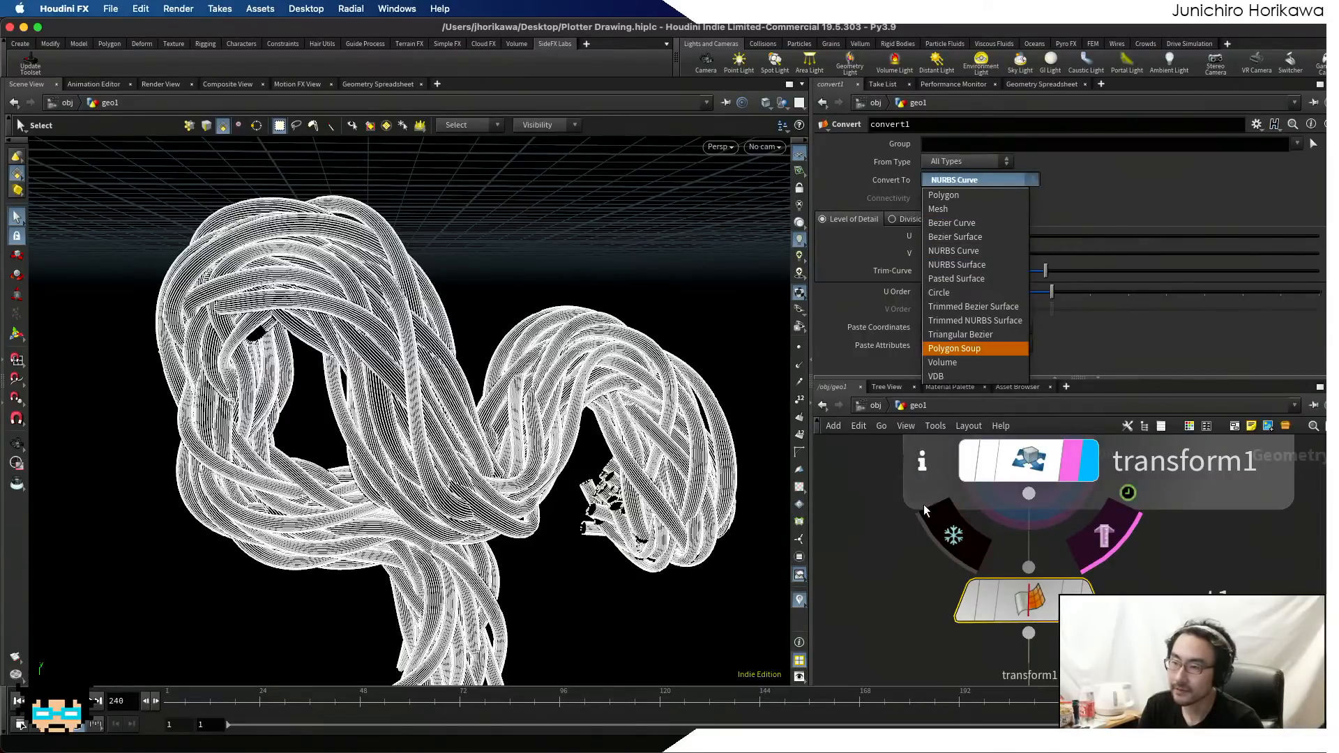
{"action": "left_click", "coordinate": [926, 558]}
{"action": "scroll", "coordinate": [926, 558], "scroll_direction": "down", "scroll_amount": 3}
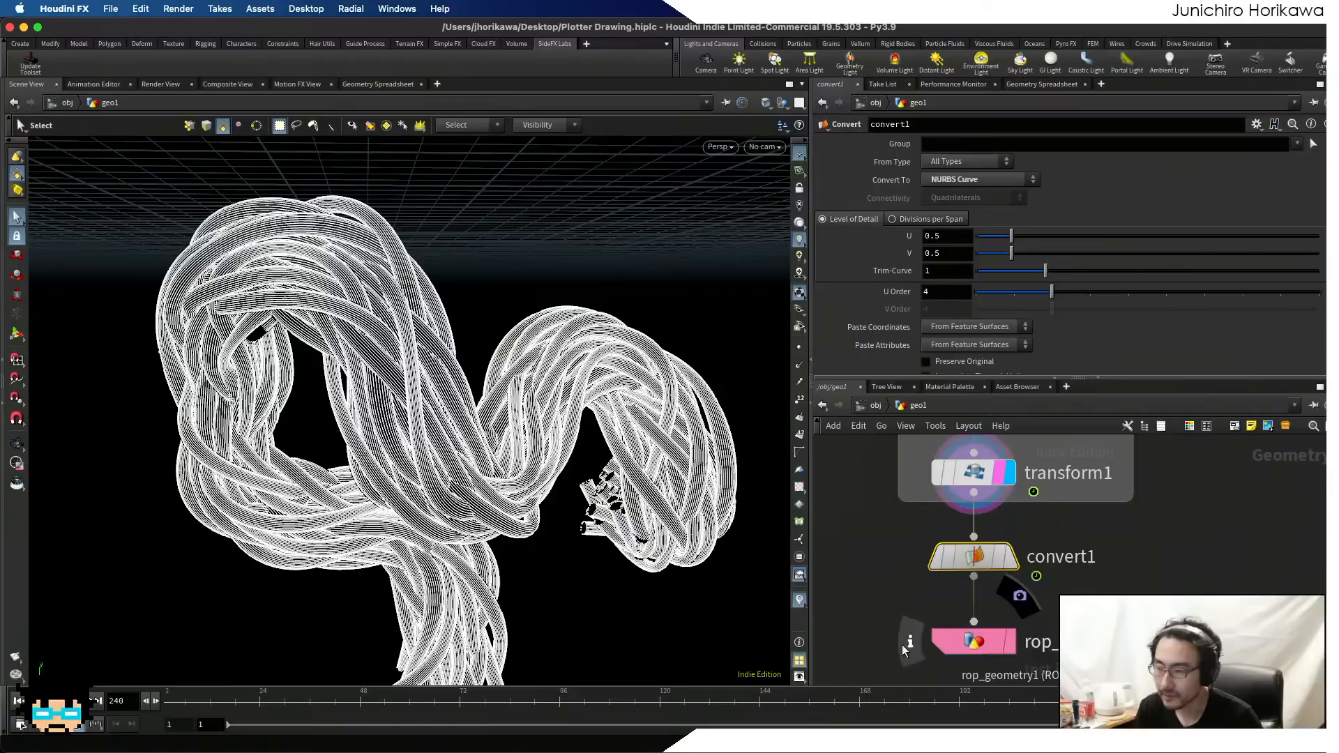
{"action": "mouse_move", "coordinate": [884, 751]}
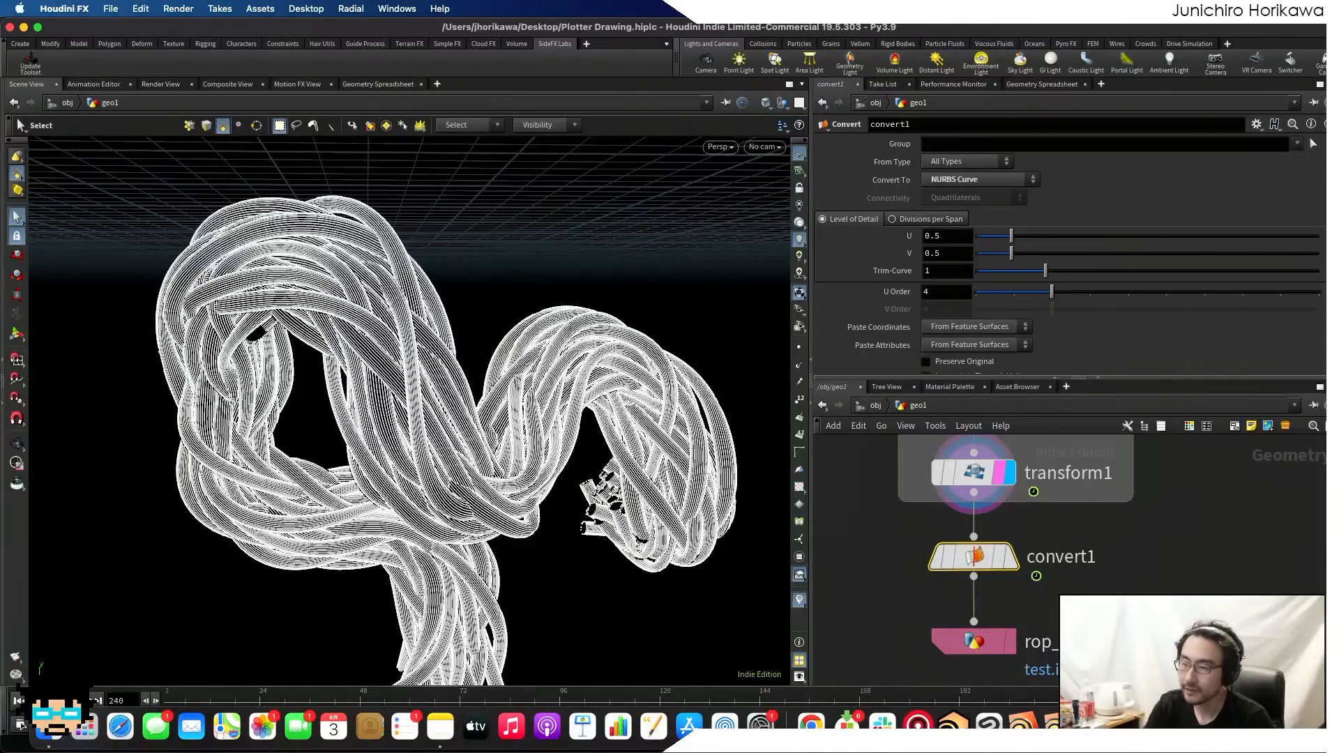
- Switch to Illustrator and create a new portrait print document, 595.276 x 841.89 pt, in CMYK color mode
{"action": "scroll", "coordinate": [971, 555], "scroll_direction": "up", "scroll_amount": 2}
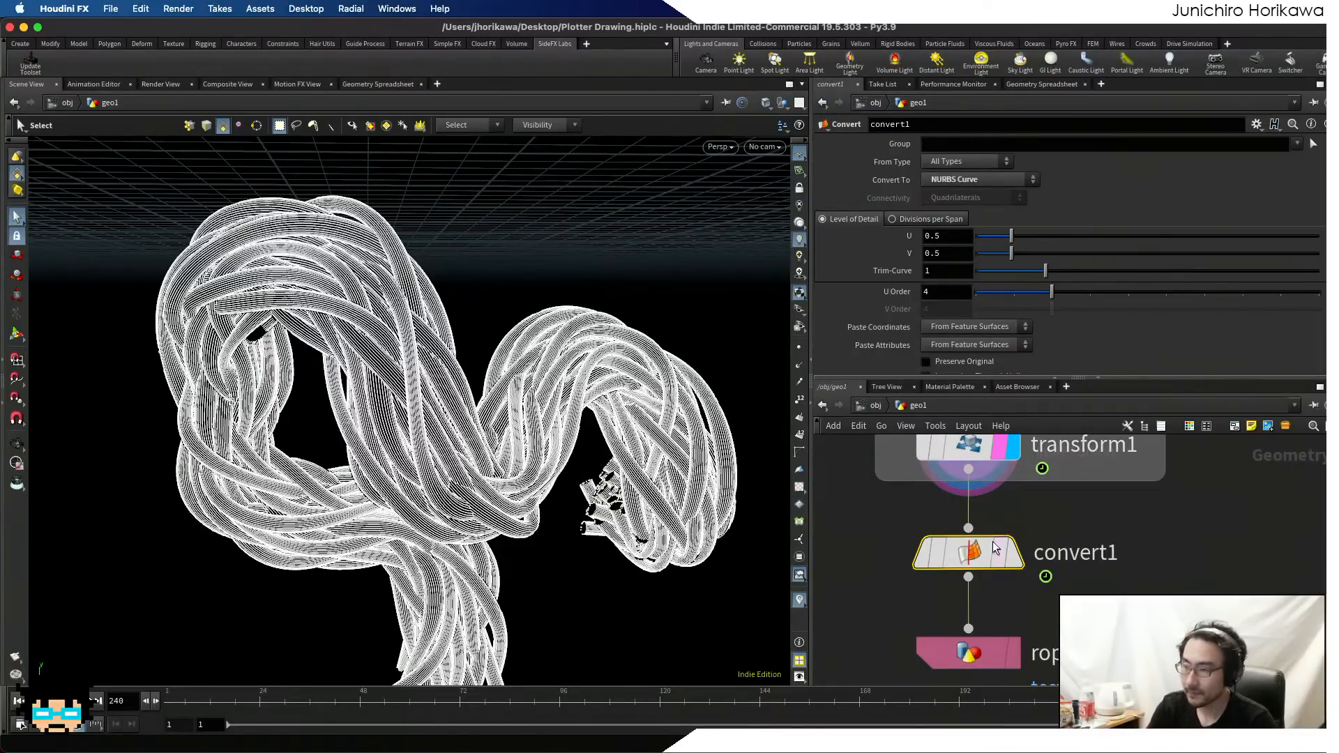
{"action": "scroll", "coordinate": [994, 549], "scroll_direction": "down", "scroll_amount": 2}
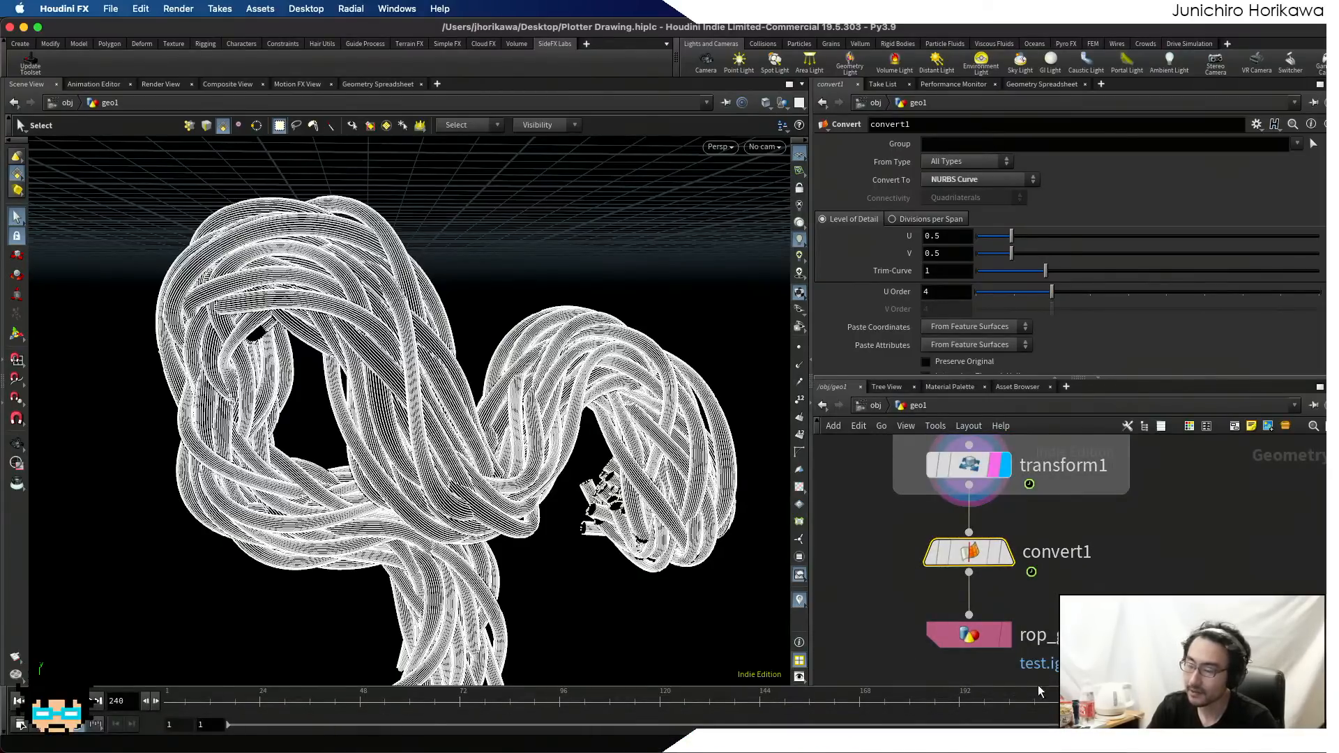
{"action": "left_click", "coordinate": [1116, 727]}
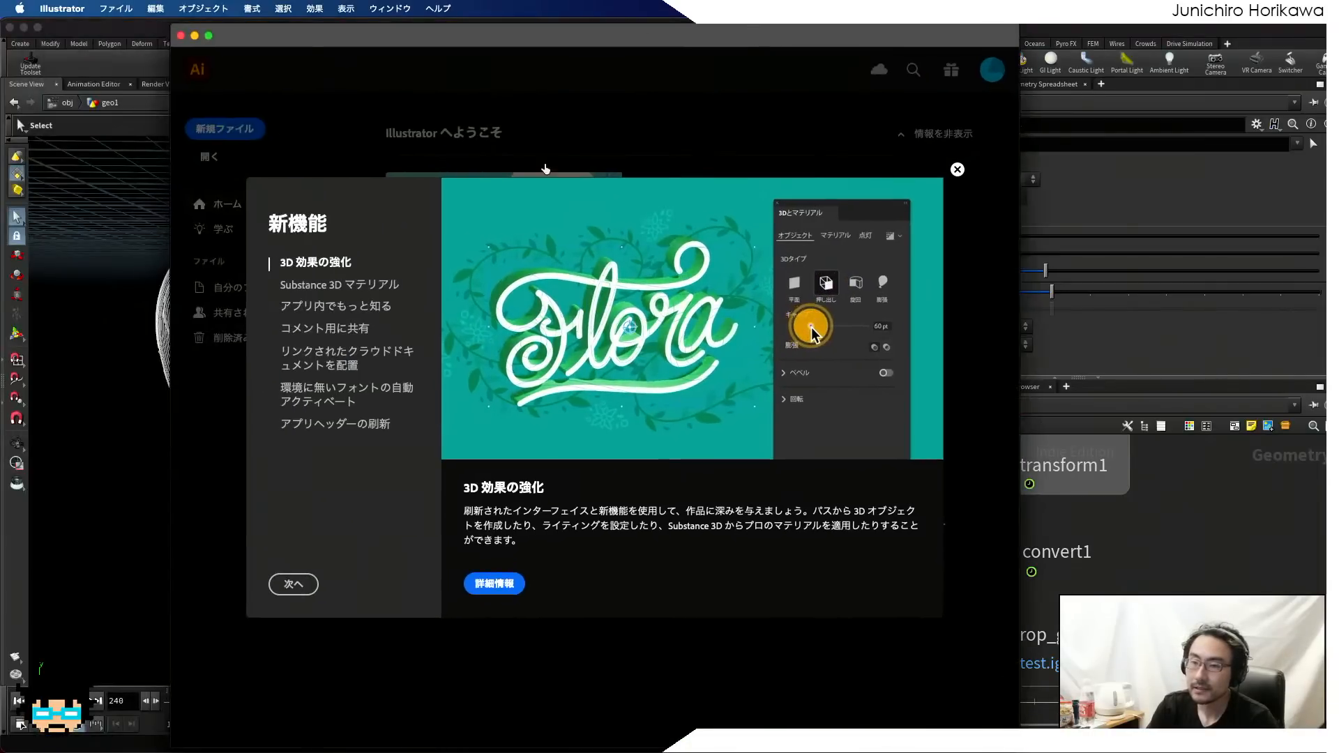
{"action": "left_click", "coordinate": [294, 584]}
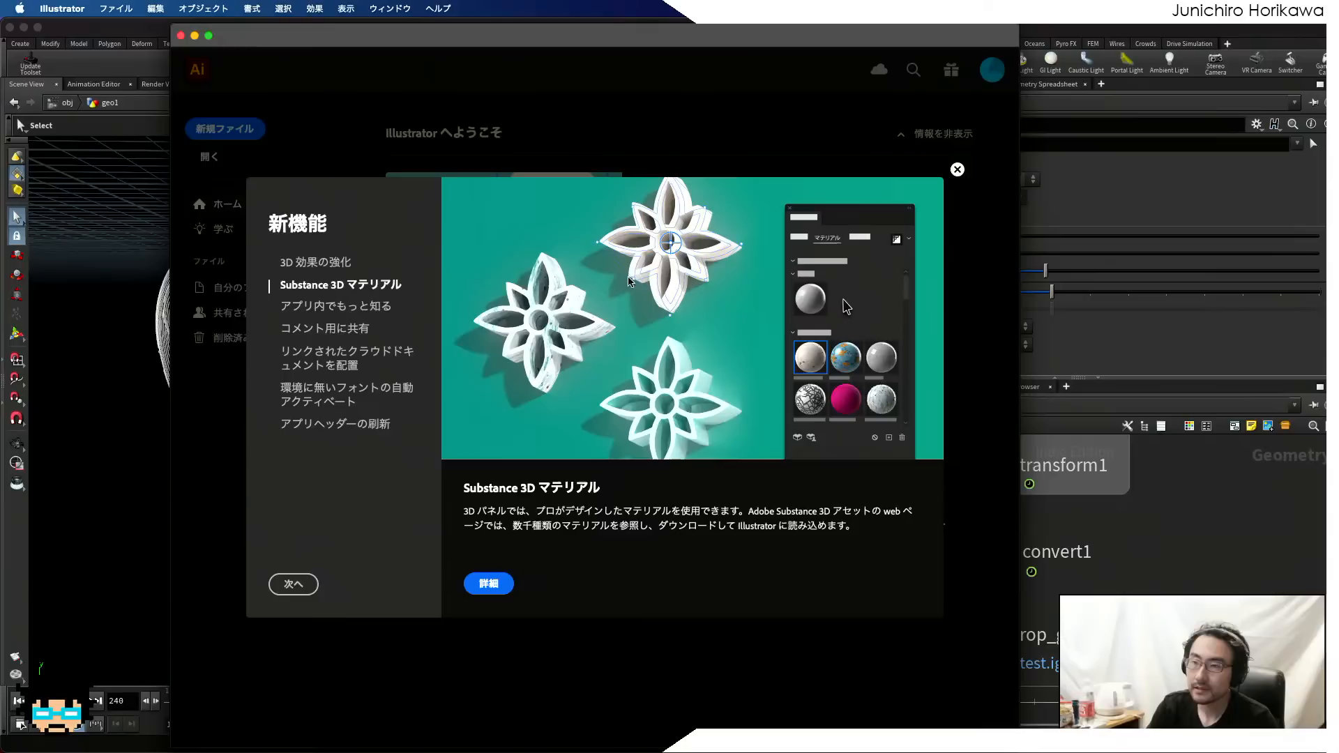
{"action": "left_click", "coordinate": [958, 171]}
{"action": "left_click", "coordinate": [253, 139]}
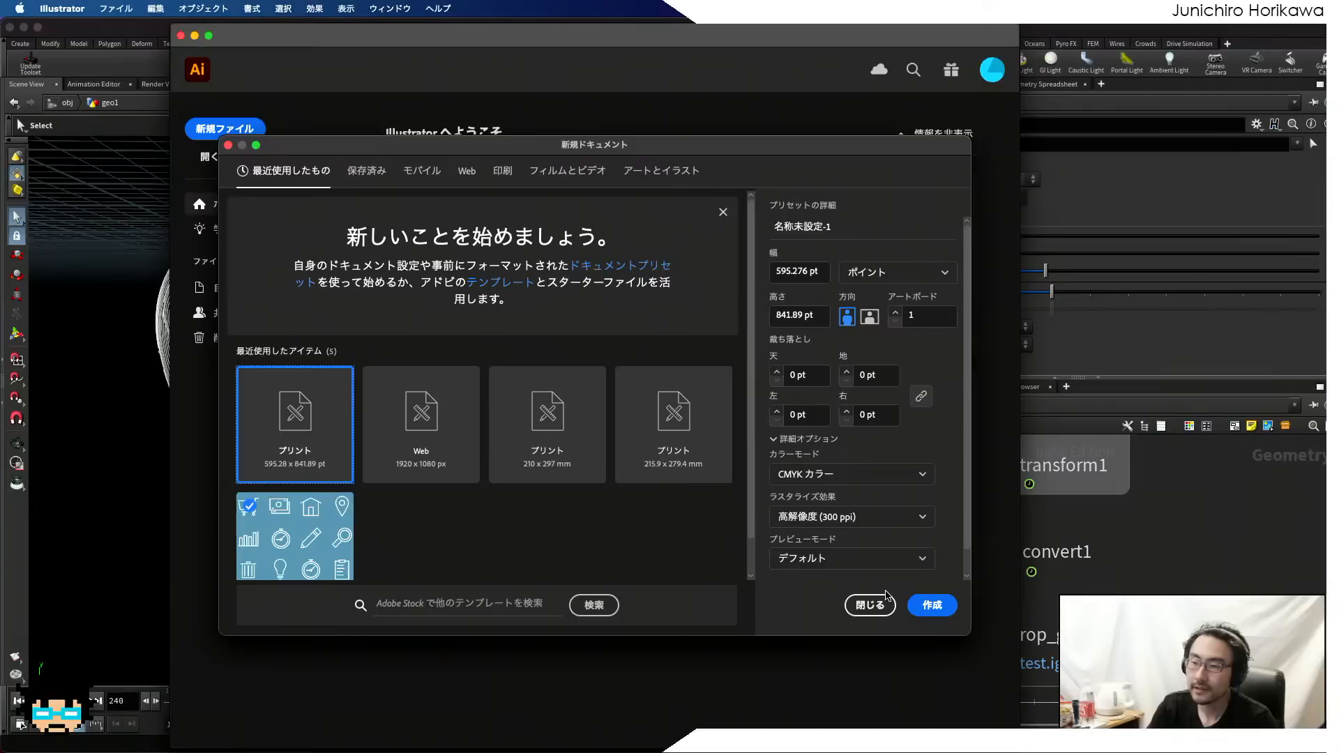
{"action": "left_click", "coordinate": [933, 605]}
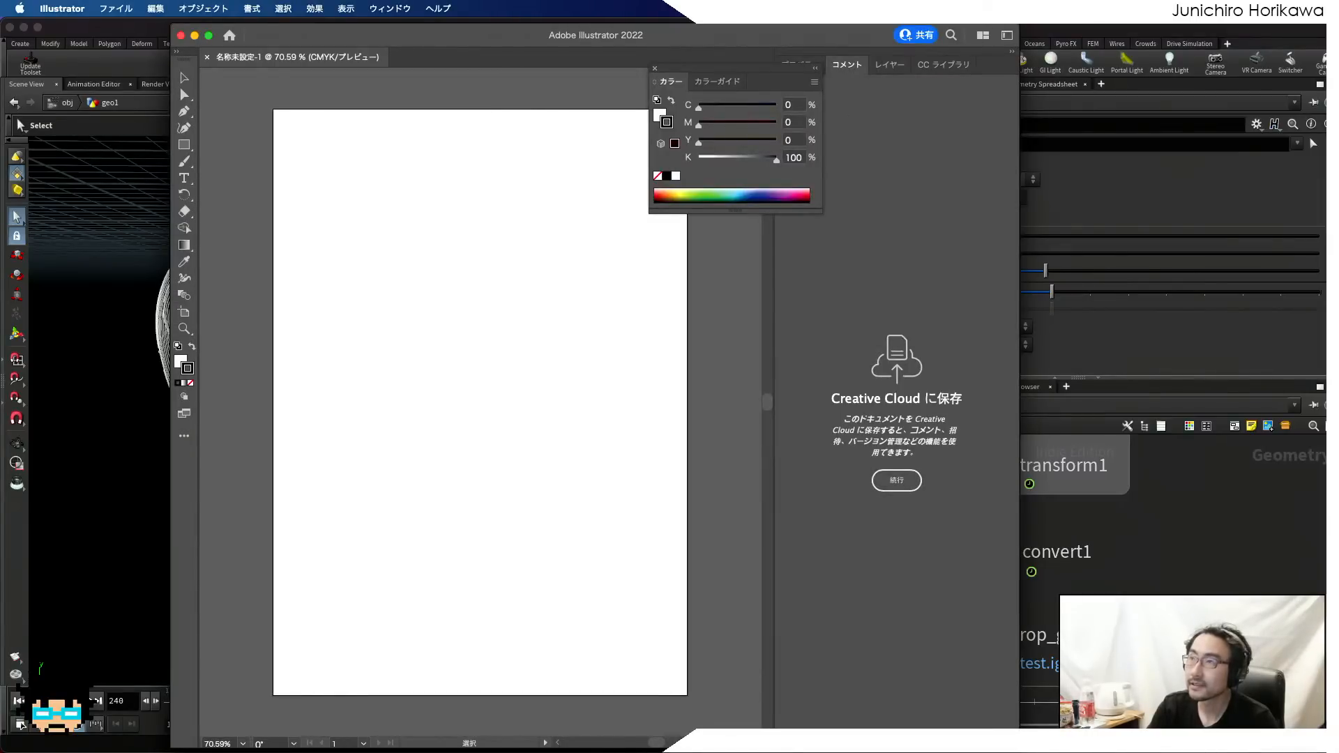
{"action": "key", "text": "super+Tab"}
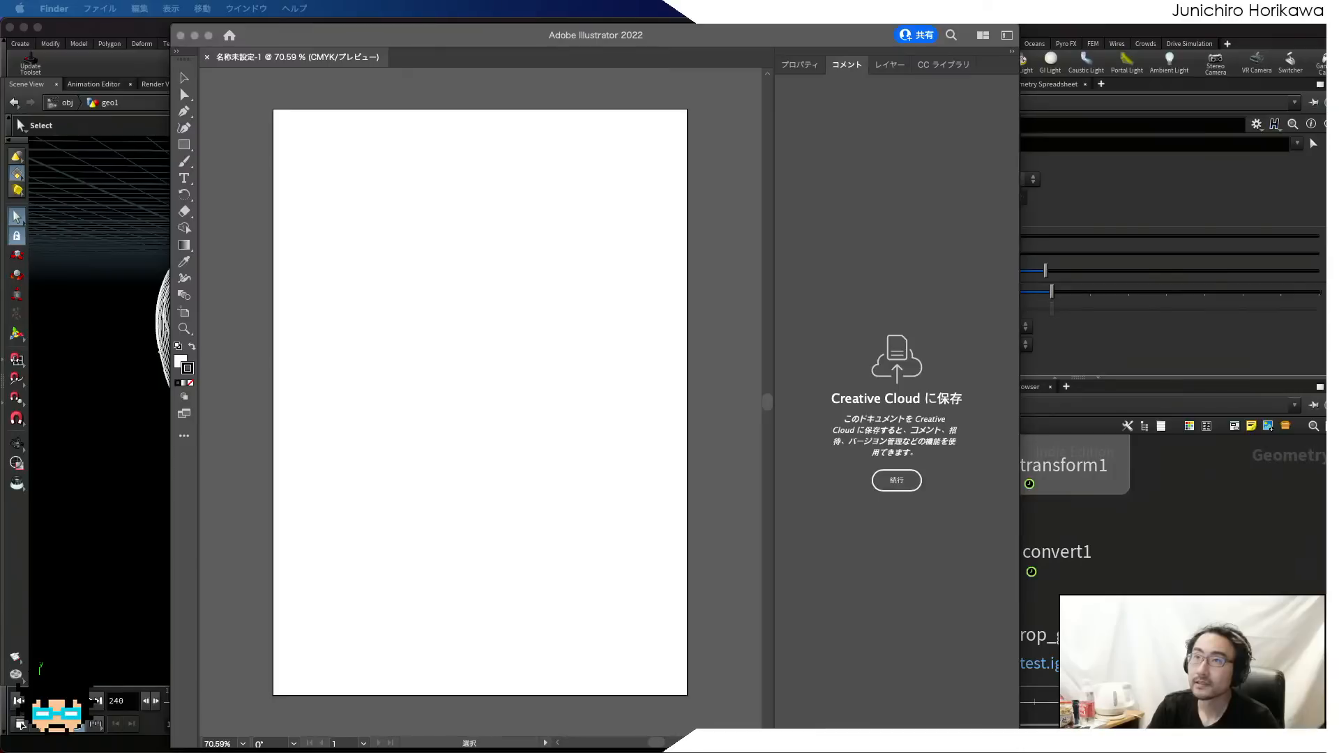
{"action": "left_click_drag", "start_coordinate": [21, 725], "coordinate": [523, 248]}
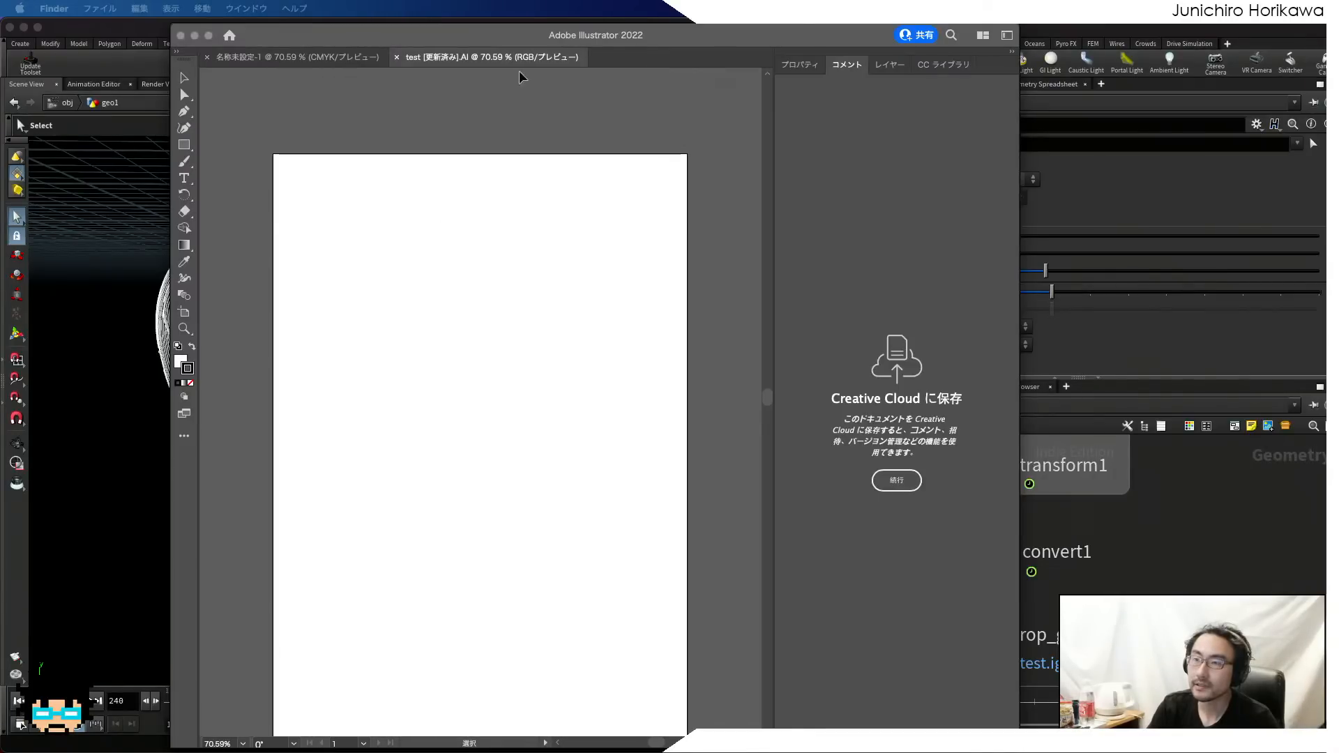
{"action": "left_click", "coordinate": [408, 65]}
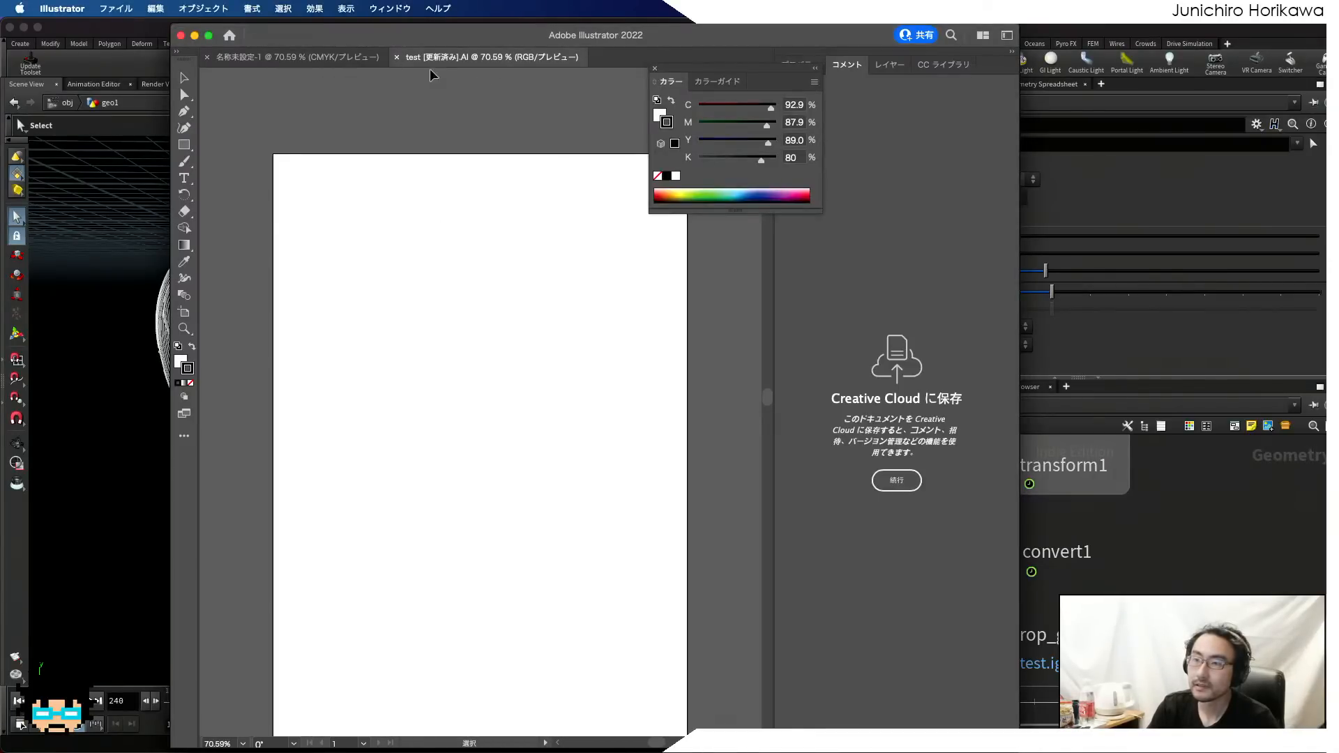
{"action": "left_click", "coordinate": [396, 57]}
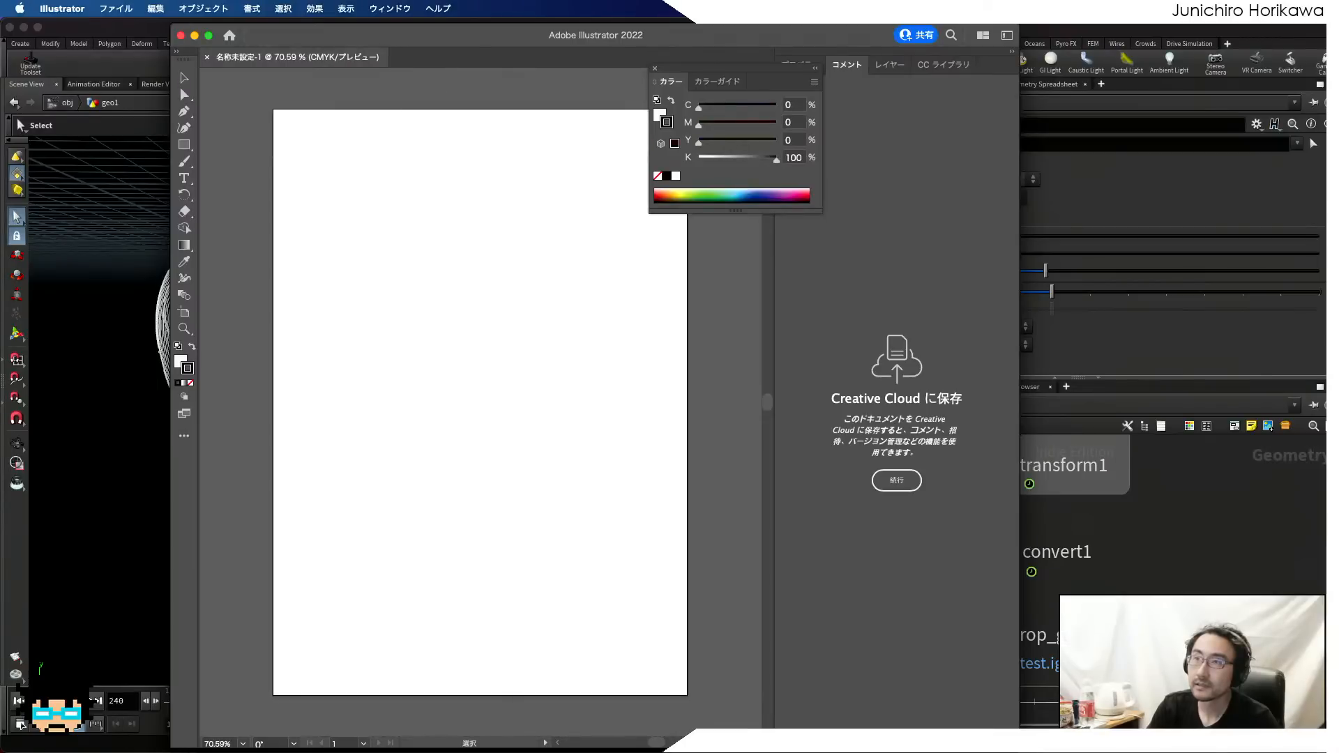
- Open test.AI as its own document in Illustrator and move the line artwork onto the artboard
{"action": "left_click_drag", "start_coordinate": [440, 0], "coordinate": [439, 22]}
{"action": "left_click_drag", "start_coordinate": [434, 78], "coordinate": [435, 80]}
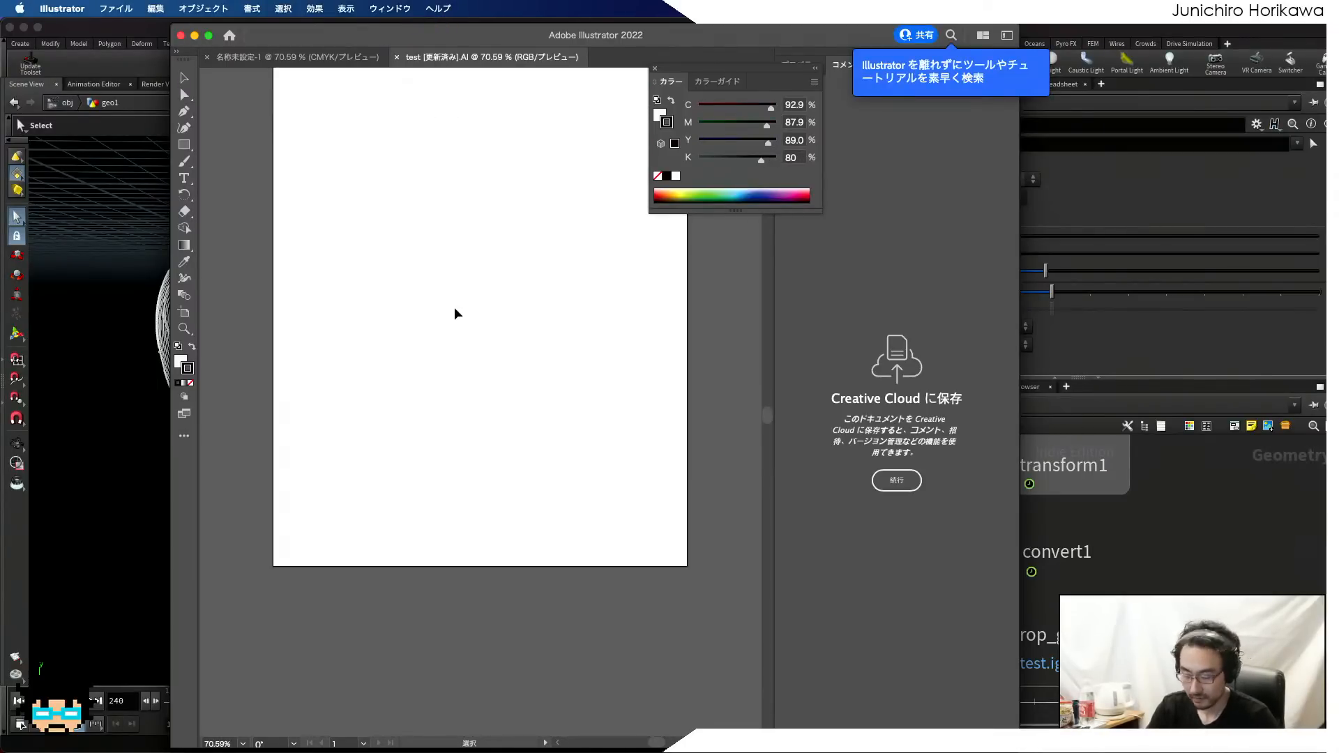
{"action": "scroll", "coordinate": [455, 312], "scroll_direction": "down", "scroll_amount": 4, "text": "alt"}
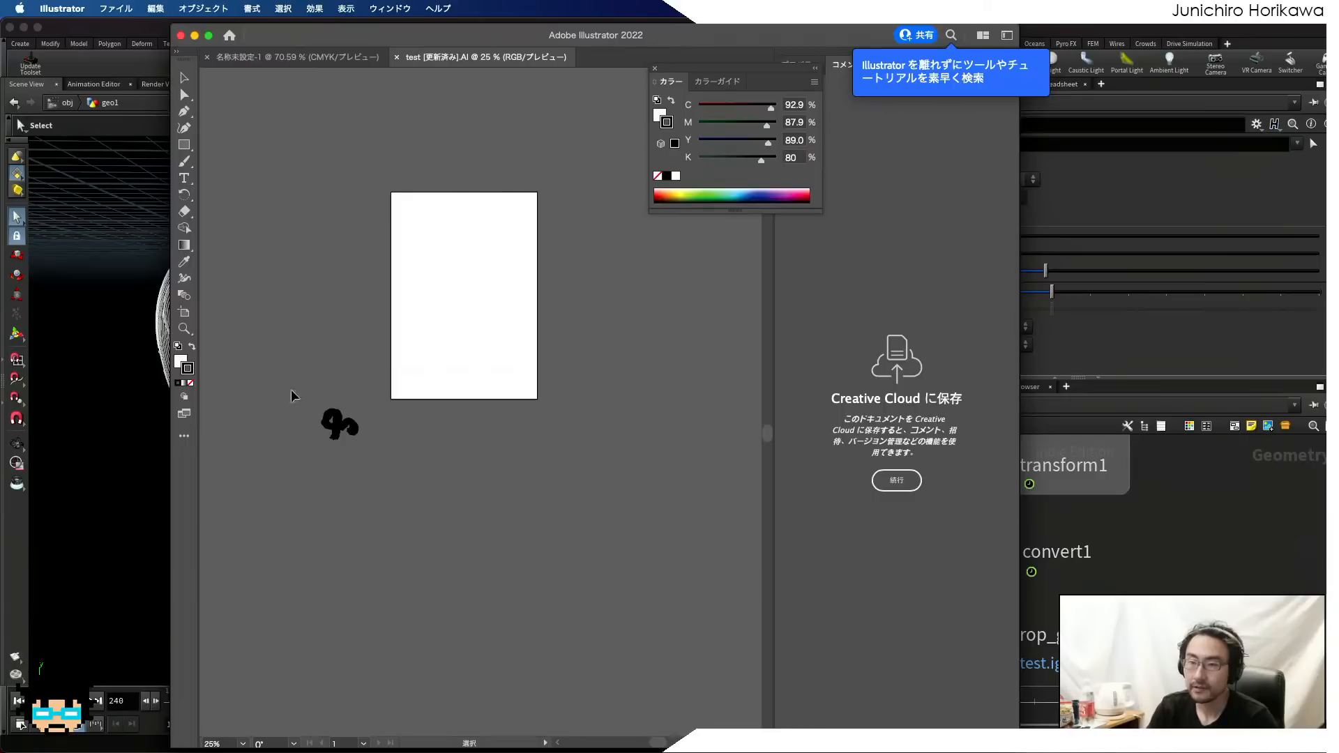
{"action": "mouse_move", "coordinate": [291, 390]}
{"action": "left_mouse_down"}
{"action": "mouse_move", "coordinate": [375, 455]}
{"action": "mouse_move", "coordinate": [461, 328]}
{"action": "mouse_move", "coordinate": [435, 259]}
{"action": "left_mouse_up"}
{"action": "mouse_move", "coordinate": [507, 338]}
{"action": "left_mouse_down"}
{"action": "mouse_move", "coordinate": [530, 370]}
{"action": "mouse_move", "coordinate": [524, 347]}
{"action": "left_mouse_up"}
{"action": "scroll", "coordinate": [489, 293], "scroll_direction": "up", "scroll_amount": 3, "text": "alt"}
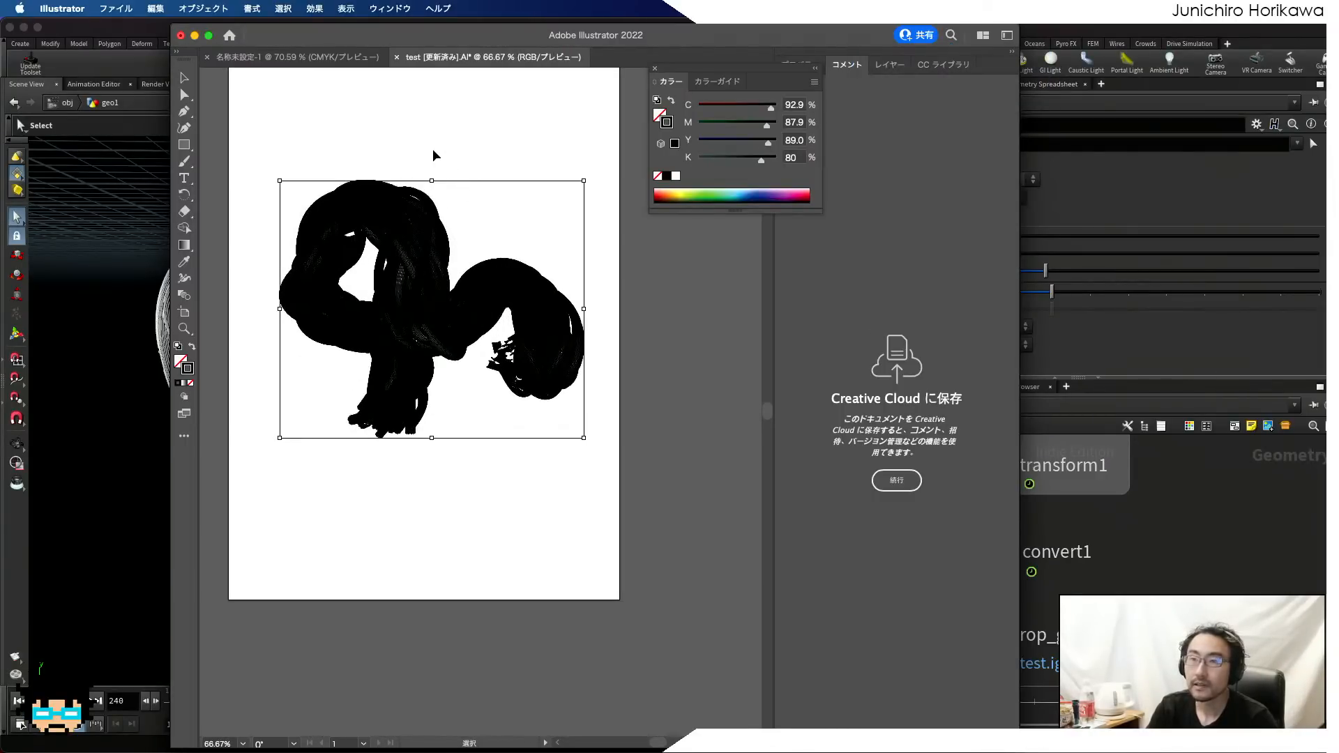
{"action": "scroll", "coordinate": [434, 150], "scroll_direction": "up", "scroll_amount": 2, "text": "alt"}
{"action": "scroll", "coordinate": [472, 124], "scroll_direction": "down", "scroll_amount": 2, "text": "alt"}
- Move the Color panel clear of the canvas and enlarge the artwork proportionally to nearly fill the artboard's width
{"action": "left_click_drag", "start_coordinate": [511, 37], "coordinate": [472, 40]}
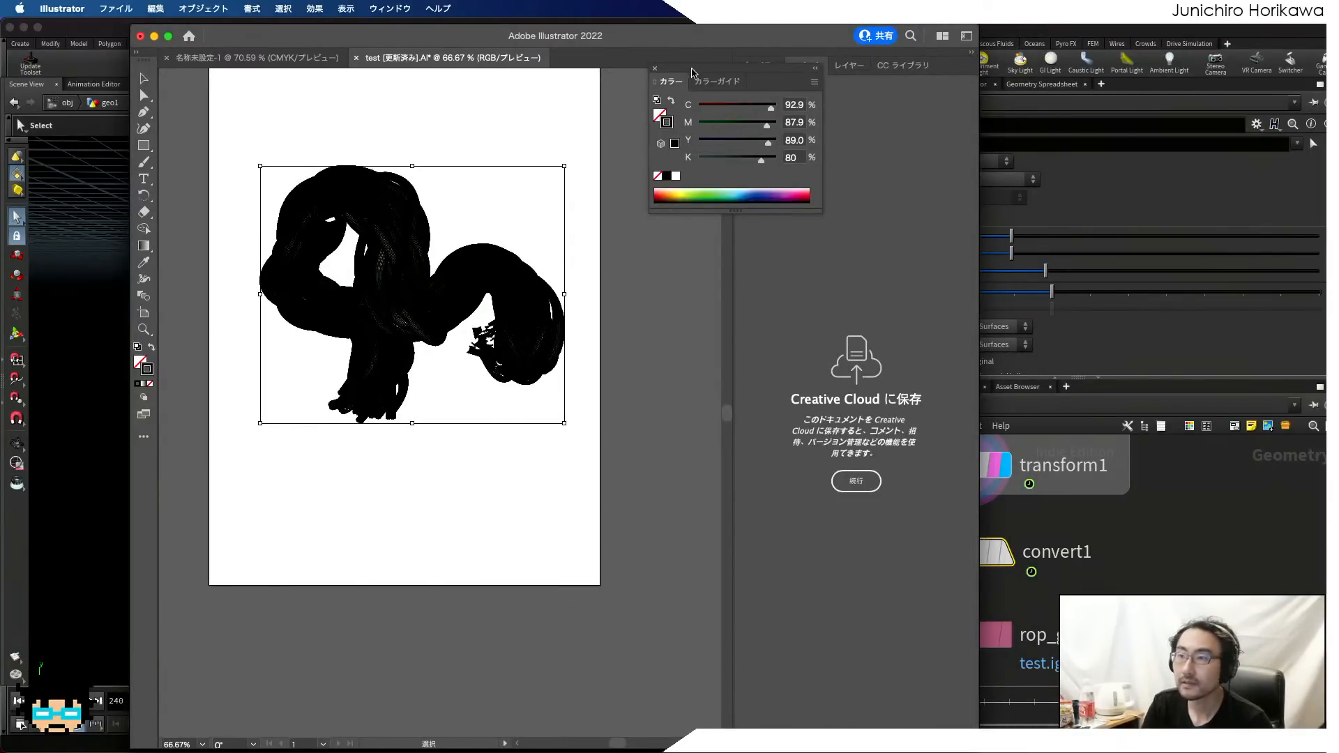
{"action": "left_click_drag", "start_coordinate": [681, 94], "coordinate": [780, 199]}
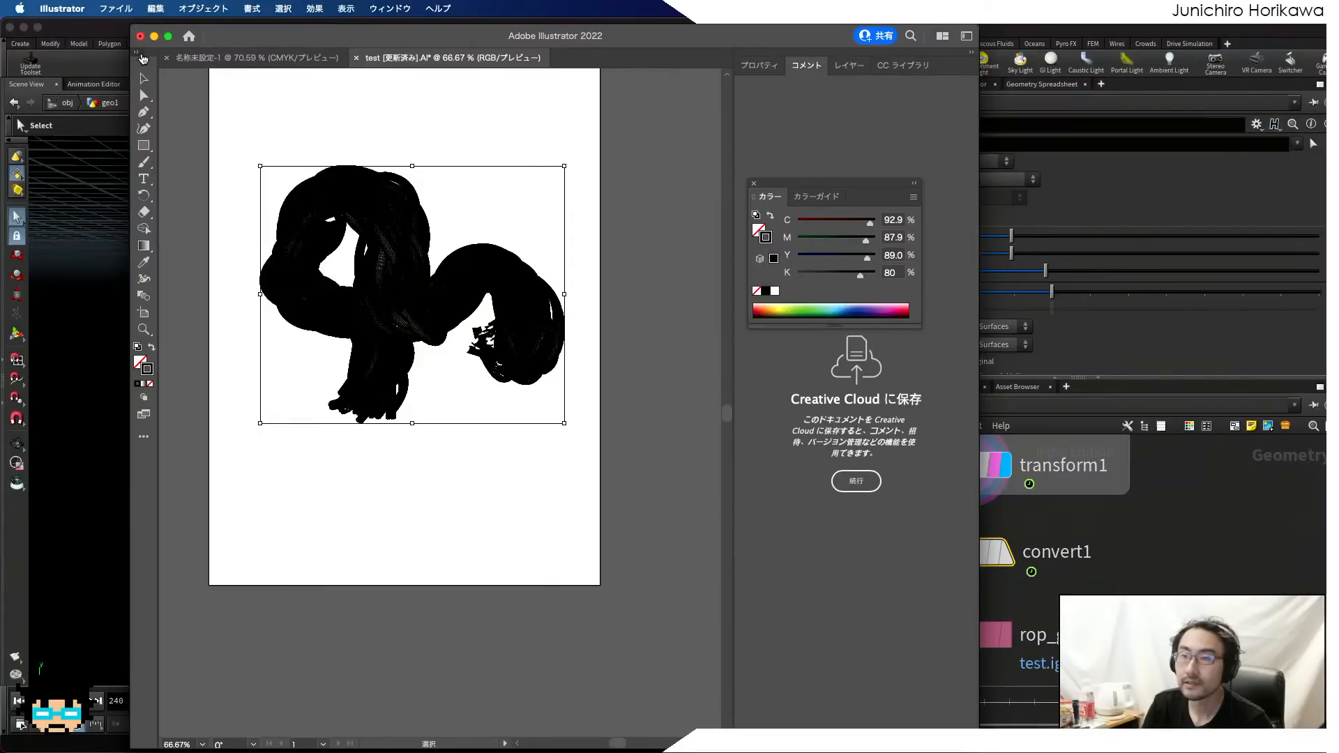
{"action": "left_click", "coordinate": [143, 59]}
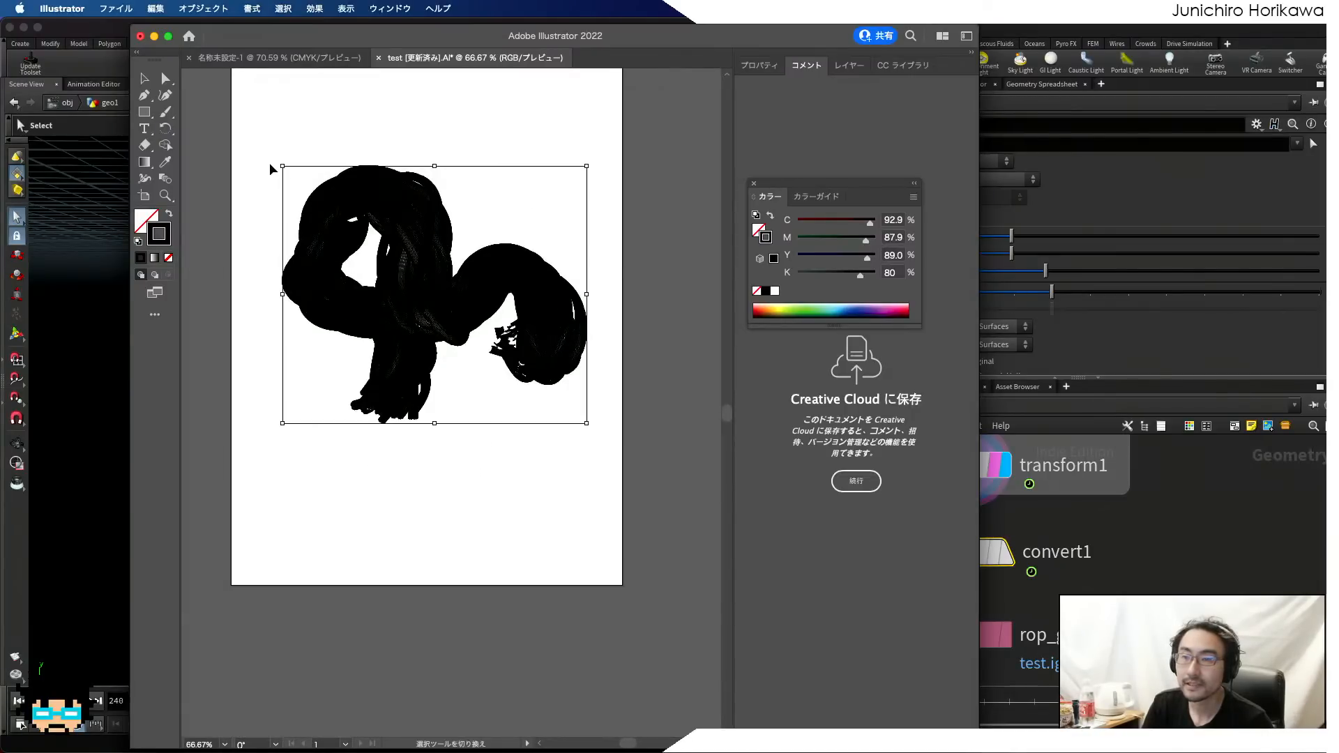
{"action": "left_click_drag", "start_coordinate": [282, 166], "coordinate": [236, 127], "text": "shift"}
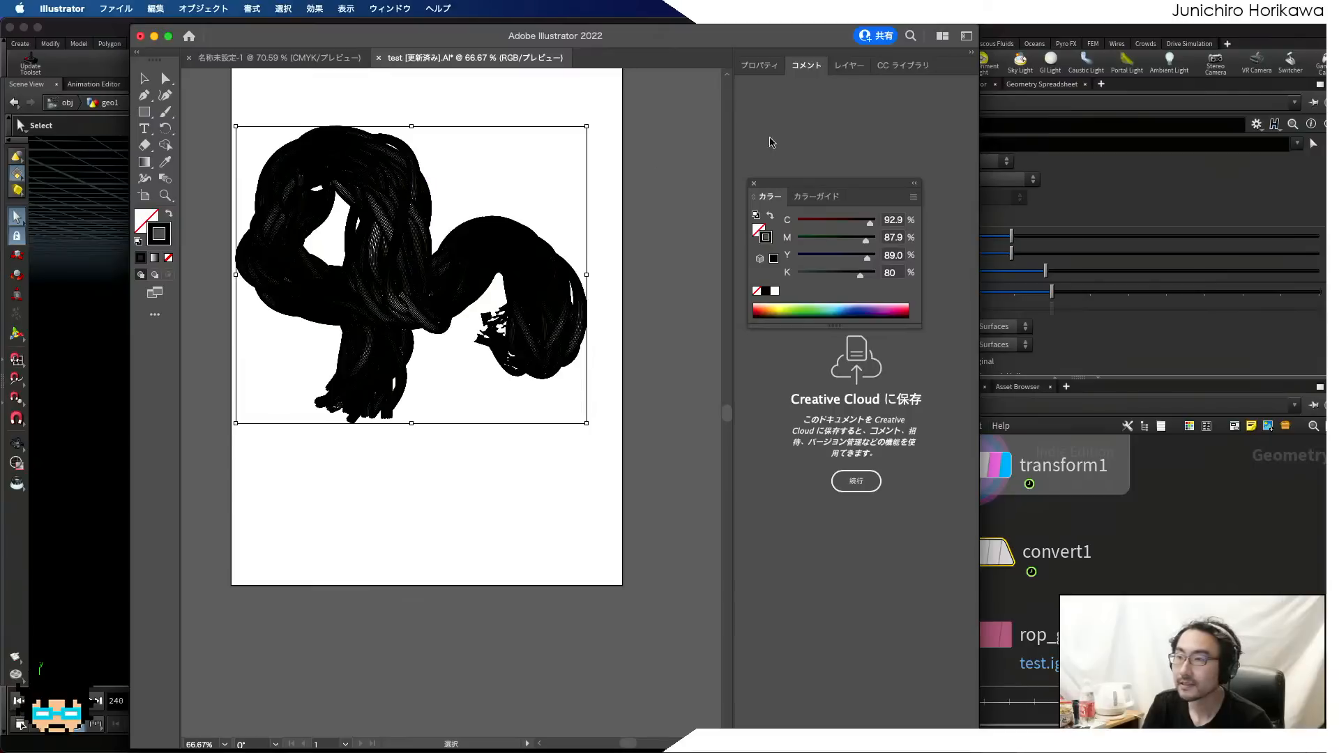
{"action": "left_click_drag", "start_coordinate": [876, 45], "coordinate": [896, 51]}
{"action": "left_click", "coordinate": [962, 42]}
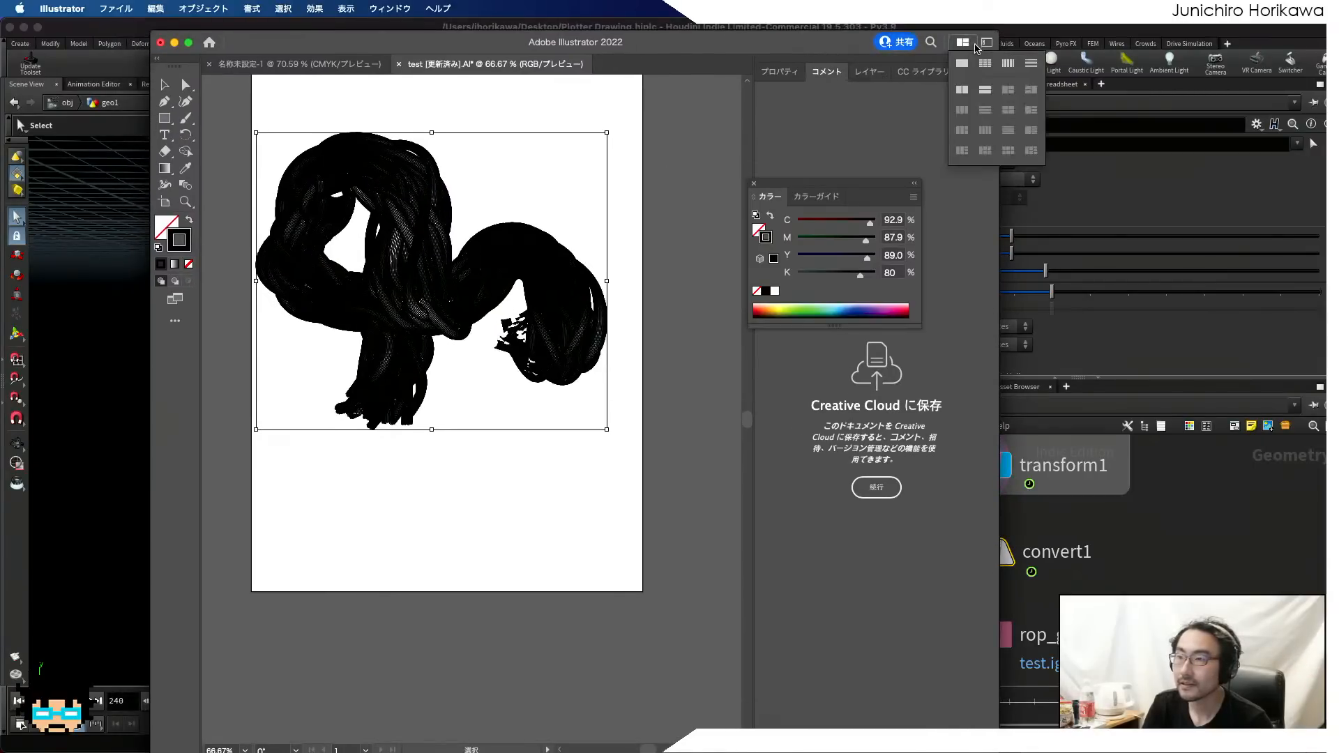
{"action": "left_click", "coordinate": [988, 42]}
{"action": "left_click", "coordinate": [656, 66]}
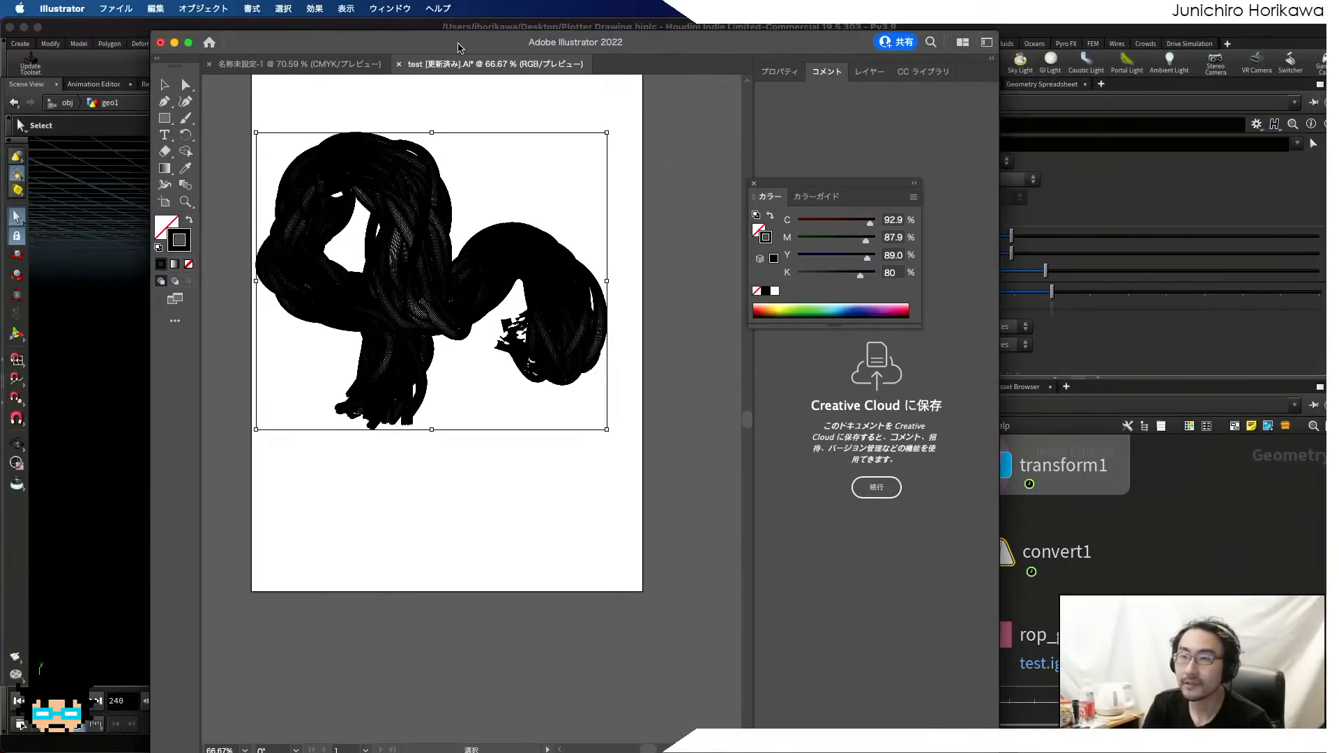
{"action": "left_click_drag", "start_coordinate": [426, 36], "coordinate": [425, 31]}
{"action": "left_click", "coordinate": [213, 37]}
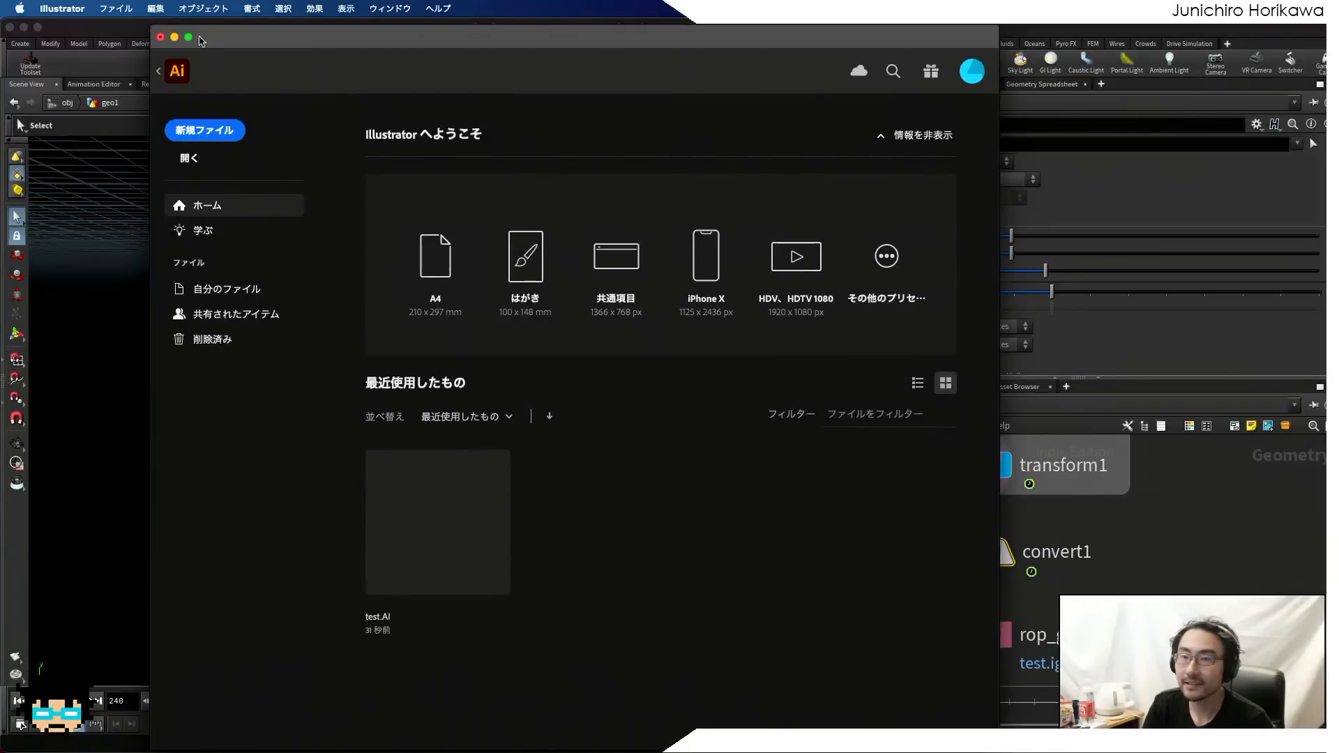
{"action": "left_click", "coordinate": [159, 72]}
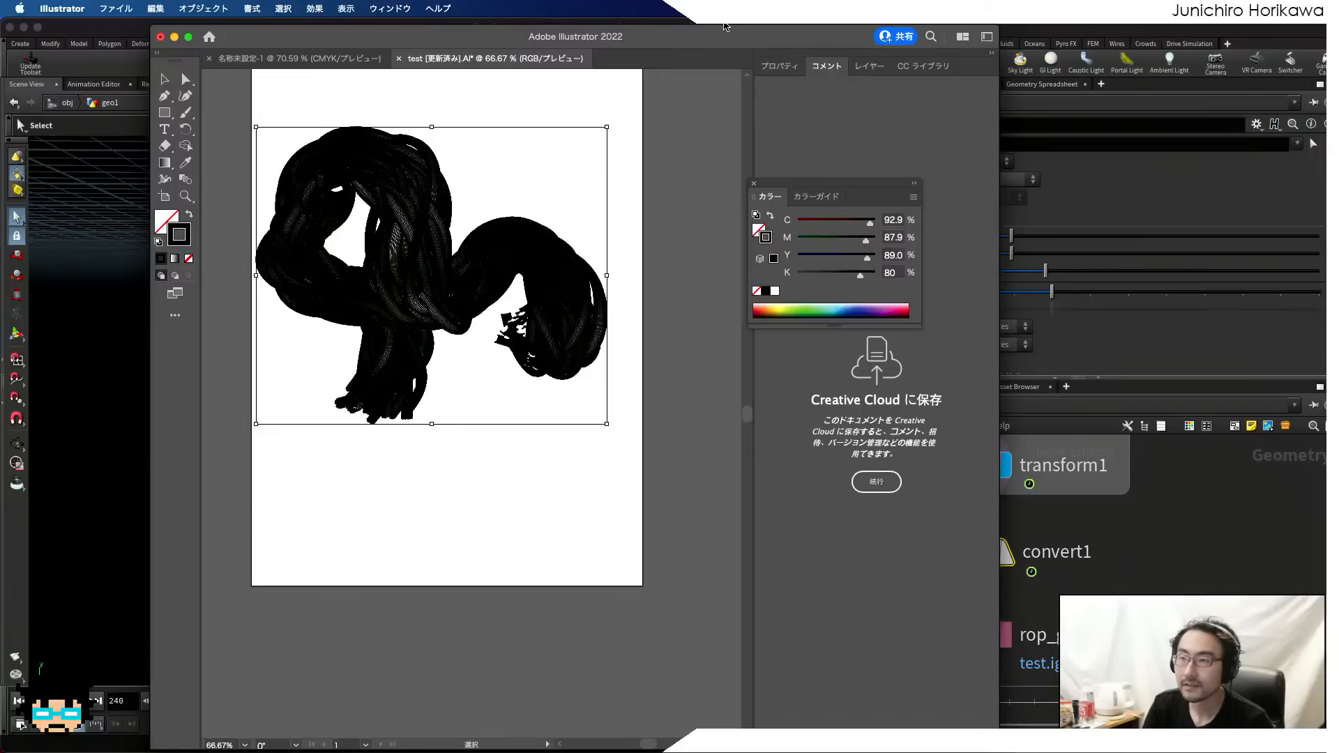
{"action": "mouse_move", "coordinate": [725, 27]}
{"action": "left_mouse_down"}
{"action": "mouse_move", "coordinate": [726, 86]}
{"action": "mouse_move", "coordinate": [715, 51]}
{"action": "left_mouse_up"}
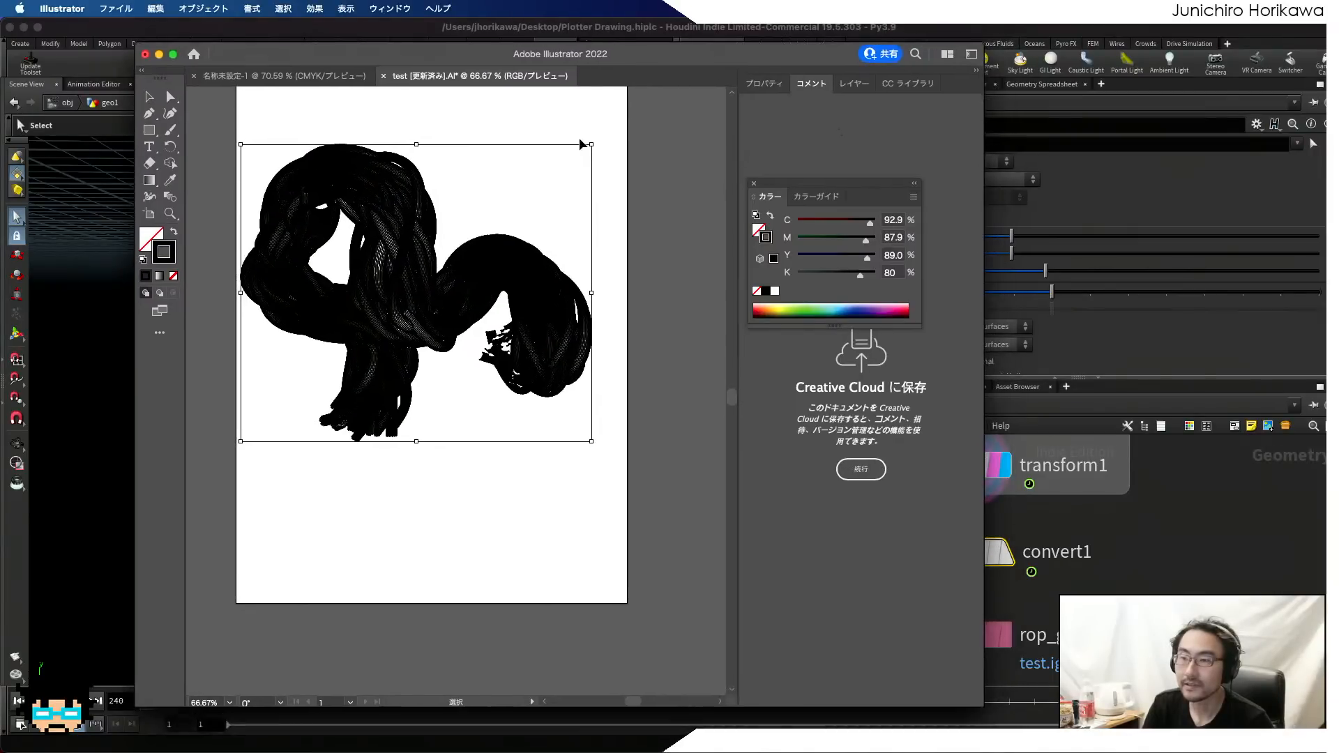
- Examine the line spacing and density of the braided artwork at close range
{"action": "scroll", "coordinate": [431, 242], "scroll_direction": "up", "scroll_amount": 8, "text": "alt"}
{"action": "scroll", "coordinate": [432, 246], "scroll_direction": "down", "scroll_amount": 5, "text": "alt"}
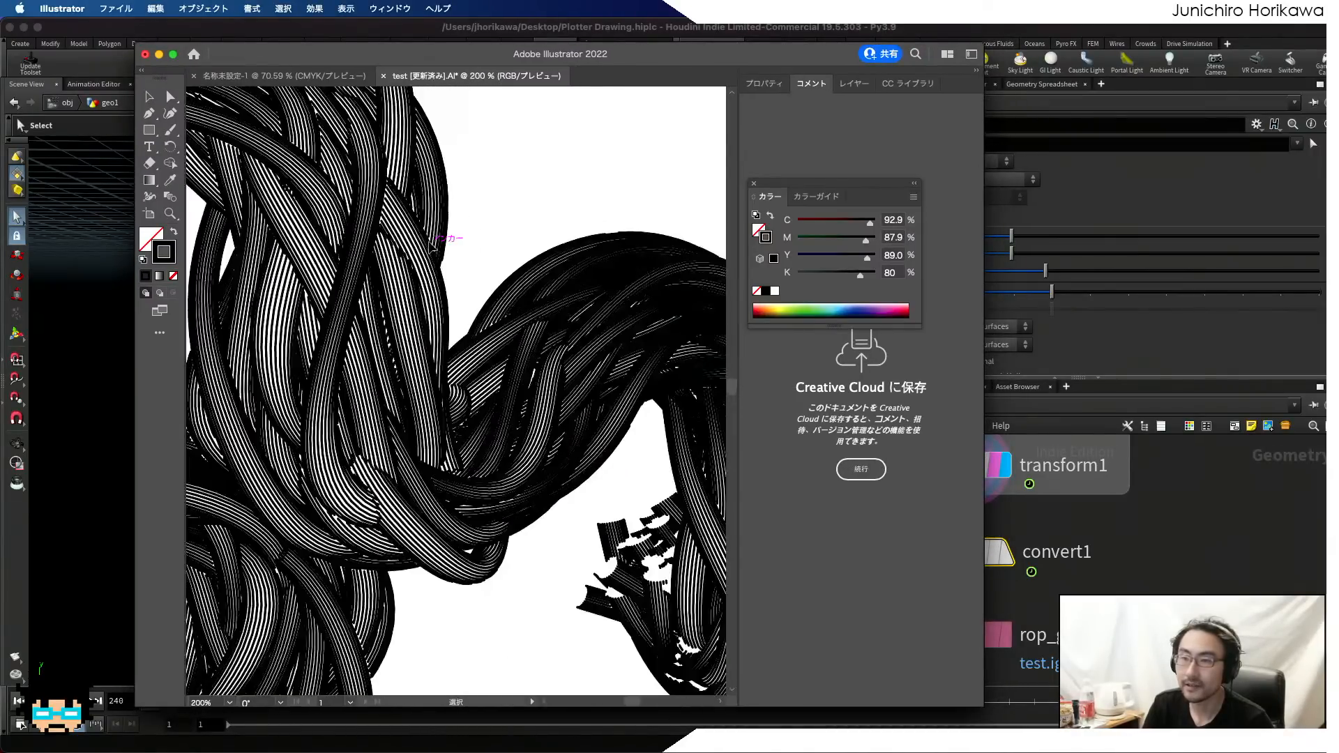
{"action": "scroll", "coordinate": [263, 270], "scroll_direction": "up", "scroll_amount": 5, "text": "alt"}
{"action": "scroll", "coordinate": [263, 269], "scroll_direction": "down", "scroll_amount": 5, "text": "alt"}
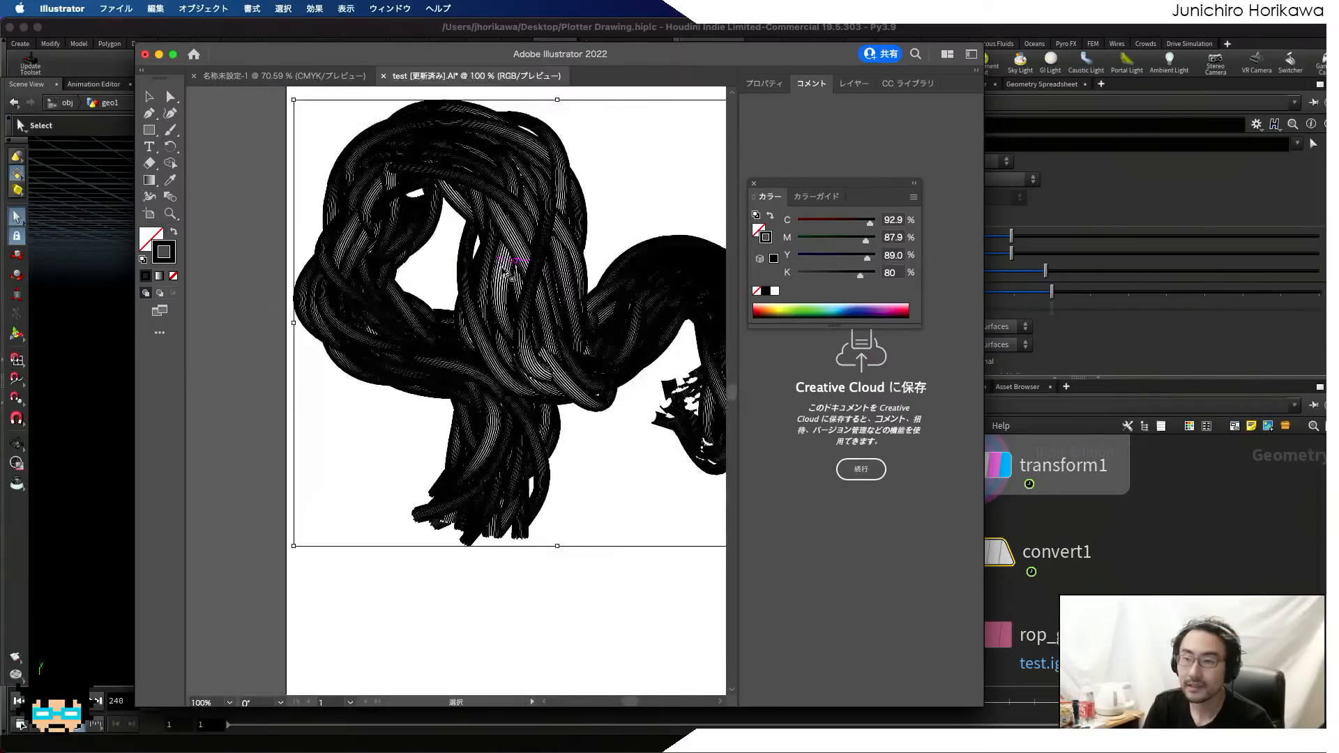
{"action": "scroll", "coordinate": [476, 269], "scroll_direction": "up", "scroll_amount": 2, "text": "alt"}
{"action": "scroll", "coordinate": [477, 265], "scroll_direction": "up", "scroll_amount": 2, "text": "alt"}
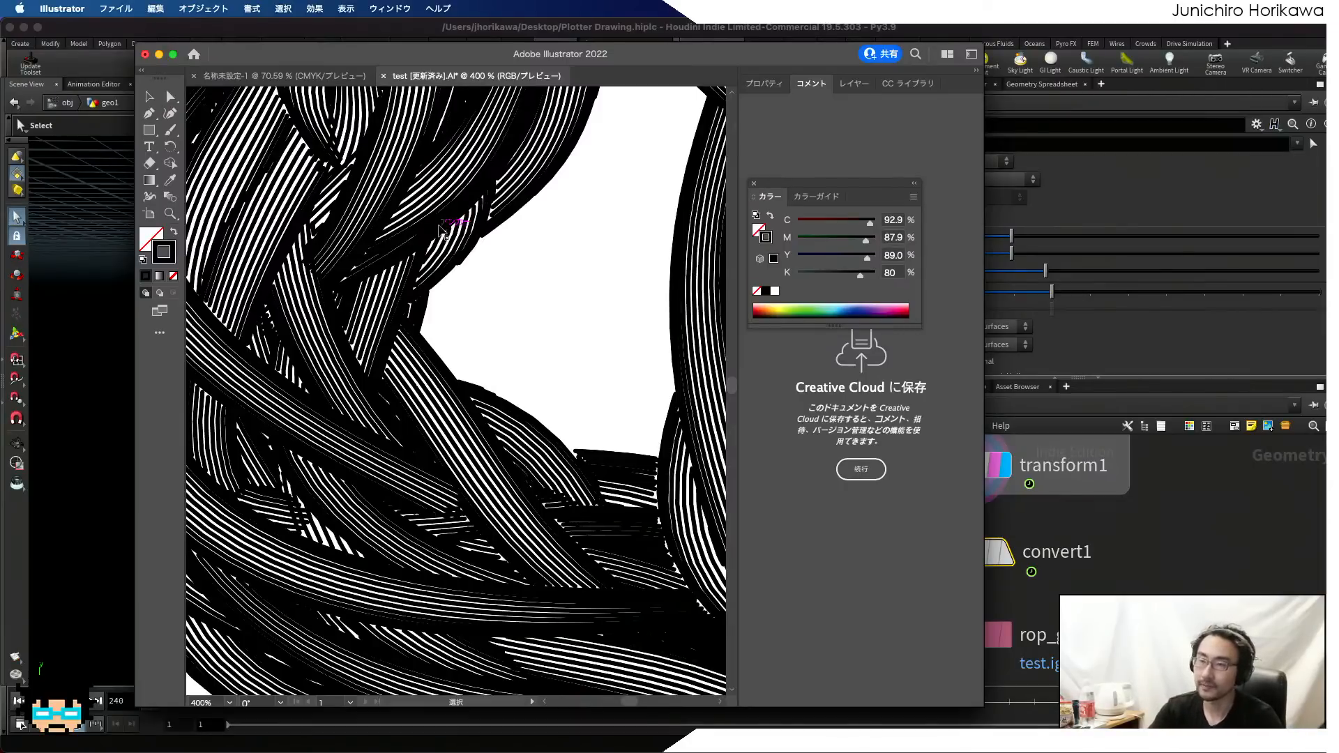
- Close the test.AI document without saving its changes and quit Illustrator
{"action": "left_click", "coordinate": [145, 54]}
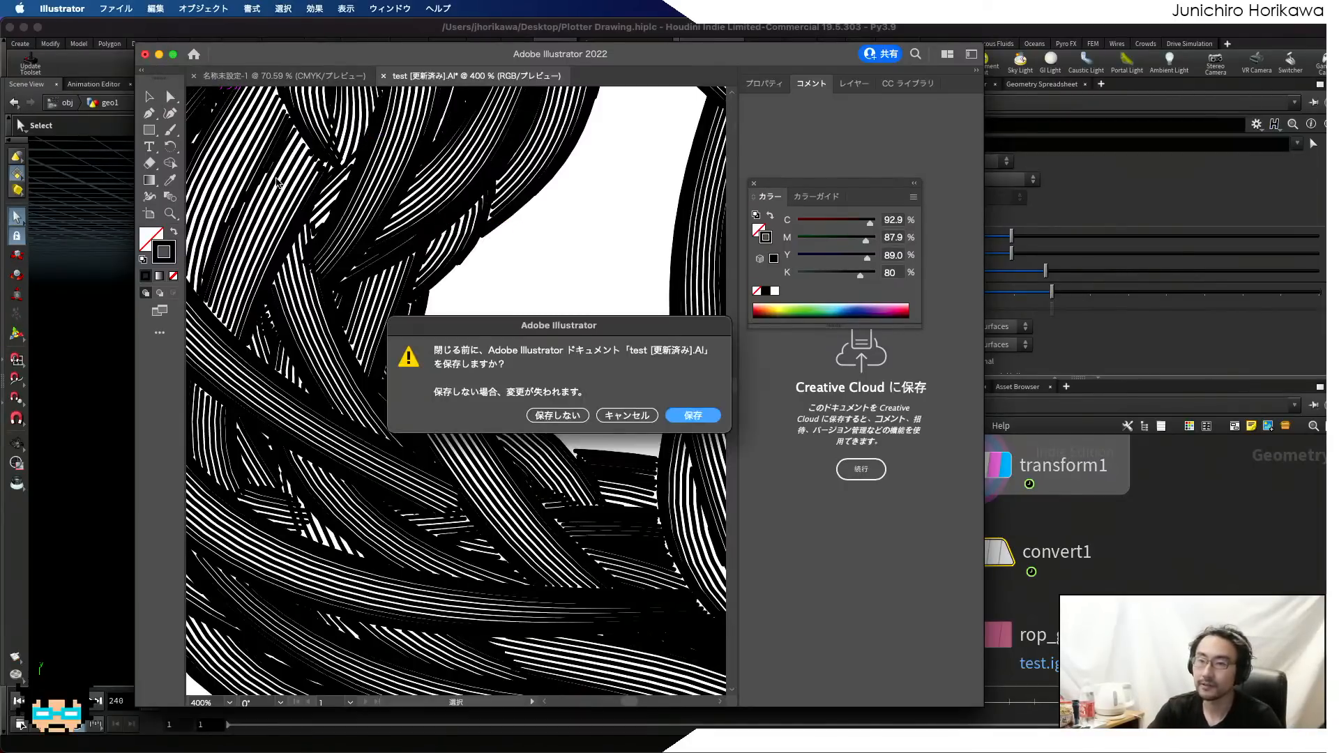
{"action": "left_click", "coordinate": [546, 413]}
{"action": "key", "text": "super+q"}
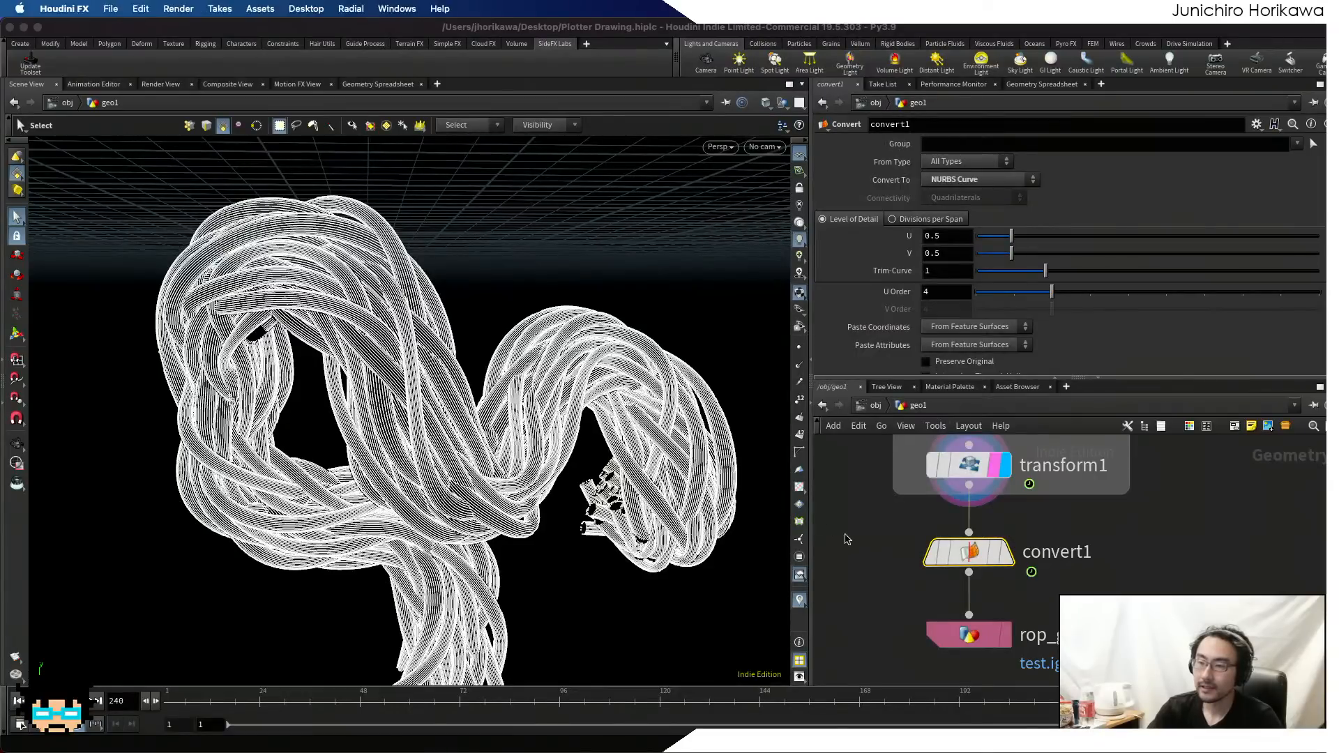
{"action": "scroll", "coordinate": [846, 534], "scroll_direction": "down", "scroll_amount": 5}
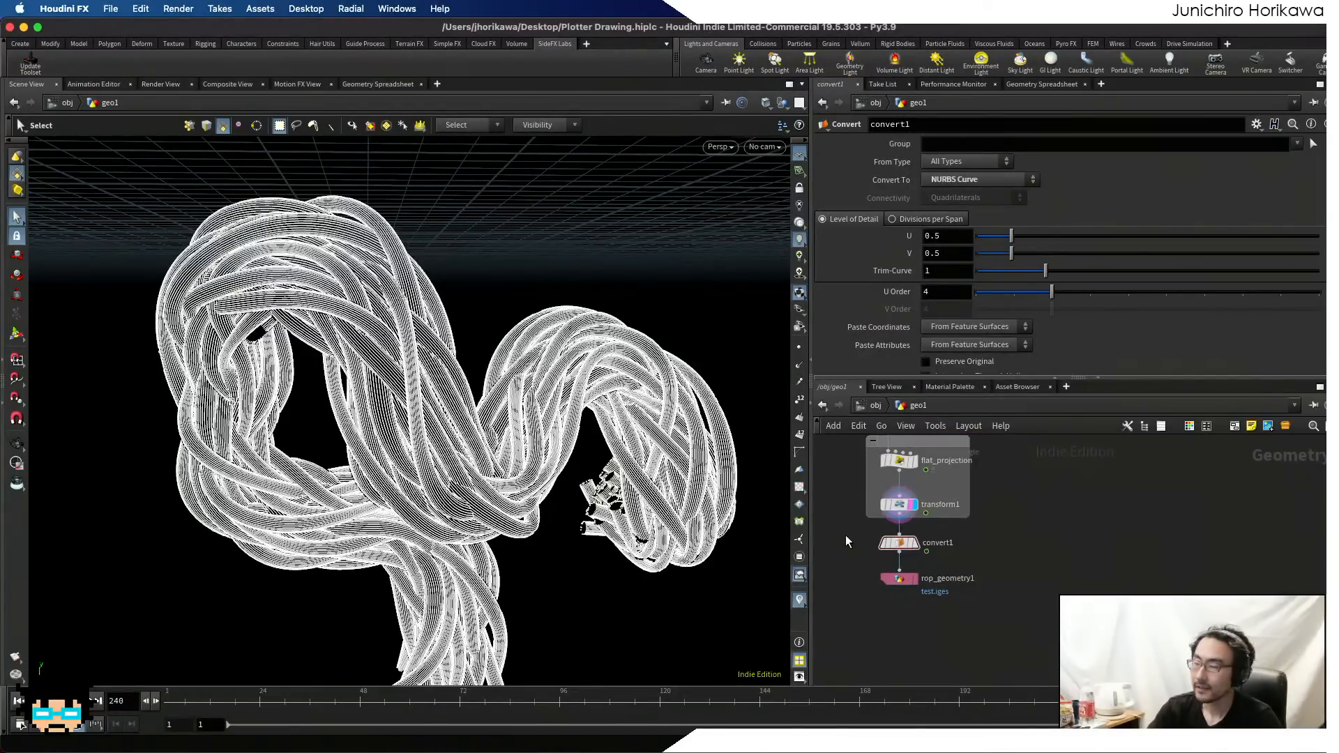
{"action": "key", "text": "ctrl+Up"}
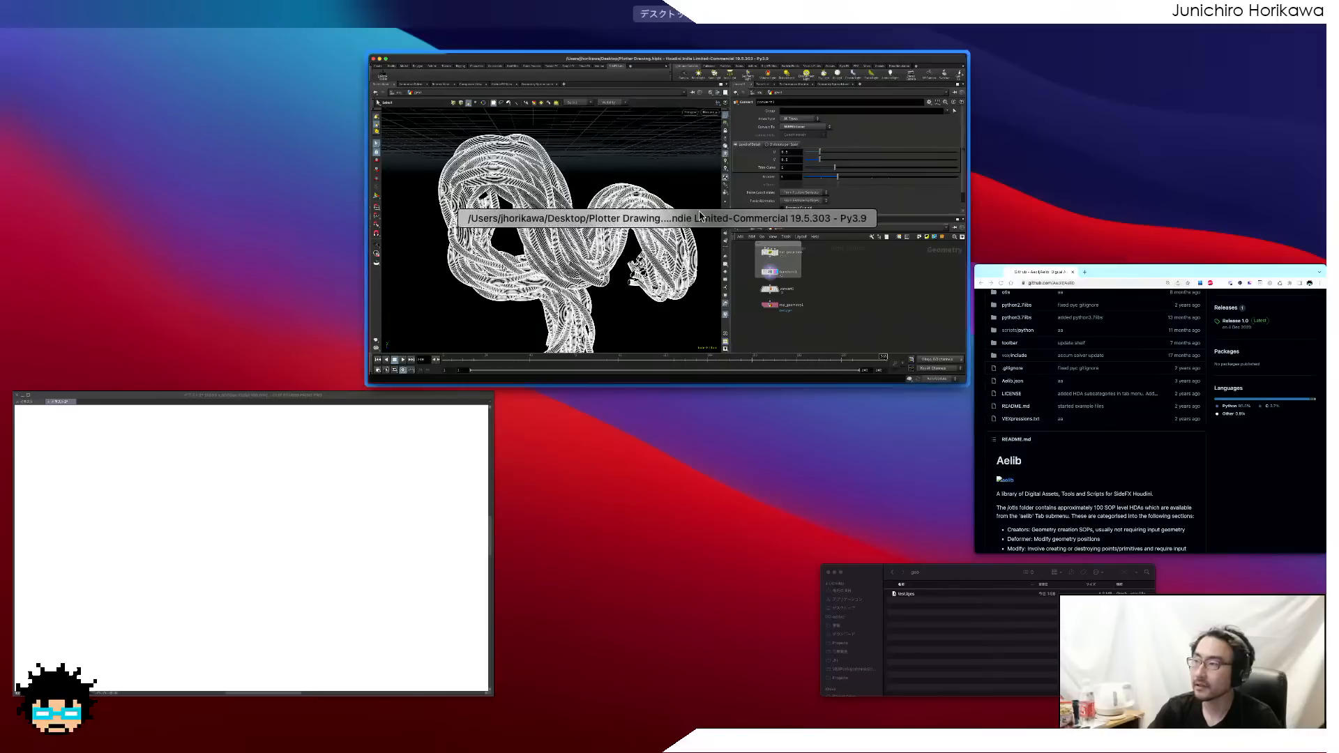
{"action": "left_click", "coordinate": [701, 216]}
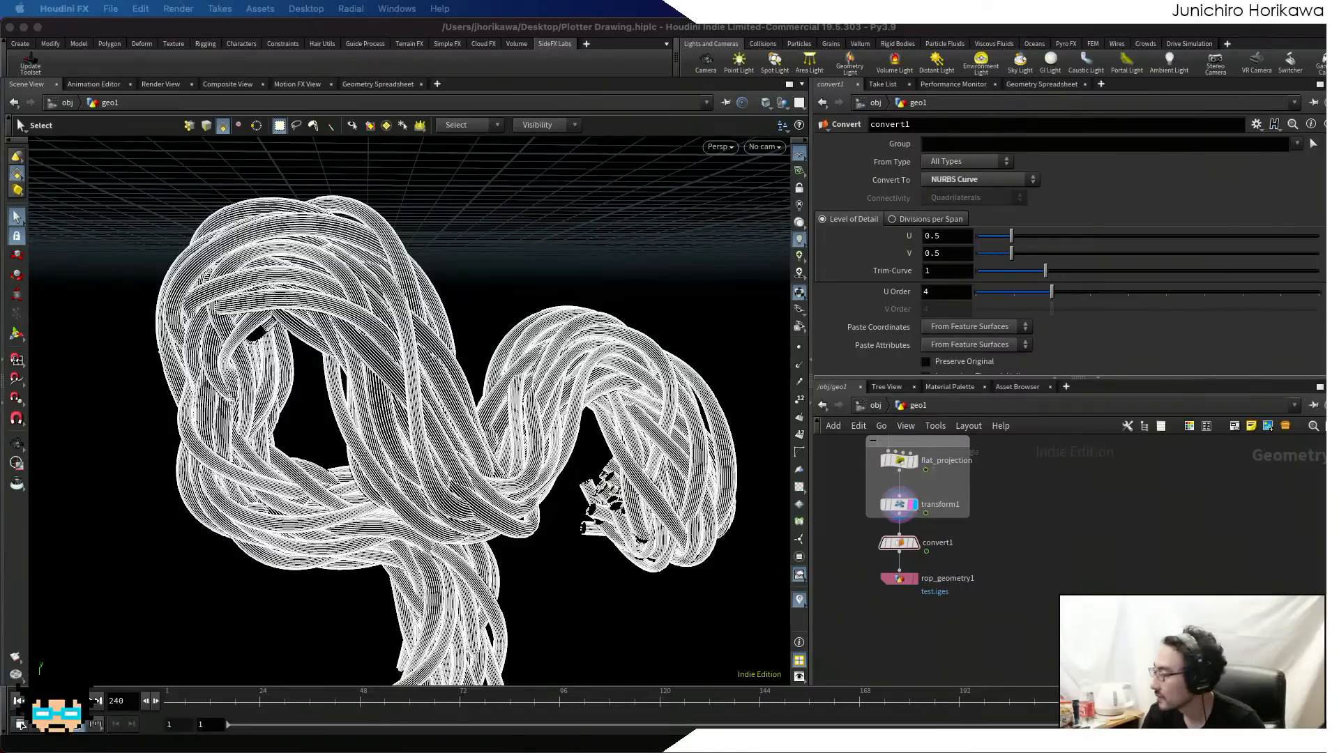
- Examine the braided line geometry in Houdini's viewport and review the node network leading to rop_geometry1
{"action": "left_click", "coordinate": [1040, 559]}
{"action": "scroll", "coordinate": [1042, 560], "scroll_direction": "down", "scroll_amount": 1}
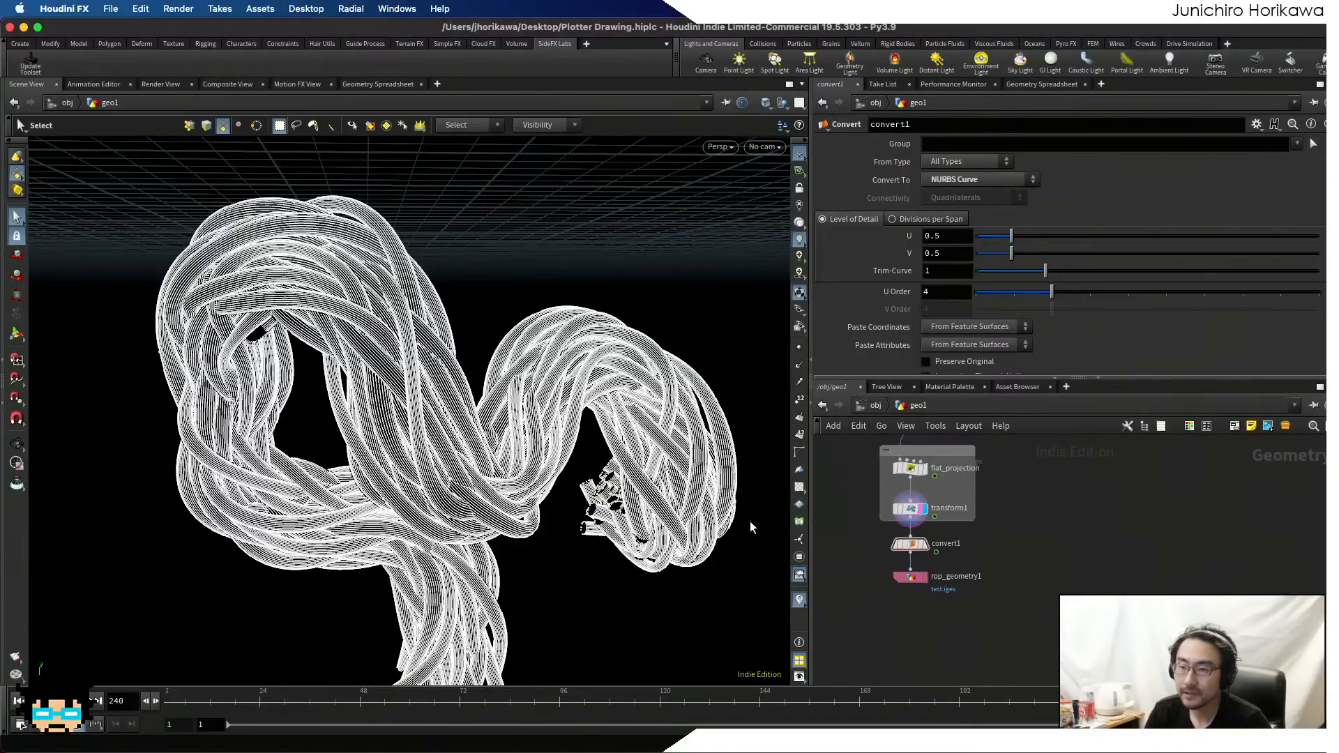
{"action": "scroll", "coordinate": [601, 437], "scroll_direction": "down", "scroll_amount": 1}
{"action": "scroll", "coordinate": [601, 437], "scroll_direction": "down", "scroll_amount": 5}
{"action": "middle_click_drag", "start_coordinate": [602, 437], "coordinate": [548, 400]}
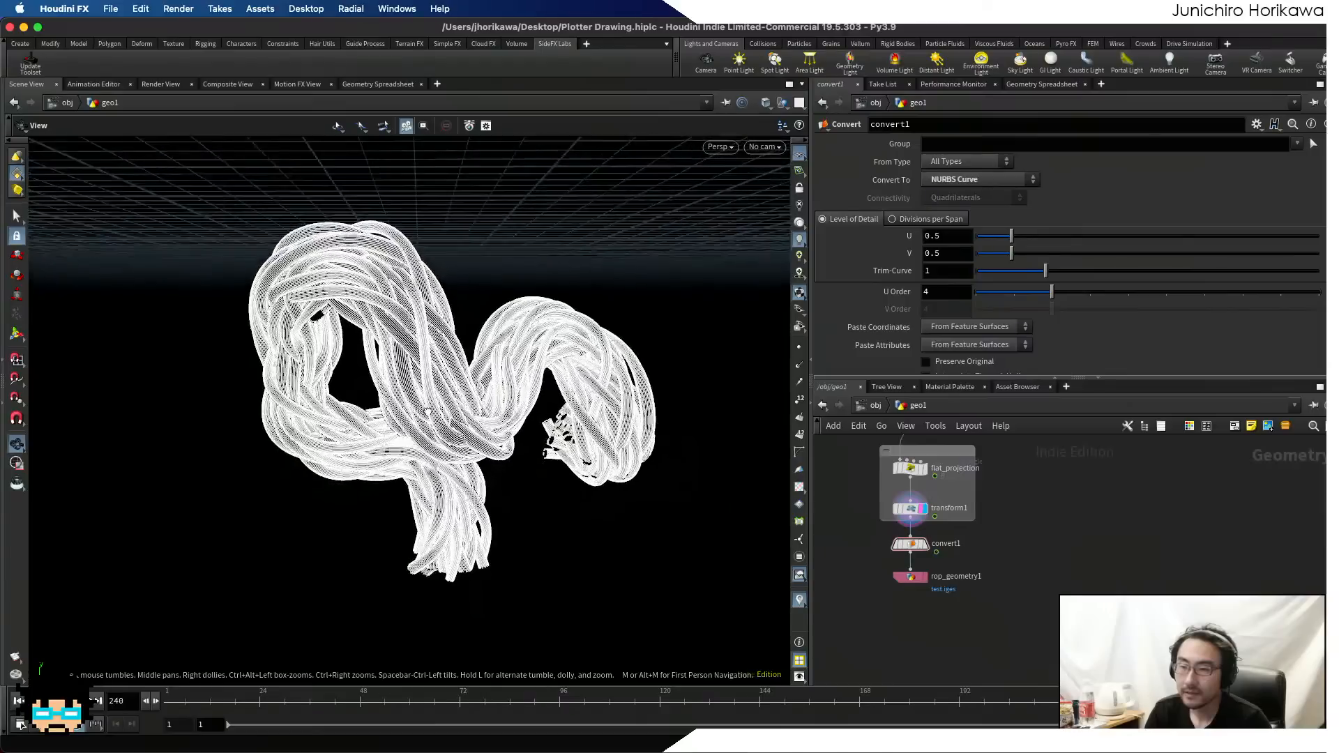
{"action": "left_click_drag", "start_coordinate": [548, 399], "coordinate": [461, 427]}
{"action": "right_click_drag", "start_coordinate": [461, 426], "coordinate": [526, 381]}
{"action": "key", "text": "s"}
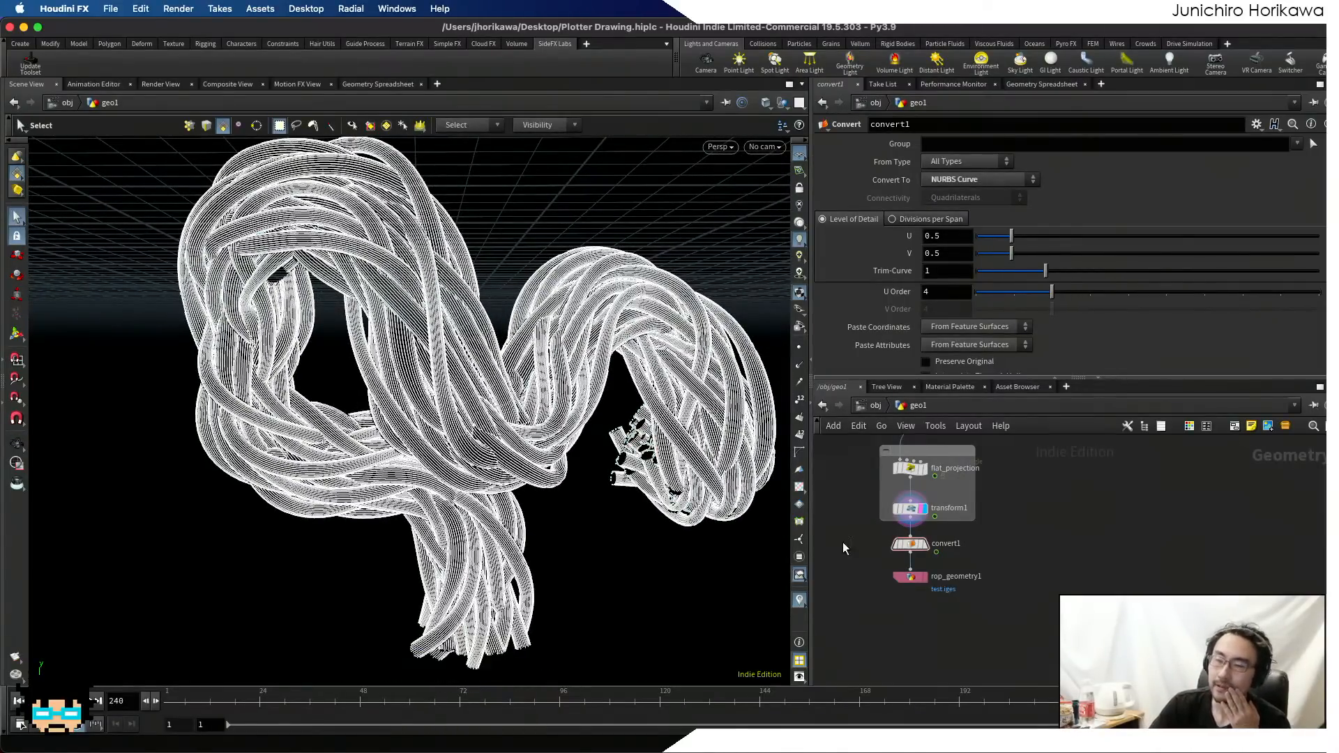
{"action": "scroll", "coordinate": [939, 631], "scroll_direction": "down", "scroll_amount": 5}
{"action": "scroll", "coordinate": [958, 632], "scroll_direction": "up", "scroll_amount": 1}
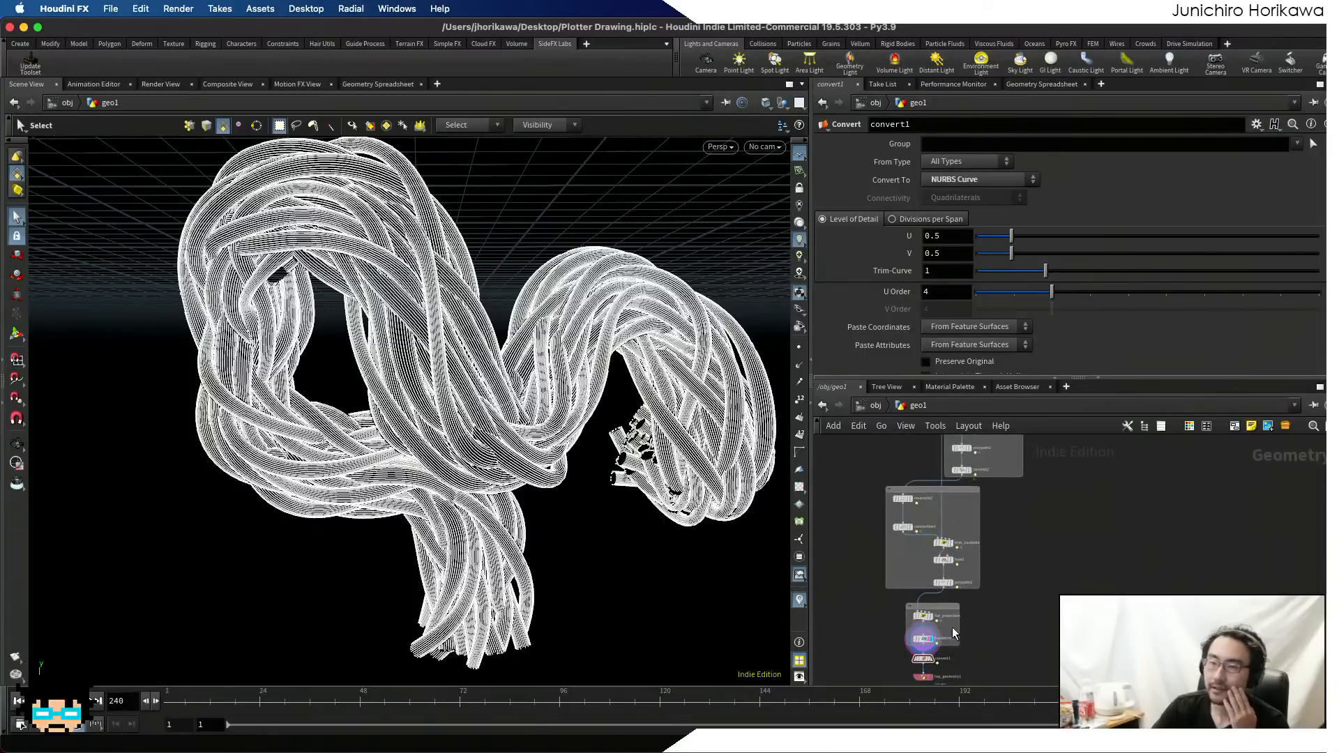
{"action": "scroll", "coordinate": [957, 628], "scroll_direction": "down", "scroll_amount": 2}
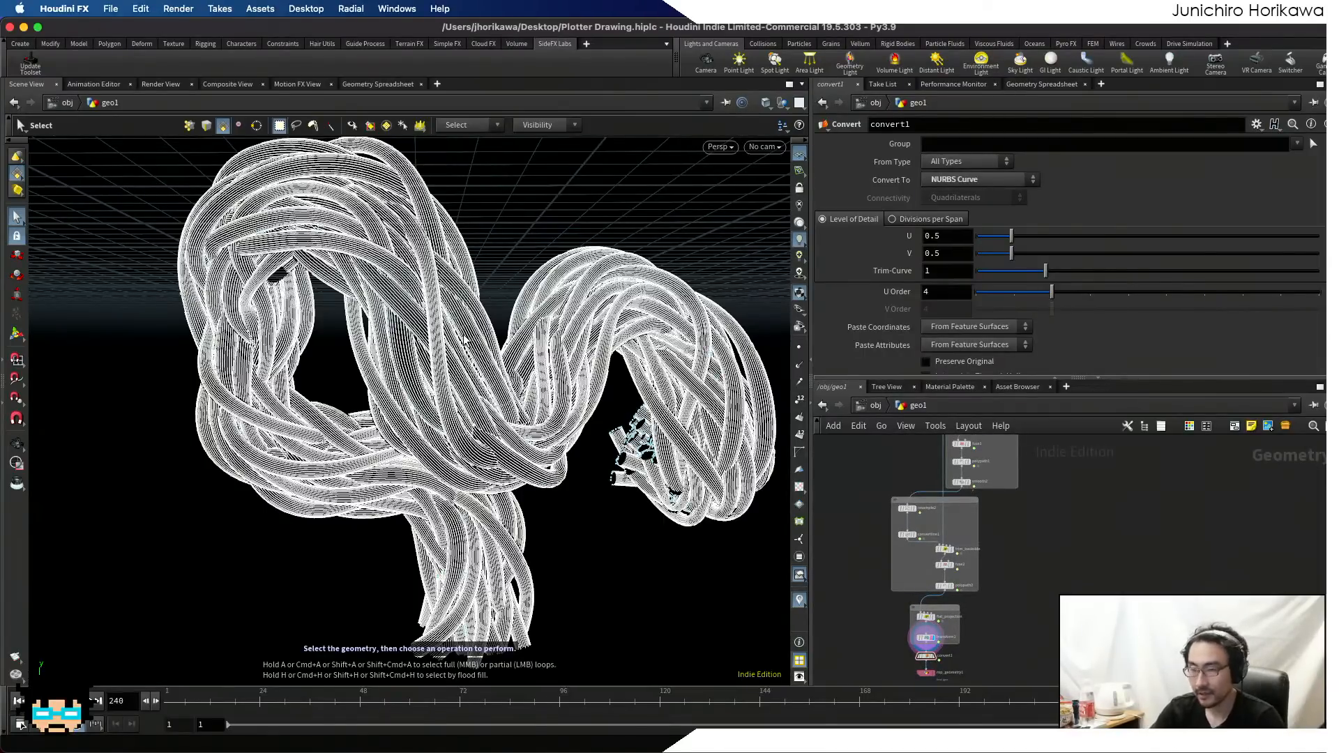
- Examine the braided line geometry in the viewport from several angles and distances
{"action": "key", "text": "Escape"}
{"action": "scroll", "coordinate": [405, 307], "scroll_direction": "up", "scroll_amount": 3}
{"action": "scroll", "coordinate": [452, 366], "scroll_direction": "up", "scroll_amount": 4}
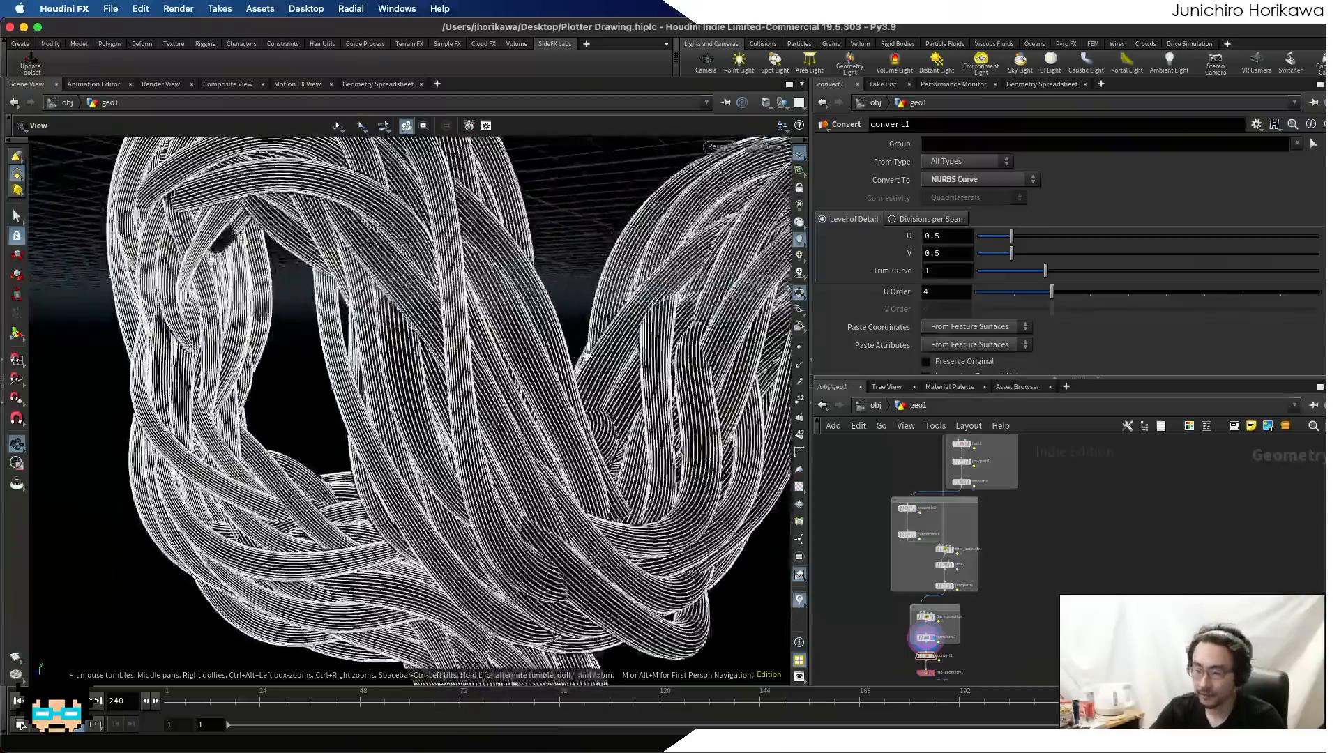
{"action": "middle_click_drag", "start_coordinate": [452, 367], "coordinate": [351, 333]}
{"action": "scroll", "coordinate": [352, 333], "scroll_direction": "down", "scroll_amount": 4}
{"action": "scroll", "coordinate": [352, 333], "scroll_direction": "down", "scroll_amount": 4}
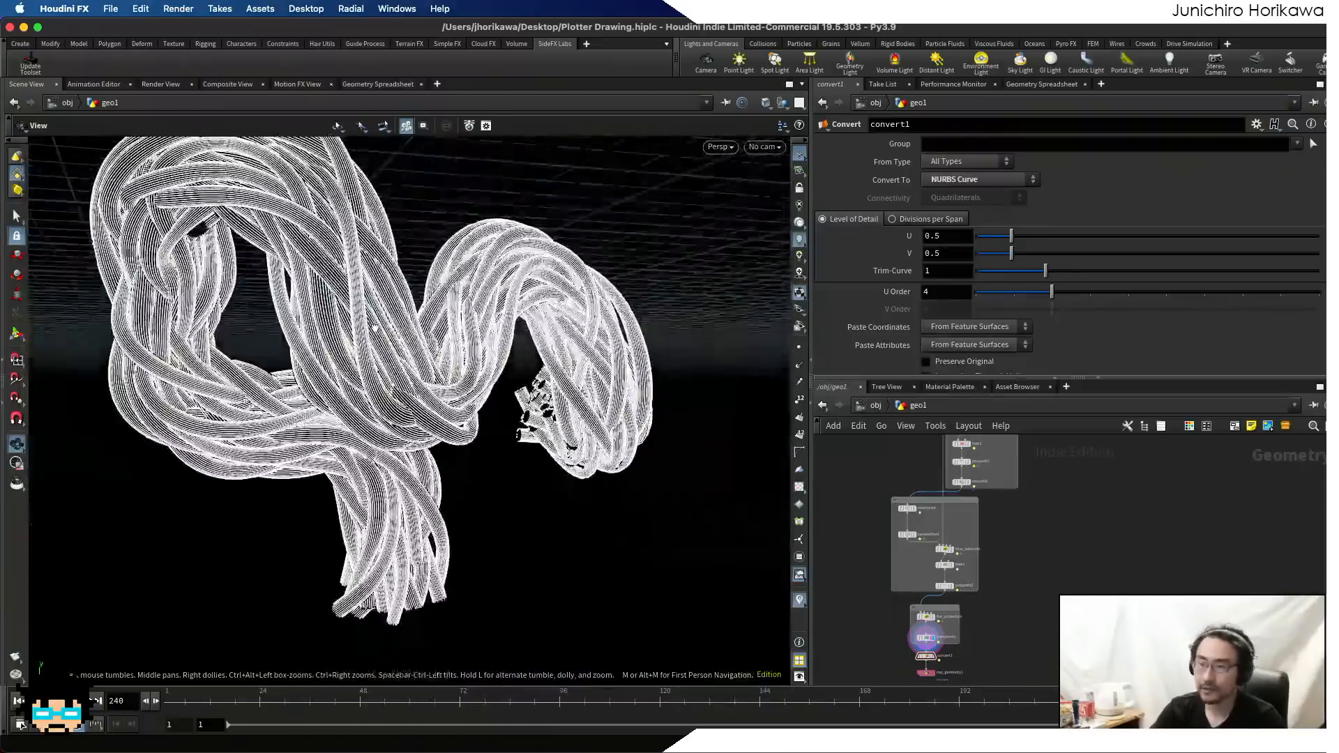
{"action": "left_click_drag", "start_coordinate": [351, 334], "coordinate": [383, 313]}
{"action": "scroll", "coordinate": [383, 314], "scroll_direction": "up", "scroll_amount": 4}
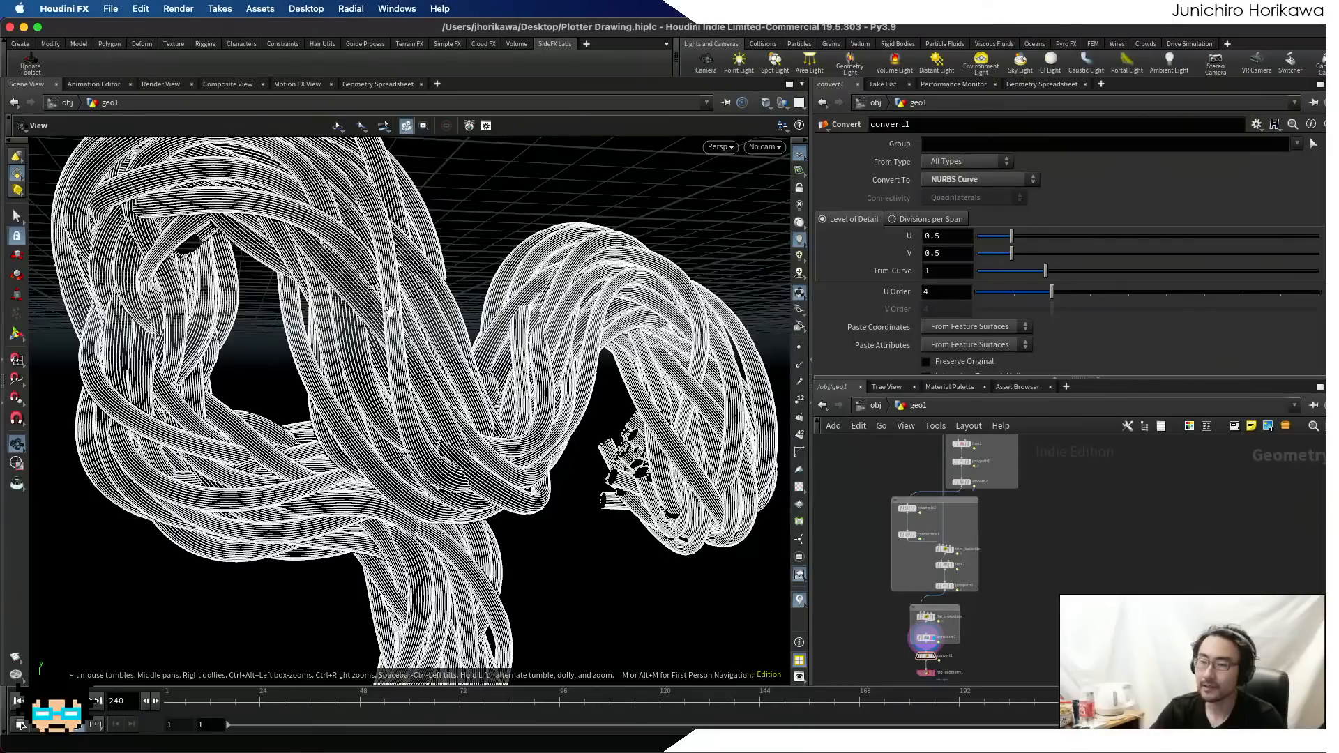
{"action": "key", "text": "s"}
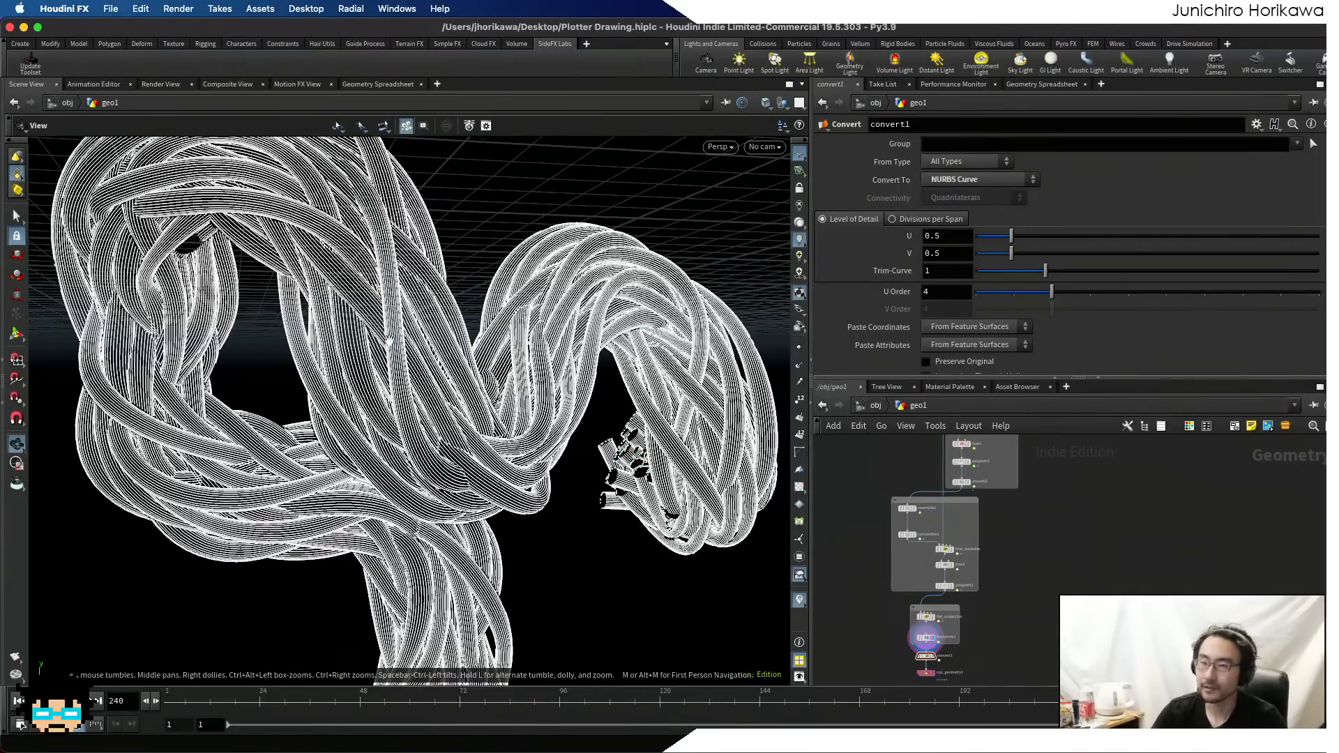
{"action": "scroll", "coordinate": [432, 325], "scroll_direction": "up", "scroll_amount": 5}
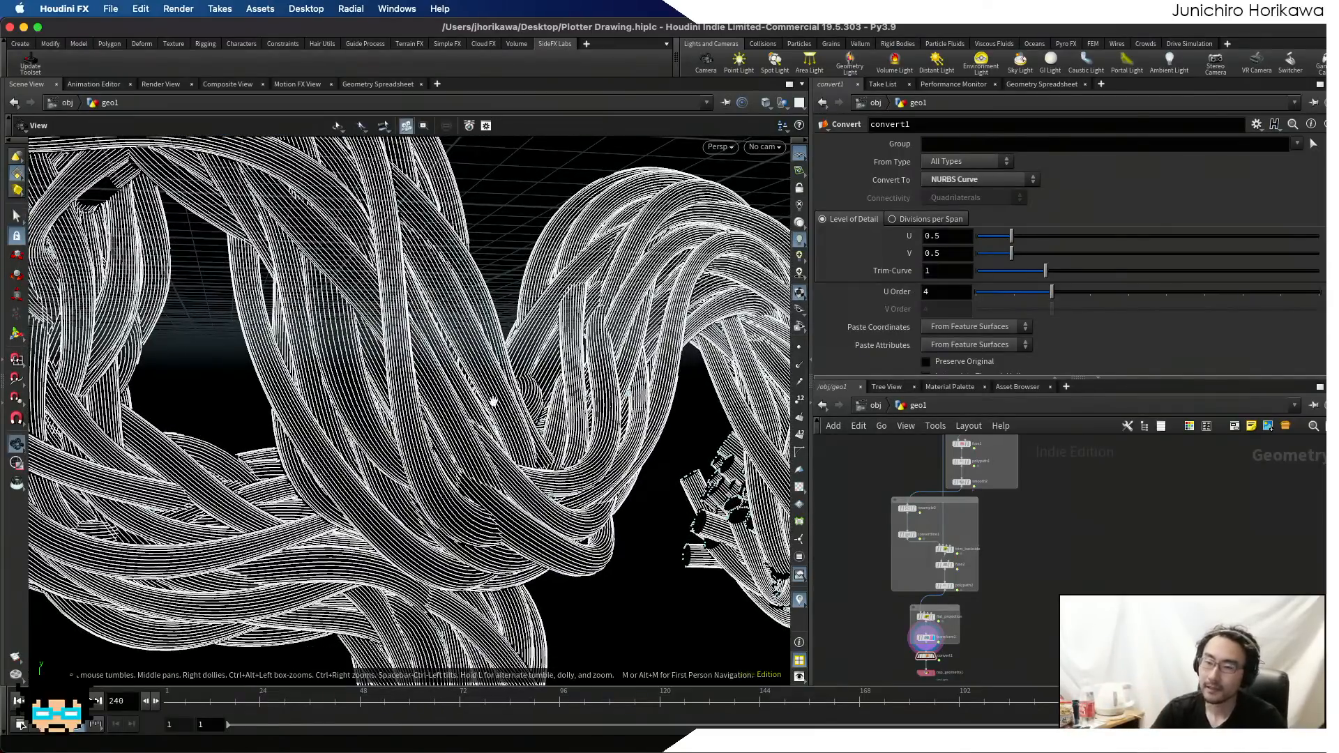
{"action": "scroll", "coordinate": [488, 395], "scroll_direction": "down", "scroll_amount": 3}
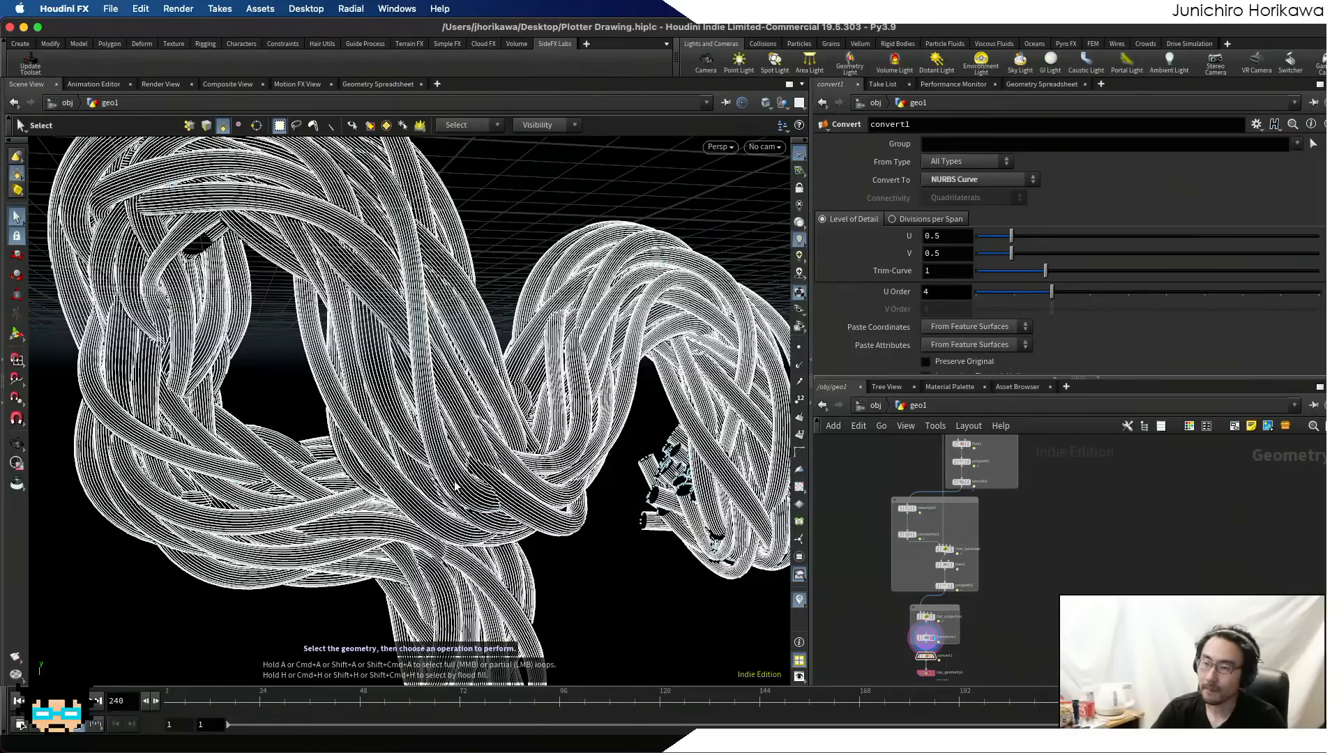
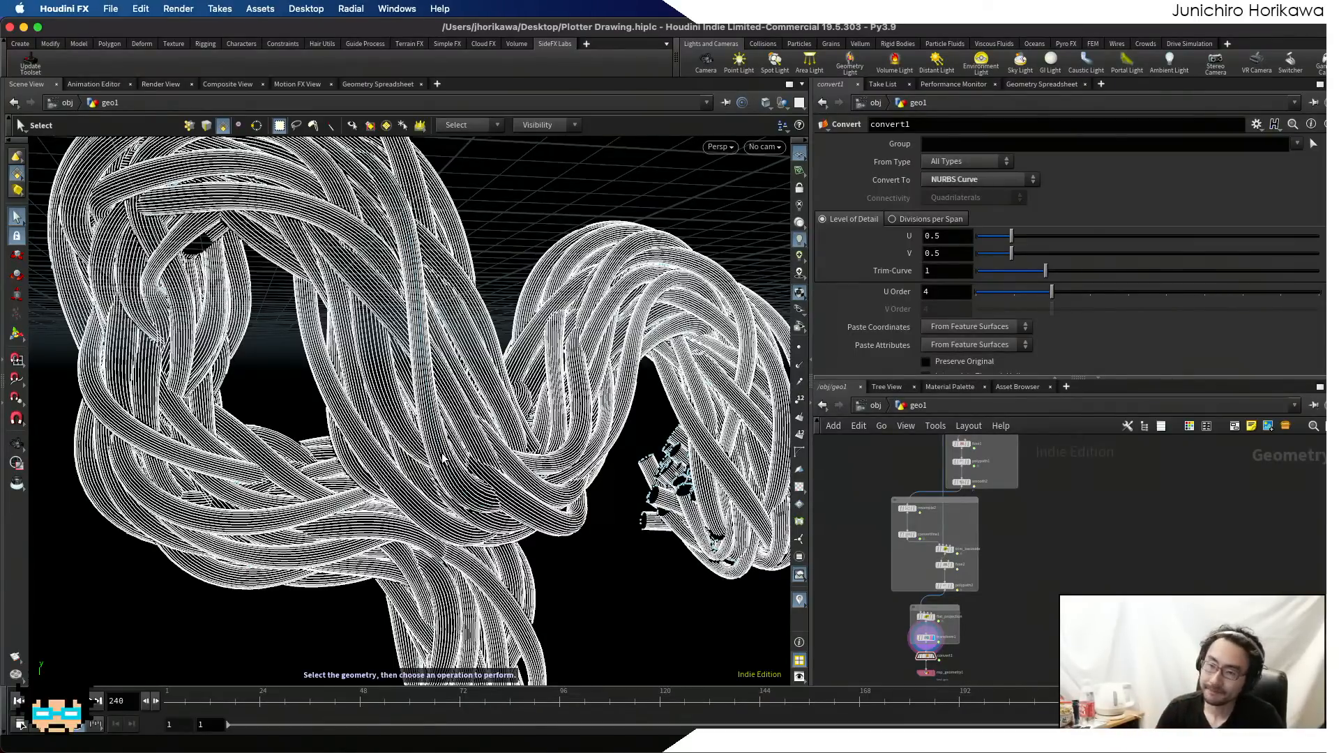
{"action": "key", "text": "Escape"}
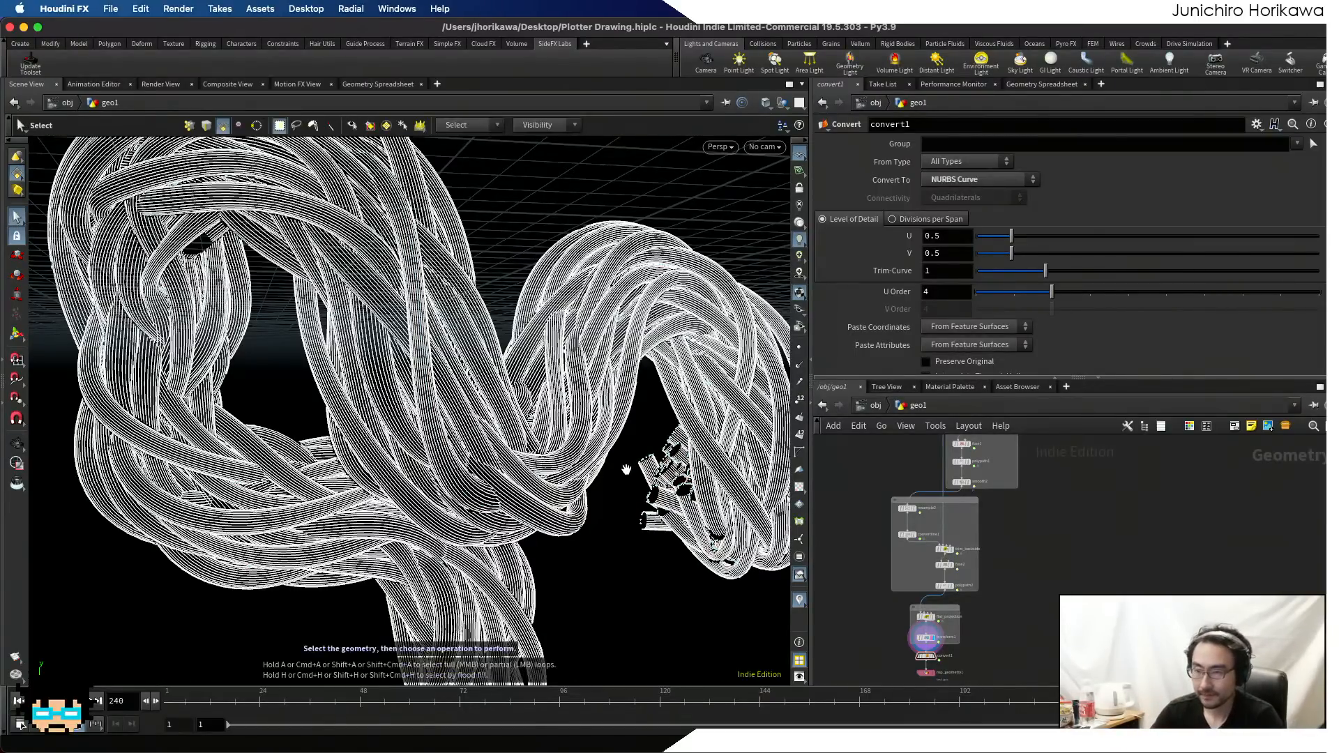
{"action": "scroll", "coordinate": [626, 470], "scroll_direction": "down", "scroll_amount": 5}
{"action": "left_click_drag", "start_coordinate": [445, 499], "coordinate": [469, 509], "text": "alt"}
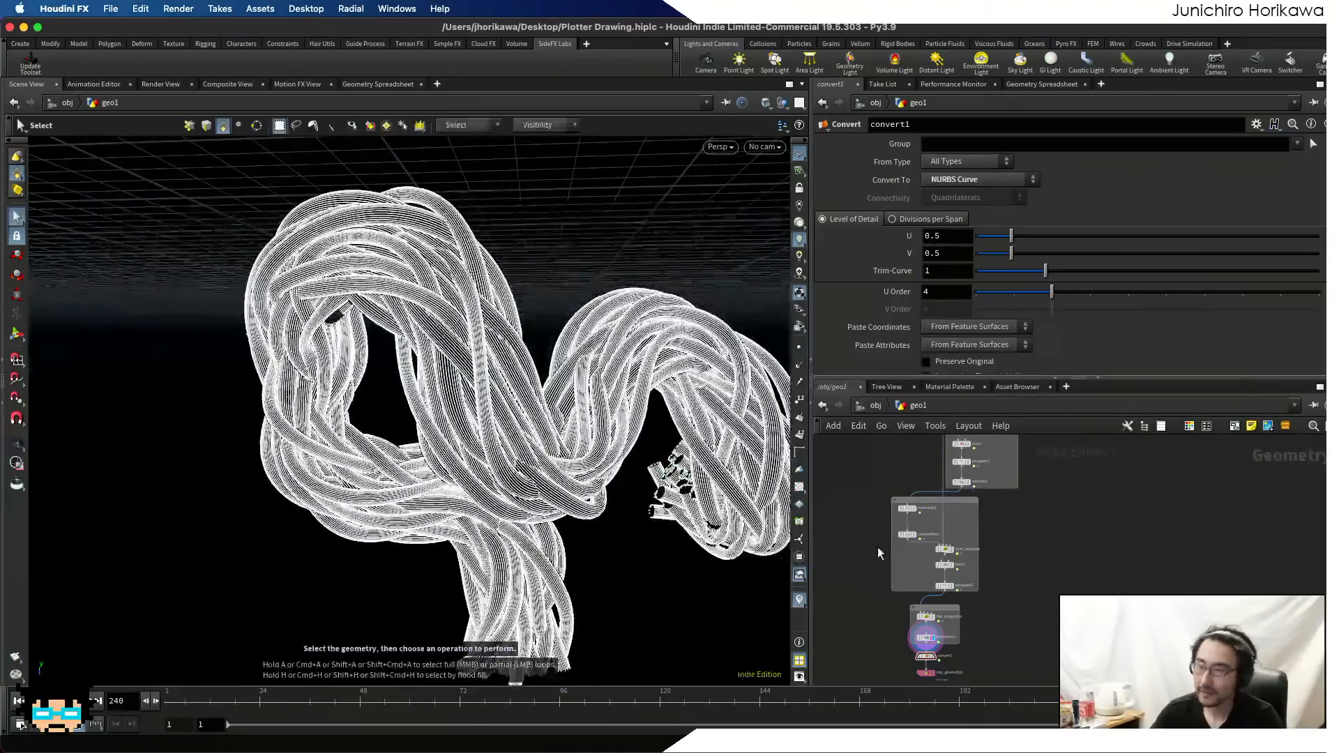
- Inspect the individual contour lines at very close range and open the uv_map wrangle's parameters
{"action": "scroll", "coordinate": [879, 550], "scroll_direction": "down", "scroll_amount": 5}
{"action": "scroll", "coordinate": [944, 541], "scroll_direction": "up", "scroll_amount": 5}
{"action": "middle_click_drag", "start_coordinate": [944, 541], "coordinate": [985, 601]}
{"action": "scroll", "coordinate": [974, 538], "scroll_direction": "up", "scroll_amount": 4}
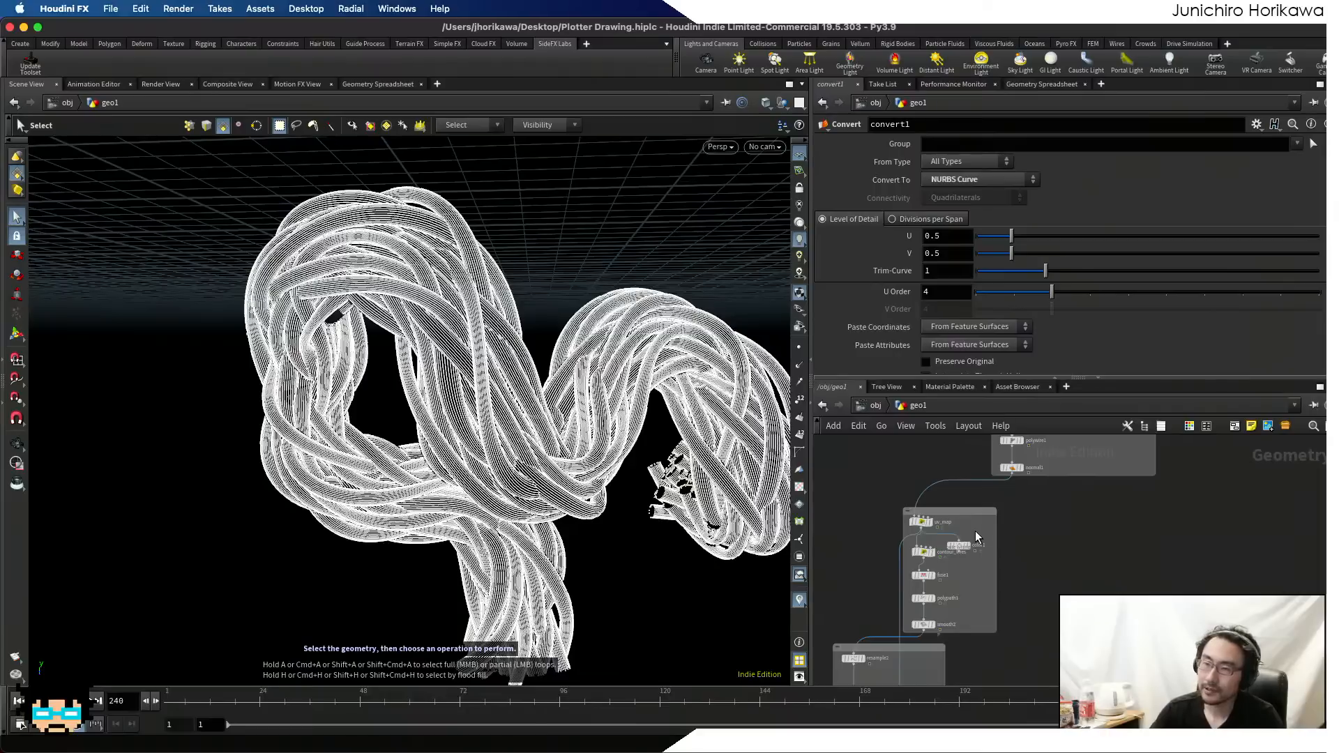
{"action": "scroll", "coordinate": [974, 524], "scroll_direction": "up", "scroll_amount": 2}
{"action": "scroll", "coordinate": [481, 349], "scroll_direction": "up", "scroll_amount": 5}
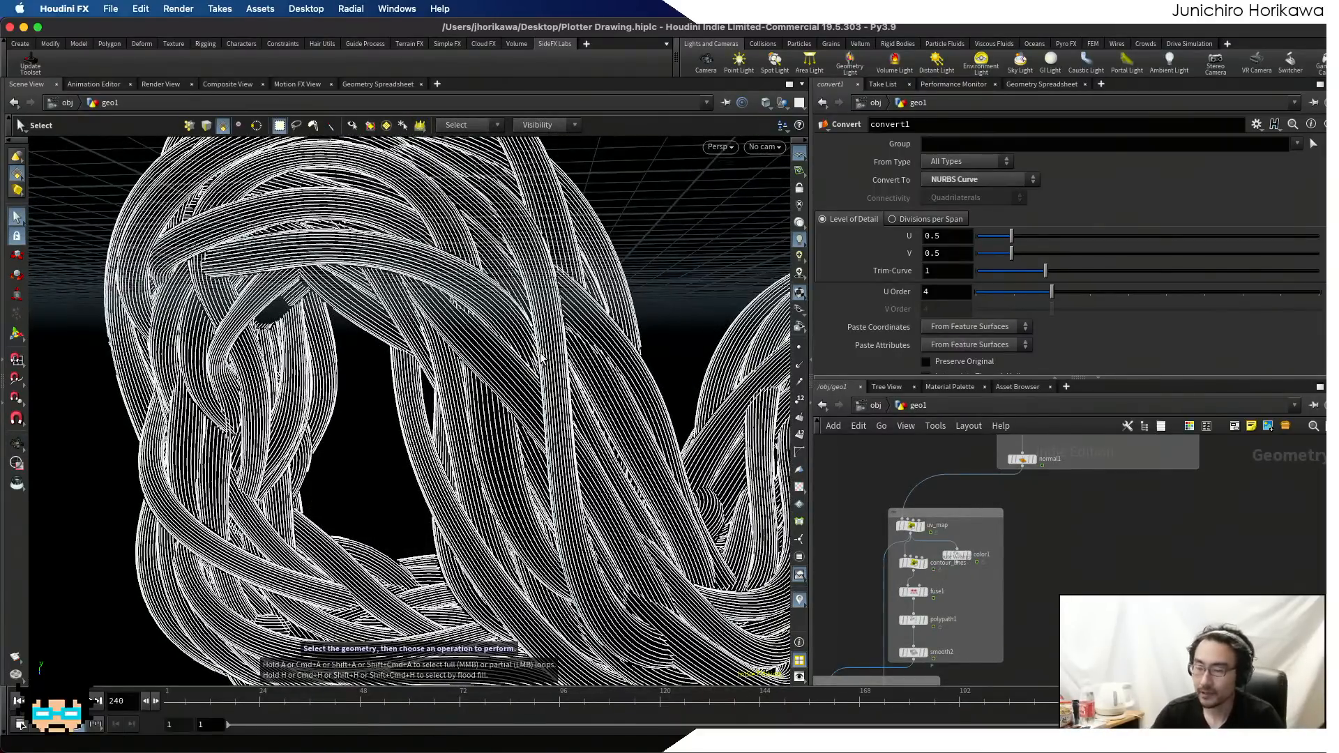
{"action": "scroll", "coordinate": [554, 366], "scroll_direction": "up", "scroll_amount": 5}
{"action": "right_click_drag", "start_coordinate": [538, 367], "coordinate": [709, 314], "text": "alt"}
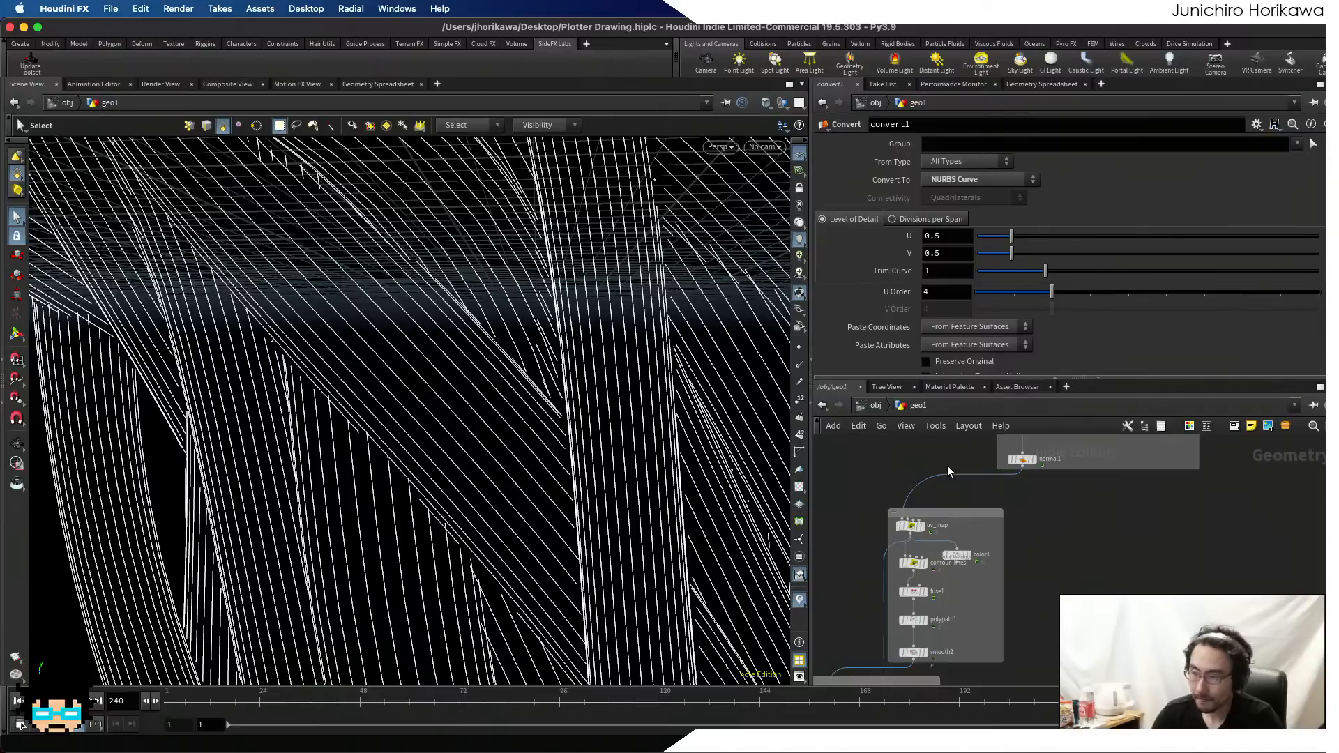
{"action": "scroll", "coordinate": [1053, 533], "scroll_direction": "up", "scroll_amount": 5}
{"action": "scroll", "coordinate": [1014, 582], "scroll_direction": "up", "scroll_amount": 3}
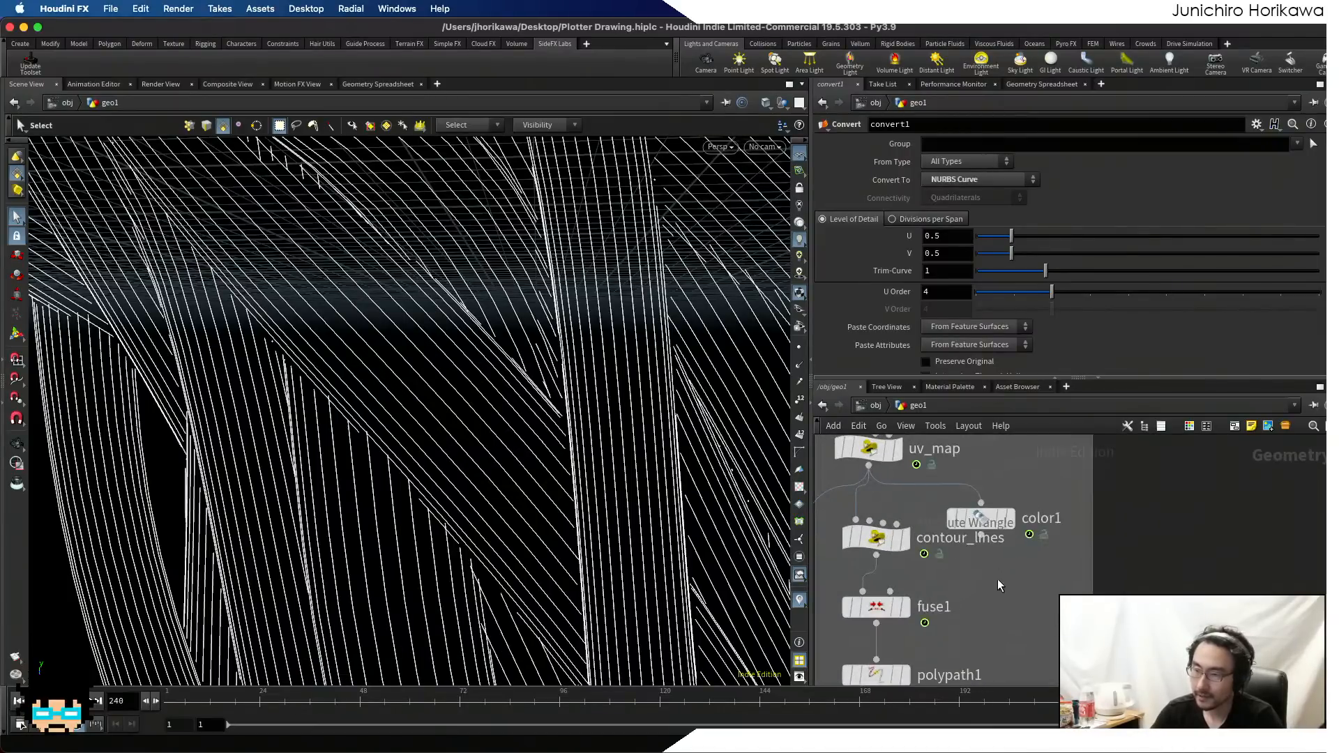
{"action": "mouse_move", "coordinate": [1058, 536]}
{"action": "left_click_drag", "start_coordinate": [1058, 536], "coordinate": [1118, 530]}
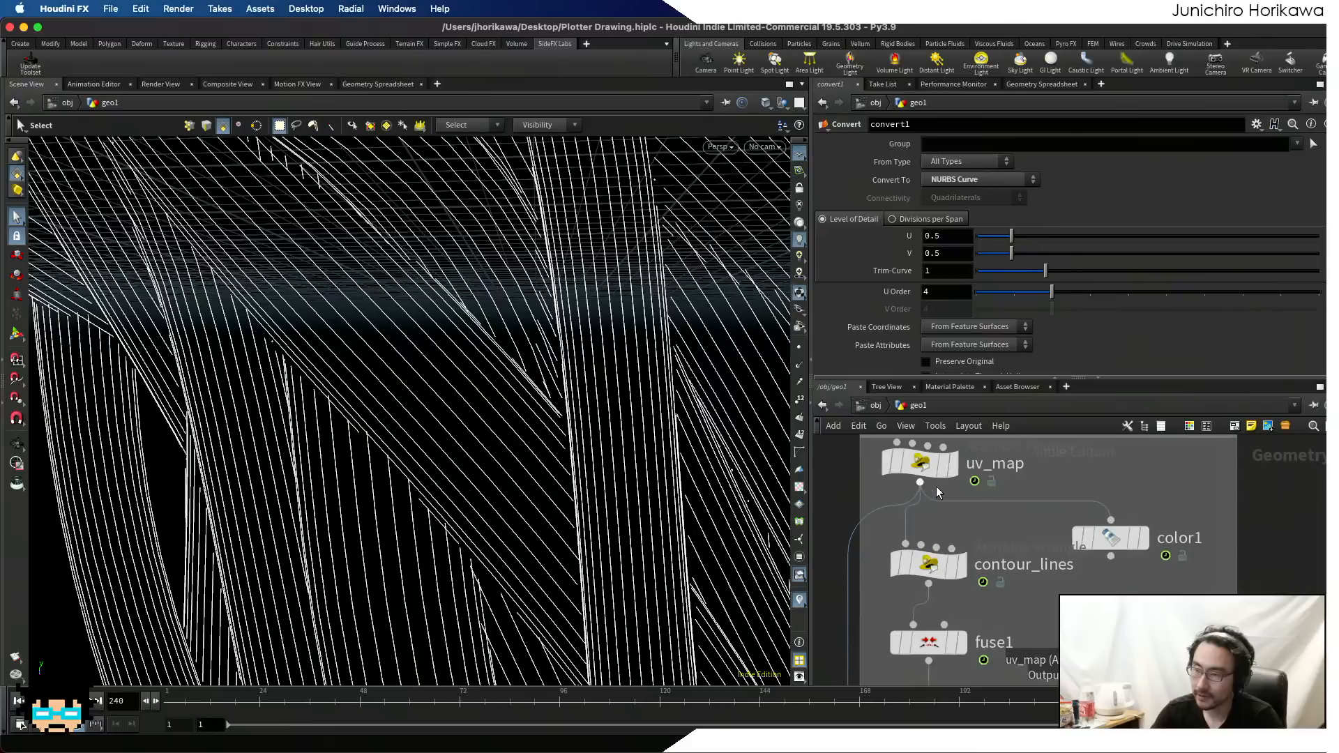
{"action": "left_click", "coordinate": [925, 469]}
- Display the uv_map node's tube geometry, frame it in the viewport and view it from another side
{"action": "scroll", "coordinate": [927, 472], "scroll_direction": "down", "scroll_amount": 5}
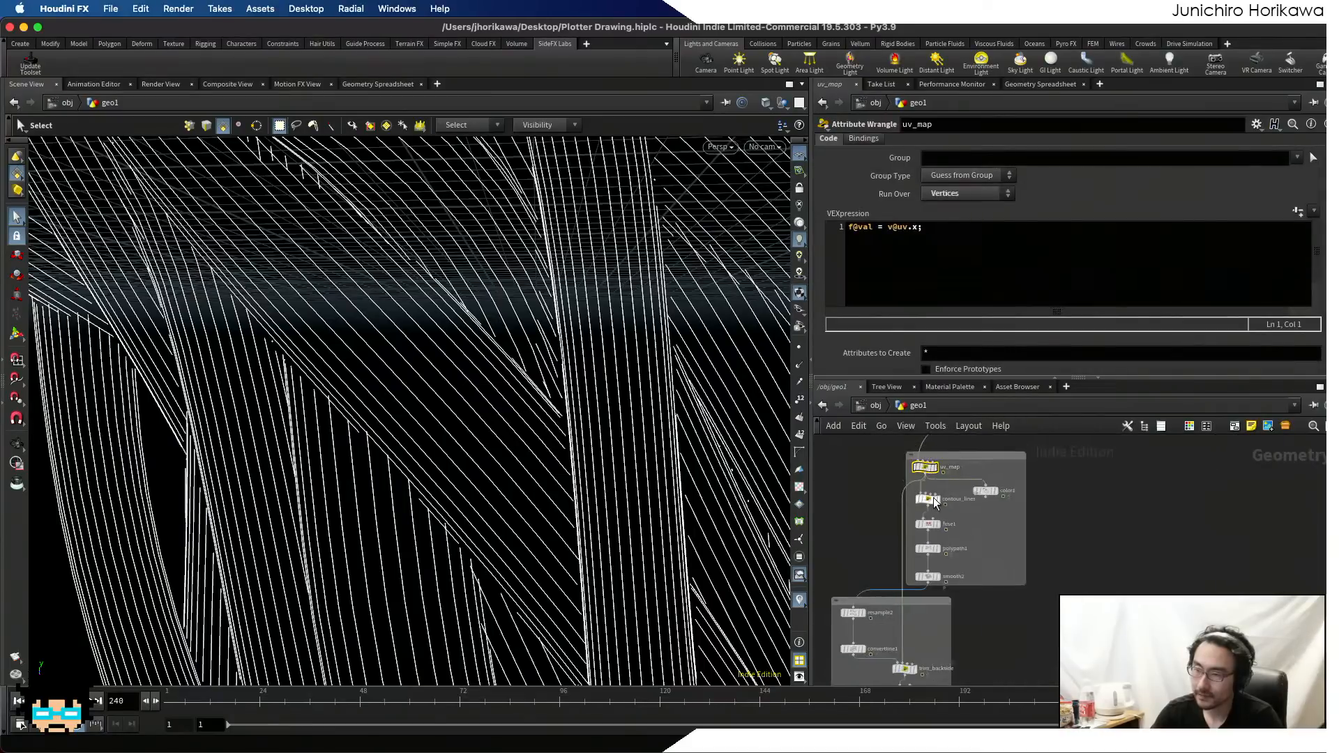
{"action": "scroll", "coordinate": [939, 574], "scroll_direction": "up", "scroll_amount": 5}
{"action": "scroll", "coordinate": [947, 574], "scroll_direction": "down", "scroll_amount": 4}
{"action": "scroll", "coordinate": [958, 527], "scroll_direction": "down", "scroll_amount": 5}
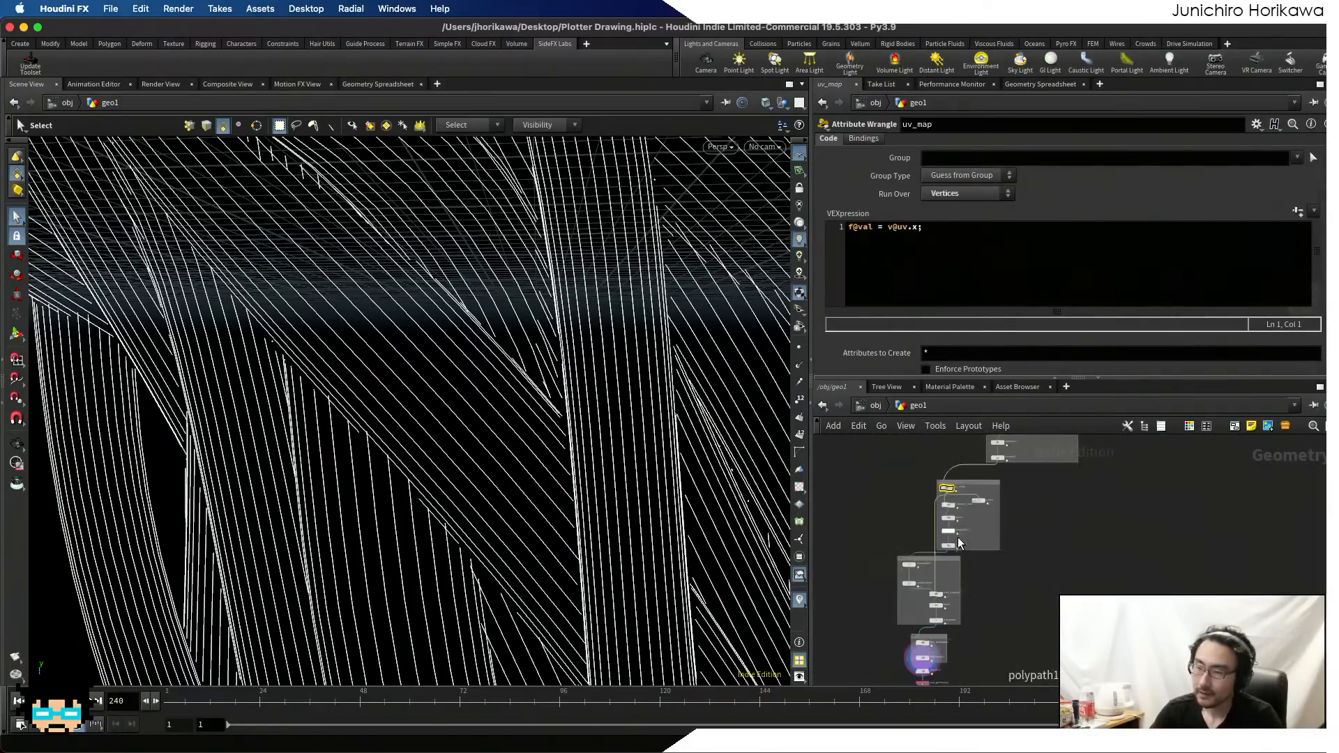
{"action": "scroll", "coordinate": [943, 560], "scroll_direction": "up", "scroll_amount": 5}
{"action": "right_click_drag", "start_coordinate": [605, 398], "coordinate": [718, 449], "text": "alt"}
{"action": "scroll", "coordinate": [1071, 551], "scroll_direction": "down", "scroll_amount": 3}
{"action": "middle_click_drag", "start_coordinate": [1019, 439], "coordinate": [1025, 538]}
{"action": "scroll", "coordinate": [1026, 540], "scroll_direction": "up", "scroll_amount": 2}
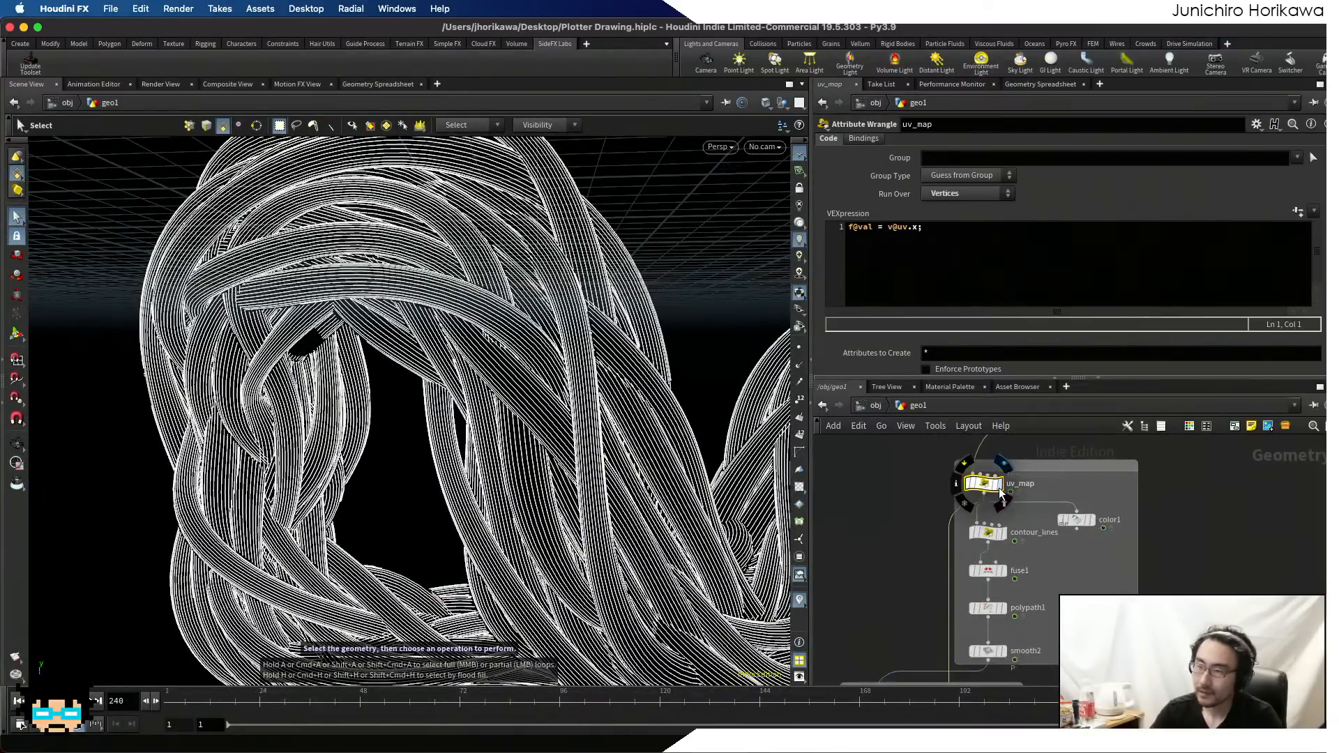
{"action": "left_click", "coordinate": [998, 484]}
{"action": "key", "text": "space+g"}
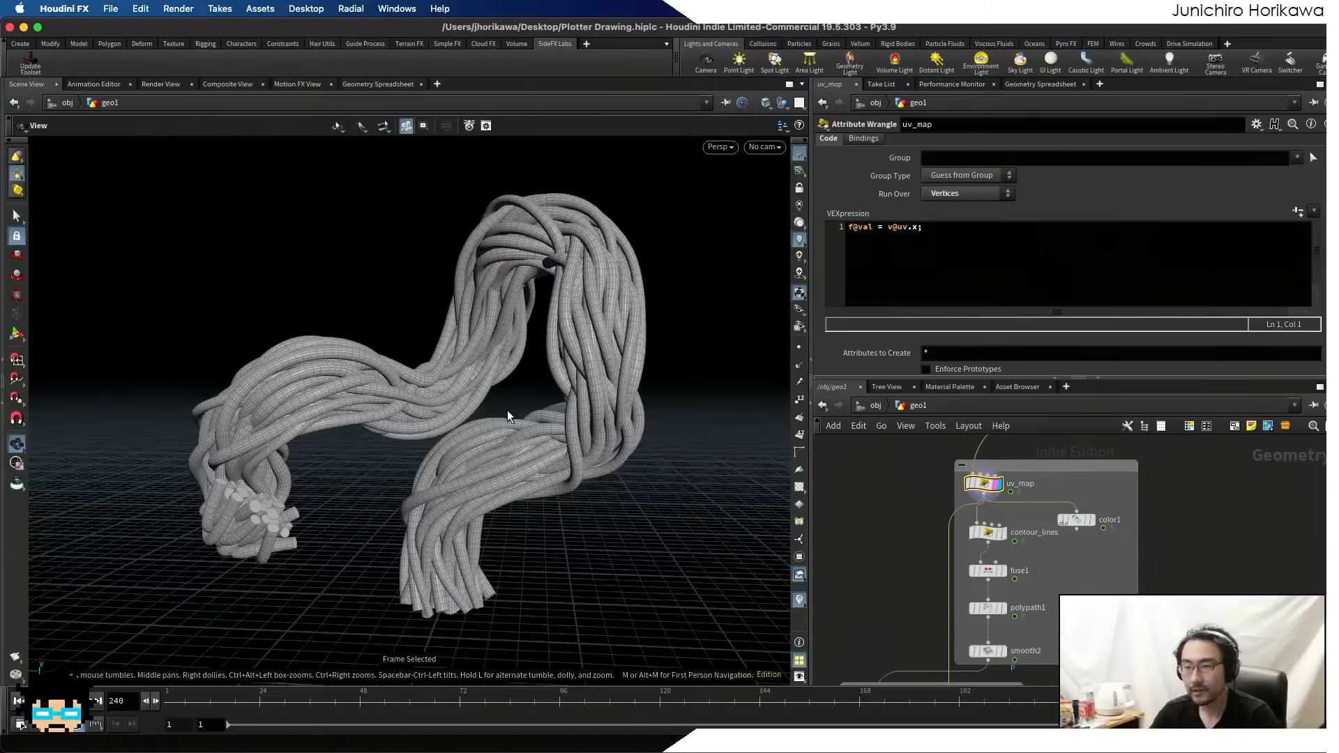
{"action": "left_click_drag", "start_coordinate": [476, 416], "coordinate": [802, 473], "text": "alt"}
{"action": "scroll", "coordinate": [953, 510], "scroll_direction": "up", "scroll_amount": 1}
{"action": "scroll", "coordinate": [1018, 554], "scroll_direction": "up", "scroll_amount": 2}
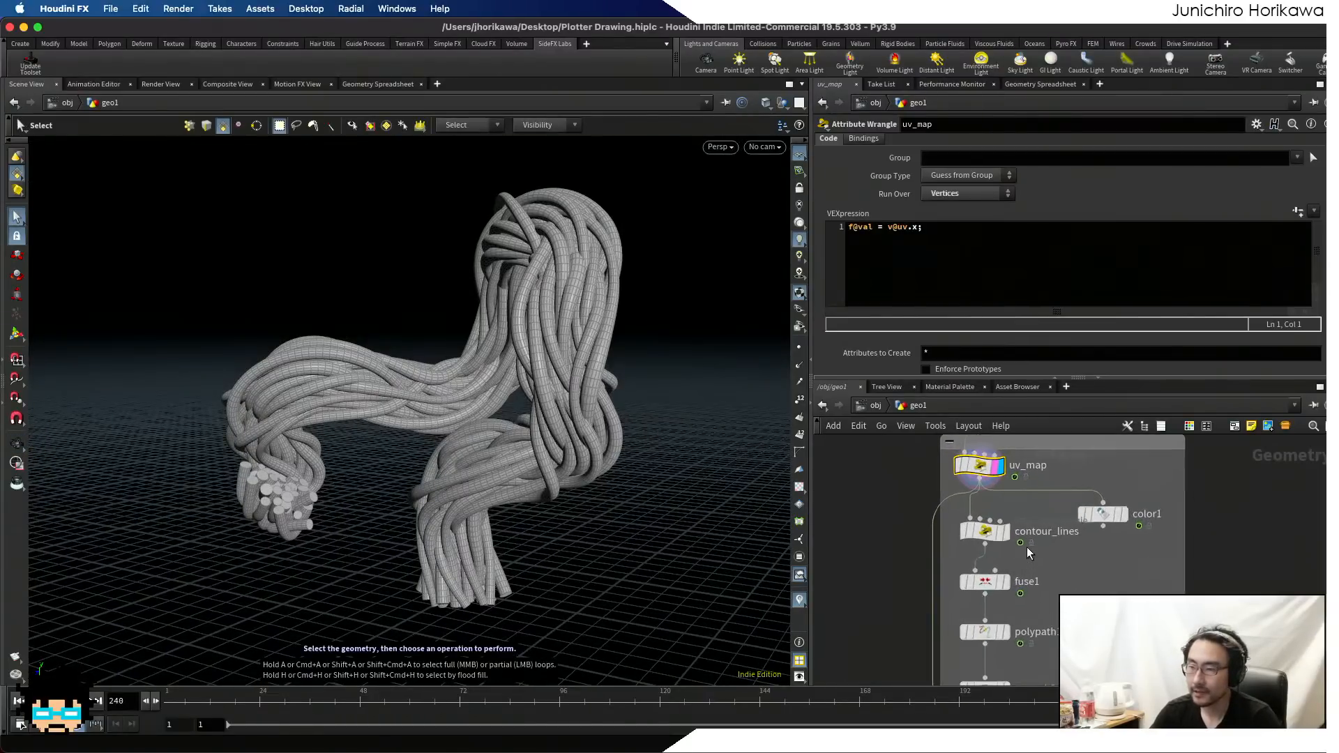
- Display the color1 node's result, open its parameters and inspect the ramp colours along the strands up close
{"action": "left_click", "coordinate": [1121, 514]}
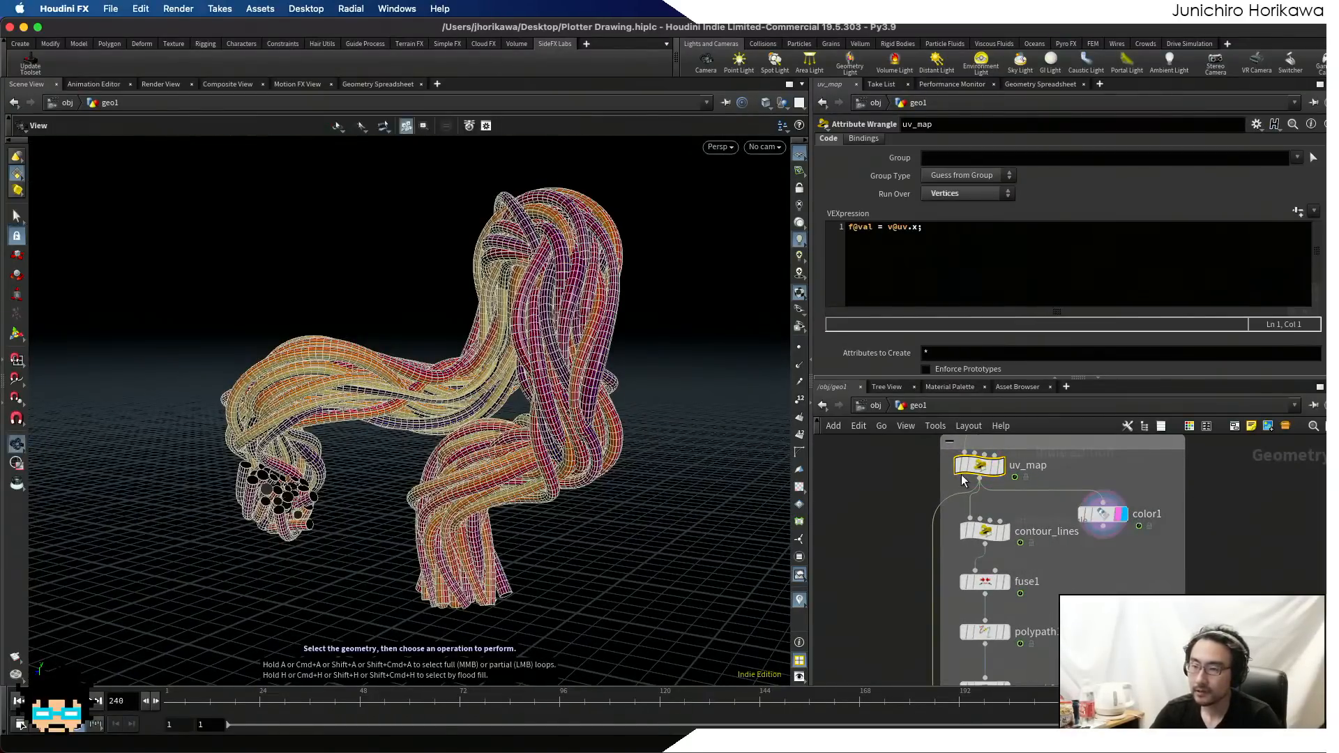
{"action": "left_click", "coordinate": [1104, 514]}
{"action": "right_click_drag", "start_coordinate": [497, 397], "coordinate": [594, 404], "text": "alt"}
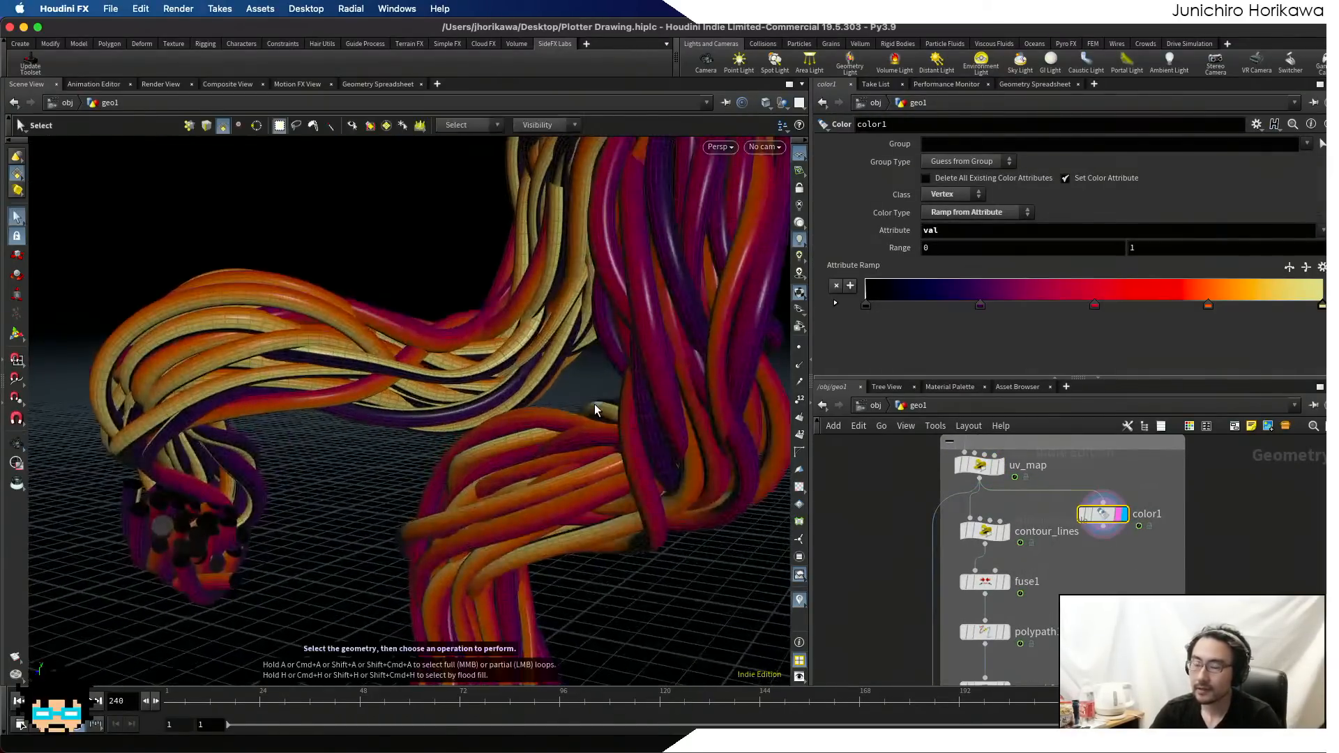
{"action": "key", "text": "Tab"}
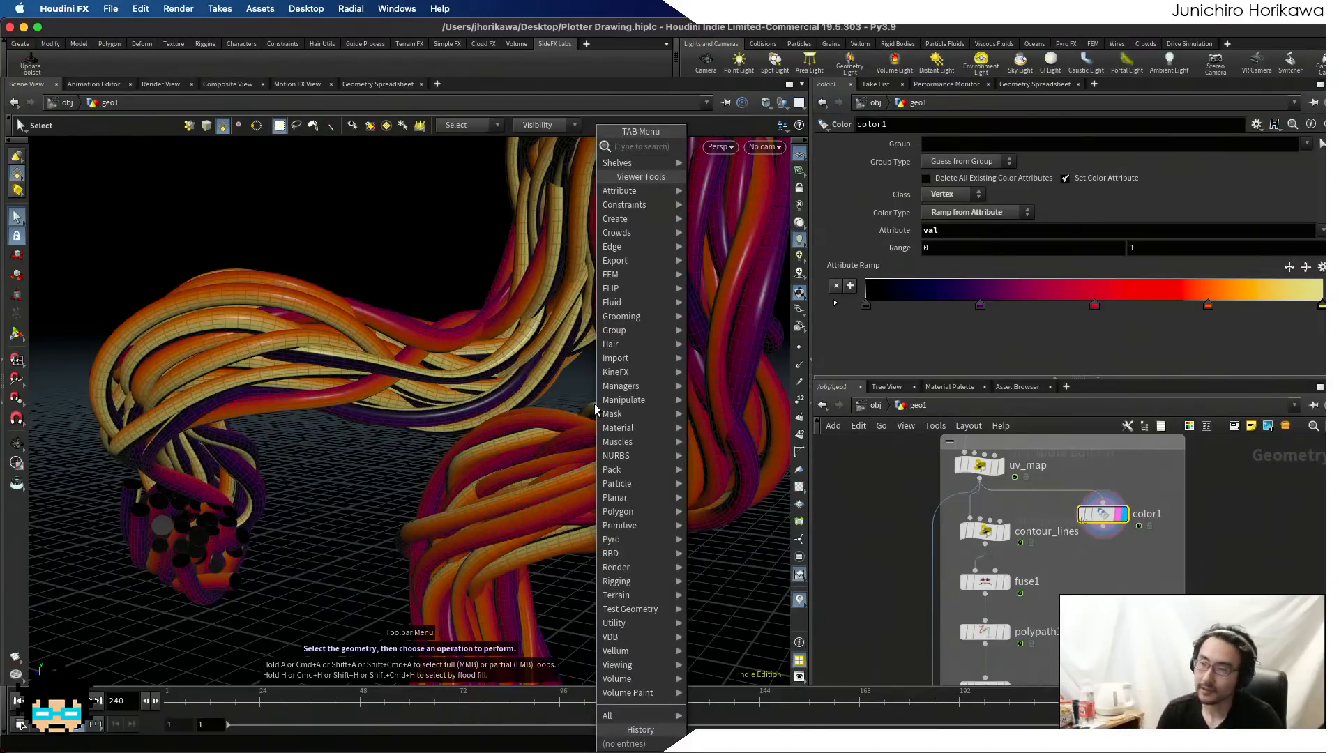
{"action": "key", "text": "Escape"}
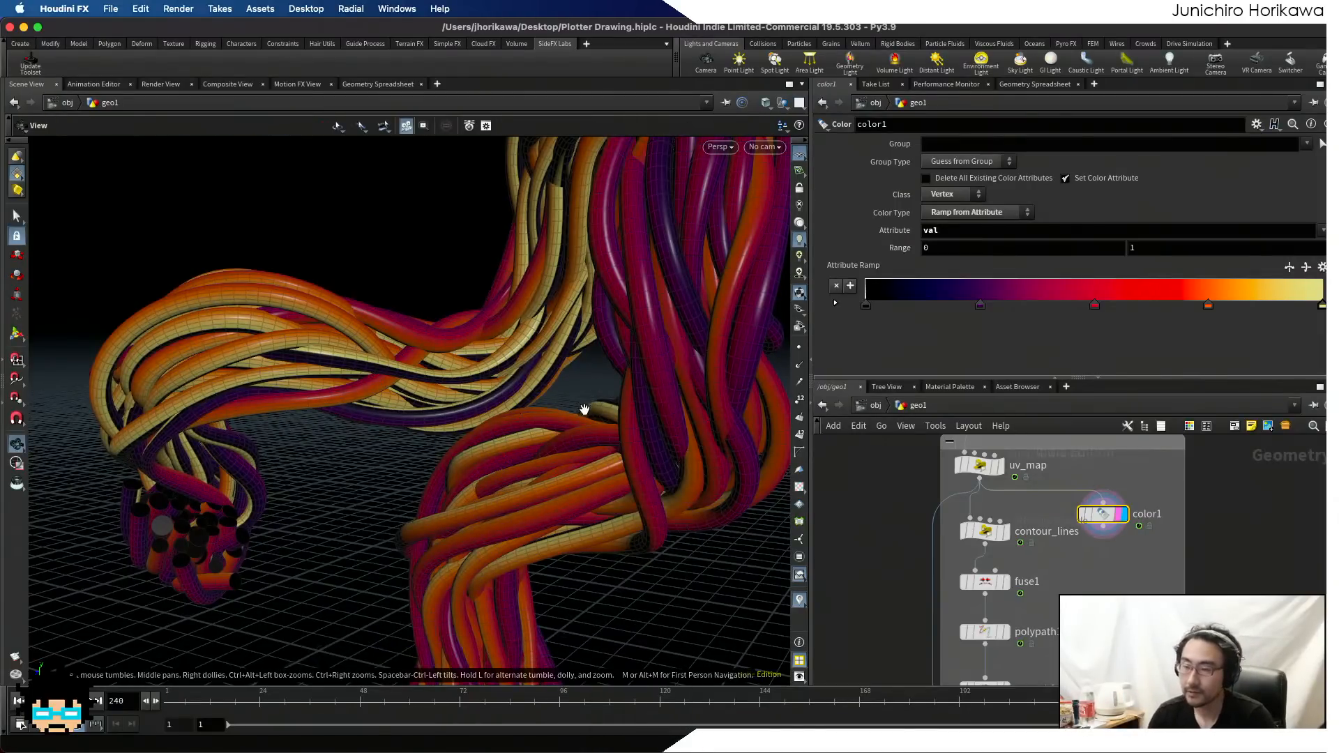
{"action": "left_click_drag", "start_coordinate": [586, 410], "coordinate": [539, 442], "text": "alt"}
{"action": "scroll", "coordinate": [1066, 481], "scroll_direction": "up", "scroll_amount": 2}
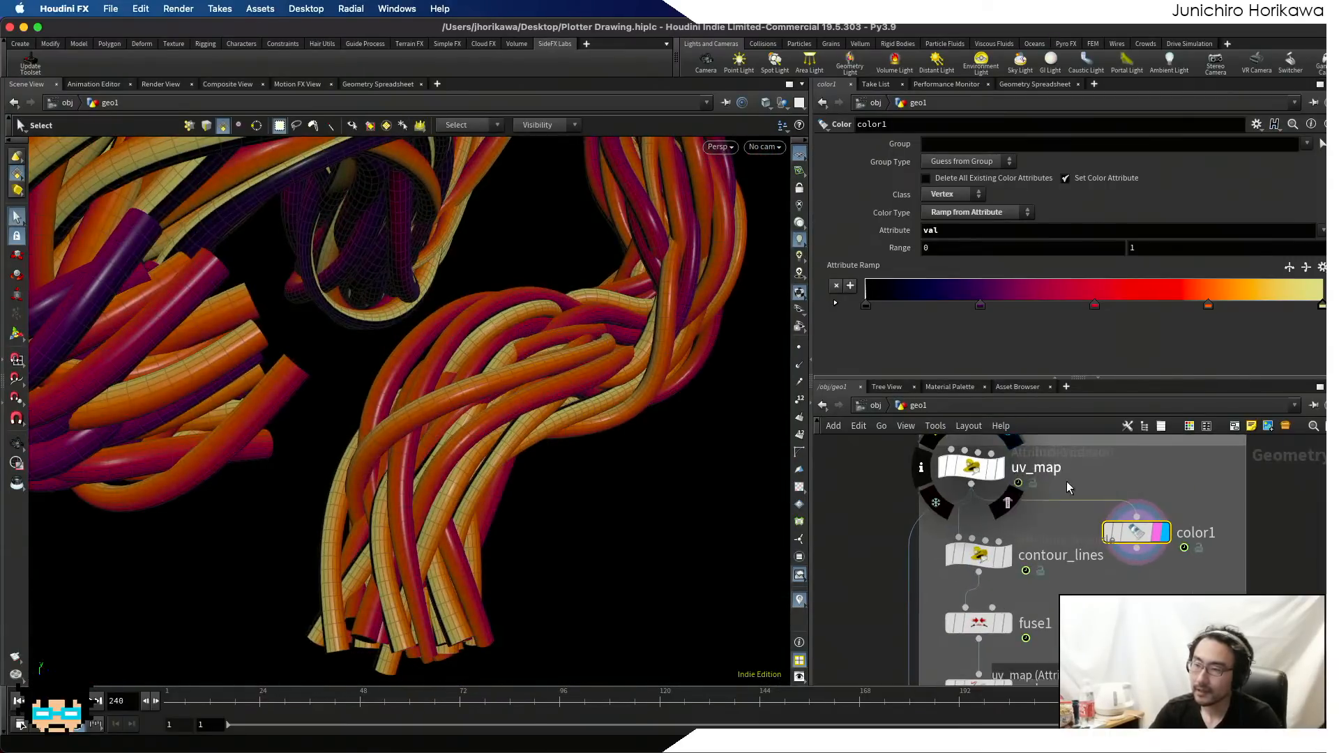
{"action": "left_click", "coordinate": [967, 464]}
{"action": "left_click", "coordinate": [889, 227]}
{"action": "left_click_drag", "start_coordinate": [871, 228], "coordinate": [855, 228]}
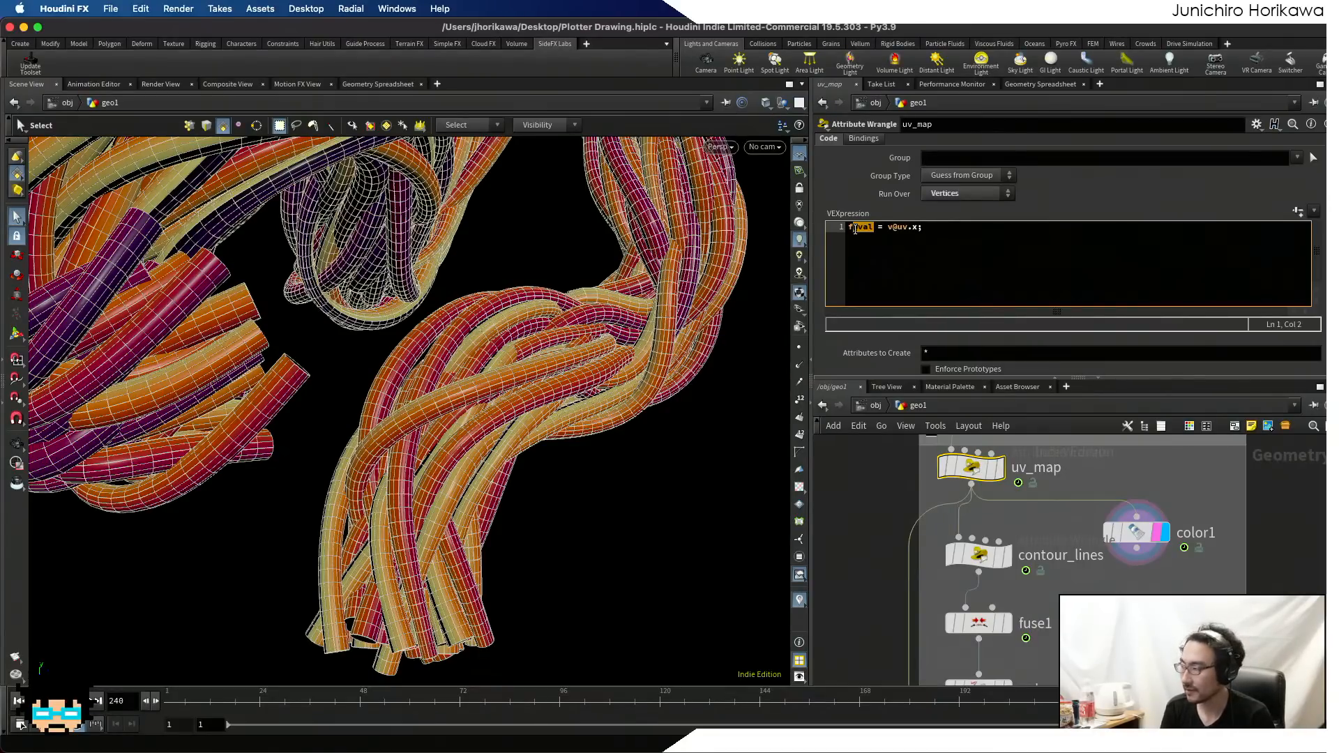
{"action": "key", "text": "Return"}
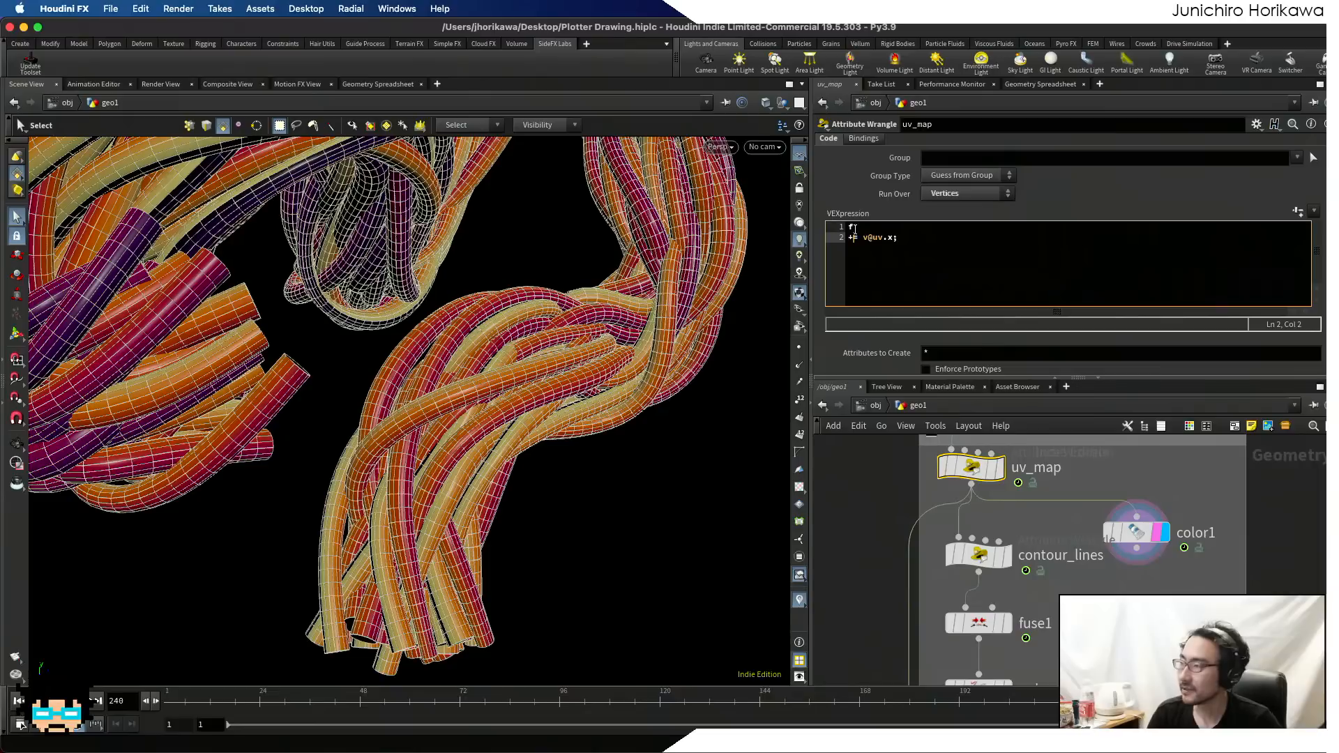
{"action": "left_click", "coordinate": [985, 264]}
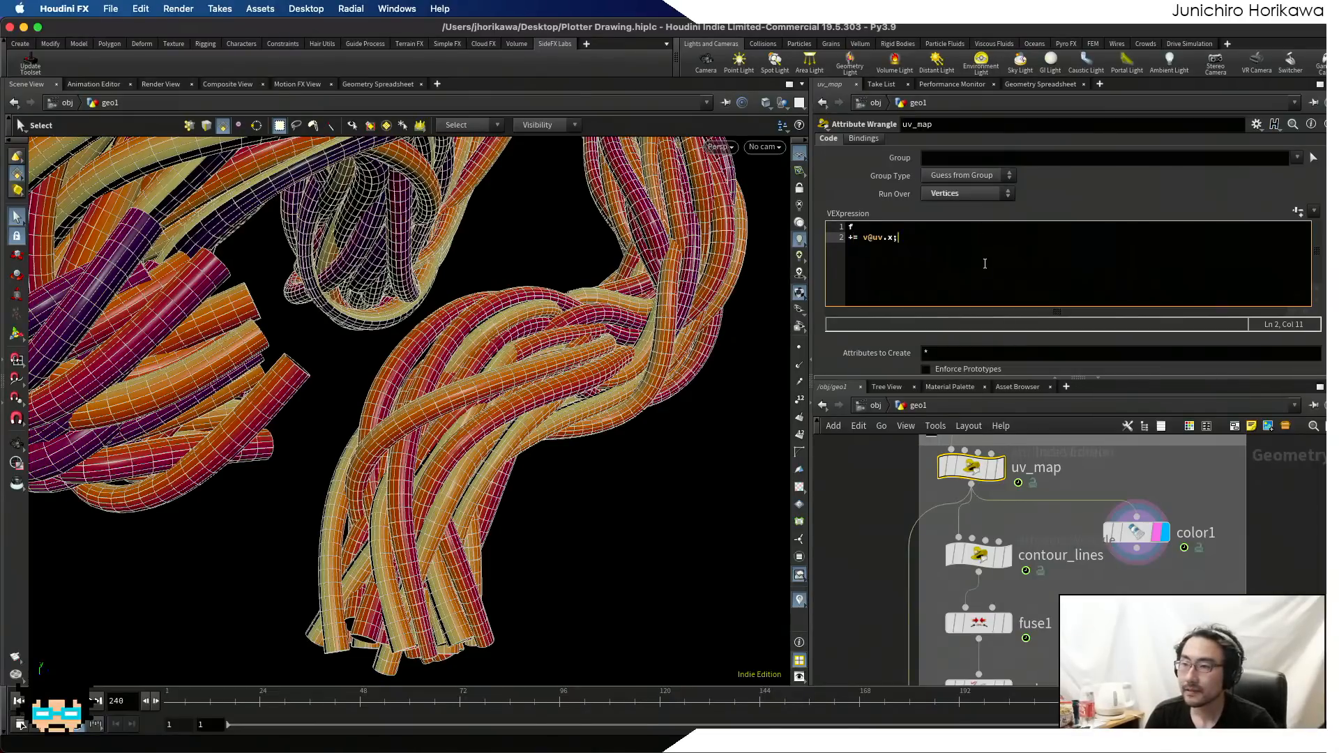
{"action": "left_click", "coordinate": [844, 238]}
{"action": "key", "text": "BackSpace"}
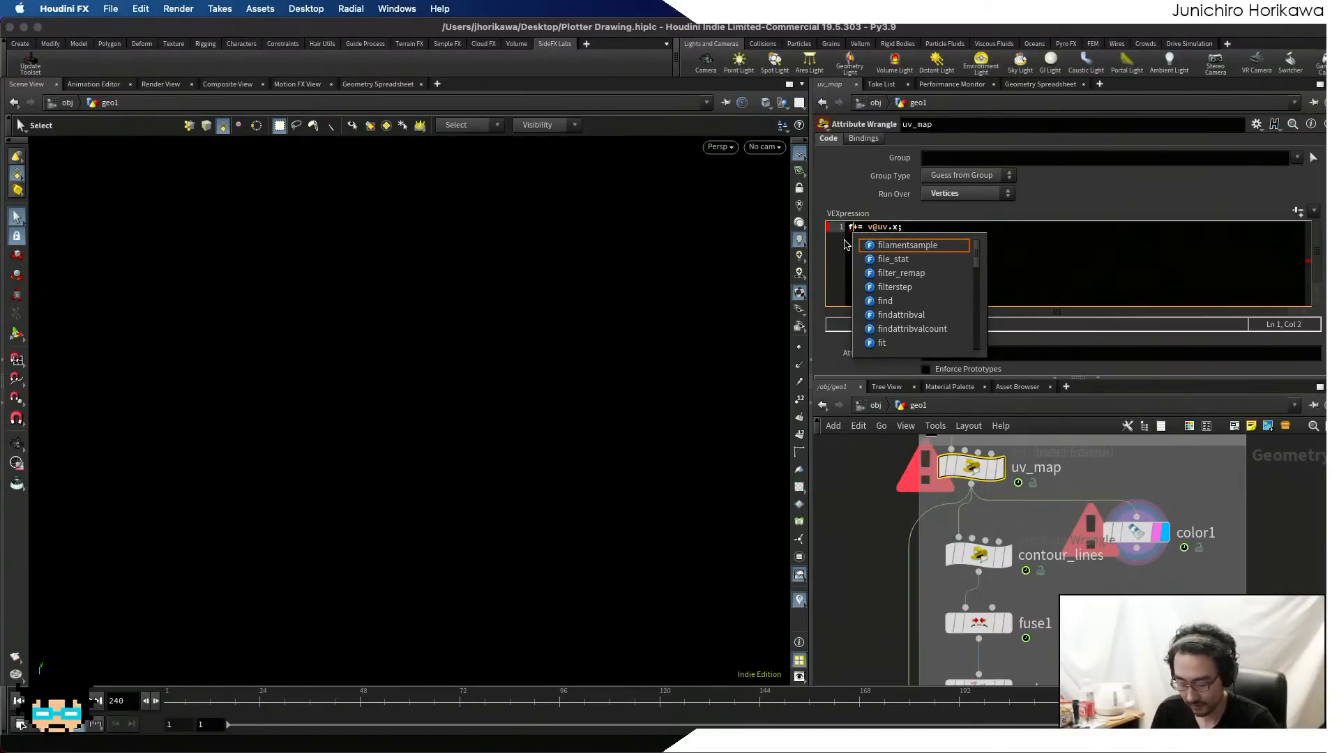
{"action": "key", "text": "super+z"}
{"action": "key", "text": "super+z"}
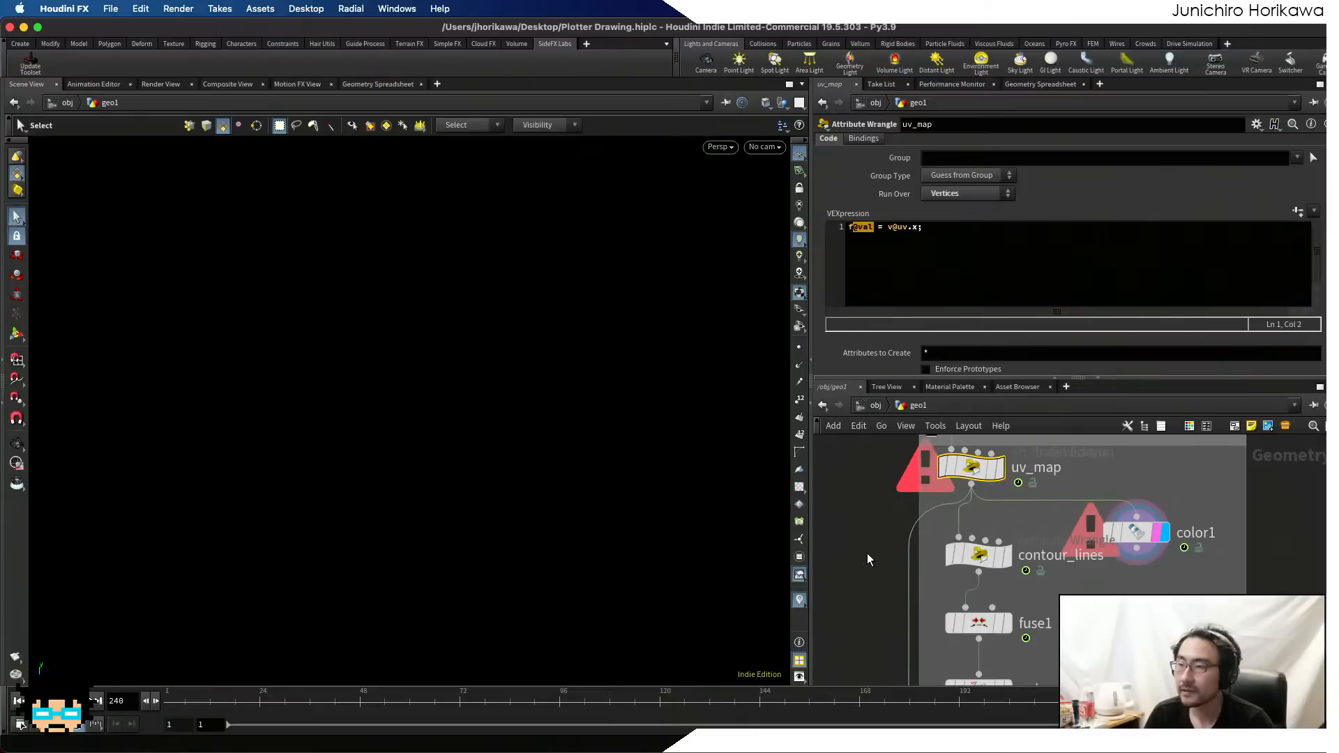
{"action": "left_click", "coordinate": [970, 259]}
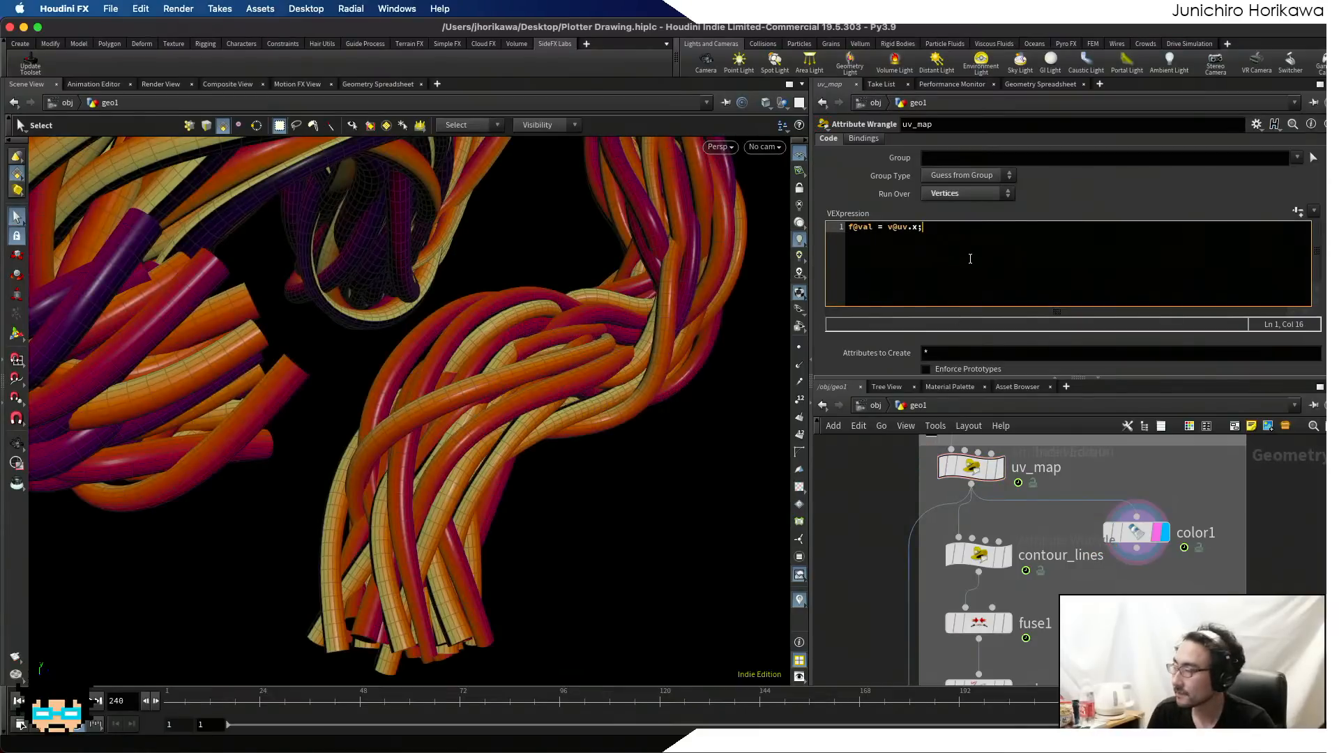
{"action": "key", "text": "Return"}
{"action": "key", "text": "Return"}
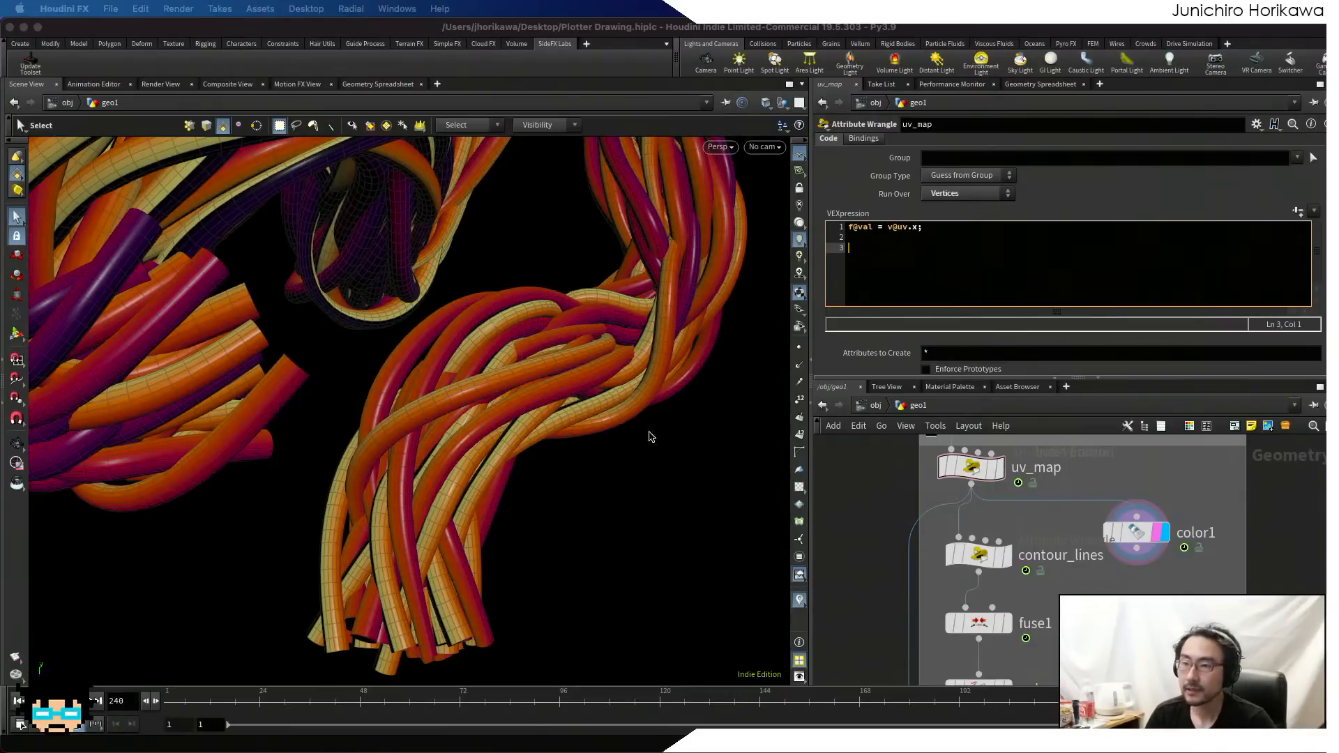
- Examine the whole ramp-coloured braid from different angles and the network section between normal1 and uv_map
{"action": "left_click", "coordinate": [678, 432], "text": "alt"}
{"action": "right_click_drag", "start_coordinate": [678, 431], "coordinate": [553, 437]}
{"action": "left_click_drag", "start_coordinate": [640, 346], "coordinate": [115, 371]}
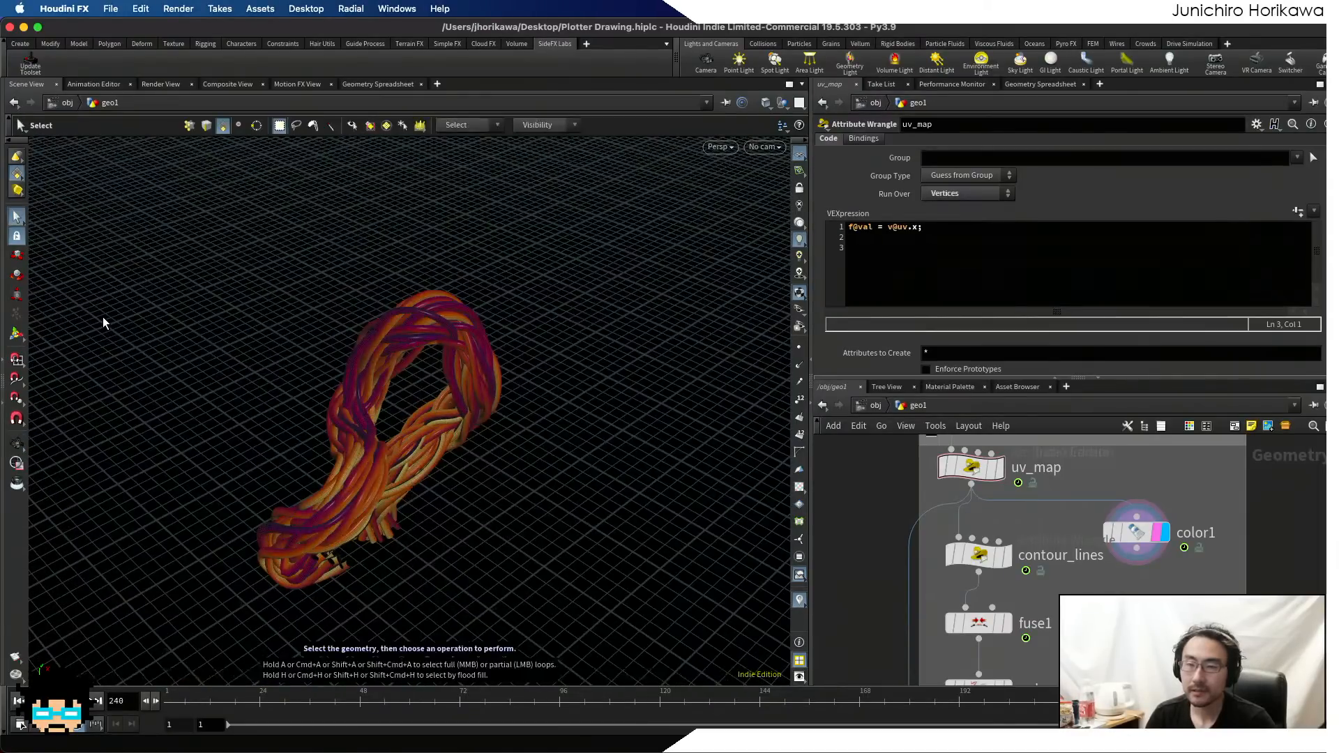
{"action": "left_click_drag", "start_coordinate": [359, 391], "coordinate": [263, 356]}
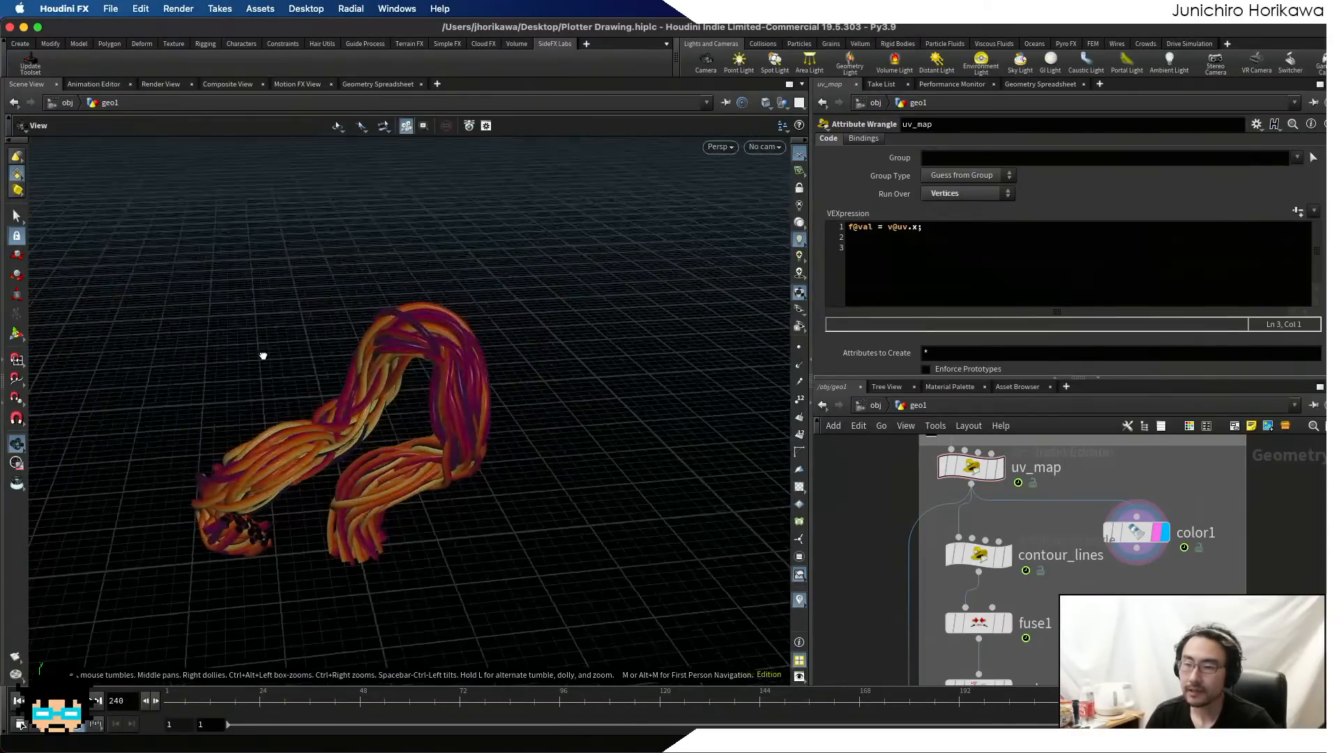
{"action": "scroll", "coordinate": [1030, 501], "scroll_direction": "down", "scroll_amount": 5}
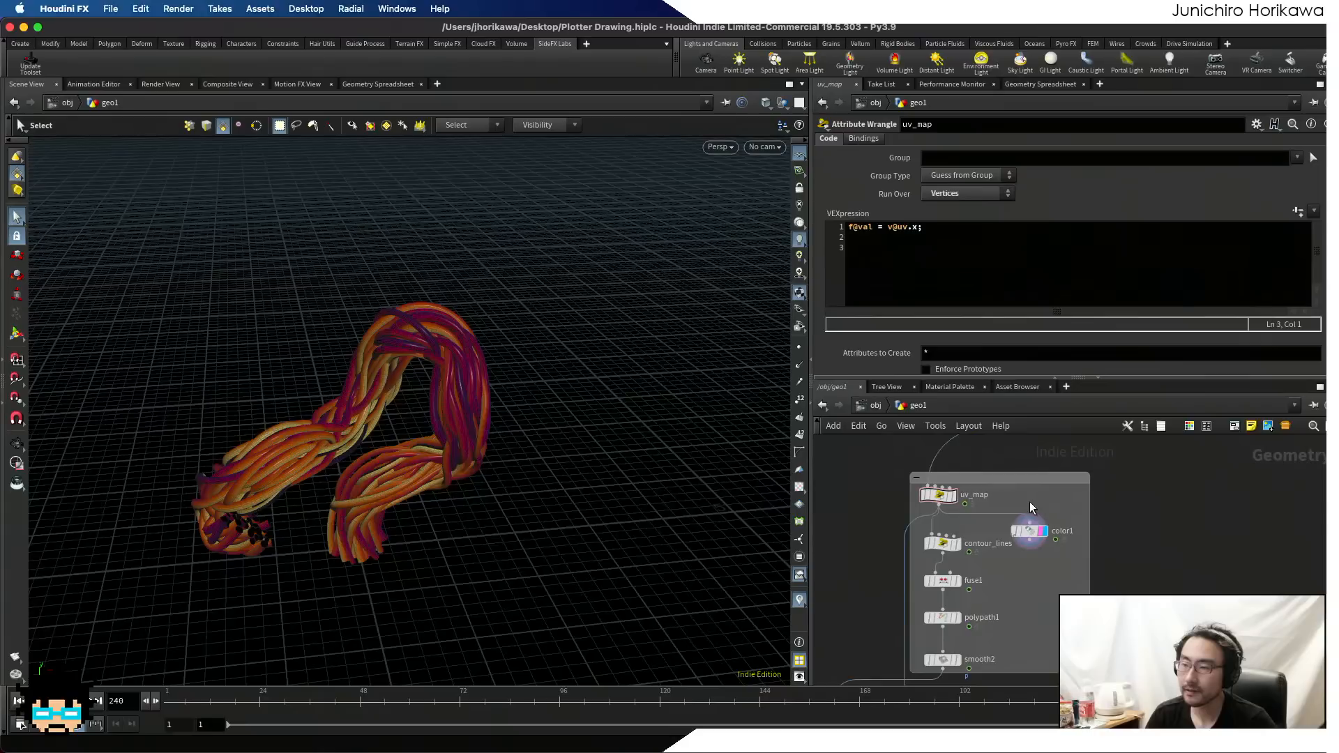
{"action": "middle_click_drag", "start_coordinate": [1015, 509], "coordinate": [948, 588]}
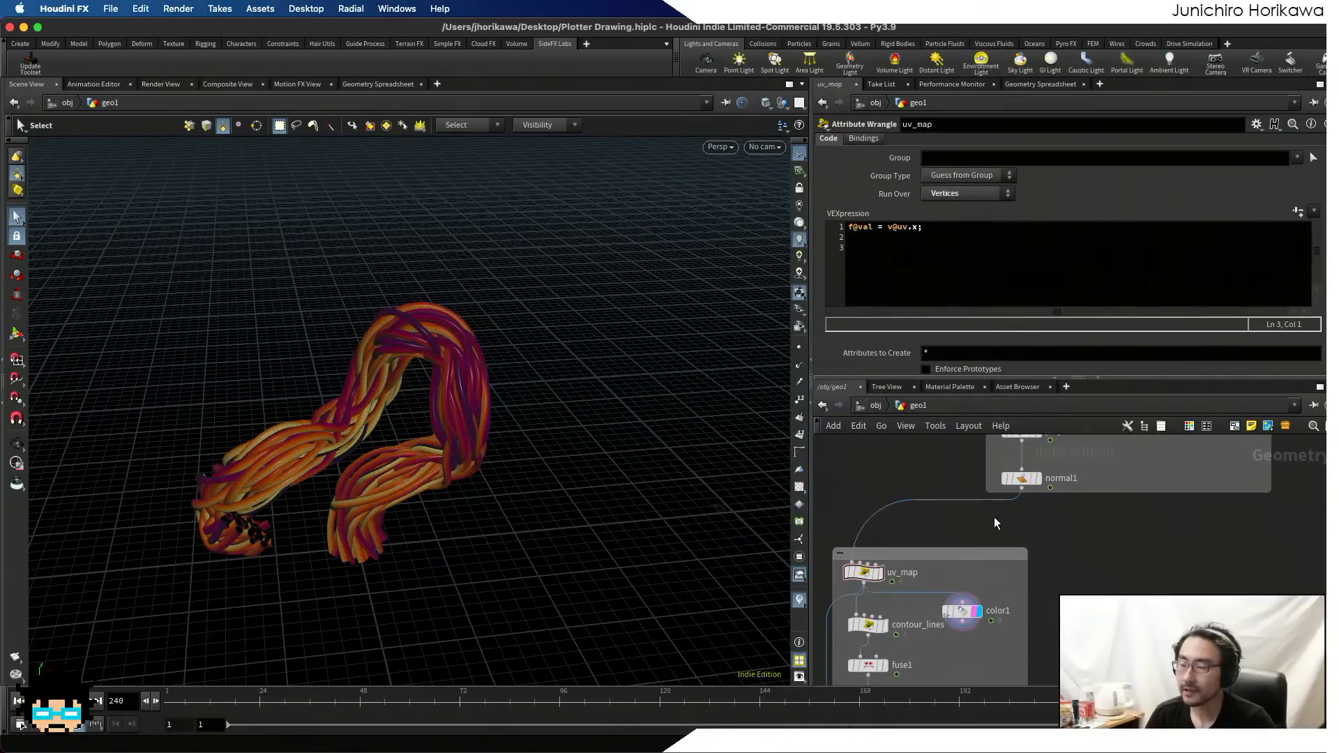
- Add a Control node in the empty network area beside normal1, above the uv_map group
{"action": "scroll", "coordinate": [846, 482], "scroll_direction": "up", "scroll_amount": 1}
{"action": "middle_click_drag", "start_coordinate": [845, 482], "coordinate": [894, 496]}
{"action": "key", "text": "Tab"}
{"action": "type", "text": "add"}
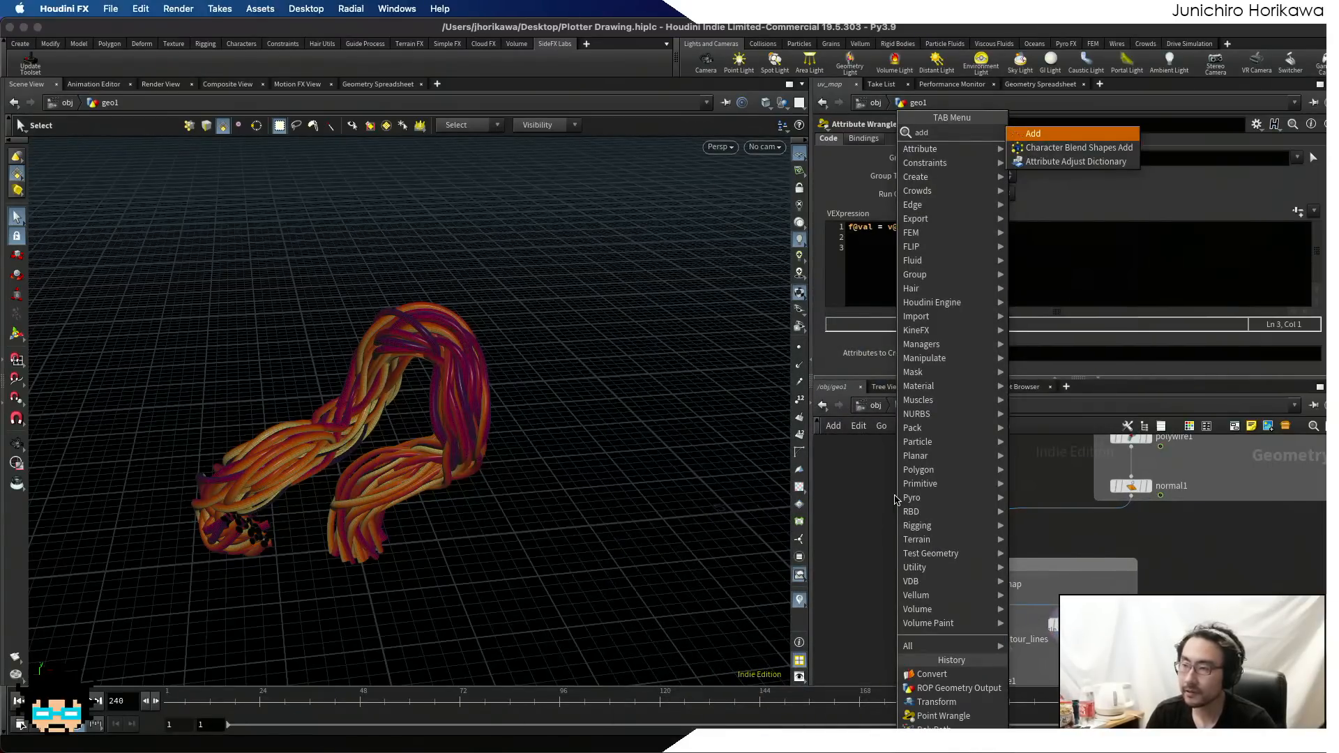
{"action": "key", "text": "Escape"}
{"action": "key", "text": "Tab"}
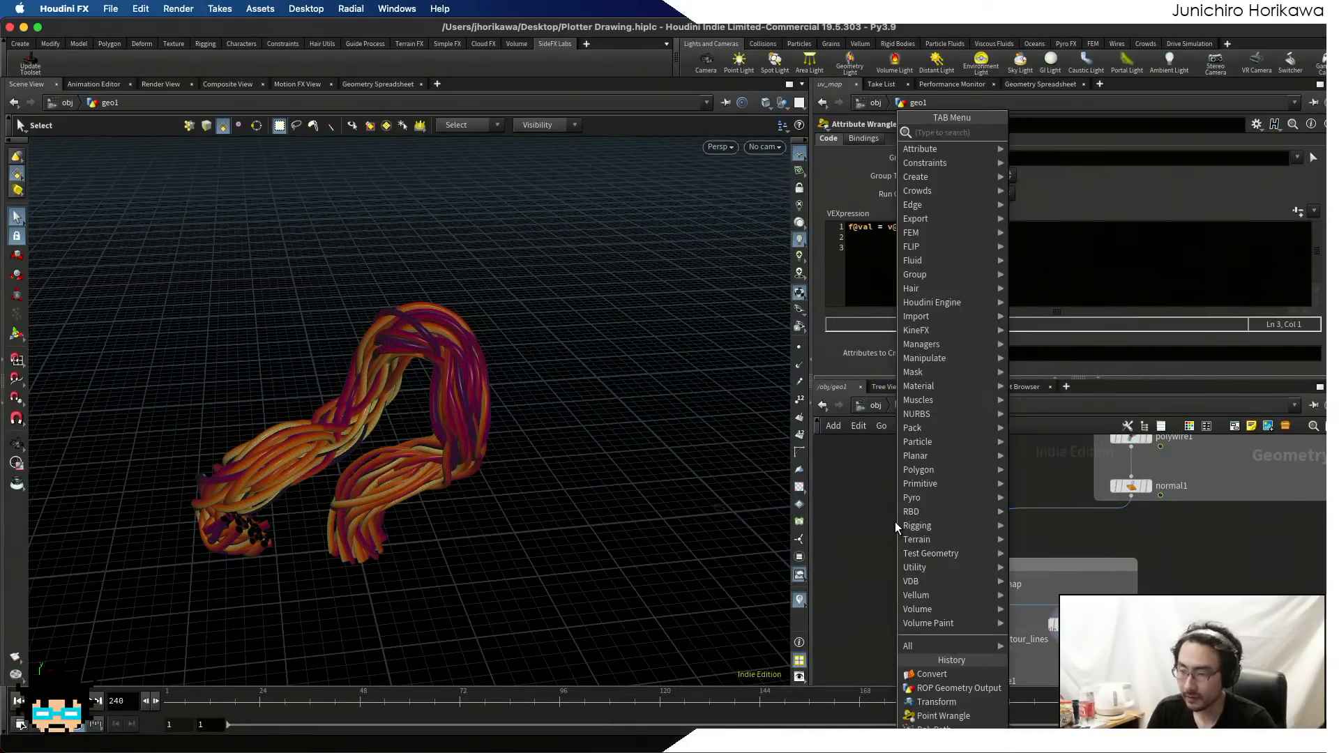
{"action": "type", "text": "contor"}
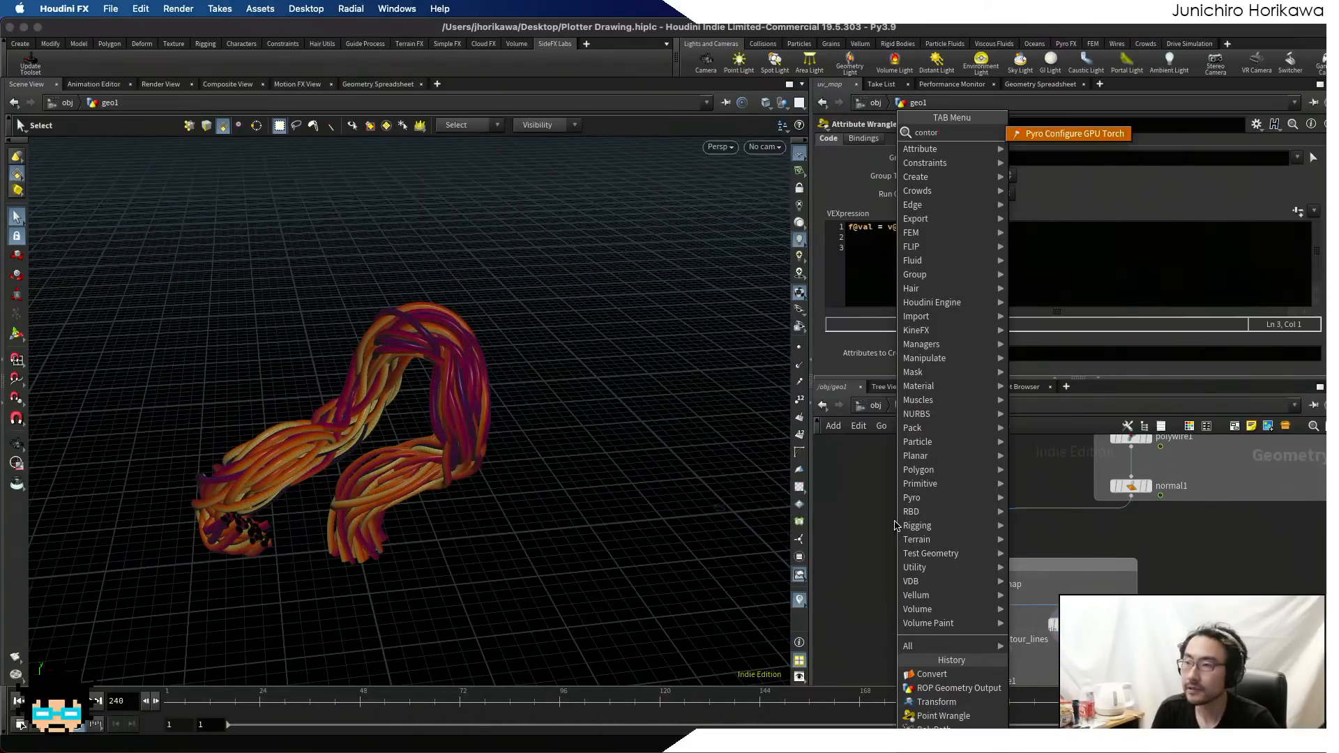
{"action": "key", "text": "BackSpace"}
{"action": "key", "text": "BackSpace"}
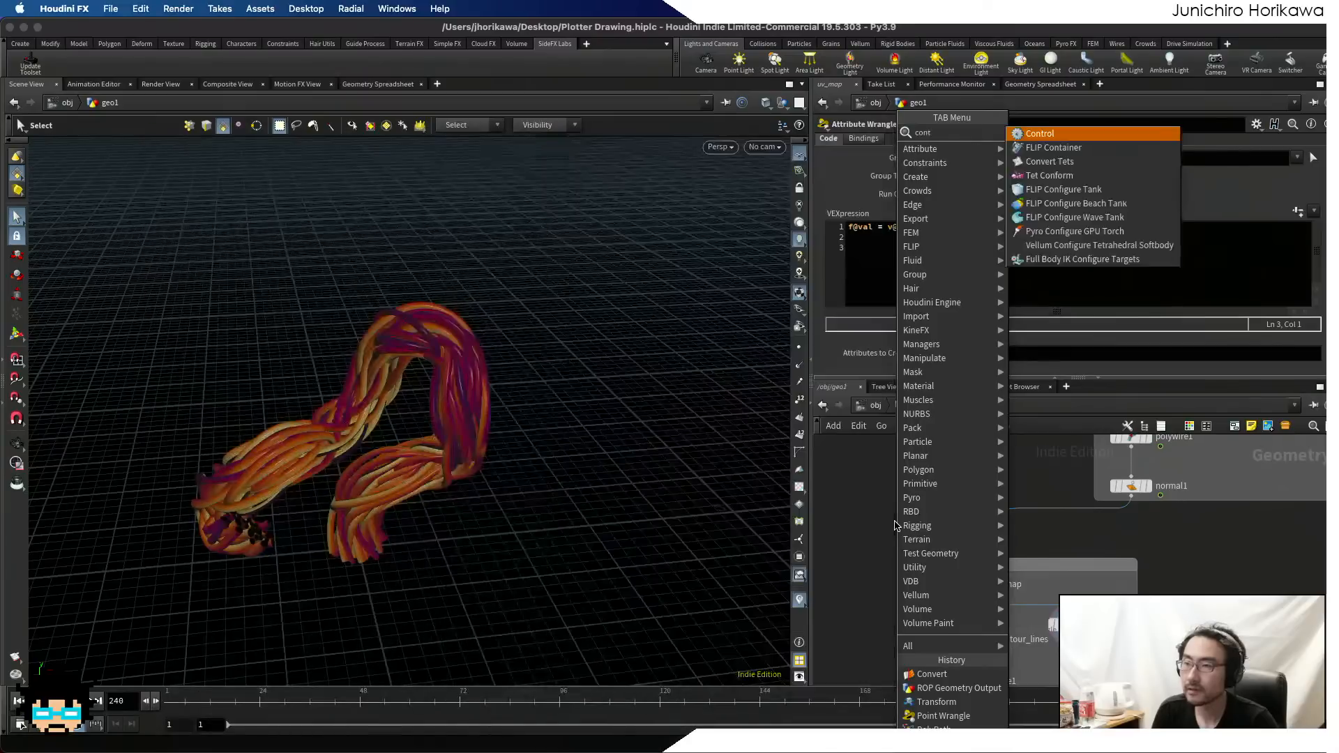
{"action": "key", "text": "Return"}
{"action": "left_click", "coordinate": [895, 522]}
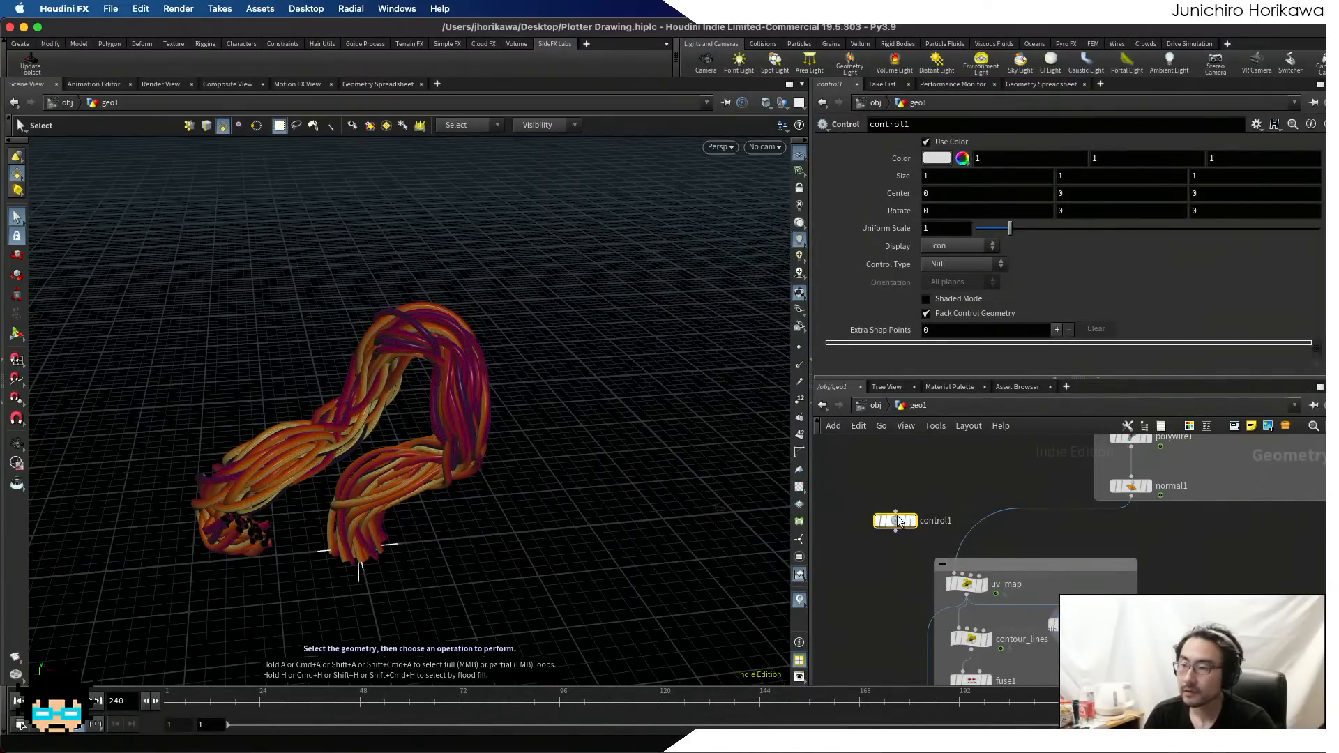
{"action": "middle_click", "coordinate": [898, 523]}
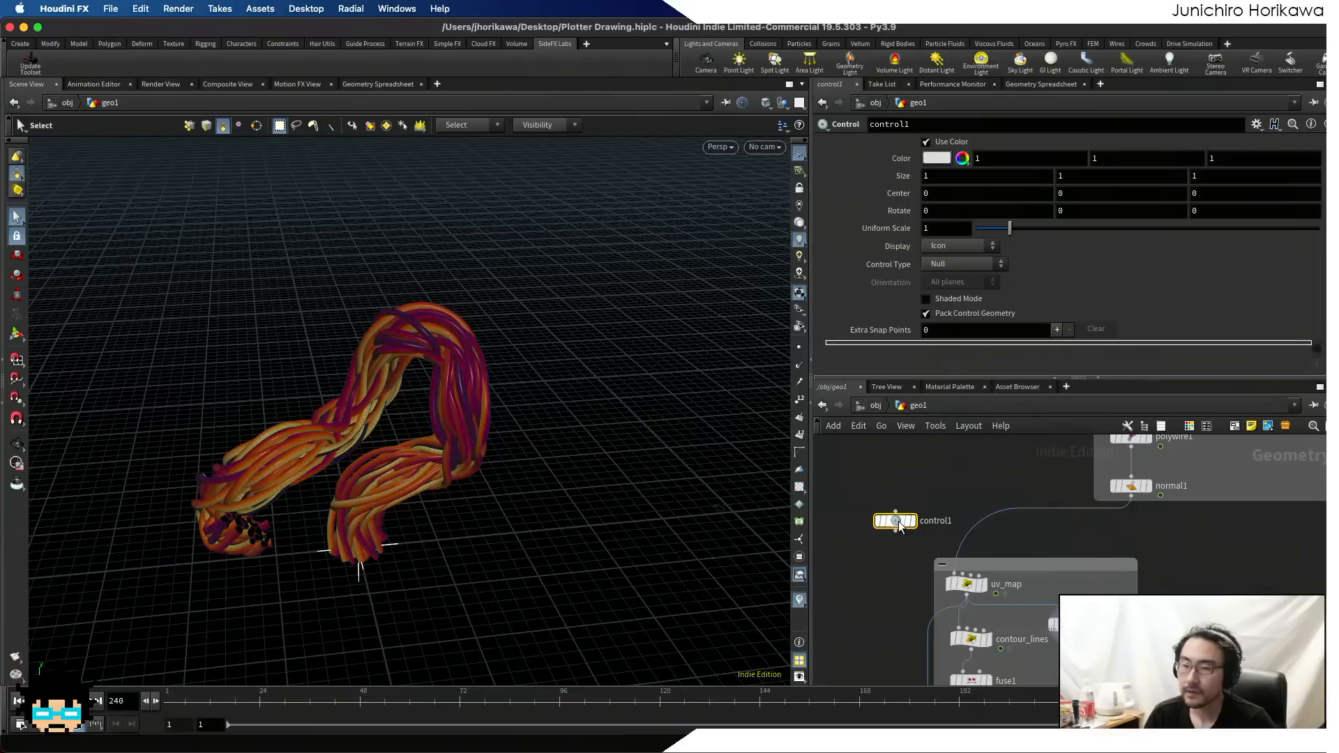
- Move the control with its viewport handle from the origin up beside the braid, centred at about 1.38, 3.23, 1.81
{"action": "left_click", "coordinate": [17, 334]}
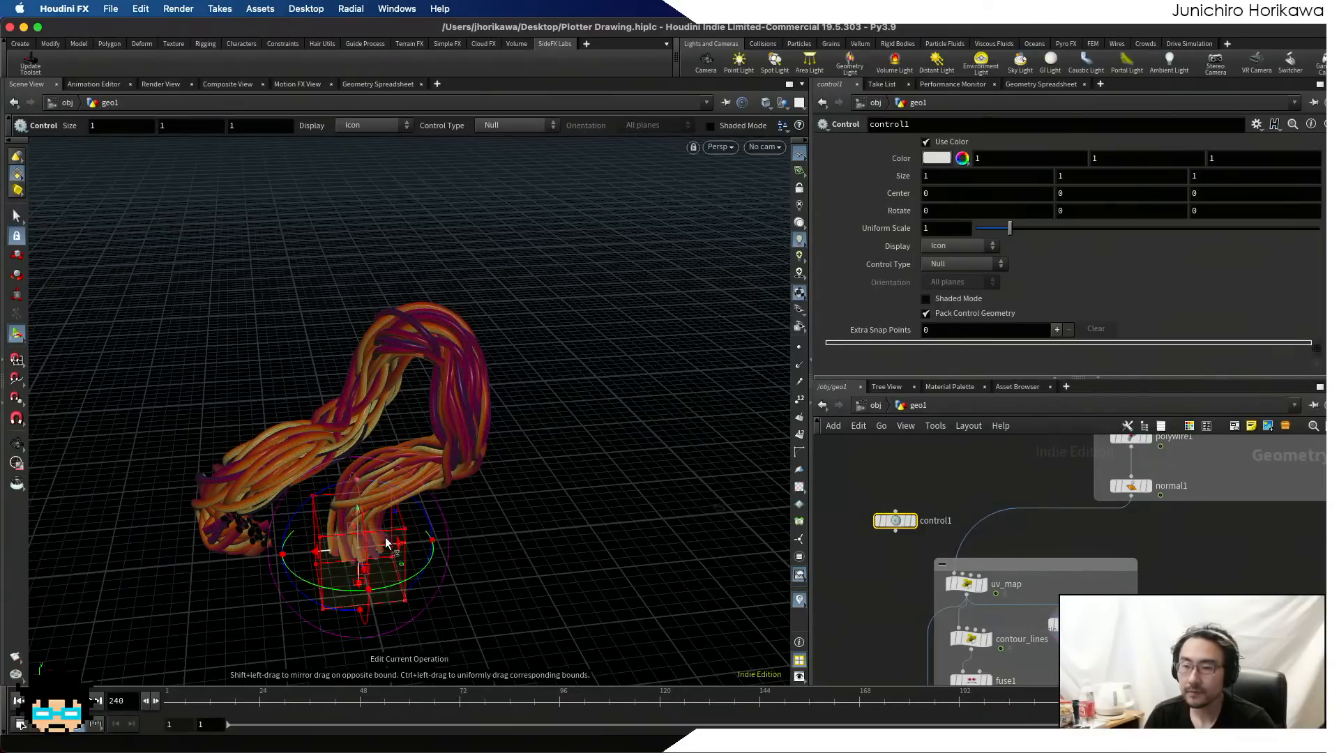
{"action": "left_click_drag", "start_coordinate": [386, 548], "coordinate": [479, 262]}
{"action": "left_click_drag", "start_coordinate": [454, 305], "coordinate": [539, 377], "text": "alt"}
{"action": "left_click_drag", "start_coordinate": [468, 282], "coordinate": [601, 330]}
{"action": "left_click_drag", "start_coordinate": [560, 383], "coordinate": [517, 351], "text": "alt"}
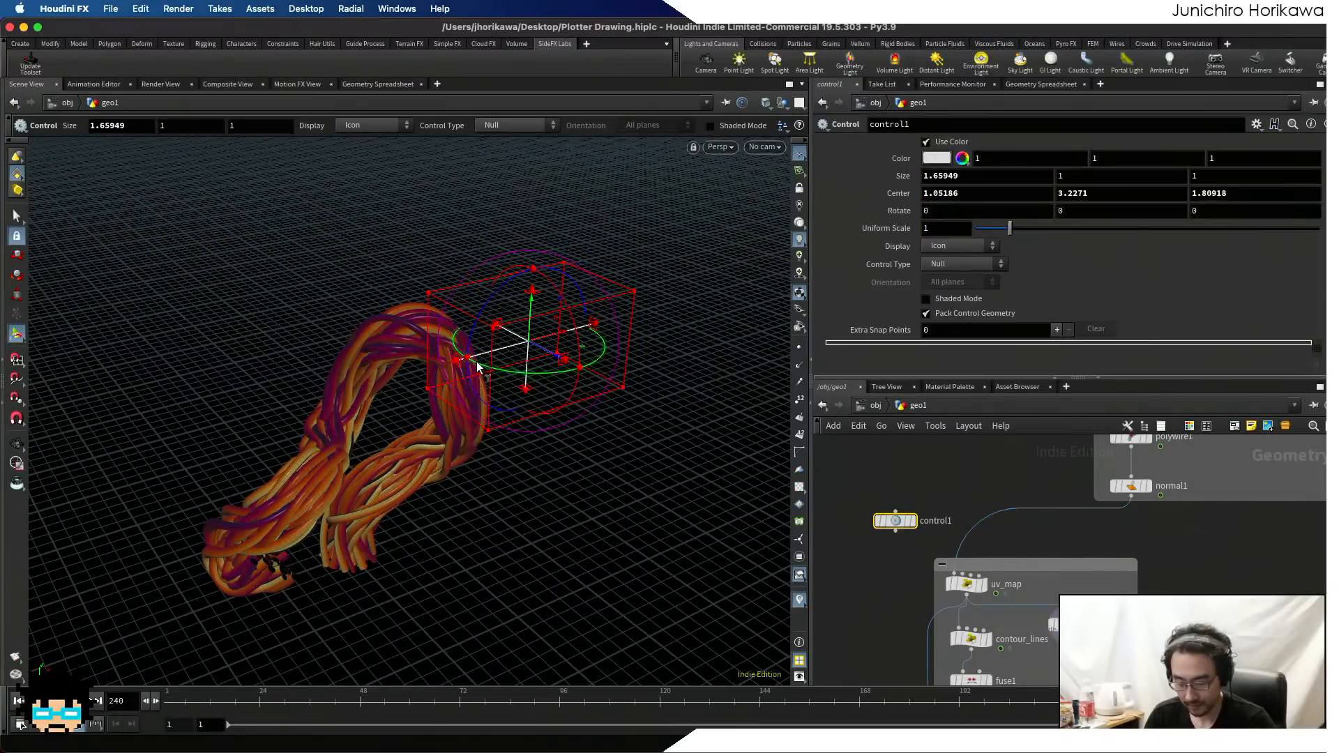
{"action": "key", "text": "super+z"}
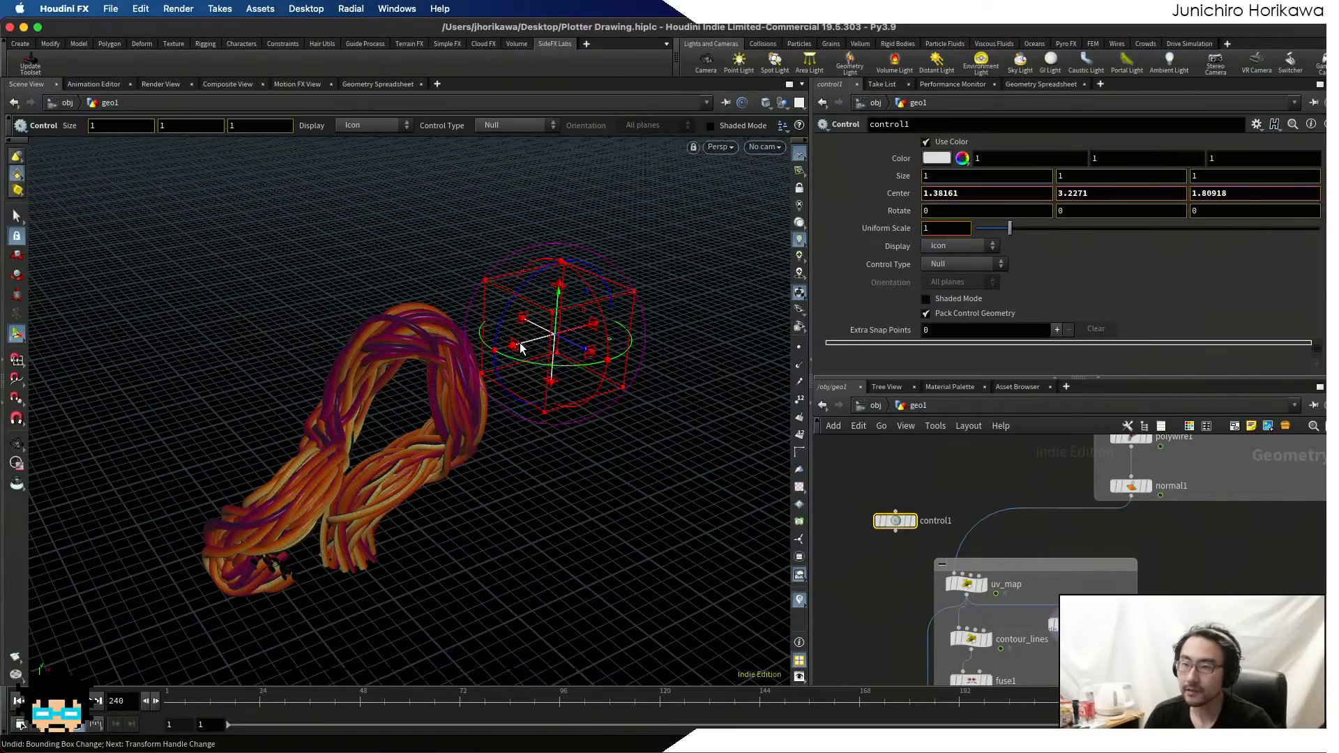
{"action": "left_click_drag", "start_coordinate": [514, 344], "coordinate": [503, 351]}
{"action": "key", "text": "super+z"}
- Move the control above the braid to a centre of about 0.39, 3.95, 1.81, with an X size of about 1.15
{"action": "left_click_drag", "start_coordinate": [553, 297], "coordinate": [557, 226]}
{"action": "left_click_drag", "start_coordinate": [523, 276], "coordinate": [391, 393]}
{"action": "key", "text": "super+z"}
{"action": "left_click_drag", "start_coordinate": [391, 394], "coordinate": [537, 355], "text": "alt"}
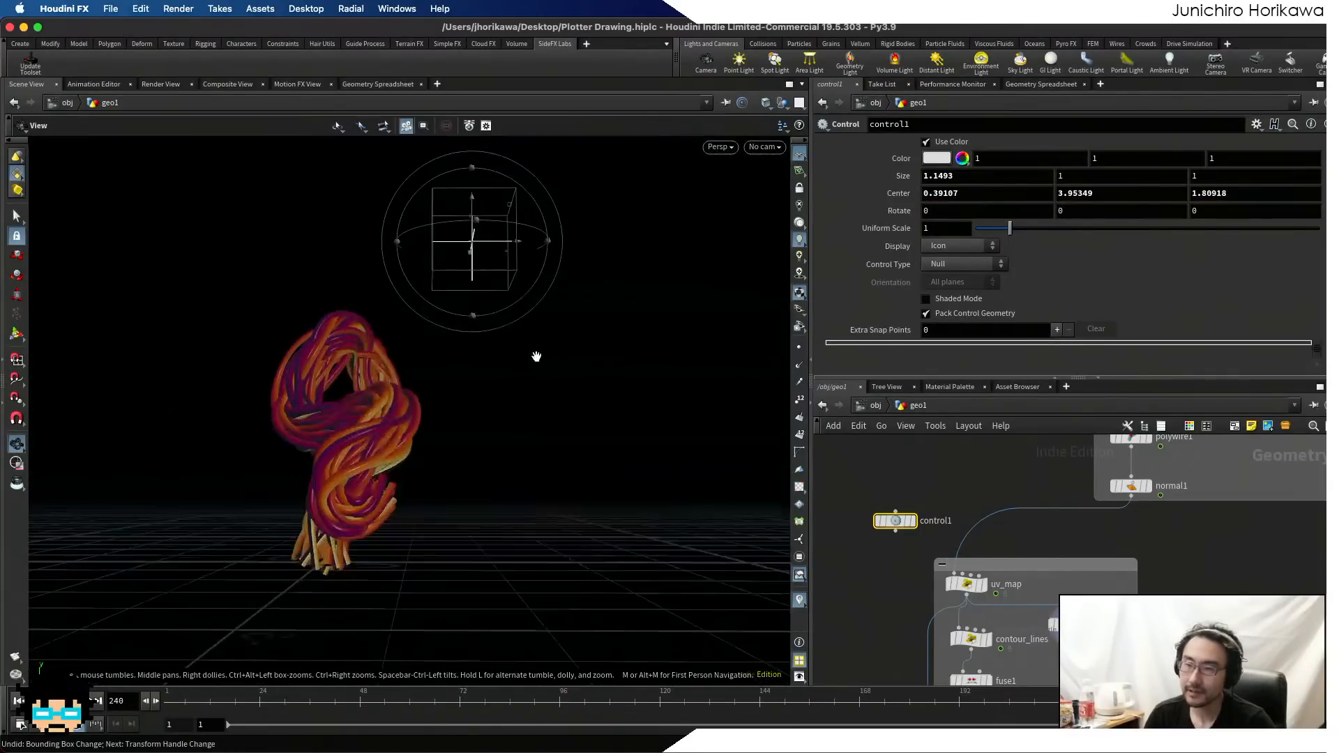
{"action": "right_click_drag", "start_coordinate": [538, 356], "coordinate": [401, 427], "text": "alt"}
{"action": "left_click_drag", "start_coordinate": [401, 427], "coordinate": [432, 405], "text": "alt"}
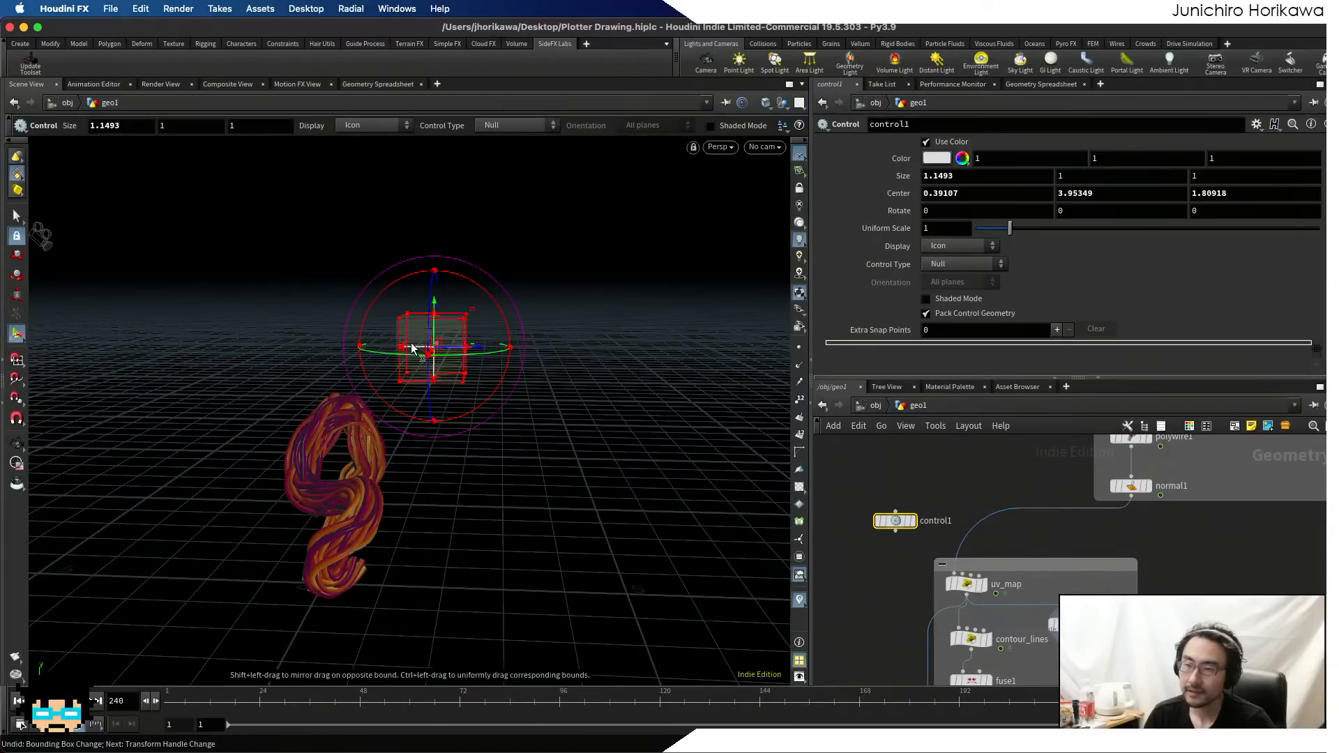
- Move the control along Z to about 2.81 and raise it to about 4.42 in Y
{"action": "mouse_move", "coordinate": [414, 349]}
{"action": "left_mouse_down"}
{"action": "mouse_move", "coordinate": [445, 352]}
{"action": "mouse_move", "coordinate": [420, 355]}
{"action": "left_mouse_up"}
{"action": "key", "text": "super+z"}
{"action": "right_click_drag", "start_coordinate": [420, 355], "coordinate": [456, 352], "text": "alt"}
{"action": "left_click_drag", "start_coordinate": [421, 349], "coordinate": [621, 365]}
{"action": "key", "text": "super+z"}
{"action": "left_click", "coordinate": [18, 256]}
{"action": "key", "text": "super+z"}
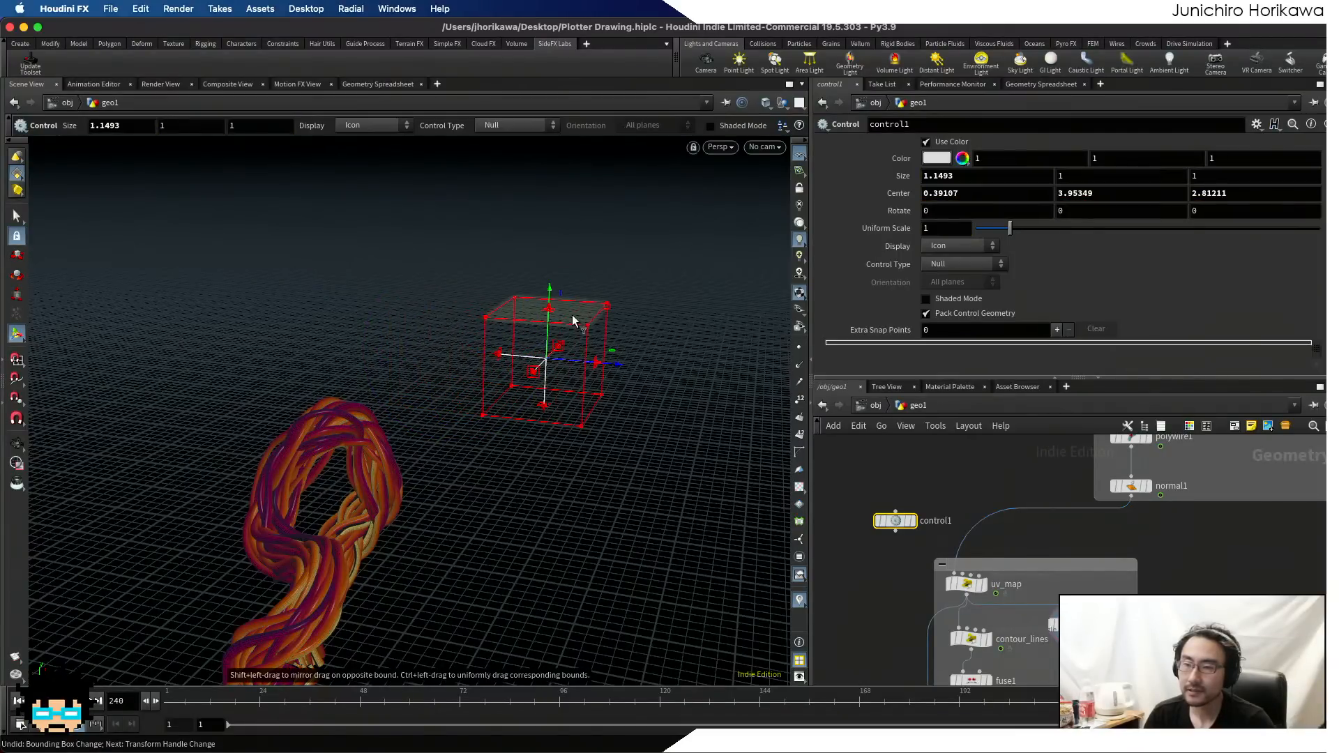
{"action": "left_click_drag", "start_coordinate": [550, 289], "coordinate": [447, 418]}
{"action": "key", "text": "Escape"}
{"action": "key", "text": "Return"}
- Check the braid through cam1, then examine the control's position relative to it from a free viewpoint
{"action": "left_click", "coordinate": [756, 147]}
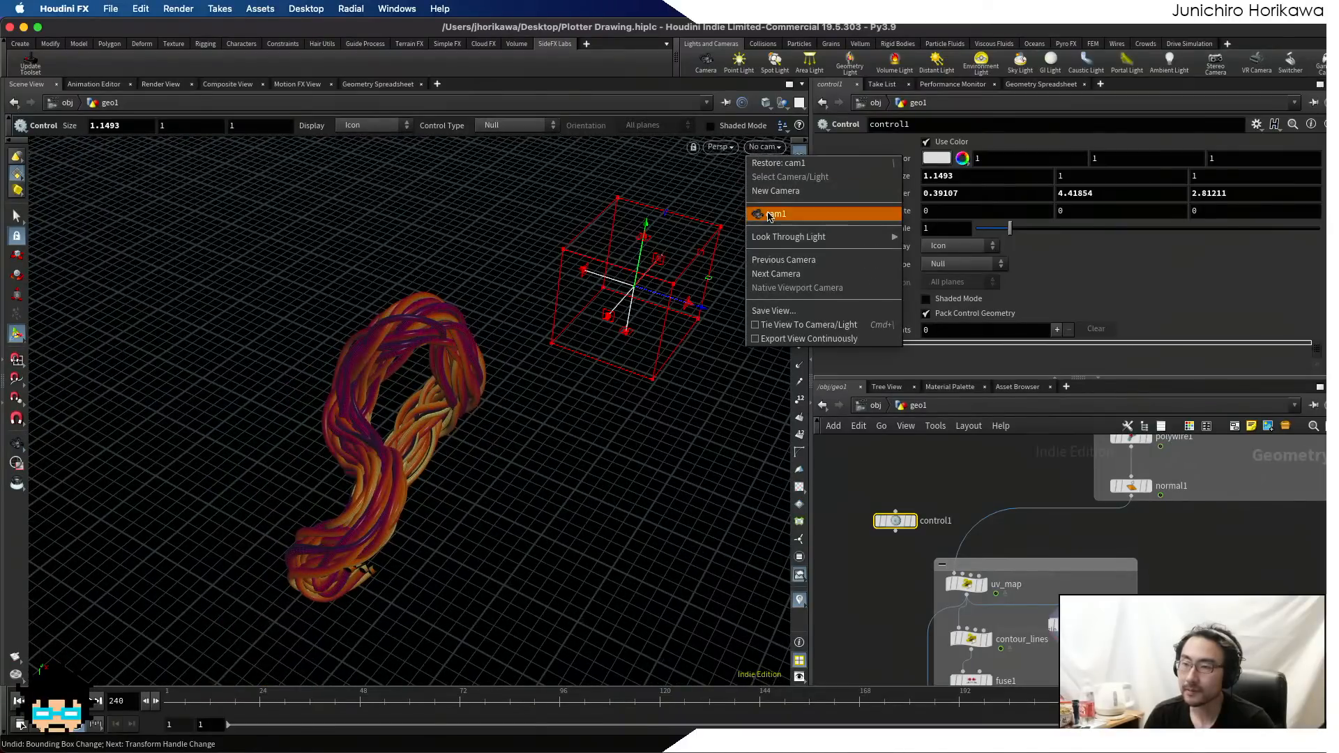
{"action": "left_click", "coordinate": [767, 215]}
{"action": "key", "text": "Escape"}
{"action": "right_click_drag", "start_coordinate": [547, 324], "coordinate": [511, 331]}
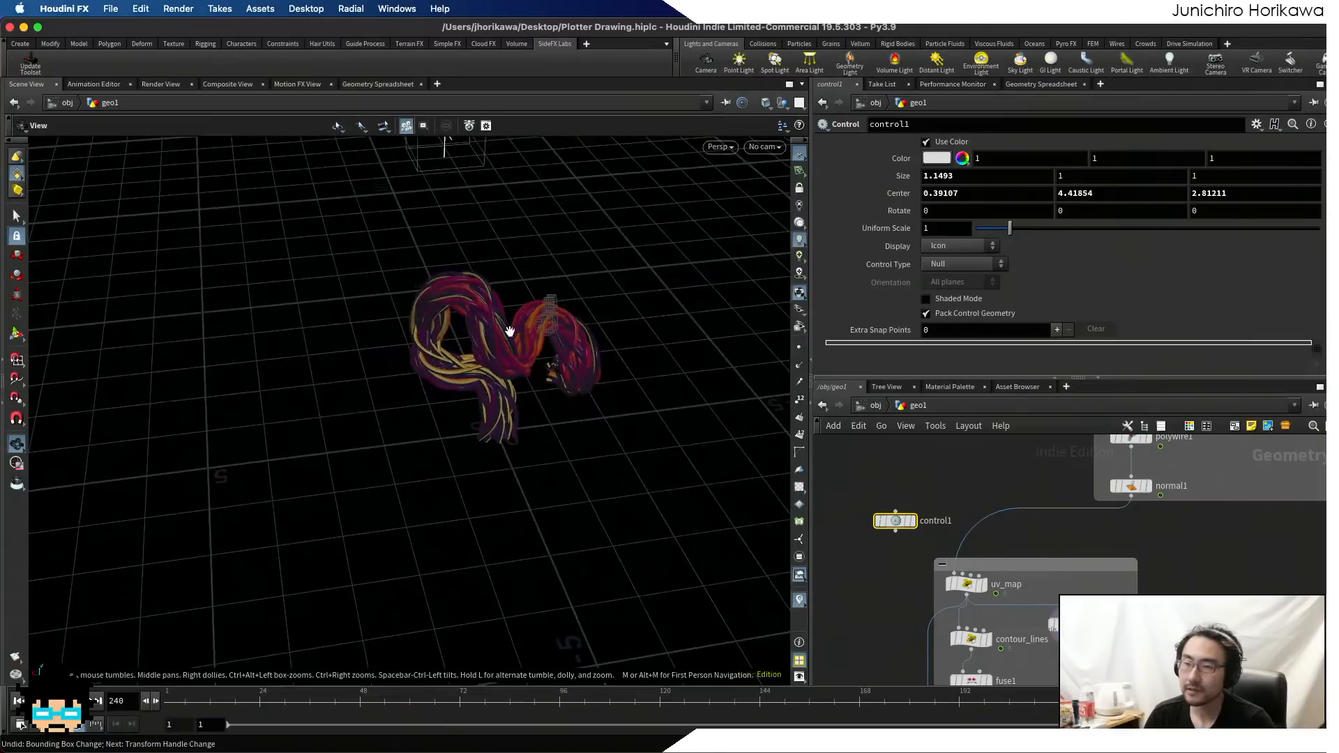
{"action": "middle_click_drag", "start_coordinate": [511, 331], "coordinate": [449, 454]}
{"action": "left_click_drag", "start_coordinate": [448, 454], "coordinate": [427, 429]}
- Move the control to the other side of the braid, centred at about -1.90, 3.61, -1.10
{"action": "key", "text": "Return"}
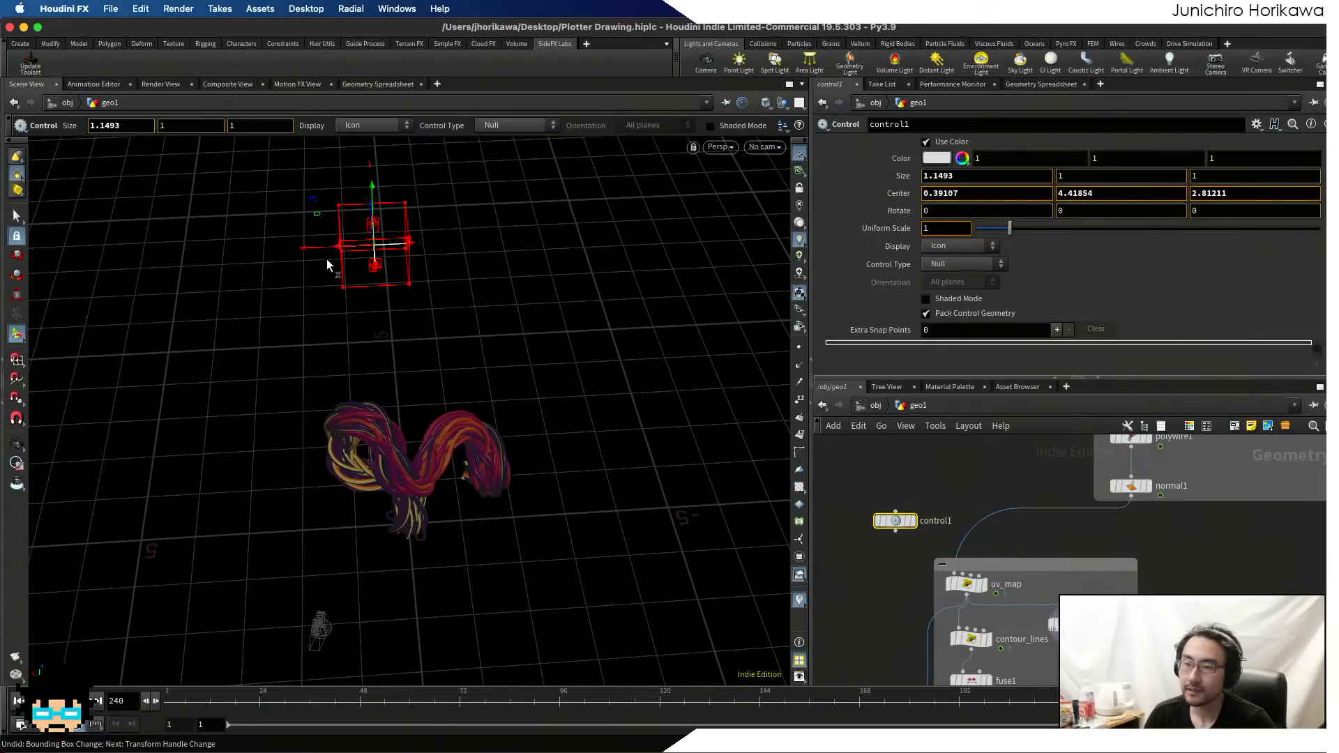
{"action": "middle_click_drag", "start_coordinate": [379, 321], "coordinate": [429, 321]}
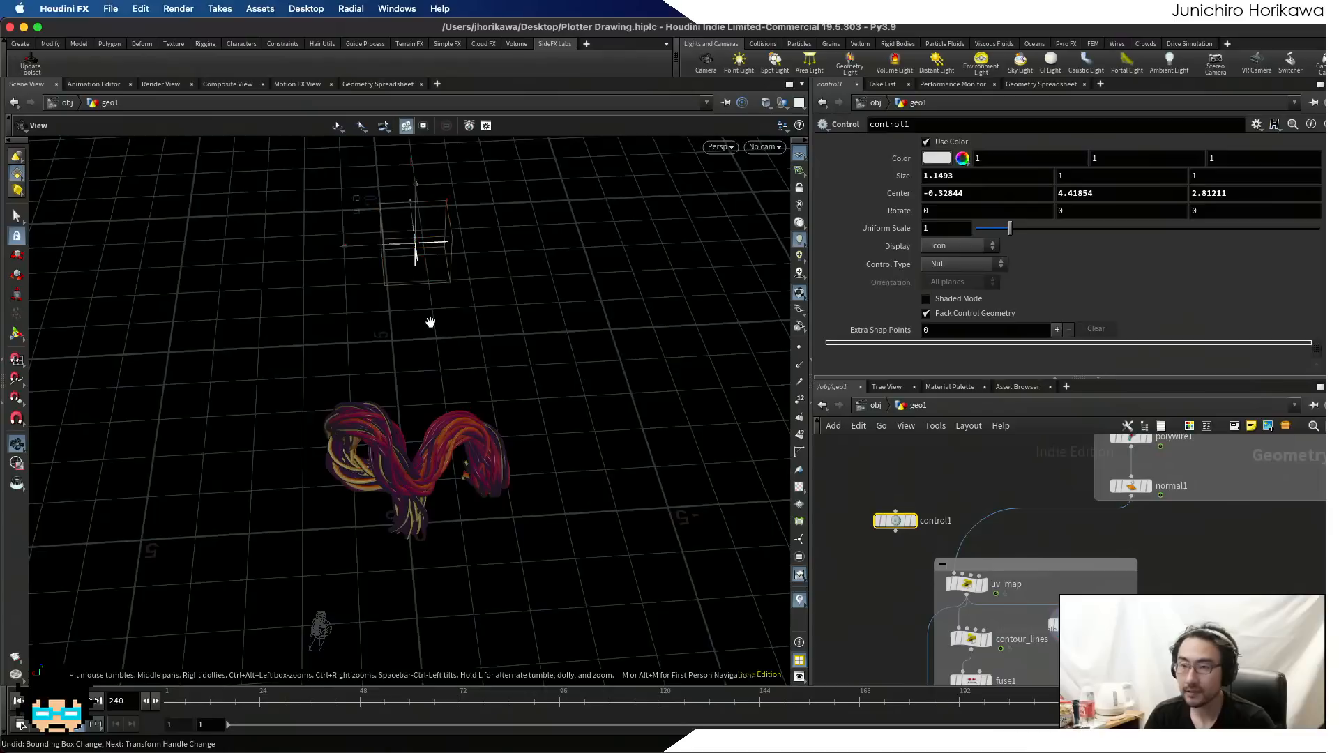
{"action": "left_click_drag", "start_coordinate": [429, 320], "coordinate": [428, 331], "text": "alt"}
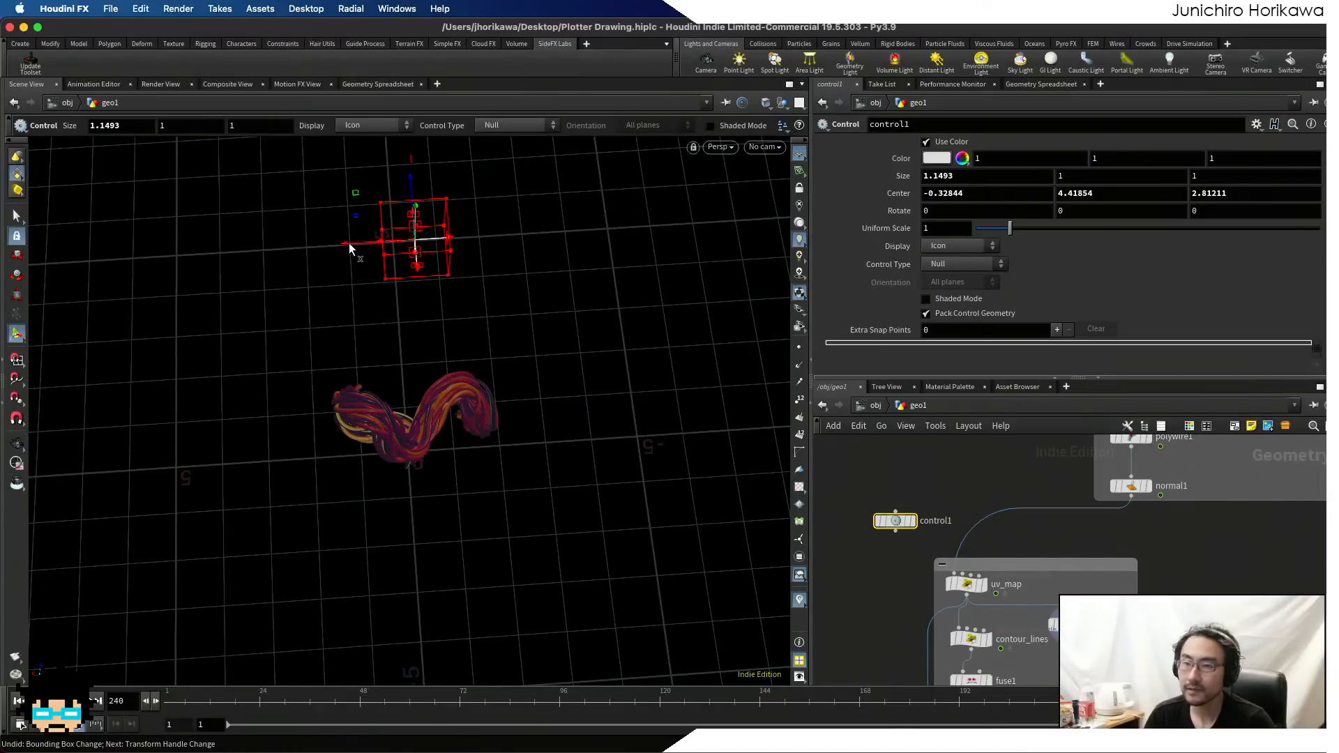
{"action": "left_click_drag", "start_coordinate": [357, 242], "coordinate": [508, 293]}
{"action": "key", "text": "Escape"}
{"action": "key", "text": "Return"}
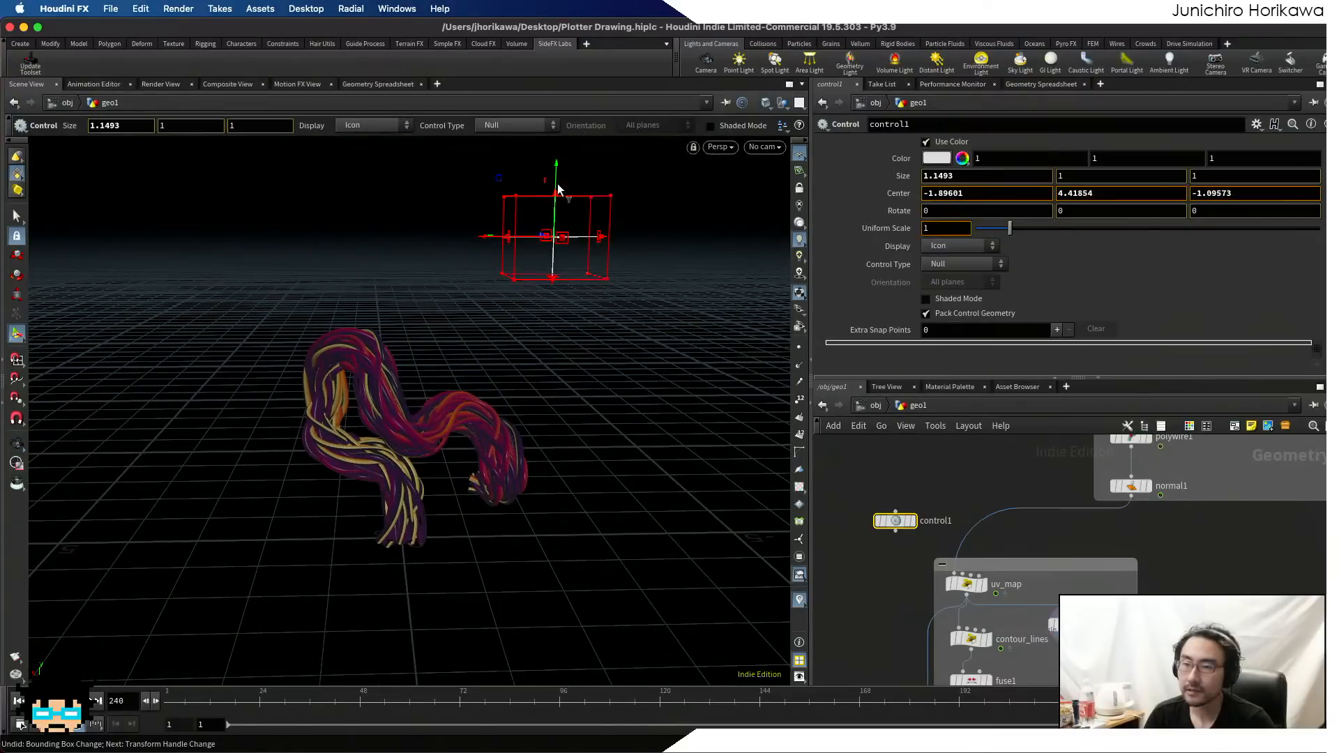
{"action": "left_click_drag", "start_coordinate": [558, 189], "coordinate": [704, 199]}
{"action": "key", "text": "Escape"}
{"action": "key", "text": "Return"}
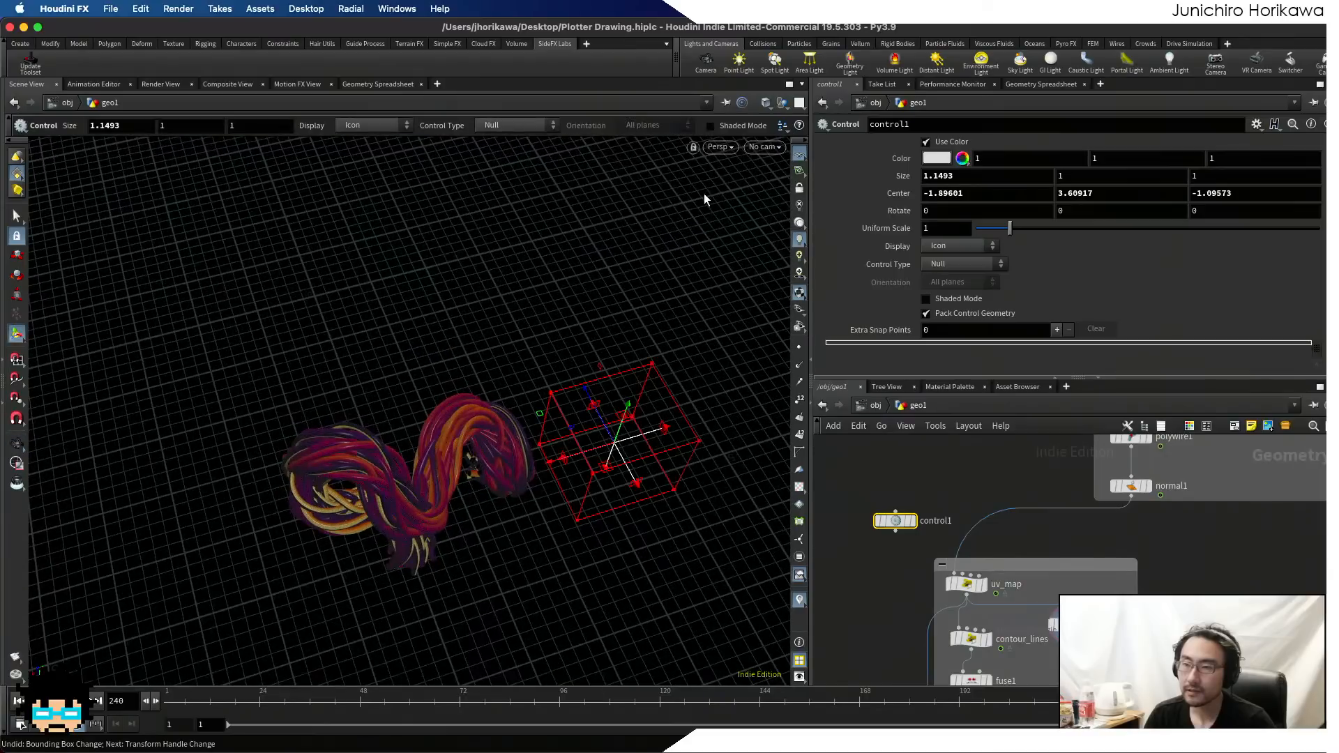
- View through cam1 and bring the control closer to the braid, at about -1.35 in X with an X size of about 0.95
{"action": "left_click", "coordinate": [764, 148]}
{"action": "left_click", "coordinate": [767, 215]}
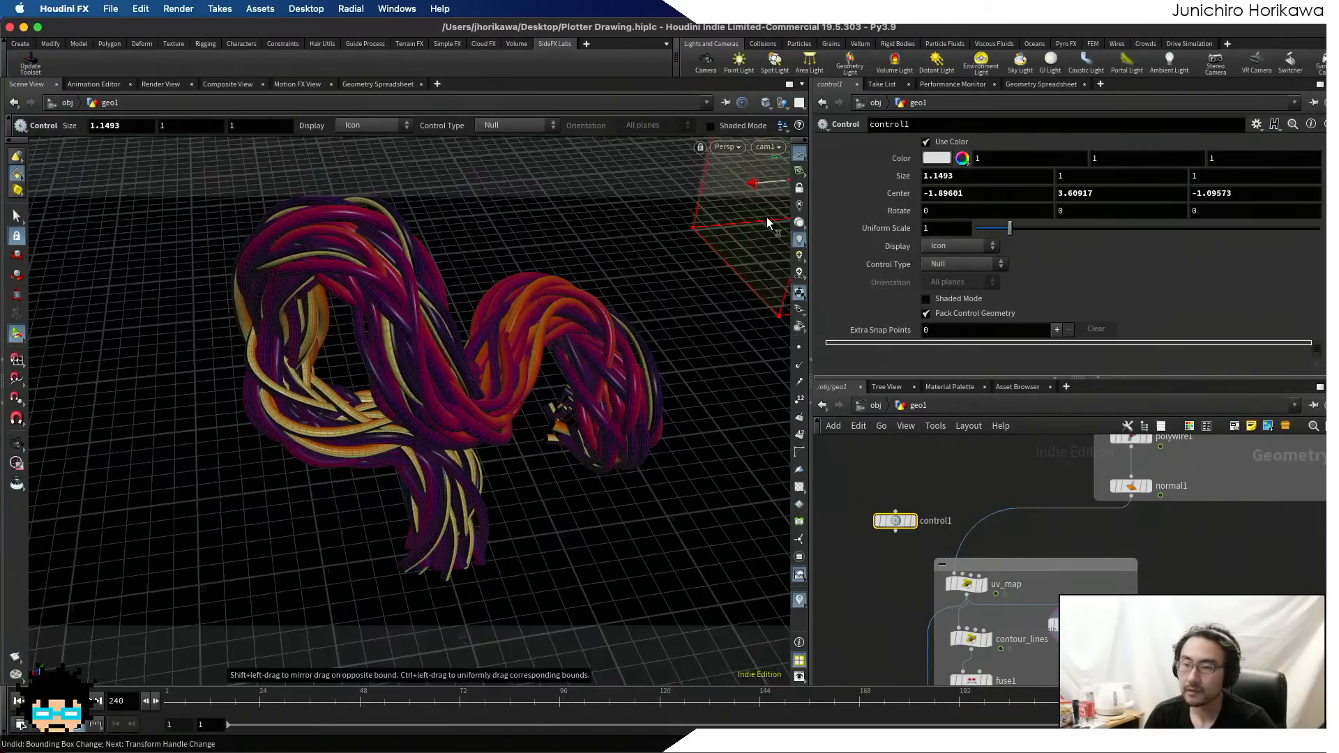
{"action": "left_click_drag", "start_coordinate": [752, 187], "coordinate": [674, 191]}
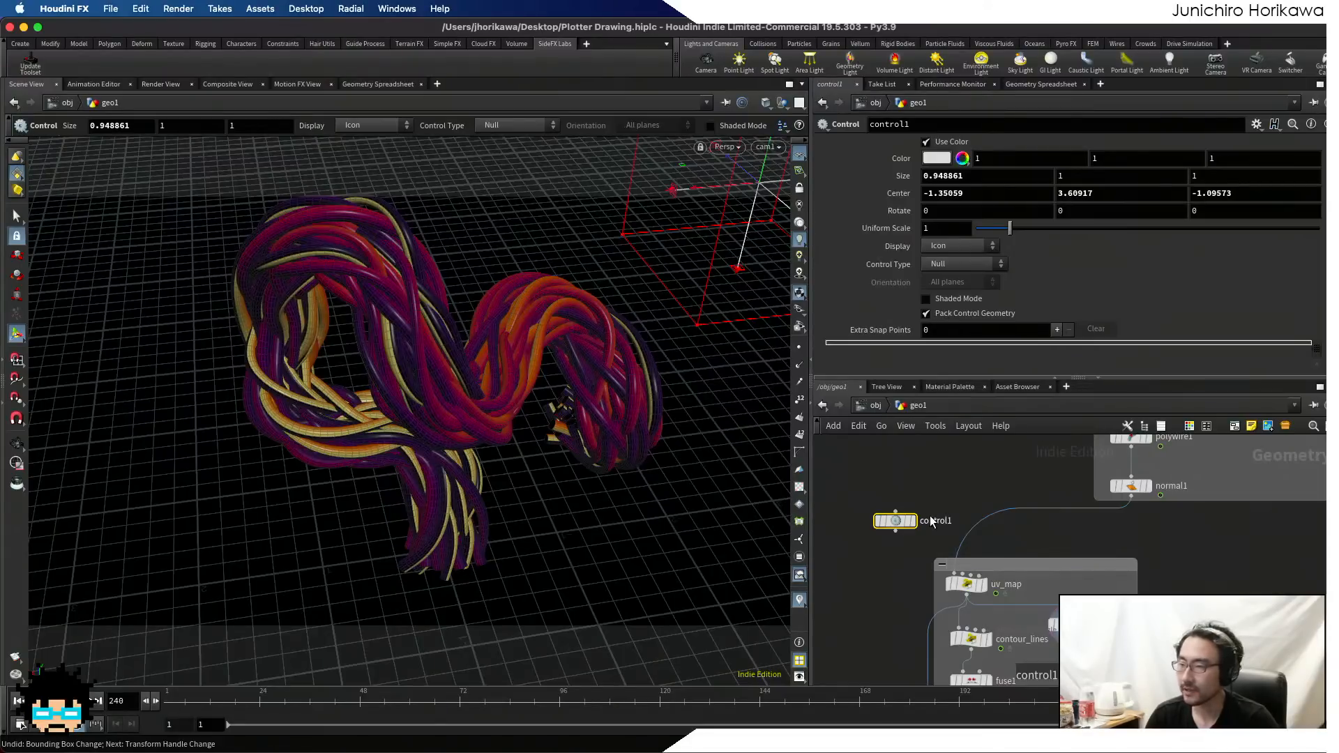
- Place control1 above the uv_map wrangle, wire it into uv_map's second input, and display and select uv_map
{"action": "scroll", "coordinate": [939, 482], "scroll_direction": "down", "scroll_amount": 2}
{"action": "scroll", "coordinate": [910, 507], "scroll_direction": "up", "scroll_amount": 2}
{"action": "scroll", "coordinate": [1004, 520], "scroll_direction": "down", "scroll_amount": 5}
{"action": "left_click_drag", "start_coordinate": [909, 509], "coordinate": [895, 557]}
{"action": "scroll", "coordinate": [1004, 524], "scroll_direction": "up", "scroll_amount": 4}
{"action": "left_click", "coordinate": [922, 571]}
{"action": "left_click", "coordinate": [901, 568]}
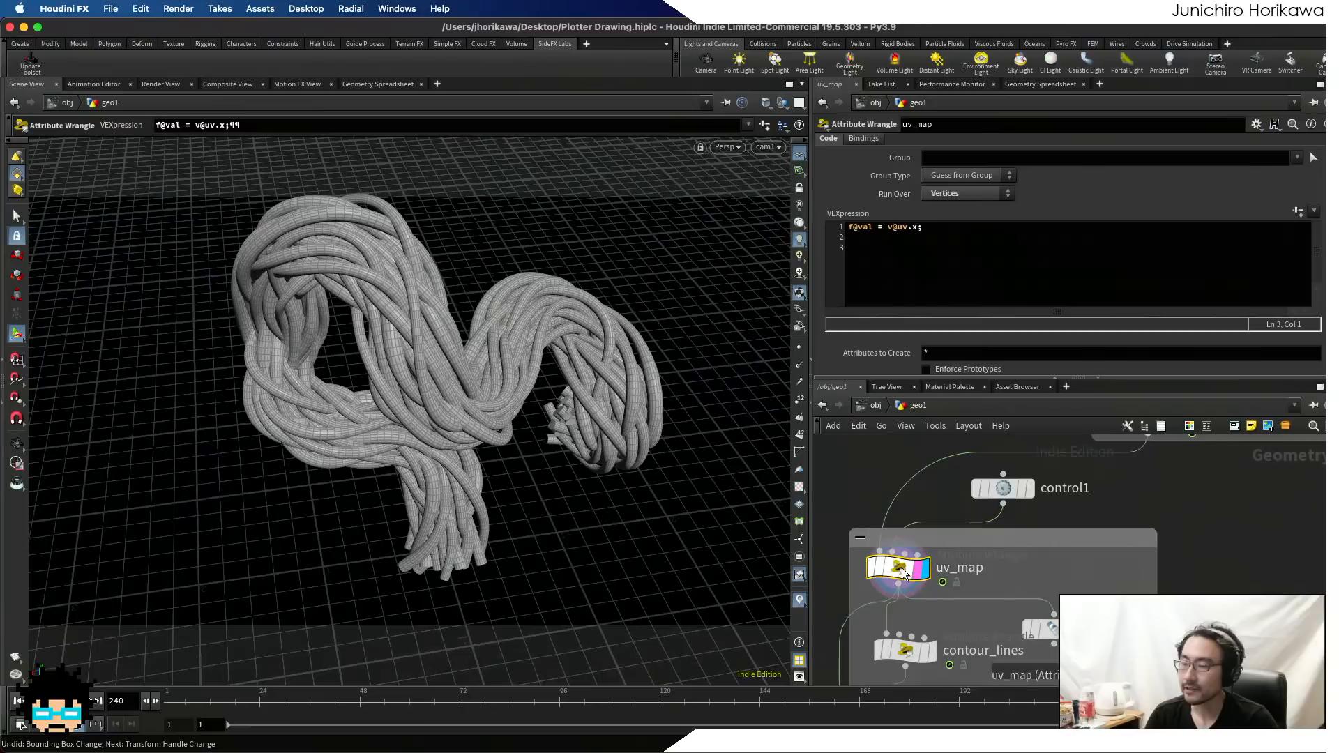
- Add the line vector pos = point(1, "P", 0); below the f@val assignment in uv_map's VEXpression
{"action": "left_click", "coordinate": [953, 253]}
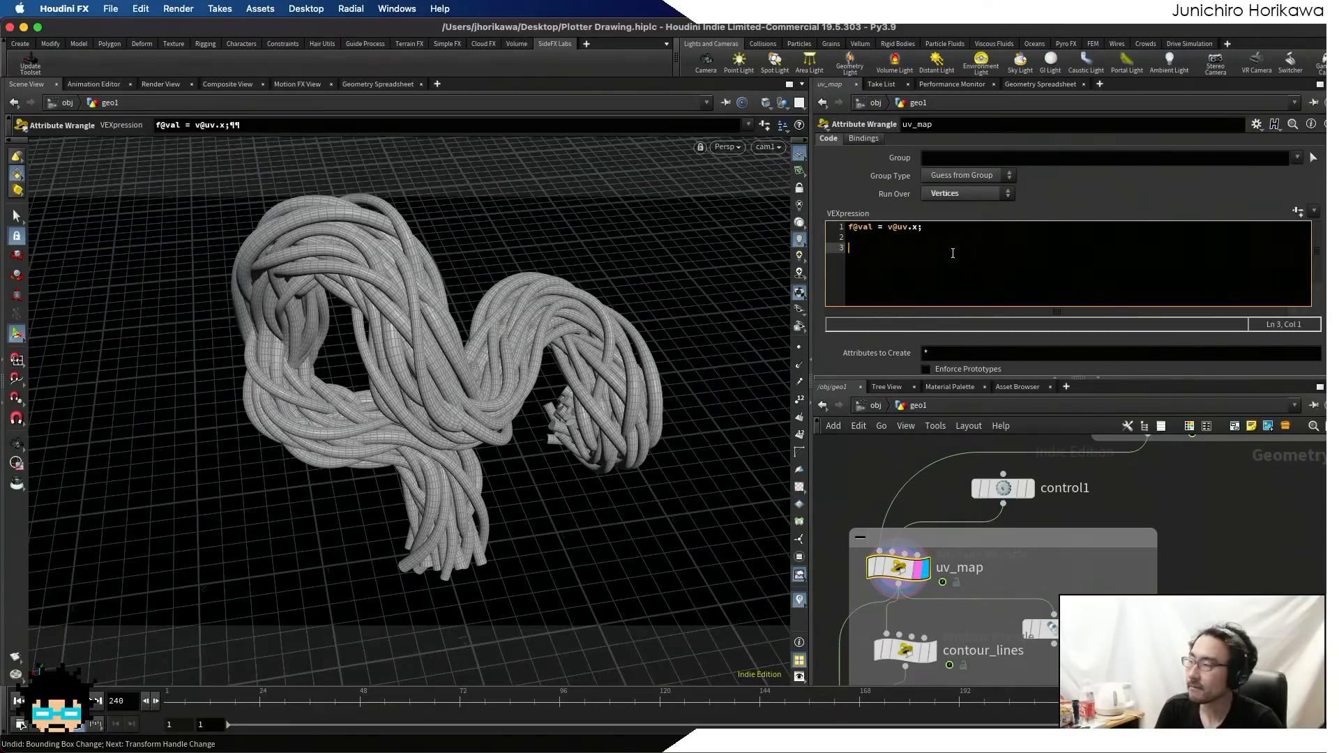
{"action": "type", "text": "v"}
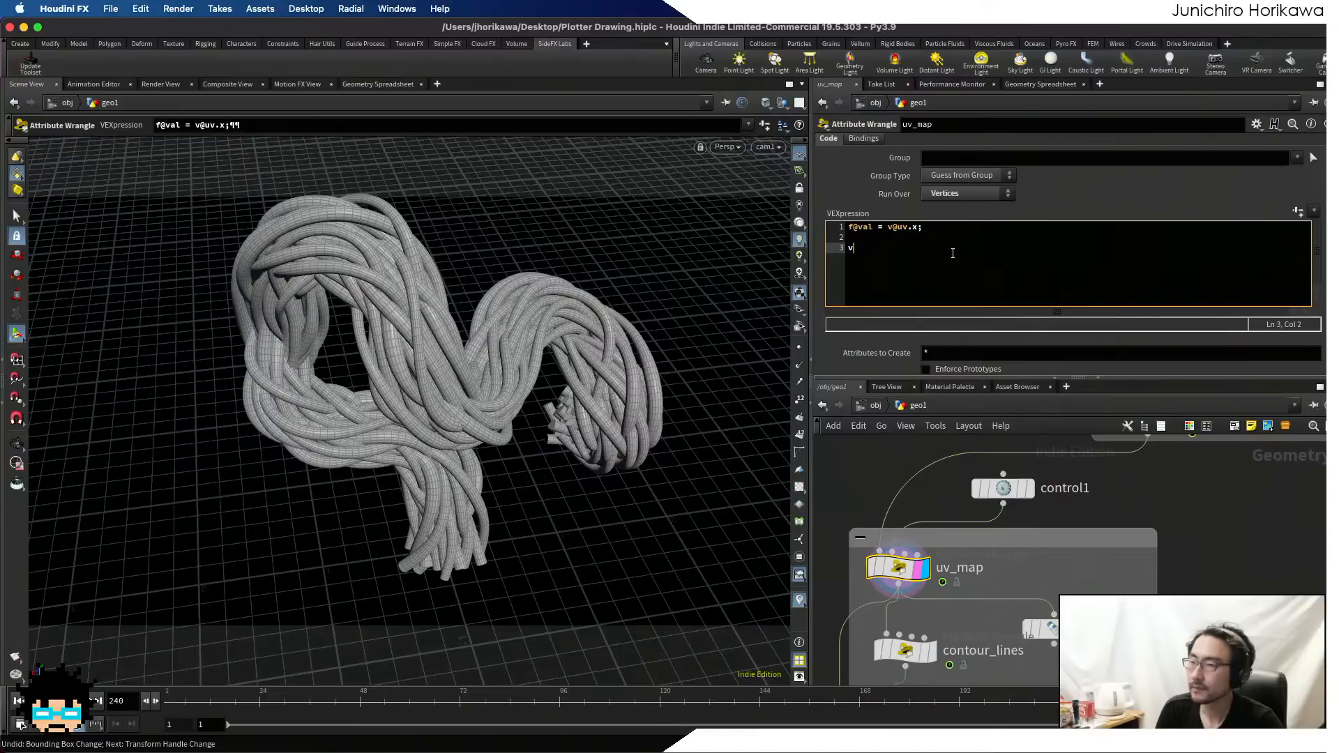
{"action": "type", "text": "ector"}
{"action": "type", "text": "s "}
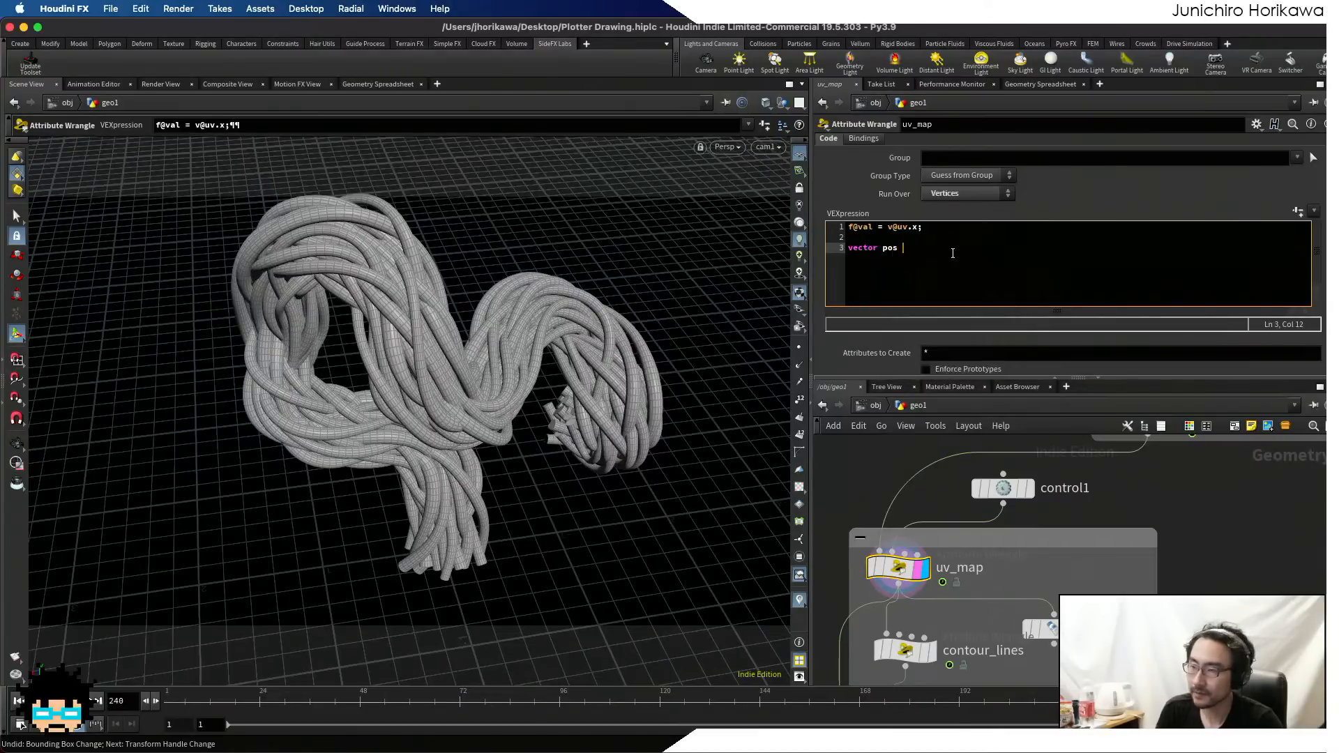
{"action": "type", "text": "= oint("}
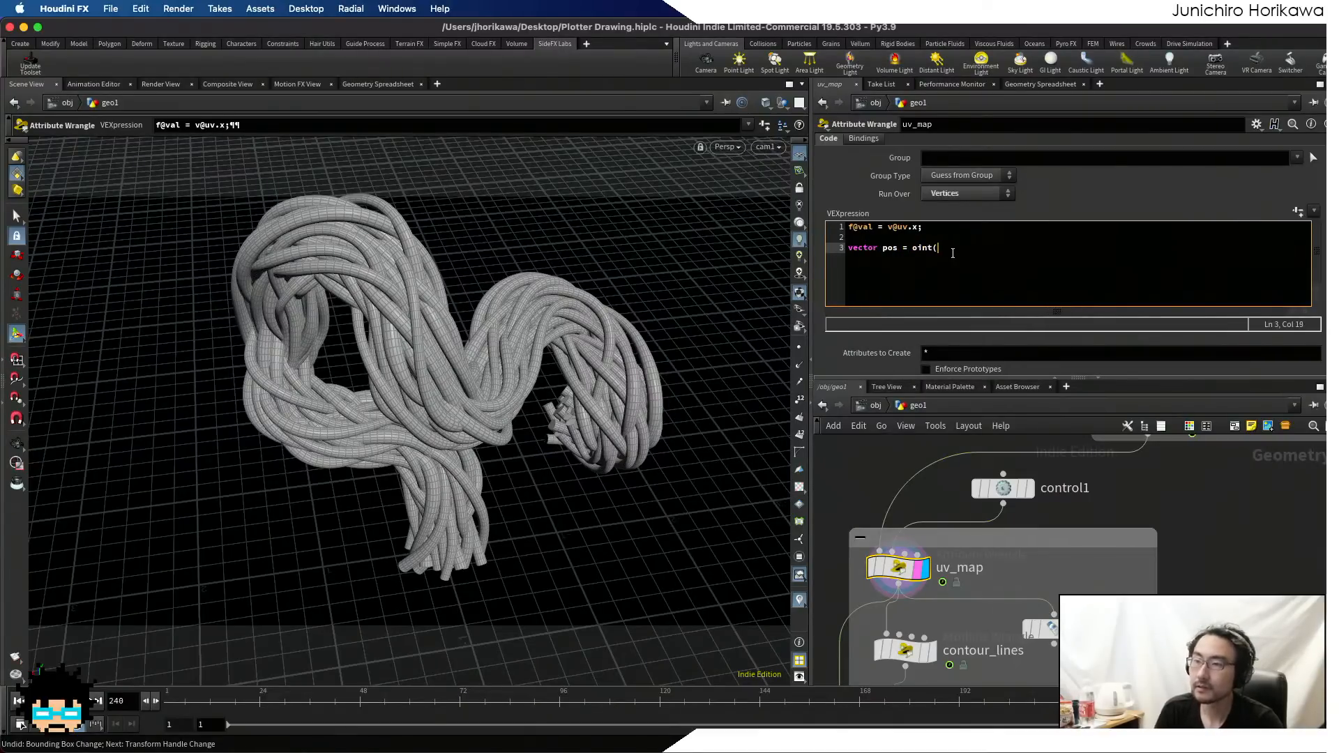
{"action": "key", "text": "BackSpace"}
{"action": "key", "text": "BackSpace"}
{"action": "key", "text": "BackSpace"}
{"action": "key", "text": "BackSpace"}
{"action": "key", "text": "BackSpace"}
{"action": "type", "text": "point(1"}
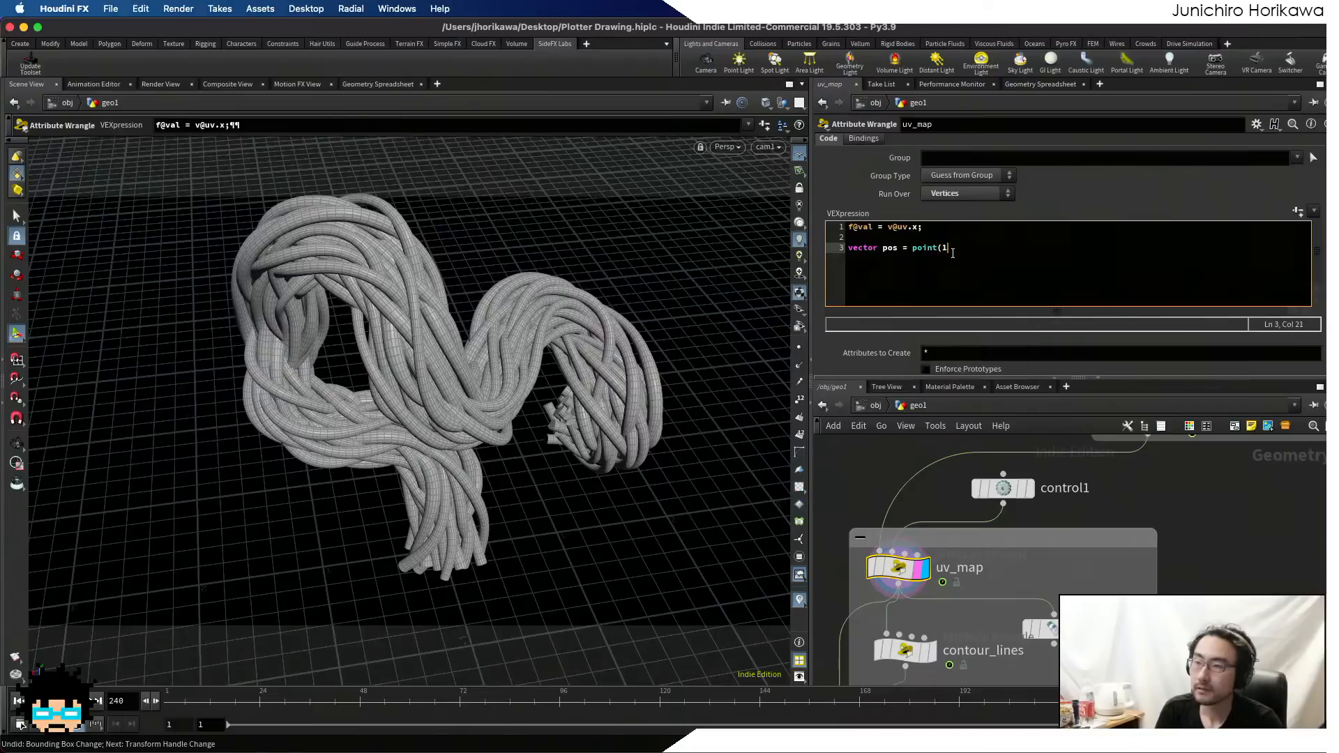
{"action": "type", "text": ", \"P\", "}
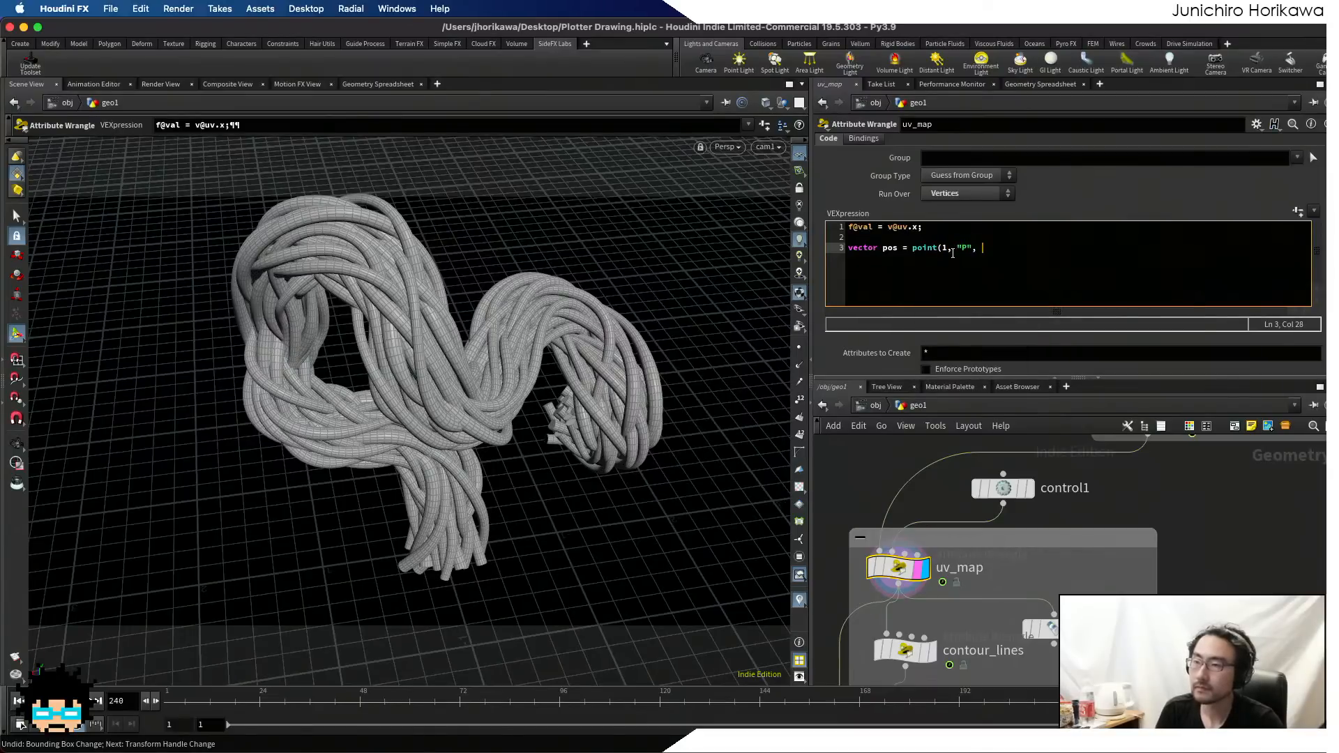
{"action": "type", "text": "0);"}
{"action": "key", "text": "Return"}
{"action": "key", "text": "Return"}
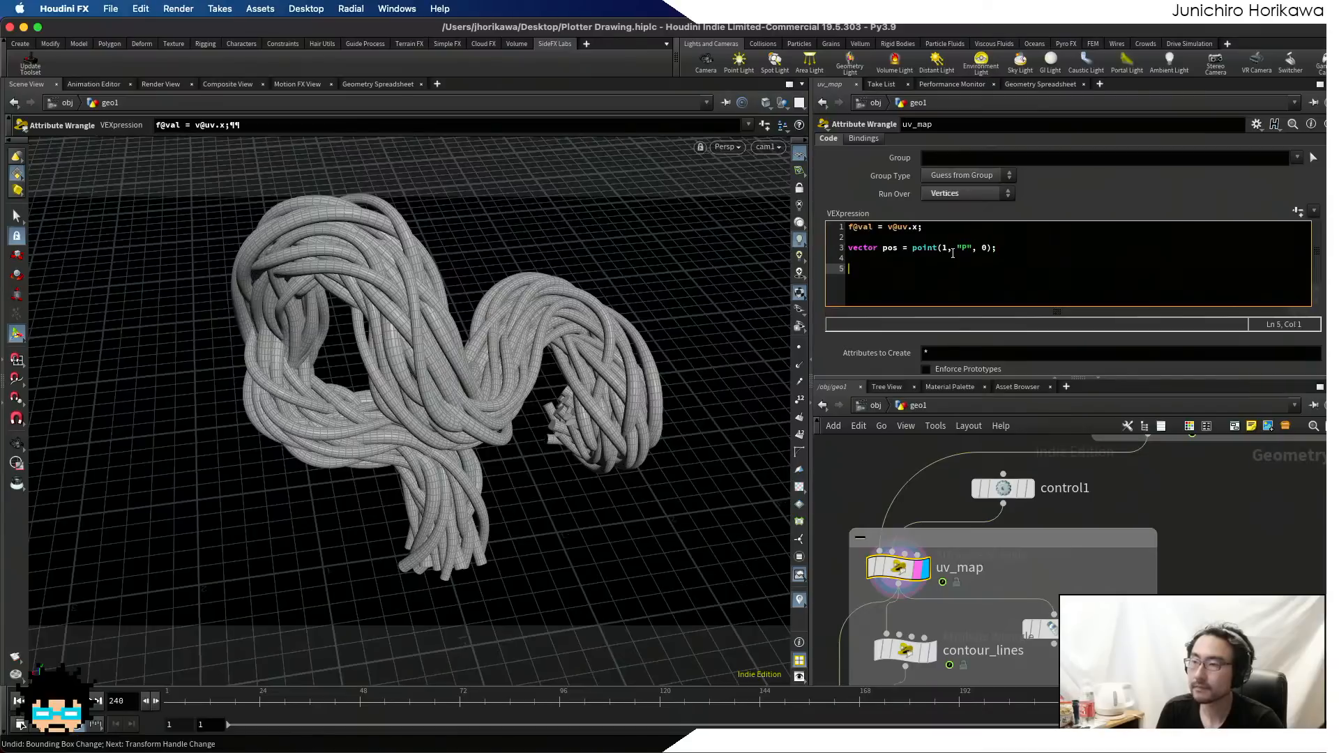
{"action": "key", "text": "BackSpace"}
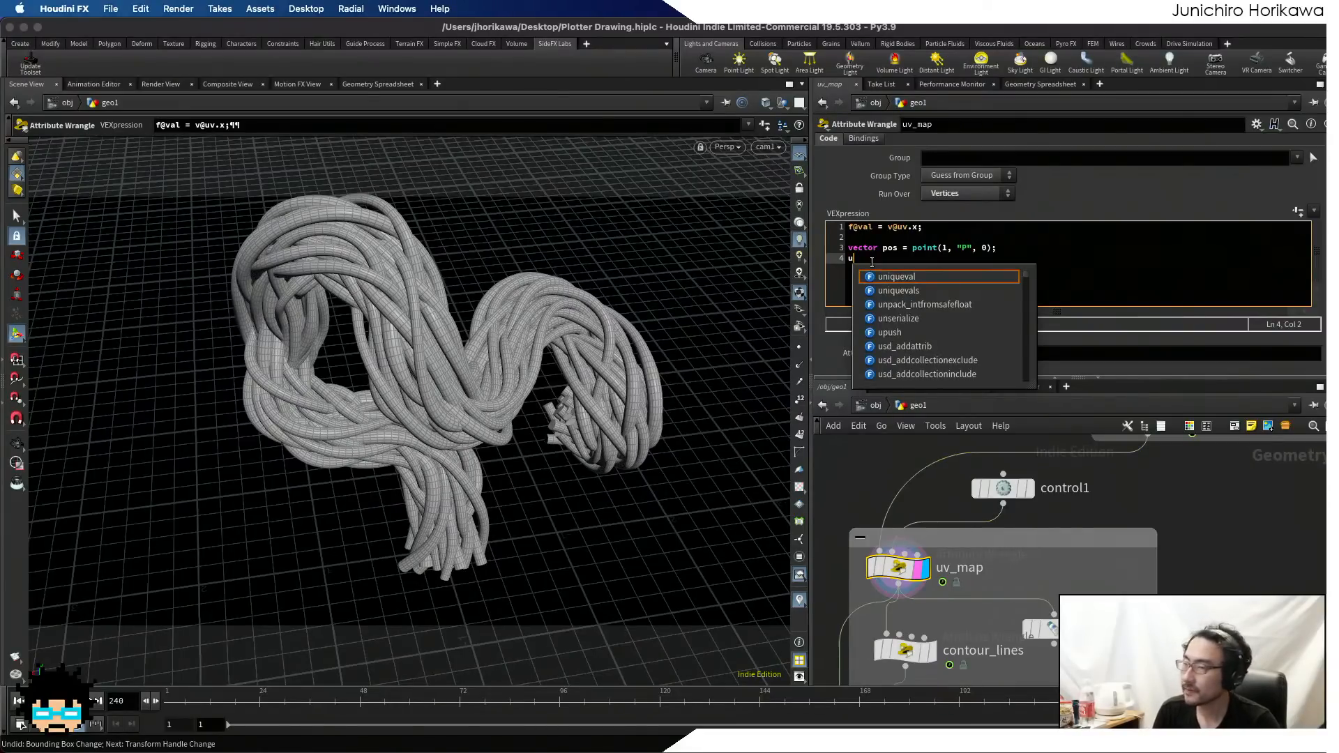
{"action": "key", "text": "BackSpace"}
{"action": "type", "text": "@P"}
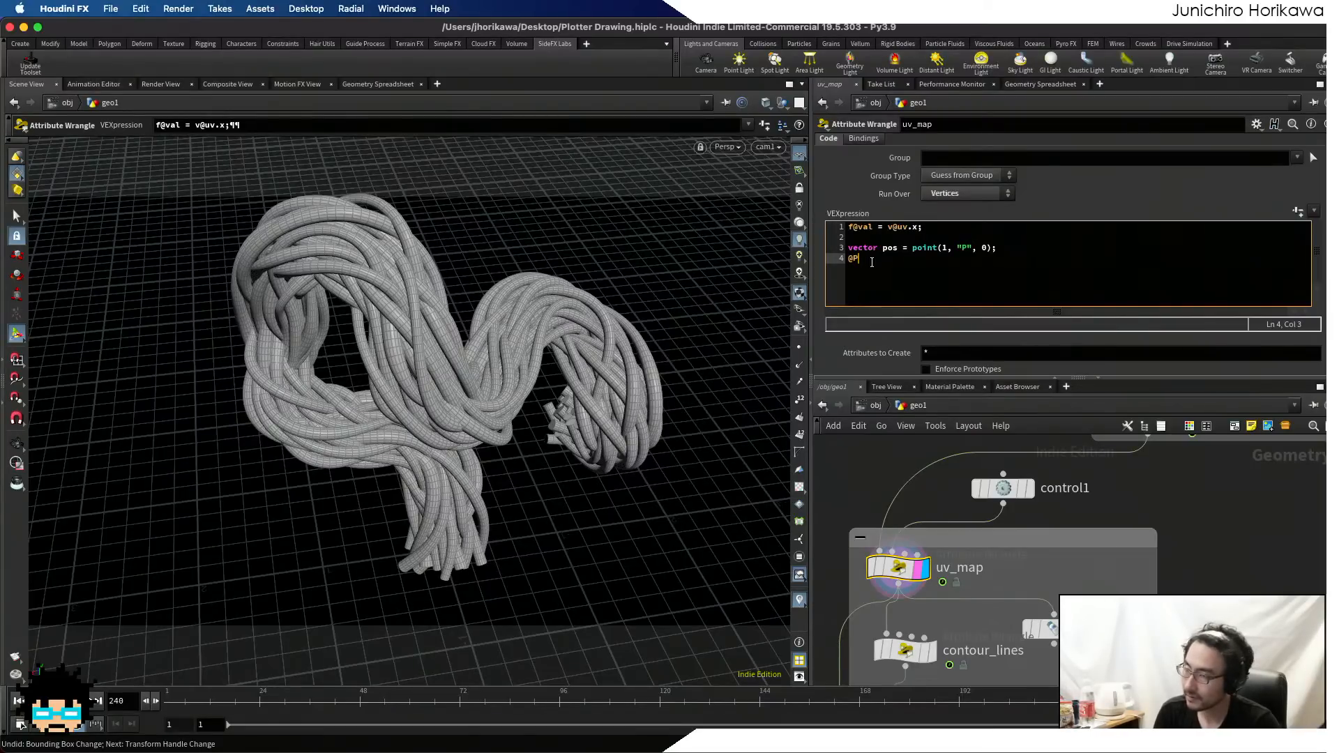
{"action": "key", "text": "BackSpace"}
{"action": "type", "text": "@P"}
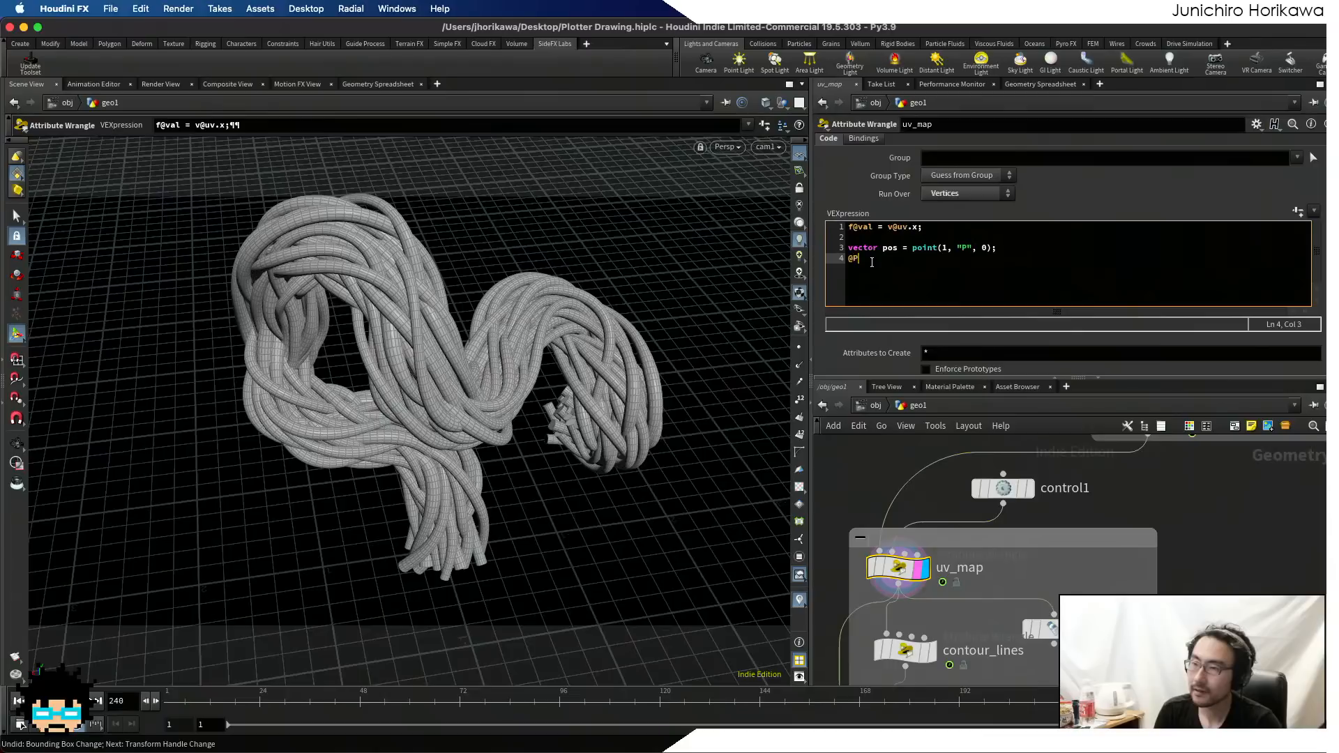
{"action": "key", "text": "BackSpace"}
{"action": "key", "text": "BackSpace"}
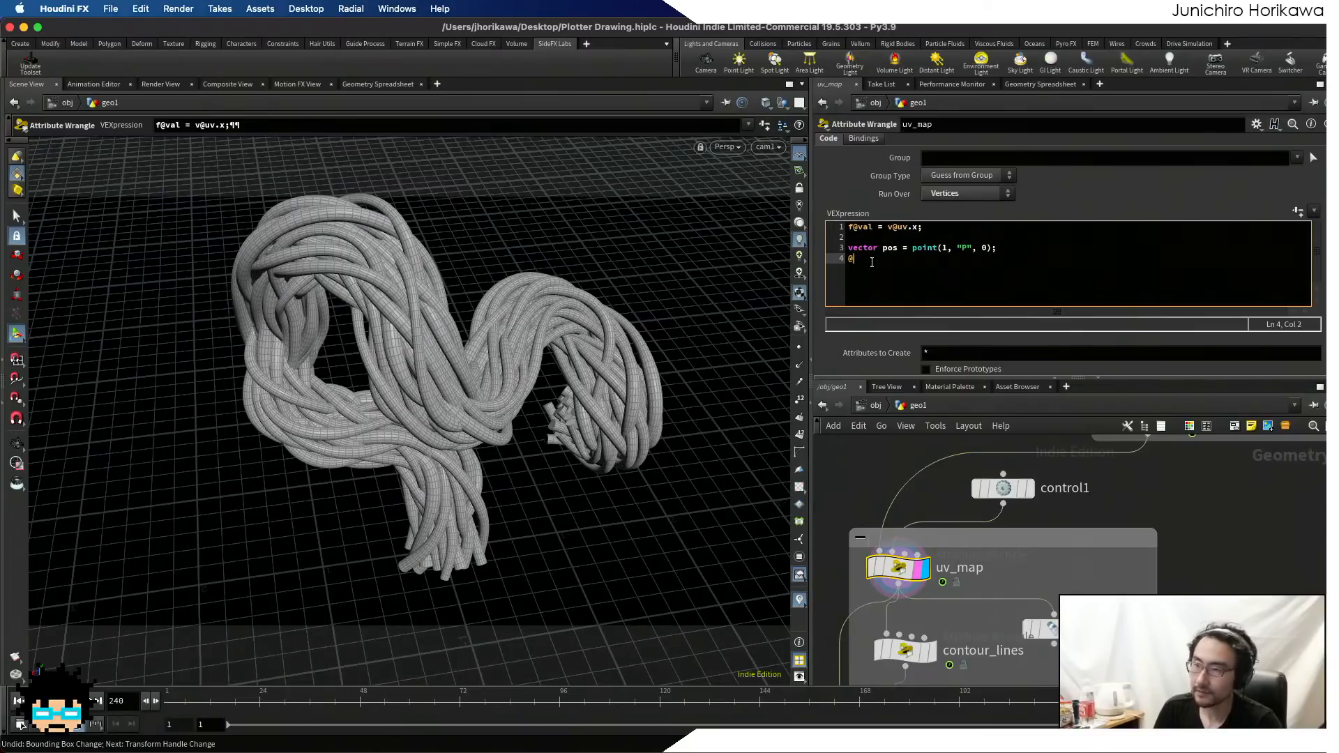
- Declare a direction vector in uv_map's code below the pos line: vector dir = @P - pos
{"action": "type", "text": "vector dir = "}
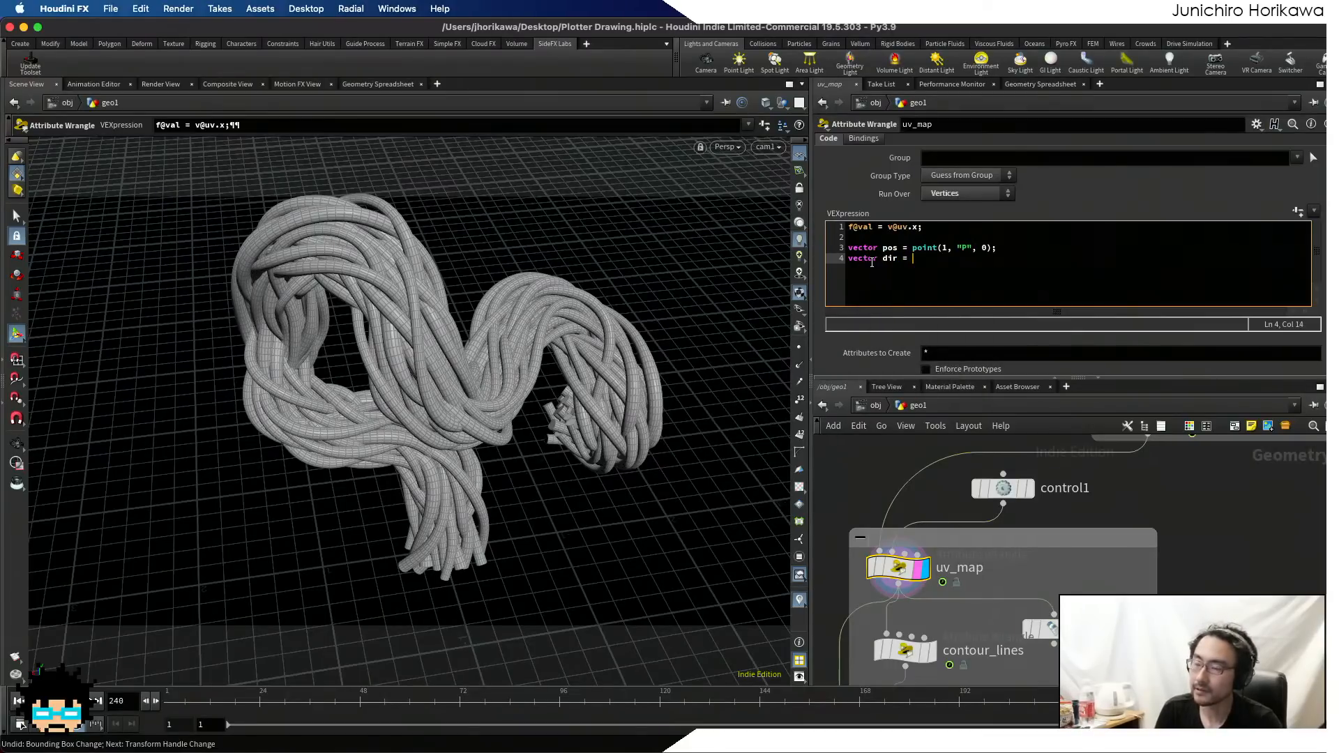
{"action": "type", "text": "@P - "}
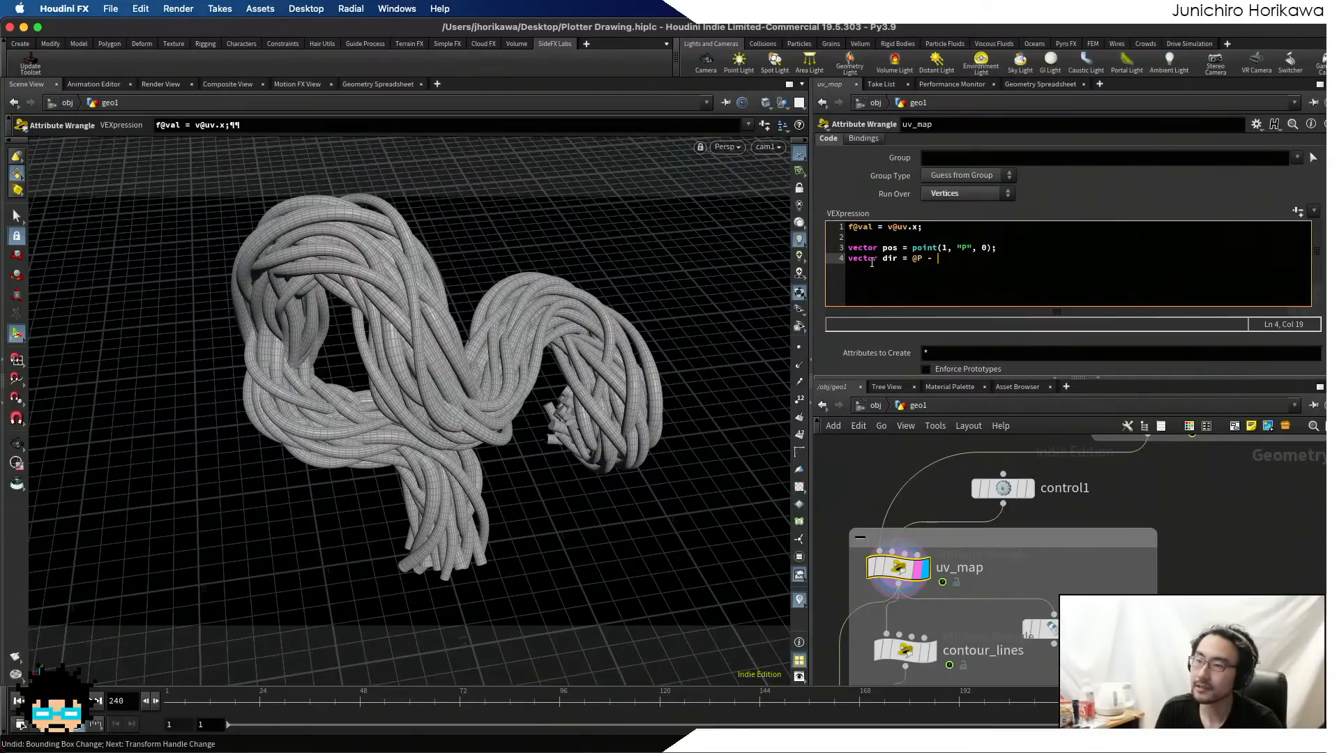
{"action": "type", "text": "pos"}
- Wrap the @P - pos expression in normalize() and end the dir line with a semicolon
{"action": "key", "text": "Left"}
{"action": "key", "text": "Left"}
{"action": "key", "text": "Left"}
{"action": "key", "text": "Left"}
{"action": "key", "text": "Left"}
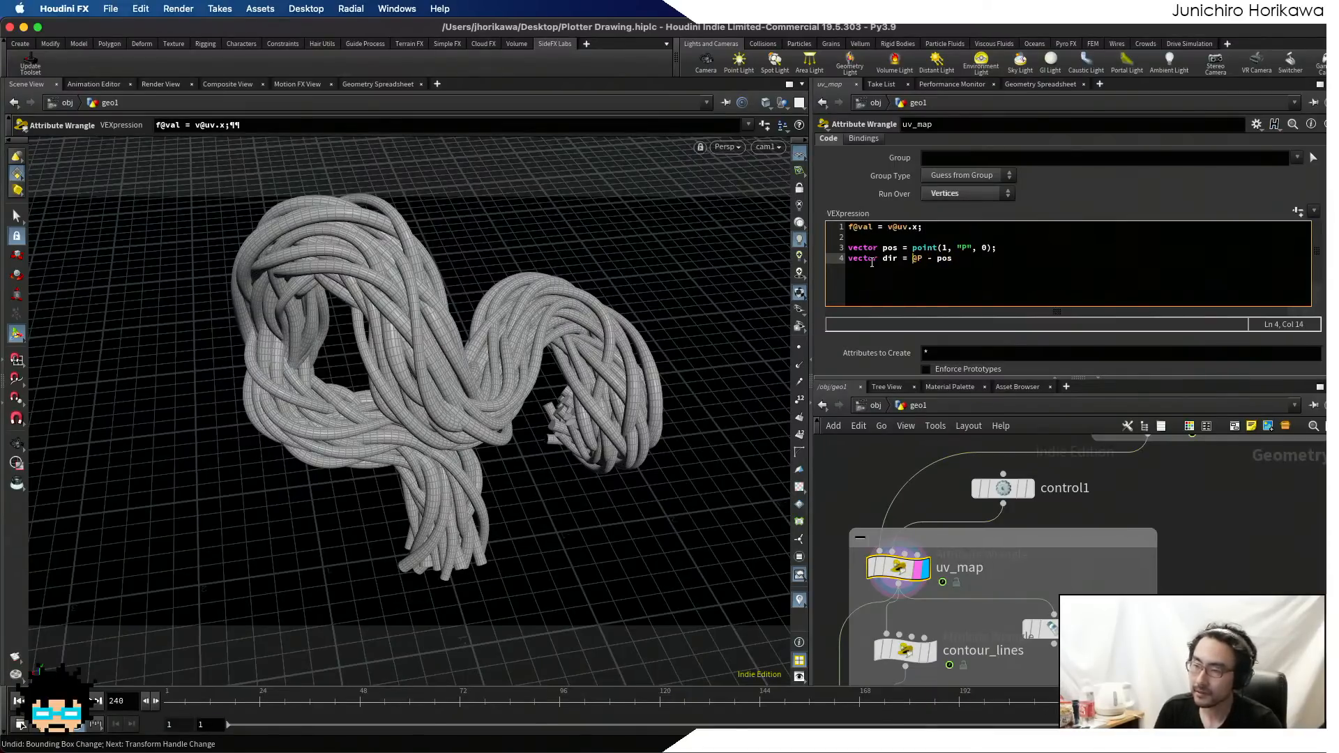
{"action": "type", "text": "nromalize"}
{"action": "key", "text": "BackSpace"}
{"action": "key", "text": "BackSpace"}
{"action": "key", "text": "BackSpace"}
{"action": "key", "text": "BackSpace"}
{"action": "key", "text": "BackSpace"}
{"action": "key", "text": "BackSpace"}
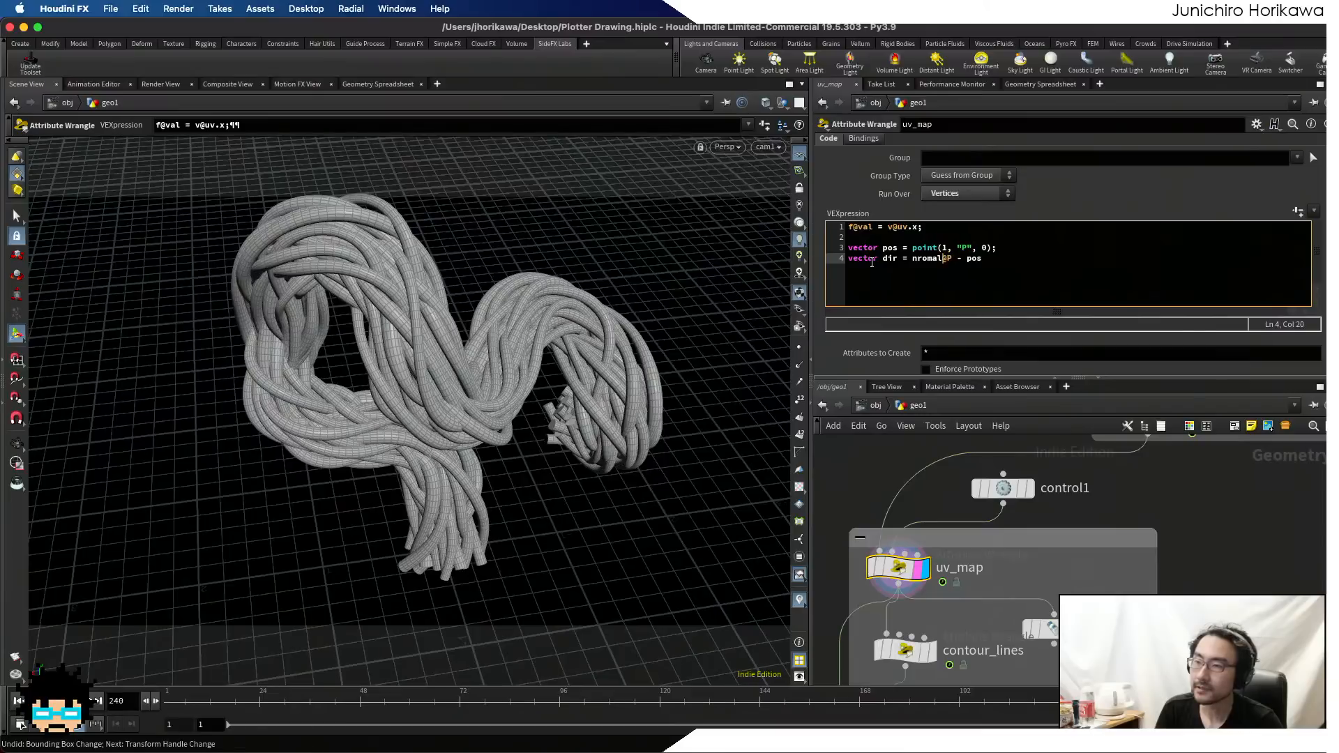
{"action": "key", "text": "BackSpace"}
{"action": "key", "text": "BackSpace"}
{"action": "type", "text": "ormalize("}
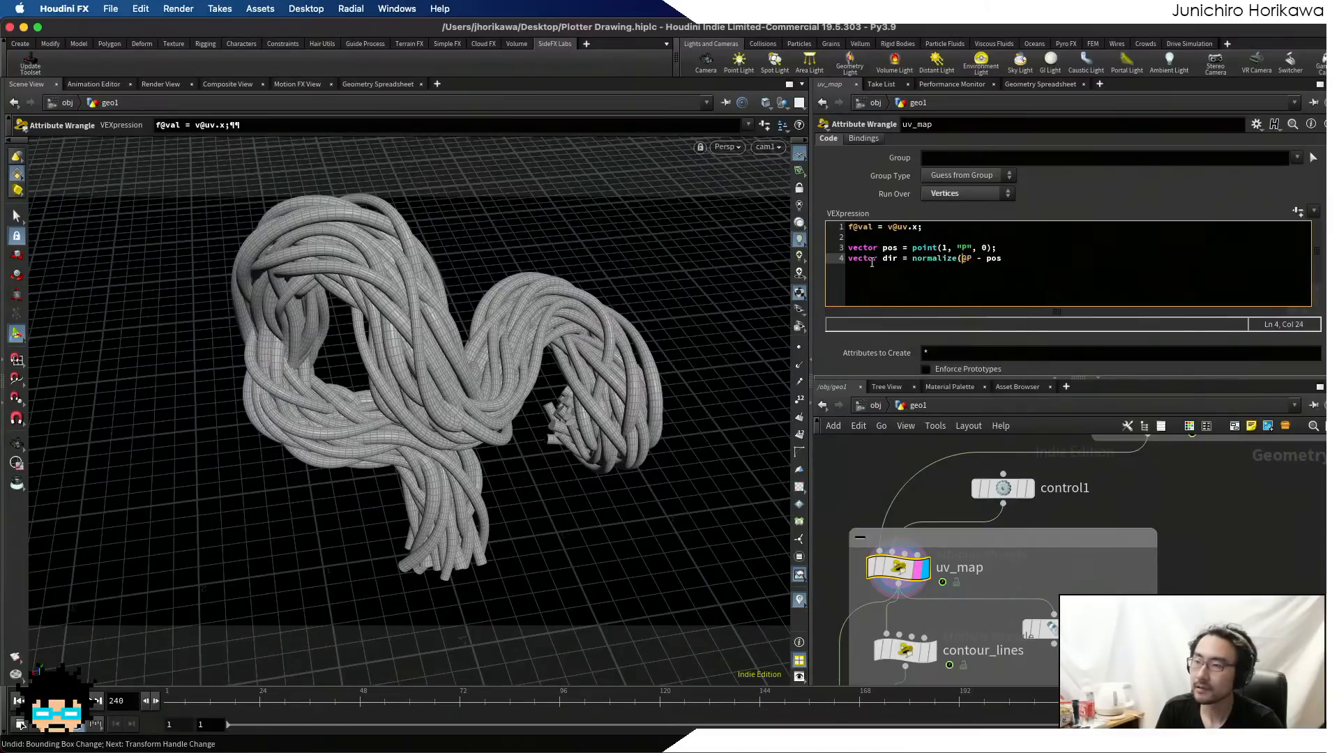
{"action": "key", "text": "Right"}
{"action": "key", "text": "Right"}
{"action": "key", "text": "Right"}
{"action": "key", "text": "Right"}
{"action": "key", "text": "Right"}
{"action": "key", "text": "Right"}
{"action": "key", "text": "Right"}
{"action": "key", "text": "Right"}
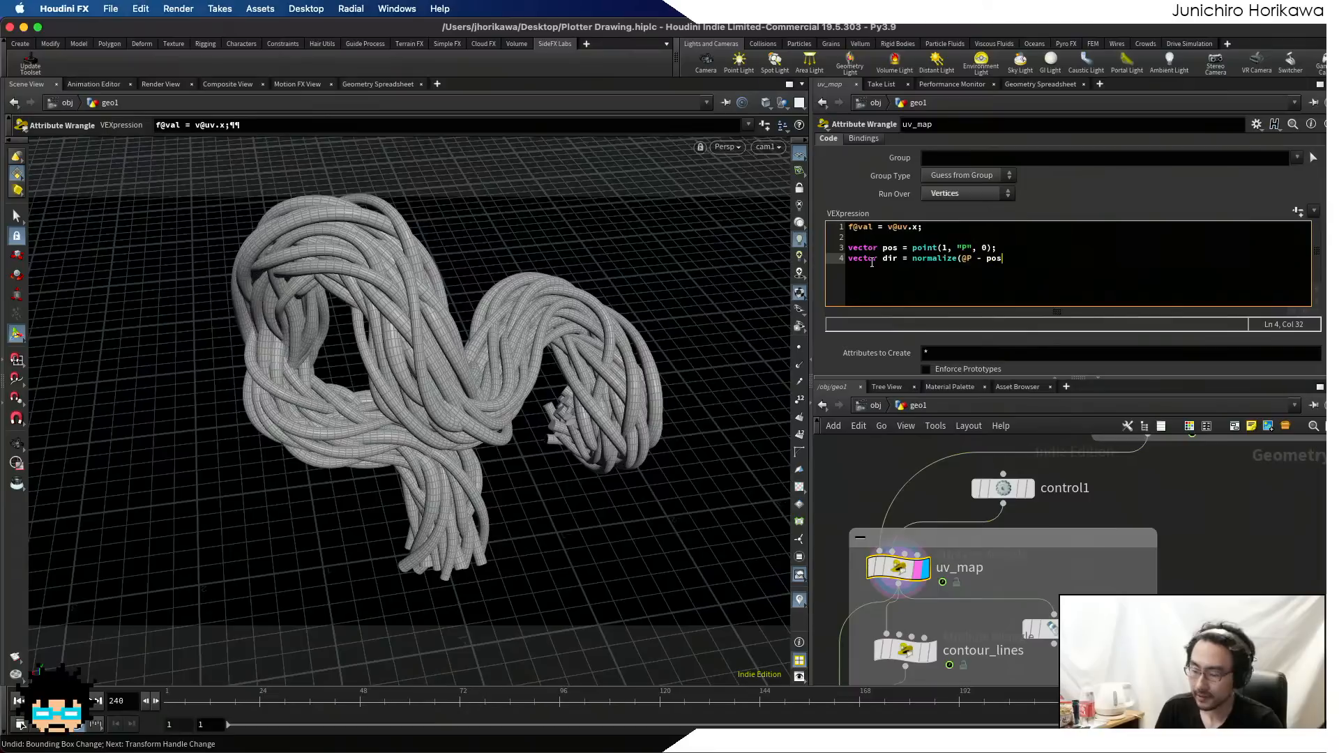
{"action": "type", "text": ");"}
- Add the line float dotval = dot(dir, @N); below the dir declaration, separated by a blank line
{"action": "key", "text": "Return"}
{"action": "key", "text": "Return"}
{"action": "type", "text": "floa"}
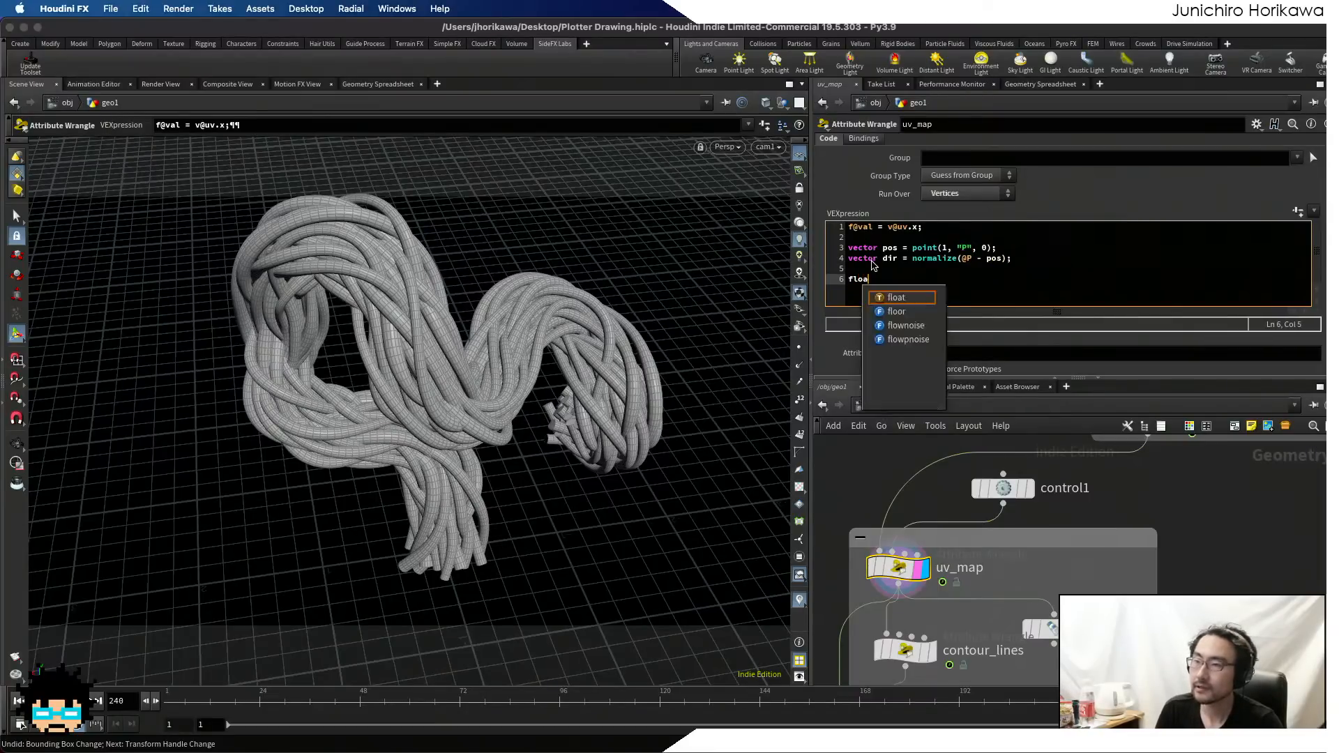
{"action": "type", "text": "t"}
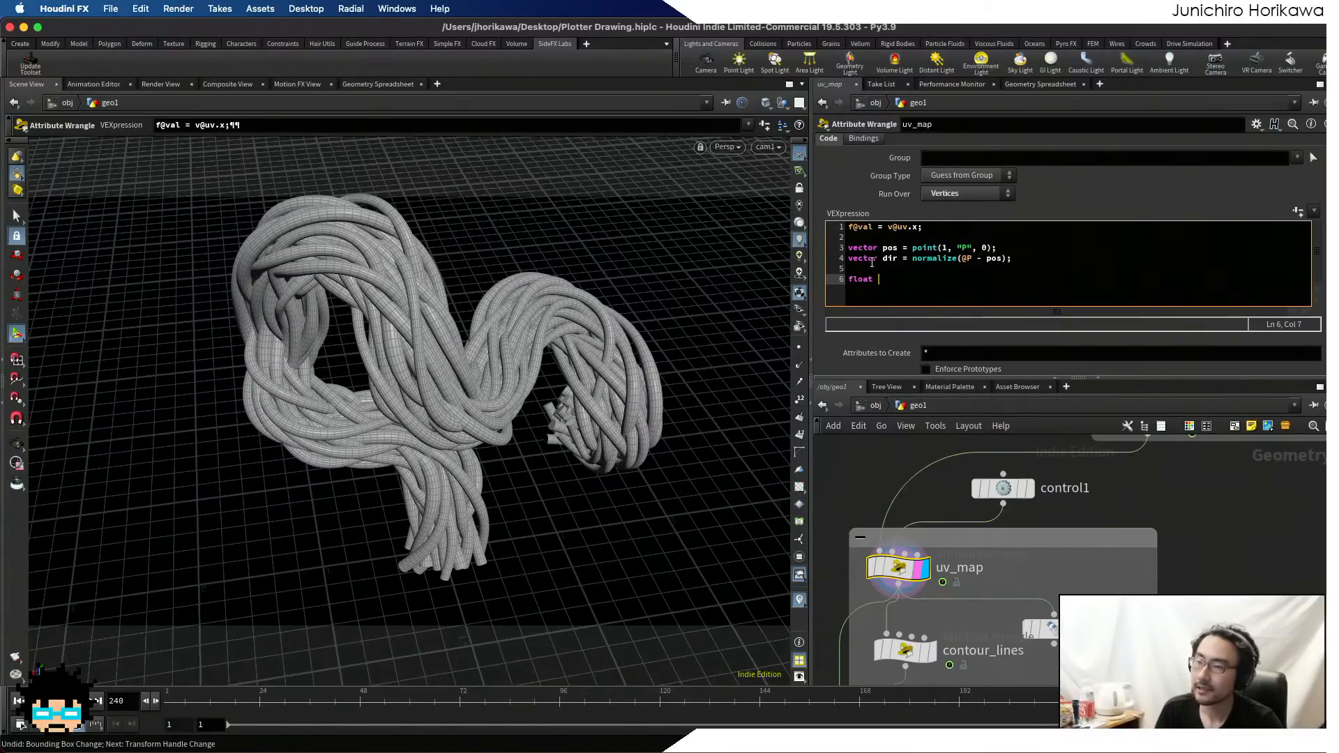
{"action": "type", "text": "dotval ="}
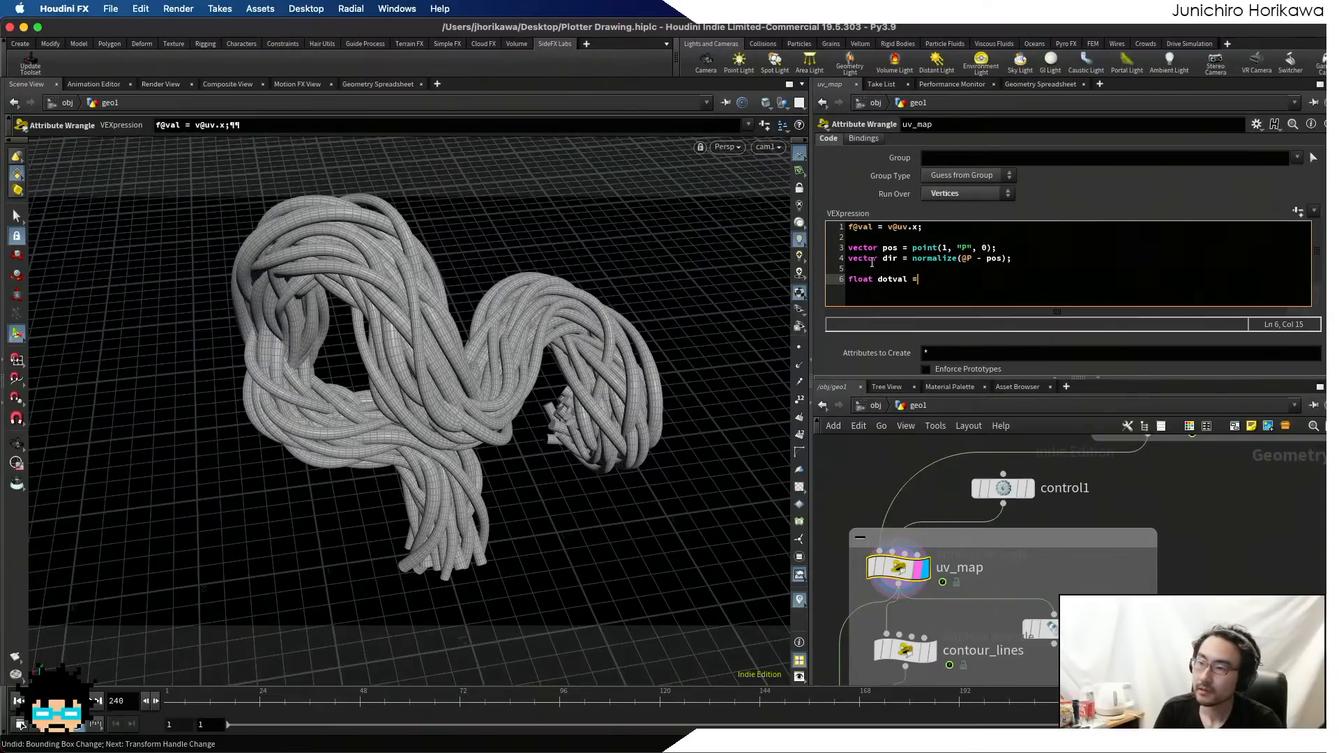
{"action": "type", "text": " nd"}
{"action": "key", "text": "BackSpace"}
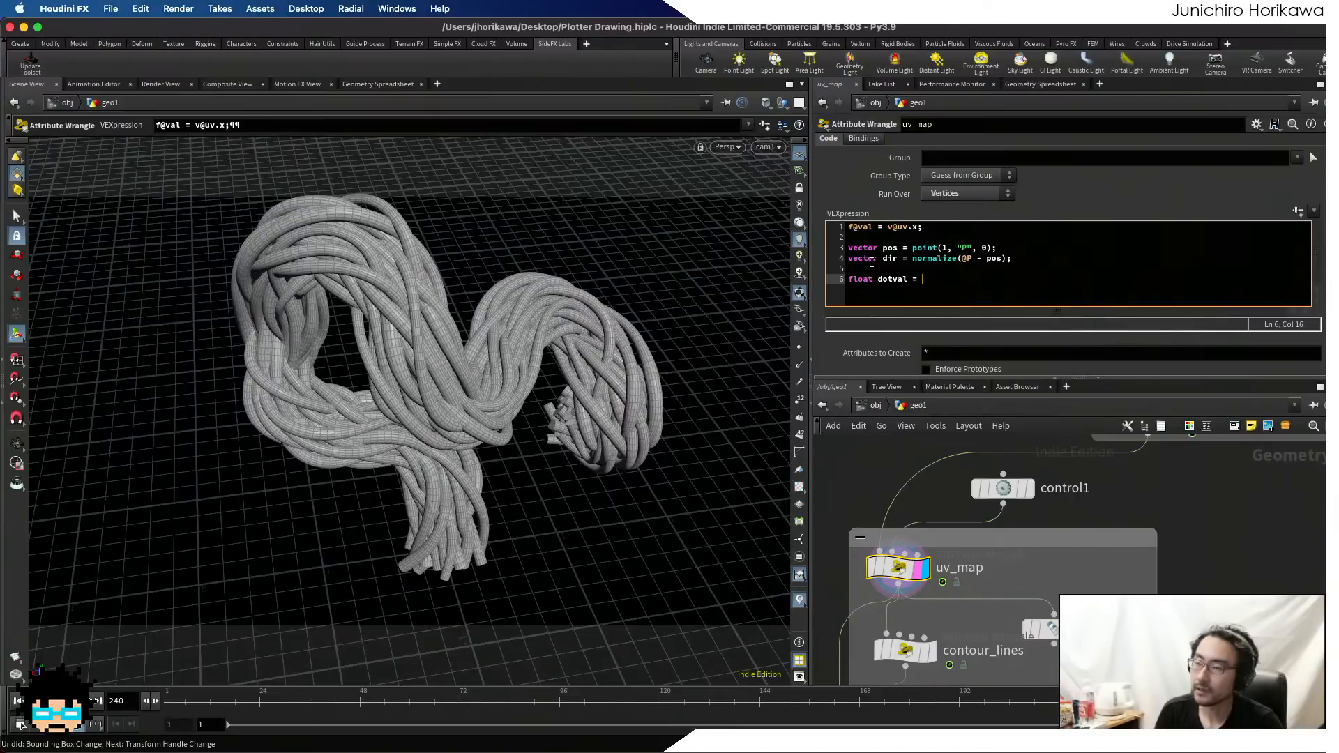
{"action": "type", "text": "ndo"}
{"action": "key", "text": "BackSpace"}
{"action": "key", "text": "BackSpace"}
{"action": "key", "text": "BackSpace"}
{"action": "type", "text": "dot(dir,"}
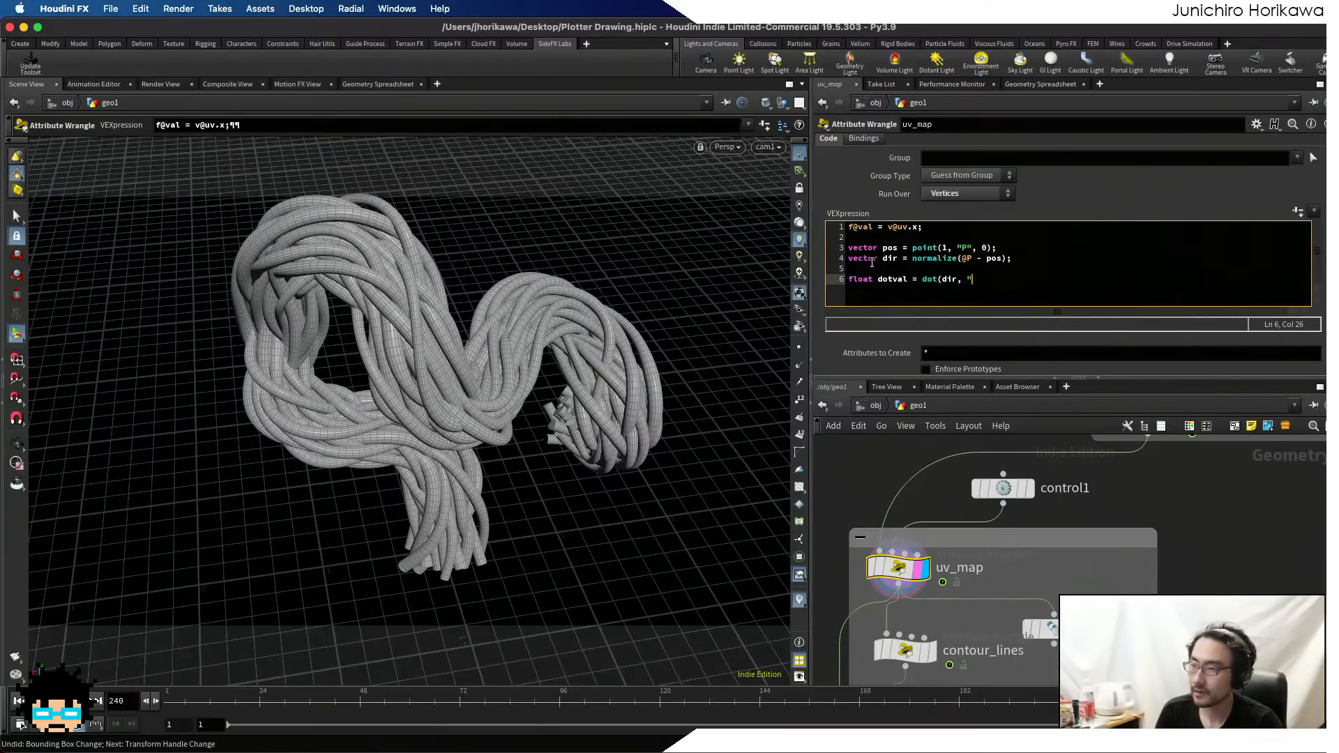
{"action": "type", "text": "@N)"}
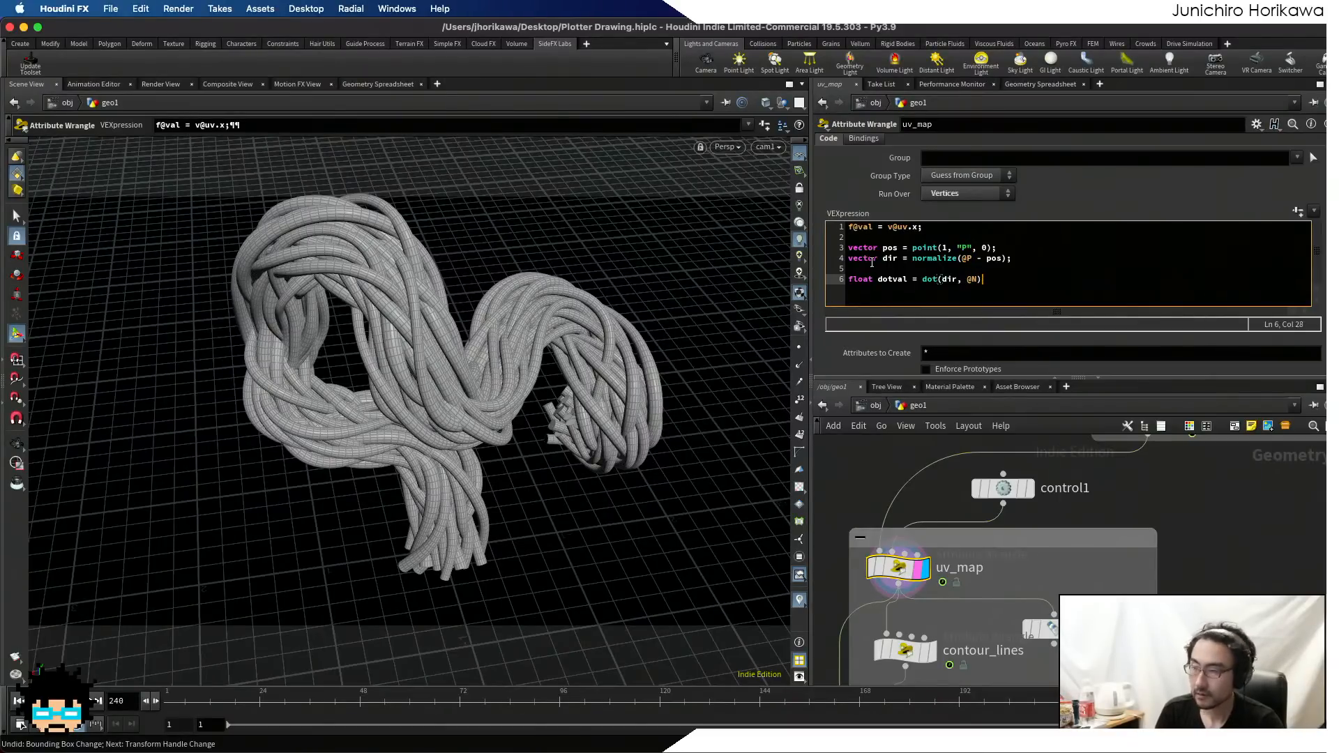
{"action": "type", "text": "l;"}
{"action": "key", "text": "BackSpace"}
{"action": "key", "text": "BackSpace"}
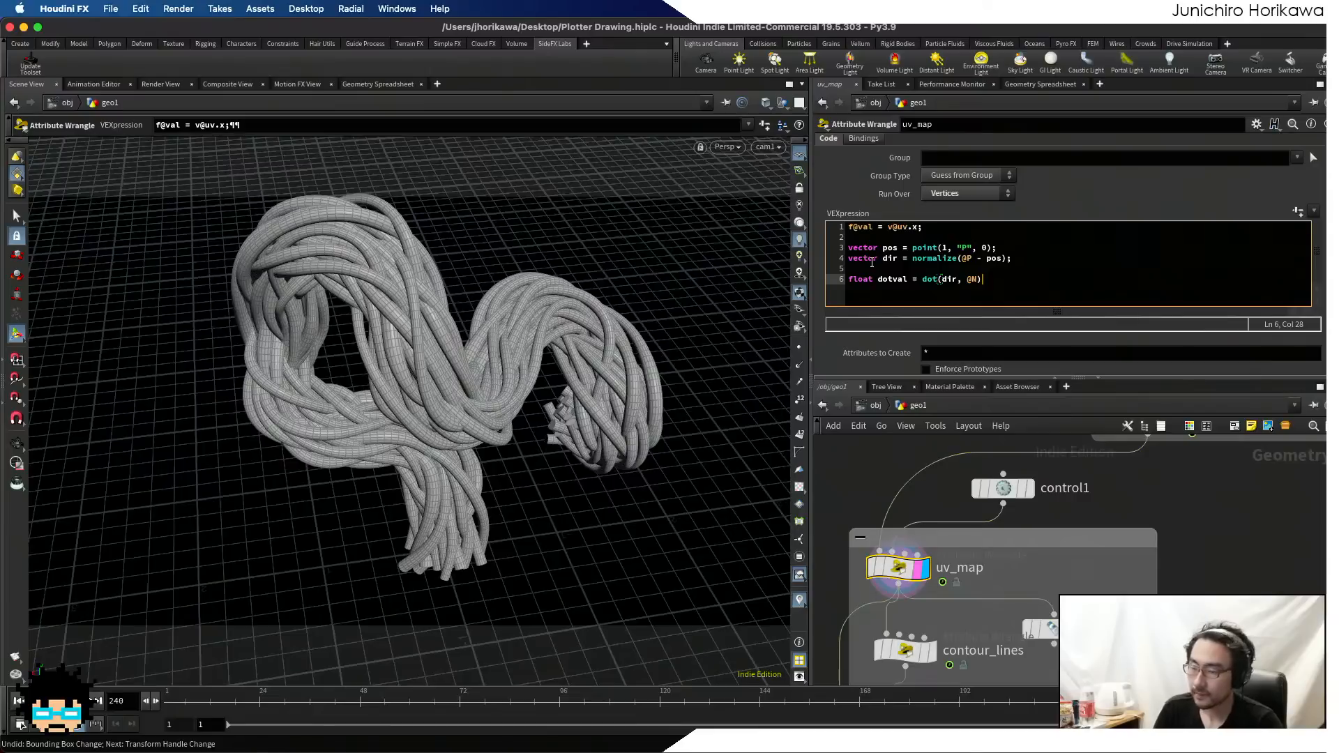
{"action": "type", "text": ";"}
{"action": "left_click", "coordinate": [1118, 525]}
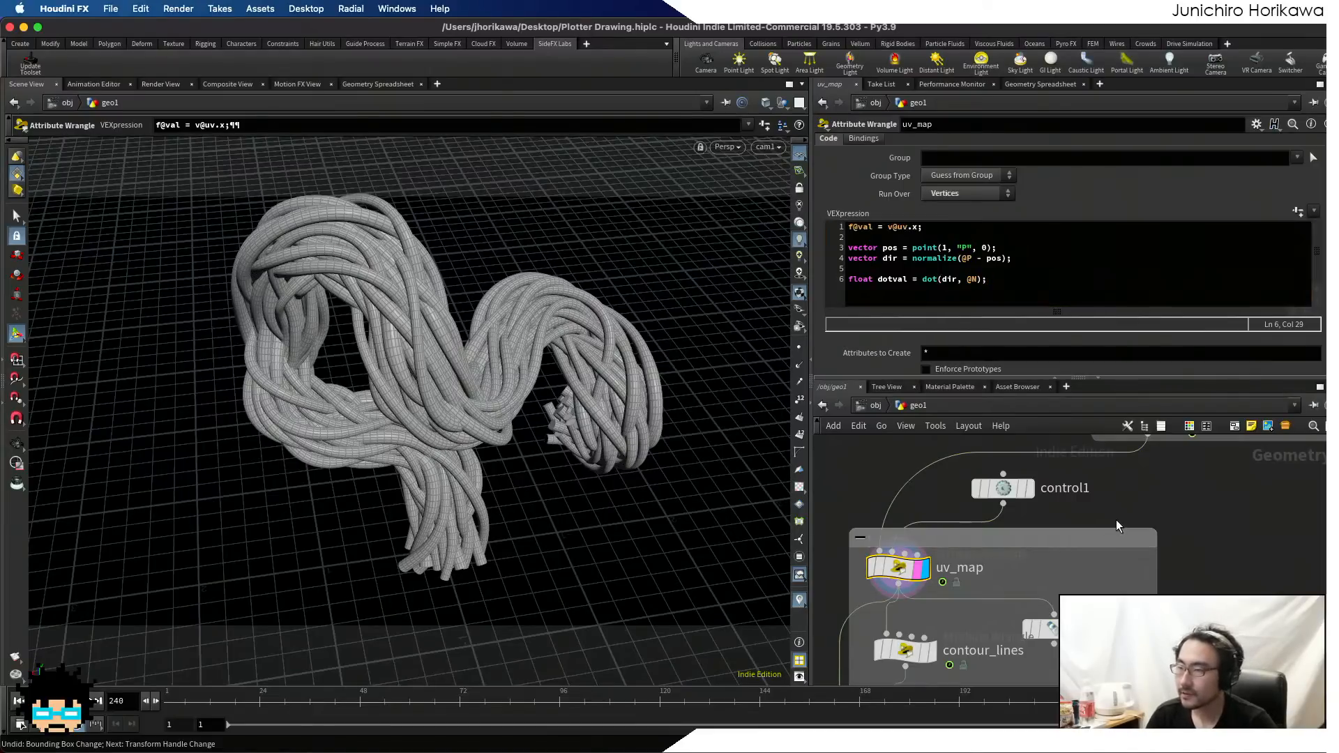
- Check the settings of the normal1 node upstream and return to the end of the dotval line in uv_map's code
{"action": "scroll", "coordinate": [1124, 534], "scroll_direction": "down", "scroll_amount": 3}
{"action": "scroll", "coordinate": [1116, 537], "scroll_direction": "up", "scroll_amount": 1}
{"action": "left_click", "coordinate": [1156, 479]}
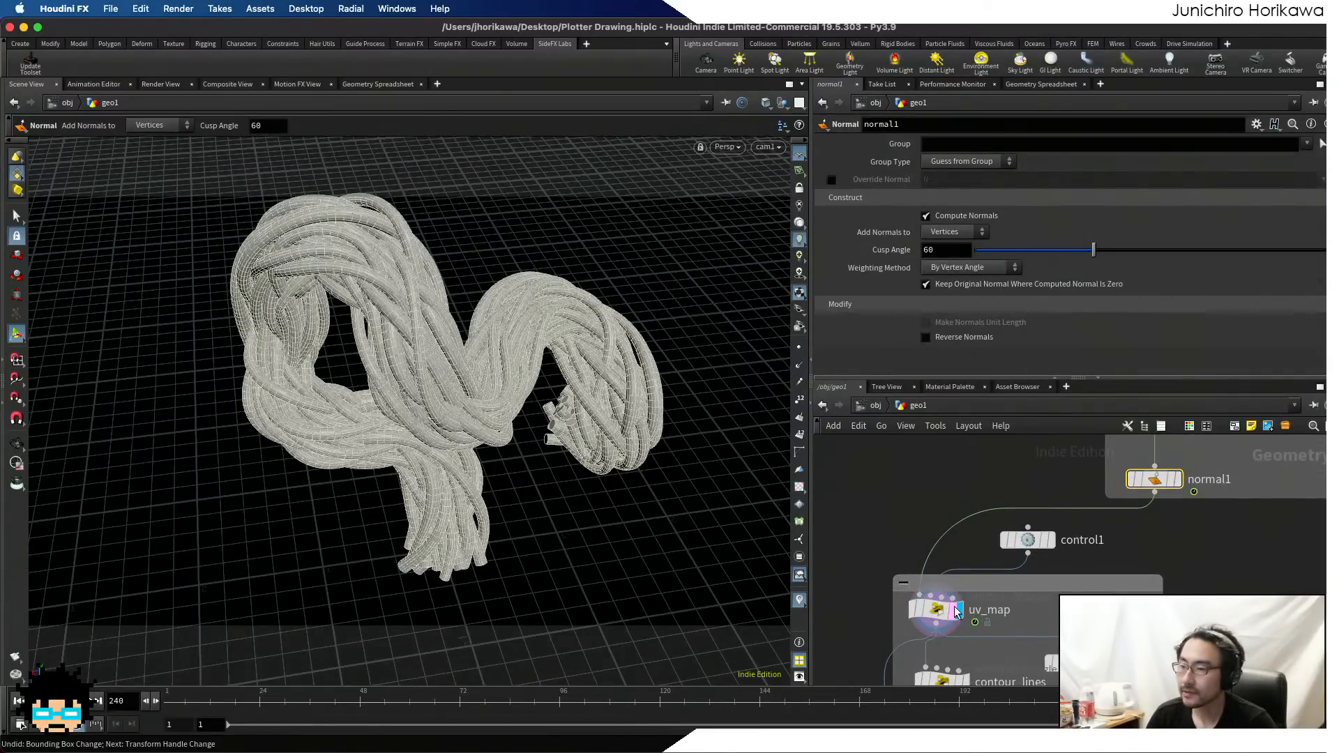
{"action": "left_click", "coordinate": [936, 609]}
{"action": "left_click", "coordinate": [1003, 279]}
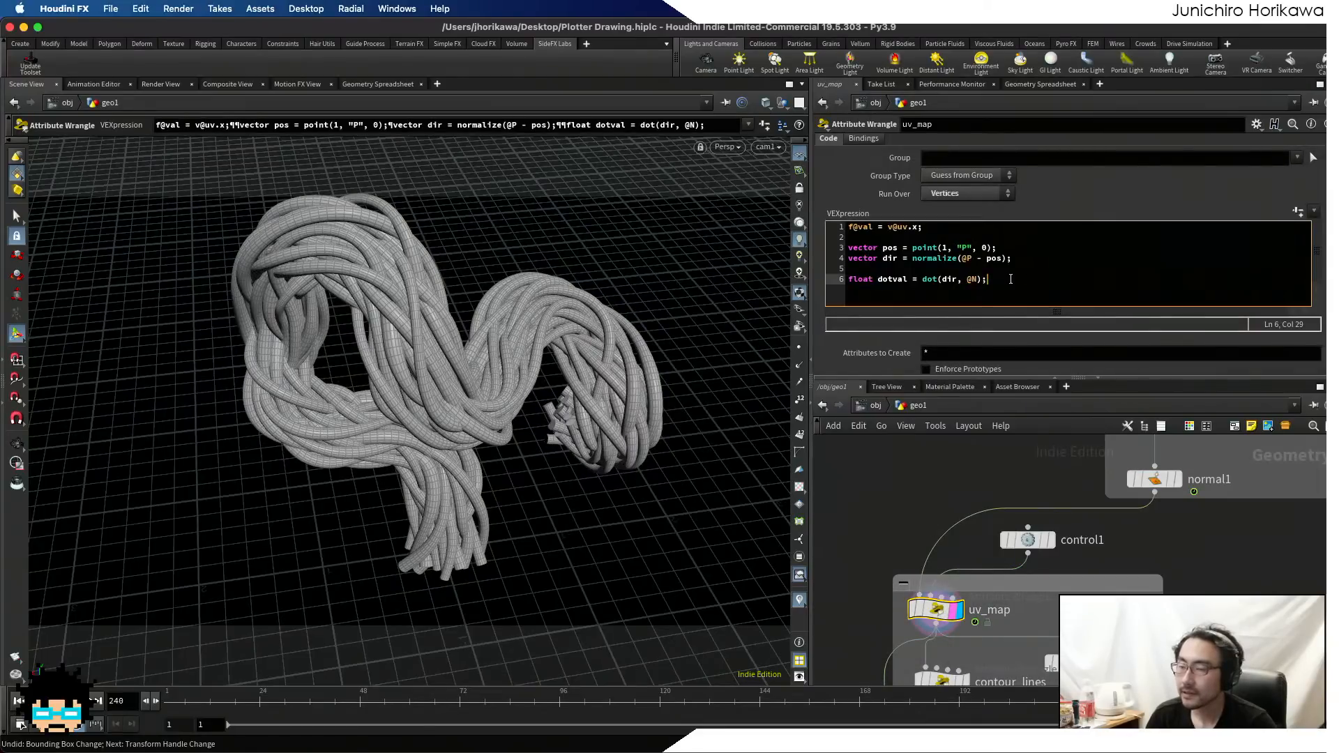
- Start a new f@val assignment directly below the dotval line in uv_map's code
{"action": "key", "text": "Left"}
{"action": "key", "text": "Left"}
{"action": "key", "text": "Left"}
{"action": "key", "text": "Left"}
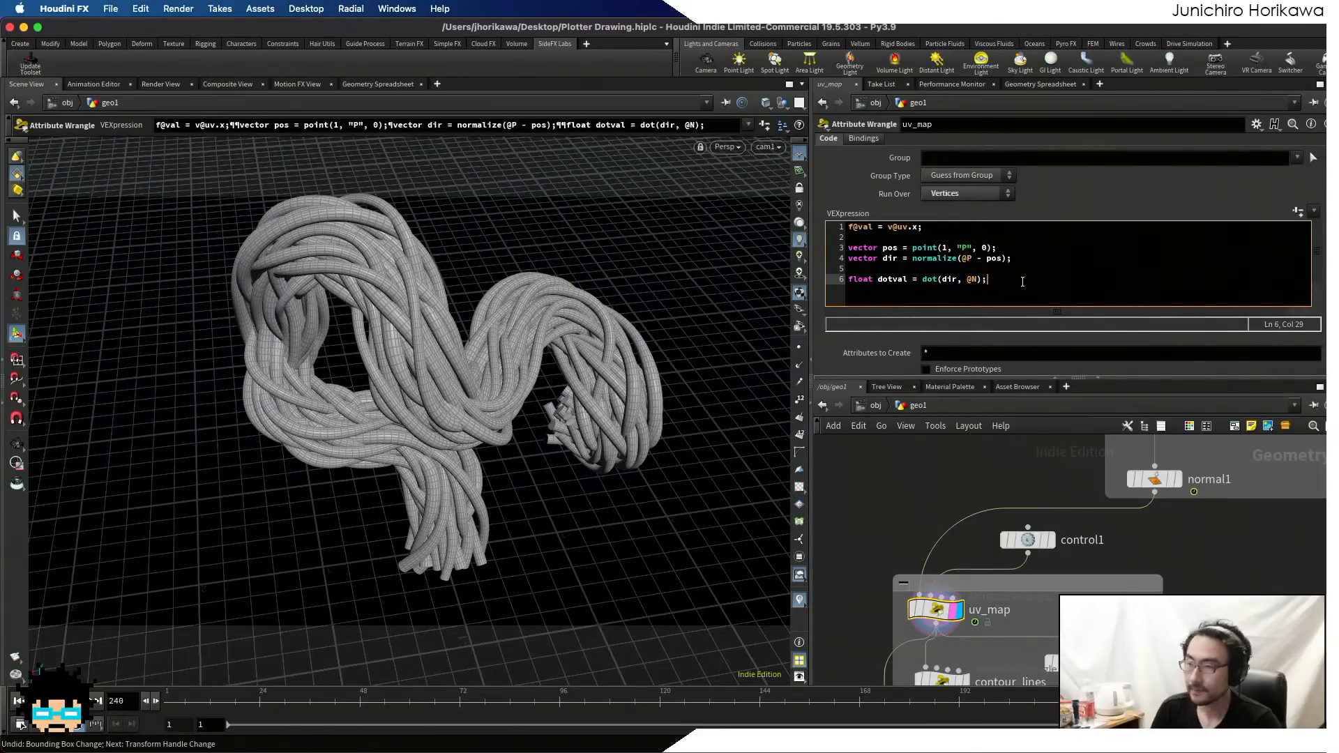
{"action": "key", "text": "Return"}
{"action": "key", "text": "Return"}
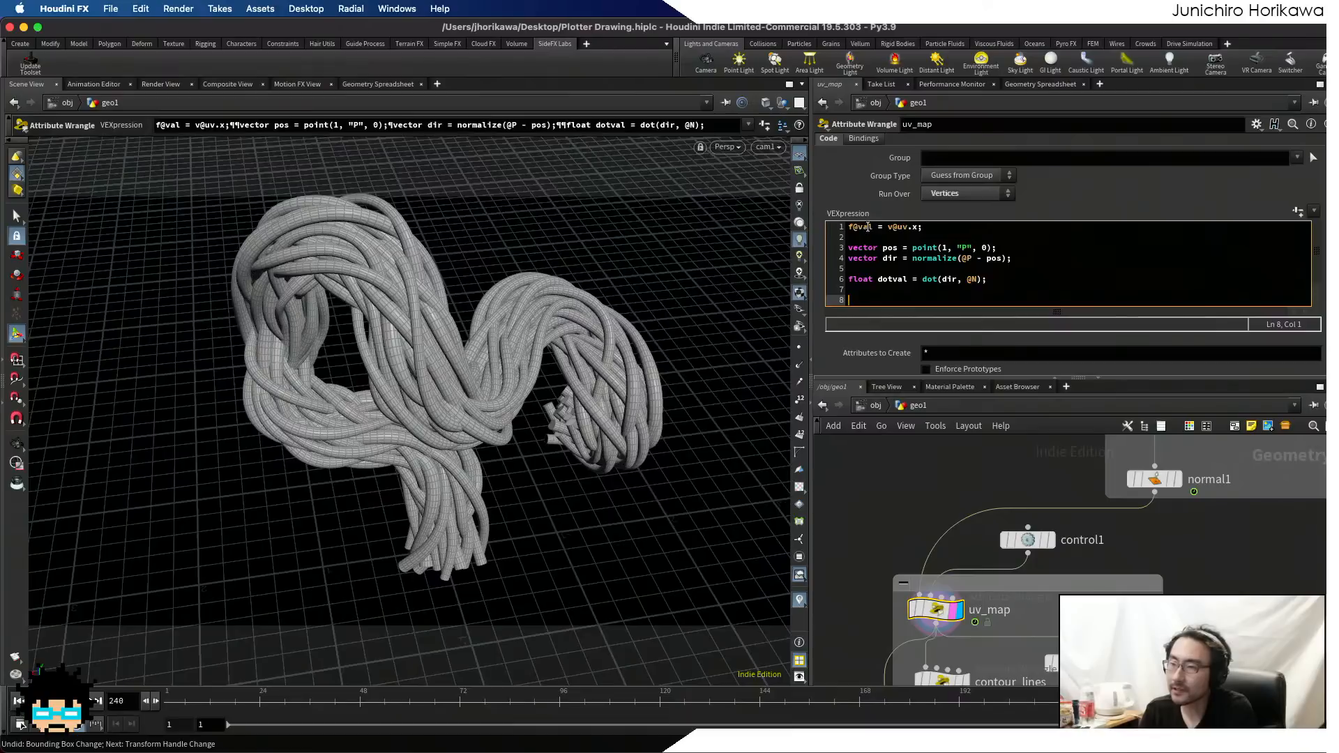
{"action": "double_click", "coordinate": [865, 227]}
{"action": "left_click", "coordinate": [867, 290]}
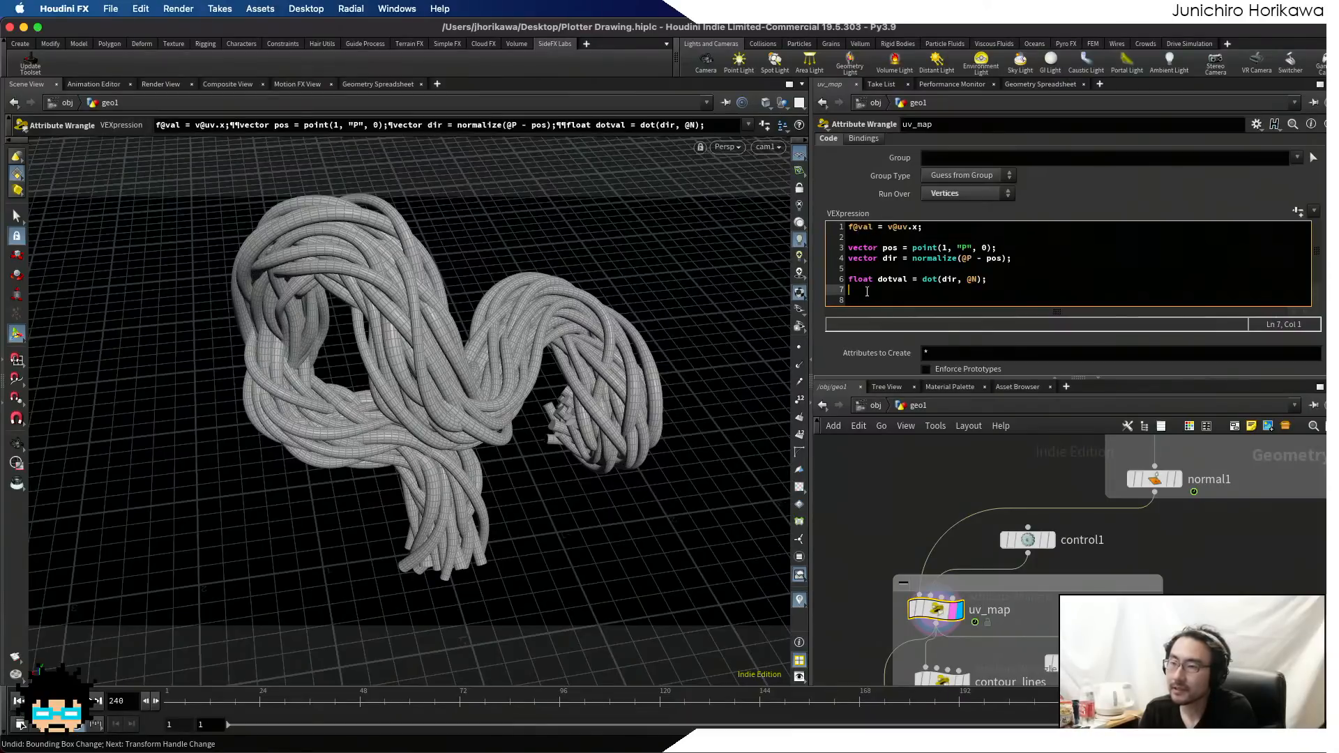
{"action": "type", "text": "f"}
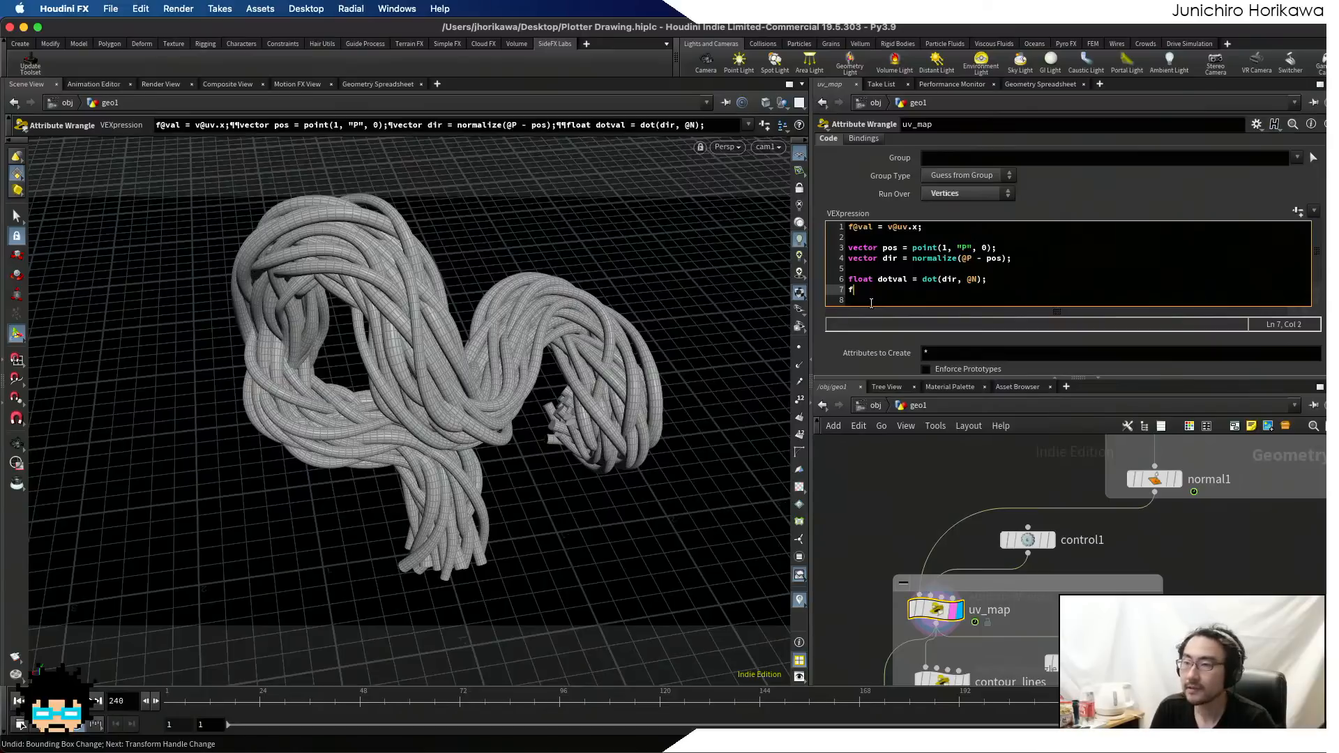
{"action": "type", "text": "@val ="}
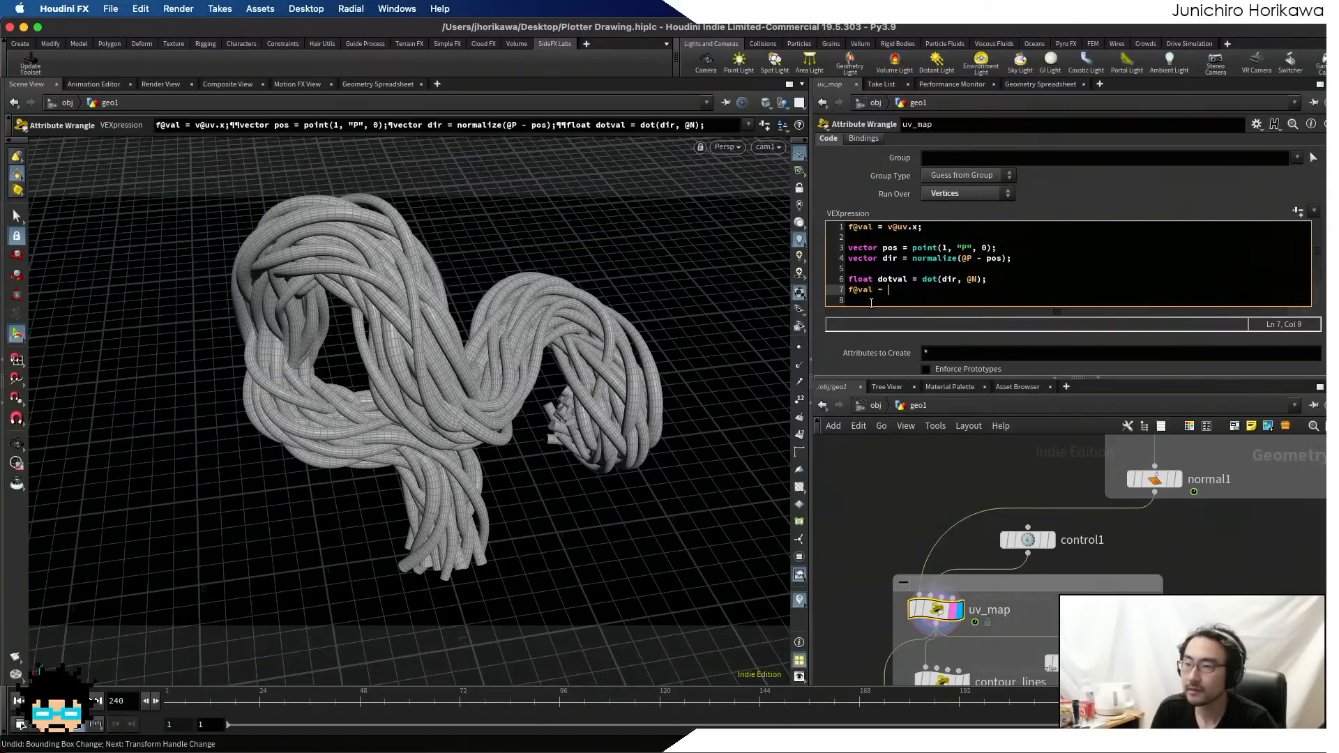
- Complete line 7 of the uv_map wrangle's VEX code as f@val = fit11(dotval, 0.0, 1.0); and apply it
{"action": "type", "text": "l ~"}
{"action": "key", "text": "BackSpace"}
{"action": "key", "text": "BackSpace"}
{"action": "type", "text": "= dotval"}
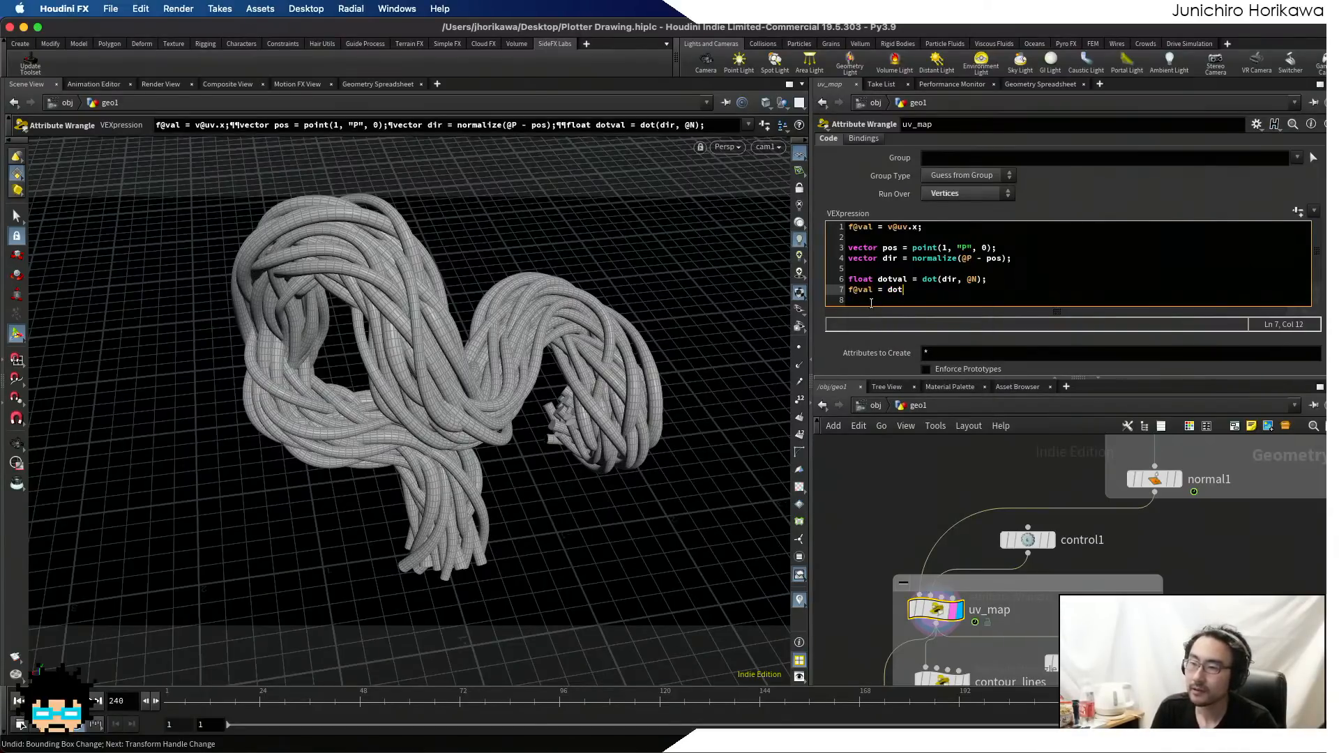
{"action": "key", "text": "Left"}
{"action": "key", "text": "Left"}
{"action": "key", "text": "Left"}
{"action": "key", "text": "Left"}
{"action": "key", "text": "Left"}
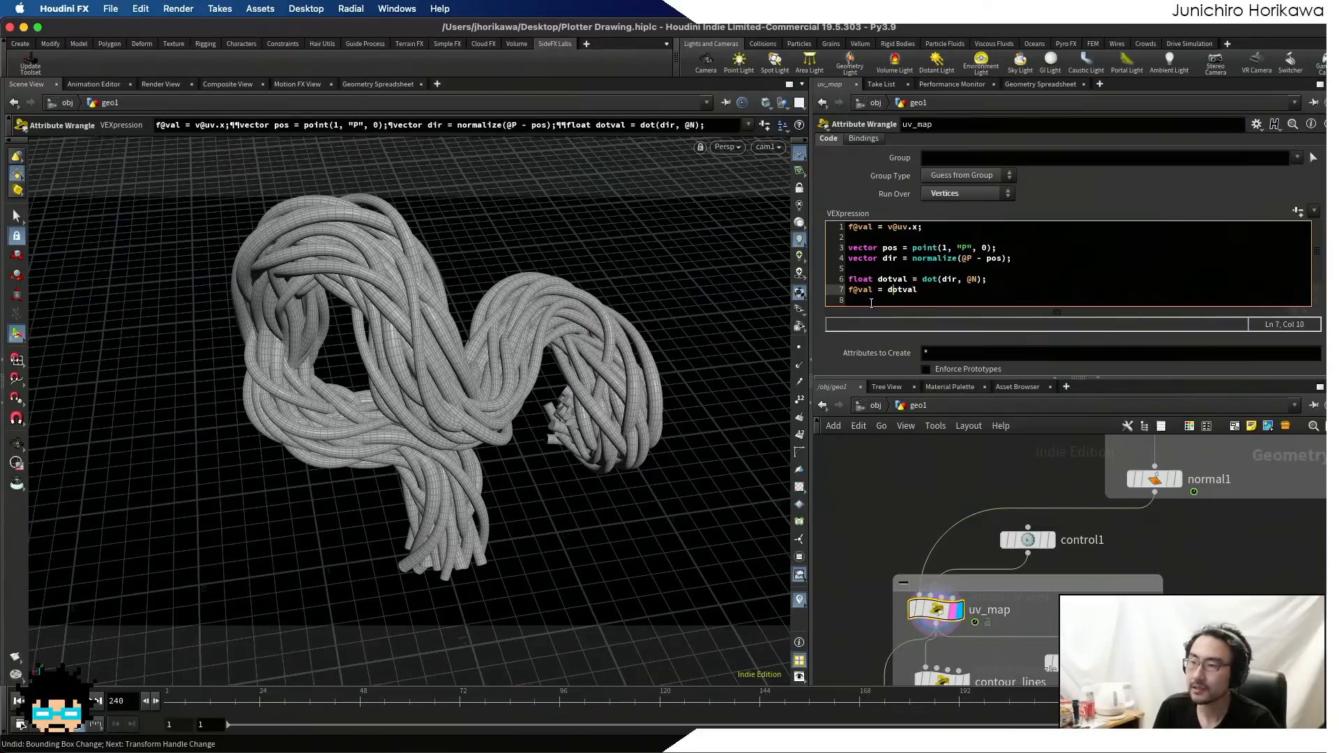
{"action": "type", "text": "fit"}
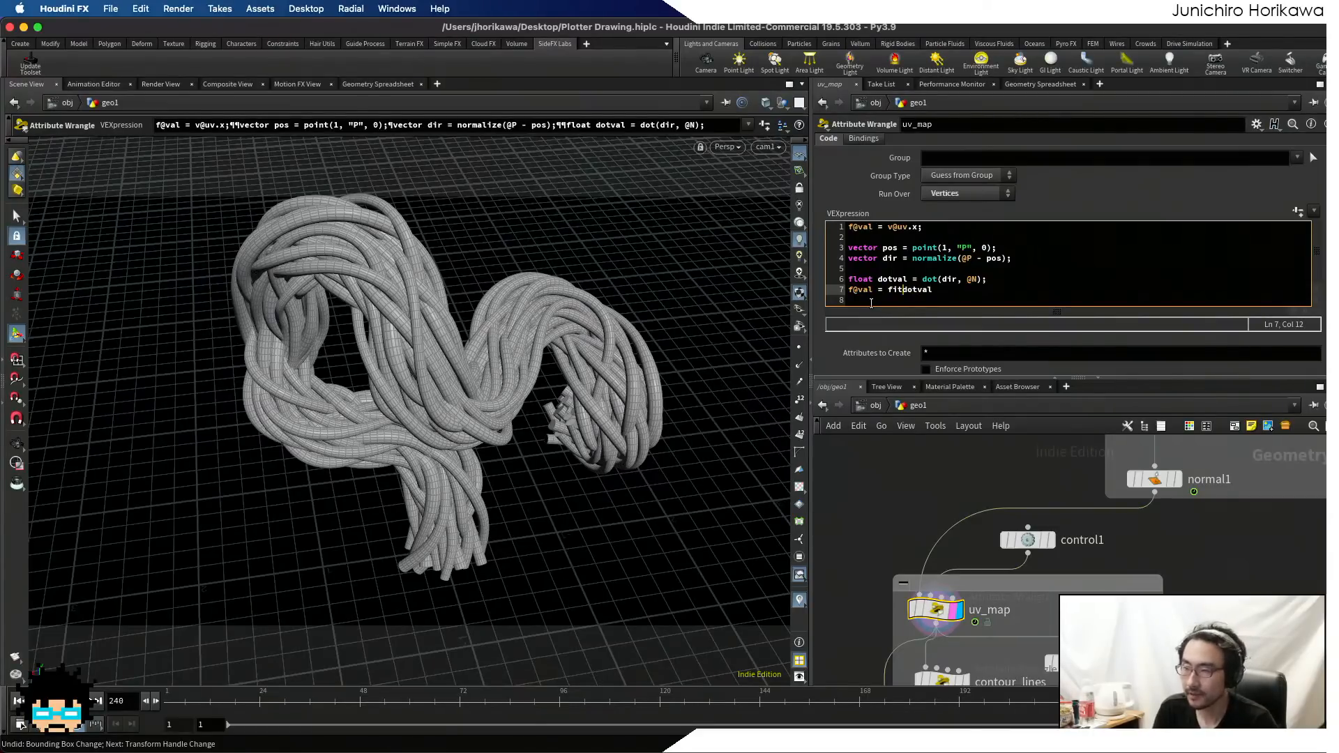
{"action": "type", "text": "11("}
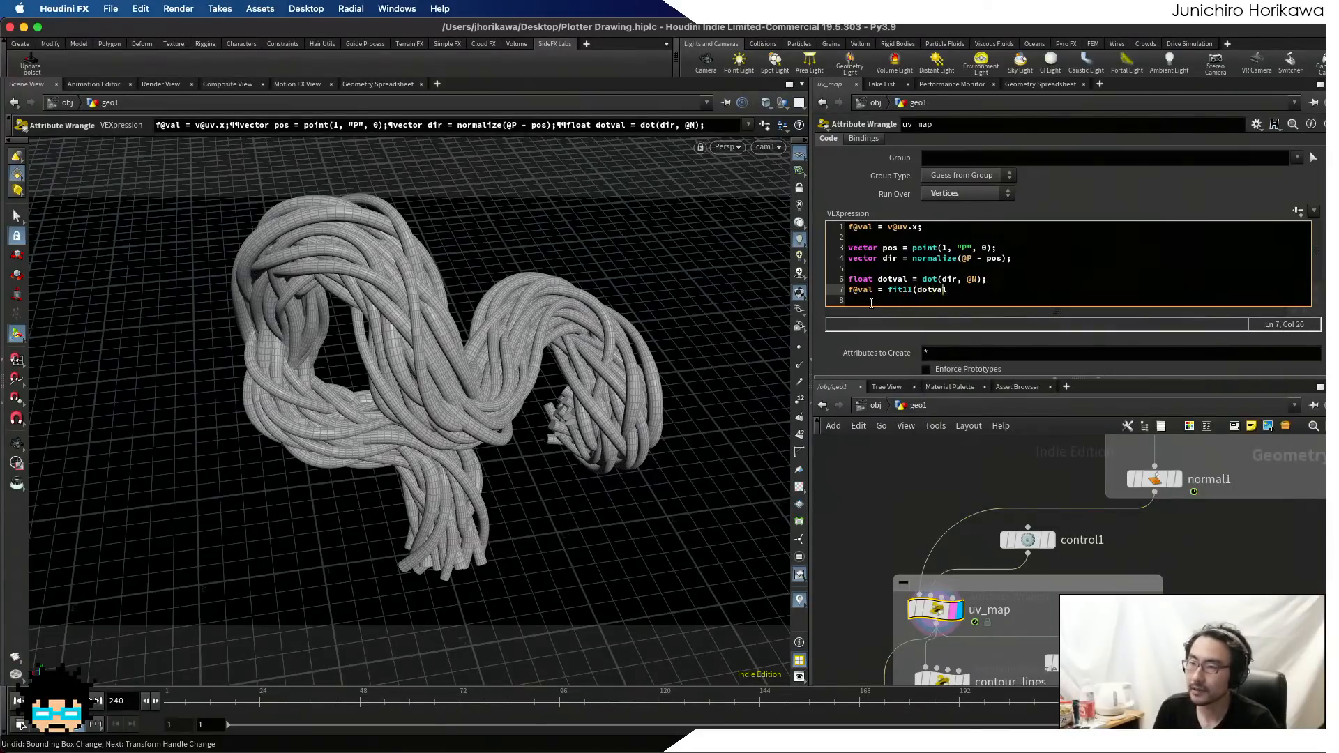
{"action": "key", "text": "Right"}
{"action": "type", "text": ", 0.0, "}
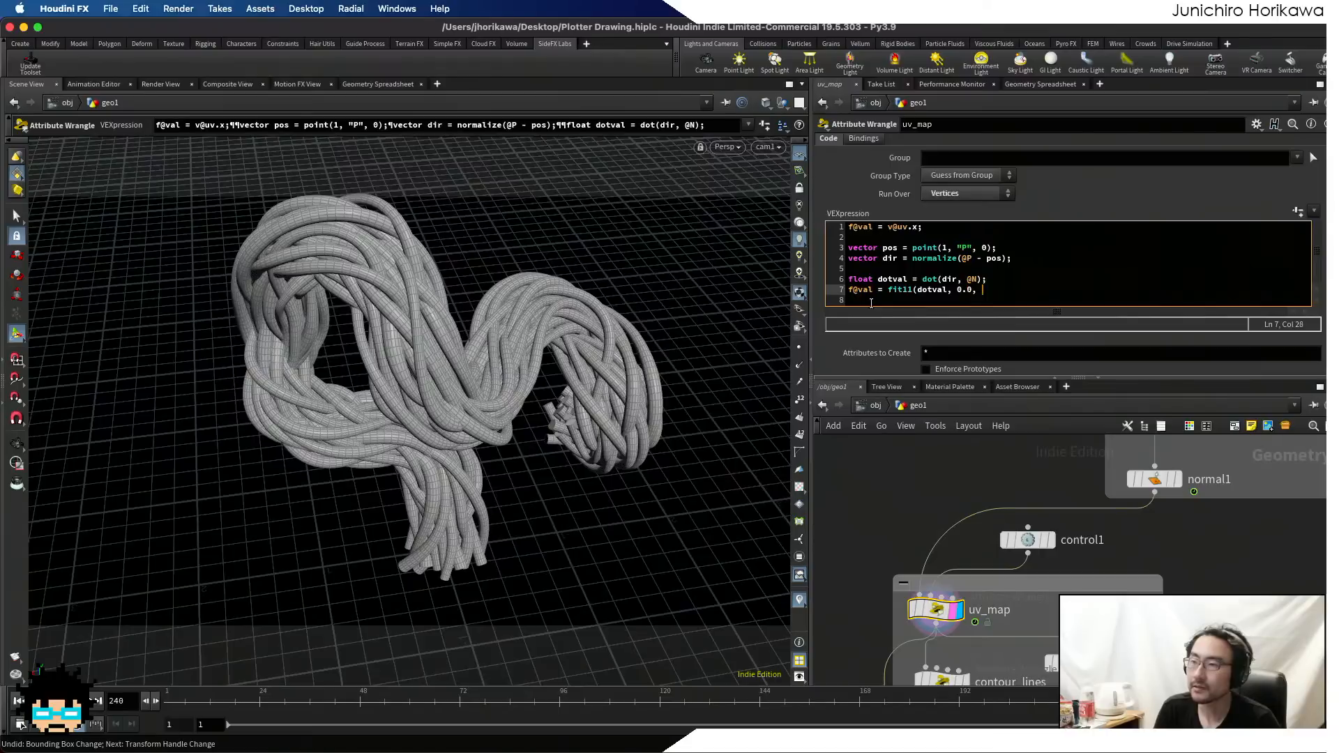
{"action": "type", "text": "1.0);"}
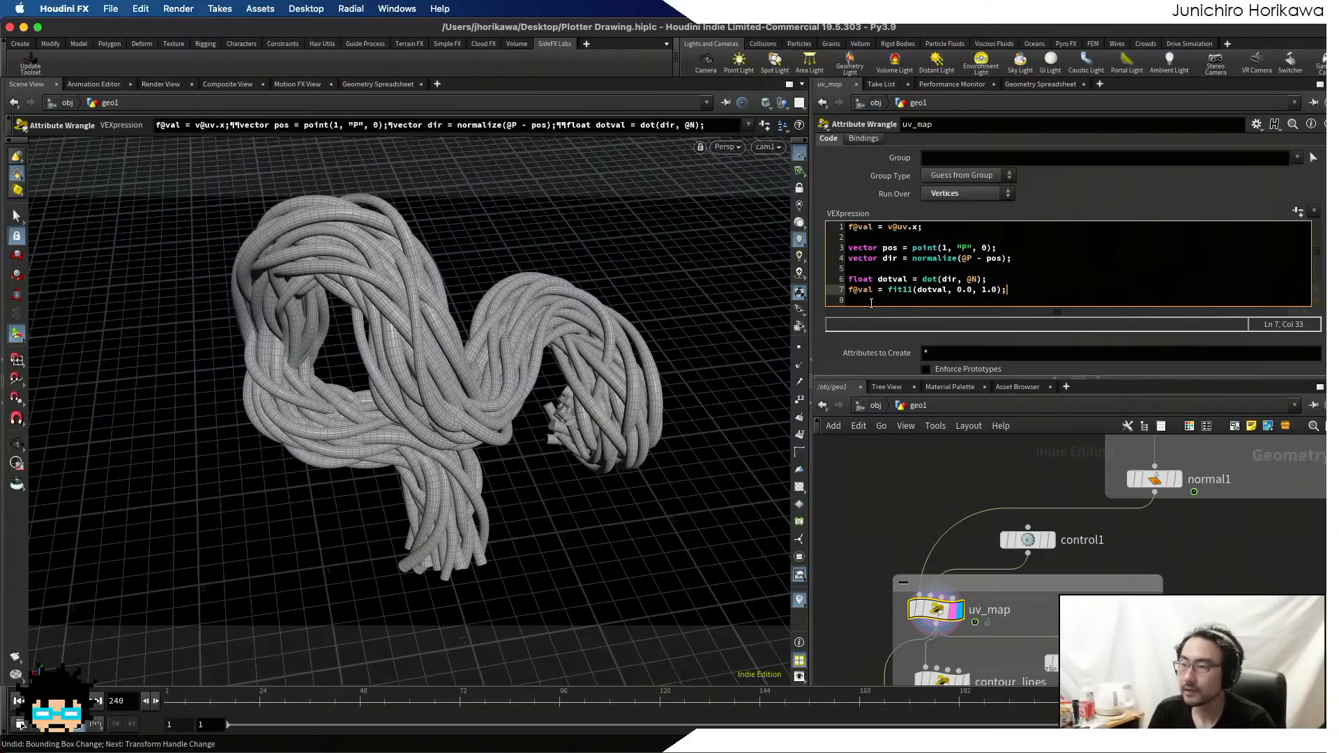
{"action": "left_click", "coordinate": [909, 495]}
- Display the color1 node's output and inspect the ramp colours on the rope bundle from another angle
{"action": "scroll", "coordinate": [910, 497], "scroll_direction": "down", "scroll_amount": 1}
{"action": "scroll", "coordinate": [1005, 605], "scroll_direction": "up", "scroll_amount": 2}
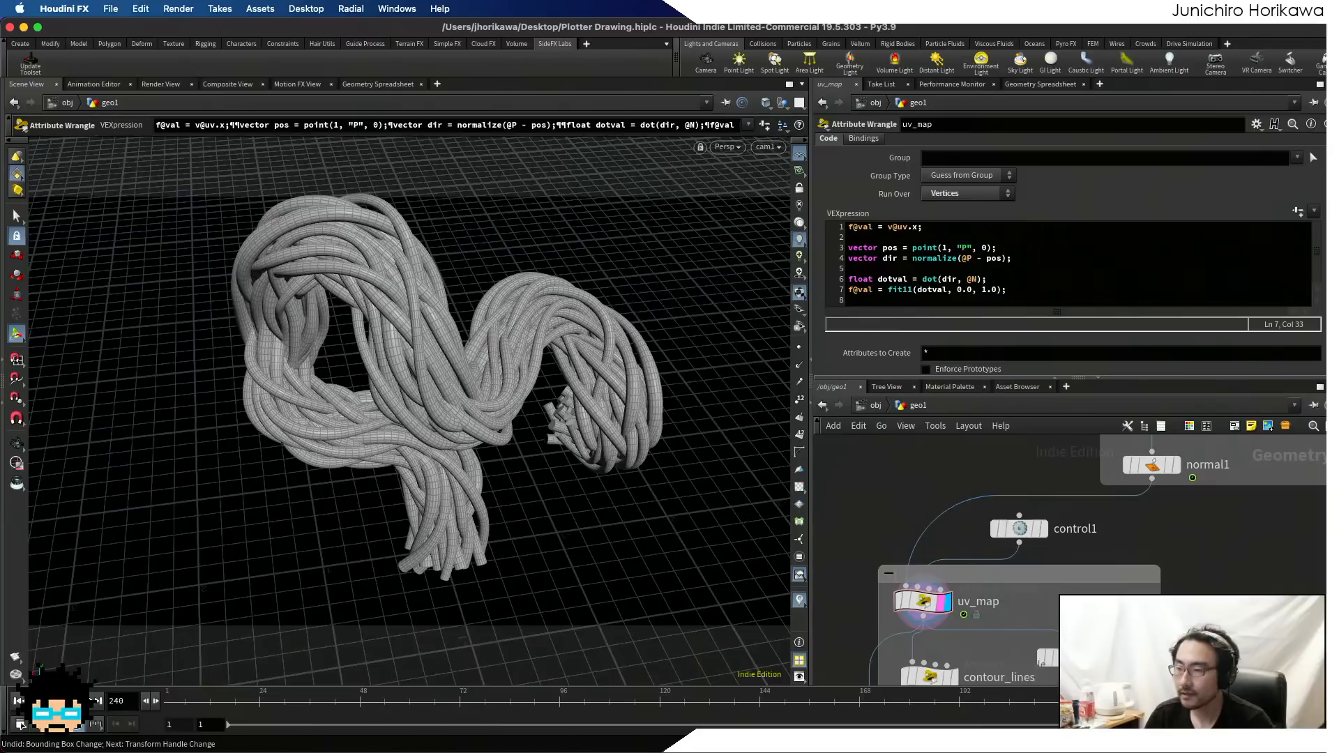
{"action": "left_click", "coordinate": [1089, 657]}
{"action": "left_click_drag", "start_coordinate": [673, 469], "coordinate": [552, 436], "text": "alt"}
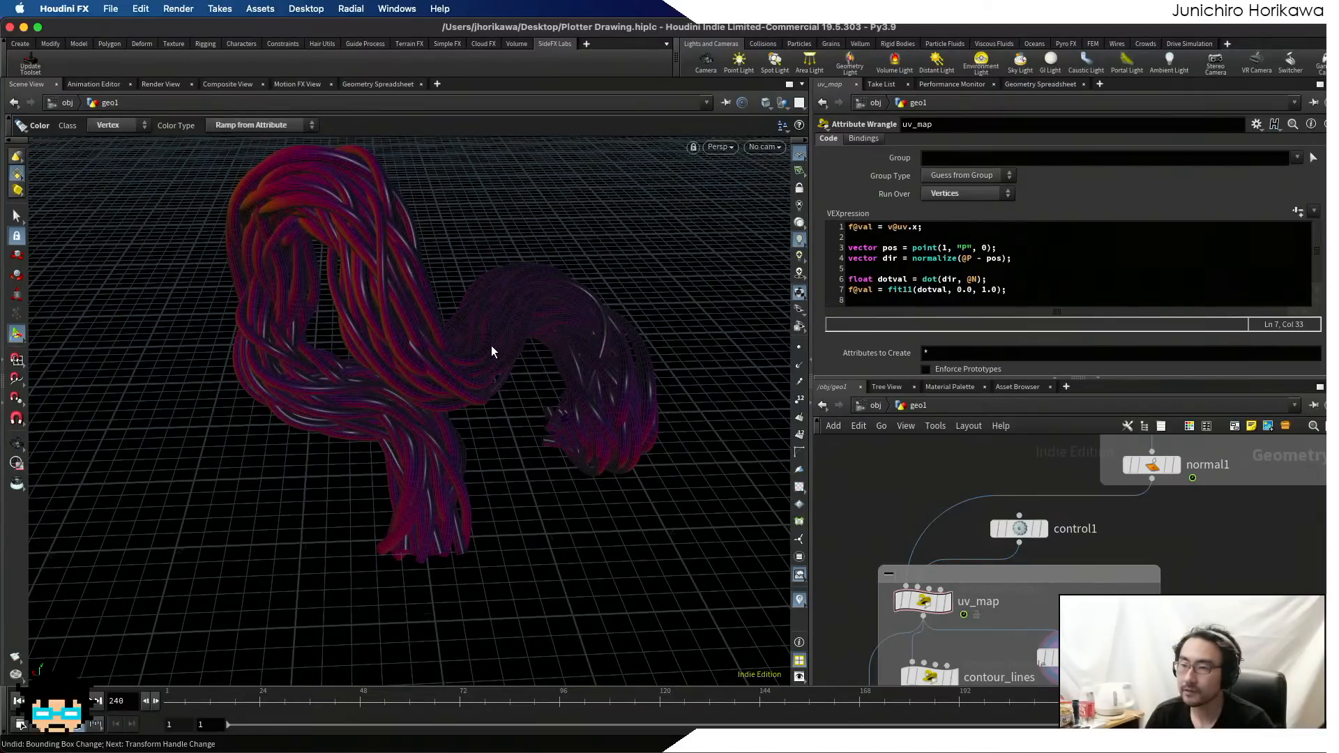
{"action": "left_click_drag", "start_coordinate": [400, 393], "coordinate": [70, 412]}
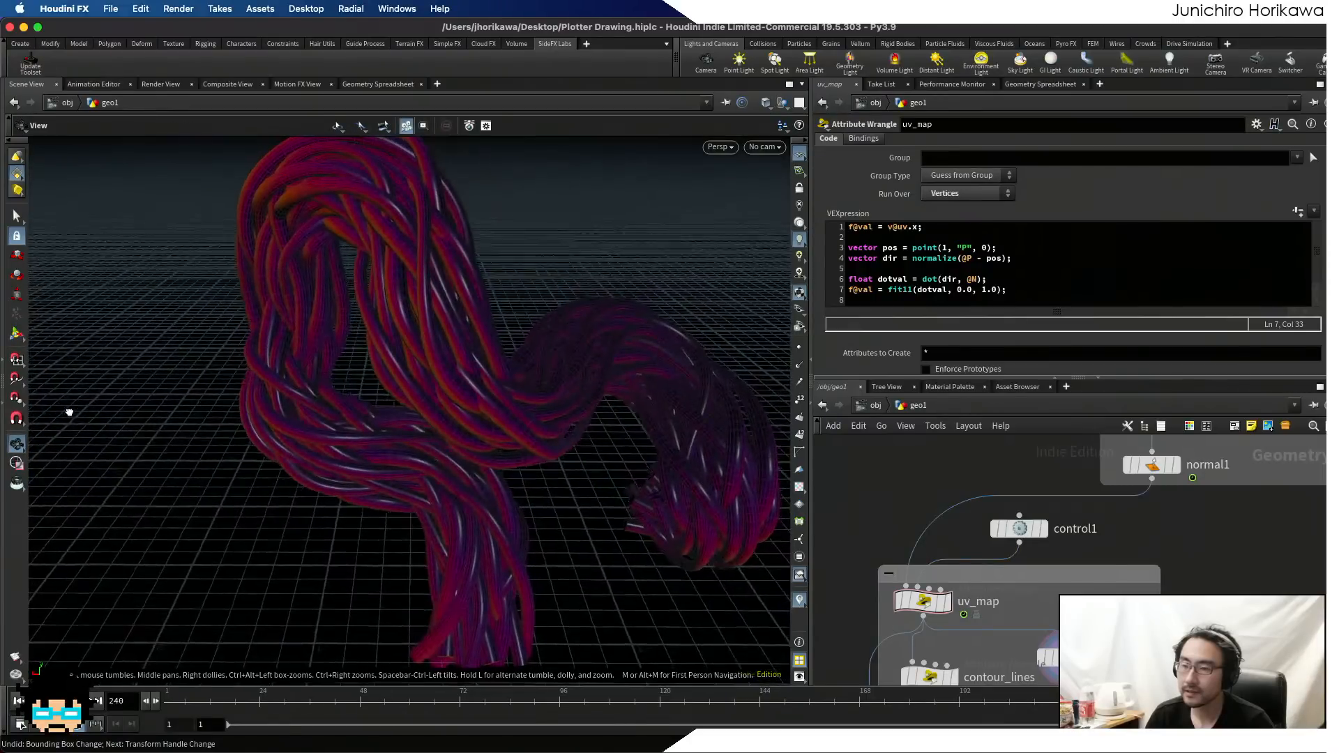
- Display the convert1 node's output, select the node and inspect the flattened contour lines from the other side
{"action": "scroll", "coordinate": [976, 607], "scroll_direction": "down", "scroll_amount": 6}
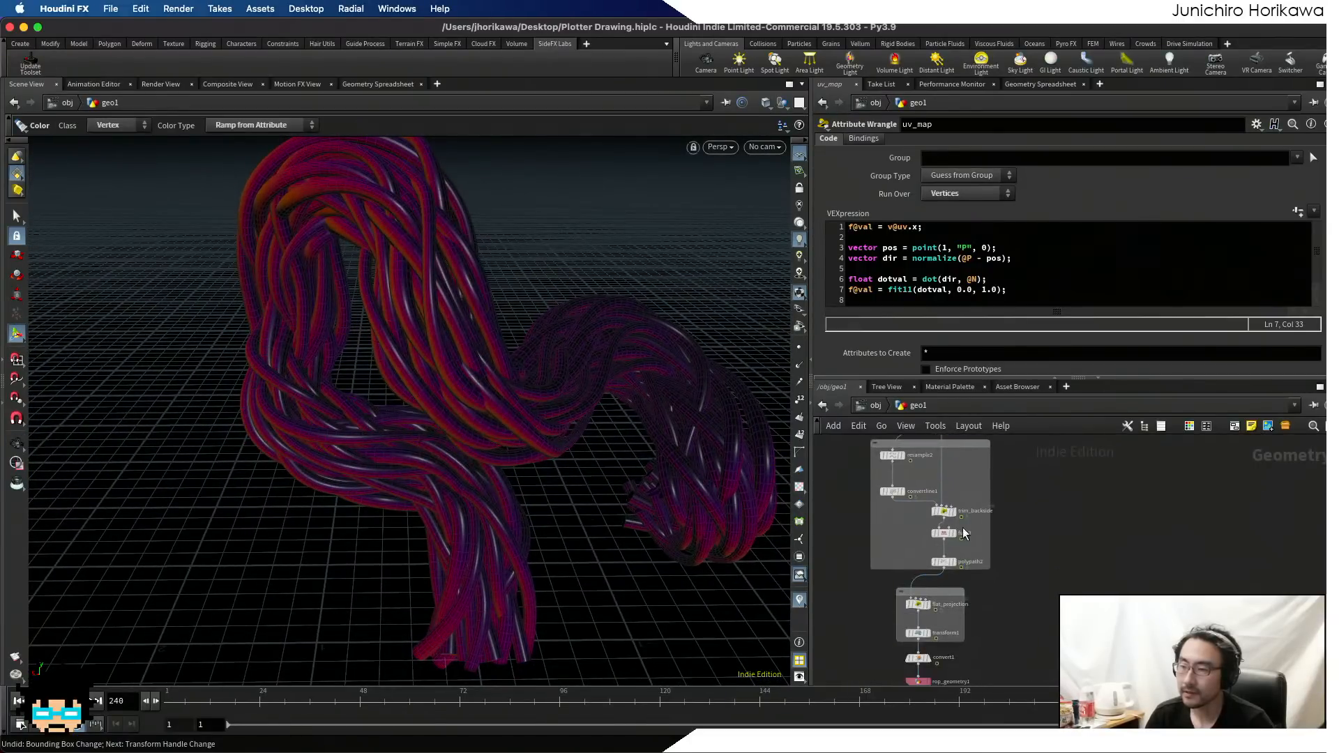
{"action": "middle_click_drag", "start_coordinate": [972, 610], "coordinate": [1028, 503]}
{"action": "scroll", "coordinate": [999, 590], "scroll_direction": "up", "scroll_amount": 2}
{"action": "scroll", "coordinate": [994, 563], "scroll_direction": "up", "scroll_amount": 2}
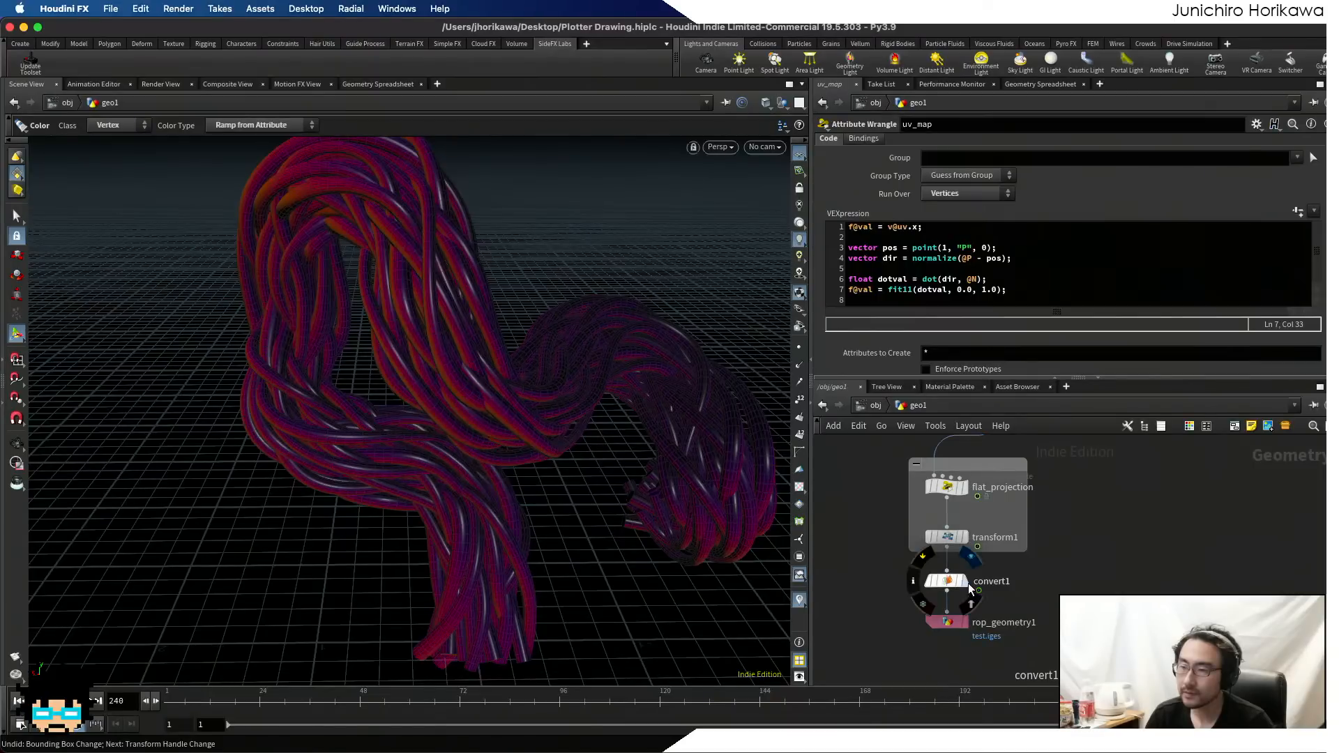
{"action": "key", "text": "r"}
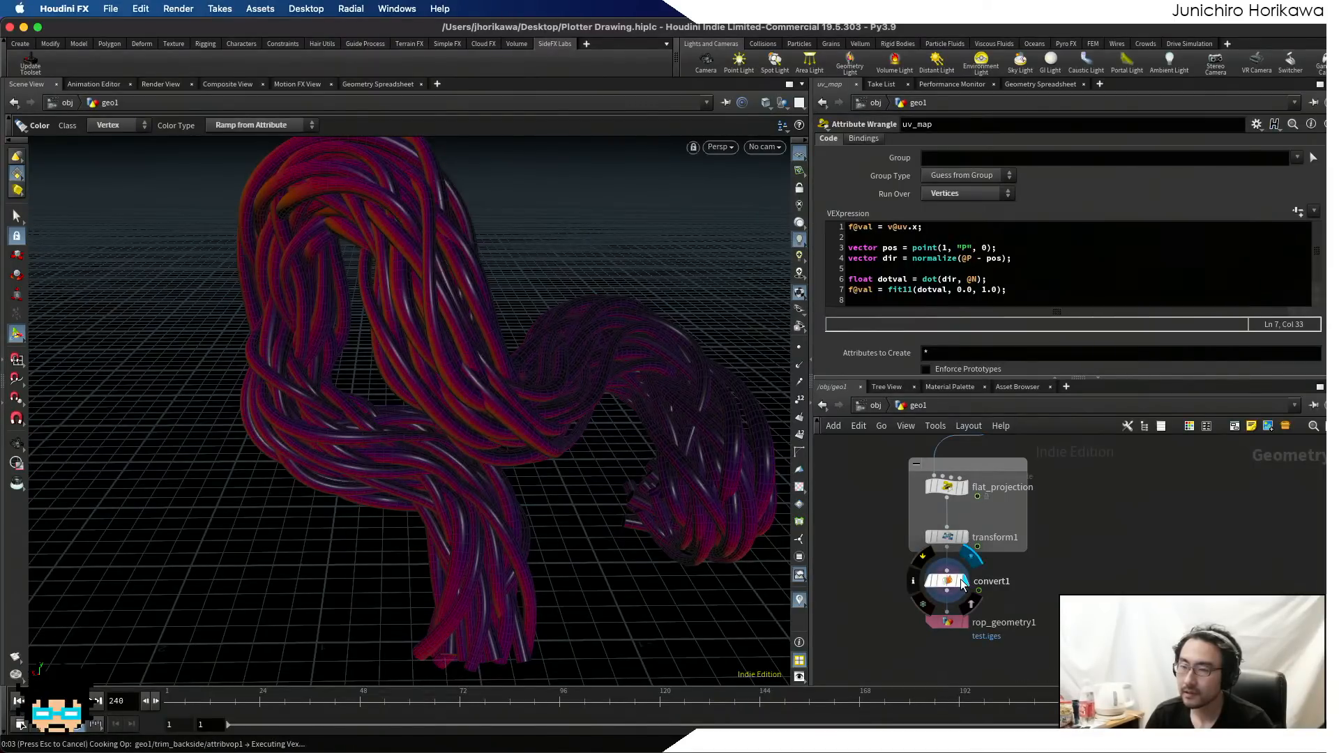
{"action": "left_click", "coordinate": [961, 579]}
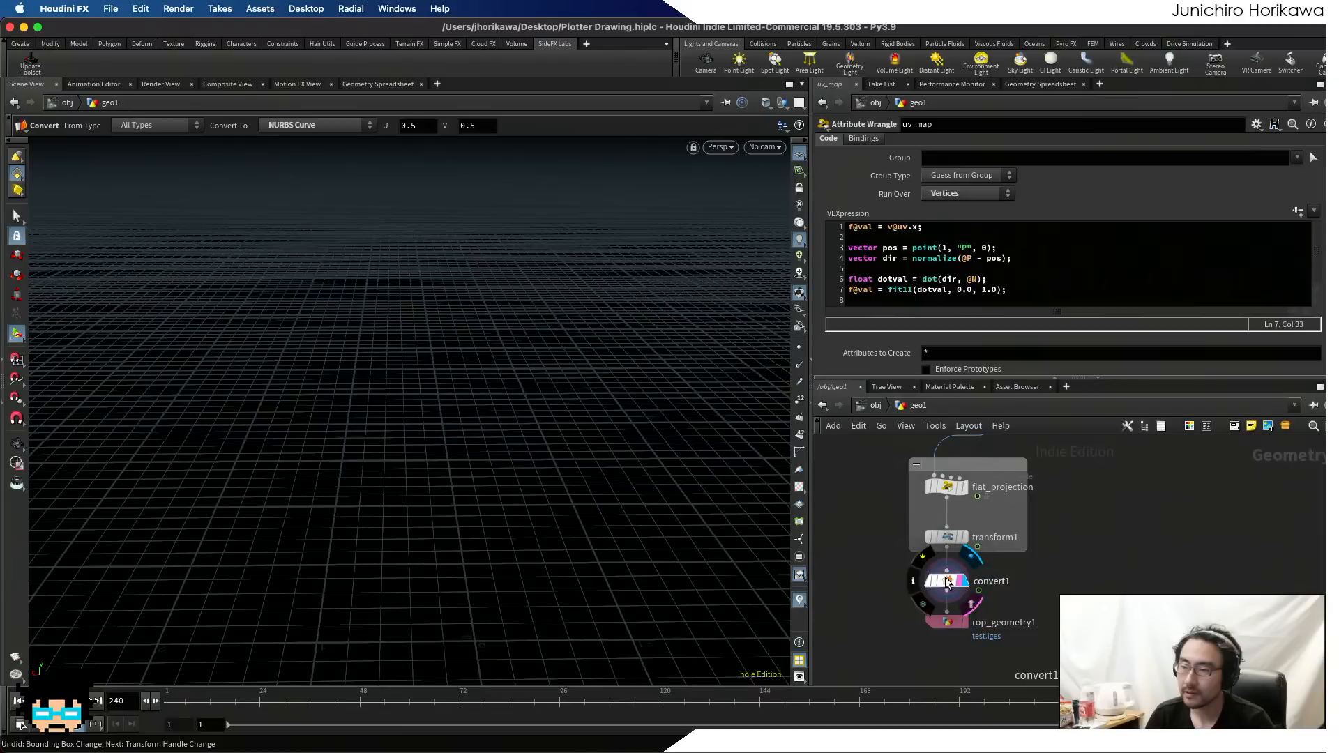
{"action": "key", "text": "Escape"}
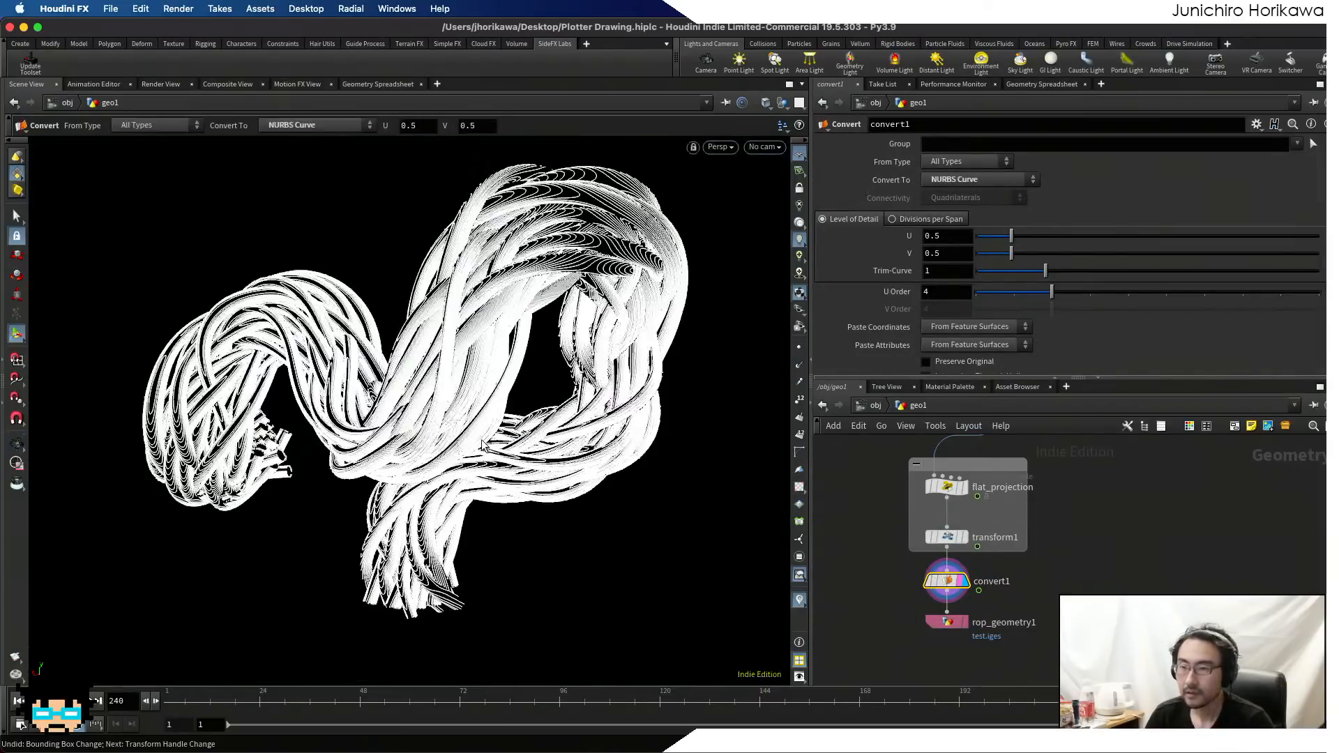
{"action": "left_click_drag", "start_coordinate": [475, 451], "coordinate": [489, 427]}
{"action": "scroll", "coordinate": [470, 387], "scroll_direction": "up", "scroll_amount": 5}
{"action": "scroll", "coordinate": [489, 427], "scroll_direction": "down", "scroll_amount": 8}
{"action": "middle_click_drag", "start_coordinate": [489, 427], "coordinate": [401, 415]}
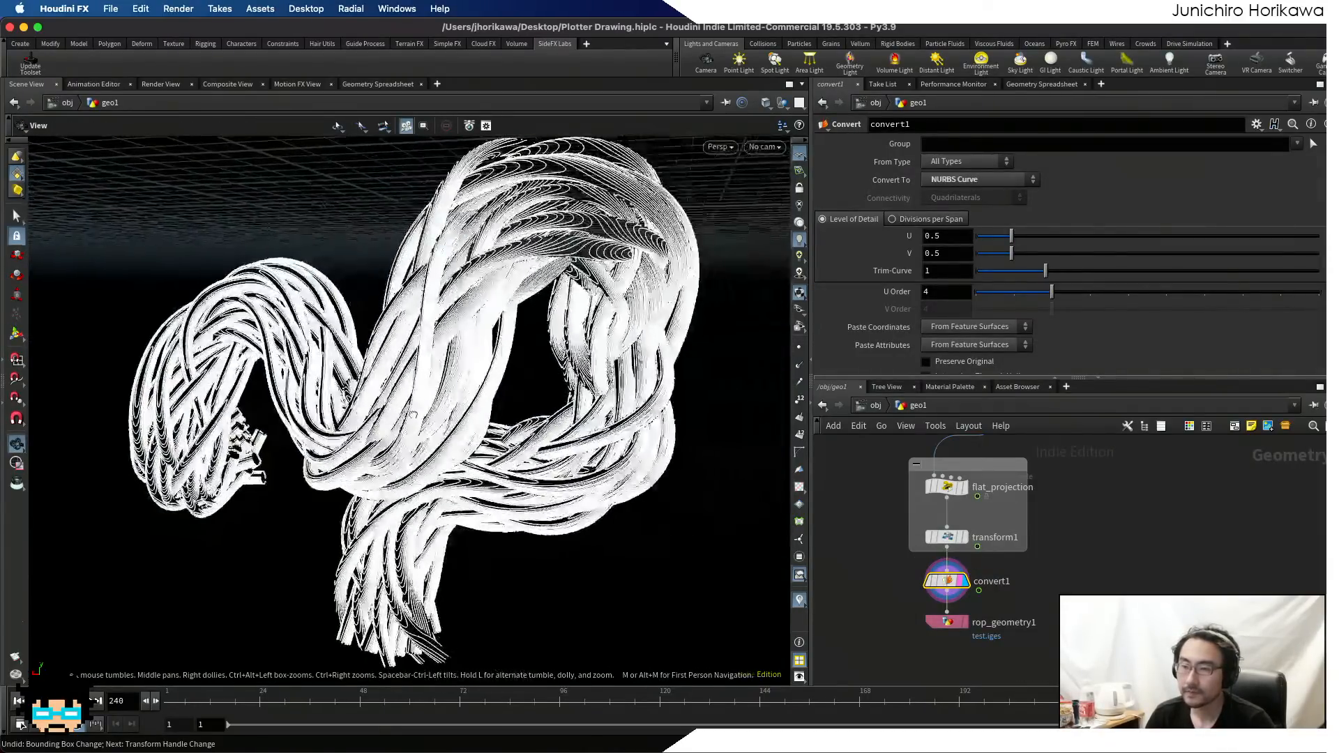
{"action": "left_click_drag", "start_coordinate": [401, 415], "coordinate": [418, 344]}
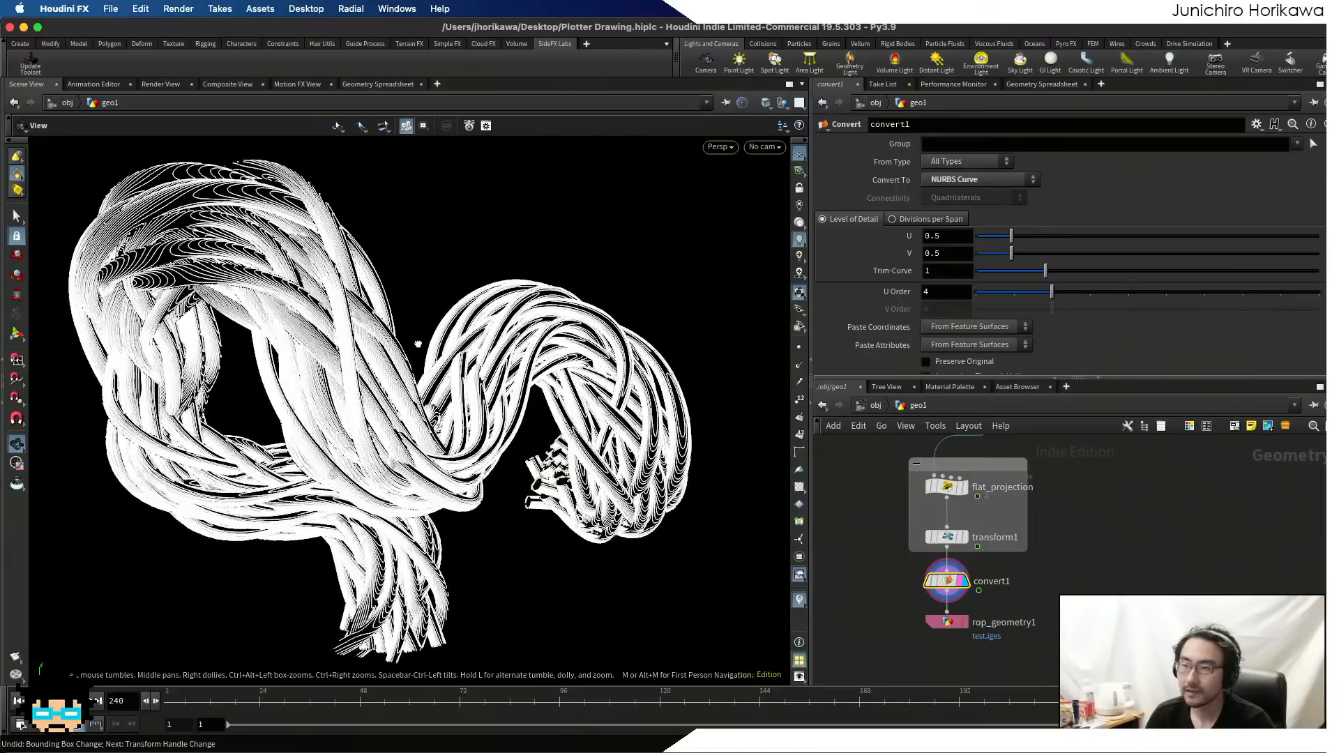
- Look through cam1, then compare the polypath2 output with the flattened convert1 output
{"action": "key", "text": "Return"}
{"action": "left_click", "coordinate": [765, 147]}
{"action": "left_click", "coordinate": [781, 210]}
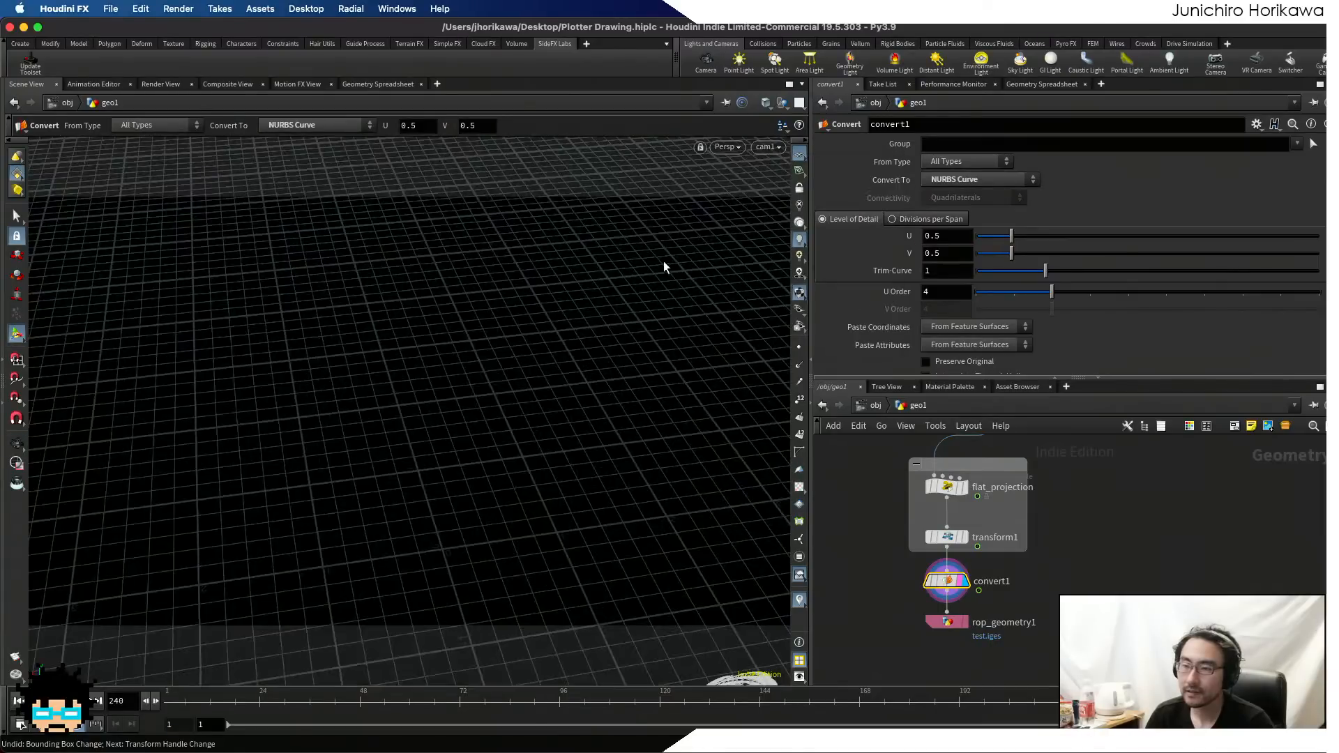
{"action": "right_click_drag", "start_coordinate": [663, 268], "coordinate": [287, 425], "text": "alt"}
{"action": "scroll", "coordinate": [923, 610], "scroll_direction": "down", "scroll_amount": 5}
{"action": "scroll", "coordinate": [926, 505], "scroll_direction": "up", "scroll_amount": 3}
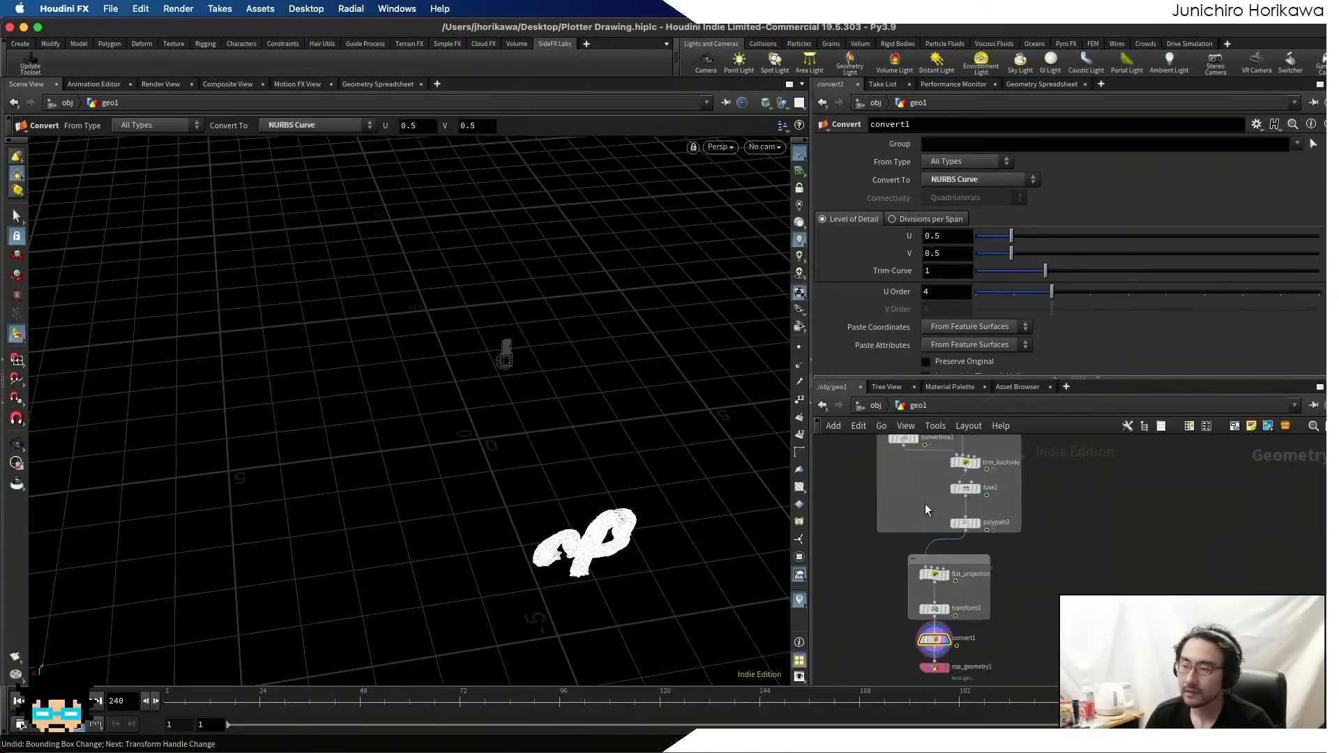
{"action": "scroll", "coordinate": [925, 504], "scroll_direction": "up", "scroll_amount": 1}
{"action": "left_click", "coordinate": [977, 526]}
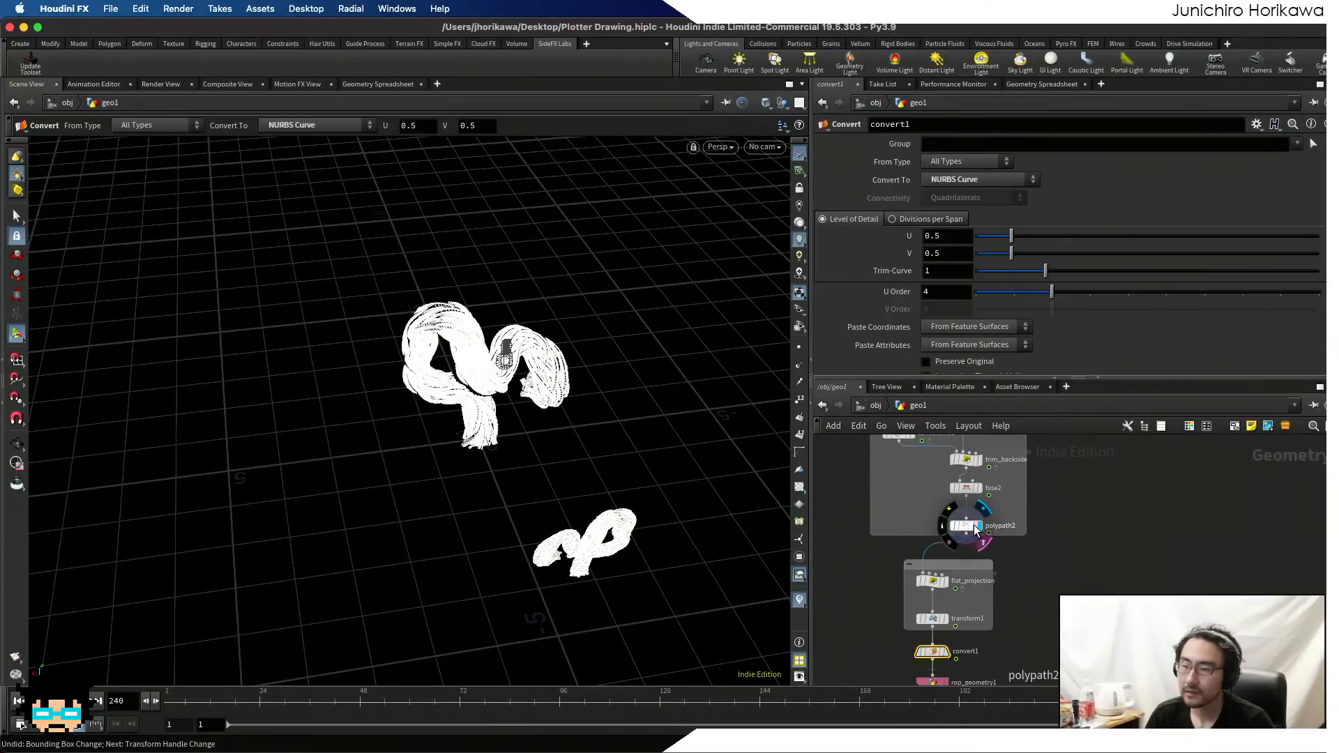
{"action": "scroll", "coordinate": [943, 653], "scroll_direction": "up", "scroll_amount": 2}
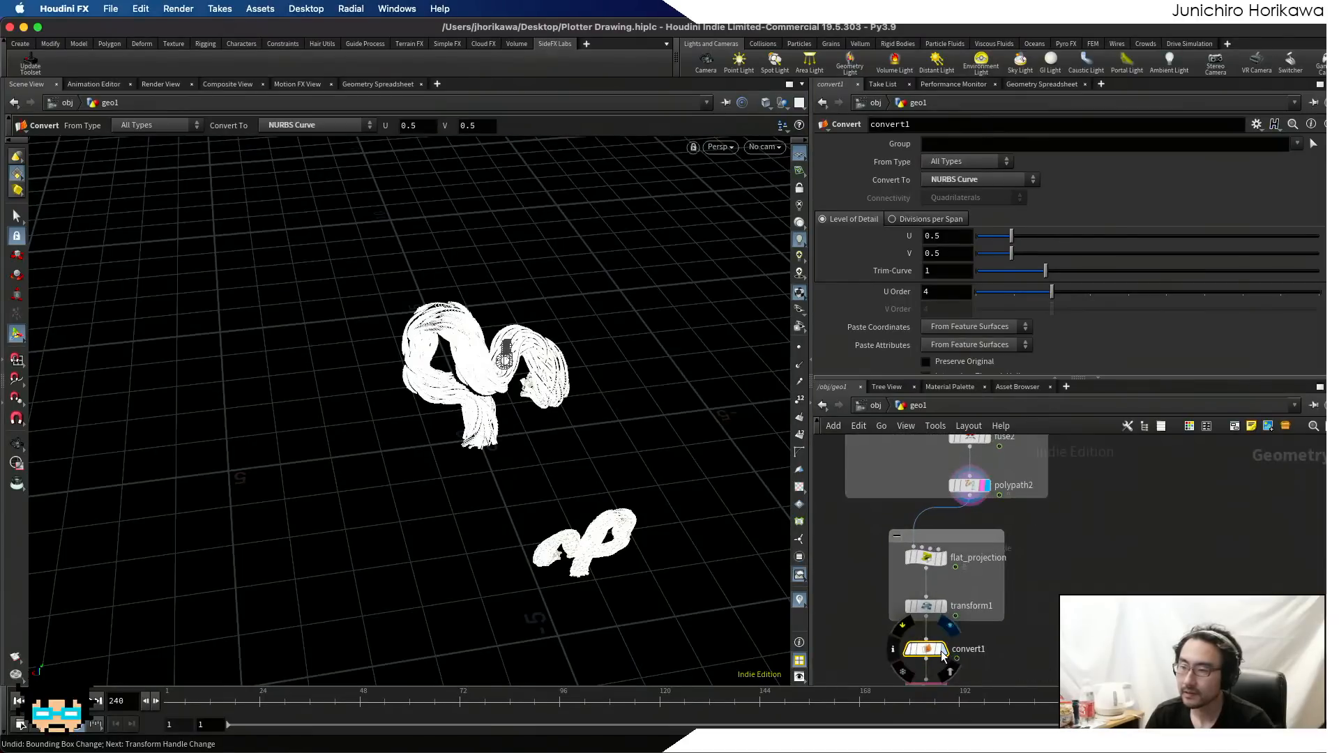
{"action": "left_click", "coordinate": [943, 652]}
- Examine the convert1 contour lines up close and across the whole rope bundle
{"action": "left_click_drag", "start_coordinate": [617, 600], "coordinate": [521, 563], "text": "alt"}
{"action": "scroll", "coordinate": [521, 563], "scroll_direction": "up", "scroll_amount": 10}
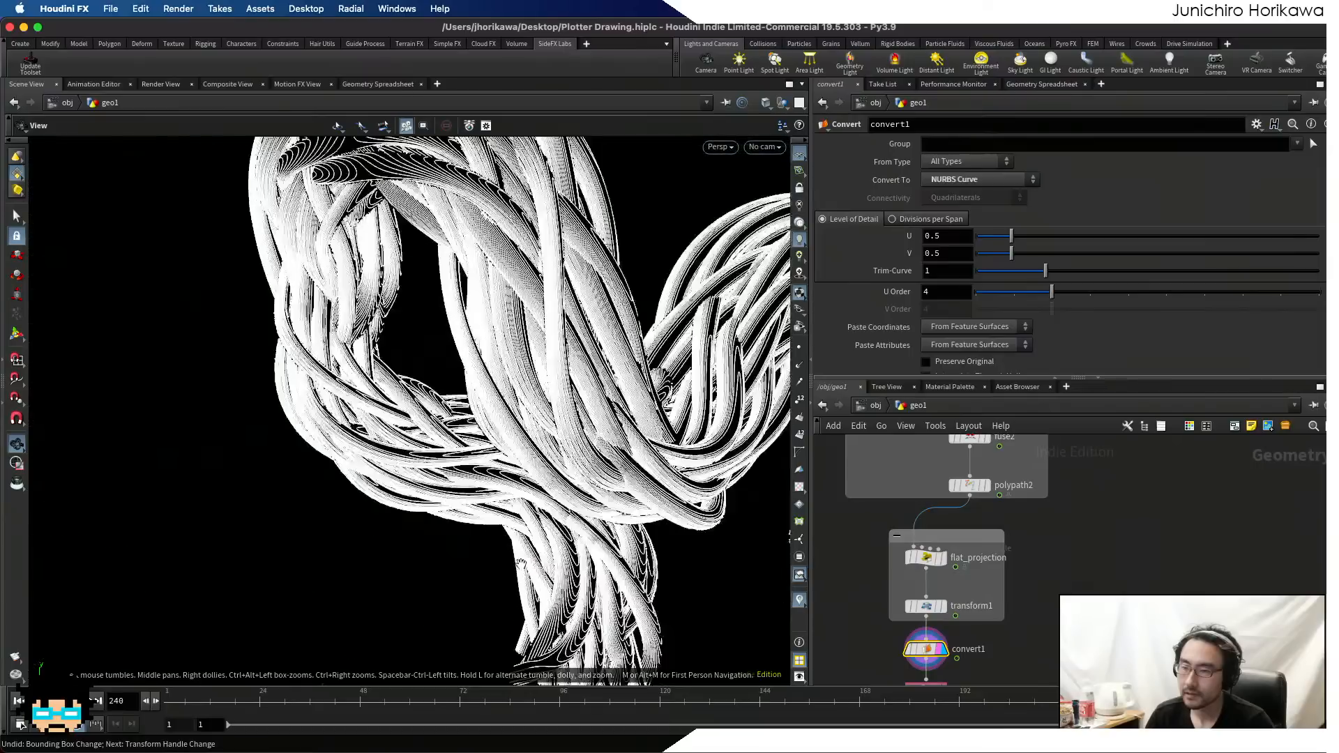
{"action": "scroll", "coordinate": [521, 562], "scroll_direction": "down", "scroll_amount": 5}
{"action": "middle_click_drag", "start_coordinate": [490, 559], "coordinate": [373, 510], "text": "alt"}
{"action": "scroll", "coordinate": [420, 479], "scroll_direction": "up", "scroll_amount": 3}
{"action": "right_click_drag", "start_coordinate": [527, 287], "coordinate": [496, 377], "text": "alt"}
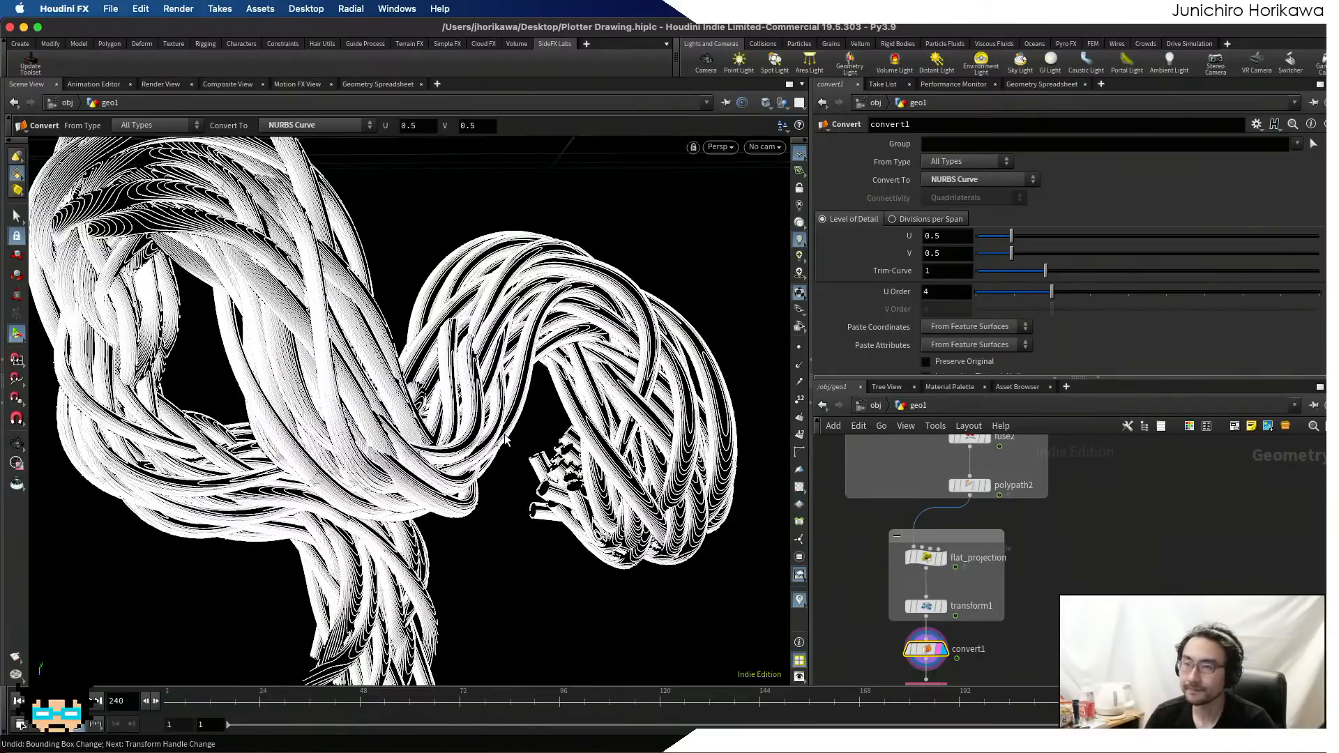
{"action": "key", "text": "Escape"}
{"action": "mouse_move", "coordinate": [462, 409]}
{"action": "right_mouse_down"}
{"action": "mouse_move", "coordinate": [473, 426]}
{"action": "mouse_move", "coordinate": [446, 390]}
{"action": "right_mouse_up"}
{"action": "middle_click_drag", "start_coordinate": [446, 390], "coordinate": [497, 401]}
{"action": "right_click_drag", "start_coordinate": [496, 401], "coordinate": [376, 449]}
{"action": "left_click_drag", "start_coordinate": [375, 448], "coordinate": [415, 441]}
{"action": "right_click_drag", "start_coordinate": [417, 441], "coordinate": [365, 461]}
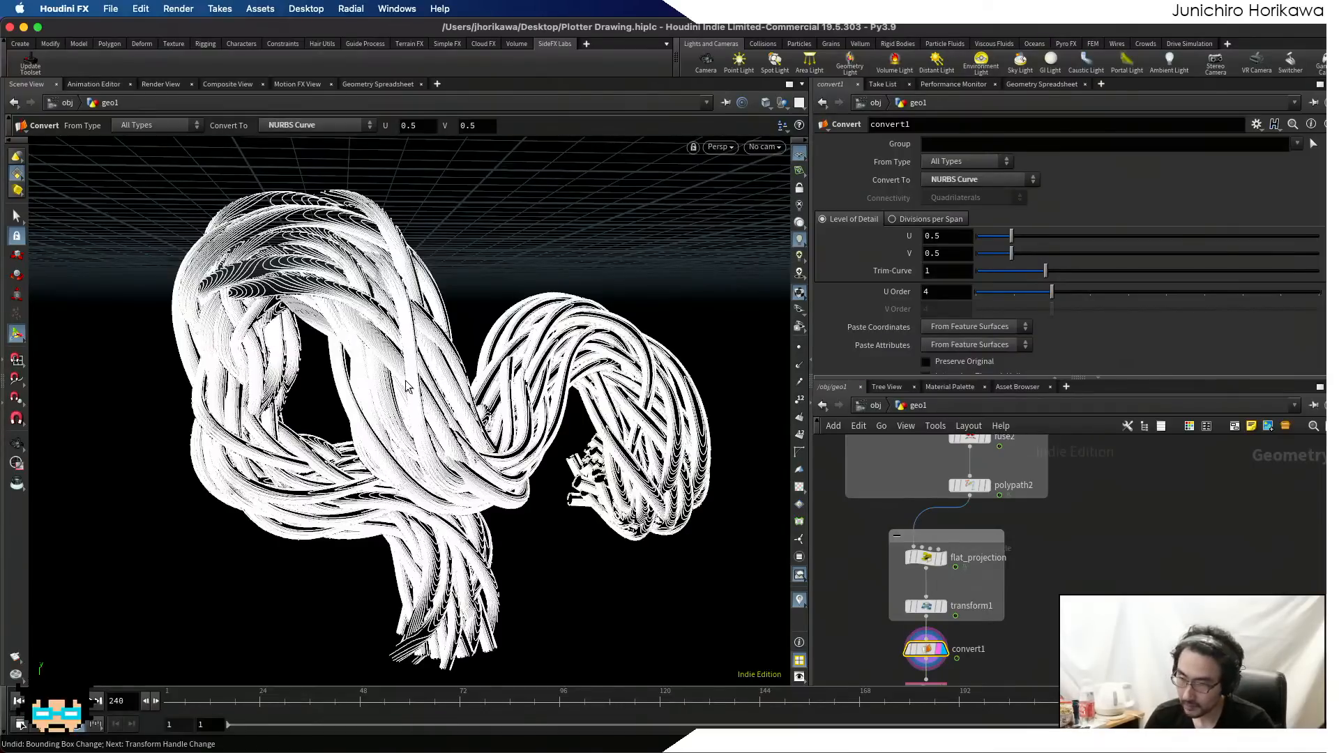
- In the uv_map wrangle, change line 7 to f@val += fit11(dotval, 0.0, 1.0); and check the contour lines up close
{"action": "scroll", "coordinate": [1100, 567], "scroll_direction": "down", "scroll_amount": 6}
{"action": "scroll", "coordinate": [1101, 567], "scroll_direction": "up", "scroll_amount": 8}
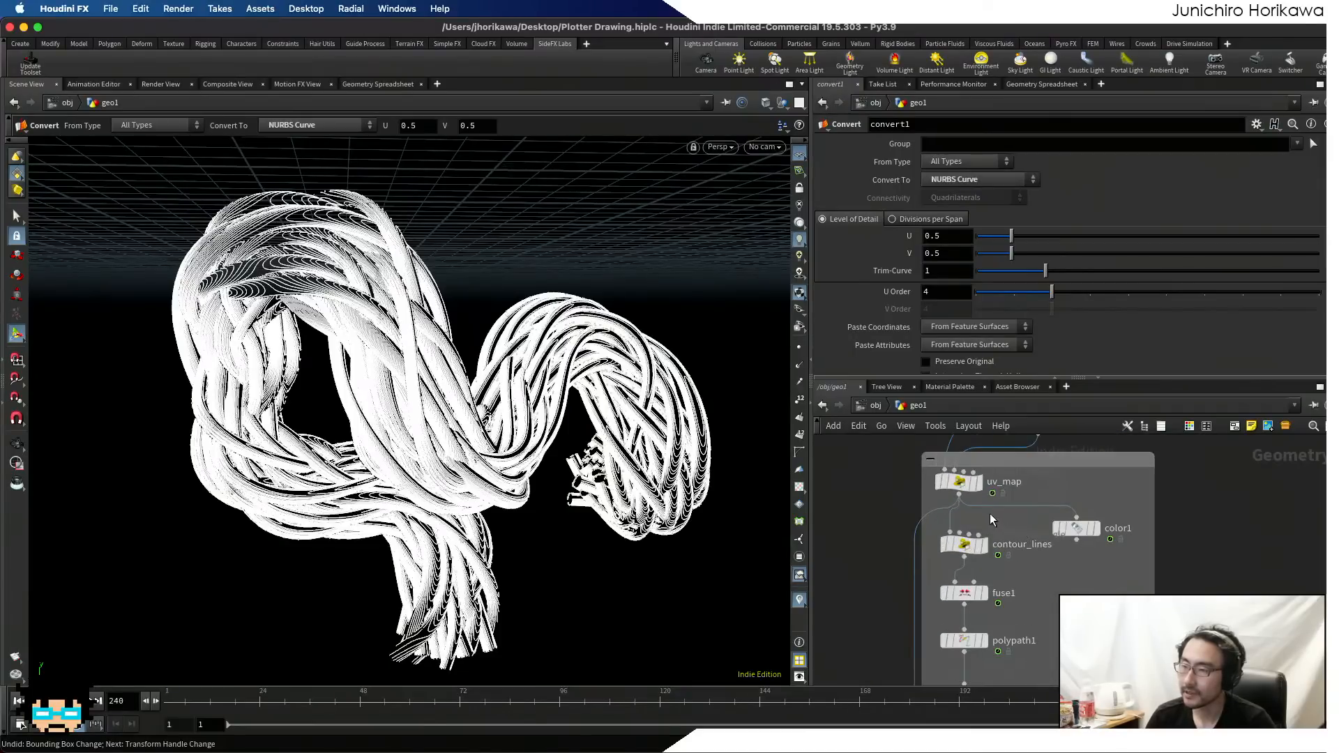
{"action": "left_click", "coordinate": [960, 480]}
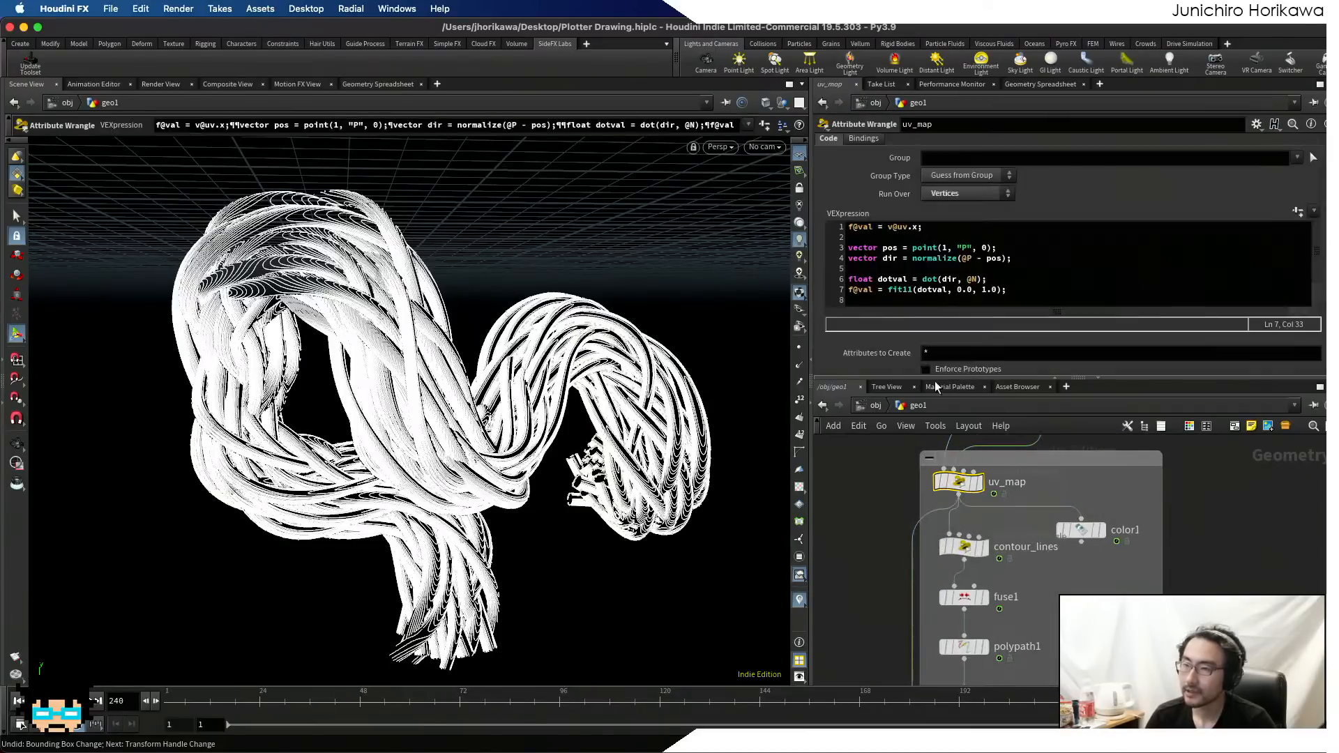
{"action": "left_click", "coordinate": [927, 277]}
{"action": "left_click_drag", "start_coordinate": [923, 228], "coordinate": [831, 226]}
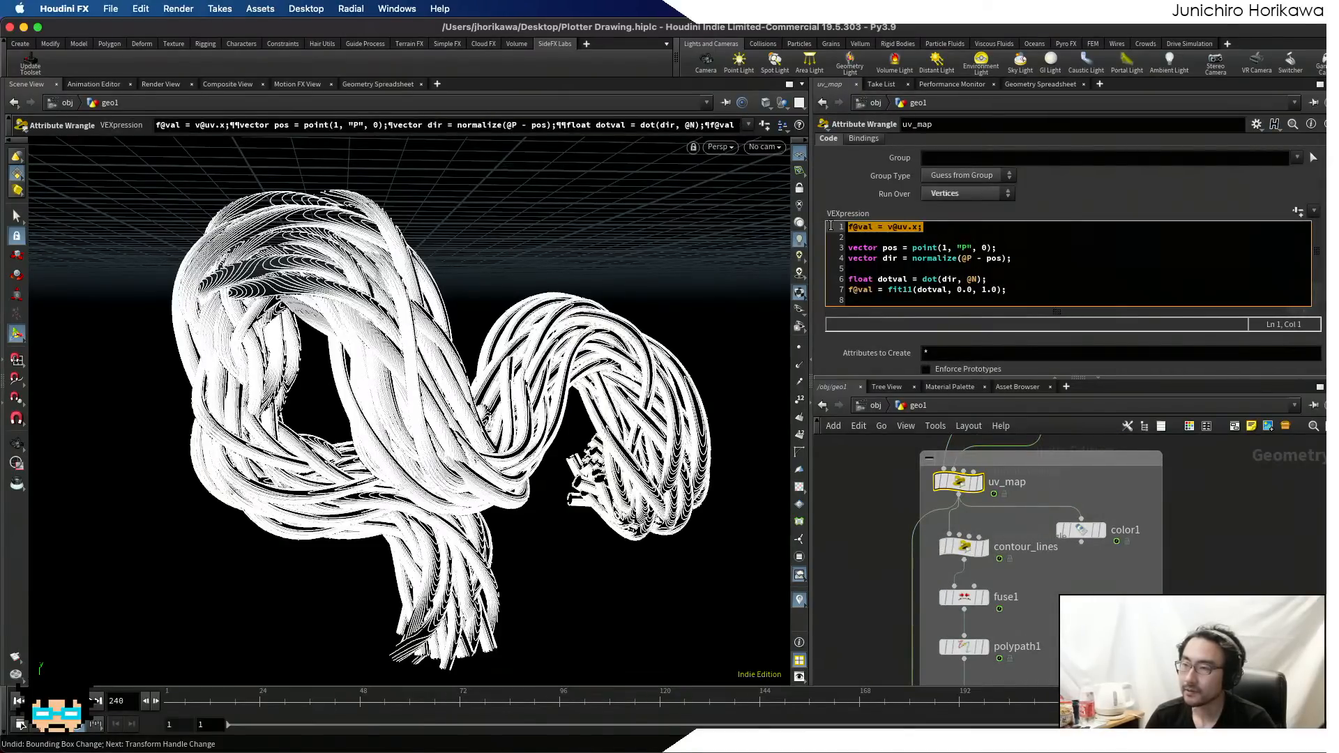
{"action": "left_click_drag", "start_coordinate": [996, 289], "coordinate": [835, 289]}
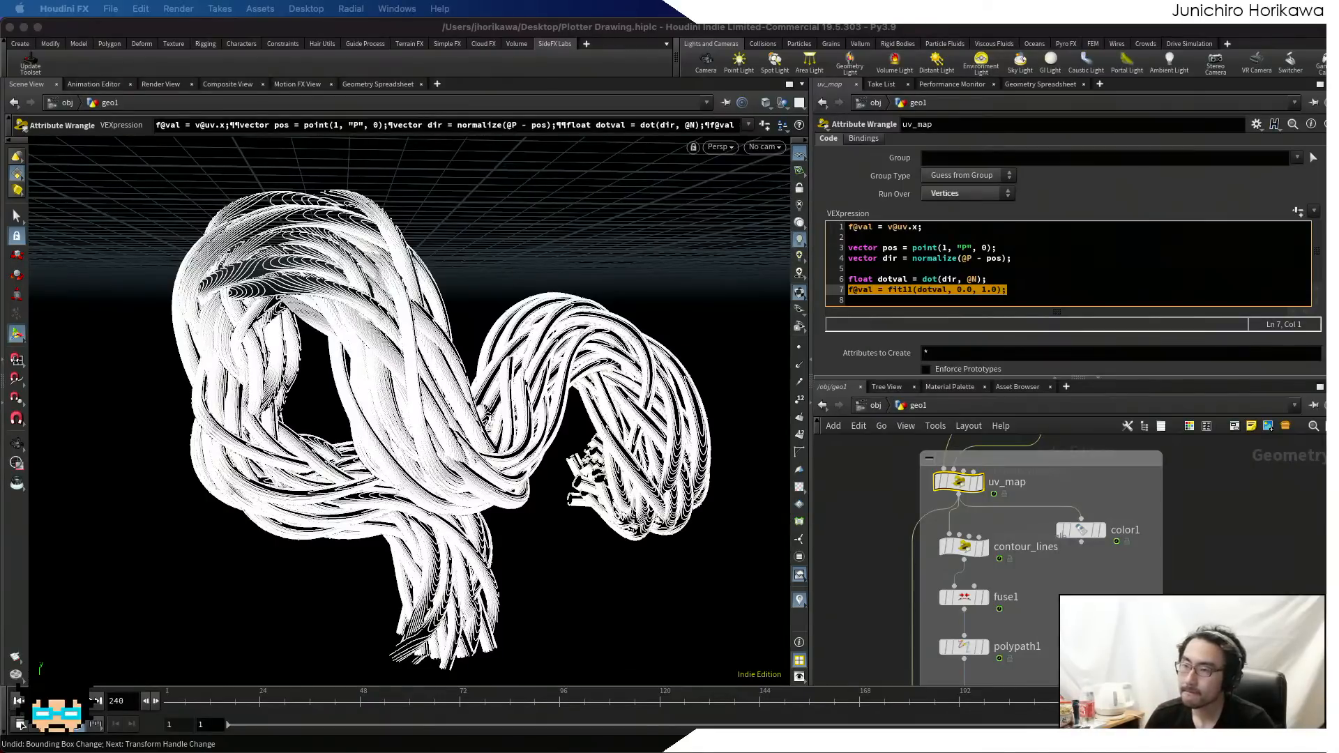
{"action": "left_click", "coordinate": [1047, 284]}
{"action": "left_click_drag", "start_coordinate": [1016, 292], "coordinate": [898, 293]}
{"action": "left_click", "coordinate": [882, 294]}
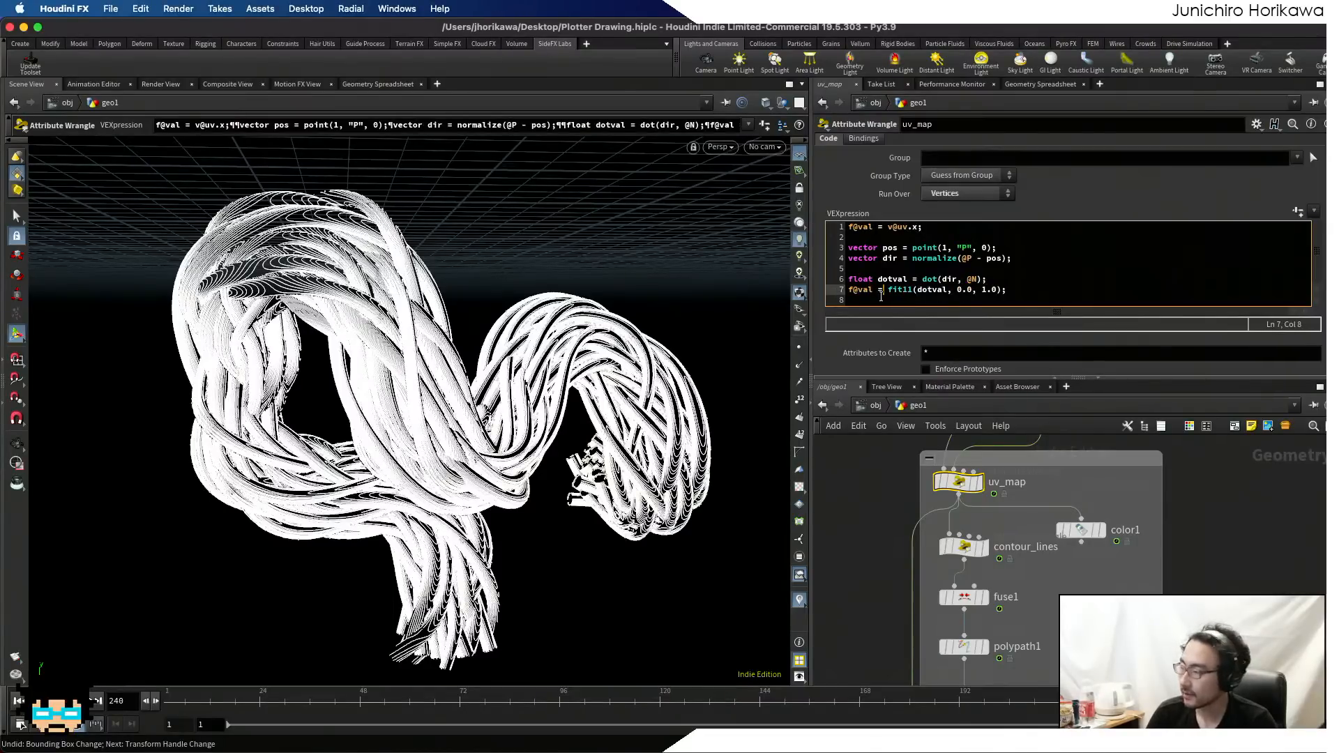
{"action": "key", "text": "BackSpace"}
{"action": "type", "text": "+="}
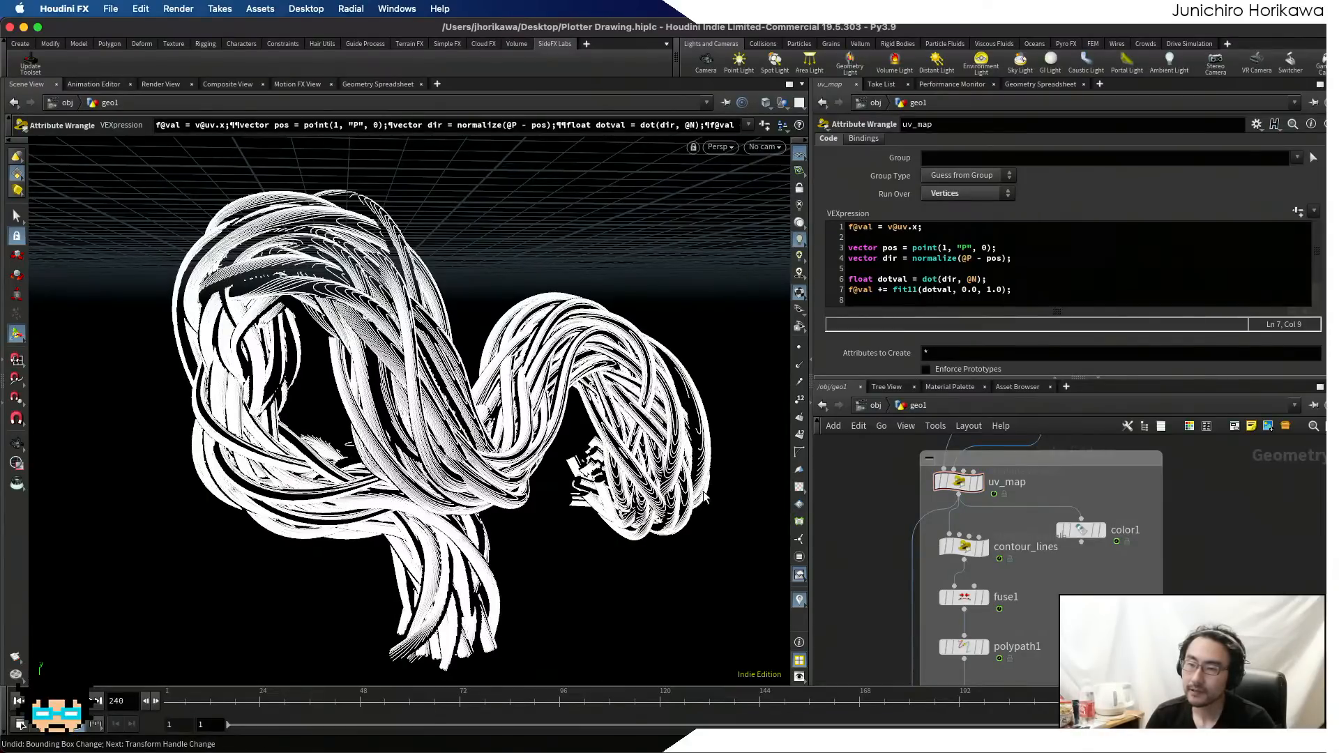
{"action": "key", "text": "Escape"}
{"action": "left_click_drag", "start_coordinate": [707, 498], "coordinate": [670, 488]}
{"action": "left_click_drag", "start_coordinate": [429, 293], "coordinate": [701, 386]}
{"action": "key", "text": "Return"}
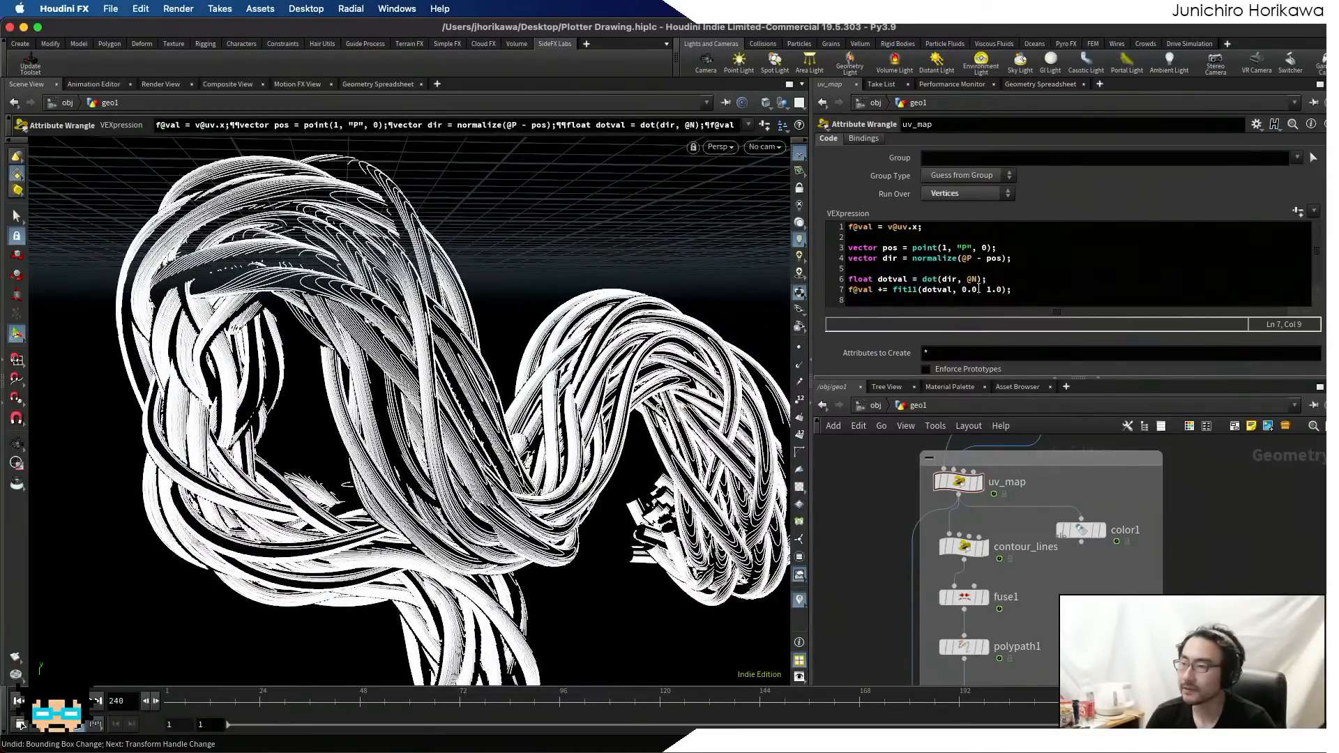
- Review the fit11 expression and the node network from contour_lines down to rop_geometry1
{"action": "left_click_drag", "start_coordinate": [1029, 288], "coordinate": [913, 290]}
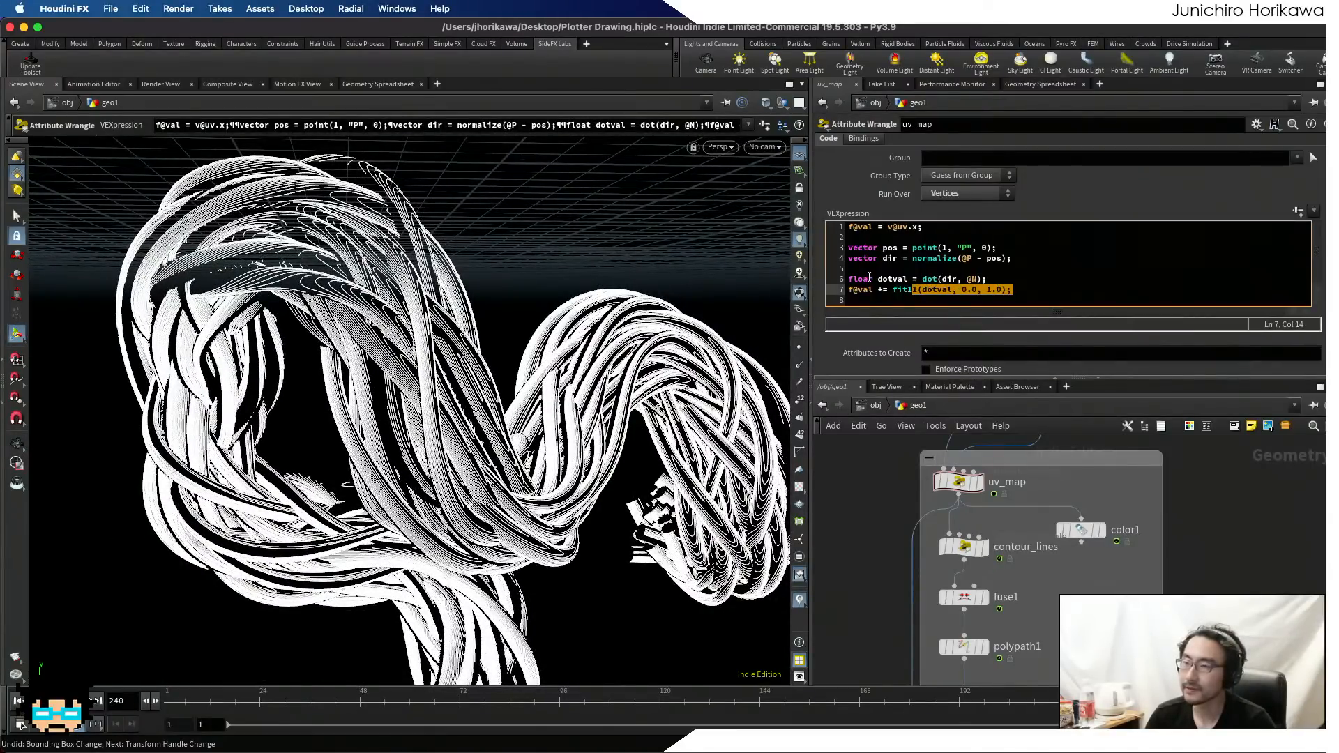
{"action": "scroll", "coordinate": [1000, 505], "scroll_direction": "down", "scroll_amount": 6}
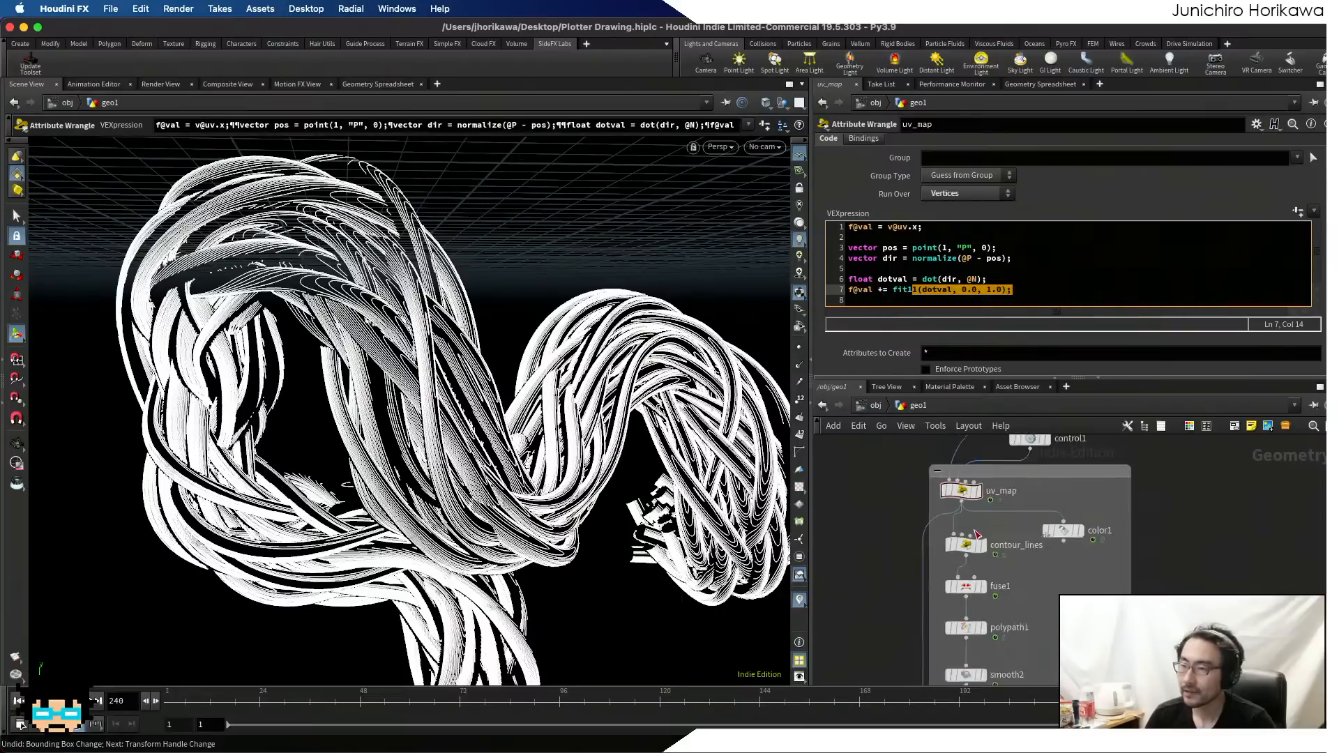
{"action": "scroll", "coordinate": [1004, 593], "scroll_direction": "down", "scroll_amount": 1}
{"action": "middle_click_drag", "start_coordinate": [1005, 603], "coordinate": [1010, 441]}
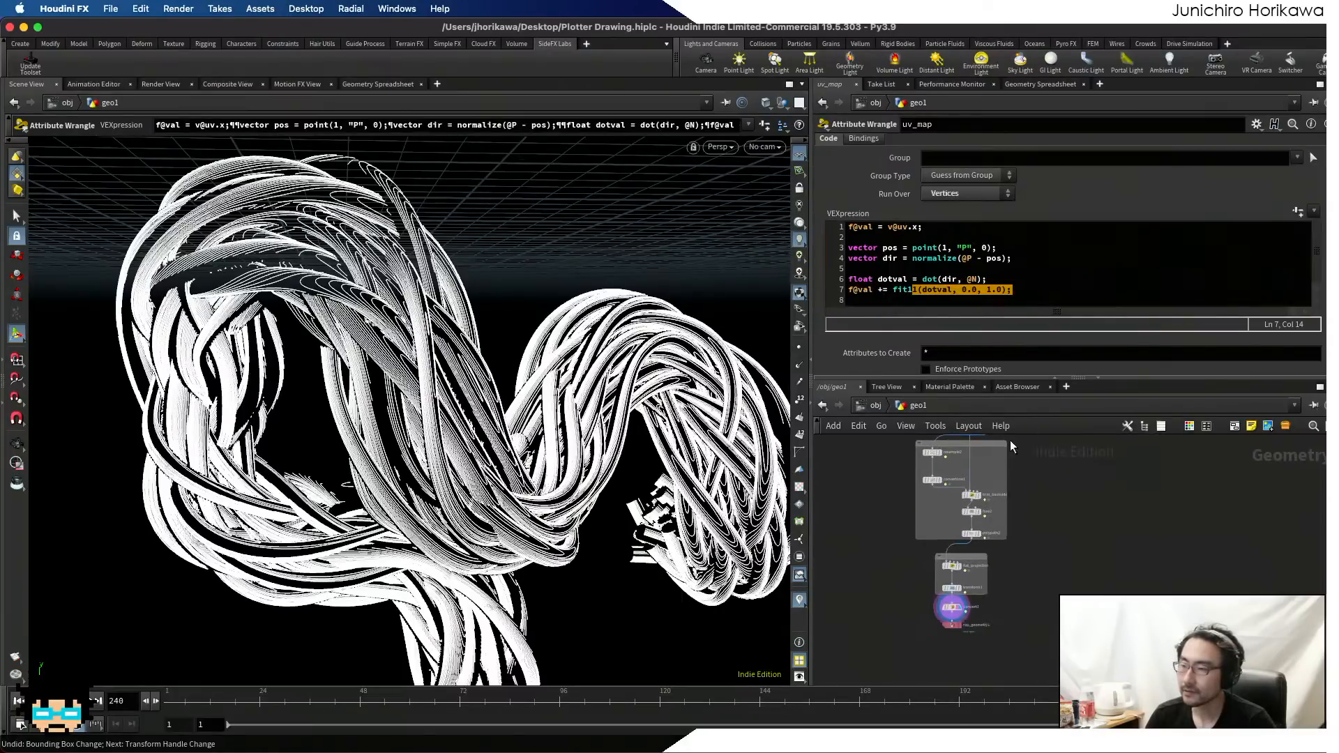
{"action": "scroll", "coordinate": [1011, 450], "scroll_direction": "down", "scroll_amount": 1}
{"action": "left_click_drag", "start_coordinate": [1050, 657], "coordinate": [906, 442]}
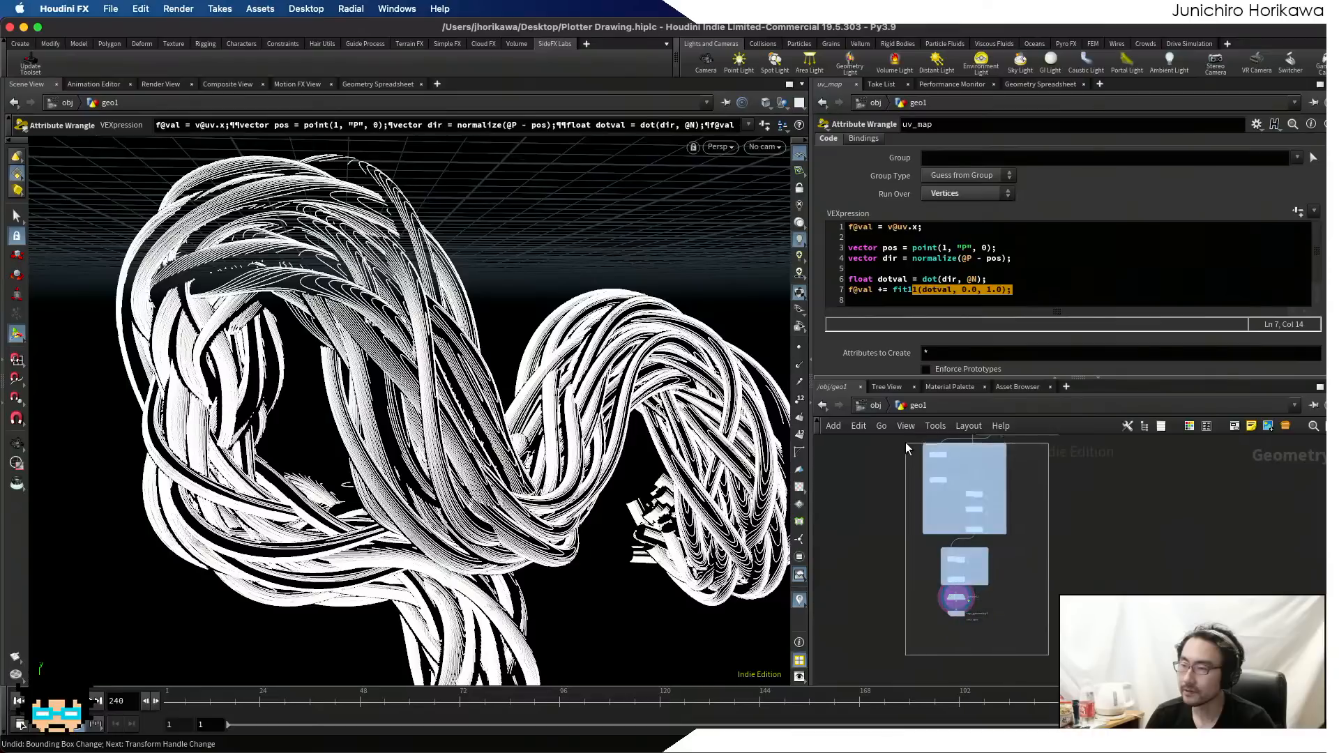
{"action": "scroll", "coordinate": [973, 469], "scroll_direction": "up", "scroll_amount": 4}
{"action": "scroll", "coordinate": [1089, 571], "scroll_direction": "down", "scroll_amount": 3}
{"action": "left_click", "coordinate": [1088, 572]}
{"action": "middle_click_drag", "start_coordinate": [1115, 660], "coordinate": [1078, 568]}
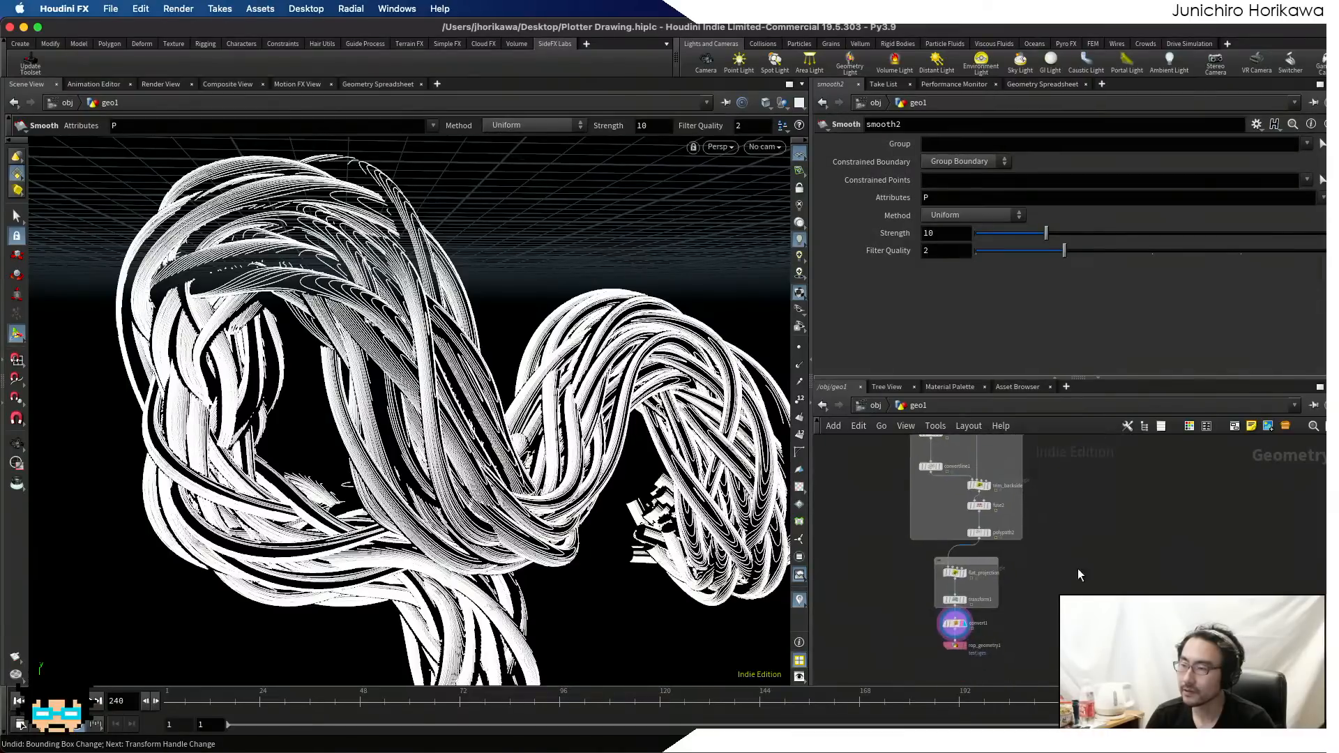
- Move the nodes downstream of uv_map further down the network to free space directly beneath it
{"action": "scroll", "coordinate": [1078, 568], "scroll_direction": "down", "scroll_amount": 5}
{"action": "left_click_drag", "start_coordinate": [1079, 673], "coordinate": [981, 501]}
{"action": "scroll", "coordinate": [1073, 516], "scroll_direction": "up", "scroll_amount": 4}
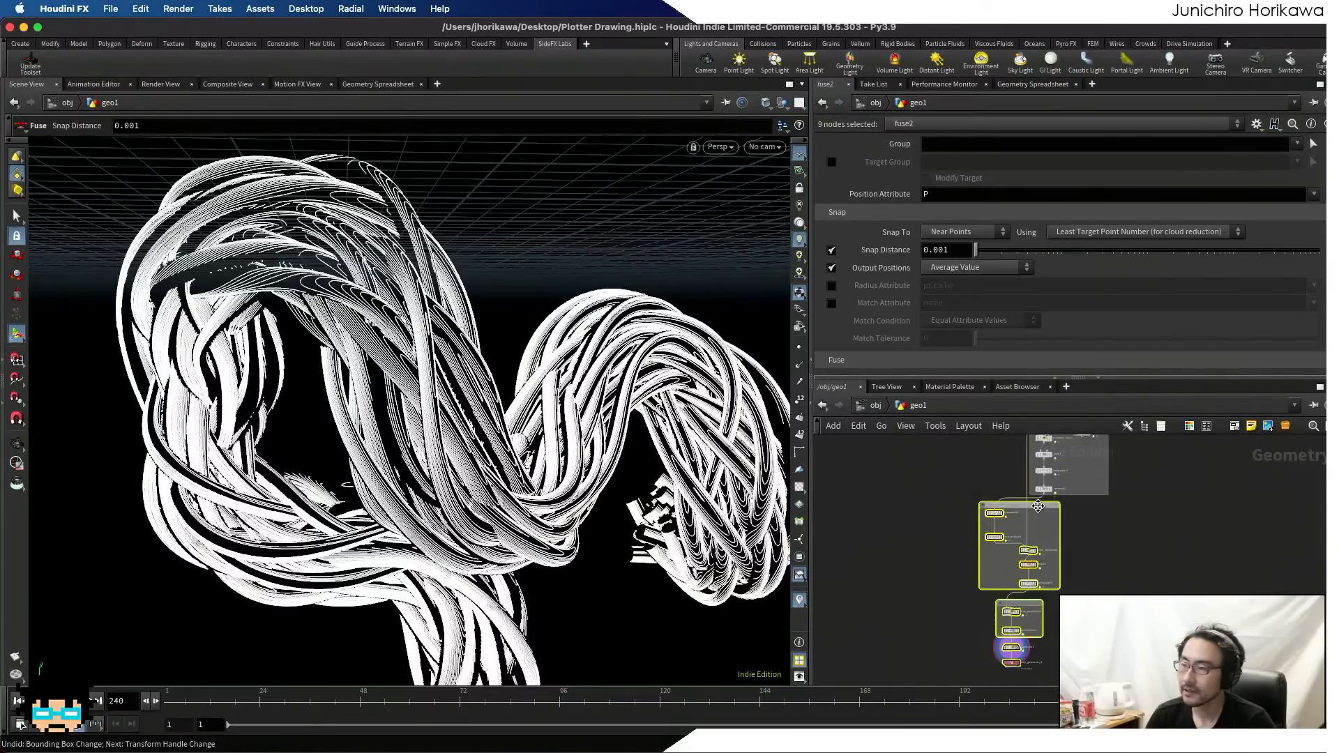
{"action": "scroll", "coordinate": [1036, 565], "scroll_direction": "up", "scroll_amount": 5}
{"action": "middle_click_drag", "start_coordinate": [1073, 516], "coordinate": [1067, 604]}
{"action": "left_click_drag", "start_coordinate": [1096, 599], "coordinate": [1002, 479]}
{"action": "scroll", "coordinate": [1007, 510], "scroll_direction": "down", "scroll_amount": 3}
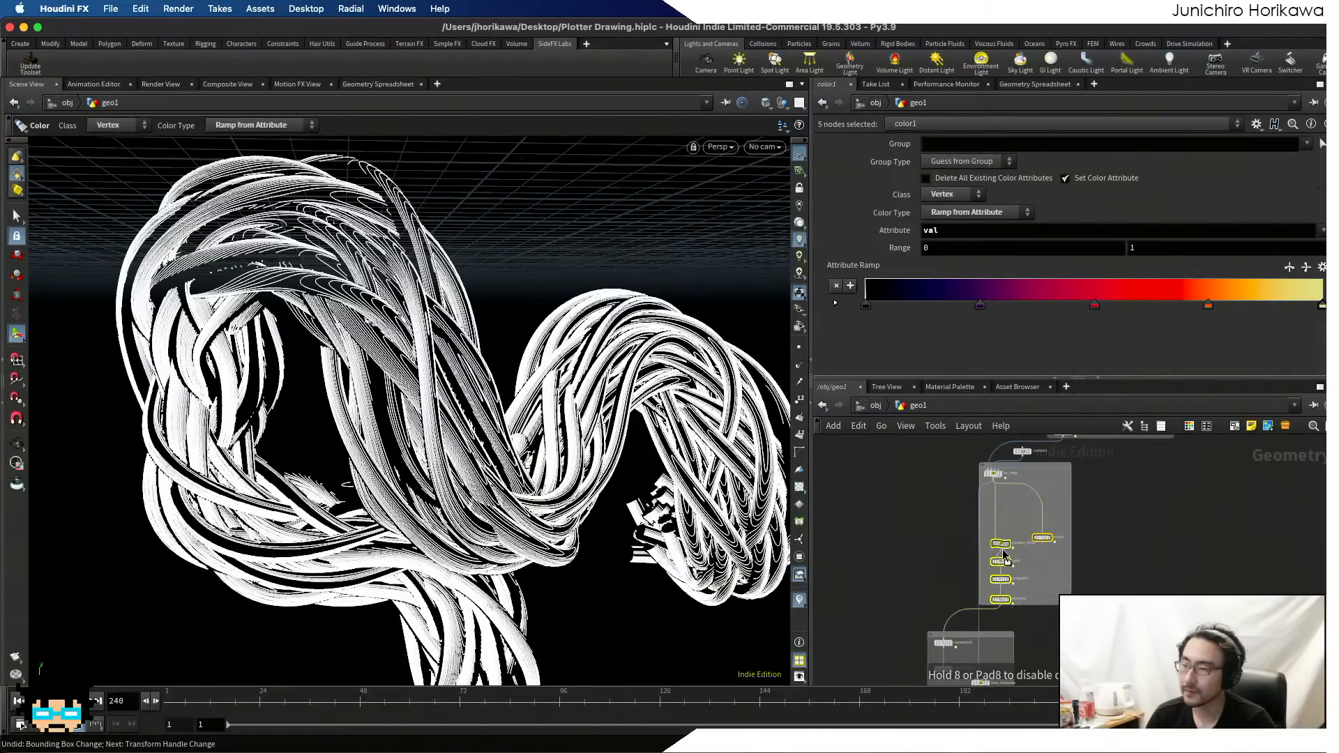
{"action": "scroll", "coordinate": [1003, 508], "scroll_direction": "up", "scroll_amount": 5}
{"action": "left_click", "coordinate": [1009, 506]}
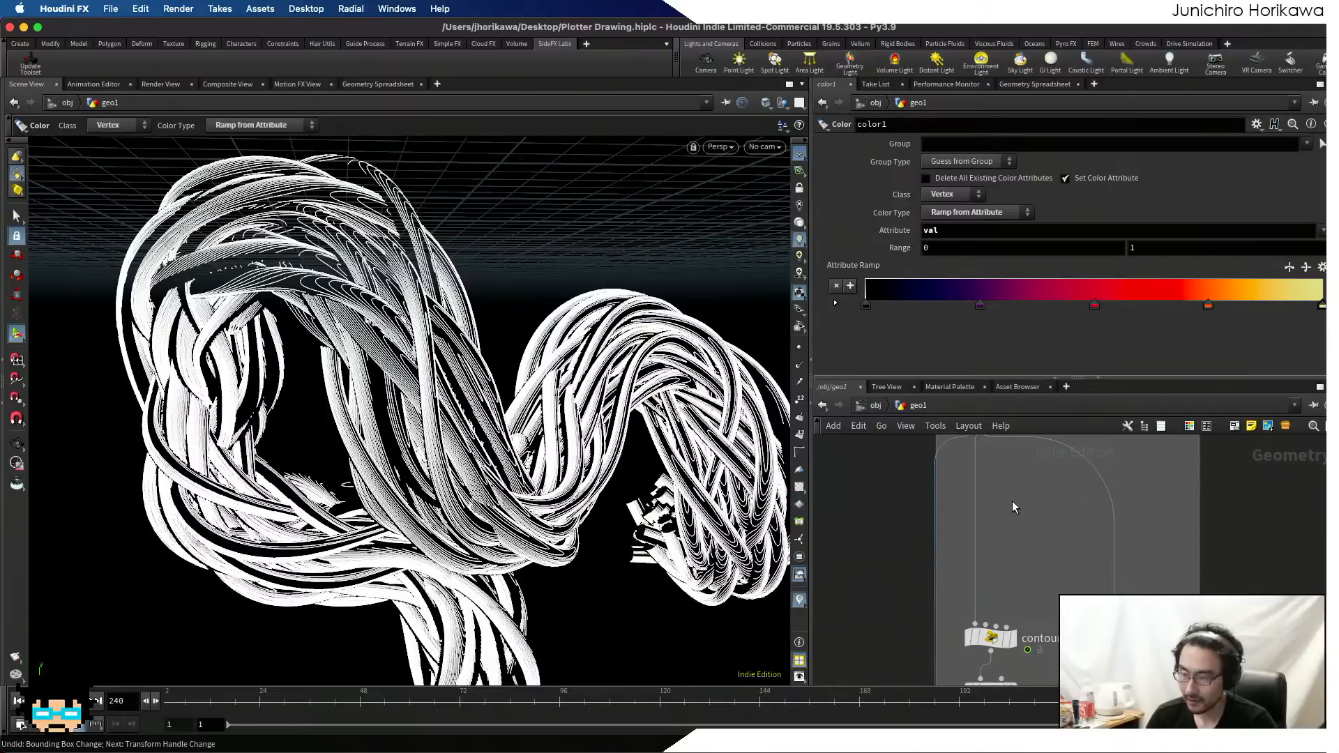
- Add an Attribute Promote node between uv_map and contour_lines and display its output
{"action": "middle_click_drag", "start_coordinate": [1013, 502], "coordinate": [1012, 559]}
{"action": "key", "text": "Tab"}
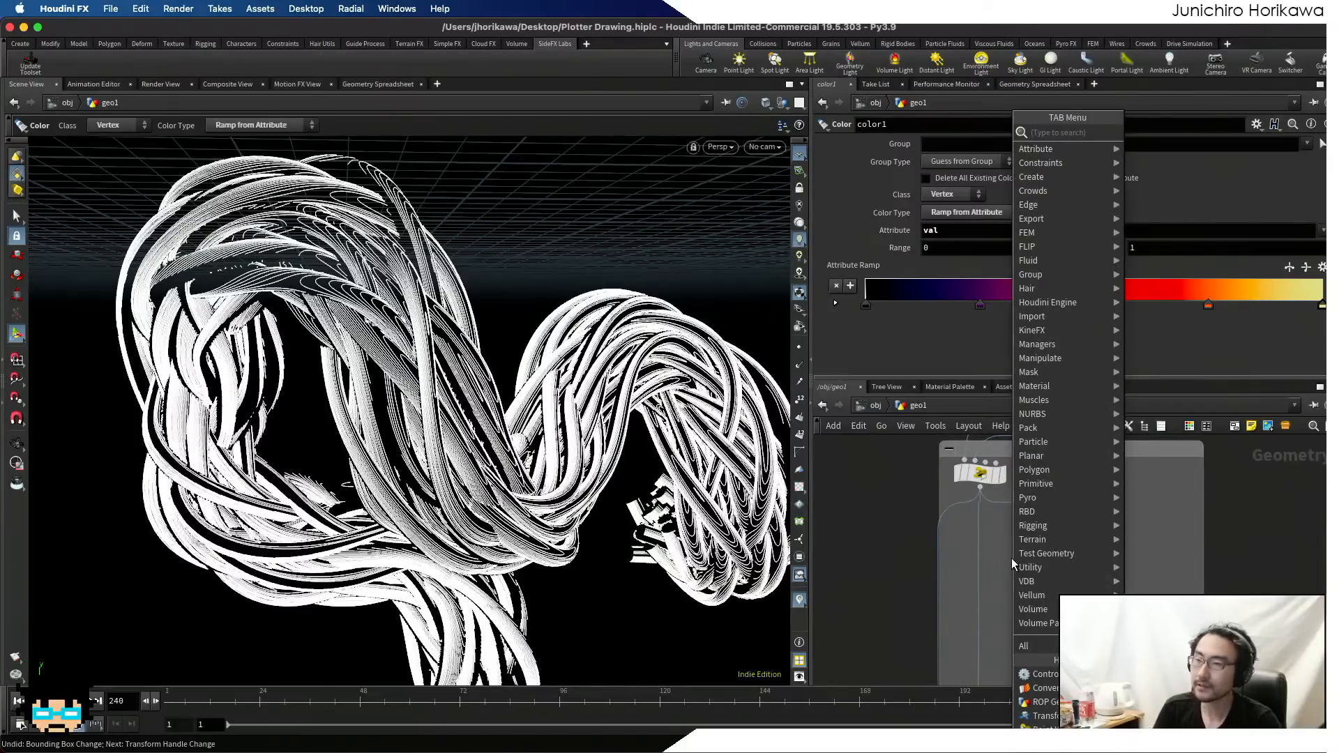
{"action": "type", "text": "attre"}
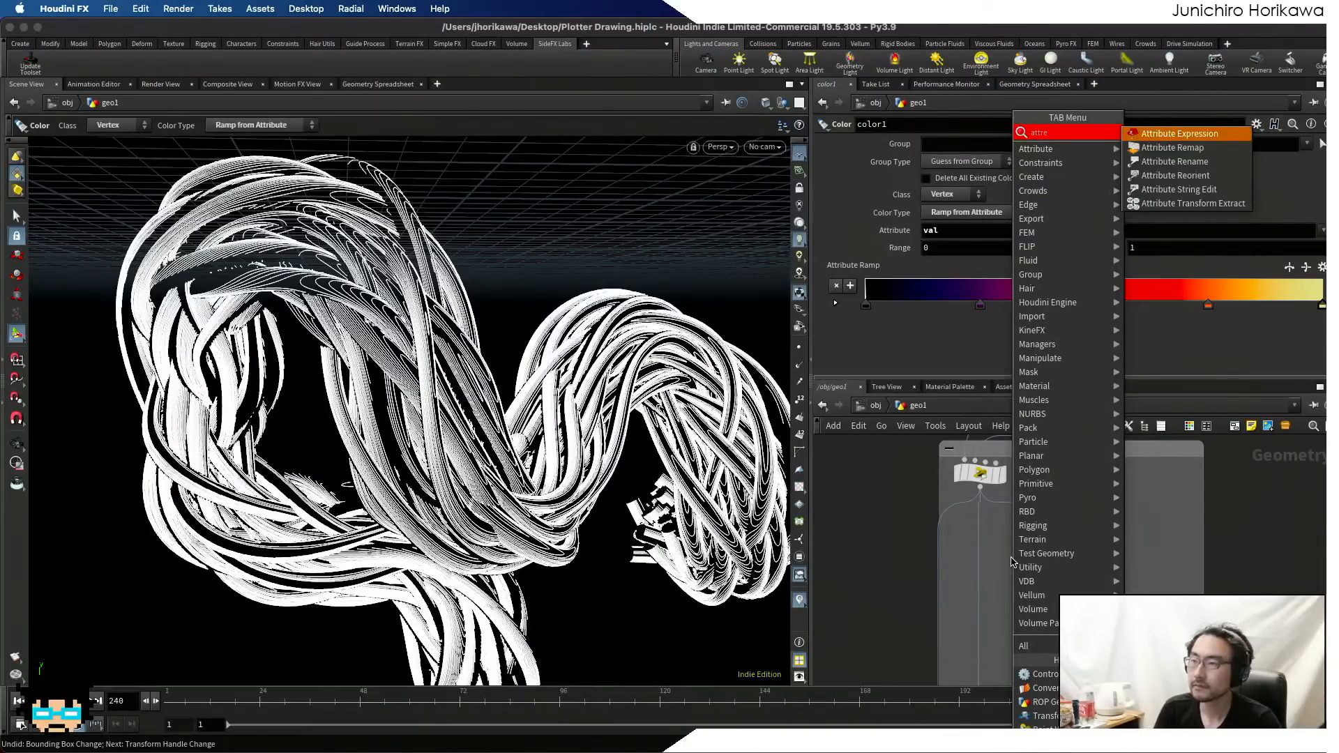
{"action": "key", "text": "BackSpace"}
{"action": "key", "text": "BackSpace"}
{"action": "key", "text": "BackSpace"}
{"action": "type", "text": "tribute pr"}
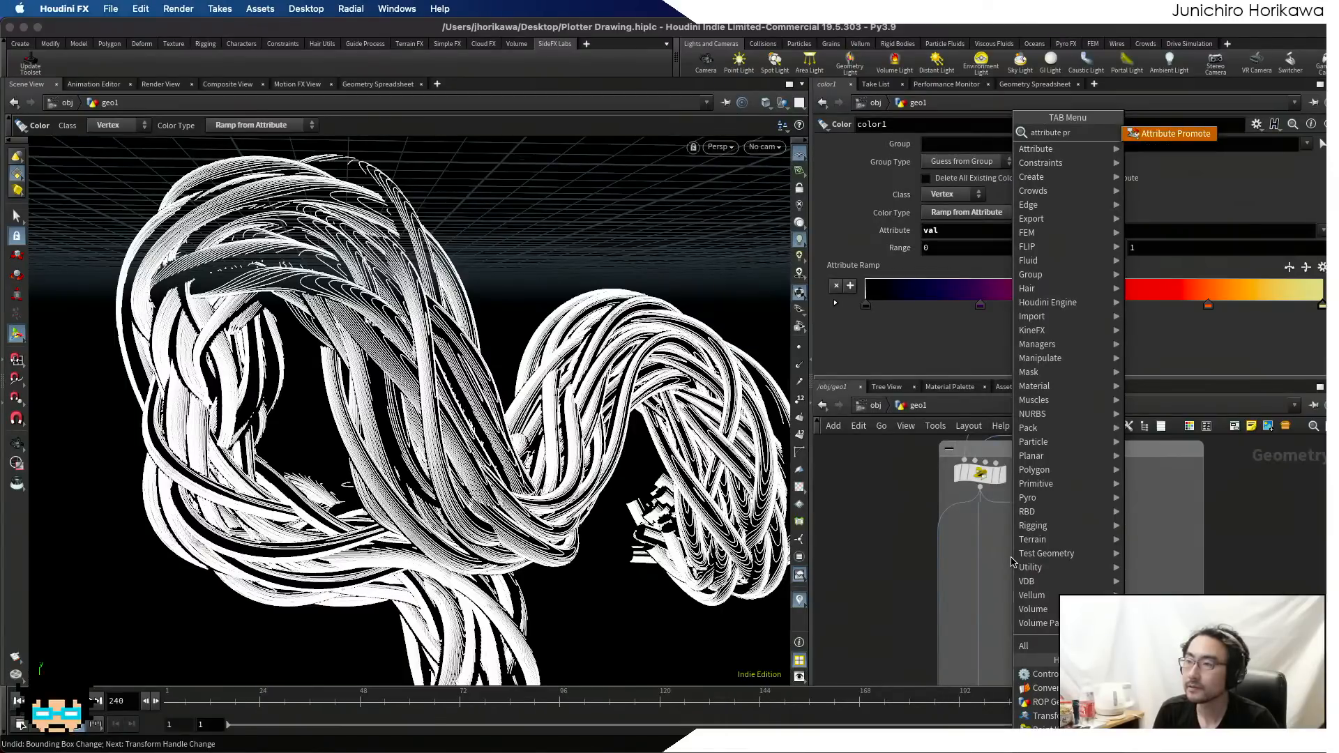
{"action": "key", "text": "Return"}
{"action": "left_click", "coordinate": [1012, 558]}
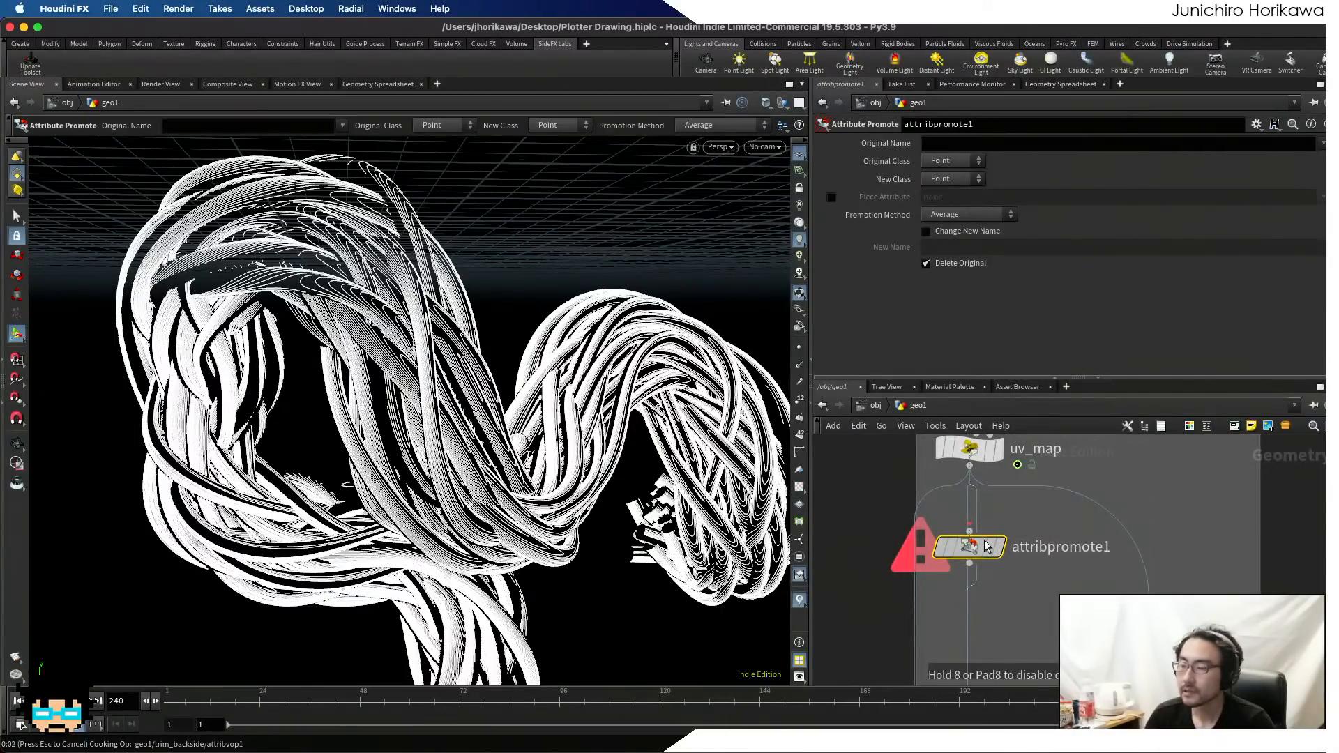
{"action": "left_click", "coordinate": [996, 550]}
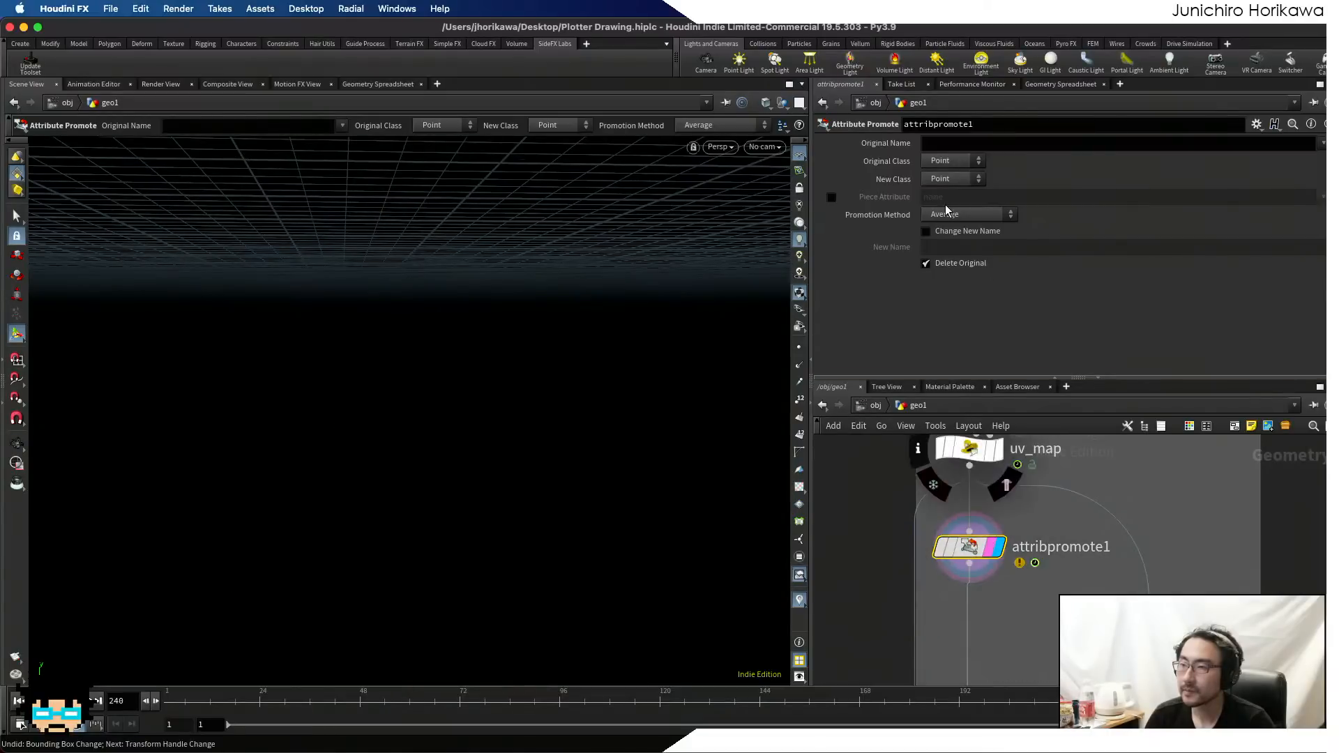
- Set the Attribute Promote node to promote val from Vertex to Detail class
{"action": "left_click", "coordinate": [944, 160]}
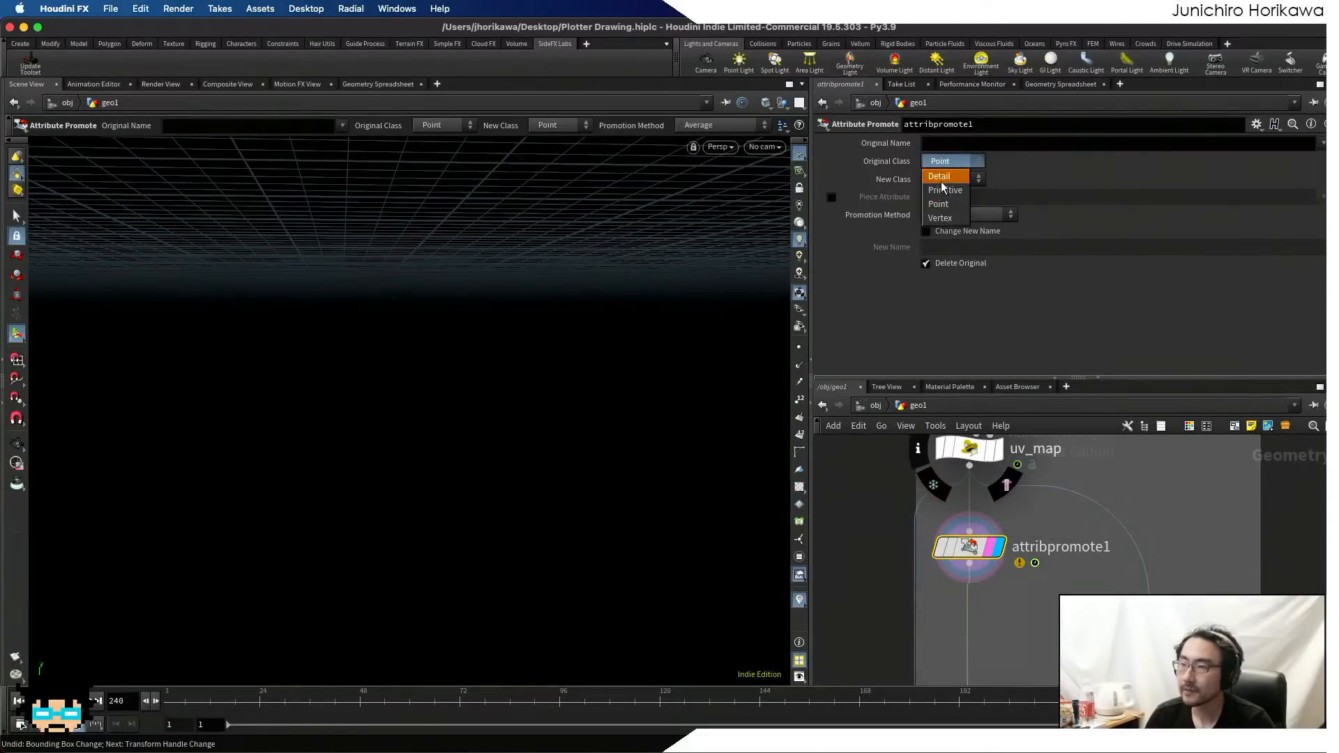
{"action": "left_click", "coordinate": [941, 217]}
{"action": "left_click", "coordinate": [953, 179]}
{"action": "left_click", "coordinate": [956, 195]}
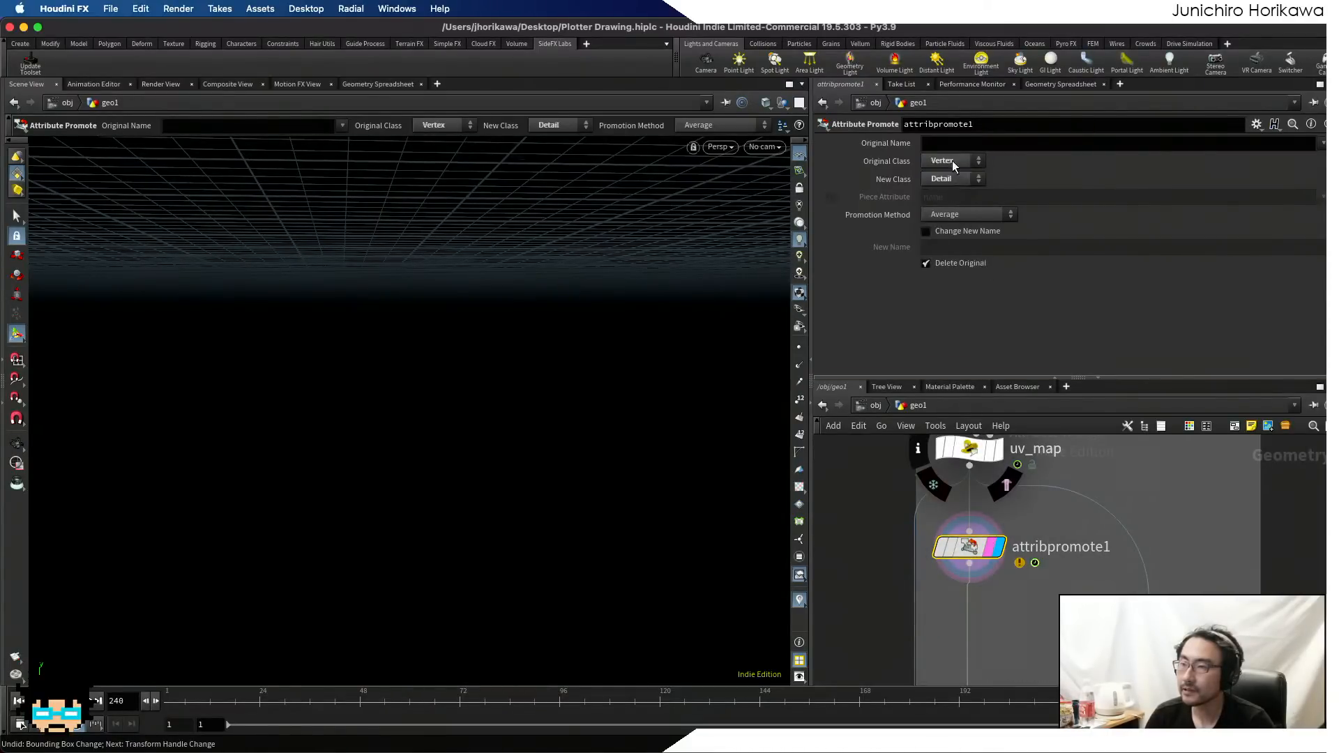
{"action": "left_click", "coordinate": [953, 144]}
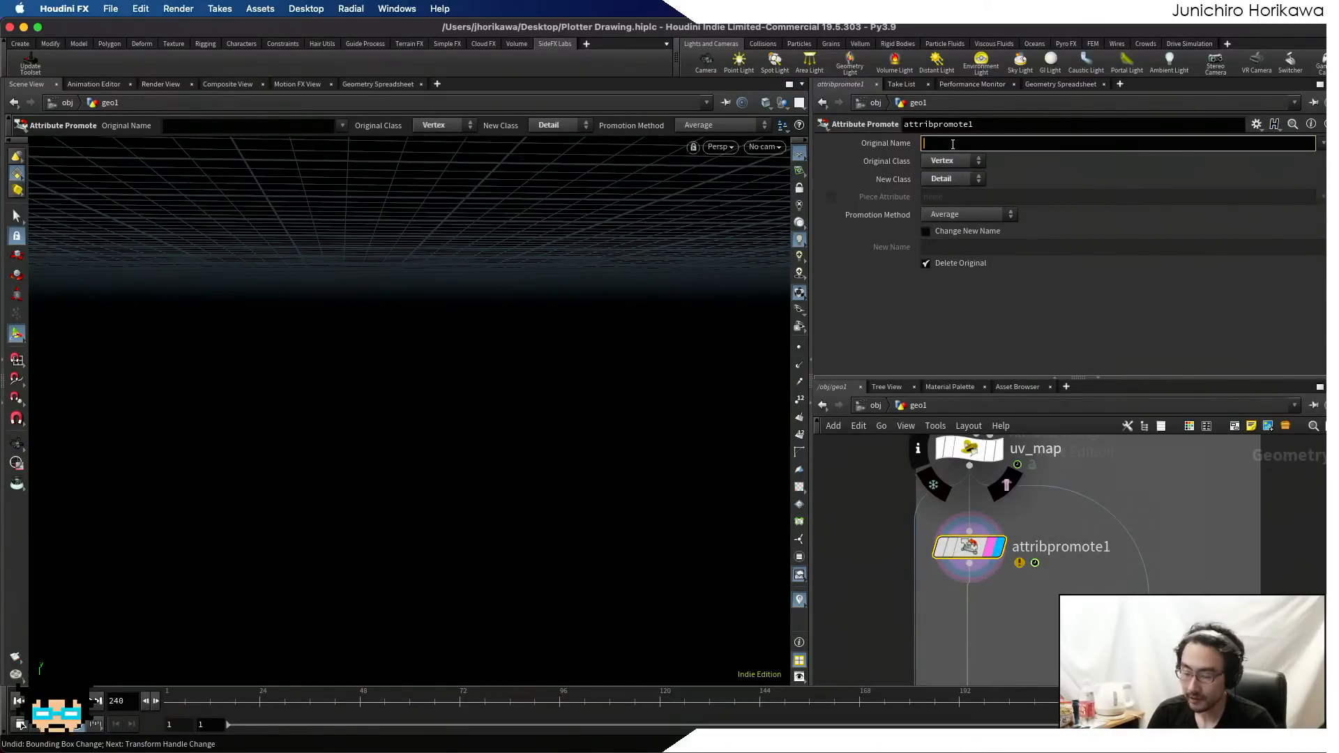
{"action": "type", "text": "val"}
{"action": "key", "text": "Return"}
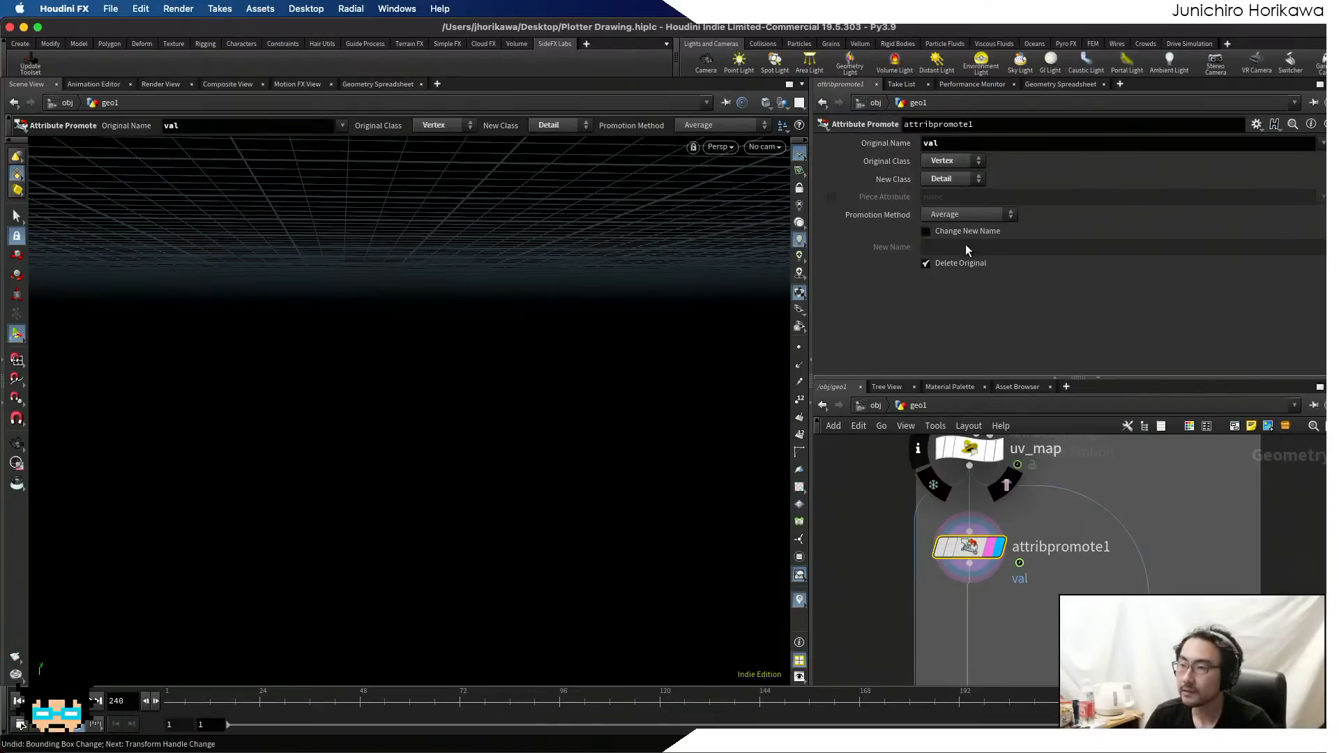
- Keep the original attribute, name the promoted one minval, and set the promotion method to Minimum
{"action": "left_click", "coordinate": [961, 263]}
{"action": "left_click", "coordinate": [966, 232]}
{"action": "left_click", "coordinate": [966, 248]}
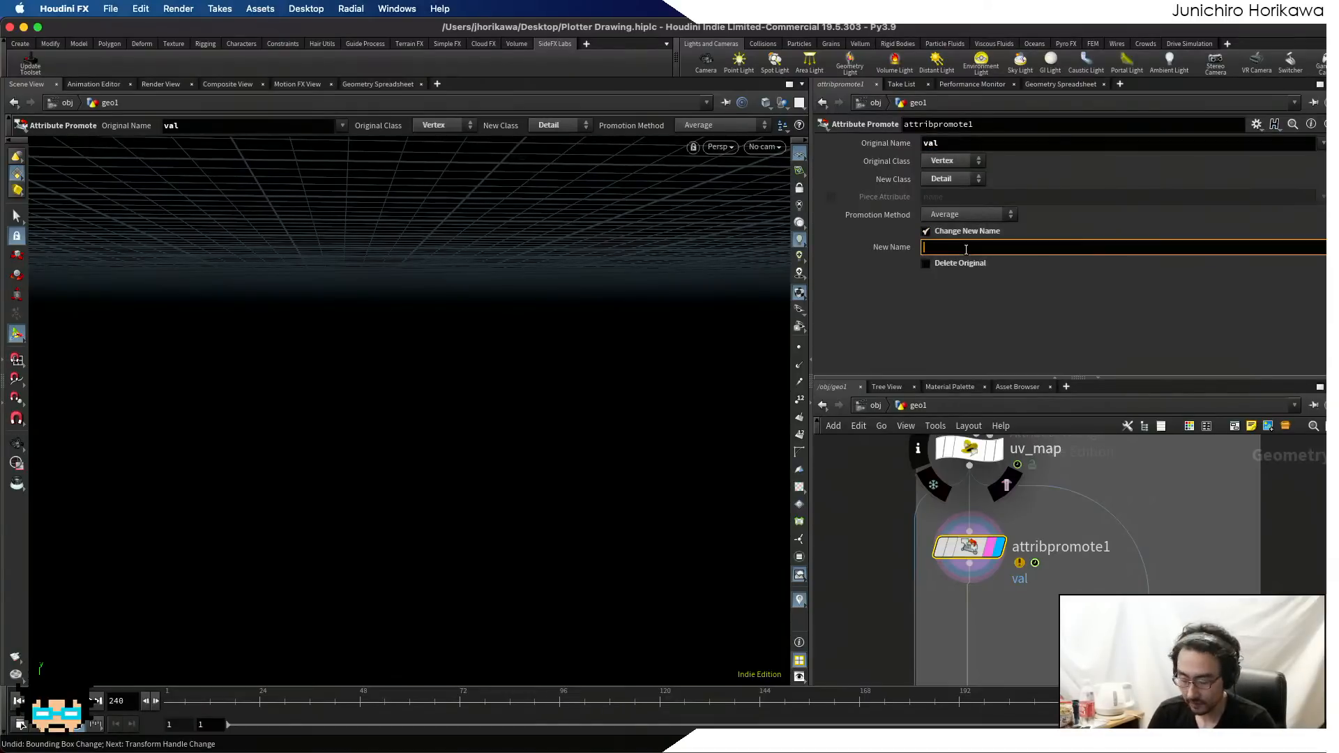
{"action": "key", "text": "Return"}
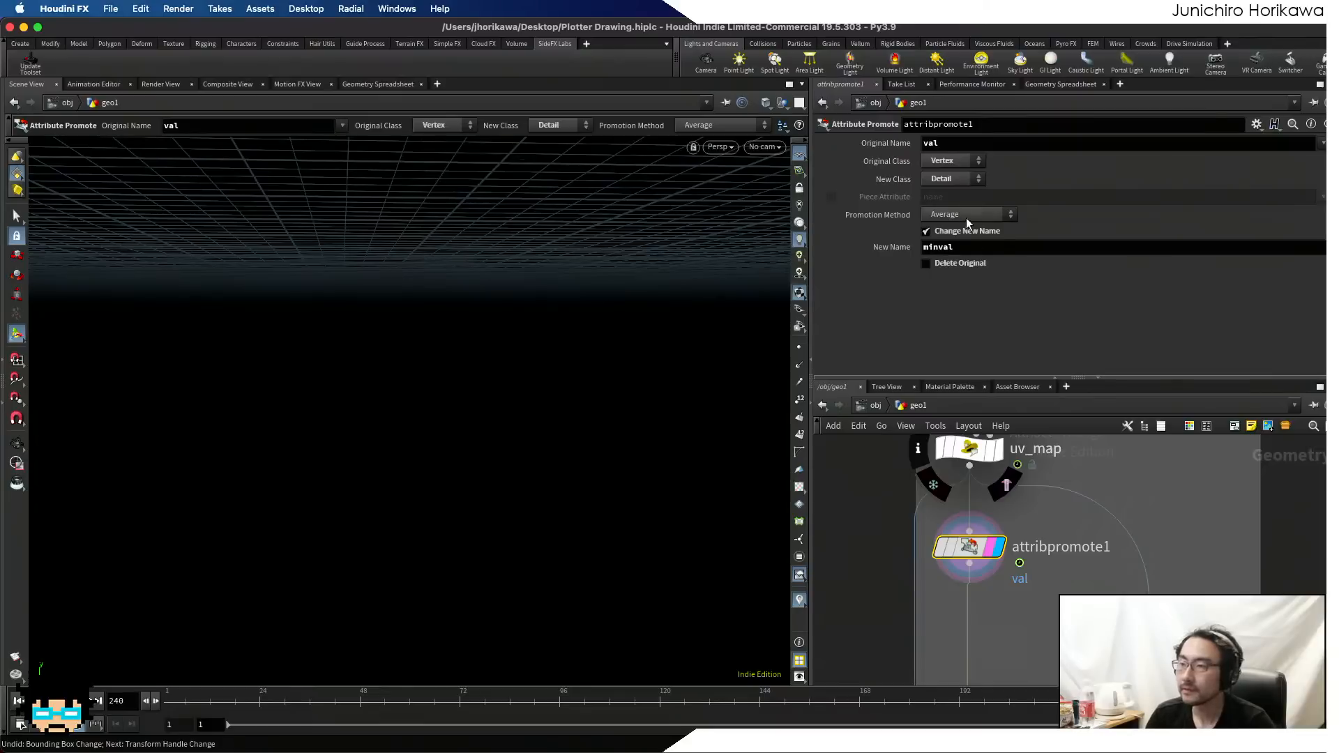
{"action": "left_click", "coordinate": [967, 215]}
{"action": "left_click", "coordinate": [973, 229]}
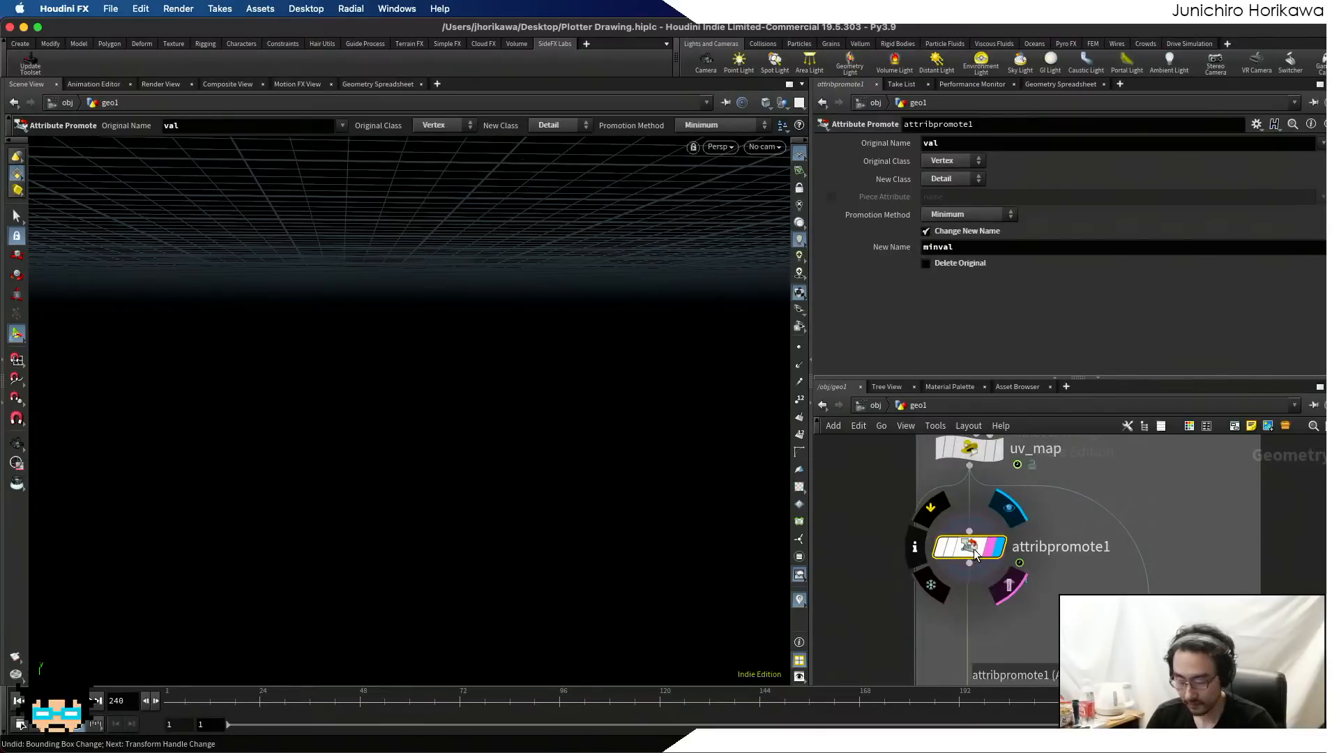
- Duplicate the Attribute Promote node directly below, with promotion method Maximum and new name maxval
{"action": "left_click_drag", "start_coordinate": [978, 564], "coordinate": [969, 621], "text": "alt"}
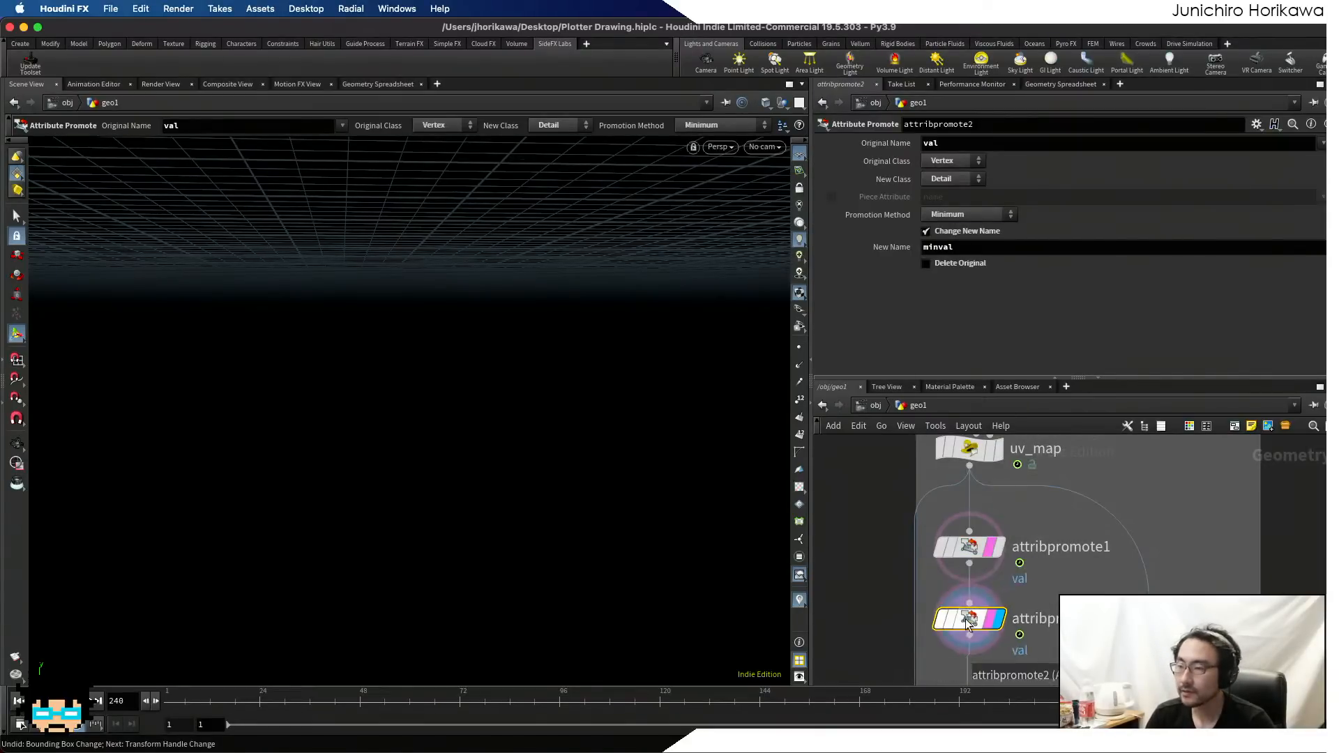
{"action": "left_click", "coordinate": [963, 215]}
{"action": "left_click", "coordinate": [955, 231]}
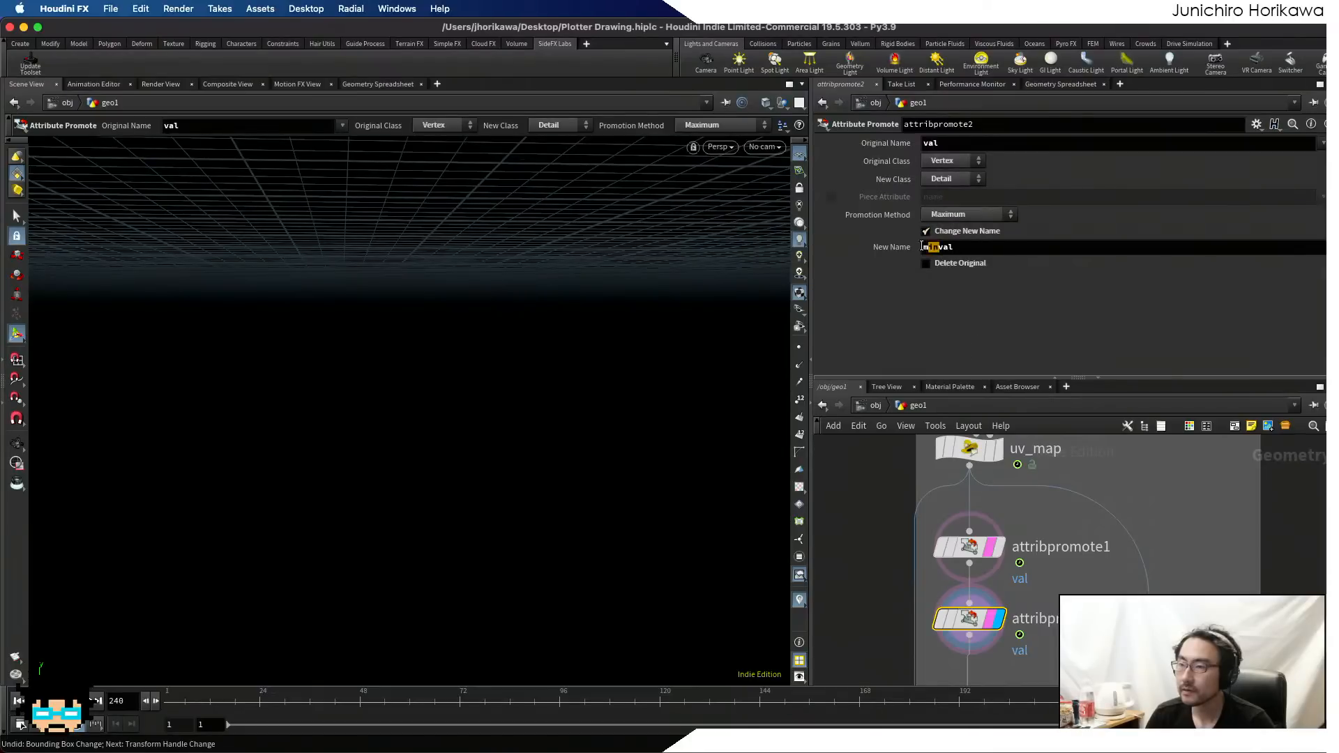
{"action": "type", "text": "MAX"}
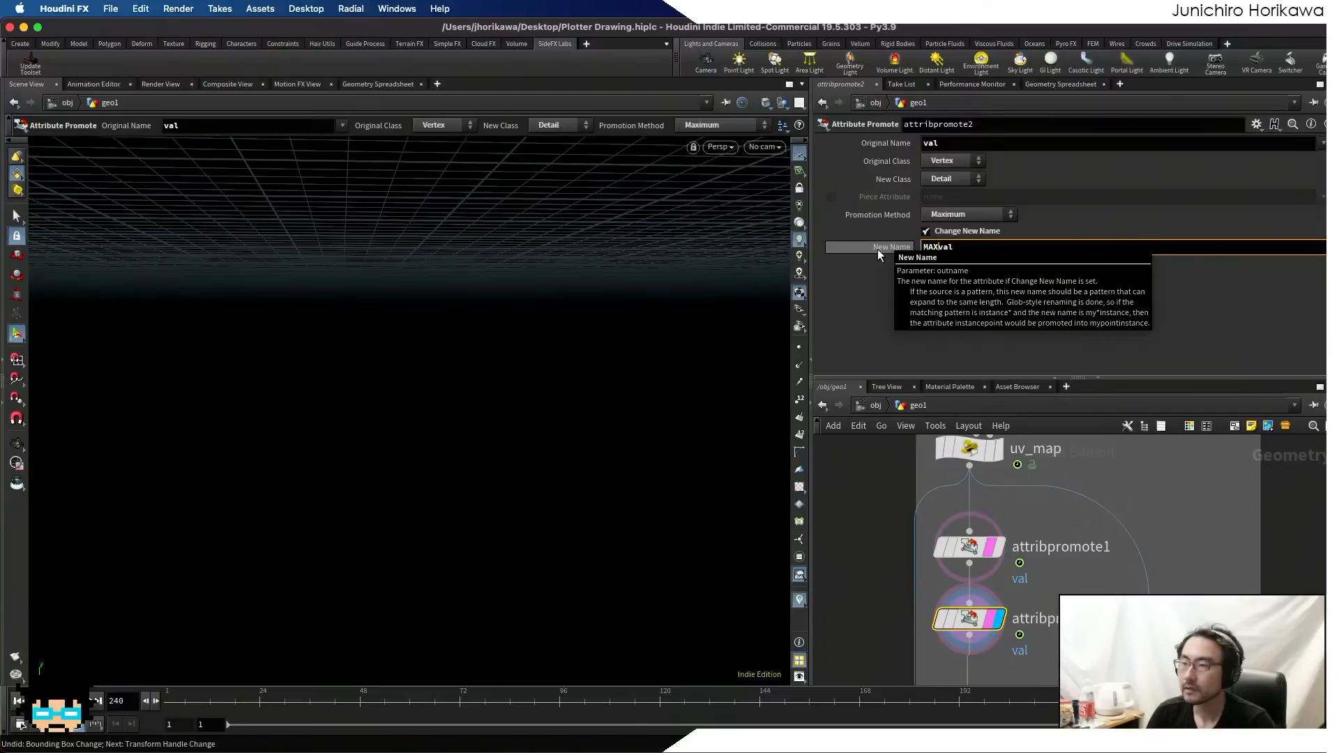
{"action": "key", "text": "BackSpace"}
{"action": "key", "text": "BackSpace"}
{"action": "key", "text": "BackSpace"}
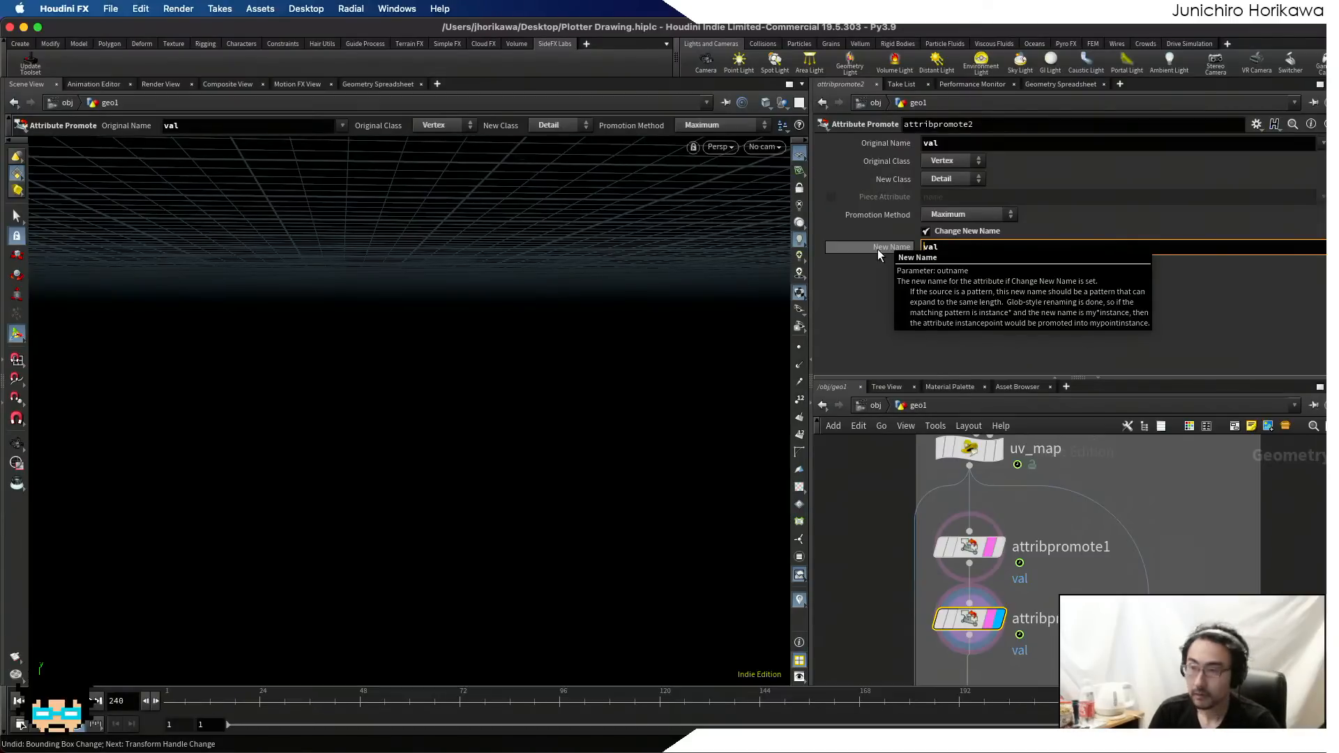
{"action": "type", "text": "max"}
{"action": "key", "text": "Return"}
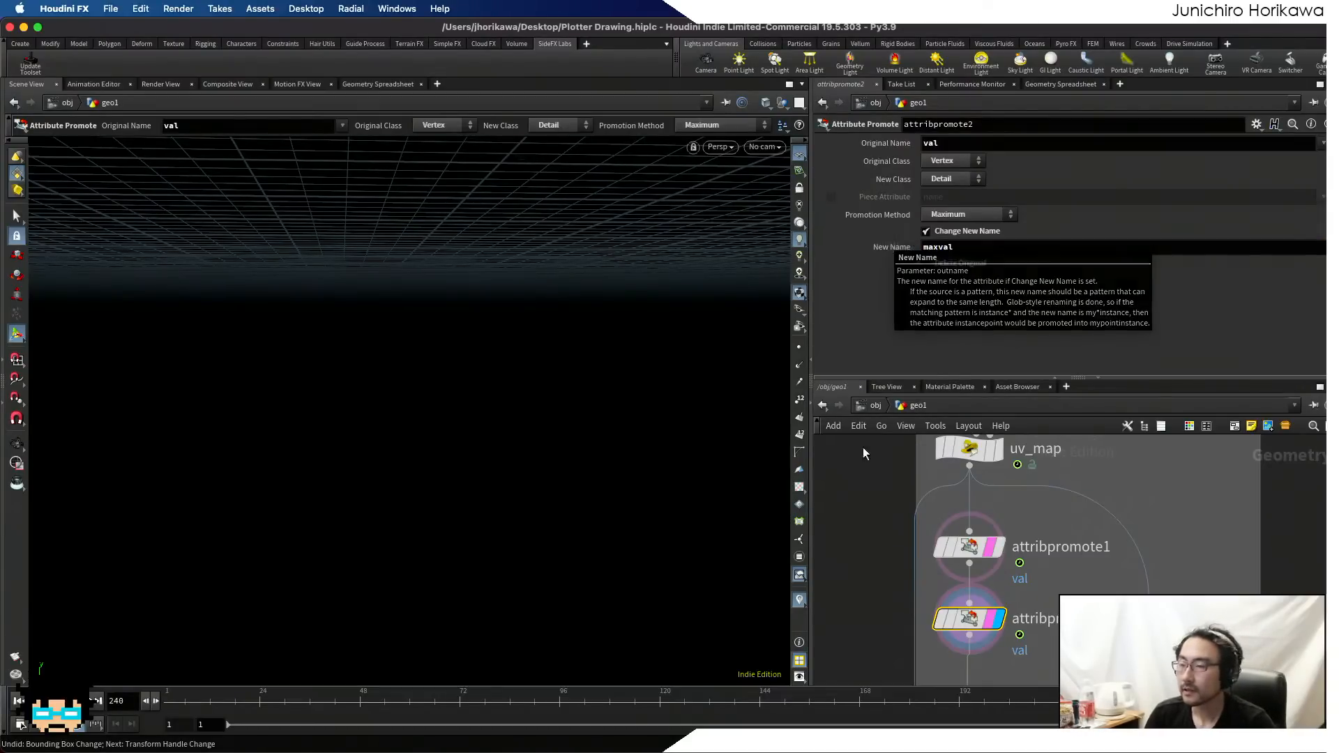
- Display the contour_lines wrangle and change line 3 to float minval = detail("minval") + 0.0001;
{"action": "mouse_move", "coordinate": [1031, 592]}
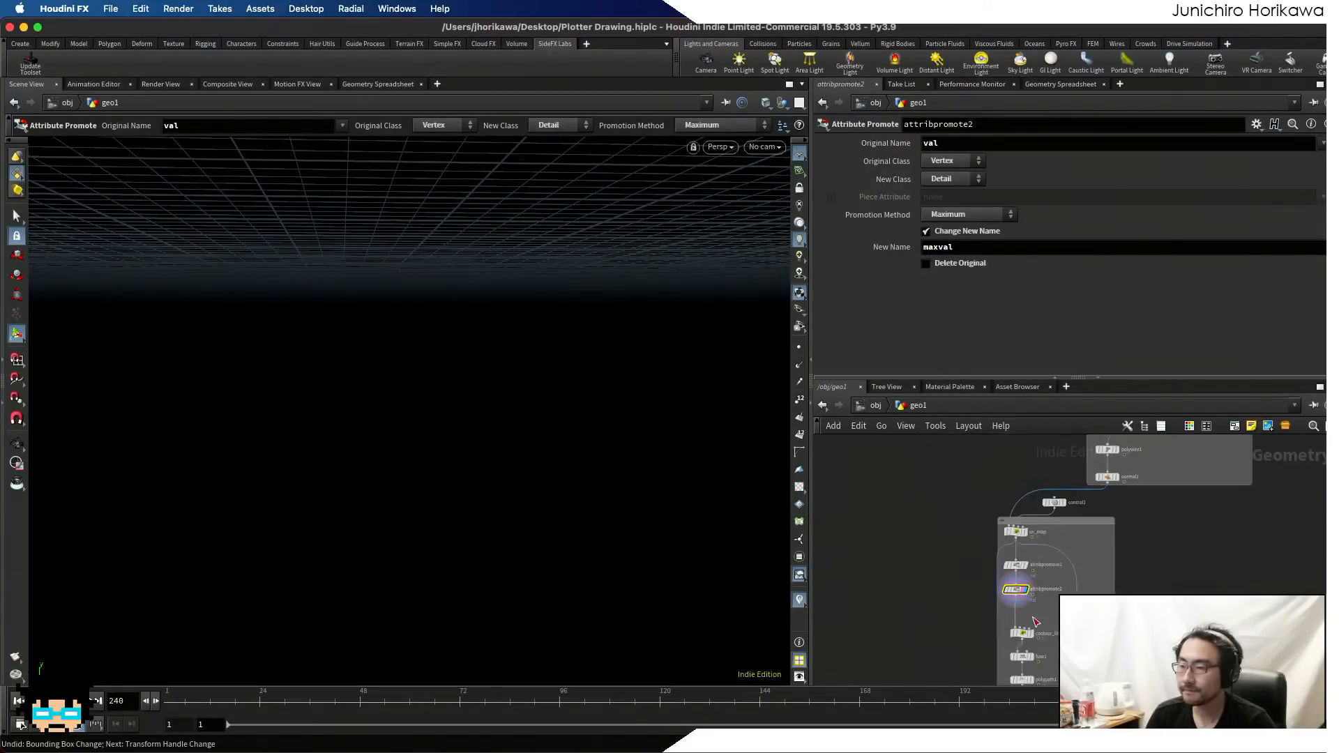
{"action": "scroll", "coordinate": [1031, 600], "scroll_direction": "down", "scroll_amount": 5}
{"action": "scroll", "coordinate": [1031, 607], "scroll_direction": "up", "scroll_amount": 2}
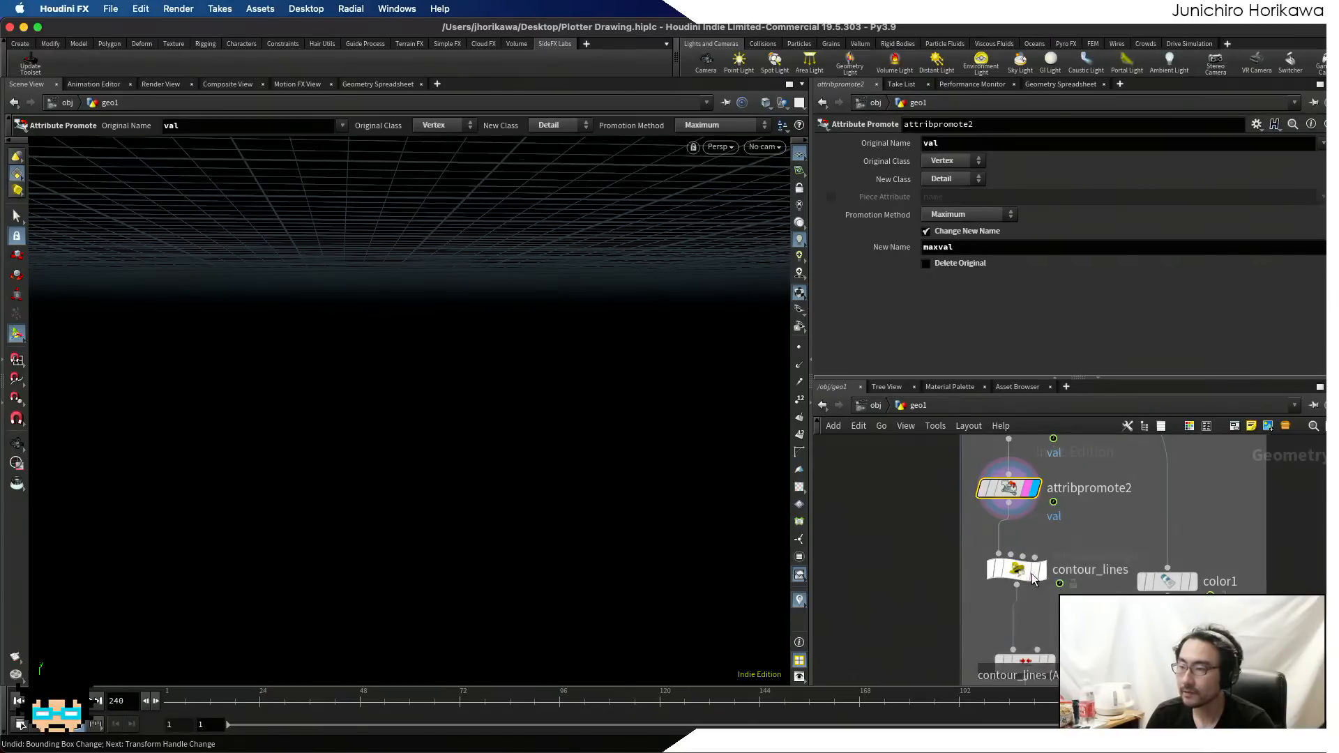
{"action": "left_click", "coordinate": [1018, 574]}
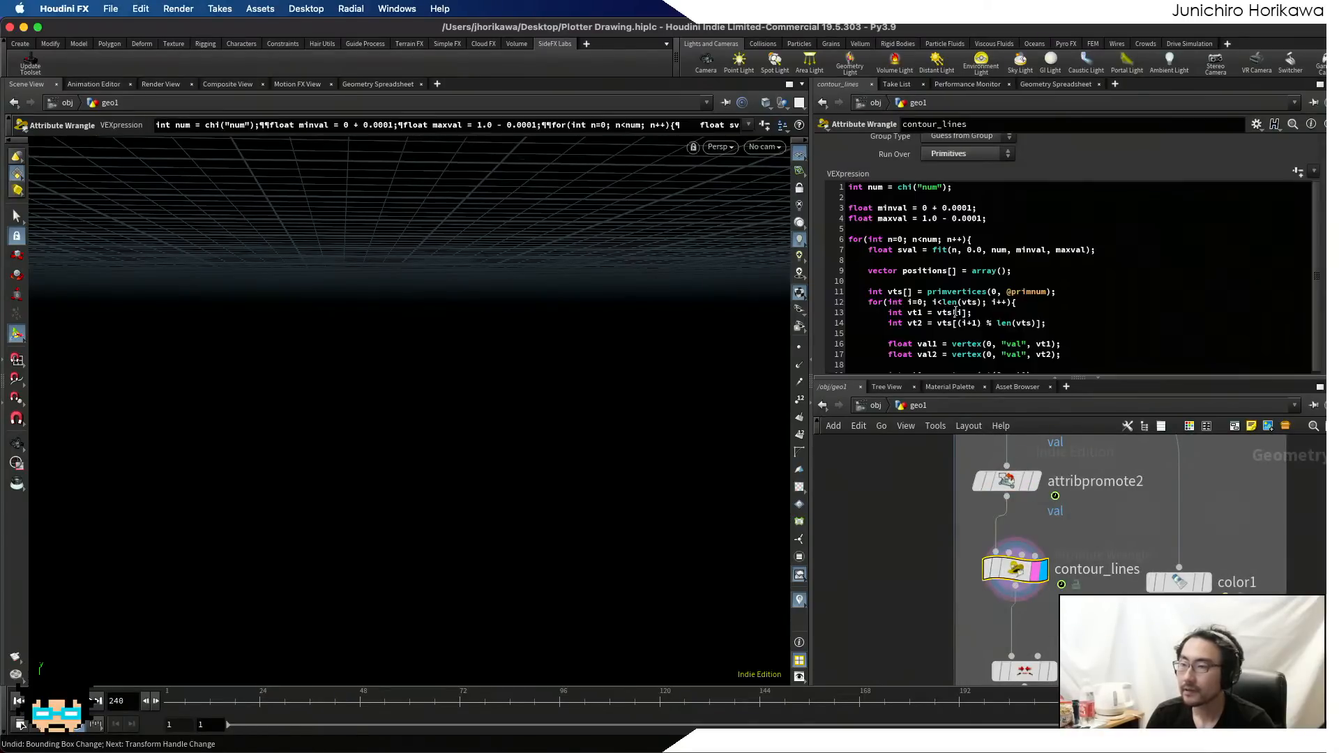
{"action": "double_click", "coordinate": [924, 208]}
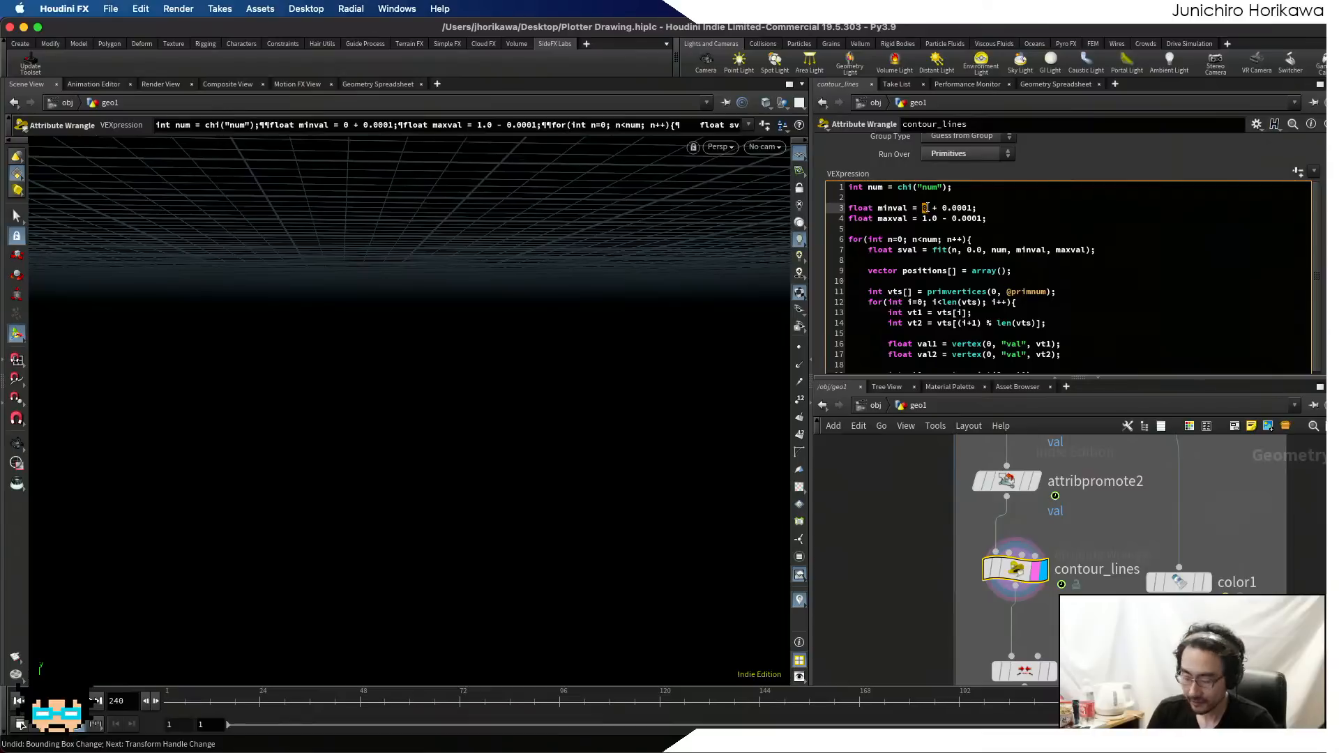
{"action": "type", "text": "detail("}
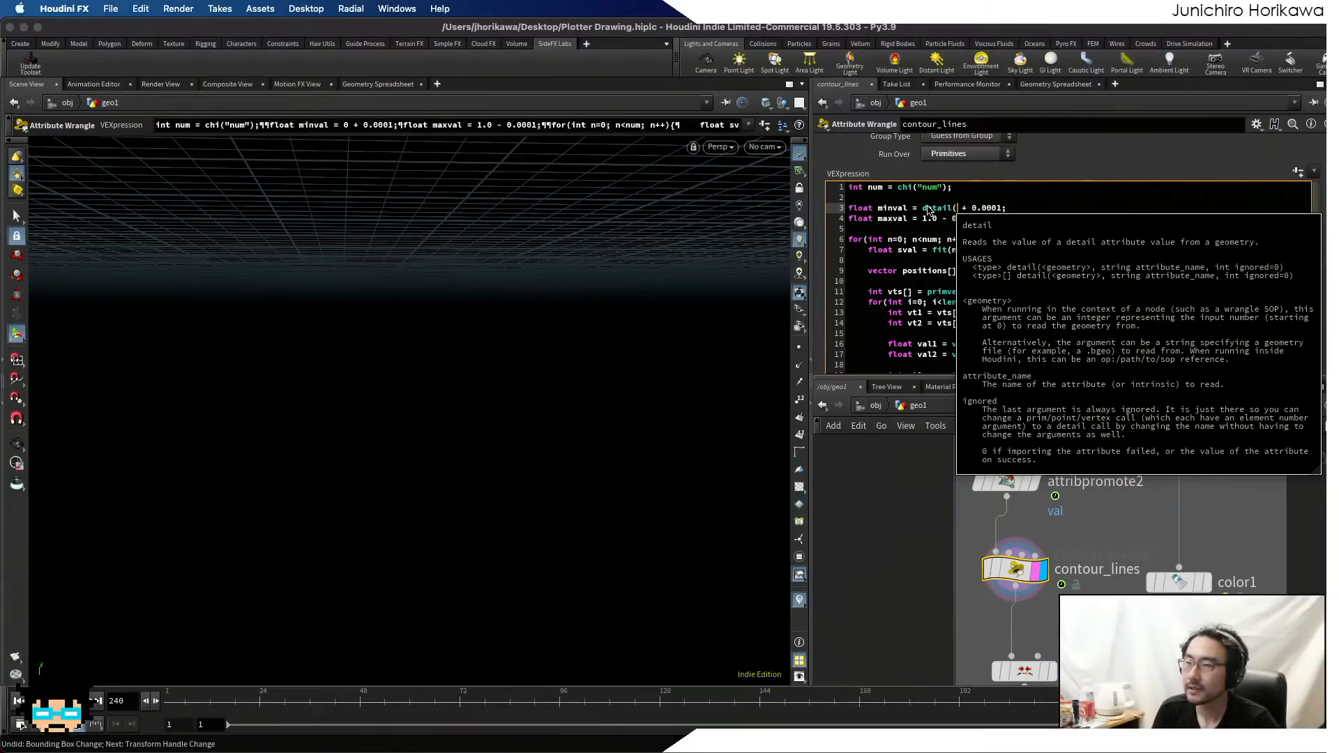
{"action": "type", "text": "\"minval\""}
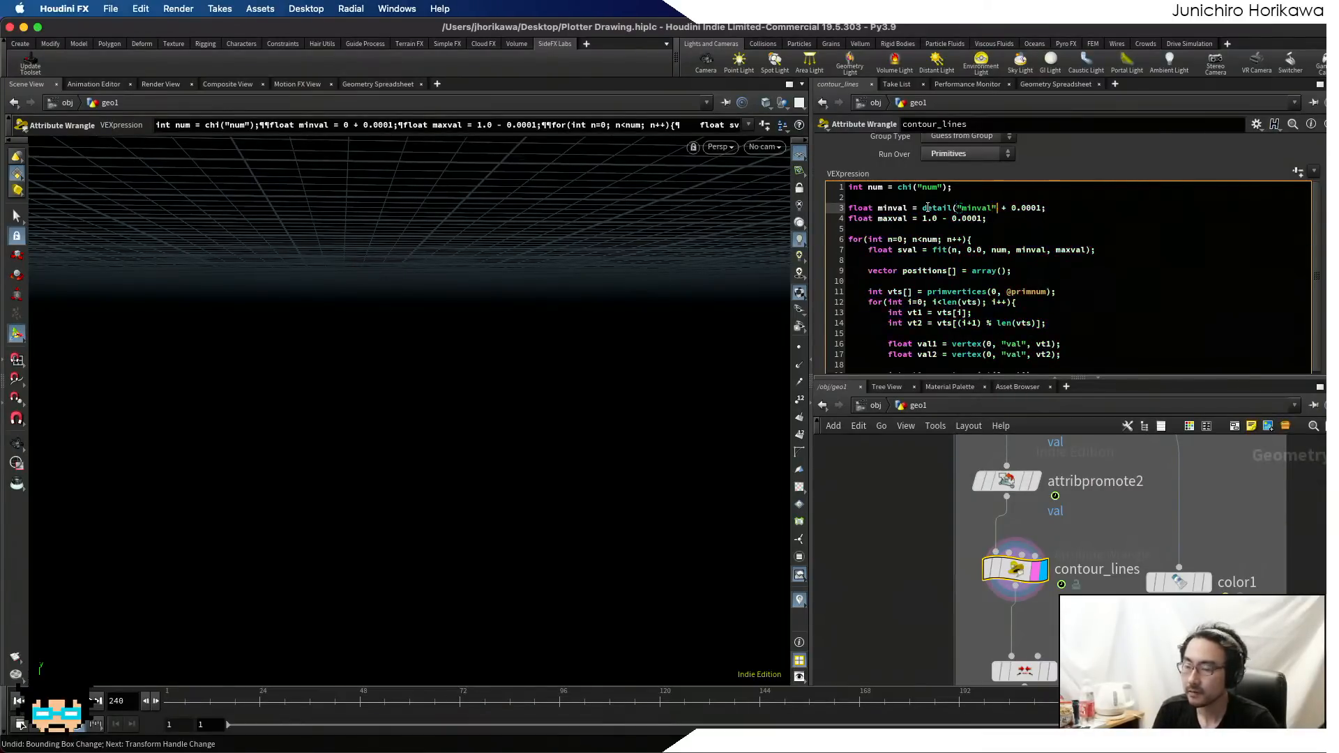
{"action": "type", "text": ")"}
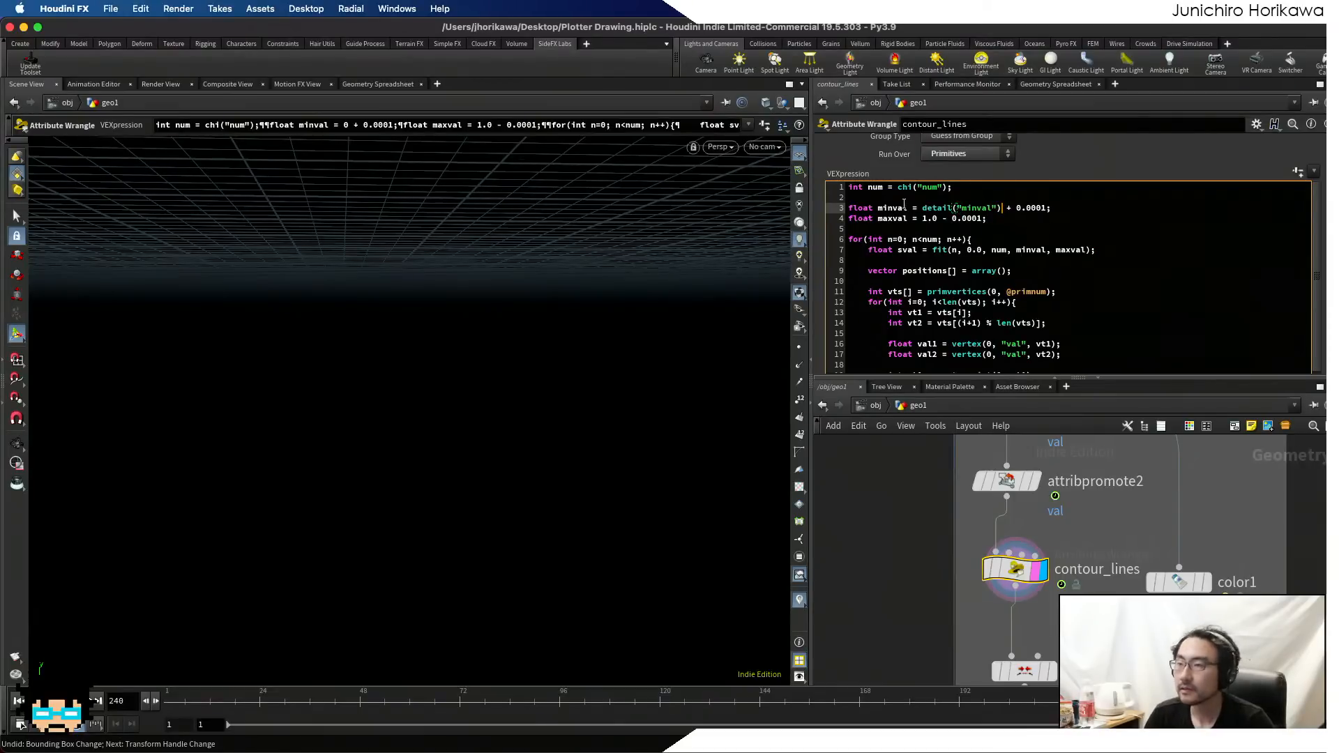
- Change line 4 of the contour_lines code to float maxval = detail("maxval") - 0.0001;
{"action": "double_click", "coordinate": [929, 219]}
{"action": "type", "text": "deta"}
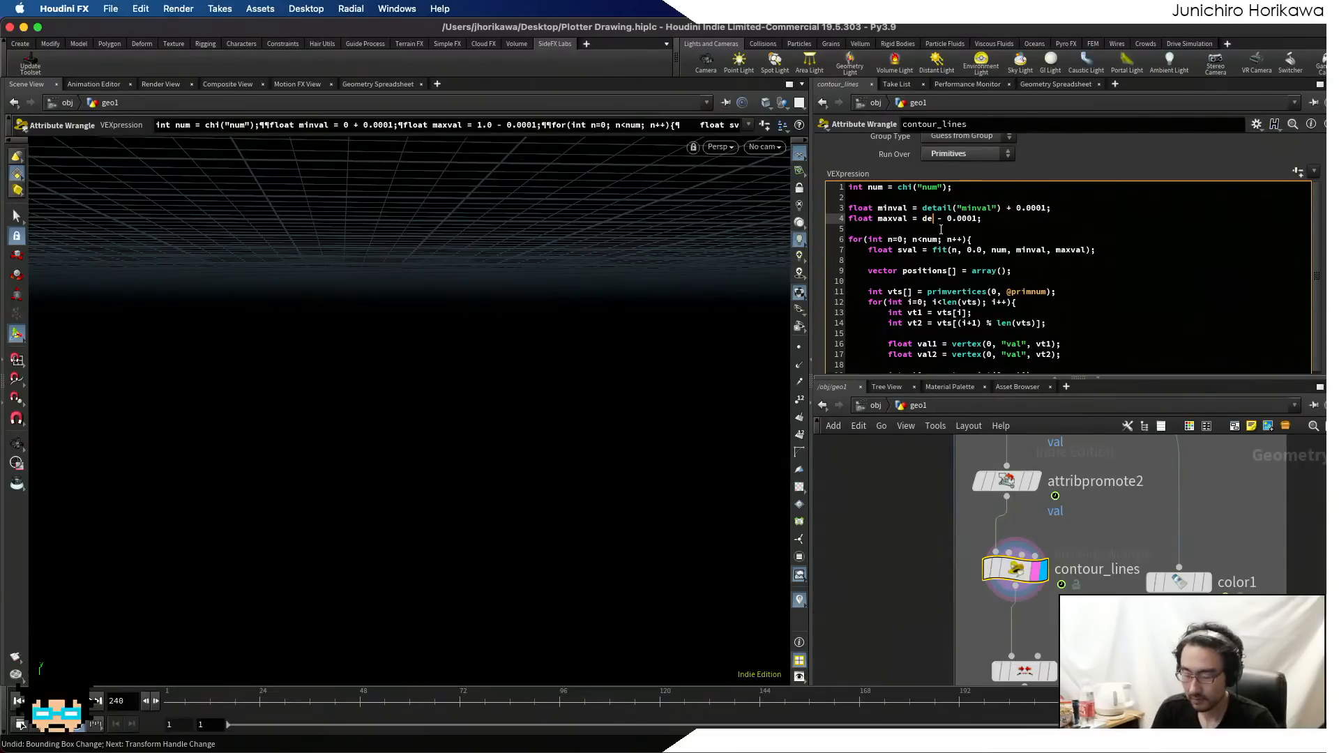
{"action": "type", "text": "il(\"maxval"}
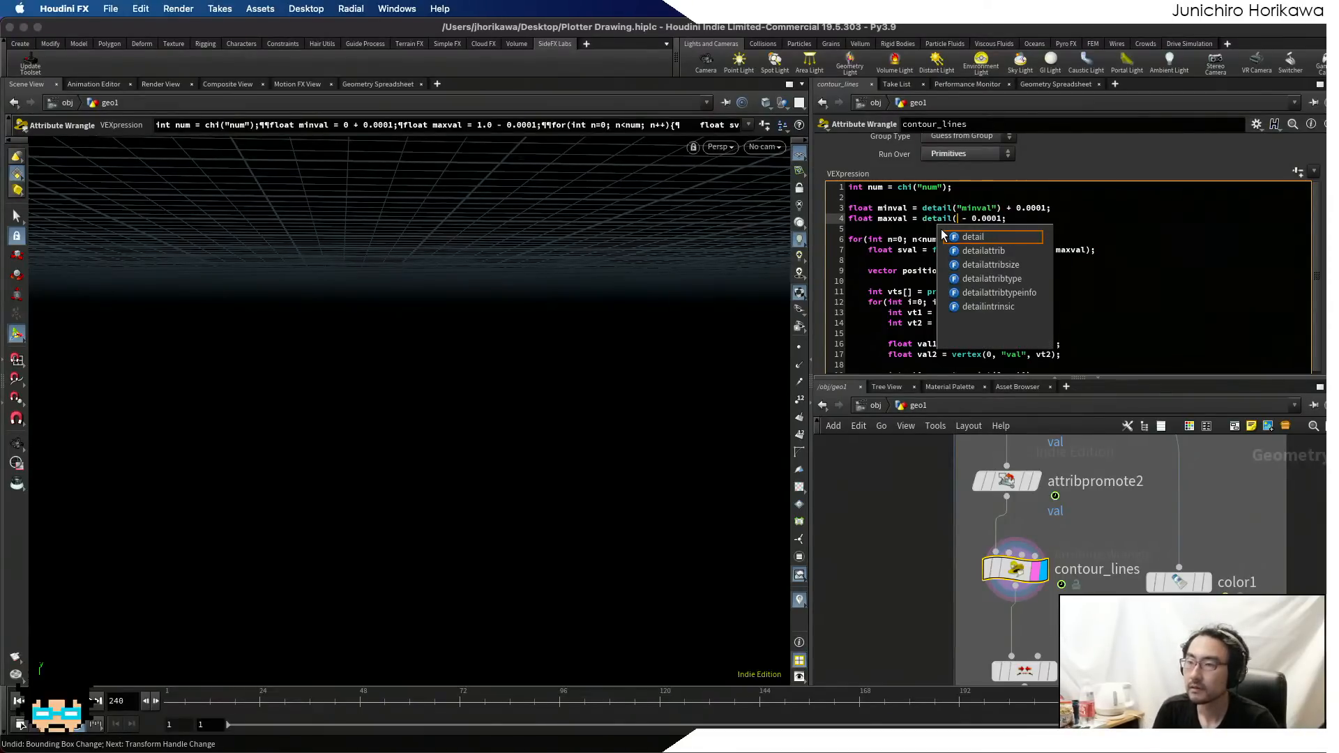
{"action": "type", "text": "\""}
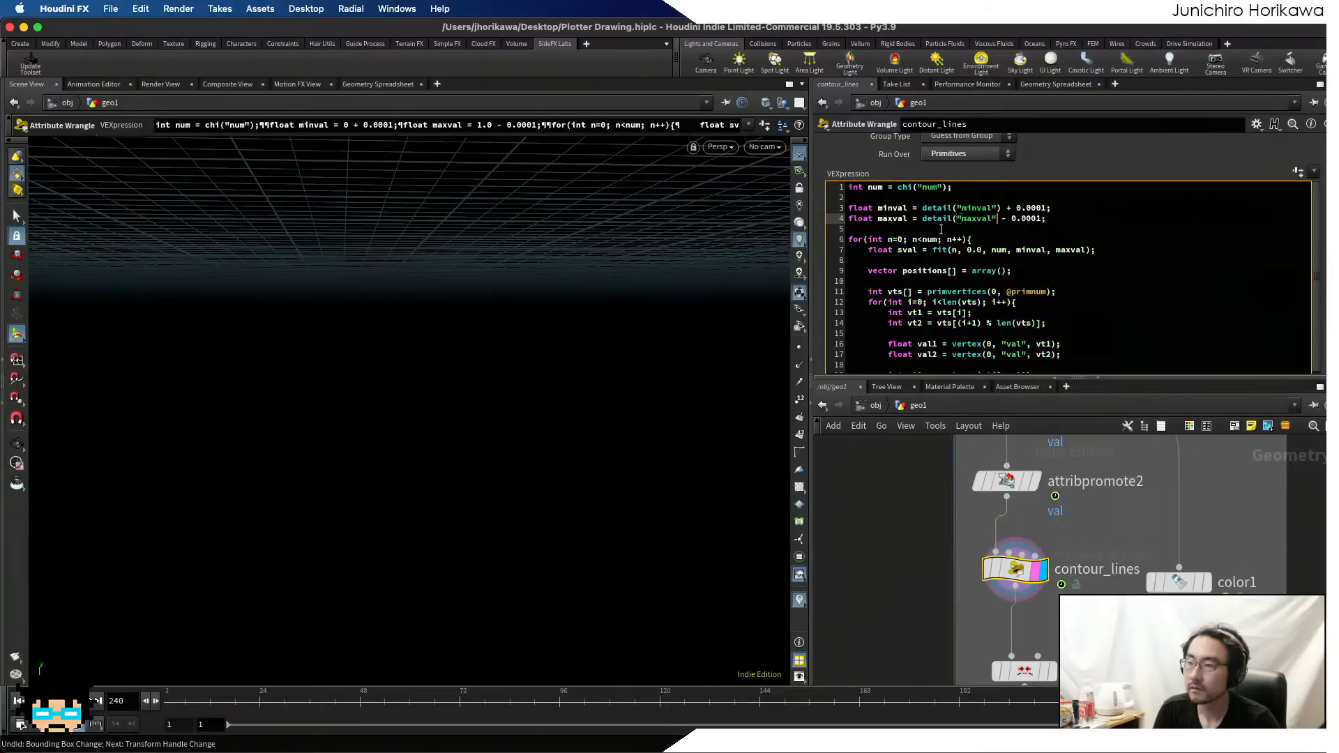
{"action": "type", "text": ")"}
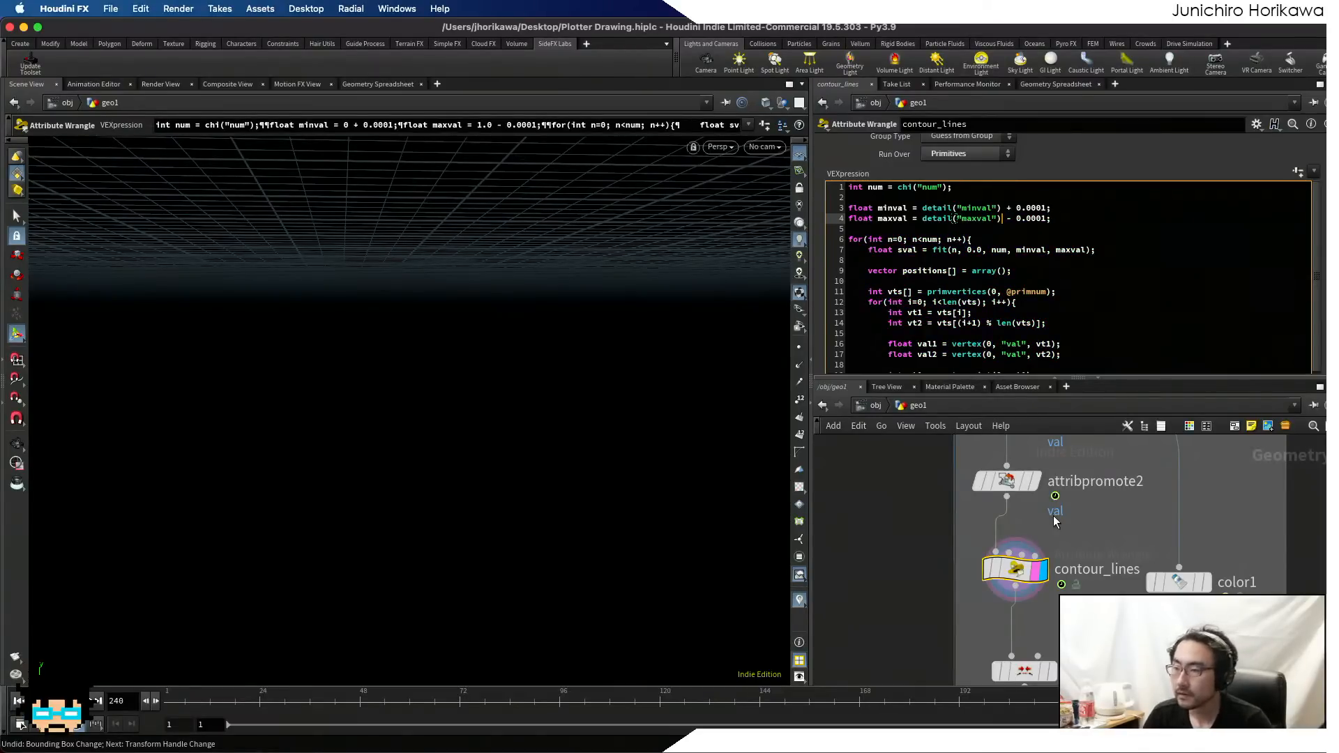
- Check the minval and maxval detail attributes of attribpromote2 in the Geometry Spreadsheet
{"action": "left_click", "coordinate": [1007, 481]}
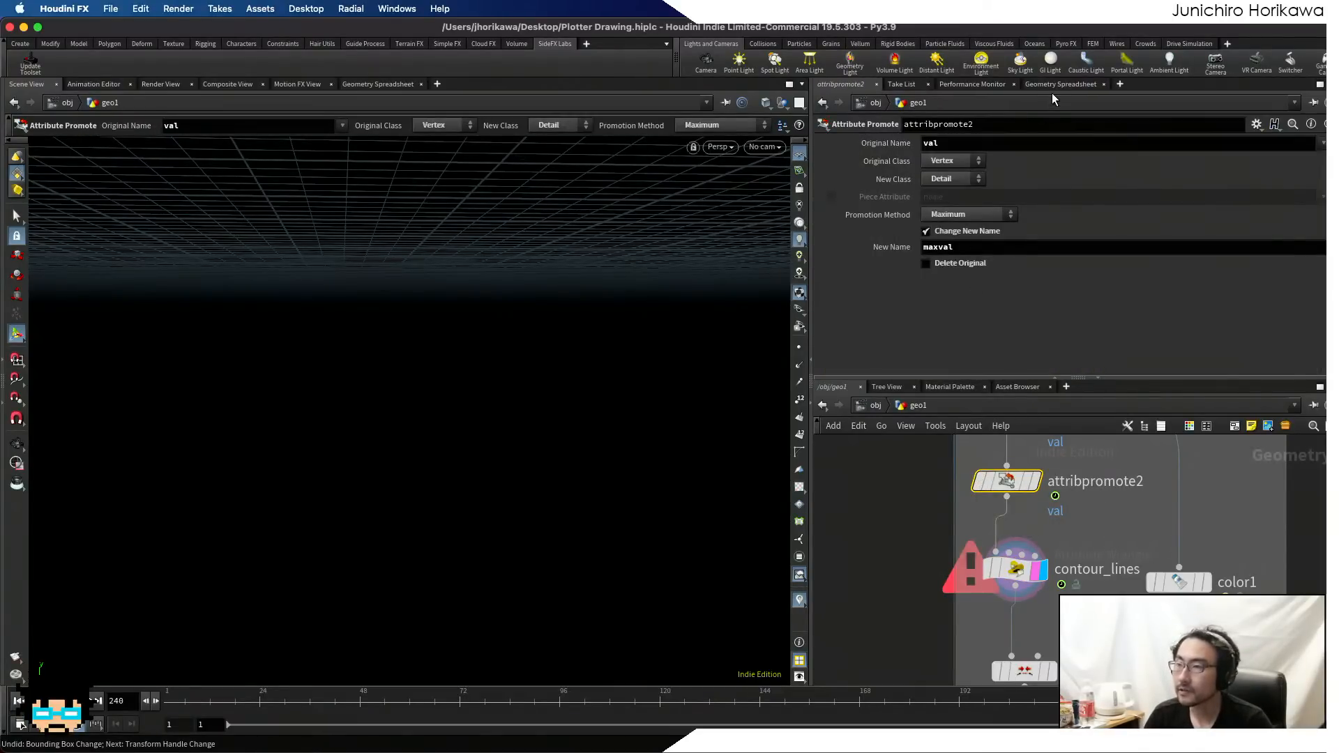
{"action": "left_click", "coordinate": [1053, 86]}
{"action": "left_click", "coordinate": [943, 124]}
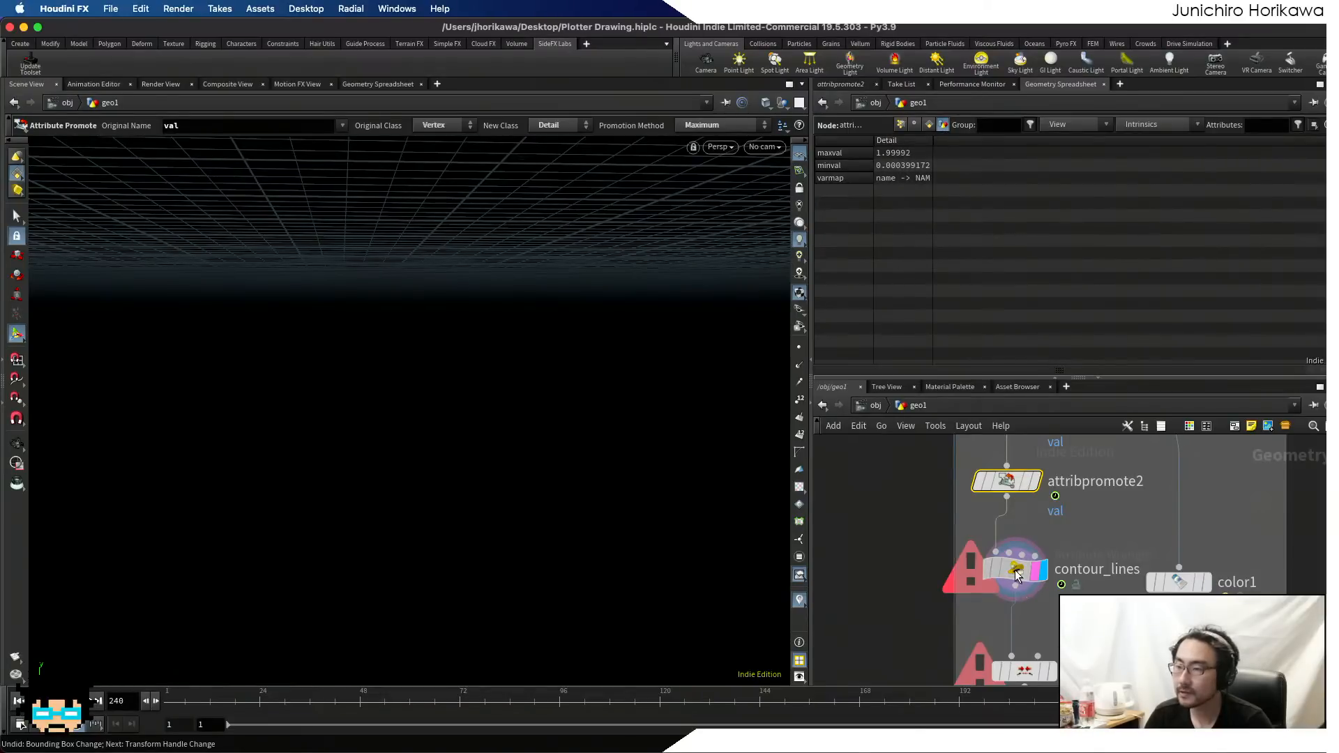
- Add geometry input 0 as the first argument of the minval and maxval detail() calls on lines 3 and 4 of contour_lines
{"action": "left_click", "coordinate": [1016, 575]}
{"action": "left_click", "coordinate": [838, 85]}
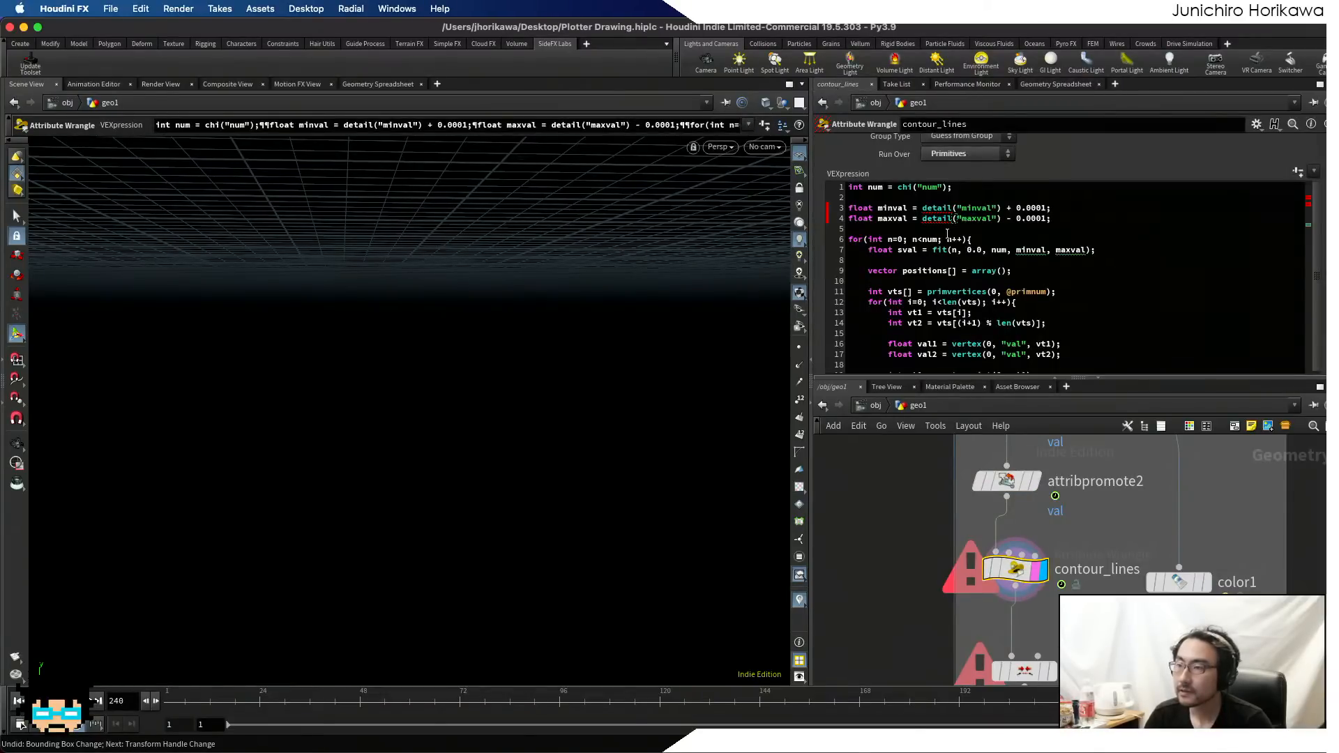
{"action": "left_click", "coordinate": [957, 209]}
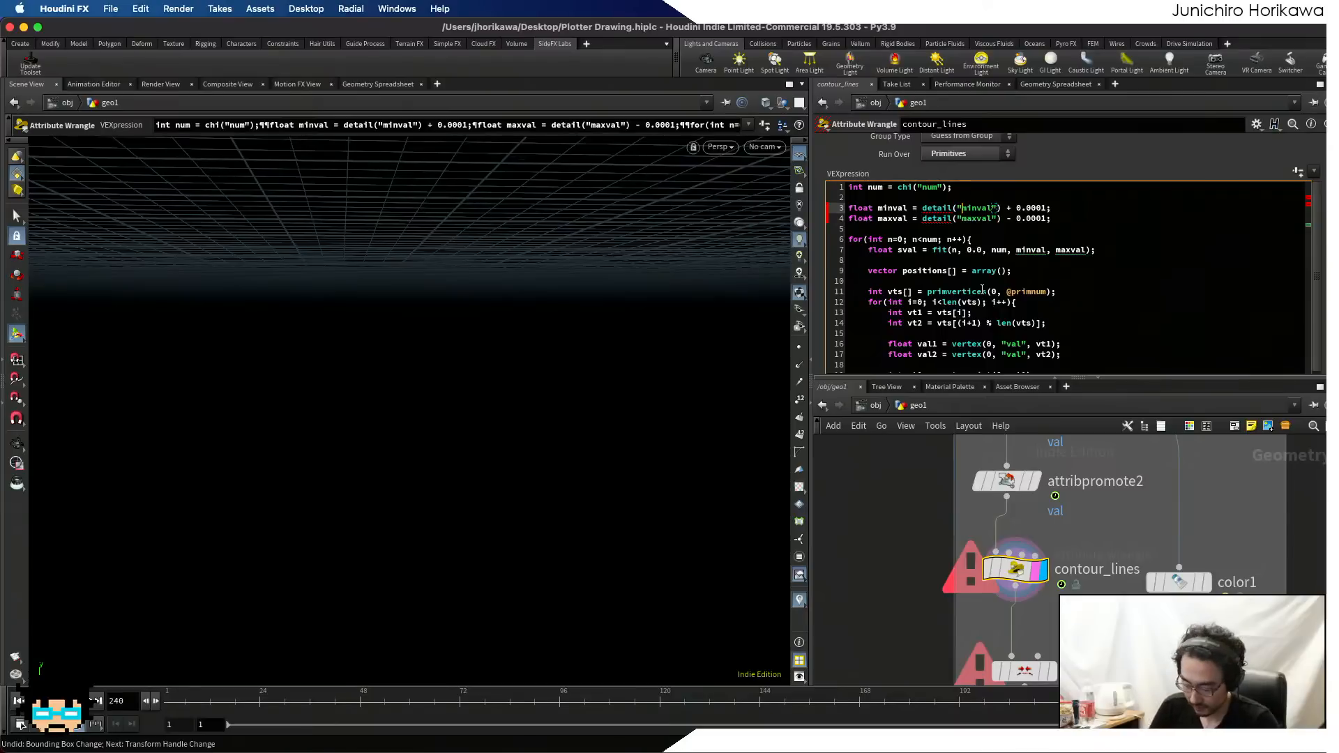
{"action": "type", "text": "0,"}
{"action": "key", "text": "Down"}
{"action": "key", "text": "Left"}
{"action": "key", "text": "Left"}
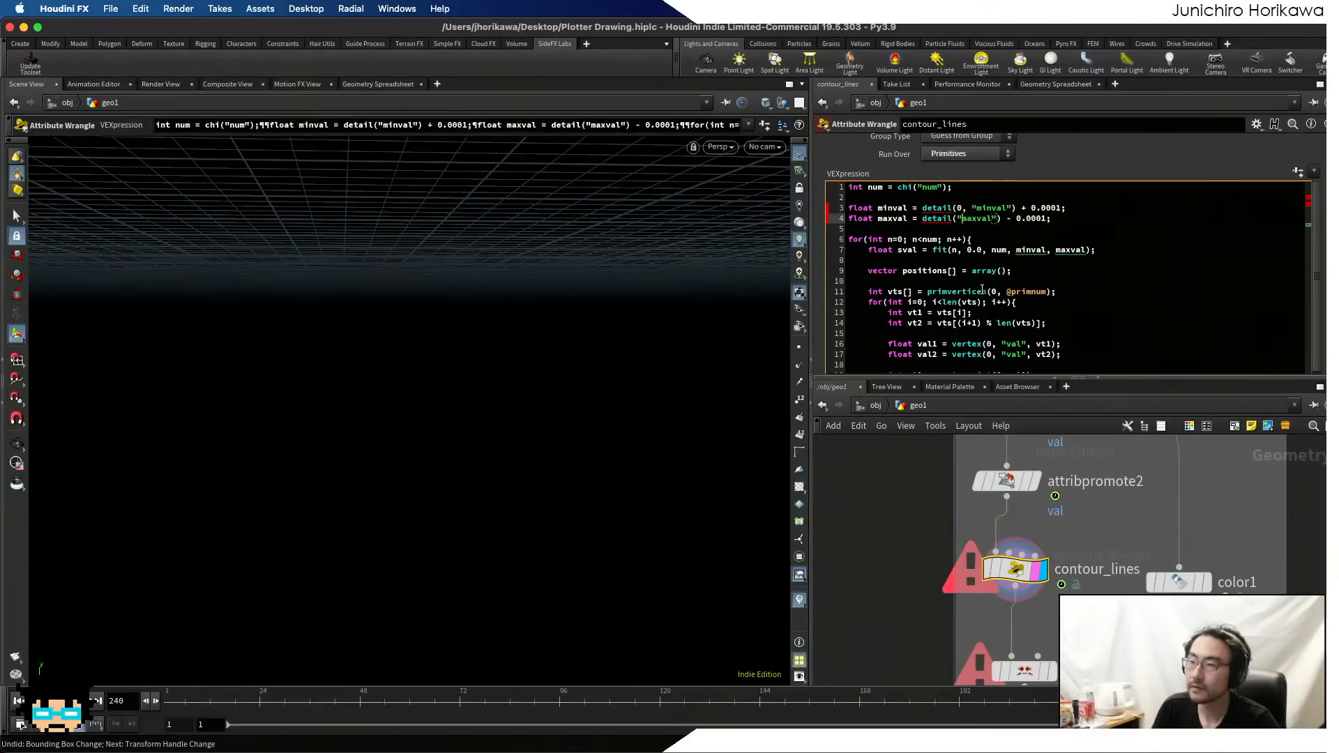
{"action": "type", "text": "0,"}
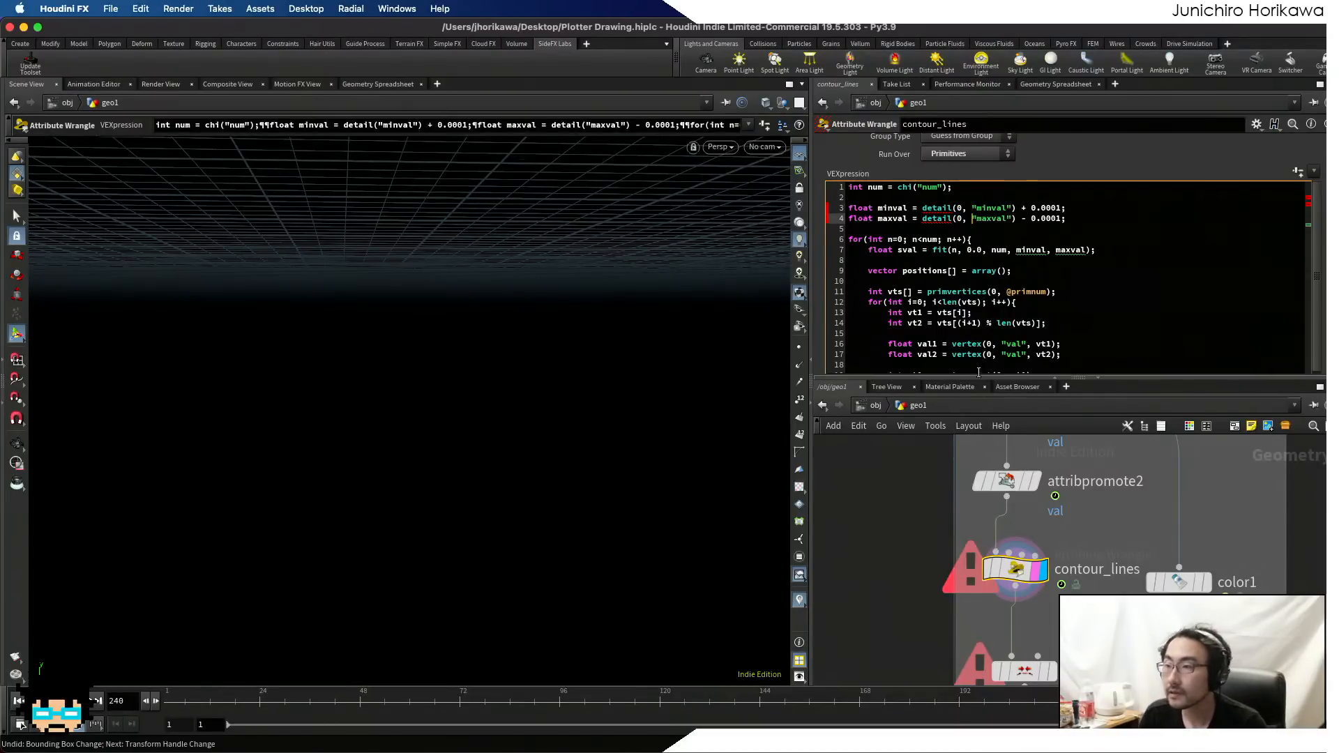
{"action": "left_click", "coordinate": [897, 546]}
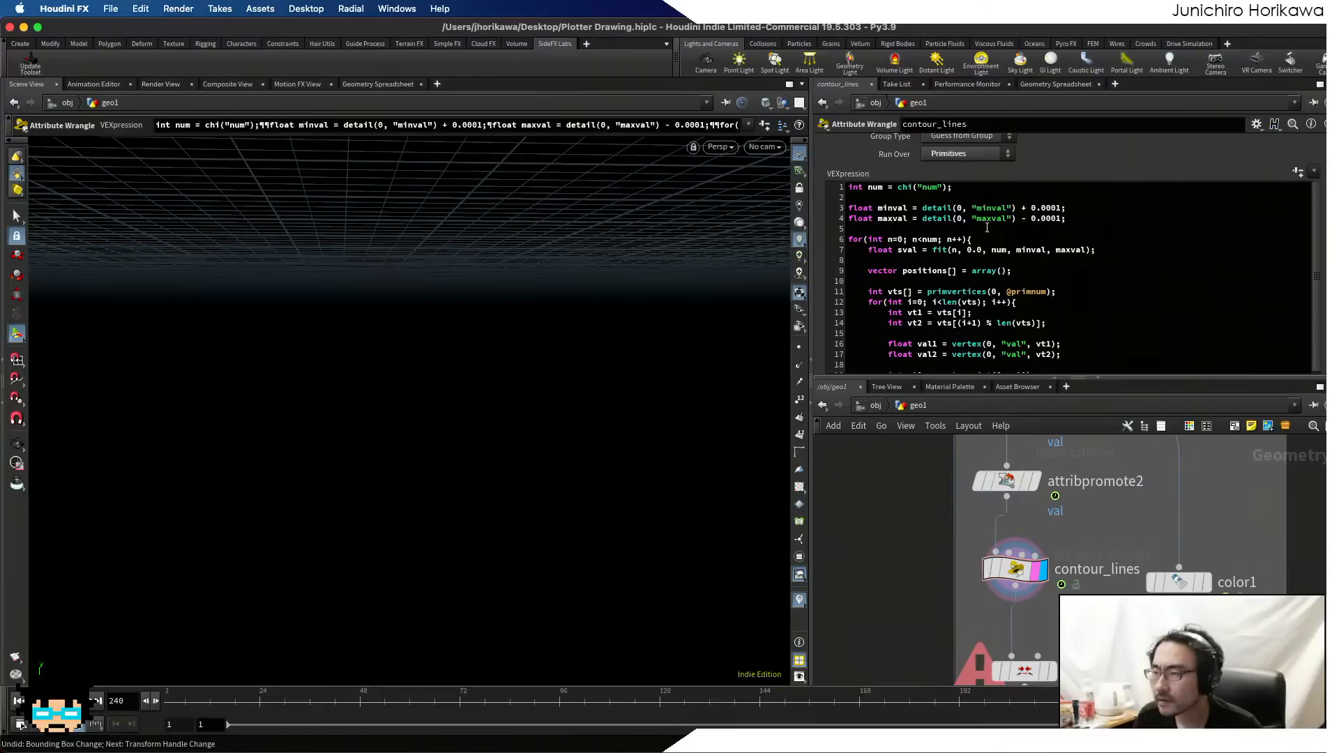
{"action": "left_click", "coordinate": [992, 220]}
- Display the convert1 node below transform1 and inspect the contour lines on the ropes up close
{"action": "scroll", "coordinate": [992, 613], "scroll_direction": "down", "scroll_amount": 8}
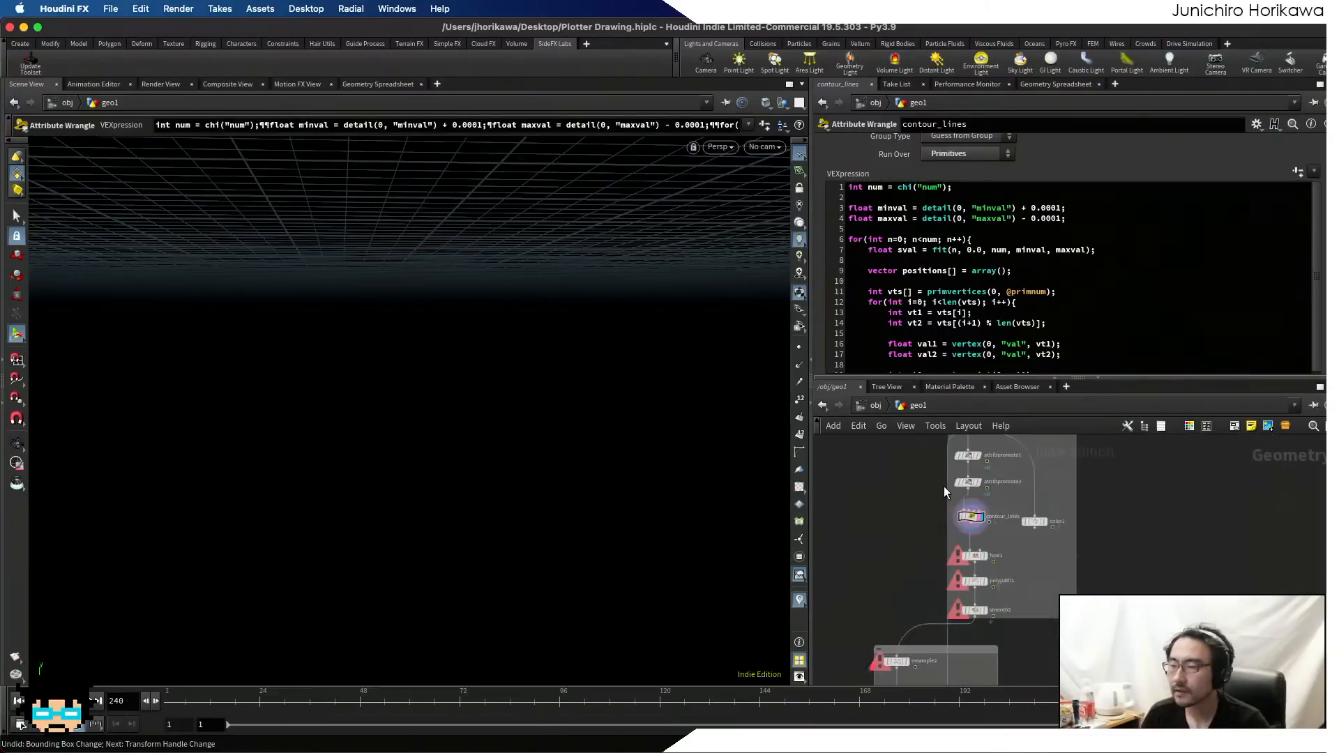
{"action": "scroll", "coordinate": [992, 637], "scroll_direction": "up", "scroll_amount": 5}
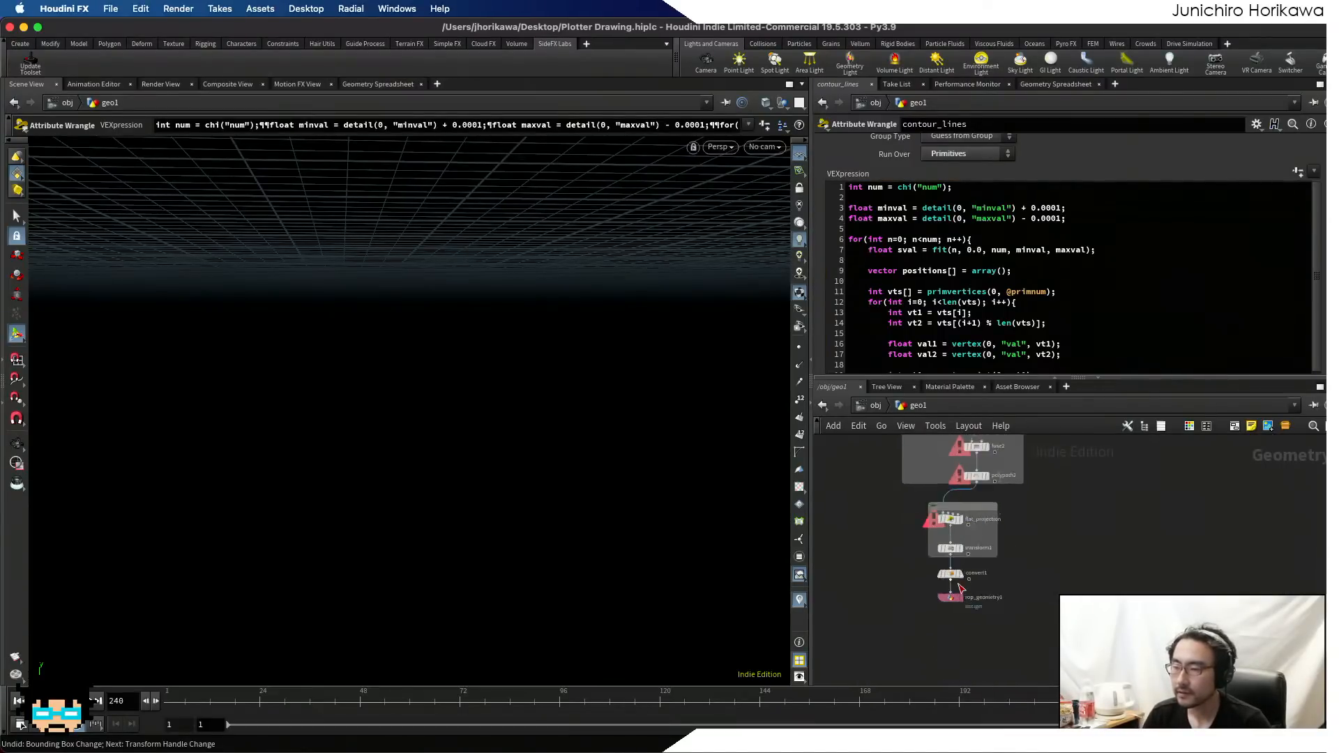
{"action": "mouse_move", "coordinate": [962, 573]}
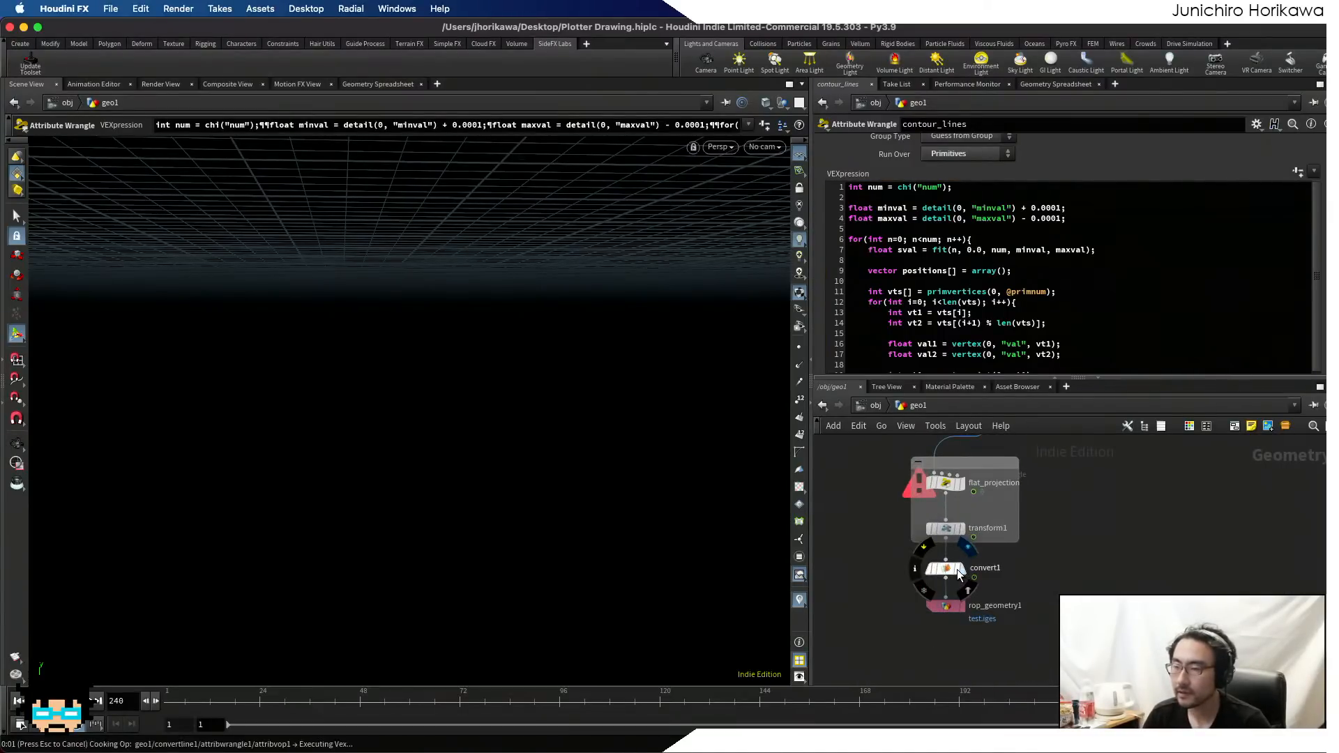
{"action": "left_click", "coordinate": [957, 570]}
{"action": "left_click", "coordinate": [940, 563]}
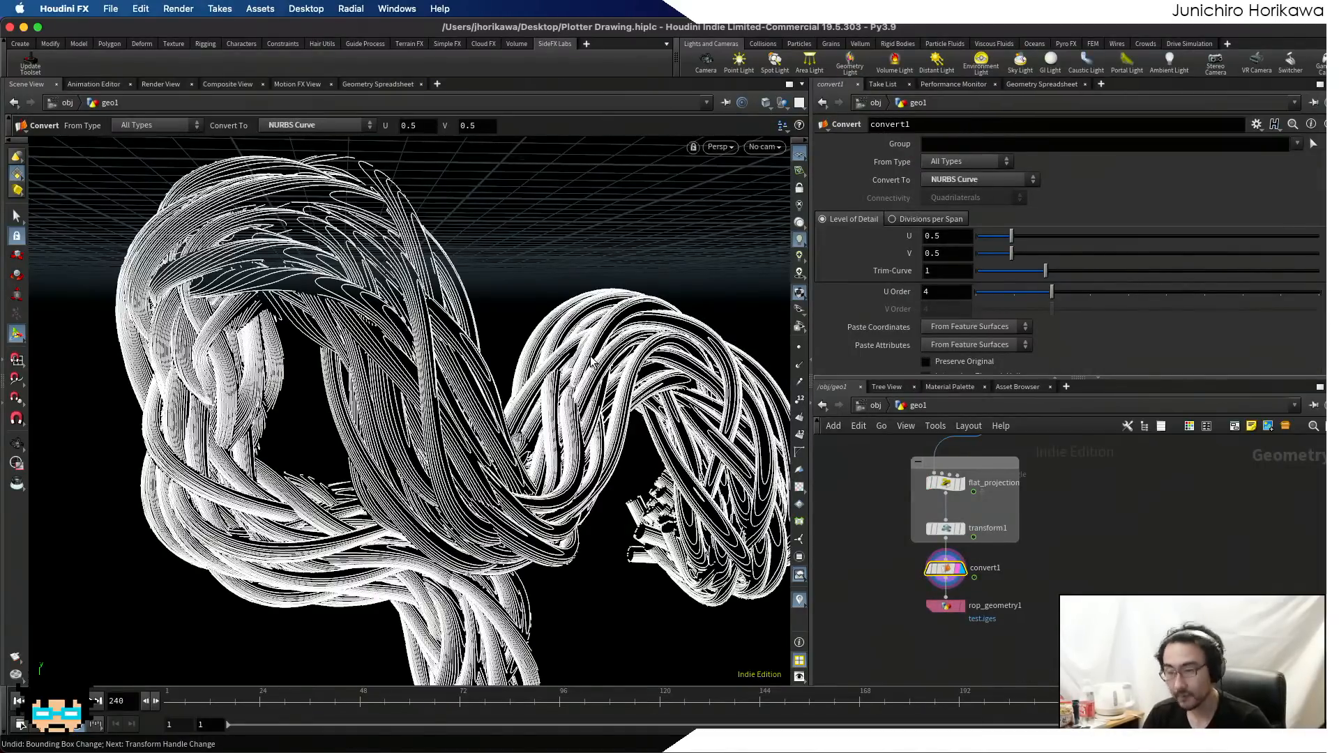
{"action": "key", "text": "Escape"}
{"action": "left_click_drag", "start_coordinate": [593, 354], "coordinate": [428, 353]}
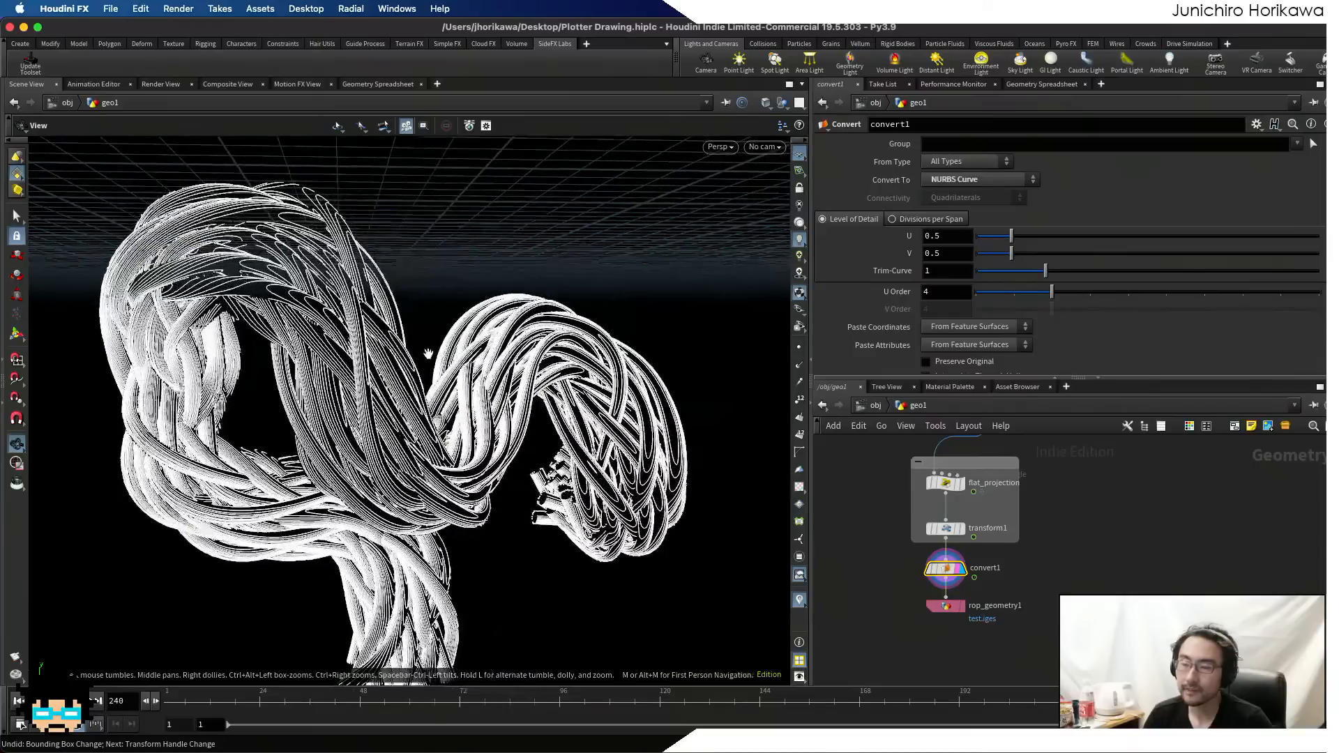
{"action": "right_click_drag", "start_coordinate": [423, 331], "coordinate": [455, 247]}
{"action": "key", "text": "space"}
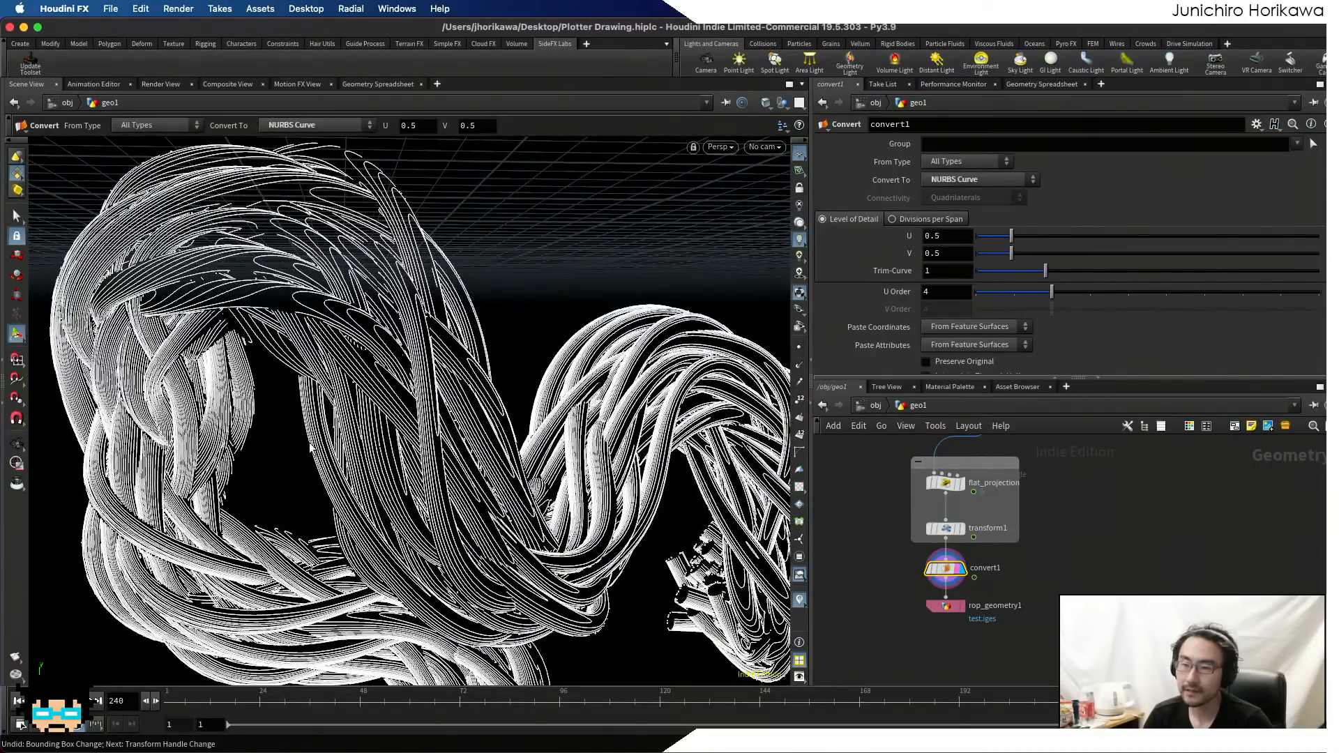
{"action": "key", "text": "space"}
{"action": "mouse_move", "coordinate": [389, 453]}
{"action": "right_mouse_down"}
{"action": "mouse_move", "coordinate": [329, 457]}
{"action": "mouse_move", "coordinate": [388, 440]}
{"action": "mouse_move", "coordinate": [293, 471]}
{"action": "mouse_move", "coordinate": [354, 451]}
{"action": "mouse_move", "coordinate": [318, 468]}
{"action": "mouse_move", "coordinate": [379, 464]}
{"action": "right_mouse_up"}
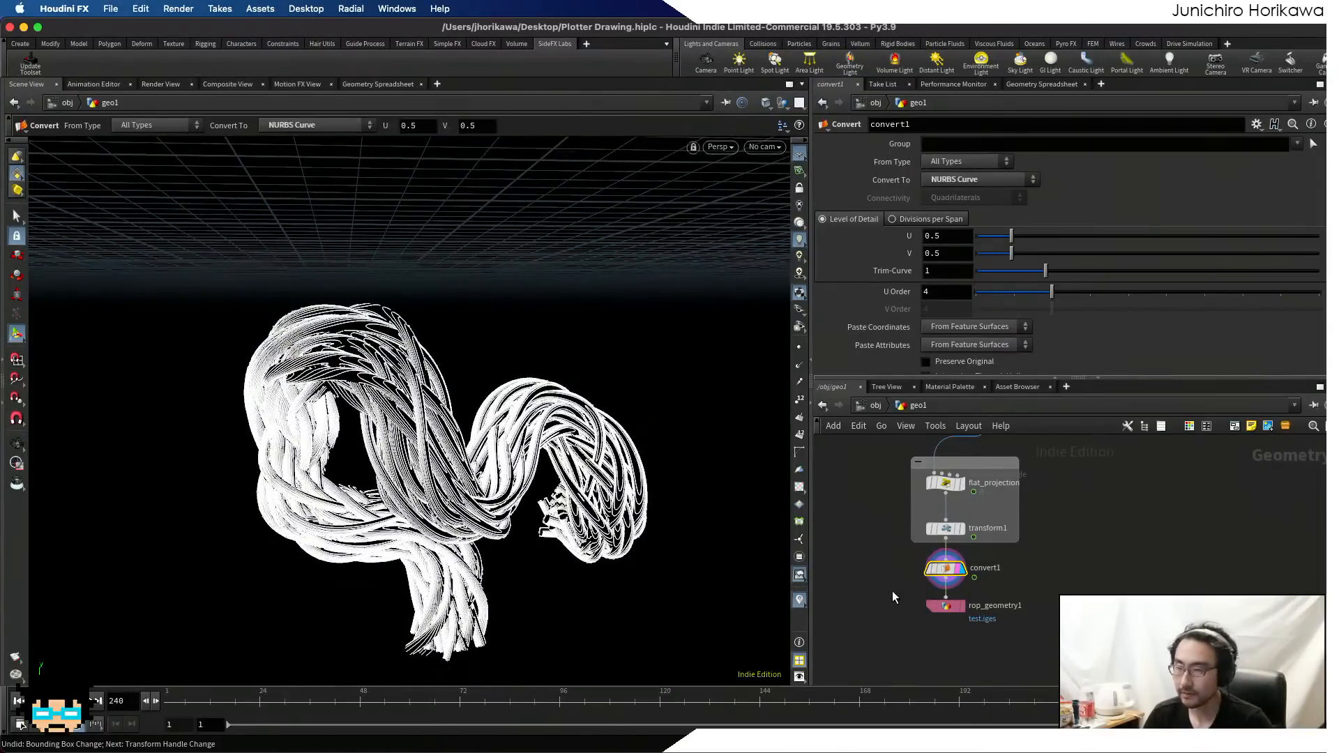
- Look through the node network from convert1 upward and examine the code of the trim_backside wrangle
{"action": "scroll", "coordinate": [994, 624], "scroll_direction": "down", "scroll_amount": 4}
{"action": "scroll", "coordinate": [994, 625], "scroll_direction": "up", "scroll_amount": 6}
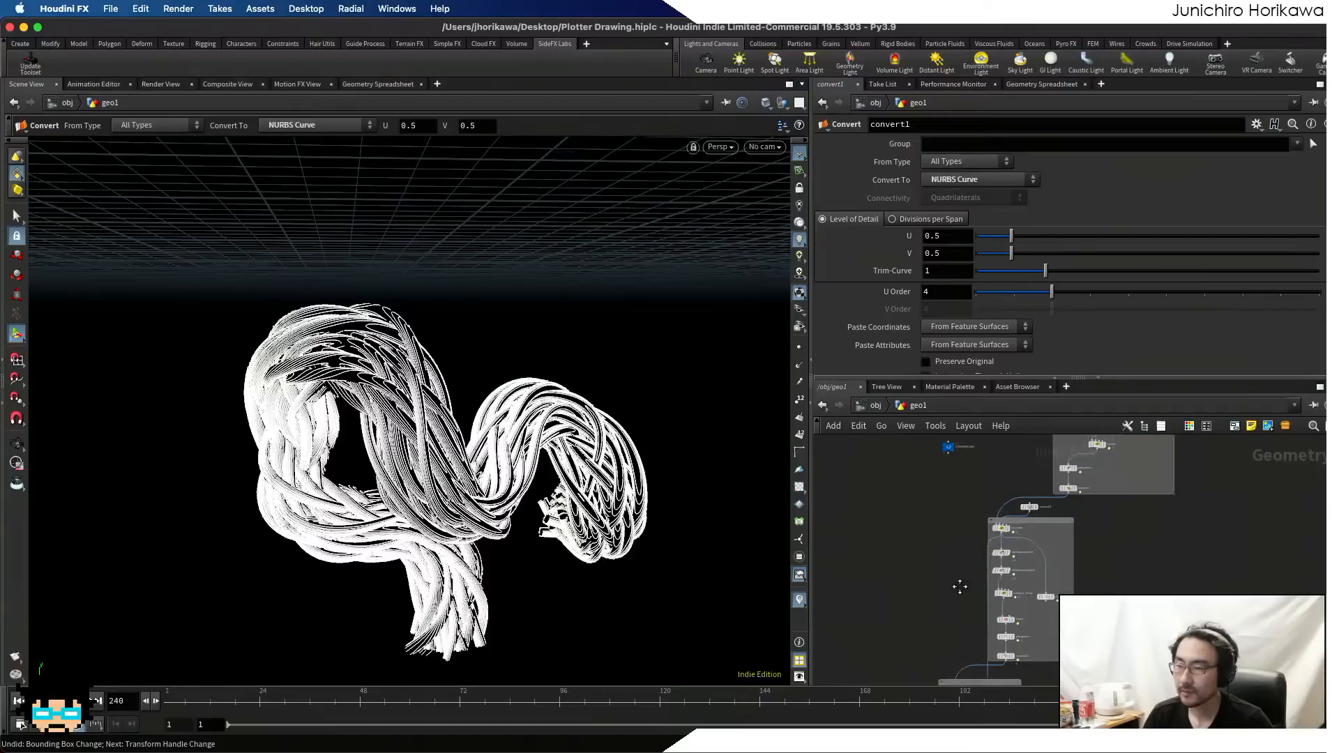
{"action": "middle_click_drag", "start_coordinate": [963, 571], "coordinate": [972, 564]}
{"action": "scroll", "coordinate": [1000, 570], "scroll_direction": "up", "scroll_amount": 4}
{"action": "middle_click_drag", "start_coordinate": [990, 637], "coordinate": [1003, 545]}
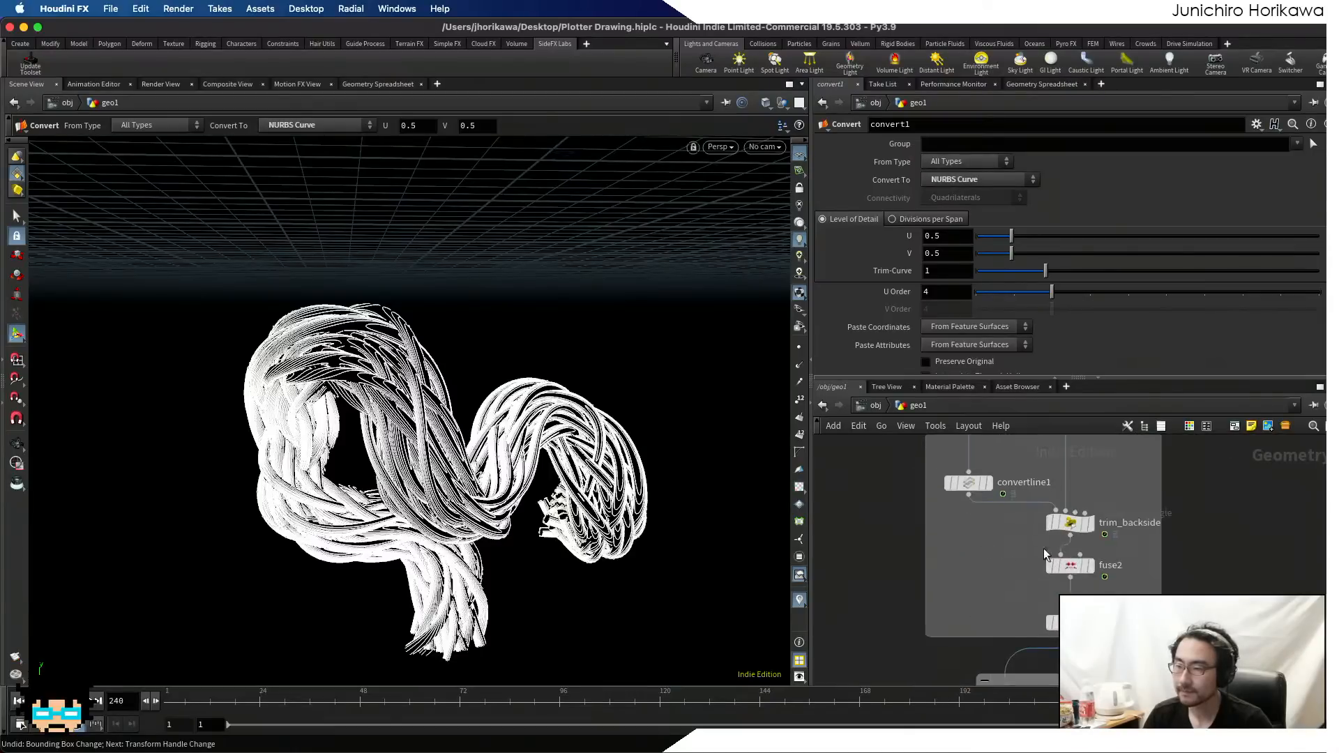
{"action": "scroll", "coordinate": [1102, 550], "scroll_direction": "down", "scroll_amount": 2}
{"action": "middle_click_drag", "start_coordinate": [1136, 593], "coordinate": [1118, 503]}
{"action": "scroll", "coordinate": [1068, 579], "scroll_direction": "up", "scroll_amount": 5}
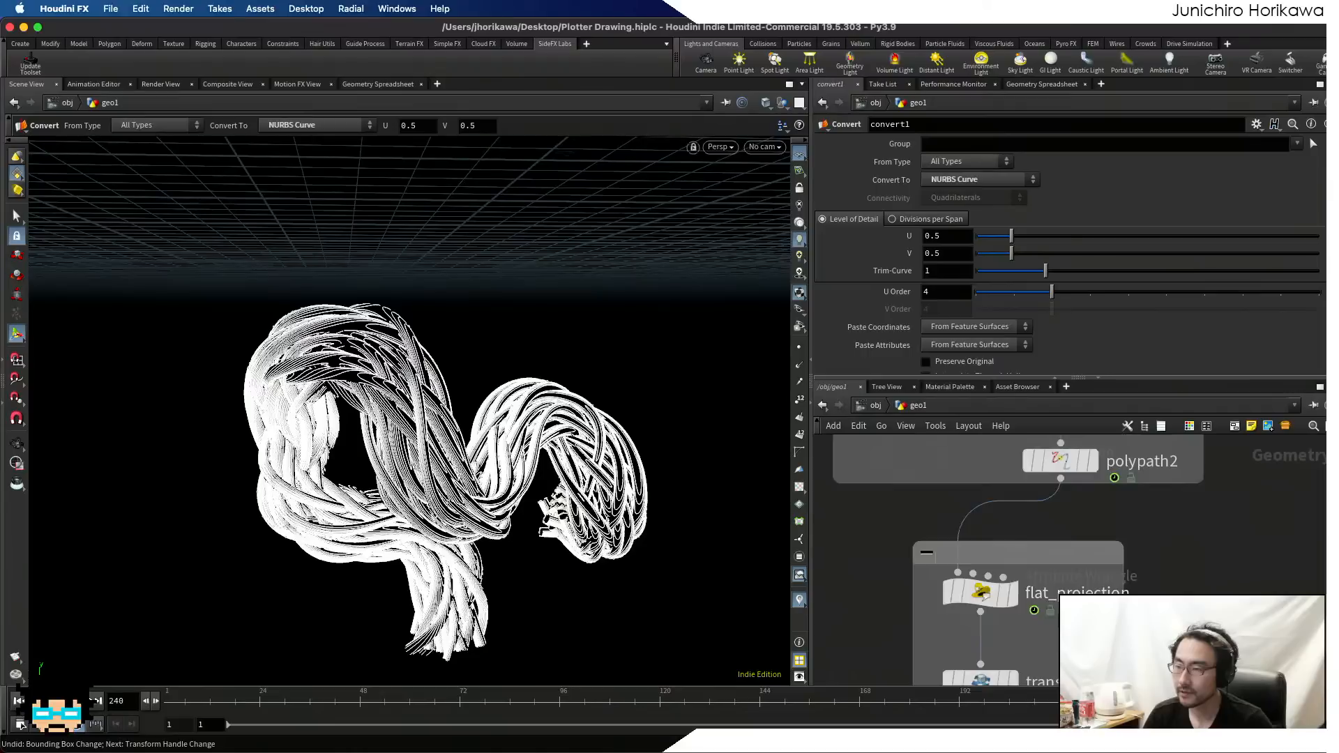
{"action": "scroll", "coordinate": [1063, 580], "scroll_direction": "down", "scroll_amount": 10}
{"action": "middle_click_drag", "start_coordinate": [1063, 579], "coordinate": [1054, 605]}
{"action": "scroll", "coordinate": [1043, 530], "scroll_direction": "up", "scroll_amount": 3}
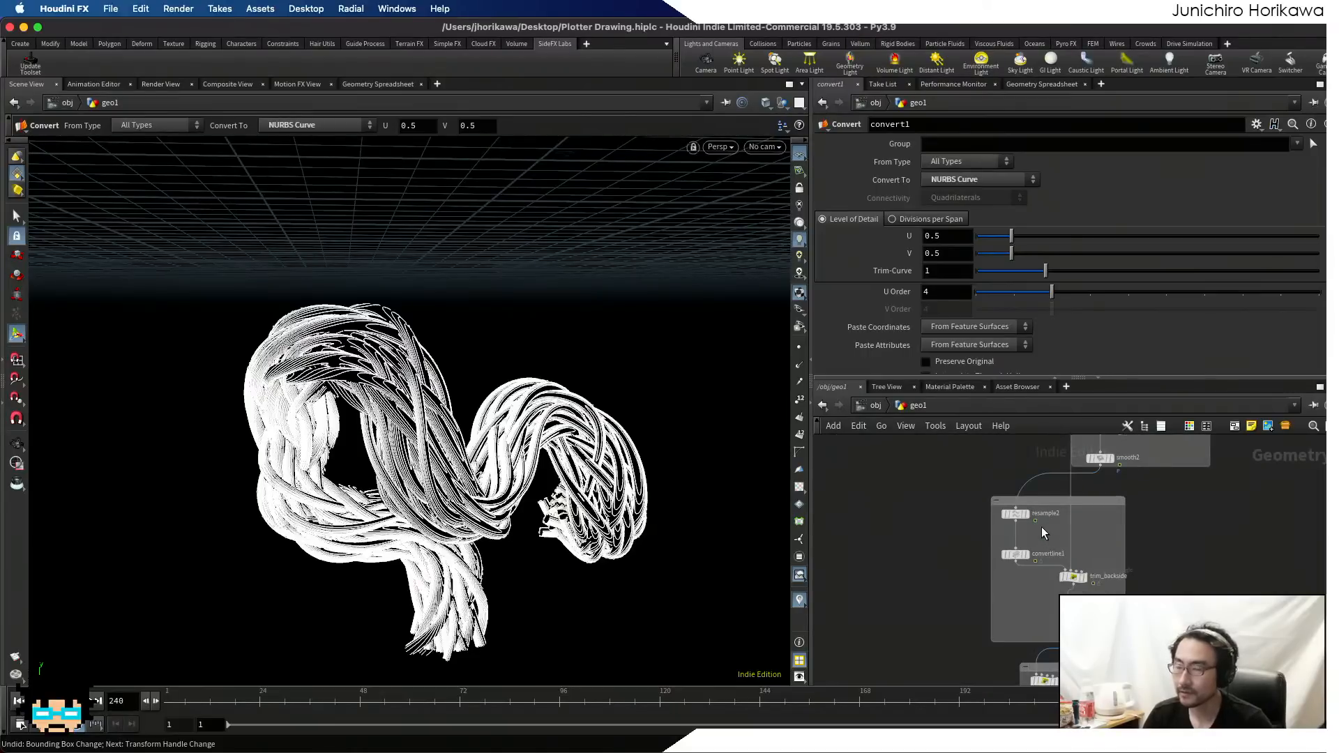
{"action": "scroll", "coordinate": [1031, 533], "scroll_direction": "up", "scroll_amount": 4}
{"action": "scroll", "coordinate": [1057, 543], "scroll_direction": "down", "scroll_amount": 2}
{"action": "middle_click_drag", "start_coordinate": [1115, 551], "coordinate": [1097, 665]}
{"action": "scroll", "coordinate": [1099, 614], "scroll_direction": "down", "scroll_amount": 2}
{"action": "middle_click_drag", "start_coordinate": [1101, 601], "coordinate": [1061, 461]}
{"action": "scroll", "coordinate": [1057, 544], "scroll_direction": "up", "scroll_amount": 4}
{"action": "left_click", "coordinate": [1051, 571]}
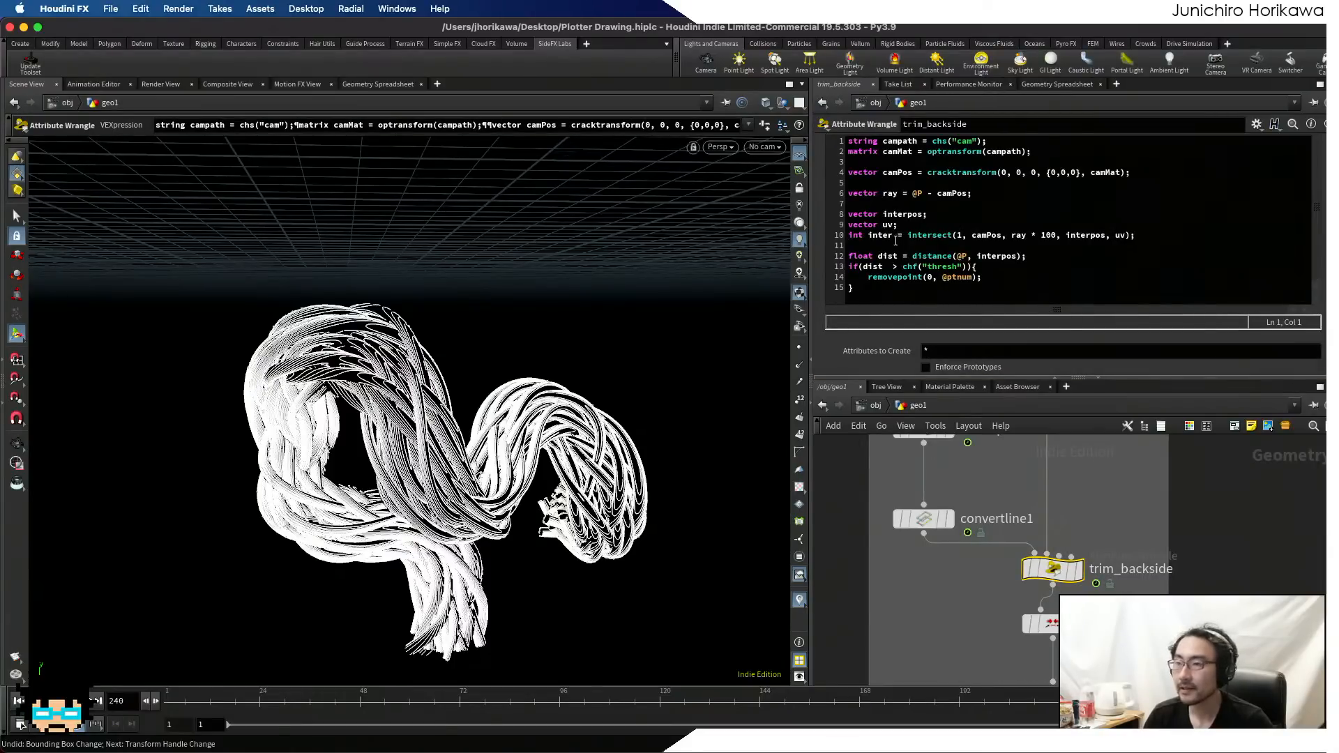
- Open the parameters of the uv_map wrangle below control1
{"action": "scroll", "coordinate": [976, 573], "scroll_direction": "down", "scroll_amount": 2}
{"action": "middle_click_drag", "start_coordinate": [1018, 529], "coordinate": [1005, 643]}
{"action": "middle_click_drag", "start_coordinate": [981, 591], "coordinate": [980, 678]}
{"action": "scroll", "coordinate": [955, 529], "scroll_direction": "down", "scroll_amount": 1}
{"action": "middle_click_drag", "start_coordinate": [952, 507], "coordinate": [954, 672]}
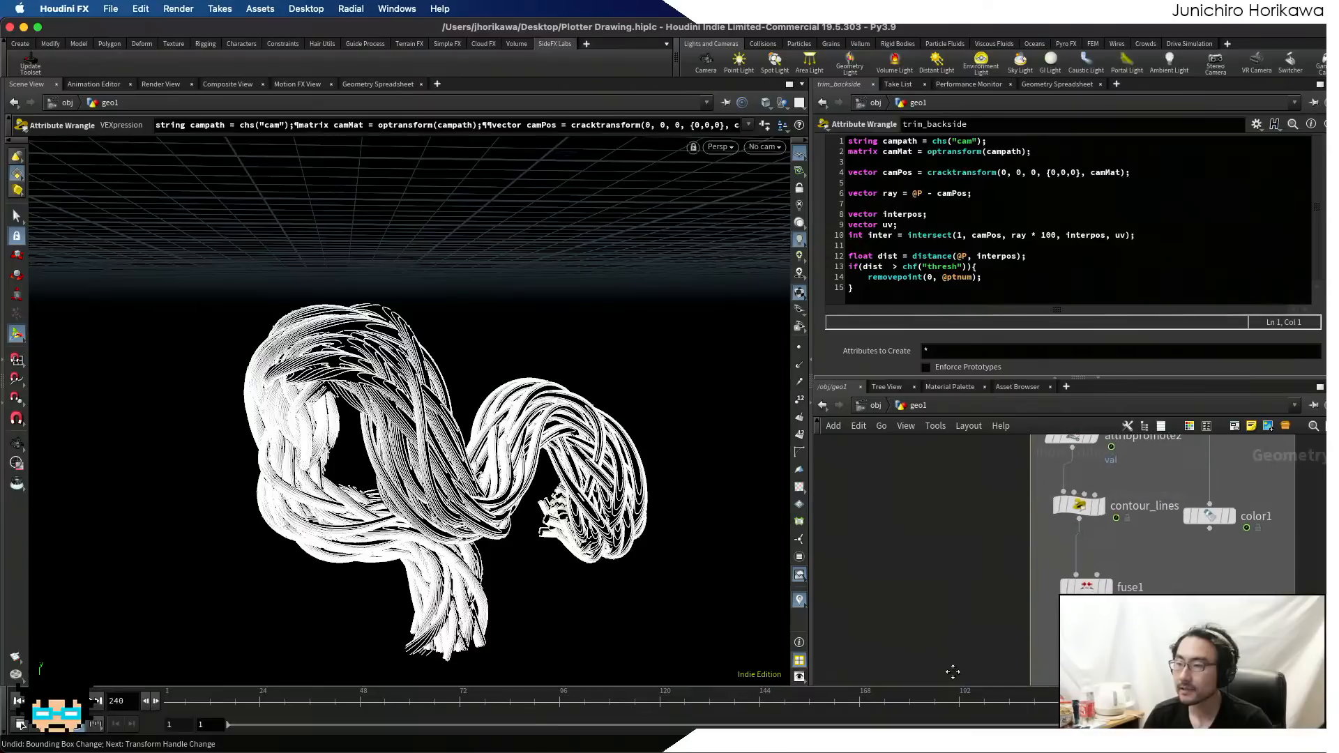
{"action": "scroll", "coordinate": [965, 574], "scroll_direction": "down", "scroll_amount": 3}
{"action": "middle_click_drag", "start_coordinate": [996, 522], "coordinate": [998, 583]}
{"action": "scroll", "coordinate": [1019, 588], "scroll_direction": "up", "scroll_amount": 3}
{"action": "scroll", "coordinate": [1081, 600], "scroll_direction": "down", "scroll_amount": 4}
{"action": "scroll", "coordinate": [1011, 530], "scroll_direction": "up", "scroll_amount": 3}
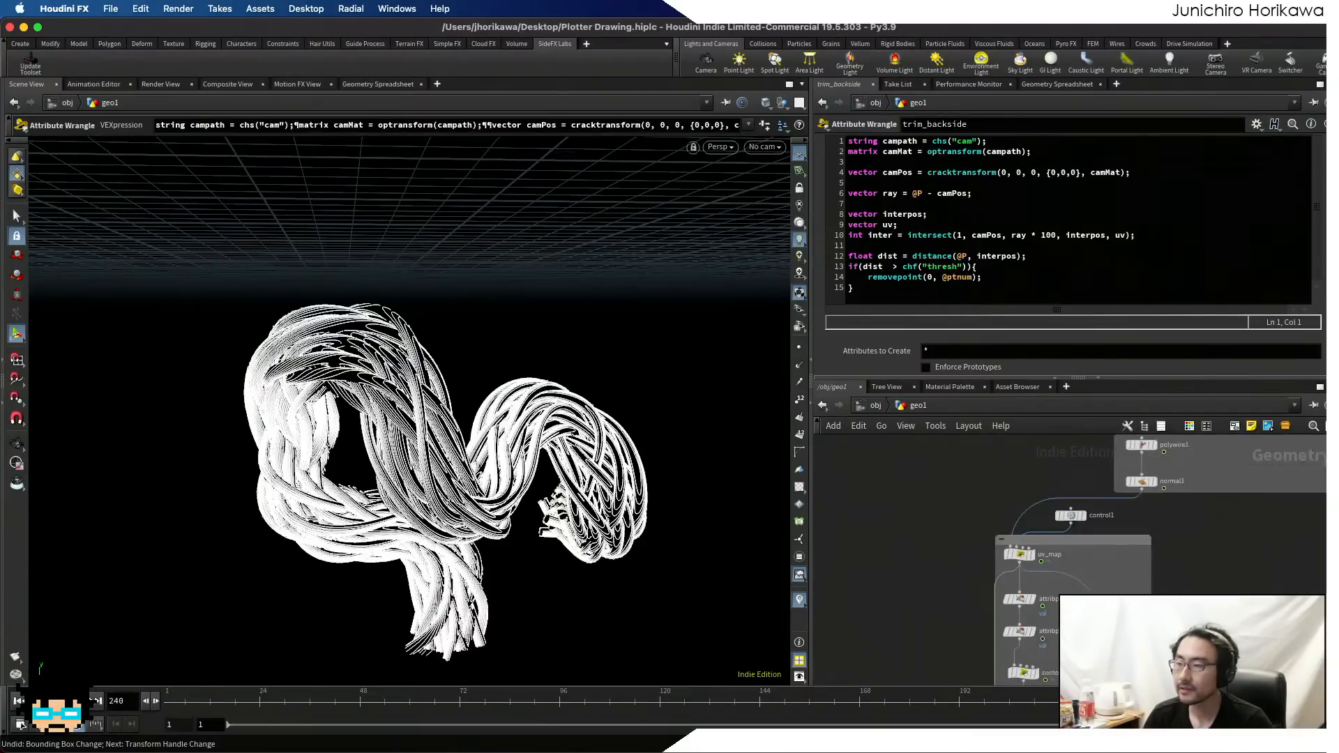
{"action": "left_click", "coordinate": [976, 528]}
- Try 2.0 as the upper output limit of fit11 on line 7 of the uv_map code
{"action": "left_click", "coordinate": [1000, 281]}
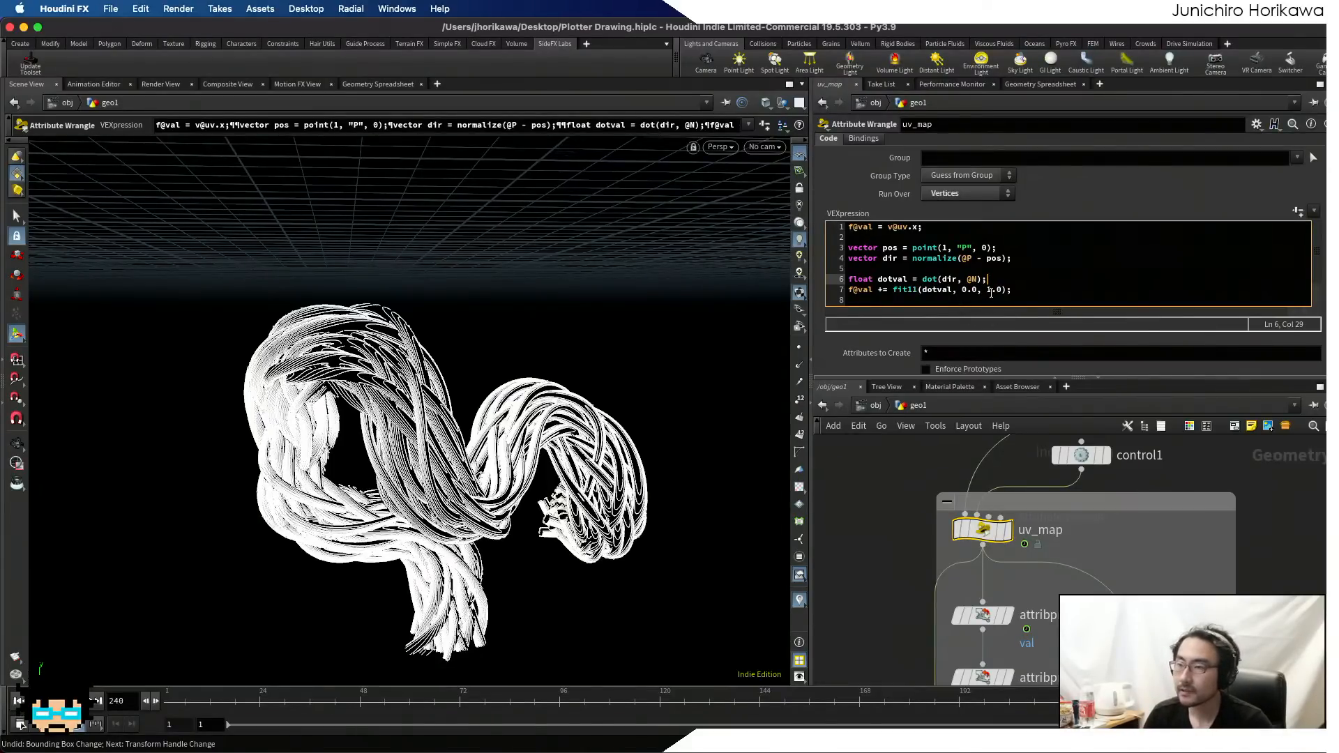
{"action": "left_click", "coordinate": [988, 290]}
{"action": "type", "text": "2"}
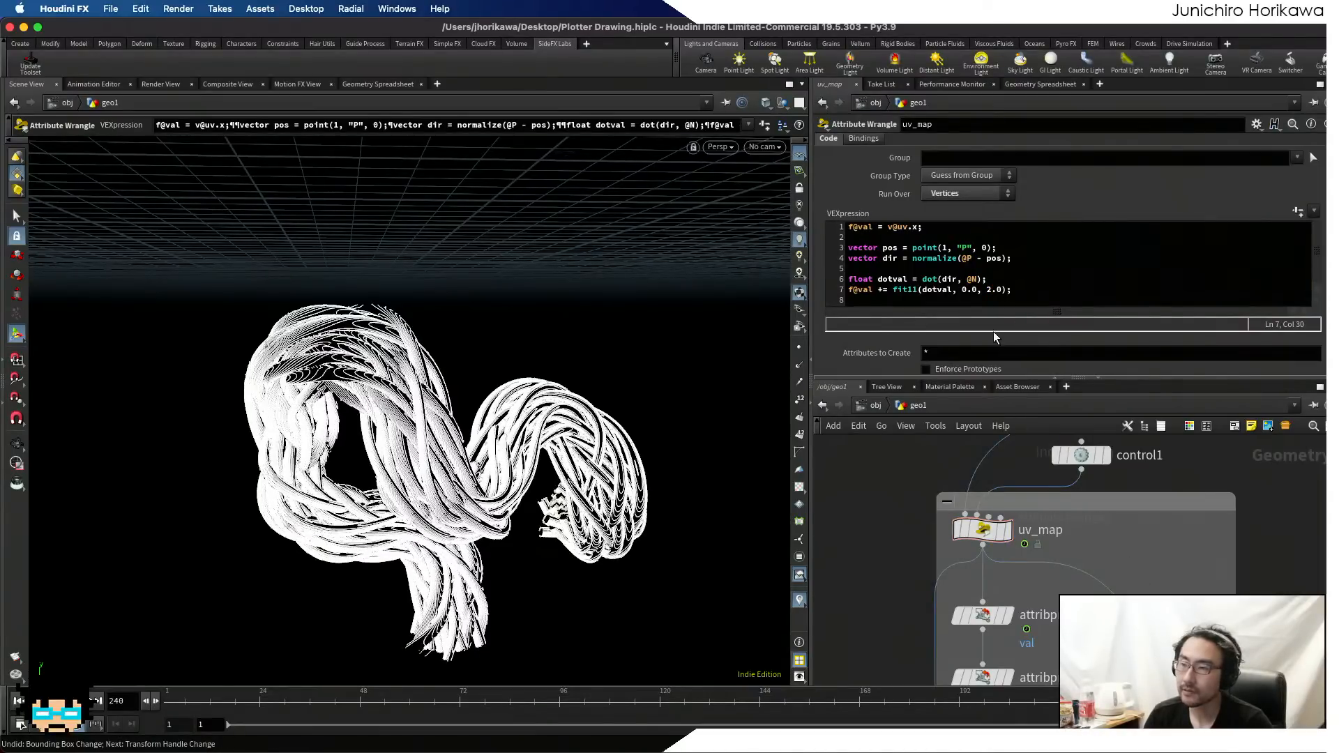
- Try 0.5 as the upper output limit of fit11 on line 7 and inspect the contour density on the ropes
{"action": "double_click", "coordinate": [995, 289]}
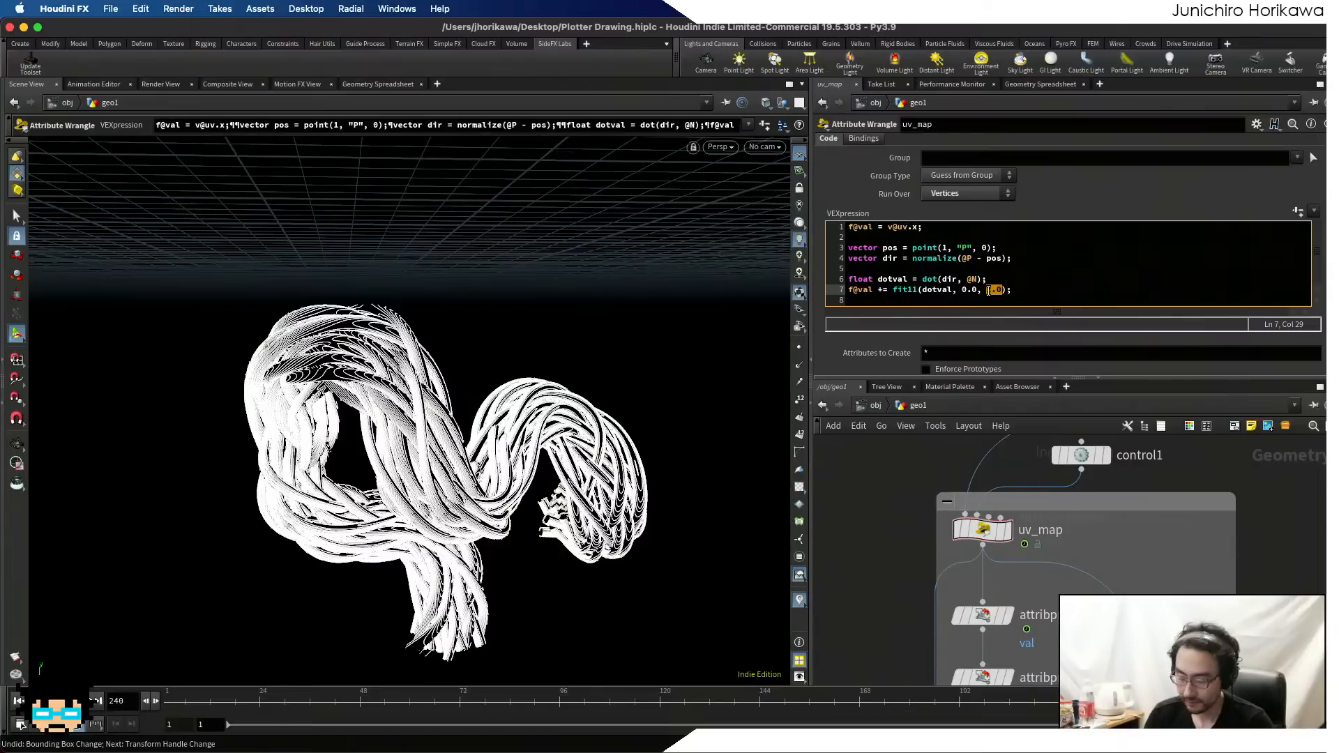
{"action": "type", "text": "1.5"}
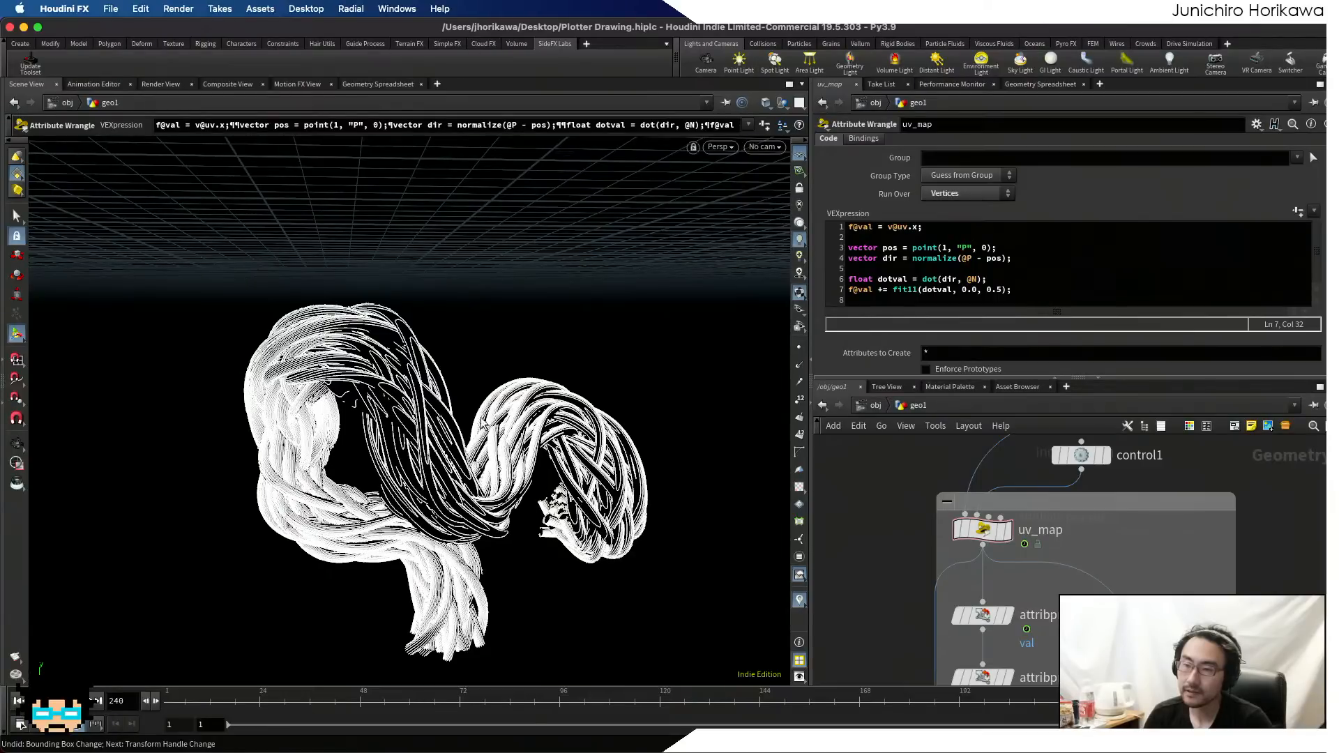
{"action": "mouse_move", "coordinate": [452, 434]}
{"action": "left_mouse_down", "text": "alt"}
{"action": "mouse_move", "coordinate": [586, 404]}
{"action": "mouse_move", "coordinate": [447, 424]}
{"action": "left_mouse_up", "text": "alt"}
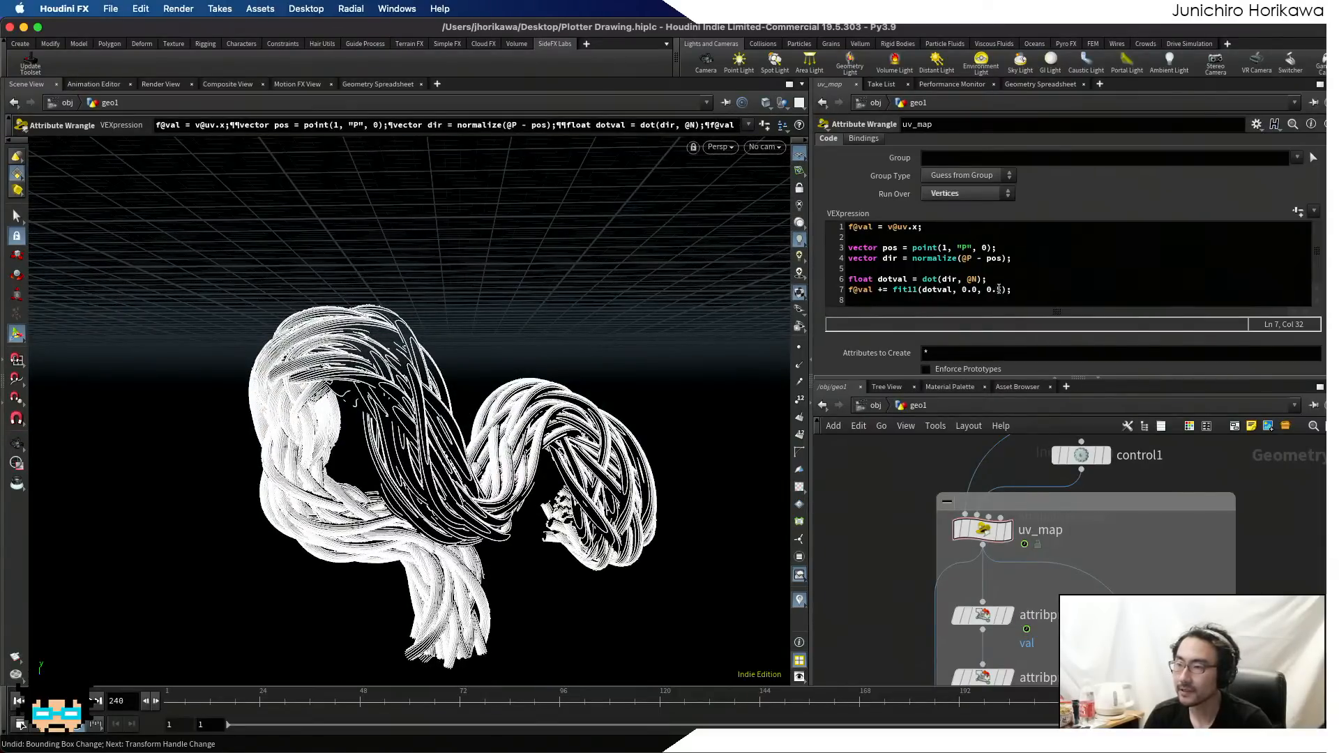
- Set the upper output limit of fit11 on line 7 back to 1.0 and apply the code
{"action": "double_click", "coordinate": [999, 289]}
{"action": "type", "text": "1"}
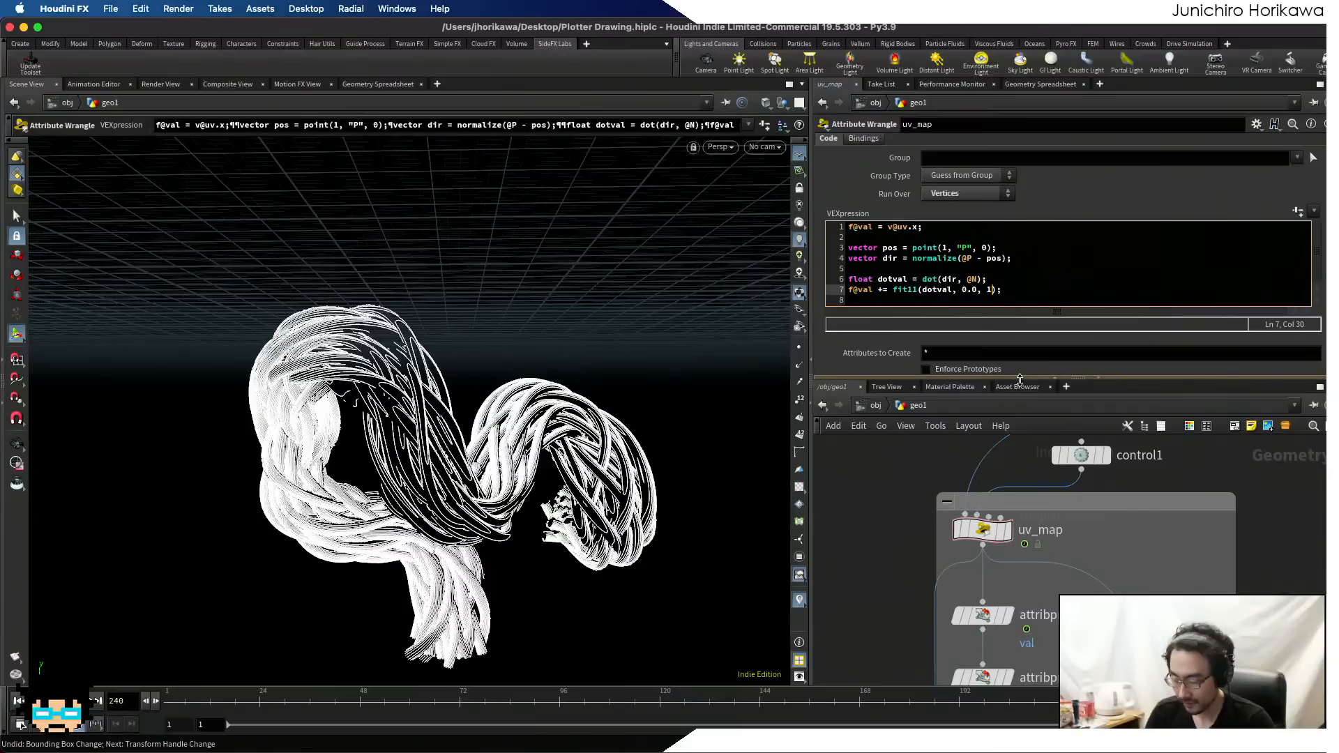
{"action": "type", "text": ".0"}
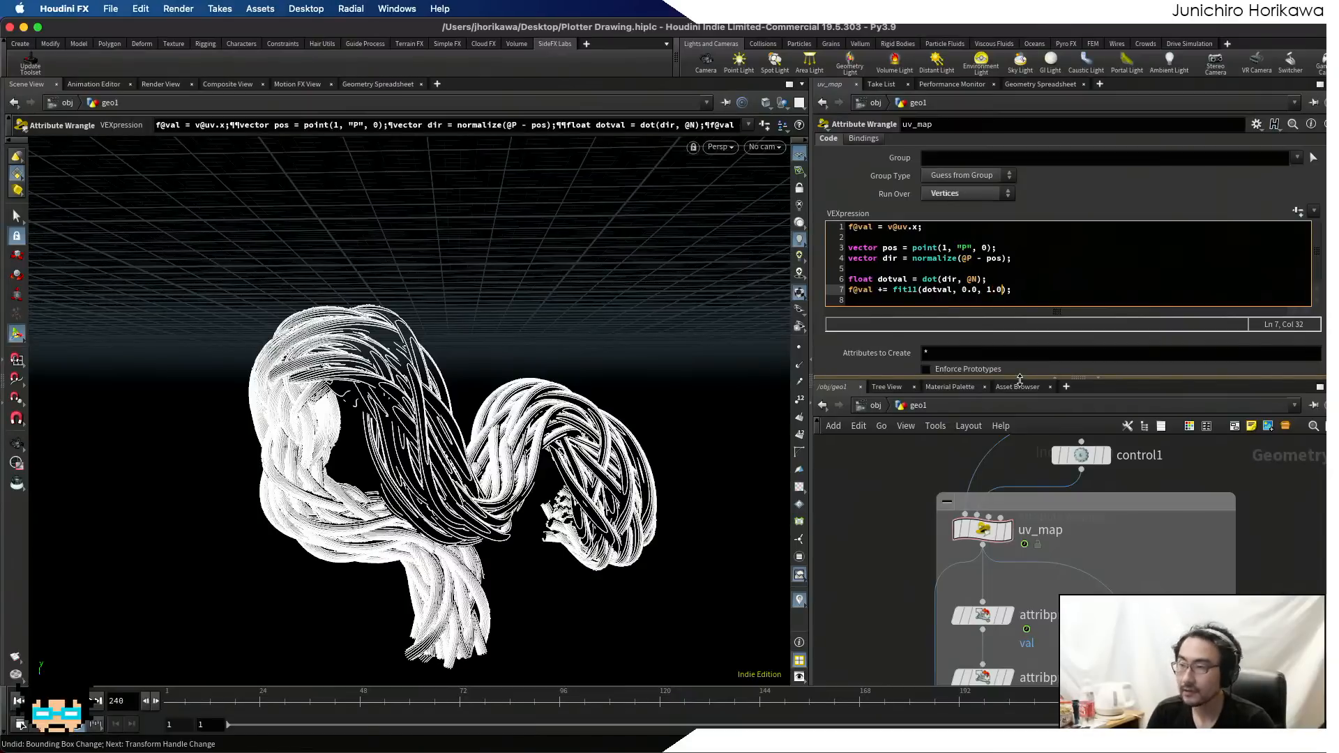
{"action": "left_click", "coordinate": [1145, 576]}
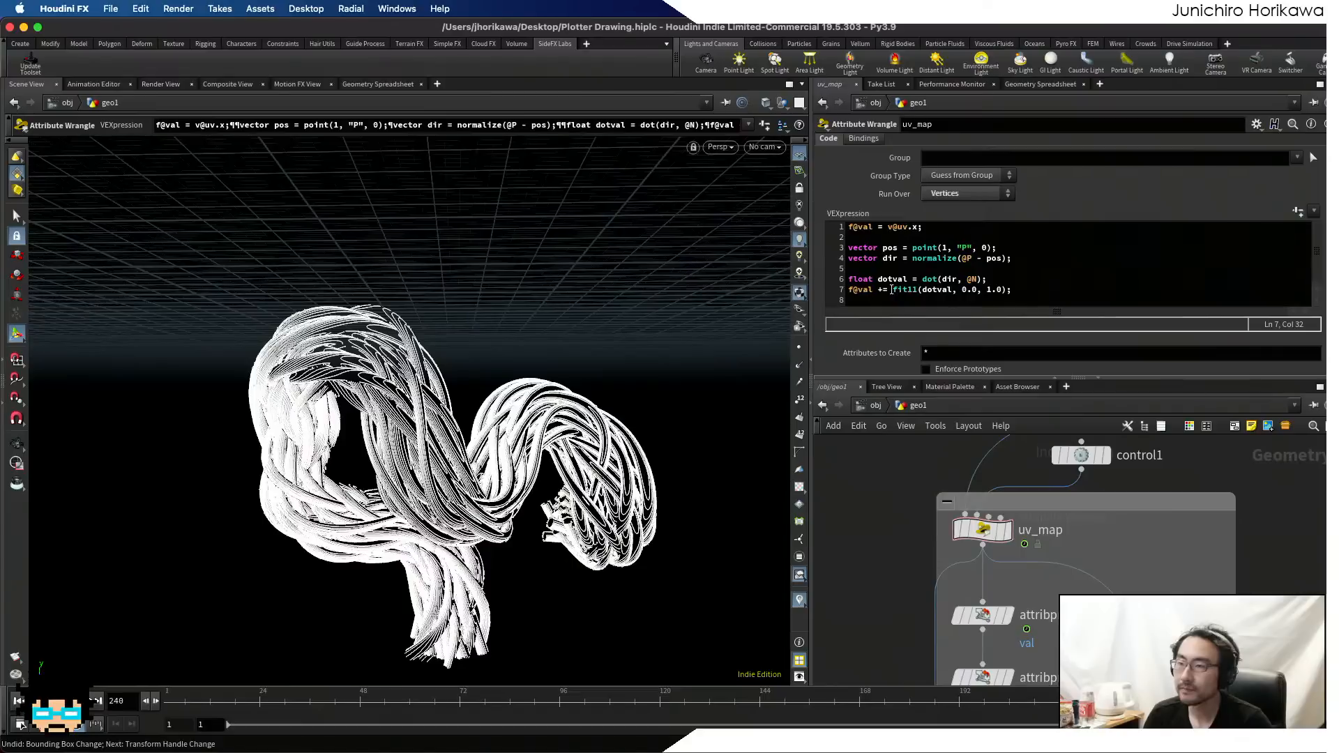
- Try wrapping the fit11 call on line 7 of the uv_map code in chramp("ramp", ...)
{"action": "left_click_drag", "start_coordinate": [892, 289], "coordinate": [986, 289]}
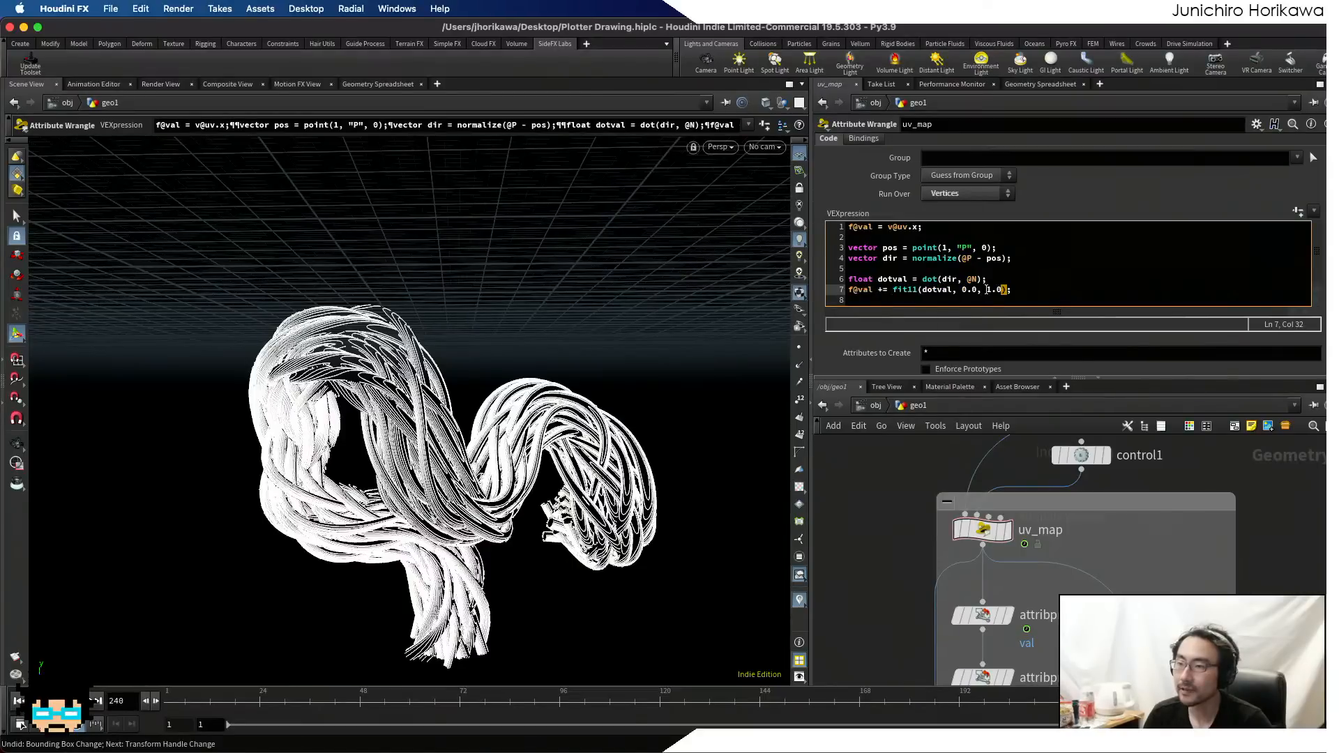
{"action": "left_click", "coordinate": [893, 290]}
{"action": "type", "text": "CHF"}
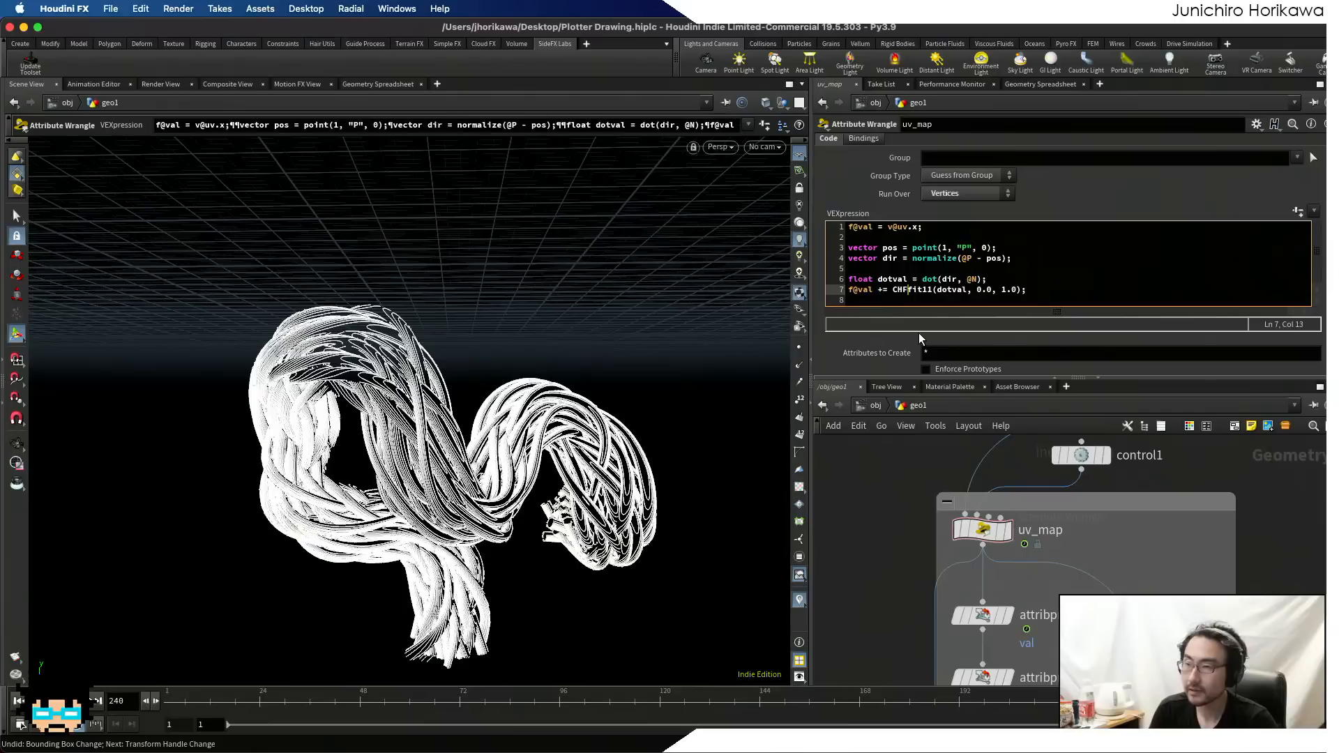
{"action": "key", "text": "BackSpace"}
{"action": "key", "text": "BackSpace"}
{"action": "key", "text": "BackSpace"}
{"action": "type", "text": "chramp"}
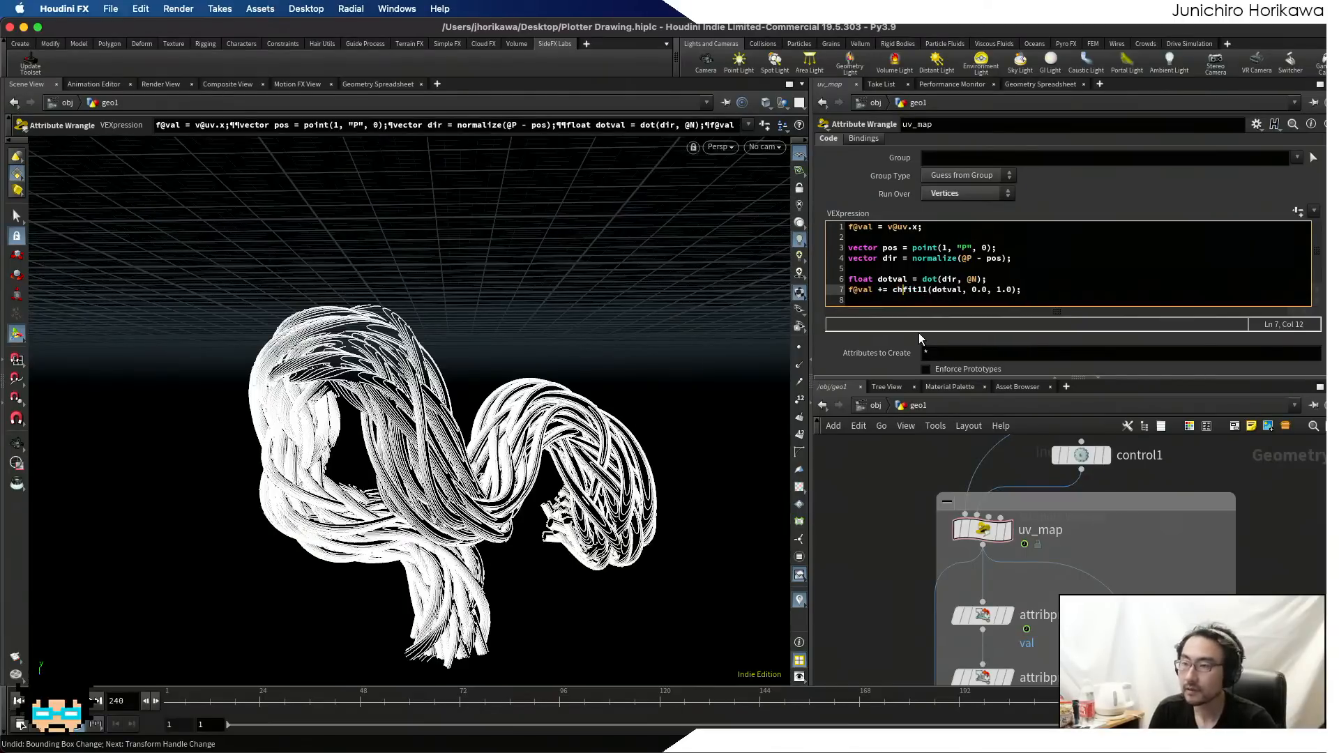
{"action": "type", "text": "(\""}
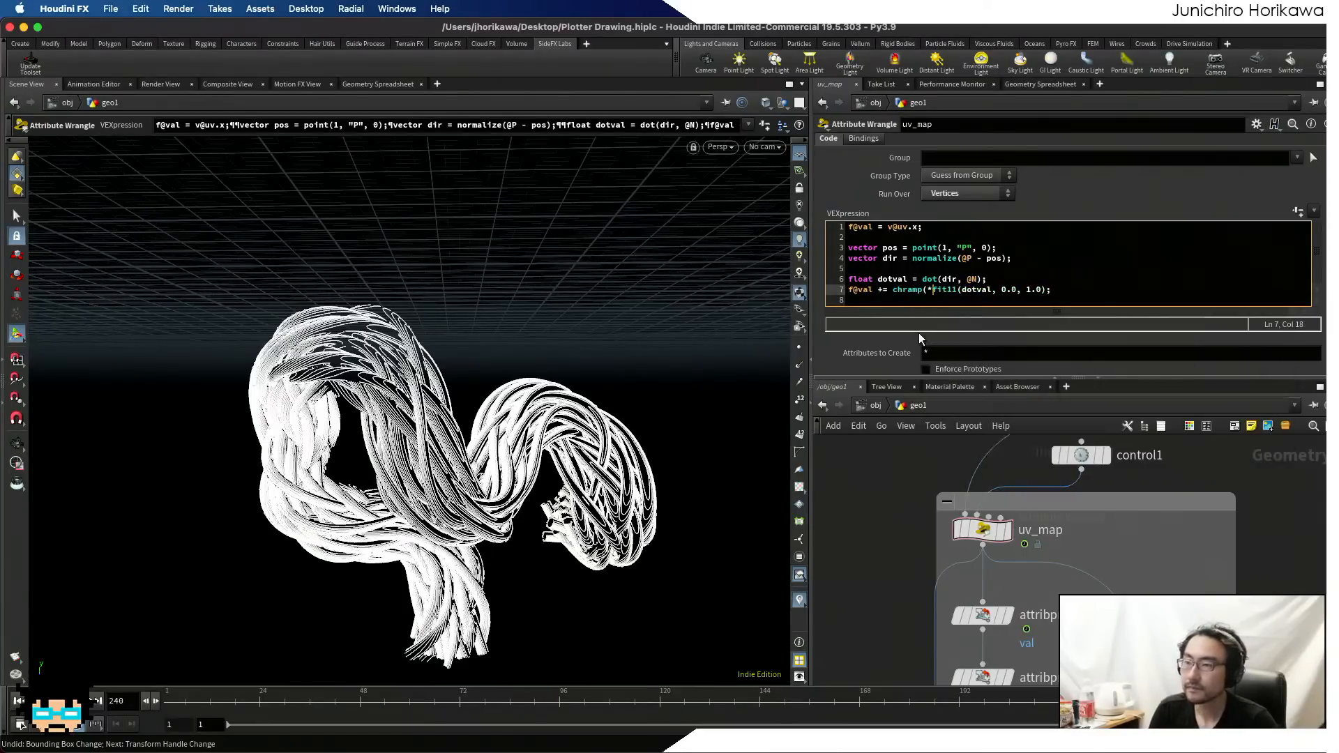
{"action": "key", "text": "BackSpace"}
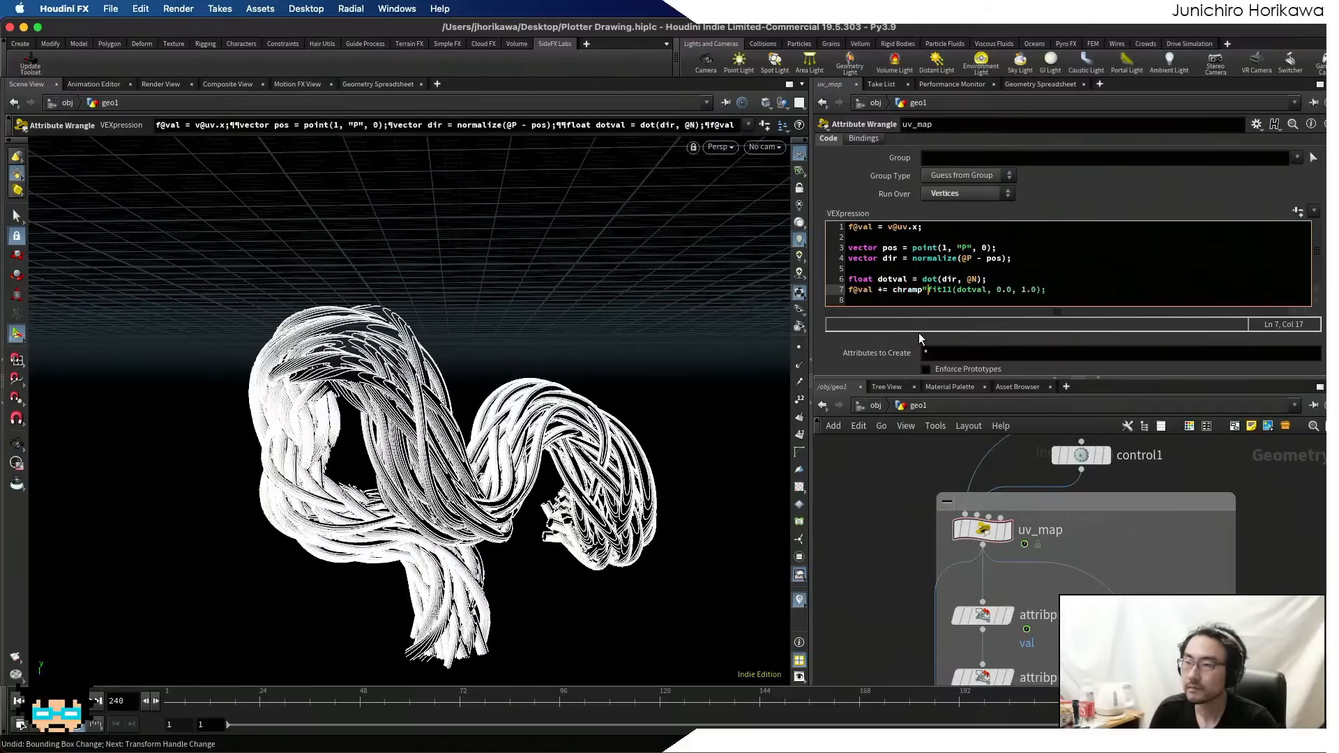
{"action": "type", "text": "'"}
{"action": "key", "text": "BackSpace"}
{"action": "type", "text": "\""}
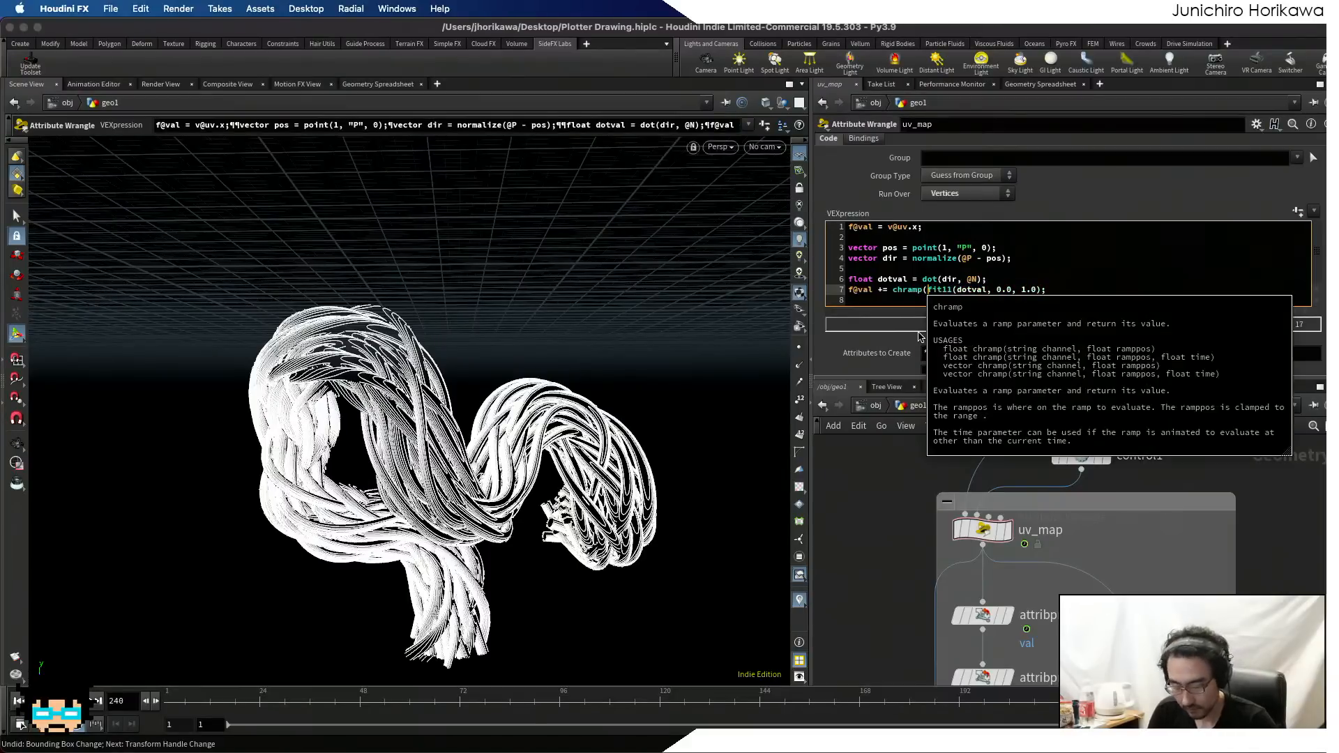
{"action": "type", "text": "ramp\","}
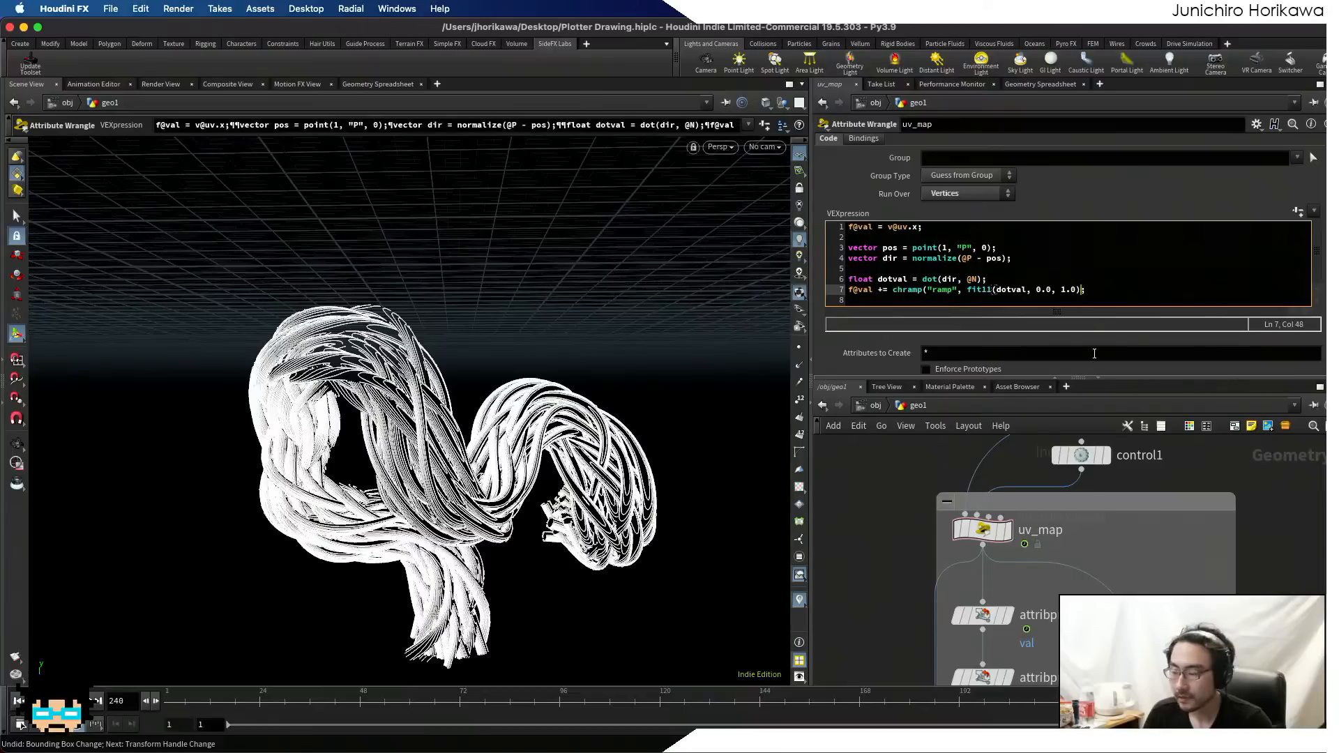
{"action": "key", "text": "Return"}
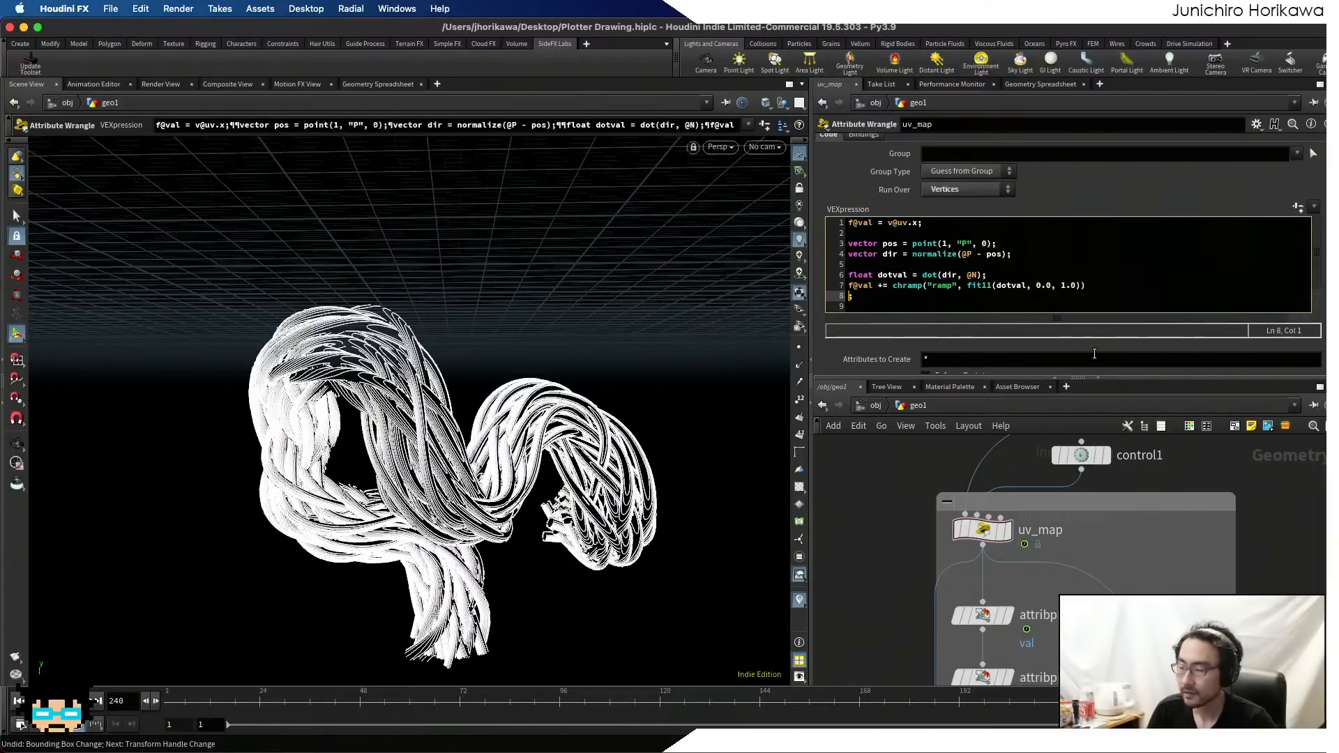
{"action": "key", "text": "BackSpace"}
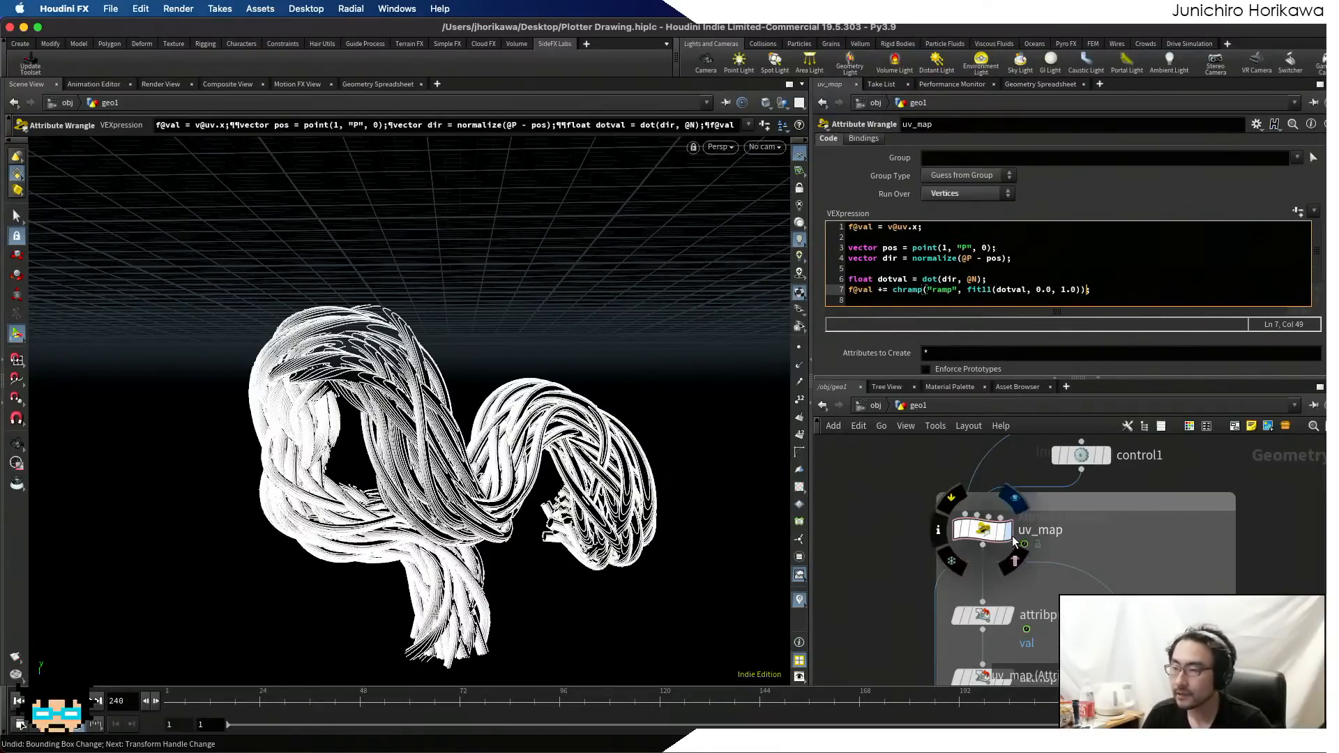
- Rewire the input of color1 to the output of attribpromote2 and open the parameters of color1
{"action": "left_click", "coordinate": [1007, 531]}
{"action": "scroll", "coordinate": [1096, 531], "scroll_direction": "down", "scroll_amount": 5}
{"action": "scroll", "coordinate": [1109, 614], "scroll_direction": "up", "scroll_amount": 5}
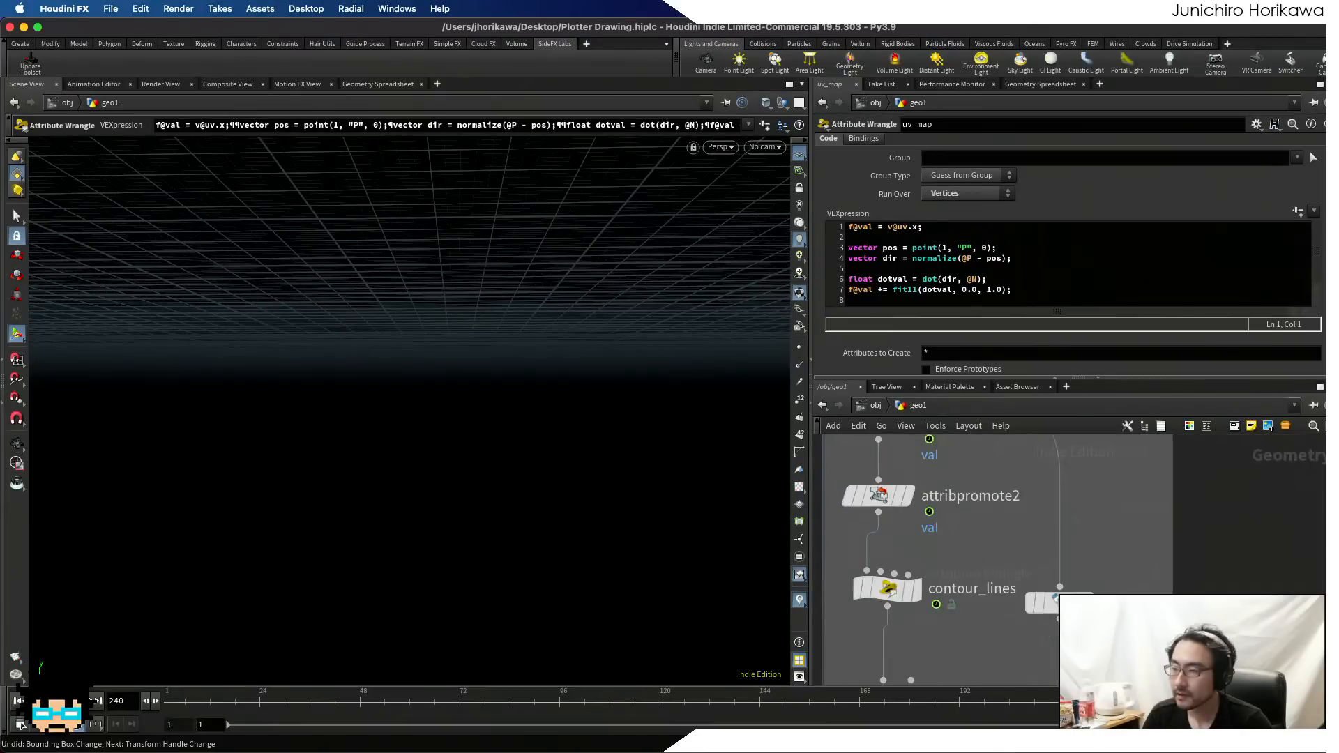
{"action": "left_click", "coordinate": [1046, 602]}
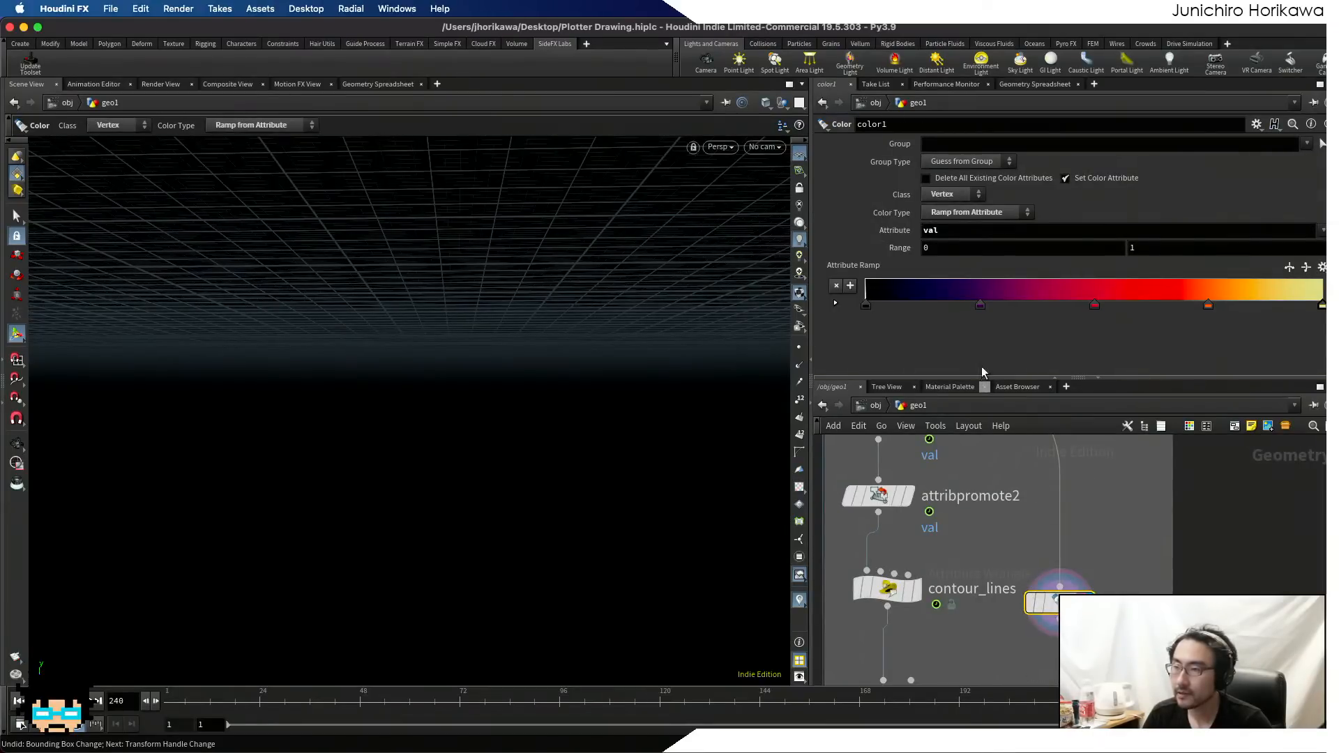
{"action": "scroll", "coordinate": [1002, 556], "scroll_direction": "down", "scroll_amount": 3}
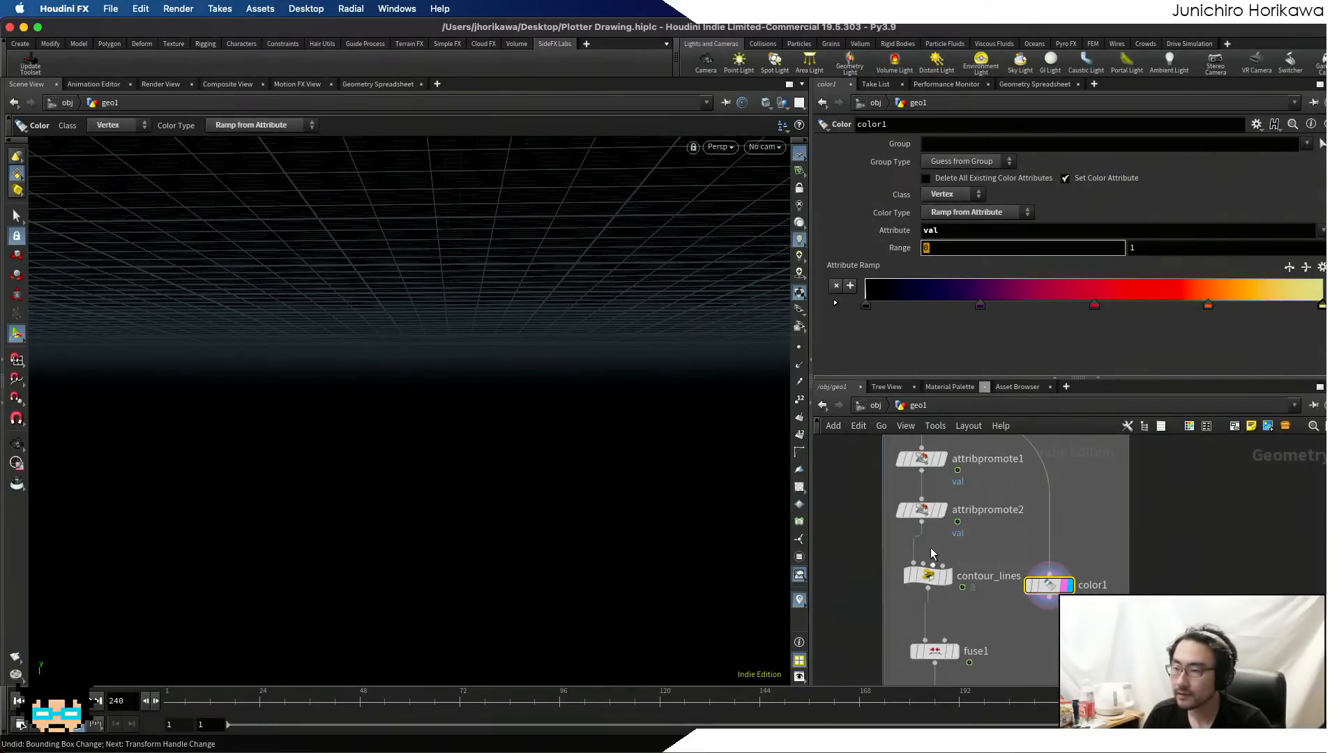
{"action": "left_click", "coordinate": [1050, 574]}
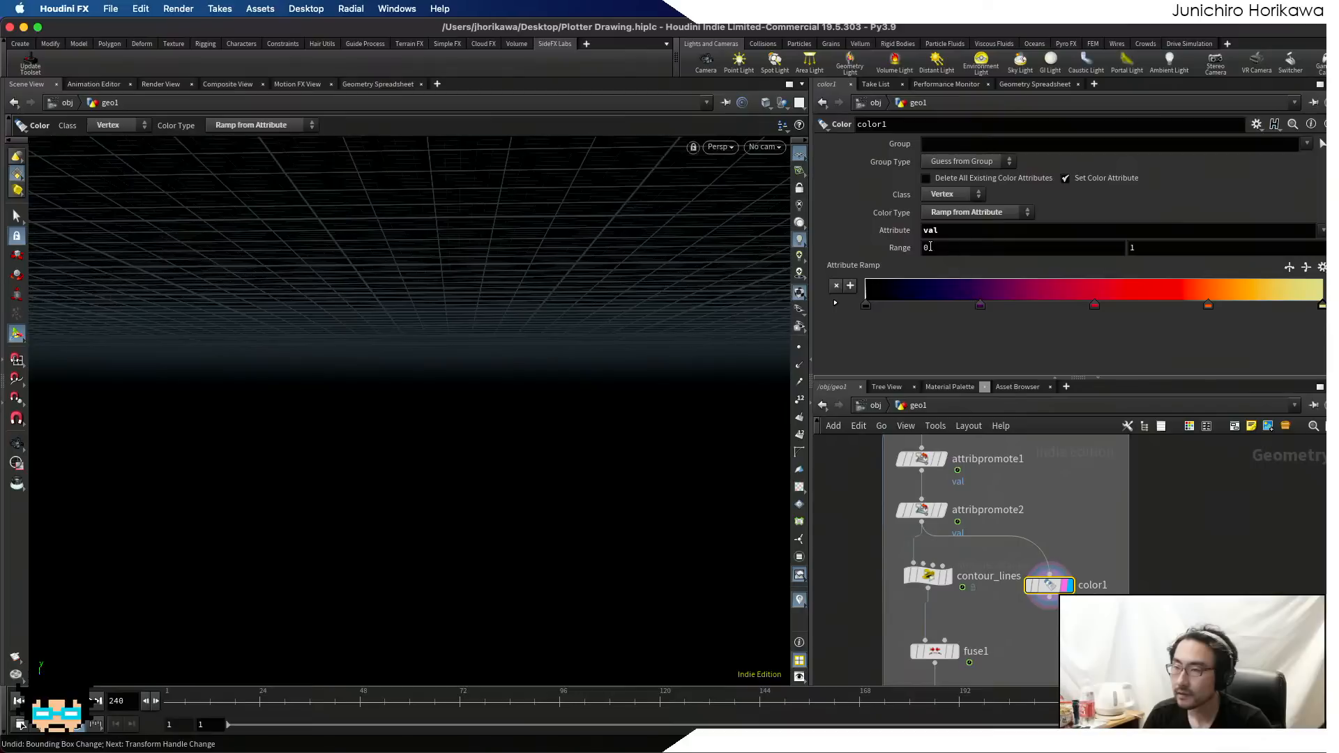
- Set the lower Range value of color1 to the expression detail("../" + opinput(".", 0), "minval")
{"action": "left_click", "coordinate": [887, 248]}
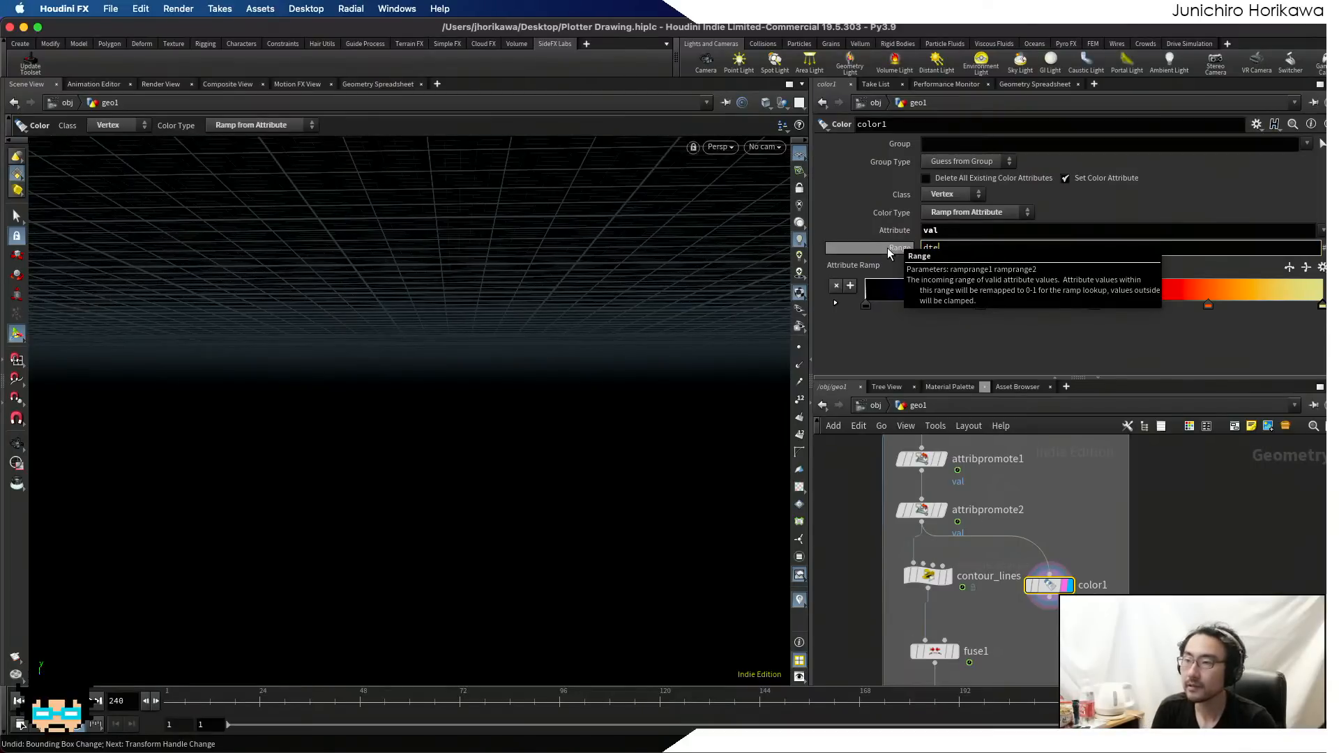
{"action": "type", "text": "ail("}
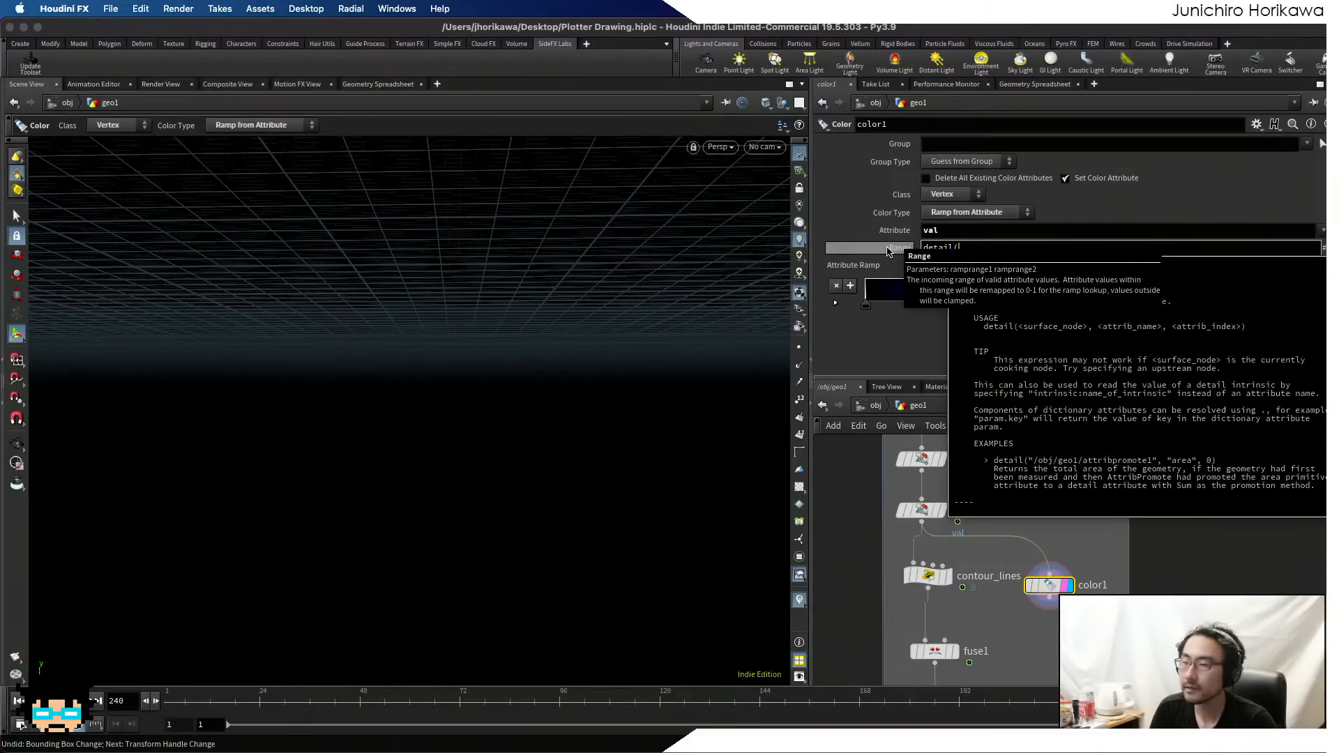
{"action": "type", "text": "\"../"}
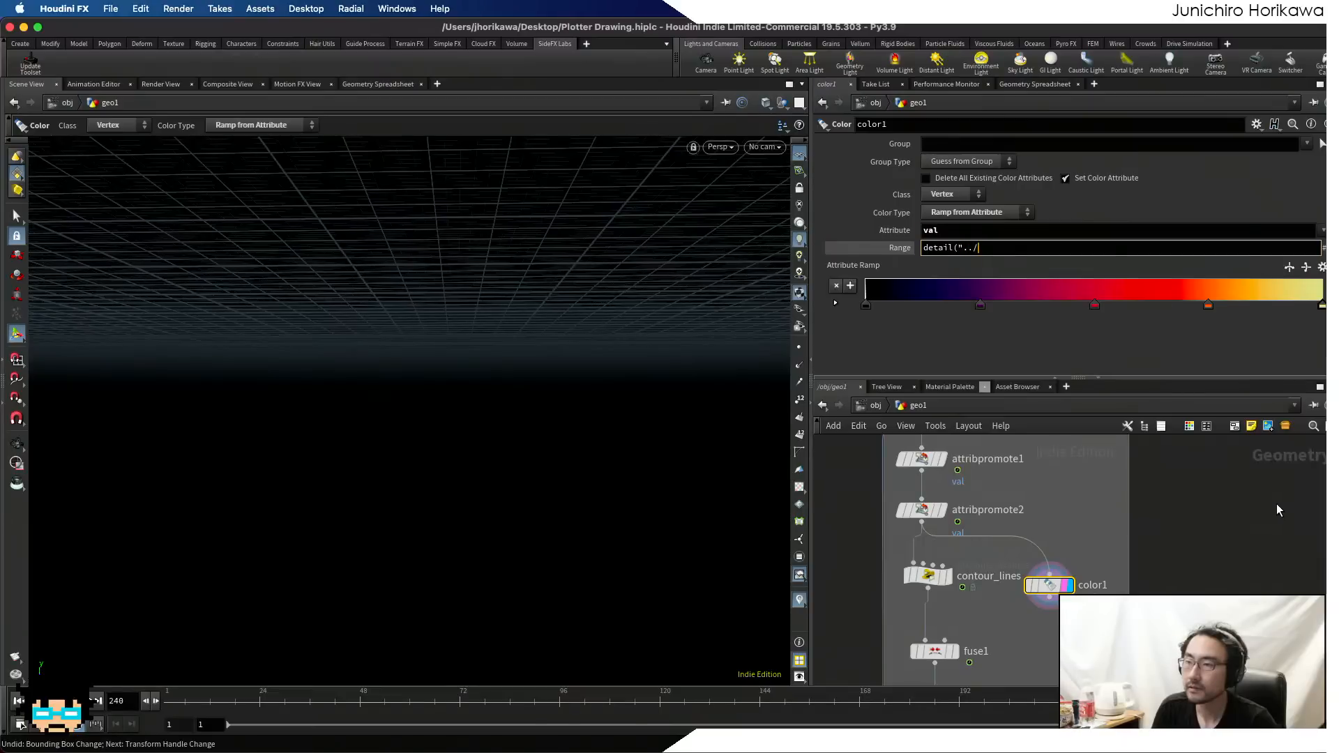
{"action": "type", "text": "\""}
{"action": "type", "text": " + op"}
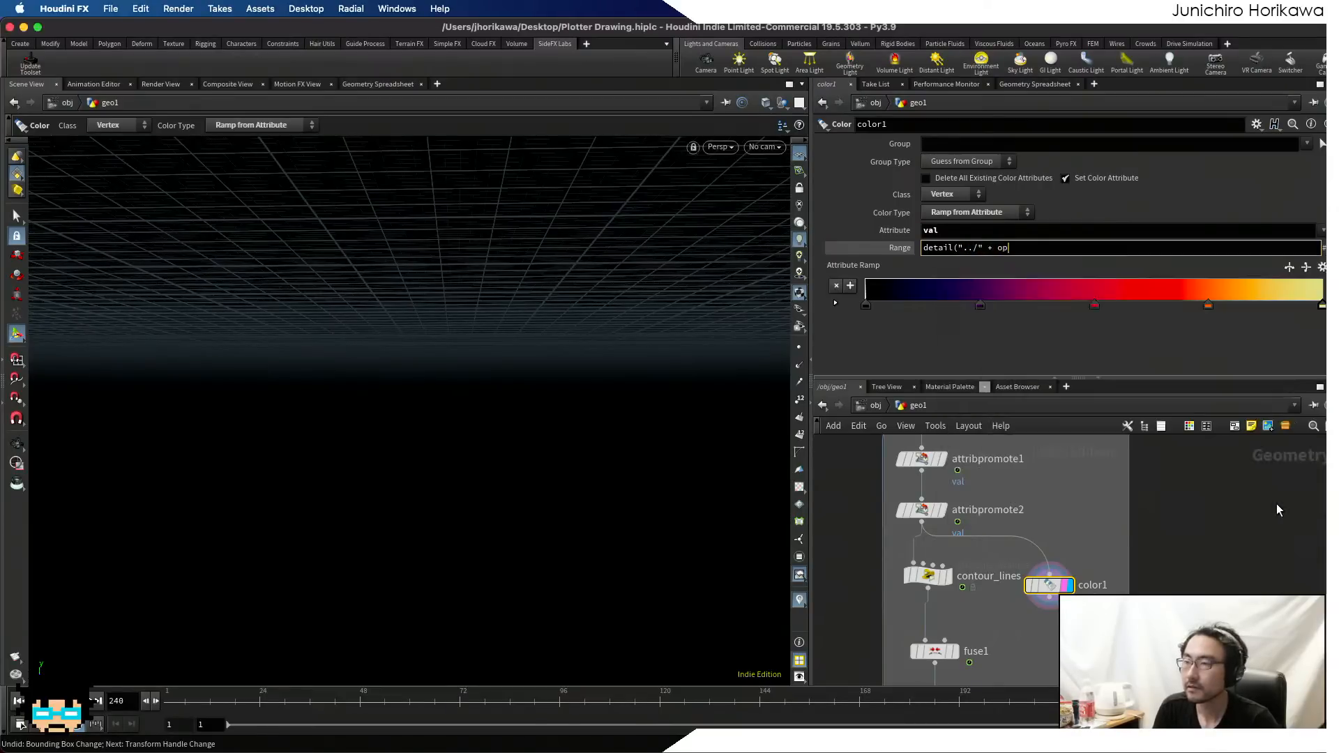
{"action": "type", "text": "input(\".\", 0"}
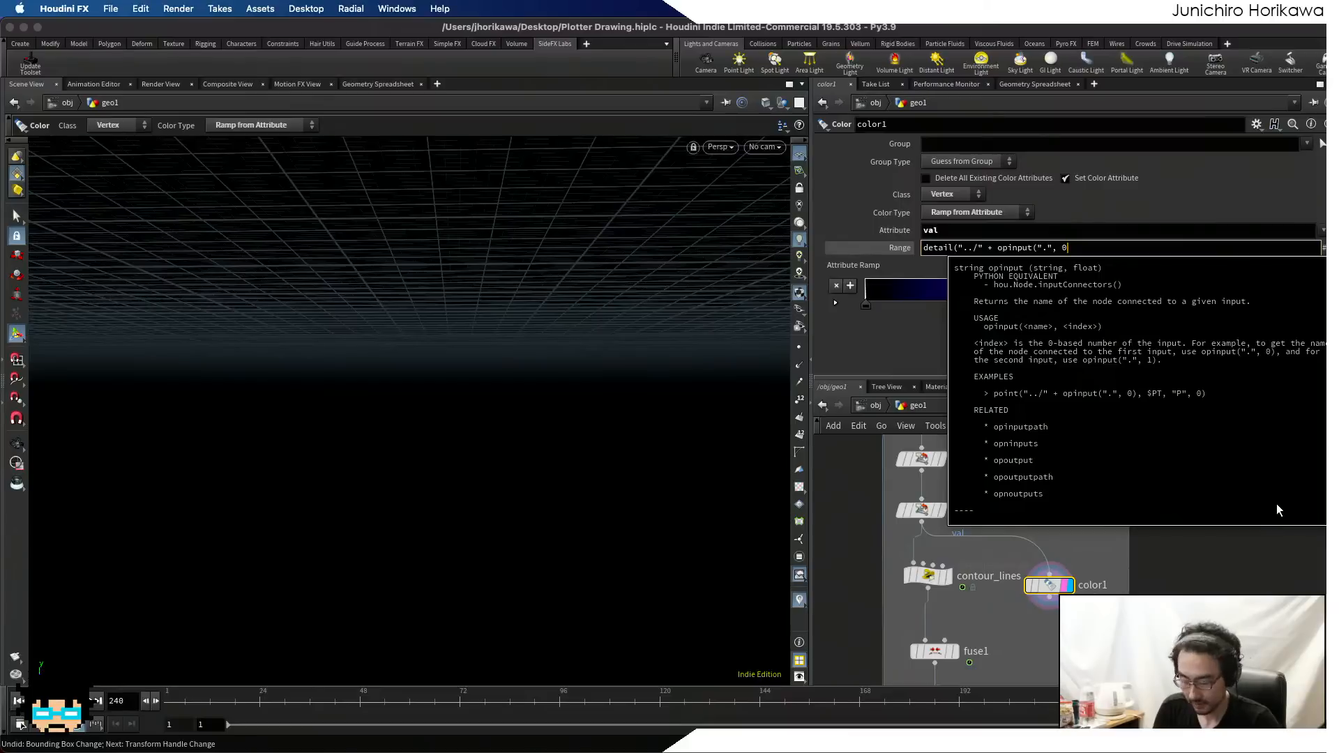
{"action": "type", "text": "), \"minval"}
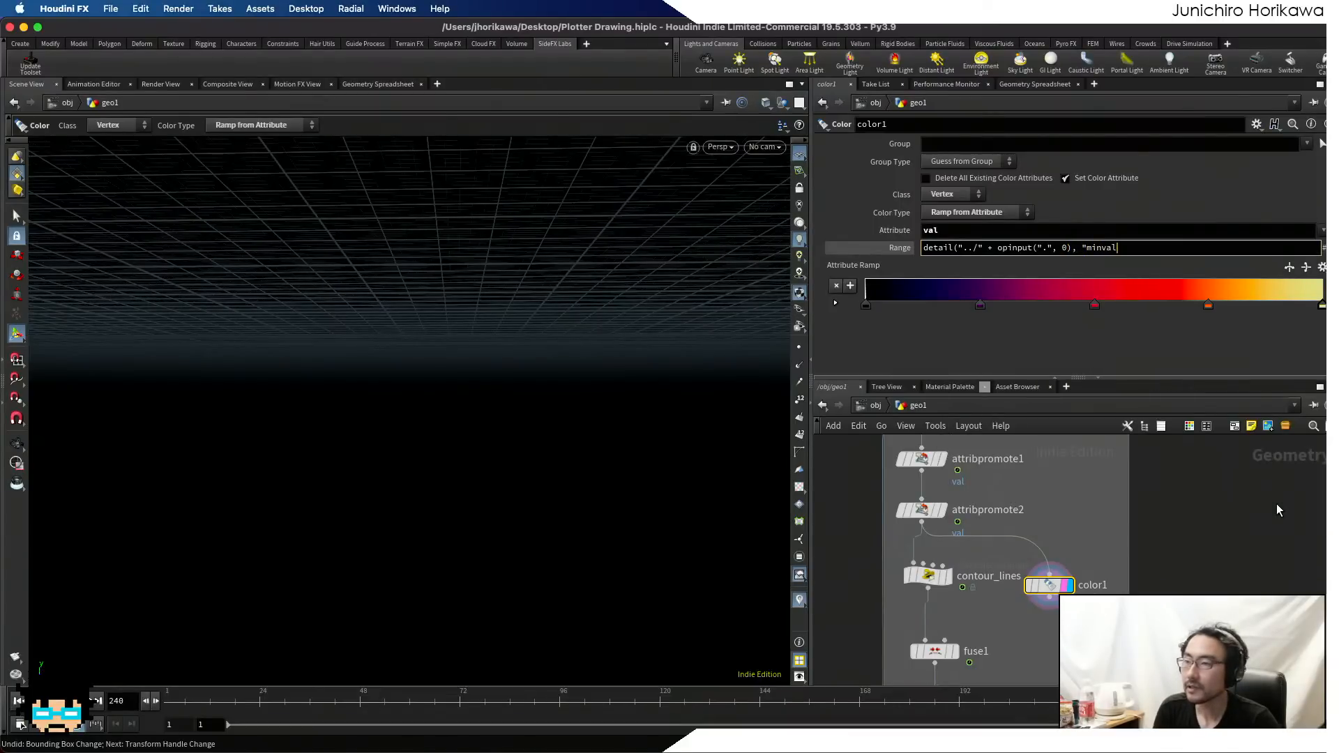
{"action": "type", "text": "\")"}
{"action": "key", "text": "Return"}
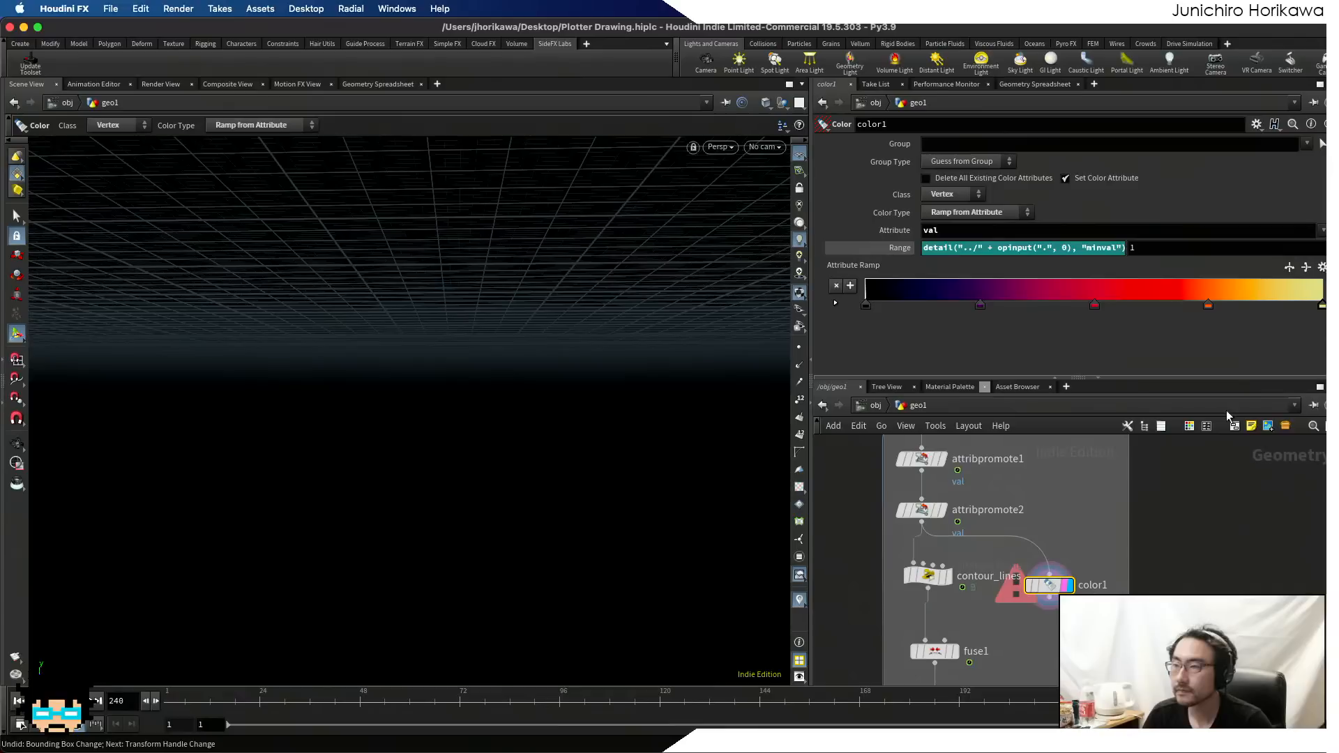
- Add the index 0 as the third argument of the detail expression in color1's lower Range value
{"action": "left_click", "coordinate": [1014, 252]}
{"action": "left_click", "coordinate": [905, 251]}
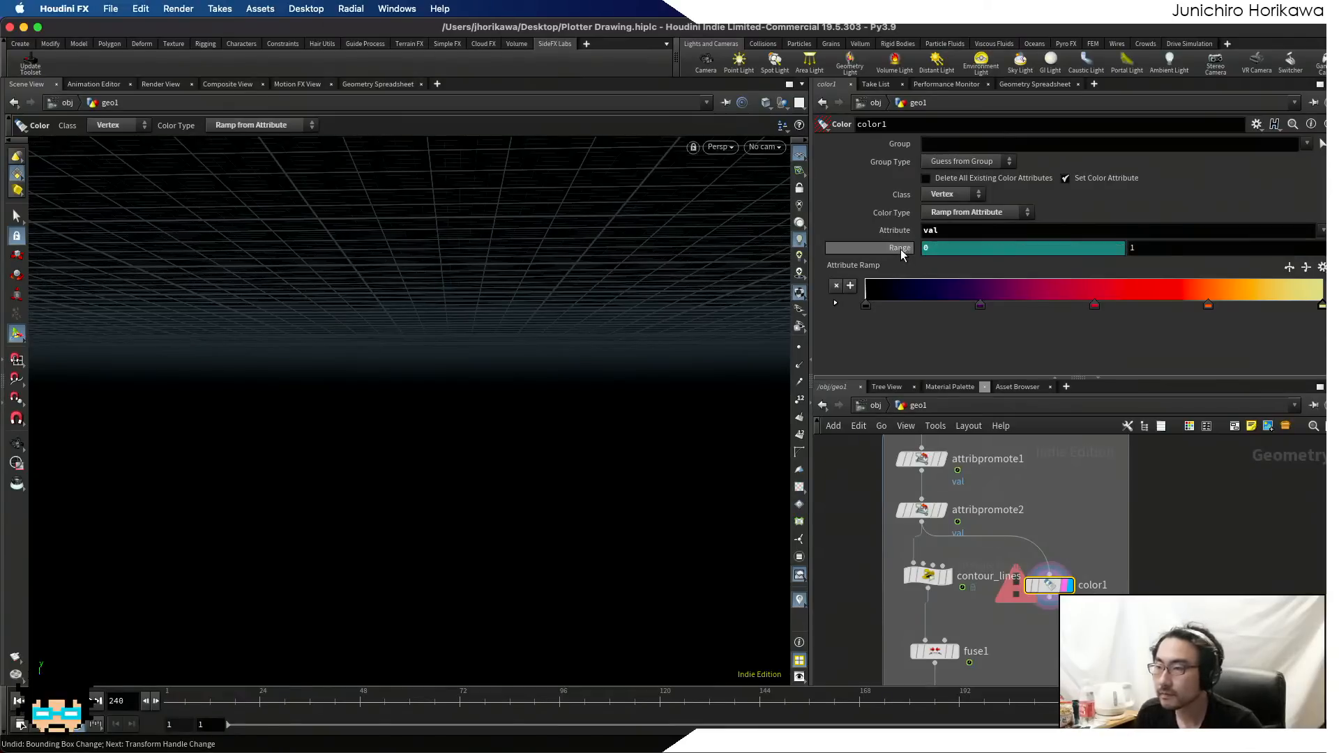
{"action": "left_click", "coordinate": [906, 251]}
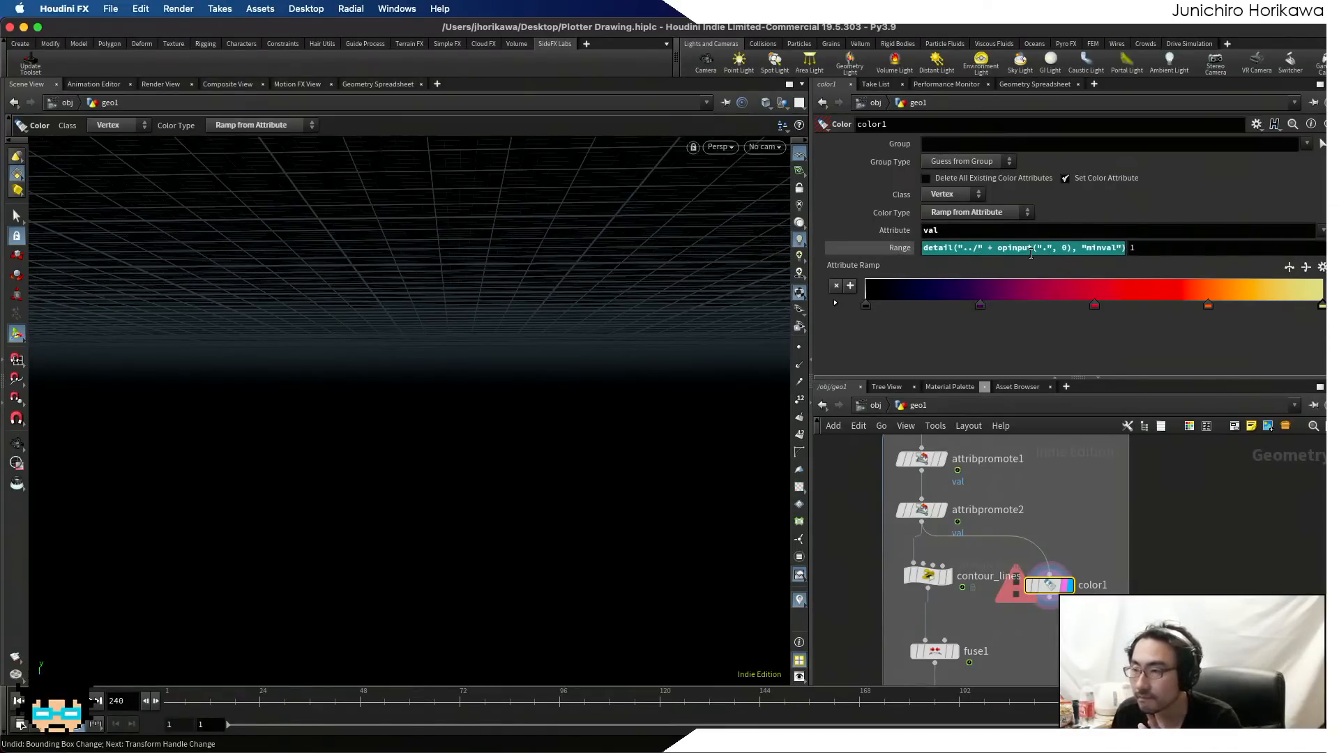
{"action": "left_click", "coordinate": [1095, 248]}
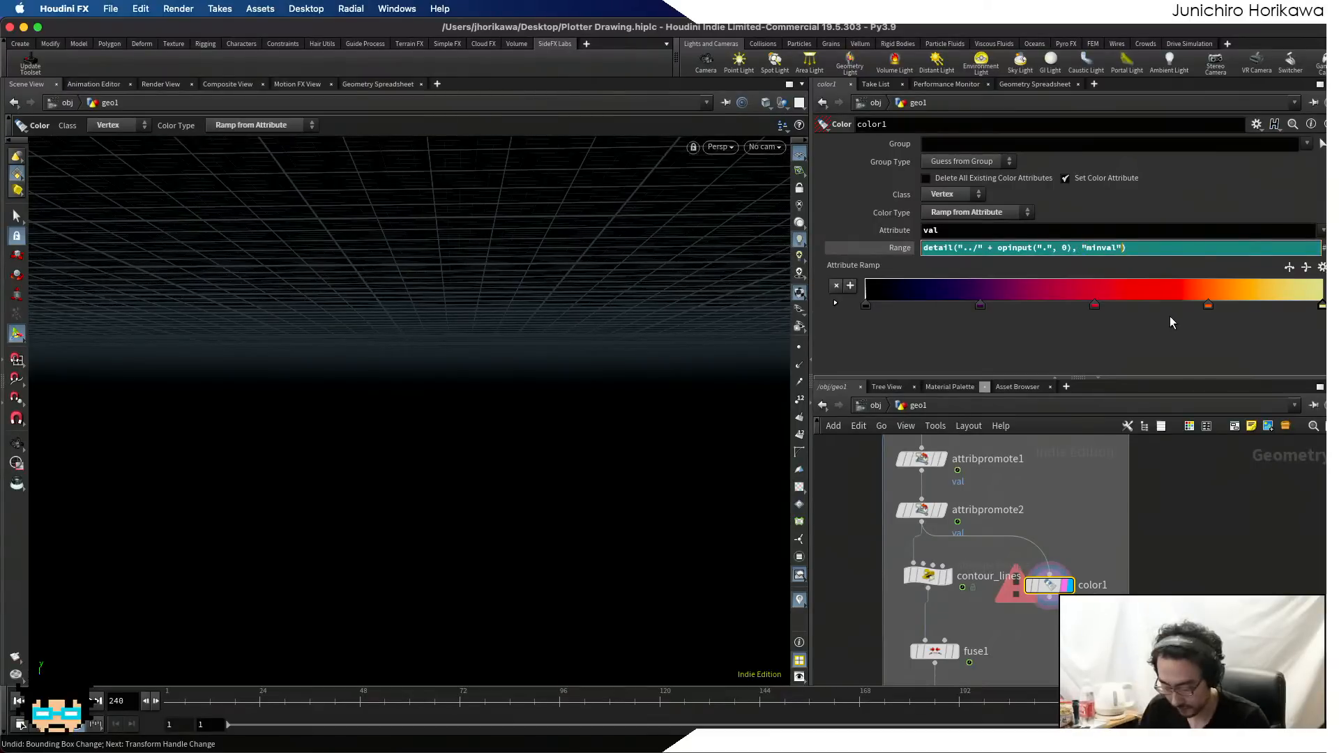
{"action": "key", "text": "Return"}
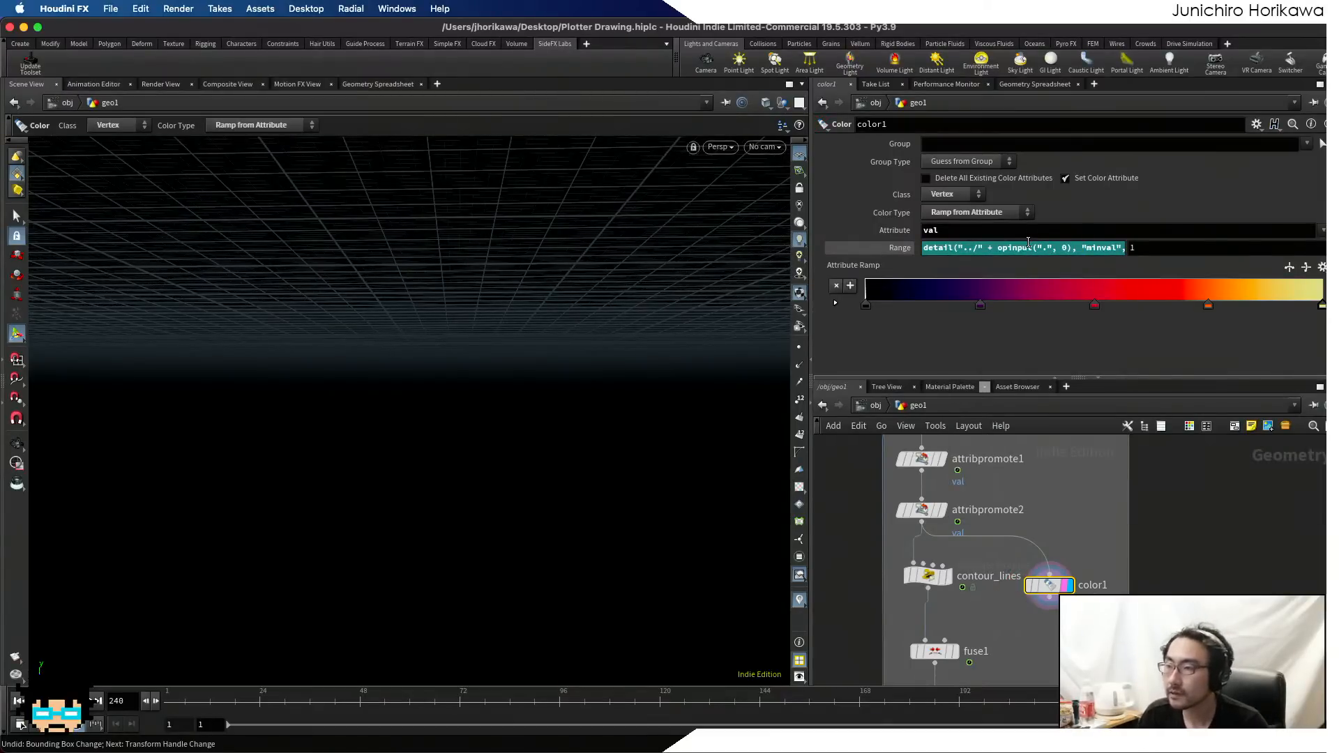
- Set color1's upper Range value to the same detail expression with "maxval" and inspect the val colouring on the ropes
{"action": "left_click", "coordinate": [1090, 245]}
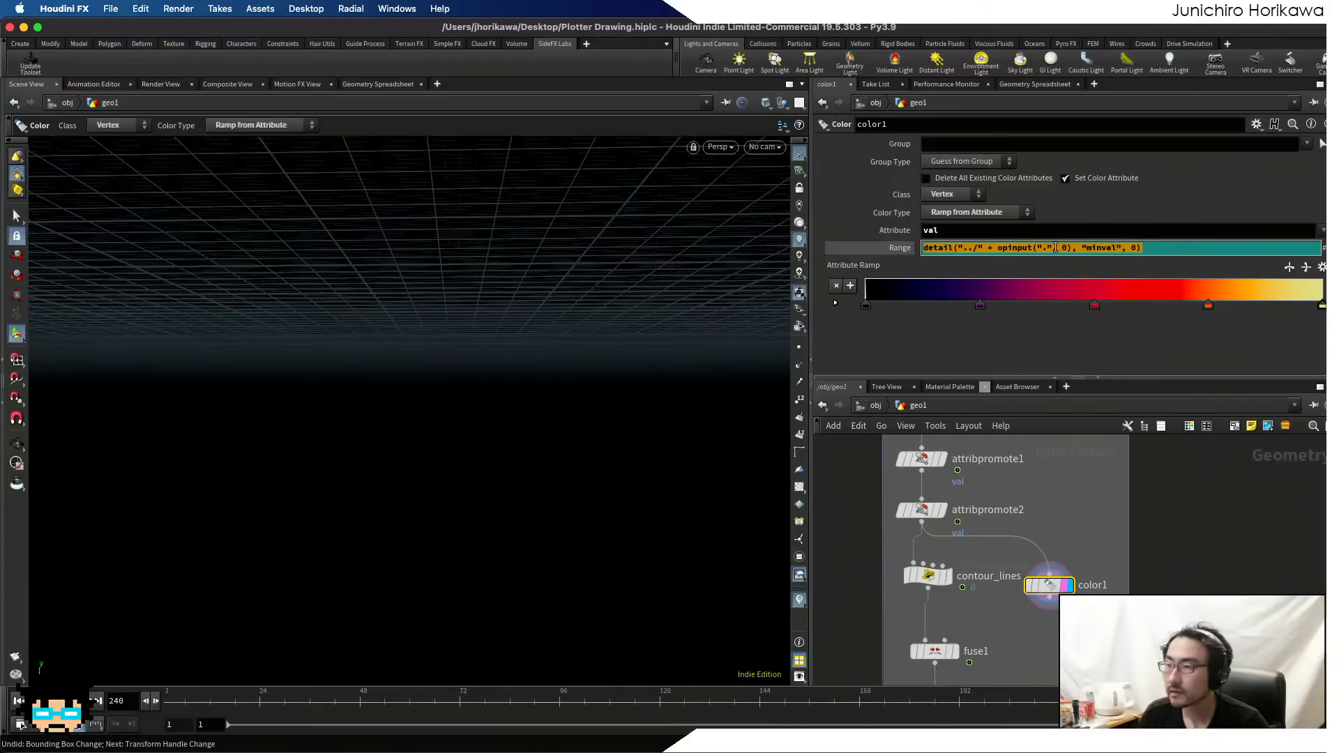
{"action": "left_click", "coordinate": [1057, 233]}
{"action": "left_click", "coordinate": [1075, 249]}
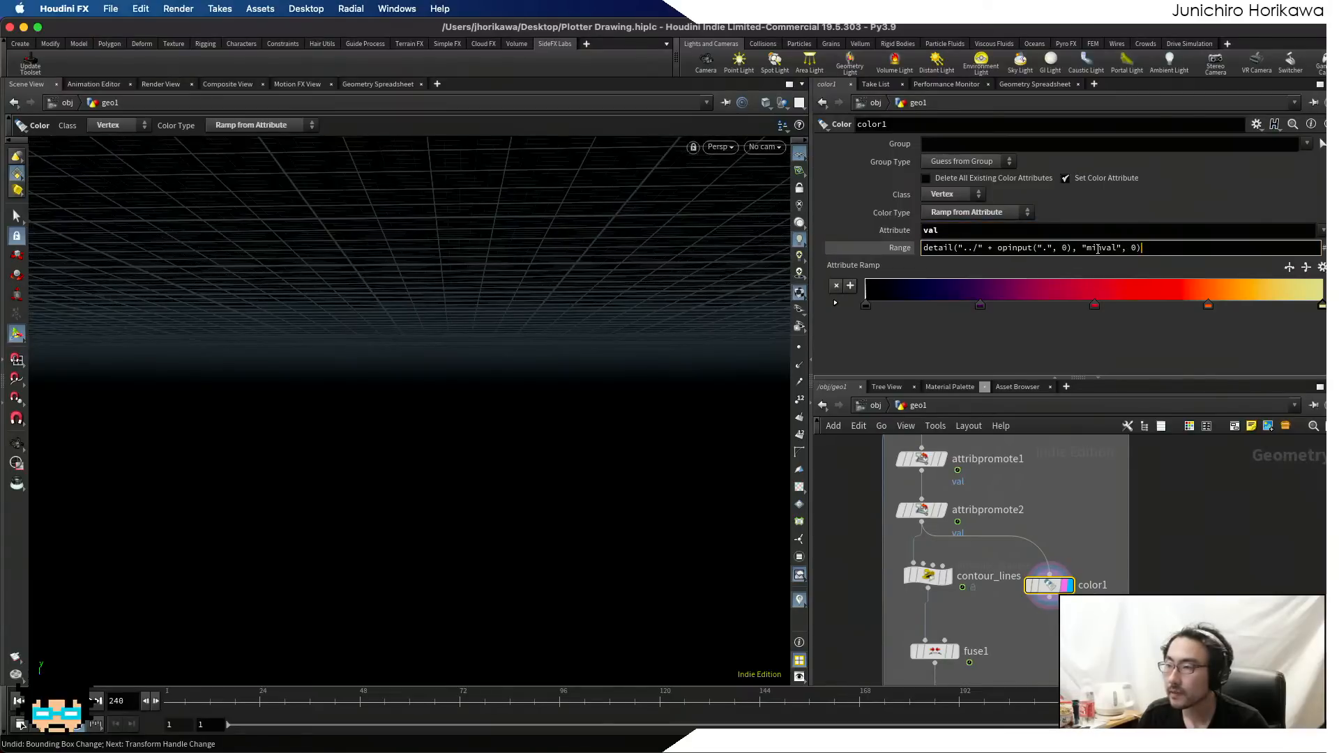
{"action": "left_click", "coordinate": [1033, 536]}
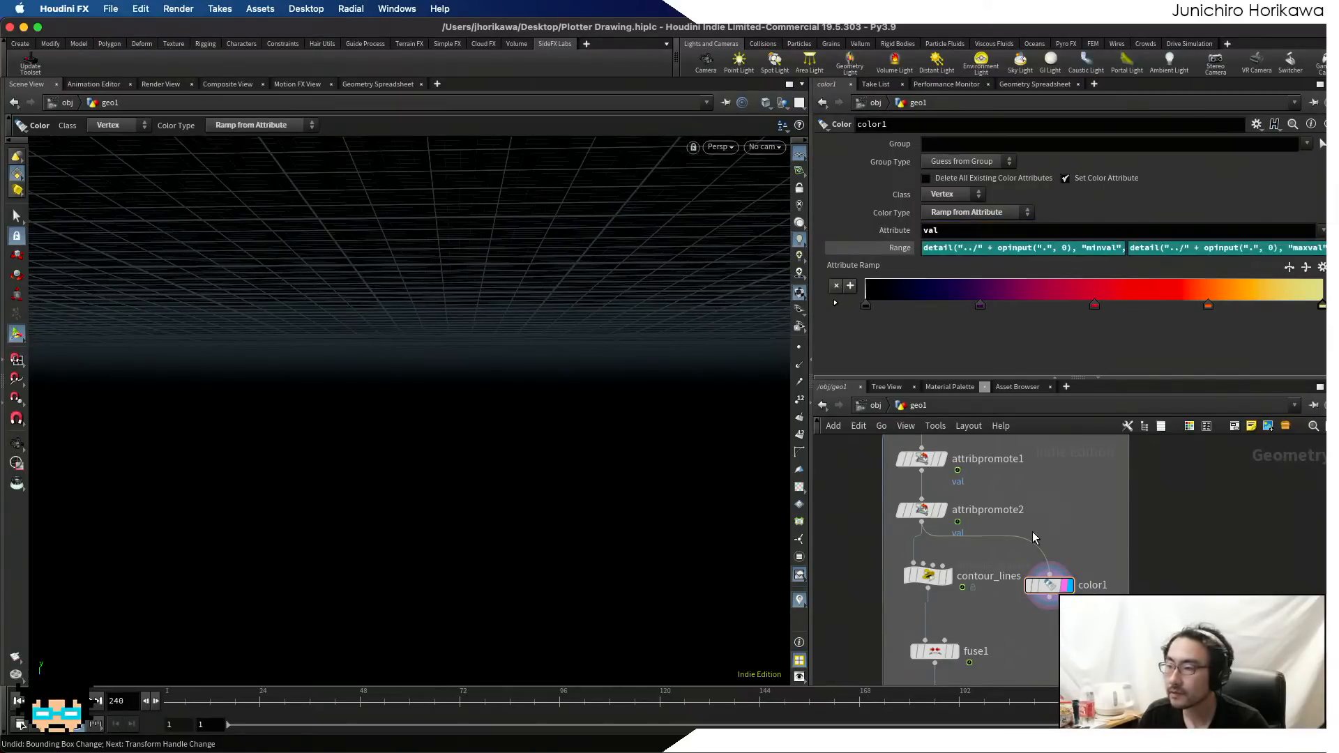
{"action": "middle_click_drag", "start_coordinate": [977, 482], "coordinate": [1052, 562]}
{"action": "left_click", "coordinate": [1023, 477]}
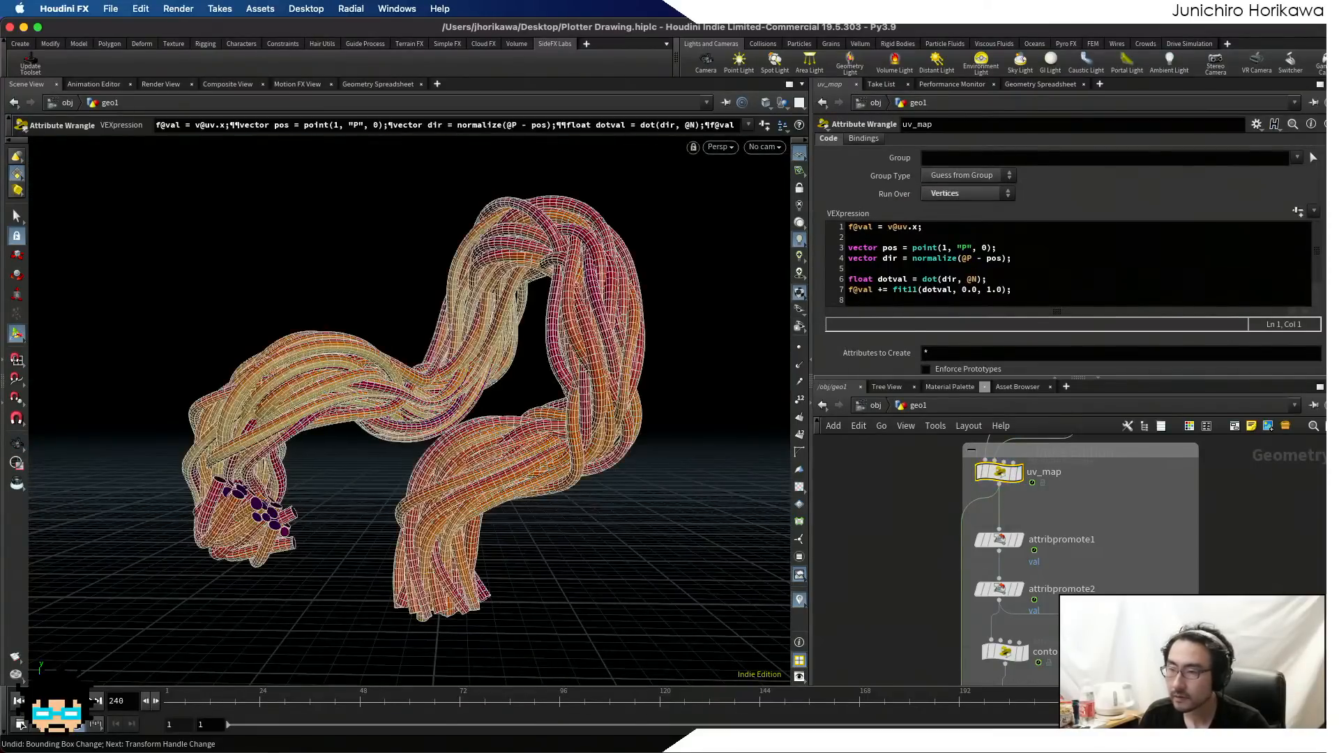
{"action": "left_click", "coordinate": [1123, 652]}
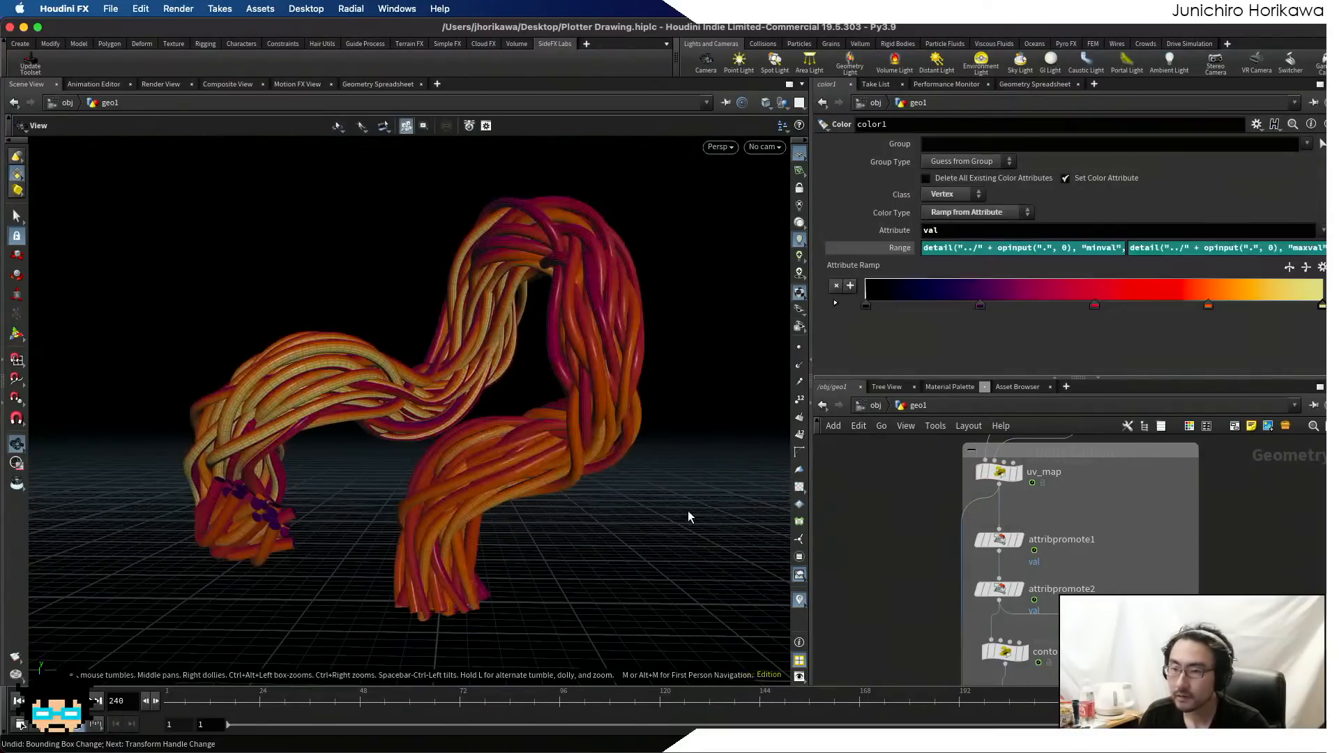
{"action": "left_click_drag", "start_coordinate": [636, 479], "coordinate": [717, 502], "text": "alt"}
{"action": "left_click_drag", "start_coordinate": [586, 478], "coordinate": [362, 497], "text": "alt"}
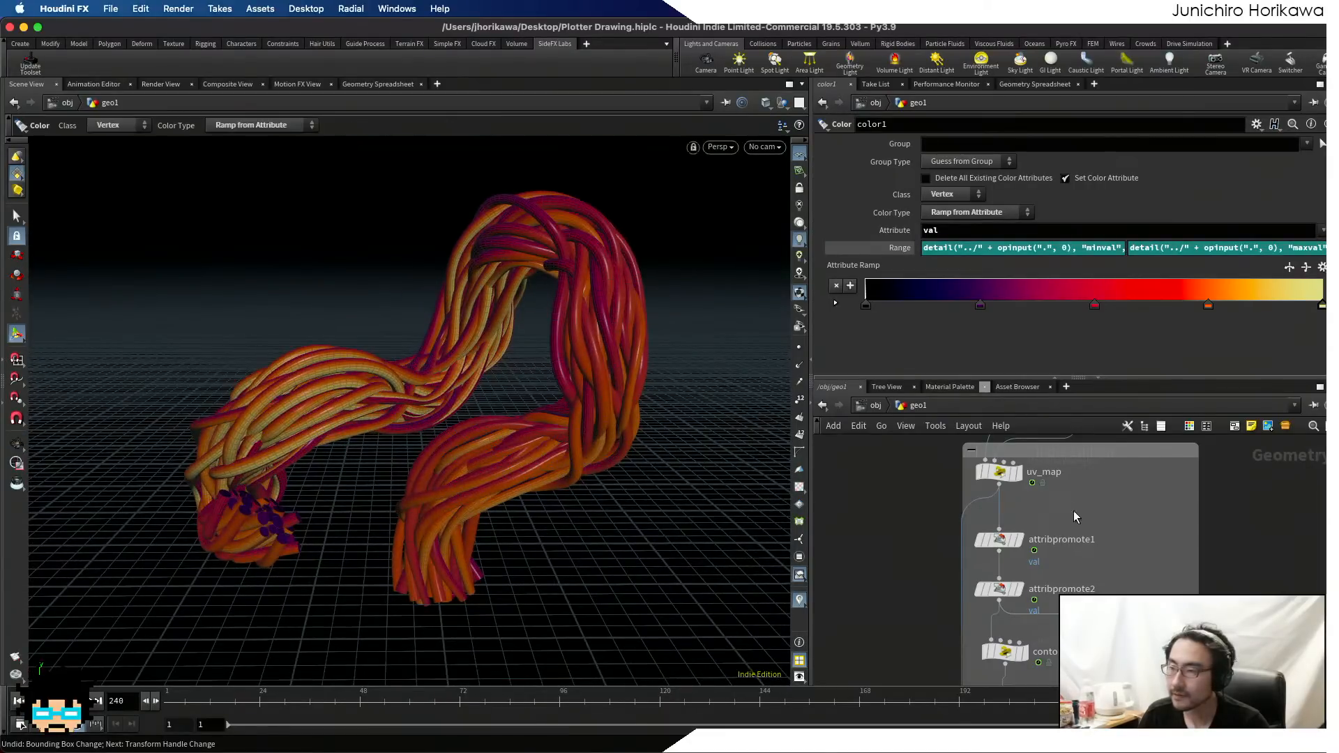
- In uv_map's code, wrap the fit11 term of the val addition as chramp("ramp", fit11(dotval, 0.0, 1.0))
{"action": "left_click", "coordinate": [999, 474]}
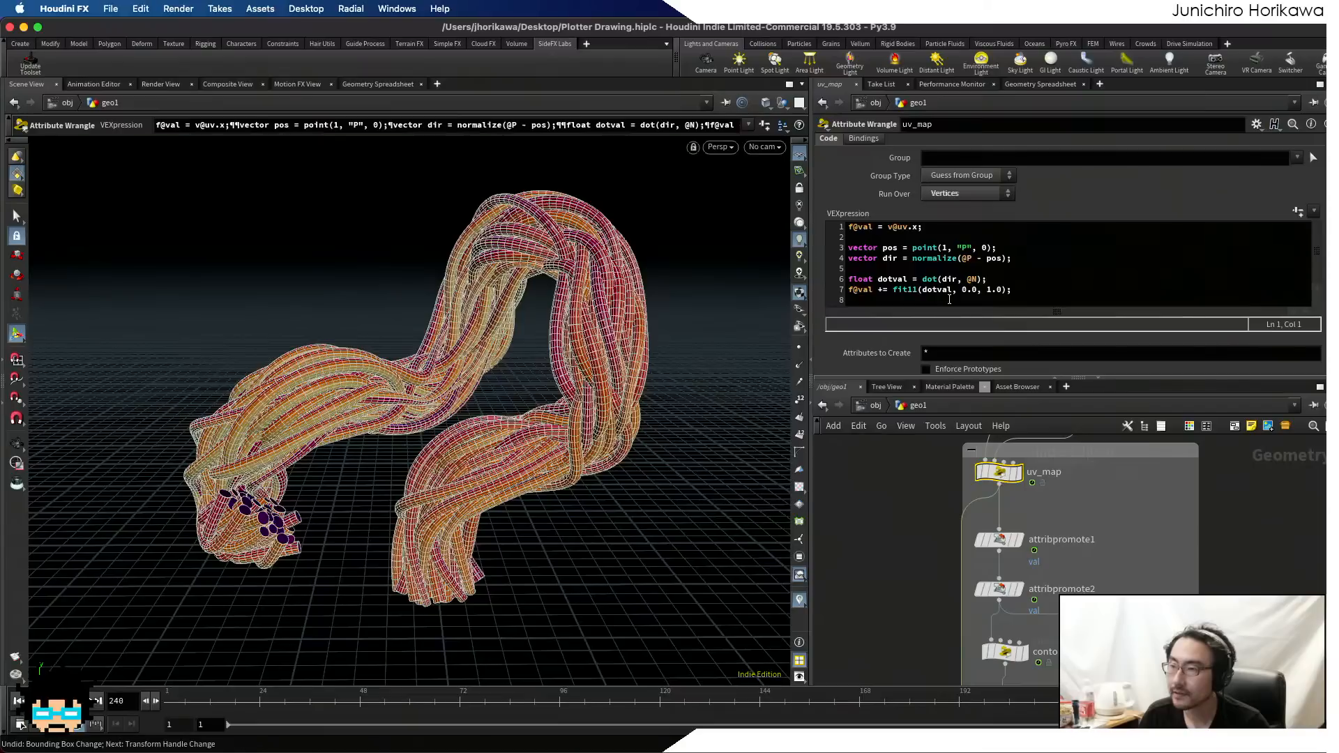
{"action": "scroll", "coordinate": [1218, 345], "scroll_direction": "down", "scroll_amount": 1}
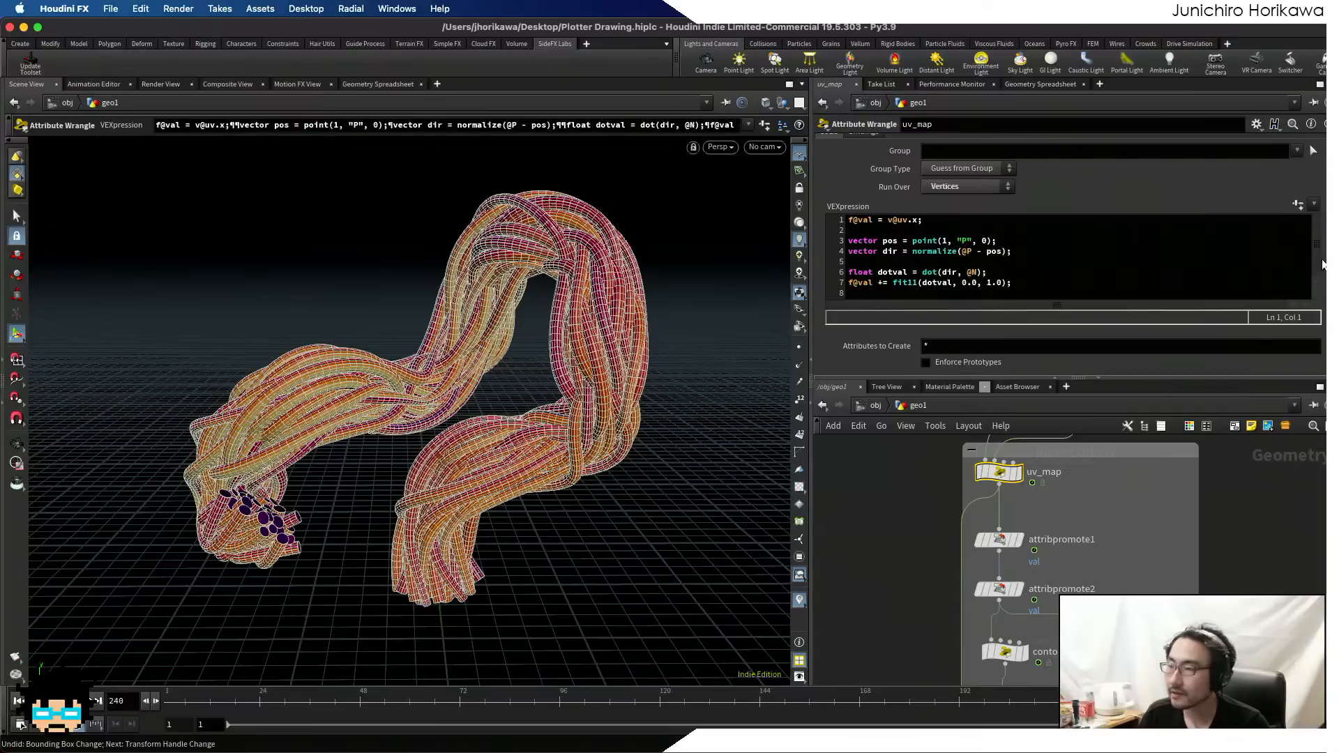
{"action": "left_click", "coordinate": [1020, 283]}
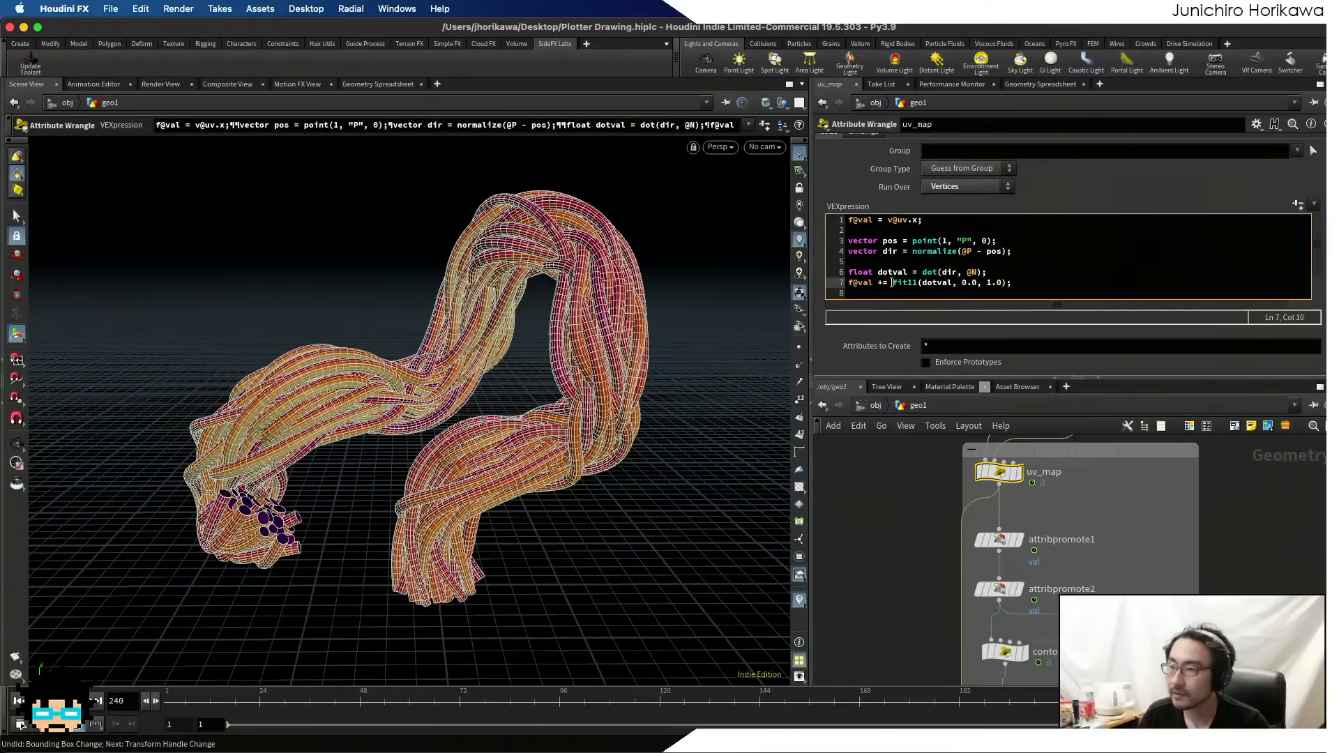
{"action": "type", "text": "chramp(\""}
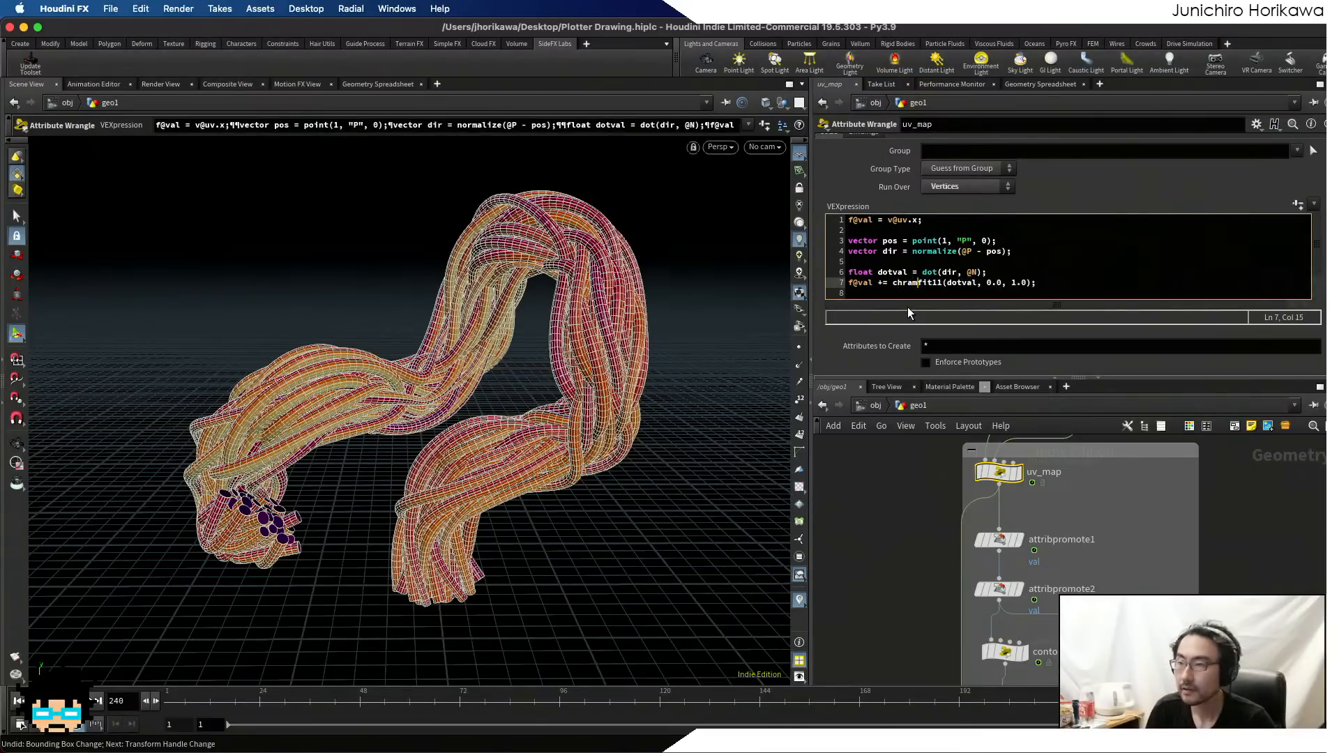
{"action": "type", "text": "ramp\","}
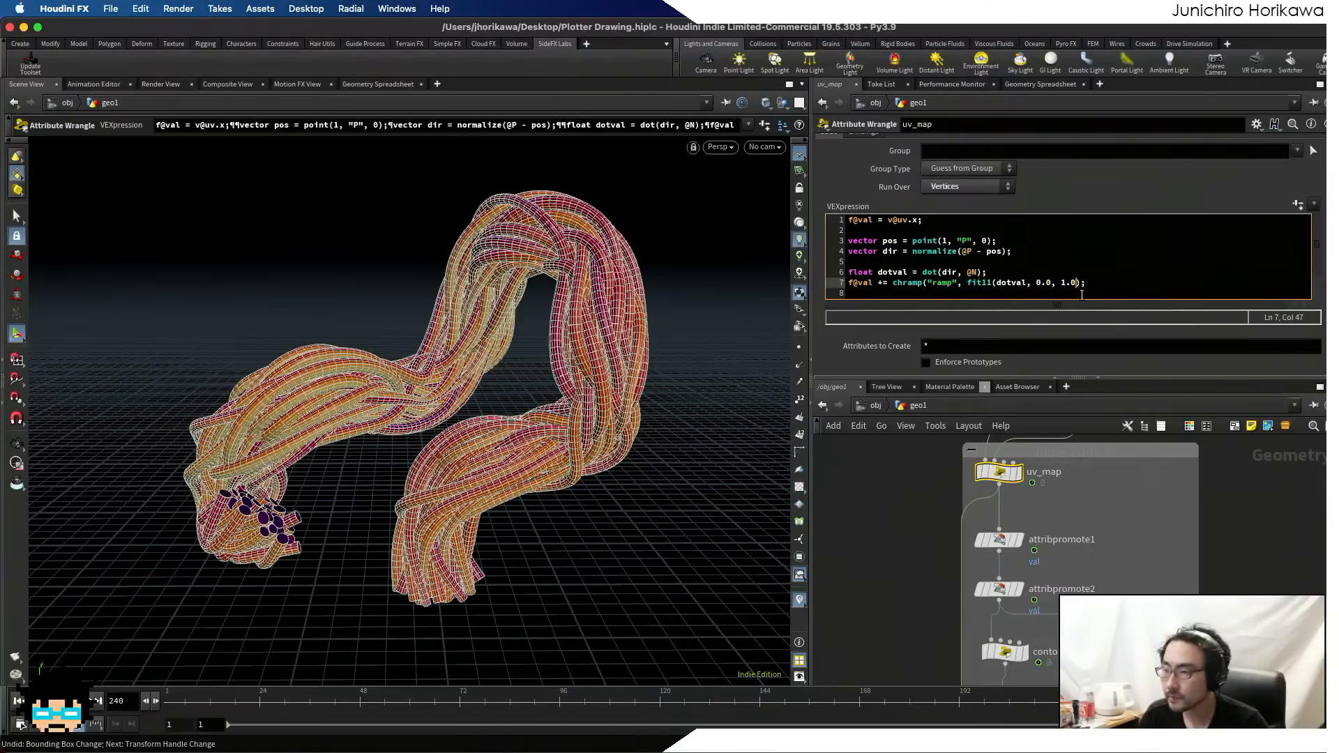
- Create the ramp parameter for uv_map's chramp call and expand the ramp's curve editor
{"action": "left_click", "coordinate": [1290, 204]}
{"action": "scroll", "coordinate": [1288, 325], "scroll_direction": "down", "scroll_amount": 3}
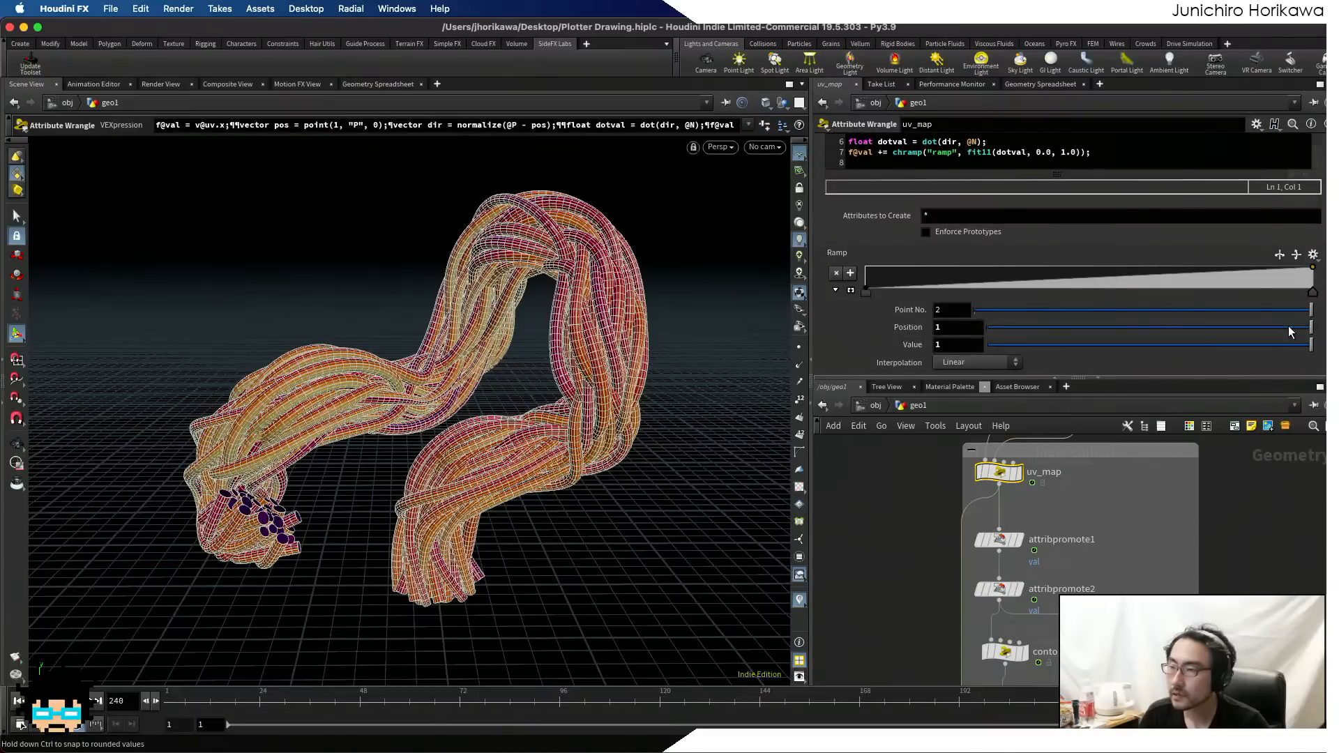
{"action": "left_click", "coordinate": [851, 292]}
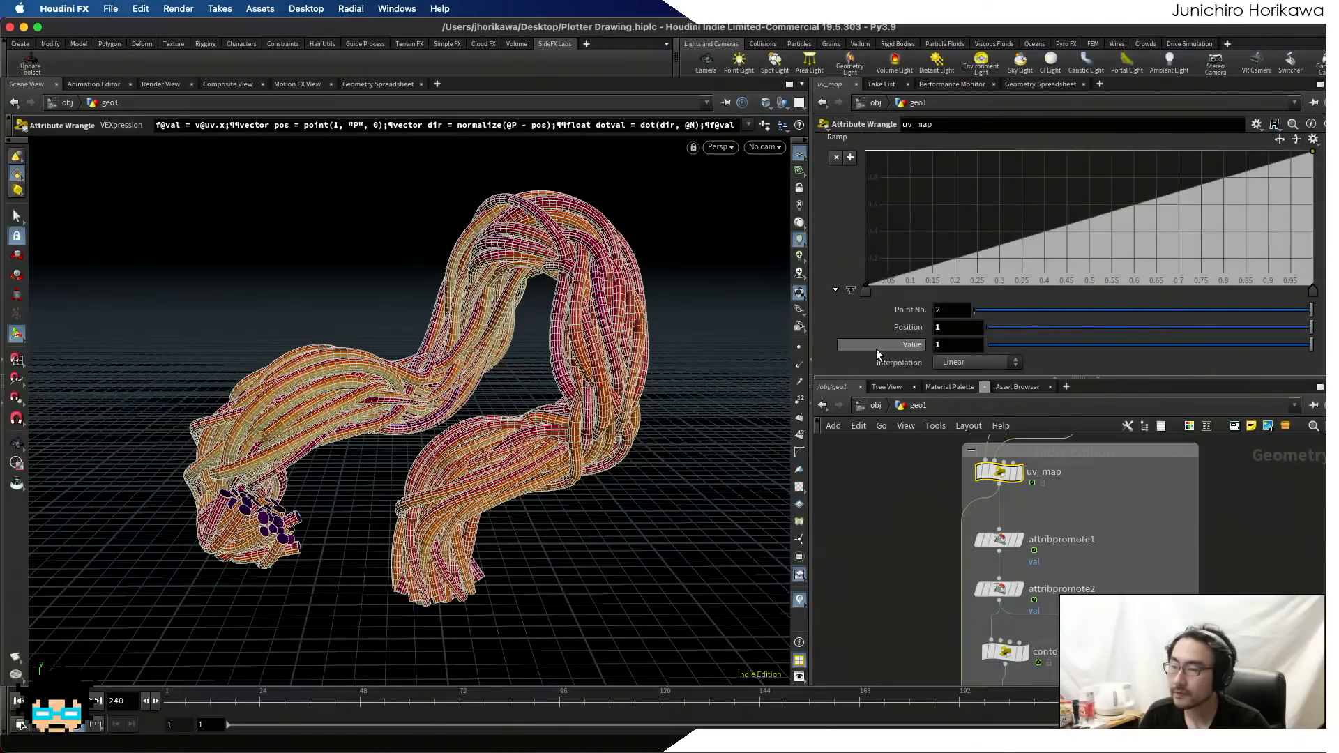
- Look at the coloured ropes from another angle, and set the viewport to look through cam1
{"action": "left_click", "coordinate": [893, 545]}
{"action": "key", "text": "Escape"}
{"action": "mouse_move", "coordinate": [628, 413]}
{"action": "left_mouse_down"}
{"action": "mouse_move", "coordinate": [697, 389]}
{"action": "mouse_move", "coordinate": [634, 410]}
{"action": "left_mouse_up"}
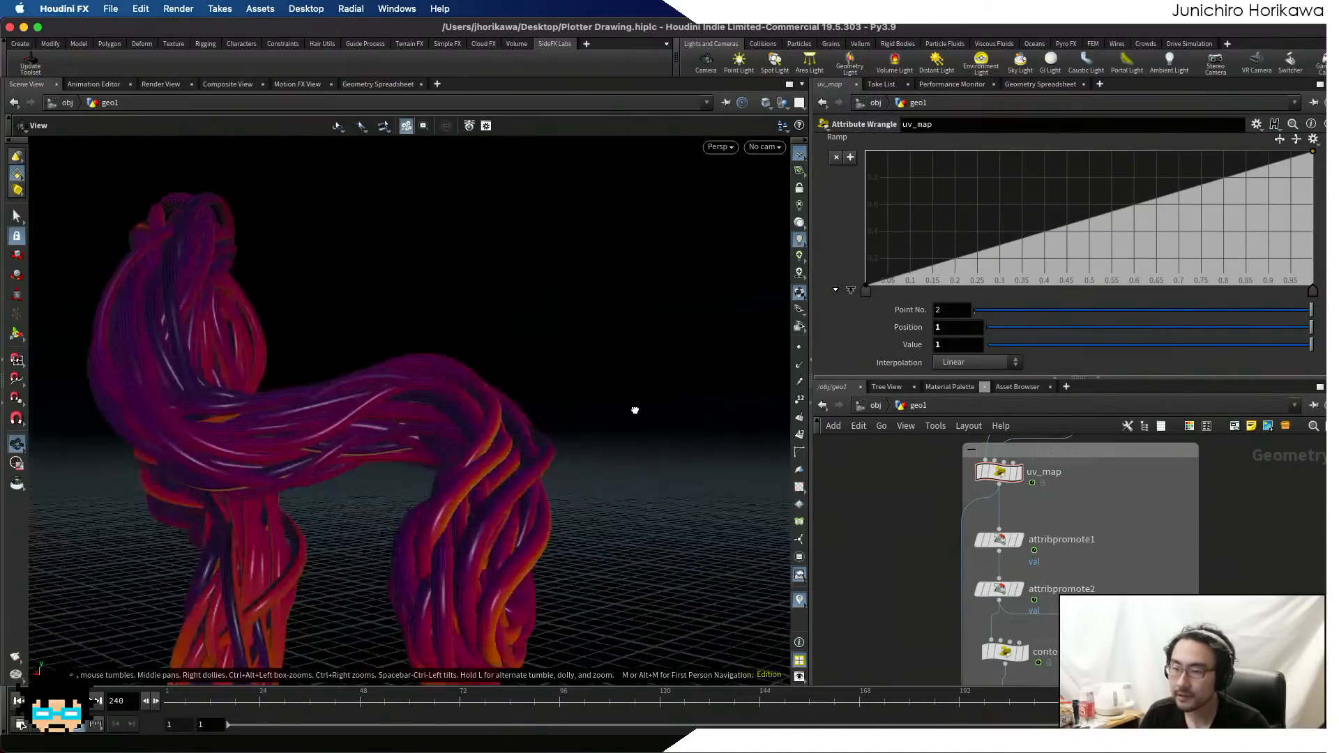
{"action": "key", "text": "Return"}
{"action": "left_click", "coordinate": [719, 148]}
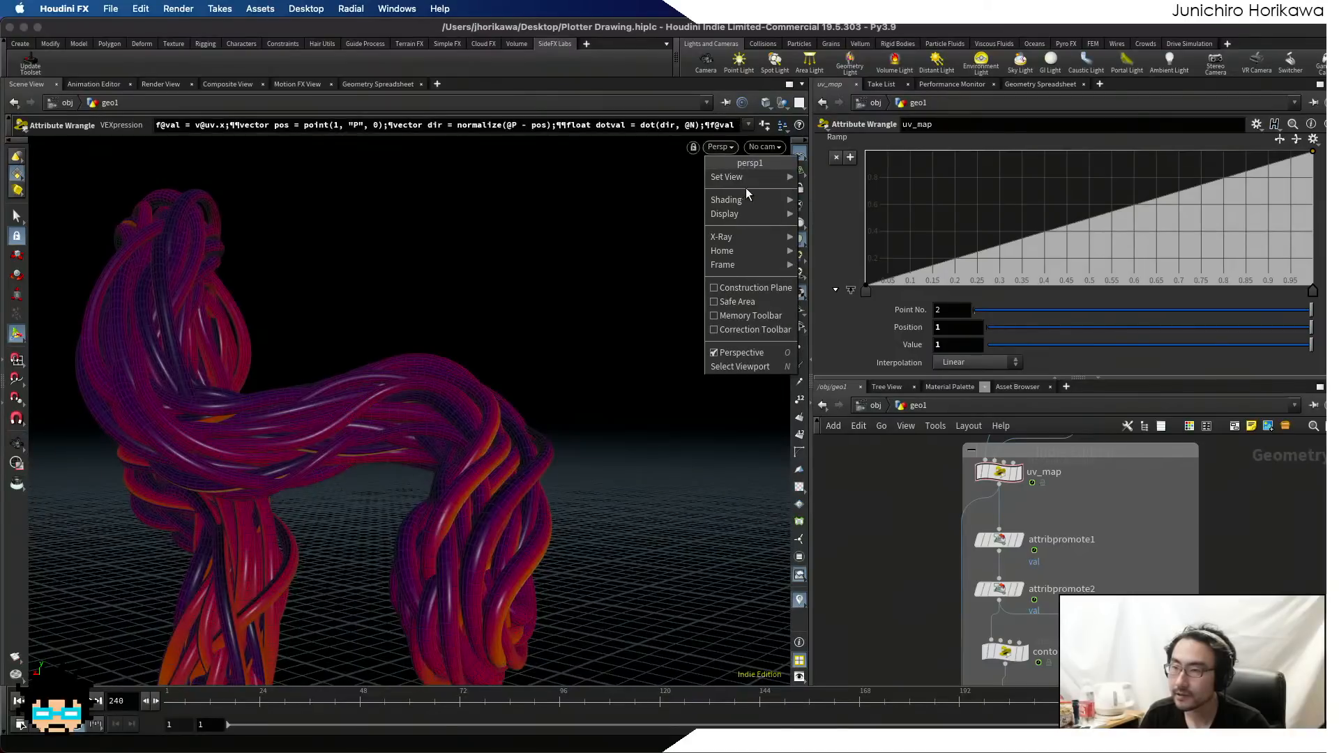
{"action": "mouse_move", "coordinate": [768, 179]}
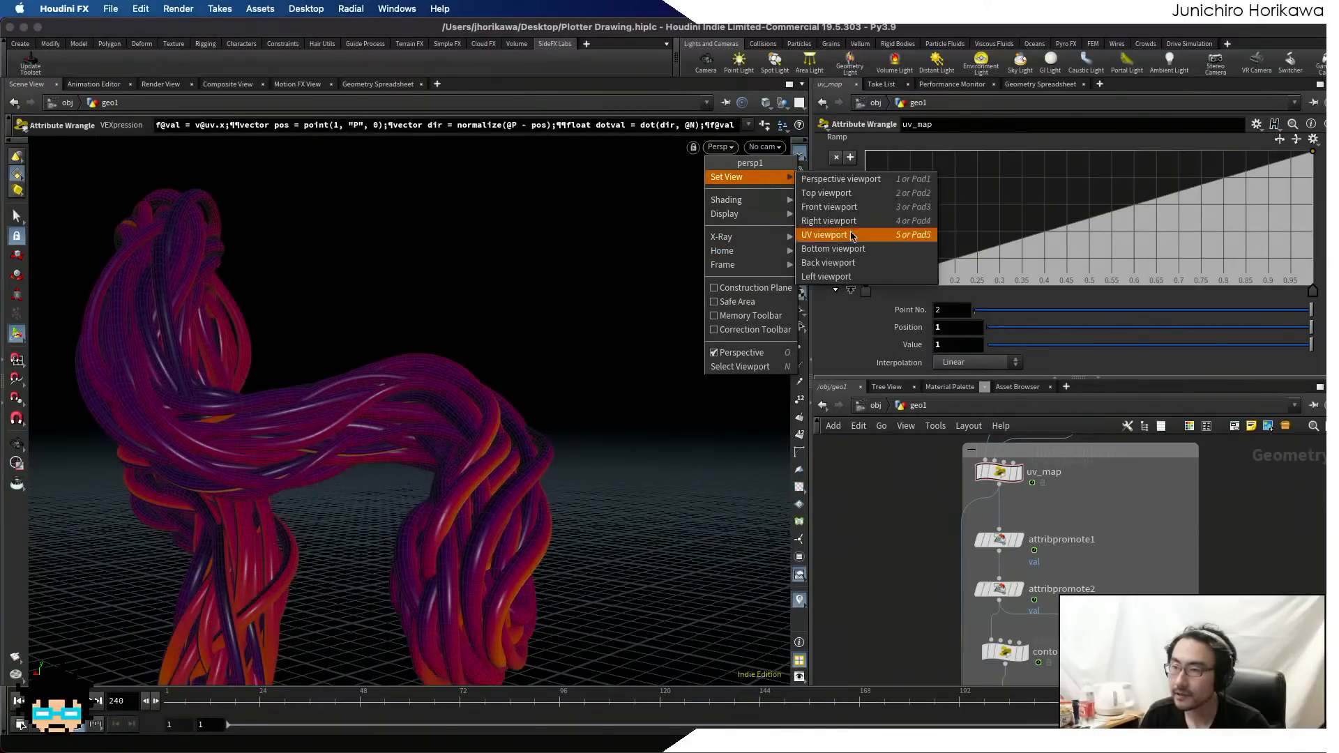
{"action": "left_click", "coordinate": [764, 147]}
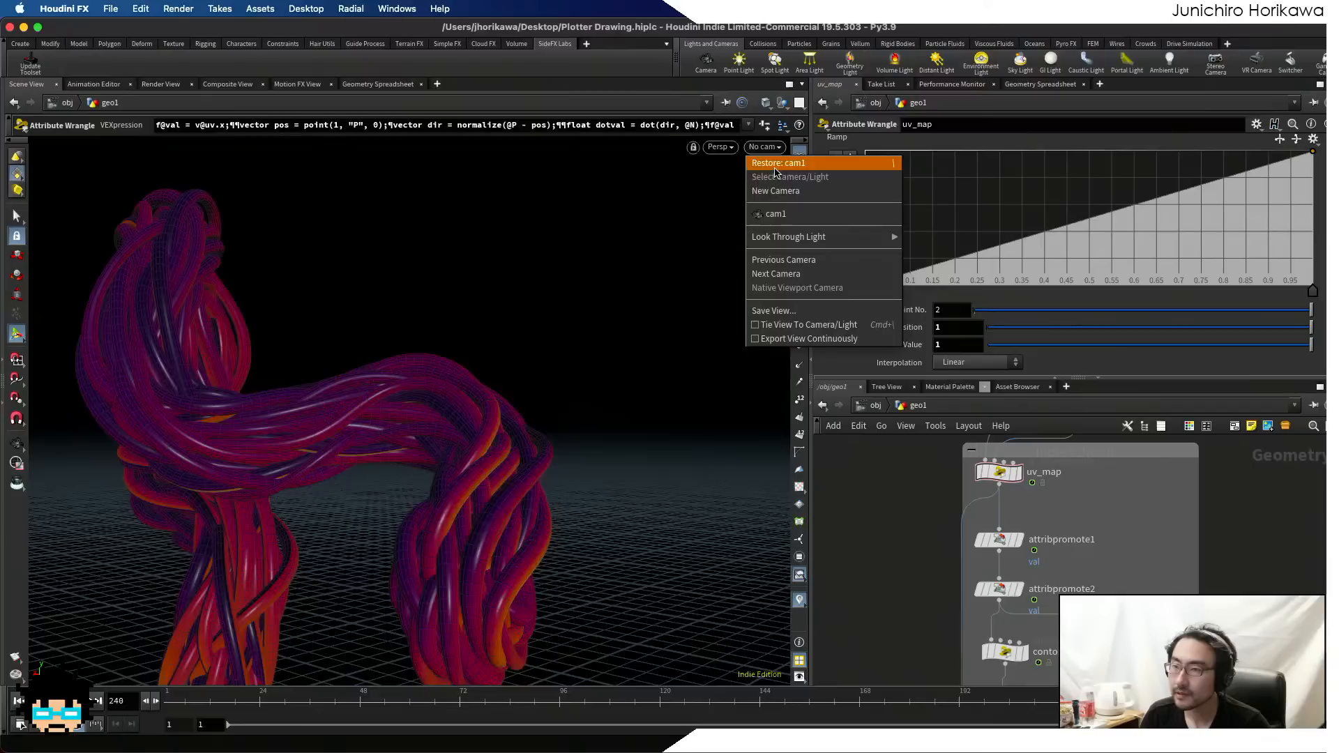
{"action": "left_click", "coordinate": [774, 212]}
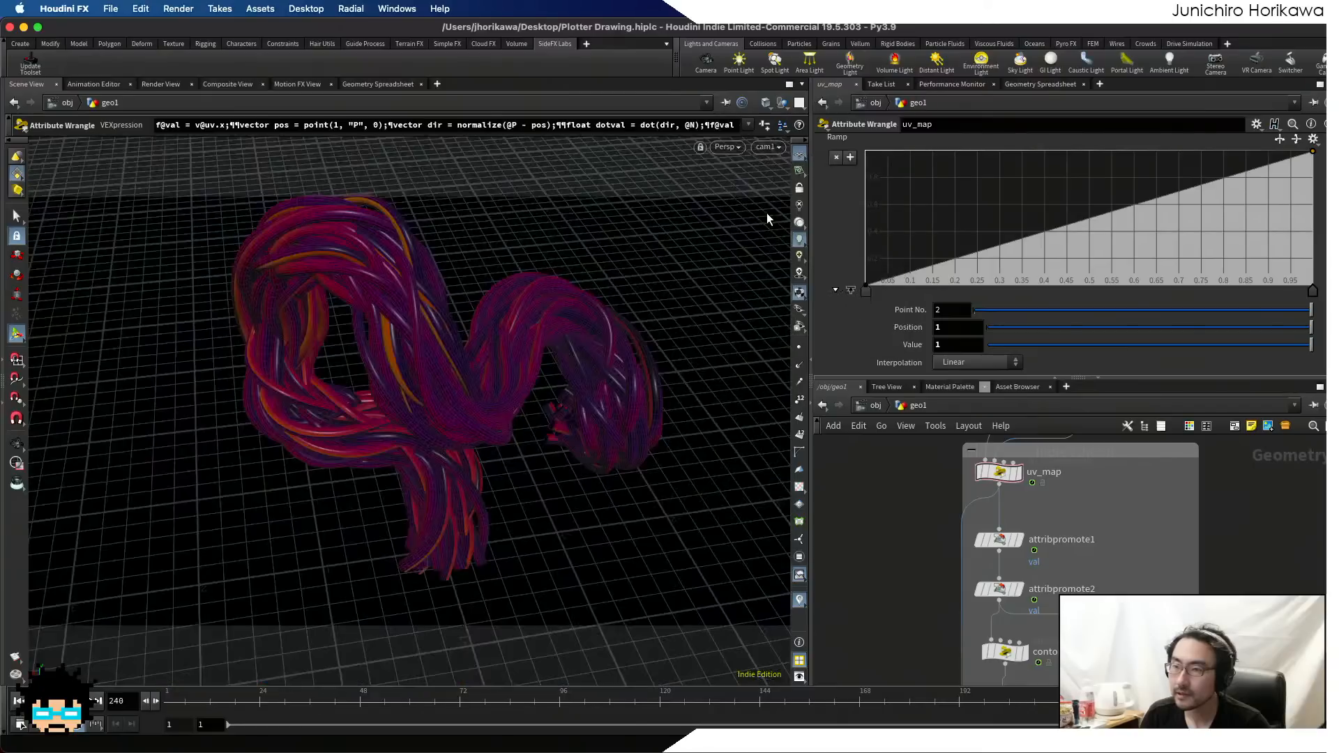
- Set the interpolation of the start and end points of uv_map's ramp to B-Spline
{"action": "right_click", "coordinate": [870, 287]}
{"action": "mouse_move", "coordinate": [907, 297]}
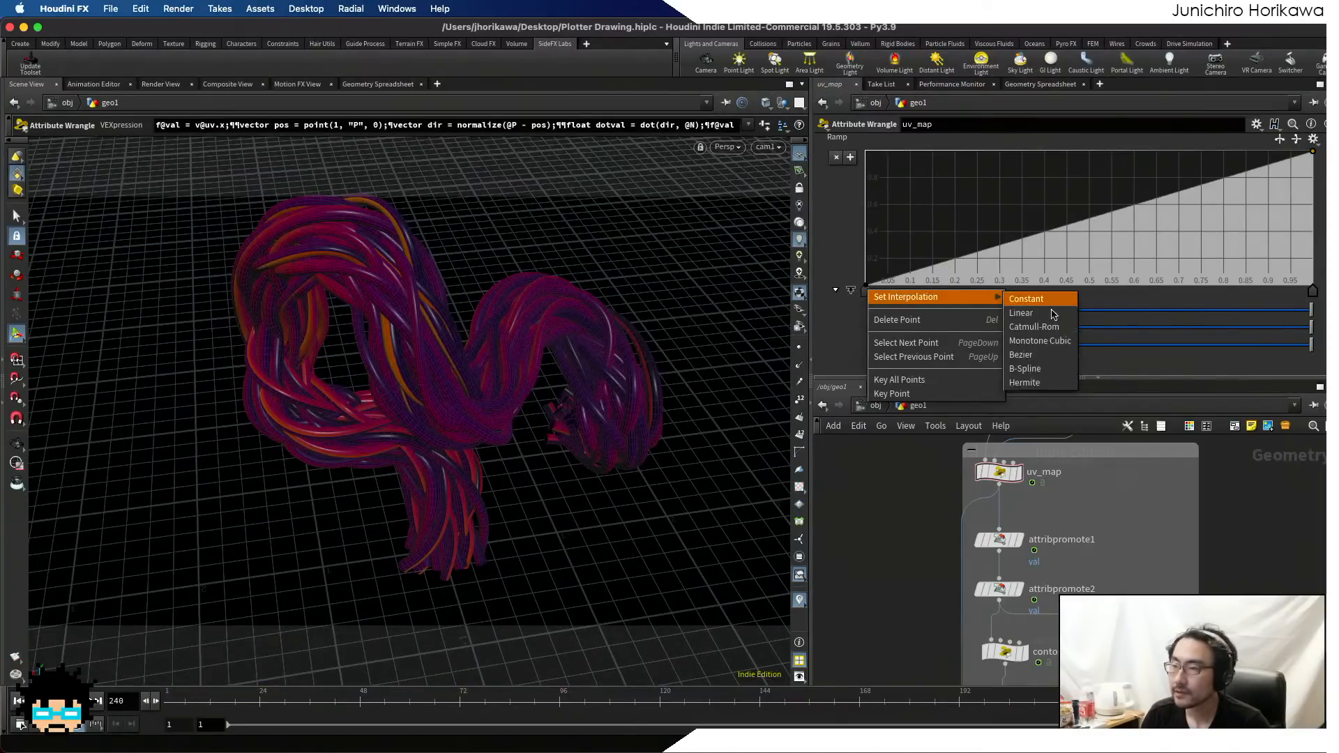
{"action": "left_click", "coordinate": [1052, 371]}
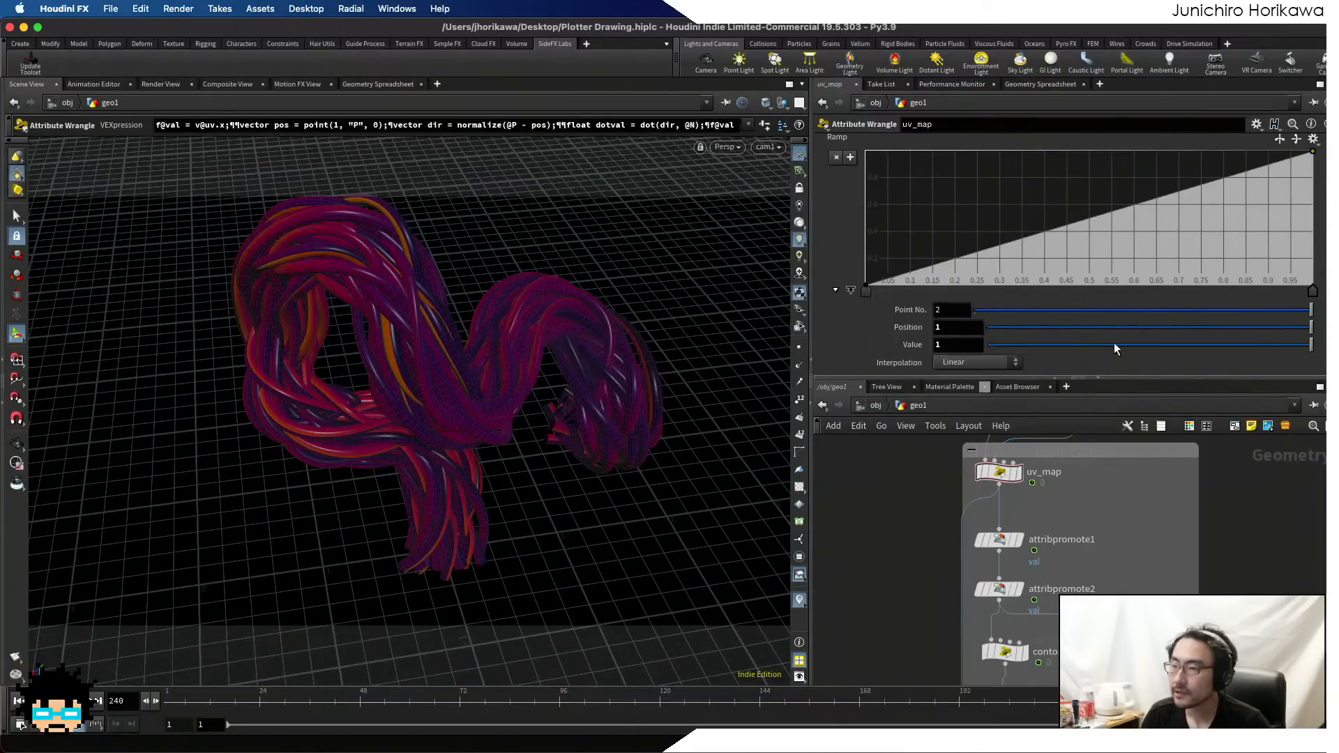
{"action": "right_click", "coordinate": [1314, 296]}
{"action": "mouse_move", "coordinate": [1248, 304]}
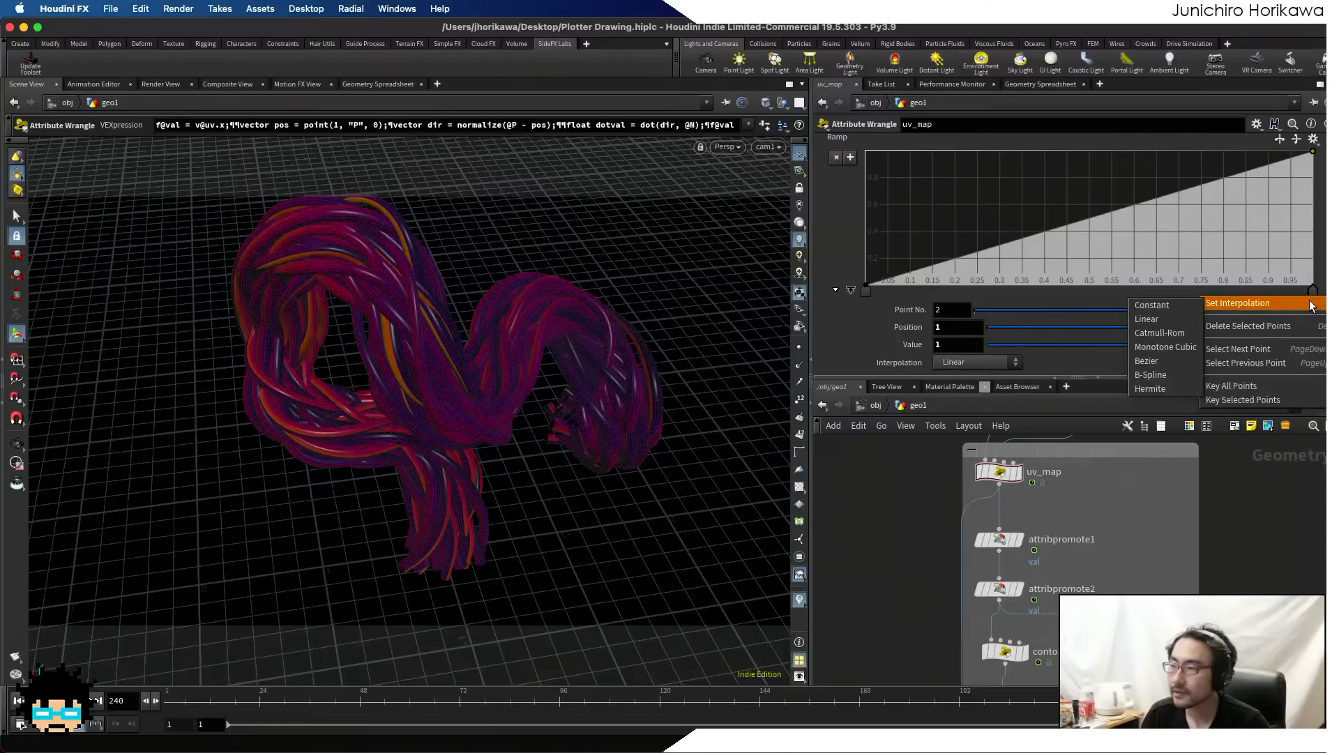
{"action": "left_click", "coordinate": [1162, 375]}
- Add a middle point to uv_map's ramp and move it to position about 0.83 with value 0
{"action": "left_click", "coordinate": [1111, 244]}
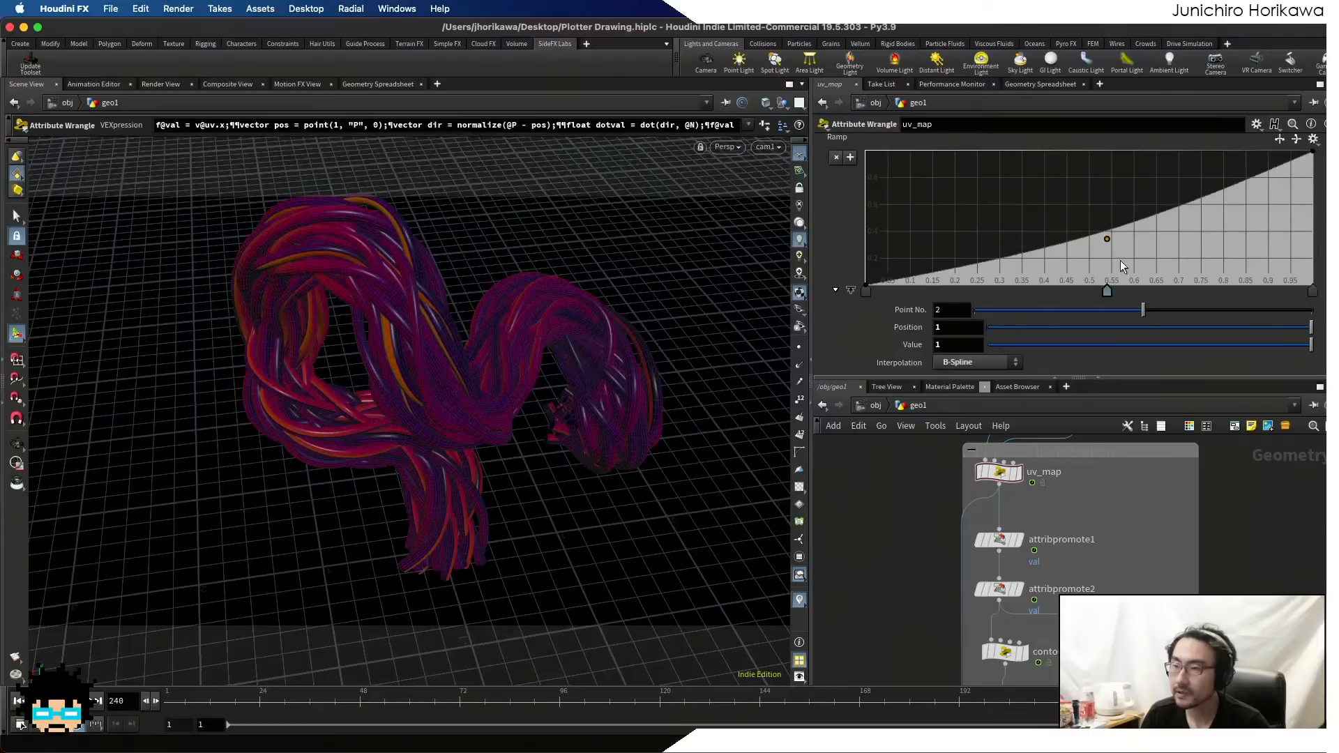
{"action": "left_click_drag", "start_coordinate": [1157, 299], "coordinate": [1230, 295]}
{"action": "left_click_drag", "start_coordinate": [1010, 187], "coordinate": [1237, 291]}
- Display the result of convert1 at the end of the network and open its parameters
{"action": "scroll", "coordinate": [1258, 551], "scroll_direction": "down", "scroll_amount": 6}
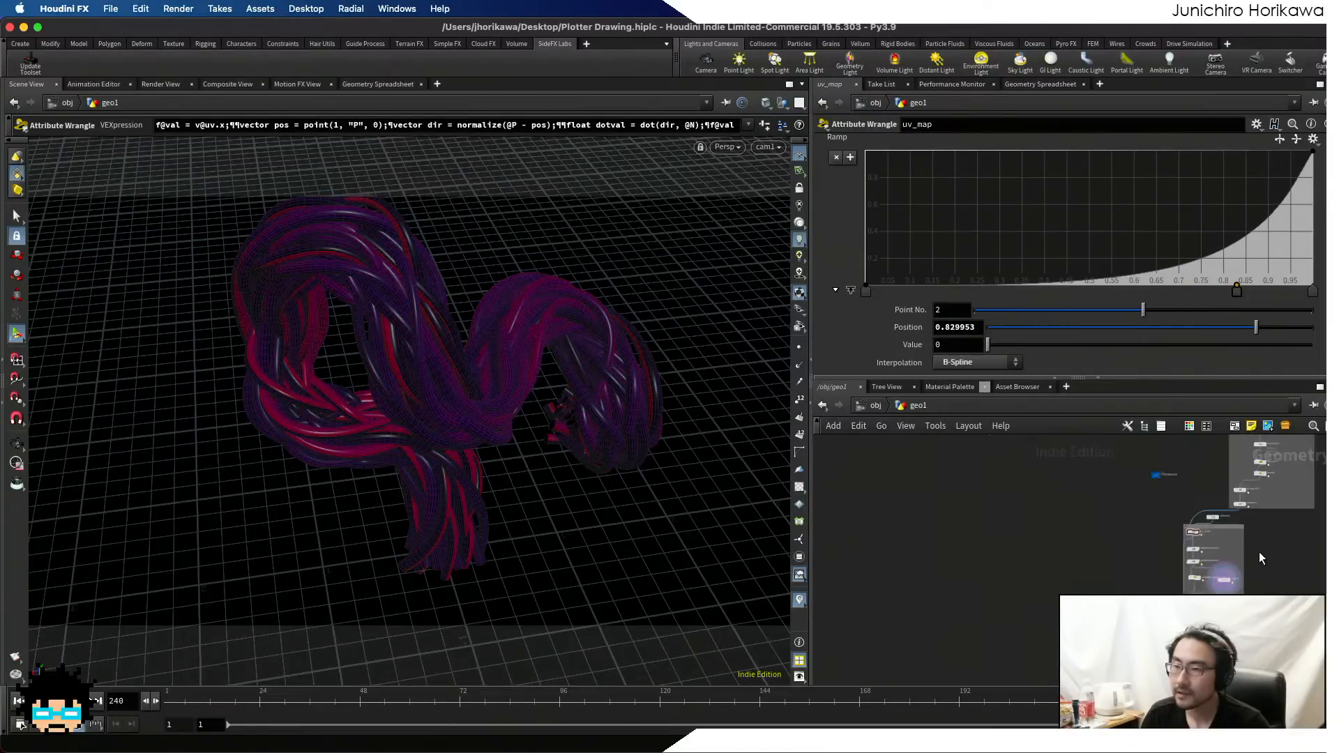
{"action": "middle_click_drag", "start_coordinate": [1258, 551], "coordinate": [1217, 442]}
{"action": "middle_click_drag", "start_coordinate": [1154, 674], "coordinate": [1130, 584]}
{"action": "scroll", "coordinate": [1120, 586], "scroll_direction": "up", "scroll_amount": 7}
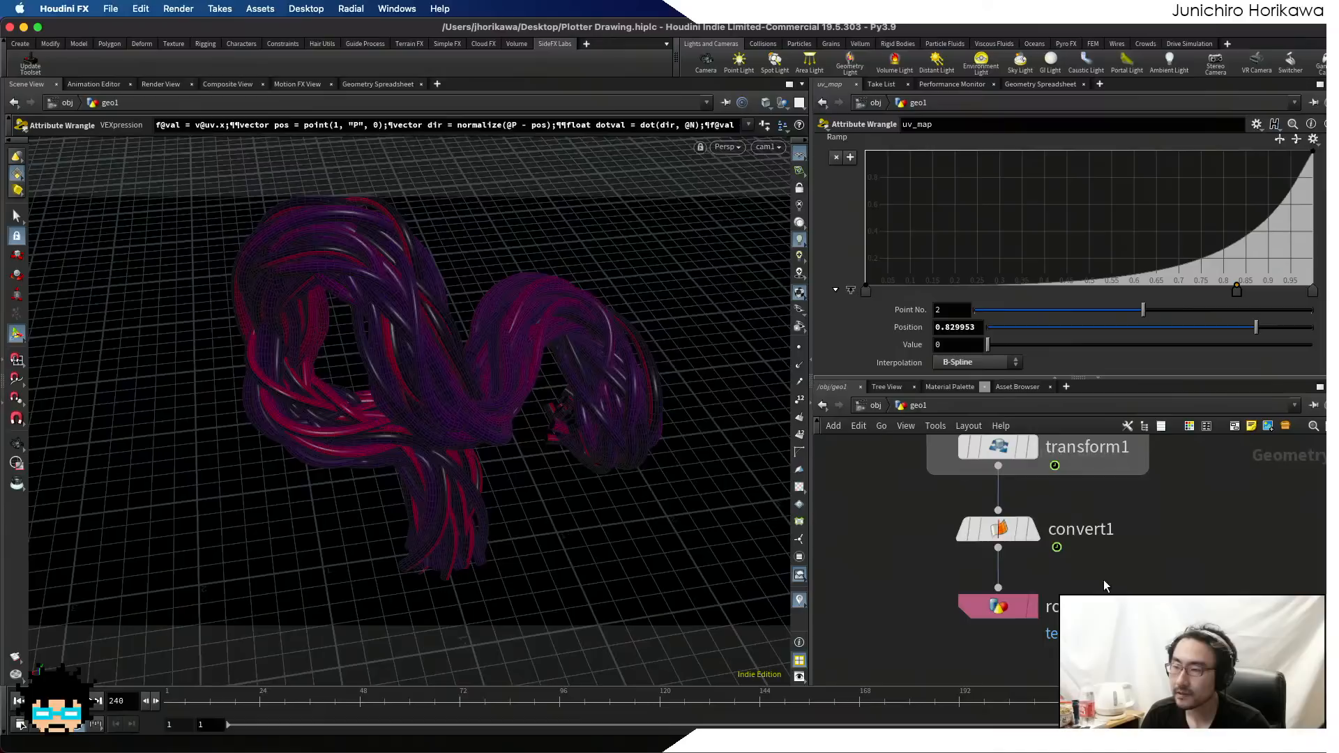
{"action": "left_click", "coordinate": [1021, 534]}
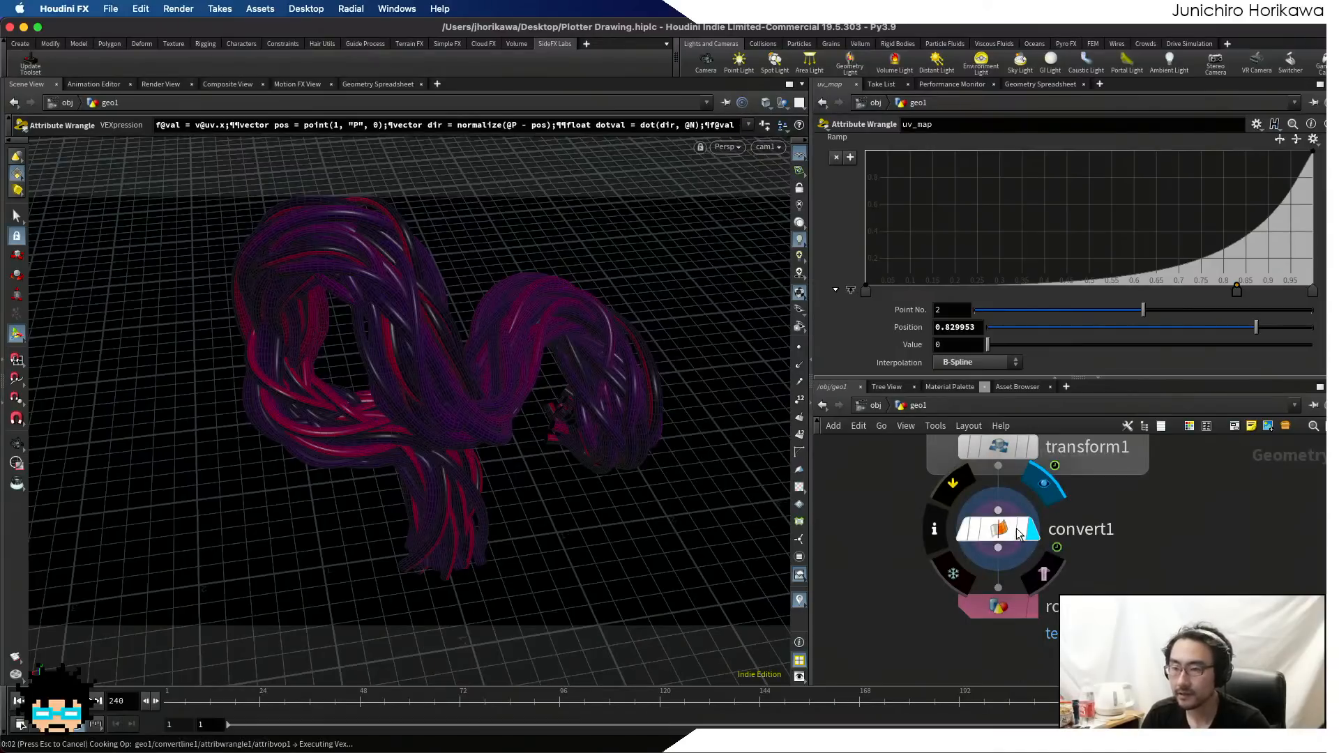
{"action": "left_click", "coordinate": [1000, 532]}
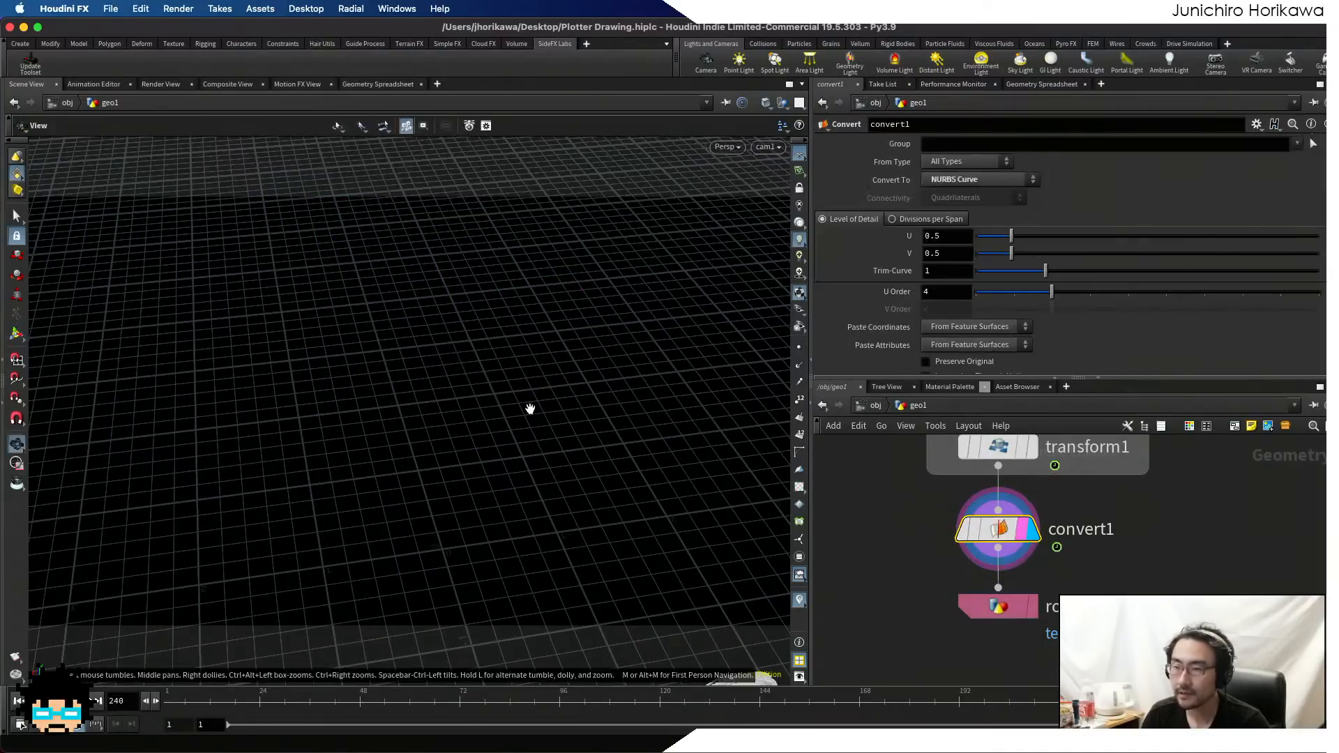
- Examine the spacing and density of the contour lines on the ropes, close up and as a whole
{"action": "key", "text": "space+g"}
{"action": "left_click_drag", "start_coordinate": [527, 433], "coordinate": [490, 422], "text": "alt"}
{"action": "right_click_drag", "start_coordinate": [446, 421], "coordinate": [209, 417]}
{"action": "middle_click_drag", "start_coordinate": [209, 417], "coordinate": [355, 416]}
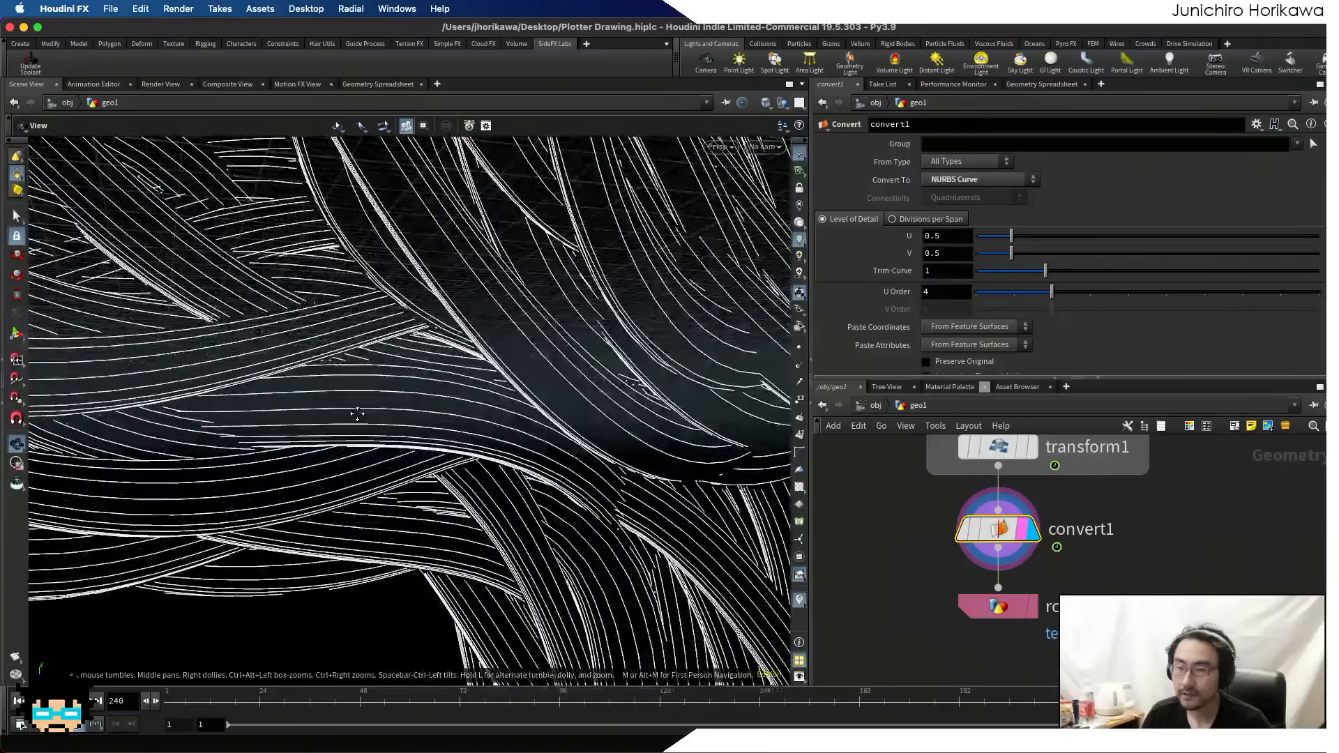
{"action": "right_click_drag", "start_coordinate": [355, 415], "coordinate": [274, 389]}
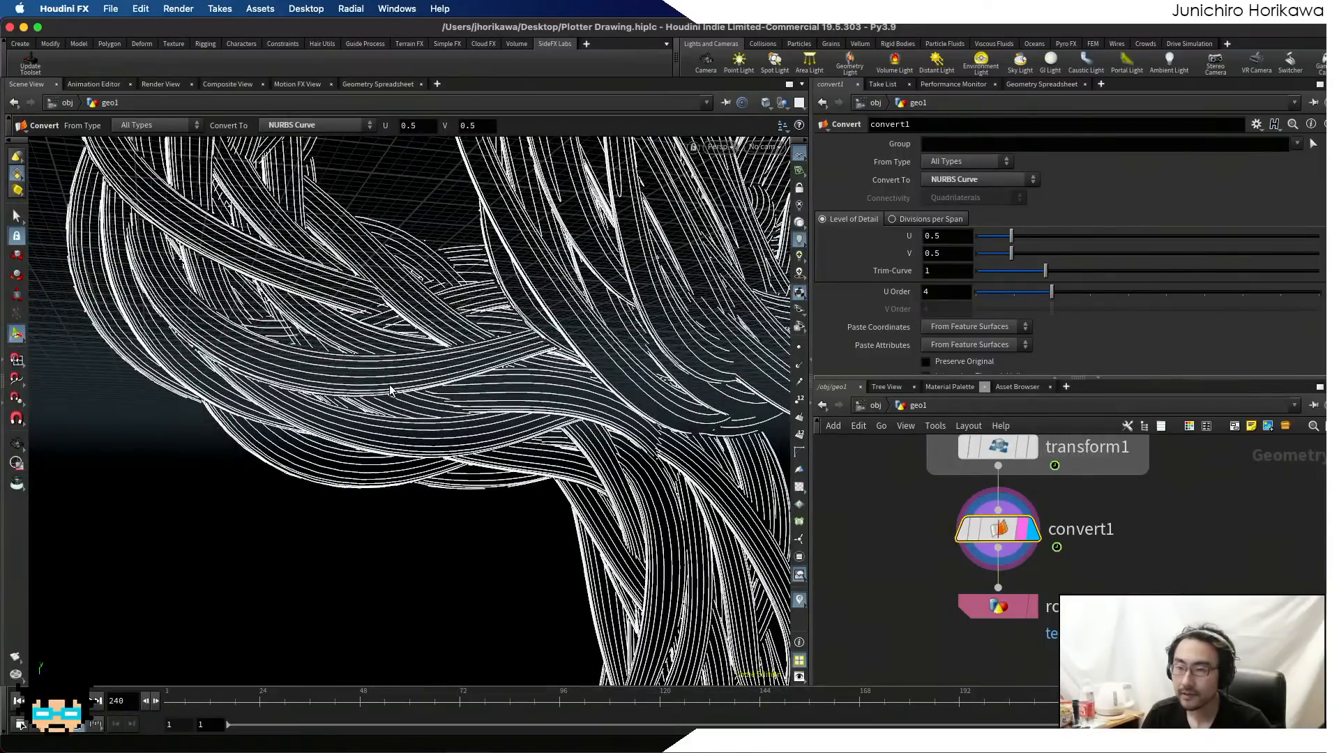
{"action": "right_click_drag", "start_coordinate": [572, 441], "coordinate": [335, 470]}
{"action": "left_click_drag", "start_coordinate": [334, 470], "coordinate": [439, 474]}
{"action": "right_click_drag", "start_coordinate": [439, 473], "coordinate": [505, 433]}
{"action": "middle_click_drag", "start_coordinate": [506, 433], "coordinate": [380, 474]}
{"action": "right_click_drag", "start_coordinate": [380, 475], "coordinate": [434, 477]}
{"action": "key", "text": "Return"}
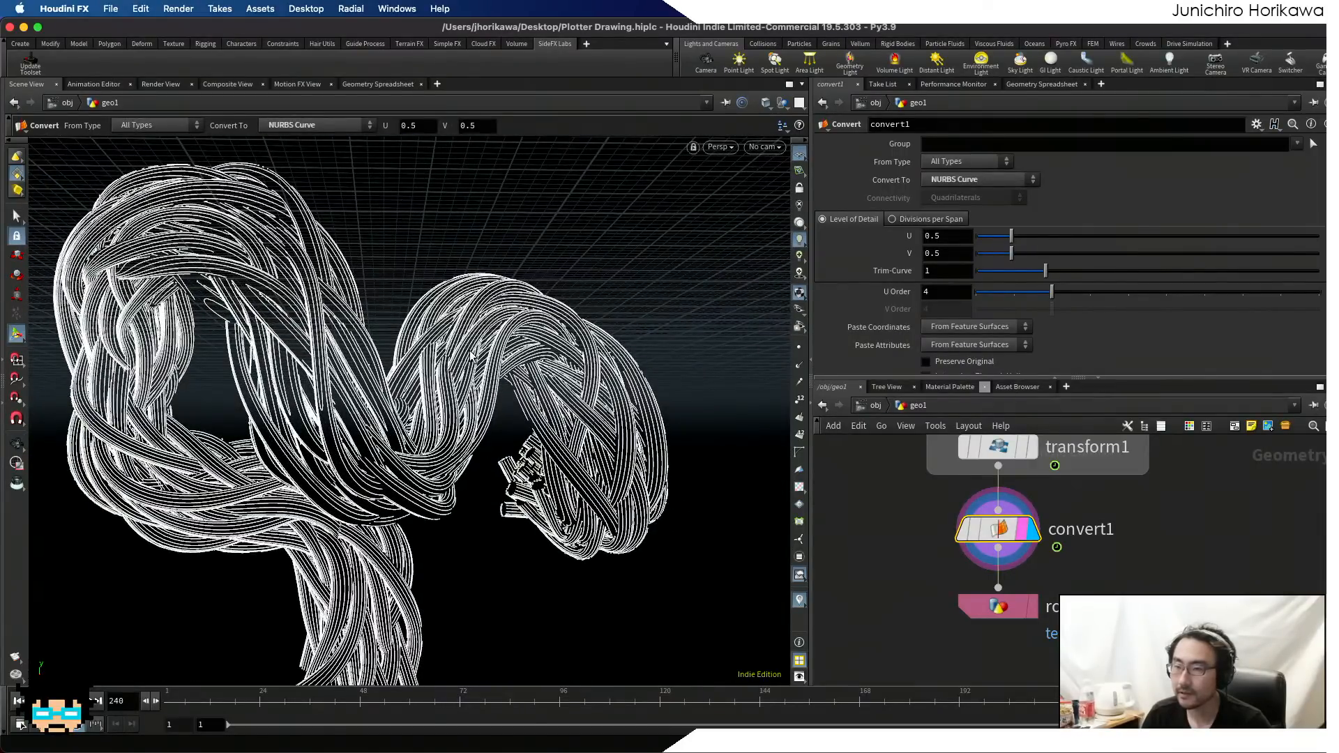
{"action": "right_click_drag", "start_coordinate": [471, 356], "coordinate": [338, 380]}
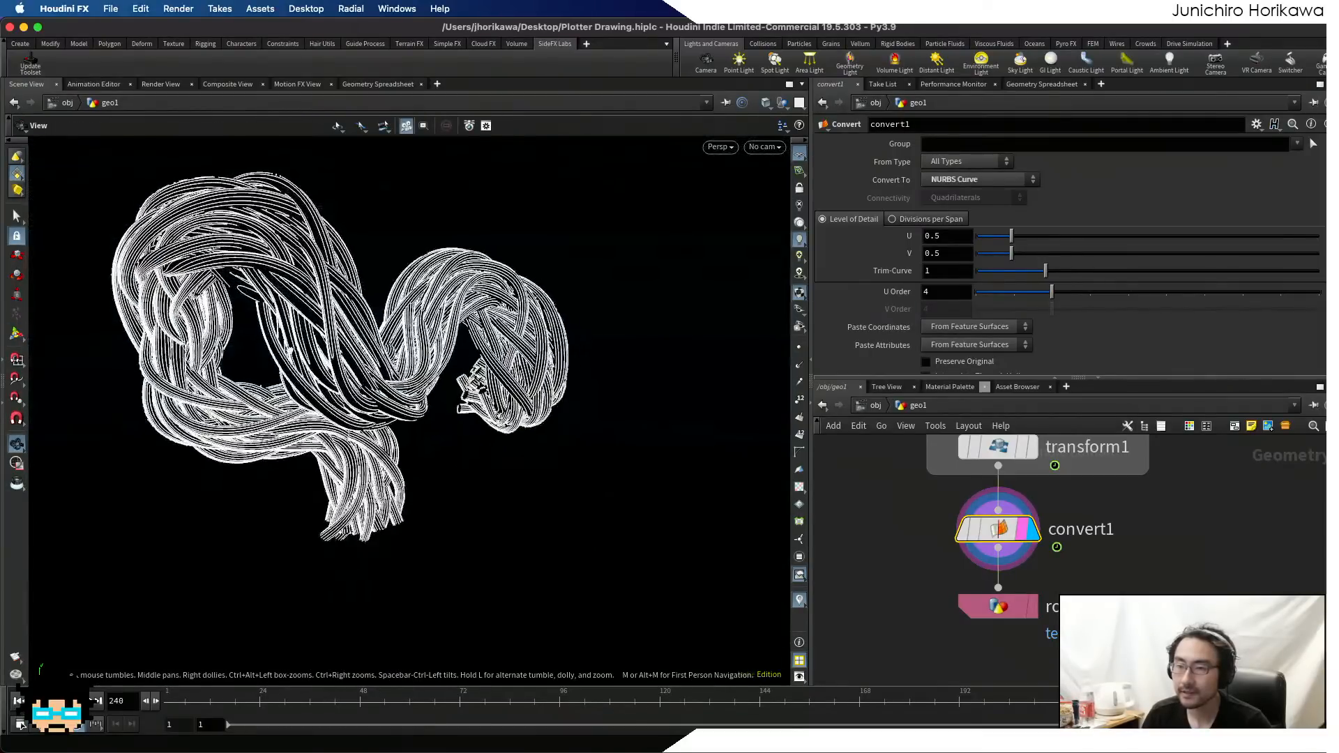
{"action": "left_click_drag", "start_coordinate": [289, 351], "coordinate": [265, 309]}
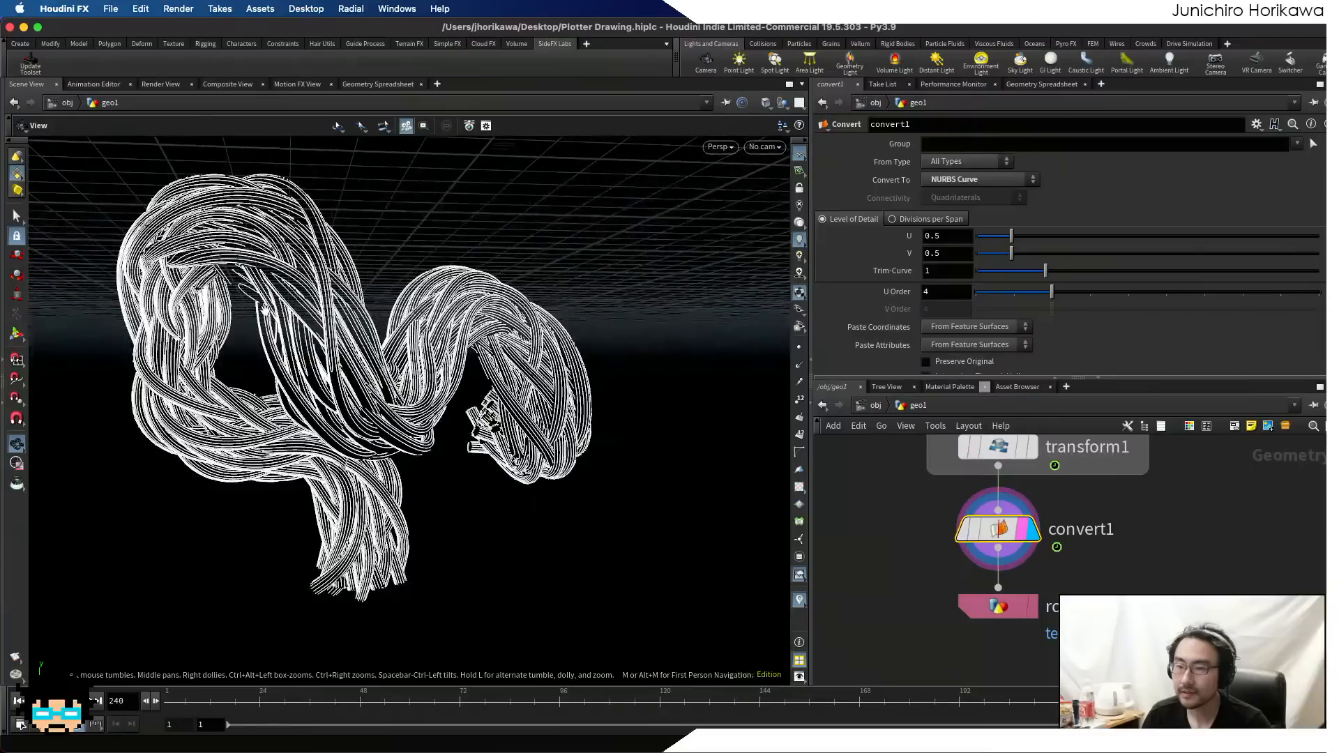
{"action": "key", "text": "Return"}
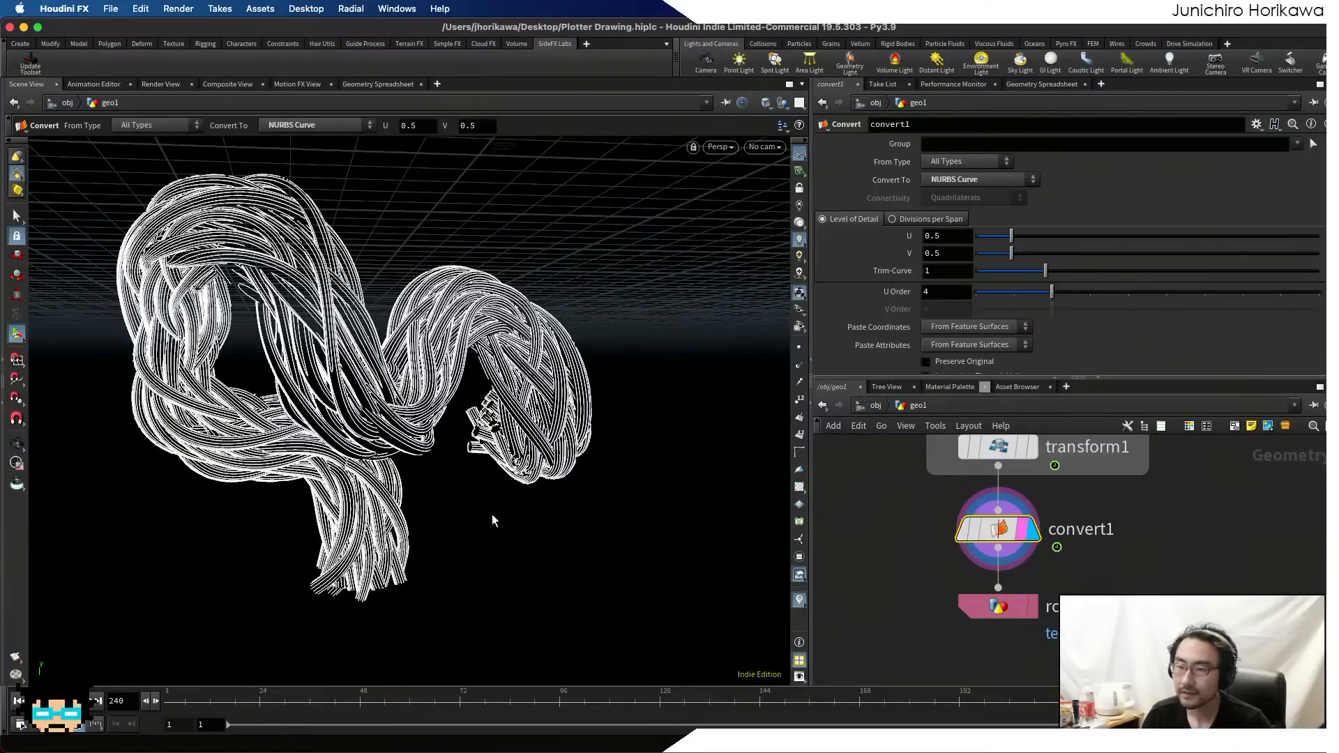
- Display the color1 node again and view the whole val-coloured rope from above
{"action": "scroll", "coordinate": [898, 570], "scroll_direction": "down", "scroll_amount": 10}
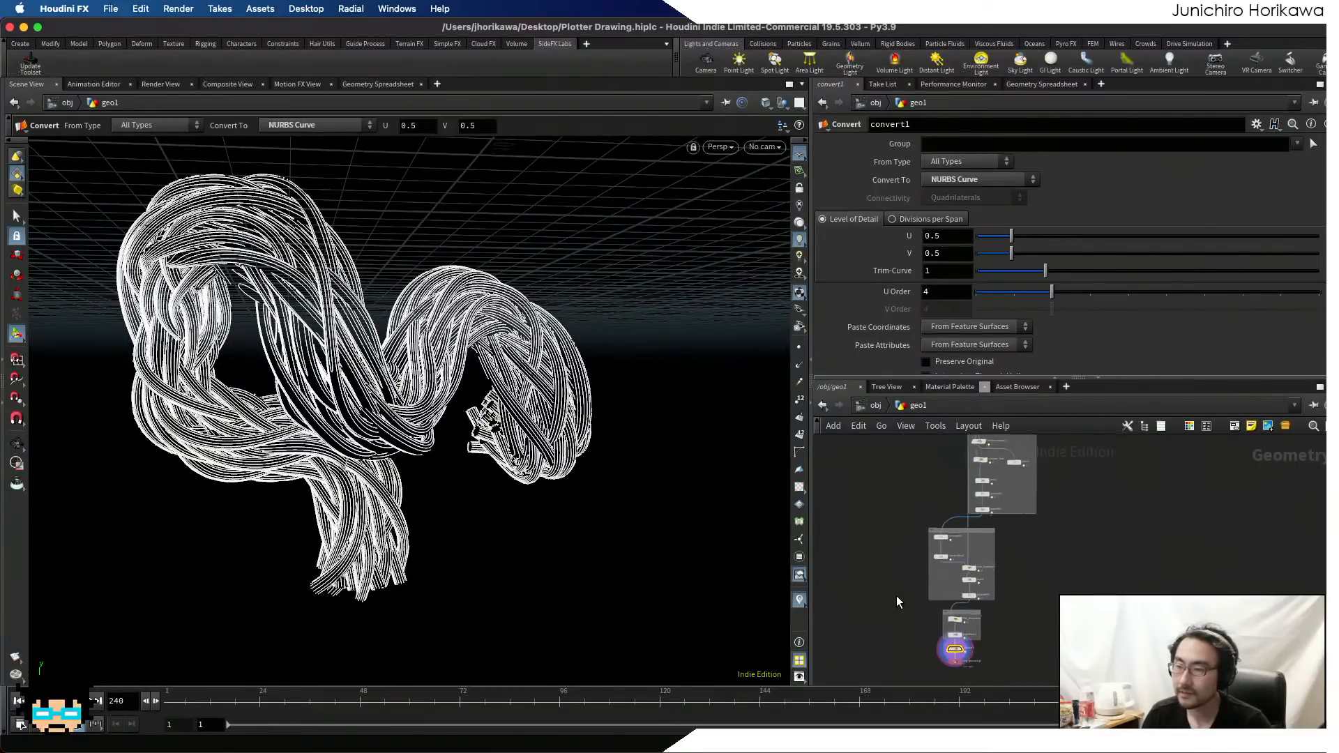
{"action": "middle_click_drag", "start_coordinate": [920, 587], "coordinate": [946, 631]}
{"action": "scroll", "coordinate": [975, 562], "scroll_direction": "up", "scroll_amount": 2}
{"action": "scroll", "coordinate": [977, 530], "scroll_direction": "down", "scroll_amount": 1}
{"action": "scroll", "coordinate": [976, 534], "scroll_direction": "up", "scroll_amount": 1}
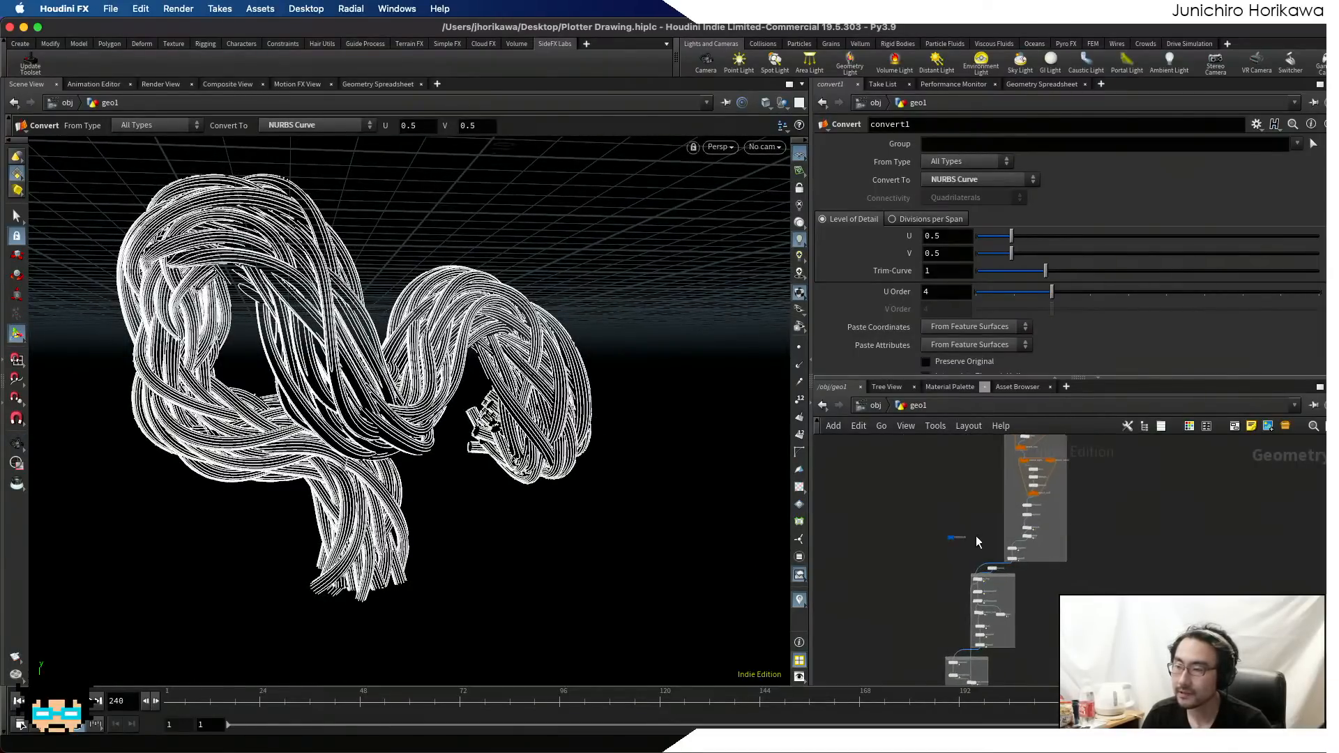
{"action": "middle_click_drag", "start_coordinate": [976, 507], "coordinate": [1010, 528]}
{"action": "scroll", "coordinate": [991, 537], "scroll_direction": "up", "scroll_amount": 8}
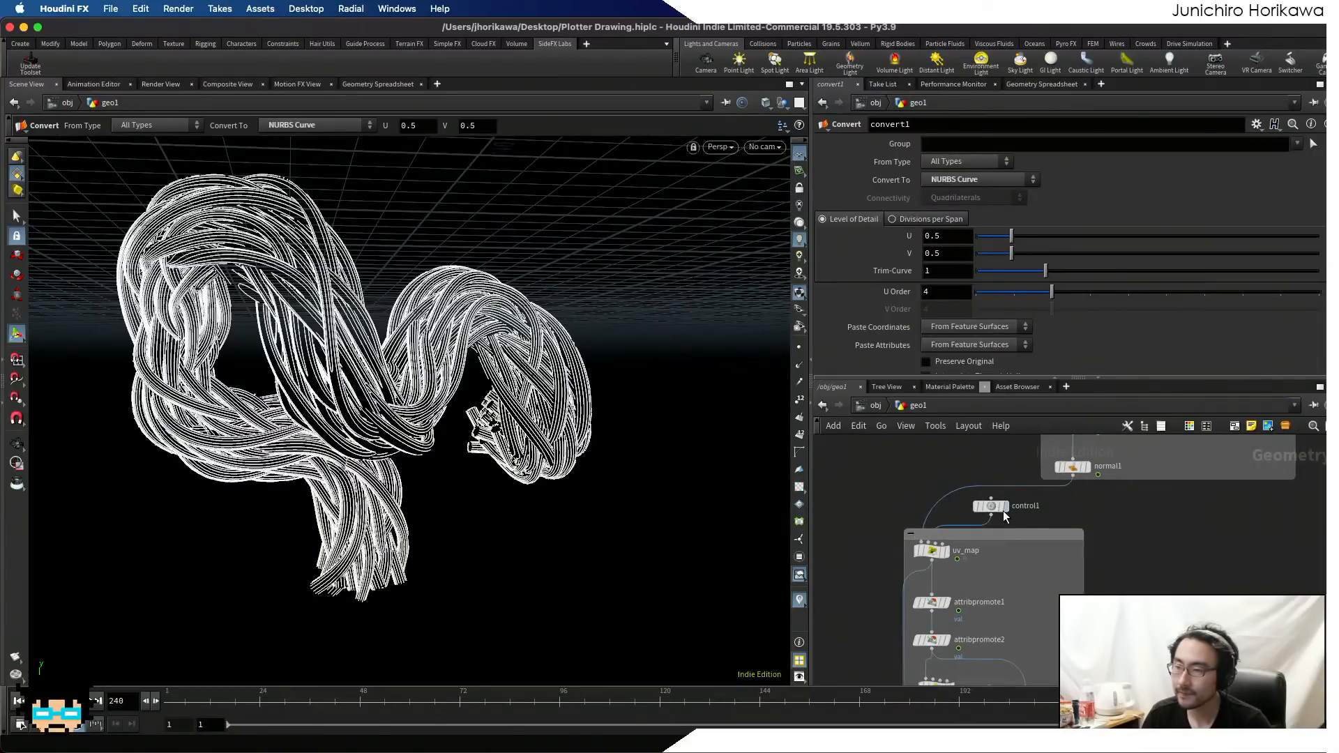
{"action": "left_click", "coordinate": [948, 551]}
{"action": "scroll", "coordinate": [1021, 604], "scroll_direction": "down", "scroll_amount": 1}
{"action": "middle_click_drag", "start_coordinate": [1021, 604], "coordinate": [1027, 515]}
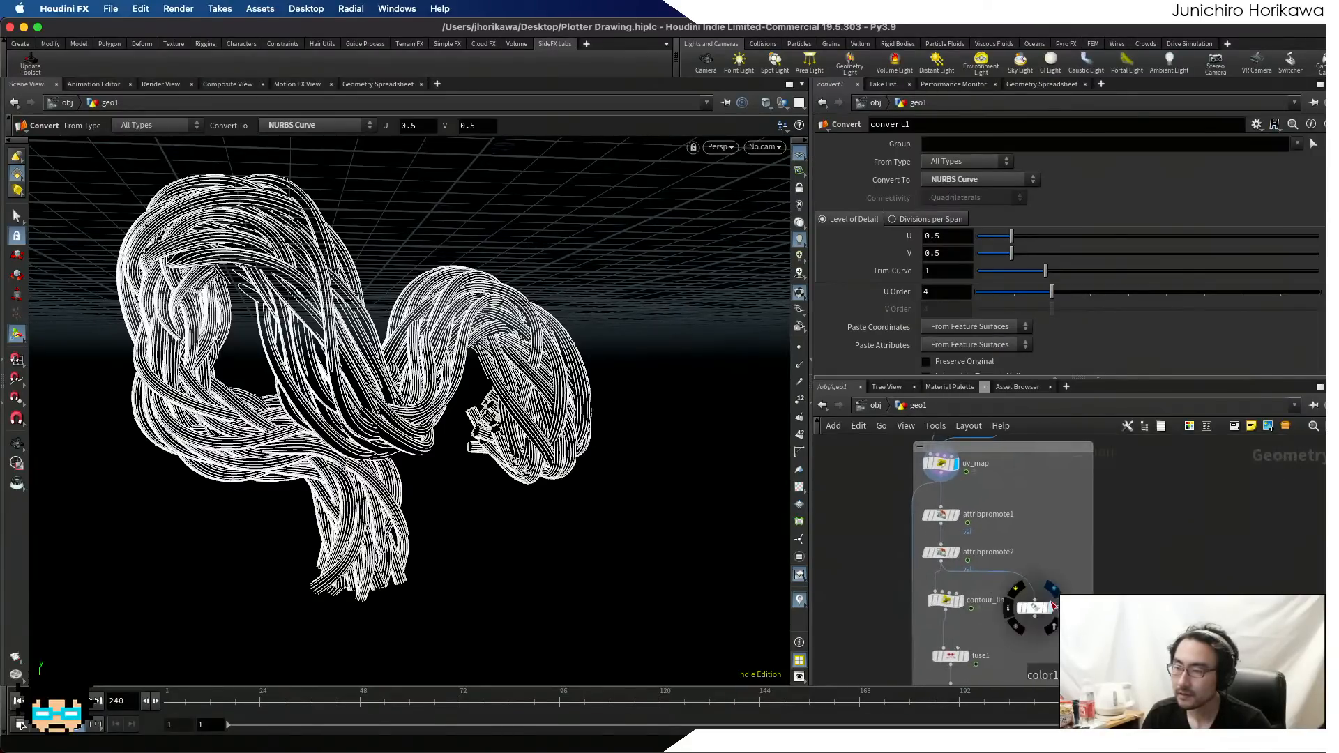
{"action": "left_click", "coordinate": [1037, 612]}
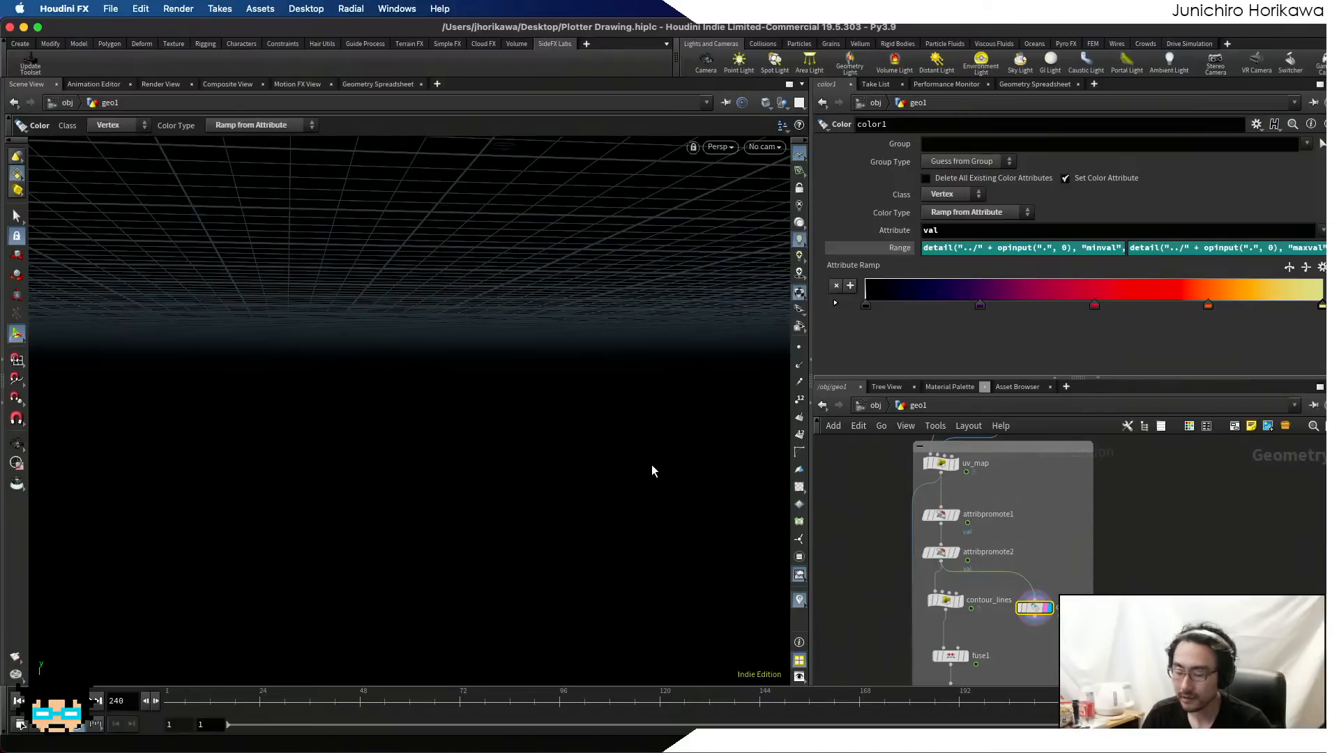
{"action": "key", "text": "Escape"}
{"action": "left_click_drag", "start_coordinate": [602, 417], "coordinate": [457, 503]}
- Select control1 and move its center to about X 2.13, Y 5.88, Z -2.85, high beside the ropes
{"action": "scroll", "coordinate": [1023, 560], "scroll_direction": "down", "scroll_amount": 1}
{"action": "scroll", "coordinate": [1024, 560], "scroll_direction": "up", "scroll_amount": 1}
{"action": "middle_click_drag", "start_coordinate": [1023, 559], "coordinate": [1006, 649]}
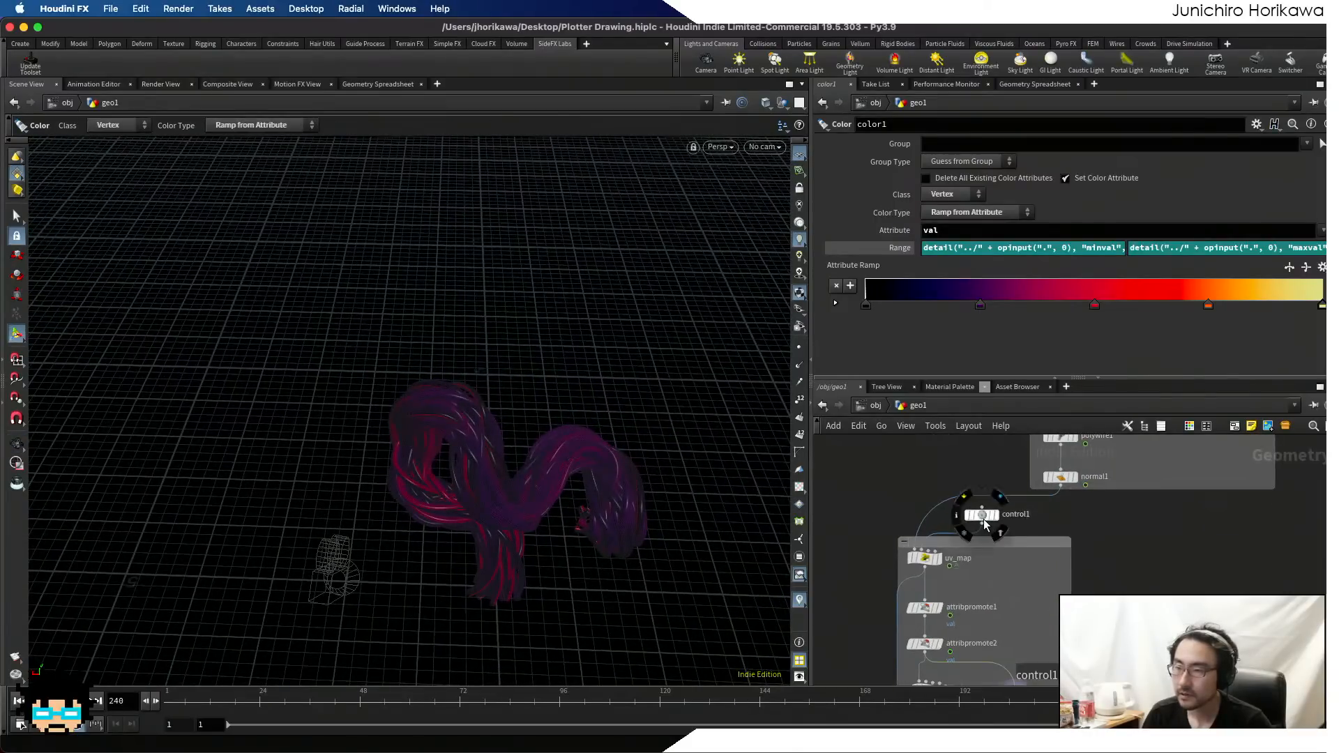
{"action": "left_click", "coordinate": [982, 517]}
{"action": "left_click_drag", "start_coordinate": [663, 454], "coordinate": [673, 481]}
{"action": "key", "text": "super+z"}
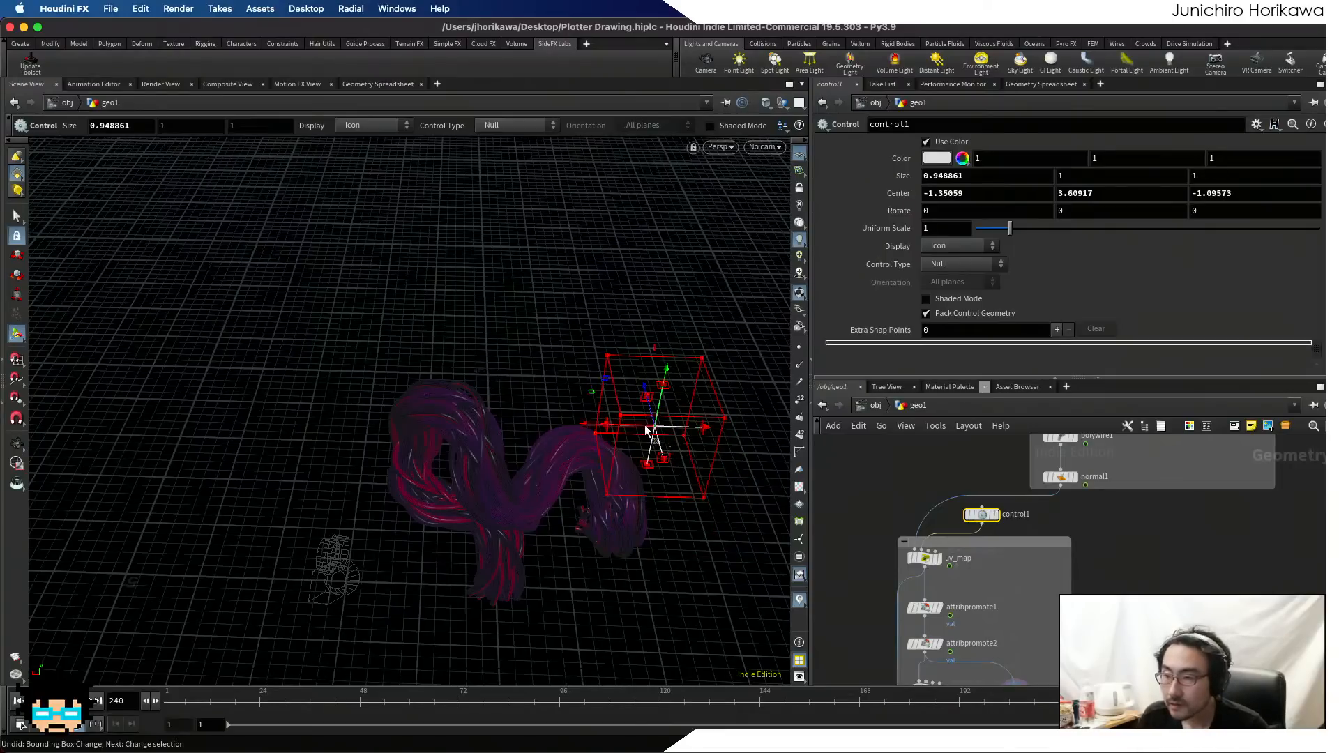
{"action": "left_click_drag", "start_coordinate": [642, 384], "coordinate": [699, 561]}
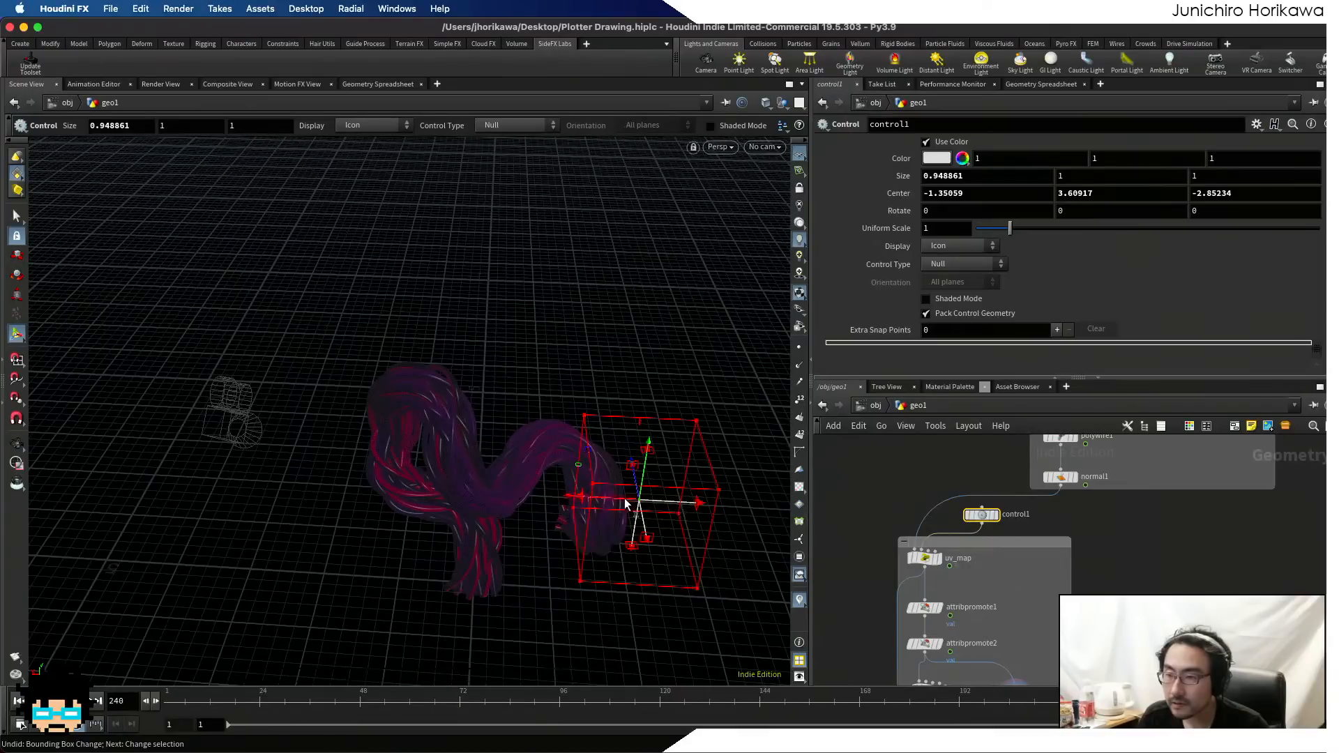
{"action": "left_click_drag", "start_coordinate": [603, 497], "coordinate": [208, 175]}
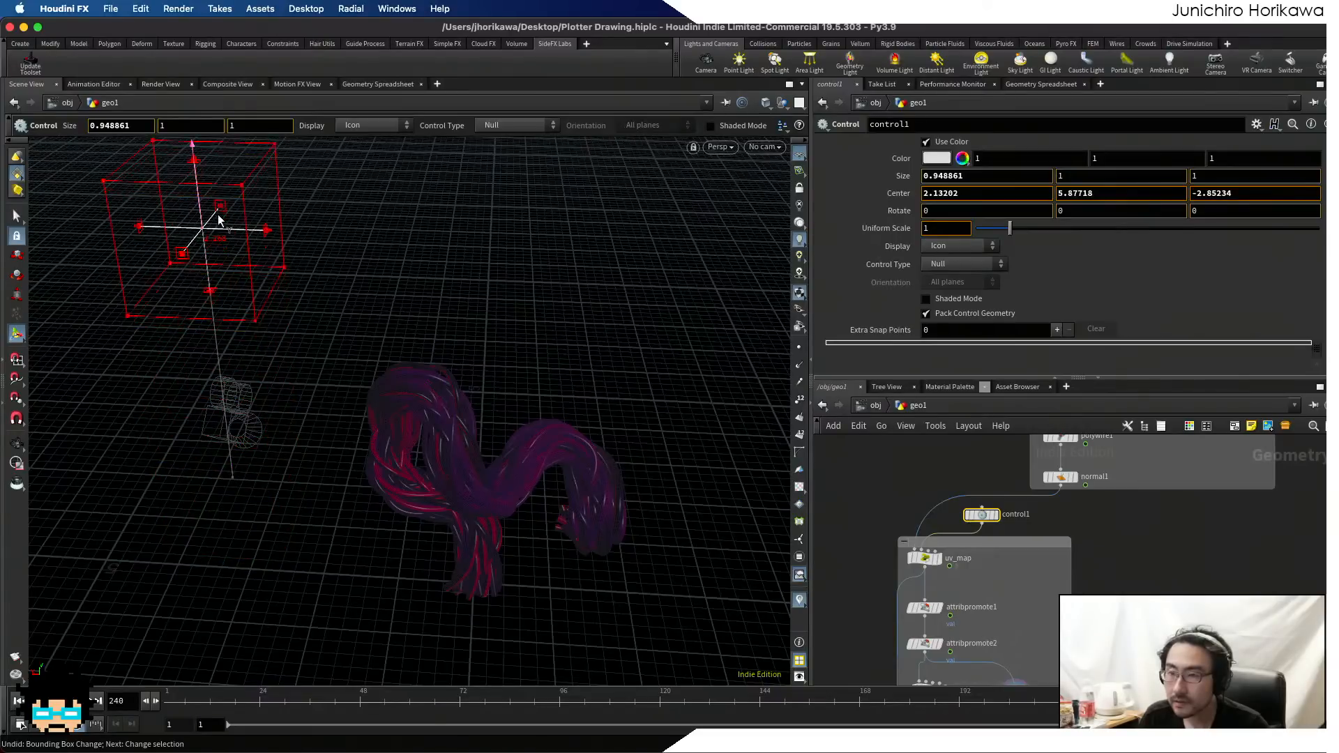
- Reduce control1's Z size to about 0.66 and move its center along Z to about -1.41
{"action": "left_click_drag", "start_coordinate": [243, 236], "coordinate": [343, 231]}
{"action": "left_click_drag", "start_coordinate": [343, 258], "coordinate": [323, 328], "text": "alt"}
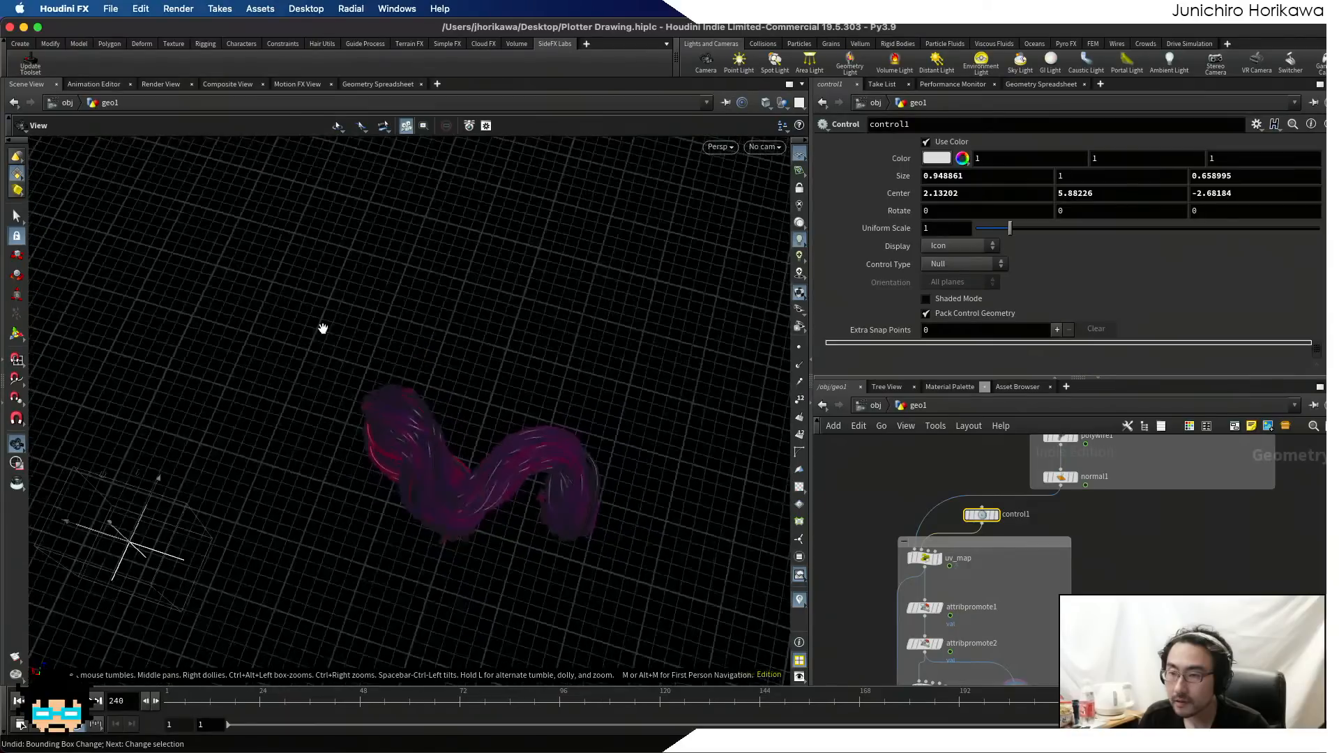
{"action": "left_click_drag", "start_coordinate": [159, 481], "coordinate": [245, 361]}
{"action": "key", "text": "Escape"}
{"action": "left_click_drag", "start_coordinate": [344, 523], "coordinate": [401, 442]}
- Display the result of convert1 and frame its contour lines in the viewport
{"action": "scroll", "coordinate": [950, 533], "scroll_direction": "down", "scroll_amount": 10}
{"action": "scroll", "coordinate": [969, 629], "scroll_direction": "up", "scroll_amount": 4}
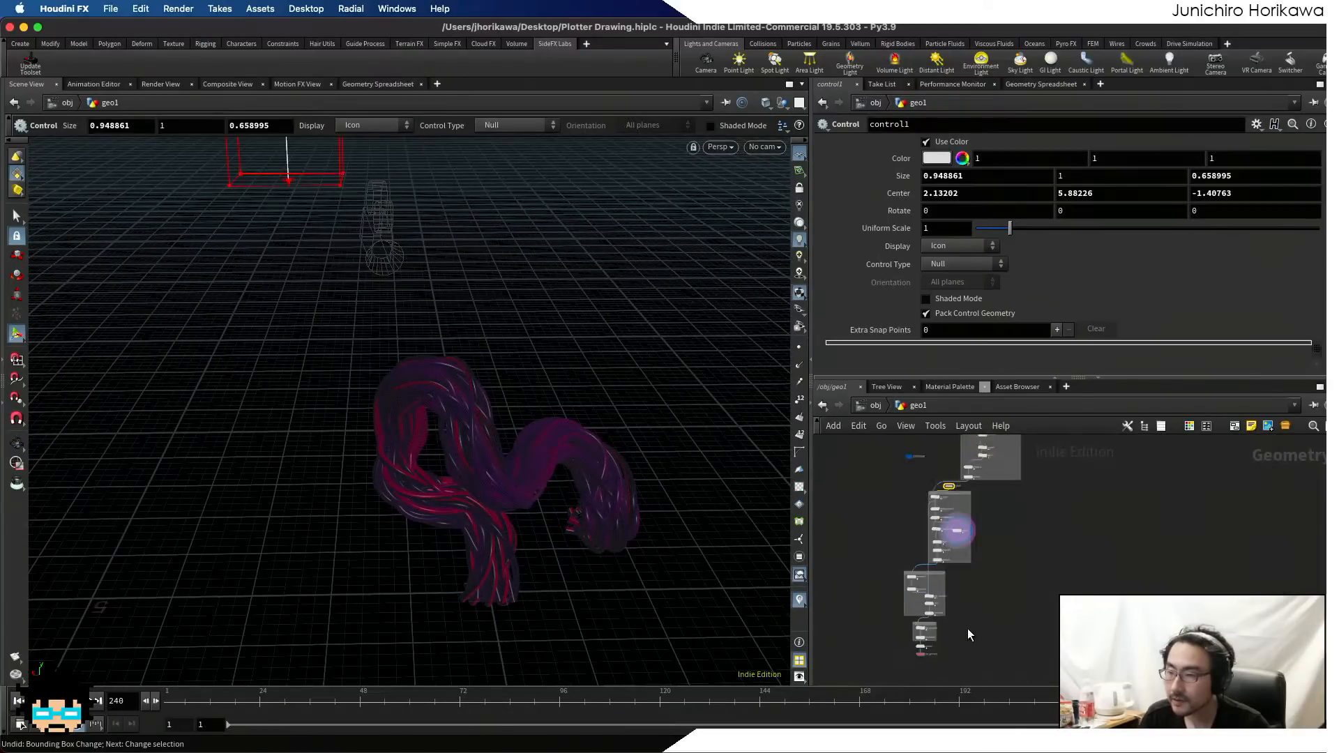
{"action": "middle_click_drag", "start_coordinate": [896, 652], "coordinate": [905, 591]}
{"action": "scroll", "coordinate": [906, 591], "scroll_direction": "up", "scroll_amount": 5}
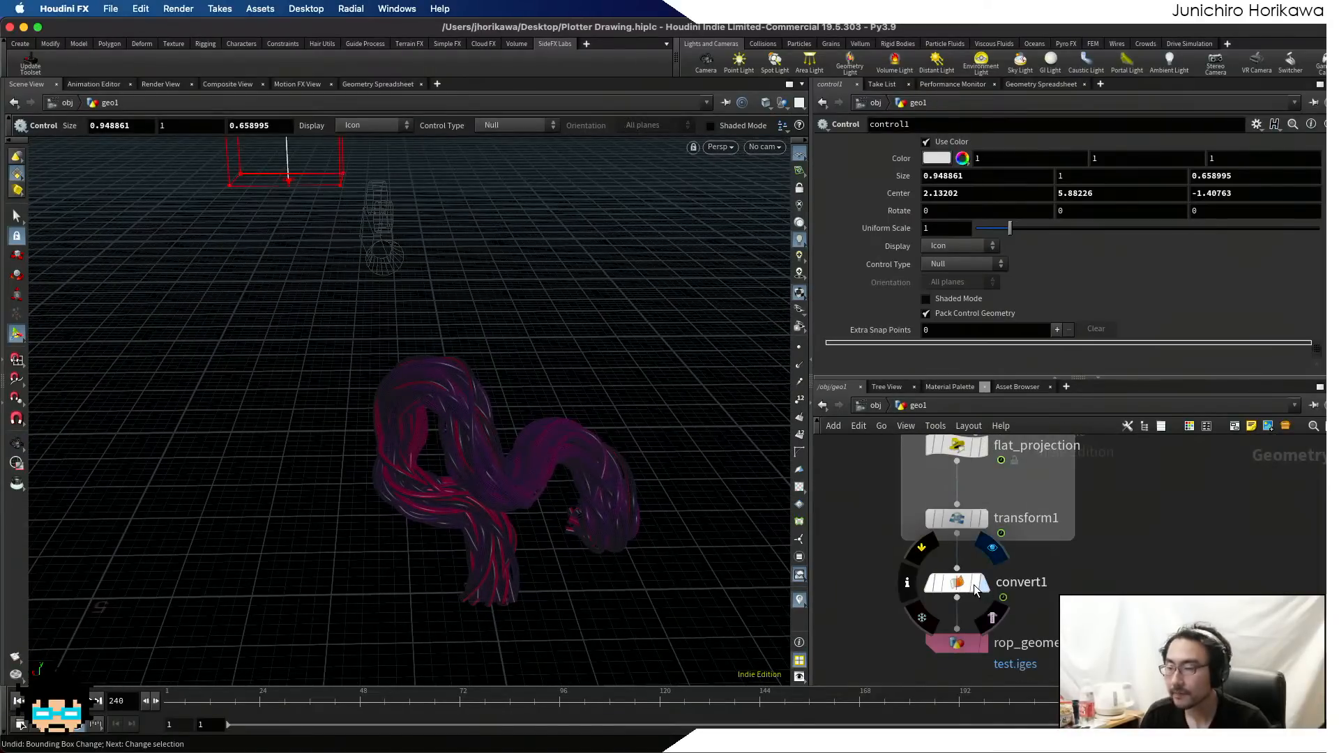
{"action": "left_click", "coordinate": [975, 589]}
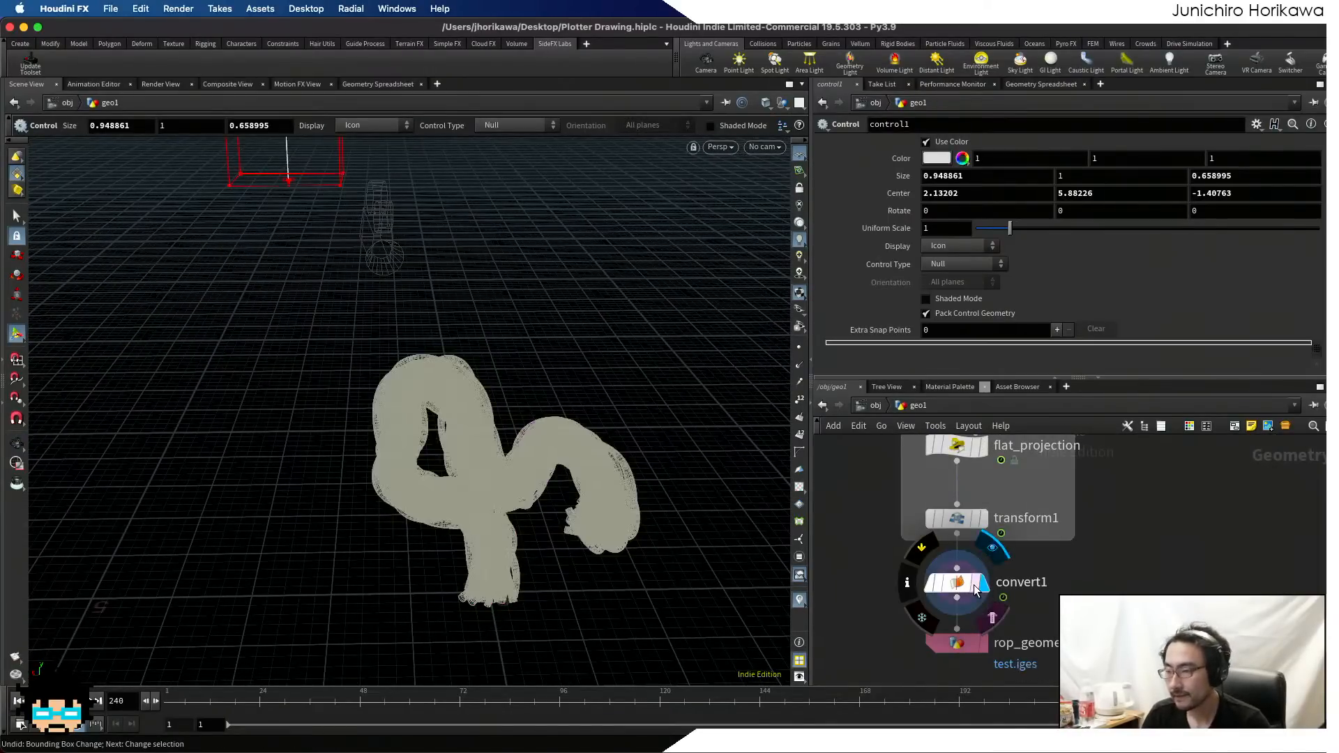
{"action": "key", "text": "space+g"}
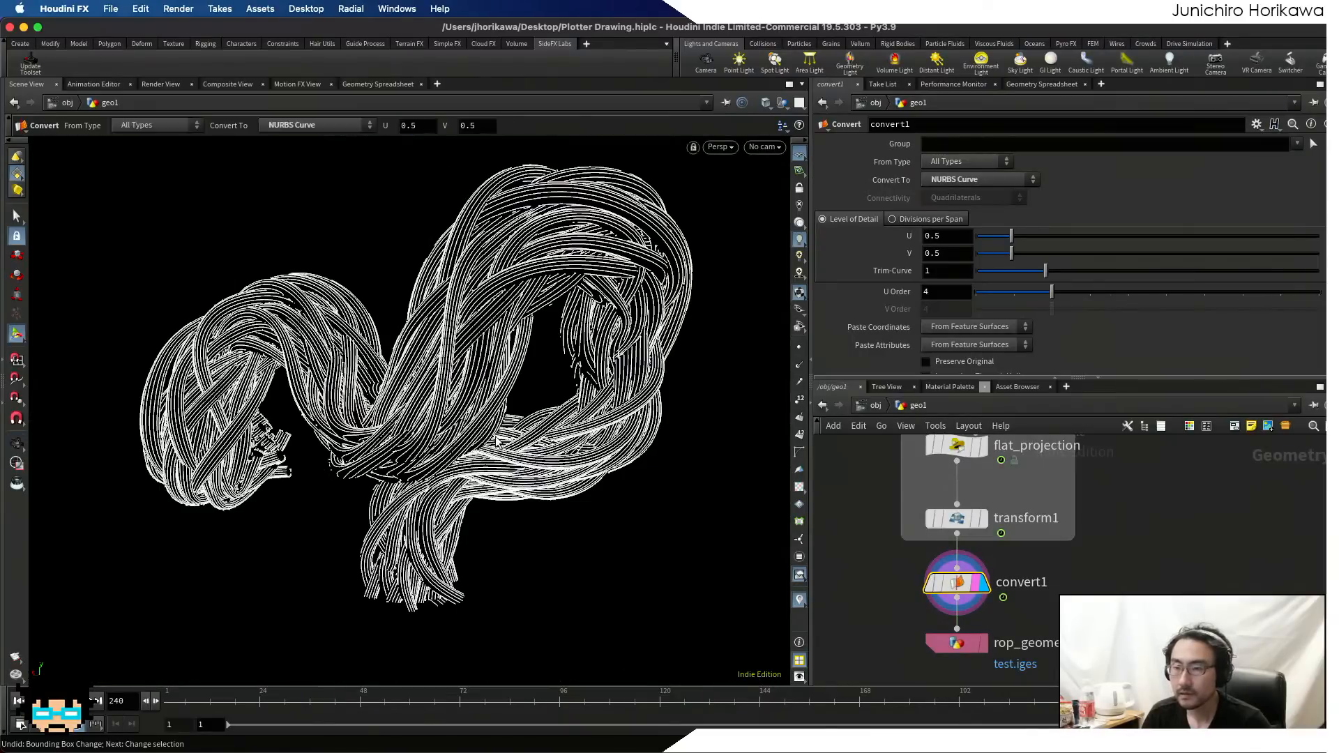
{"action": "left_click_drag", "start_coordinate": [516, 431], "coordinate": [402, 443], "text": "alt"}
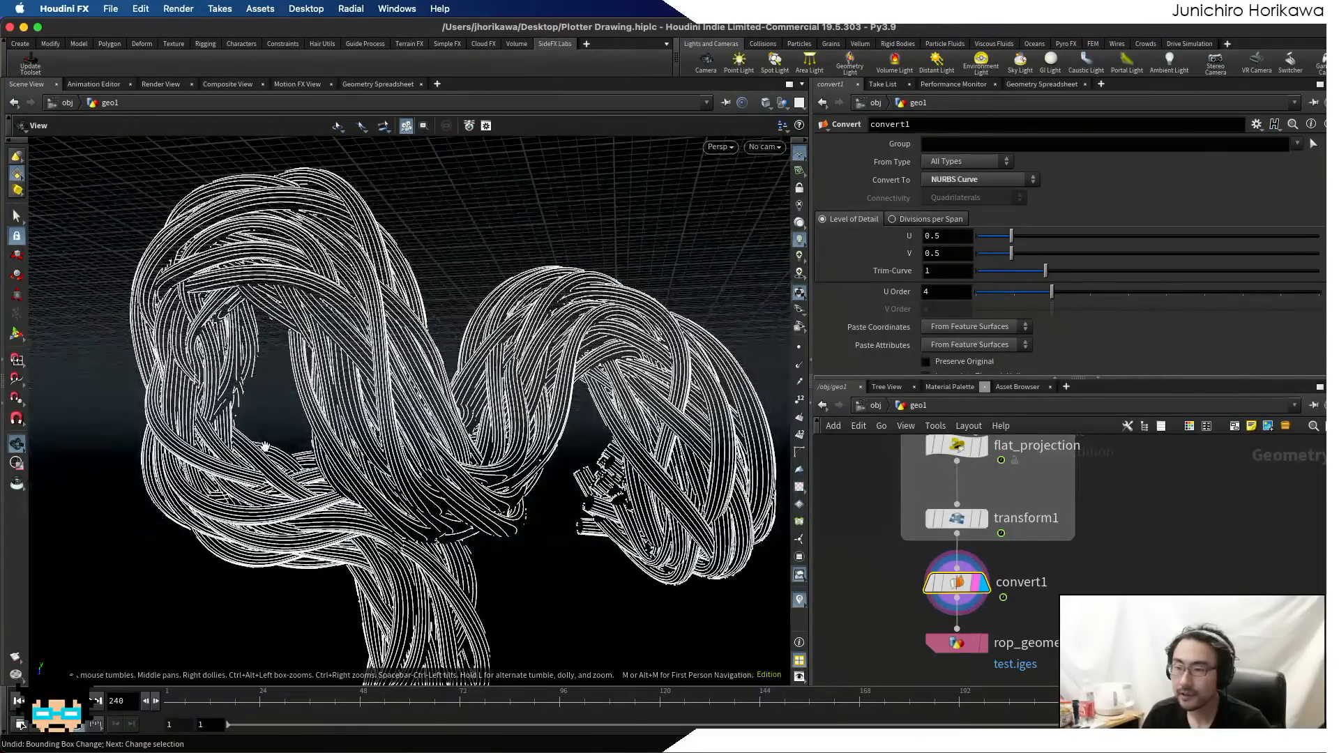
{"action": "middle_click_drag", "start_coordinate": [237, 448], "coordinate": [195, 448], "text": "alt"}
{"action": "left_click_drag", "start_coordinate": [267, 442], "coordinate": [298, 461]}
{"action": "key", "text": "Return"}
- Find the uv_map wrangle in the network and open its parameters
{"action": "scroll", "coordinate": [995, 579], "scroll_direction": "down", "scroll_amount": 5}
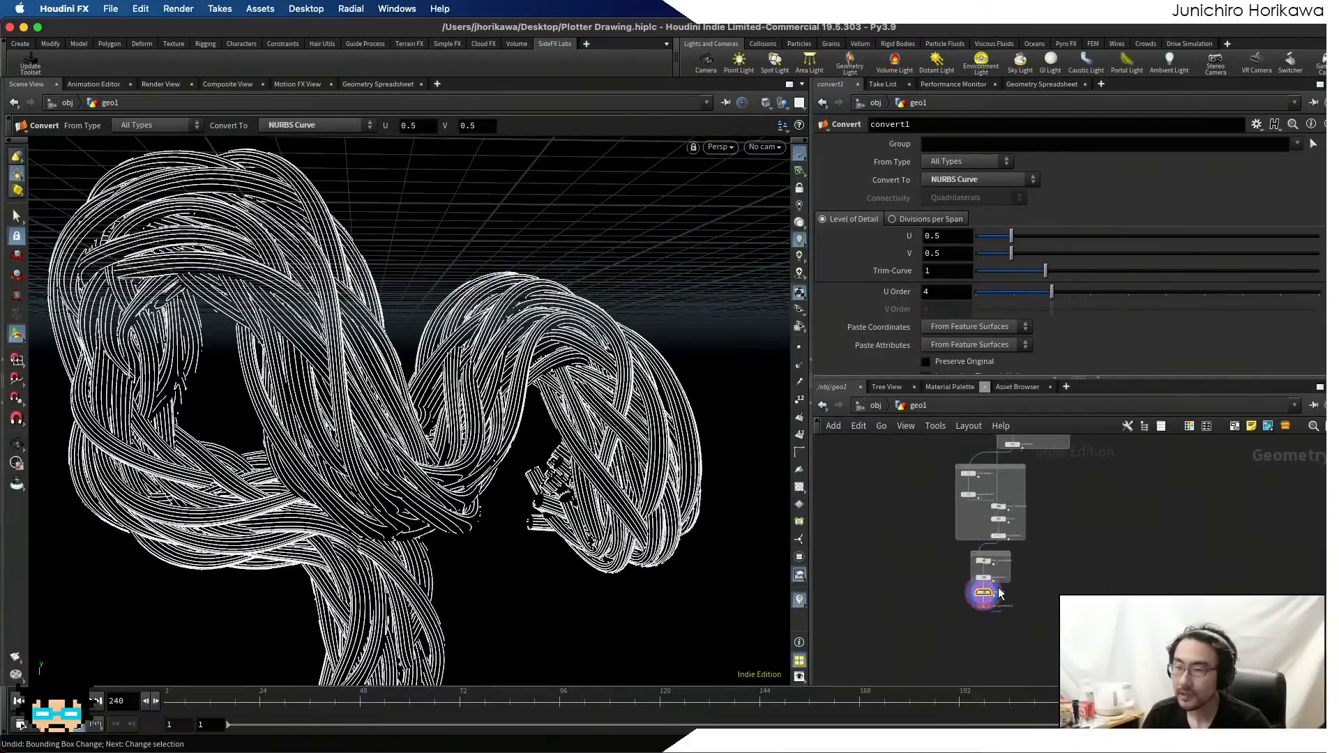
{"action": "scroll", "coordinate": [995, 579], "scroll_direction": "up", "scroll_amount": 5}
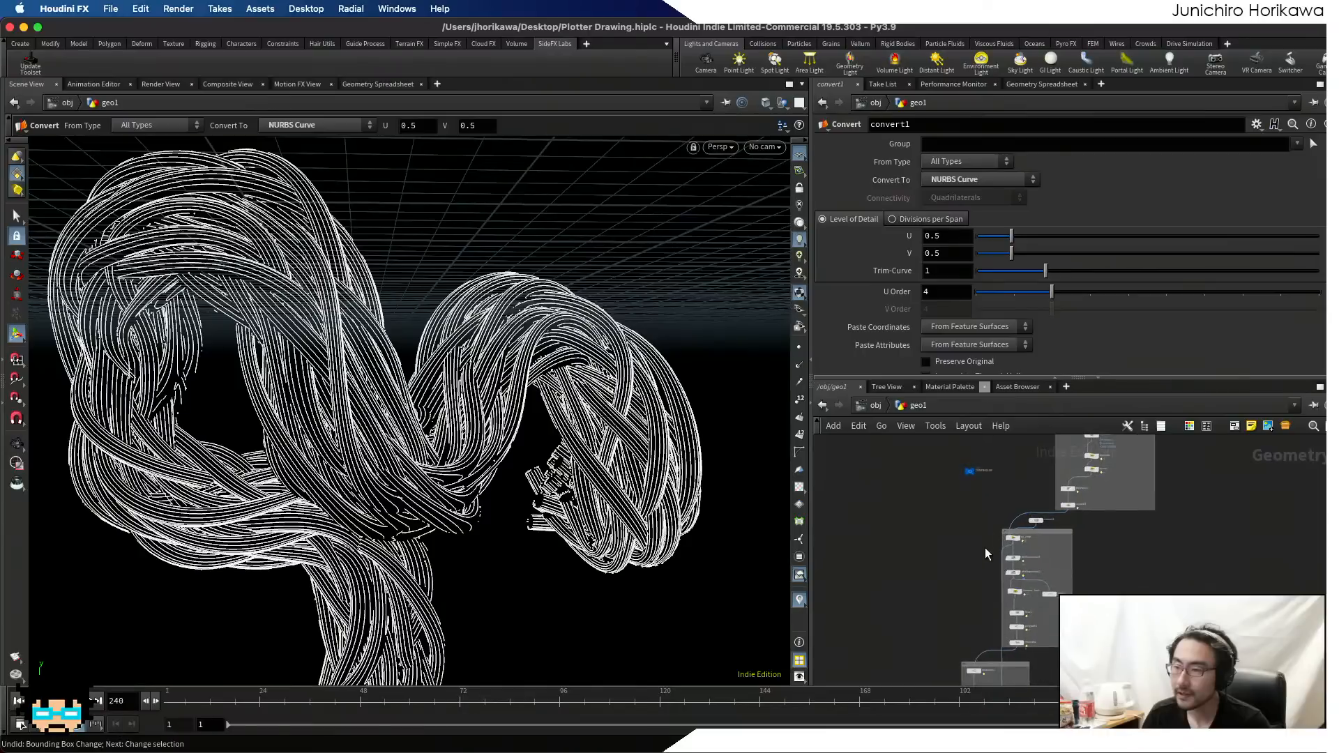
{"action": "scroll", "coordinate": [981, 637], "scroll_direction": "up", "scroll_amount": 3}
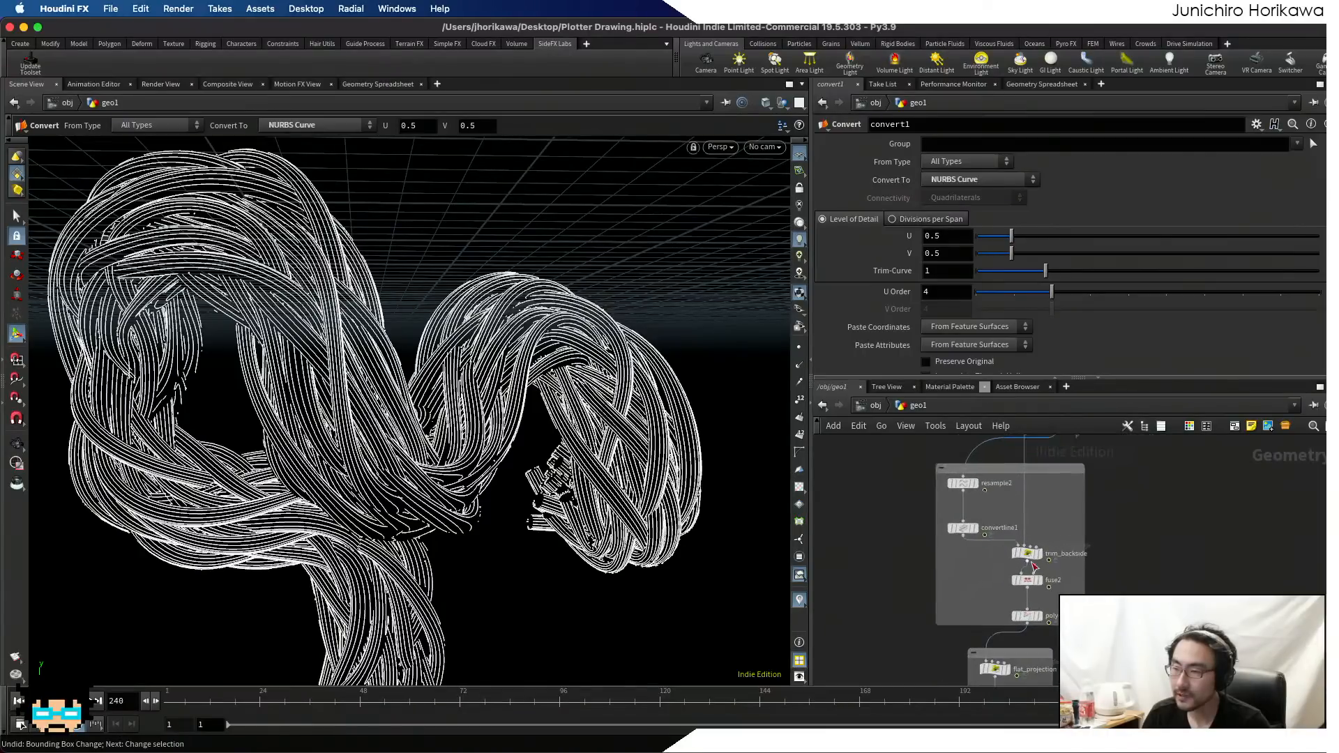
{"action": "scroll", "coordinate": [1054, 569], "scroll_direction": "down", "scroll_amount": 5}
{"action": "scroll", "coordinate": [1039, 531], "scroll_direction": "up", "scroll_amount": 5}
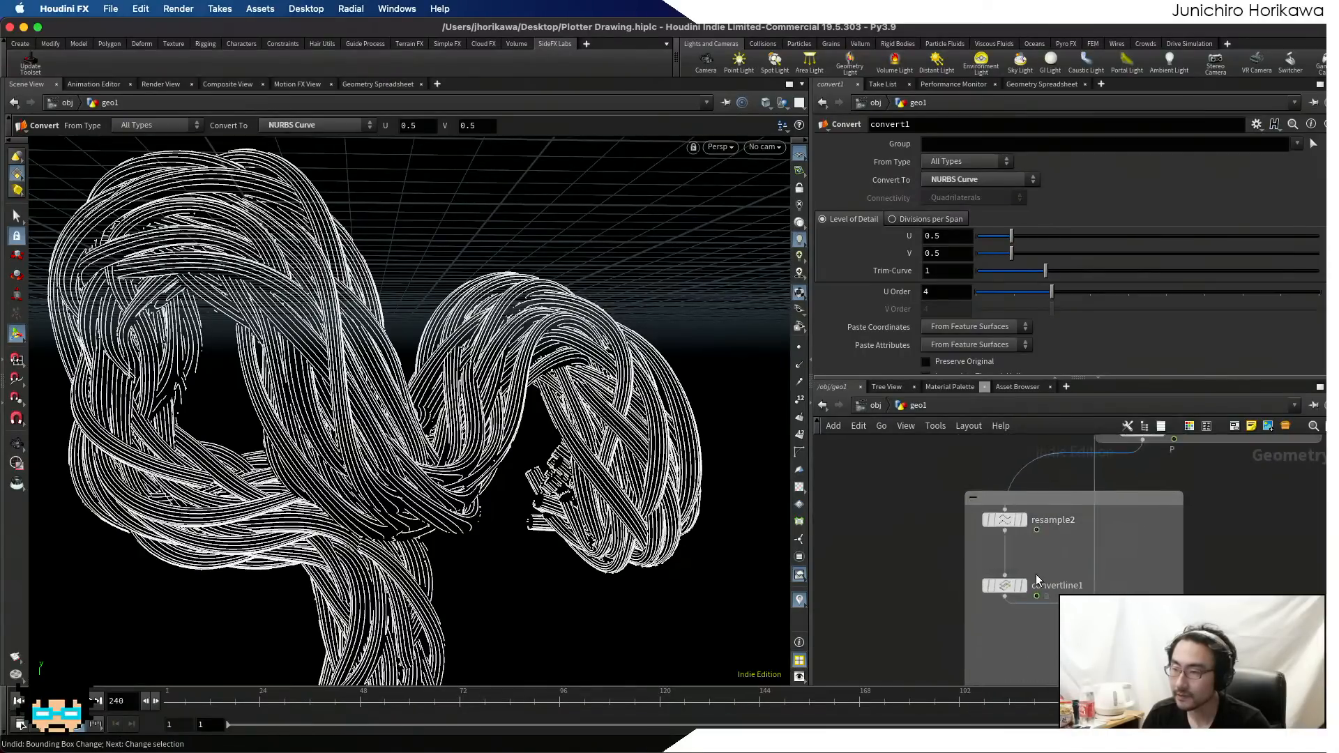
{"action": "scroll", "coordinate": [1036, 575], "scroll_direction": "down", "scroll_amount": 5}
{"action": "middle_click_drag", "start_coordinate": [1090, 560], "coordinate": [1082, 604]}
{"action": "right_click_drag", "start_coordinate": [649, 476], "coordinate": [551, 494], "text": "alt"}
{"action": "scroll", "coordinate": [1024, 579], "scroll_direction": "up", "scroll_amount": 2}
{"action": "scroll", "coordinate": [1024, 579], "scroll_direction": "up", "scroll_amount": 8}
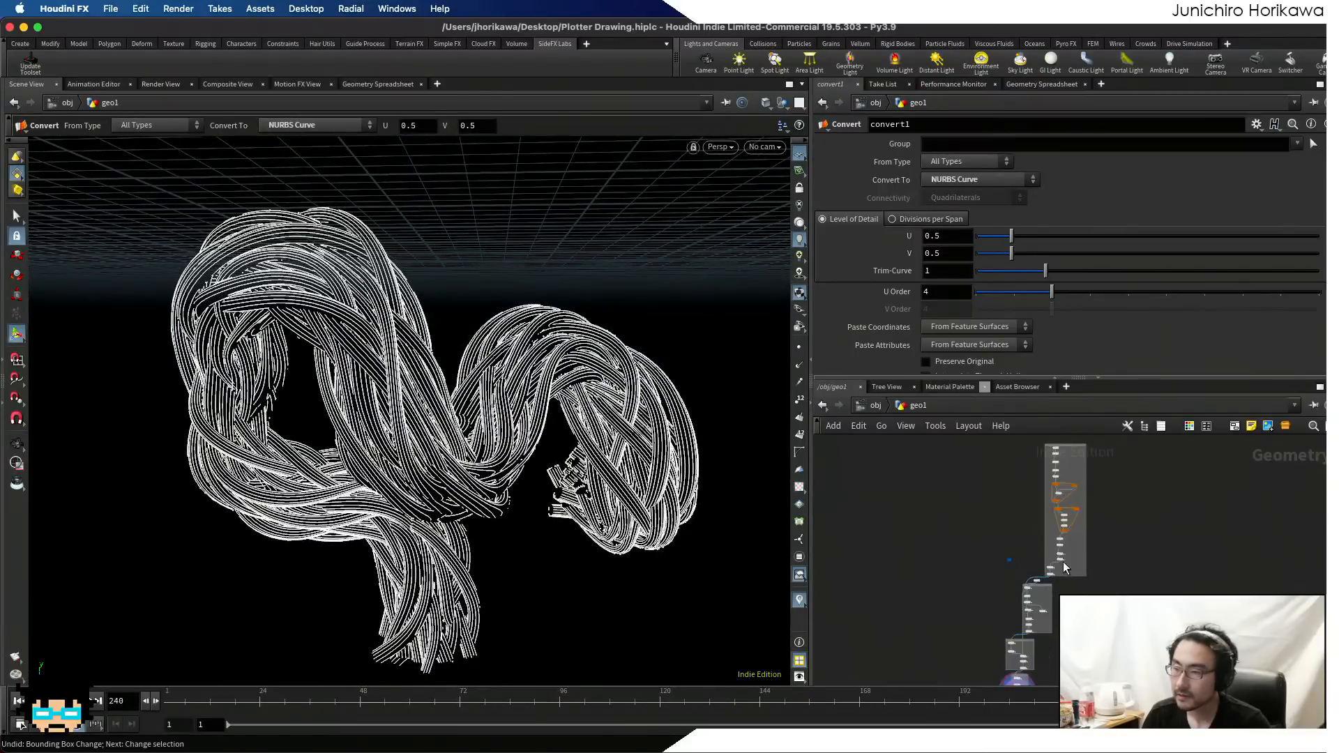
{"action": "scroll", "coordinate": [991, 573], "scroll_direction": "up", "scroll_amount": 1}
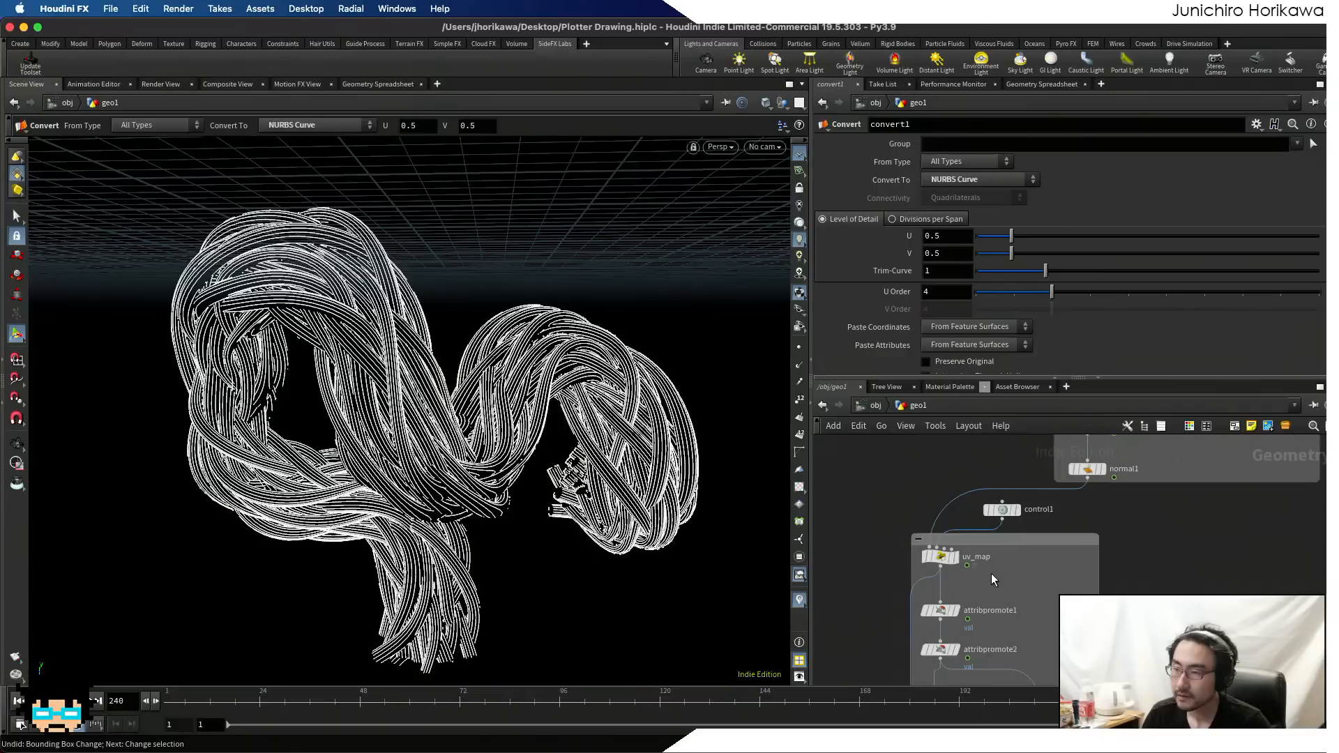
{"action": "left_click", "coordinate": [939, 557]}
{"action": "scroll", "coordinate": [985, 236], "scroll_direction": "up", "scroll_amount": 5}
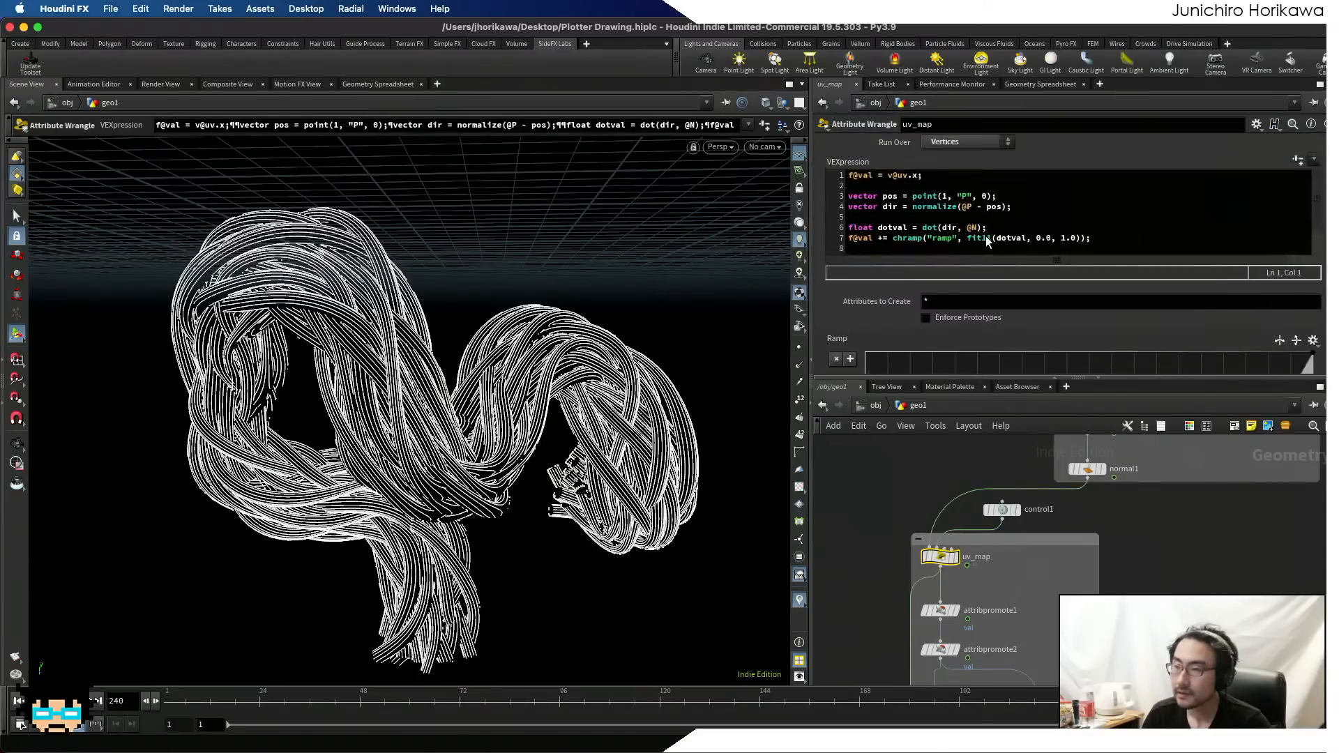
- Change the output range of fit11 in uv_map's ramp line to 1.0 and 01.0, and apply the code
{"action": "left_click", "coordinate": [1038, 275]}
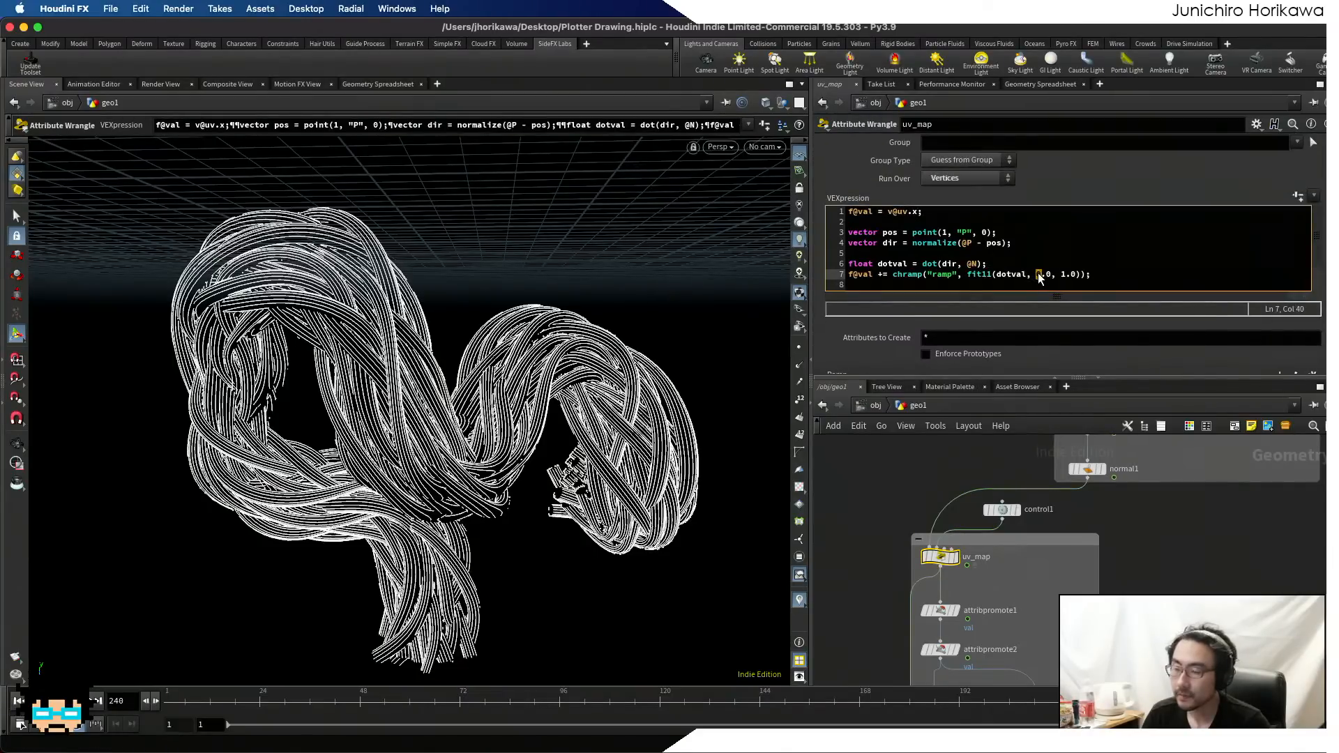
{"action": "type", "text": "10."}
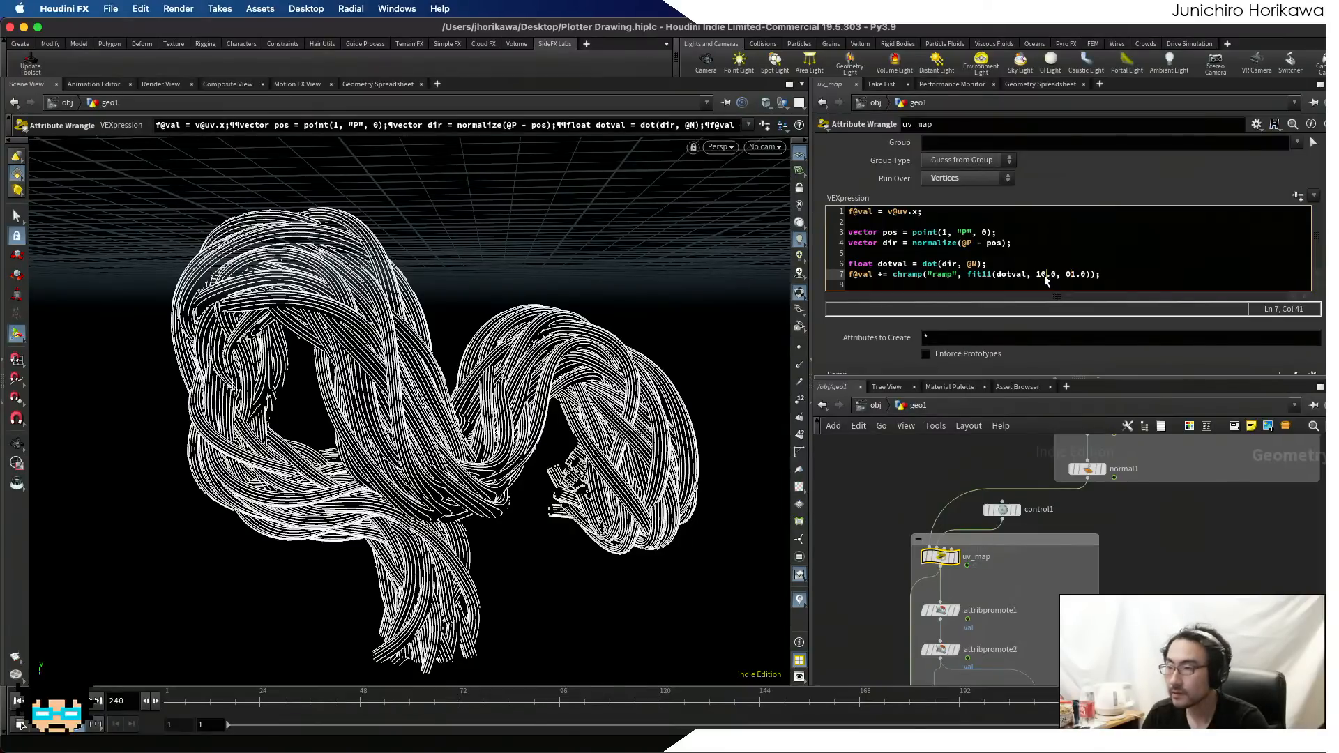
{"action": "left_click", "coordinate": [1044, 274]}
{"action": "key", "text": "BackSpace"}
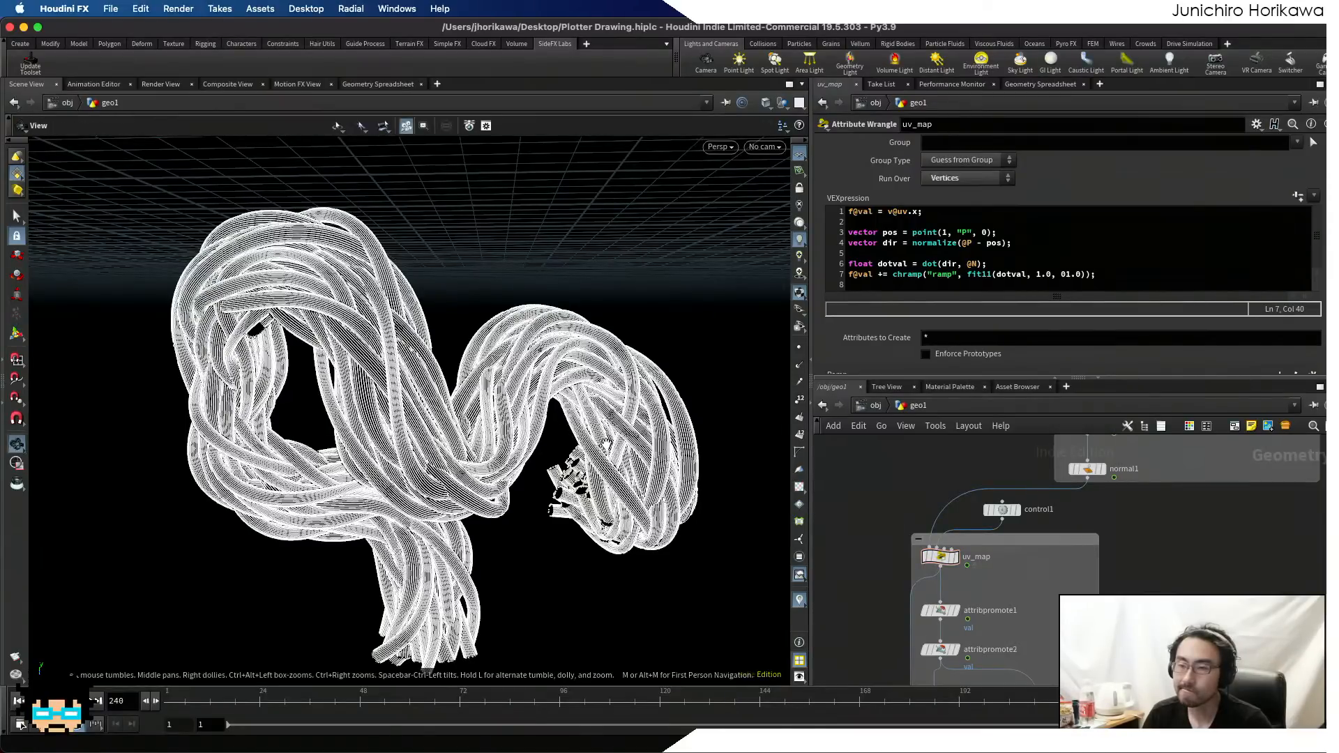
{"action": "left_click_drag", "start_coordinate": [618, 423], "coordinate": [605, 430], "text": "alt"}
{"action": "key", "text": "Return"}
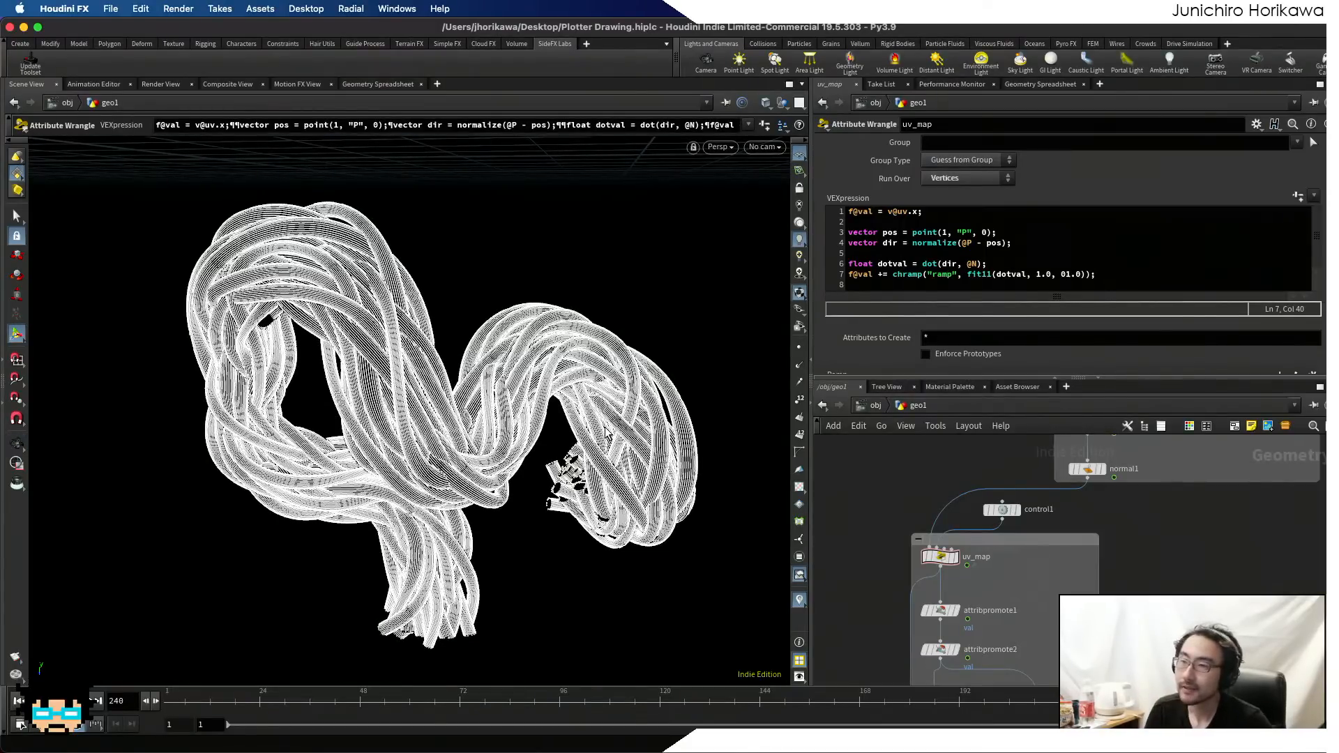
- Display the result of the uv_map node instead of convert1
{"action": "left_click", "coordinate": [1043, 235]}
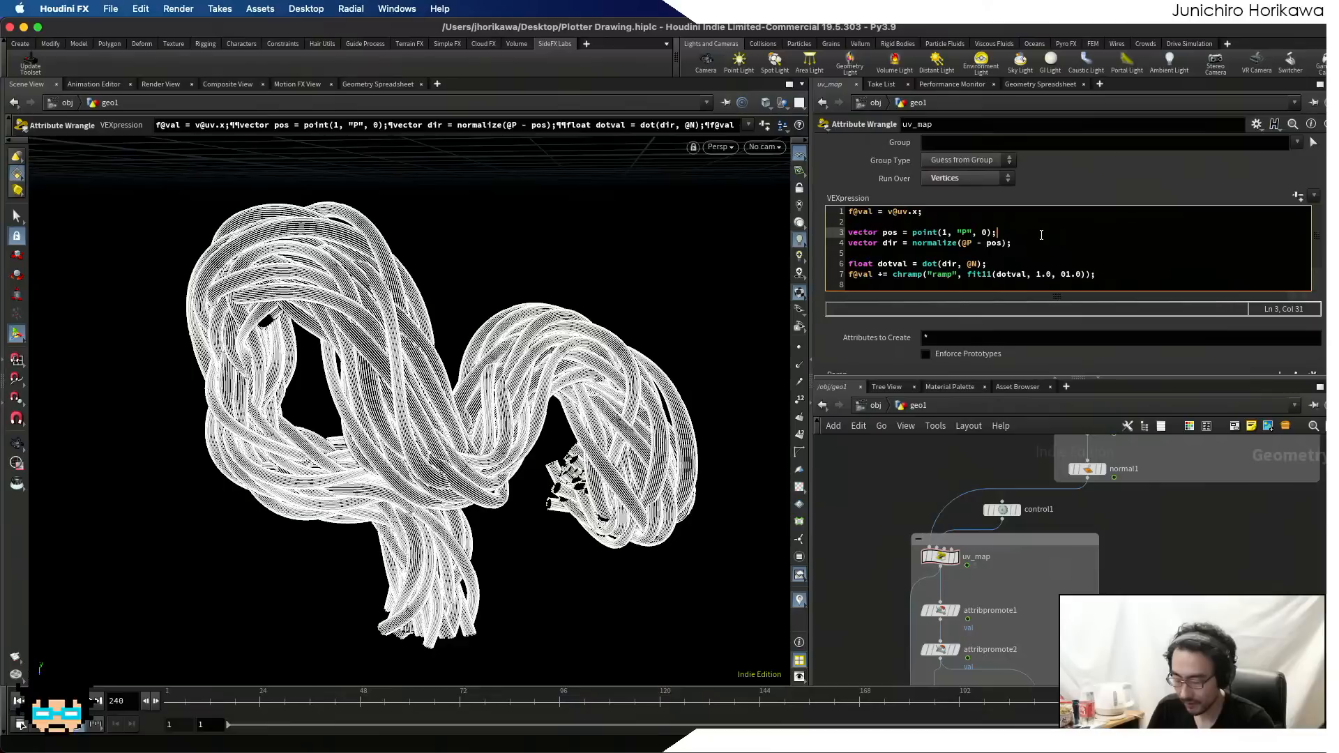
{"action": "key", "text": "Return"}
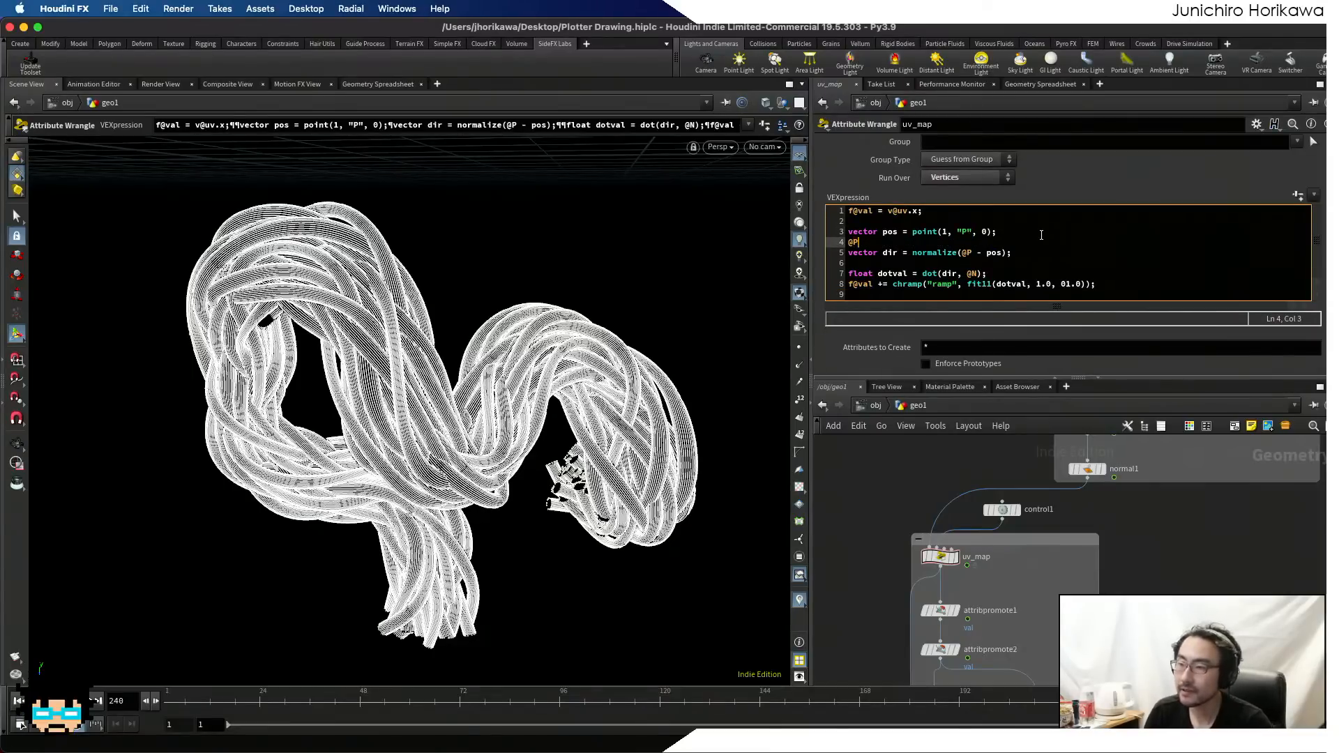
{"action": "left_click", "coordinate": [957, 543]}
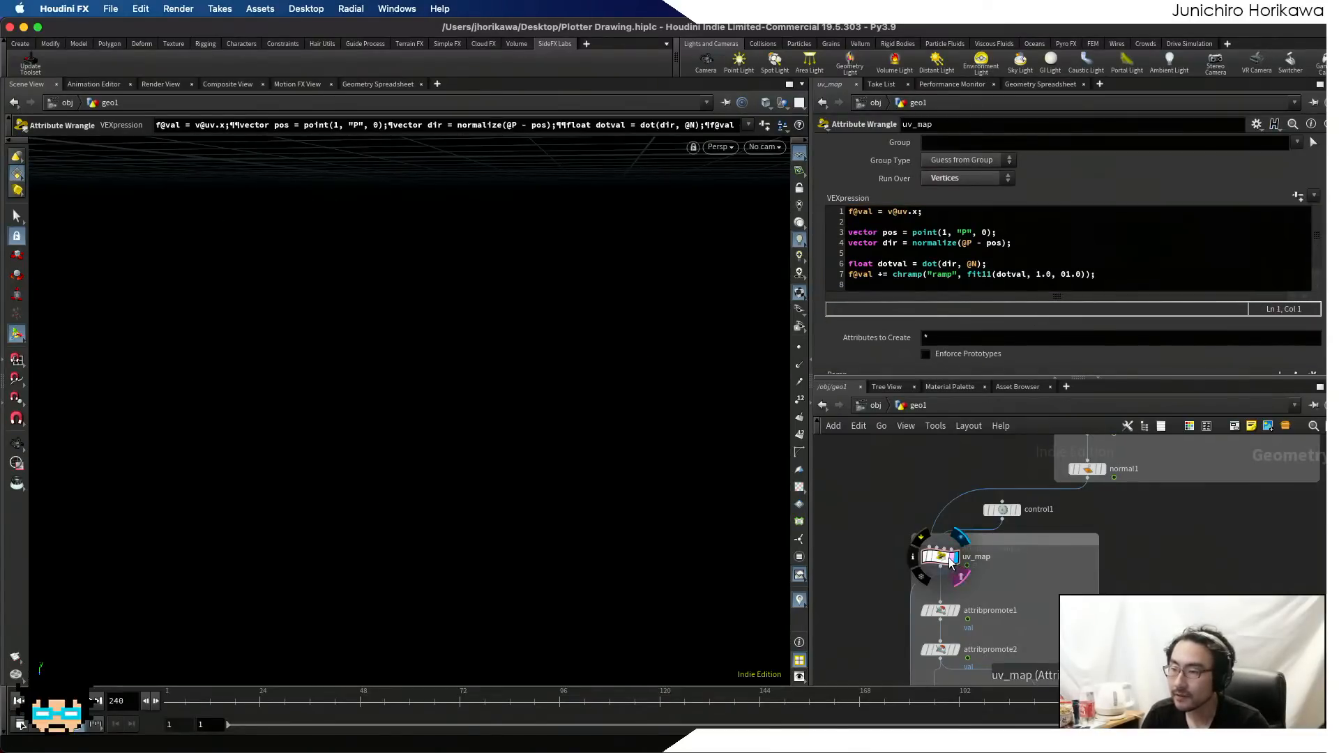
- Add the line v@pos = @P; before dotval in uv_map's code and view the vertex attributes in the geometry spreadsheet
{"action": "left_click", "coordinate": [875, 254]}
{"action": "type", "text": "v\""}
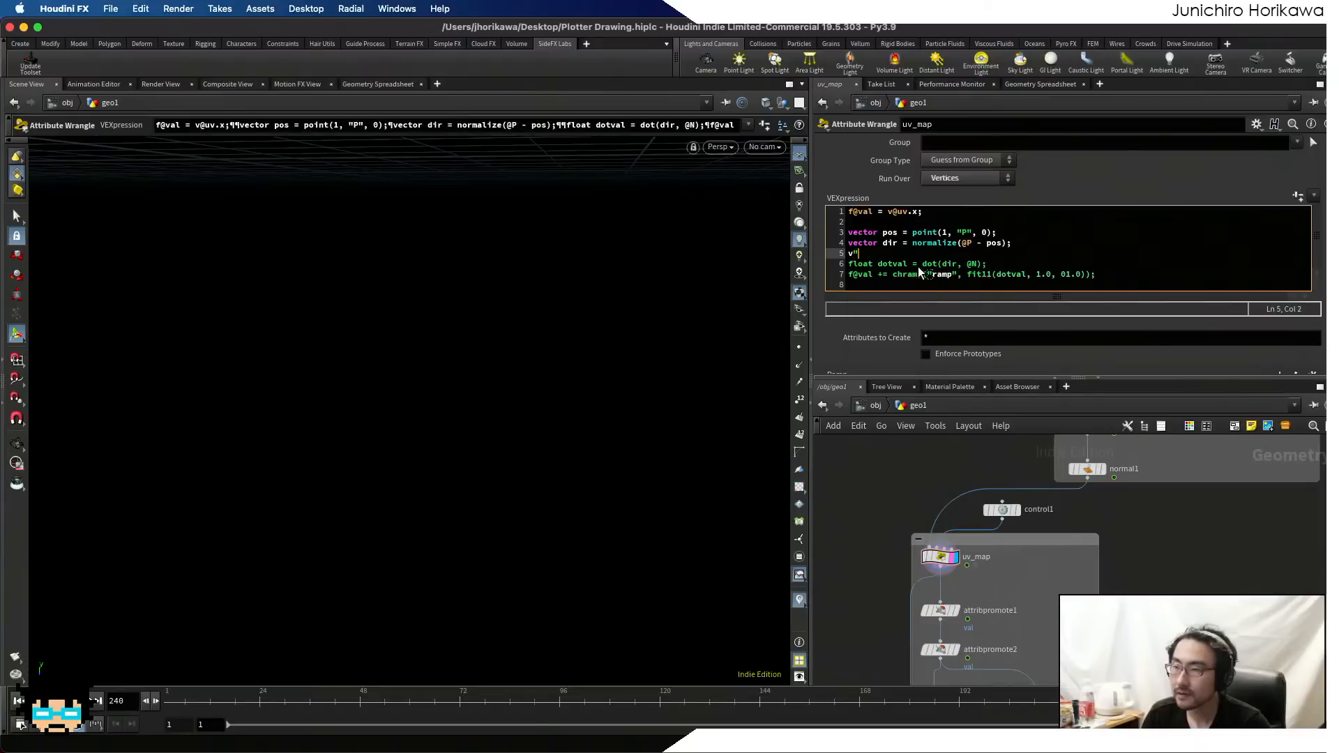
{"action": "key", "text": "BackSpace"}
{"action": "type", "text": "@P"}
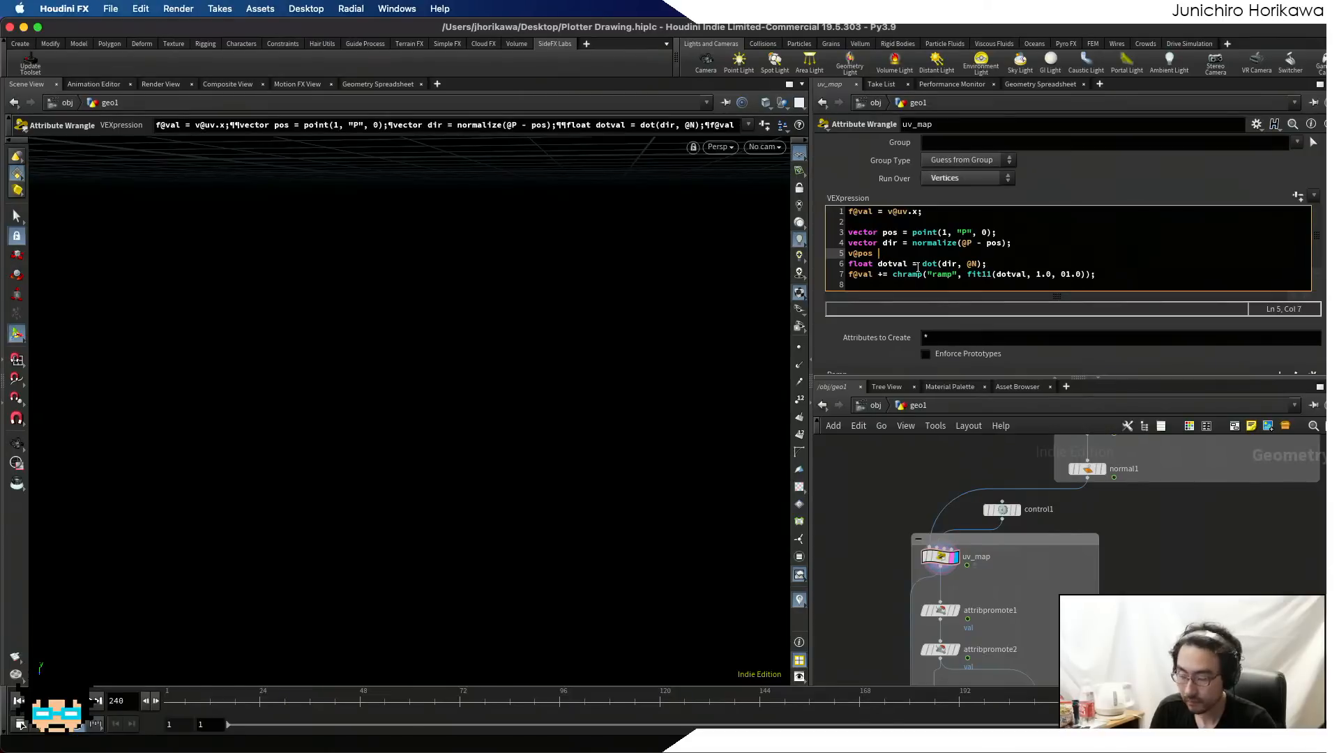
{"action": "type", "text": "\"P"}
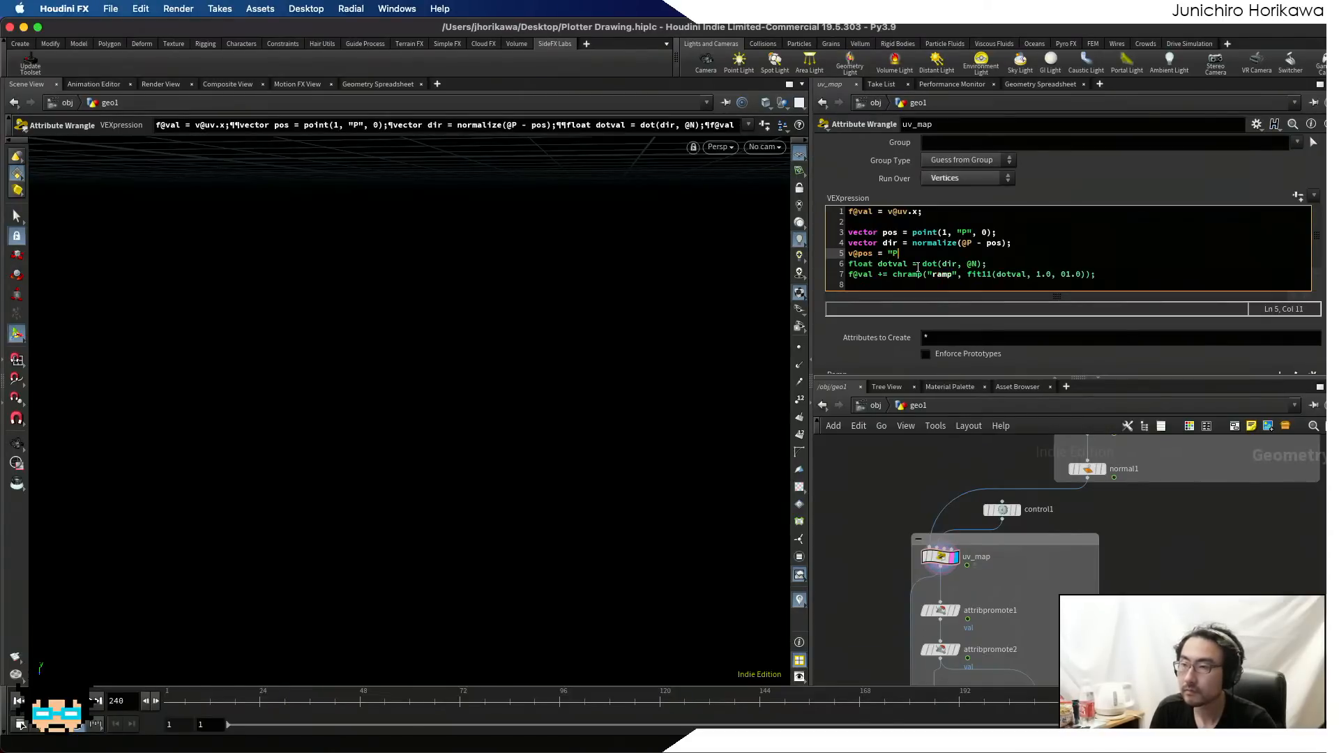
{"action": "key", "text": "BackSpace"}
{"action": "key", "text": "BackSpace"}
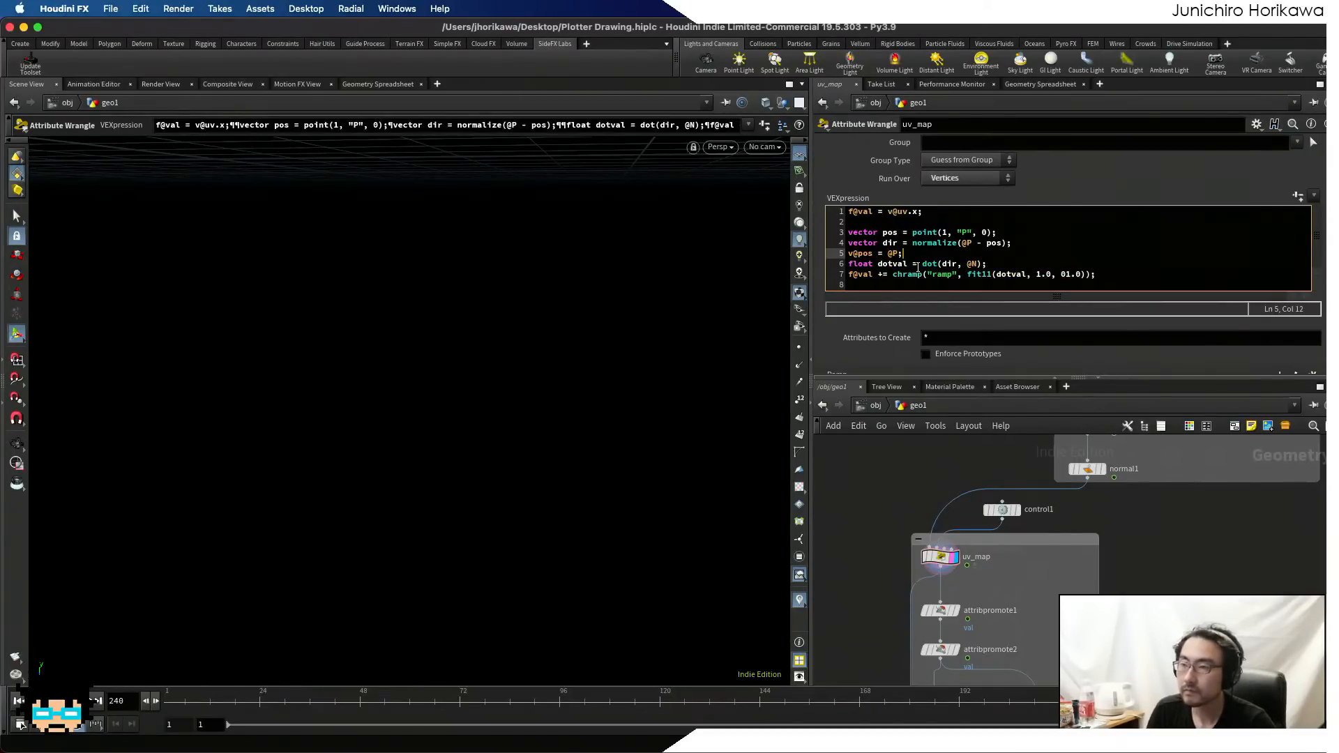
{"action": "left_click", "coordinate": [851, 486]}
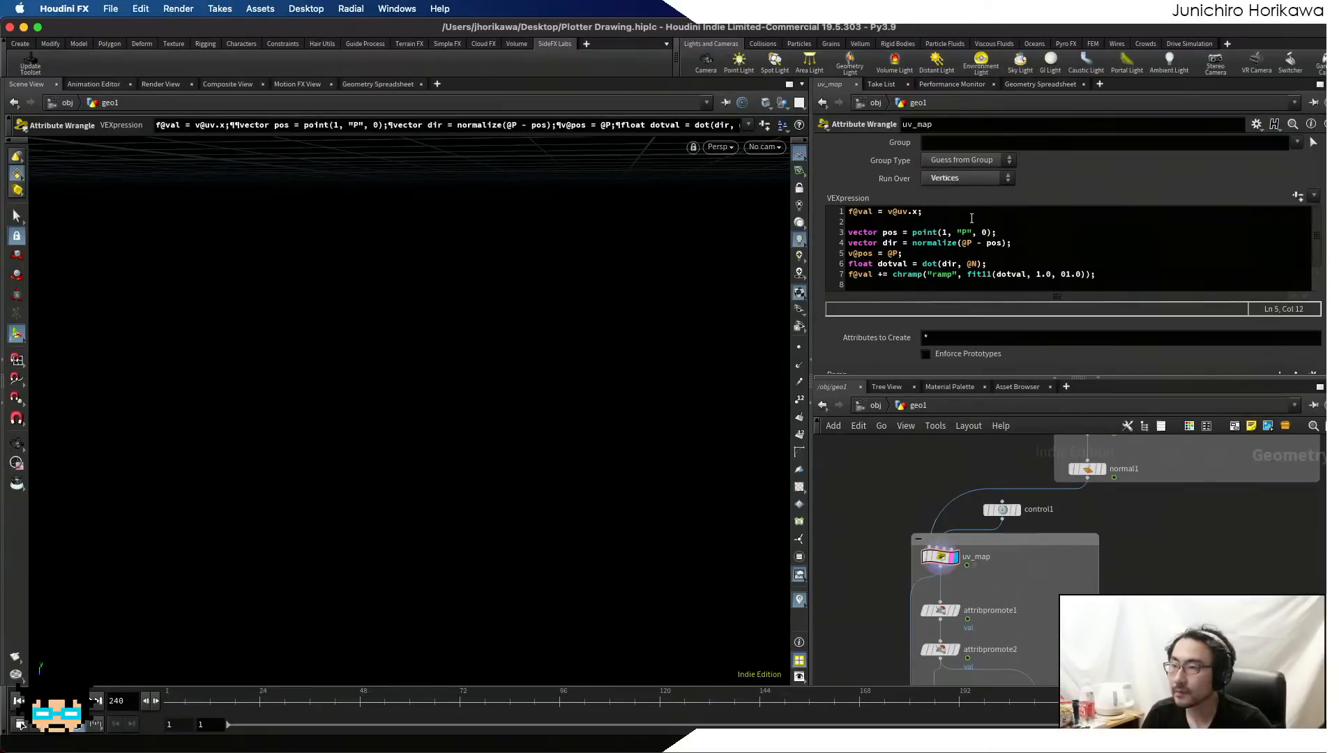
{"action": "left_click", "coordinate": [1023, 83]}
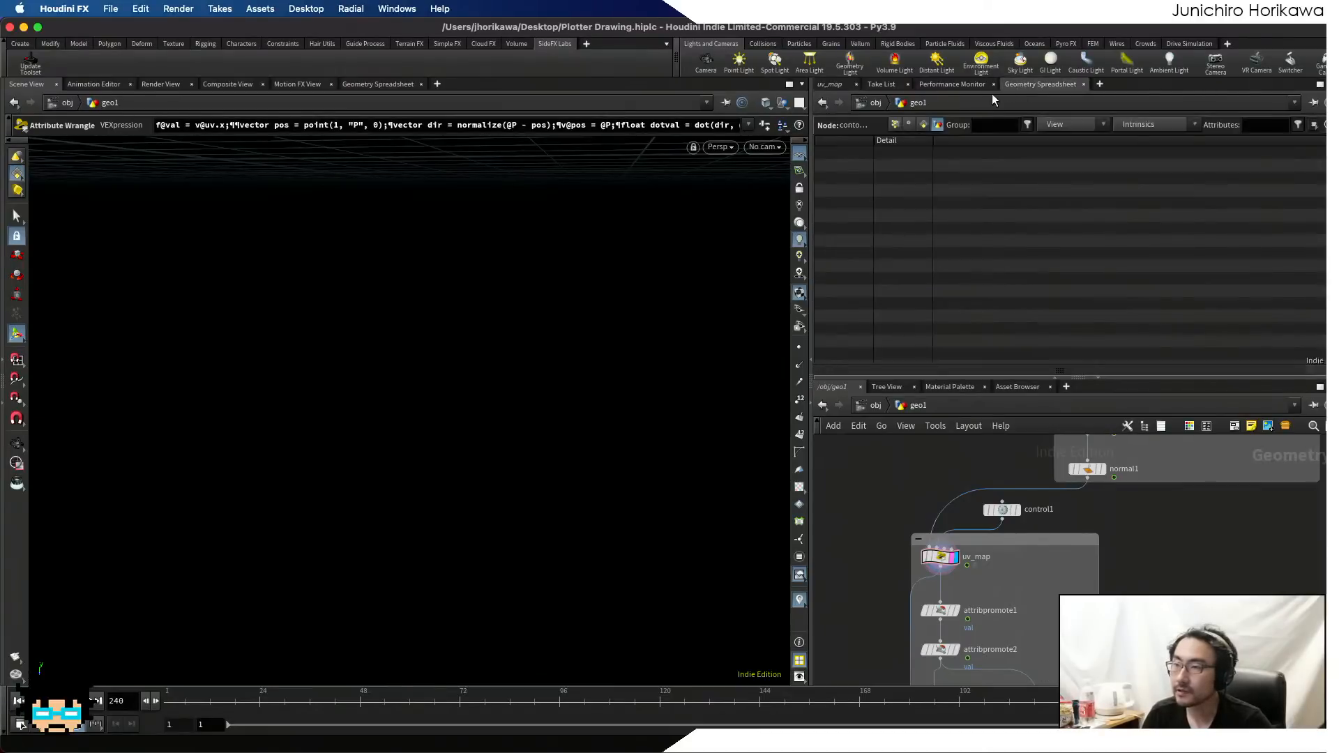
{"action": "left_click", "coordinate": [890, 126]}
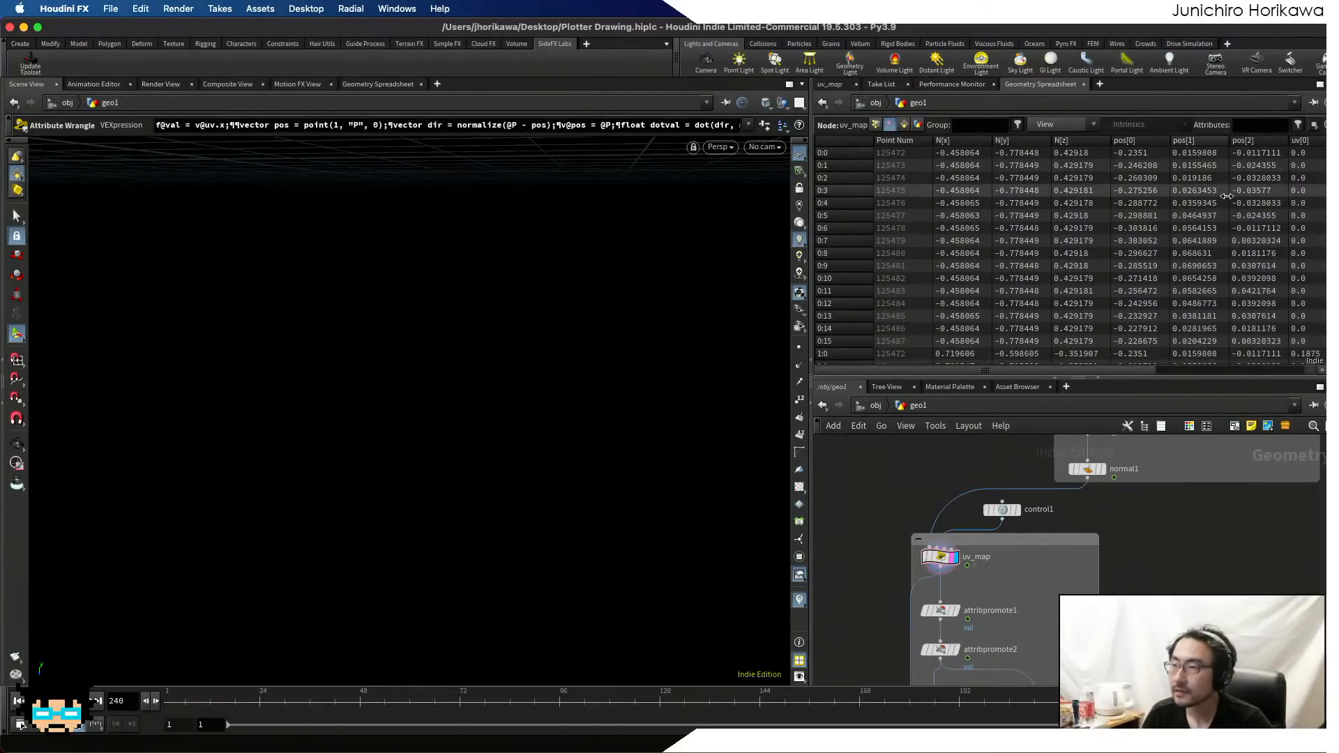
- Return to uv_map's parameters and delete the v@pos = @P; line from its code
{"action": "left_click", "coordinate": [833, 87]}
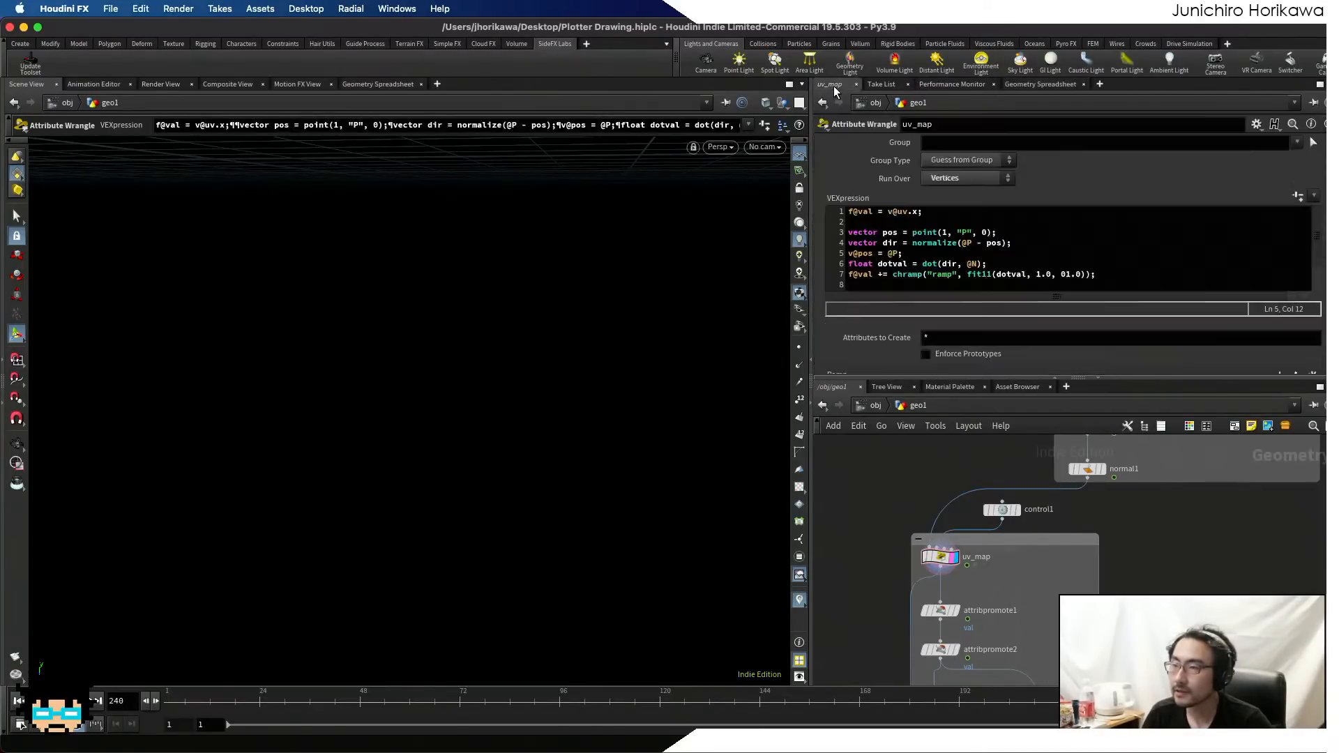
{"action": "left_click", "coordinate": [822, 252]}
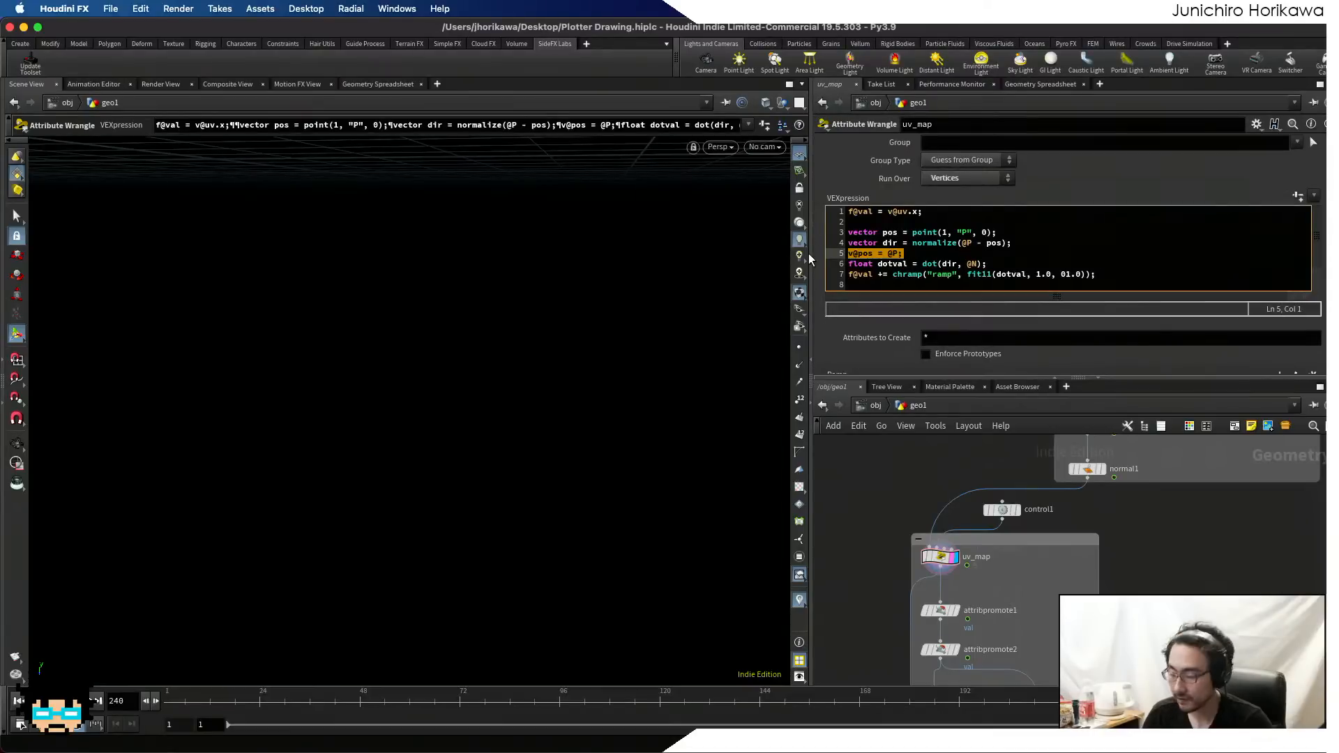
{"action": "key", "text": "BackSpace"}
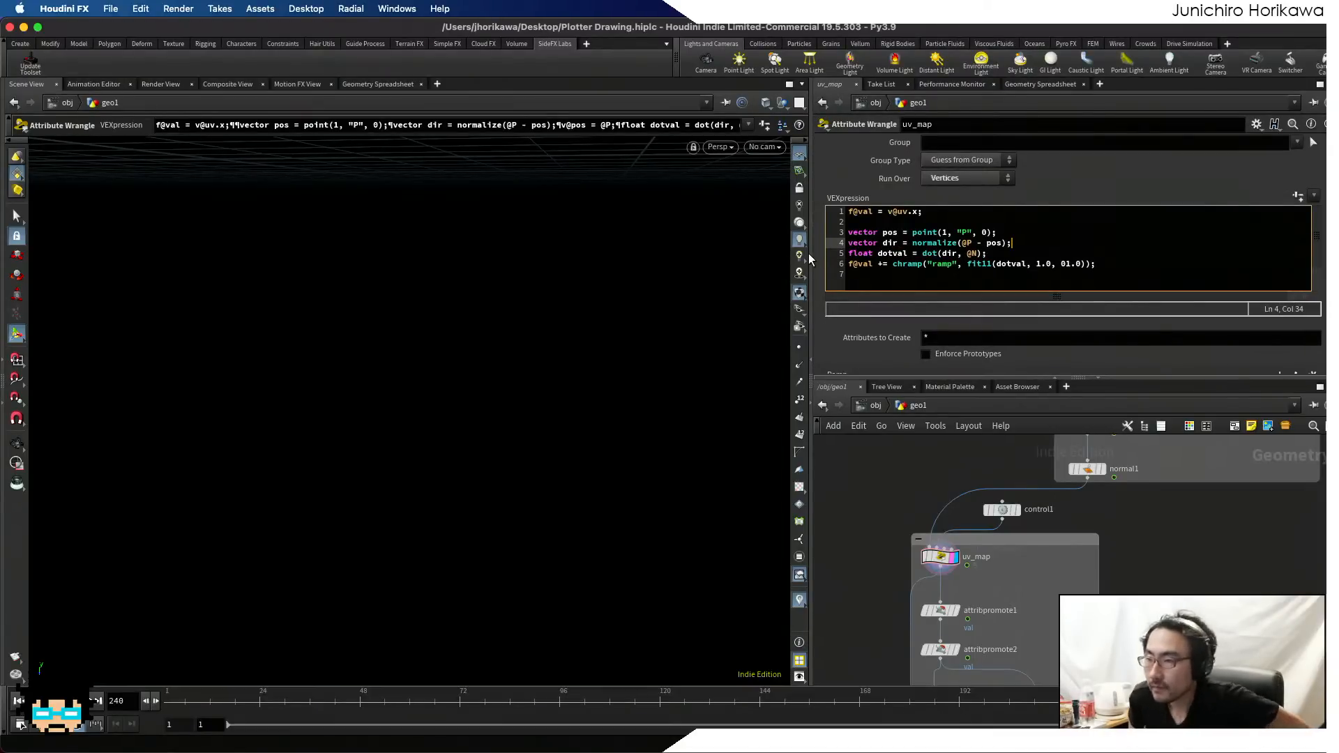
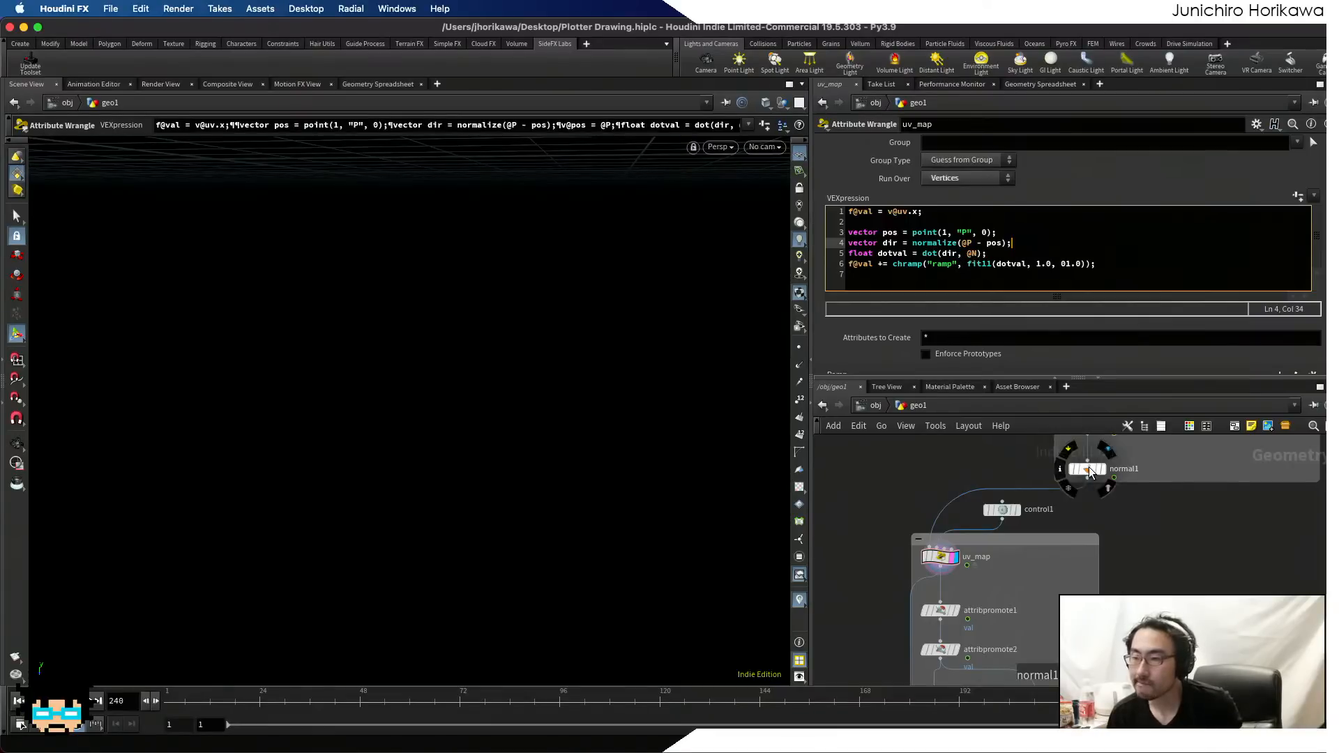
- Delete the control1 node feeding uv_map, and undo the deletion
{"action": "left_click", "coordinate": [1002, 512]}
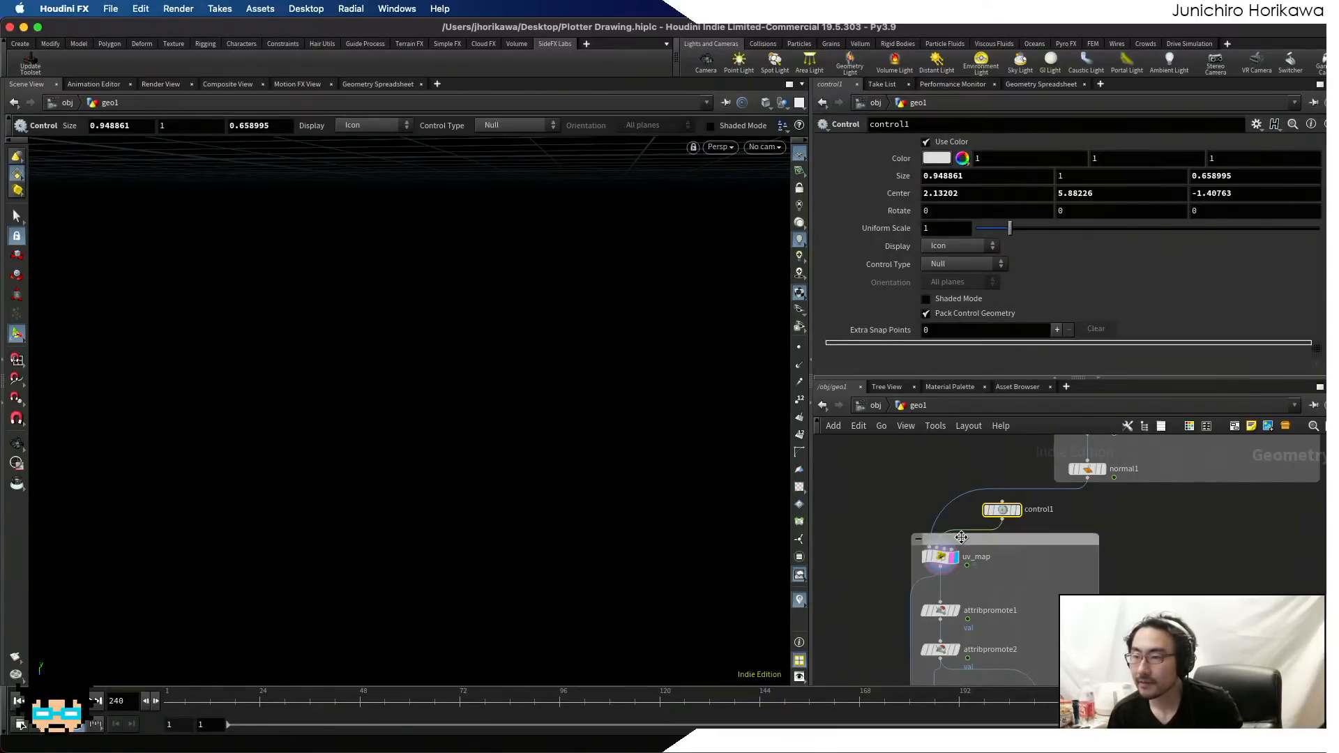
{"action": "left_click", "coordinate": [939, 558]}
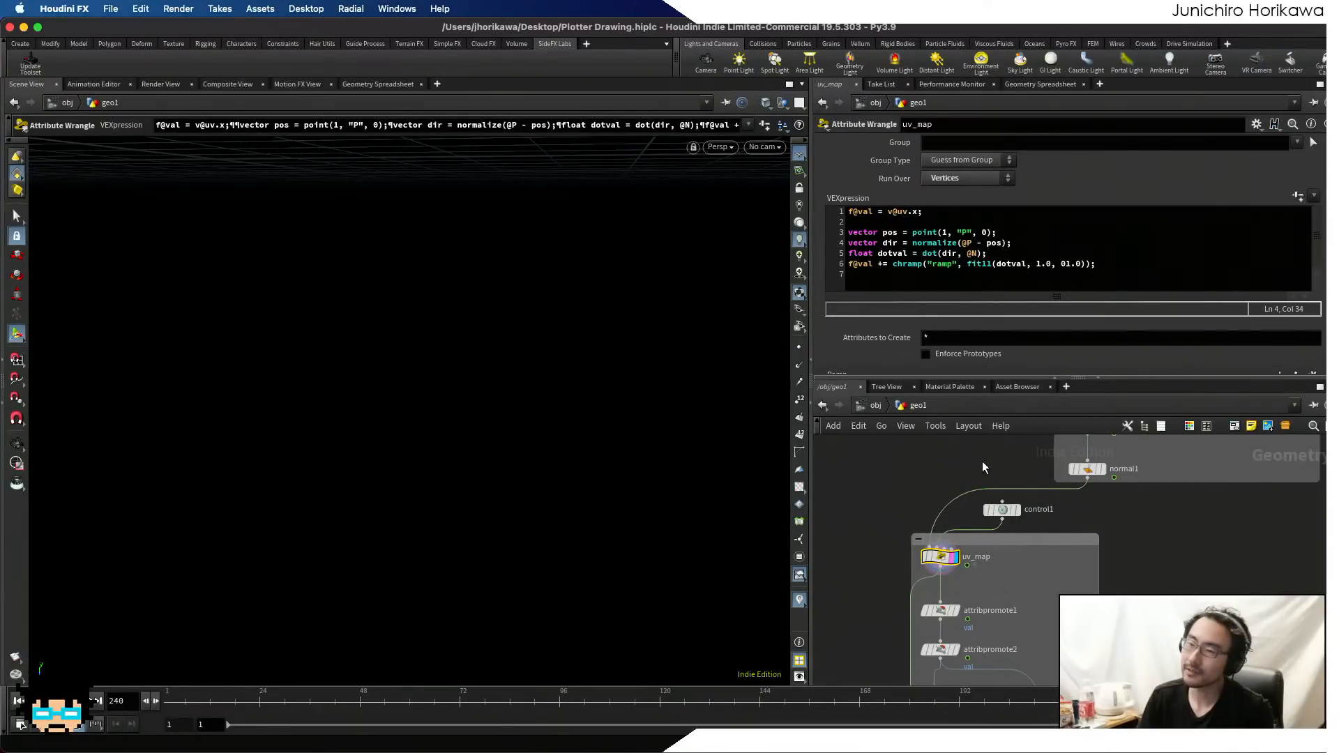
{"action": "left_click", "coordinate": [1001, 512]}
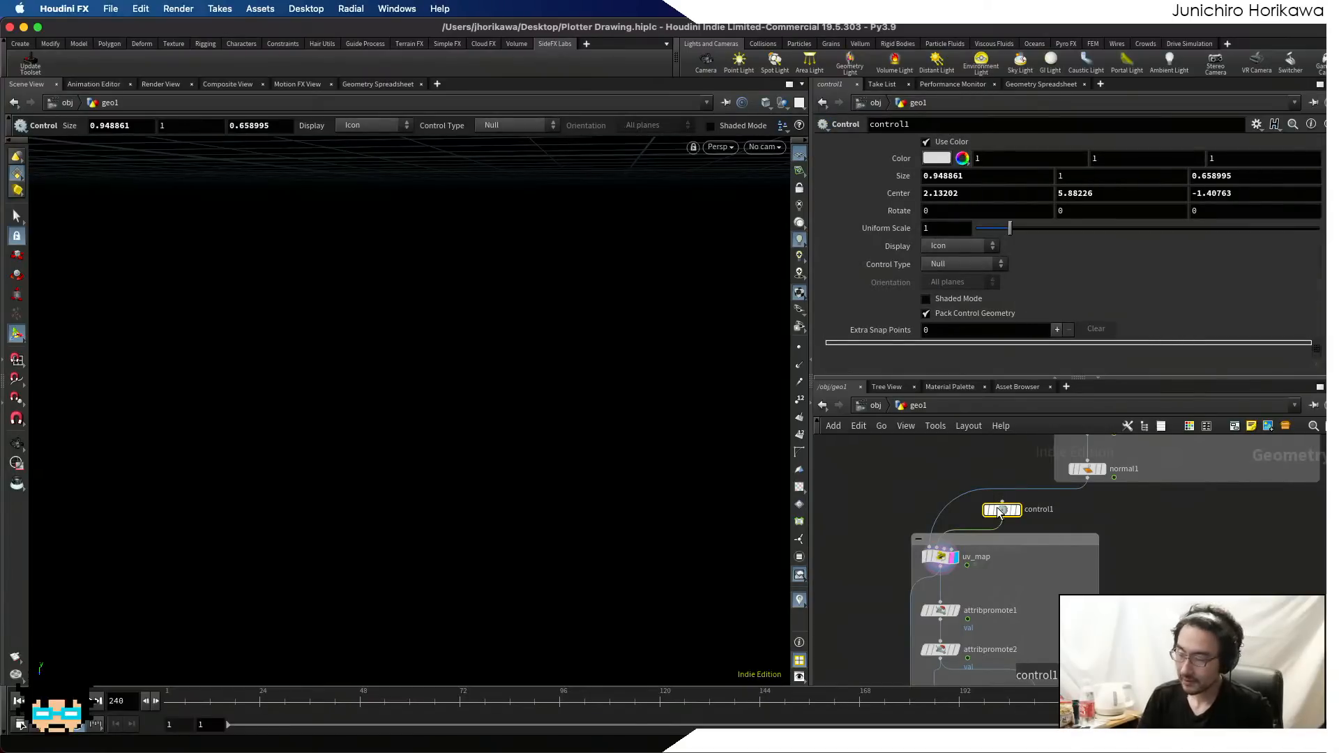
{"action": "key", "text": "Tab"}
{"action": "left_click", "coordinate": [977, 512]}
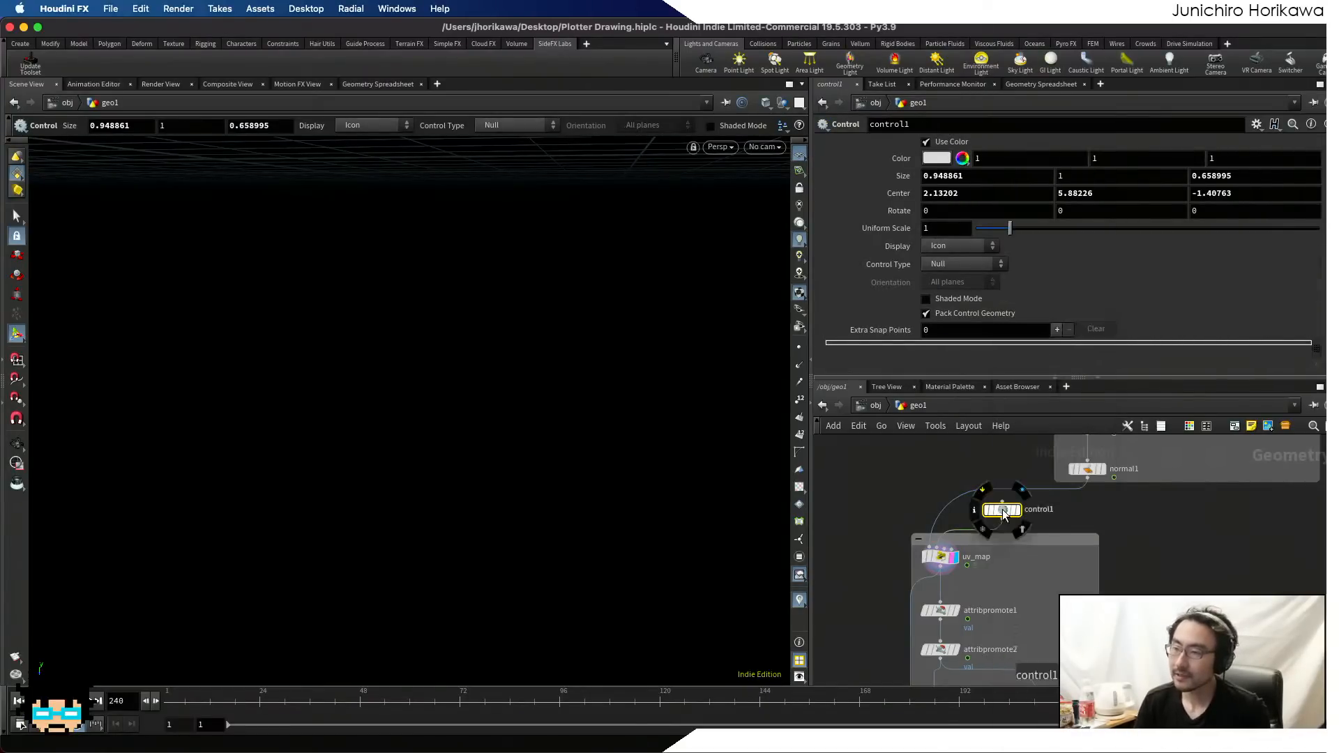
{"action": "key", "text": "Delete"}
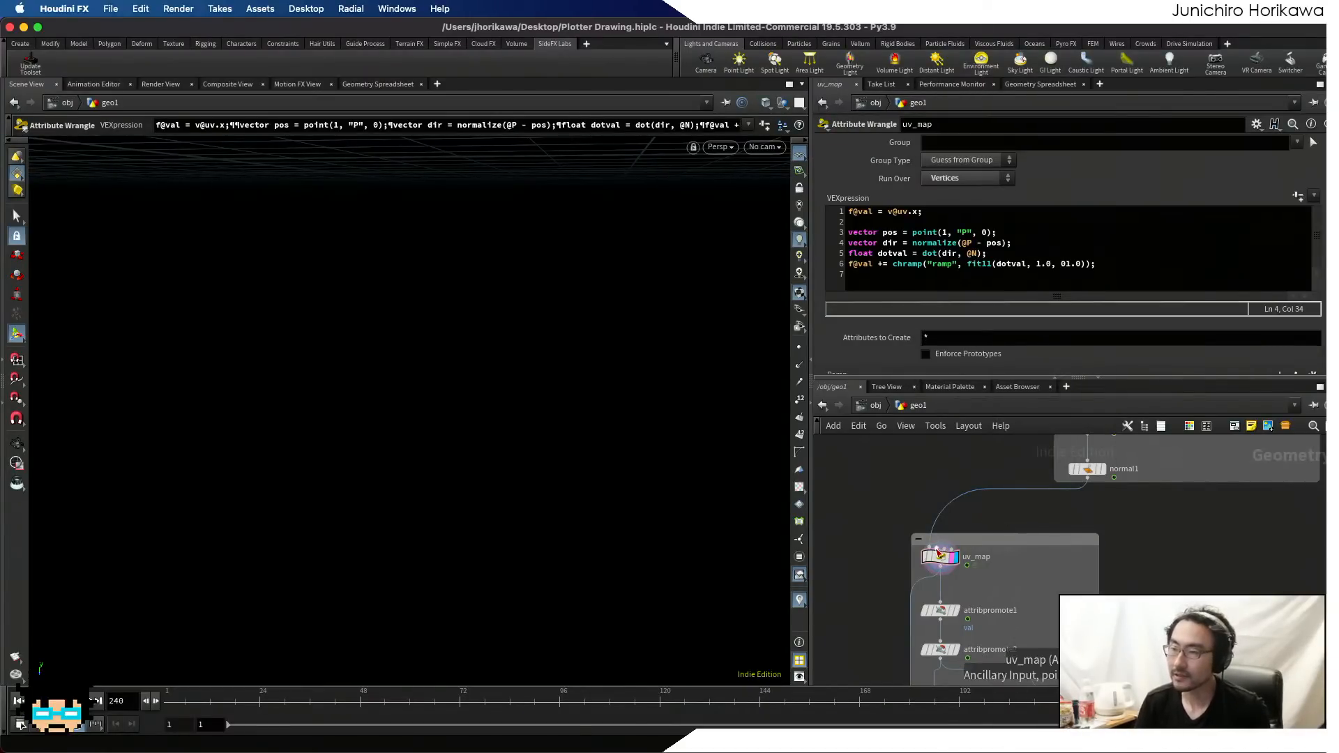
{"action": "scroll", "coordinate": [939, 567], "scroll_direction": "up", "scroll_amount": 1}
{"action": "left_click", "coordinate": [941, 562]}
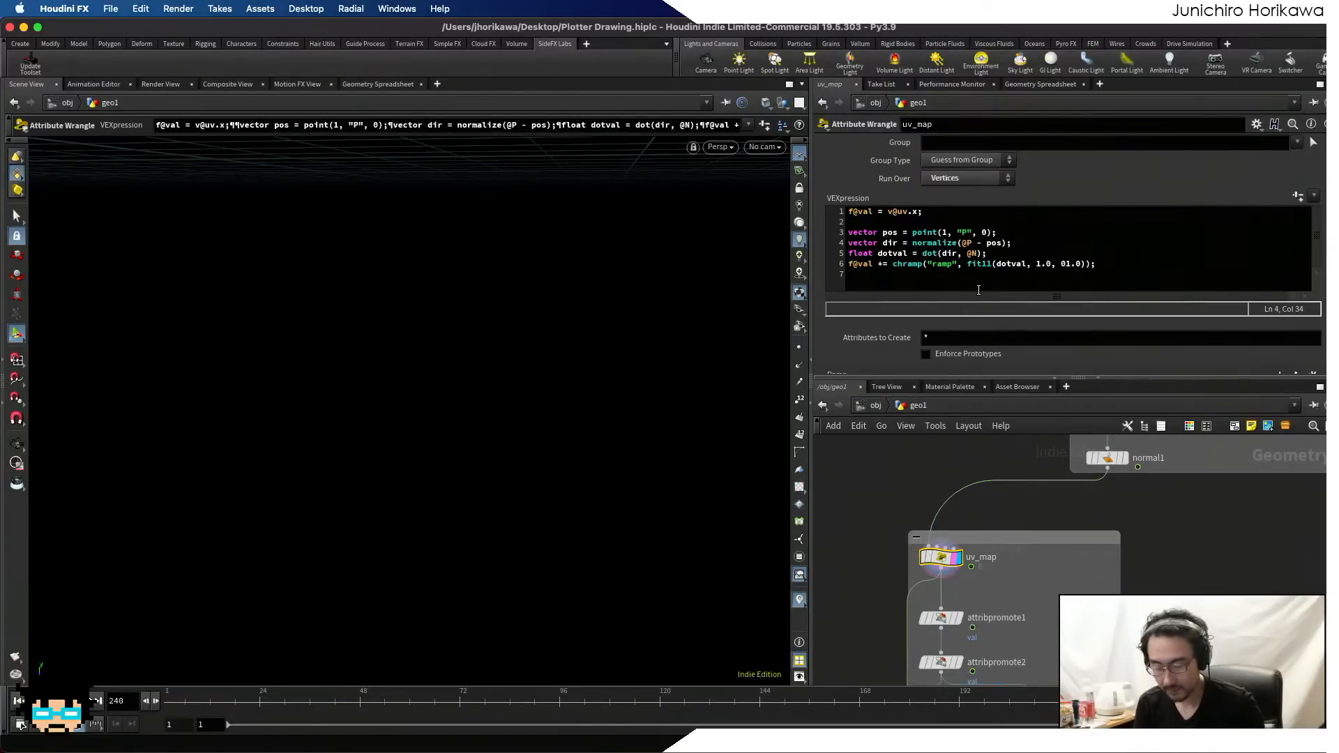
{"action": "key", "text": "super+z"}
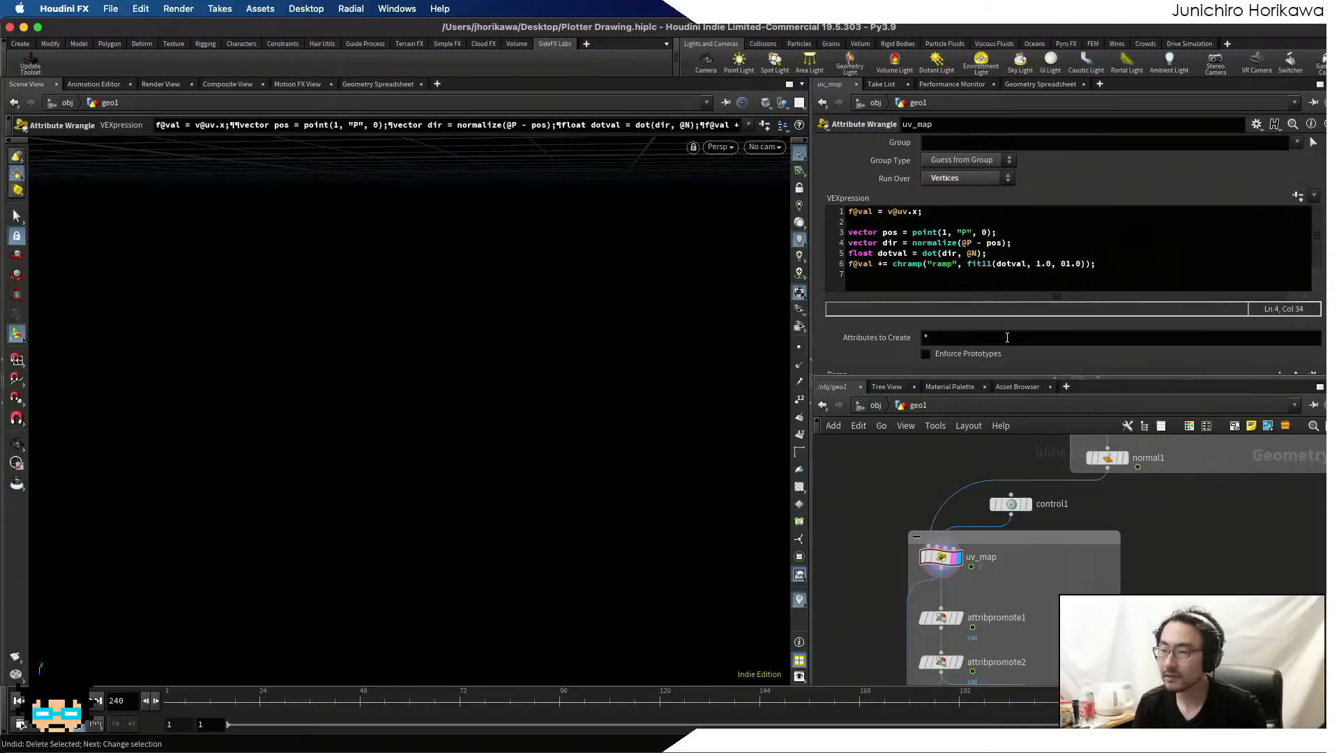
- Set control1's display style to Axis and show that node's result framed in the viewport
{"action": "left_click", "coordinate": [1011, 504]}
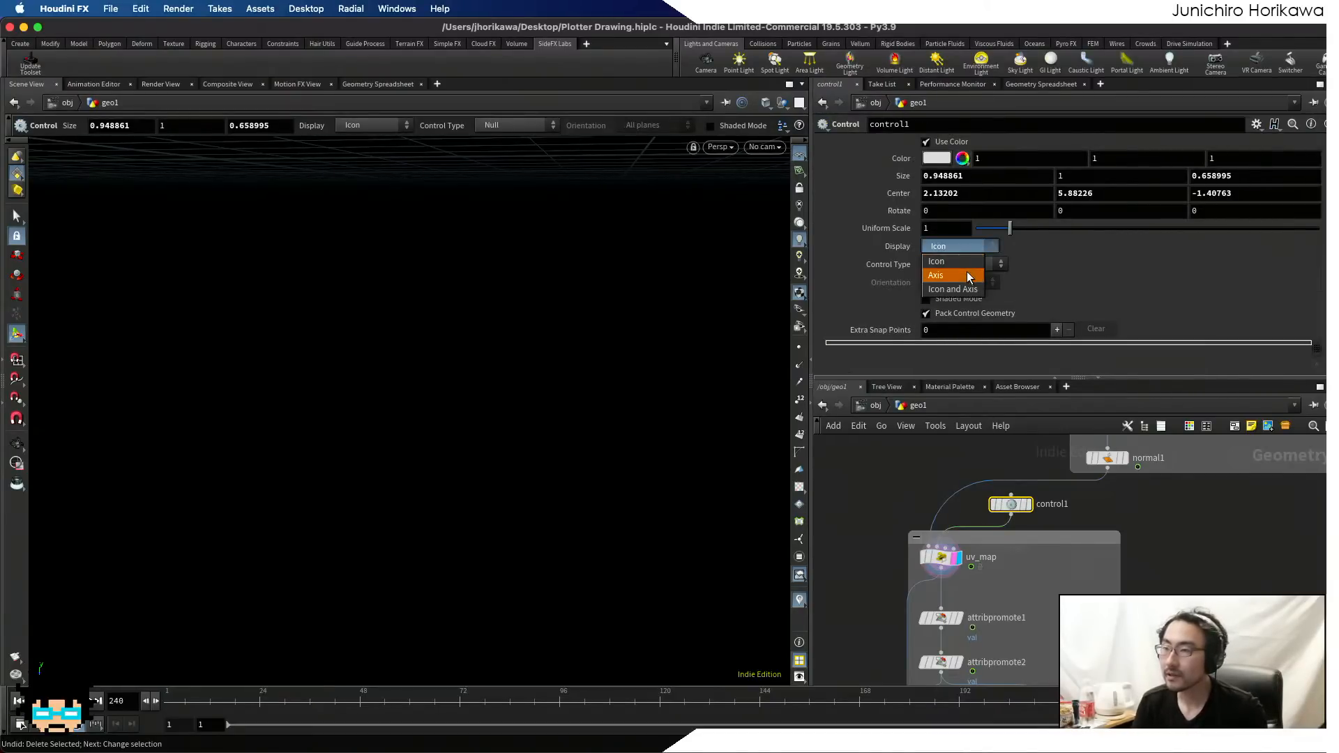
{"action": "left_click", "coordinate": [967, 274]}
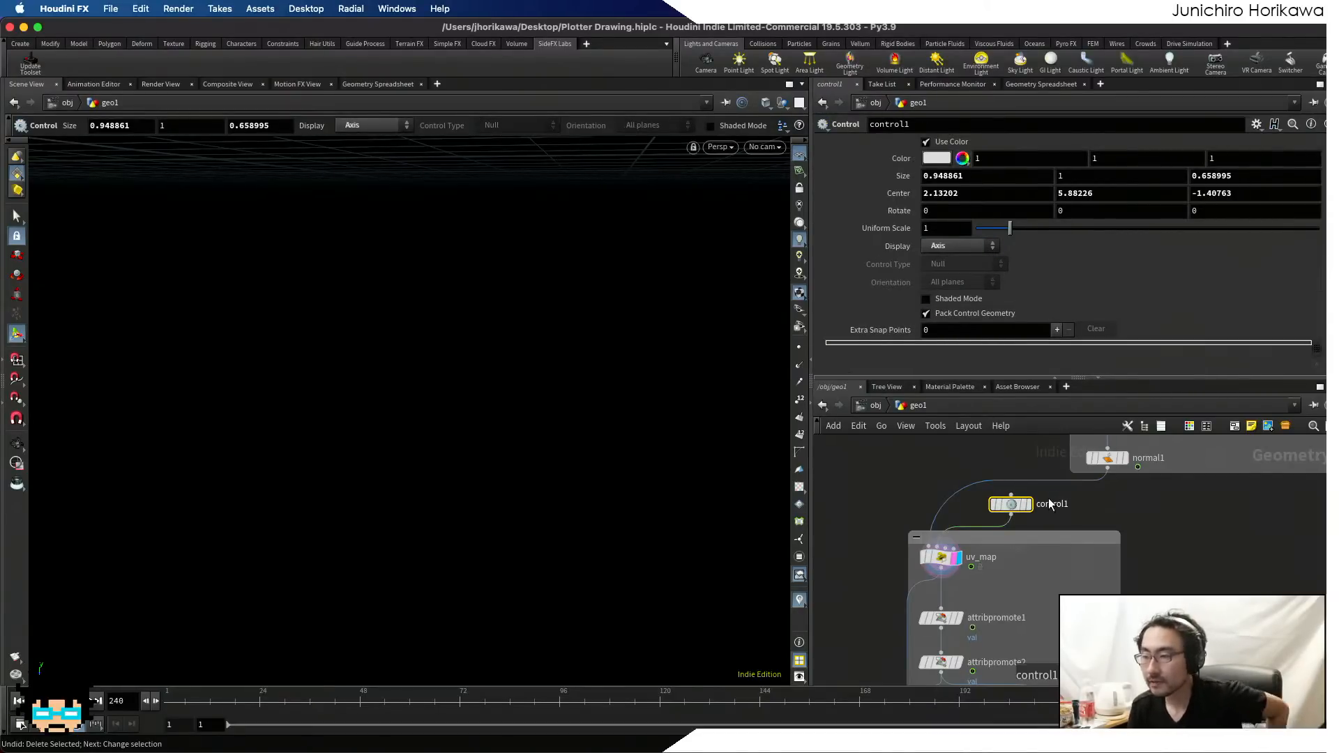
{"action": "left_click", "coordinate": [1028, 504]}
{"action": "left_click", "coordinate": [994, 506]}
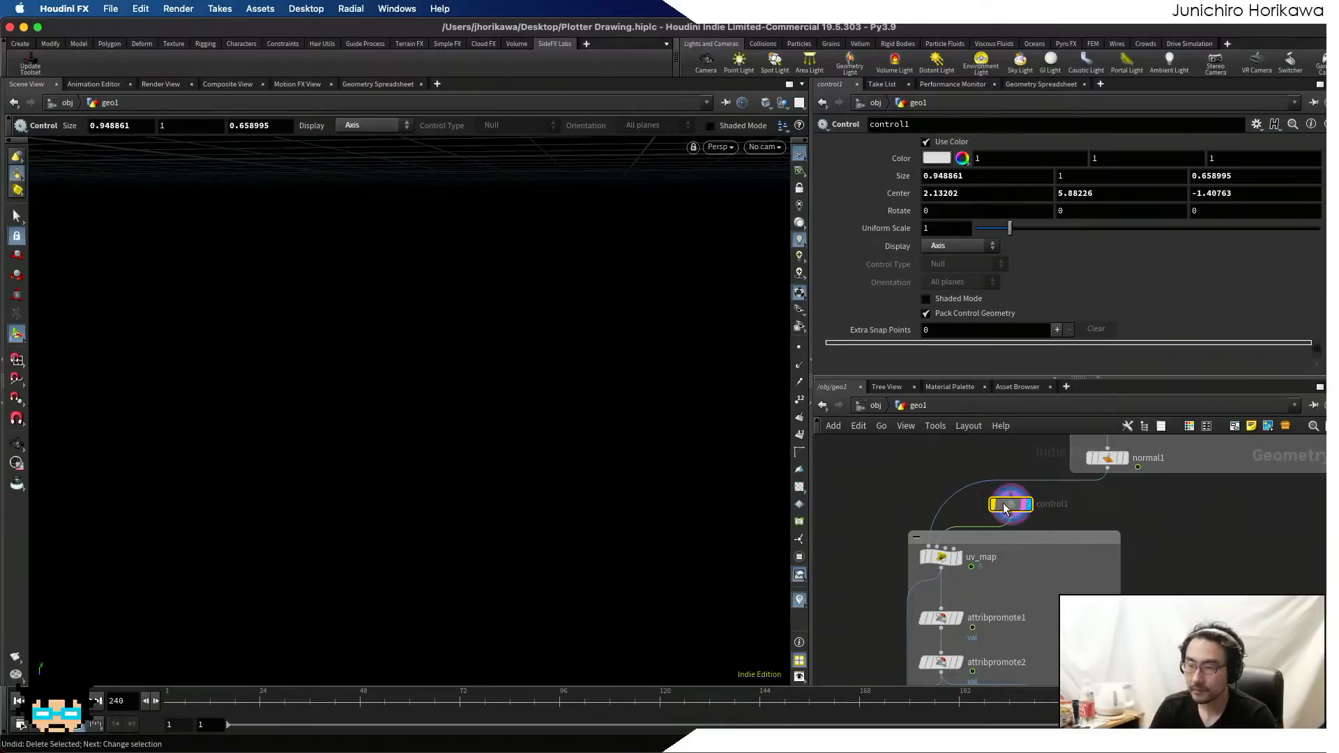
{"action": "left_click_drag", "start_coordinate": [996, 507], "coordinate": [991, 508]}
{"action": "left_click", "coordinate": [990, 507]}
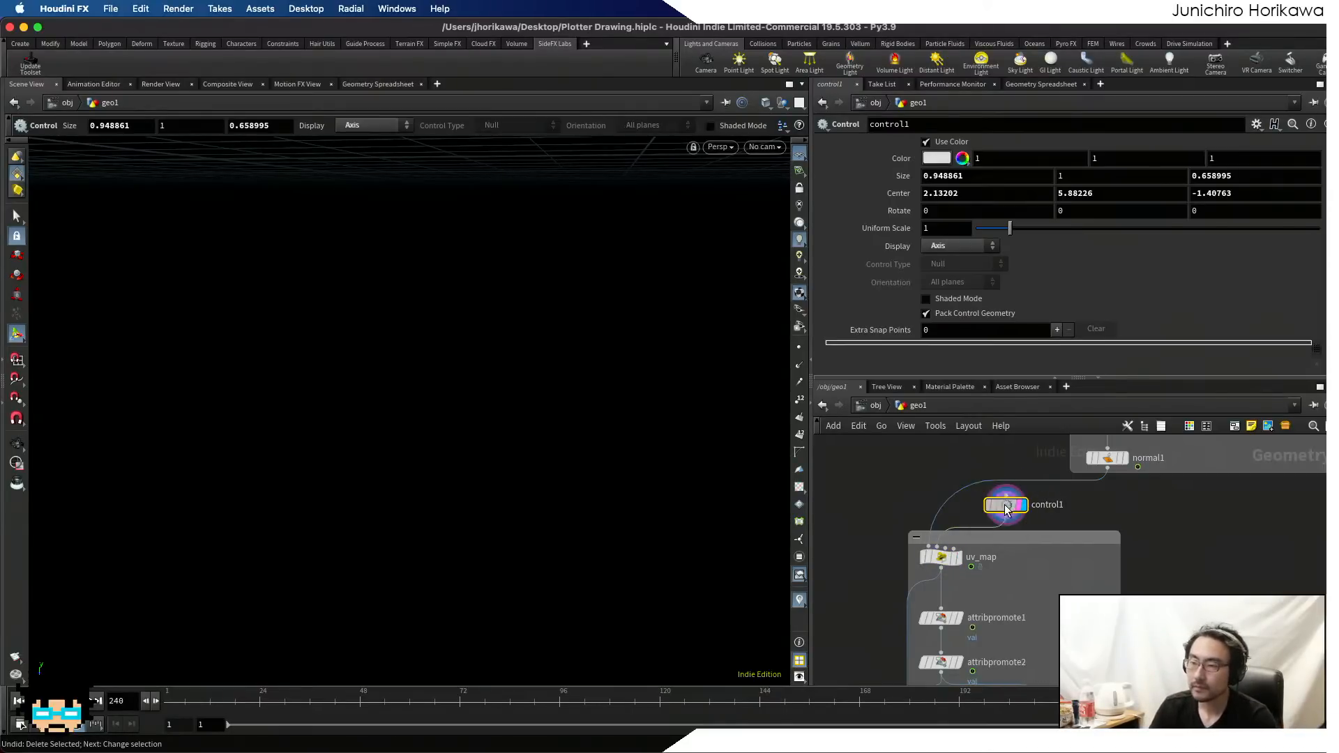
{"action": "key", "text": "space+g"}
{"action": "left_click_drag", "start_coordinate": [536, 362], "coordinate": [539, 381], "text": "alt"}
{"action": "right_click_drag", "start_coordinate": [539, 381], "coordinate": [427, 419], "text": "alt"}
{"action": "mouse_move", "coordinate": [427, 429]}
{"action": "left_mouse_down", "text": "alt"}
{"action": "mouse_move", "coordinate": [425, 412]}
{"action": "mouse_move", "coordinate": [425, 428]}
{"action": "left_mouse_up", "text": "alt"}
{"action": "right_click_drag", "start_coordinate": [424, 428], "coordinate": [224, 448], "text": "alt"}
{"action": "key", "text": "Return"}
- Display the result of the color1 node instead of control1 and select color1
{"action": "scroll", "coordinate": [958, 487], "scroll_direction": "down", "scroll_amount": 5}
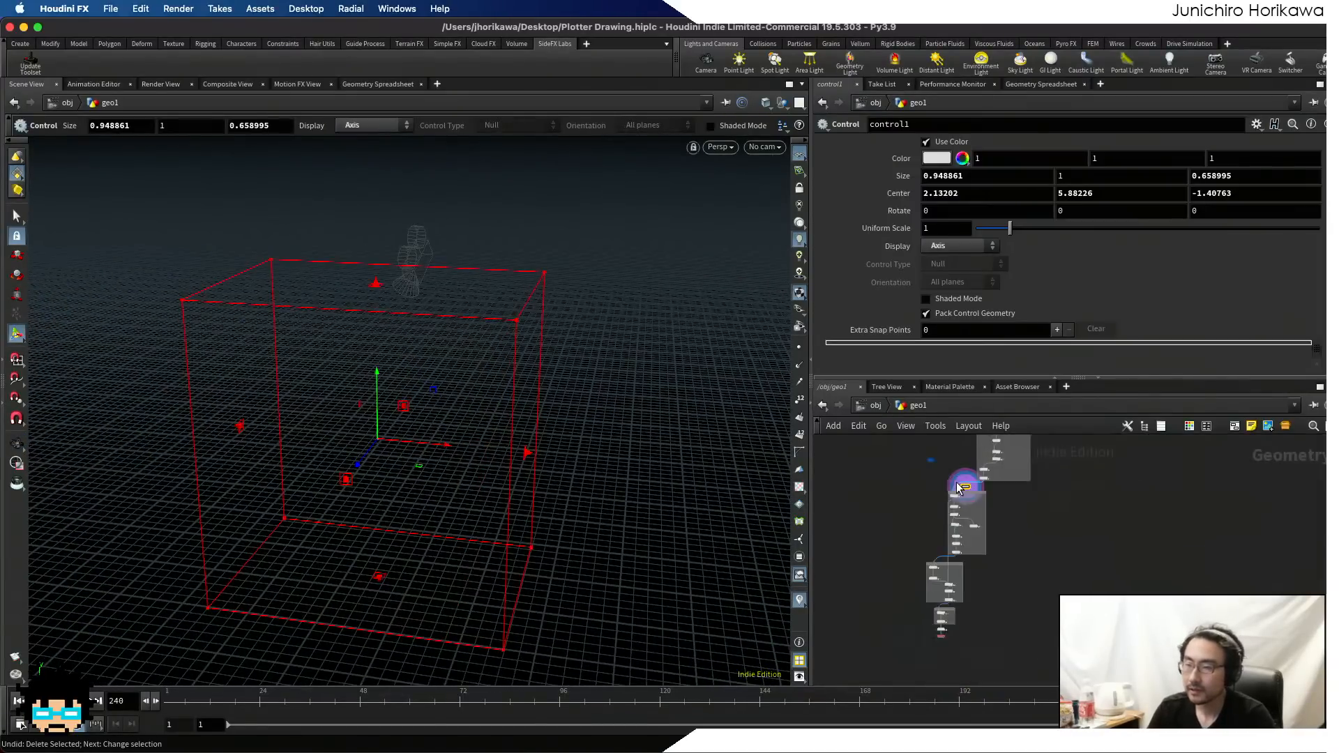
{"action": "scroll", "coordinate": [999, 559], "scroll_direction": "up", "scroll_amount": 10}
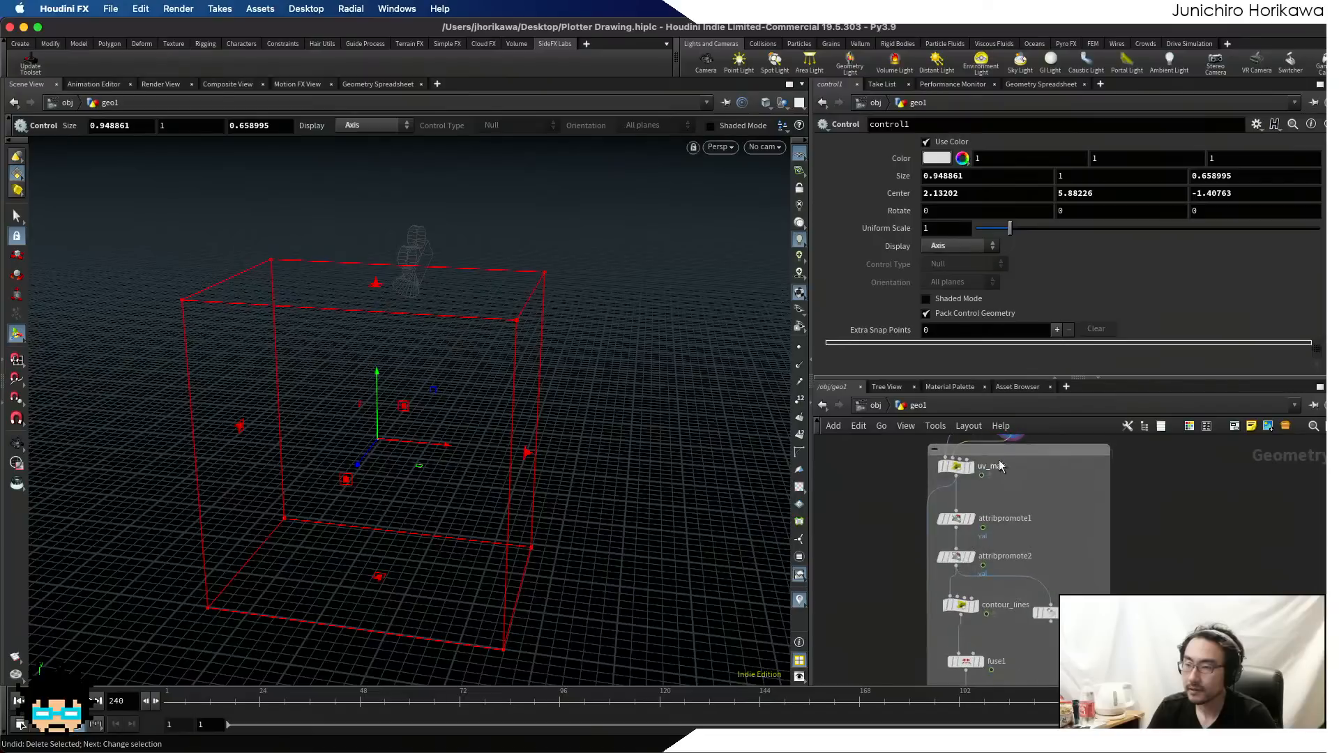
{"action": "scroll", "coordinate": [970, 446], "scroll_direction": "down", "scroll_amount": 6}
{"action": "mouse_move", "coordinate": [1034, 585]}
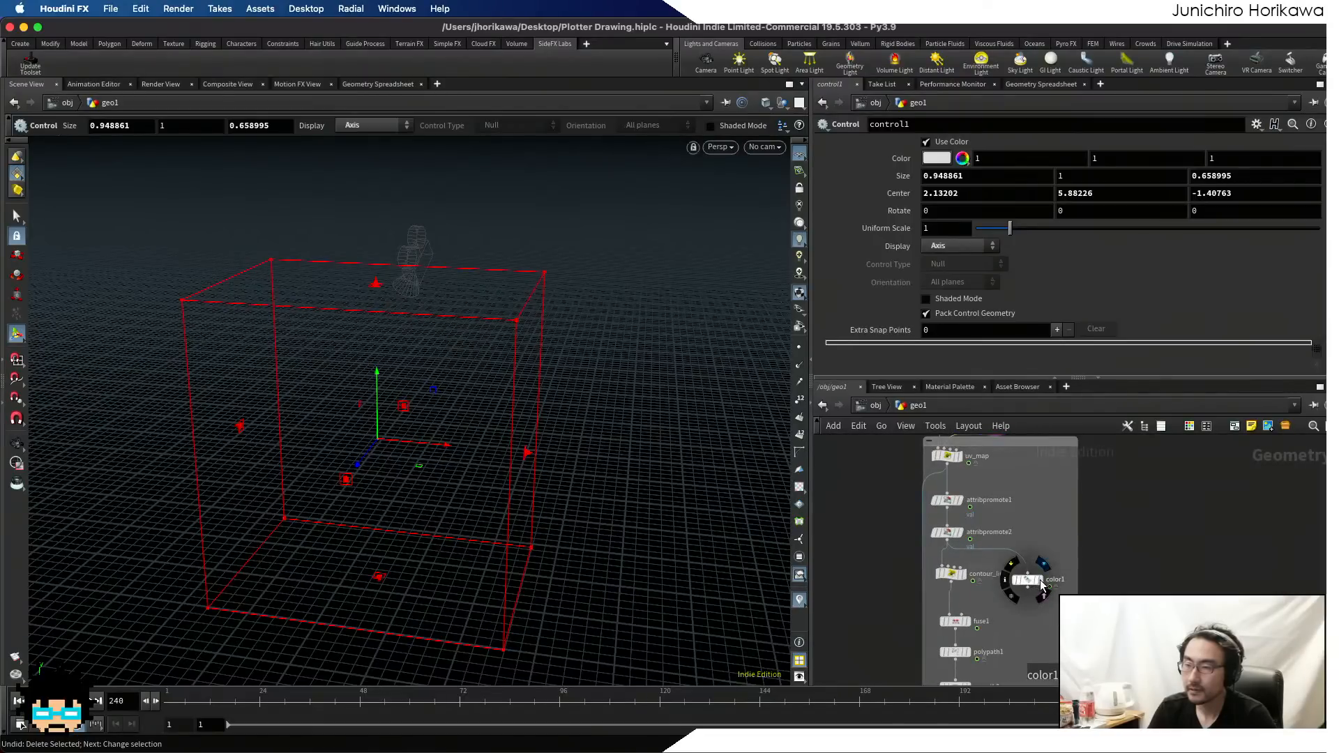
{"action": "scroll", "coordinate": [1045, 586], "scroll_direction": "up", "scroll_amount": 1}
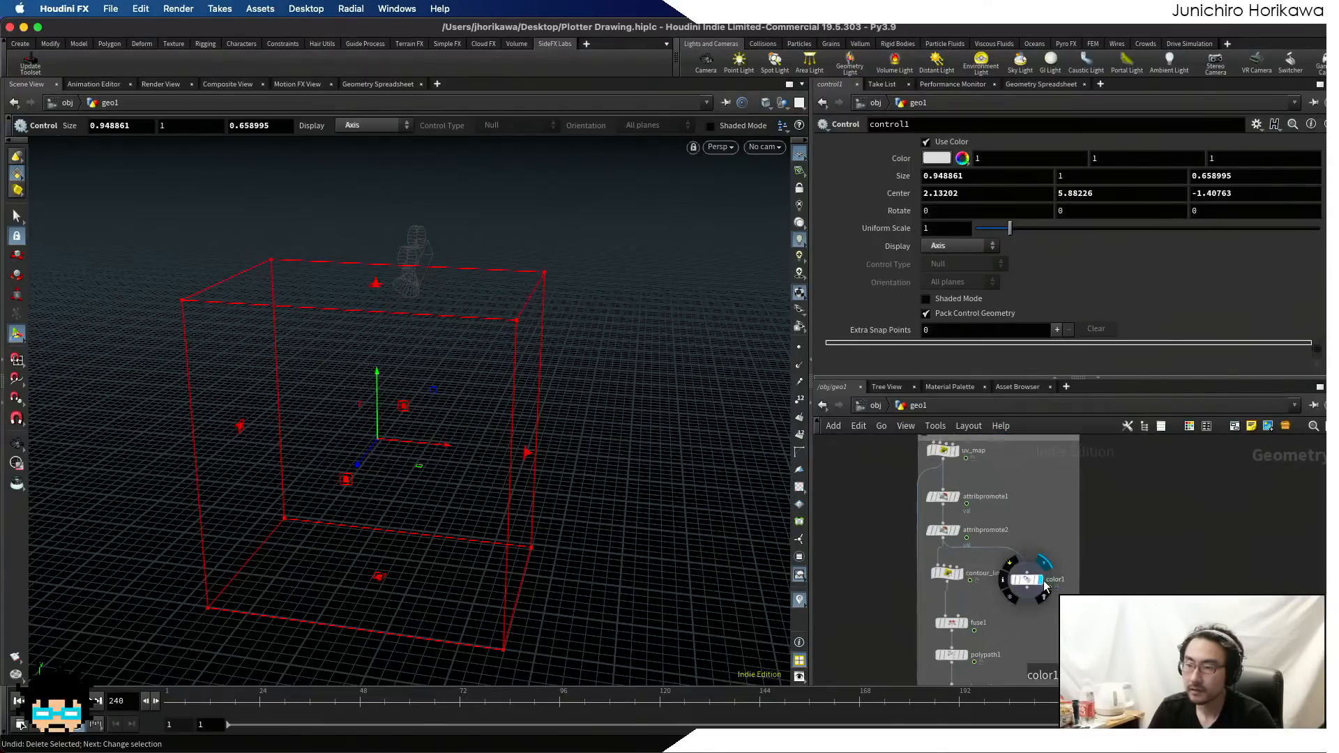
{"action": "scroll", "coordinate": [567, 423], "scroll_direction": "up", "scroll_amount": 5}
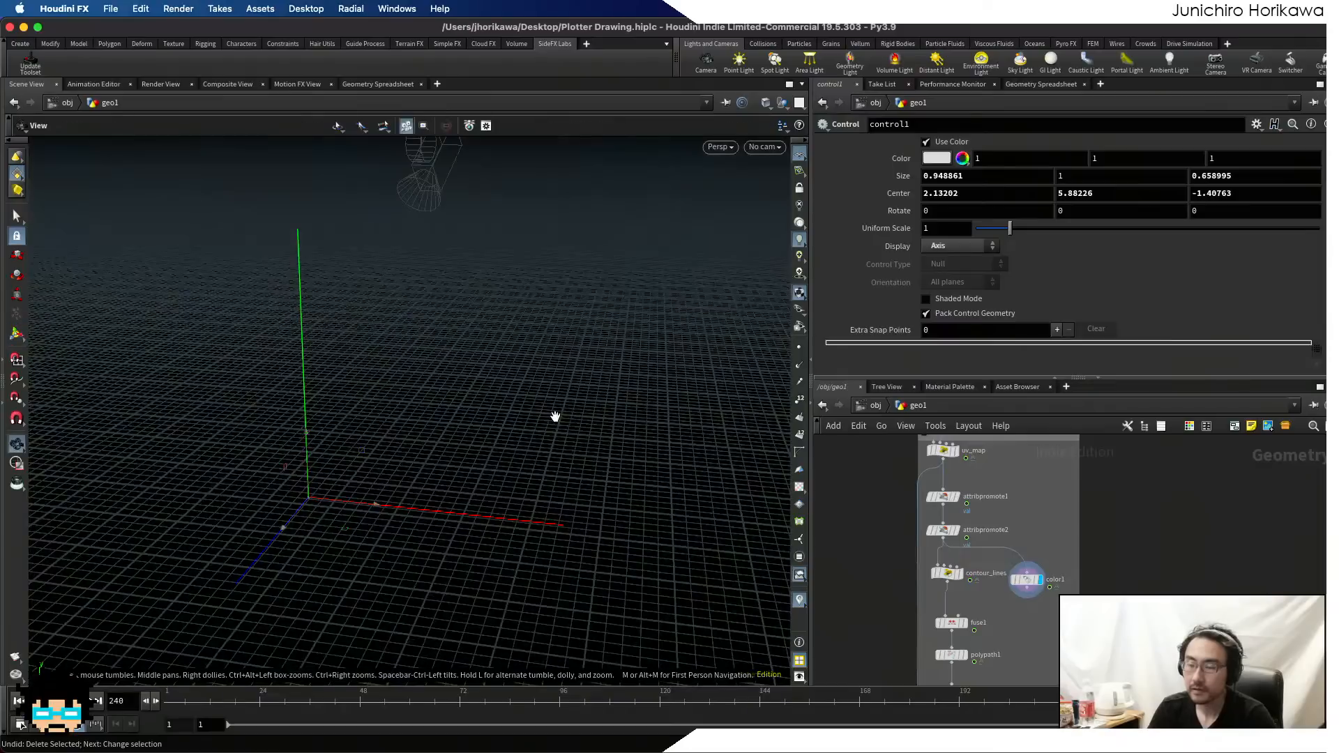
{"action": "right_click_drag", "start_coordinate": [556, 417], "coordinate": [266, 472], "text": "alt"}
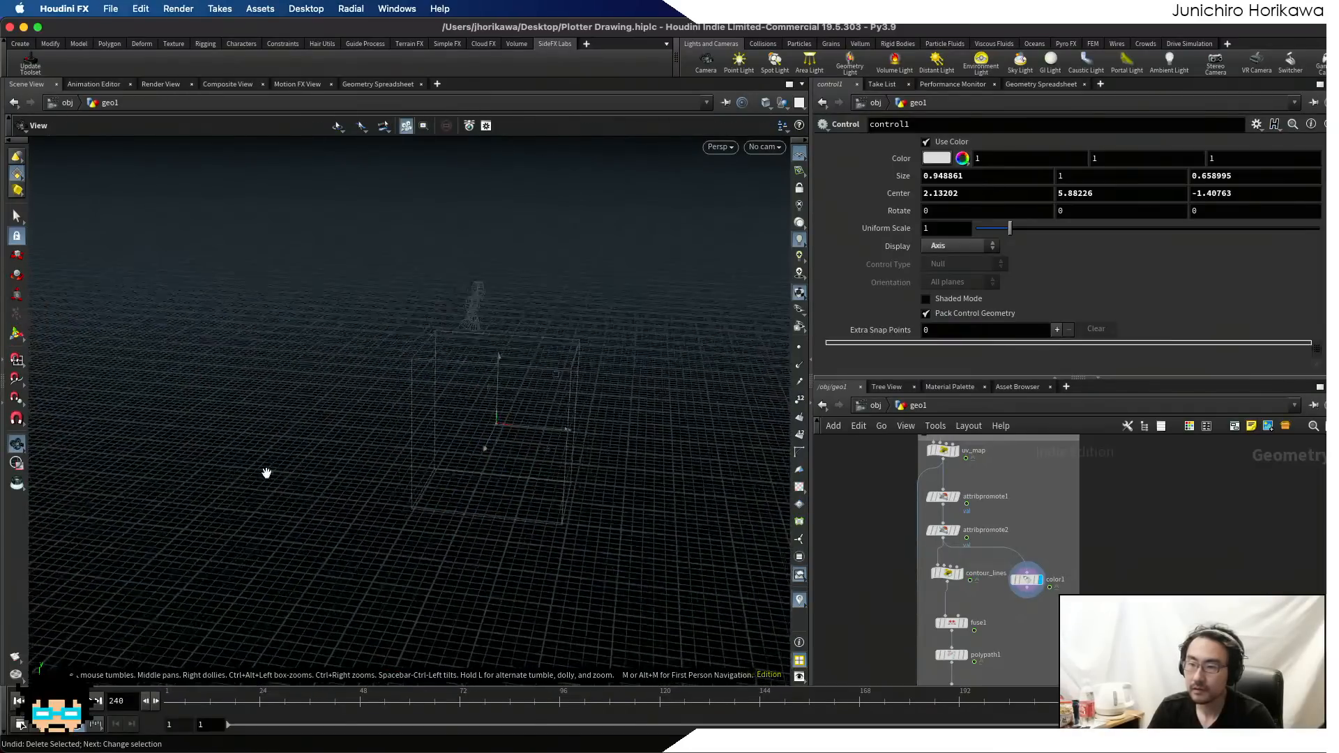
{"action": "scroll", "coordinate": [1005, 530], "scroll_direction": "up", "scroll_amount": 3}
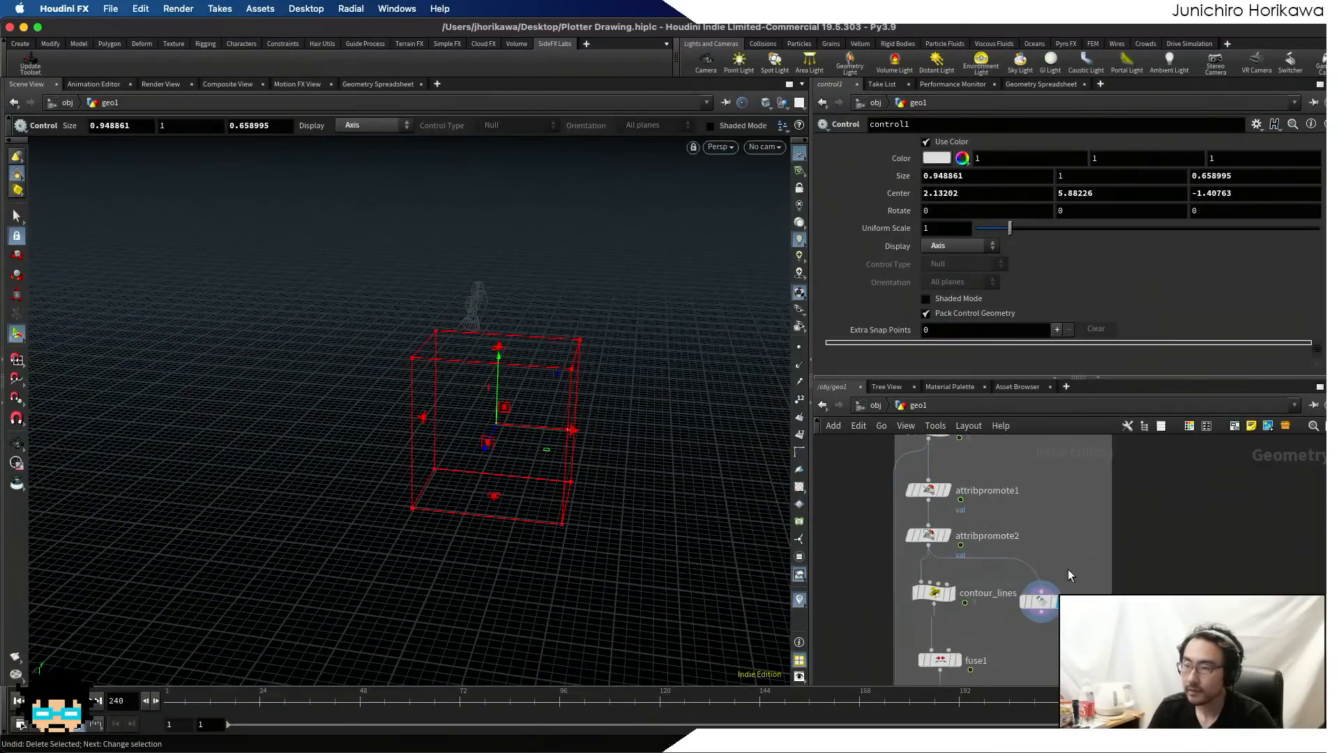
{"action": "left_click", "coordinate": [1038, 604]}
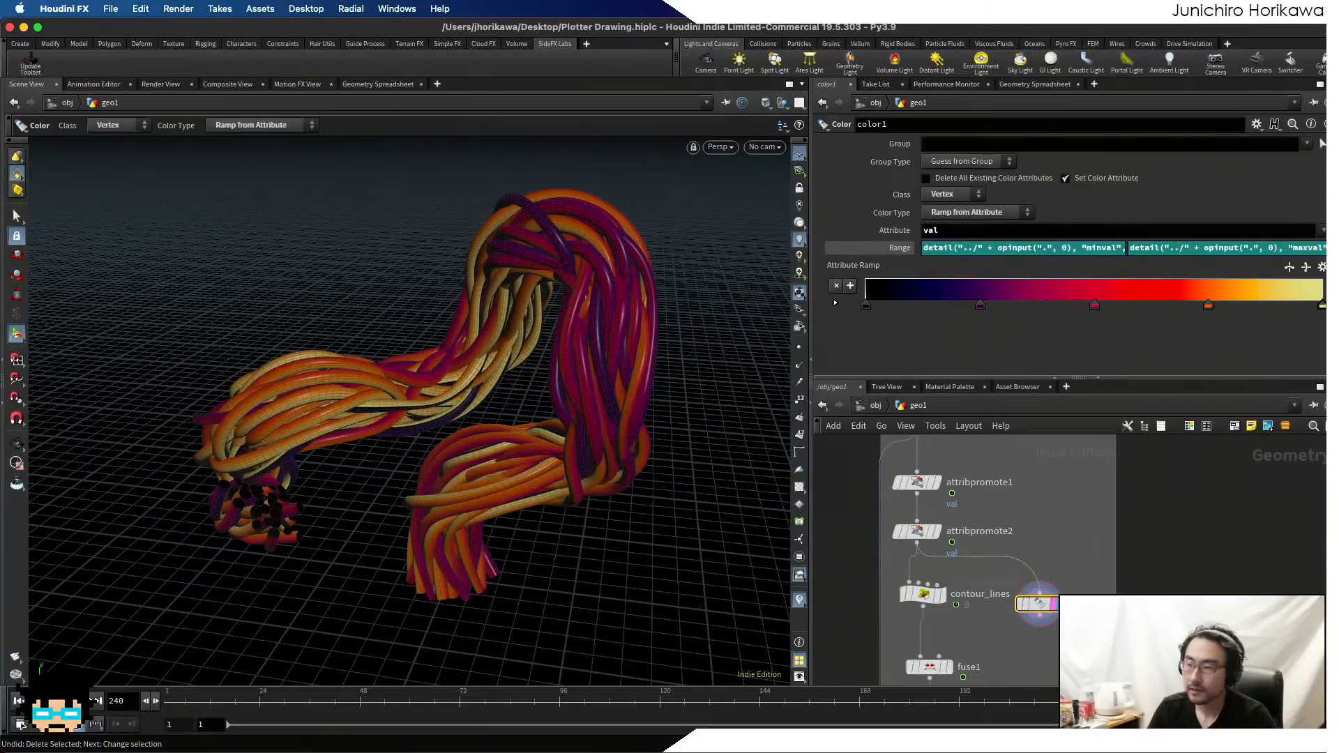
- Lower control1 toward the rope geometry to a Center Y of about 3.89
{"action": "scroll", "coordinate": [1072, 572], "scroll_direction": "down", "scroll_amount": 5}
{"action": "scroll", "coordinate": [1072, 572], "scroll_direction": "up", "scroll_amount": 3}
{"action": "left_click", "coordinate": [1019, 518]}
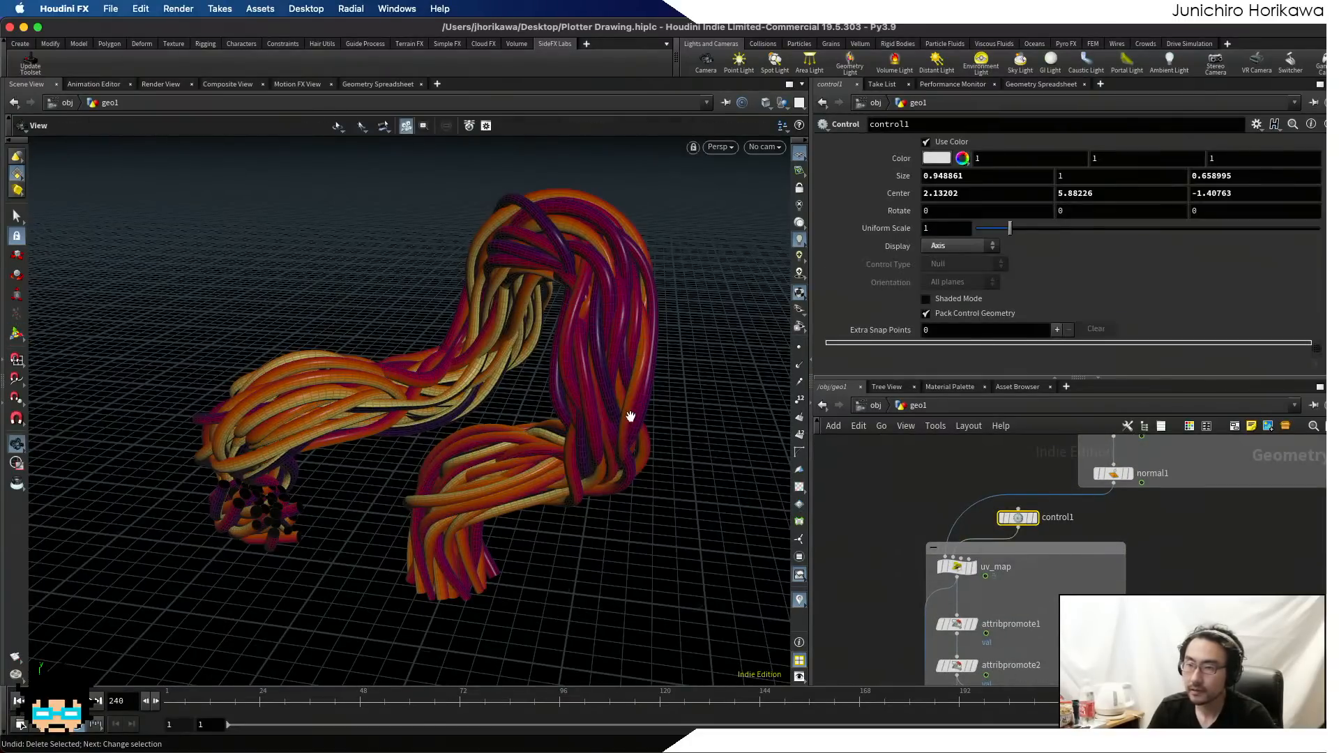
{"action": "scroll", "coordinate": [528, 421], "scroll_direction": "down", "scroll_amount": 3}
{"action": "scroll", "coordinate": [529, 421], "scroll_direction": "down", "scroll_amount": 5}
{"action": "key", "text": "Return"}
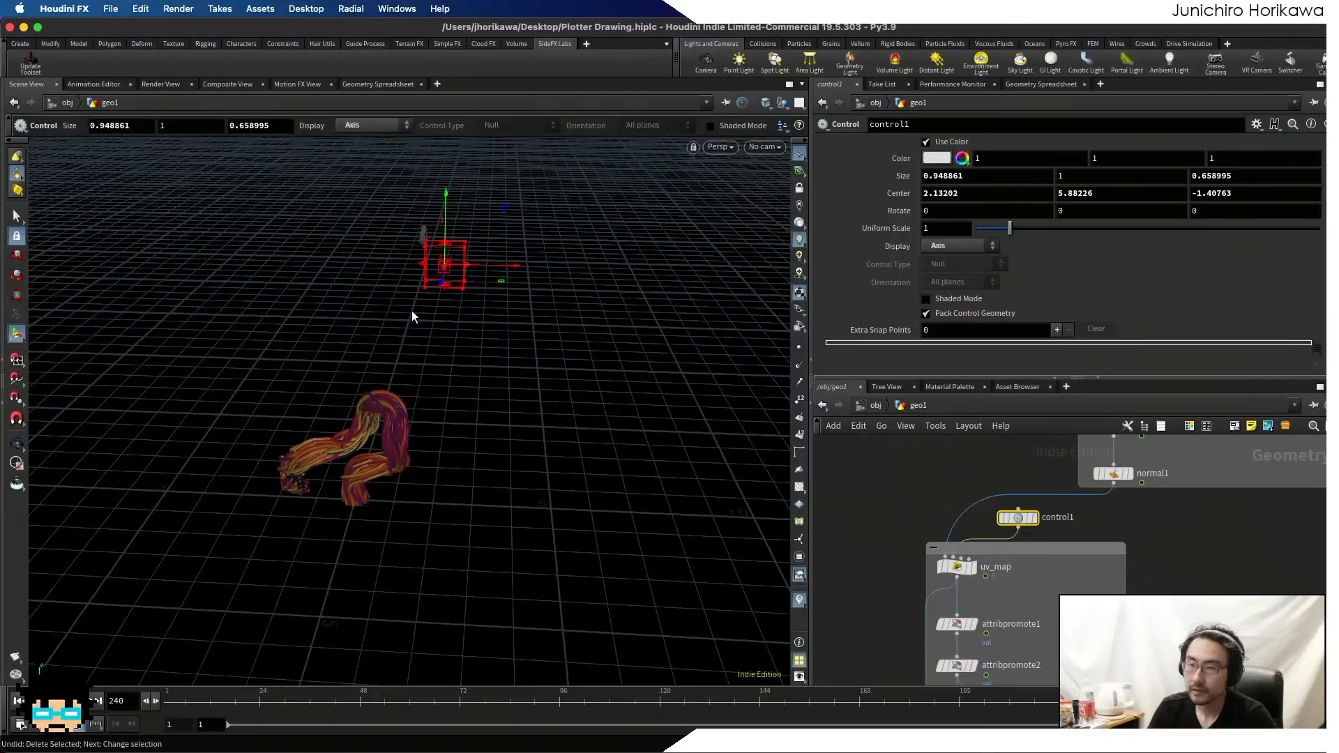
{"action": "left_click_drag", "start_coordinate": [449, 237], "coordinate": [446, 275]}
{"action": "key", "text": "Escape"}
{"action": "left_click_drag", "start_coordinate": [481, 320], "coordinate": [461, 359]}
{"action": "key", "text": "Return"}
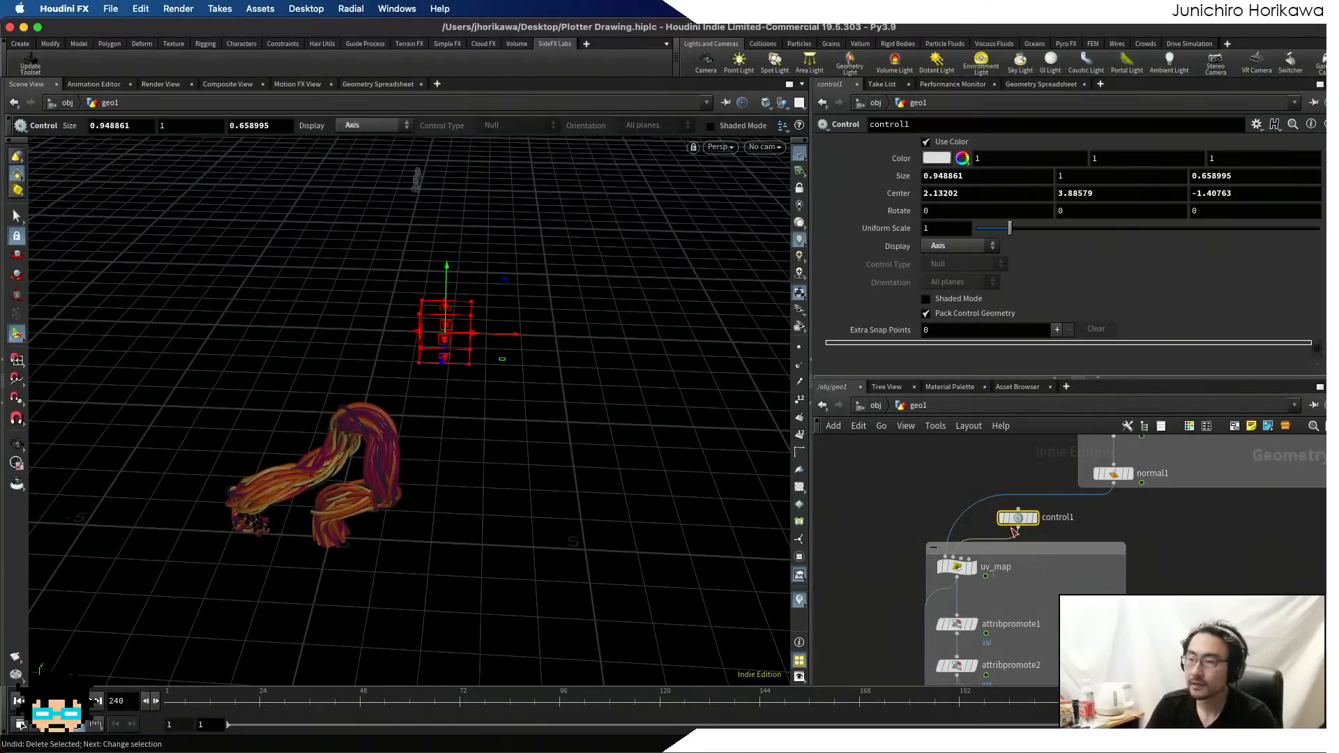
- Delete the control1 node from the network
{"action": "left_click_drag", "start_coordinate": [1018, 521], "coordinate": [1026, 521]}
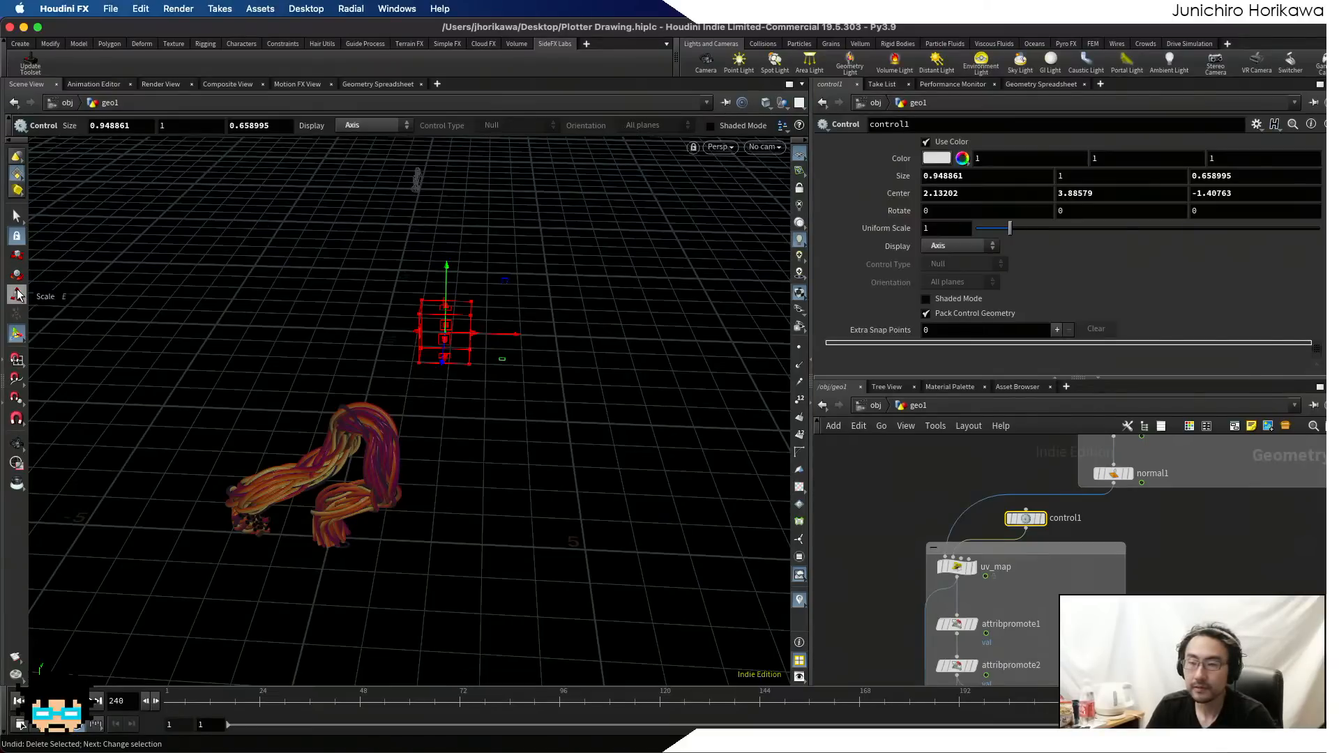
{"action": "mouse_move", "coordinate": [1025, 524]}
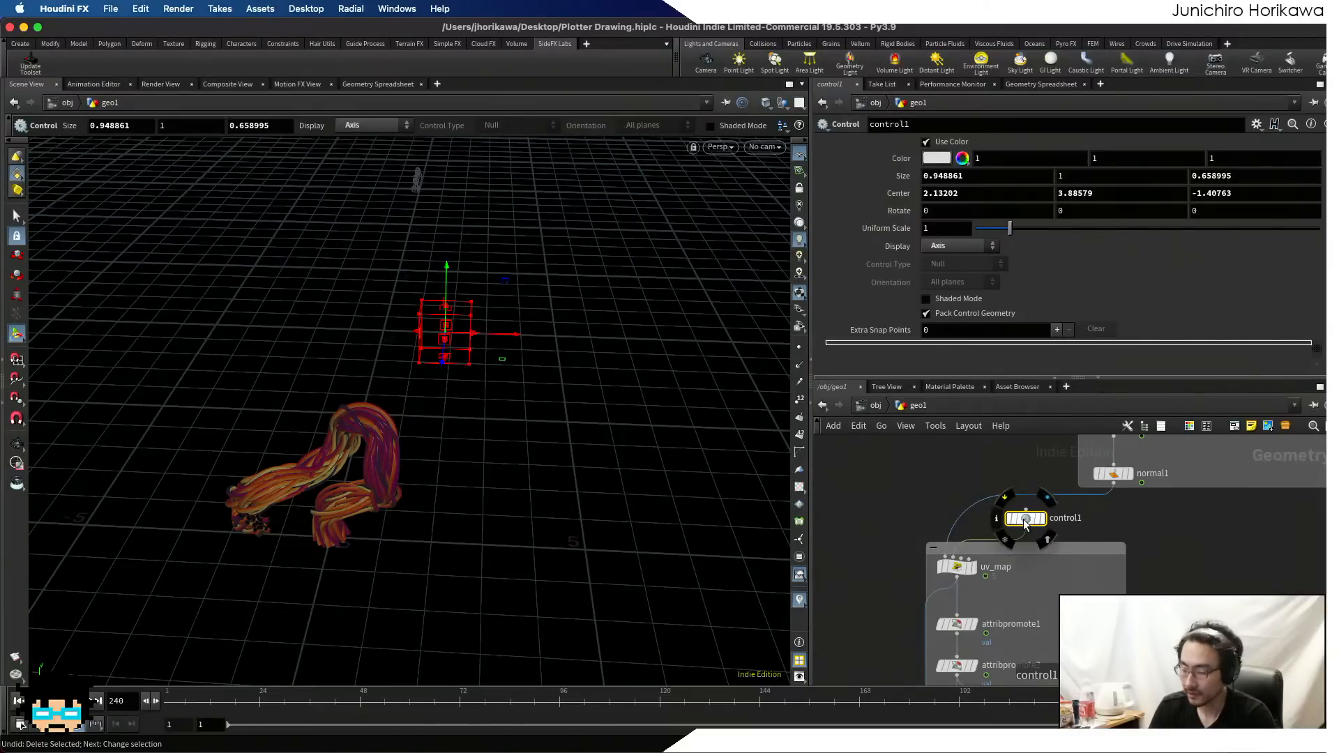
{"action": "key", "text": "Tab"}
{"action": "key", "text": "Escape"}
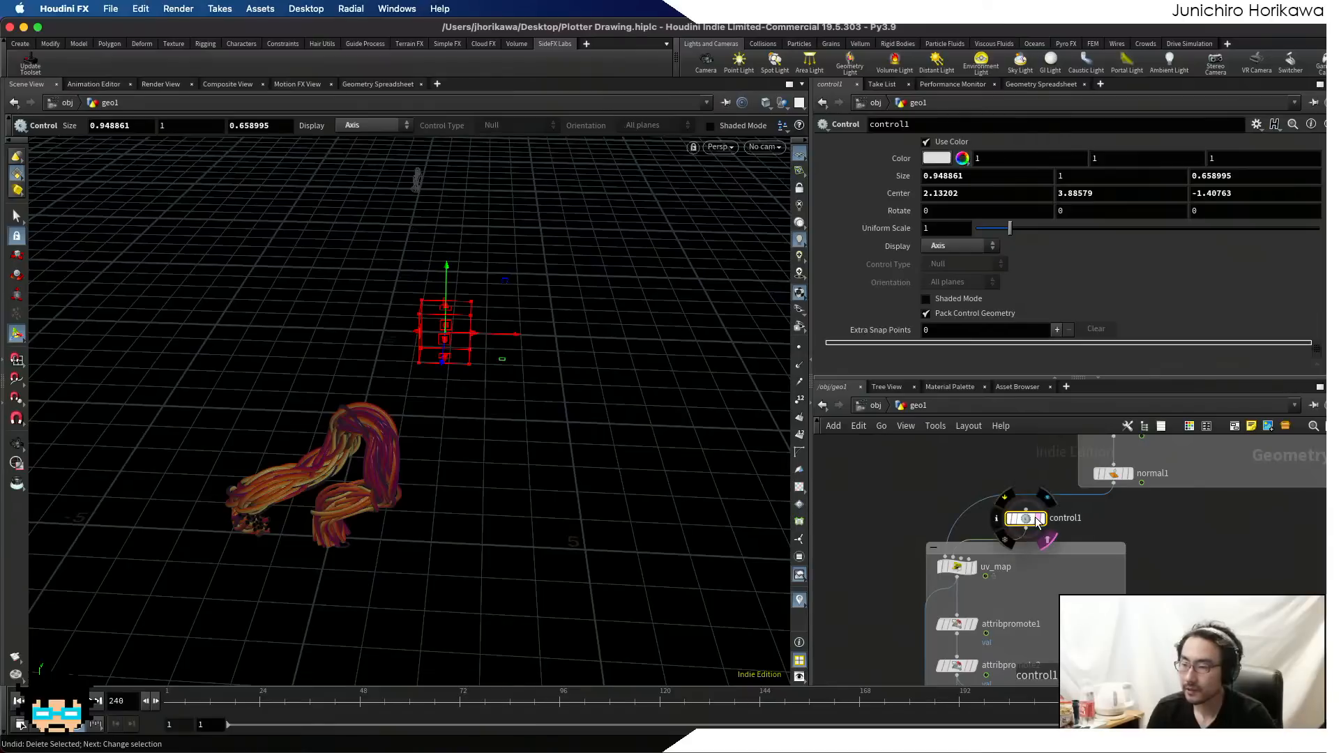
{"action": "key", "text": "Delete"}
- Delete the line vector pos = point(1, "P", 0); from uv_map's code
{"action": "scroll", "coordinate": [1016, 567], "scroll_direction": "up", "scroll_amount": 3}
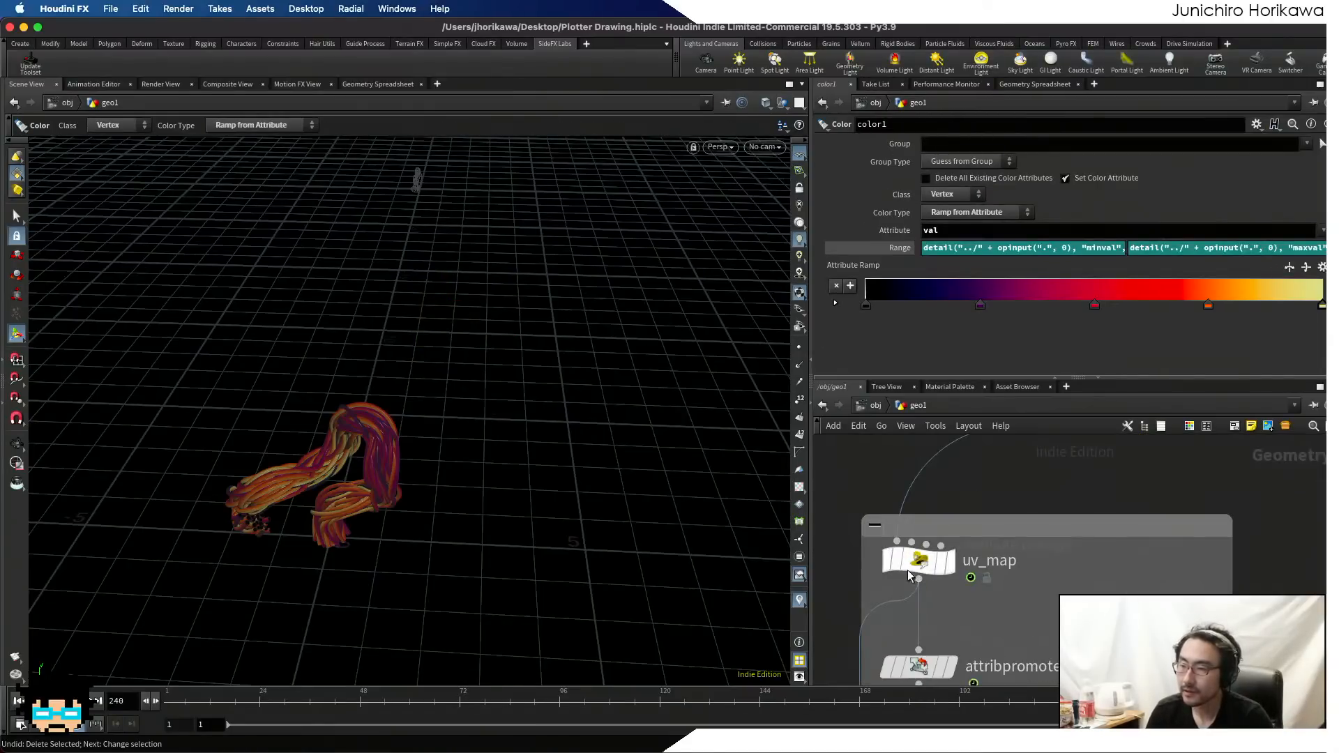
{"action": "left_click", "coordinate": [907, 567]}
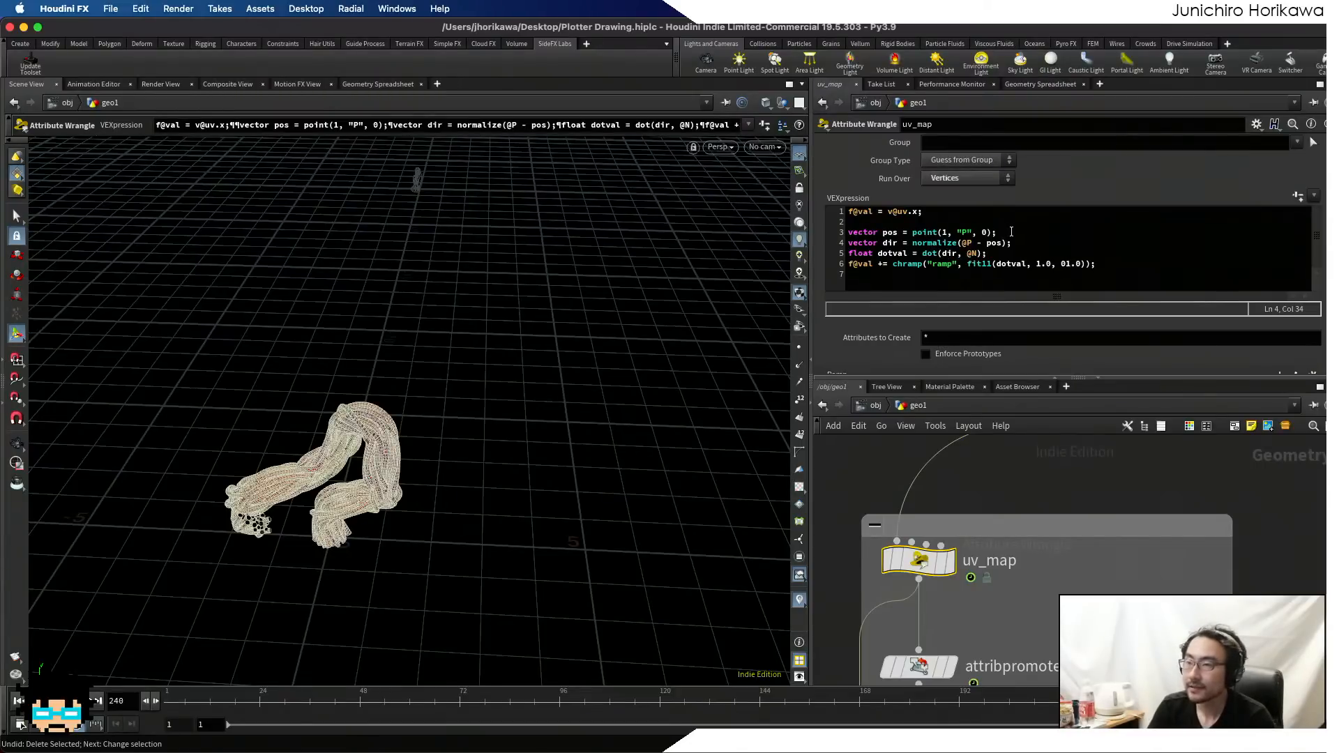
{"action": "left_click_drag", "start_coordinate": [1015, 231], "coordinate": [836, 234]}
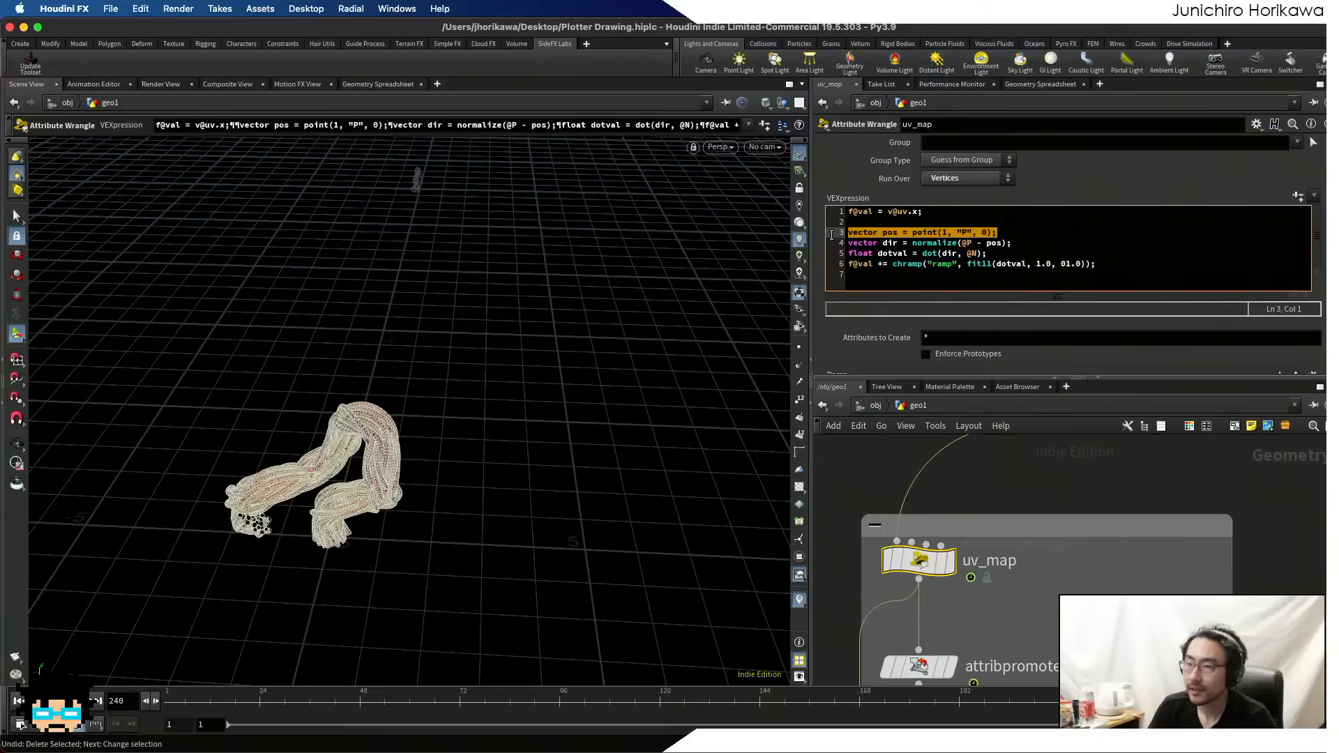
{"action": "key", "text": "BackSpace"}
{"action": "key", "text": "BackSpace"}
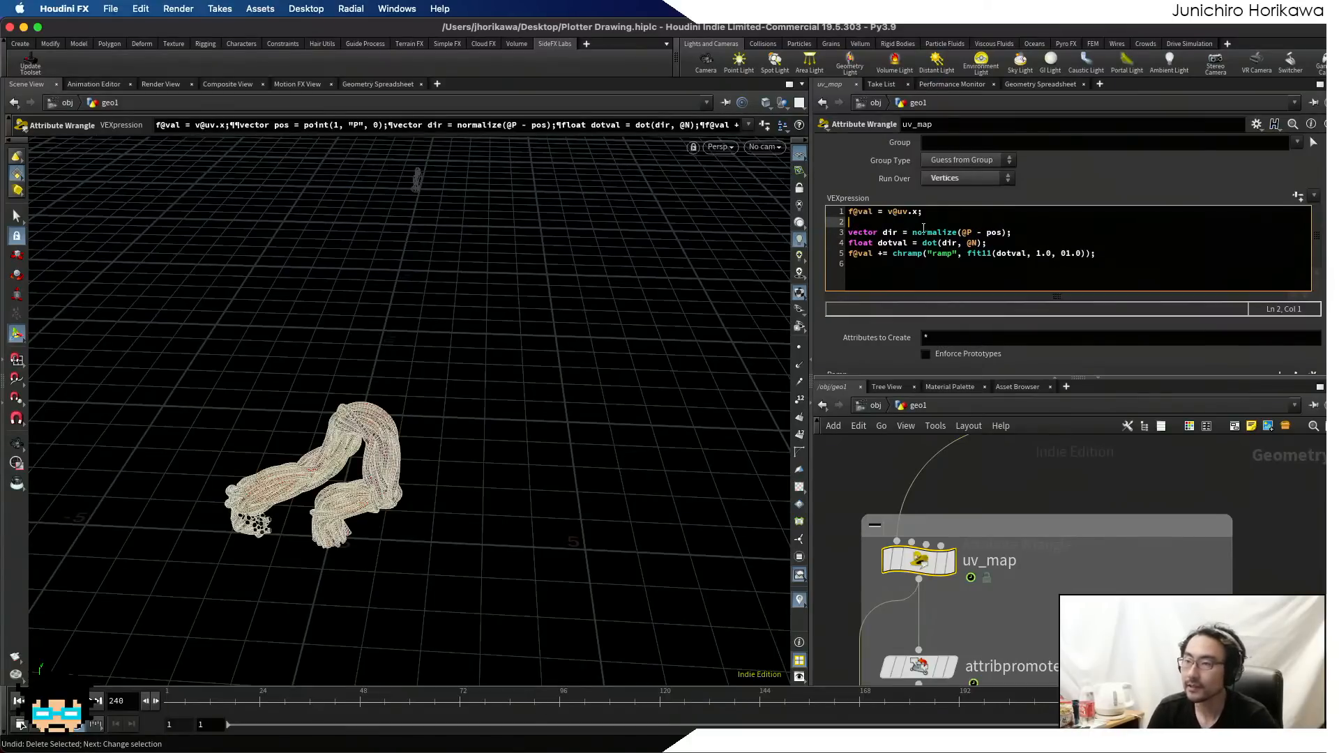
- Replace the normalize(@P - pos) expression assigned to dir in uv_map's code with chv("sun")
{"action": "left_click_drag", "start_coordinate": [1007, 233], "coordinate": [921, 234]}
{"action": "type", "text": "chv(';"}
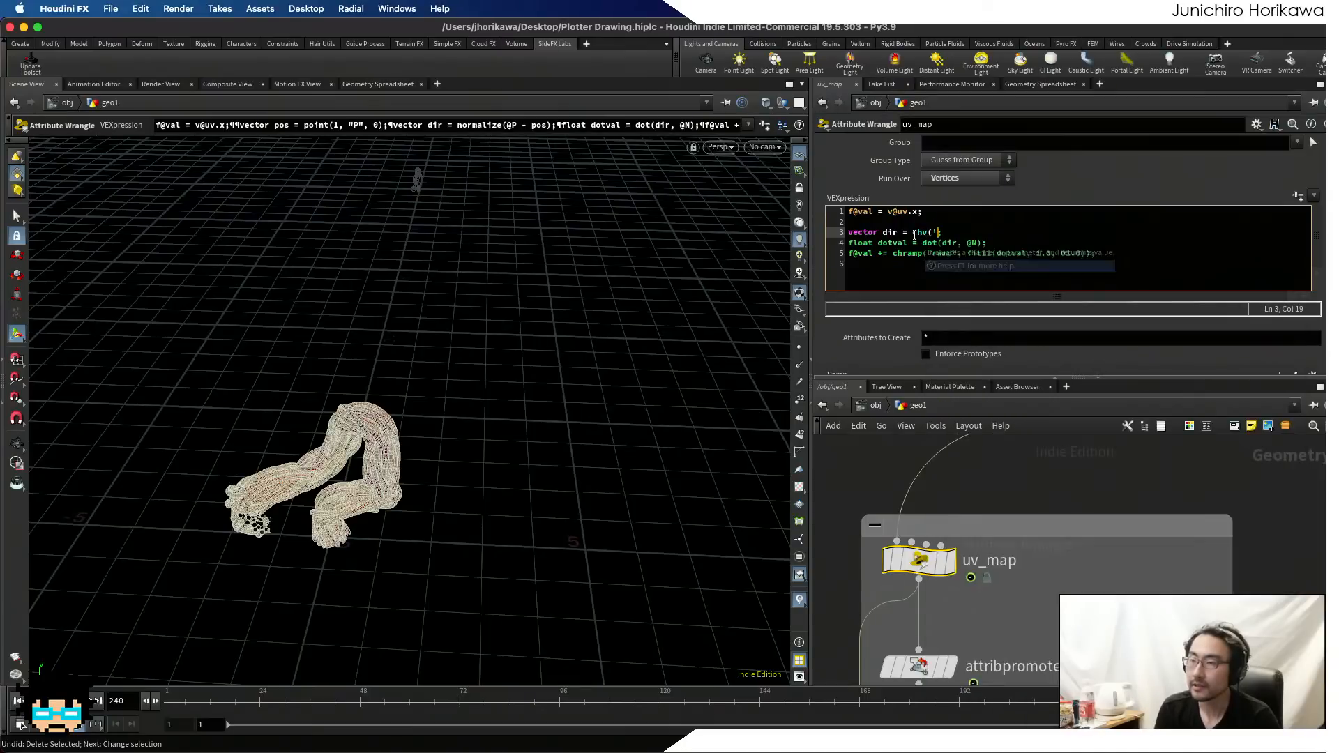
{"action": "key", "text": "BackSpace"}
{"action": "type", "text": "\""}
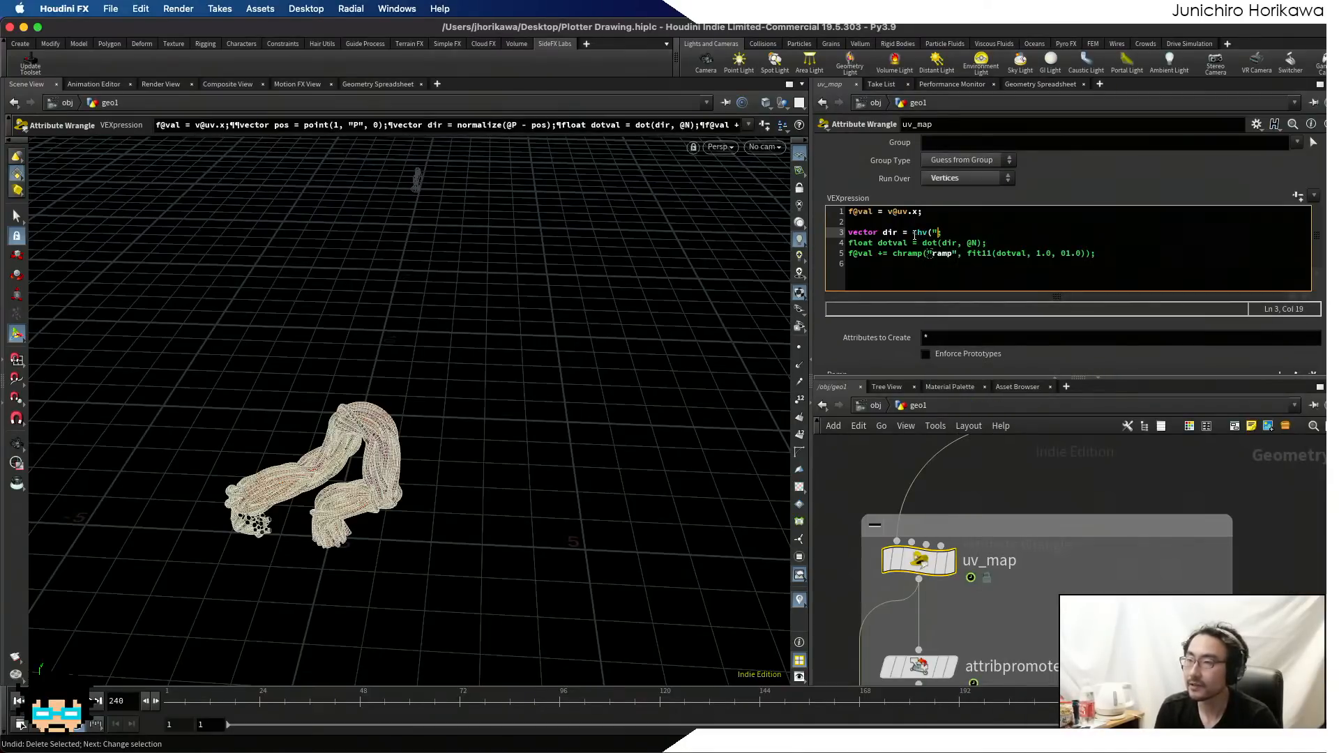
{"action": "type", "text": "su"}
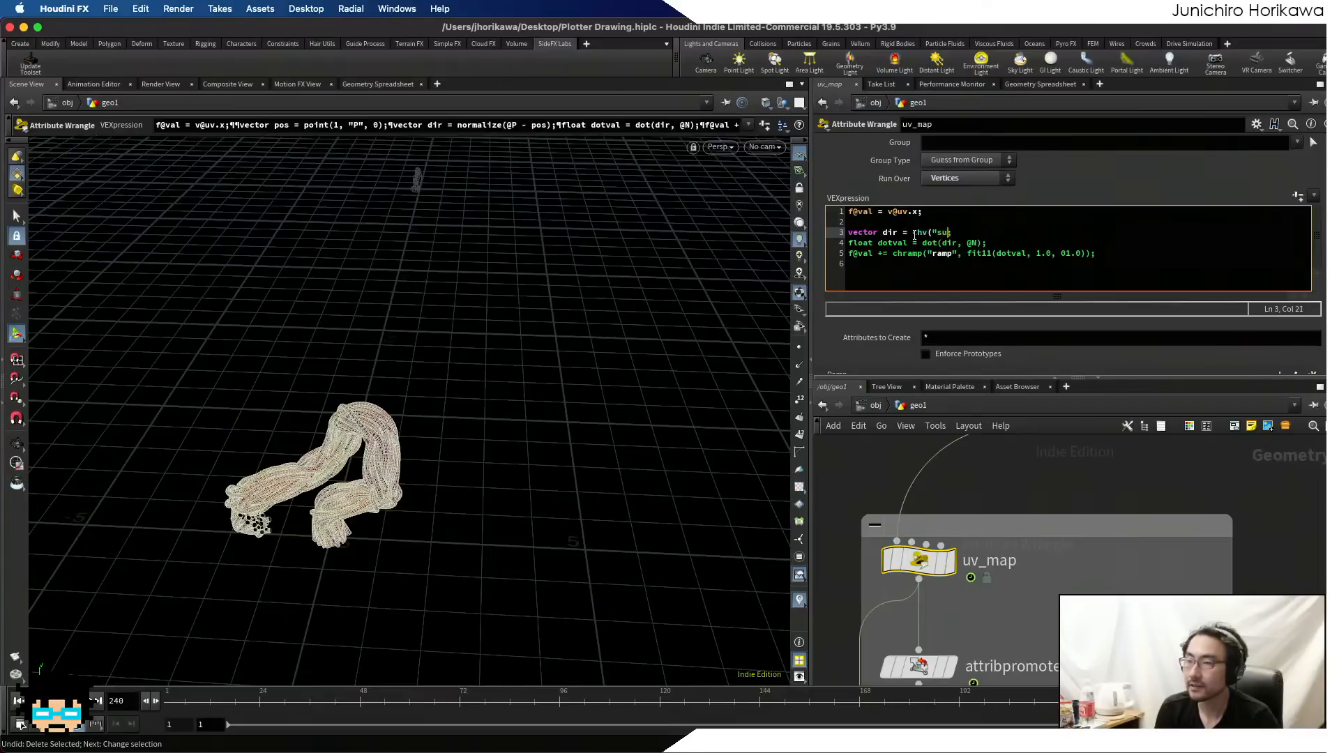
{"action": "type", "text": "n\"););"}
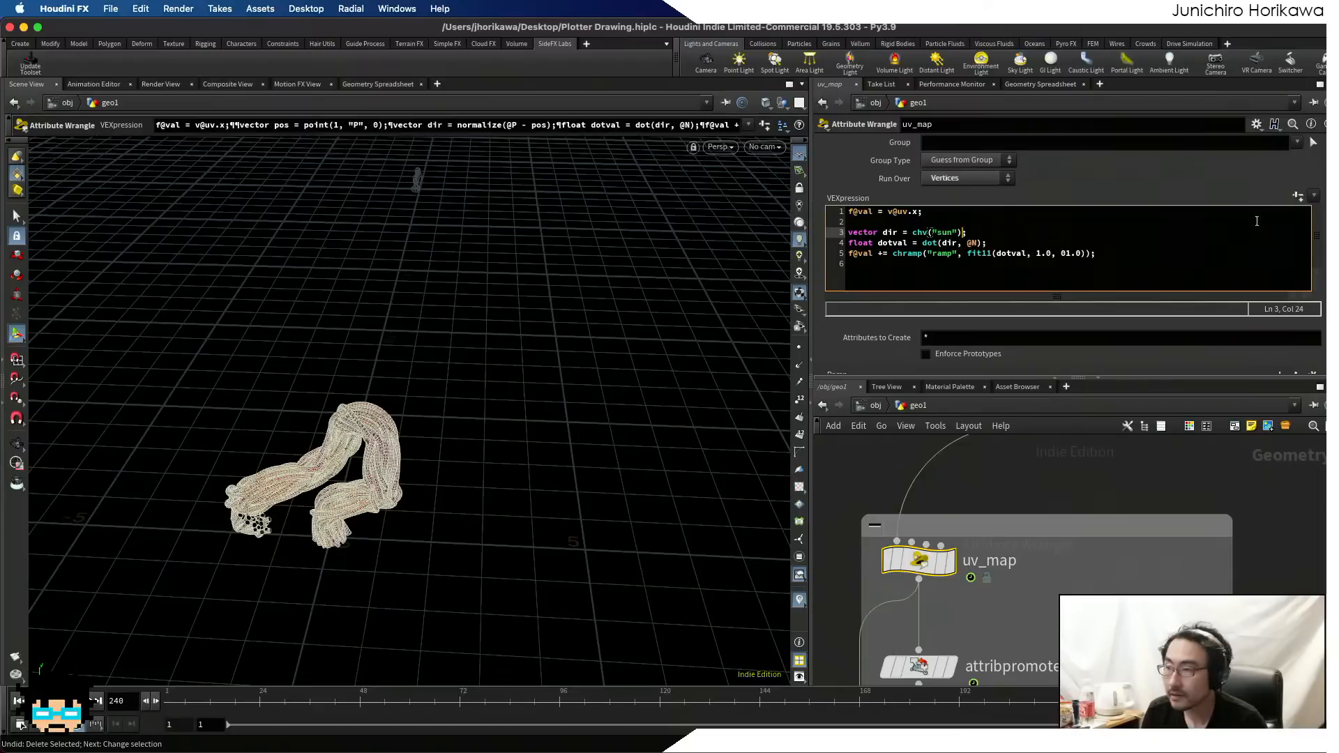
- Create the Sun vector parameter from uv_map's code and set it to 1, -1, 1
{"action": "left_click", "coordinate": [1299, 196]}
{"action": "scroll", "coordinate": [1231, 323], "scroll_direction": "down", "scroll_amount": 4}
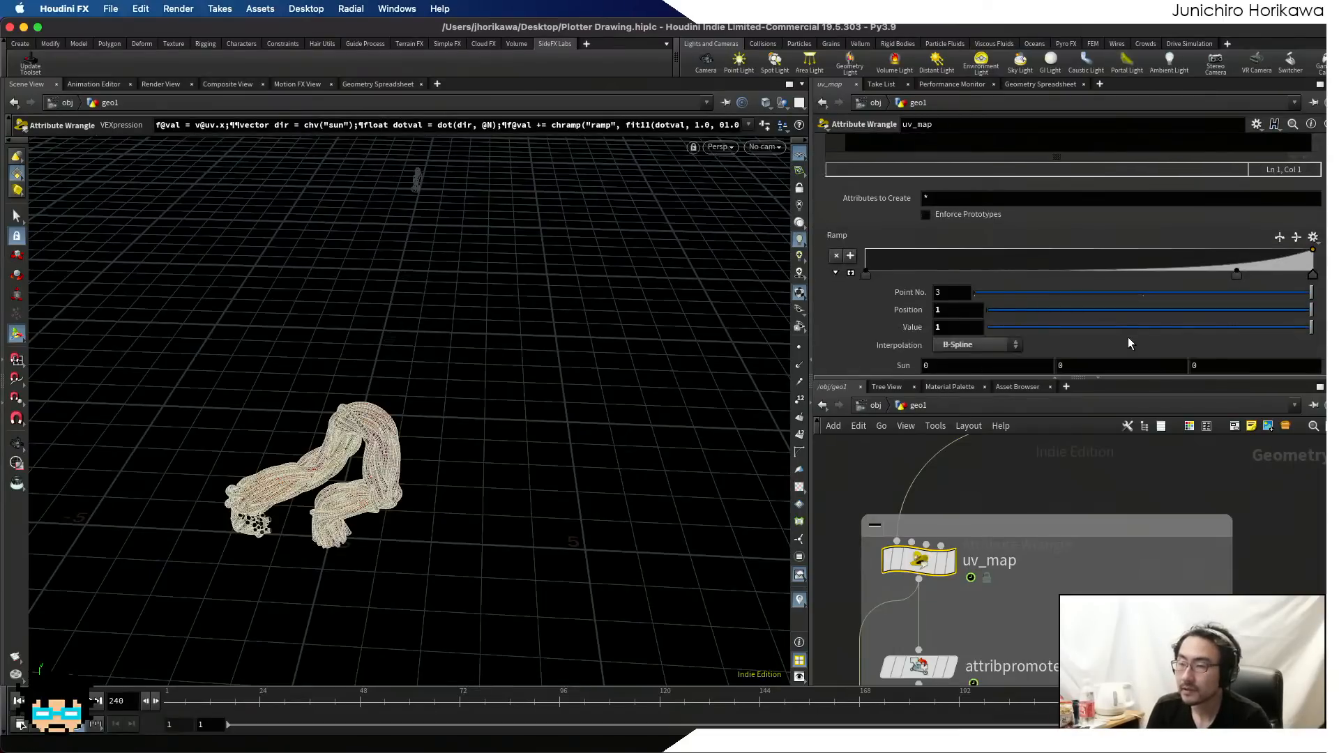
{"action": "type", "text": "1"}
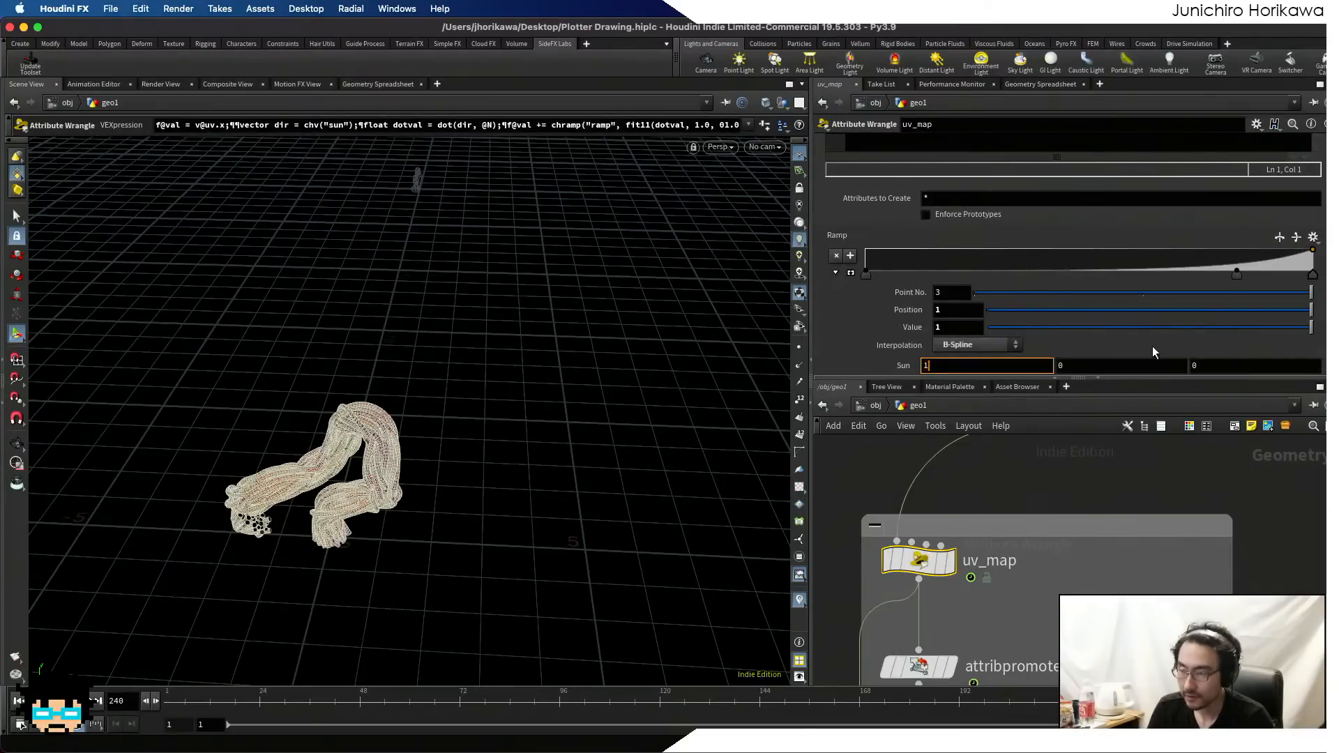
{"action": "key", "text": "Tab"}
{"action": "key", "text": "Tab"}
{"action": "left_click", "coordinate": [1111, 363]}
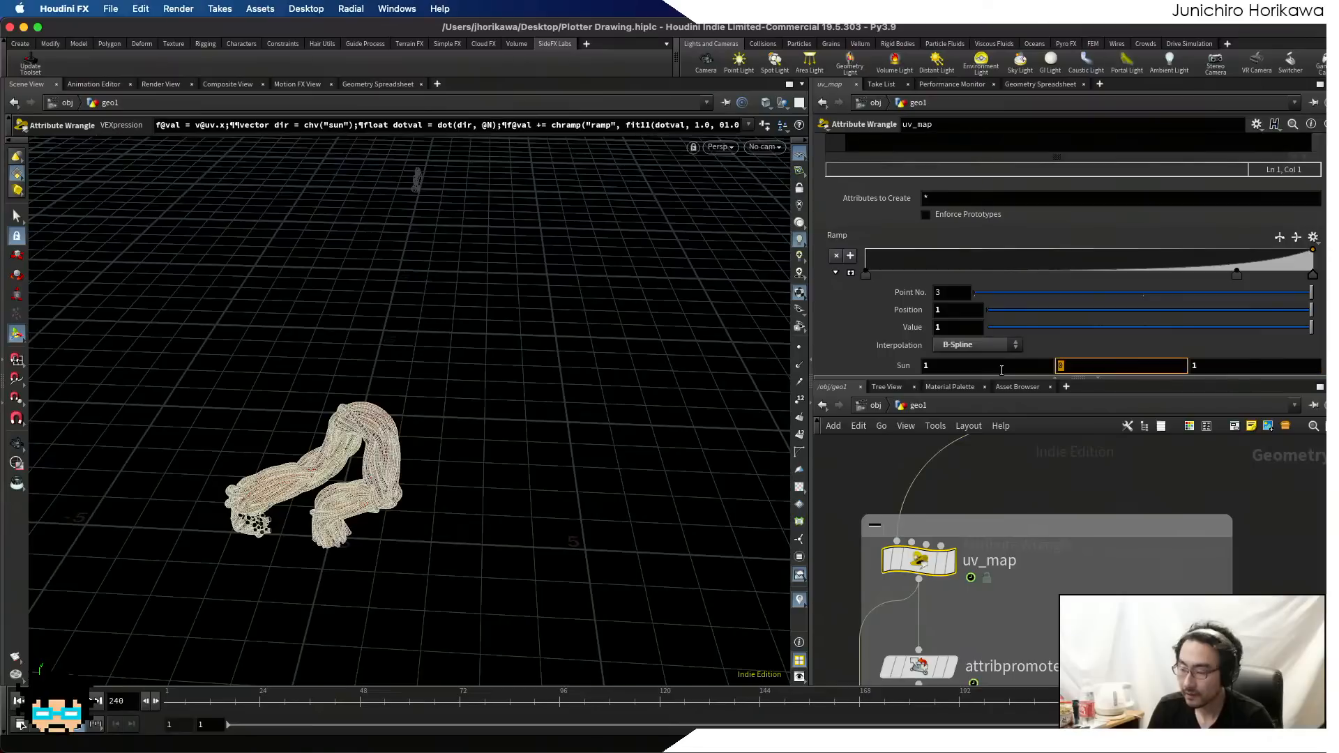
{"action": "type", "text": "-1"}
{"action": "key", "text": "Return"}
{"action": "scroll", "coordinate": [961, 345], "scroll_direction": "up", "scroll_amount": 5}
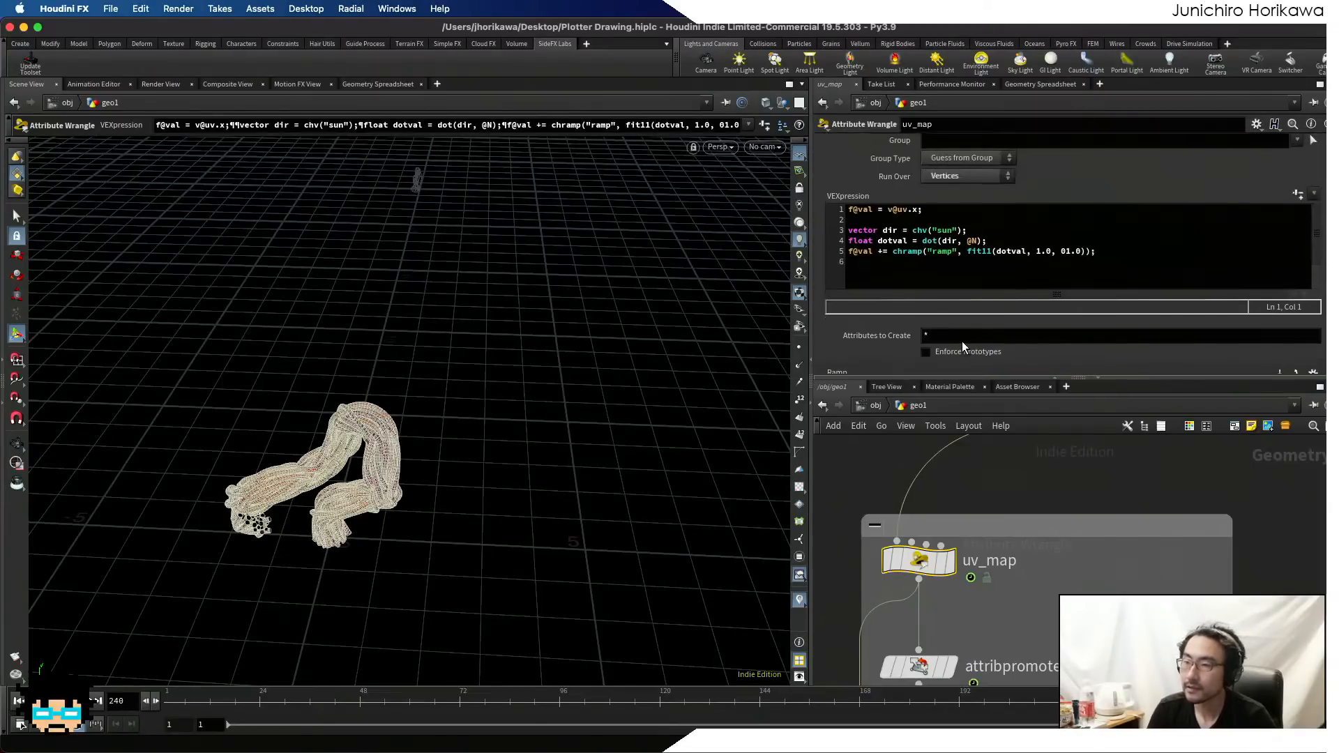
{"action": "scroll", "coordinate": [973, 375], "scroll_direction": "down", "scroll_amount": 3}
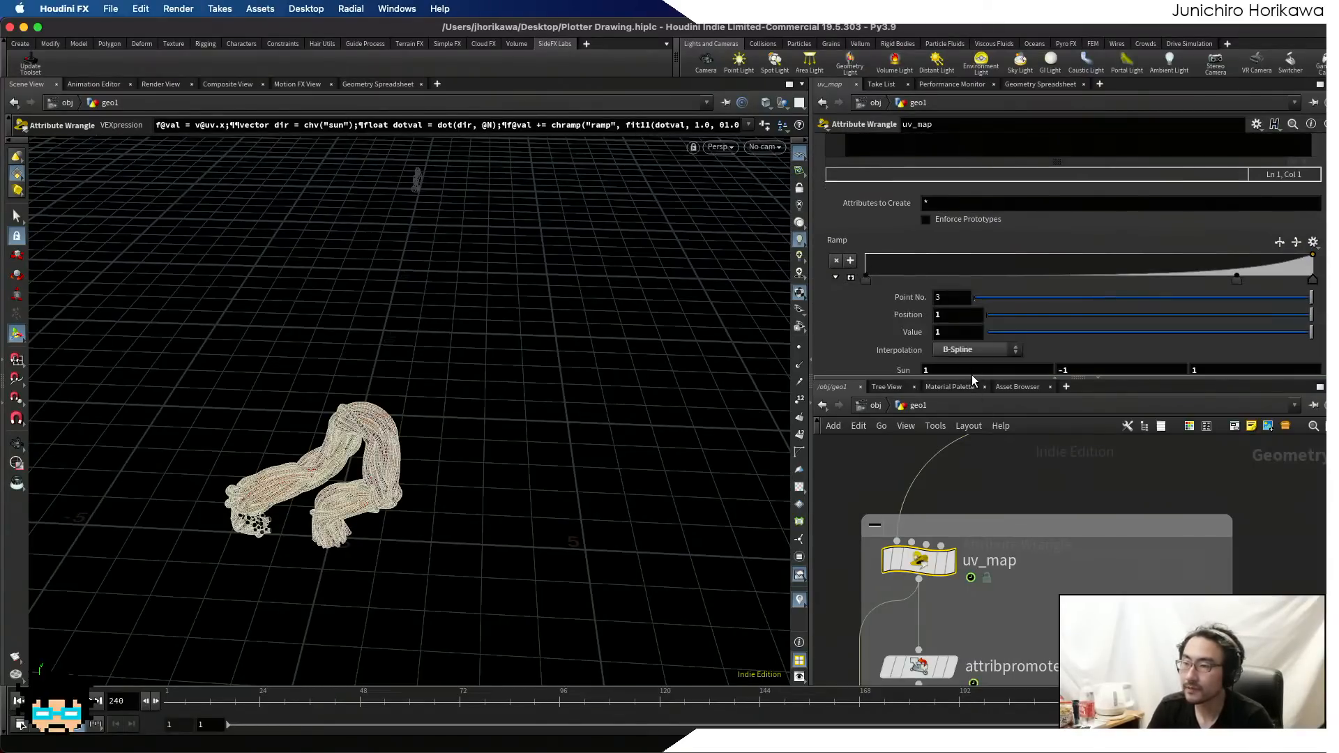
- Wrap the chv("sun") call assigned to dir in uv_map's code in normalize()
{"action": "scroll", "coordinate": [936, 212], "scroll_direction": "up", "scroll_amount": 6}
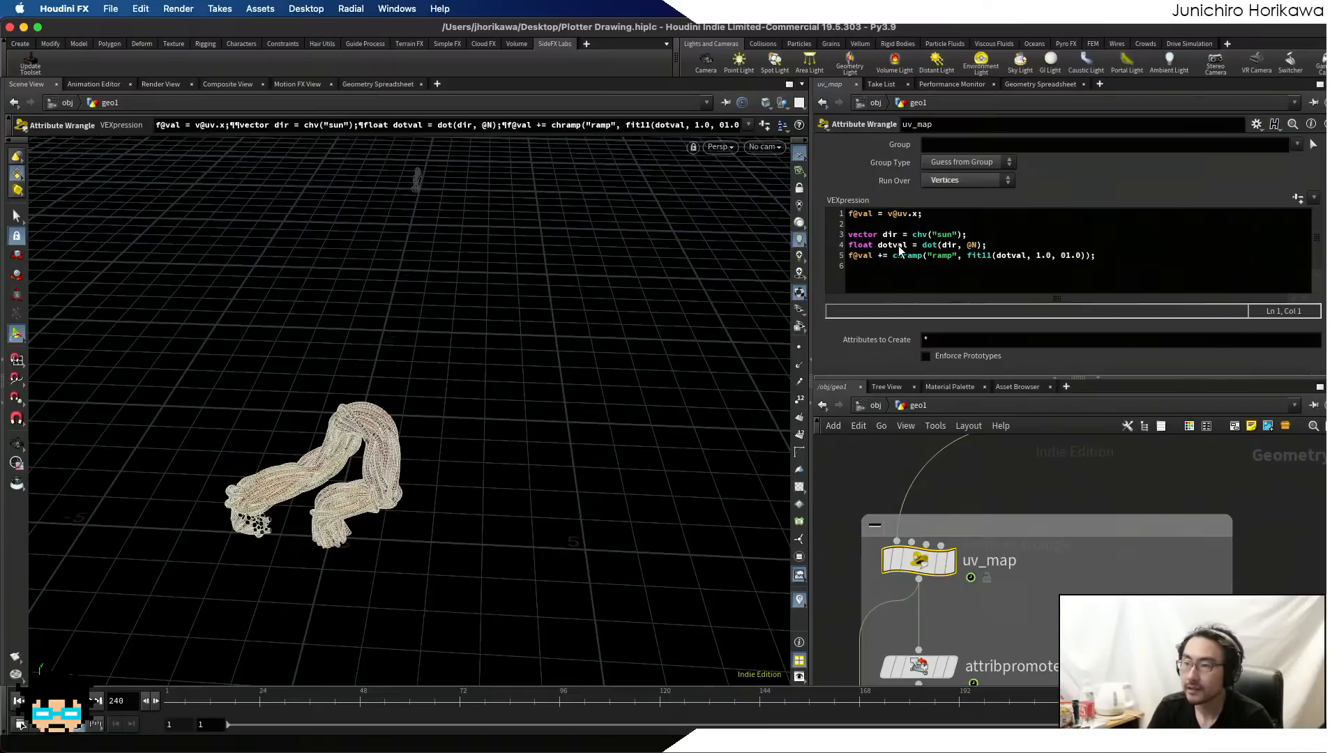
{"action": "left_click", "coordinate": [913, 235]}
{"action": "type", "text": "normalize"}
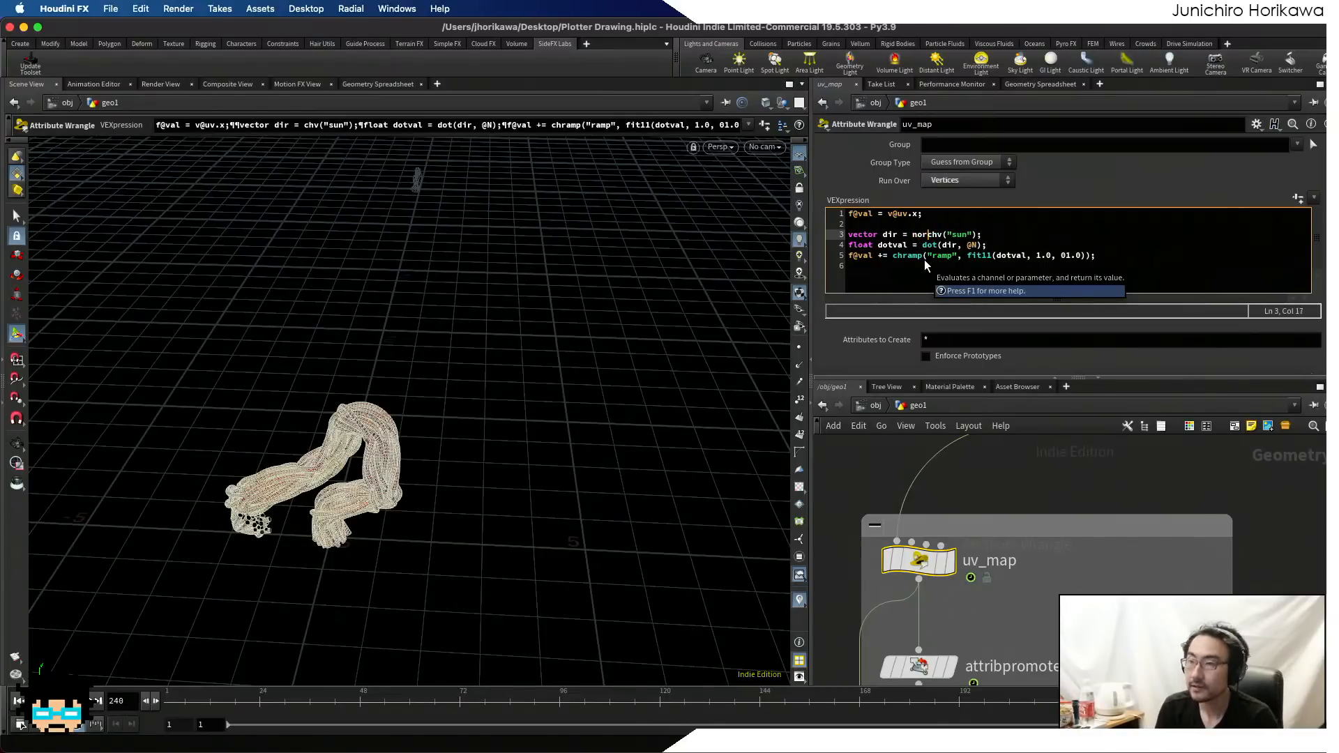
{"action": "type", "text": "("}
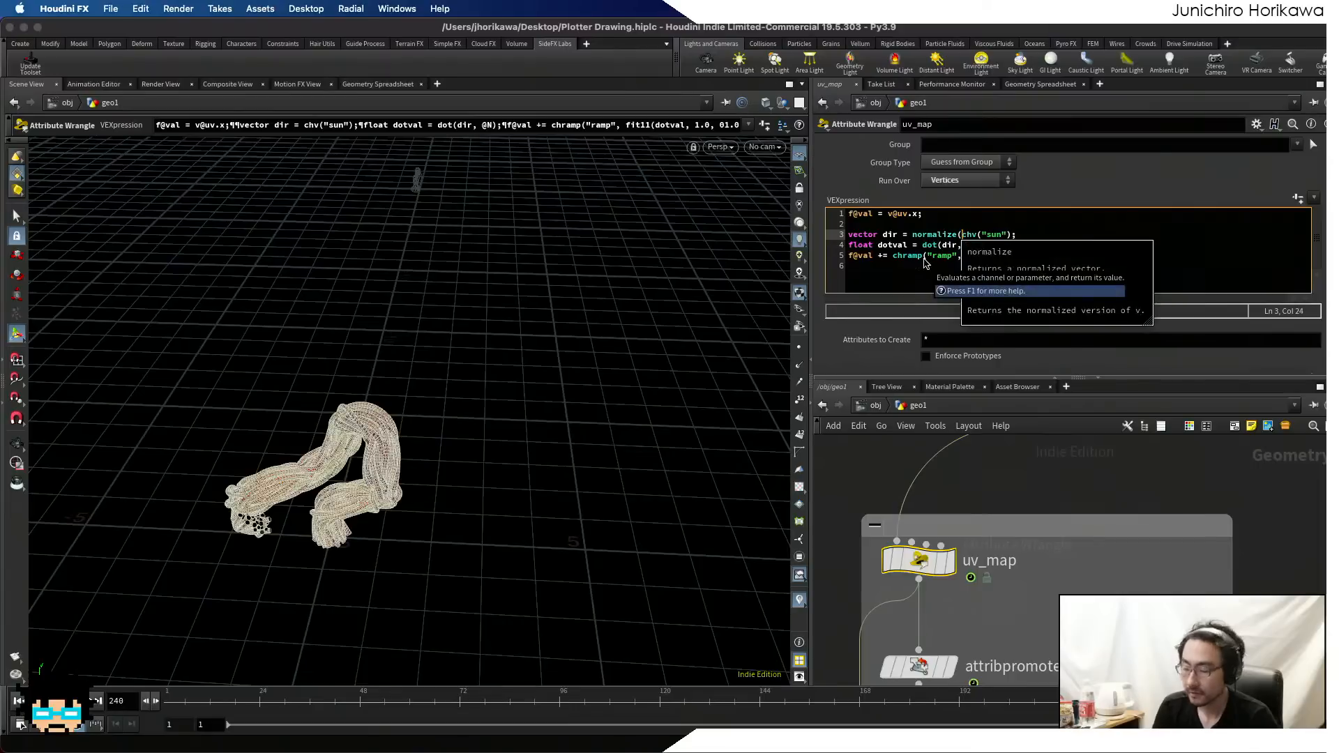
{"action": "key", "text": "Right"}
{"action": "key", "text": "Right"}
{"action": "key", "text": "Right"}
{"action": "key", "text": "Right"}
{"action": "key", "text": "Right"}
{"action": "key", "text": "Right"}
{"action": "key", "text": "Right"}
{"action": "key", "text": "Right"}
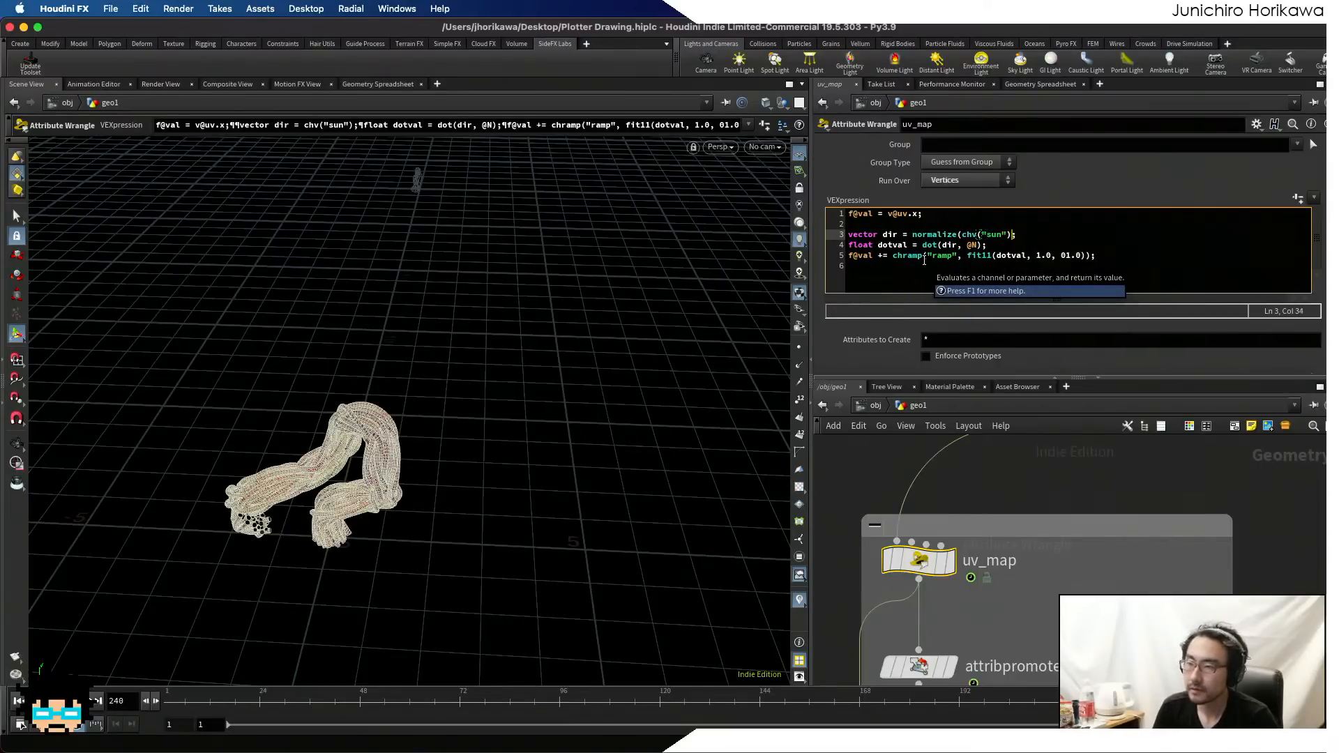
{"action": "type", "text": ")"}
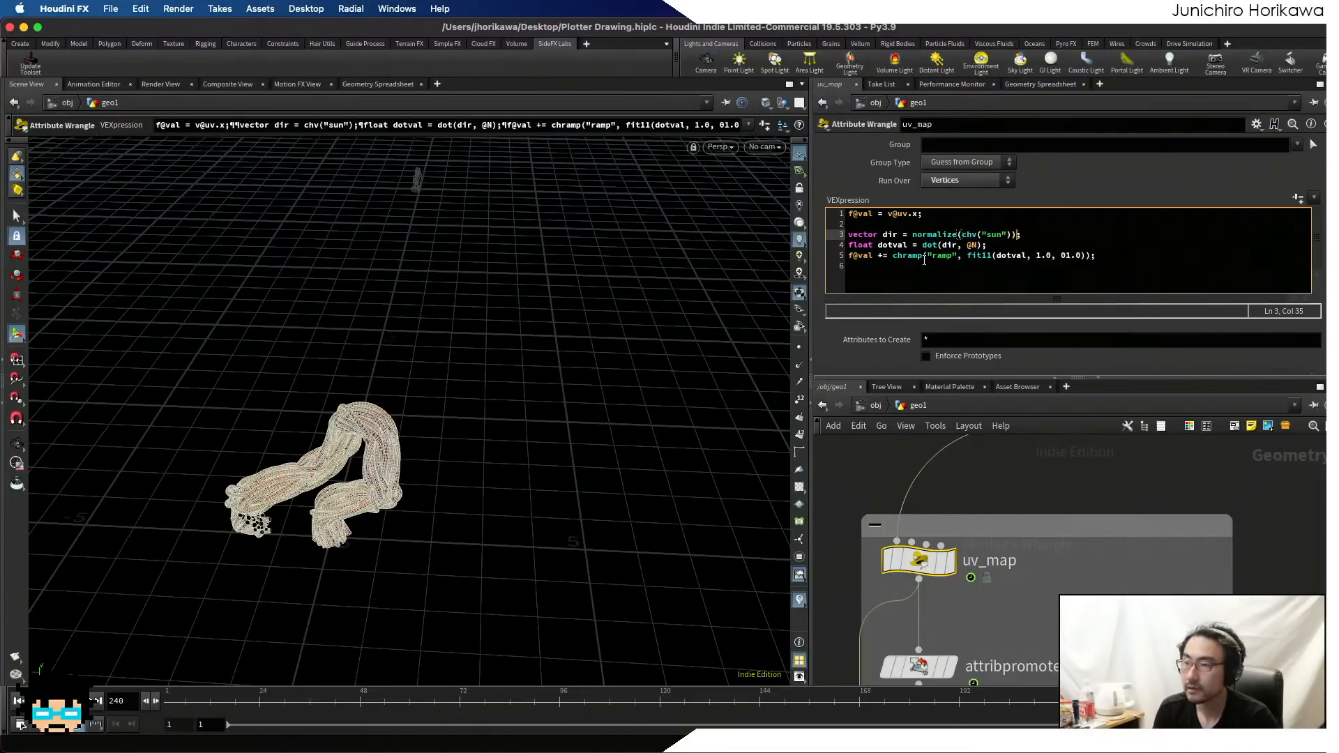
{"action": "left_click", "coordinate": [1042, 453]}
- Display the output of convert1 in the viewport and frame the projected rope lines
{"action": "scroll", "coordinate": [1041, 489], "scroll_direction": "down", "scroll_amount": 10}
{"action": "scroll", "coordinate": [1047, 587], "scroll_direction": "up", "scroll_amount": 3}
{"action": "middle_click_drag", "start_coordinate": [1051, 664], "coordinate": [1054, 578]}
{"action": "scroll", "coordinate": [1053, 577], "scroll_direction": "up", "scroll_amount": 7}
{"action": "middle_click_drag", "start_coordinate": [914, 671], "coordinate": [928, 572]}
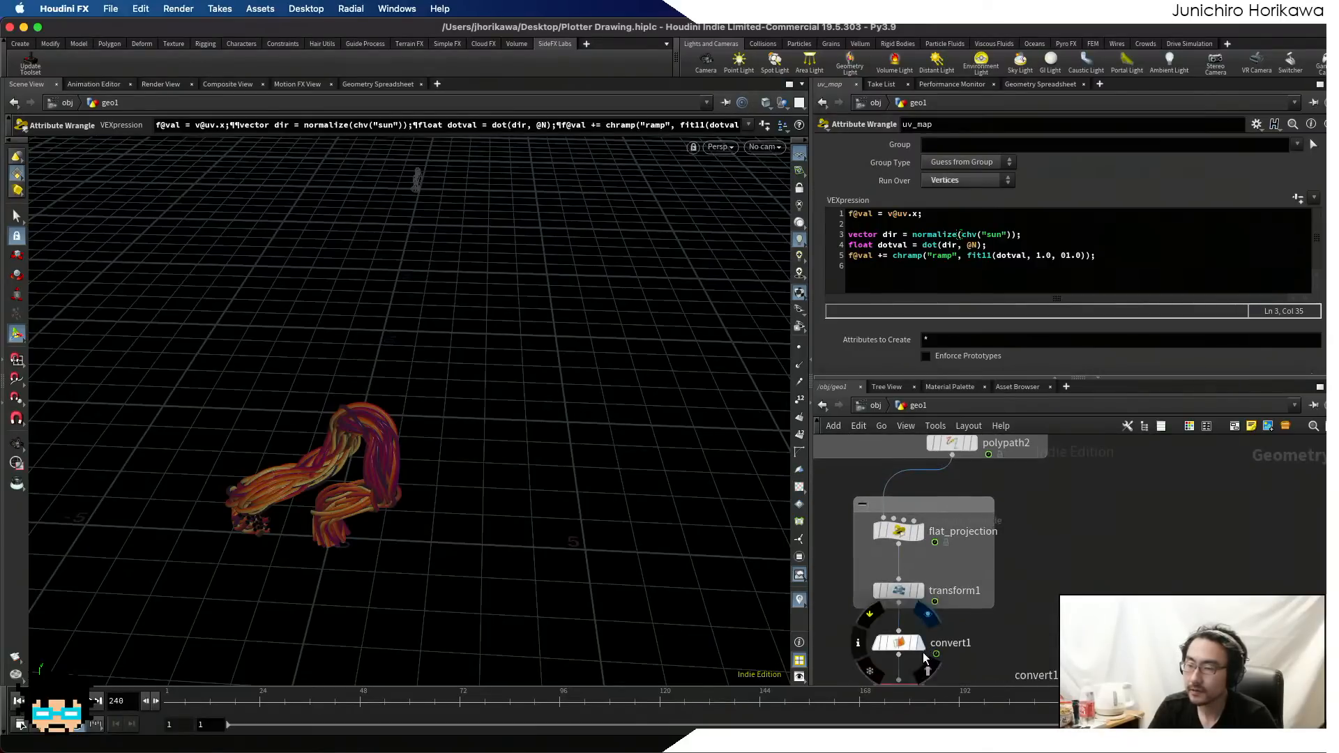
{"action": "middle_click_drag", "start_coordinate": [925, 658], "coordinate": [917, 605]}
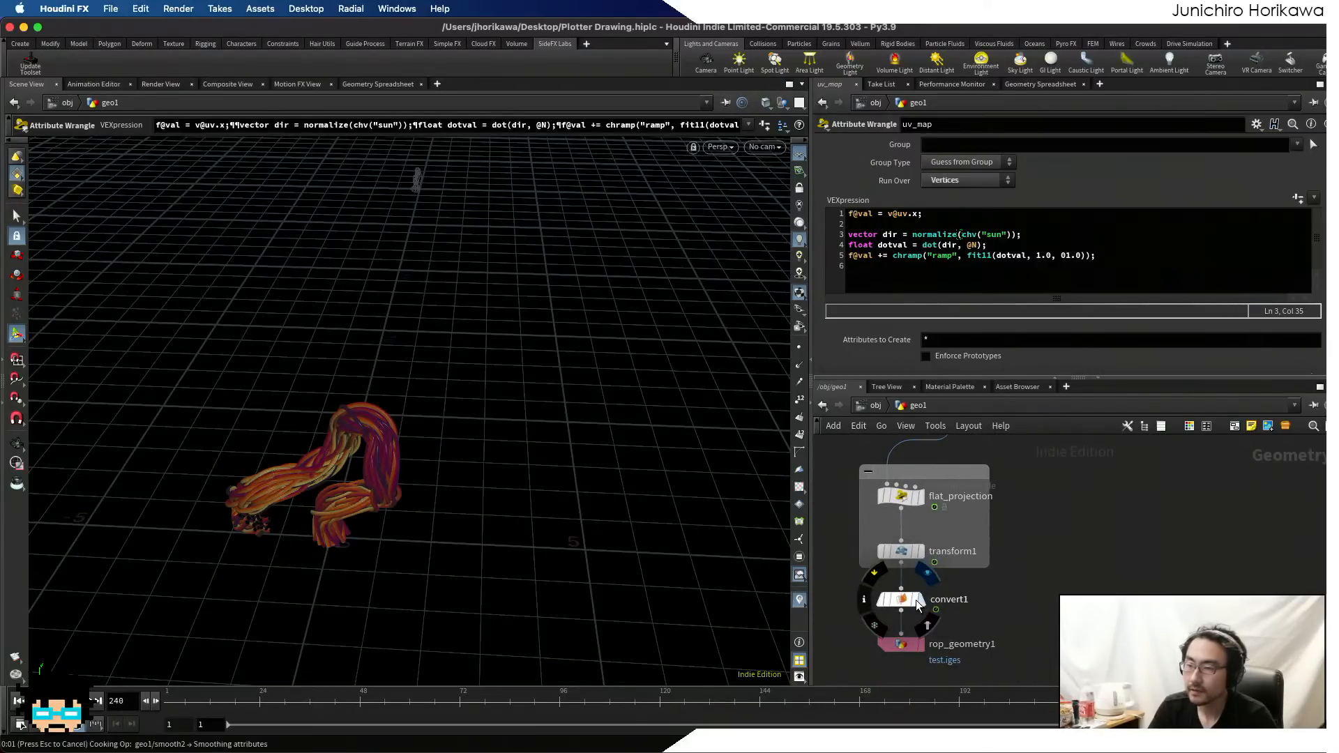
{"action": "left_click", "coordinate": [916, 601]}
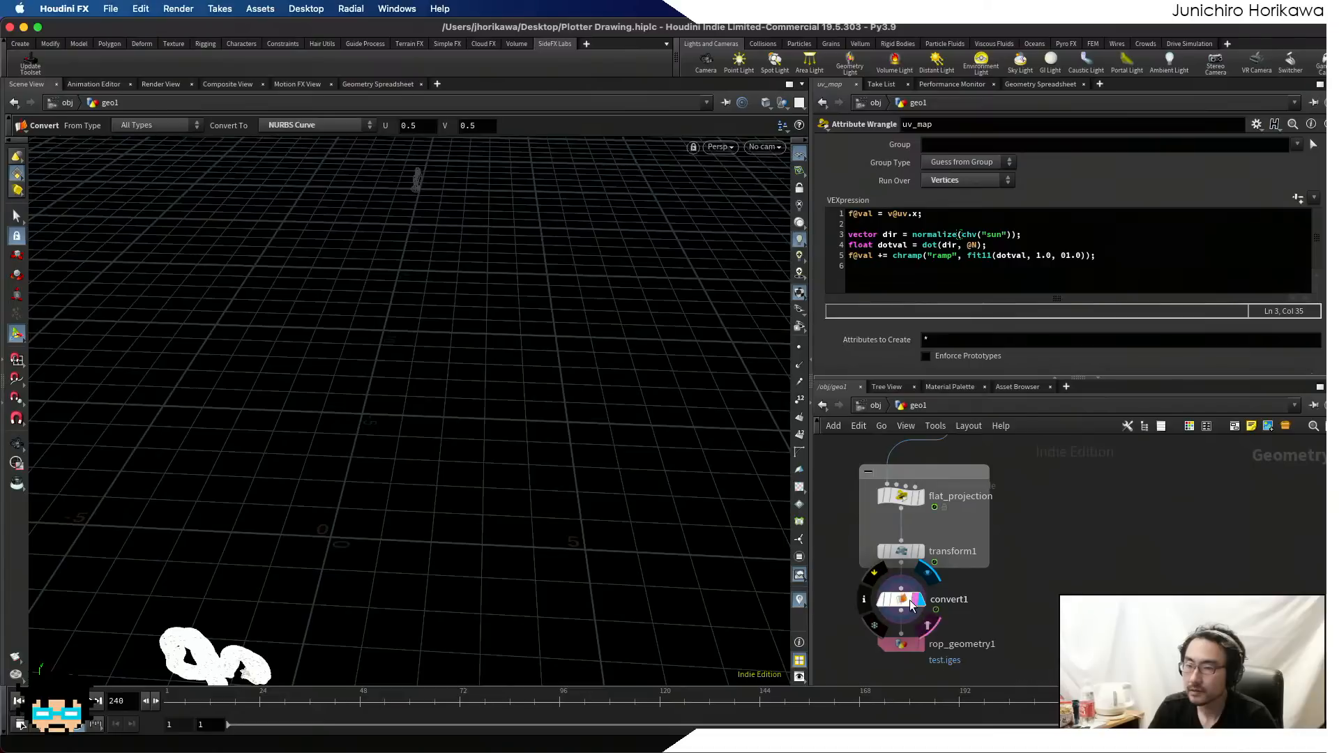
{"action": "key", "text": "space+g"}
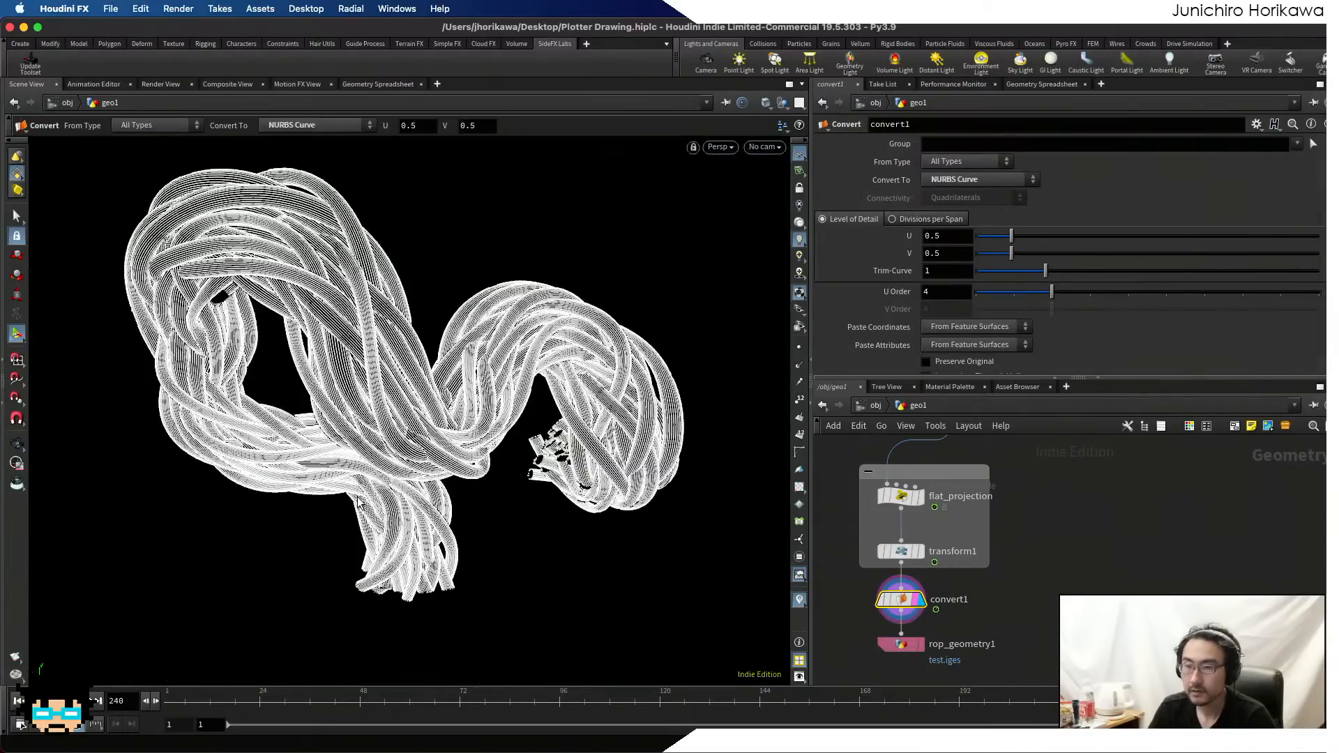
{"action": "left_click_drag", "start_coordinate": [396, 431], "coordinate": [399, 406]}
{"action": "key", "text": "h"}
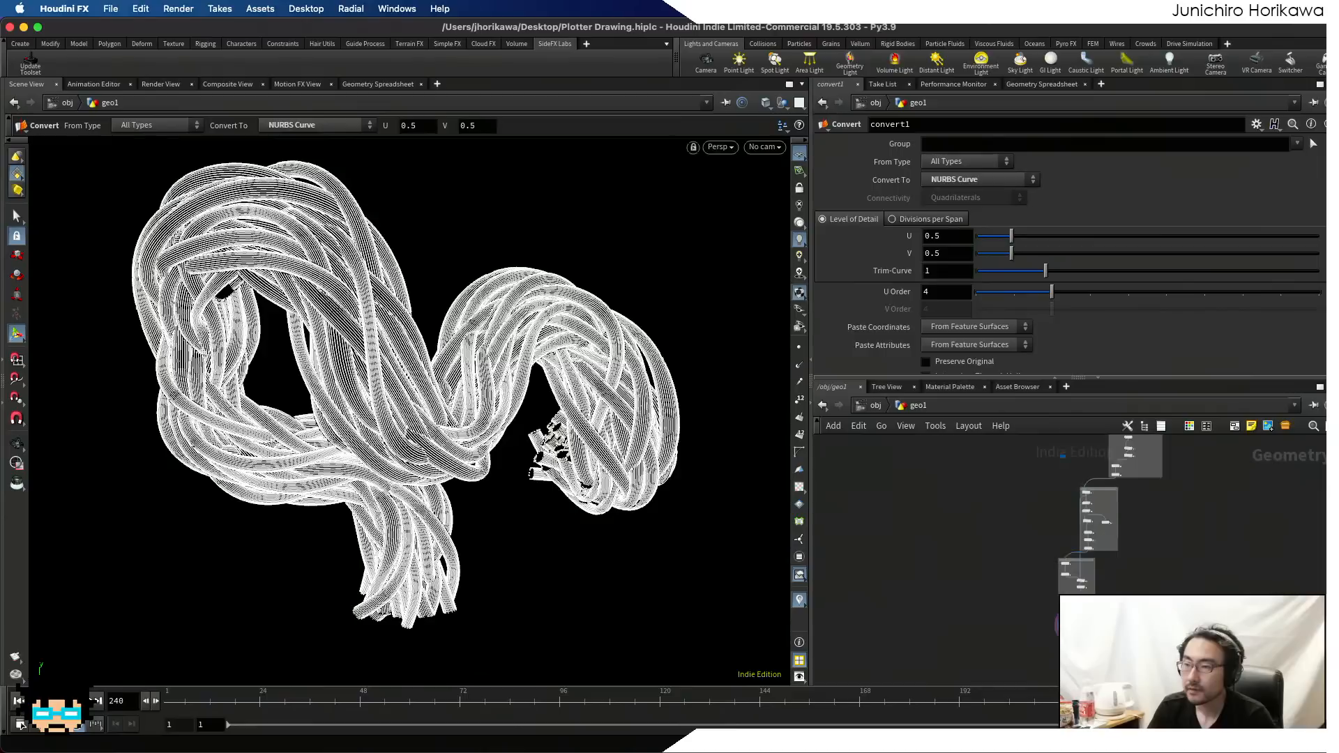
- Set the output range of fit11 in uv_map's ramp line to 0.00 and 1.0
{"action": "scroll", "coordinate": [1091, 546], "scroll_direction": "up", "scroll_amount": 3}
{"action": "scroll", "coordinate": [1092, 546], "scroll_direction": "up", "scroll_amount": 6}
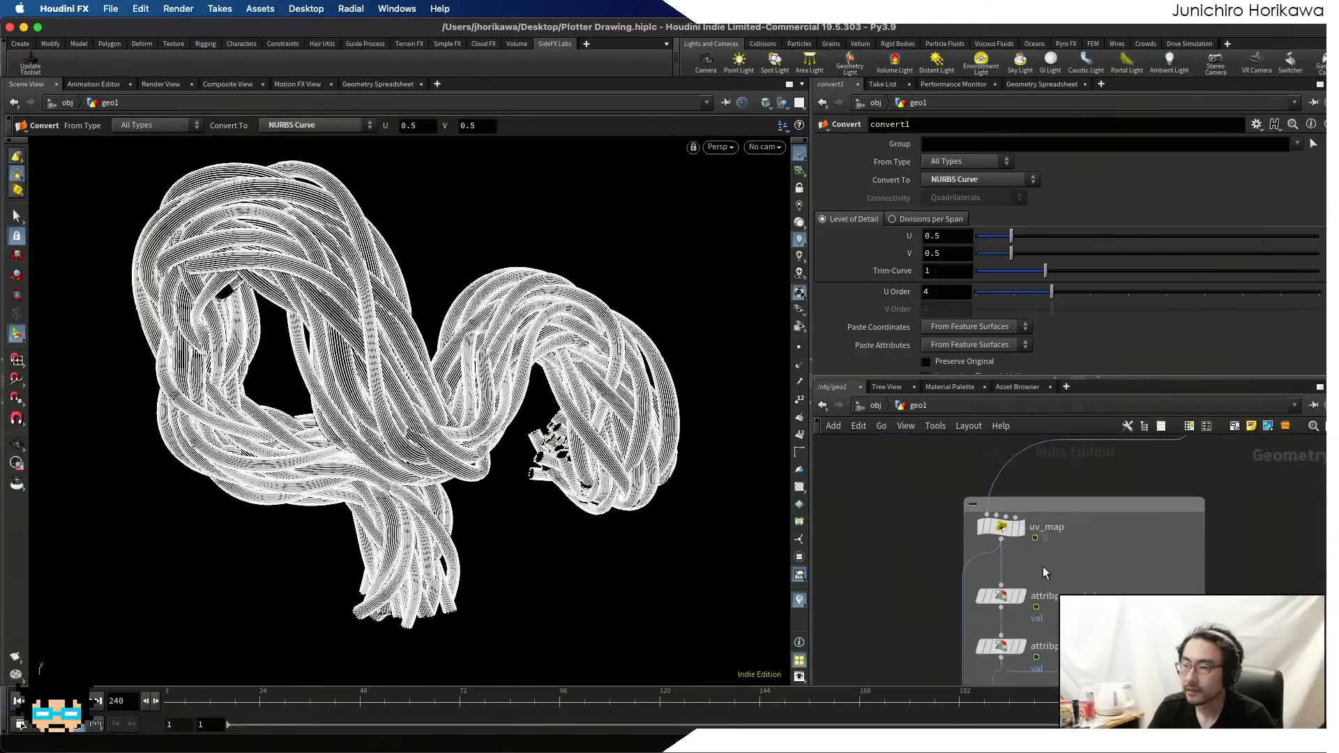
{"action": "left_click", "coordinate": [995, 531]}
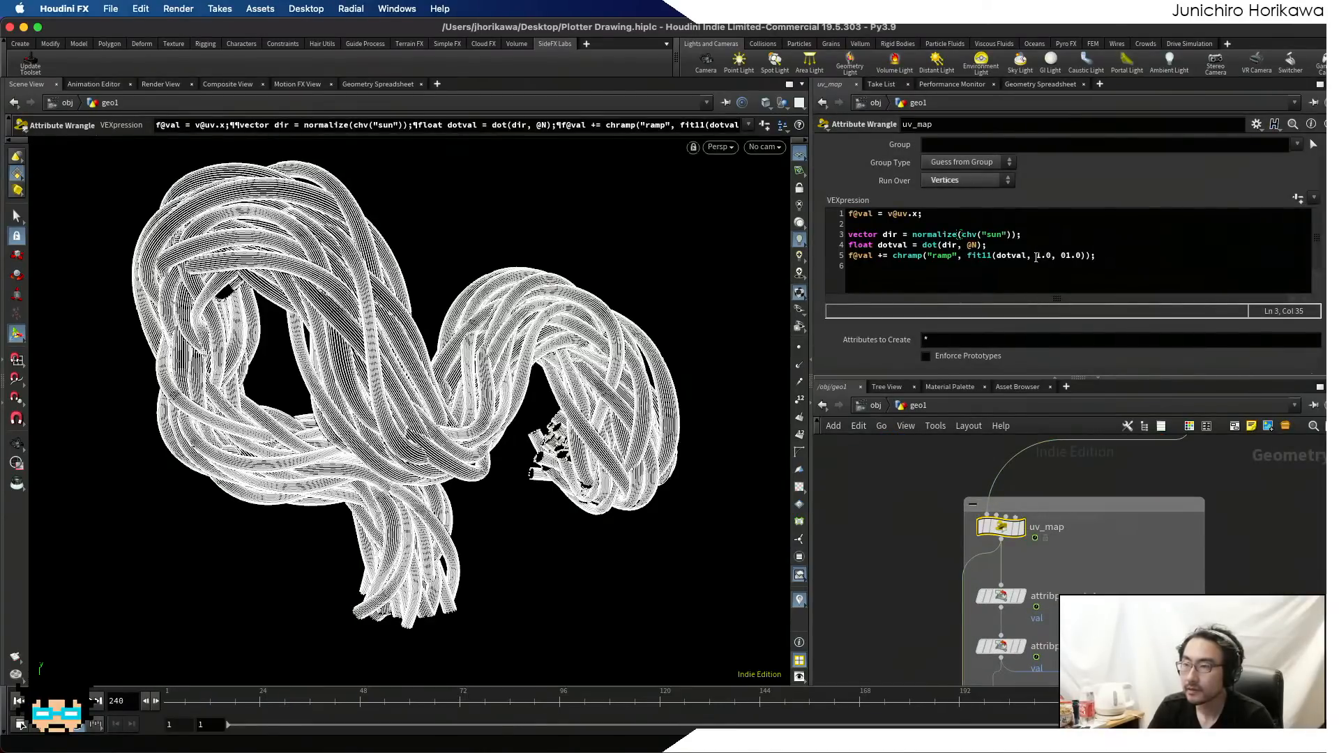
{"action": "left_click_drag", "start_coordinate": [1032, 256], "coordinate": [1048, 256]}
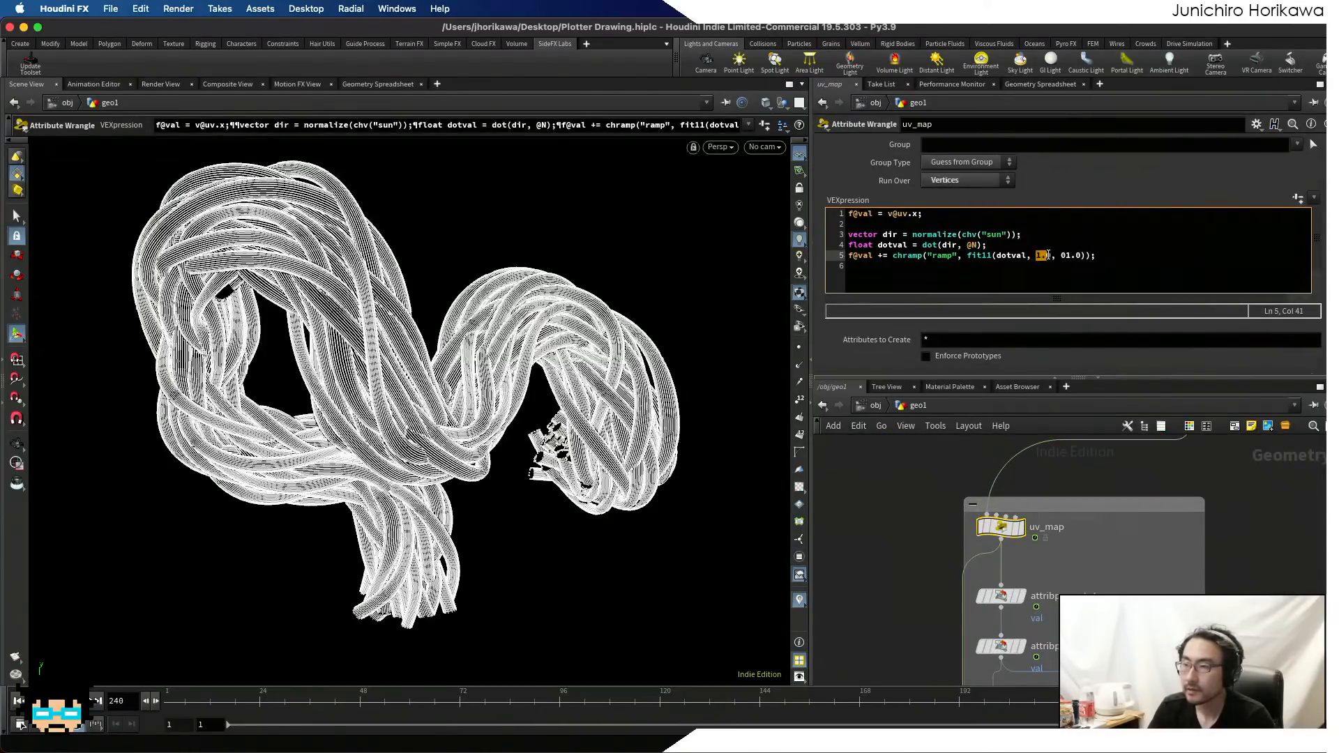
{"action": "type", "text": "0.00"}
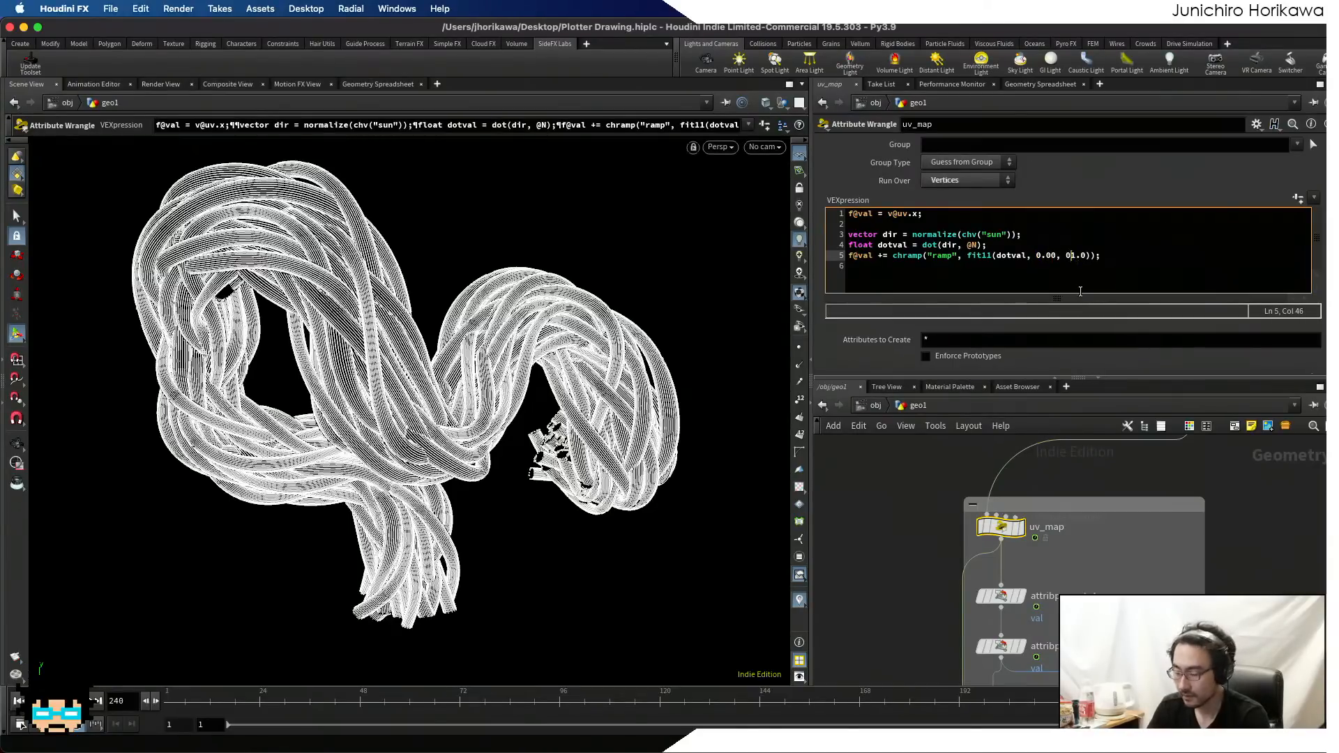
{"action": "key", "text": "BackSpace"}
{"action": "left_click", "coordinate": [1230, 517]}
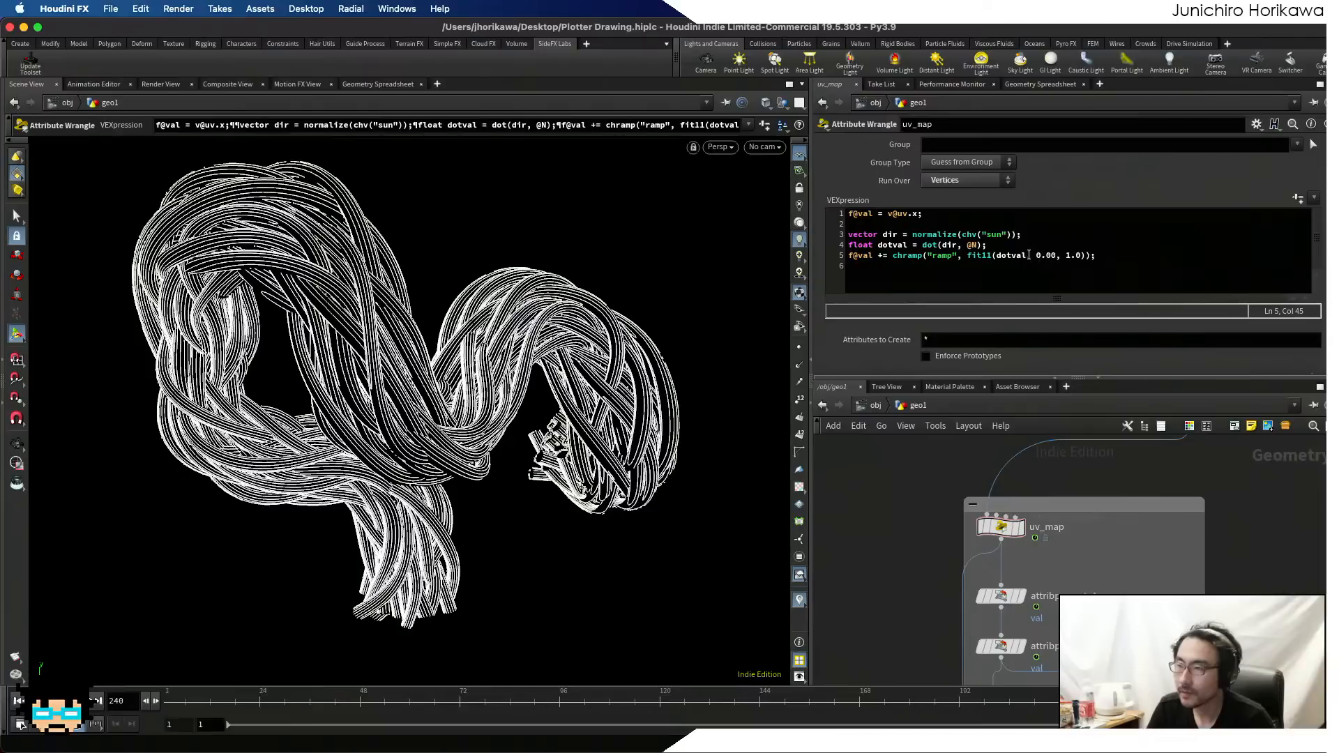
- Try a reversed fit11 output range of 1.0 to 0.0 in uv_map's ramp line
{"action": "left_click_drag", "start_coordinate": [1035, 259], "coordinate": [1057, 256]}
{"action": "type", "text": "1.0"}
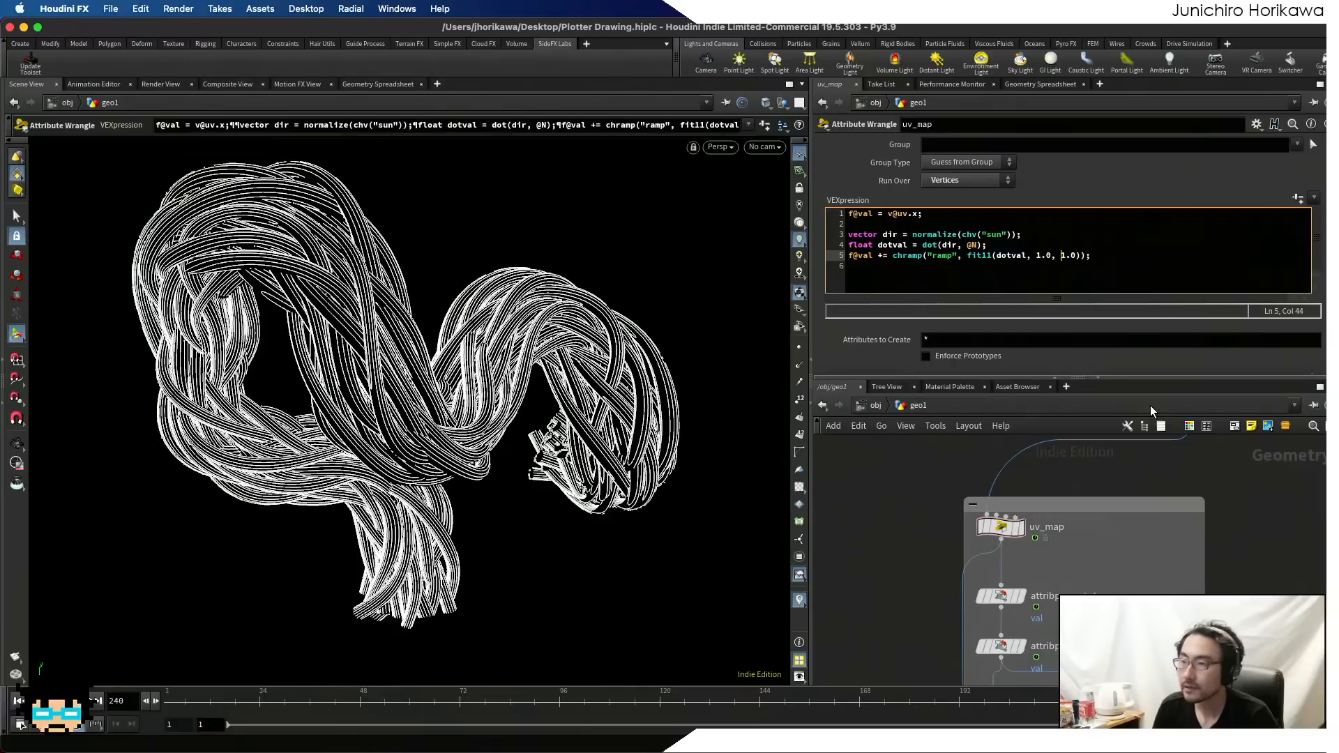
{"action": "key", "text": "Right"}
{"action": "key", "text": "Right"}
{"action": "key", "text": "Delete"}
{"action": "type", "text": "0"}
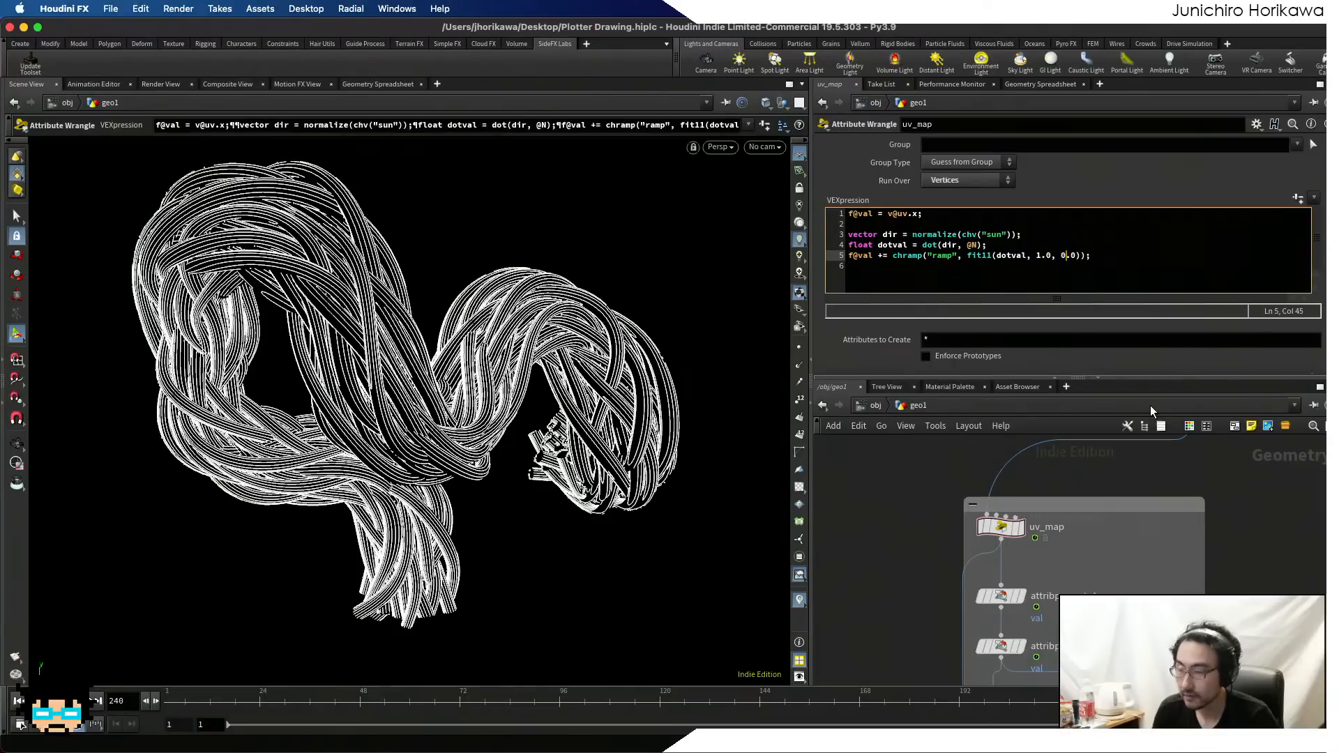
{"action": "left_click", "coordinate": [1220, 583]}
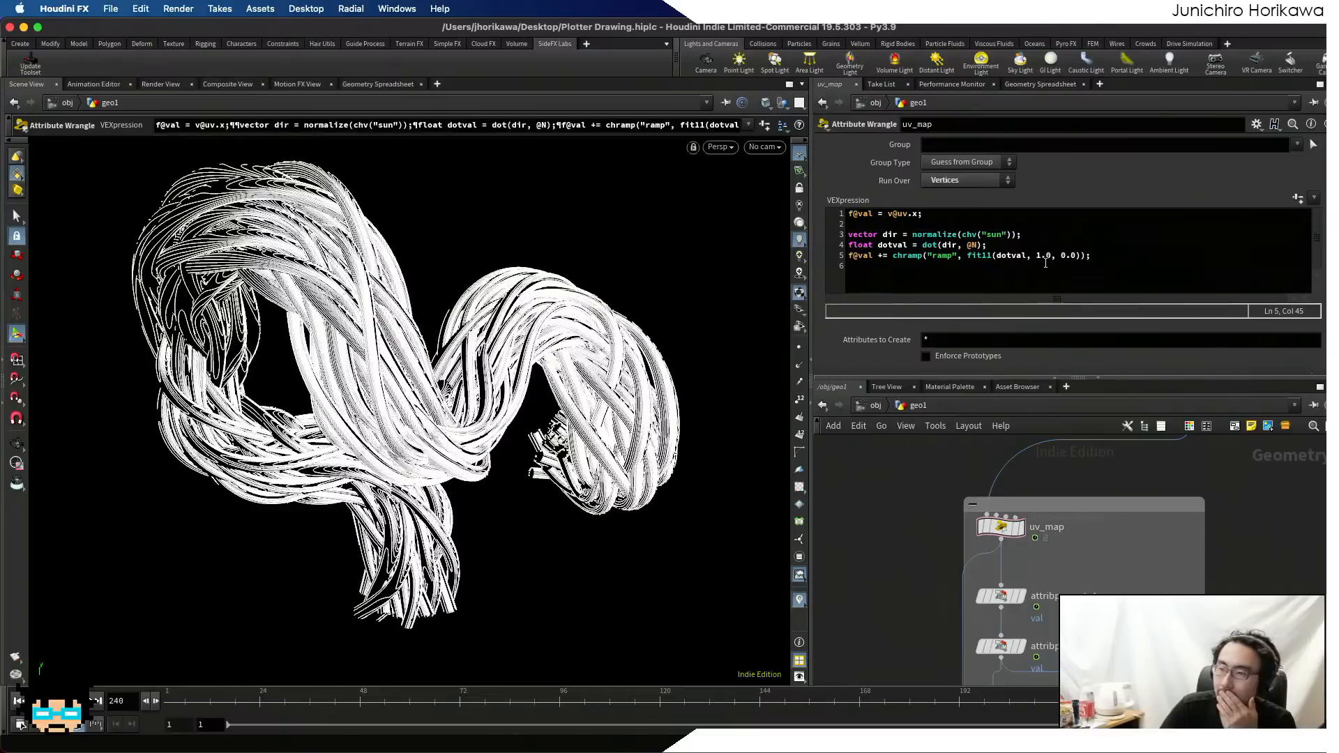
- Set the fit11 output range in uv_map's ramp line back to 0.0 and 1.0
{"action": "left_click", "coordinate": [1038, 255]}
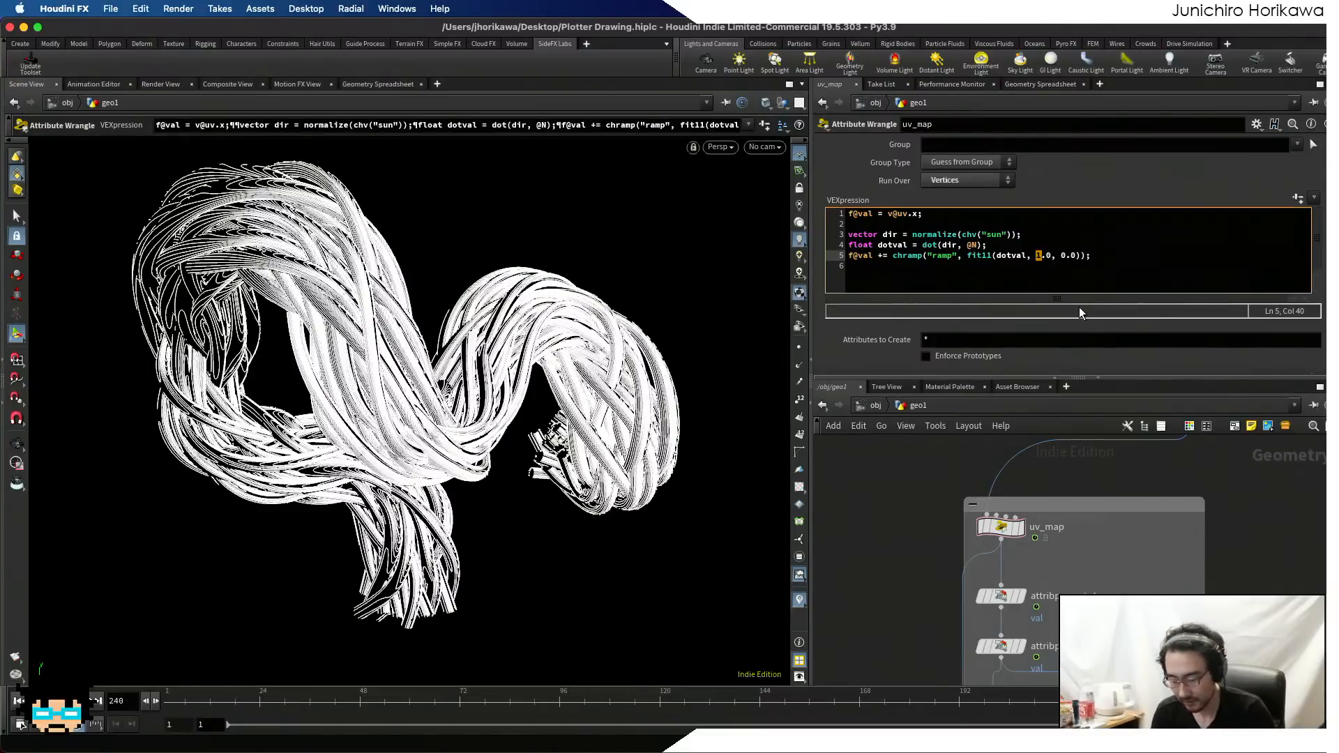
{"action": "type", "text": "0"}
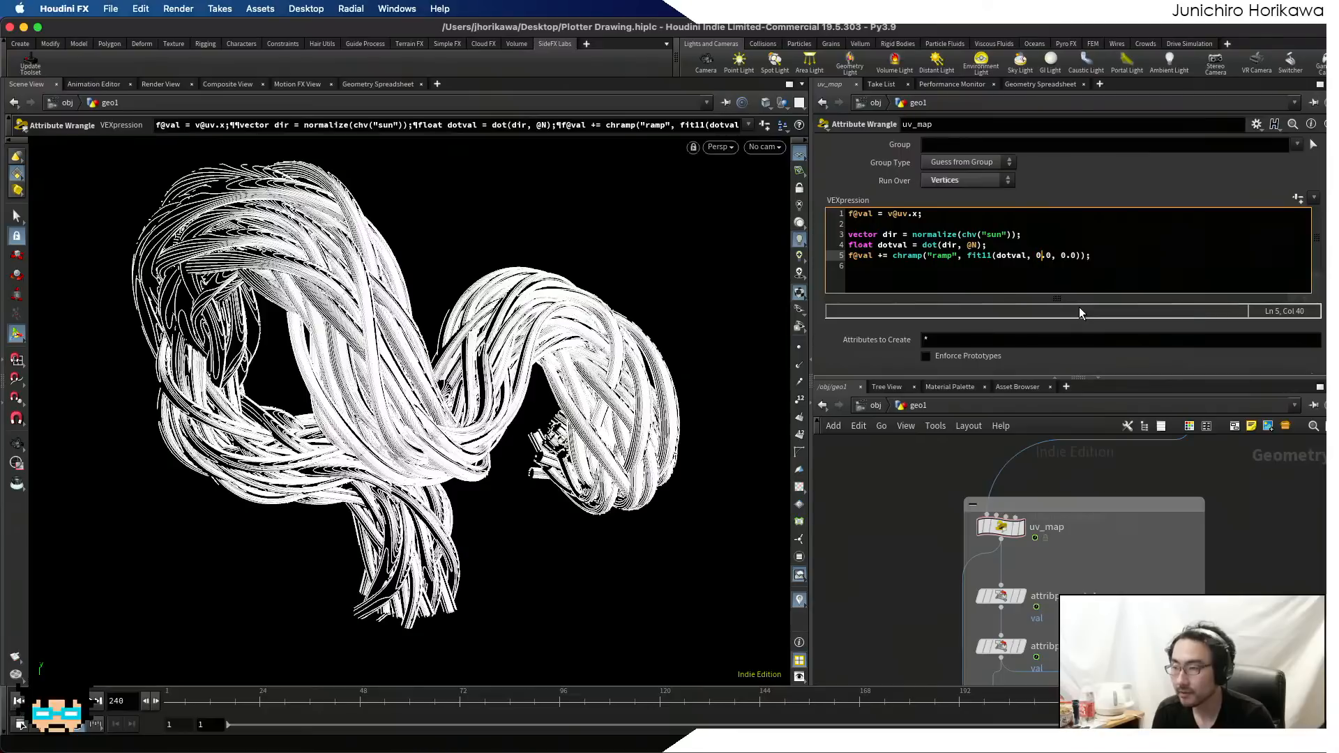
{"action": "key", "text": "Right"}
{"action": "key", "text": "Right"}
{"action": "key", "text": "Right"}
{"action": "key", "text": "Right"}
{"action": "key", "text": "Right"}
{"action": "key", "text": "BackSpace"}
{"action": "type", "text": "1"}
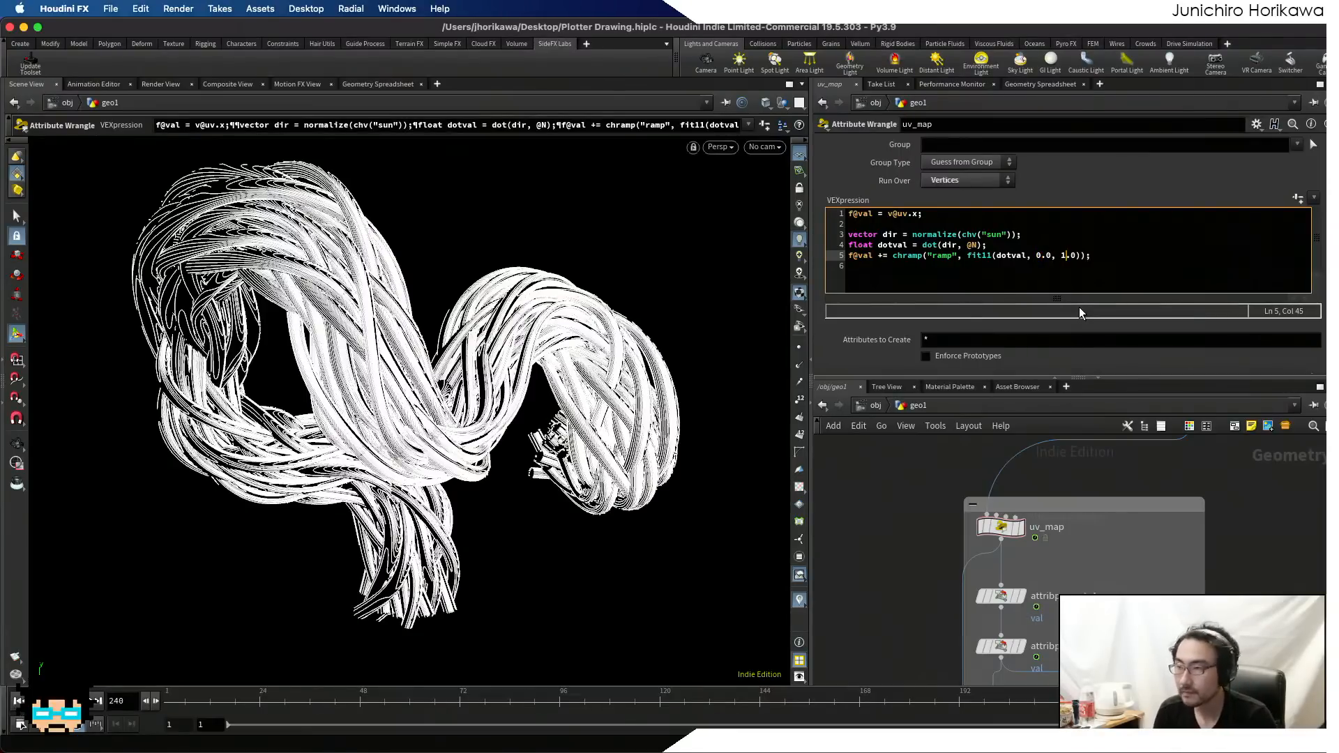
{"action": "left_click", "coordinate": [1170, 476]}
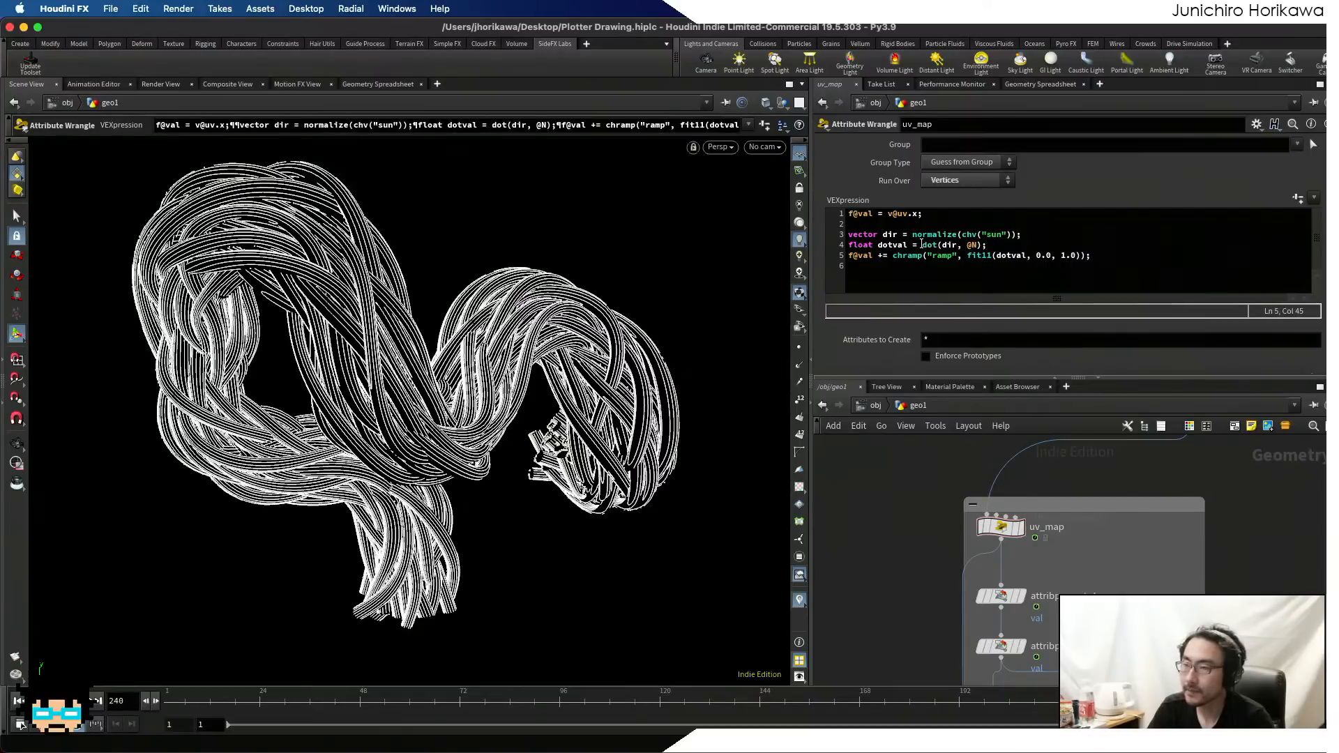
{"action": "left_click", "coordinate": [921, 245]}
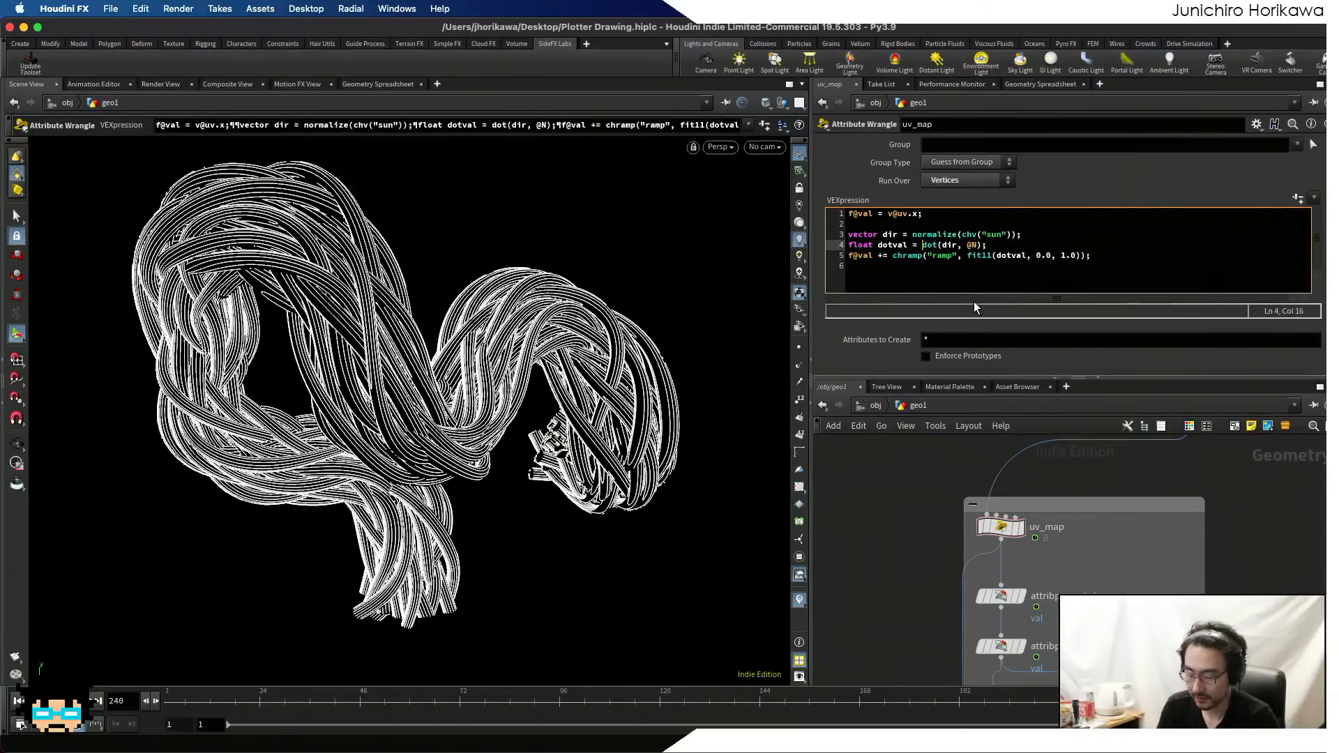
{"action": "type", "text": "fit11("}
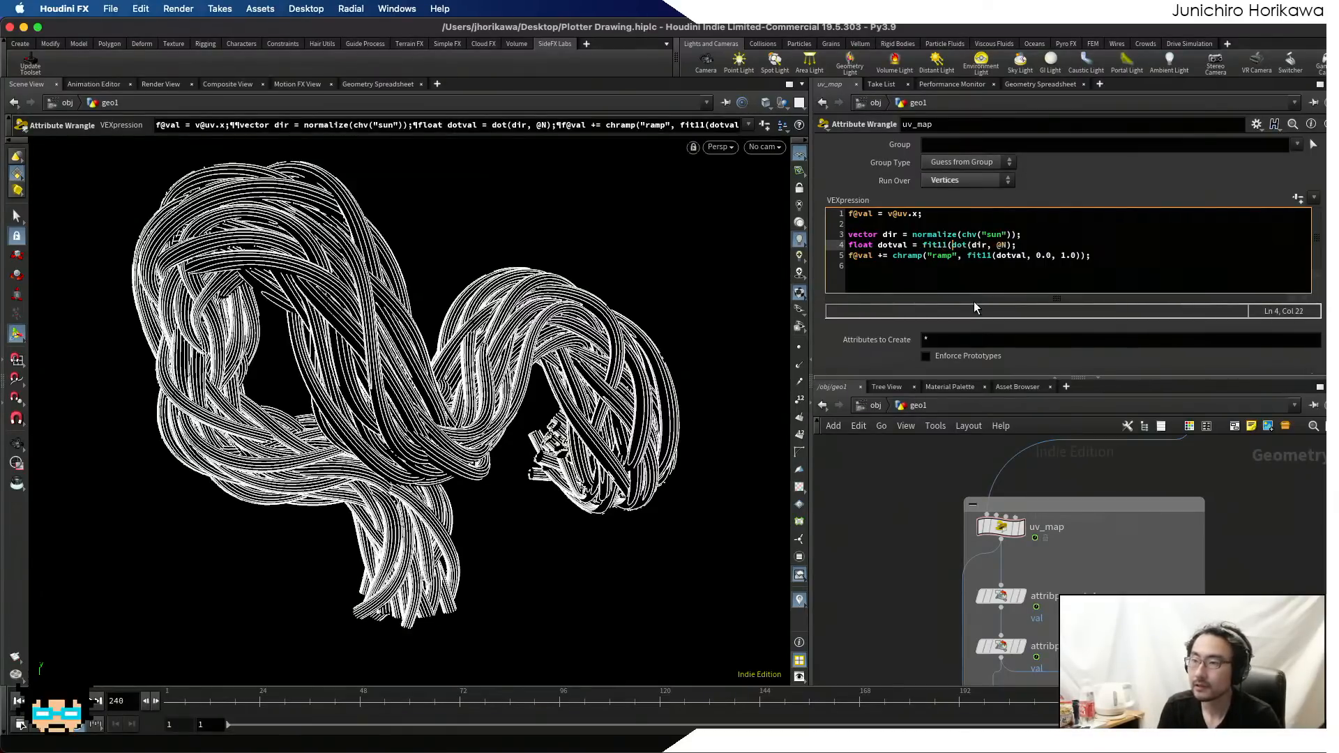
{"action": "key", "text": "BackSpace"}
{"action": "key", "text": "BackSpace"}
{"action": "key", "text": "BackSpace"}
{"action": "type", "text": "01"}
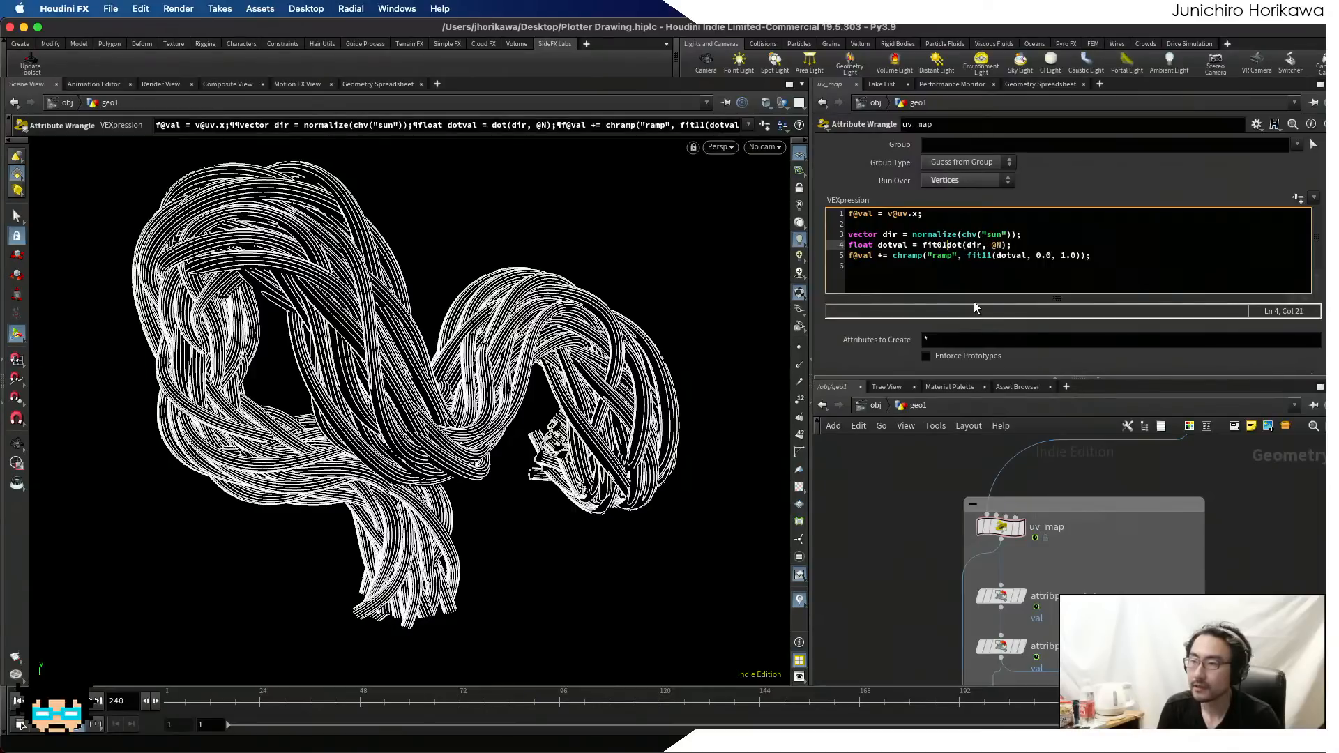
{"action": "key", "text": "BackSpace"}
{"action": "key", "text": "BackSpace"}
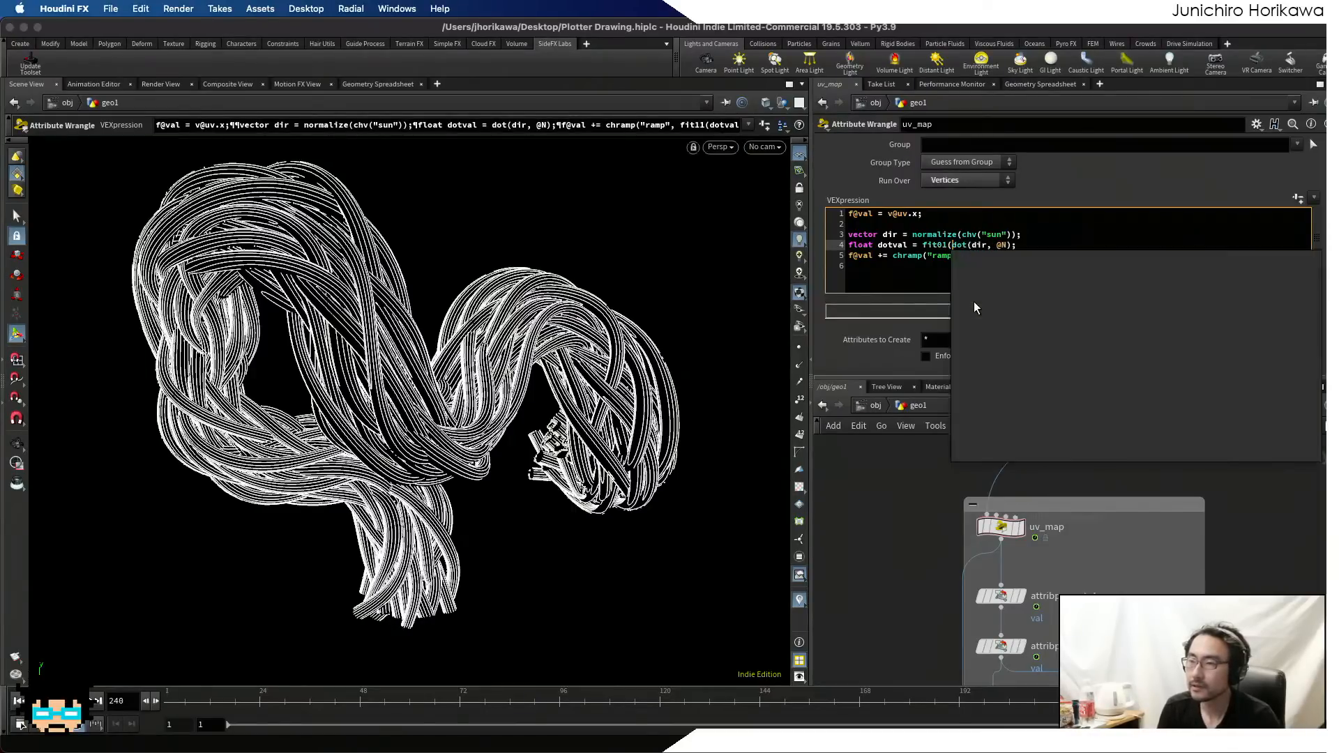
{"action": "key", "text": "BackSpace"}
{"action": "key", "text": "BackSpace"}
{"action": "key", "text": "BackSpace"}
- Wrap the dot(dir, @N) expression assigned to dotval in clamp() with a minimum of 0.0 and maximum of 1.0
{"action": "type", "text": "clamp("}
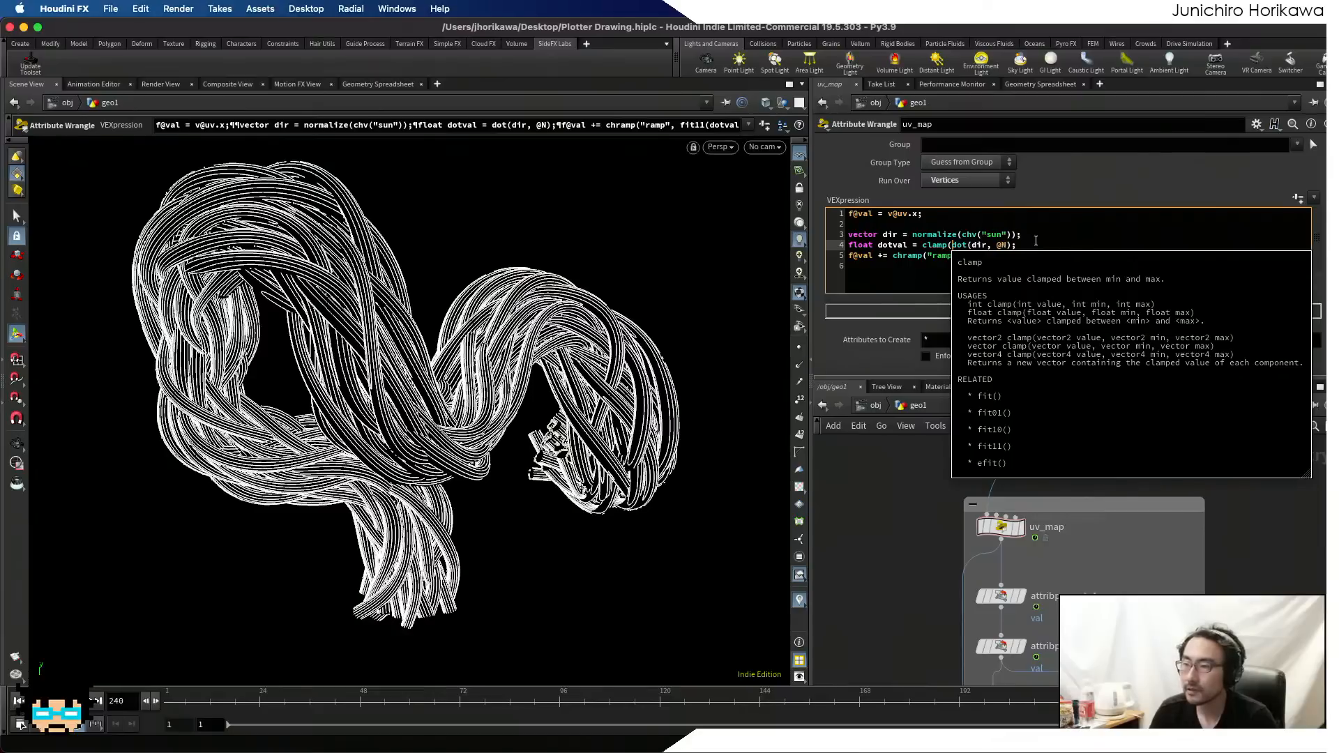
{"action": "left_click", "coordinate": [1012, 245]}
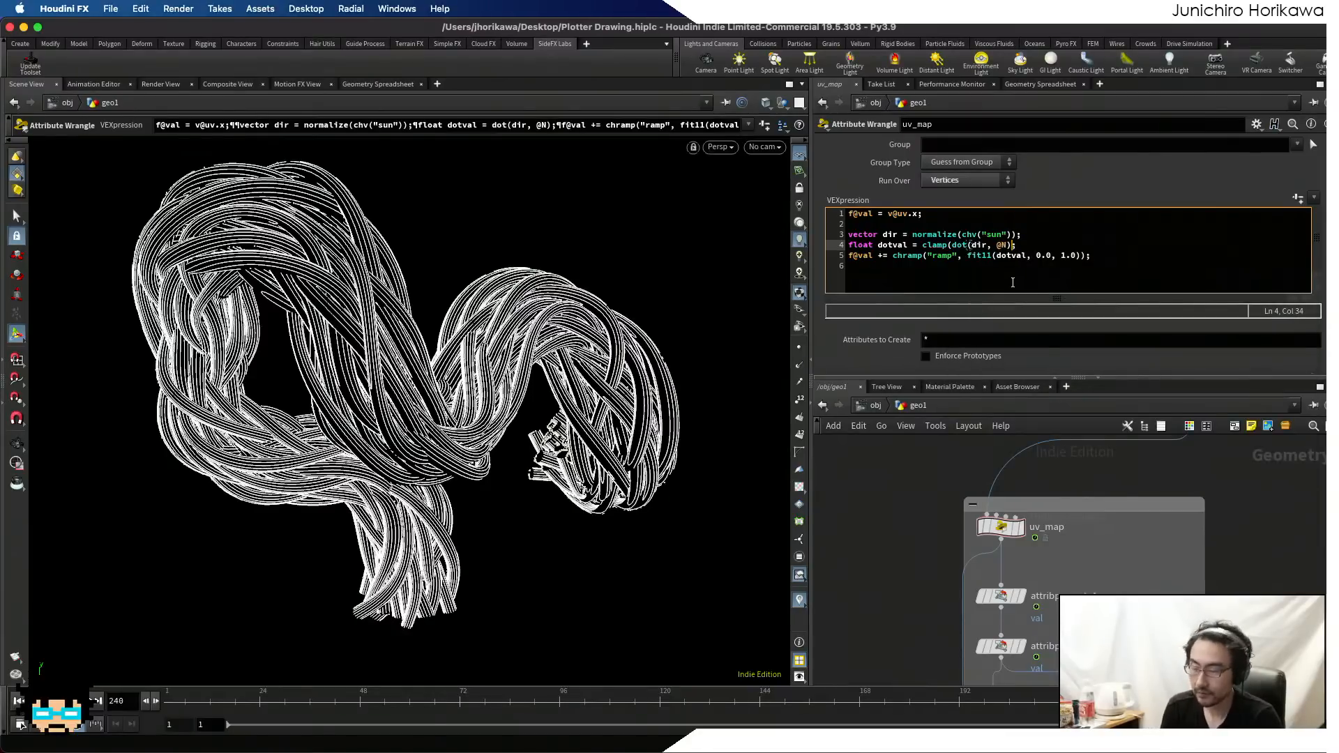
{"action": "type", "text": ", 0.0, 1.0"}
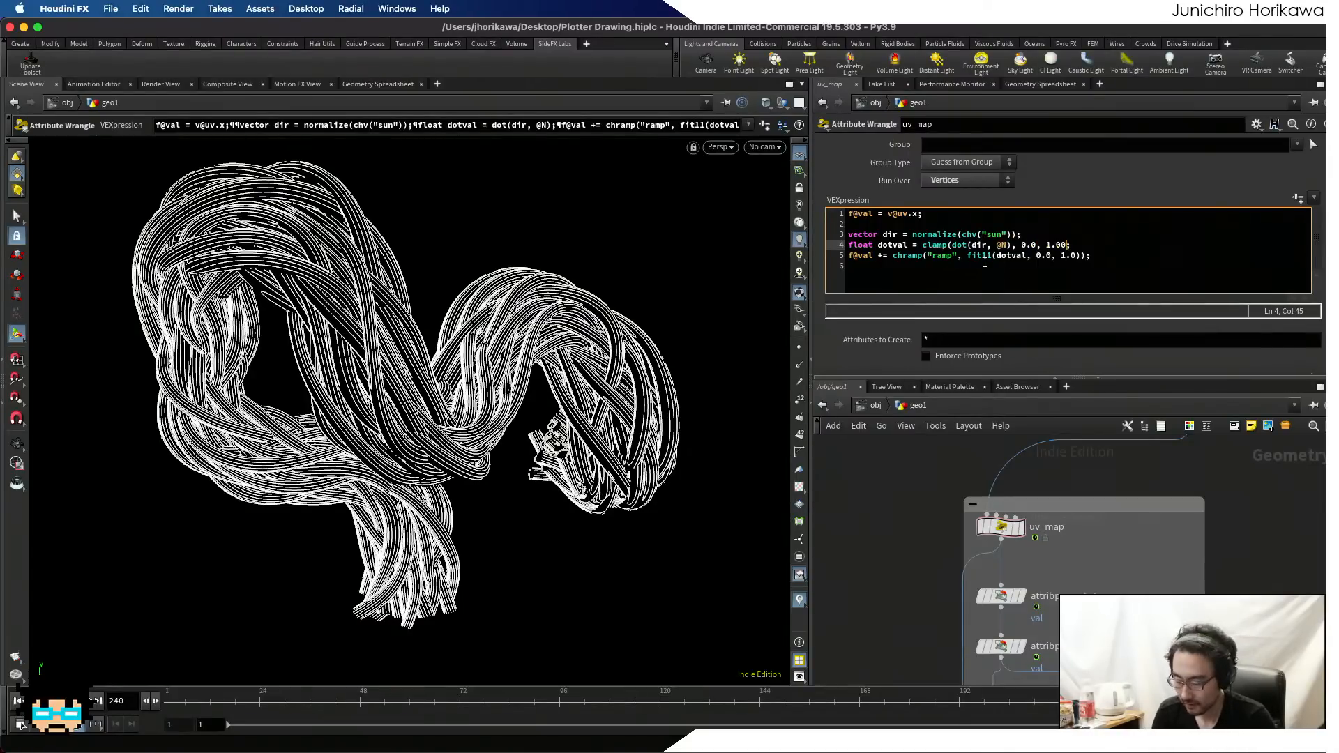
{"action": "type", "text": ")"}
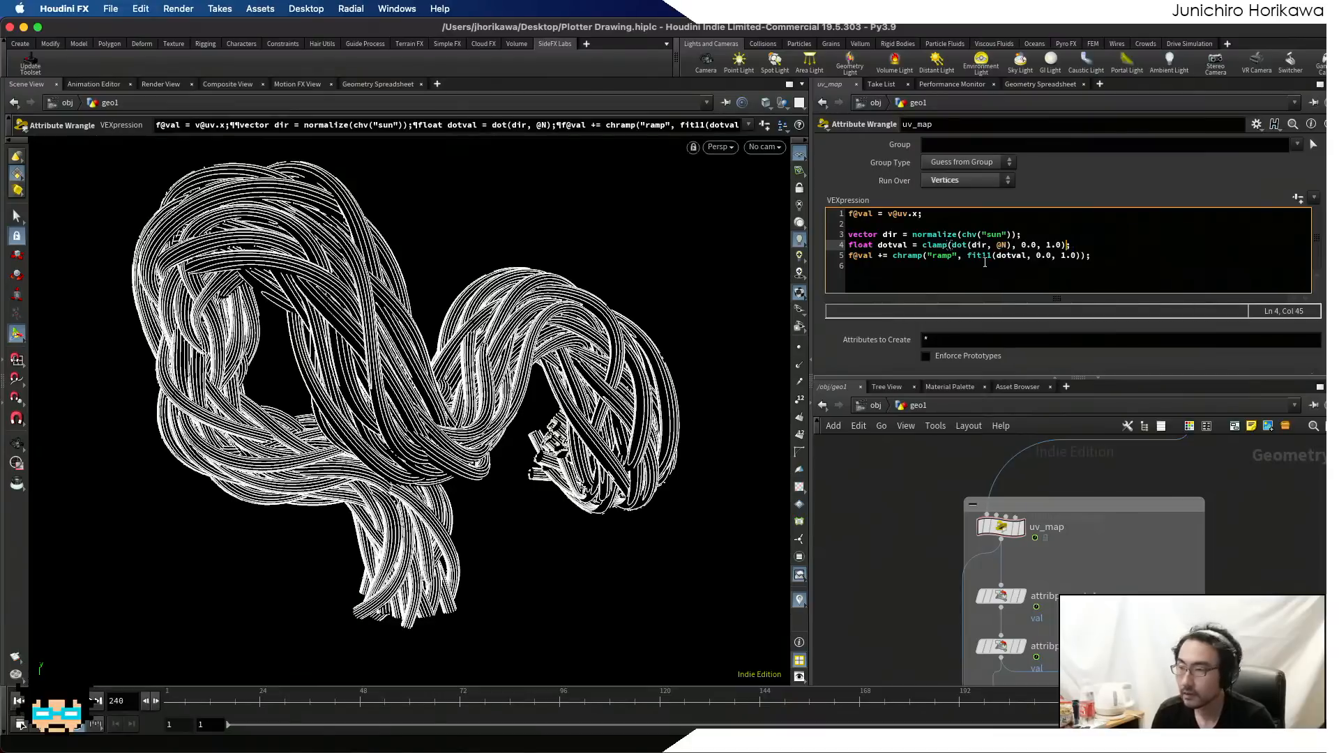
- Try fit01 in place of fit11 in uv_map's ramp line
{"action": "left_click", "coordinate": [992, 256]}
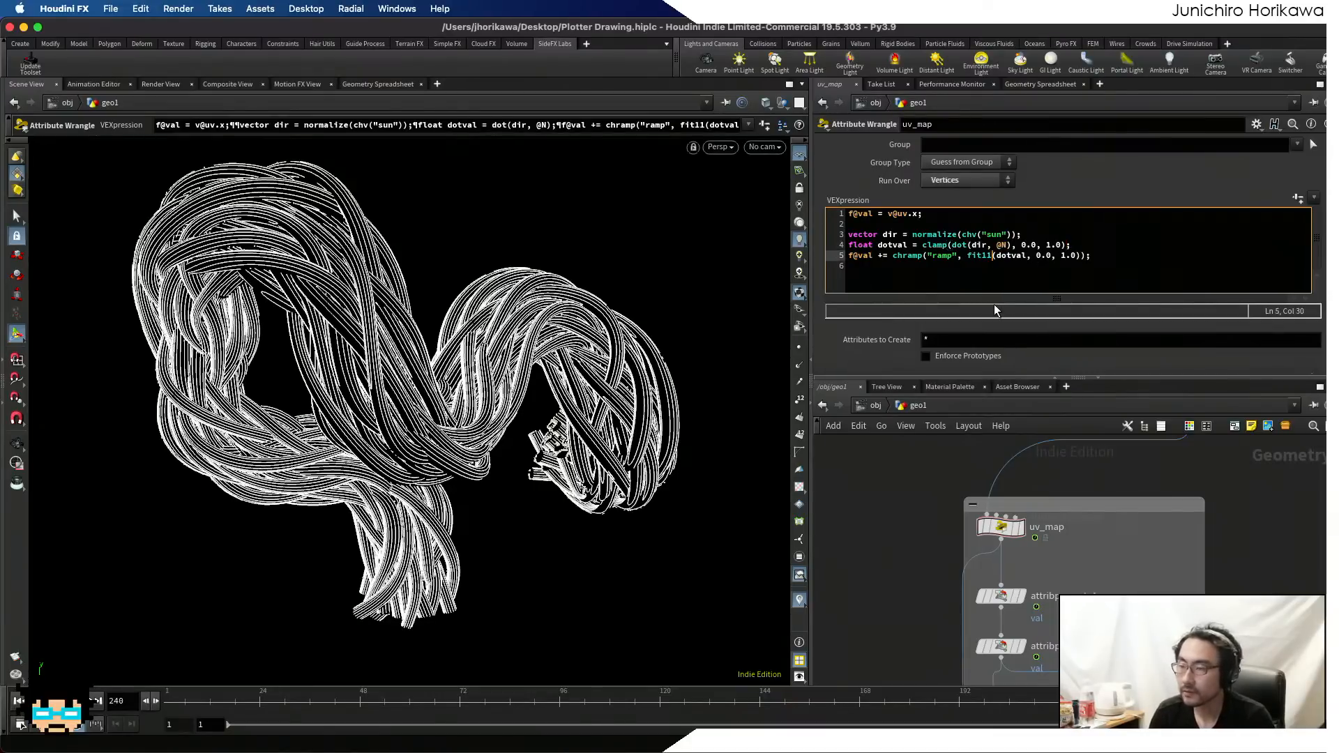
{"action": "key", "text": "BackSpace"}
{"action": "key", "text": "BackSpace"}
{"action": "type", "text": "01"}
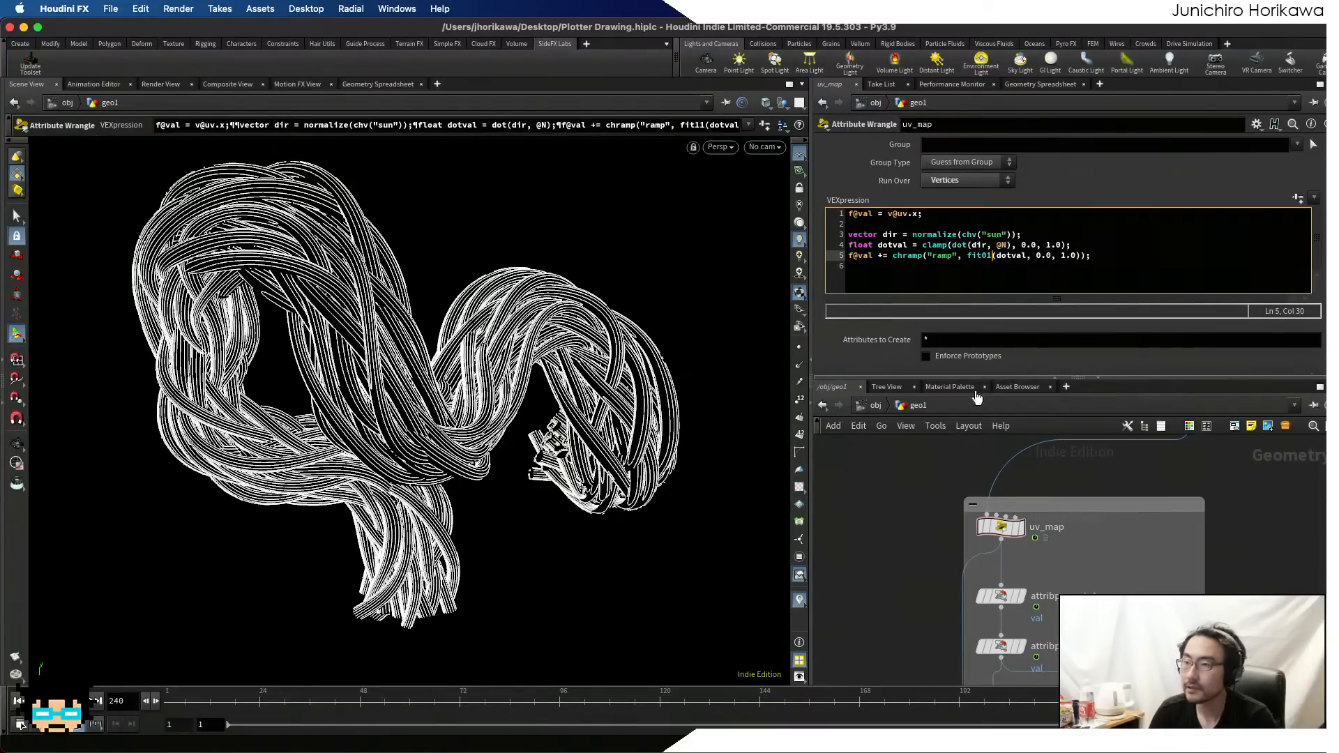
{"action": "left_click", "coordinate": [910, 476]}
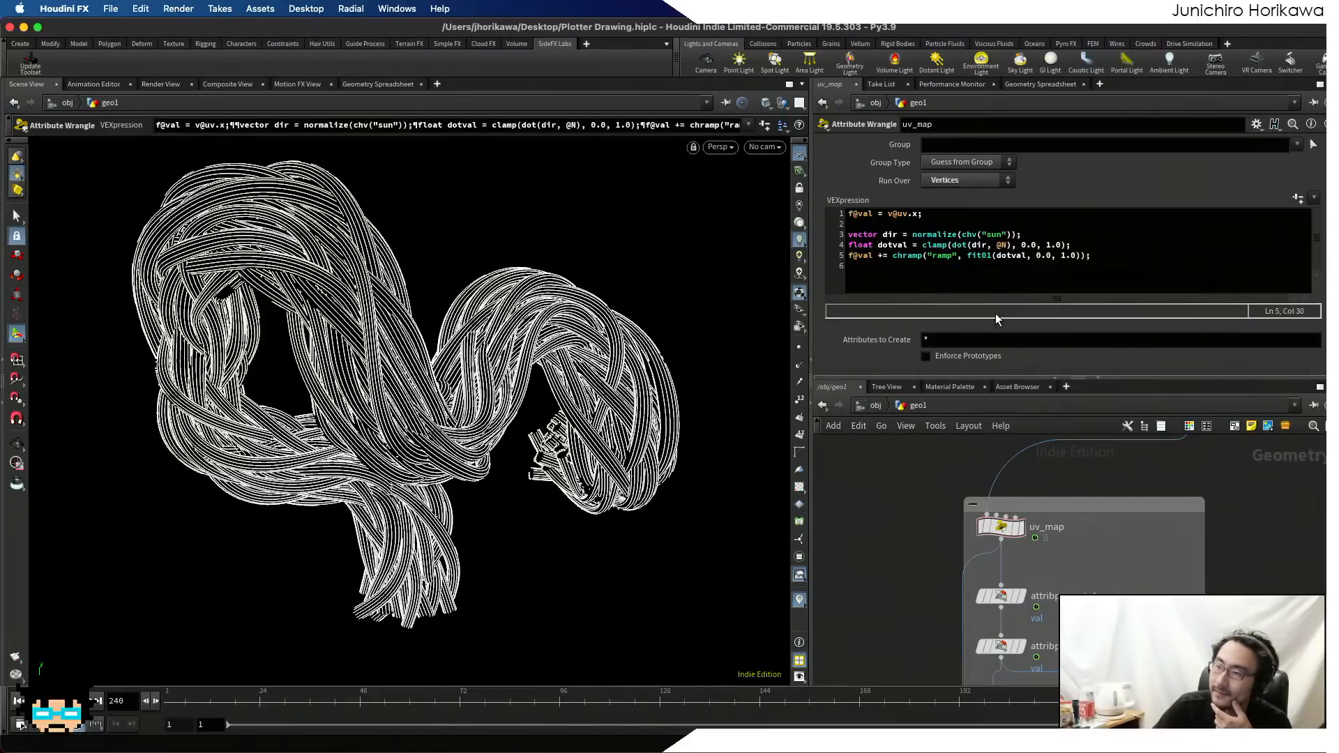
- Set the clamp minimum for dotval to -1.0 and change the ramp line's function back to fit11 in uv_map
{"action": "left_click", "coordinate": [1024, 245]}
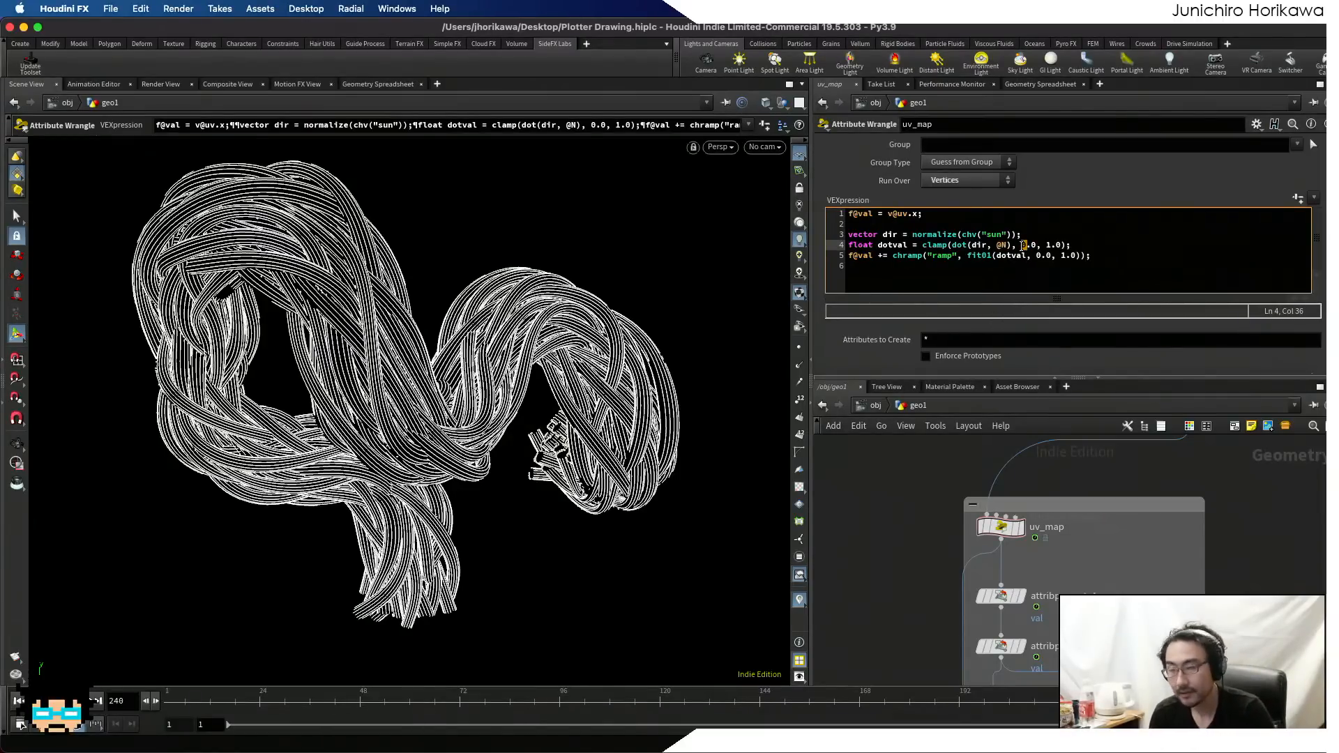
{"action": "type", "text": "-1"}
{"action": "left_click", "coordinate": [932, 541]}
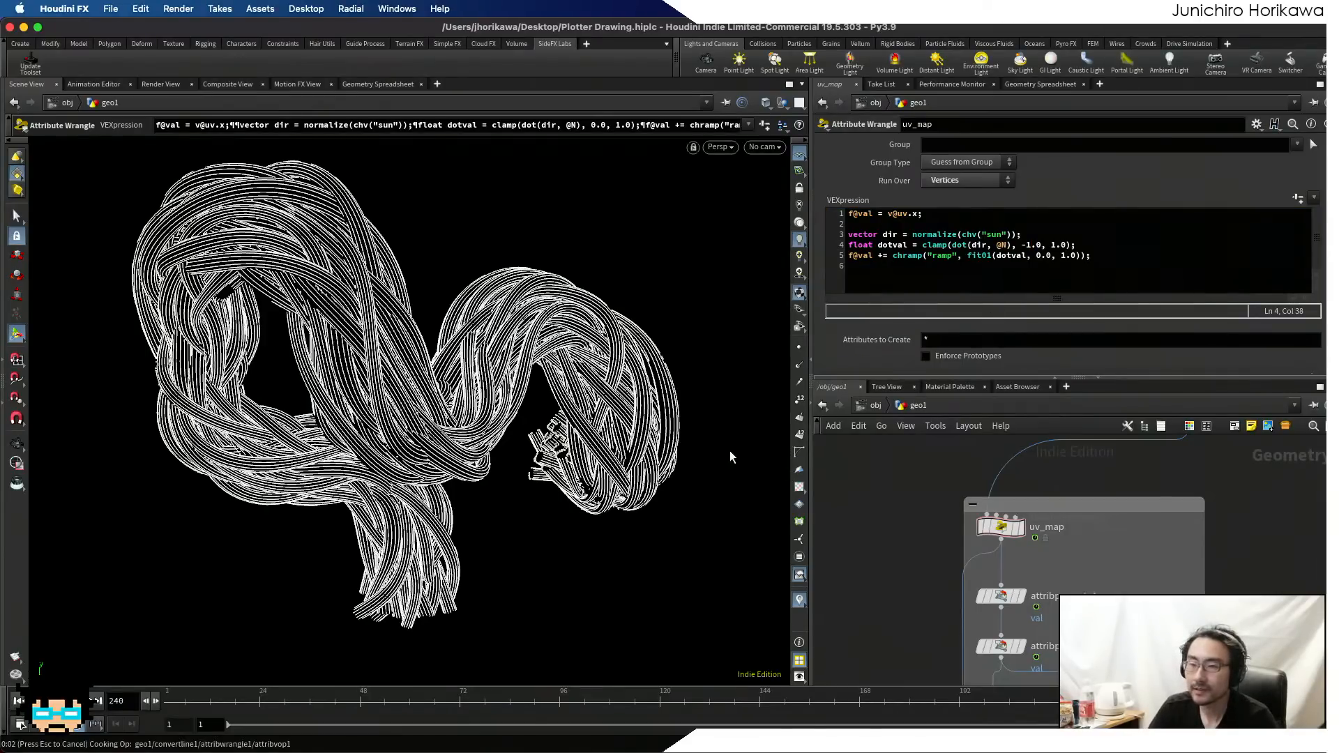
{"action": "left_click", "coordinate": [984, 256]}
{"action": "type", "text": "1"}
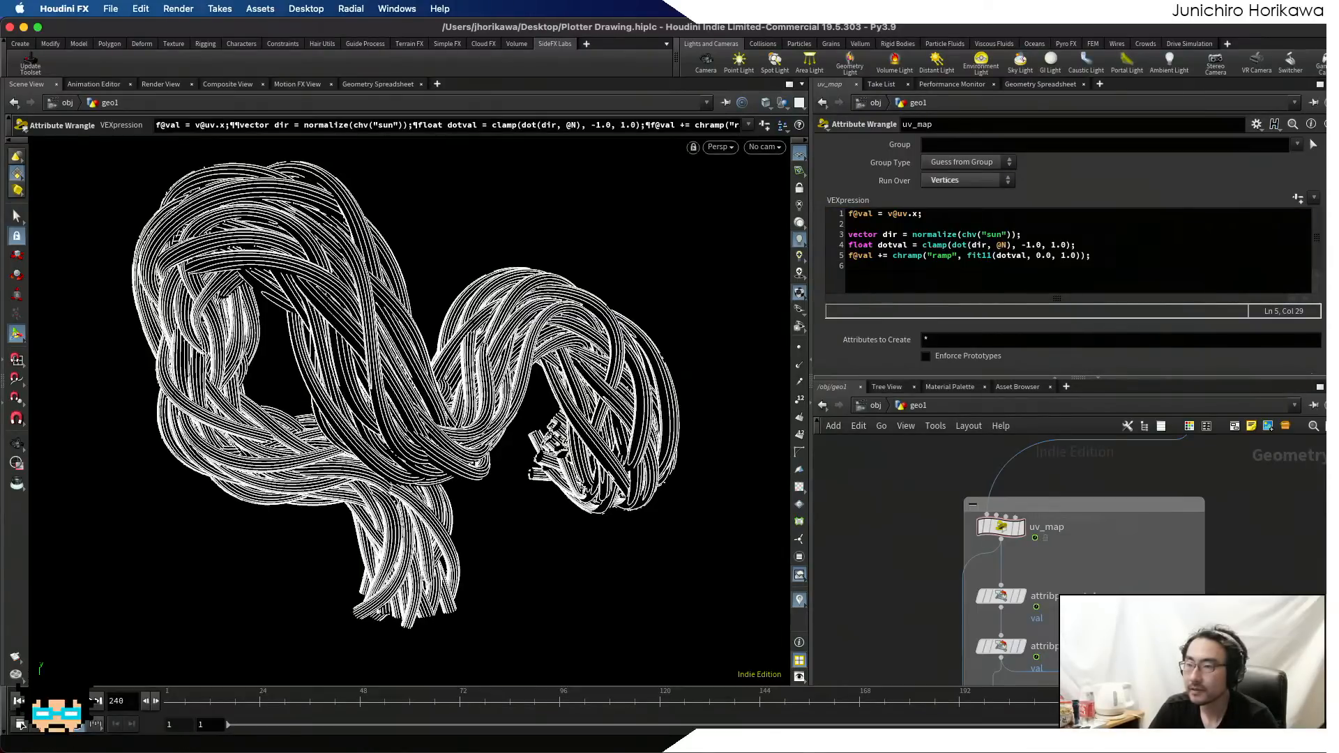
- Enlarge uv_map's ramp editor and remove the ramp's middle control point to make the curve linear
{"action": "scroll", "coordinate": [1308, 339], "scroll_direction": "down", "scroll_amount": 5}
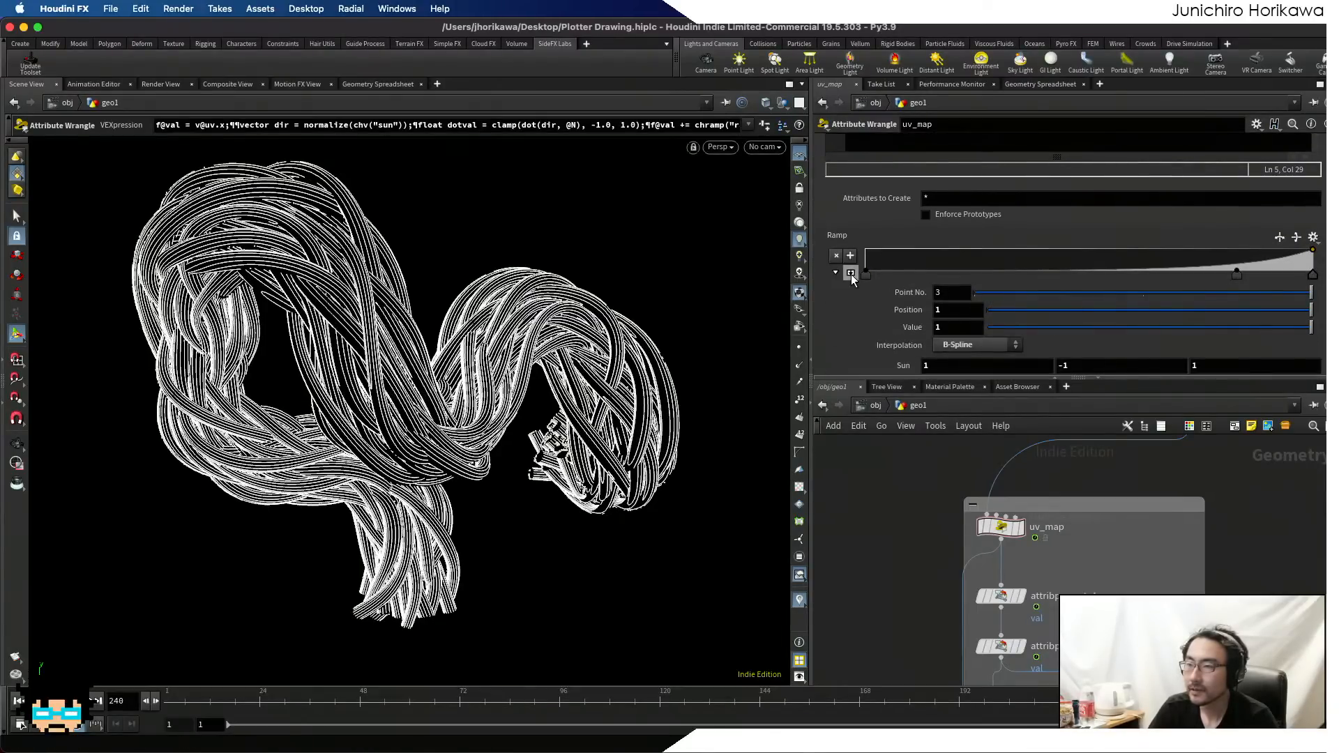
{"action": "scroll", "coordinate": [1126, 244], "scroll_direction": "up", "scroll_amount": 2}
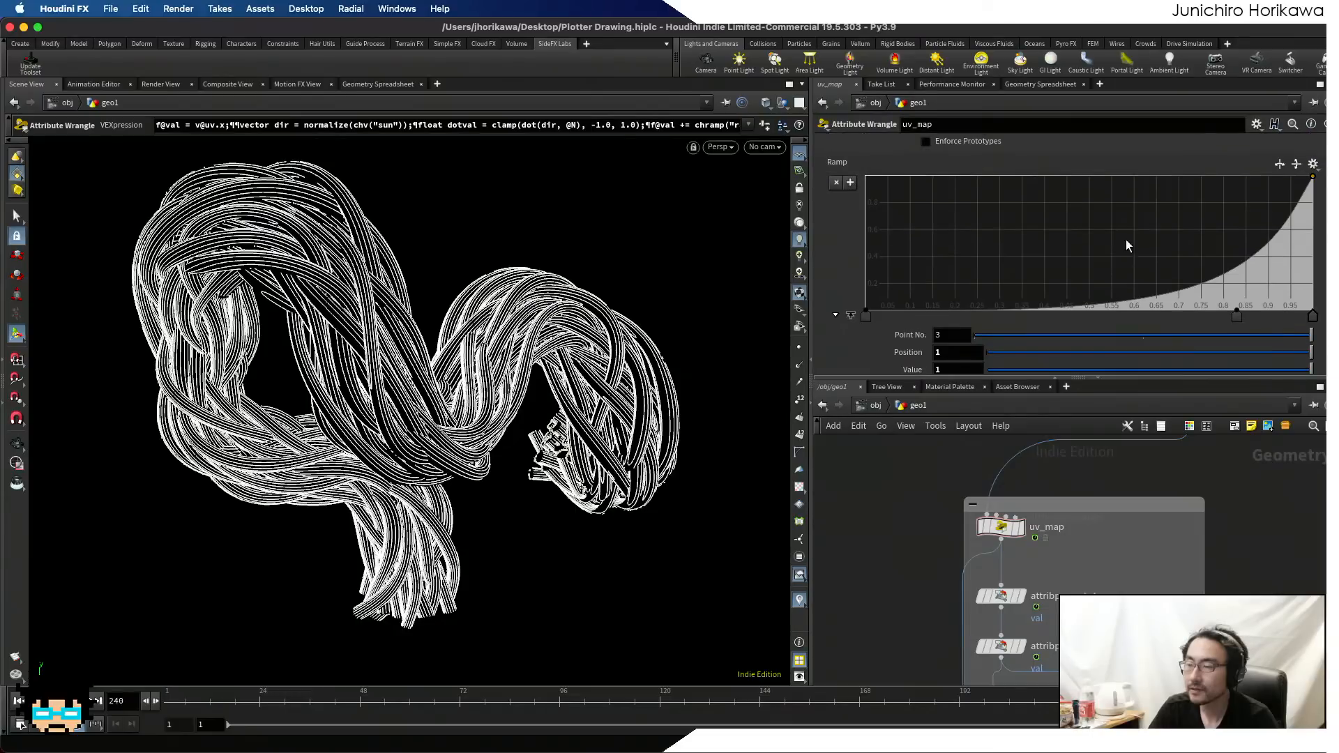
{"action": "left_click", "coordinate": [1236, 314]}
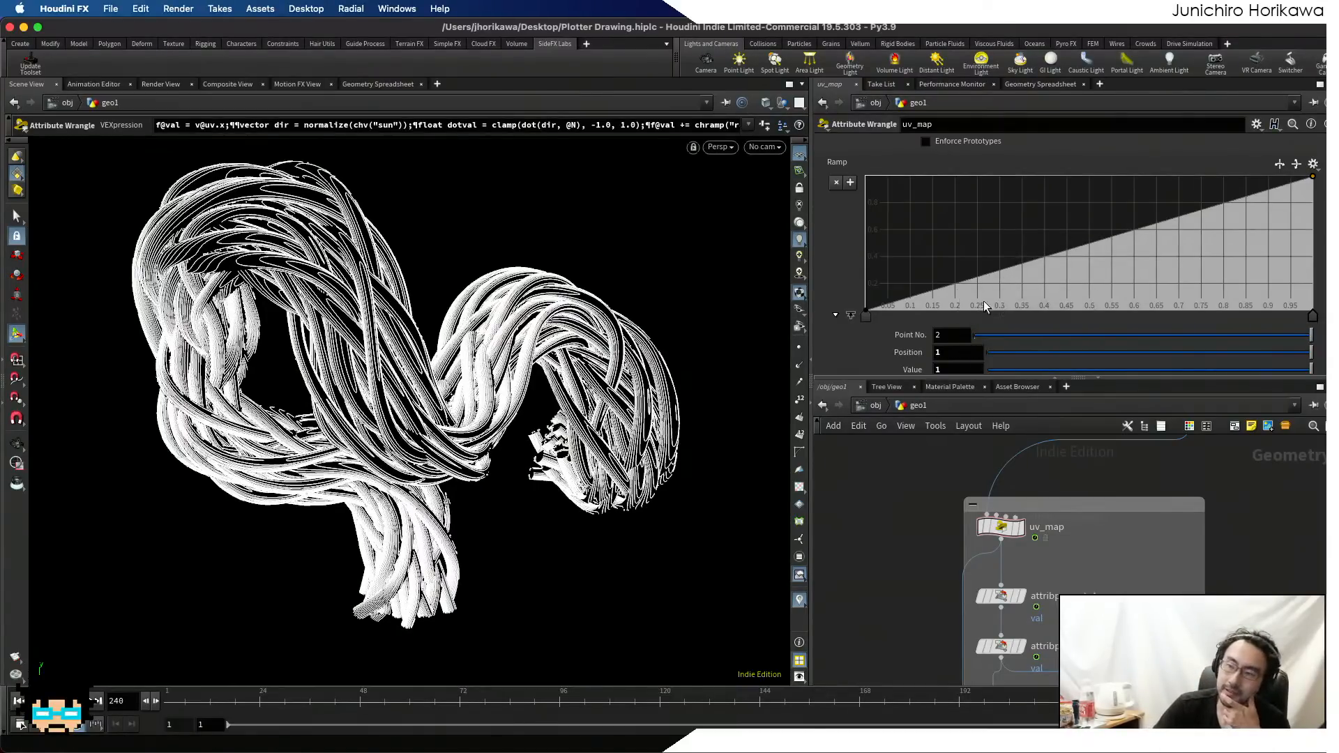
- Add a middle control point to uv_map's ramp and place it at position about 0.63 and value about 0.06
{"action": "left_click", "coordinate": [1105, 300]}
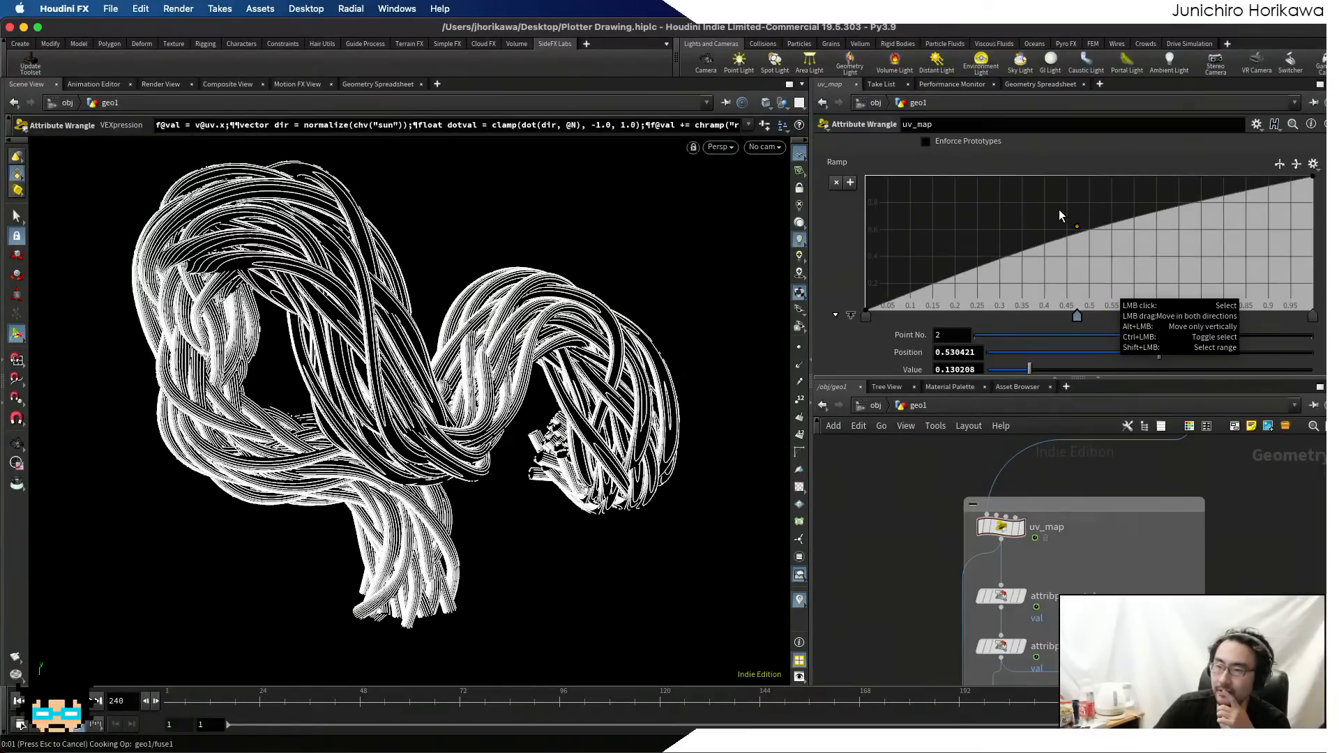
{"action": "left_click_drag", "start_coordinate": [1047, 215], "coordinate": [1028, 206]}
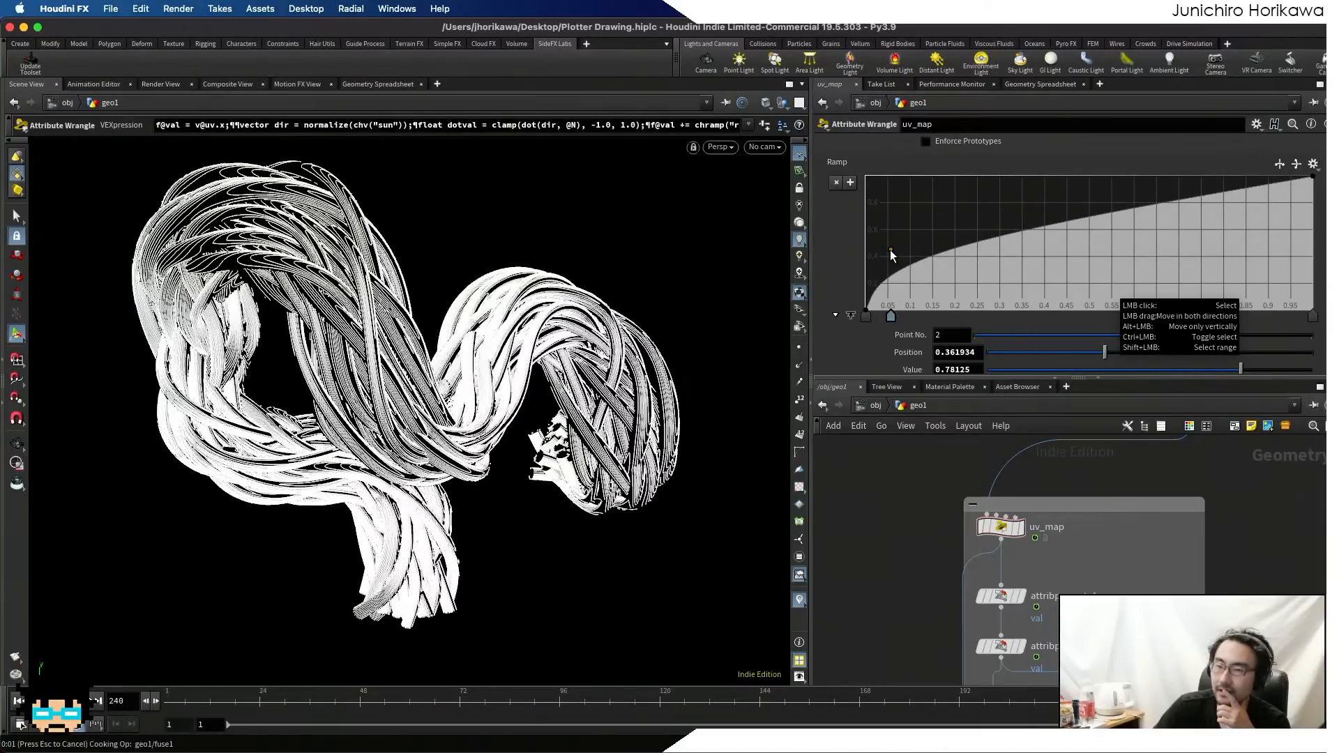
{"action": "left_click_drag", "start_coordinate": [890, 250], "coordinate": [1161, 290]}
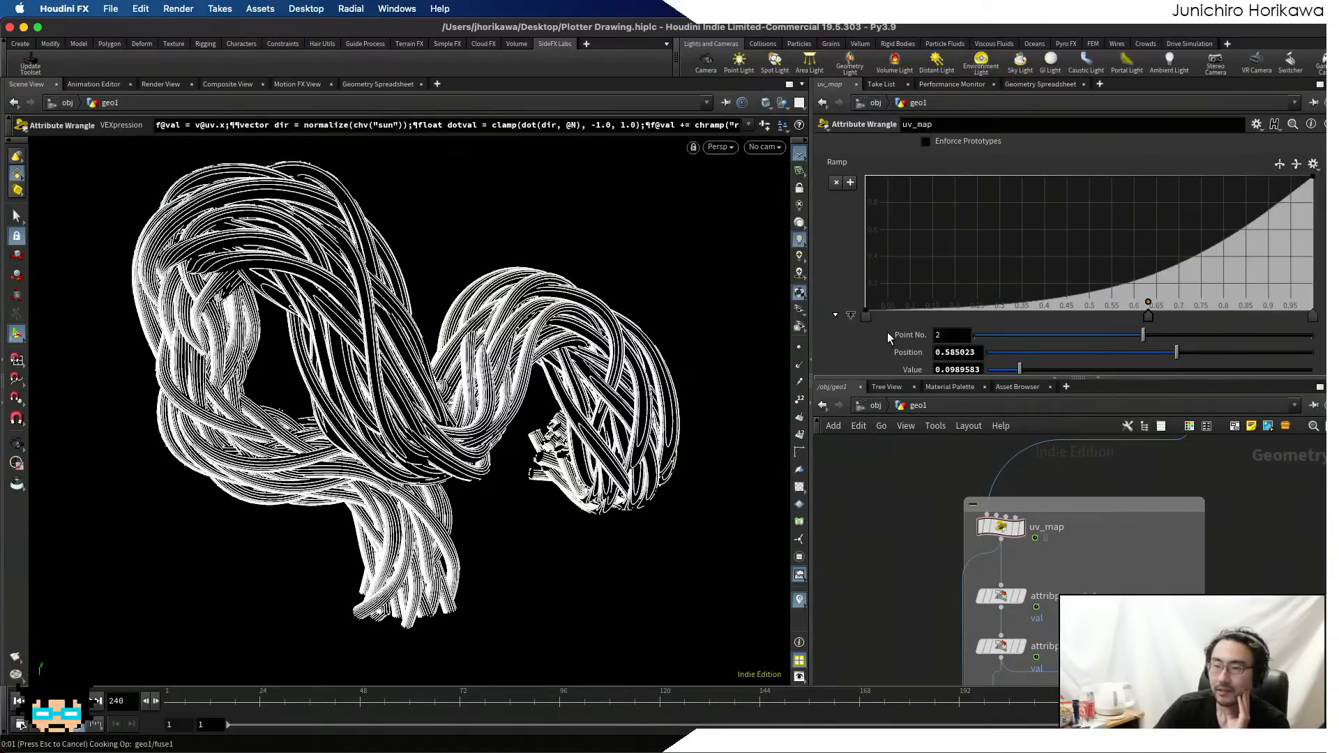
{"action": "scroll", "coordinate": [836, 271], "scroll_direction": "down", "scroll_amount": 1}
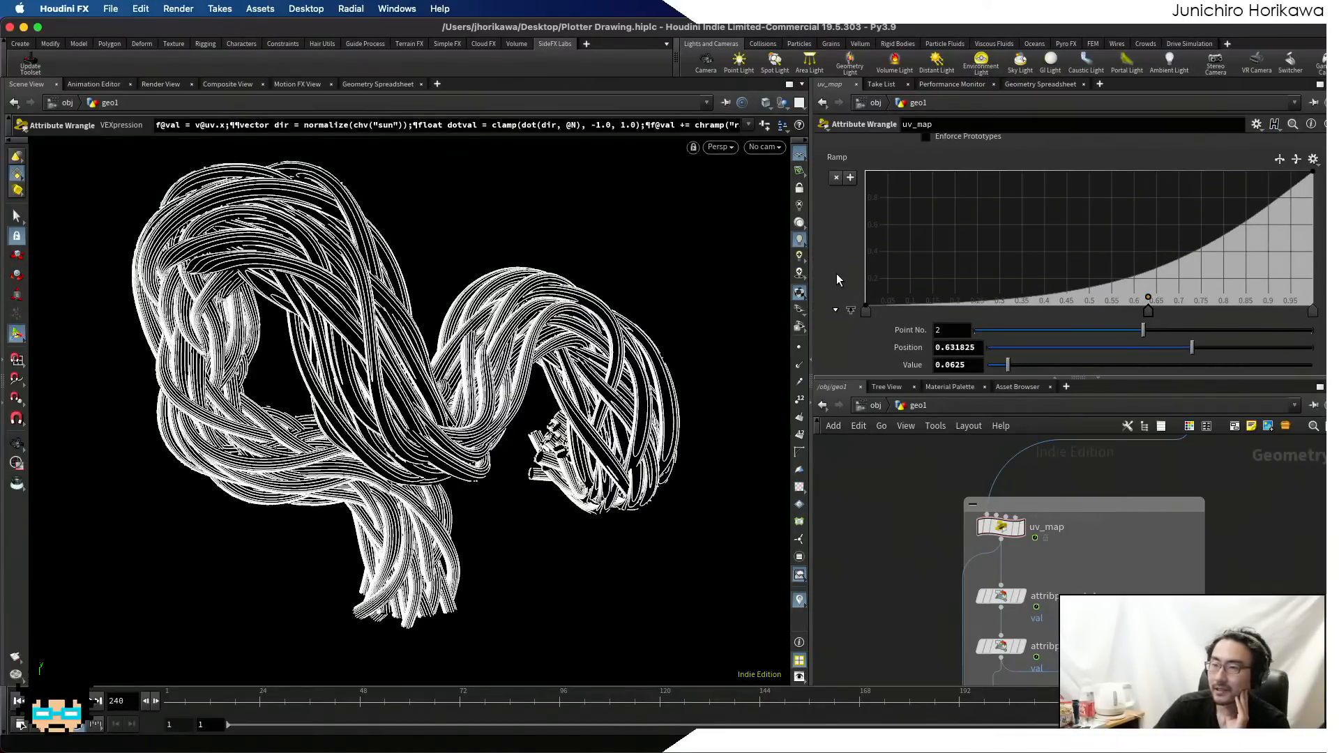
{"action": "scroll", "coordinate": [837, 276], "scroll_direction": "up", "scroll_amount": 6}
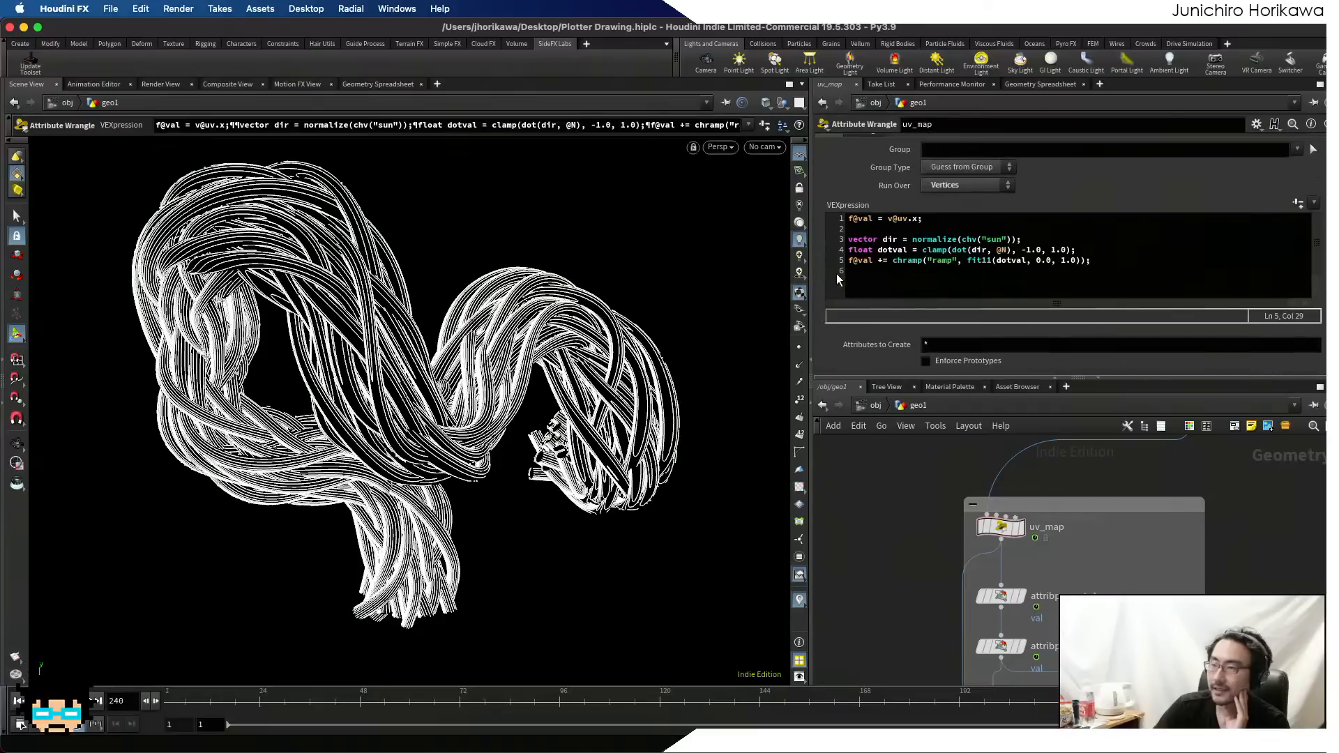
{"action": "left_click", "coordinate": [1026, 250]}
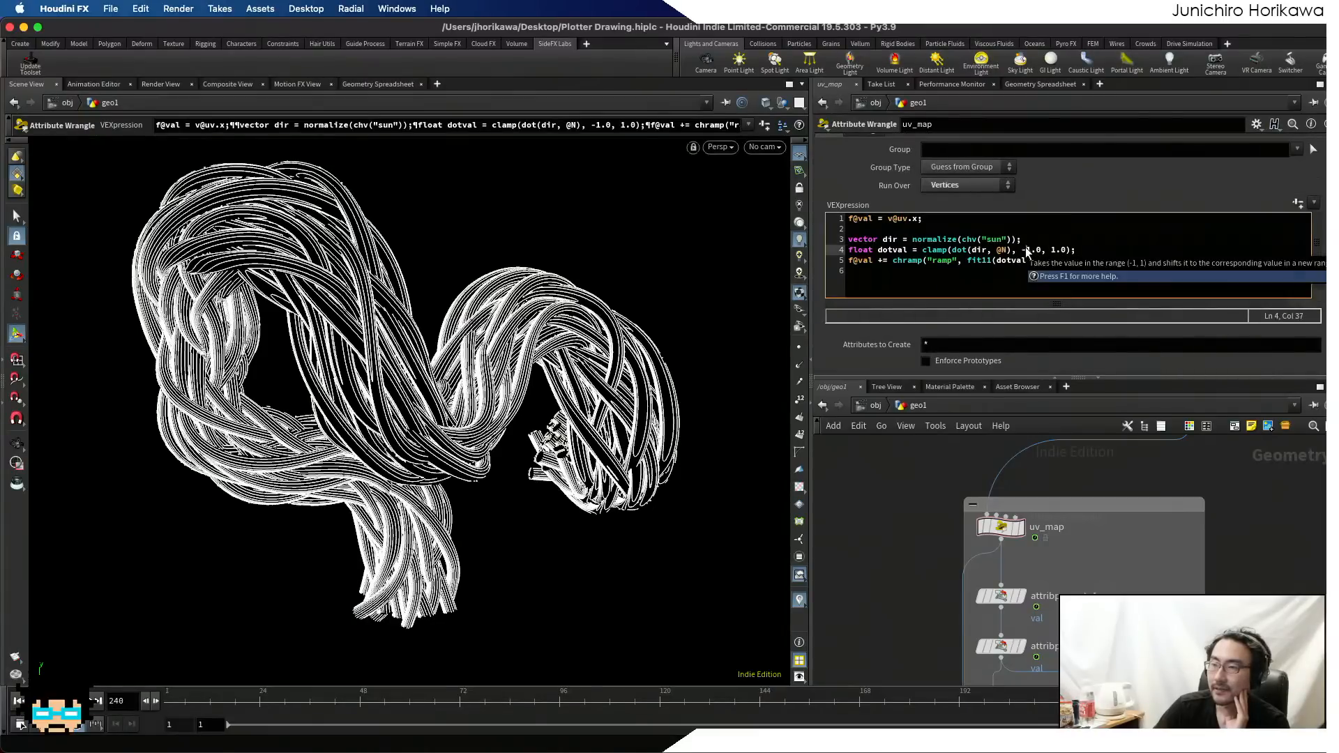
{"action": "left_click_drag", "start_coordinate": [1027, 250], "coordinate": [1042, 254]}
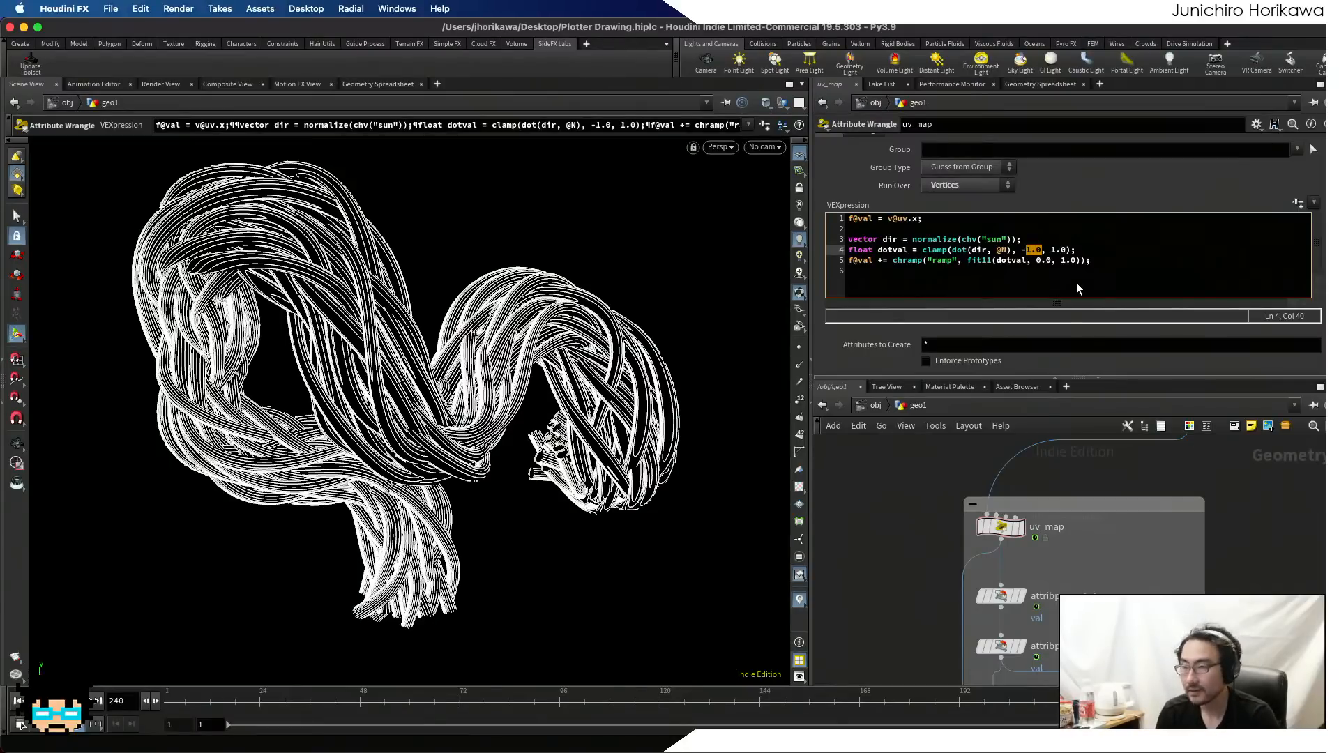
{"action": "type", "text": "0"}
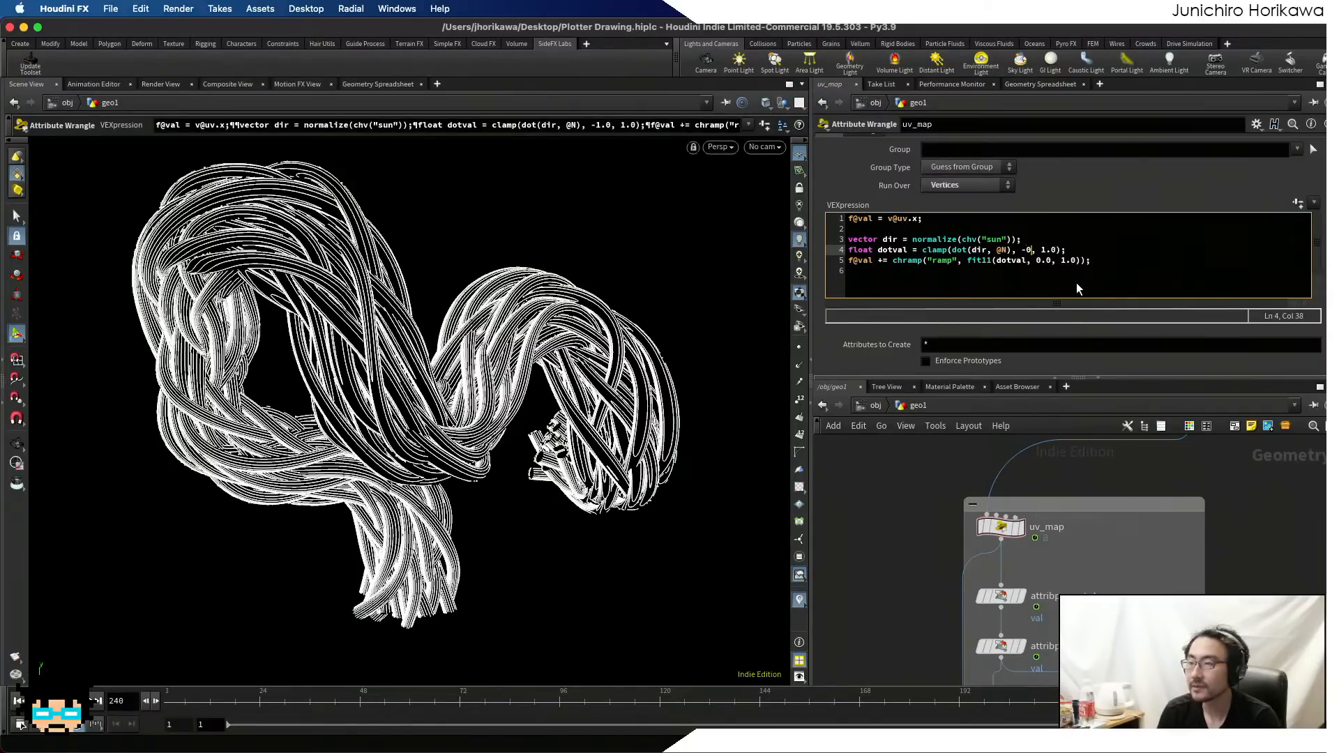
{"action": "key", "text": "BackSpace"}
{"action": "type", "text": "1."}
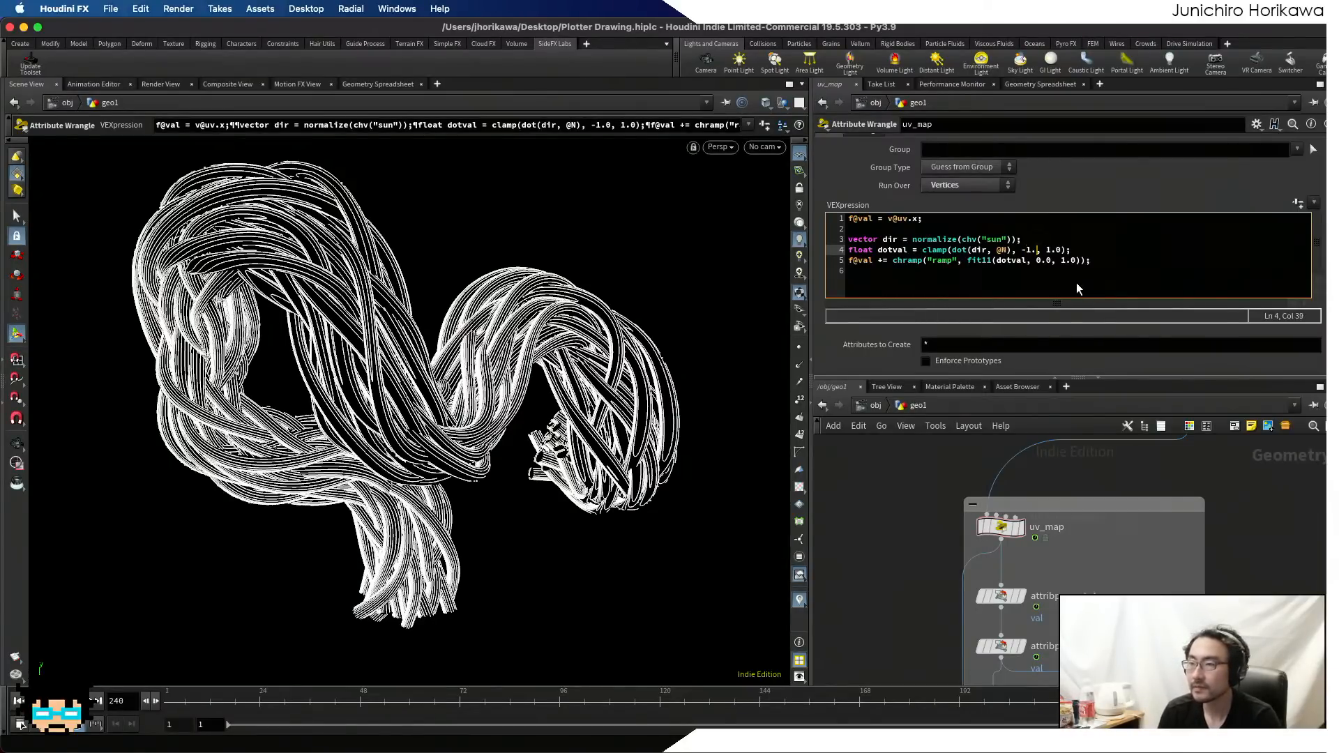
{"action": "type", "text": "0"}
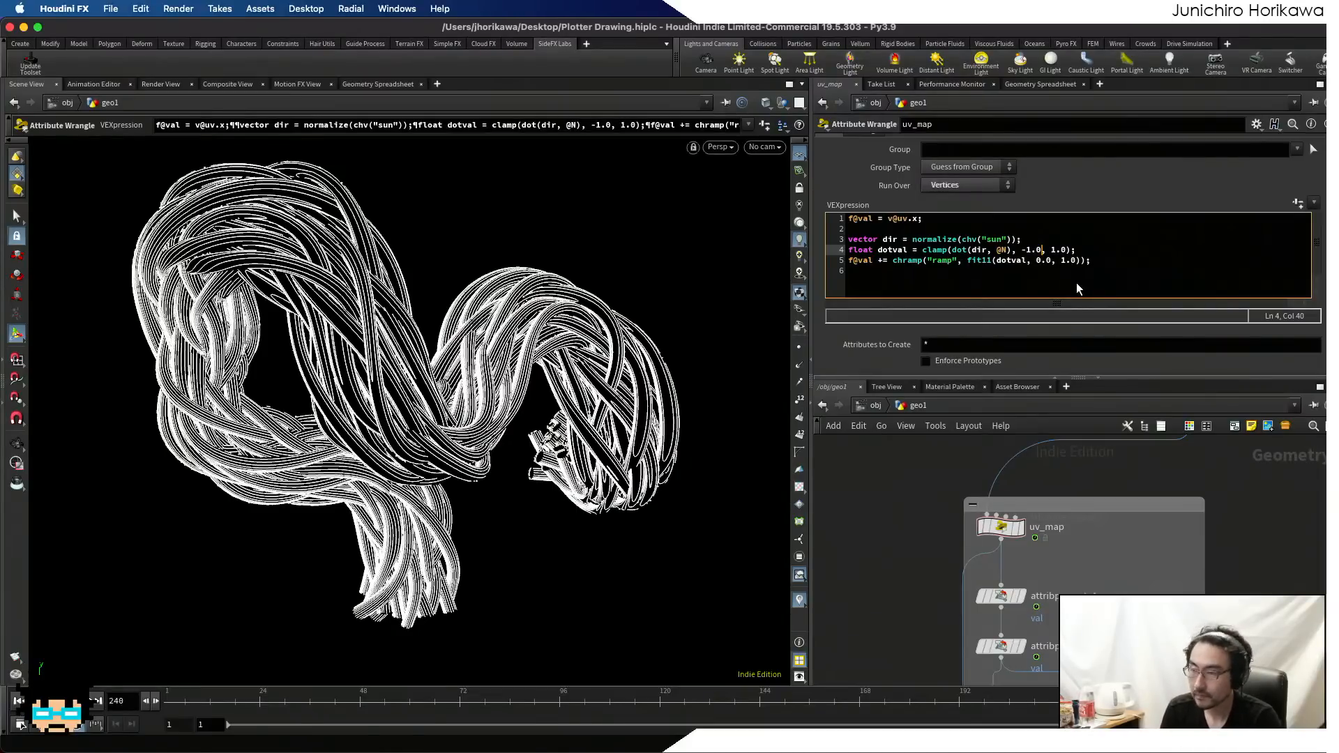
{"action": "key", "text": "BackSpace"}
{"action": "key", "text": "BackSpace"}
{"action": "key", "text": "BackSpace"}
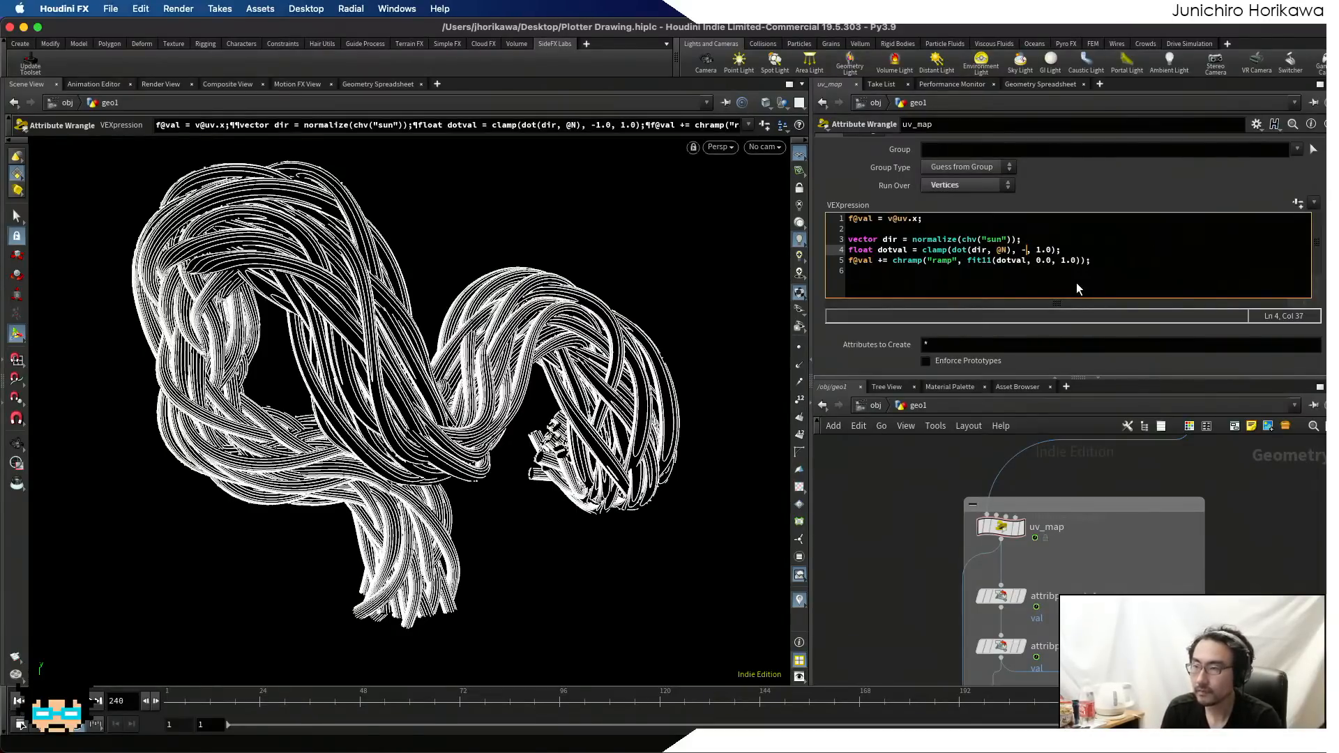
{"action": "type", "text": "2.0"}
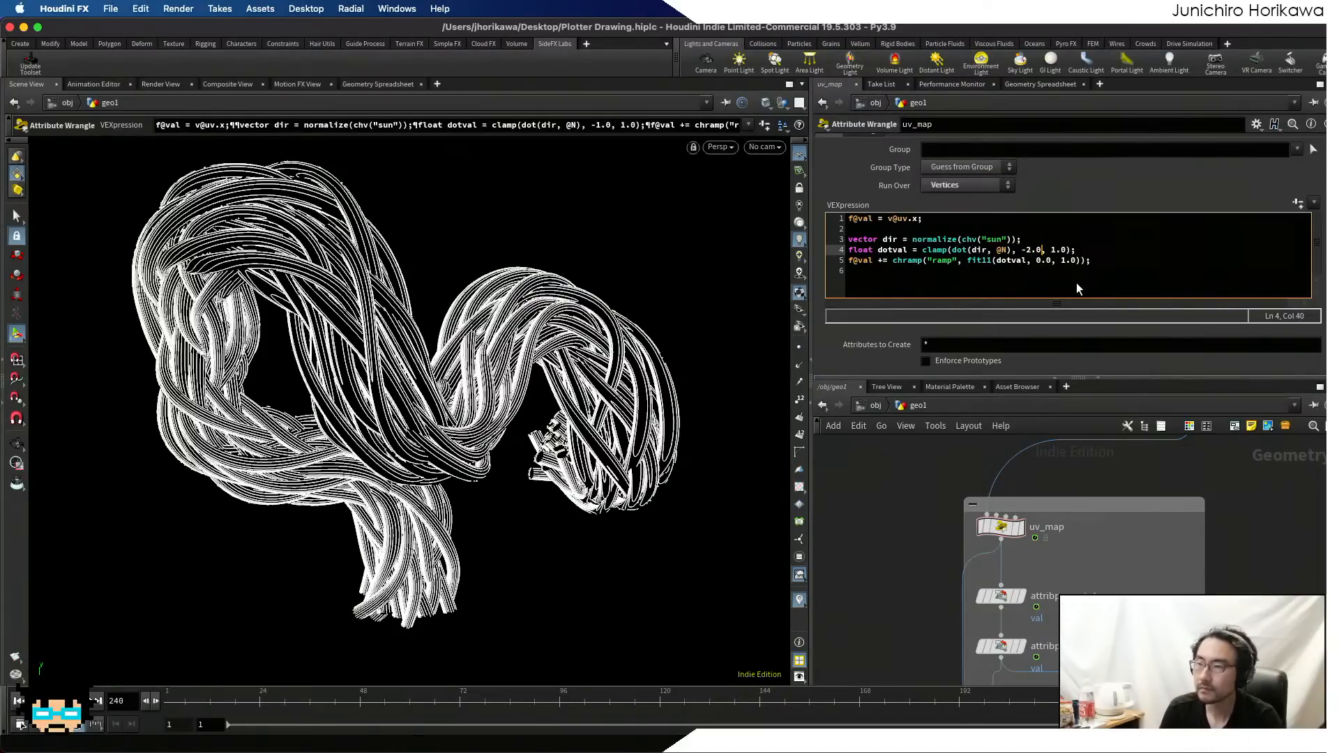
{"action": "key", "text": "BackSpace"}
{"action": "key", "text": "BackSpace"}
{"action": "key", "text": "BackSpace"}
{"action": "type", "text": "1.0"}
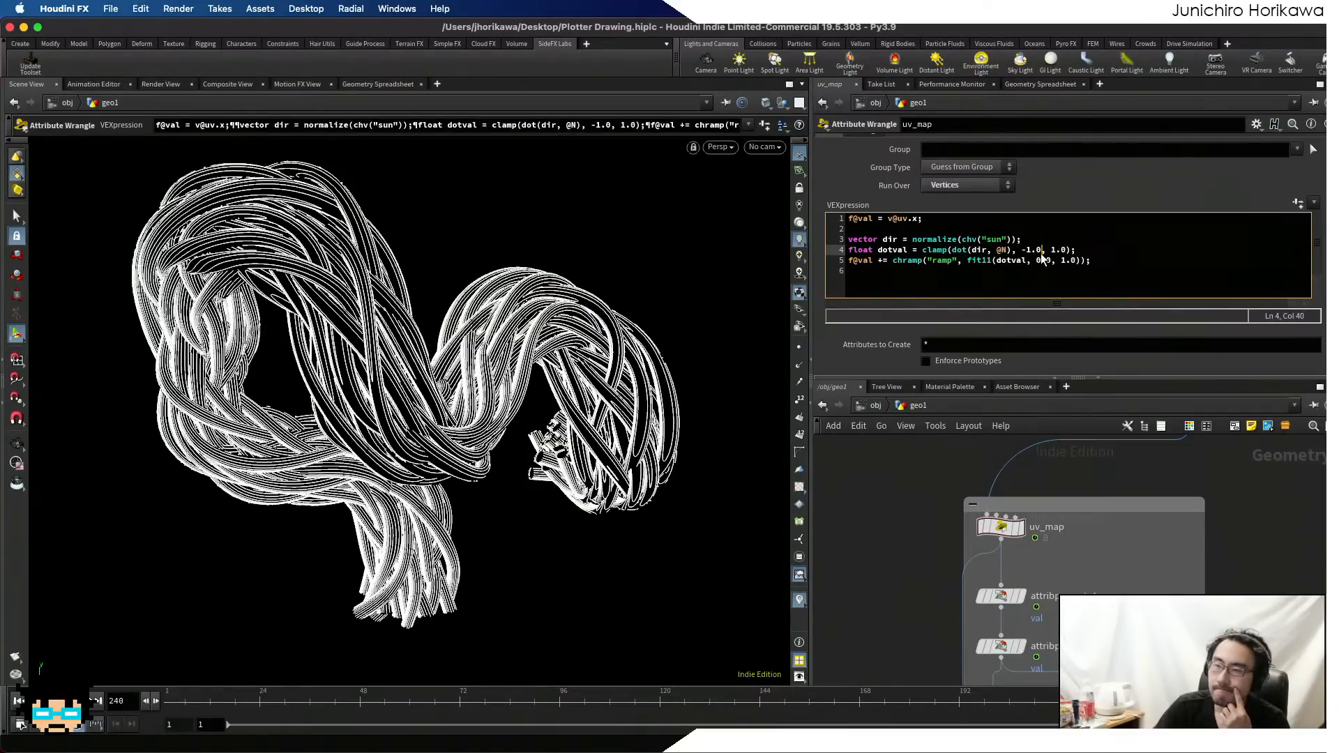
- Try clamp minimums of -0.5 and 0 for dotval in uv_map's expression
{"action": "left_click_drag", "start_coordinate": [1040, 250], "coordinate": [1030, 254]}
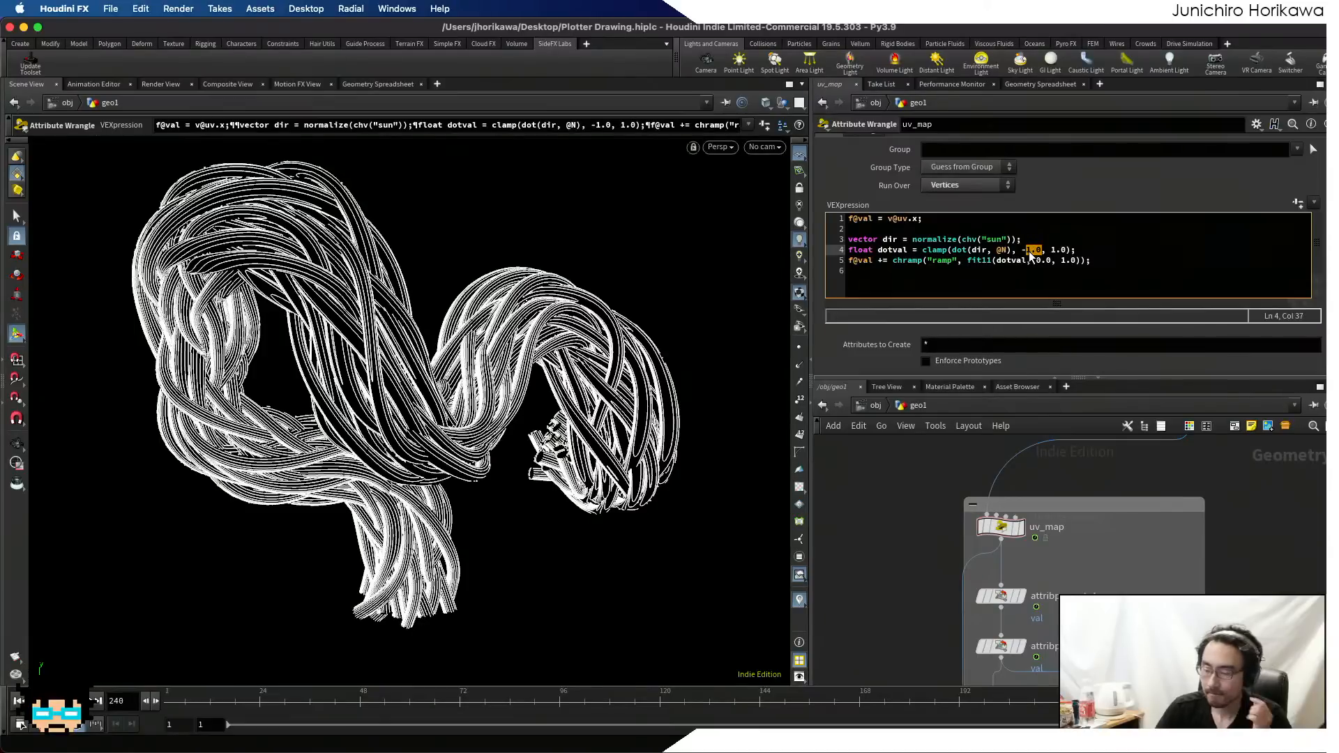
{"action": "type", "text": "0.5"}
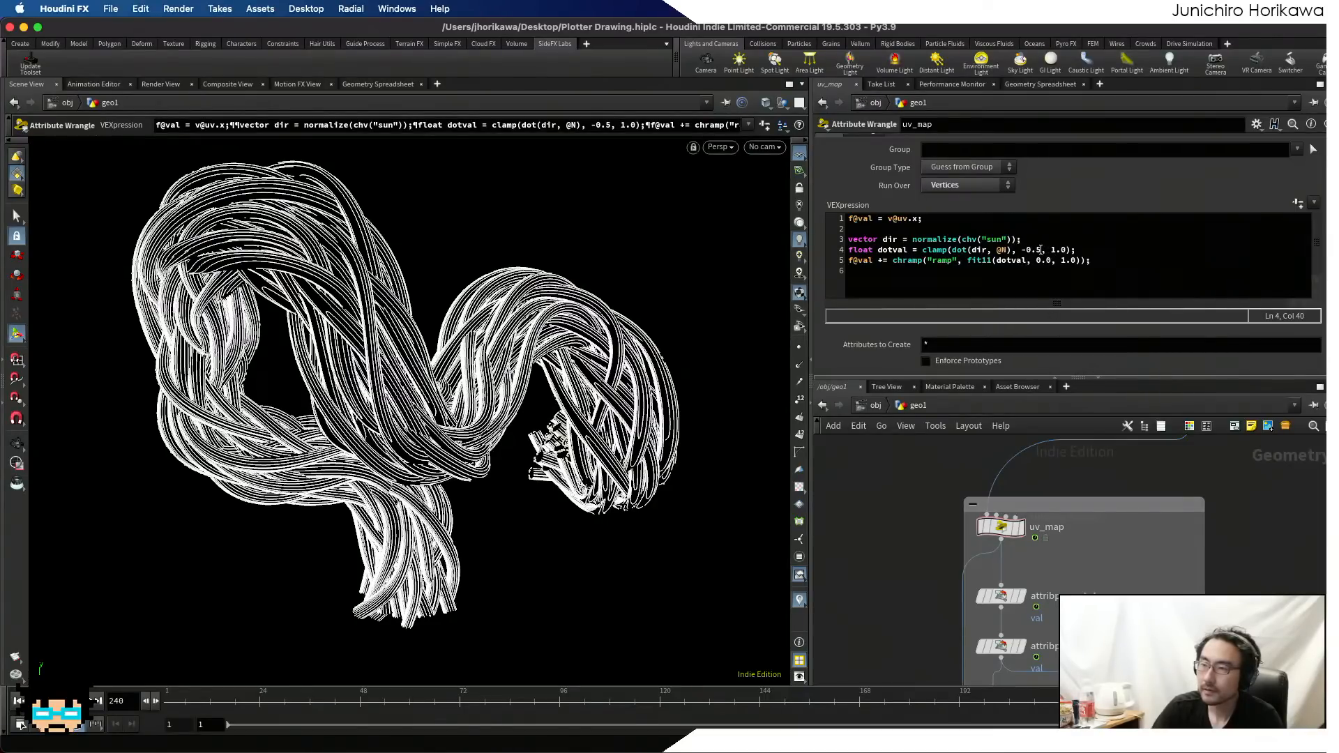
{"action": "left_click_drag", "start_coordinate": [1043, 250], "coordinate": [1018, 249]}
{"action": "type", "text": "0"}
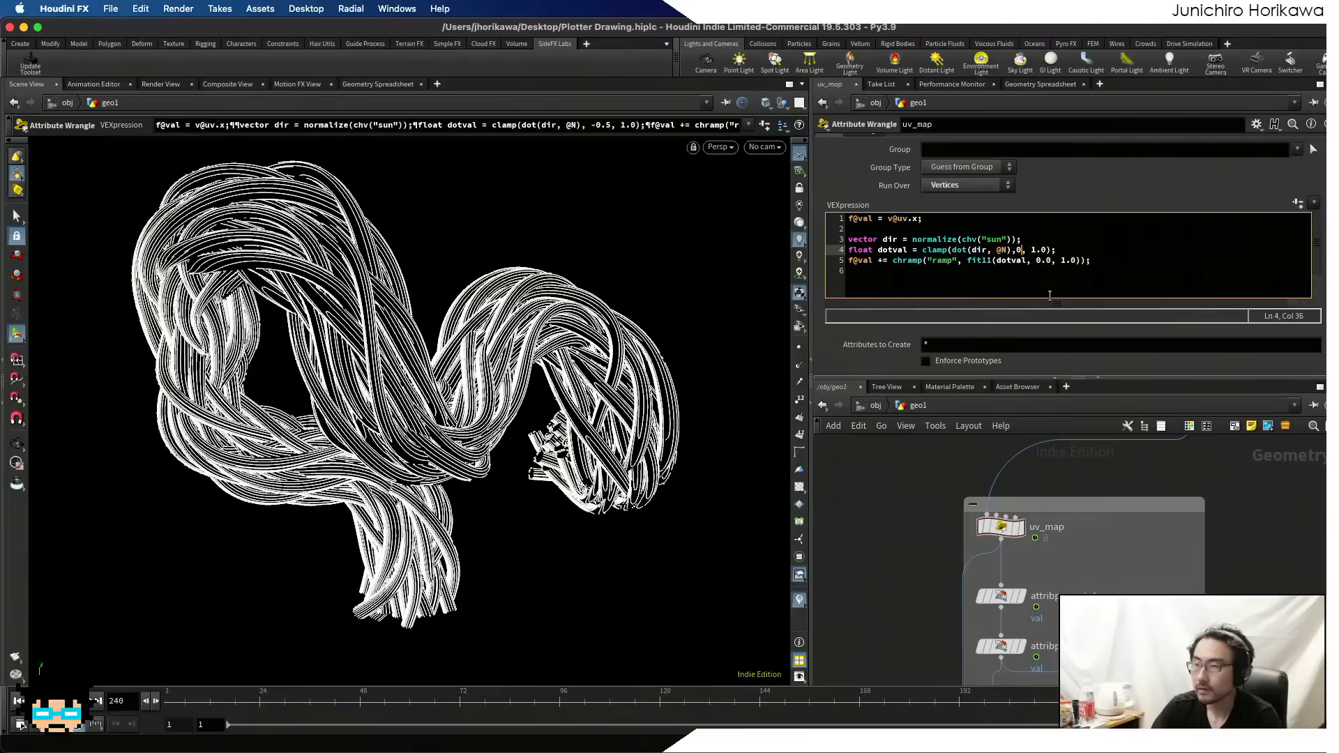
{"action": "left_click", "coordinate": [952, 455]}
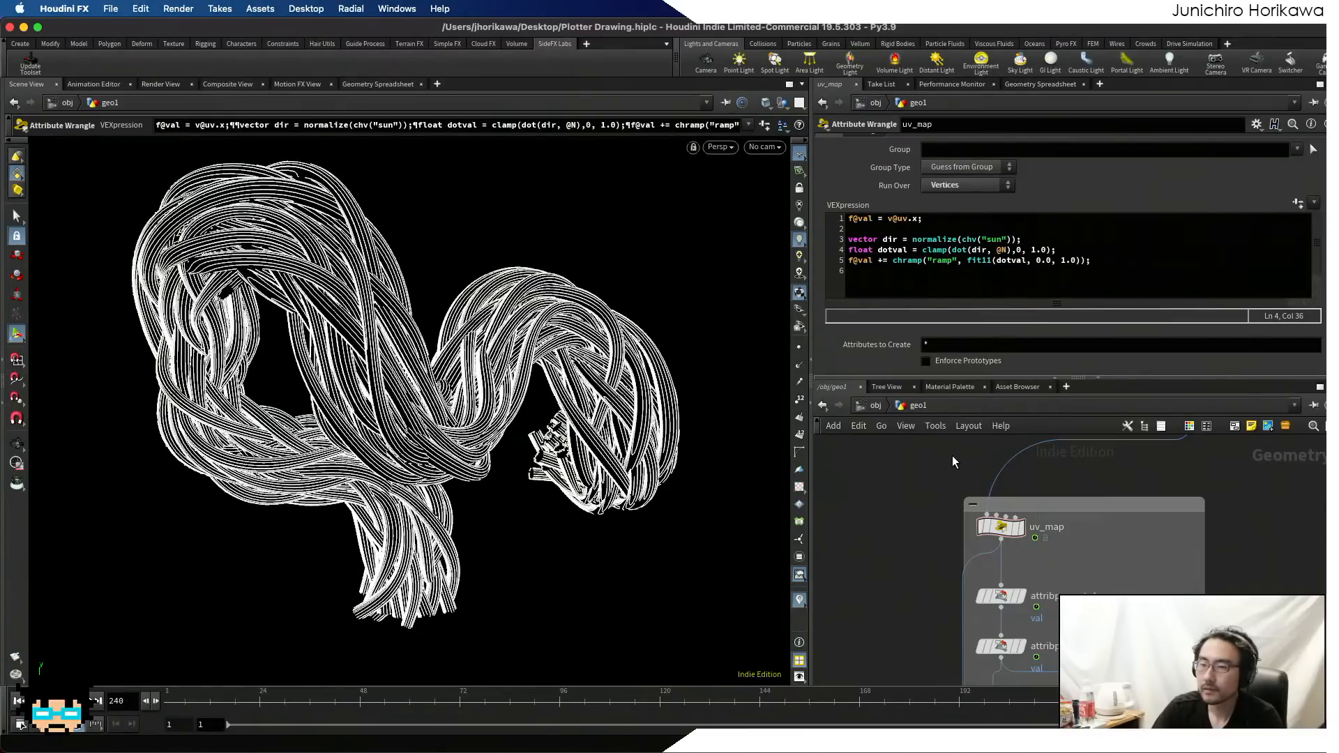
- Set the clamp minimum for dotval in uv_map's expression back to -1.0
{"action": "double_click", "coordinate": [1018, 250]}
{"action": "type", "text": "-"}
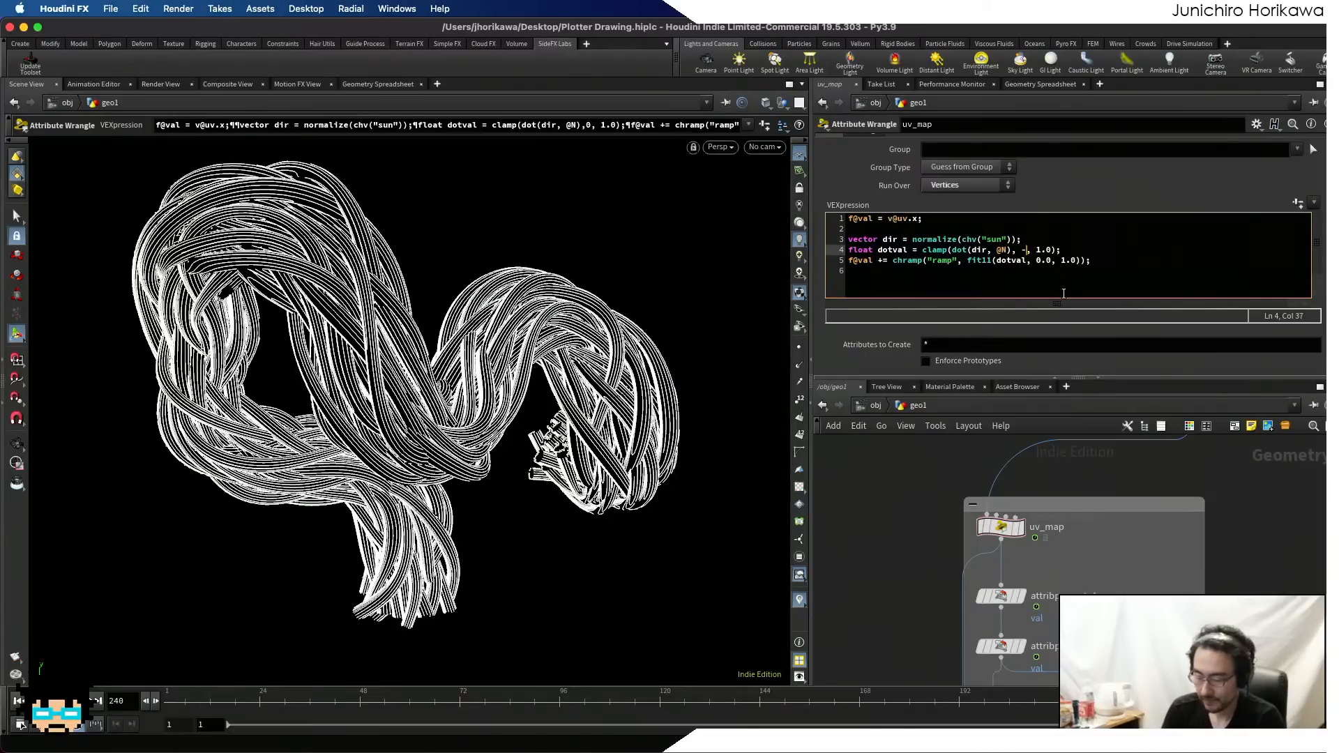
{"action": "type", "text": "0."}
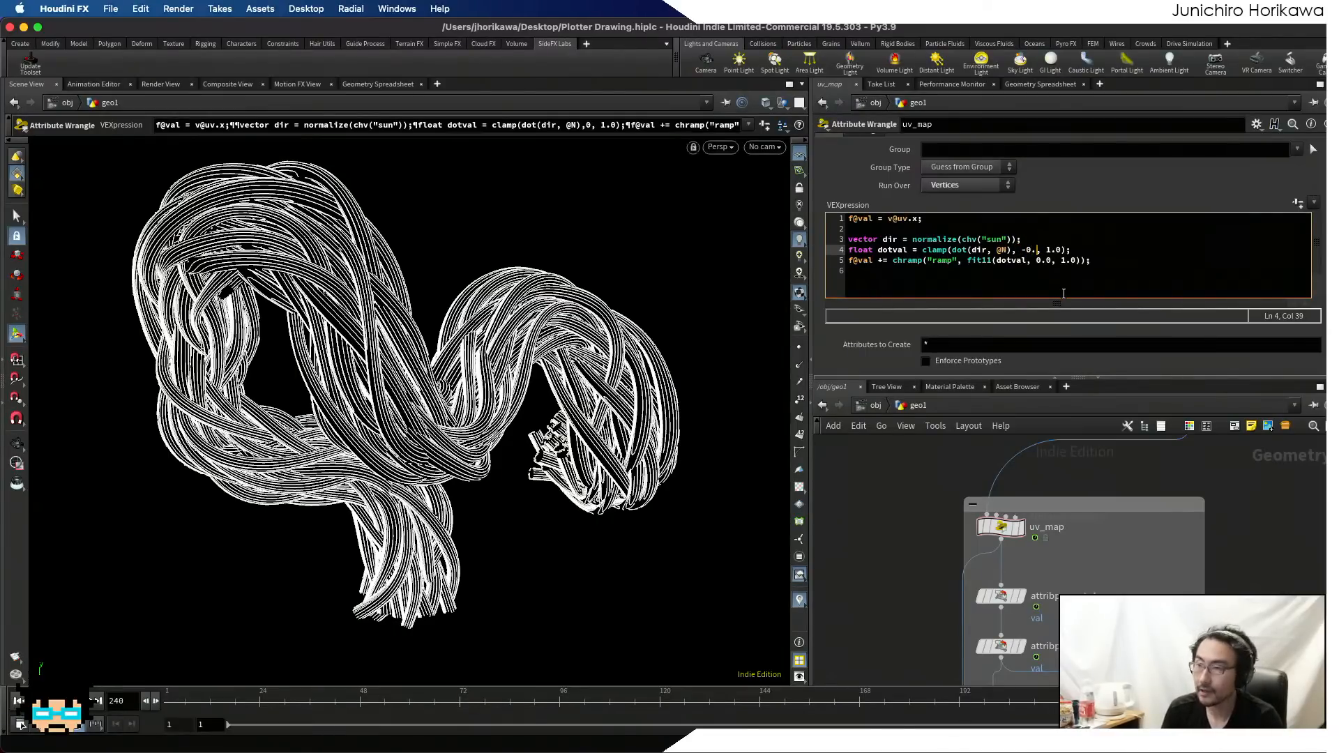
{"action": "type", "text": "1"}
{"action": "key", "text": "BackSpace"}
{"action": "key", "text": "BackSpace"}
{"action": "key", "text": "BackSpace"}
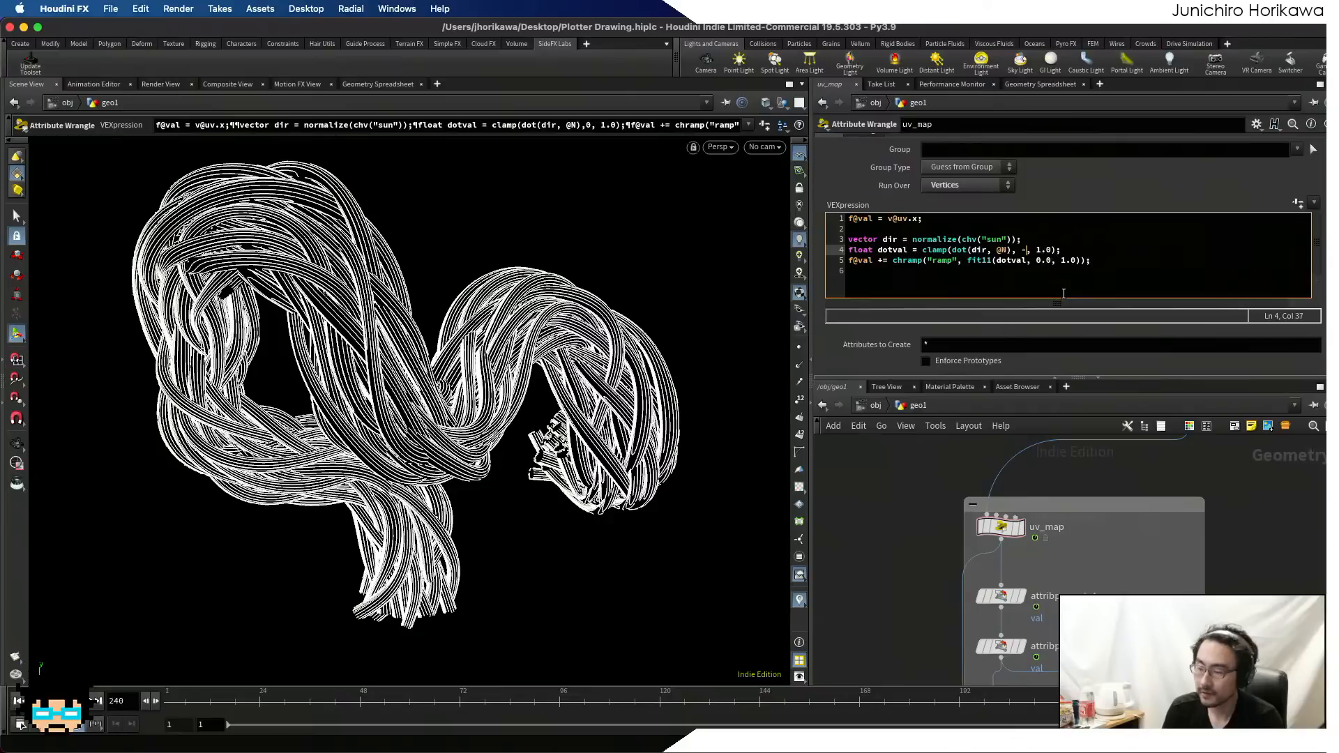
{"action": "type", "text": "1.0"}
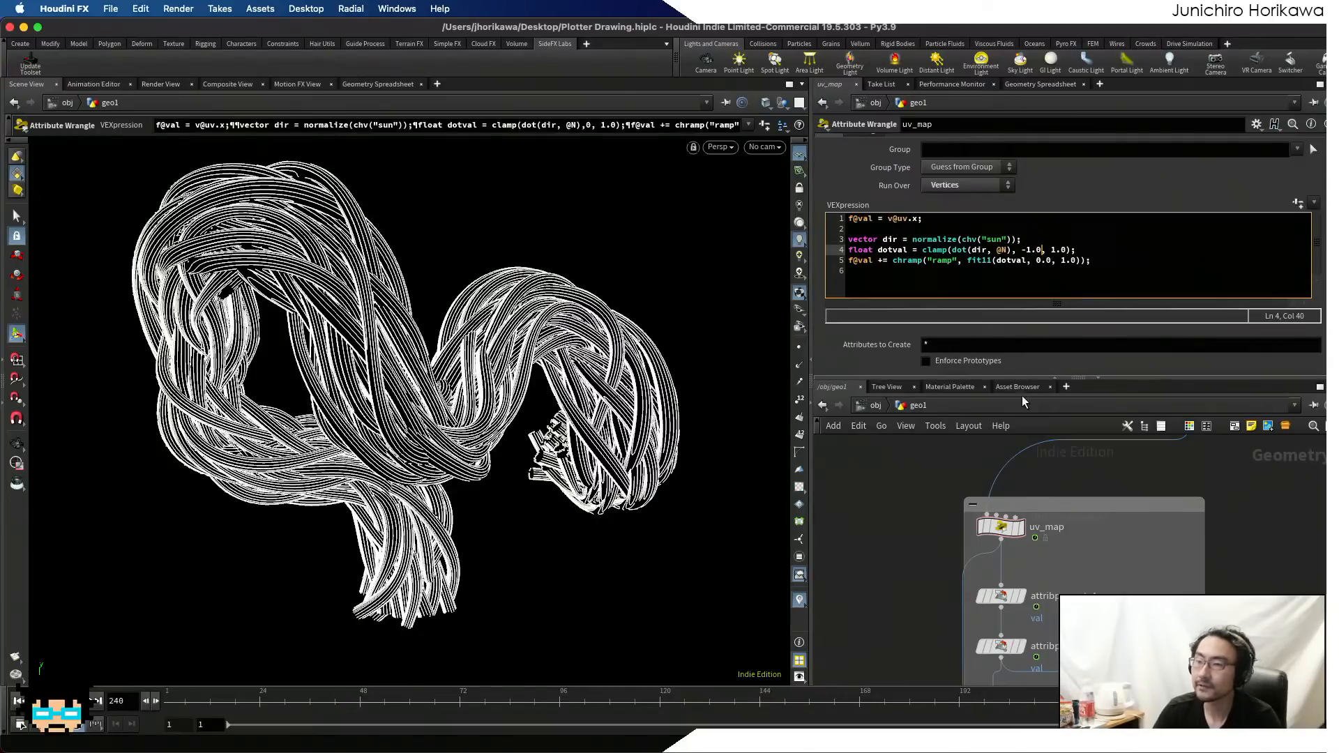
{"action": "left_click", "coordinate": [875, 516]}
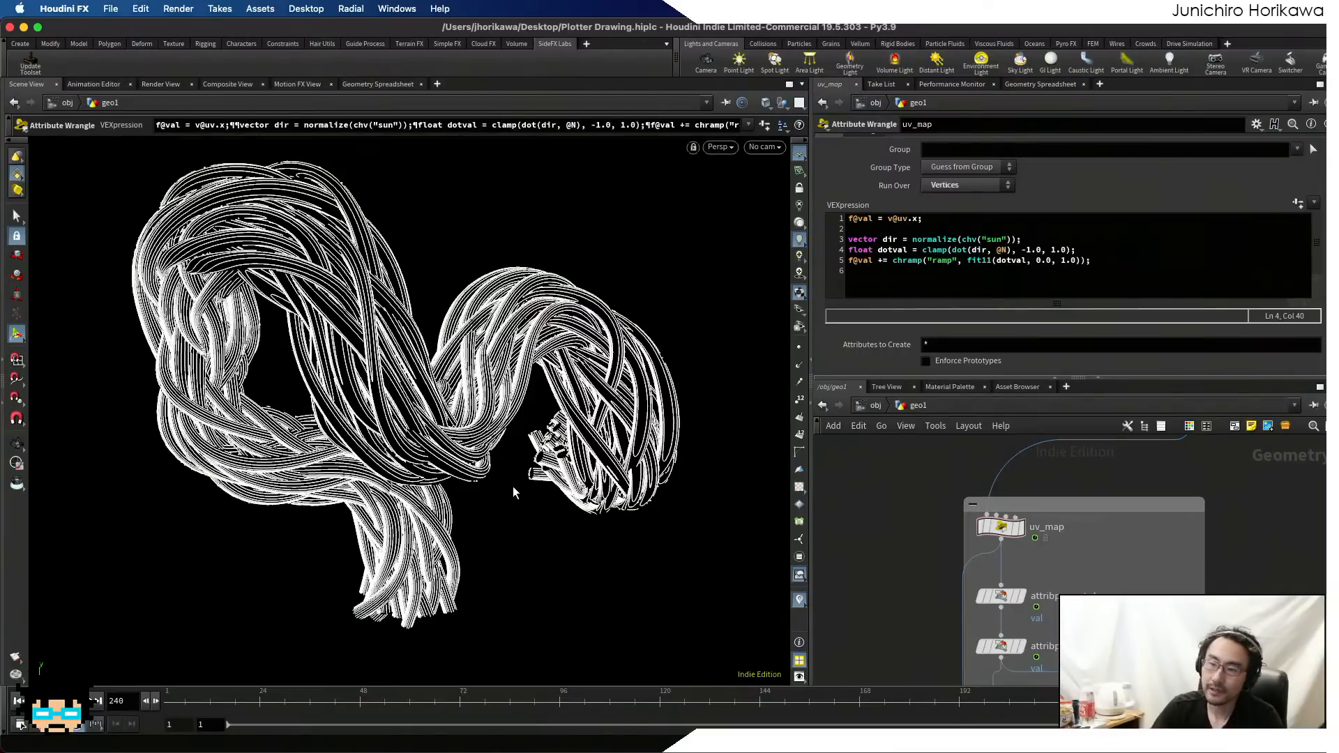
- Examine the spacing of the contour lines up close on the lower rope strands
{"action": "right_click_drag", "start_coordinate": [535, 412], "coordinate": [593, 418], "text": "alt"}
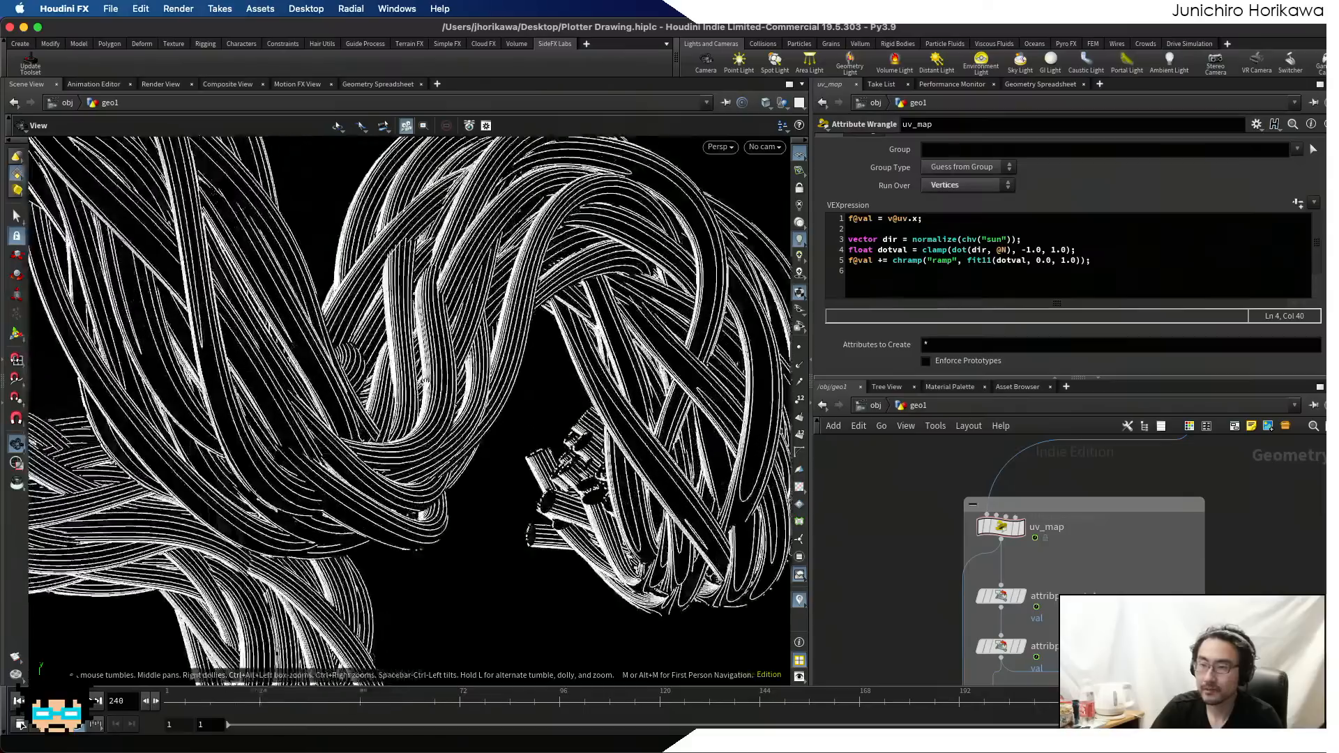
{"action": "right_click_drag", "start_coordinate": [427, 382], "coordinate": [420, 298], "text": "alt"}
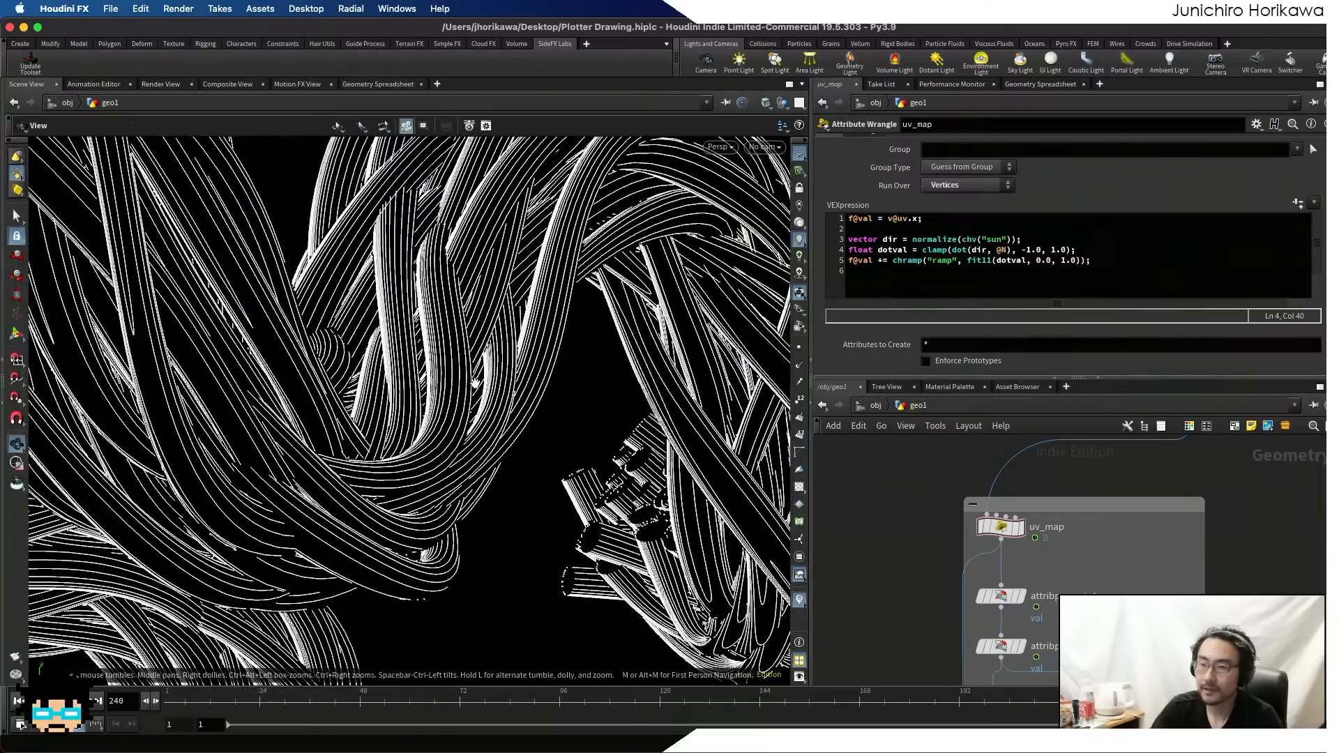
{"action": "right_click_drag", "start_coordinate": [475, 383], "coordinate": [90, 409], "text": "alt"}
{"action": "middle_click_drag", "start_coordinate": [423, 412], "coordinate": [514, 351], "text": "alt"}
{"action": "right_click_drag", "start_coordinate": [314, 380], "coordinate": [310, 410], "text": "alt"}
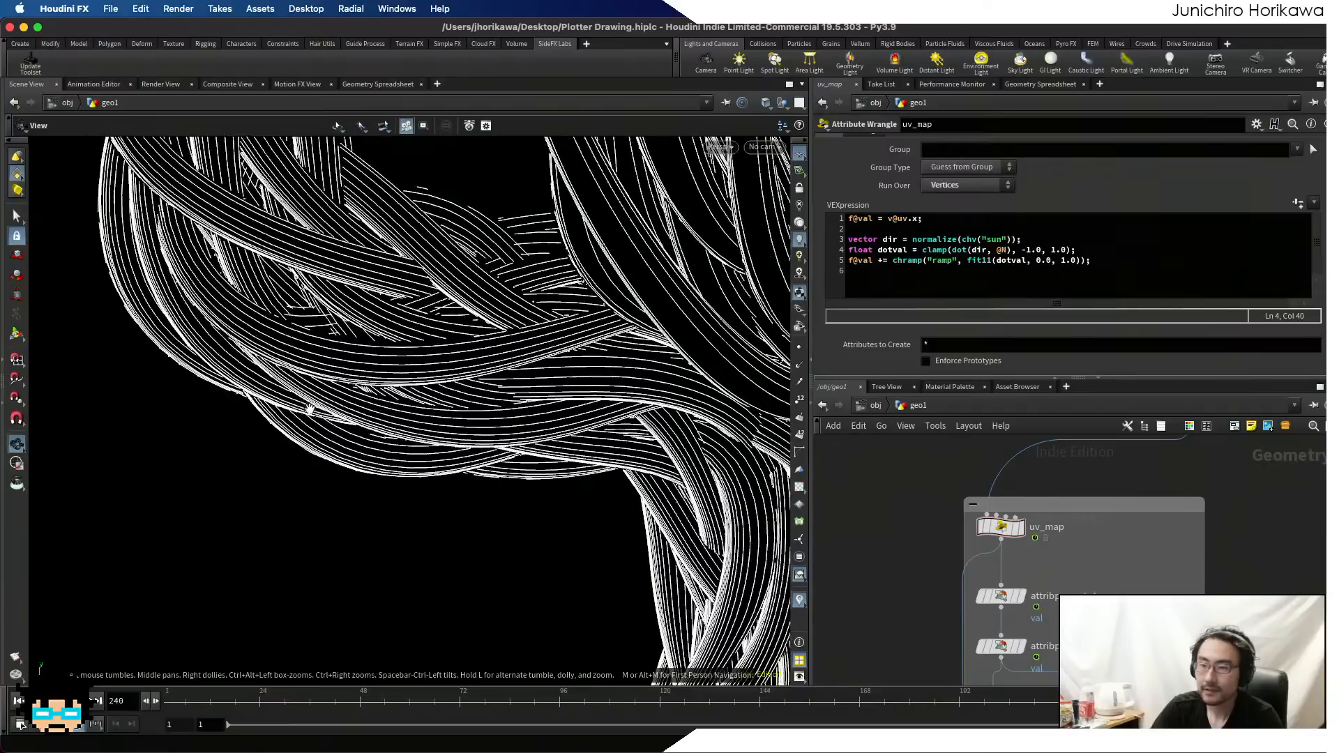
{"action": "key", "text": "Return"}
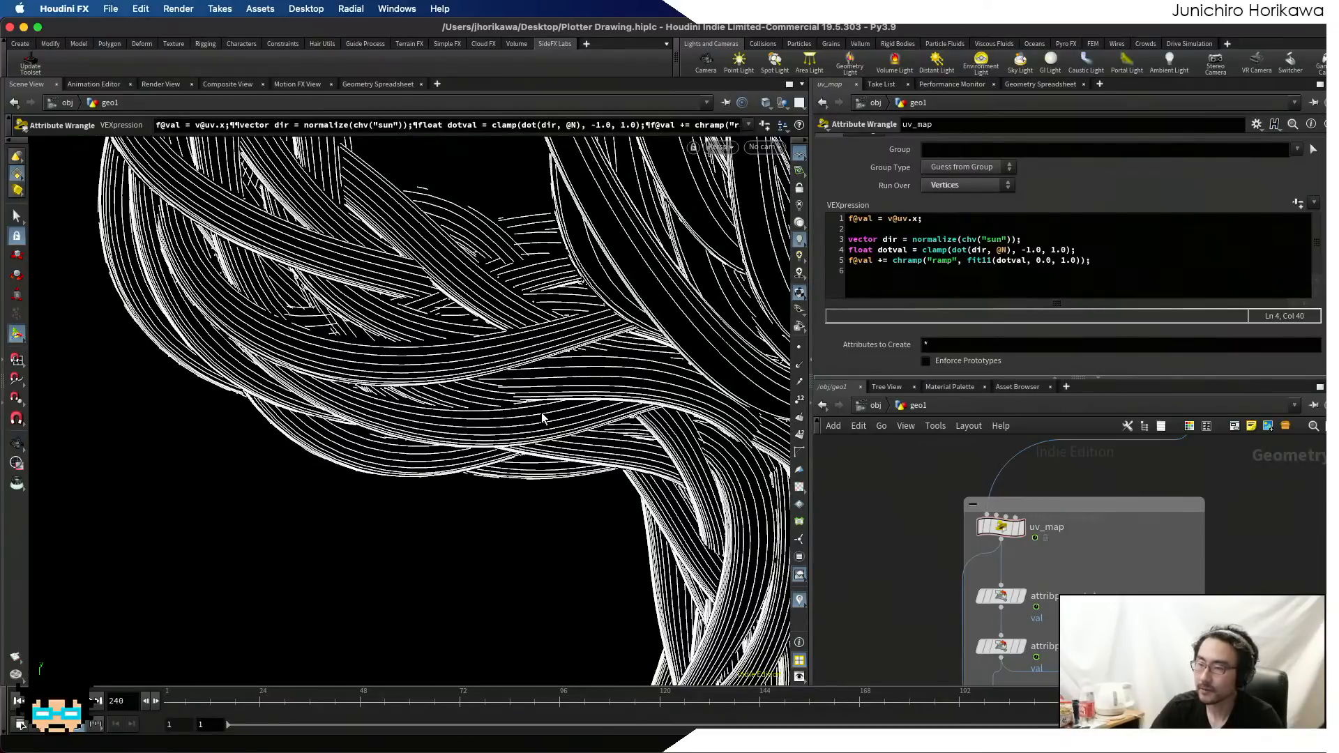
- Try a clamp maximum of 0.56 for dotval in uv_map's expression, viewing the whole rope
{"action": "key", "text": "Escape"}
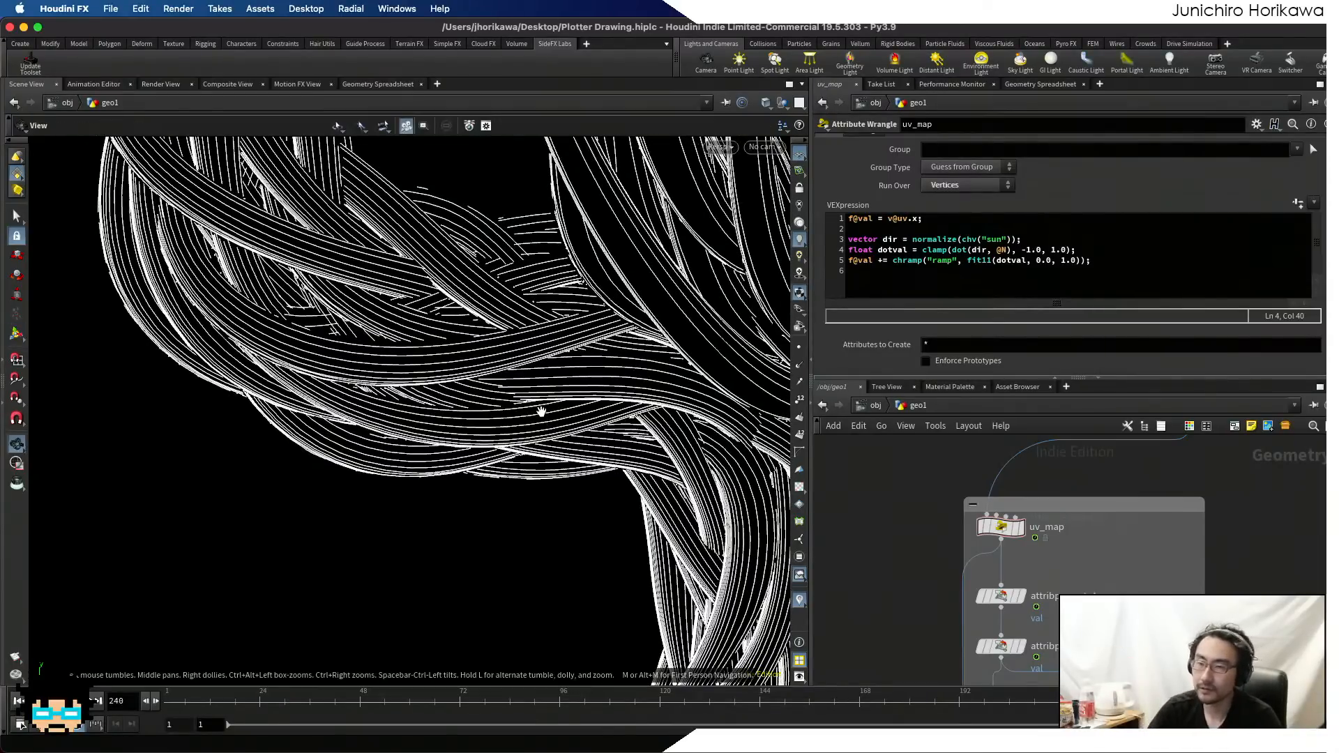
{"action": "right_click_drag", "start_coordinate": [590, 415], "coordinate": [421, 420], "text": "alt"}
{"action": "left_click_drag", "start_coordinate": [537, 421], "coordinate": [663, 443], "text": "alt"}
{"action": "right_click_drag", "start_coordinate": [663, 442], "coordinate": [492, 428], "text": "alt"}
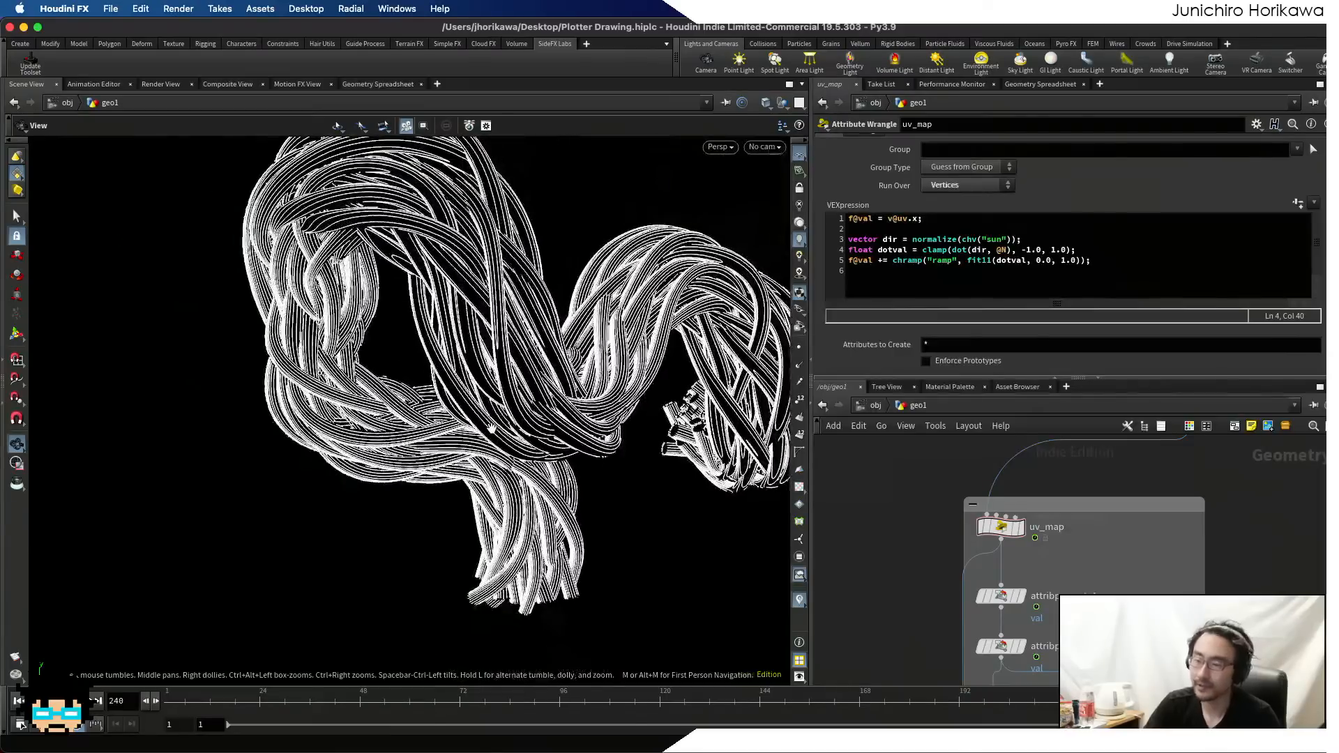
{"action": "middle_click_drag", "start_coordinate": [492, 429], "coordinate": [450, 469], "text": "alt"}
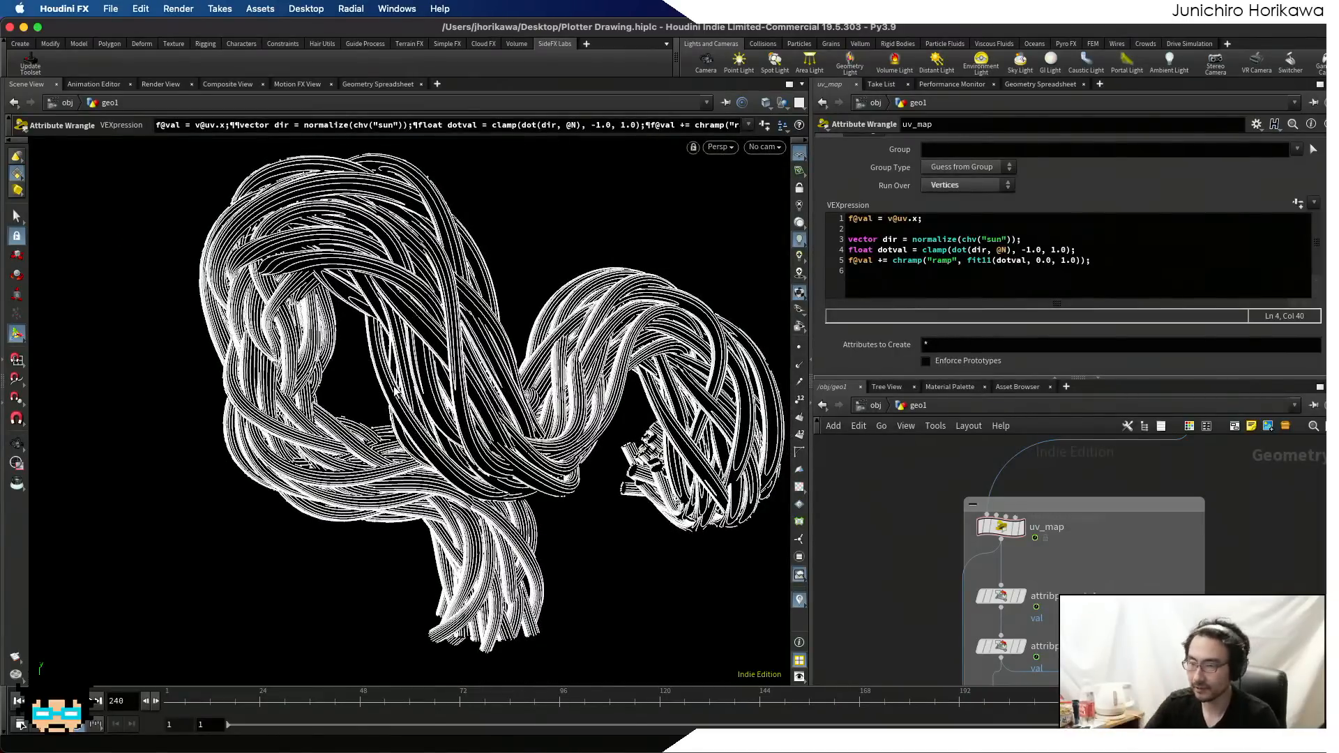
{"action": "right_click_drag", "start_coordinate": [593, 463], "coordinate": [539, 471], "text": "alt"}
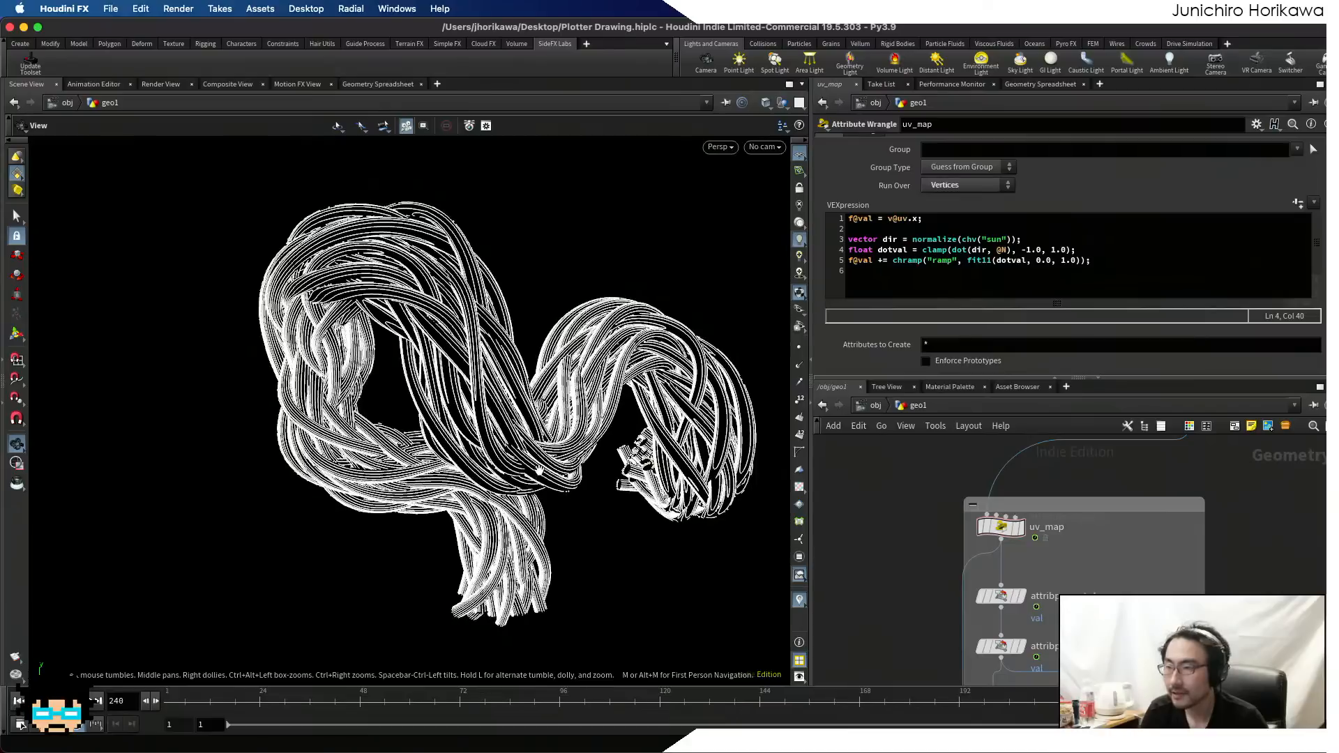
{"action": "left_click_drag", "start_coordinate": [1068, 249], "coordinate": [1053, 250]}
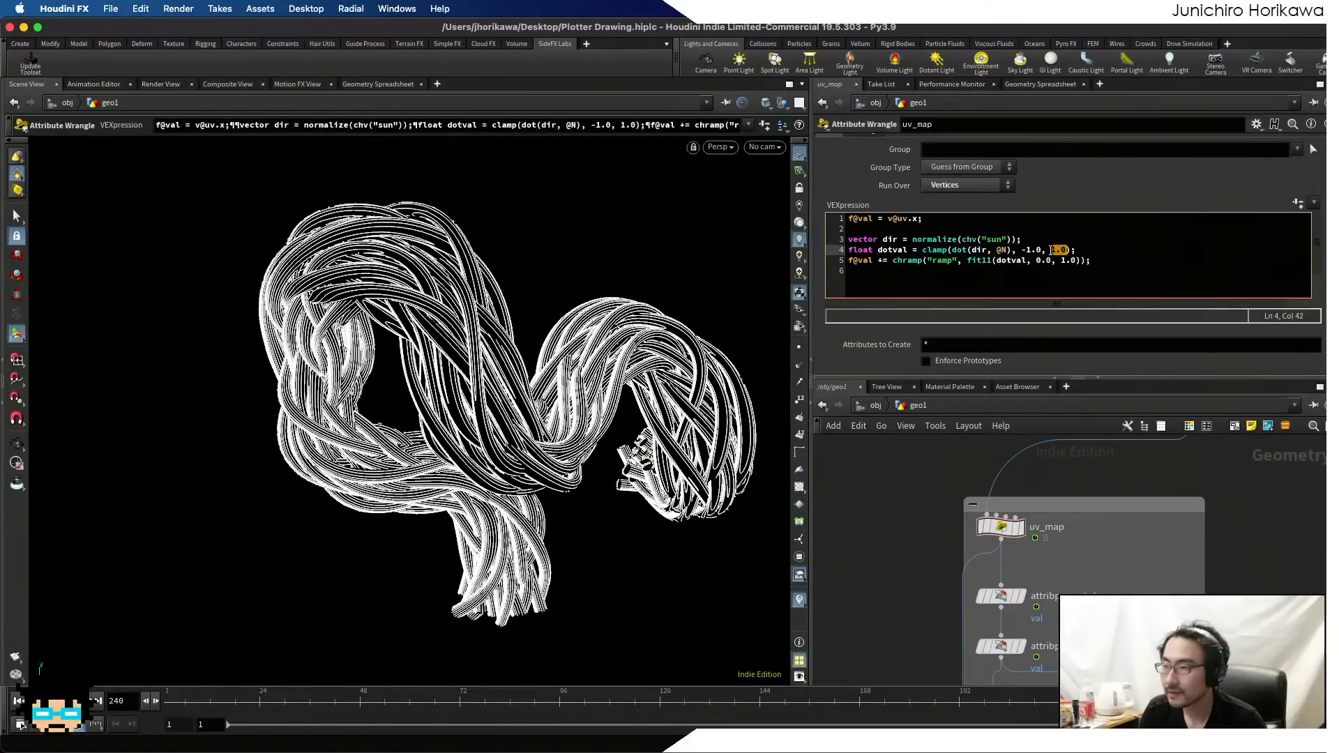
{"action": "type", "text": "0.56"}
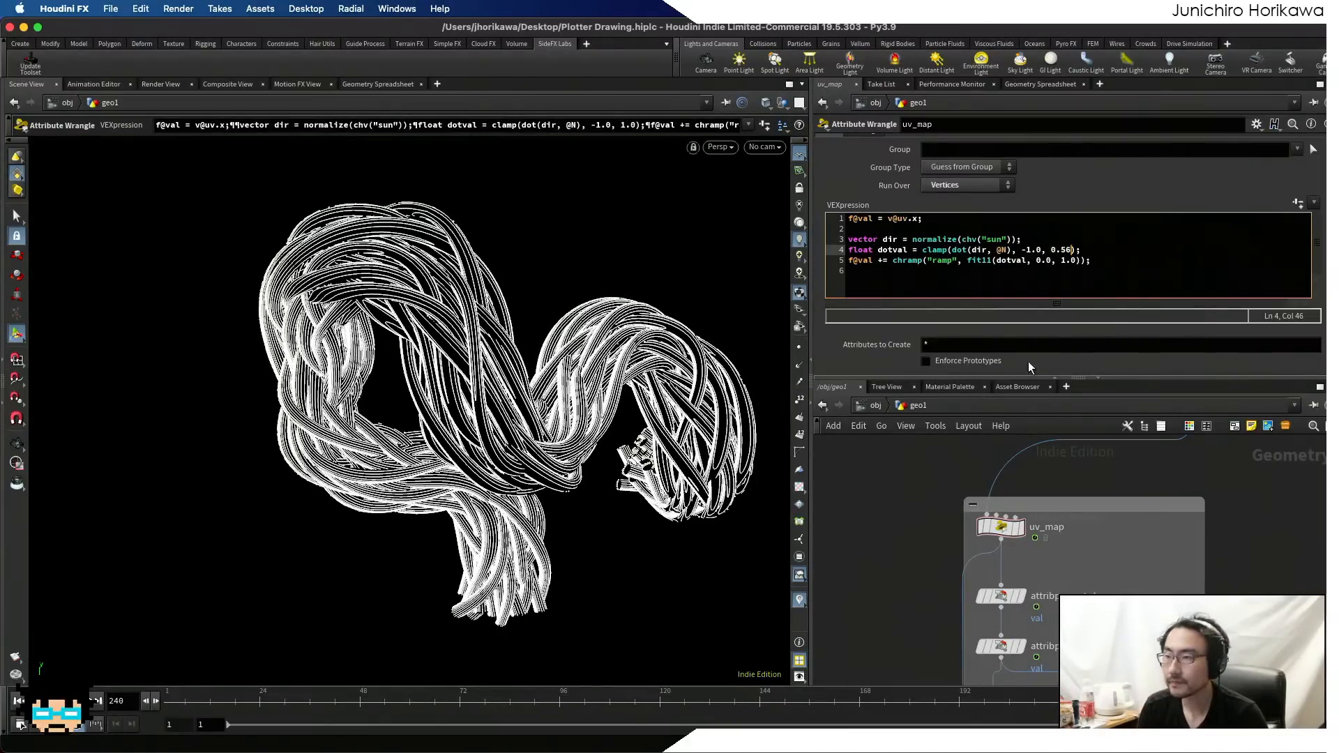
{"action": "left_click", "coordinate": [913, 530]}
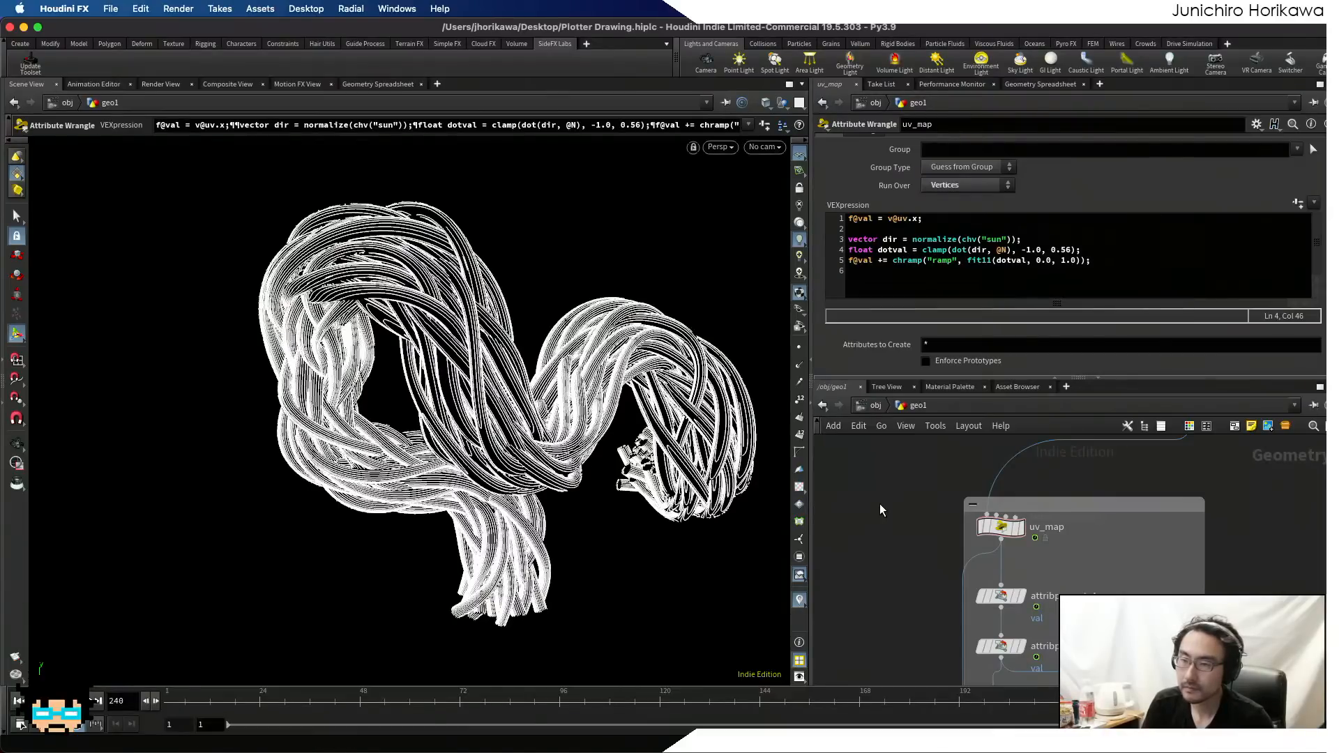
- Try a clamp maximum of 0.0 for dotval in uv_map's expression
{"action": "double_click", "coordinate": [1065, 250]}
{"action": "type", "text": "0"}
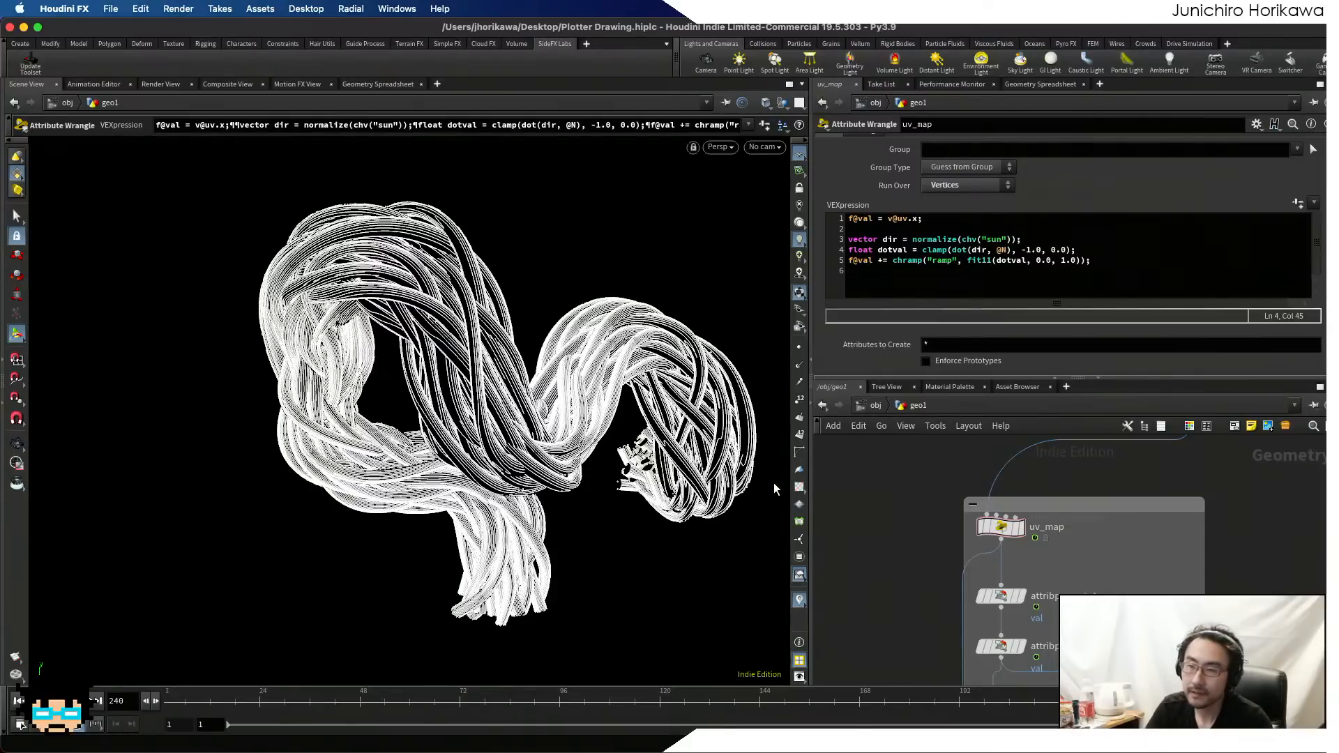
{"action": "key", "text": "Escape"}
{"action": "right_click_drag", "start_coordinate": [533, 421], "coordinate": [450, 365]}
{"action": "middle_click_drag", "start_coordinate": [536, 372], "coordinate": [426, 371]}
{"action": "key", "text": "Return"}
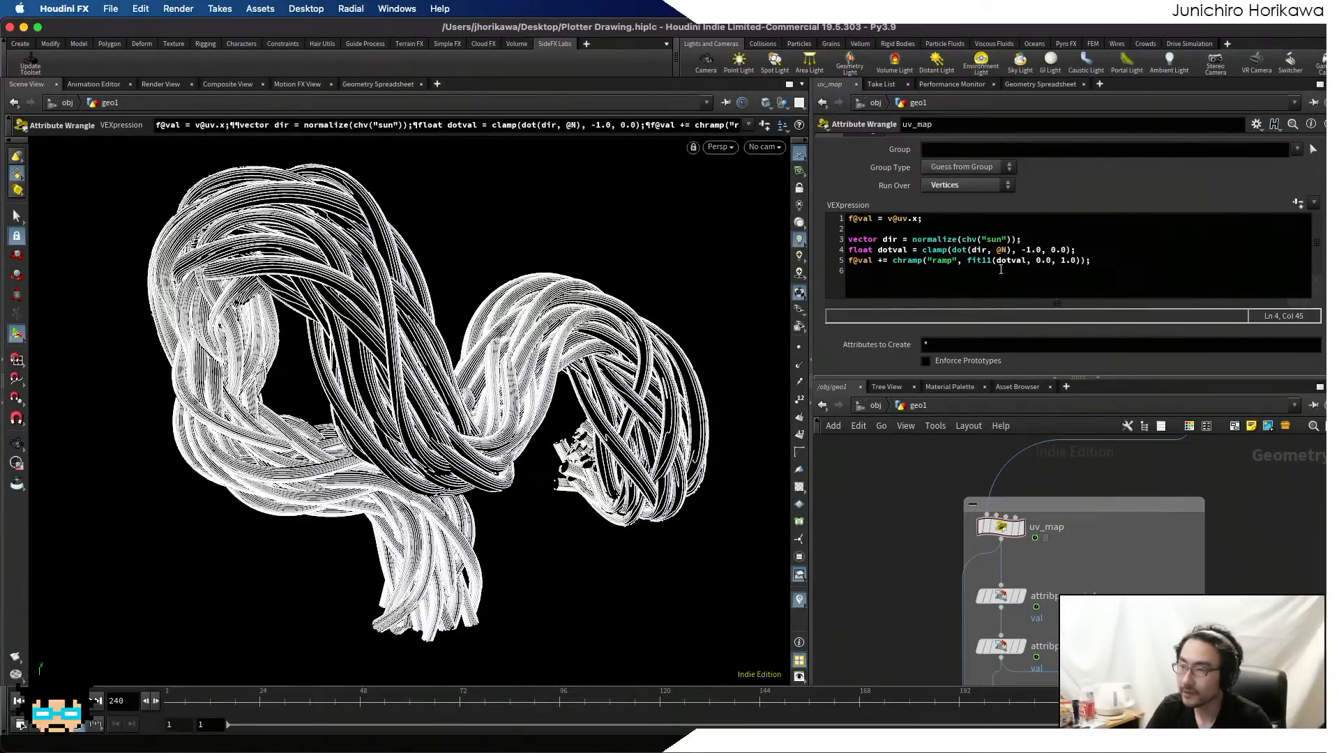
- Set the clamp maximum for dotval in uv_map's expression back to 1.0
{"action": "left_click", "coordinate": [1053, 250]}
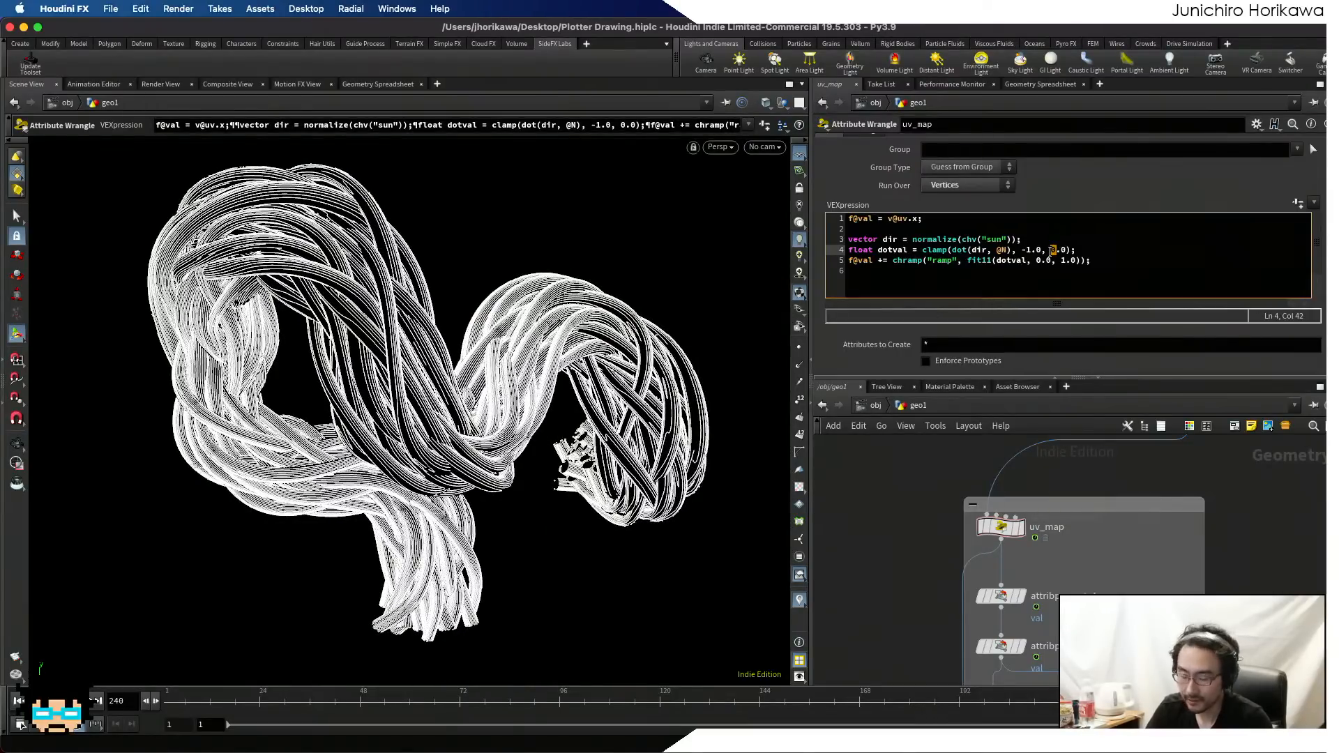
{"action": "type", "text": "1"}
{"action": "left_click", "coordinate": [927, 533]}
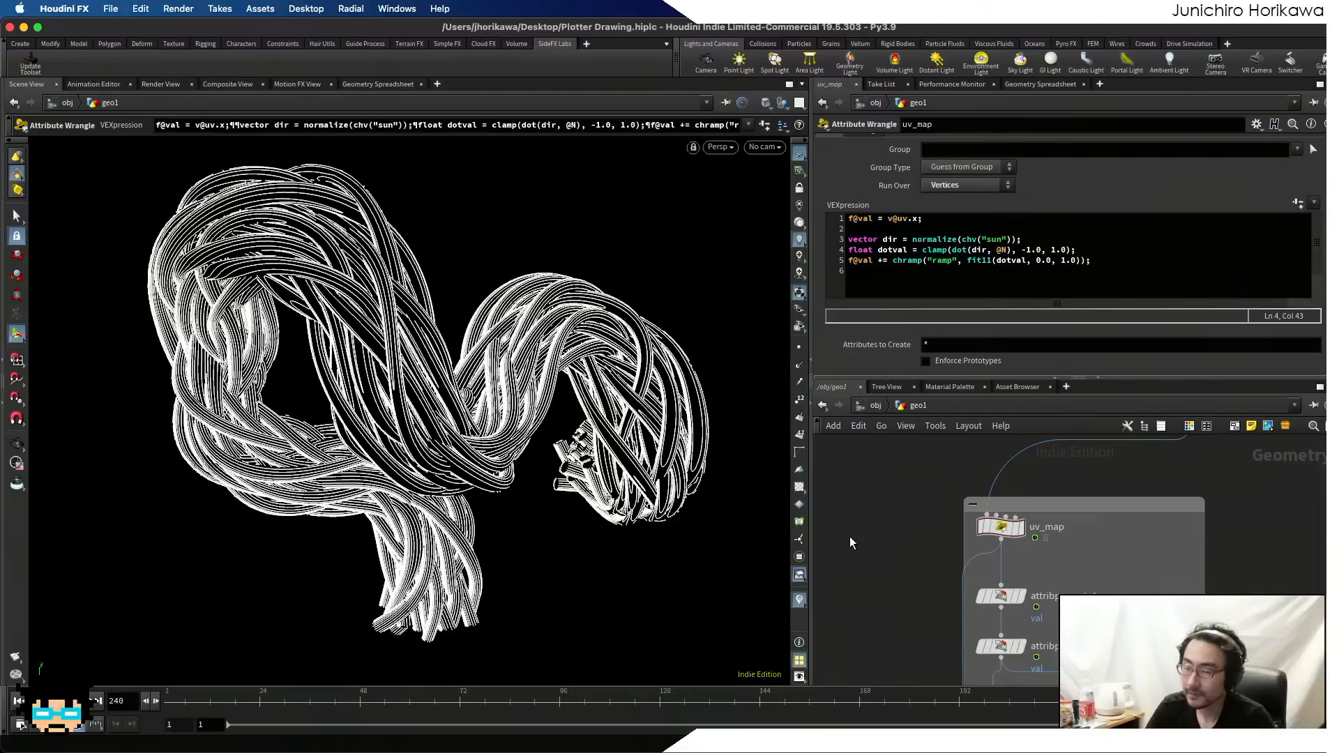
{"action": "scroll", "coordinate": [851, 534], "scroll_direction": "down", "scroll_amount": 6}
{"action": "middle_click_drag", "start_coordinate": [882, 571], "coordinate": [911, 482]}
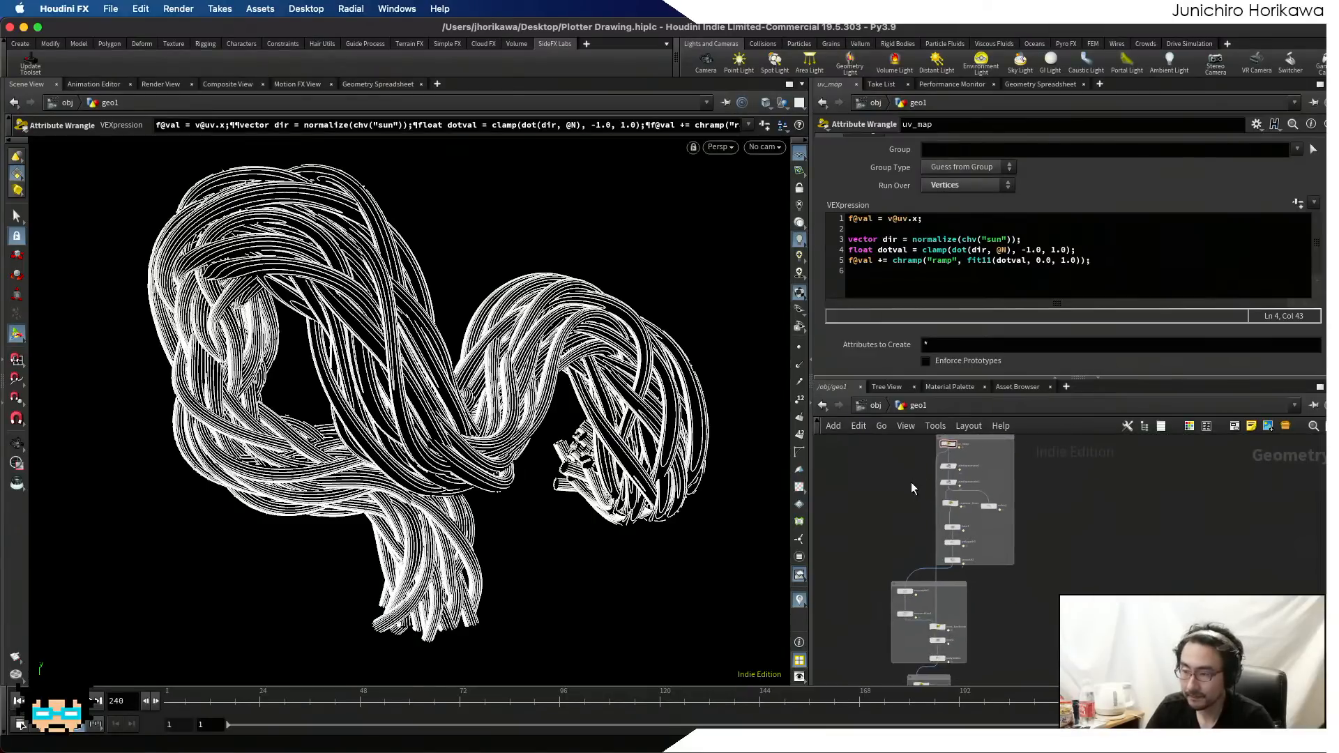
{"action": "scroll", "coordinate": [904, 513], "scroll_direction": "up", "scroll_amount": 3}
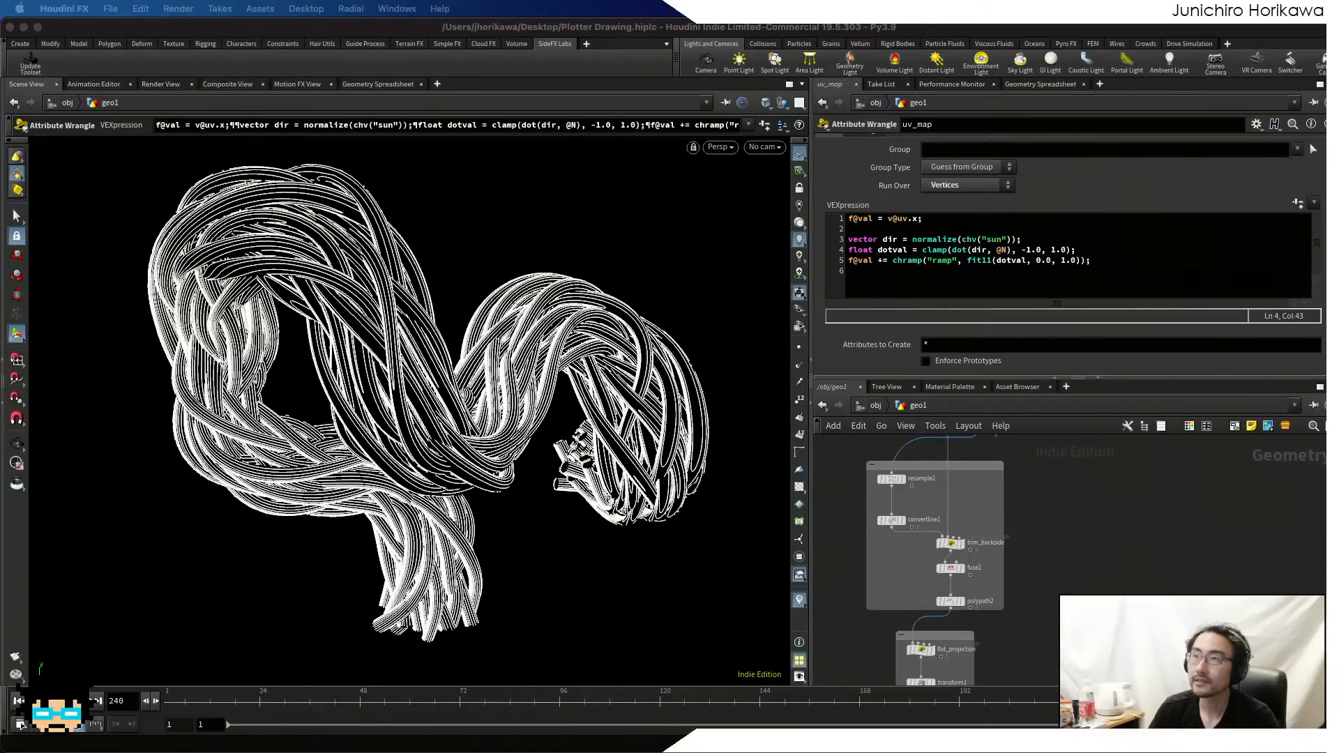
- Switch to Chrome, enlarge the window and look through the four tweet photos of the finished rope plot, then return to Houdini
{"action": "left_click_drag", "start_coordinate": [948, 0], "coordinate": [670, 99]}
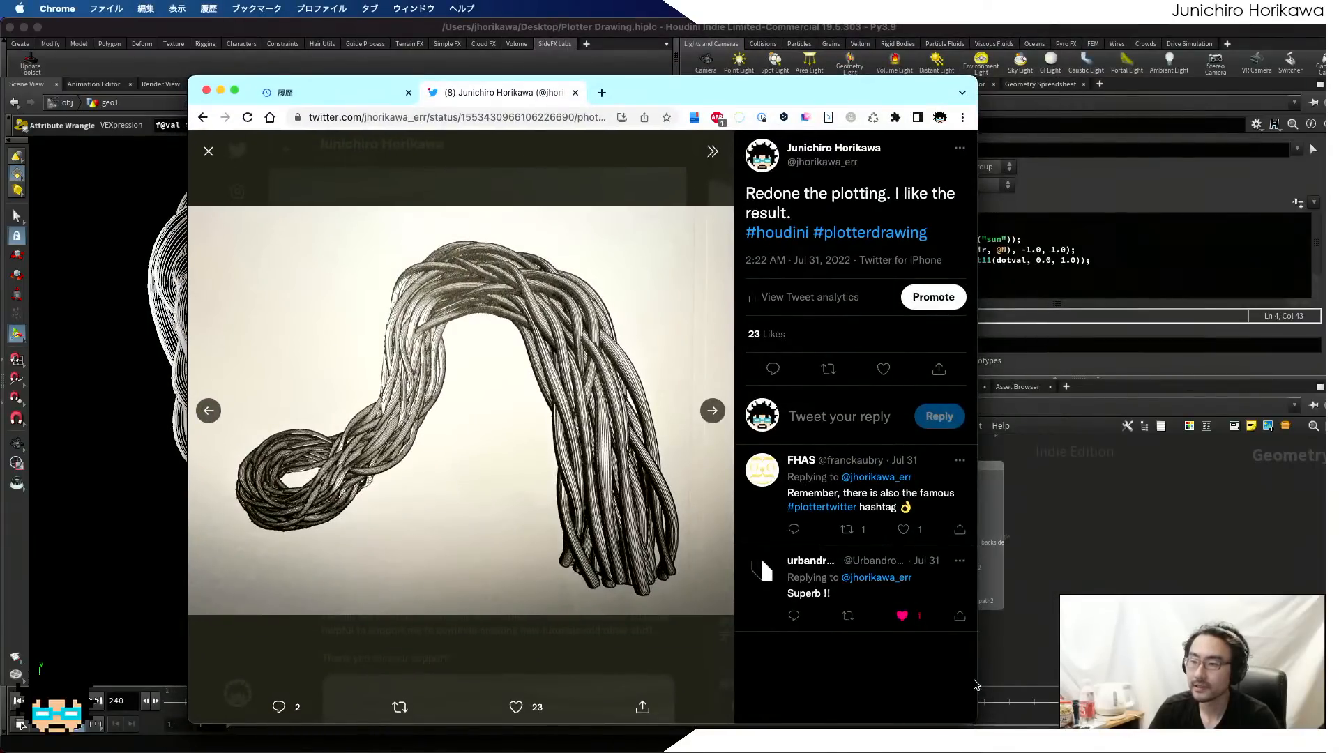
{"action": "left_click_drag", "start_coordinate": [978, 693], "coordinate": [1268, 693]}
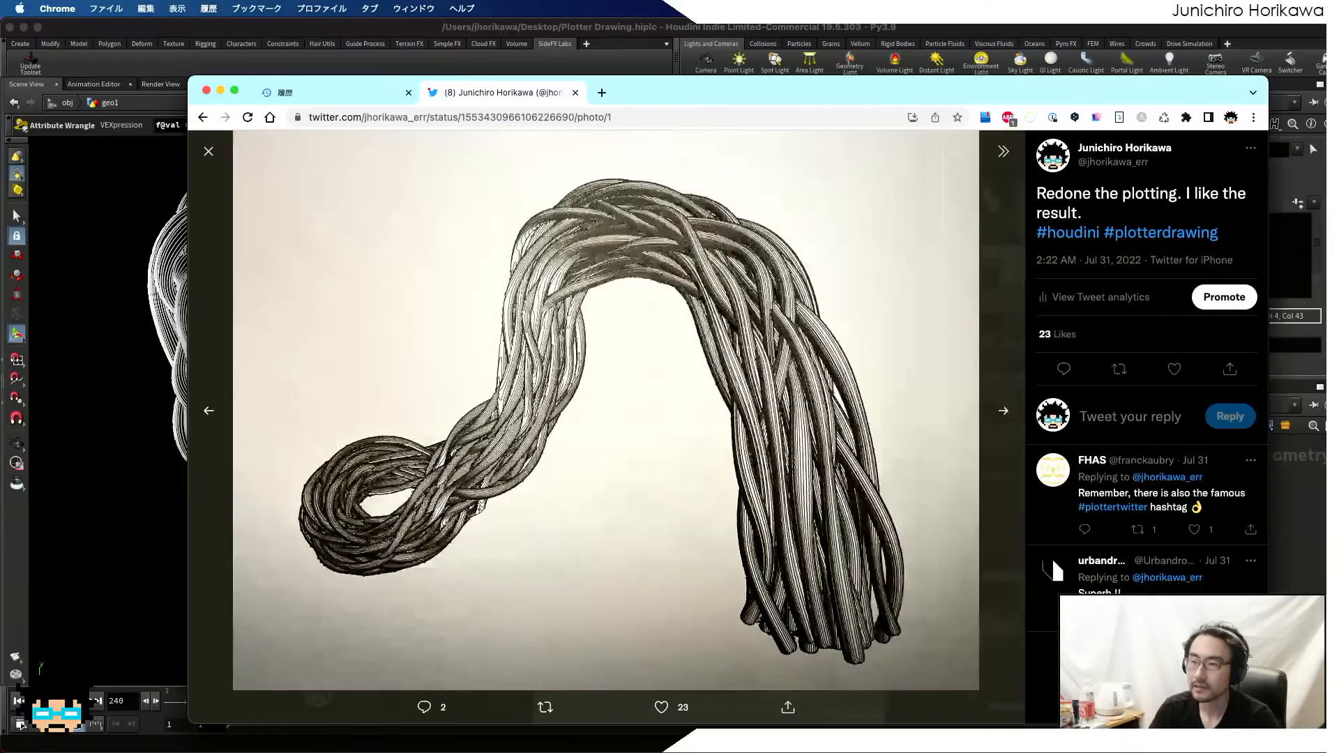
{"action": "left_click", "coordinate": [1004, 412]}
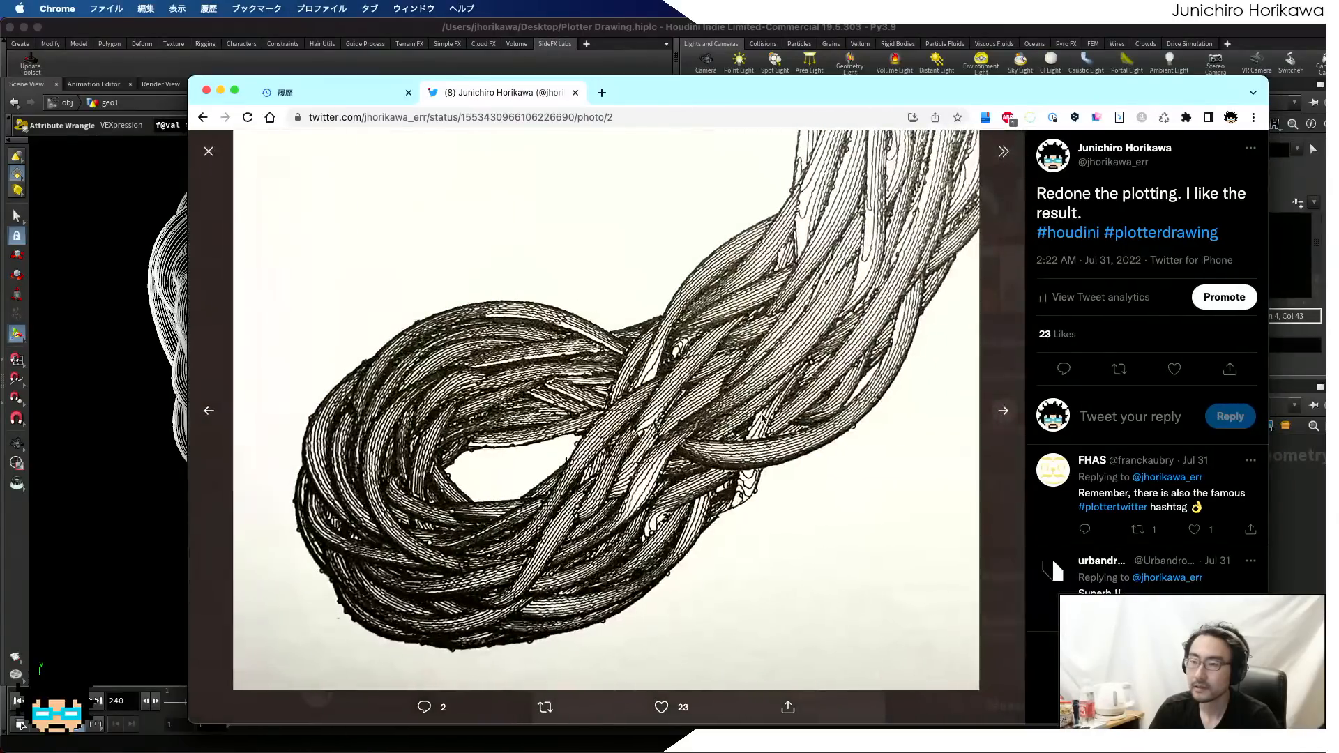
{"action": "left_click", "coordinate": [1003, 411]}
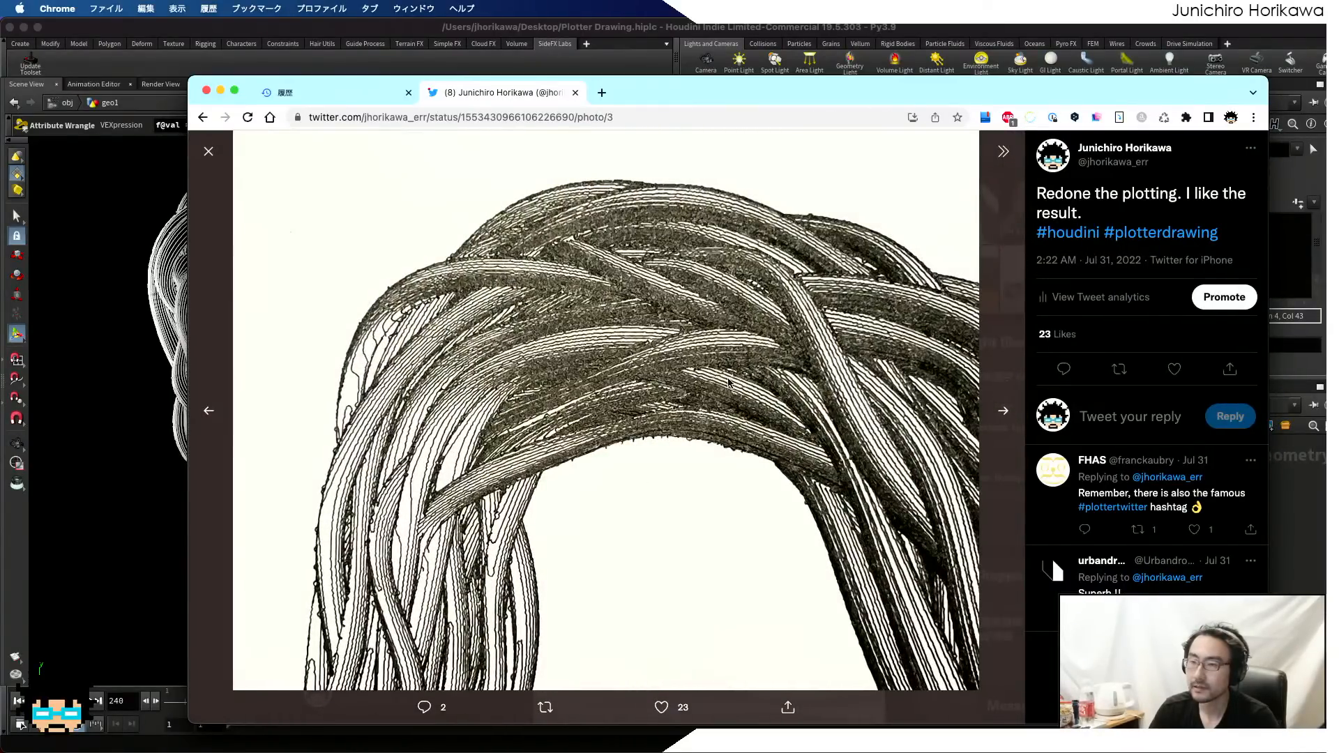
{"action": "left_click", "coordinate": [1000, 417]}
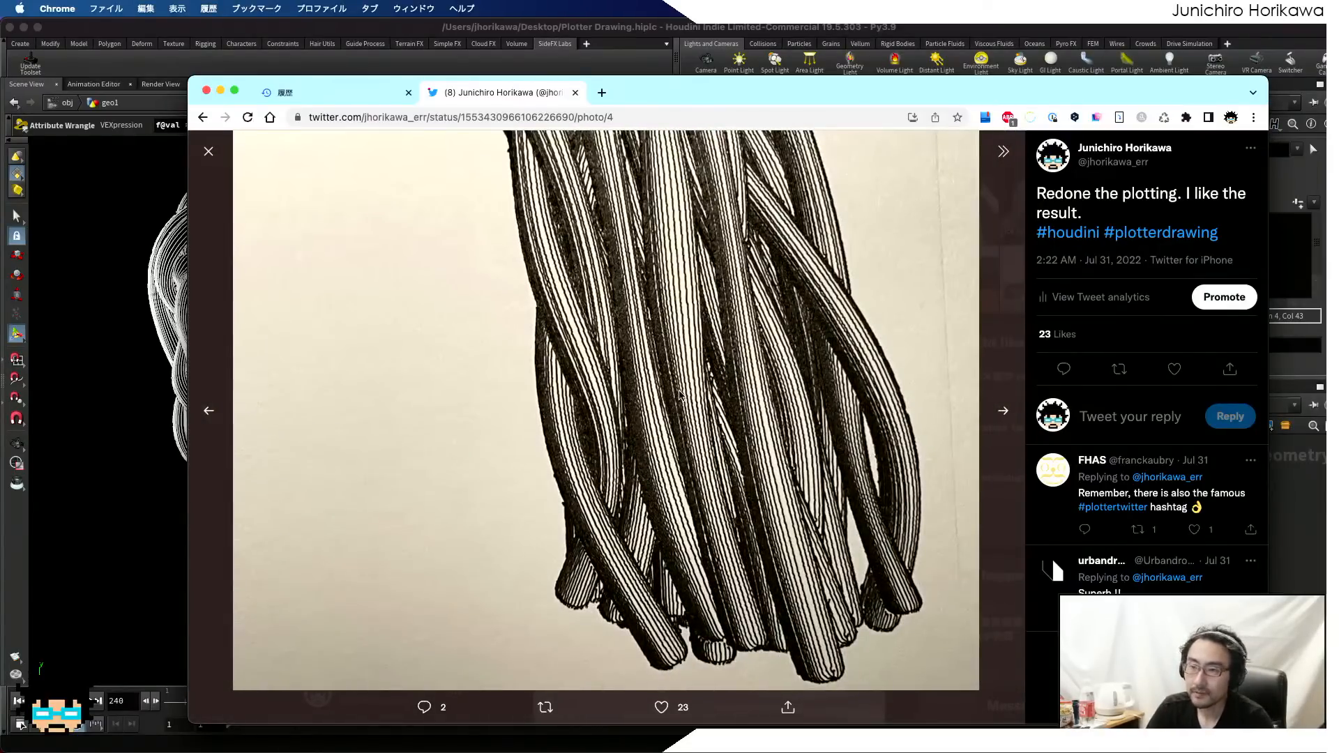
{"action": "left_click", "coordinate": [207, 411]}
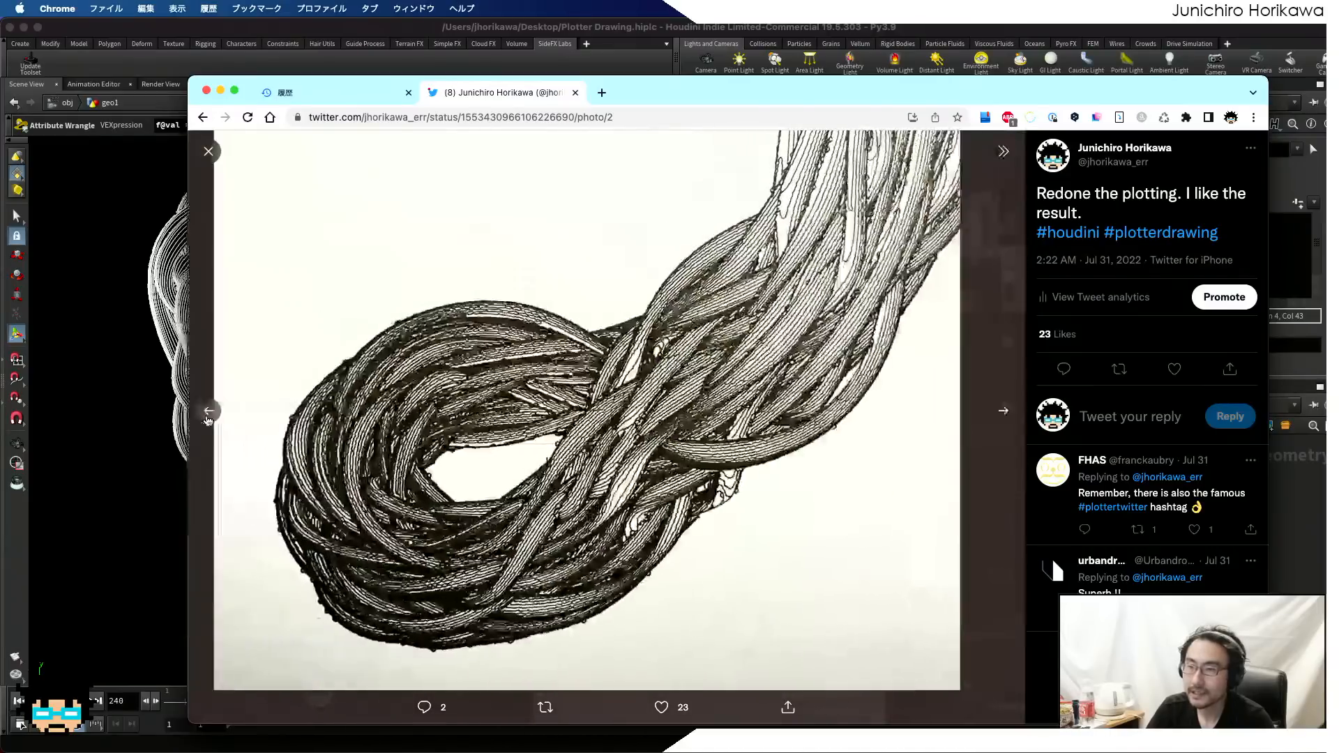
{"action": "left_click", "coordinate": [208, 412]}
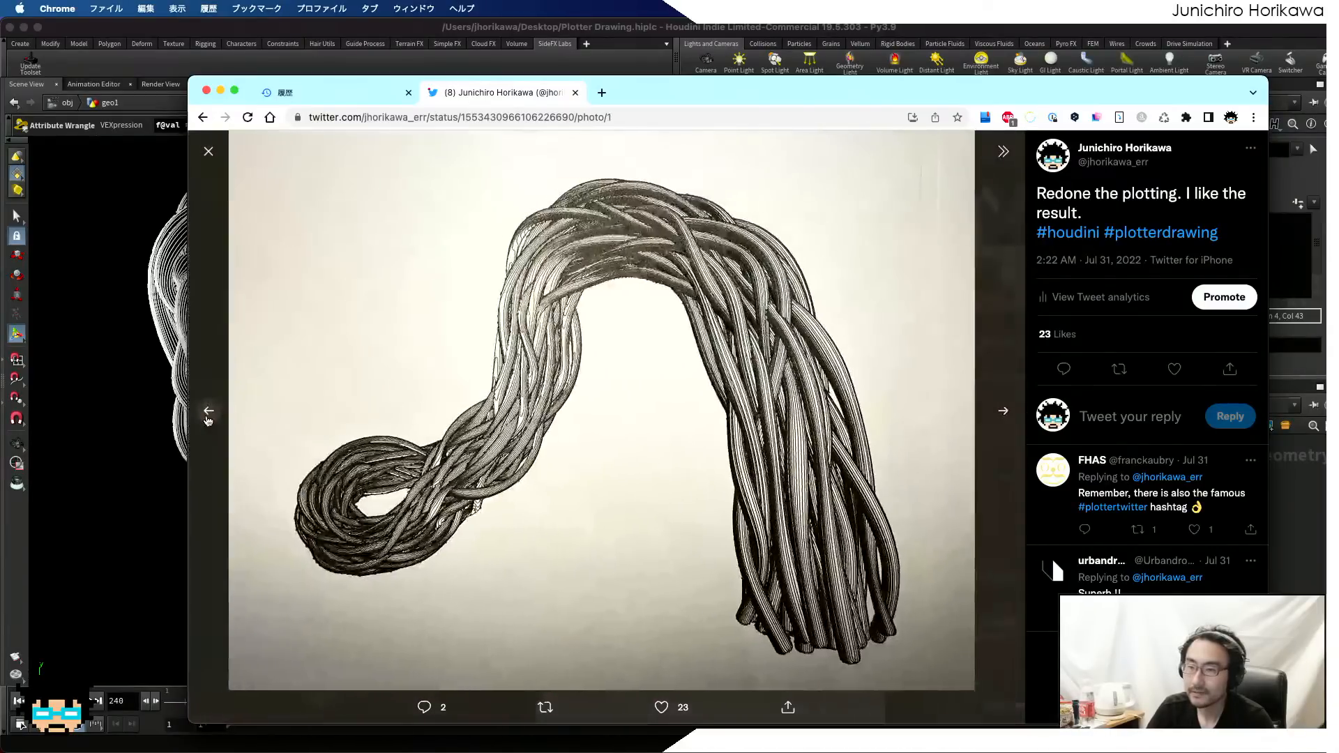
{"action": "left_click", "coordinate": [108, 398]}
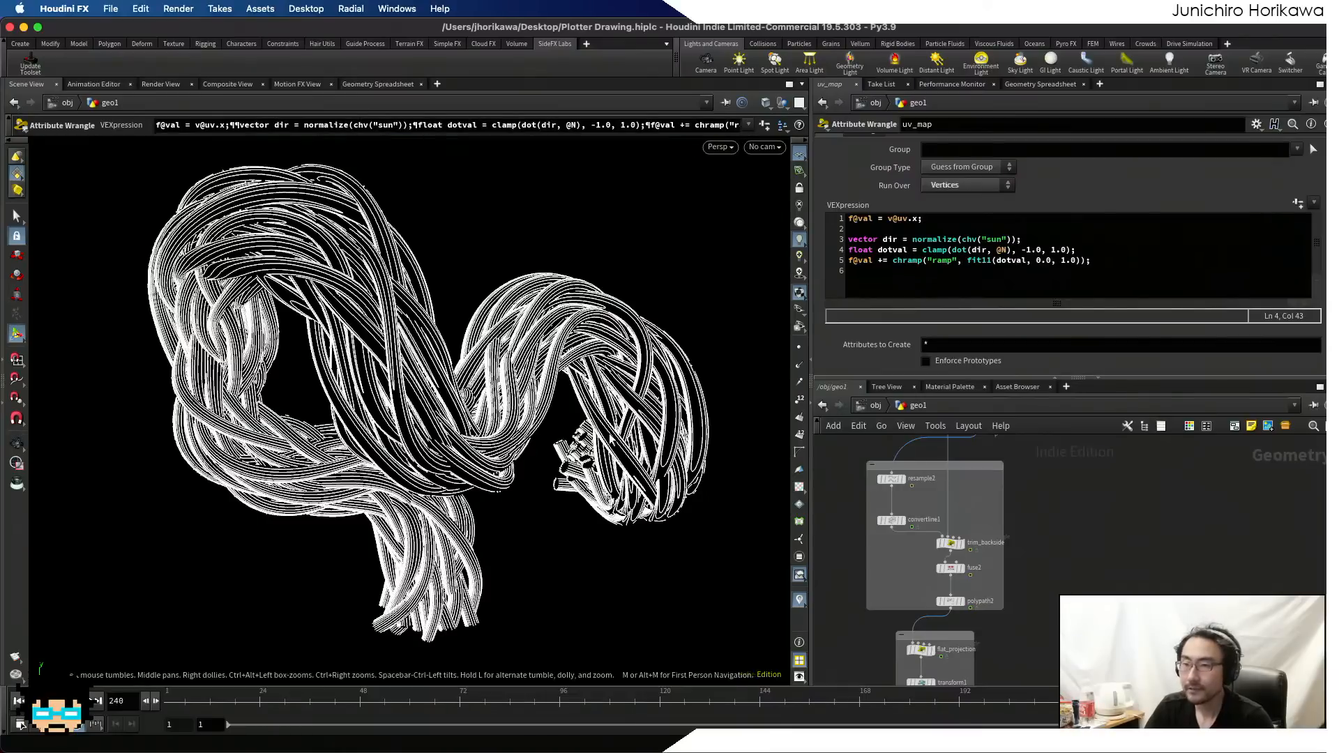
{"action": "scroll", "coordinate": [956, 509], "scroll_direction": "down", "scroll_amount": 5}
{"action": "scroll", "coordinate": [955, 510], "scroll_direction": "up", "scroll_amount": 1}
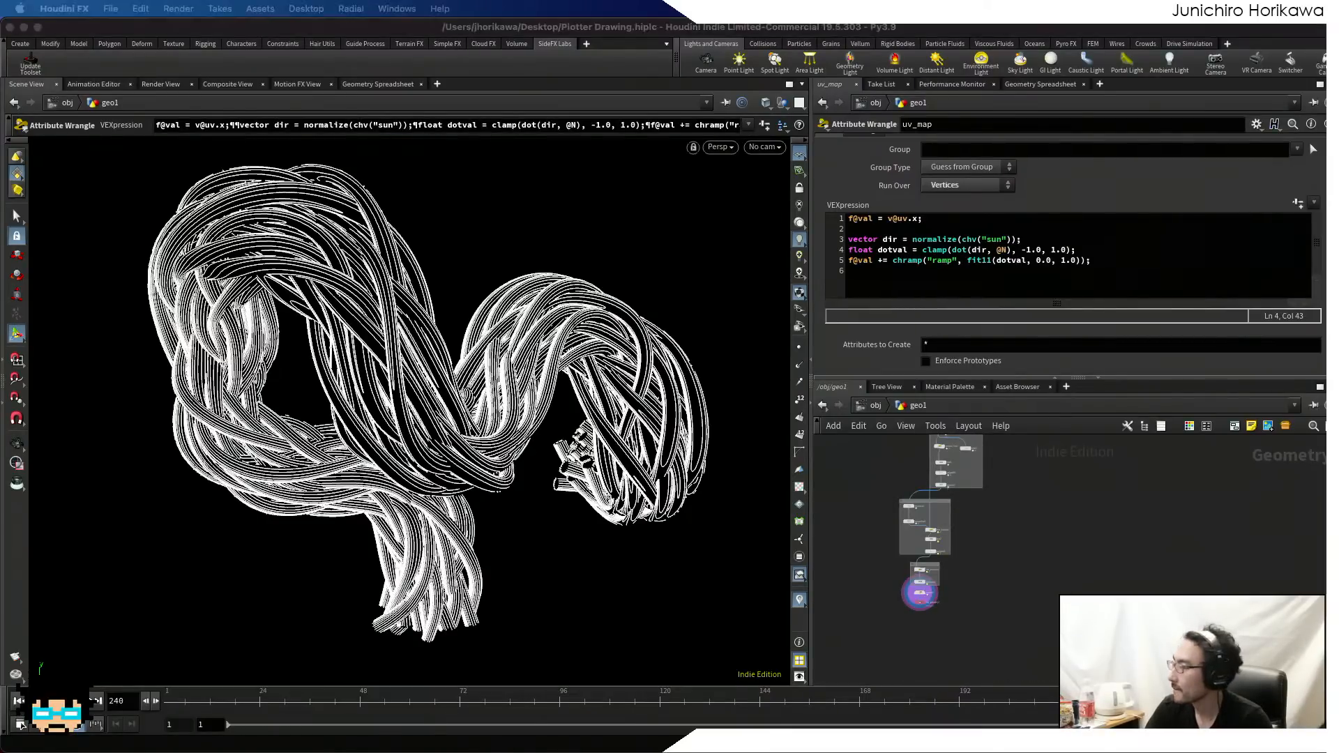
{"action": "left_click_drag", "start_coordinate": [1324, 82], "coordinate": [1042, 62]}
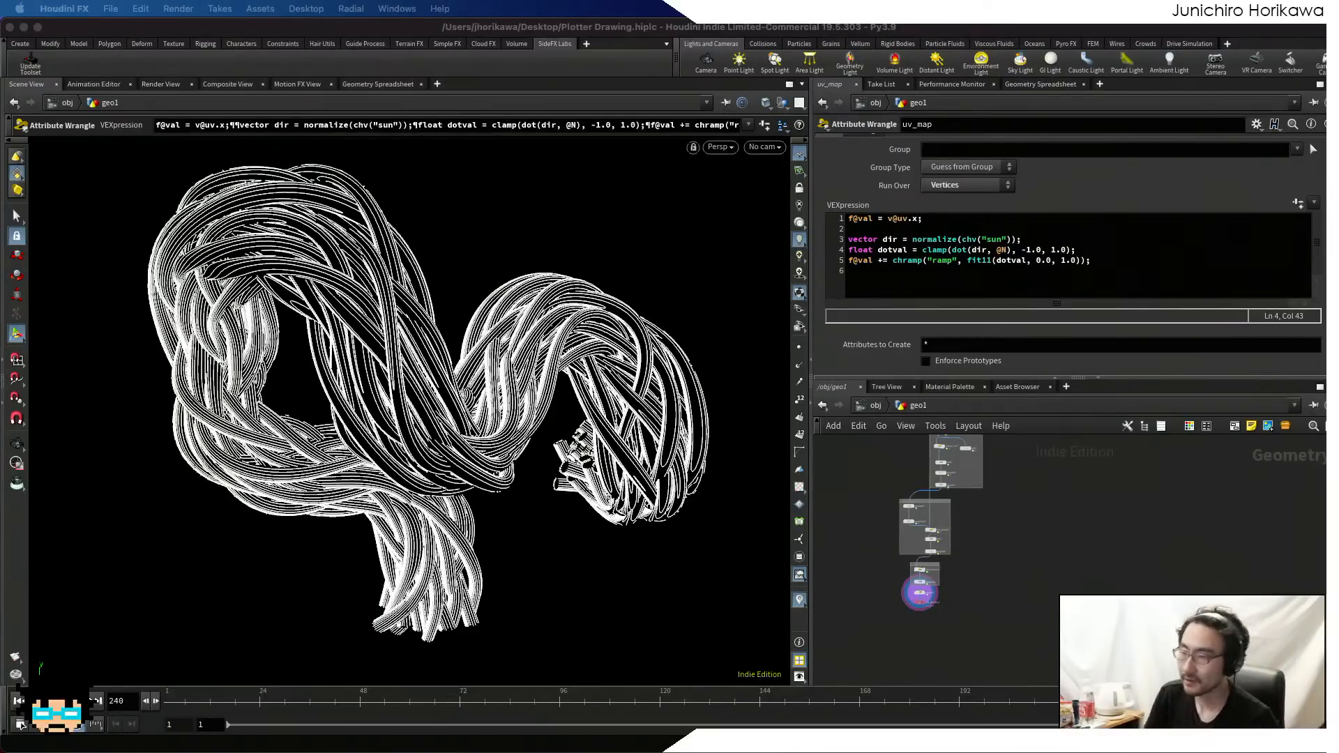
- Open the parameter interface editor for the CONTROLLER null and move its dialog clear of the parameters and node network
{"action": "middle_click_drag", "start_coordinate": [995, 575], "coordinate": [1025, 683]}
{"action": "scroll", "coordinate": [938, 591], "scroll_direction": "up", "scroll_amount": 6}
{"action": "left_click_drag", "start_coordinate": [952, 635], "coordinate": [902, 570]}
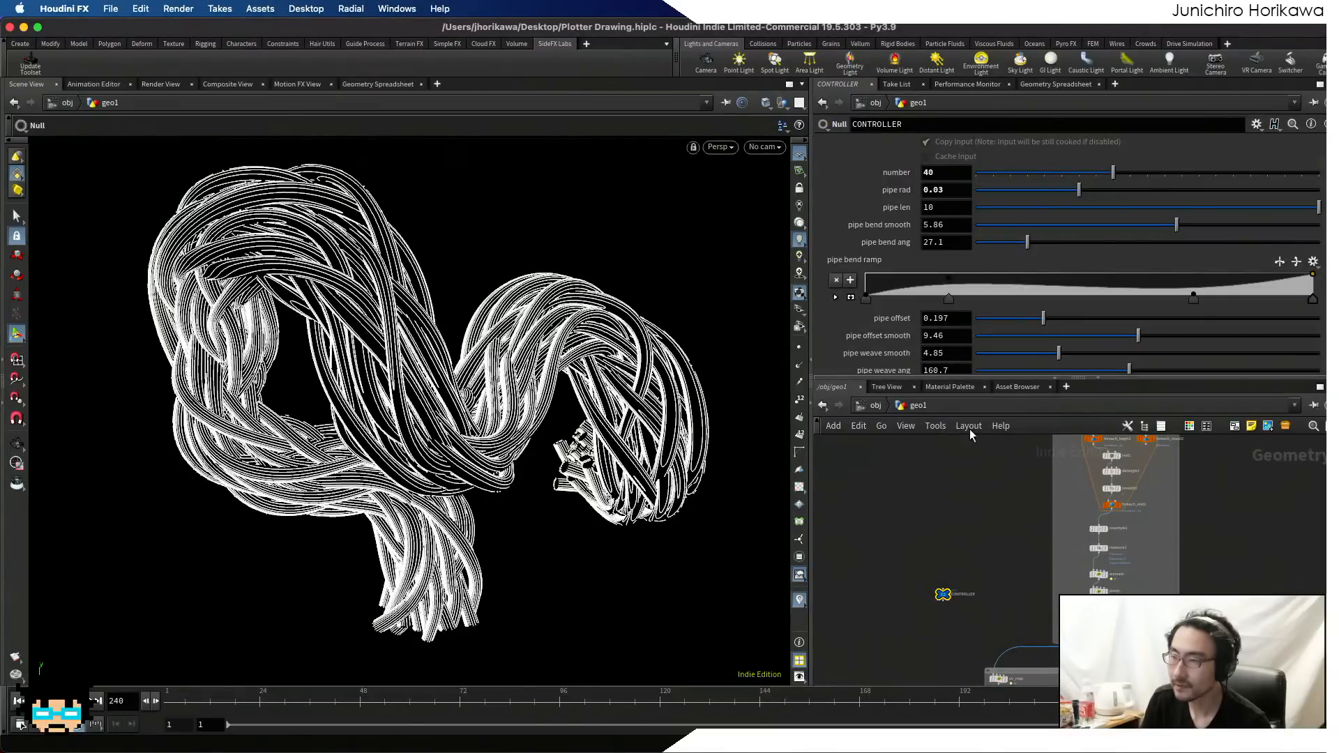
{"action": "scroll", "coordinate": [1166, 312], "scroll_direction": "down", "scroll_amount": 5}
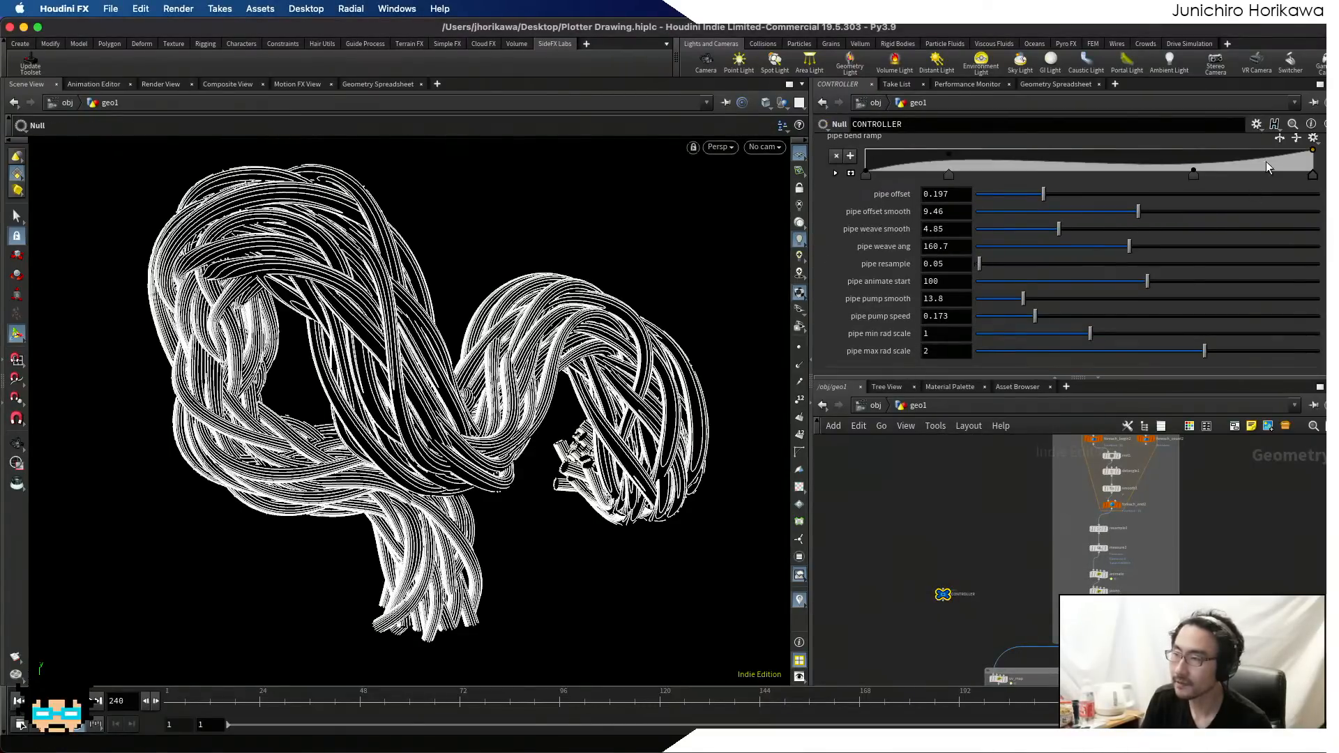
{"action": "left_click", "coordinate": [1257, 124]}
{"action": "left_click", "coordinate": [1253, 146]}
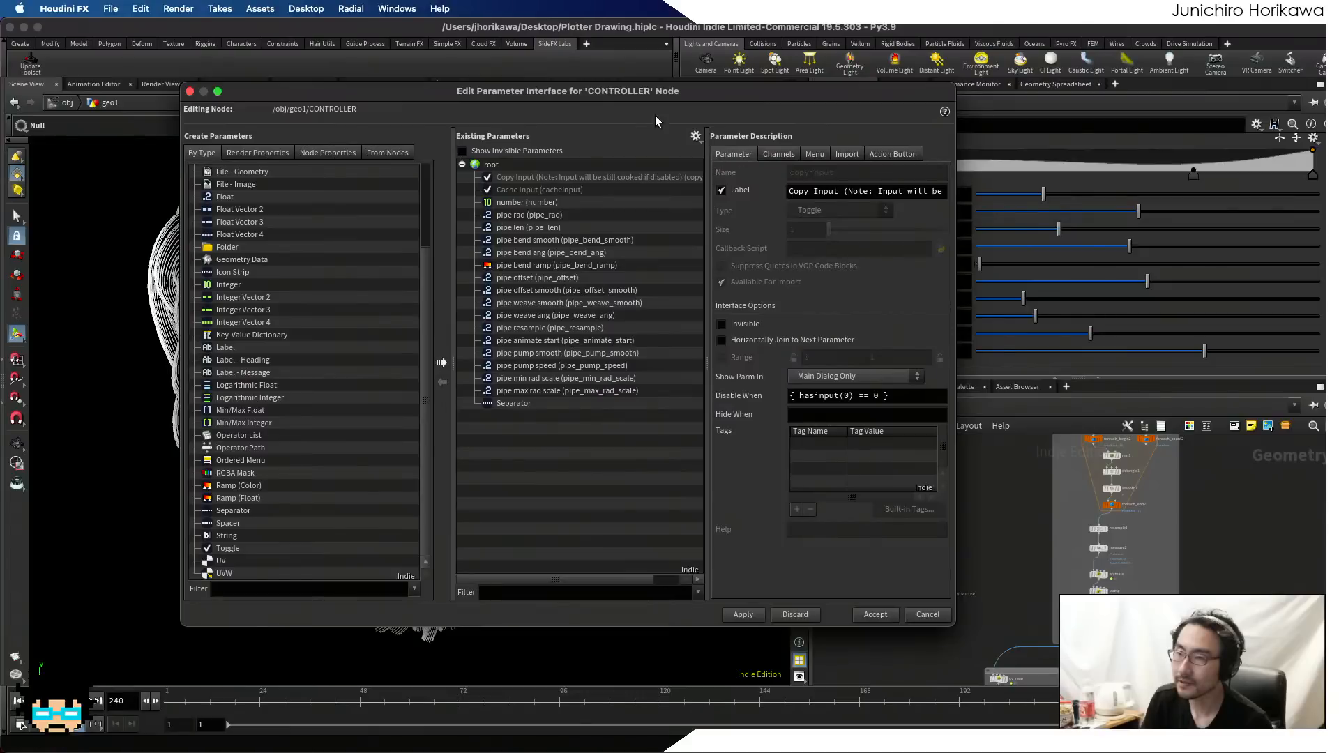
{"action": "left_click_drag", "start_coordinate": [643, 91], "coordinate": [386, 108]}
{"action": "left_click", "coordinate": [438, 154]}
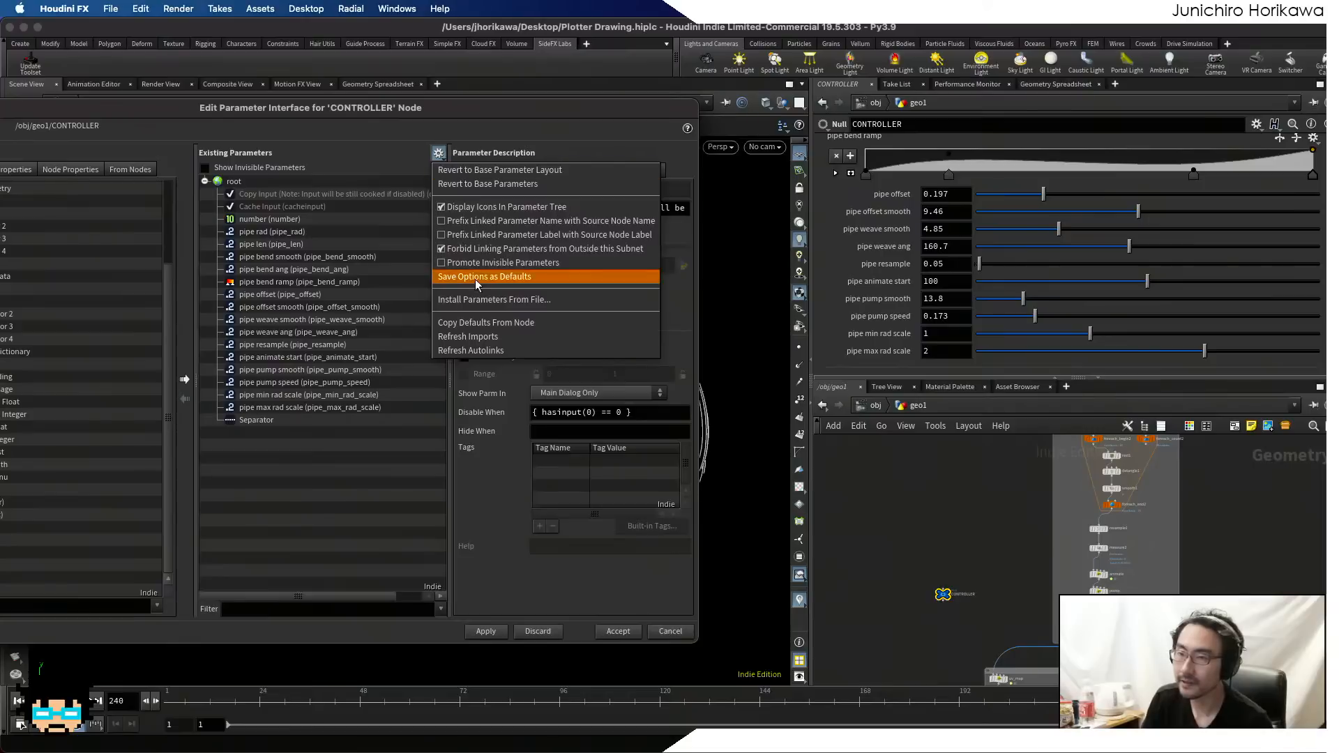
{"action": "left_click", "coordinate": [835, 440]}
- Select the uv_map wrangle, keeping CONTROLLER's parameter interface editor open, and review its expression, ramp and sun parameters
{"action": "left_click", "coordinate": [977, 590]}
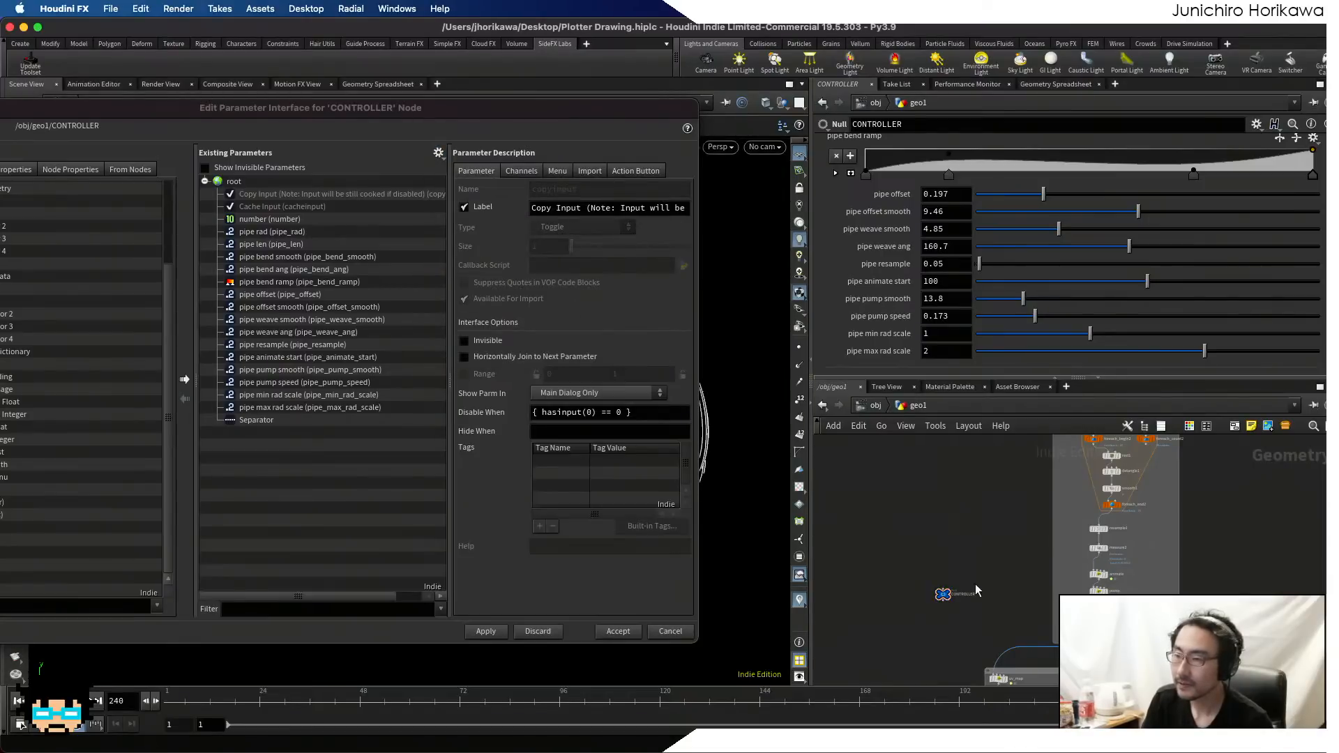
{"action": "middle_click_drag", "start_coordinate": [956, 629], "coordinate": [988, 538]}
{"action": "scroll", "coordinate": [988, 538], "scroll_direction": "up", "scroll_amount": 2}
{"action": "middle_click_drag", "start_coordinate": [978, 588], "coordinate": [980, 496]}
{"action": "scroll", "coordinate": [1032, 509], "scroll_direction": "up", "scroll_amount": 5}
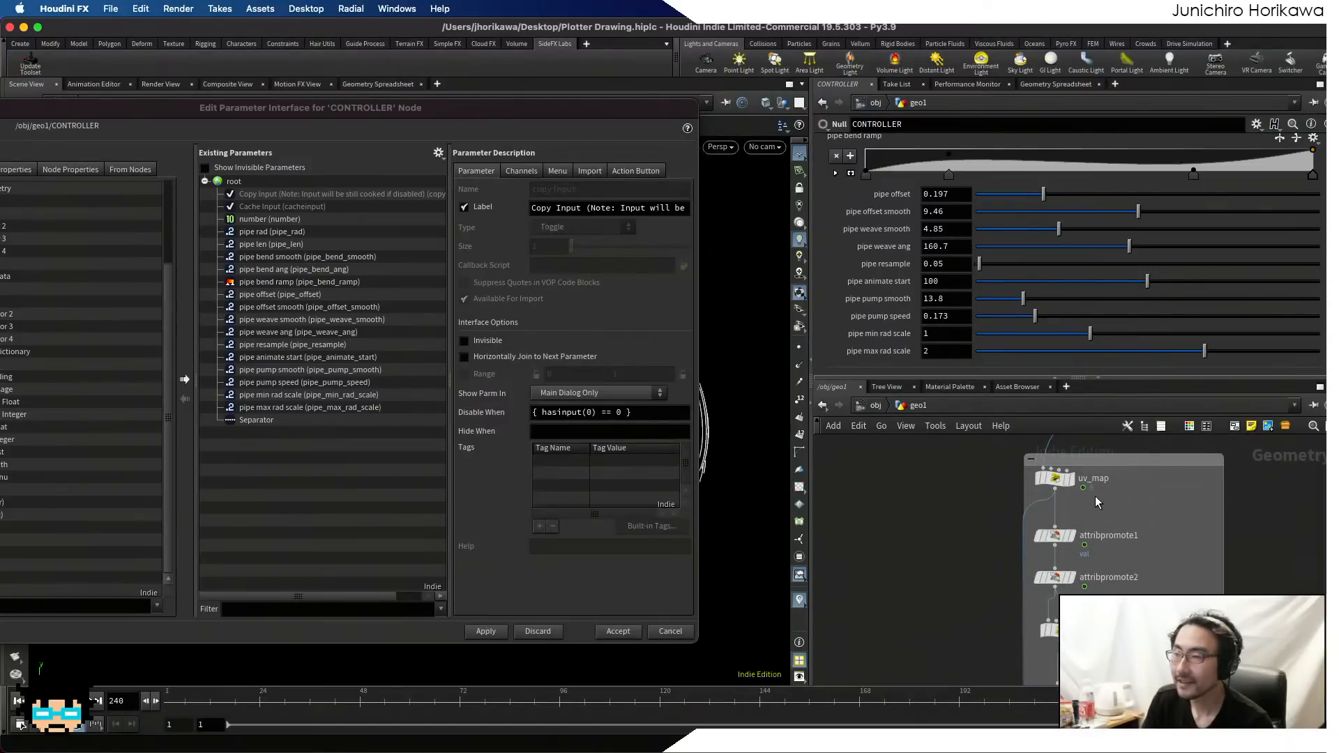
{"action": "middle_click_drag", "start_coordinate": [1095, 496], "coordinate": [1061, 572]}
{"action": "left_click", "coordinate": [1054, 564]}
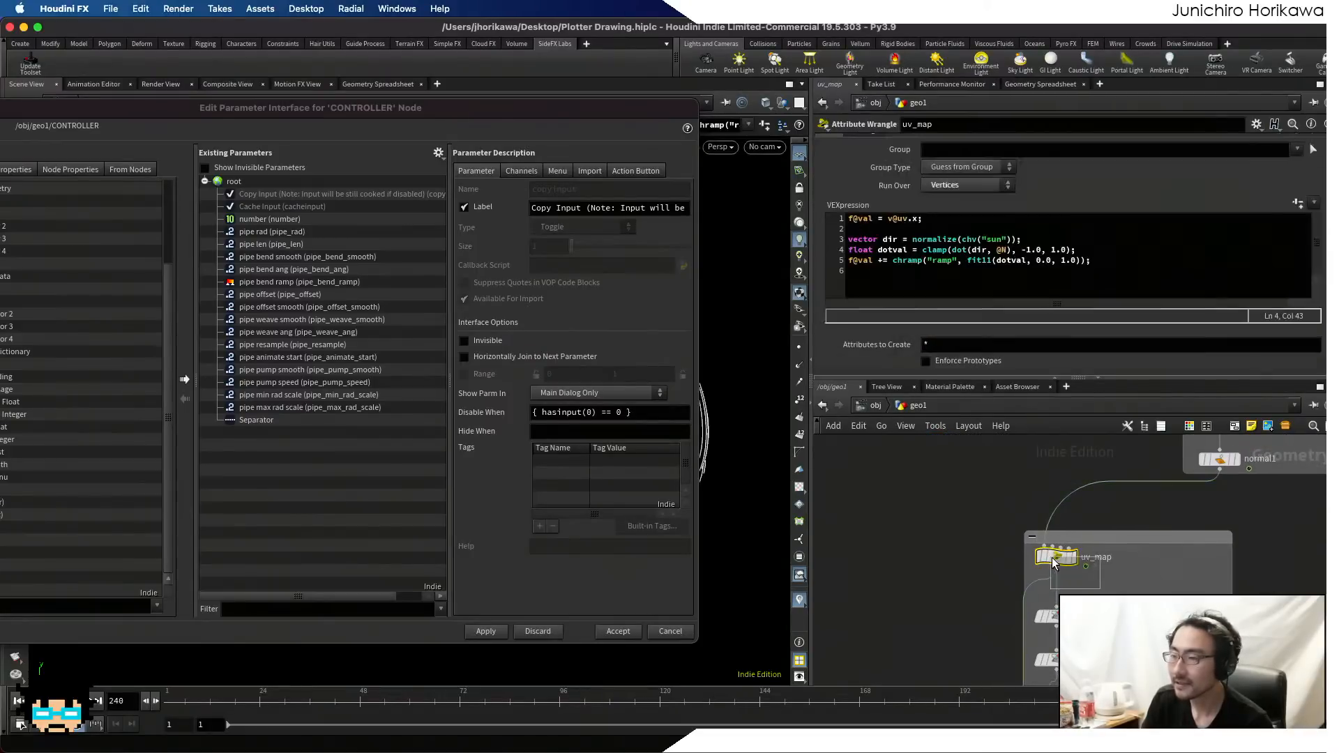
{"action": "scroll", "coordinate": [977, 349], "scroll_direction": "down", "scroll_amount": 5}
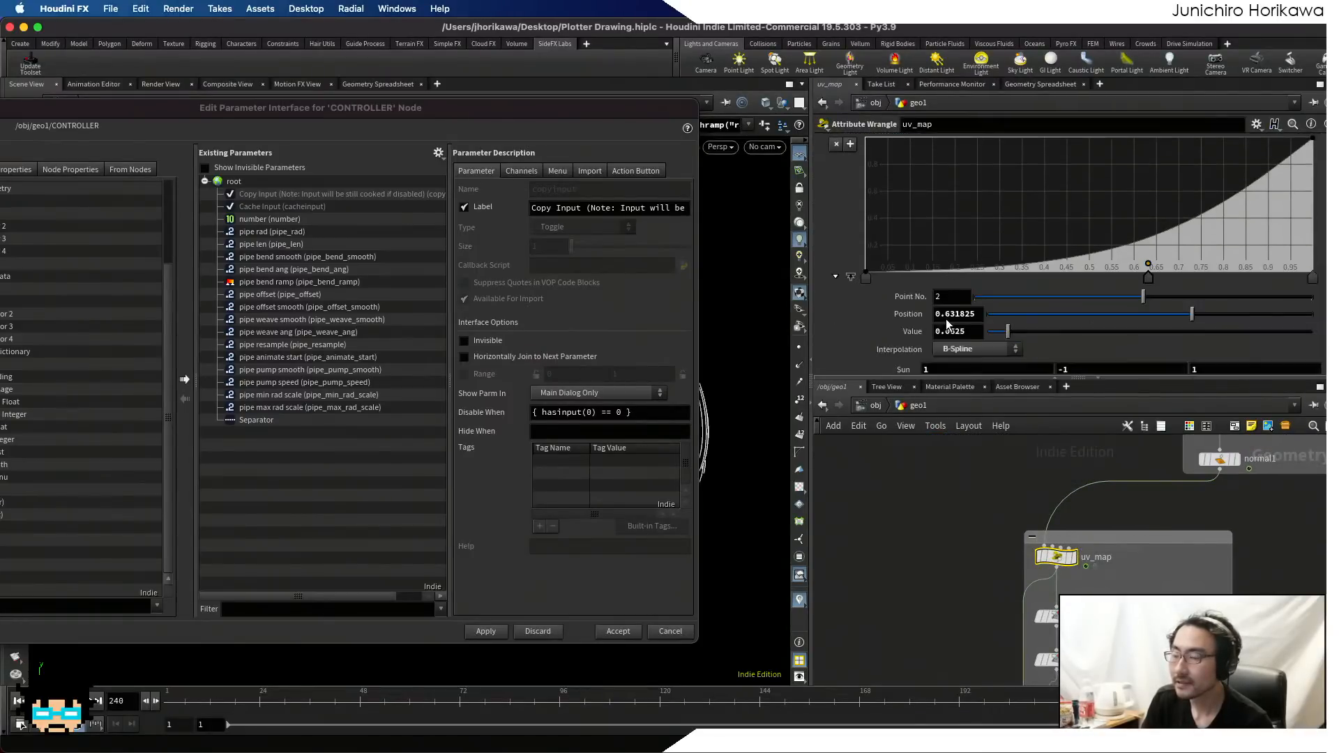
{"action": "scroll", "coordinate": [948, 324], "scroll_direction": "up", "scroll_amount": 2}
{"action": "scroll", "coordinate": [947, 325], "scroll_direction": "down", "scroll_amount": 2}
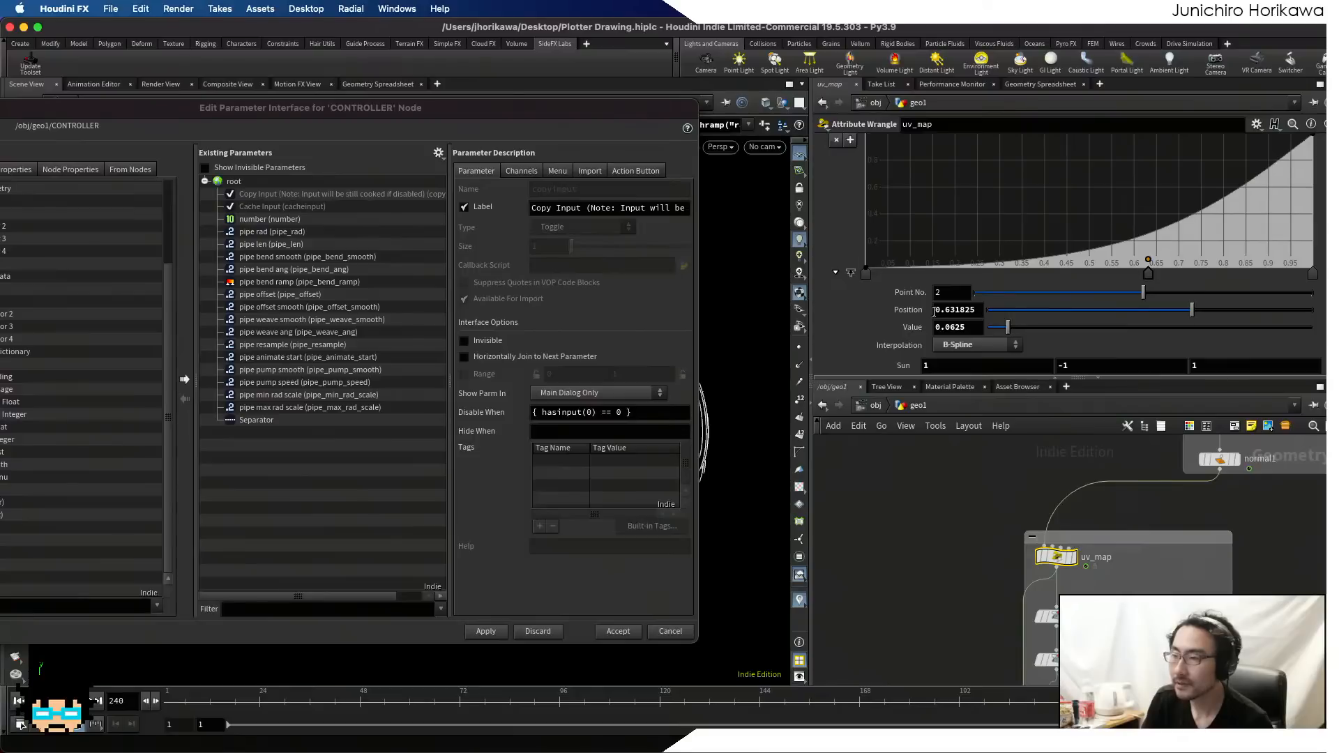
{"action": "scroll", "coordinate": [935, 312], "scroll_direction": "up", "scroll_amount": 5}
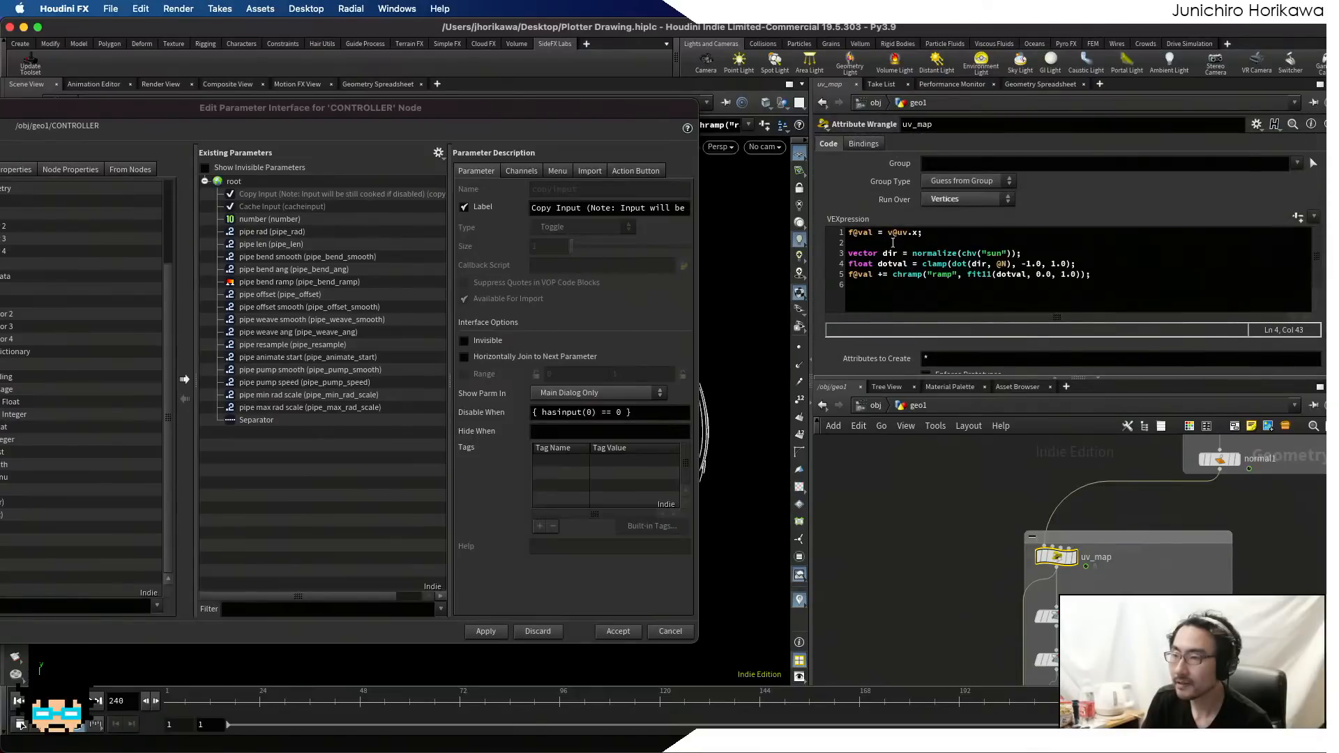
{"action": "scroll", "coordinate": [879, 342], "scroll_direction": "down", "scroll_amount": 5}
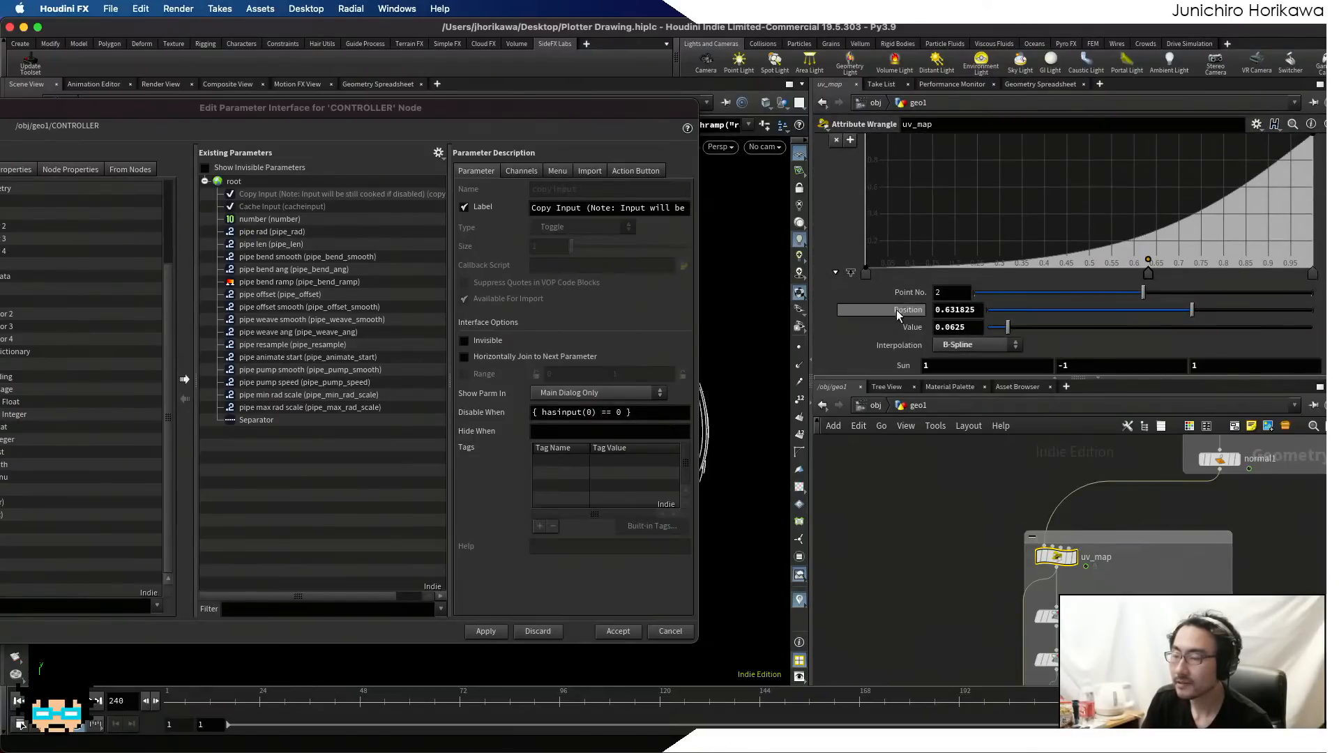
{"action": "scroll", "coordinate": [886, 300], "scroll_direction": "up", "scroll_amount": 5}
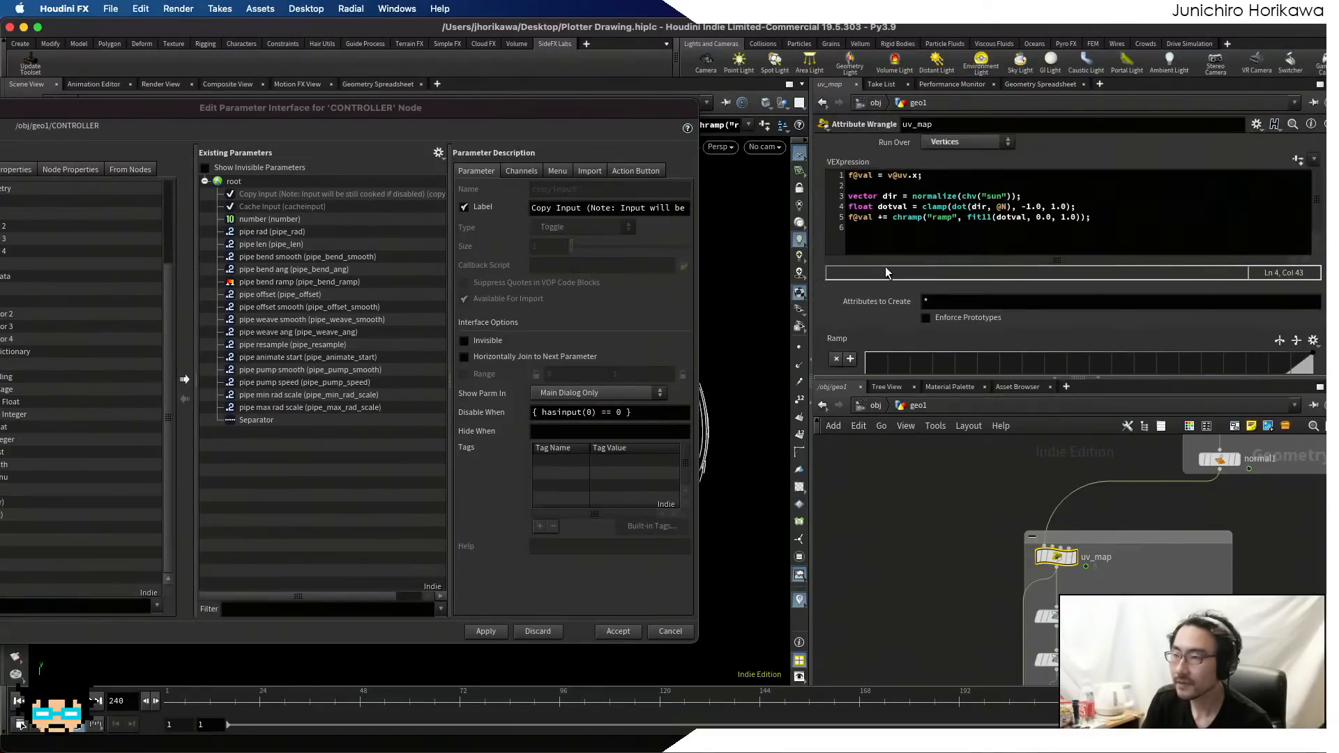
- Add the Num parameter of the contour_lines wrangle to the end of CONTROLLER's parameter interface, below the separator
{"action": "scroll", "coordinate": [904, 295], "scroll_direction": "down", "scroll_amount": 3}
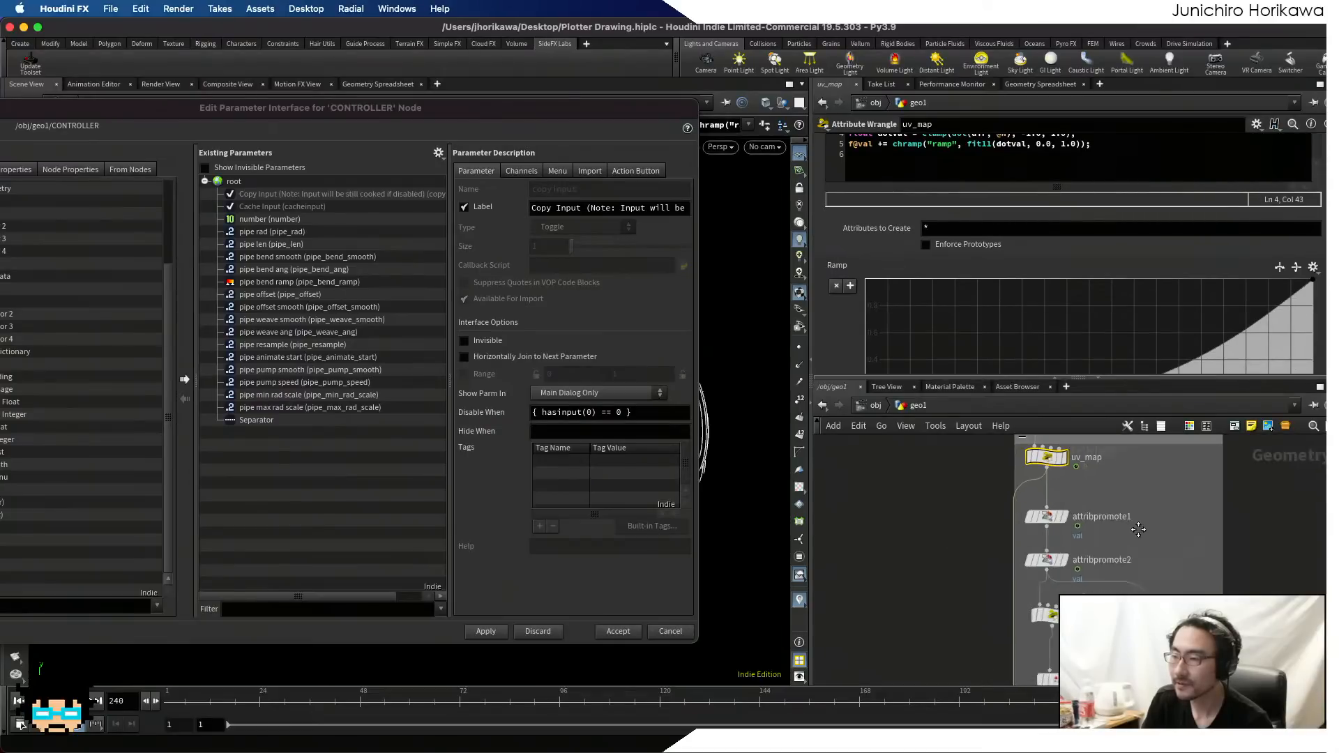
{"action": "scroll", "coordinate": [1130, 592], "scroll_direction": "down", "scroll_amount": 5}
{"action": "middle_click_drag", "start_coordinate": [1130, 591], "coordinate": [1149, 528]}
{"action": "scroll", "coordinate": [1105, 560], "scroll_direction": "up", "scroll_amount": 3}
{"action": "left_click_drag", "start_coordinate": [1074, 548], "coordinate": [1077, 562]}
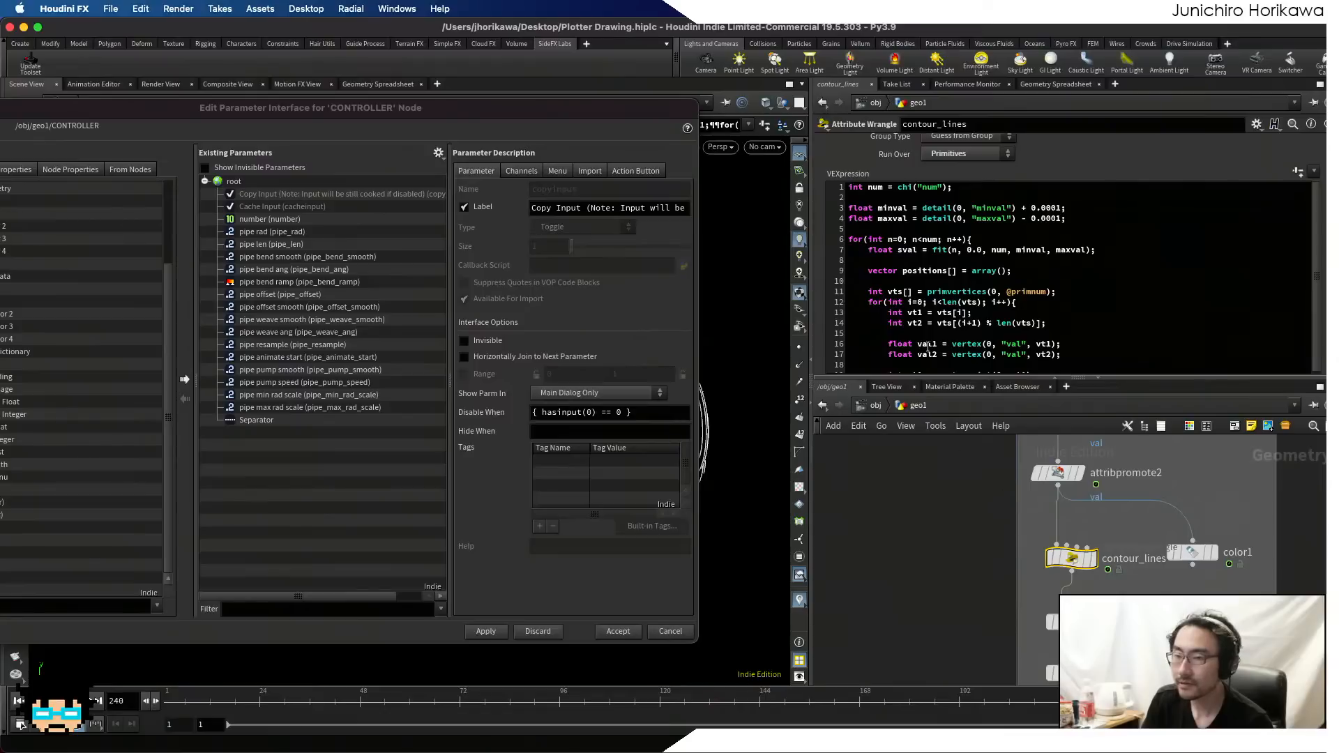
{"action": "scroll", "coordinate": [938, 322], "scroll_direction": "down", "scroll_amount": 3}
{"action": "scroll", "coordinate": [937, 321], "scroll_direction": "down", "scroll_amount": 10}
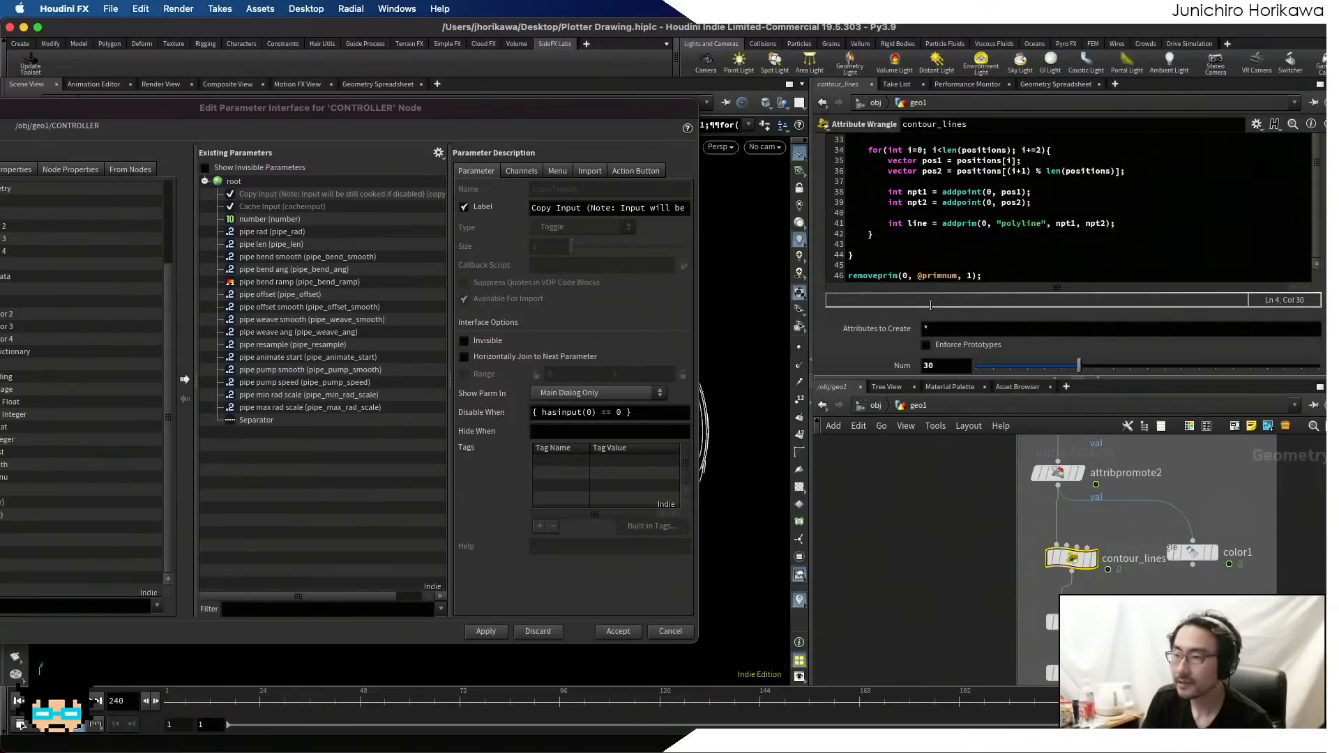
{"action": "left_click_drag", "start_coordinate": [907, 365], "coordinate": [350, 470]}
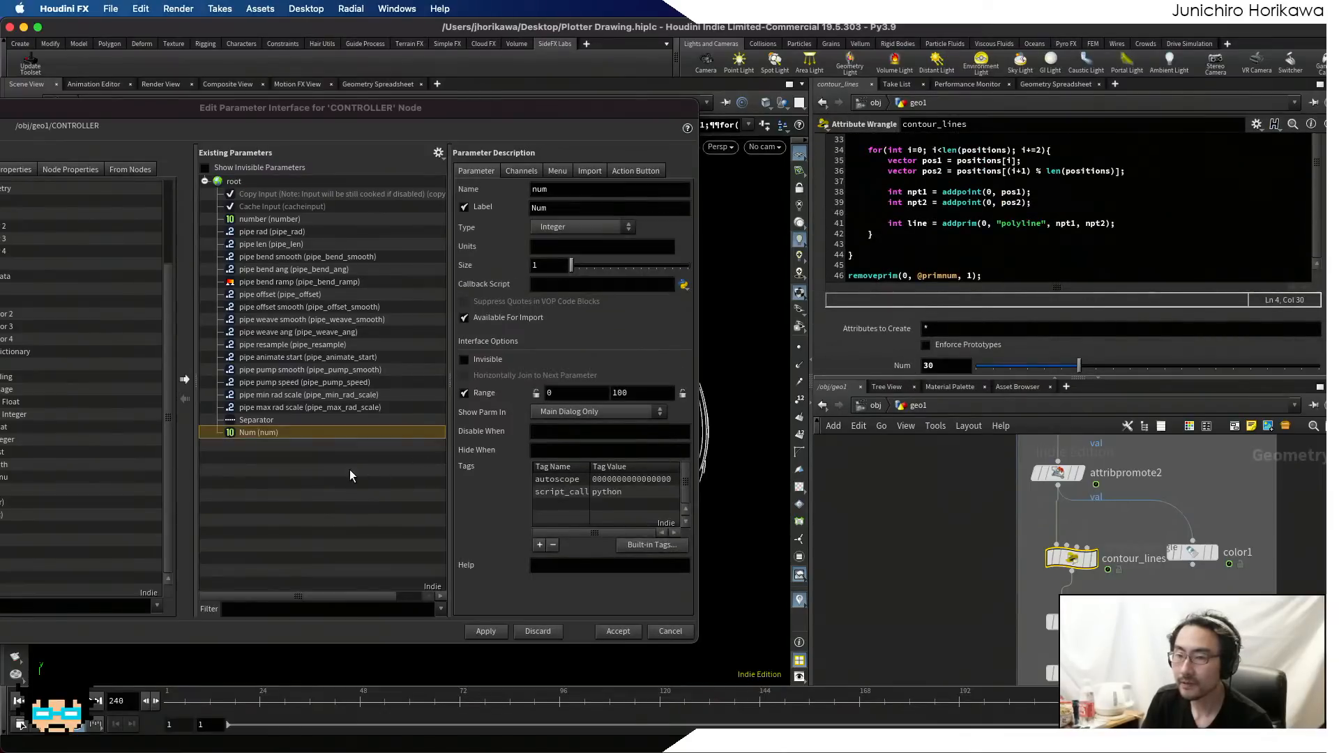
- Rename the added Num parameter num_contours and label it "num contours"
{"action": "left_click", "coordinate": [589, 187]}
{"action": "type", "text": "_con"}
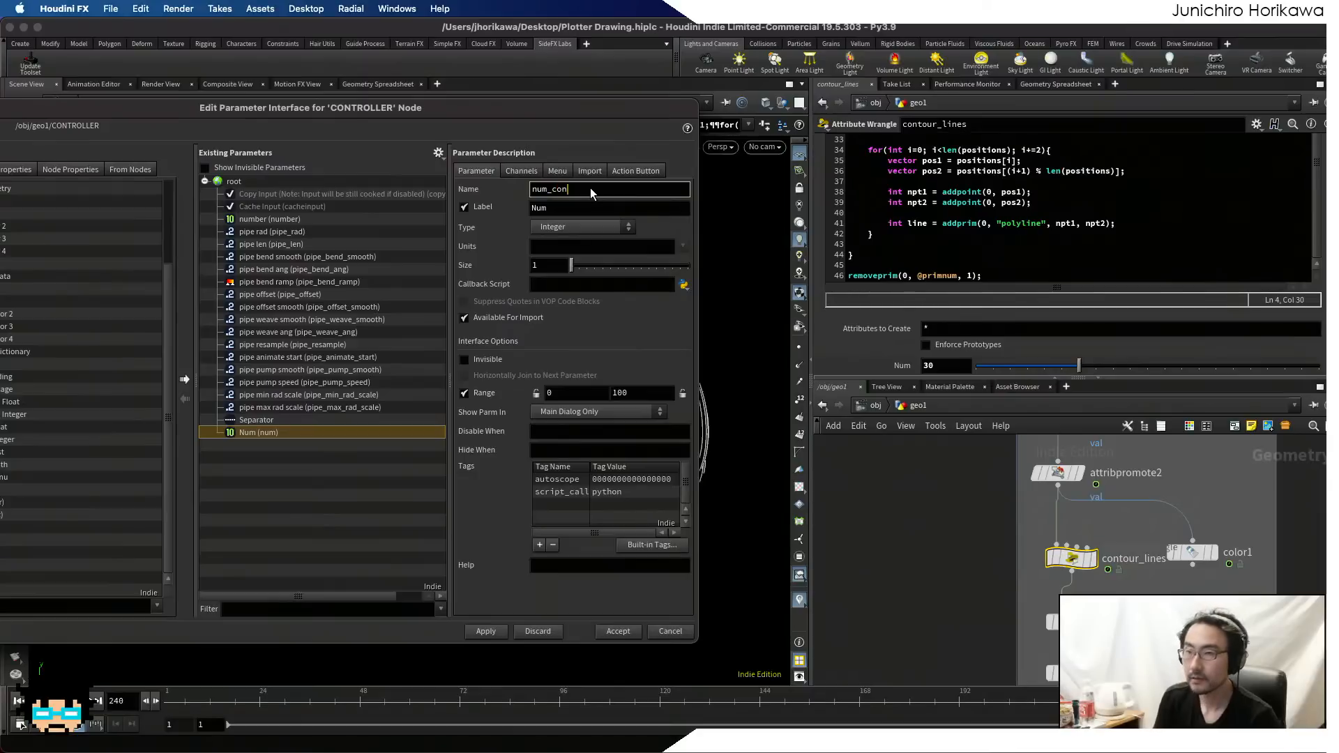
{"action": "type", "text": "tours"}
{"action": "key", "text": "Tab"}
{"action": "type", "text": "num "}
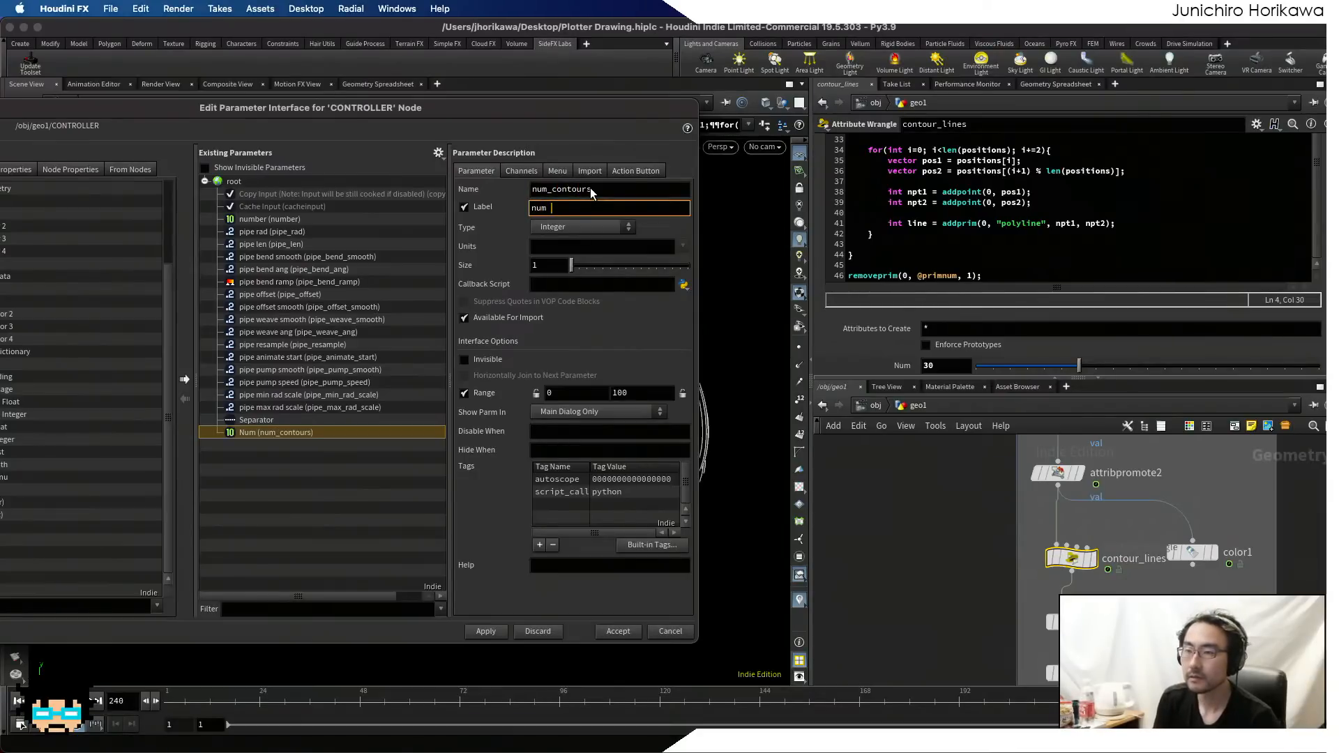
{"action": "type", "text": "contours"}
{"action": "key", "text": "Return"}
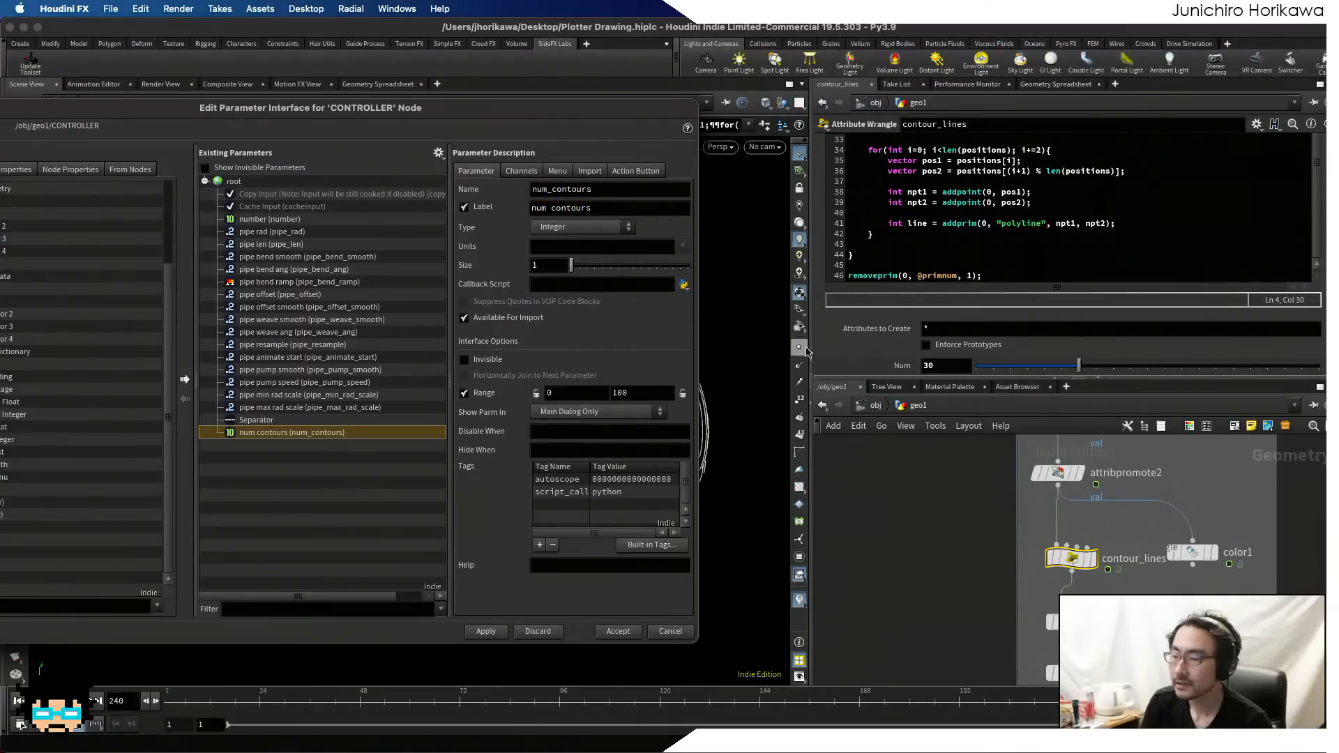
- Add the Length parameter of the resample2 node to CONTROLLER's parameter interface
{"action": "scroll", "coordinate": [1007, 528], "scroll_direction": "down", "scroll_amount": 1}
{"action": "scroll", "coordinate": [1006, 528], "scroll_direction": "down", "scroll_amount": 5}
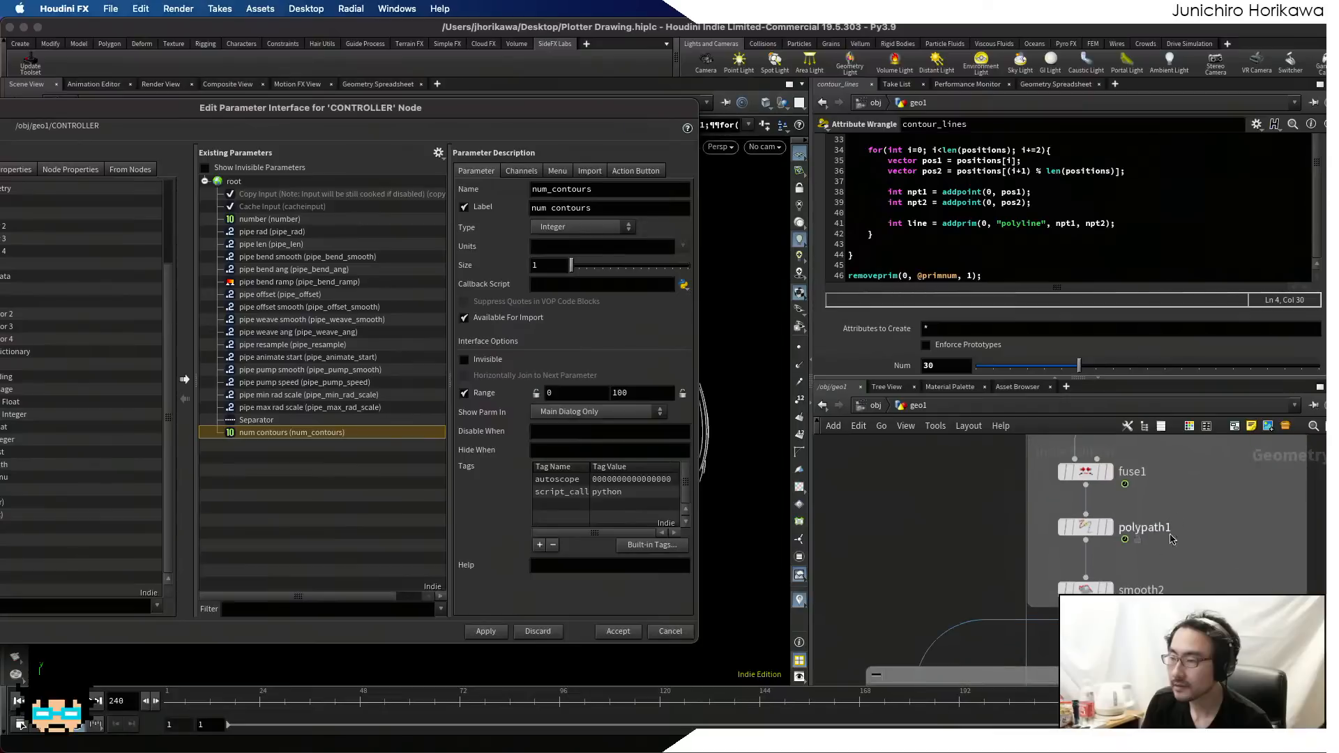
{"action": "scroll", "coordinate": [1055, 517], "scroll_direction": "down", "scroll_amount": 10}
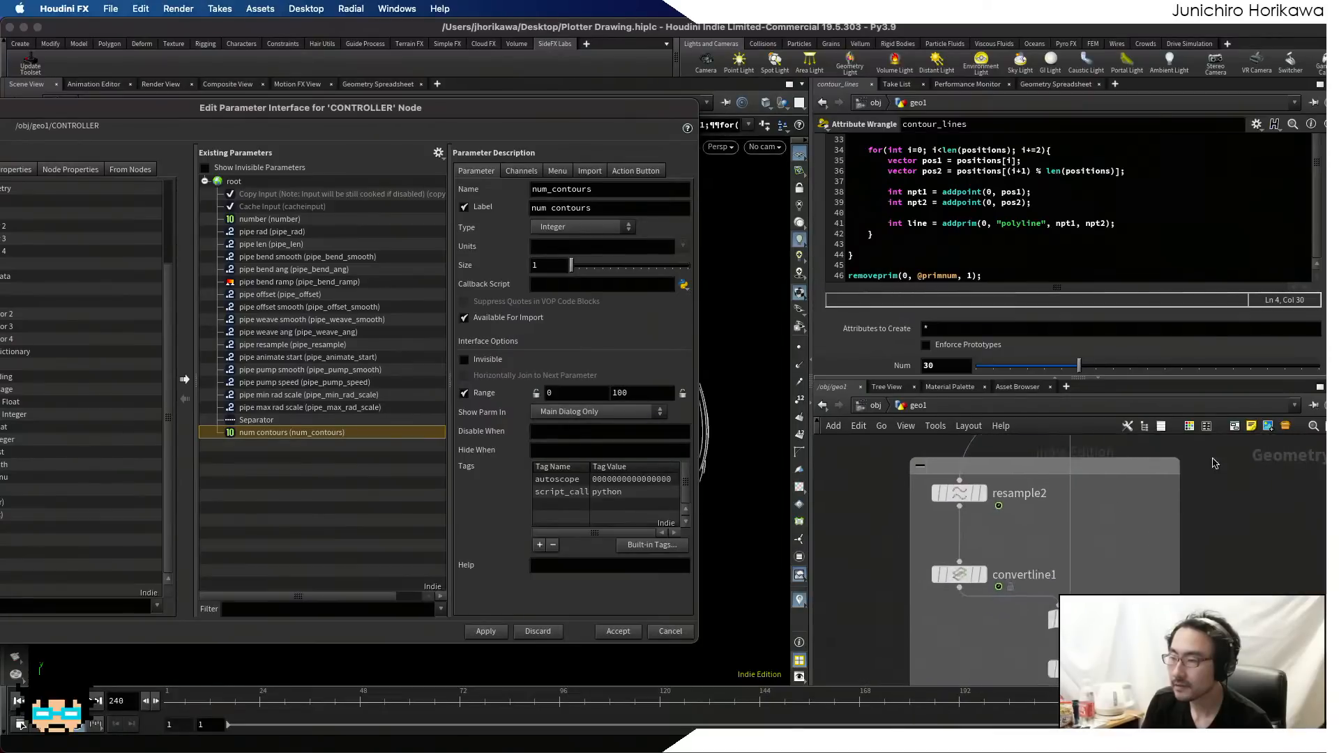
{"action": "left_click", "coordinate": [984, 475]}
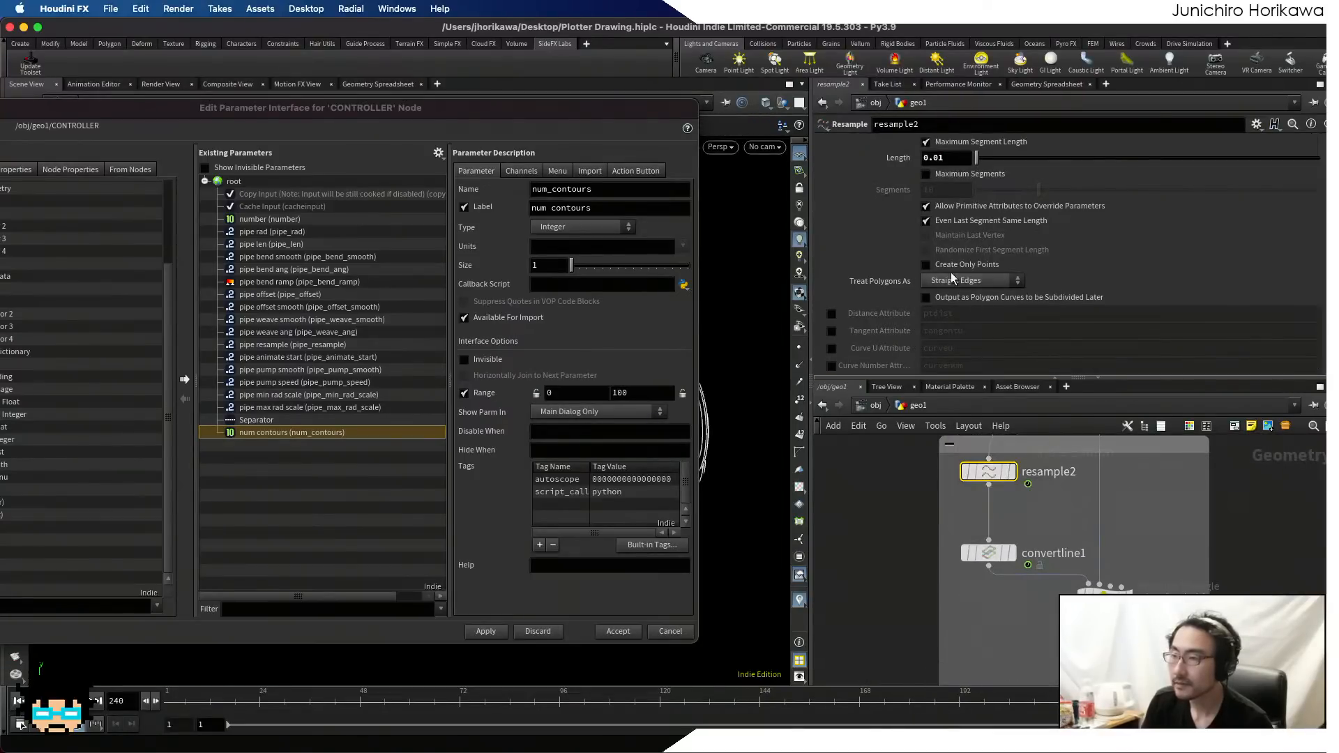
{"action": "left_click_drag", "start_coordinate": [914, 163], "coordinate": [234, 183]}
- Rename the added Length parameter final_res and label it "final res"
{"action": "left_click", "coordinate": [576, 189]}
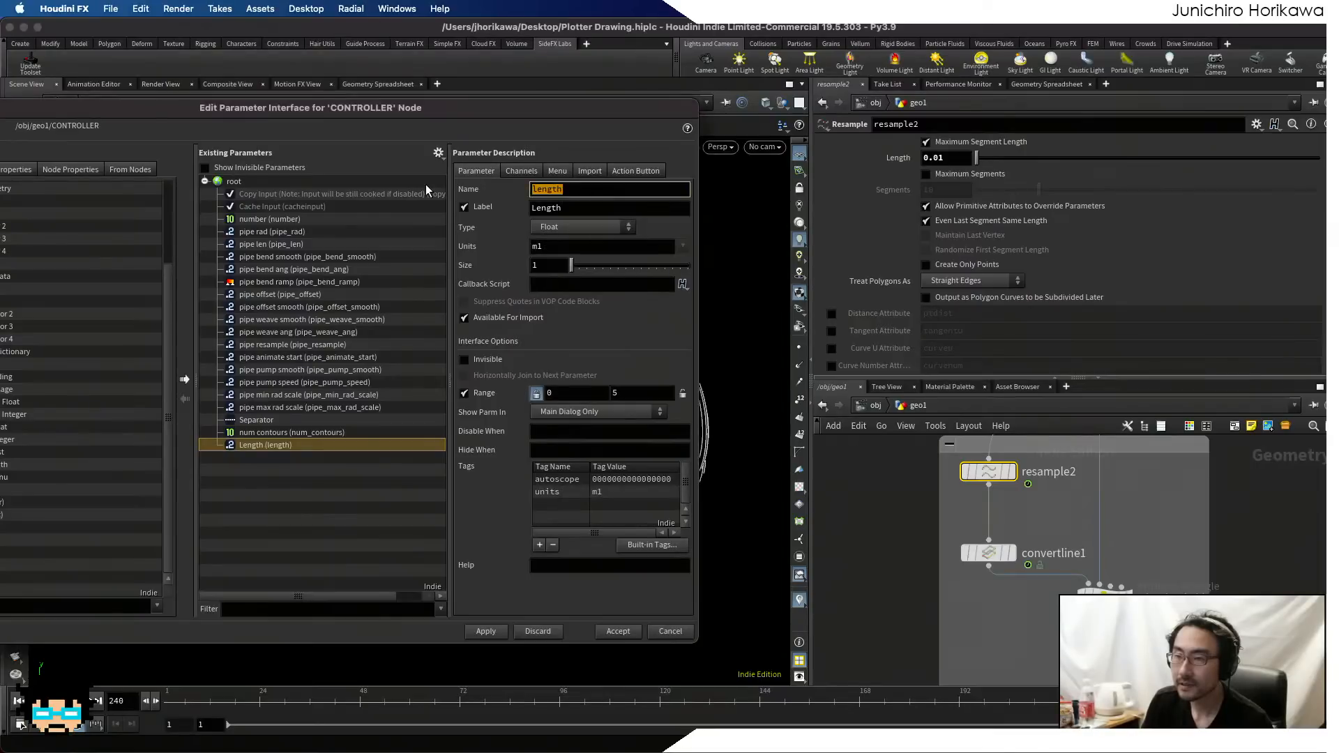
{"action": "type", "text": "final_res"}
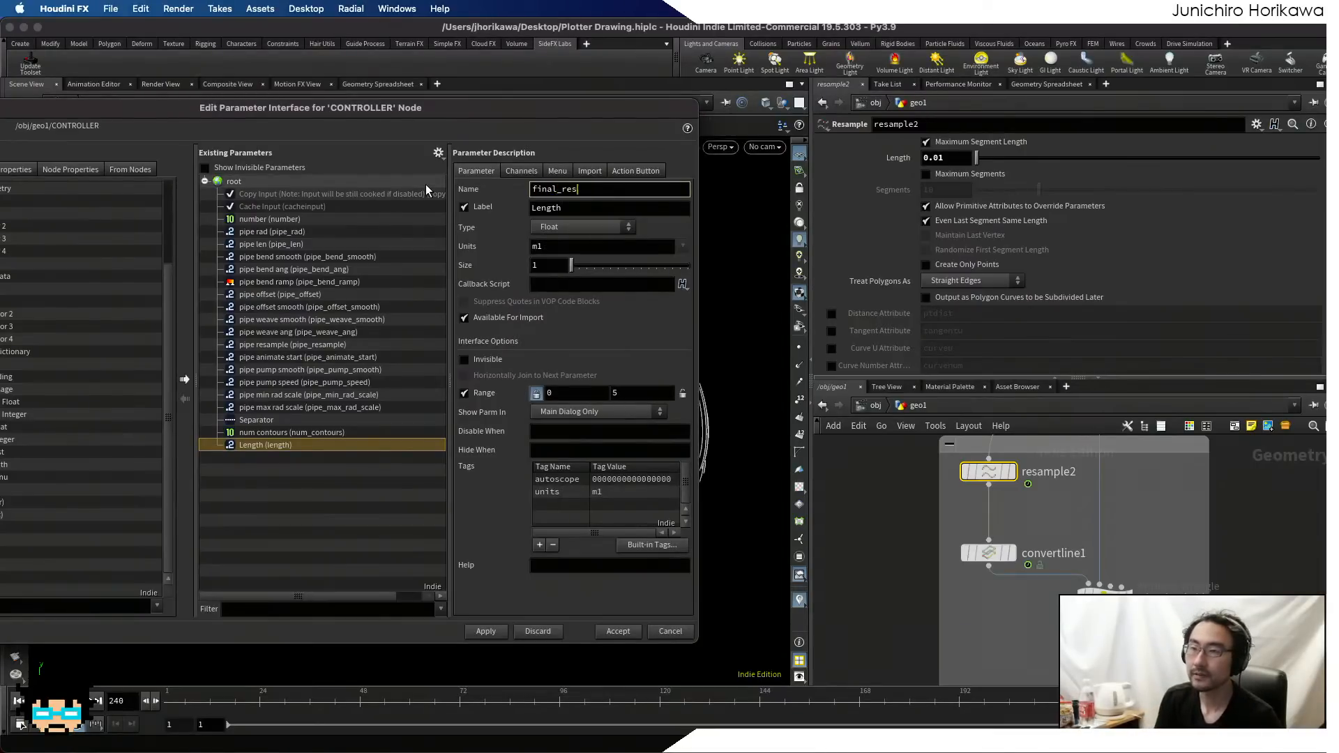
{"action": "key", "text": "Tab"}
{"action": "type", "text": "final res"}
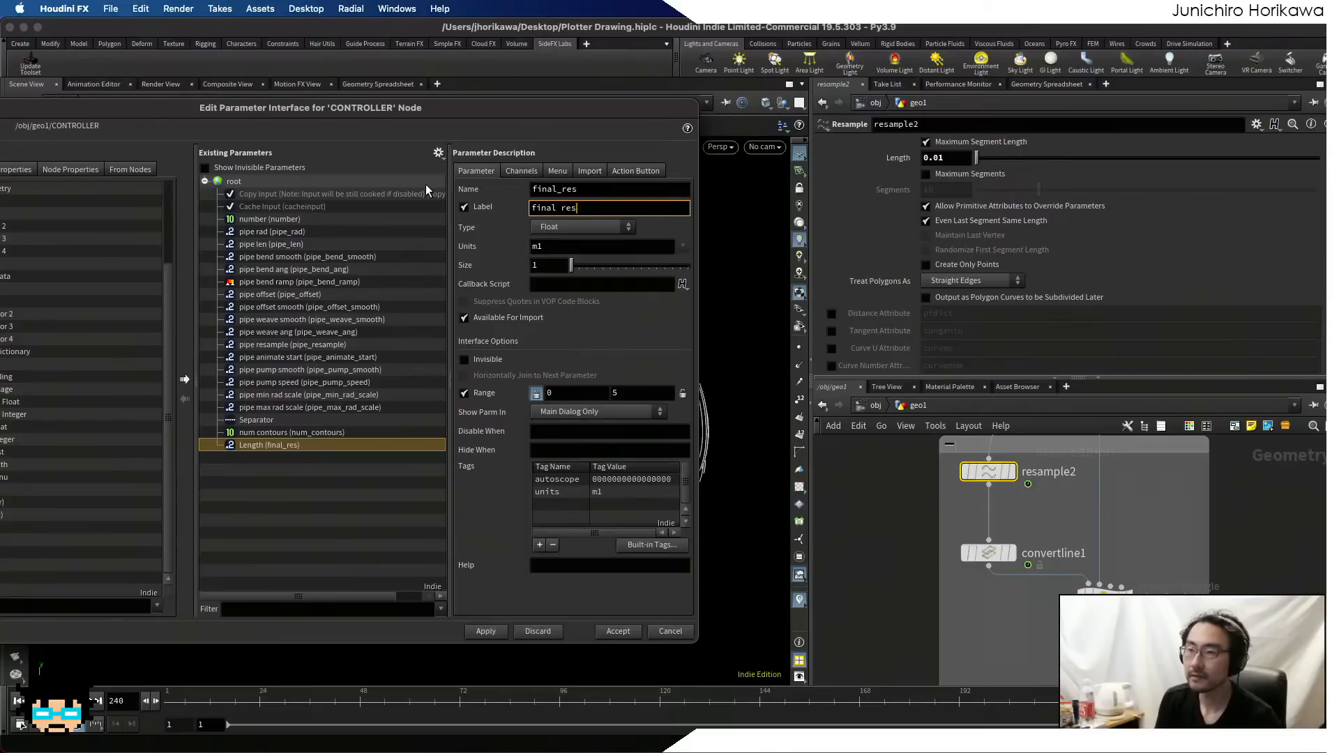
{"action": "key", "text": "Return"}
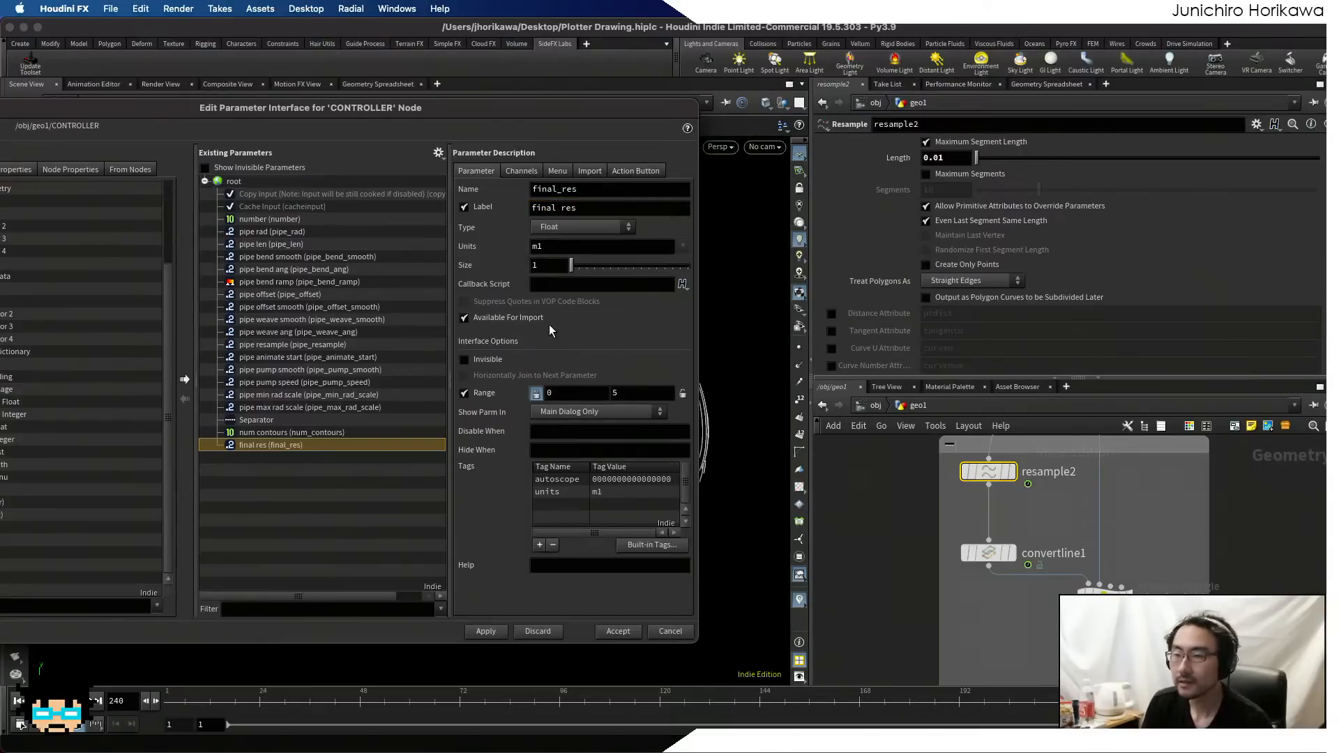
- Set the upper limit of final_res's range to 1 and apply the interface changes
{"action": "left_click", "coordinate": [635, 395]}
{"action": "type", "text": "1"}
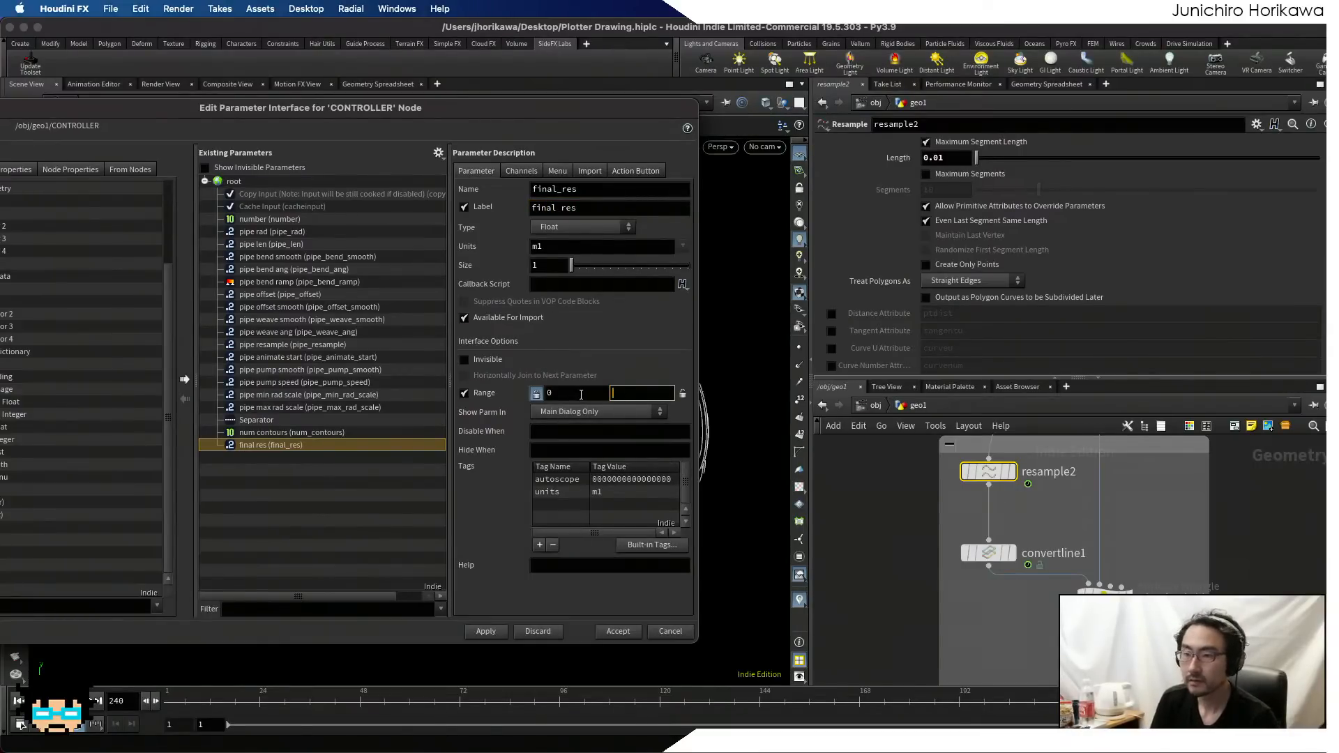
{"action": "type", "text": "1"}
{"action": "key", "text": "Return"}
{"action": "left_click", "coordinate": [492, 632]}
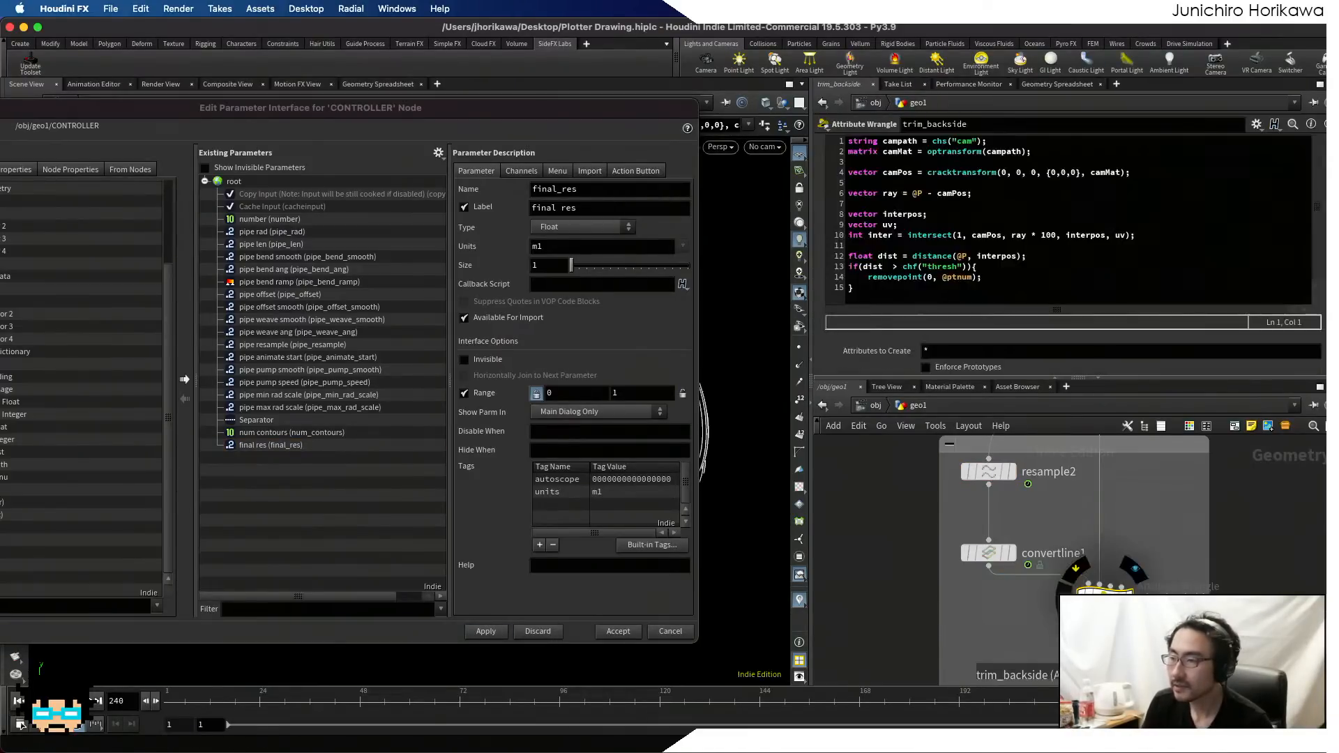
- Add trim_backside's Thresh parameter to CONTROLLER's interface, naming it trim_thresh with the label "trim thresh"
{"action": "scroll", "coordinate": [1061, 342], "scroll_direction": "down", "scroll_amount": 2}
{"action": "left_click_drag", "start_coordinate": [909, 377], "coordinate": [235, 183]}
{"action": "left_click", "coordinate": [536, 191]}
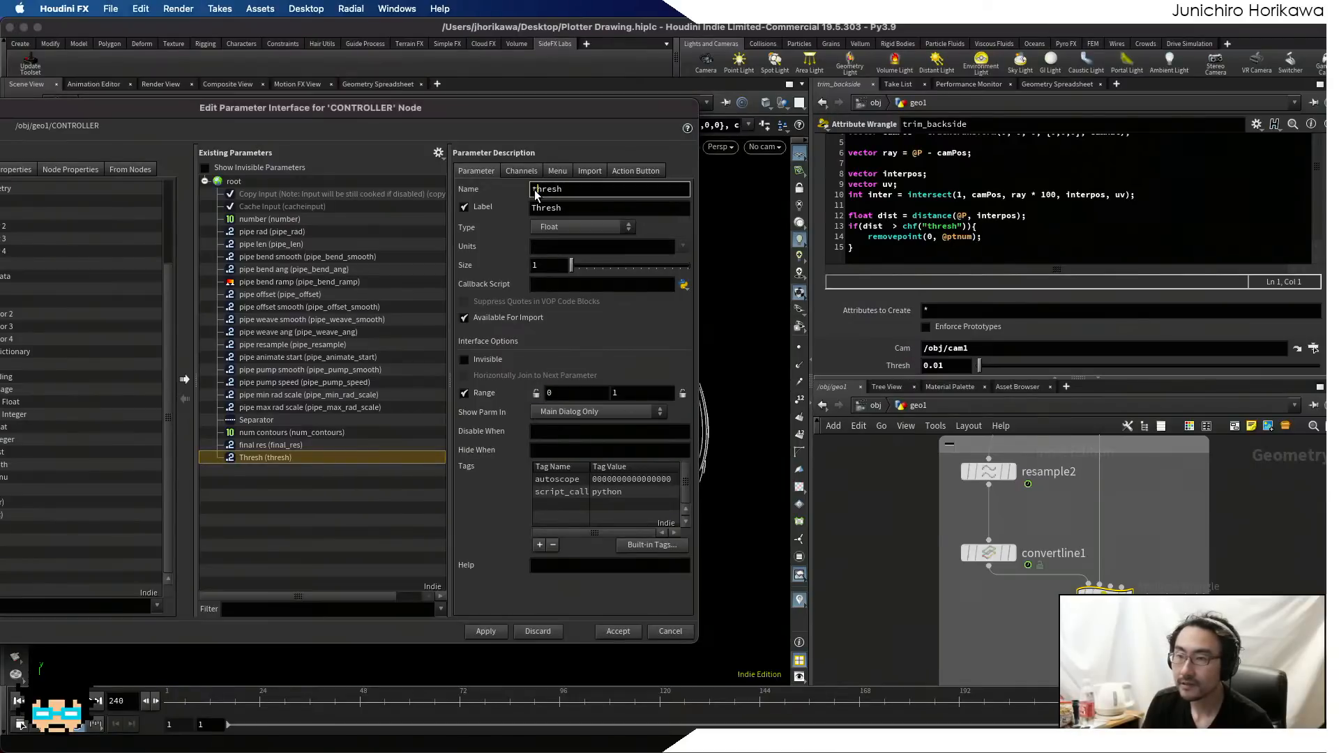
{"action": "type", "text": "trim_"}
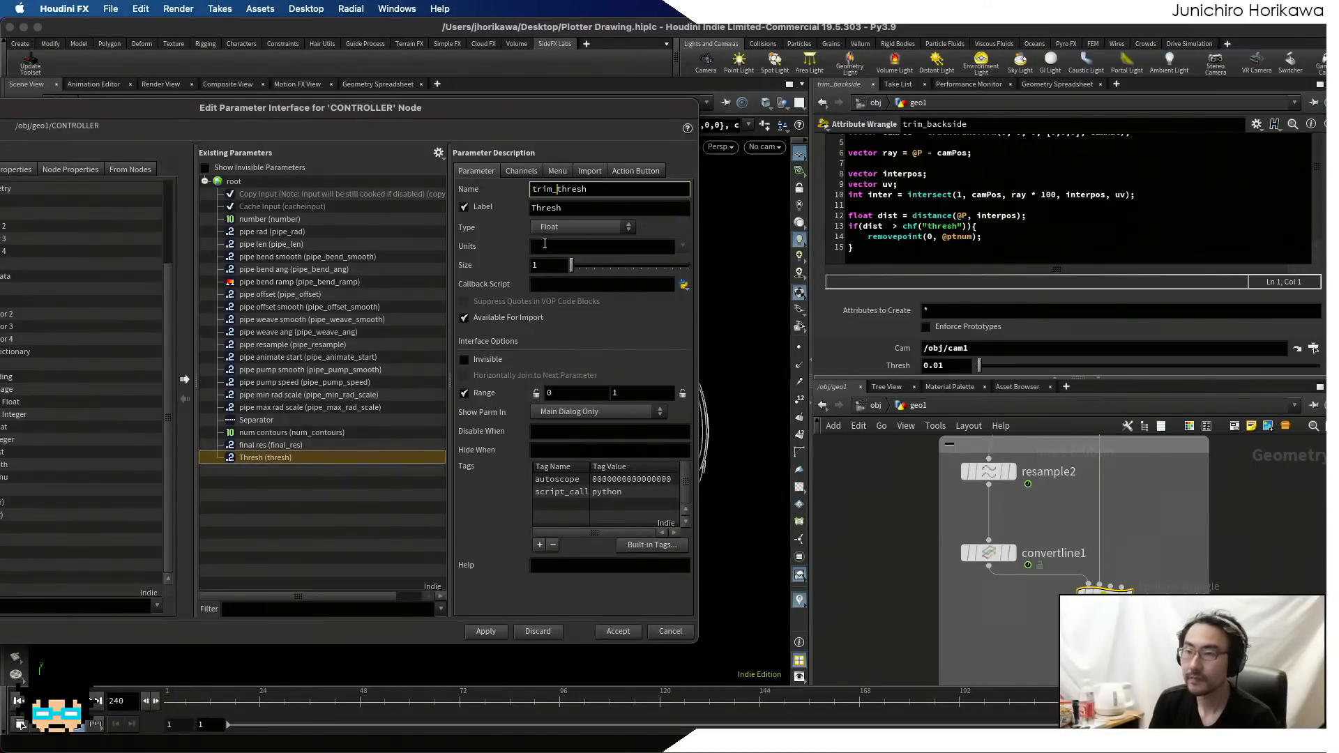
{"action": "left_click_drag", "start_coordinate": [537, 209], "coordinate": [519, 213]}
{"action": "type", "text": "trim t"}
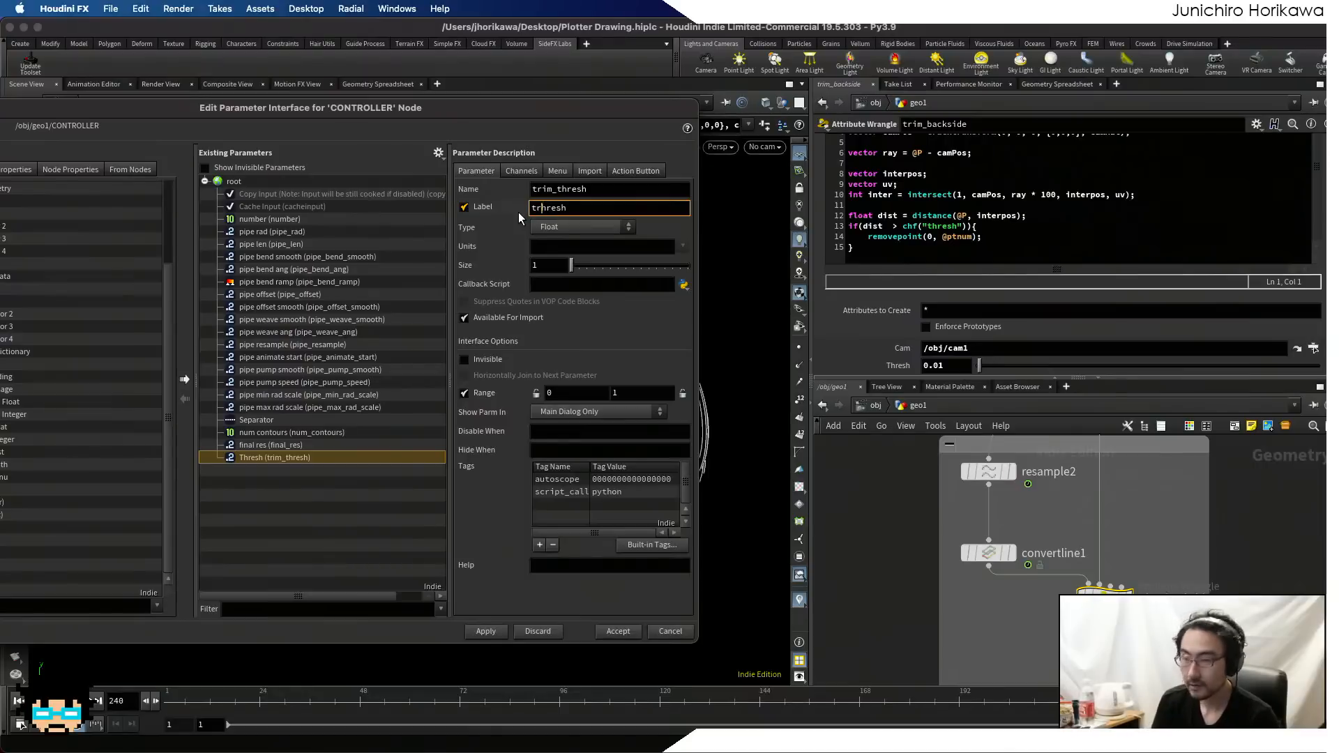
{"action": "key", "text": "Return"}
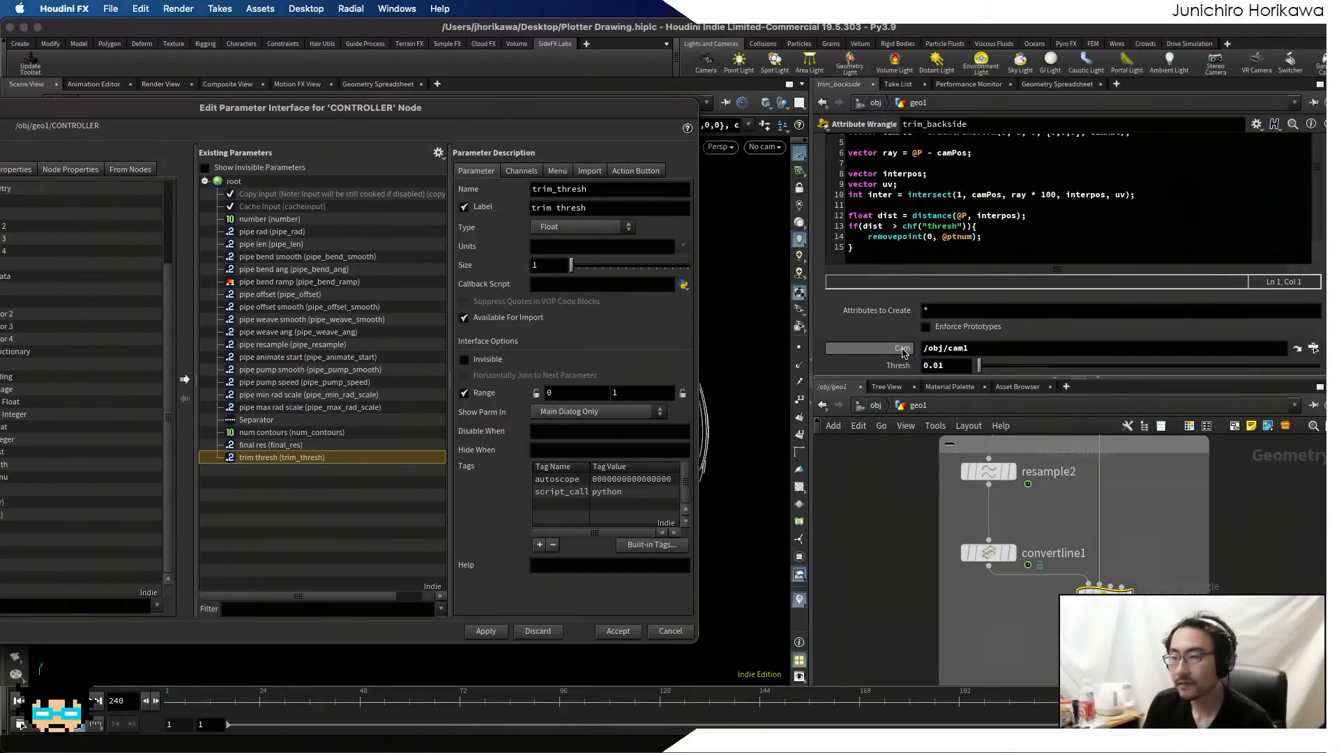
- Add trim_backside's Cam parameter to CONTROLLER's interface, check flat_projection's Cam parameter, and apply the interface changes
{"action": "left_click_drag", "start_coordinate": [902, 352], "coordinate": [316, 473]}
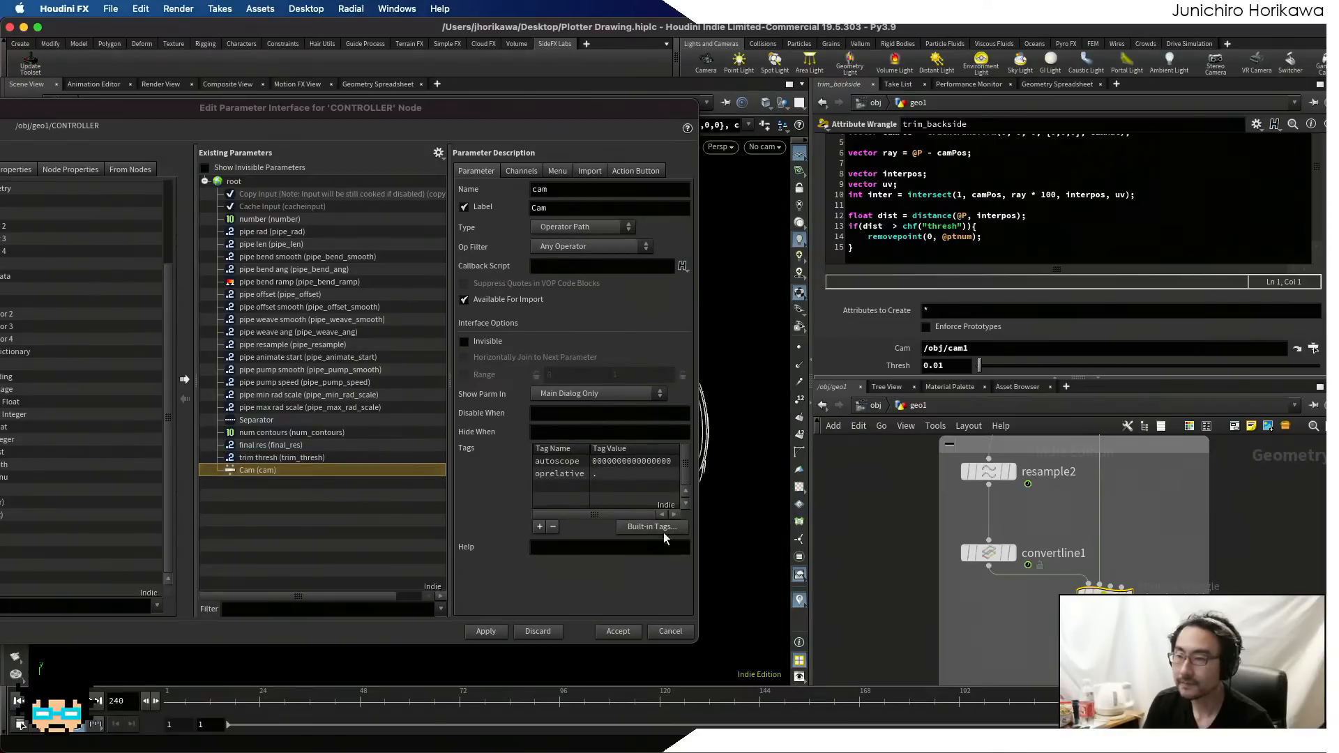
{"action": "scroll", "coordinate": [879, 516], "scroll_direction": "down", "scroll_amount": 5}
{"action": "middle_click_drag", "start_coordinate": [885, 517], "coordinate": [926, 454]}
{"action": "scroll", "coordinate": [1068, 530], "scroll_direction": "up", "scroll_amount": 3}
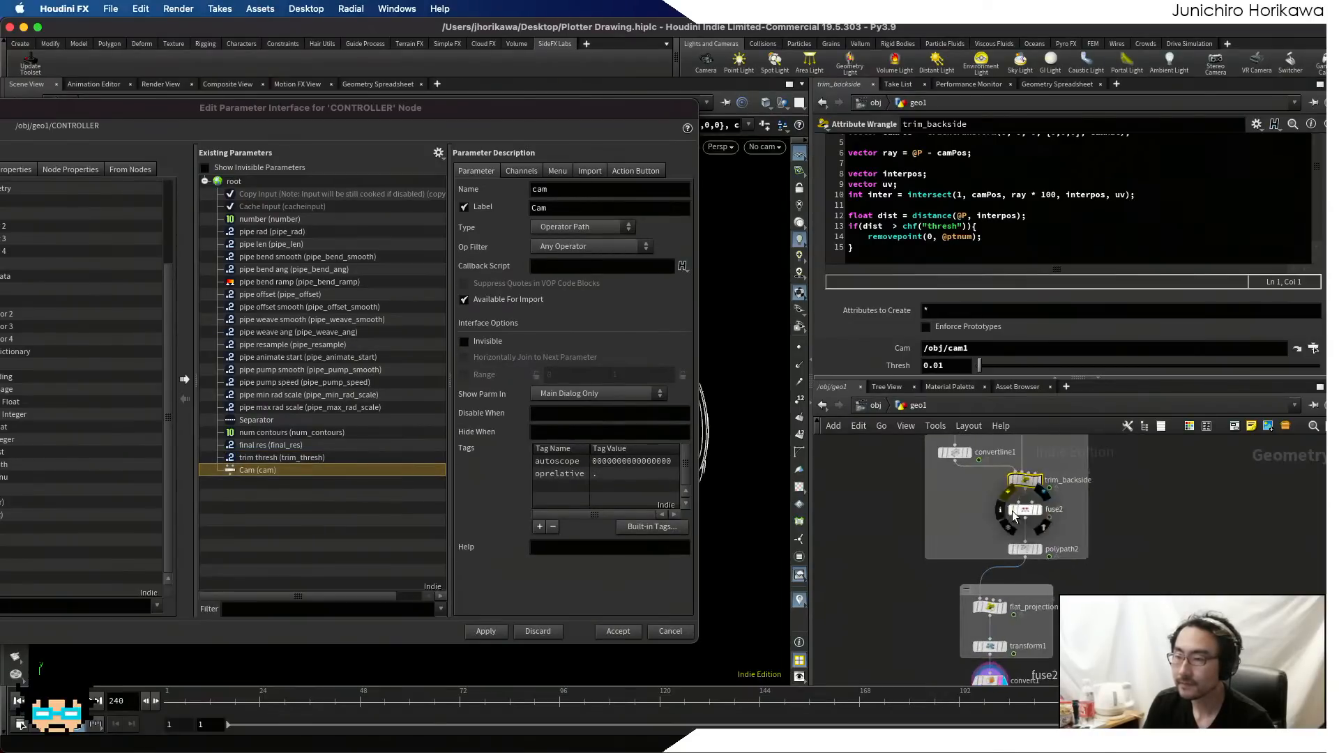
{"action": "middle_click_drag", "start_coordinate": [1033, 578], "coordinate": [1058, 509]}
{"action": "scroll", "coordinate": [1059, 510], "scroll_direction": "up", "scroll_amount": 2}
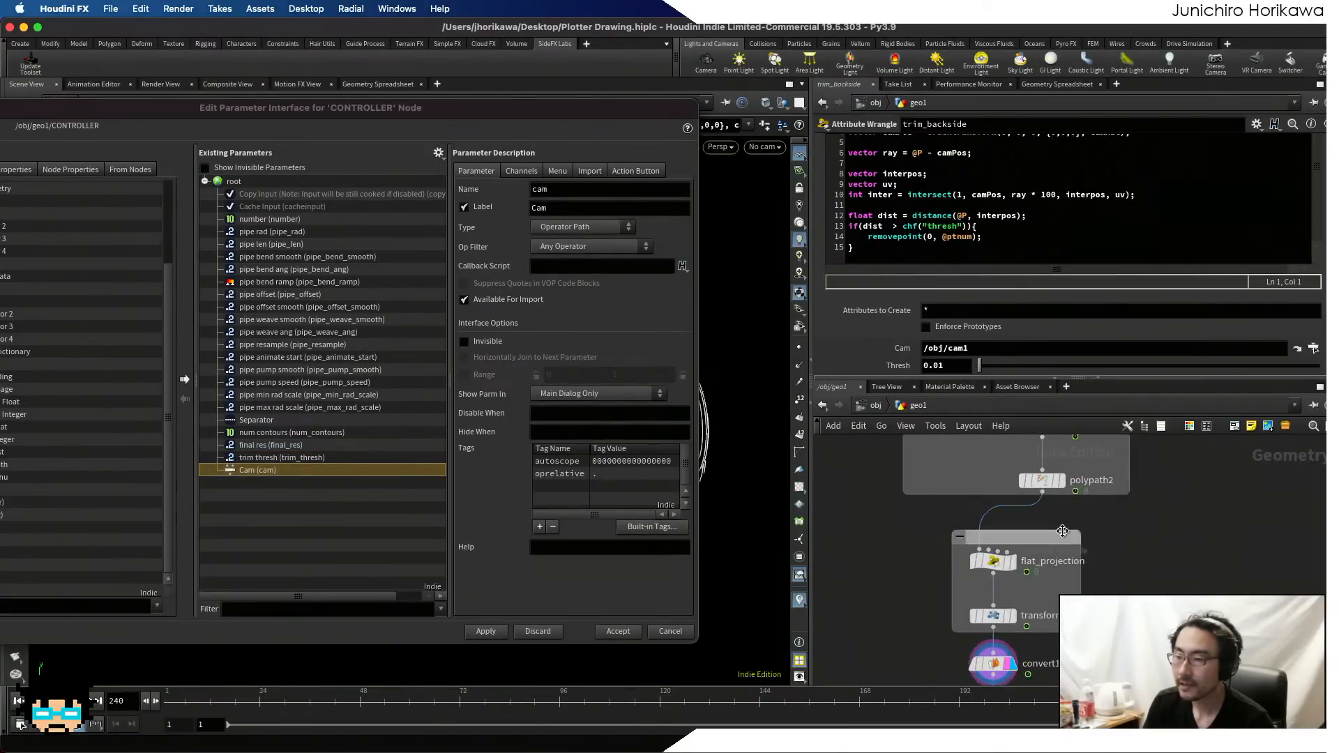
{"action": "middle_click_drag", "start_coordinate": [1048, 559], "coordinate": [1040, 586]}
{"action": "left_click", "coordinate": [983, 581]}
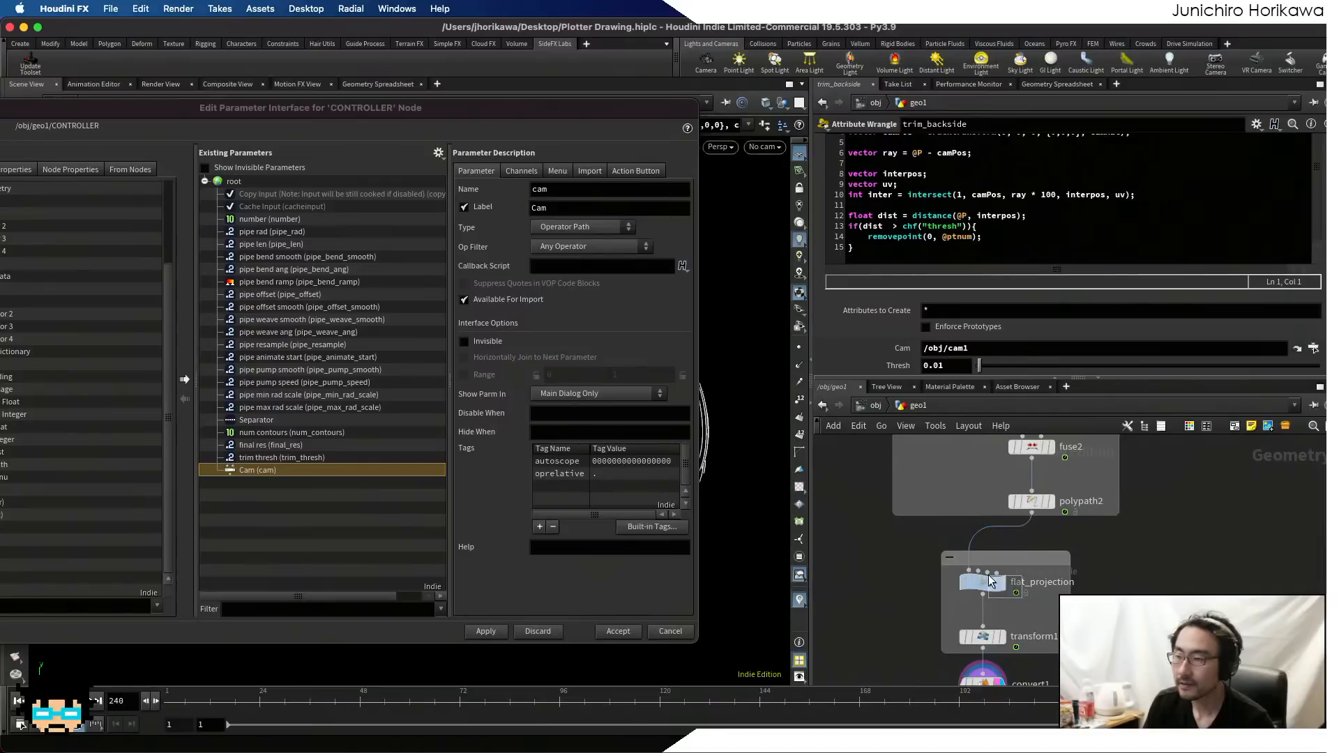
{"action": "scroll", "coordinate": [960, 368], "scroll_direction": "down", "scroll_amount": 4}
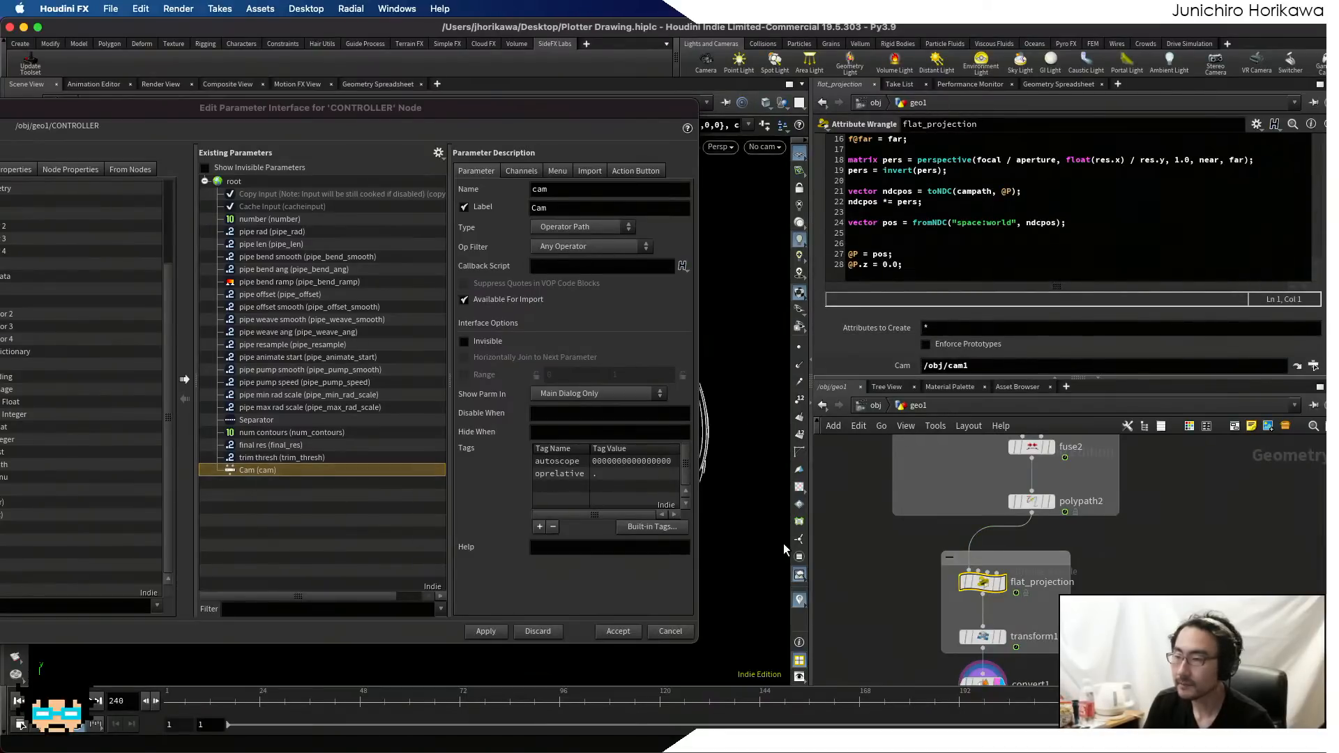
{"action": "scroll", "coordinate": [918, 554], "scroll_direction": "down", "scroll_amount": 2}
{"action": "scroll", "coordinate": [918, 553], "scroll_direction": "down", "scroll_amount": 1}
{"action": "left_click", "coordinate": [486, 632]}
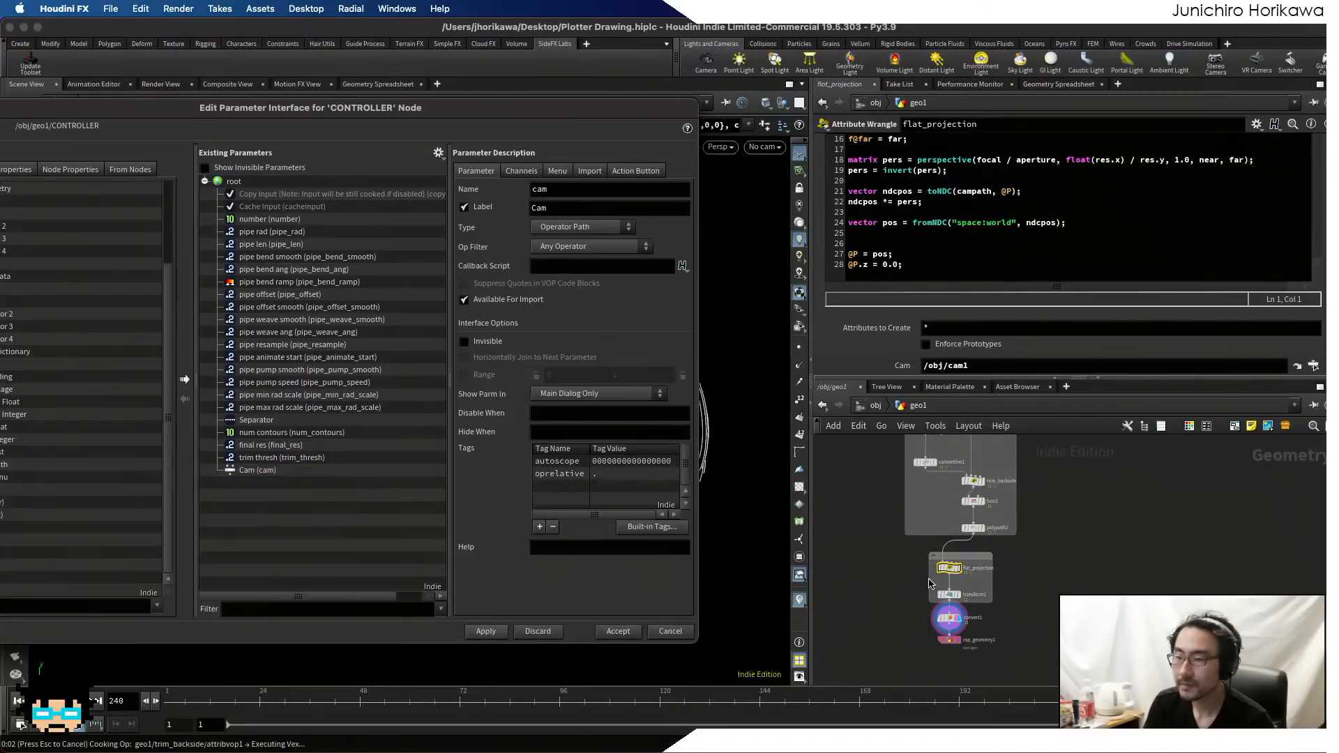
- Select the CONTROLLER null and copy its Cam parameter for referencing
{"action": "scroll", "coordinate": [929, 583], "scroll_direction": "down", "scroll_amount": 2}
{"action": "scroll", "coordinate": [935, 577], "scroll_direction": "up", "scroll_amount": 3}
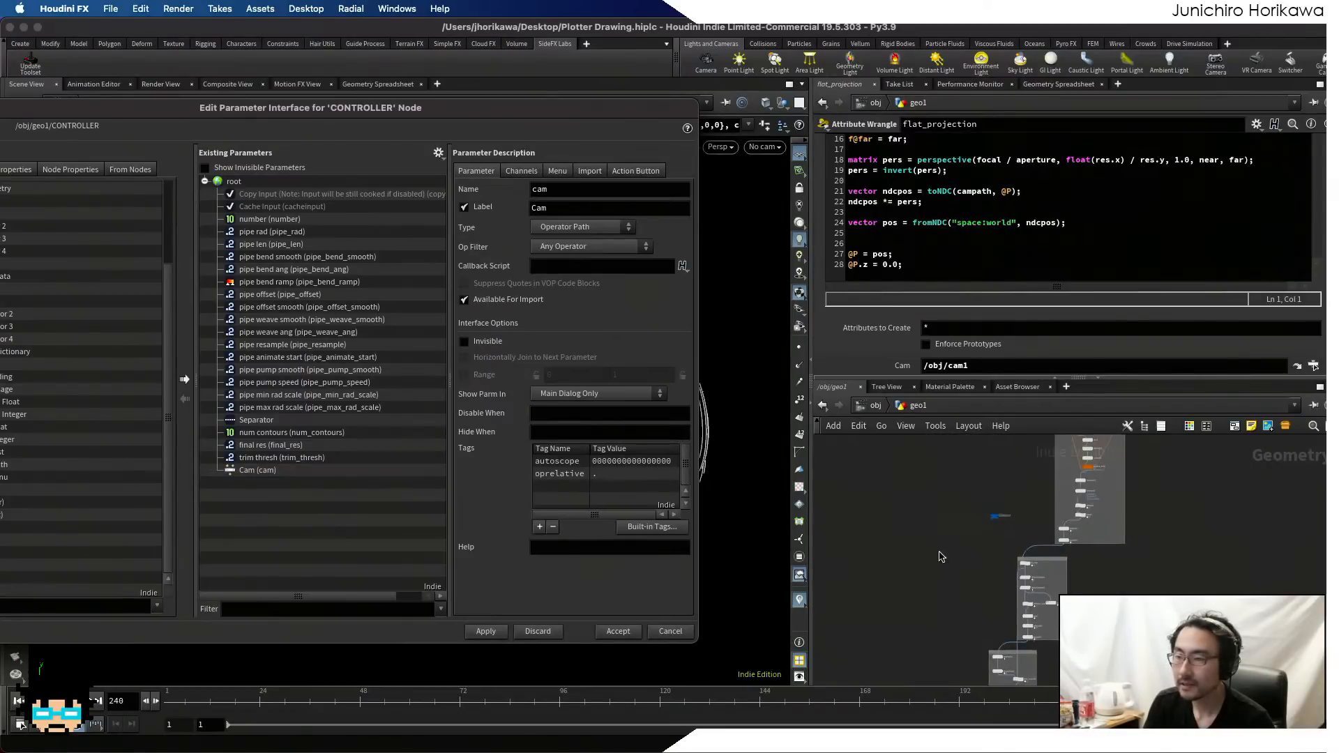
{"action": "left_click", "coordinate": [1012, 578]}
{"action": "scroll", "coordinate": [970, 351], "scroll_direction": "down", "scroll_amount": 3}
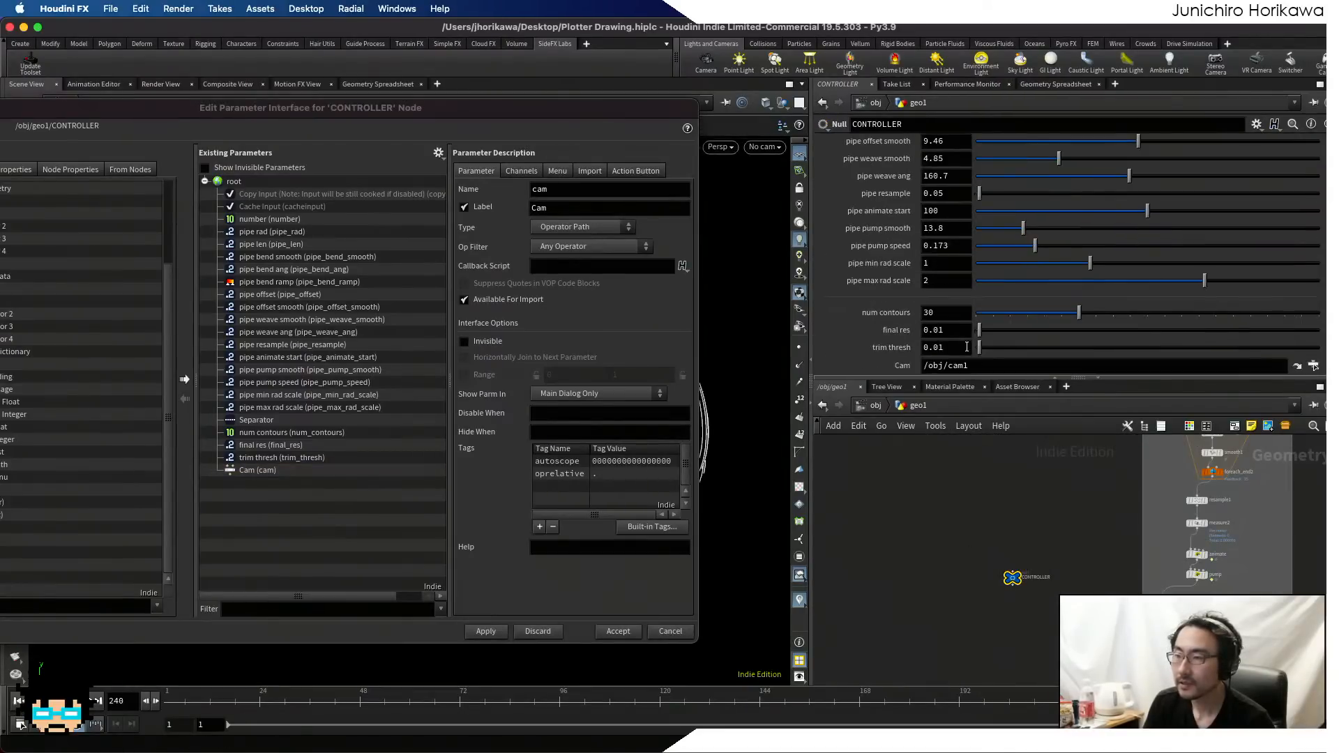
{"action": "right_click", "coordinate": [947, 364]}
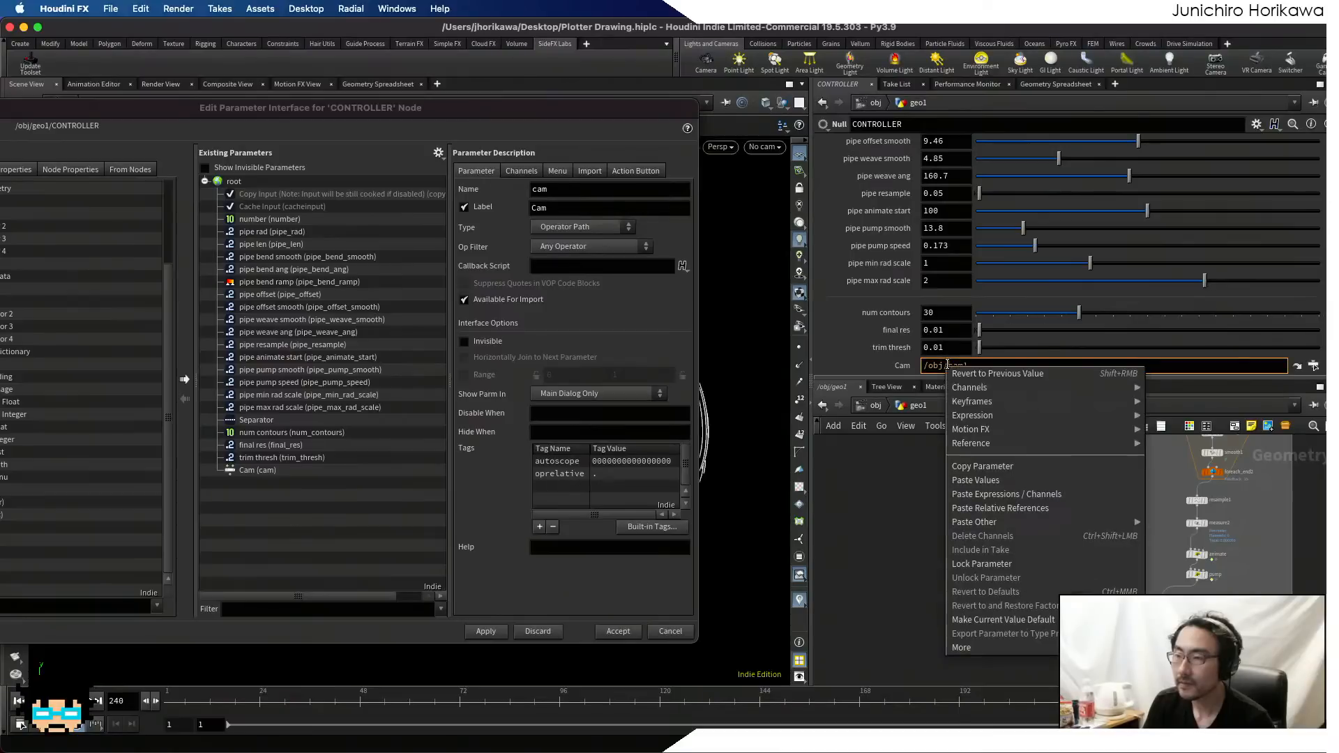
{"action": "left_click", "coordinate": [985, 468]}
- Replace flat_projection's Cam path with a relative reference to CONTROLLER's cam, and accept the parameter interface edits
{"action": "scroll", "coordinate": [972, 492], "scroll_direction": "down", "scroll_amount": 5}
{"action": "scroll", "coordinate": [1003, 584], "scroll_direction": "up", "scroll_amount": 4}
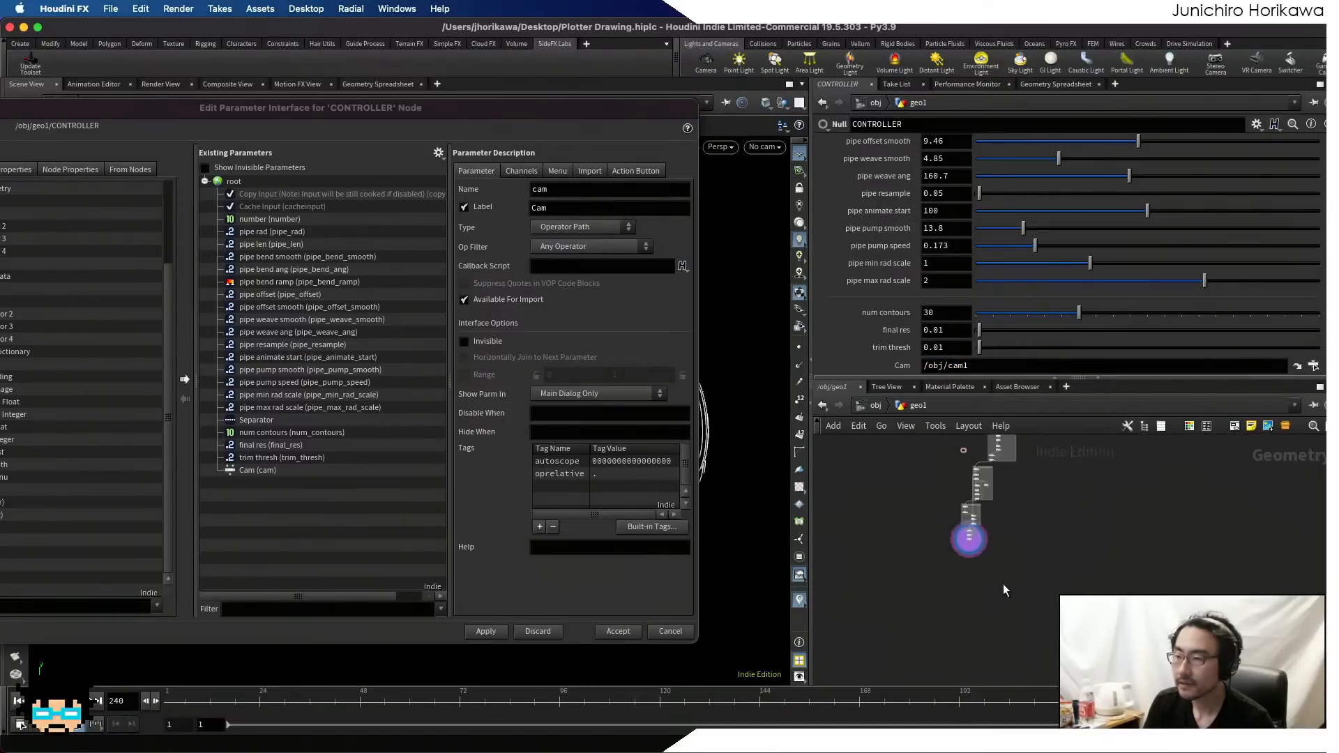
{"action": "middle_click_drag", "start_coordinate": [990, 481], "coordinate": [1027, 582]}
{"action": "scroll", "coordinate": [947, 551], "scroll_direction": "up", "scroll_amount": 1}
{"action": "scroll", "coordinate": [949, 552], "scroll_direction": "up", "scroll_amount": 4}
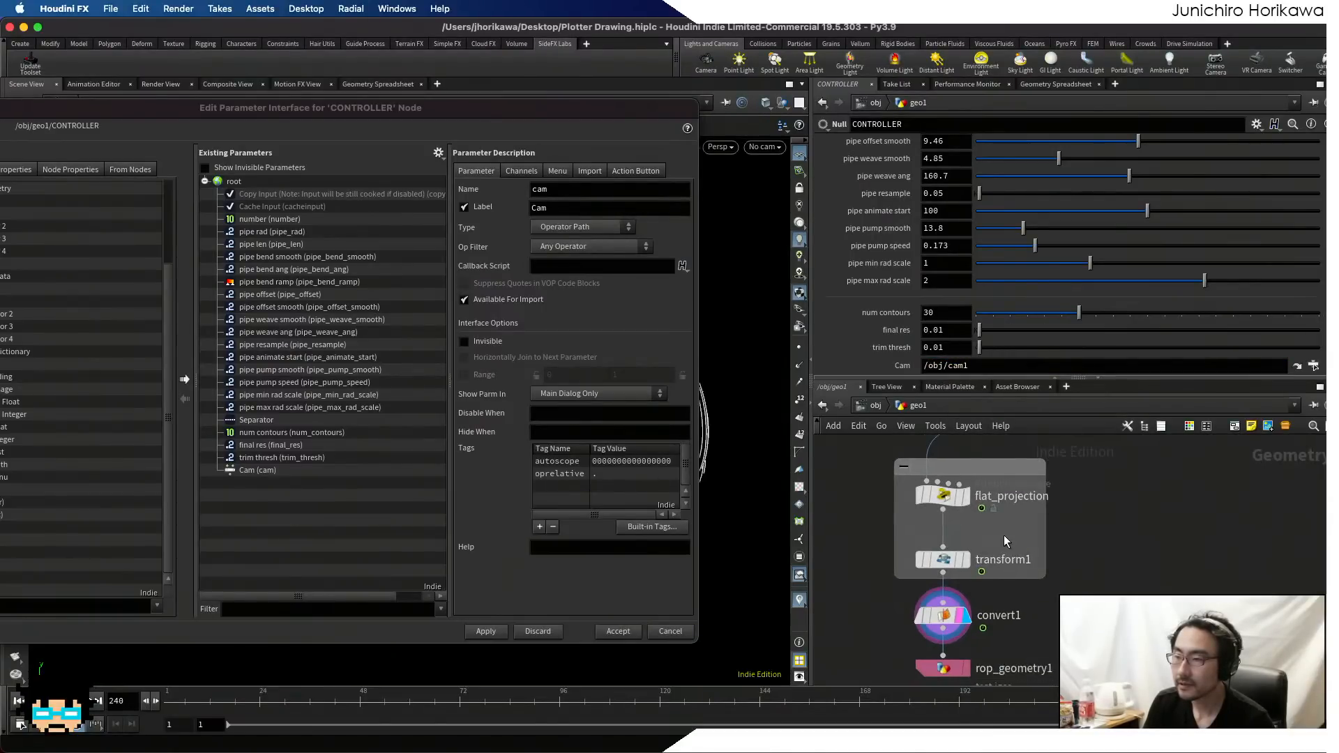
{"action": "left_click", "coordinate": [943, 495]}
{"action": "left_click_drag", "start_coordinate": [971, 369], "coordinate": [880, 364]}
{"action": "key", "text": "BackSpace"}
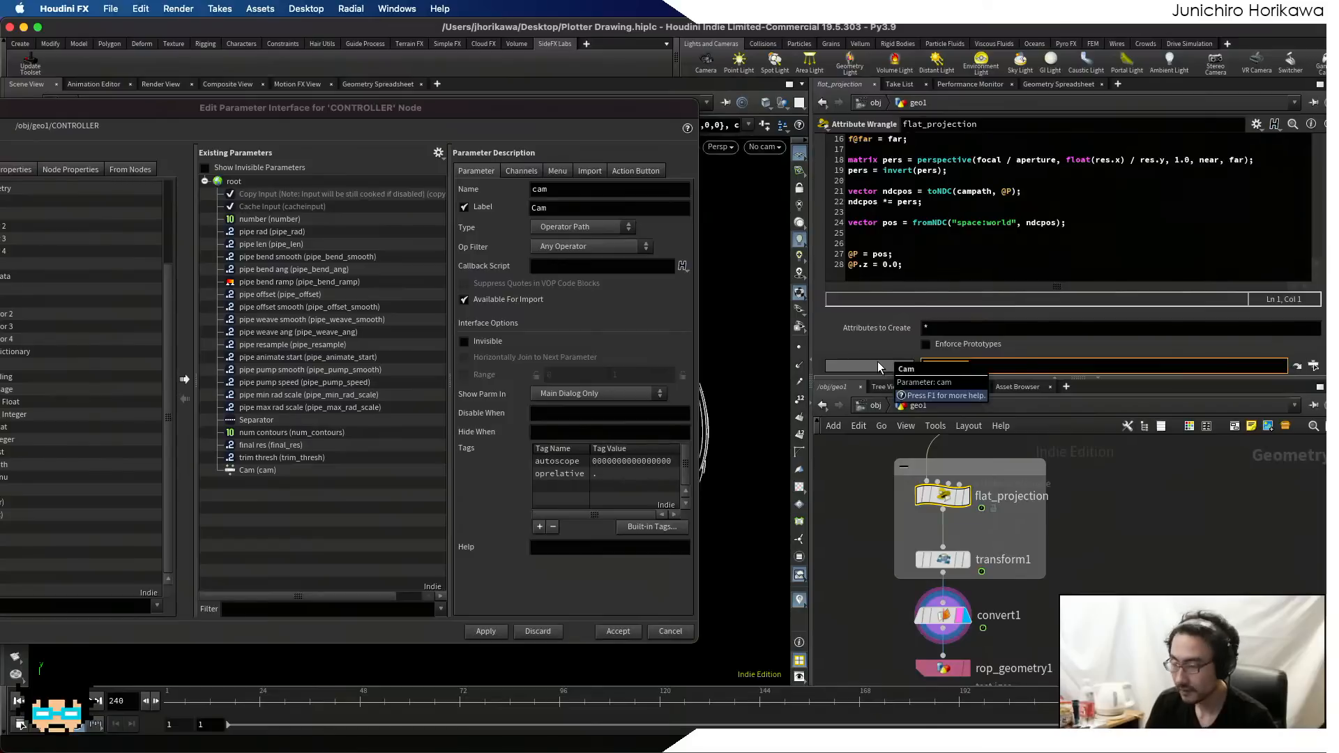
{"action": "right_click", "coordinate": [941, 367]}
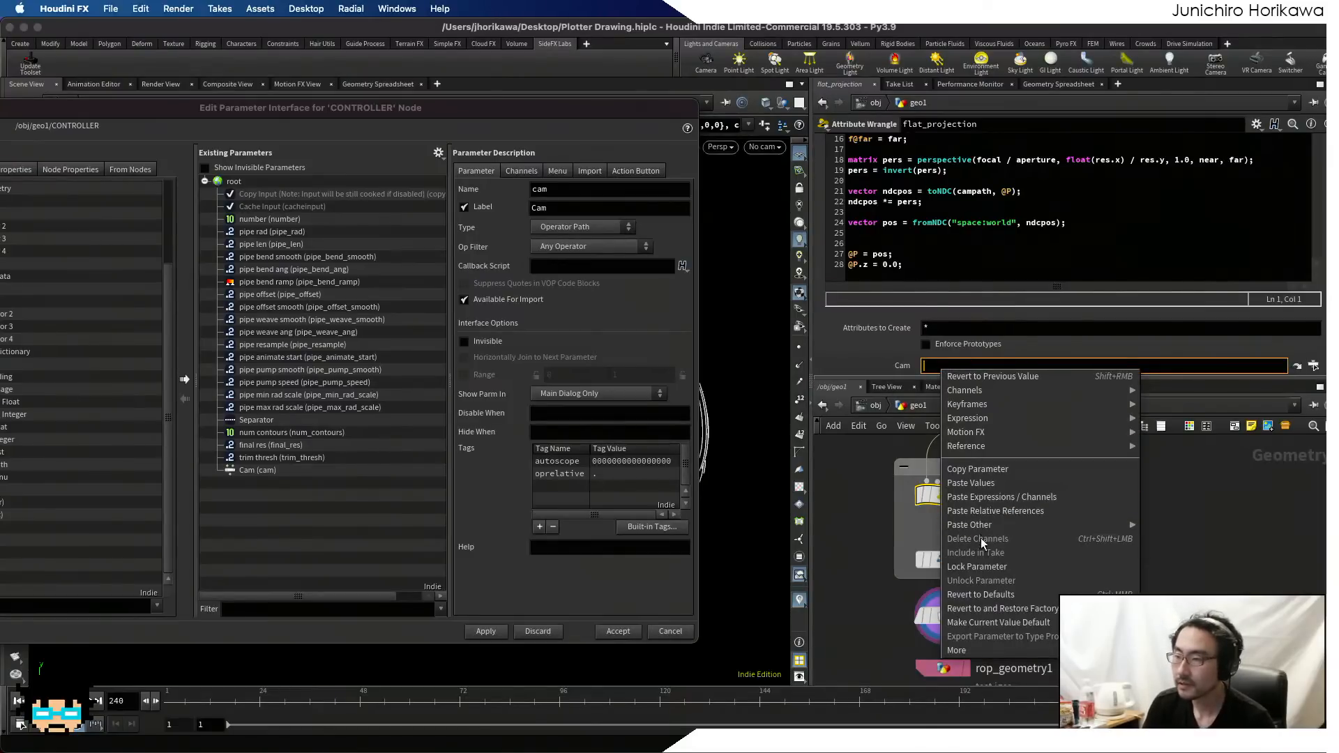
{"action": "left_click", "coordinate": [982, 511]}
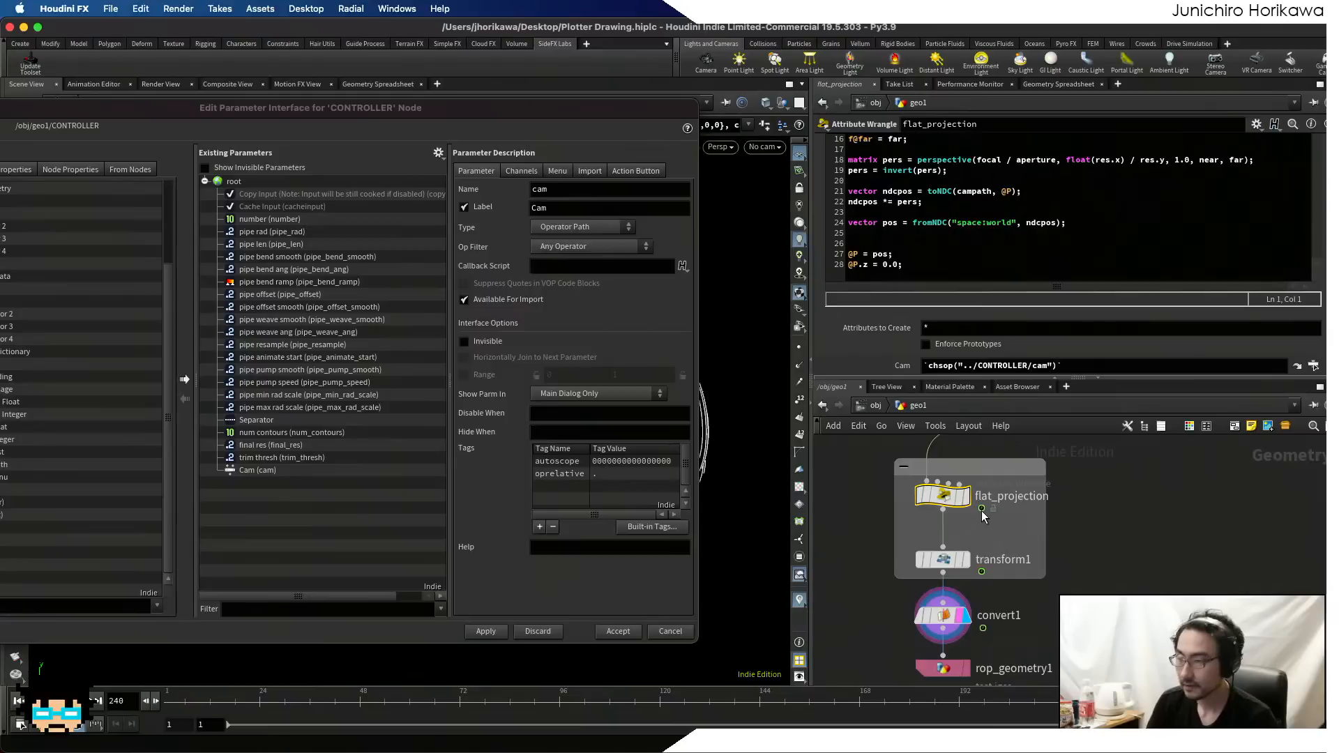
{"action": "left_click", "coordinate": [617, 632]}
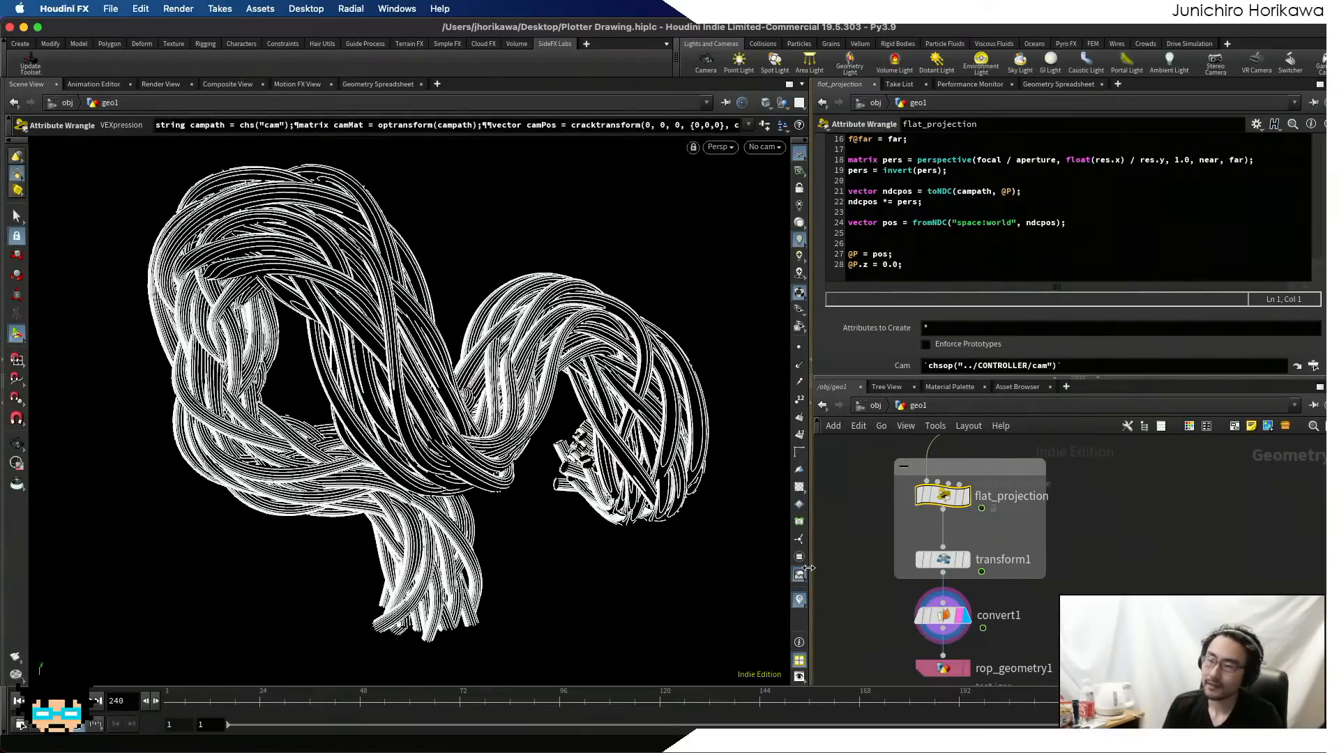
- Bring convert1 and rop_geometry1 into the network box that holds flat_projection and transform1
{"action": "scroll", "coordinate": [987, 614], "scroll_direction": "down", "scroll_amount": 3}
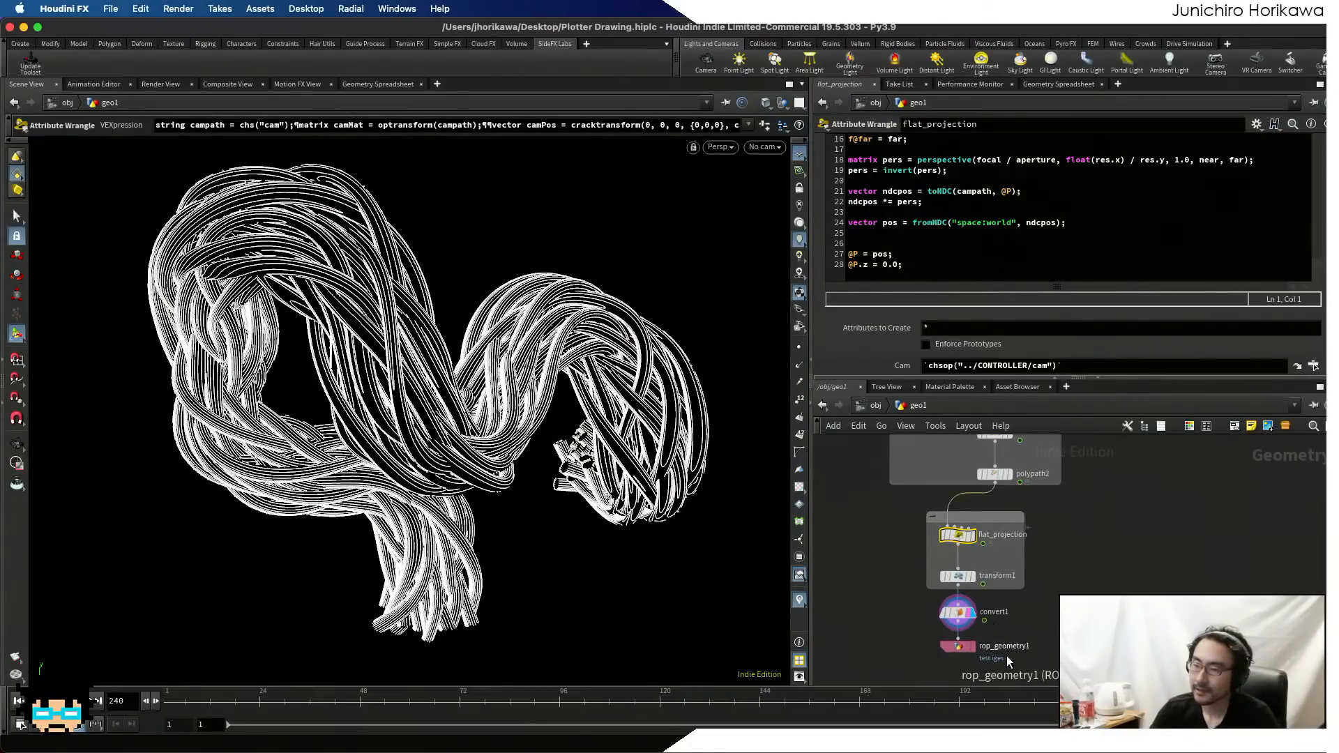
{"action": "left_click_drag", "start_coordinate": [1007, 659], "coordinate": [963, 607]}
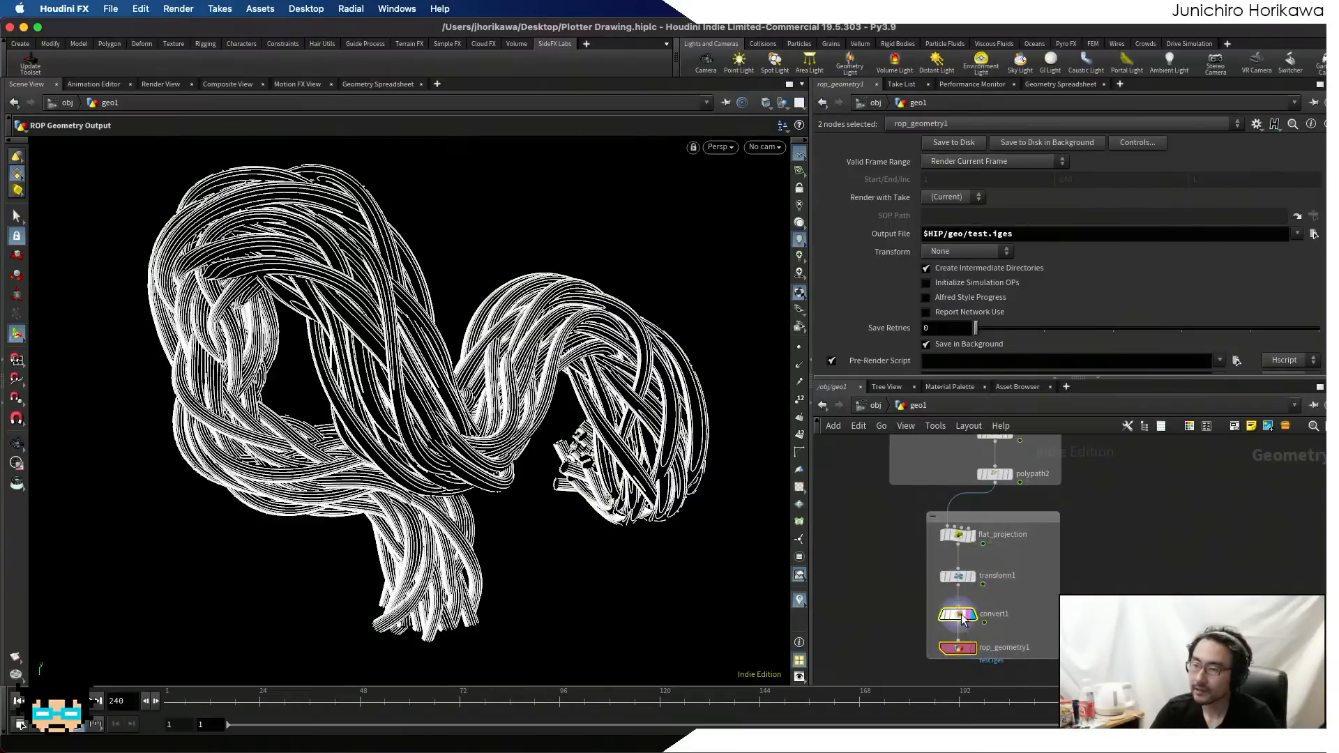
- Review the contour-line node chain, examining uv_map, the attribute promotes, polypath1, smooth2, resample2 and convertline1
{"action": "scroll", "coordinate": [963, 620], "scroll_direction": "down", "scroll_amount": 5}
{"action": "middle_click_drag", "start_coordinate": [1068, 539], "coordinate": [1022, 634]}
{"action": "scroll", "coordinate": [935, 583], "scroll_direction": "up", "scroll_amount": 10}
{"action": "scroll", "coordinate": [896, 598], "scroll_direction": "down", "scroll_amount": 2}
{"action": "middle_click_drag", "start_coordinate": [928, 588], "coordinate": [1035, 572]}
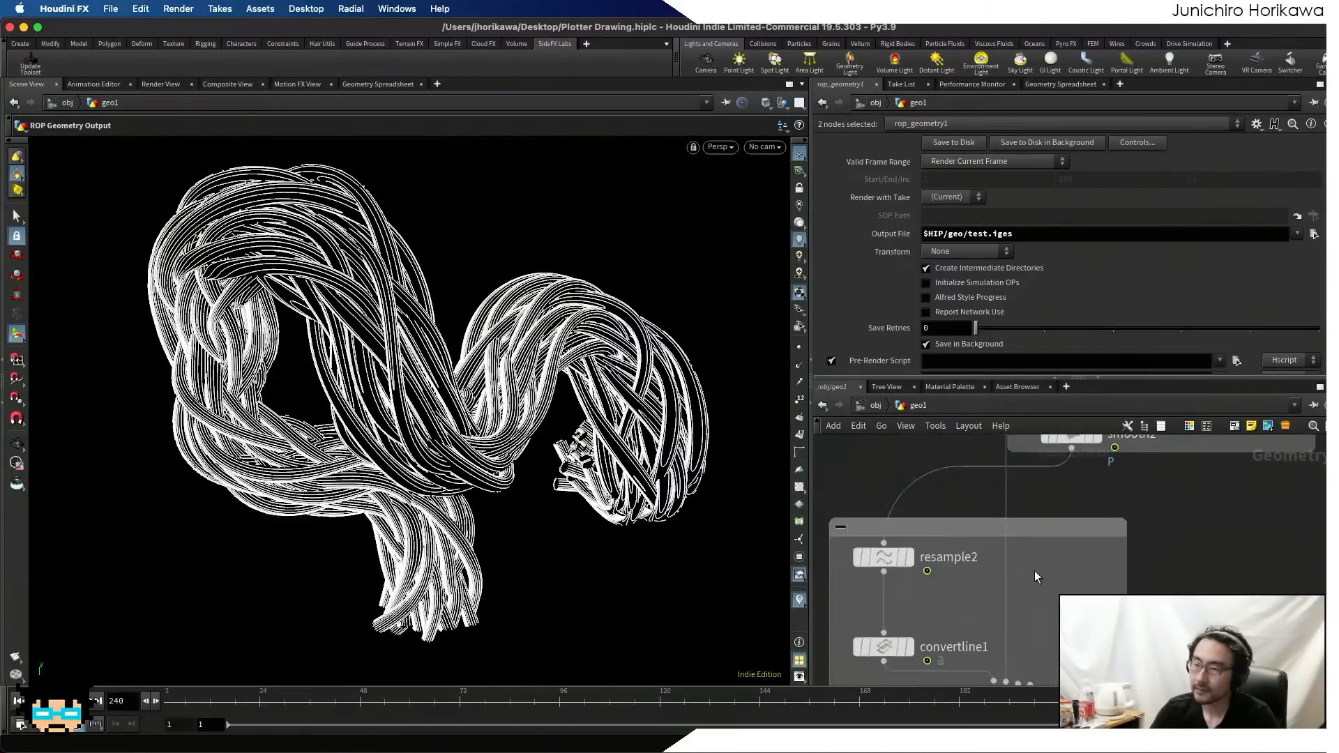
{"action": "scroll", "coordinate": [915, 575], "scroll_direction": "down", "scroll_amount": 1}
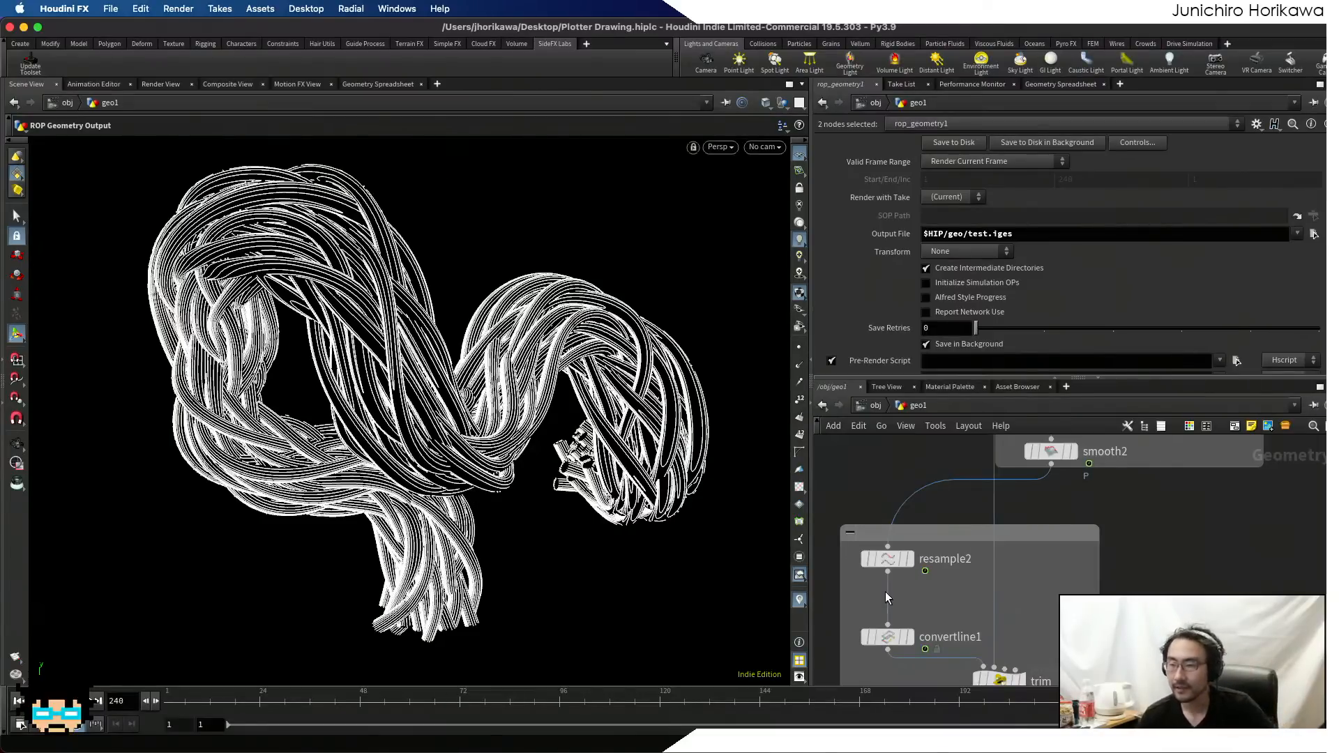
{"action": "scroll", "coordinate": [886, 592], "scroll_direction": "down", "scroll_amount": 5}
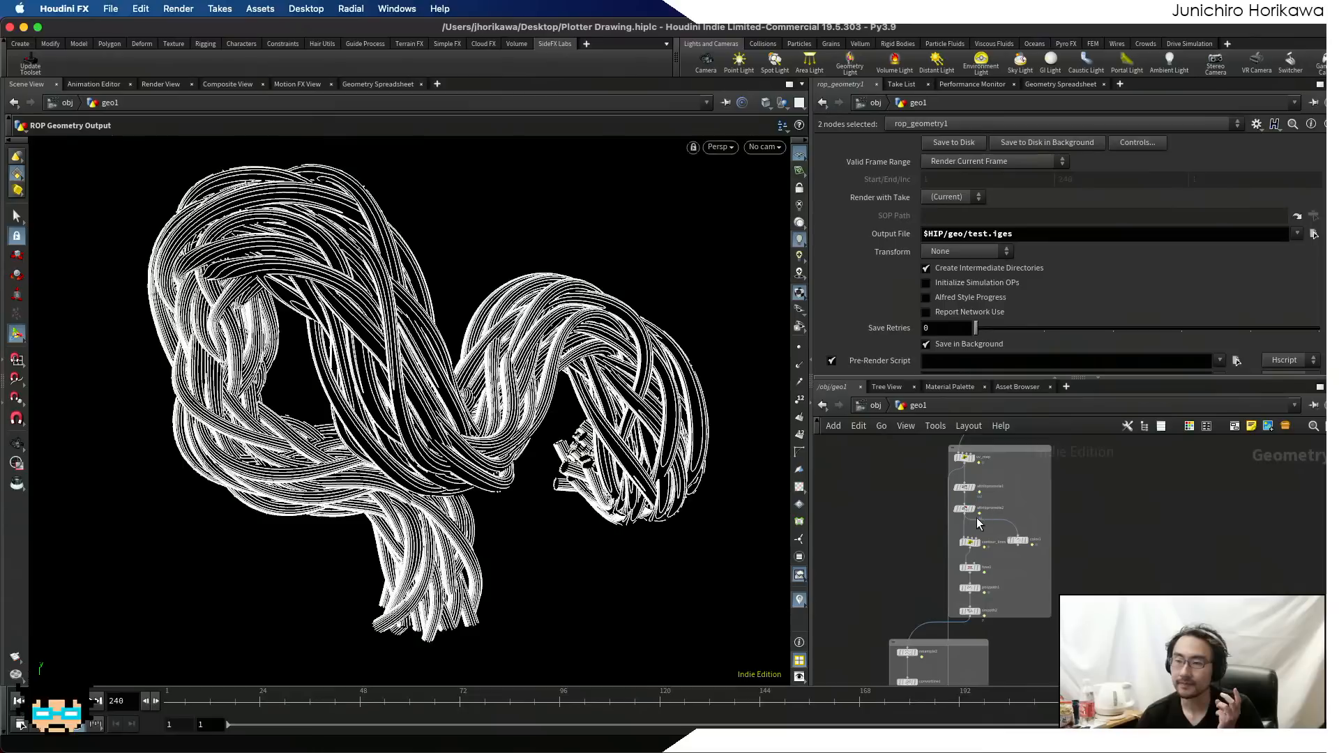
{"action": "scroll", "coordinate": [972, 454], "scroll_direction": "up", "scroll_amount": 5}
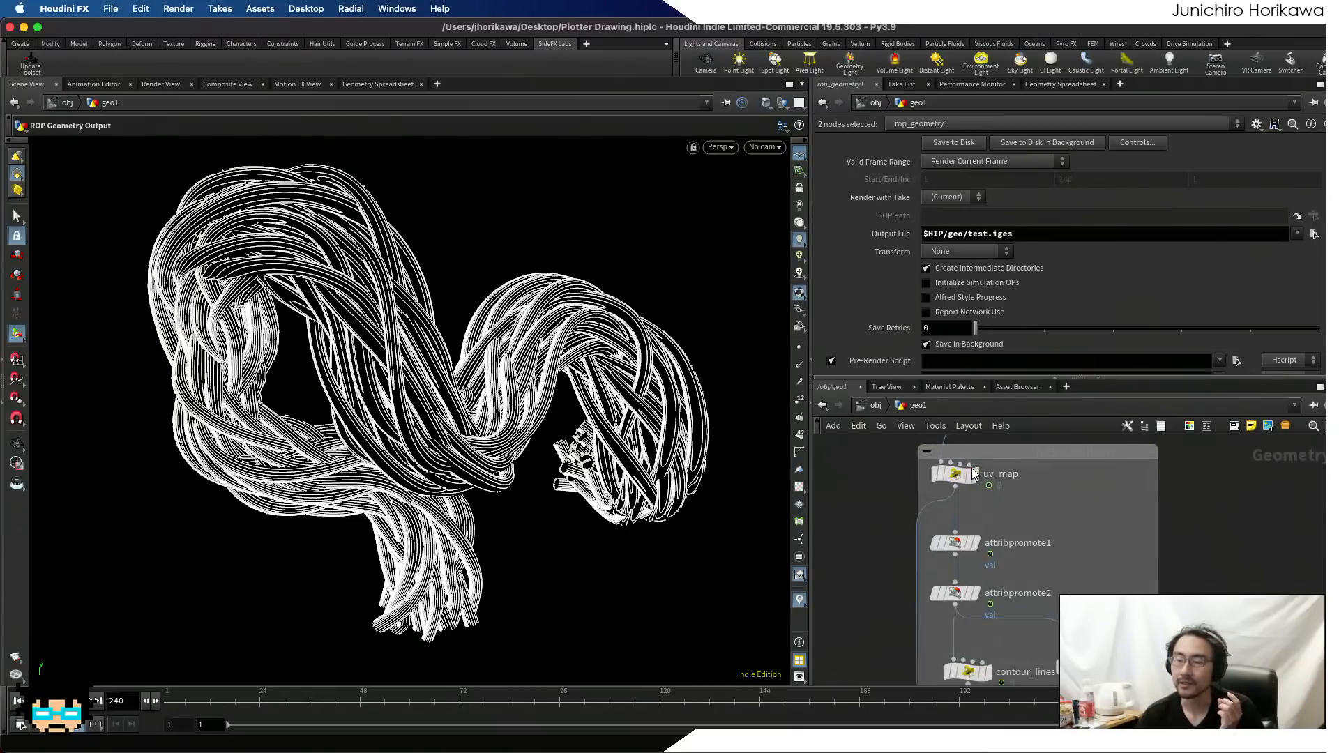
{"action": "scroll", "coordinate": [966, 476], "scroll_direction": "up", "scroll_amount": 2}
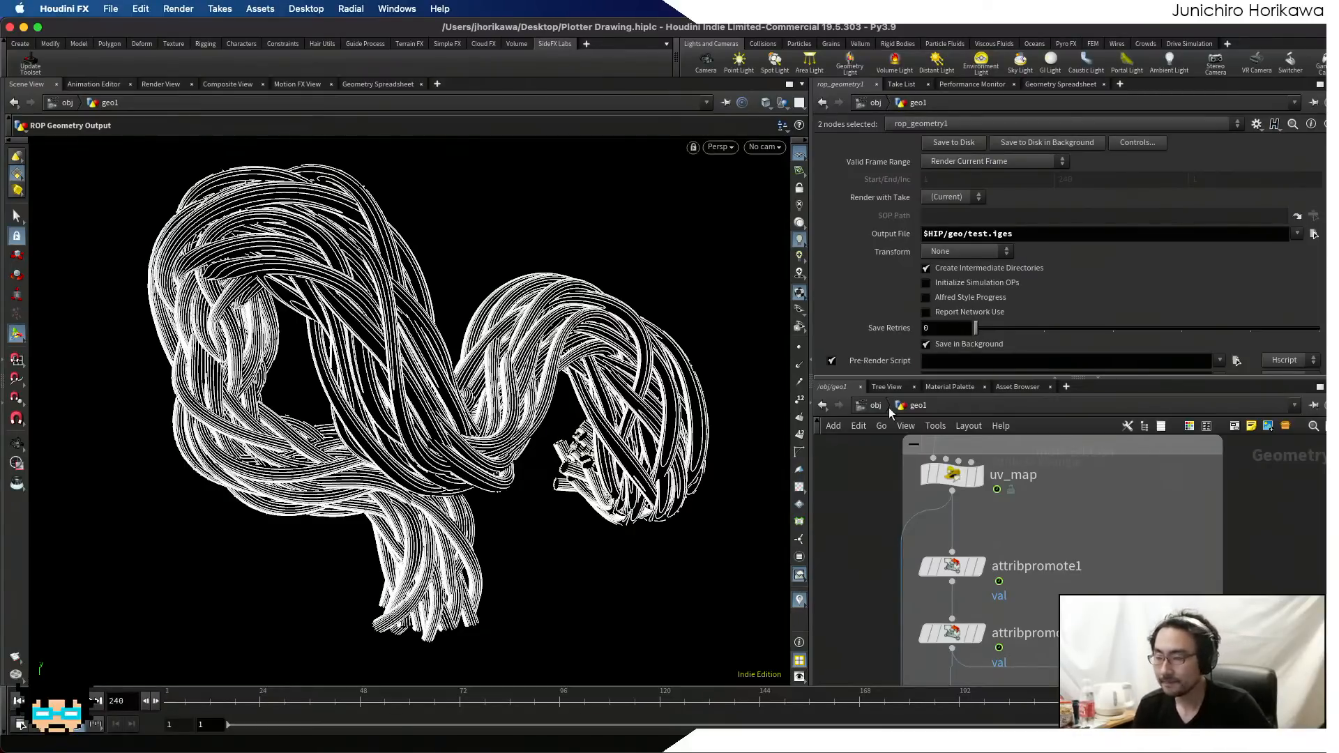
{"action": "left_click", "coordinate": [1064, 550]}
{"action": "scroll", "coordinate": [1061, 549], "scroll_direction": "down", "scroll_amount": 2}
{"action": "scroll", "coordinate": [993, 525], "scroll_direction": "up", "scroll_amount": 1}
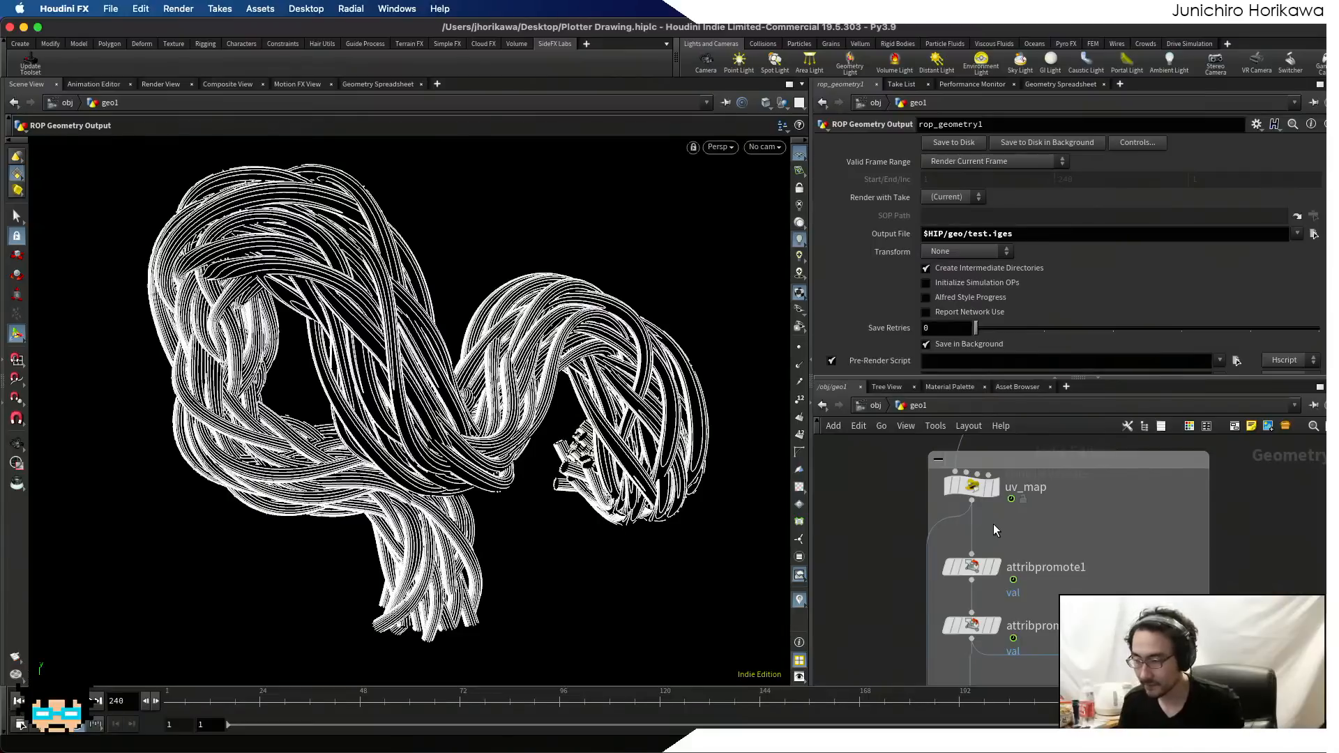
{"action": "scroll", "coordinate": [1011, 489], "scroll_direction": "down", "scroll_amount": 10}
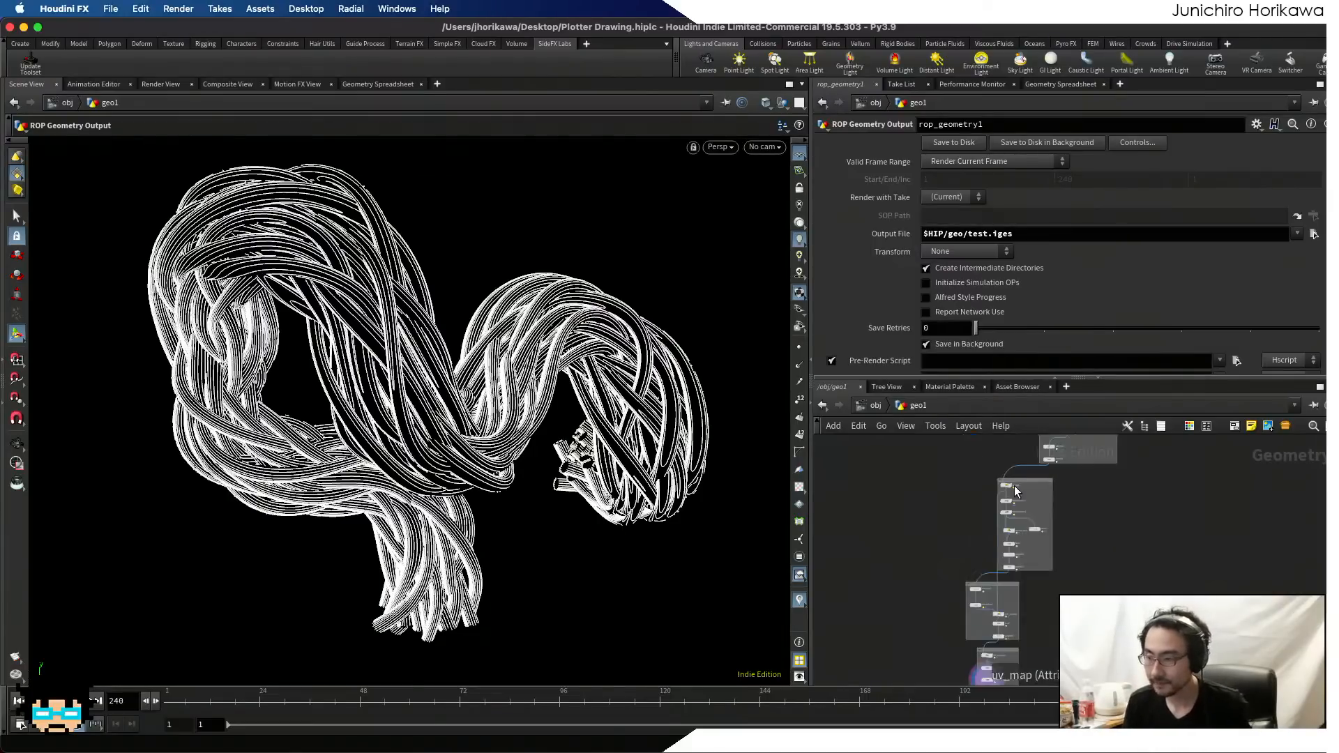
{"action": "scroll", "coordinate": [1013, 567], "scroll_direction": "up", "scroll_amount": 5}
{"action": "scroll", "coordinate": [1013, 573], "scroll_direction": "up", "scroll_amount": 5}
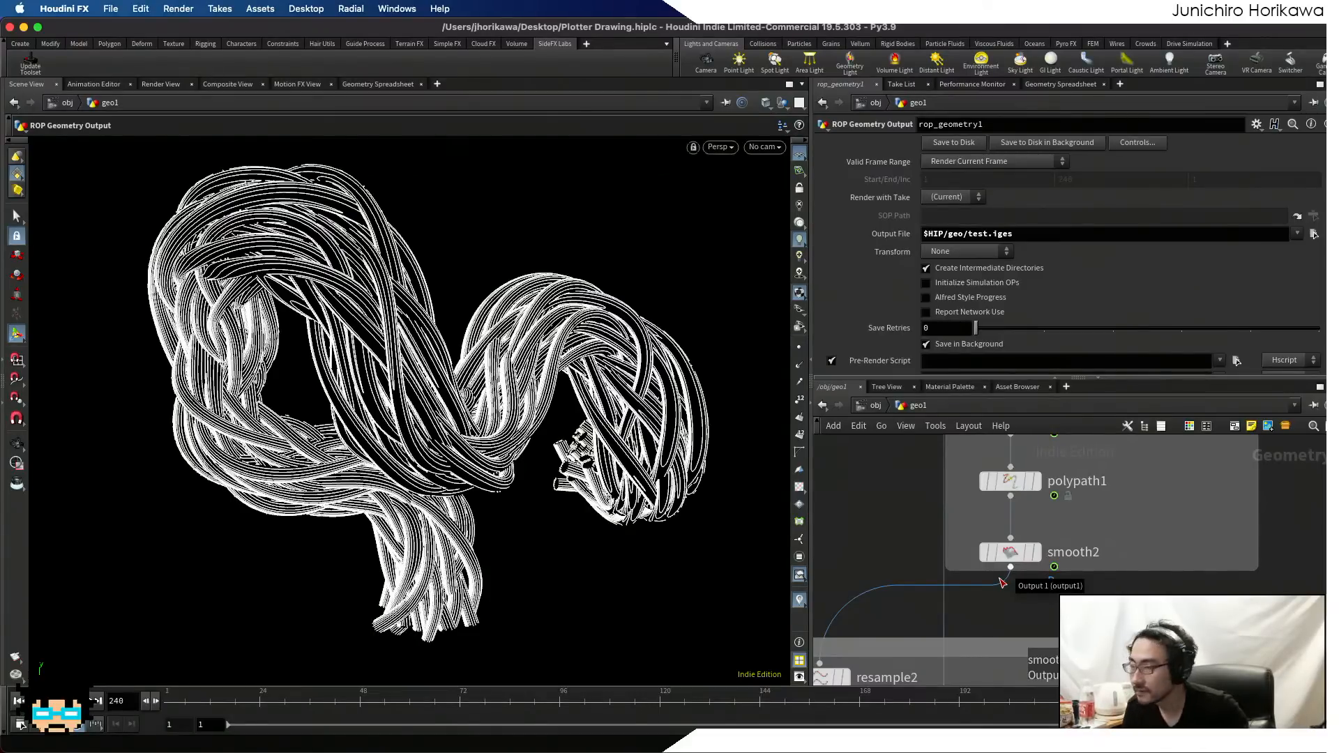
{"action": "left_click", "coordinate": [1009, 568]}
{"action": "scroll", "coordinate": [1113, 533], "scroll_direction": "down", "scroll_amount": 10}
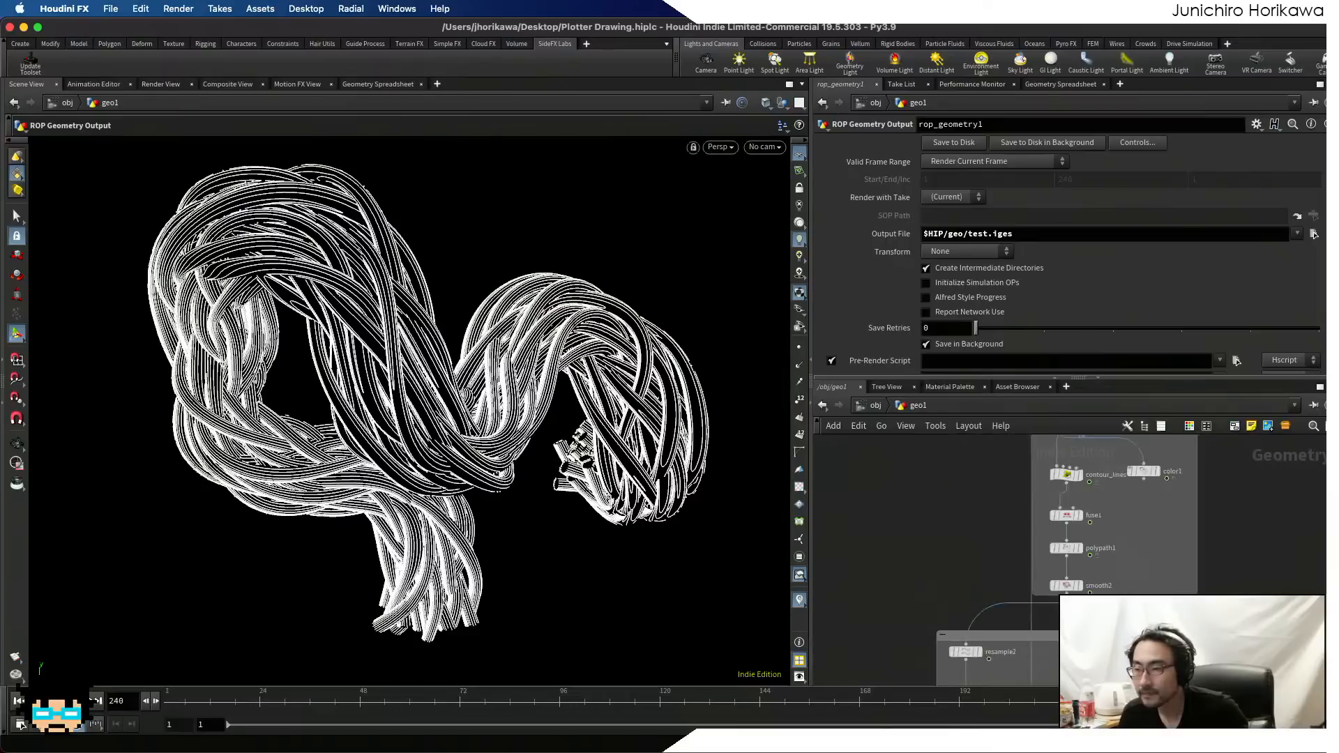
- Select normal1, set its display flag, and inspect the rope mesh from slightly different viewing angles
{"action": "scroll", "coordinate": [1113, 531], "scroll_direction": "up", "scroll_amount": 5}
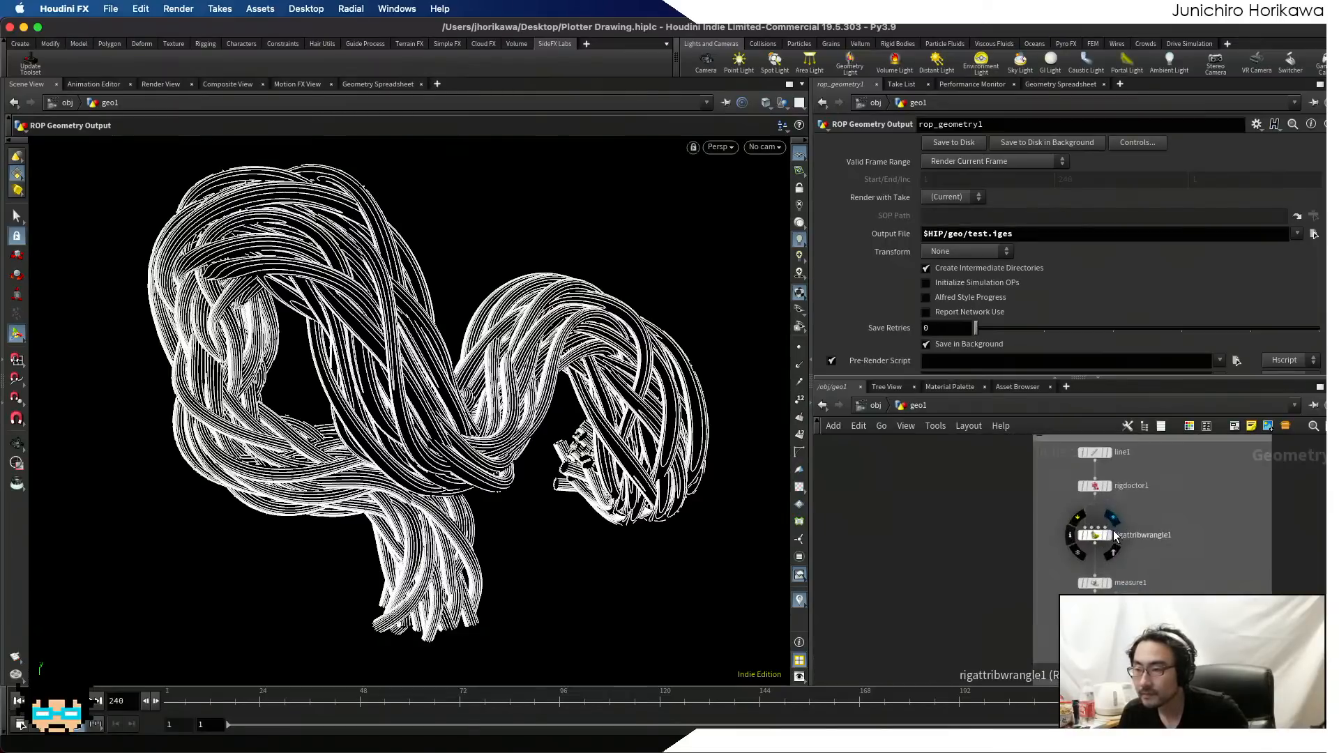
{"action": "scroll", "coordinate": [1109, 520], "scroll_direction": "down", "scroll_amount": 4}
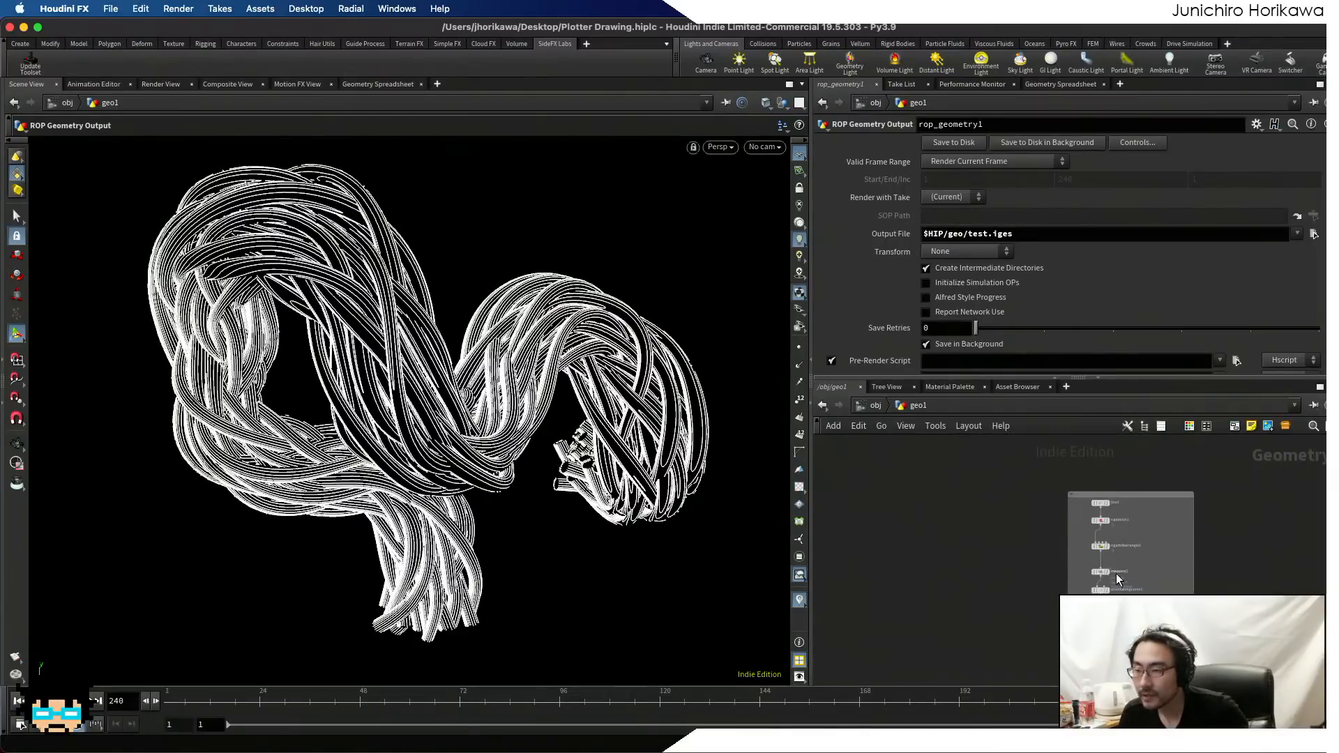
{"action": "scroll", "coordinate": [1116, 573], "scroll_direction": "up", "scroll_amount": 5}
{"action": "scroll", "coordinate": [1152, 555], "scroll_direction": "up", "scroll_amount": 6}
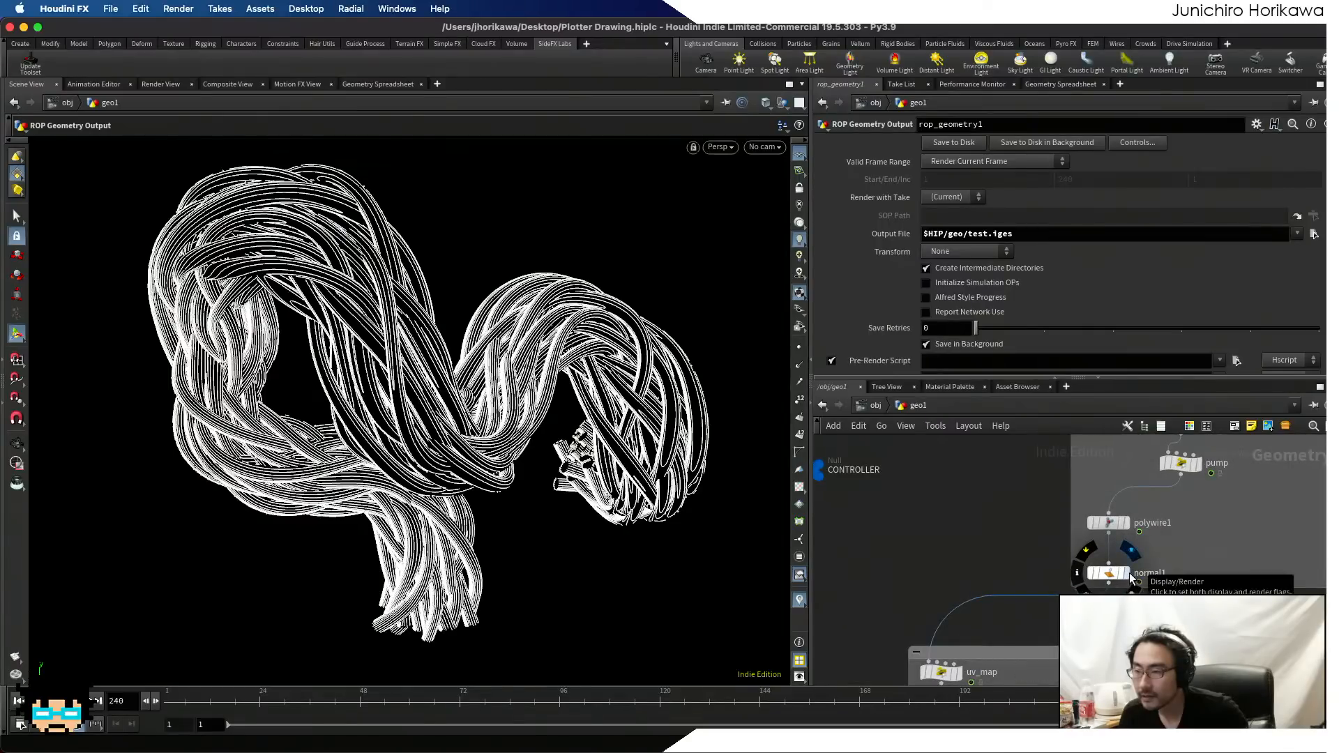
{"action": "left_click", "coordinate": [1120, 574]}
{"action": "left_click", "coordinate": [1113, 574]}
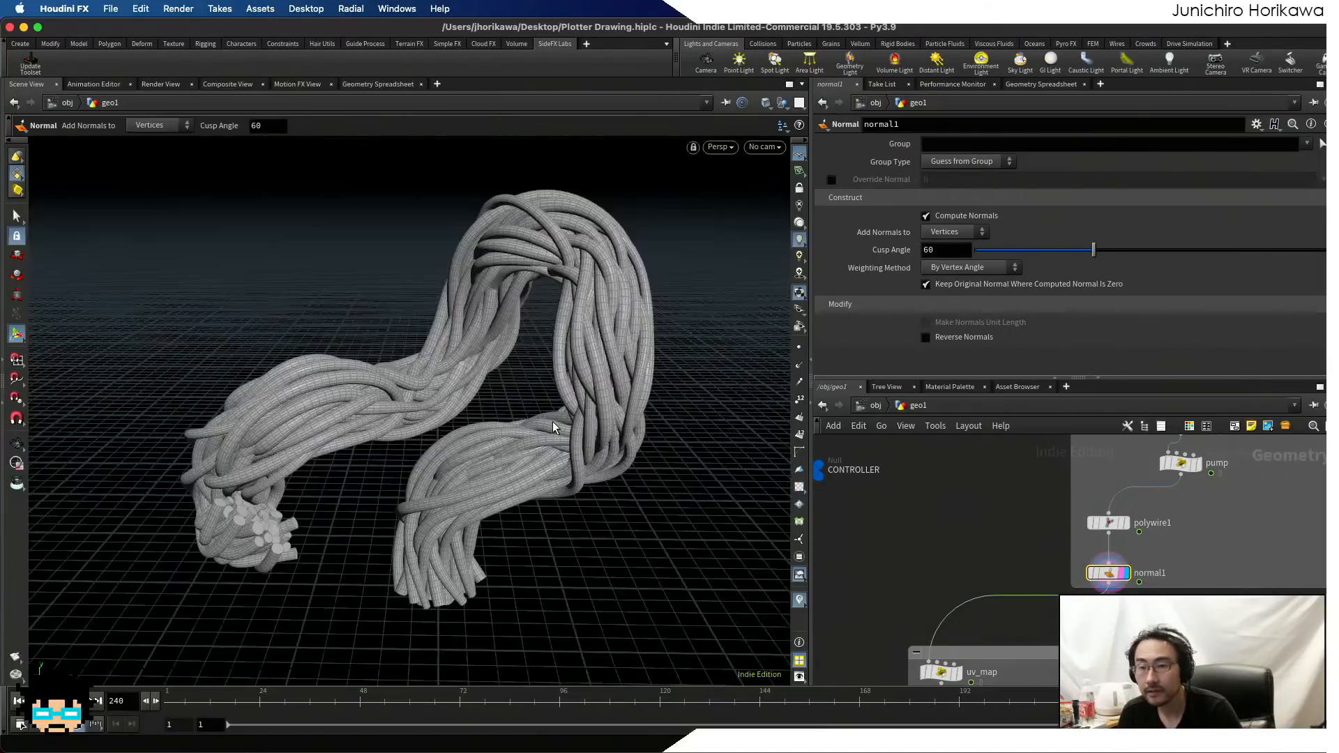
{"action": "key", "text": "Escape"}
{"action": "left_click_drag", "start_coordinate": [550, 416], "coordinate": [480, 396]}
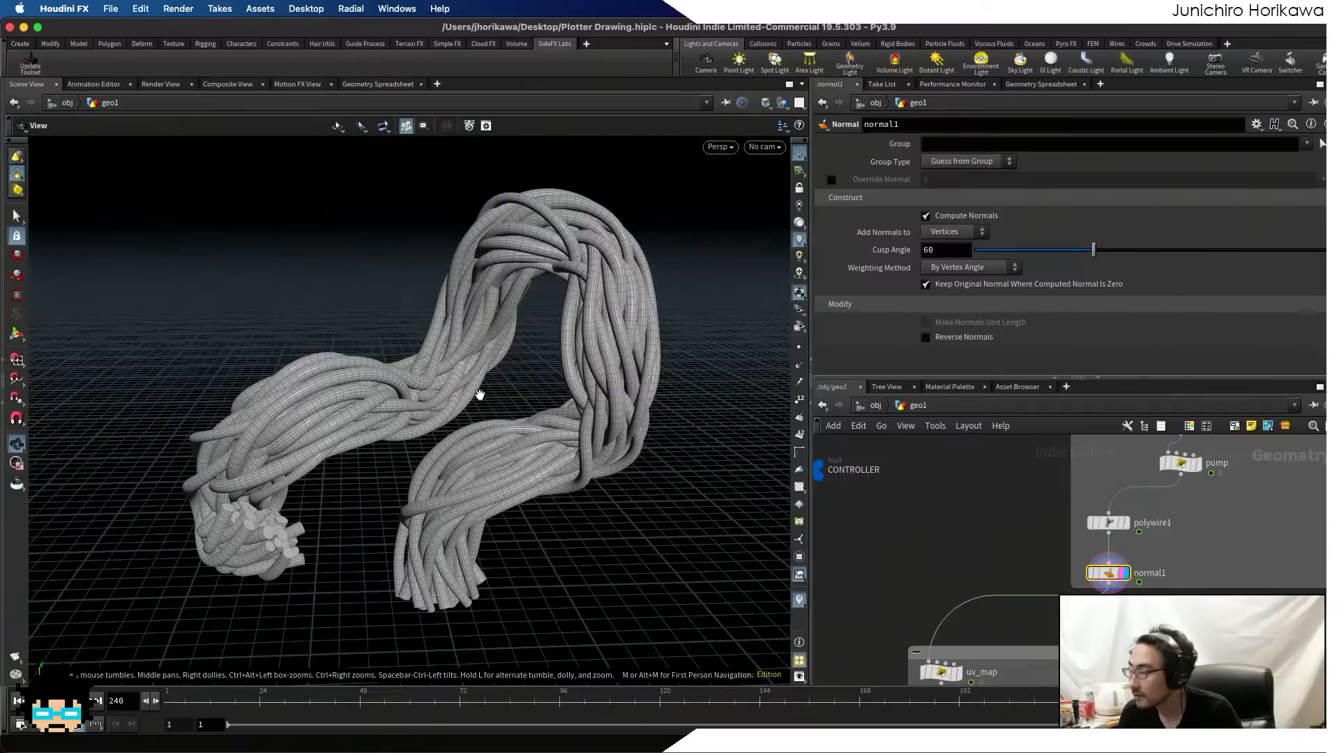
{"action": "key", "text": "Return"}
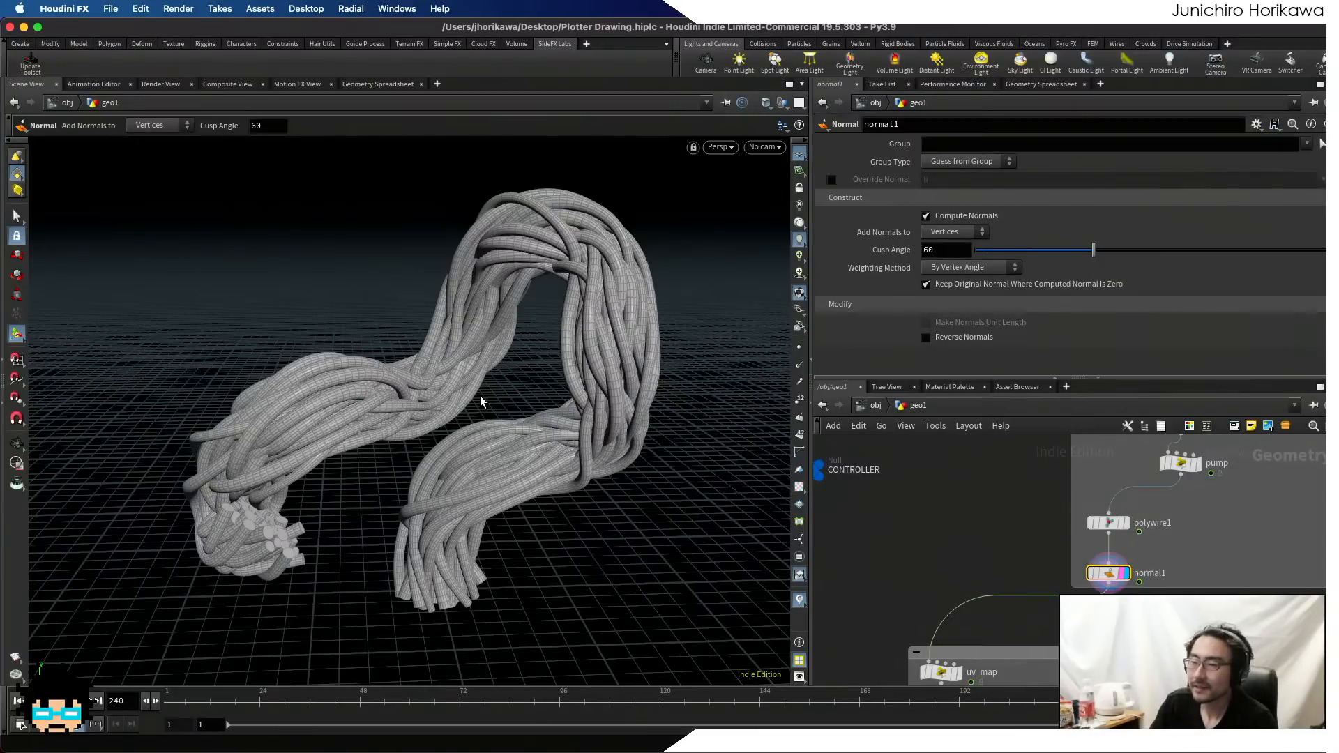
{"action": "scroll", "coordinate": [922, 537], "scroll_direction": "down", "scroll_amount": 3}
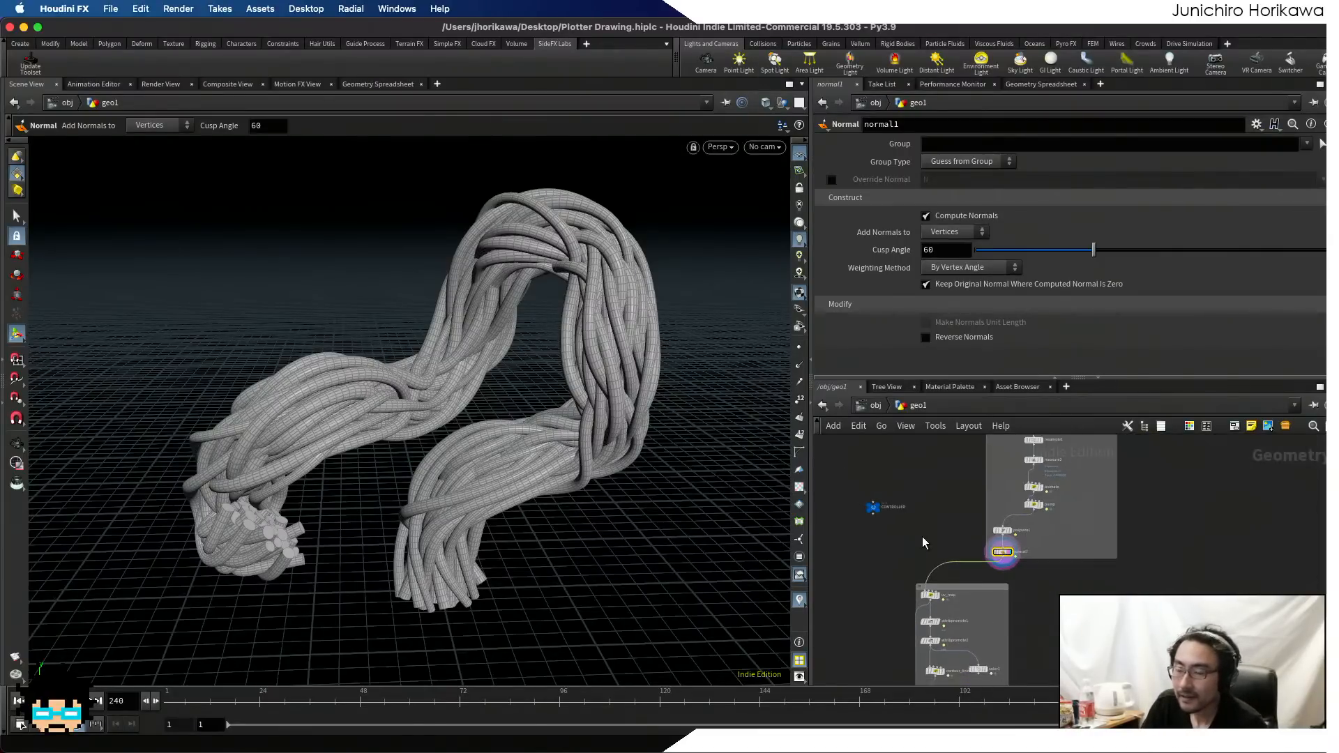
{"action": "key", "text": "Escape"}
{"action": "mouse_move", "coordinate": [562, 478]}
{"action": "left_mouse_down"}
{"action": "mouse_move", "coordinate": [548, 495]}
{"action": "mouse_move", "coordinate": [548, 483]}
{"action": "left_mouse_up"}
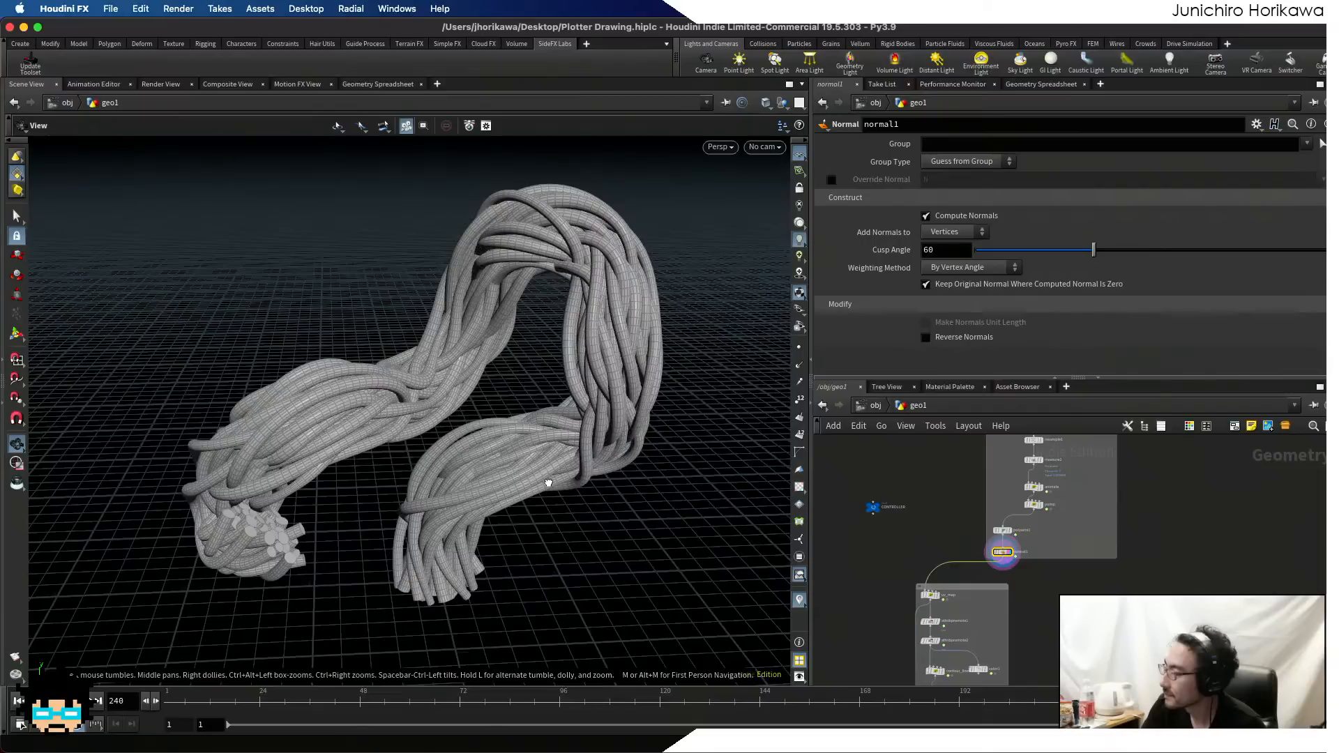
{"action": "key", "text": "Return"}
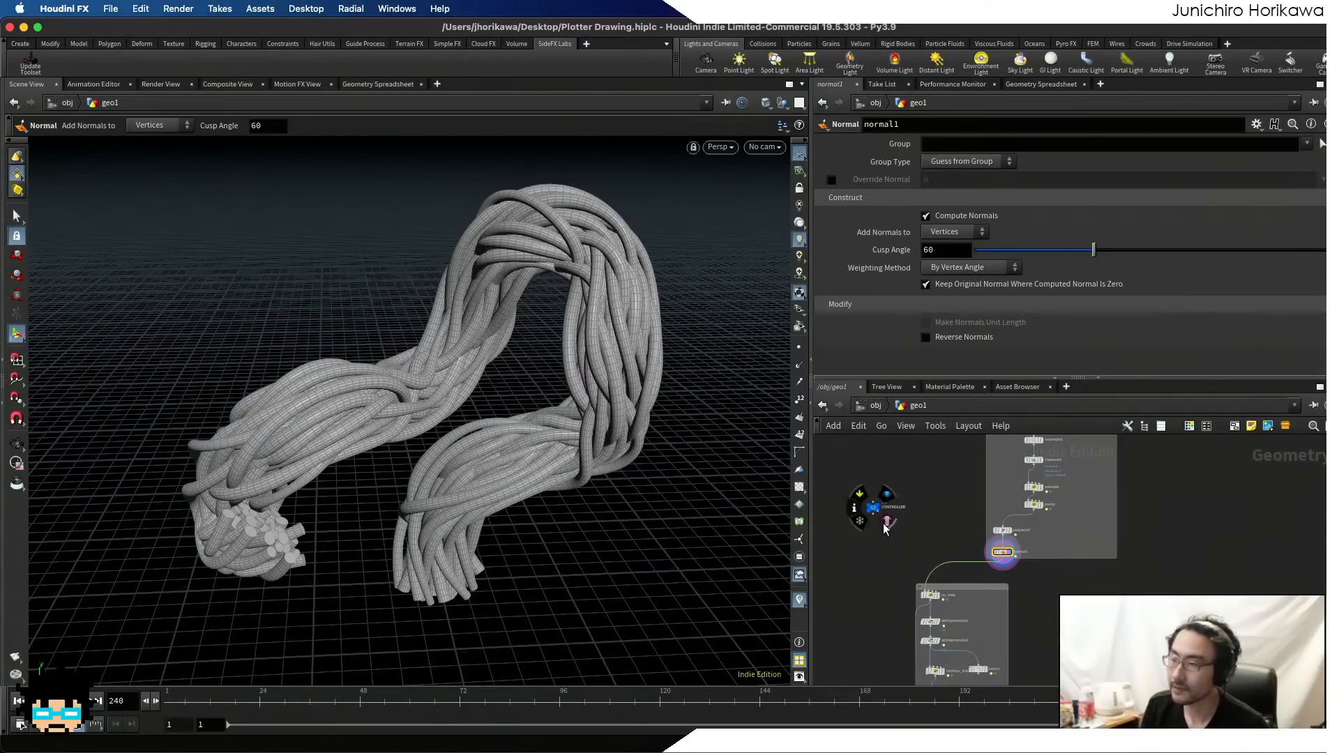
- Check the CONTROLLER null's place in the network and save the scene file
{"action": "scroll", "coordinate": [910, 519], "scroll_direction": "up", "scroll_amount": 2}
{"action": "scroll", "coordinate": [932, 517], "scroll_direction": "up", "scroll_amount": 3}
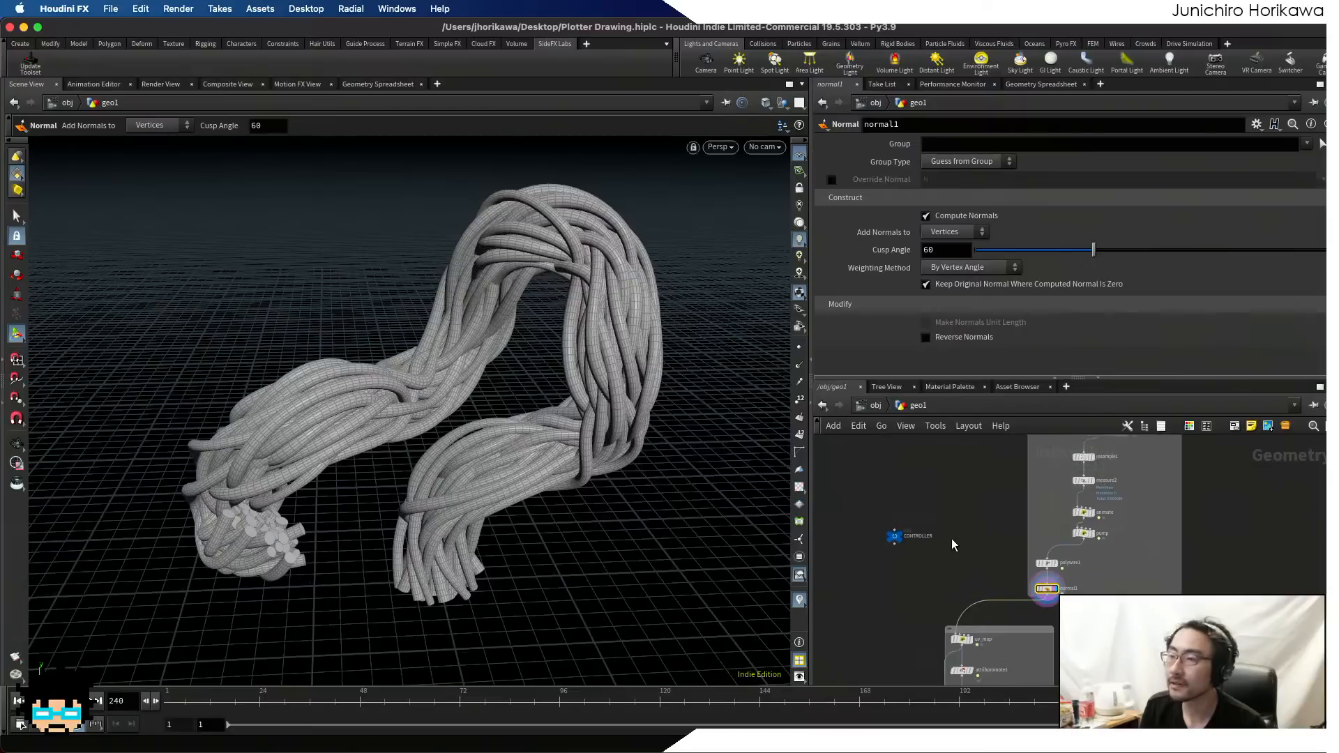
{"action": "mouse_move", "coordinate": [914, 537]}
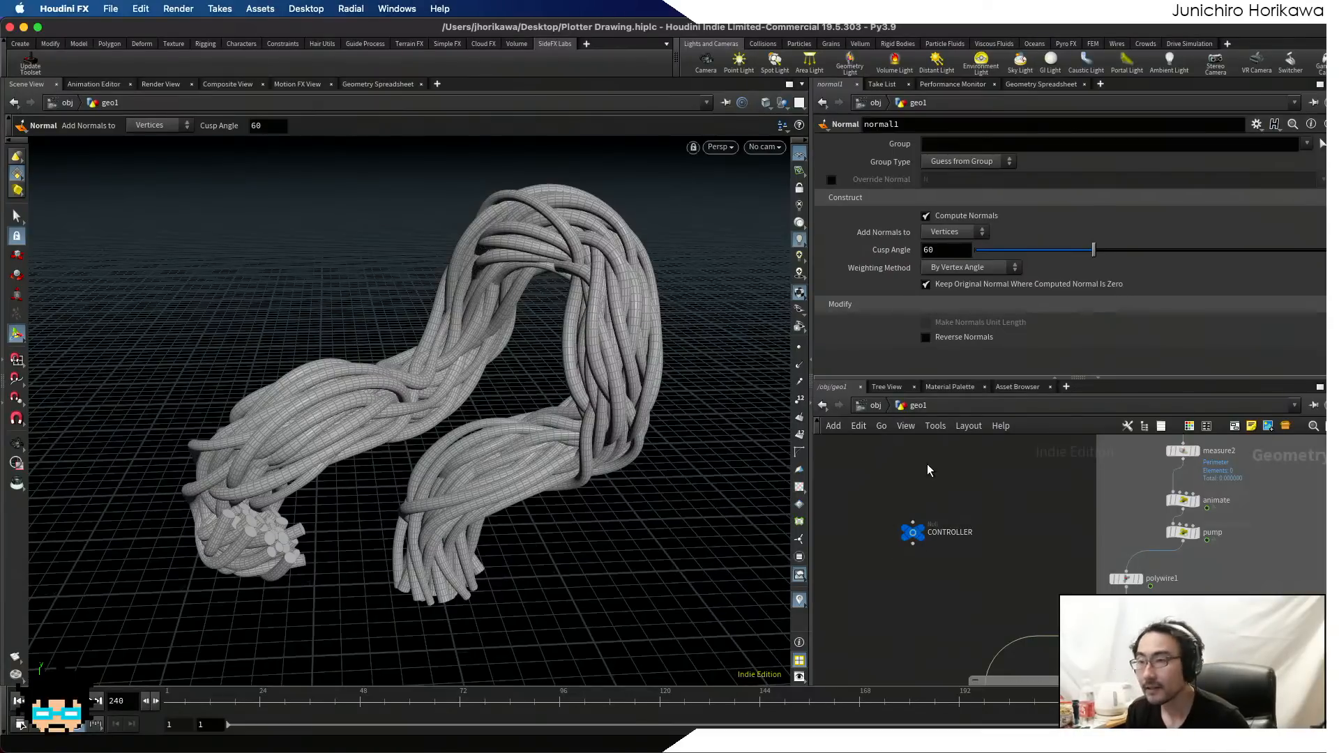
{"action": "scroll", "coordinate": [962, 523], "scroll_direction": "down", "scroll_amount": 2}
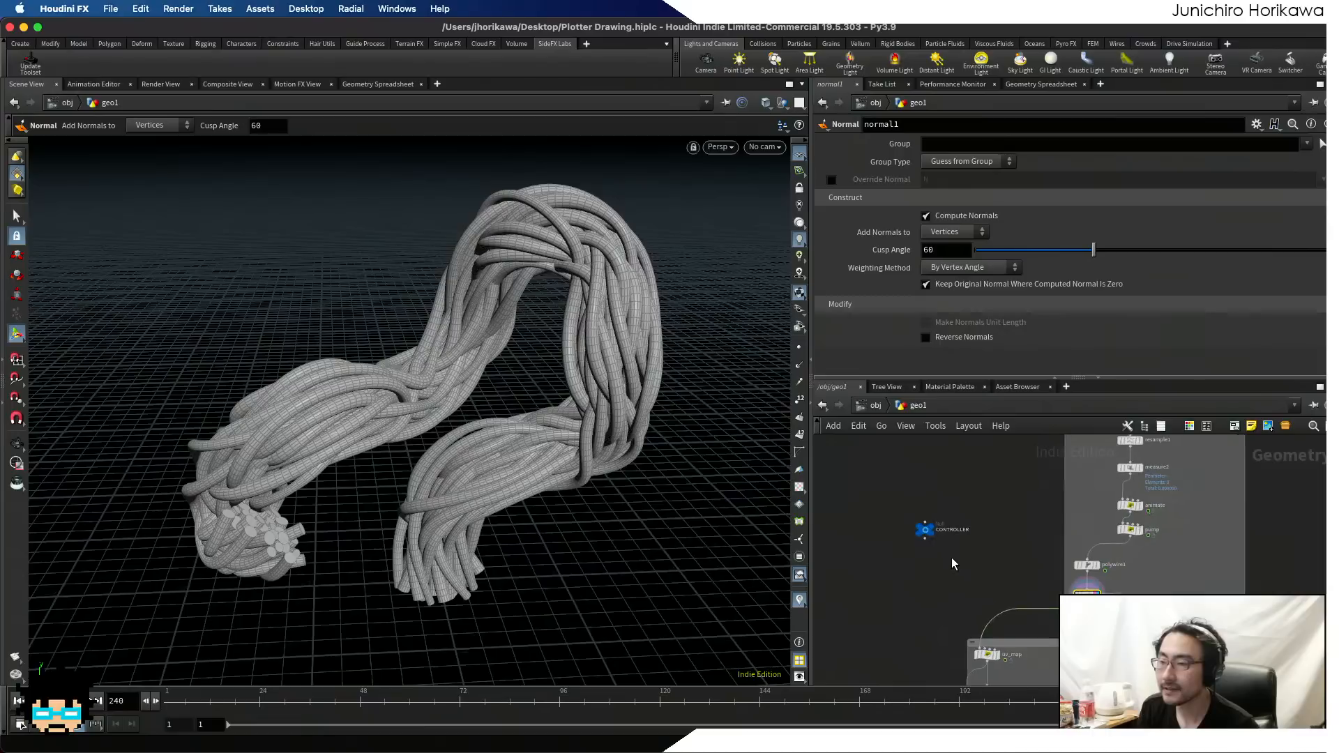
{"action": "scroll", "coordinate": [963, 544], "scroll_direction": "down", "scroll_amount": 1}
{"action": "key", "text": "super+s"}
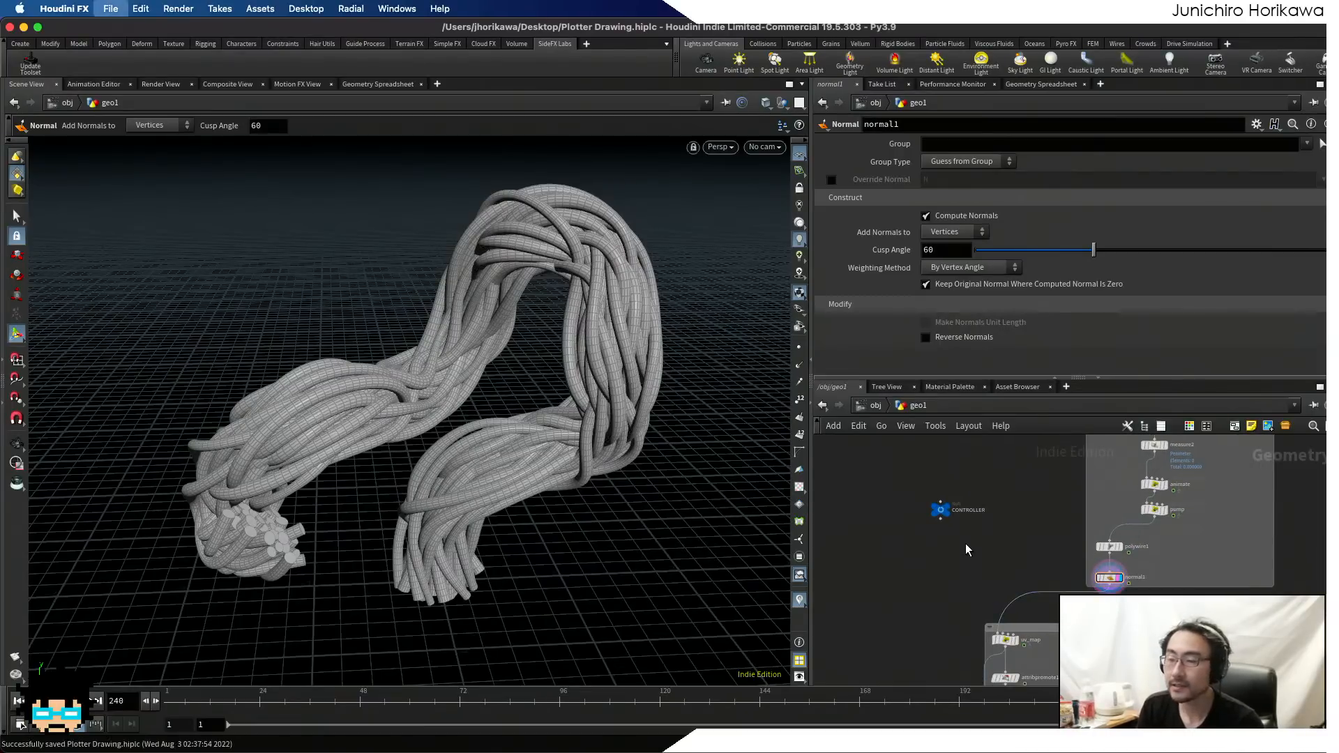
- Play the rope animation and scrub the timeline through to frame 239
{"action": "scroll", "coordinate": [974, 505], "scroll_direction": "down", "scroll_amount": 2}
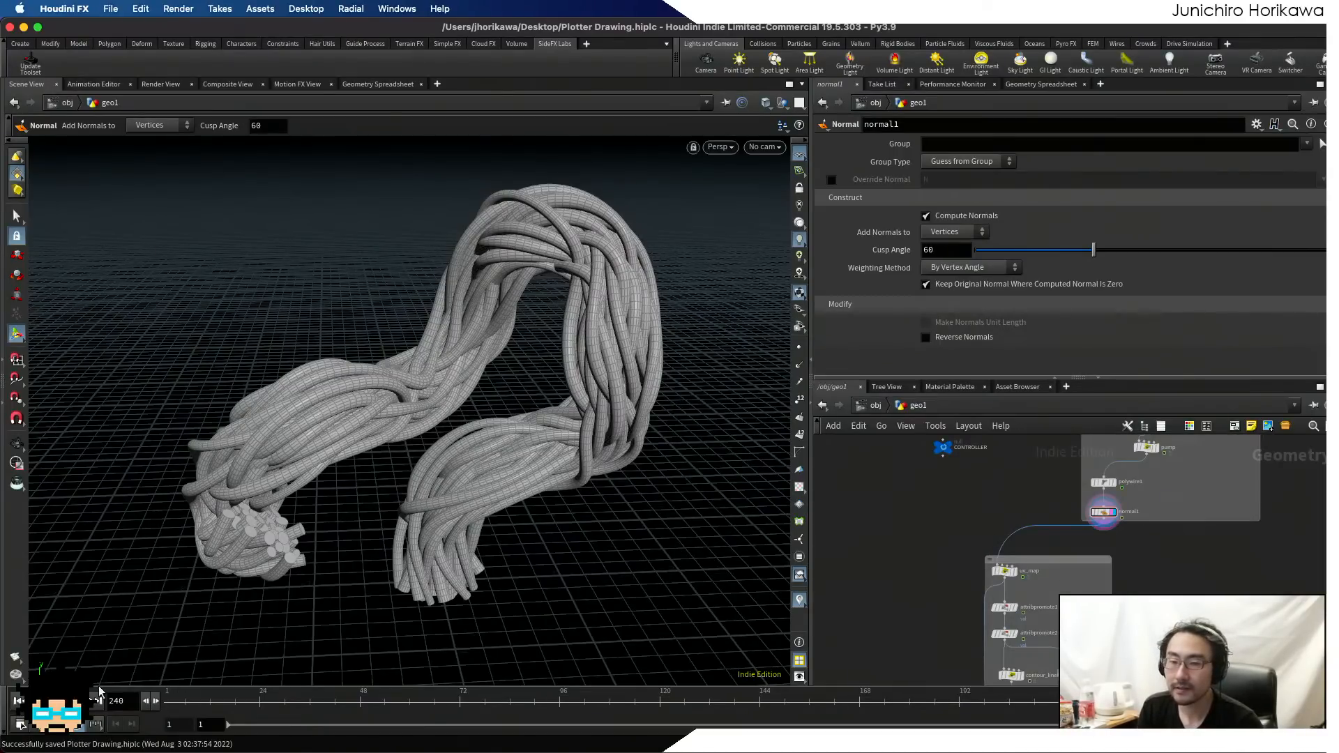
{"action": "left_click", "coordinate": [78, 701]}
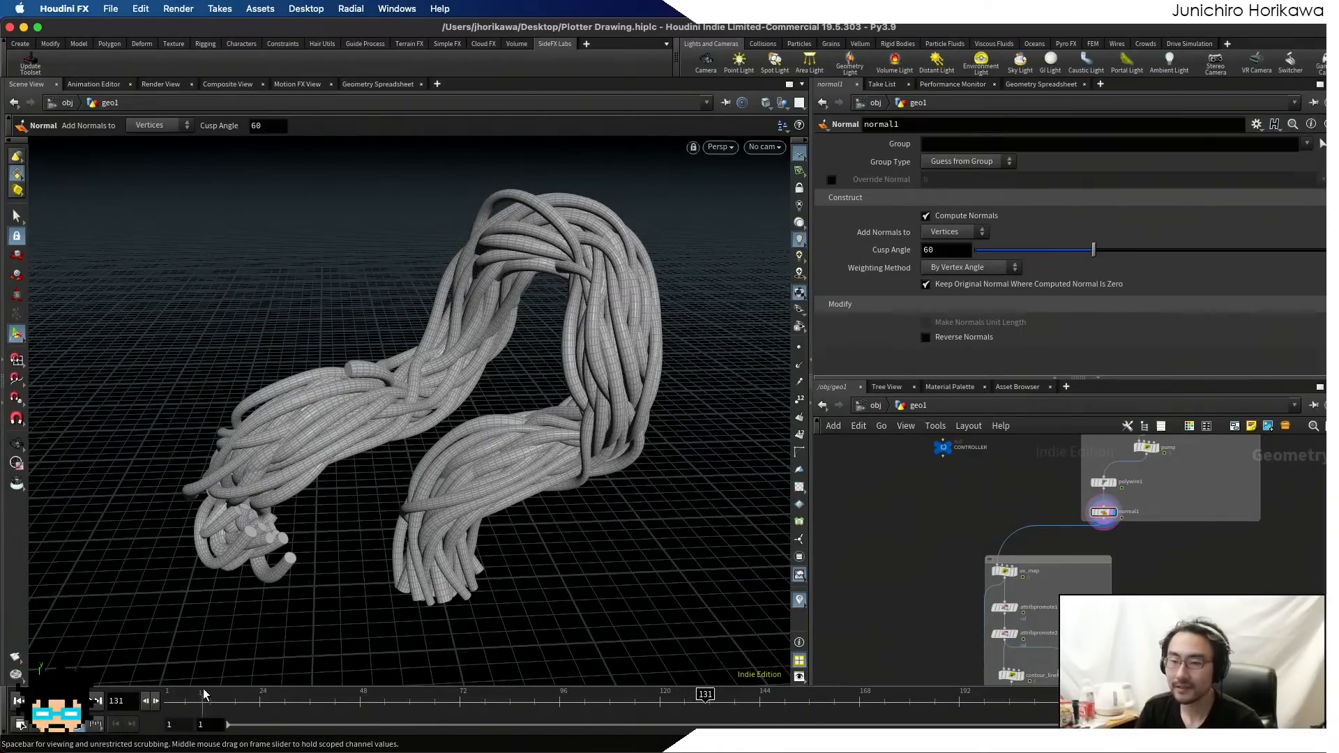
{"action": "left_click_drag", "start_coordinate": [204, 696], "coordinate": [1167, 700]}
{"action": "scroll", "coordinate": [928, 576], "scroll_direction": "down", "scroll_amount": 4}
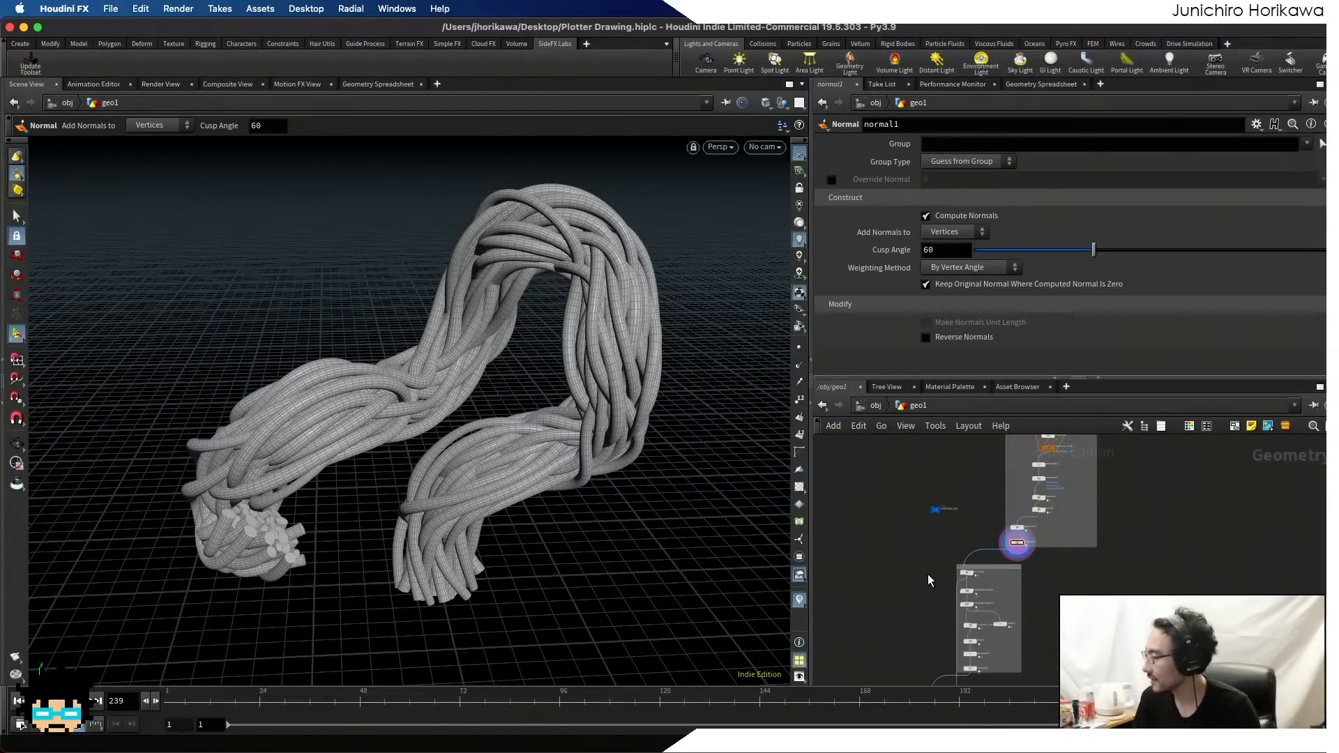
{"action": "scroll", "coordinate": [874, 472], "scroll_direction": "up", "scroll_amount": 1}
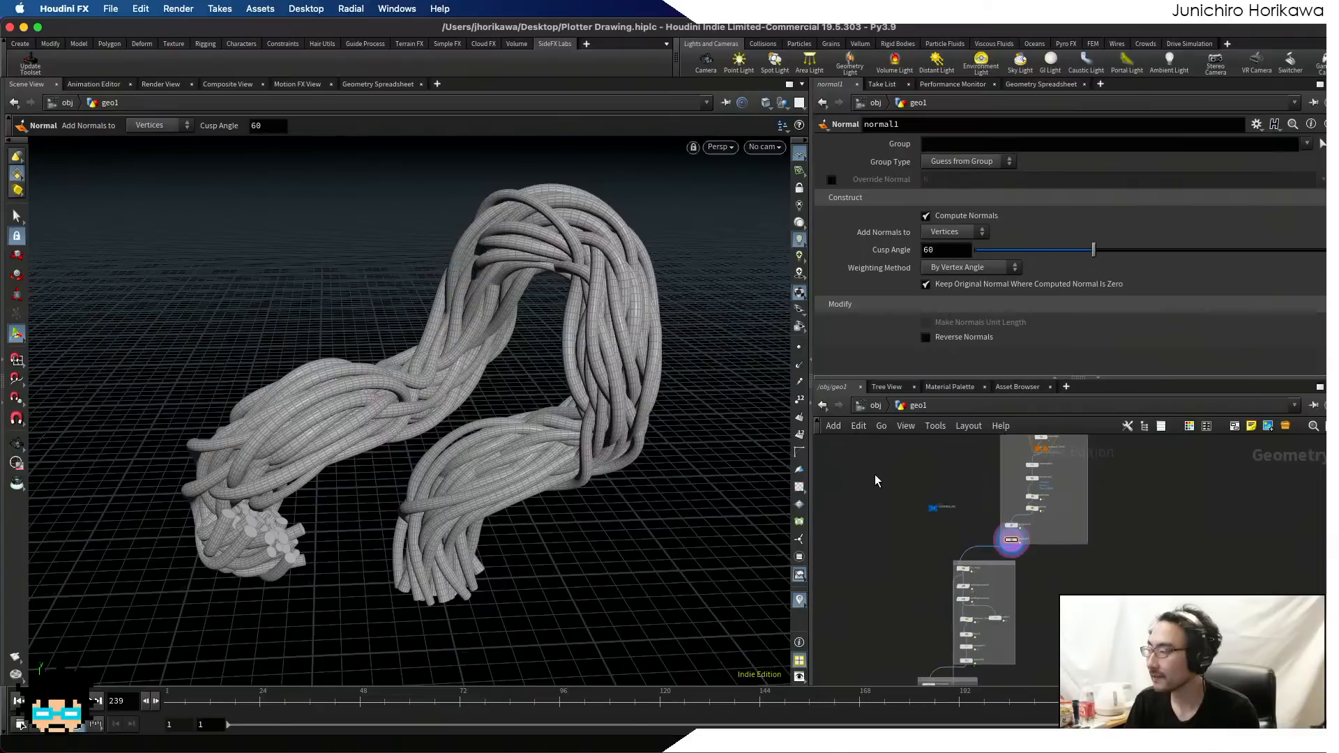
{"action": "scroll", "coordinate": [875, 472], "scroll_direction": "up", "scroll_amount": 1}
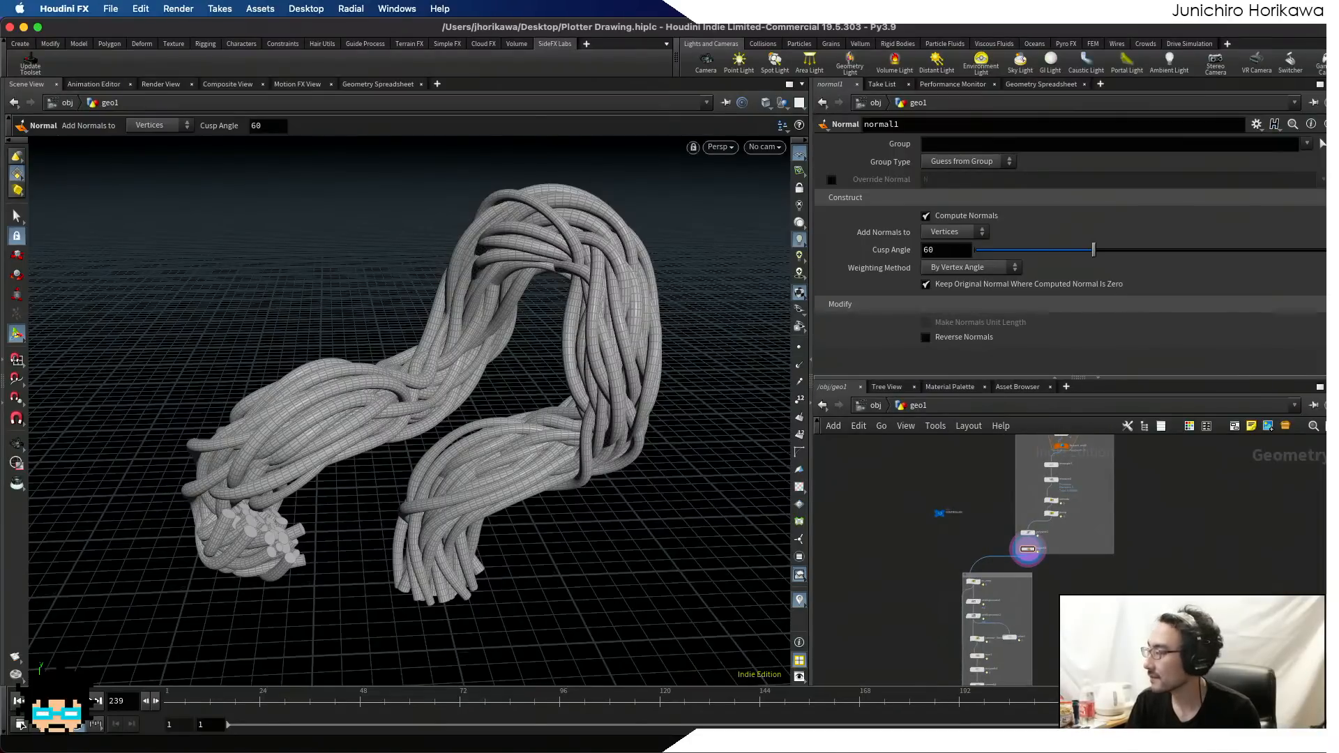